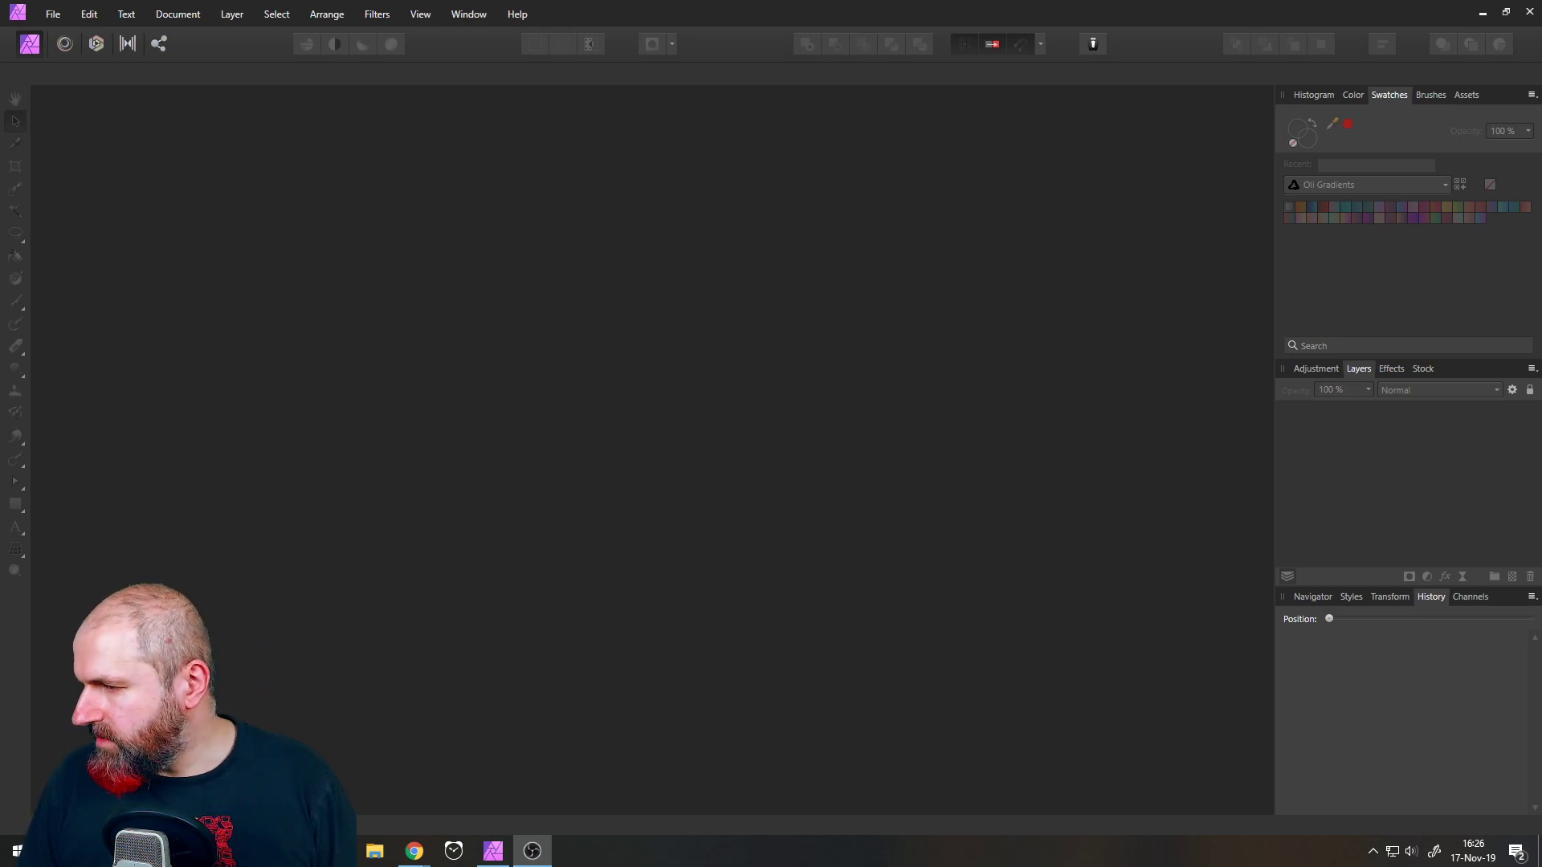
- Switch to the Chrome browser and open the unsplash.com home page
{"action": "key", "text": "alt+Tab"}
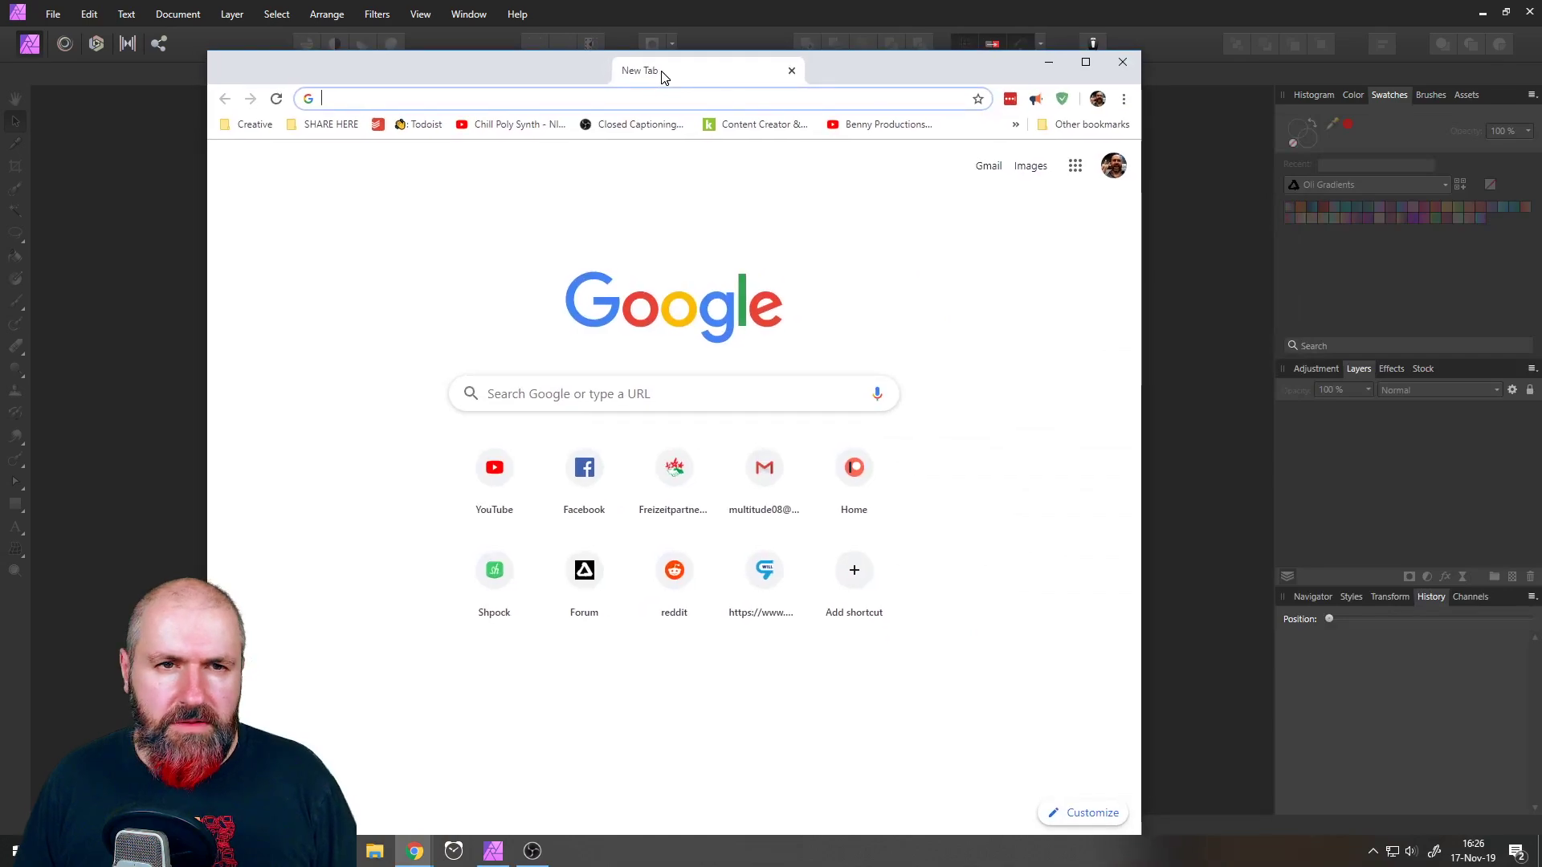
{"action": "type", "text": "un"}
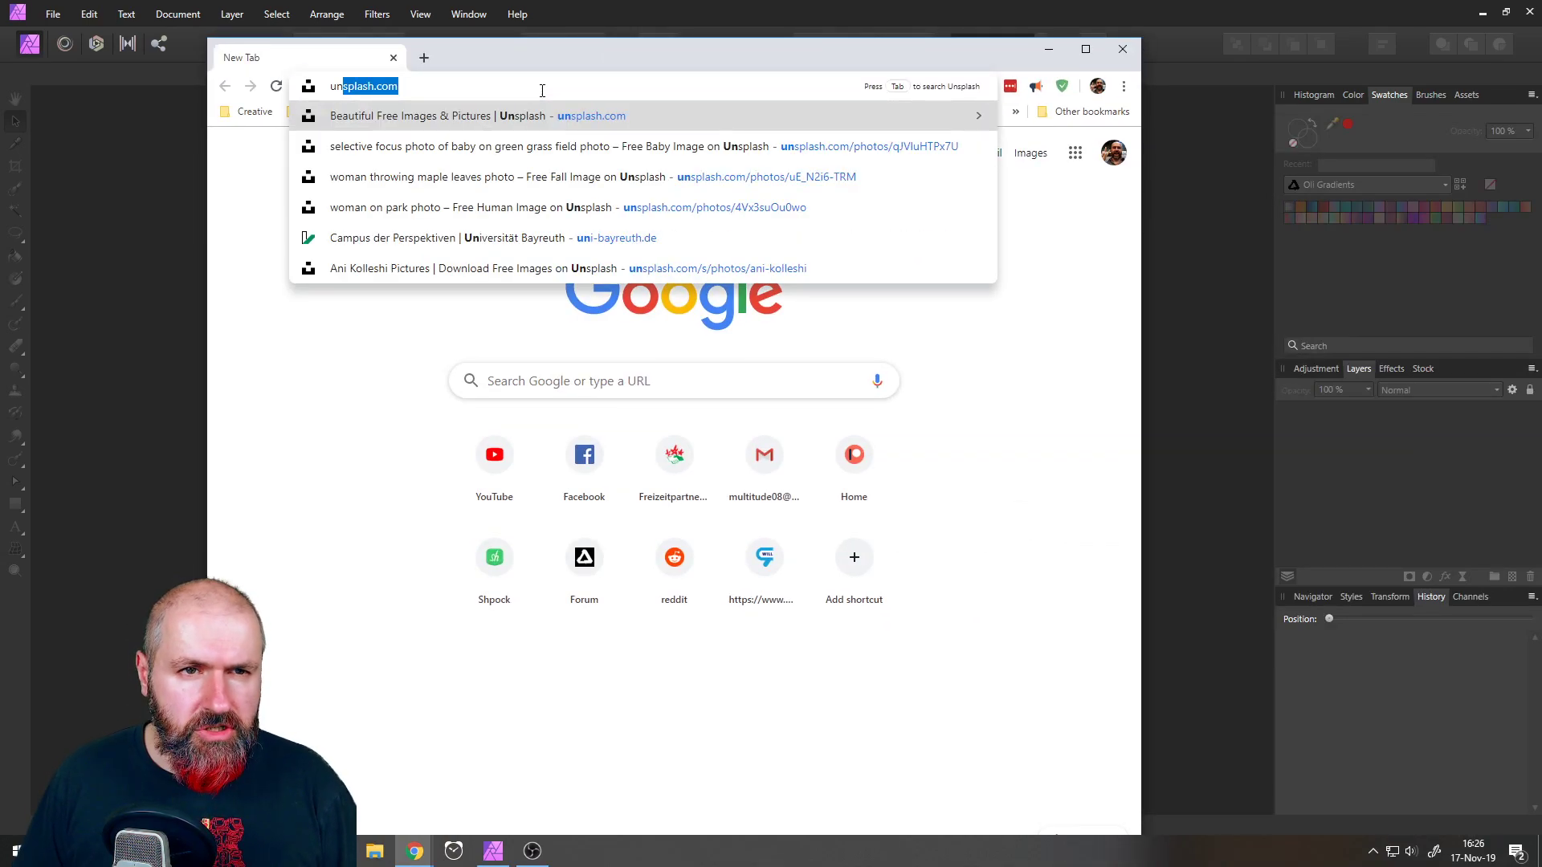
{"action": "type", "text": "#"}
{"action": "key", "text": "BackSpace"}
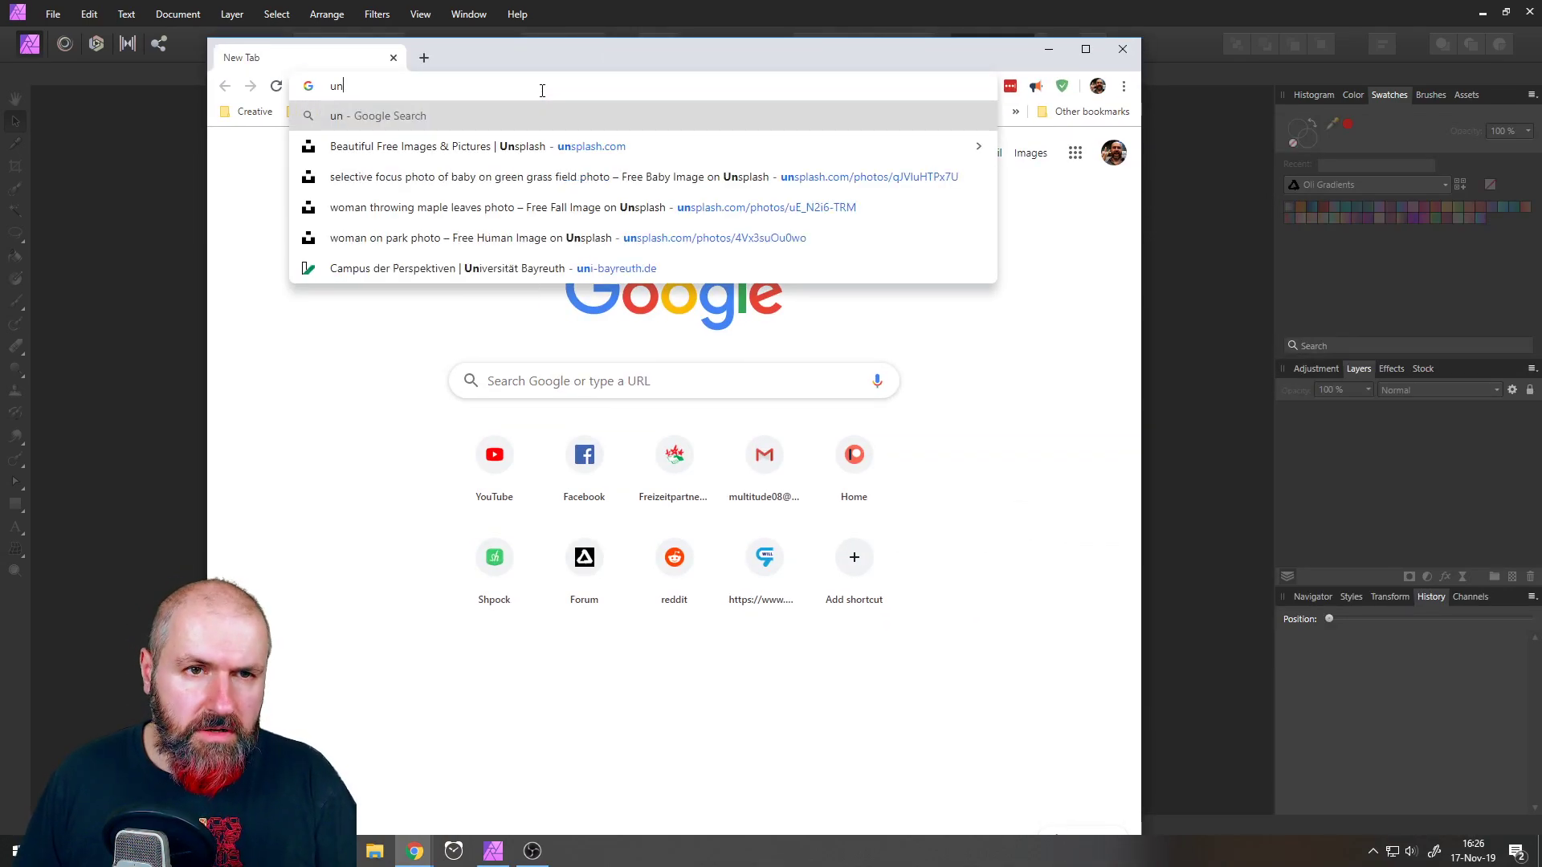
{"action": "type", "text": "n"}
{"action": "key", "text": "BackSpace"}
{"action": "type", "text": "splash.com"}
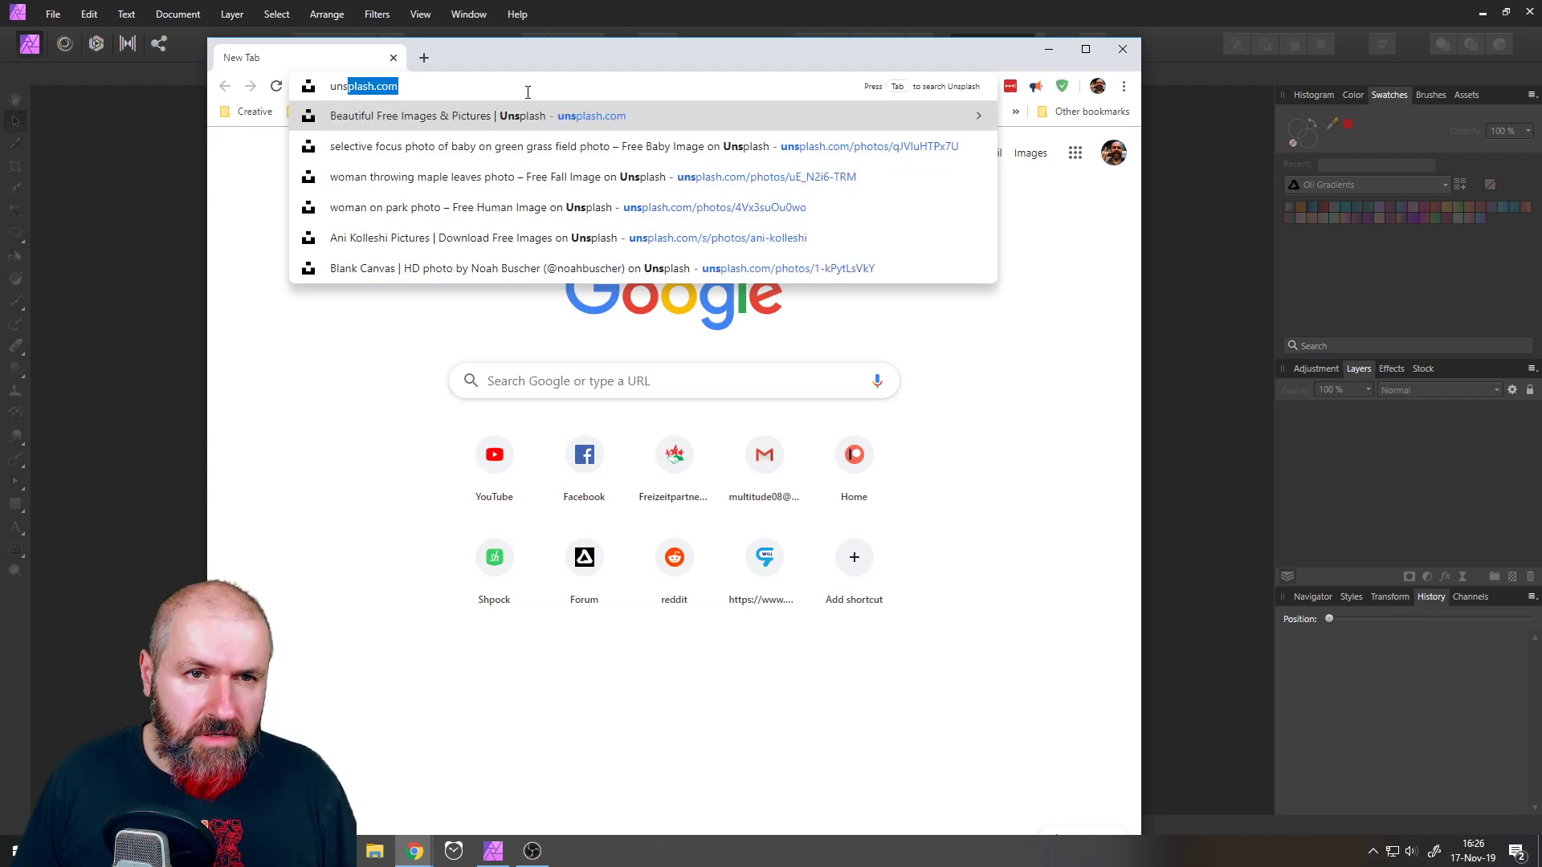
{"action": "key", "text": "Return"}
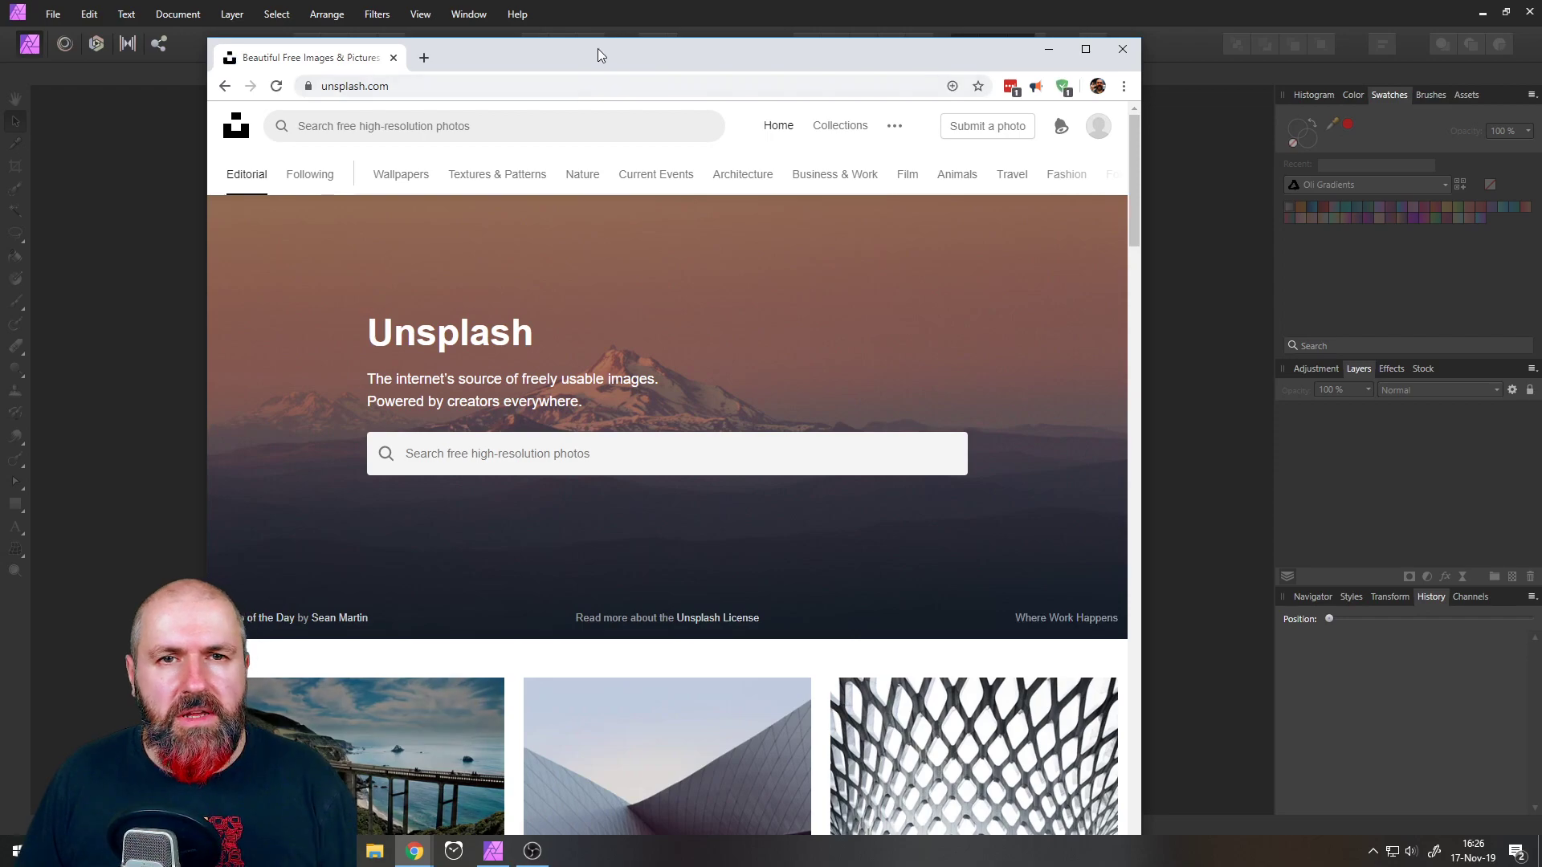
{"action": "left_click_drag", "start_coordinate": [598, 48], "coordinate": [599, 27]}
- Find the blurred night-time city photo with light trails in the Unsplash editorial feed and open it in a new tab
{"action": "scroll", "coordinate": [686, 369], "scroll_direction": "down", "scroll_amount": 6}
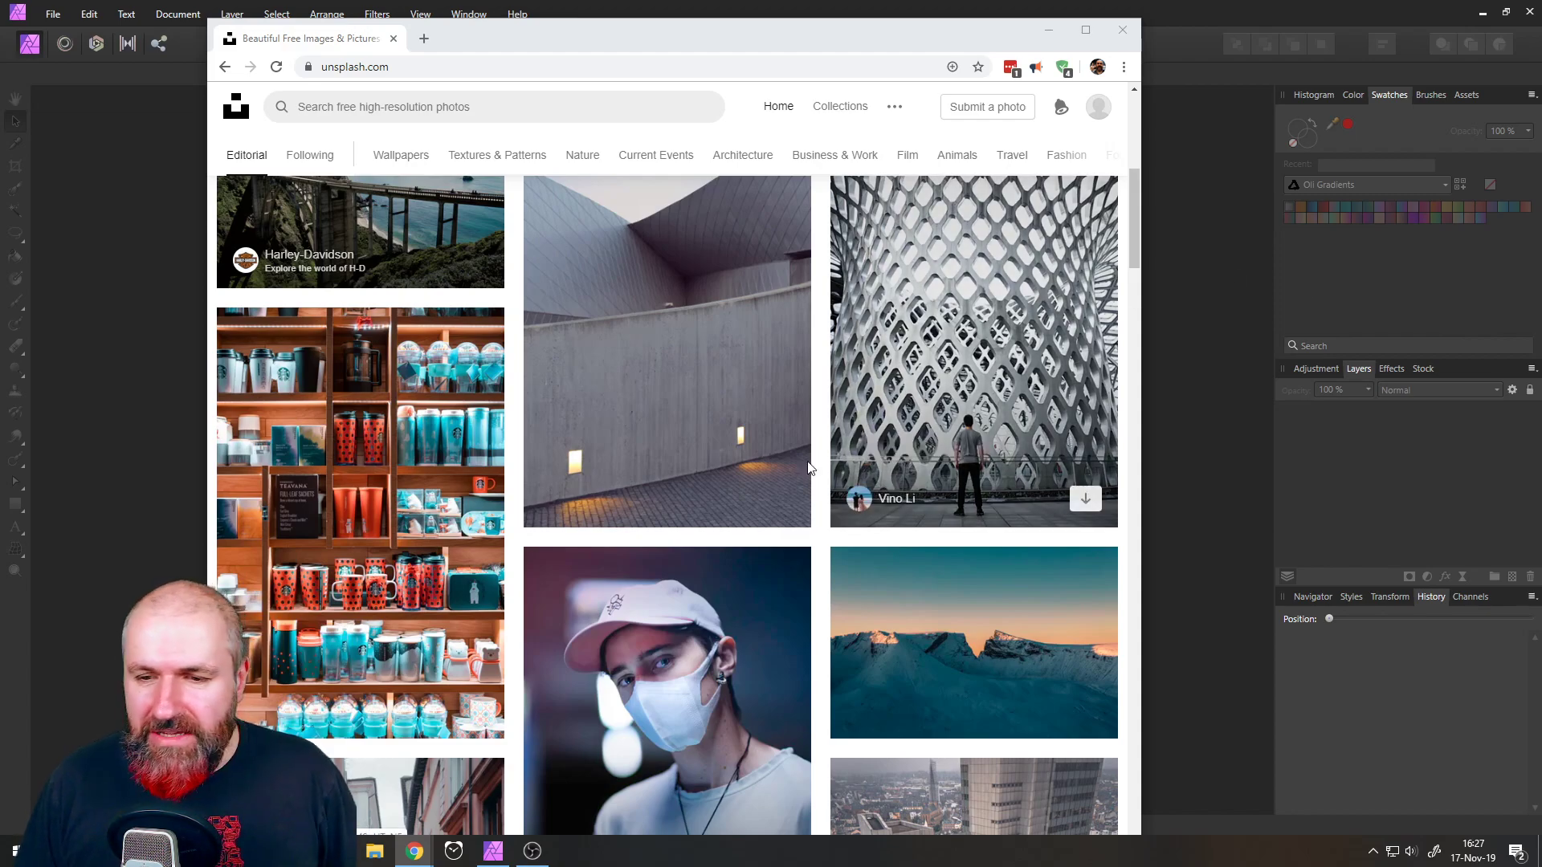
{"action": "scroll", "coordinate": [786, 460], "scroll_direction": "down", "scroll_amount": 5}
{"action": "scroll", "coordinate": [785, 460], "scroll_direction": "down", "scroll_amount": 2}
{"action": "scroll", "coordinate": [843, 450], "scroll_direction": "down", "scroll_amount": 4}
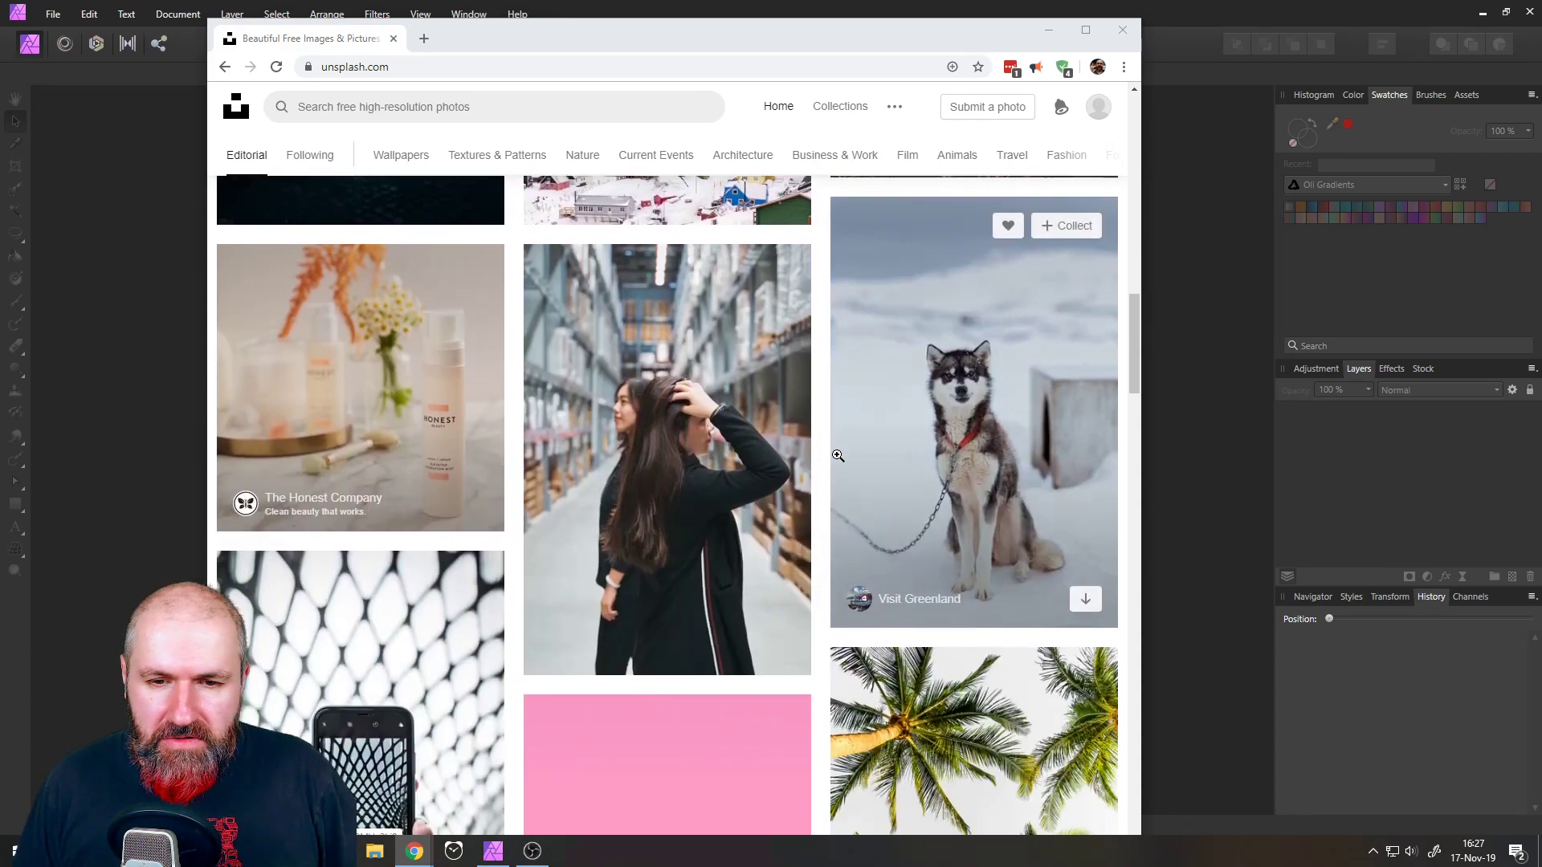
{"action": "scroll", "coordinate": [845, 447], "scroll_direction": "down", "scroll_amount": 8}
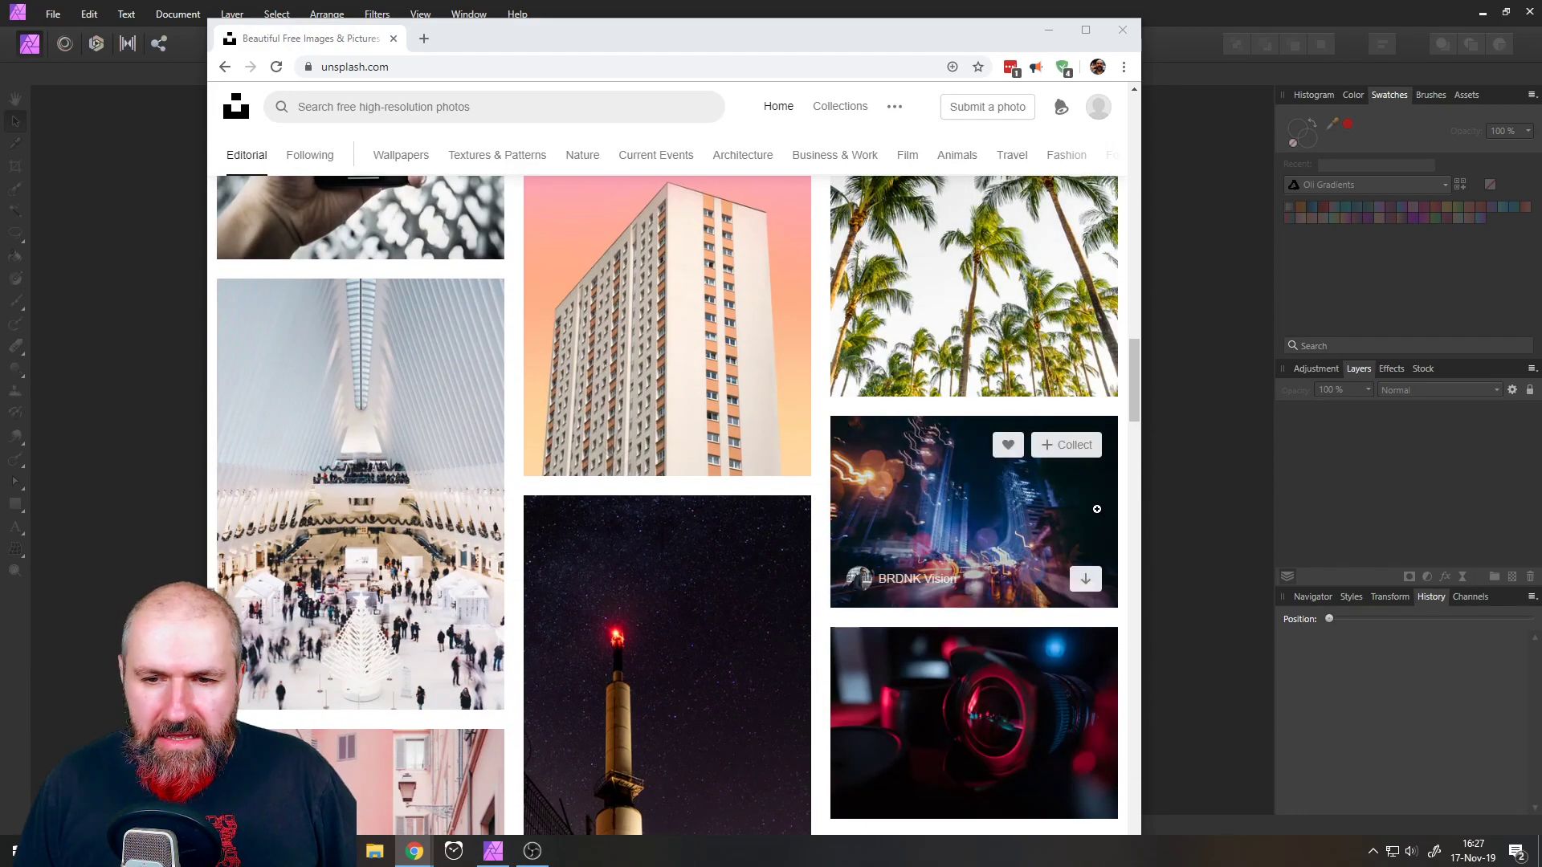
{"action": "right_click", "coordinate": [941, 501]}
{"action": "left_click", "coordinate": [1005, 516]}
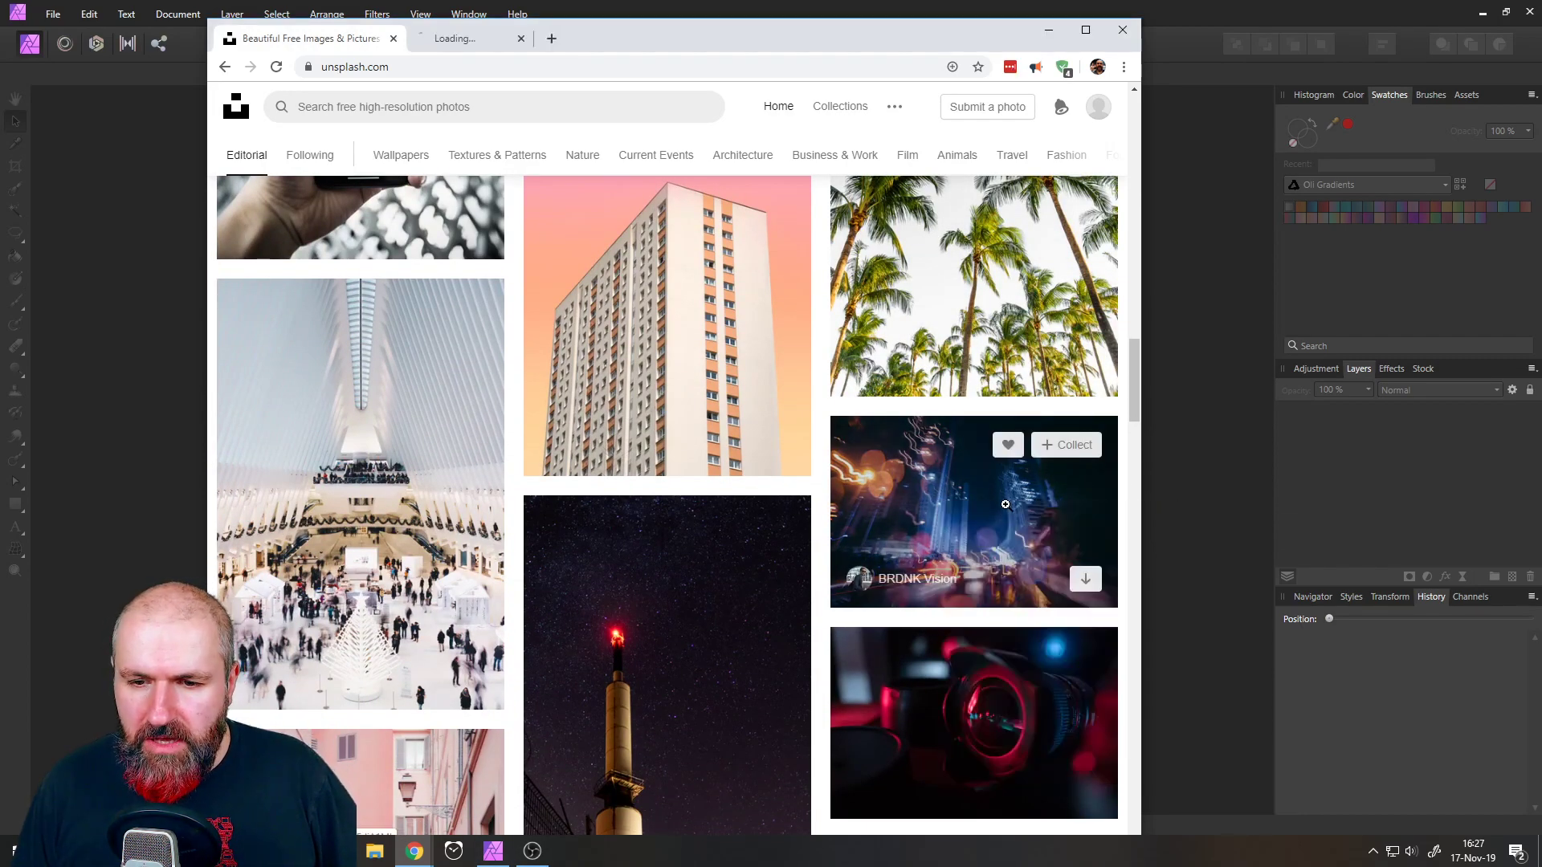
- Browse further through the photo feed, examine the night city photo in its own tab, and return to the feed
{"action": "scroll", "coordinate": [698, 493], "scroll_direction": "down", "scroll_amount": 5}
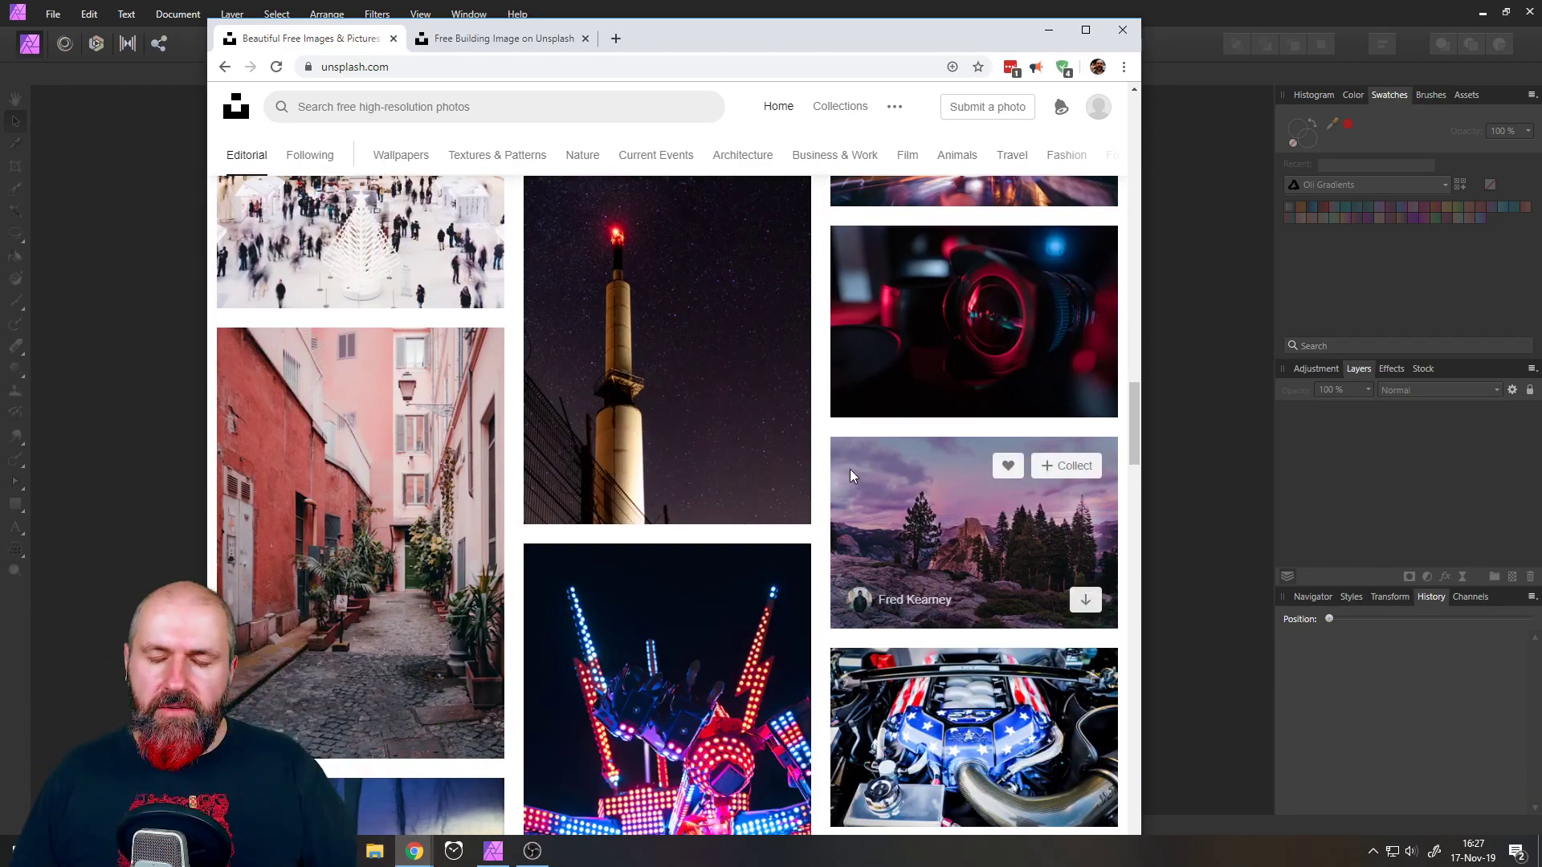
{"action": "scroll", "coordinate": [856, 494], "scroll_direction": "down", "scroll_amount": 4}
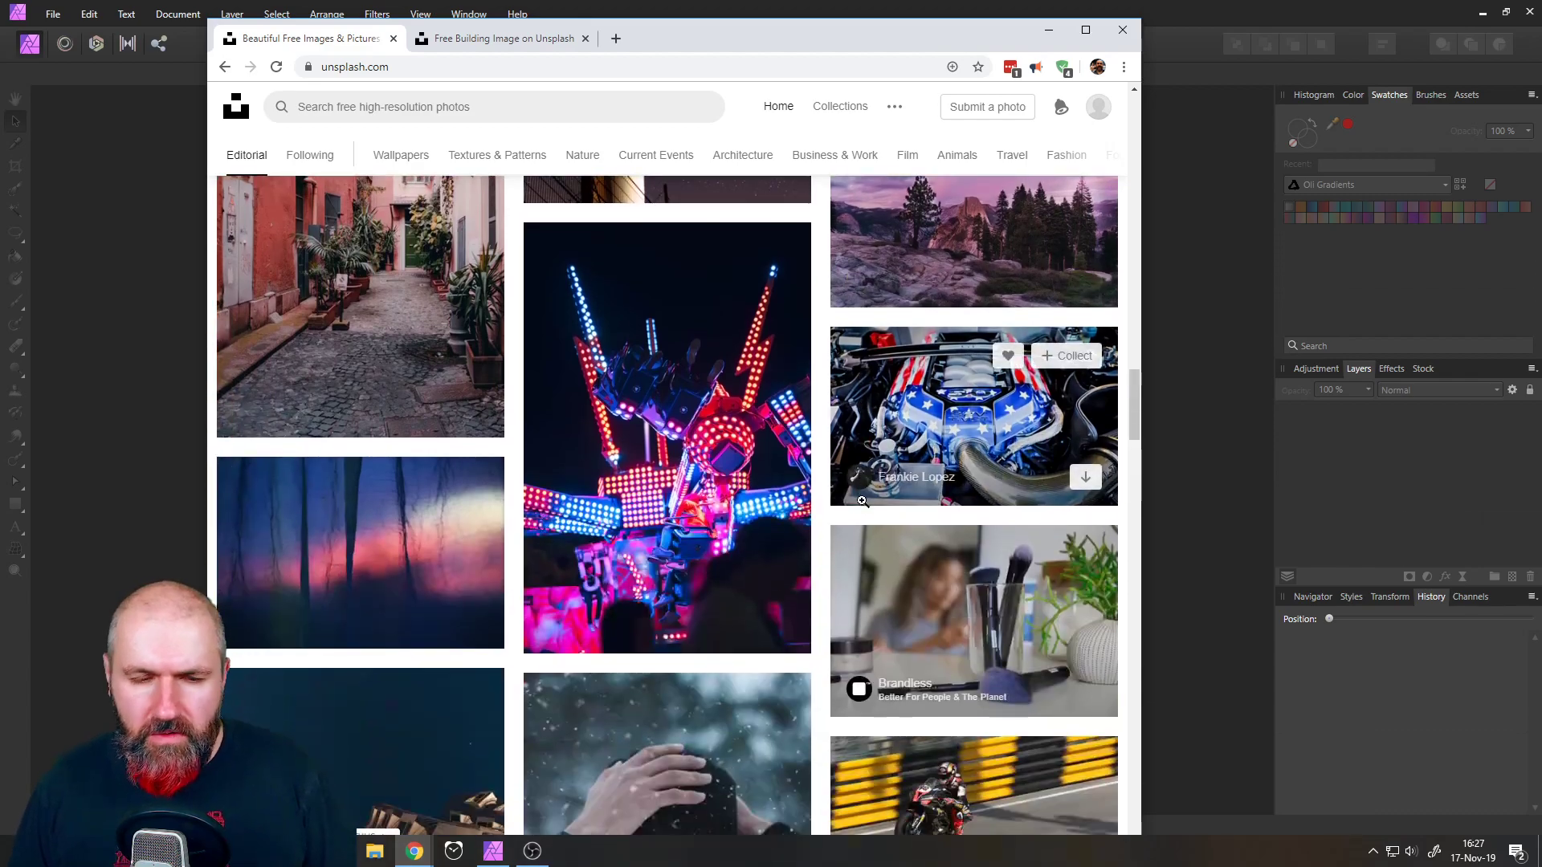
{"action": "scroll", "coordinate": [857, 490], "scroll_direction": "down", "scroll_amount": 4}
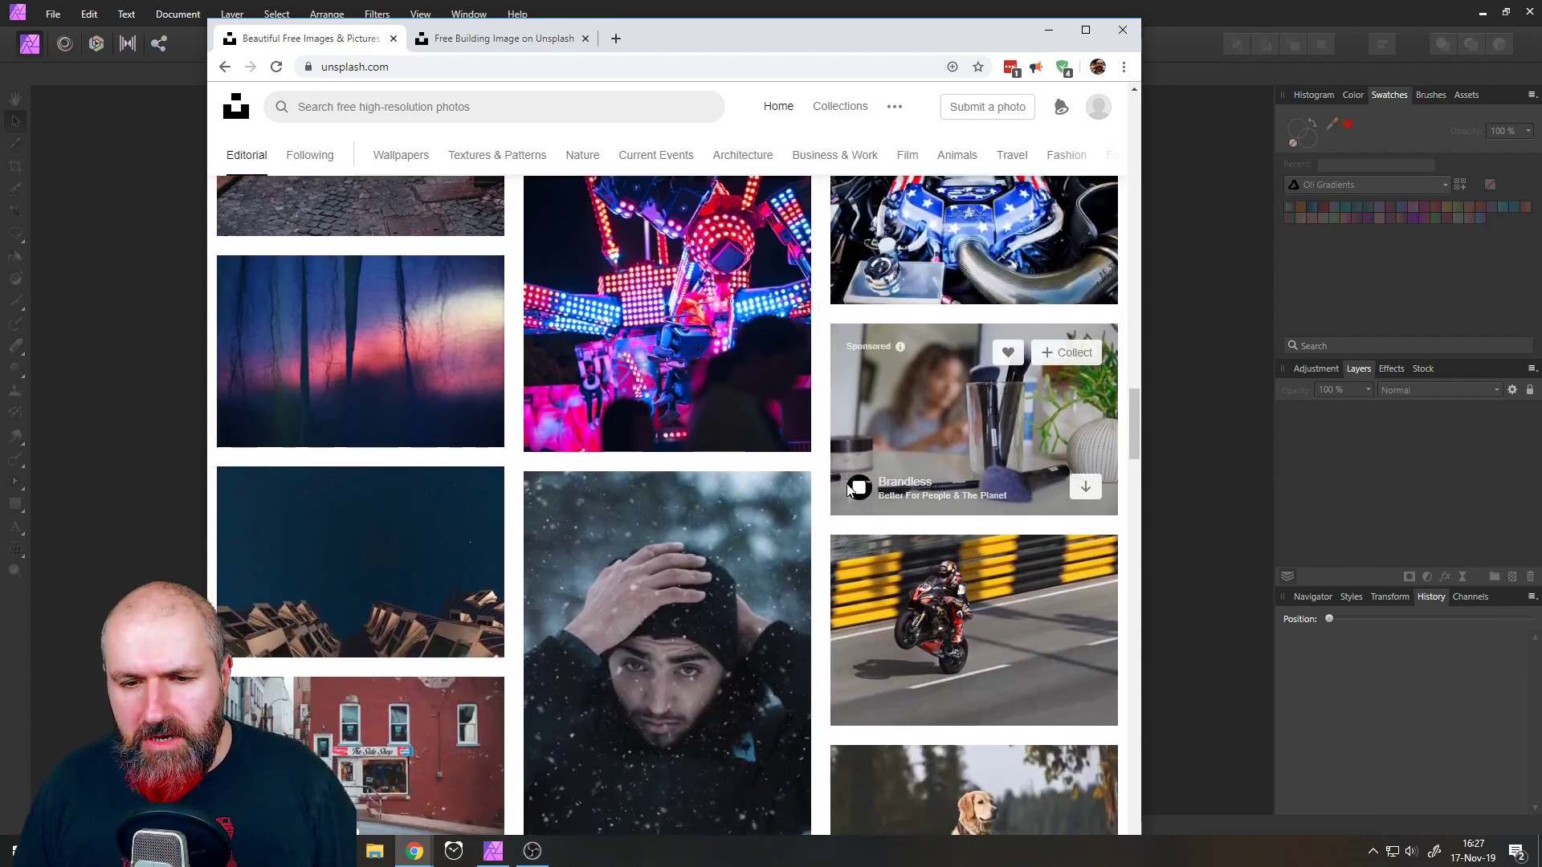
{"action": "scroll", "coordinate": [861, 480], "scroll_direction": "down", "scroll_amount": 6}
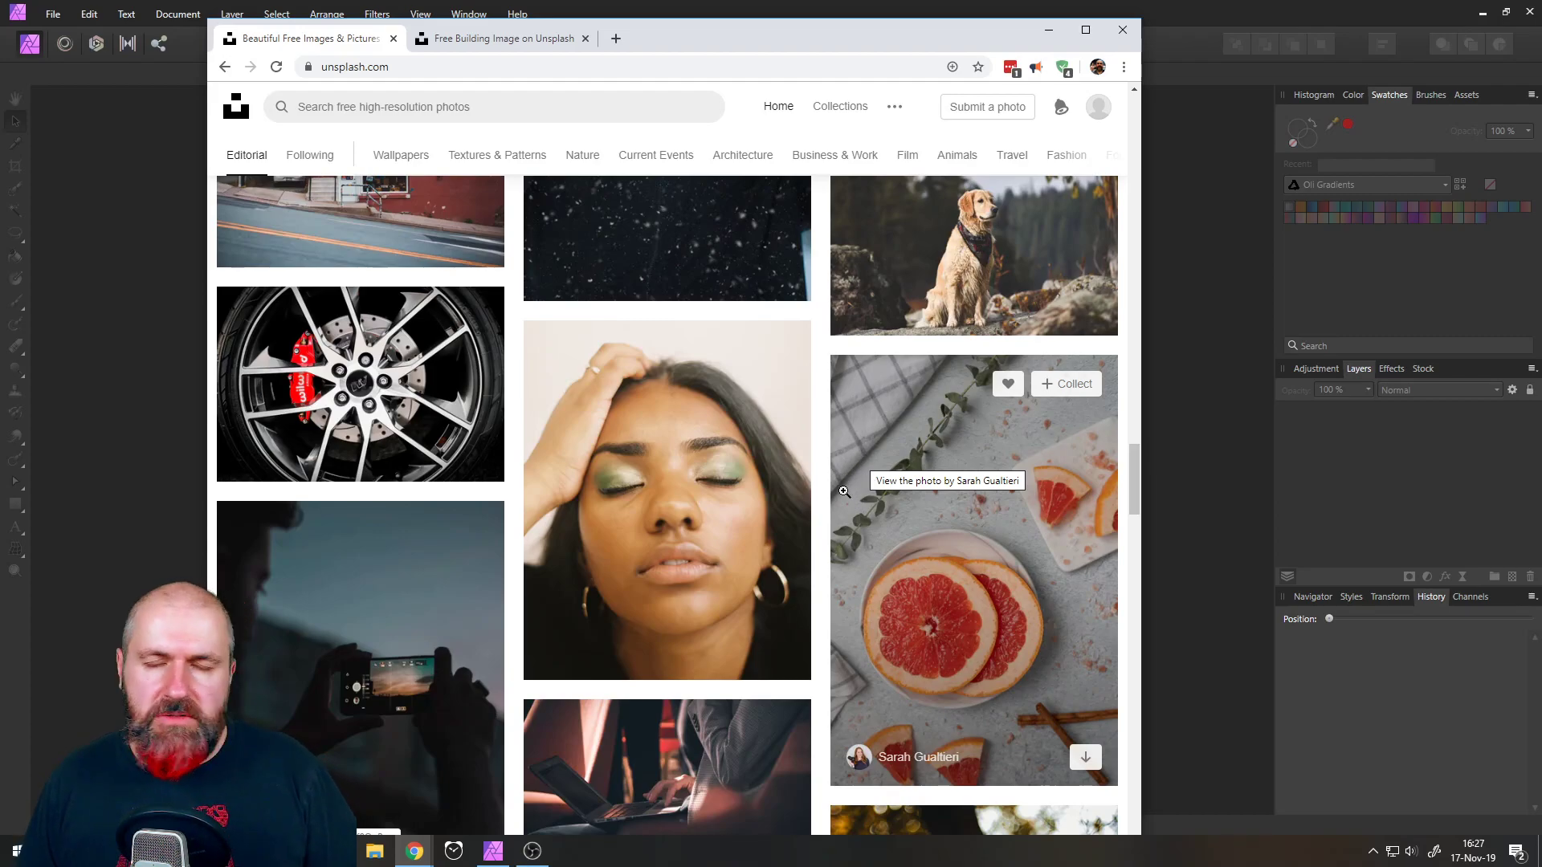
{"action": "scroll", "coordinate": [841, 482], "scroll_direction": "down", "scroll_amount": 8}
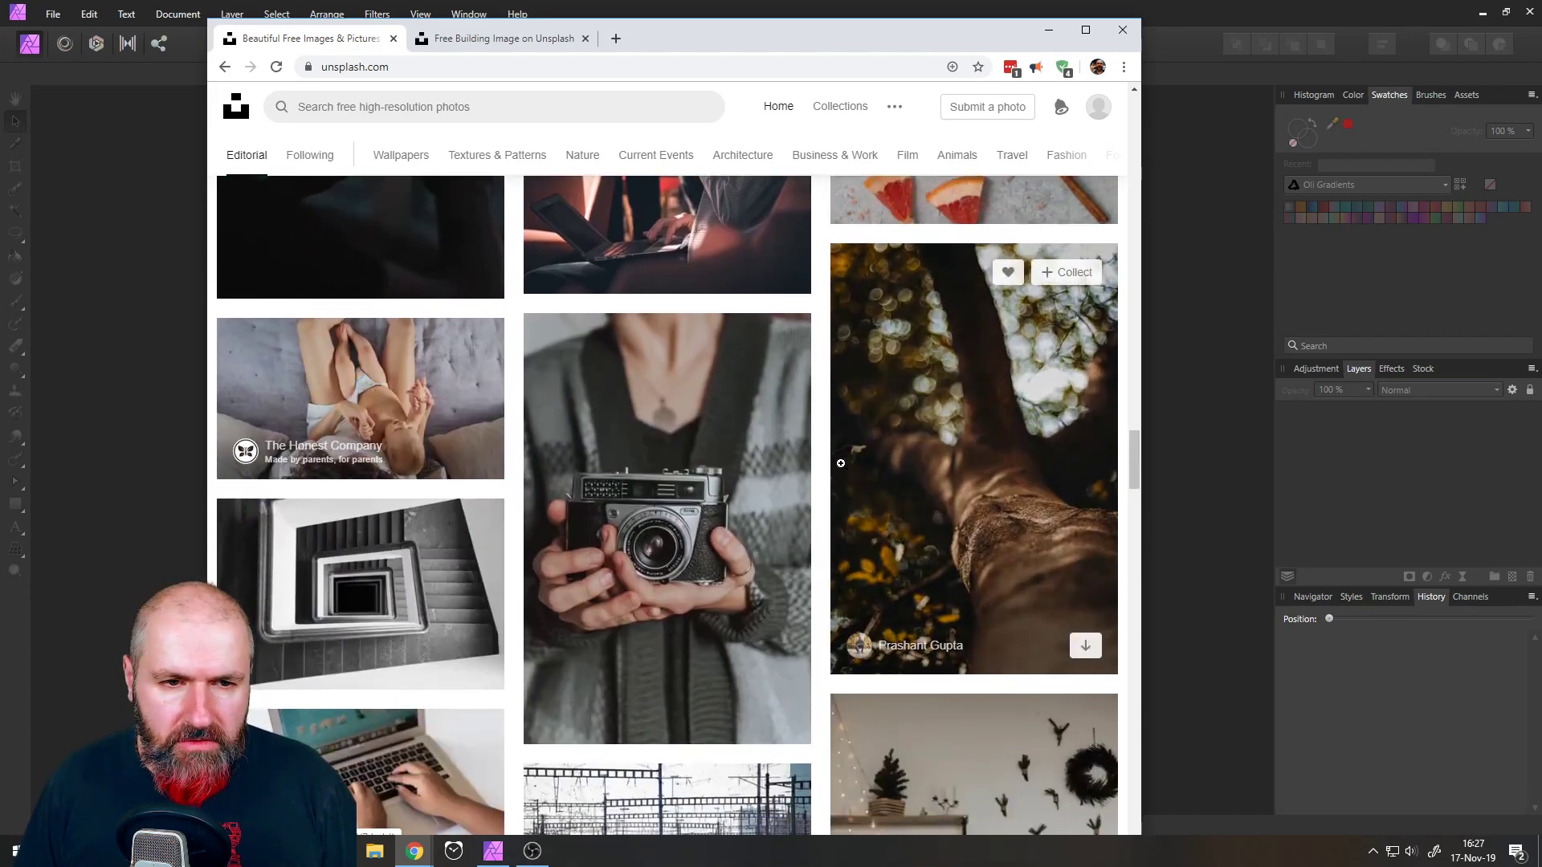
{"action": "scroll", "coordinate": [841, 464], "scroll_direction": "down", "scroll_amount": 4}
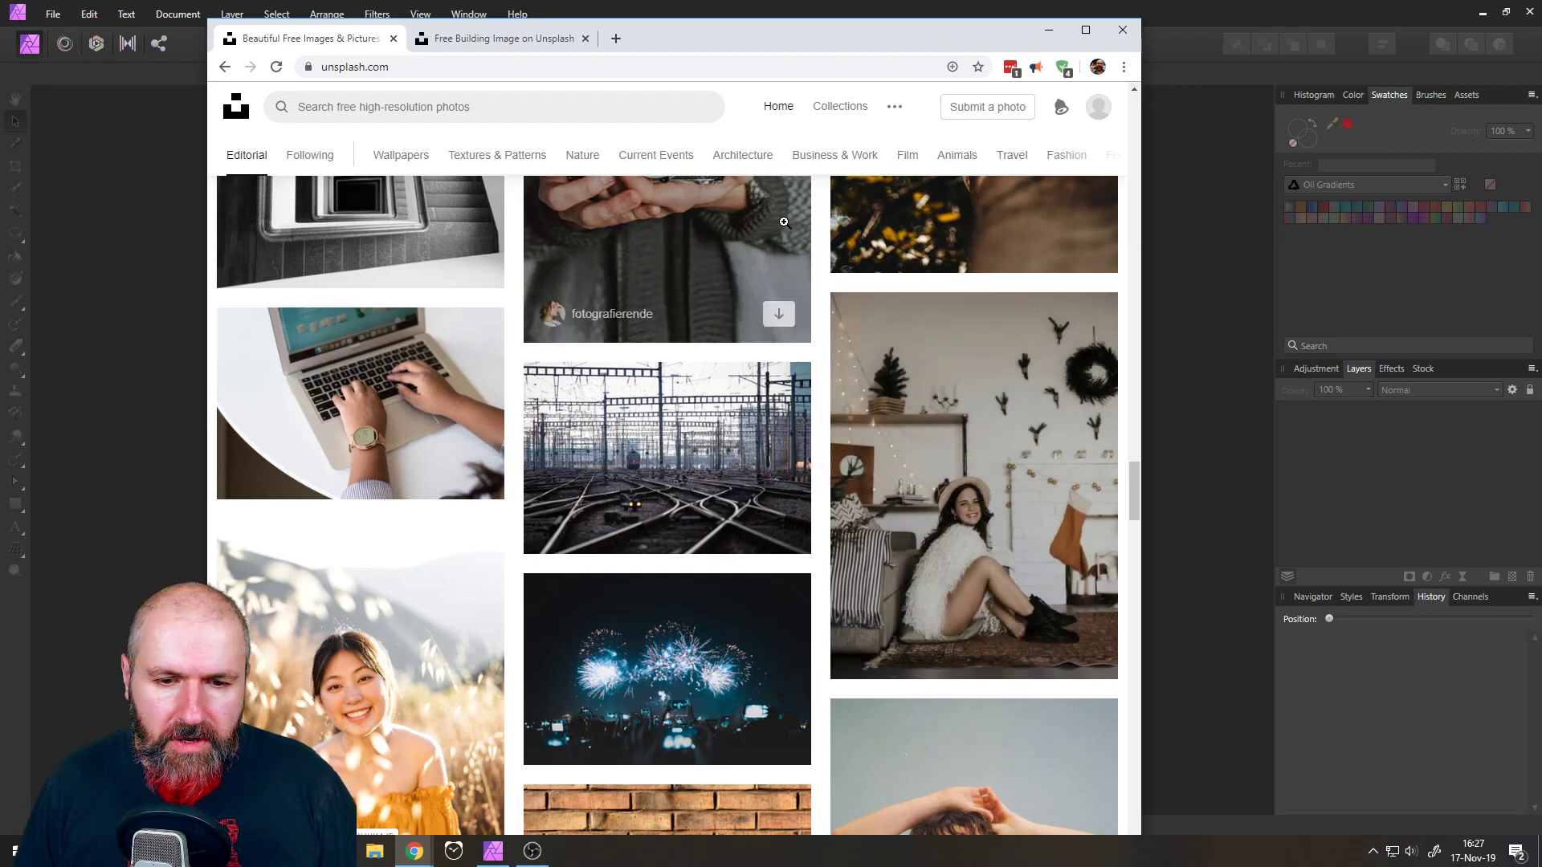
{"action": "scroll", "coordinate": [858, 329], "scroll_direction": "down", "scroll_amount": 2}
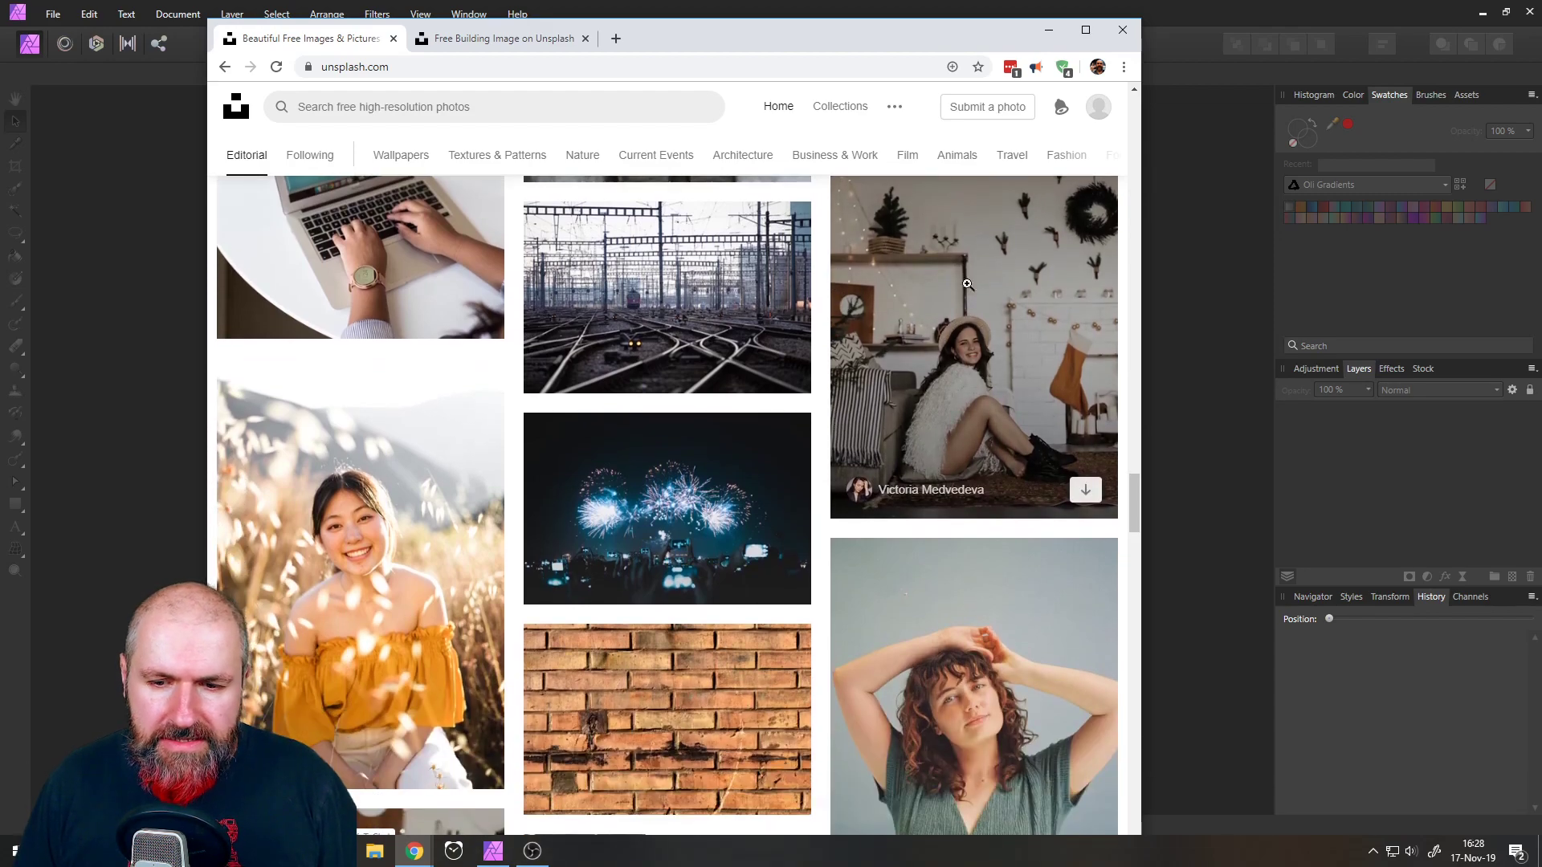
{"action": "left_click", "coordinate": [477, 40]}
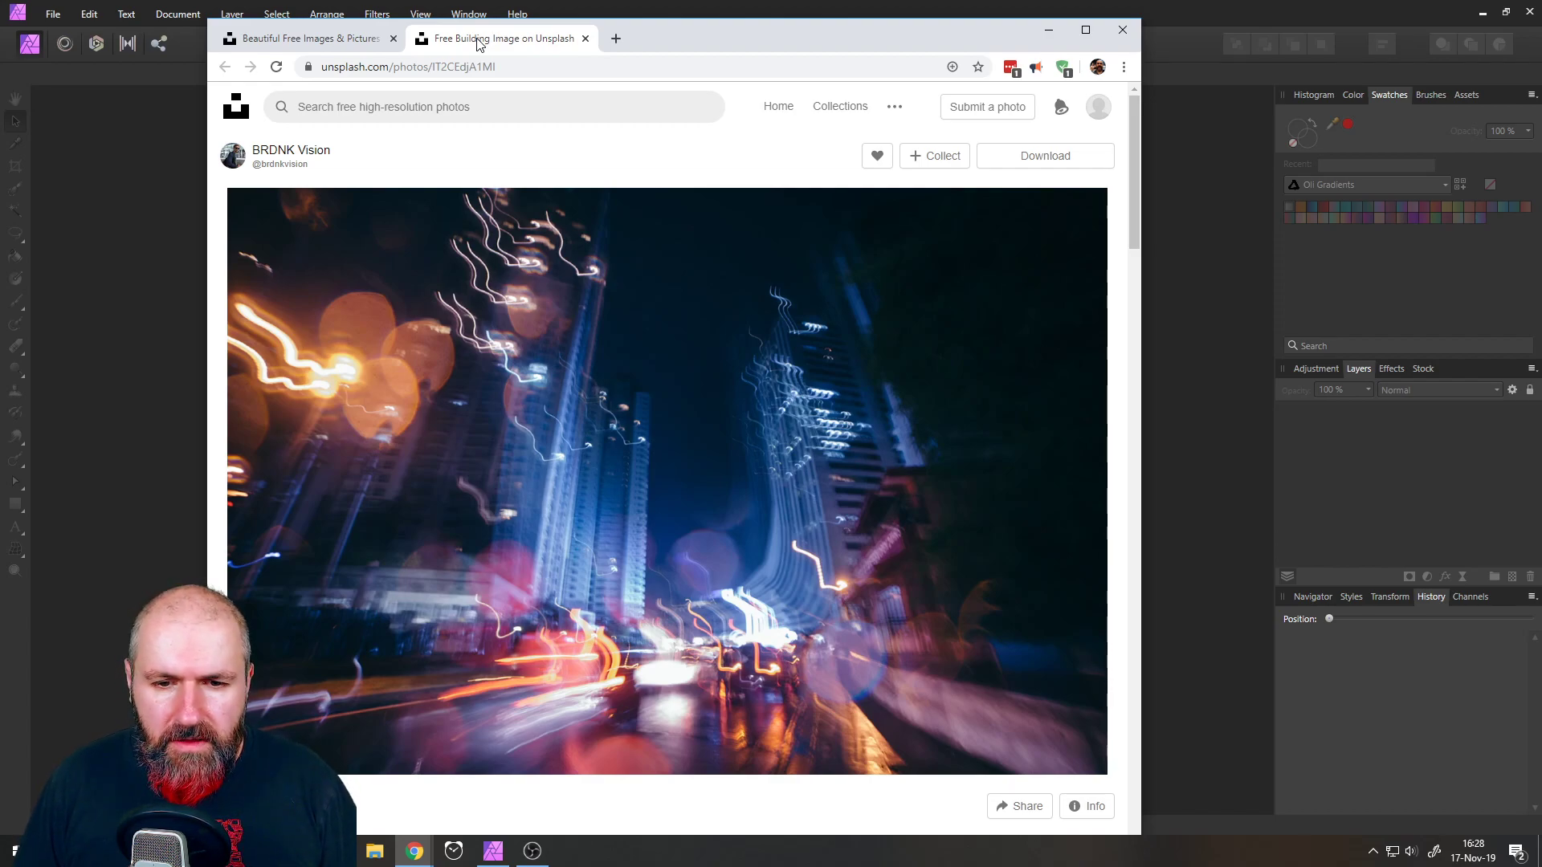
{"action": "left_click", "coordinate": [269, 36]}
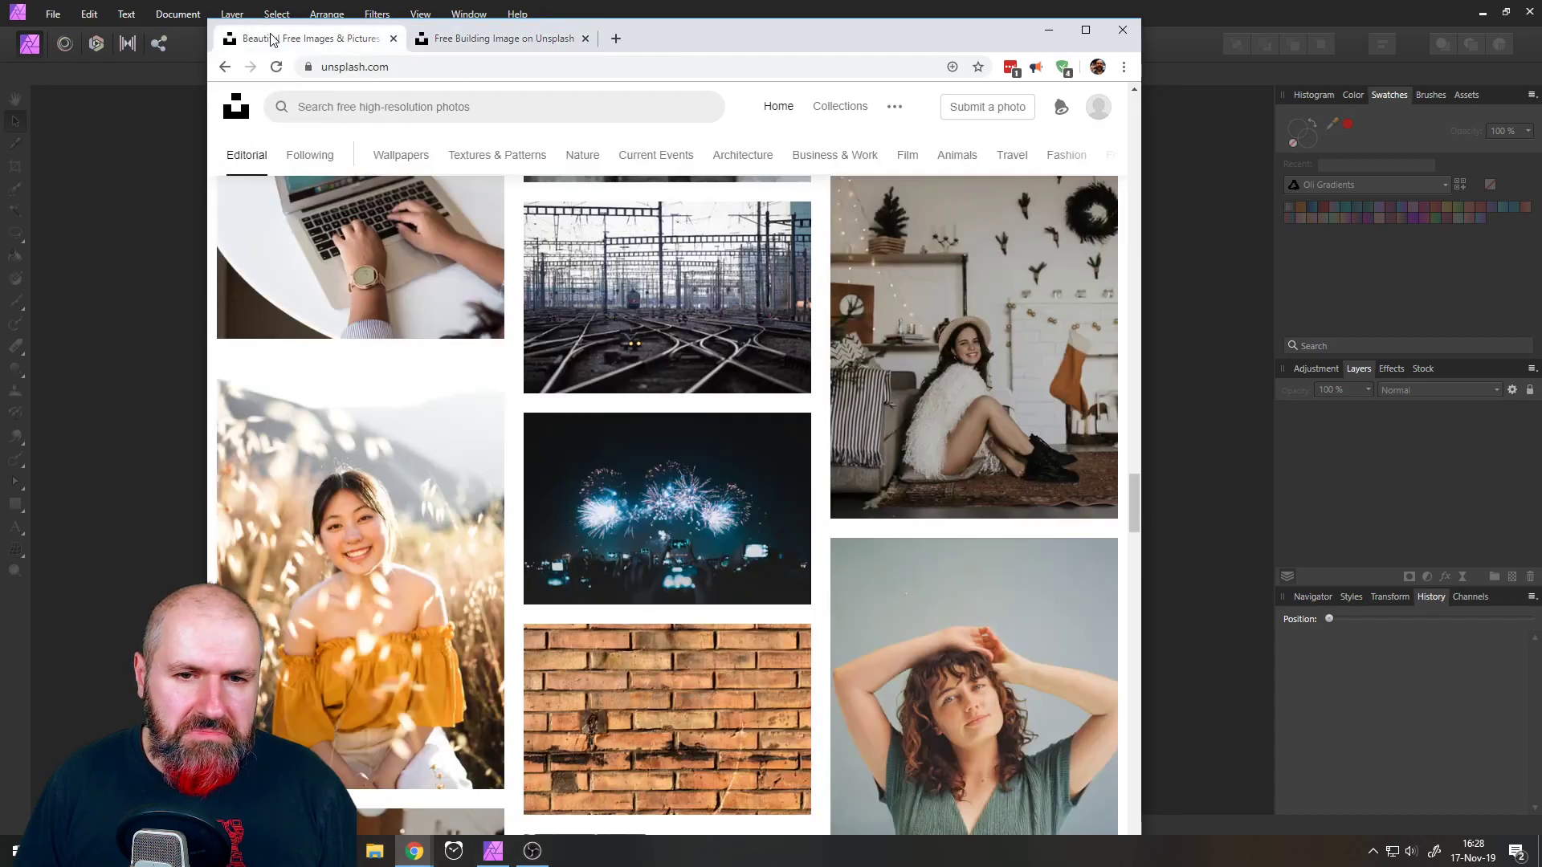
- Find the skull photo lit in pink and blue in the feed and open it in a new tab
{"action": "scroll", "coordinate": [543, 308], "scroll_direction": "down", "scroll_amount": 6}
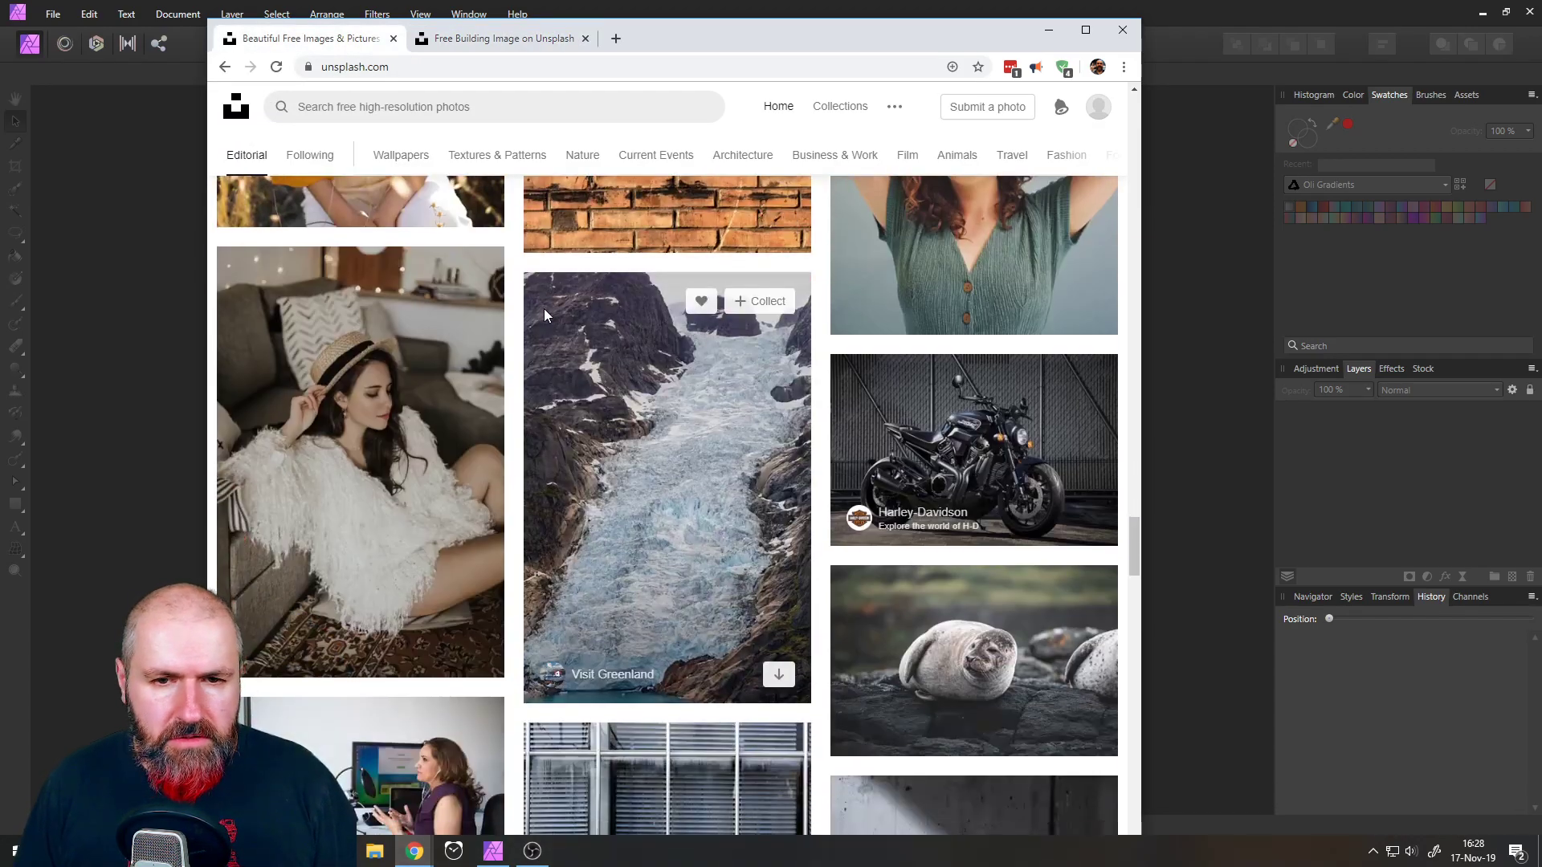
{"action": "scroll", "coordinate": [543, 306], "scroll_direction": "down", "scroll_amount": 15}
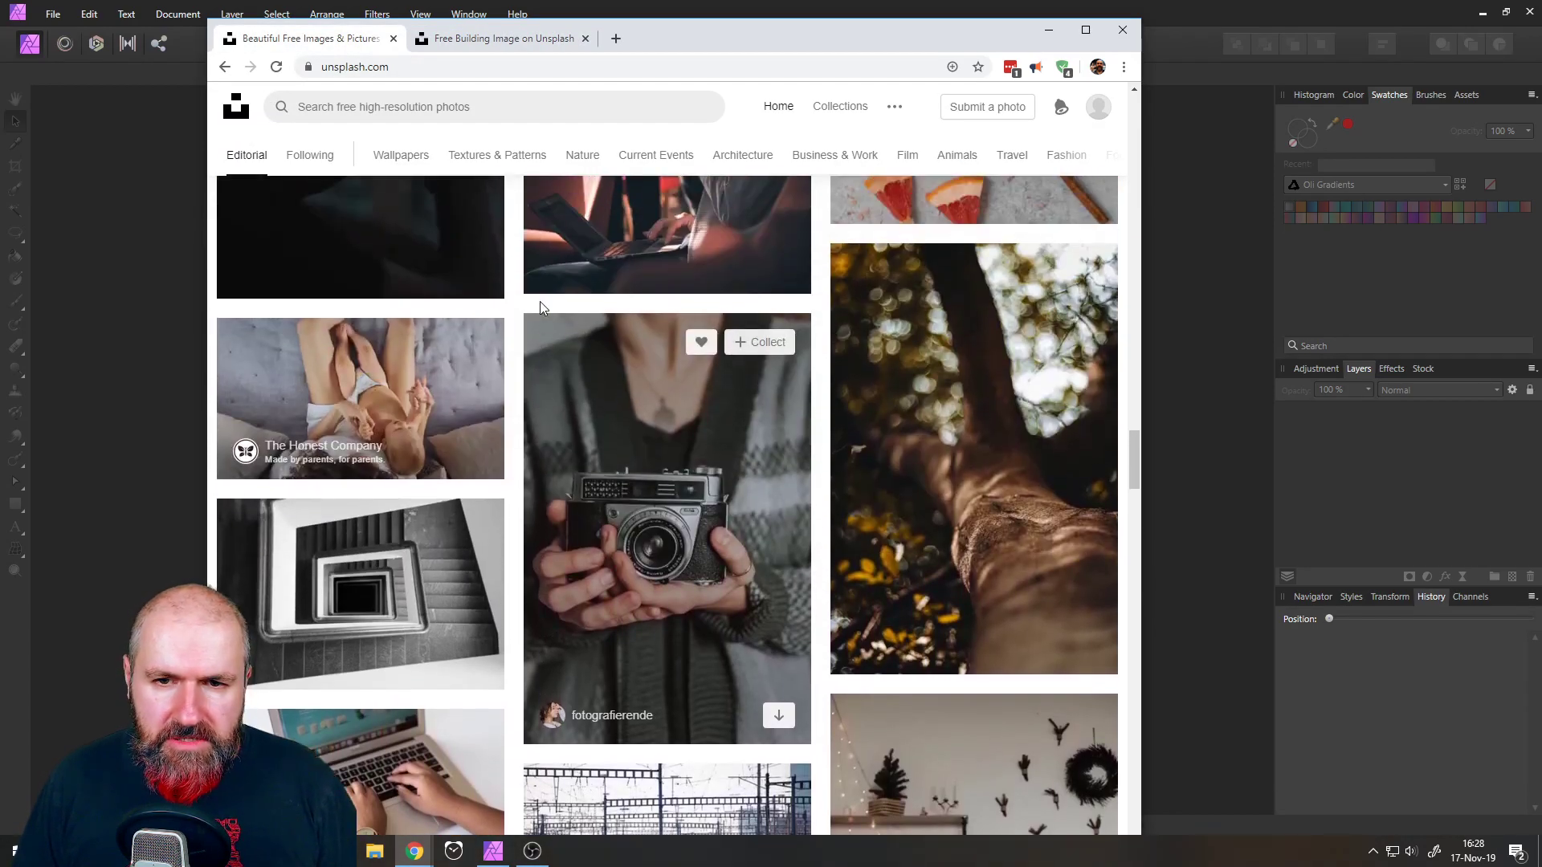
{"action": "scroll", "coordinate": [541, 302], "scroll_direction": "up", "scroll_amount": 1}
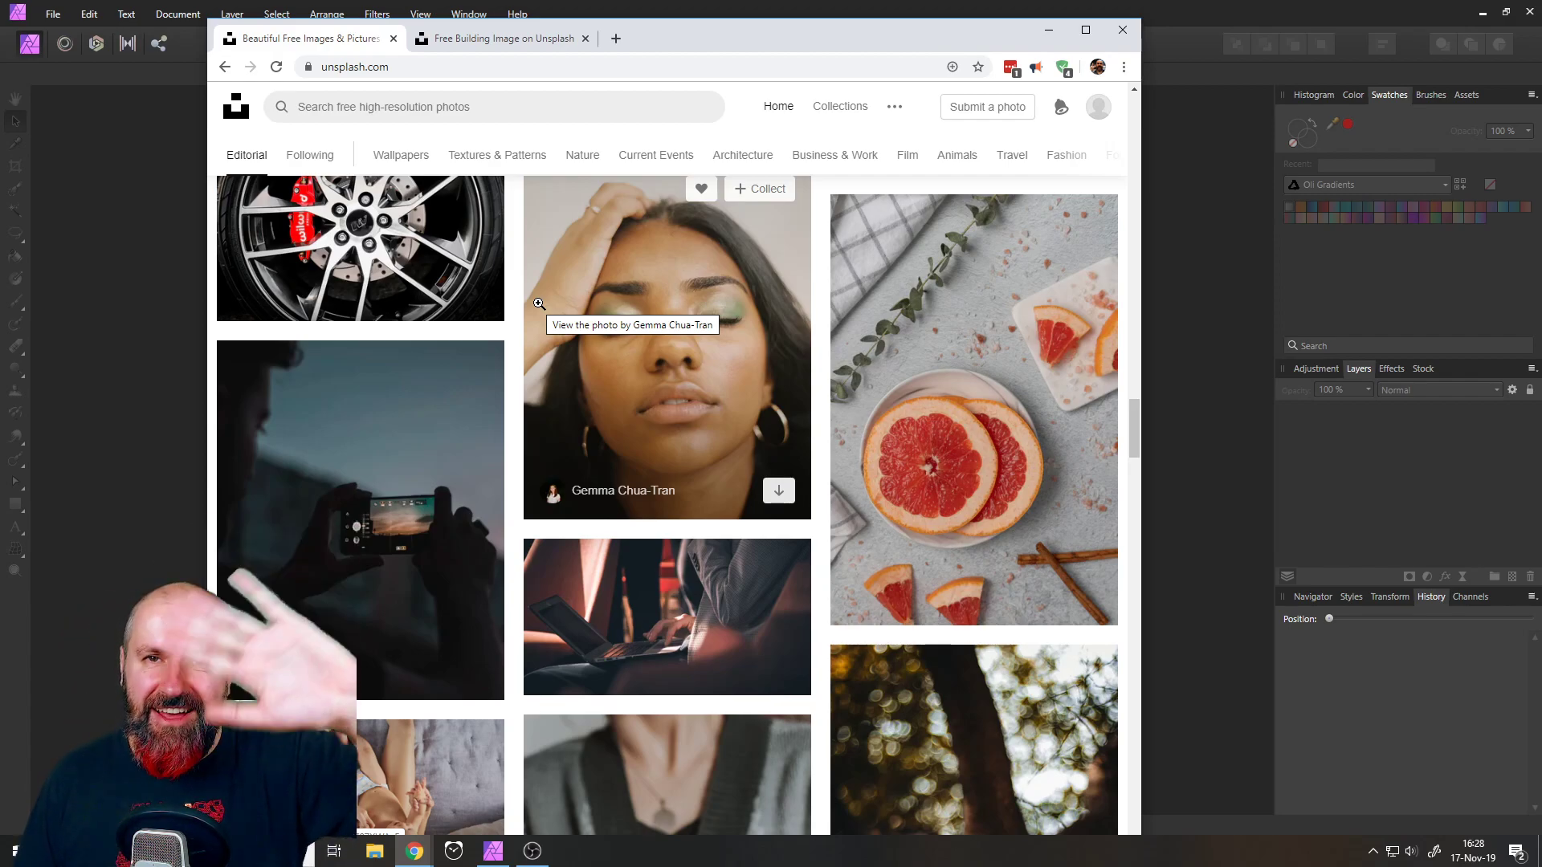
{"action": "scroll", "coordinate": [530, 289], "scroll_direction": "down", "scroll_amount": 8}
{"action": "scroll", "coordinate": [518, 263], "scroll_direction": "down", "scroll_amount": 10}
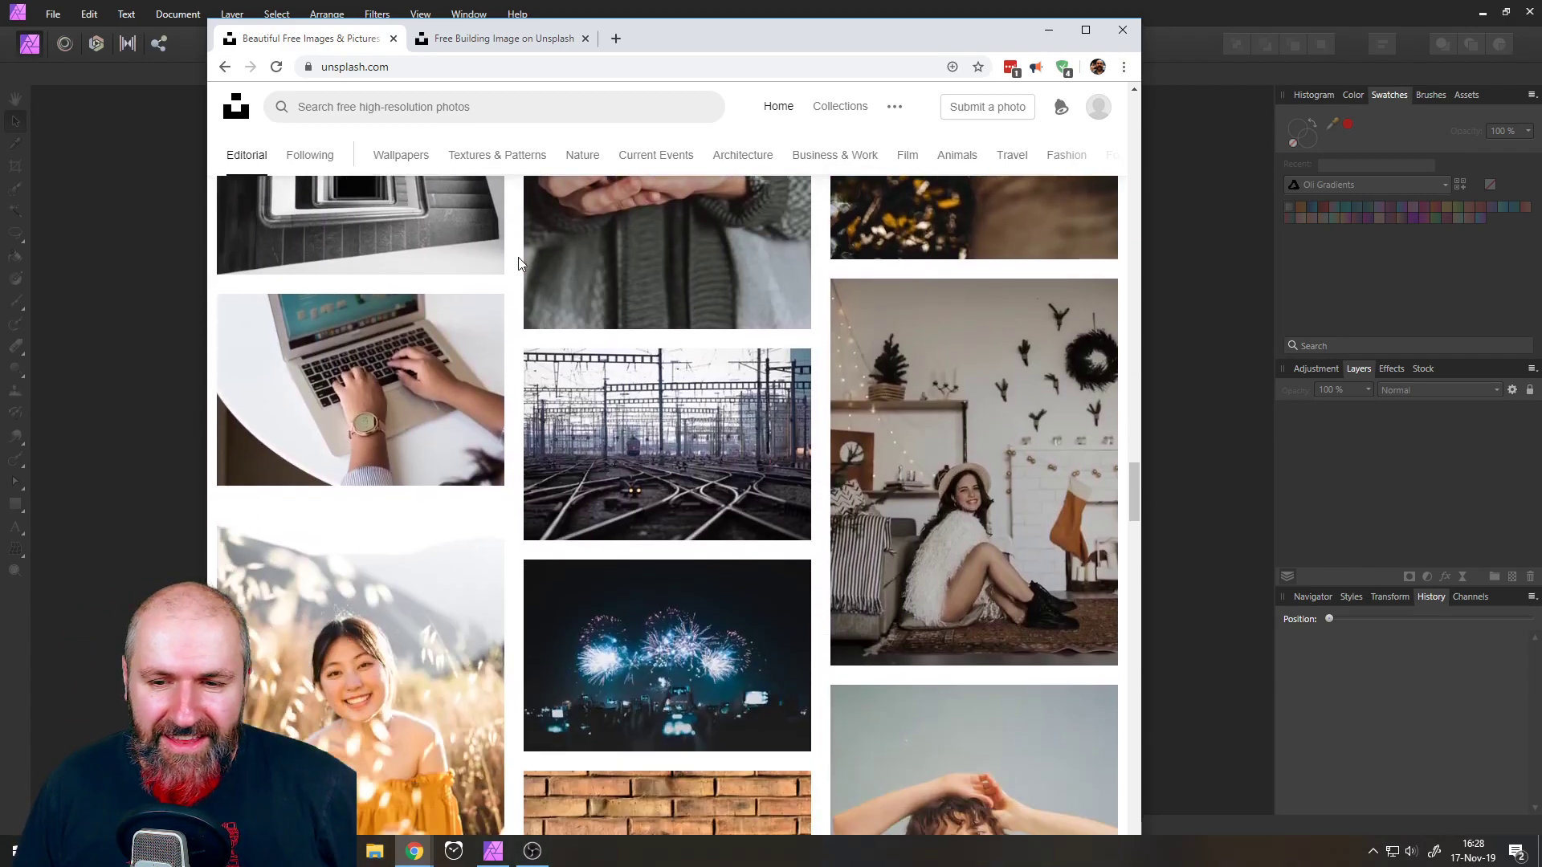
{"action": "scroll", "coordinate": [519, 264], "scroll_direction": "down", "scroll_amount": 10}
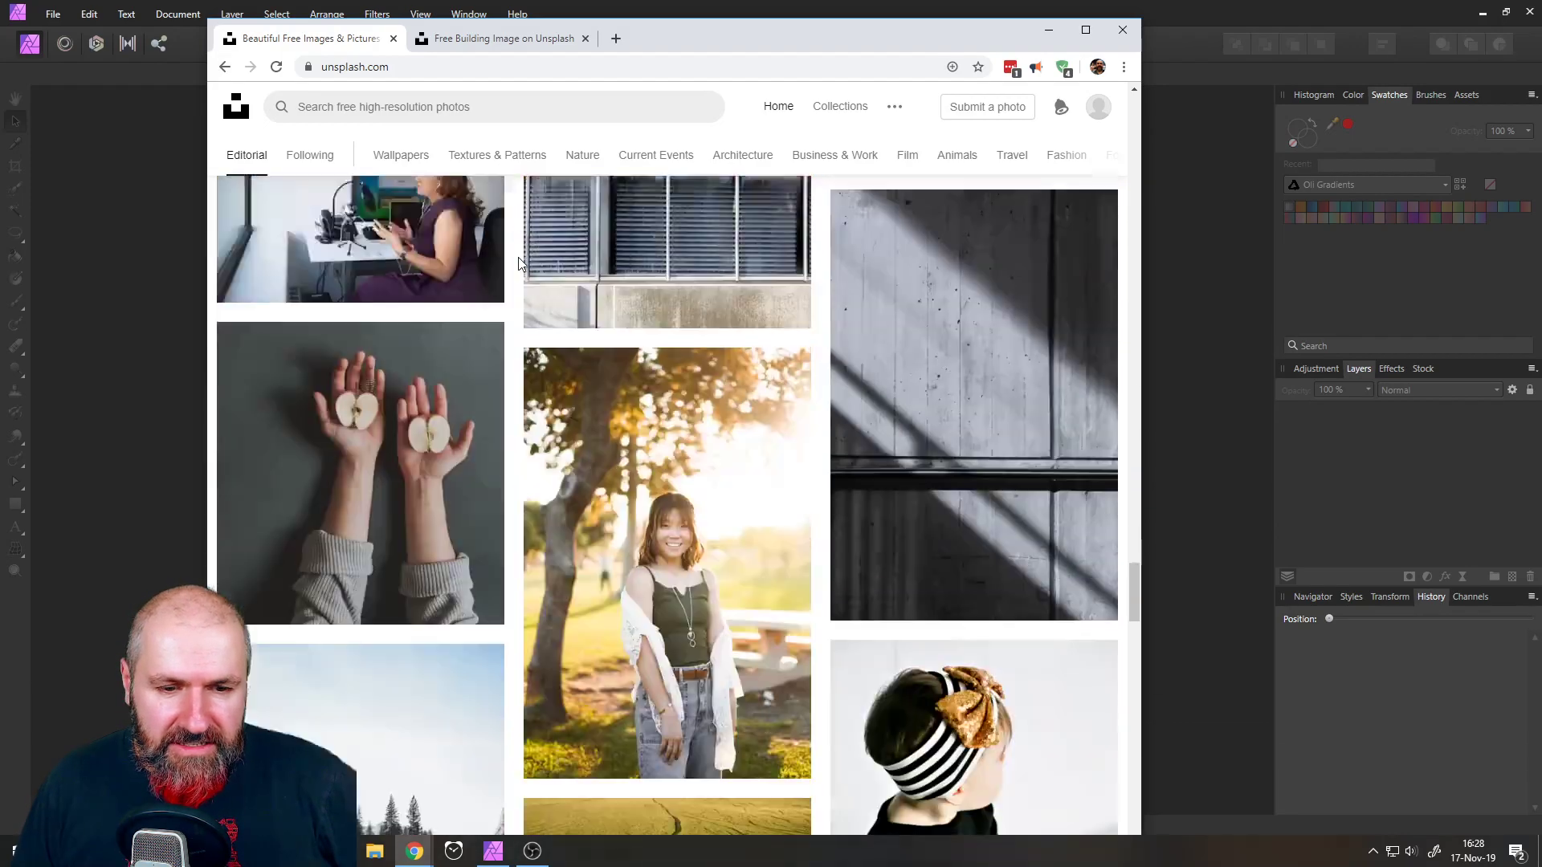
{"action": "scroll", "coordinate": [519, 261], "scroll_direction": "down", "scroll_amount": 10}
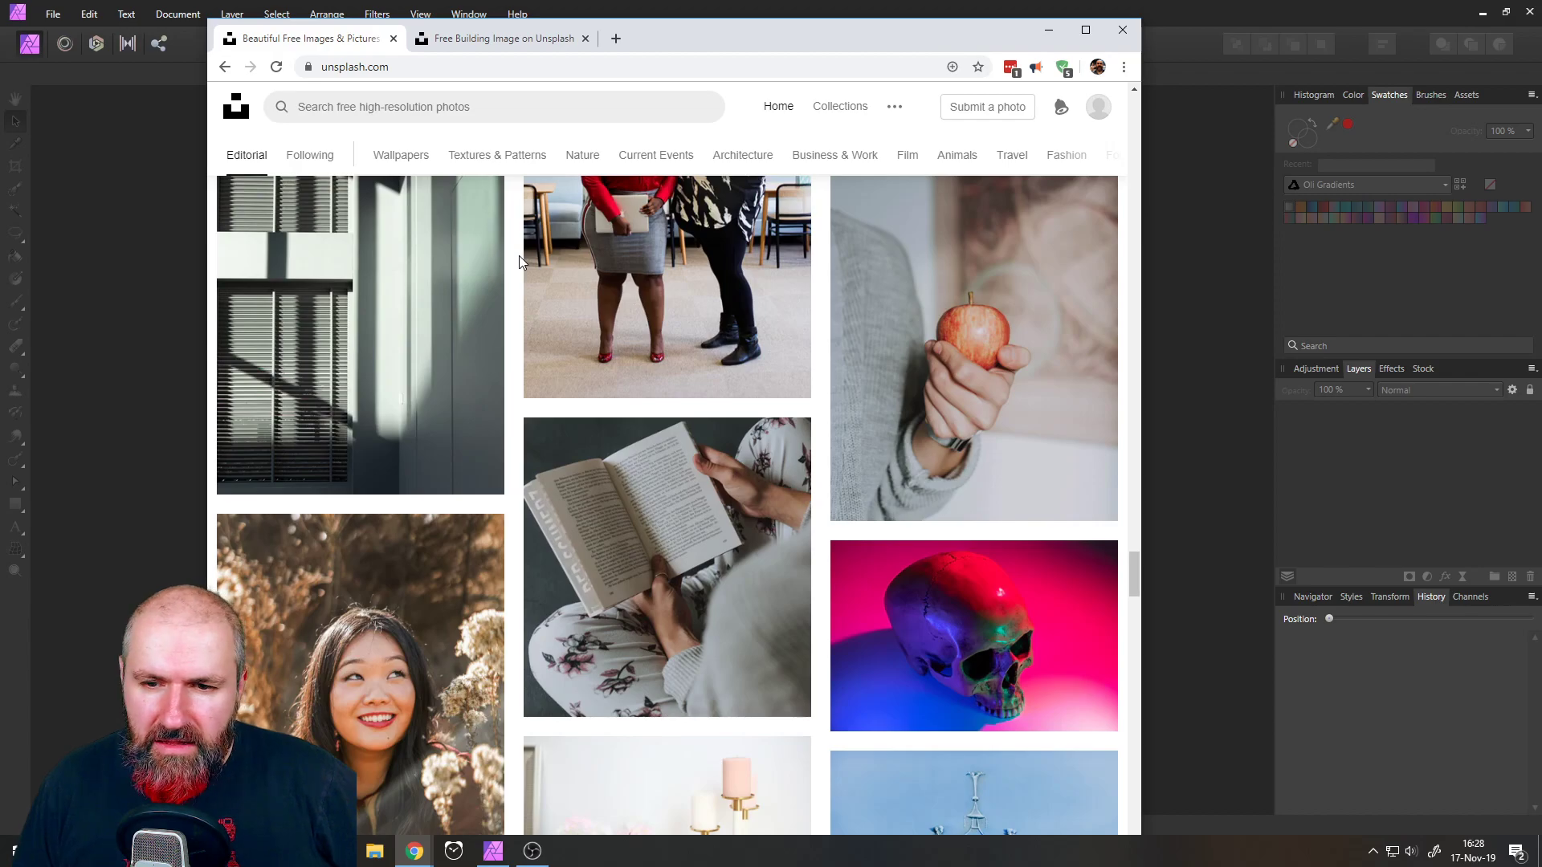
{"action": "scroll", "coordinate": [519, 255], "scroll_direction": "down", "scroll_amount": 3}
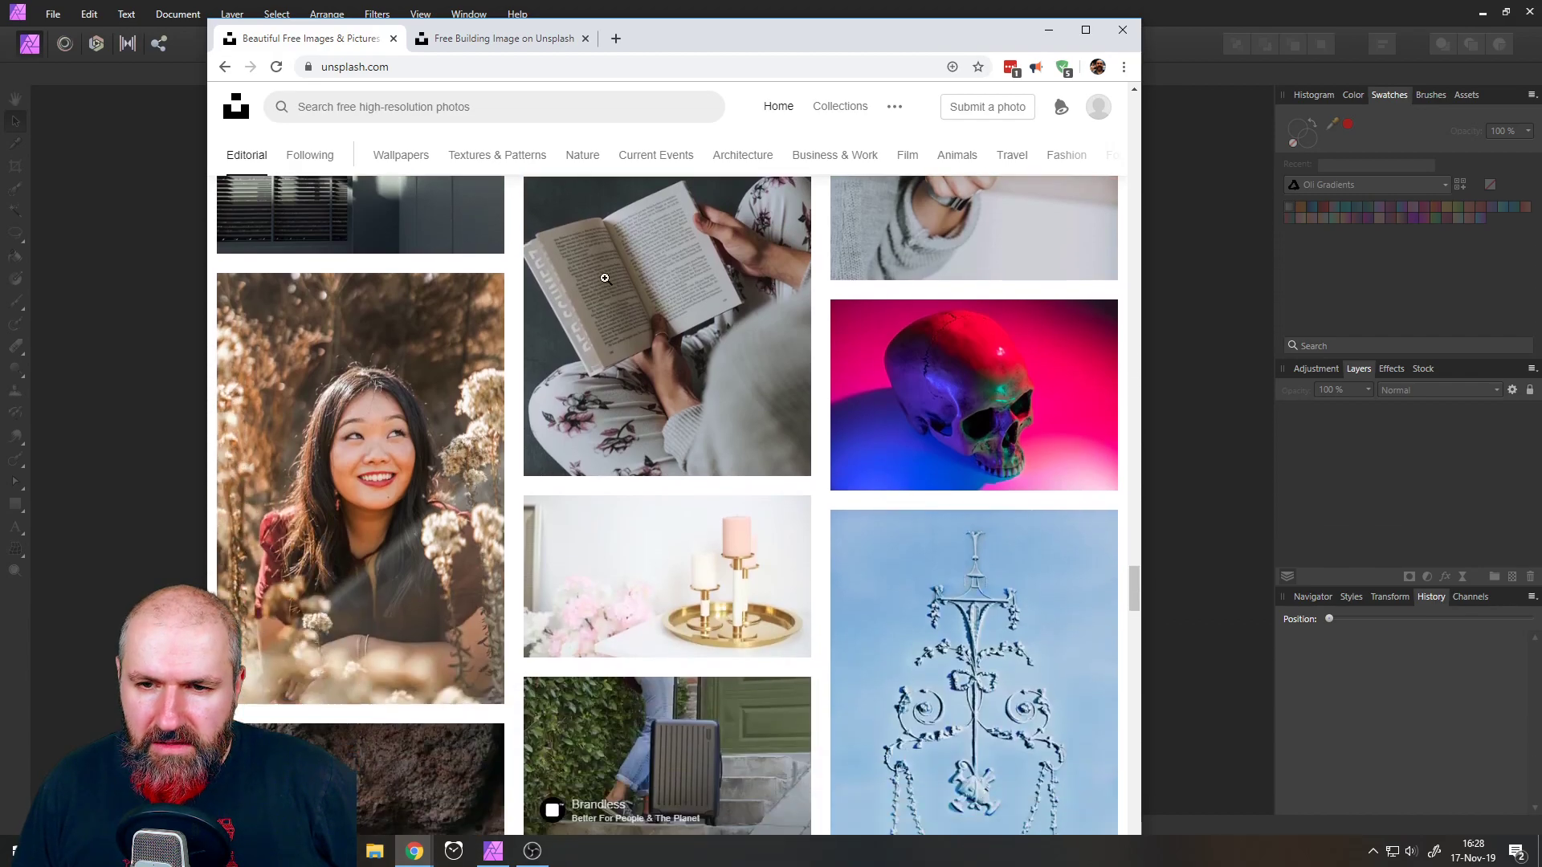
{"action": "right_click", "coordinate": [905, 364]}
{"action": "left_click", "coordinate": [960, 382]}
- Find the photo of the red and white fighting fish on a dark background and open it in a new tab
{"action": "scroll", "coordinate": [769, 356], "scroll_direction": "down", "scroll_amount": 5}
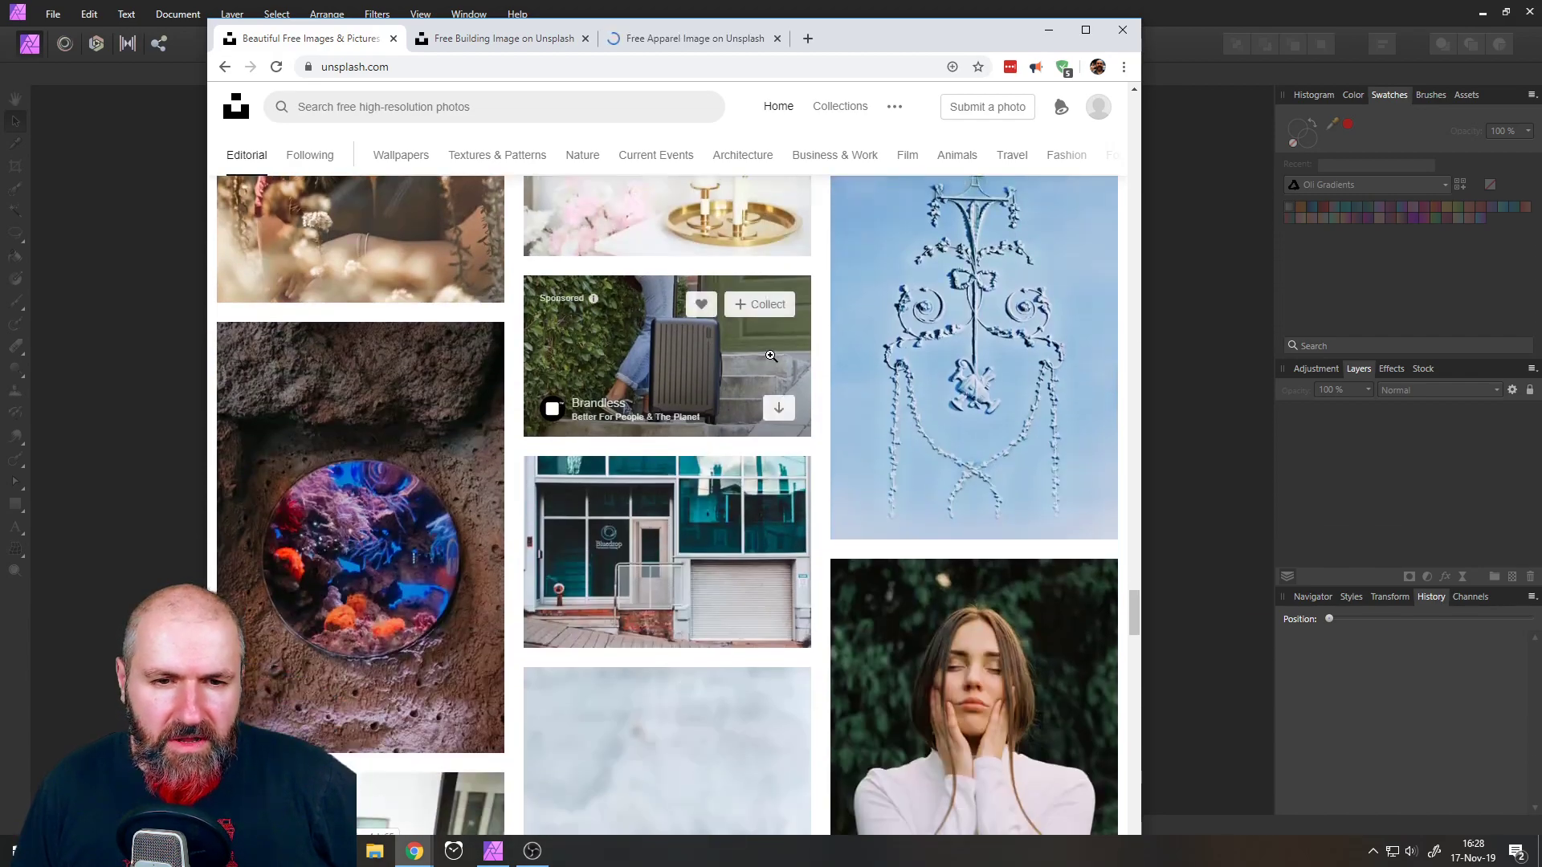
{"action": "scroll", "coordinate": [777, 349], "scroll_direction": "down", "scroll_amount": 5}
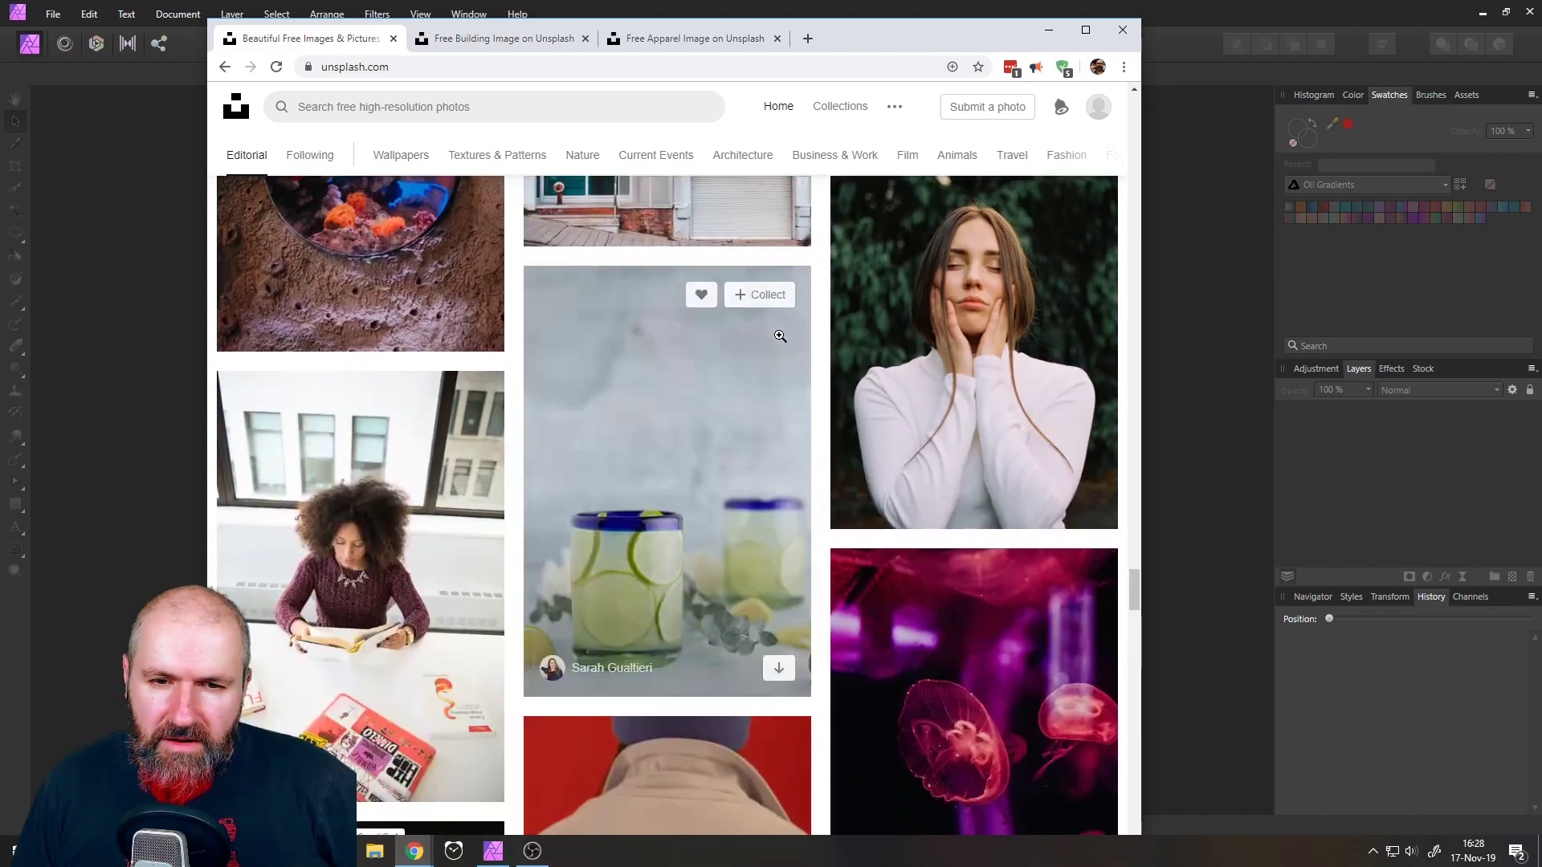
{"action": "scroll", "coordinate": [783, 341], "scroll_direction": "down", "scroll_amount": 5}
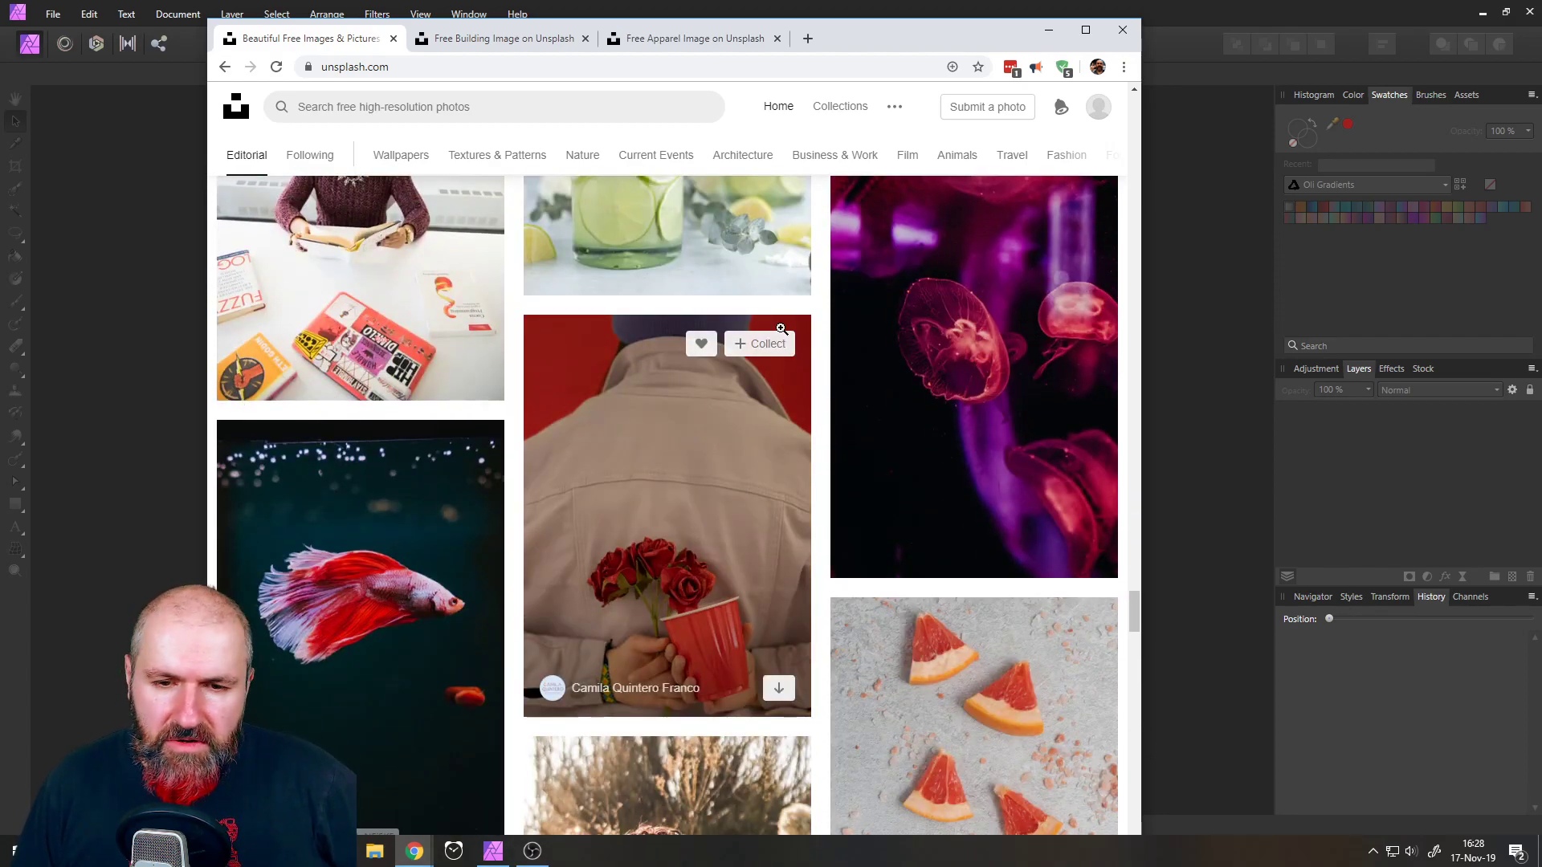
{"action": "scroll", "coordinate": [780, 329], "scroll_direction": "down", "scroll_amount": 3}
{"action": "right_click", "coordinate": [395, 350]}
{"action": "left_click", "coordinate": [462, 367]}
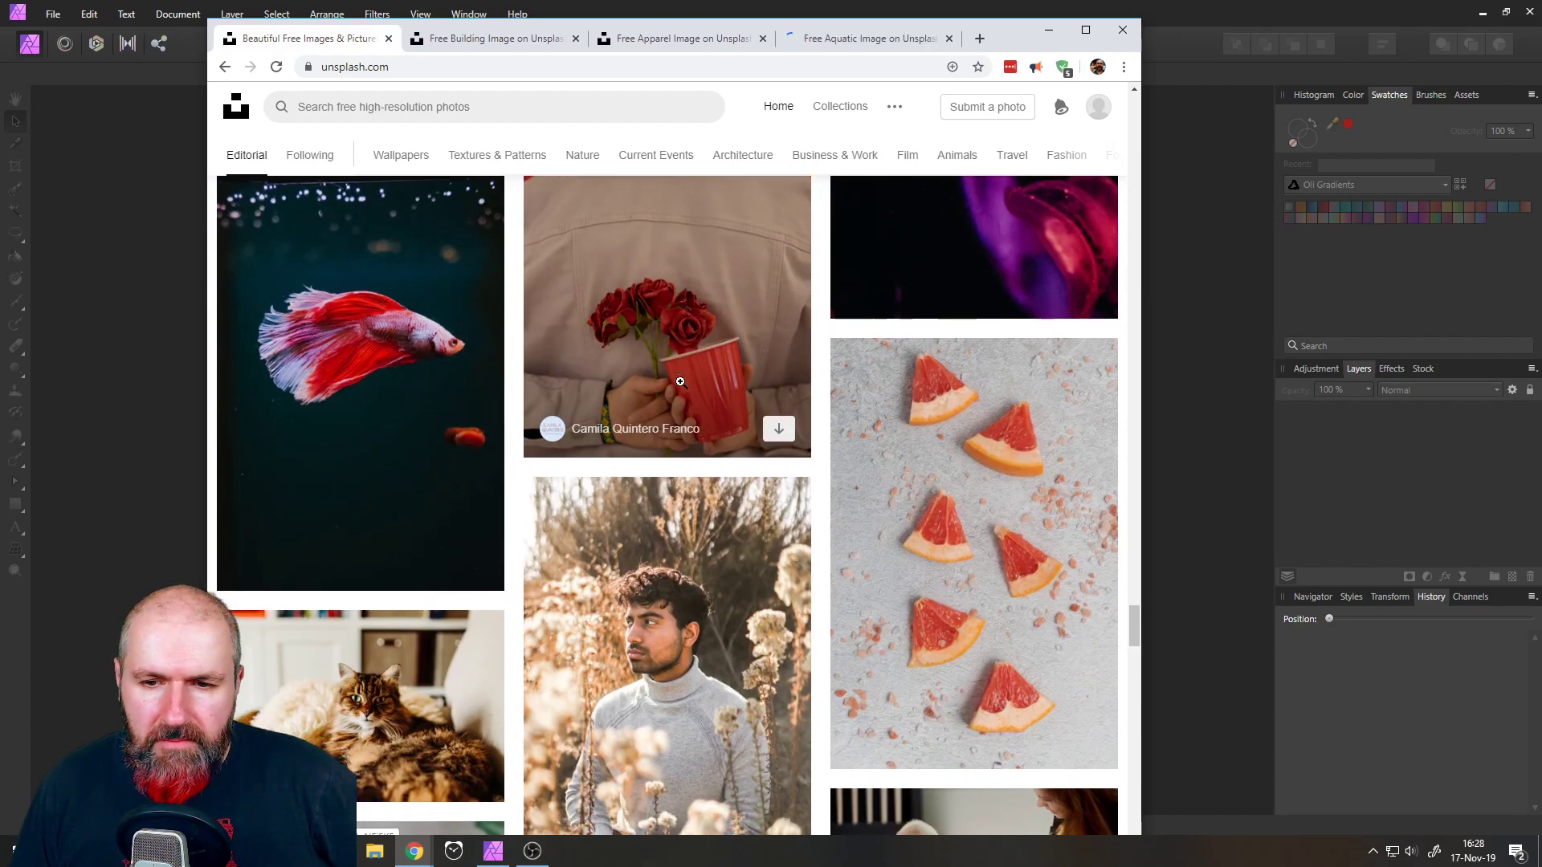
- Browse further through the Unsplash editorial feed, examining the photos for other suitable images
{"action": "scroll", "coordinate": [685, 408], "scroll_direction": "down", "scroll_amount": 4}
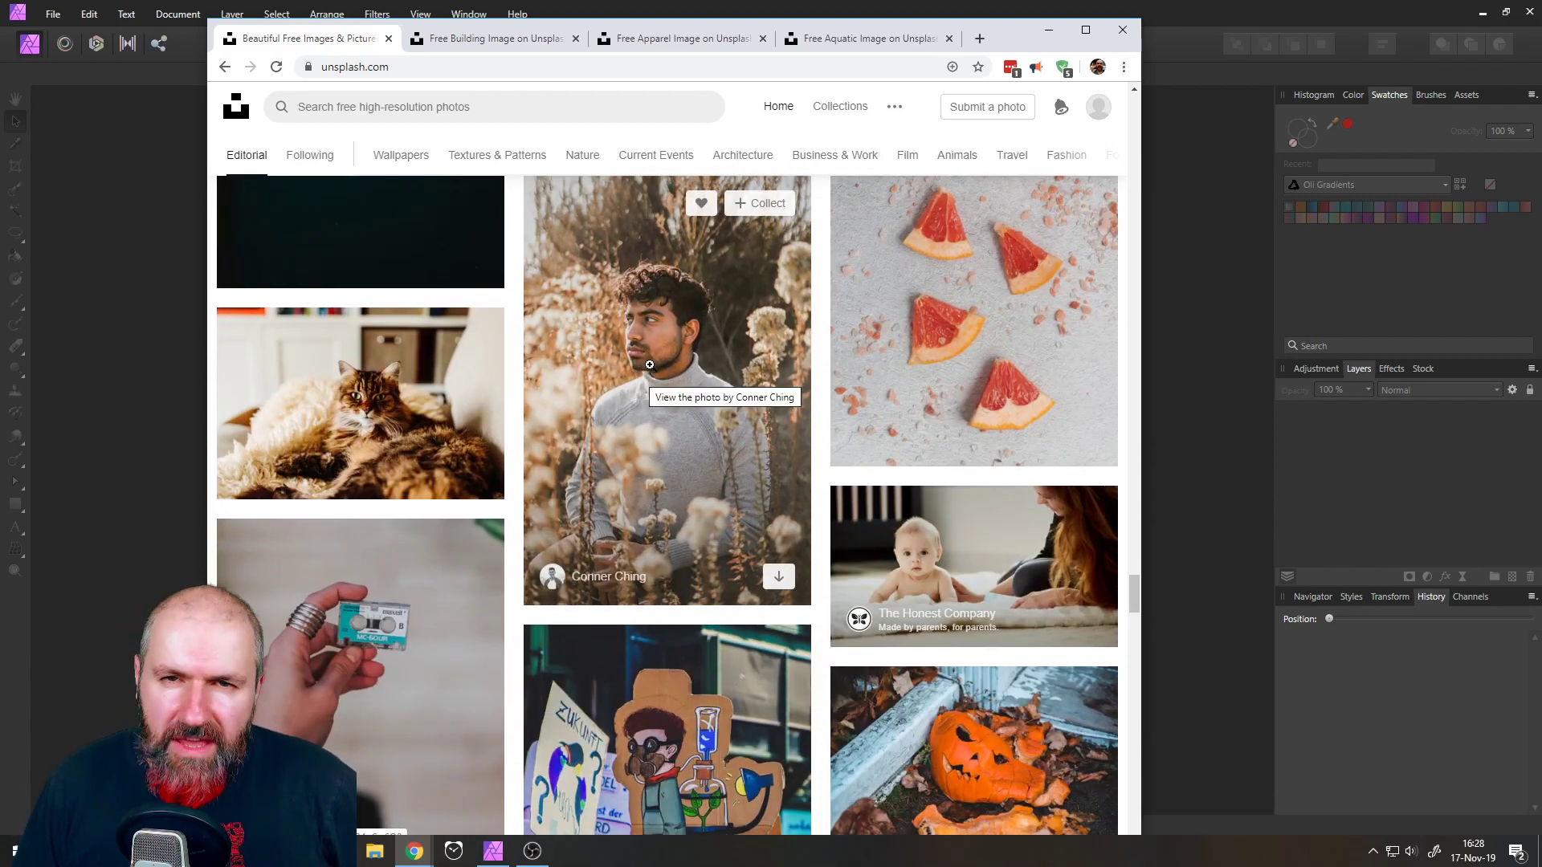
{"action": "scroll", "coordinate": [667, 397], "scroll_direction": "down", "scroll_amount": 6}
{"action": "scroll", "coordinate": [667, 397], "scroll_direction": "down", "scroll_amount": 5}
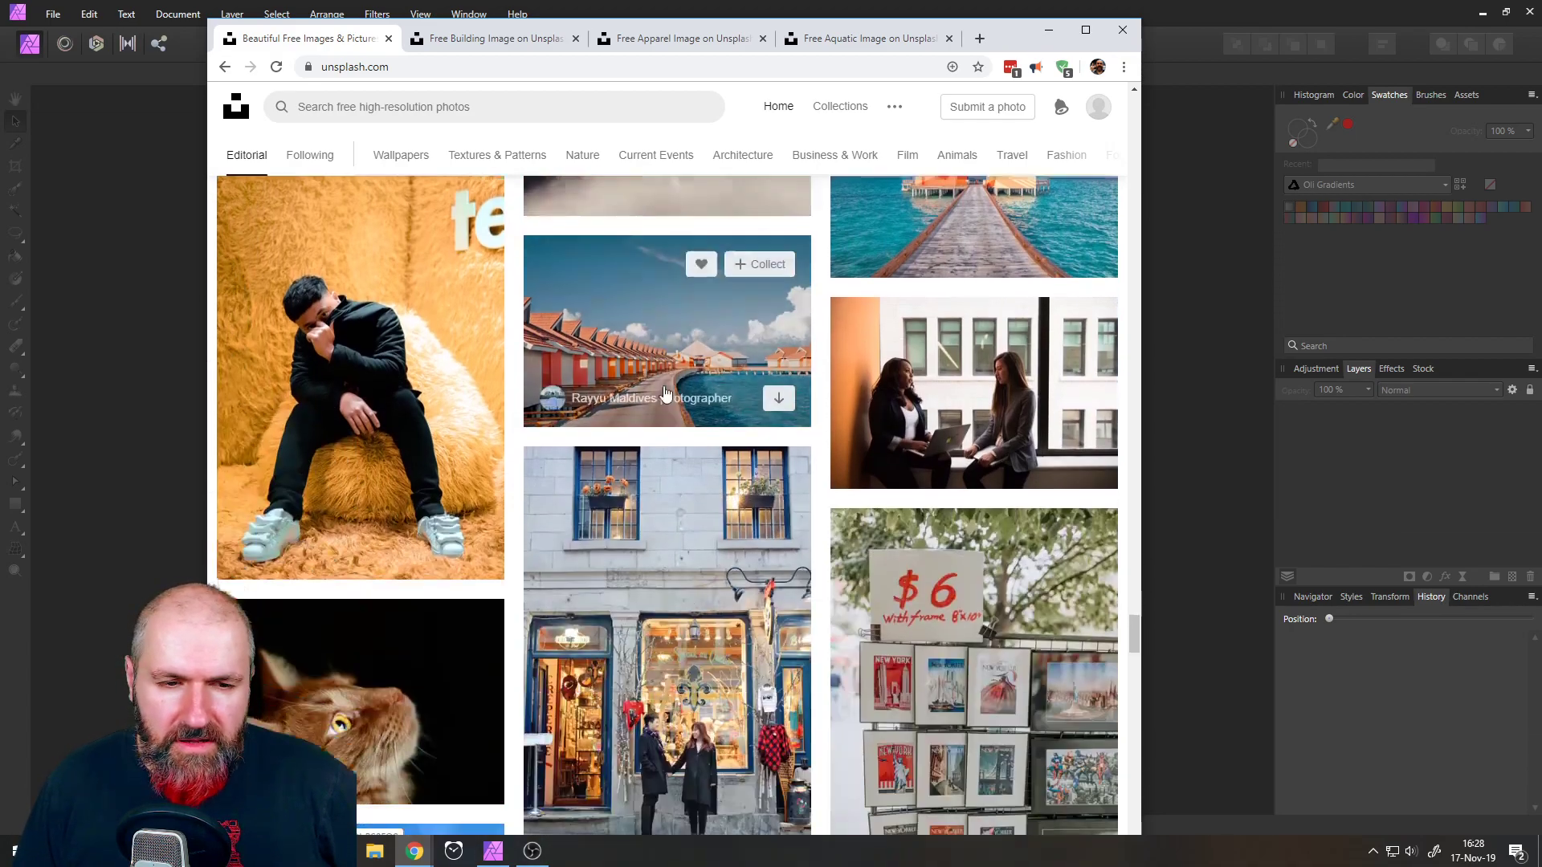
{"action": "scroll", "coordinate": [664, 386], "scroll_direction": "down", "scroll_amount": 12}
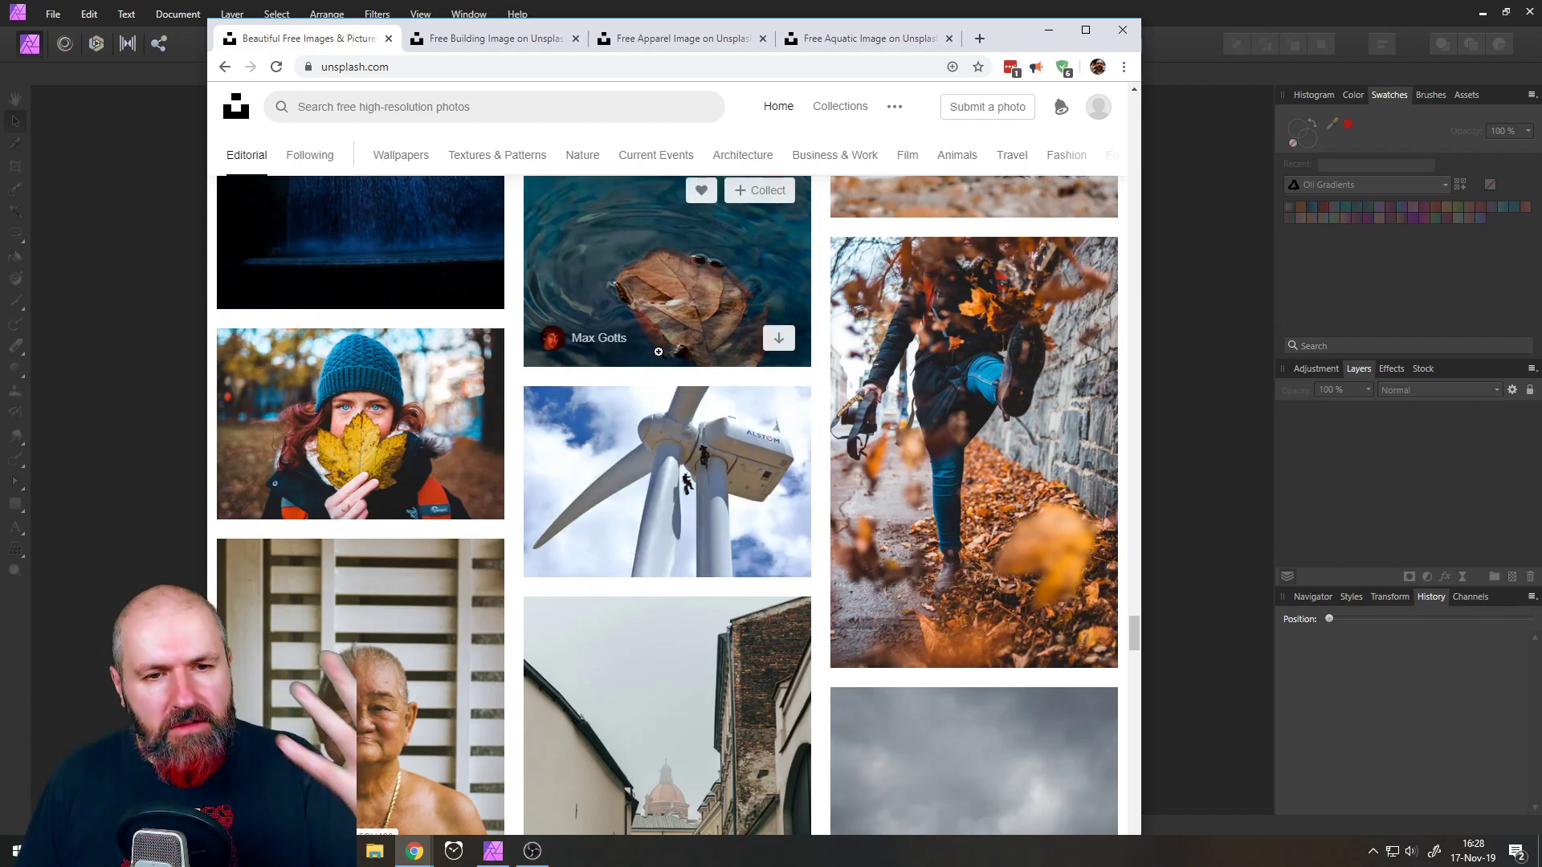
{"action": "scroll", "coordinate": [660, 369], "scroll_direction": "down", "scroll_amount": 5}
{"action": "scroll", "coordinate": [662, 346], "scroll_direction": "down", "scroll_amount": 10}
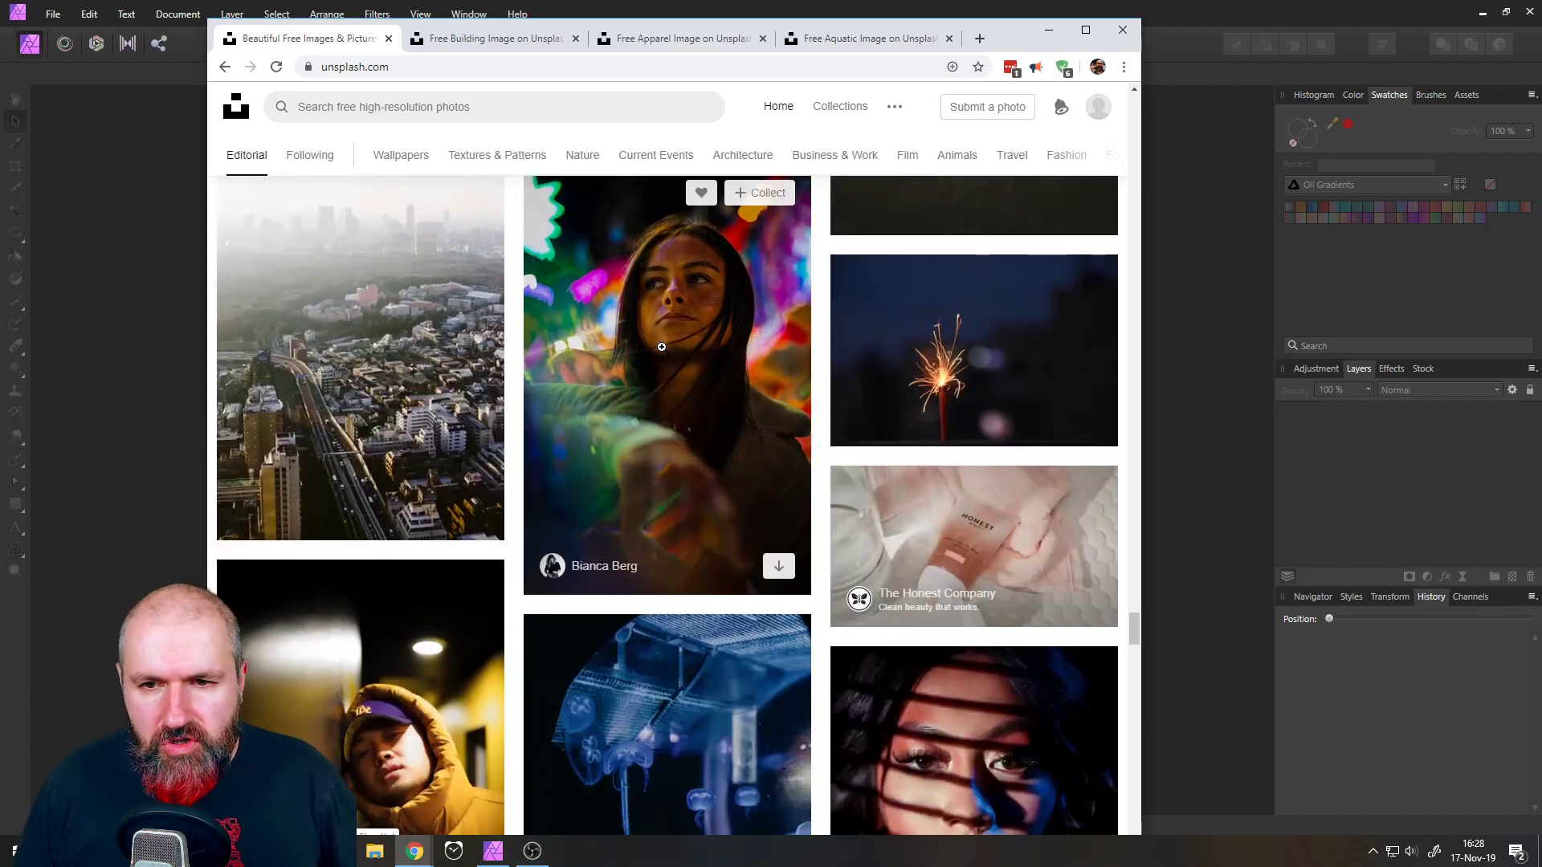
{"action": "scroll", "coordinate": [661, 370], "scroll_direction": "down", "scroll_amount": 1}
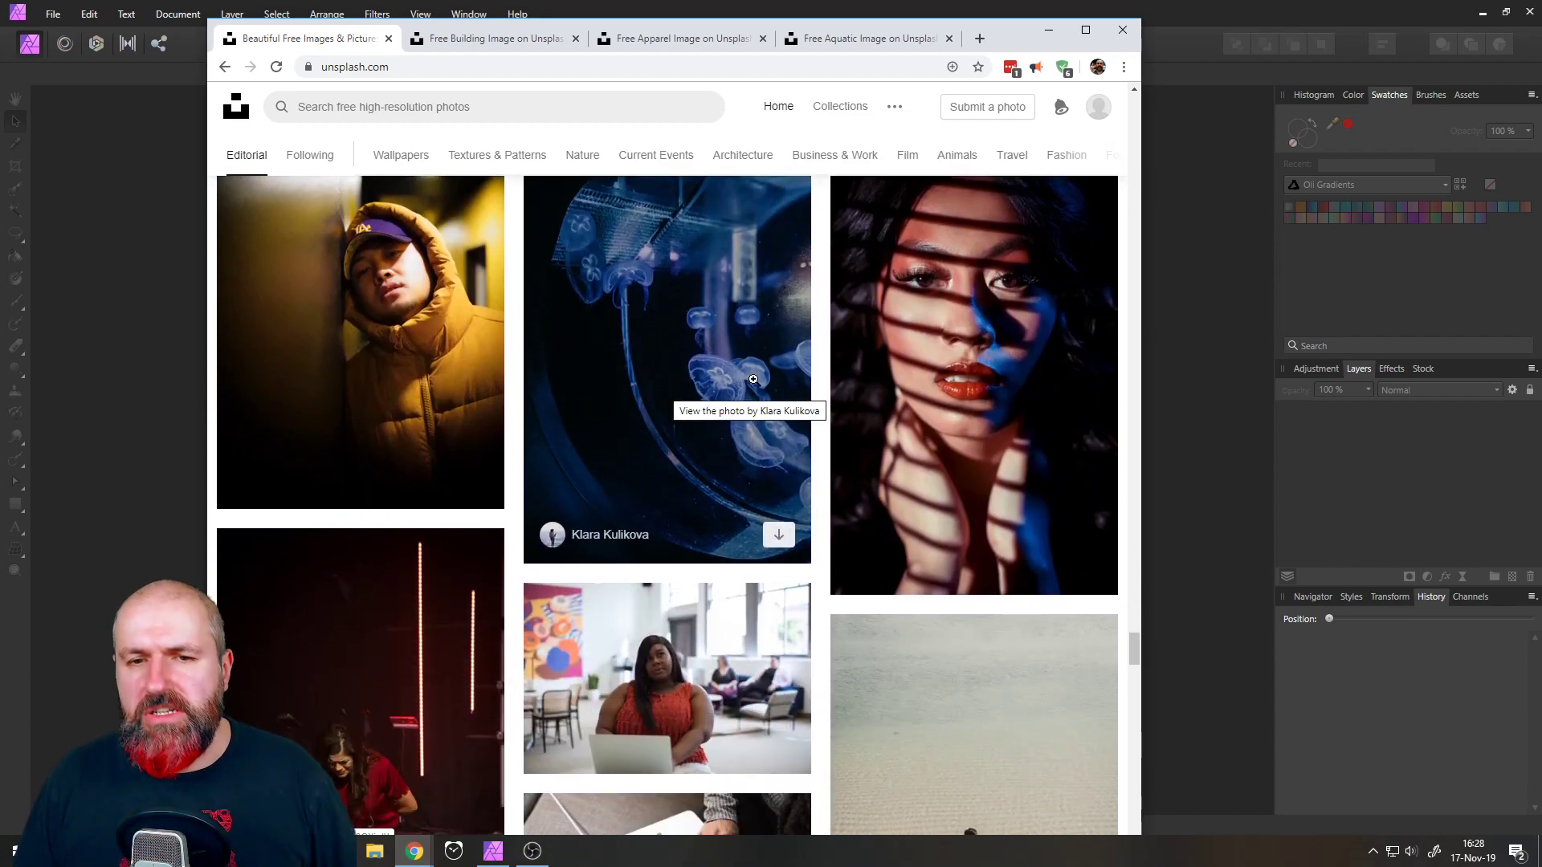
{"action": "scroll", "coordinate": [820, 412], "scroll_direction": "down", "scroll_amount": 6}
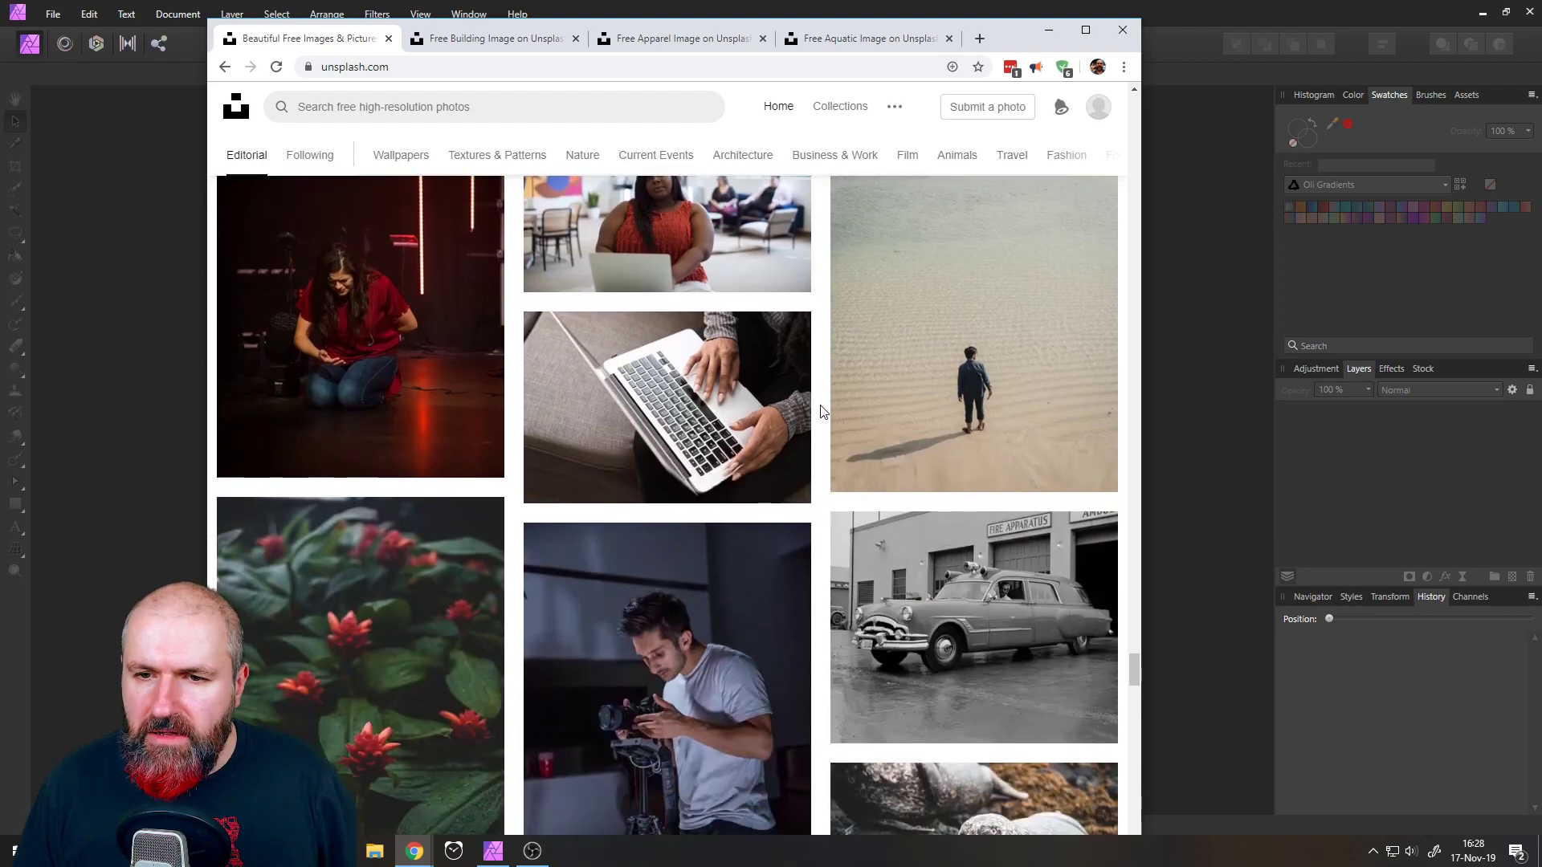
{"action": "scroll", "coordinate": [821, 408], "scroll_direction": "down", "scroll_amount": 11}
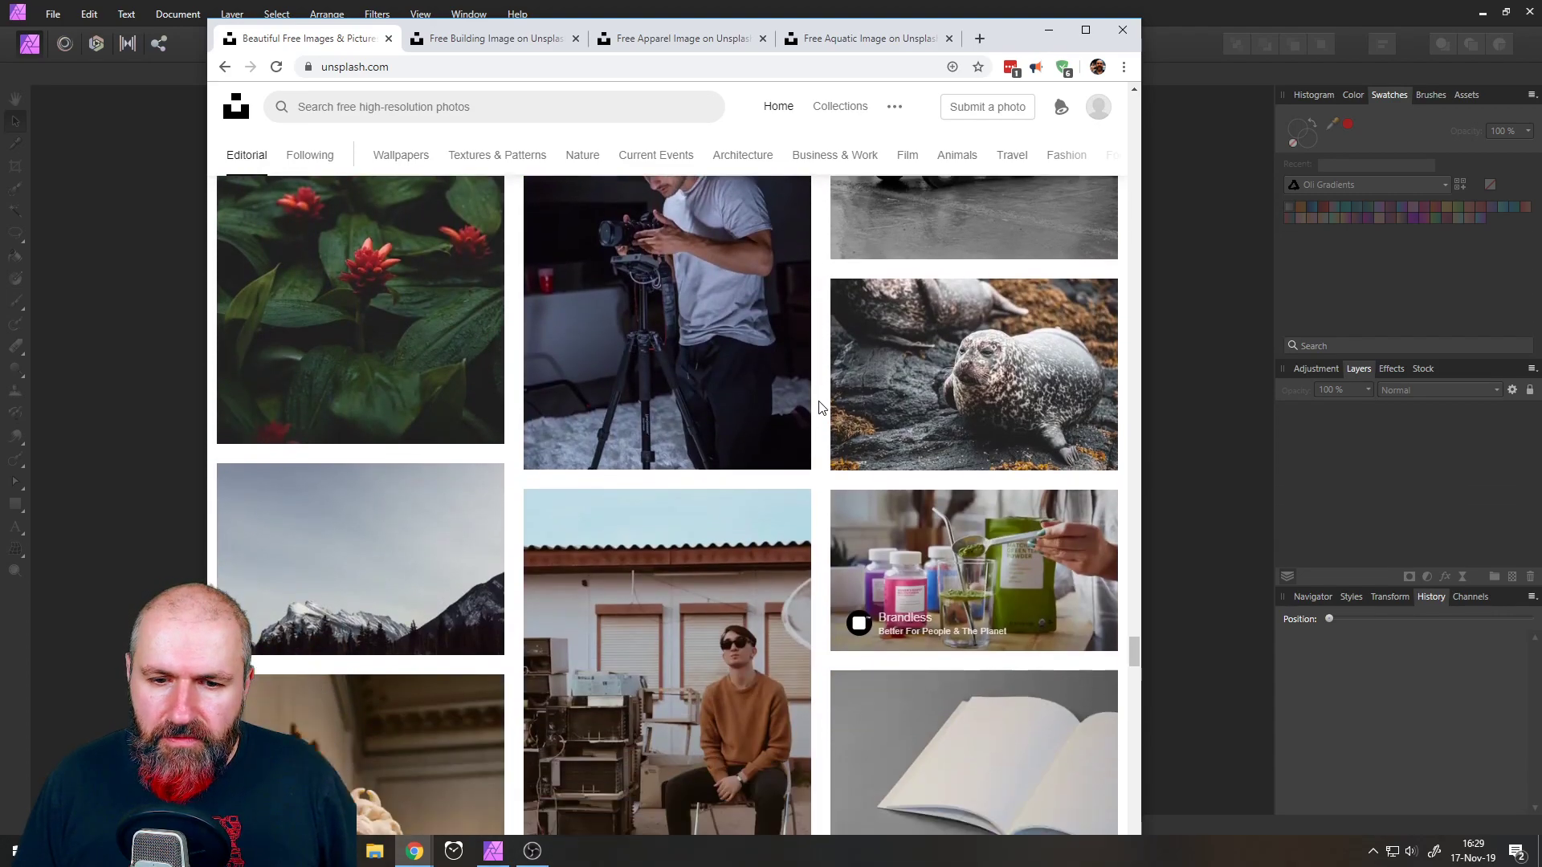
{"action": "scroll", "coordinate": [820, 408], "scroll_direction": "down", "scroll_amount": 4}
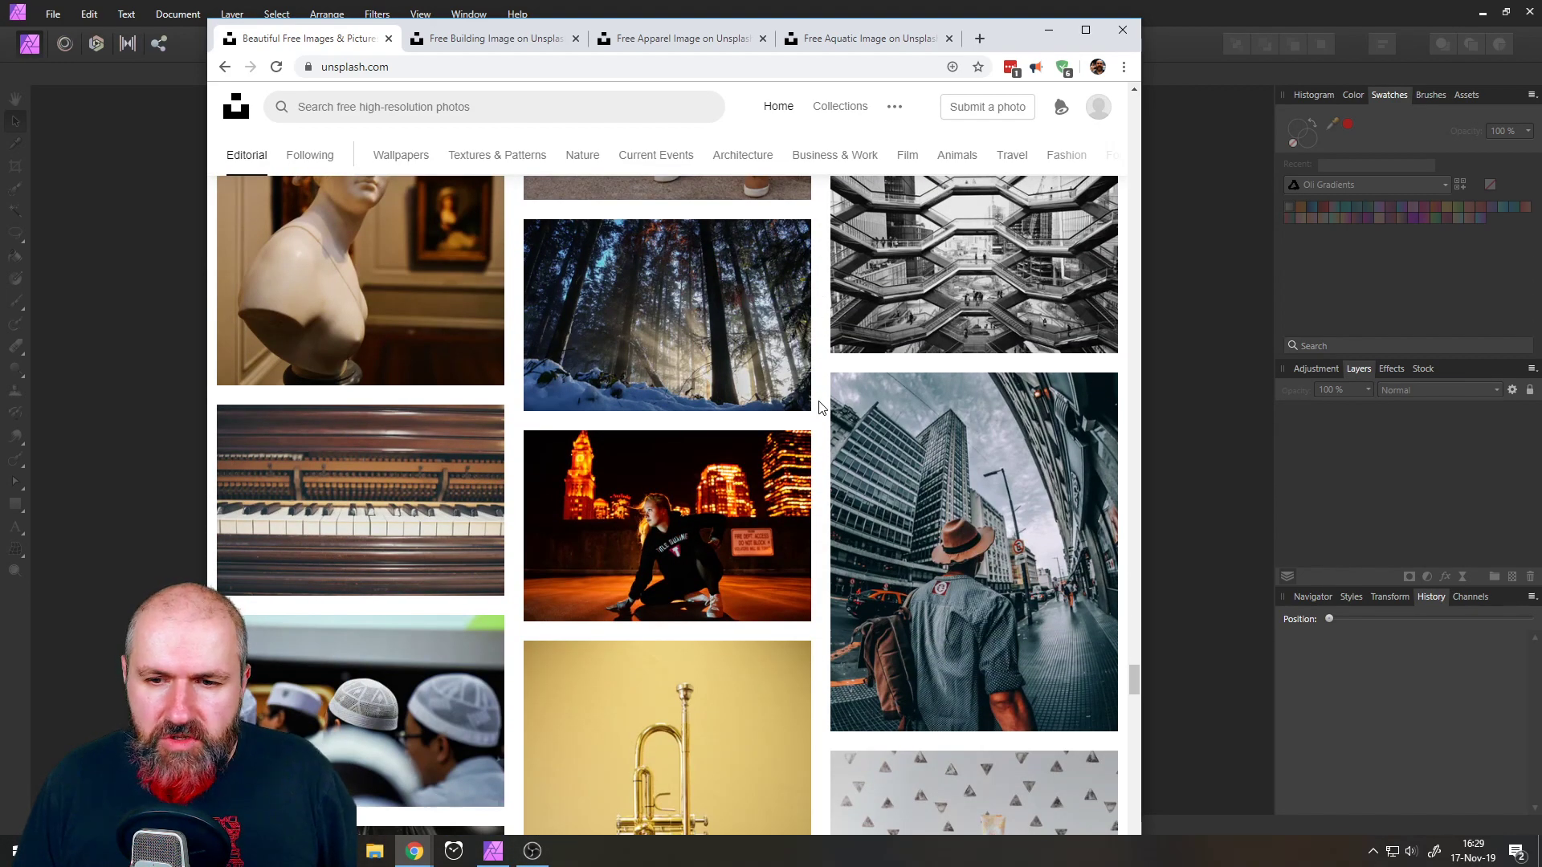
{"action": "scroll", "coordinate": [821, 408], "scroll_direction": "down", "scroll_amount": 3}
{"action": "scroll", "coordinate": [821, 408], "scroll_direction": "up", "scroll_amount": 3}
{"action": "scroll", "coordinate": [821, 408], "scroll_direction": "down", "scroll_amount": 6}
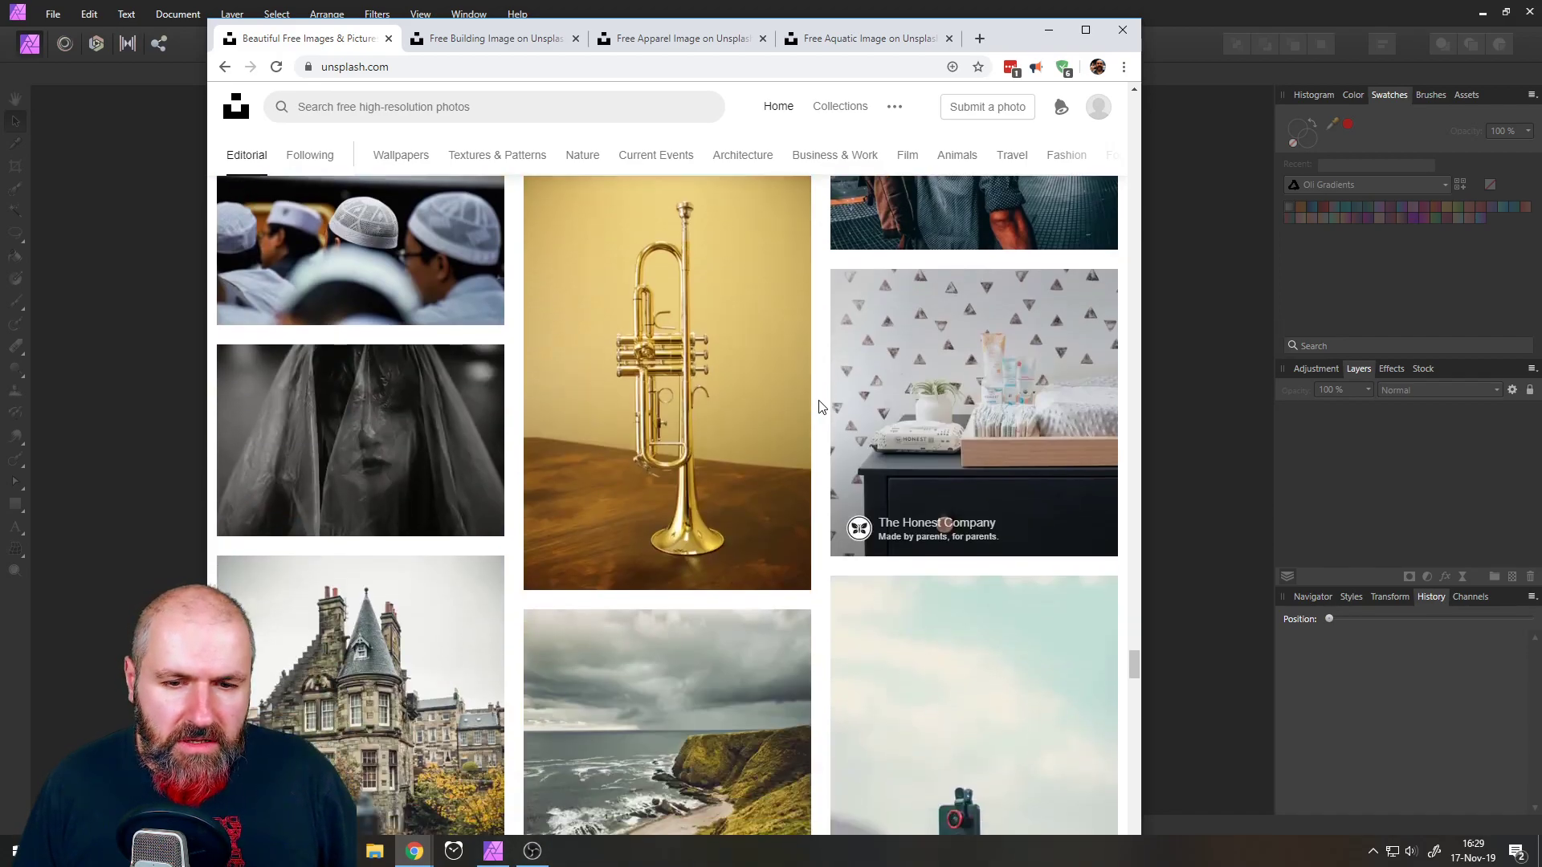
{"action": "scroll", "coordinate": [820, 408], "scroll_direction": "down", "scroll_amount": 7}
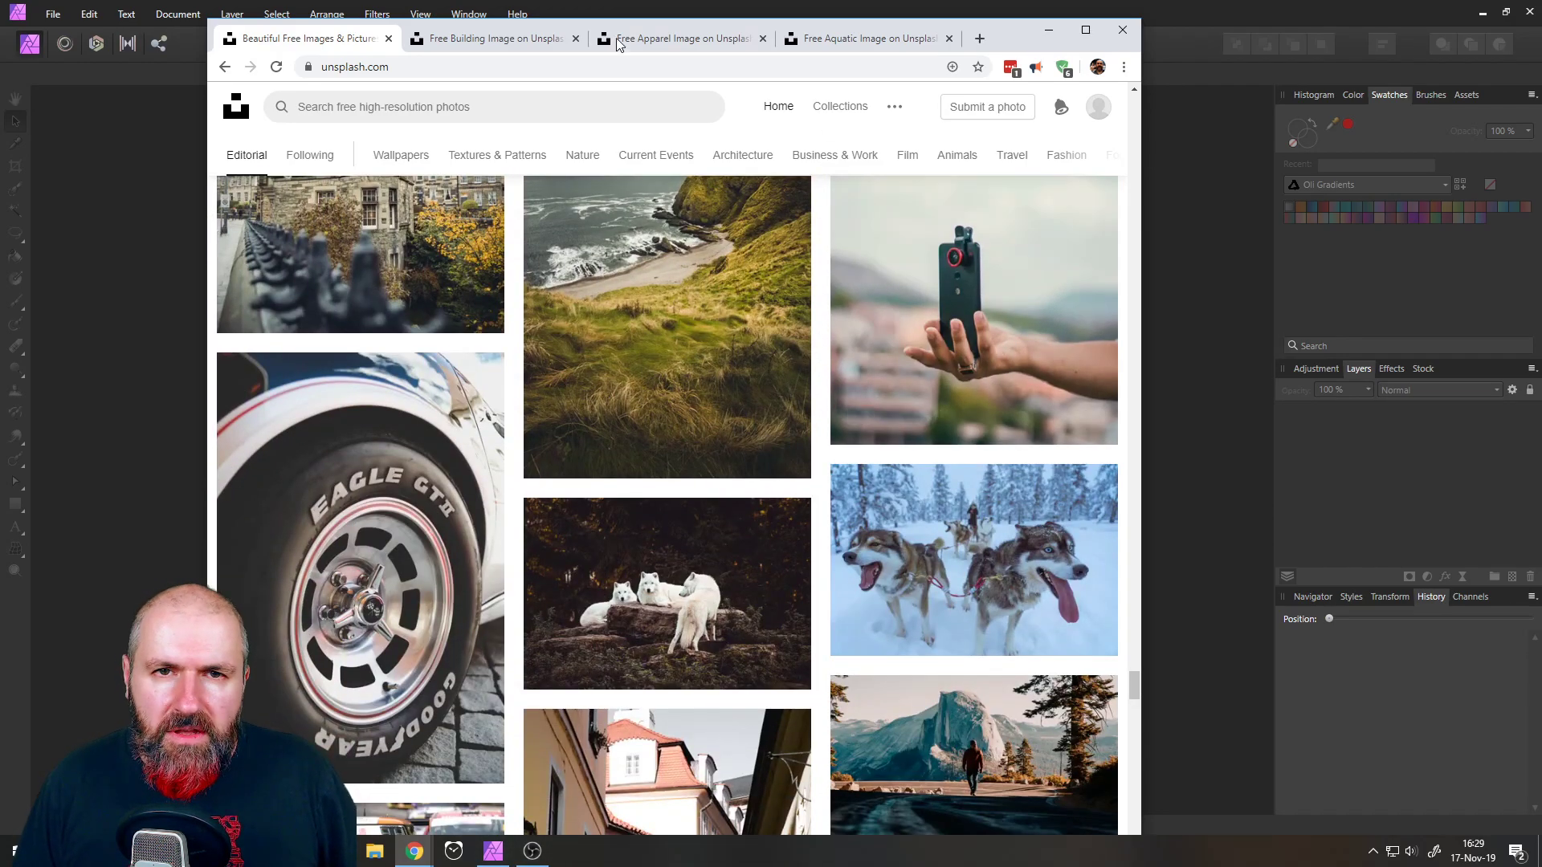
- Compare the opened night city and fighting fish photos, and download the night city photo as a JPEG into the Downloads folder
{"action": "left_click", "coordinate": [491, 41]}
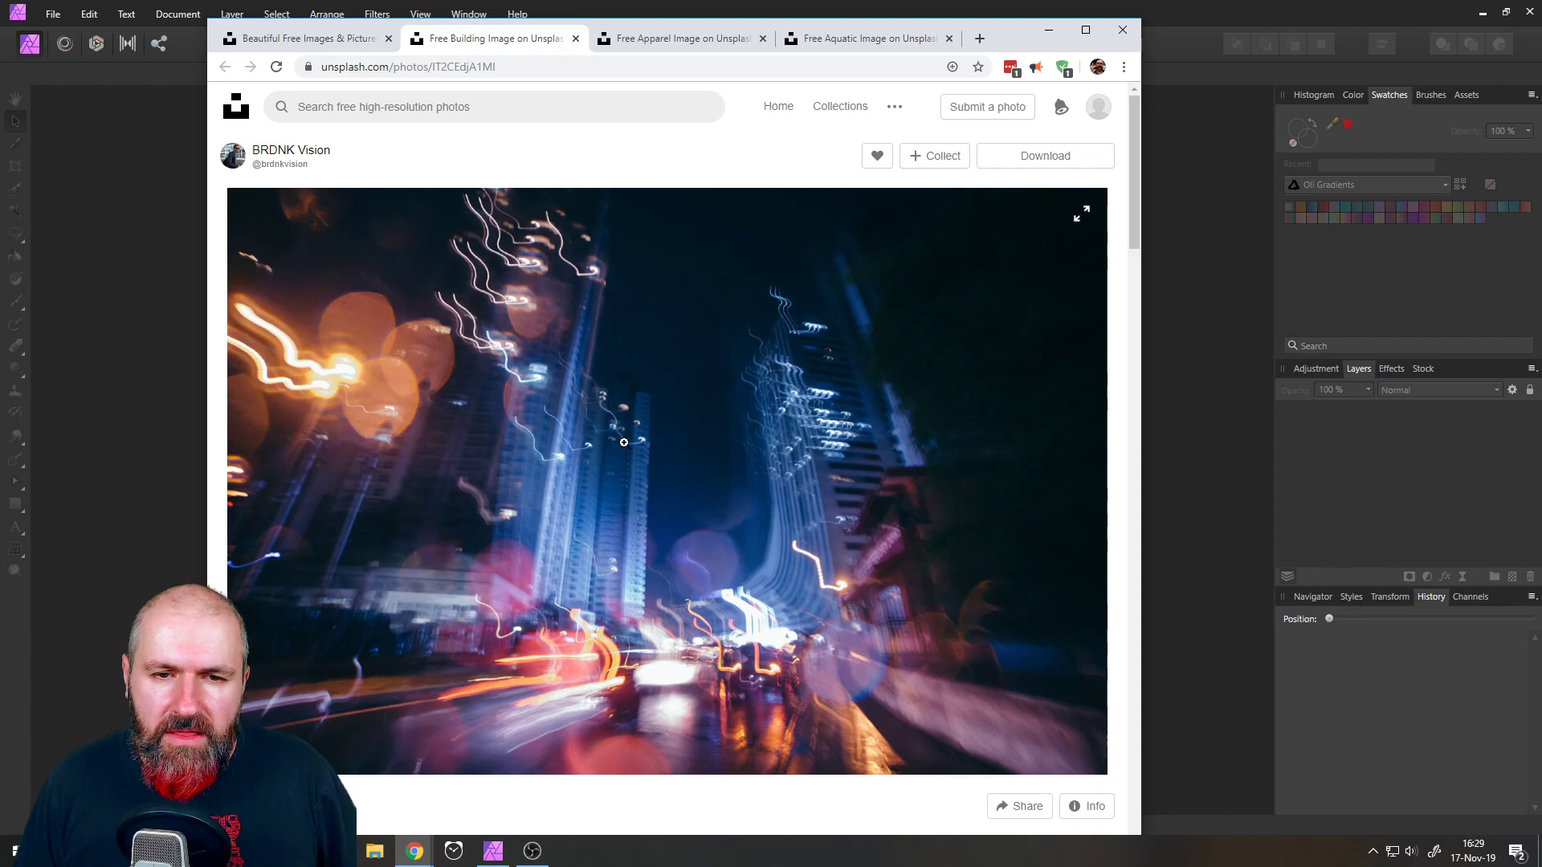
{"action": "left_click", "coordinate": [840, 41]}
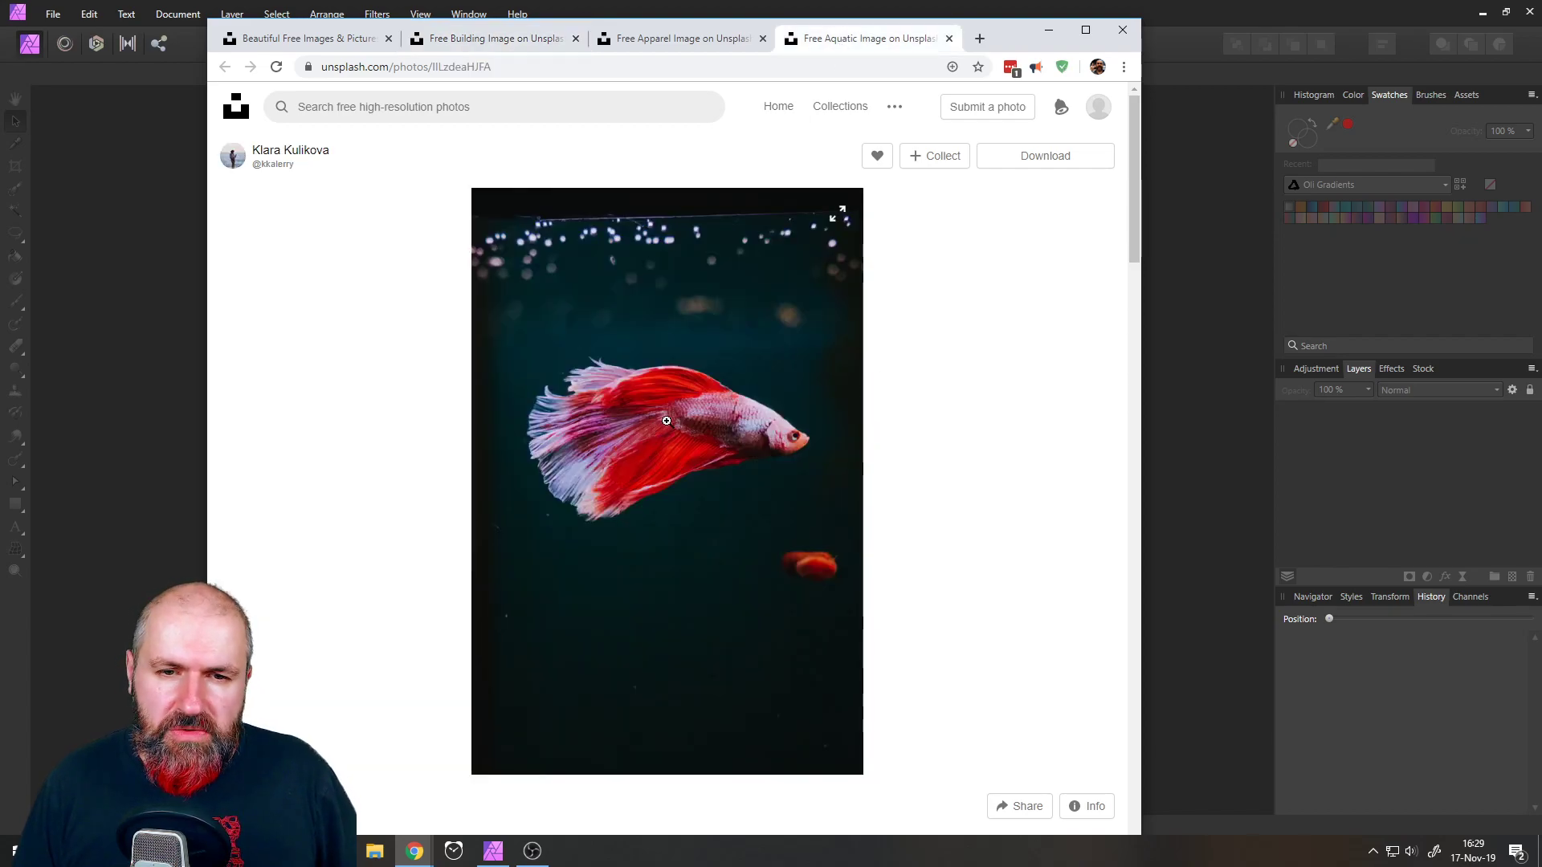
{"action": "left_click", "coordinate": [485, 42]}
{"action": "left_click", "coordinate": [1044, 161]}
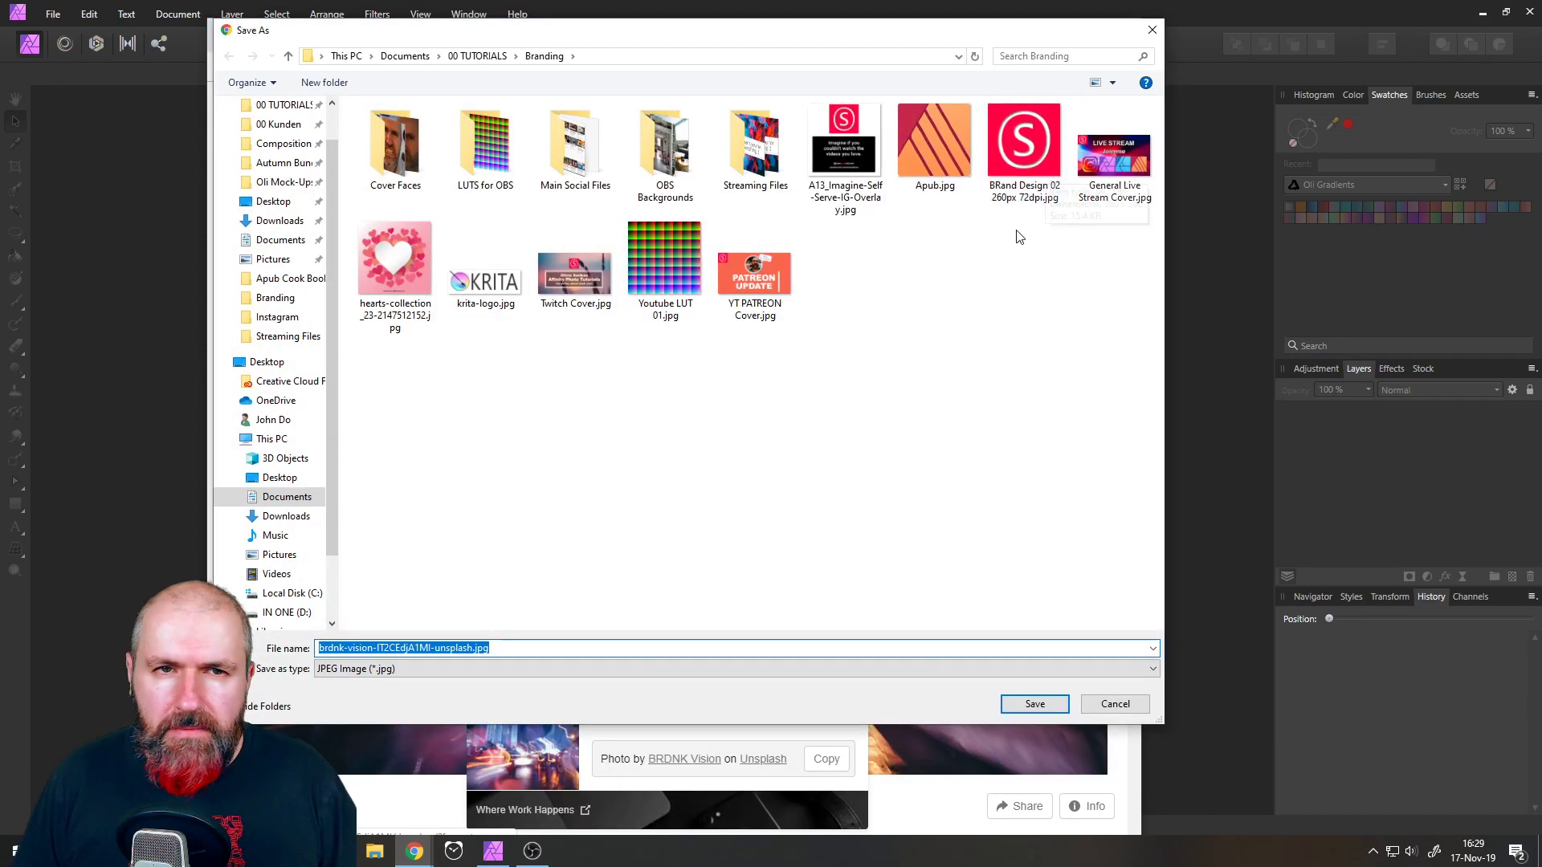
{"action": "left_click", "coordinate": [280, 220]}
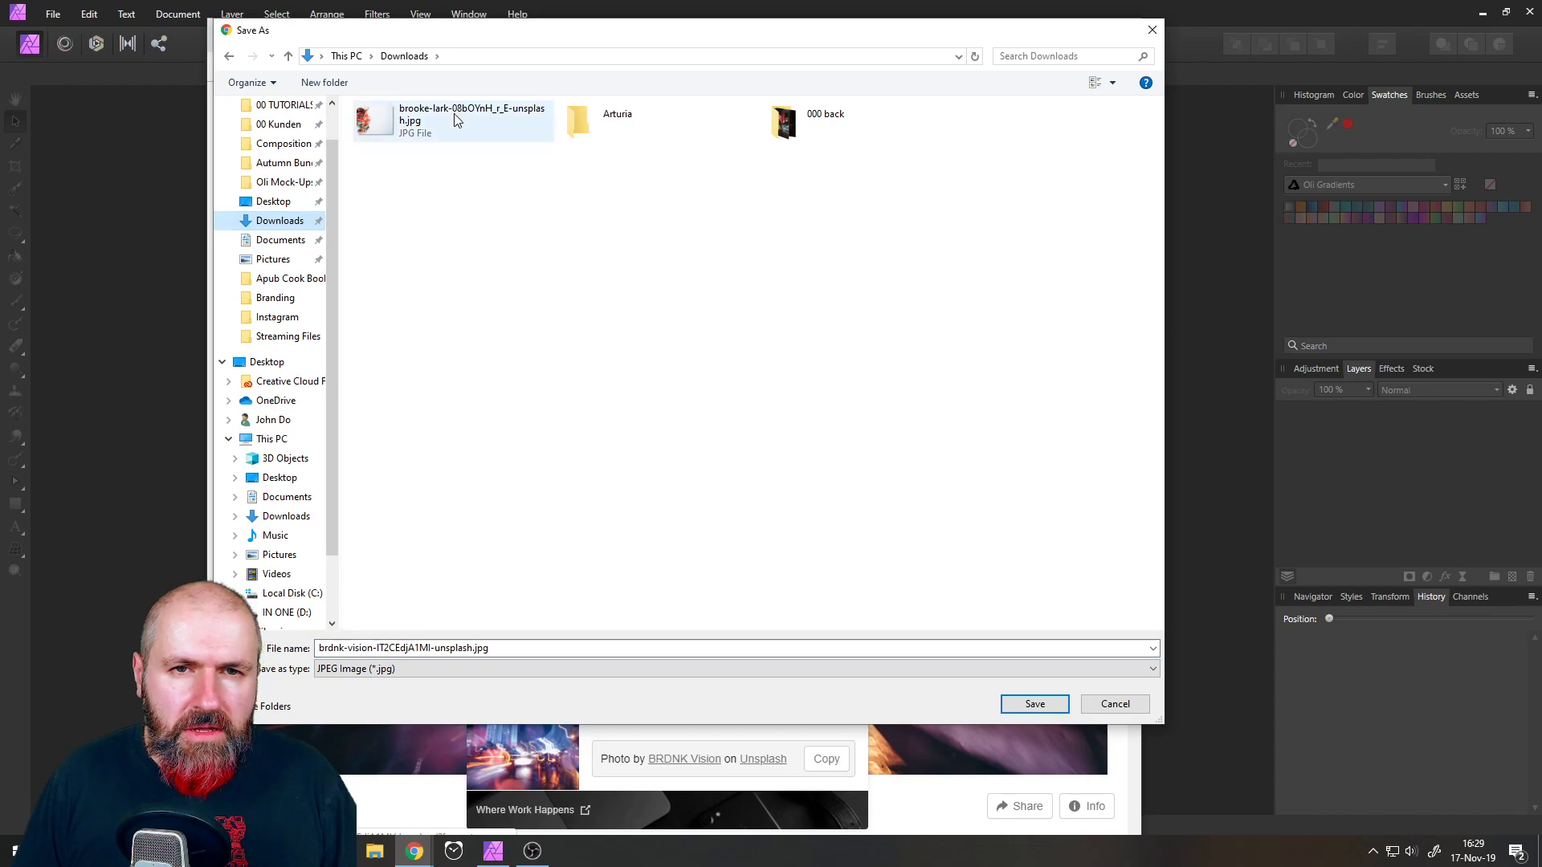
{"action": "left_click", "coordinate": [1035, 704]}
- Download the red and white fighting fish photo as a JPEG into the Downloads folder
{"action": "left_click", "coordinate": [841, 41]}
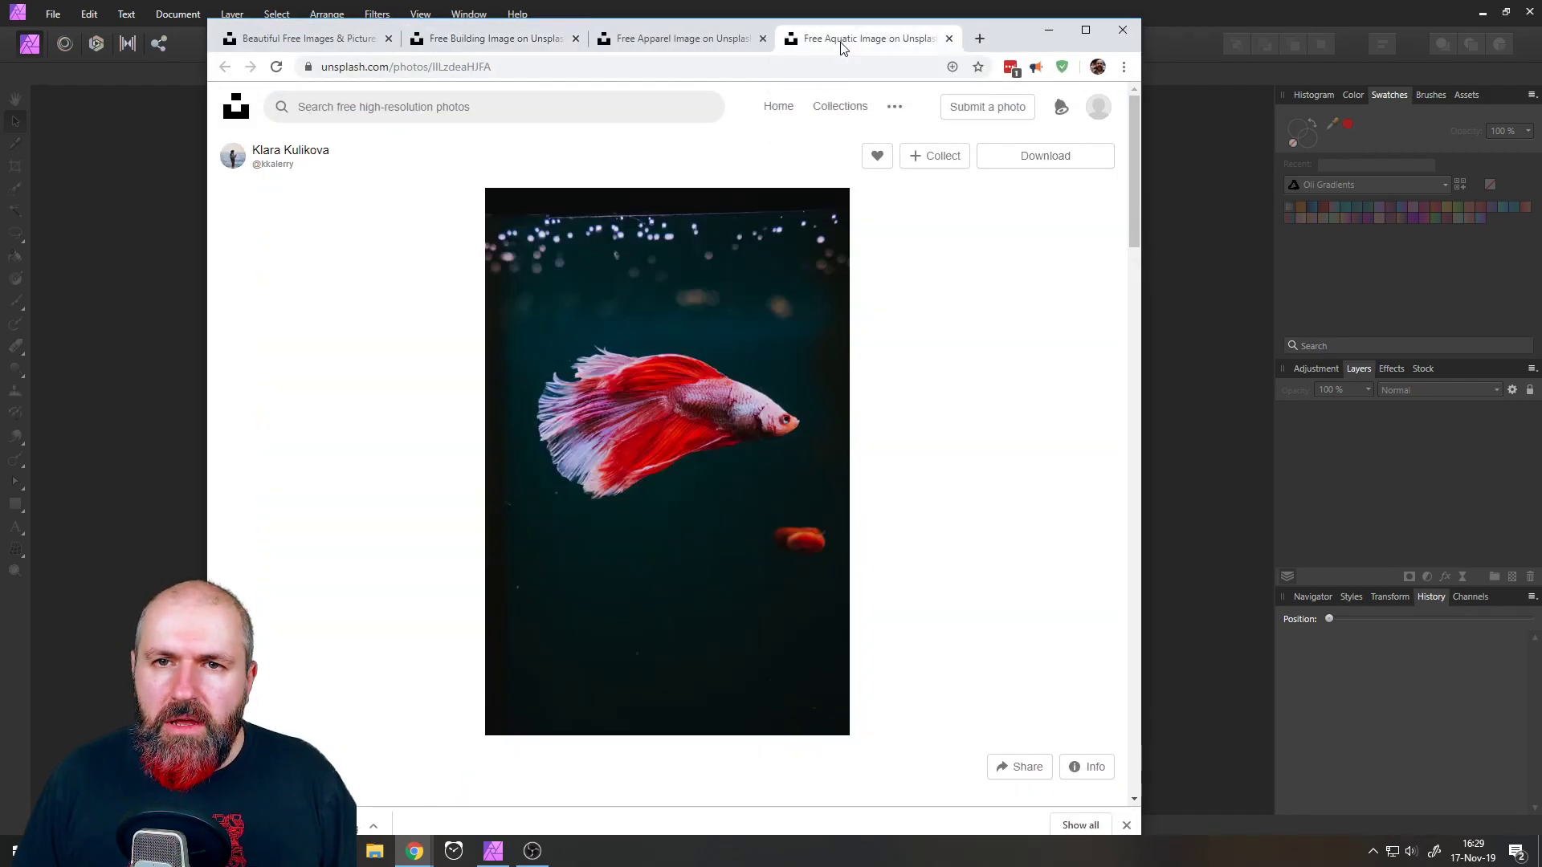
{"action": "left_click", "coordinate": [1048, 157]}
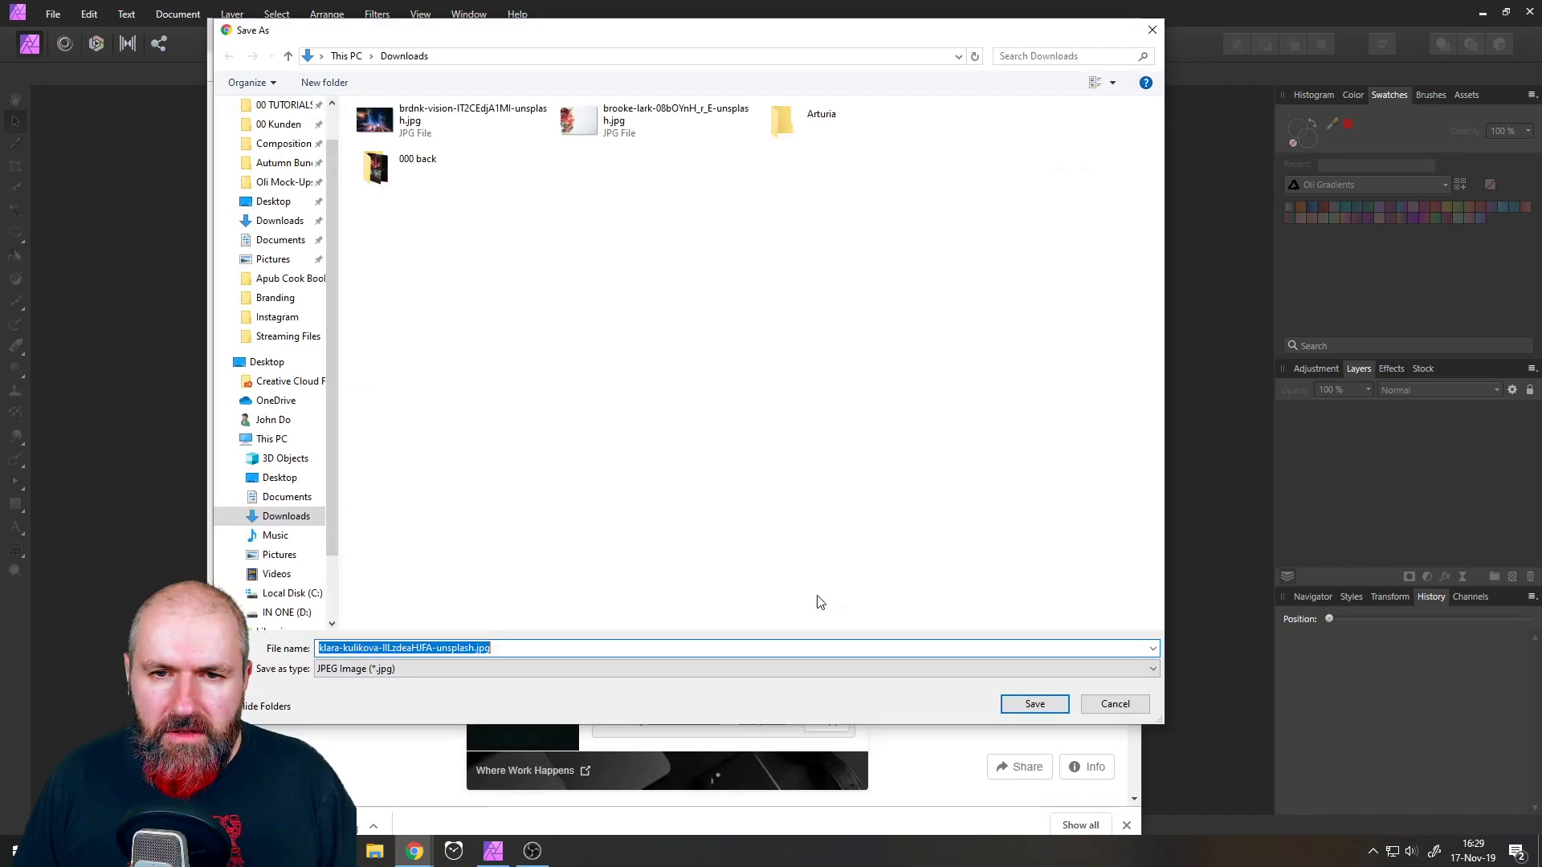
{"action": "left_click", "coordinate": [1035, 703]}
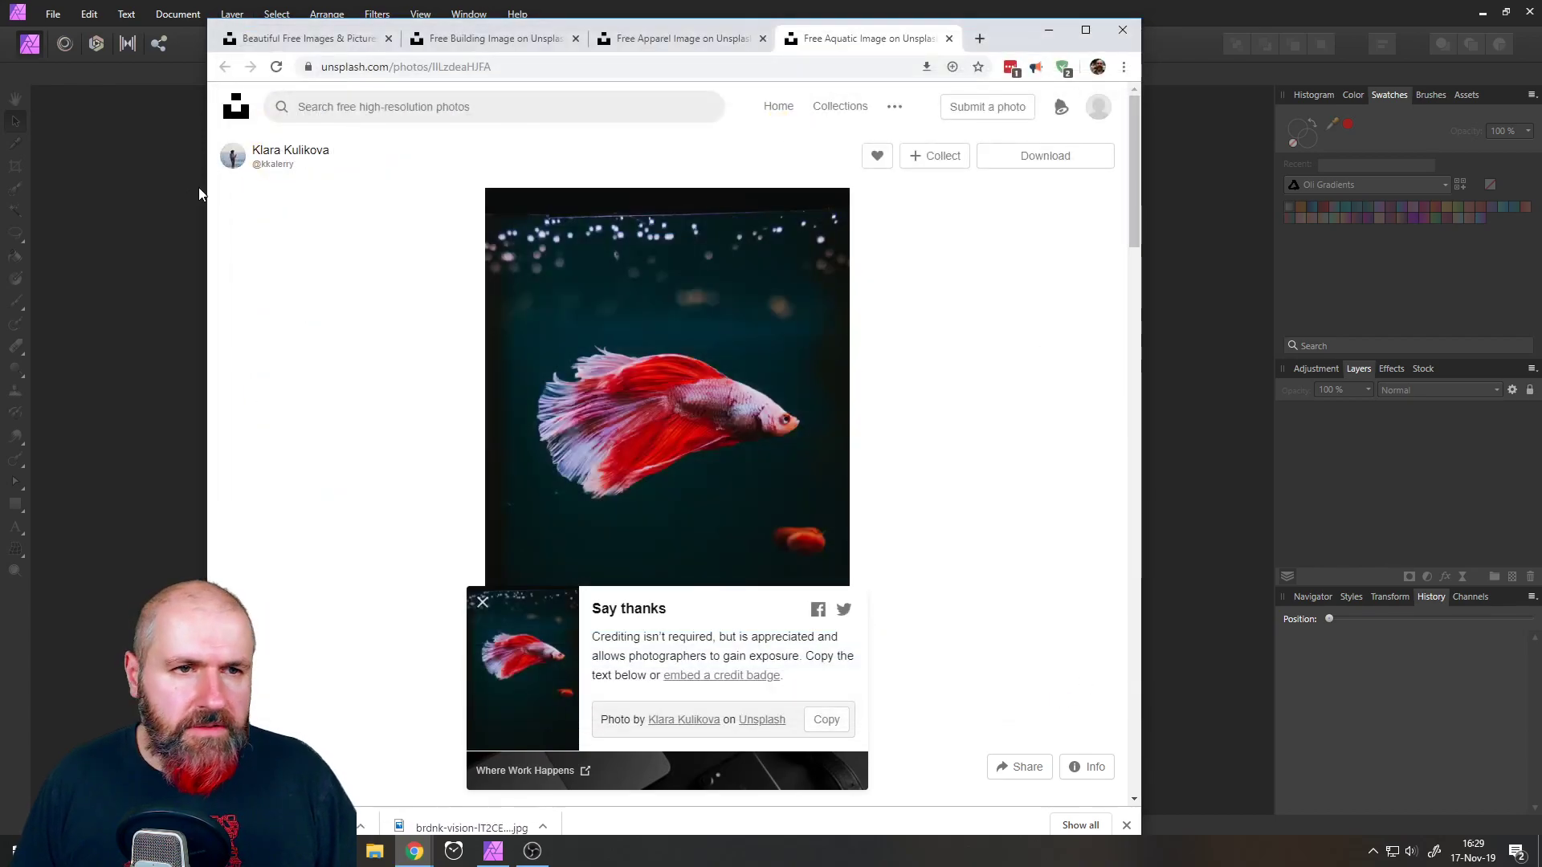
- Switch to Affinity Photo and create a new 4000 × 4000 px RGB/8 document at 72 DPI with a transparent background
{"action": "left_click", "coordinate": [88, 59]}
{"action": "left_click", "coordinate": [53, 14]}
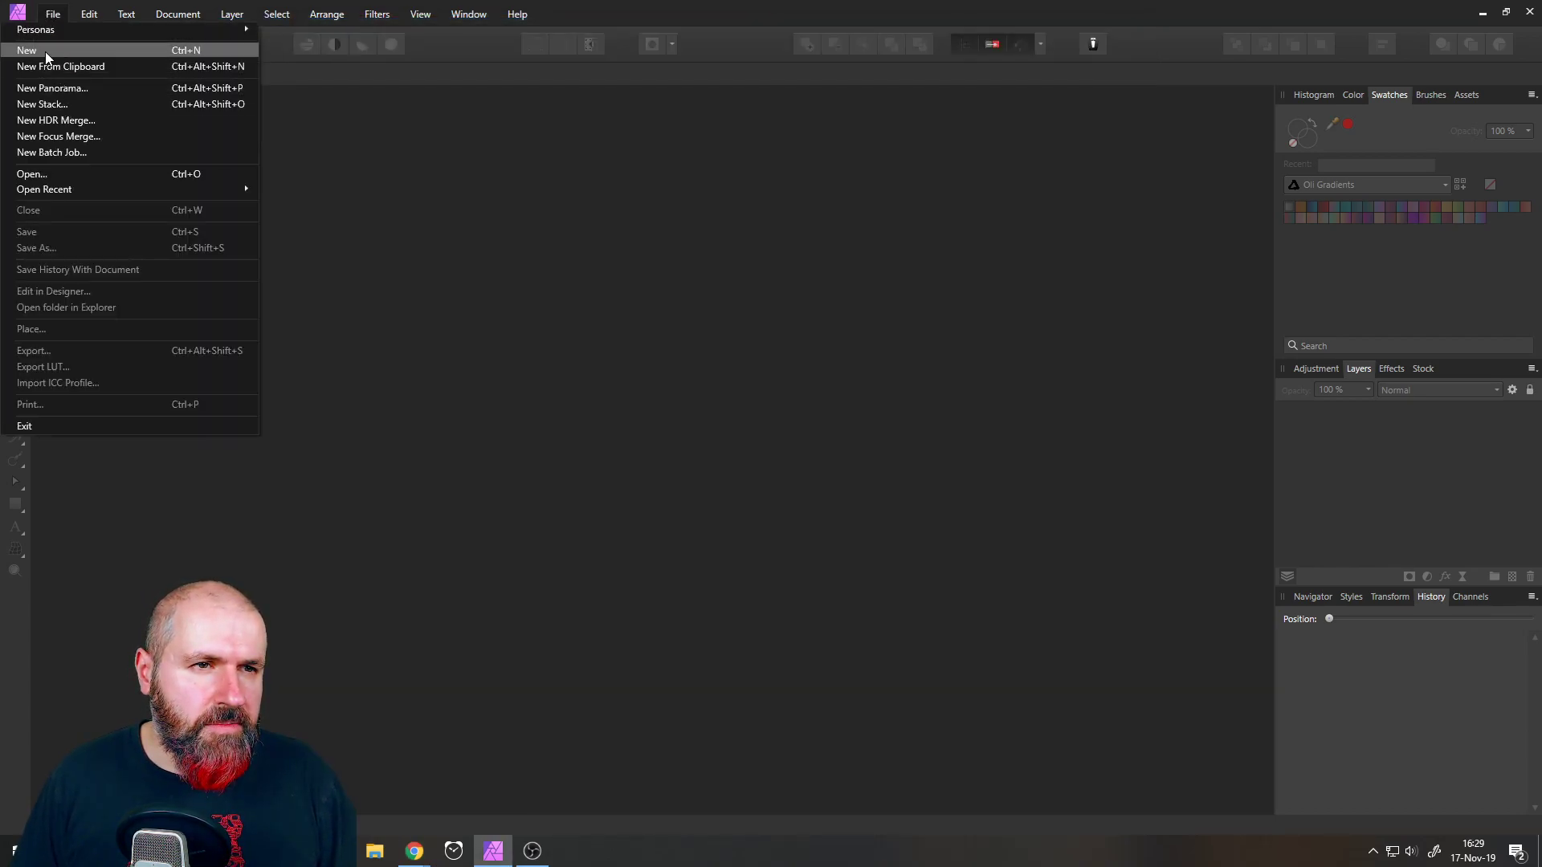
{"action": "left_click", "coordinate": [45, 52]}
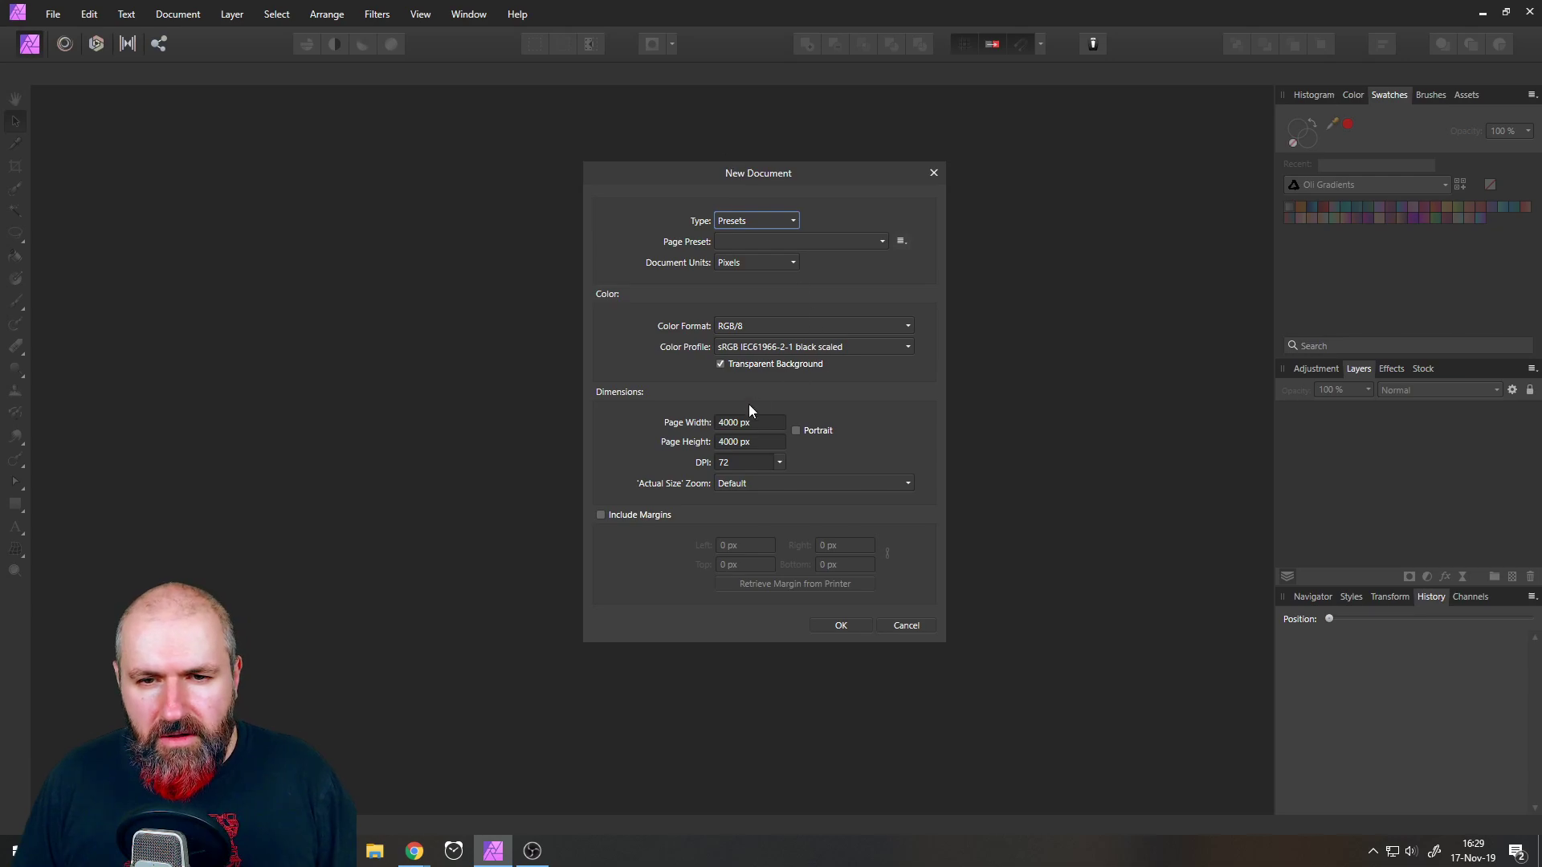
{"action": "left_click", "coordinate": [851, 625]}
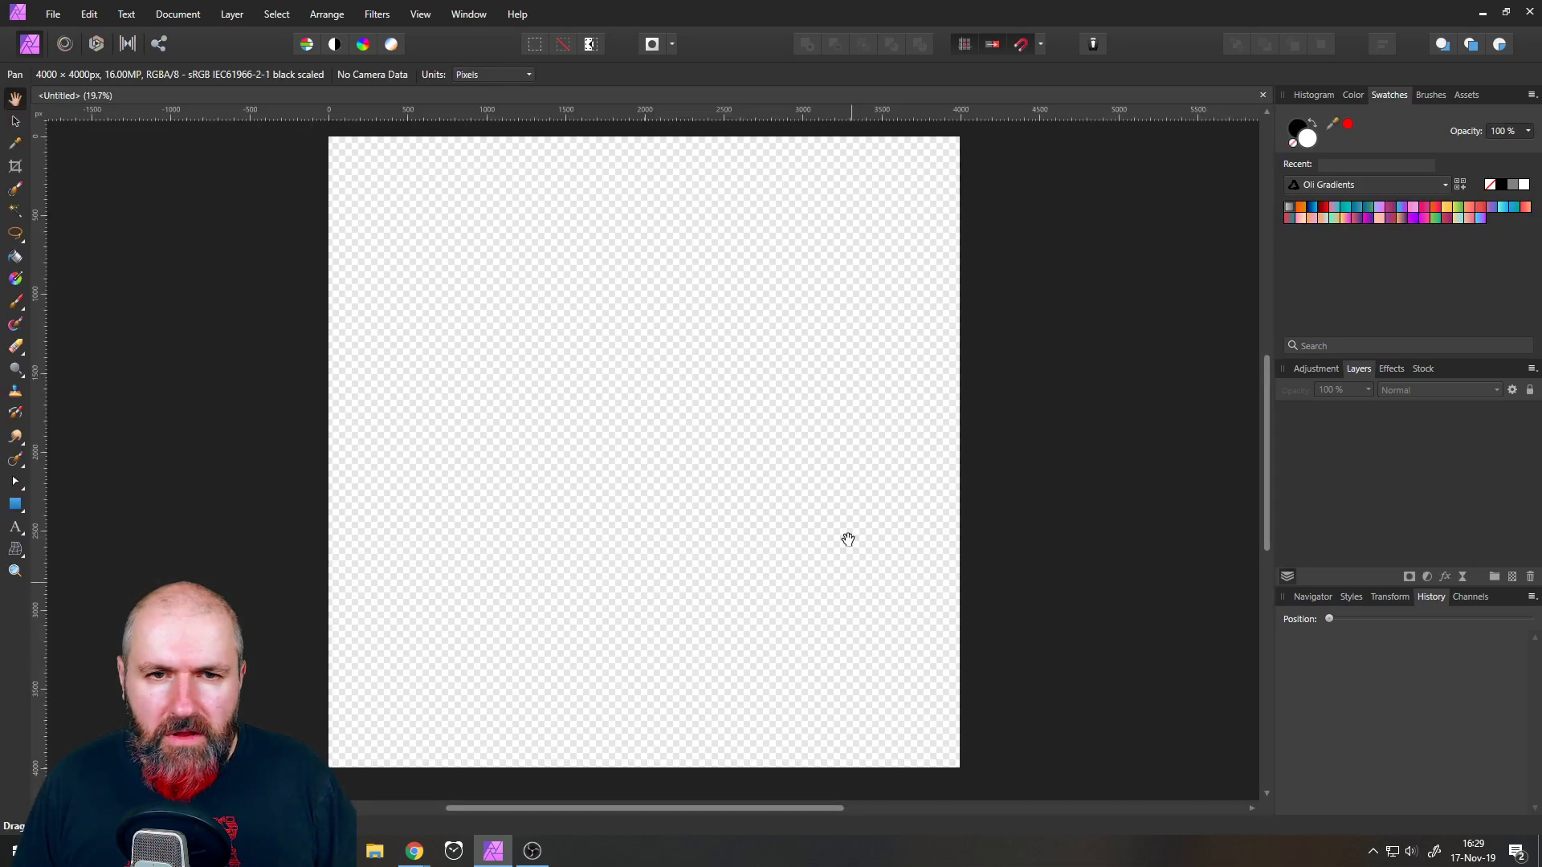
- Examine the document types and saved page presets in the new document settings, and close them without creating another document
{"action": "left_click", "coordinate": [52, 15]}
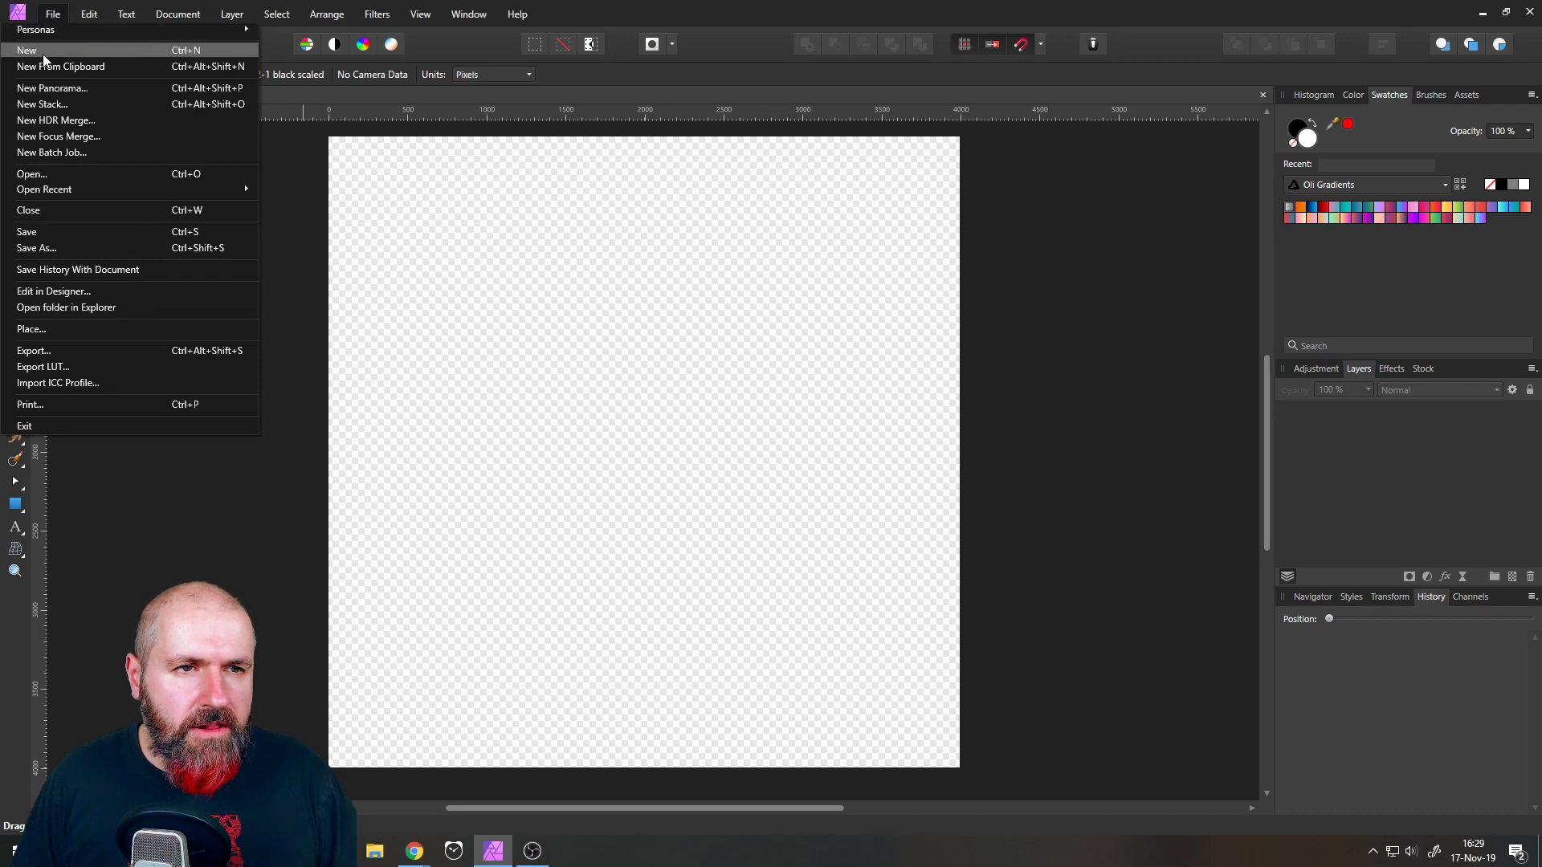
{"action": "left_click", "coordinate": [45, 53]}
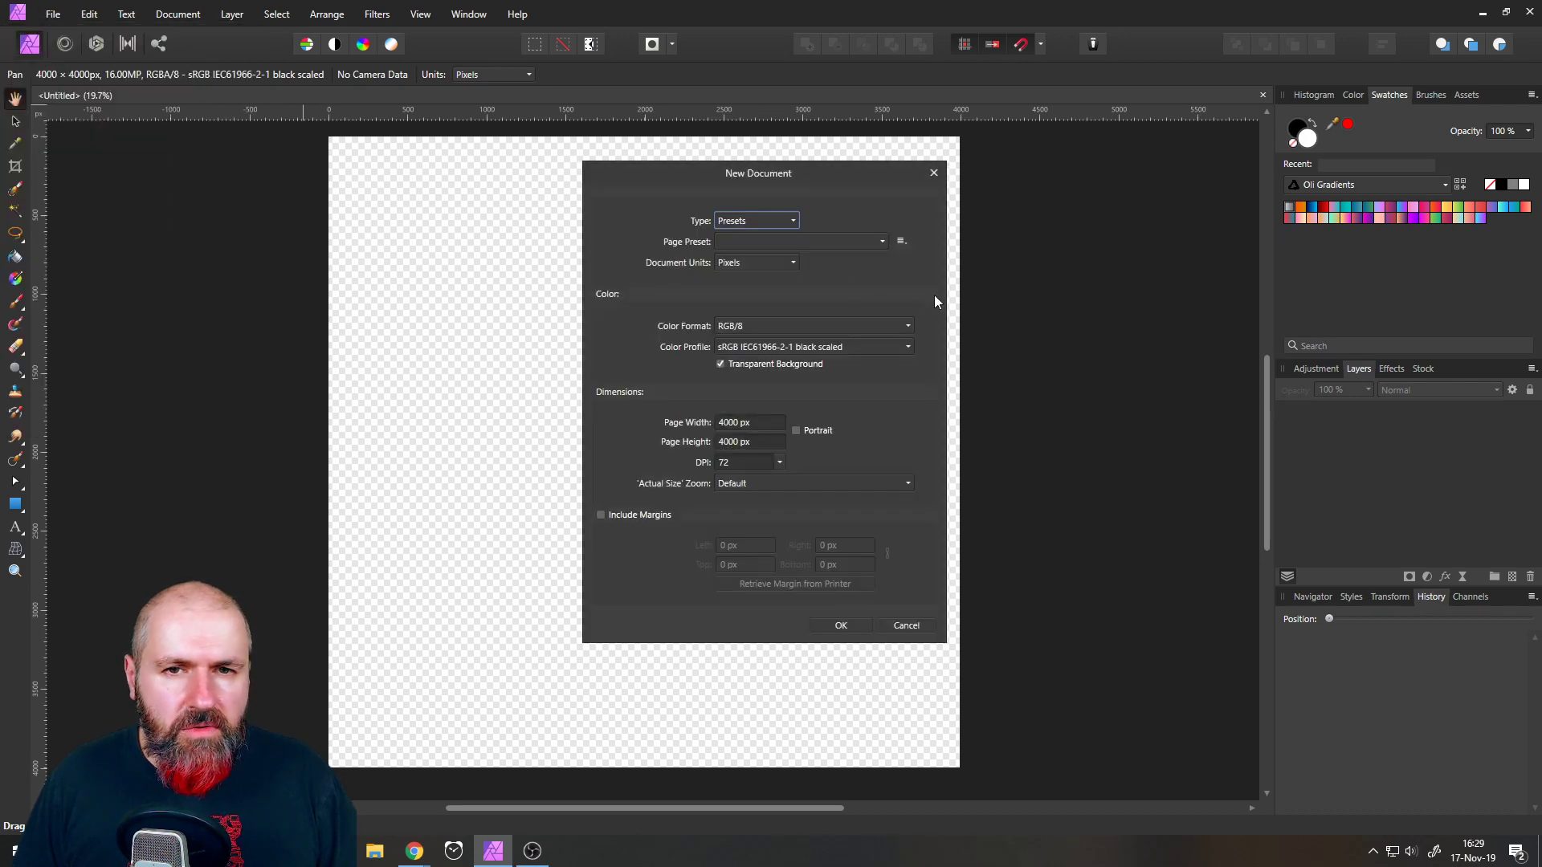
{"action": "left_click", "coordinate": [762, 221]}
{"action": "left_click", "coordinate": [760, 214]}
{"action": "left_click", "coordinate": [772, 241]}
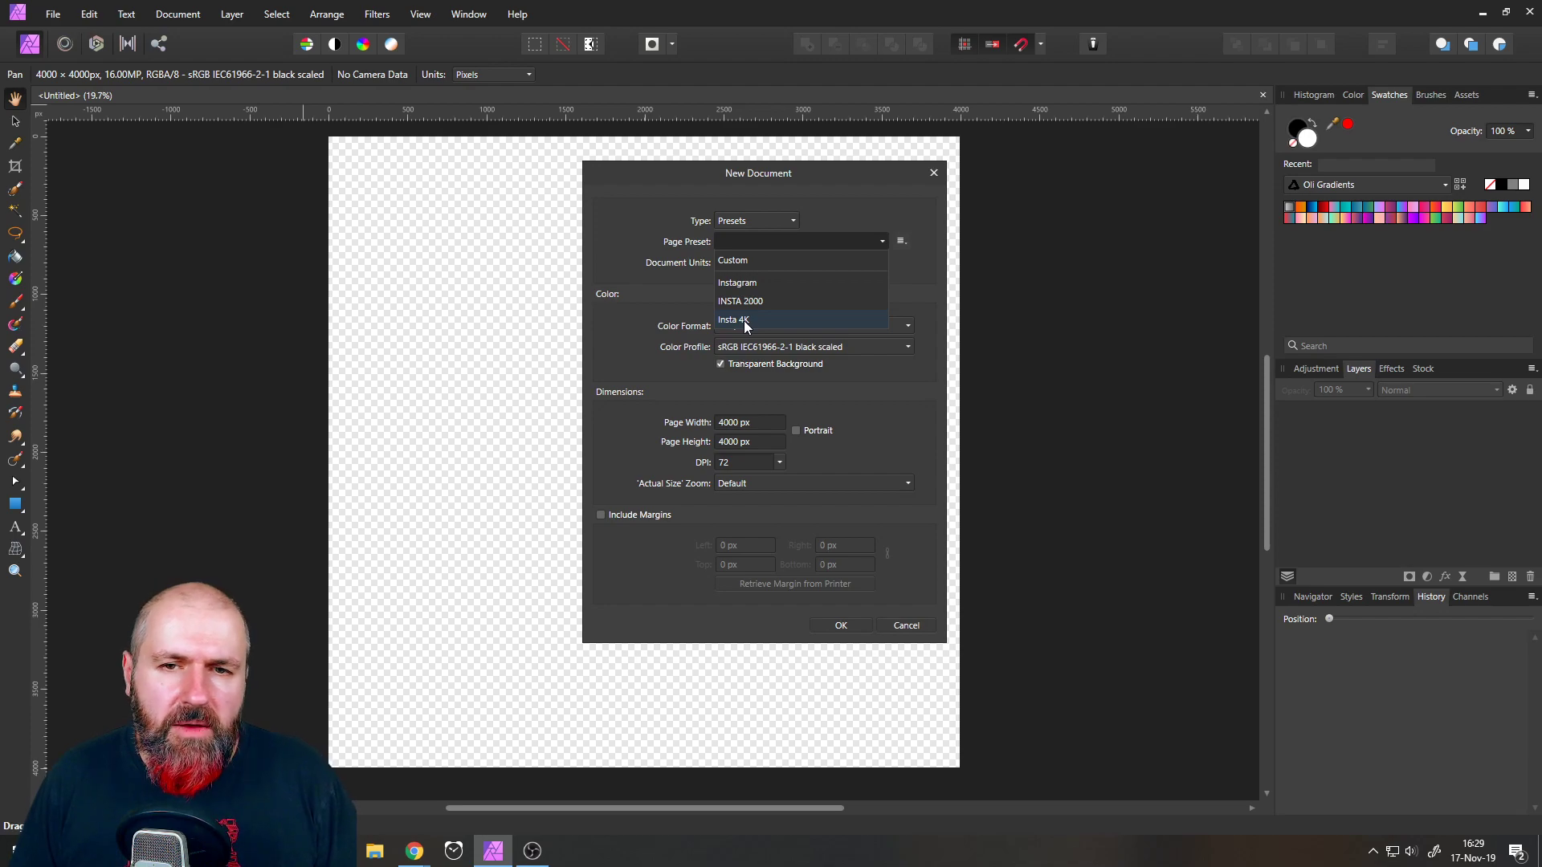
{"action": "left_click", "coordinate": [642, 237]}
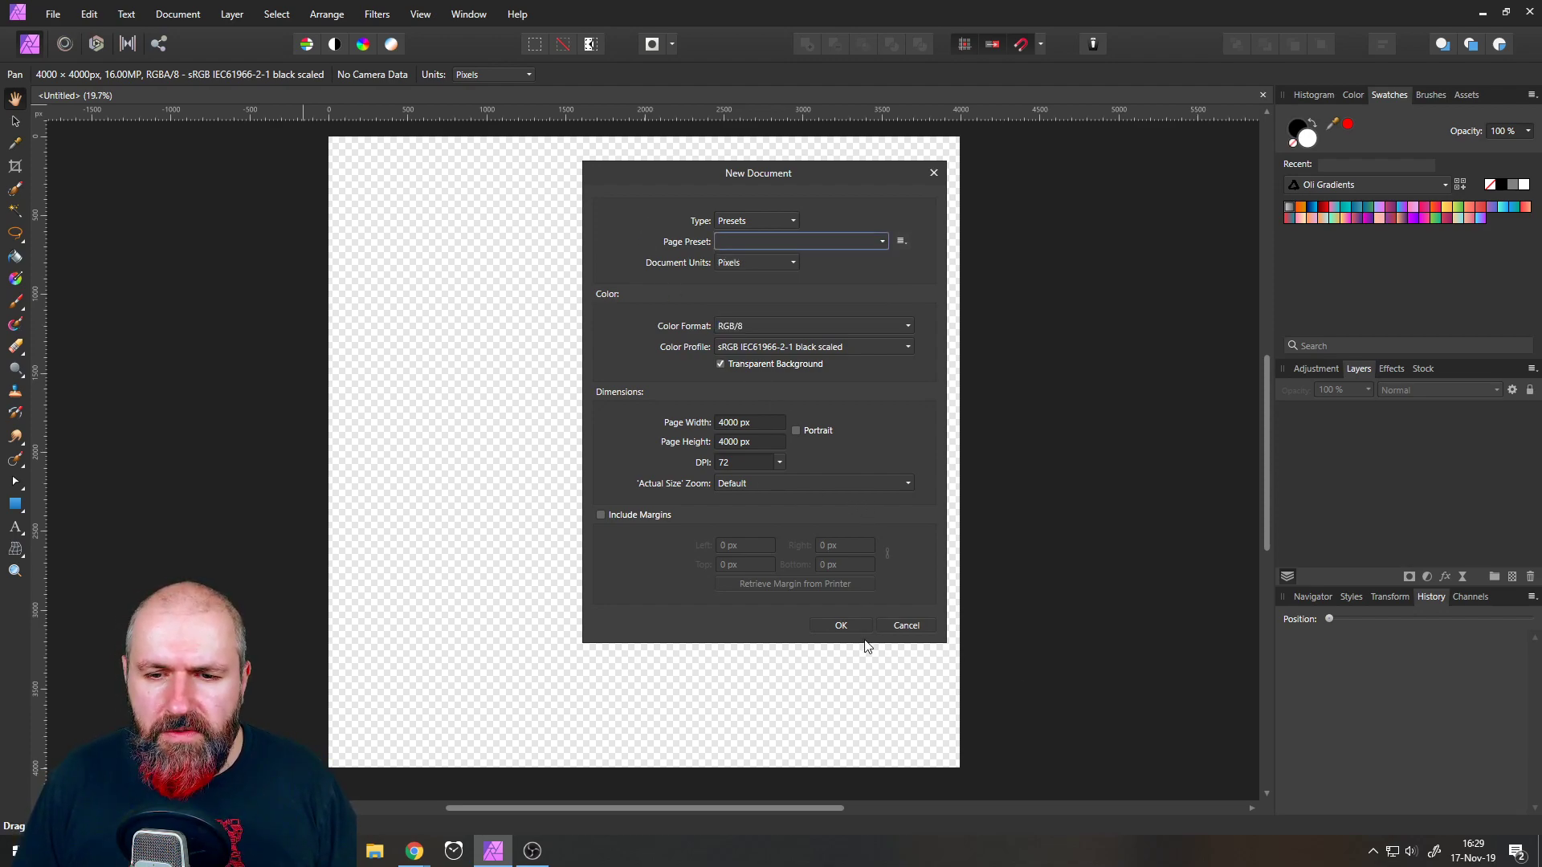
{"action": "left_click", "coordinate": [906, 625]}
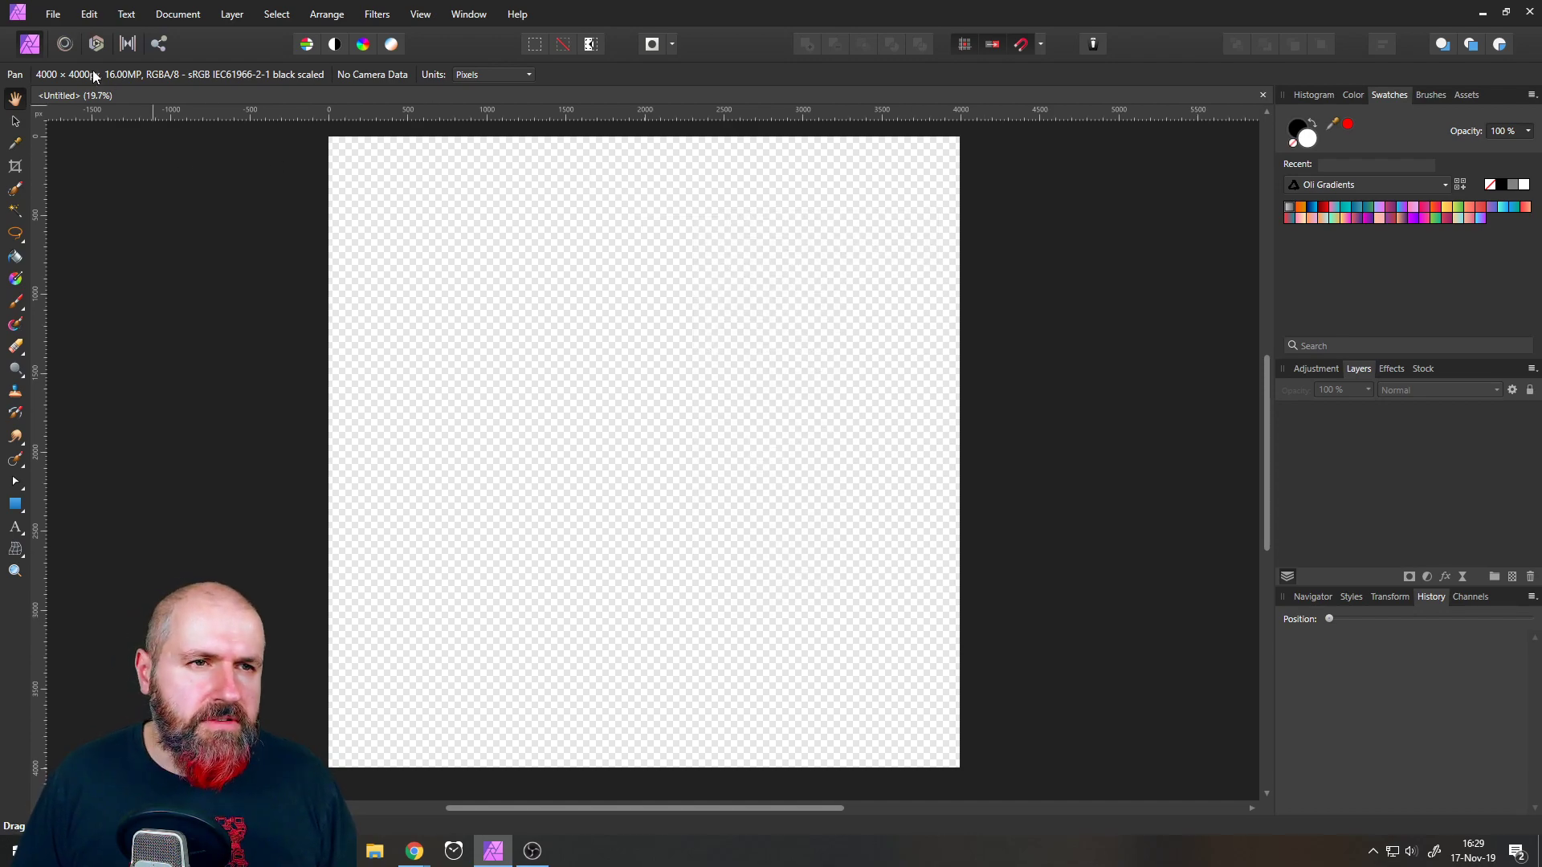
- Place the night city JPEG from the Downloads folder into the document, changing the file type filter so that images are listed
{"action": "left_click", "coordinate": [53, 14]}
{"action": "left_click", "coordinate": [101, 335]}
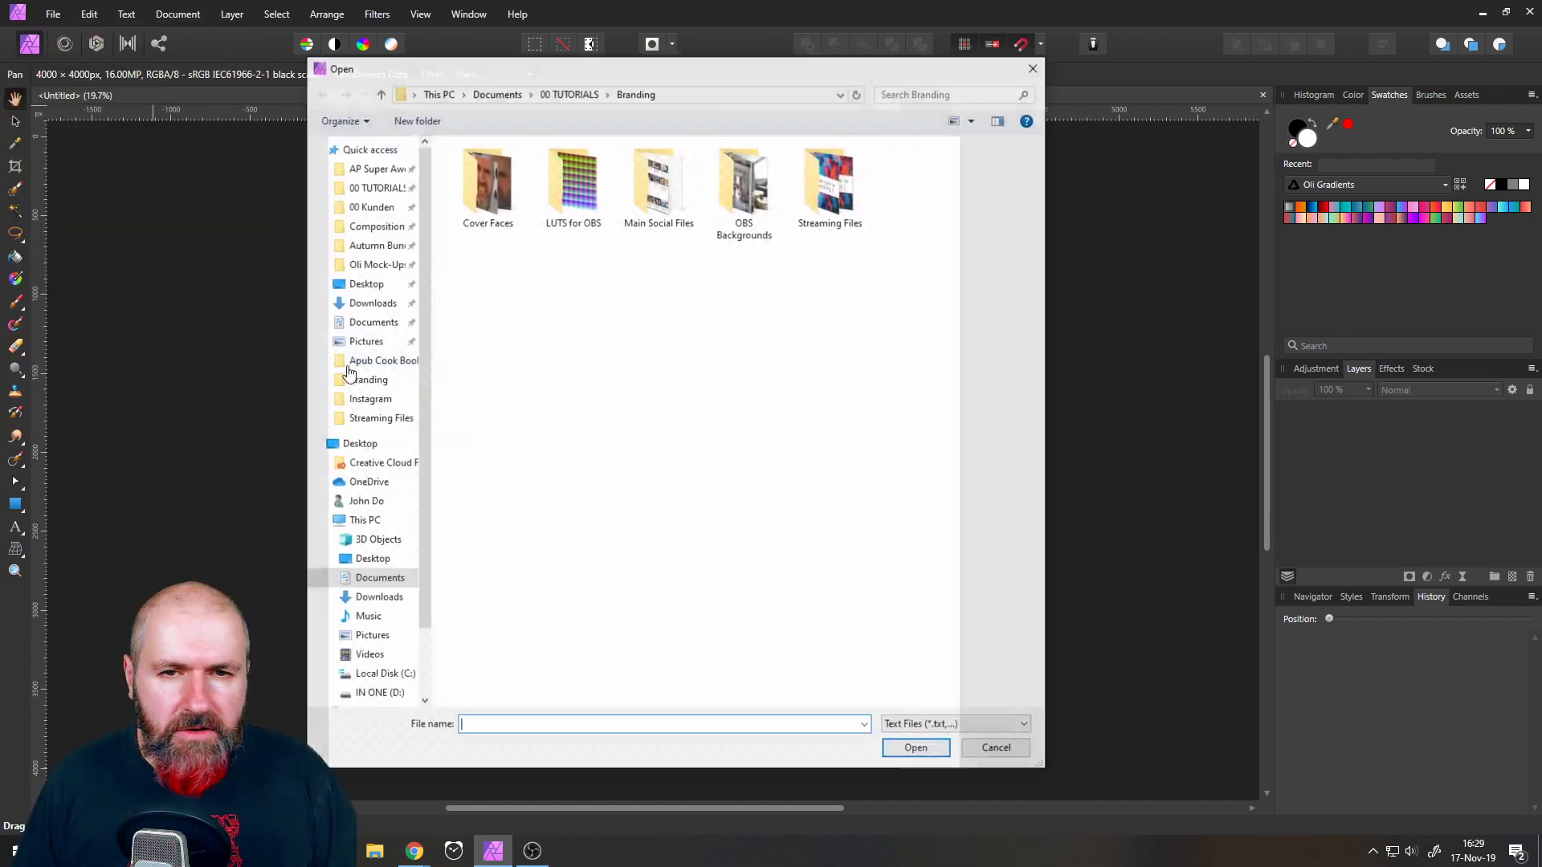
{"action": "left_click", "coordinate": [365, 304]}
{"action": "left_click", "coordinate": [944, 725]}
{"action": "left_click", "coordinate": [923, 707]}
{"action": "double_click", "coordinate": [652, 161]}
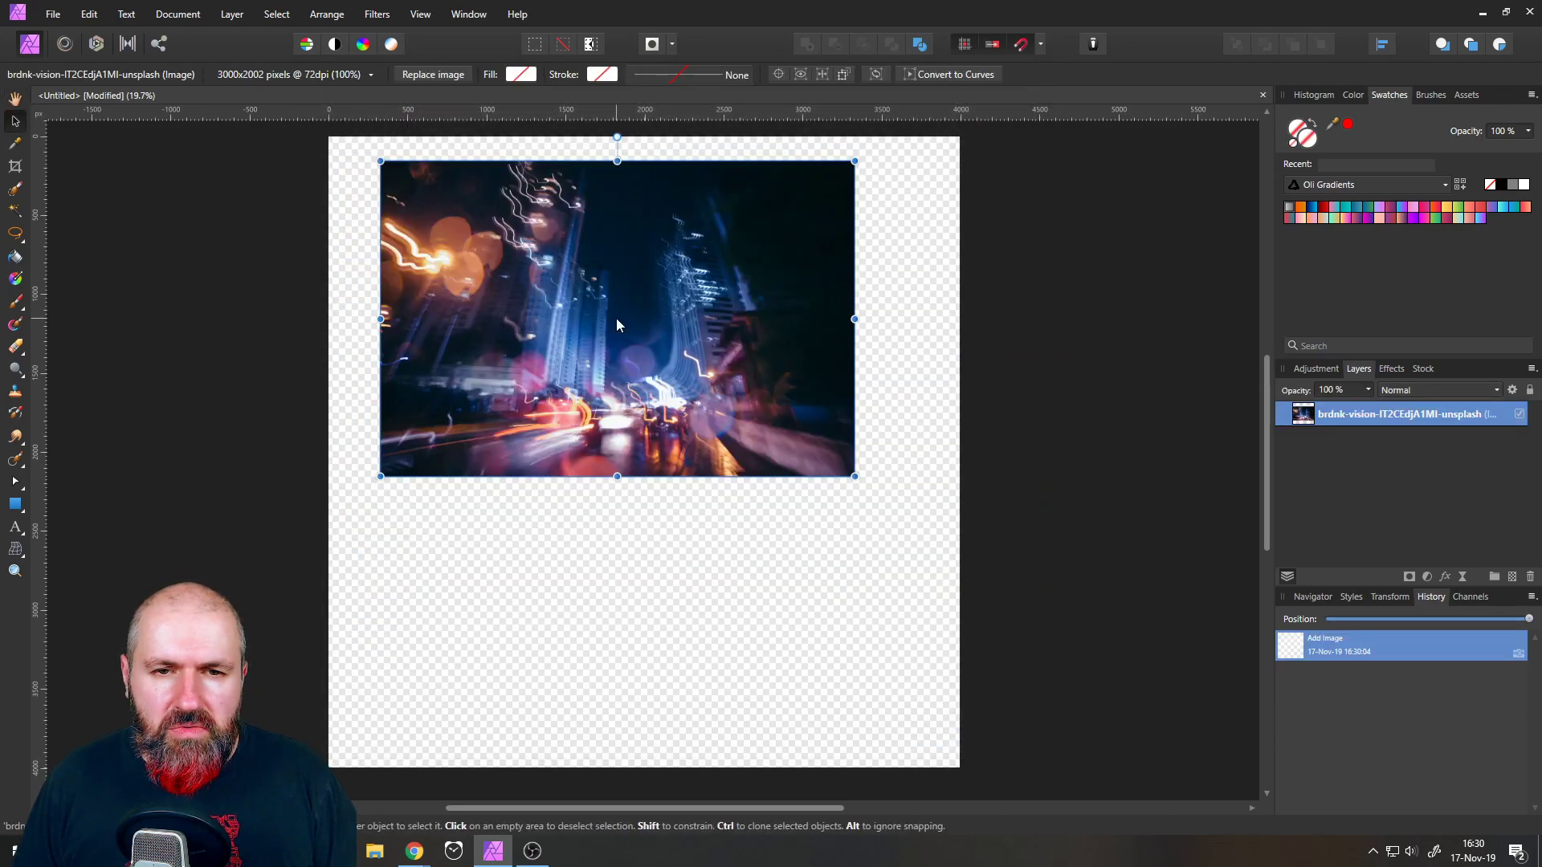
- Enlarge the night city image proportionally to about 225% and position it so that it covers the whole canvas
{"action": "left_click_drag", "start_coordinate": [652, 330], "coordinate": [567, 534]}
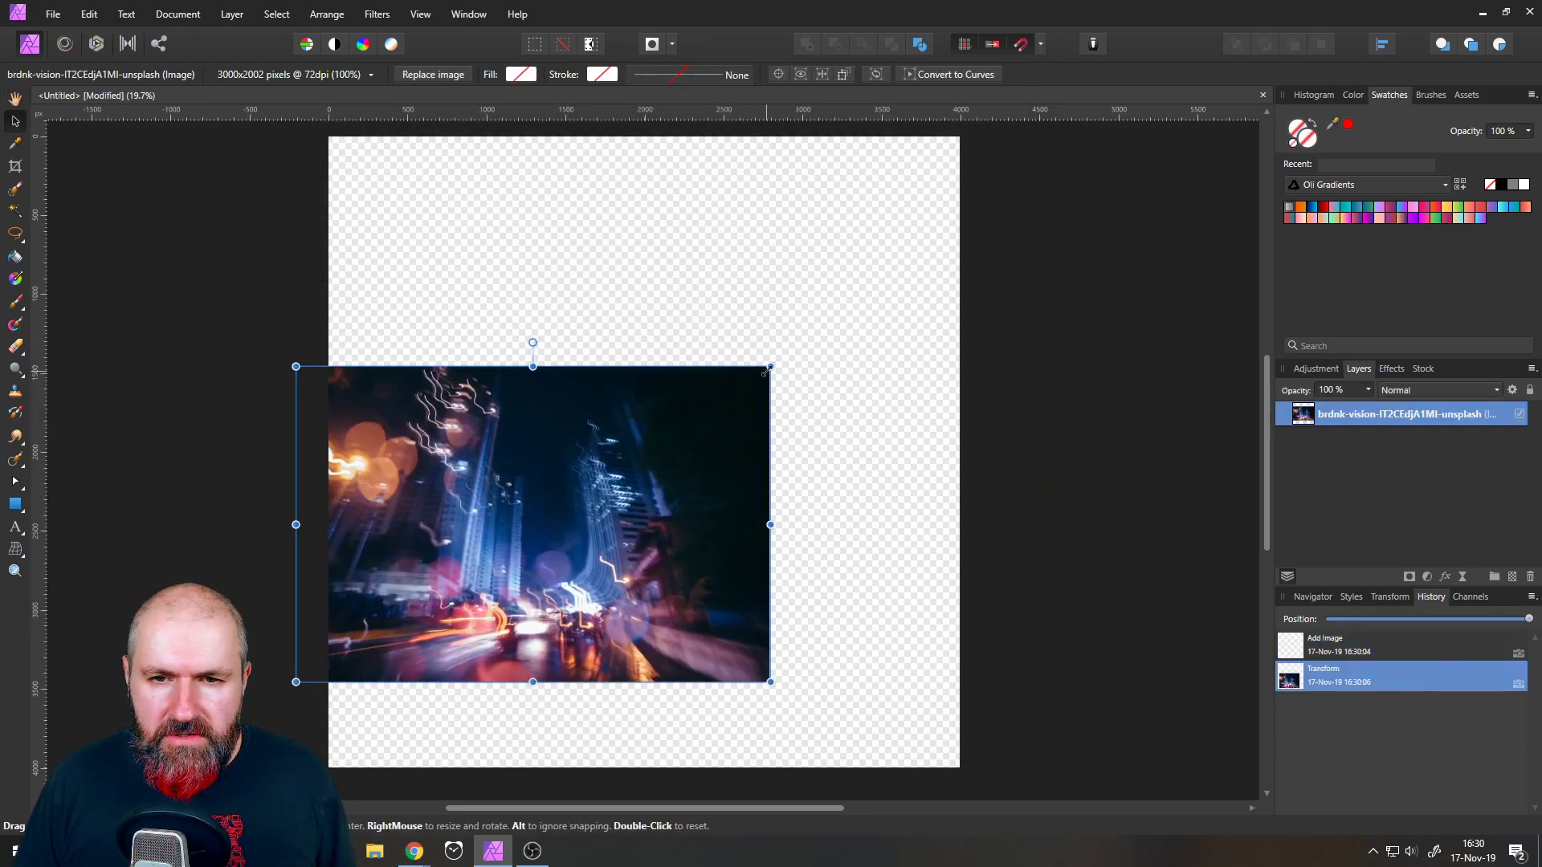
{"action": "left_click_drag", "start_coordinate": [803, 340], "coordinate": [1116, 157]}
{"action": "left_click_drag", "start_coordinate": [1059, 327], "coordinate": [883, 450]}
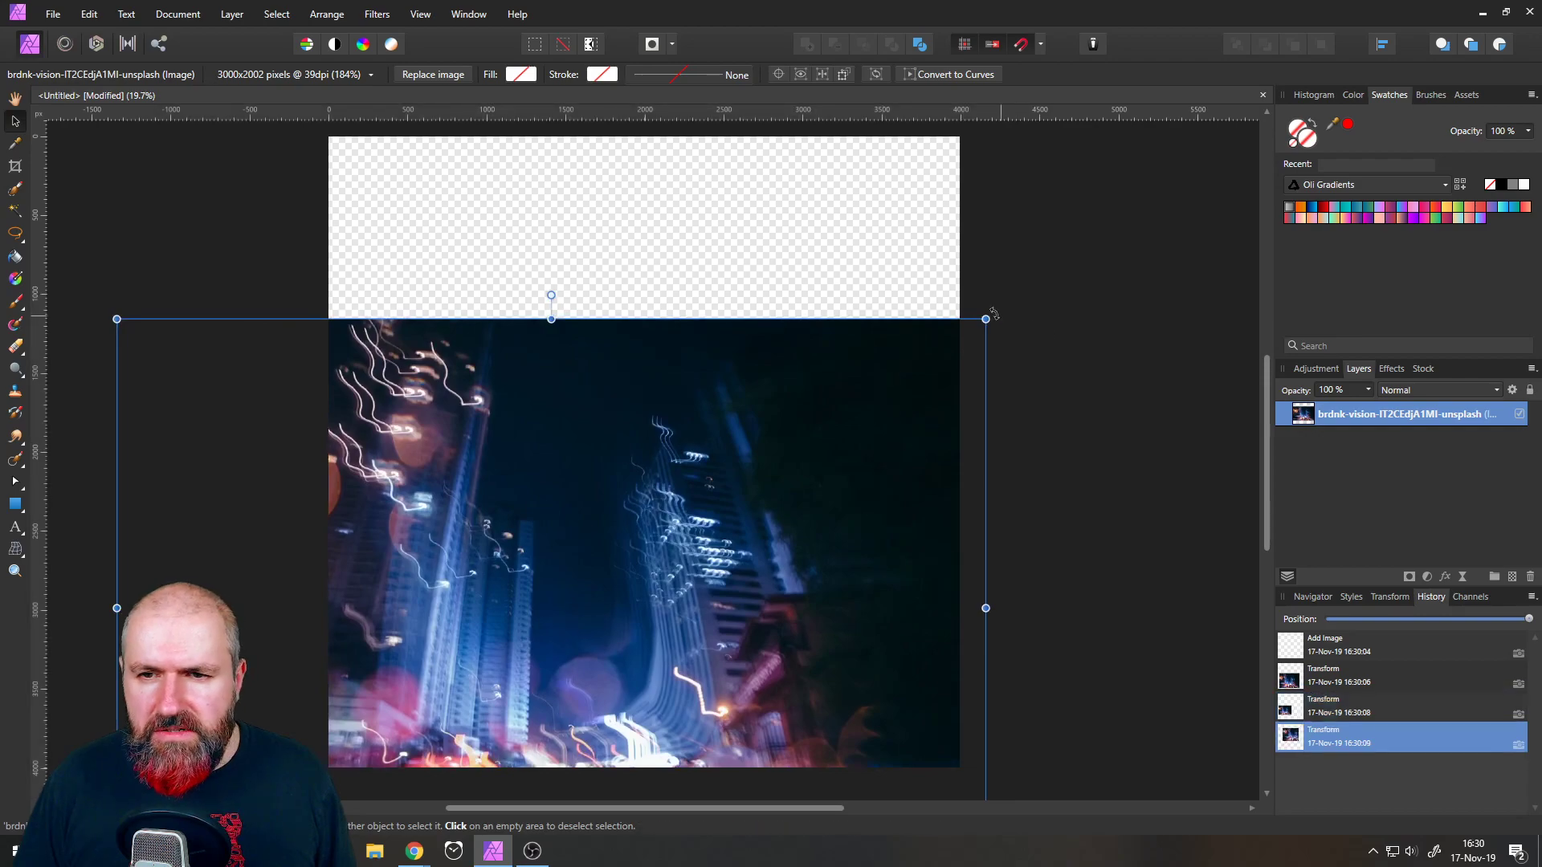
{"action": "left_click_drag", "start_coordinate": [985, 319], "coordinate": [1156, 190]}
{"action": "left_click_drag", "start_coordinate": [988, 406], "coordinate": [988, 329]}
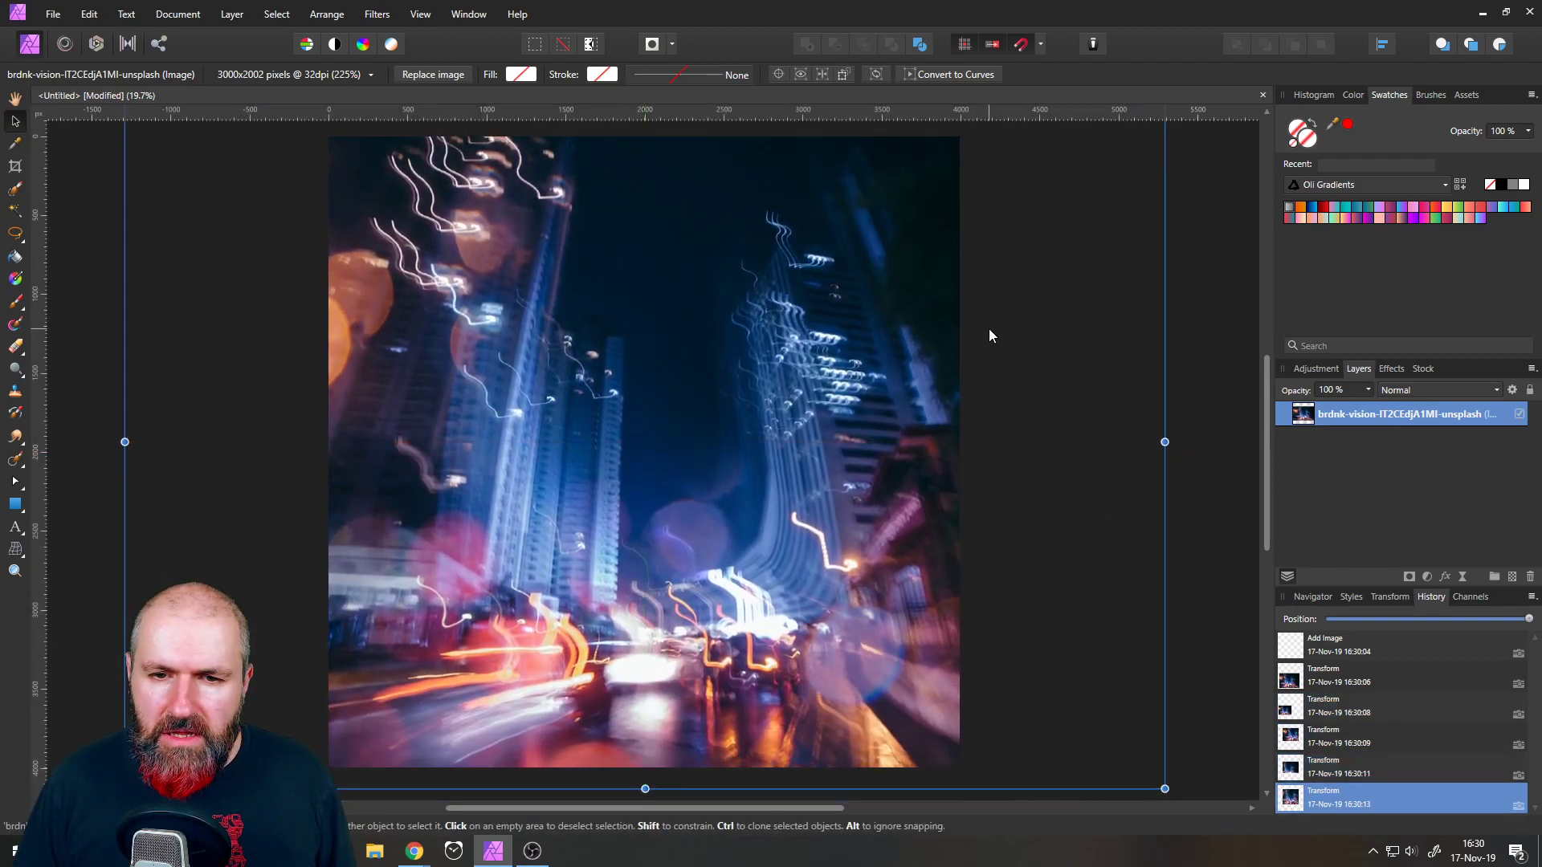
- Reduce the night city image to about 205% and centre it over the canvas with a slight overhang above and below
{"action": "scroll", "coordinate": [981, 347], "scroll_direction": "down", "scroll_amount": 2}
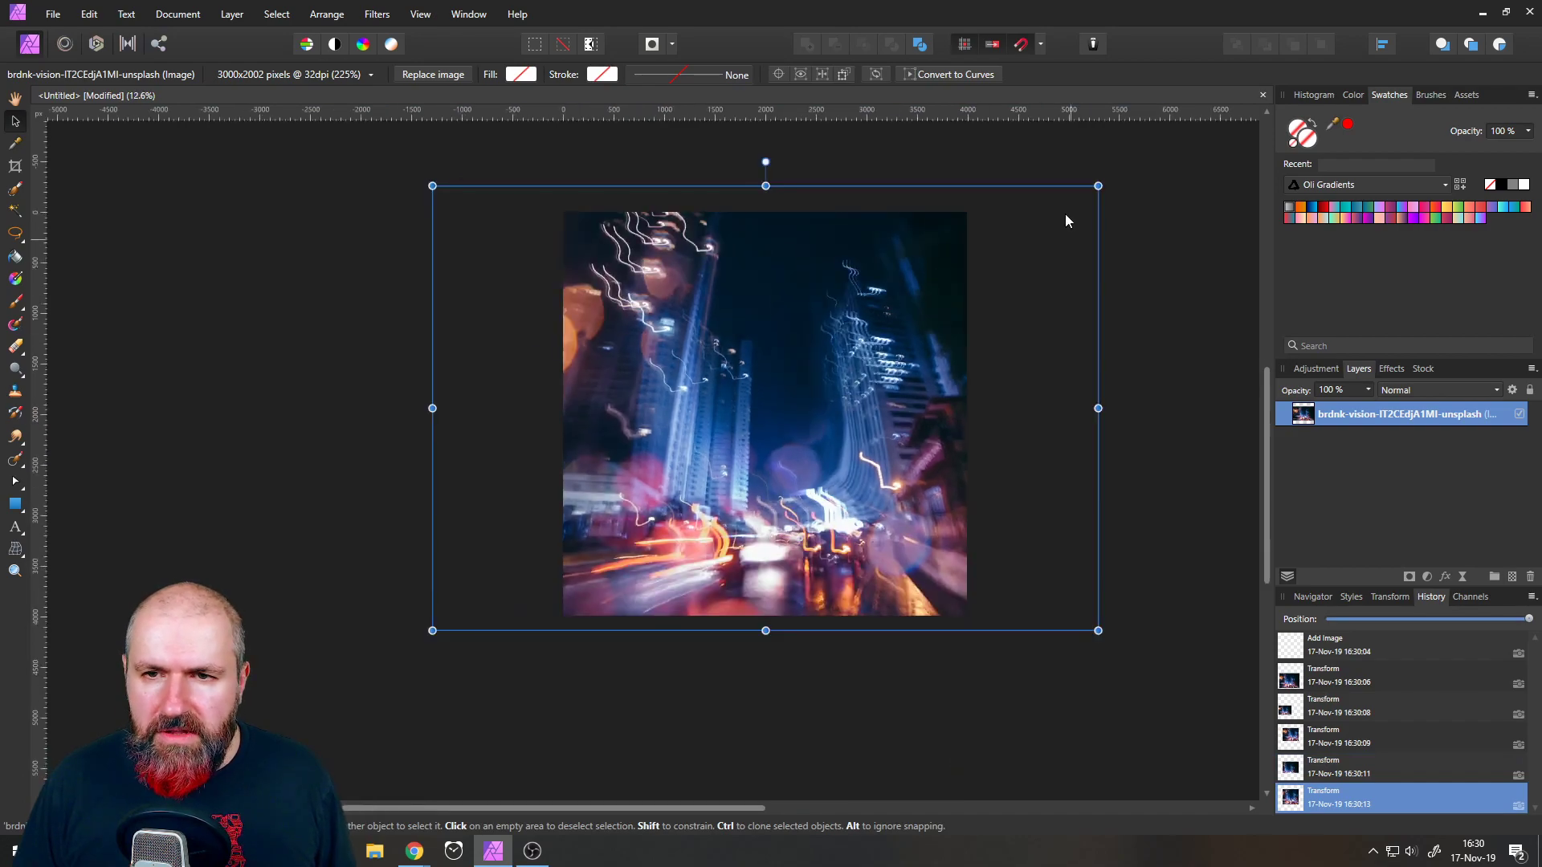
{"action": "left_click_drag", "start_coordinate": [1098, 186], "coordinate": [1039, 224]}
{"action": "mouse_move", "coordinate": [1002, 278]}
{"action": "left_mouse_down"}
{"action": "mouse_move", "coordinate": [1017, 252]}
{"action": "mouse_move", "coordinate": [1030, 269]}
{"action": "left_mouse_up"}
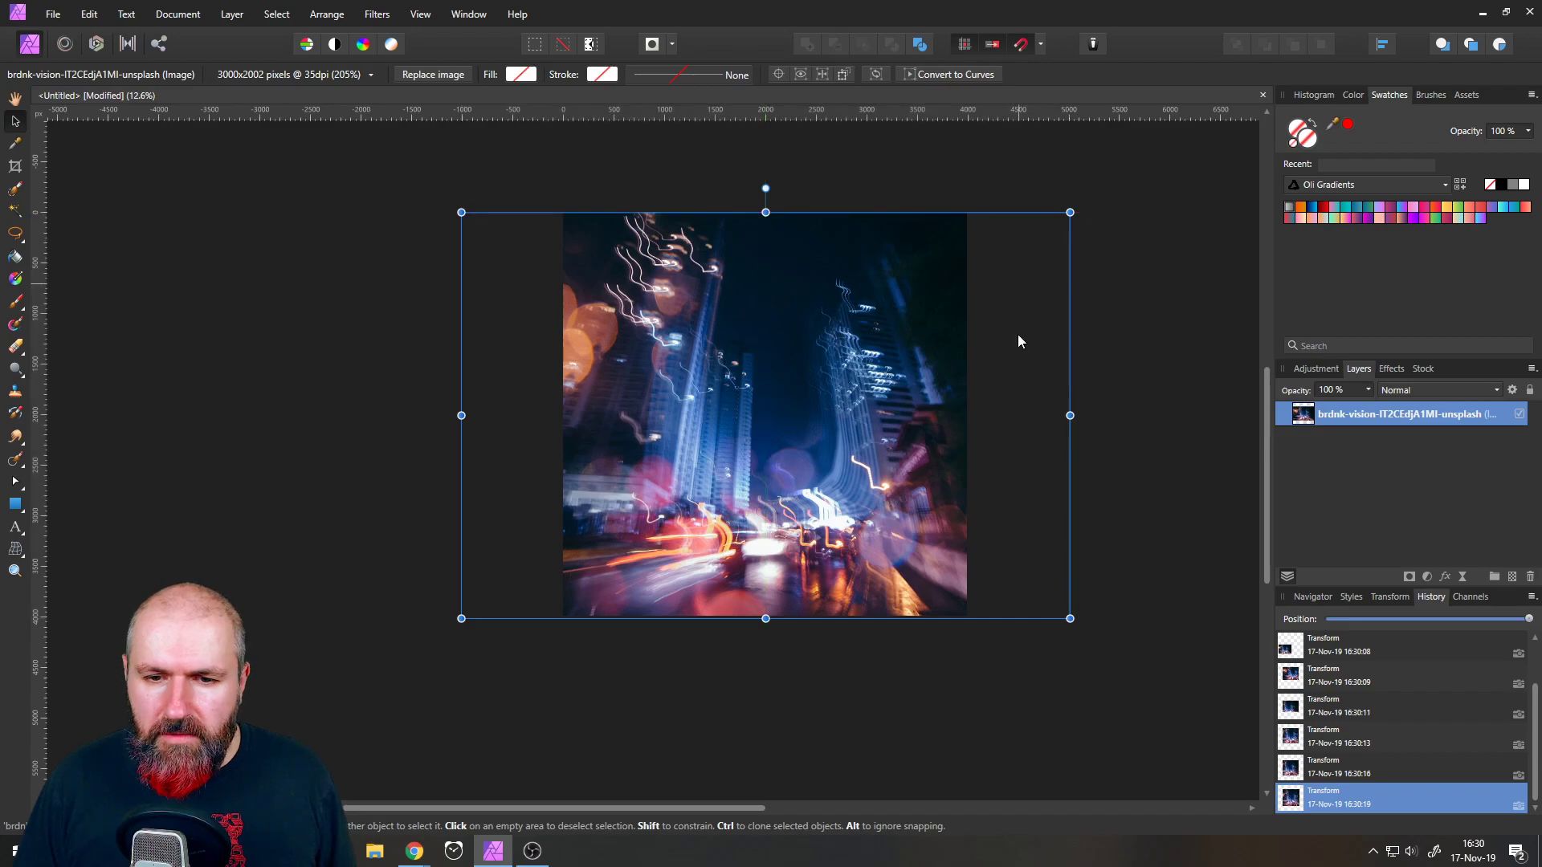
{"action": "left_click_drag", "start_coordinate": [1074, 621], "coordinate": [1050, 595]}
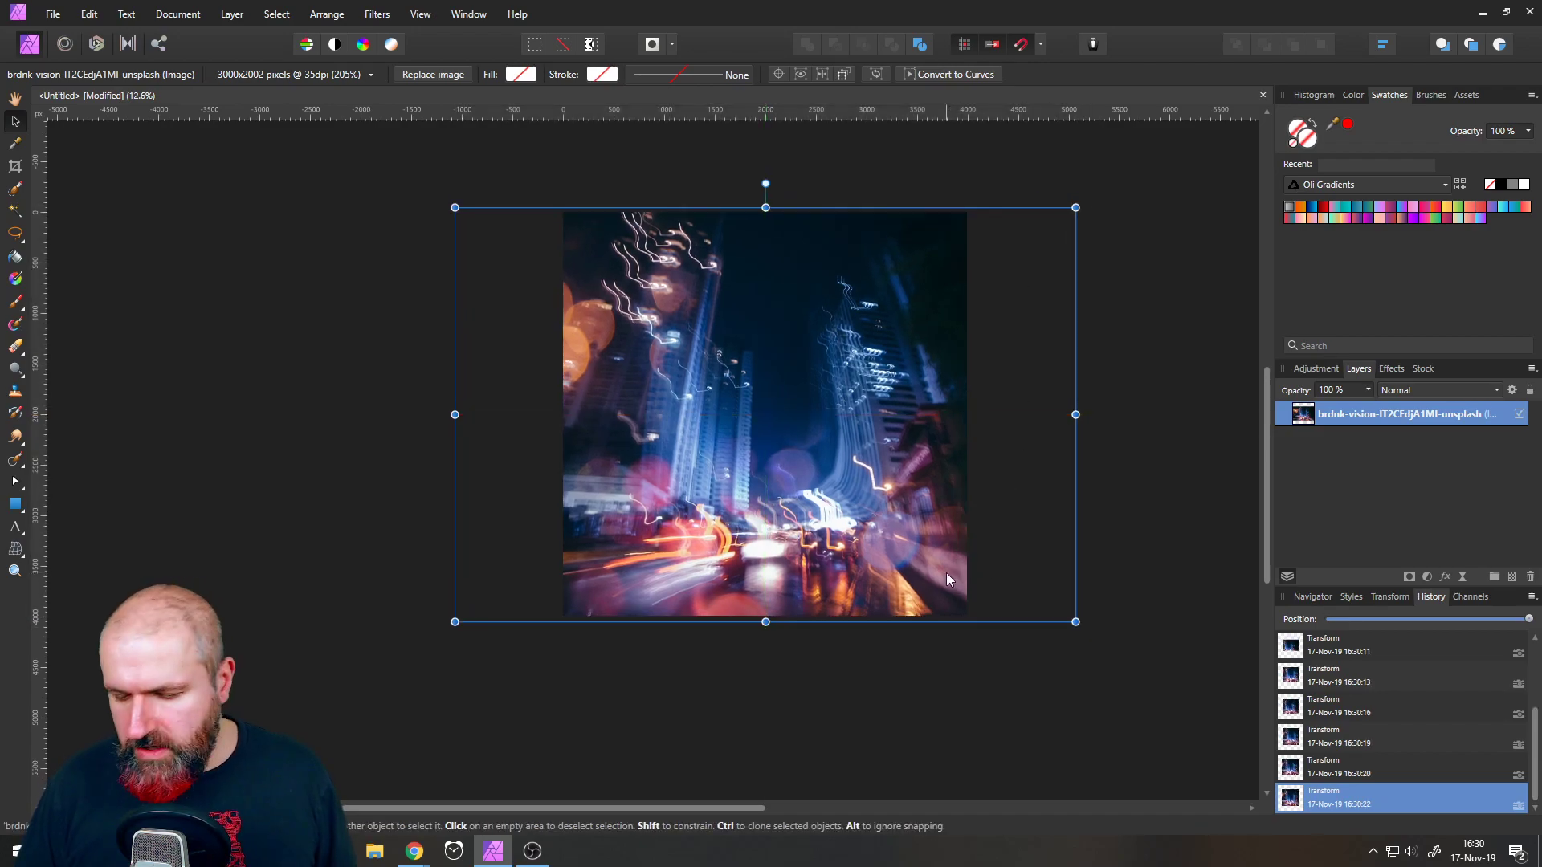
{"action": "scroll", "coordinate": [945, 572], "scroll_direction": "up", "scroll_amount": 2}
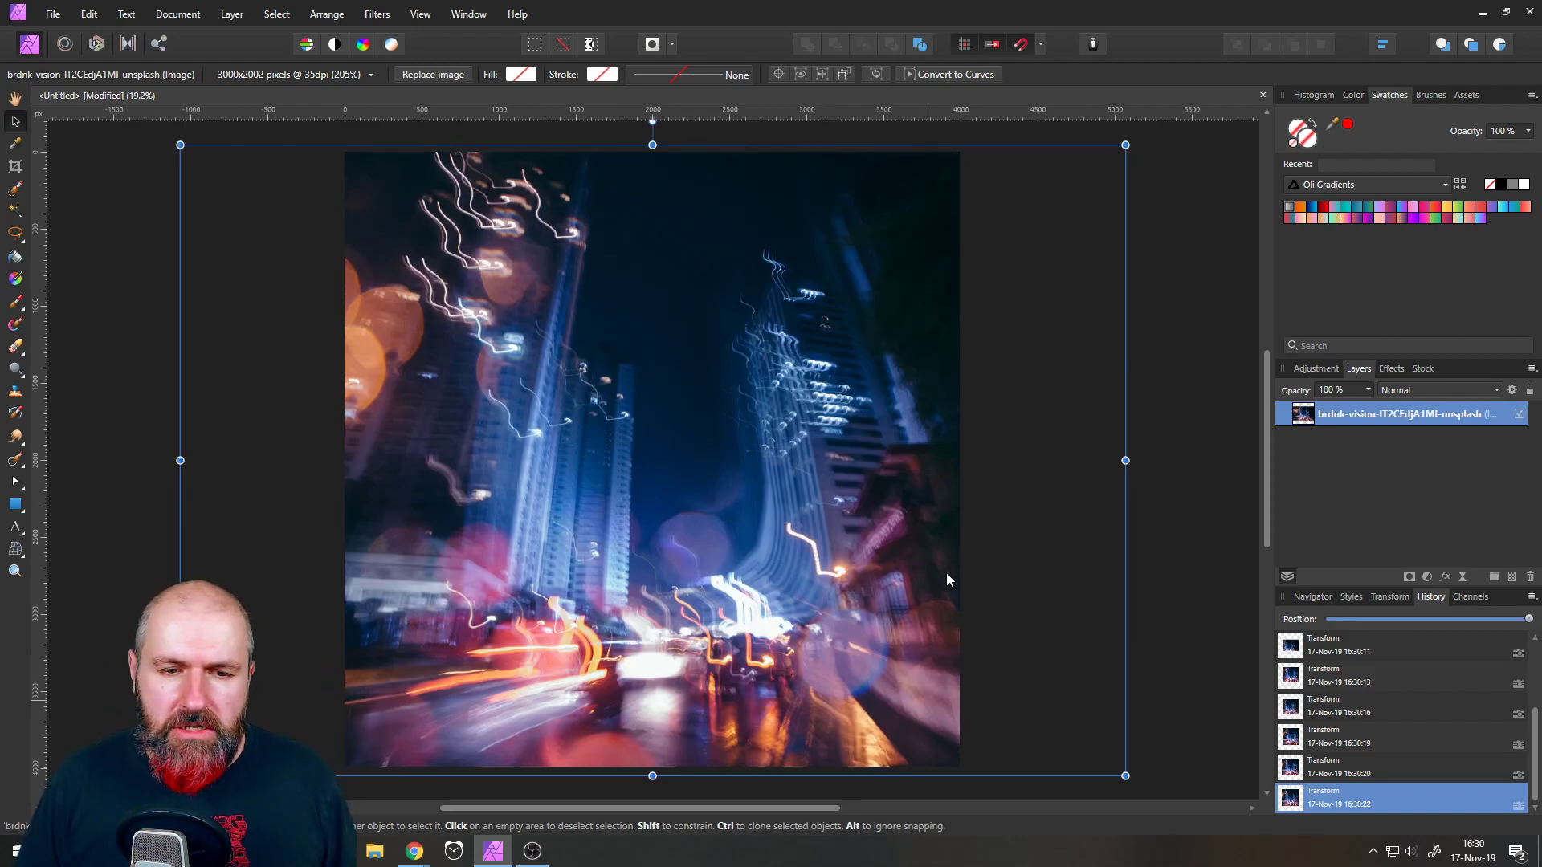
- Place the red fish JPEG from the Downloads folder at 100% and move it so that the fish sits mid-canvas over the city
{"action": "left_click", "coordinate": [53, 15]}
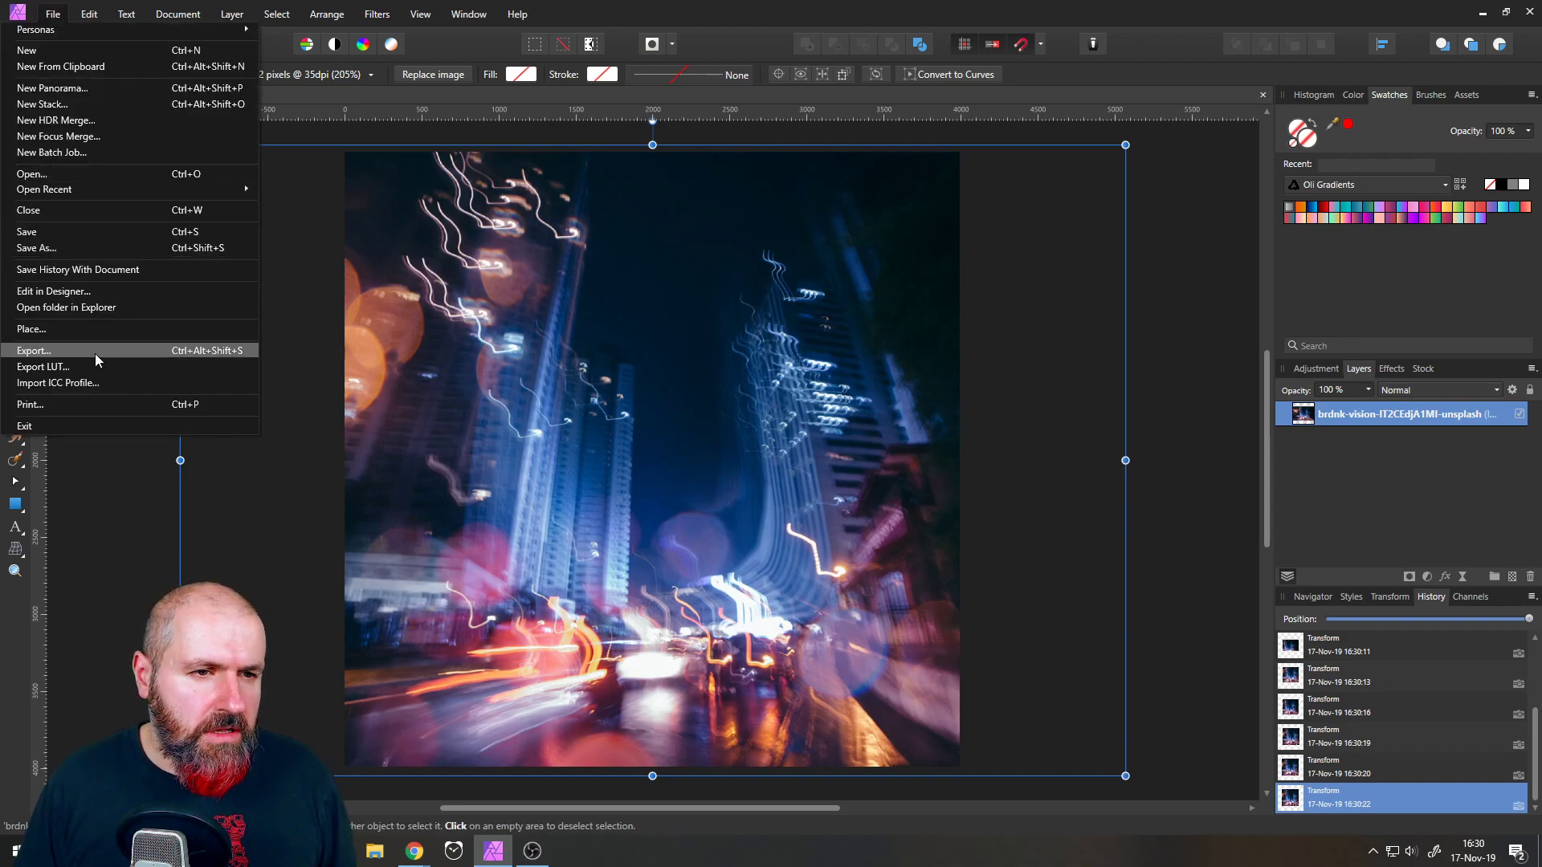
{"action": "left_click", "coordinate": [84, 331]}
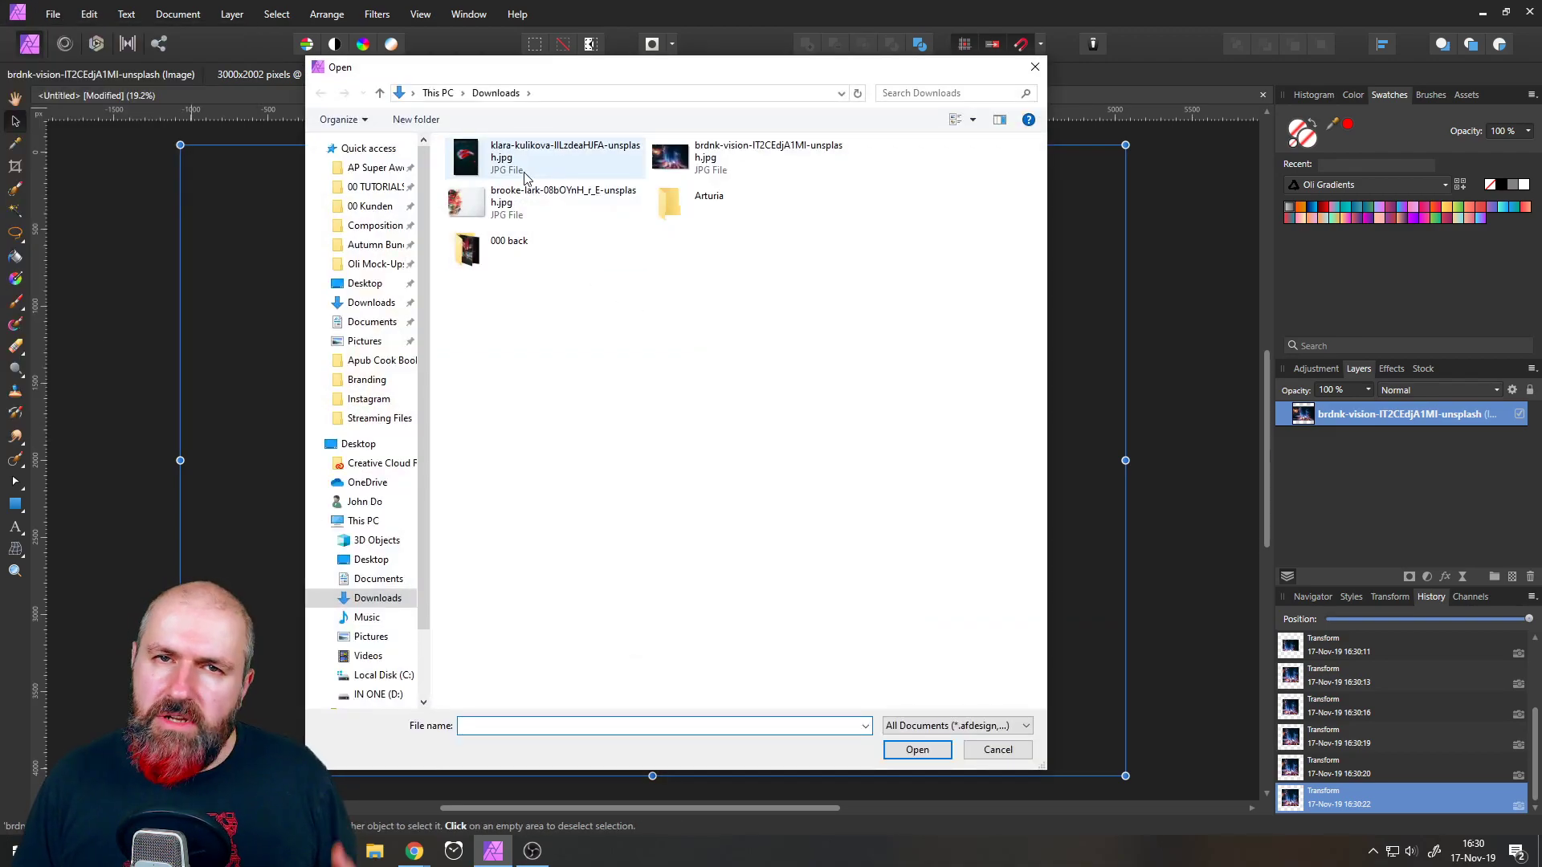
{"action": "double_click", "coordinate": [546, 157]}
{"action": "left_click", "coordinate": [600, 434]}
{"action": "left_click_drag", "start_coordinate": [656, 361], "coordinate": [708, 469]}
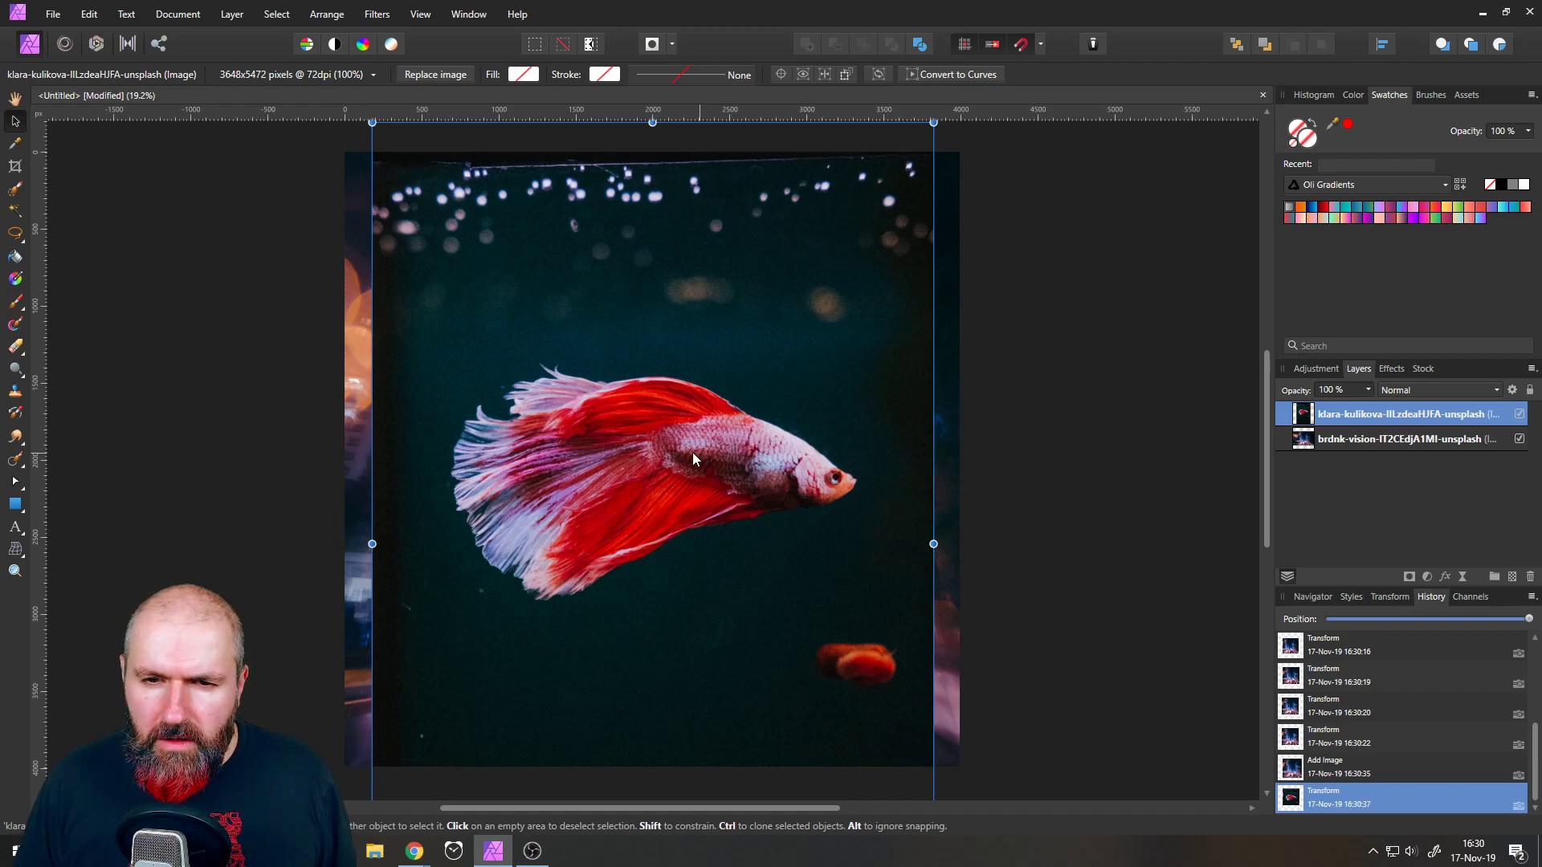
- Set the fish image's blend mode to Screen and enlarge it to about 116% so that it spans the canvas width
{"action": "left_click", "coordinate": [1410, 397]}
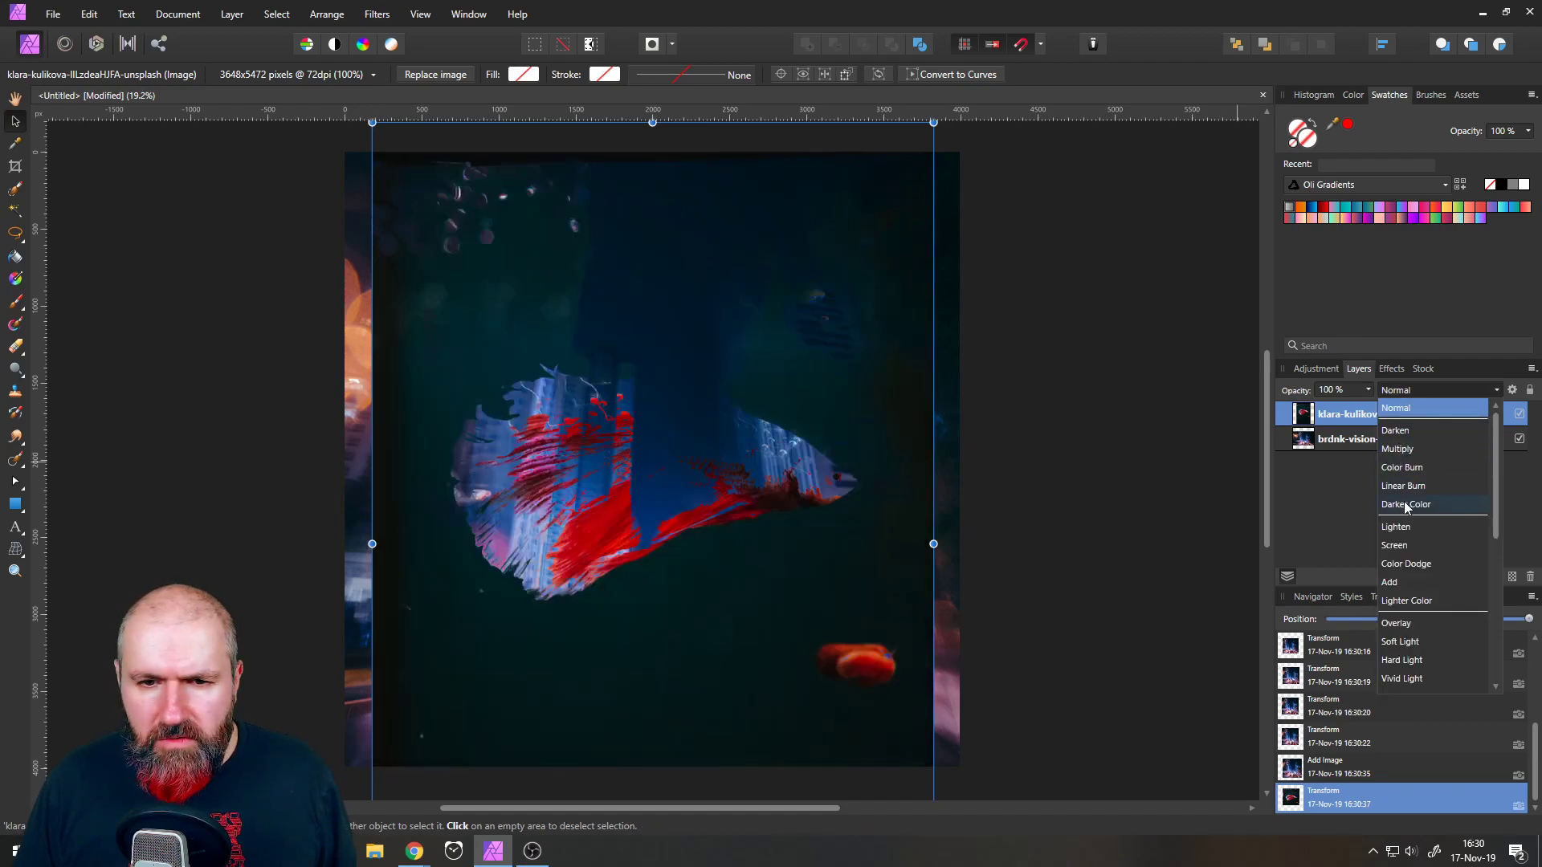
{"action": "left_click", "coordinate": [1408, 546]}
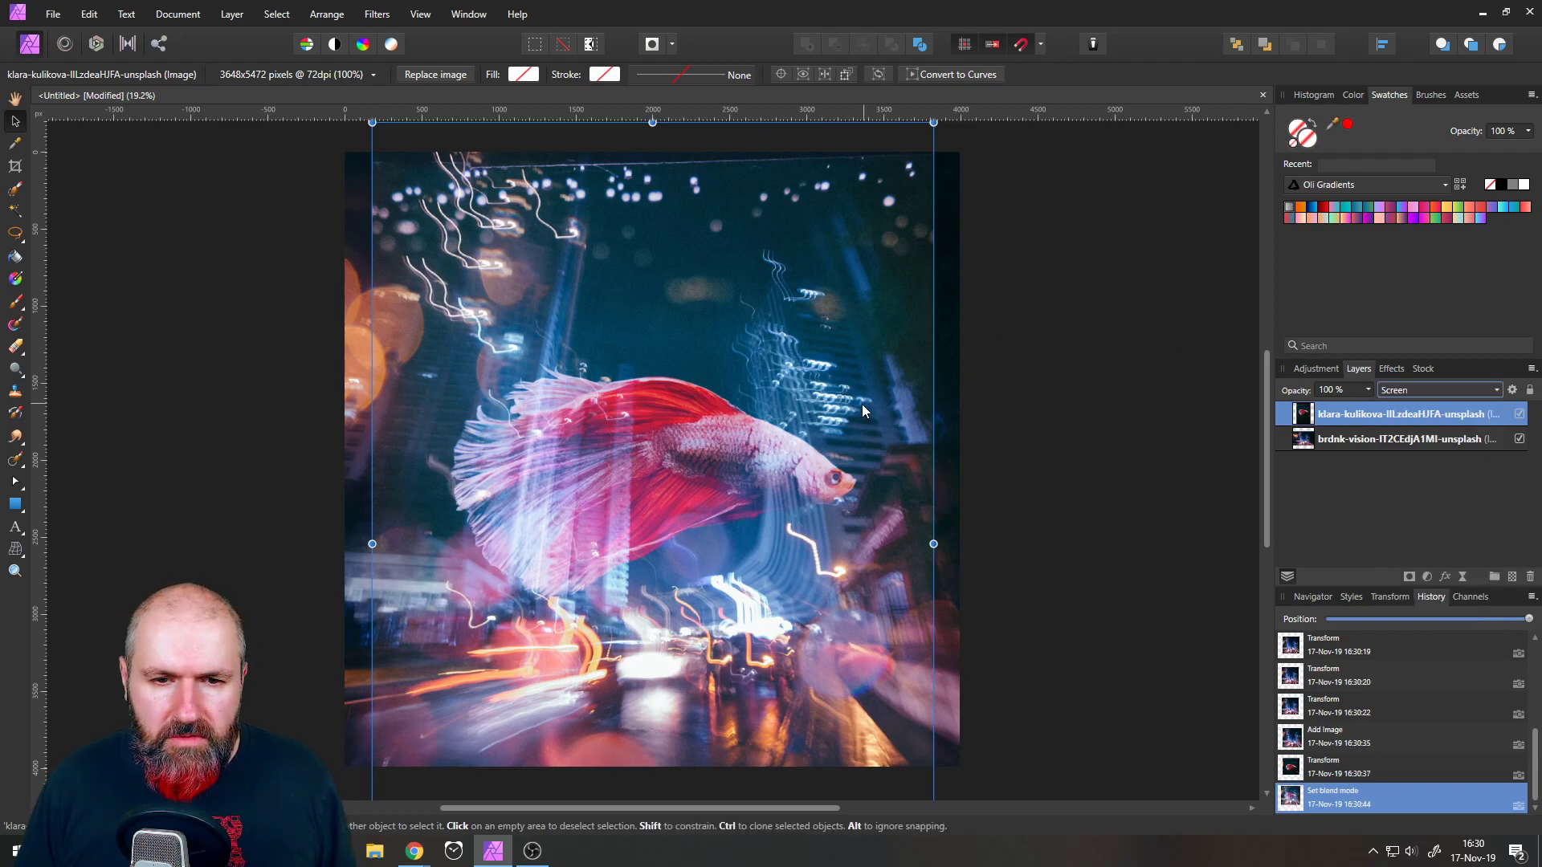
{"action": "scroll", "coordinate": [863, 412], "scroll_direction": "down", "scroll_amount": 1}
{"action": "left_click_drag", "start_coordinate": [917, 180], "coordinate": [954, 132]}
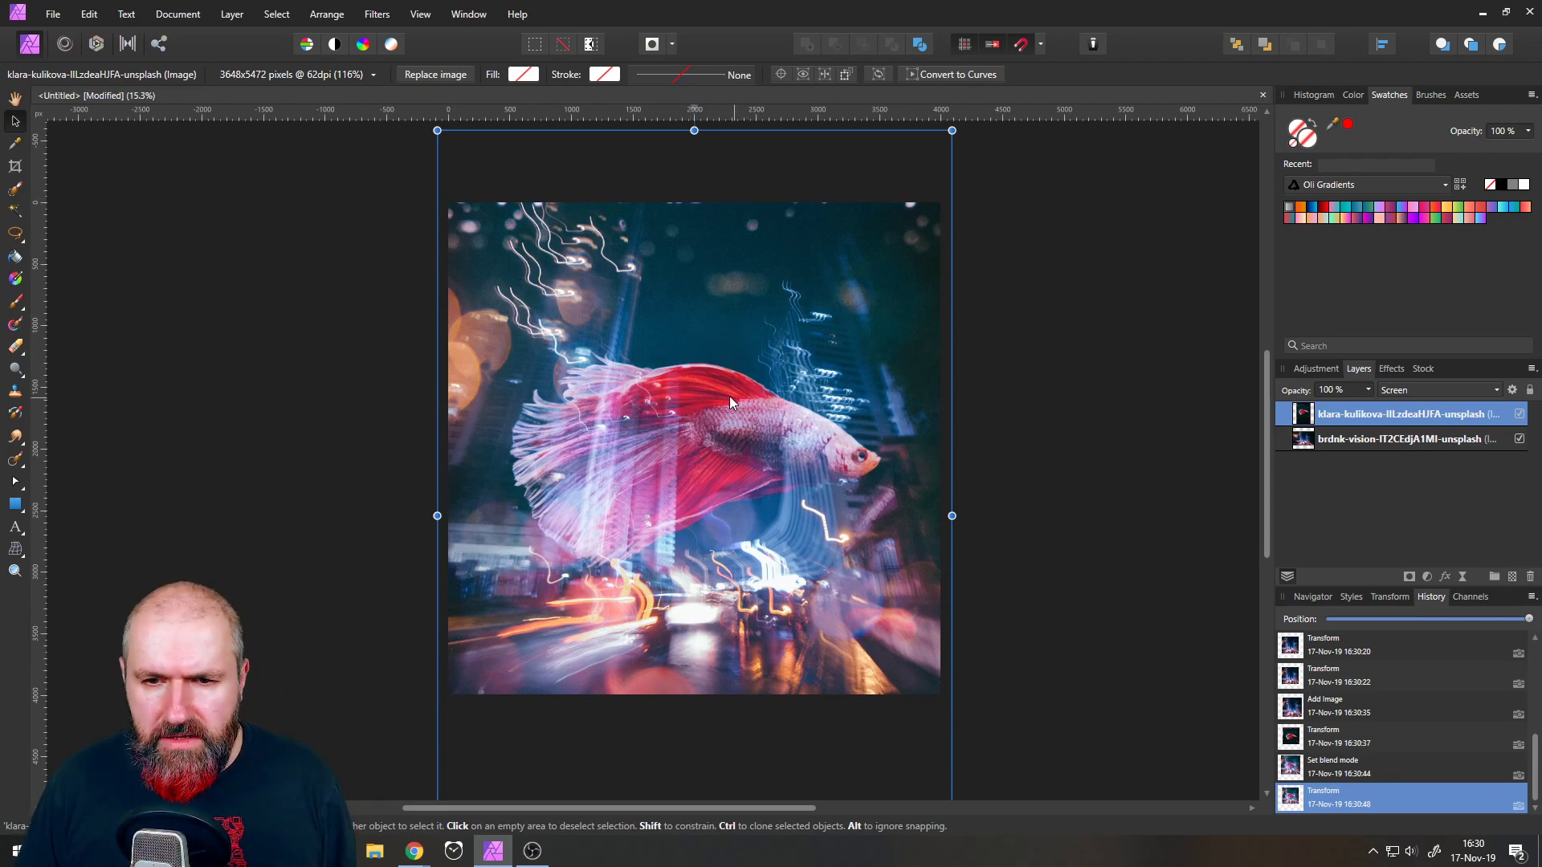
- Try fading the fish layer's dark tones through its source layer blend range, ramping up to 100% at 23% input, and flatten the range to 100%
{"action": "left_click", "coordinate": [1514, 391]}
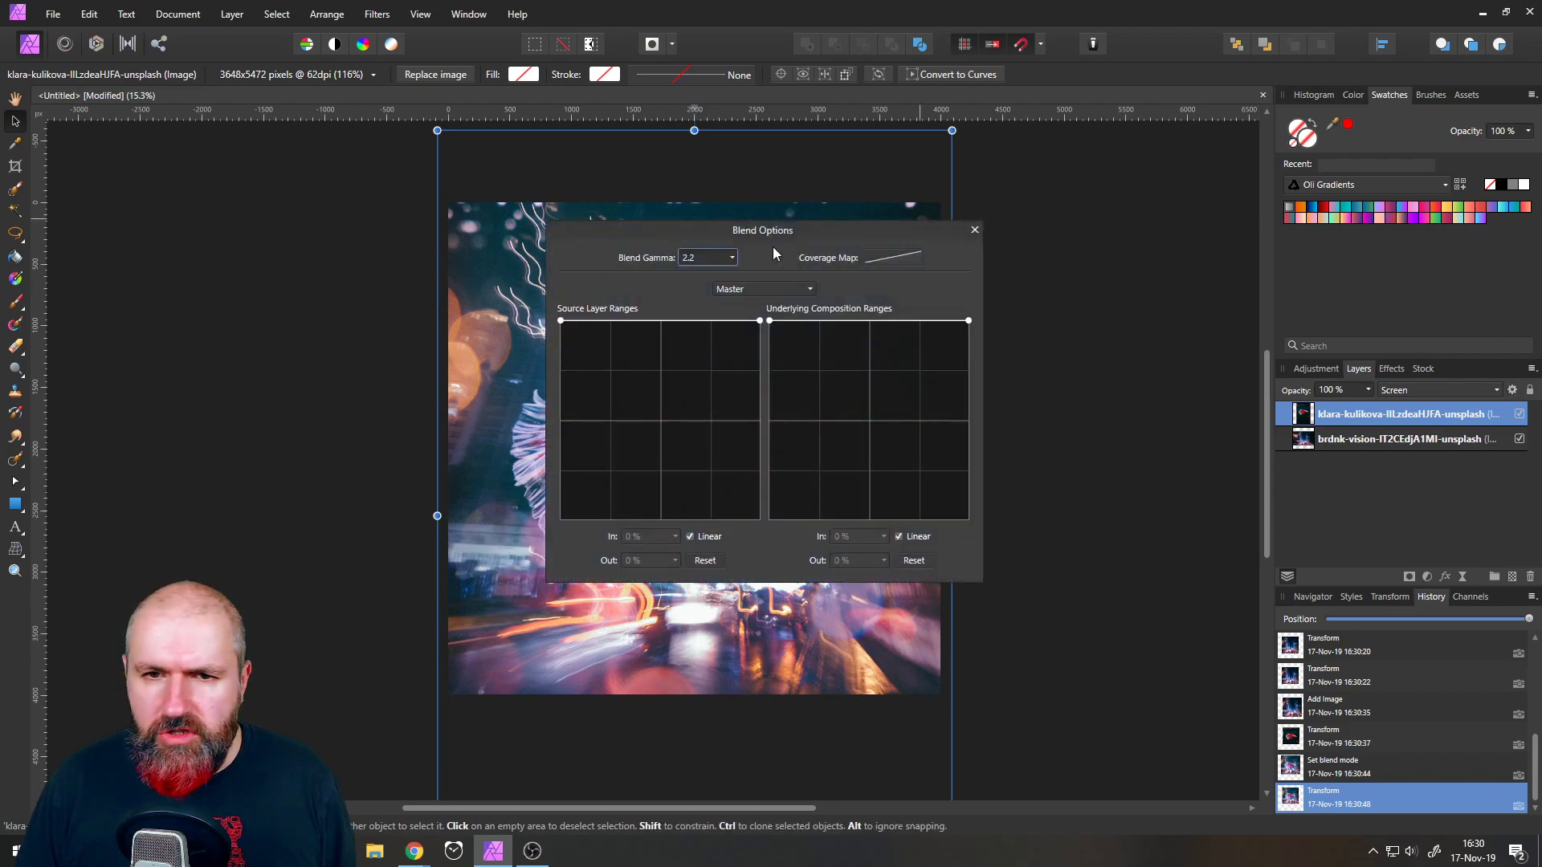
{"action": "left_click_drag", "start_coordinate": [725, 231], "coordinate": [1190, 192]}
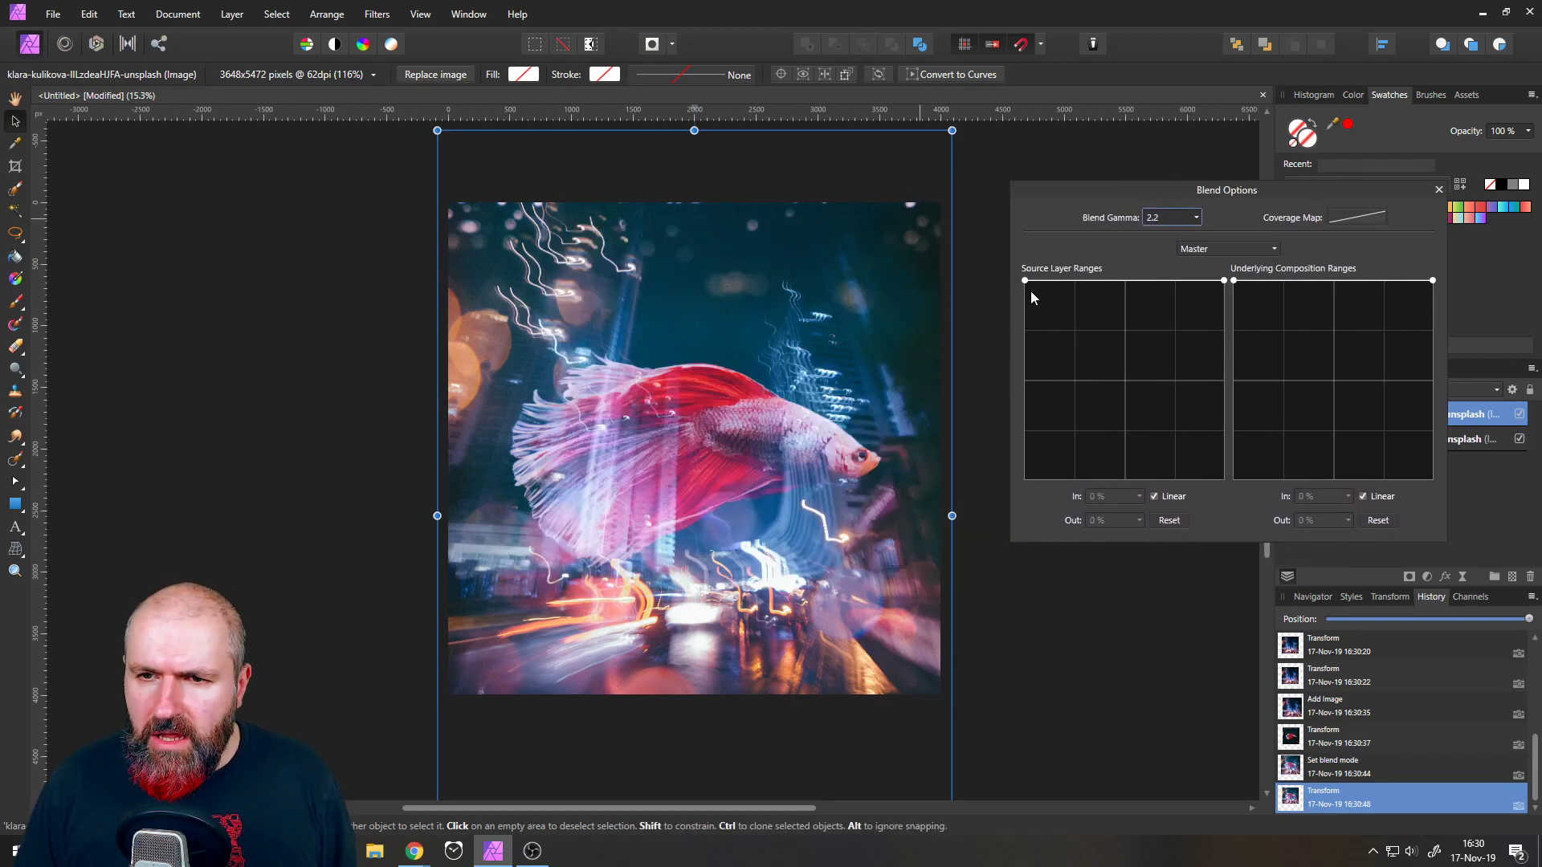
{"action": "left_click_drag", "start_coordinate": [1023, 281], "coordinate": [1000, 508]}
{"action": "left_click_drag", "start_coordinate": [1050, 448], "coordinate": [1058, 502]}
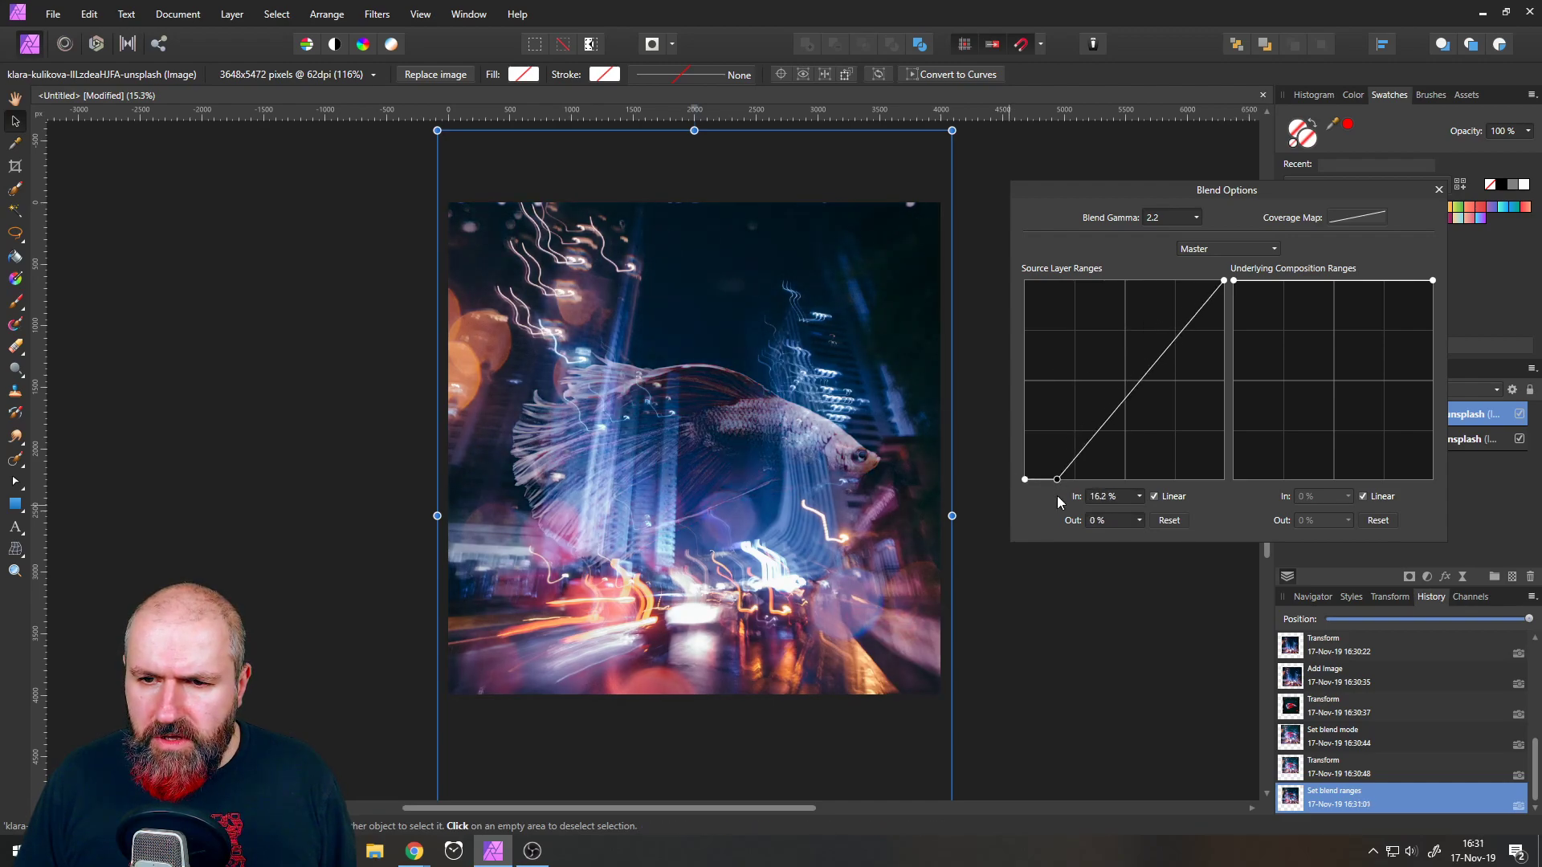
{"action": "left_click_drag", "start_coordinate": [1124, 393], "coordinate": [1116, 242]}
{"action": "left_click_drag", "start_coordinate": [1056, 480], "coordinate": [1025, 485]}
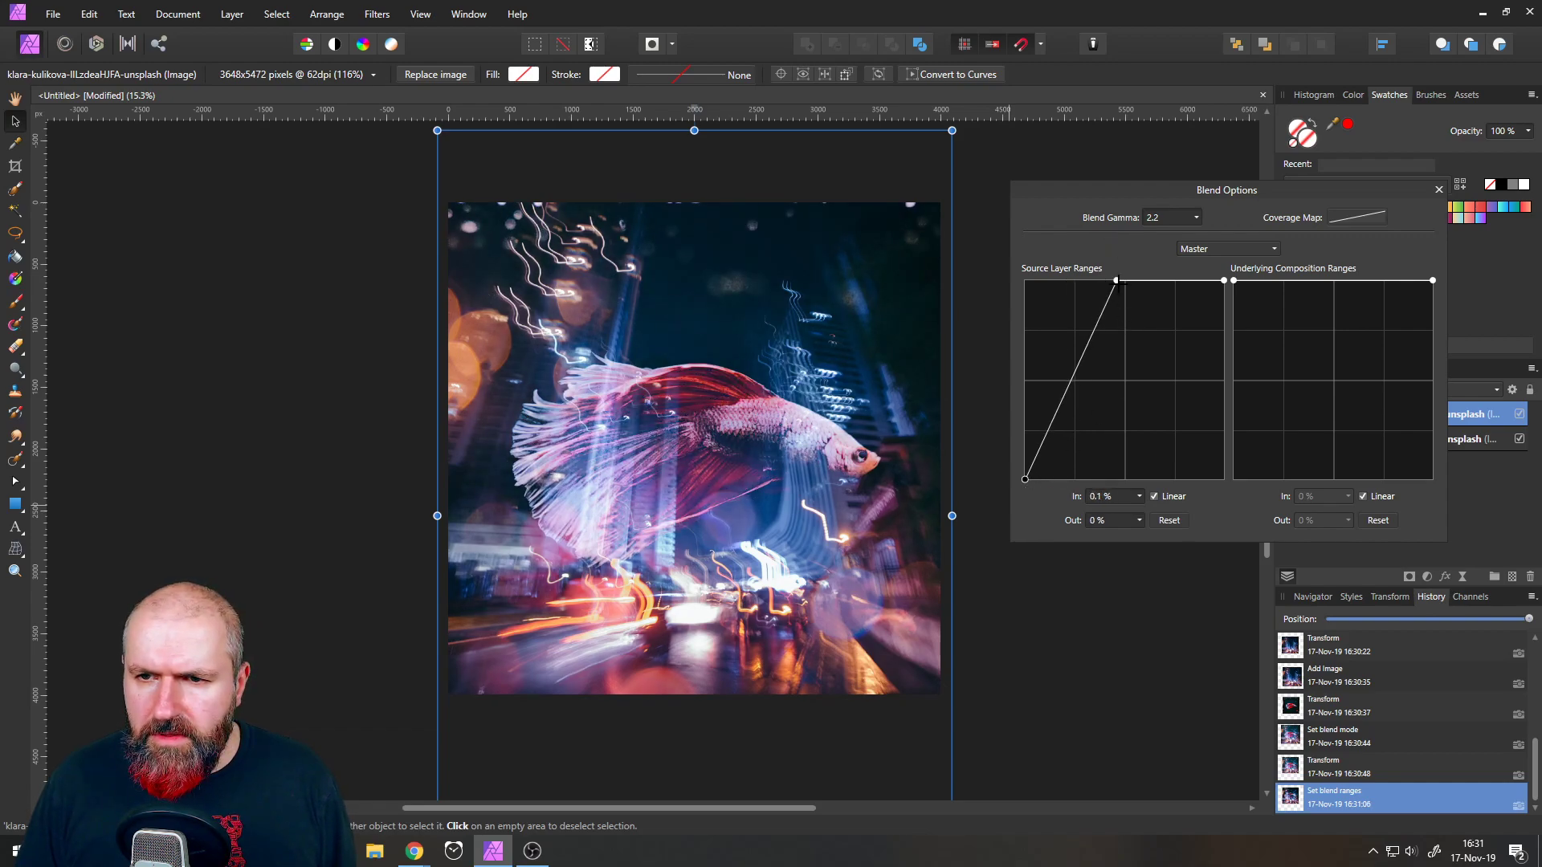
{"action": "left_click_drag", "start_coordinate": [1116, 281], "coordinate": [1072, 280]}
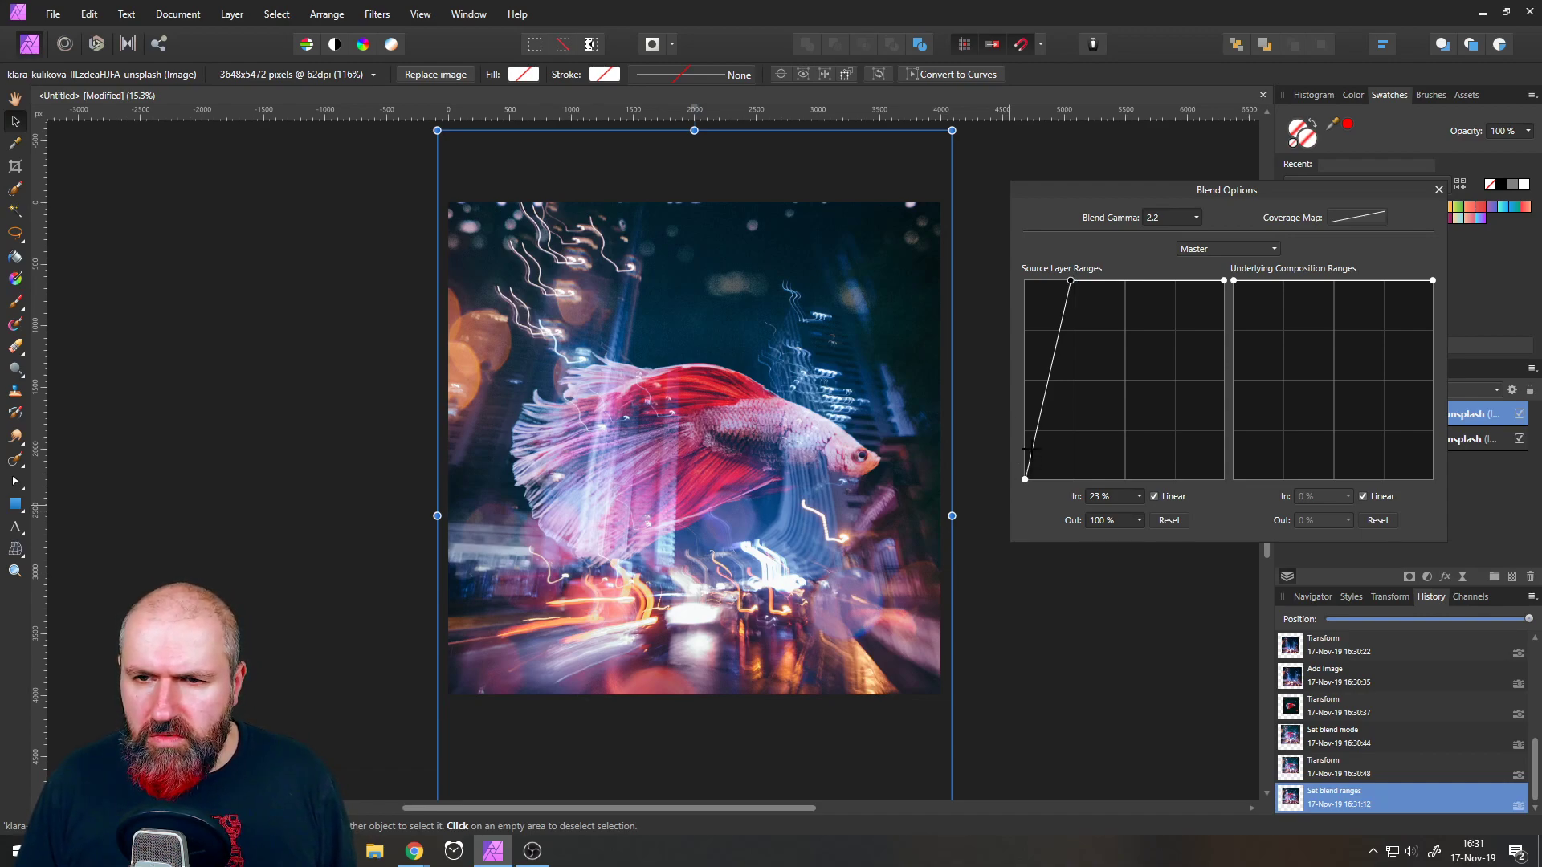
{"action": "left_click", "coordinate": [1024, 479]}
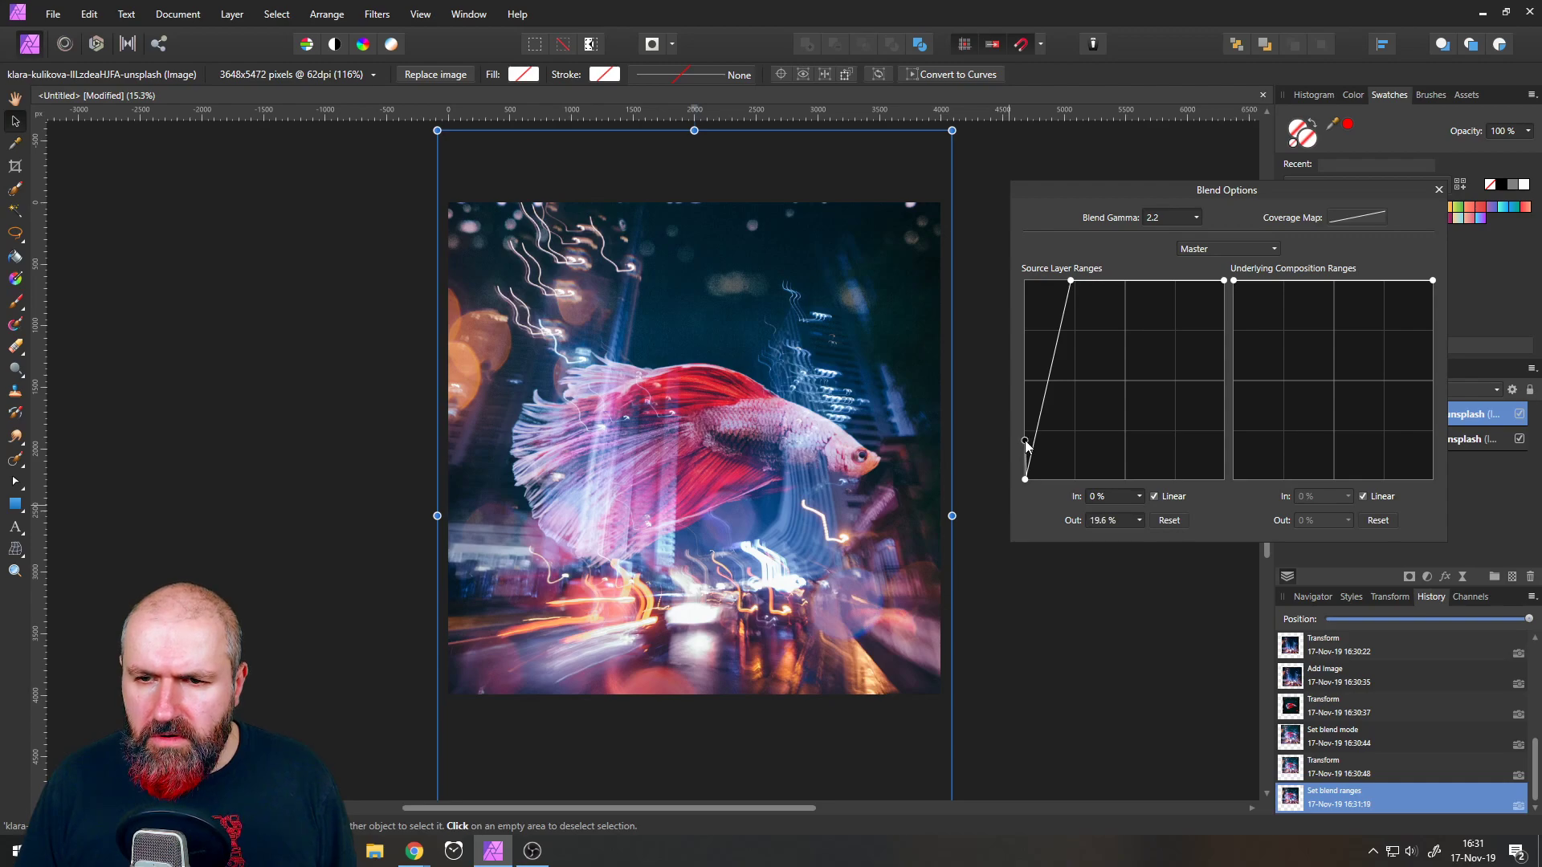
{"action": "left_click_drag", "start_coordinate": [1024, 480], "coordinate": [918, 199]}
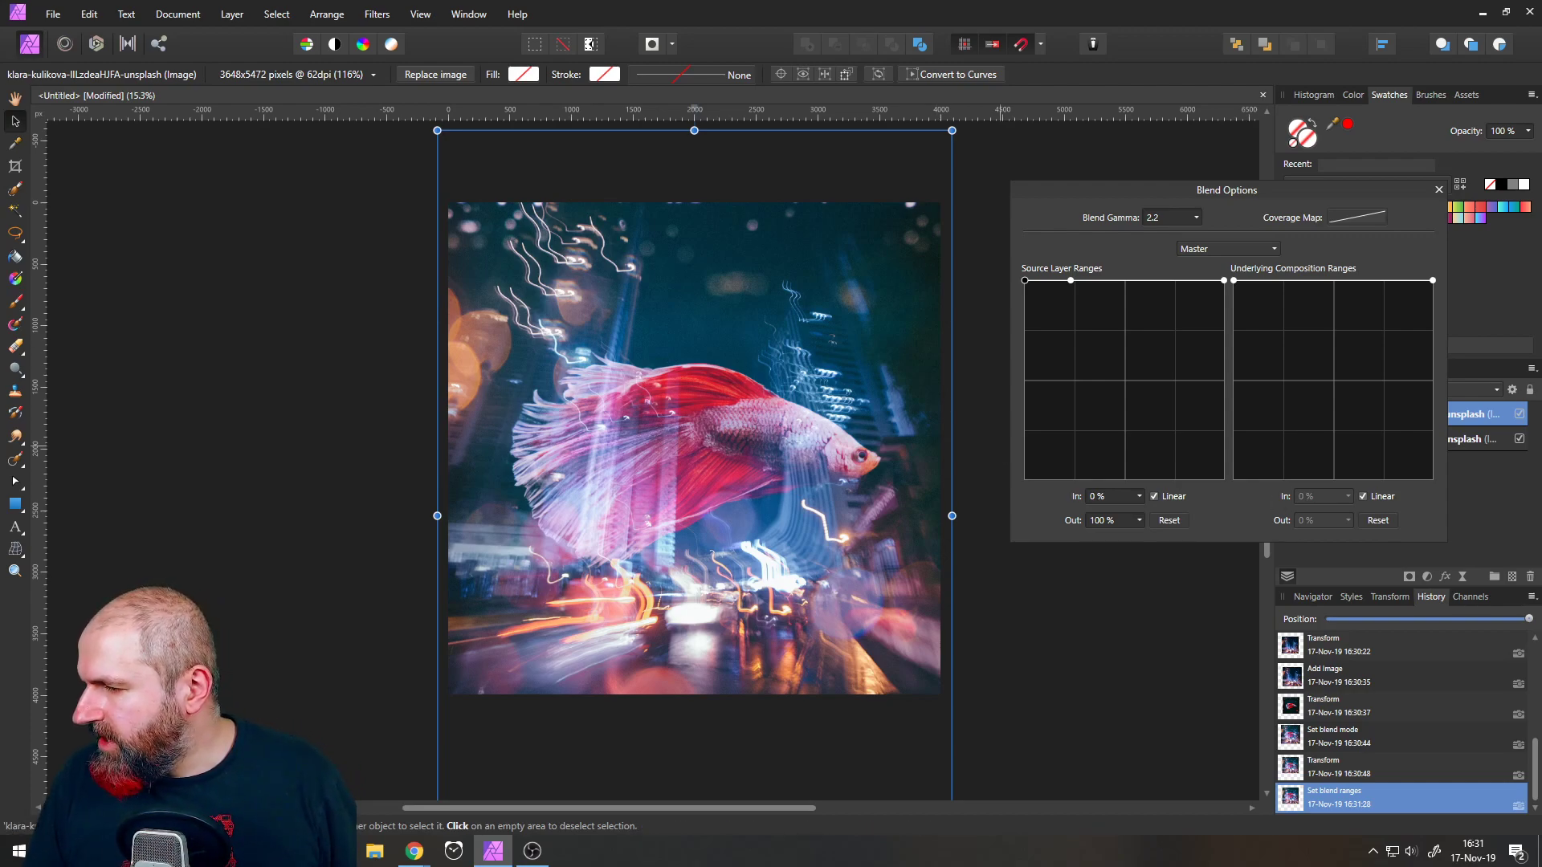
- Switch to the YouTube live chat window in Chrome to read the viewers' messages, and move it out of the way
{"action": "key", "text": "alt+Tab"}
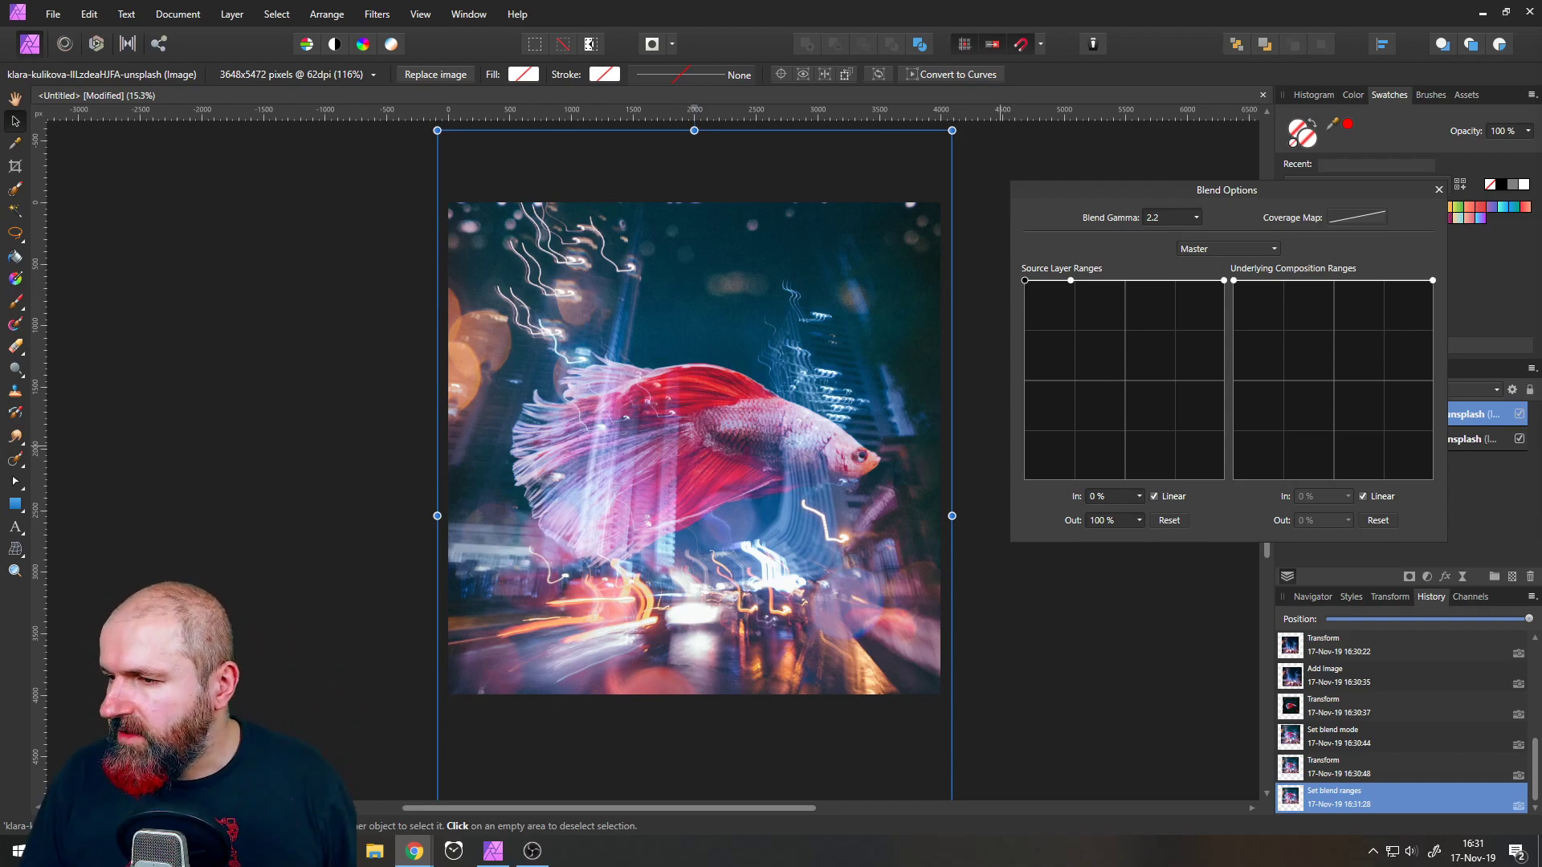
{"action": "left_click_drag", "start_coordinate": [759, 0], "coordinate": [800, 142]}
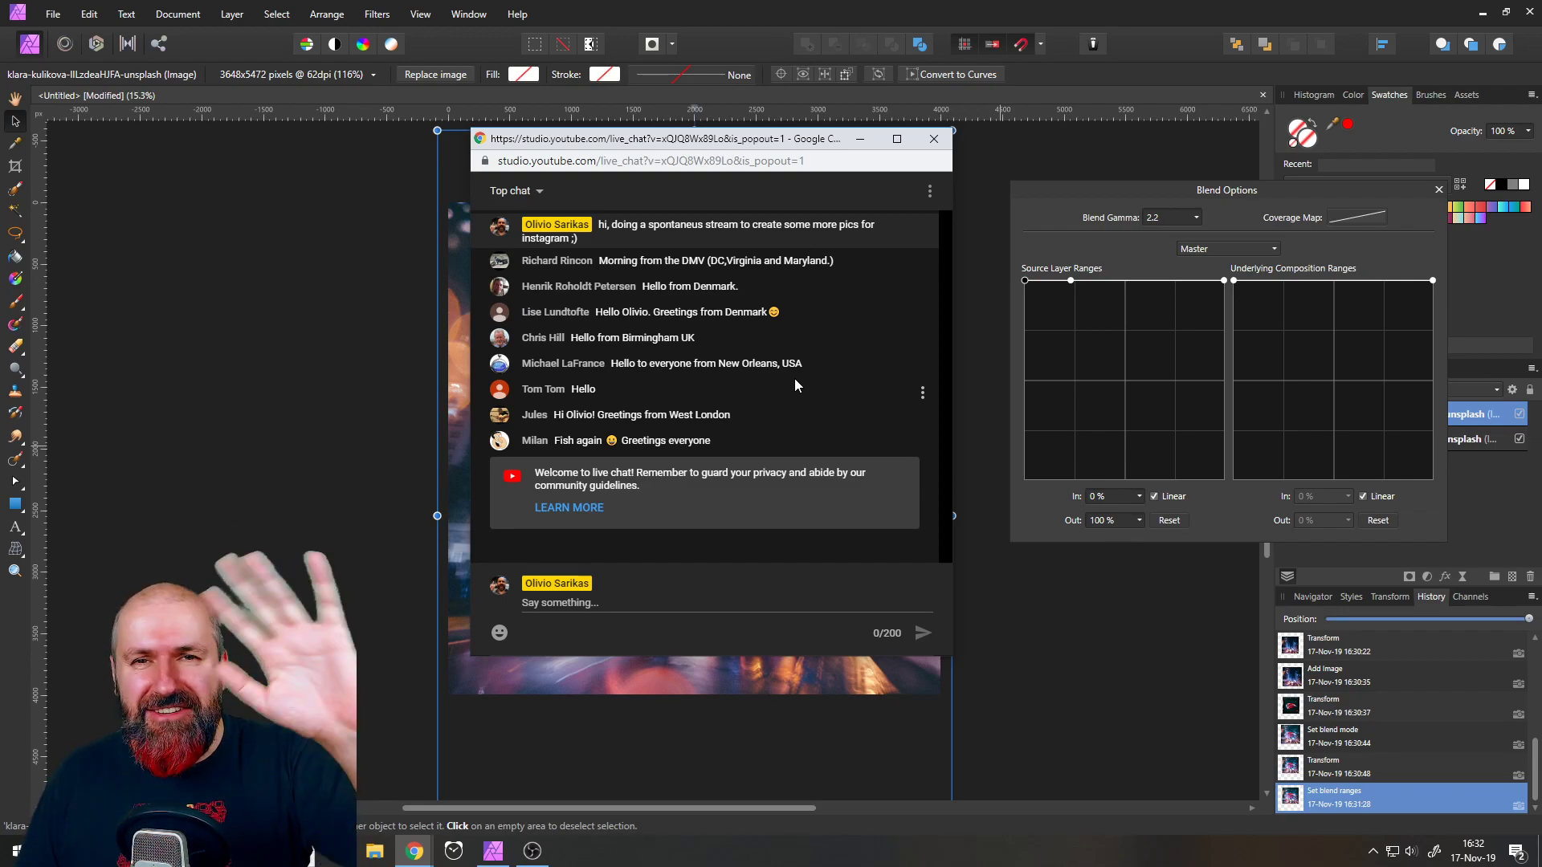
{"action": "left_click", "coordinate": [657, 125]}
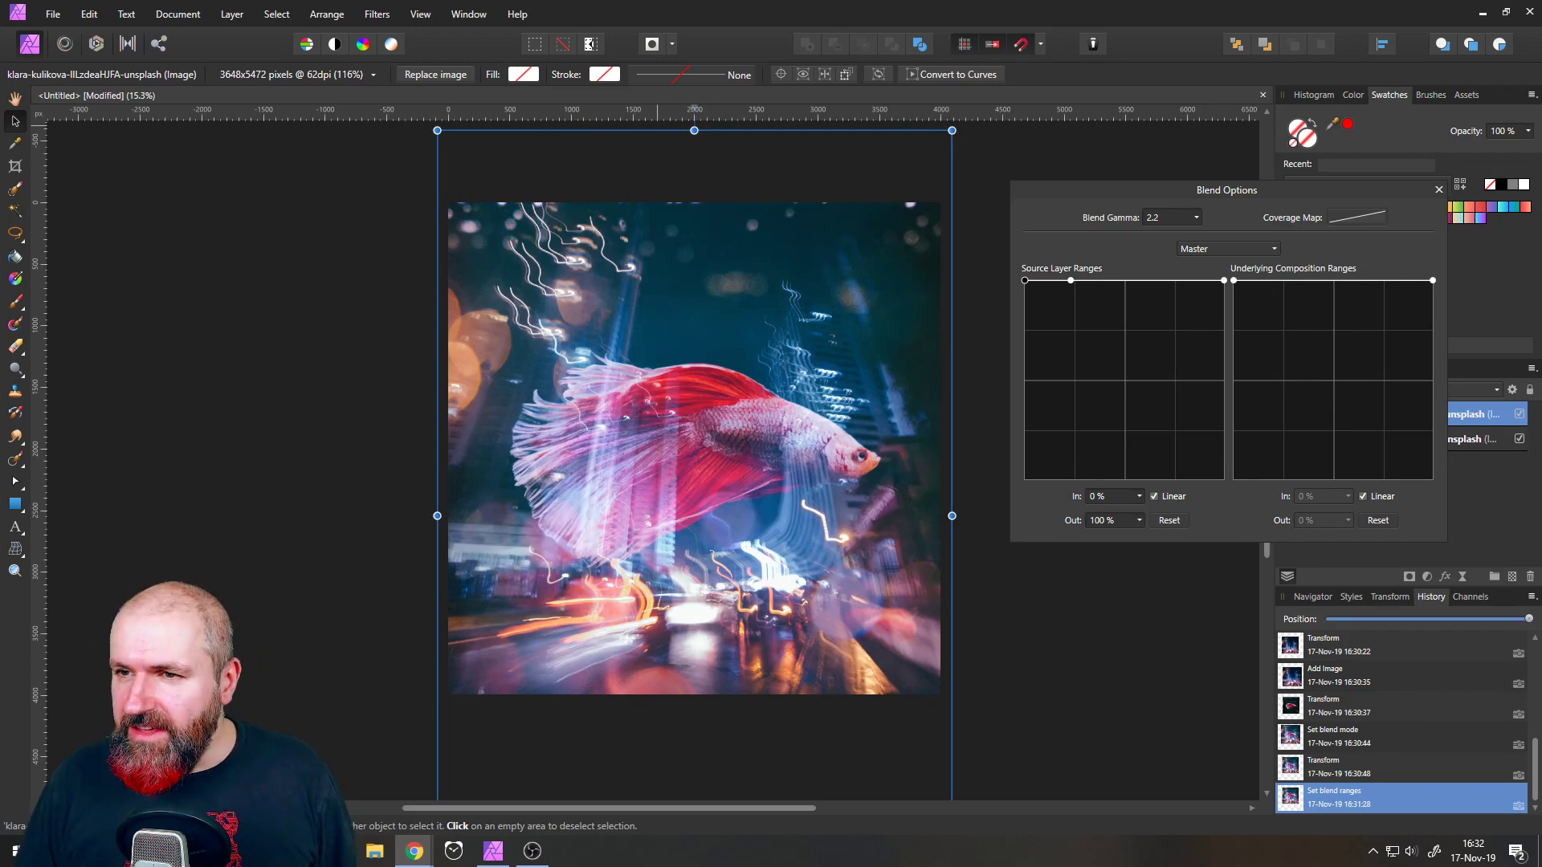
- Close the blend options, nudge the fish image slightly and create a rasterised duplicate of its layer
{"action": "left_click", "coordinate": [1438, 190]}
{"action": "left_click_drag", "start_coordinate": [784, 443], "coordinate": [788, 444]}
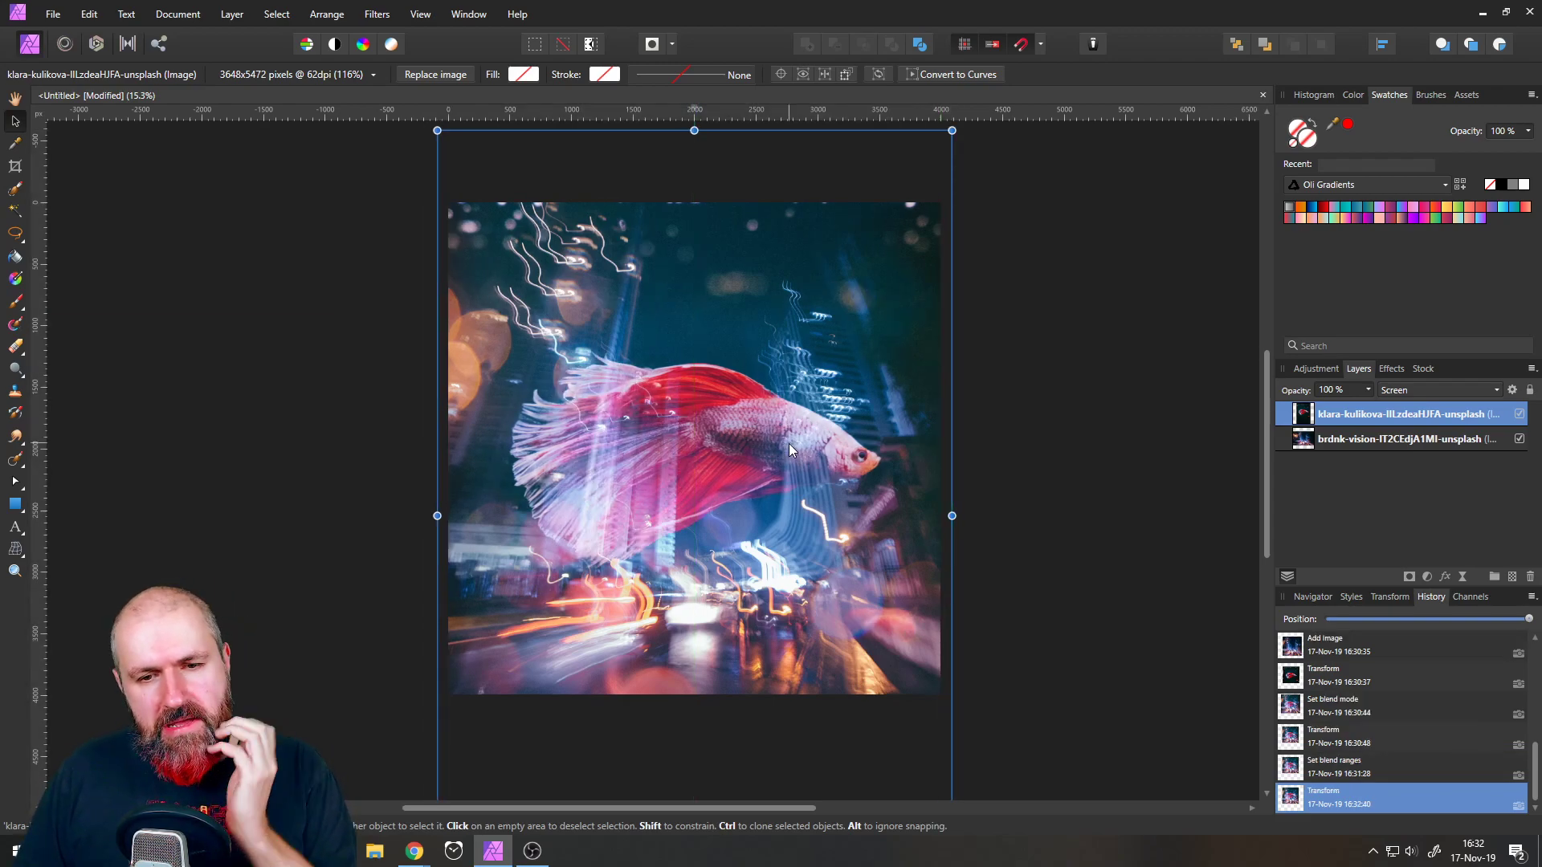
{"action": "right_click", "coordinate": [1302, 423]}
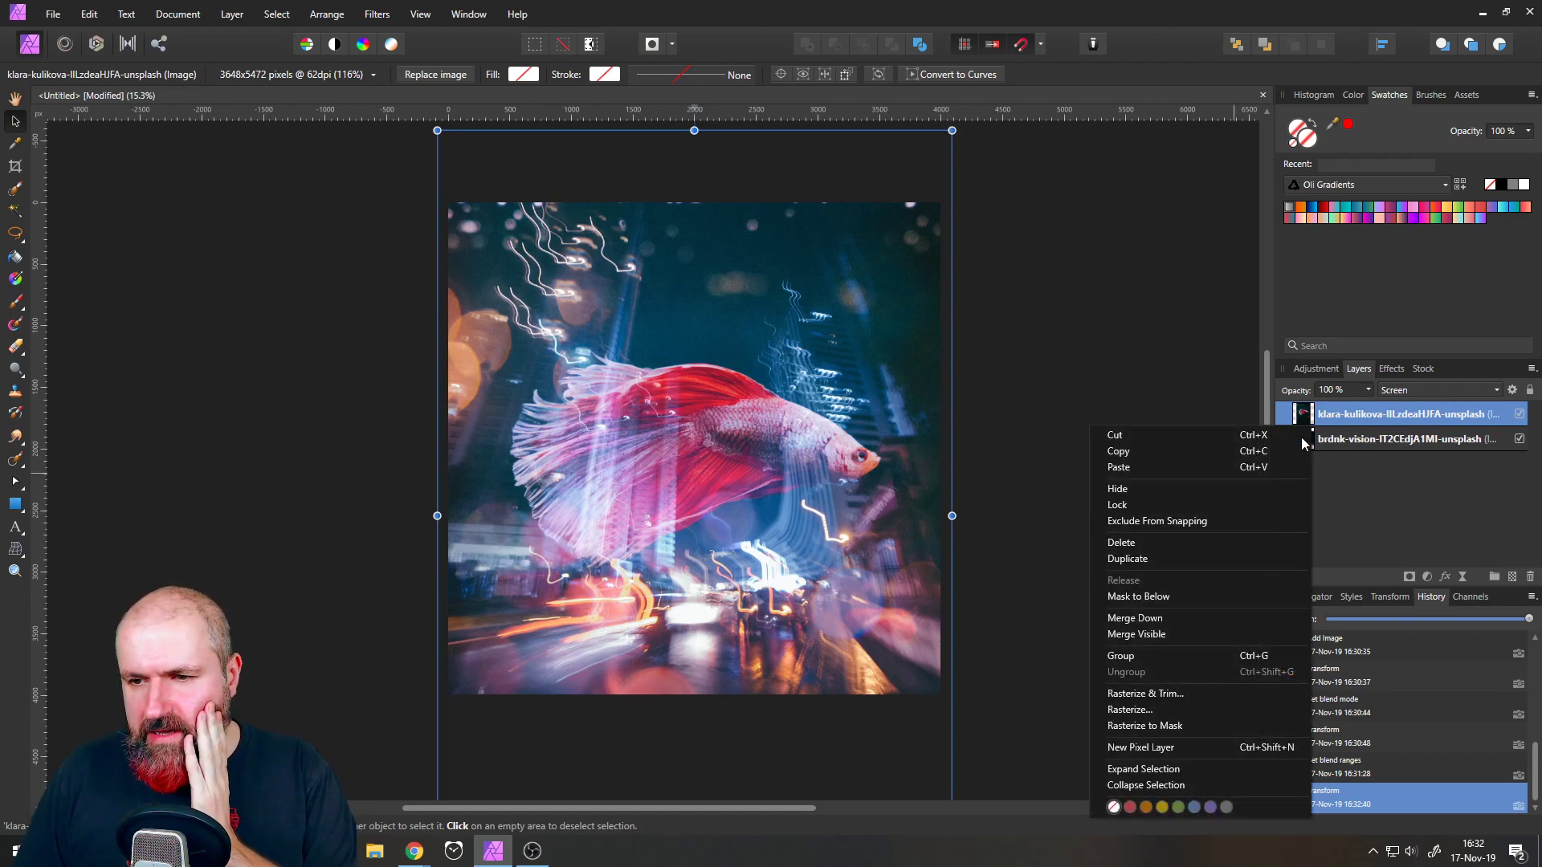
{"action": "left_click", "coordinate": [1136, 560]}
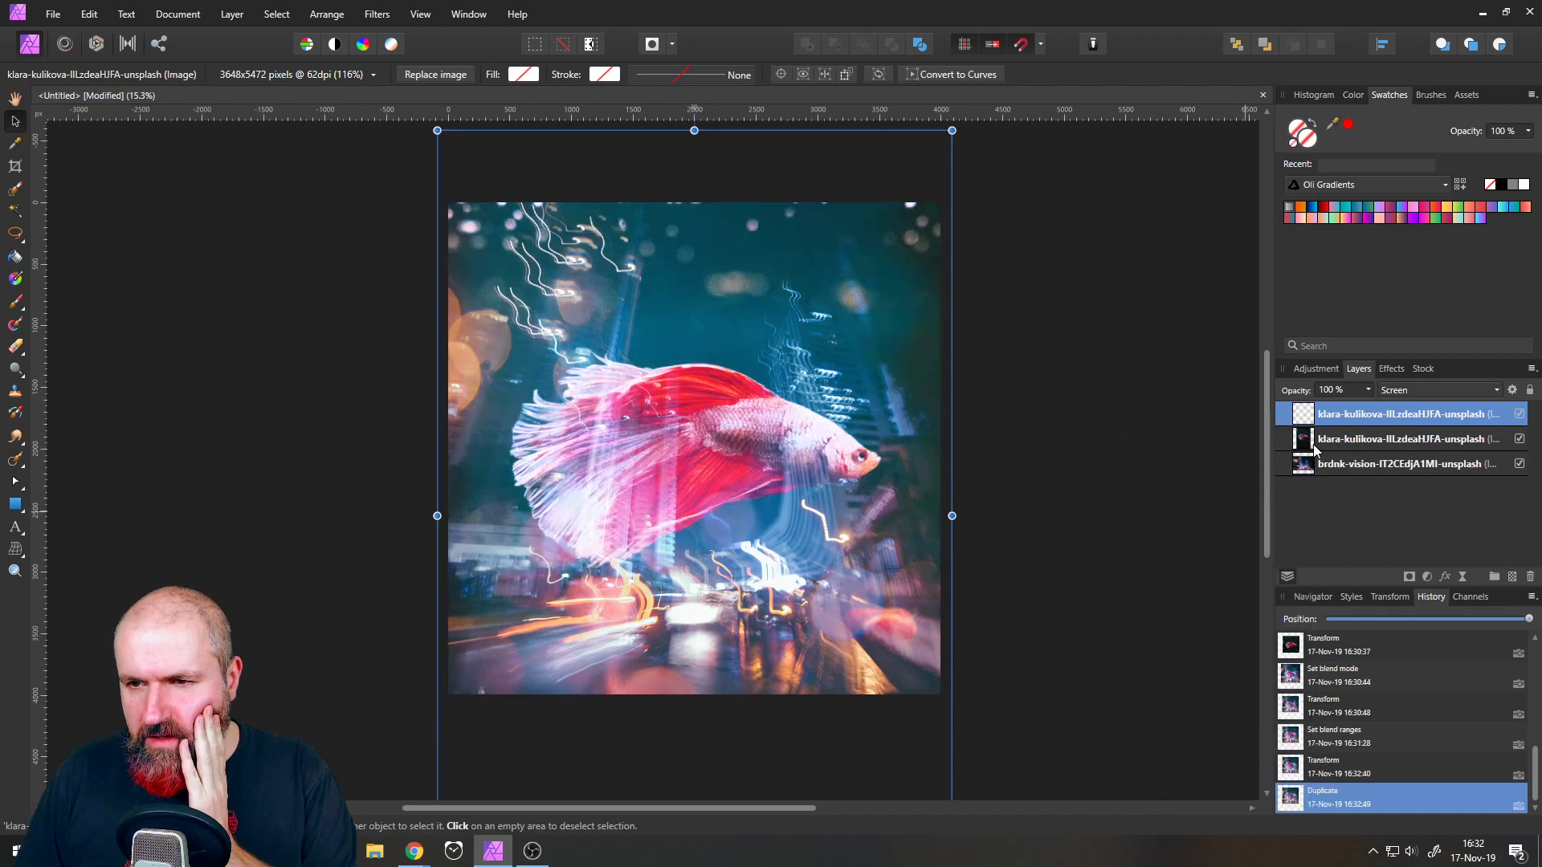
{"action": "right_click", "coordinate": [1303, 424]}
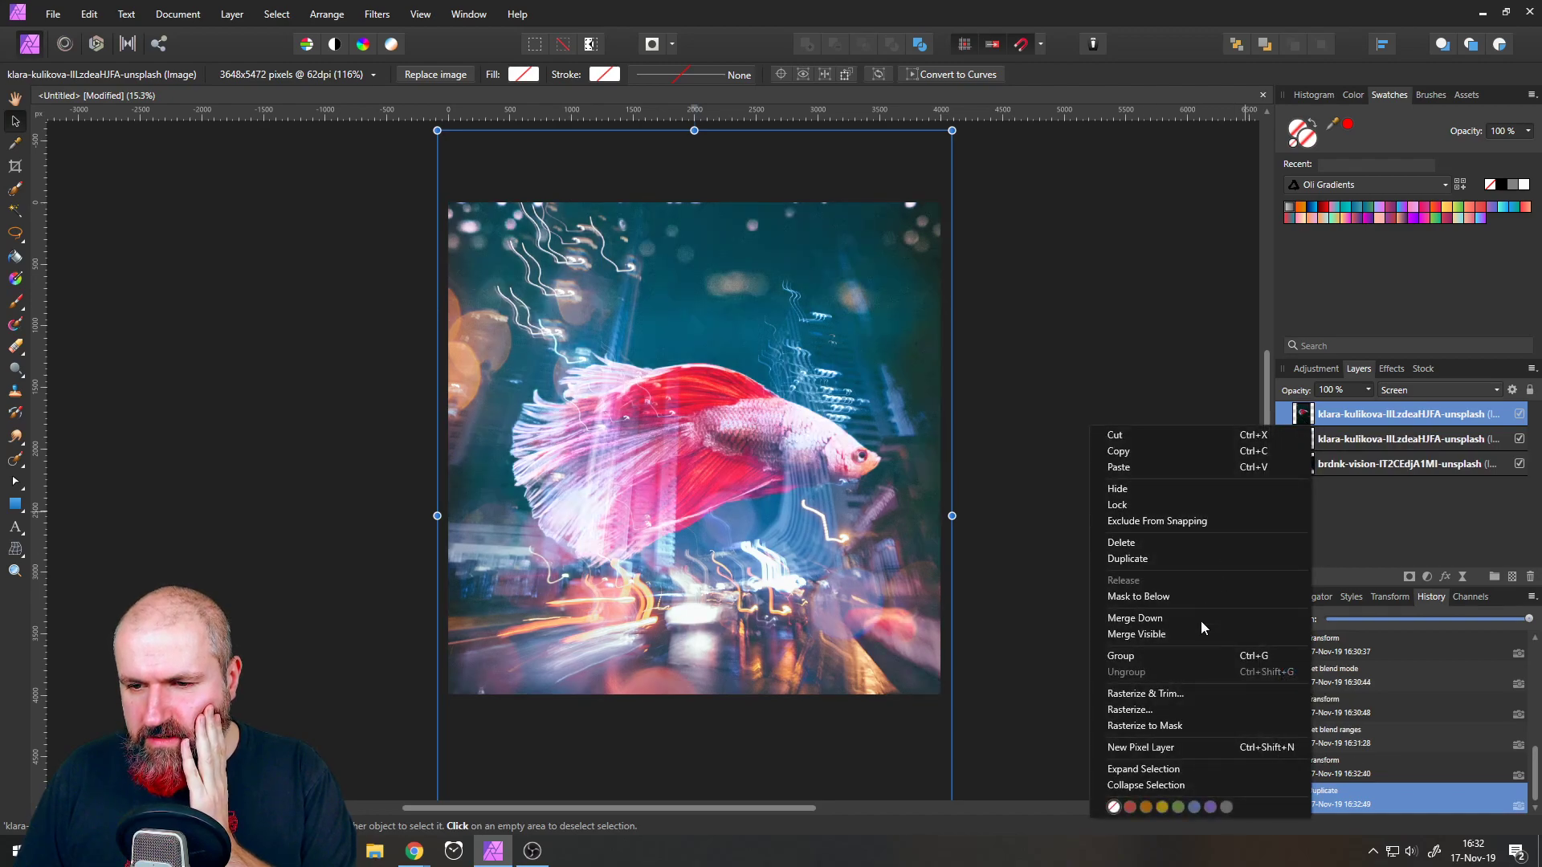
{"action": "left_click", "coordinate": [1166, 709]}
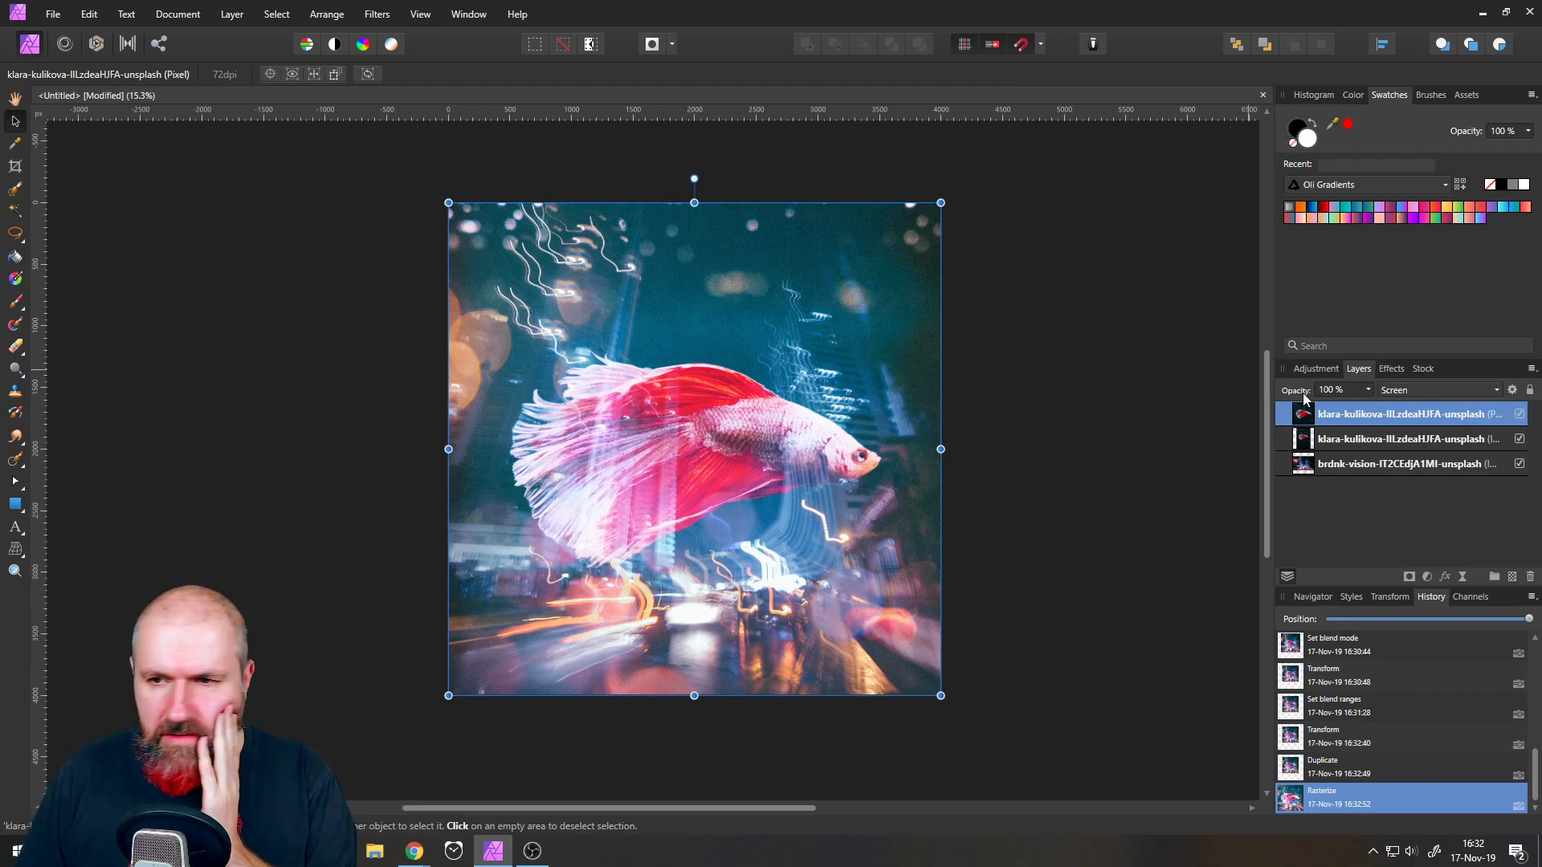
- Set the blend mode of the rasterised fish layer to Normal
{"action": "left_click", "coordinate": [1401, 391]}
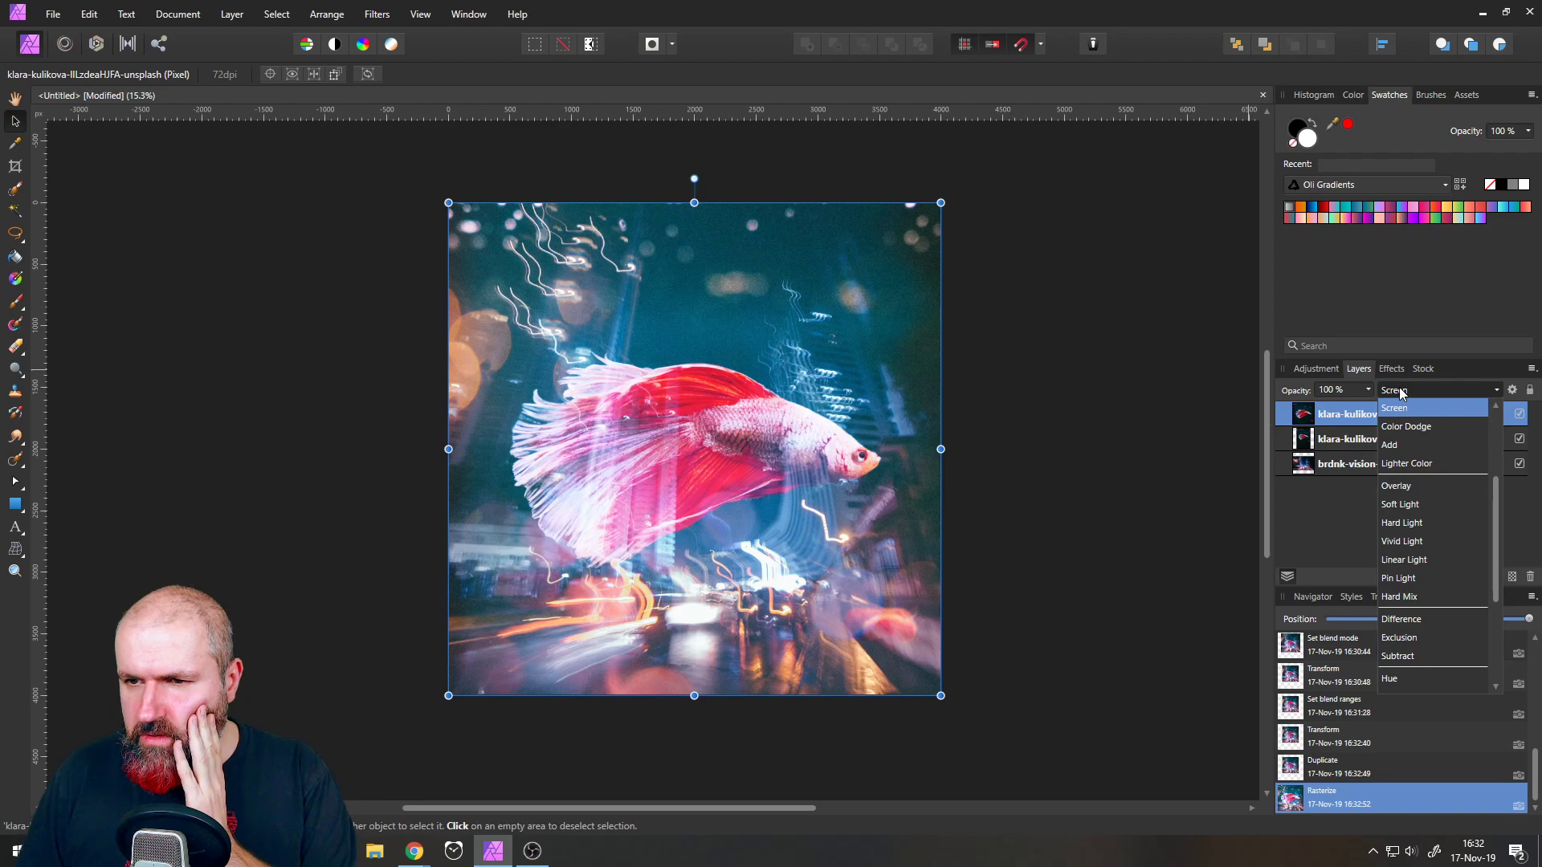
{"action": "scroll", "coordinate": [1413, 513], "scroll_direction": "up", "scroll_amount": 3}
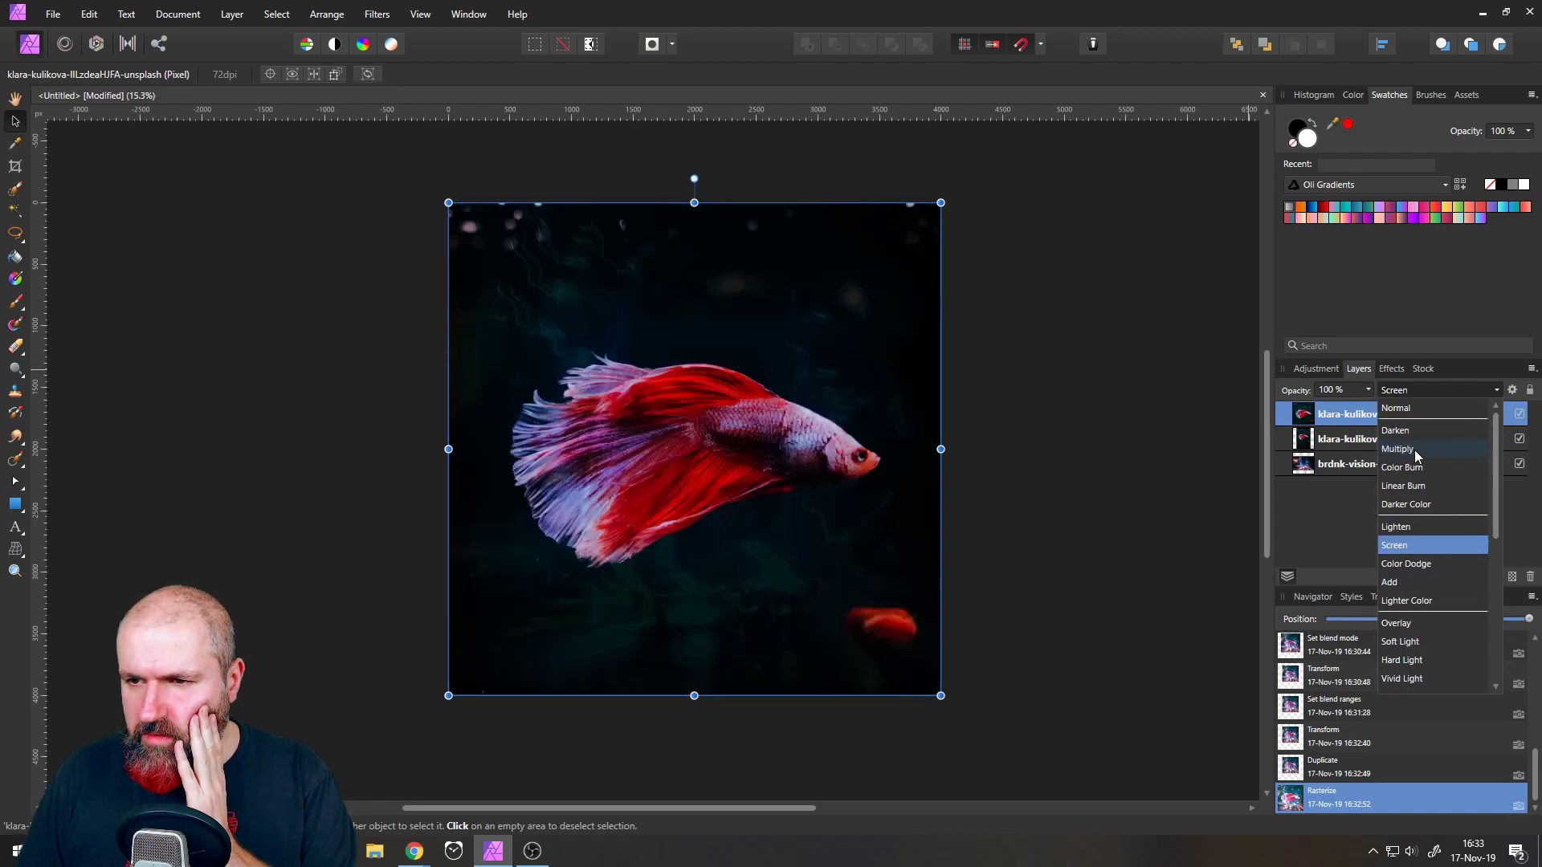
{"action": "left_click", "coordinate": [1401, 538]}
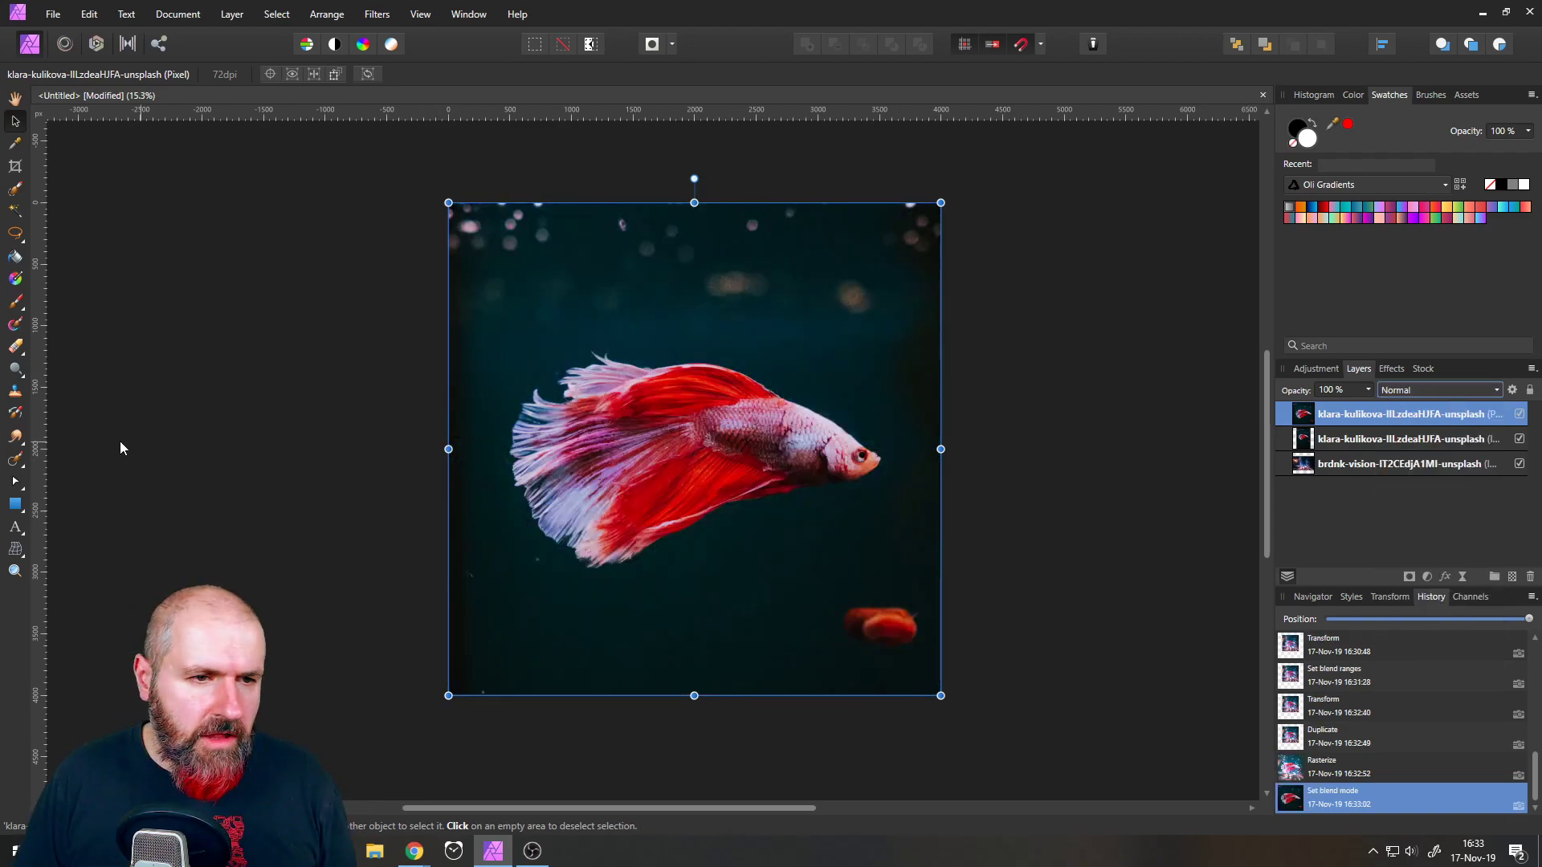
- Copy a very narrow, full-height vertical strip through the fish's tail onto its own layer using a rectangular selection, and deselect
{"action": "left_click", "coordinate": [15, 233]}
{"action": "left_click", "coordinate": [97, 233]}
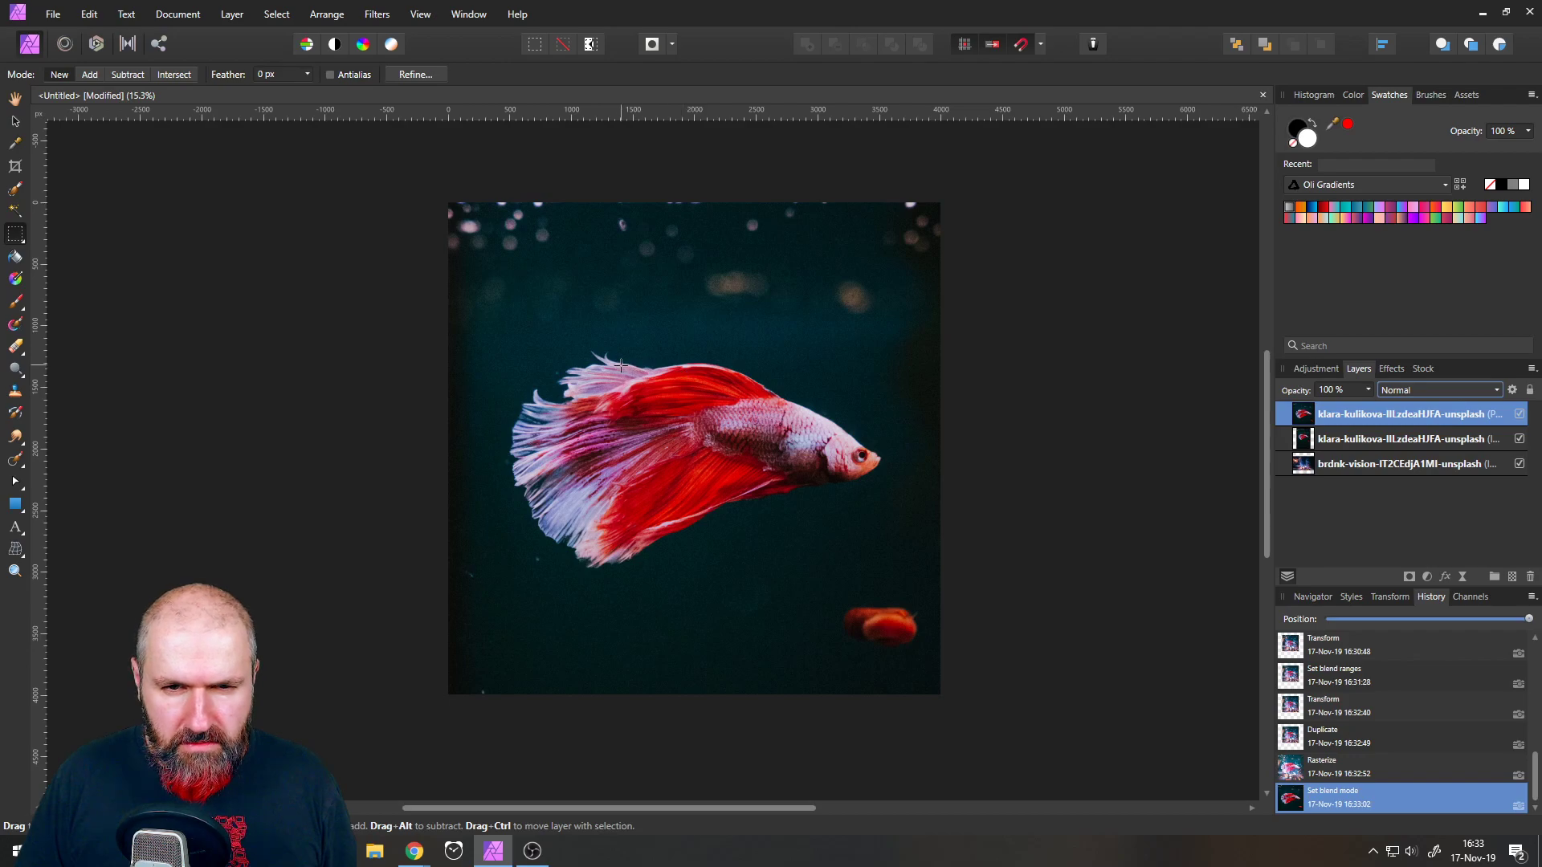
{"action": "left_click_drag", "start_coordinate": [617, 362], "coordinate": [620, 571]}
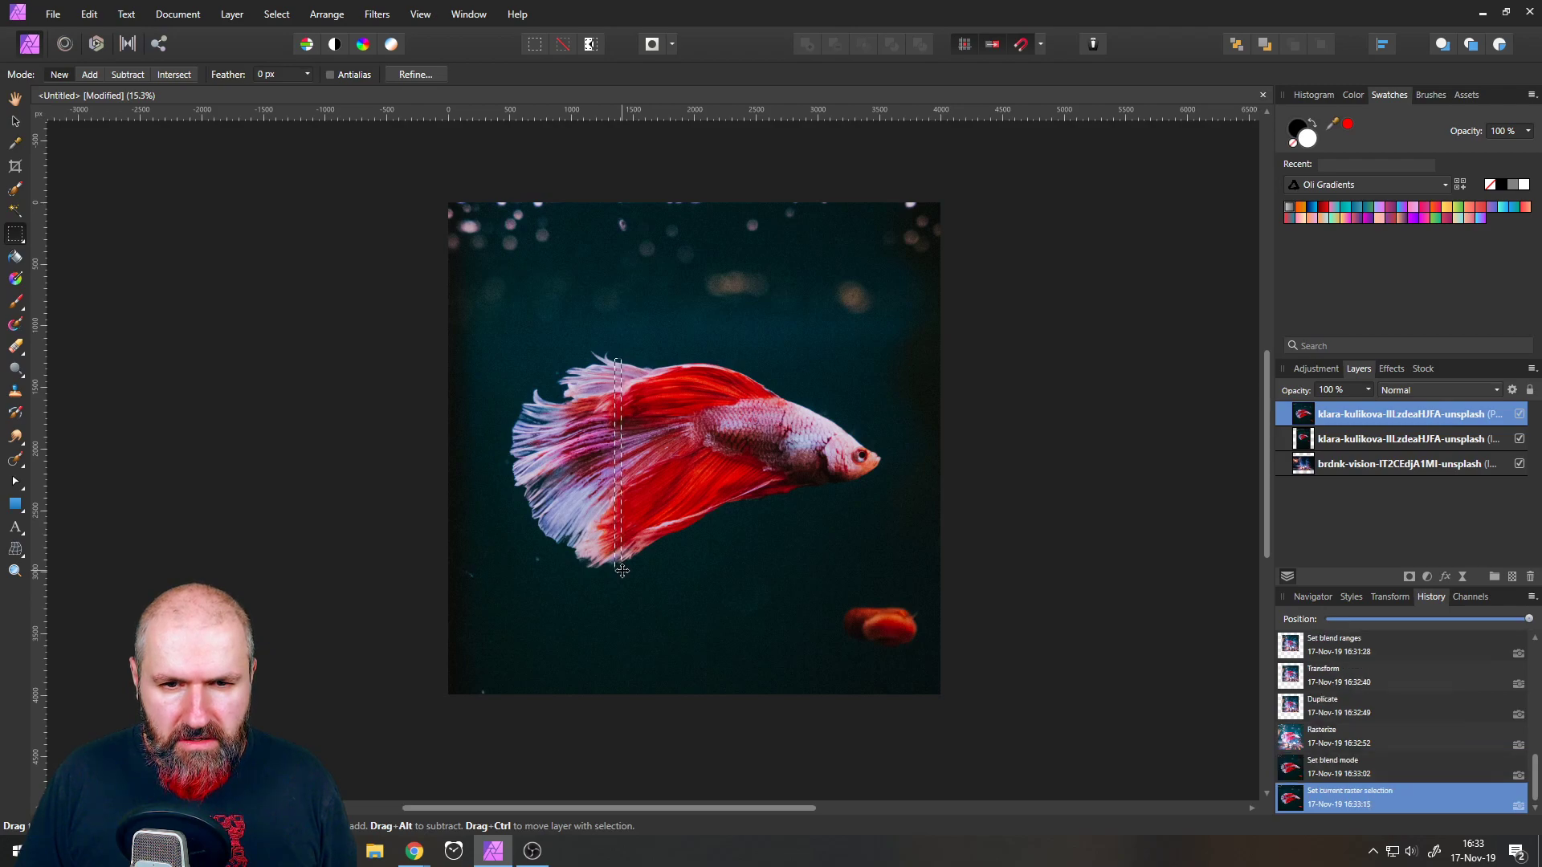
{"action": "key", "text": "ctrl+v"}
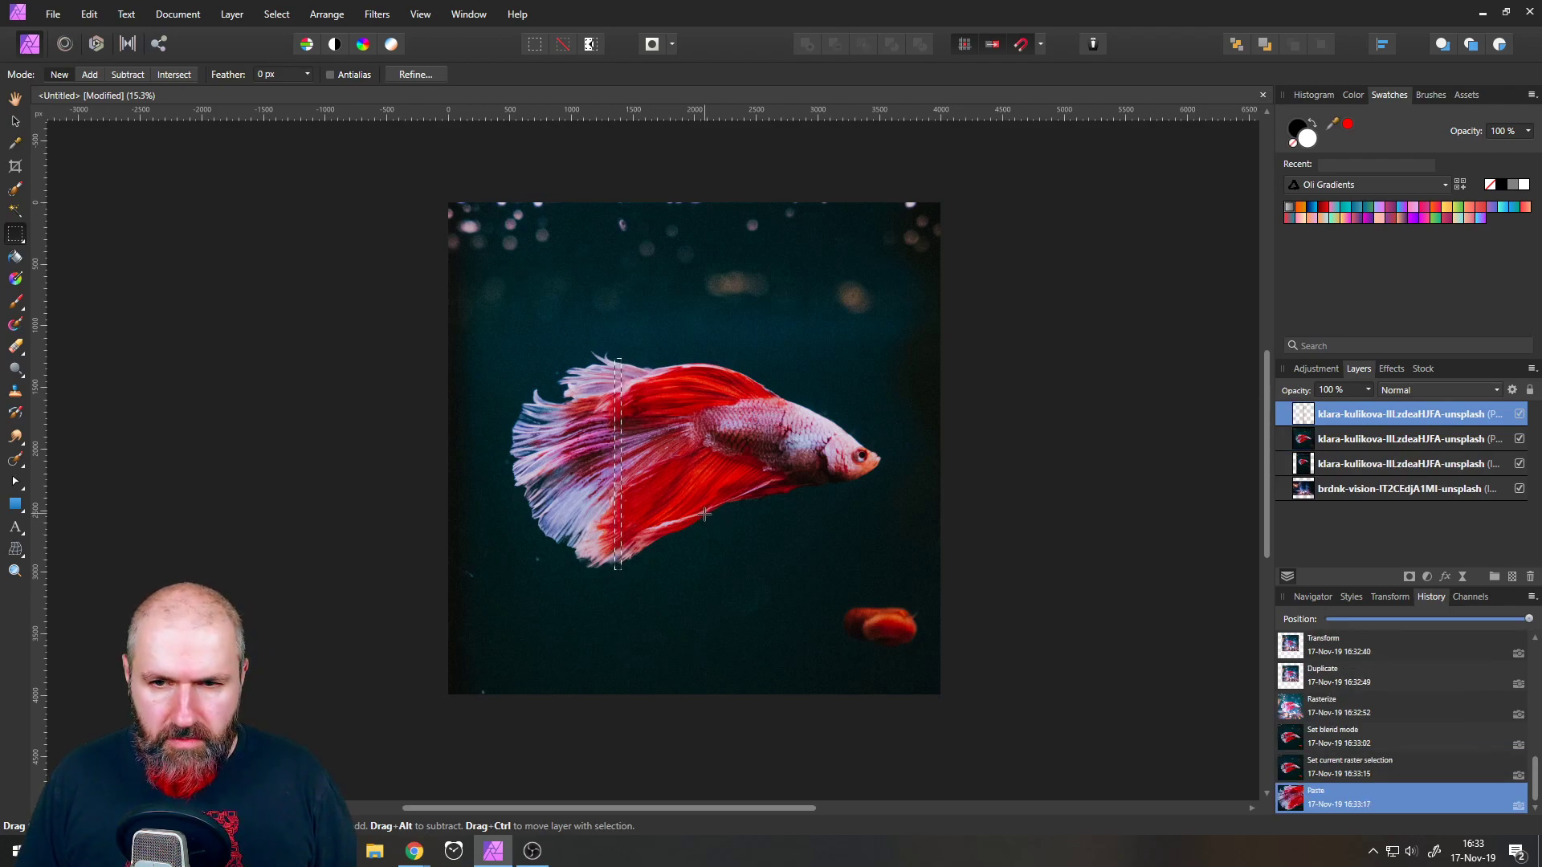
{"action": "key", "text": "ctrl+d"}
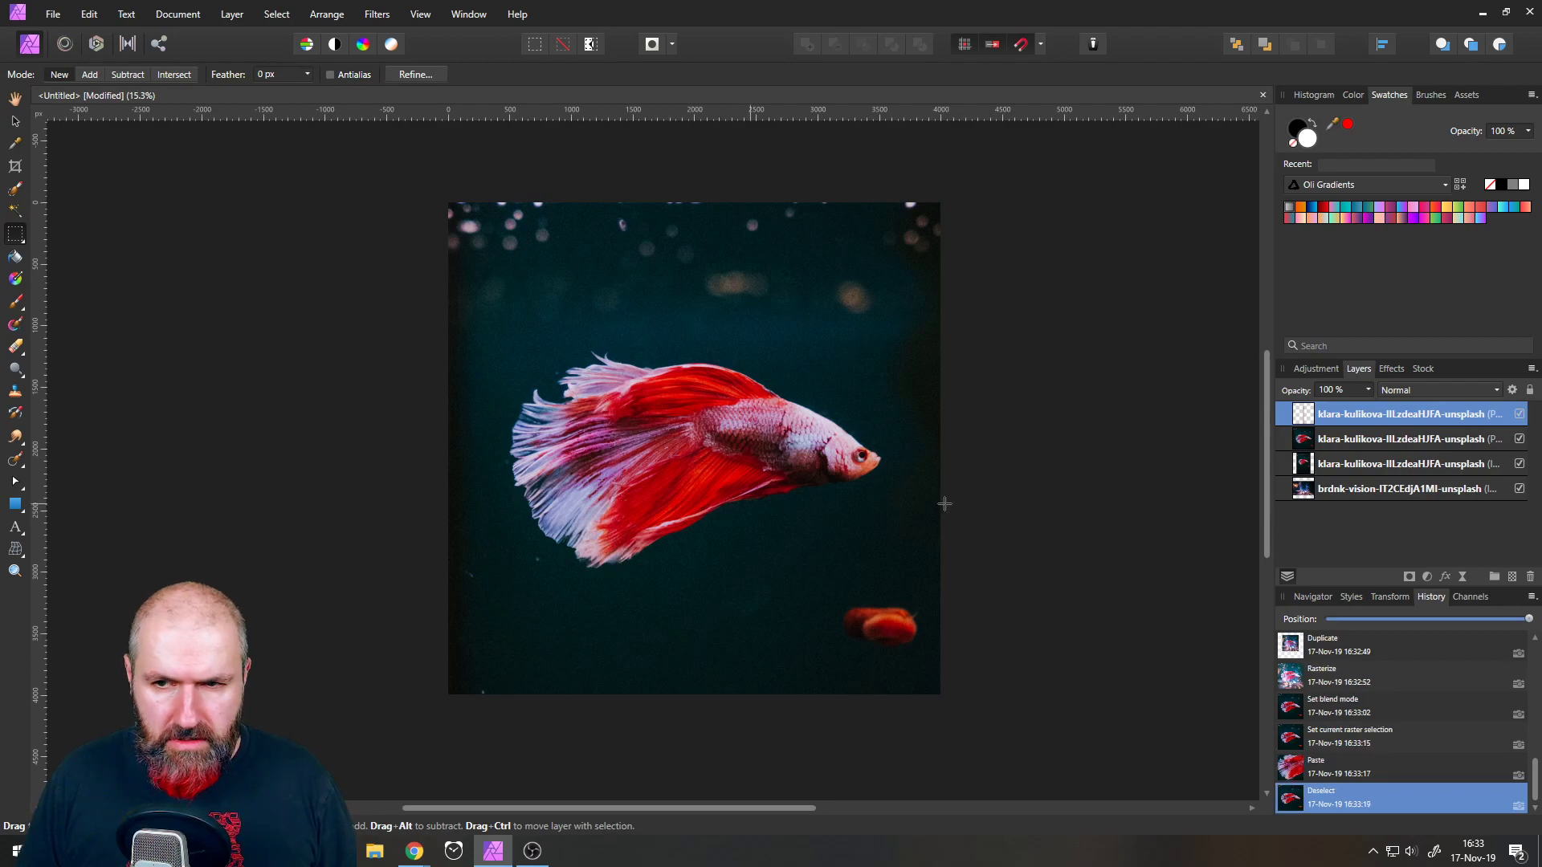
- Hide the rasterised full fish layer and set the blend mode of the tail strip layer to Screen
{"action": "left_click", "coordinate": [1353, 440]}
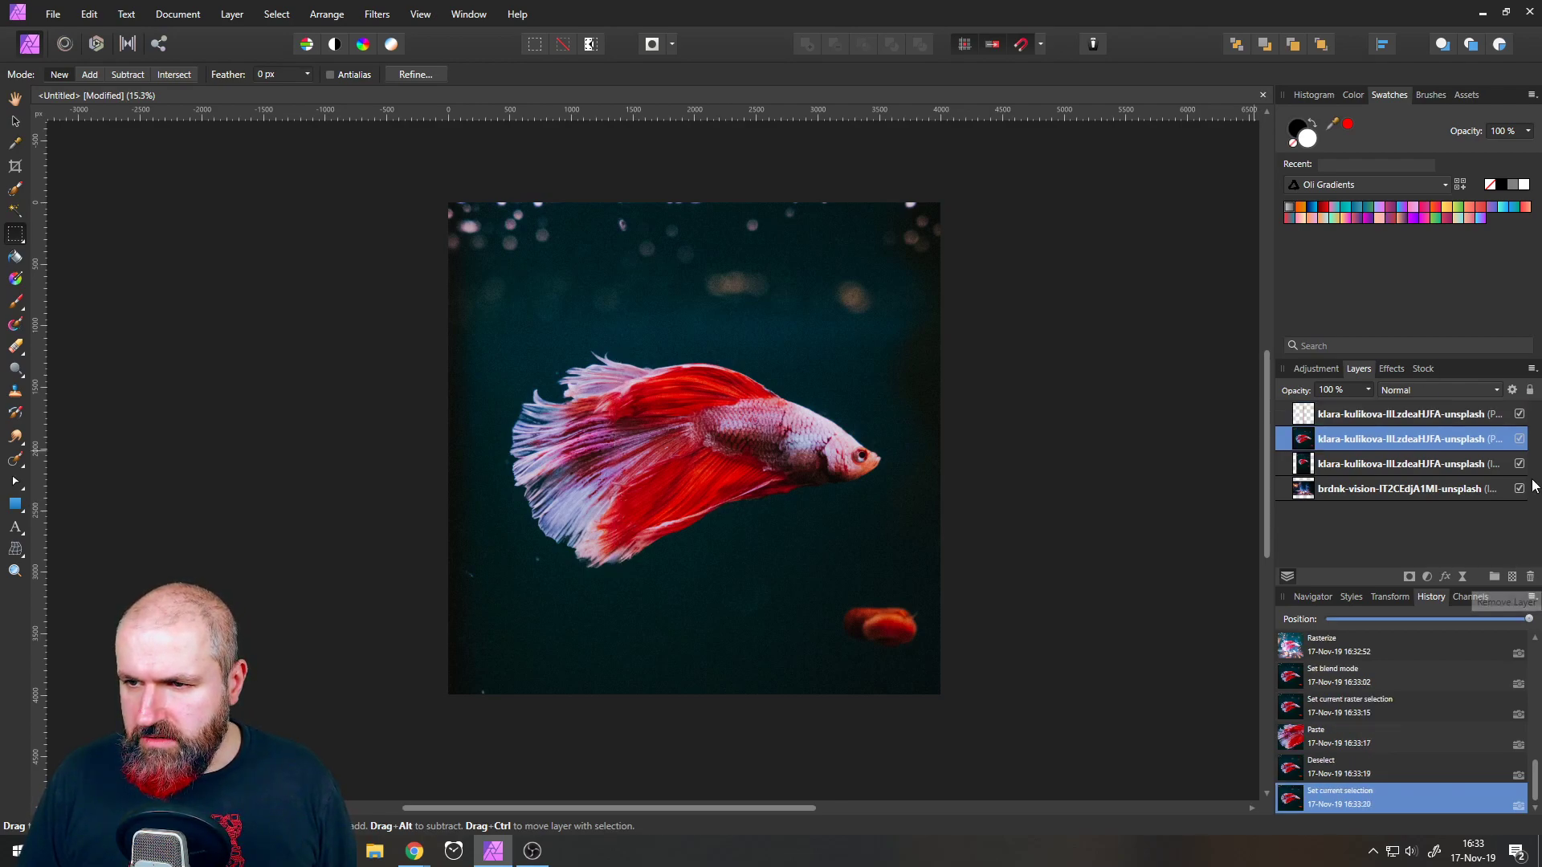
{"action": "left_click", "coordinate": [1519, 440]}
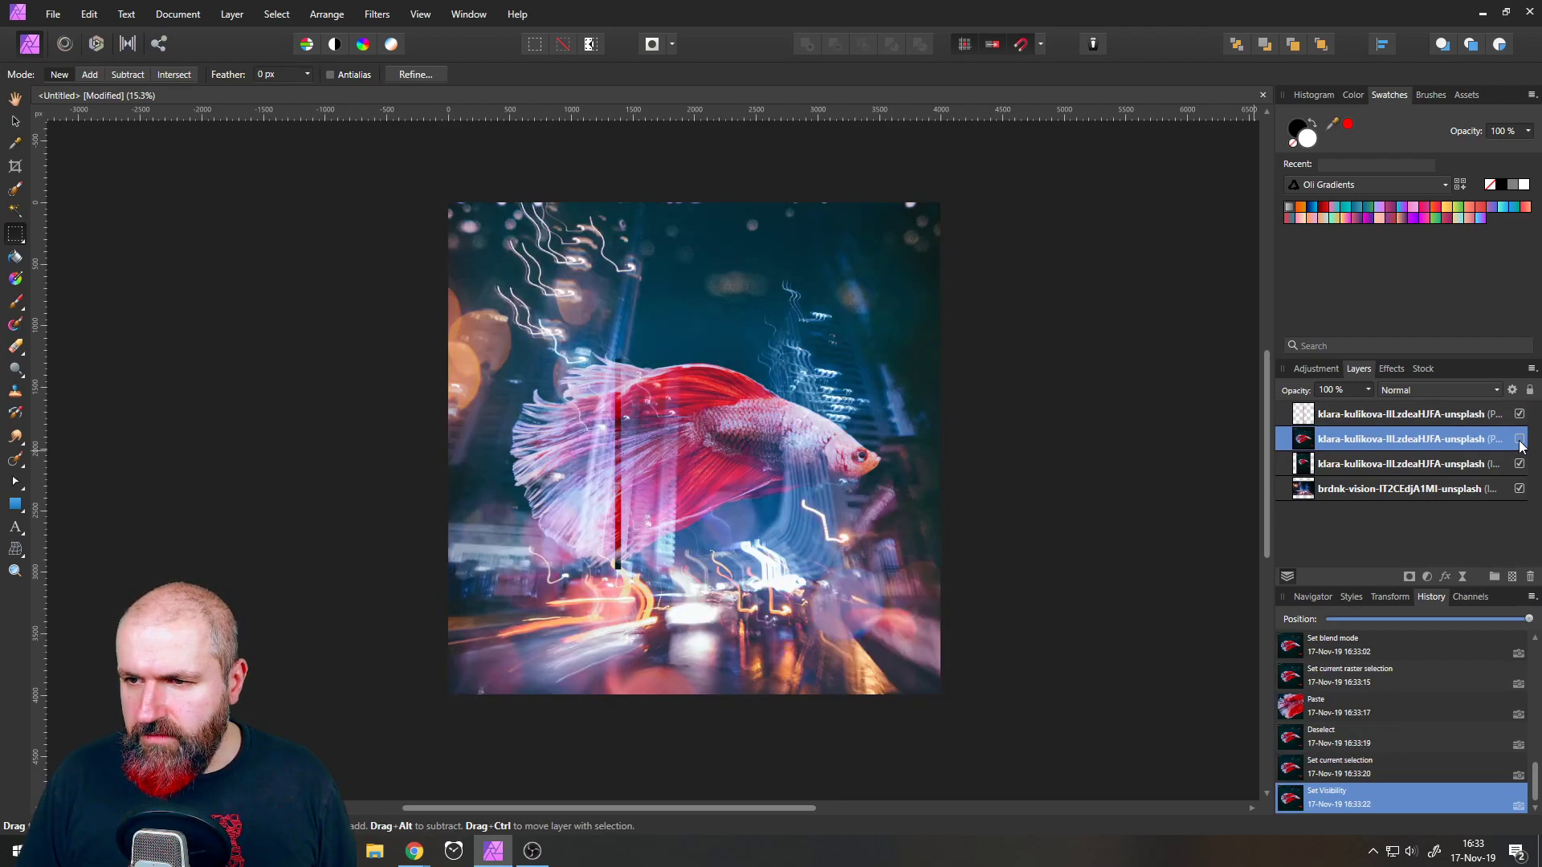
{"action": "left_click", "coordinate": [1309, 412]}
{"action": "left_click", "coordinate": [1417, 391]}
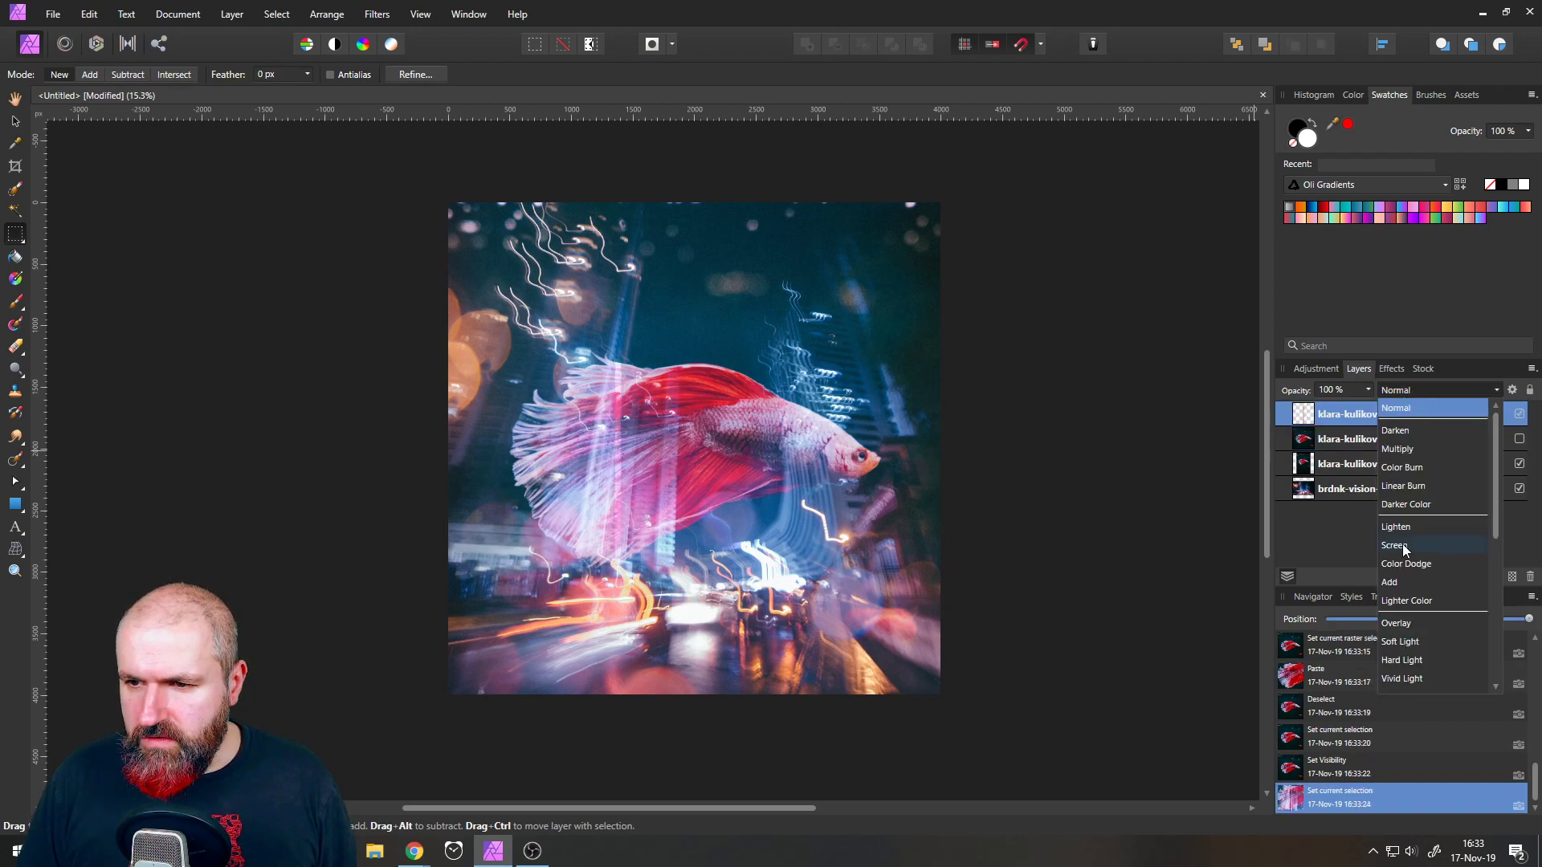
{"action": "left_click", "coordinate": [1395, 546]}
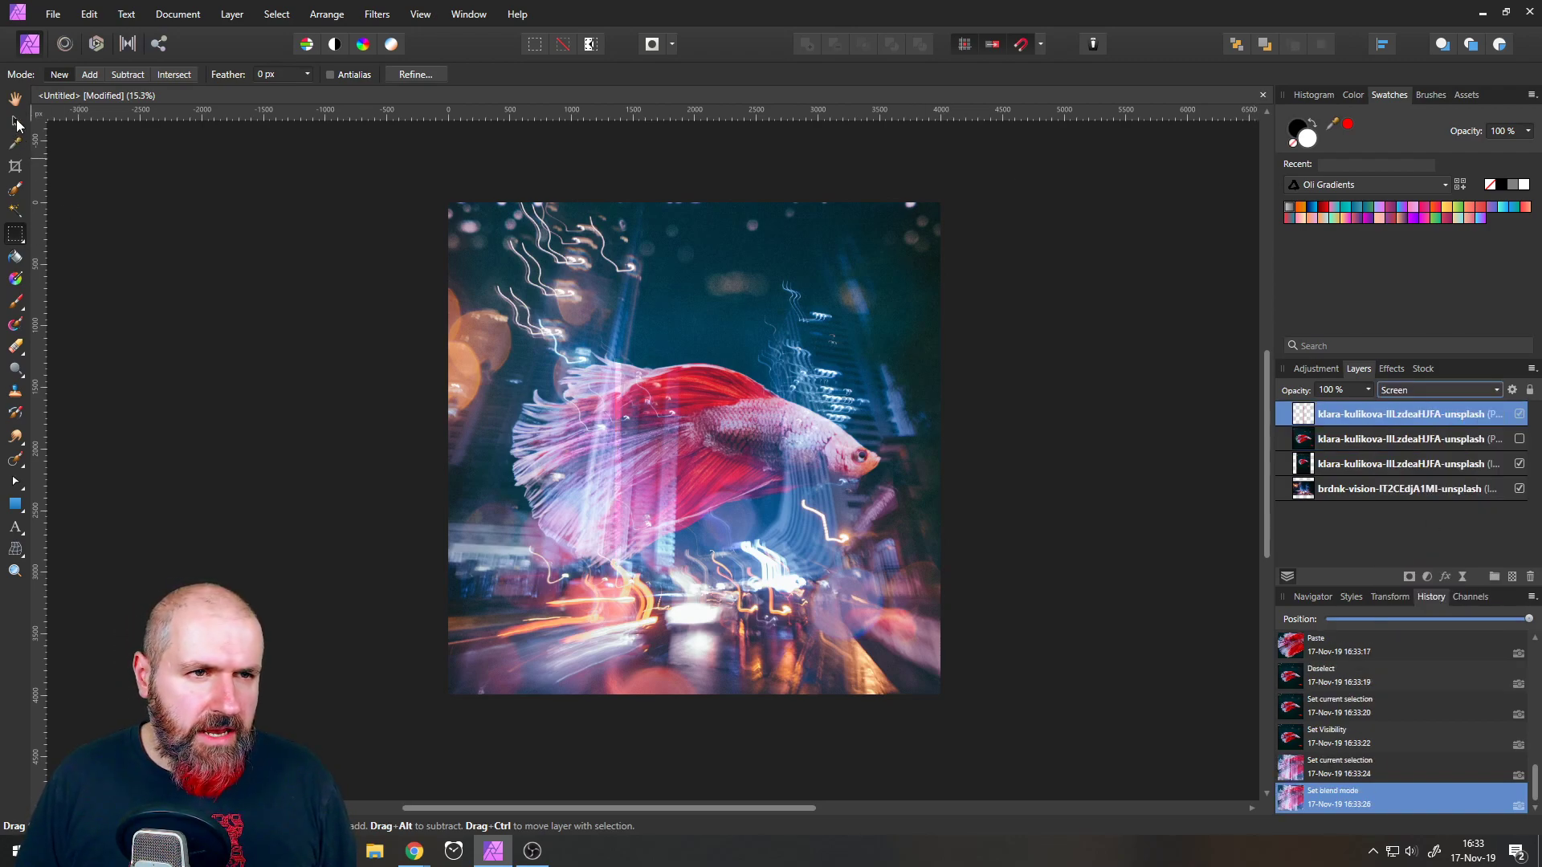
- Stretch the tail strip horizontally into a wide band of streaks and align its left edge with the canvas's left edge
{"action": "left_click", "coordinate": [15, 122]}
{"action": "left_click_drag", "start_coordinate": [612, 464], "coordinate": [366, 464]}
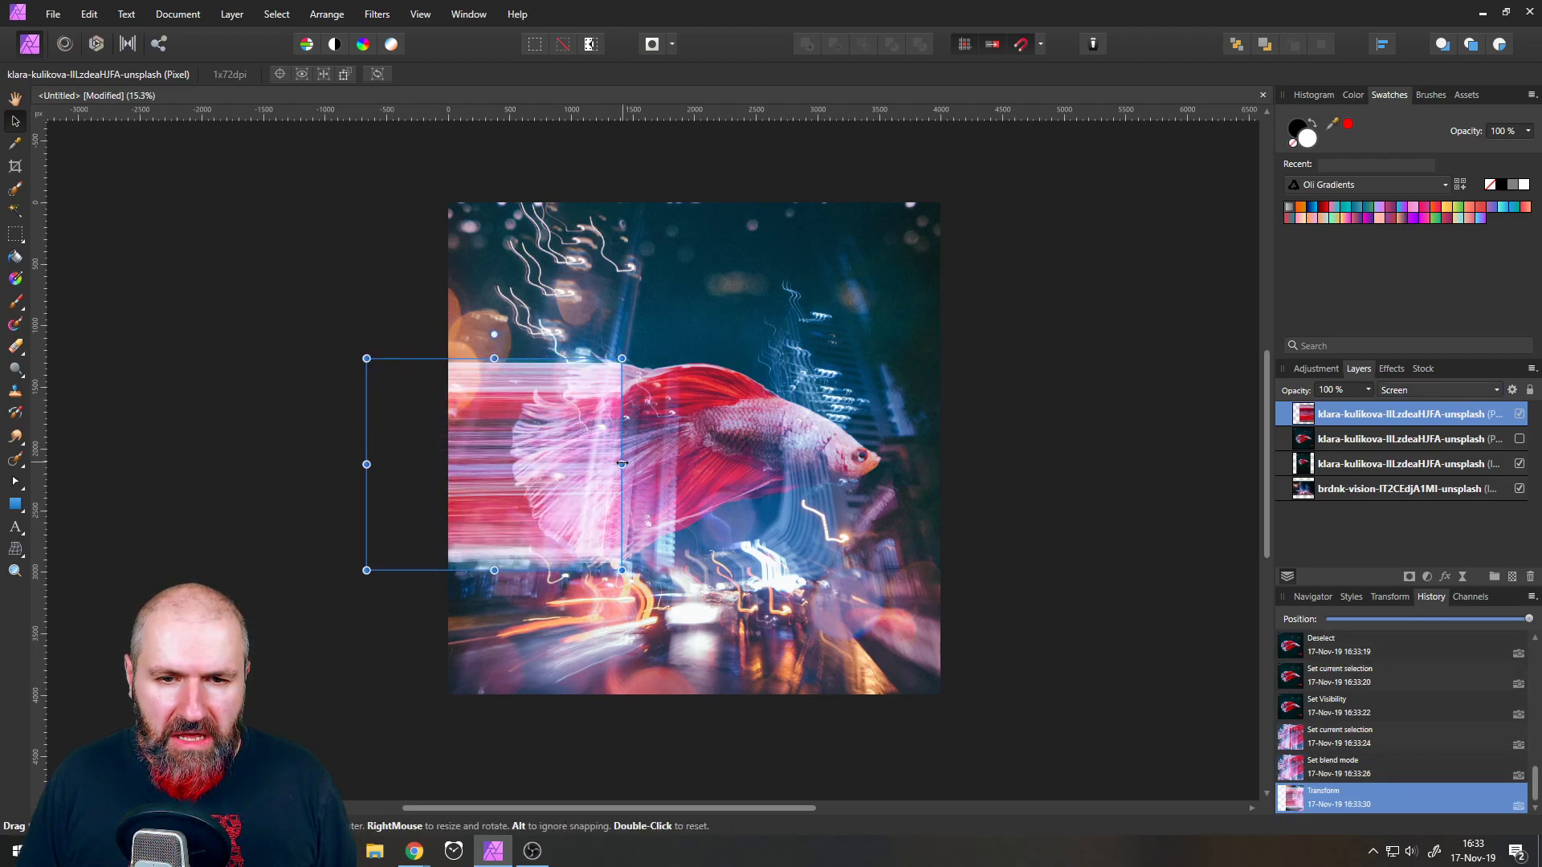
{"action": "mouse_move", "coordinate": [622, 464]}
{"action": "left_mouse_down"}
{"action": "mouse_move", "coordinate": [677, 448]}
{"action": "mouse_move", "coordinate": [634, 448]}
{"action": "left_mouse_up"}
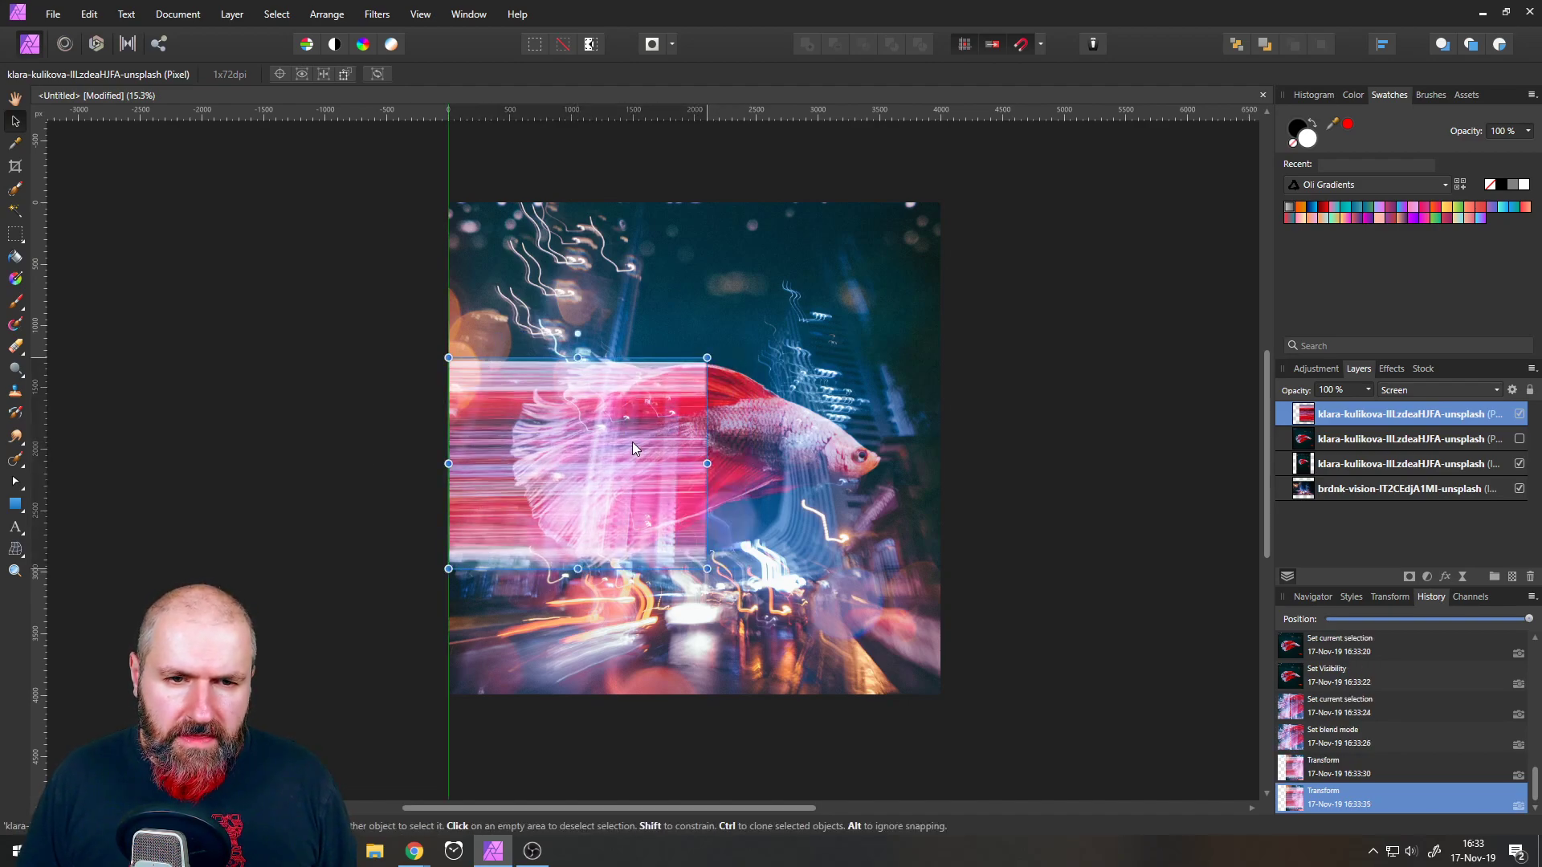
{"action": "left_click", "coordinate": [18, 550]}
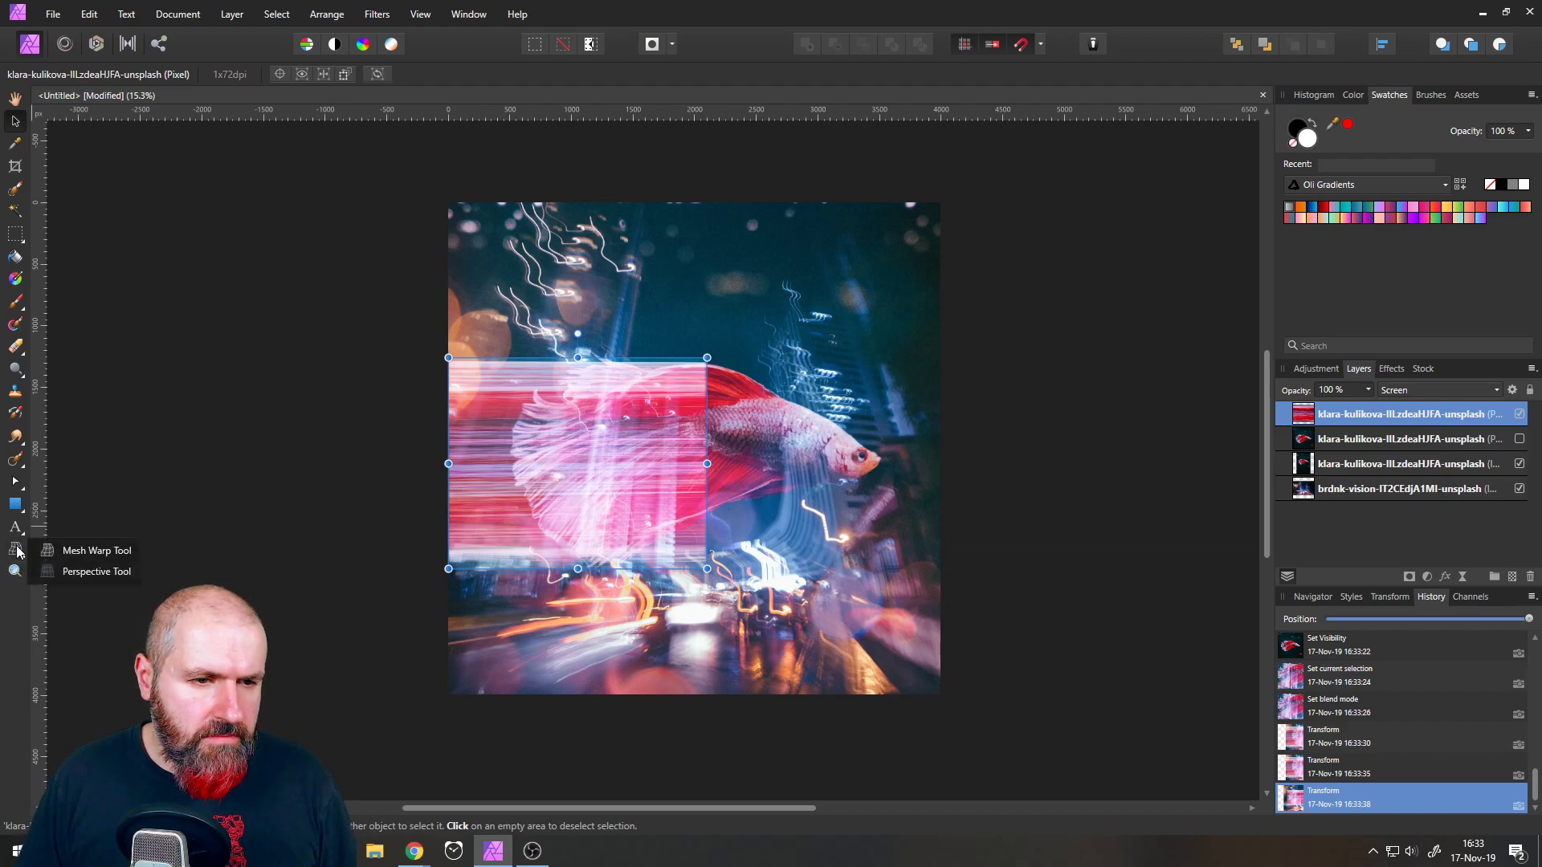
{"action": "left_click", "coordinate": [97, 546]}
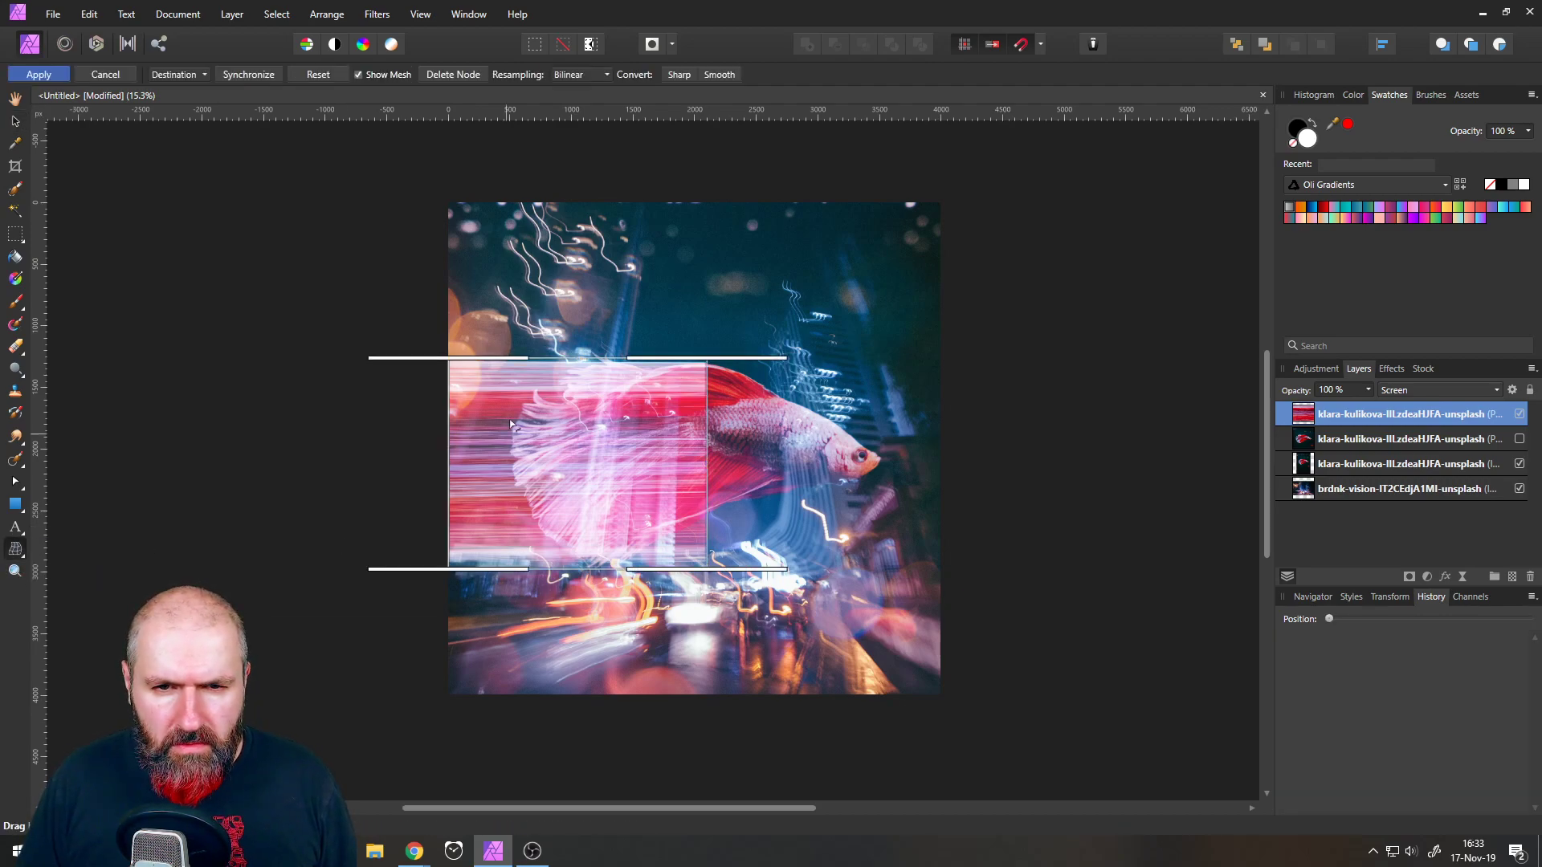
{"action": "left_click_drag", "start_coordinate": [607, 359], "coordinate": [609, 381]}
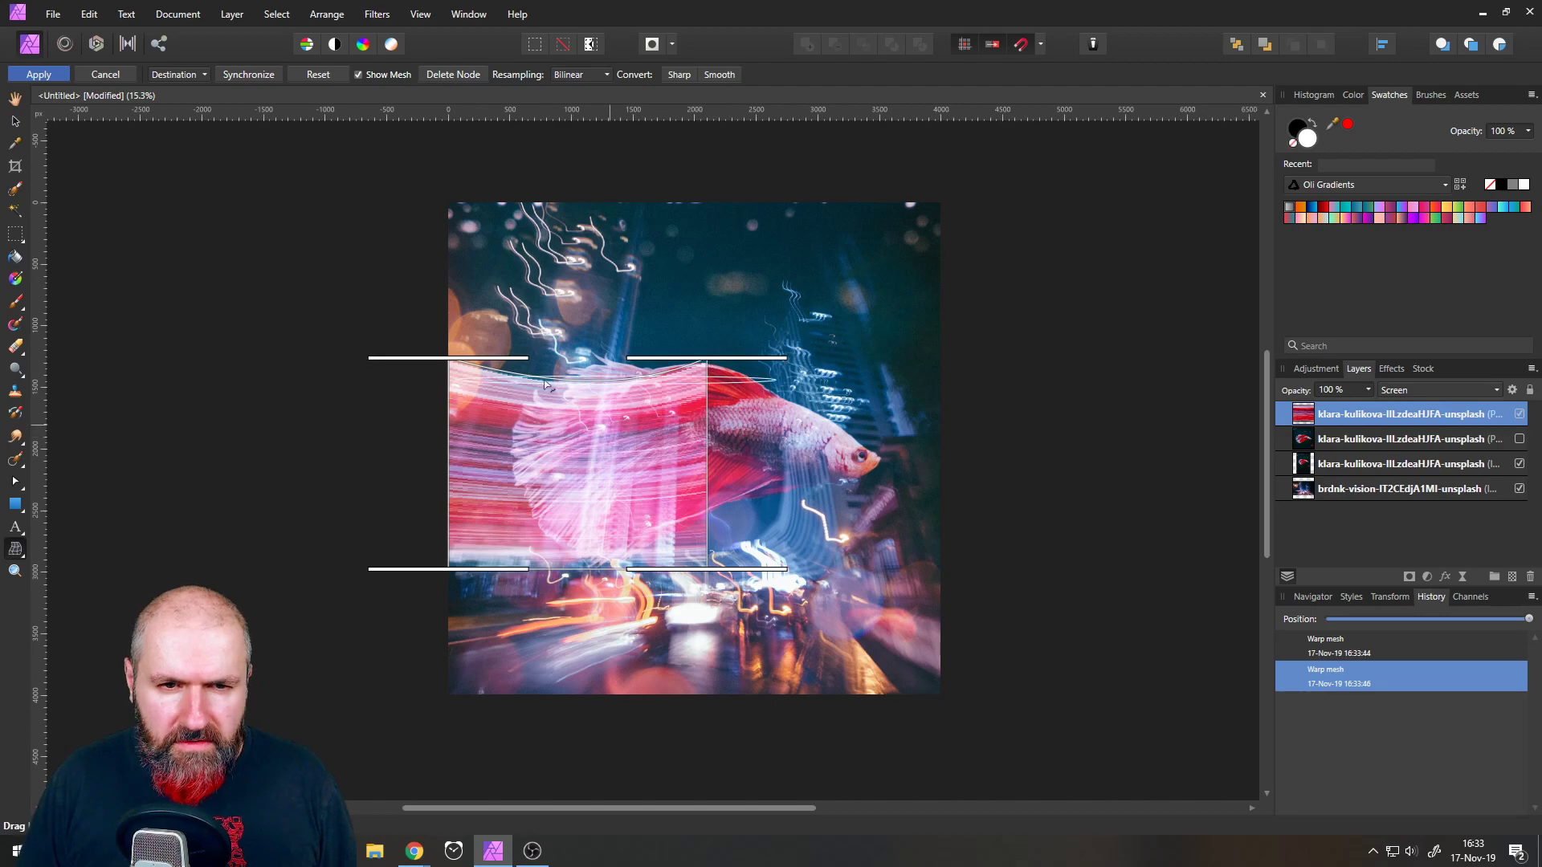
{"action": "left_click", "coordinate": [105, 74]}
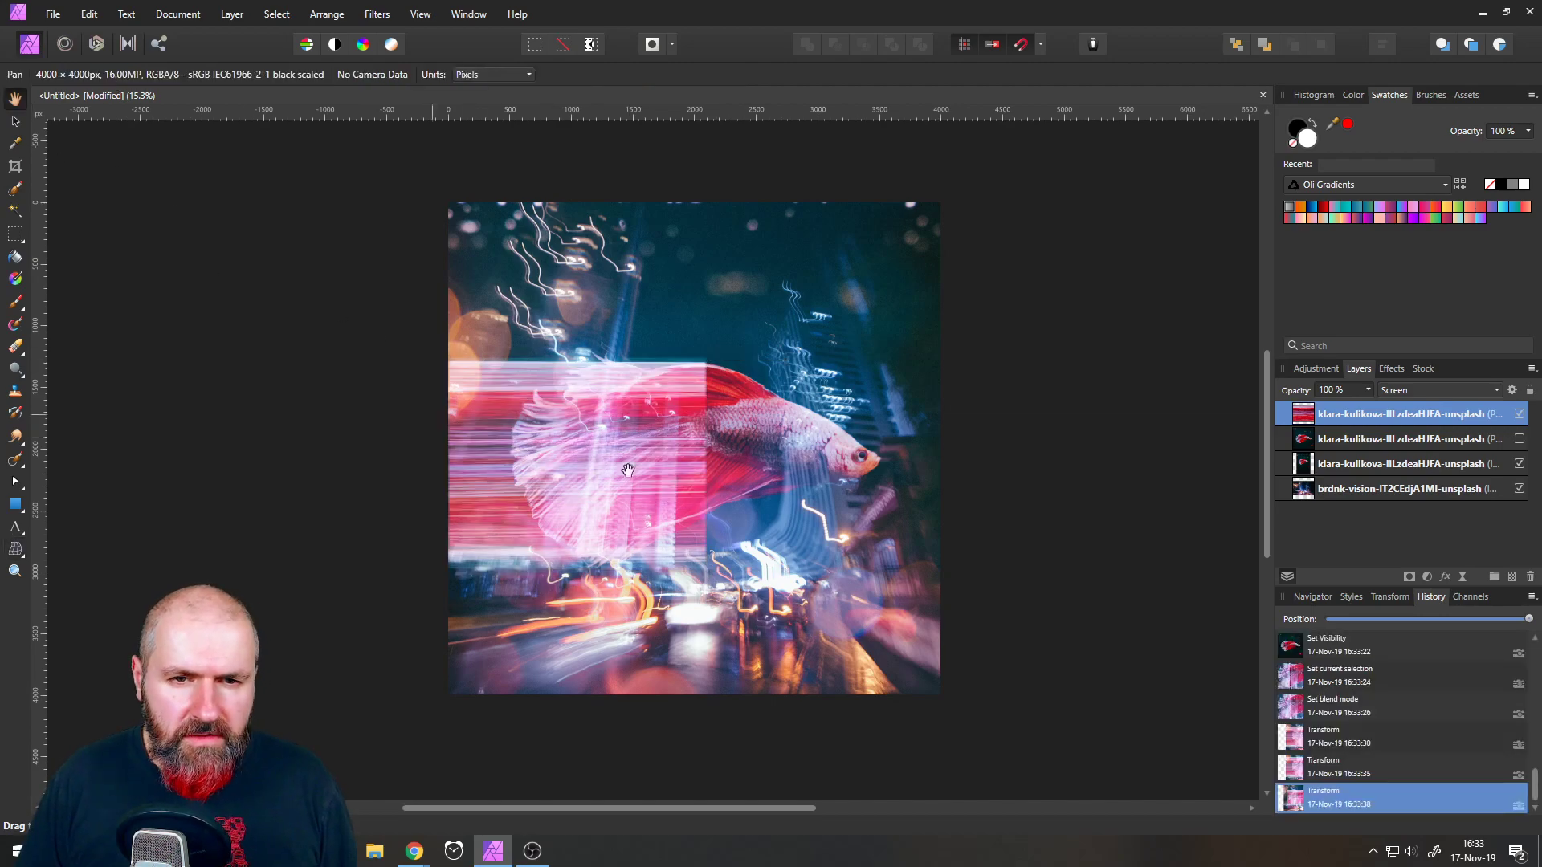
- Move the streak band slightly right so its left edge sits just inside the canvas edge
{"action": "left_click", "coordinate": [14, 123]}
{"action": "left_click_drag", "start_coordinate": [614, 474], "coordinate": [557, 503]}
{"action": "left_click", "coordinate": [15, 548]}
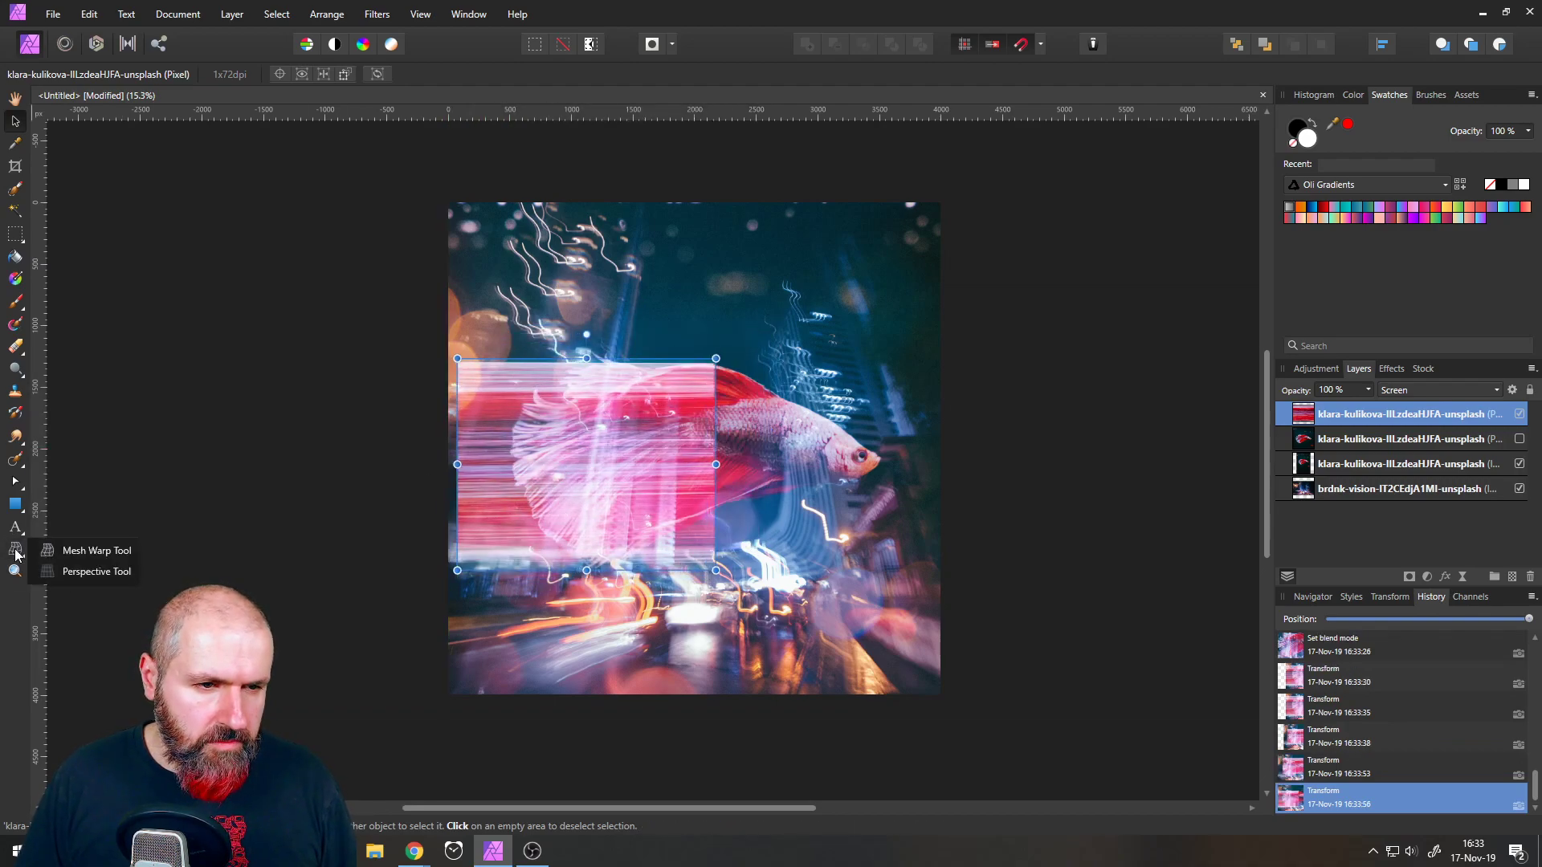
{"action": "left_click", "coordinate": [64, 551]}
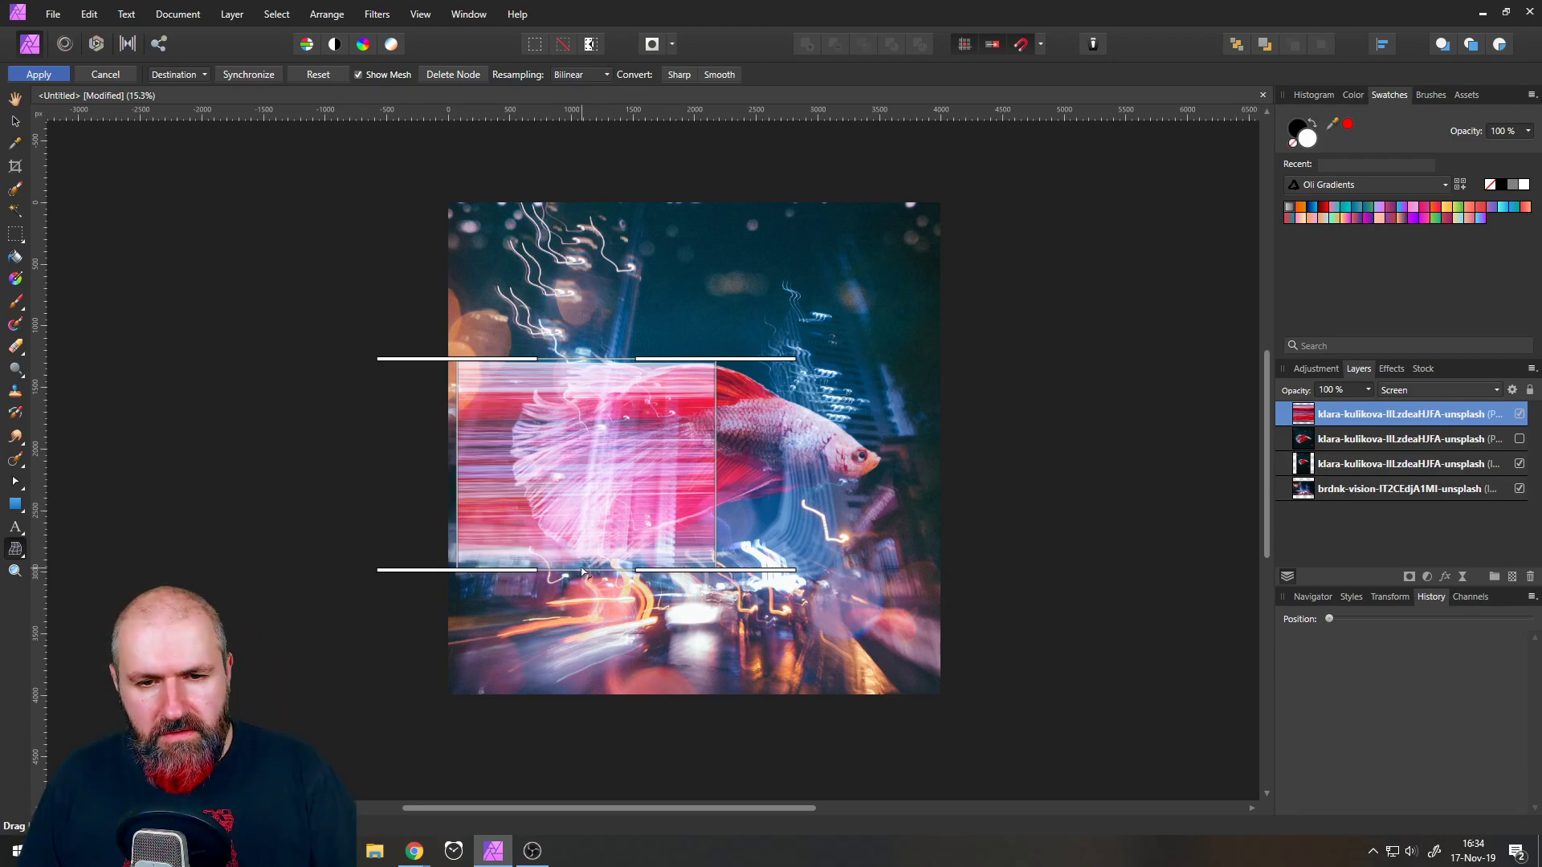
{"action": "left_click_drag", "start_coordinate": [460, 572], "coordinate": [460, 570]}
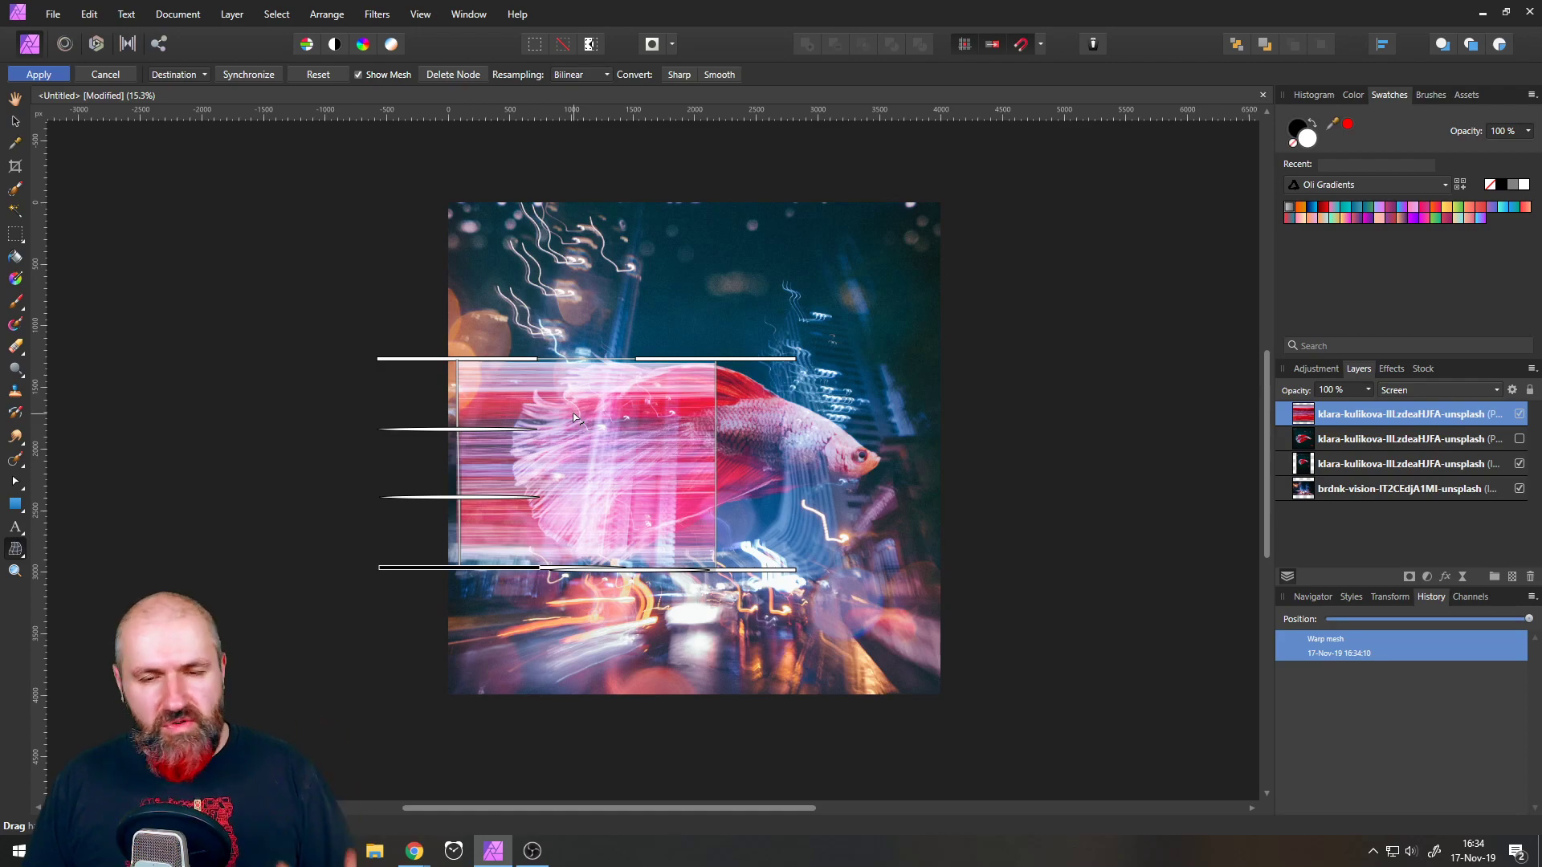
{"action": "left_click", "coordinate": [105, 74]}
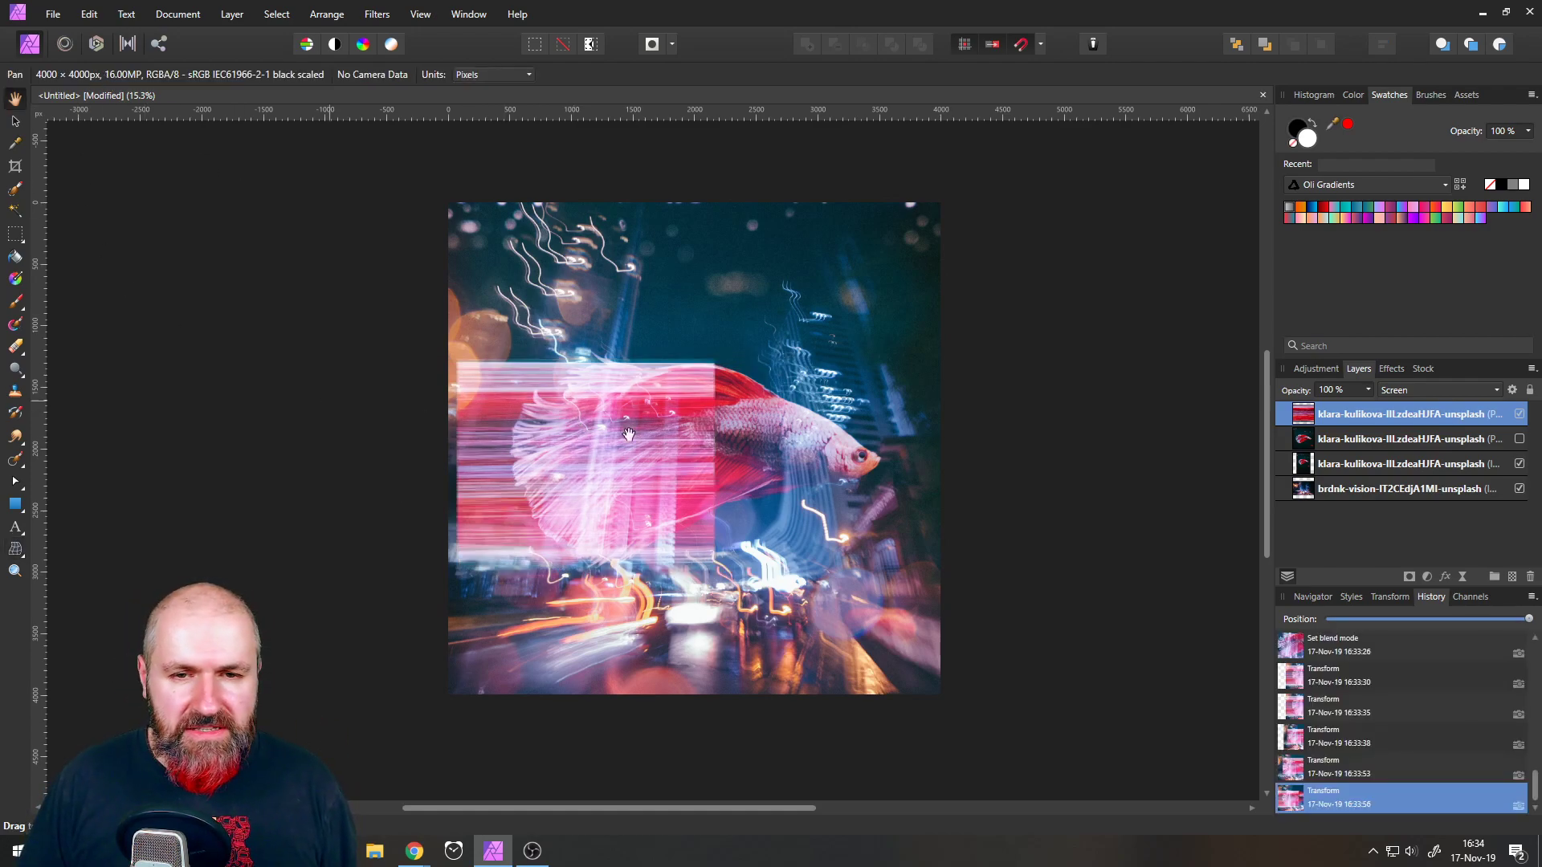
- Rasterise the streak band layer and mesh-warp it, dipping its upper edge and pulling its right corners in along the fish's body
{"action": "right_click", "coordinate": [1314, 430]}
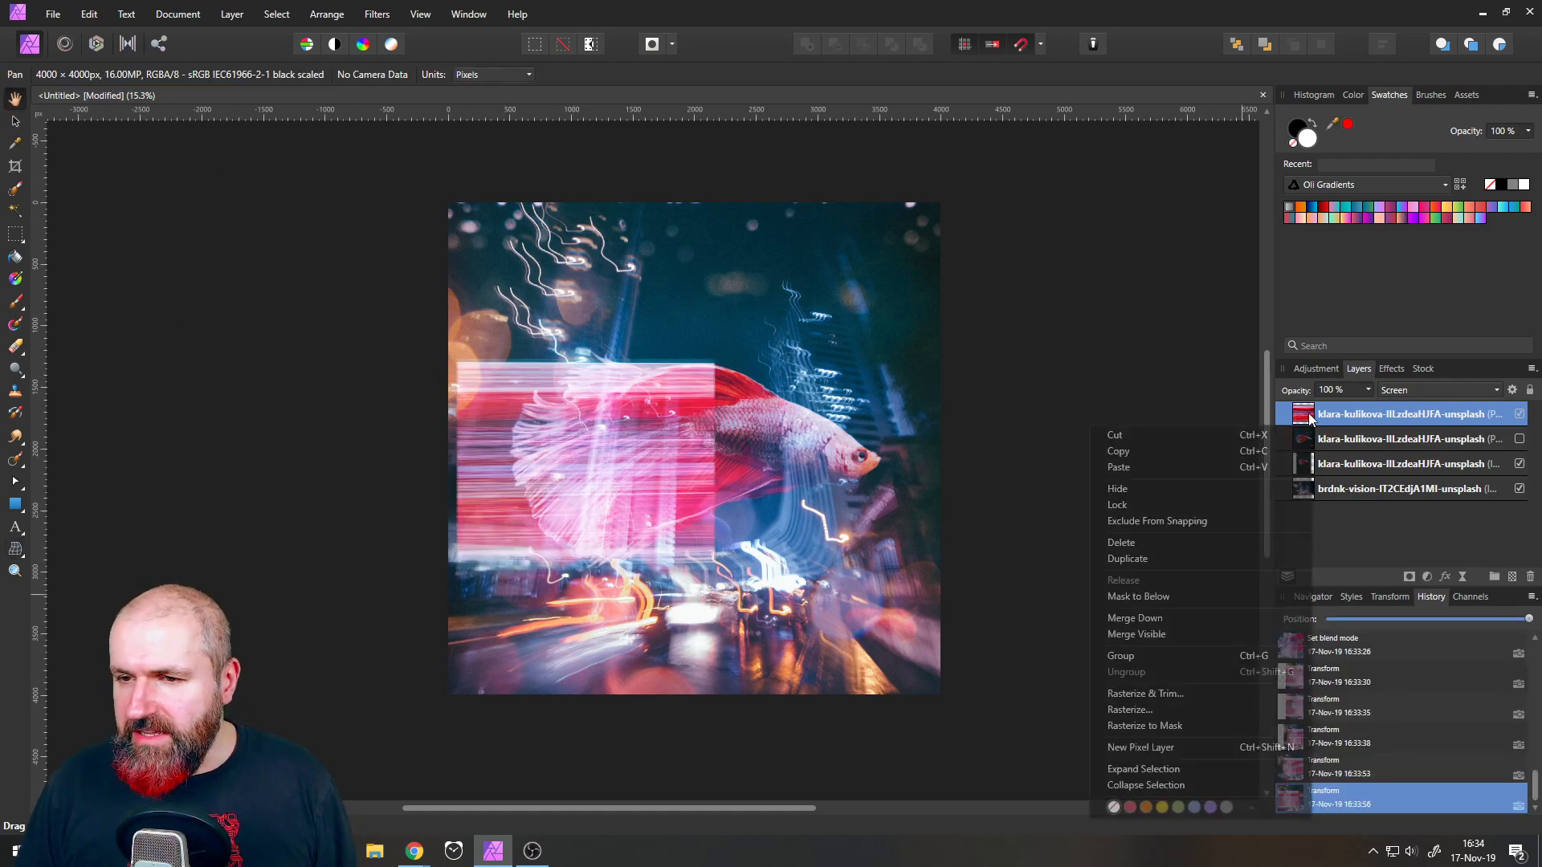
{"action": "left_click", "coordinate": [1185, 711]}
{"action": "left_click", "coordinate": [17, 556]}
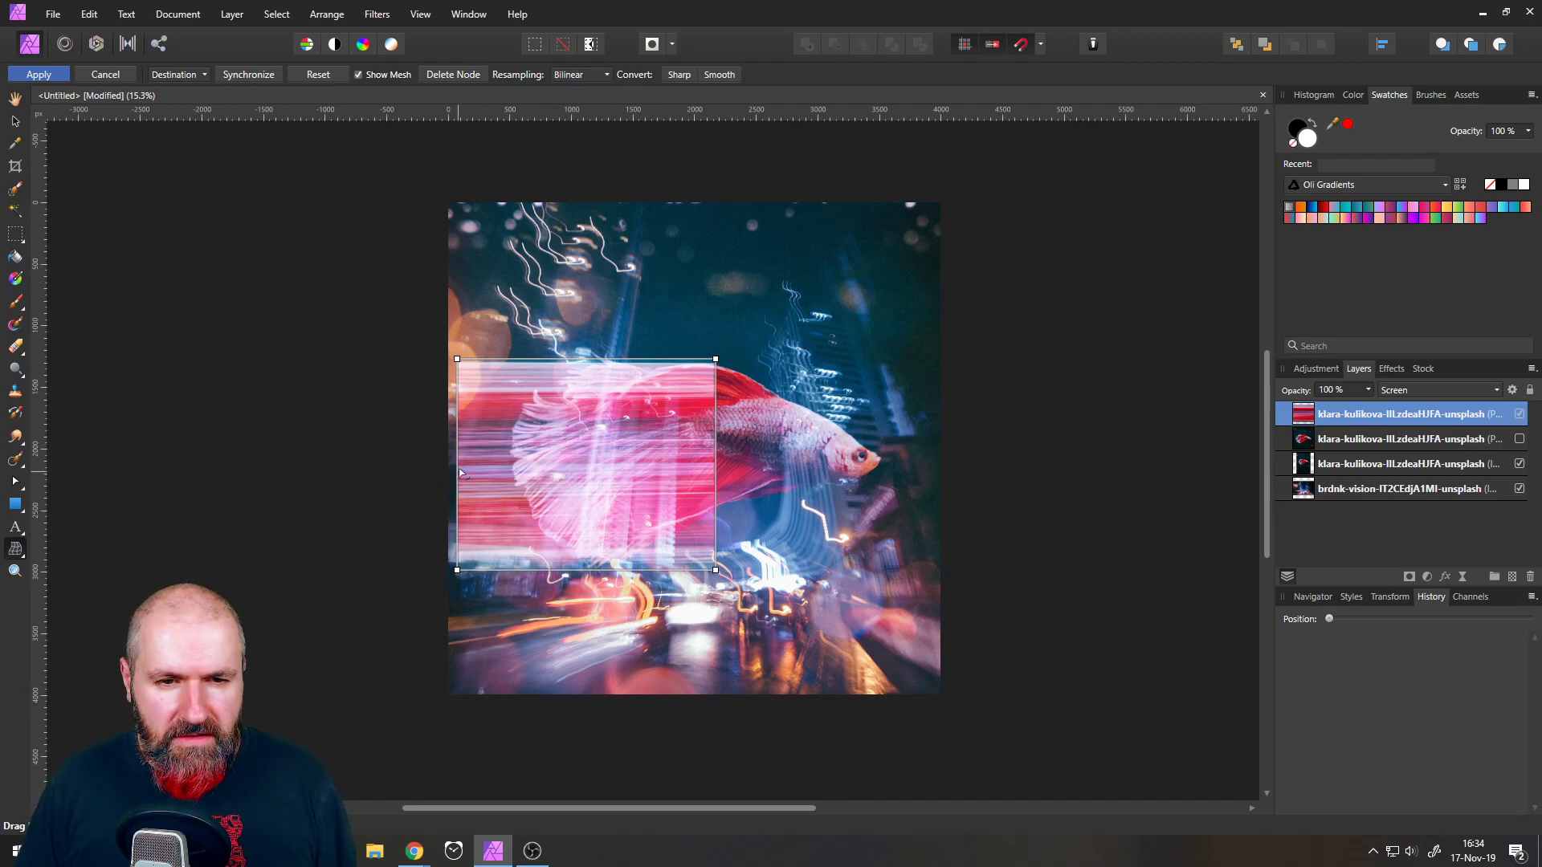
{"action": "left_click_drag", "start_coordinate": [567, 364], "coordinate": [567, 399]}
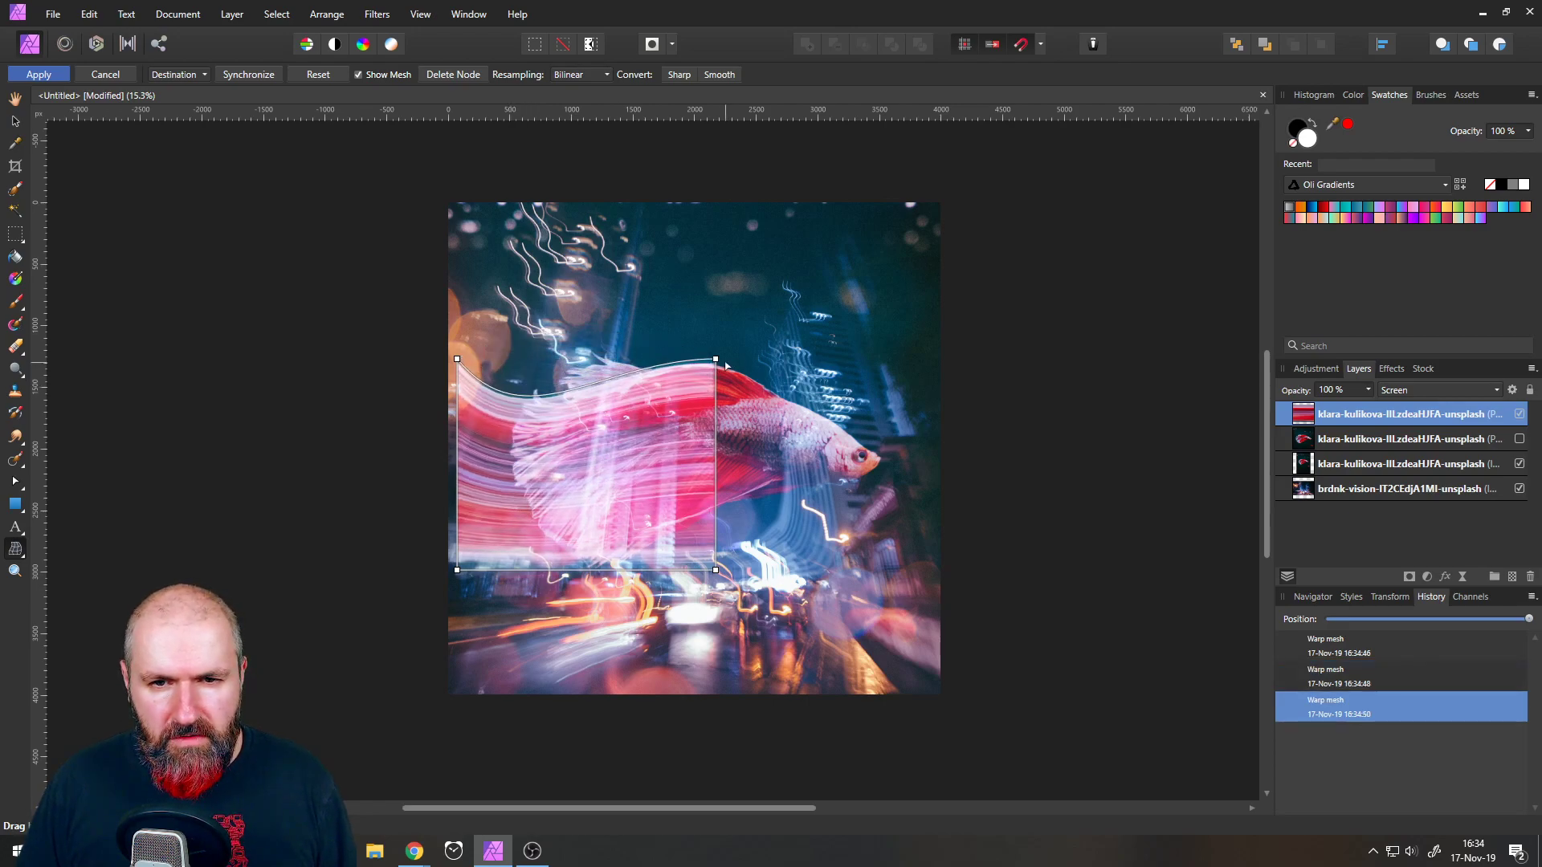
{"action": "left_click_drag", "start_coordinate": [715, 360], "coordinate": [648, 366]}
{"action": "left_click_drag", "start_coordinate": [716, 571], "coordinate": [691, 524]}
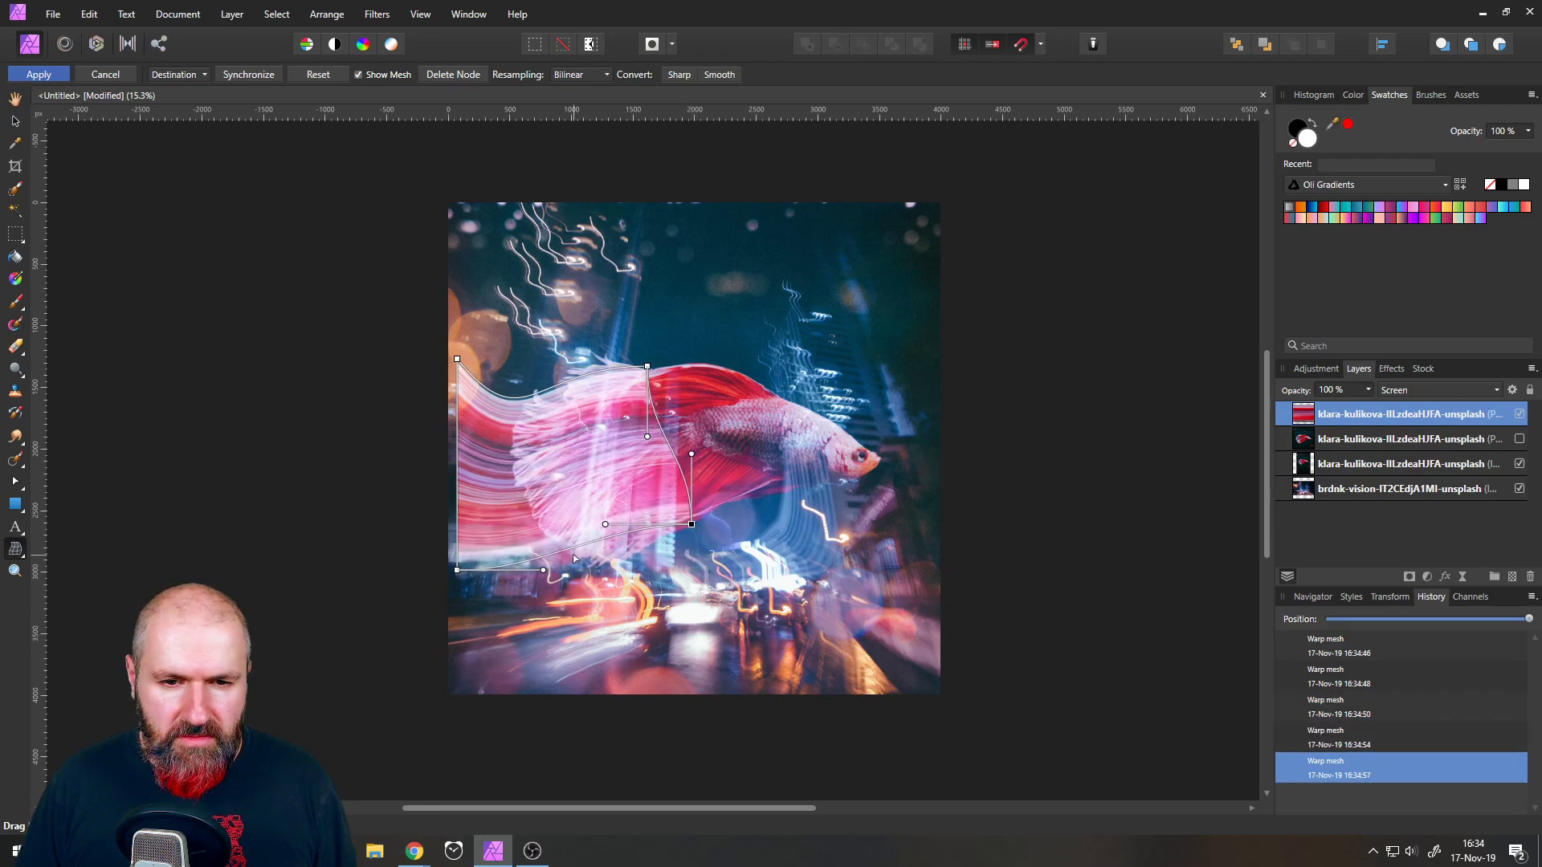
- Curve the band's lower edge downward, extend its left corners beyond the canvas, and apply the mesh warp
{"action": "left_click_drag", "start_coordinate": [570, 553], "coordinate": [593, 585]}
{"action": "left_click_drag", "start_coordinate": [457, 572], "coordinate": [389, 590]}
{"action": "left_click_drag", "start_coordinate": [457, 360], "coordinate": [391, 336]}
{"action": "left_click_drag", "start_coordinate": [648, 368], "coordinate": [650, 371]}
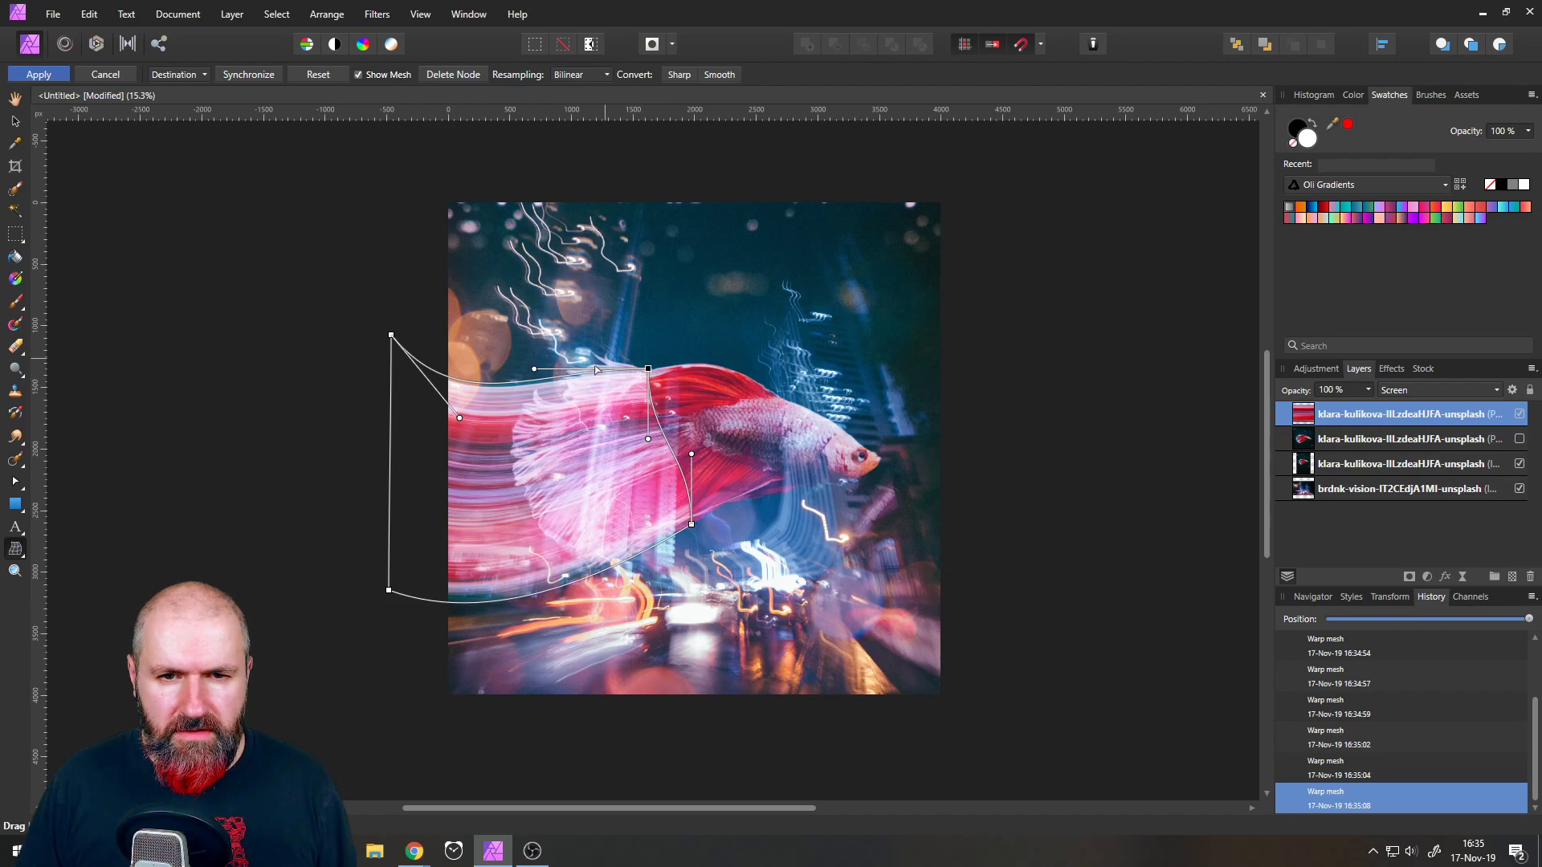
{"action": "mouse_move", "coordinate": [648, 369]}
{"action": "left_mouse_down"}
{"action": "mouse_move", "coordinate": [622, 375]}
{"action": "mouse_move", "coordinate": [648, 375]}
{"action": "left_mouse_up"}
{"action": "left_click_drag", "start_coordinate": [392, 336], "coordinate": [397, 326]}
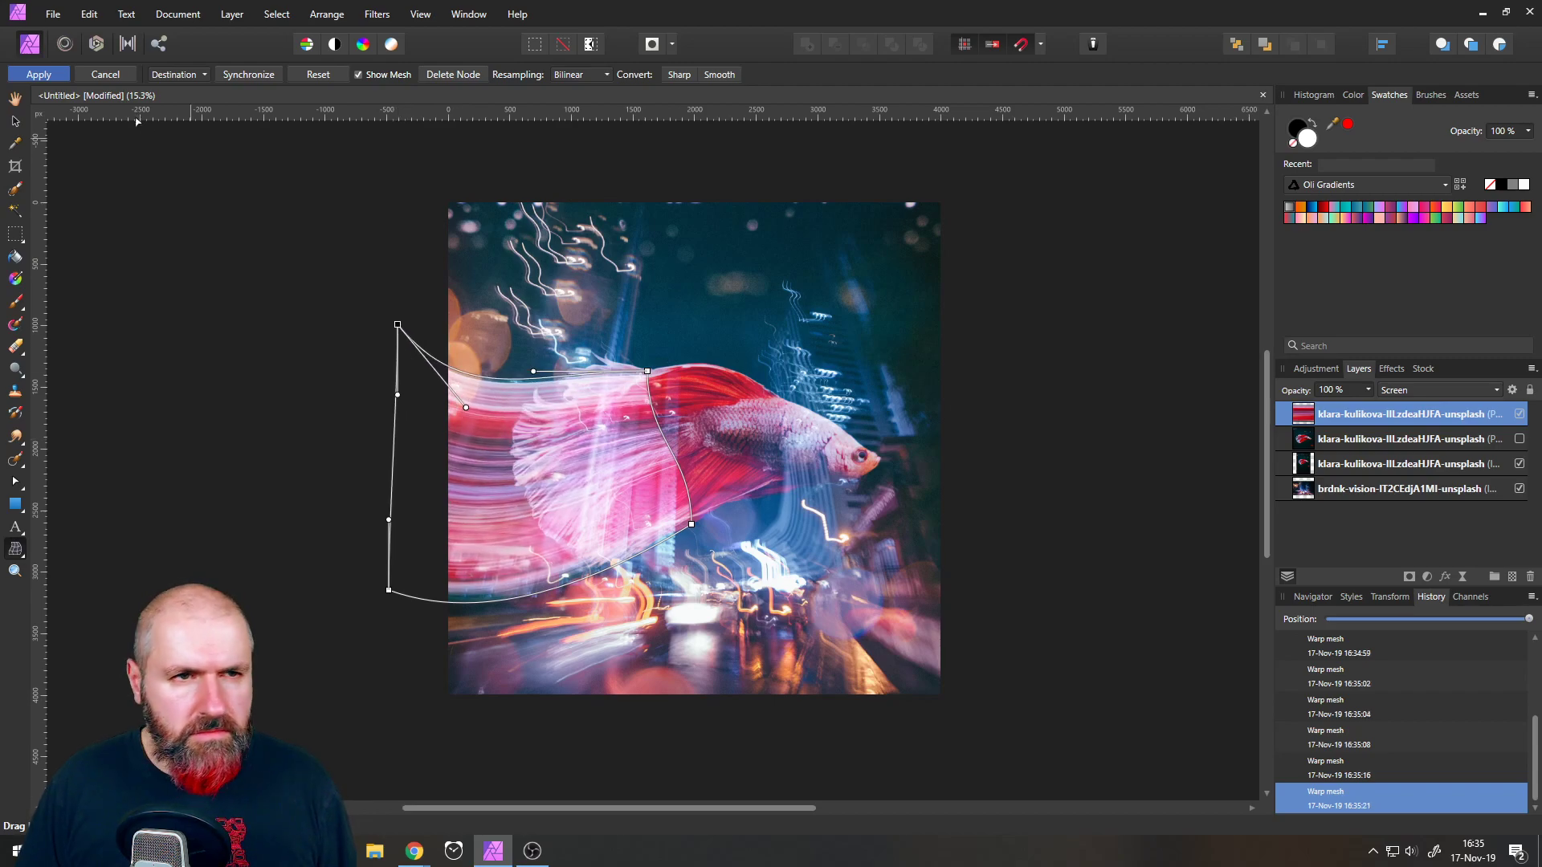
{"action": "left_click", "coordinate": [39, 74]}
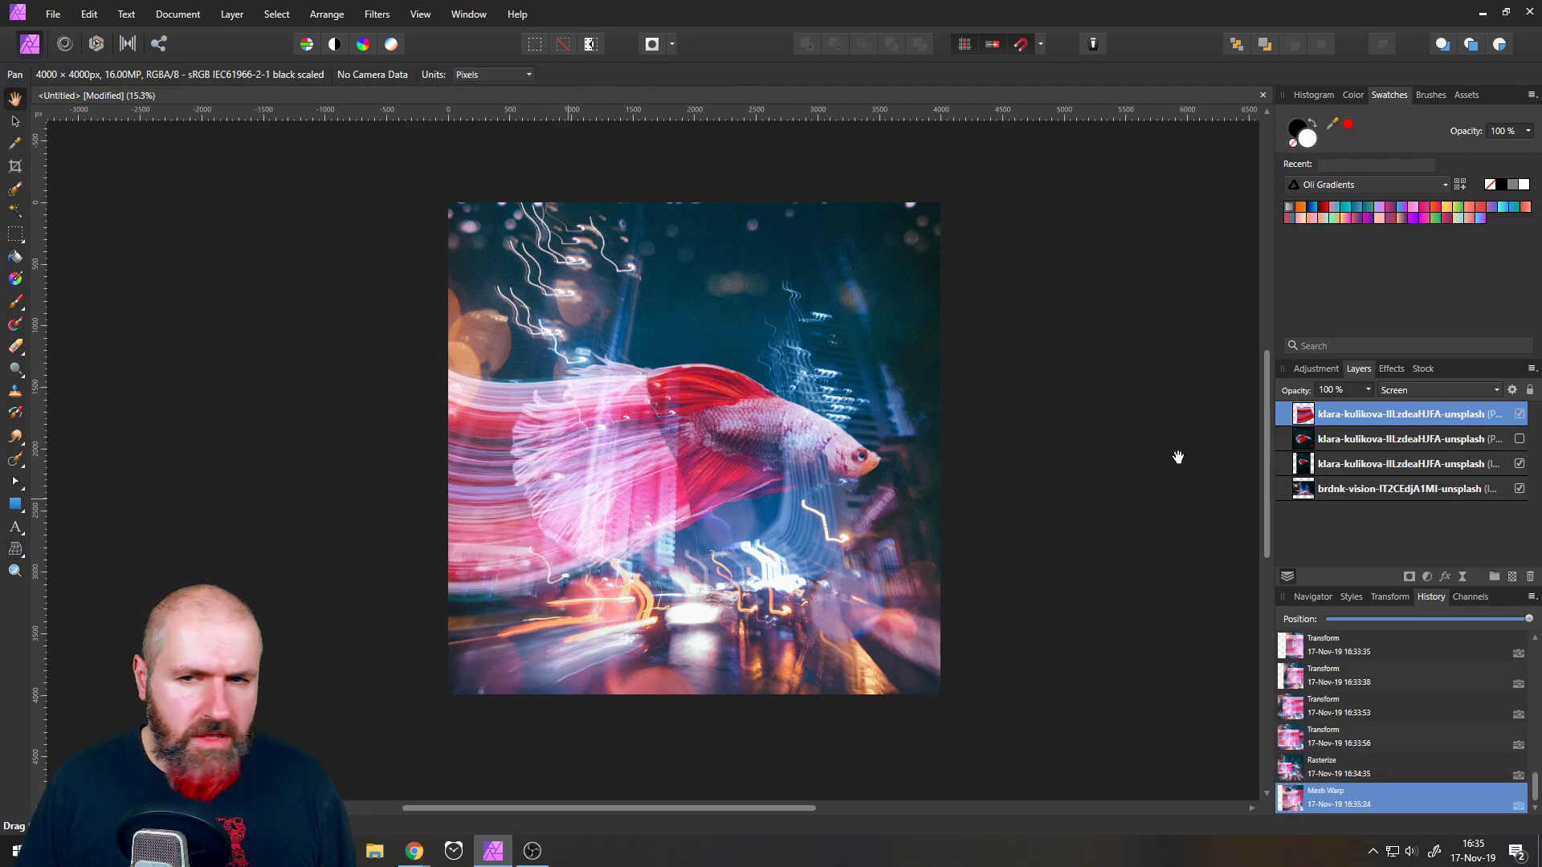
- Mask the warped streak layer and paint black over its right edge with a 690 px Paint Brush at 0% hardness, then deselect
{"action": "left_click", "coordinate": [1409, 577]}
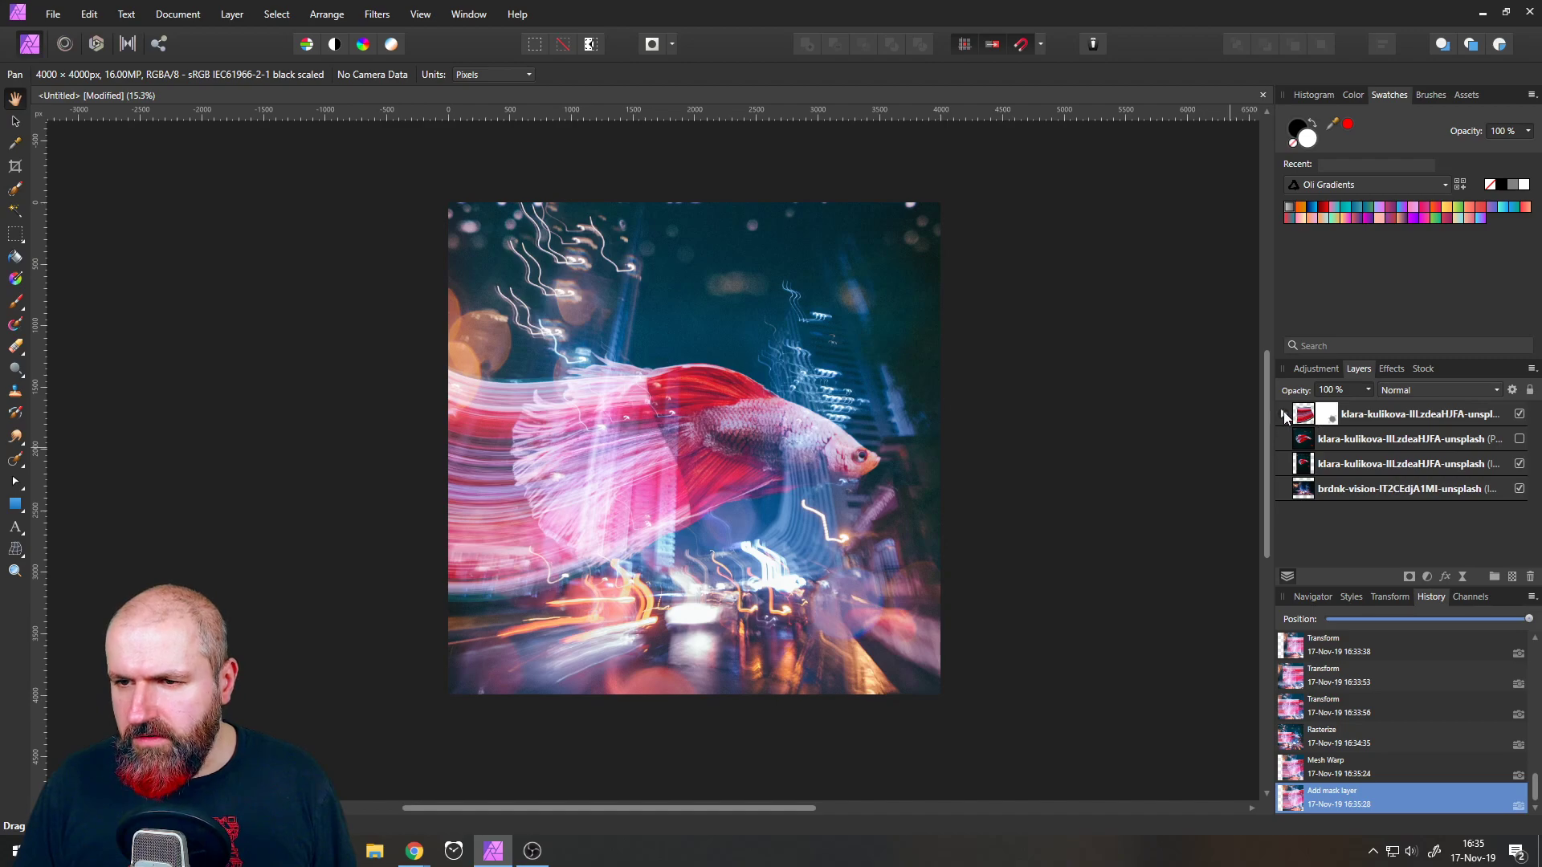
{"action": "left_click", "coordinate": [1284, 414]}
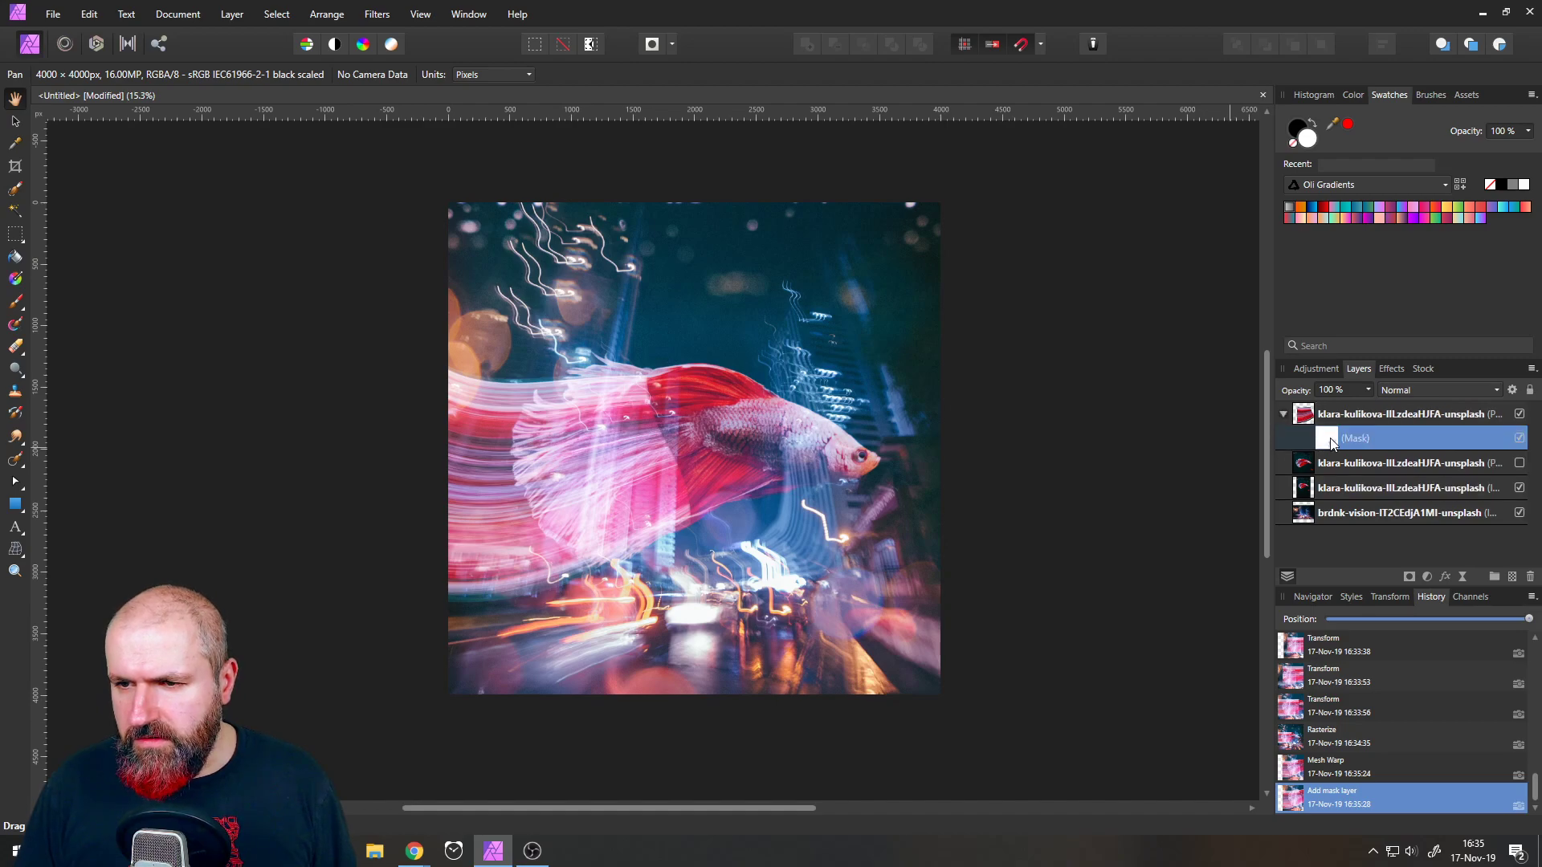
{"action": "left_click", "coordinate": [14, 304]}
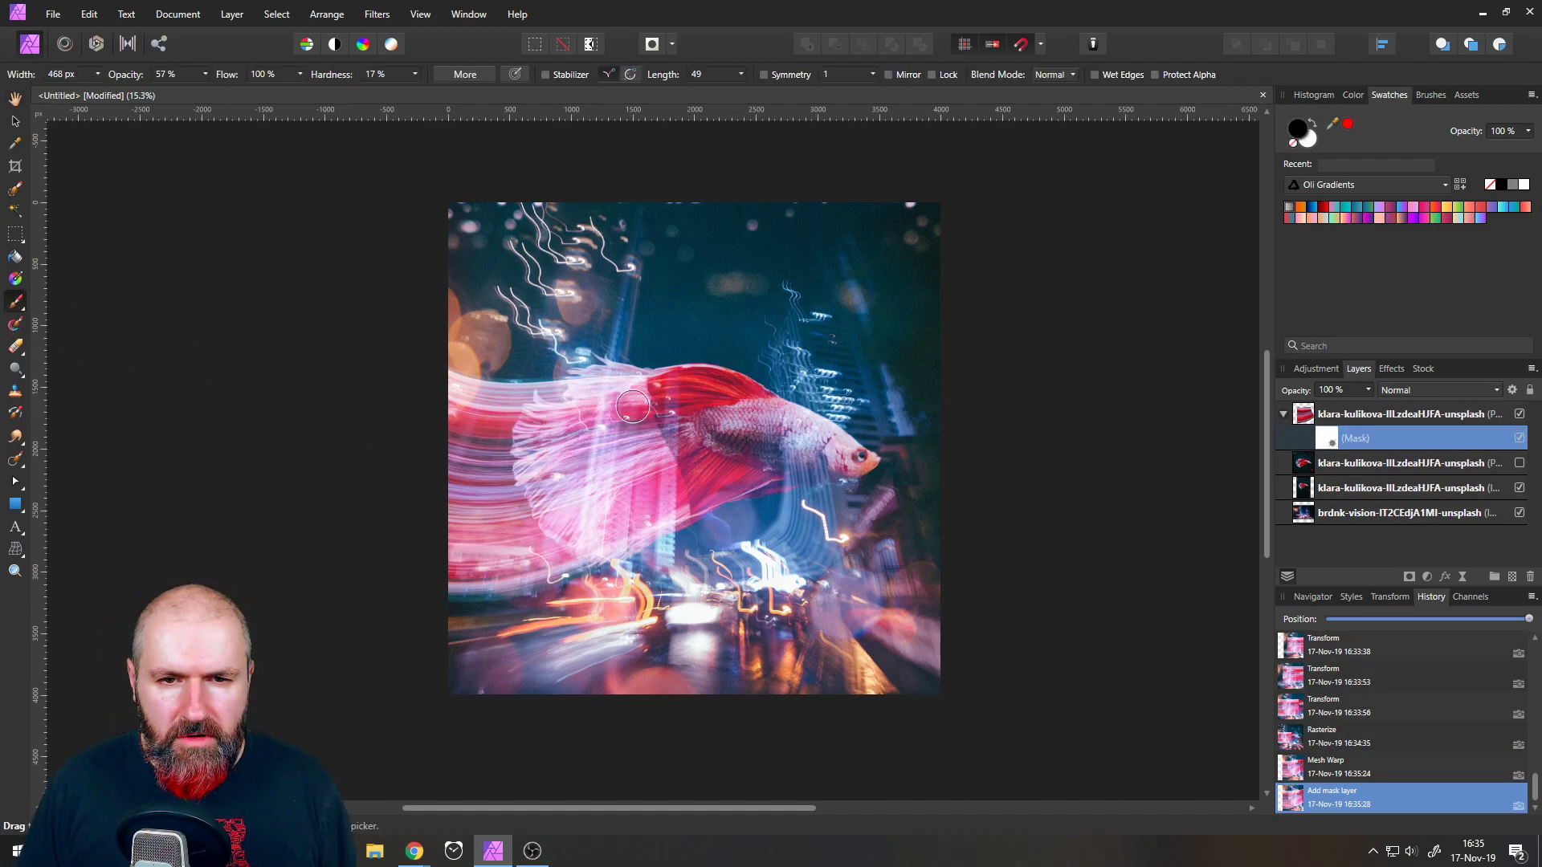
{"action": "left_click", "coordinate": [416, 75]}
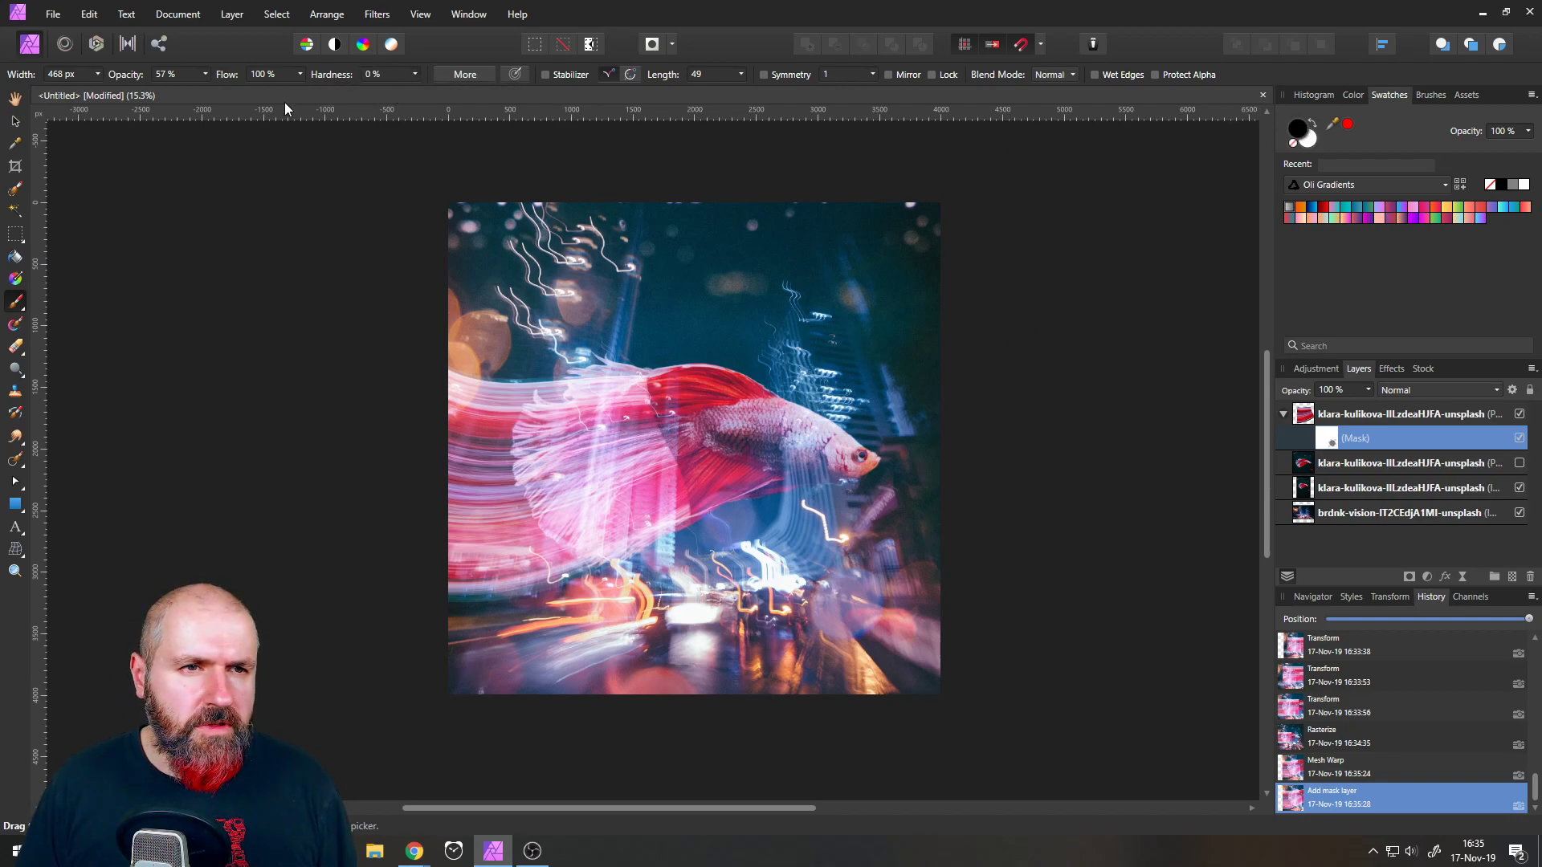
{"action": "left_click", "coordinate": [97, 76]}
{"action": "left_click", "coordinate": [107, 90]}
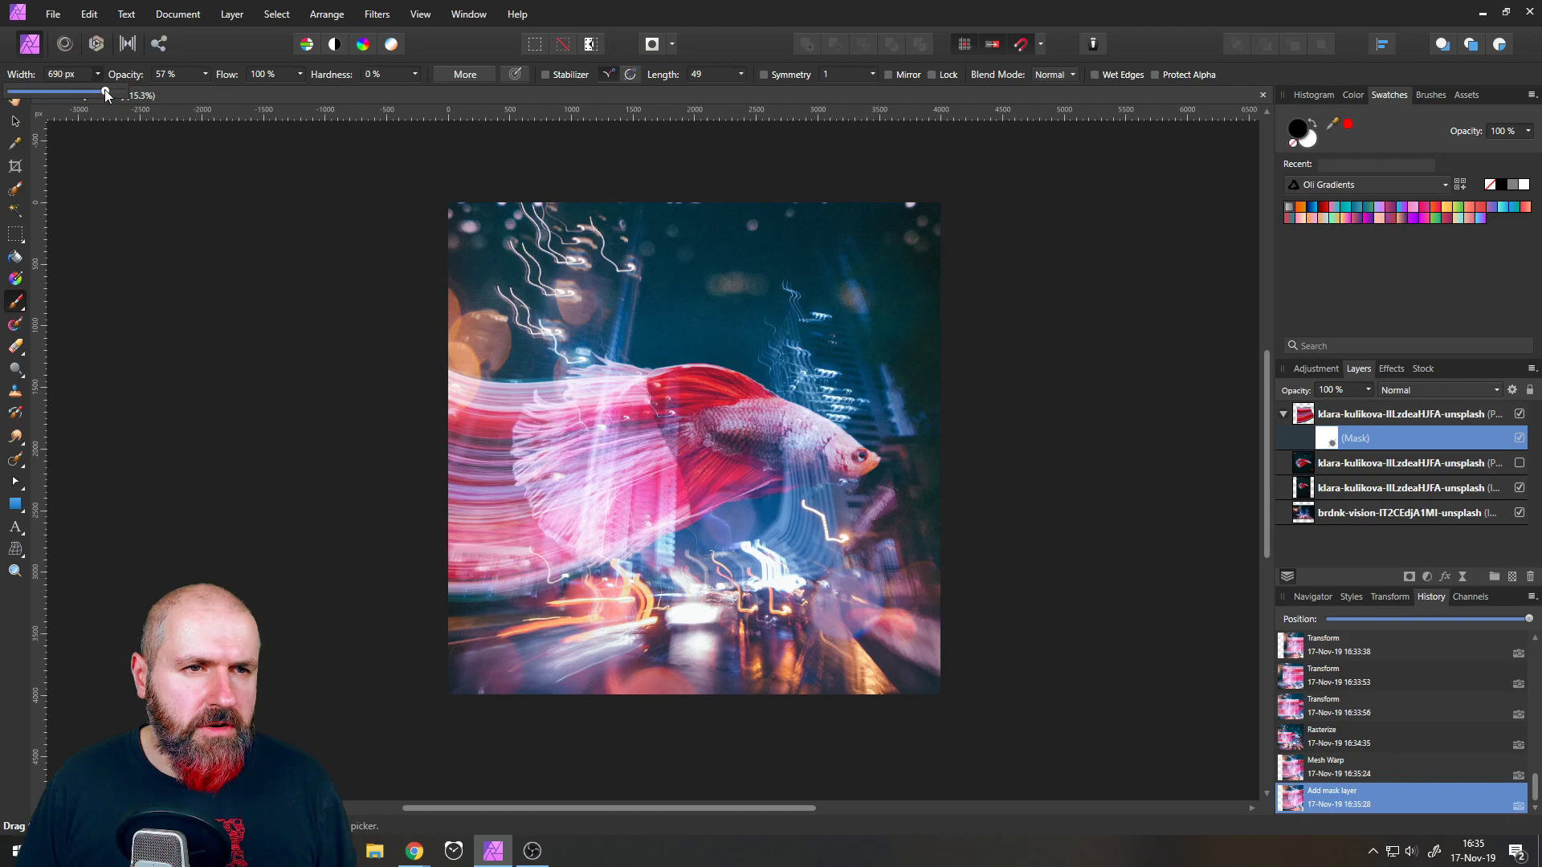
{"action": "left_click", "coordinate": [97, 74]}
{"action": "mouse_move", "coordinate": [662, 363]}
{"action": "left_mouse_down"}
{"action": "mouse_move", "coordinate": [652, 408]}
{"action": "mouse_move", "coordinate": [669, 422]}
{"action": "left_mouse_up"}
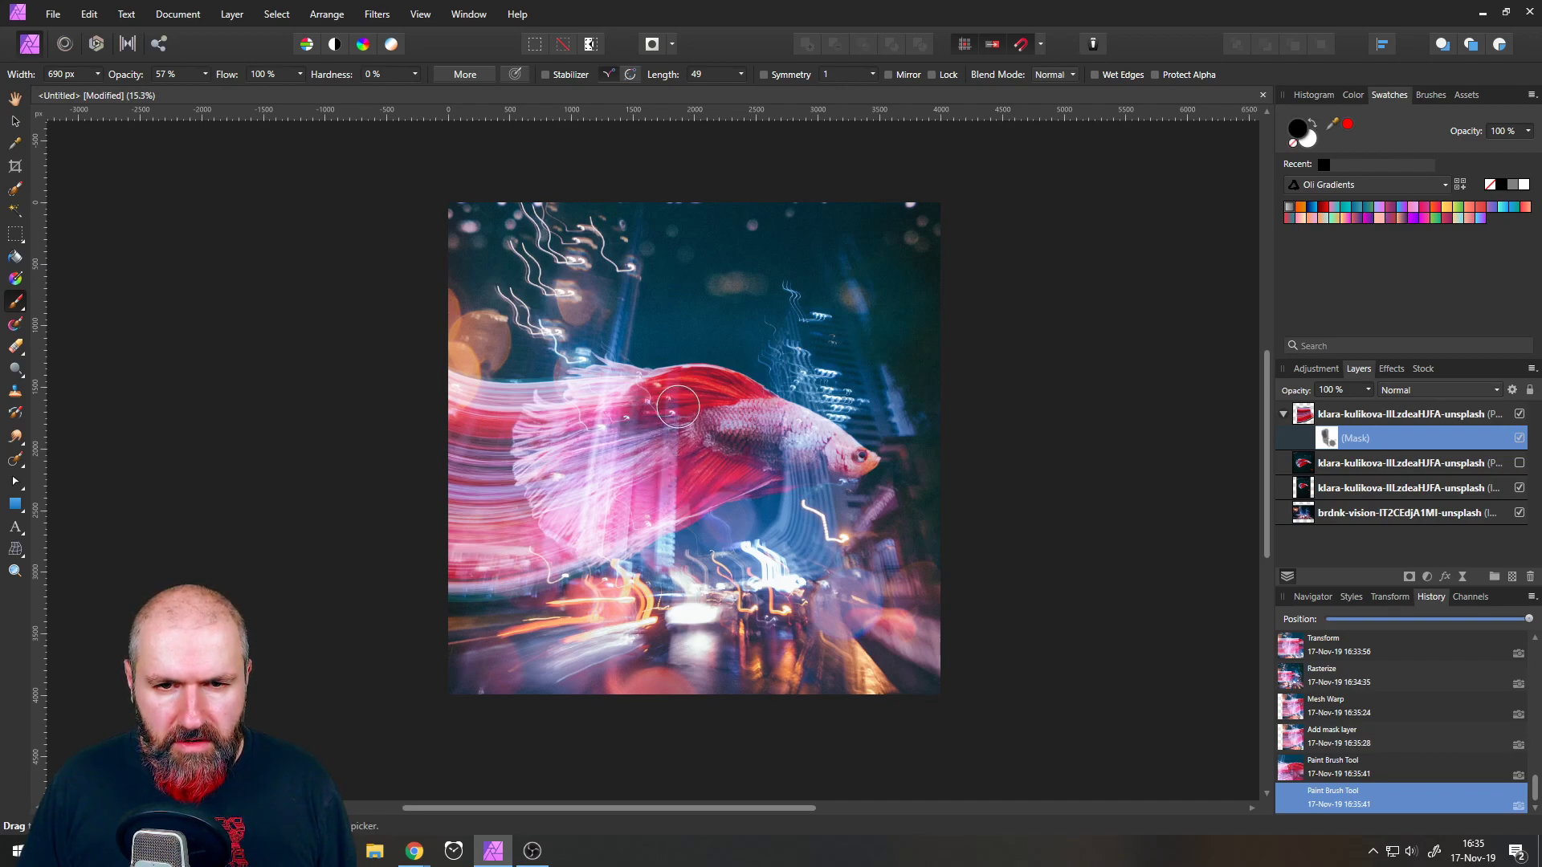
{"action": "left_click", "coordinate": [15, 123]}
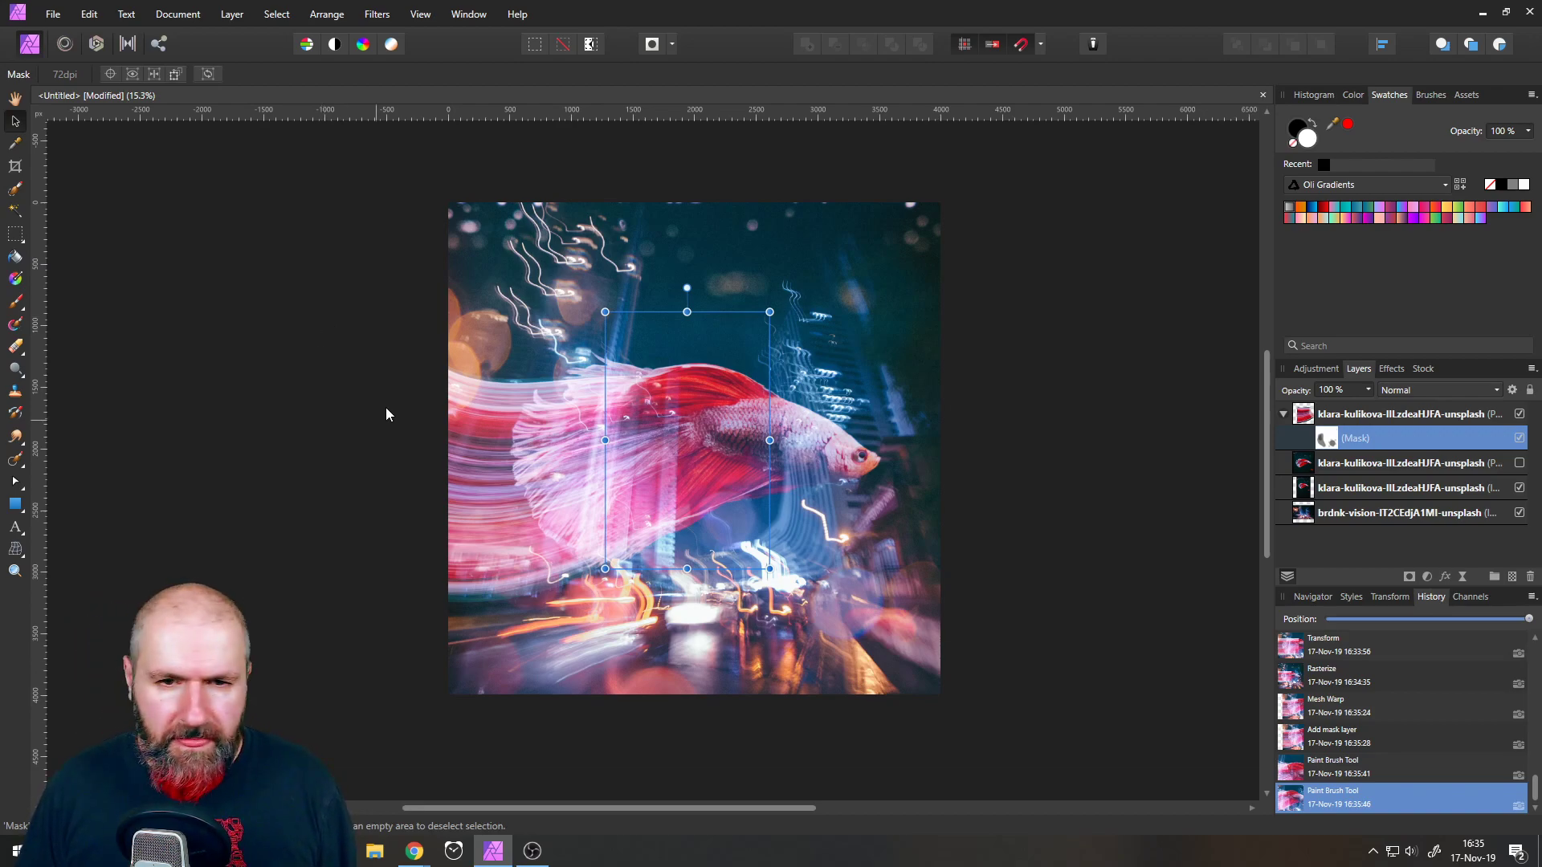
{"action": "left_click", "coordinate": [232, 244]}
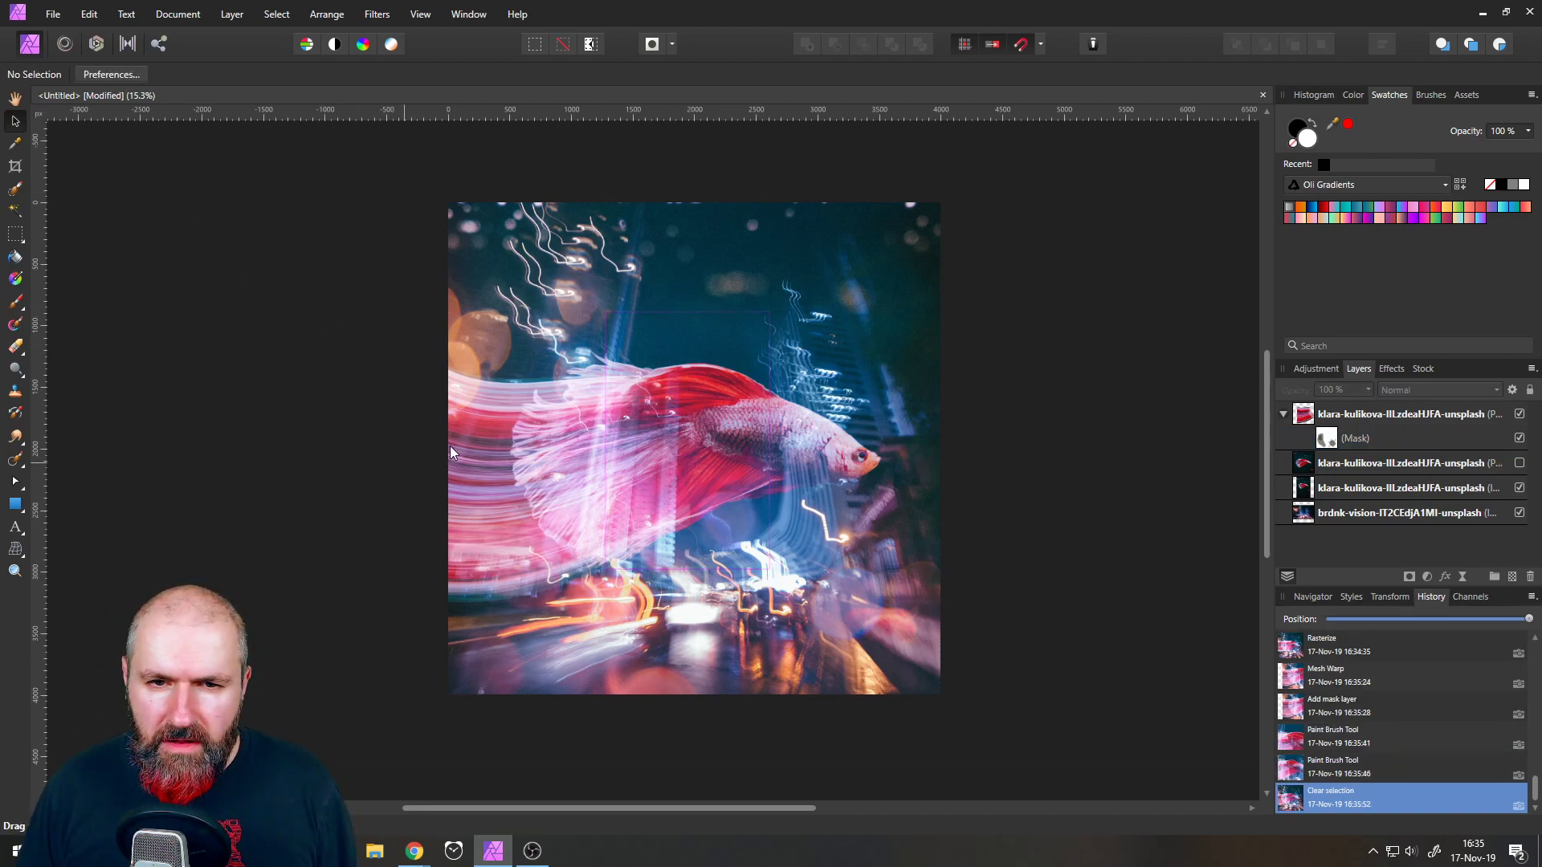
- Duplicate the masked streak layer and delete the mask from the duplicate
{"action": "right_click", "coordinate": [1310, 421]}
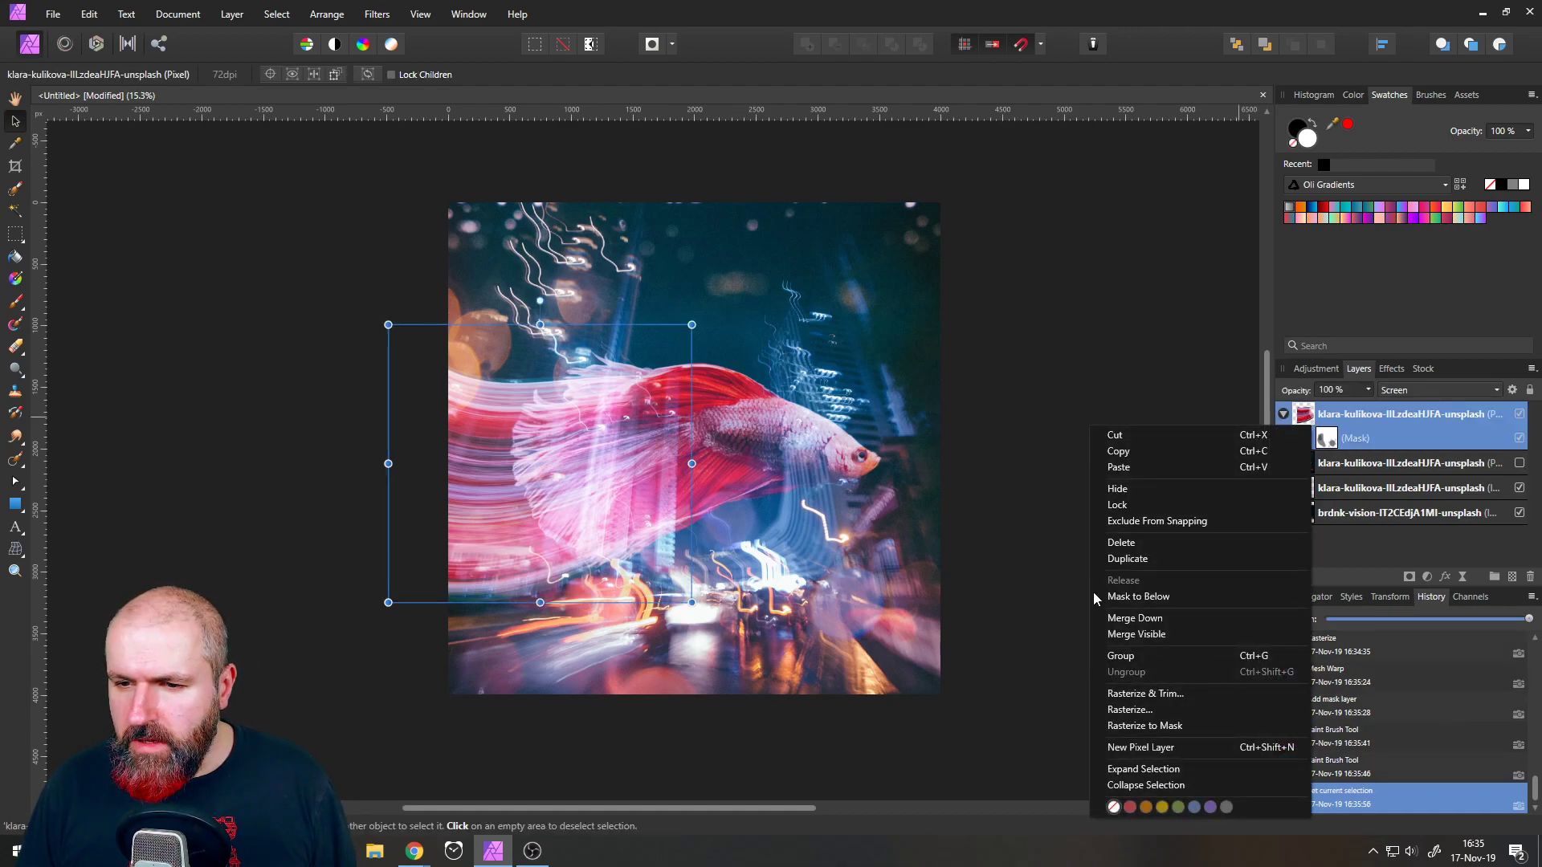
{"action": "left_click", "coordinate": [1124, 558]}
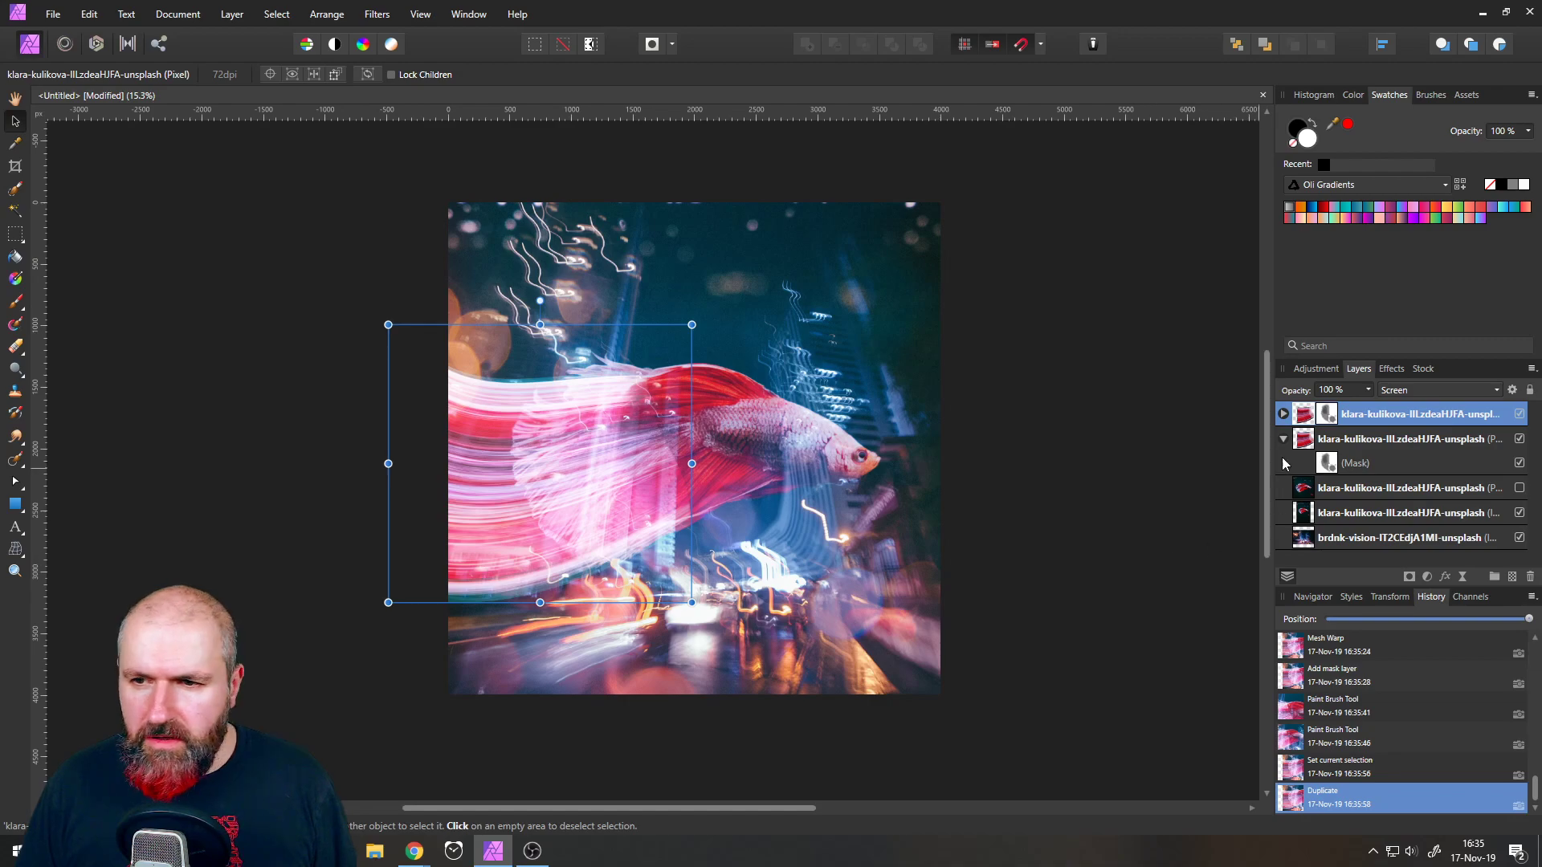
{"action": "right_click", "coordinate": [1308, 421]}
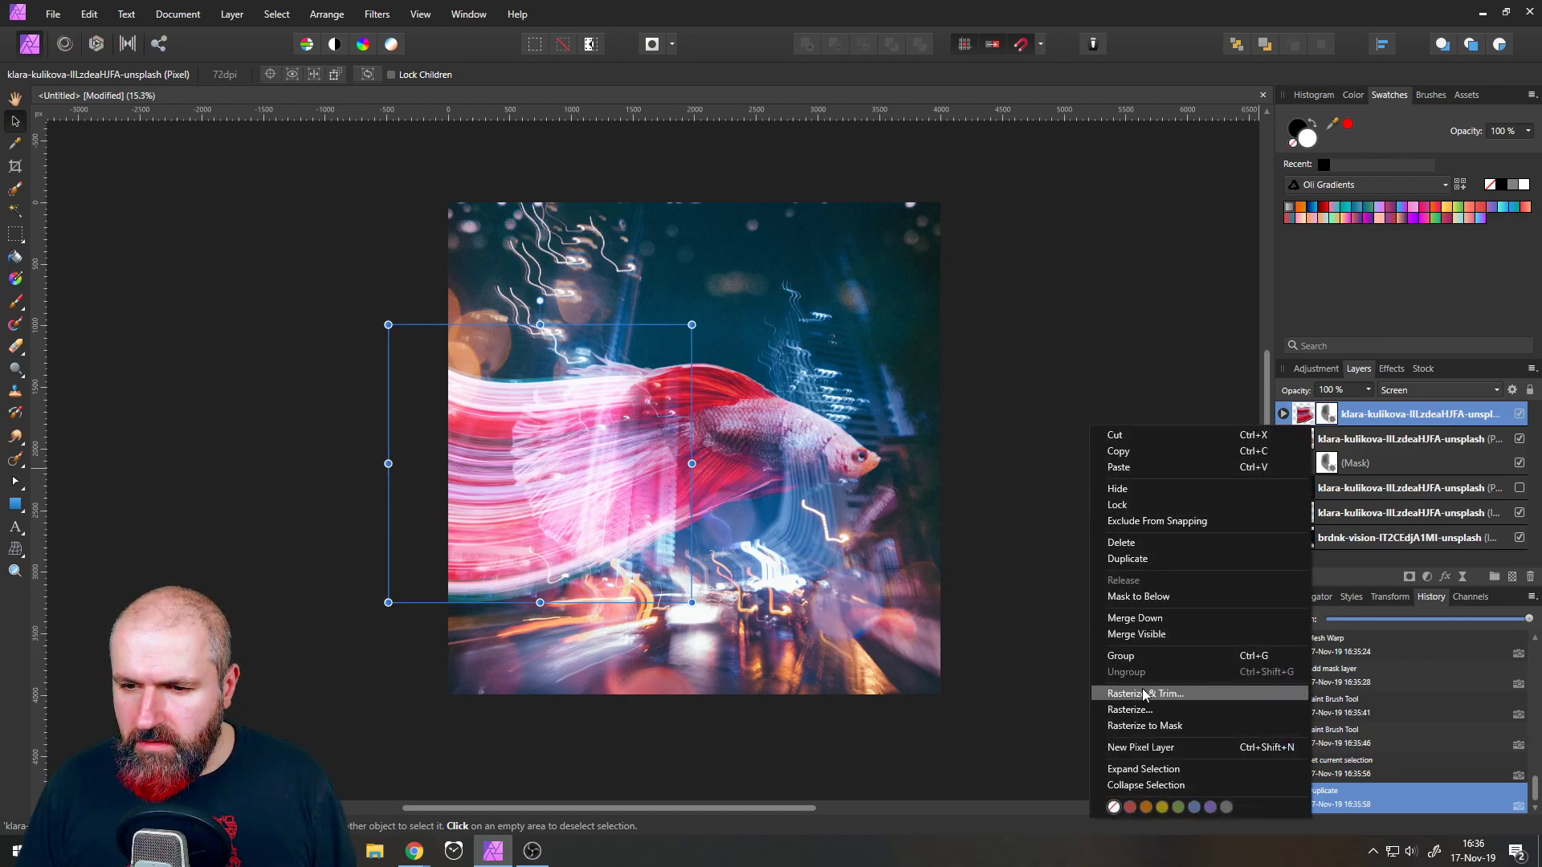
{"action": "left_click", "coordinate": [1304, 416]}
{"action": "left_click", "coordinate": [1328, 413]}
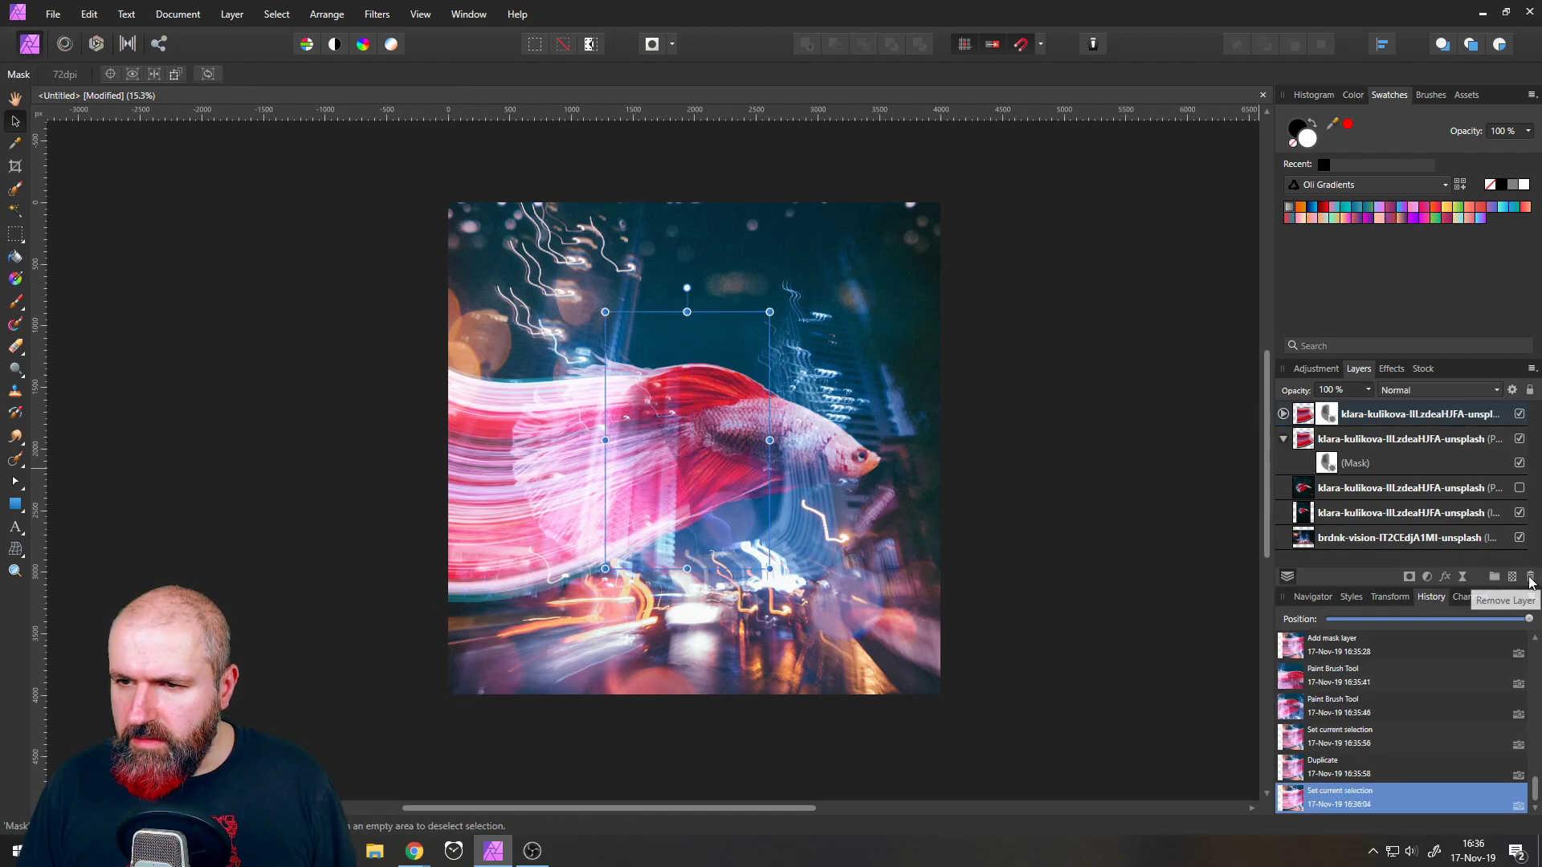
{"action": "left_click", "coordinate": [1530, 577]}
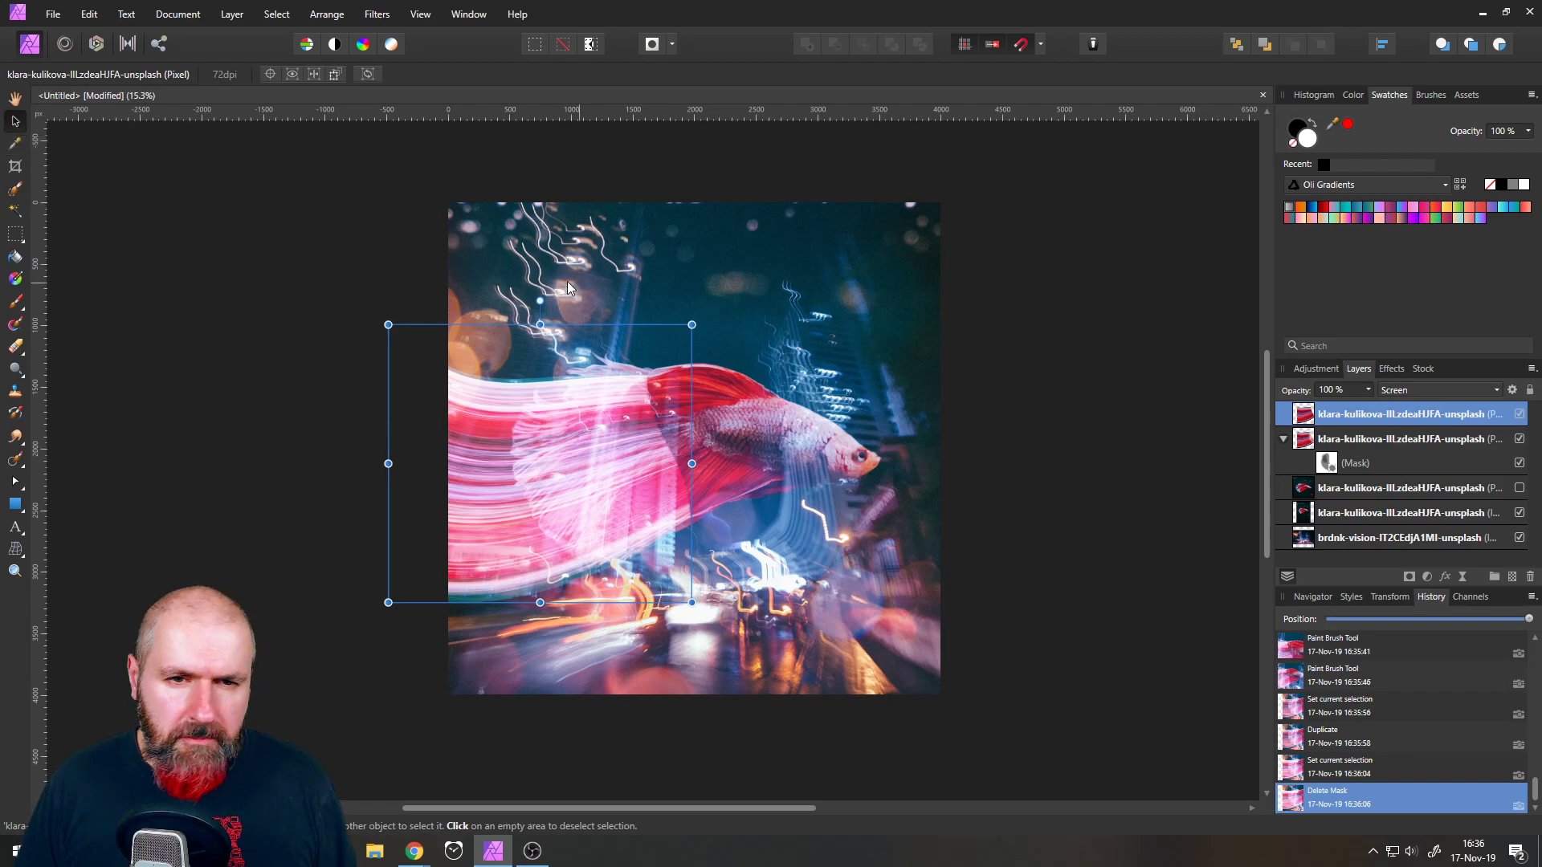
- Rotate the duplicate streak layer slightly clockwise and align its upper right corner with the base of the fish's red dorsal fin
{"action": "left_click_drag", "start_coordinate": [538, 299], "coordinate": [562, 302]}
{"action": "left_click_drag", "start_coordinate": [573, 384], "coordinate": [564, 383]}
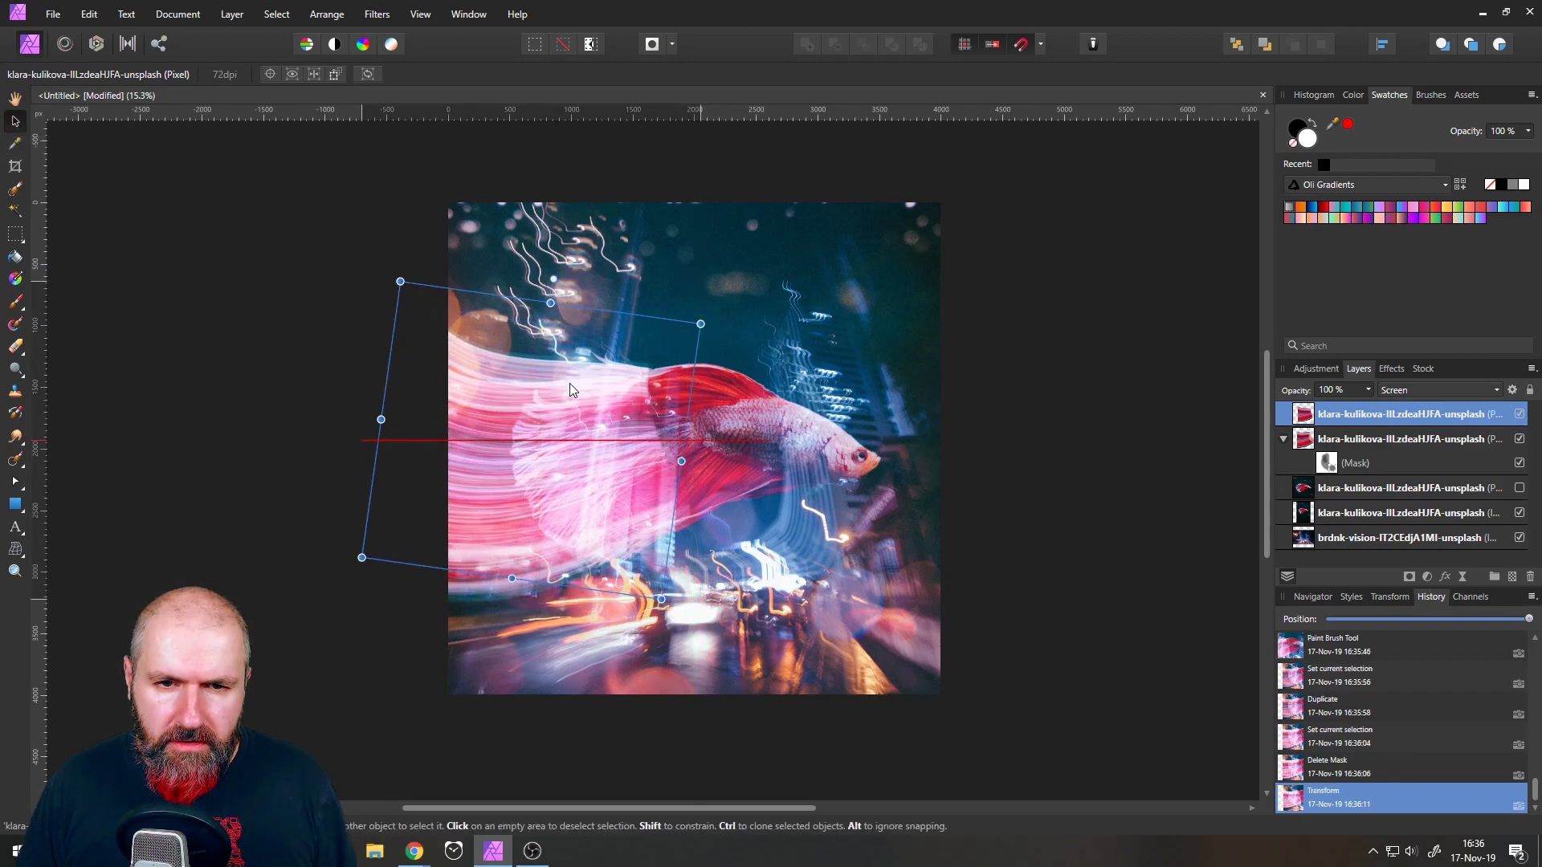
{"action": "left_click_drag", "start_coordinate": [553, 279], "coordinate": [565, 281]}
{"action": "left_click_drag", "start_coordinate": [579, 422], "coordinate": [575, 408]}
{"action": "scroll", "coordinate": [657, 362], "scroll_direction": "up", "scroll_amount": 5}
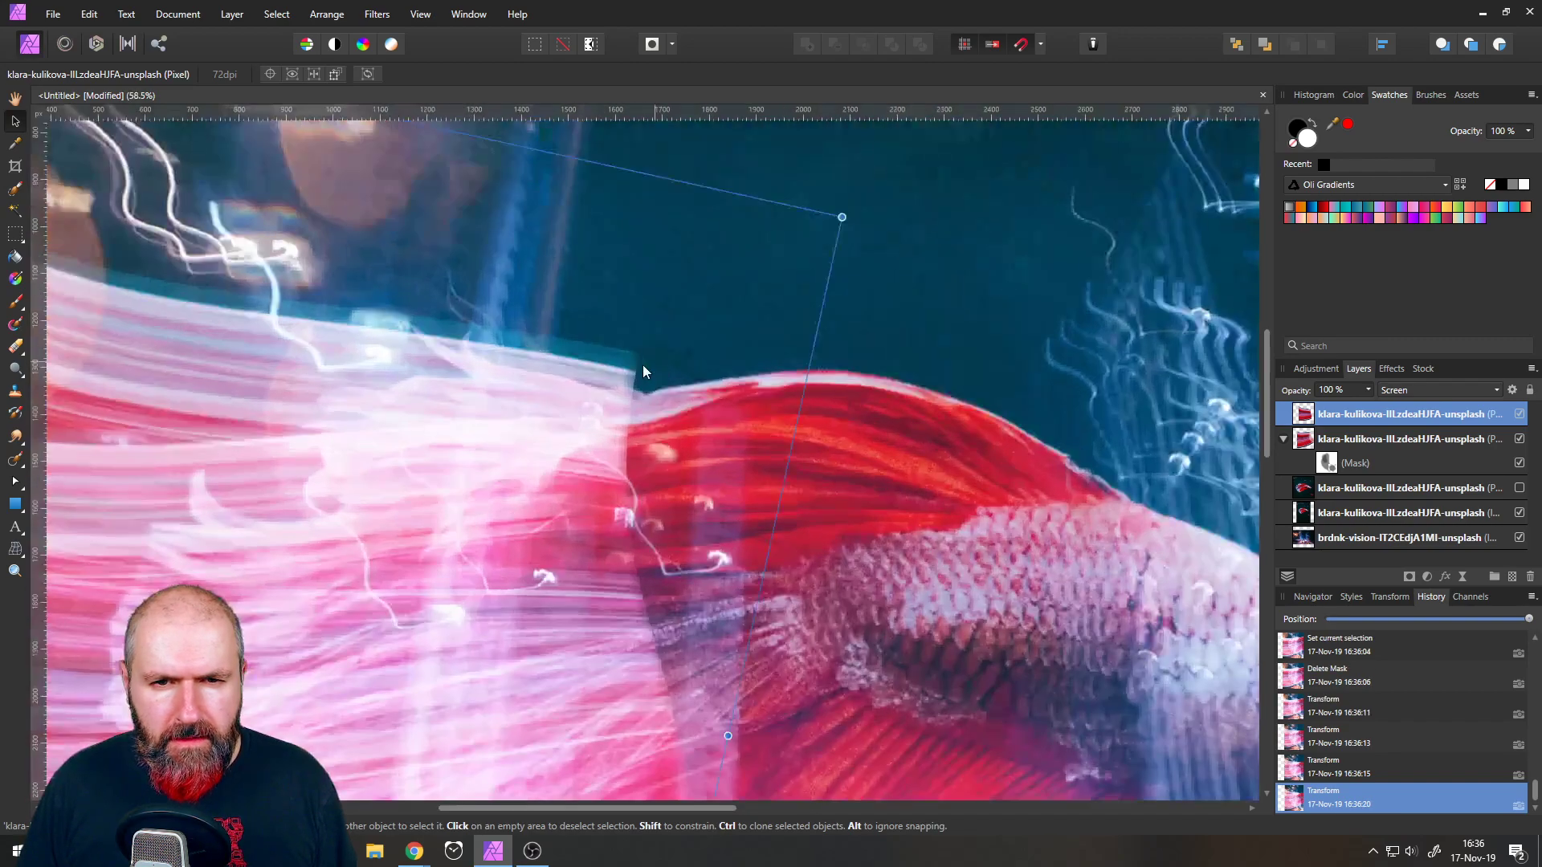
{"action": "mouse_move", "coordinate": [577, 408]}
{"action": "left_mouse_down"}
{"action": "mouse_move", "coordinate": [574, 427]}
{"action": "mouse_move", "coordinate": [578, 413]}
{"action": "left_mouse_up"}
{"action": "scroll", "coordinate": [578, 413], "scroll_direction": "down", "scroll_amount": 4}
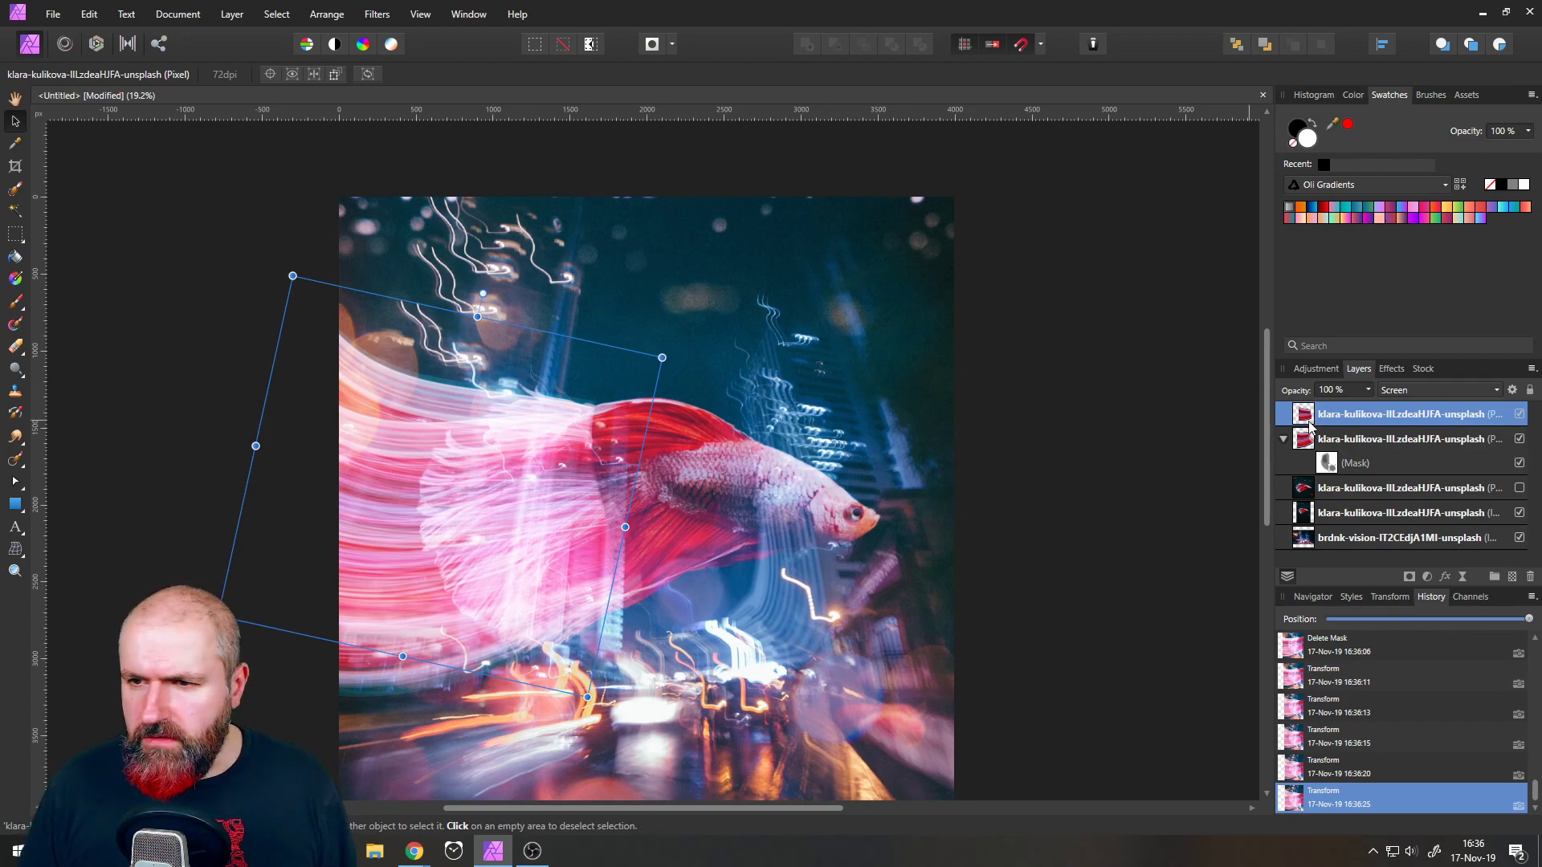
- Add a mask to the duplicate streak layer and paint black to soften its hard edge along the upper tail and fin
{"action": "left_click", "coordinate": [1409, 579]}
{"action": "left_click", "coordinate": [1283, 414]}
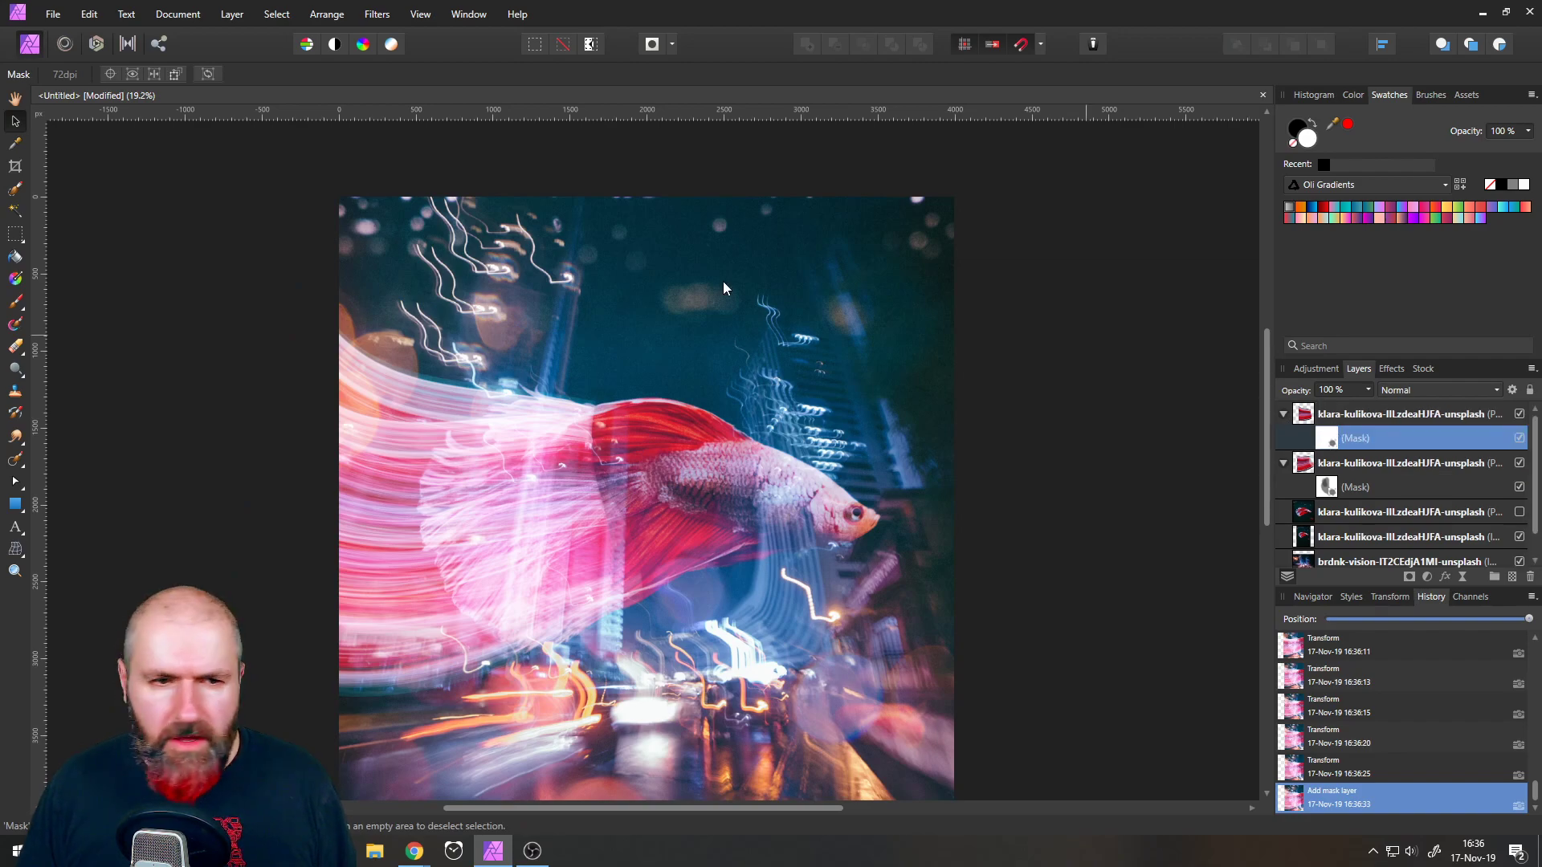
{"action": "left_click", "coordinate": [15, 302]}
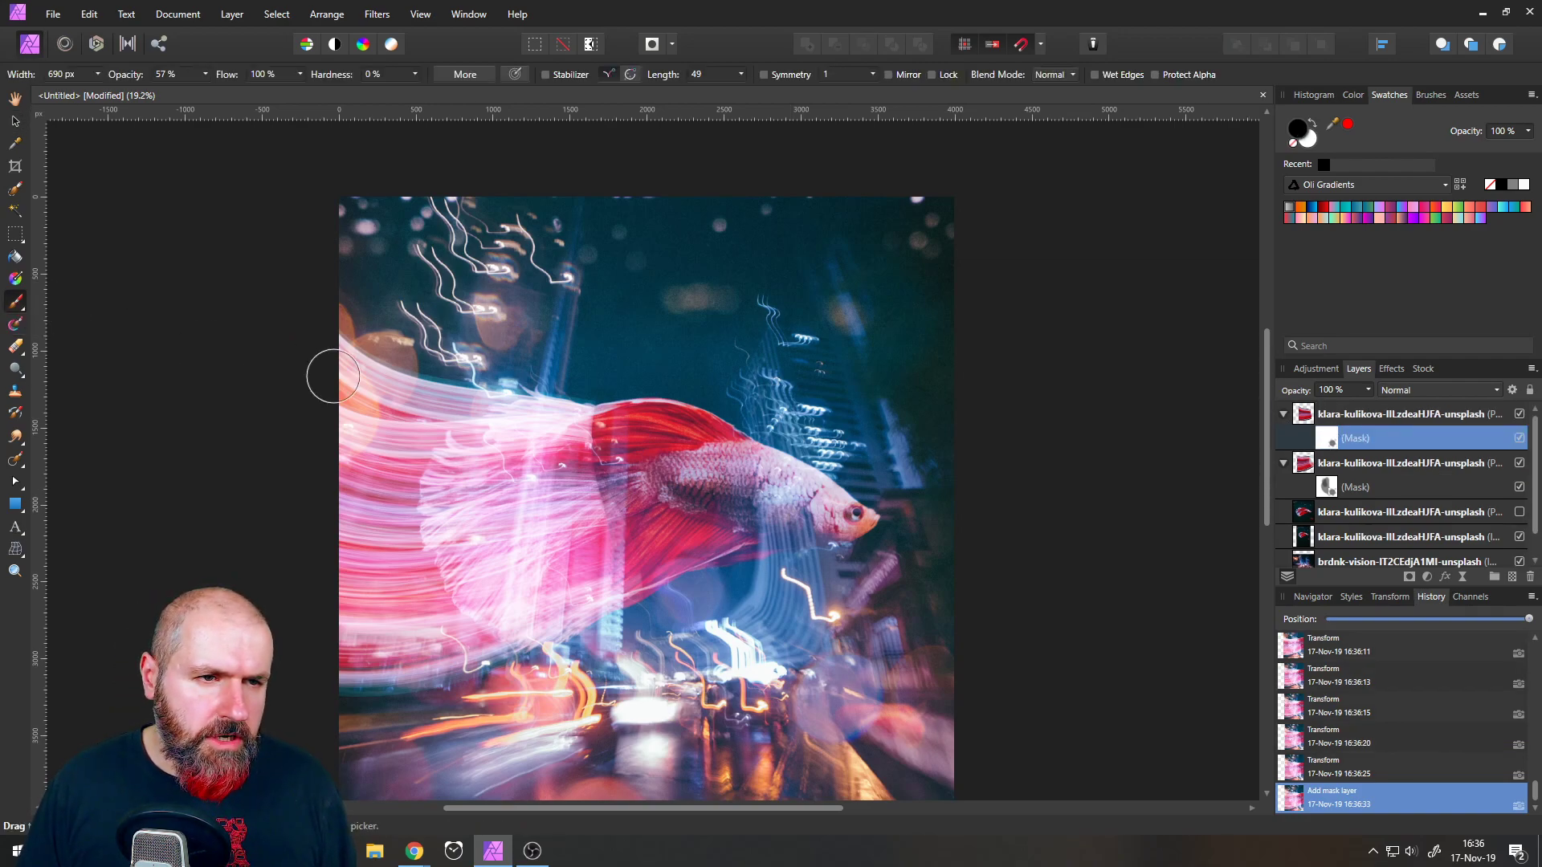
{"action": "scroll", "coordinate": [540, 420], "scroll_direction": "up", "scroll_amount": 3}
{"action": "mouse_move", "coordinate": [541, 420]}
{"action": "left_mouse_down"}
{"action": "mouse_move", "coordinate": [672, 303]}
{"action": "mouse_move", "coordinate": [747, 368]}
{"action": "mouse_move", "coordinate": [754, 302]}
{"action": "mouse_move", "coordinate": [750, 350]}
{"action": "mouse_move", "coordinate": [695, 377]}
{"action": "mouse_move", "coordinate": [712, 468]}
{"action": "mouse_move", "coordinate": [809, 502]}
{"action": "mouse_move", "coordinate": [502, 234]}
{"action": "mouse_move", "coordinate": [498, 297]}
{"action": "left_mouse_up"}
{"action": "left_click_drag", "start_coordinate": [686, 312], "coordinate": [768, 368]}
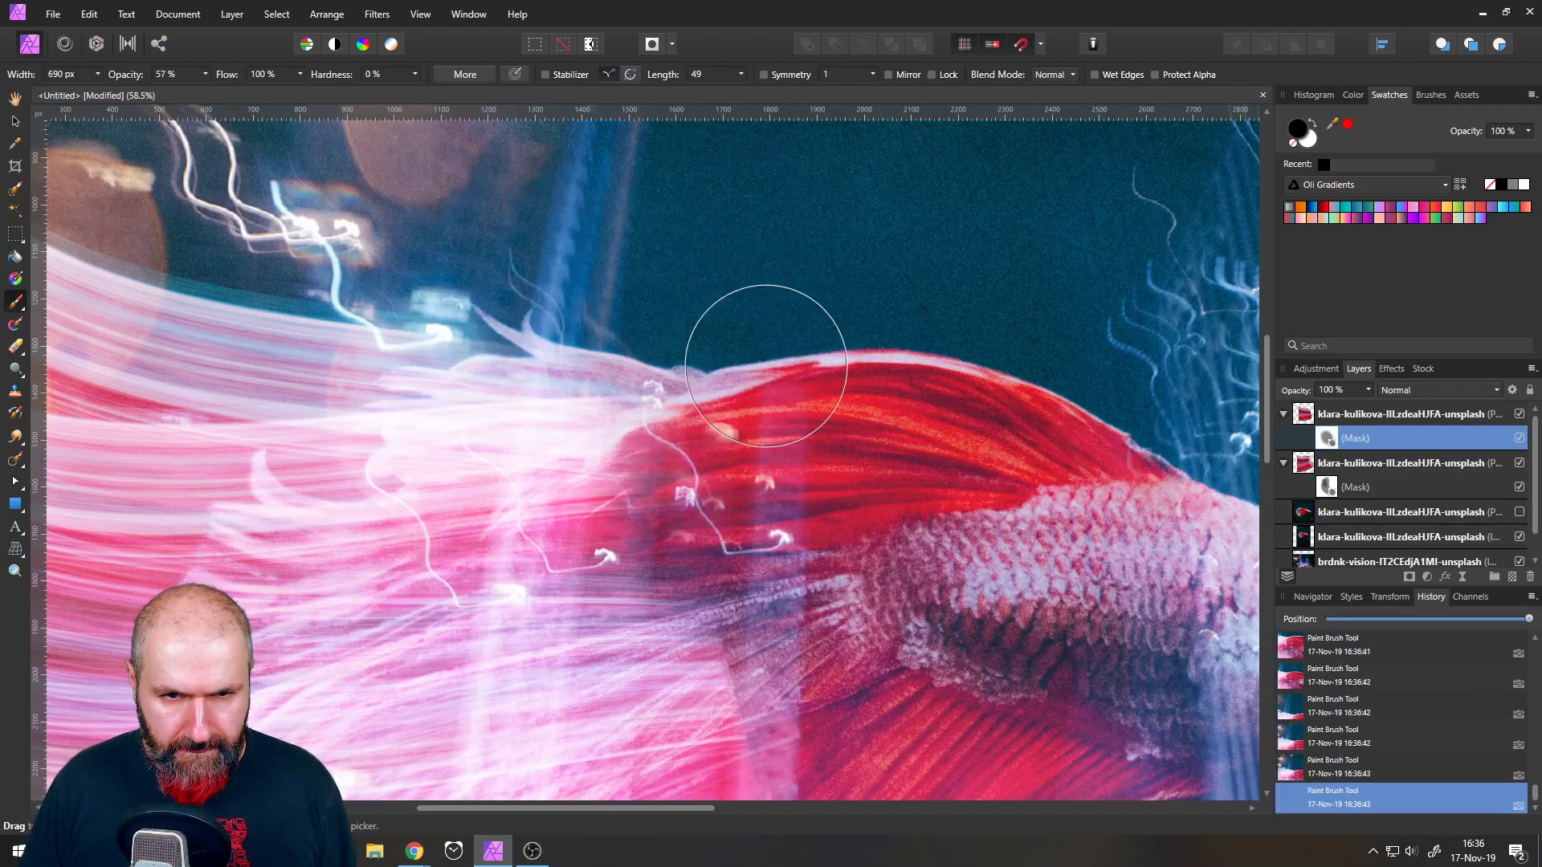
- Undo the last few brush strokes on the duplicate layer's mask
{"action": "key", "text": "ctrl+z"}
{"action": "key", "text": "ctrl+z"}
{"action": "key", "text": "ctrl+z"}
{"action": "key", "text": "ctrl+z"}
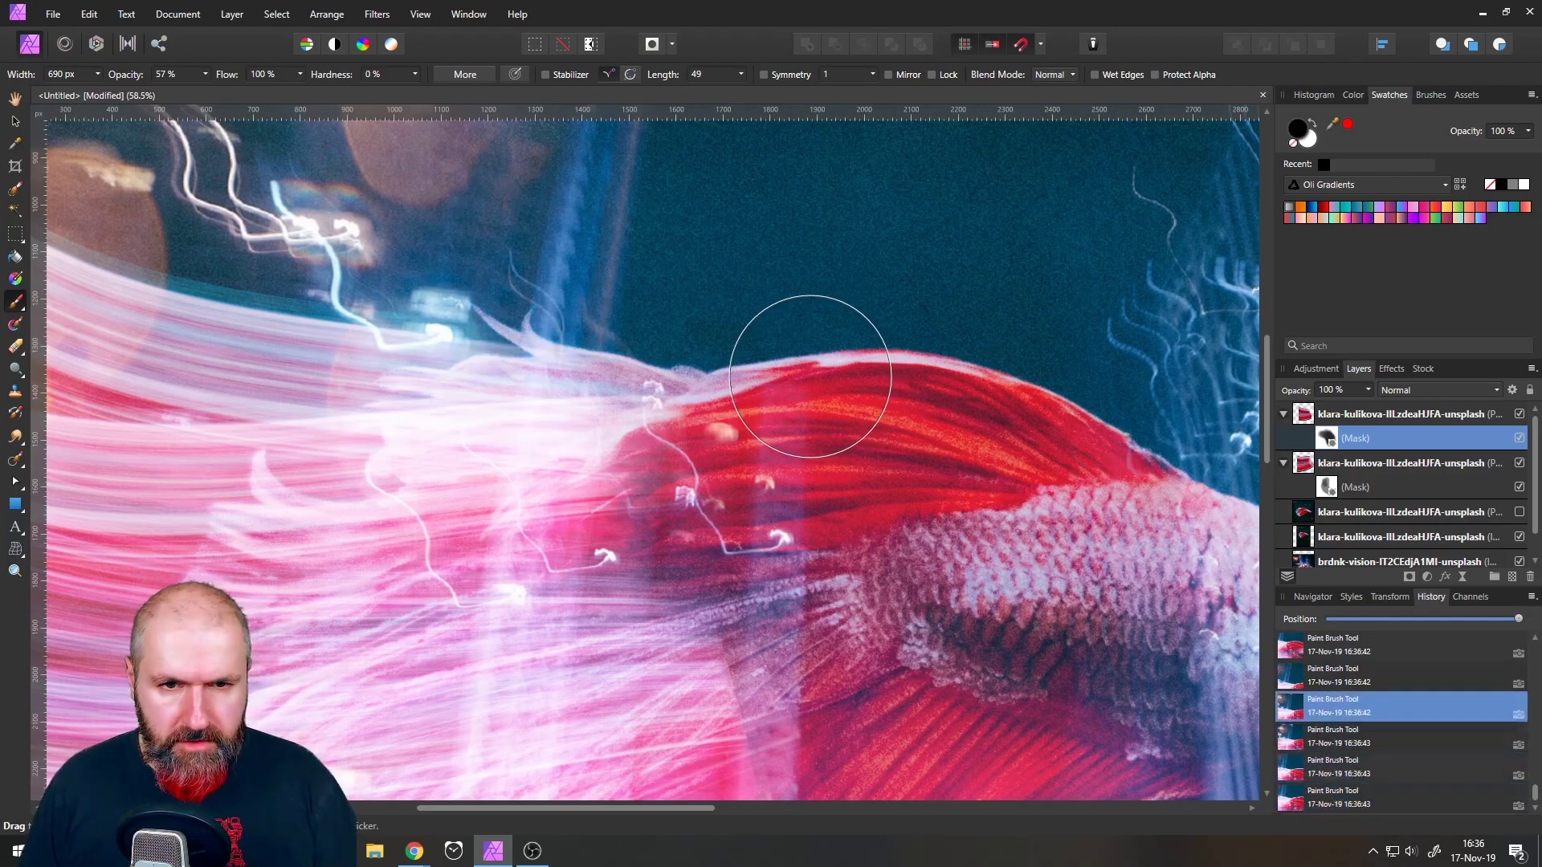
- Paint black on the top streak layer's mask along the upper tail and dorsal fin edge, reducing the brush width to 382 px
{"action": "left_click_drag", "start_coordinate": [692, 303], "coordinate": [663, 294]}
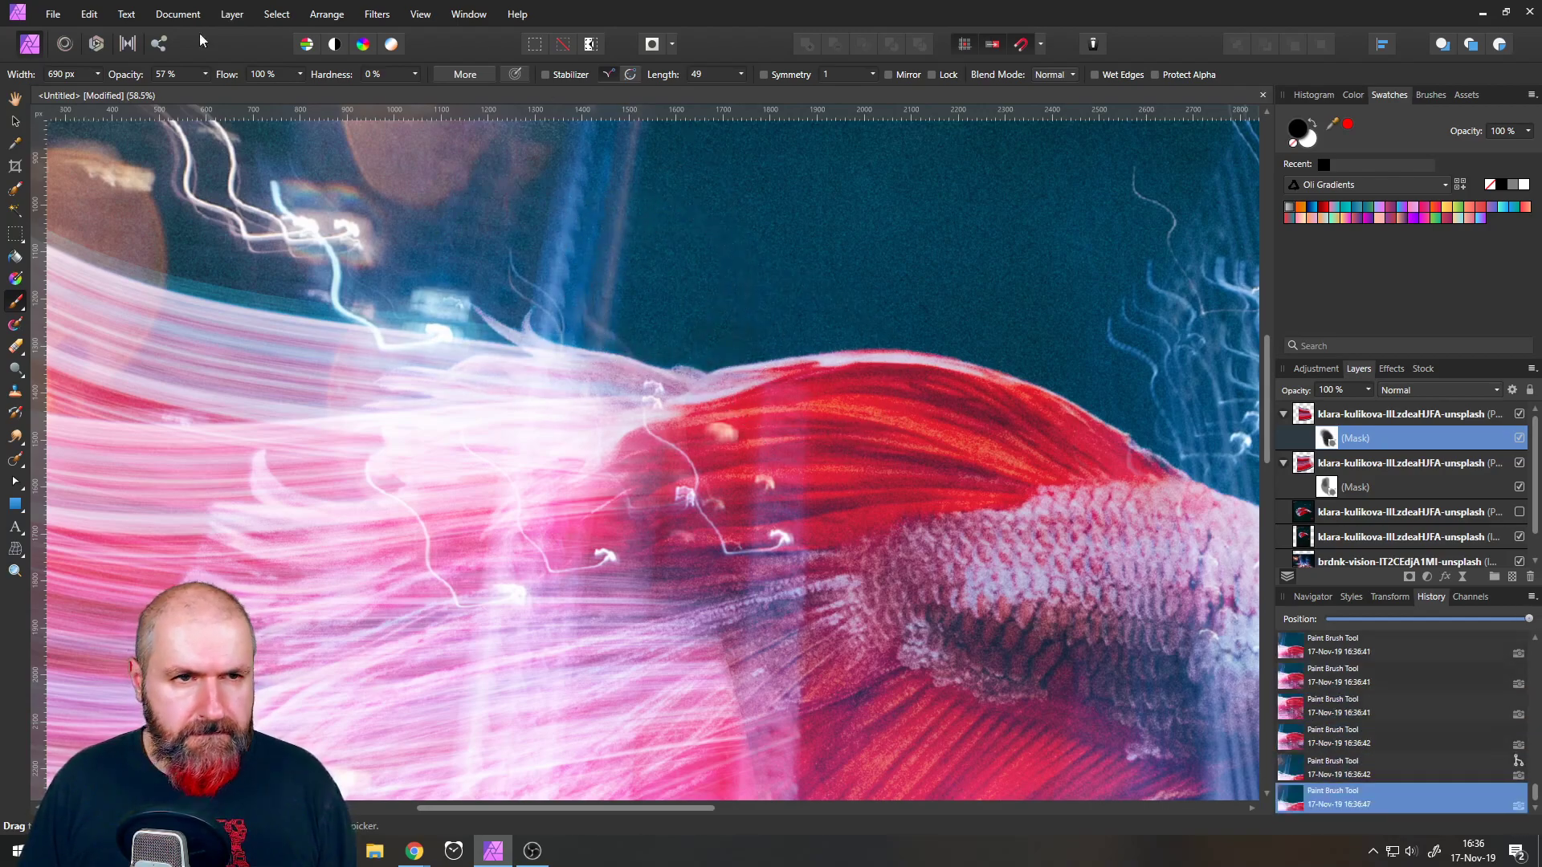
{"action": "left_click", "coordinate": [97, 73]}
{"action": "left_click_drag", "start_coordinate": [589, 279], "coordinate": [633, 322]}
{"action": "mouse_move", "coordinate": [546, 281]}
{"action": "left_mouse_down"}
{"action": "mouse_move", "coordinate": [619, 306]}
{"action": "mouse_move", "coordinate": [735, 305]}
{"action": "left_mouse_up"}
{"action": "scroll", "coordinate": [659, 380], "scroll_direction": "down", "scroll_amount": 7}
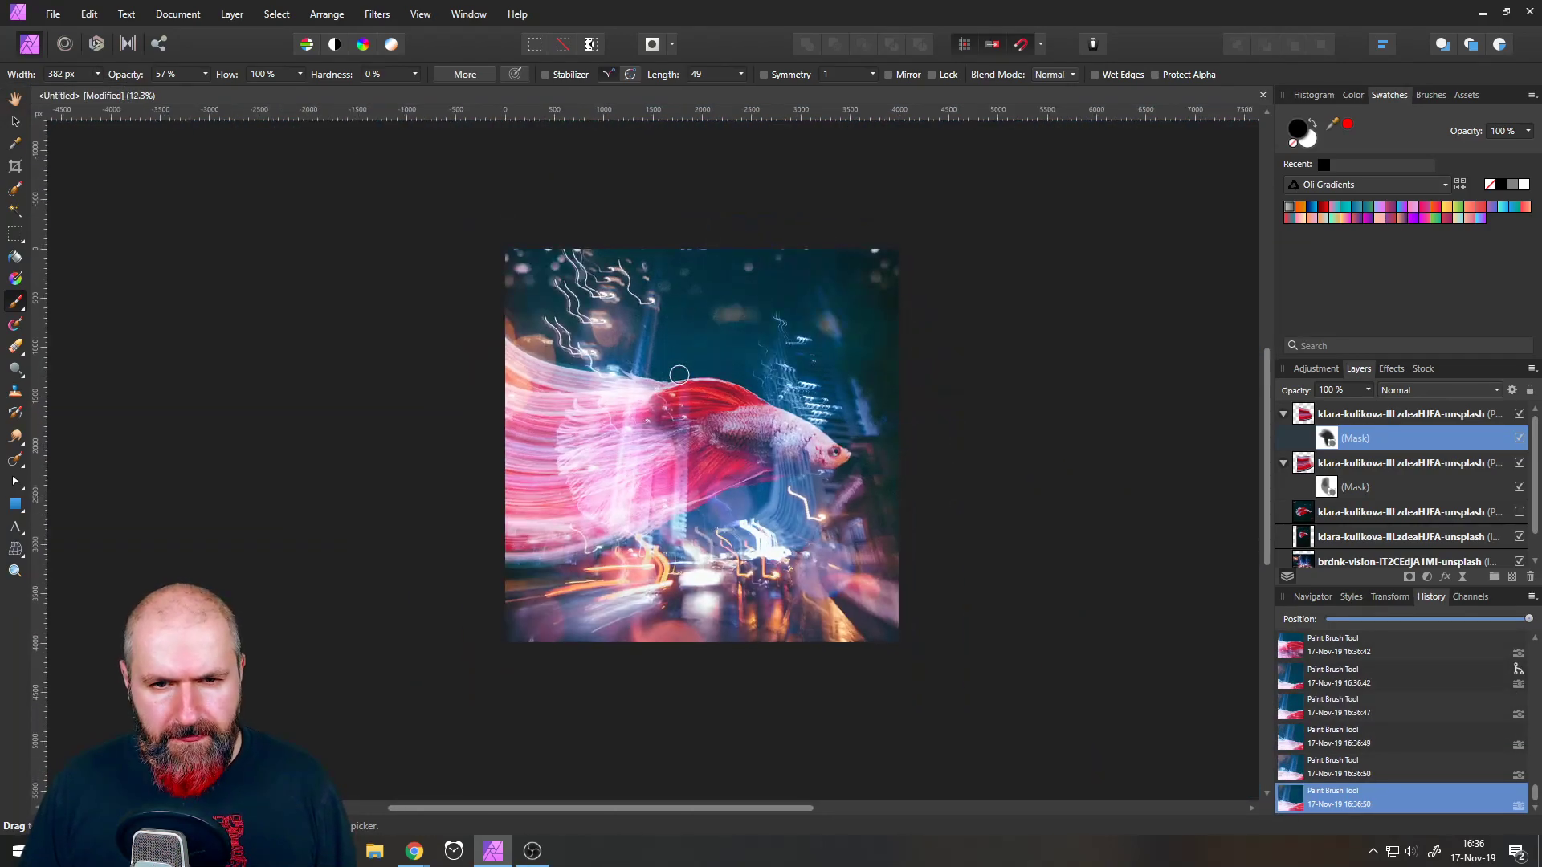
{"action": "scroll", "coordinate": [687, 375], "scroll_direction": "up", "scroll_amount": 2}
- Duplicate the top masked streak layer and delete the mask from the new copy
{"action": "left_click", "coordinate": [15, 121]}
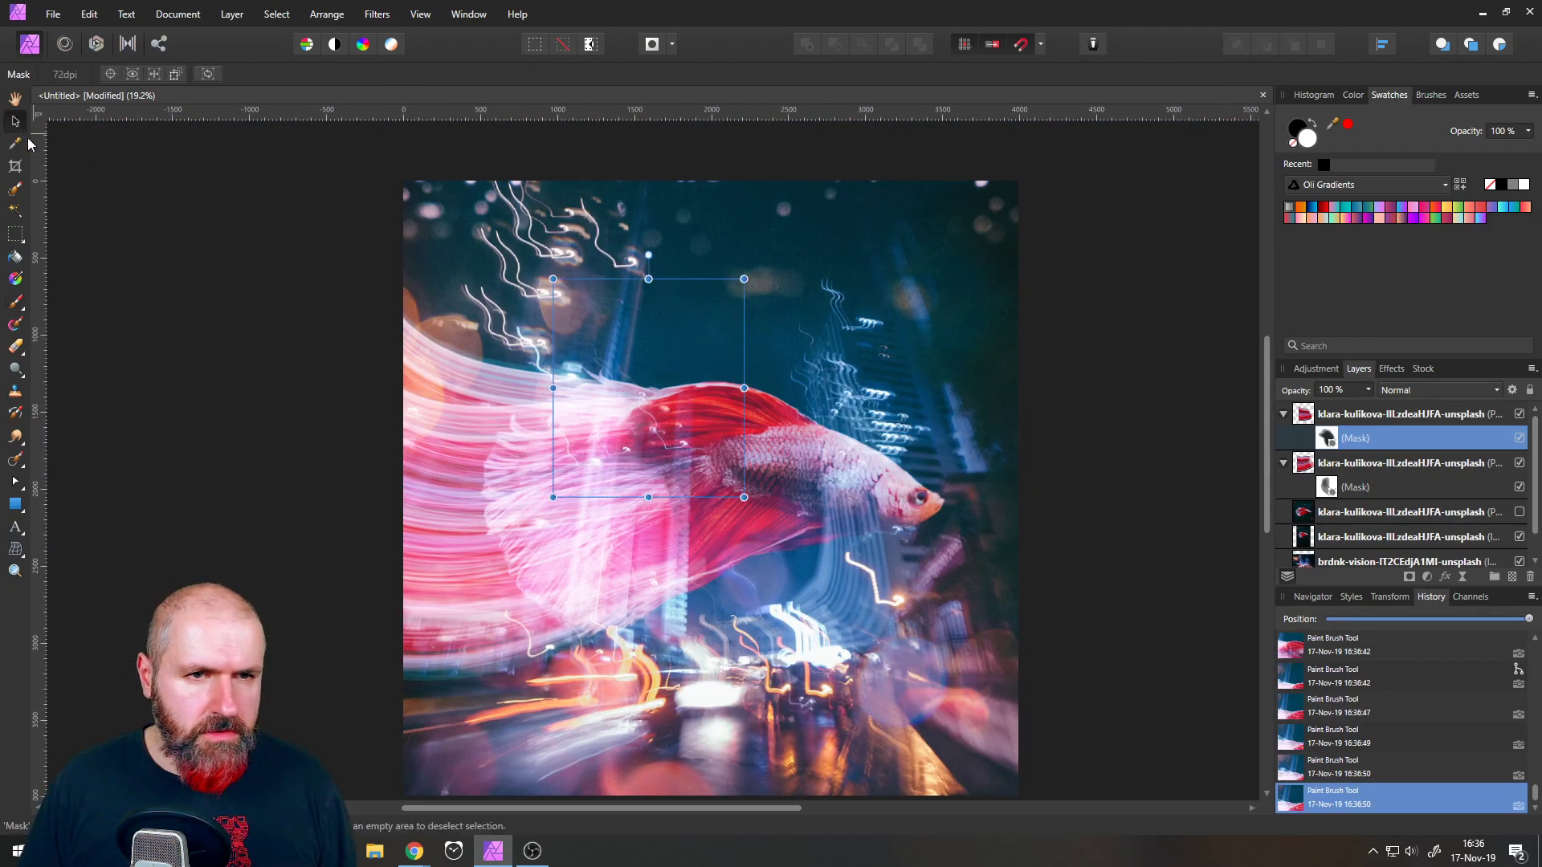
{"action": "left_click", "coordinate": [1304, 415]}
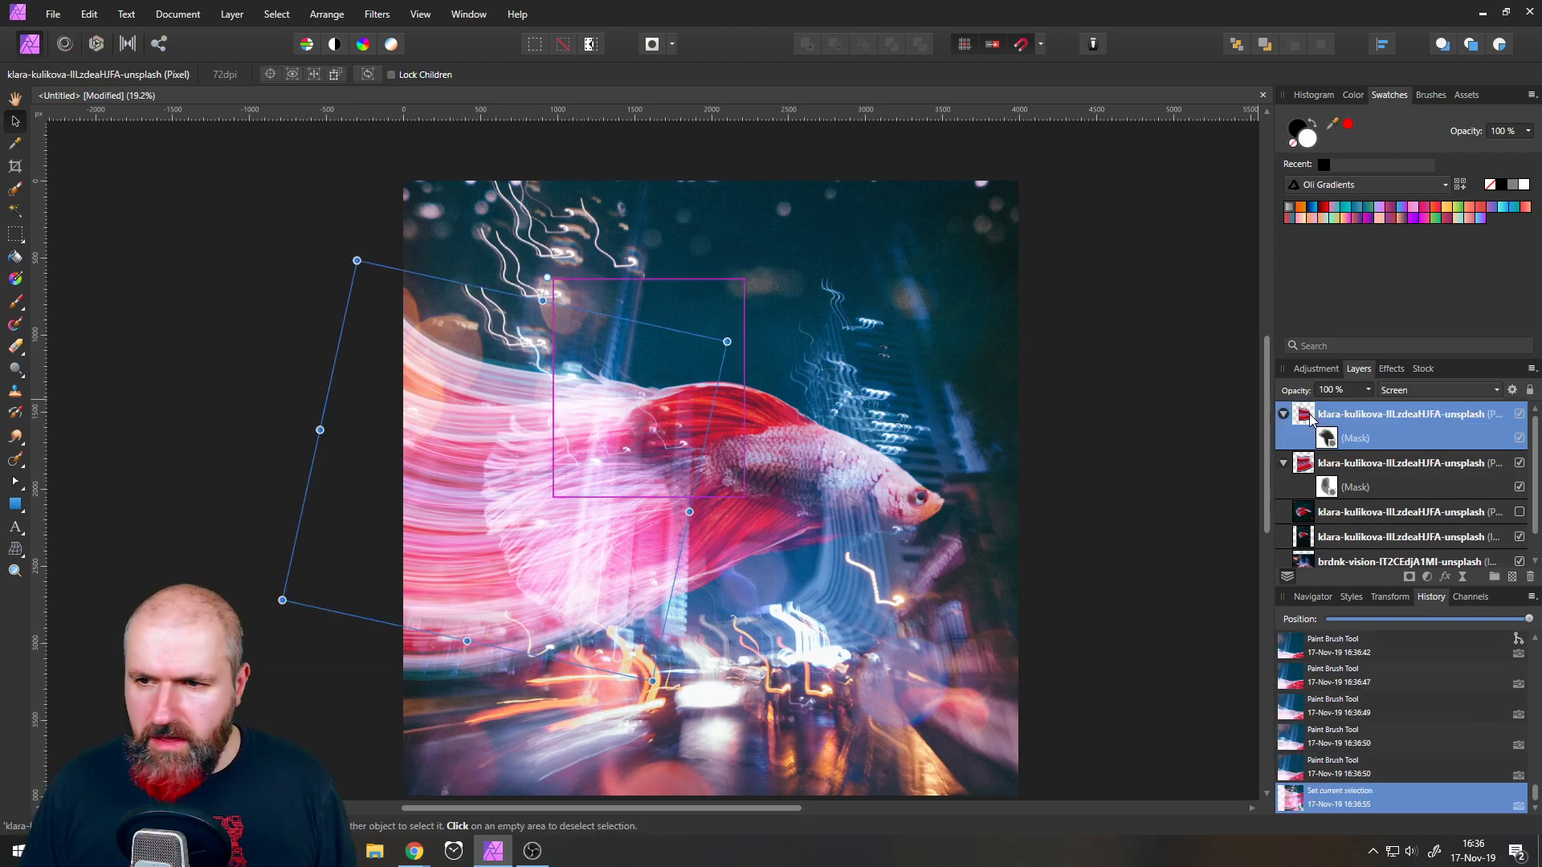
{"action": "right_click", "coordinate": [1309, 418]}
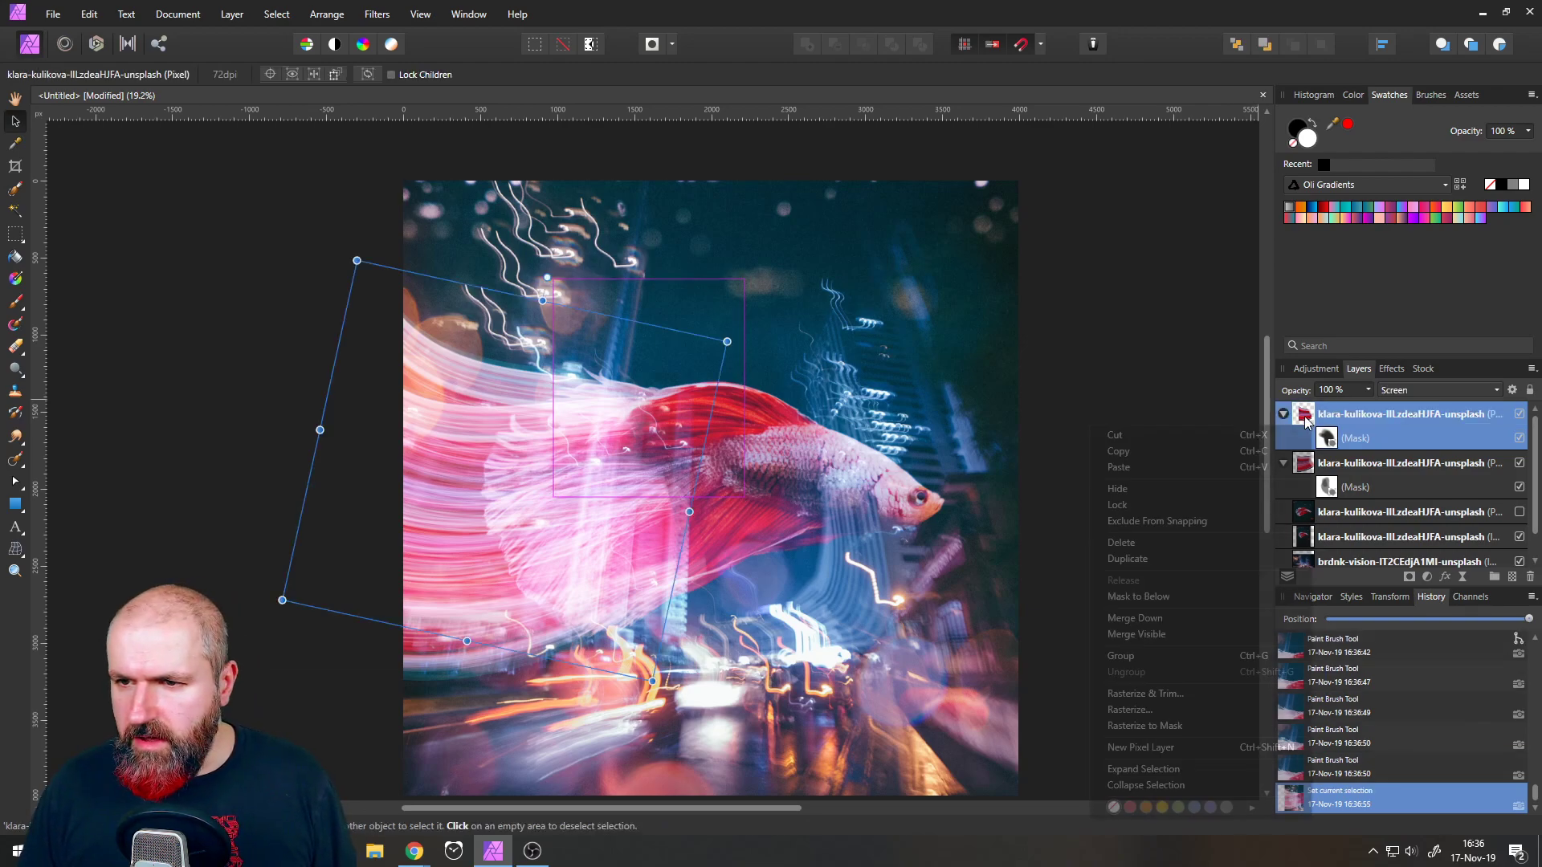
{"action": "left_click", "coordinate": [1146, 560]}
{"action": "left_click", "coordinate": [1327, 420]}
{"action": "left_click", "coordinate": [1302, 418]}
{"action": "left_click", "coordinate": [1284, 415]}
{"action": "left_click", "coordinate": [1324, 439]}
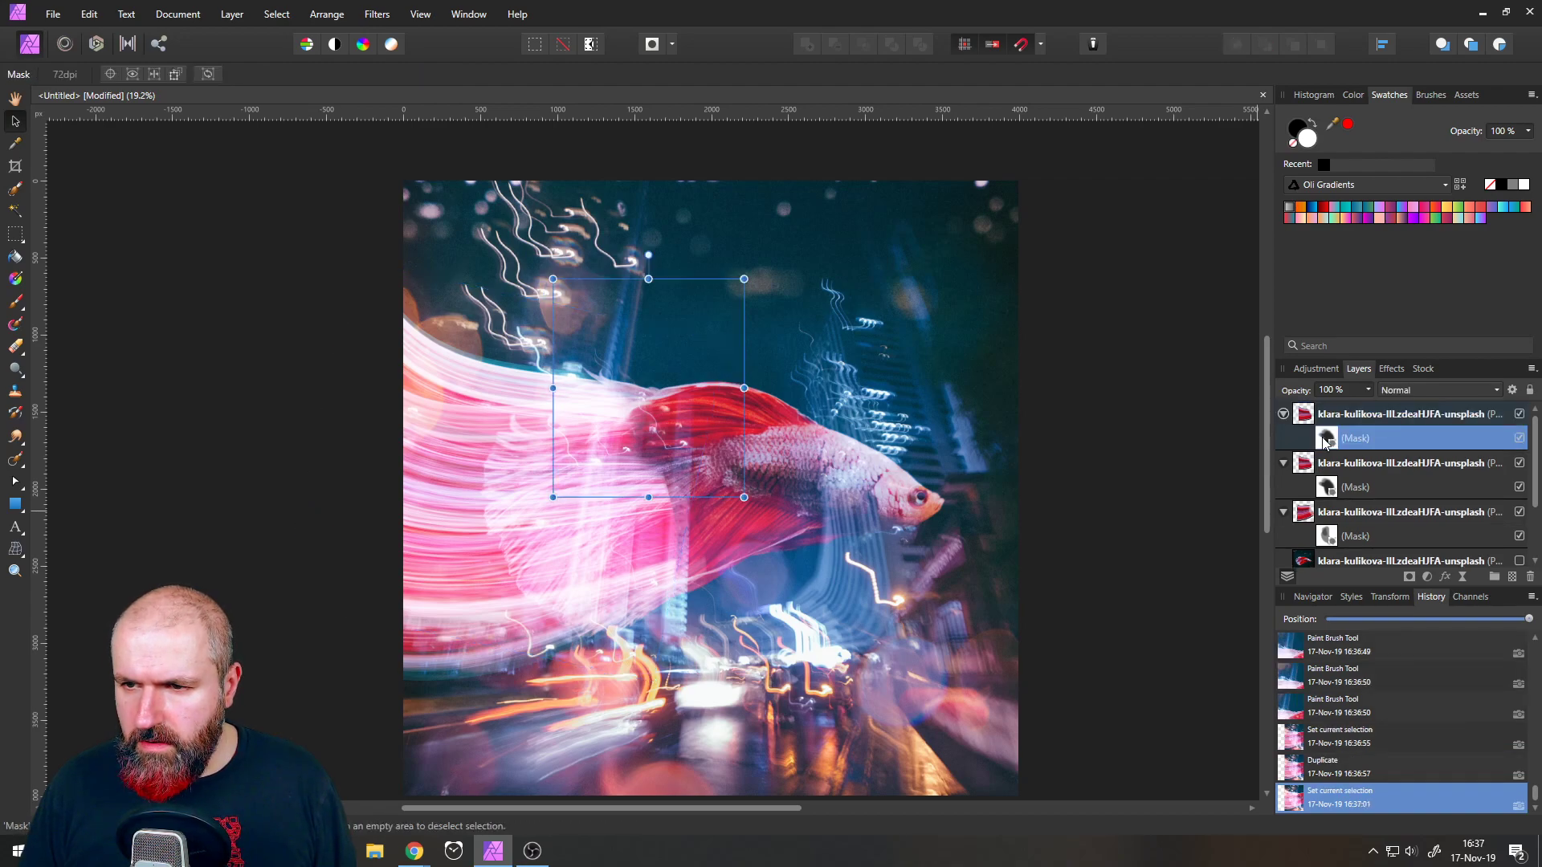
{"action": "left_click", "coordinate": [1529, 580]}
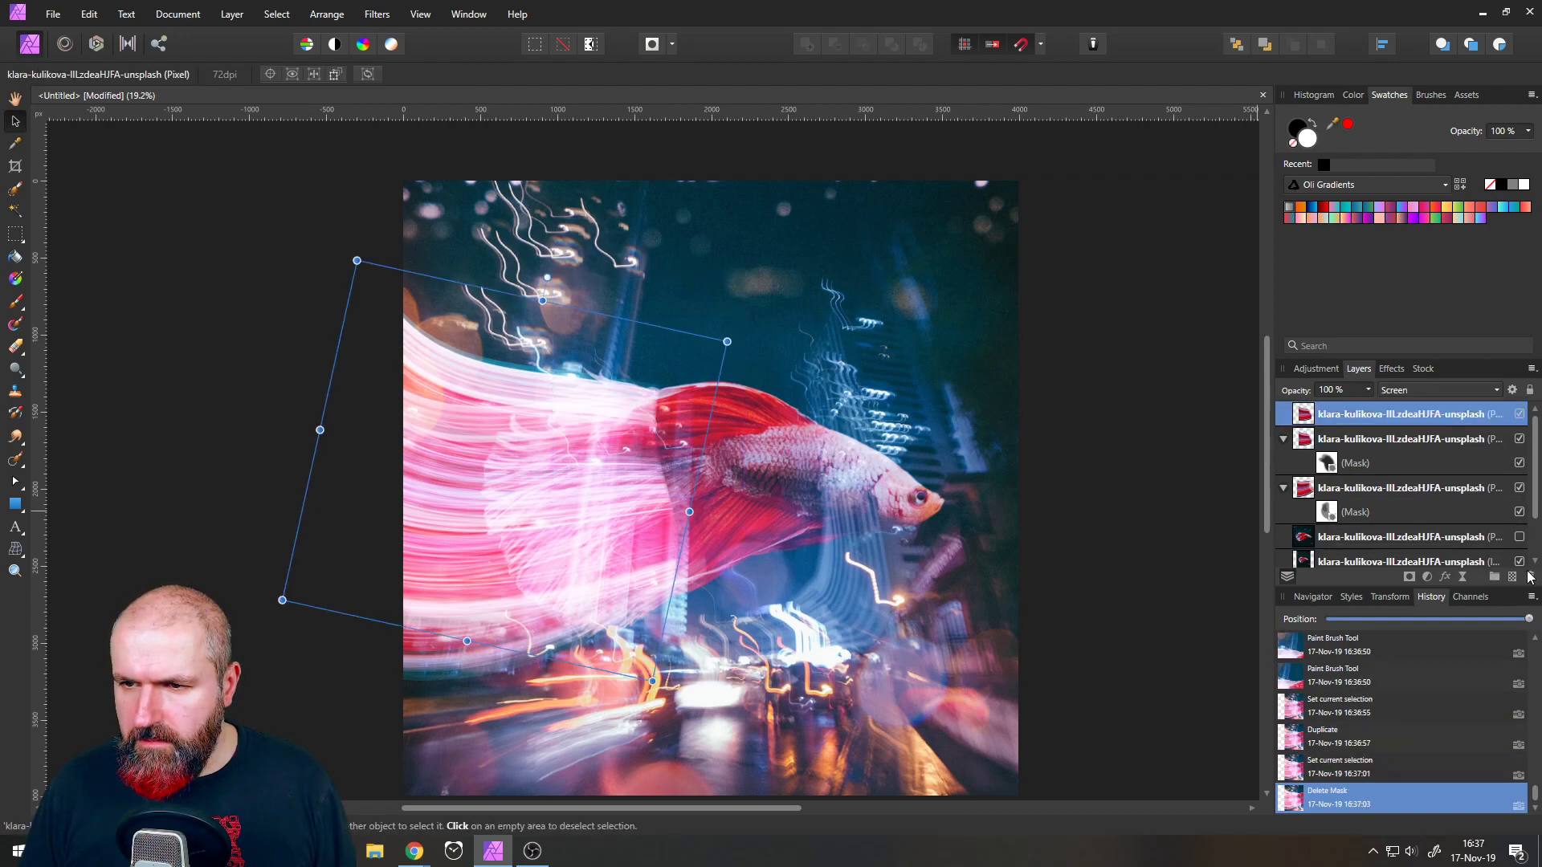
- Rotate the unmasked streak copy counter-clockwise and position it over the lower tail, with its right edge at the base of the fish's body
{"action": "left_click_drag", "start_coordinate": [547, 277], "coordinate": [455, 279]}
{"action": "left_click_drag", "start_coordinate": [579, 424], "coordinate": [599, 499]}
{"action": "left_click_drag", "start_coordinate": [474, 358], "coordinate": [490, 361]}
{"action": "left_click_drag", "start_coordinate": [521, 451], "coordinate": [514, 431]}
{"action": "left_click_drag", "start_coordinate": [485, 342], "coordinate": [466, 345]}
{"action": "left_click_drag", "start_coordinate": [522, 431], "coordinate": [529, 450]}
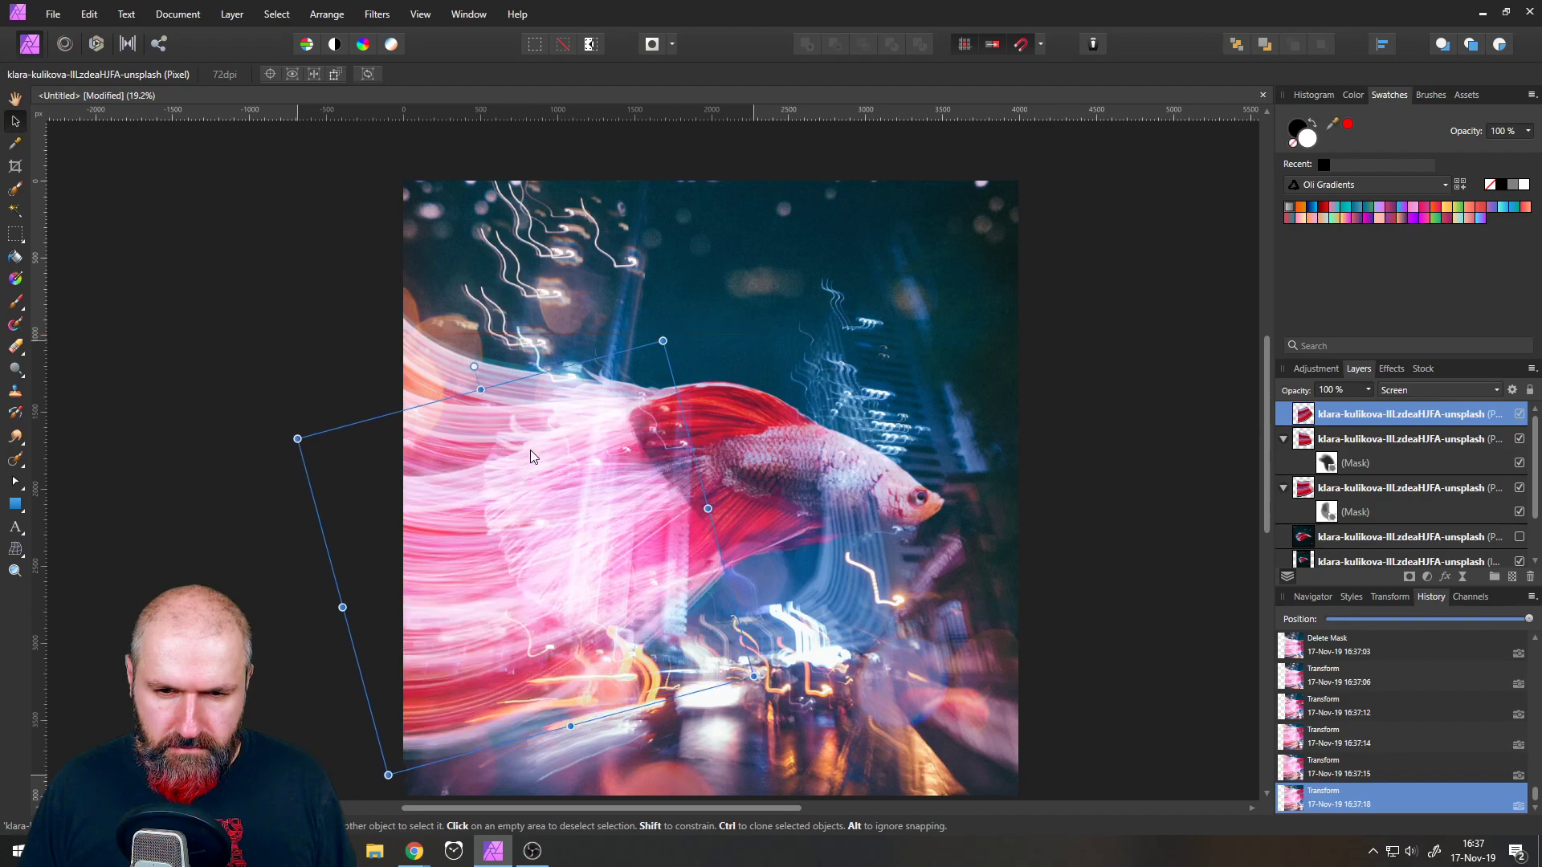
{"action": "left_click_drag", "start_coordinate": [473, 359], "coordinate": [488, 356]}
{"action": "left_click_drag", "start_coordinate": [503, 438], "coordinate": [504, 434]}
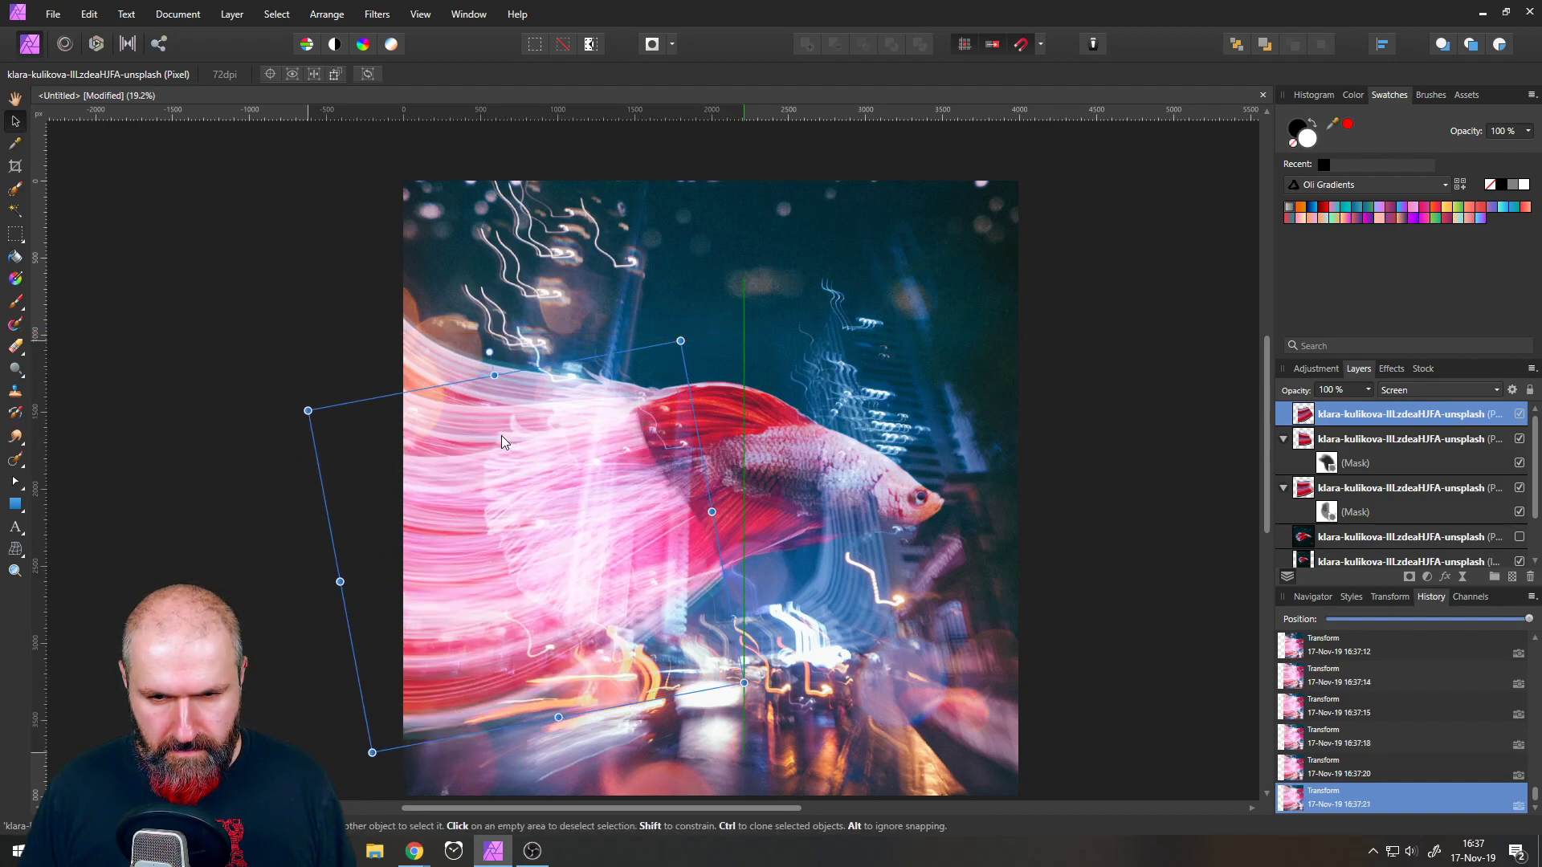
- Add a mask to the rotated streak copy and paint black with a 476 px brush to hide its hard edge near the tail base
{"action": "left_click", "coordinate": [1409, 577]}
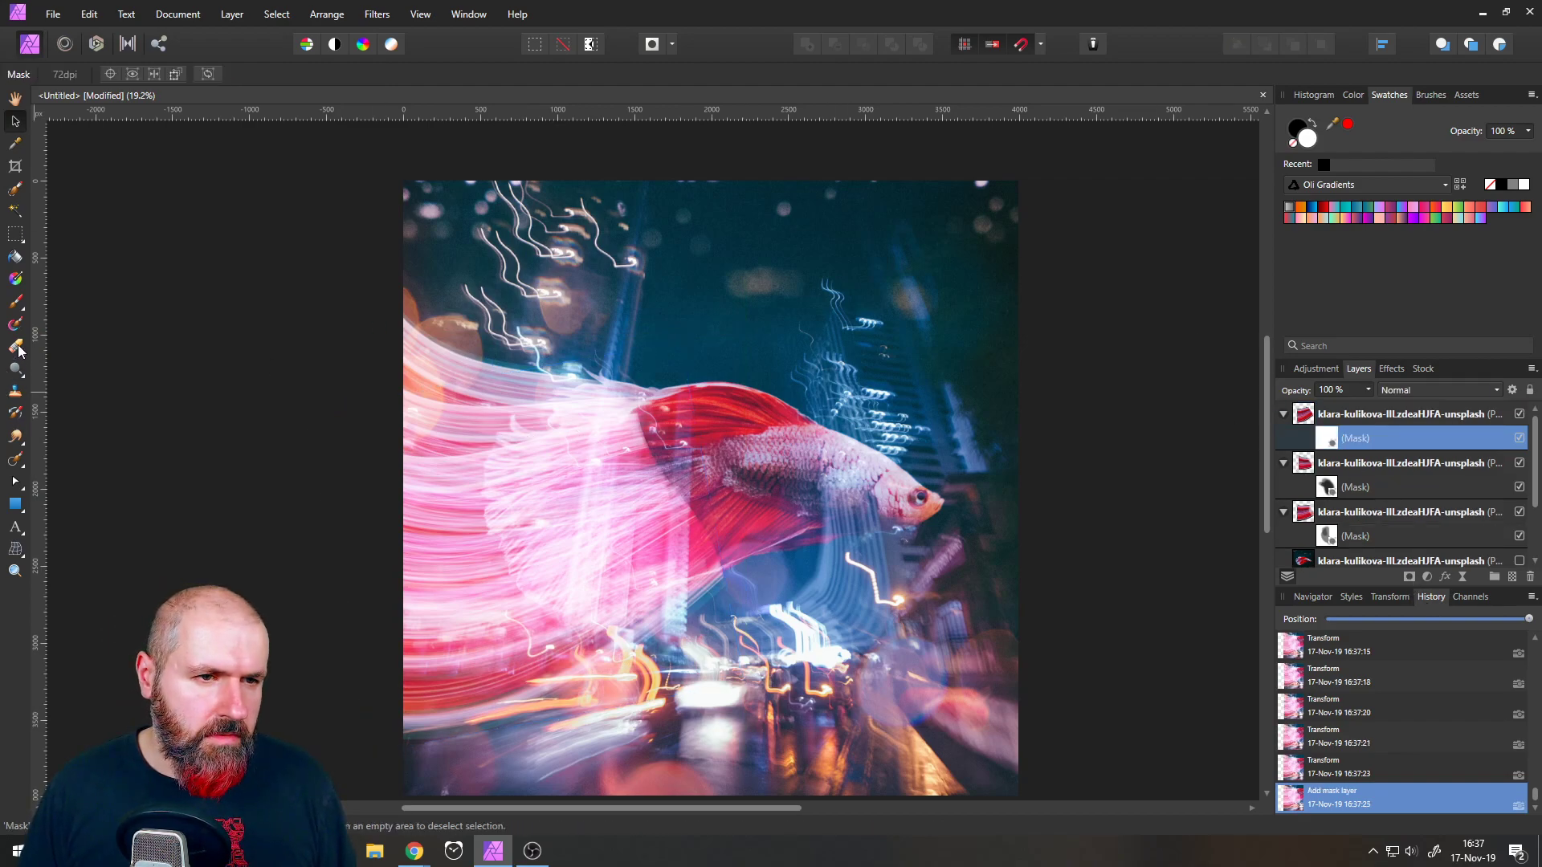
{"action": "left_click", "coordinate": [16, 304]}
{"action": "left_click", "coordinate": [98, 75]}
{"action": "left_click", "coordinate": [652, 426]}
{"action": "left_click", "coordinate": [646, 433]}
{"action": "left_click", "coordinate": [643, 429]}
{"action": "left_click", "coordinate": [659, 413]}
{"action": "left_click_drag", "start_coordinate": [659, 419], "coordinate": [682, 495]}
{"action": "mouse_move", "coordinate": [683, 495]}
{"action": "left_mouse_down"}
{"action": "mouse_move", "coordinate": [754, 588]}
{"action": "mouse_move", "coordinate": [735, 597]}
{"action": "mouse_move", "coordinate": [718, 514]}
{"action": "mouse_move", "coordinate": [743, 586]}
{"action": "mouse_move", "coordinate": [723, 522]}
{"action": "mouse_move", "coordinate": [742, 583]}
{"action": "mouse_move", "coordinate": [724, 534]}
{"action": "mouse_move", "coordinate": [685, 518]}
{"action": "left_mouse_up"}
{"action": "mouse_move", "coordinate": [662, 446]}
{"action": "left_mouse_down"}
{"action": "mouse_move", "coordinate": [684, 440]}
{"action": "mouse_move", "coordinate": [661, 500]}
{"action": "mouse_move", "coordinate": [673, 492]}
{"action": "left_mouse_up"}
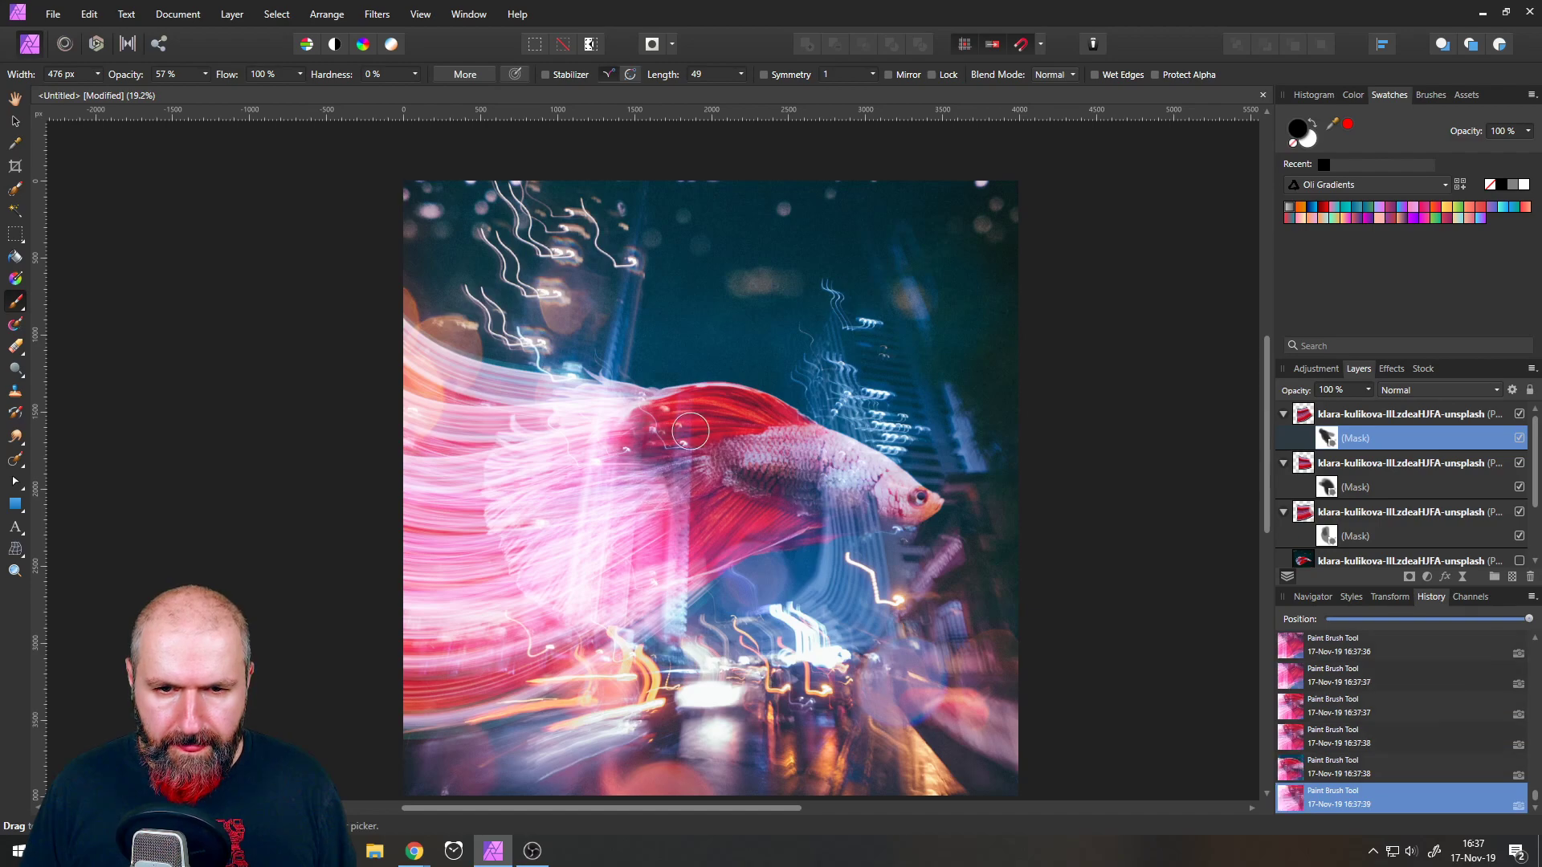
- Paint black on the lowest streak layer's mask where the tail meets the body, and undo the last strokes
{"action": "left_click", "coordinate": [1329, 533]}
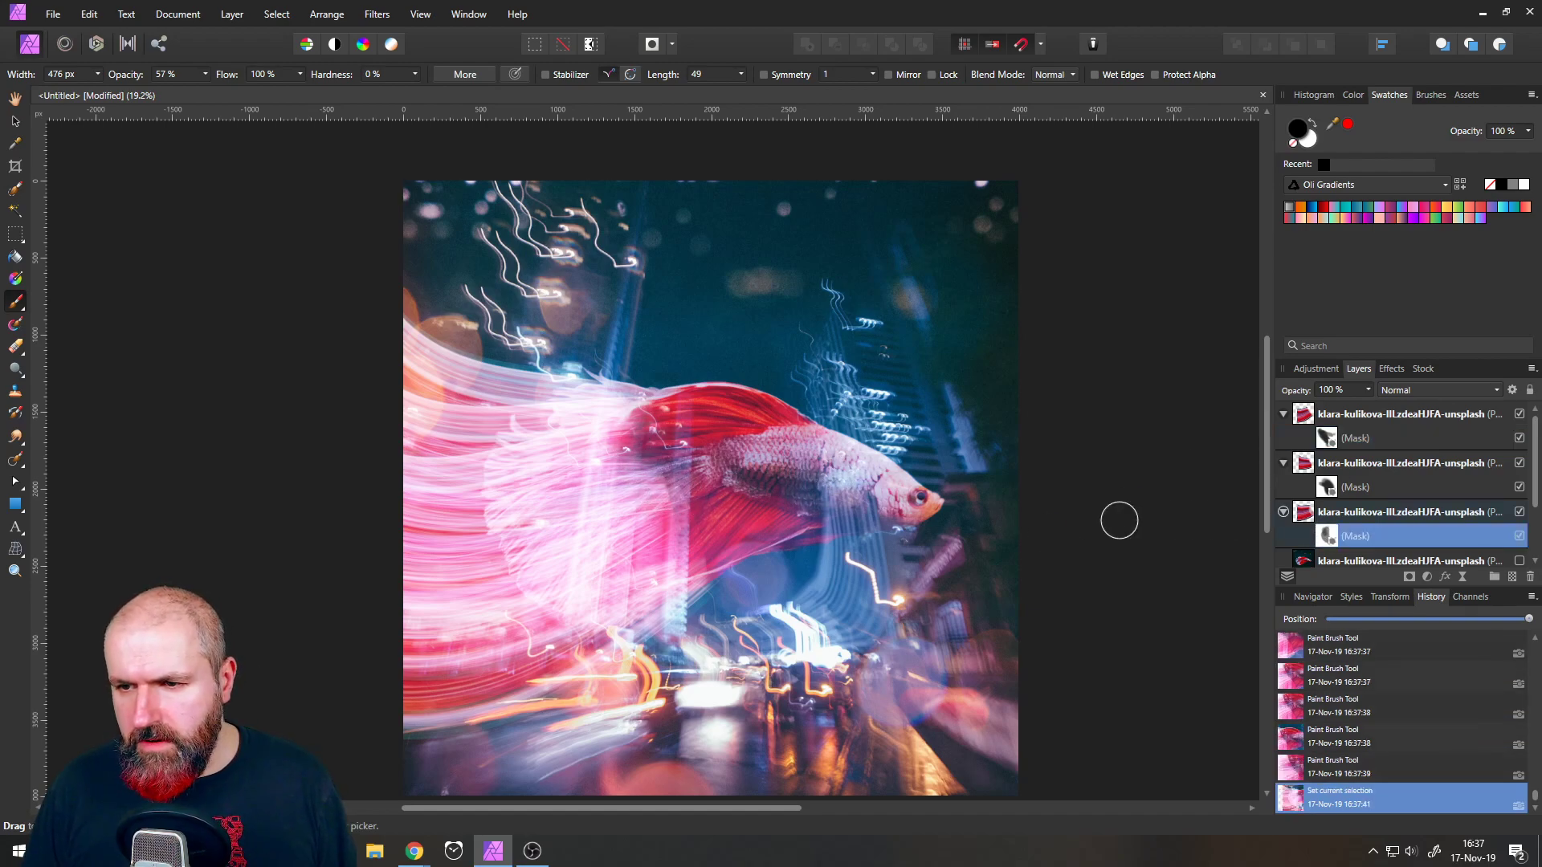
{"action": "mouse_move", "coordinate": [705, 515]}
{"action": "left_mouse_down"}
{"action": "mouse_move", "coordinate": [667, 464]}
{"action": "mouse_move", "coordinate": [674, 500]}
{"action": "left_mouse_up"}
{"action": "left_click", "coordinate": [668, 464]}
{"action": "left_click_drag", "start_coordinate": [677, 502], "coordinate": [692, 479]}
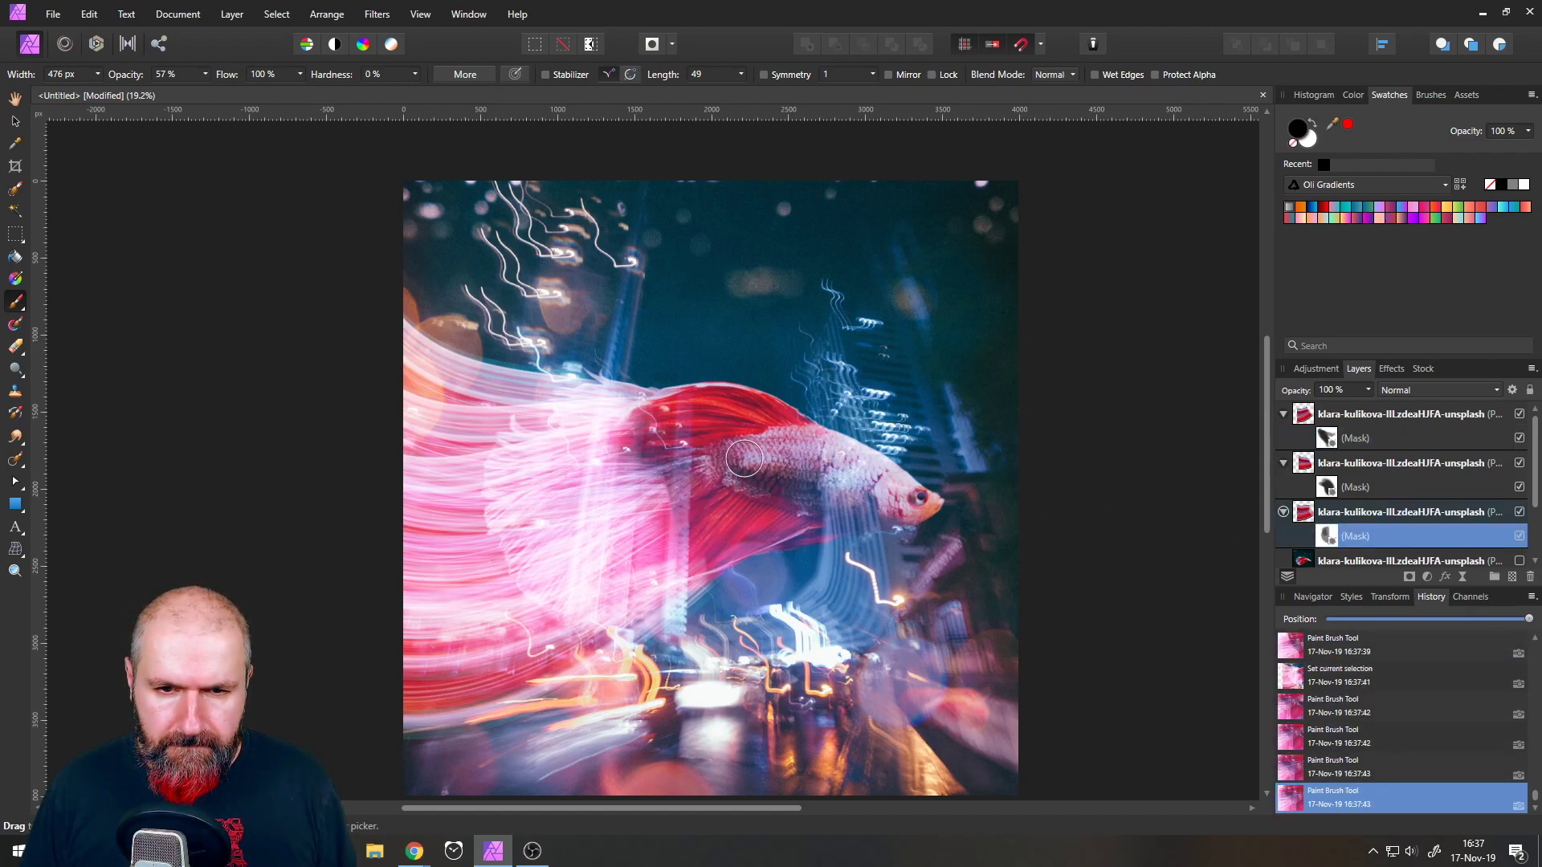
{"action": "key", "text": "ctrl+z"}
{"action": "key", "text": "ctrl+z"}
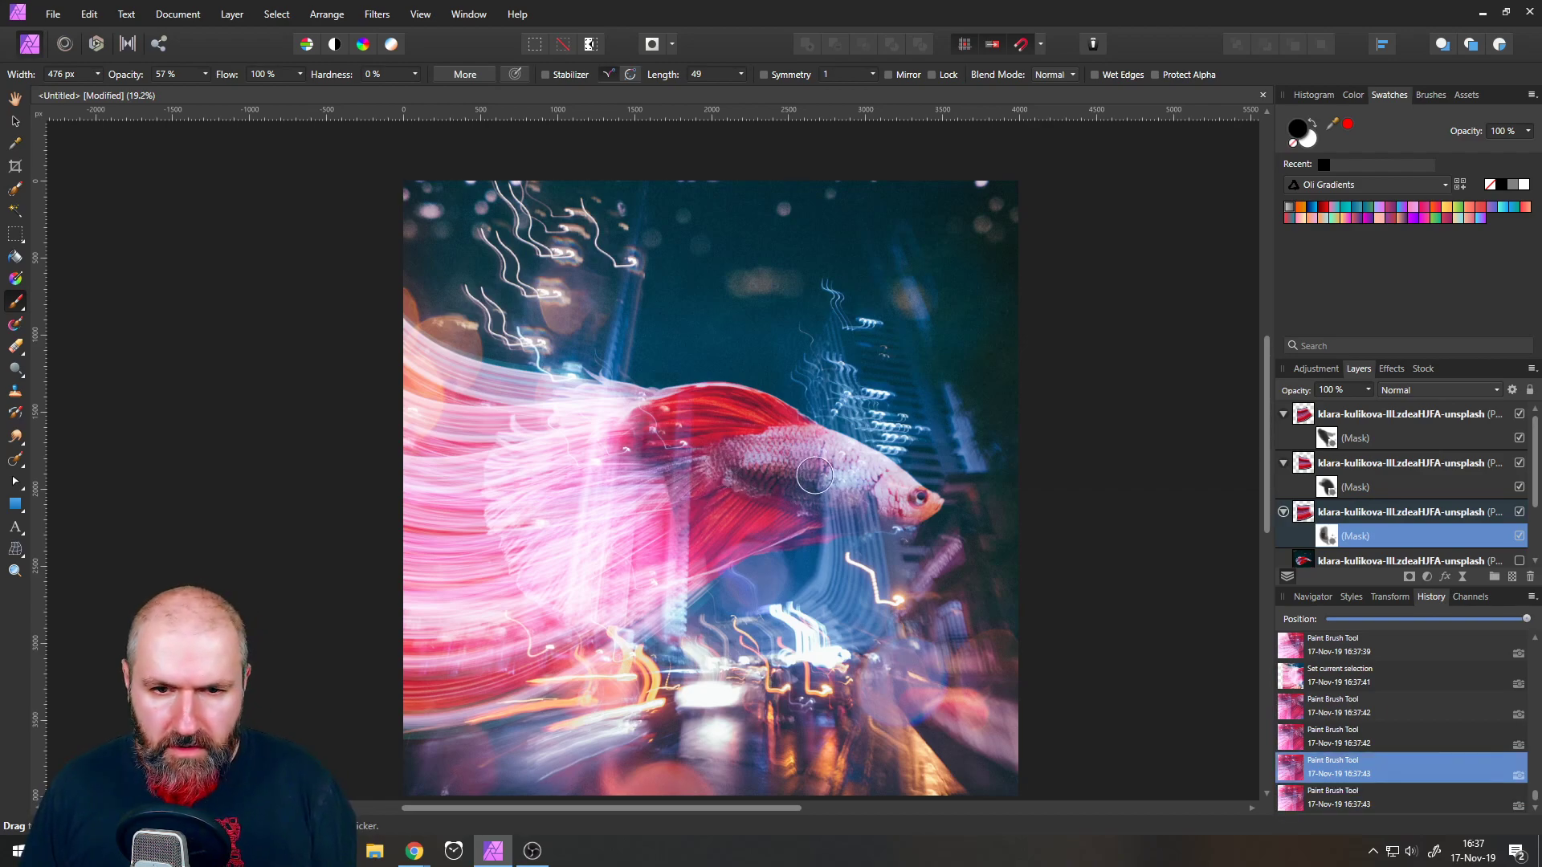
- Check the middle streak layer's contribution and paint black on its mask to clear streaks between the tail base and the fish's body
{"action": "left_click", "coordinate": [1323, 438]}
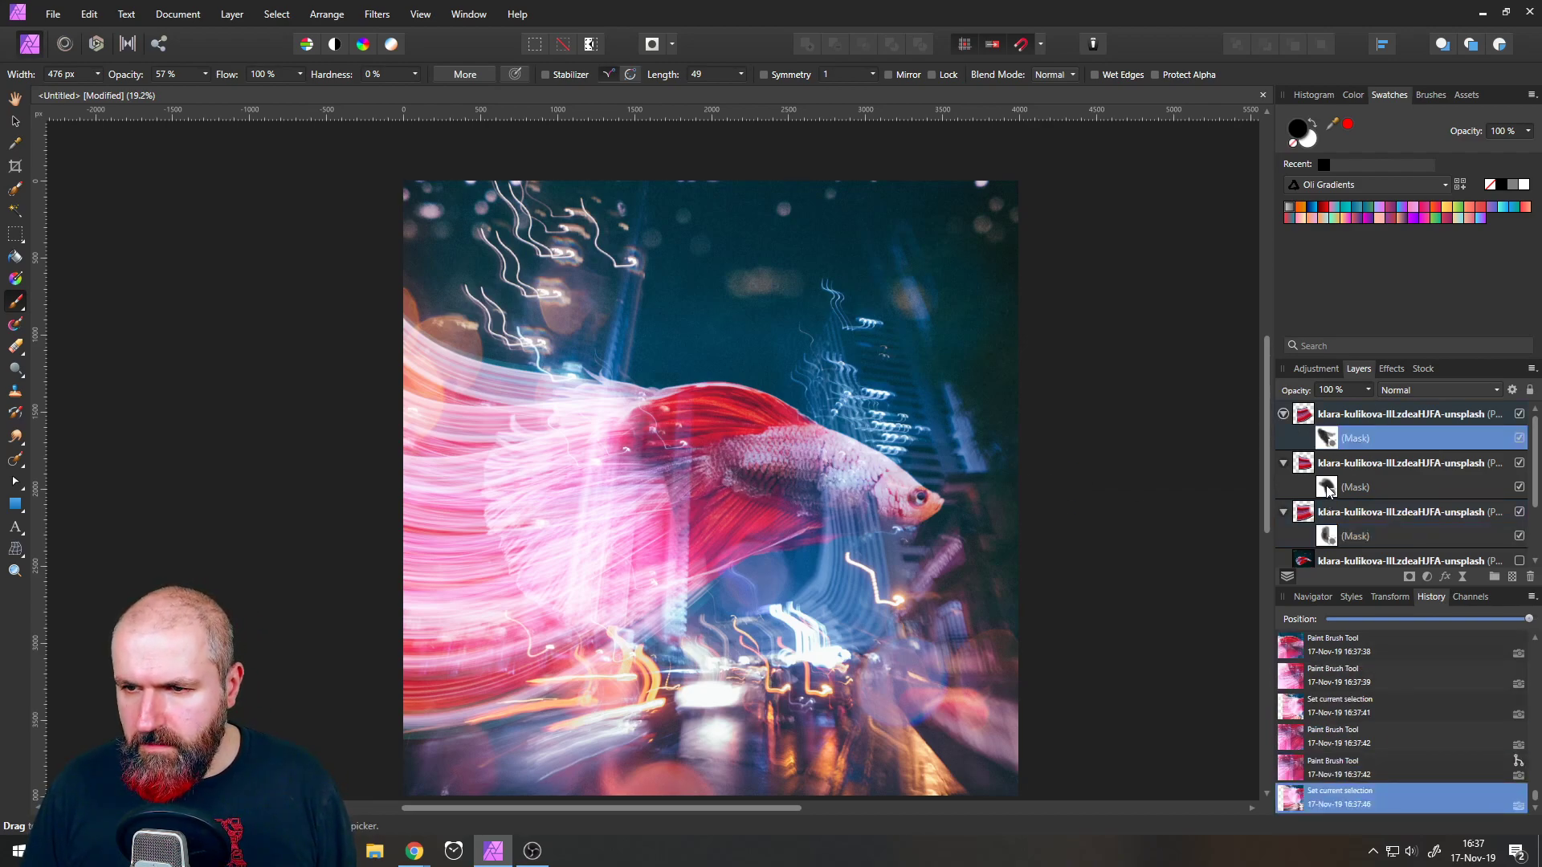
{"action": "left_click", "coordinate": [1326, 487]}
{"action": "left_click", "coordinate": [1518, 464]}
{"action": "left_click", "coordinate": [1517, 465]}
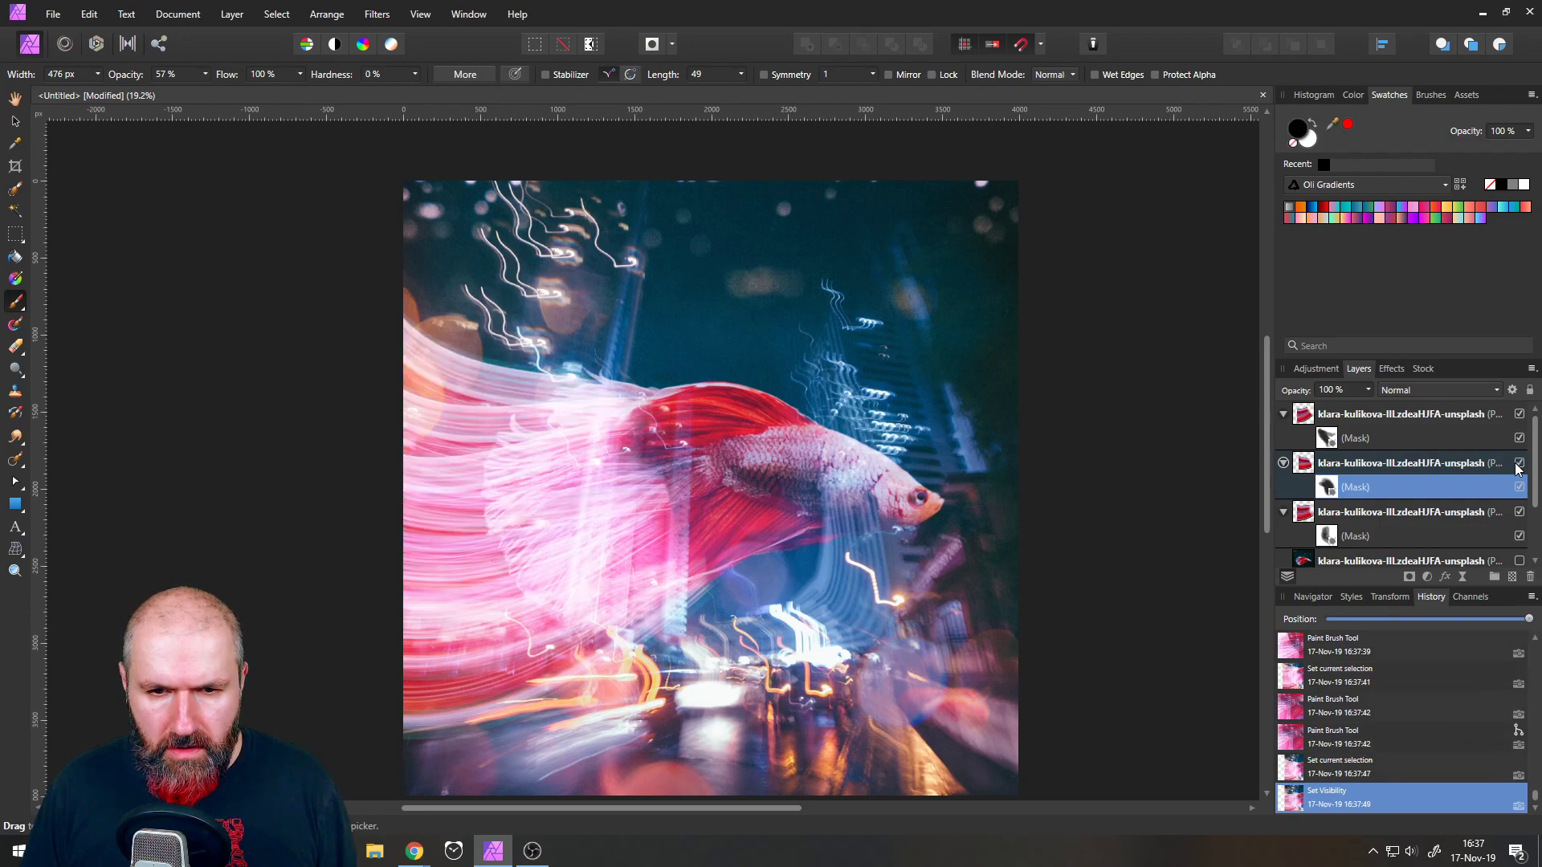
{"action": "left_click_drag", "start_coordinate": [646, 492], "coordinate": [708, 463]}
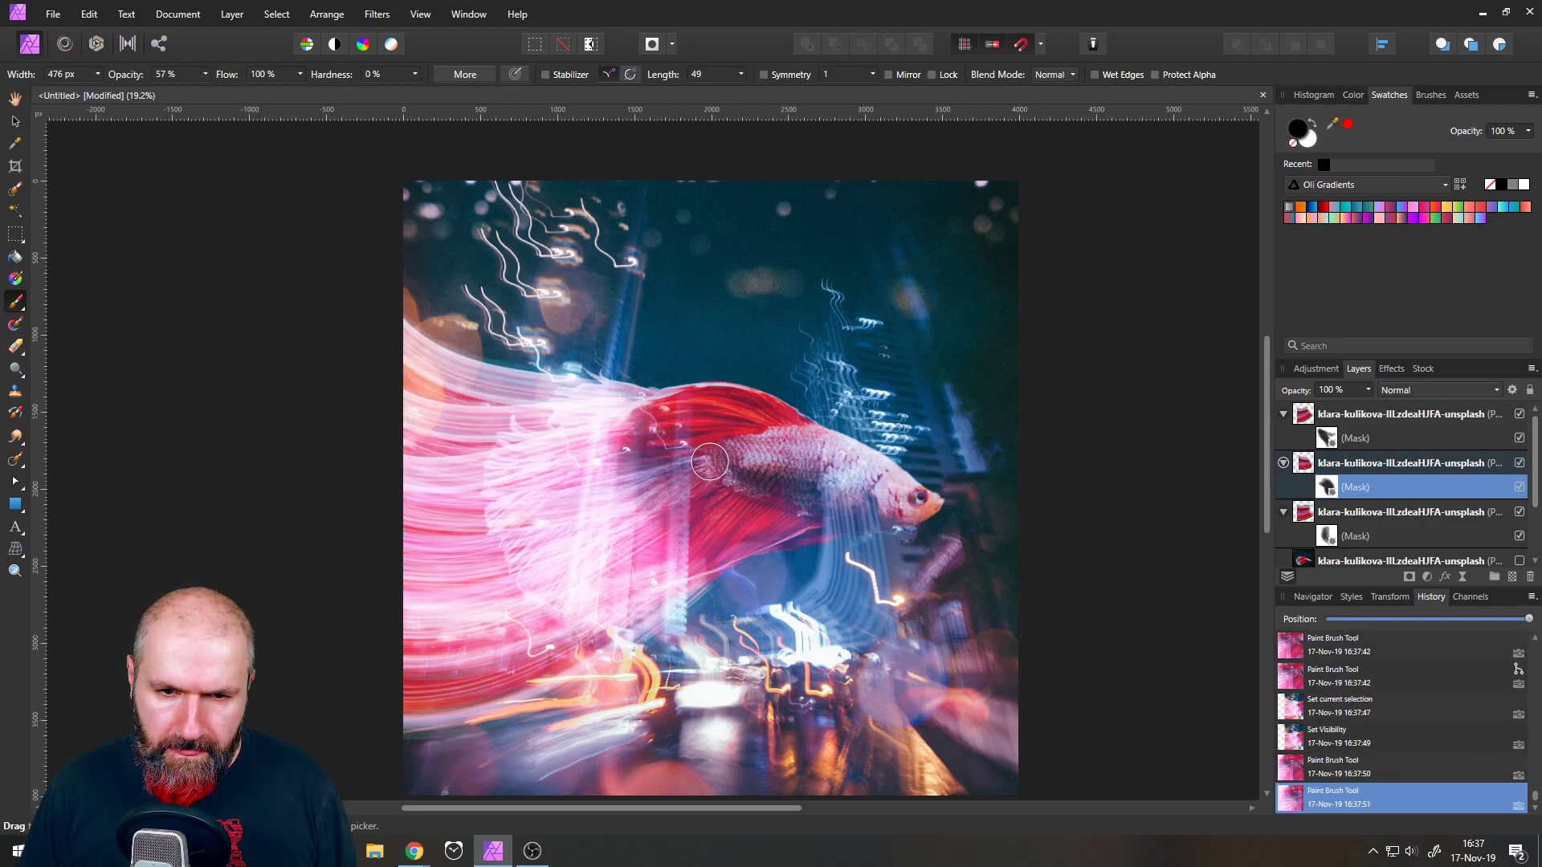
{"action": "key", "text": "ctrl+z"}
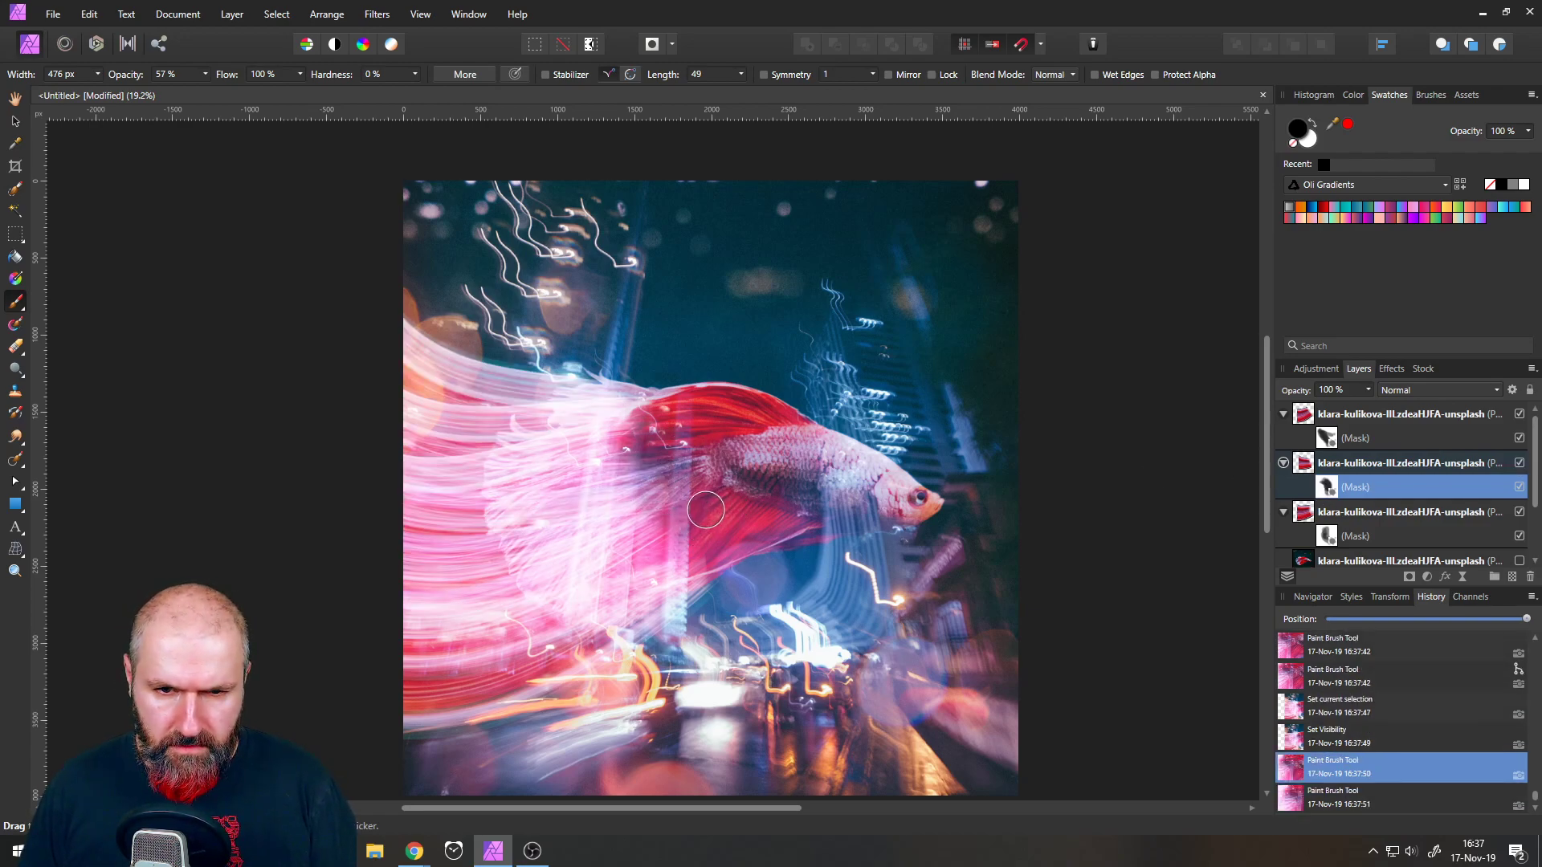
{"action": "left_click_drag", "start_coordinate": [687, 511], "coordinate": [757, 457]}
{"action": "left_click_drag", "start_coordinate": [674, 510], "coordinate": [831, 441]}
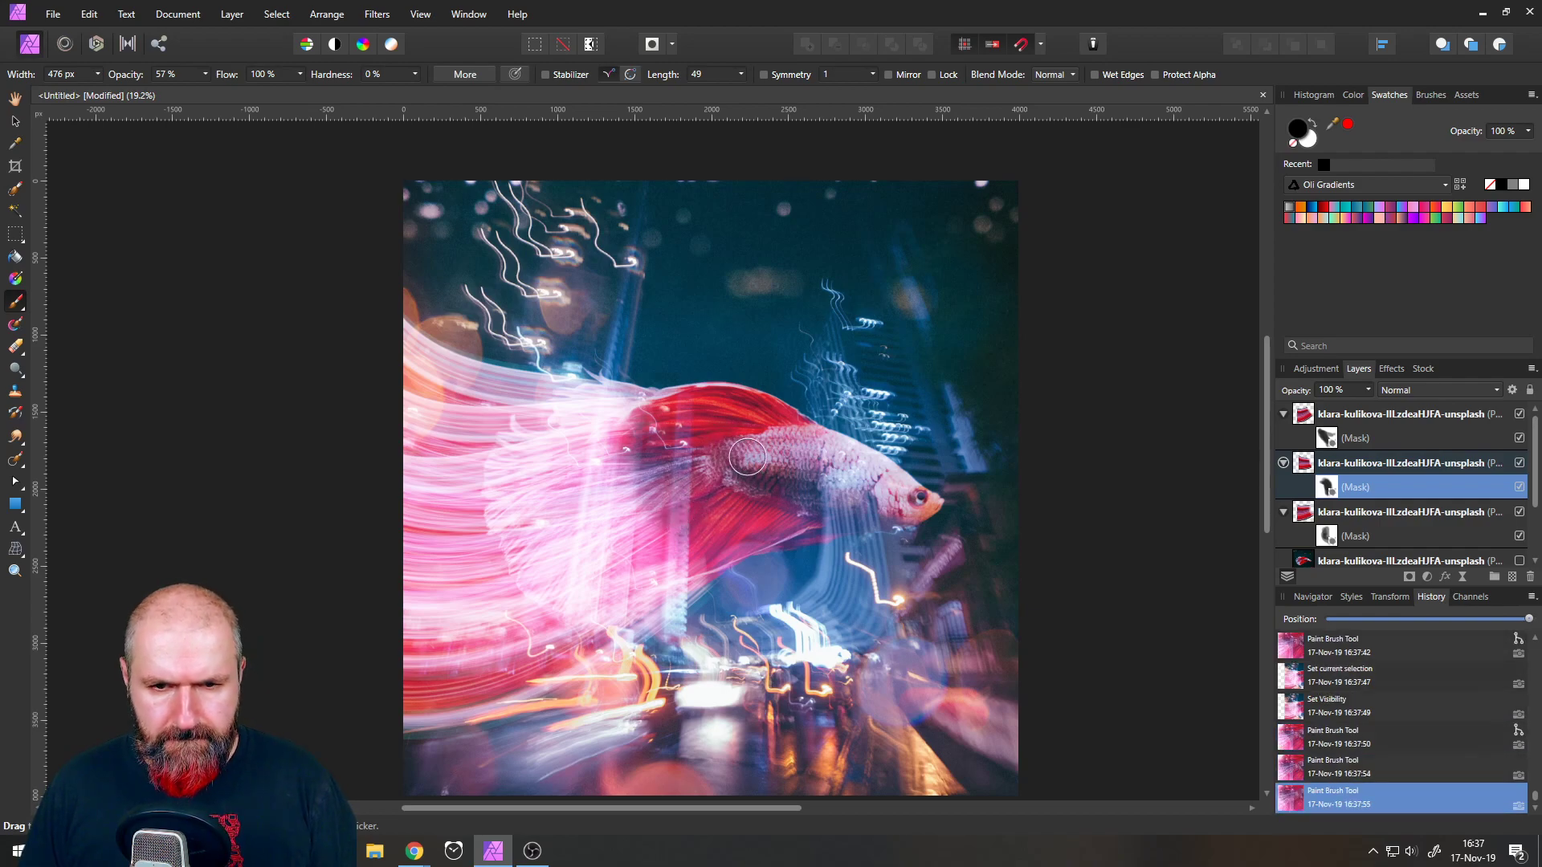
- Try the Color Dodge blend mode on the middle streak layer and preview it on the top streak layer
{"action": "key", "text": "v"}
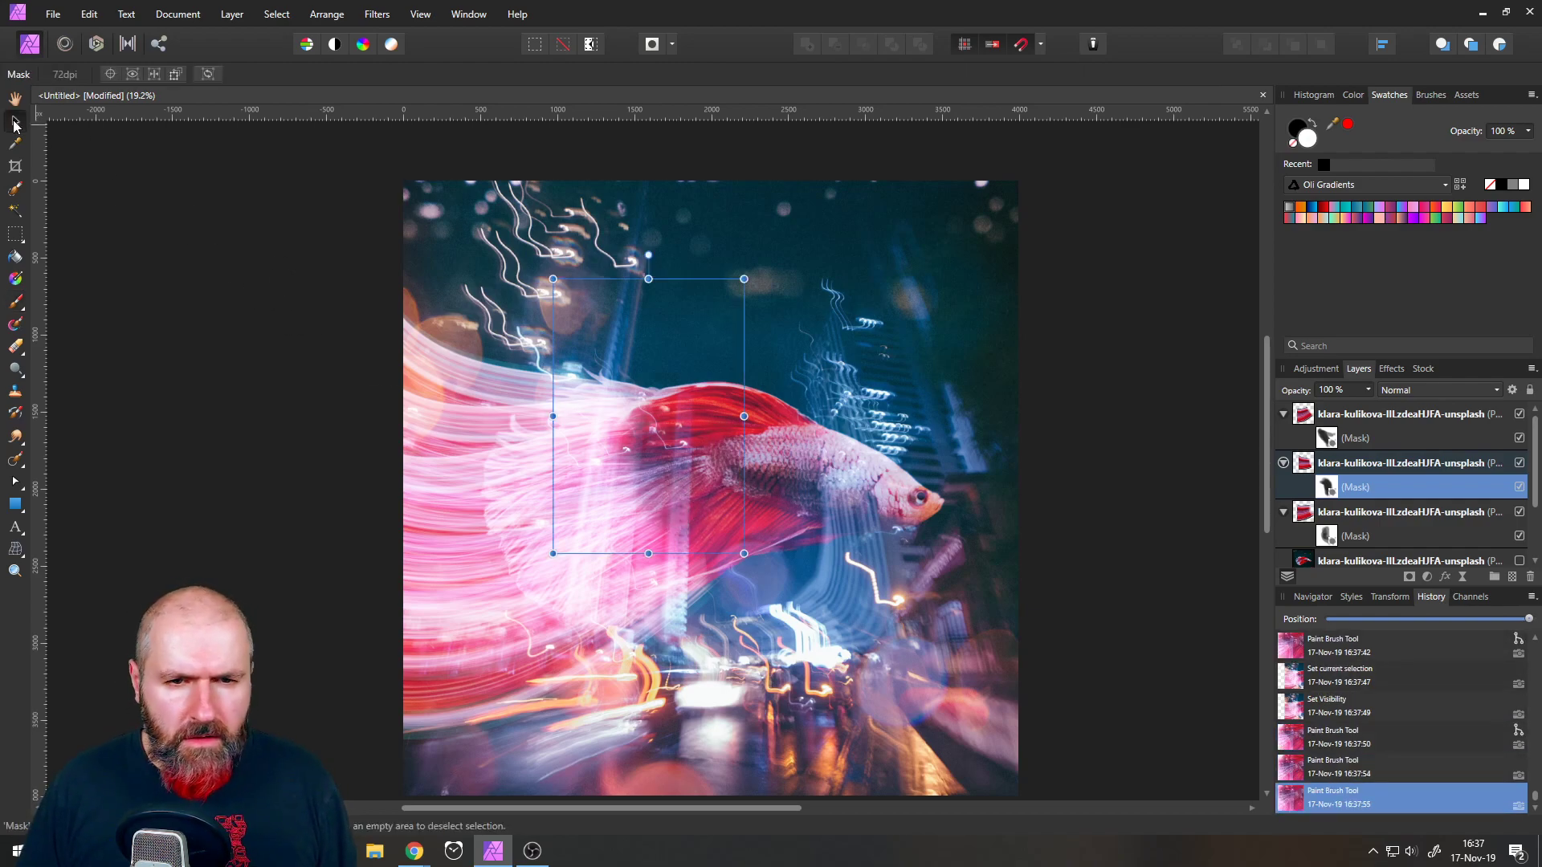
{"action": "left_click", "coordinate": [1303, 463]}
{"action": "left_click", "coordinate": [1407, 391]}
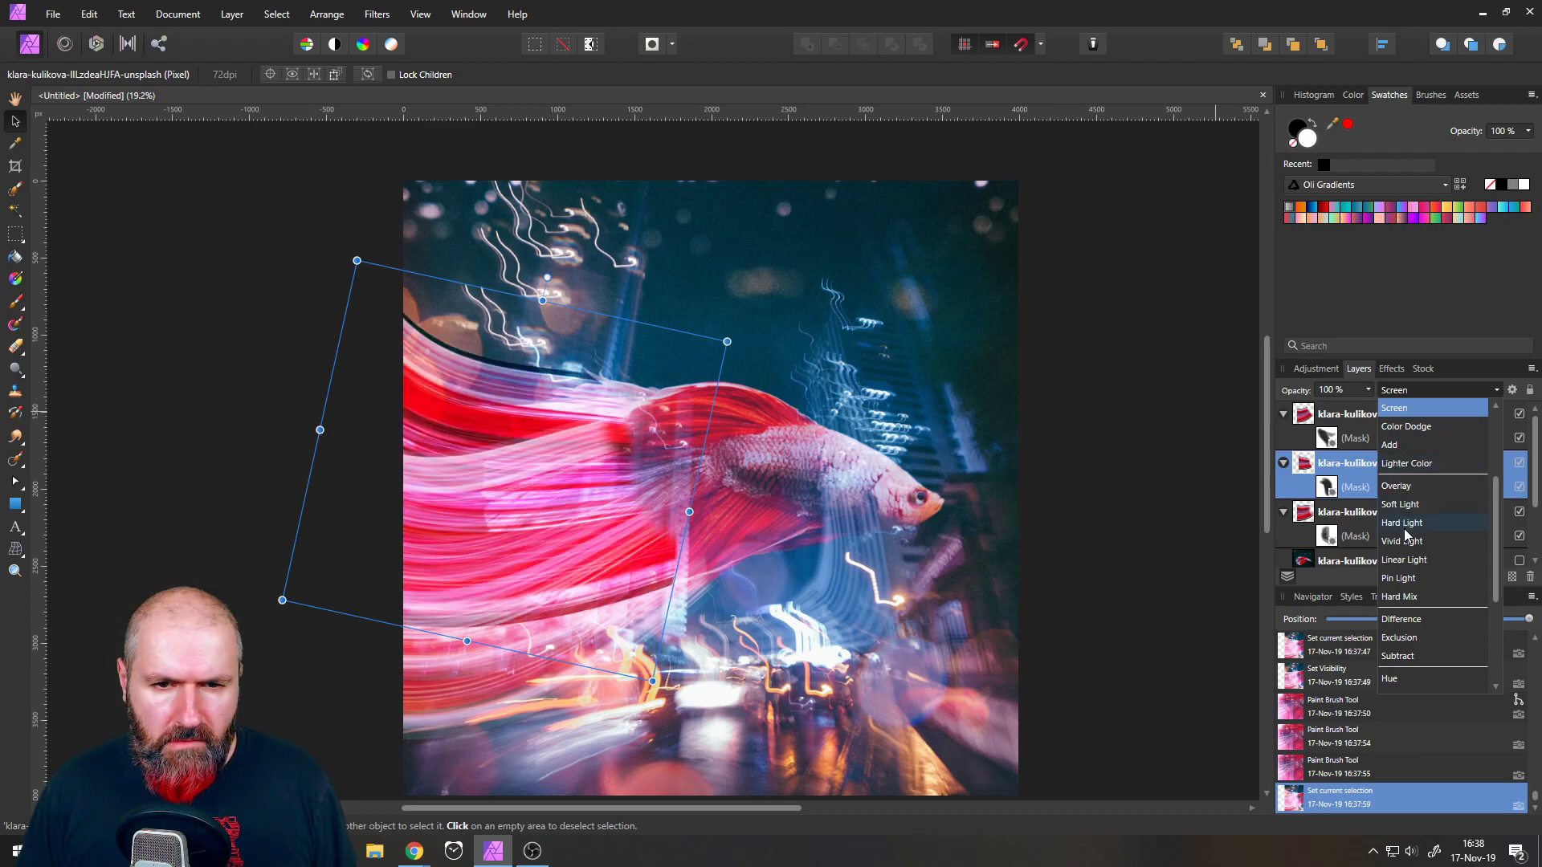
{"action": "left_click", "coordinate": [1404, 425]}
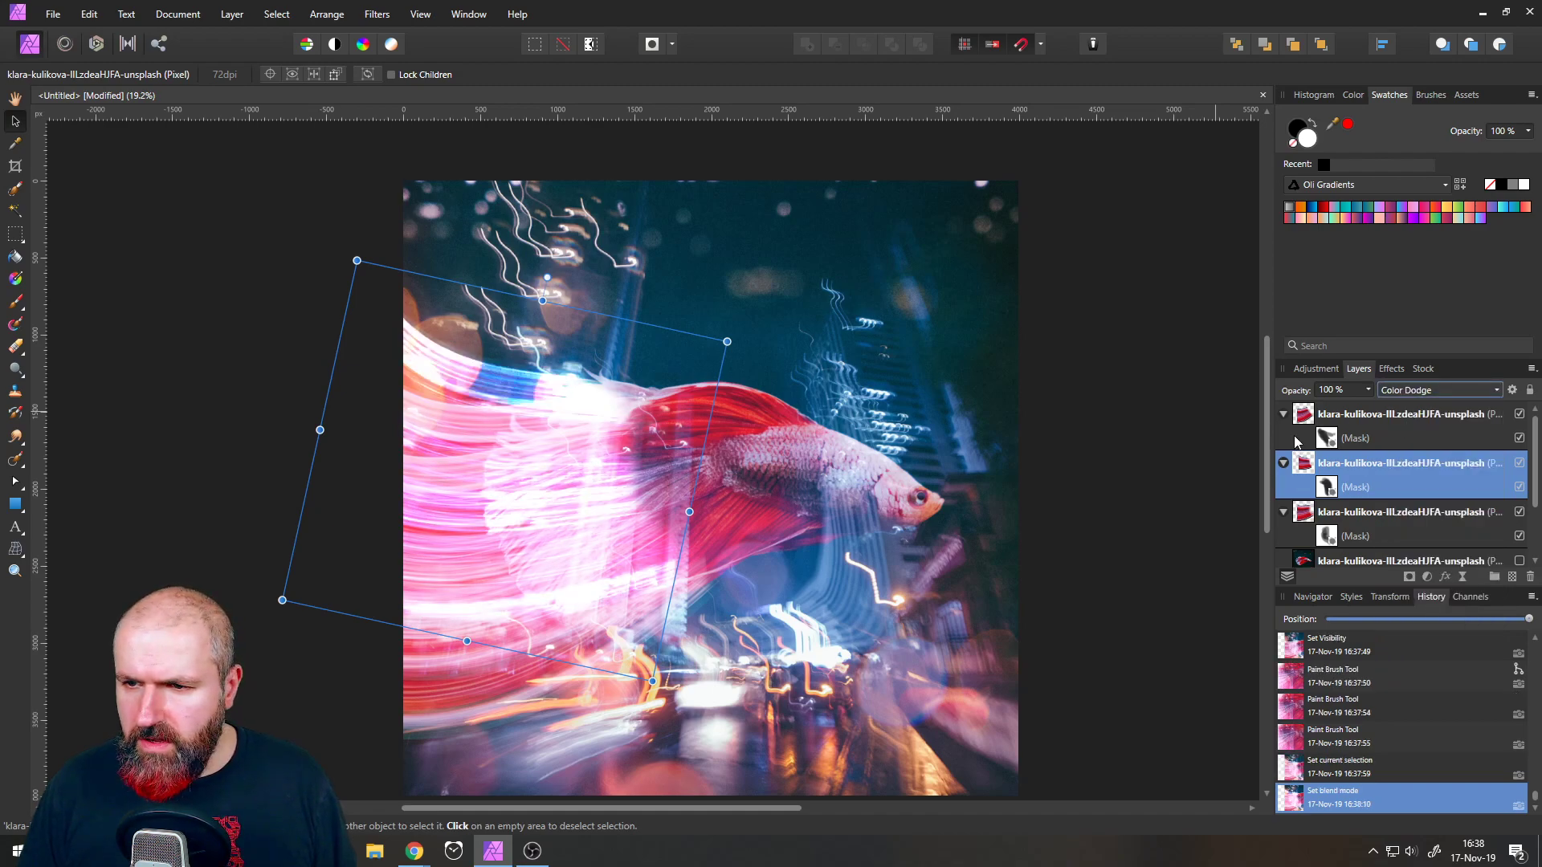
{"action": "left_click", "coordinate": [1326, 416]}
{"action": "left_click", "coordinate": [1413, 391]}
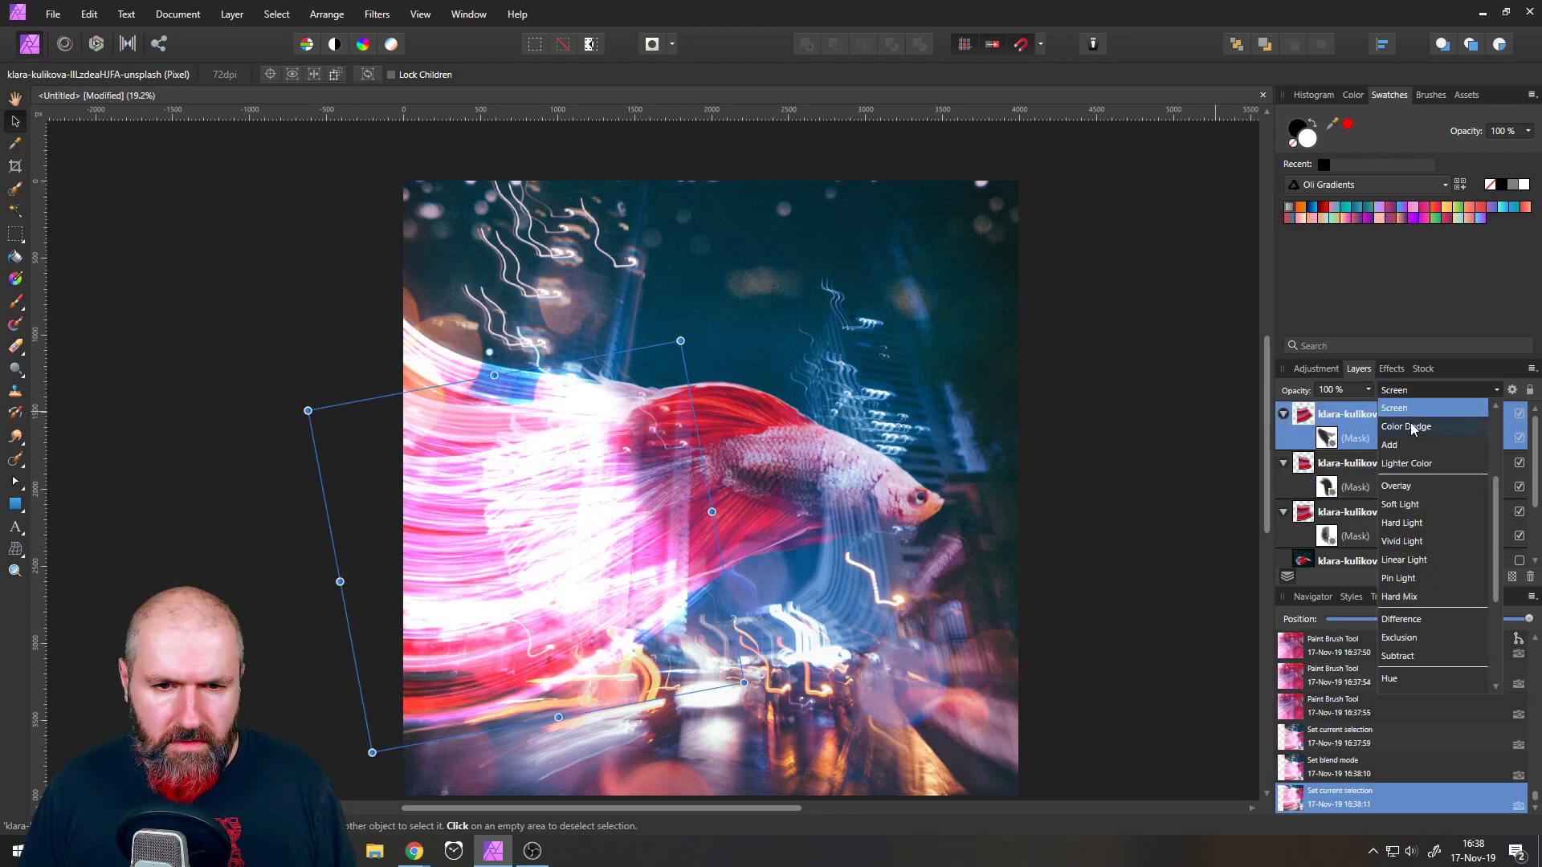
{"action": "left_click", "coordinate": [1314, 427]}
- Return the middle streak layer's blend mode to Screen
{"action": "left_click", "coordinate": [1305, 462]}
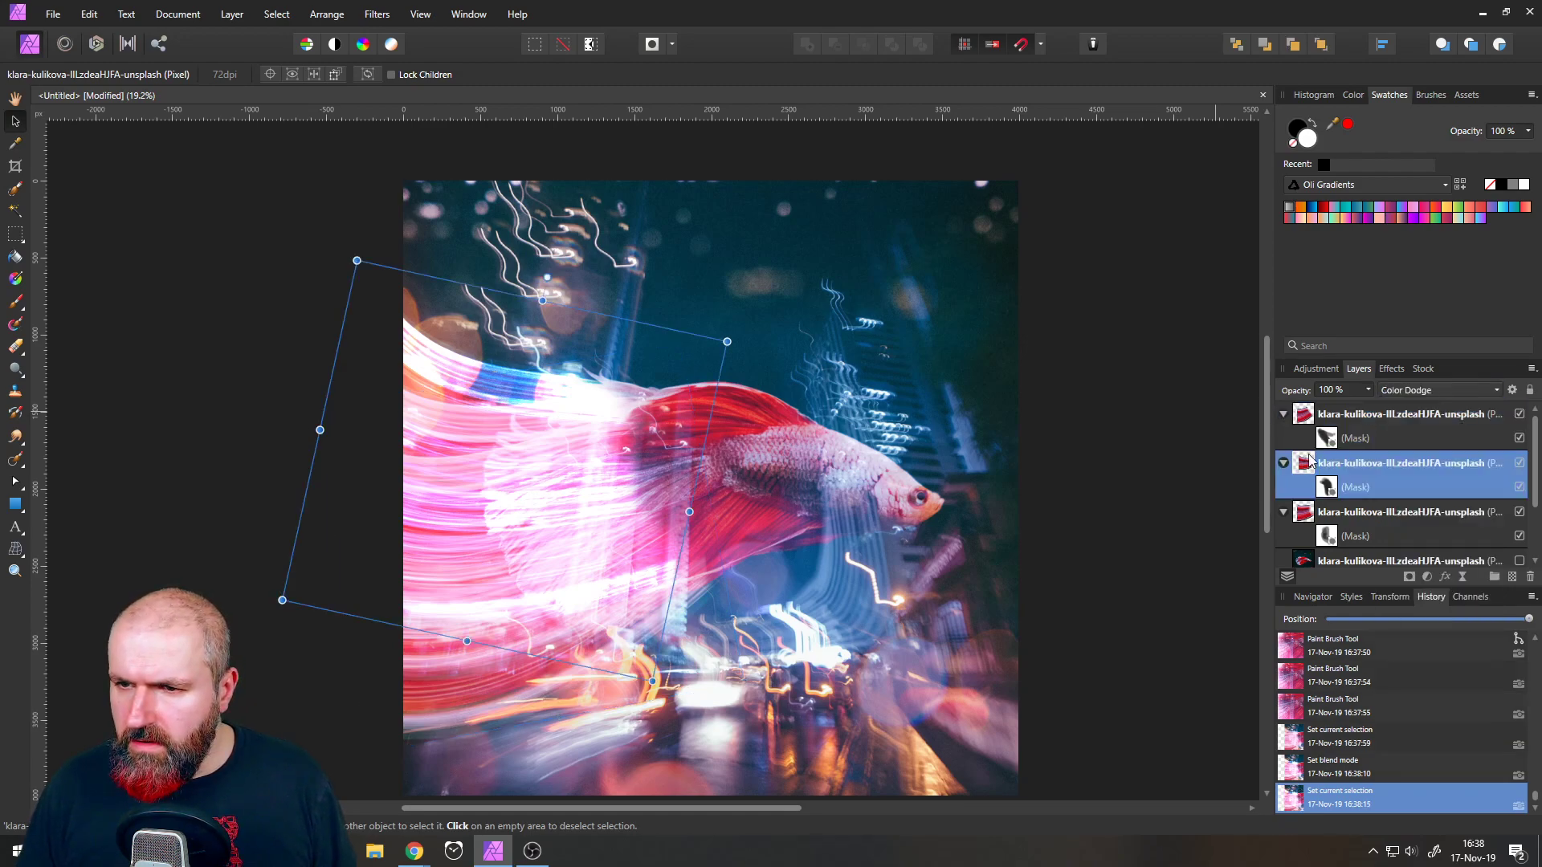
{"action": "left_click", "coordinate": [1413, 389]}
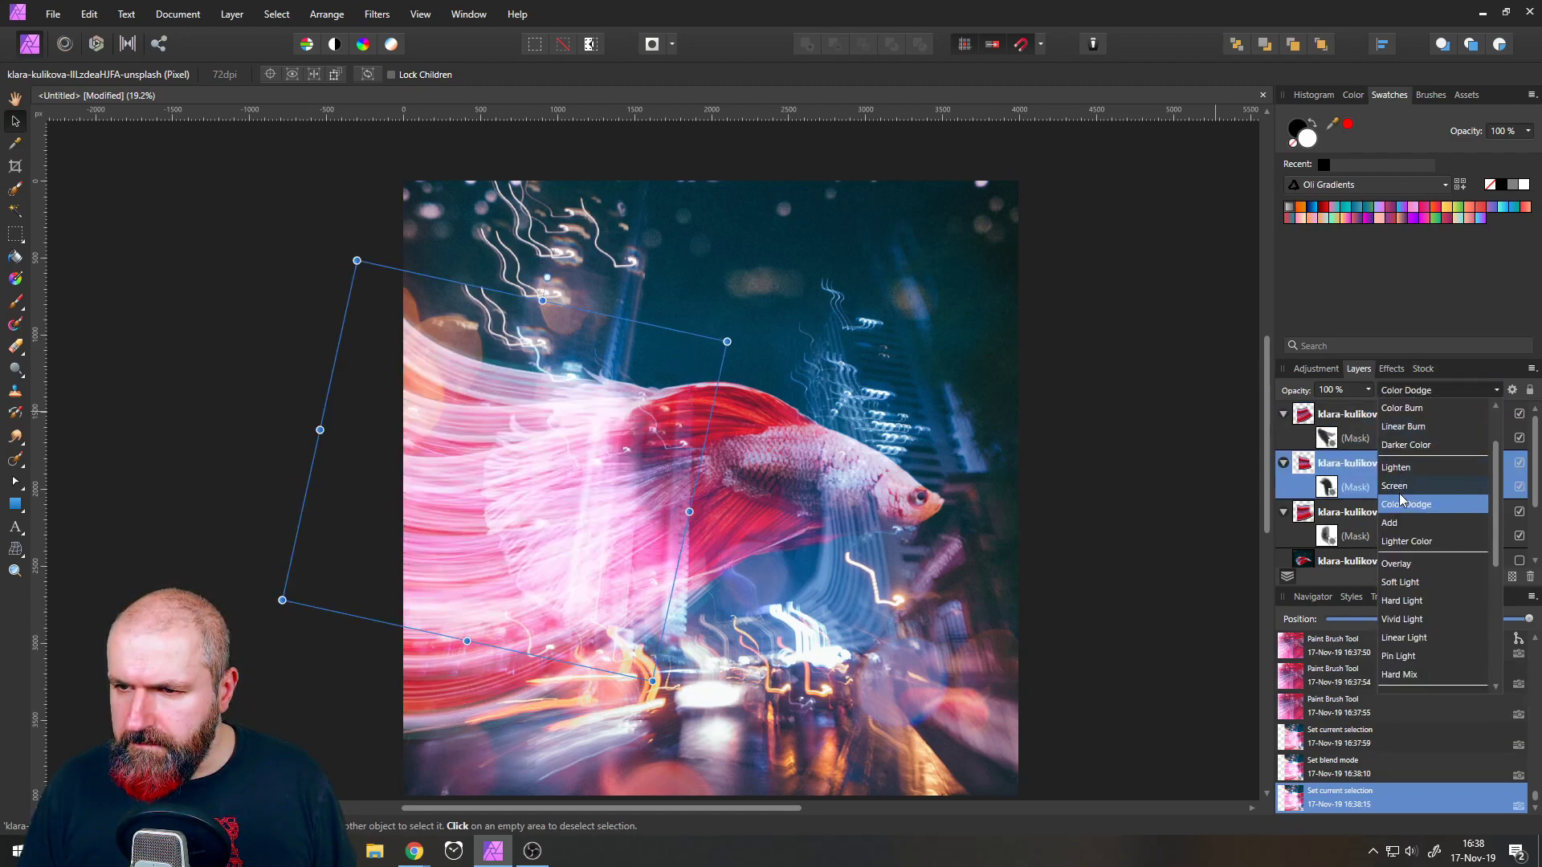
{"action": "left_click", "coordinate": [1400, 487]}
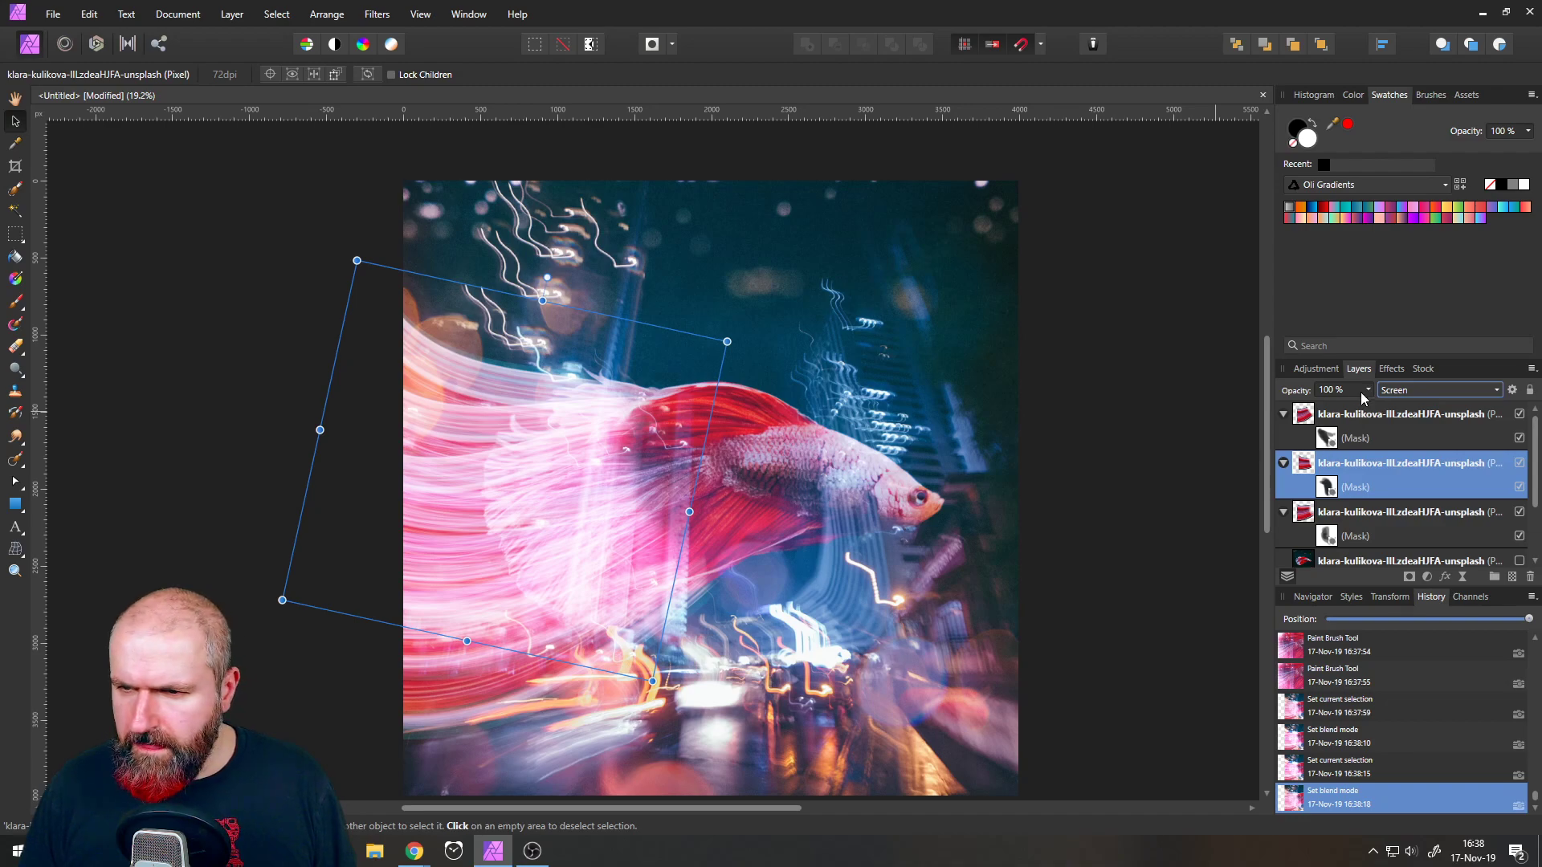
- Lower the middle streak layer's opacity to 71%
{"action": "left_click", "coordinate": [1307, 420]}
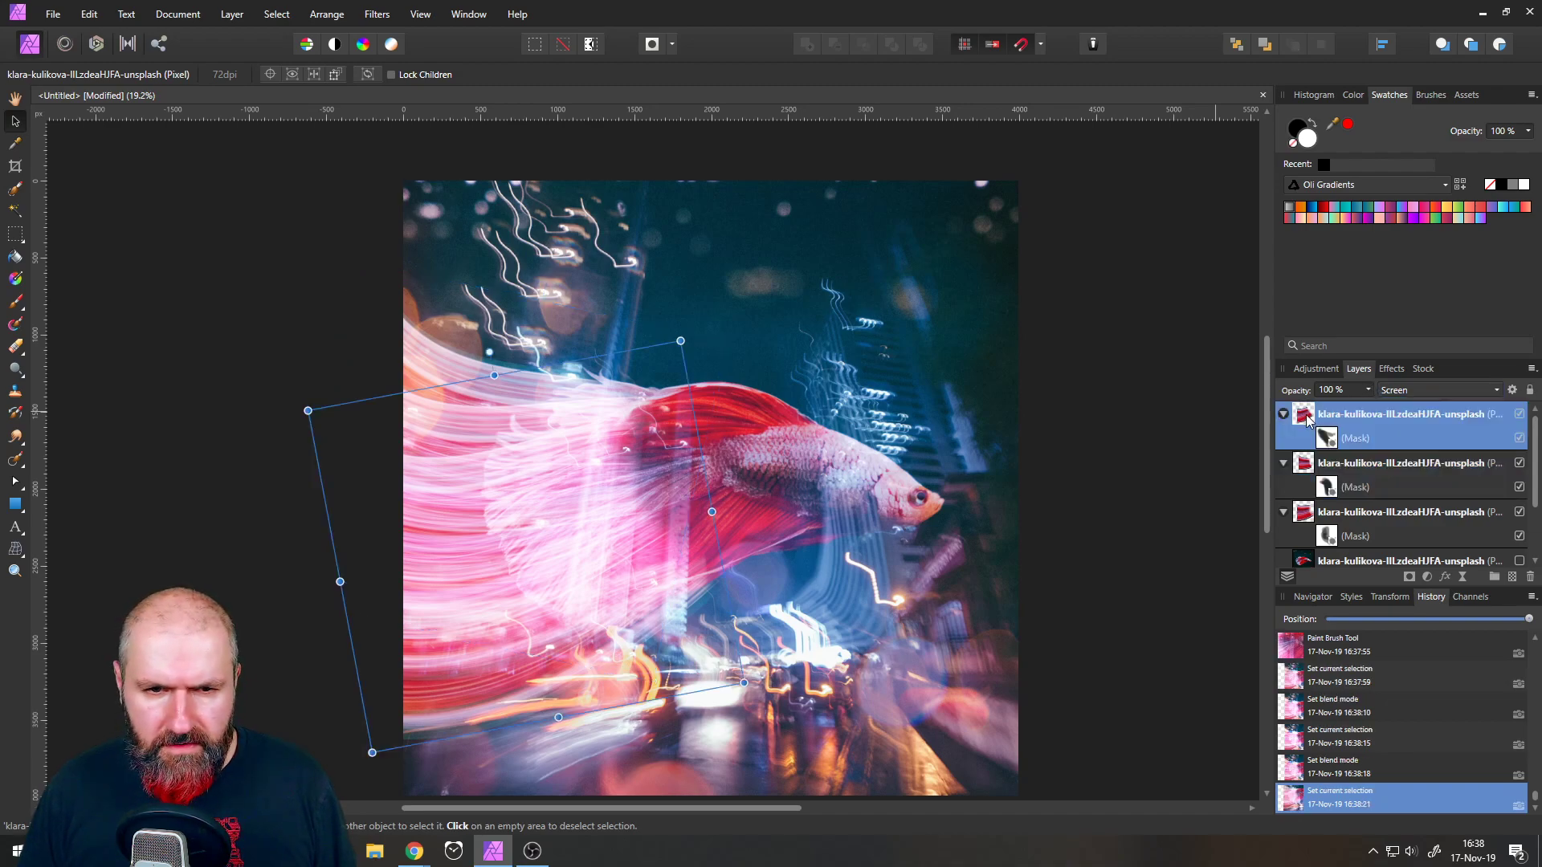
{"action": "left_click", "coordinate": [1307, 469]}
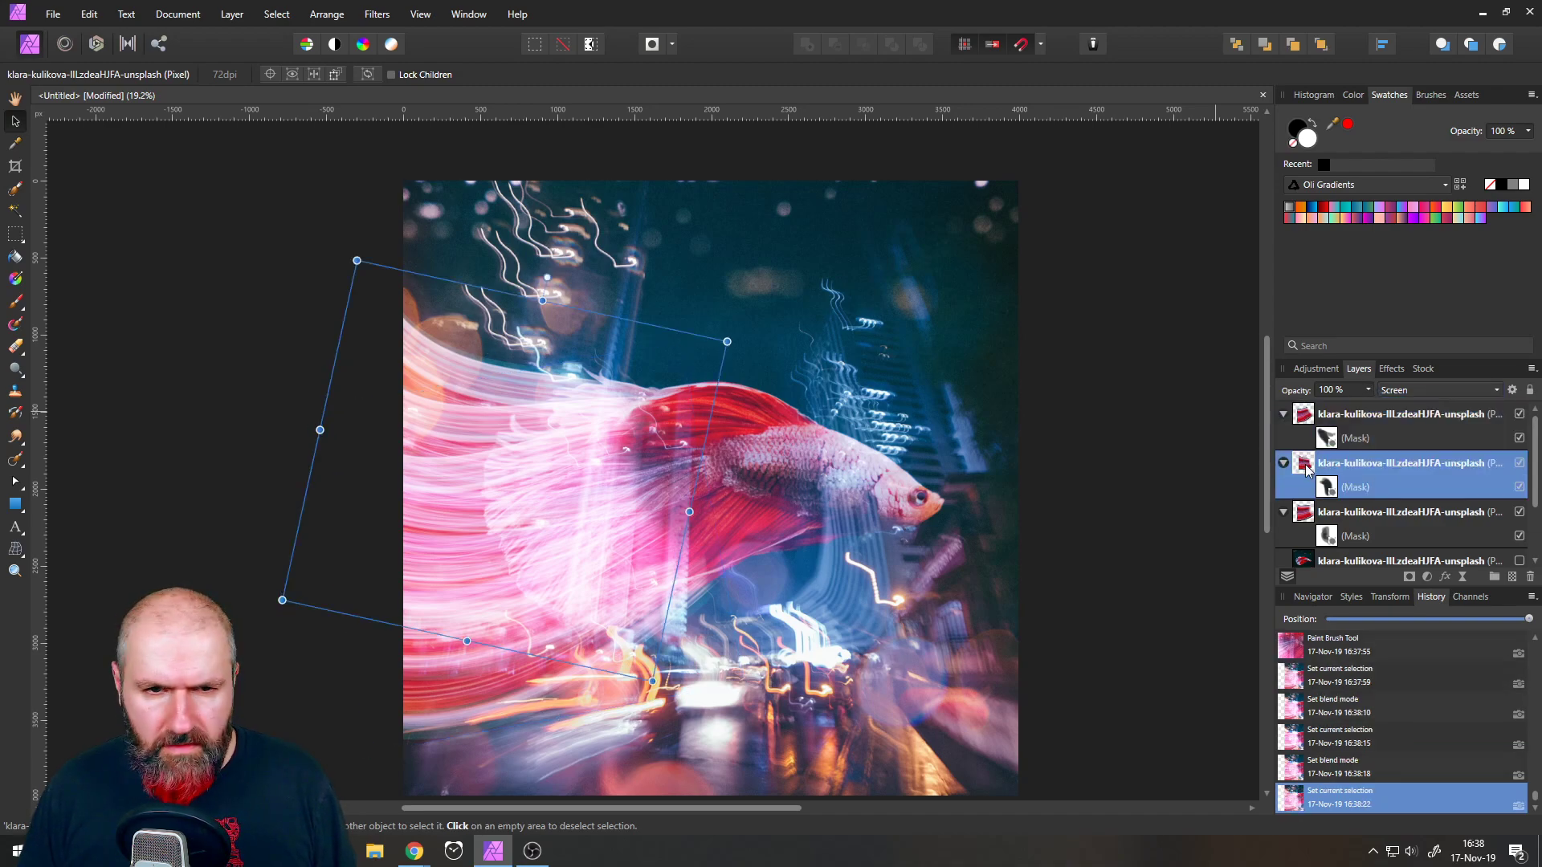
{"action": "left_click", "coordinate": [1367, 390]}
{"action": "left_click_drag", "start_coordinate": [1370, 409], "coordinate": [1338, 412]}
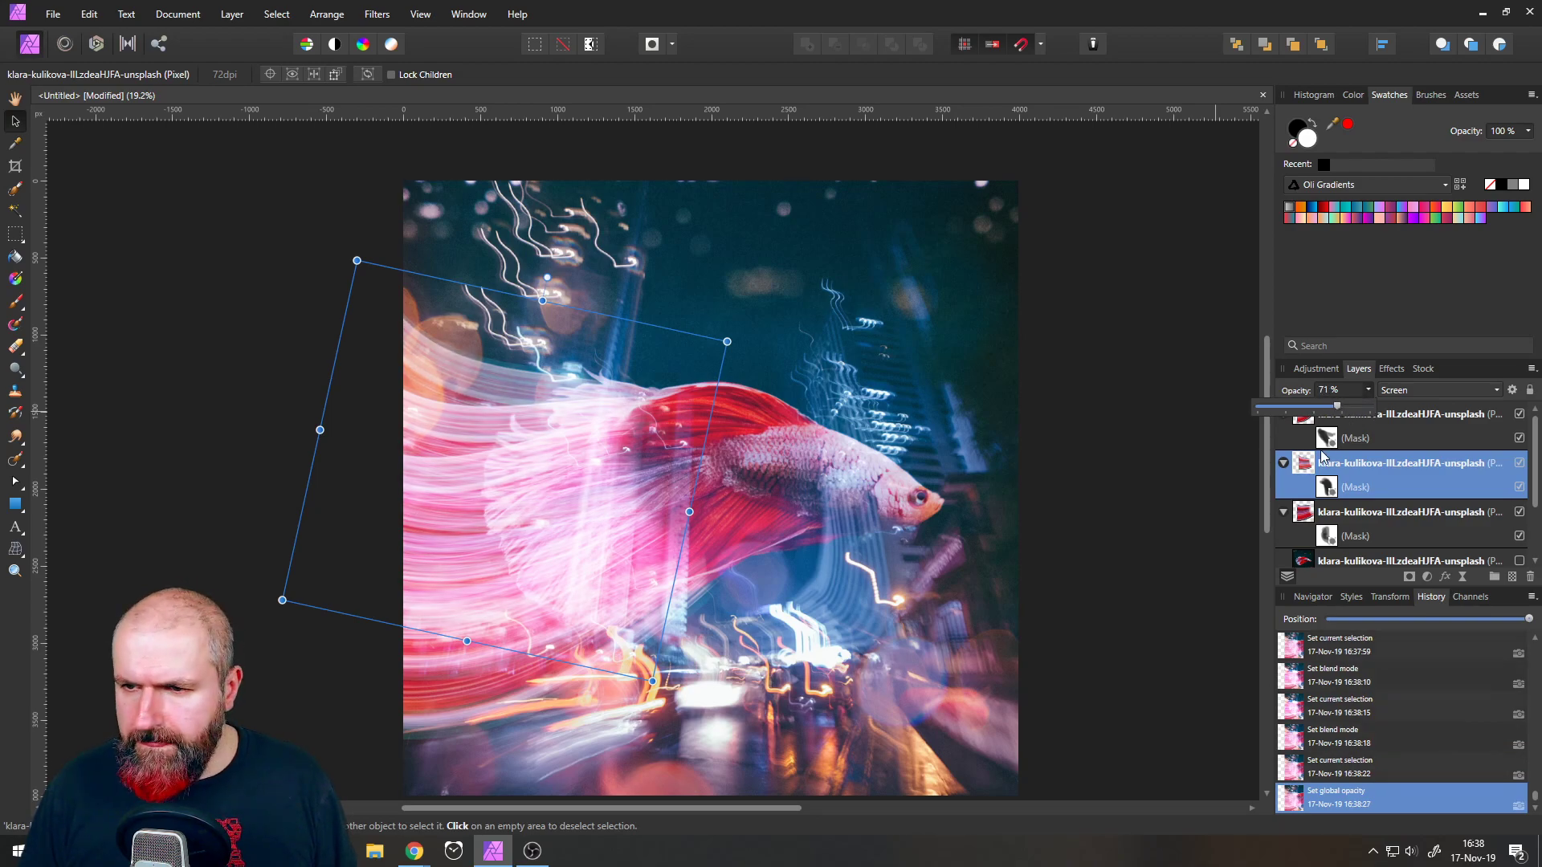
- Lower the top streak layer's opacity to roughly the middle layer's level, and compare the image with the top layer hidden and shown
{"action": "left_click", "coordinate": [1306, 424]}
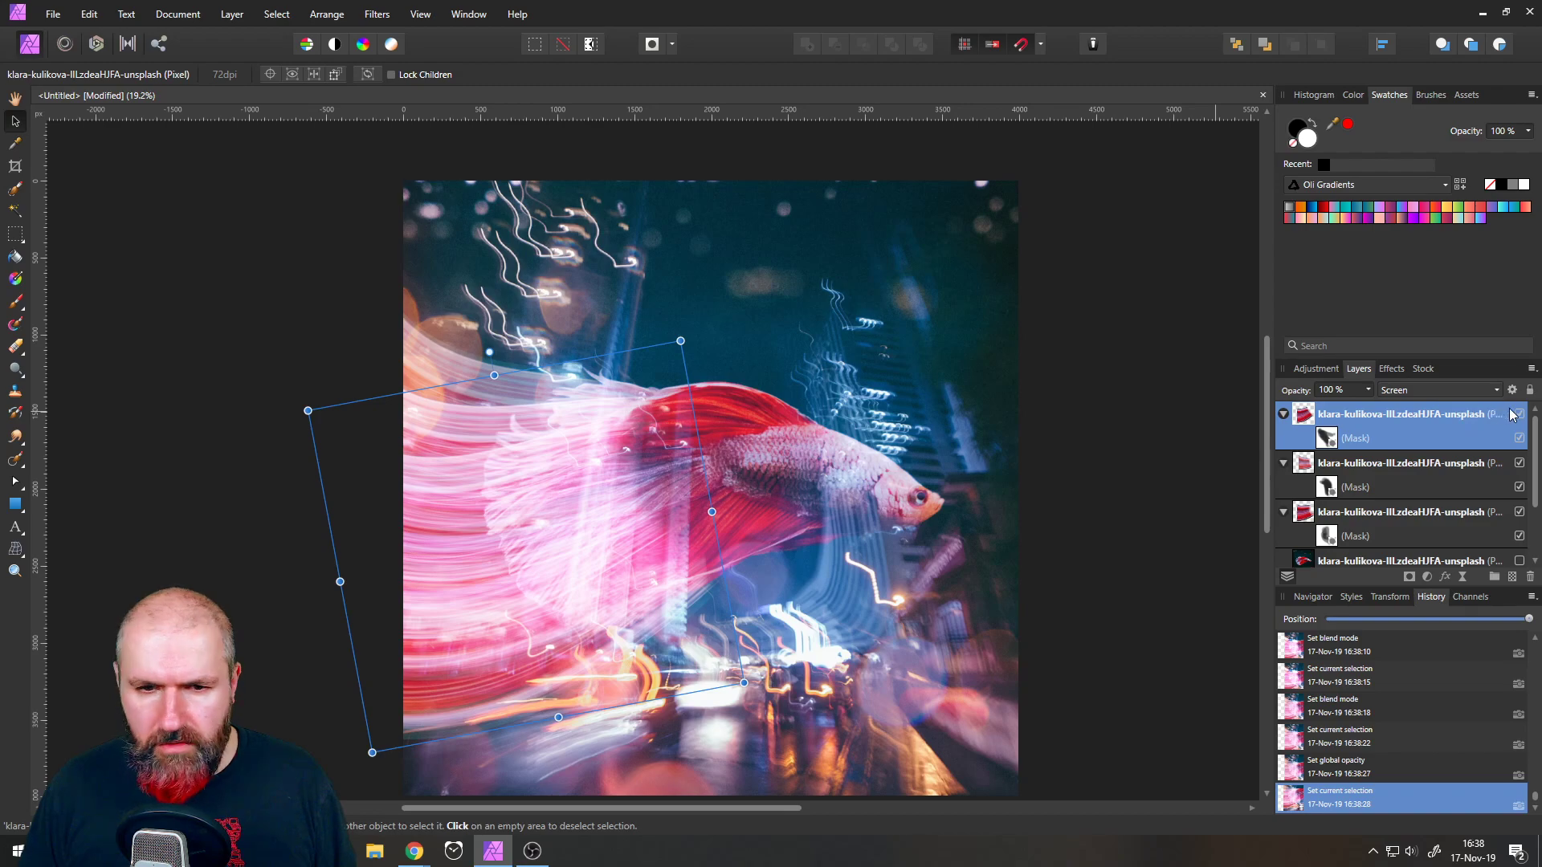
{"action": "left_click", "coordinate": [1368, 390]}
{"action": "left_click_drag", "start_coordinate": [1370, 412], "coordinate": [1332, 410]}
{"action": "left_click", "coordinate": [243, 348]}
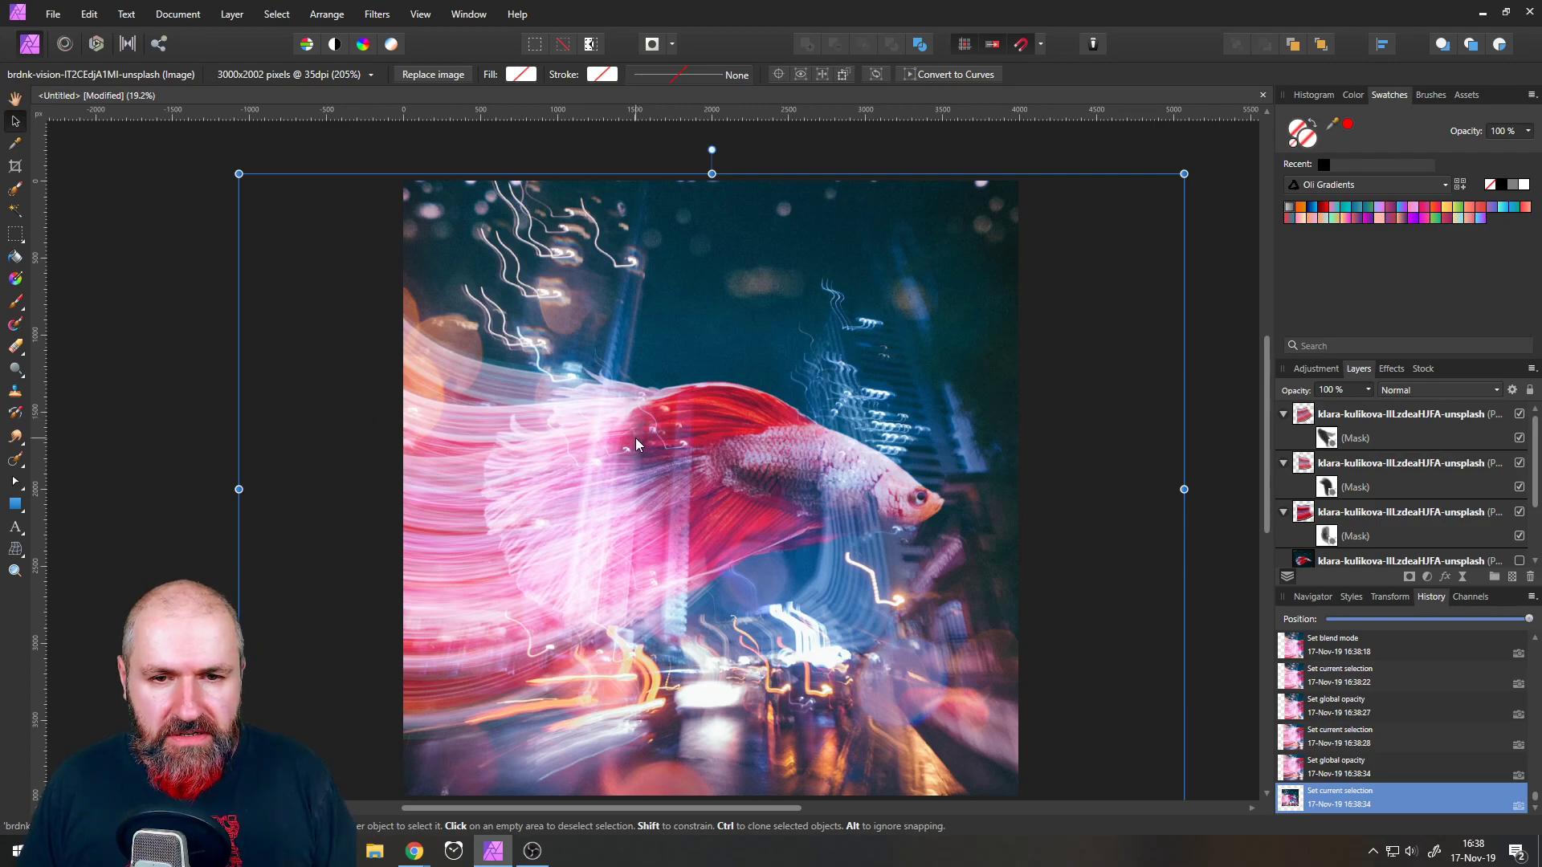
{"action": "left_click", "coordinate": [1520, 415]}
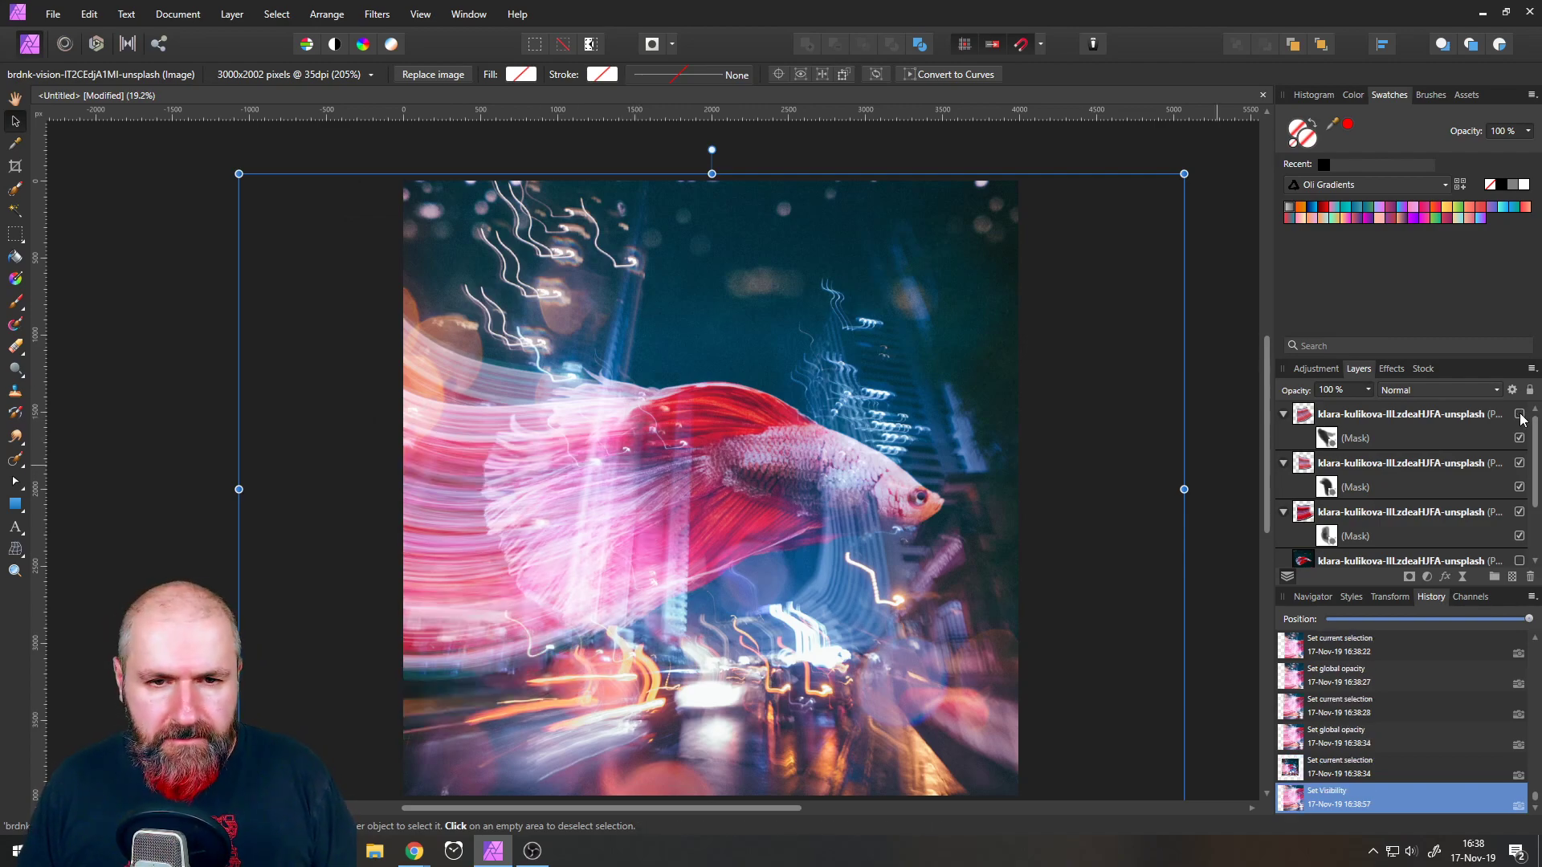
{"action": "left_click", "coordinate": [1519, 415]}
{"action": "left_click", "coordinate": [1519, 414]}
{"action": "left_click", "coordinate": [1520, 414]}
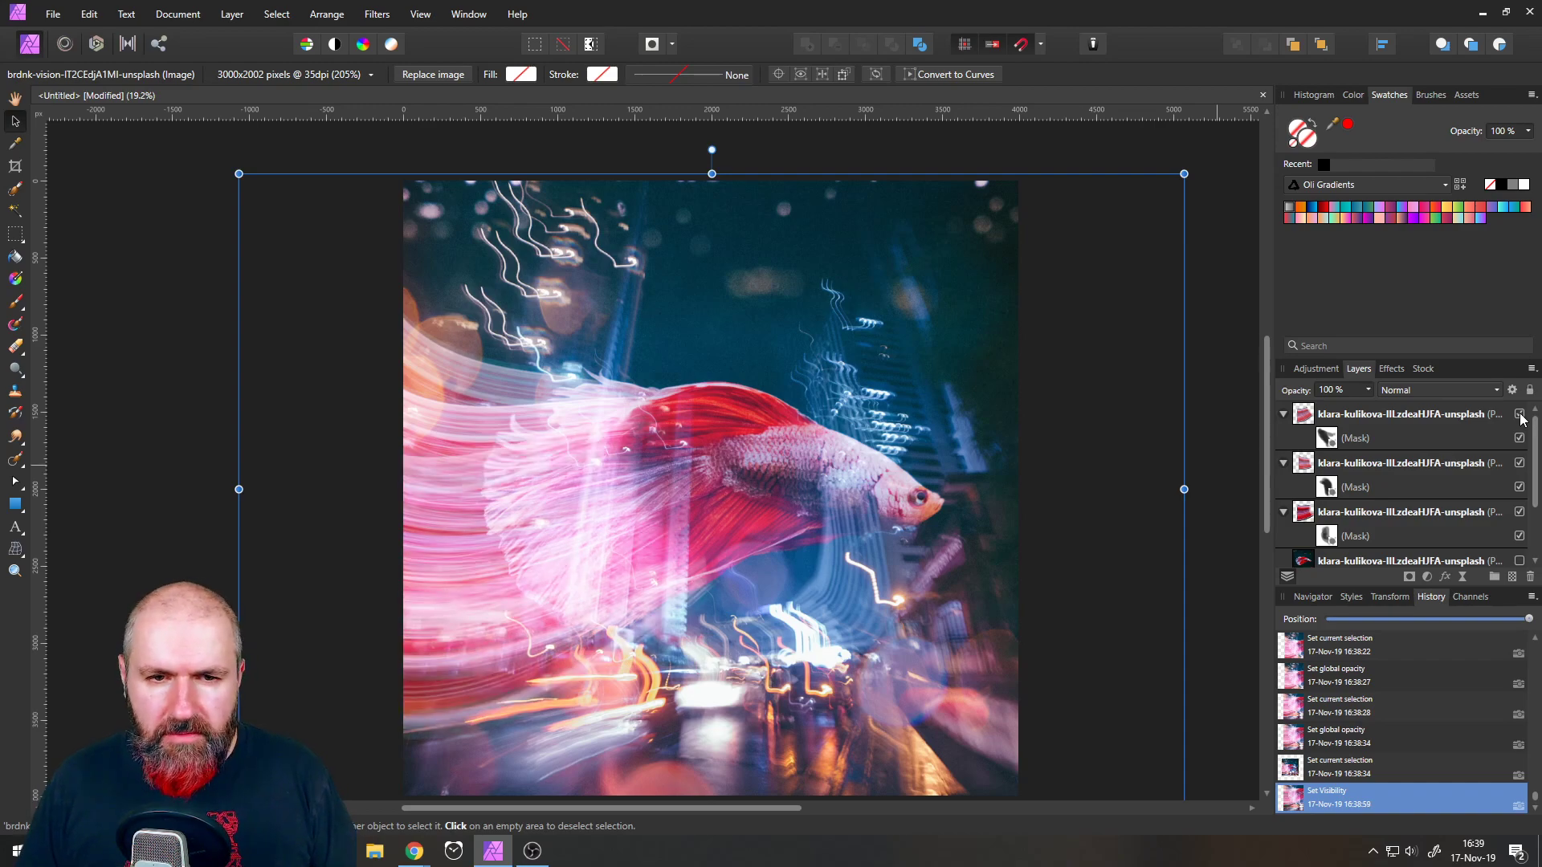
- Add a new mask to the bottom streak layer, disable its previous mask, and keep the new mask selected
{"action": "left_click", "coordinate": [1309, 514]}
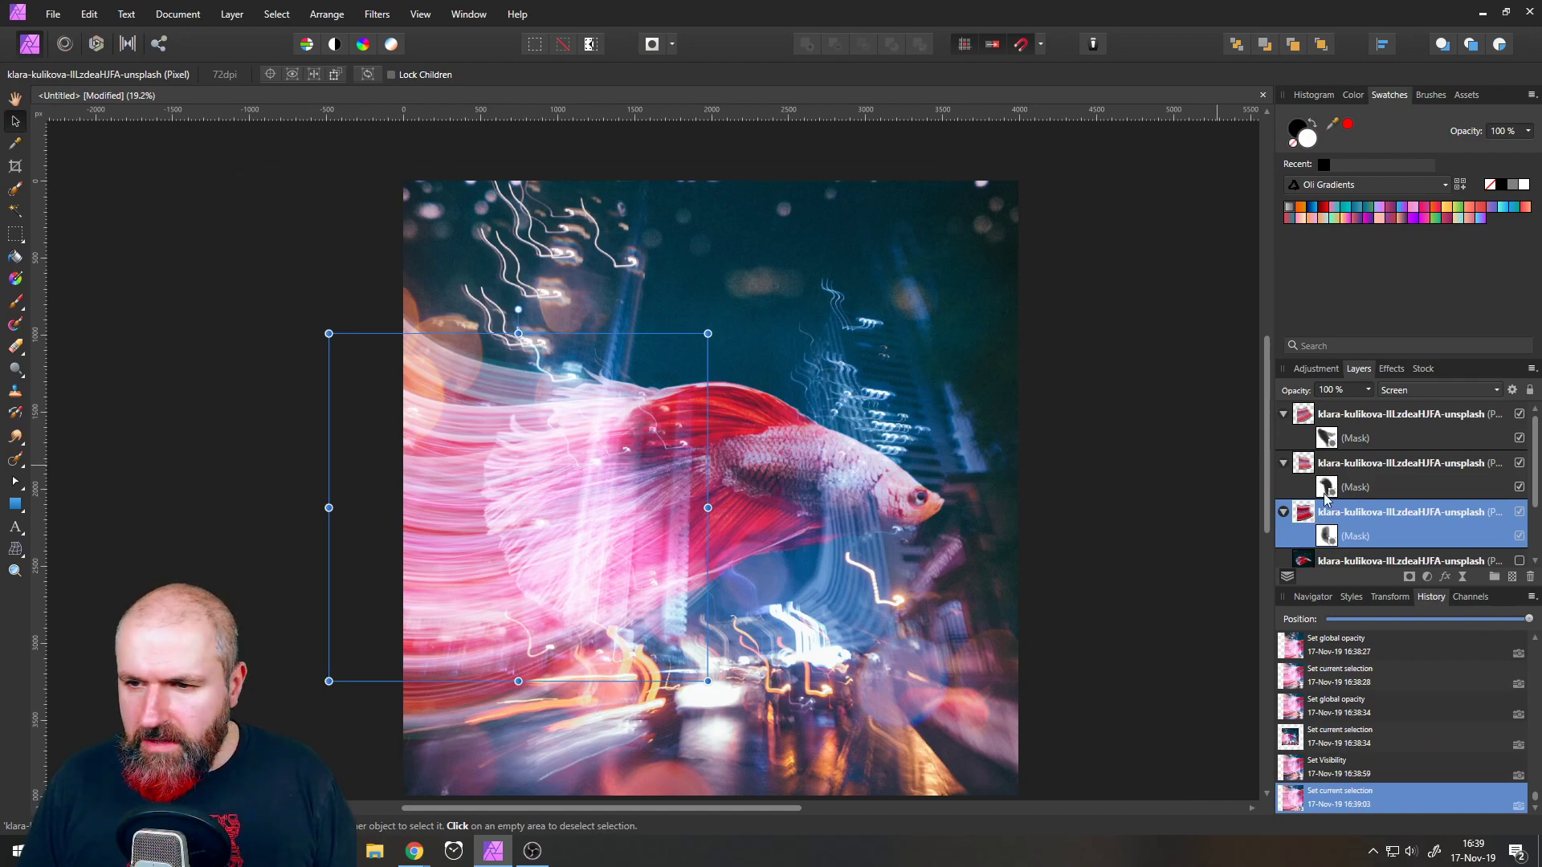
{"action": "left_click", "coordinate": [1409, 576]}
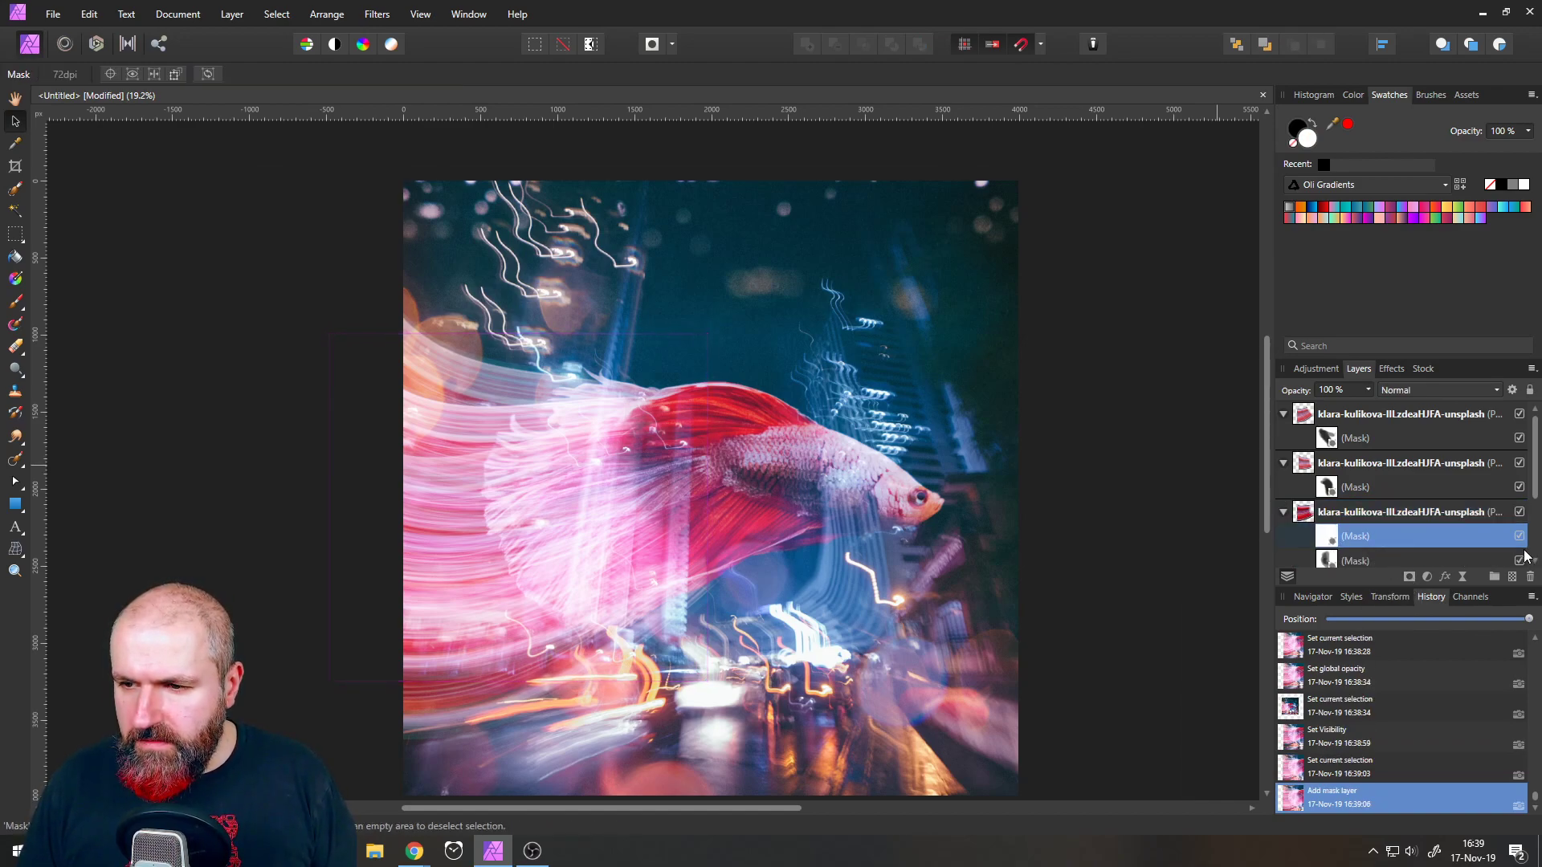
{"action": "scroll", "coordinate": [1517, 560], "scroll_direction": "down", "scroll_amount": 1}
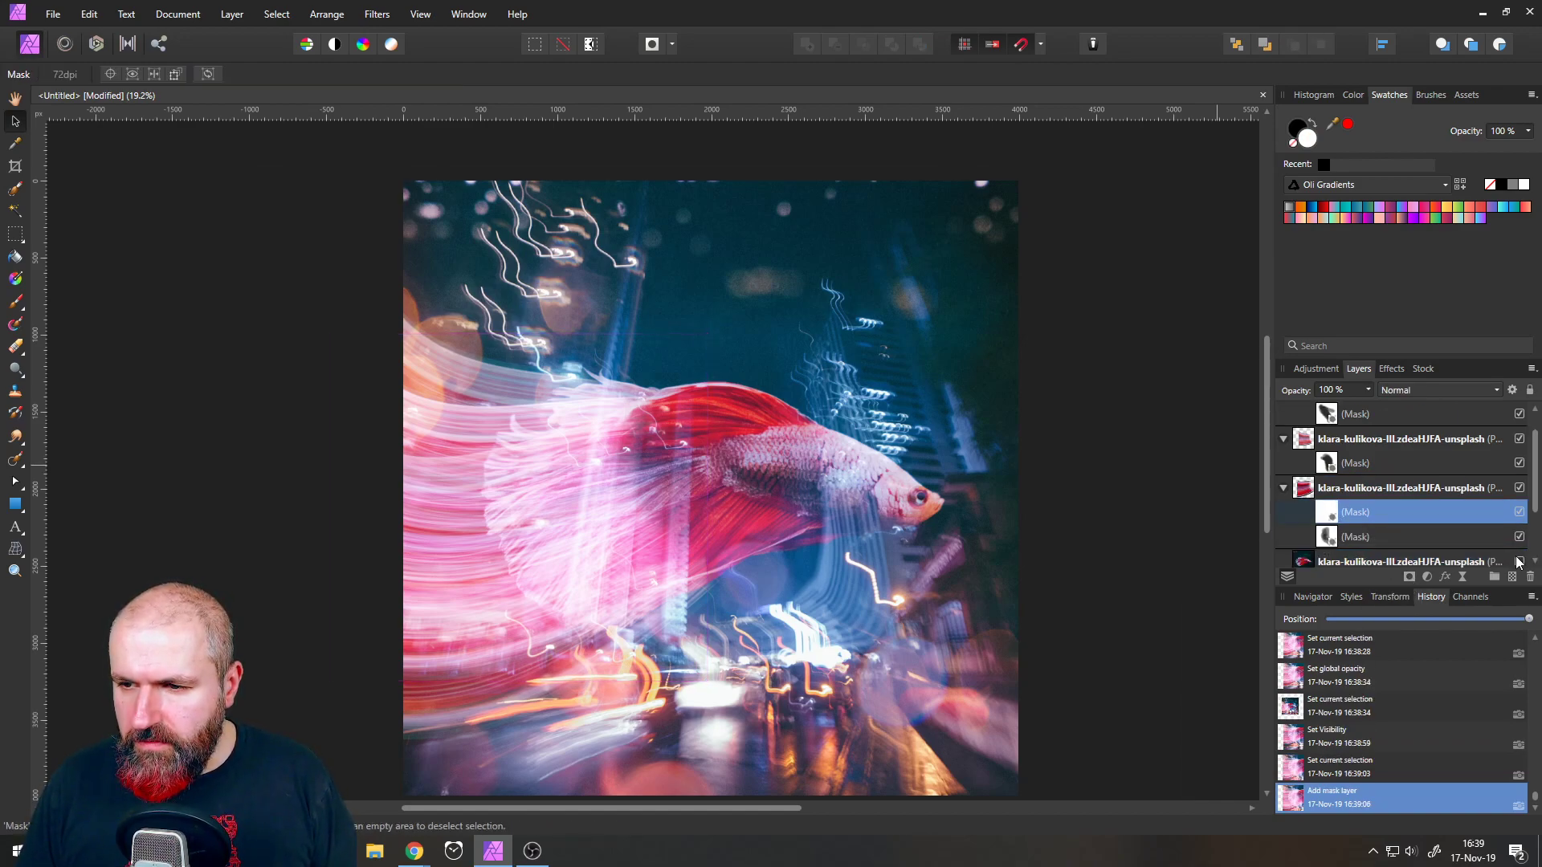
{"action": "left_click", "coordinate": [1335, 515]}
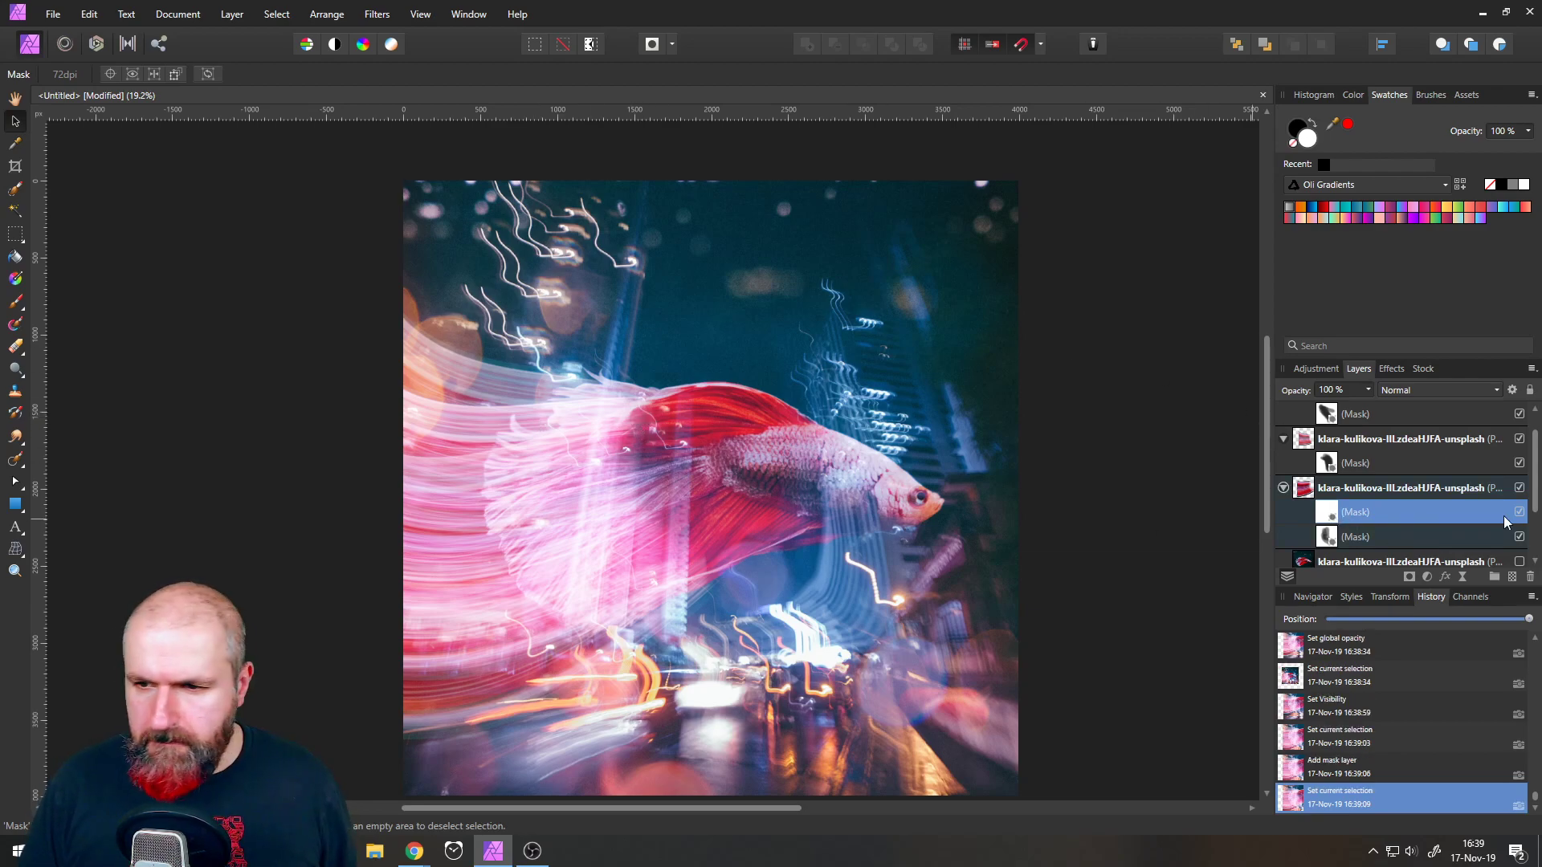
{"action": "left_click", "coordinate": [1519, 538]}
{"action": "left_click", "coordinate": [1325, 511]}
- Paint on the bottom streak layer's new mask with a soft black brush over the tail fins and the streaks trailing behind them
{"action": "scroll", "coordinate": [595, 476], "scroll_direction": "up", "scroll_amount": 2}
{"action": "scroll", "coordinate": [595, 455], "scroll_direction": "down", "scroll_amount": 1}
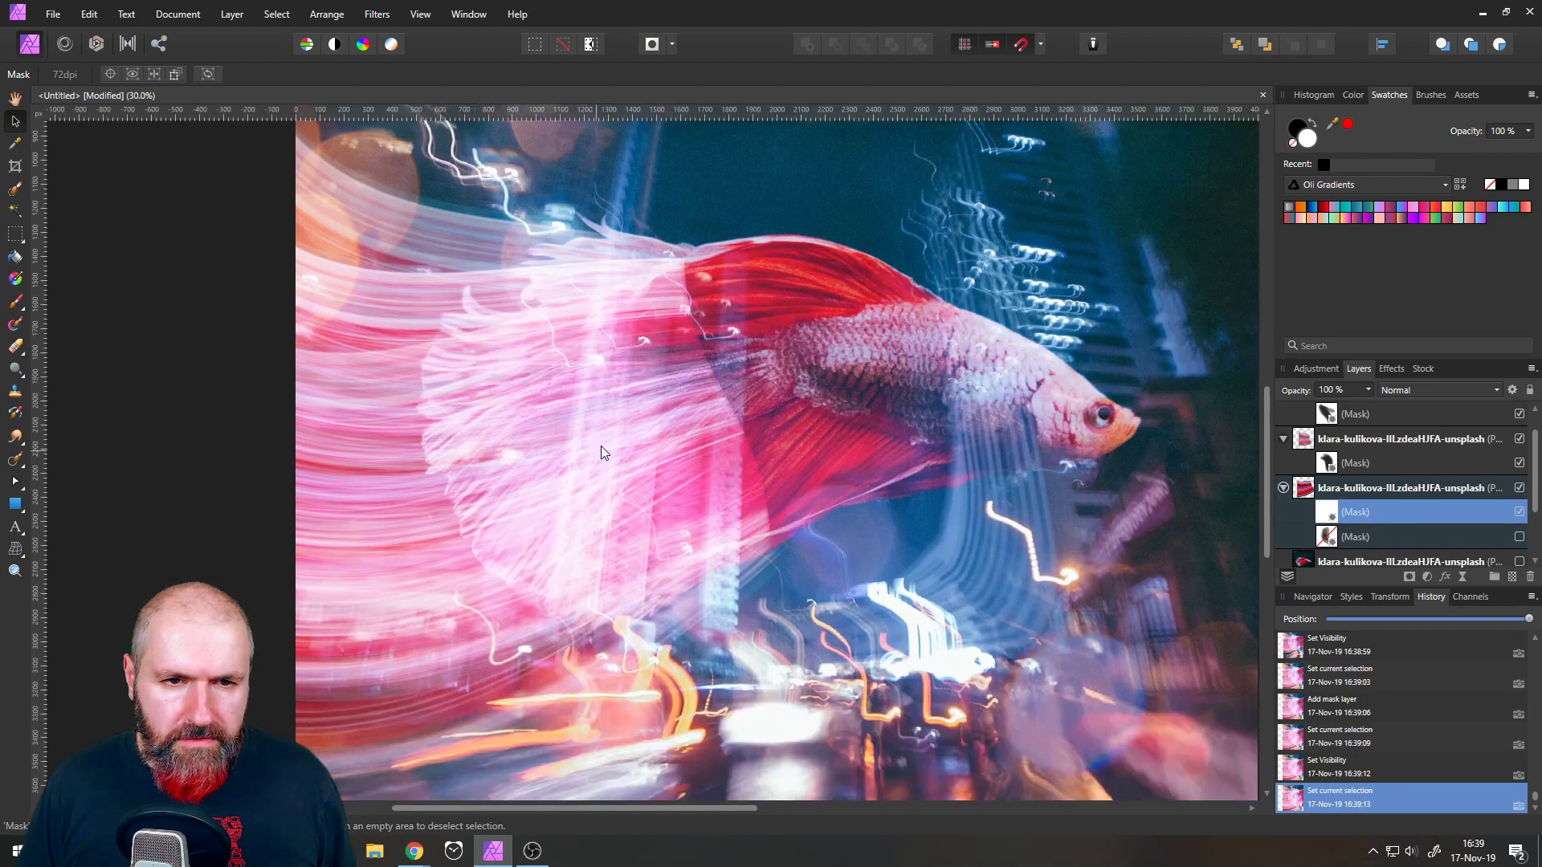
{"action": "left_click", "coordinate": [15, 302]}
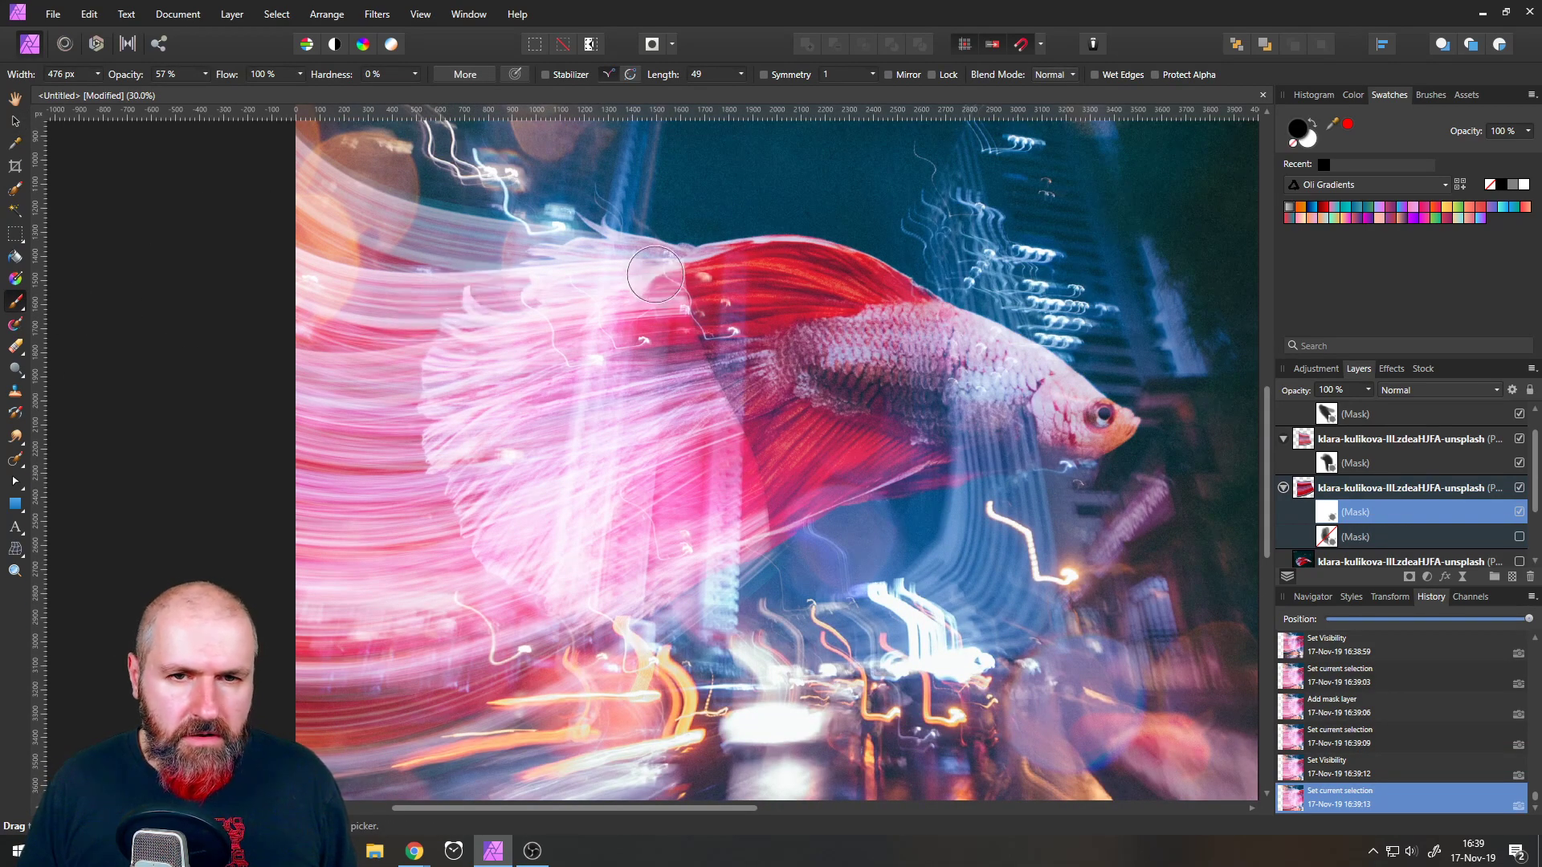
{"action": "mouse_move", "coordinate": [667, 272]}
{"action": "left_mouse_down"}
{"action": "mouse_move", "coordinate": [478, 279]}
{"action": "mouse_move", "coordinate": [285, 237]}
{"action": "left_mouse_up"}
{"action": "left_click_drag", "start_coordinate": [486, 292], "coordinate": [309, 291]}
{"action": "left_click_drag", "start_coordinate": [430, 293], "coordinate": [277, 269]}
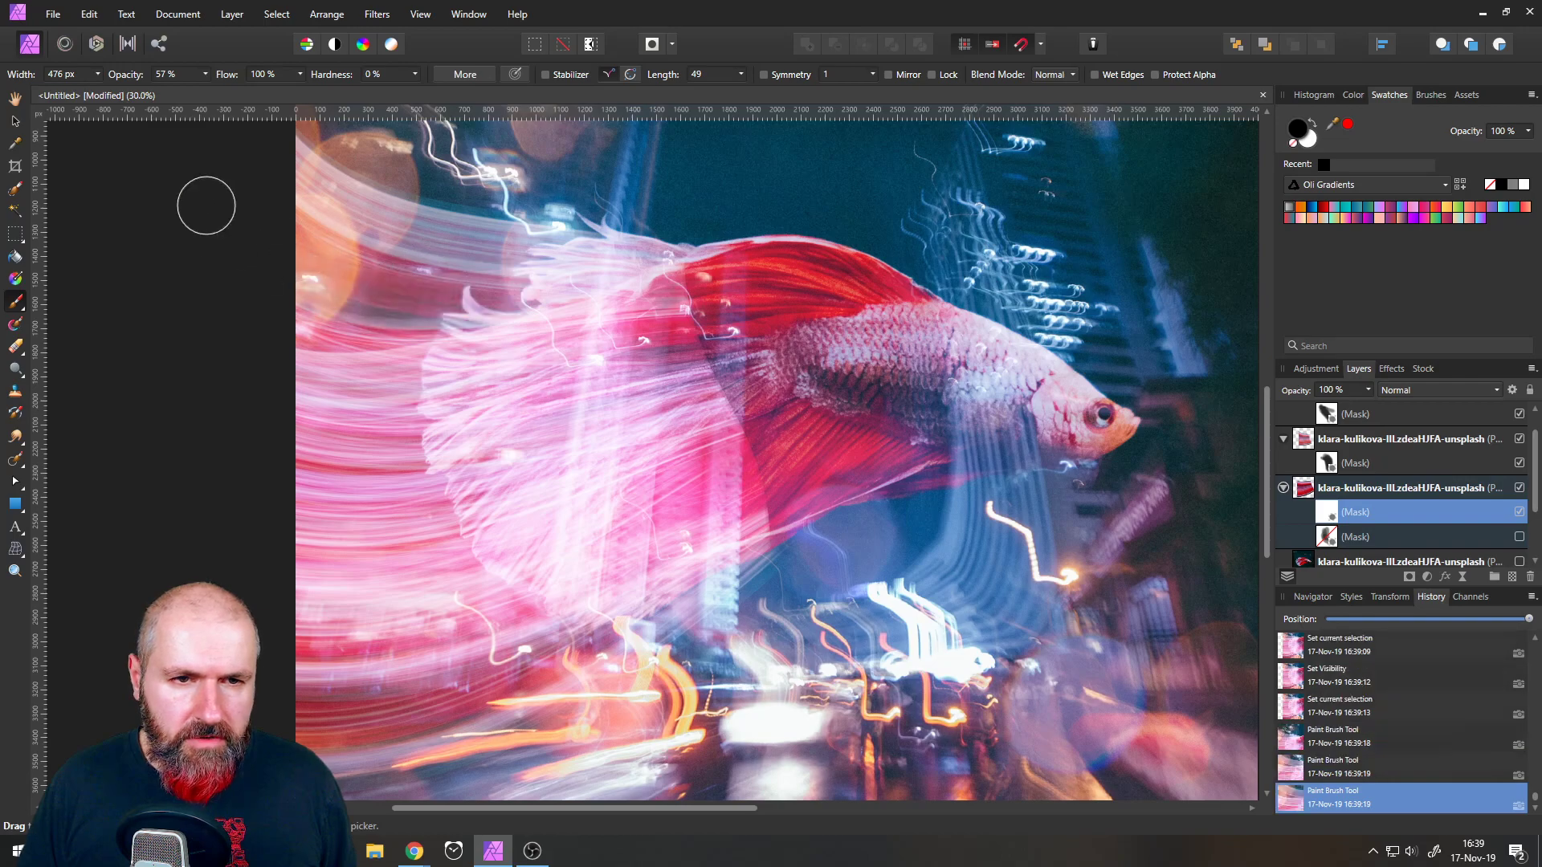
{"action": "left_click_drag", "start_coordinate": [704, 310], "coordinate": [682, 358]}
{"action": "mouse_move", "coordinate": [713, 398]}
{"action": "left_mouse_down"}
{"action": "mouse_move", "coordinate": [696, 295]}
{"action": "mouse_move", "coordinate": [787, 464]}
{"action": "mouse_move", "coordinate": [734, 469]}
{"action": "left_mouse_up"}
{"action": "left_click_drag", "start_coordinate": [683, 309], "coordinate": [639, 313]}
{"action": "left_click_drag", "start_coordinate": [652, 375], "coordinate": [647, 381]}
{"action": "mouse_move", "coordinate": [635, 446]}
{"action": "left_mouse_down"}
{"action": "mouse_move", "coordinate": [551, 471]}
{"action": "mouse_move", "coordinate": [282, 495]}
{"action": "left_mouse_up"}
{"action": "left_click_drag", "start_coordinate": [609, 397], "coordinate": [534, 426]}
{"action": "left_click_drag", "start_coordinate": [643, 432], "coordinate": [275, 584]}
{"action": "mouse_move", "coordinate": [742, 487]}
{"action": "left_mouse_down"}
{"action": "mouse_move", "coordinate": [632, 577]}
{"action": "mouse_move", "coordinate": [361, 642]}
{"action": "left_mouse_up"}
{"action": "left_click_drag", "start_coordinate": [501, 403], "coordinate": [269, 450]}
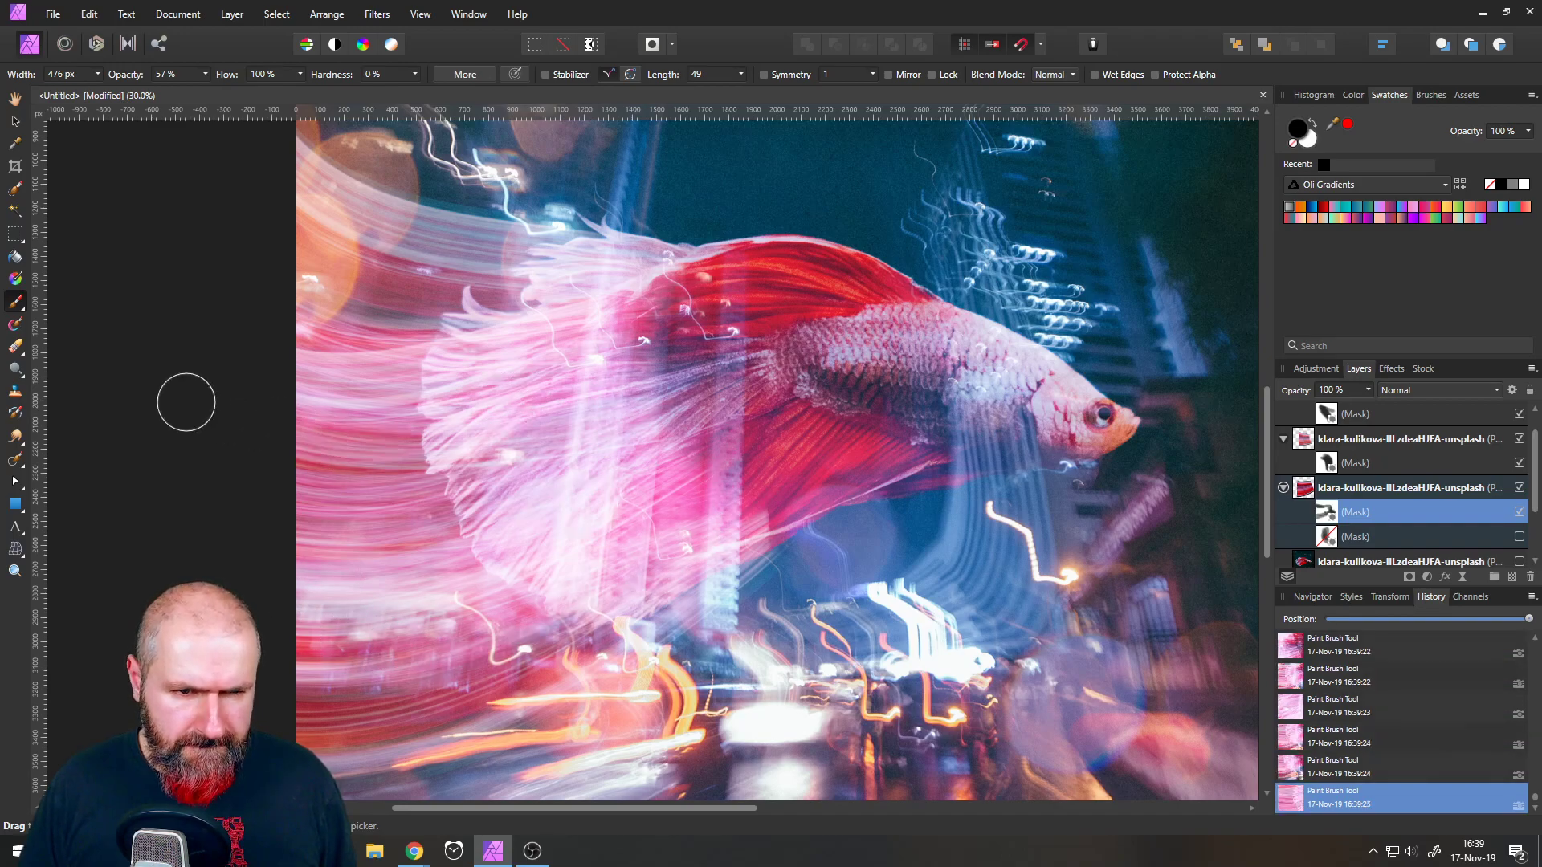
{"action": "left_click_drag", "start_coordinate": [396, 368], "coordinate": [191, 377]}
{"action": "mouse_move", "coordinate": [688, 355]}
{"action": "left_mouse_down"}
{"action": "mouse_move", "coordinate": [747, 465]}
{"action": "mouse_move", "coordinate": [705, 433]}
{"action": "mouse_move", "coordinate": [752, 508]}
{"action": "left_mouse_up"}
{"action": "left_click_drag", "start_coordinate": [732, 504], "coordinate": [758, 466]}
- Add a new mask to the top streak layer, disable its previous mask, and compare the image with the layer hidden and shown
{"action": "scroll", "coordinate": [1336, 469], "scroll_direction": "down", "scroll_amount": 2}
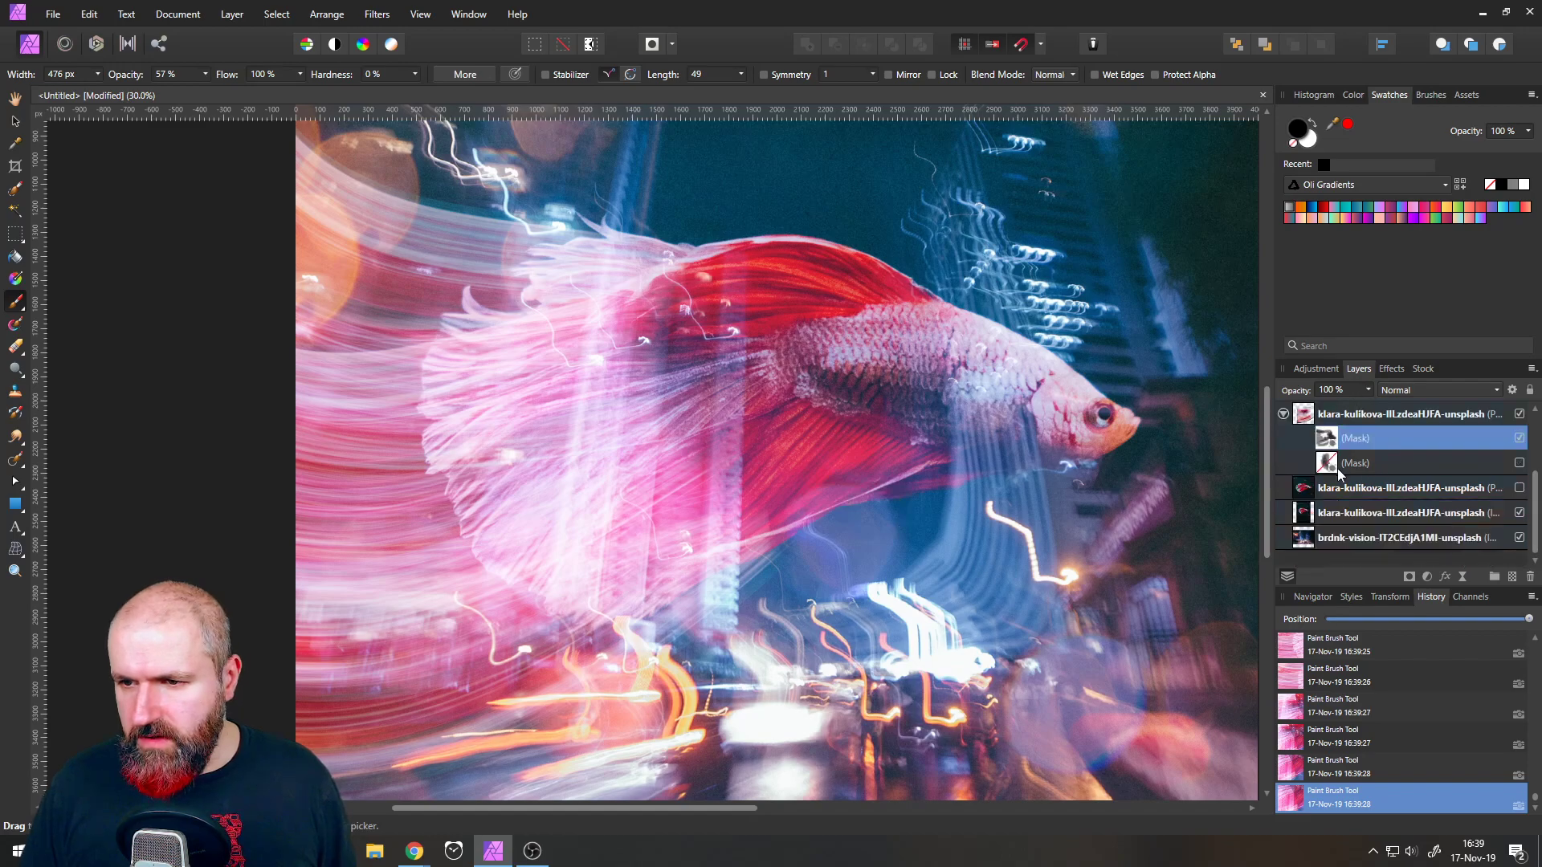
{"action": "scroll", "coordinate": [1357, 458], "scroll_direction": "up", "scroll_amount": 2}
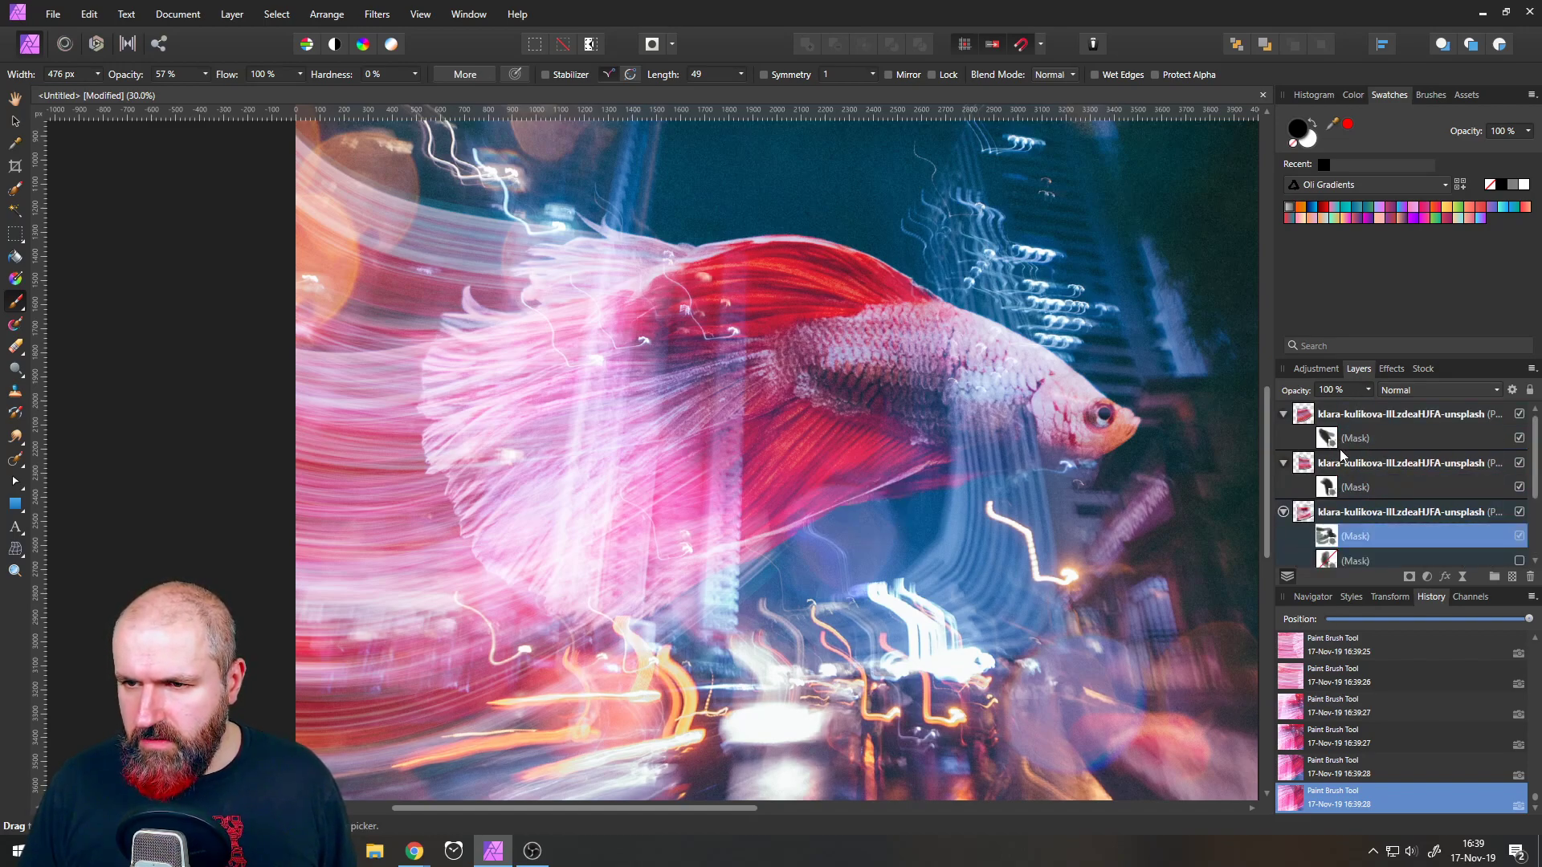
{"action": "left_click", "coordinate": [1343, 438]}
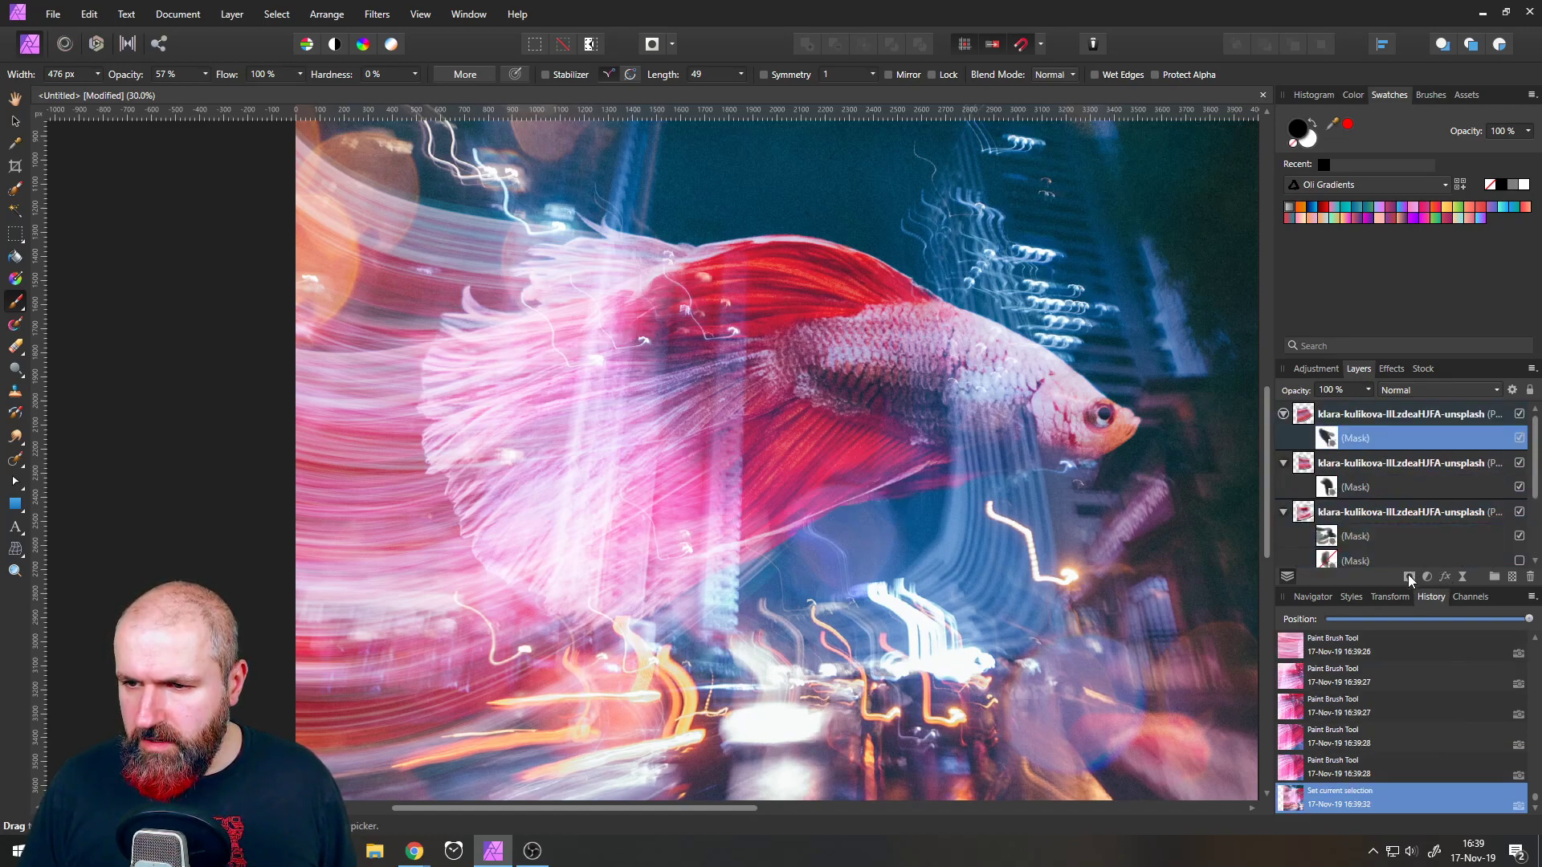
{"action": "left_click", "coordinate": [1307, 416]}
{"action": "left_click", "coordinate": [1408, 577]}
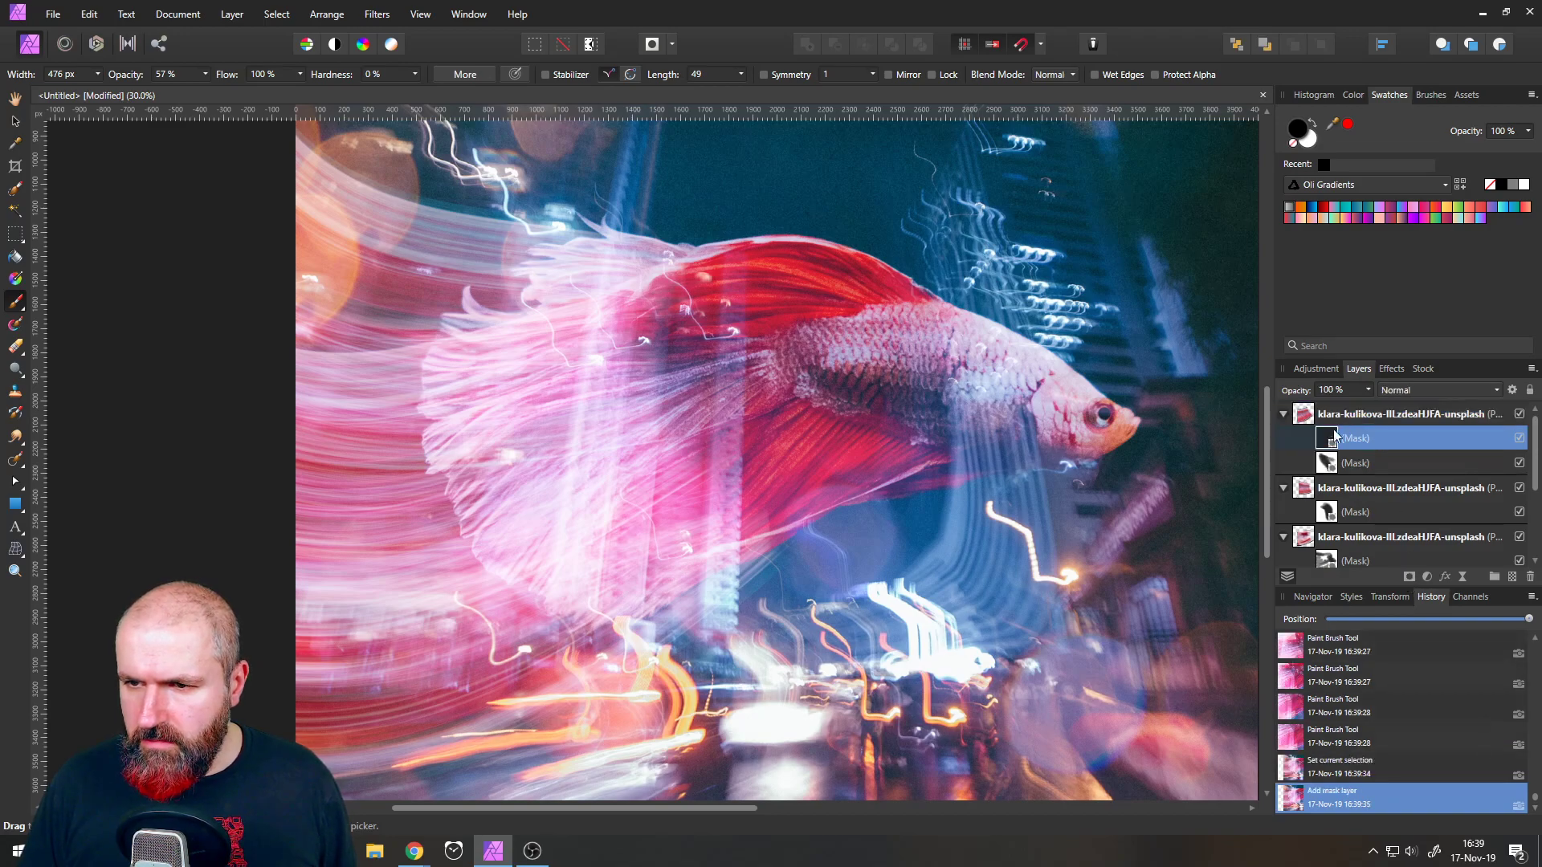
{"action": "left_click", "coordinate": [1518, 463]}
{"action": "left_click", "coordinate": [1331, 444]}
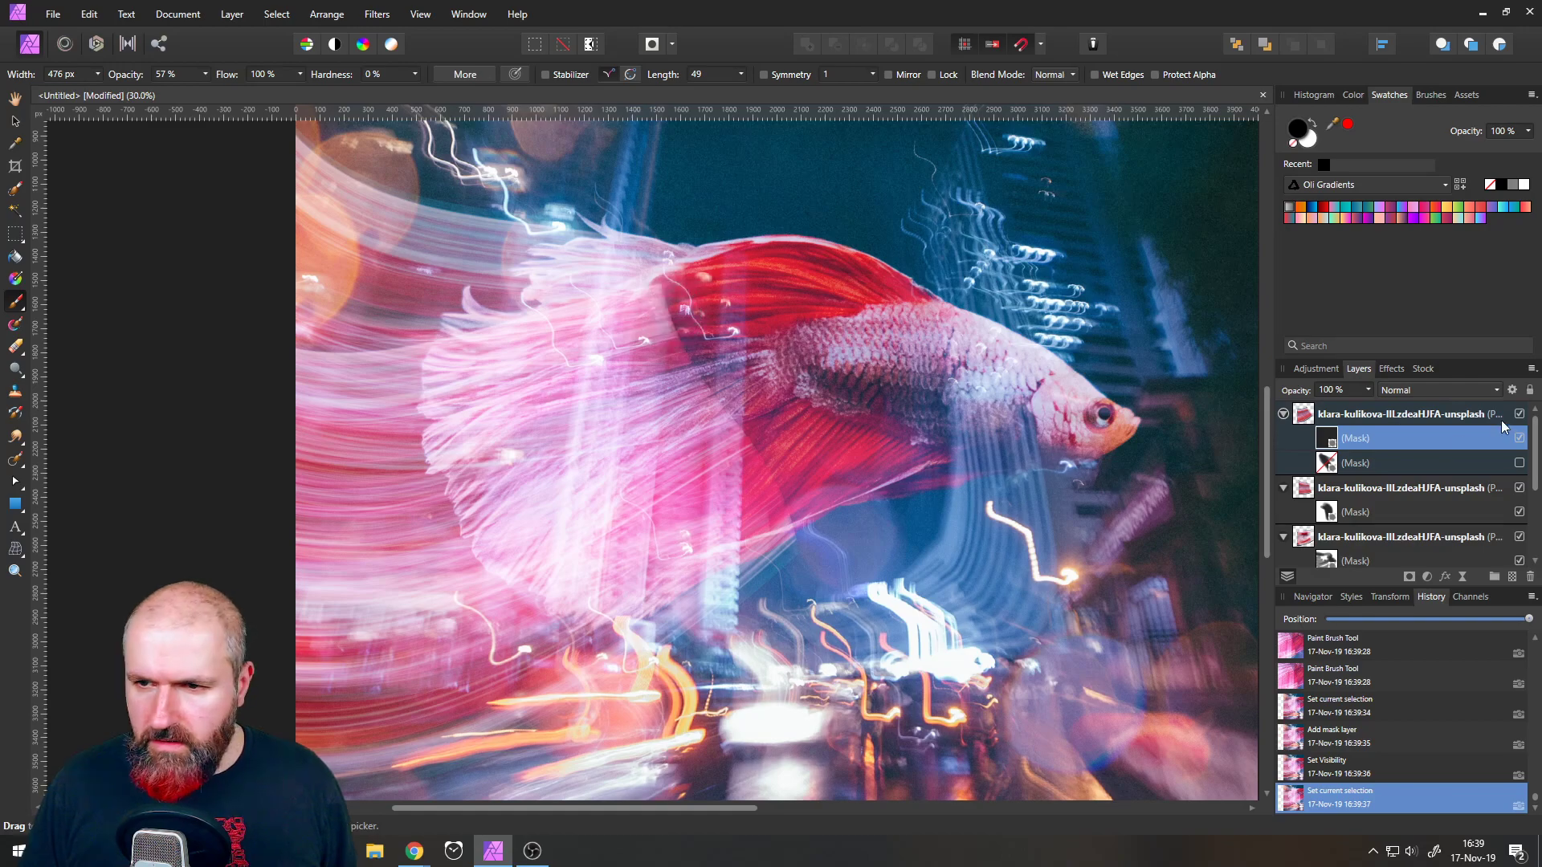
{"action": "left_click", "coordinate": [1518, 414]}
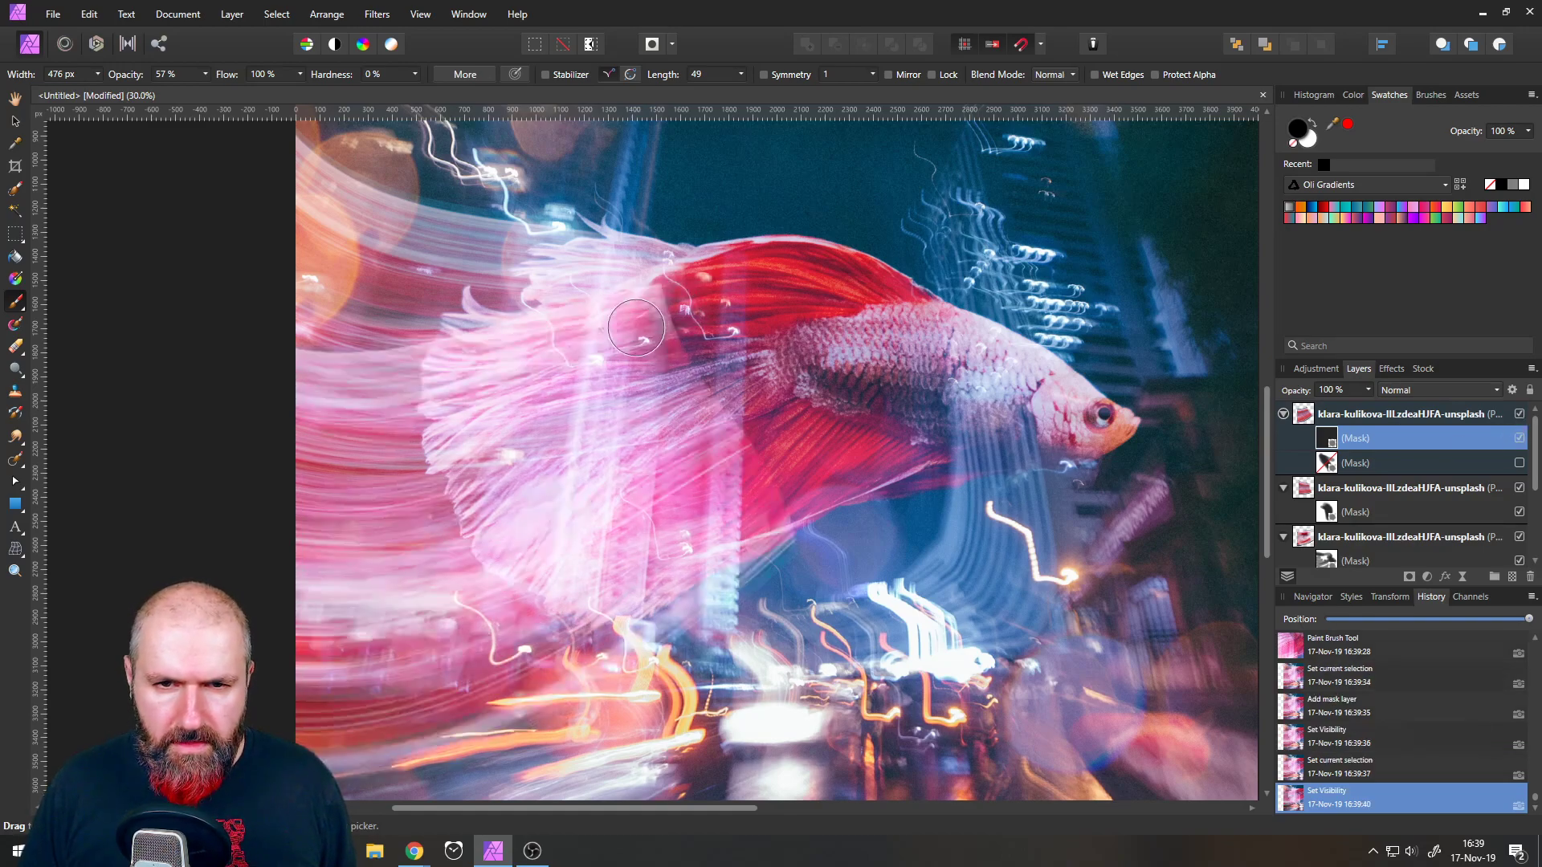
- Paint on the top streak layer's new mask with the soft black brush over the fin edge, tail and trailing streaks
{"action": "mouse_move", "coordinate": [667, 305]}
{"action": "left_mouse_down"}
{"action": "mouse_move", "coordinate": [387, 354]}
{"action": "mouse_move", "coordinate": [677, 332]}
{"action": "mouse_move", "coordinate": [713, 430]}
{"action": "left_mouse_up"}
{"action": "left_click_drag", "start_coordinate": [710, 366], "coordinate": [741, 450]}
{"action": "mouse_move", "coordinate": [742, 450]}
{"action": "left_mouse_down"}
{"action": "mouse_move", "coordinate": [794, 514]}
{"action": "mouse_move", "coordinate": [756, 465]}
{"action": "mouse_move", "coordinate": [707, 484]}
{"action": "mouse_move", "coordinate": [660, 460]}
{"action": "mouse_move", "coordinate": [691, 441]}
{"action": "mouse_move", "coordinate": [354, 530]}
{"action": "left_mouse_up"}
{"action": "left_click", "coordinate": [790, 510]}
{"action": "left_click", "coordinate": [791, 518]}
{"action": "left_click", "coordinate": [678, 443]}
{"action": "left_click_drag", "start_coordinate": [604, 392], "coordinate": [406, 408]}
{"action": "left_click_drag", "start_coordinate": [638, 353], "coordinate": [482, 374]}
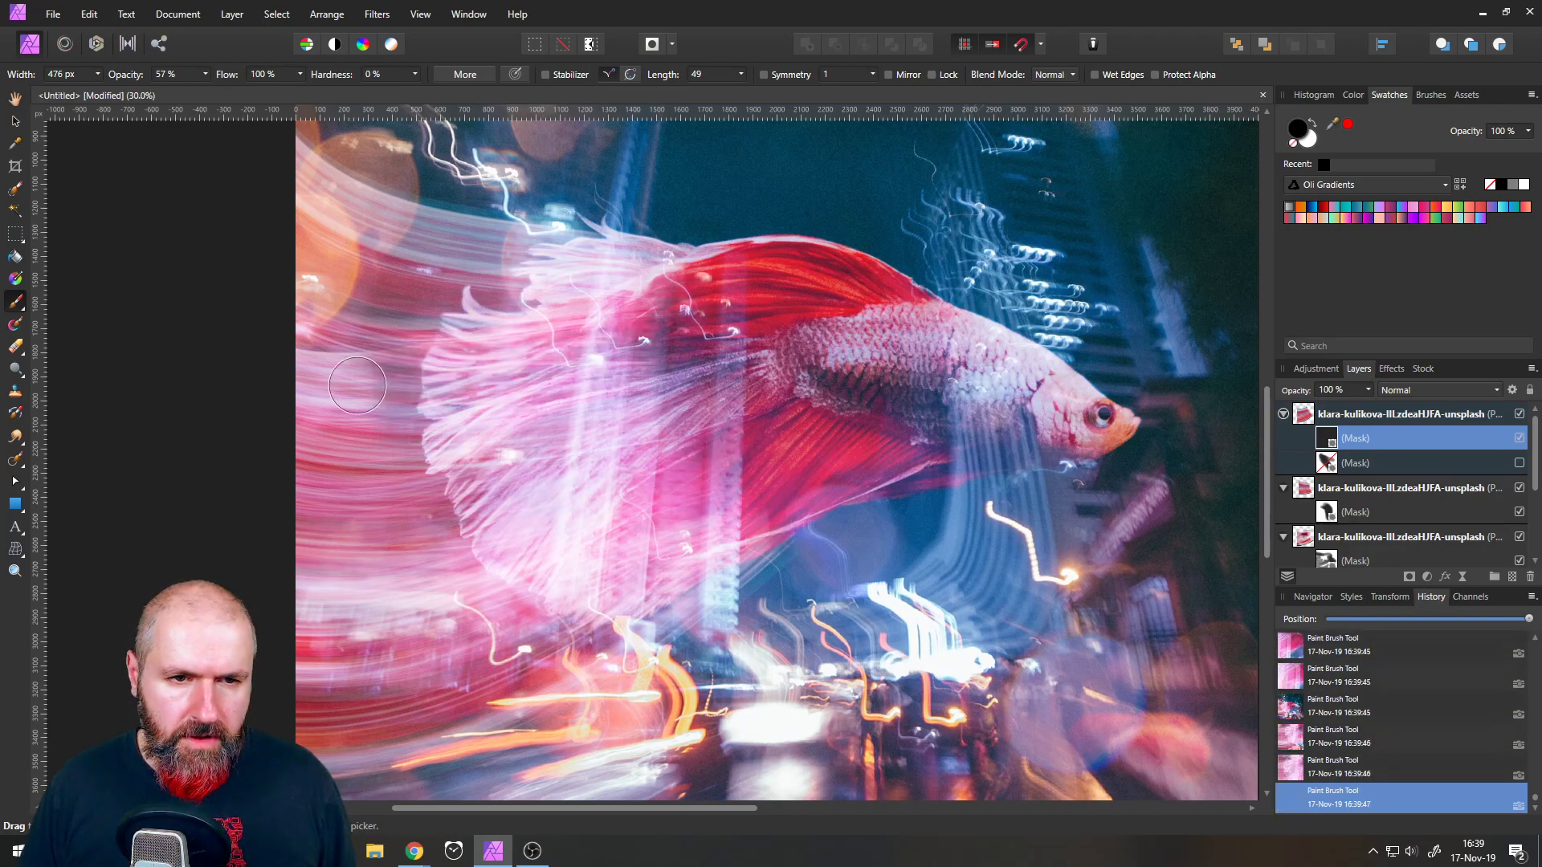
{"action": "left_click_drag", "start_coordinate": [389, 383], "coordinate": [268, 396]}
{"action": "mouse_move", "coordinate": [600, 483]}
{"action": "left_mouse_down"}
{"action": "mouse_move", "coordinate": [522, 602]}
{"action": "mouse_move", "coordinate": [275, 688]}
{"action": "left_mouse_up"}
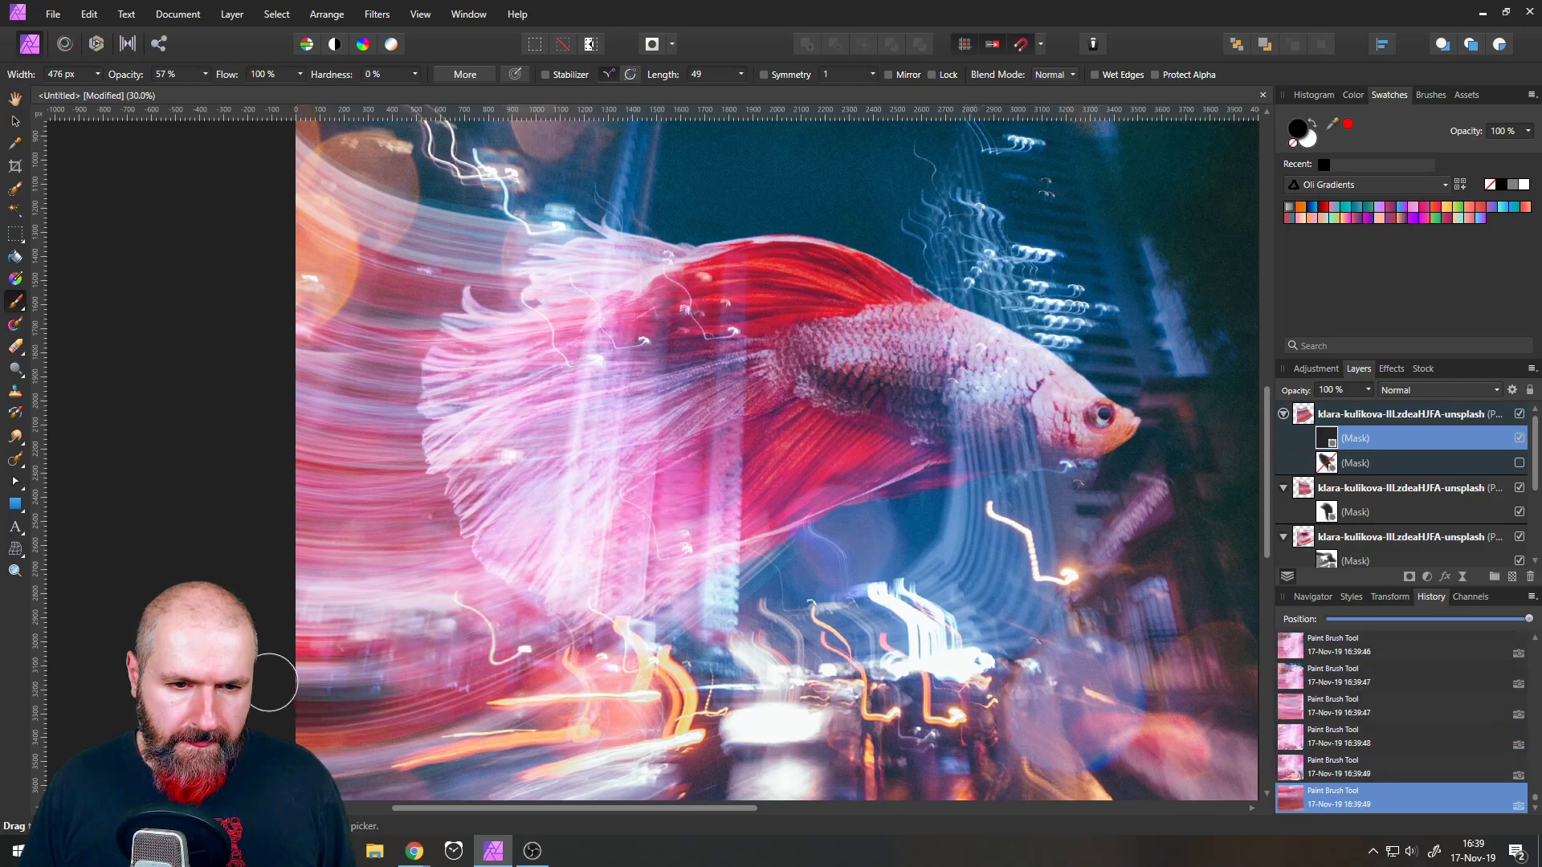
- Undo the last two brush strokes on the top streak layer's mask
{"action": "key", "text": "ctrl+z"}
{"action": "key", "text": "ctrl+z"}
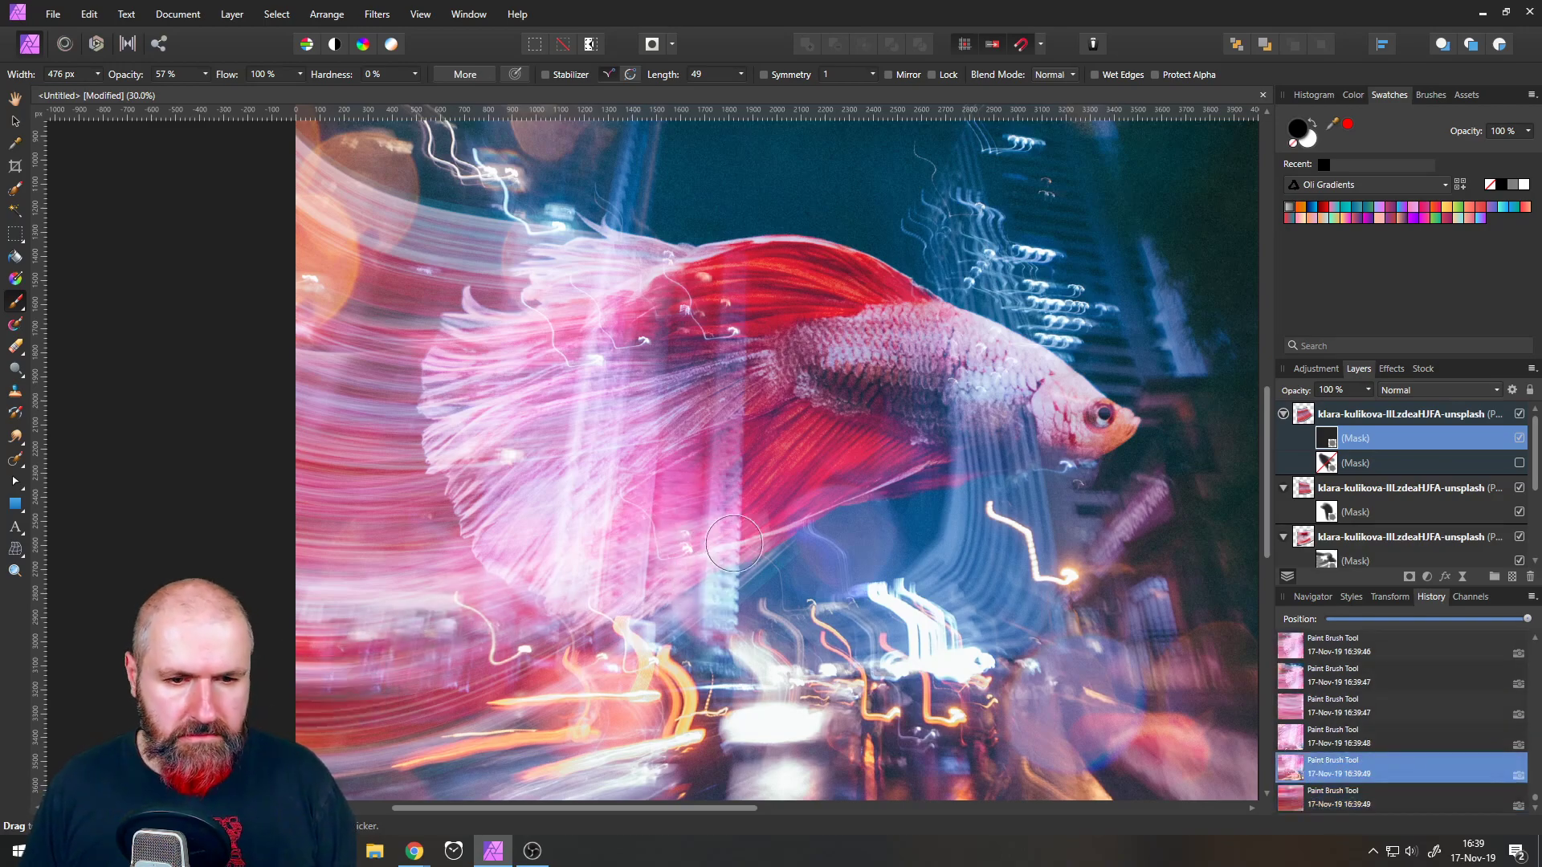
{"action": "scroll", "coordinate": [142, 416], "scroll_direction": "down", "scroll_amount": 2}
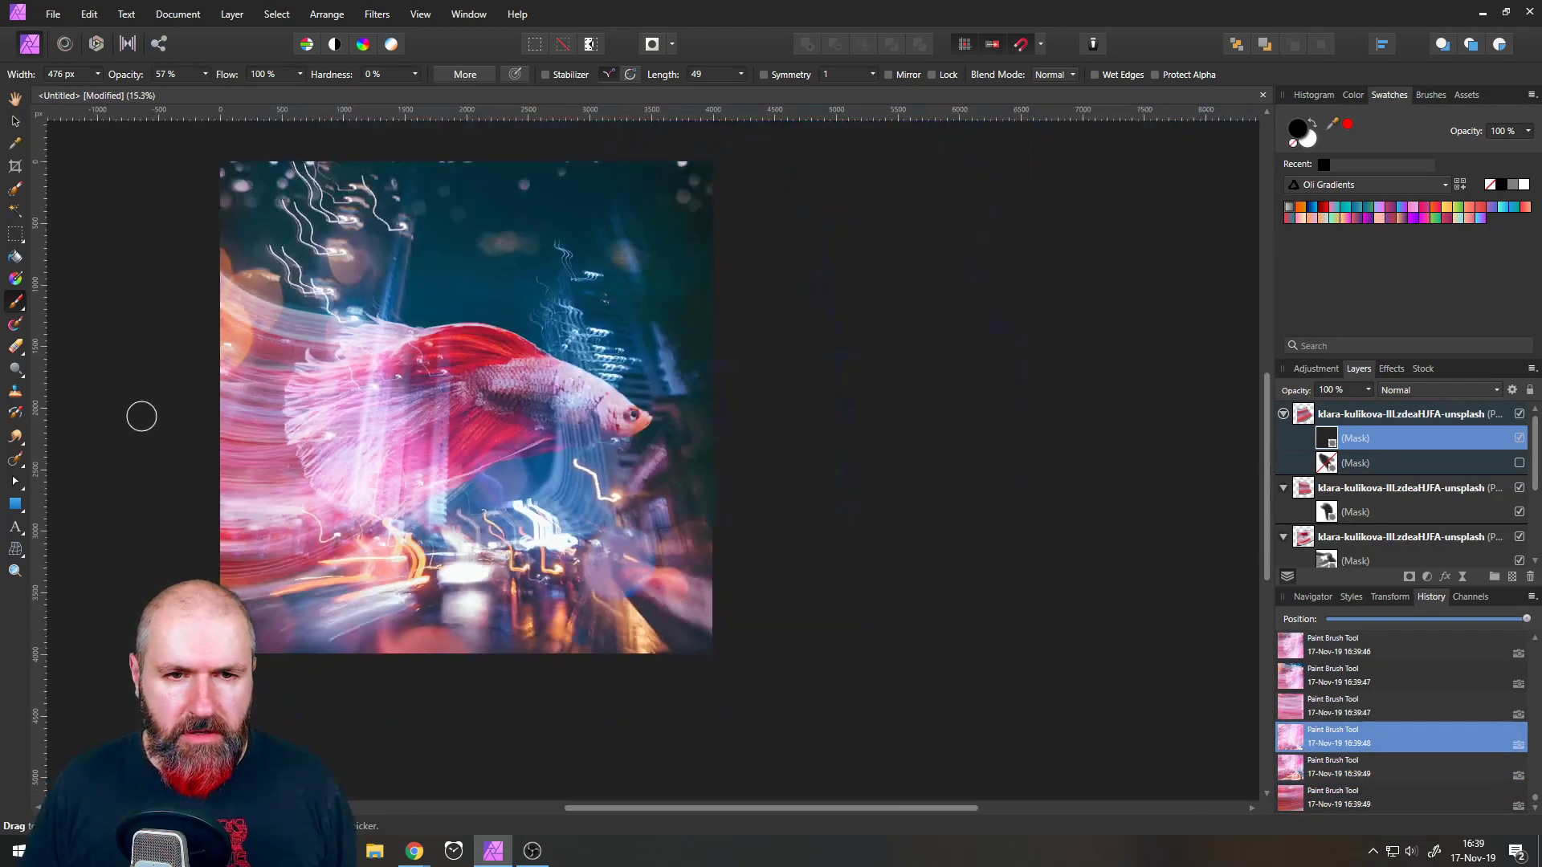
{"action": "scroll", "coordinate": [141, 416], "scroll_direction": "up", "scroll_amount": 1}
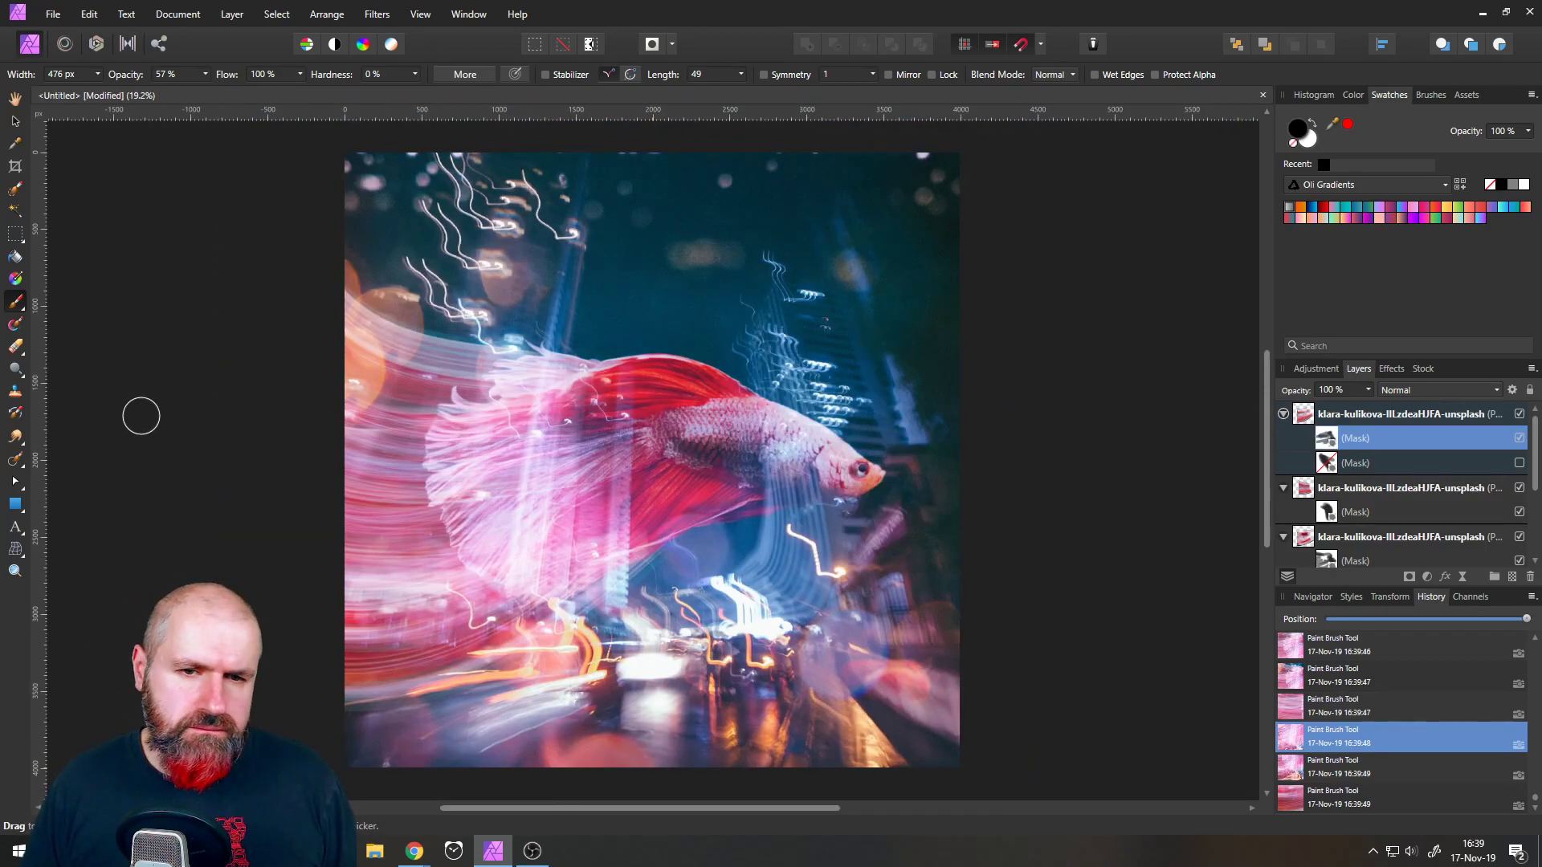
- Rotate the middle streak layer slightly clockwise and reposition it behind the tail, then deselect everything
{"action": "left_click", "coordinate": [1313, 491]}
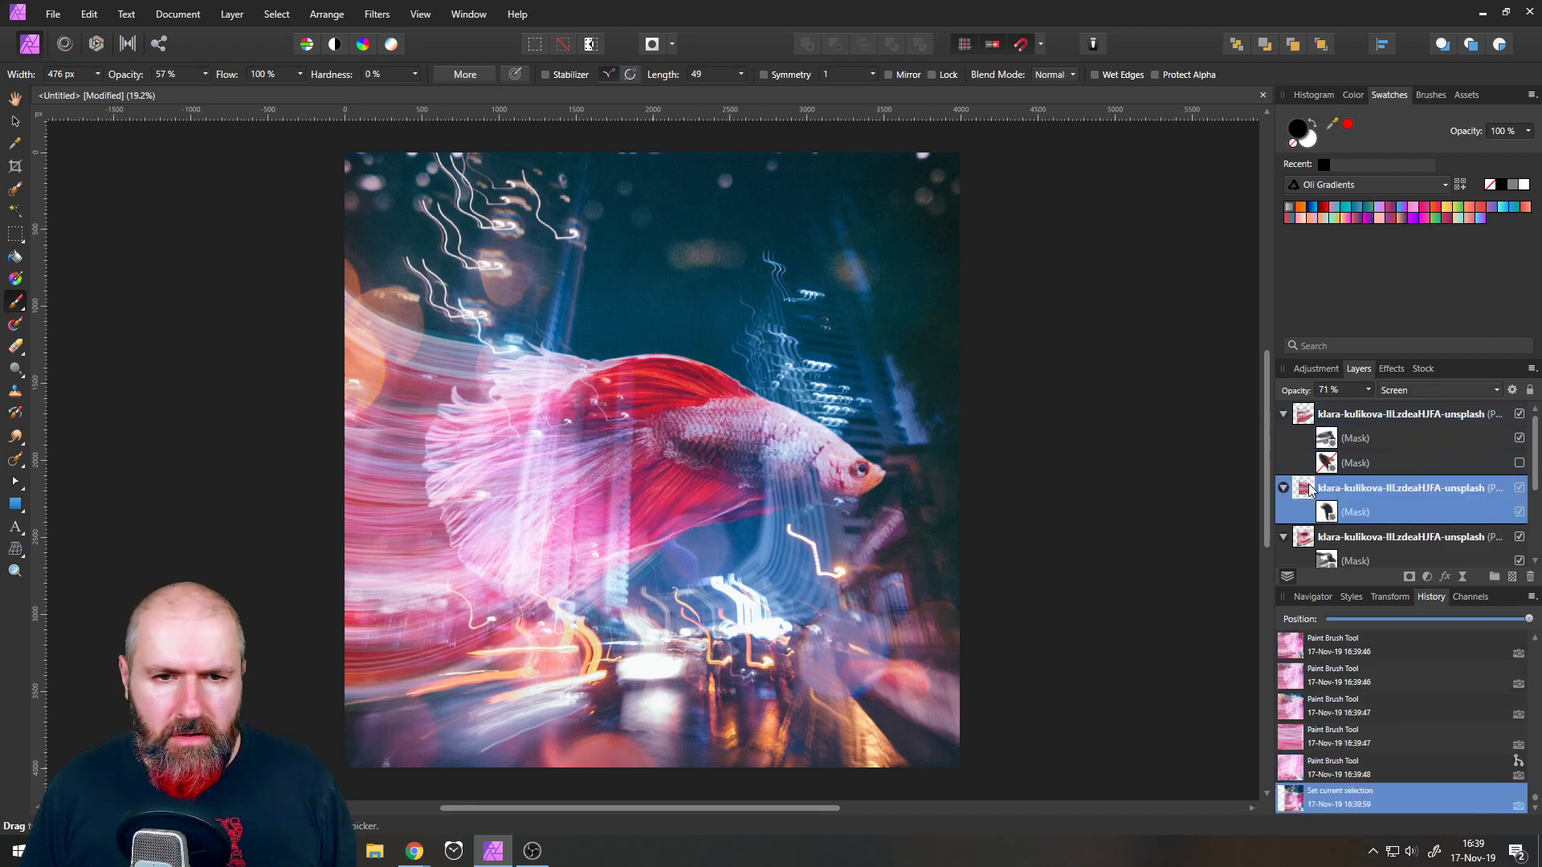
{"action": "double_click", "coordinate": [1520, 487]}
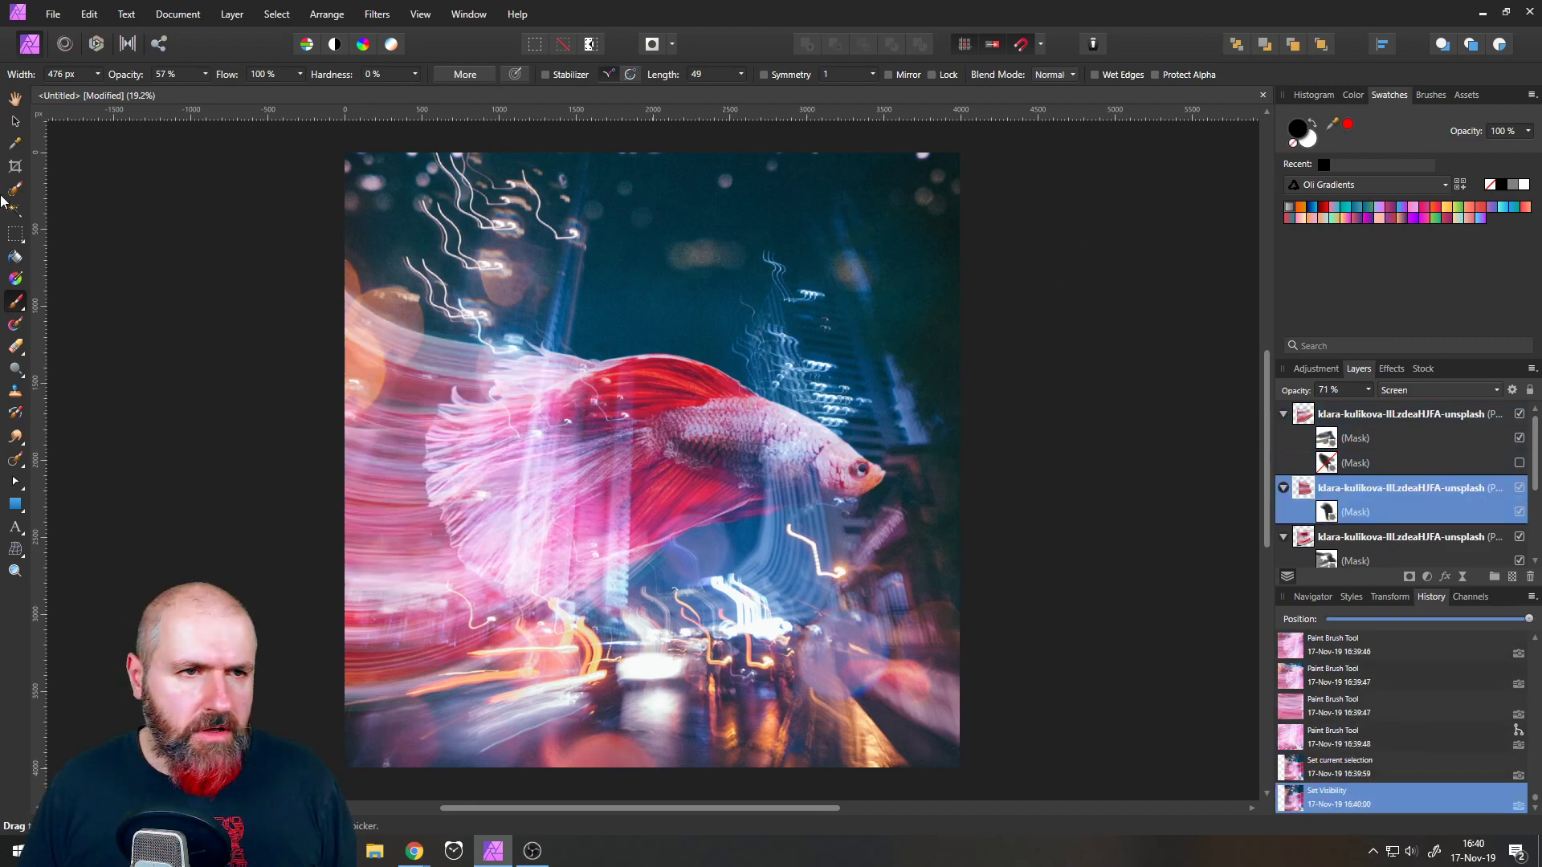
{"action": "left_click", "coordinate": [15, 121]}
{"action": "mouse_move", "coordinate": [489, 248]}
{"action": "left_mouse_down"}
{"action": "mouse_move", "coordinate": [511, 302]}
{"action": "mouse_move", "coordinate": [503, 232]}
{"action": "left_mouse_up"}
{"action": "left_click_drag", "start_coordinate": [513, 330], "coordinate": [522, 345]}
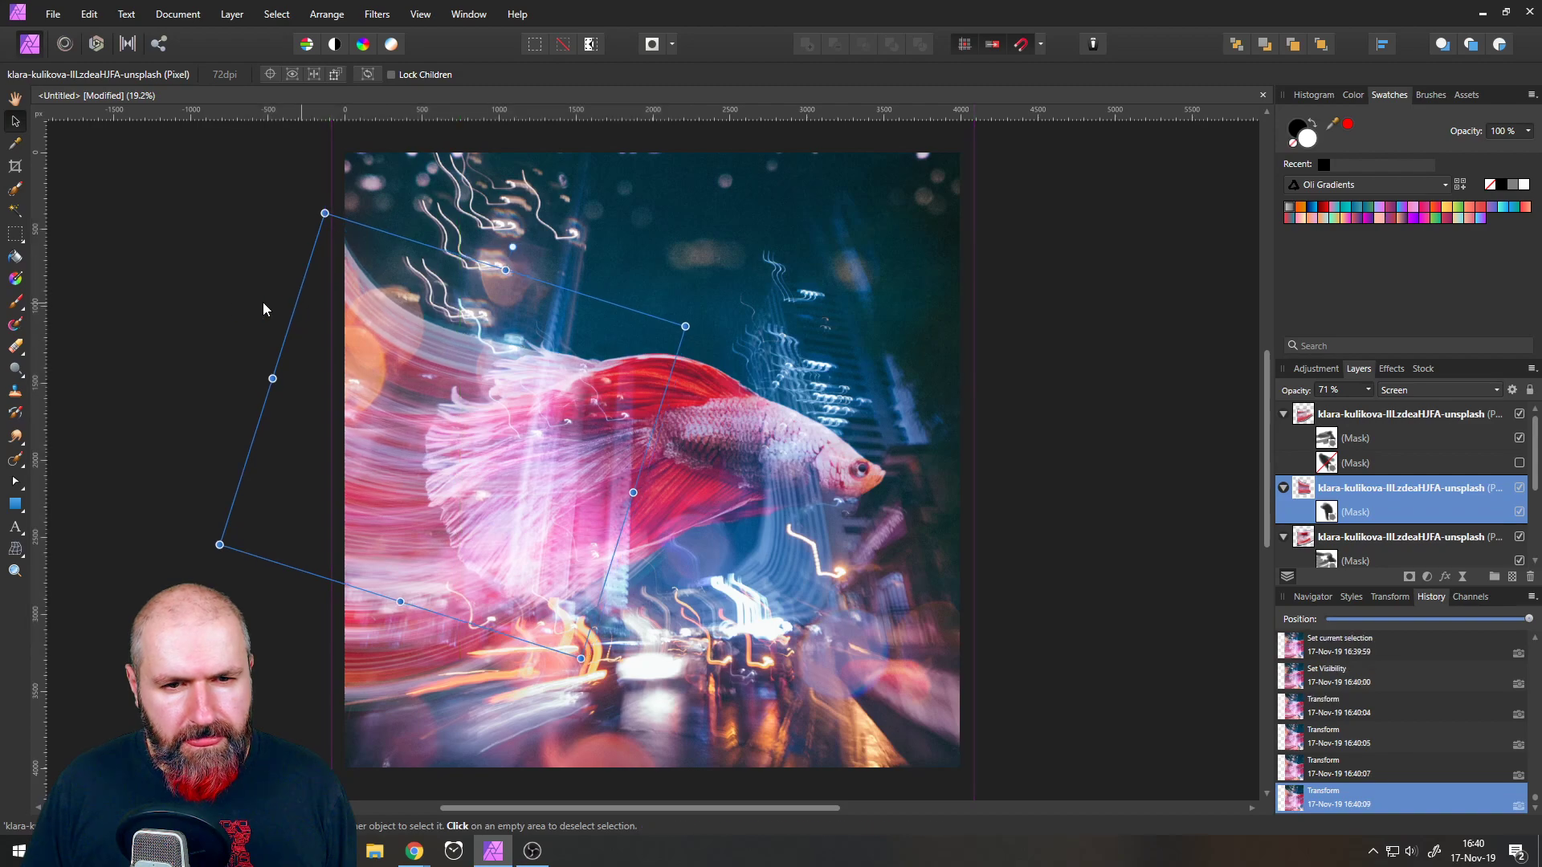
{"action": "left_click", "coordinate": [215, 298]}
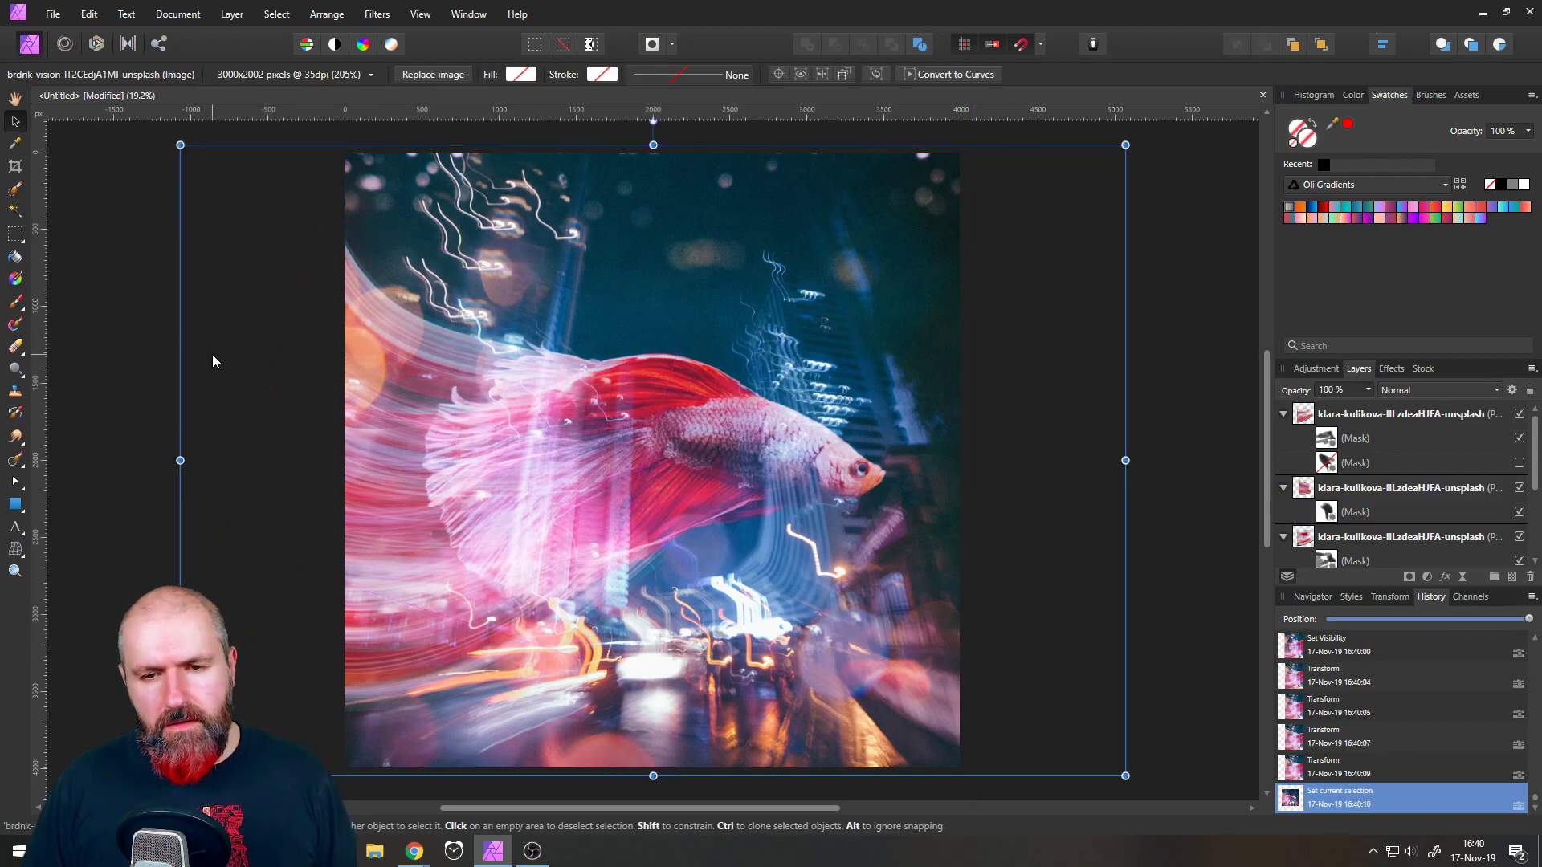
{"action": "left_click", "coordinate": [88, 196]}
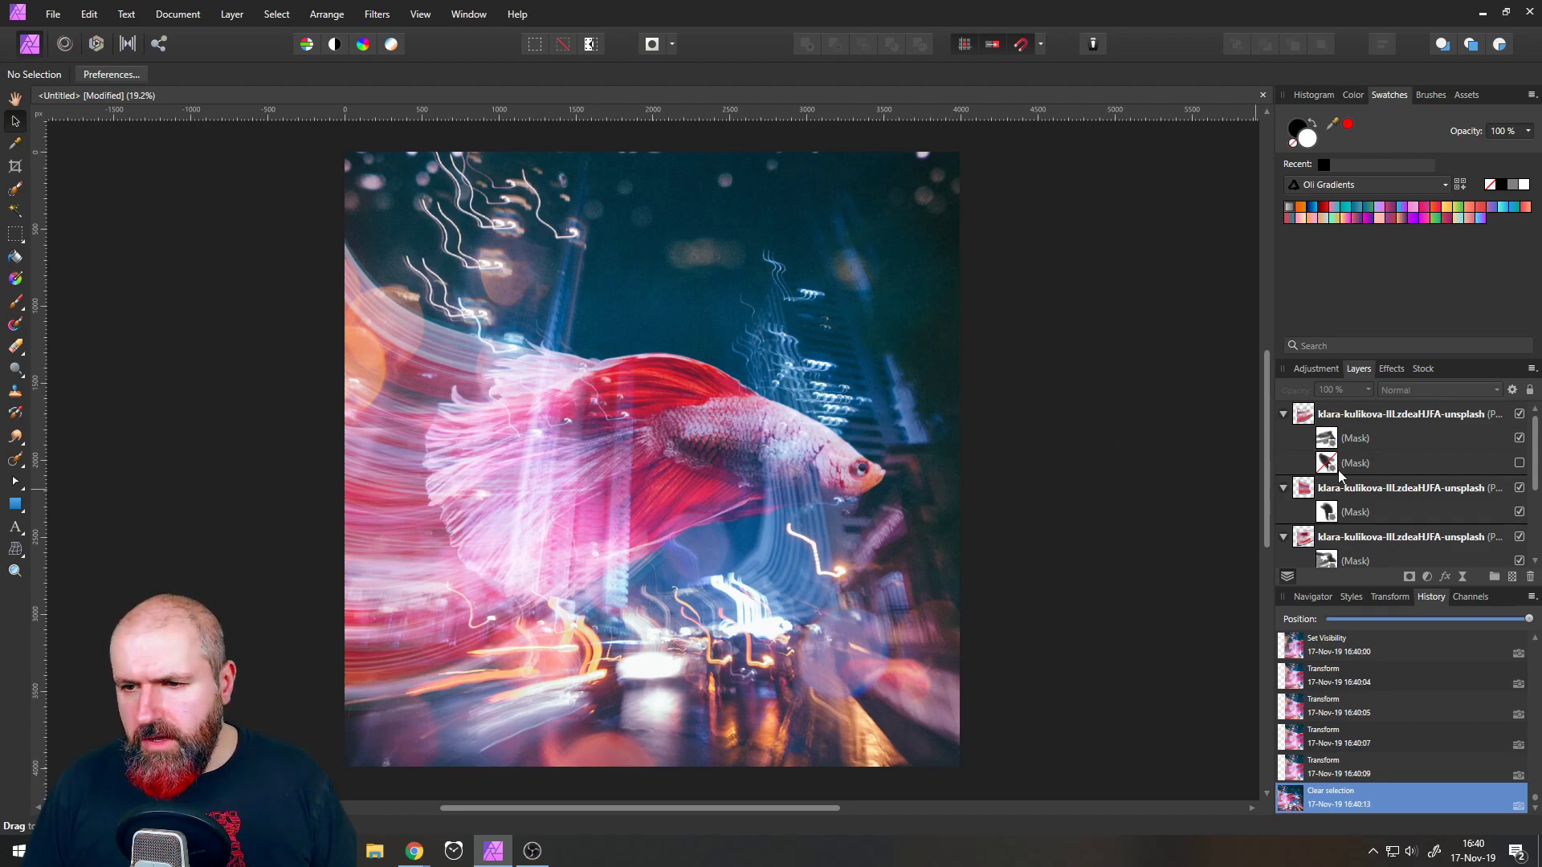
{"action": "scroll", "coordinate": [1339, 477], "scroll_direction": "down", "scroll_amount": 3}
{"action": "left_click", "coordinate": [1308, 491]}
{"action": "right_click", "coordinate": [1309, 490]}
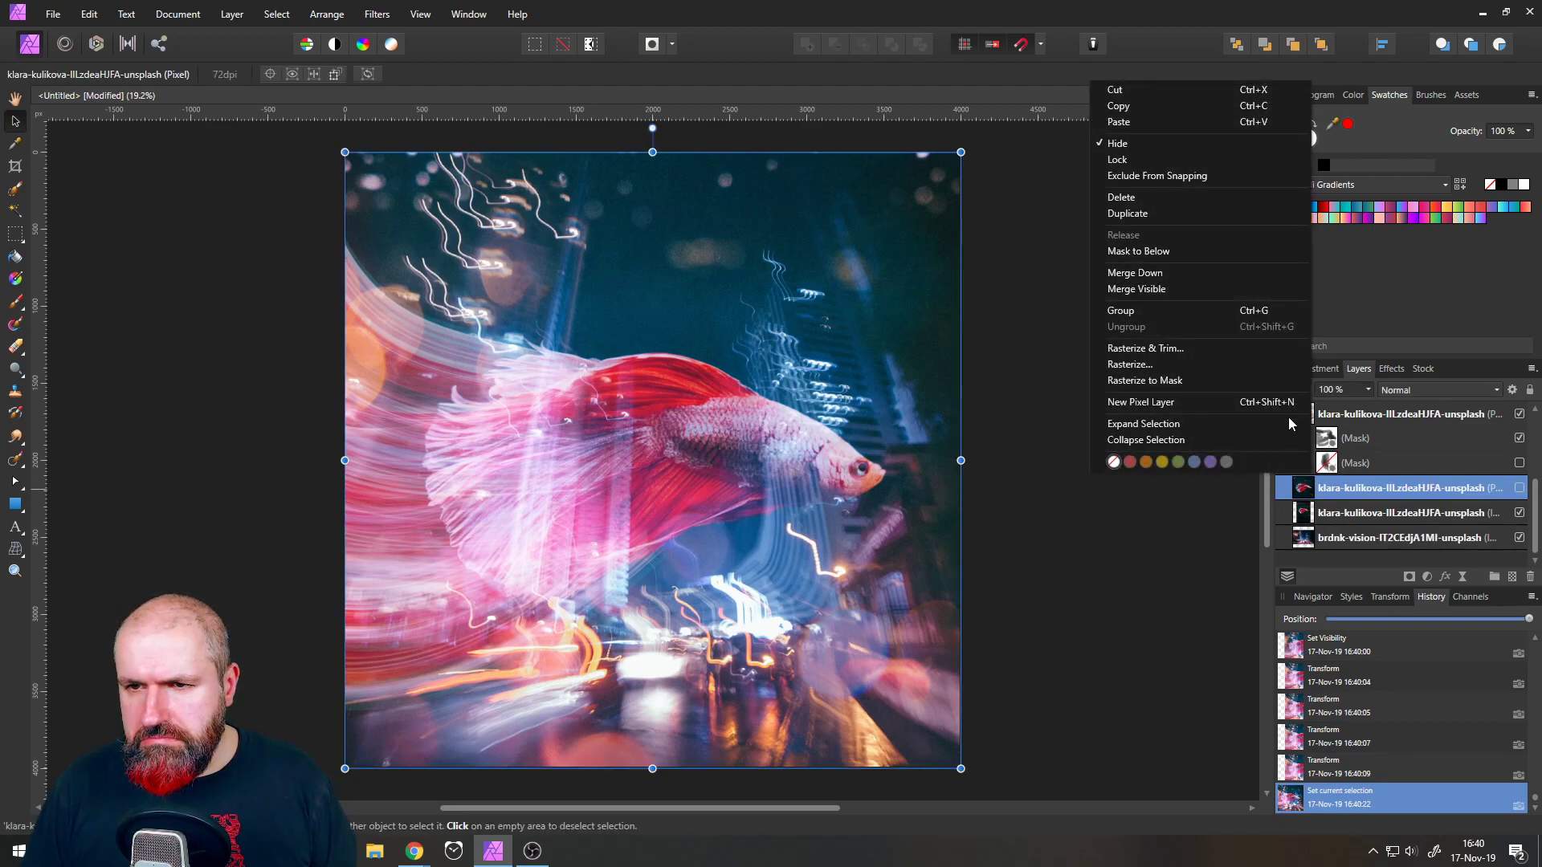
{"action": "left_click", "coordinate": [1140, 213]}
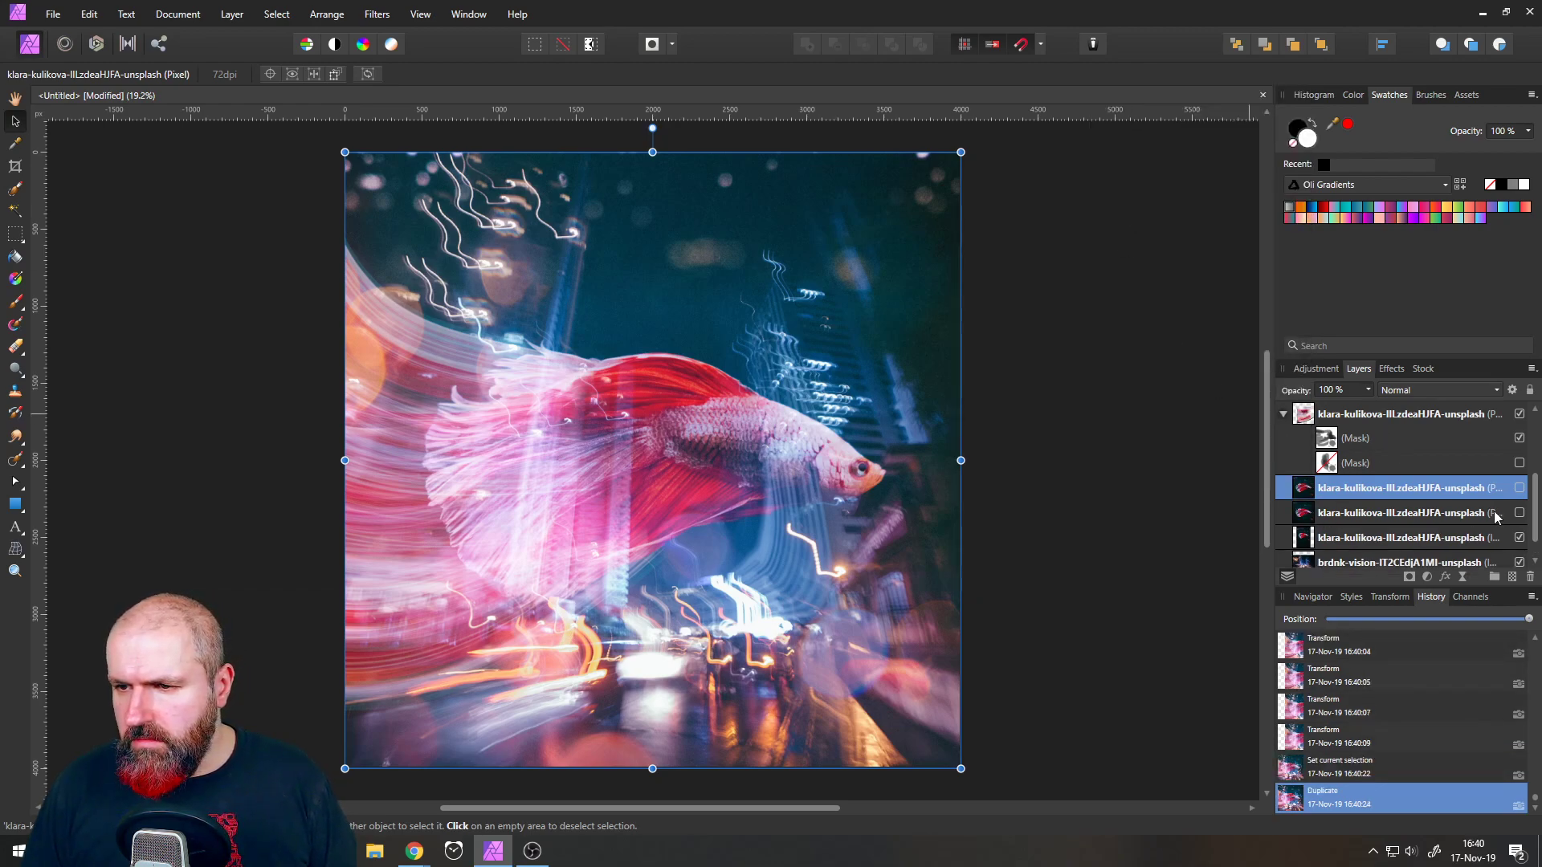
{"action": "scroll", "coordinate": [1401, 518], "scroll_direction": "down", "scroll_amount": 1}
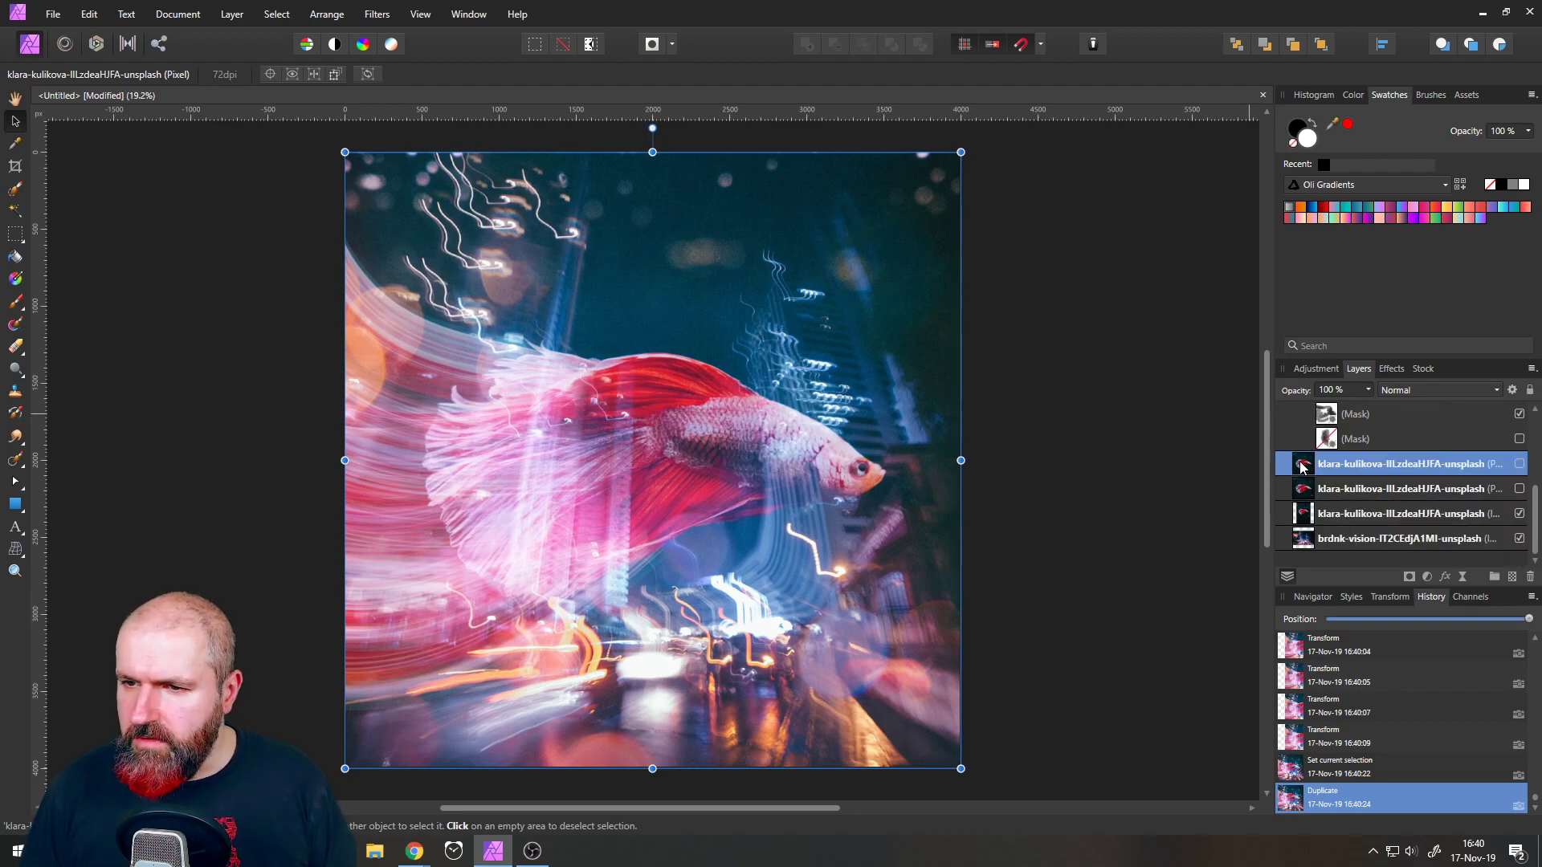
{"action": "left_click", "coordinate": [1529, 577]}
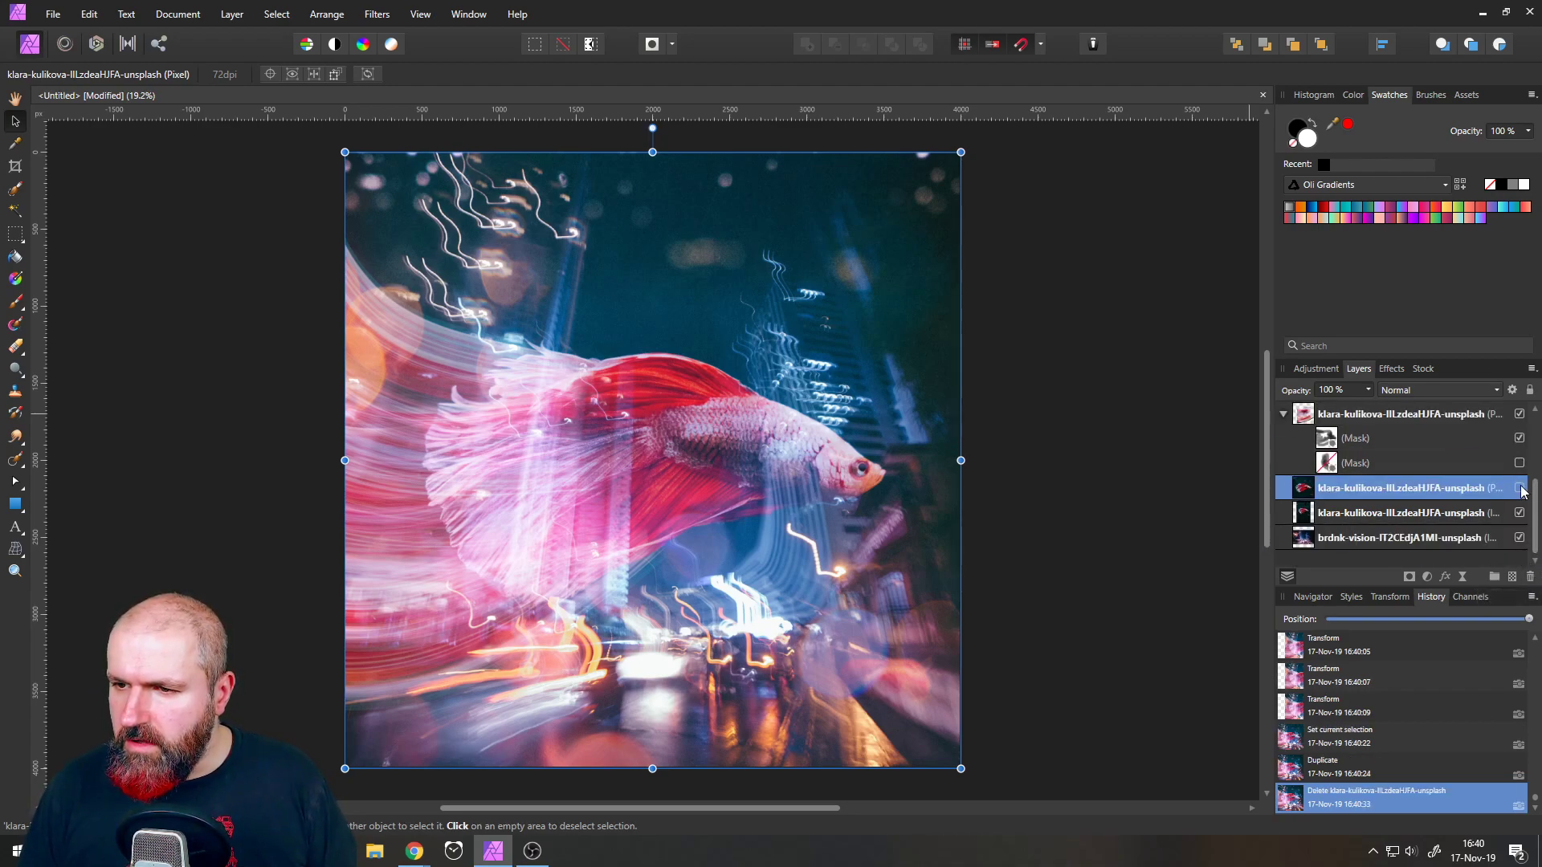
- Show the hidden fish pixel layer, set its blend mode to Lighten, and compare the image with it hidden and shown
{"action": "left_click", "coordinate": [1519, 488]}
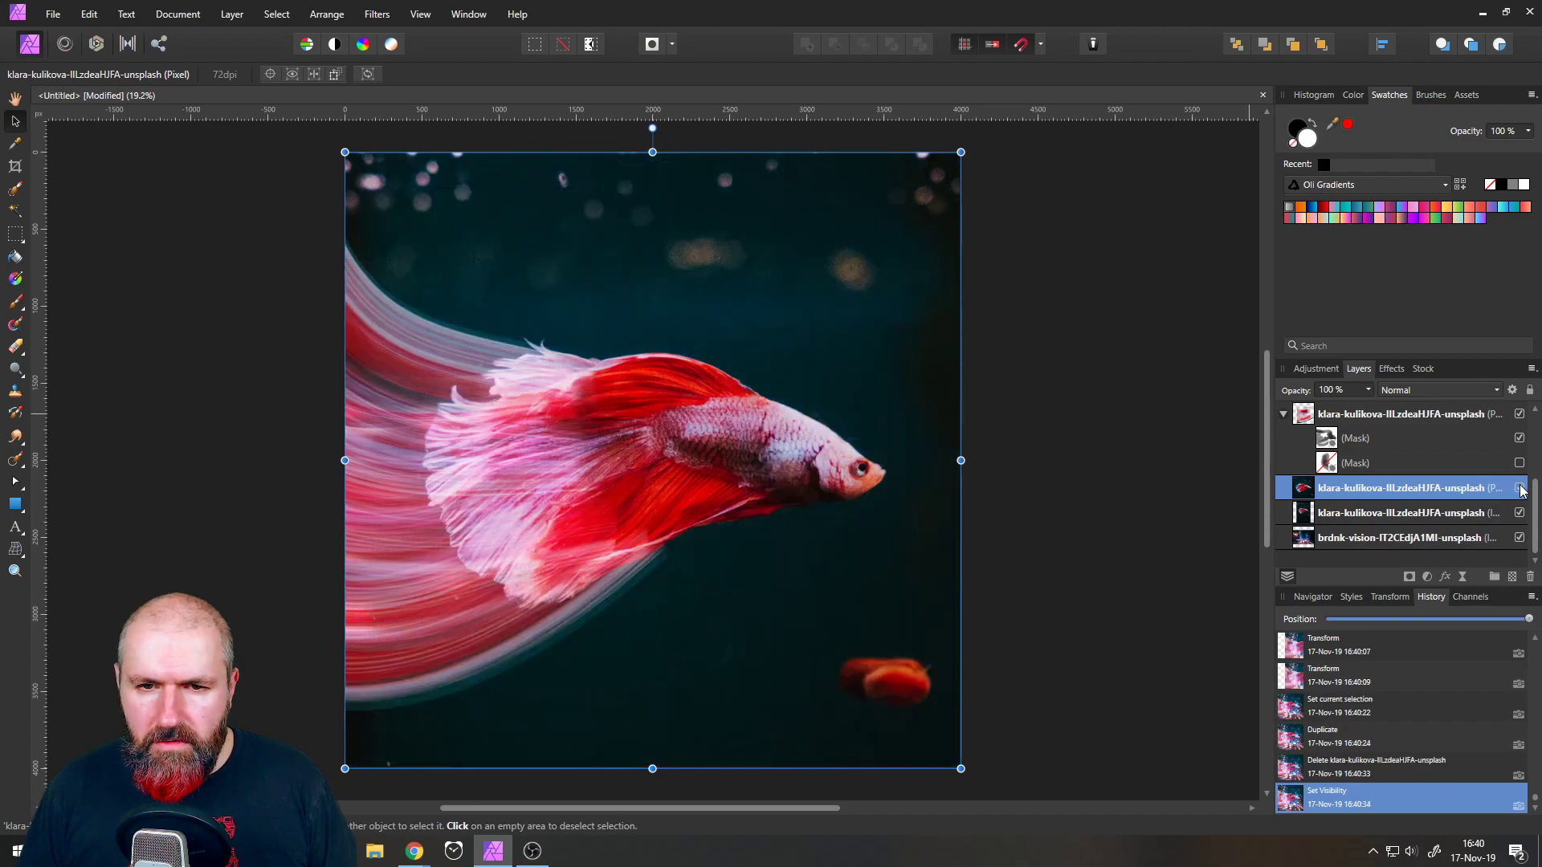
{"action": "left_click", "coordinate": [1406, 391]}
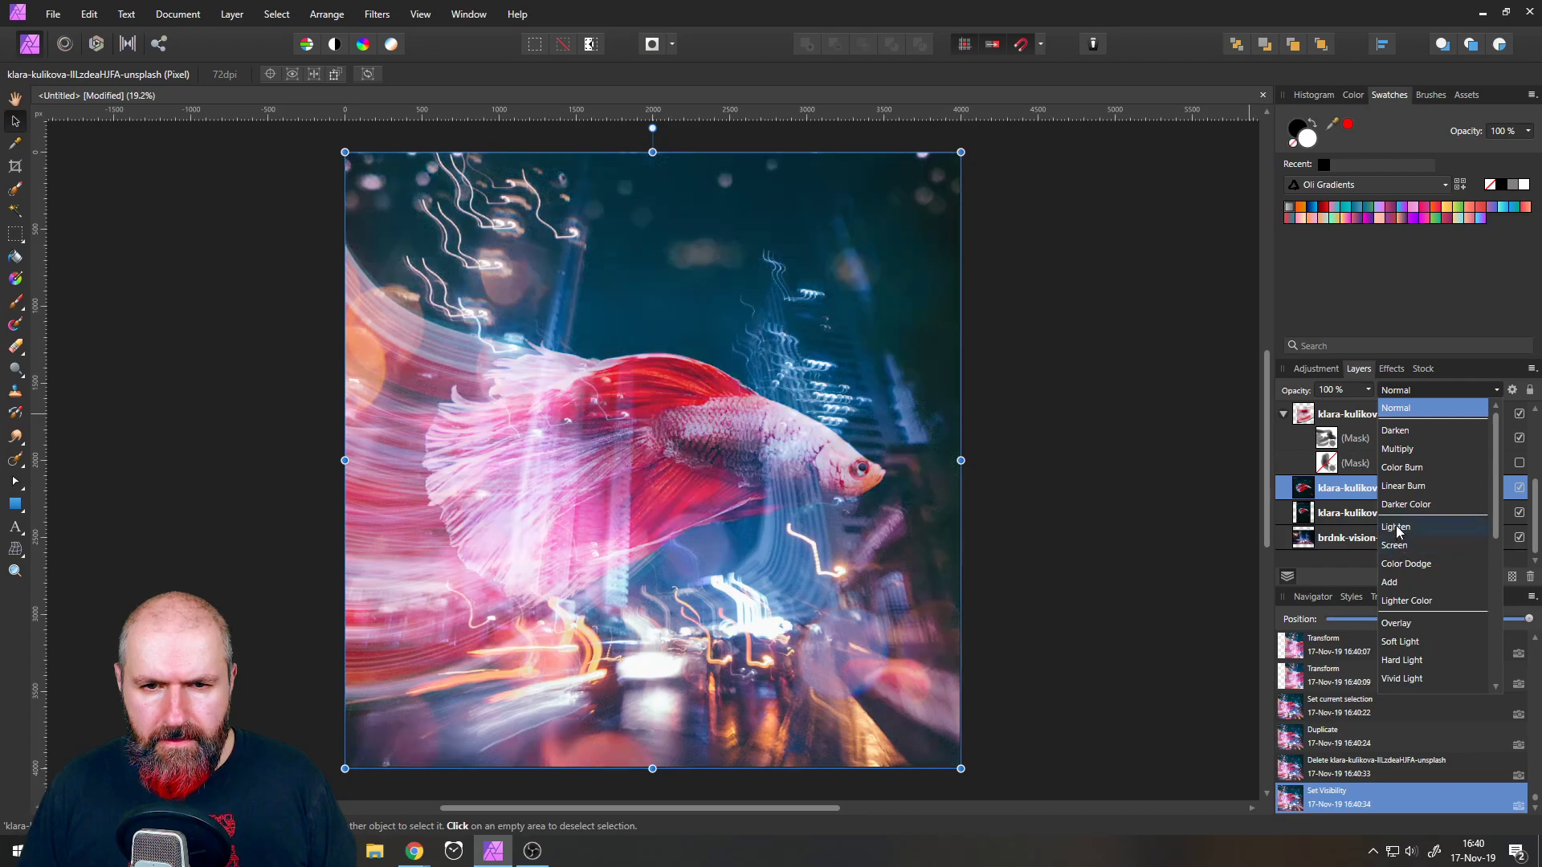
{"action": "left_click", "coordinate": [1397, 529]}
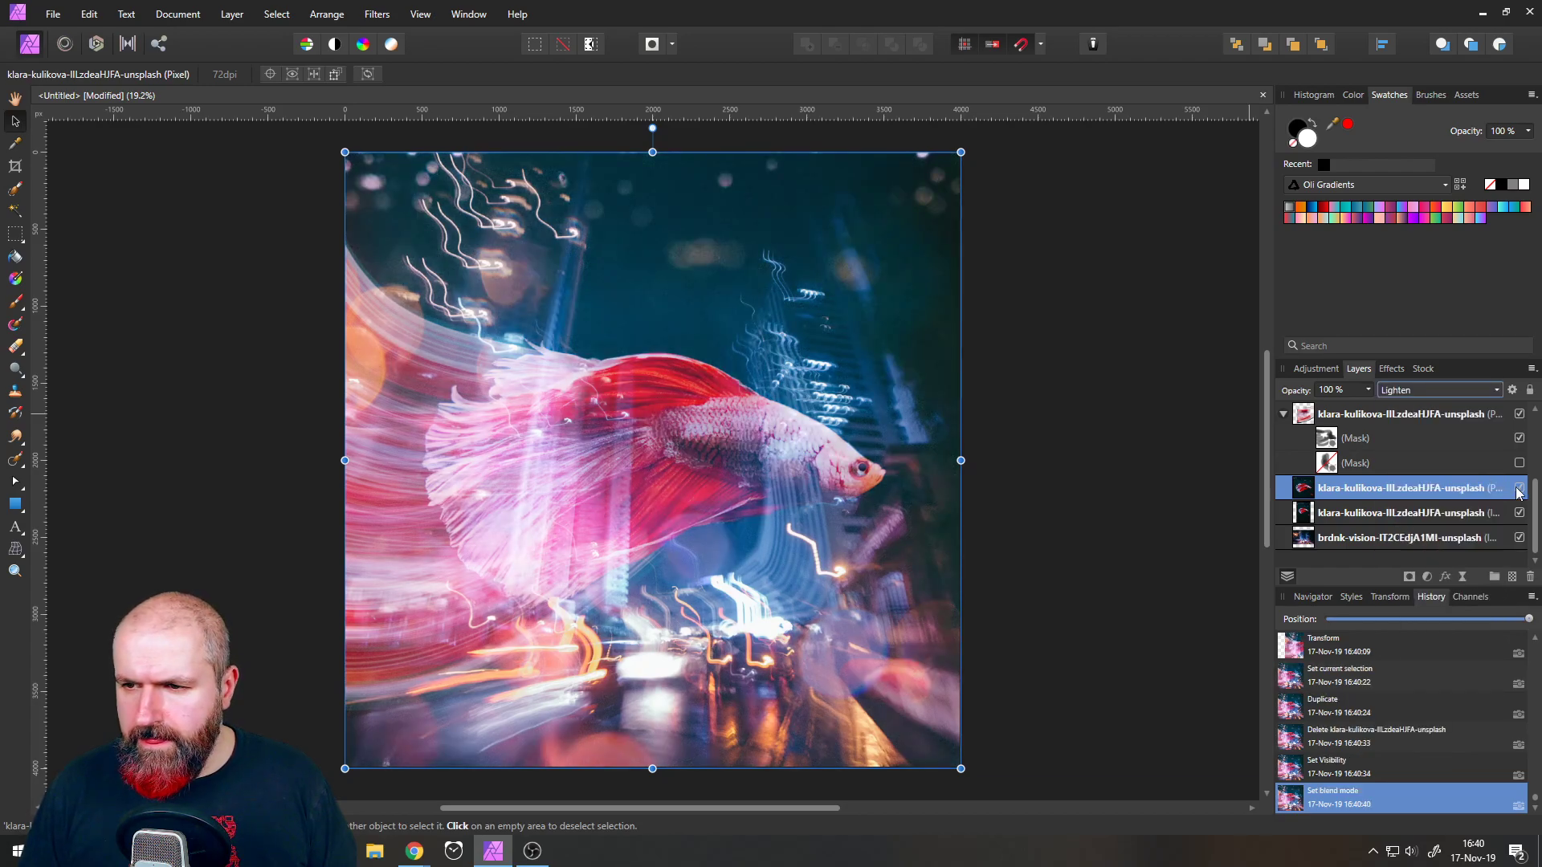
{"action": "left_click", "coordinate": [1519, 489]}
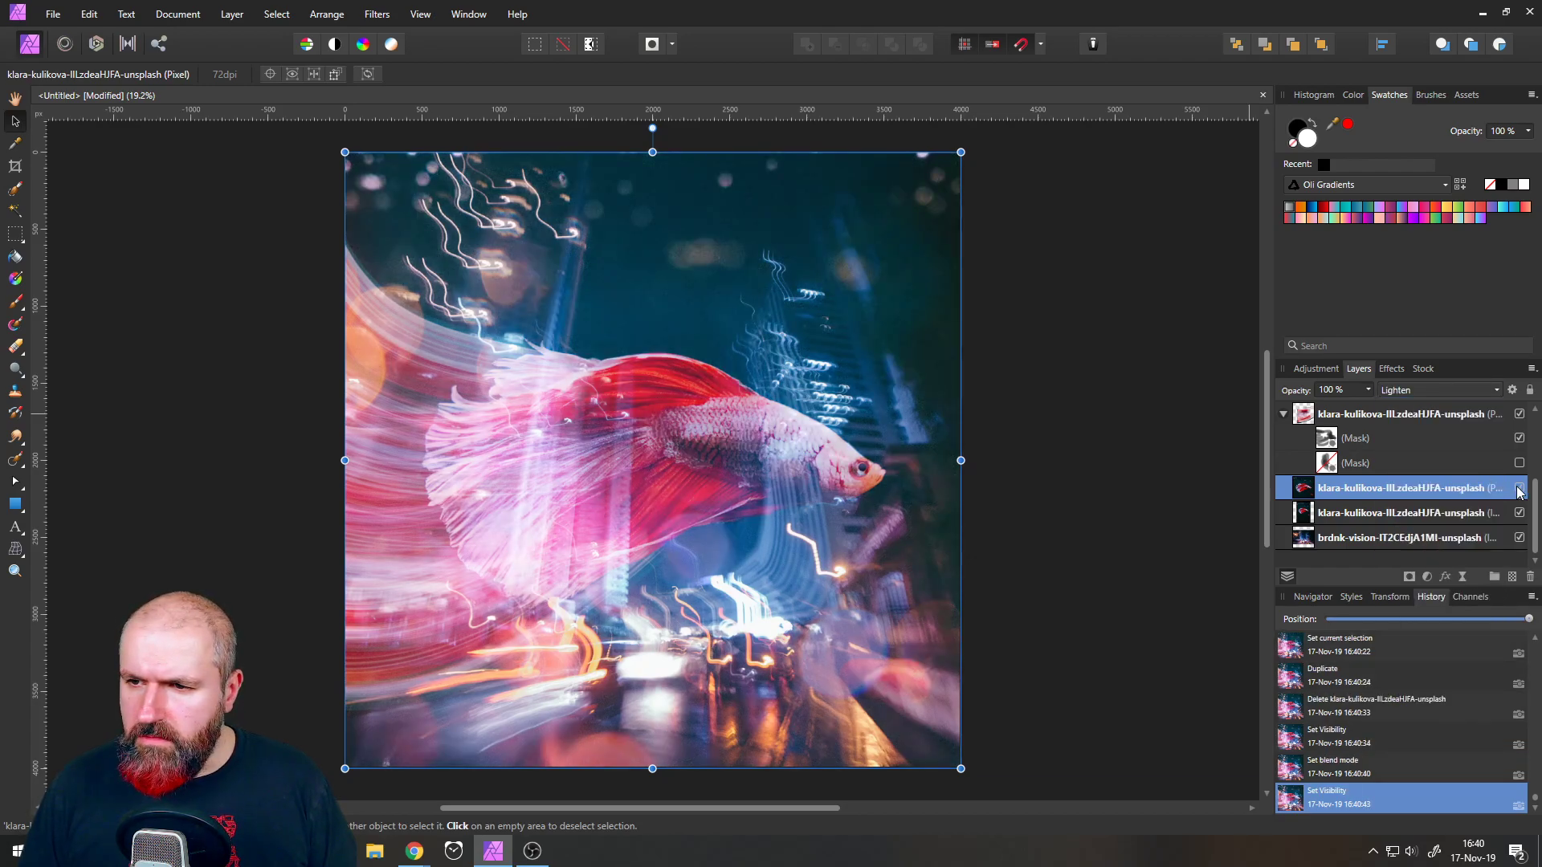
- Preview other blend modes such as Overlay on the fish pixel layer without changing it, and hide the layer again
{"action": "left_click", "coordinate": [1418, 393]}
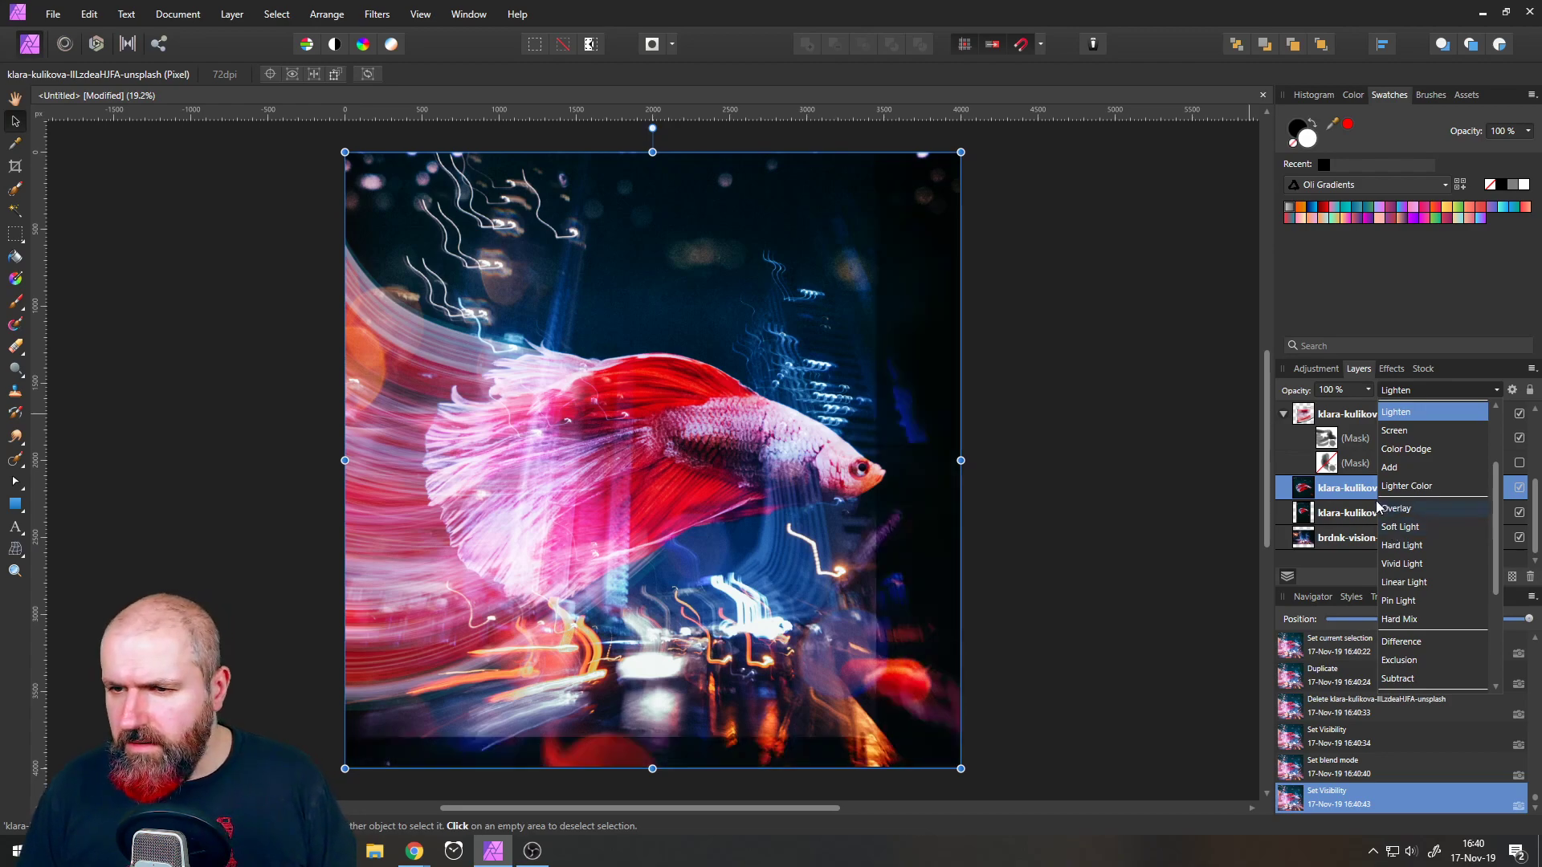
{"action": "left_click", "coordinate": [1303, 491]}
{"action": "left_click", "coordinate": [1520, 487]}
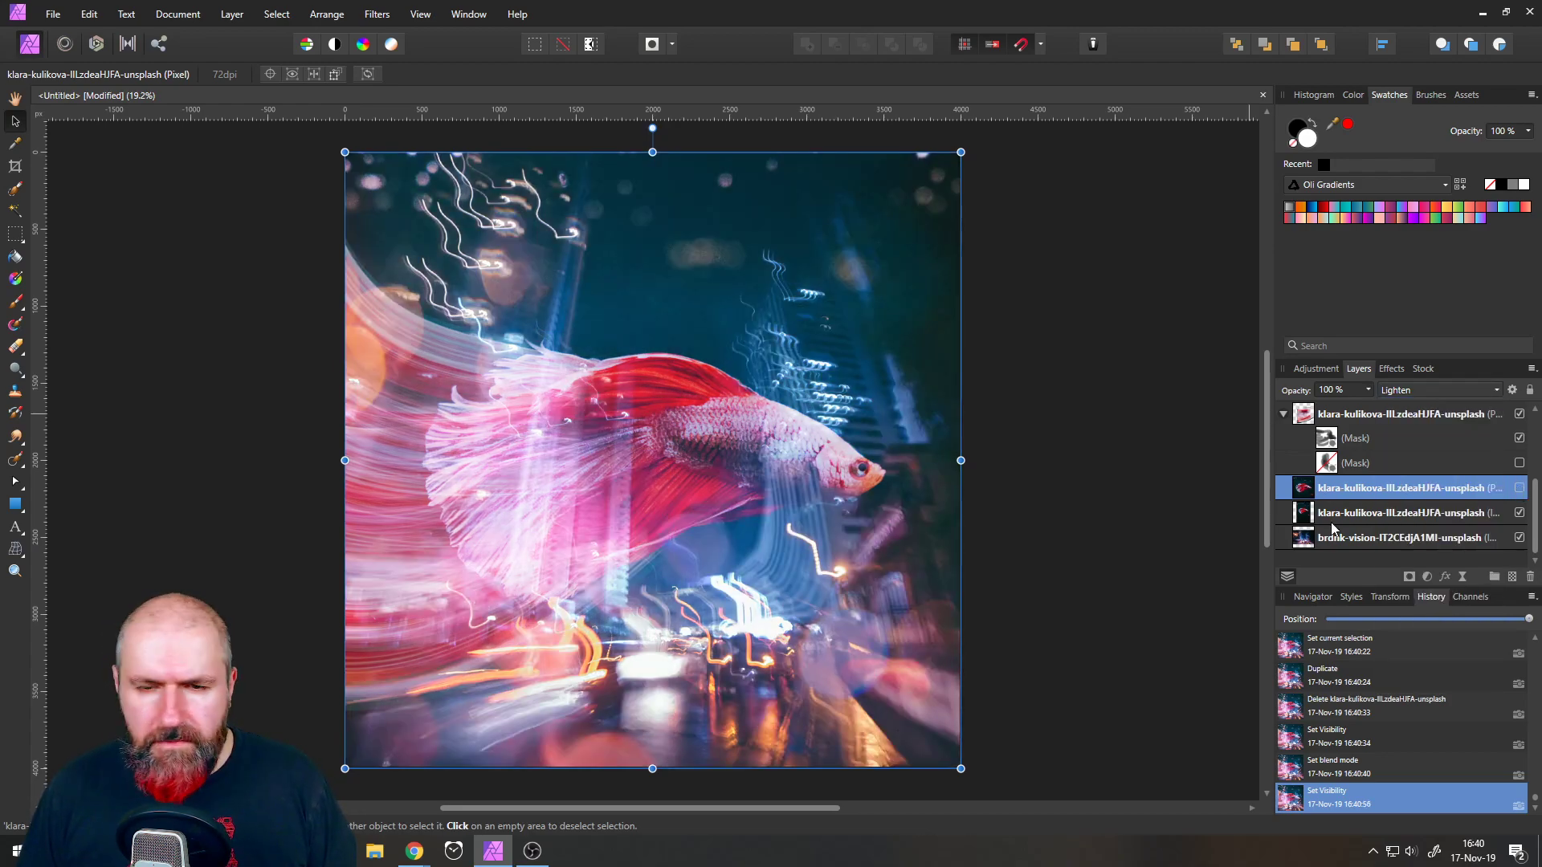
{"action": "scroll", "coordinate": [1398, 487], "scroll_direction": "up", "scroll_amount": 3}
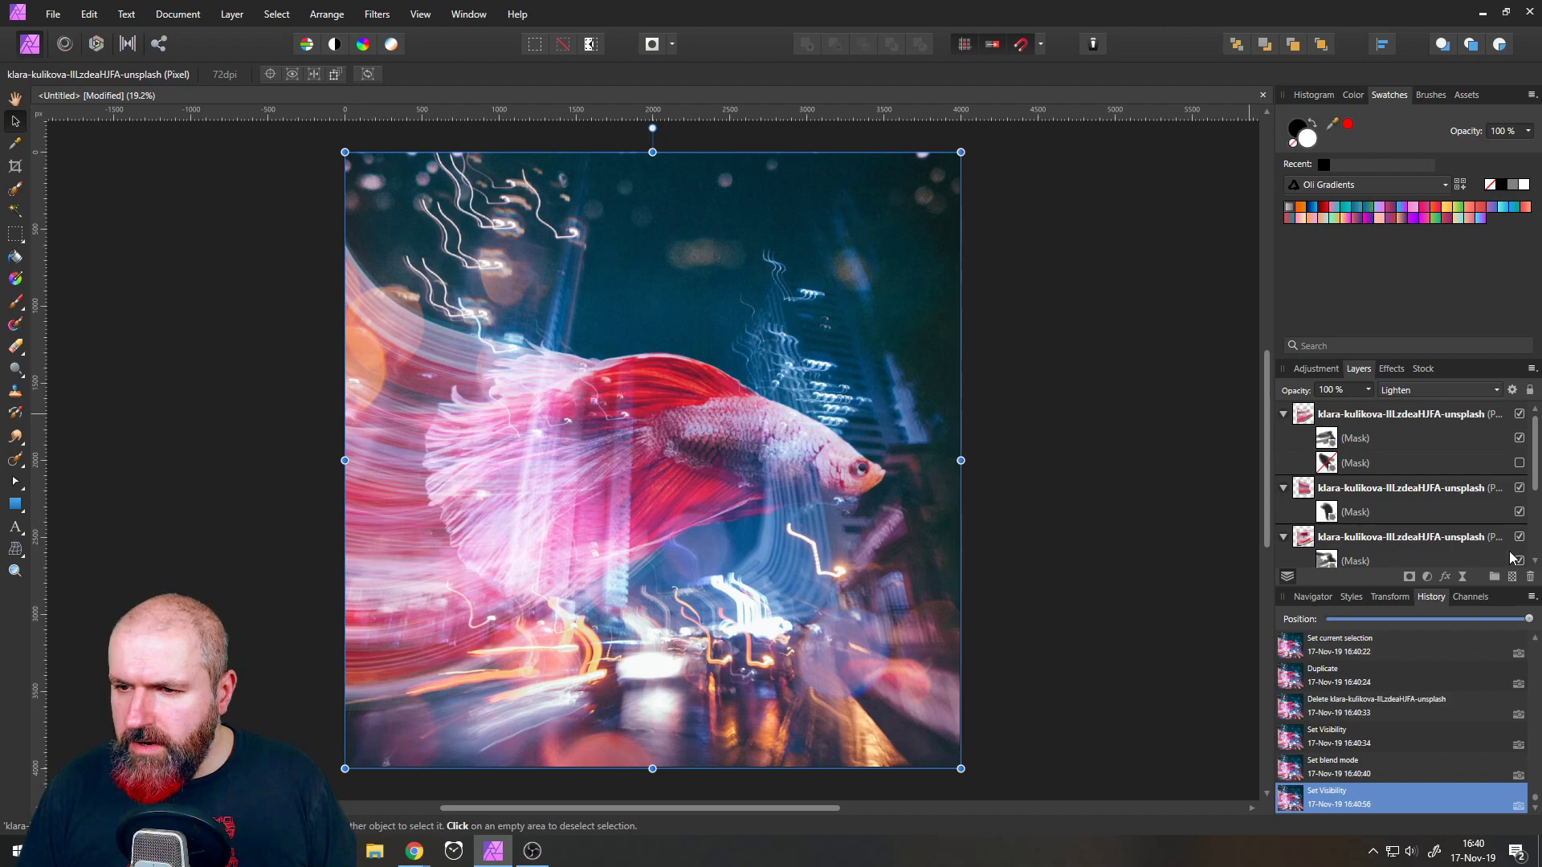
- Add a Levels adjustment, place it directly below the middle streak layer, and set its blend mode to Multiply
{"action": "left_click", "coordinate": [1427, 576]}
{"action": "left_click", "coordinate": [1306, 188]}
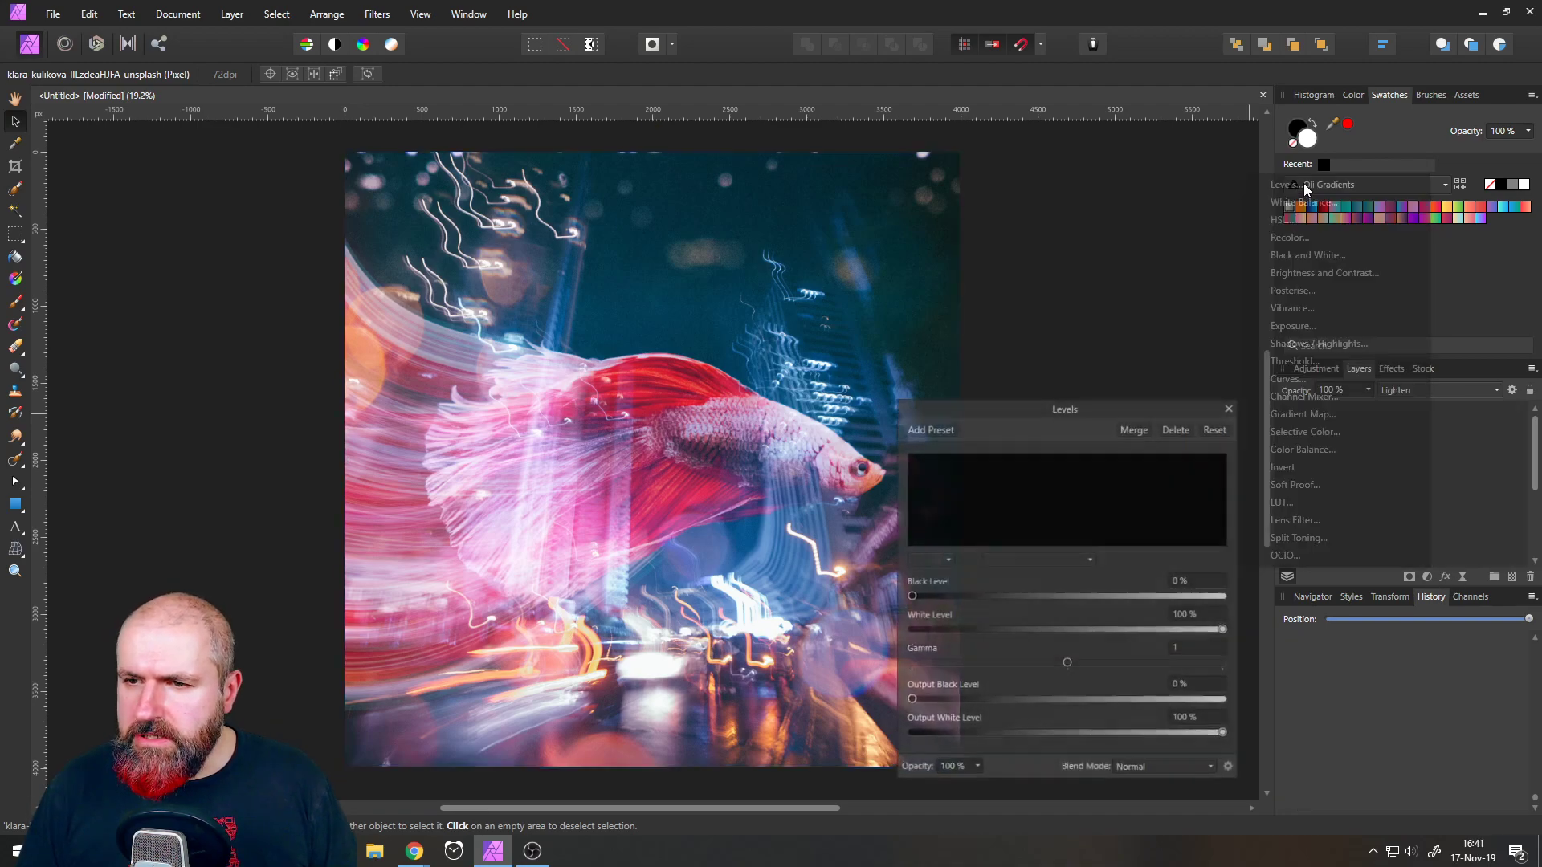
{"action": "left_click_drag", "start_coordinate": [1308, 464], "coordinate": [1307, 388]}
{"action": "left_click_drag", "start_coordinate": [1135, 407], "coordinate": [1231, 197]}
{"action": "left_click", "coordinate": [1251, 558]}
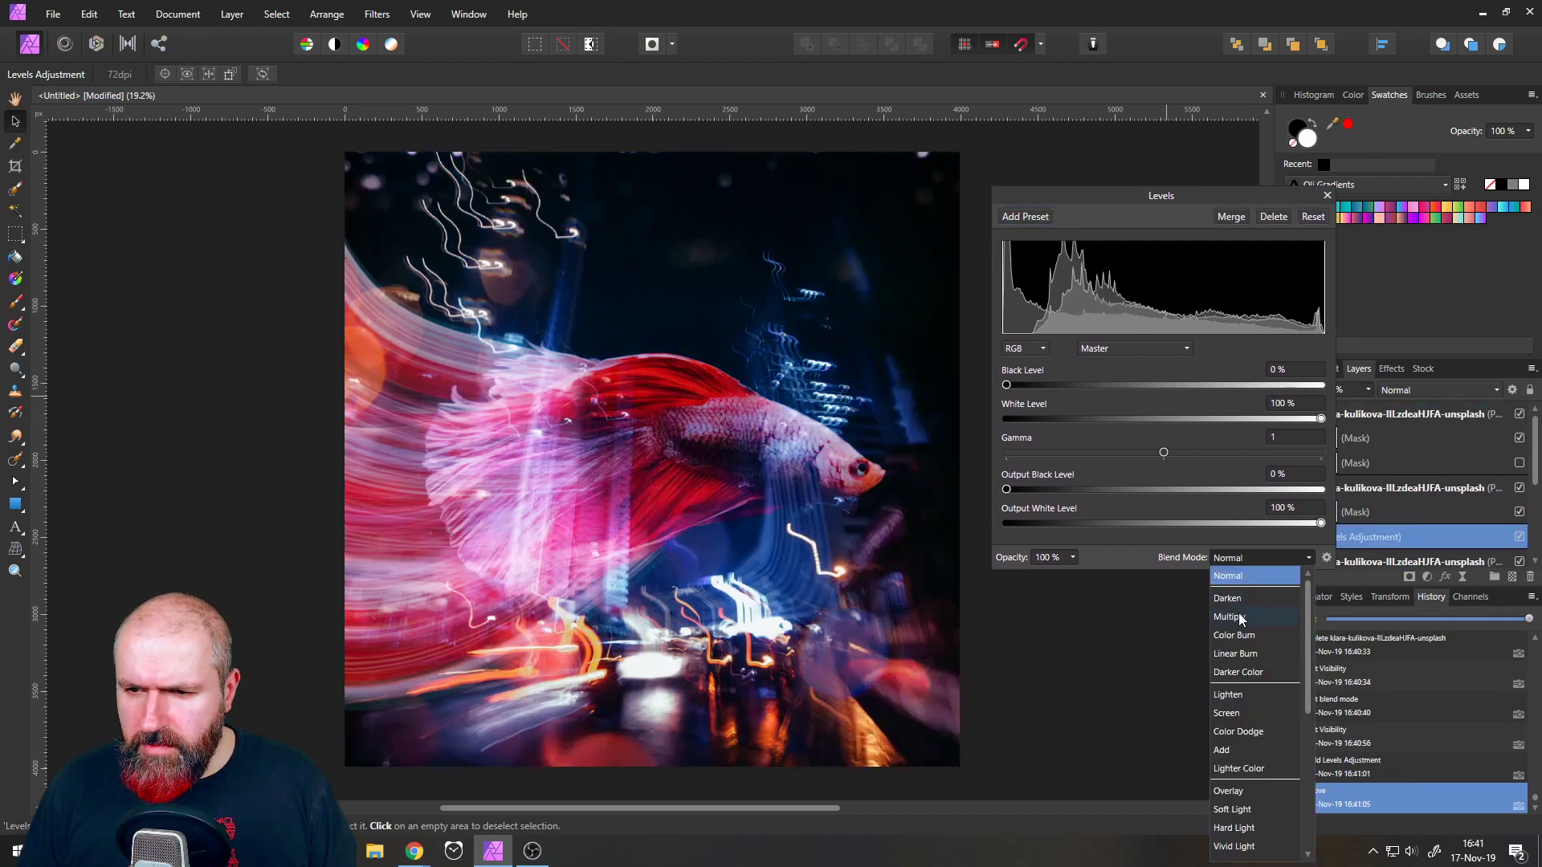
{"action": "left_click", "coordinate": [1240, 619]}
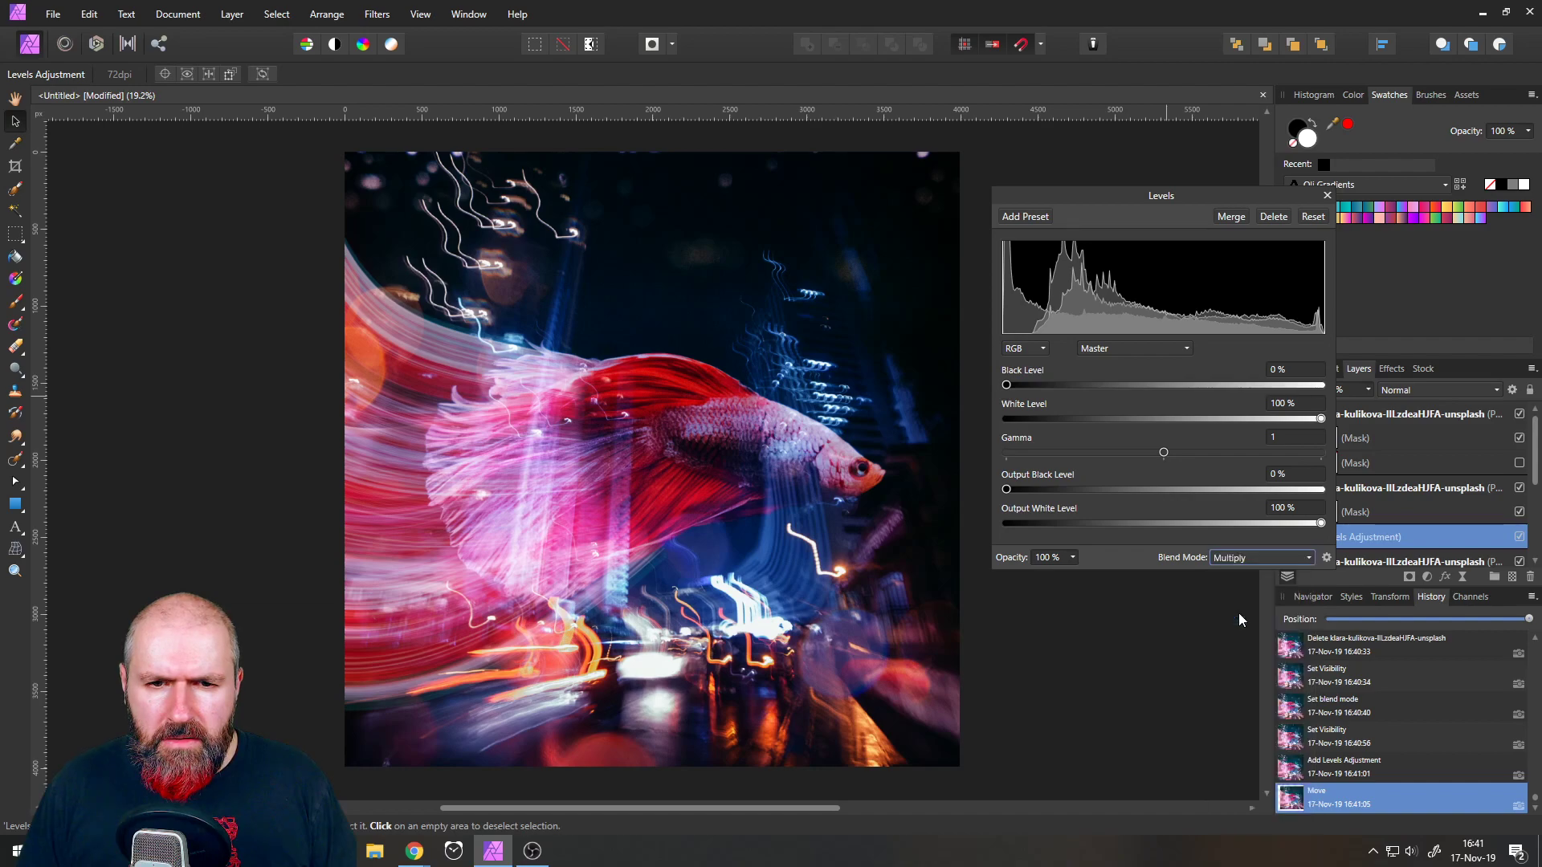
{"action": "left_click_drag", "start_coordinate": [1076, 195], "coordinate": [1113, 190]}
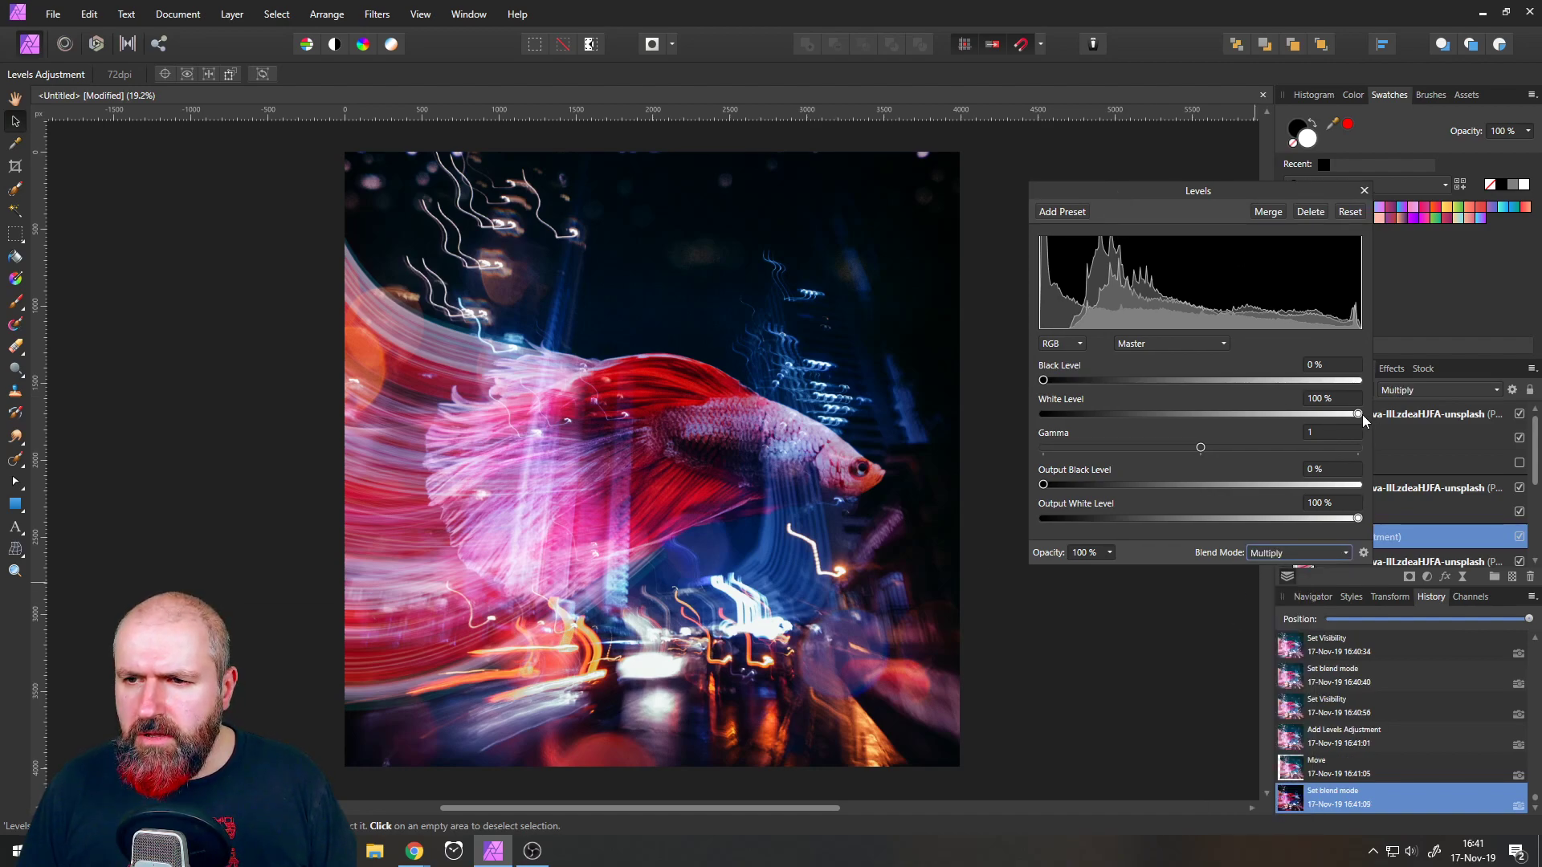
- Set the Levels adjustment's white level to 72 % and gamma to 0.872, keeping the black and output levels at their defaults
{"action": "left_click_drag", "start_coordinate": [1358, 413], "coordinate": [1270, 416]}
{"action": "mouse_move", "coordinate": [1043, 380]}
{"action": "left_mouse_down"}
{"action": "mouse_move", "coordinate": [1095, 380]}
{"action": "mouse_move", "coordinate": [1019, 374]}
{"action": "left_mouse_up"}
{"action": "left_click_drag", "start_coordinate": [1202, 448], "coordinate": [1161, 449]}
{"action": "left_click_drag", "start_coordinate": [1197, 451], "coordinate": [1180, 449]}
{"action": "mouse_move", "coordinate": [1044, 485]}
{"action": "left_mouse_down"}
{"action": "mouse_move", "coordinate": [1124, 485]}
{"action": "mouse_move", "coordinate": [1028, 480]}
{"action": "left_mouse_up"}
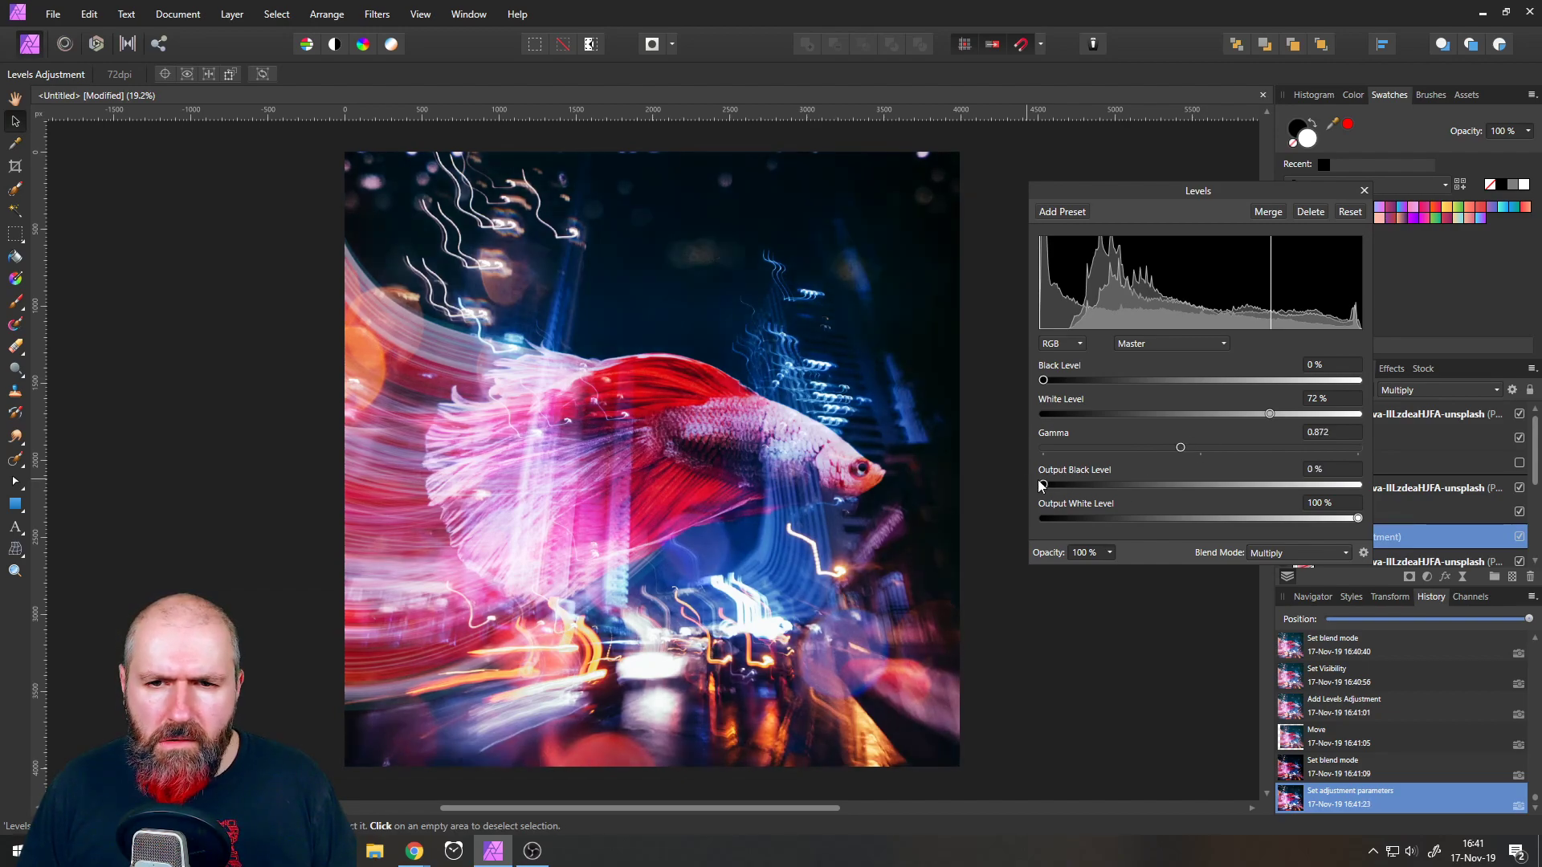
{"action": "mouse_move", "coordinate": [1358, 518]}
{"action": "left_mouse_down"}
{"action": "mouse_move", "coordinate": [1300, 521]}
{"action": "mouse_move", "coordinate": [1370, 522]}
{"action": "left_mouse_up"}
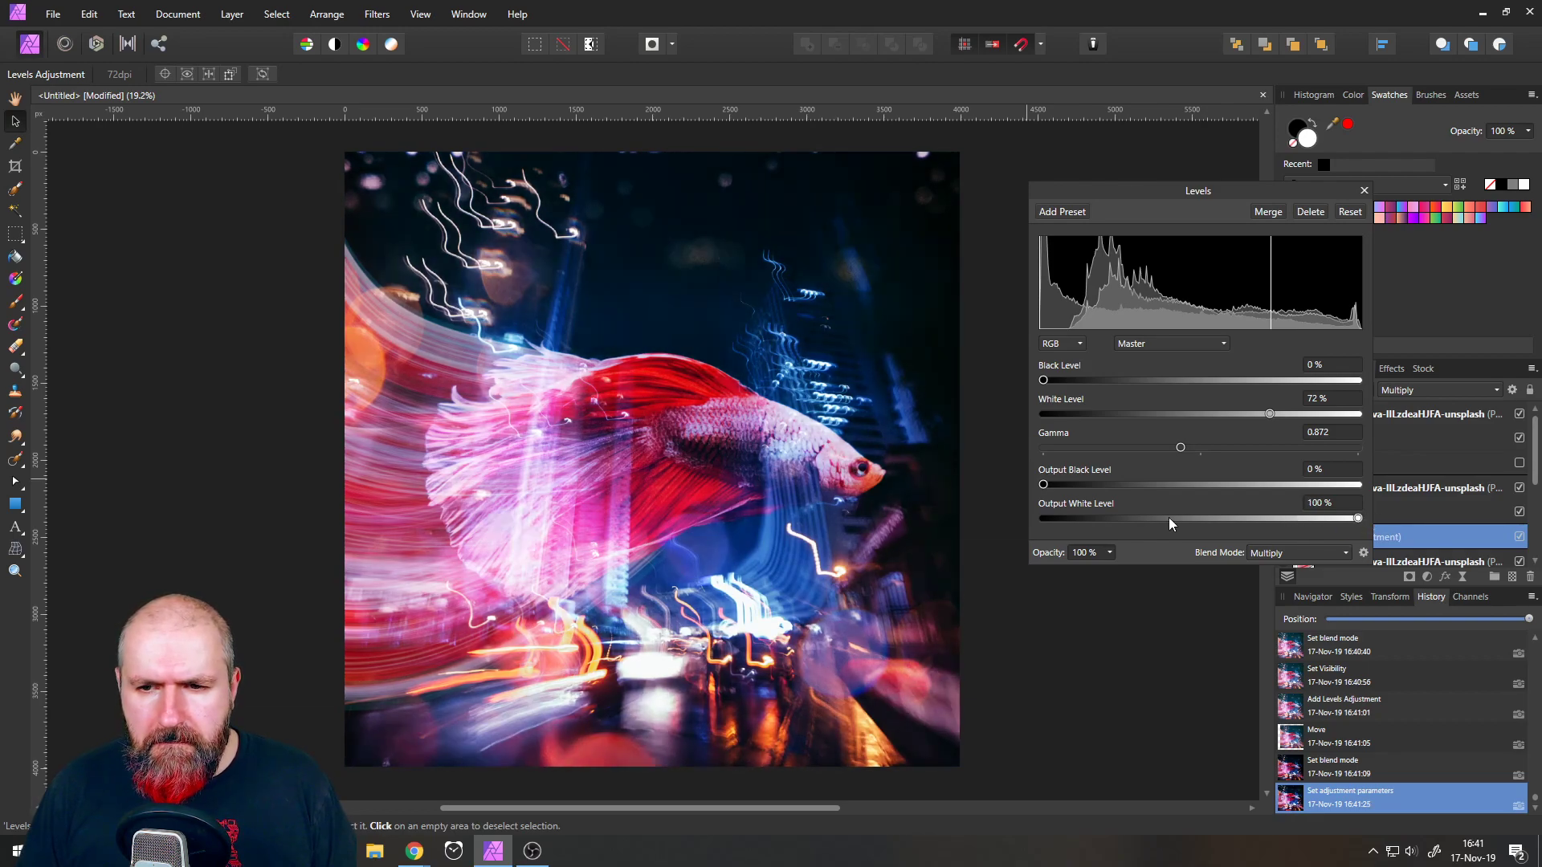
- Set the Levels adjustment's opacity to 60 % and move it to the top of the layer stack
{"action": "left_click", "coordinate": [1109, 553]}
{"action": "left_click_drag", "start_coordinate": [1112, 570], "coordinate": [1068, 571]}
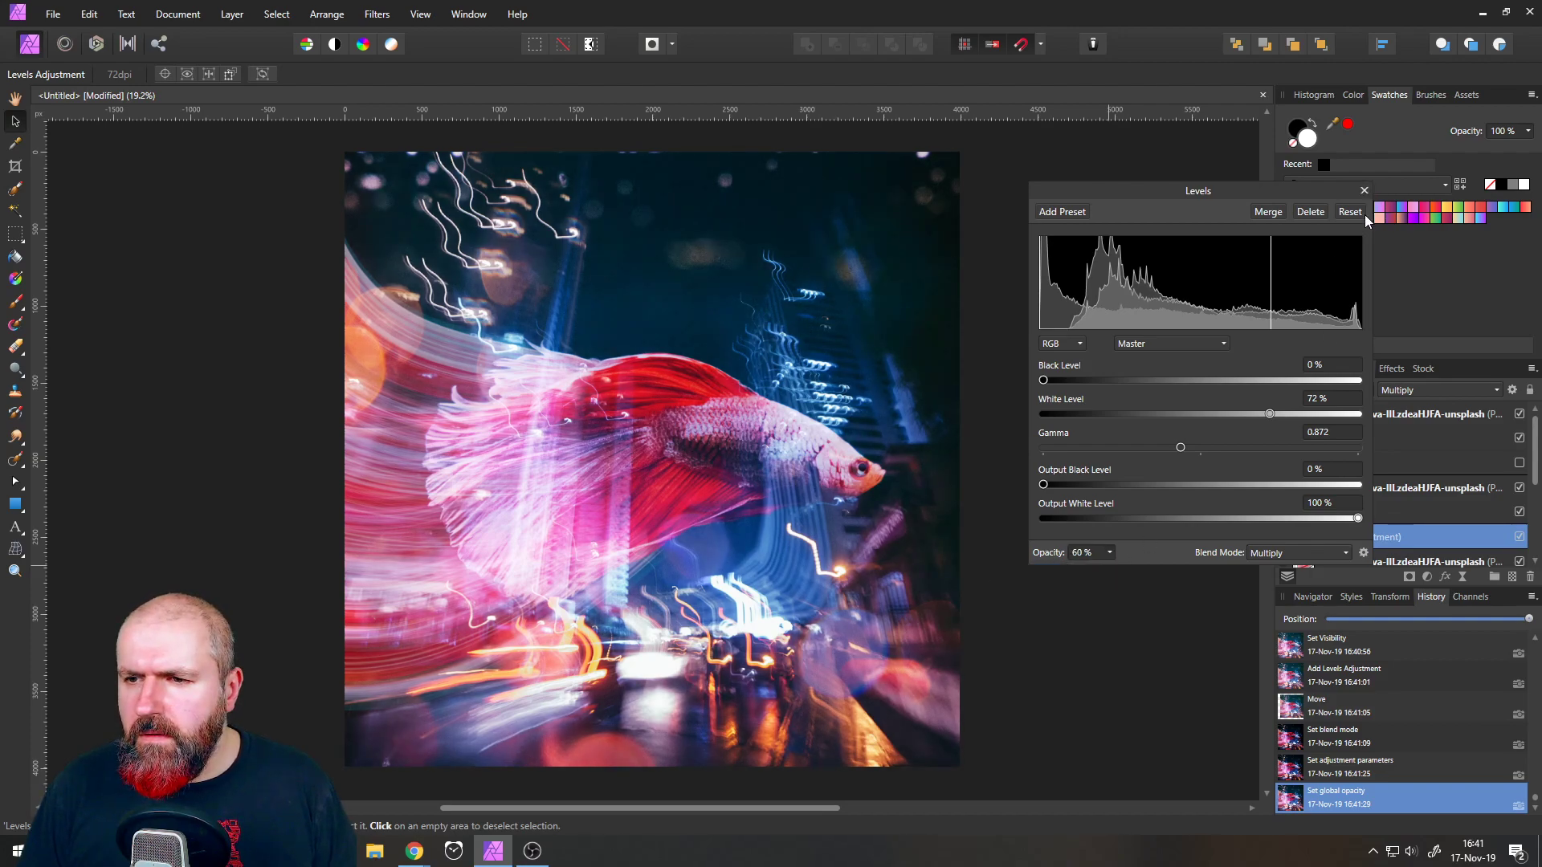
{"action": "left_click", "coordinate": [1364, 190]}
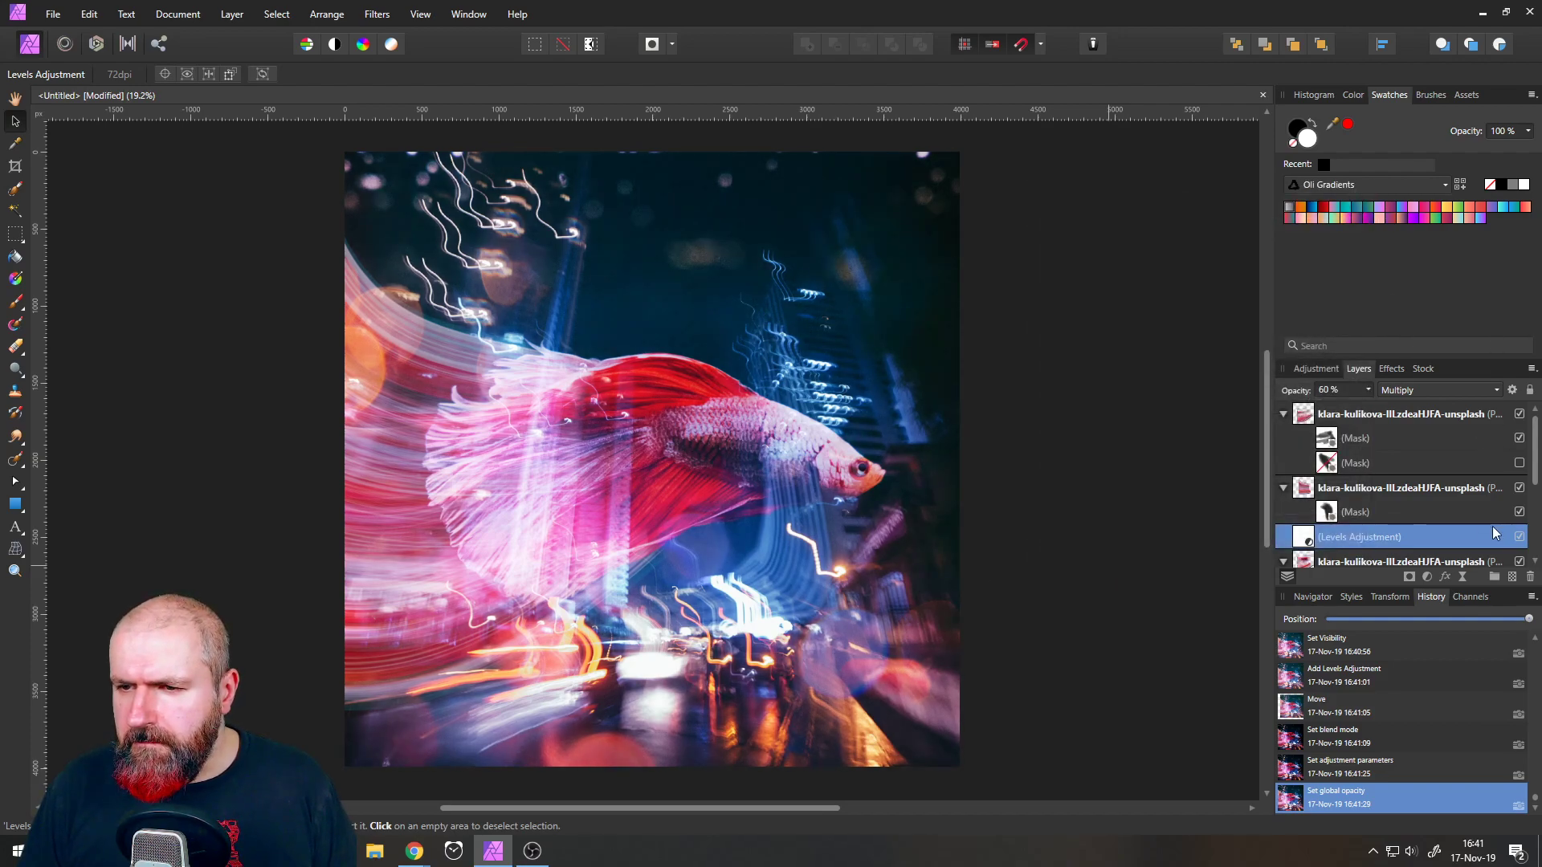
{"action": "left_click_drag", "start_coordinate": [1310, 540], "coordinate": [1309, 414]}
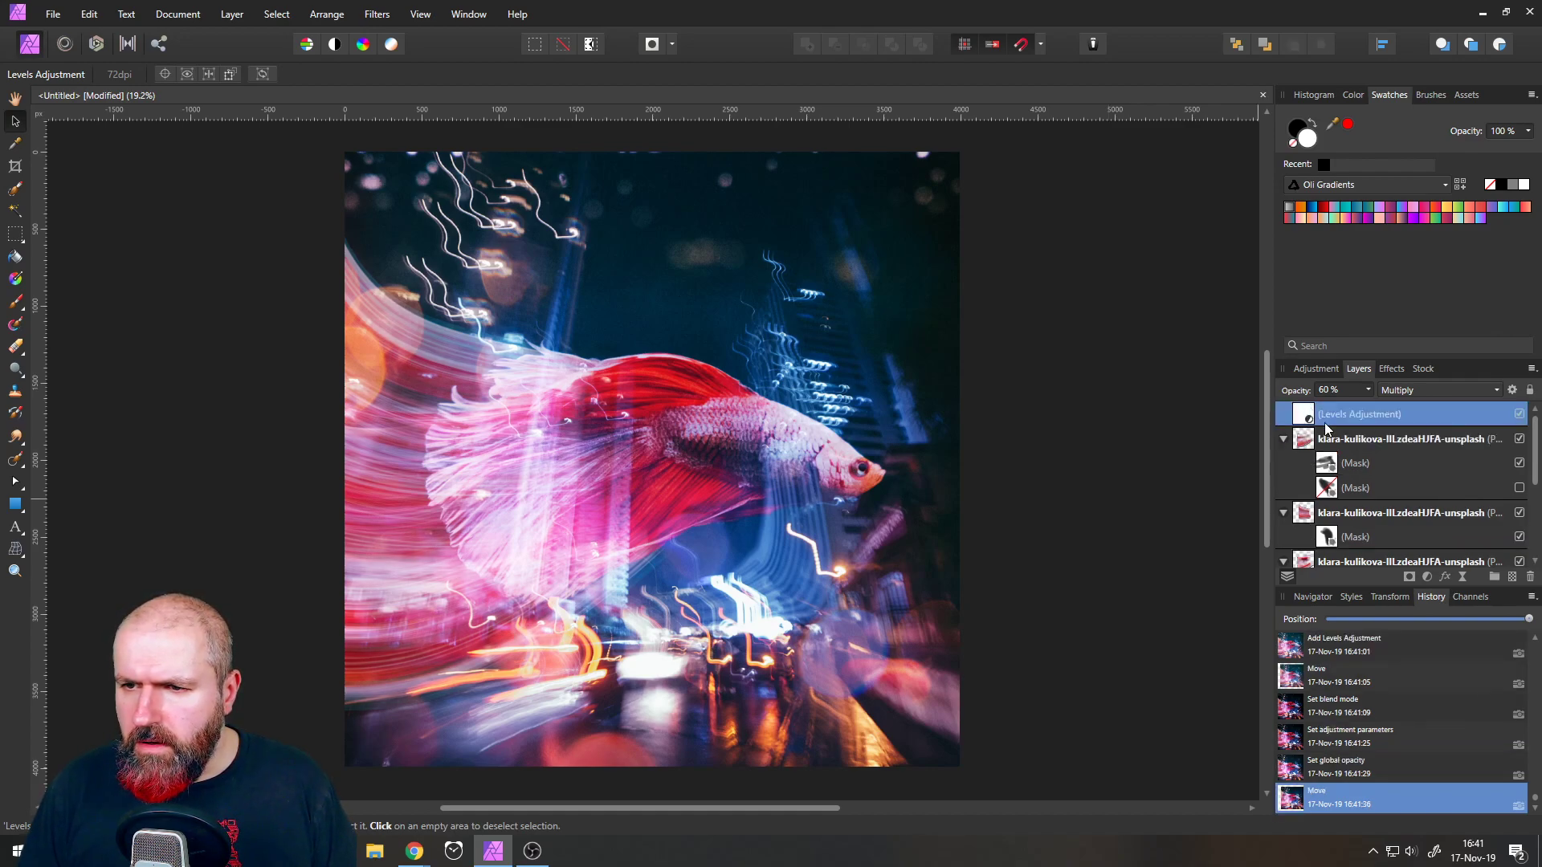
- Compare the image with the Levels adjustment hidden and shown, leaving the adjustment visible
{"action": "left_click", "coordinate": [1518, 414]}
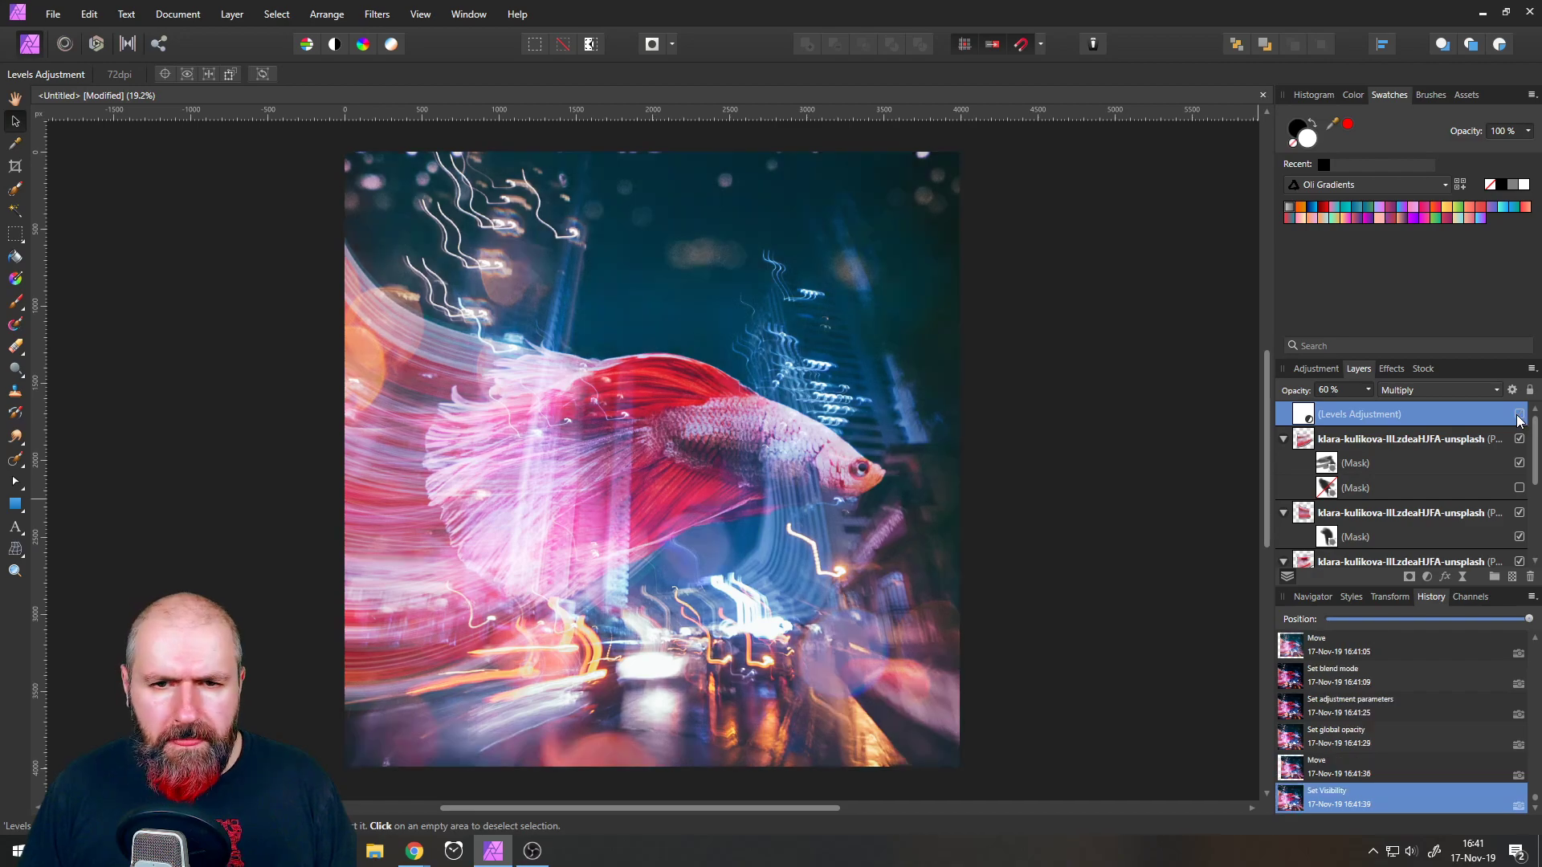
{"action": "left_click", "coordinate": [1519, 416]}
{"action": "left_click", "coordinate": [1519, 416]}
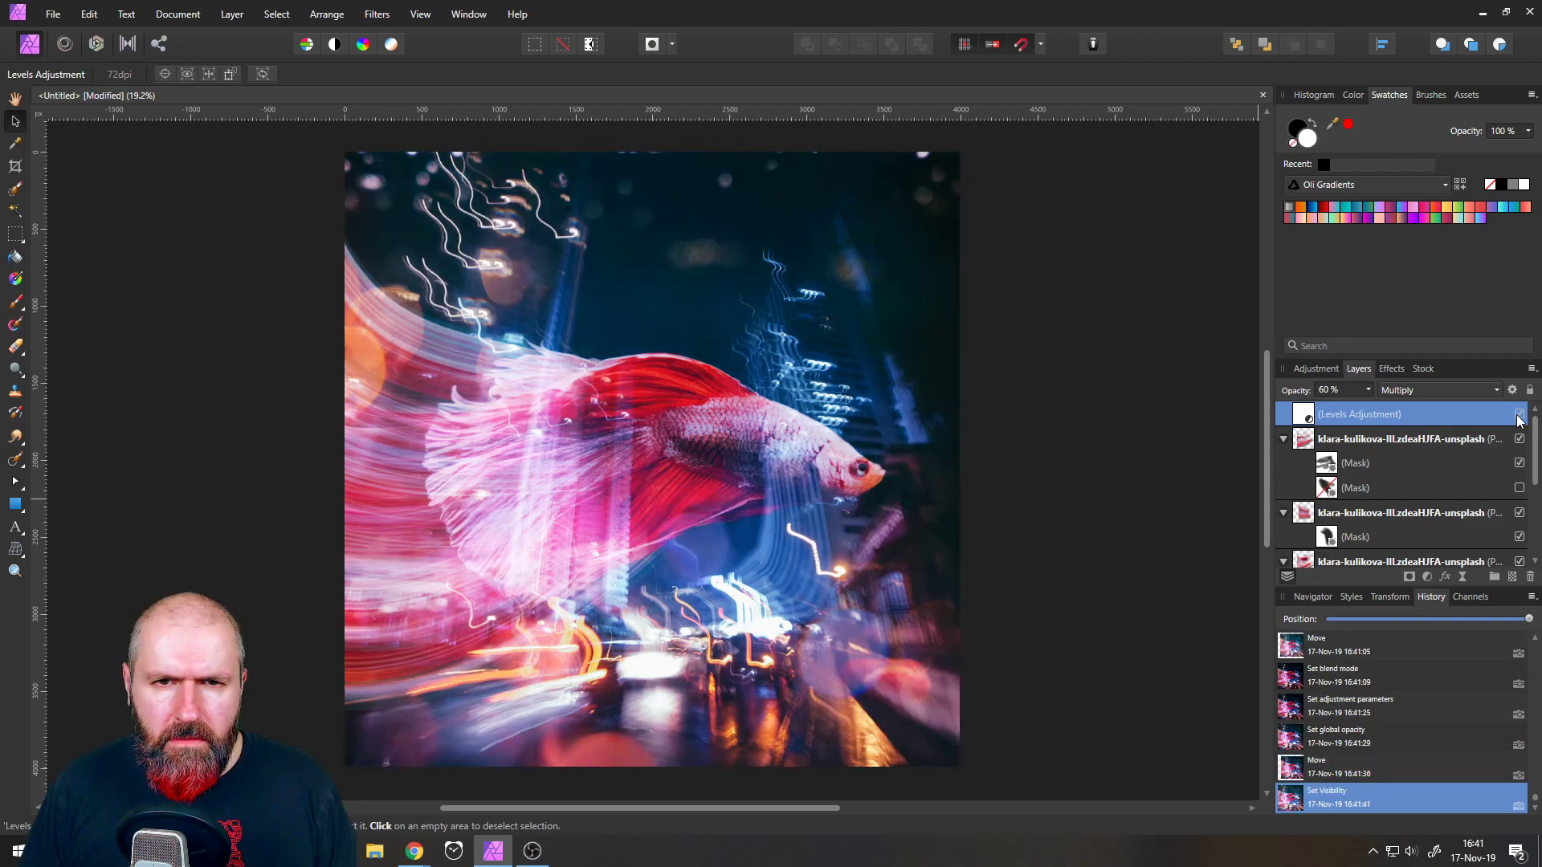
{"action": "left_click", "coordinate": [1518, 415]}
{"action": "left_click", "coordinate": [1518, 415]}
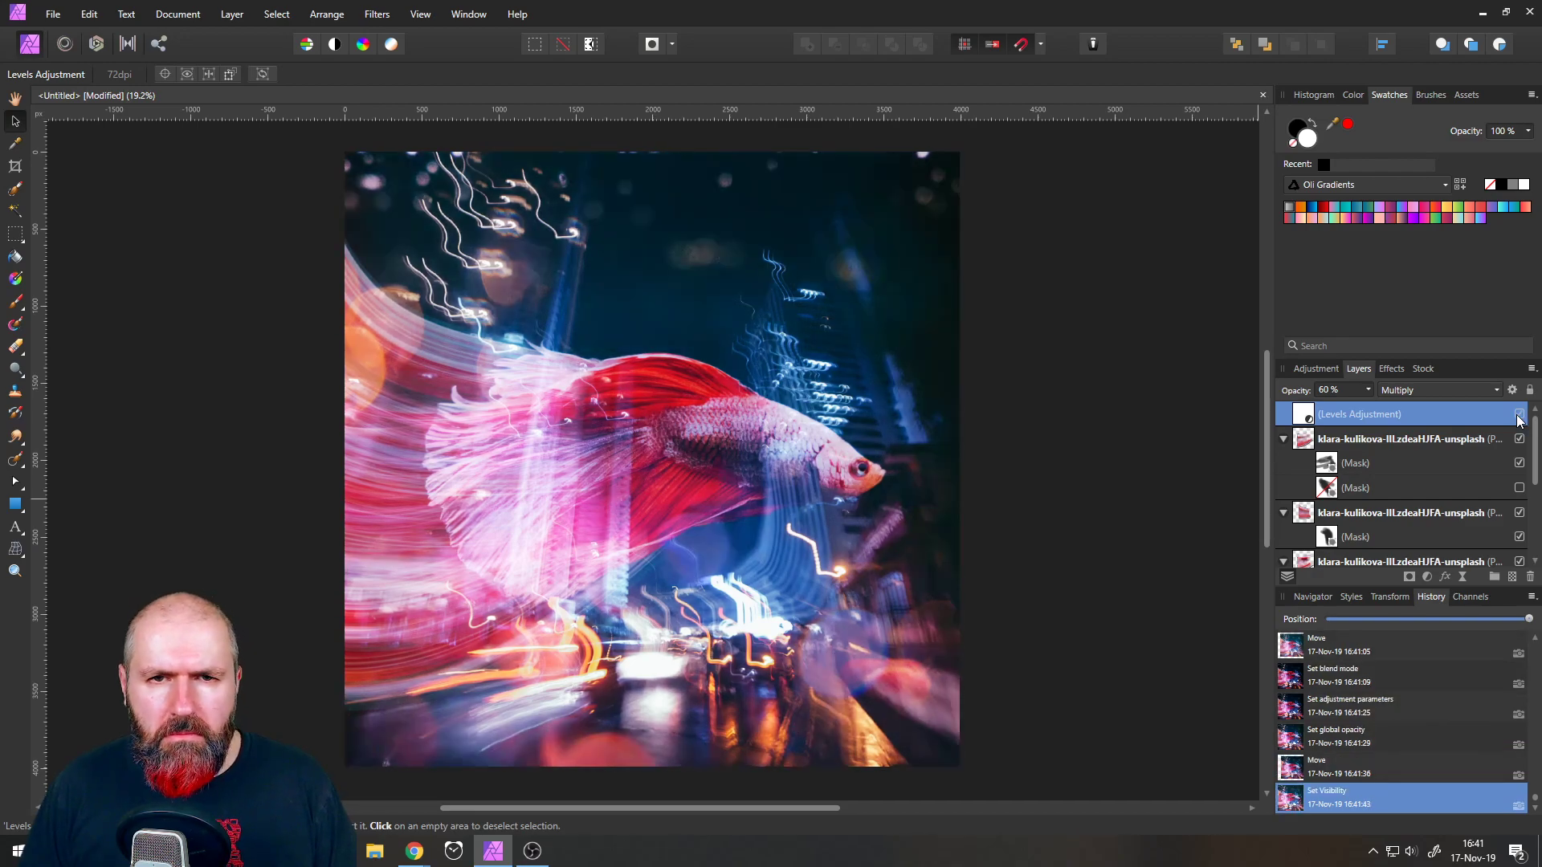
{"action": "left_click", "coordinate": [1519, 415]}
{"action": "left_click", "coordinate": [1518, 415]}
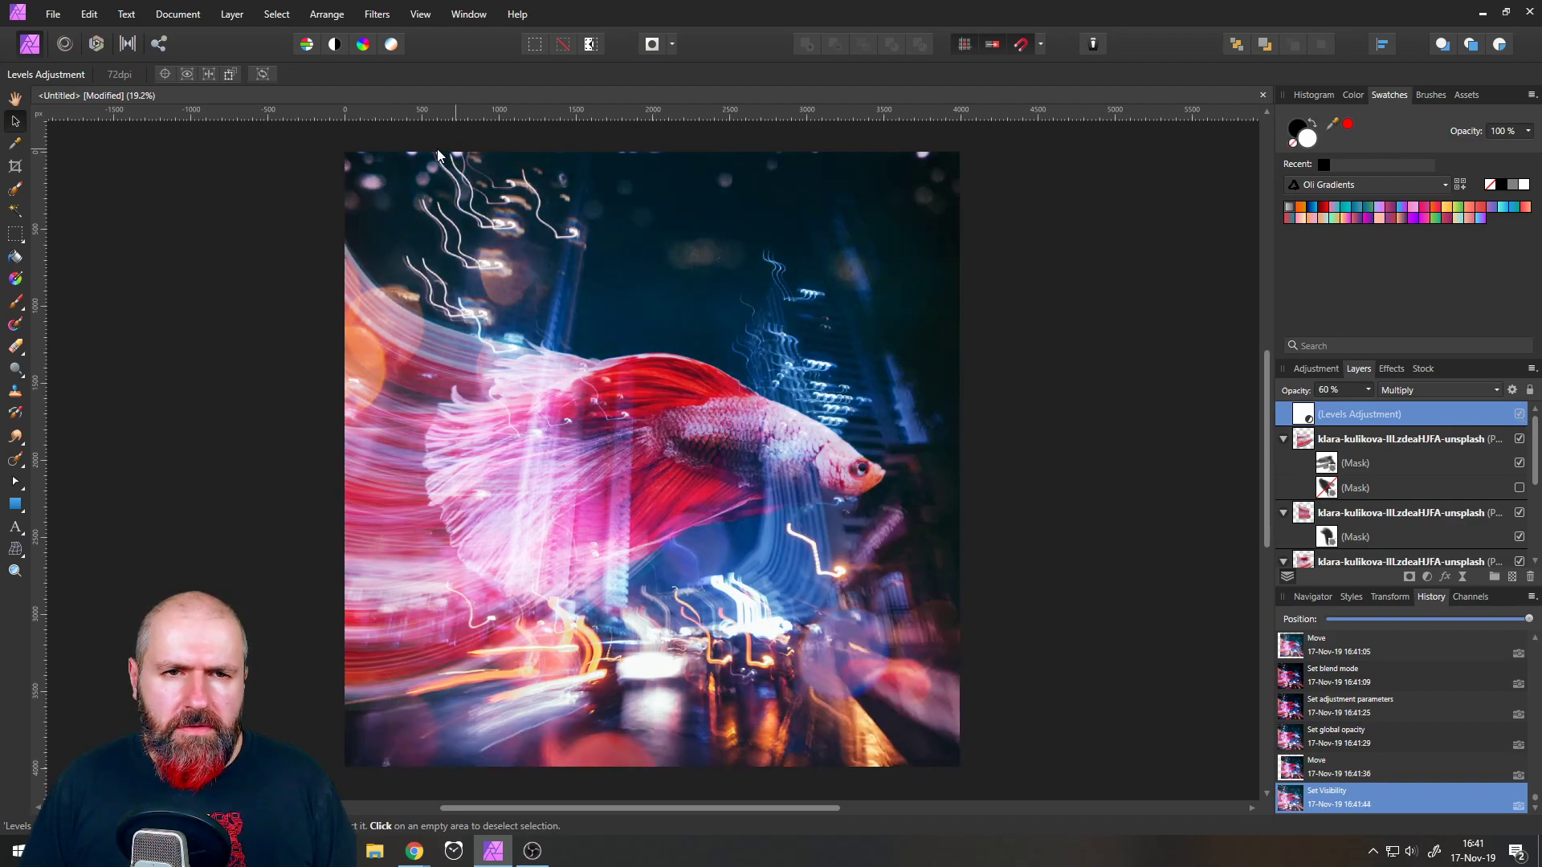
- Try to enlarge the city background image slightly, and undo the change
{"action": "scroll", "coordinate": [1376, 478], "scroll_direction": "down", "scroll_amount": 2}
{"action": "left_click", "coordinate": [1302, 538]}
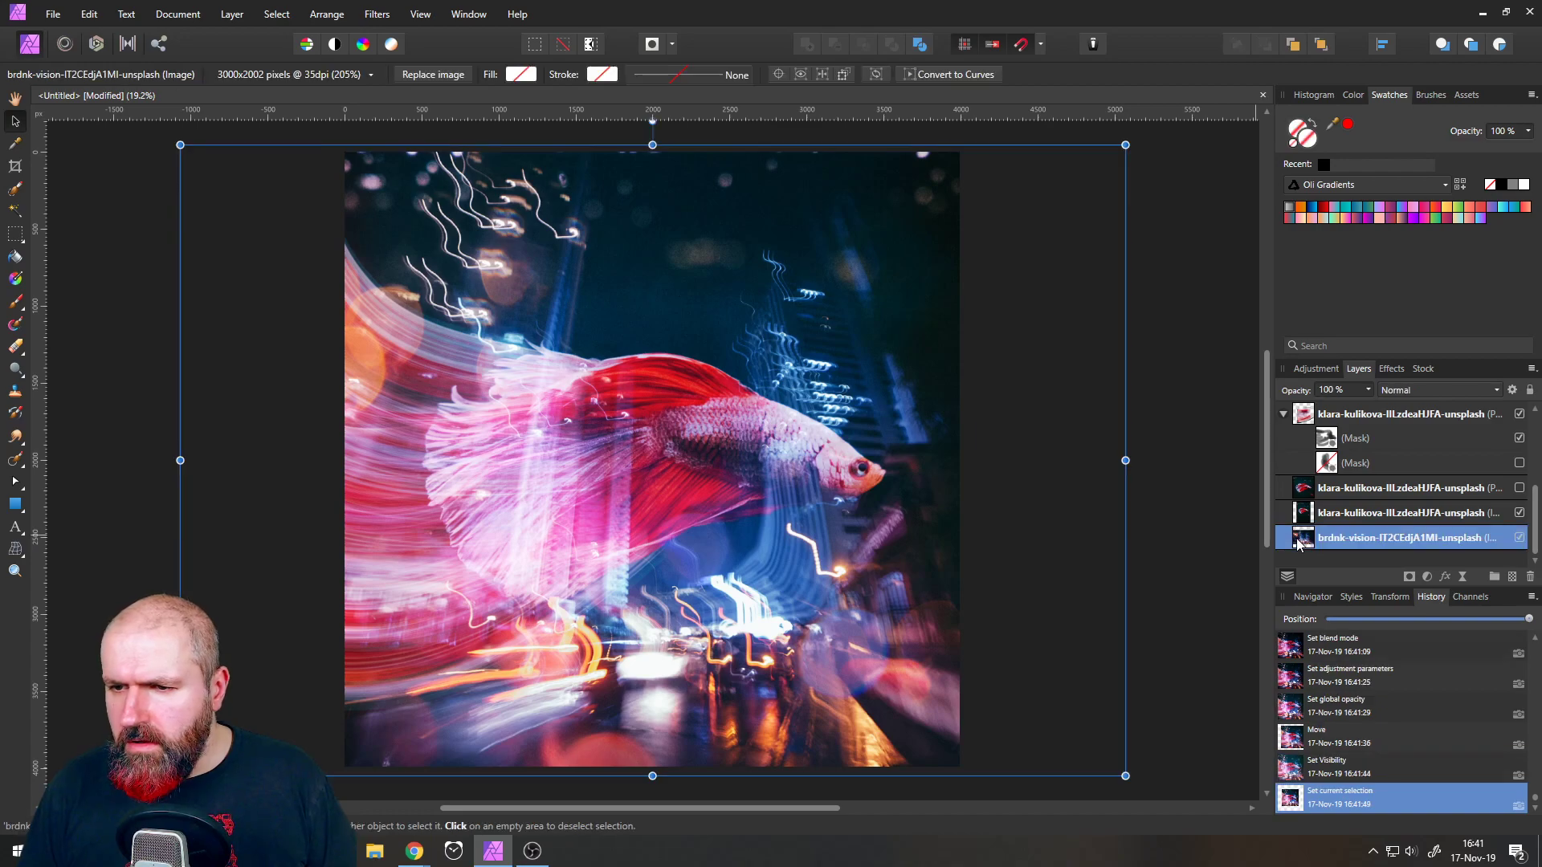
{"action": "left_click_drag", "start_coordinate": [1125, 144], "coordinate": [1130, 137]}
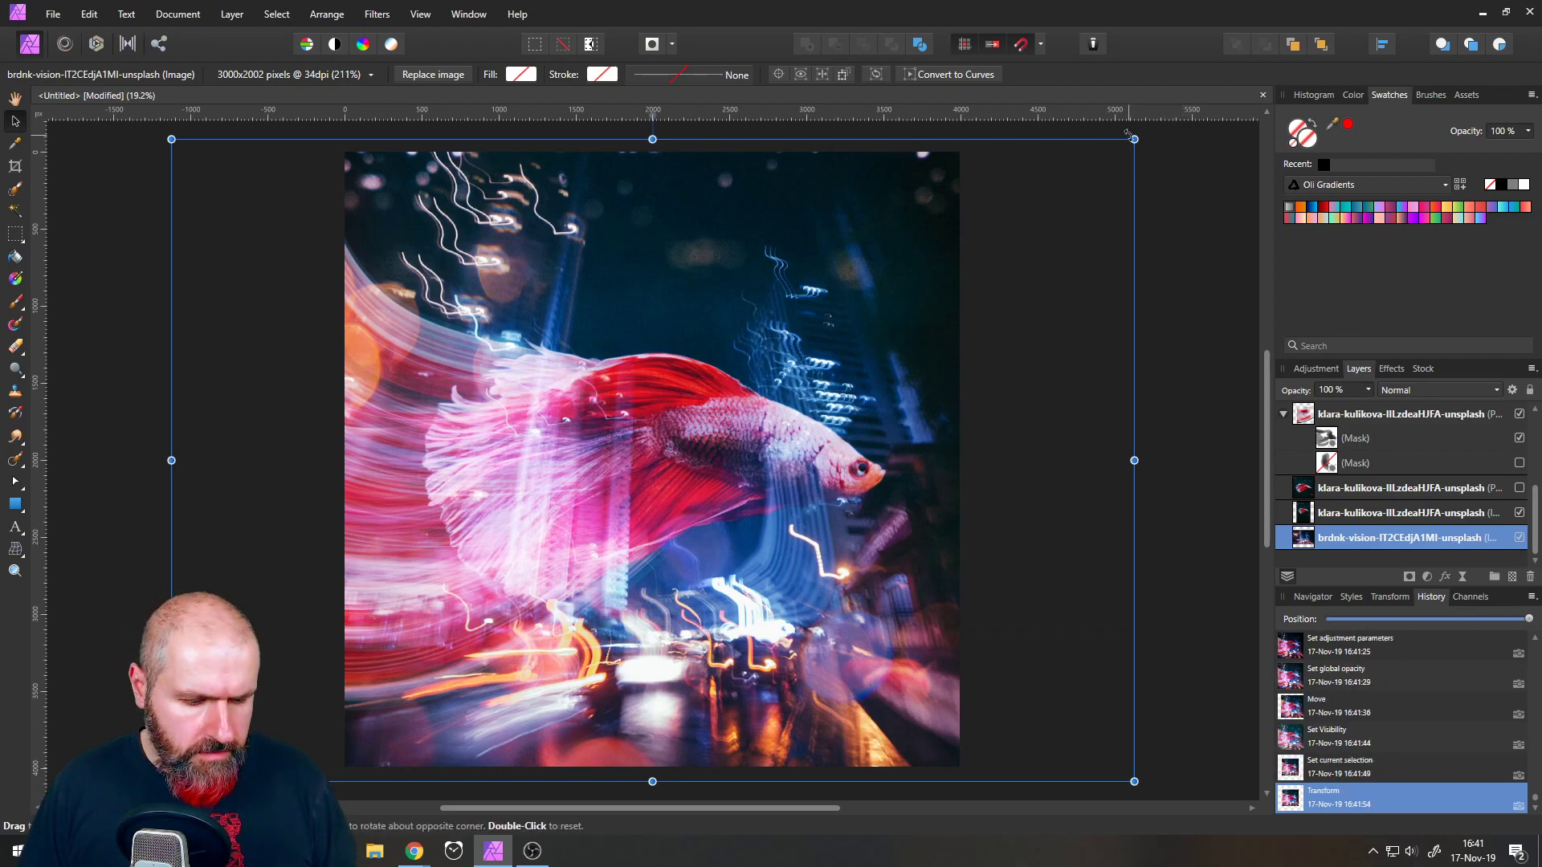
{"action": "key", "text": "ctrl+z"}
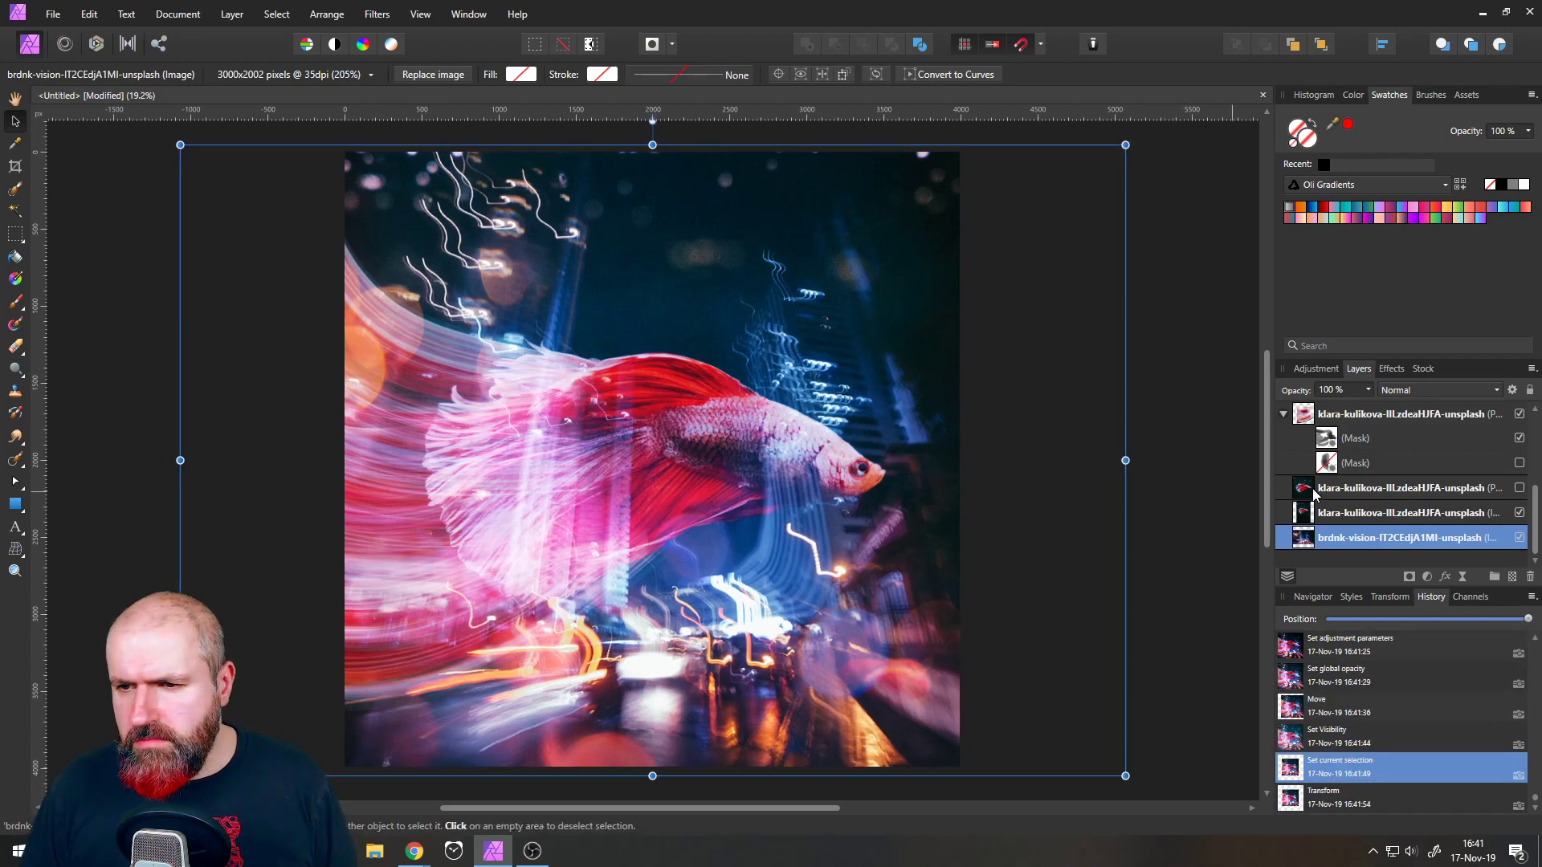
- Check the Screen-blended fish image by hiding and showing it, and rasterise that layer
{"action": "left_click", "coordinate": [1519, 513]}
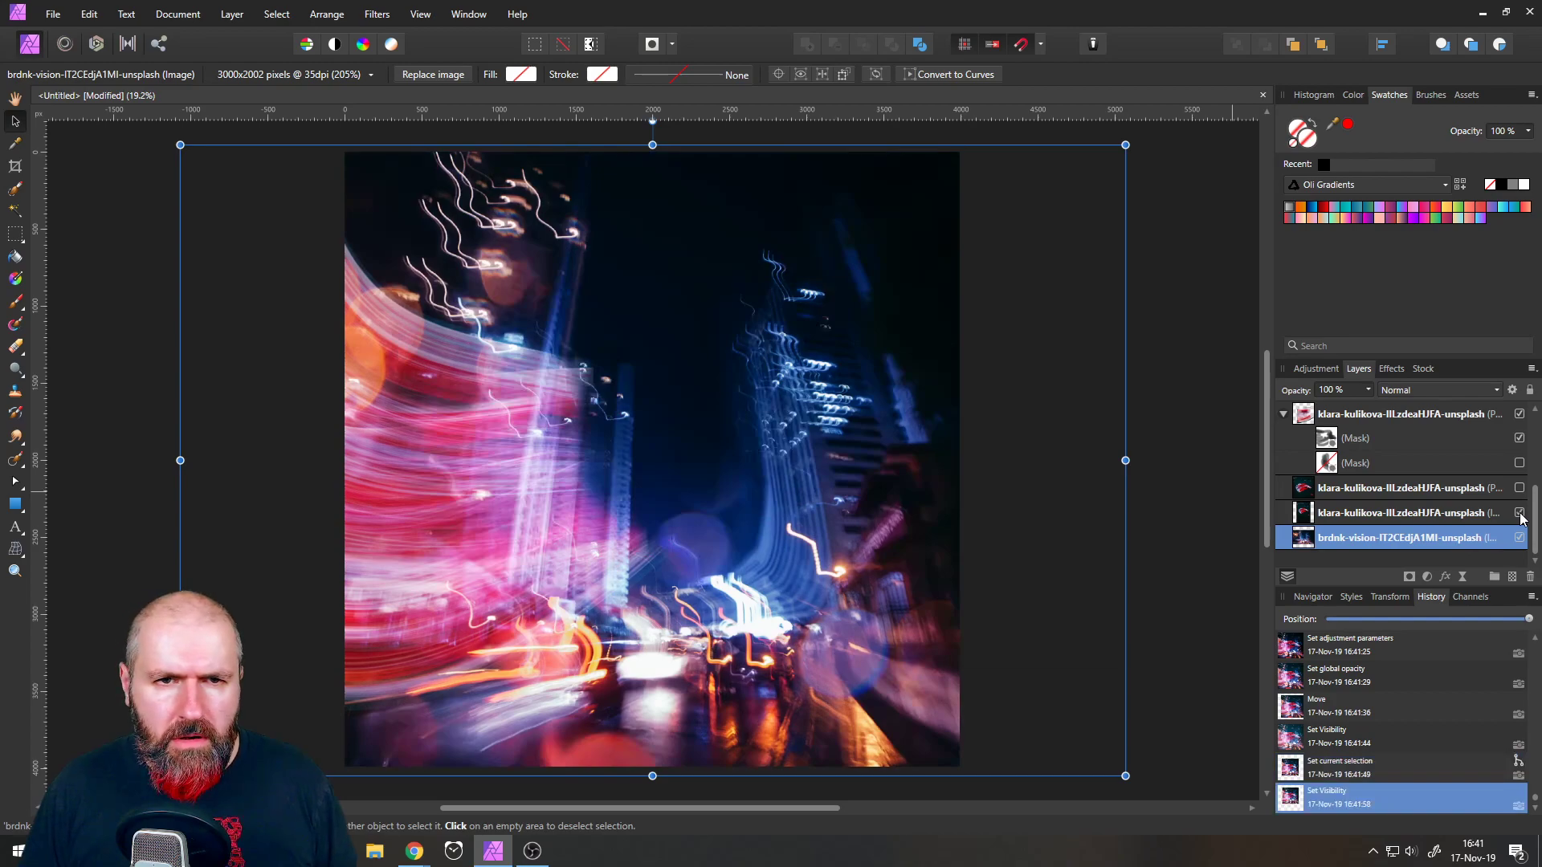
{"action": "left_click", "coordinate": [1519, 513]}
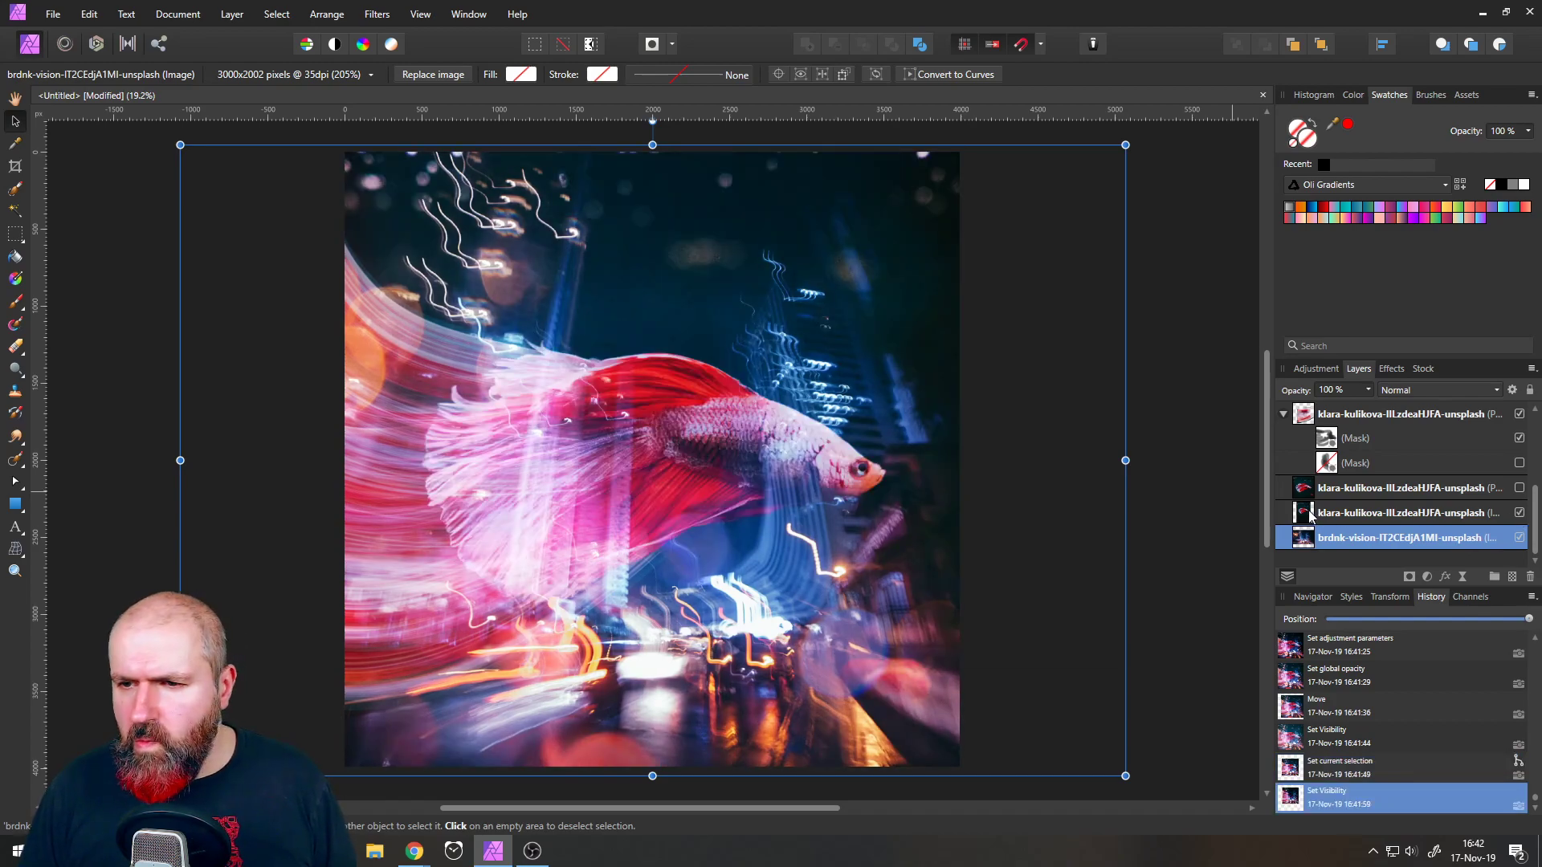
{"action": "left_click", "coordinate": [1336, 514]}
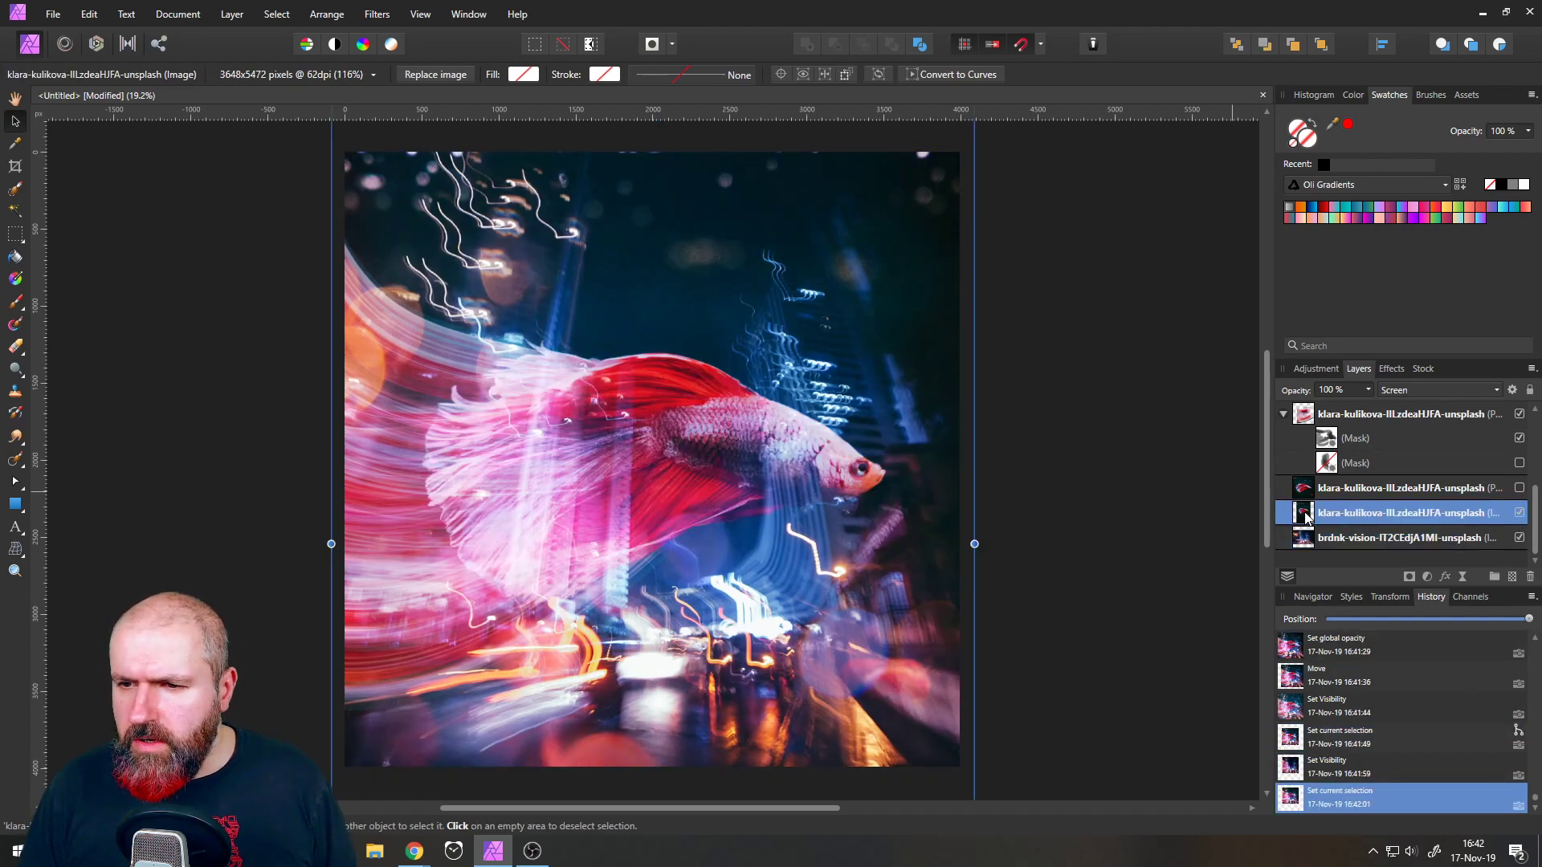
{"action": "right_click", "coordinate": [1302, 511]}
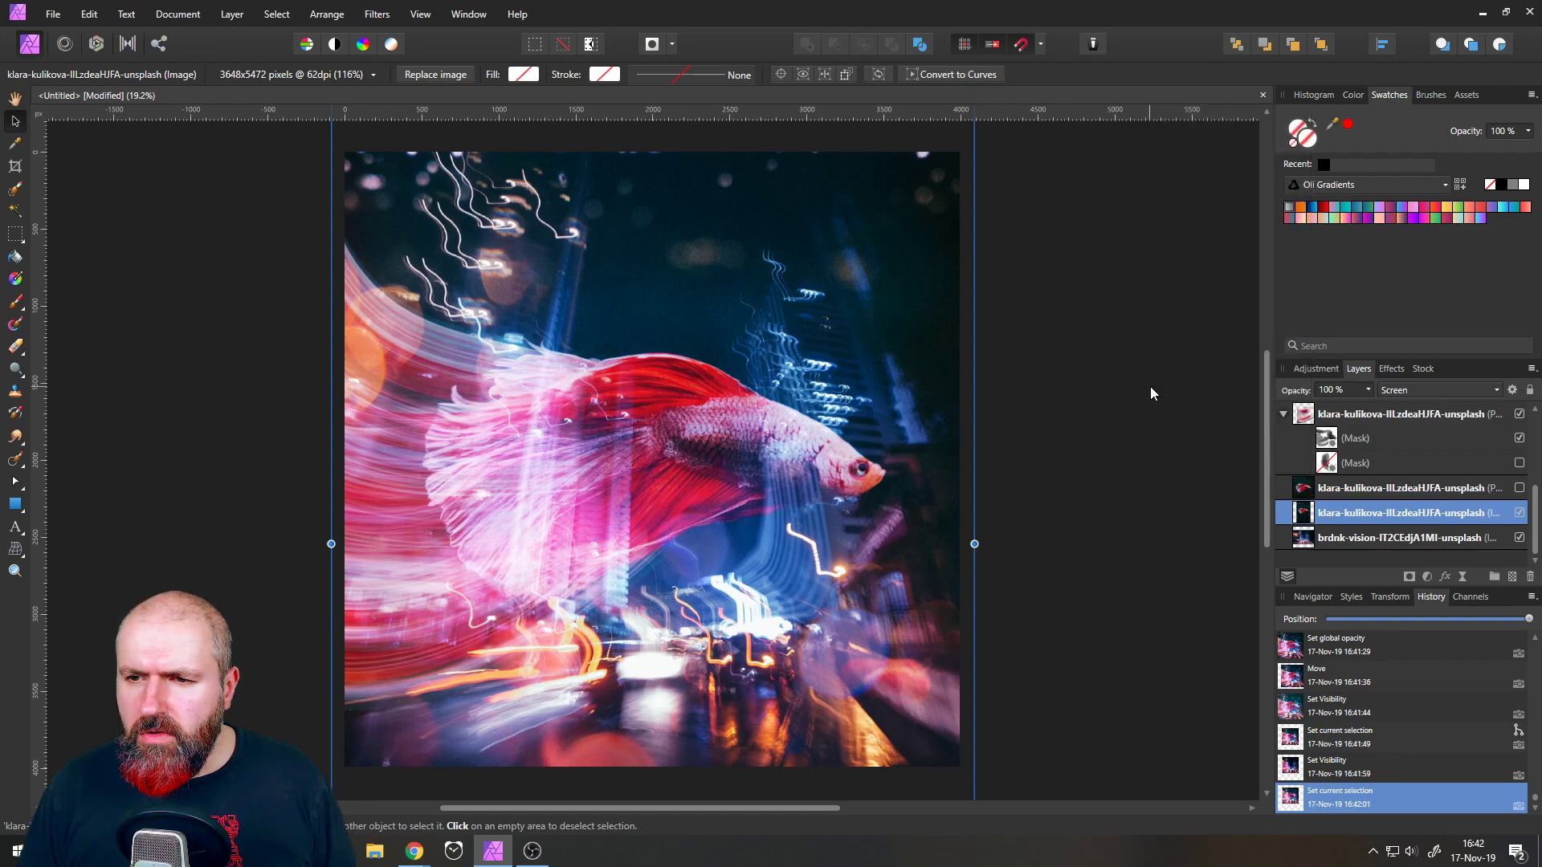
{"action": "left_click", "coordinate": [1150, 388]}
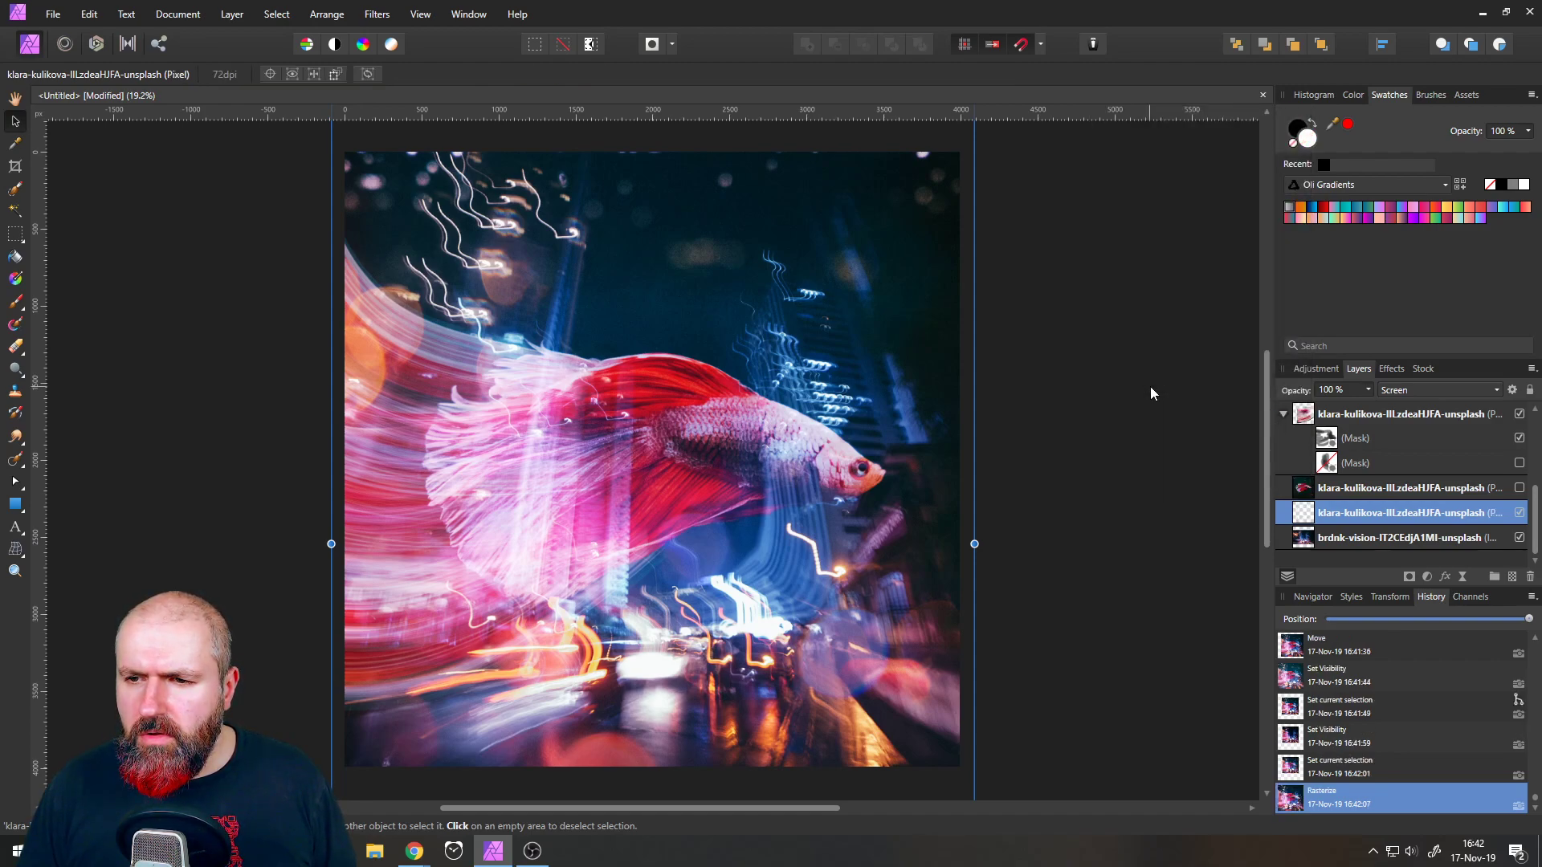
- Remove the light spots along the canvas's upper edge on the rasterised fish layer with the Inpainting Brush, and deselect everything
{"action": "left_click", "coordinate": [14, 463]}
{"action": "left_click", "coordinate": [409, 153]}
{"action": "left_click_drag", "start_coordinate": [409, 153], "coordinate": [361, 147]}
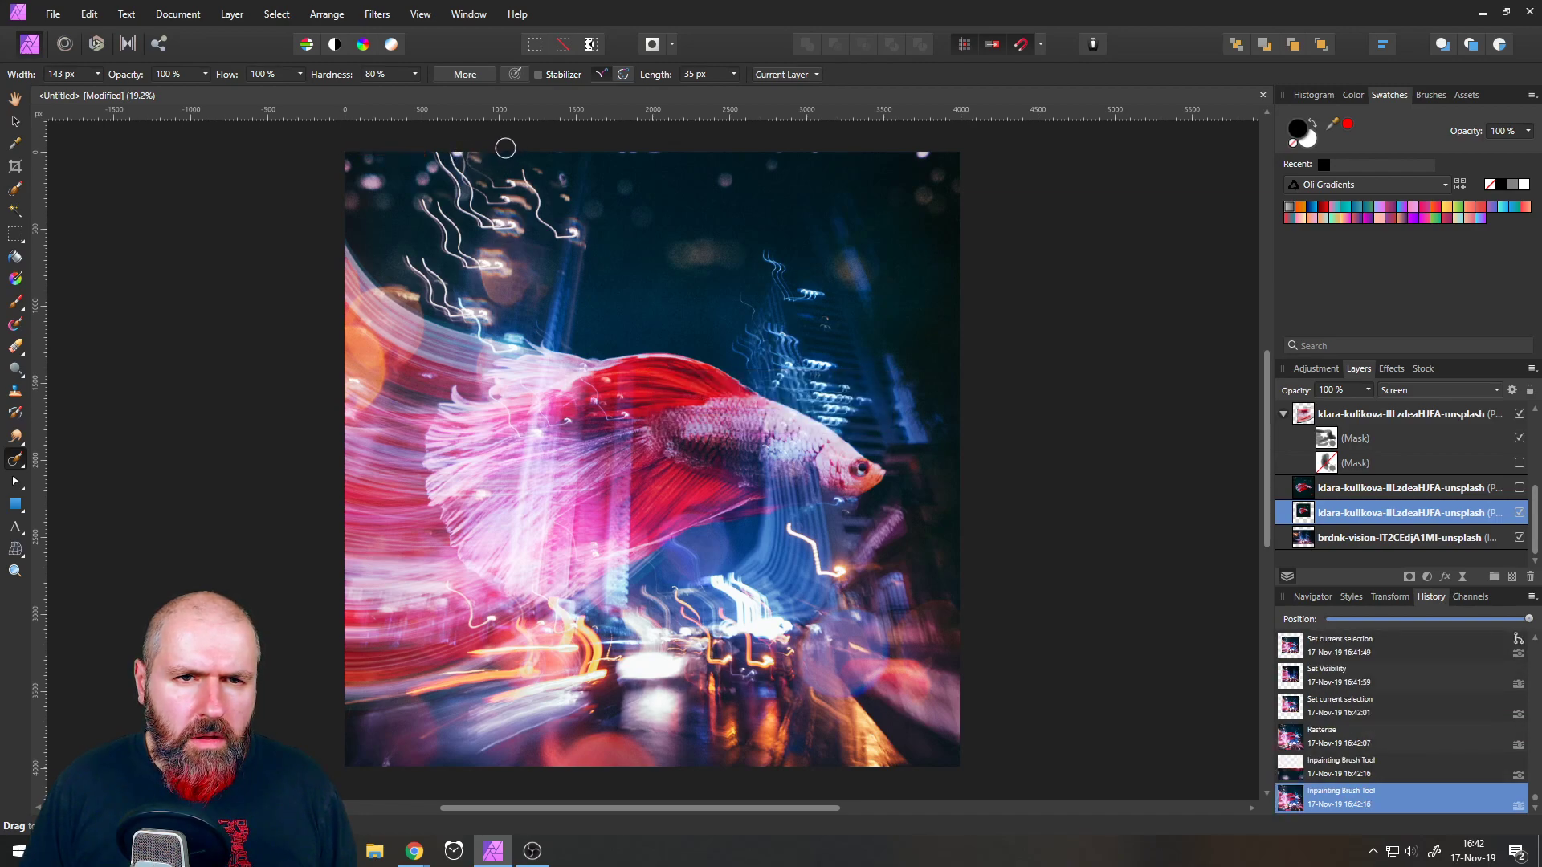
{"action": "left_click_drag", "start_coordinate": [619, 149], "coordinate": [656, 150]}
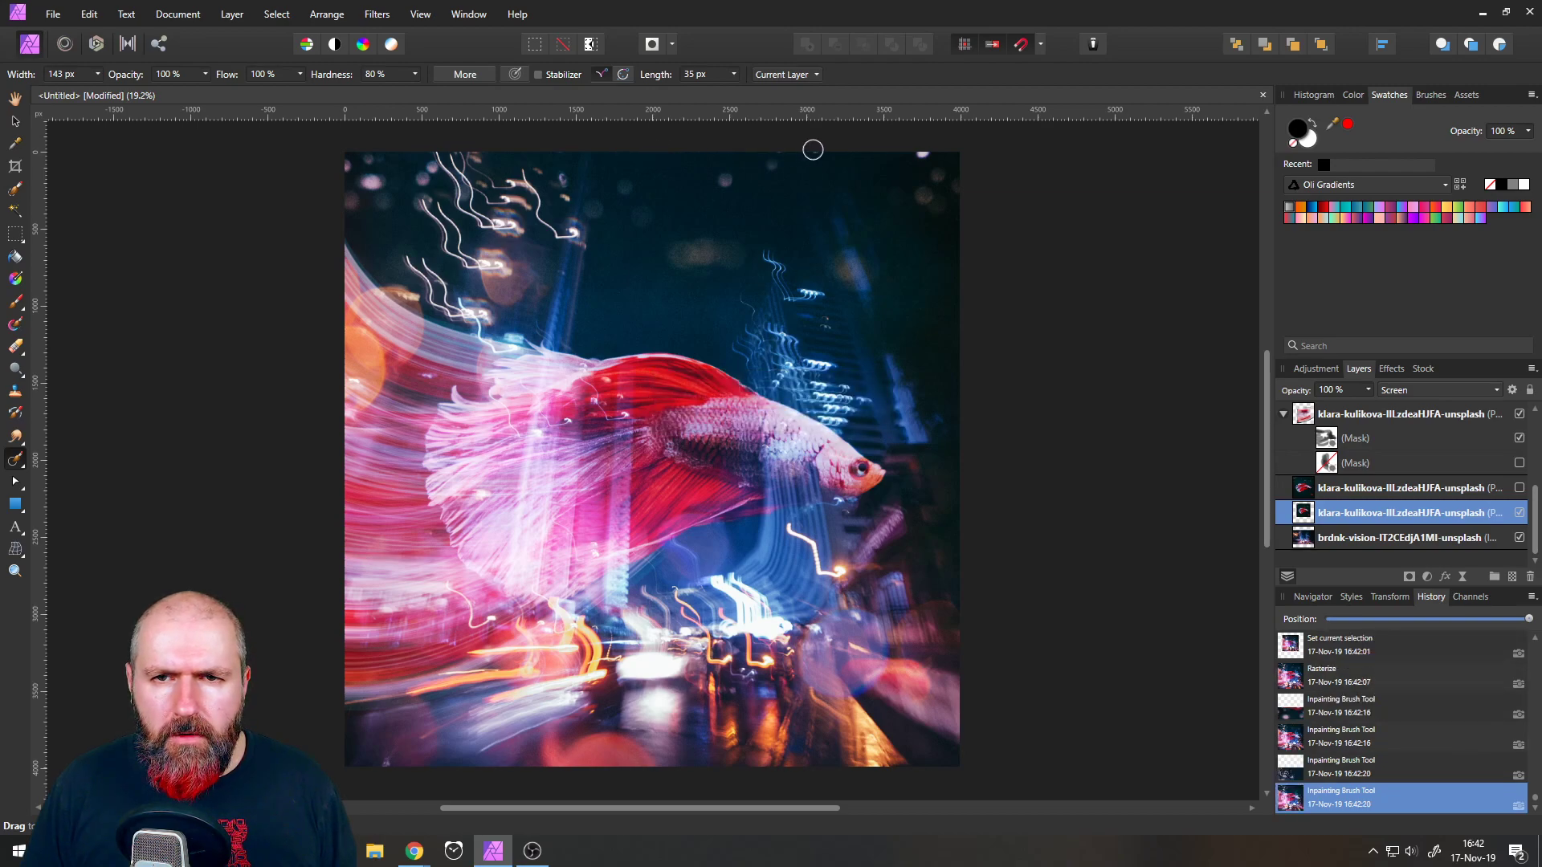
{"action": "left_click", "coordinate": [923, 152]}
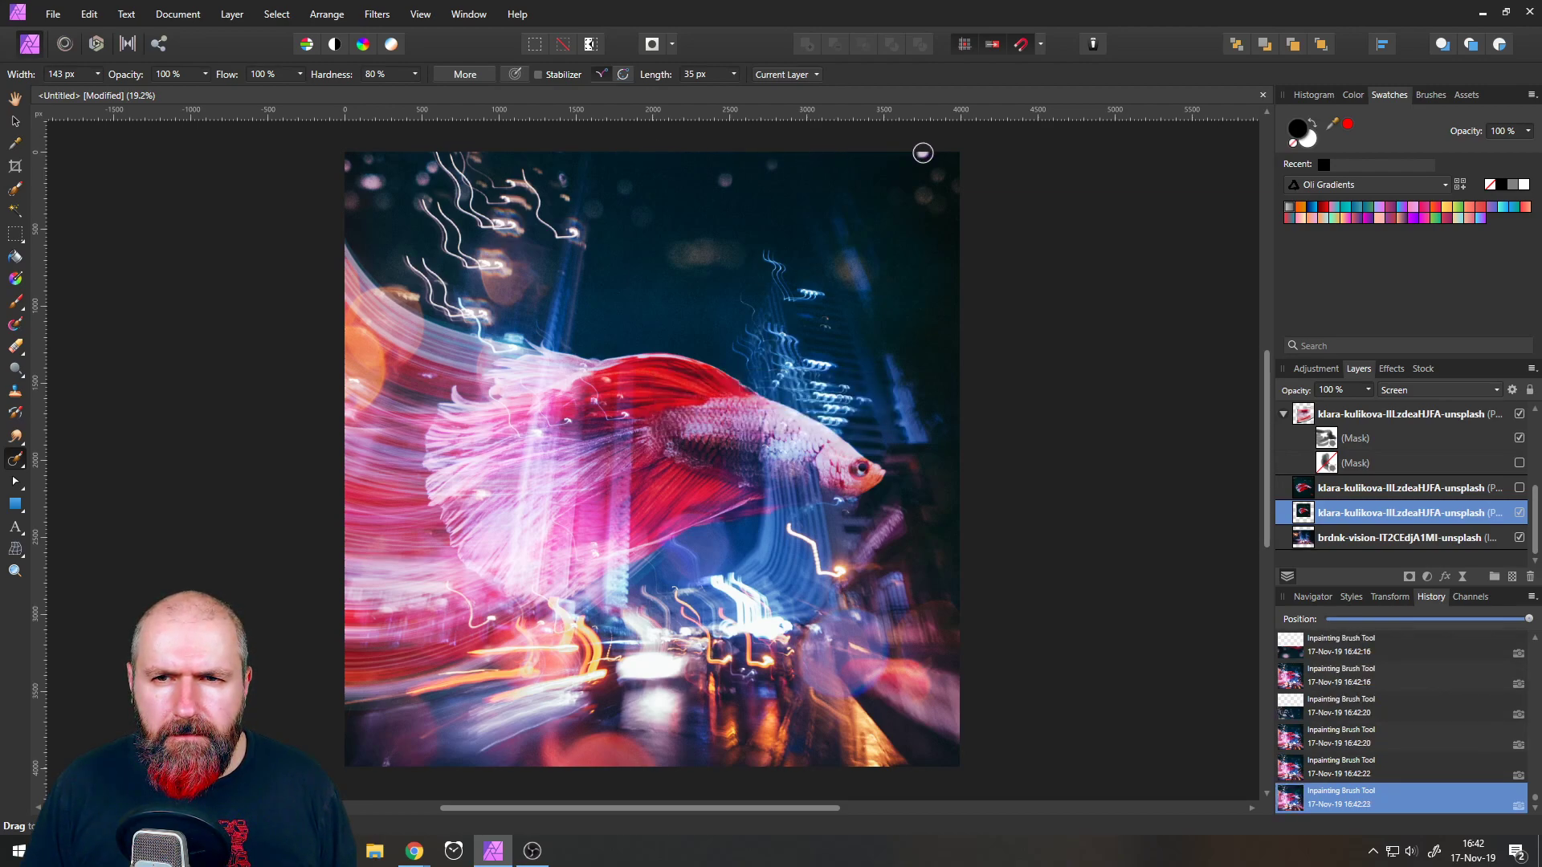
{"action": "left_click", "coordinate": [15, 122]}
{"action": "left_click", "coordinate": [180, 226]}
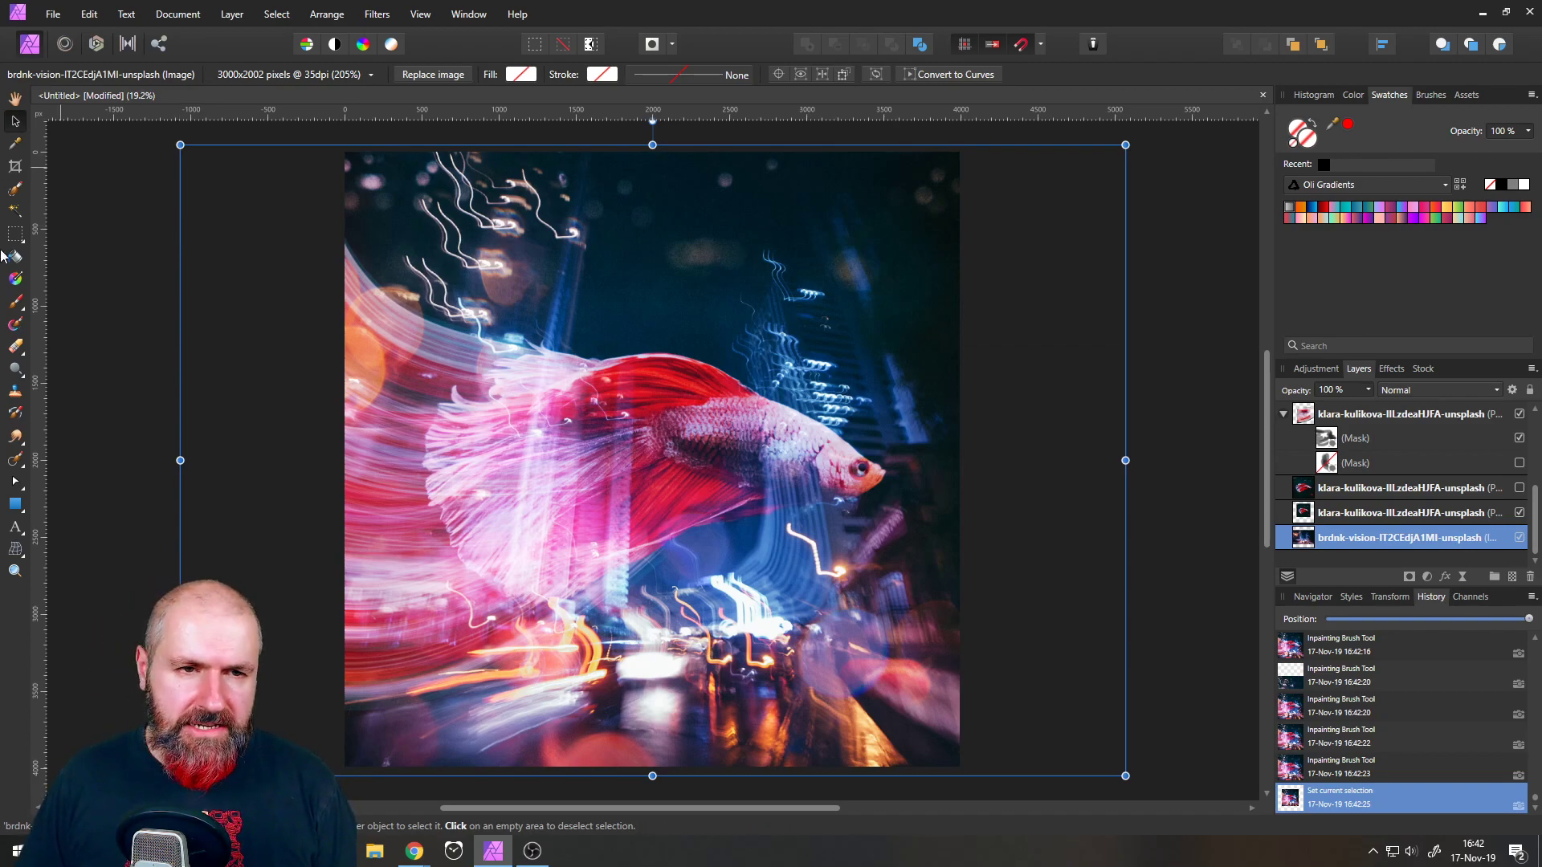
{"action": "left_click", "coordinate": [127, 248]}
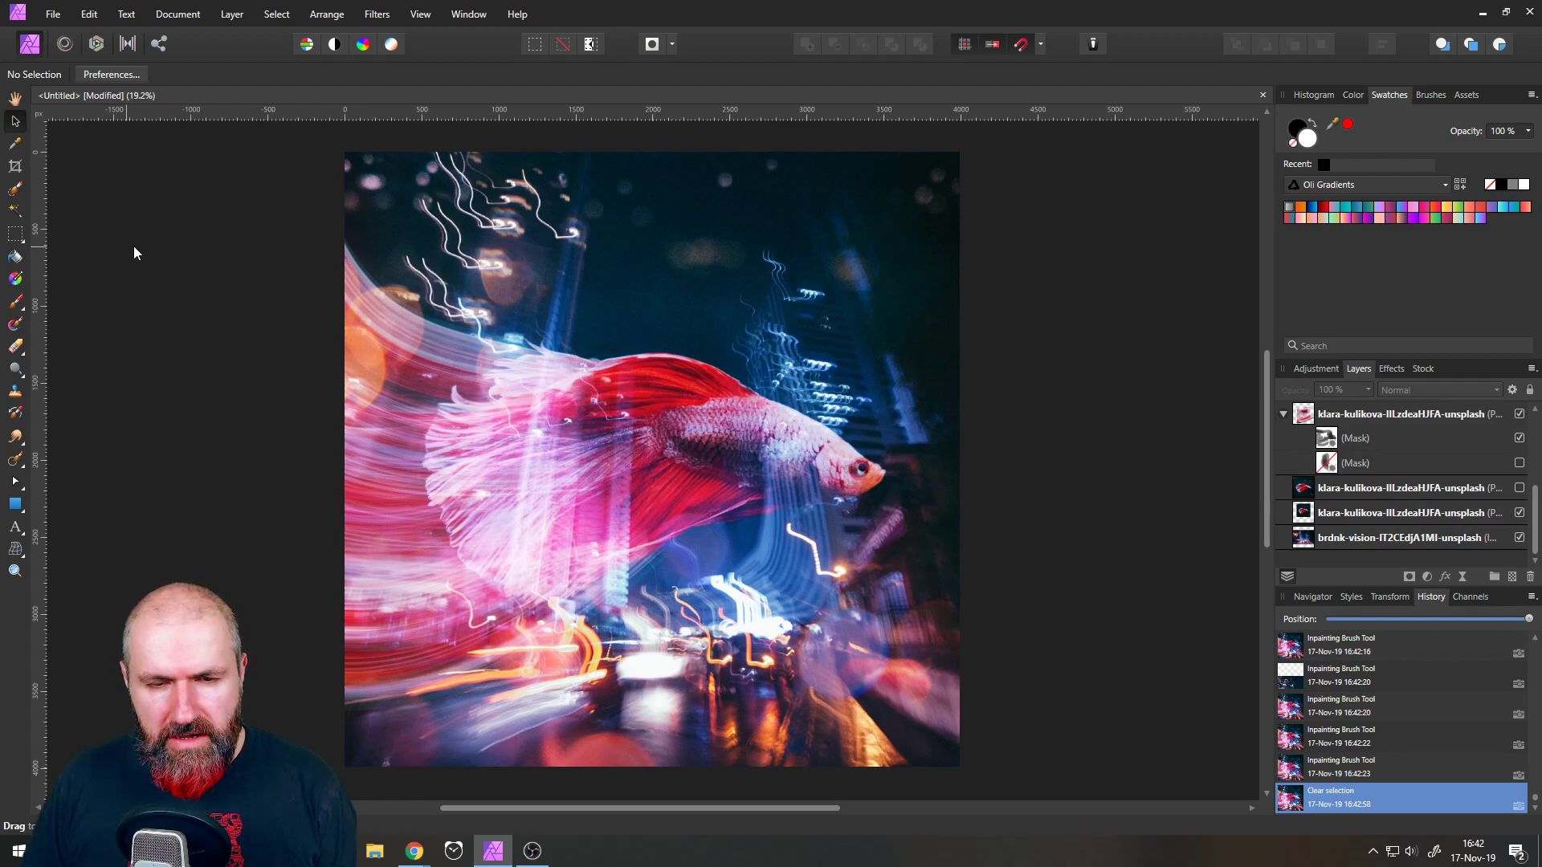
- Hide the top streak layer and compare the image with the middle streak layer hidden and shown
{"action": "scroll", "coordinate": [1381, 464], "scroll_direction": "up", "scroll_amount": 2}
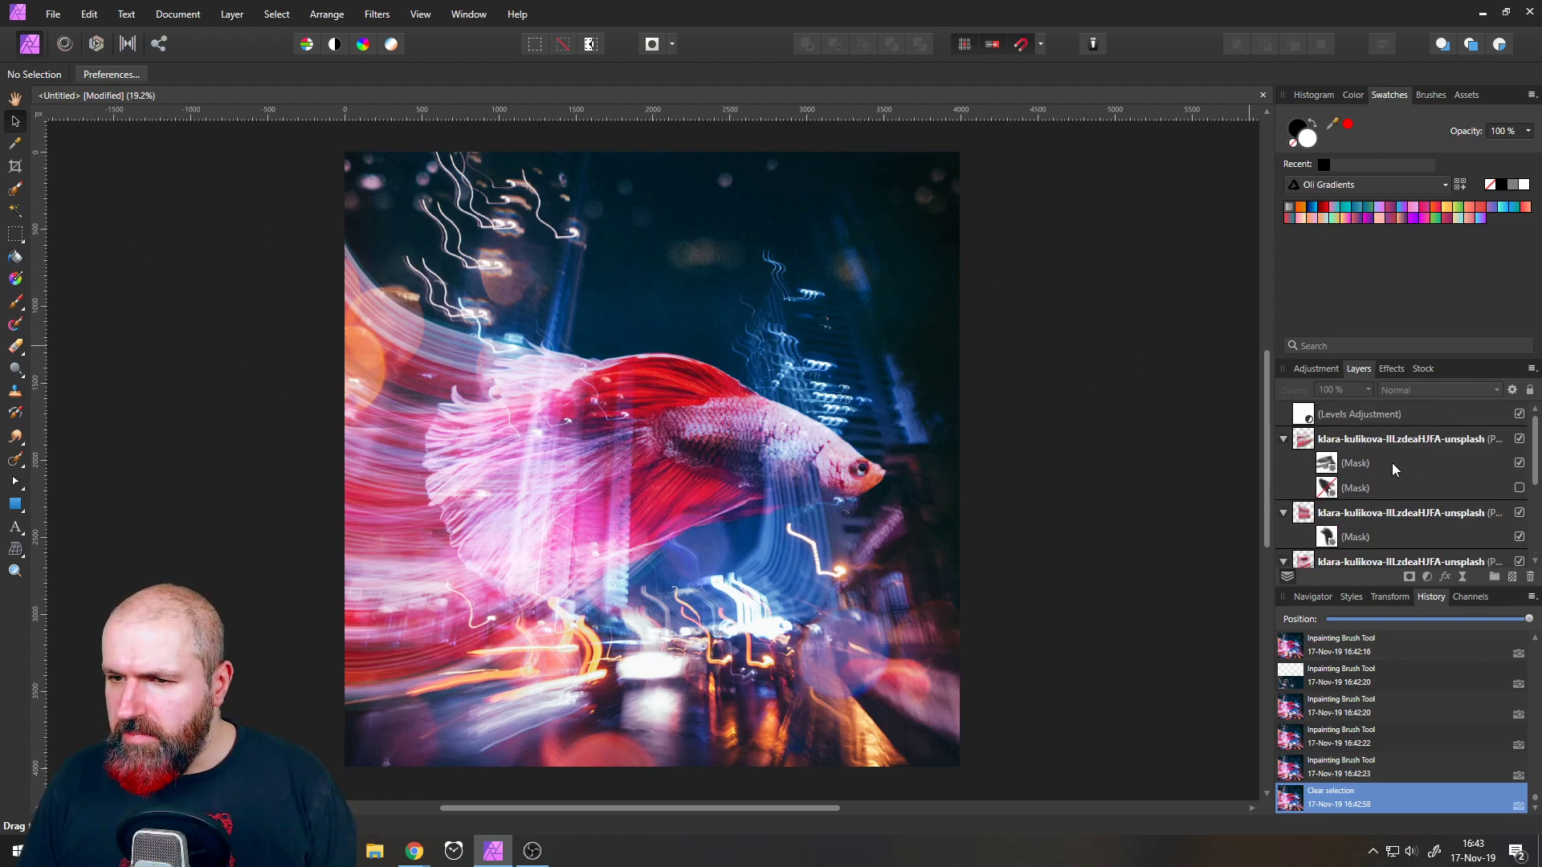
{"action": "left_click", "coordinate": [1519, 439]}
{"action": "left_click", "coordinate": [1521, 514]}
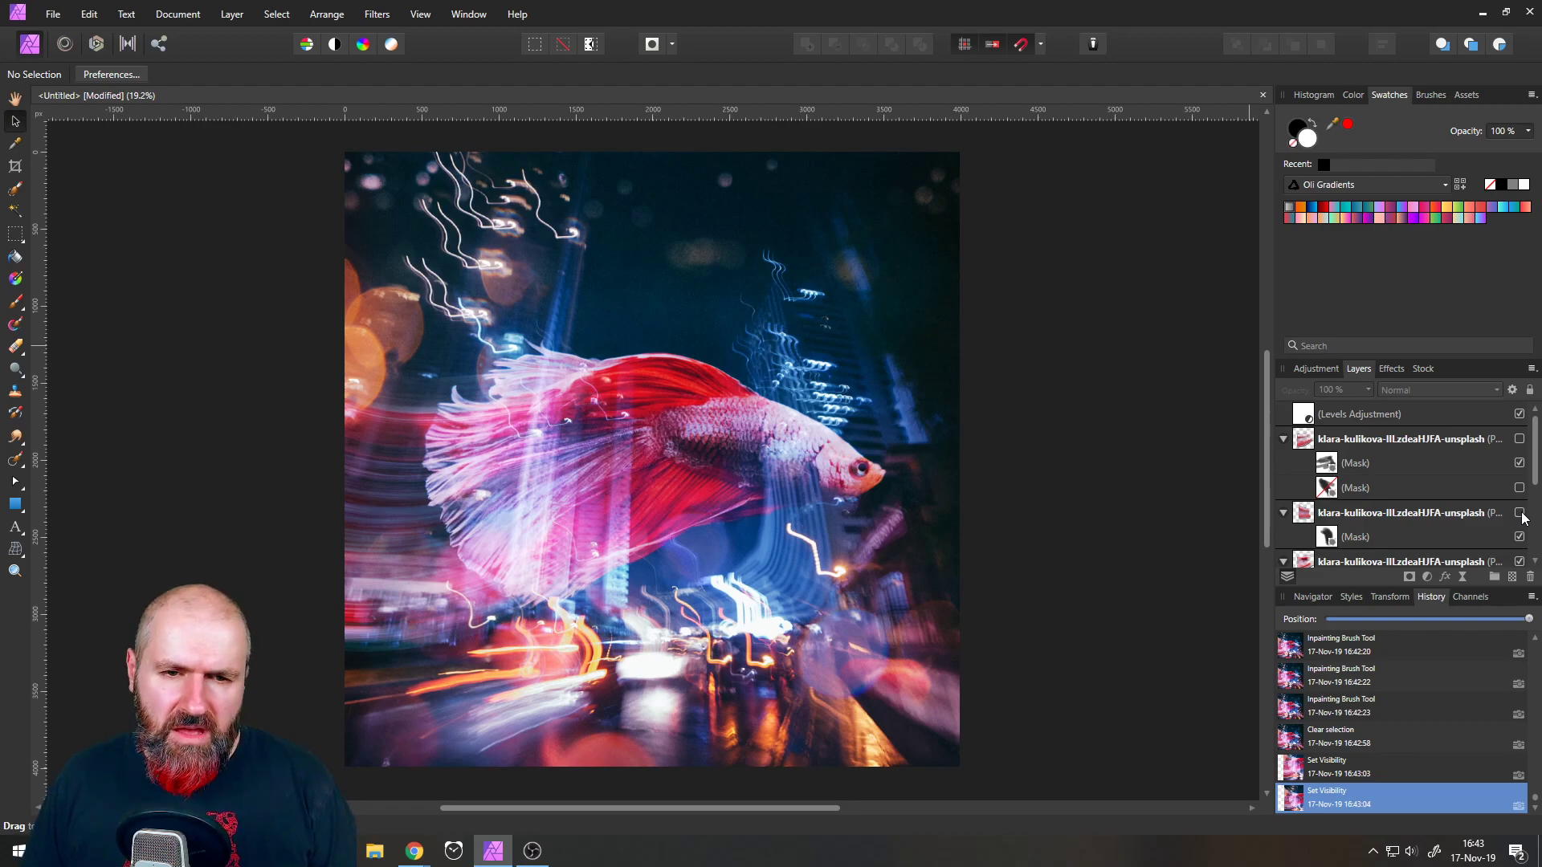
{"action": "left_click", "coordinate": [1520, 514]}
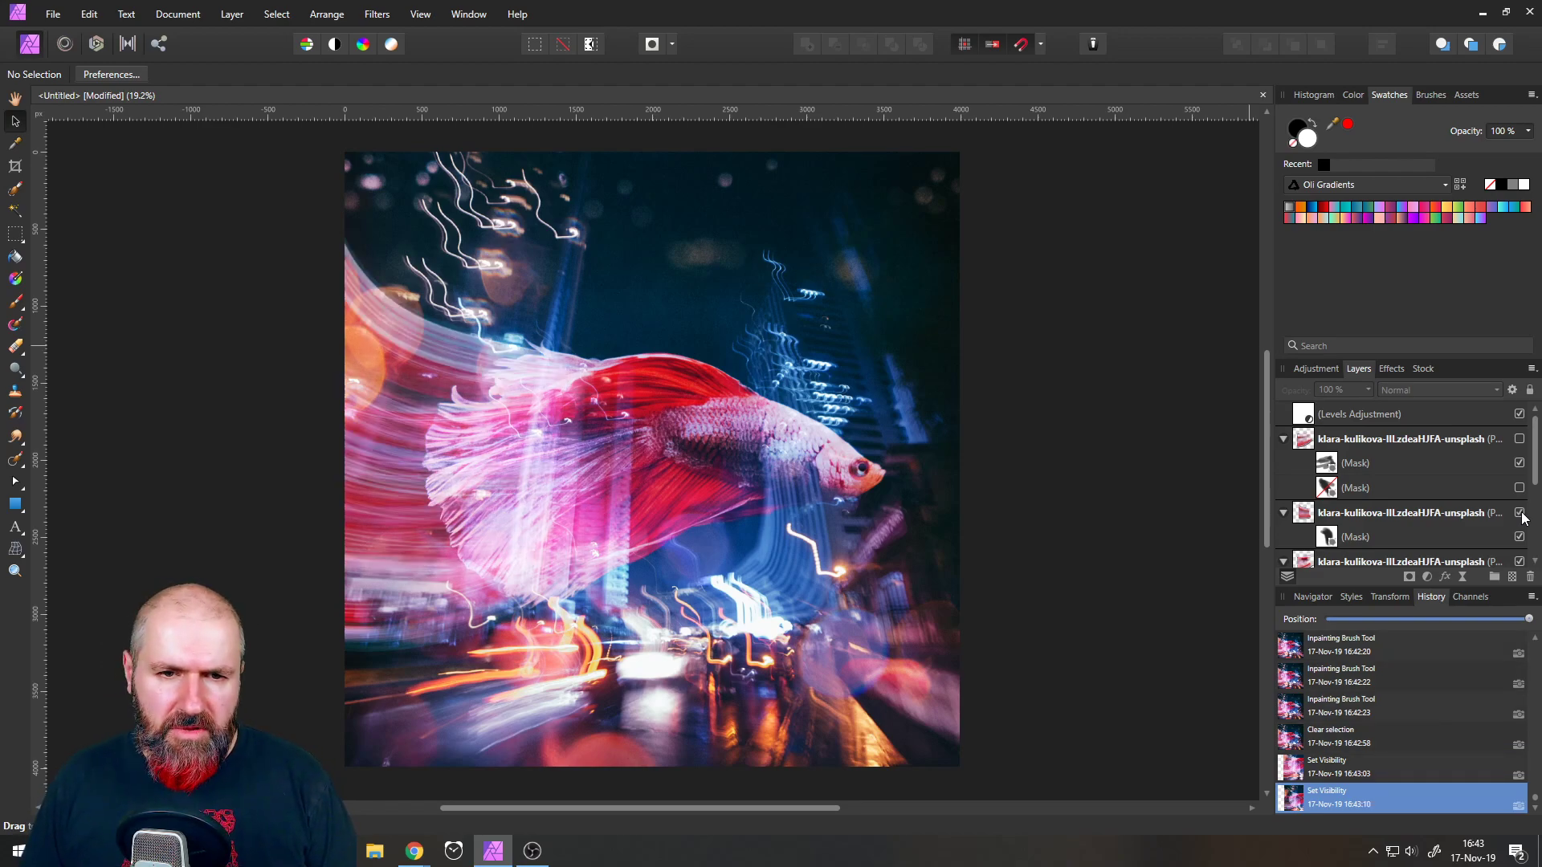
{"action": "left_click", "coordinate": [1520, 514]}
{"action": "left_click", "coordinate": [1521, 514]}
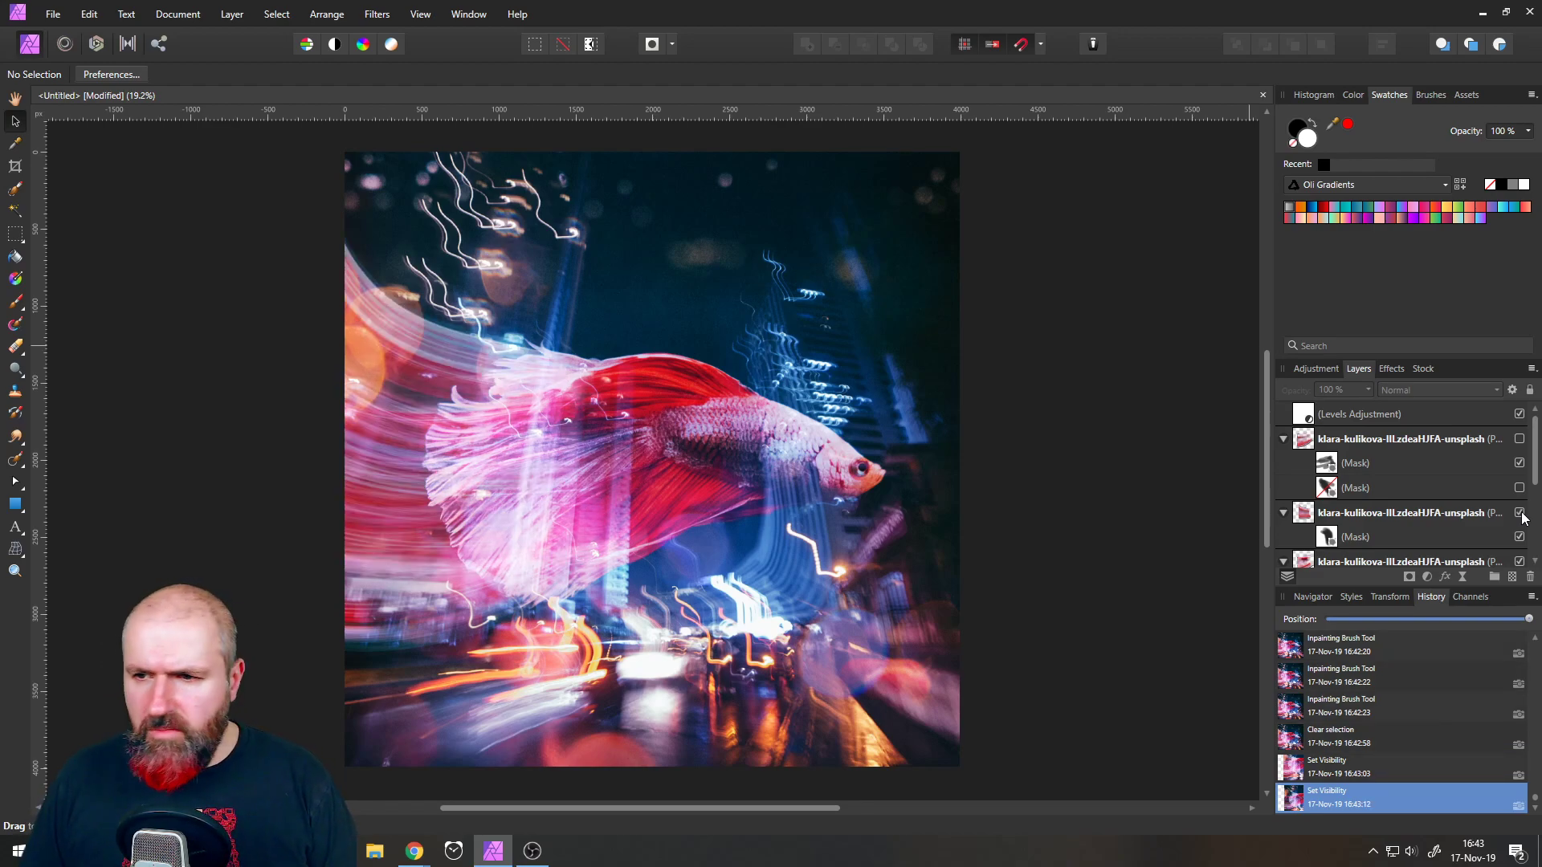
- Lower the middle streak layer's opacity to 32 % and show the top streak layer again
{"action": "left_click", "coordinate": [1317, 516]}
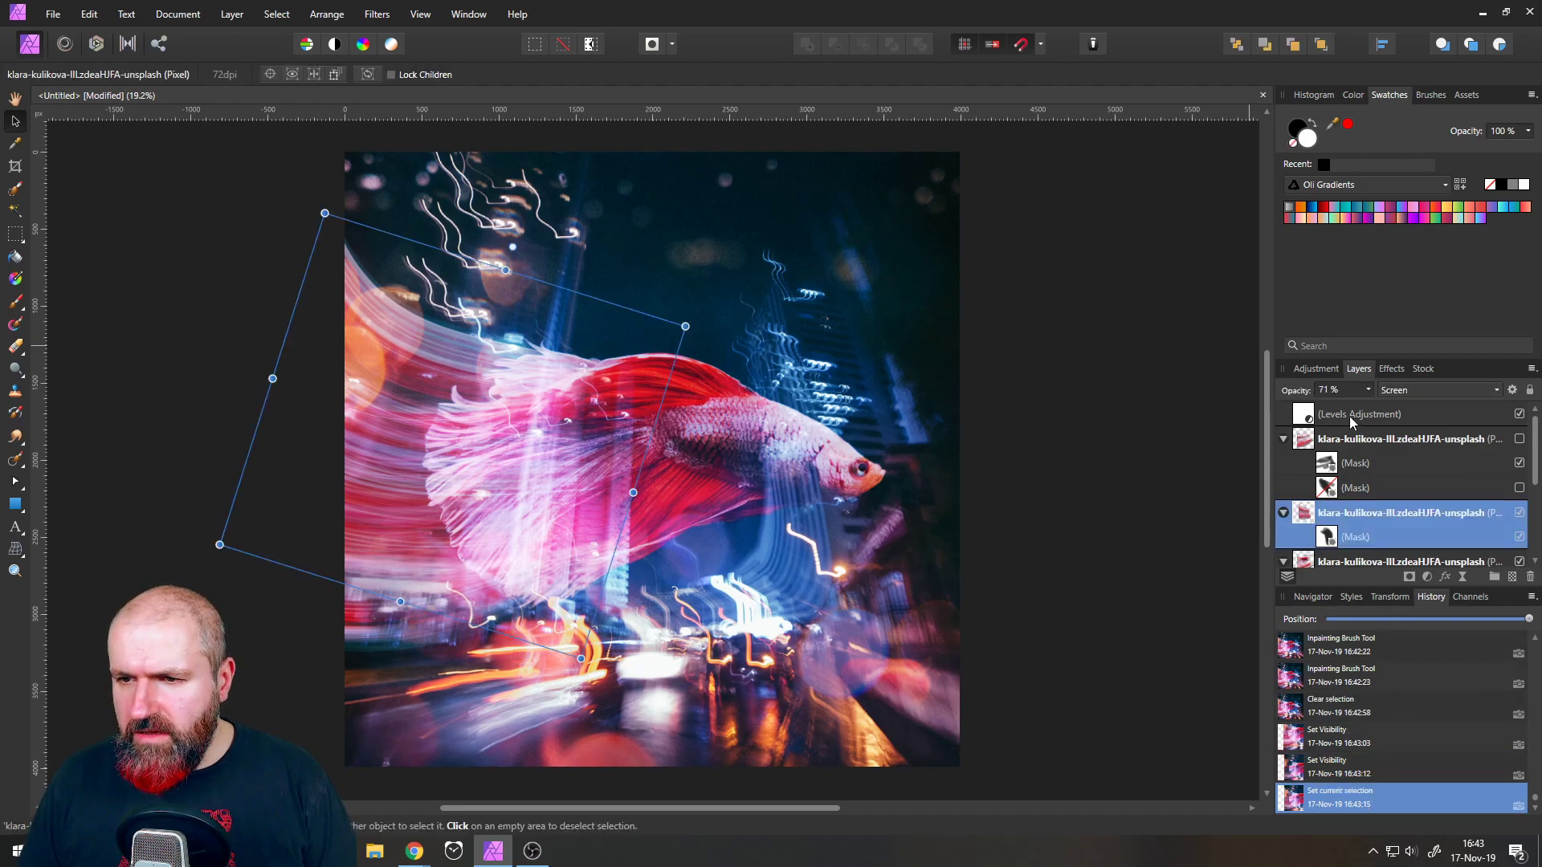
{"action": "left_click", "coordinate": [1369, 391]}
{"action": "left_click_drag", "start_coordinate": [1372, 405], "coordinate": [1321, 408]}
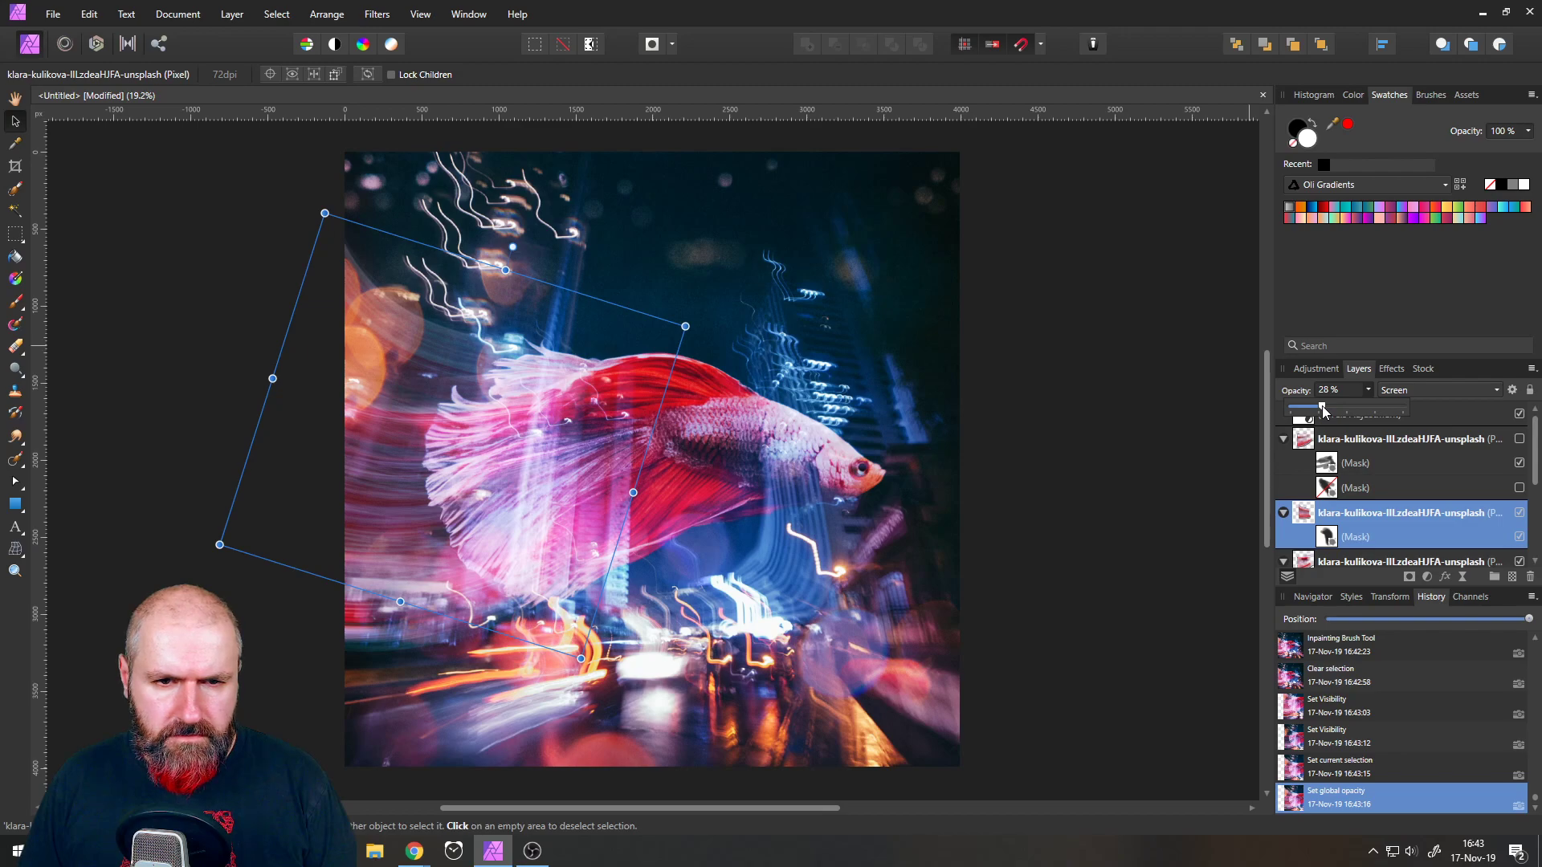
{"action": "left_click", "coordinate": [1520, 439]}
{"action": "left_click", "coordinate": [1369, 390]}
{"action": "mouse_move", "coordinate": [1370, 405]}
{"action": "left_mouse_down"}
{"action": "mouse_move", "coordinate": [1336, 413]}
{"action": "mouse_move", "coordinate": [1376, 413]}
{"action": "left_mouse_up"}
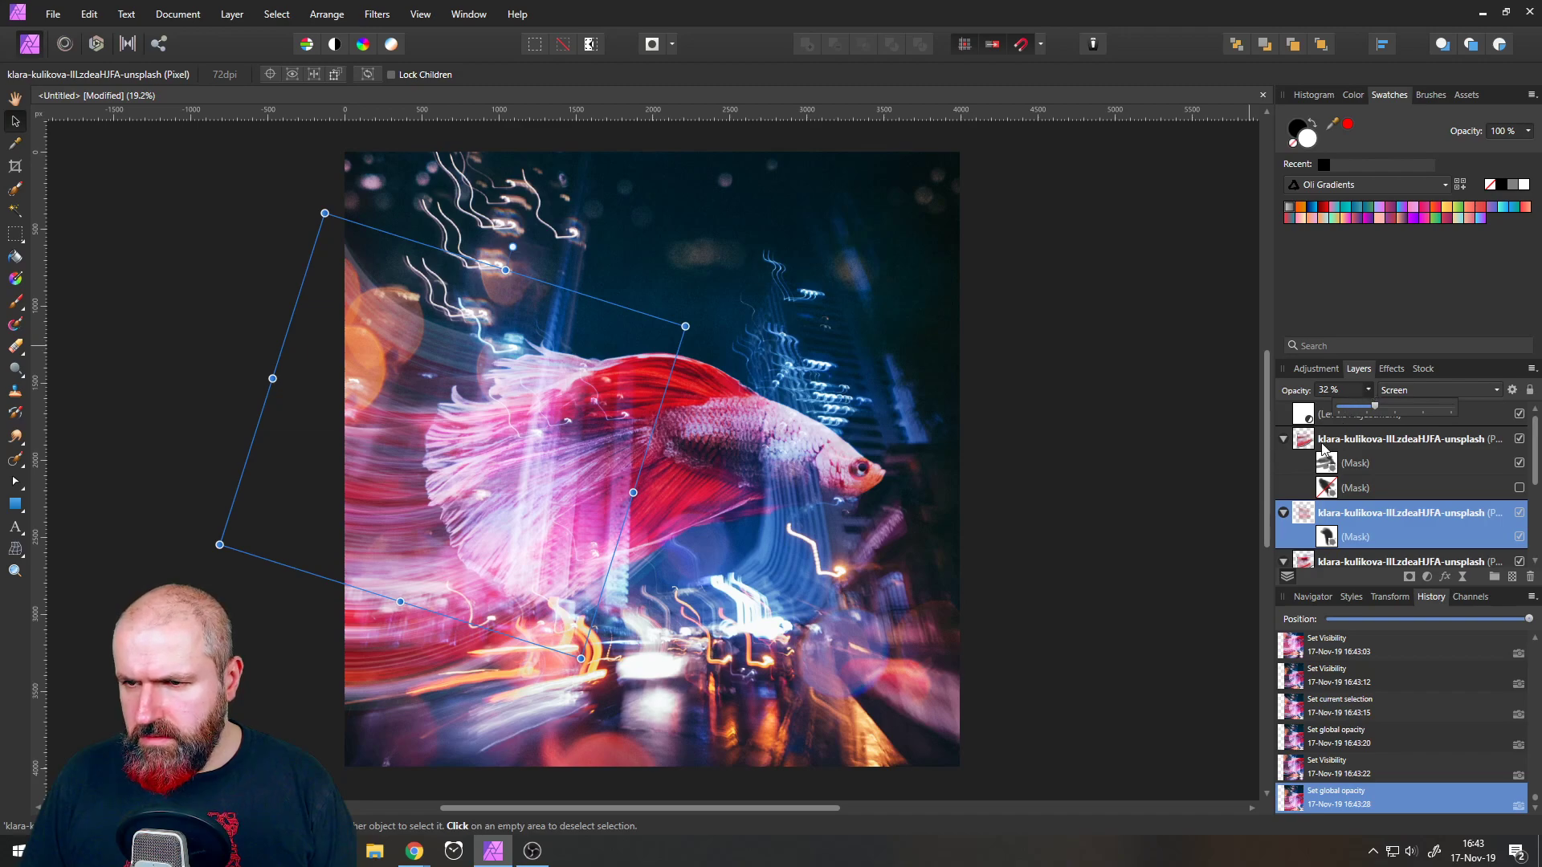
- Lower the top streak layer's opacity so that its streaks become much fainter
{"action": "left_click", "coordinate": [1307, 442]}
{"action": "left_click", "coordinate": [1368, 390]}
{"action": "left_click_drag", "start_coordinate": [1374, 412], "coordinate": [1322, 407]}
{"action": "left_click", "coordinate": [229, 267]}
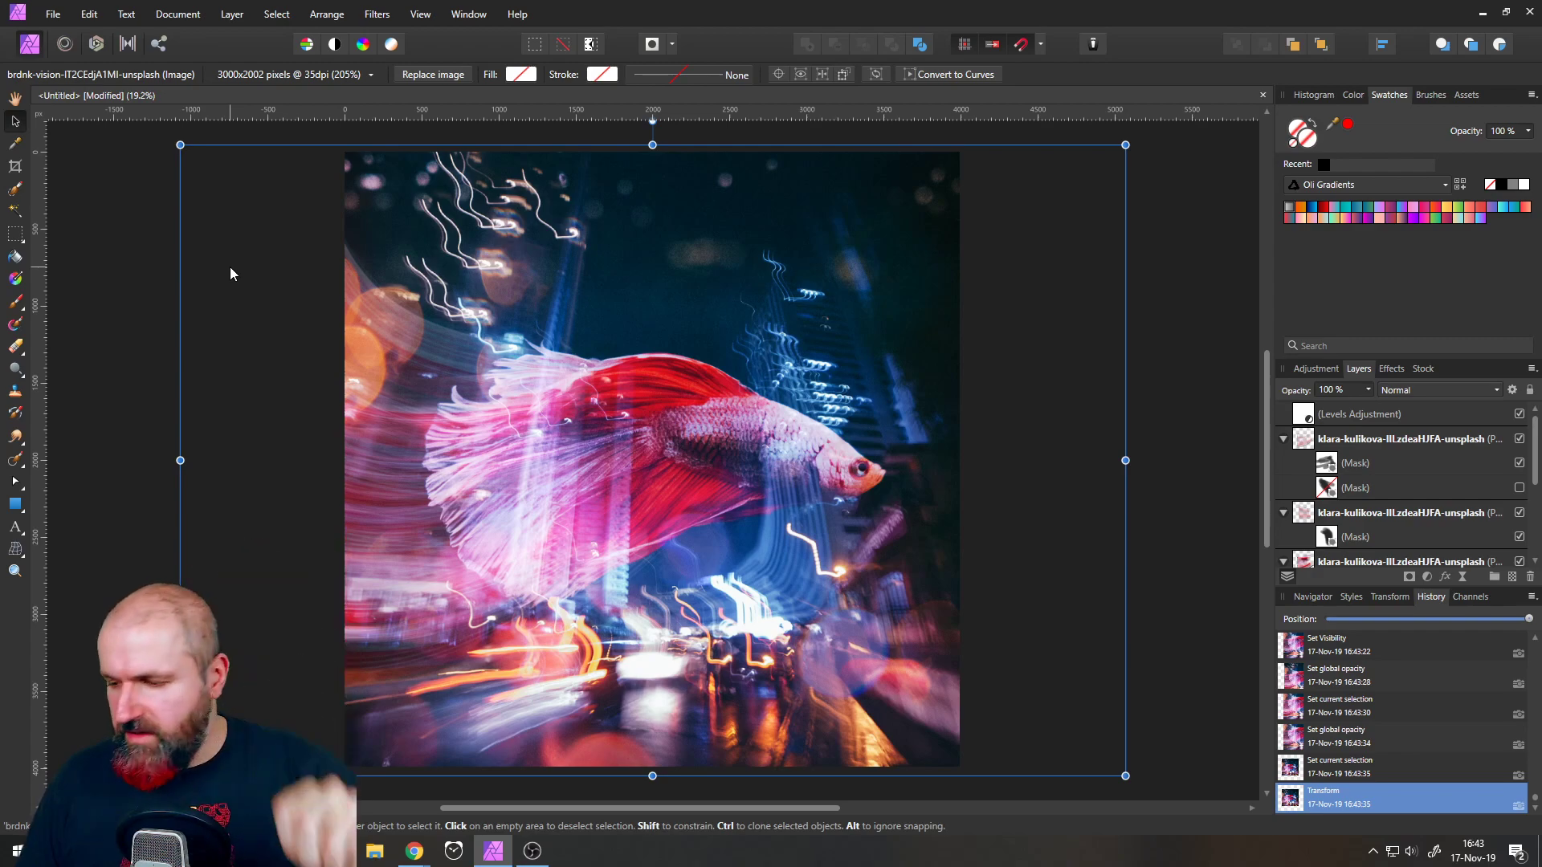
- Raise the middle streak layer's opacity again and set the top streak layer's opacity to 69 %
{"action": "left_click", "coordinate": [1316, 440]}
{"action": "left_click_drag", "start_coordinate": [1369, 392], "coordinate": [1414, 407]}
{"action": "left_click", "coordinate": [1305, 518]}
{"action": "left_click", "coordinate": [1462, 400]}
{"action": "left_click", "coordinate": [1370, 391]}
{"action": "left_click", "coordinate": [1305, 438]}
{"action": "left_click", "coordinate": [1368, 389]}
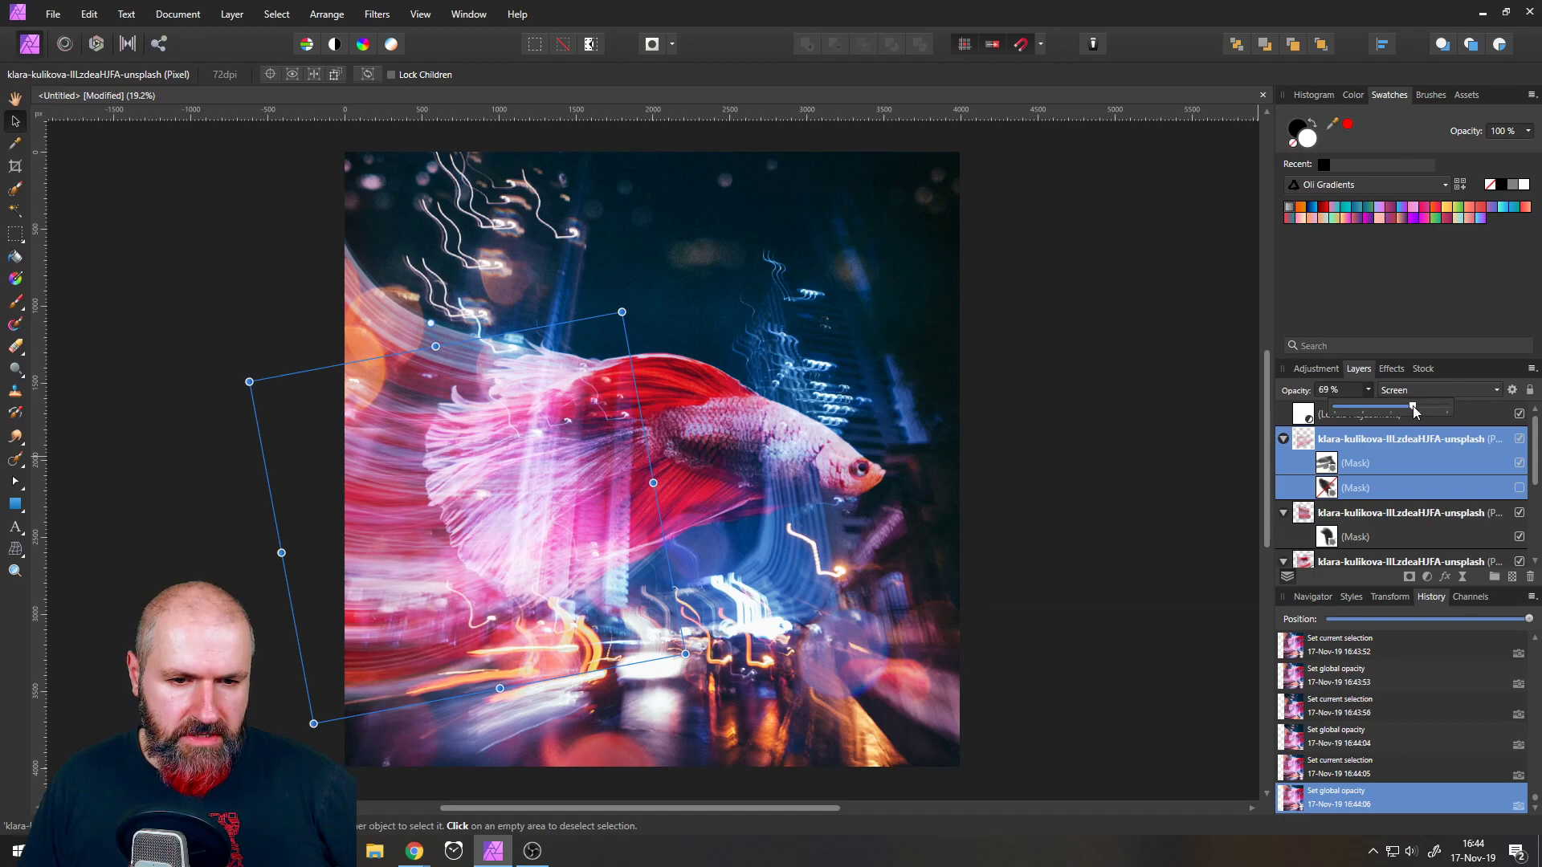
- Switch to the YouTube live chat window in Chrome, read the viewers' comments and move the window off the image
{"action": "left_click", "coordinate": [239, 238]}
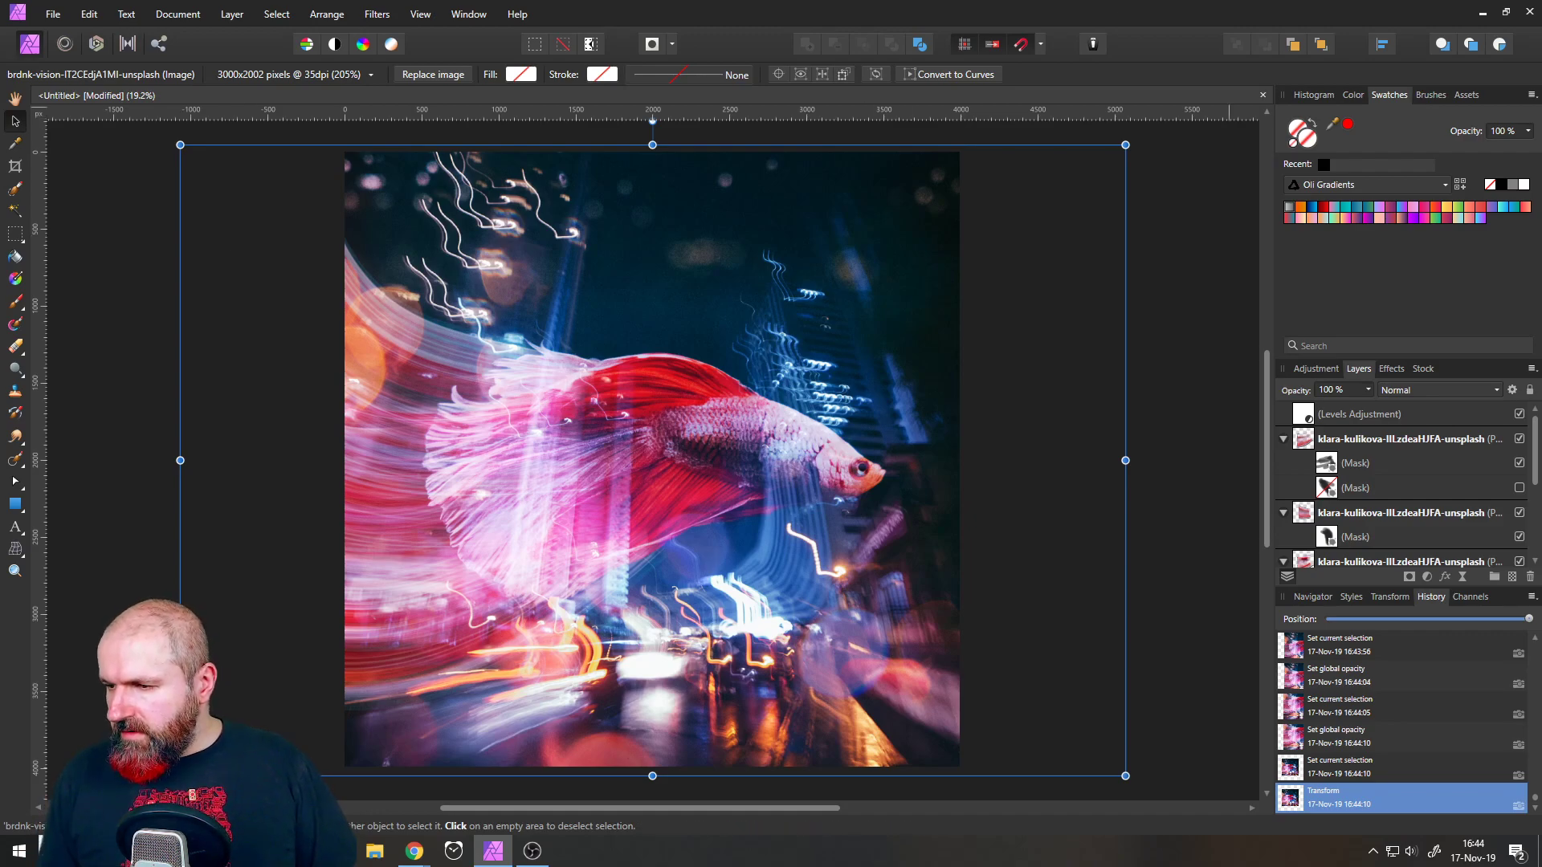
{"action": "left_click", "coordinate": [414, 851]}
{"action": "left_click_drag", "start_coordinate": [768, 50], "coordinate": [620, 77]}
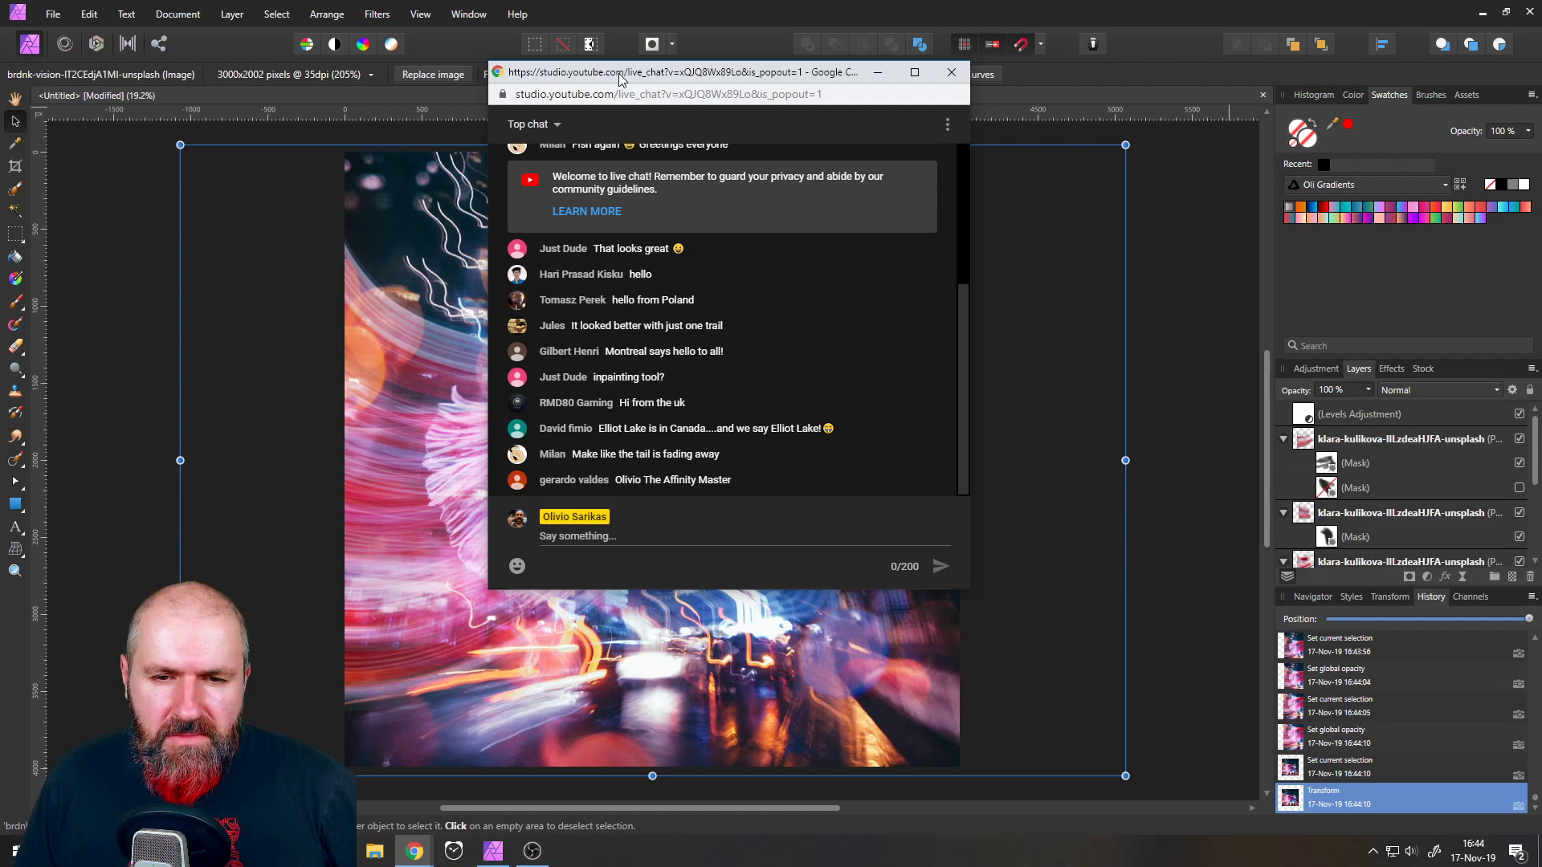
{"action": "left_click_drag", "start_coordinate": [618, 78], "coordinate": [741, 99]}
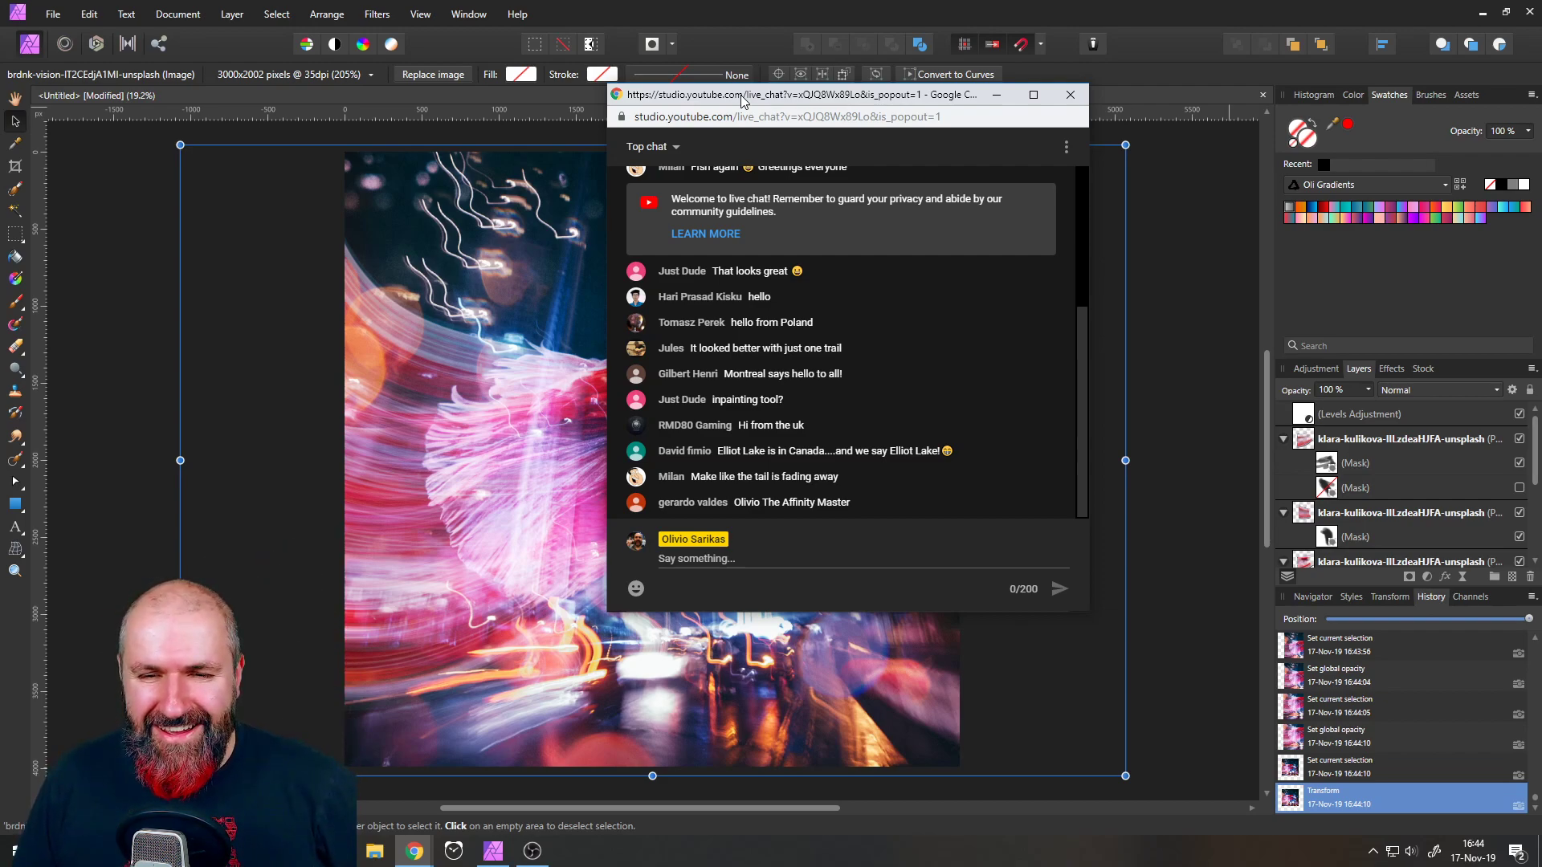
{"action": "left_click_drag", "start_coordinate": [744, 99], "coordinate": [1193, 104]}
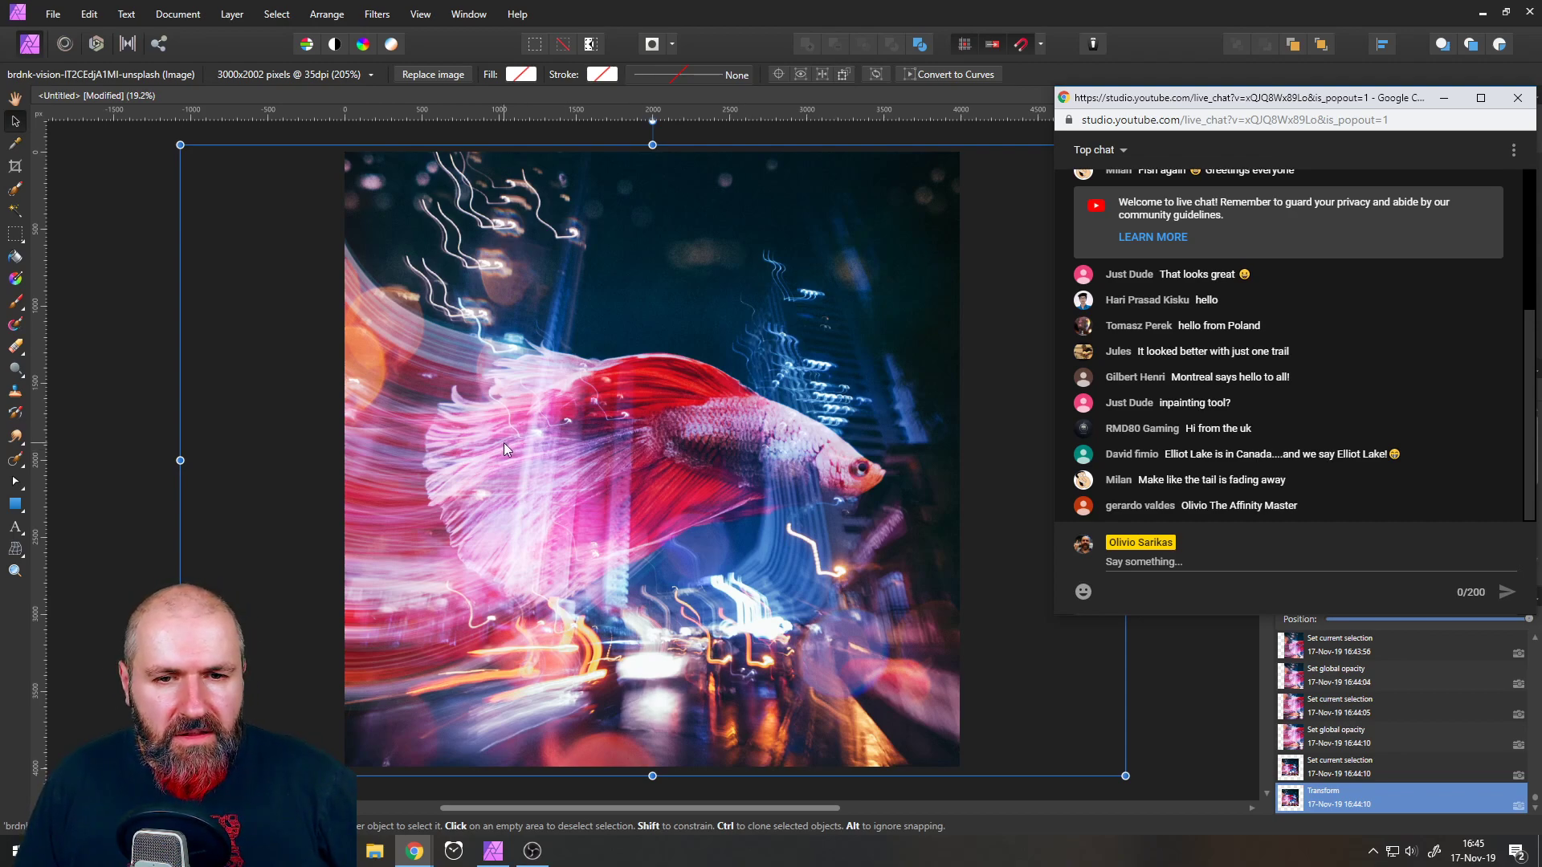
{"action": "left_click_drag", "start_coordinate": [1273, 97], "coordinate": [1541, 610]}
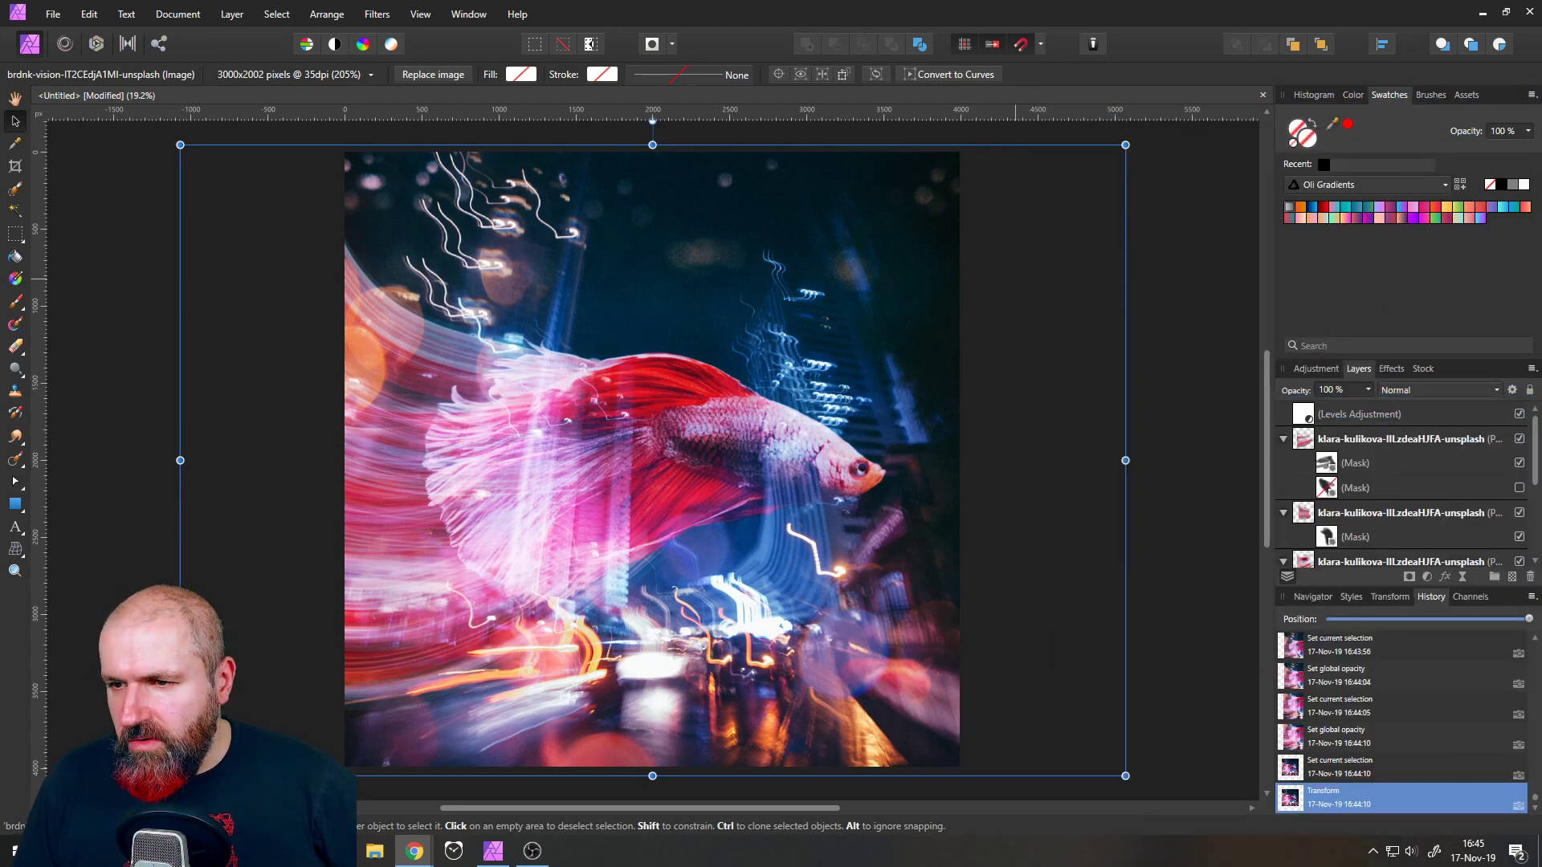
- Hide the top and middle streak layers and clear the selection
{"action": "left_click", "coordinate": [1517, 439]}
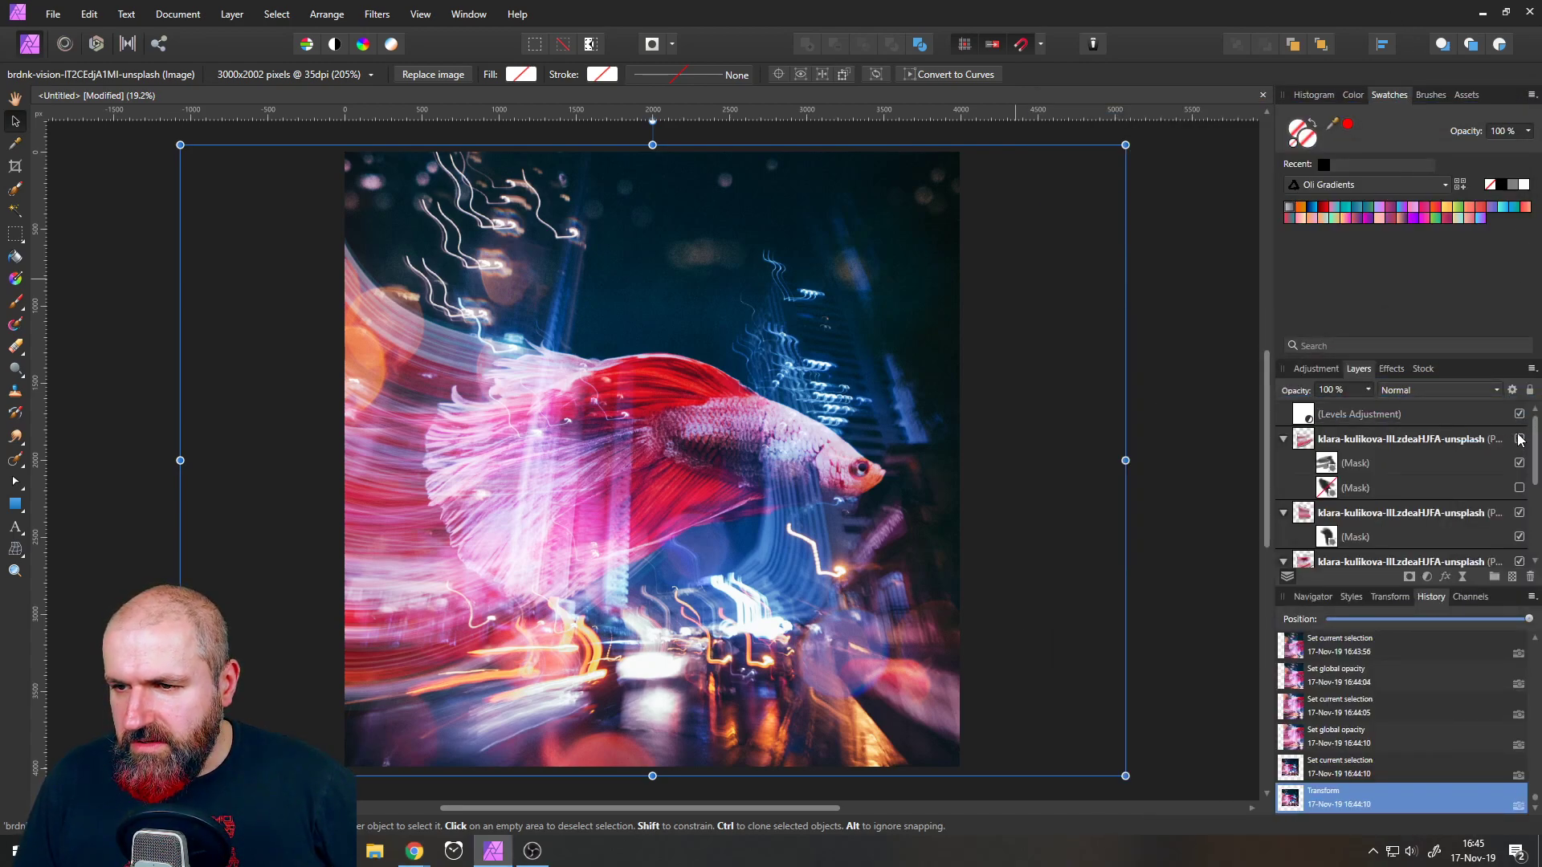
{"action": "left_click", "coordinate": [1519, 514]}
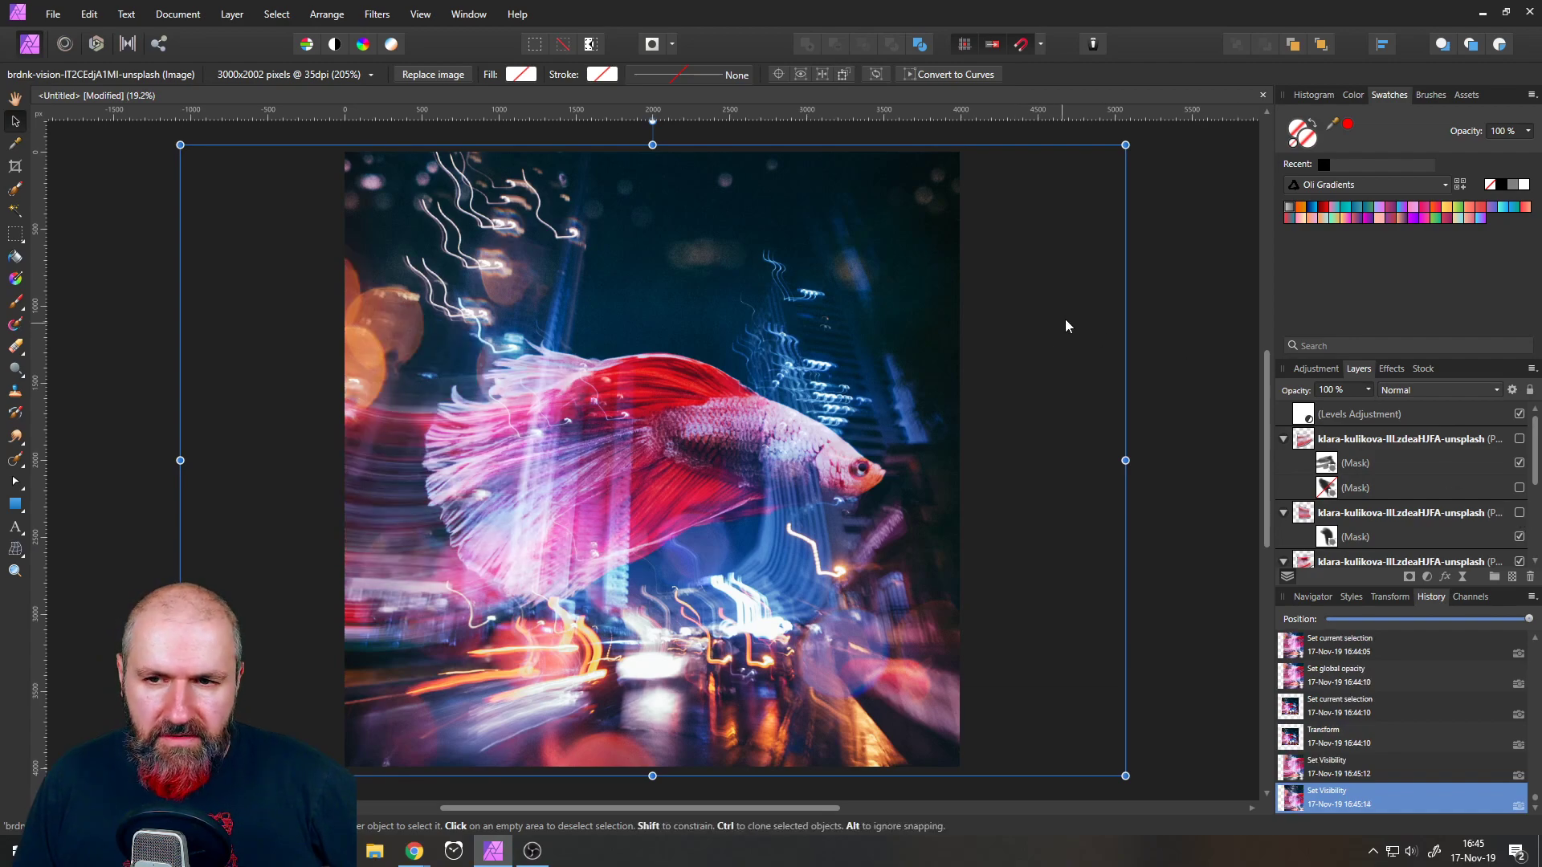
{"action": "left_click", "coordinate": [1192, 331]}
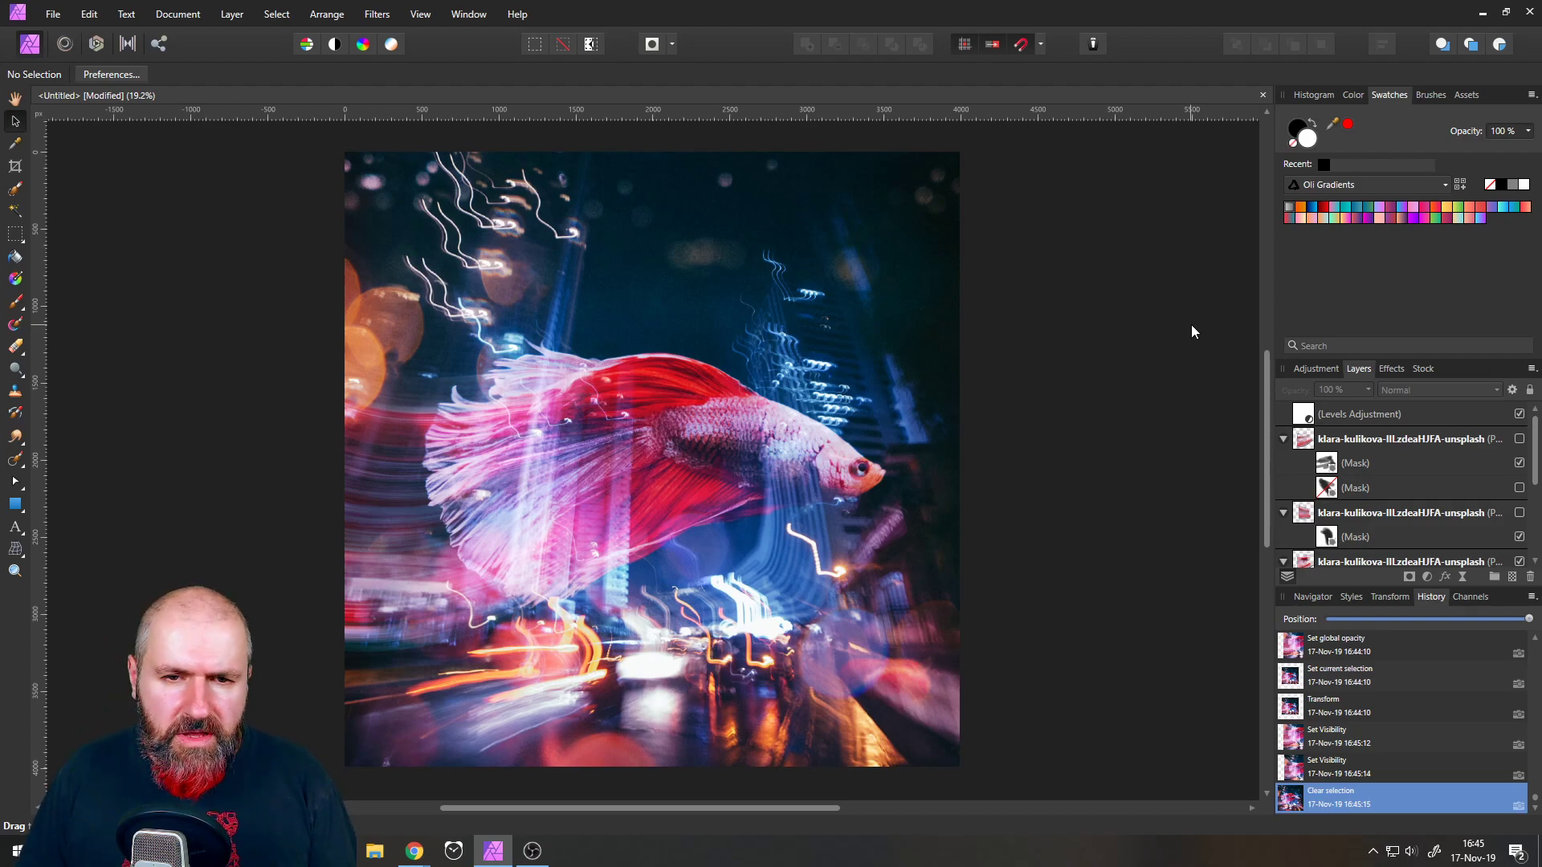
- Switch to Chrome and bookmark the Unsplash pages of the red fish photo and the night city photo
{"action": "mouse_move", "coordinate": [414, 849]}
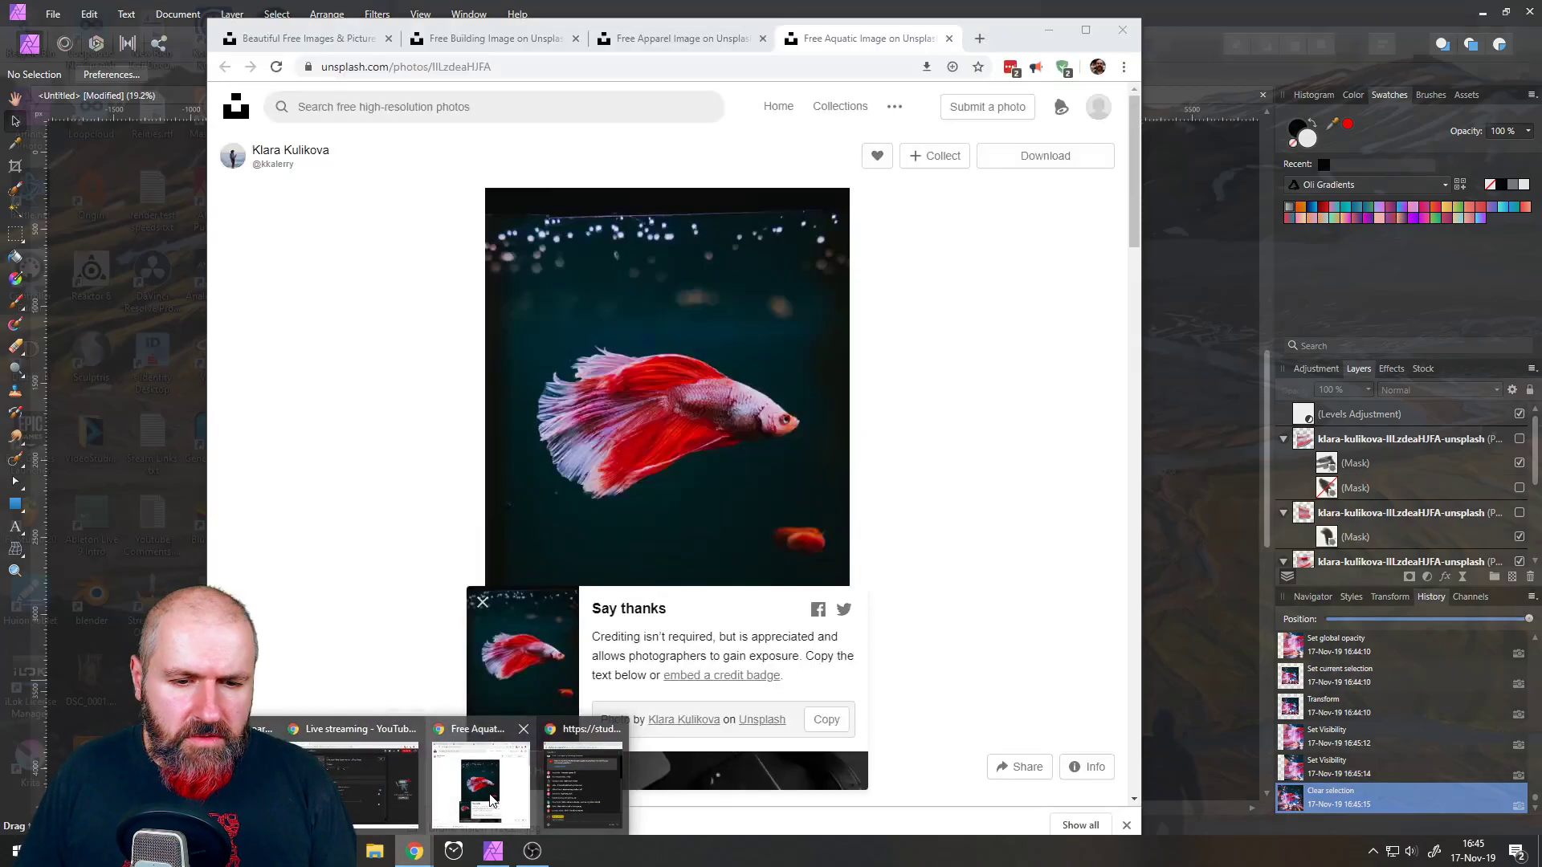
{"action": "left_click", "coordinate": [491, 799]}
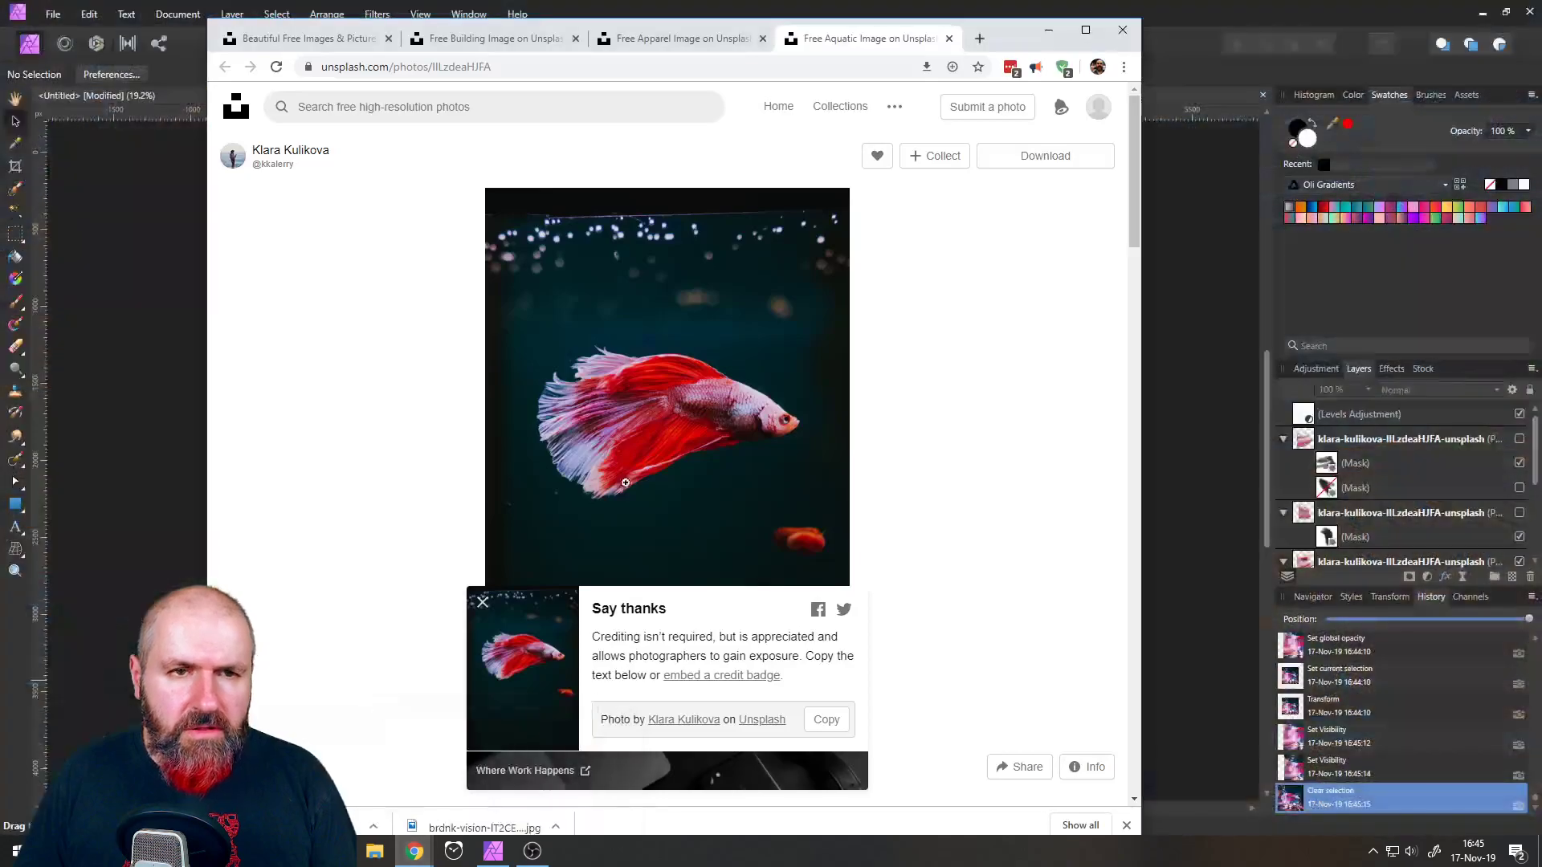
{"action": "left_click", "coordinate": [978, 67]}
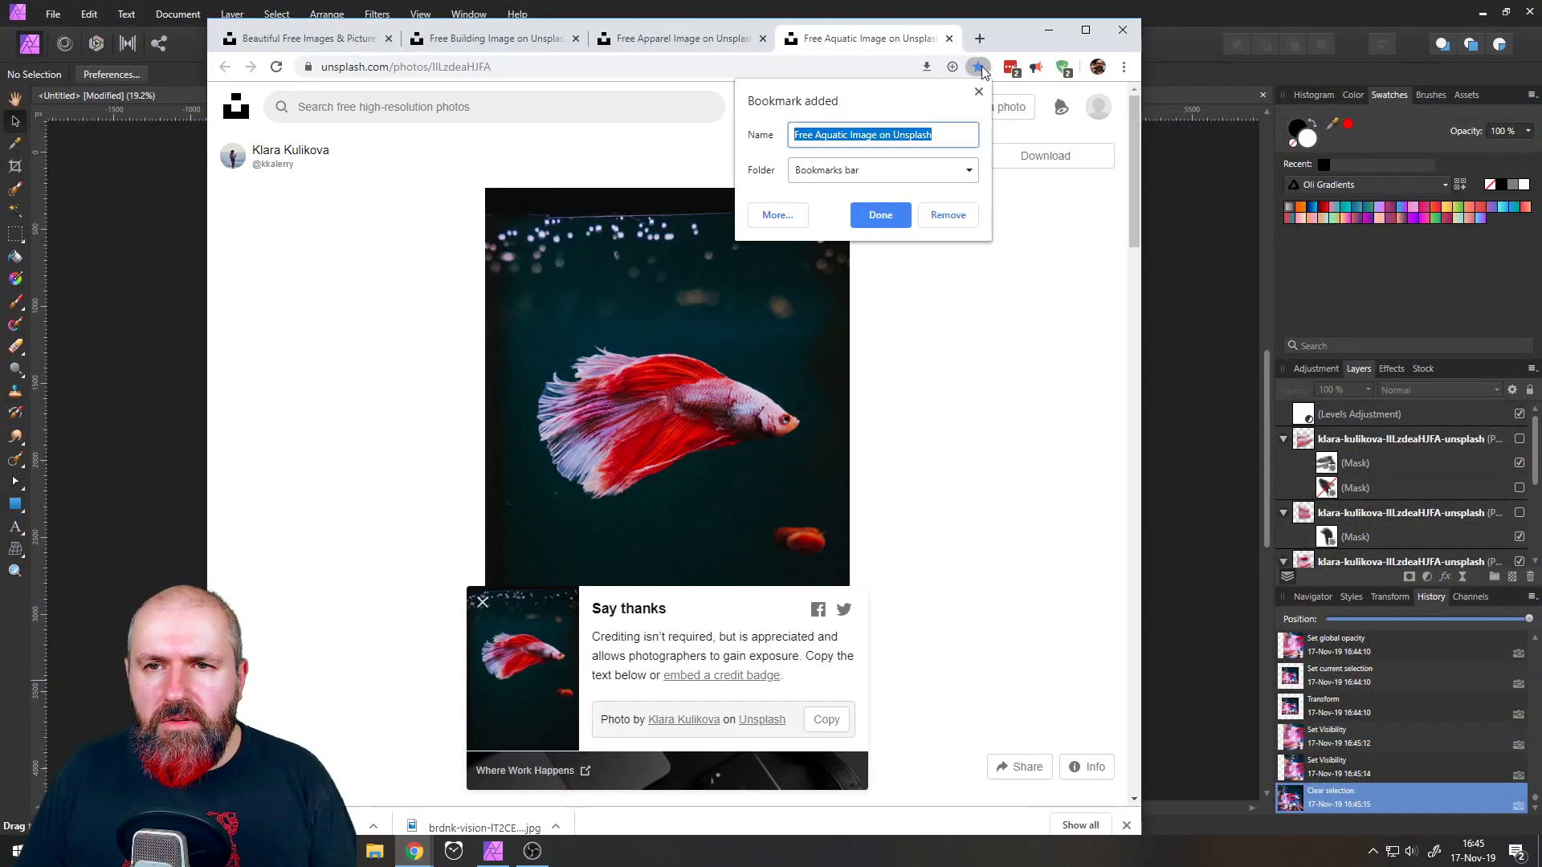
{"action": "left_click", "coordinate": [883, 214]}
{"action": "left_click", "coordinate": [699, 41]}
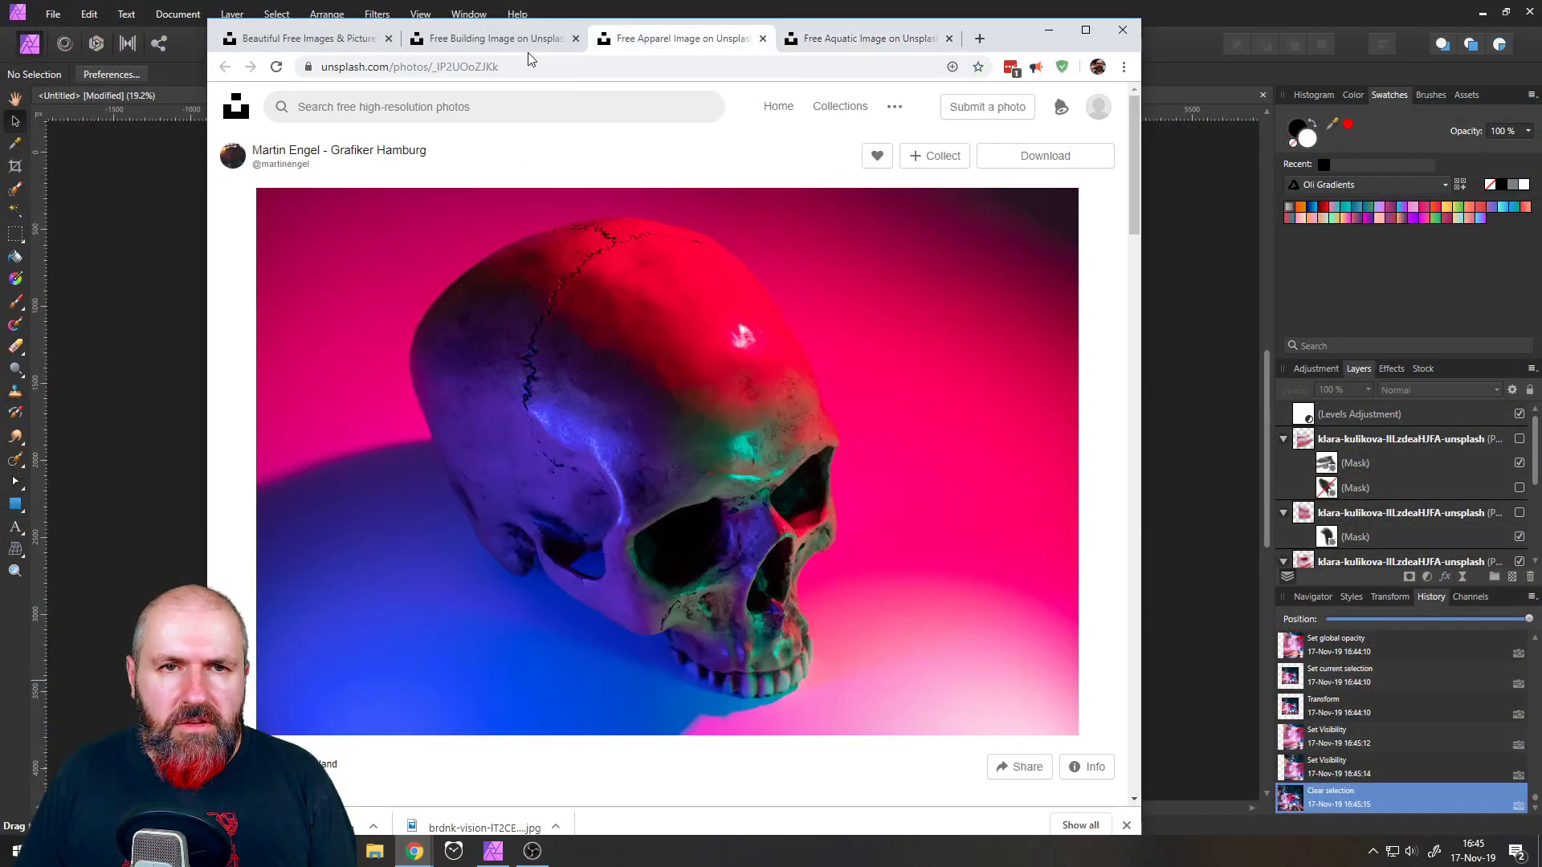
{"action": "left_click", "coordinate": [510, 40]}
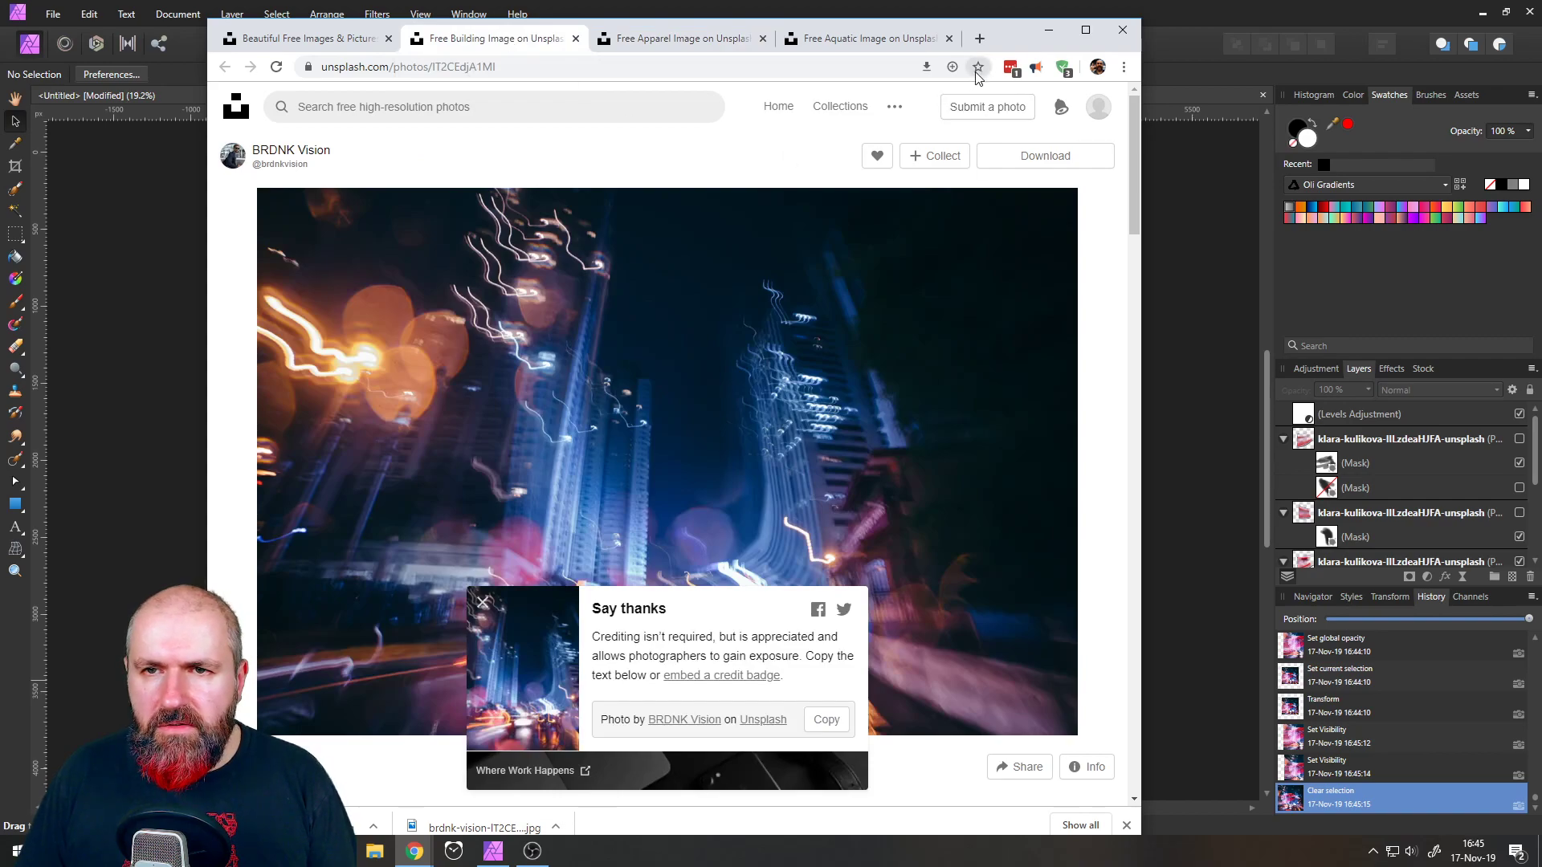
{"action": "left_click", "coordinate": [977, 67]}
{"action": "left_click", "coordinate": [885, 214]}
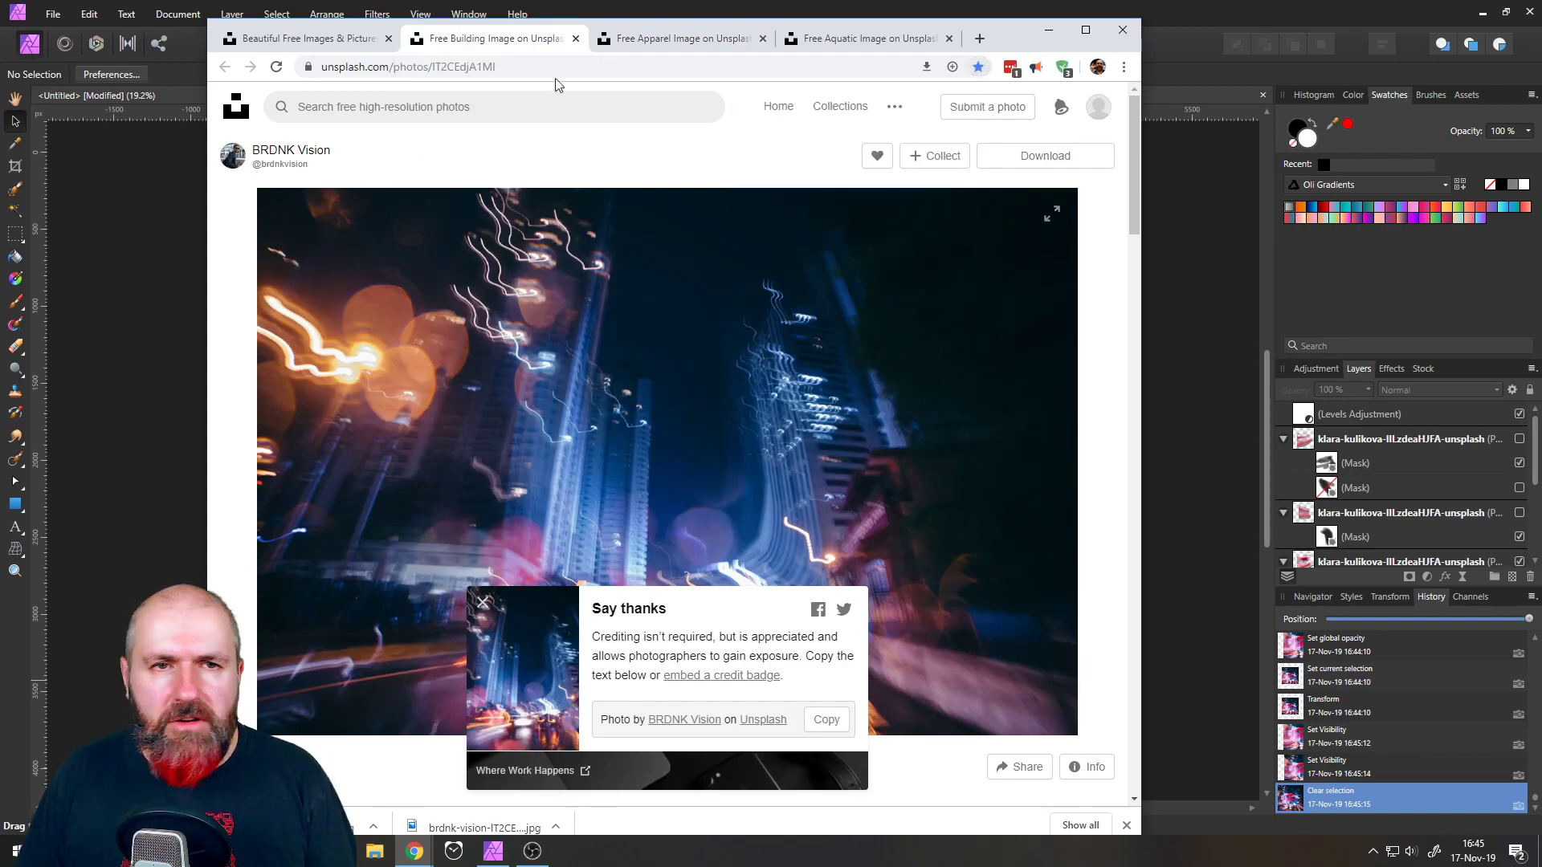
- Search Unsplash for "rain window" from its home page
{"action": "left_click", "coordinate": [317, 41]}
{"action": "left_click", "coordinate": [424, 107]}
{"action": "type", "text": "we"}
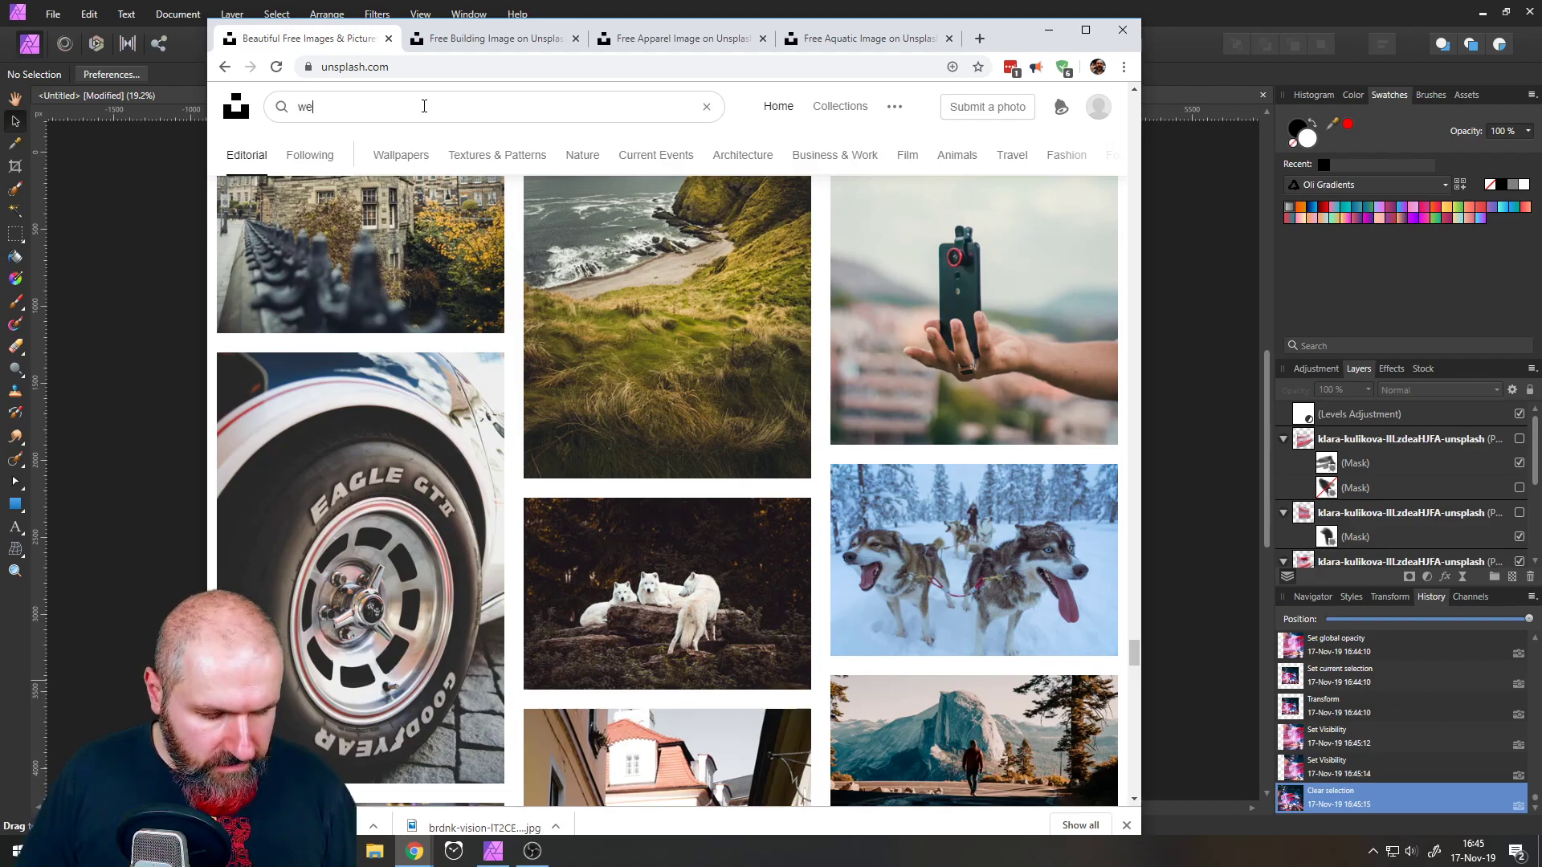
{"action": "key", "text": "BackSpace"}
{"action": "key", "text": "BackSpace"}
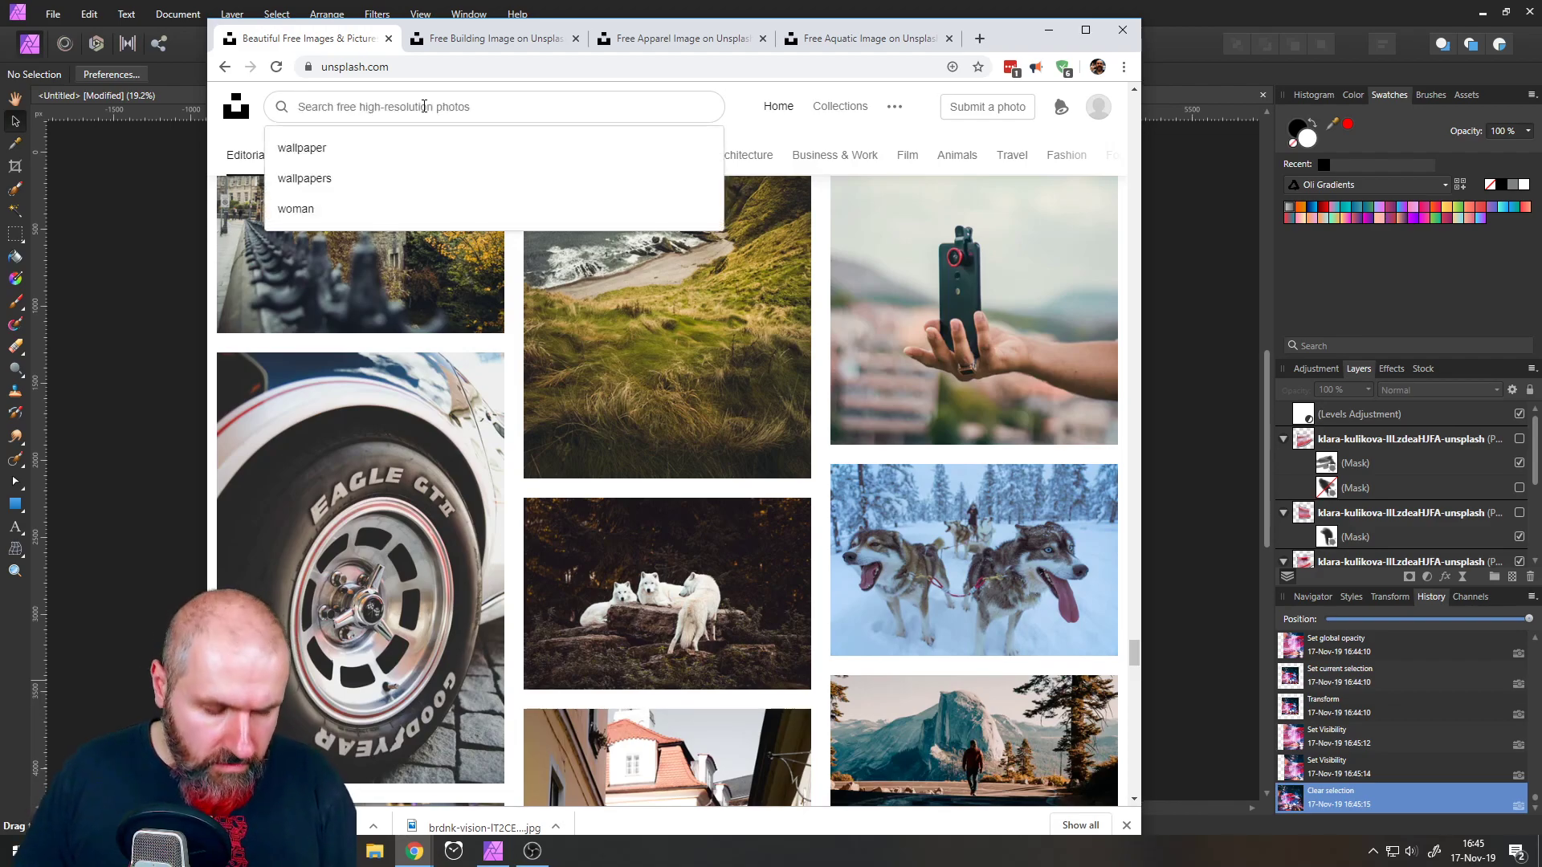
{"action": "type", "text": "rain win"}
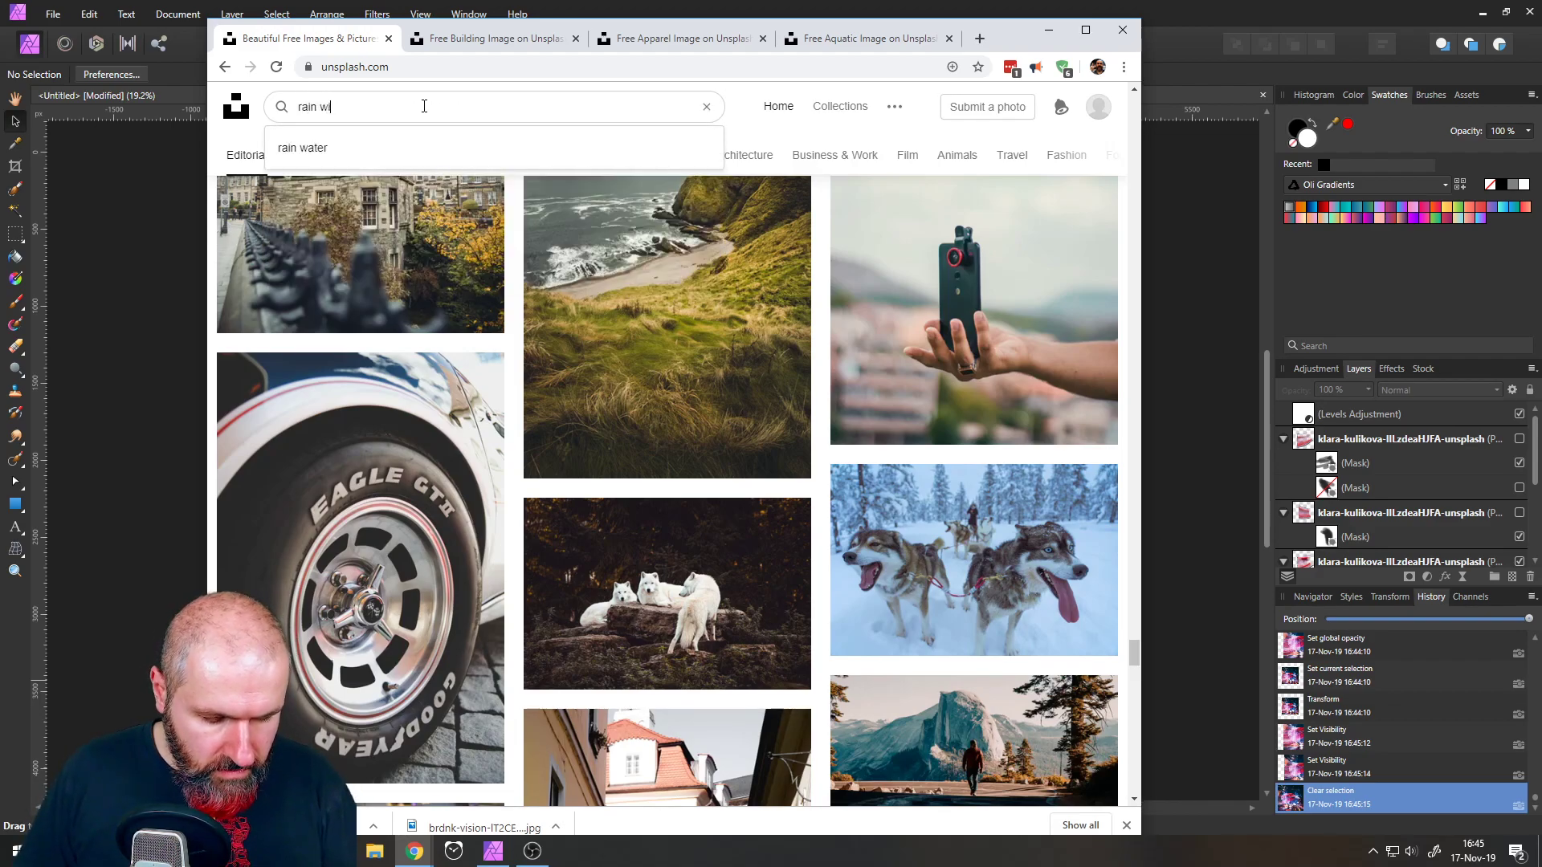
{"action": "key", "text": "Return"}
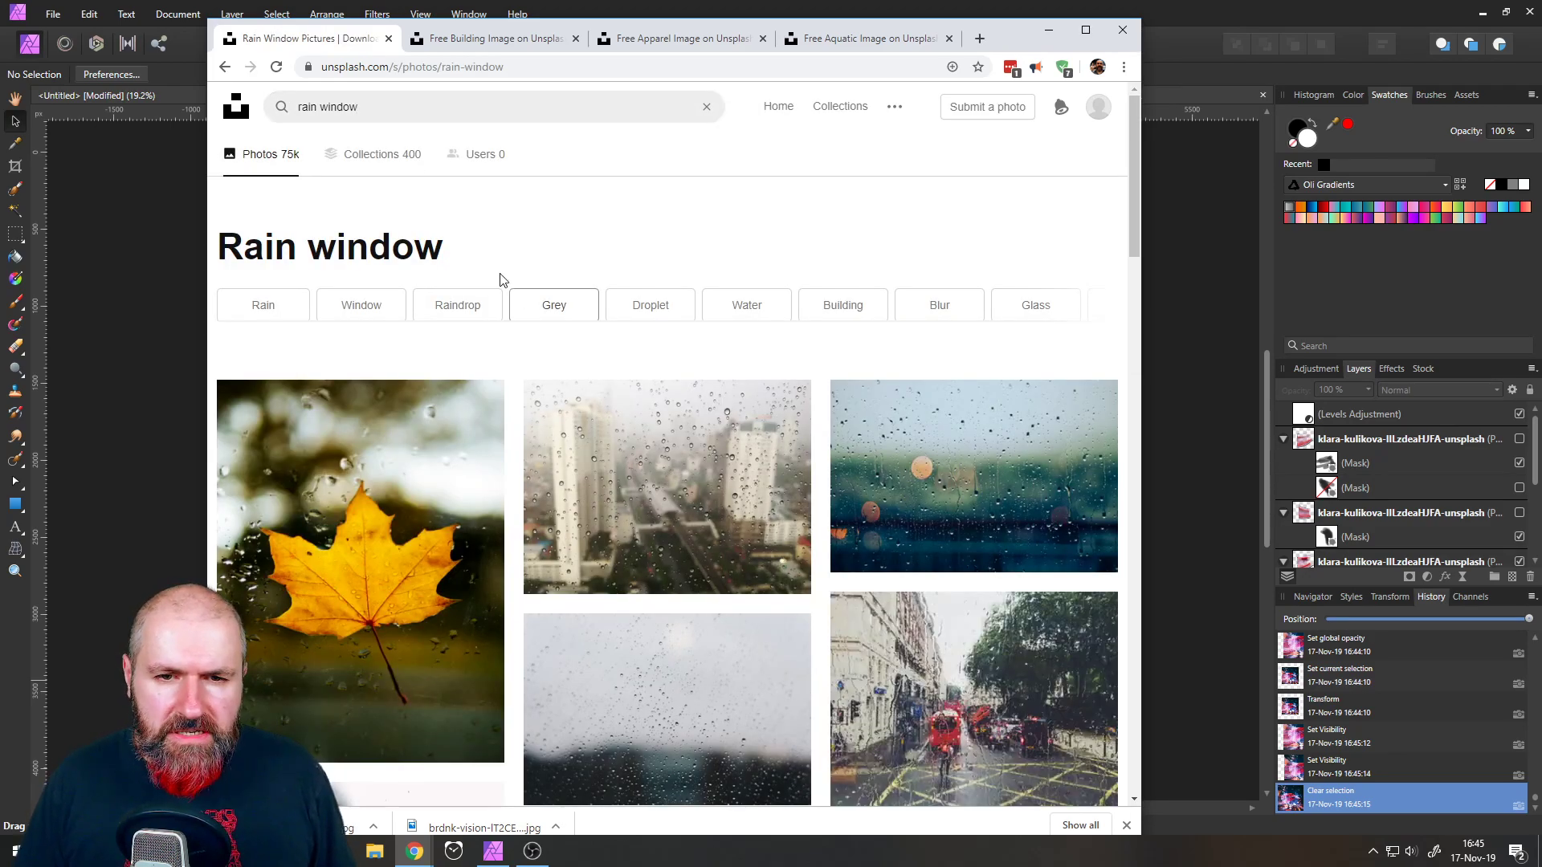
- Find the photo of raindrops on a window above old city rooftops and save it as a JPEG in the Downloads folder
{"action": "scroll", "coordinate": [456, 277], "scroll_direction": "down", "scroll_amount": 3}
{"action": "scroll", "coordinate": [456, 277], "scroll_direction": "down", "scroll_amount": 3}
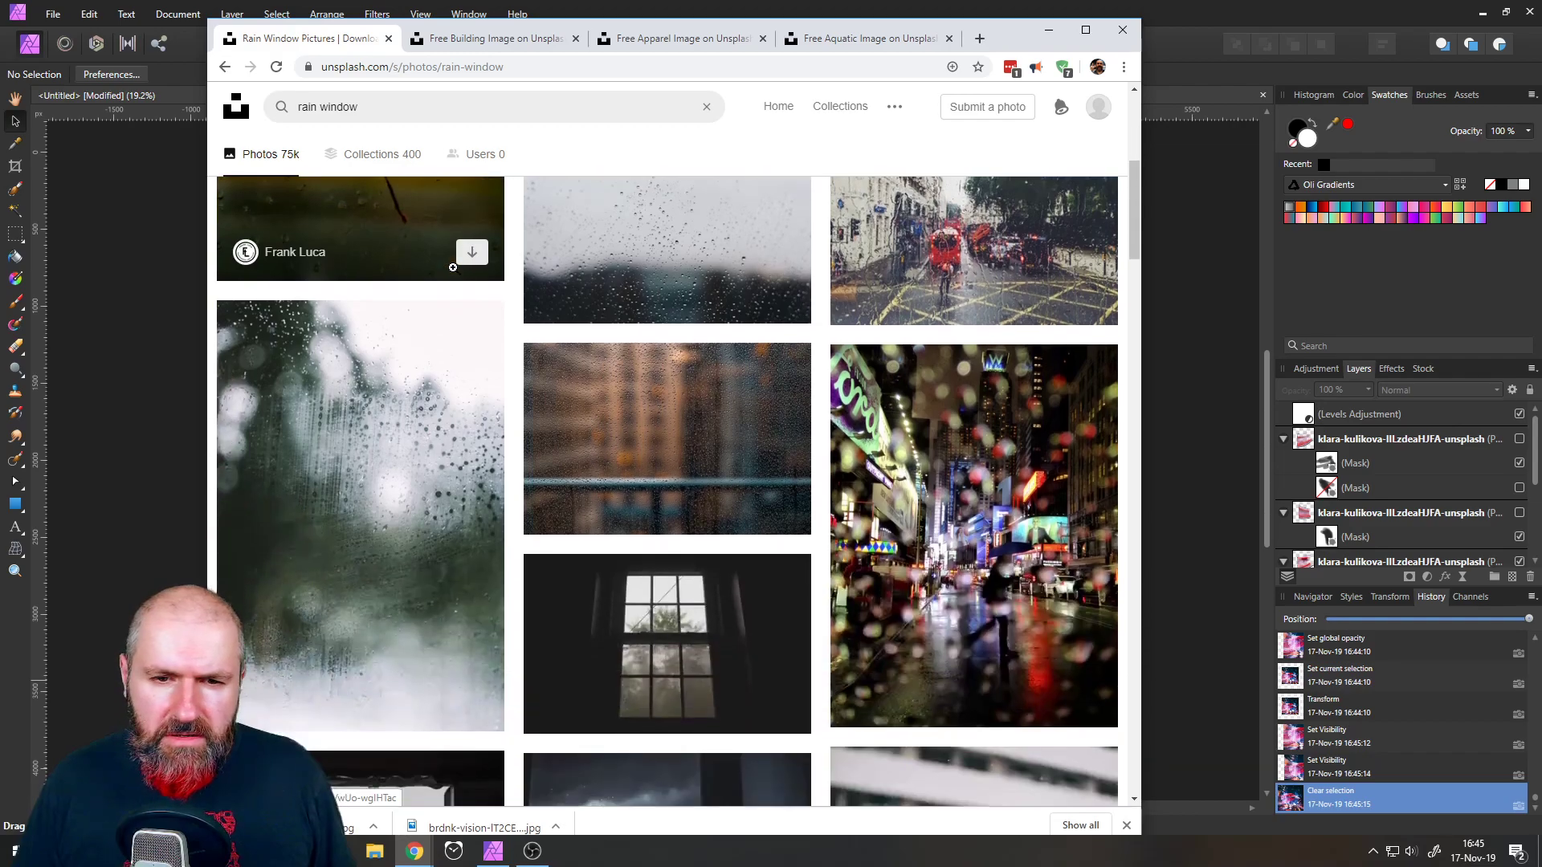
{"action": "scroll", "coordinate": [453, 268], "scroll_direction": "down", "scroll_amount": 12}
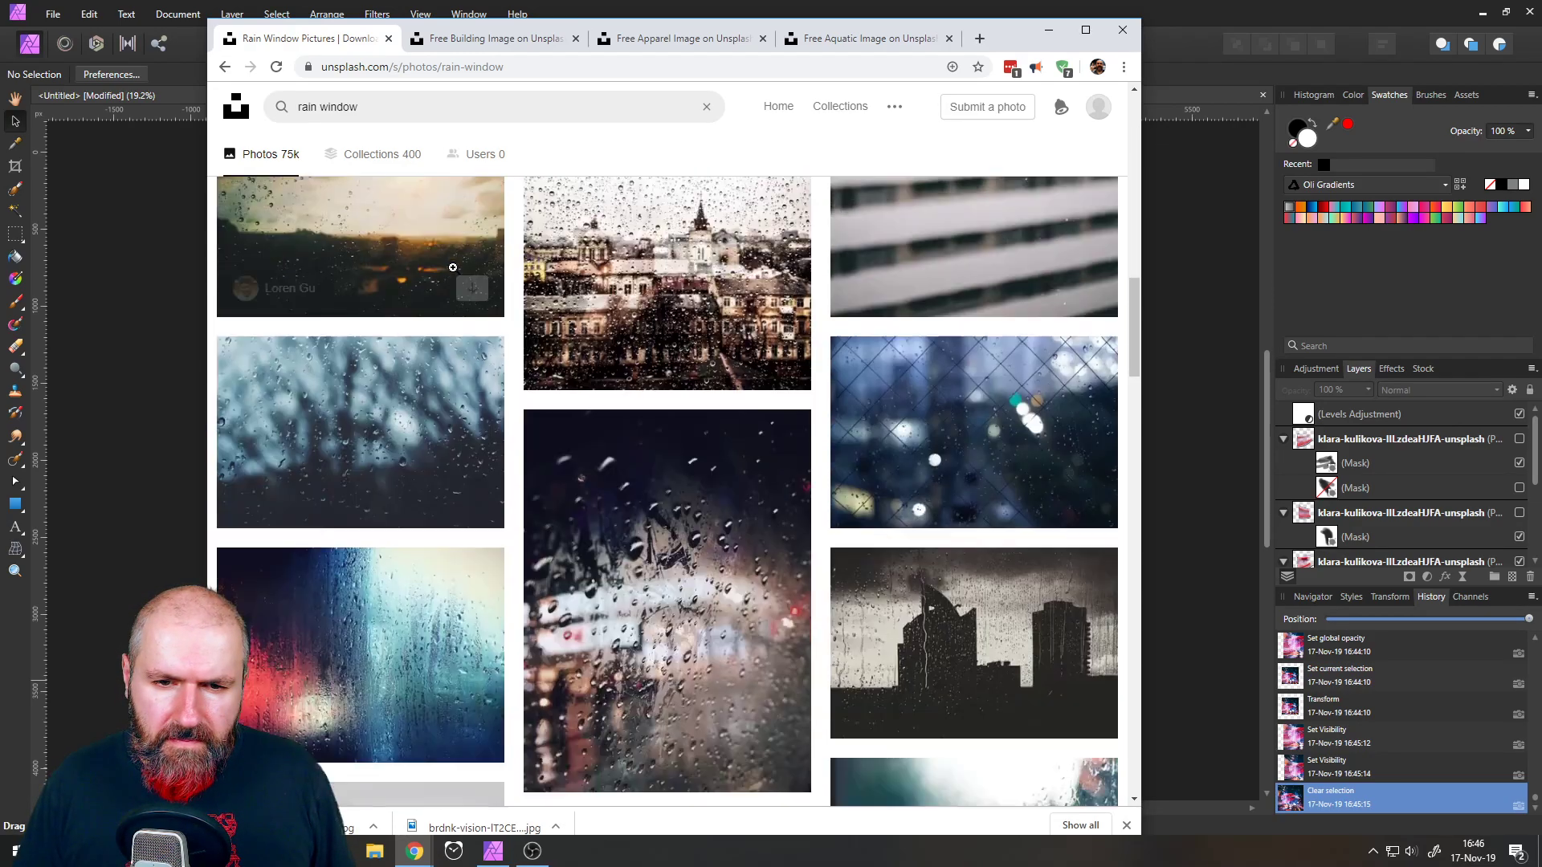
{"action": "scroll", "coordinate": [454, 269], "scroll_direction": "up", "scroll_amount": 2}
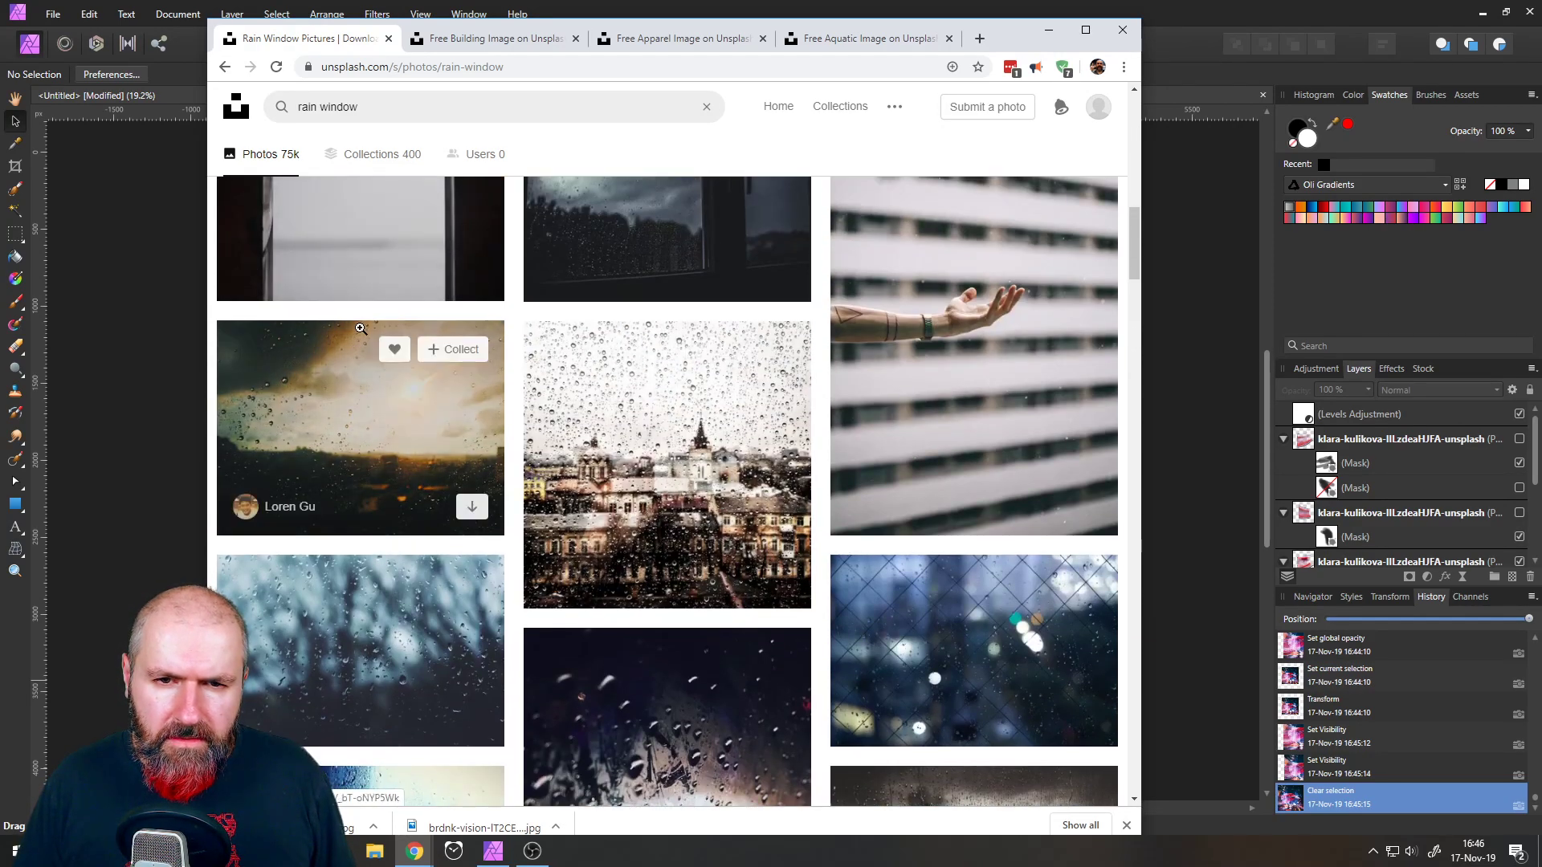
{"action": "scroll", "coordinate": [359, 327], "scroll_direction": "down", "scroll_amount": 2}
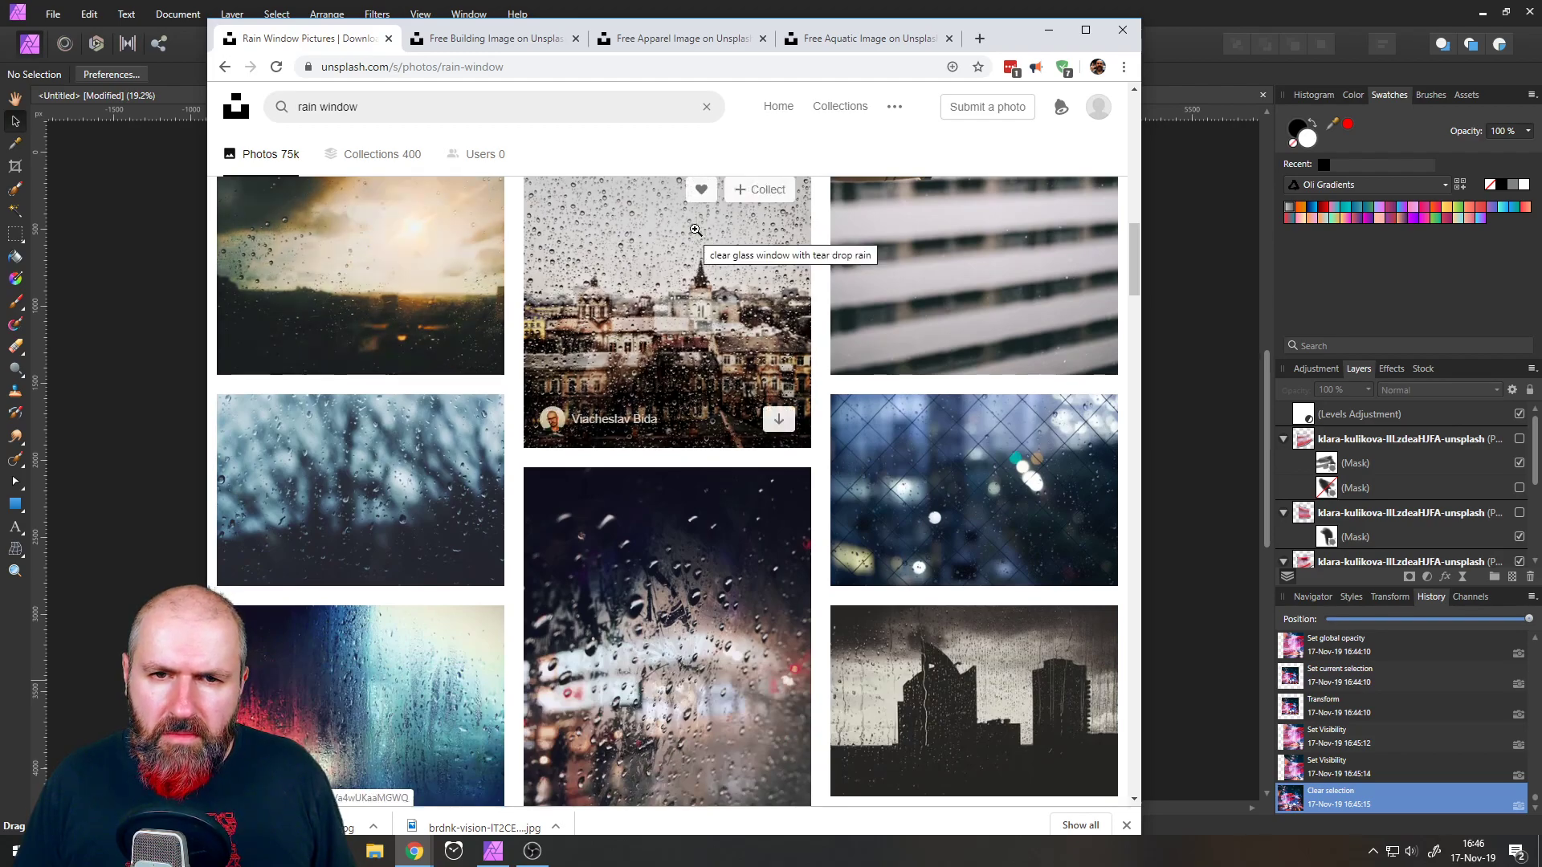
{"action": "scroll", "coordinate": [575, 342], "scroll_direction": "down", "scroll_amount": 4}
{"action": "scroll", "coordinate": [575, 342], "scroll_direction": "down", "scroll_amount": 4}
{"action": "scroll", "coordinate": [649, 253], "scroll_direction": "up", "scroll_amount": 8}
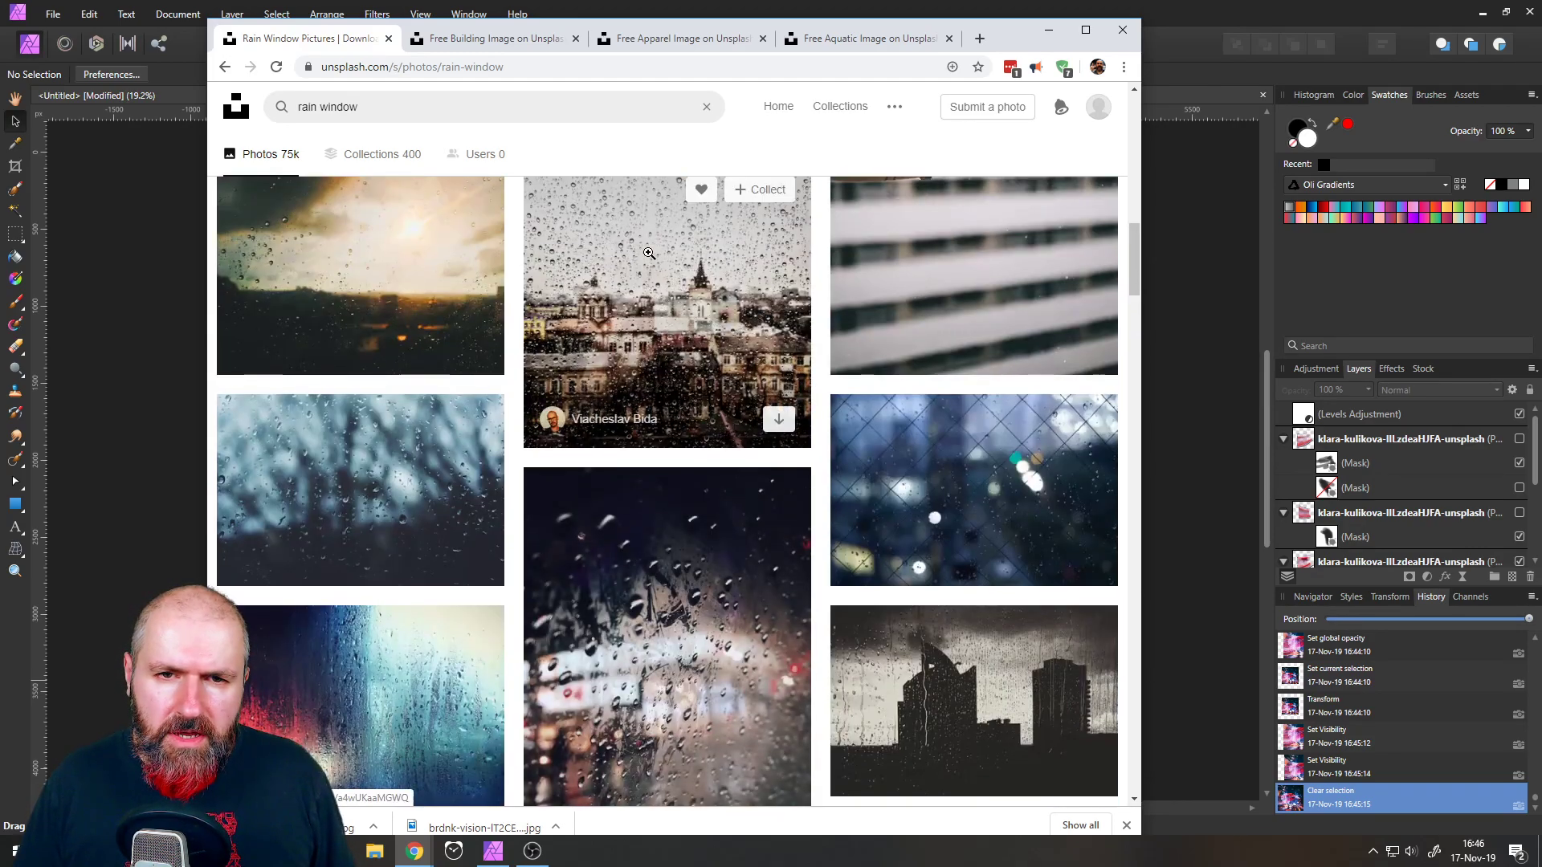
{"action": "left_click", "coordinate": [649, 254]}
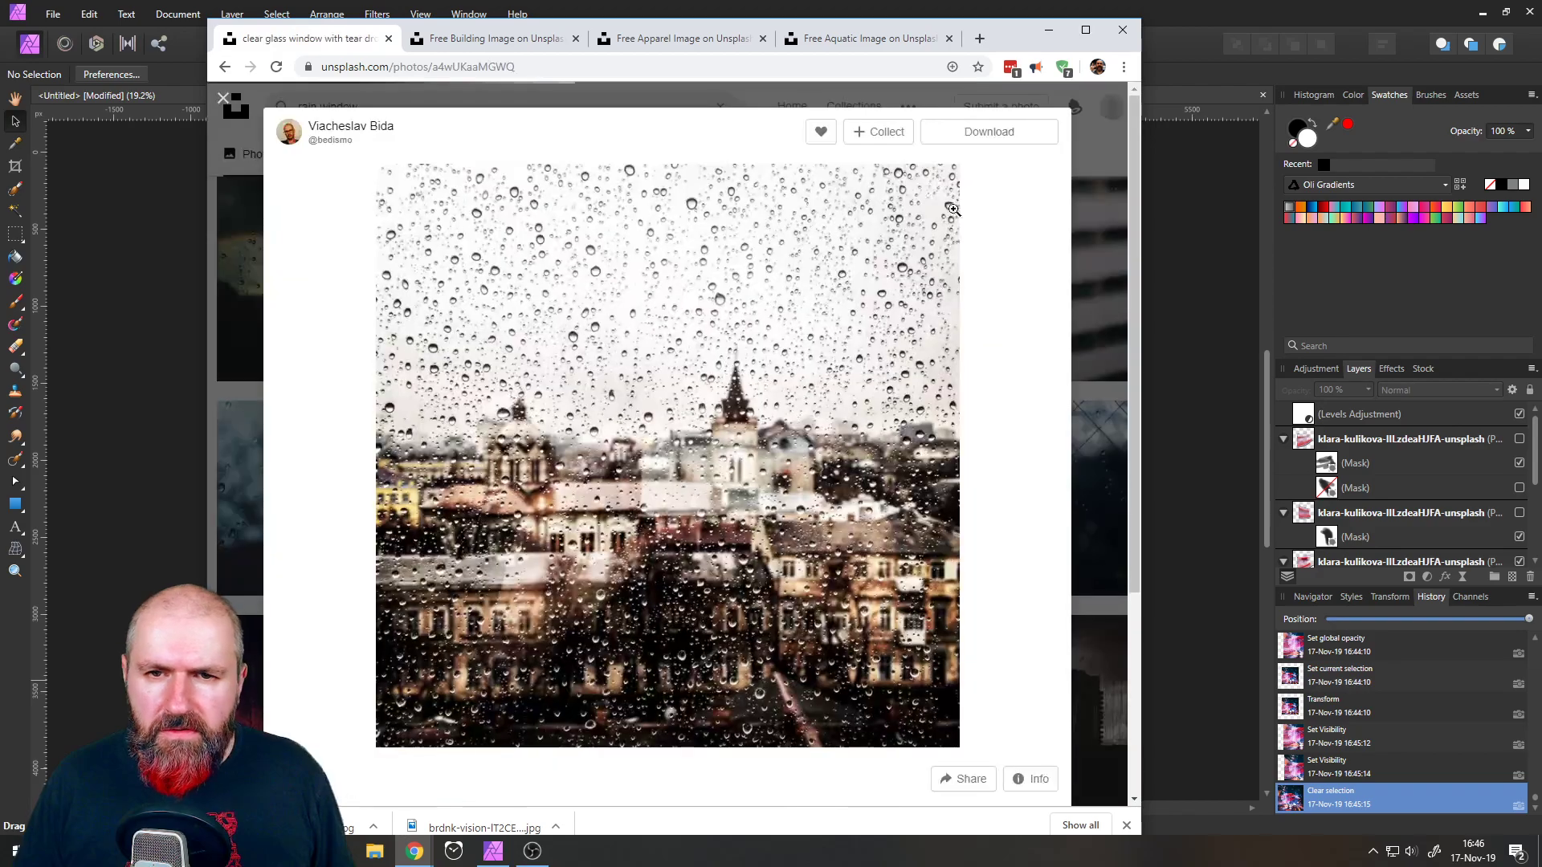
{"action": "left_click", "coordinate": [970, 138]}
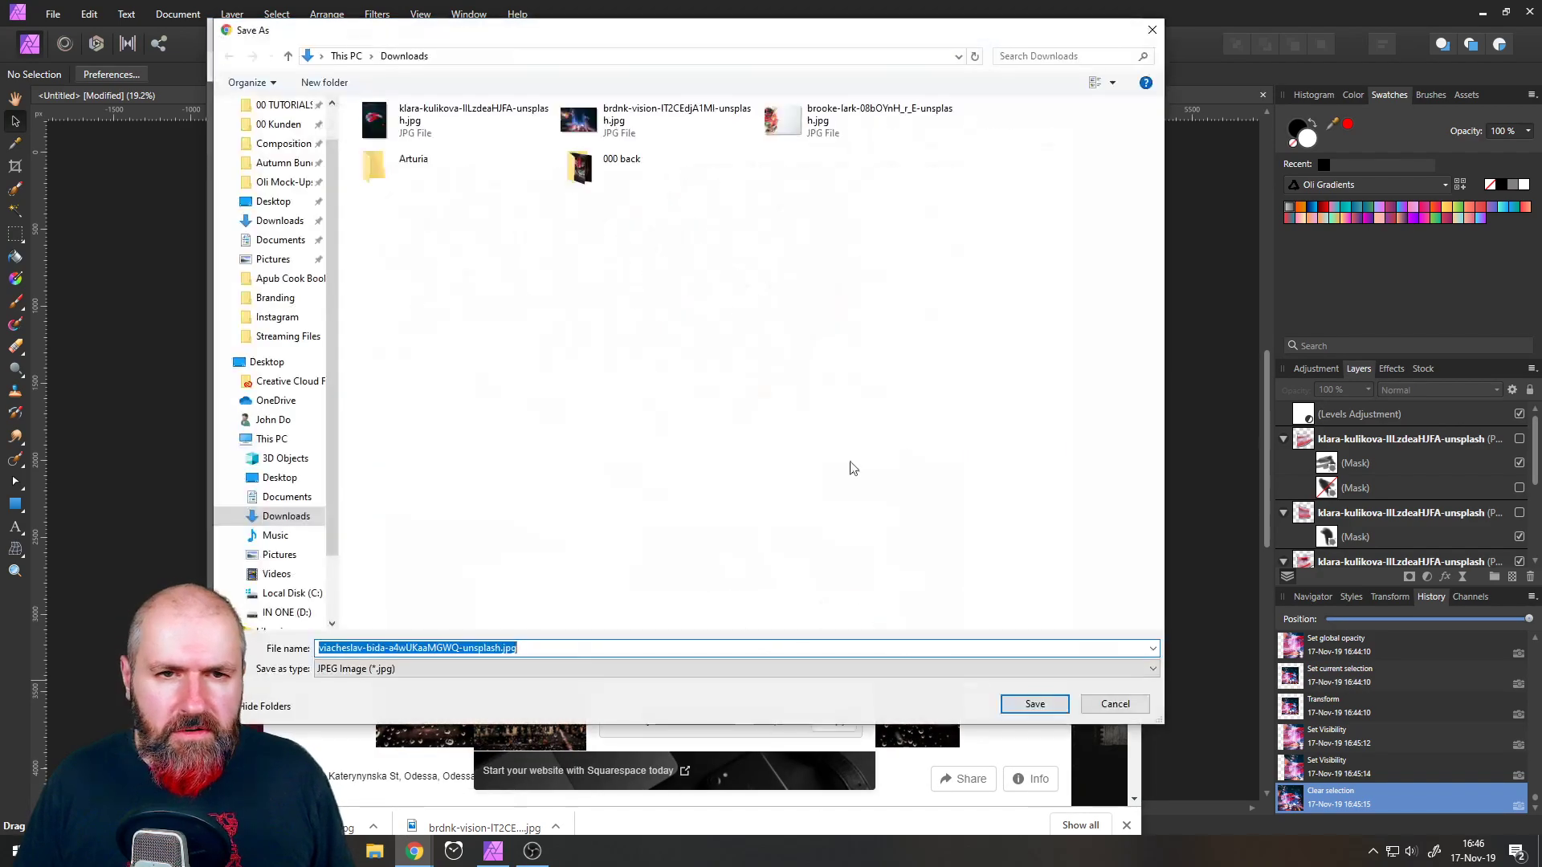
{"action": "left_click", "coordinate": [1033, 704]}
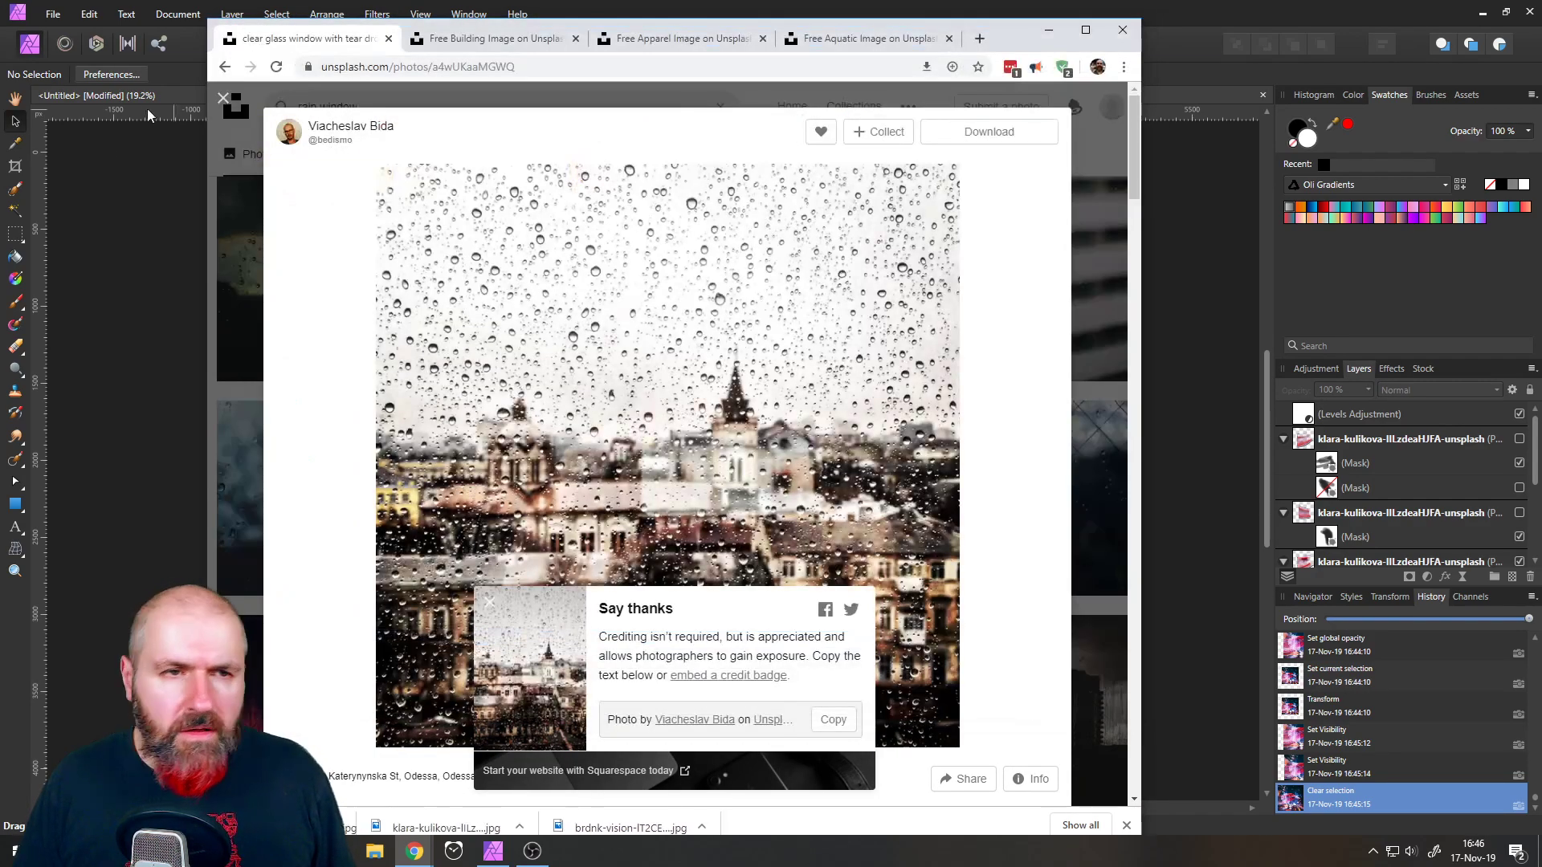
- Switch back to Affinity Photo and place the downloaded raindrop photo at its original size near the canvas's upper-left corner
{"action": "left_click", "coordinate": [96, 226]}
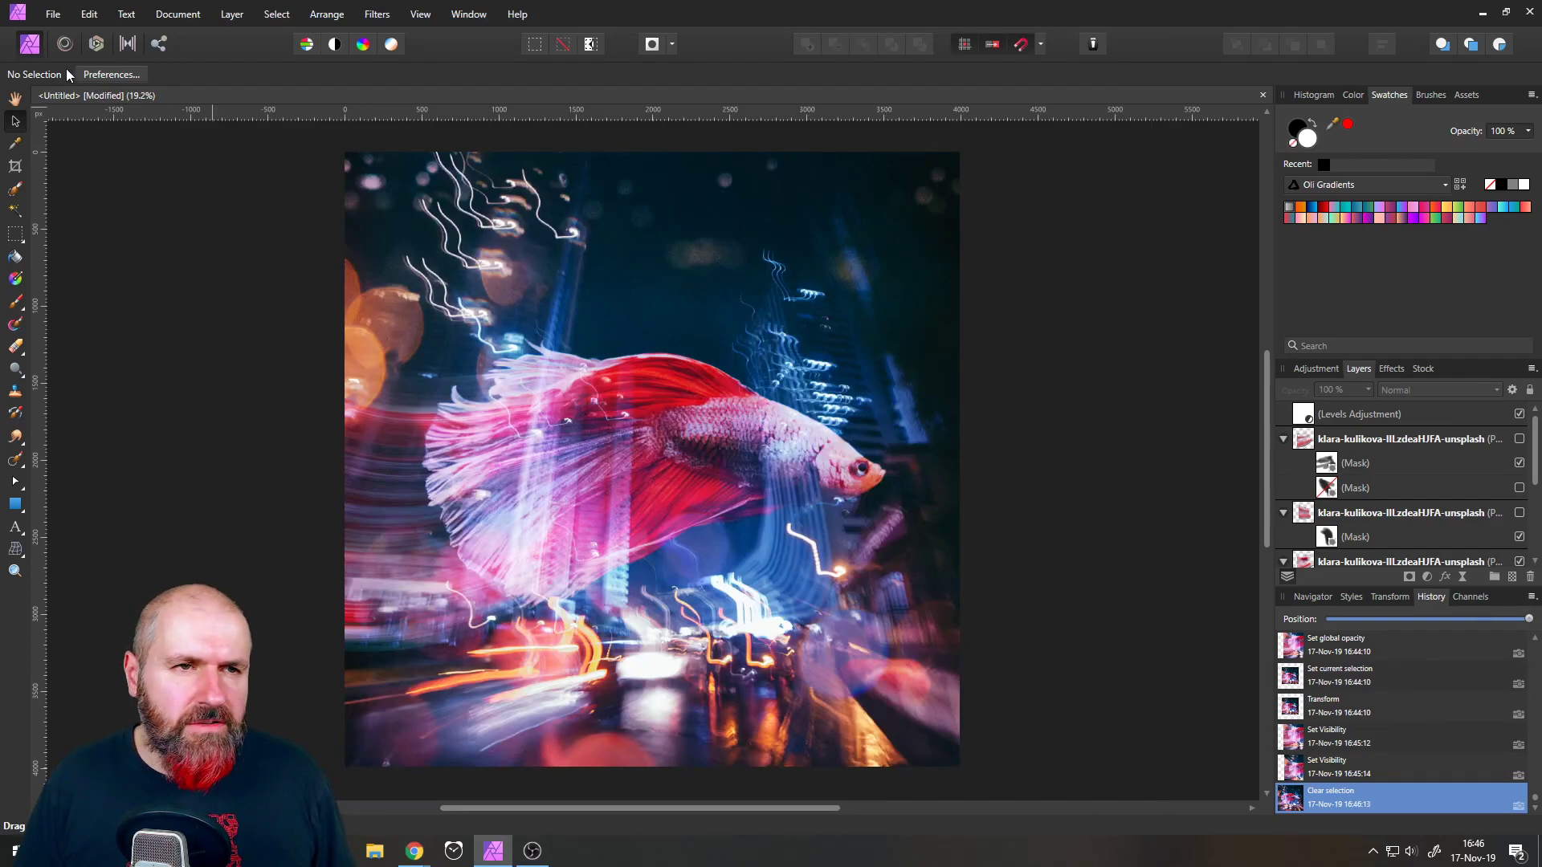
{"action": "left_click", "coordinate": [53, 14]}
{"action": "left_click", "coordinate": [87, 329]}
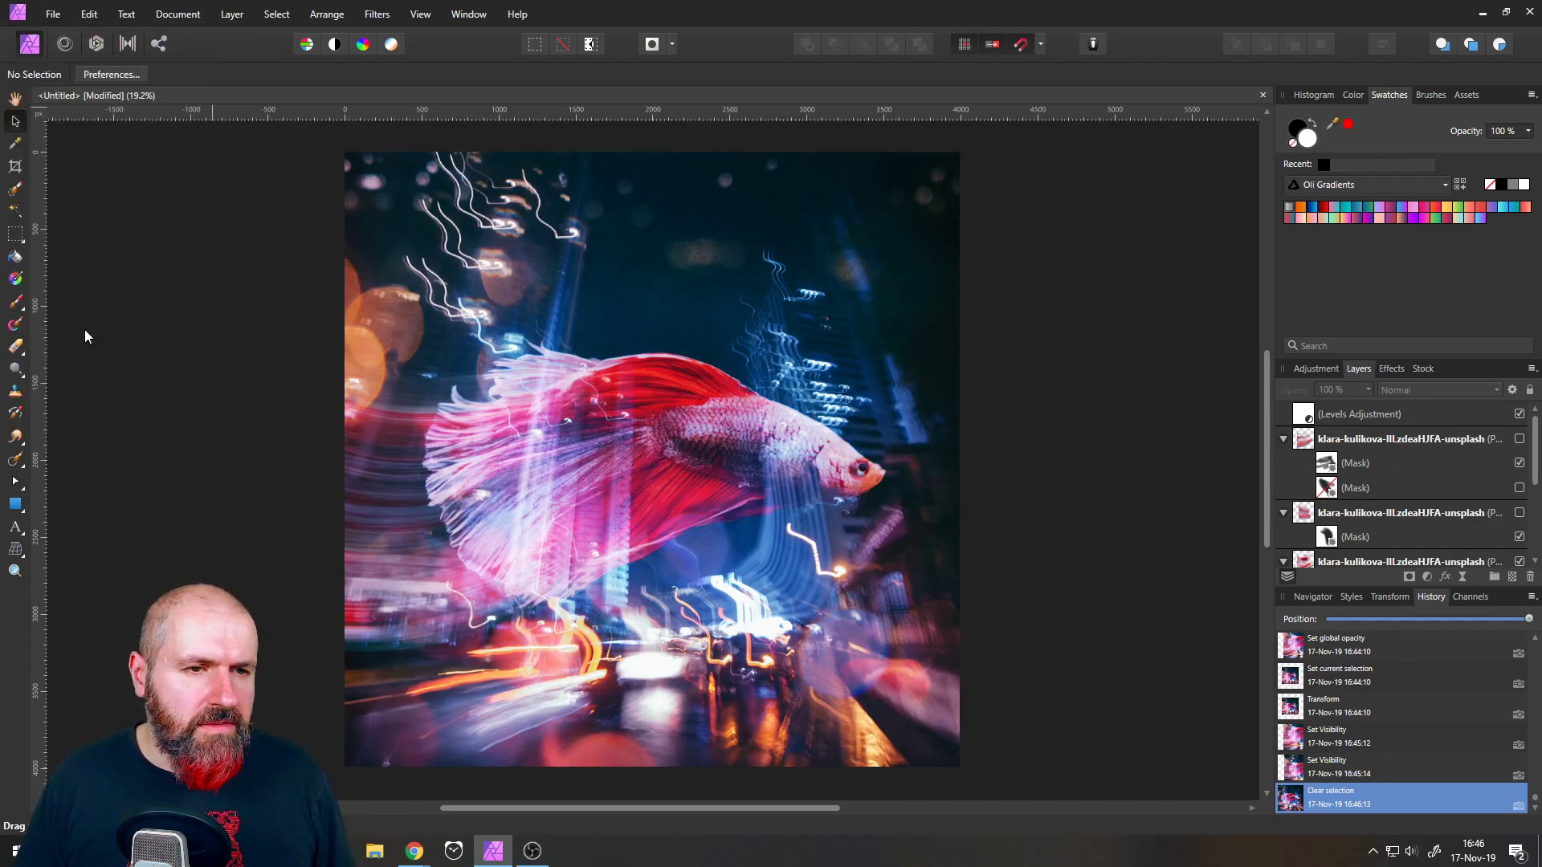
{"action": "left_click", "coordinate": [956, 725]}
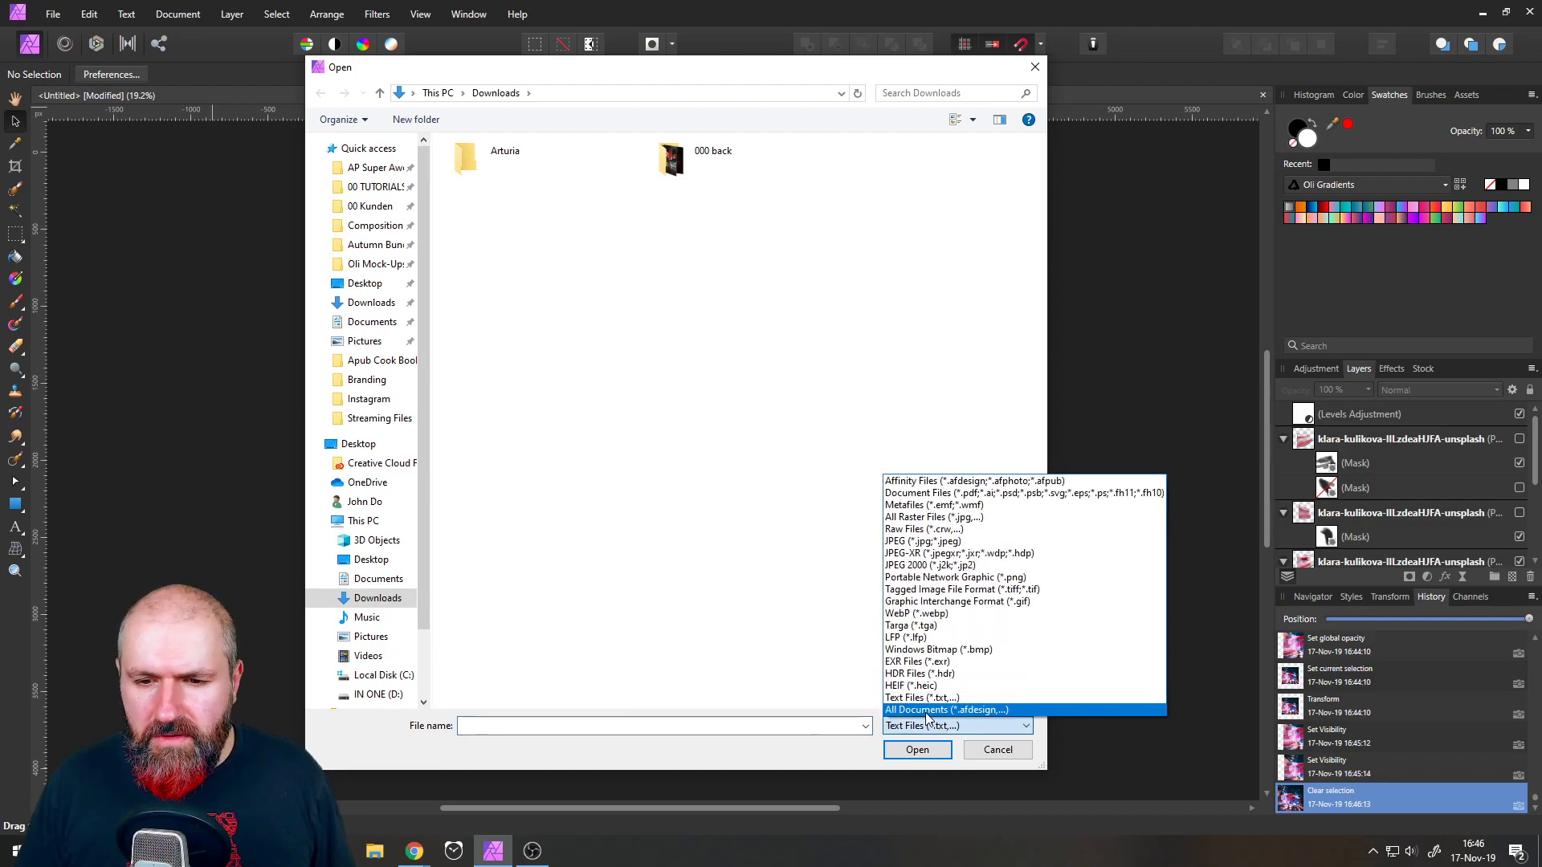
{"action": "left_click", "coordinate": [964, 481]}
{"action": "double_click", "coordinate": [493, 175]}
{"action": "left_click", "coordinate": [354, 149]}
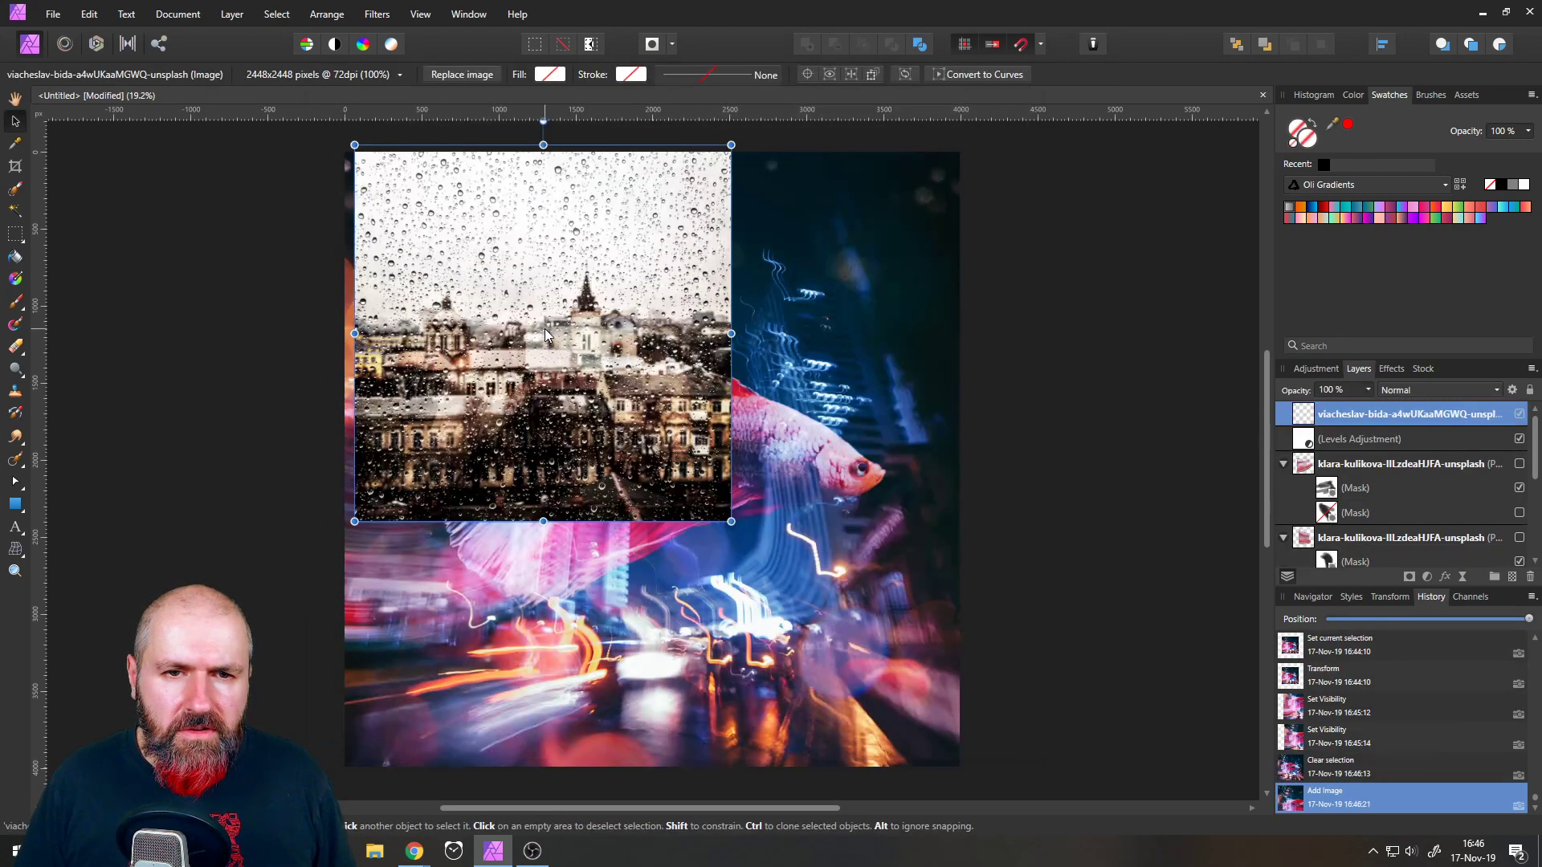
- Enlarge the raindrop photo to about 450% and position it so its bright area with the drops covers the whole canvas
{"action": "left_click_drag", "start_coordinate": [731, 169], "coordinate": [1135, 160]}
{"action": "left_click_drag", "start_coordinate": [978, 256], "coordinate": [889, 679]}
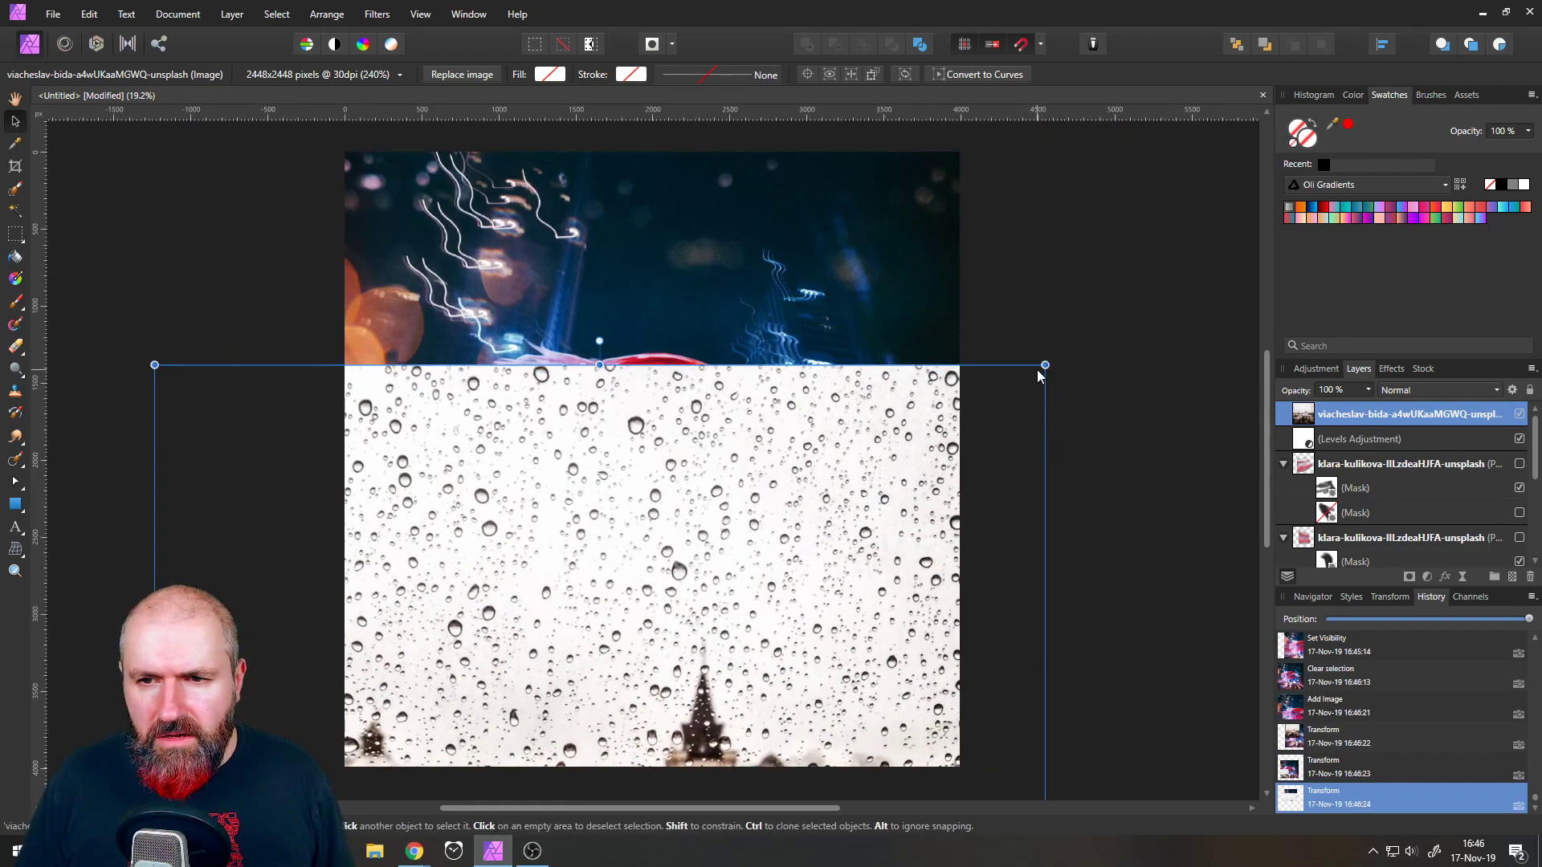
{"action": "left_click_drag", "start_coordinate": [1044, 368], "coordinate": [1430, 4]}
{"action": "left_click_drag", "start_coordinate": [1176, 276], "coordinate": [617, 466]}
{"action": "left_click_drag", "start_coordinate": [865, 179], "coordinate": [1301, 4]}
{"action": "left_click_drag", "start_coordinate": [1162, 364], "coordinate": [913, 716]}
- Preview the raindrop layer in blend modes such as Darken and Overlay, keeping its blend mode at Normal
{"action": "left_click", "coordinate": [1389, 391]}
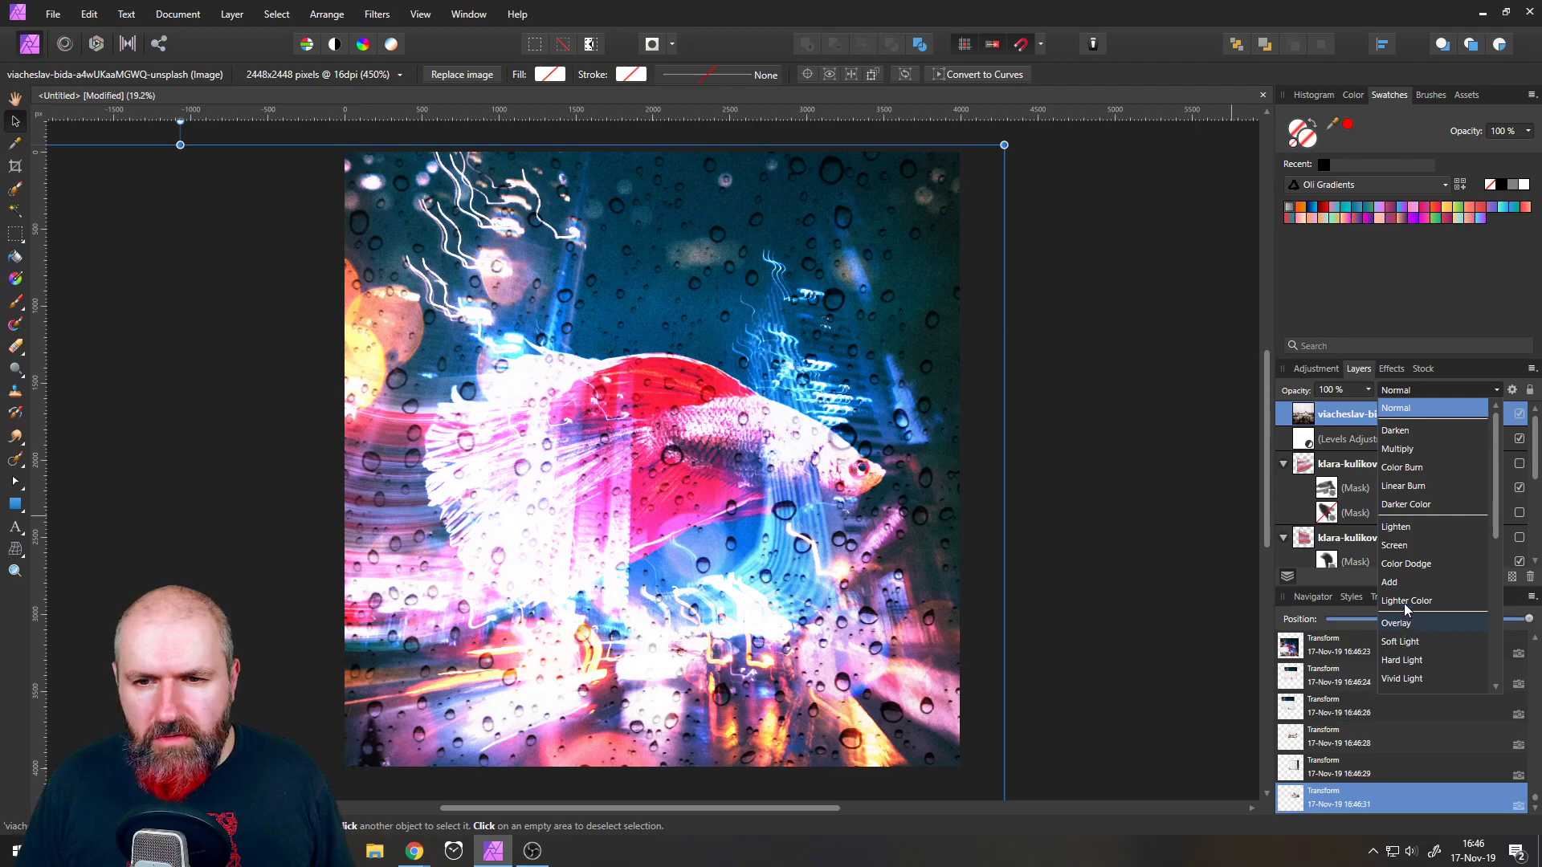
{"action": "left_click", "coordinate": [1395, 409]}
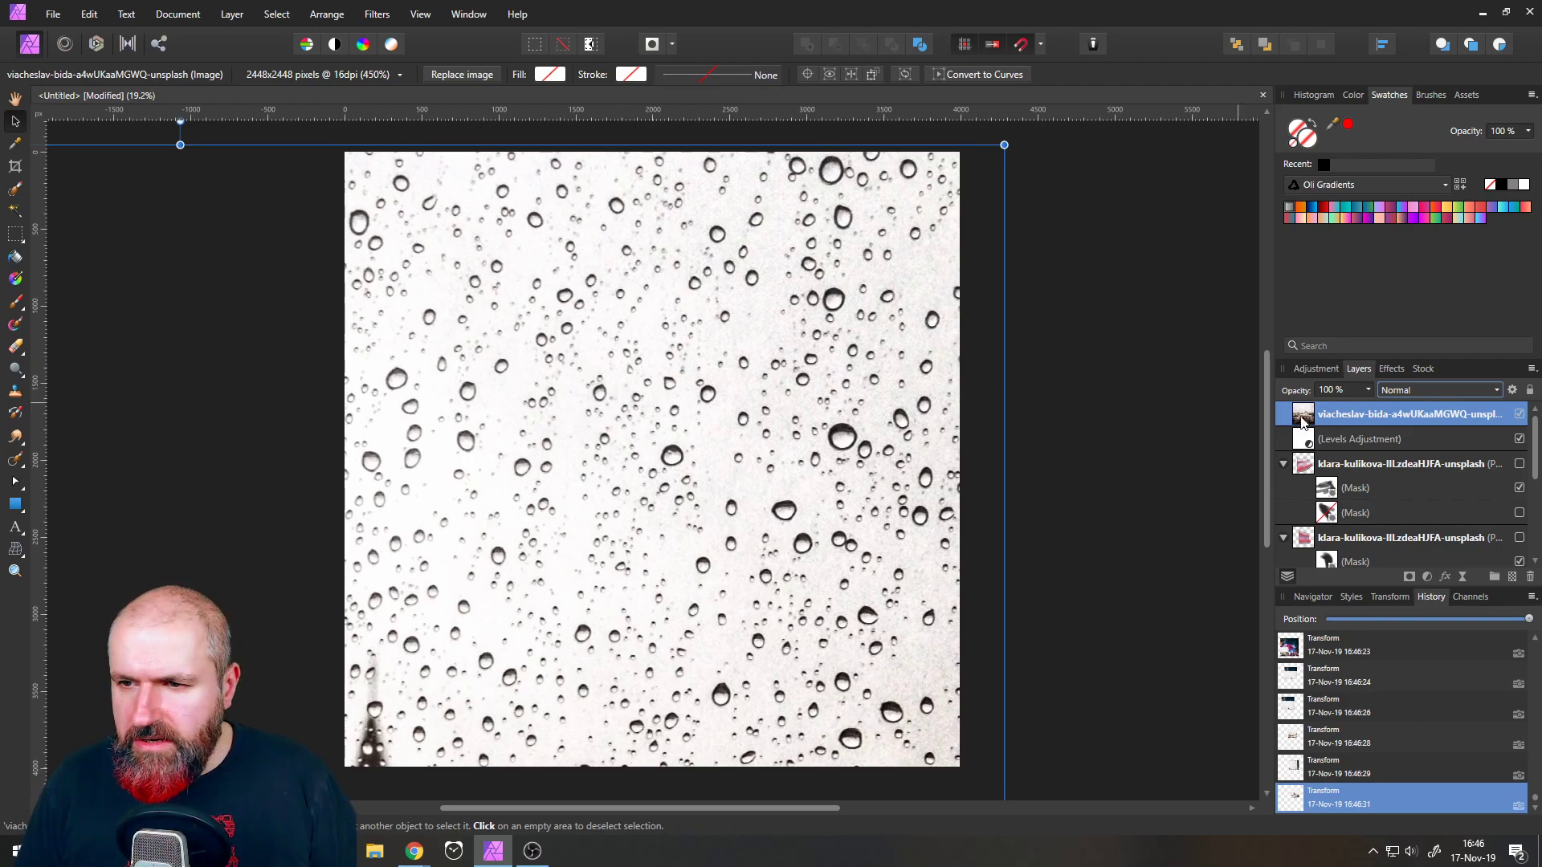
{"action": "left_click", "coordinate": [1395, 393]}
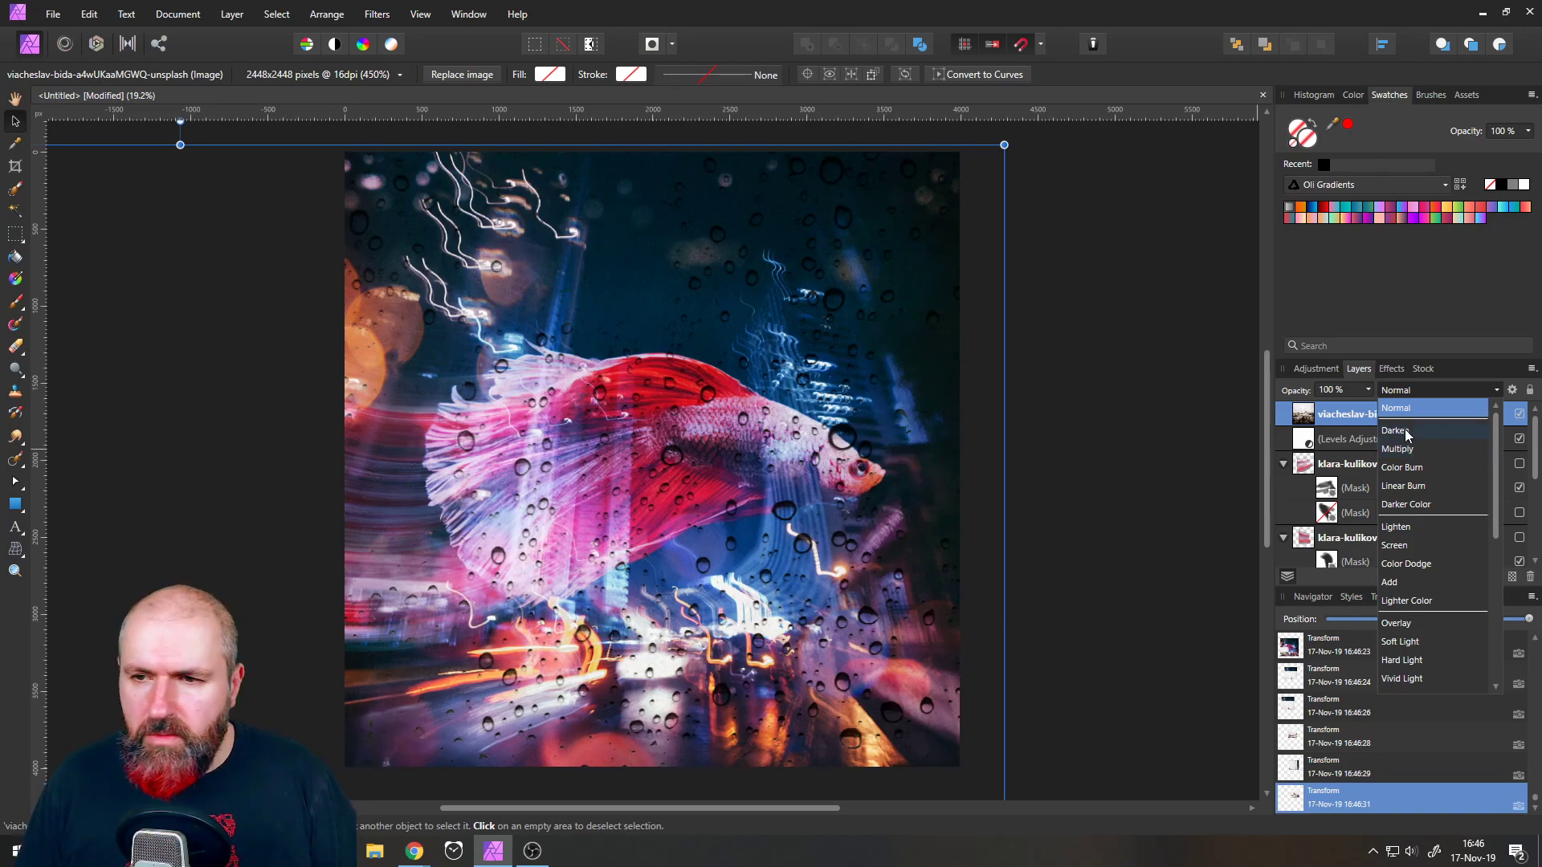
{"action": "left_click", "coordinate": [1404, 408]}
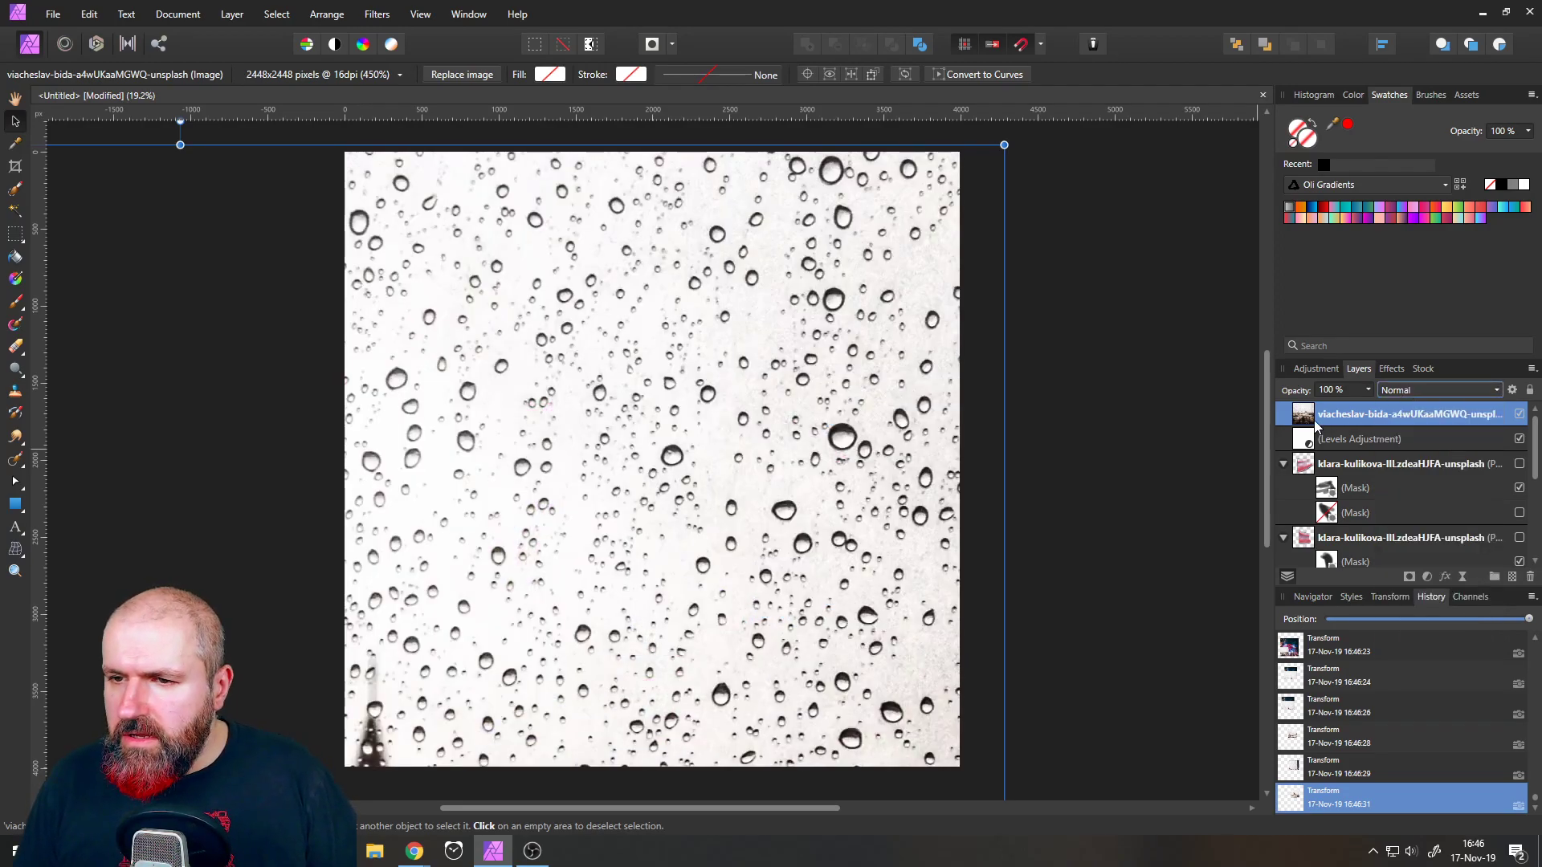
- Try blending the raindrop layer by shaping its source range curve to 0% at both ends with a peak in the darker tones
{"action": "left_click", "coordinate": [1514, 390]}
{"action": "left_click_drag", "start_coordinate": [763, 226], "coordinate": [1096, 214]}
{"action": "left_click_drag", "start_coordinate": [1089, 306], "coordinate": [1099, 584]}
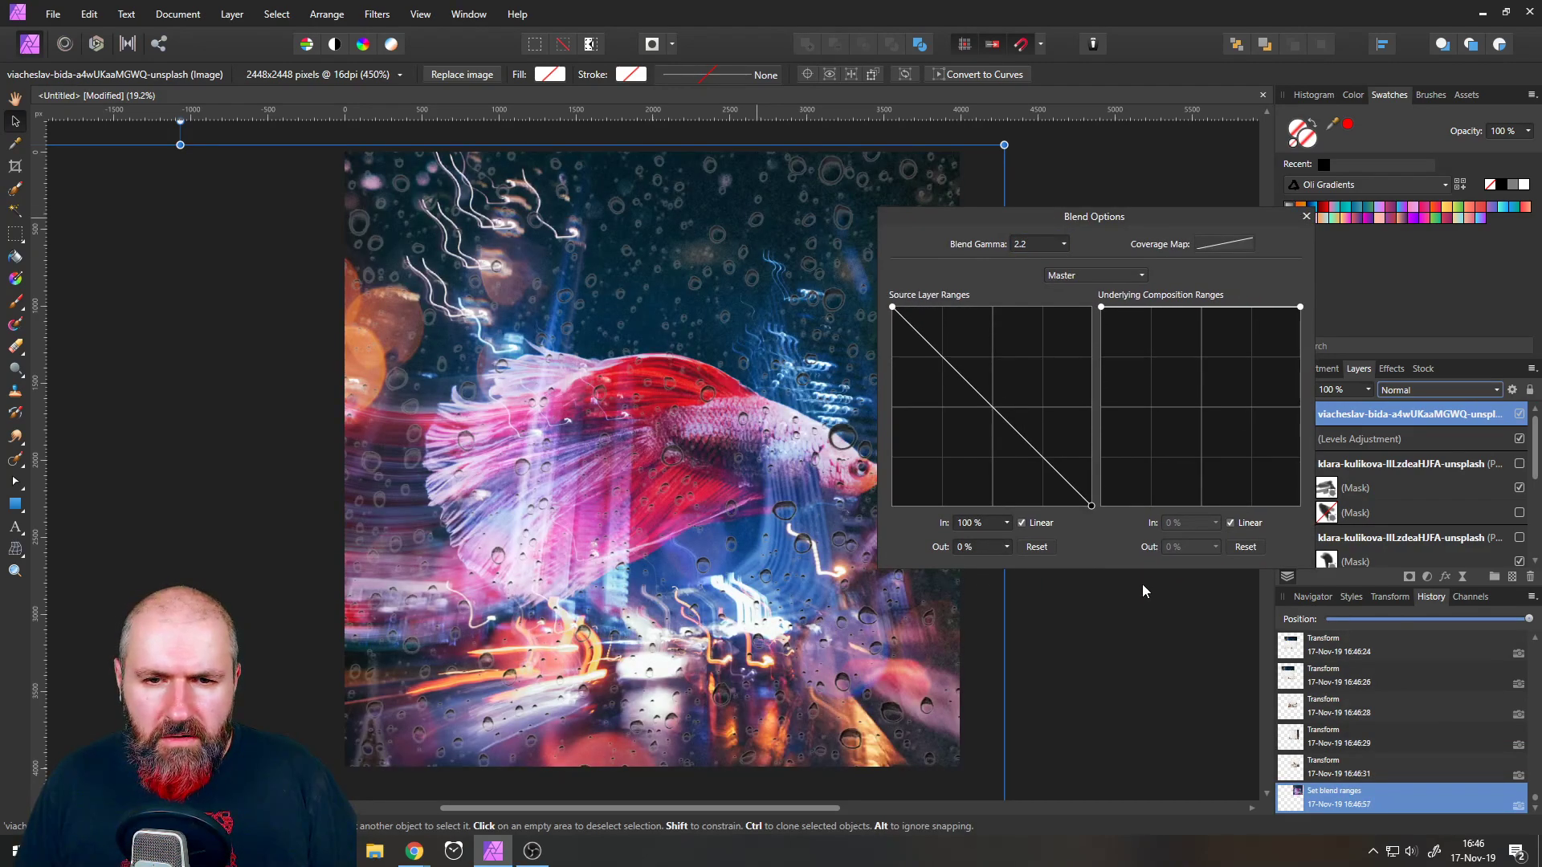
{"action": "left_click_drag", "start_coordinate": [893, 307], "coordinate": [1006, 434]}
{"action": "mouse_move", "coordinate": [942, 384]}
{"action": "left_mouse_down"}
{"action": "mouse_move", "coordinate": [951, 457]}
{"action": "mouse_move", "coordinate": [934, 367]}
{"action": "left_mouse_up"}
{"action": "mouse_move", "coordinate": [1005, 434]}
{"action": "left_mouse_down"}
{"action": "mouse_move", "coordinate": [1036, 360]}
{"action": "mouse_move", "coordinate": [995, 418]}
{"action": "left_mouse_up"}
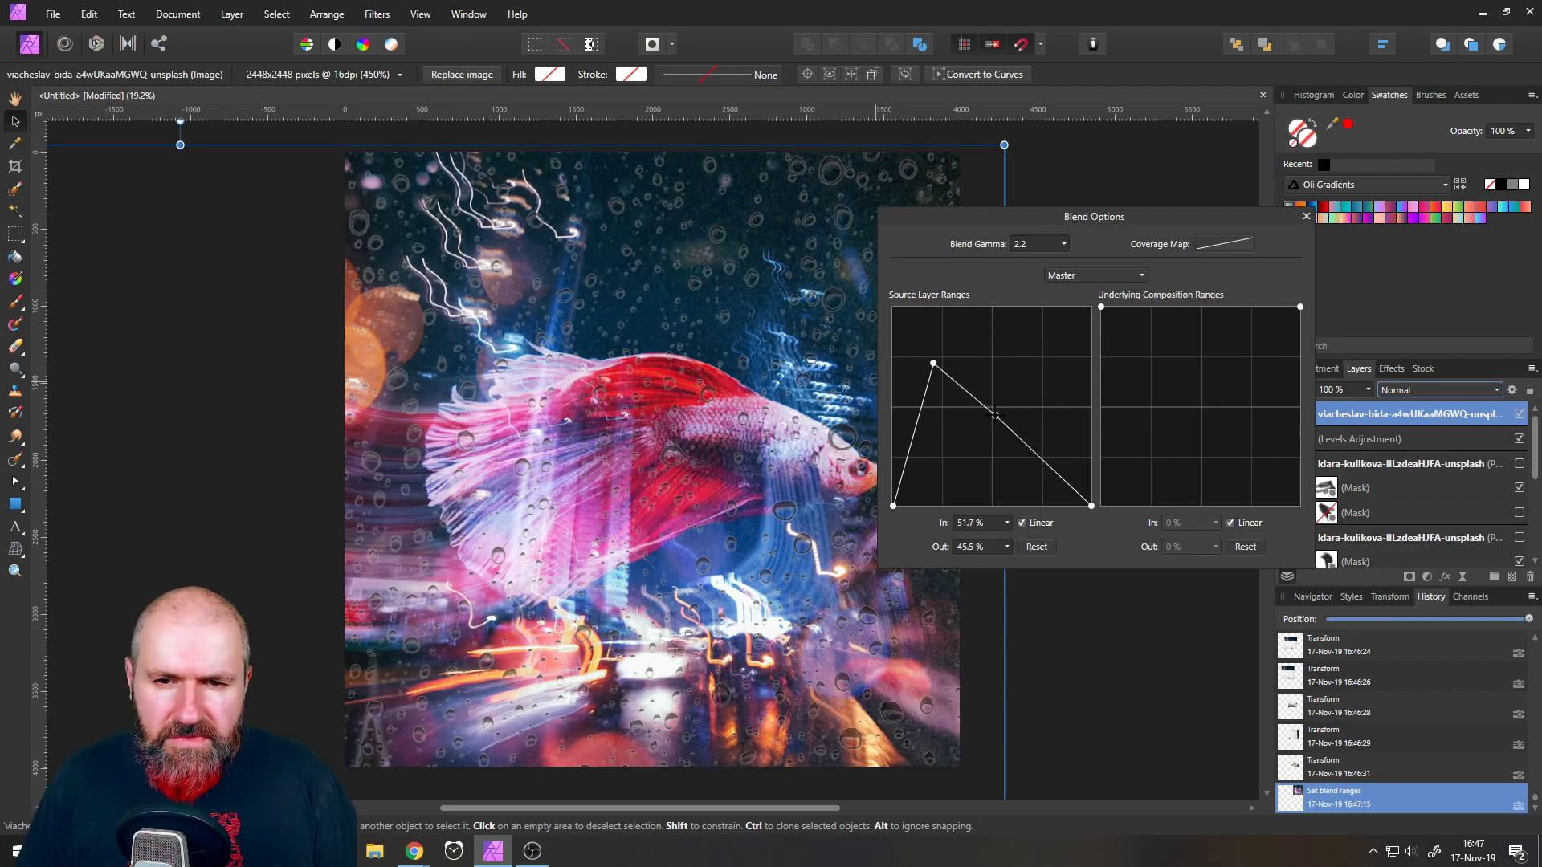
- Close the blend options and delete the raindrop photo layer
{"action": "left_click", "coordinate": [1306, 216]}
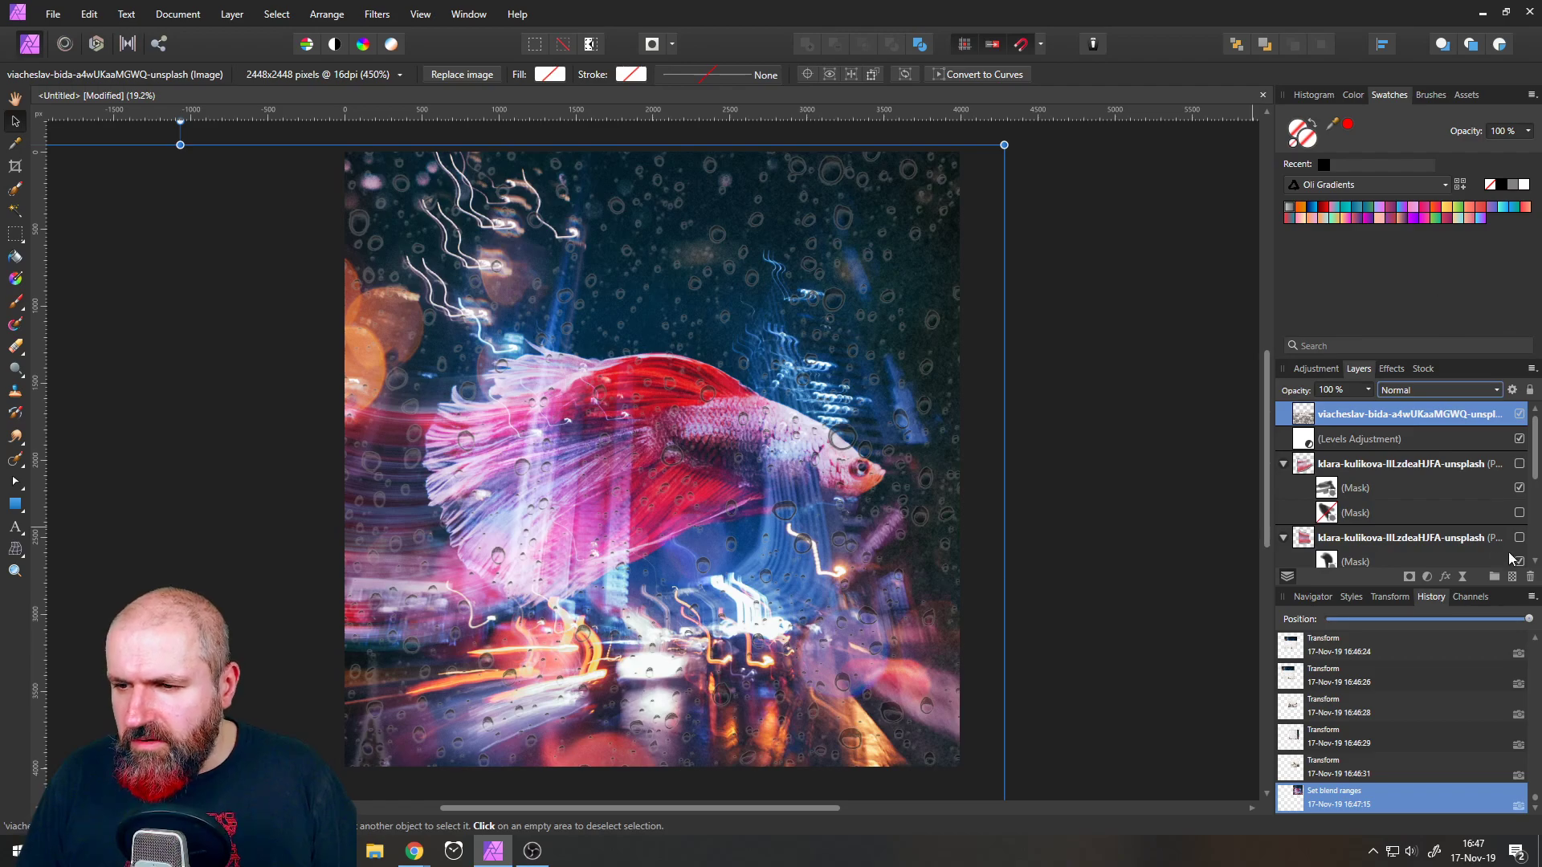
{"action": "left_click", "coordinate": [1530, 578]}
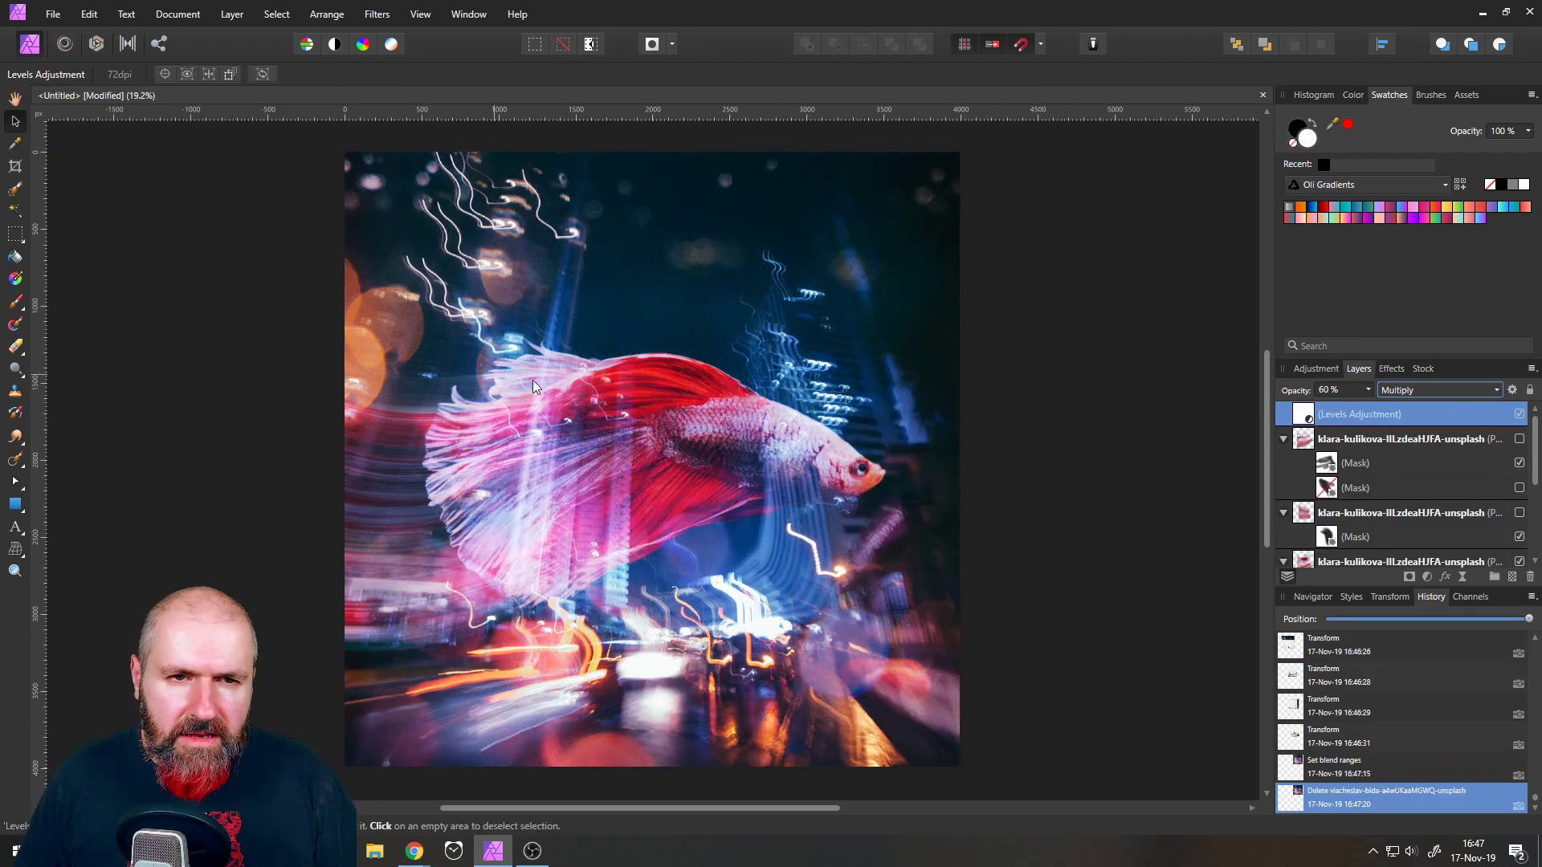
- Save the composition as 21 City Fish in the Instagram folder under 00 TUTORIALS and close the document
{"action": "left_click", "coordinate": [53, 14]}
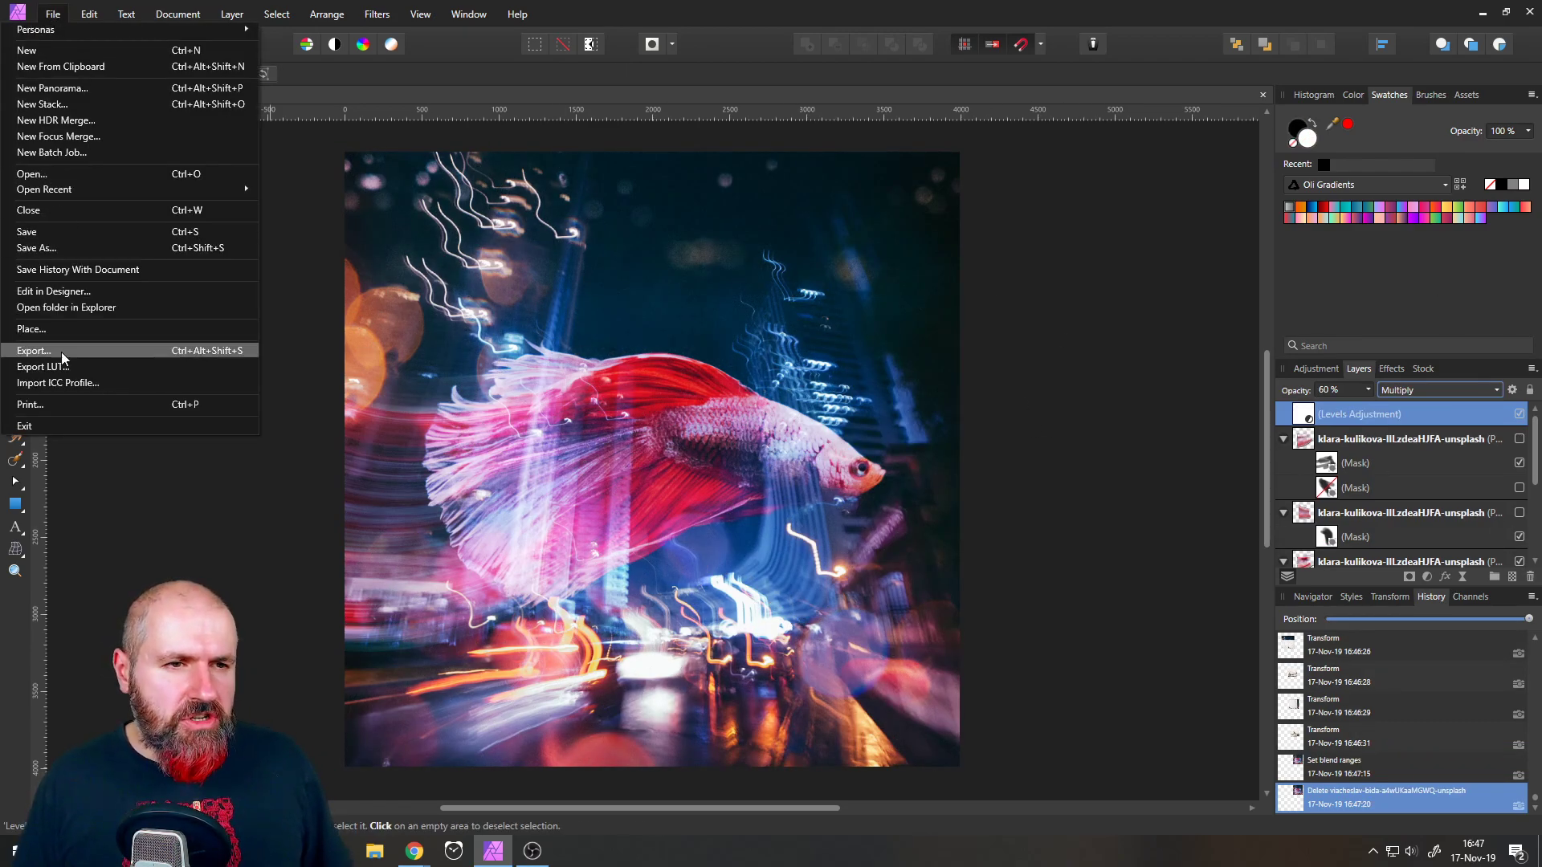
{"action": "left_click", "coordinate": [61, 248]}
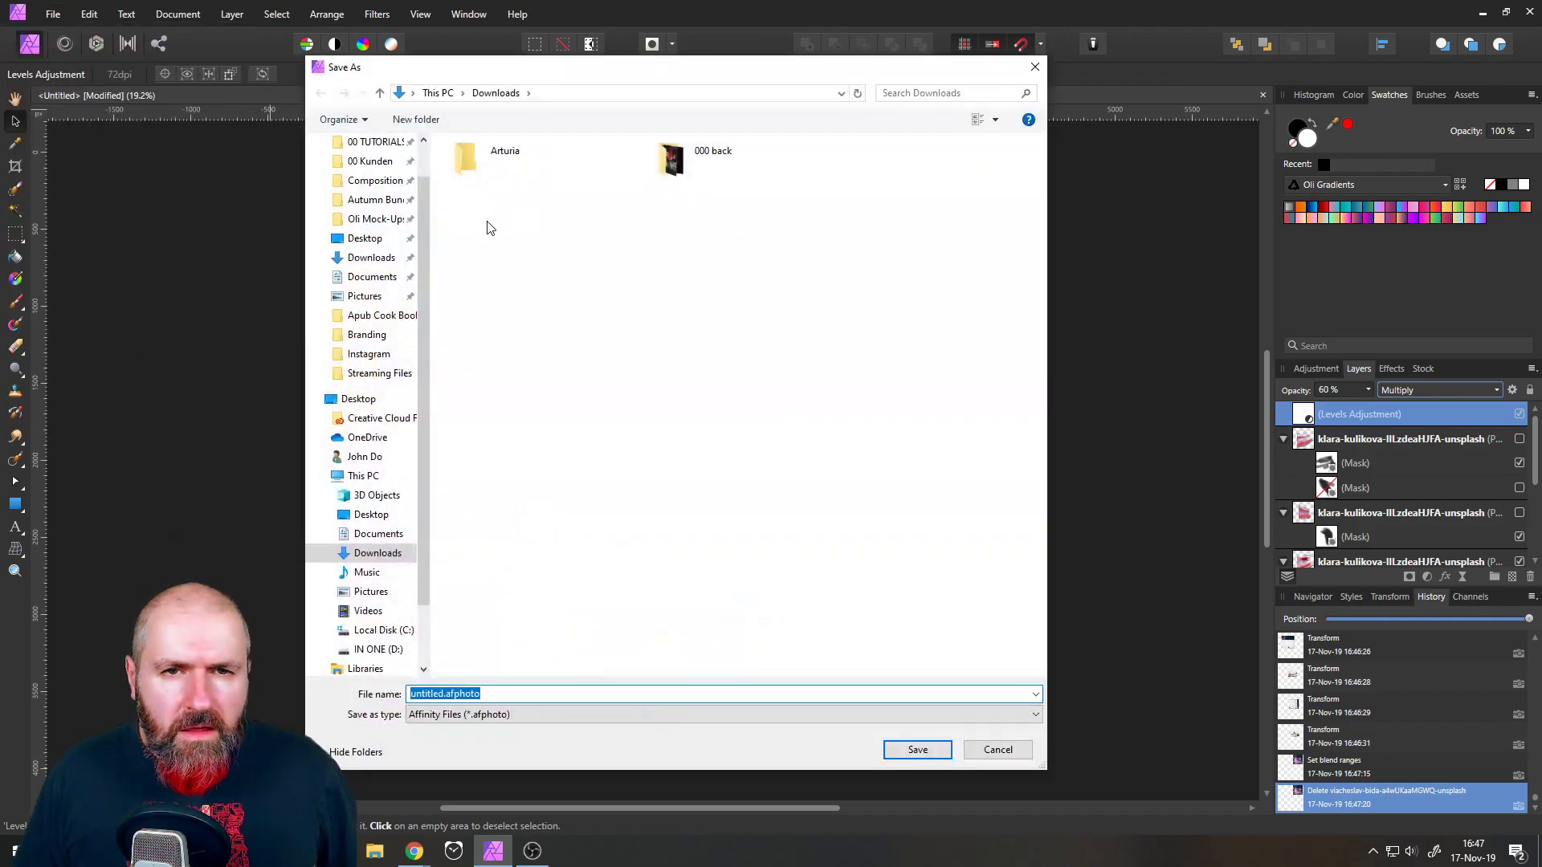
{"action": "left_click", "coordinate": [374, 142]}
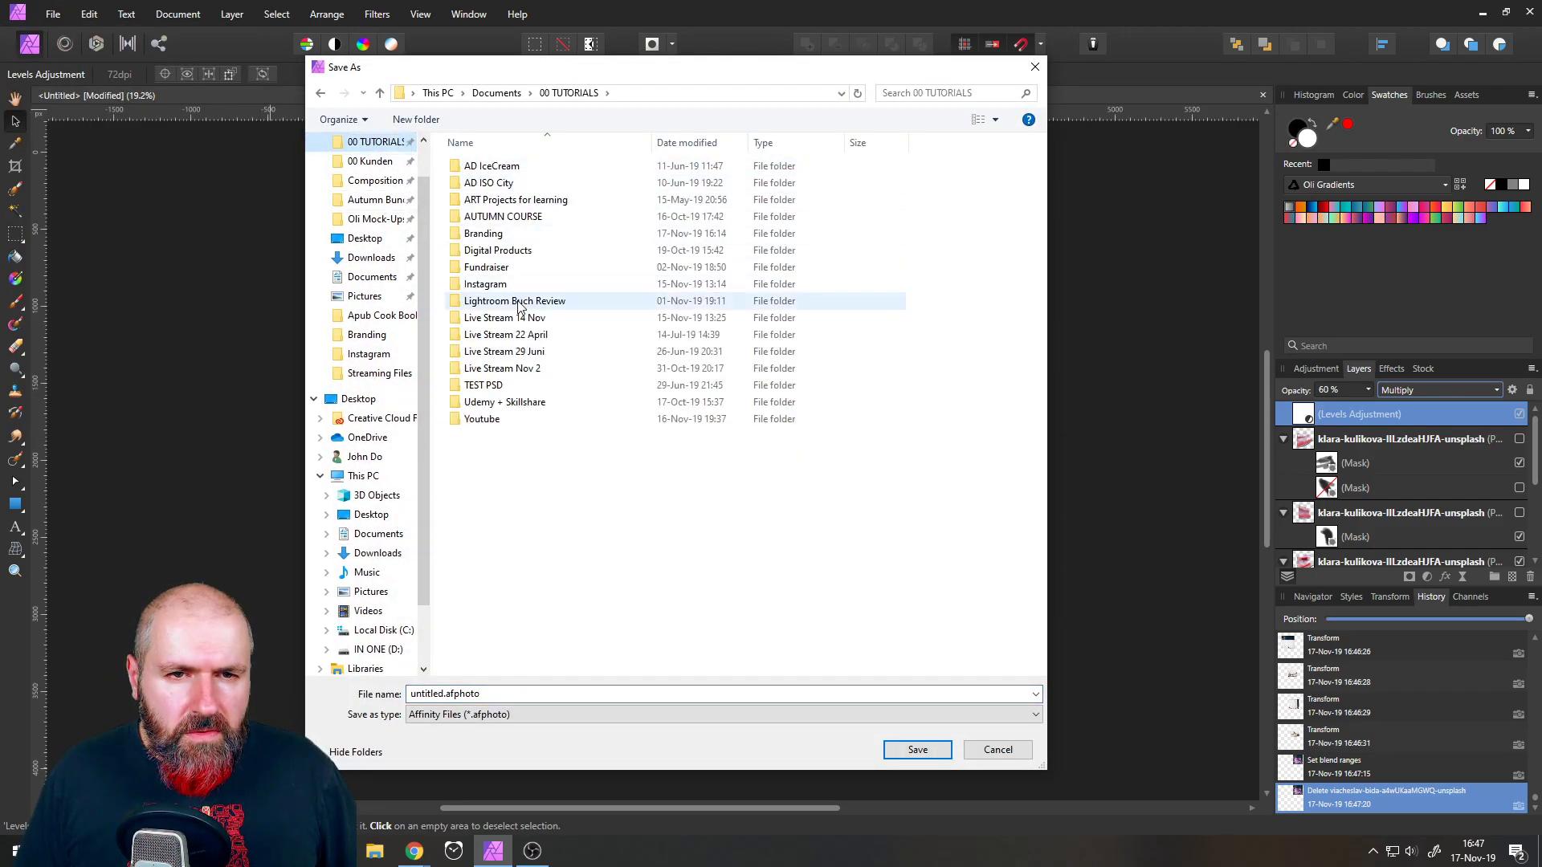
{"action": "double_click", "coordinate": [494, 284]}
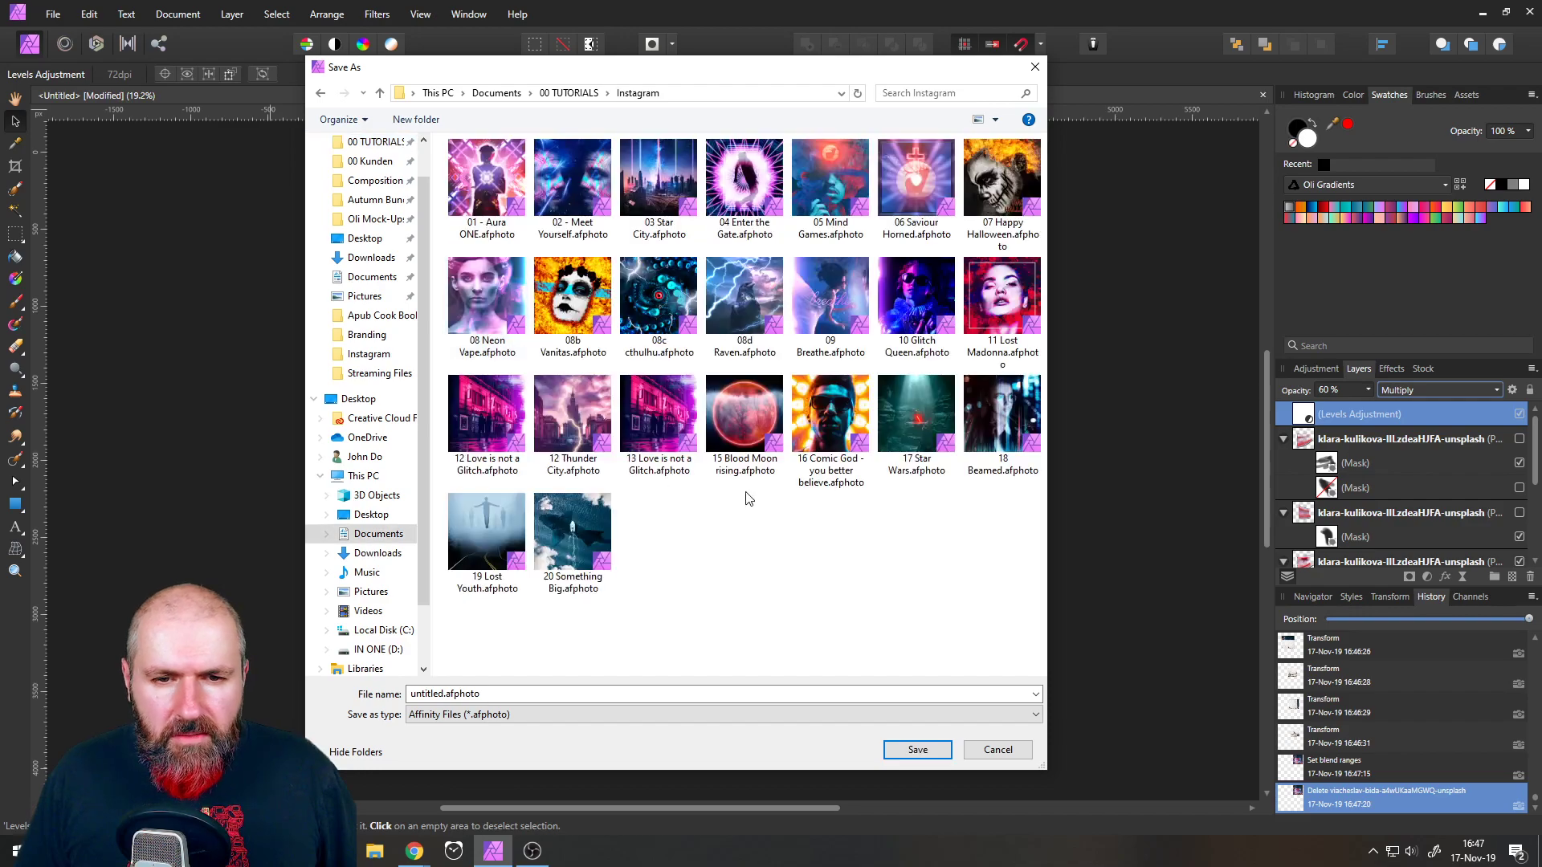
{"action": "double_click", "coordinate": [528, 692]}
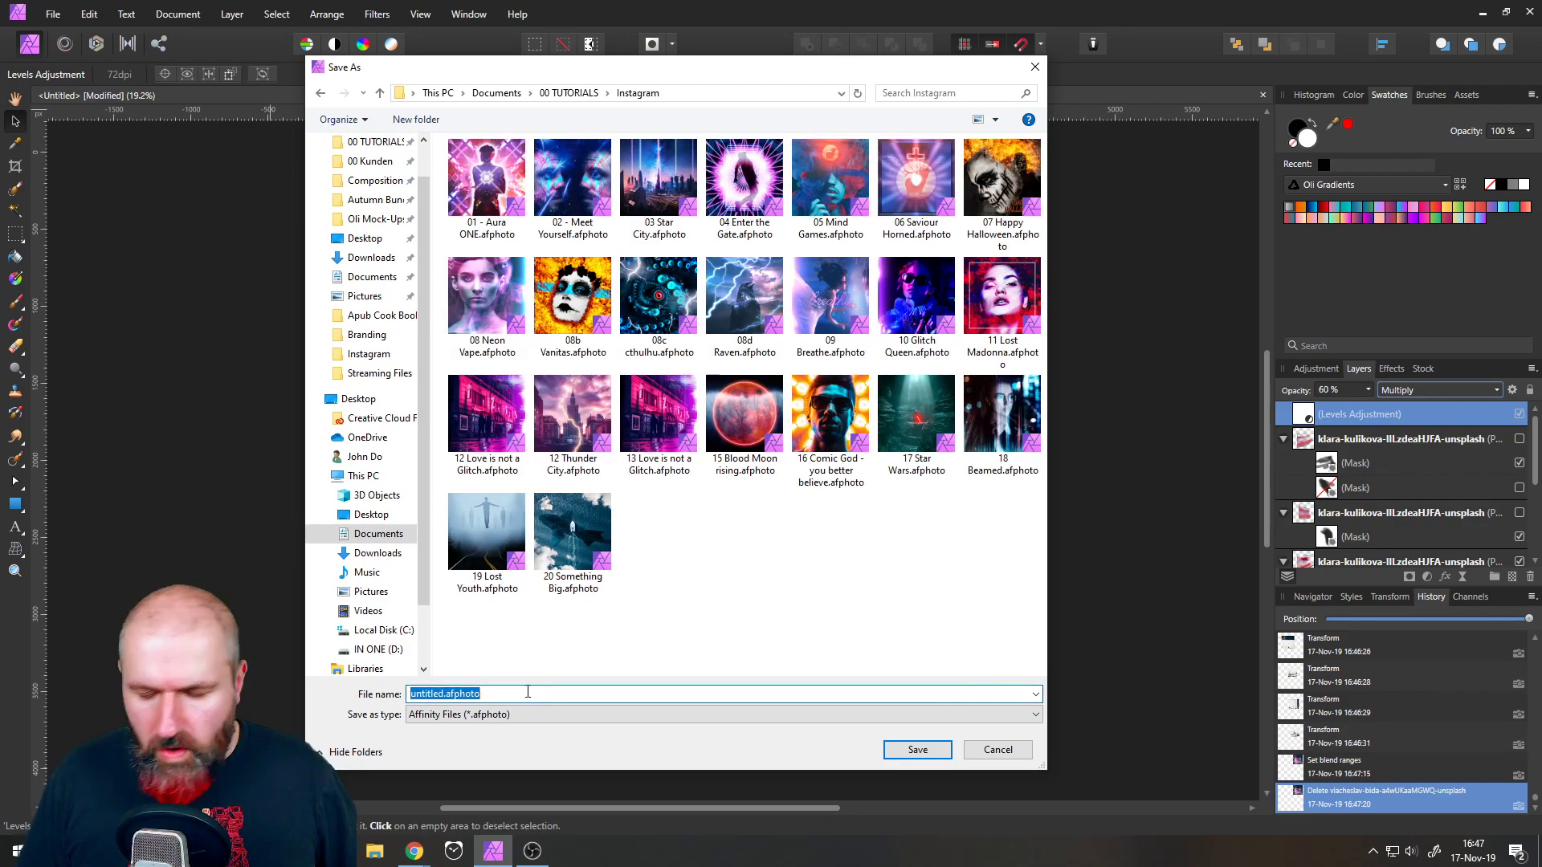
{"action": "type", "text": "21 City Fish"}
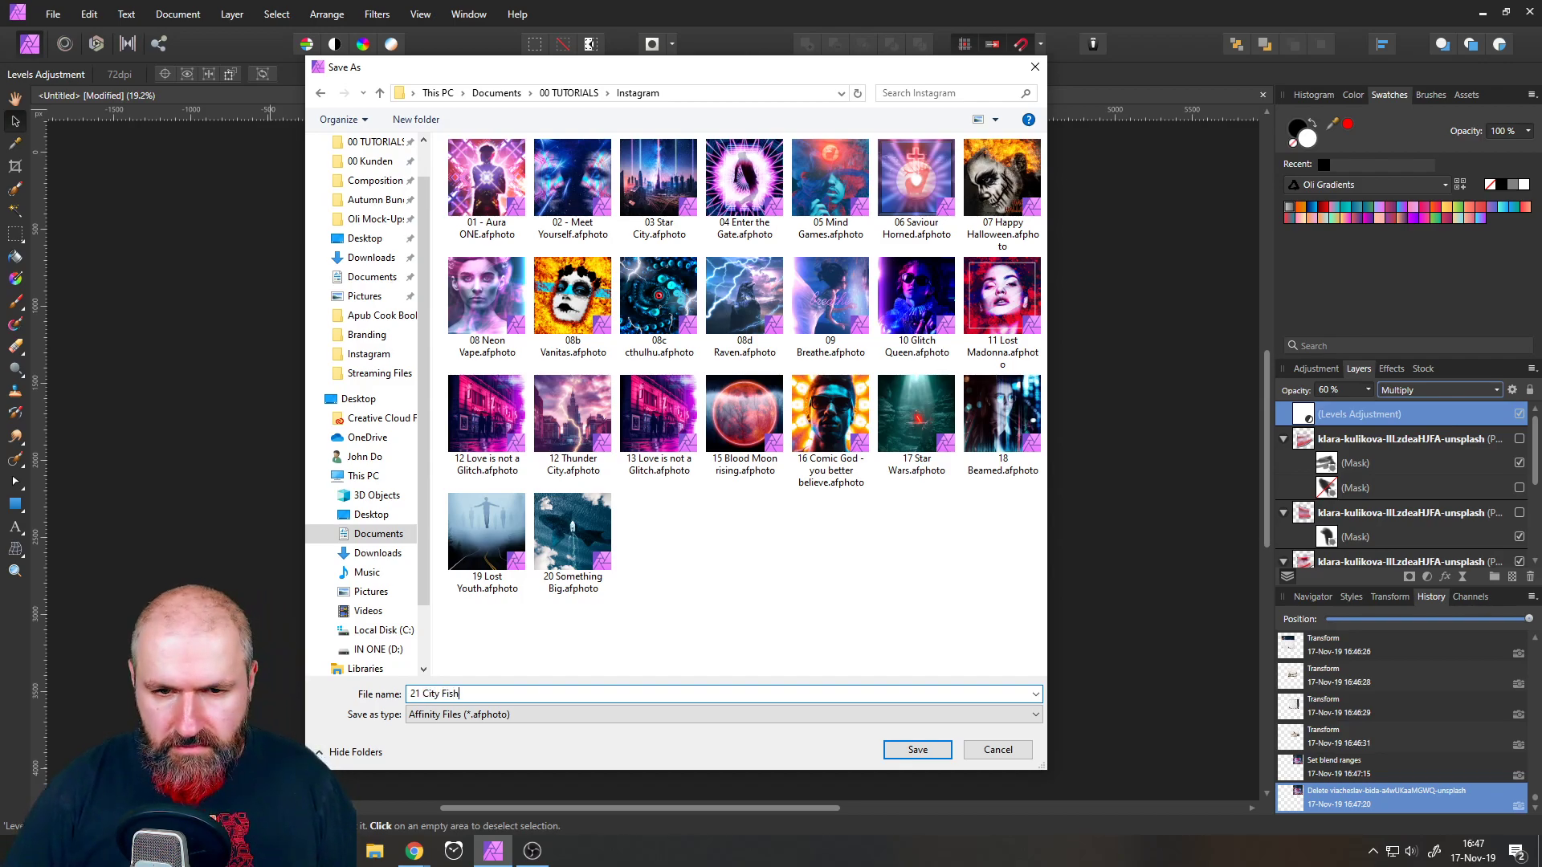
{"action": "key", "text": "Return"}
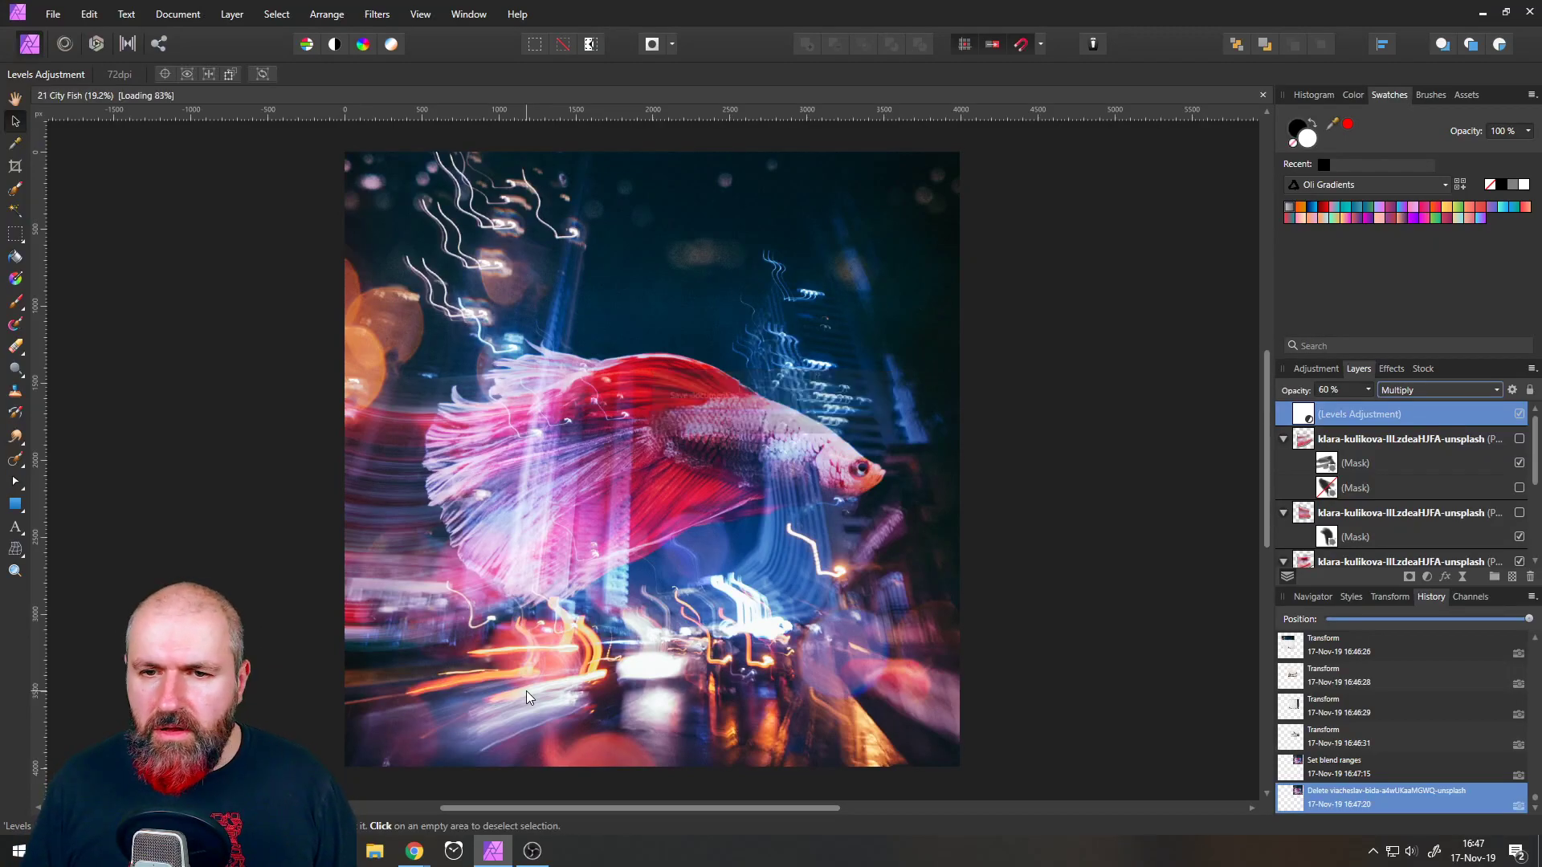
{"action": "left_click", "coordinate": [1264, 95]}
- Switch to the Unsplash window in Chrome and read the live chat pop-out, moving it off the screen when done
{"action": "mouse_move", "coordinate": [414, 851]}
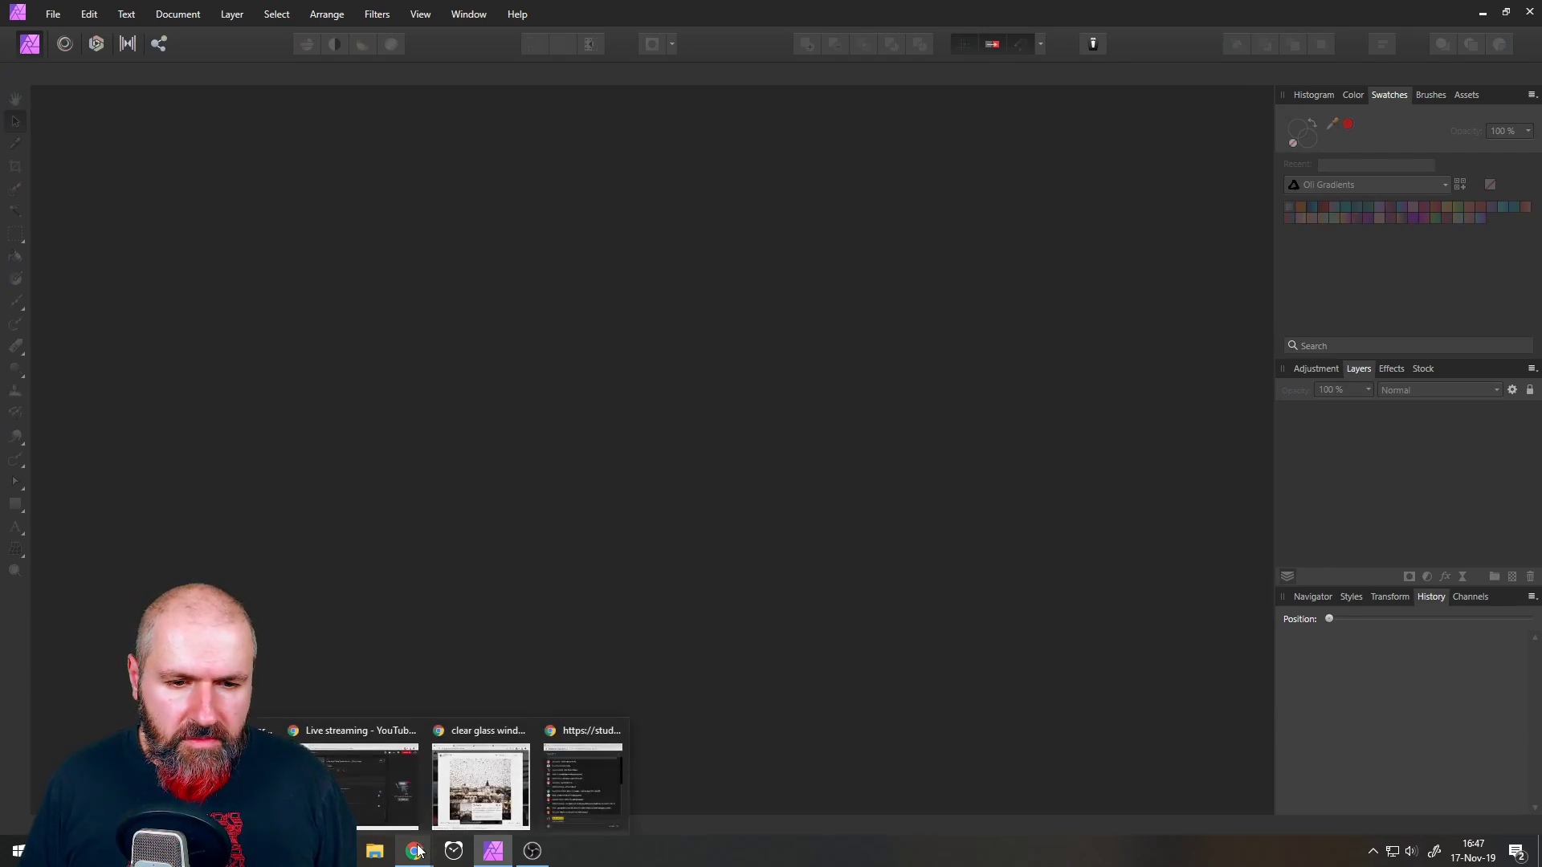
{"action": "left_click", "coordinate": [460, 781]}
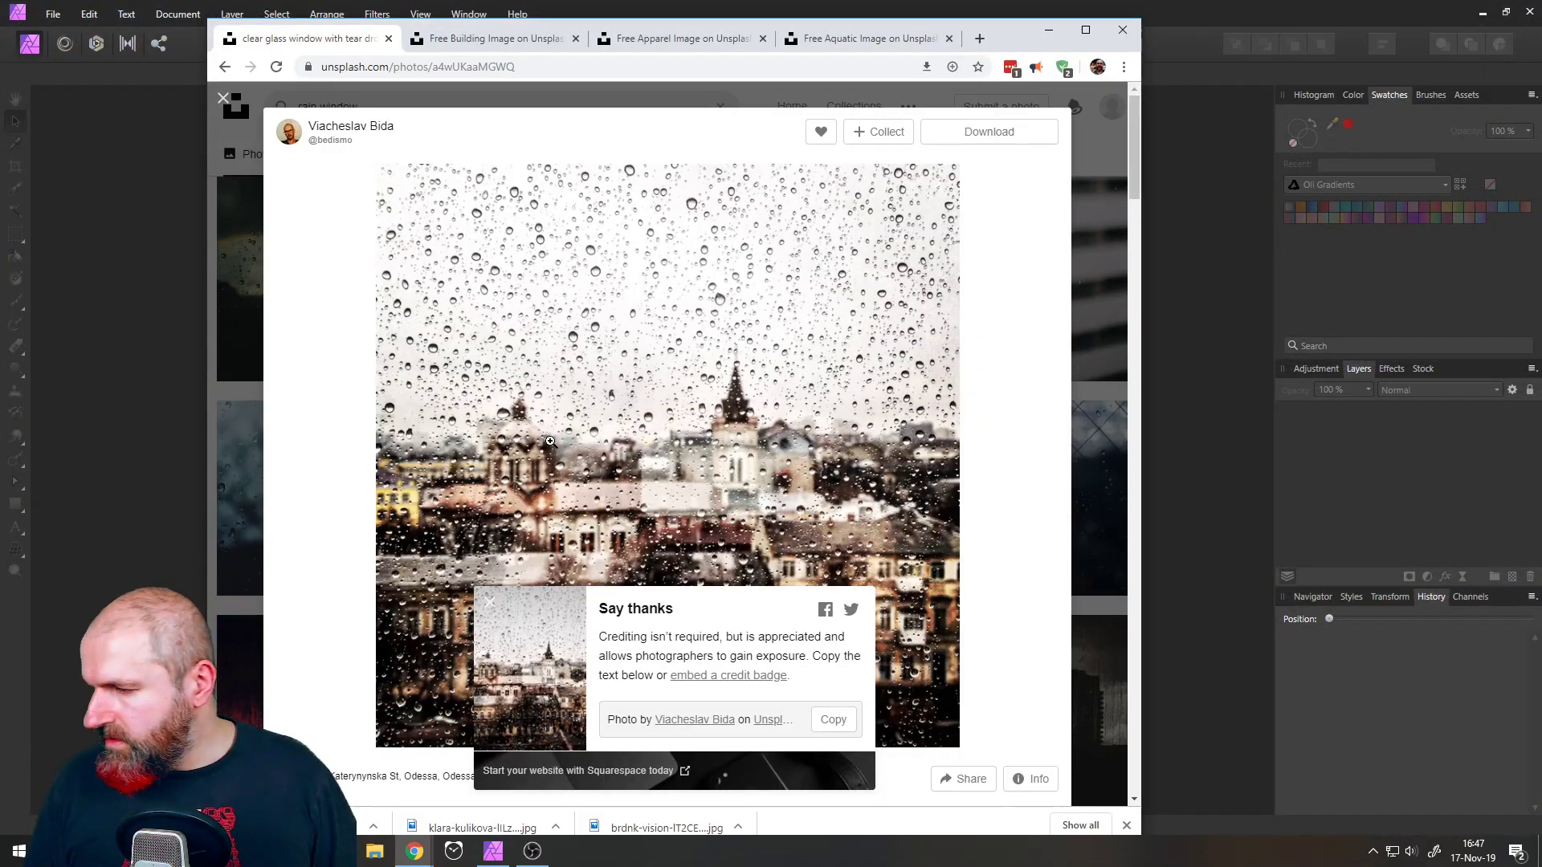
{"action": "left_click_drag", "start_coordinate": [851, 0], "coordinate": [727, 135]}
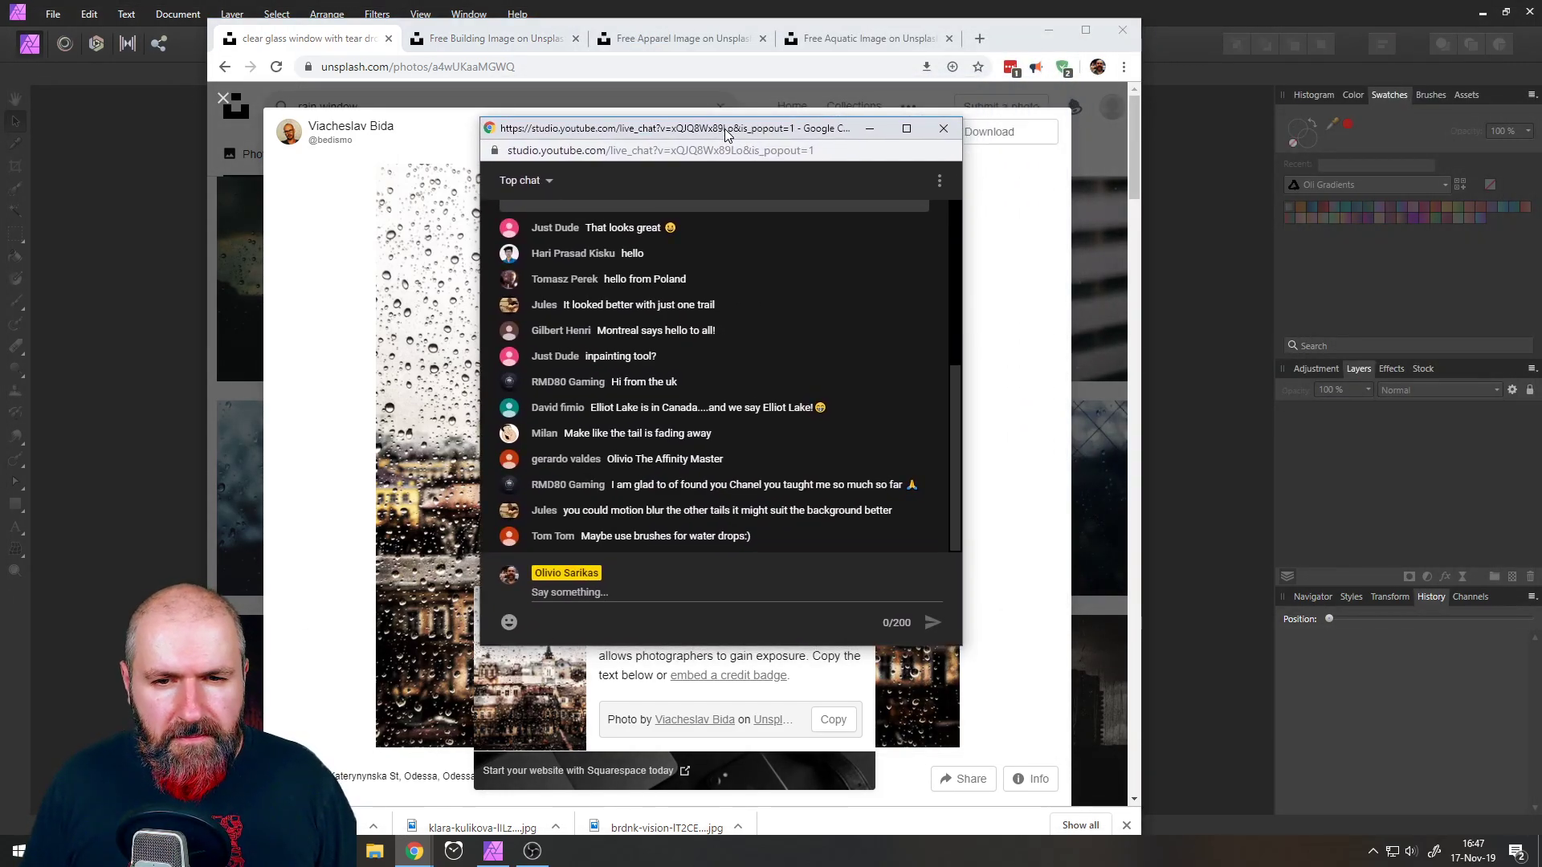
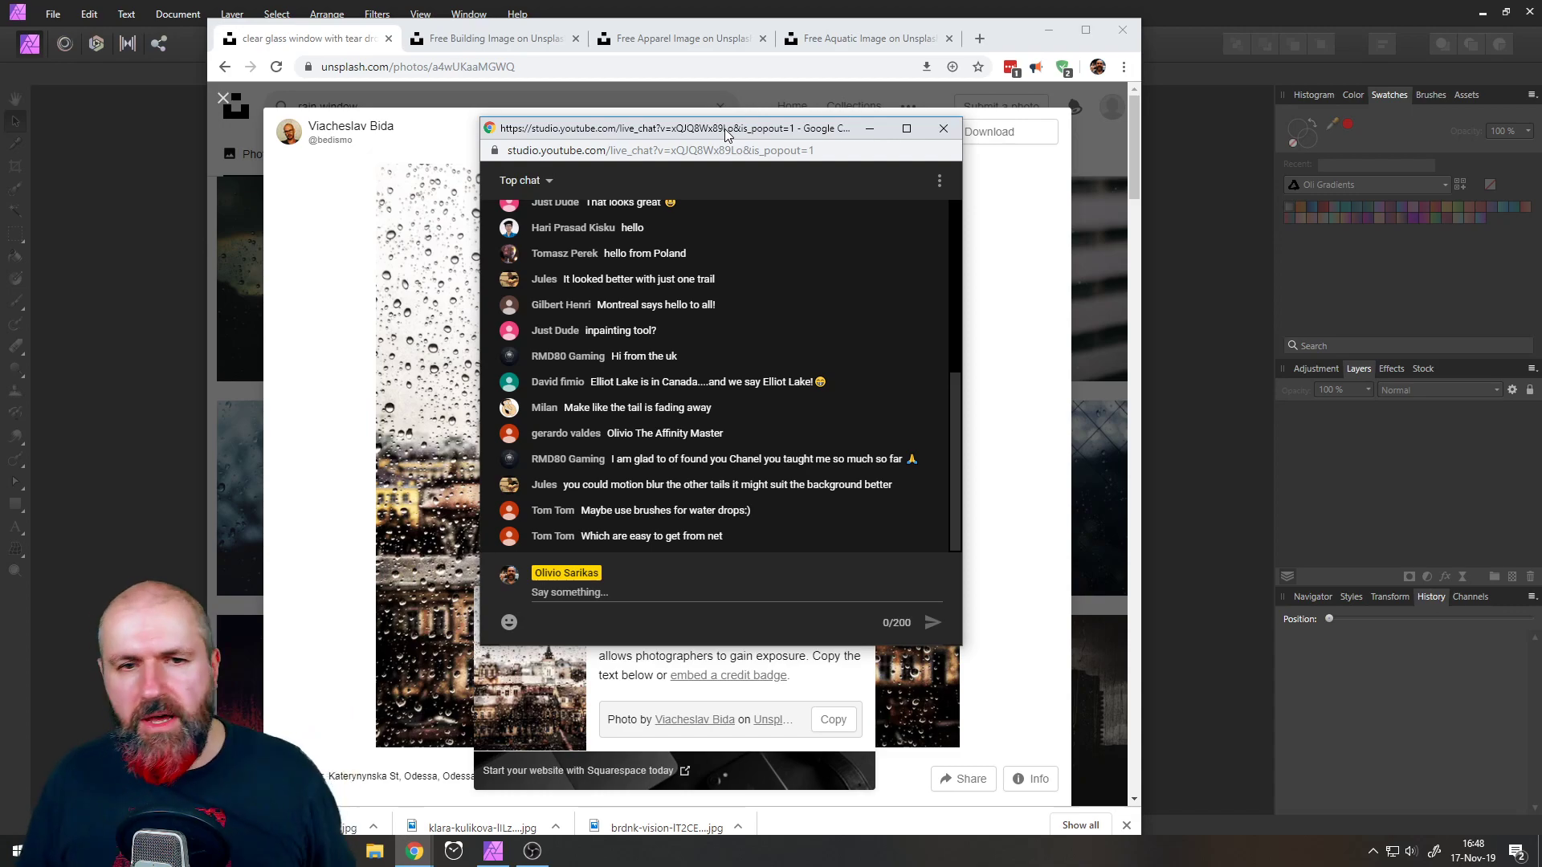
{"action": "left_click_drag", "start_coordinate": [634, 129], "coordinate": [1541, 283]}
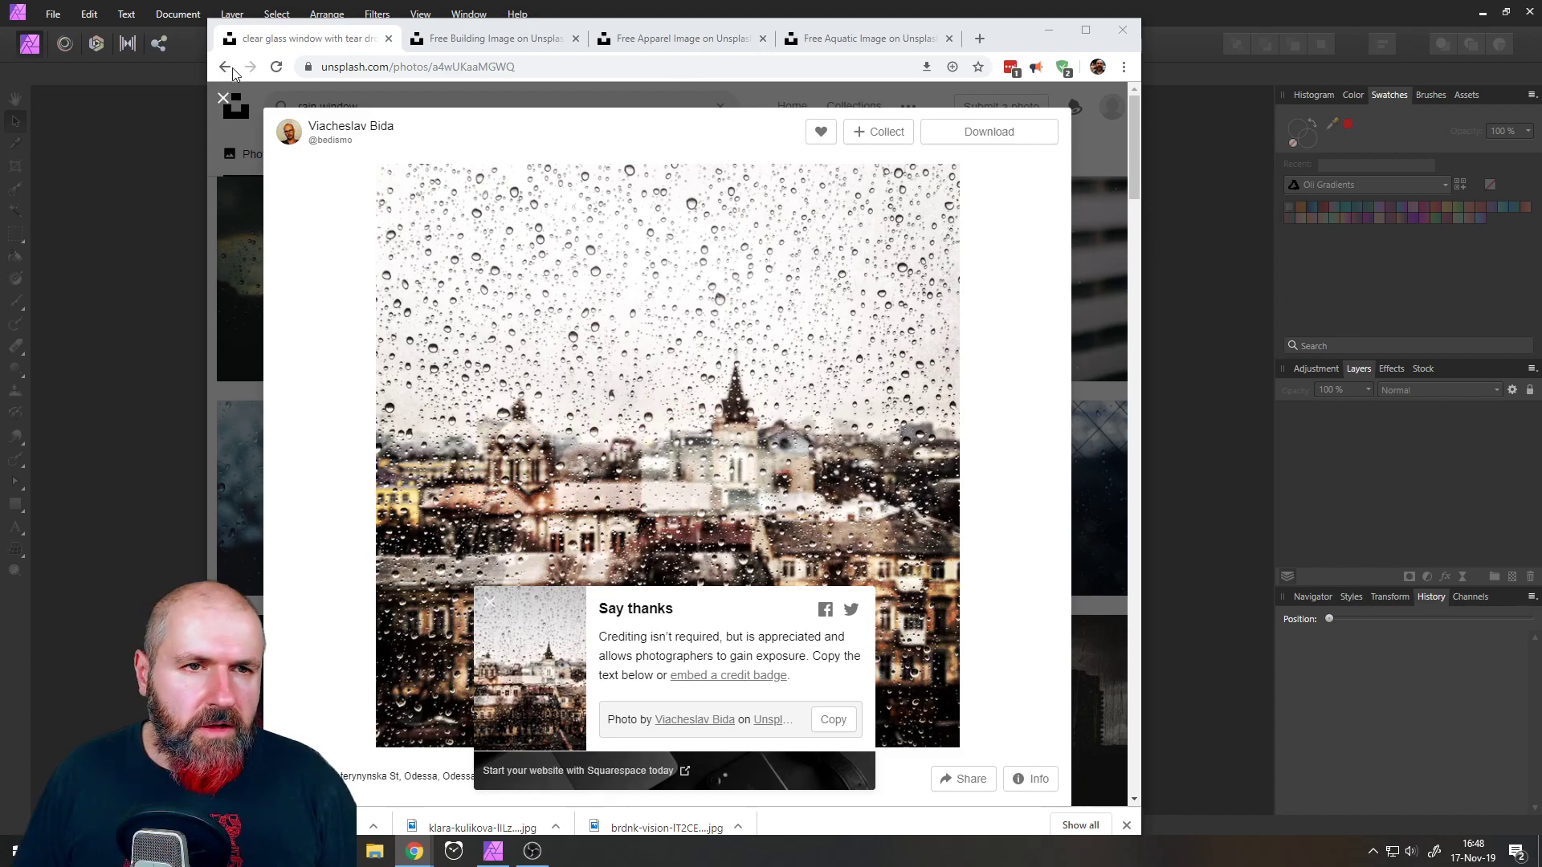
- Close the raindrop photo, check the open skull photo and return to the Unsplash home feed for new source images
{"action": "left_click", "coordinate": [224, 100]}
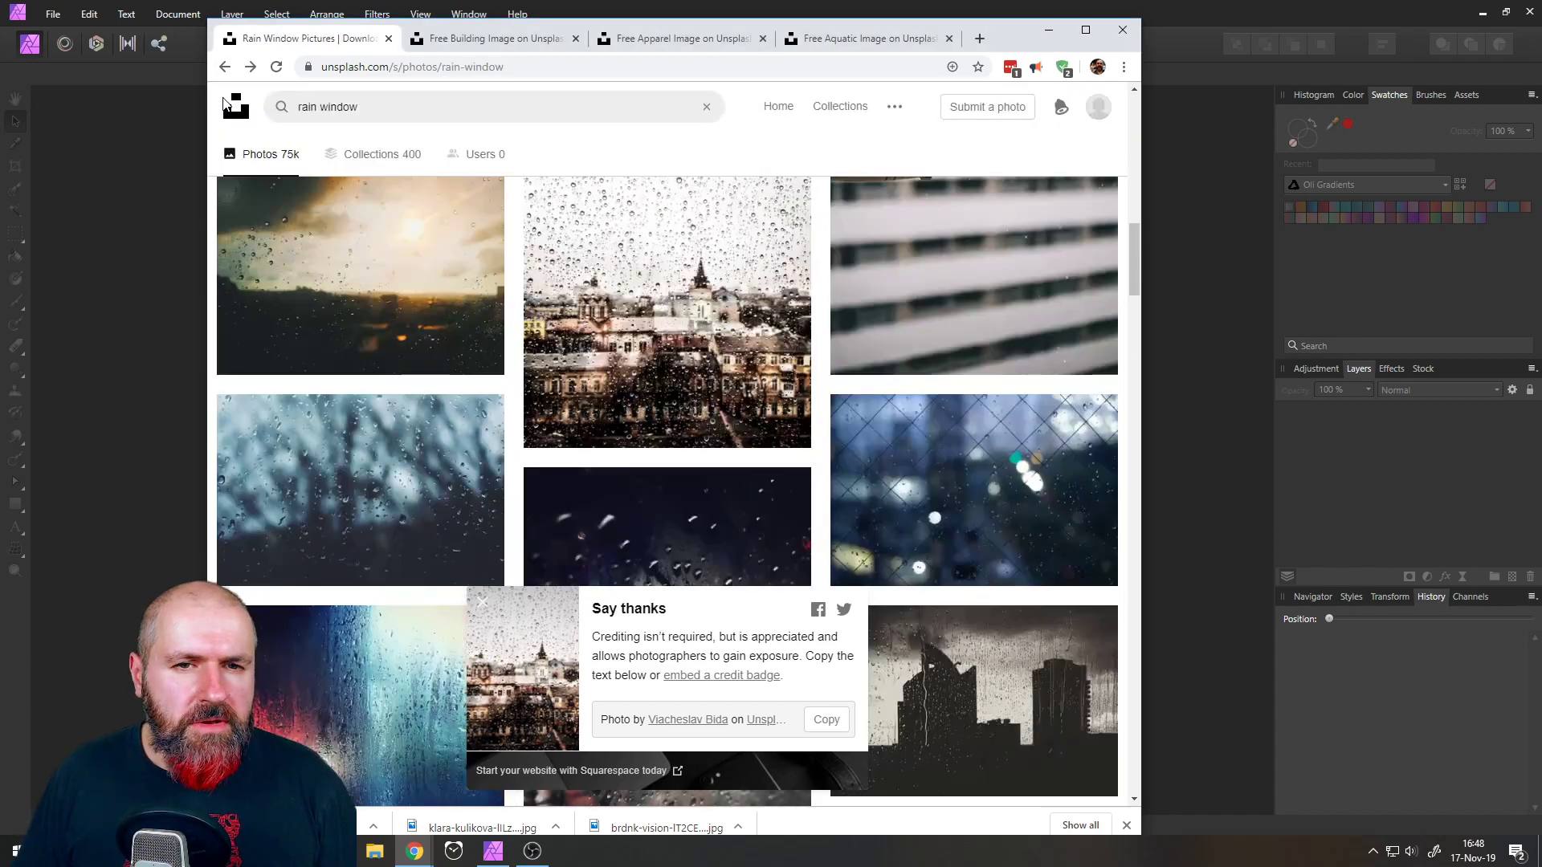
{"action": "left_click", "coordinate": [663, 41]}
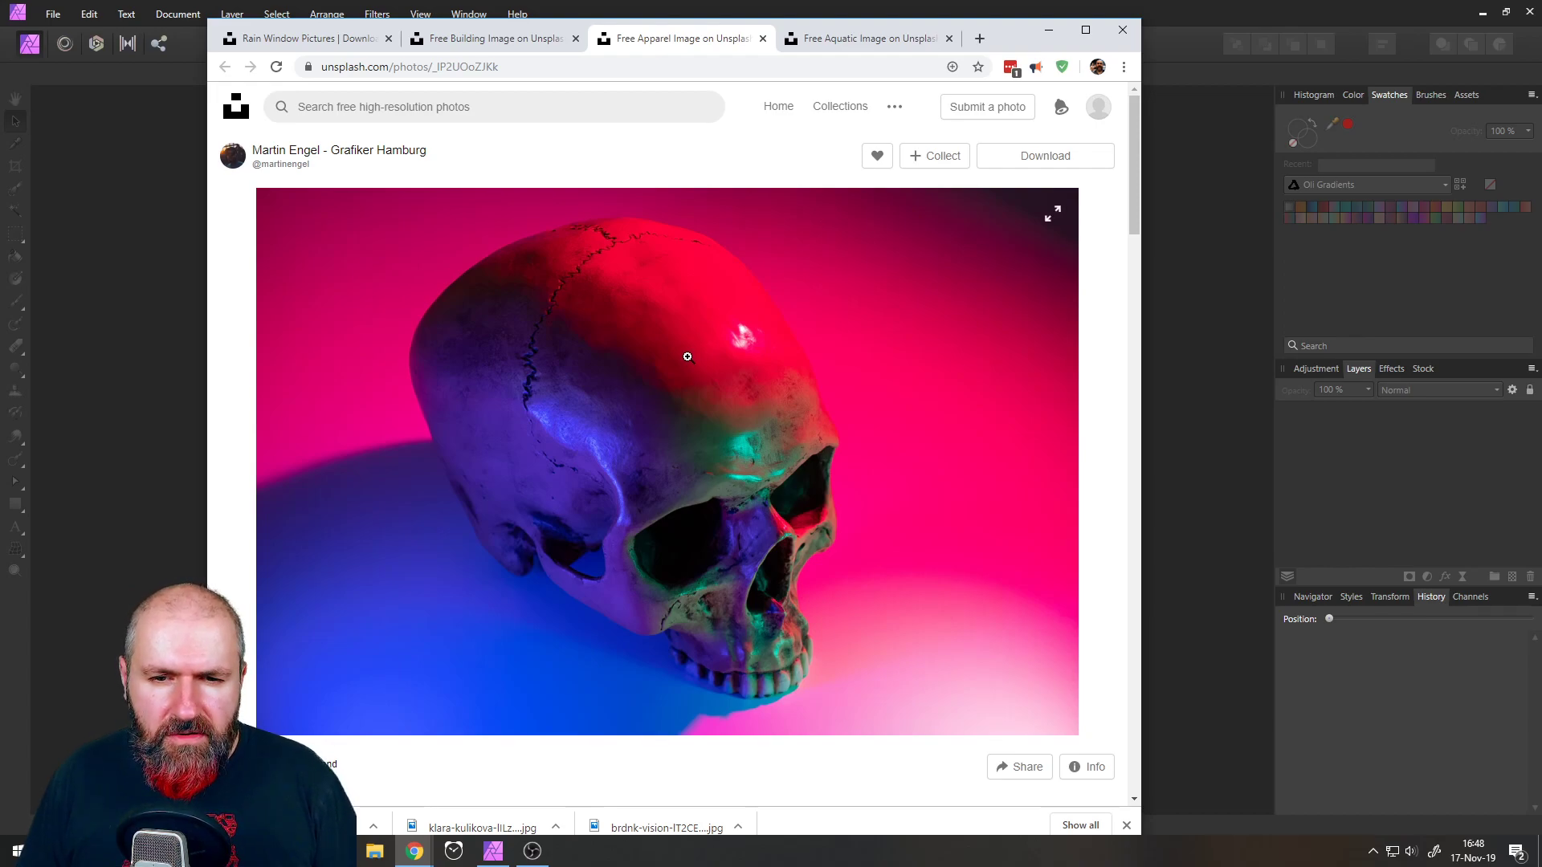
{"action": "left_click", "coordinate": [329, 44]}
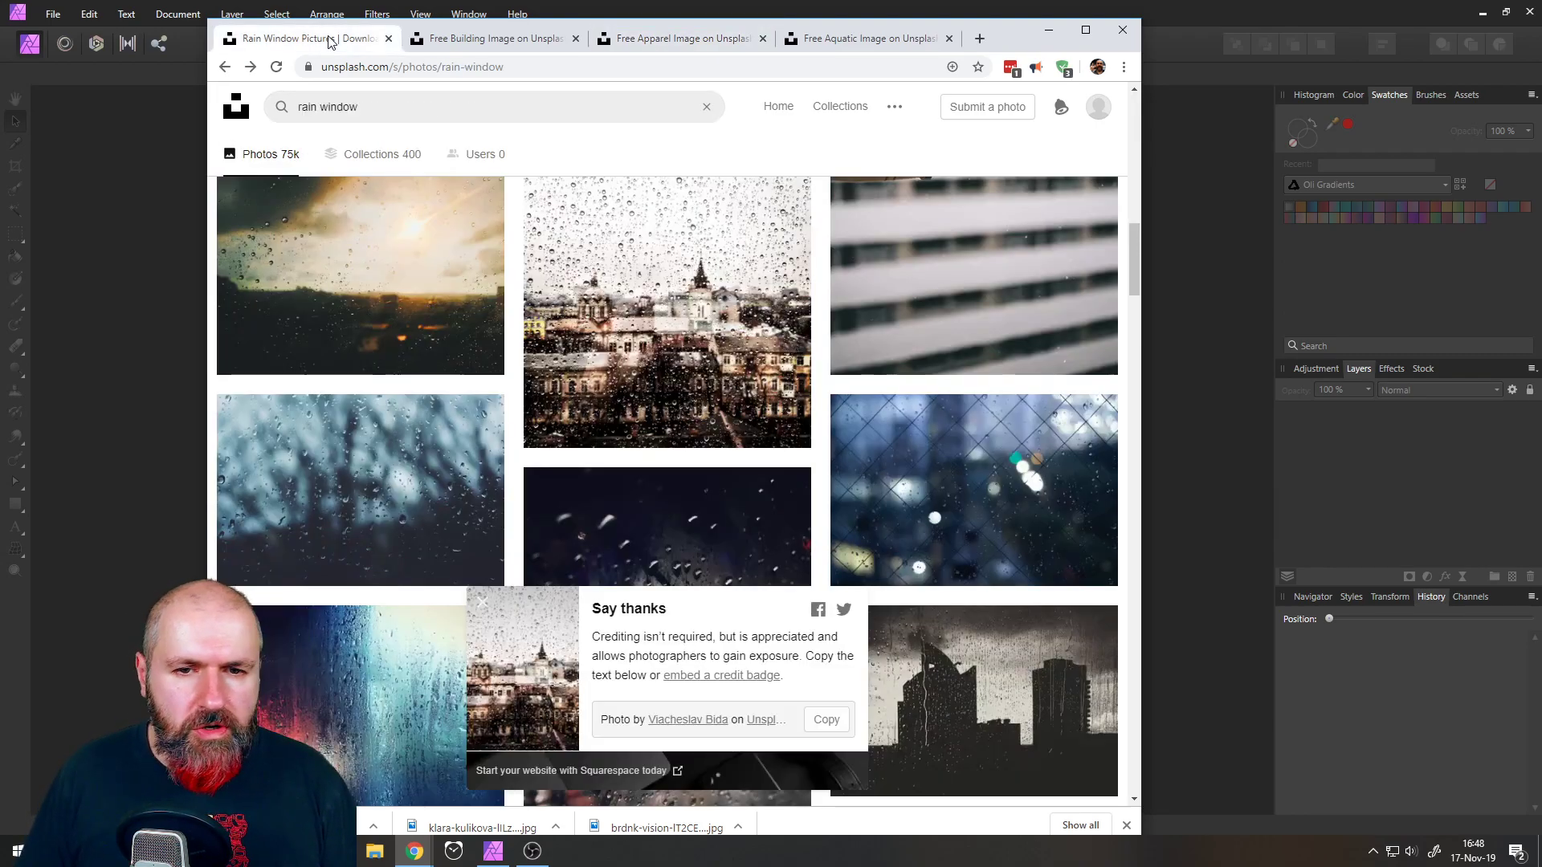
{"action": "left_click", "coordinate": [235, 108]}
{"action": "scroll", "coordinate": [569, 473], "scroll_direction": "down", "scroll_amount": 6}
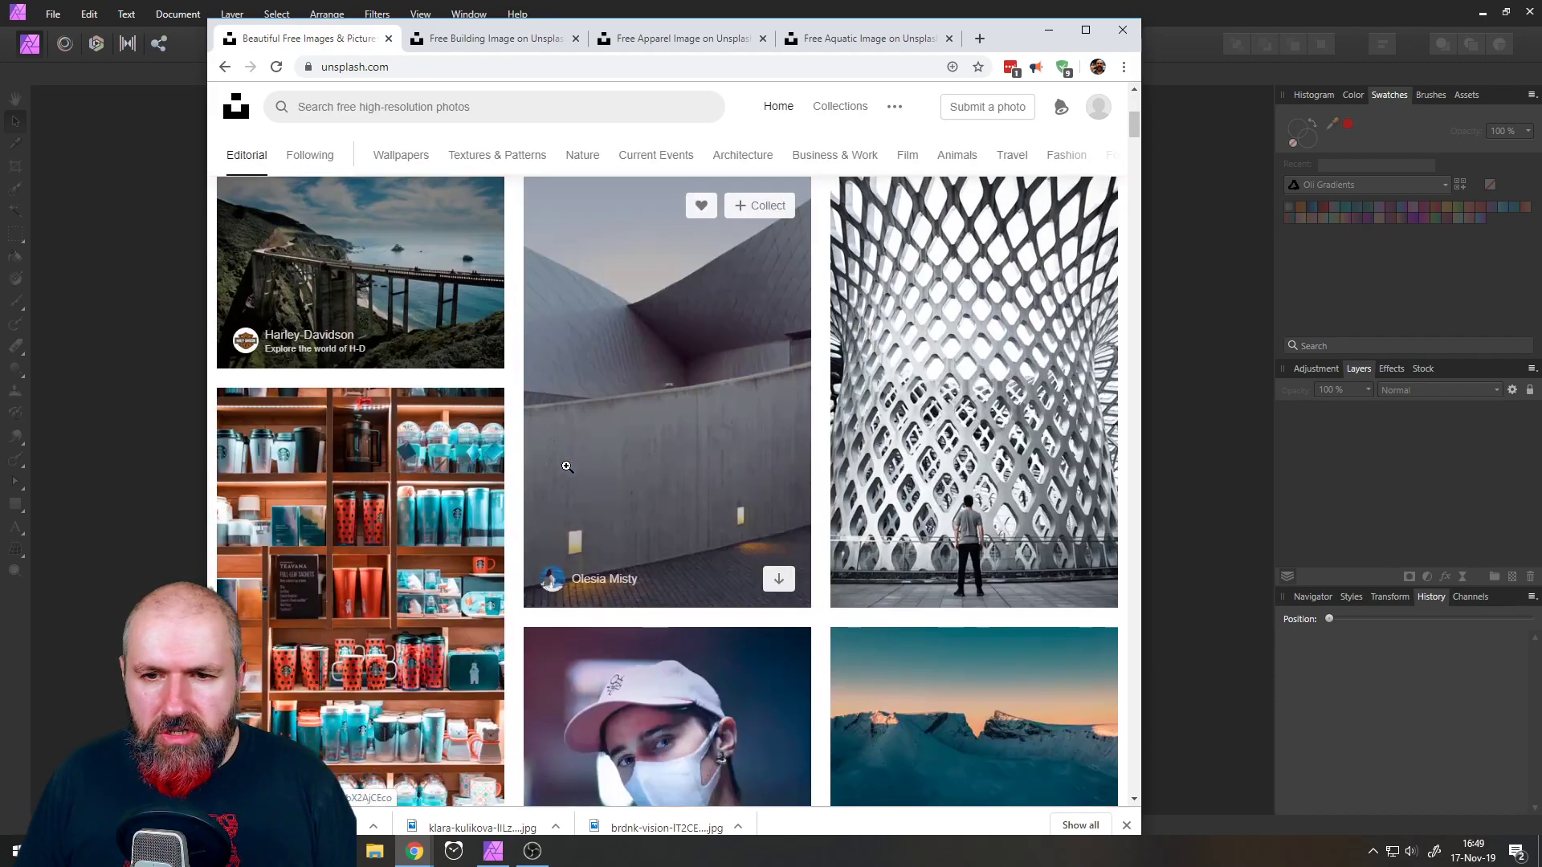
{"action": "scroll", "coordinate": [561, 465], "scroll_direction": "down", "scroll_amount": 10}
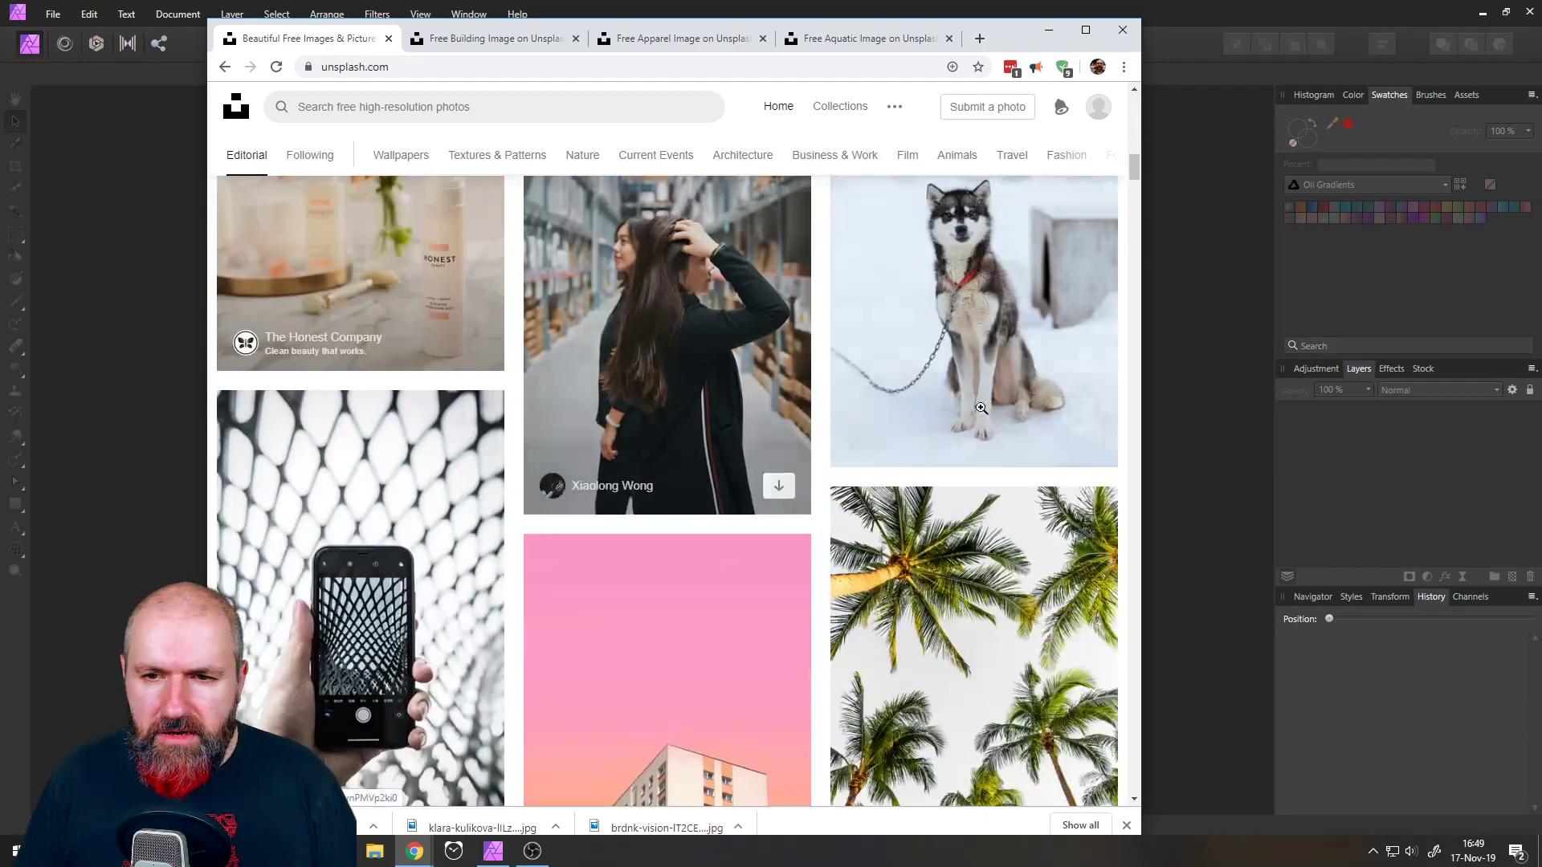
- Widen the browser window and open the red jellyfish photo from the Unsplash home feed in a new tab while browsing the feed
{"action": "left_click_drag", "start_coordinate": [1133, 183], "coordinate": [1541, 346]}
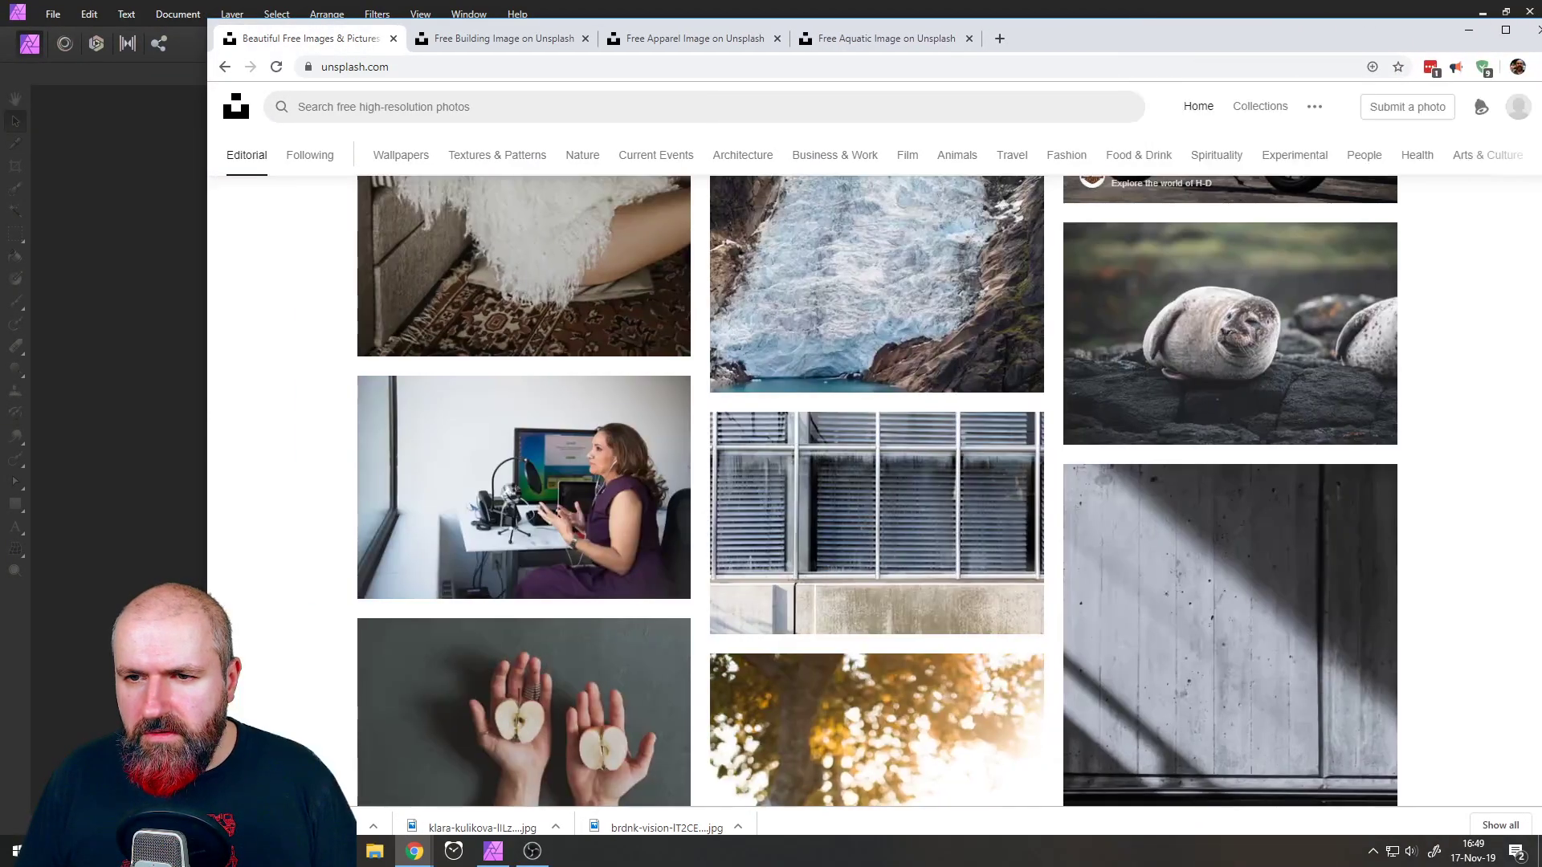
{"action": "left_click_drag", "start_coordinate": [1047, 37], "coordinate": [933, 26]}
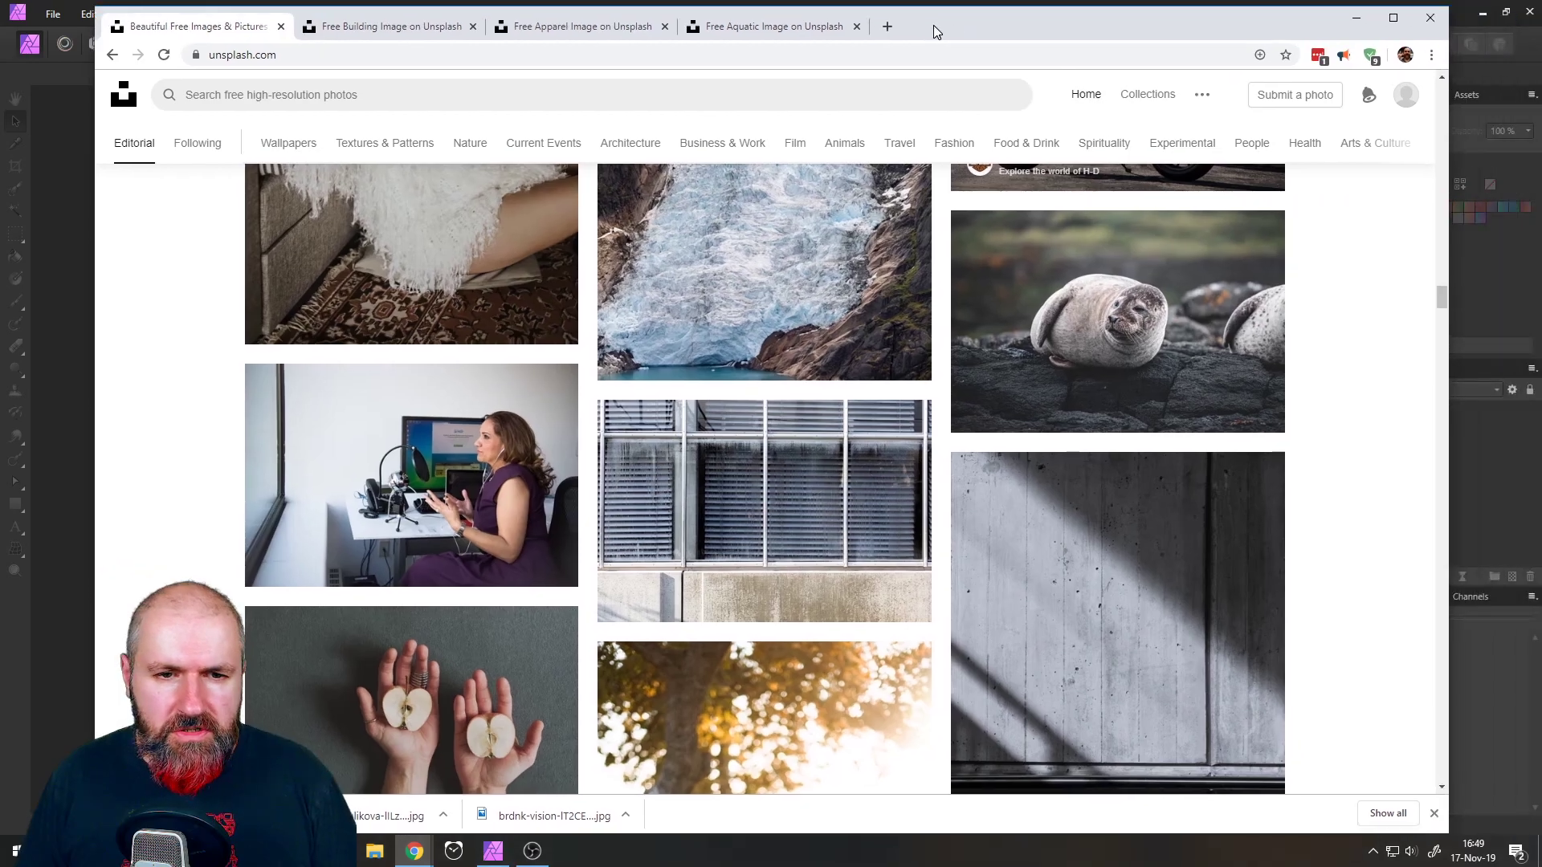
{"action": "scroll", "coordinate": [678, 449], "scroll_direction": "down", "scroll_amount": 5}
{"action": "scroll", "coordinate": [678, 449], "scroll_direction": "down", "scroll_amount": 1}
{"action": "left_click_drag", "start_coordinate": [1440, 323], "coordinate": [1436, 410]}
{"action": "scroll", "coordinate": [1084, 532], "scroll_direction": "down", "scroll_amount": 5}
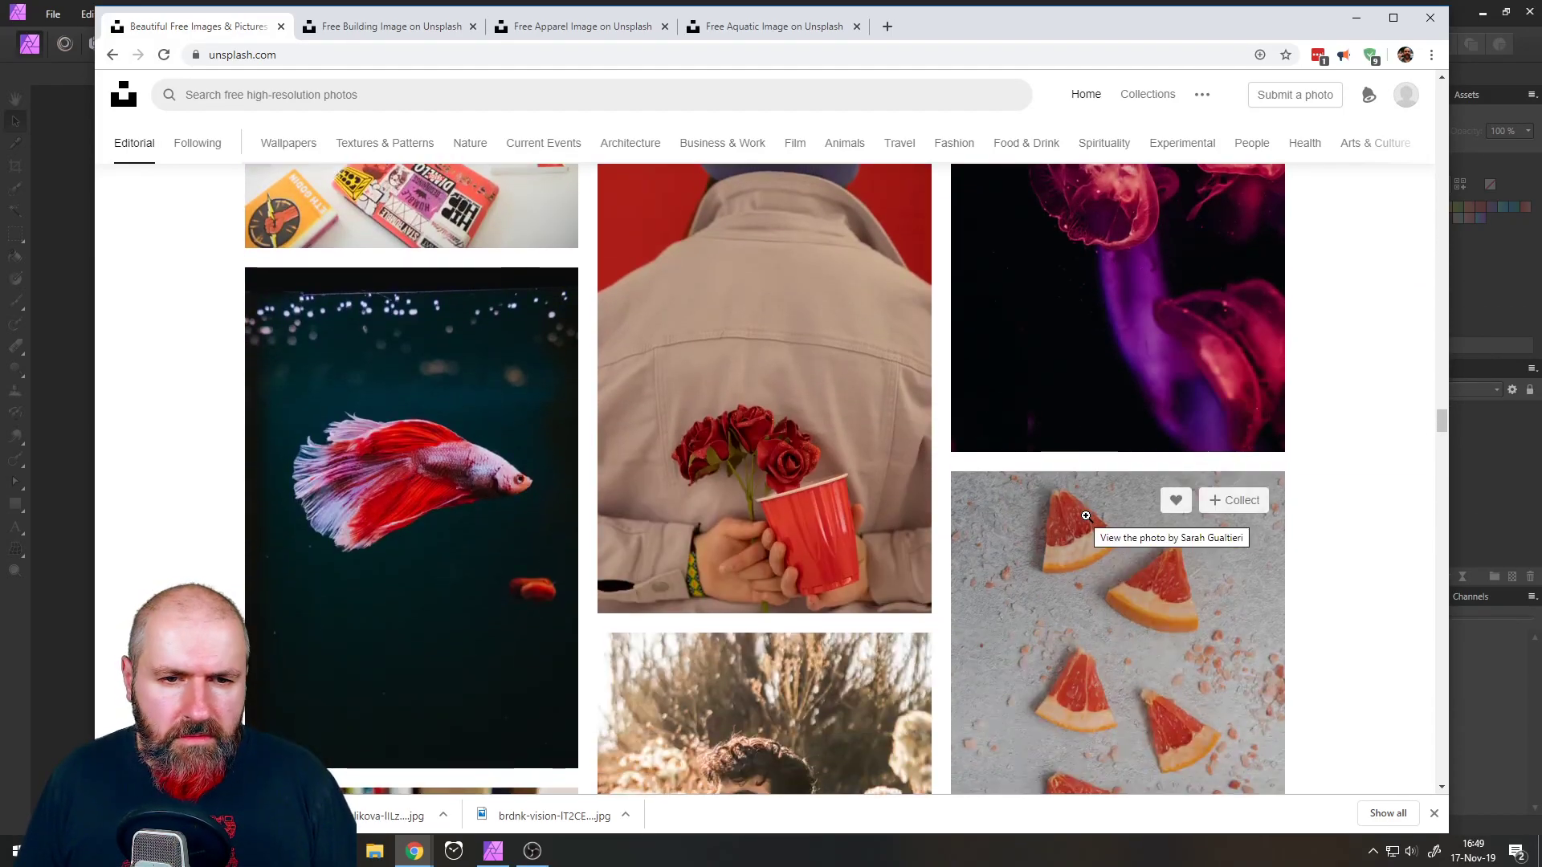
{"action": "scroll", "coordinate": [1083, 526], "scroll_direction": "down", "scroll_amount": 6}
{"action": "scroll", "coordinate": [1078, 501], "scroll_direction": "up", "scroll_amount": 6}
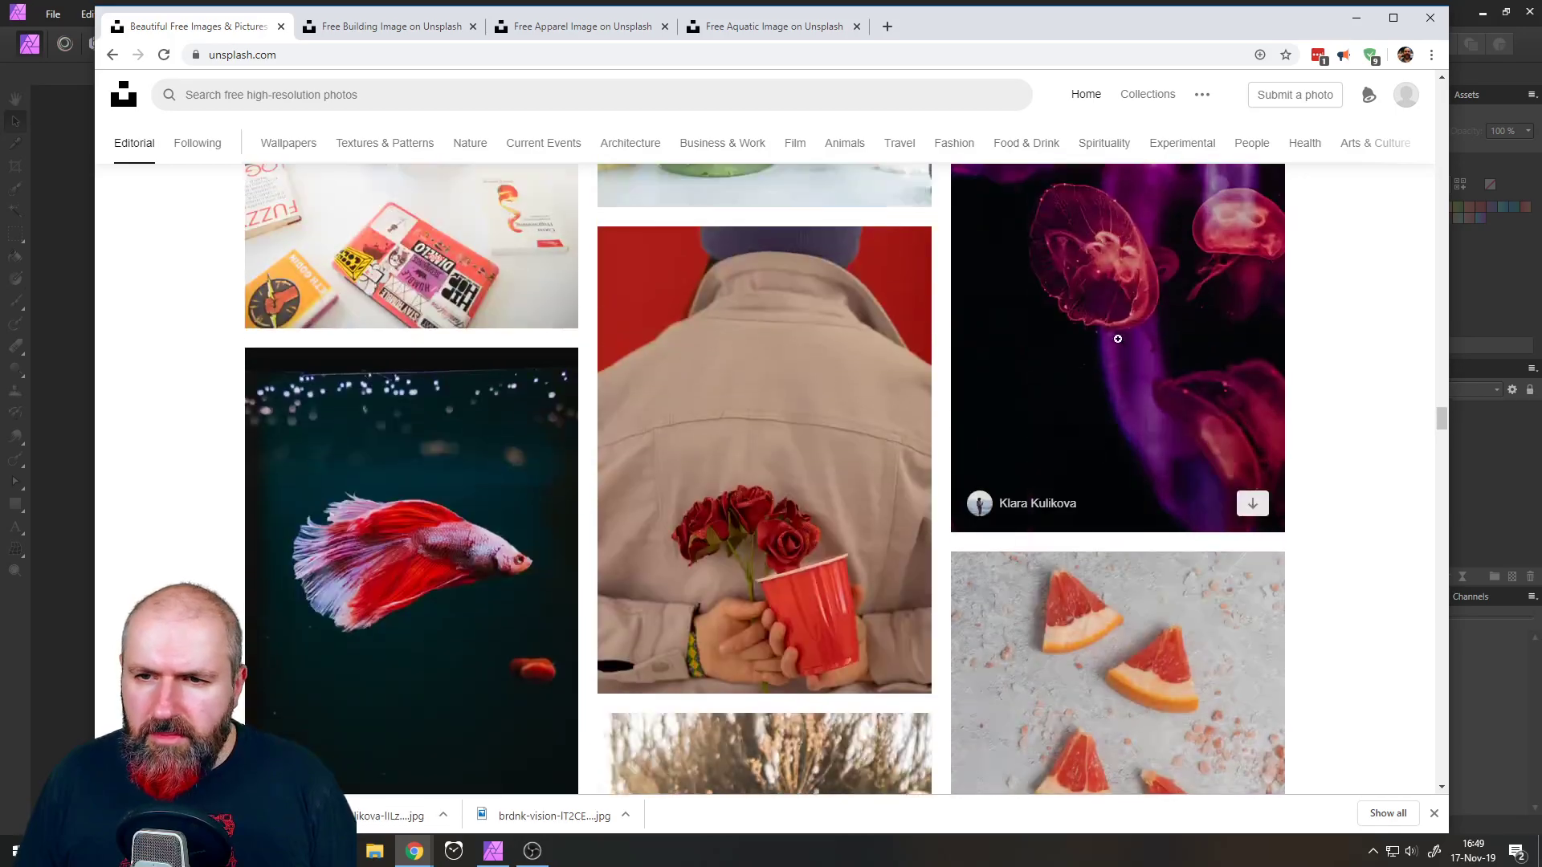
{"action": "right_click", "coordinate": [1108, 302]}
{"action": "left_click", "coordinate": [1158, 317]}
{"action": "scroll", "coordinate": [1031, 402], "scroll_direction": "down", "scroll_amount": 6}
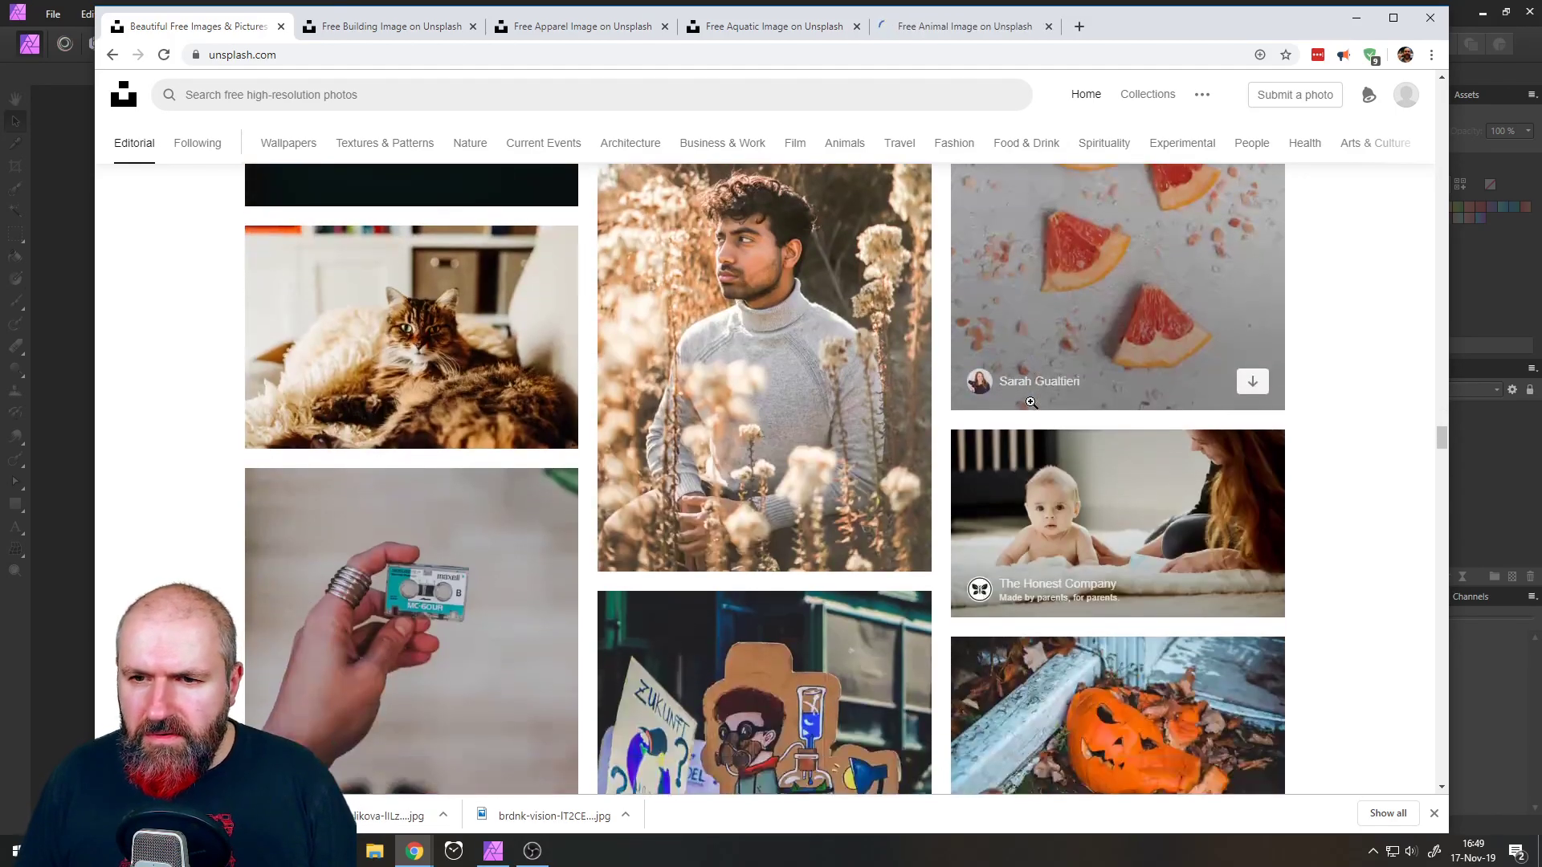
{"action": "scroll", "coordinate": [1297, 509], "scroll_direction": "down", "scroll_amount": 15}
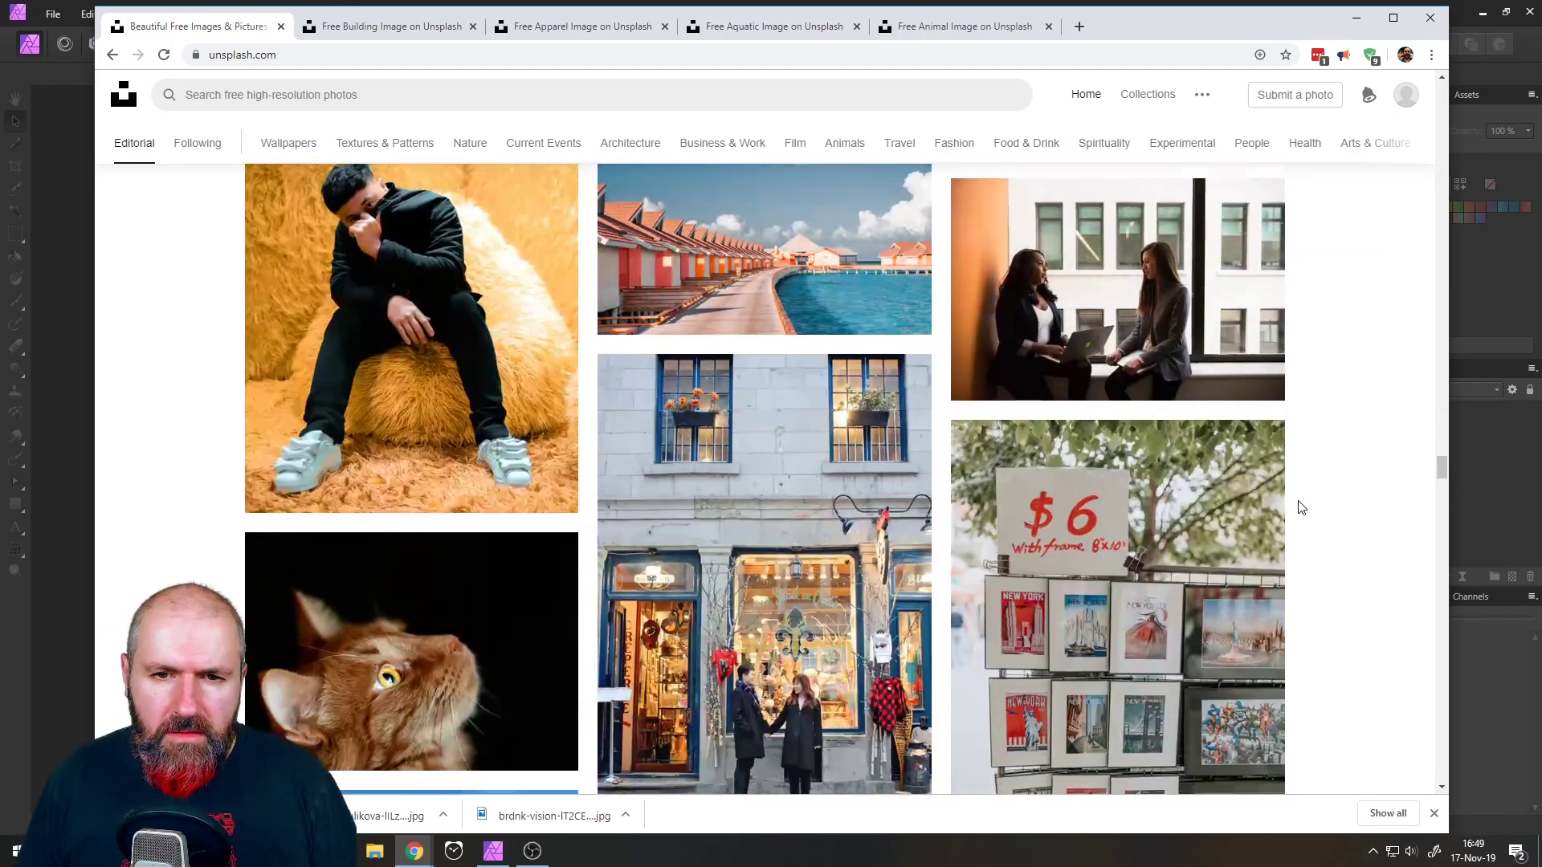
{"action": "scroll", "coordinate": [1300, 509], "scroll_direction": "down", "scroll_amount": 15}
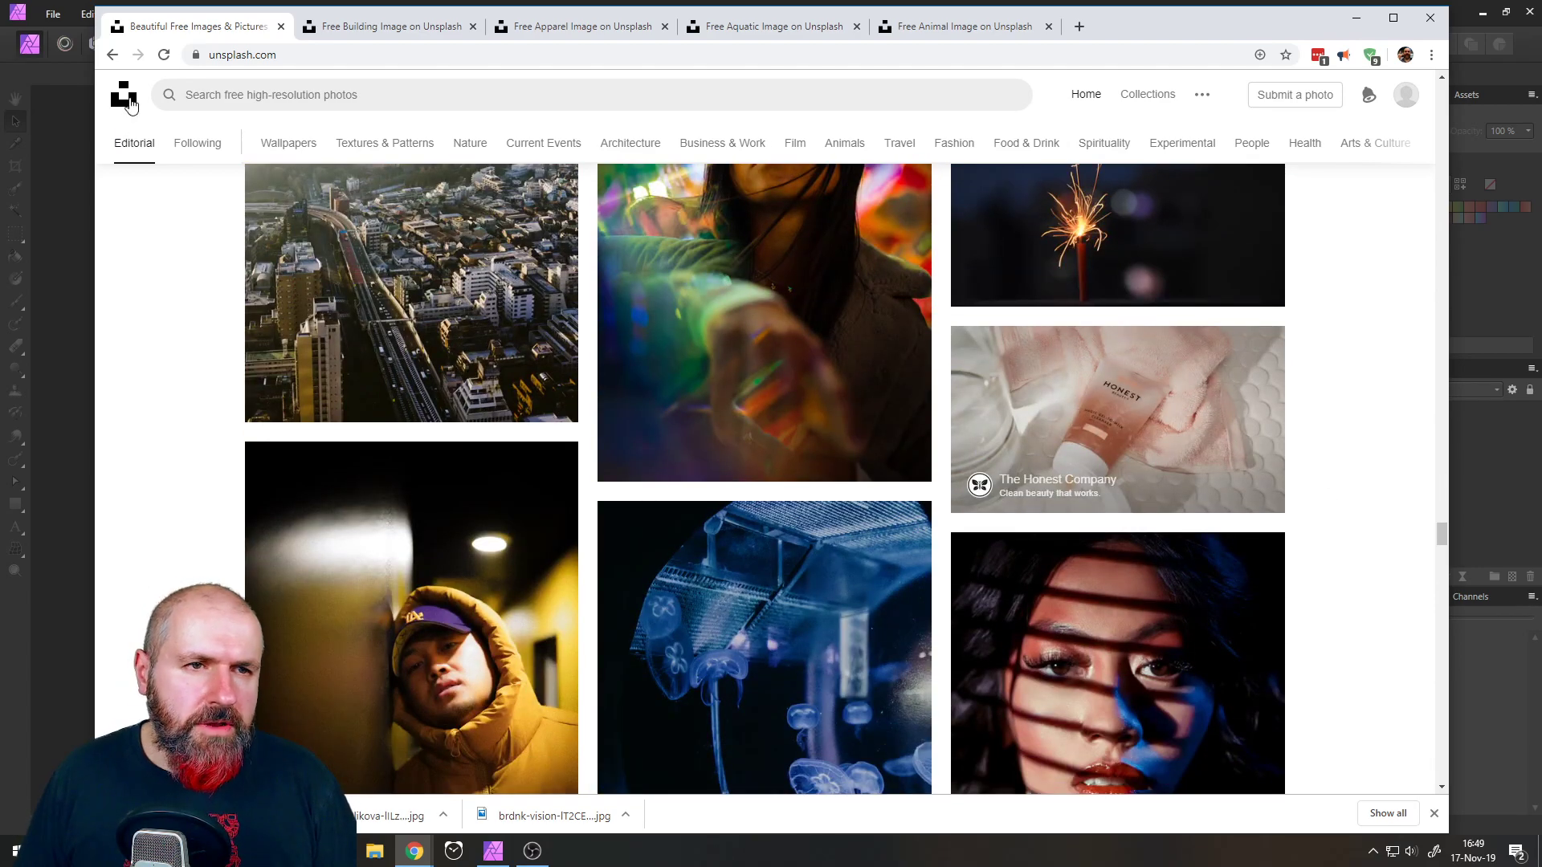
- Open the Unsplash home page in another new tab, search for "cyber" and look through the photos
{"action": "right_click", "coordinate": [131, 105]}
{"action": "left_click", "coordinate": [168, 117]}
{"action": "left_click", "coordinate": [1155, 26]}
{"action": "left_click", "coordinate": [370, 99]}
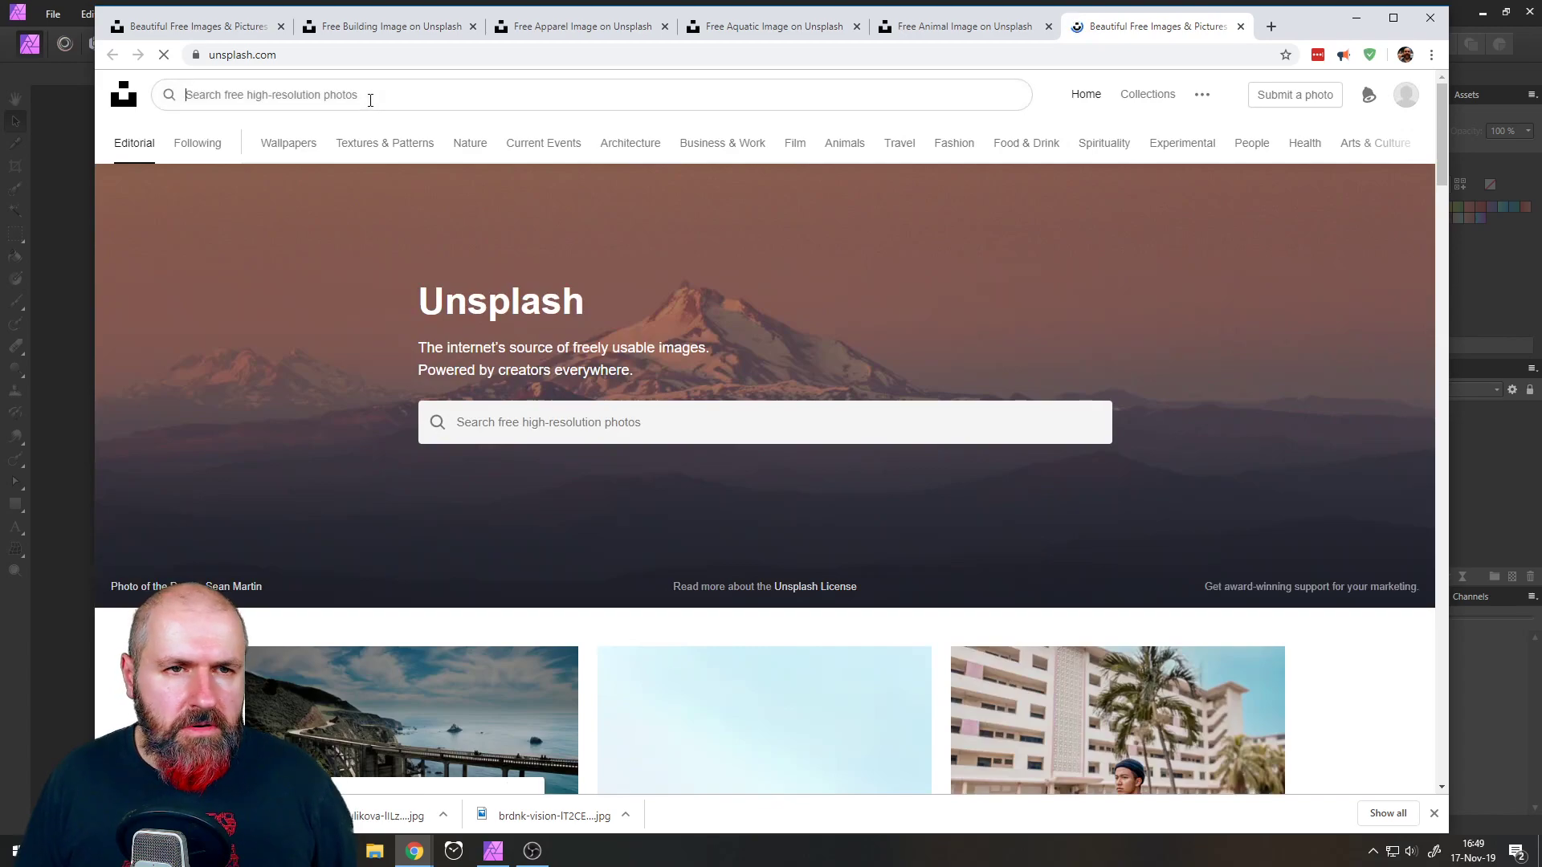
{"action": "type", "text": "cyber"}
{"action": "key", "text": "Return"}
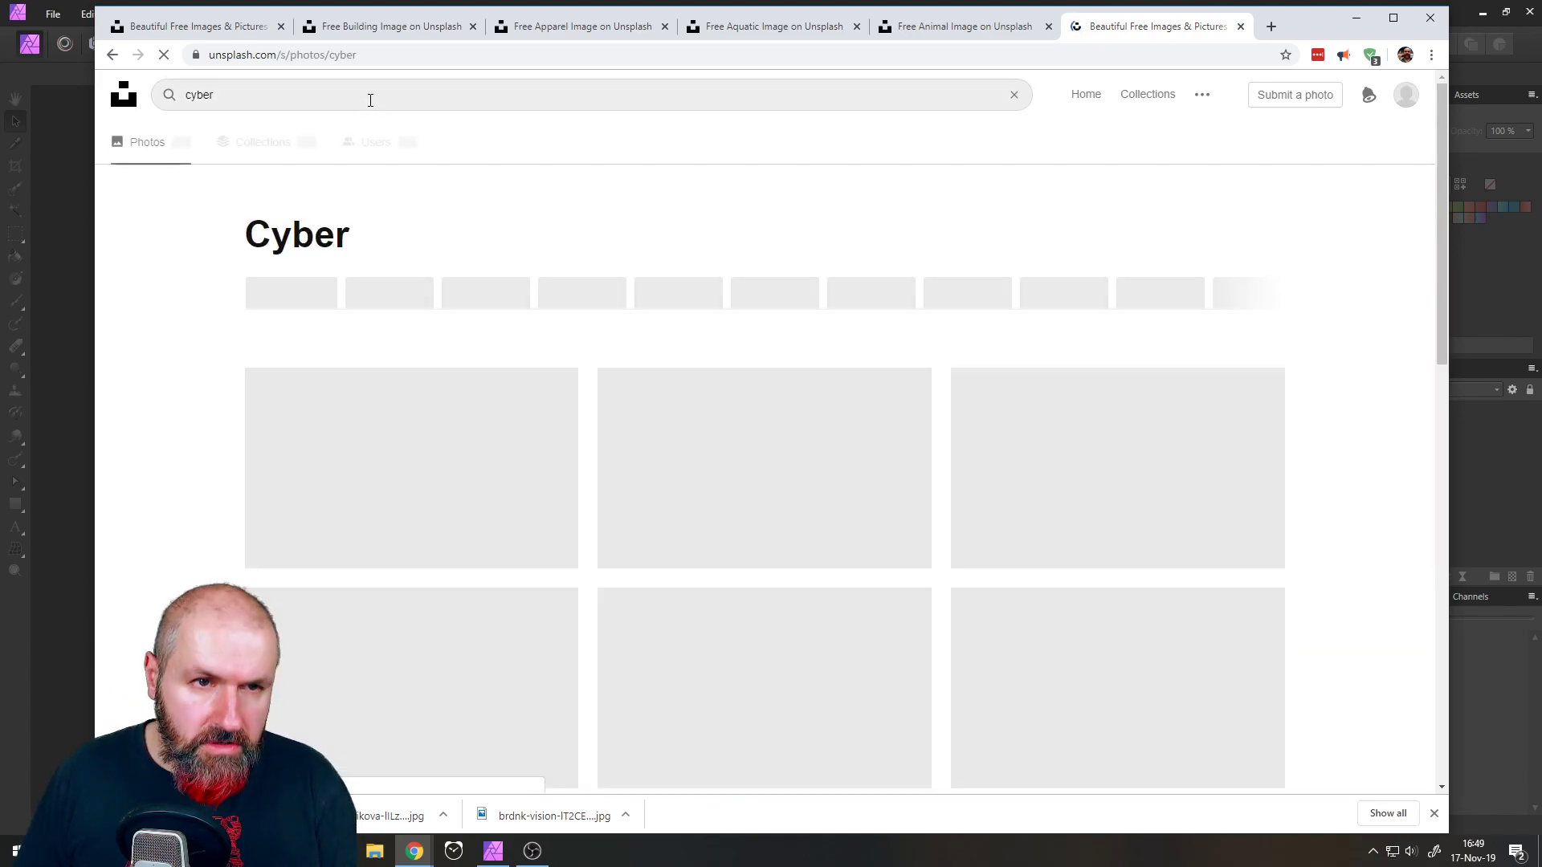
{"action": "scroll", "coordinate": [418, 426], "scroll_direction": "down", "scroll_amount": 12}
{"action": "scroll", "coordinate": [422, 424], "scroll_direction": "down", "scroll_amount": 4}
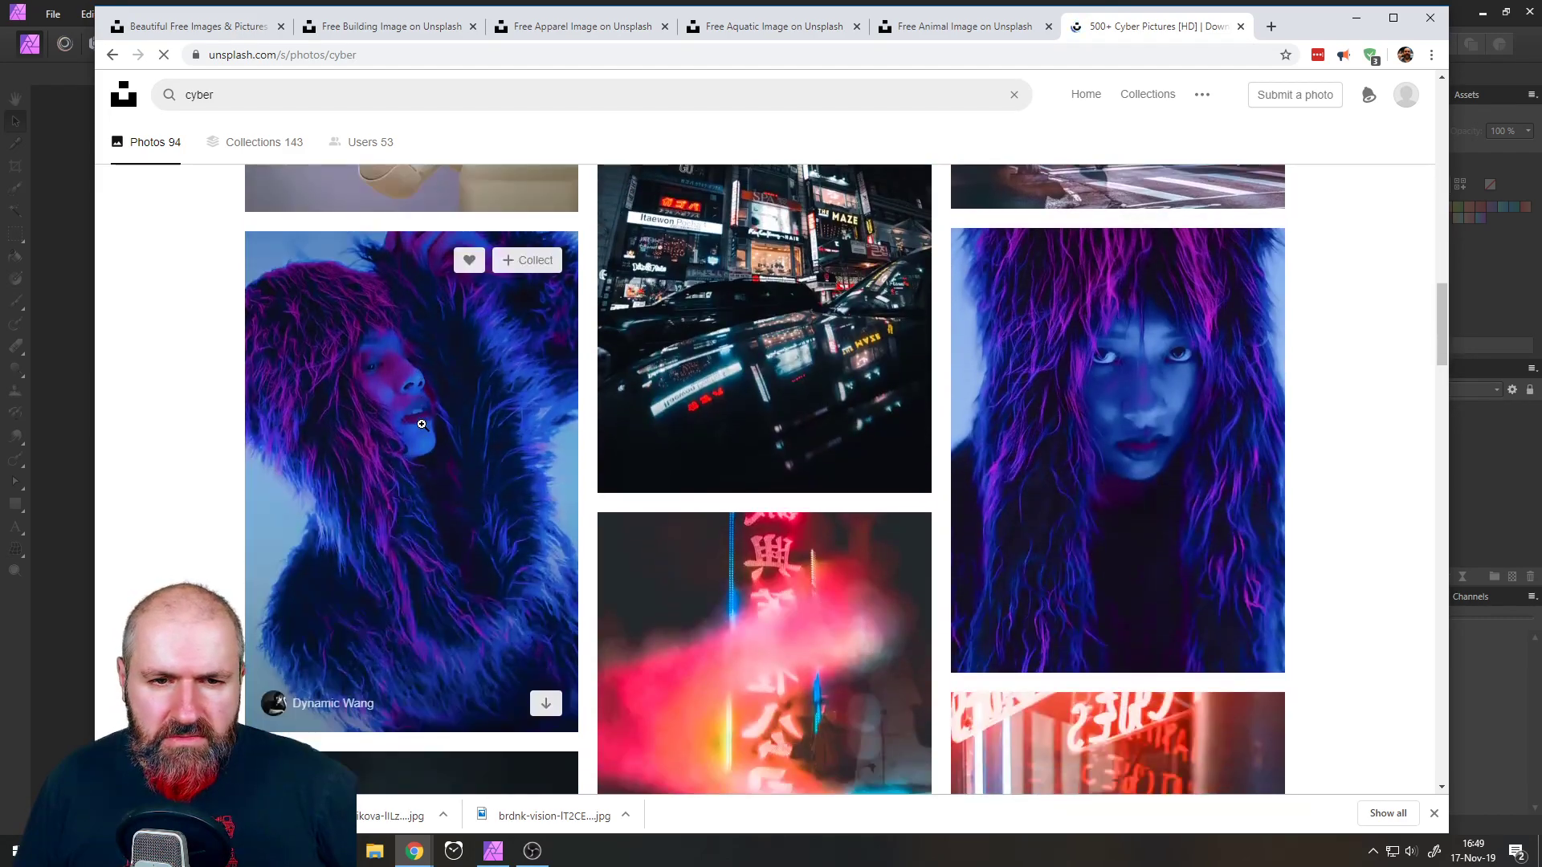
{"action": "scroll", "coordinate": [421, 424], "scroll_direction": "down", "scroll_amount": 15}
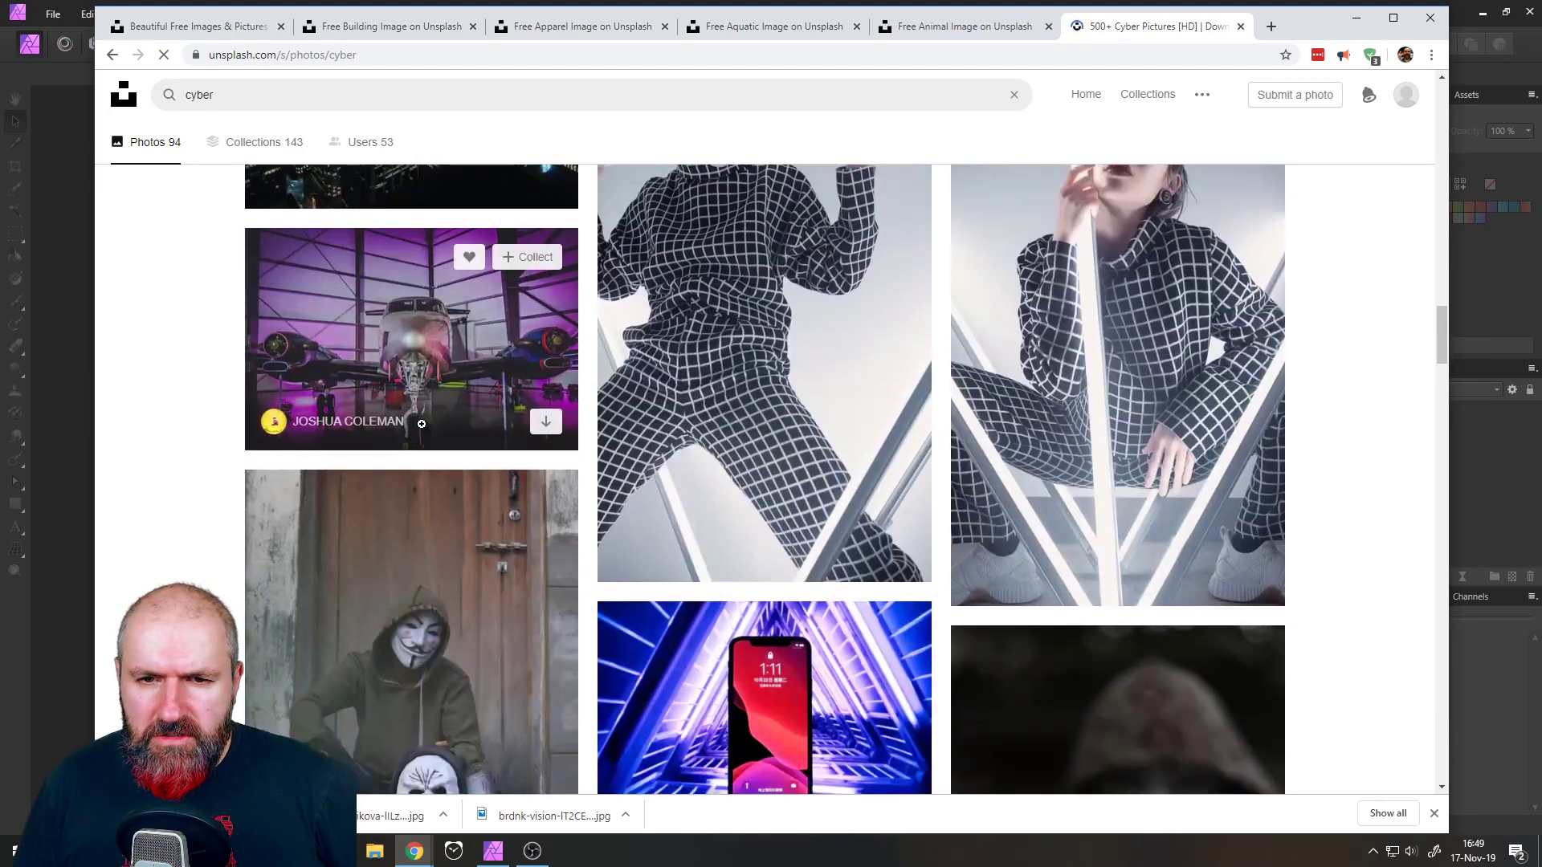
{"action": "scroll", "coordinate": [421, 424], "scroll_direction": "down", "scroll_amount": 15}
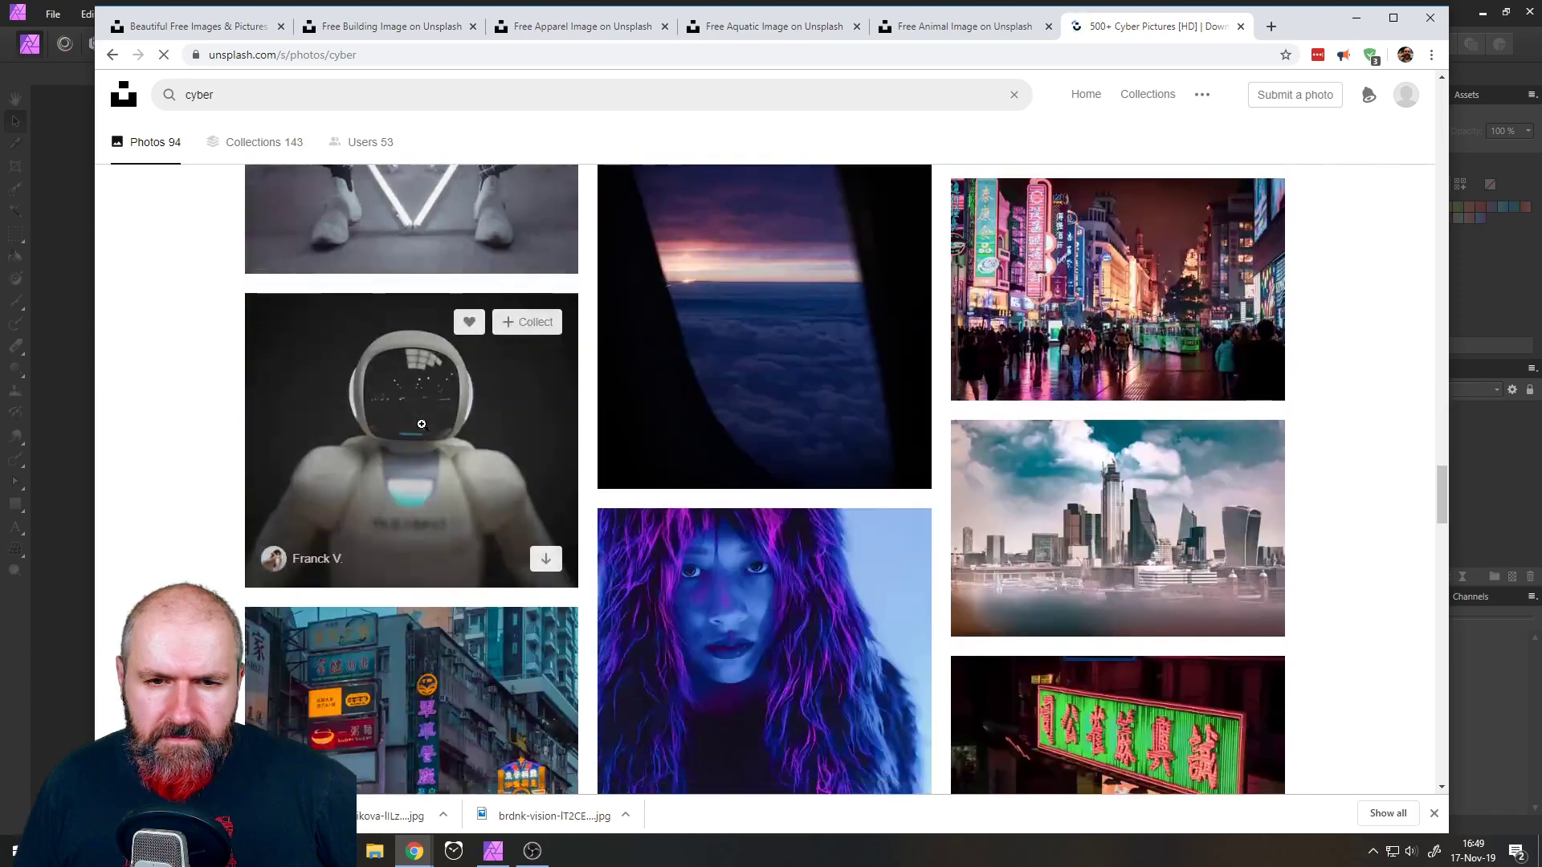
{"action": "scroll", "coordinate": [422, 424], "scroll_direction": "down", "scroll_amount": 10}
- Extend the Unsplash search to "cyber net" and look through the photos
{"action": "left_click", "coordinate": [247, 94]}
{"action": "type", "text": "net"}
{"action": "key", "text": "Return"}
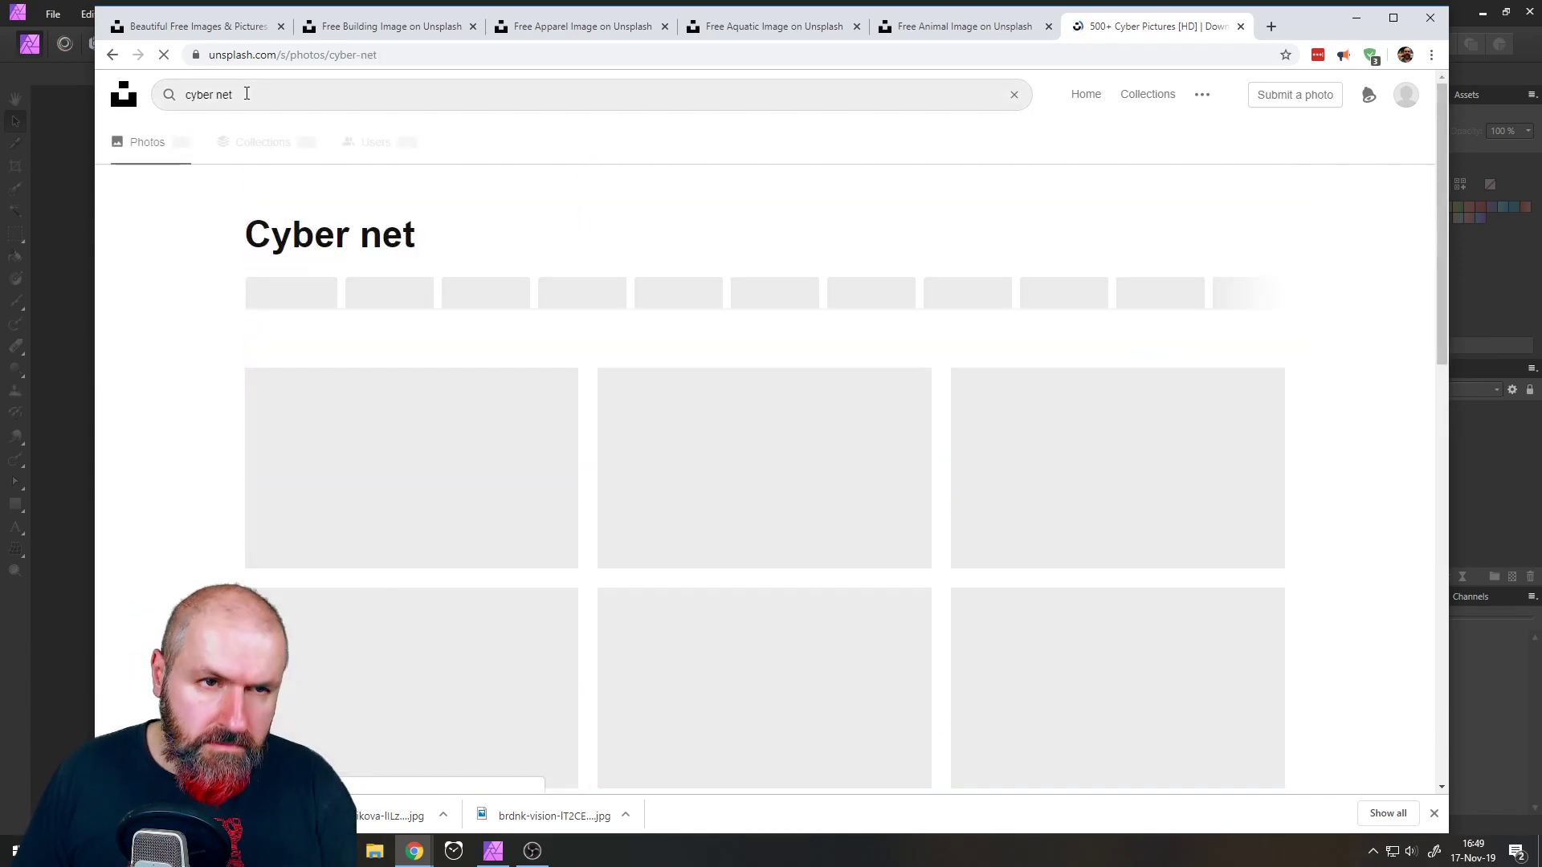
{"action": "scroll", "coordinate": [210, 304], "scroll_direction": "down", "scroll_amount": 20}
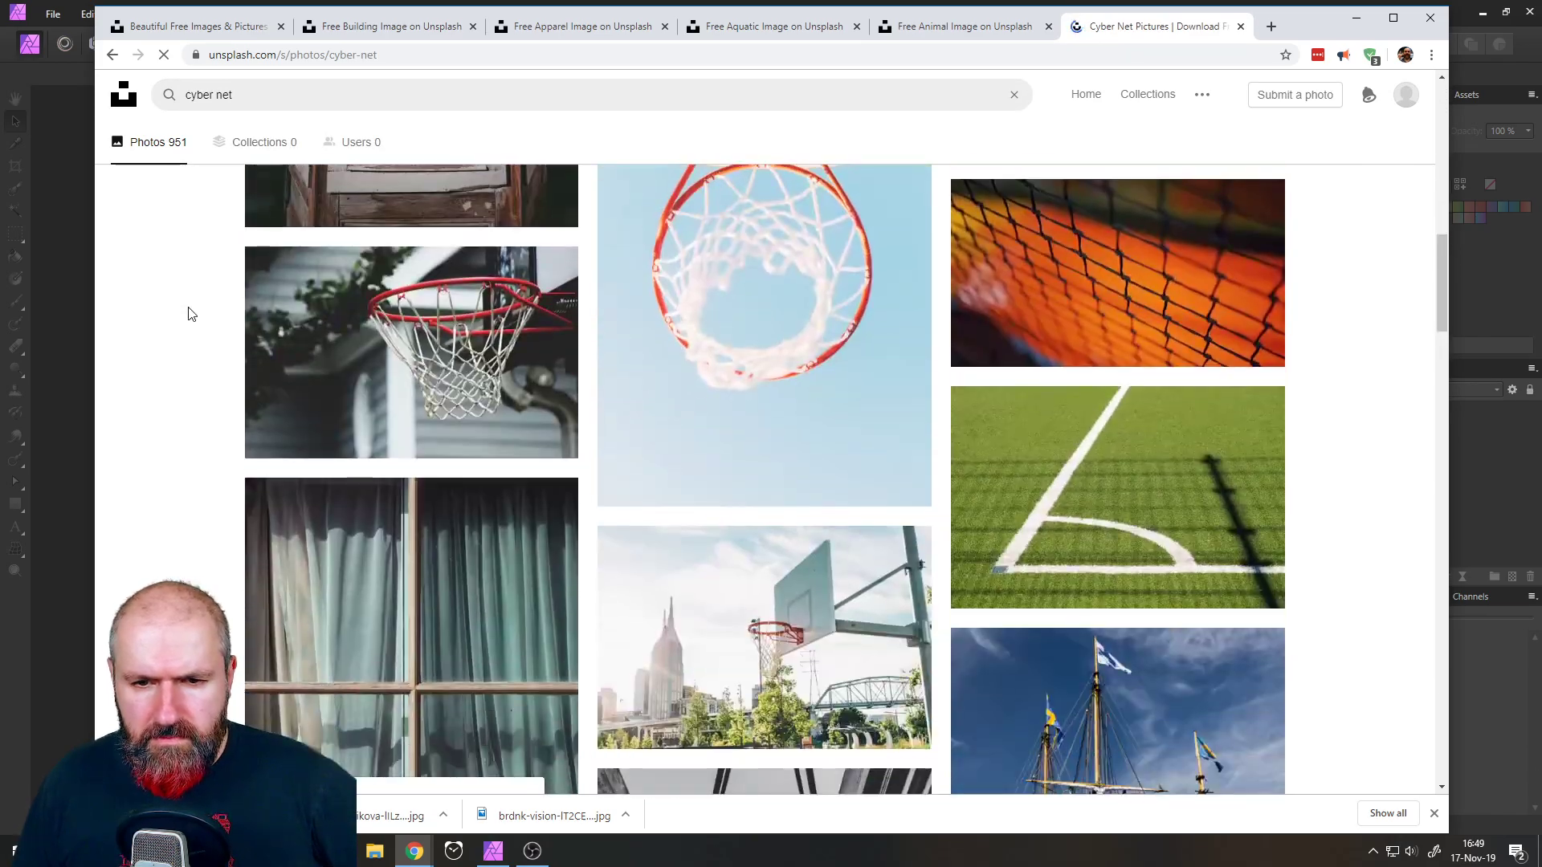
- Look further through the "cyber net" photos and replace the Unsplash search with "abstract net"
{"action": "scroll", "coordinate": [191, 311], "scroll_direction": "down", "scroll_amount": 4}
{"action": "scroll", "coordinate": [196, 304], "scroll_direction": "up", "scroll_amount": 3}
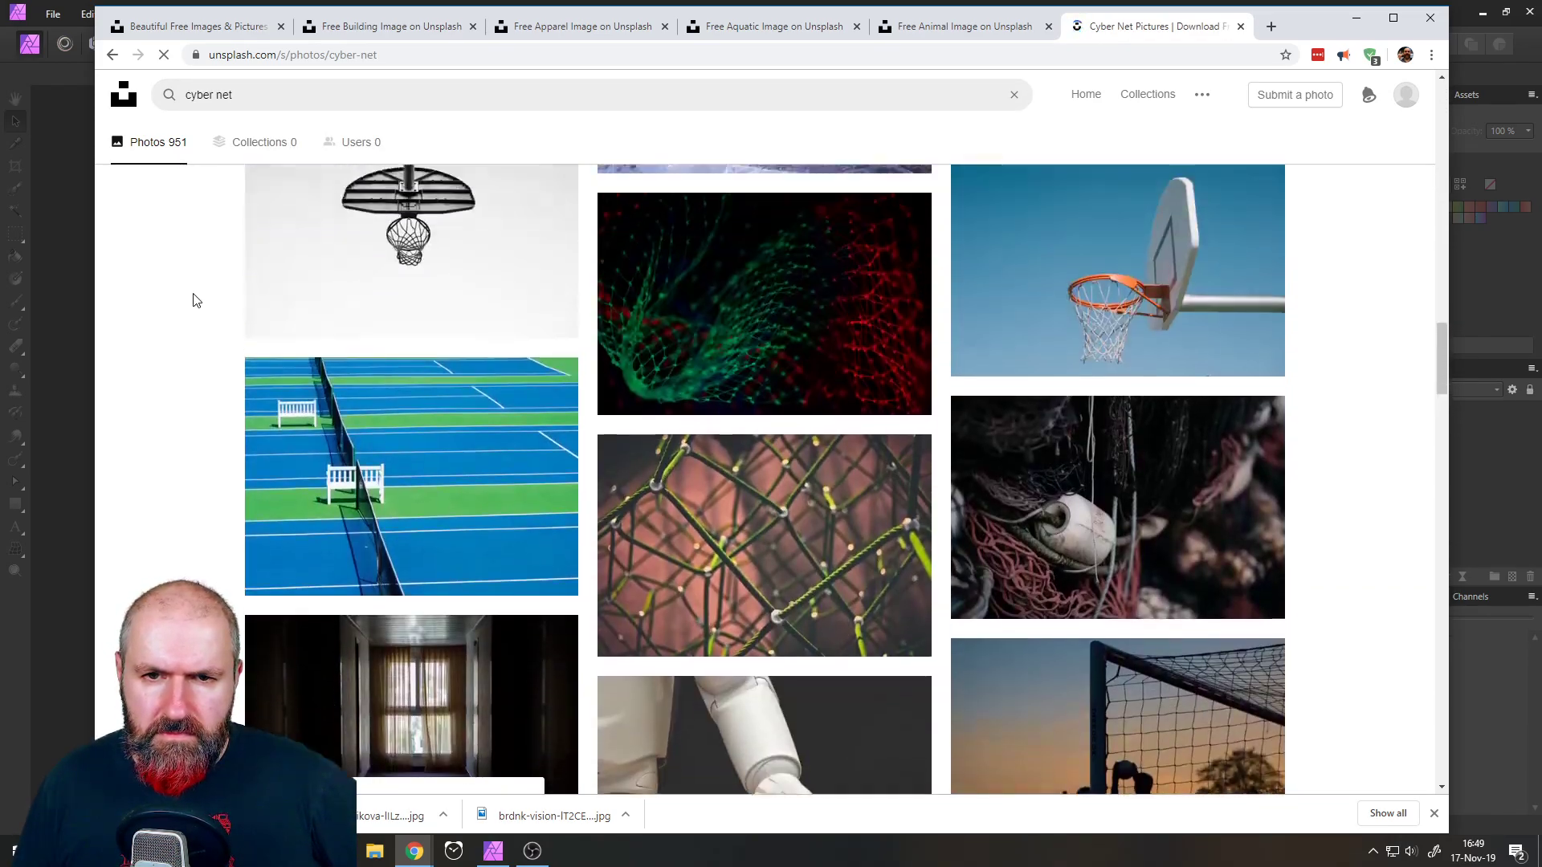
{"action": "left_click", "coordinate": [187, 84]}
{"action": "key", "text": "ctrl+a"}
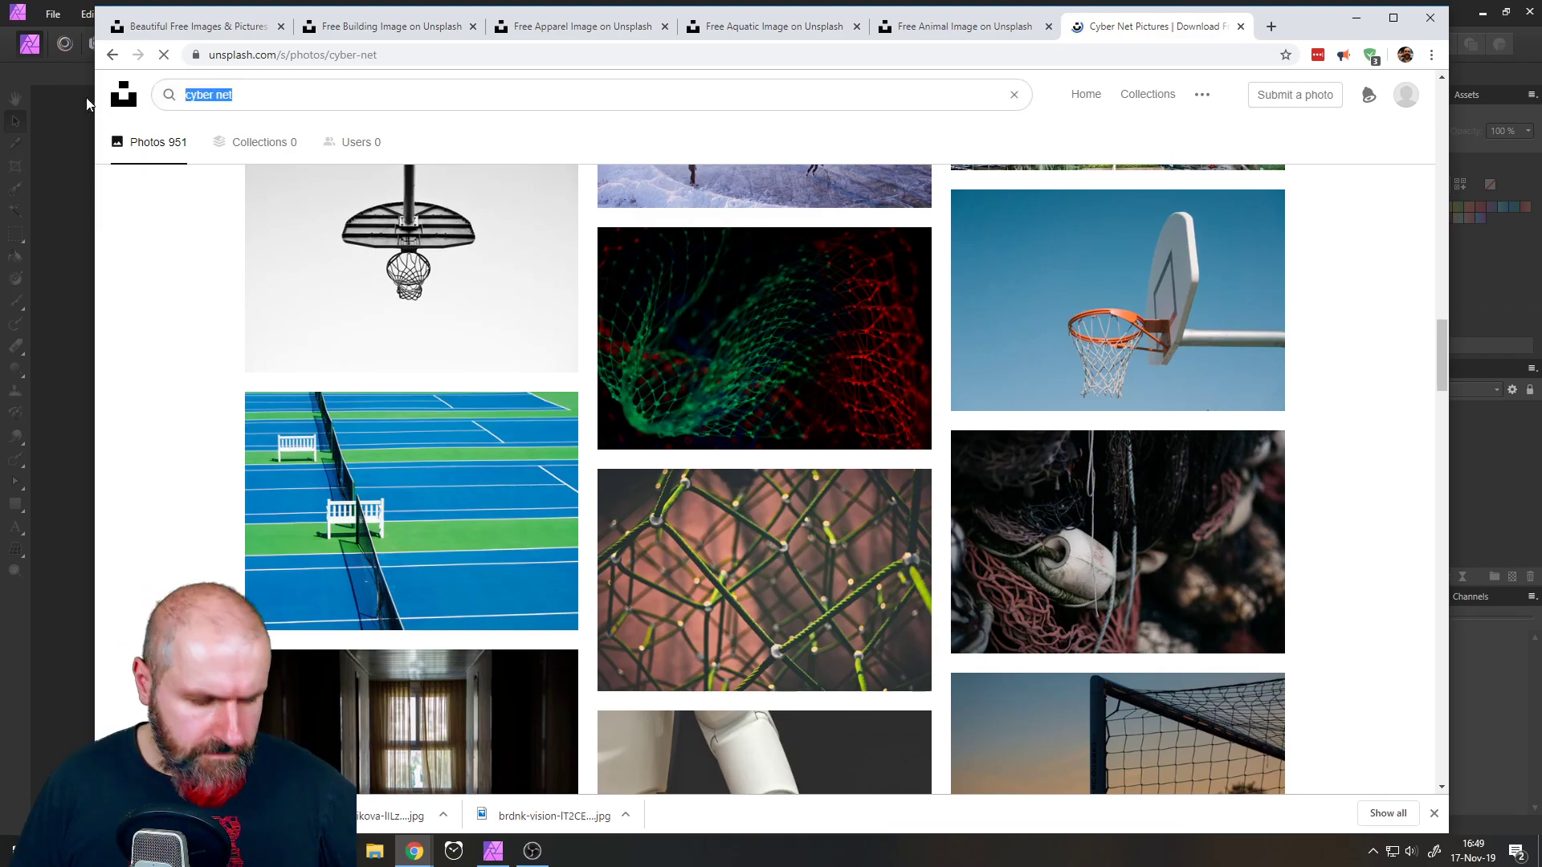
{"action": "type", "text": "abst"}
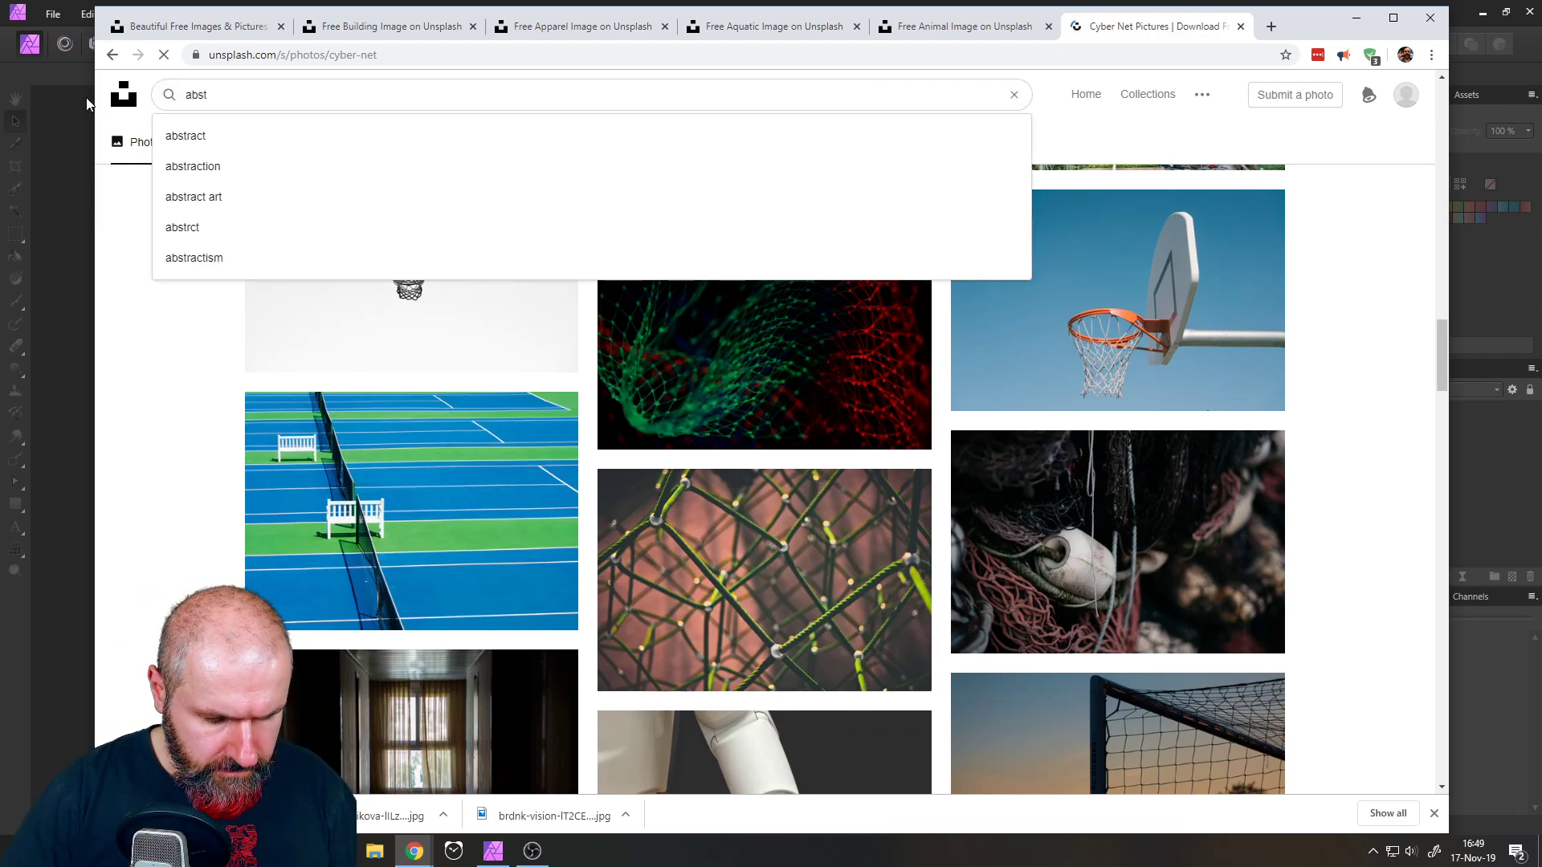
{"action": "type", "text": "ract net"}
{"action": "key", "text": "Return"}
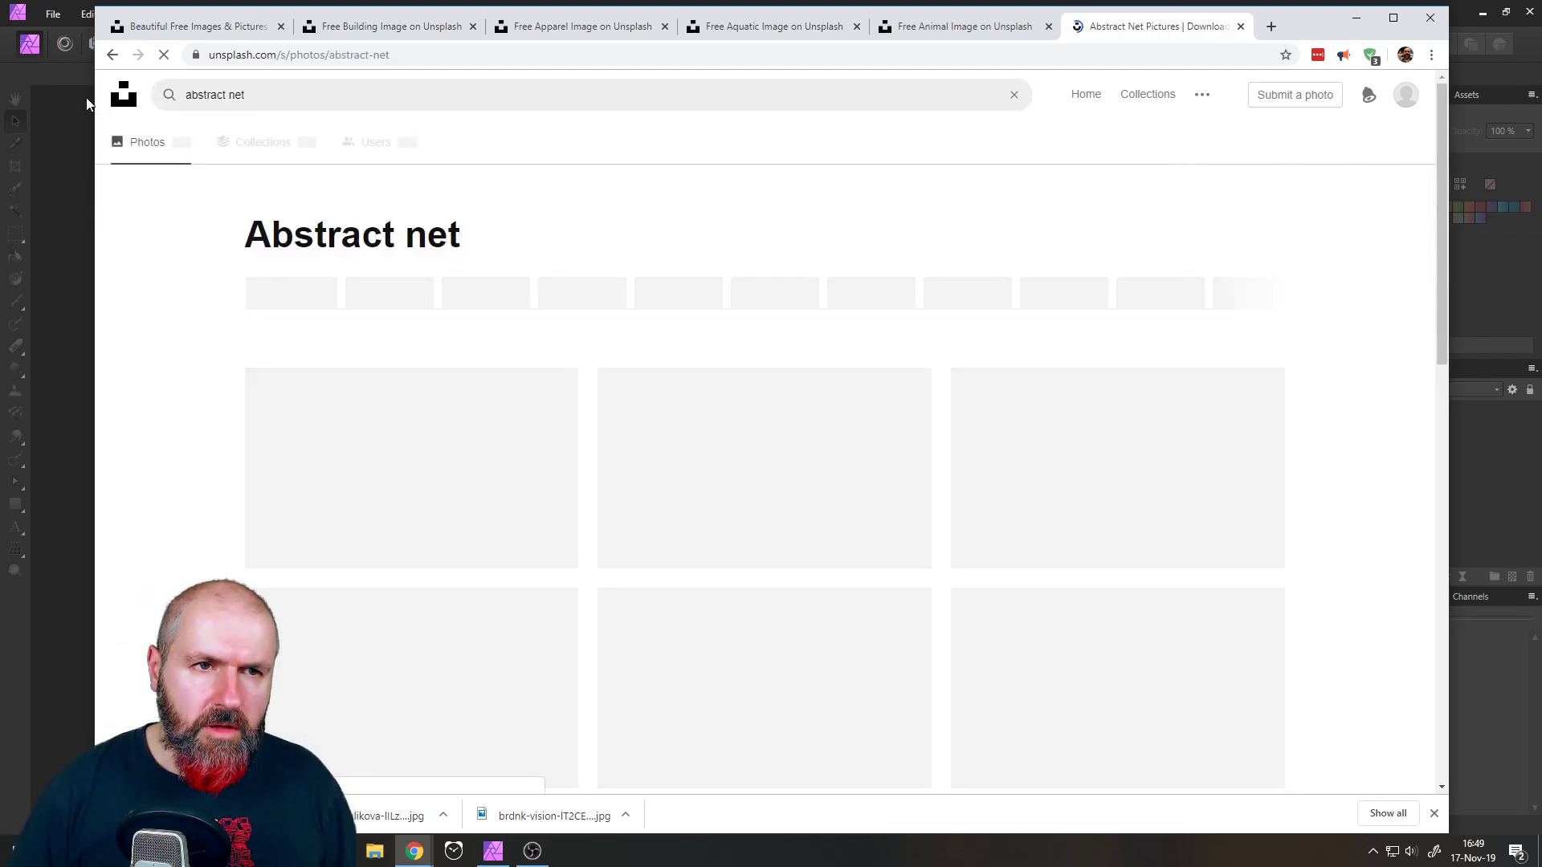
- Open the pink and purple bokeh lights photo from the "abstract net" results in a new tab
{"action": "scroll", "coordinate": [292, 351], "scroll_direction": "down", "scroll_amount": 9}
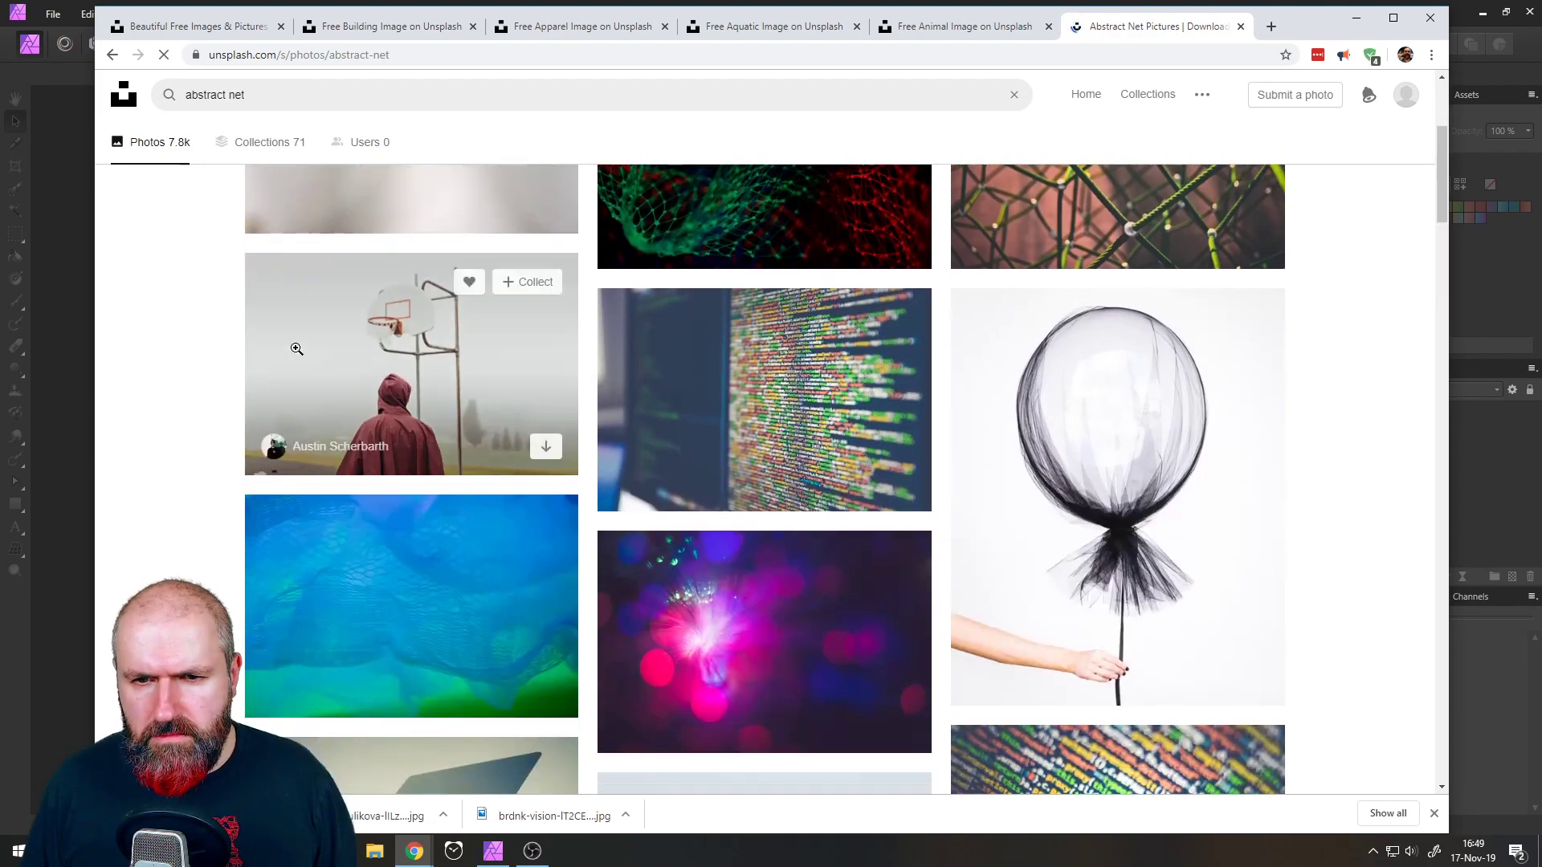
{"action": "scroll", "coordinate": [317, 337], "scroll_direction": "up", "scroll_amount": 3}
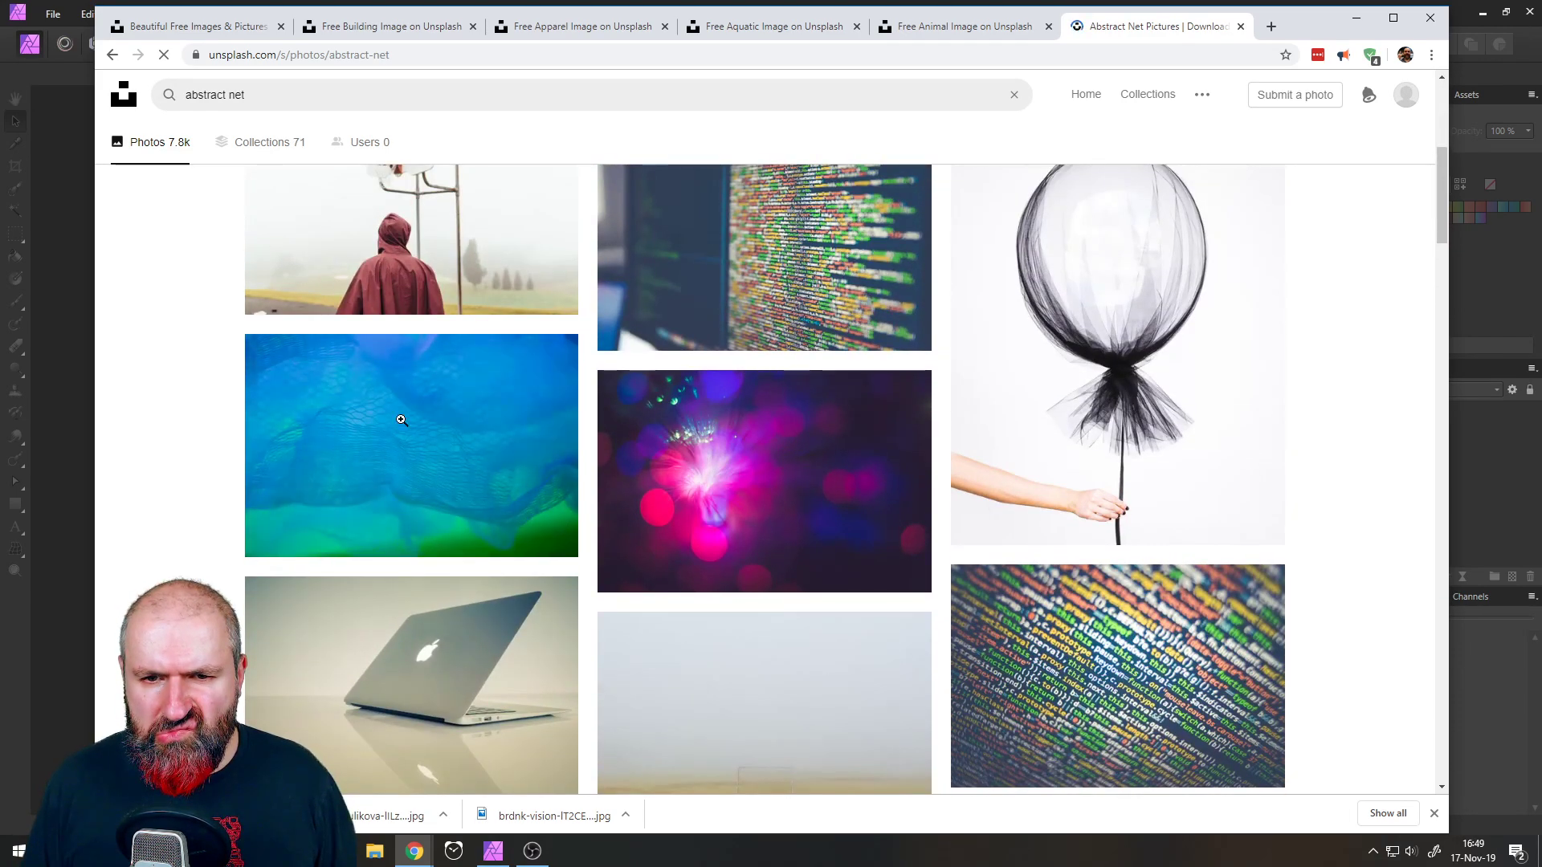
{"action": "middle_click", "coordinate": [726, 458]}
- Look through the "abstract net" photo results for further abstract textures and light patterns suited to the composition
{"action": "scroll", "coordinate": [507, 366], "scroll_direction": "down", "scroll_amount": 13}
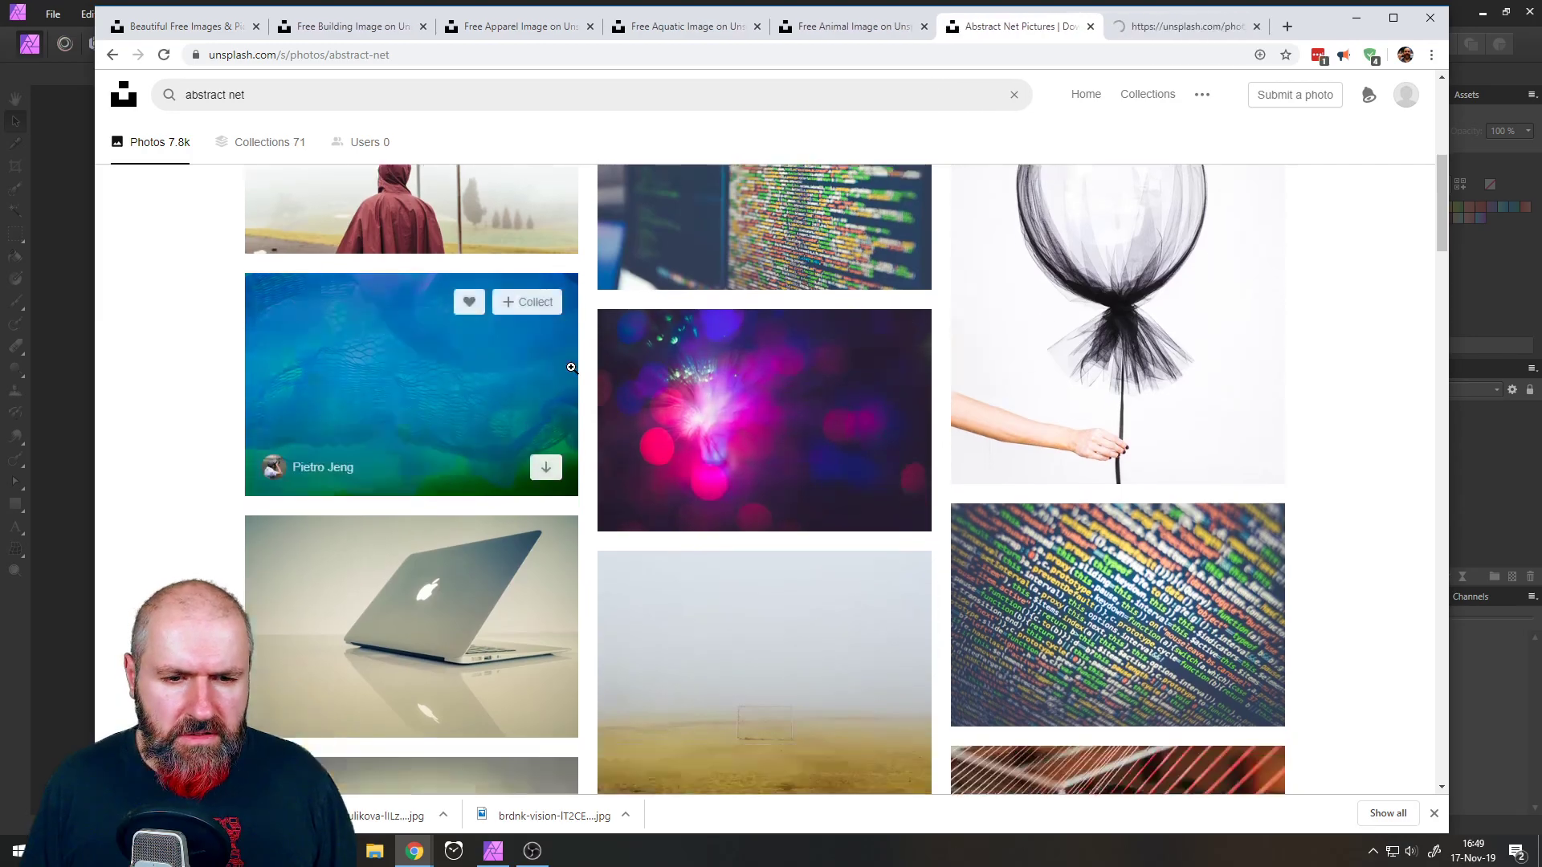
{"action": "scroll", "coordinate": [507, 361], "scroll_direction": "down", "scroll_amount": 15}
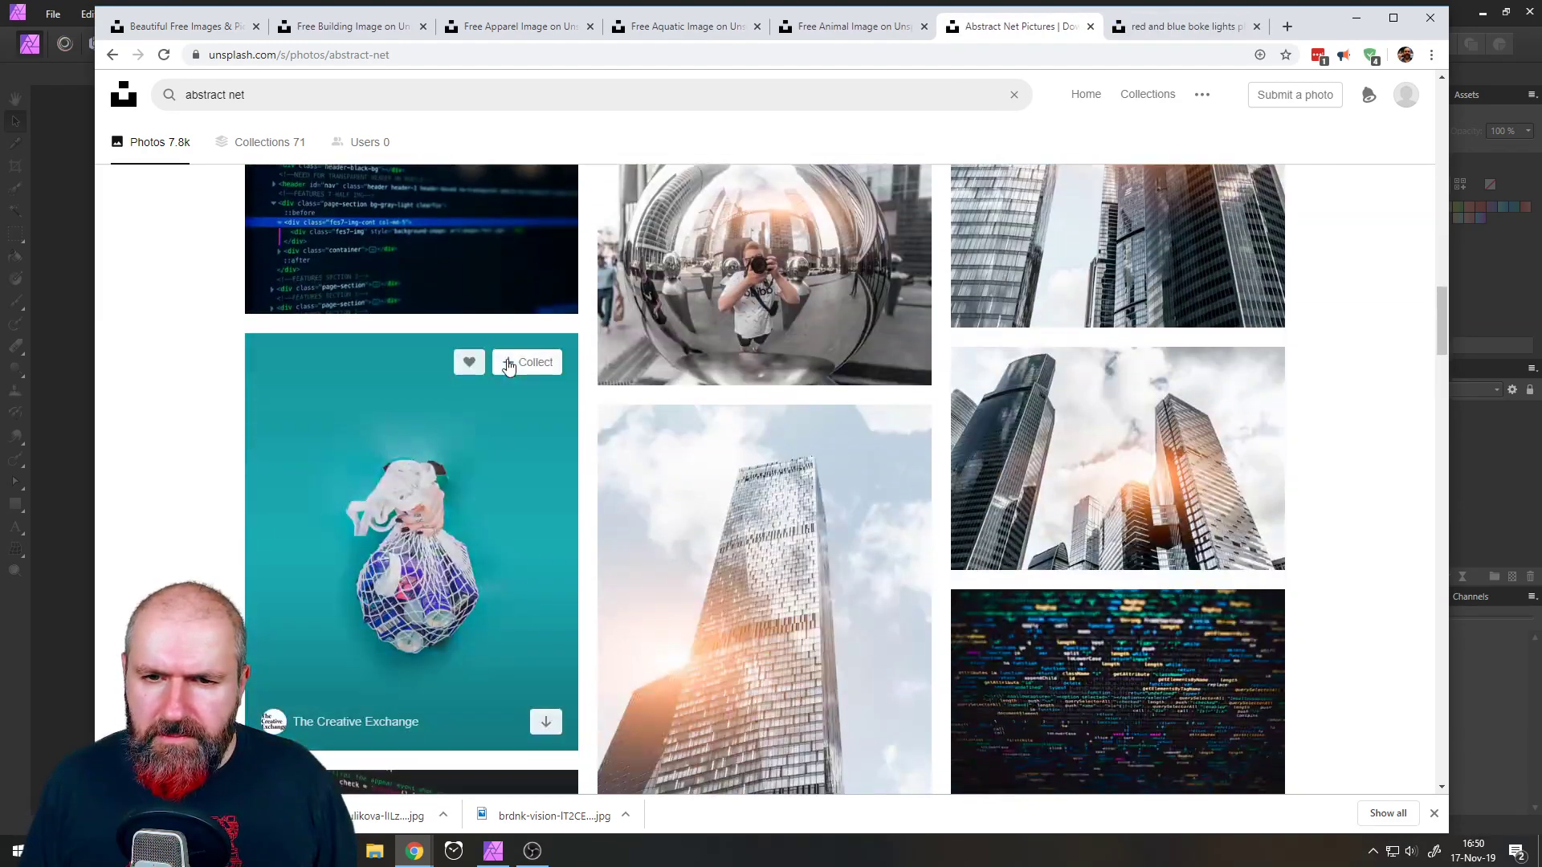
{"action": "scroll", "coordinate": [515, 356], "scroll_direction": "down", "scroll_amount": 10}
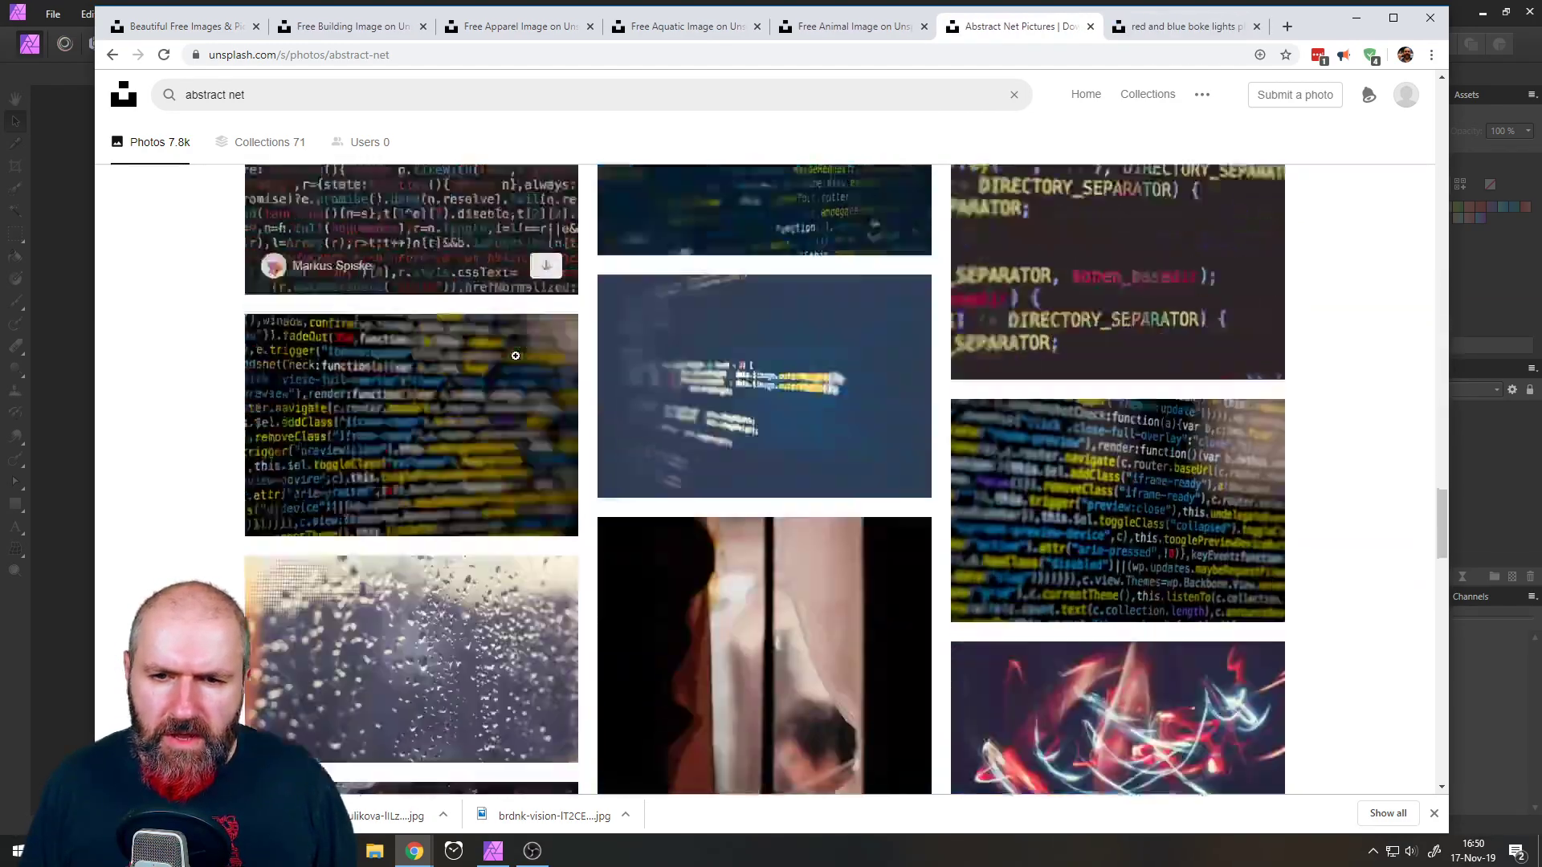
{"action": "scroll", "coordinate": [516, 356], "scroll_direction": "down", "scroll_amount": 5}
{"action": "scroll", "coordinate": [516, 356], "scroll_direction": "up", "scroll_amount": 3}
{"action": "scroll", "coordinate": [713, 468], "scroll_direction": "down", "scroll_amount": 7}
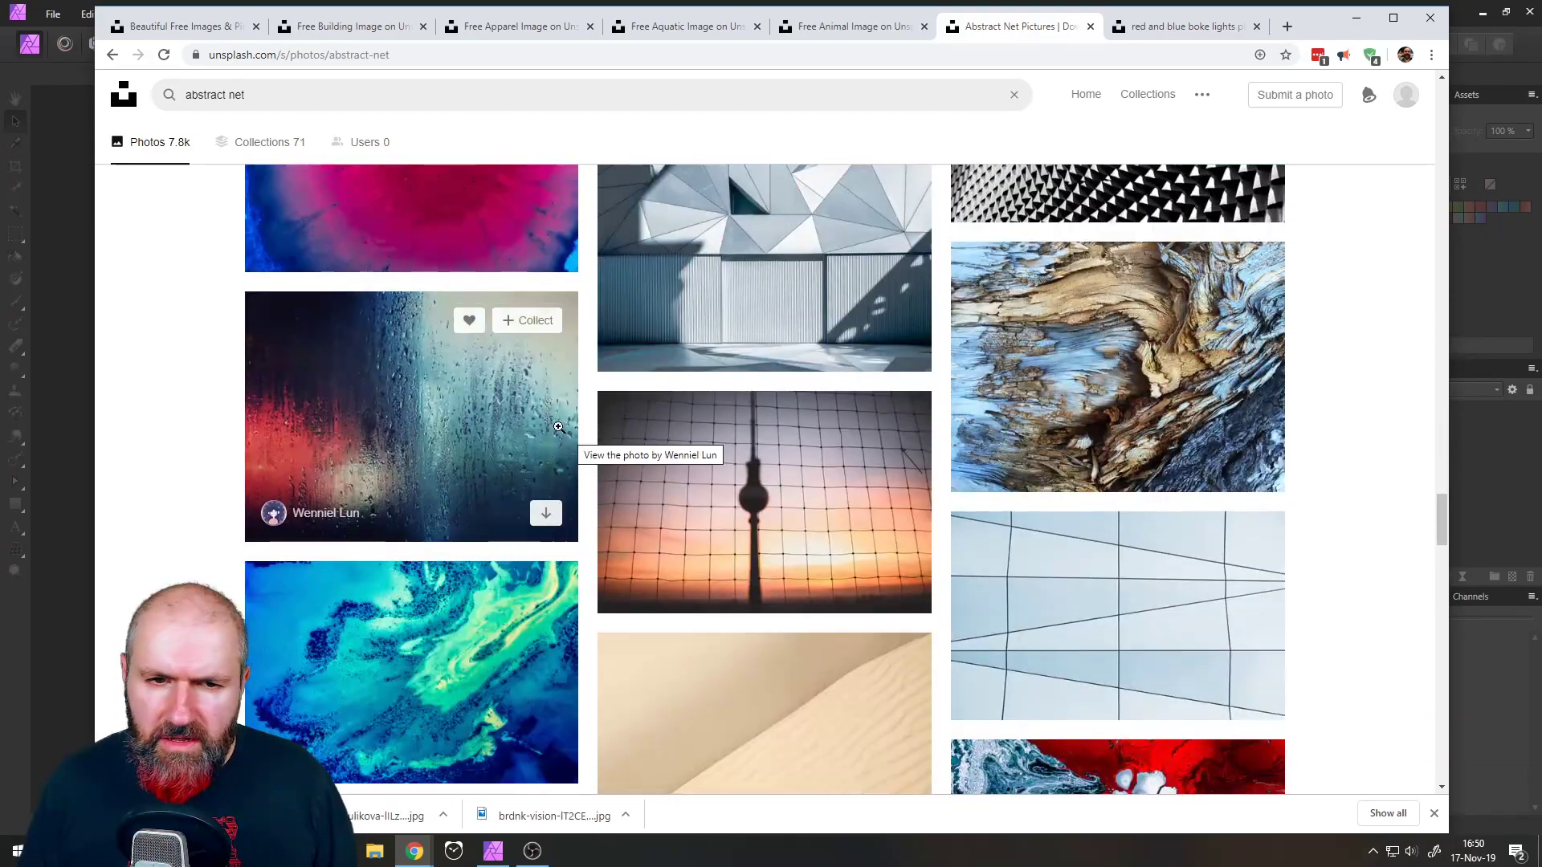
{"action": "scroll", "coordinate": [562, 430], "scroll_direction": "down", "scroll_amount": 11}
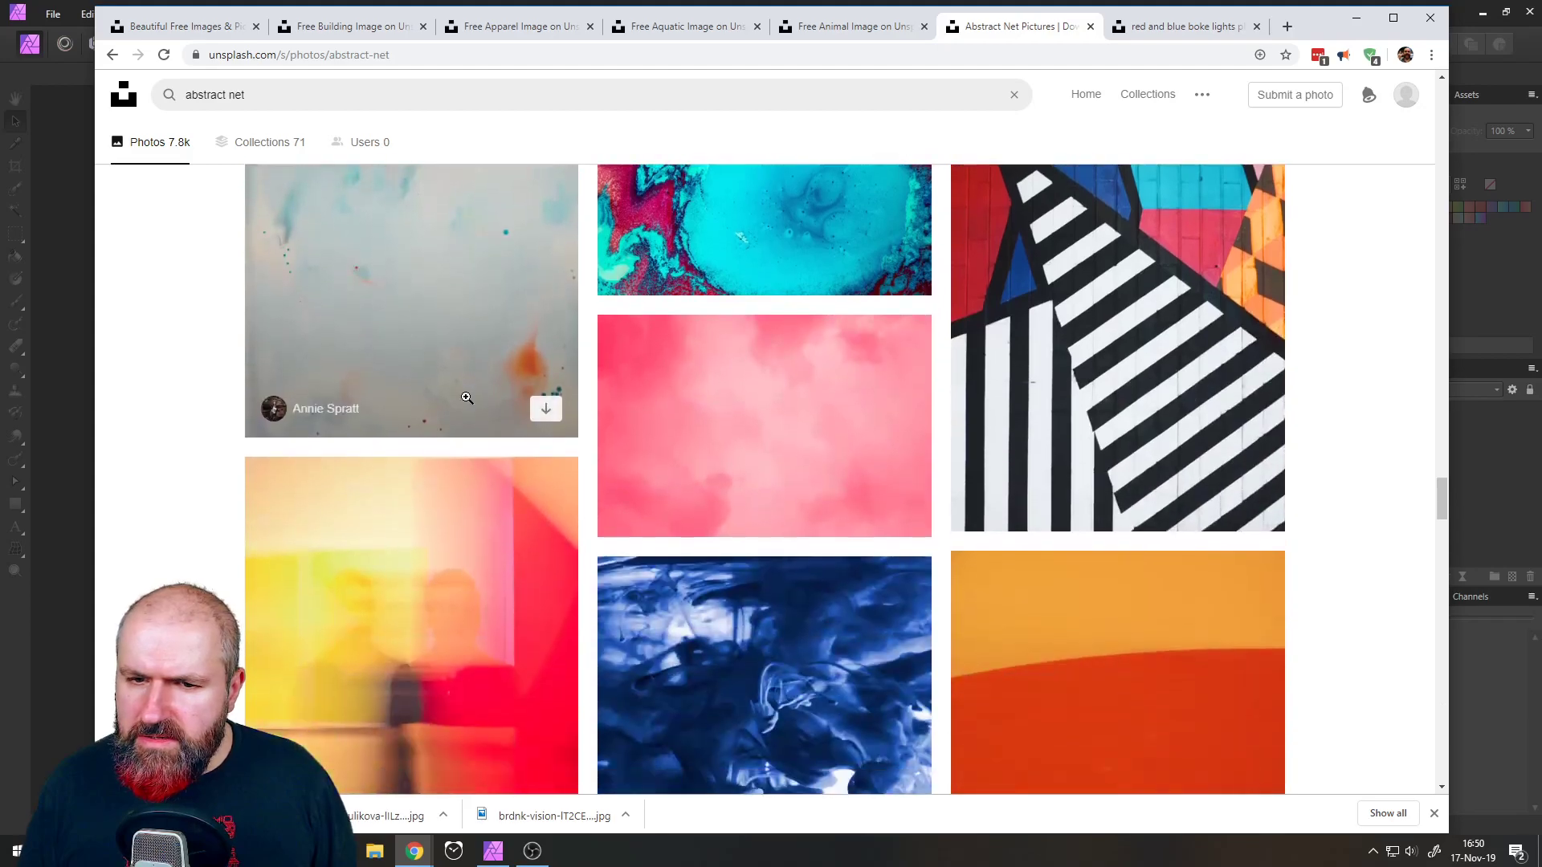
{"action": "scroll", "coordinate": [467, 398], "scroll_direction": "down", "scroll_amount": 10}
{"action": "scroll", "coordinate": [467, 398], "scroll_direction": "up", "scroll_amount": 2}
{"action": "scroll", "coordinate": [467, 398], "scroll_direction": "down", "scroll_amount": 4}
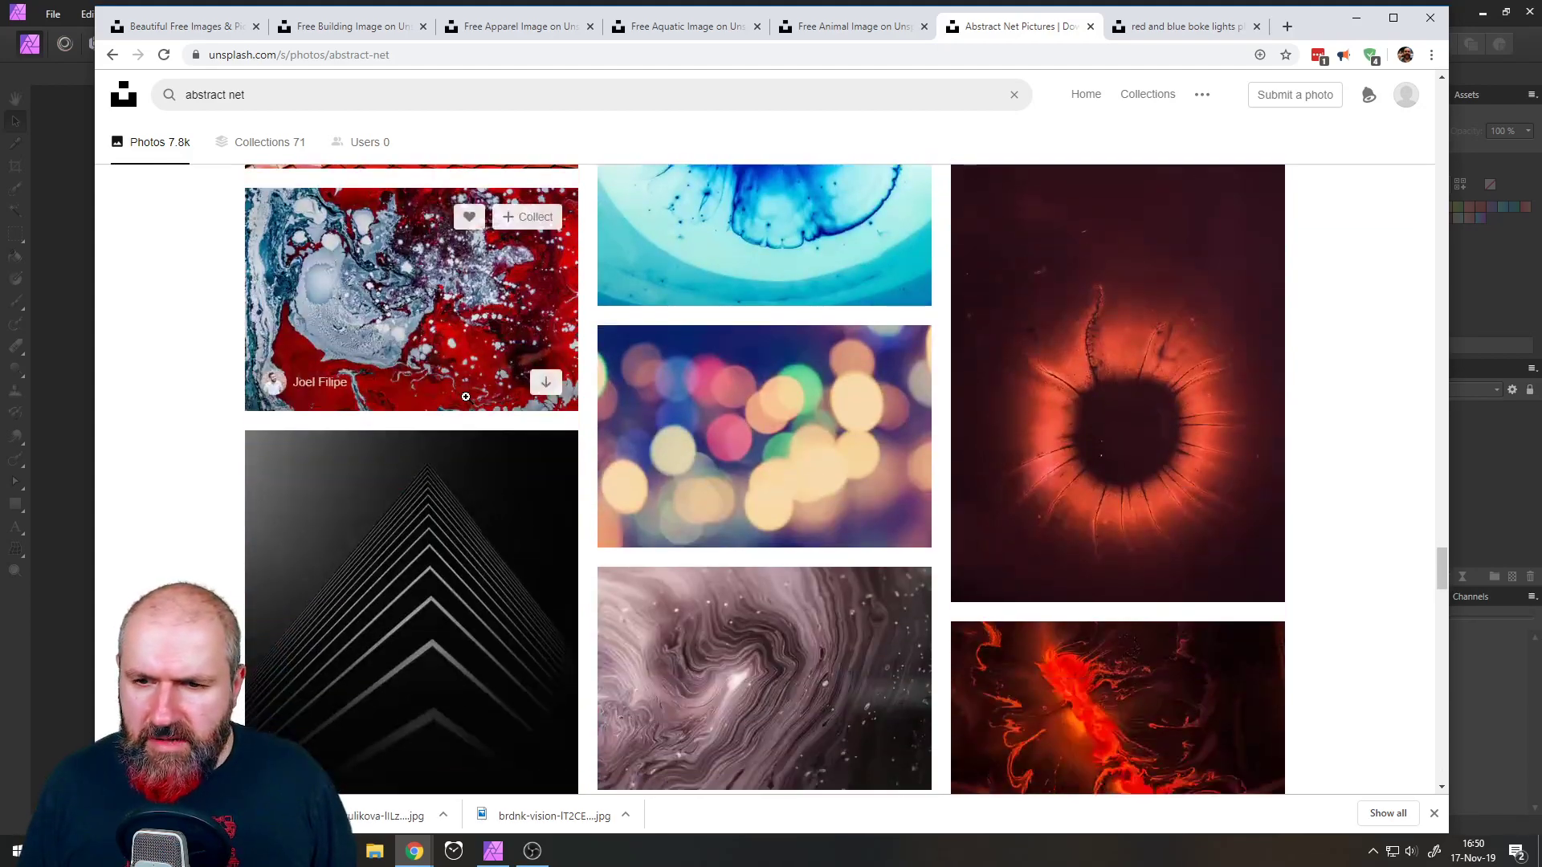
{"action": "scroll", "coordinate": [466, 397], "scroll_direction": "down", "scroll_amount": 3}
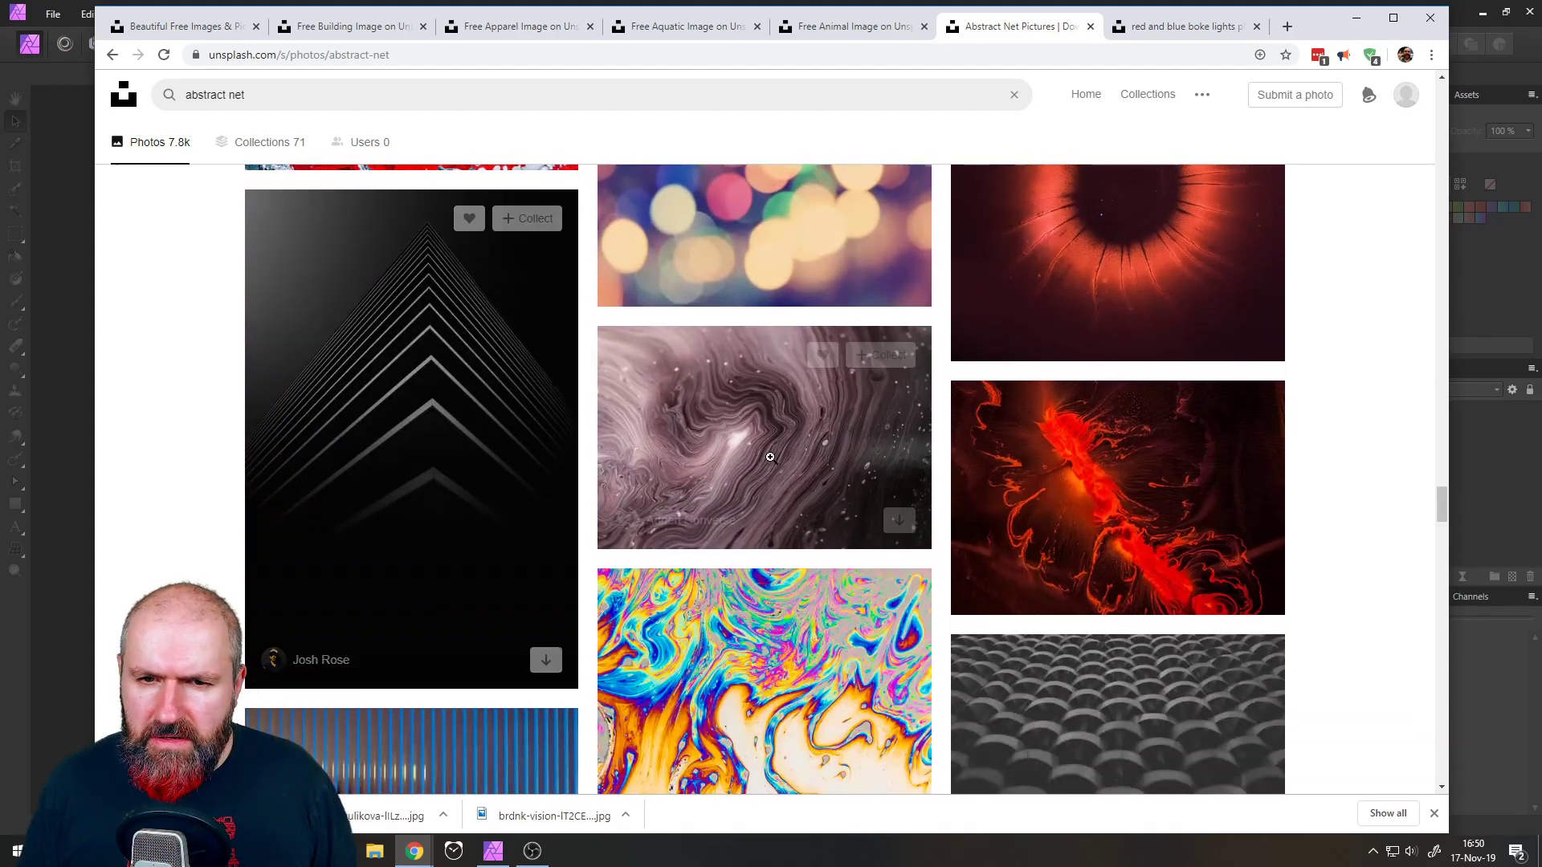
{"action": "scroll", "coordinate": [753, 418], "scroll_direction": "down", "scroll_amount": 5}
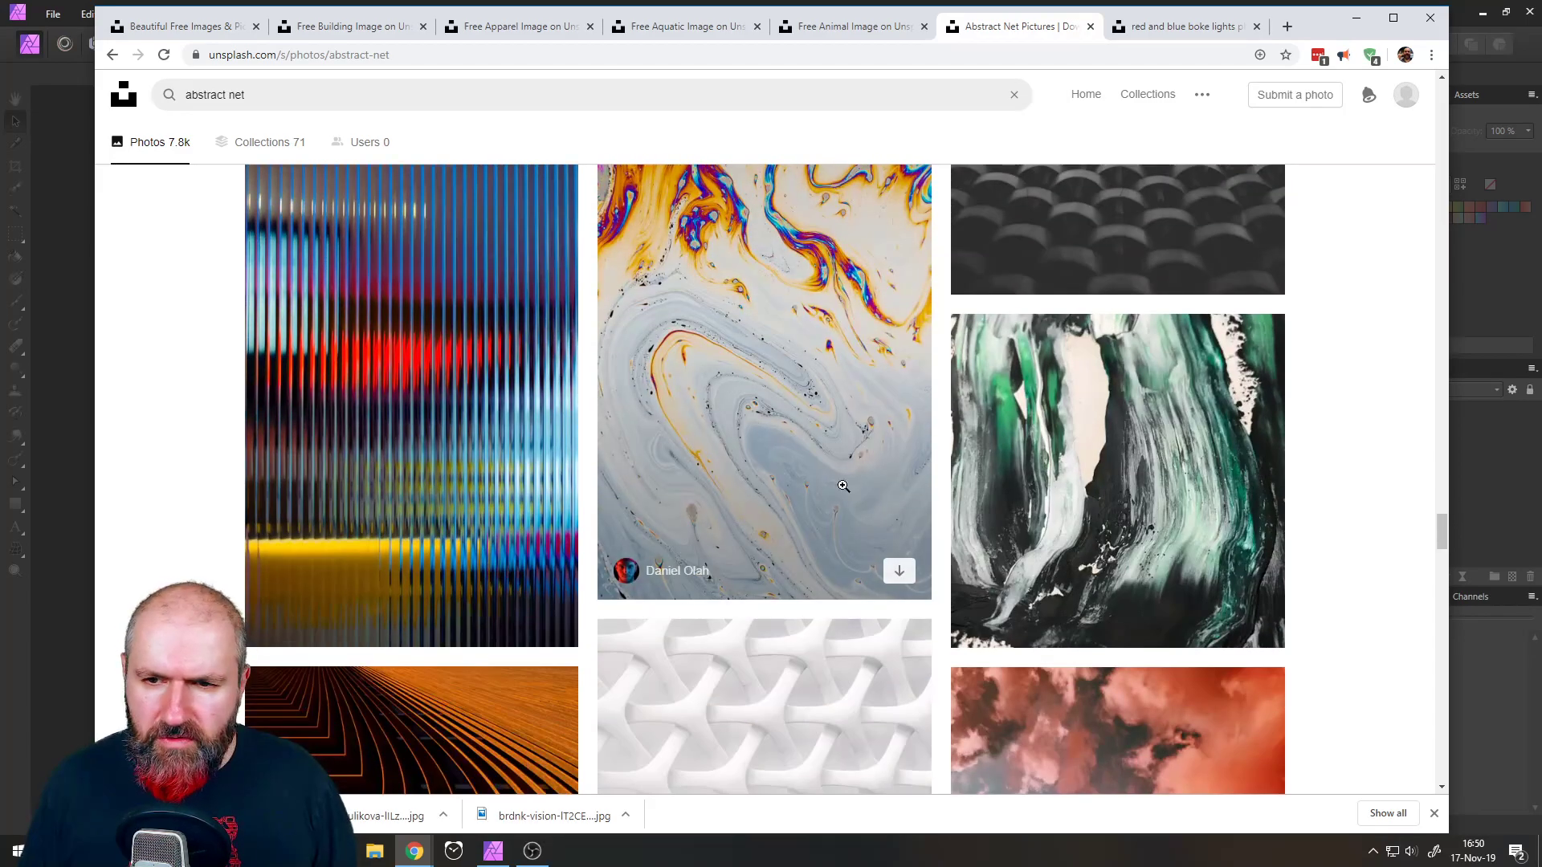
{"action": "scroll", "coordinate": [846, 484], "scroll_direction": "down", "scroll_amount": 10}
{"action": "scroll", "coordinate": [819, 486], "scroll_direction": "up", "scroll_amount": 3}
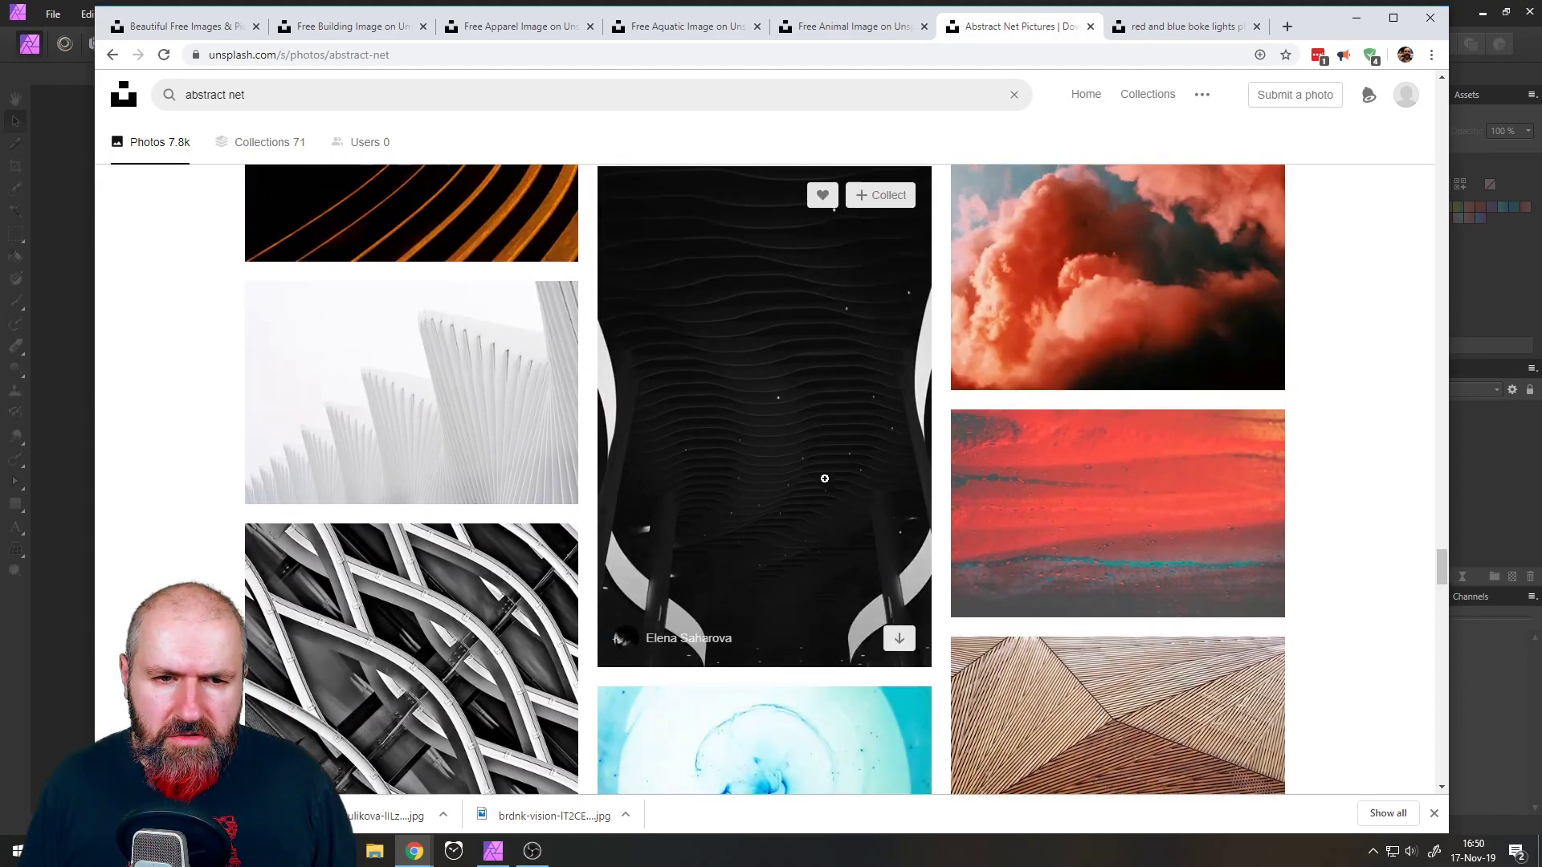
{"action": "scroll", "coordinate": [825, 479], "scroll_direction": "down", "scroll_amount": 9}
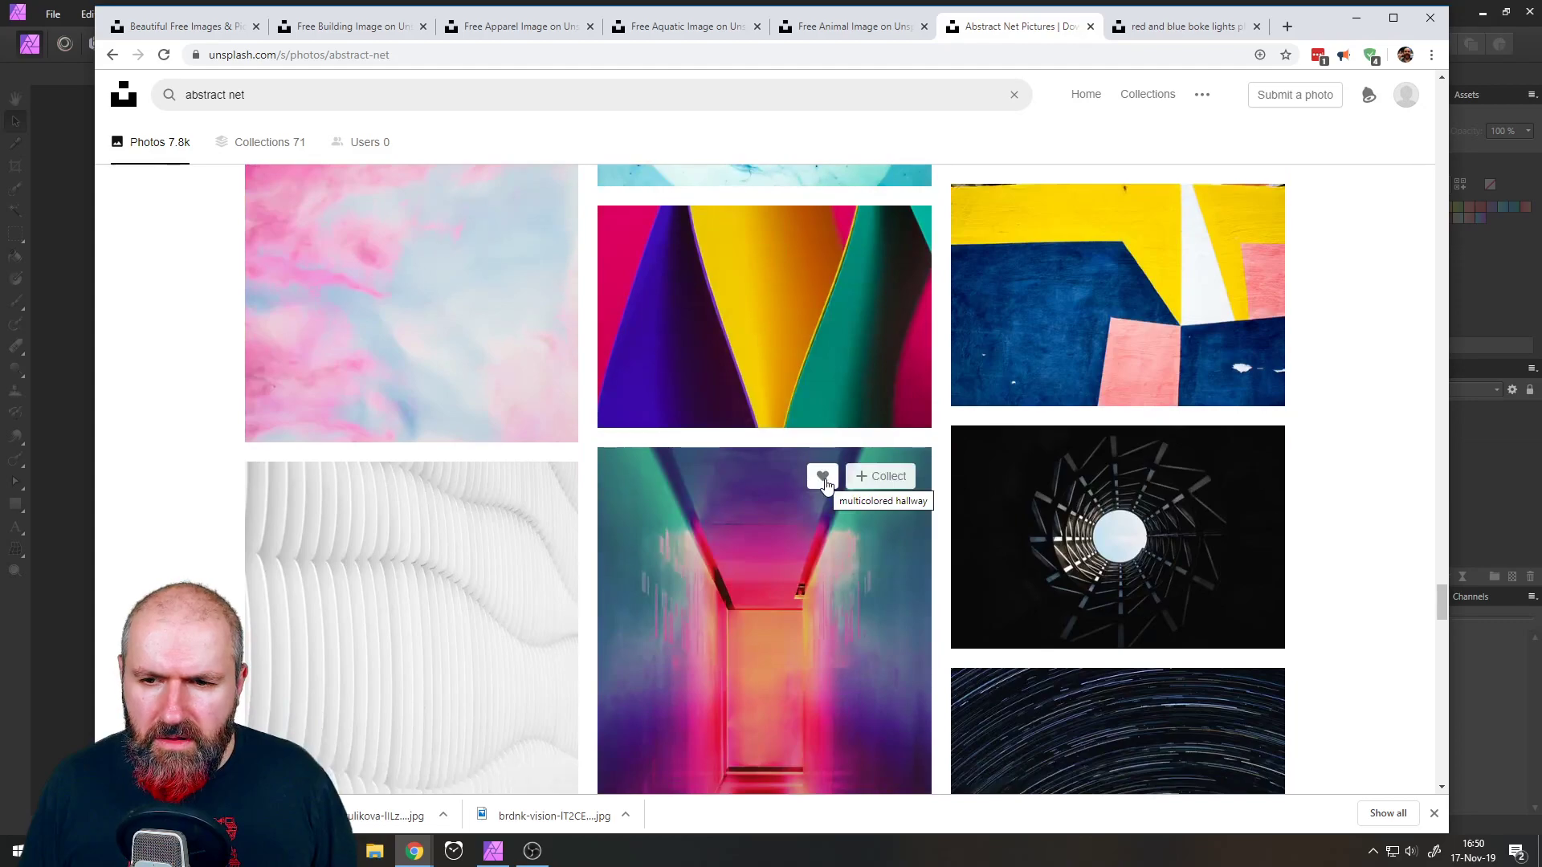
{"action": "scroll", "coordinate": [824, 482], "scroll_direction": "down", "scroll_amount": 3}
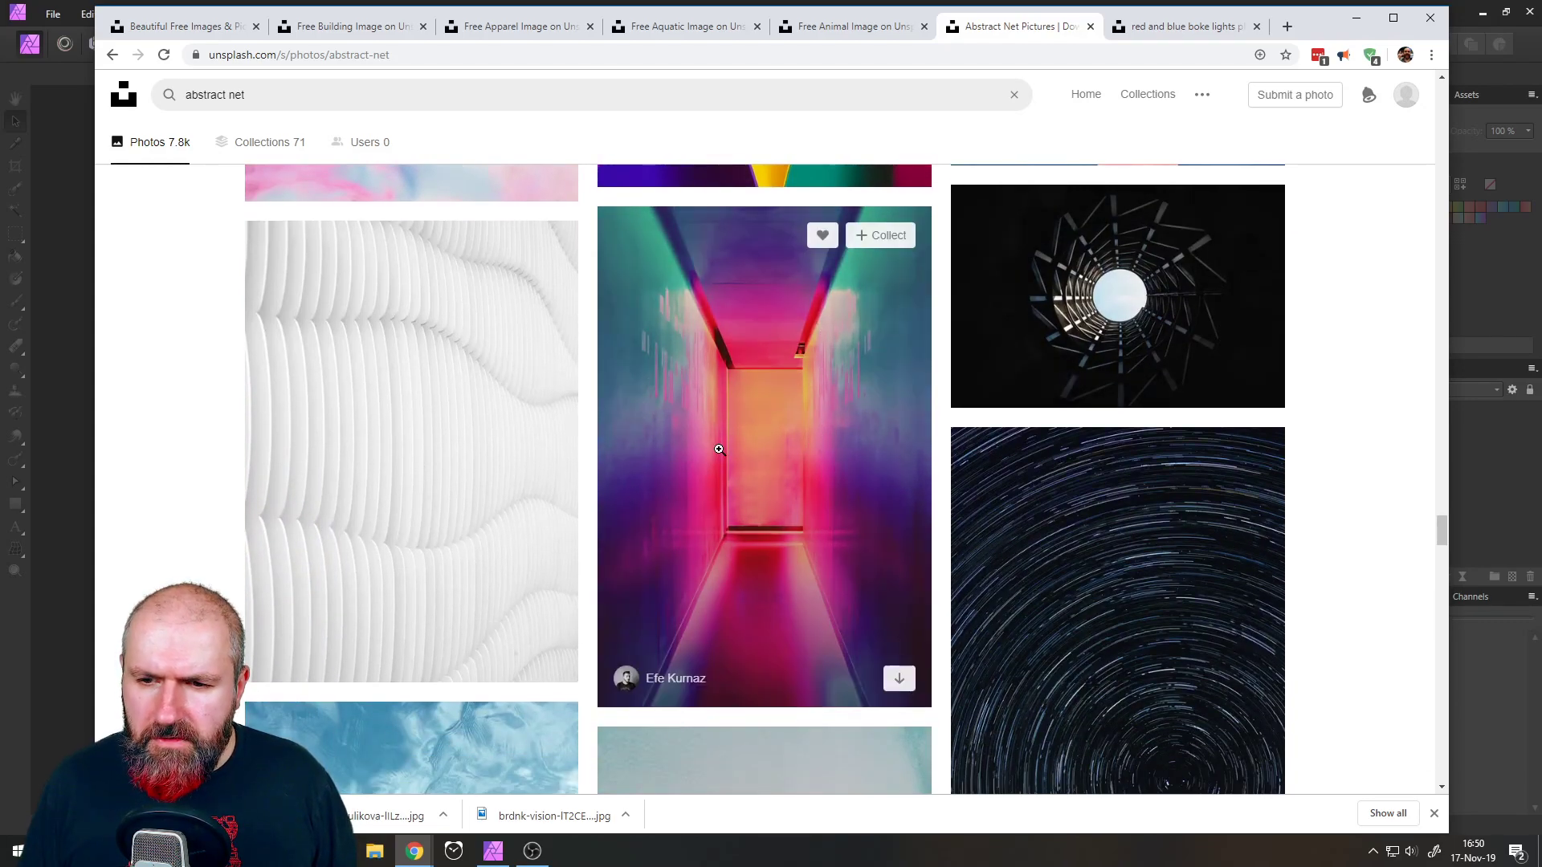
{"action": "scroll", "coordinate": [719, 450], "scroll_direction": "down", "scroll_amount": 10}
{"action": "scroll", "coordinate": [719, 449], "scroll_direction": "up", "scroll_amount": 3}
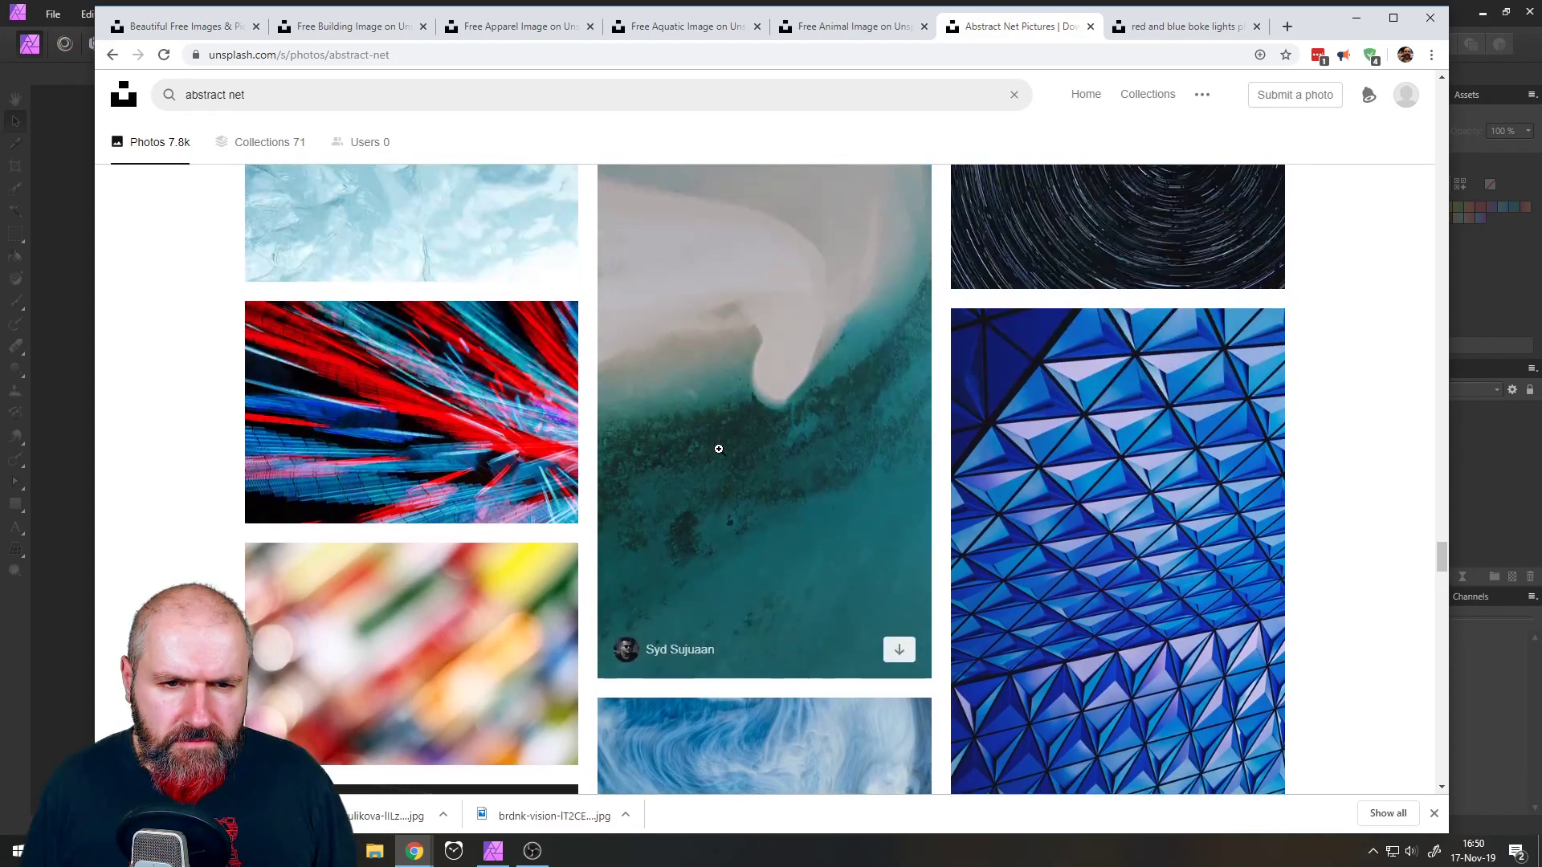
{"action": "scroll", "coordinate": [722, 445], "scroll_direction": "down", "scroll_amount": 12}
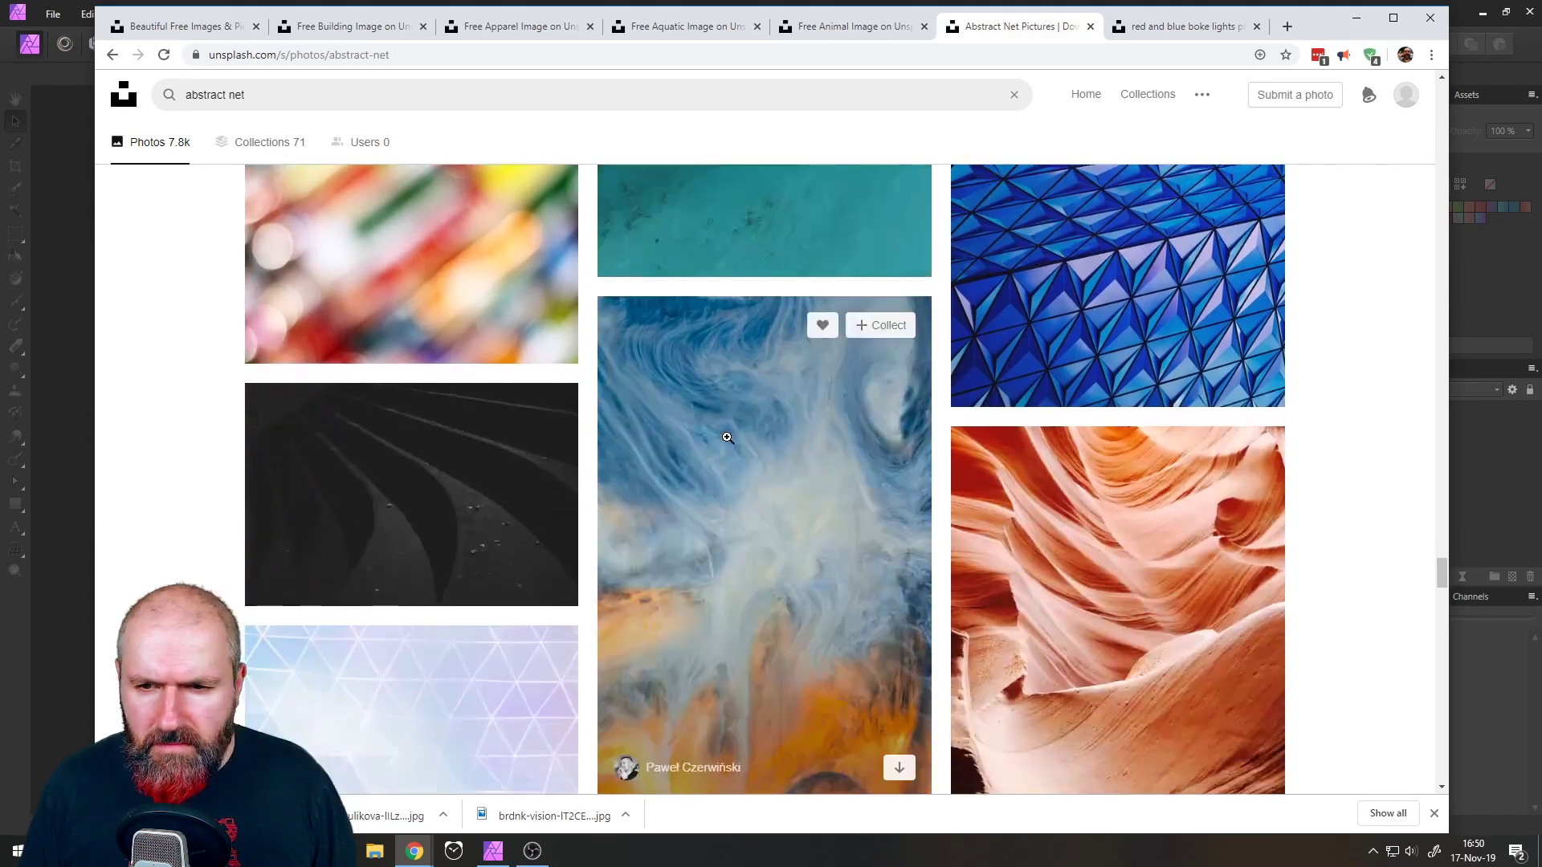
{"action": "scroll", "coordinate": [732, 435], "scroll_direction": "down", "scroll_amount": 10}
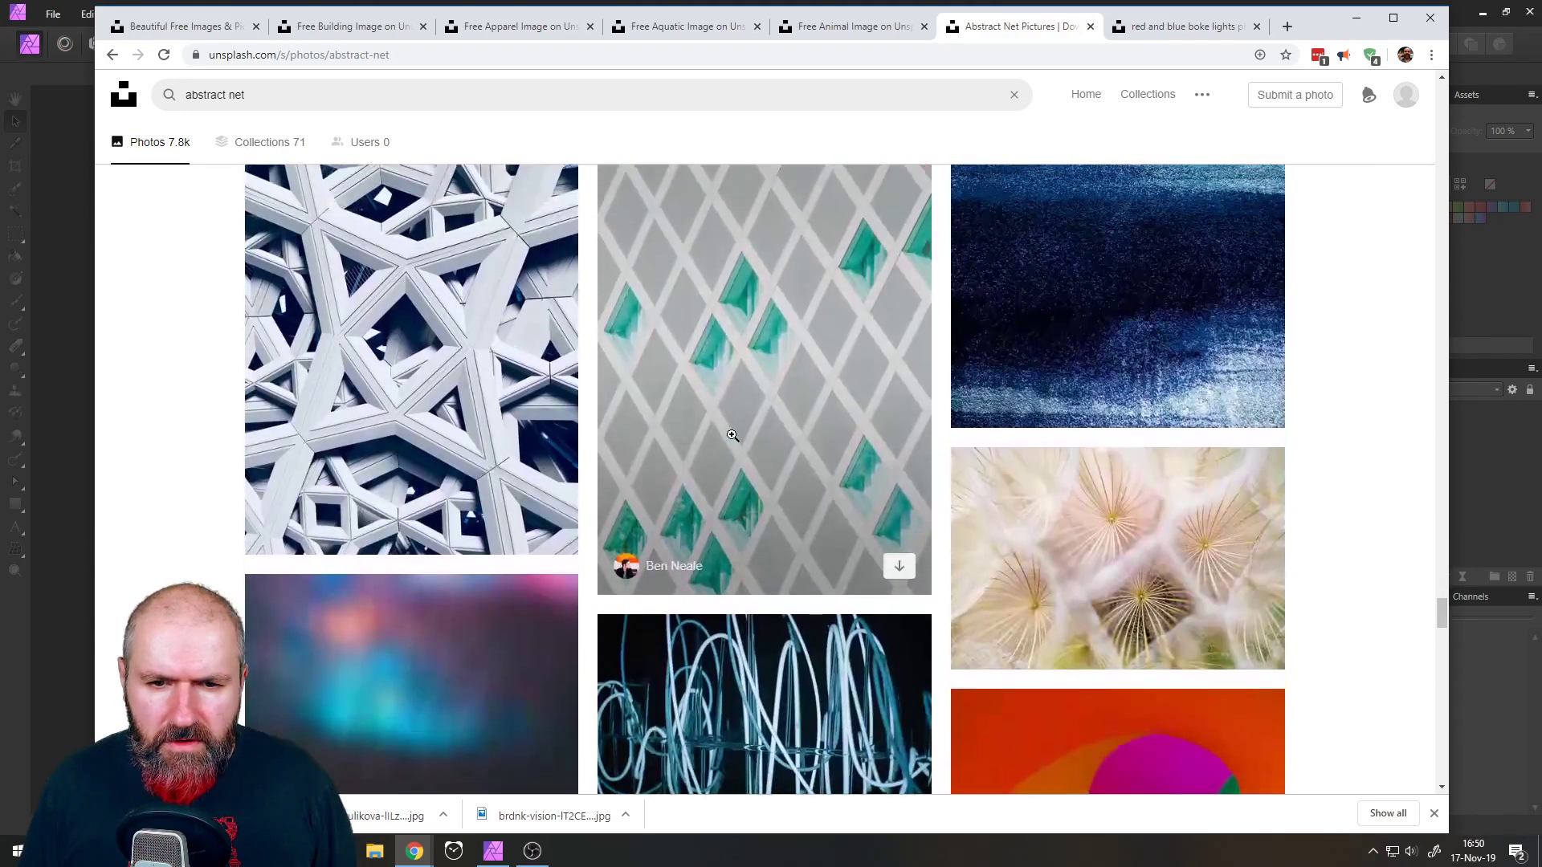
{"action": "scroll", "coordinate": [732, 435], "scroll_direction": "down", "scroll_amount": 3}
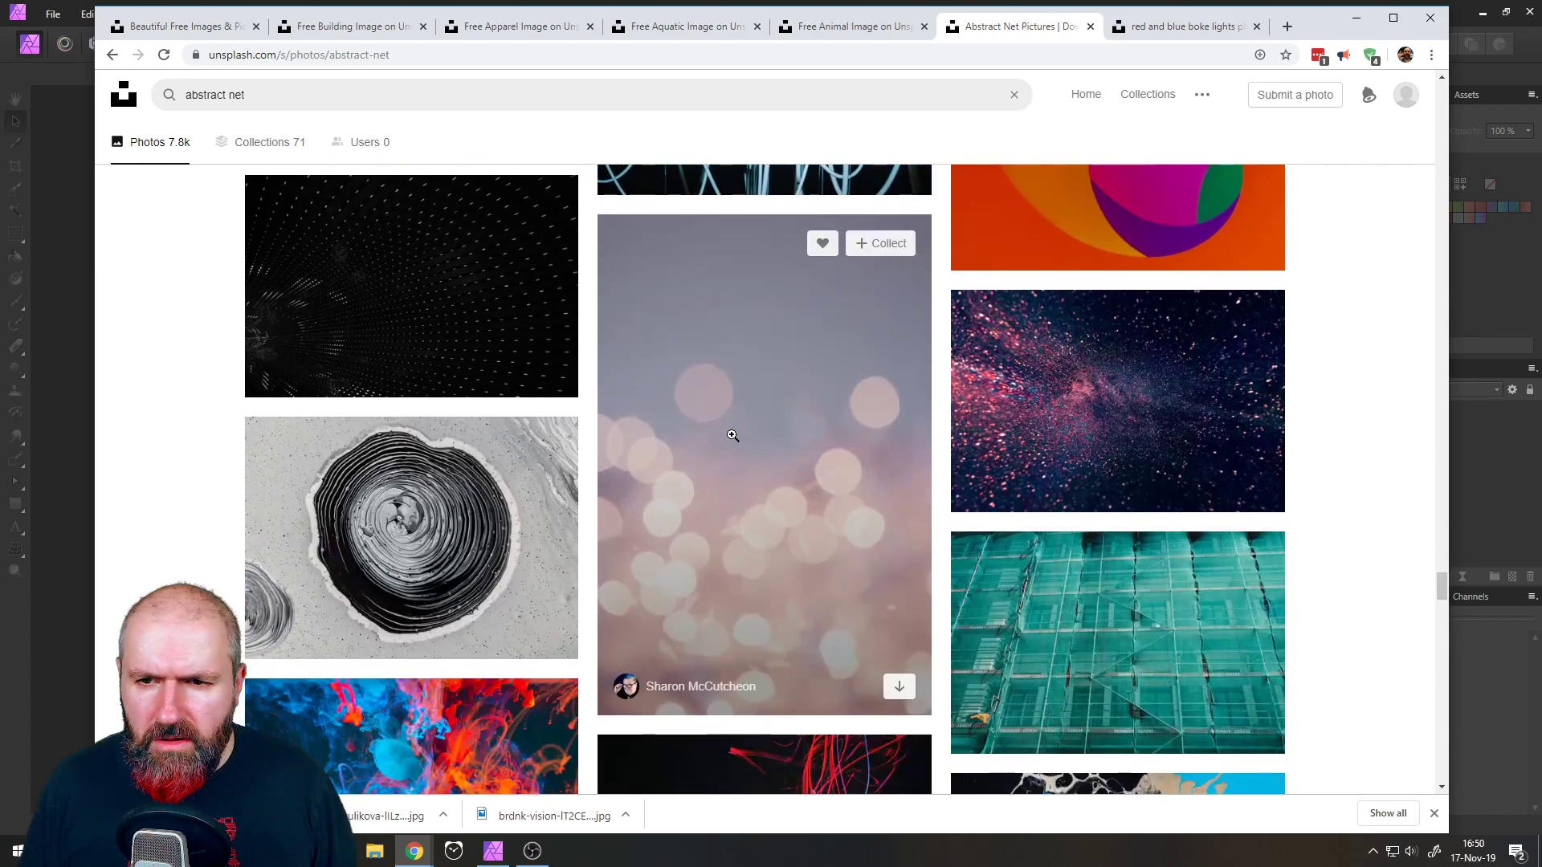
{"action": "scroll", "coordinate": [732, 435], "scroll_direction": "down", "scroll_amount": 6}
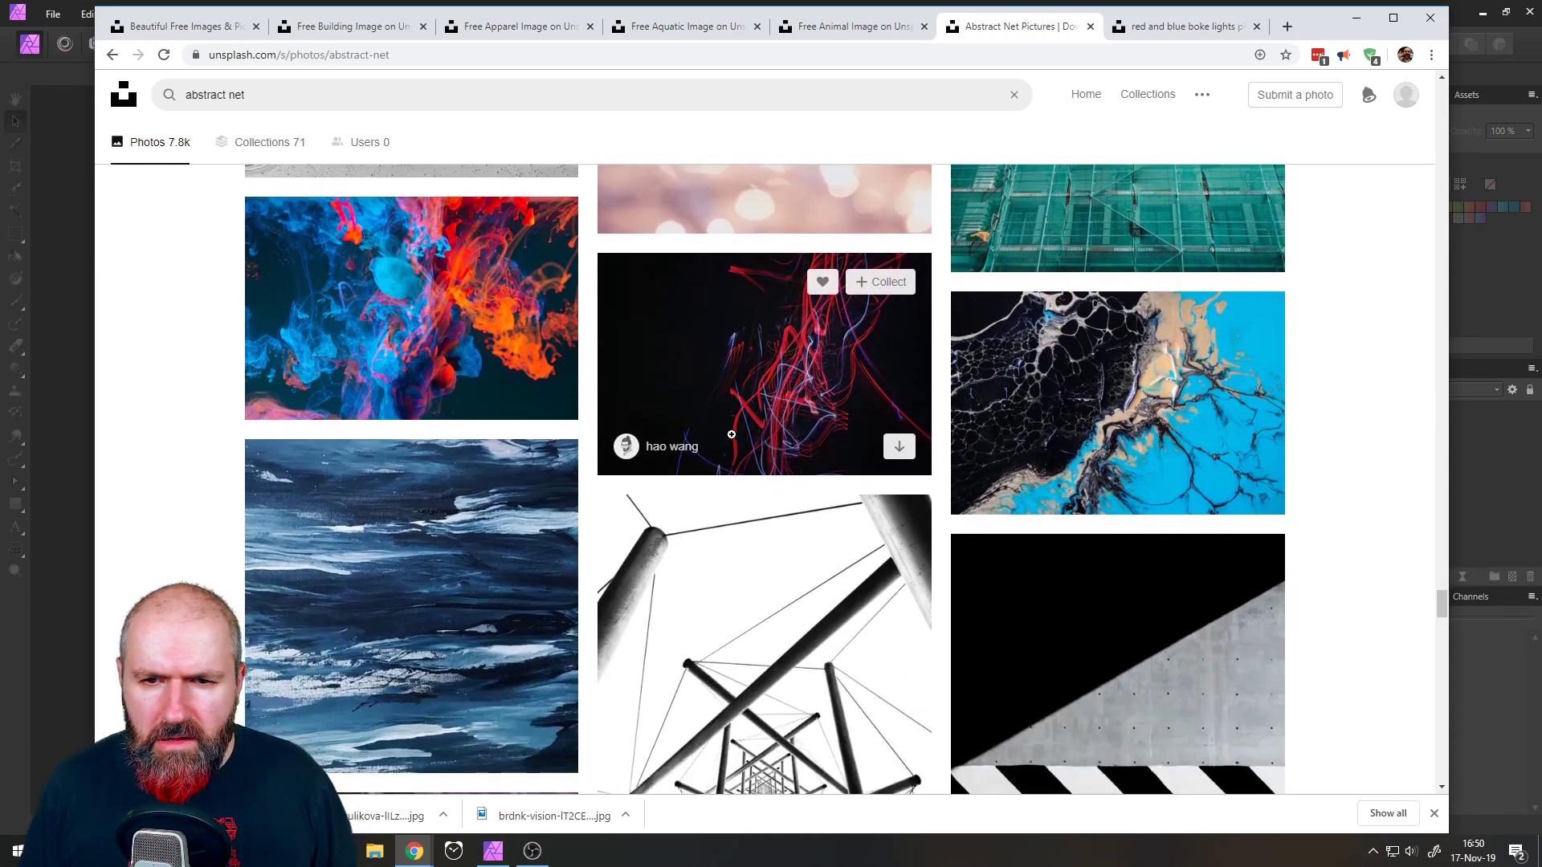
{"action": "scroll", "coordinate": [716, 423], "scroll_direction": "down", "scroll_amount": 20}
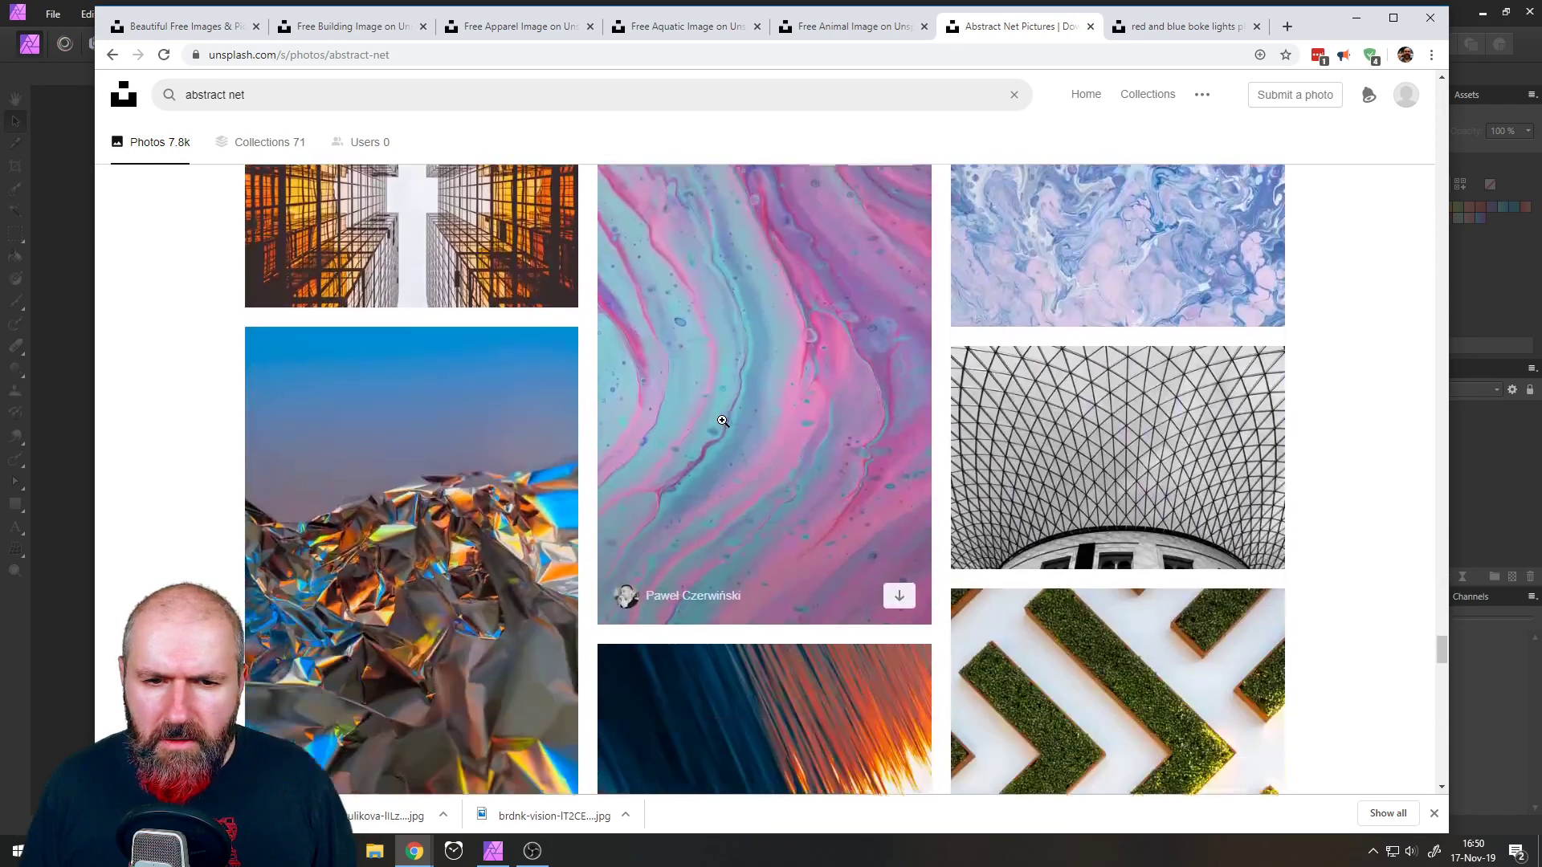
{"action": "scroll", "coordinate": [723, 420], "scroll_direction": "down", "scroll_amount": 20}
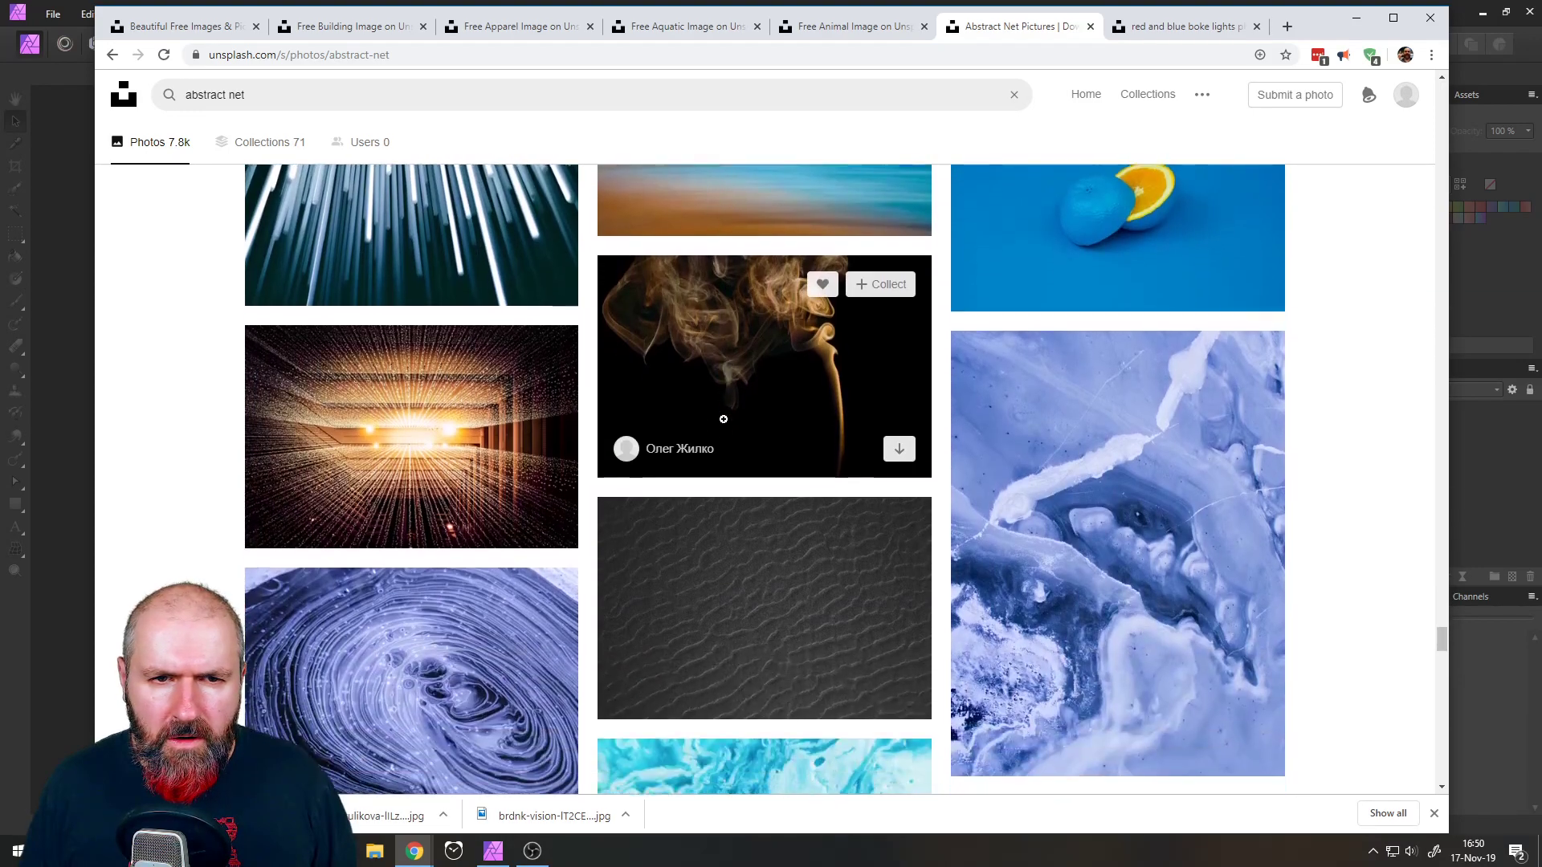
{"action": "scroll", "coordinate": [723, 419], "scroll_direction": "down", "scroll_amount": 15}
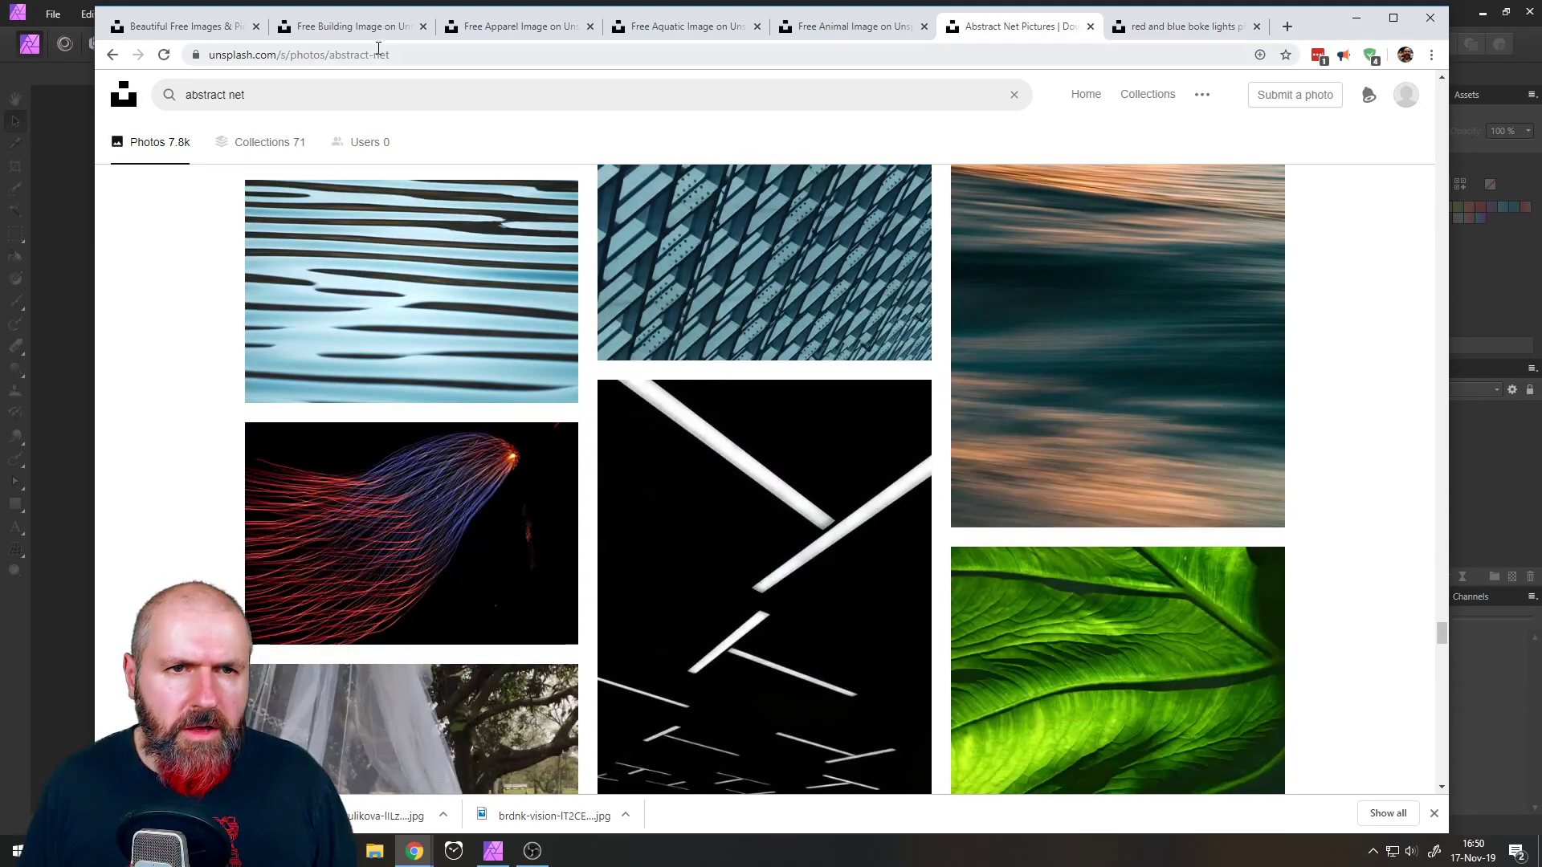
- Check the open photo tabs and close the building photo and the red betta fish photo
{"action": "left_click", "coordinate": [358, 33]}
{"action": "left_click", "coordinate": [514, 34]}
{"action": "left_click", "coordinate": [386, 33]}
{"action": "left_click", "coordinate": [423, 27]}
{"action": "left_click", "coordinate": [499, 36]}
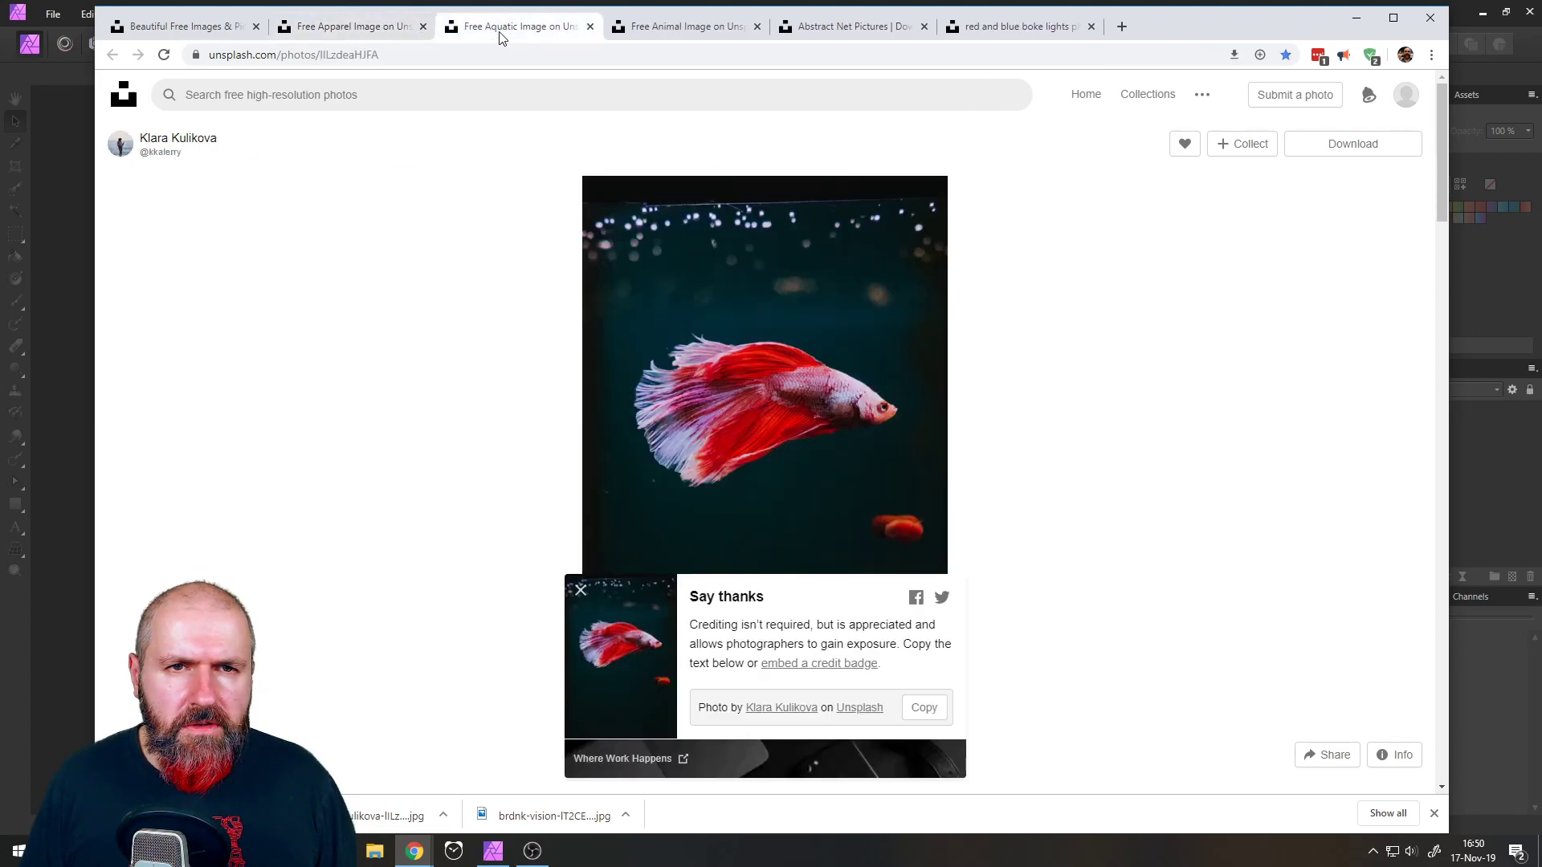
{"action": "left_click", "coordinate": [589, 27]}
- Review the "abstract net" results again and compare the bokeh lights, red jellyfish and apparel photos kept open
{"action": "left_click", "coordinate": [704, 29]}
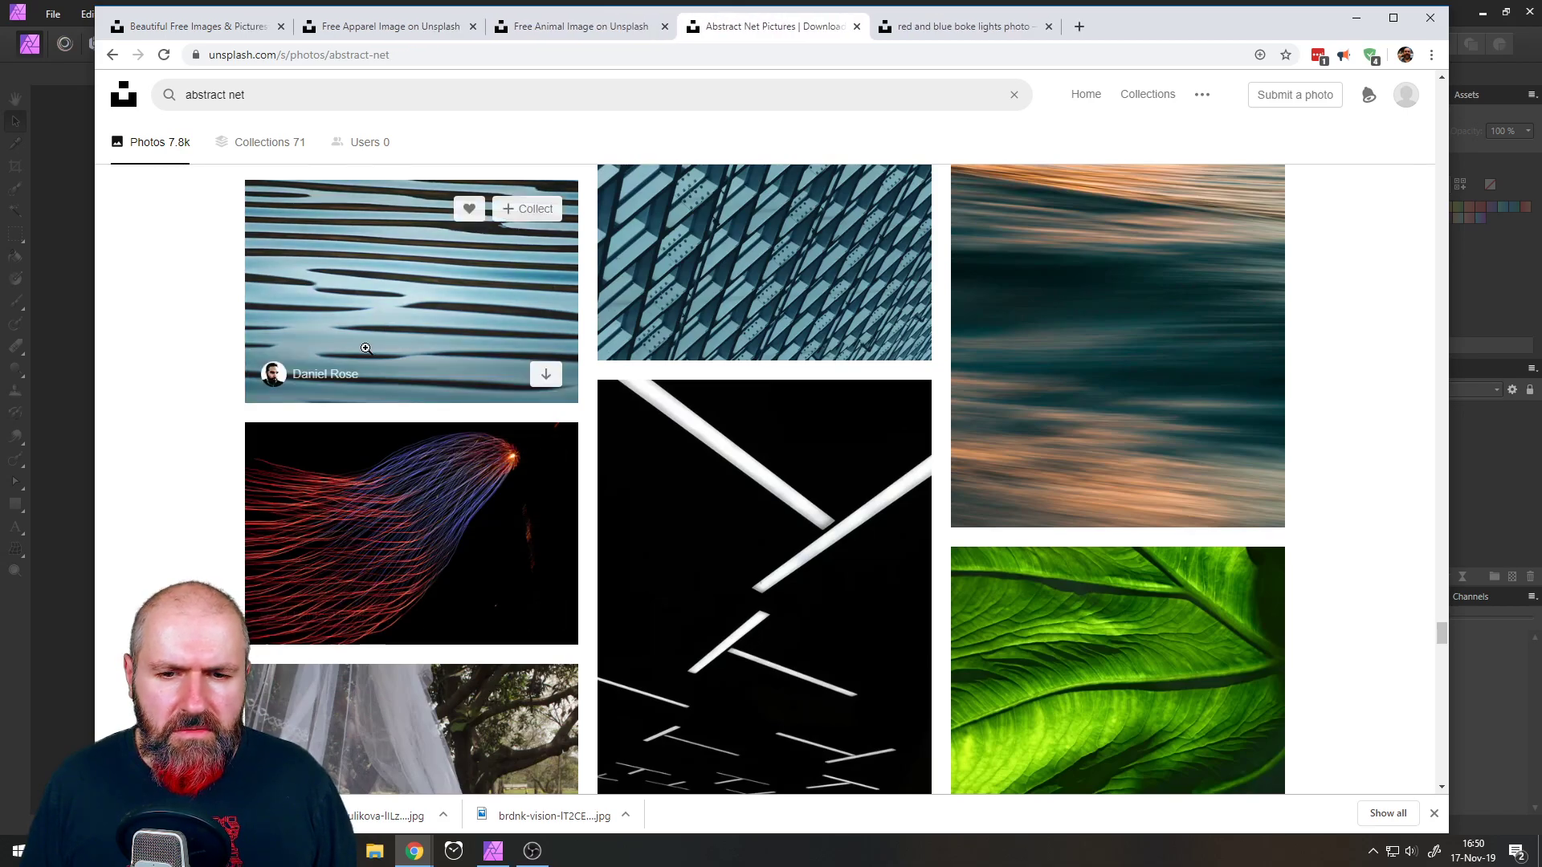
{"action": "scroll", "coordinate": [367, 349], "scroll_direction": "down", "scroll_amount": 4}
{"action": "scroll", "coordinate": [367, 348], "scroll_direction": "up", "scroll_amount": 2}
{"action": "left_click", "coordinate": [923, 29]}
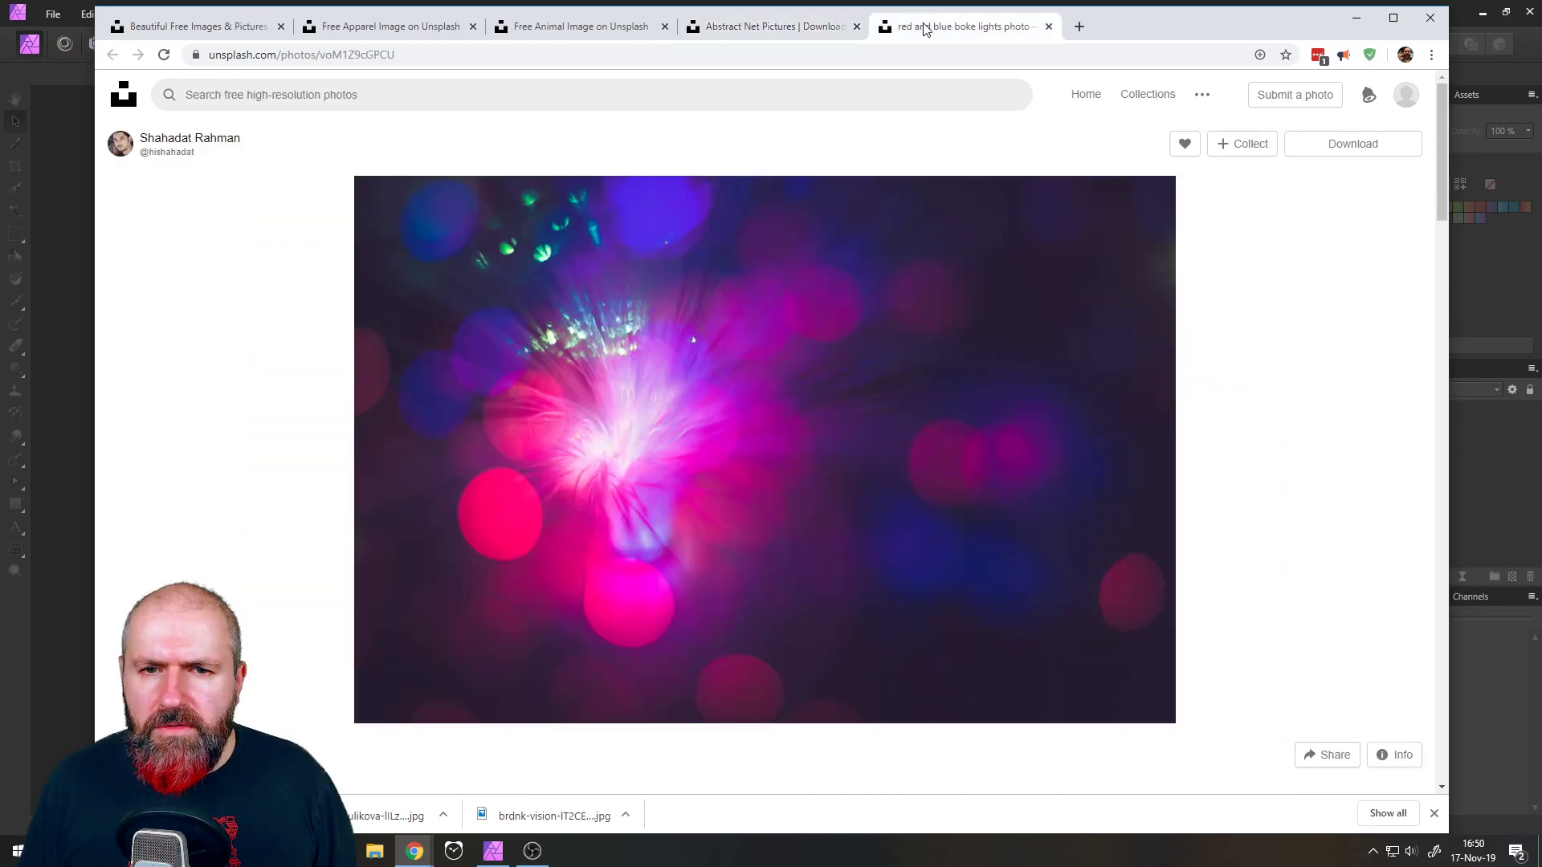
{"action": "left_click", "coordinate": [551, 30]}
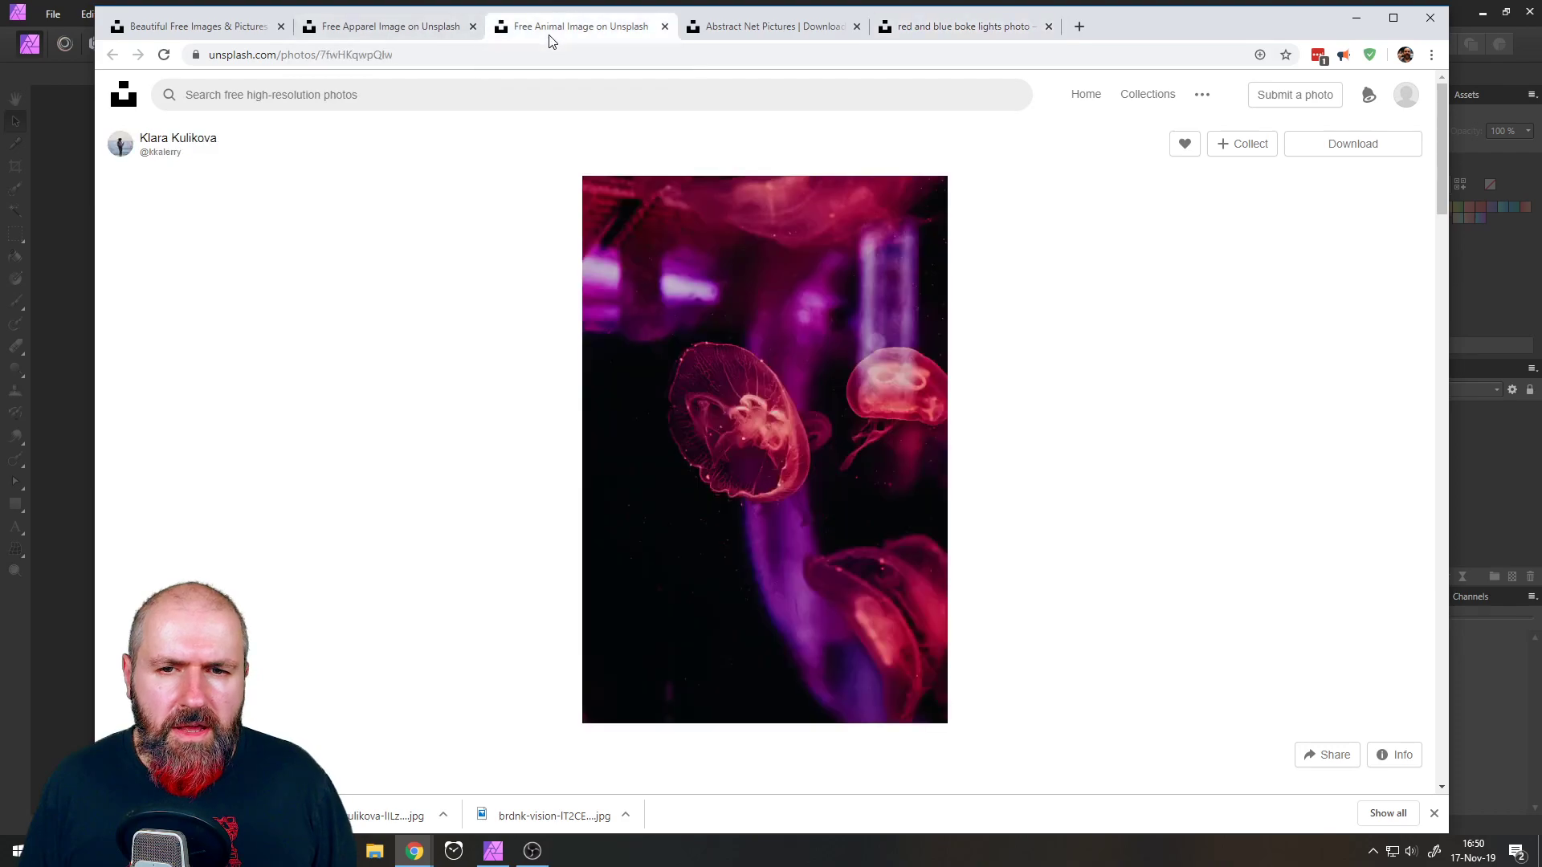
{"action": "left_click", "coordinate": [402, 32]}
- Look through the Unsplash editorial feed for further photos suited to the new composition
{"action": "left_click", "coordinate": [202, 31]}
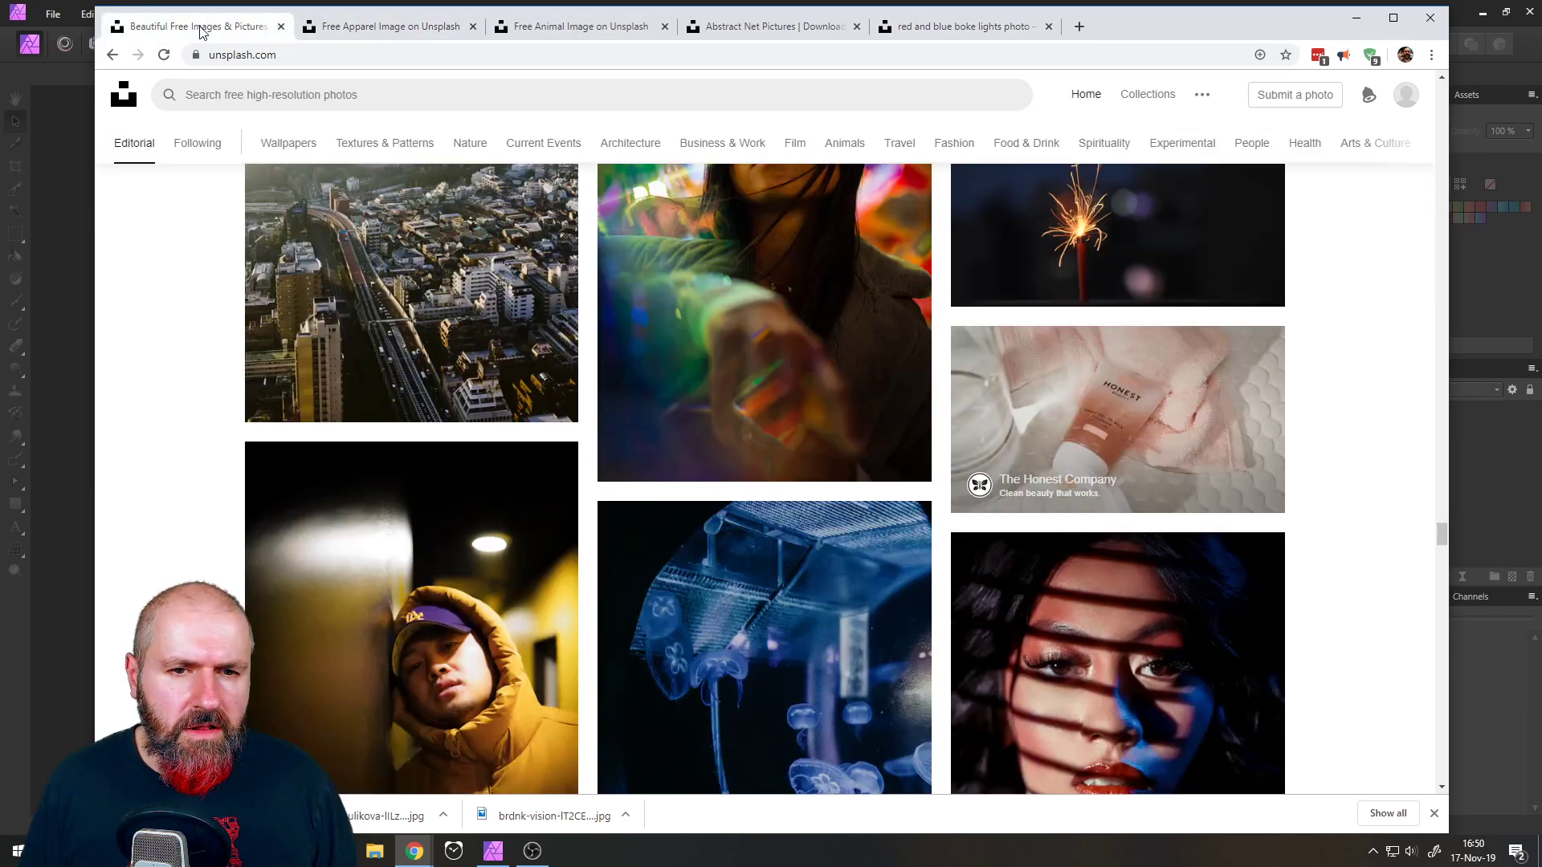
{"action": "scroll", "coordinate": [286, 466], "scroll_direction": "down", "scroll_amount": 4}
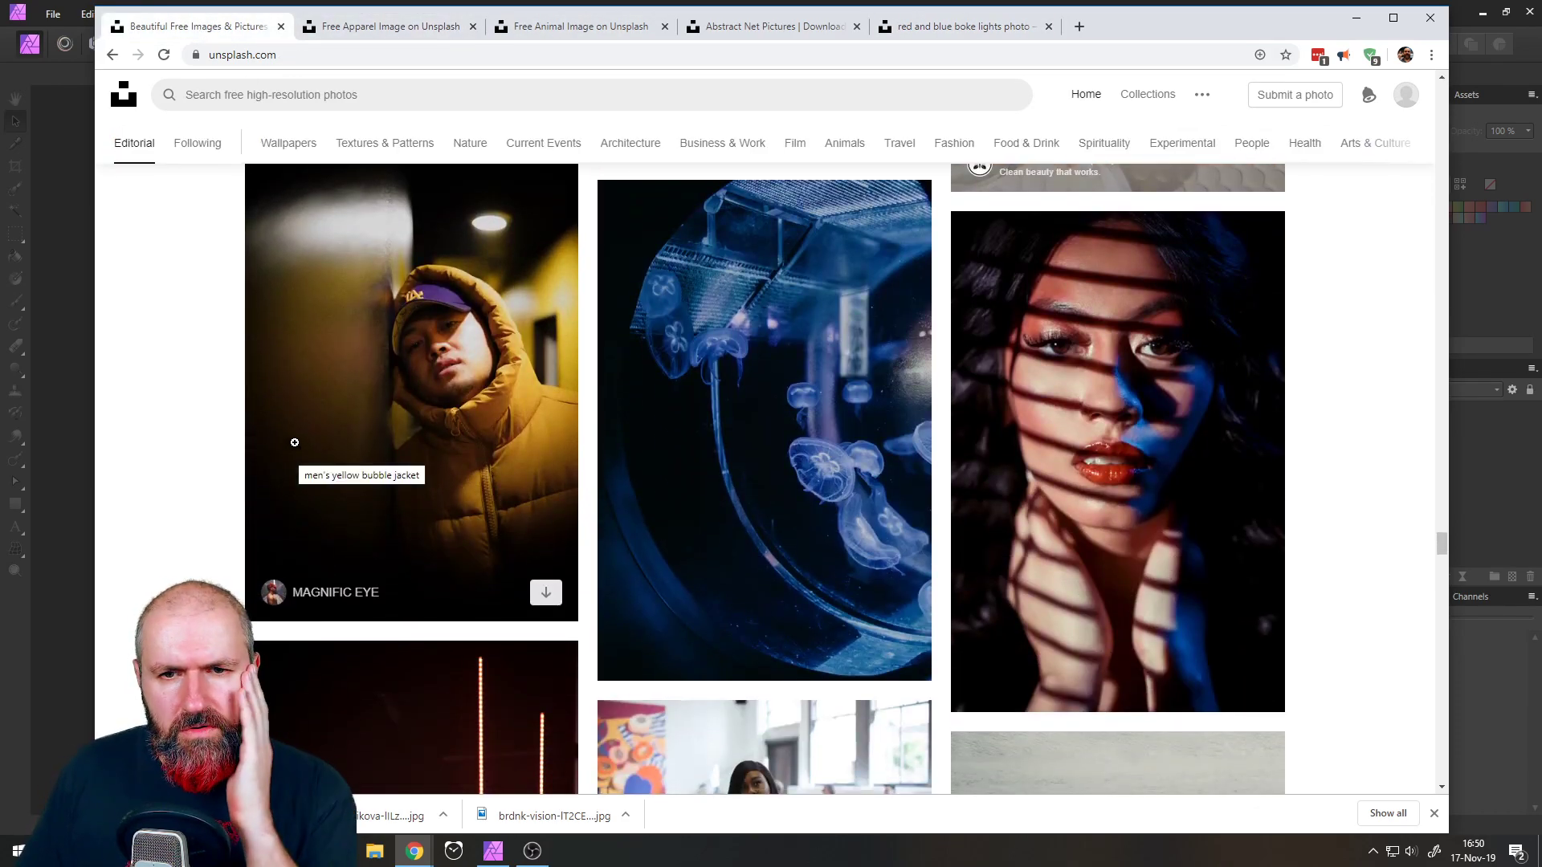
{"action": "scroll", "coordinate": [298, 433], "scroll_direction": "down", "scroll_amount": 14}
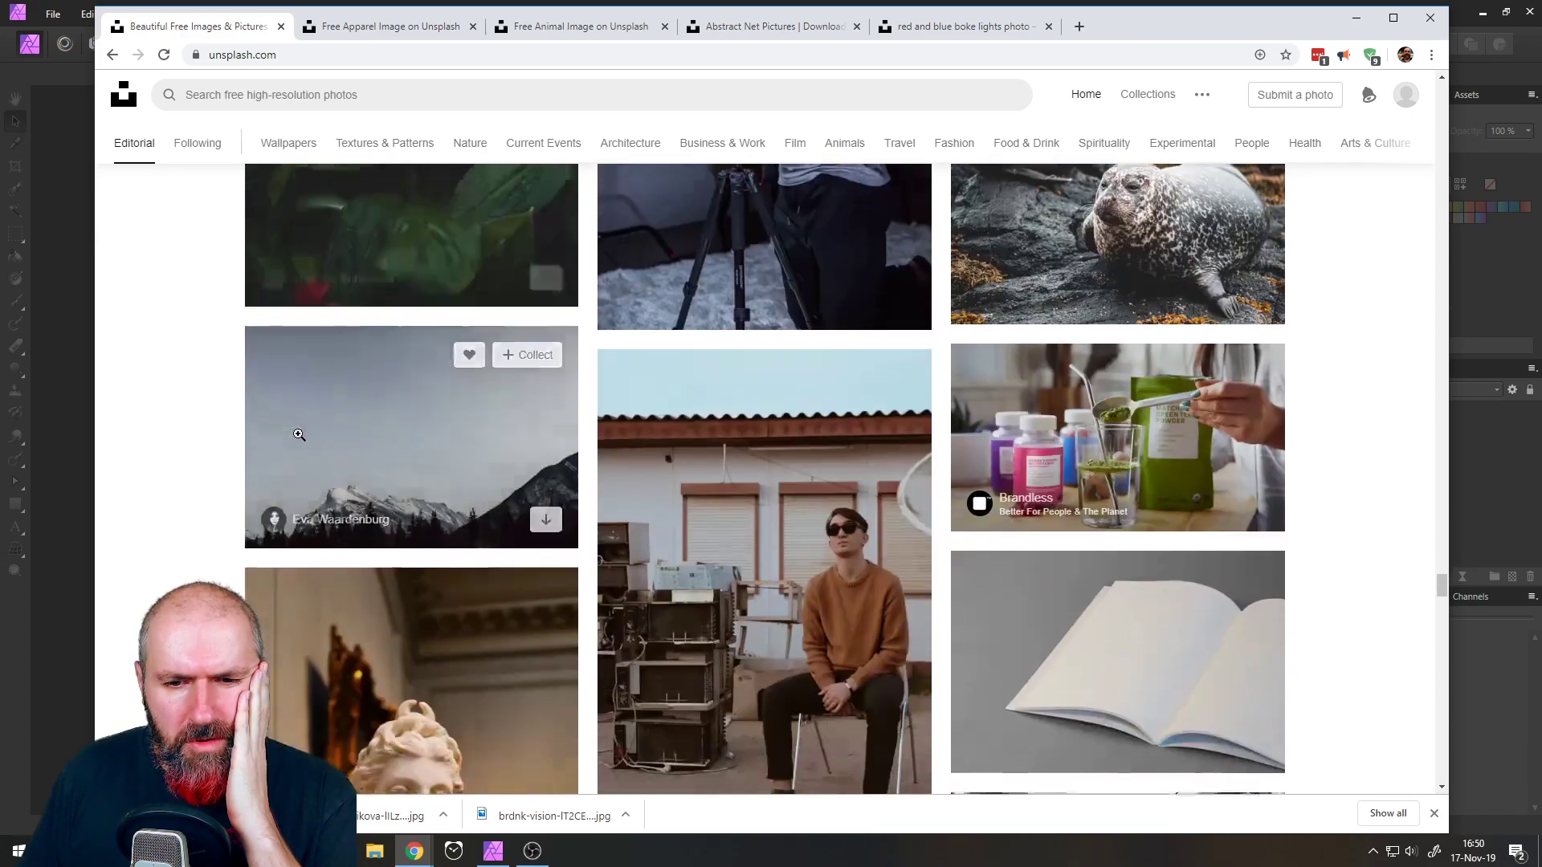
{"action": "scroll", "coordinate": [301, 430], "scroll_direction": "down", "scroll_amount": 7}
{"action": "scroll", "coordinate": [300, 429], "scroll_direction": "down", "scroll_amount": 8}
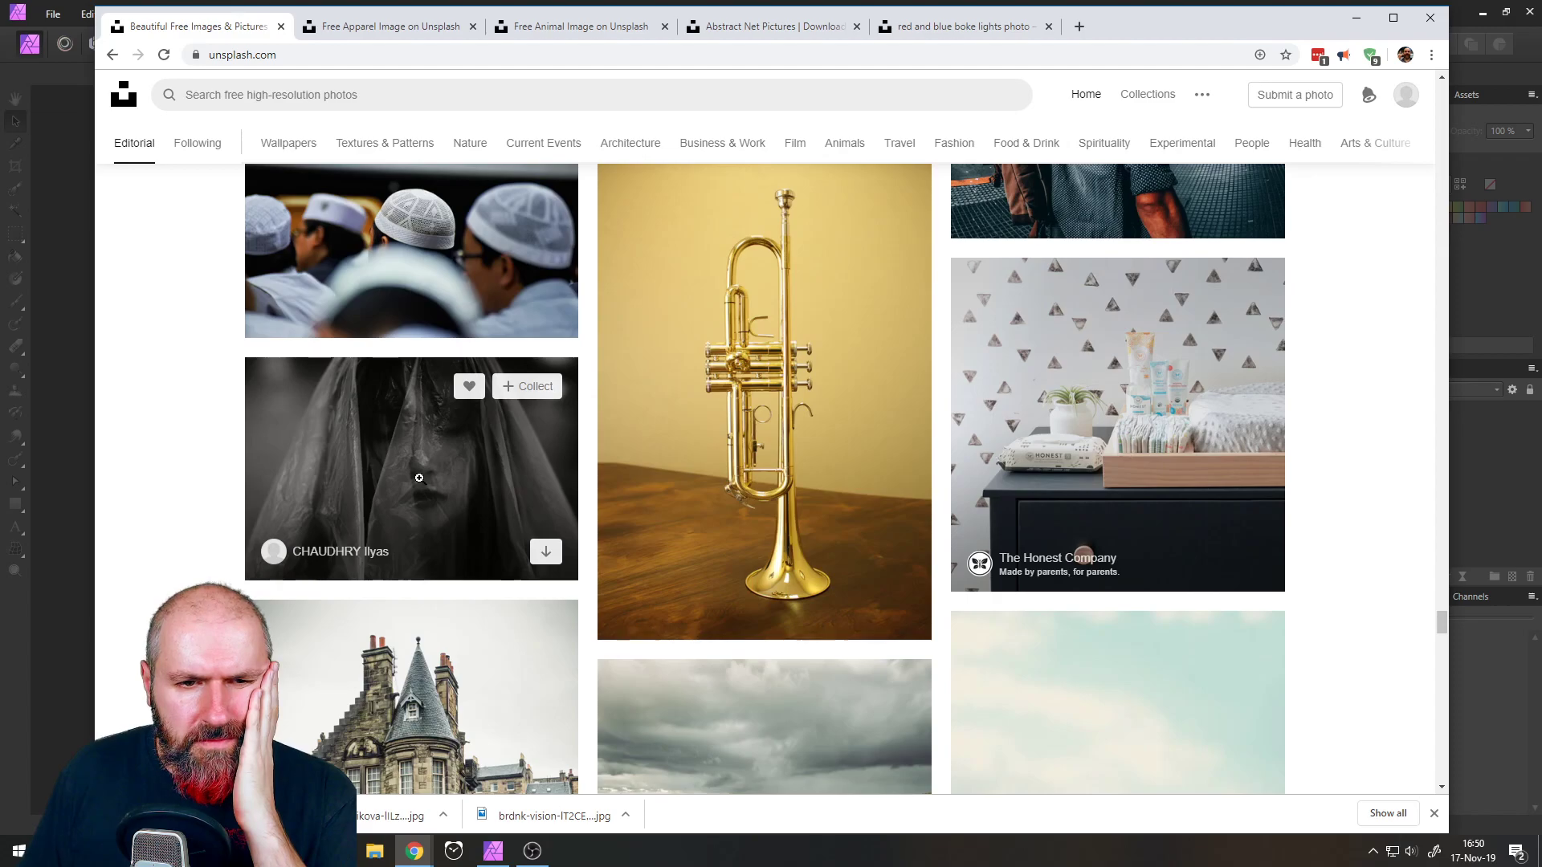
{"action": "scroll", "coordinate": [239, 438], "scroll_direction": "down", "scroll_amount": 6}
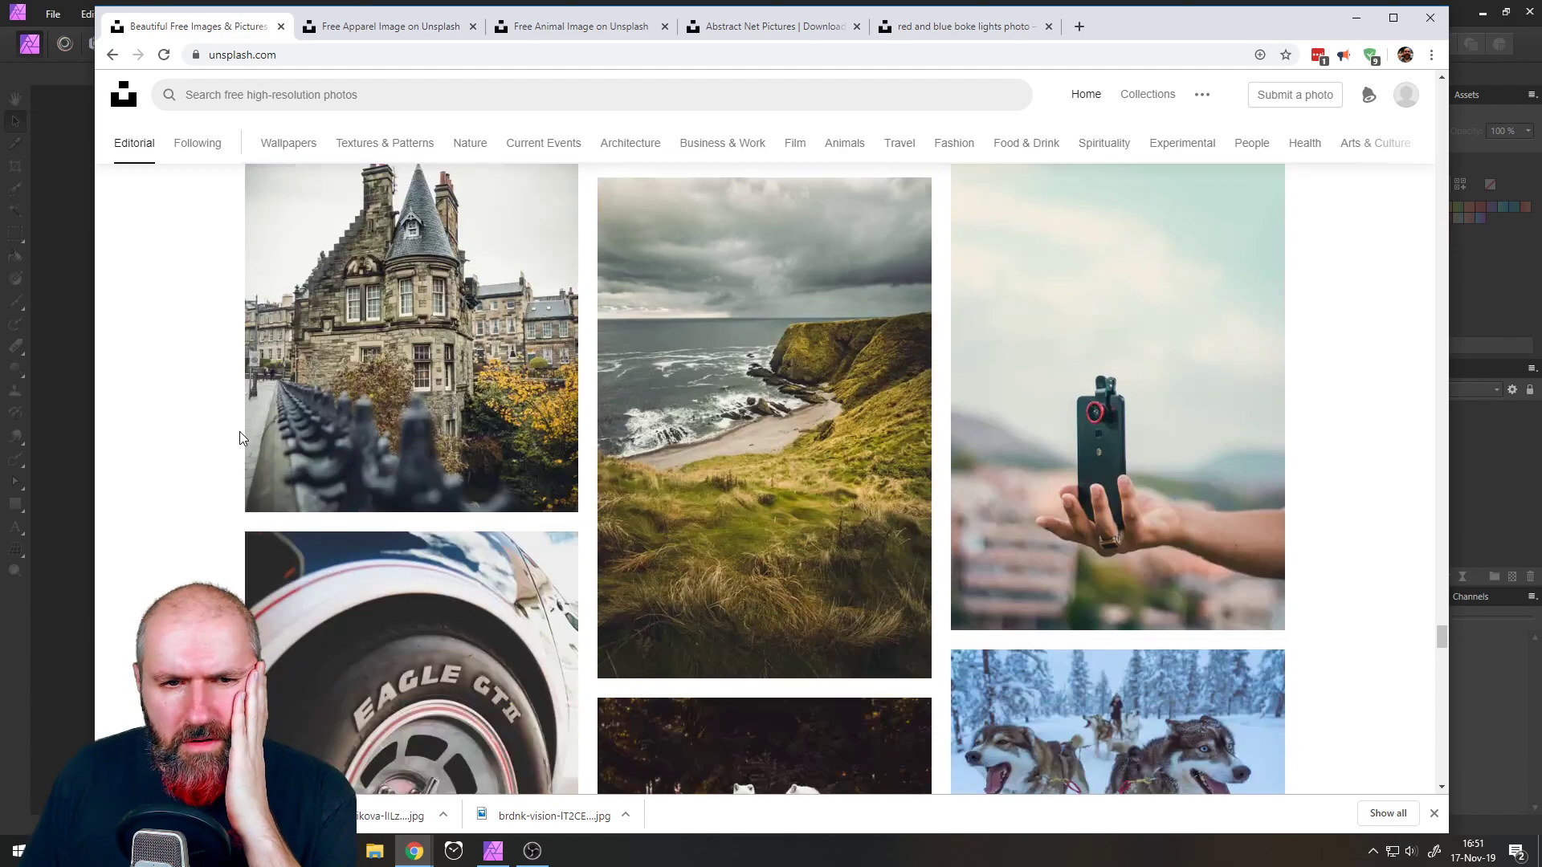
{"action": "scroll", "coordinate": [239, 435], "scroll_direction": "down", "scroll_amount": 17}
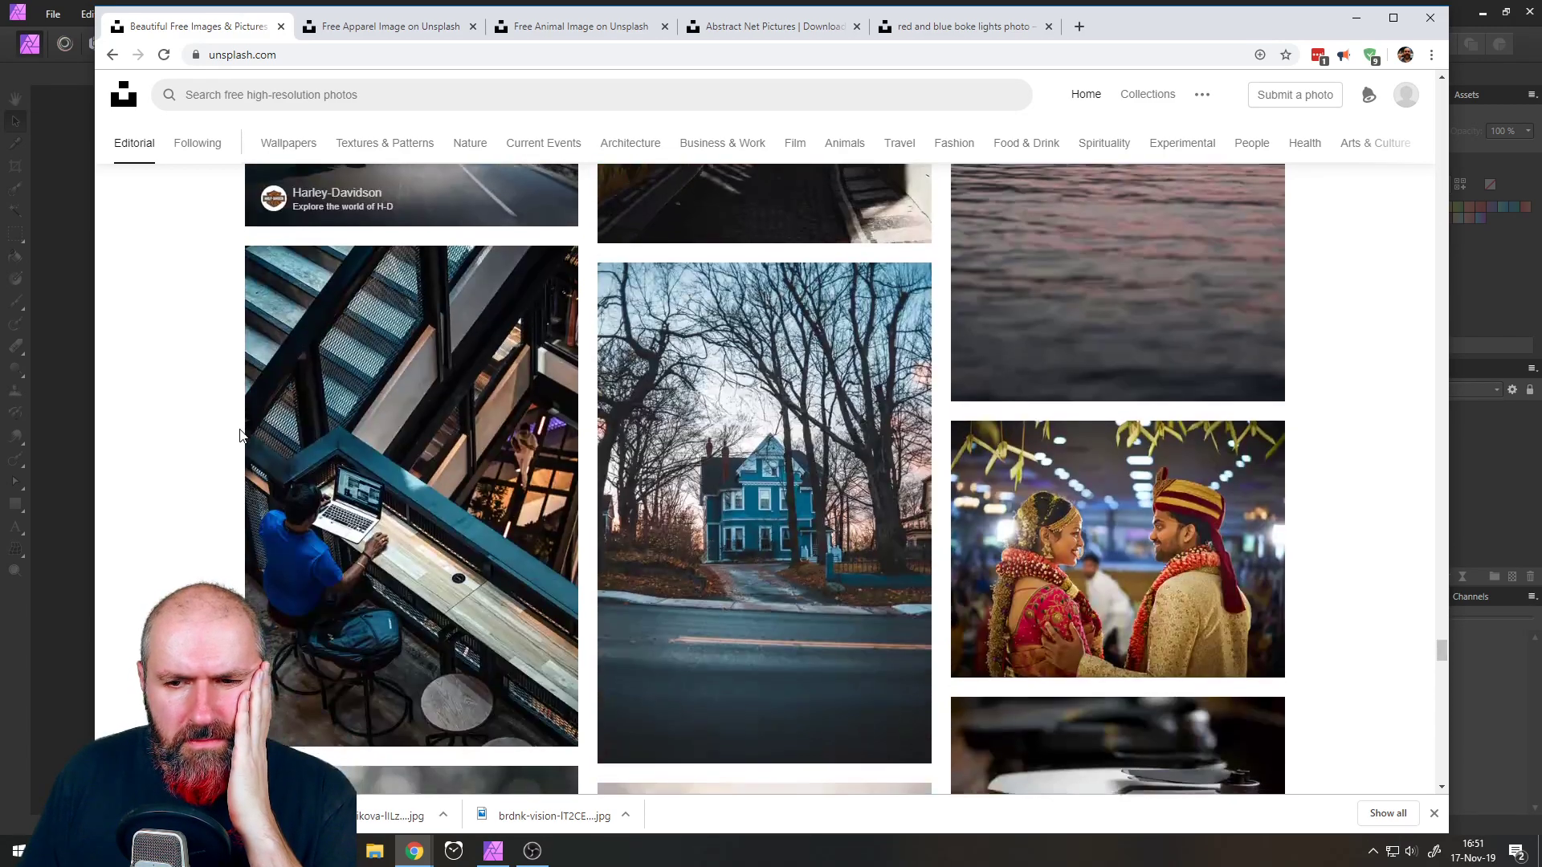
{"action": "scroll", "coordinate": [240, 434], "scroll_direction": "down", "scroll_amount": 8}
{"action": "scroll", "coordinate": [239, 435], "scroll_direction": "down", "scroll_amount": 8}
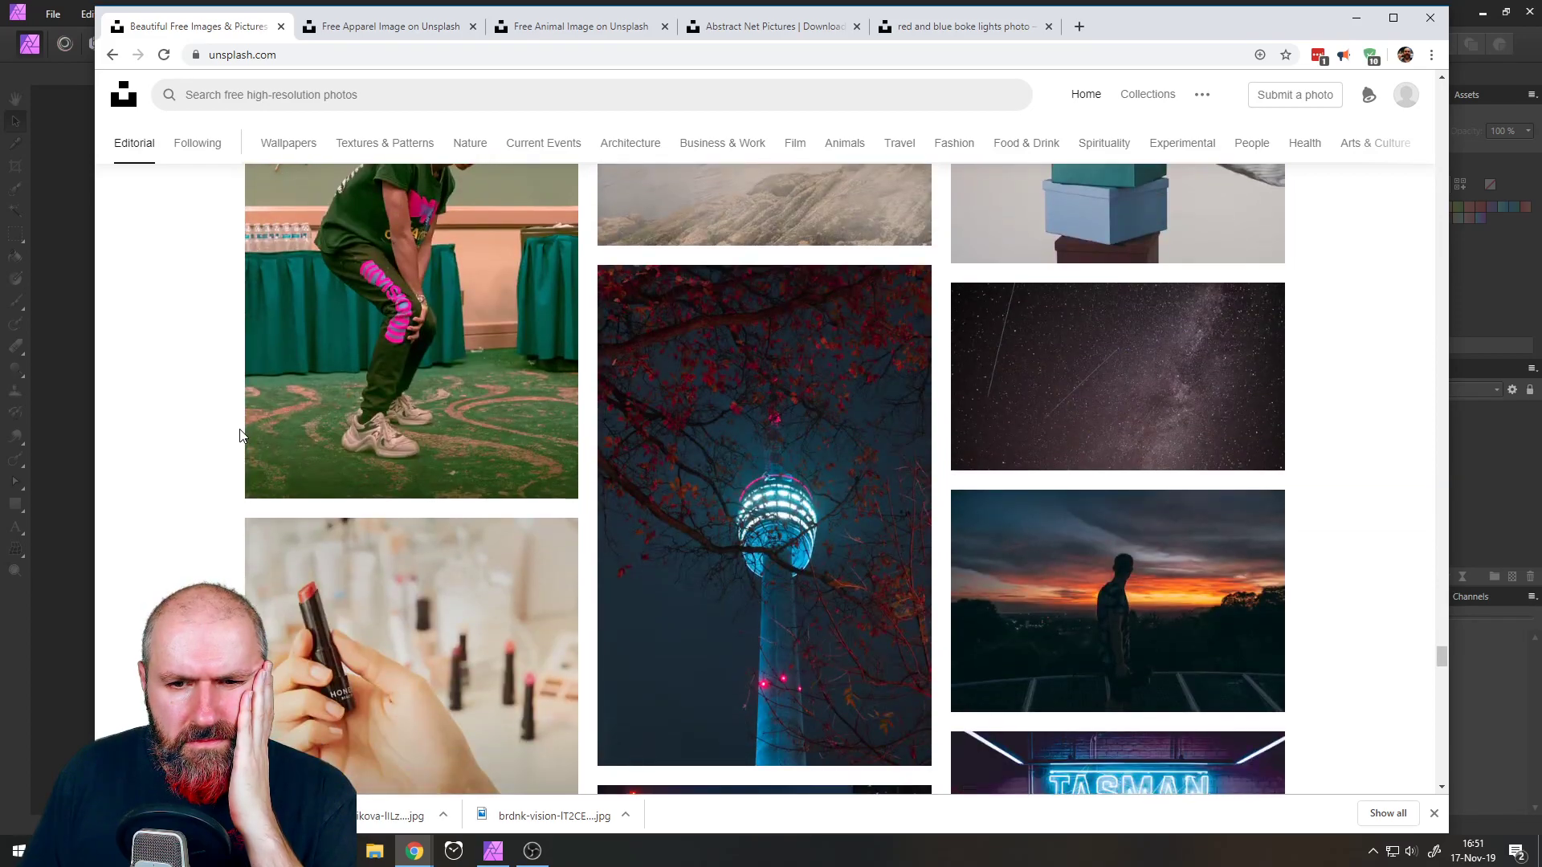
{"action": "scroll", "coordinate": [239, 434], "scroll_direction": "down", "scroll_amount": 7}
{"action": "scroll", "coordinate": [244, 429], "scroll_direction": "down", "scroll_amount": 15}
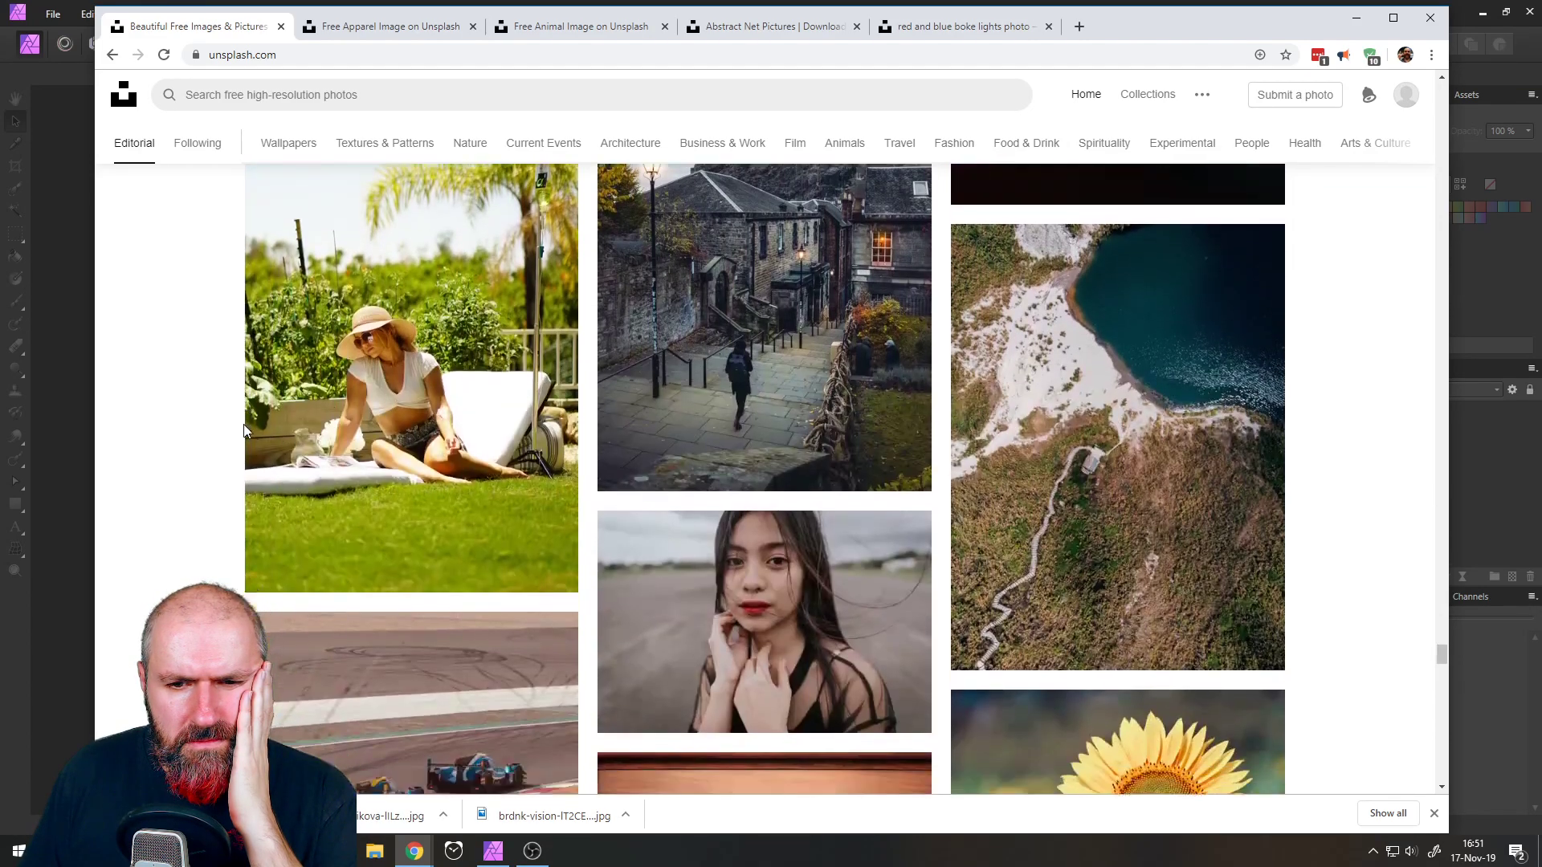
{"action": "scroll", "coordinate": [243, 424], "scroll_direction": "down", "scroll_amount": 10}
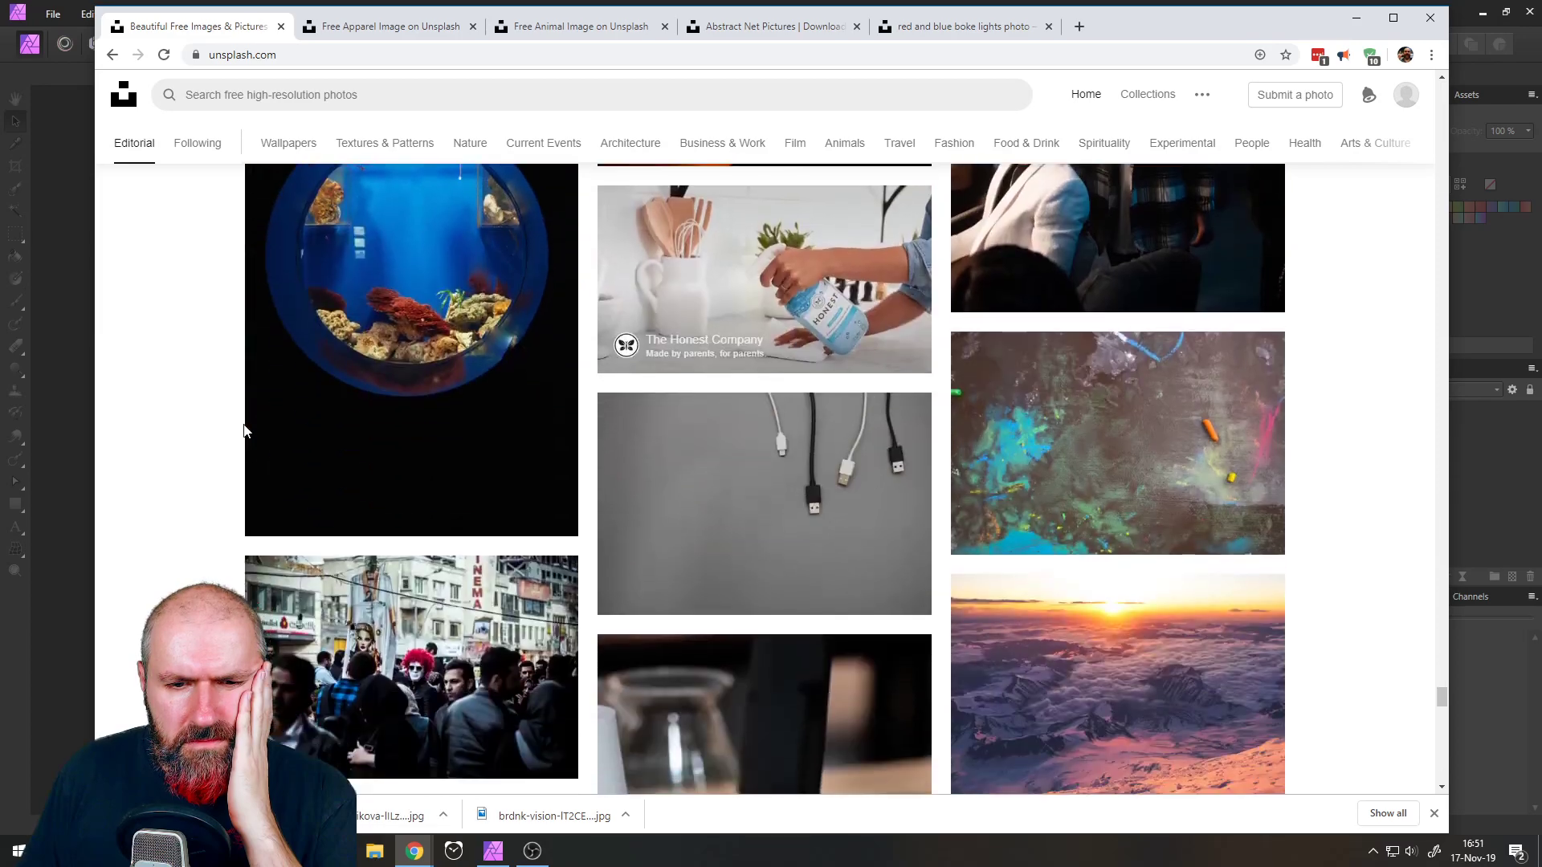
{"action": "scroll", "coordinate": [244, 424], "scroll_direction": "up", "scroll_amount": 7}
{"action": "scroll", "coordinate": [244, 424], "scroll_direction": "down", "scroll_amount": 7}
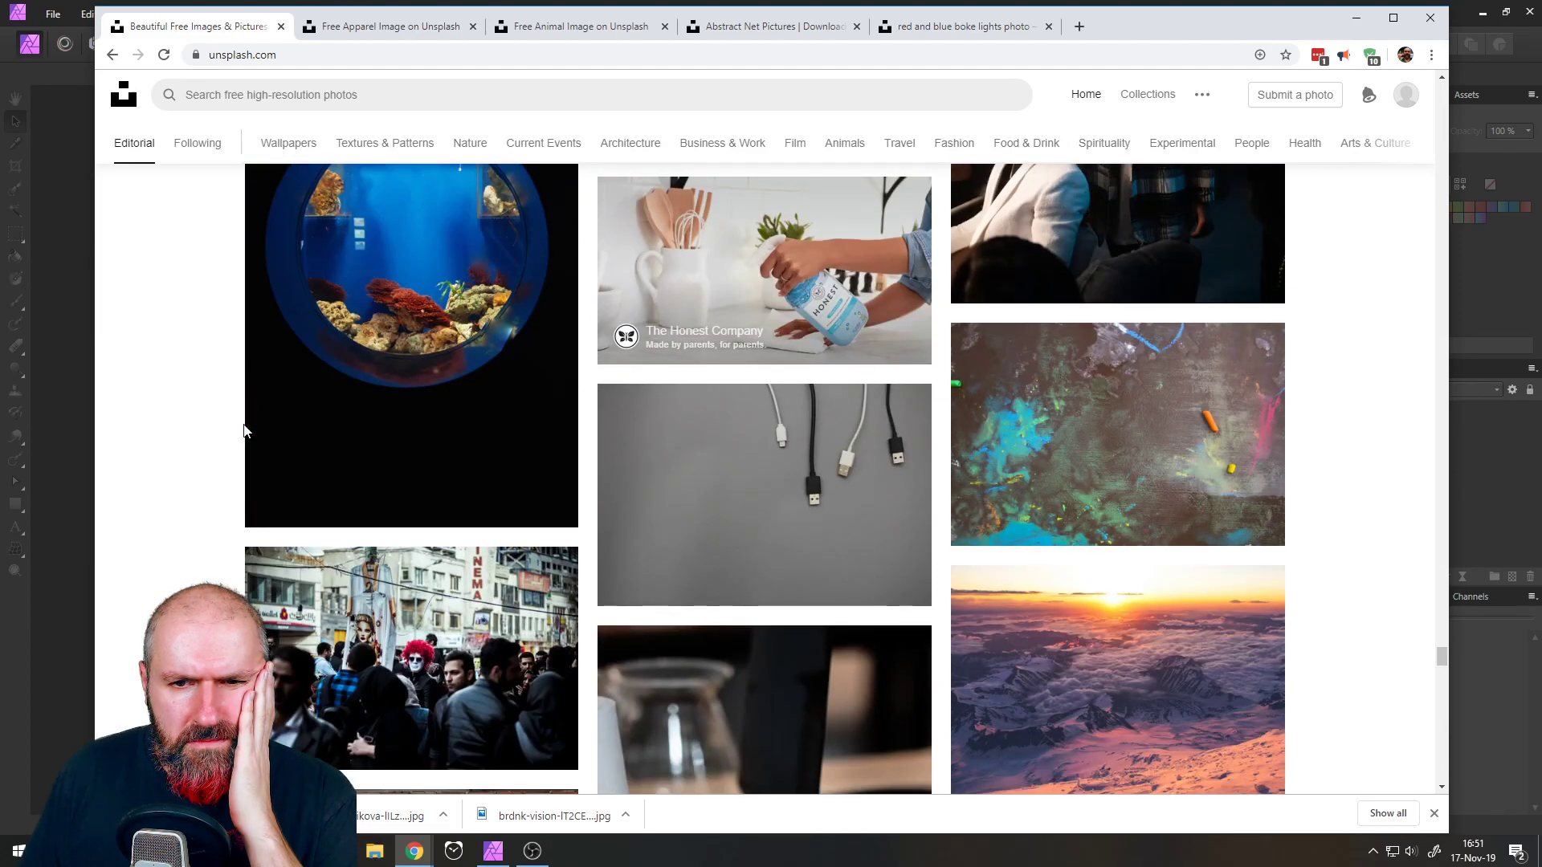
{"action": "scroll", "coordinate": [243, 430], "scroll_direction": "down", "scroll_amount": 15}
{"action": "scroll", "coordinate": [243, 430], "scroll_direction": "down", "scroll_amount": 13}
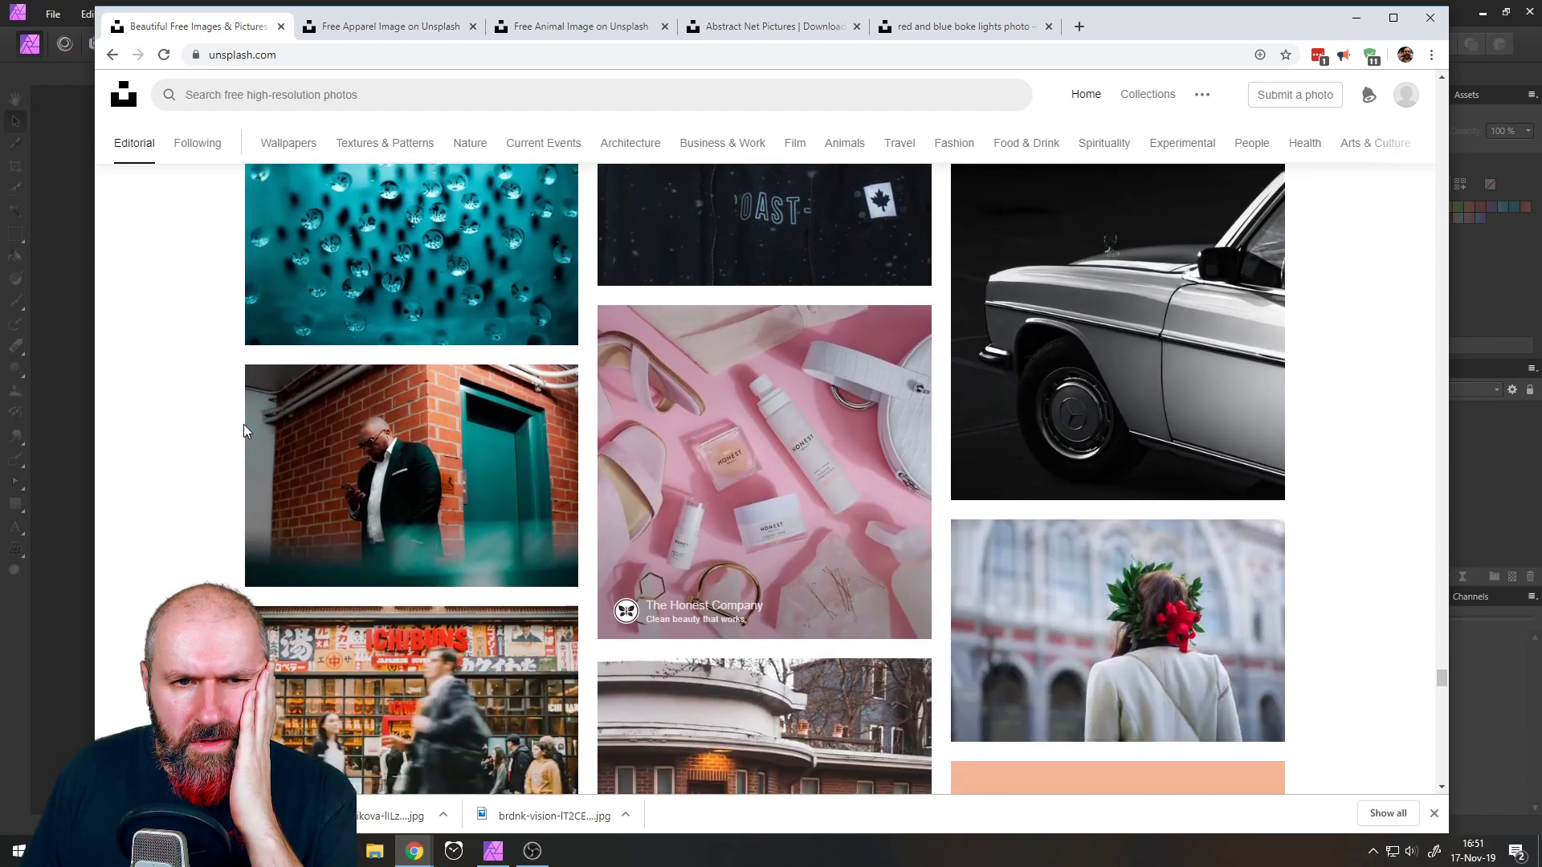
{"action": "scroll", "coordinate": [243, 424], "scroll_direction": "up", "scroll_amount": 3}
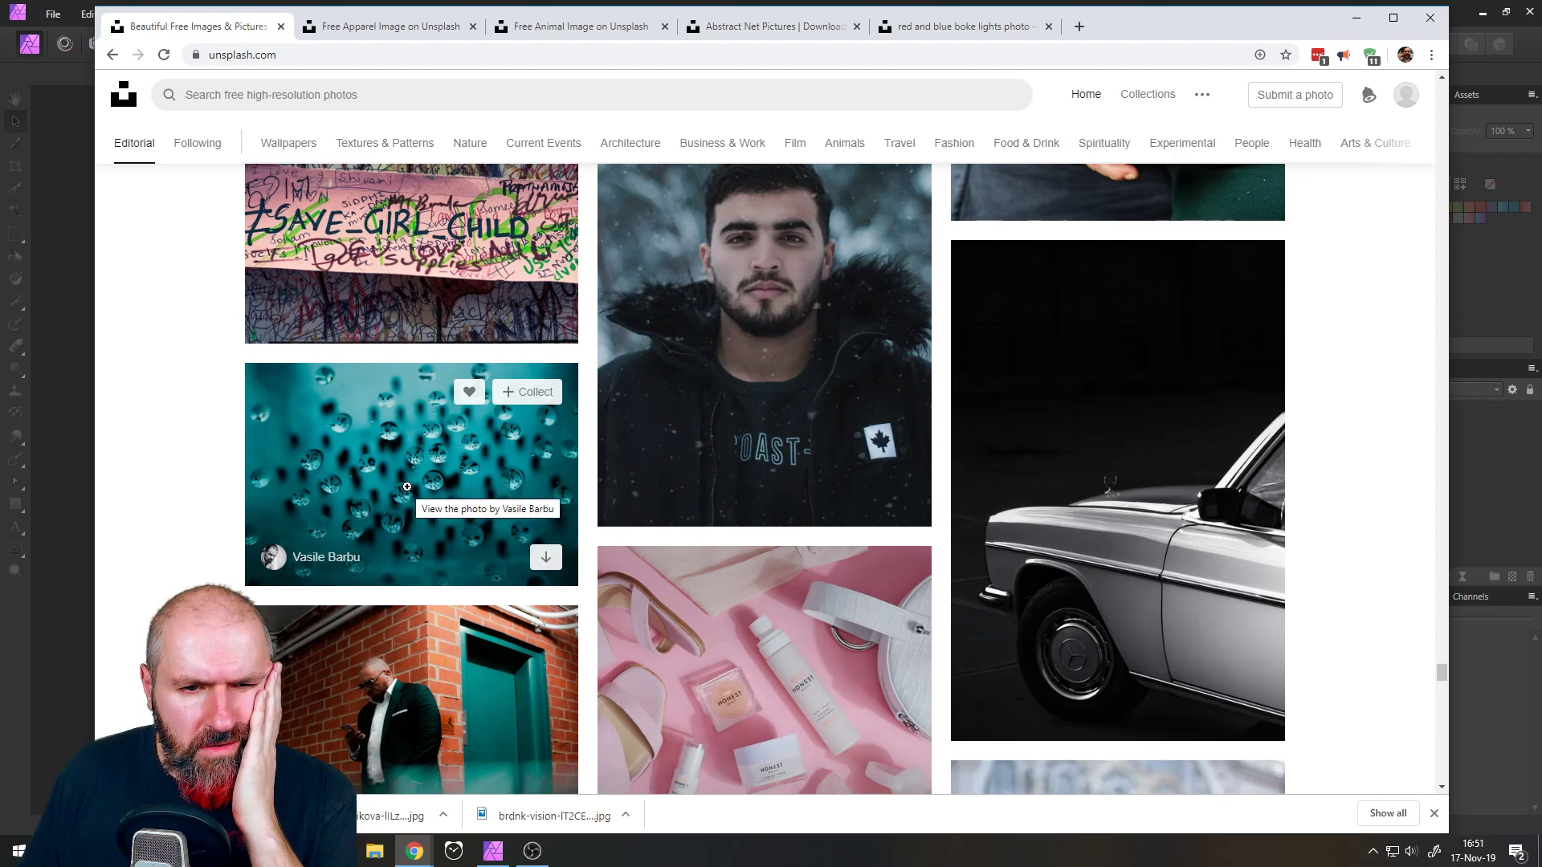
{"action": "scroll", "coordinate": [241, 441], "scroll_direction": "down", "scroll_amount": 12}
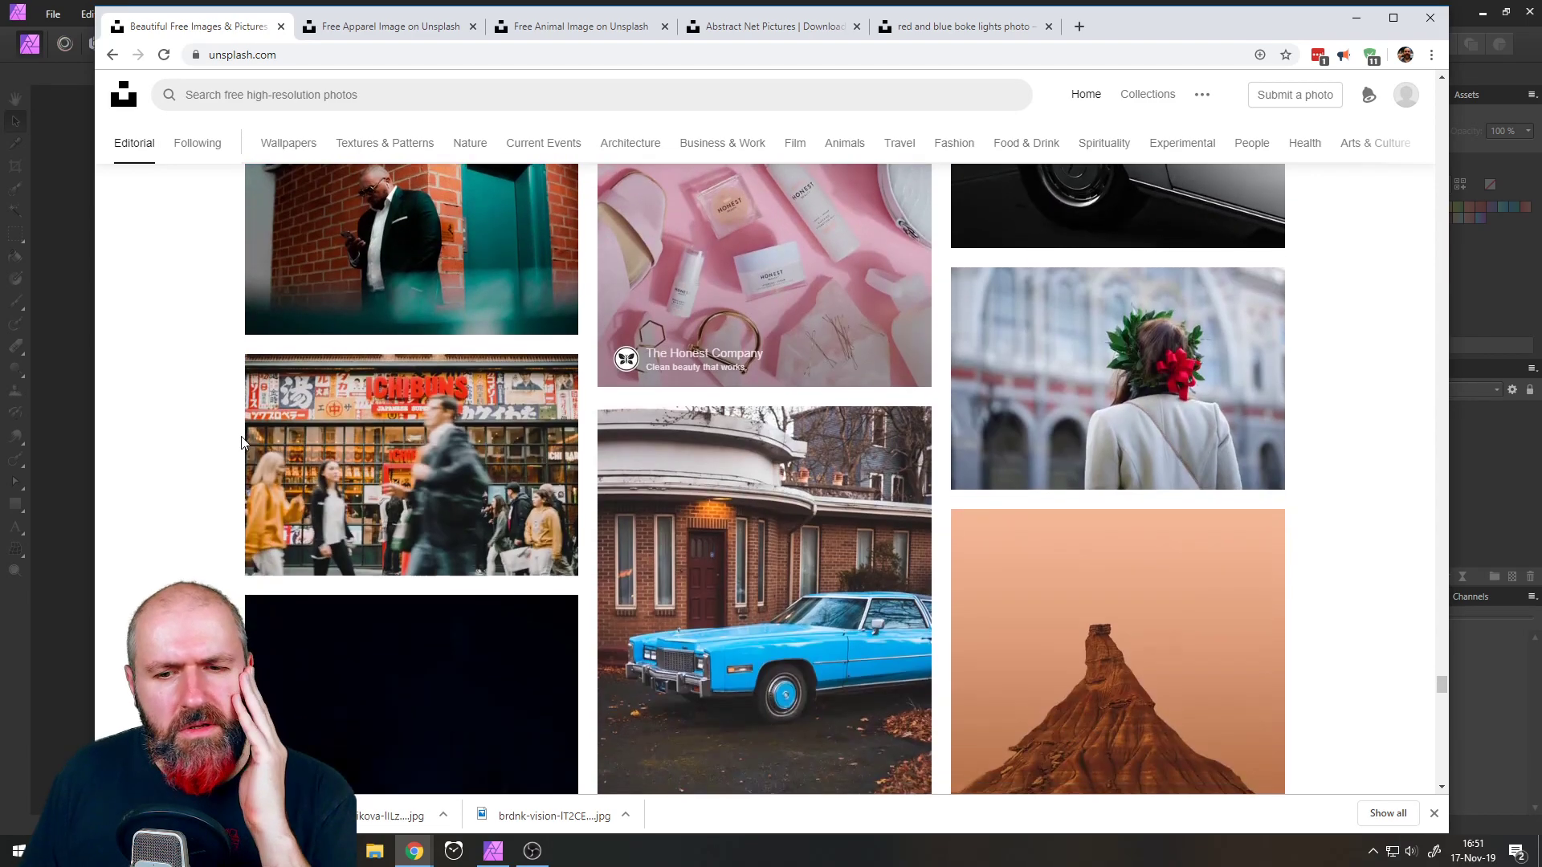
{"action": "scroll", "coordinate": [248, 441], "scroll_direction": "up", "scroll_amount": 4}
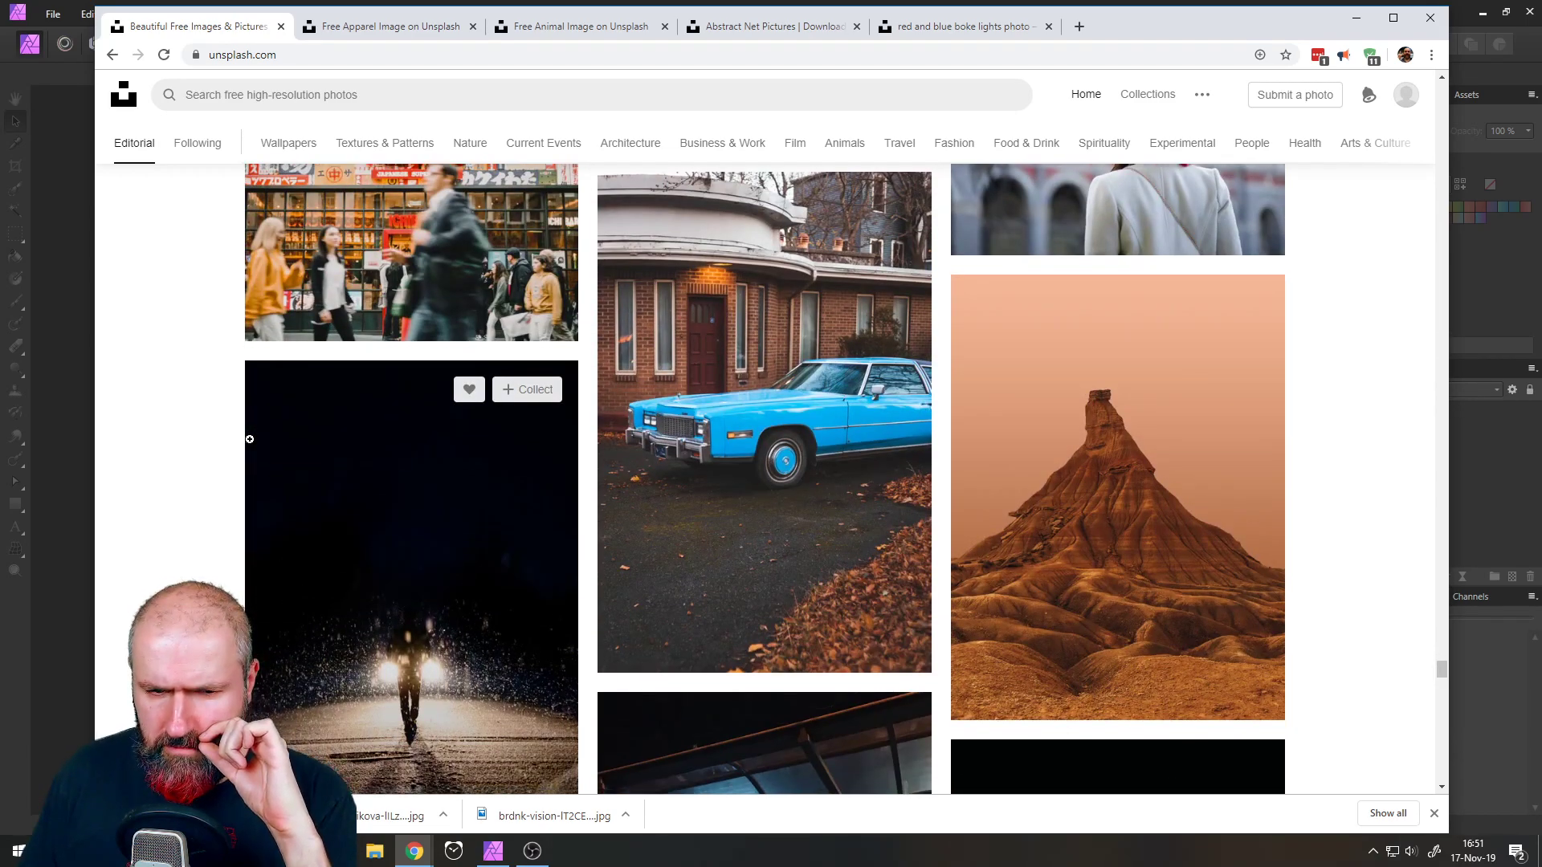
{"action": "scroll", "coordinate": [250, 439], "scroll_direction": "down", "scroll_amount": 5}
{"action": "scroll", "coordinate": [249, 440], "scroll_direction": "down", "scroll_amount": 11}
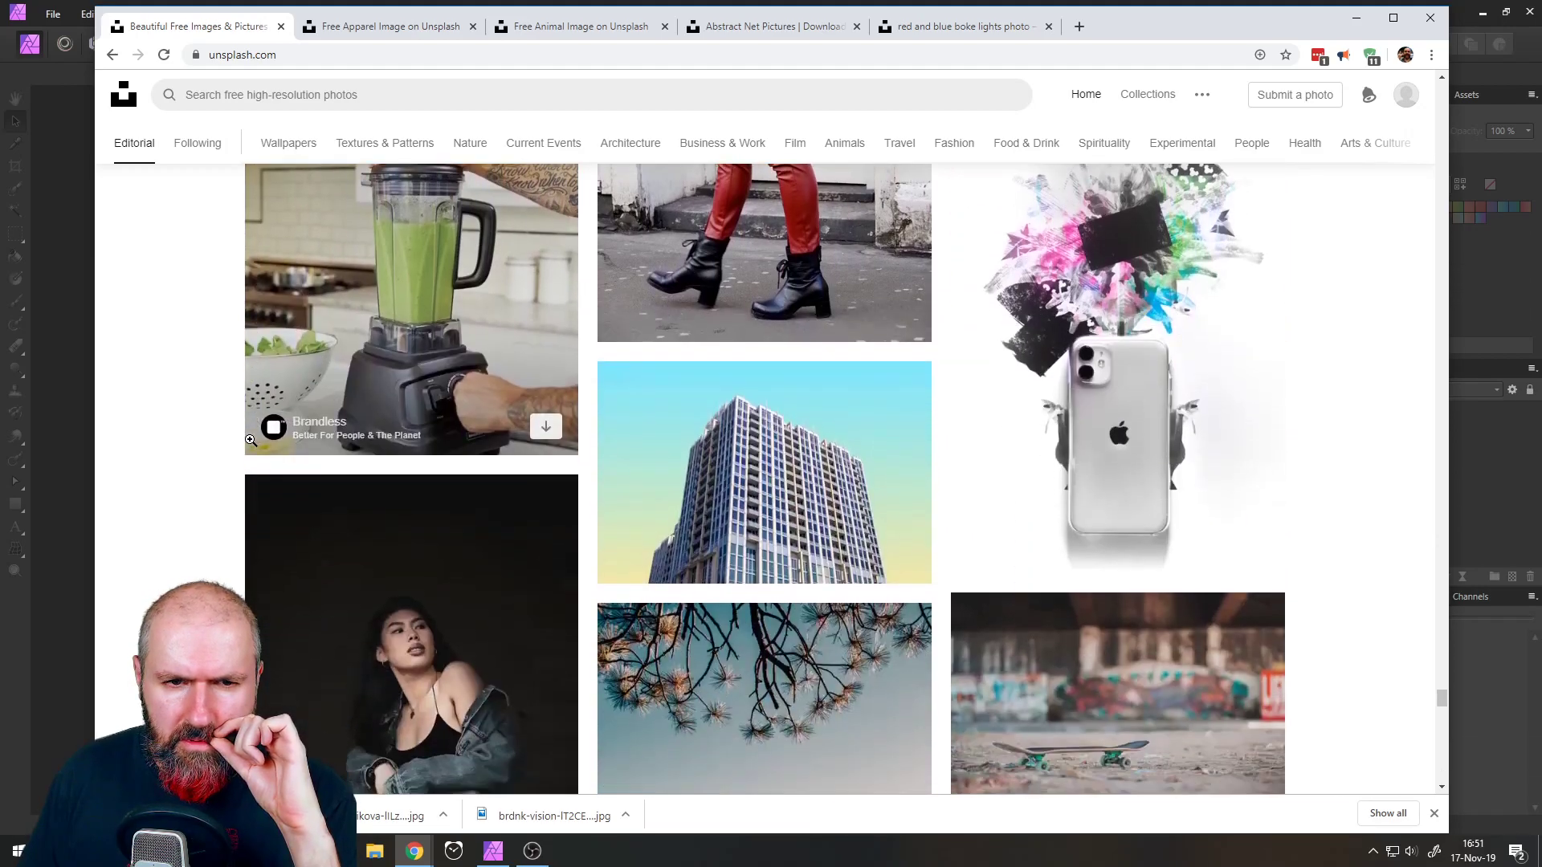
{"action": "scroll", "coordinate": [250, 439], "scroll_direction": "down", "scroll_amount": 5}
{"action": "scroll", "coordinate": [249, 439], "scroll_direction": "up", "scroll_amount": 3}
{"action": "scroll", "coordinate": [250, 440], "scroll_direction": "down", "scroll_amount": 10}
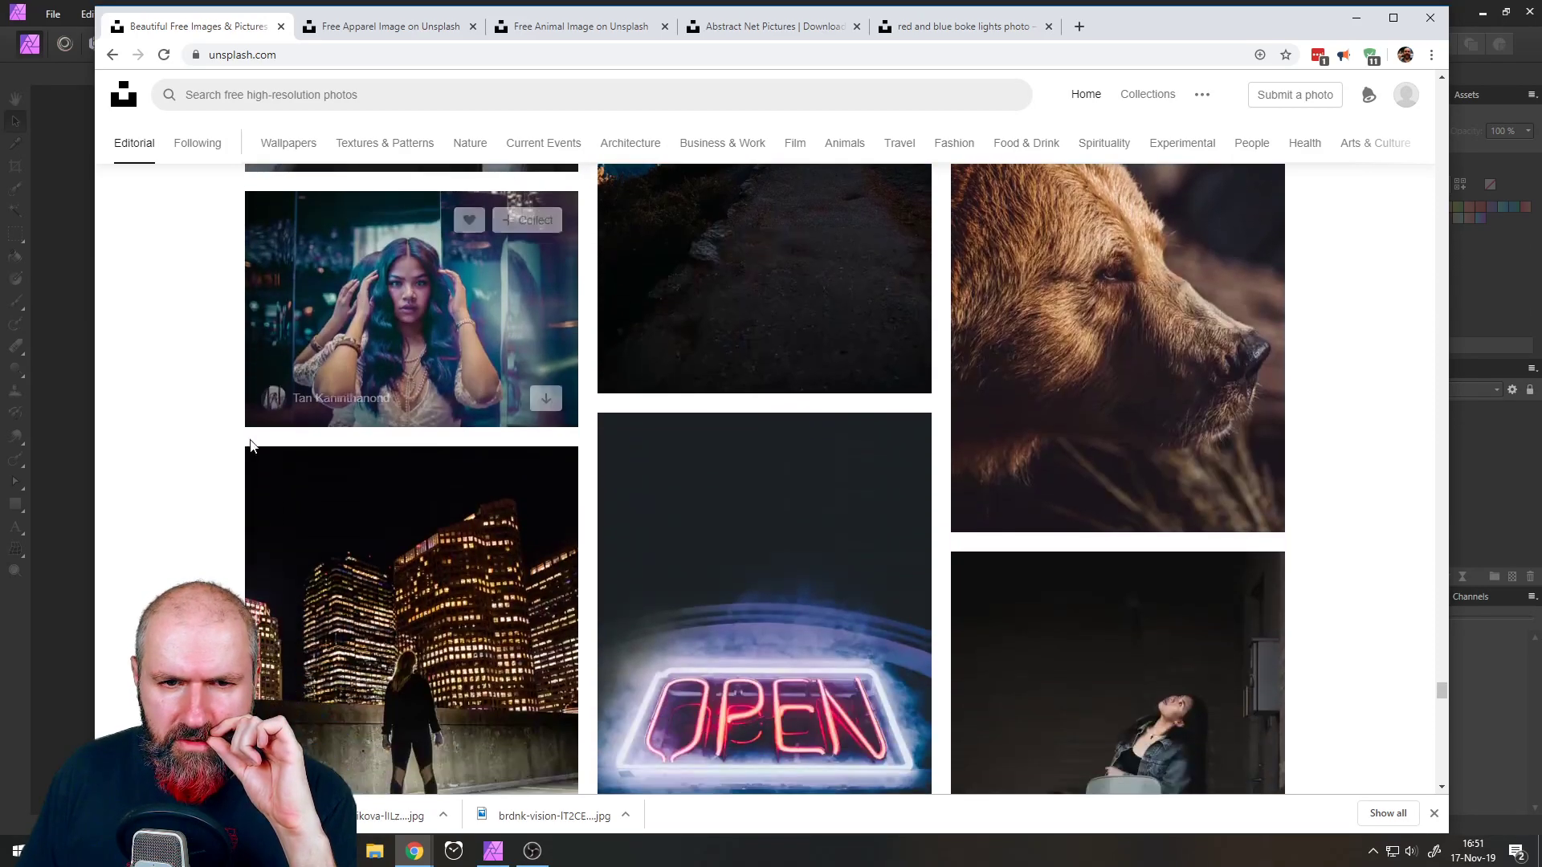
{"action": "scroll", "coordinate": [249, 440], "scroll_direction": "down", "scroll_amount": 2}
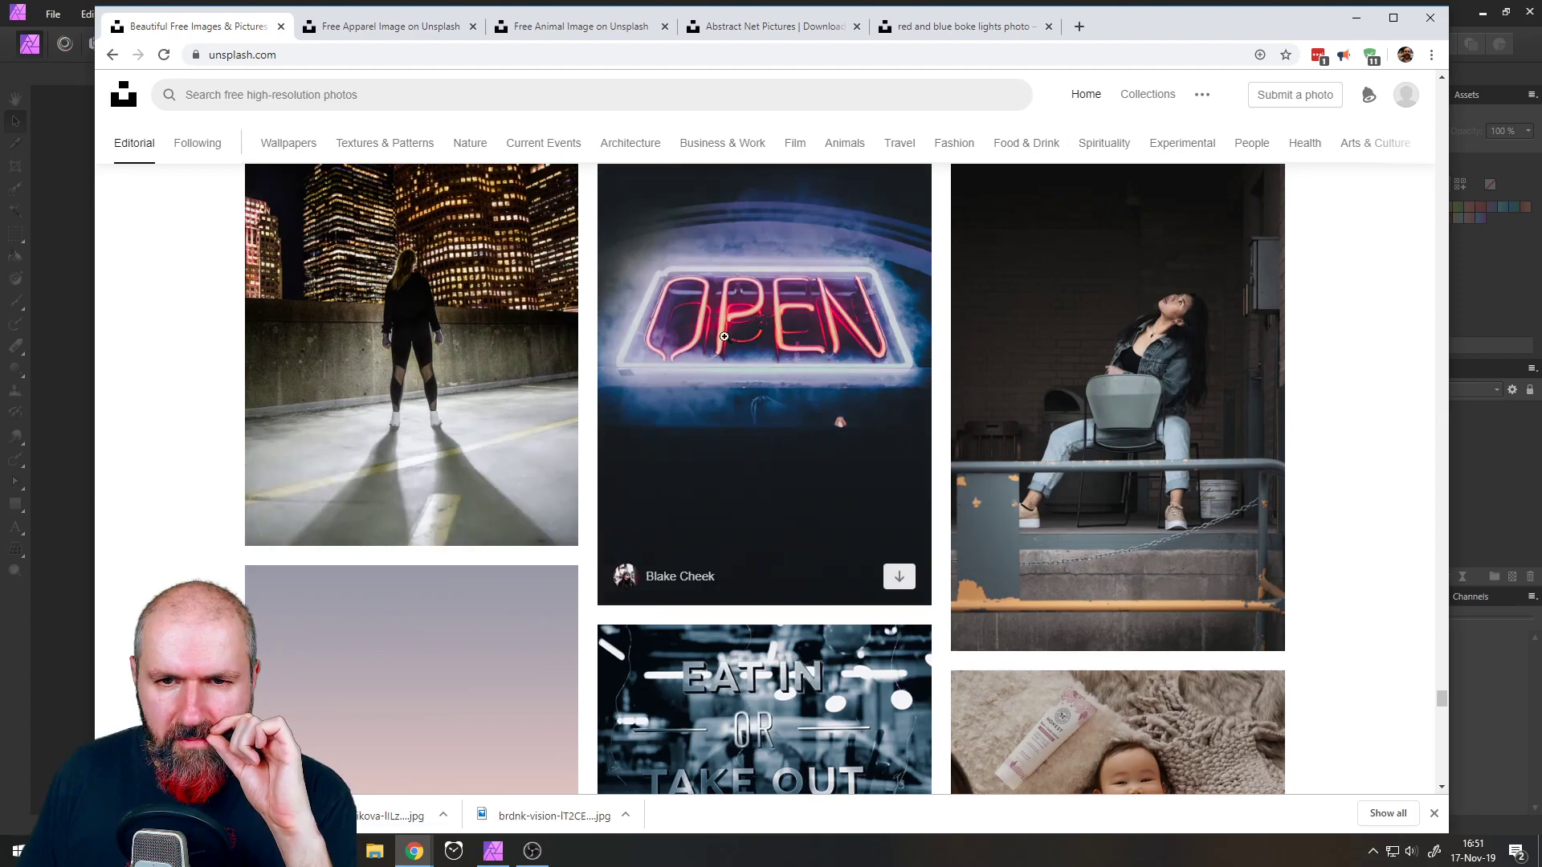
{"action": "scroll", "coordinate": [212, 441], "scroll_direction": "down", "scroll_amount": 5}
{"action": "scroll", "coordinate": [212, 441], "scroll_direction": "down", "scroll_amount": 8}
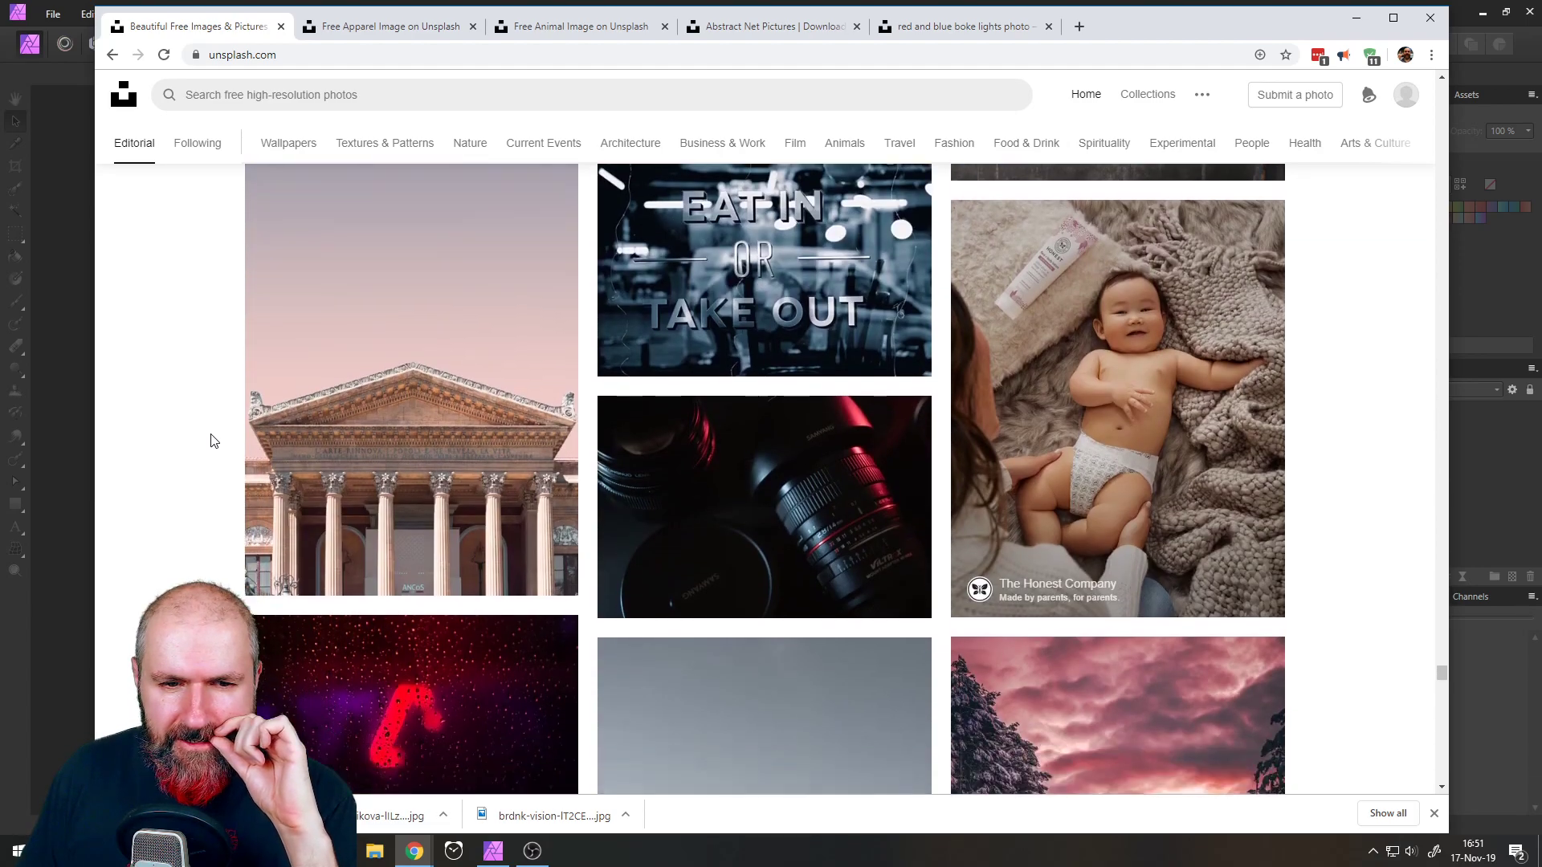
{"action": "scroll", "coordinate": [213, 441], "scroll_direction": "up", "scroll_amount": 4}
{"action": "scroll", "coordinate": [213, 441], "scroll_direction": "up", "scroll_amount": 4}
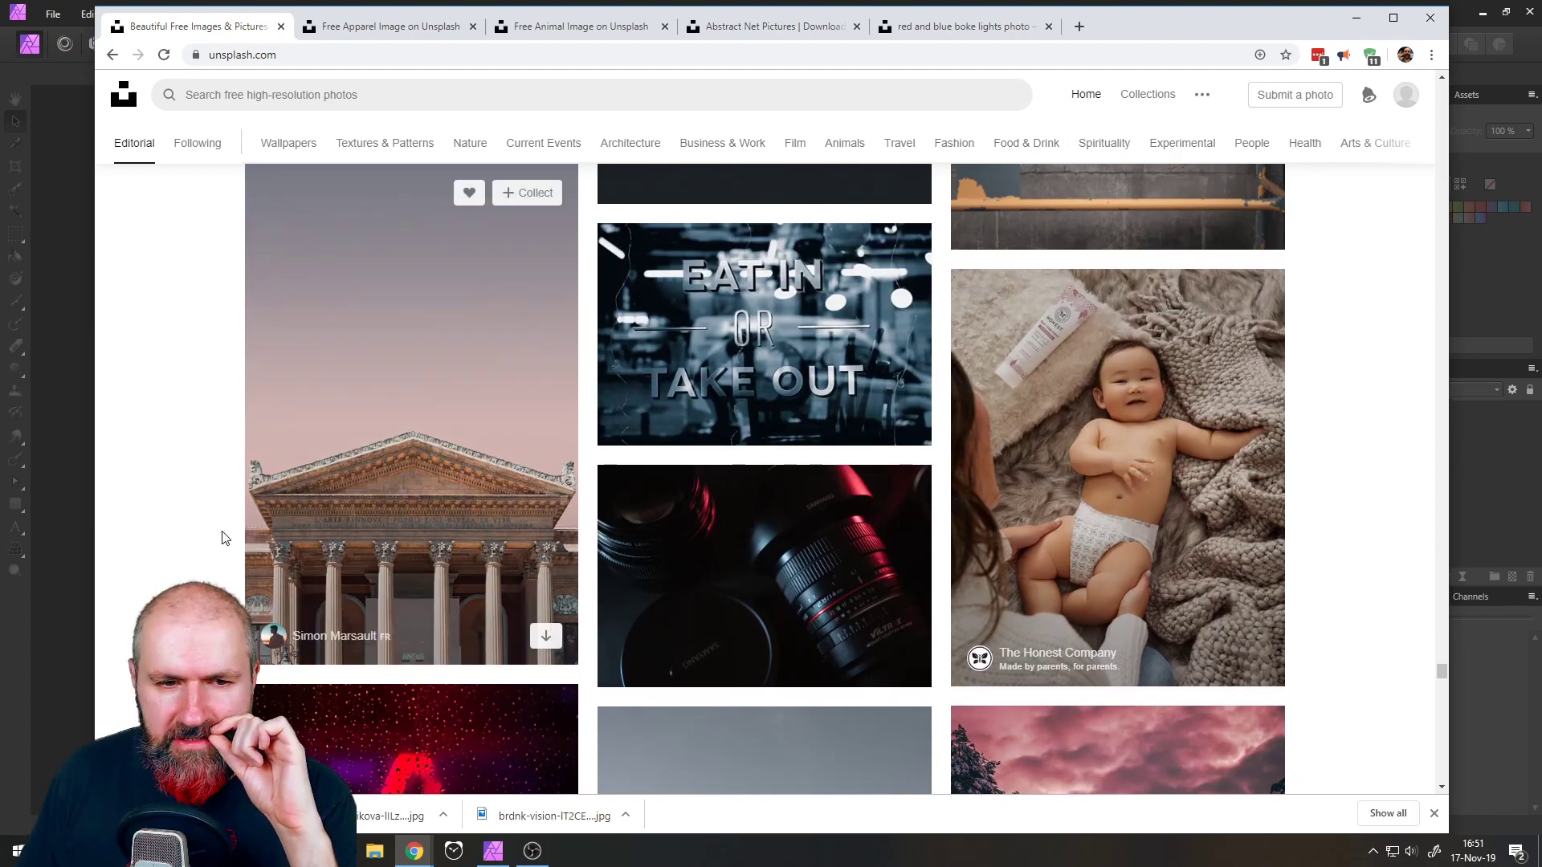
{"action": "scroll", "coordinate": [165, 518], "scroll_direction": "down", "scroll_amount": 7}
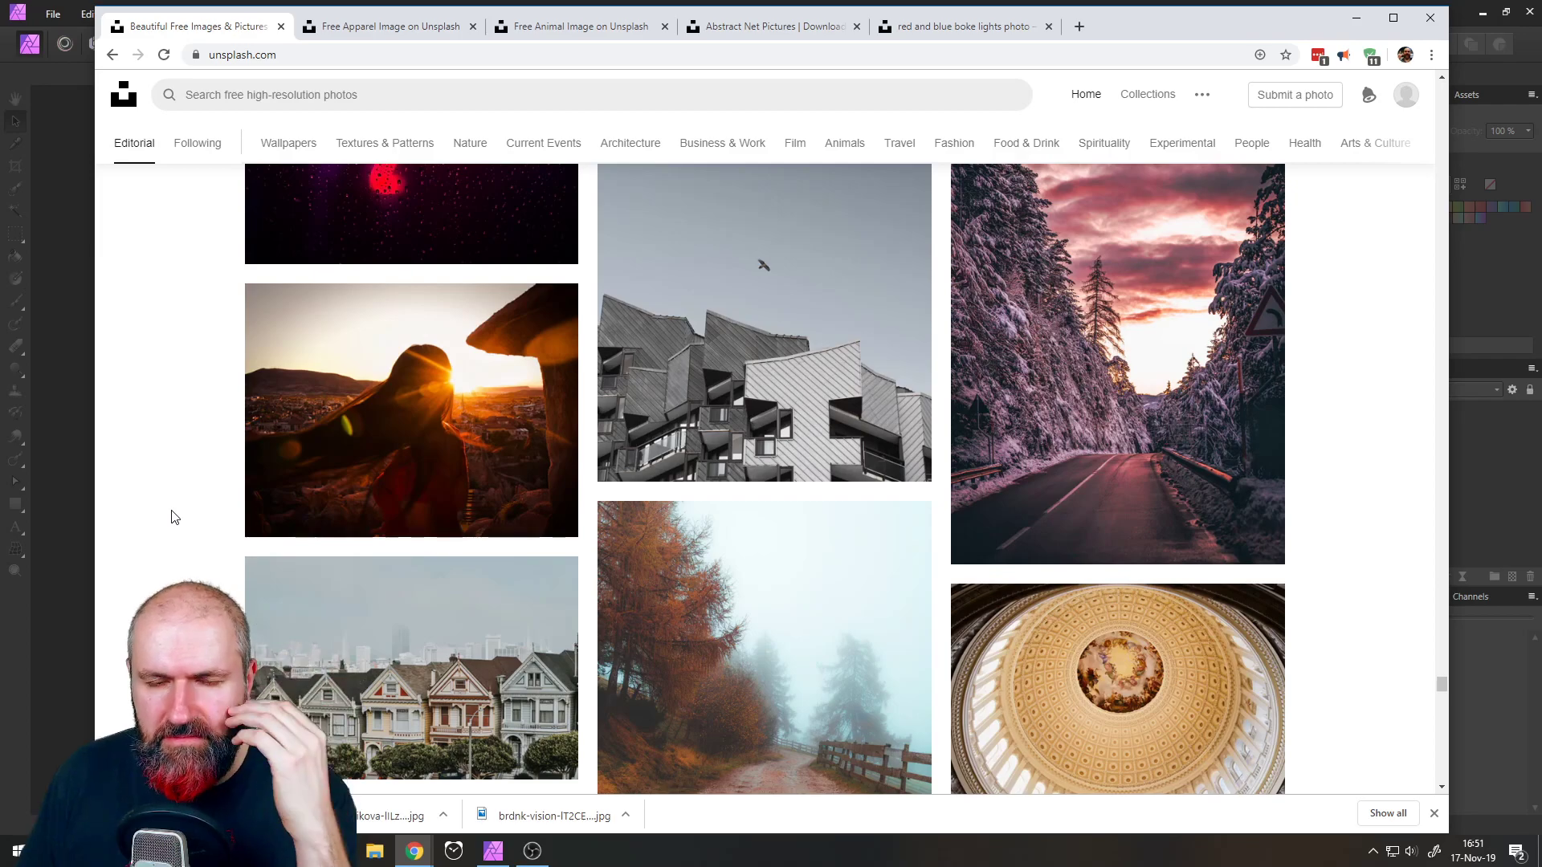
{"action": "scroll", "coordinate": [193, 493], "scroll_direction": "down", "scroll_amount": 2}
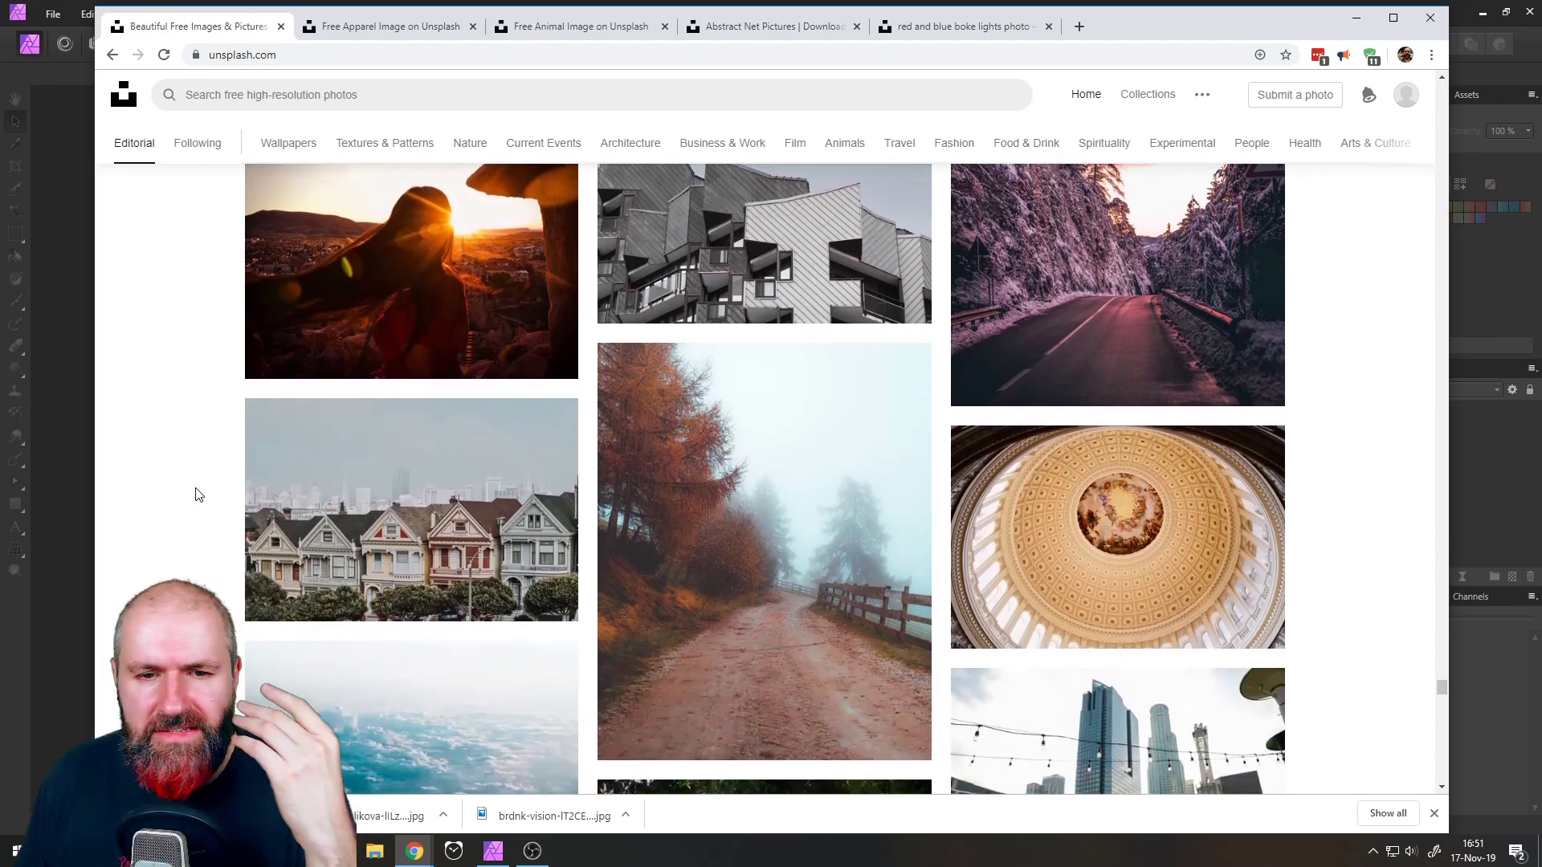
{"action": "scroll", "coordinate": [198, 494], "scroll_direction": "down", "scroll_amount": 7}
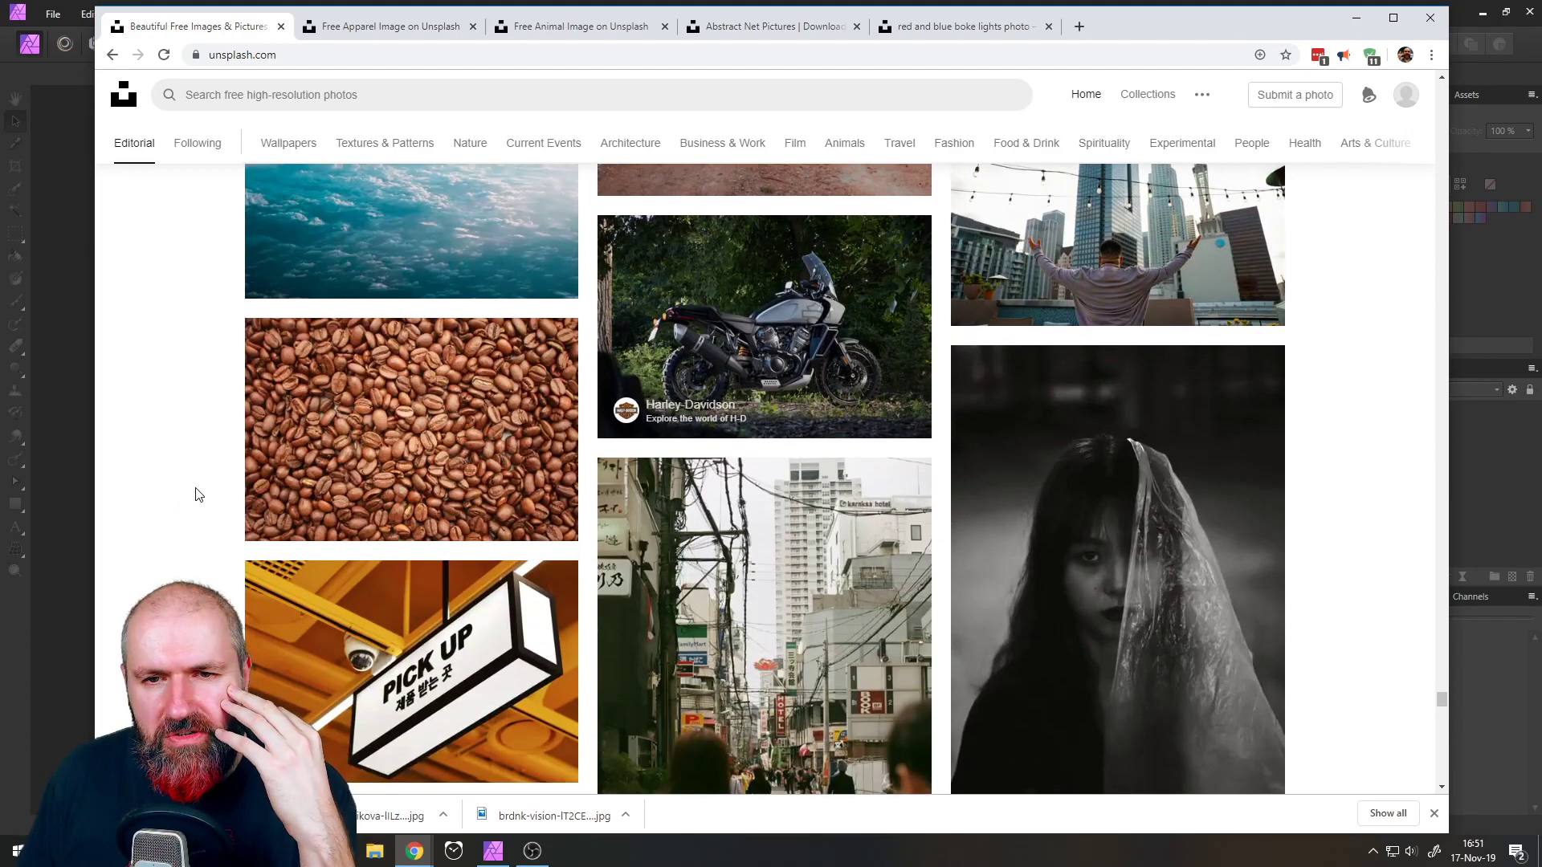
{"action": "scroll", "coordinate": [198, 494], "scroll_direction": "down", "scroll_amount": 6}
{"action": "scroll", "coordinate": [198, 494], "scroll_direction": "down", "scroll_amount": 7}
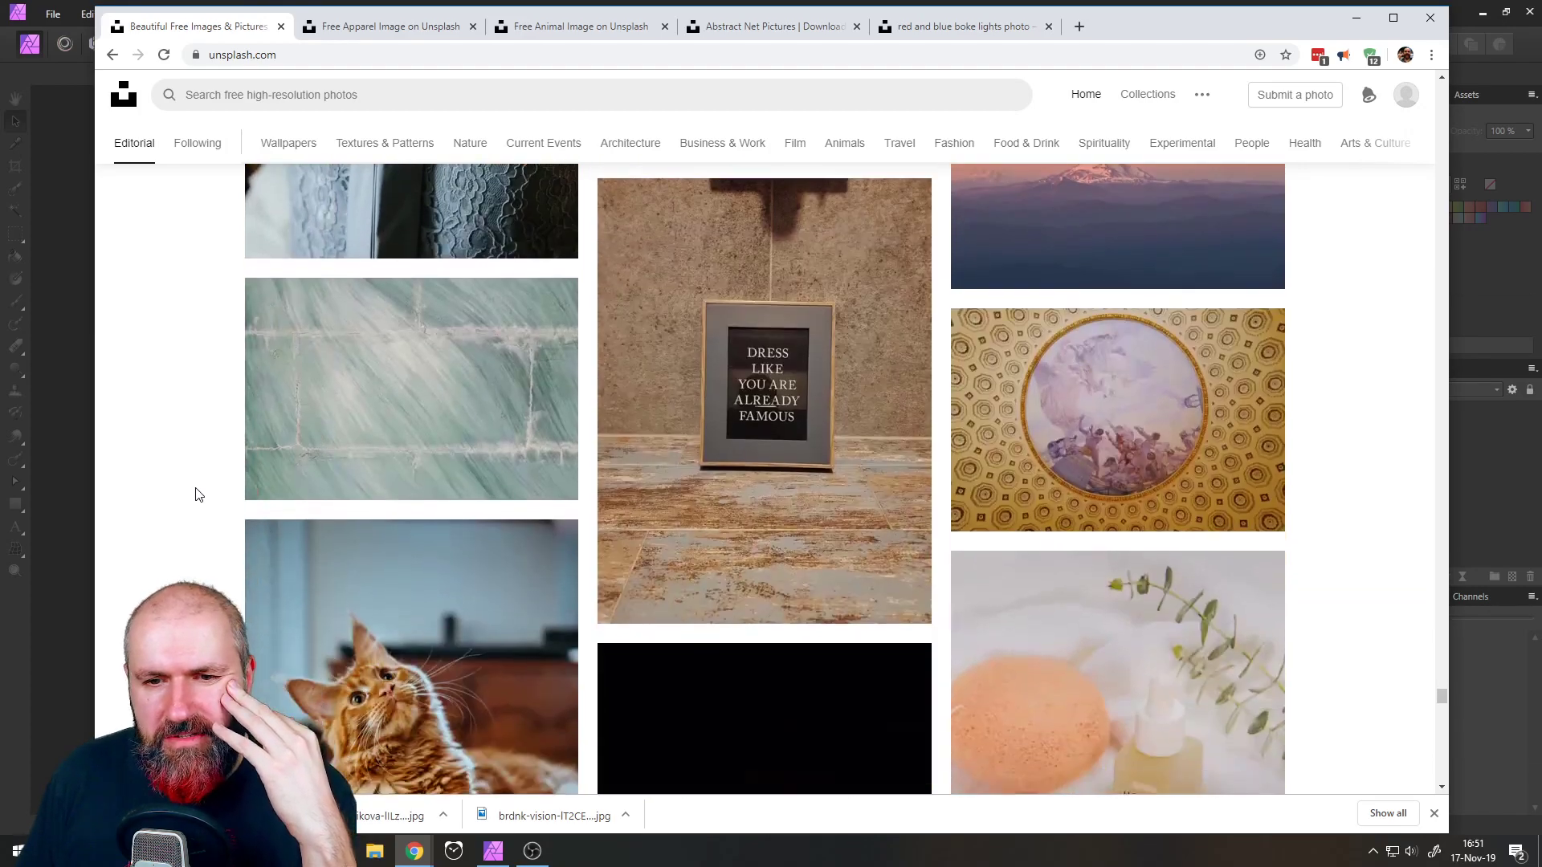
{"action": "scroll", "coordinate": [198, 493], "scroll_direction": "down", "scroll_amount": 5}
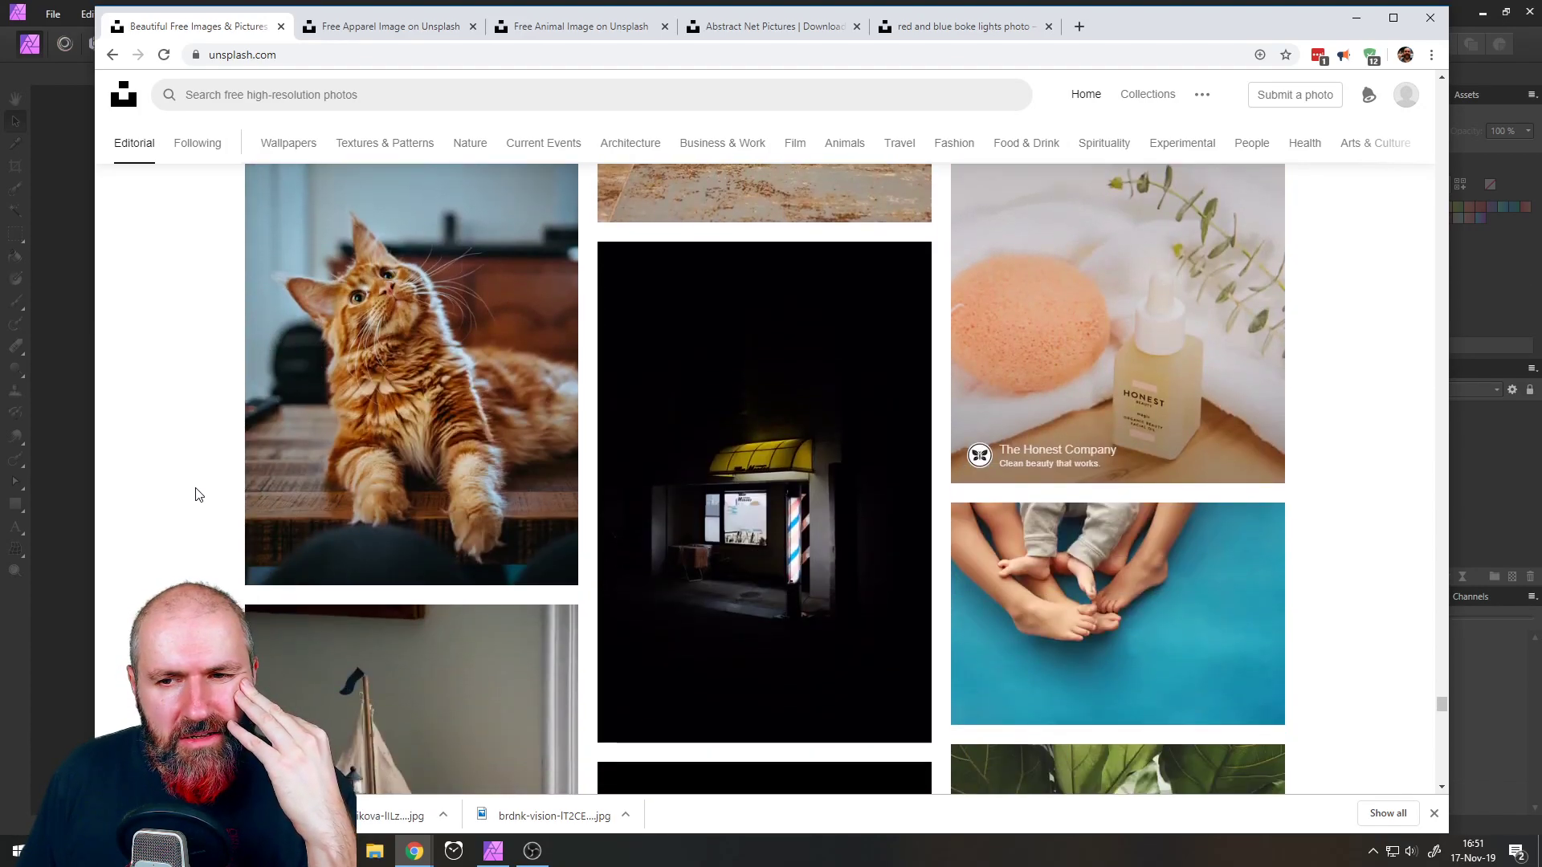
{"action": "scroll", "coordinate": [199, 494], "scroll_direction": "down", "scroll_amount": 7}
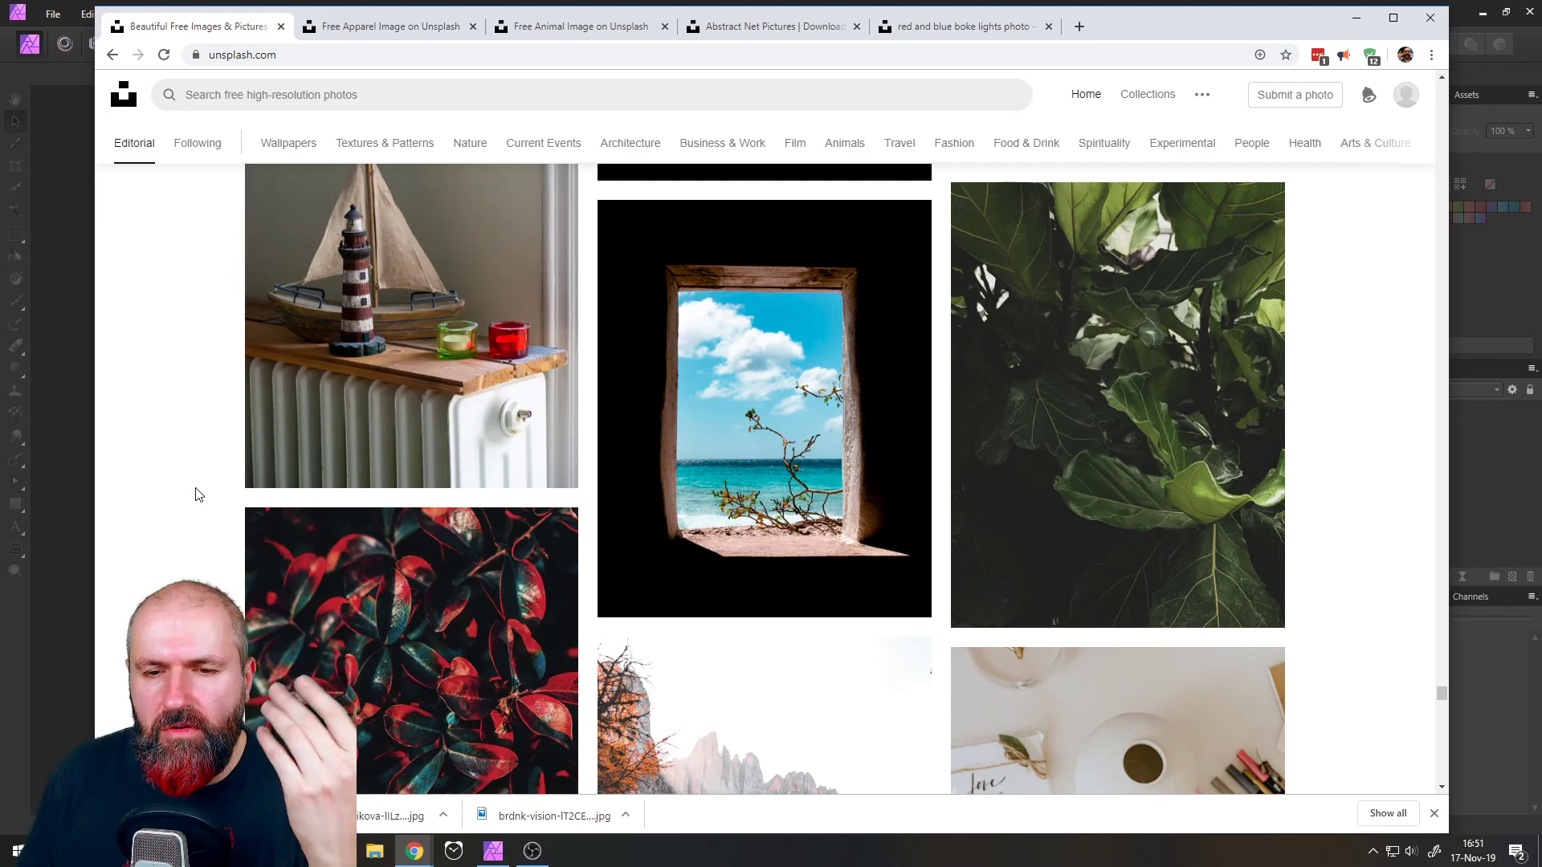
{"action": "scroll", "coordinate": [198, 493], "scroll_direction": "down", "scroll_amount": 7}
{"action": "scroll", "coordinate": [199, 494], "scroll_direction": "down", "scroll_amount": 6}
{"action": "scroll", "coordinate": [198, 494], "scroll_direction": "down", "scroll_amount": 6}
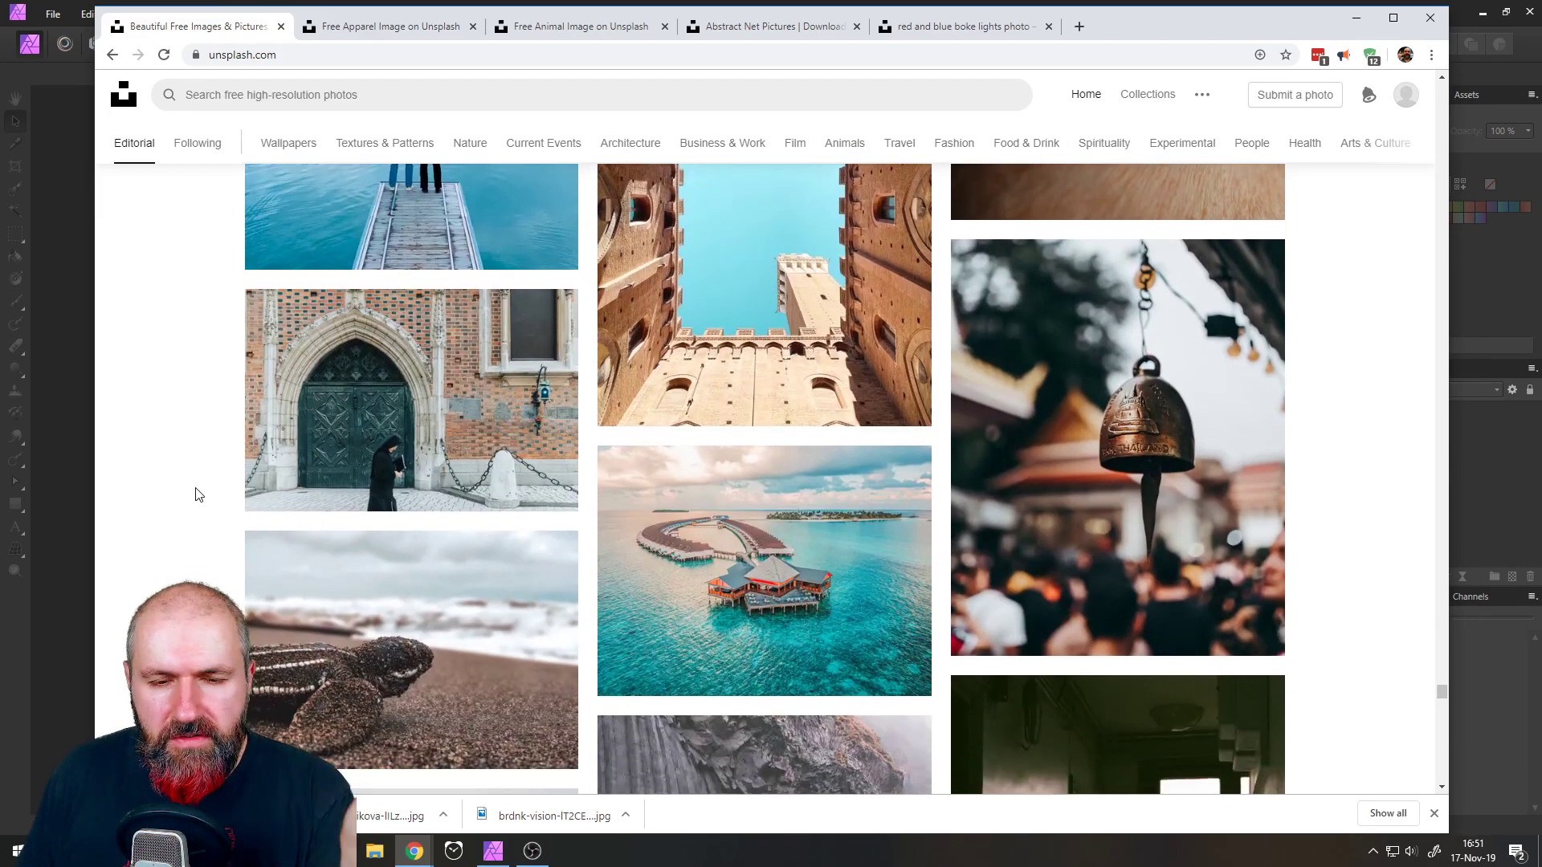
{"action": "scroll", "coordinate": [199, 494], "scroll_direction": "down", "scroll_amount": 8}
{"action": "scroll", "coordinate": [198, 493], "scroll_direction": "down", "scroll_amount": 11}
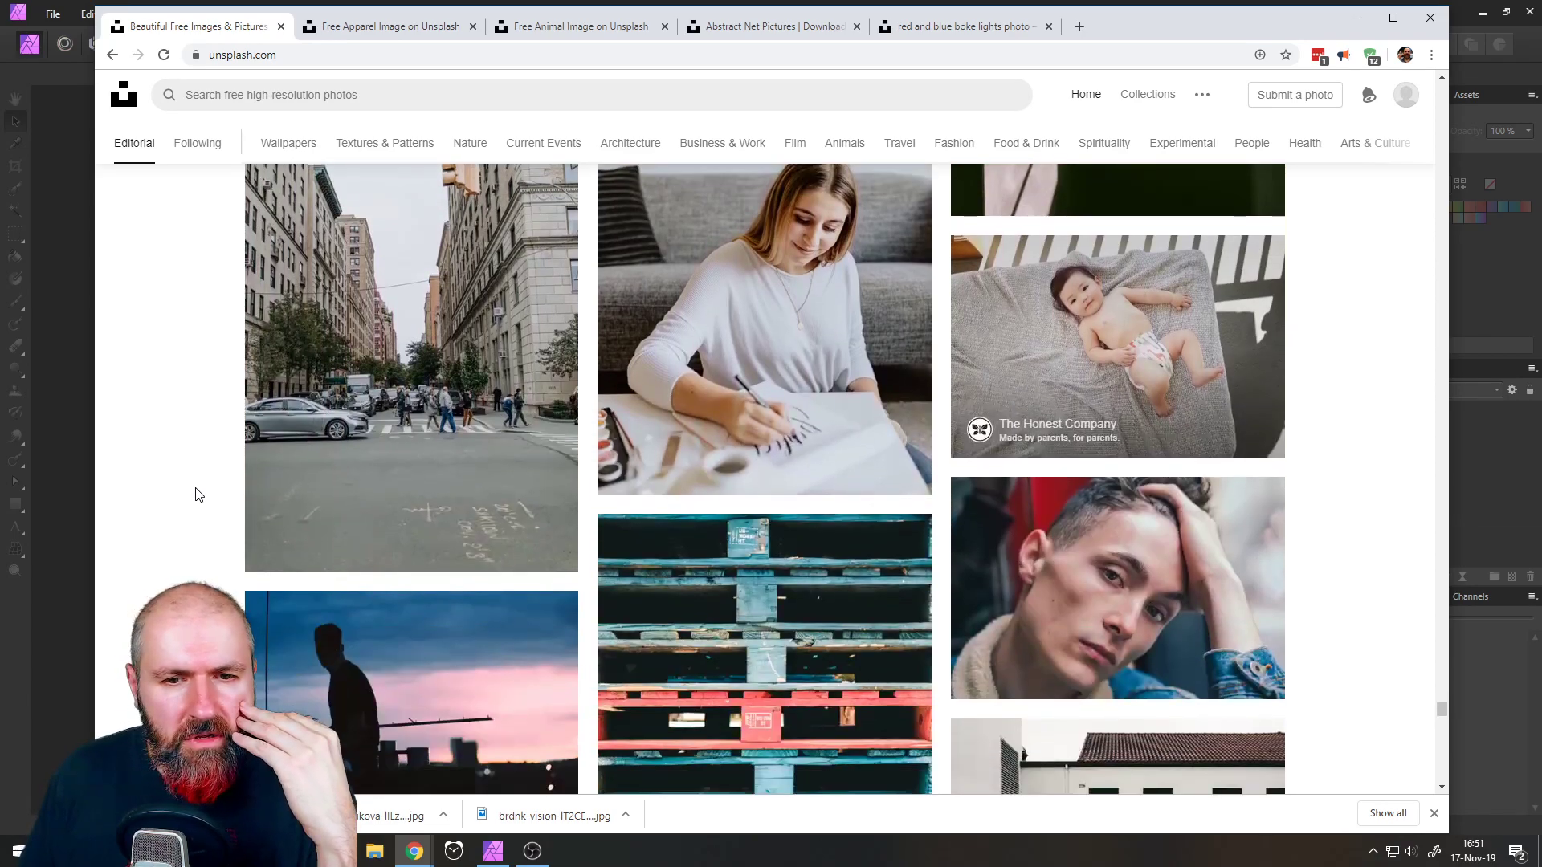
{"action": "scroll", "coordinate": [198, 493], "scroll_direction": "down", "scroll_amount": 3}
{"action": "scroll", "coordinate": [198, 494], "scroll_direction": "down", "scroll_amount": 7}
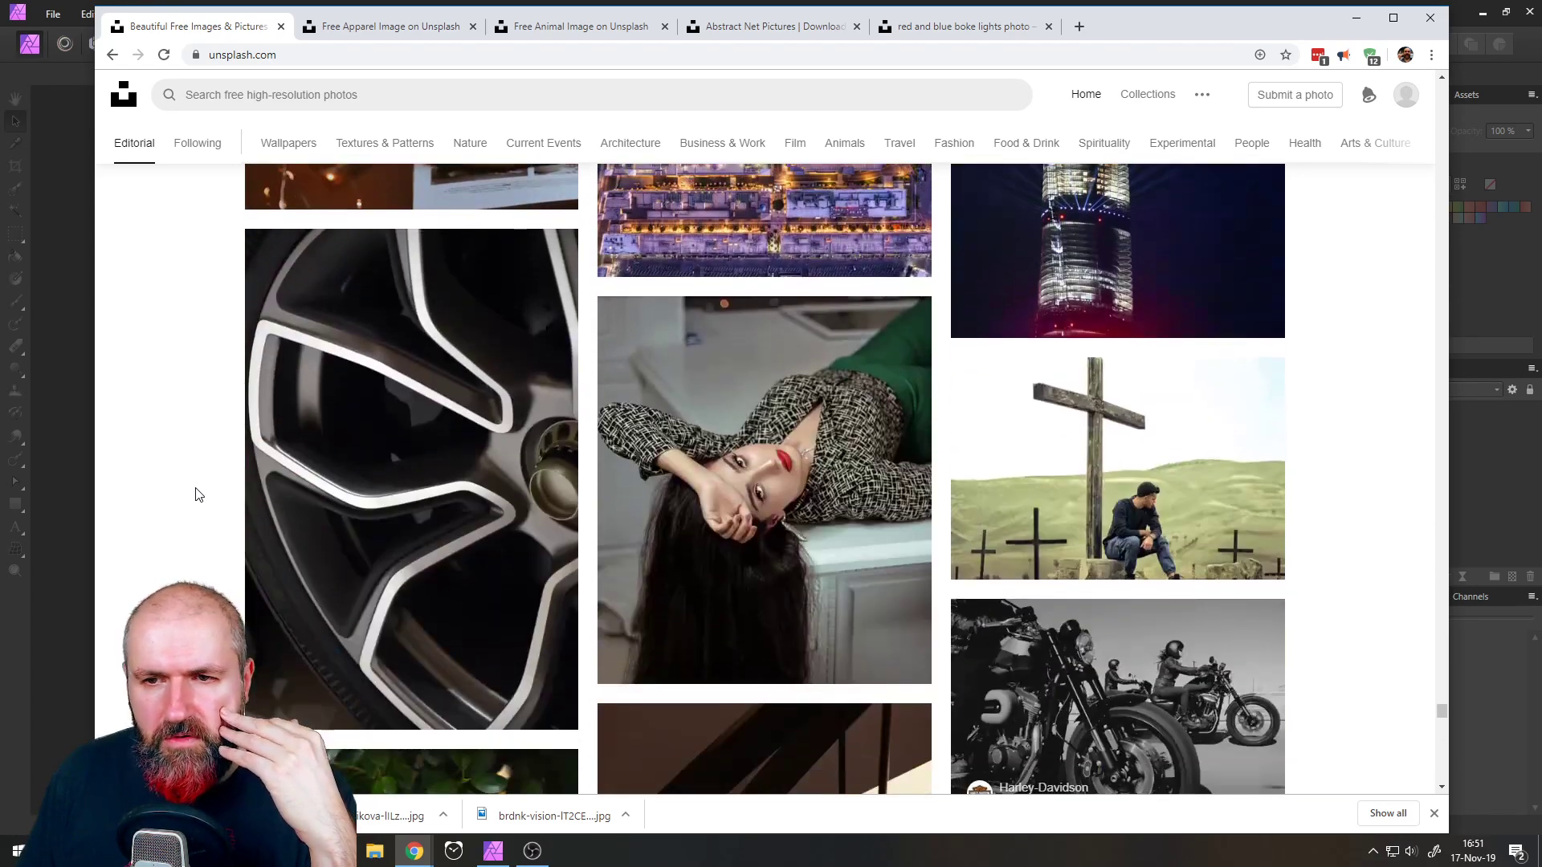
{"action": "scroll", "coordinate": [199, 494], "scroll_direction": "down", "scroll_amount": 13}
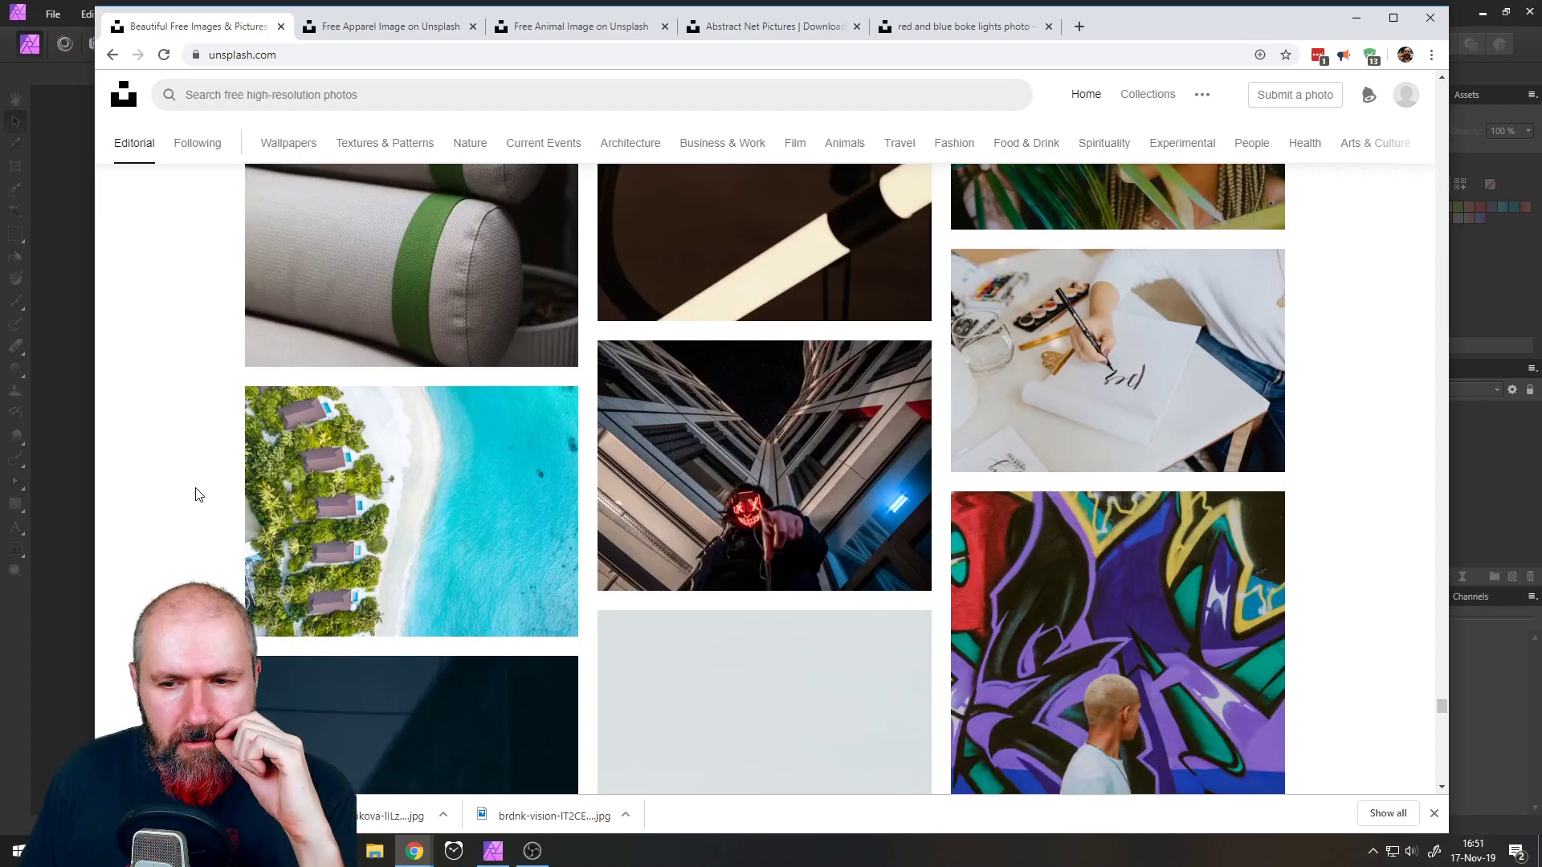
{"action": "scroll", "coordinate": [198, 494], "scroll_direction": "down", "scroll_amount": 12}
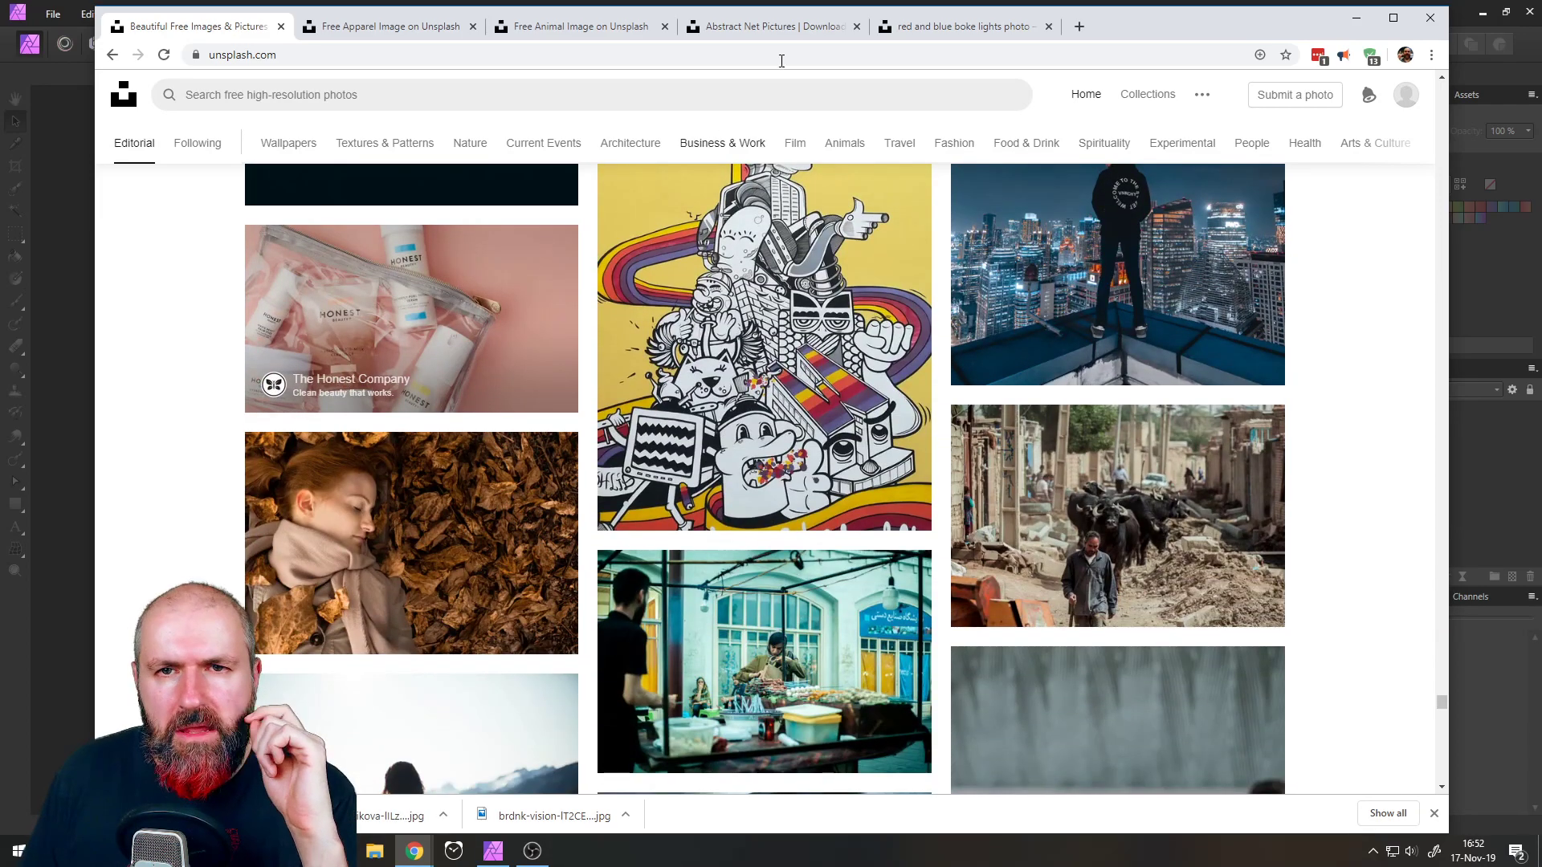
- Compare the photos kept open and download the colourfully lit skull photo to the Downloads folder
{"action": "left_click", "coordinate": [758, 29]}
{"action": "left_click", "coordinate": [882, 29]}
{"action": "left_click", "coordinate": [549, 29]}
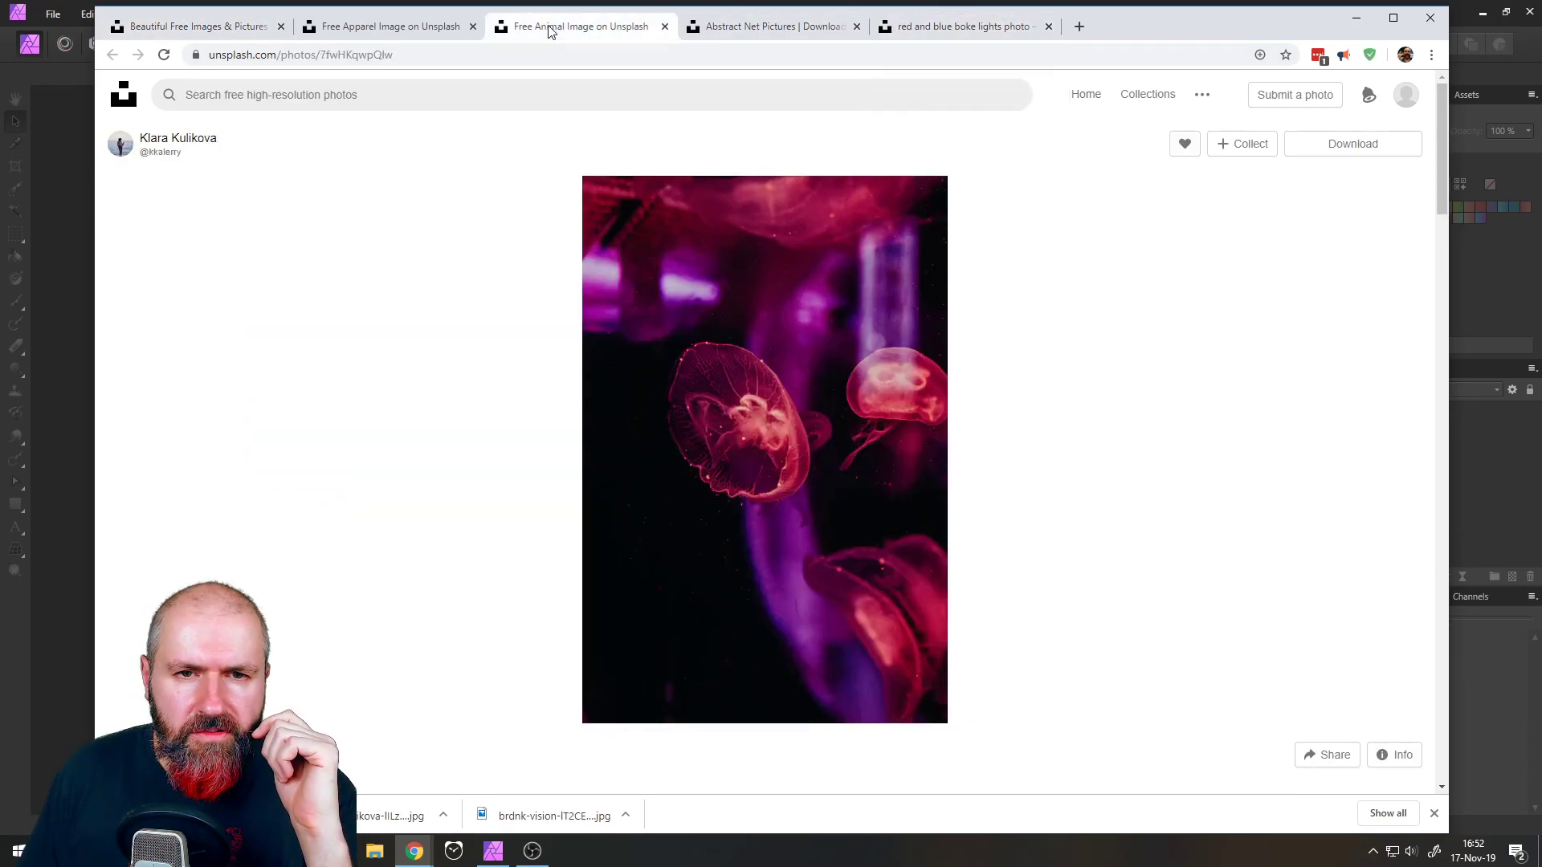
{"action": "left_click", "coordinate": [413, 32]}
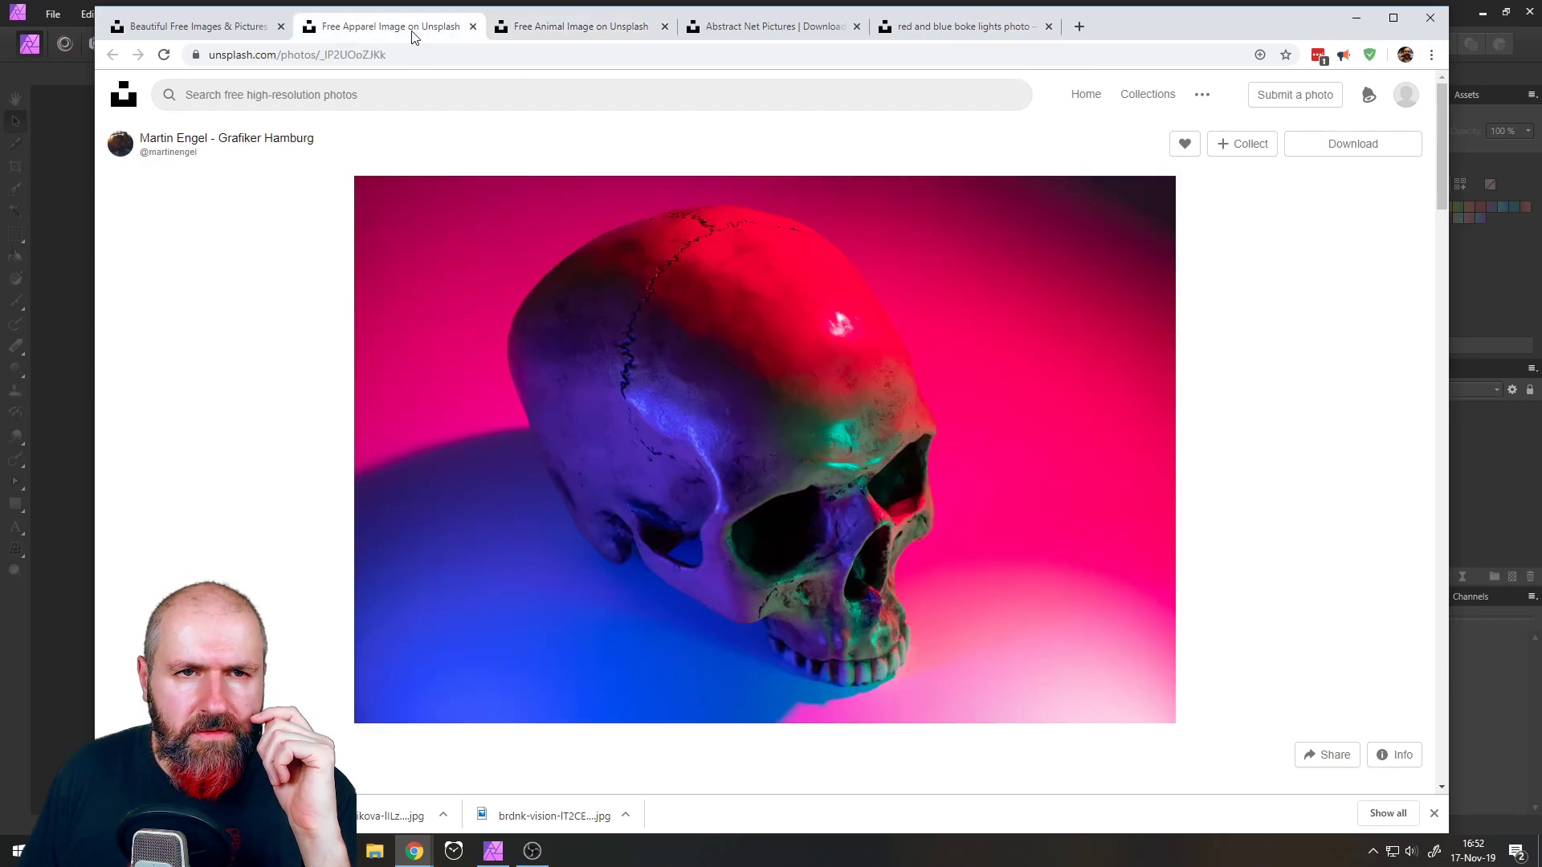
{"action": "left_click", "coordinate": [1331, 153]}
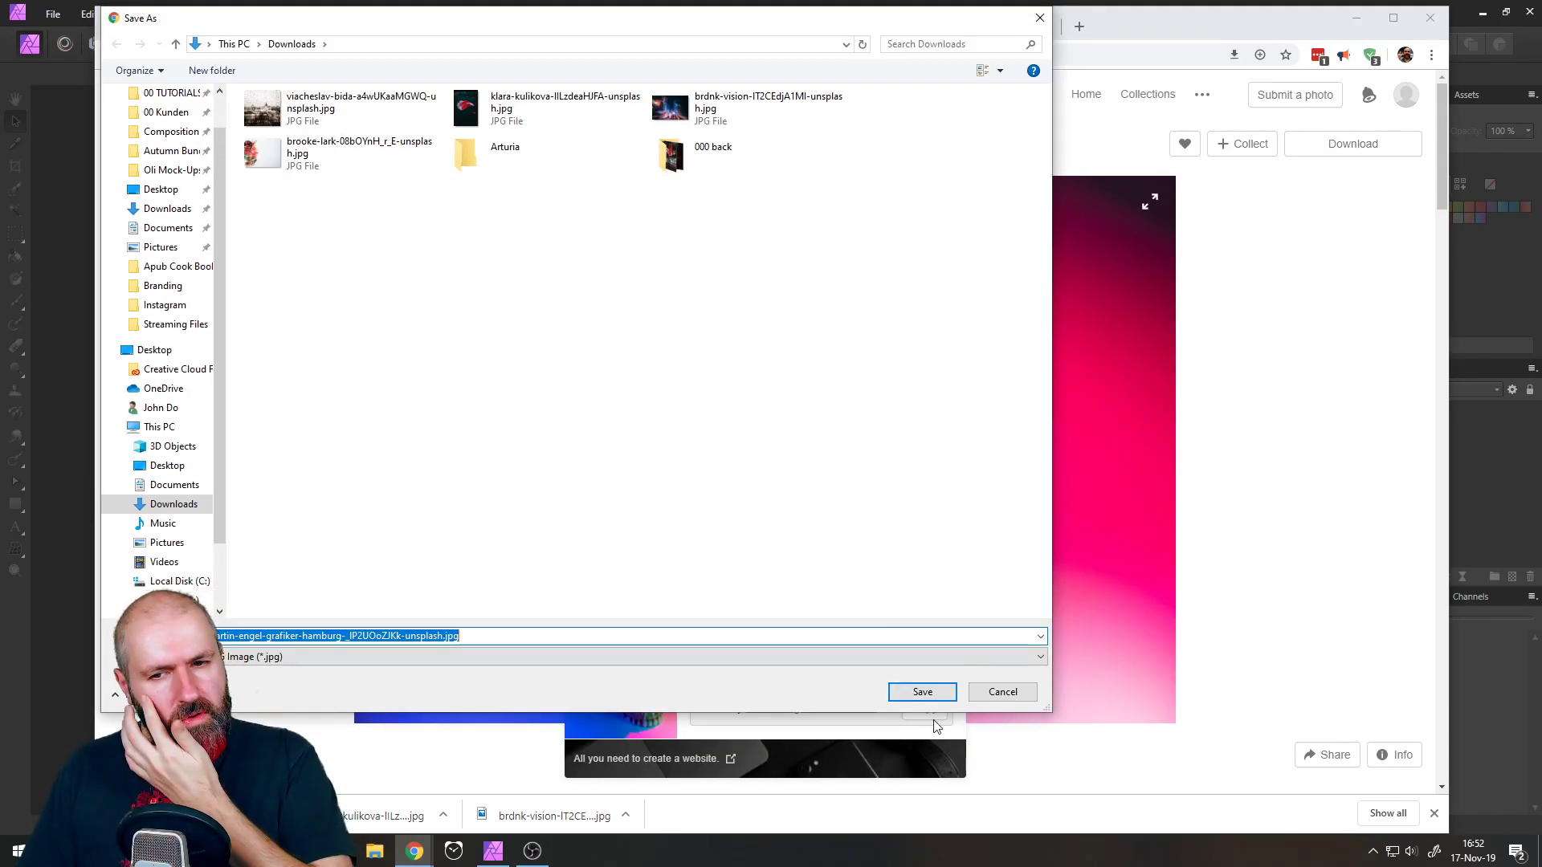
{"action": "left_click", "coordinate": [922, 692]}
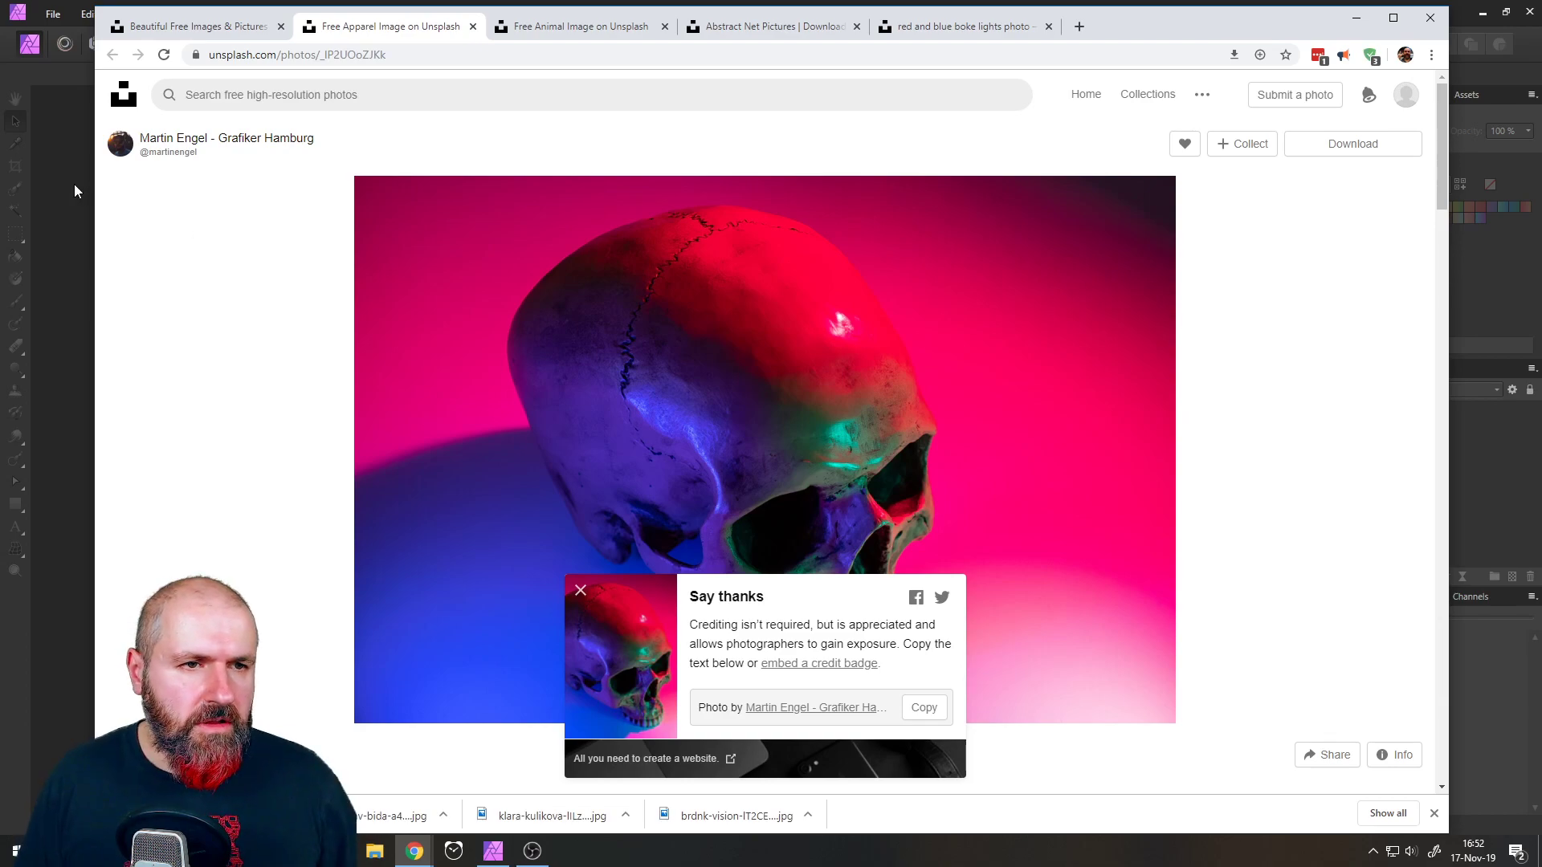
- Switch to Affinity Photo and create a new 4000 × 4000 px RGB/8 document at 72 DPI with a transparent background
{"action": "left_click", "coordinate": [74, 186]}
{"action": "left_click", "coordinate": [53, 13]}
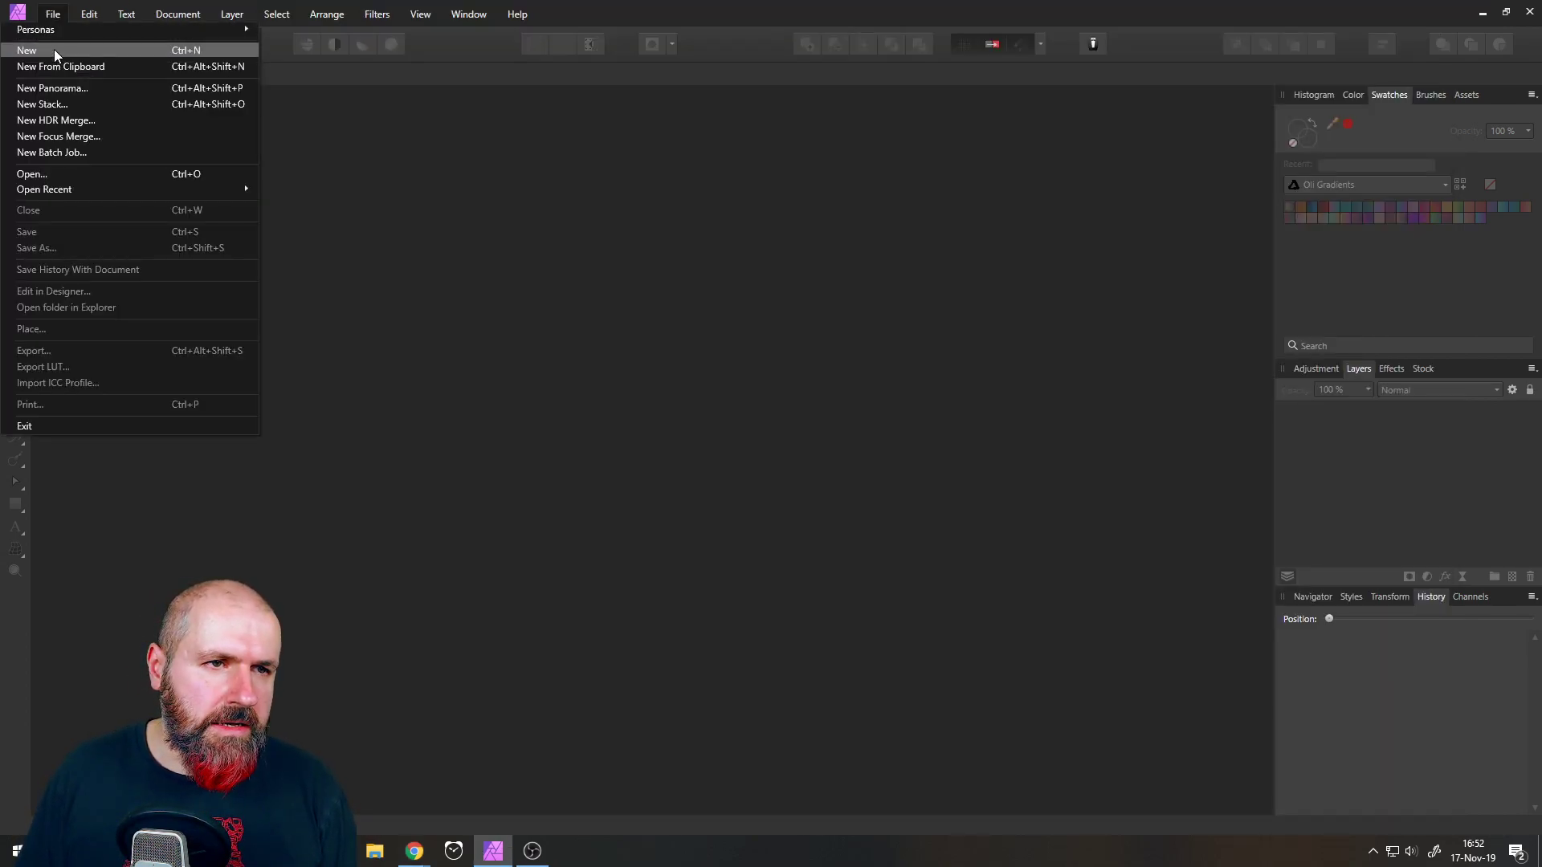
{"action": "left_click", "coordinate": [54, 50]}
{"action": "left_click", "coordinate": [838, 624]}
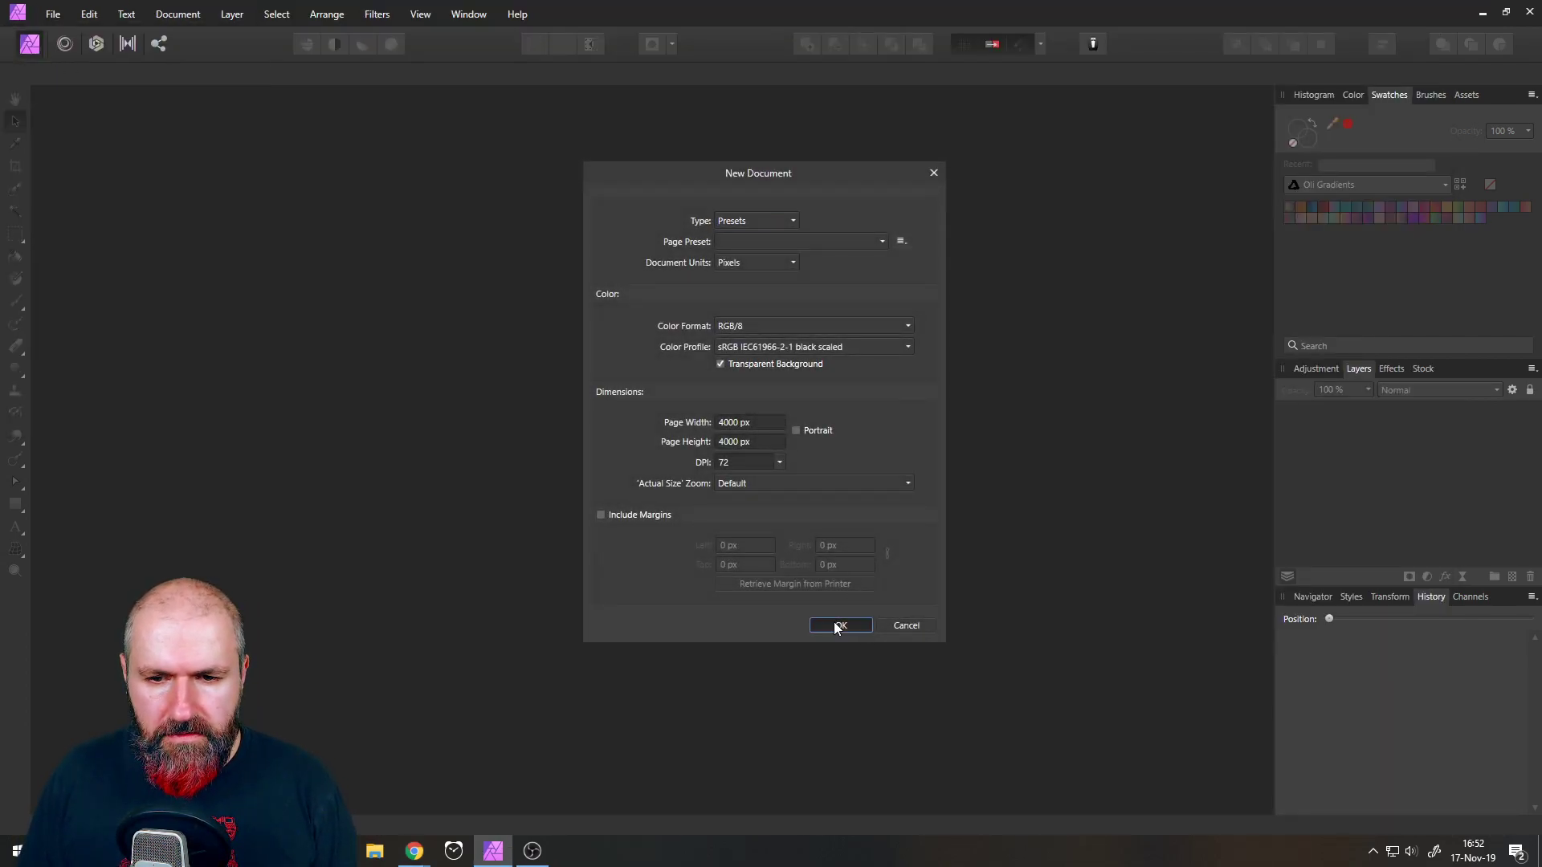
- Place the downloaded skull photo from the Downloads folder into the new document
{"action": "left_click", "coordinate": [53, 14]}
{"action": "left_click", "coordinate": [76, 329]}
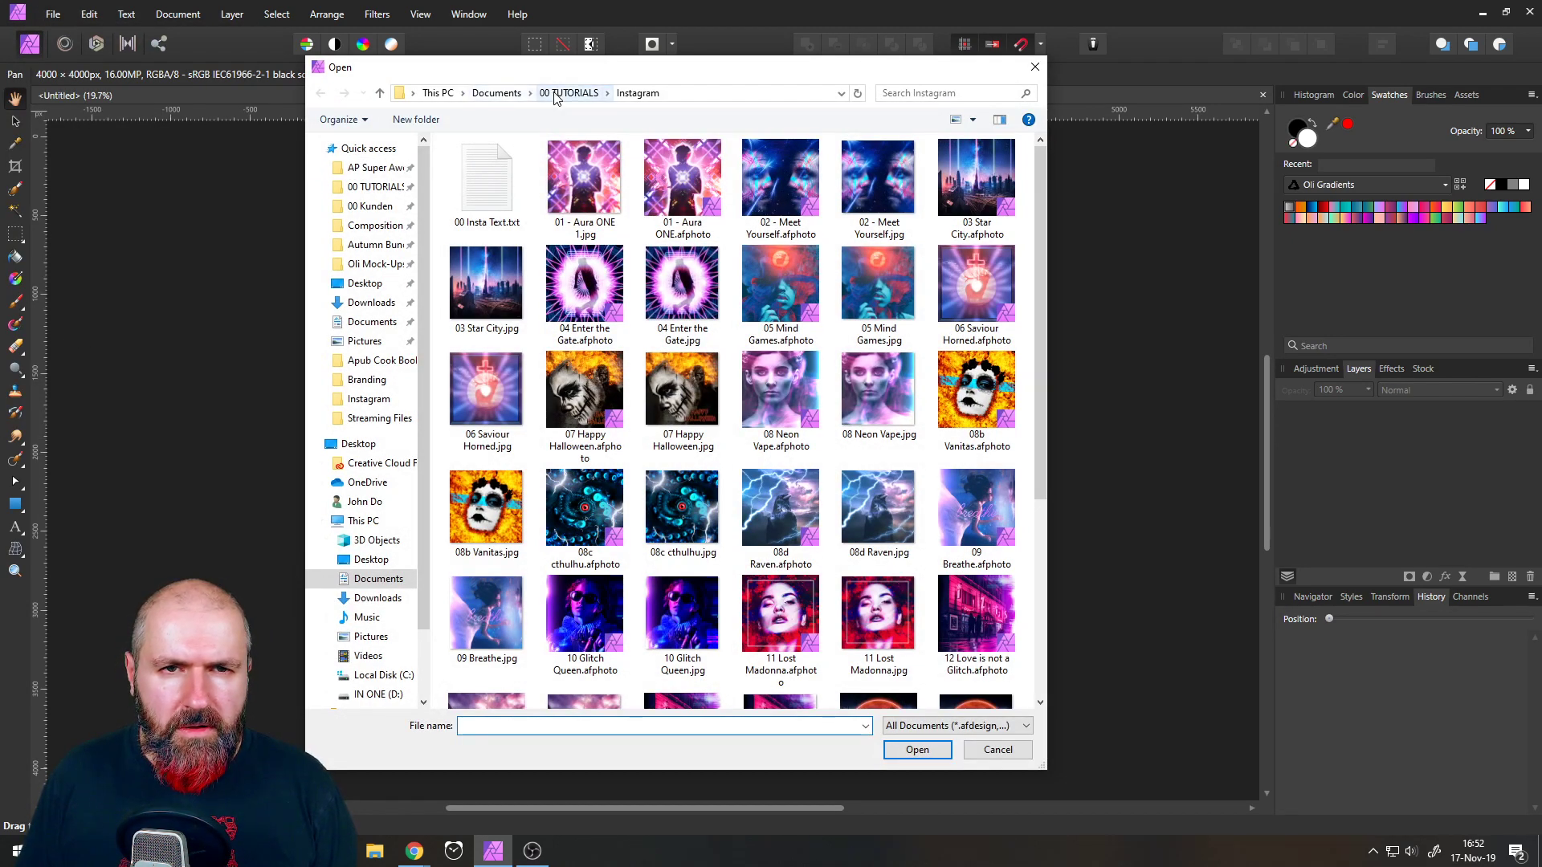
{"action": "left_click", "coordinate": [371, 303]}
{"action": "double_click", "coordinate": [522, 152]}
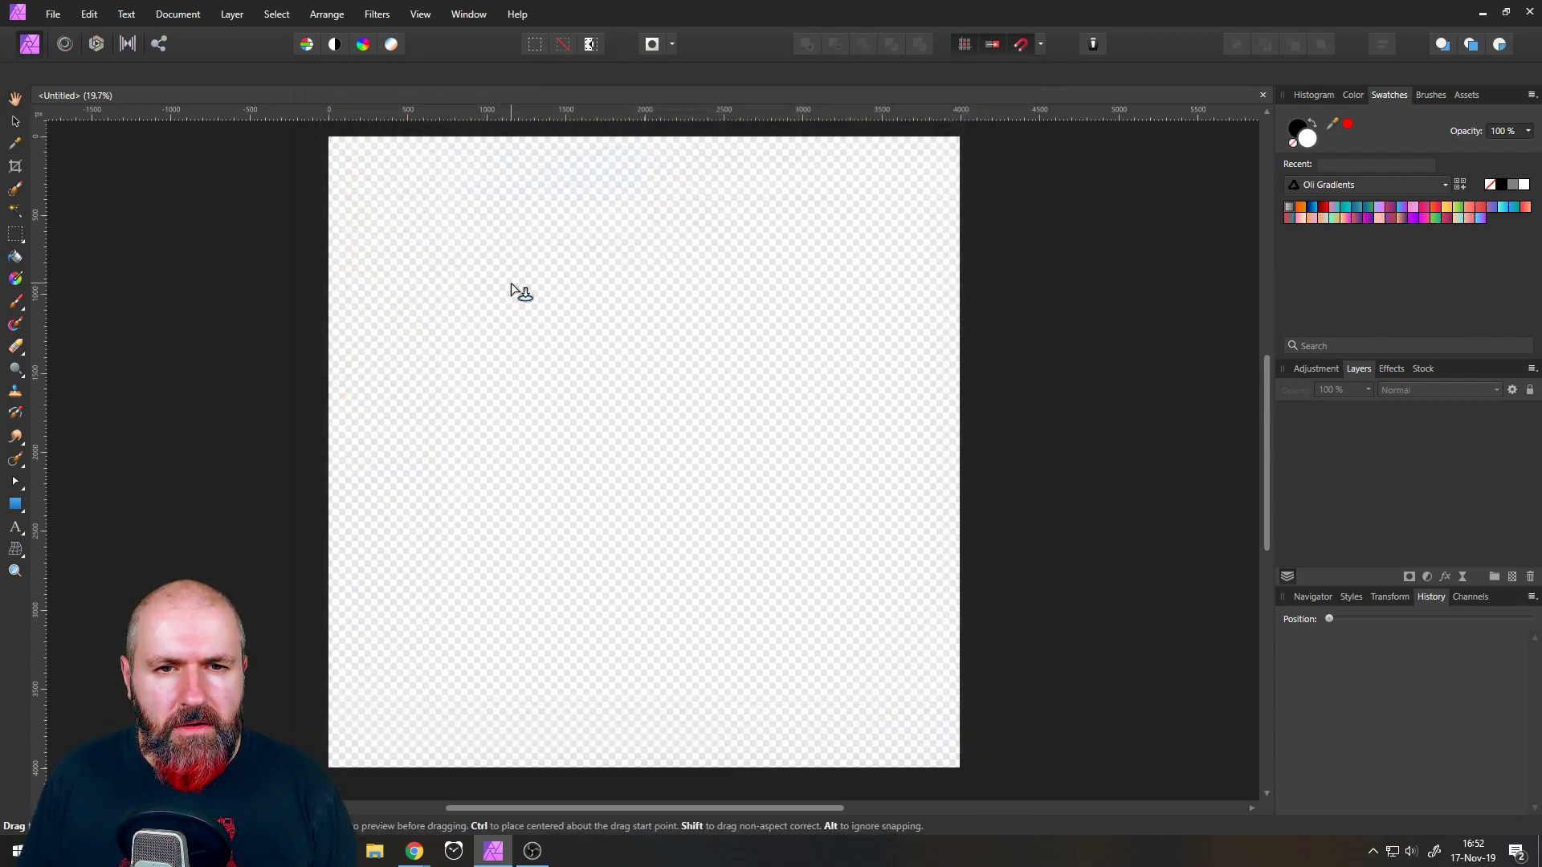
{"action": "left_click", "coordinate": [510, 283]}
- Enlarge the skull image proportionally and position it so that the skull fills the square canvas
{"action": "left_click_drag", "start_coordinate": [557, 268], "coordinate": [574, 482]}
{"action": "left_click_drag", "start_coordinate": [918, 236], "coordinate": [1173, 67]}
{"action": "left_click_drag", "start_coordinate": [1012, 206], "coordinate": [1047, 254]}
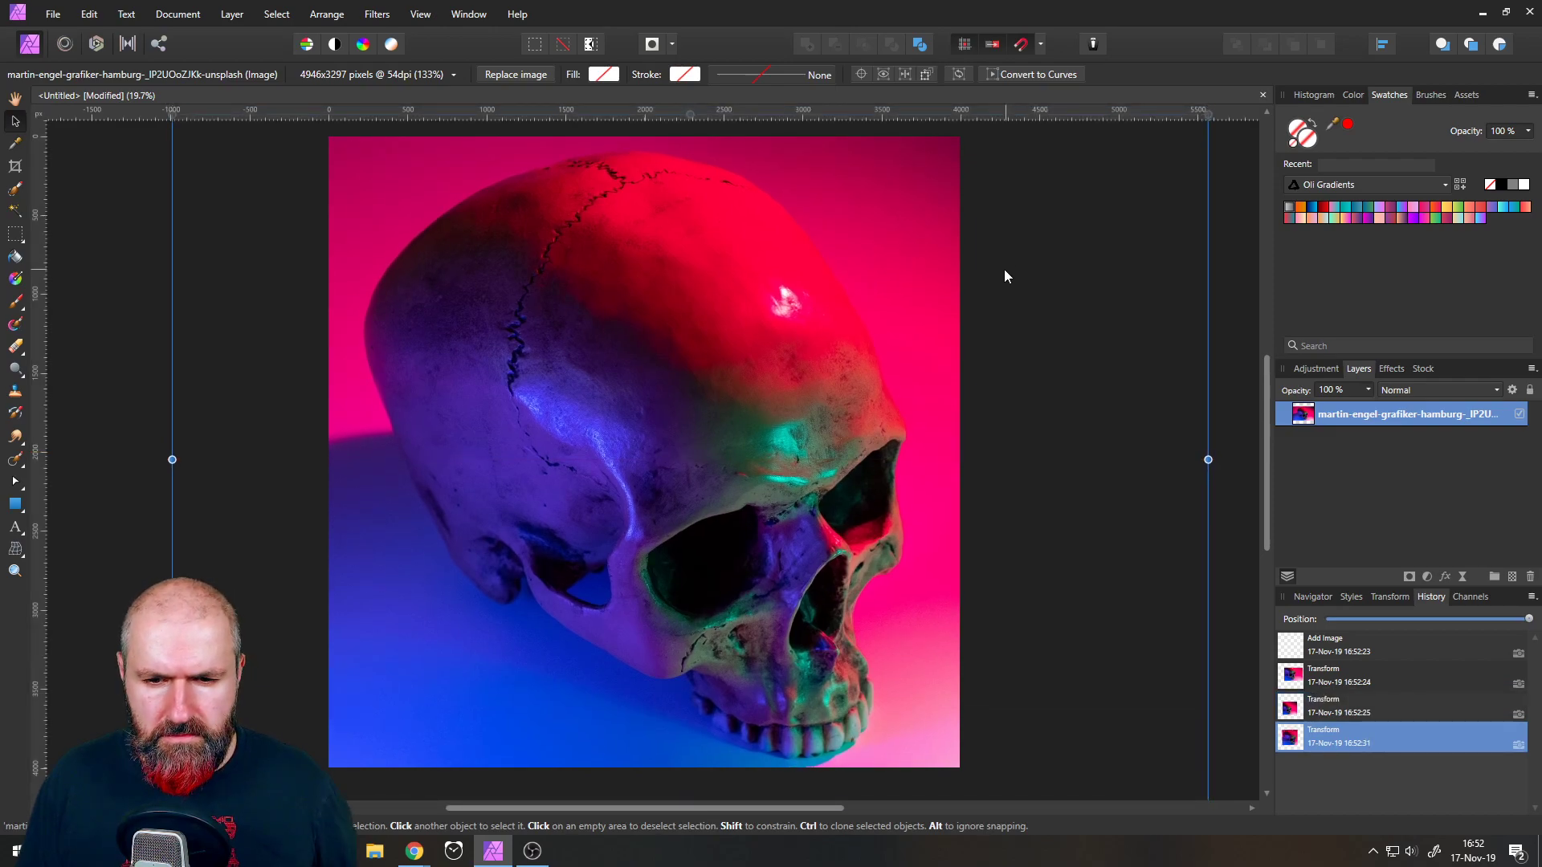
- Scale the skull image down so its height just covers the square canvas, and clear the selection
{"action": "scroll", "coordinate": [996, 277], "scroll_direction": "down", "scroll_amount": 3}
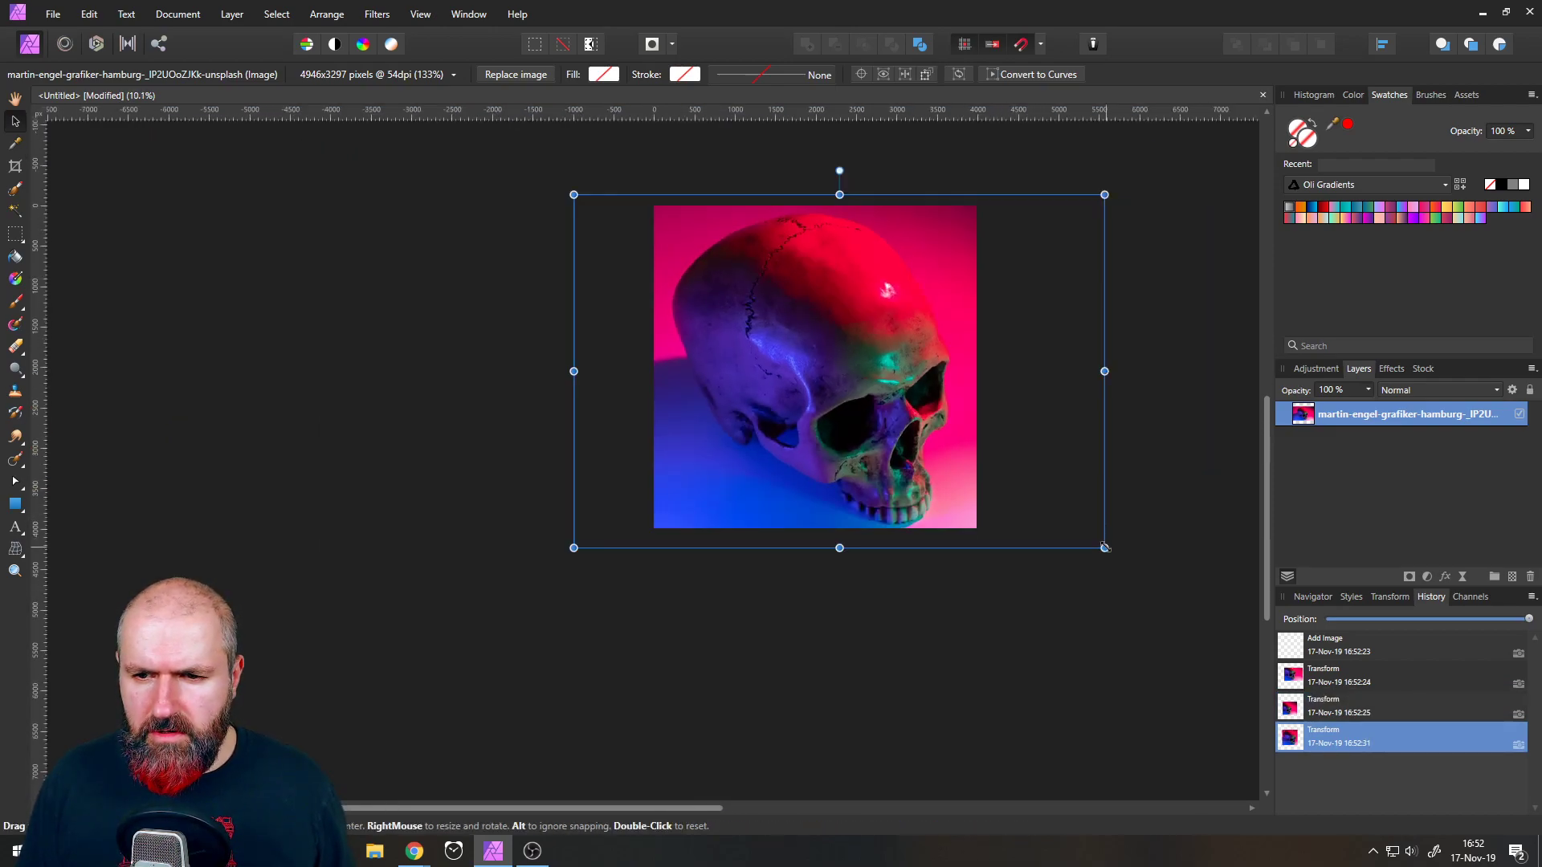
{"action": "left_click_drag", "start_coordinate": [1105, 548], "coordinate": [1041, 509]}
{"action": "left_click", "coordinate": [978, 562]}
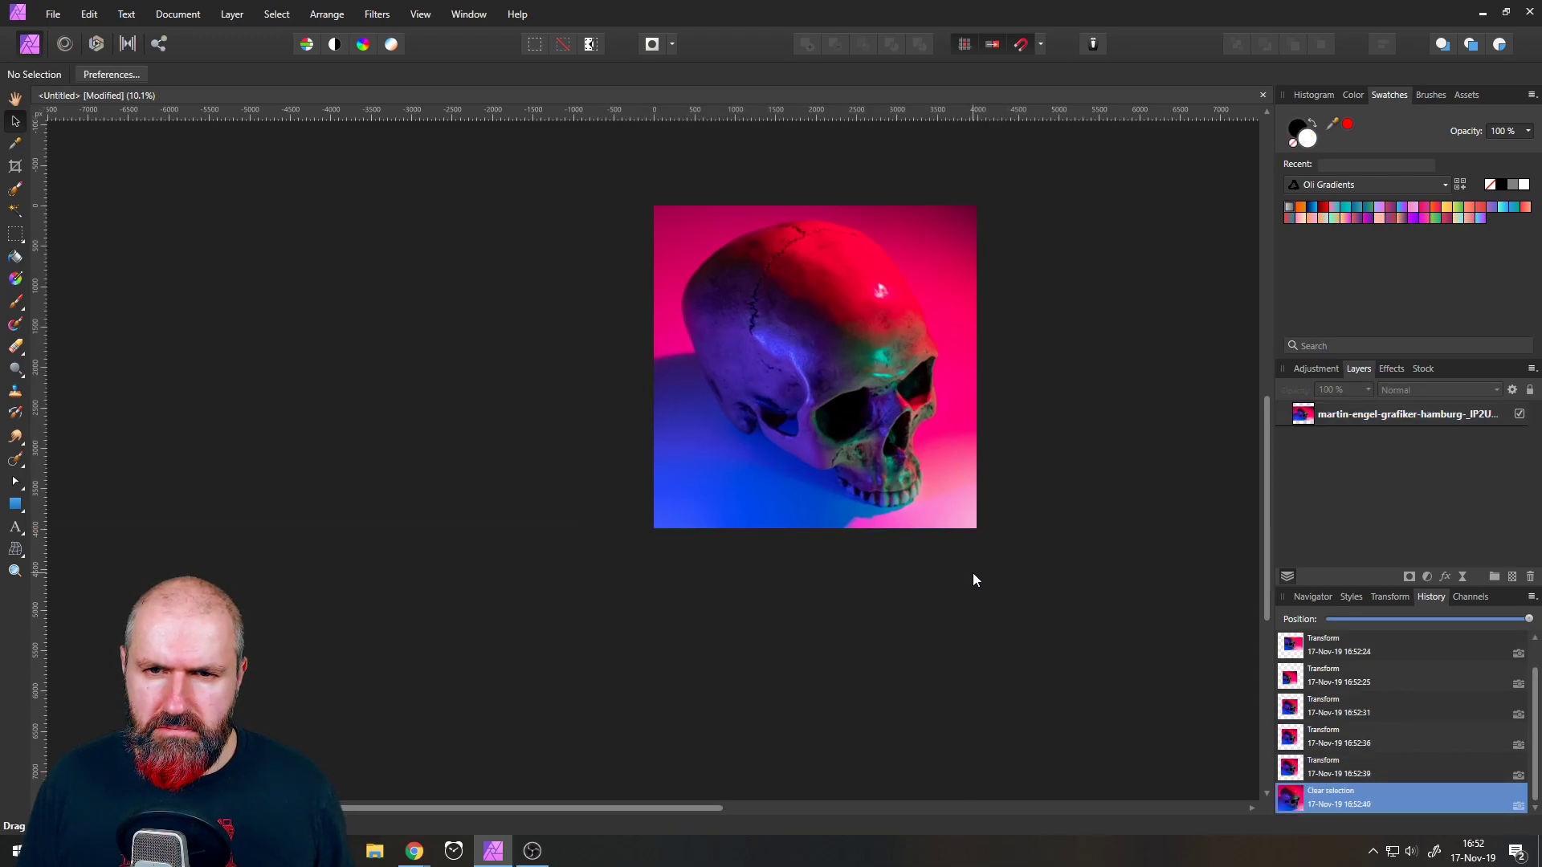
{"action": "key", "text": "ctrl+0"}
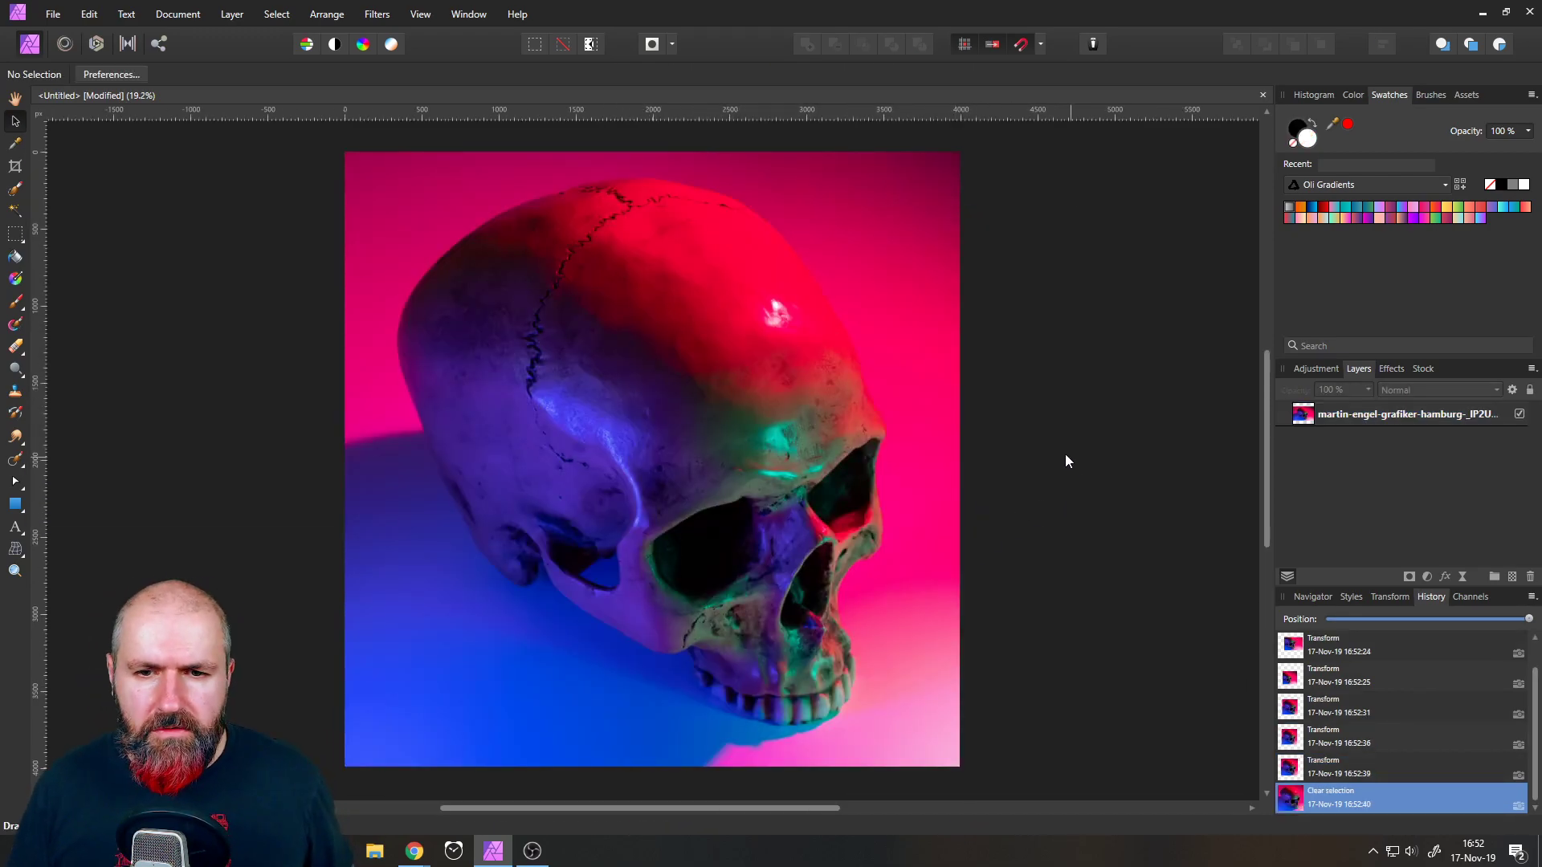
- Rasterize and trim the skull image layer to the canvas, and duplicate it
{"action": "right_click", "coordinate": [1296, 416]}
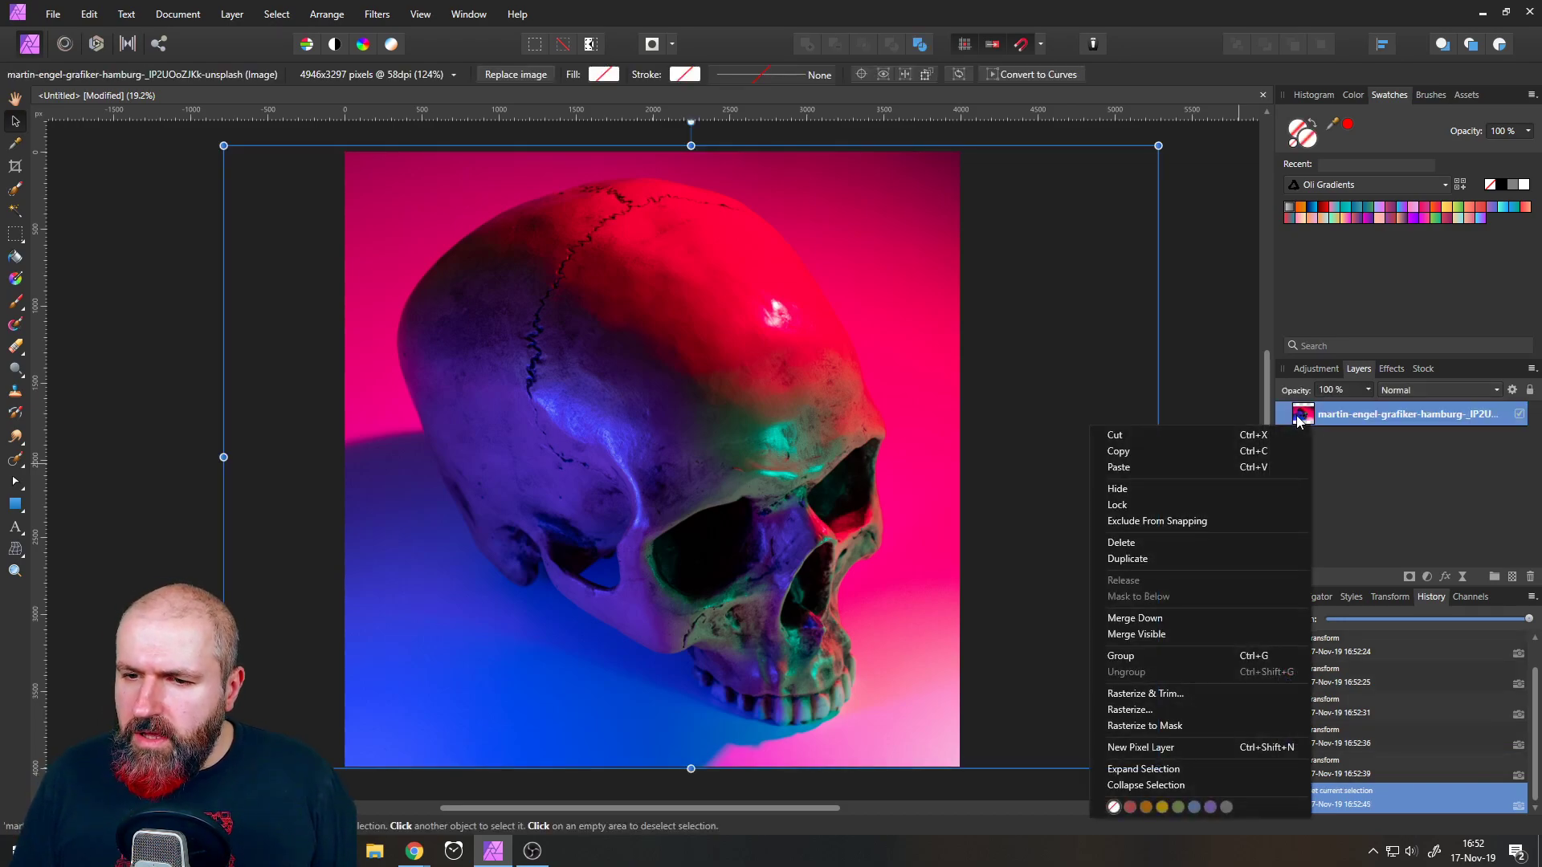
{"action": "left_click", "coordinate": [1150, 694]}
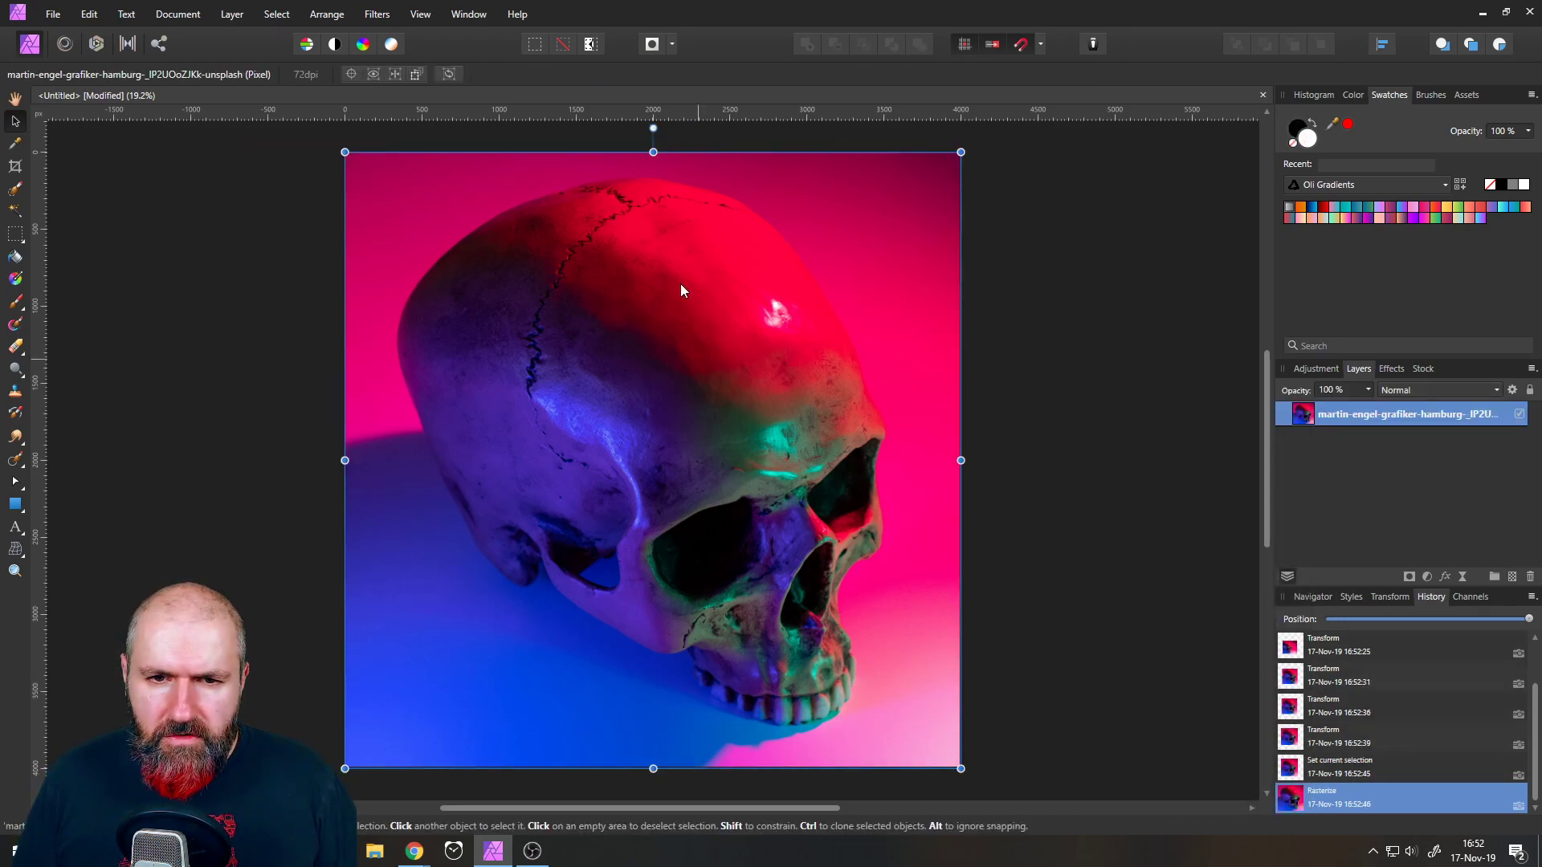
{"action": "right_click", "coordinate": [1317, 423]}
{"action": "left_click", "coordinate": [1144, 563]}
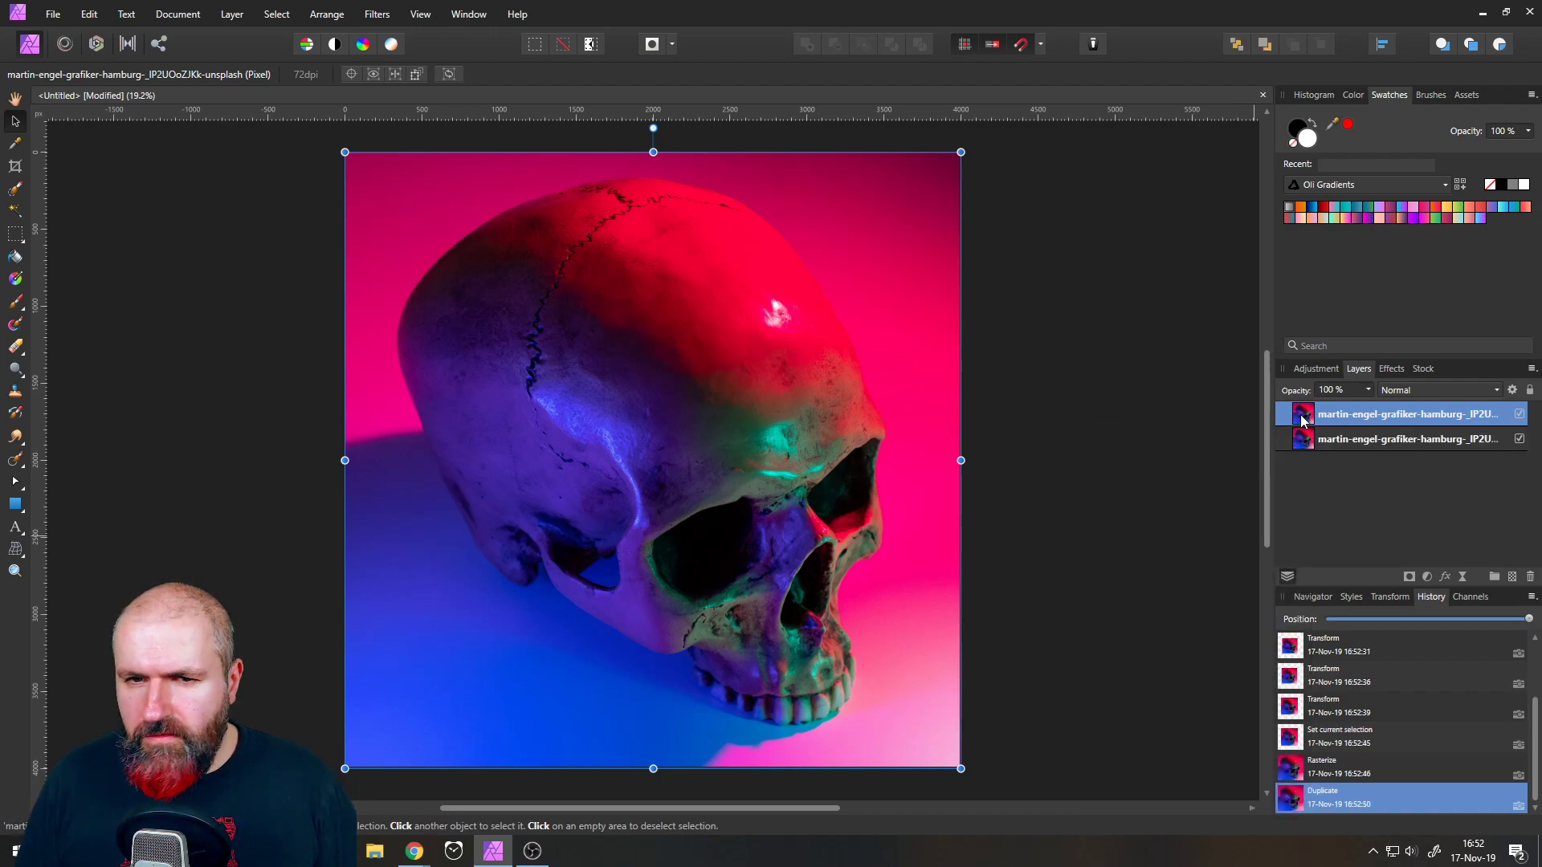
- Try the Mirror filter on the duplicate with 5 mirrors, varying the input angle and moving the mirror centre towards the canvas's upper-left, and cancel it
{"action": "left_click", "coordinate": [381, 16]}
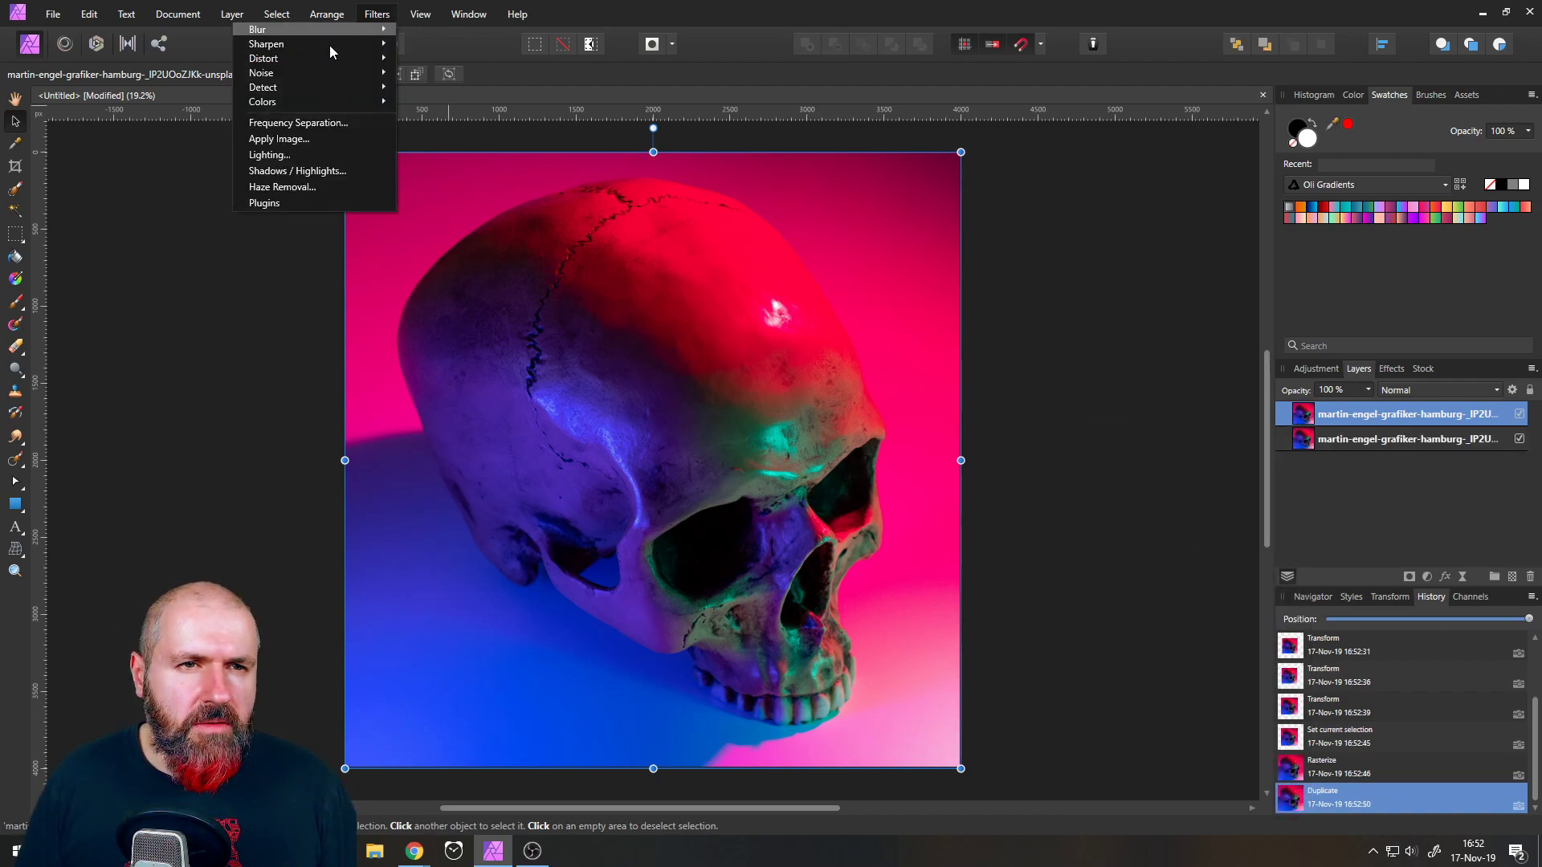
{"action": "mouse_move", "coordinate": [320, 59]}
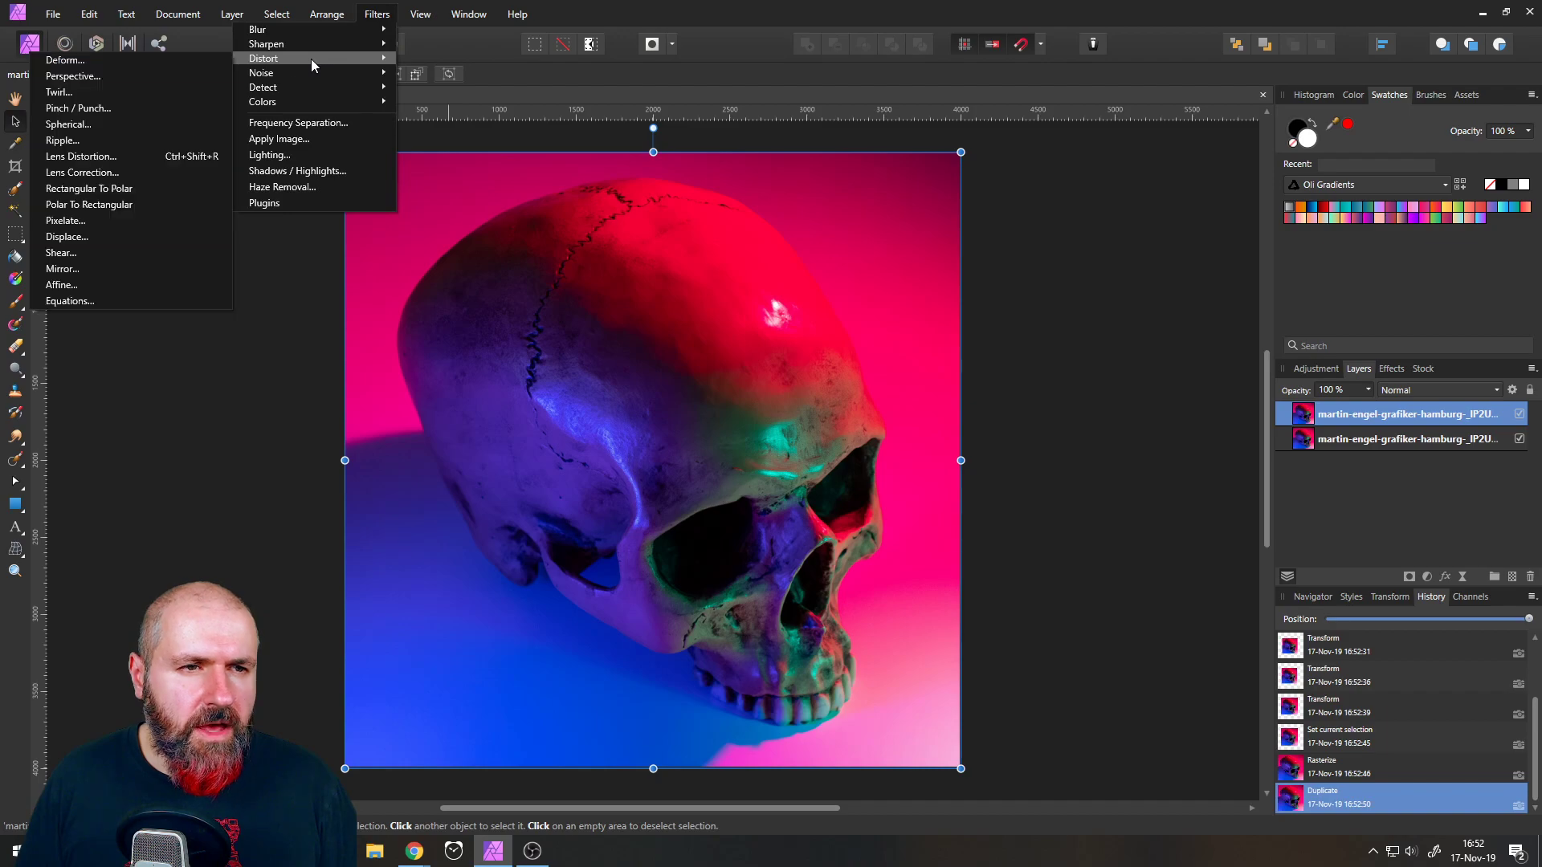
{"action": "left_click", "coordinate": [86, 270]}
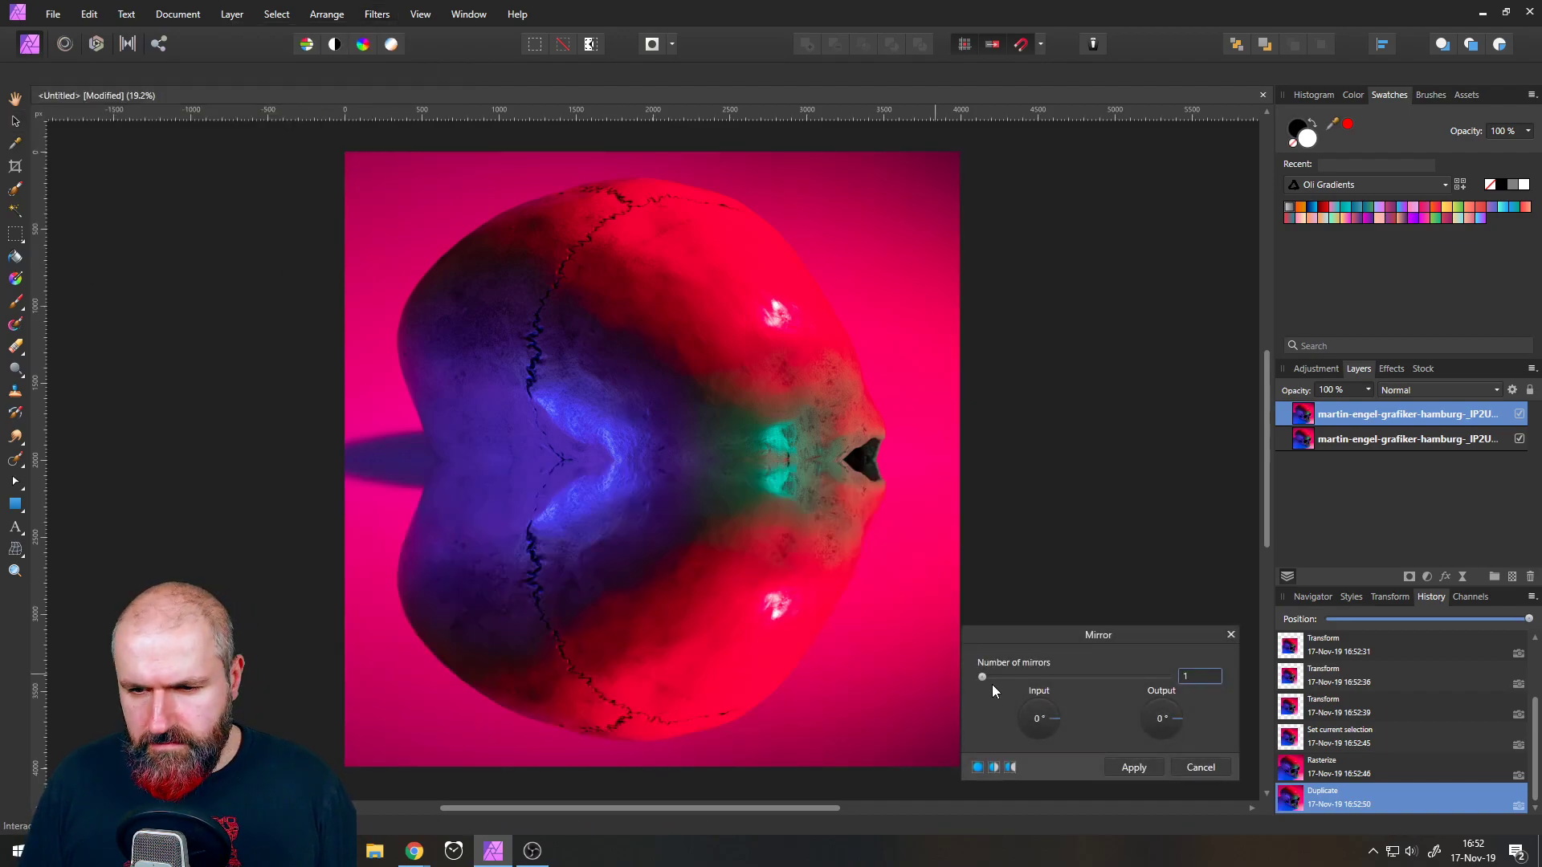
{"action": "left_click_drag", "start_coordinate": [981, 678], "coordinate": [1024, 726]}
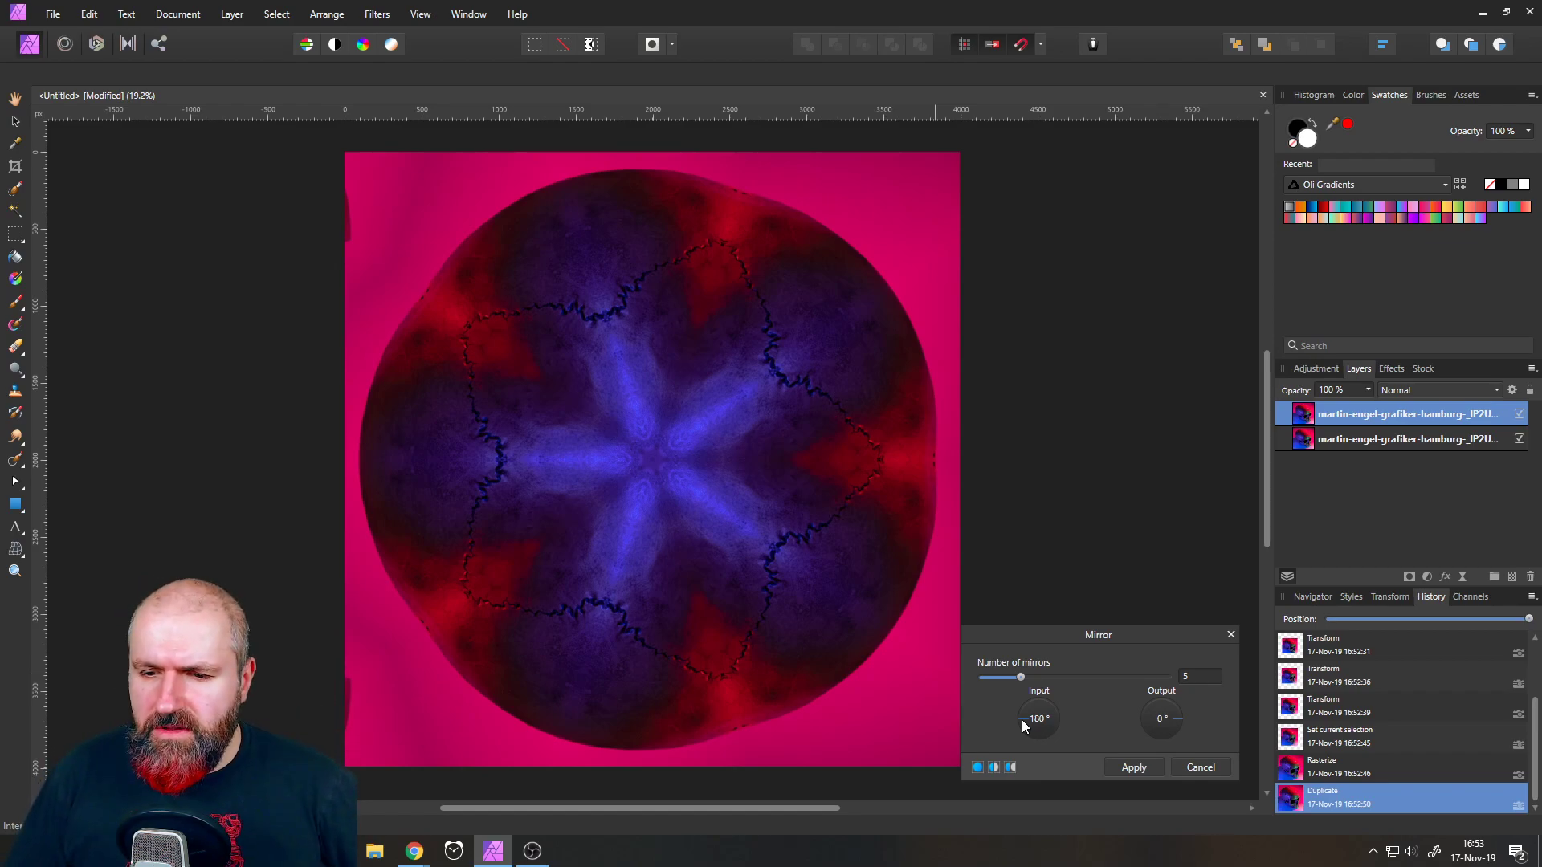
{"action": "left_click_drag", "start_coordinate": [1023, 720], "coordinate": [1061, 715]}
{"action": "left_click_drag", "start_coordinate": [644, 432], "coordinate": [511, 167]}
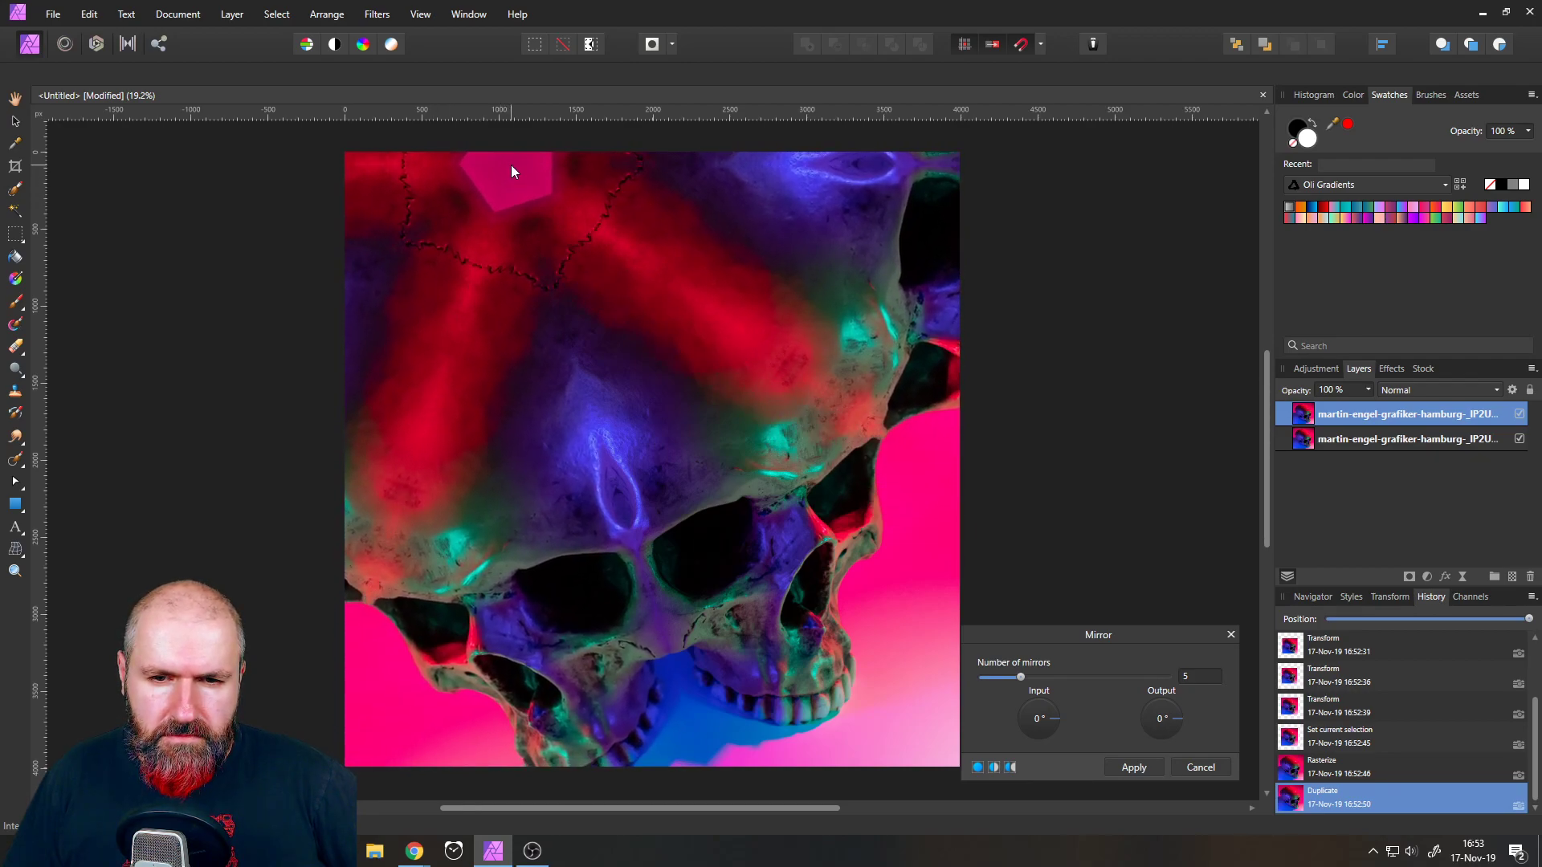
{"action": "left_click", "coordinate": [1200, 768]}
- Scale the duplicate skull layer to 2000 × 2000 px in the canvas's lower-right quarter, and open the Mirror filter for it
{"action": "left_click_drag", "start_coordinate": [345, 152], "coordinate": [652, 460]}
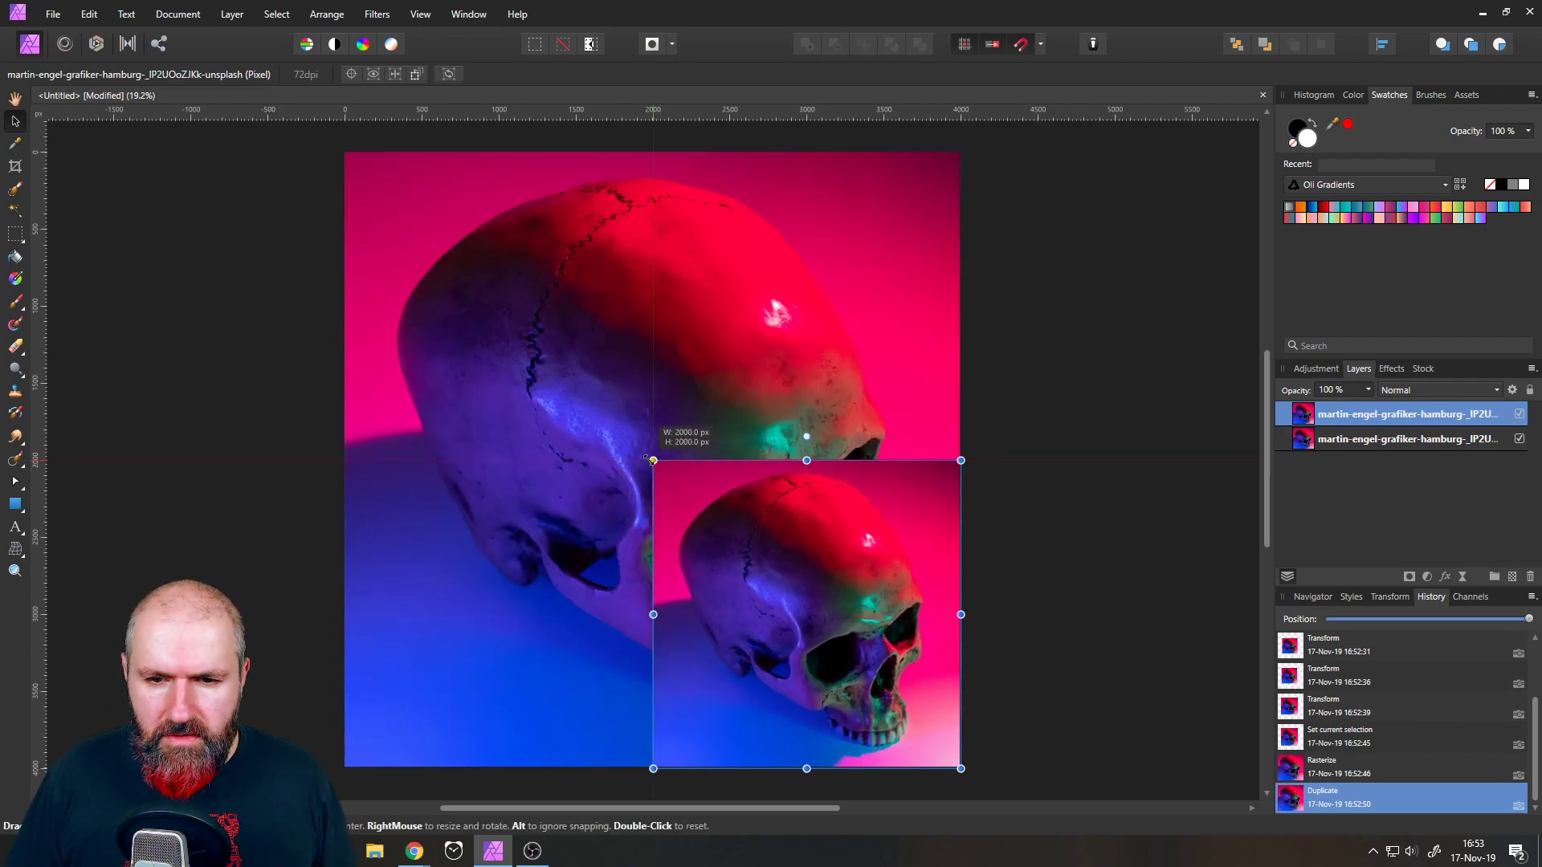
{"action": "left_click", "coordinate": [372, 14]}
{"action": "mouse_move", "coordinate": [320, 59]}
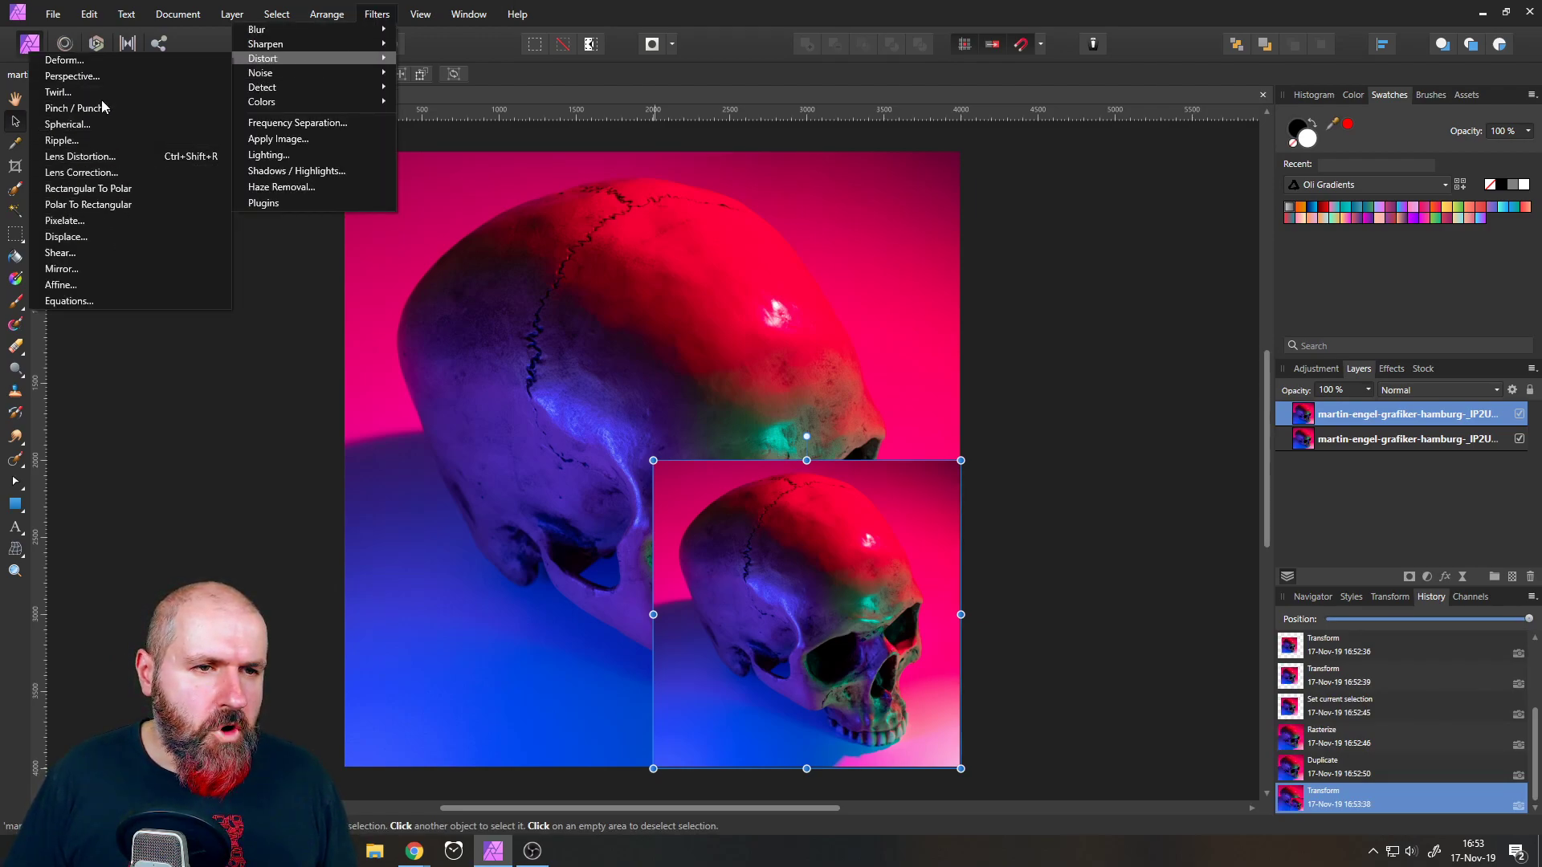
{"action": "left_click", "coordinate": [86, 266]}
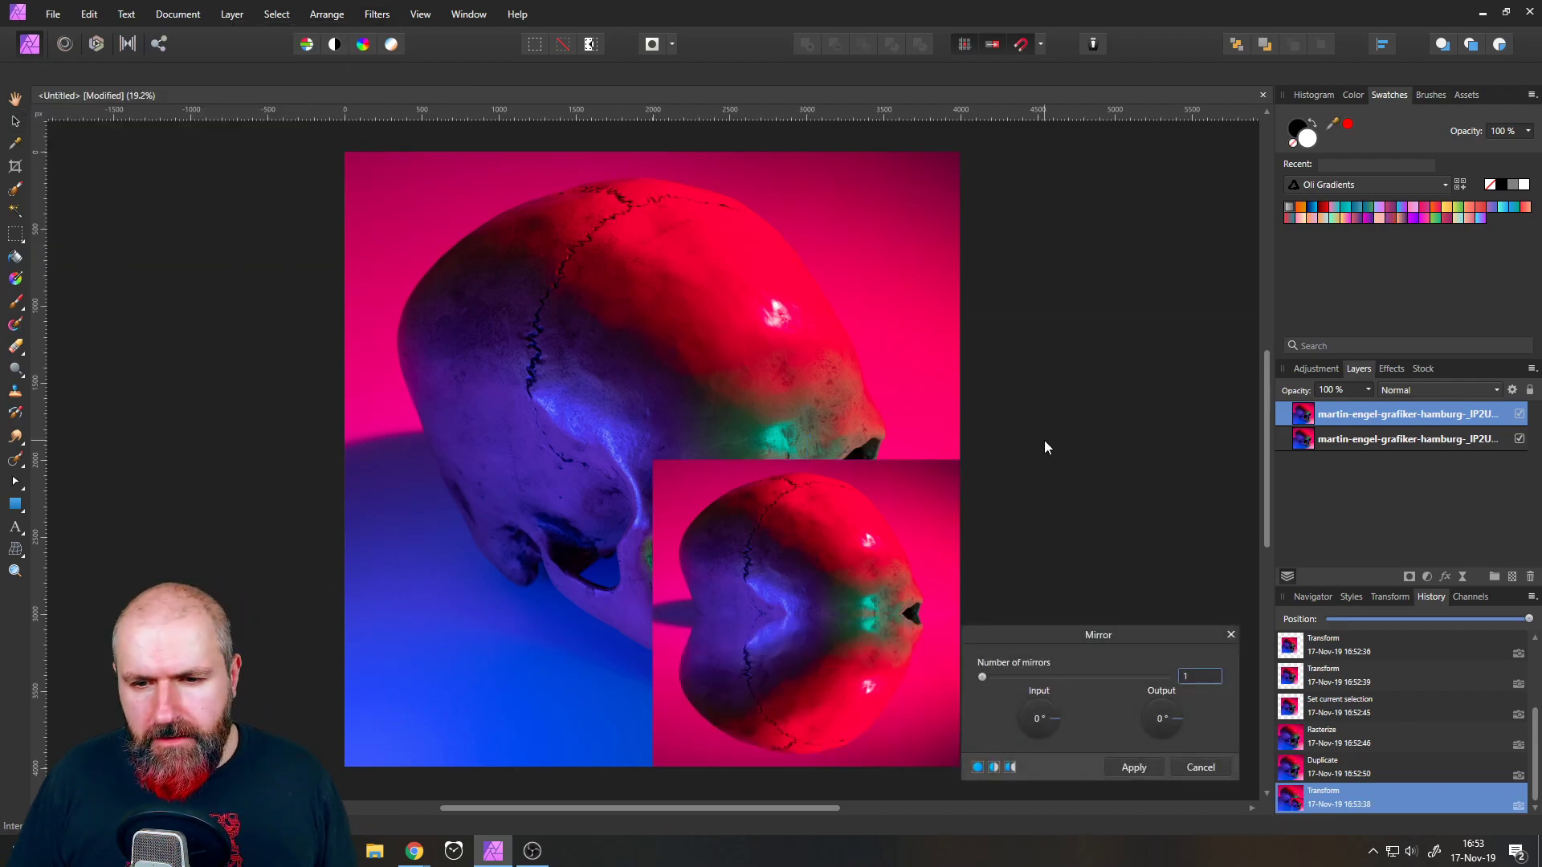
- Try a 5-mirror pattern with the quarter-size skull, moving the mirror centre from the canvas middle to its lower-right area, and cancel it
{"action": "left_click_drag", "start_coordinate": [864, 596], "coordinate": [659, 439]}
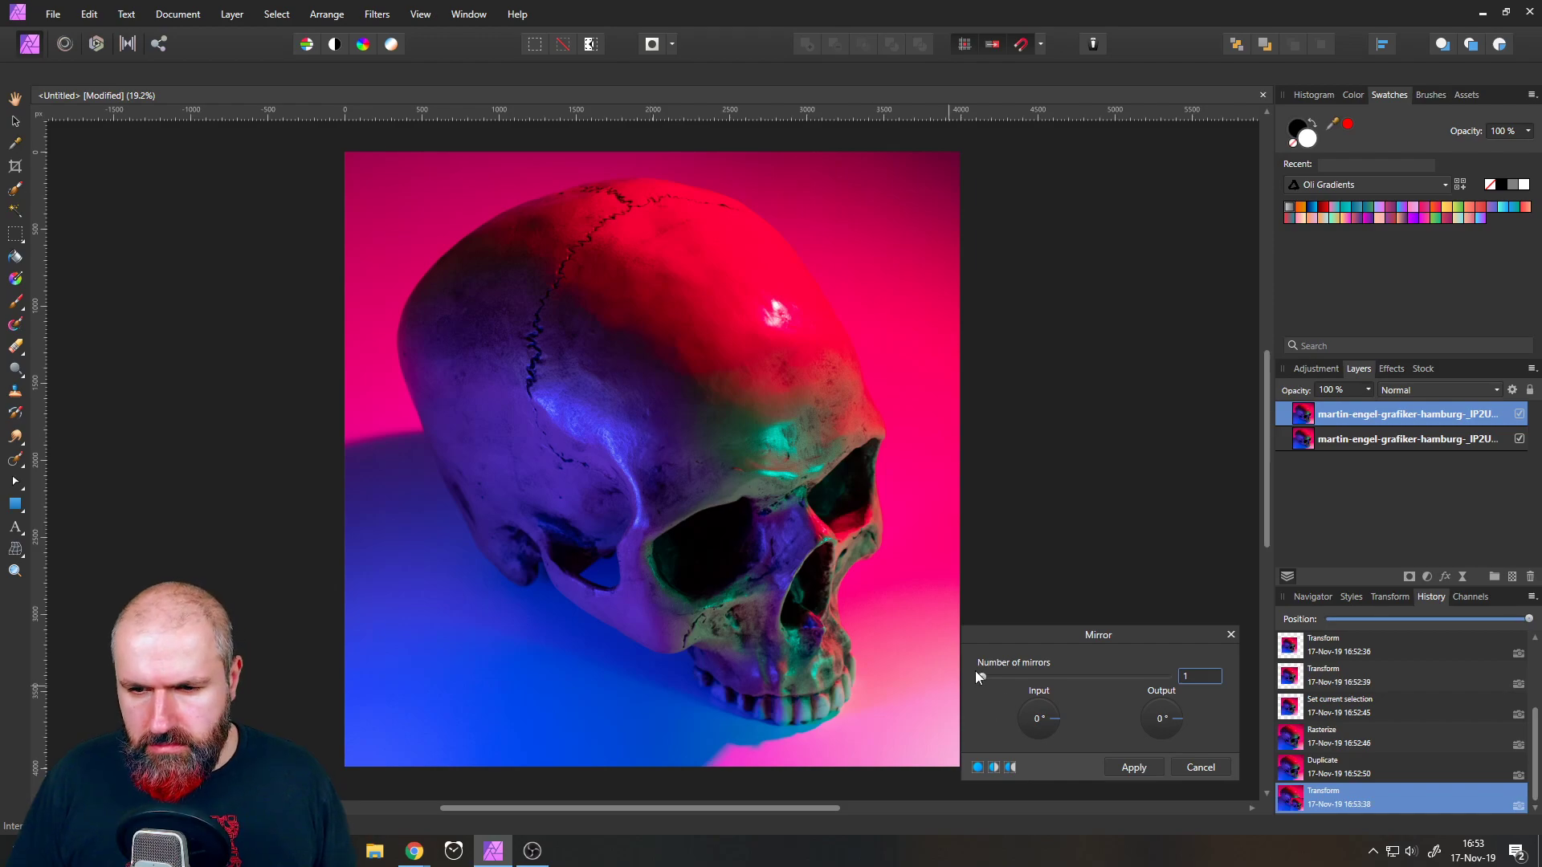
{"action": "left_click_drag", "start_coordinate": [982, 677], "coordinate": [1022, 679]}
{"action": "left_click_drag", "start_coordinate": [665, 454], "coordinate": [719, 489]}
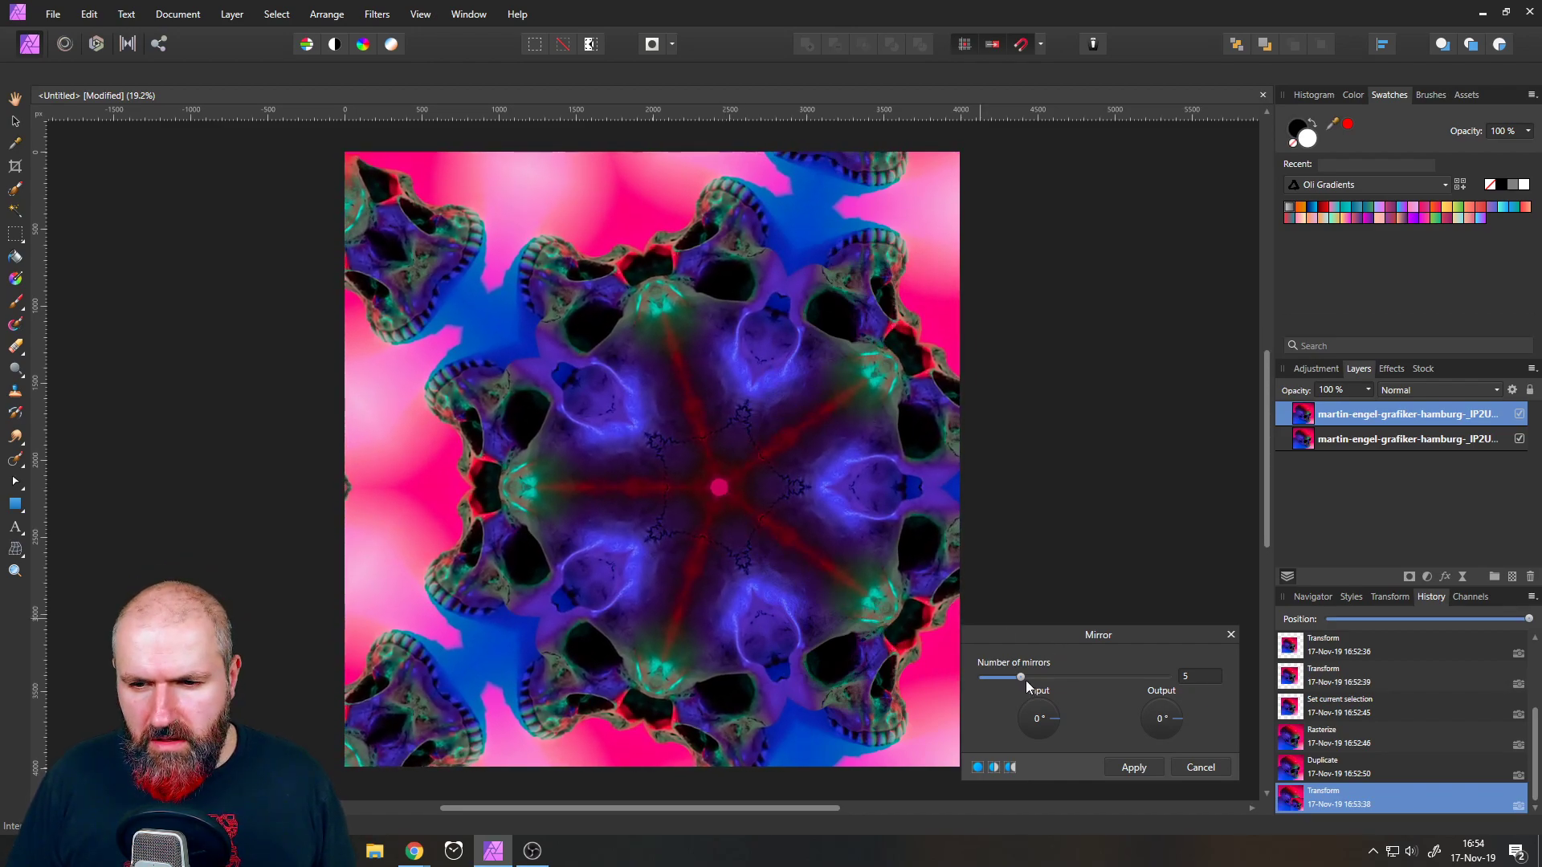
{"action": "left_click_drag", "start_coordinate": [1024, 678], "coordinate": [1056, 724]}
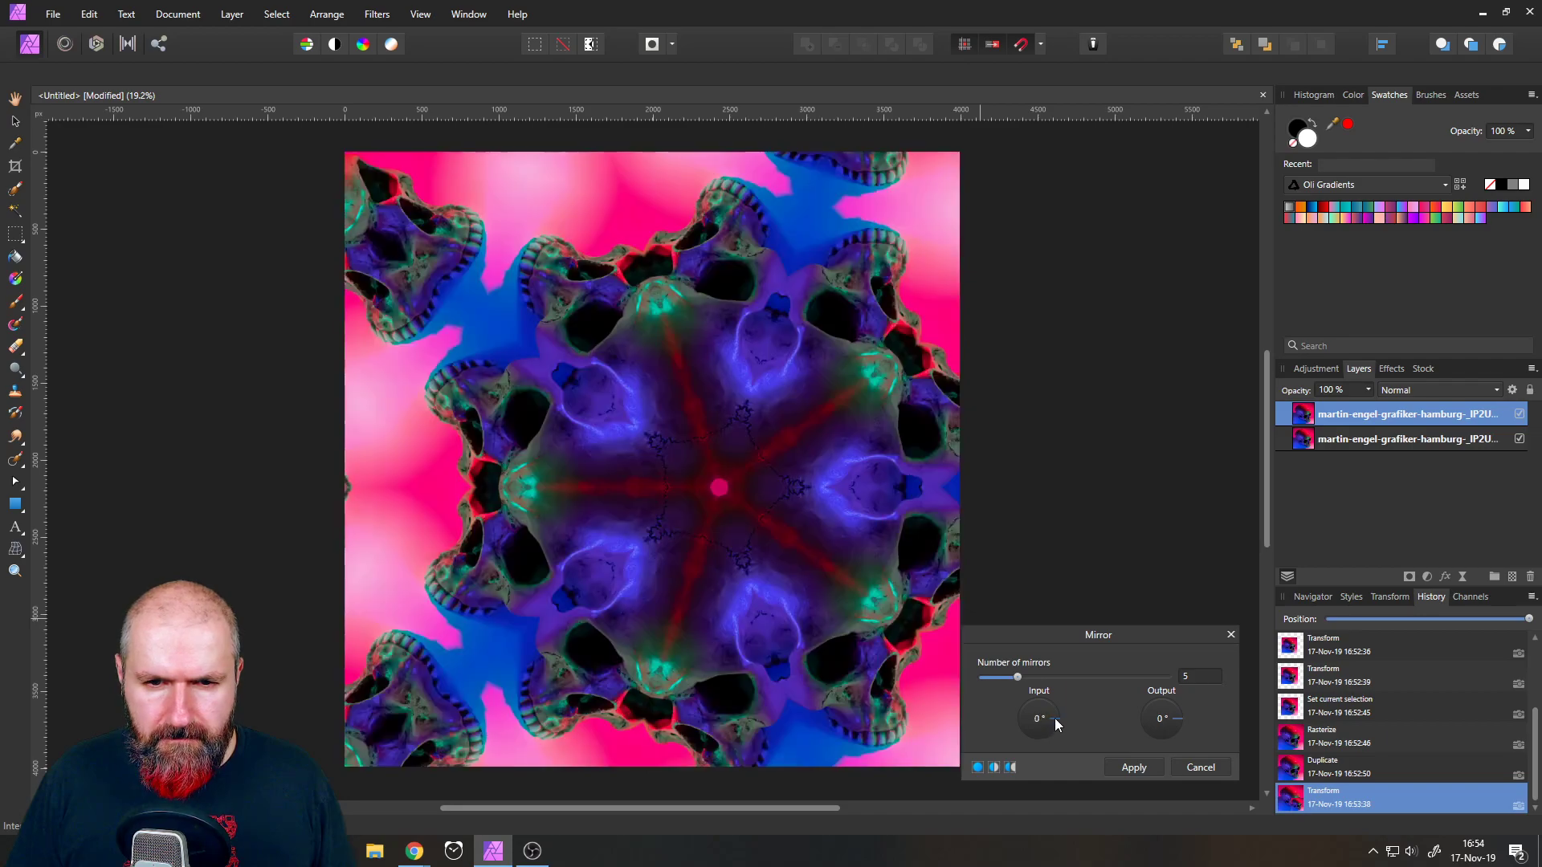
{"action": "left_click_drag", "start_coordinate": [723, 489], "coordinate": [862, 605]}
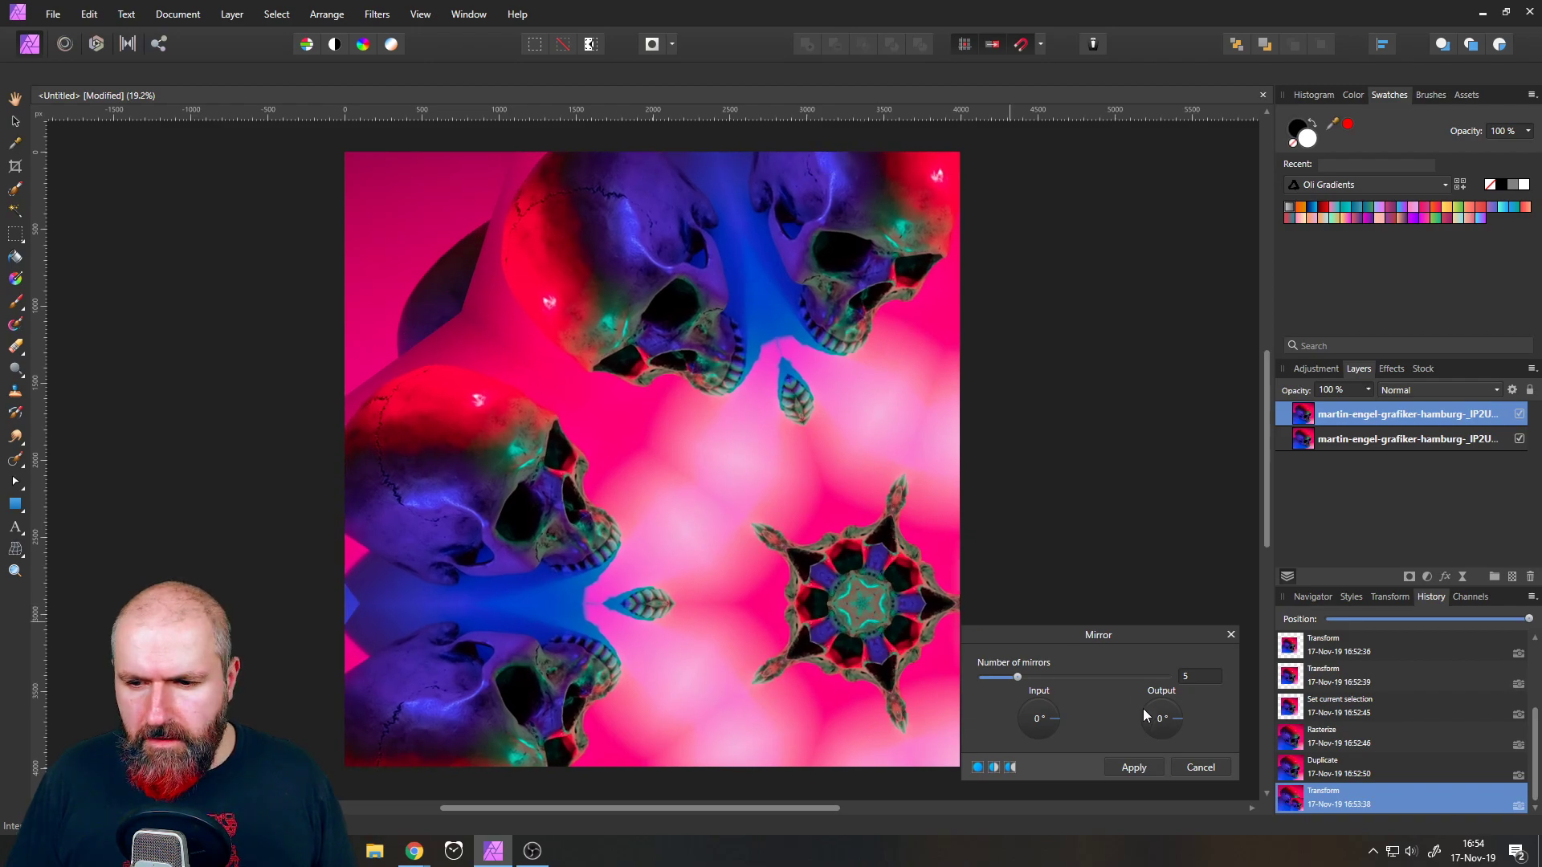
{"action": "left_click", "coordinate": [1200, 767]}
- Shrink the duplicate skull to about a quarter of the canvas width, place it over the large skull's jaw, and open the Mirror filter
{"action": "left_click_drag", "start_coordinate": [958, 764], "coordinate": [815, 623]}
{"action": "left_click_drag", "start_coordinate": [758, 565], "coordinate": [835, 632]}
{"action": "left_click", "coordinate": [362, 18]}
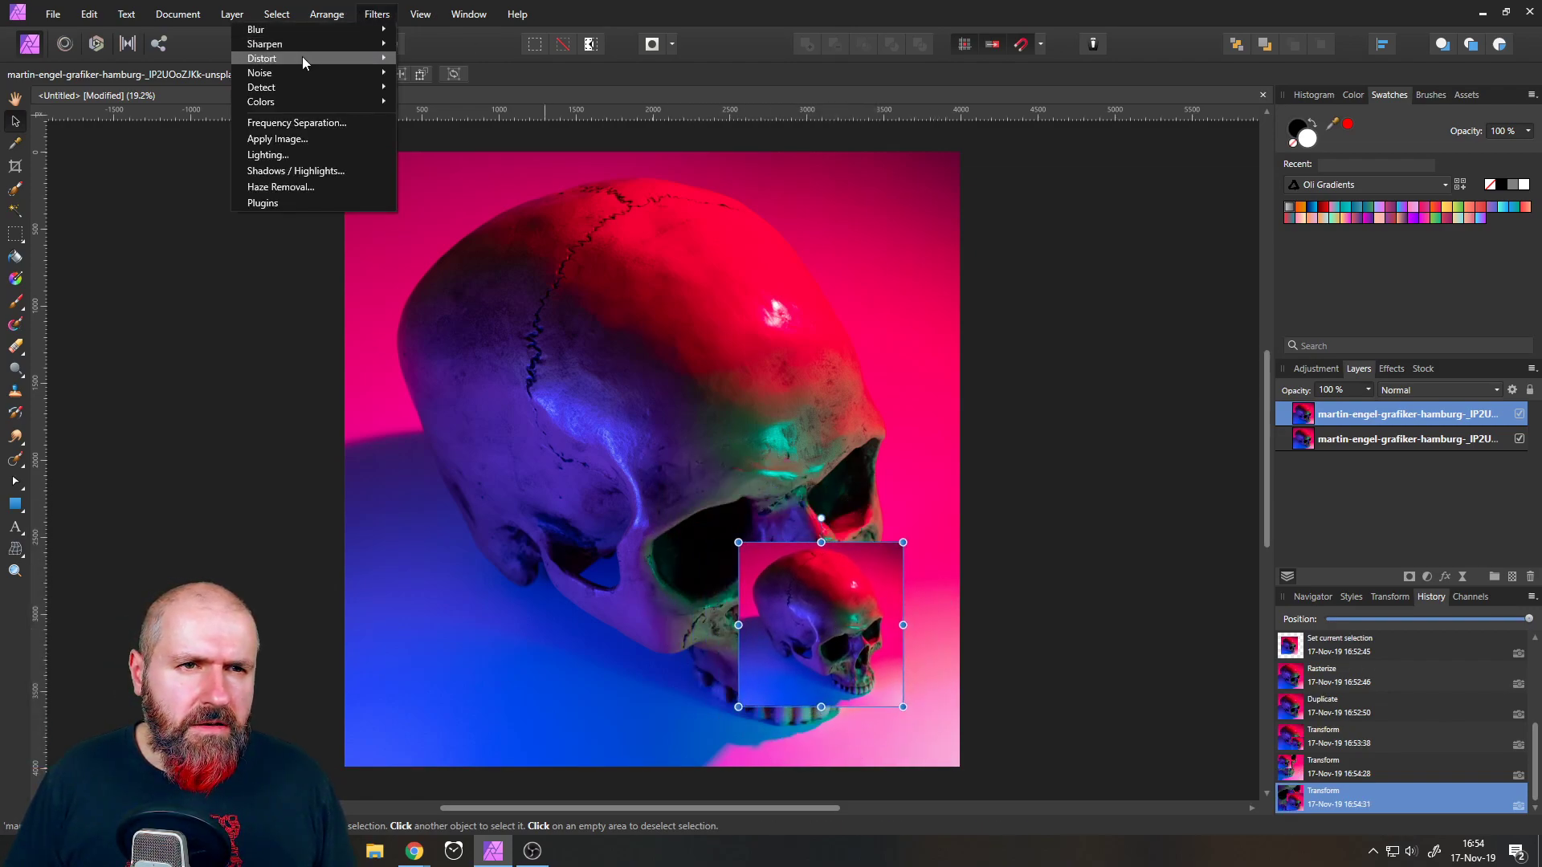
{"action": "mouse_move", "coordinate": [302, 56]}
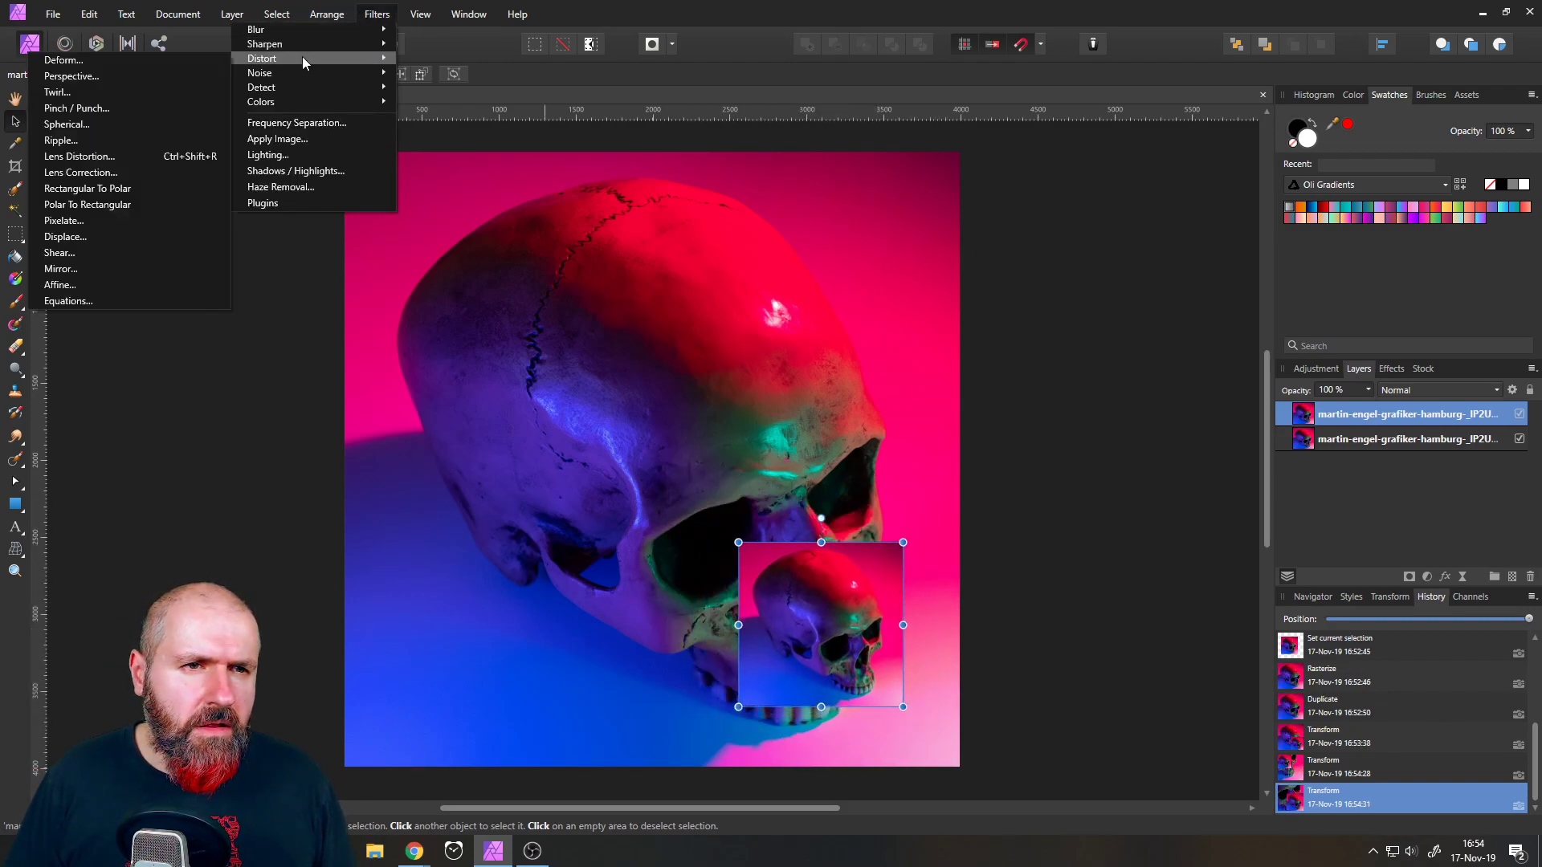
{"action": "left_click", "coordinate": [116, 270]}
- Try a 7-mirror ring of the small skull, moving the mirror centre from the canvas middle to the lower-right corner, and cancel it
{"action": "left_click_drag", "start_coordinate": [745, 598], "coordinate": [662, 467]}
{"action": "left_click_drag", "start_coordinate": [1039, 681], "coordinate": [1043, 678]}
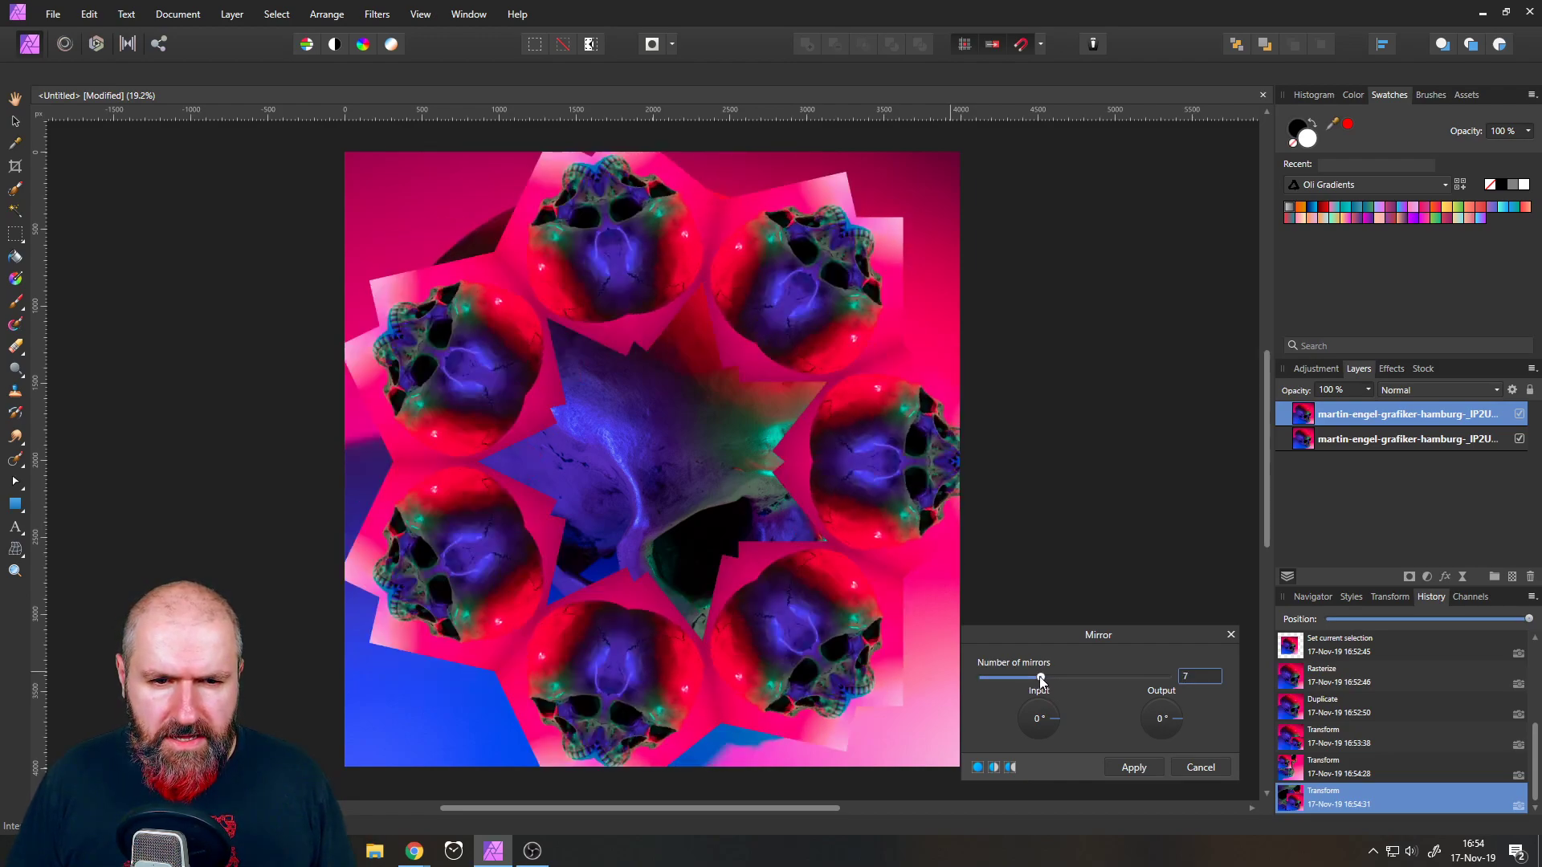
{"action": "mouse_move", "coordinate": [663, 459]}
{"action": "left_mouse_down"}
{"action": "mouse_move", "coordinate": [615, 423]}
{"action": "mouse_move", "coordinate": [921, 697]}
{"action": "mouse_move", "coordinate": [922, 731]}
{"action": "mouse_move", "coordinate": [953, 768]}
{"action": "mouse_move", "coordinate": [965, 753]}
{"action": "mouse_move", "coordinate": [941, 715]}
{"action": "mouse_move", "coordinate": [923, 739]}
{"action": "mouse_move", "coordinate": [884, 711]}
{"action": "mouse_move", "coordinate": [553, 369]}
{"action": "mouse_move", "coordinate": [682, 510]}
{"action": "mouse_move", "coordinate": [663, 484]}
{"action": "left_mouse_up"}
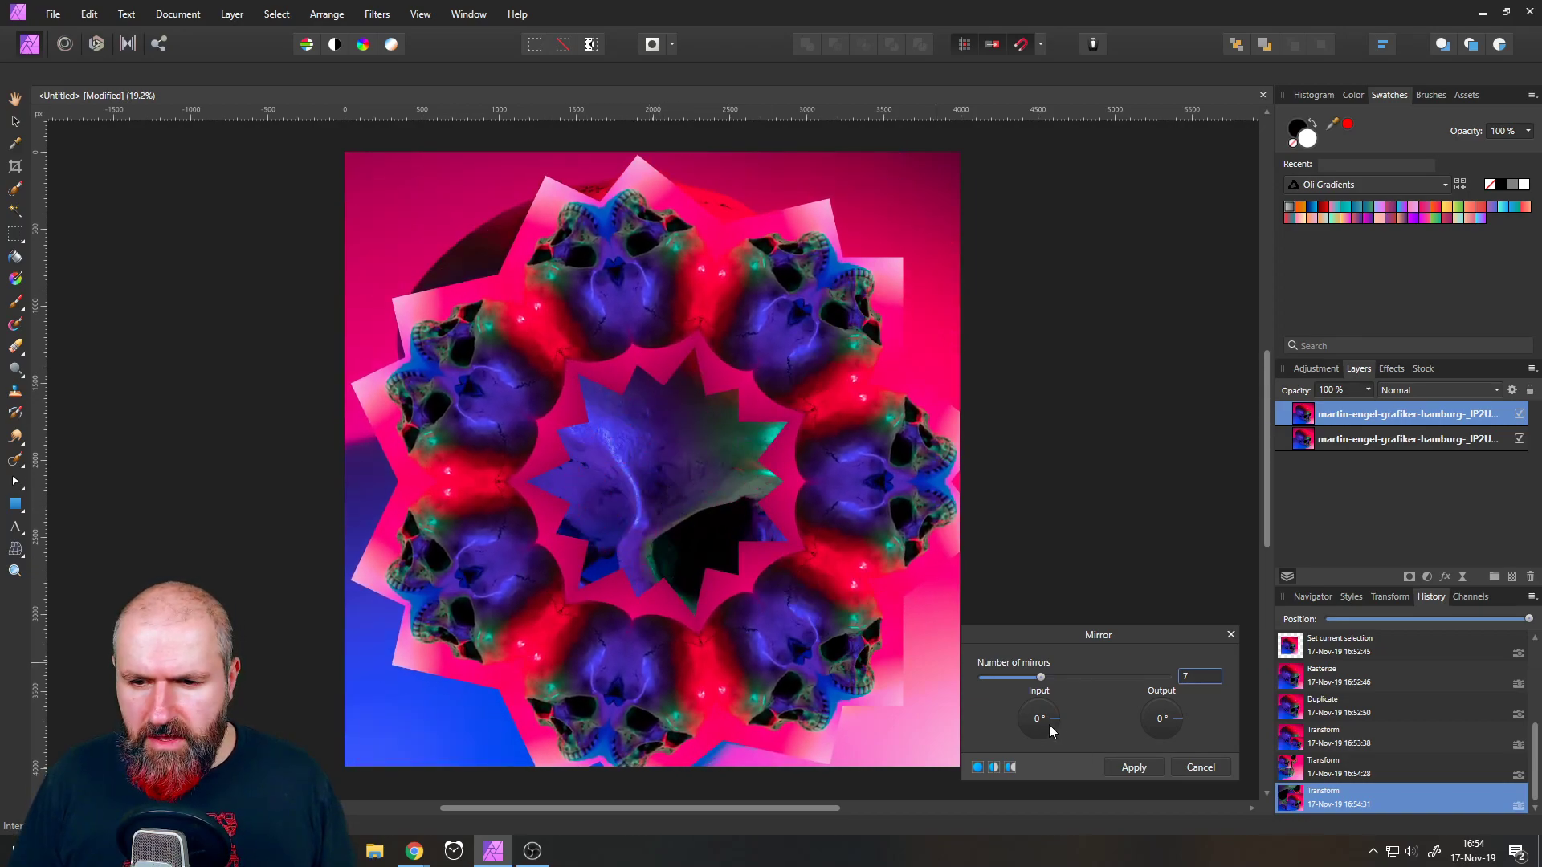
{"action": "mouse_move", "coordinate": [1050, 722]}
{"action": "left_mouse_down"}
{"action": "mouse_move", "coordinate": [1025, 700]}
{"action": "mouse_move", "coordinate": [1020, 725]}
{"action": "mouse_move", "coordinate": [1062, 719]}
{"action": "left_mouse_up"}
{"action": "mouse_move", "coordinate": [1181, 725]}
{"action": "left_mouse_down"}
{"action": "mouse_move", "coordinate": [1142, 709]}
{"action": "mouse_move", "coordinate": [1136, 750]}
{"action": "mouse_move", "coordinate": [1160, 750]}
{"action": "mouse_move", "coordinate": [1182, 715]}
{"action": "left_mouse_up"}
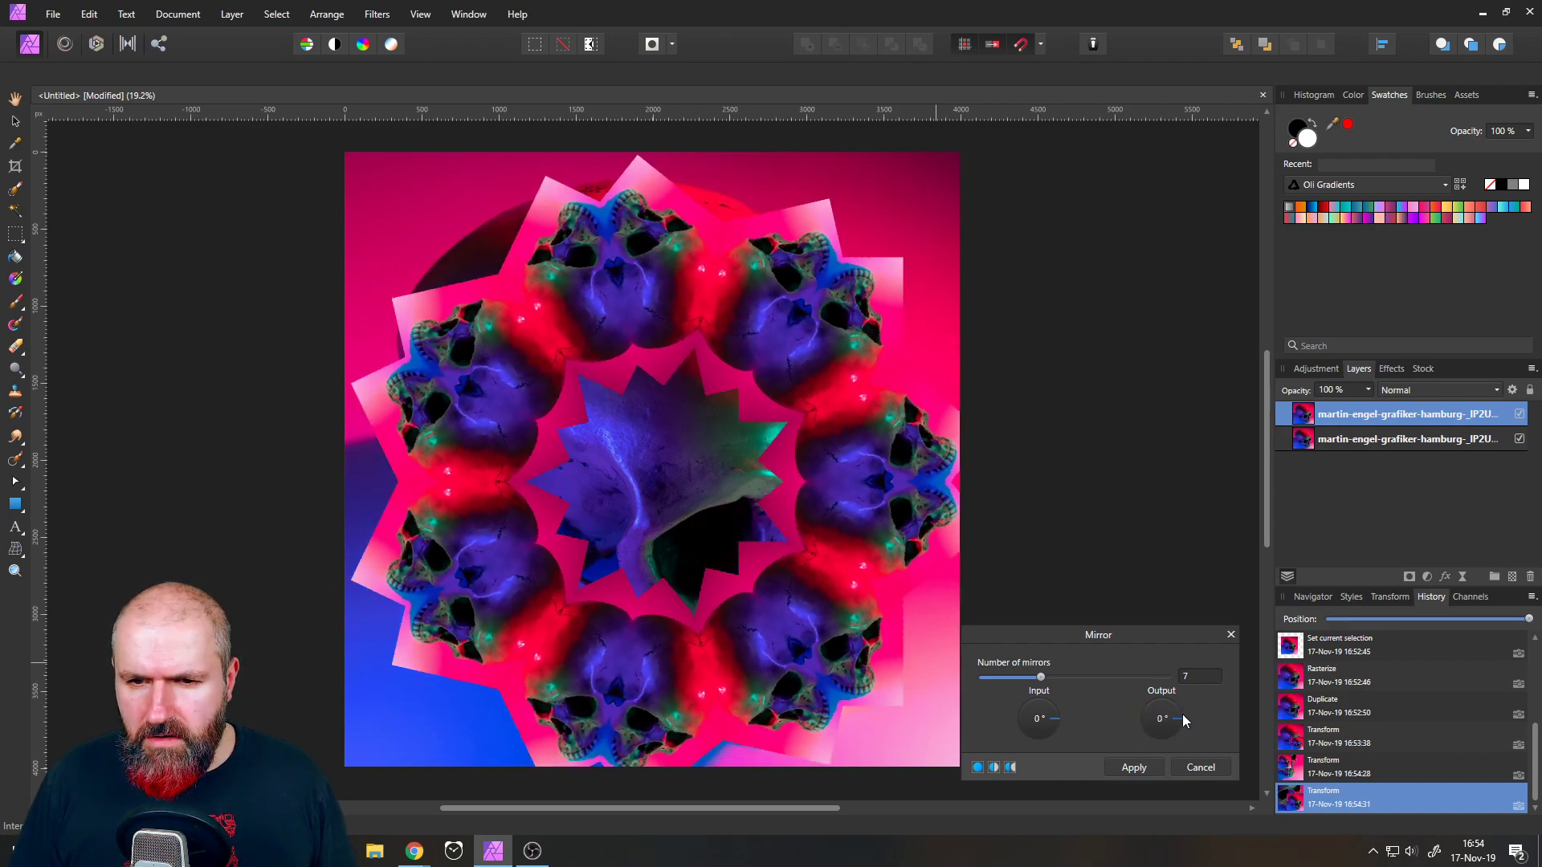
{"action": "left_click_drag", "start_coordinate": [635, 432], "coordinate": [928, 749]}
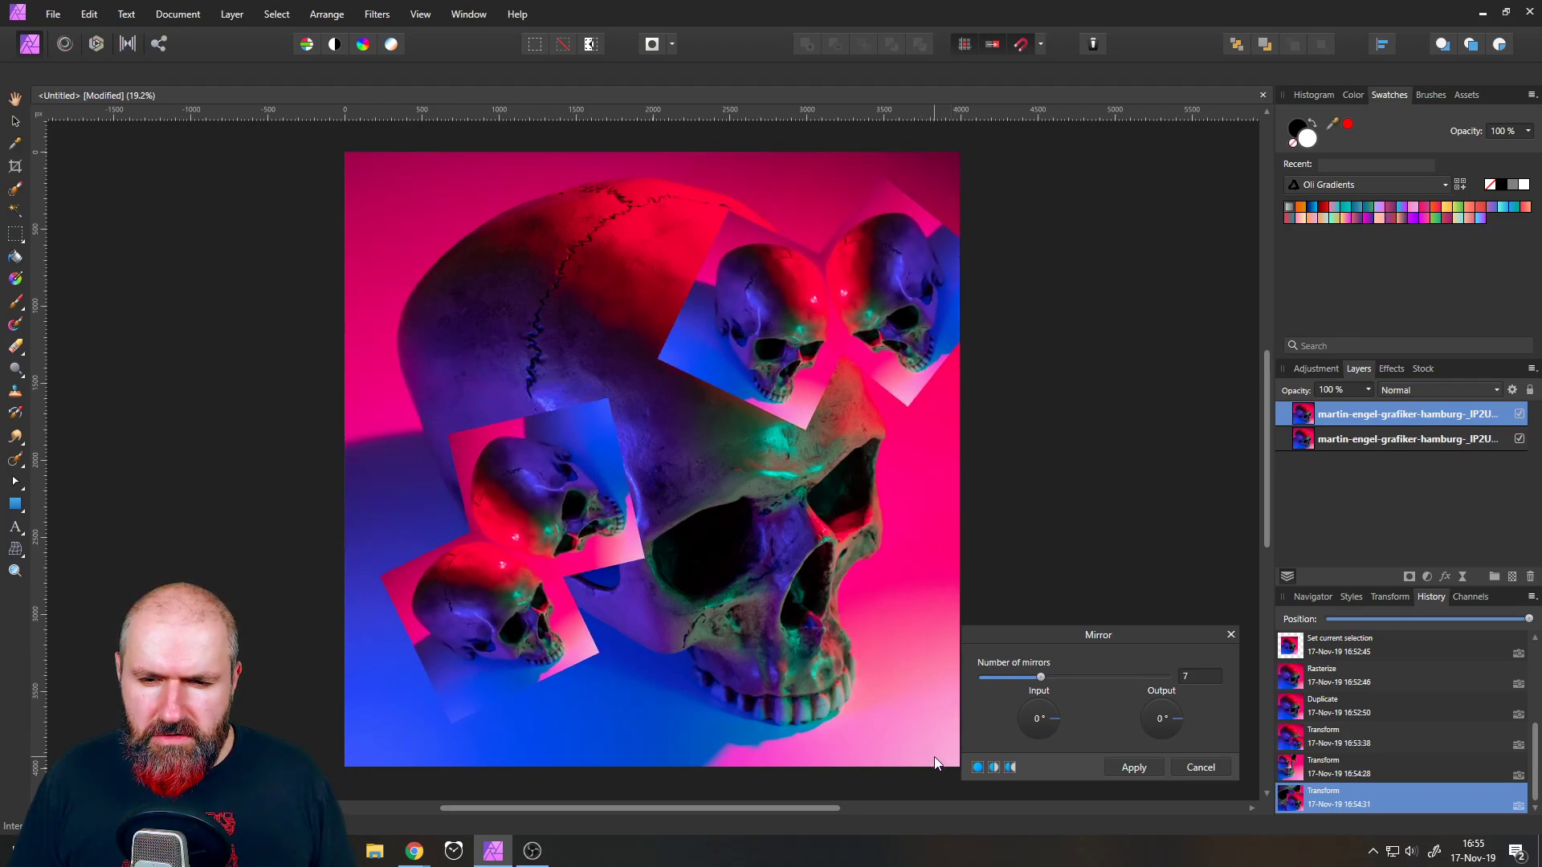
{"action": "mouse_move", "coordinate": [934, 757]}
{"action": "left_mouse_down"}
{"action": "mouse_move", "coordinate": [948, 768]}
{"action": "mouse_move", "coordinate": [890, 748]}
{"action": "mouse_move", "coordinate": [947, 750]}
{"action": "mouse_move", "coordinate": [1026, 830]}
{"action": "mouse_move", "coordinate": [913, 744]}
{"action": "mouse_move", "coordinate": [955, 770]}
{"action": "left_mouse_up"}
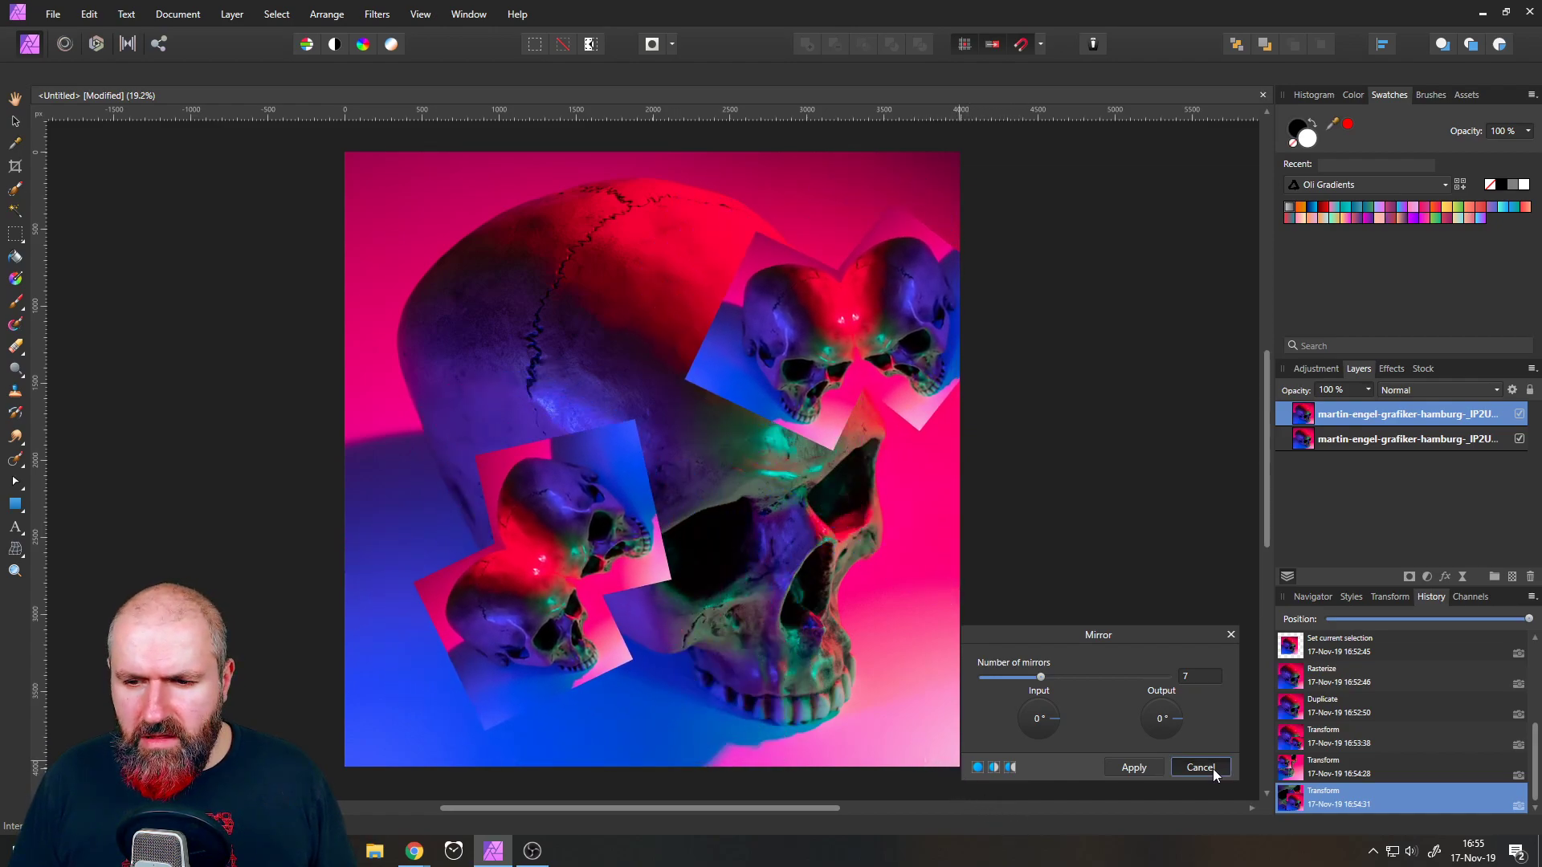
{"action": "left_click", "coordinate": [1213, 769]}
- Move the small skull layer to the canvas's upper-left corner and open the Mirror filter for it
{"action": "left_click_drag", "start_coordinate": [835, 605], "coordinate": [445, 225]}
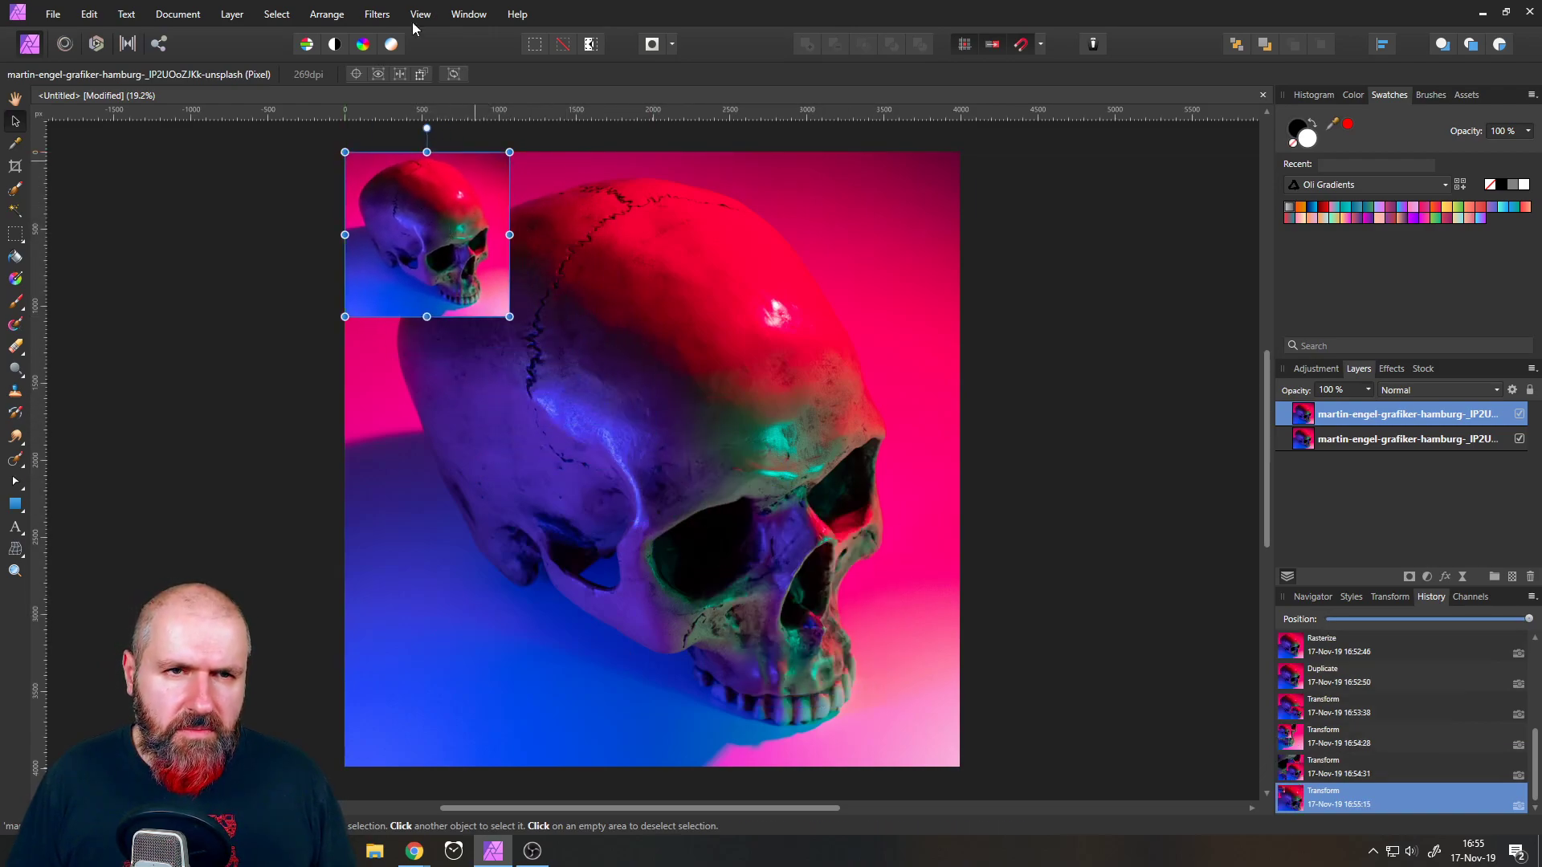
{"action": "left_click", "coordinate": [377, 13]}
{"action": "left_click", "coordinate": [376, 14]}
{"action": "left_click", "coordinate": [376, 13]}
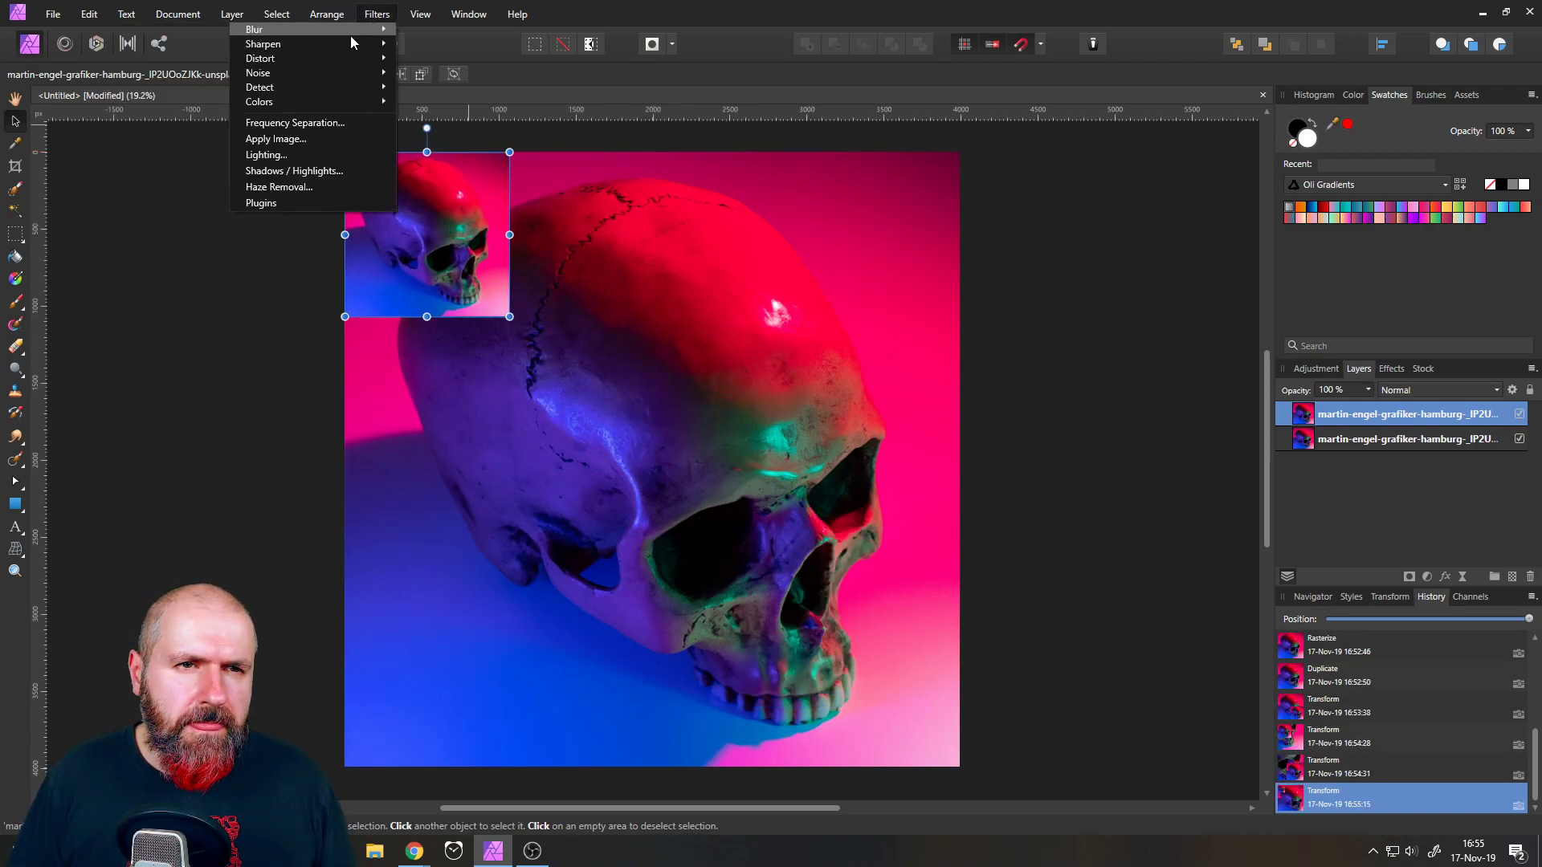
{"action": "mouse_move", "coordinate": [351, 58]}
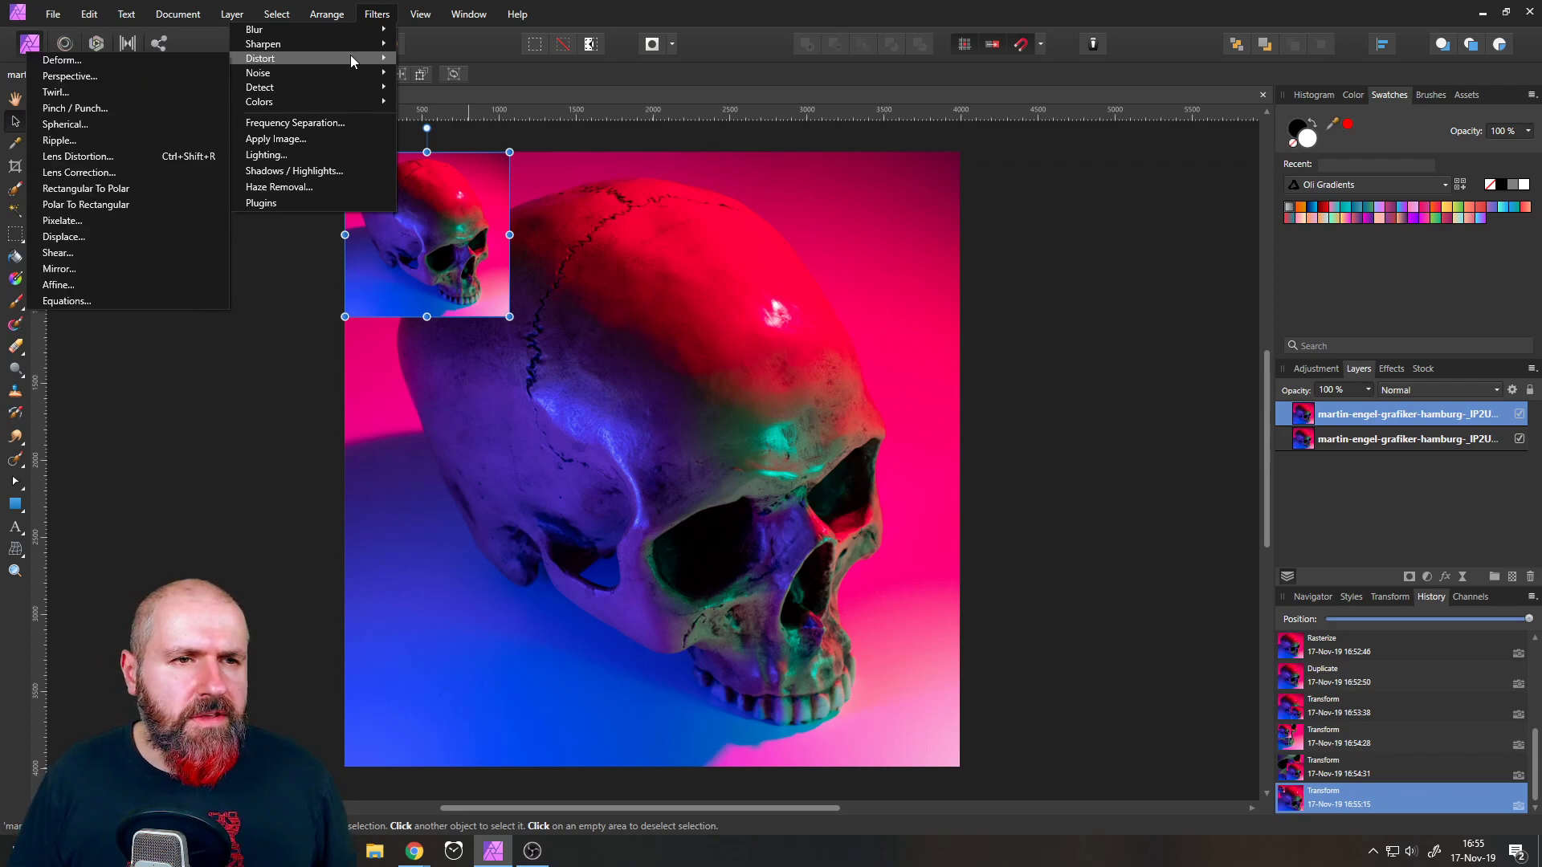
{"action": "left_click", "coordinate": [89, 271]}
- Set the number of mirrors to 5 and reposition the mirror centre slightly up and left of the canvas middle
{"action": "left_click_drag", "start_coordinate": [510, 265], "coordinate": [652, 452]}
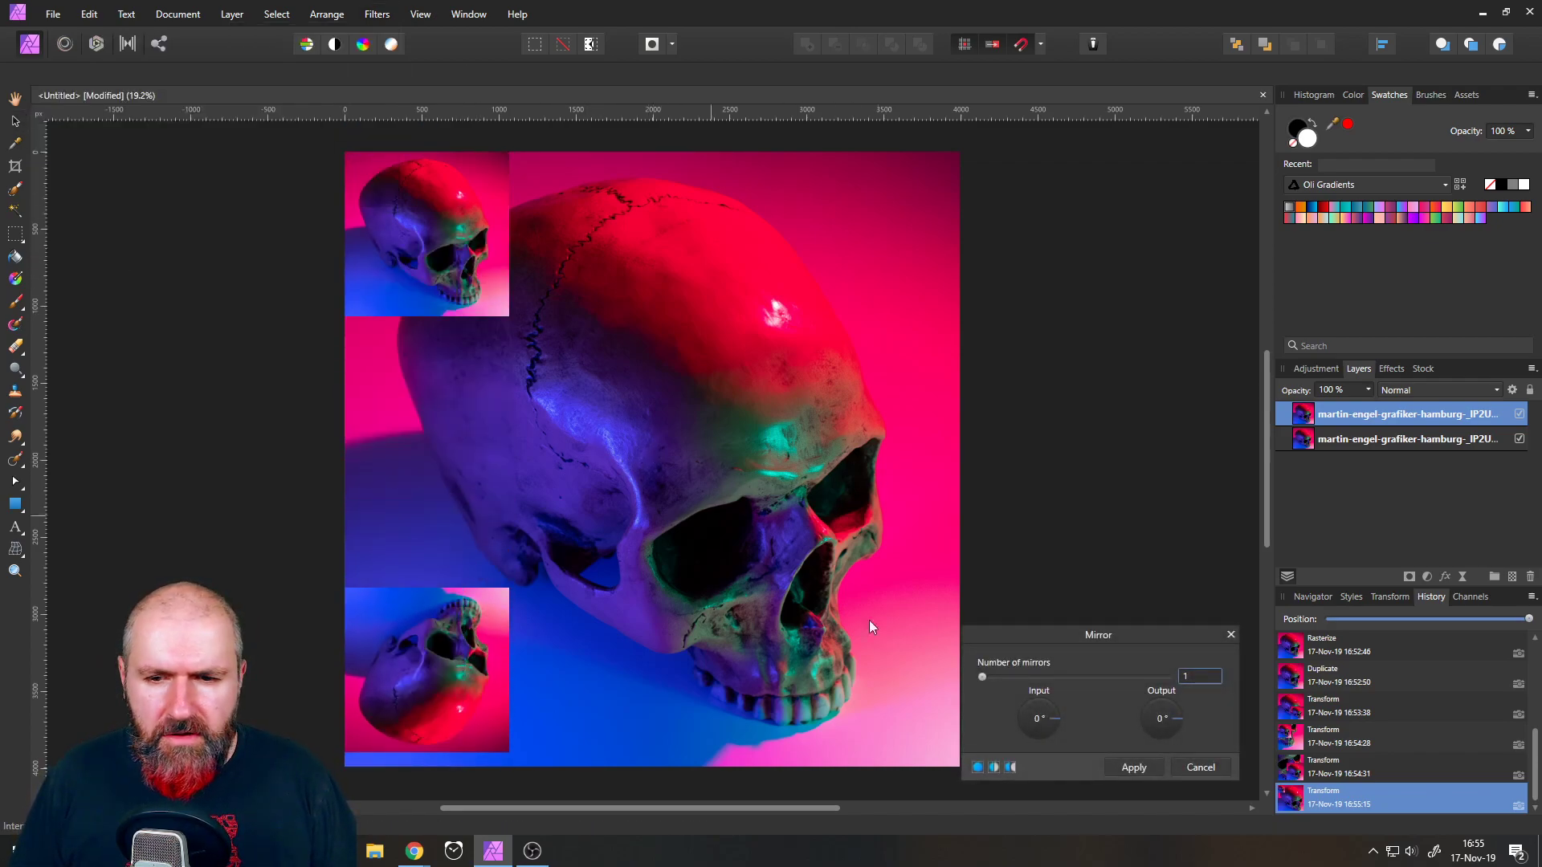
{"action": "left_click", "coordinate": [1031, 679]}
{"action": "left_click_drag", "start_coordinate": [467, 237], "coordinate": [433, 399]}
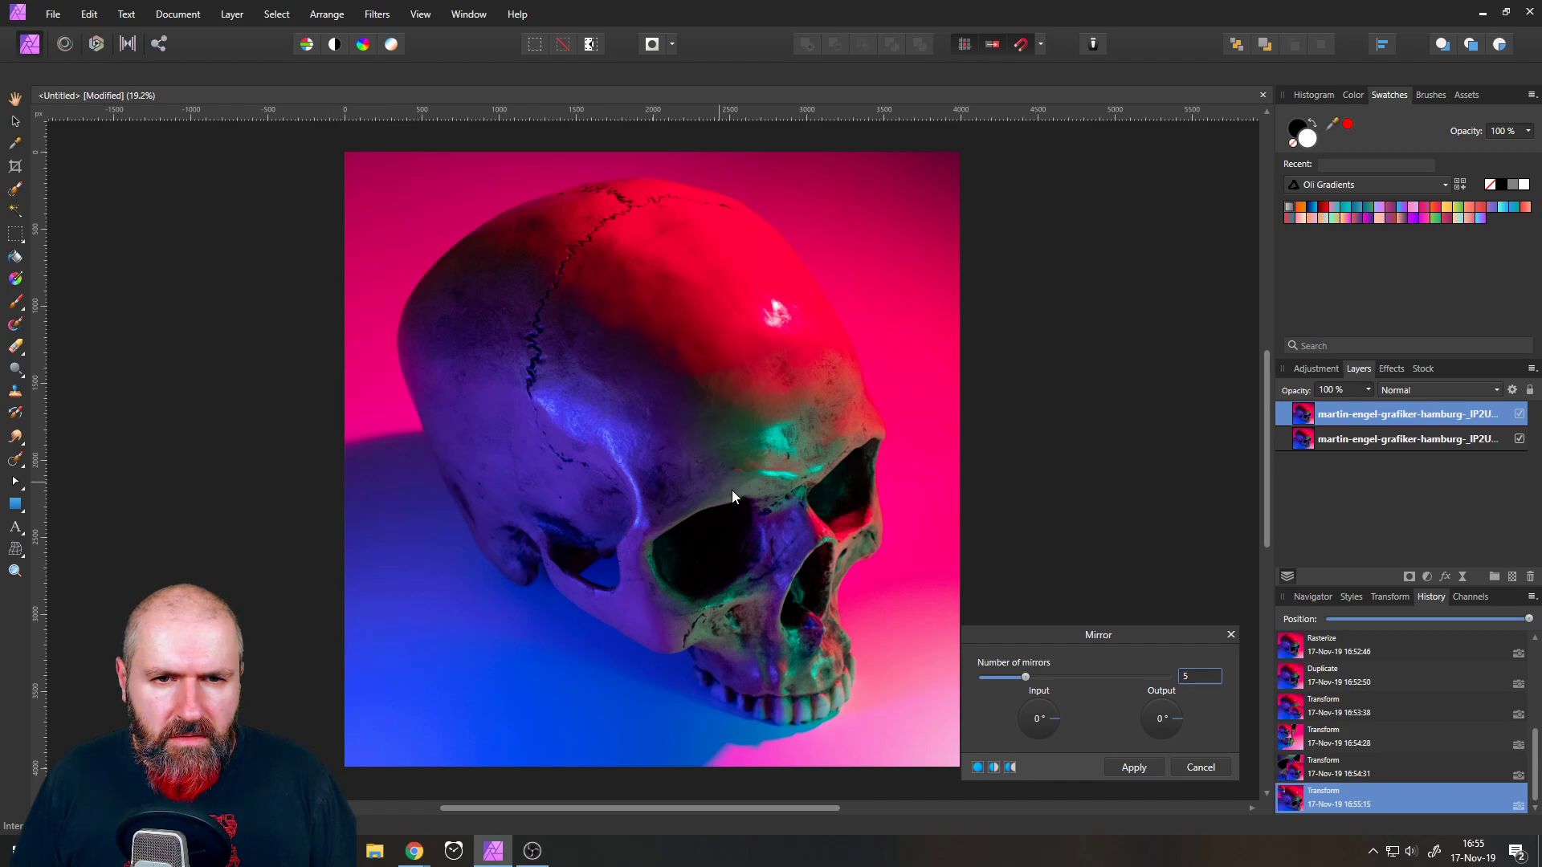
{"action": "left_click_drag", "start_coordinate": [901, 681], "coordinate": [573, 148]}
{"action": "left_click_drag", "start_coordinate": [389, 282], "coordinate": [544, 374]}
{"action": "left_click_drag", "start_coordinate": [666, 484], "coordinate": [545, 358]}
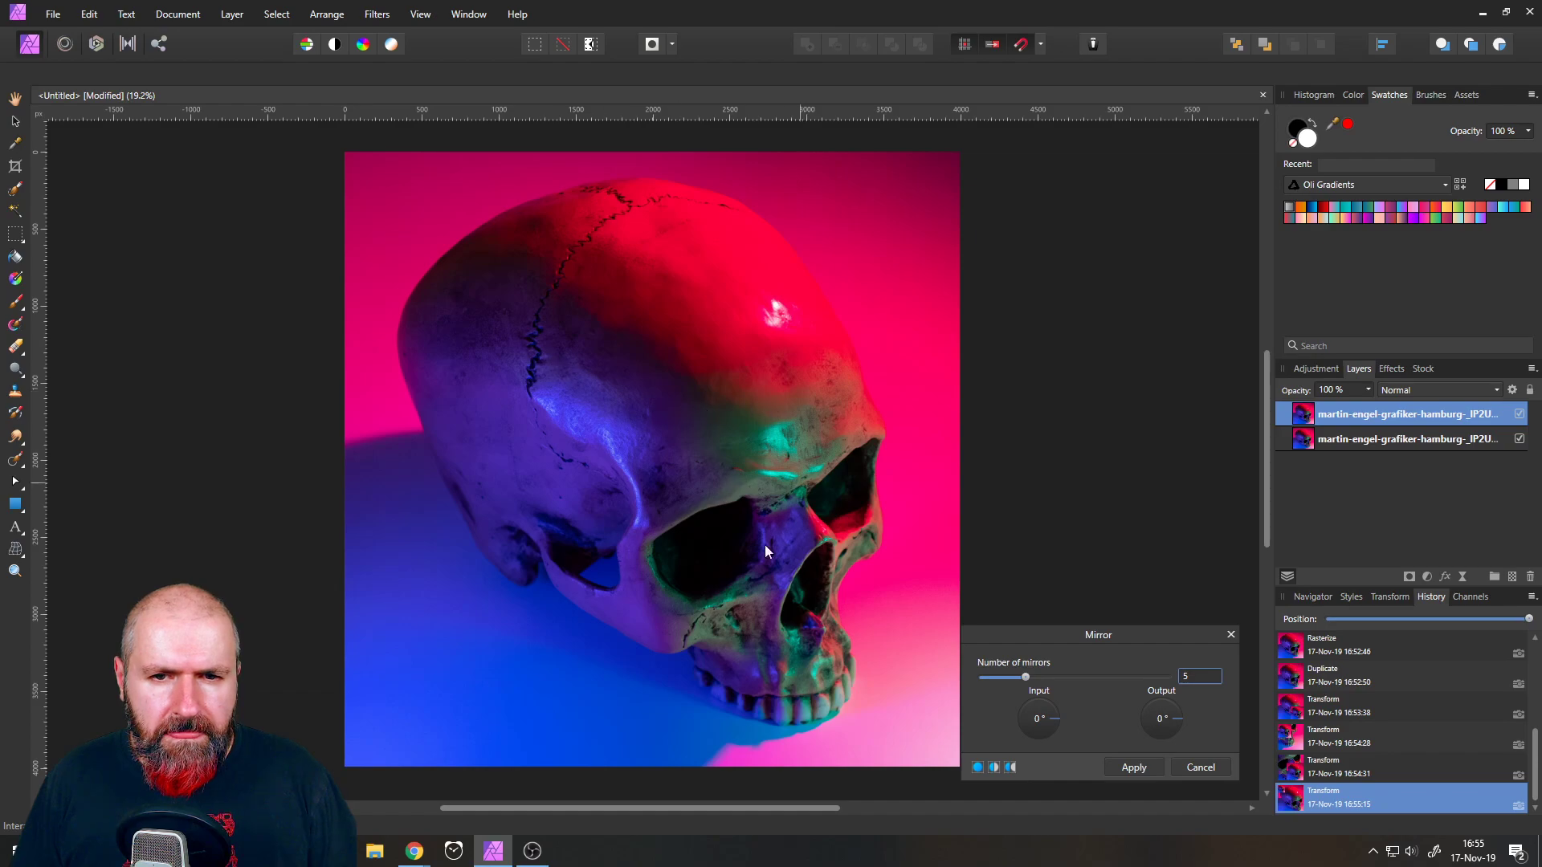
{"action": "left_click_drag", "start_coordinate": [666, 410], "coordinate": [613, 413]}
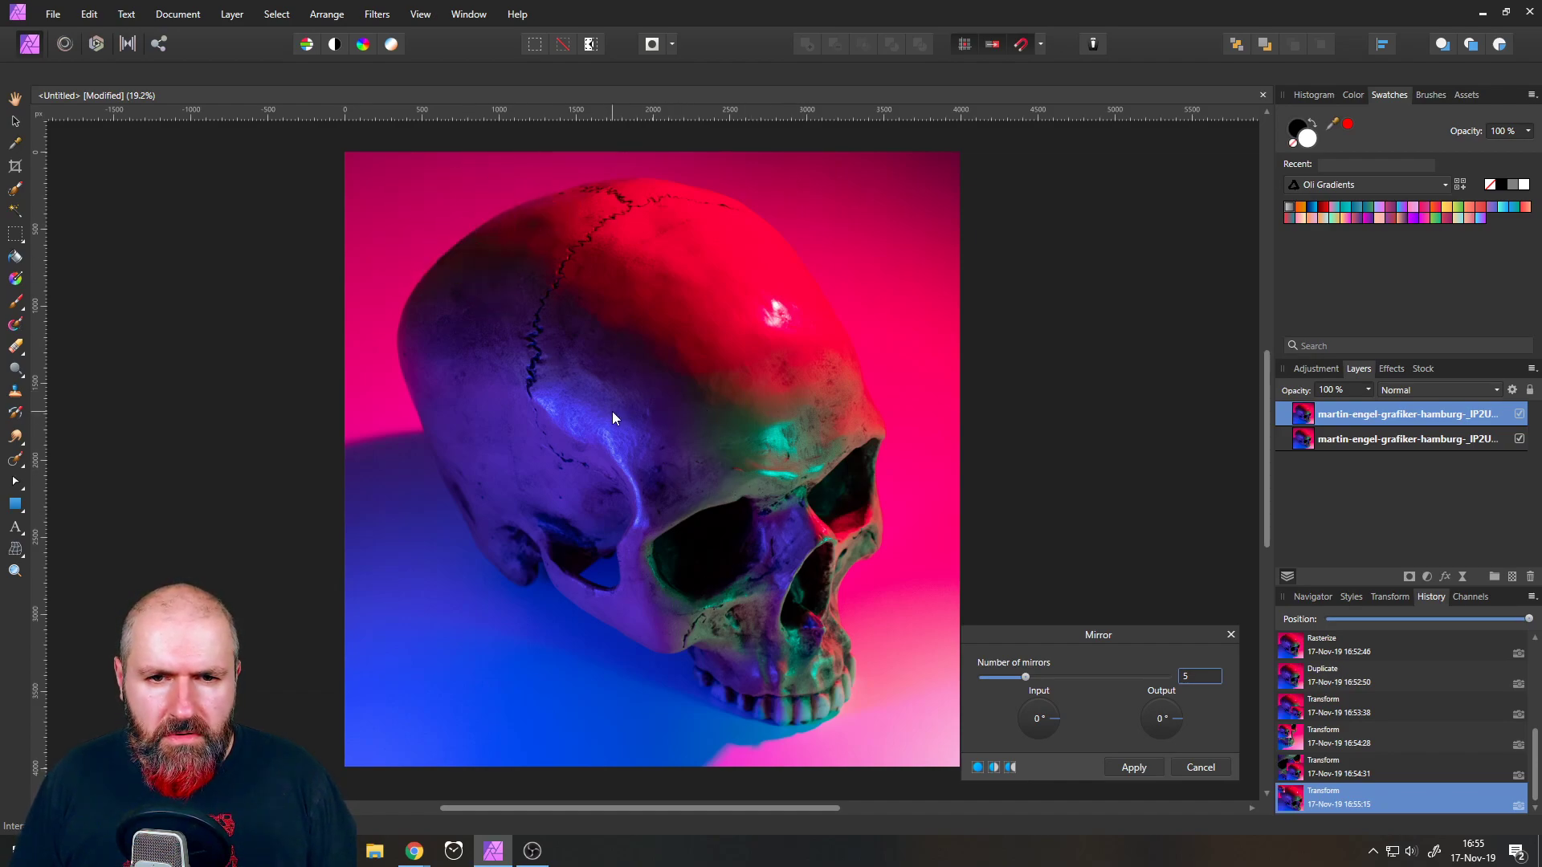
- Set the mirror's input angle to 180° and shift the mirror centre towards the middle of the canvas
{"action": "left_click", "coordinate": [1049, 719]}
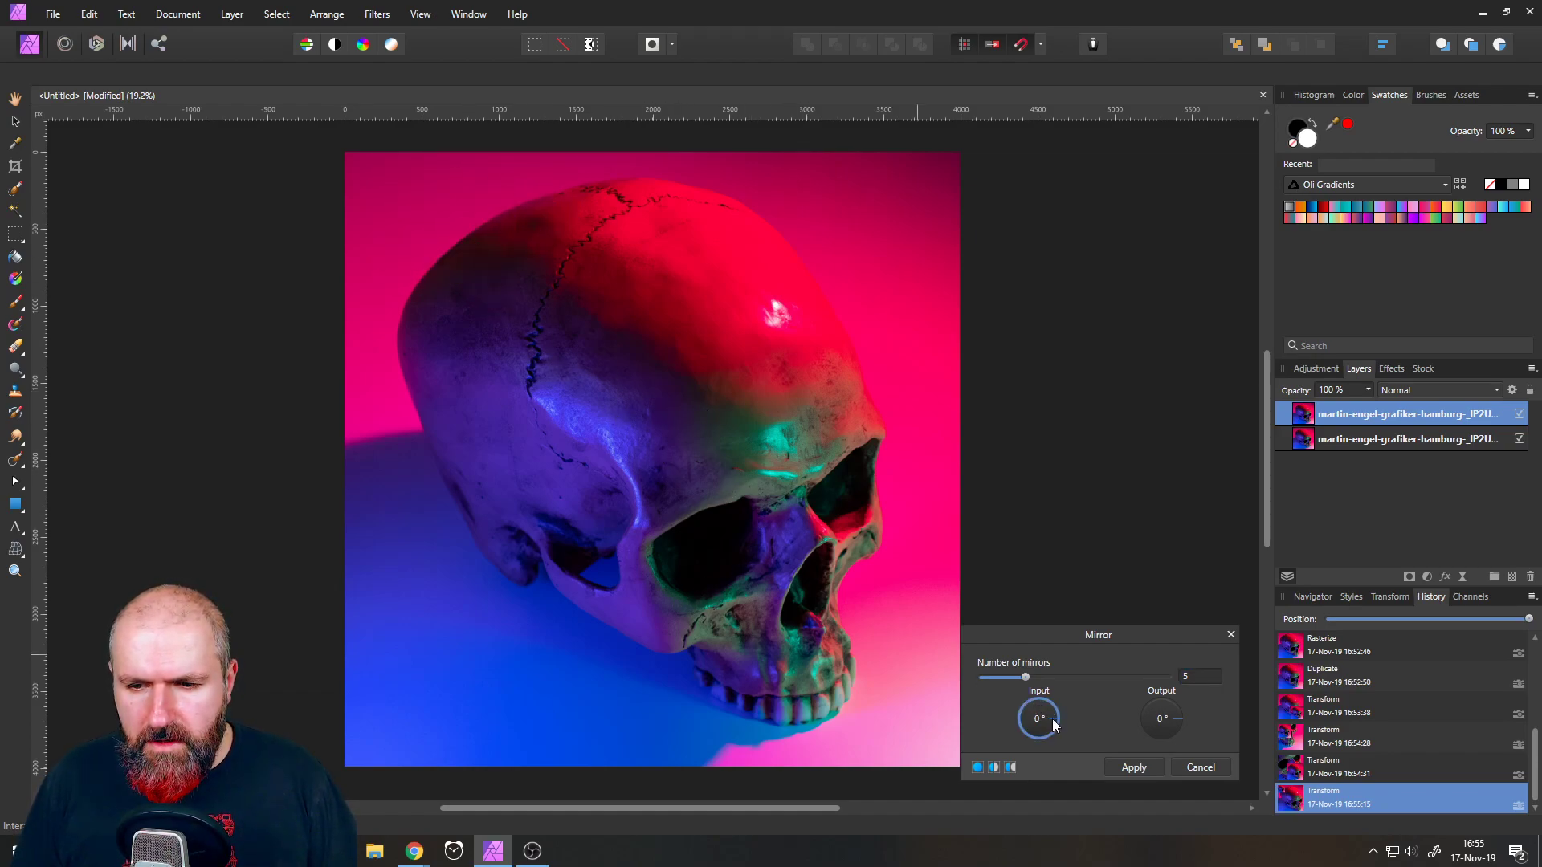
{"action": "mouse_move", "coordinate": [1047, 709]}
{"action": "left_mouse_down"}
{"action": "mouse_move", "coordinate": [1032, 703]}
{"action": "mouse_move", "coordinate": [1026, 721]}
{"action": "left_mouse_up"}
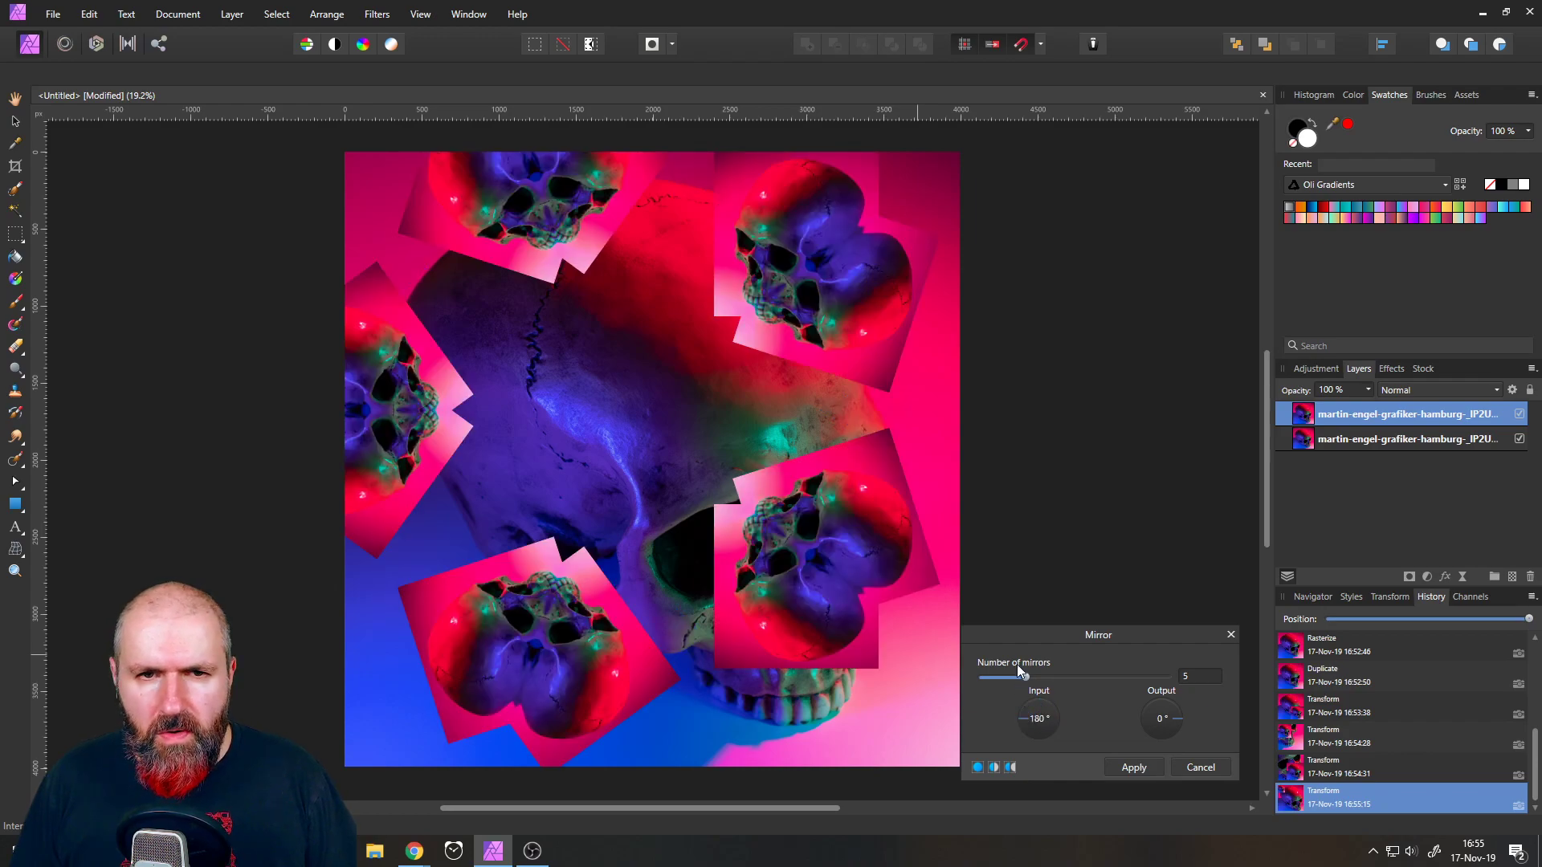
{"action": "left_click_drag", "start_coordinate": [619, 358], "coordinate": [658, 474]}
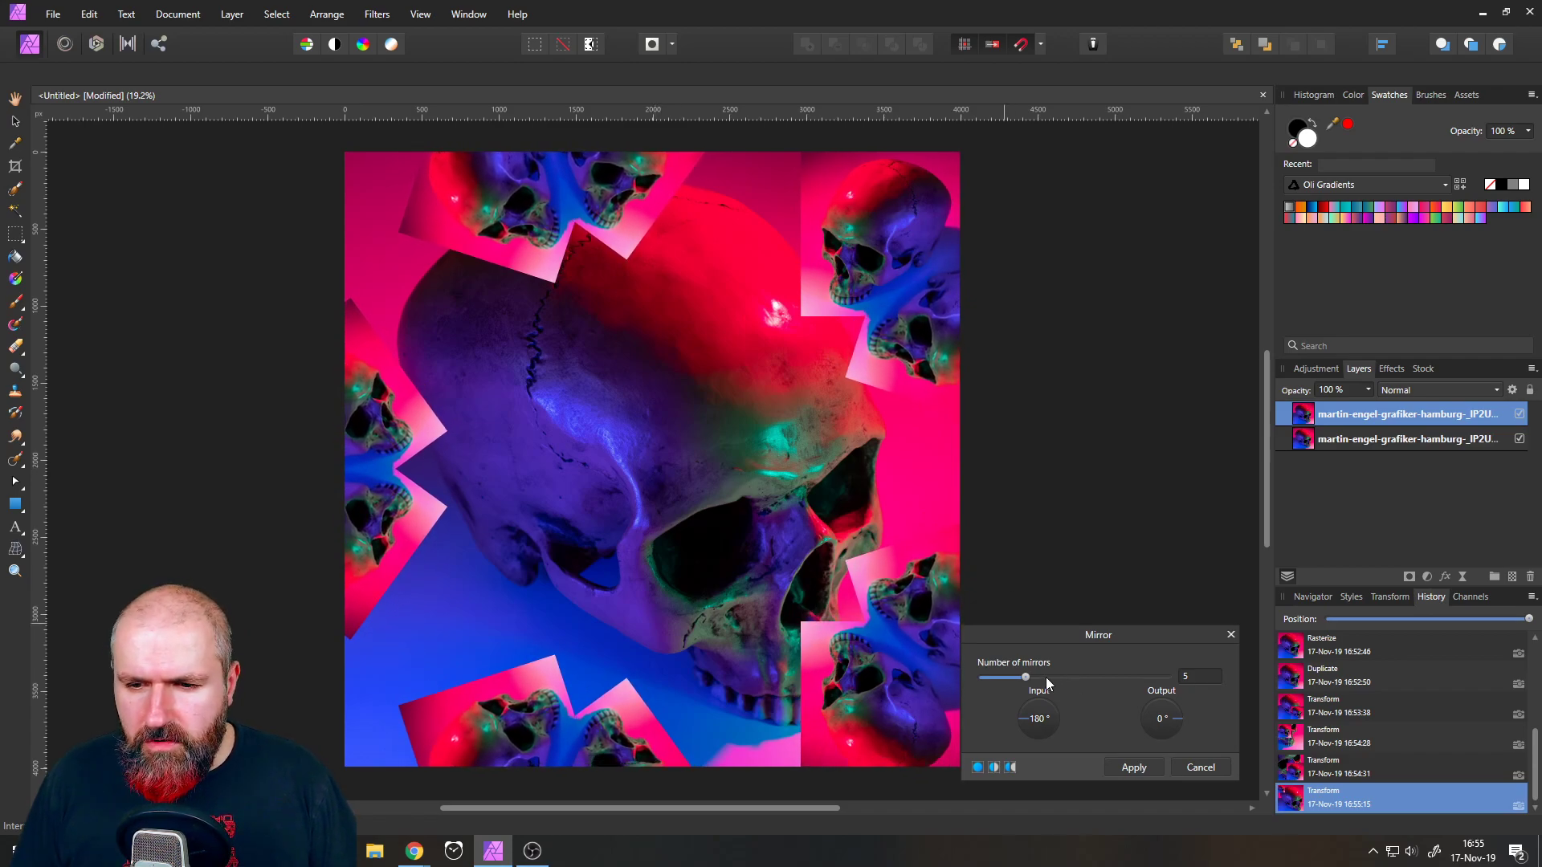
- Set the number of mirrors to 7 and nudge the mirror centre within the middle of the canvas
{"action": "mouse_move", "coordinate": [1028, 677]}
{"action": "left_mouse_down"}
{"action": "mouse_move", "coordinate": [1051, 680]}
{"action": "mouse_move", "coordinate": [1038, 676]}
{"action": "left_mouse_up"}
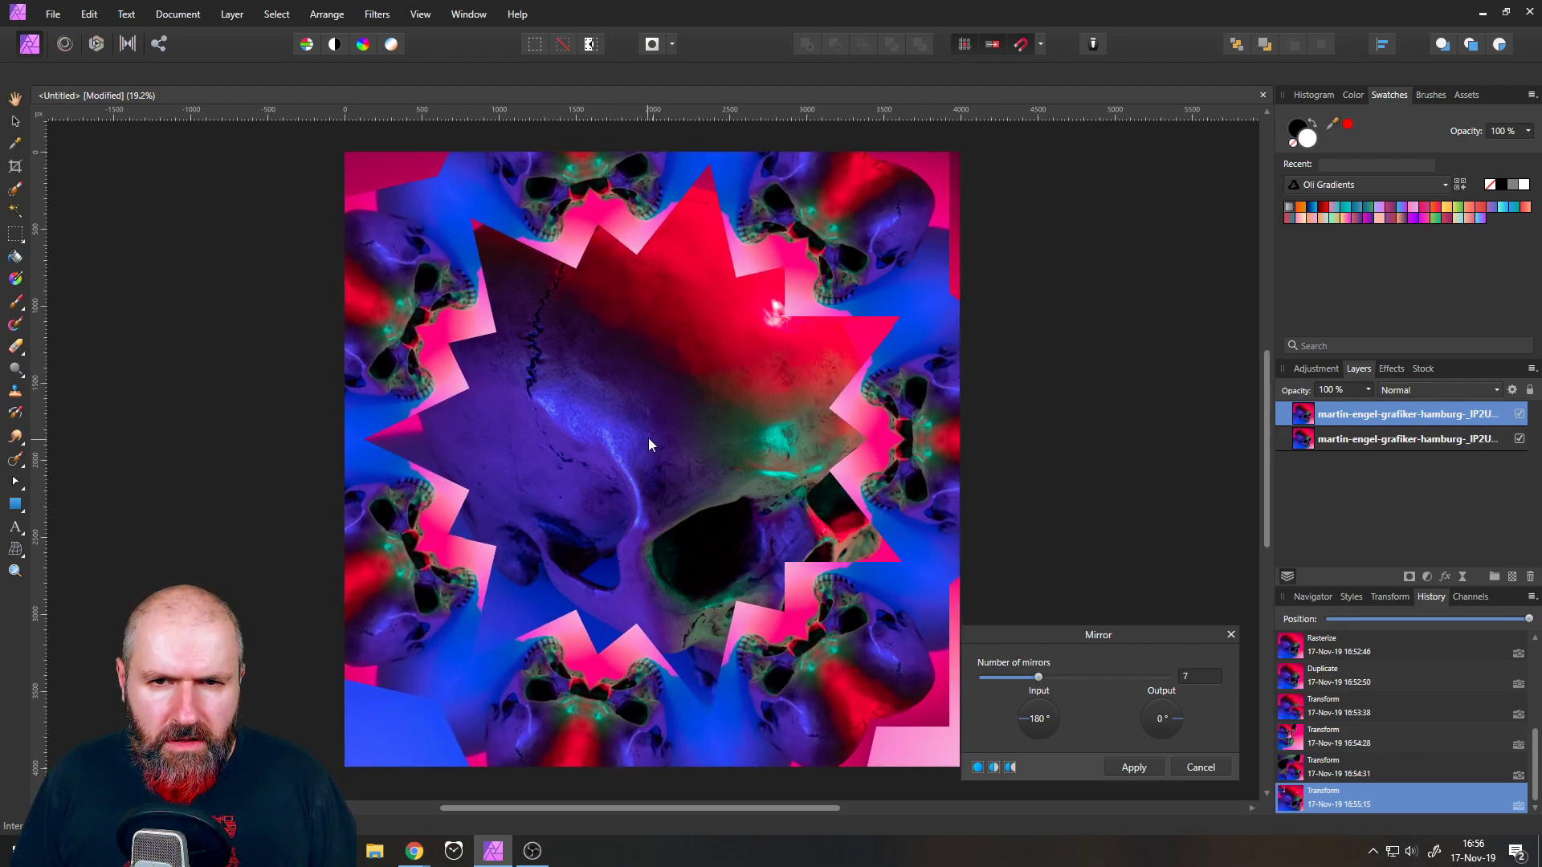
{"action": "mouse_move", "coordinate": [647, 429]}
{"action": "left_mouse_down"}
{"action": "mouse_move", "coordinate": [648, 455]}
{"action": "mouse_move", "coordinate": [653, 440]}
{"action": "left_mouse_up"}
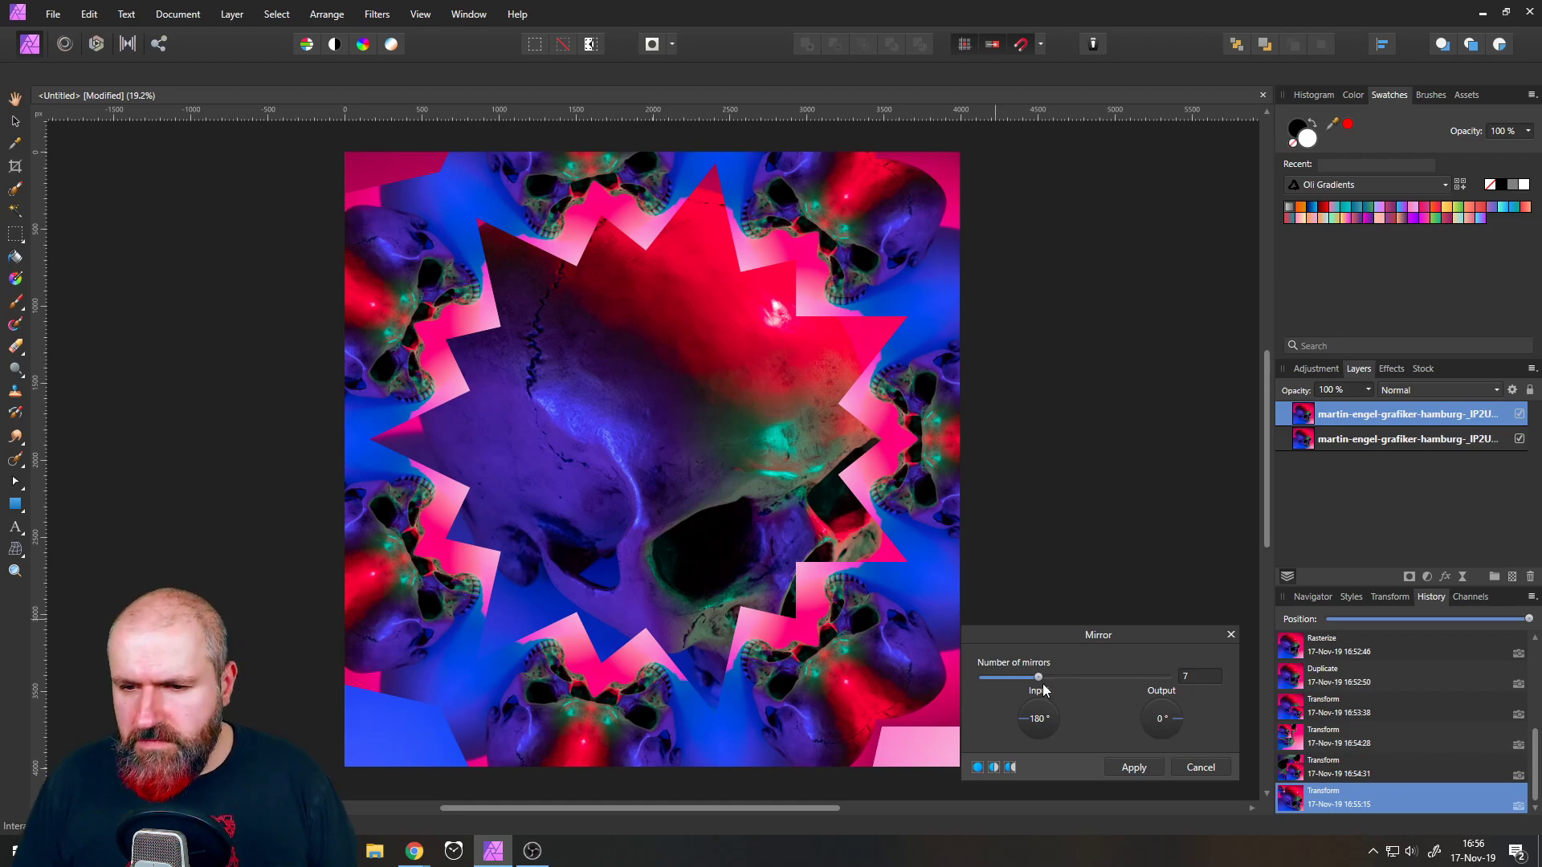
- Bring the YouTube live chat window over the canvas to read the messages and move it away again
{"action": "left_click_drag", "start_coordinate": [1541, 32], "coordinate": [813, 113]}
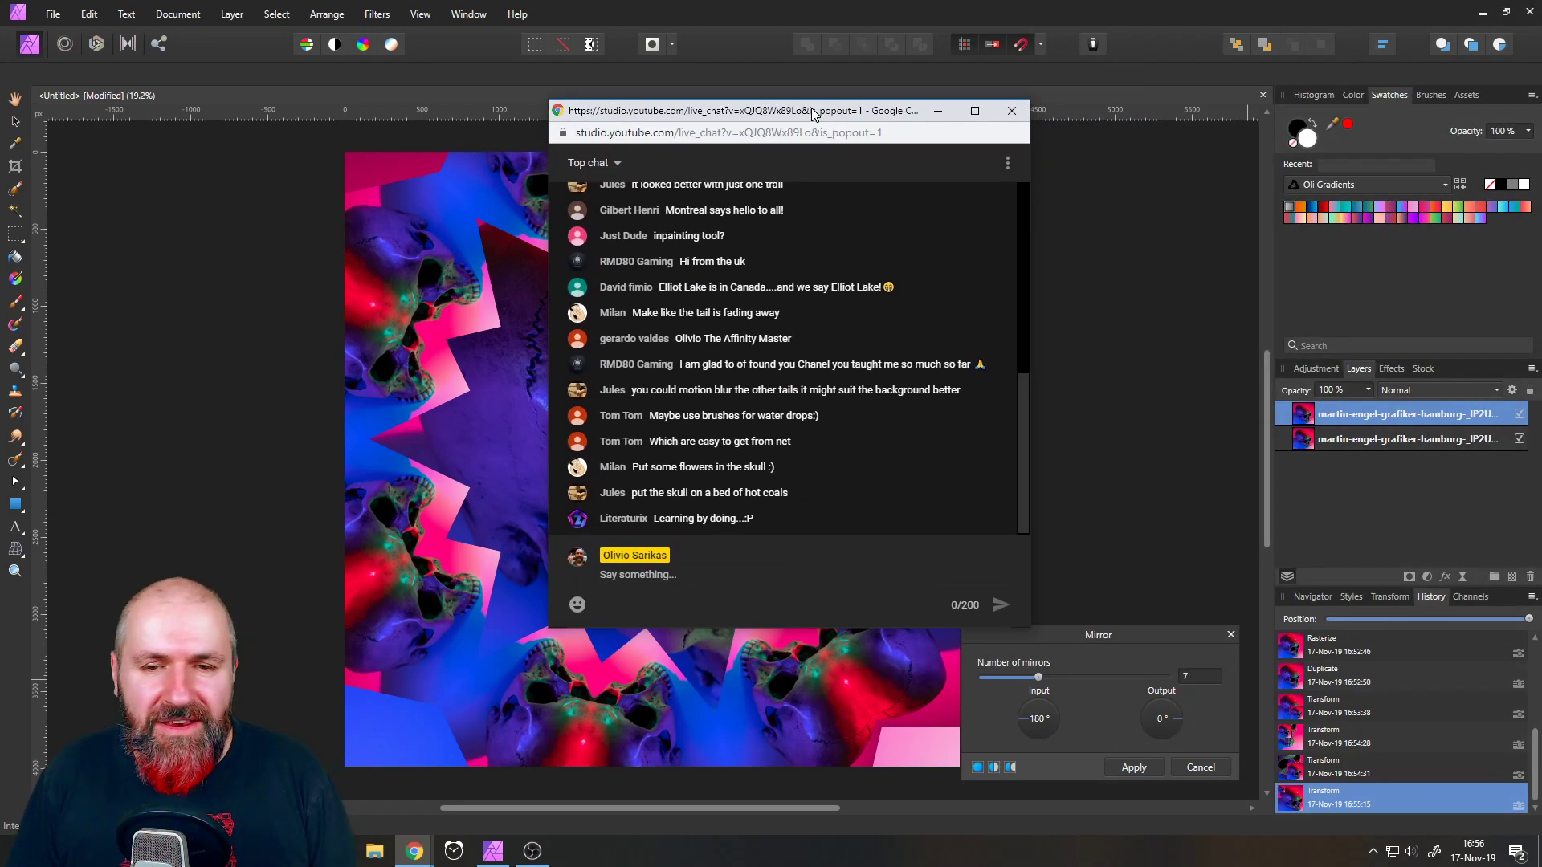
{"action": "left_click_drag", "start_coordinate": [814, 113], "coordinate": [741, 120]}
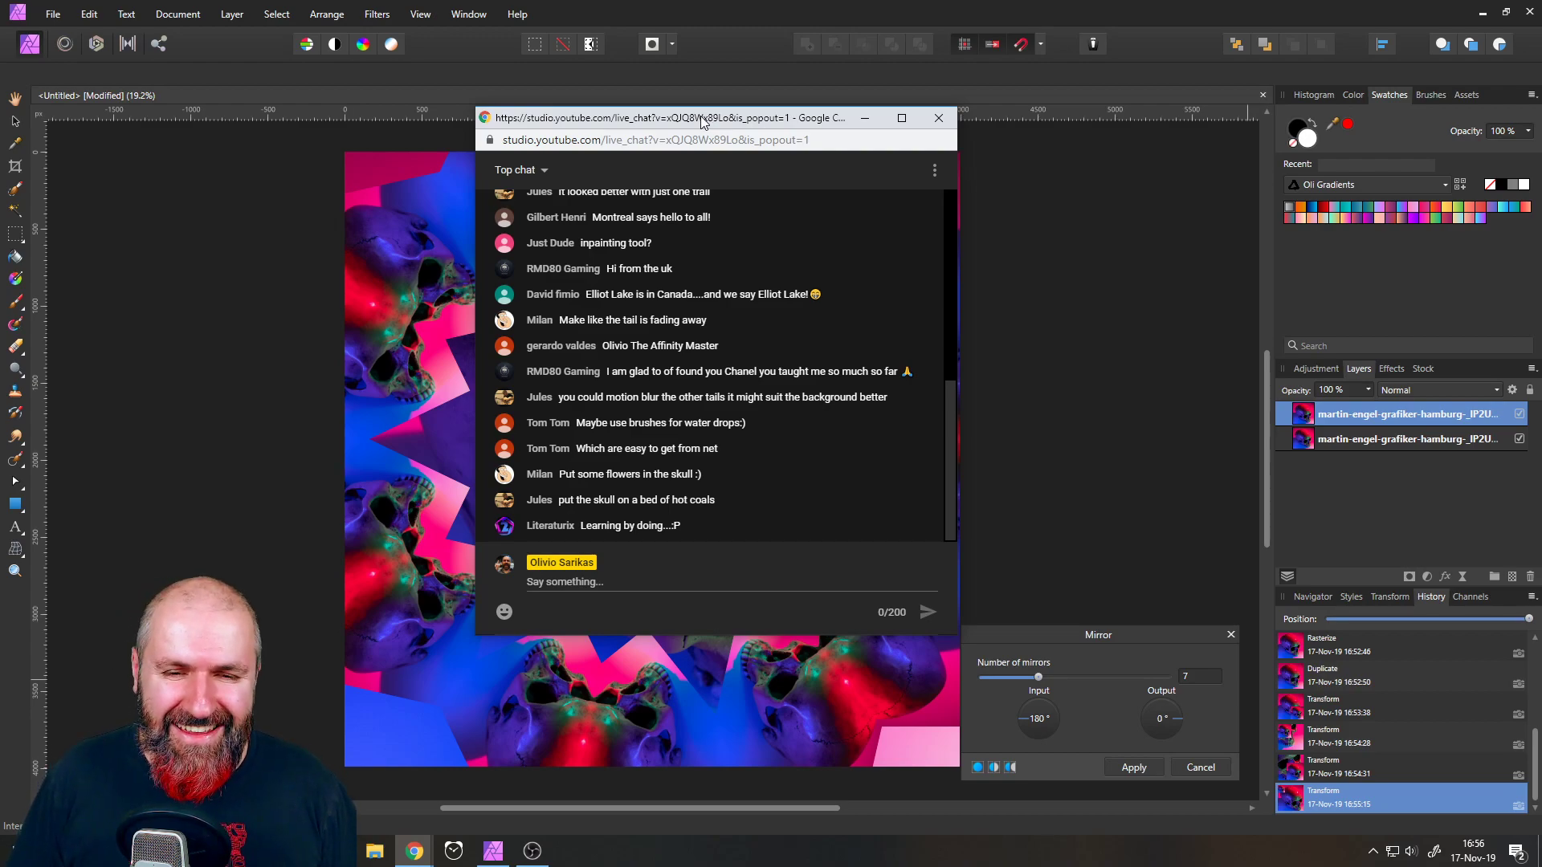
{"action": "left_click_drag", "start_coordinate": [704, 123], "coordinate": [1541, 337]}
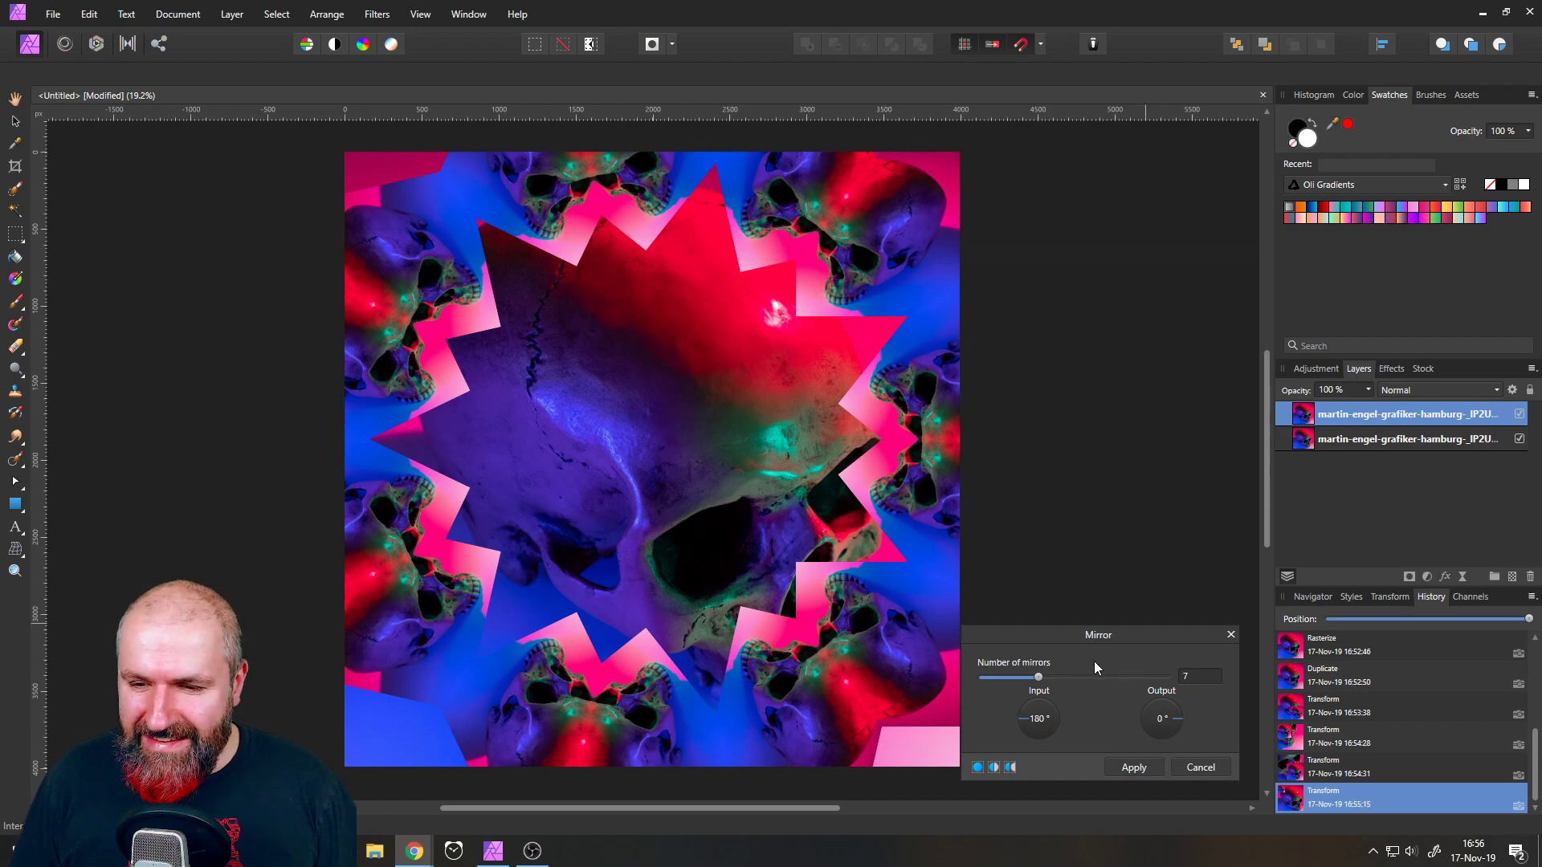
- Cancel the Mirror filter, delete the small skull layer and clear the selection
{"action": "left_click_drag", "start_coordinate": [1038, 677], "coordinate": [1022, 713]}
{"action": "left_click", "coordinate": [1182, 765]}
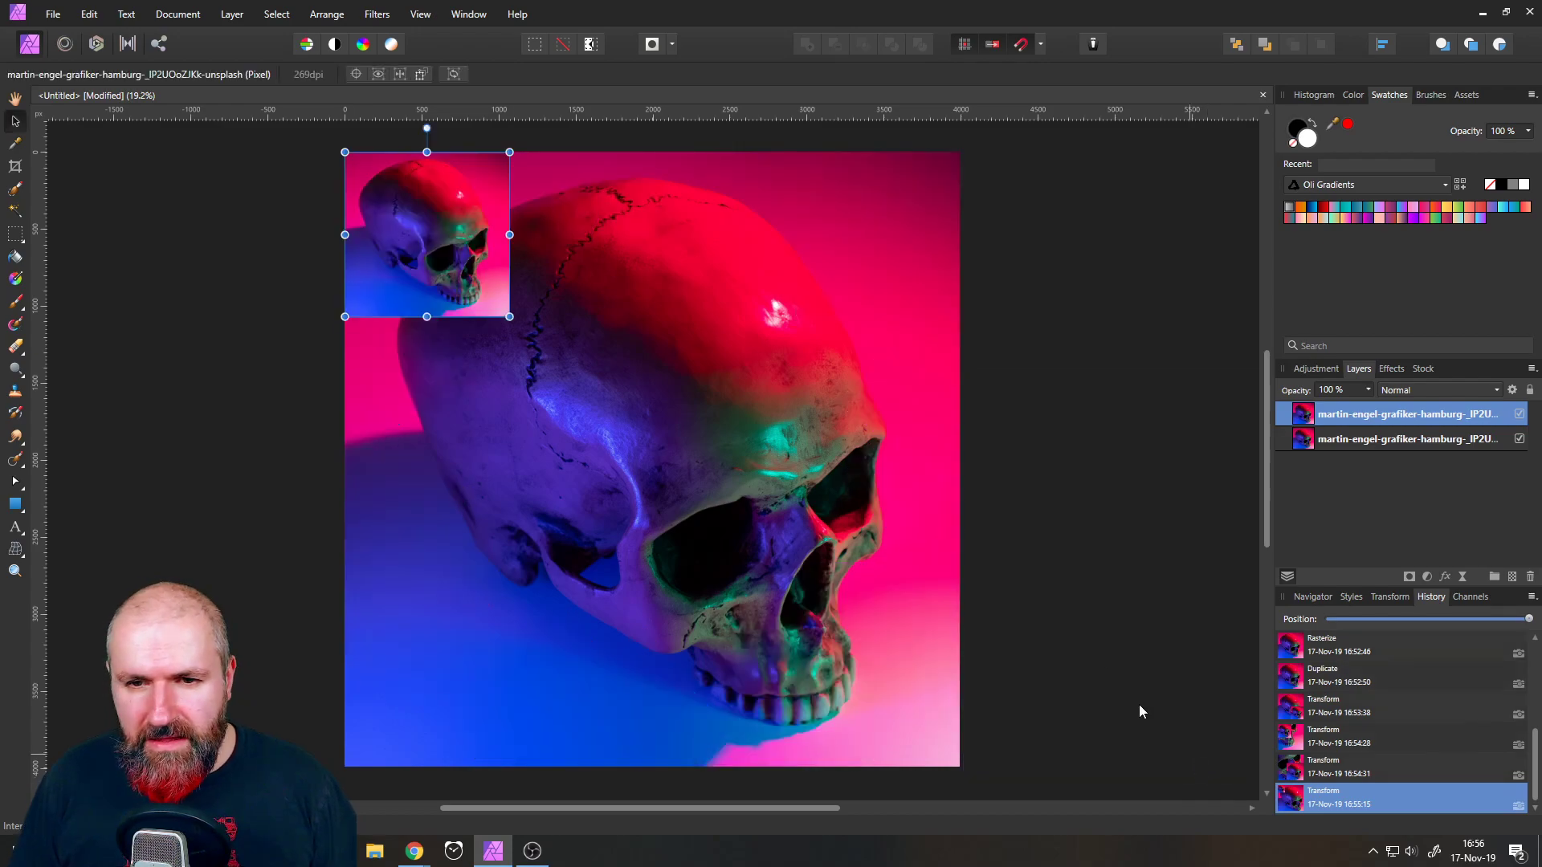
{"action": "left_click", "coordinate": [1530, 577]}
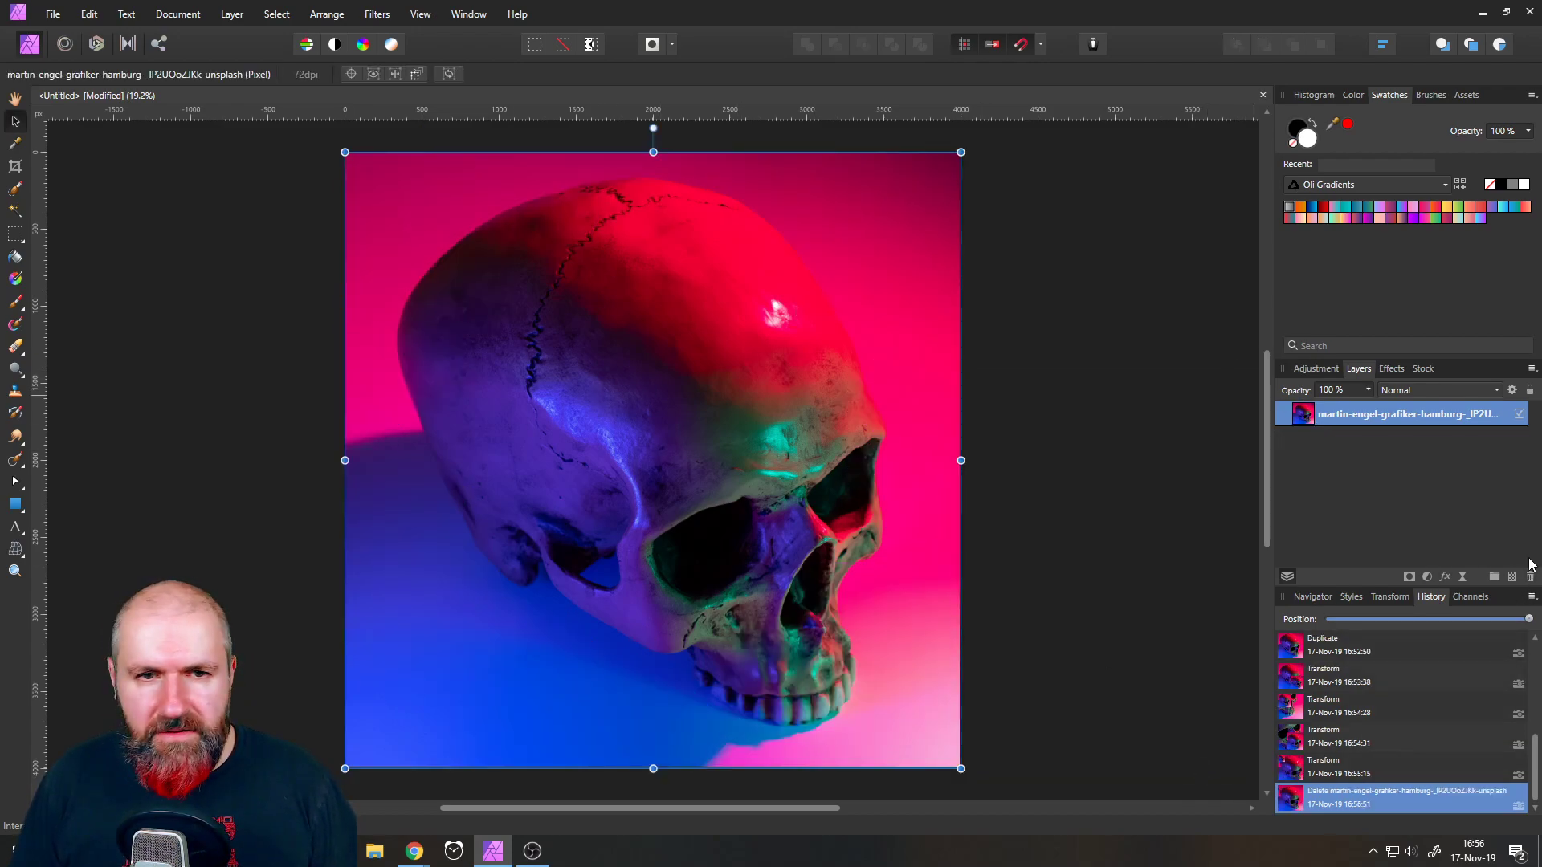
{"action": "left_click", "coordinate": [205, 244]}
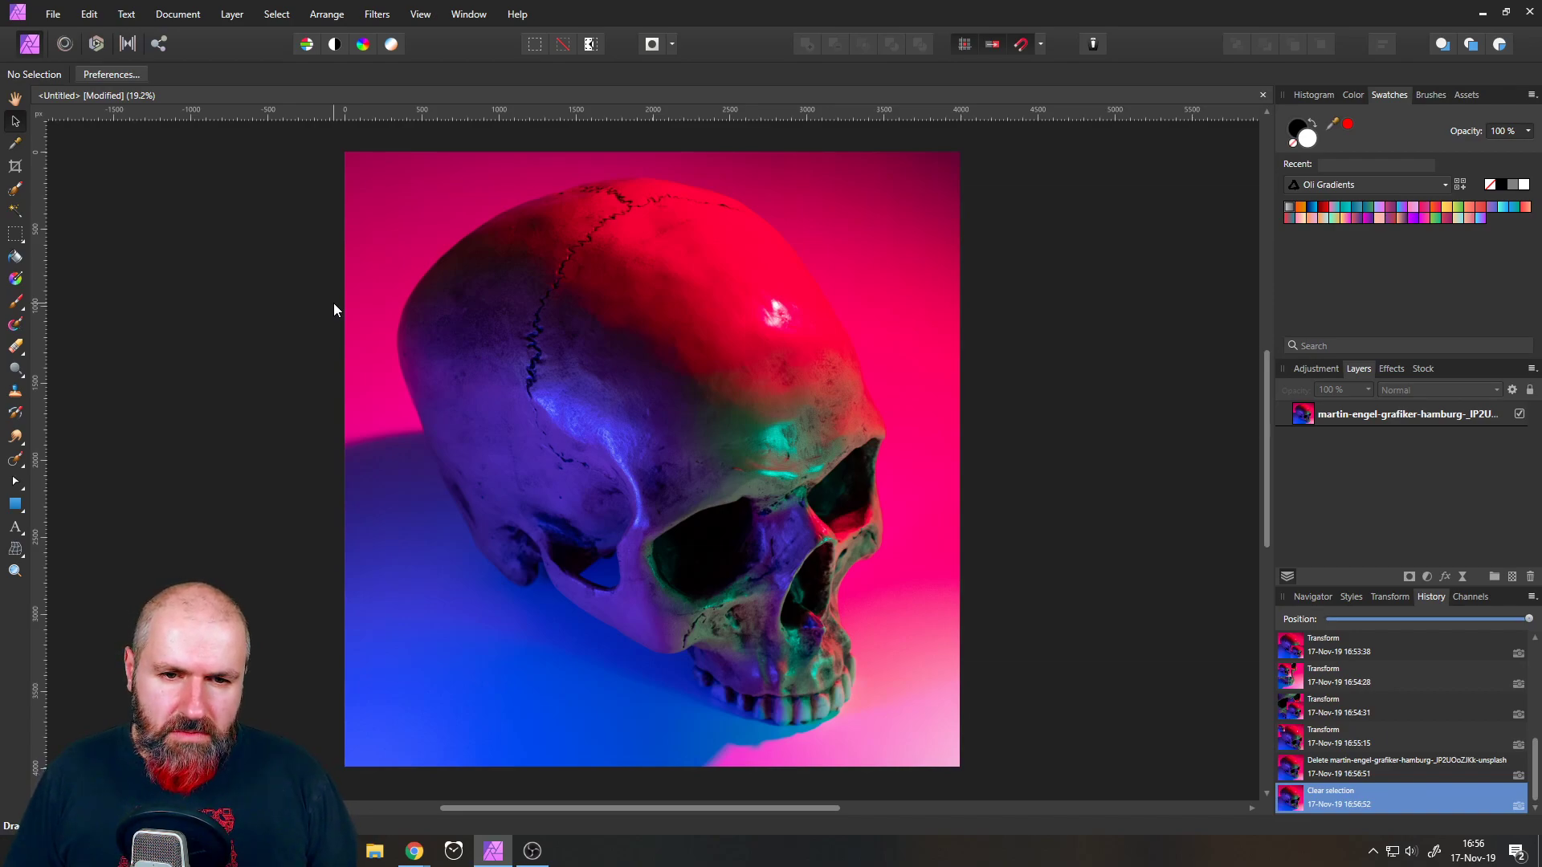
- Switch to Chrome and download the Unsplash photo of red jellyfish into the Downloads folder
{"action": "mouse_move", "coordinate": [415, 852]}
{"action": "left_click", "coordinate": [485, 768]}
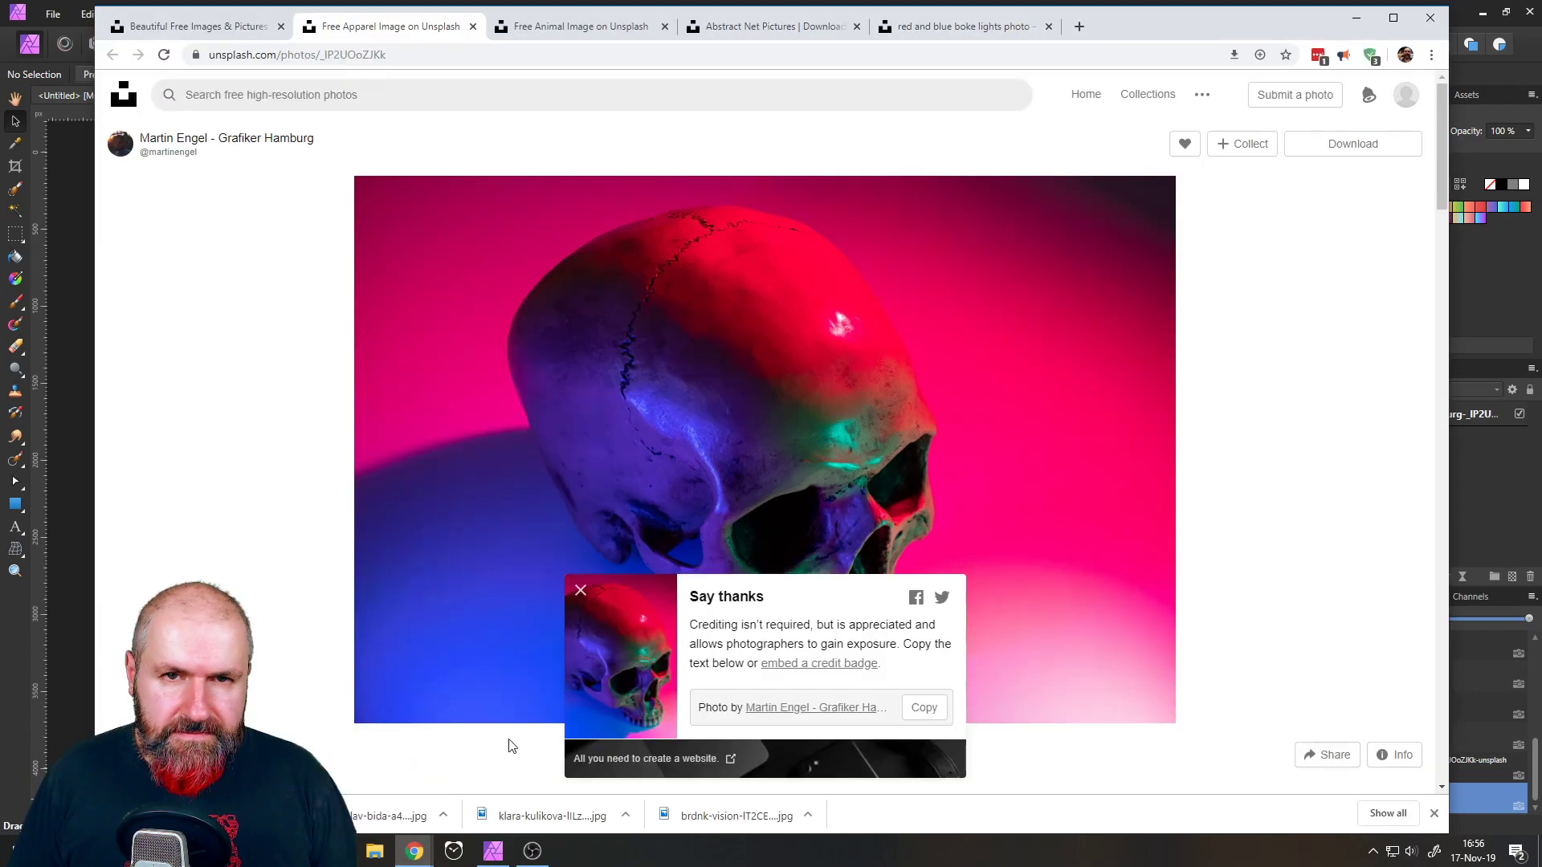
{"action": "left_click", "coordinate": [895, 23]}
{"action": "left_click", "coordinate": [835, 26]}
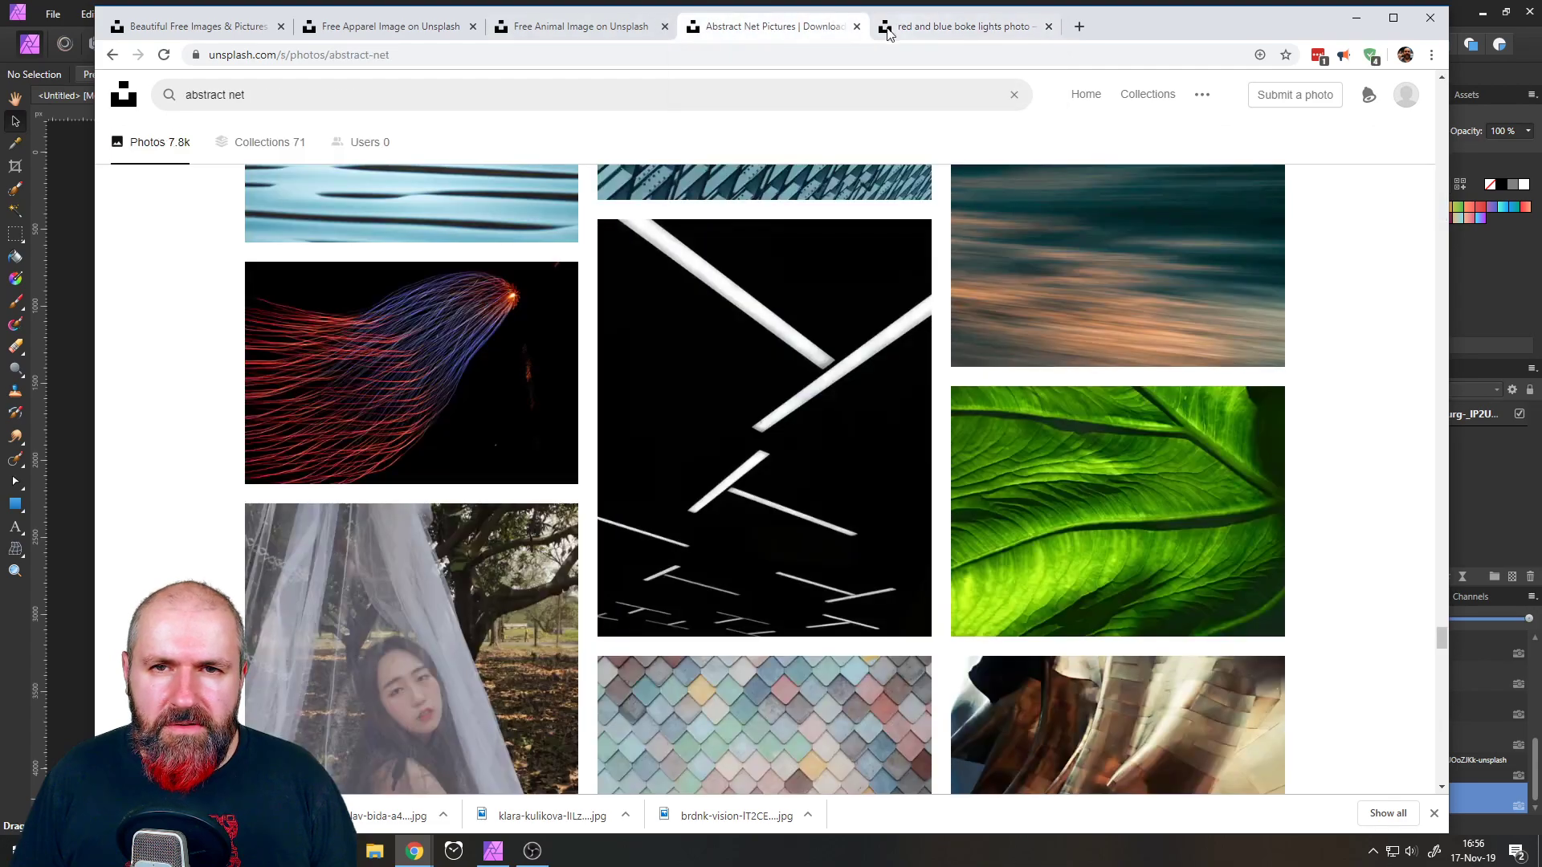
{"action": "left_click", "coordinate": [638, 32]}
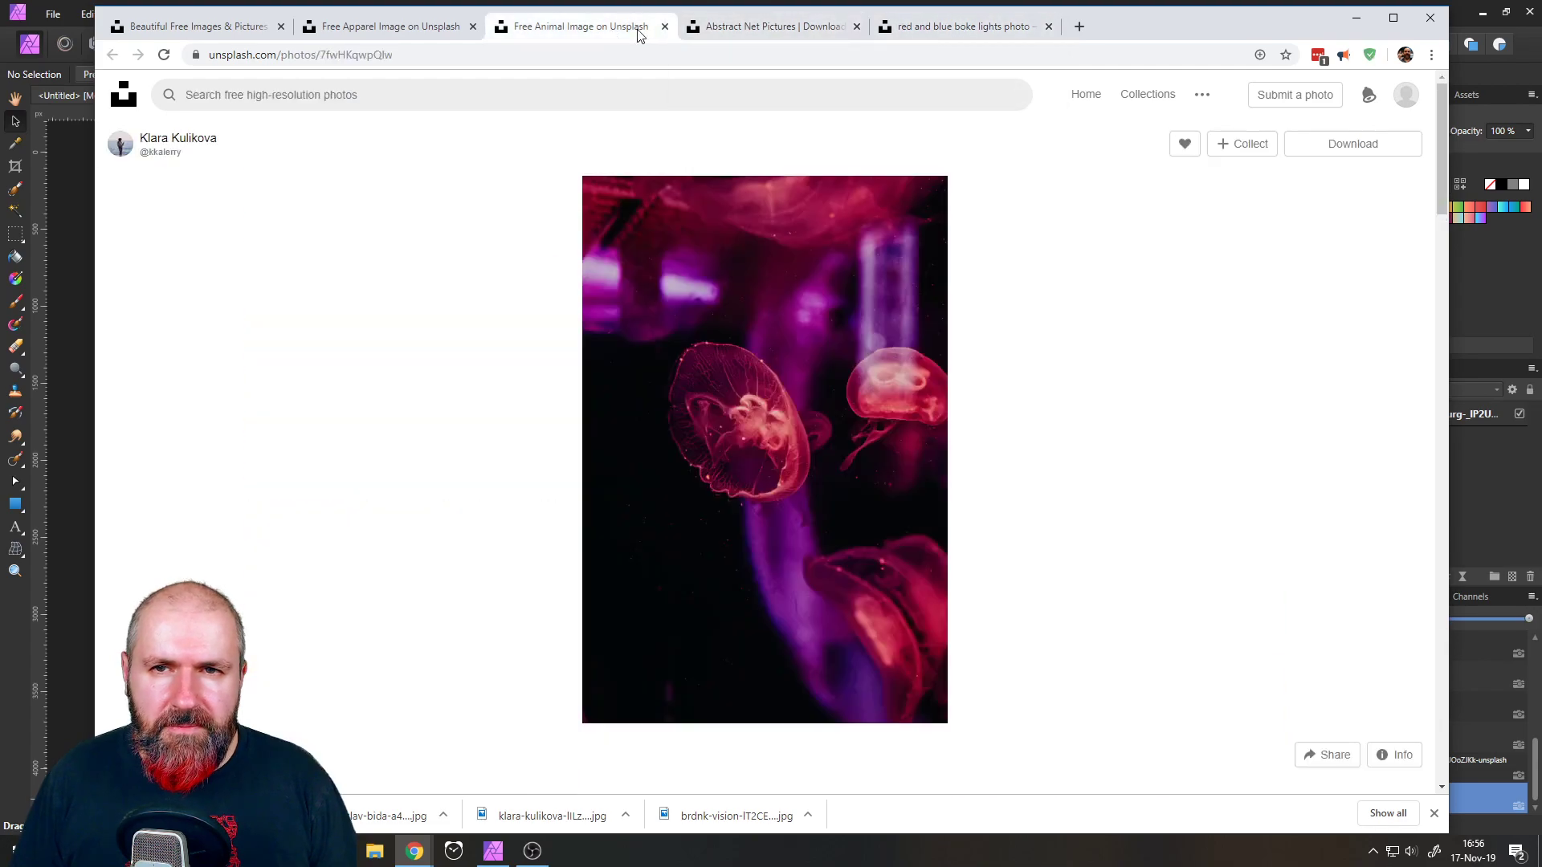
{"action": "left_click", "coordinate": [1323, 146]}
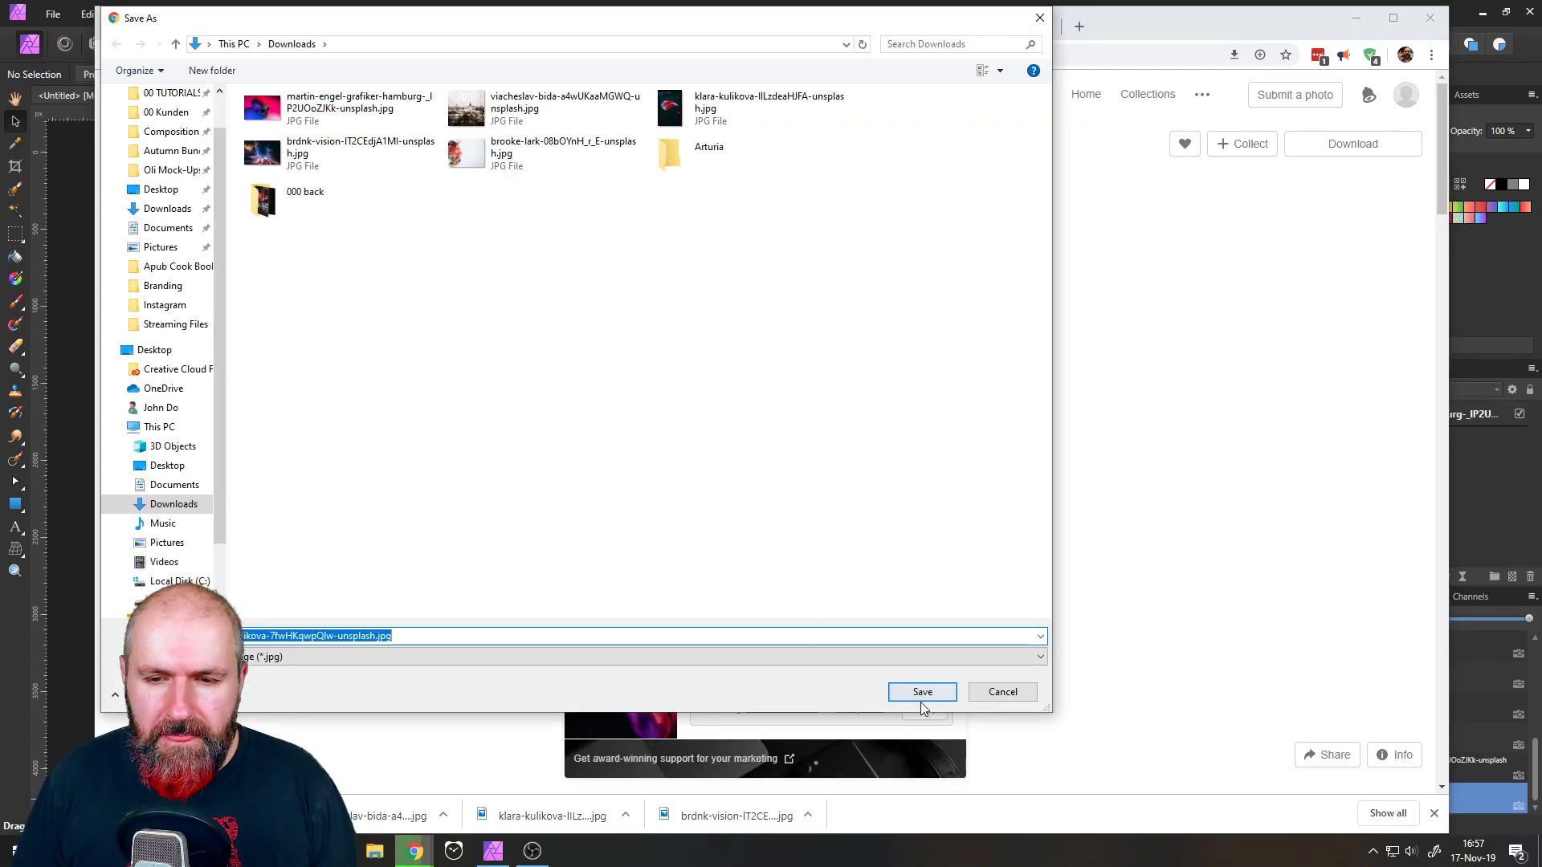
{"action": "left_click", "coordinate": [921, 698]}
- Download the red and blue bokeh lights photo into the Downloads folder and return to Affinity Photo
{"action": "left_click", "coordinate": [926, 35]}
{"action": "left_click", "coordinate": [1336, 151]}
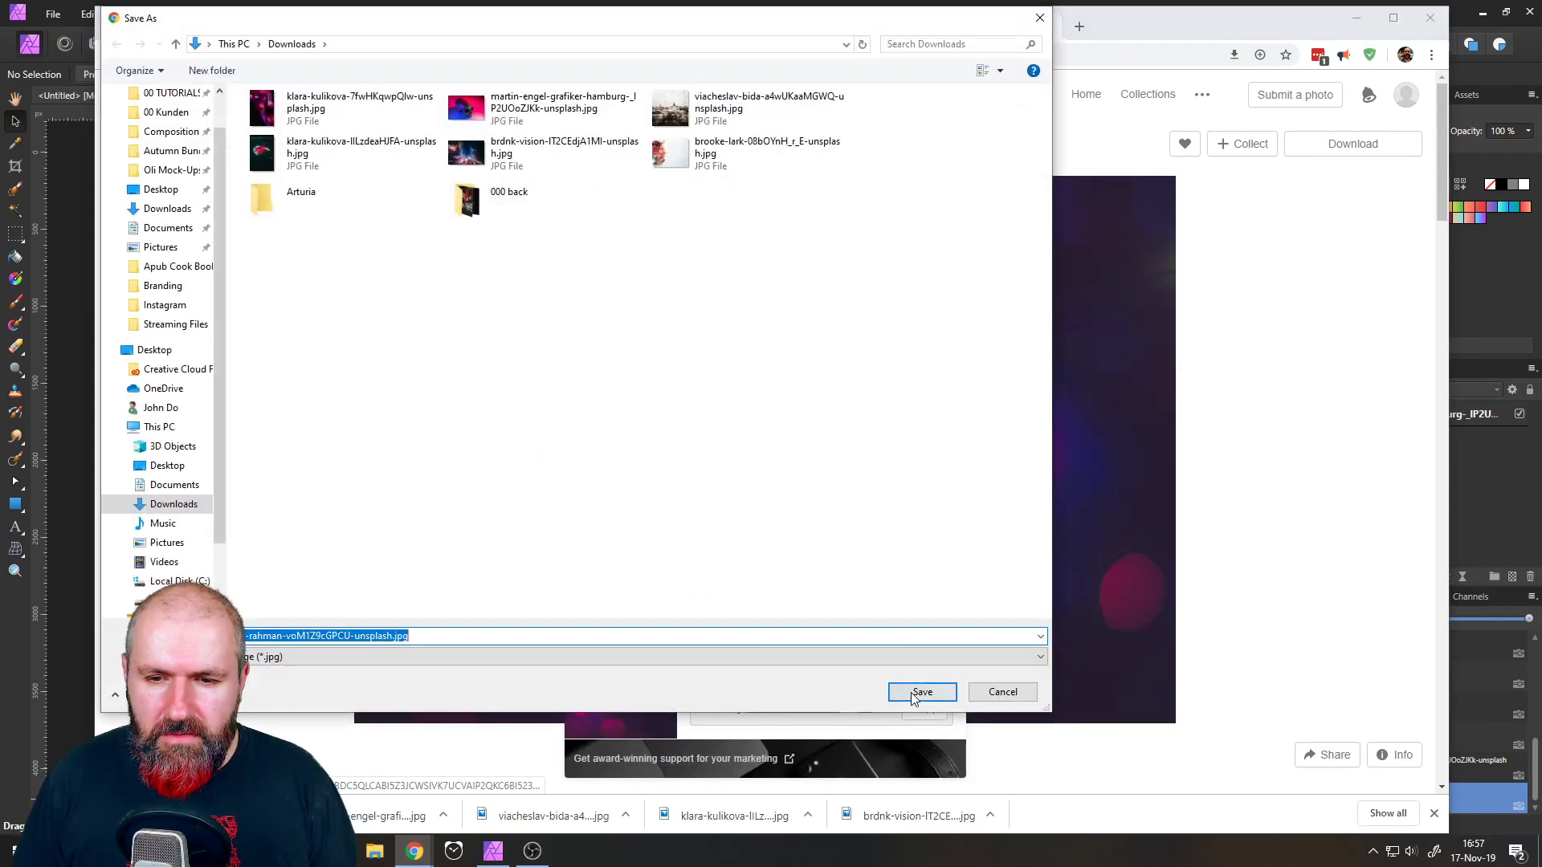
{"action": "left_click", "coordinate": [912, 698]}
{"action": "left_click", "coordinate": [498, 855]}
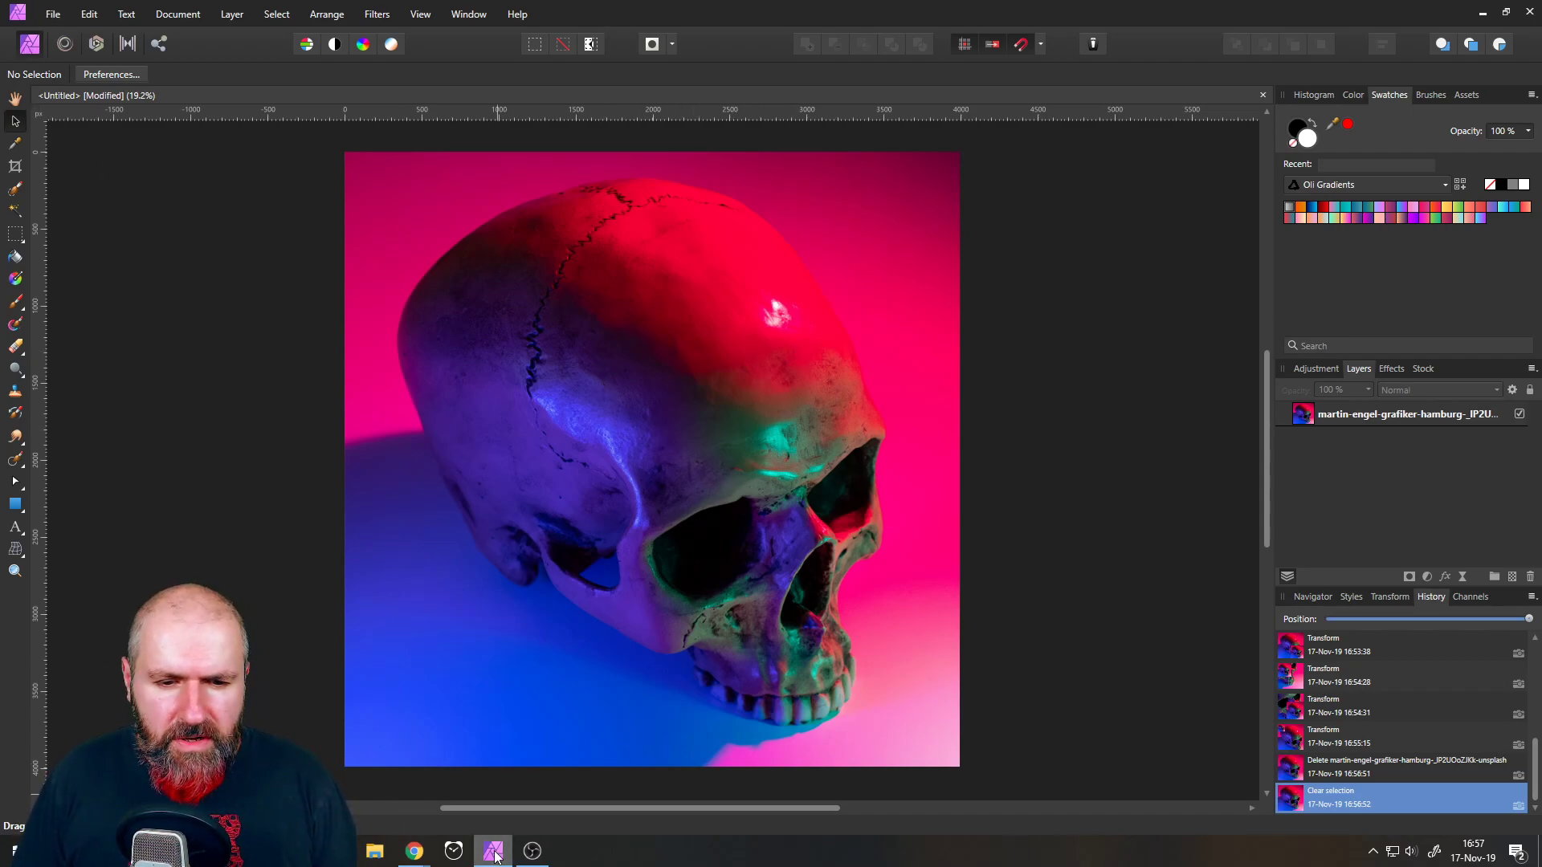
- Switch to Chrome, view the skull photo's Unsplash page and dismiss the photographer credit popup
{"action": "mouse_move", "coordinate": [414, 852]}
{"action": "left_click", "coordinate": [440, 800]}
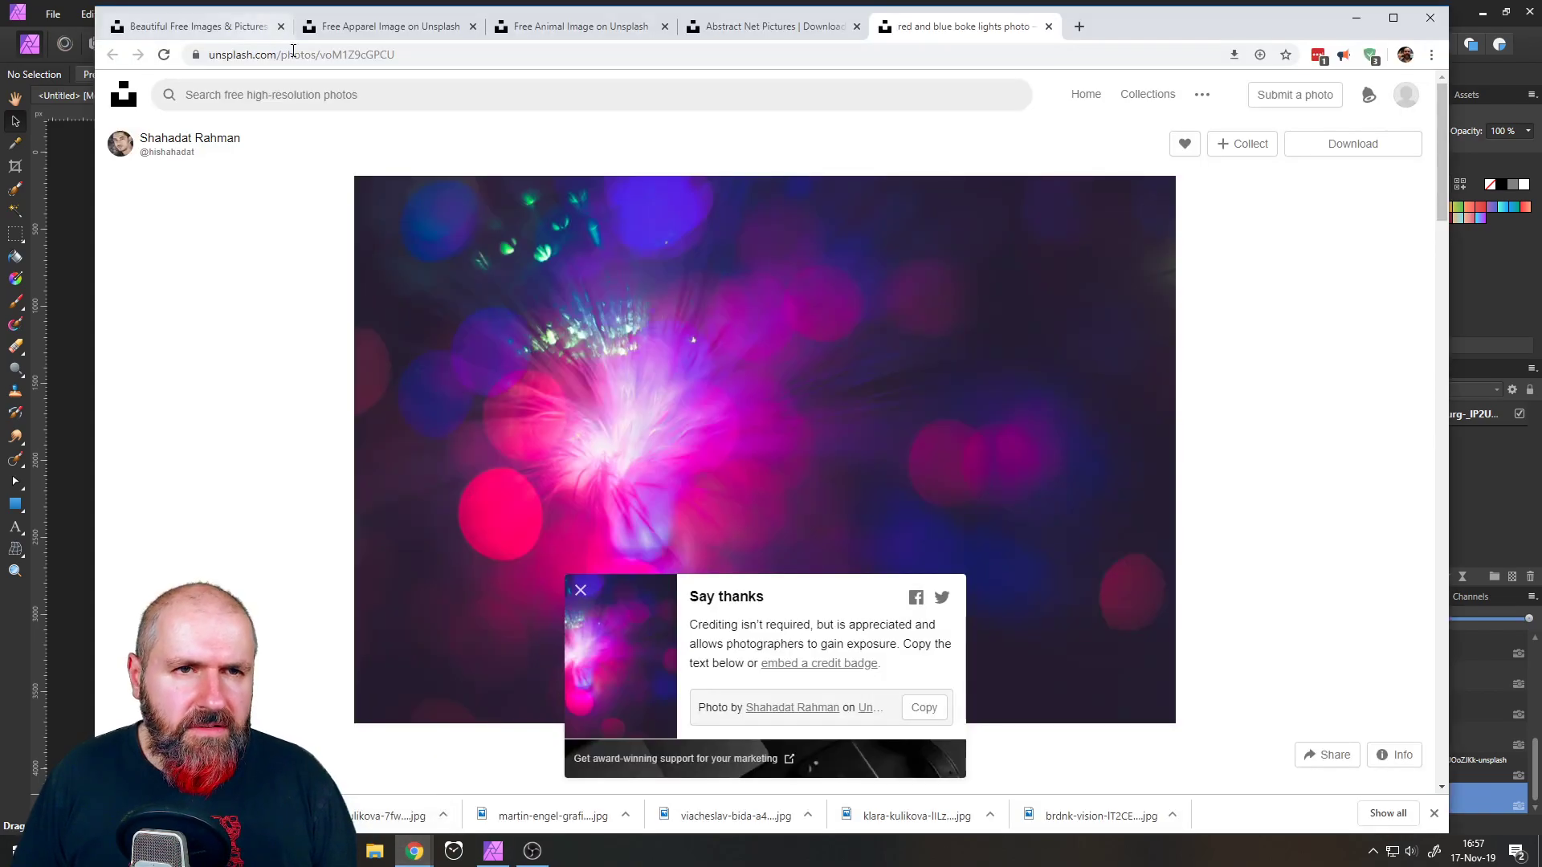
{"action": "left_click", "coordinate": [377, 28]}
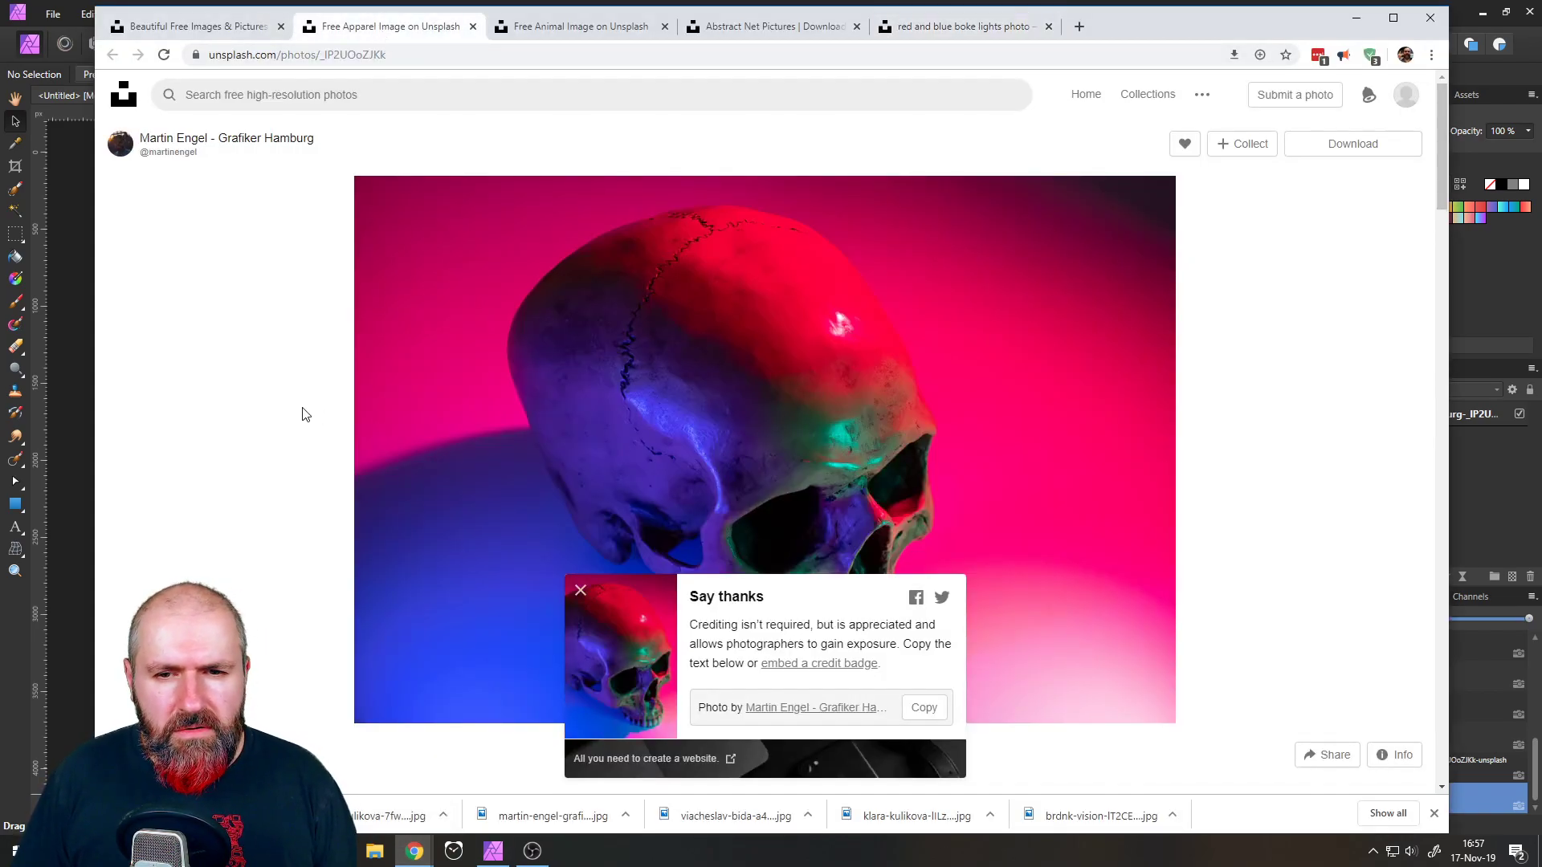
{"action": "left_click", "coordinate": [580, 593]}
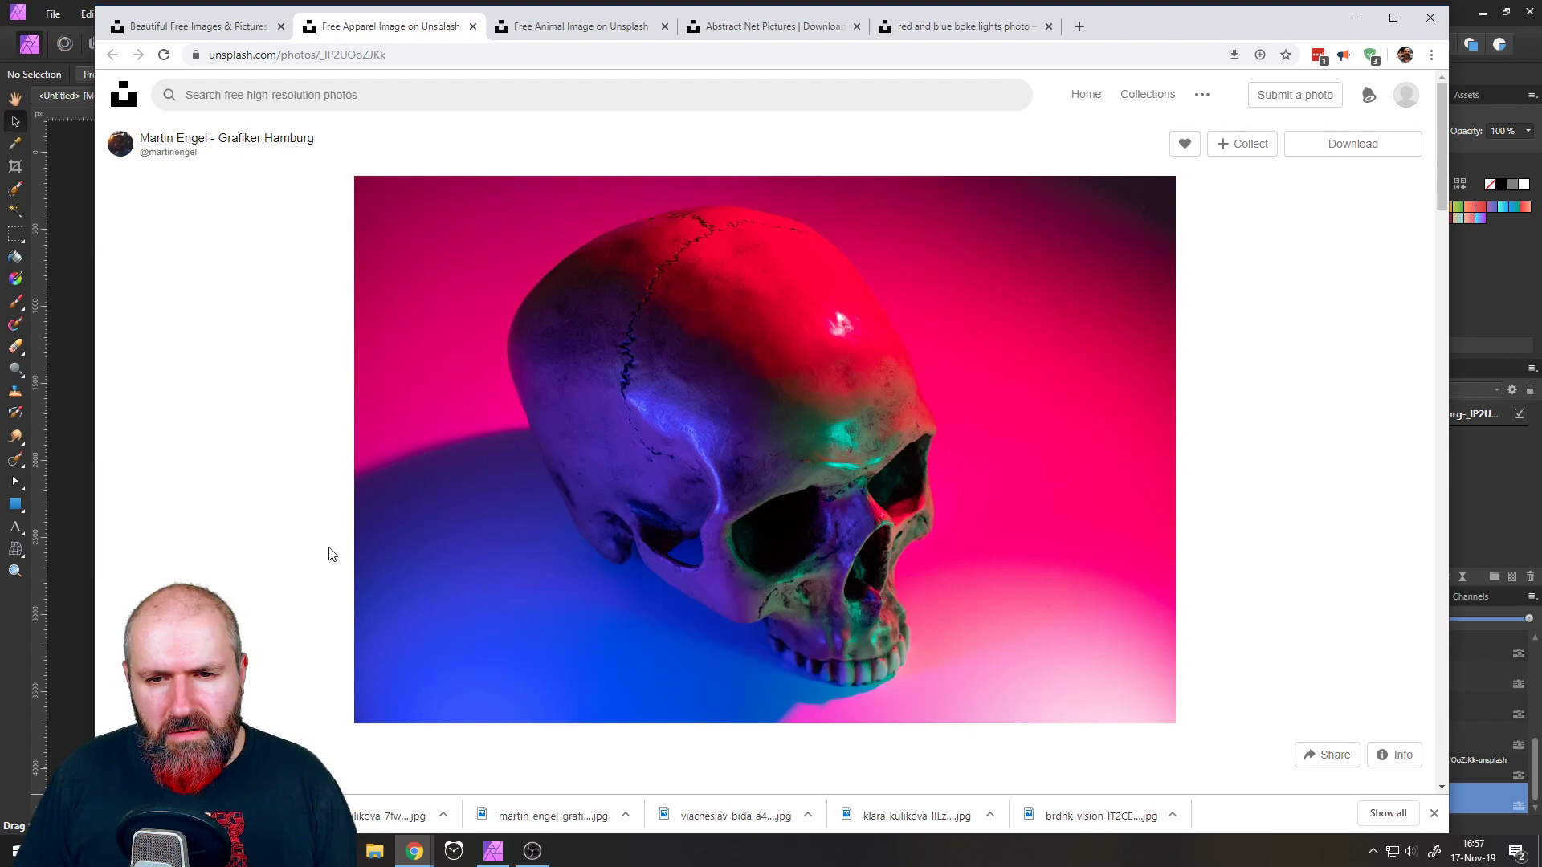
- Switch to Affinity Photo and place the downloaded jellyfish photo over the skull
{"action": "left_click", "coordinate": [493, 851]}
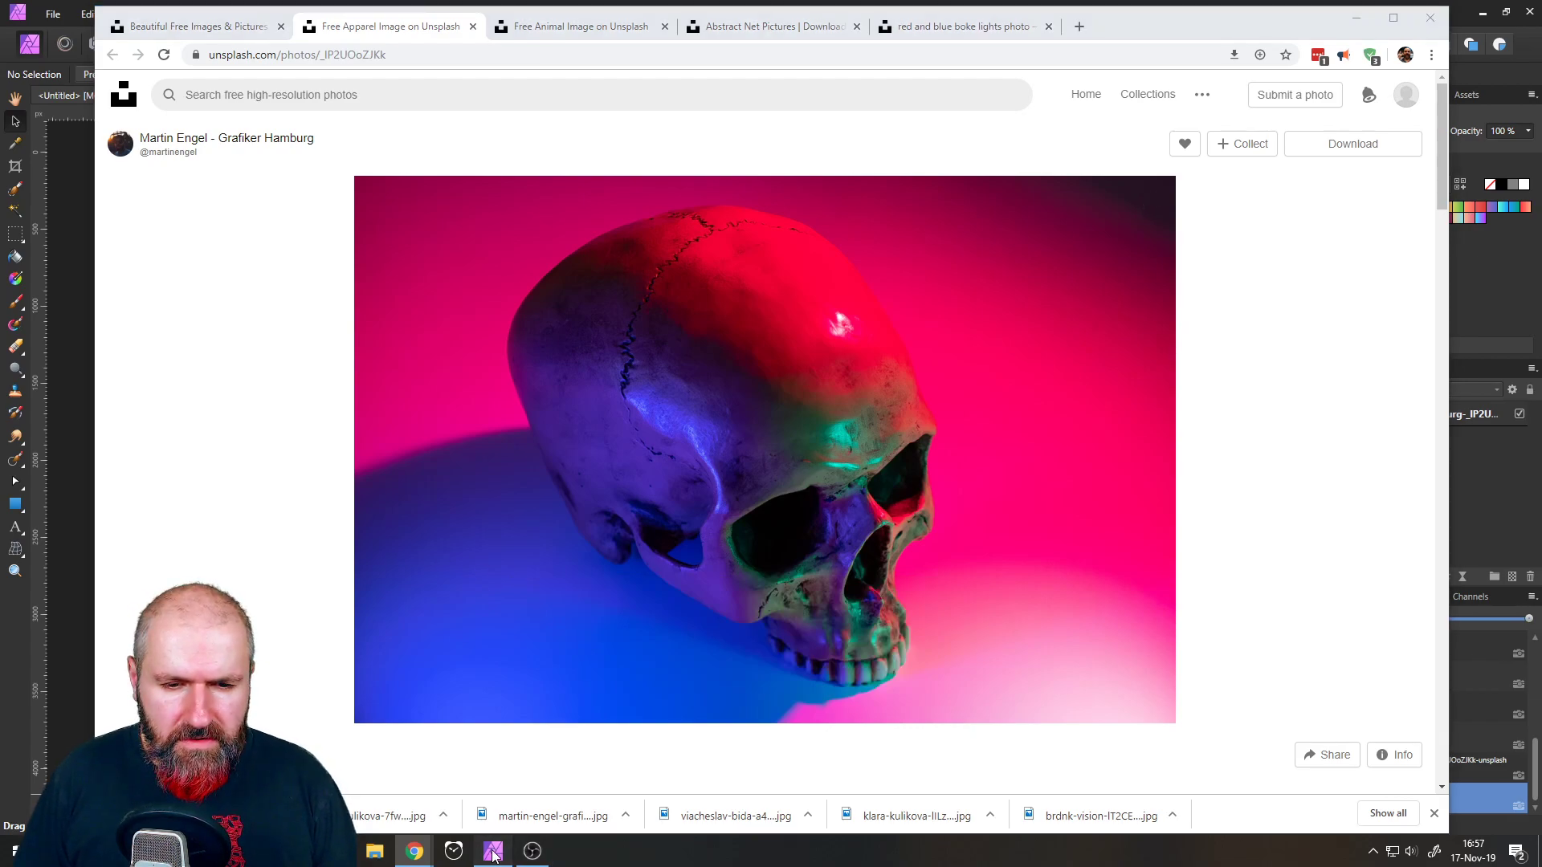
{"action": "left_click", "coordinate": [48, 14]}
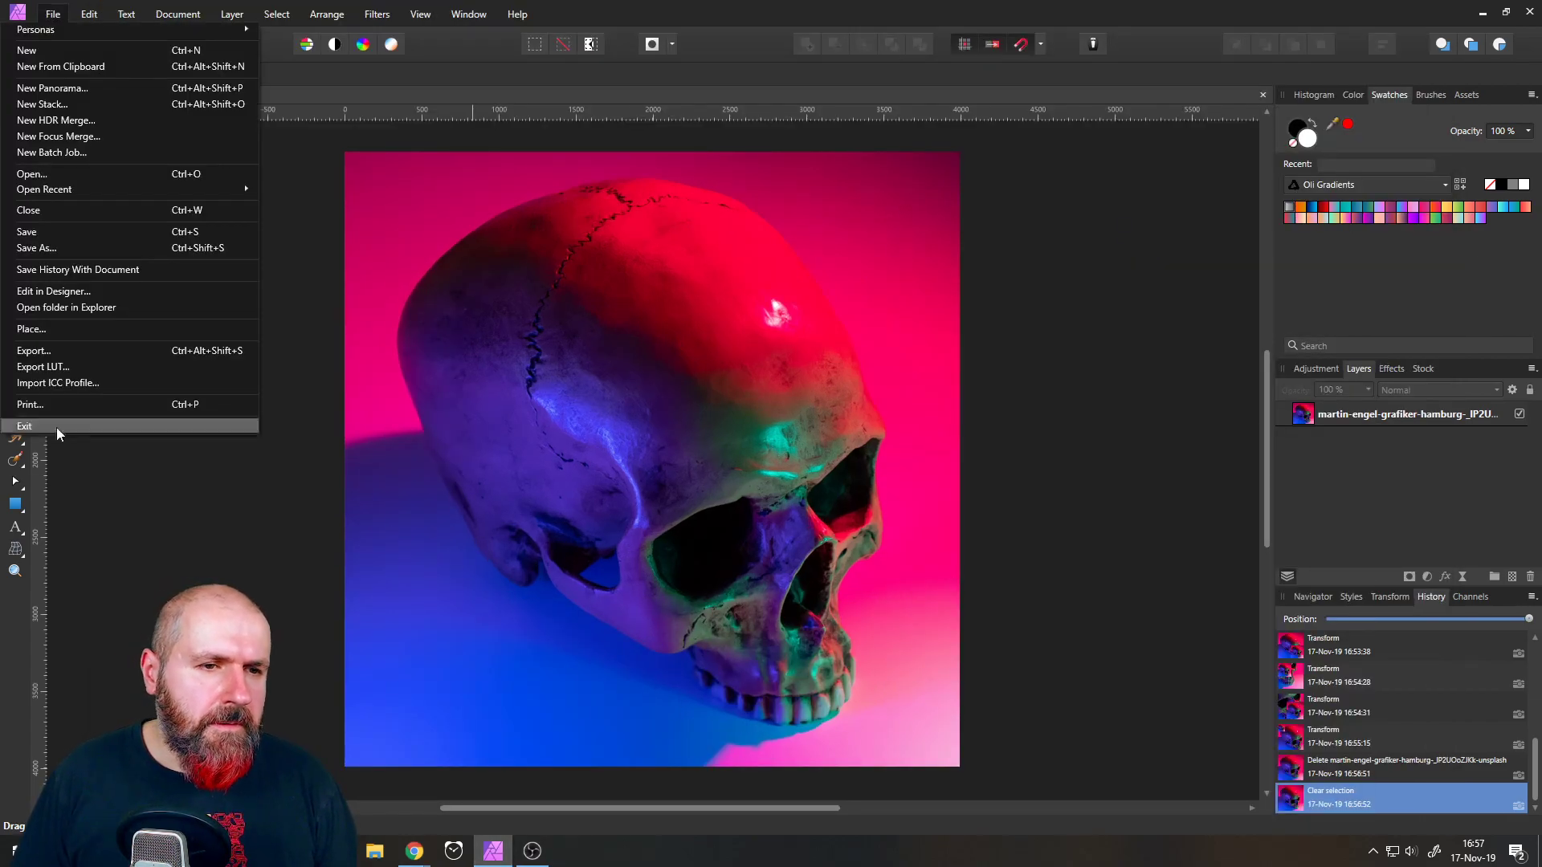
{"action": "left_click", "coordinate": [40, 336]}
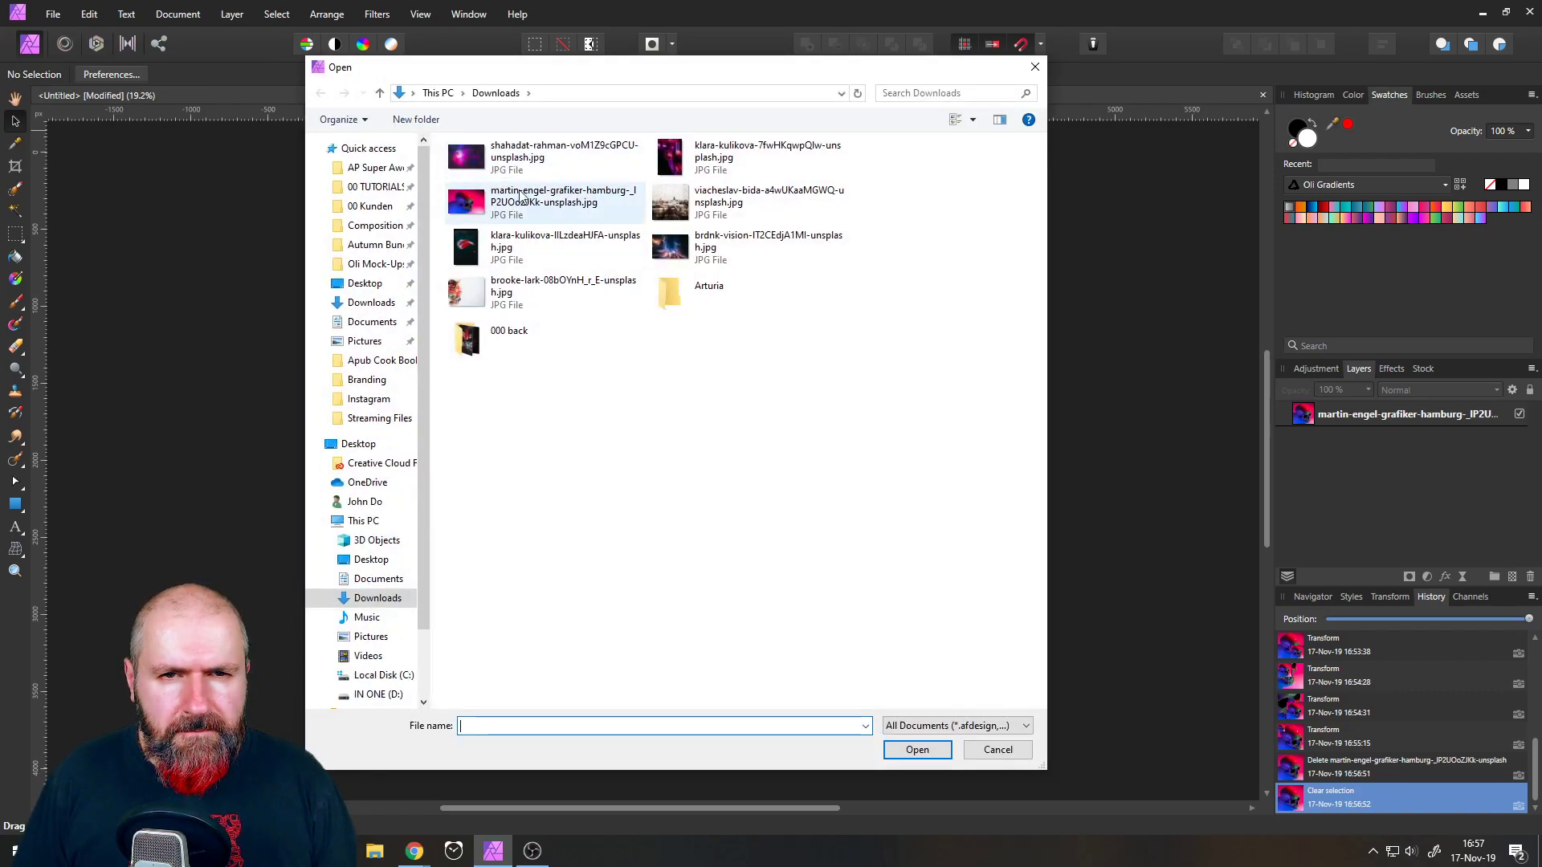
{"action": "key", "text": "Escape"}
{"action": "left_click", "coordinate": [642, 301]}
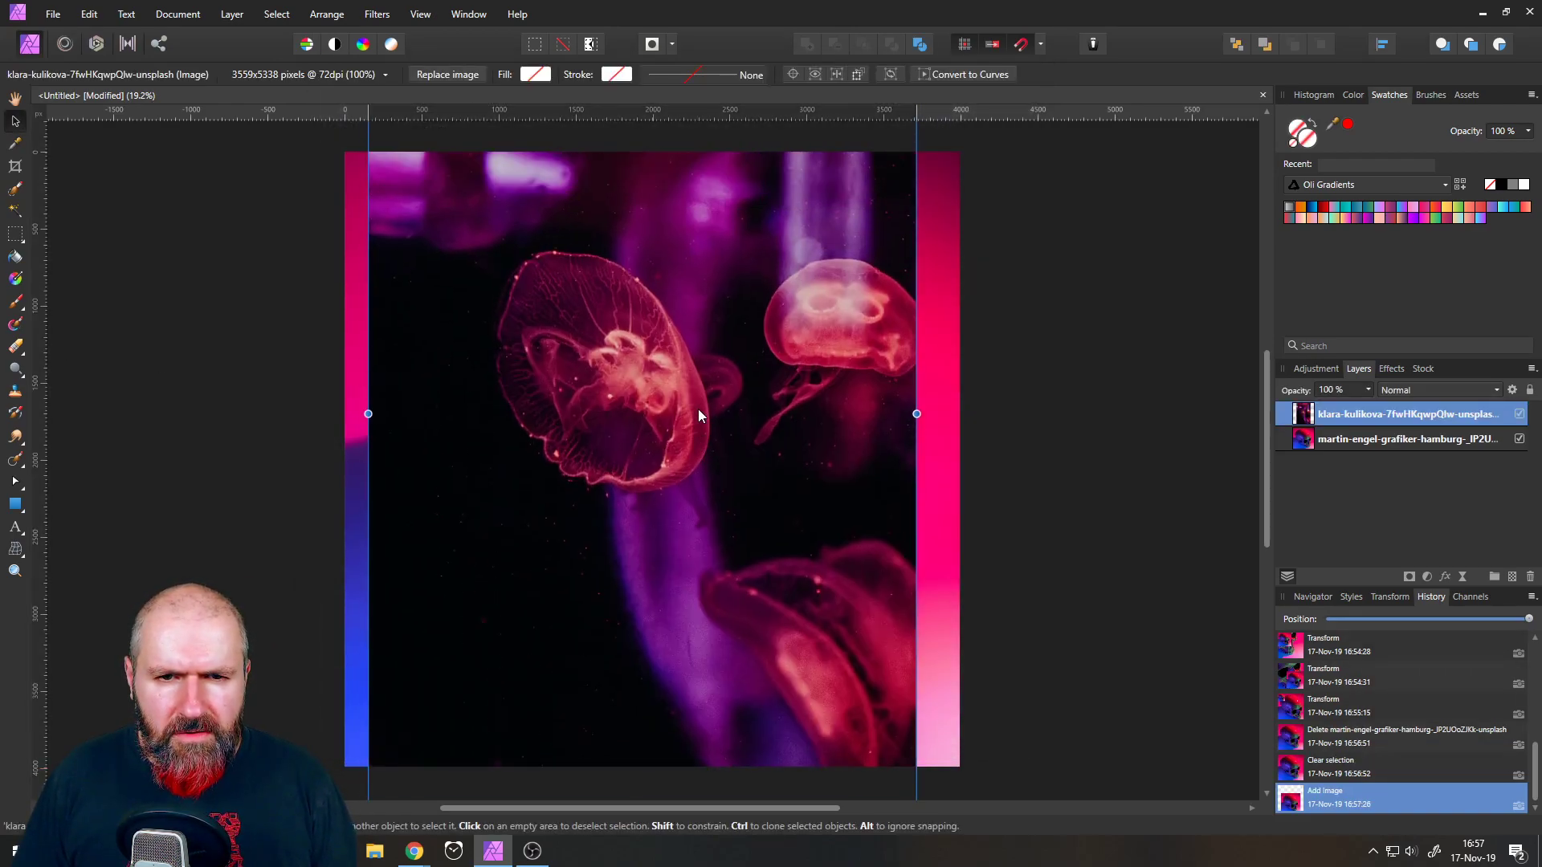
- Place the downloaded bokeh lights photo in the document above the jellyfish layer
{"action": "left_click", "coordinate": [52, 14]}
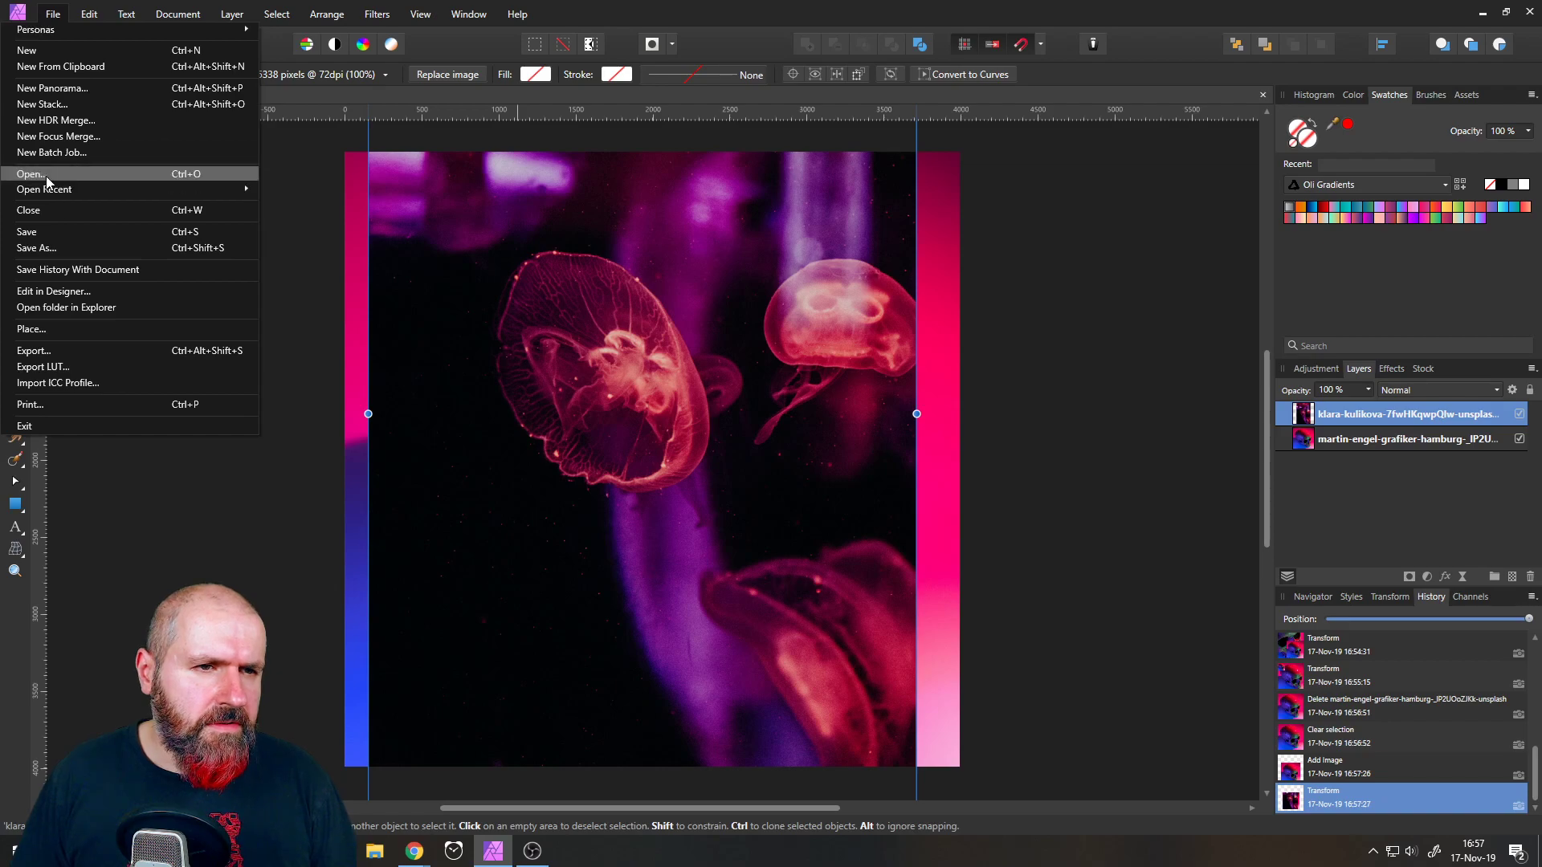
{"action": "left_click", "coordinate": [56, 328]}
{"action": "left_click", "coordinate": [485, 163]}
{"action": "double_click", "coordinate": [485, 161]}
{"action": "left_click", "coordinate": [586, 299]}
- Move and enlarge the bokeh lights layer so that it covers the whole canvas
{"action": "left_click_drag", "start_coordinate": [549, 241], "coordinate": [694, 404]}
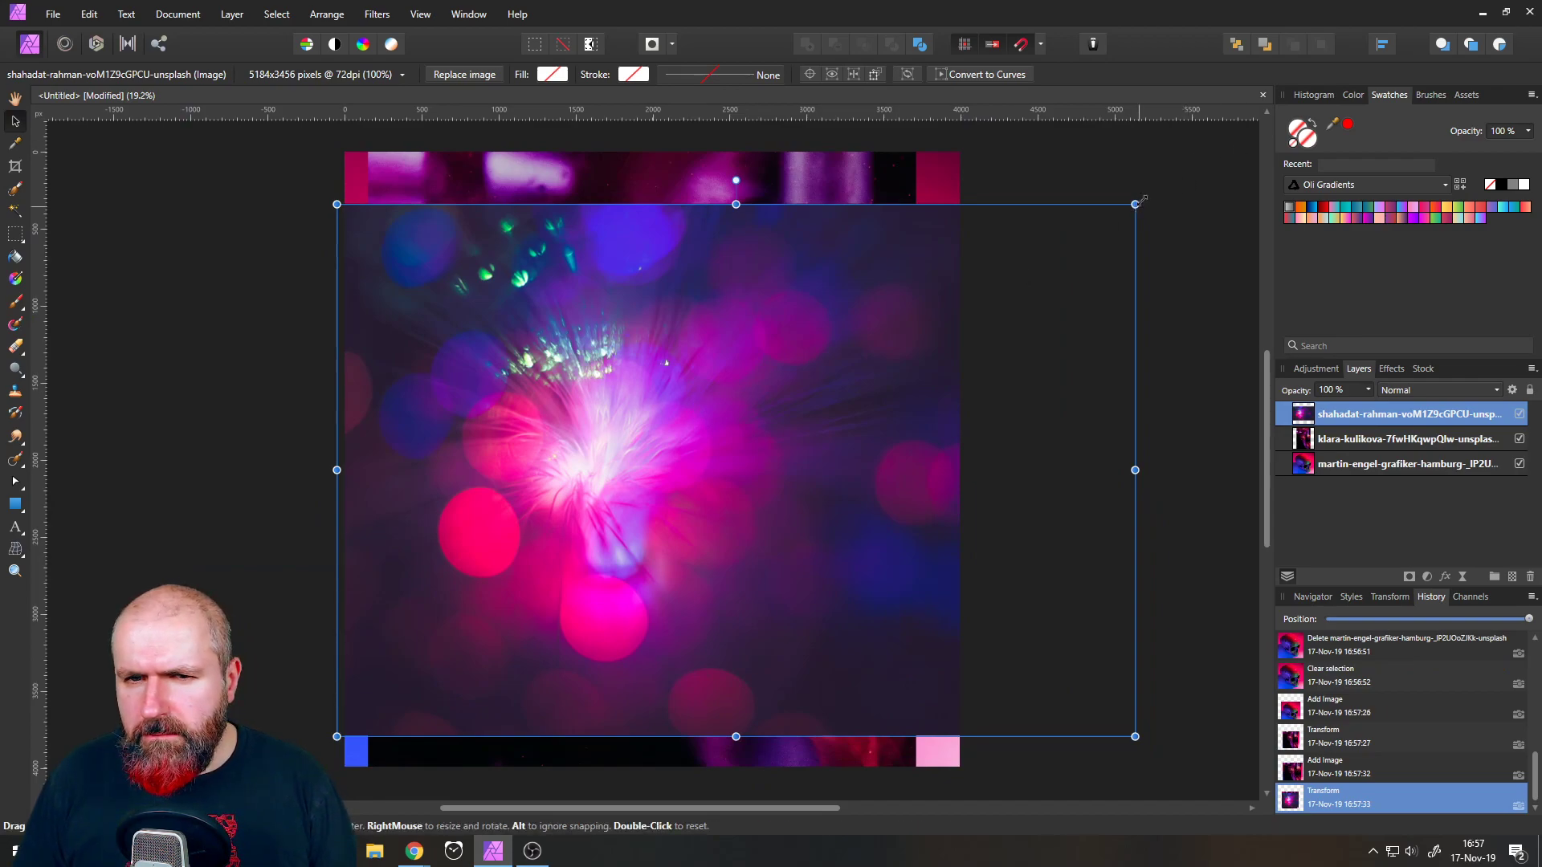
{"action": "left_click_drag", "start_coordinate": [1135, 204], "coordinate": [1342, 66]}
{"action": "left_click_drag", "start_coordinate": [1081, 233], "coordinate": [1064, 304]}
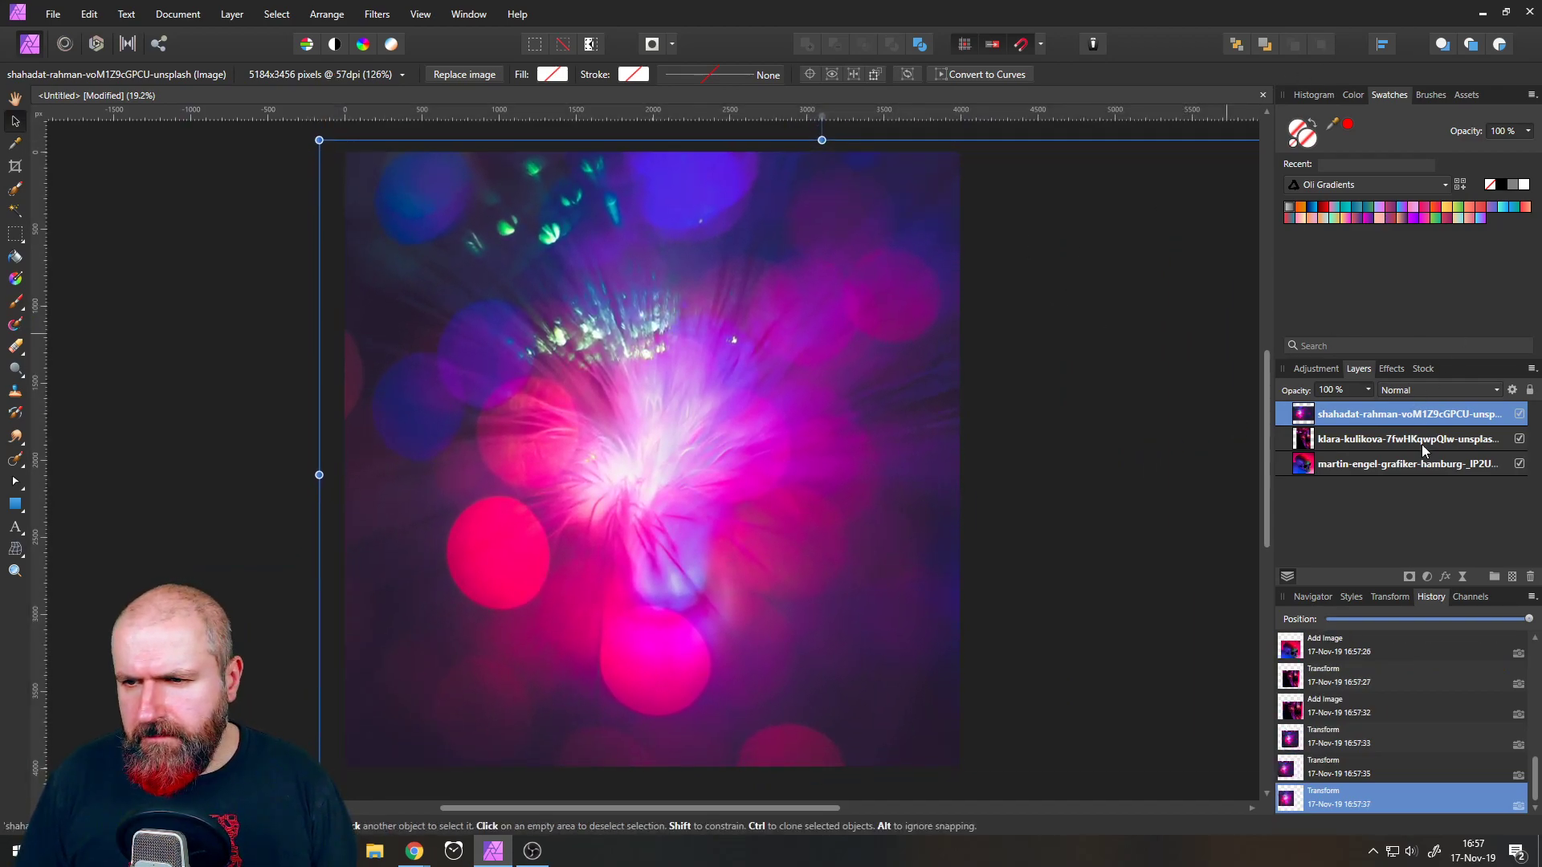
- Hide the jellyfish layer and set the bokeh lights layer's blend mode to Screen
{"action": "left_click", "coordinate": [1519, 439]}
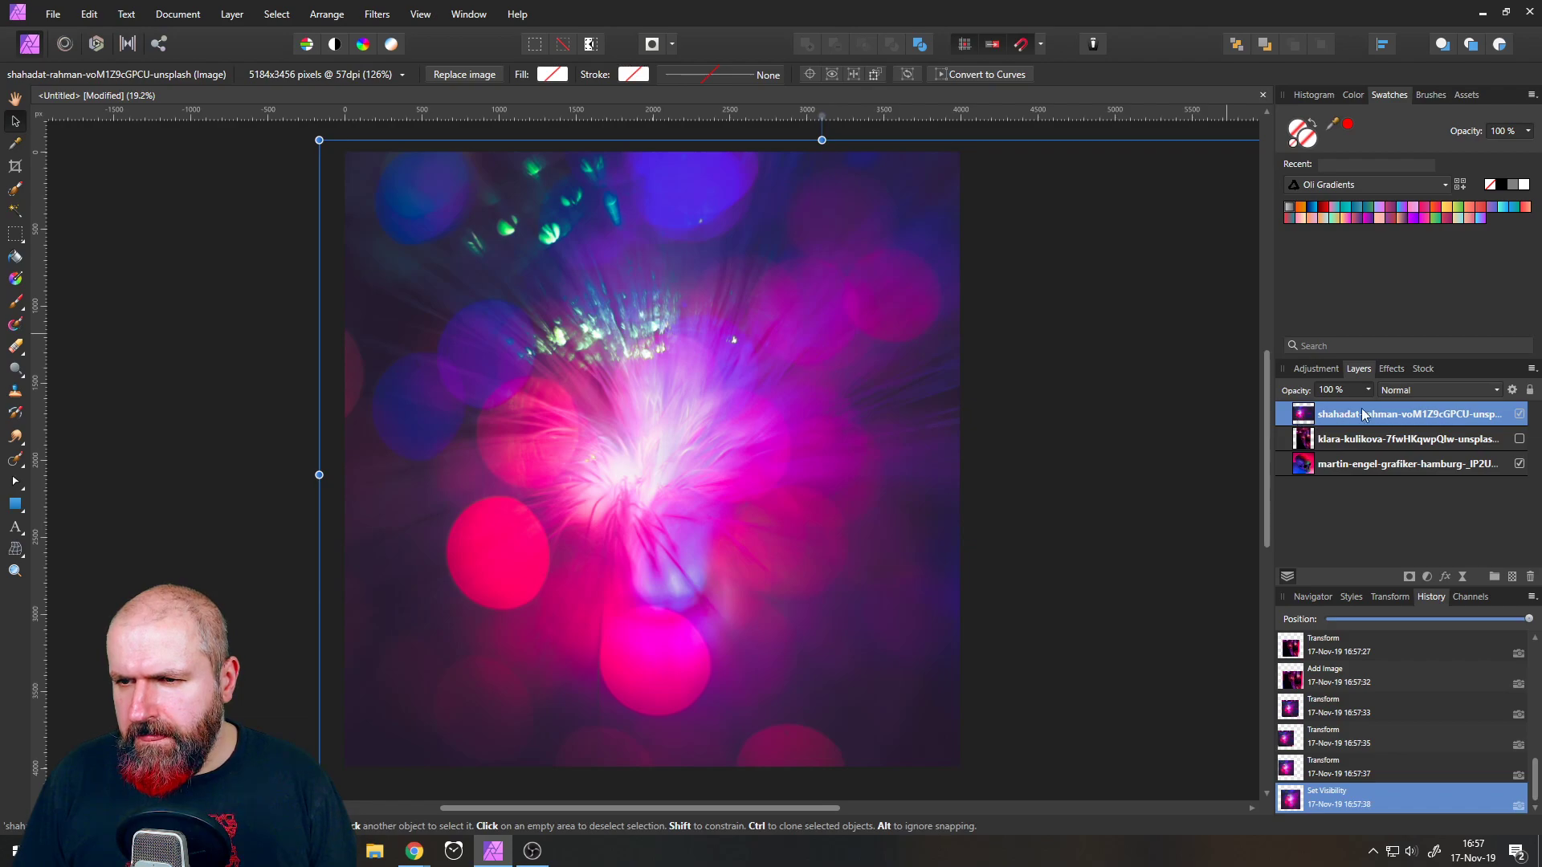
{"action": "left_click", "coordinate": [1415, 391]}
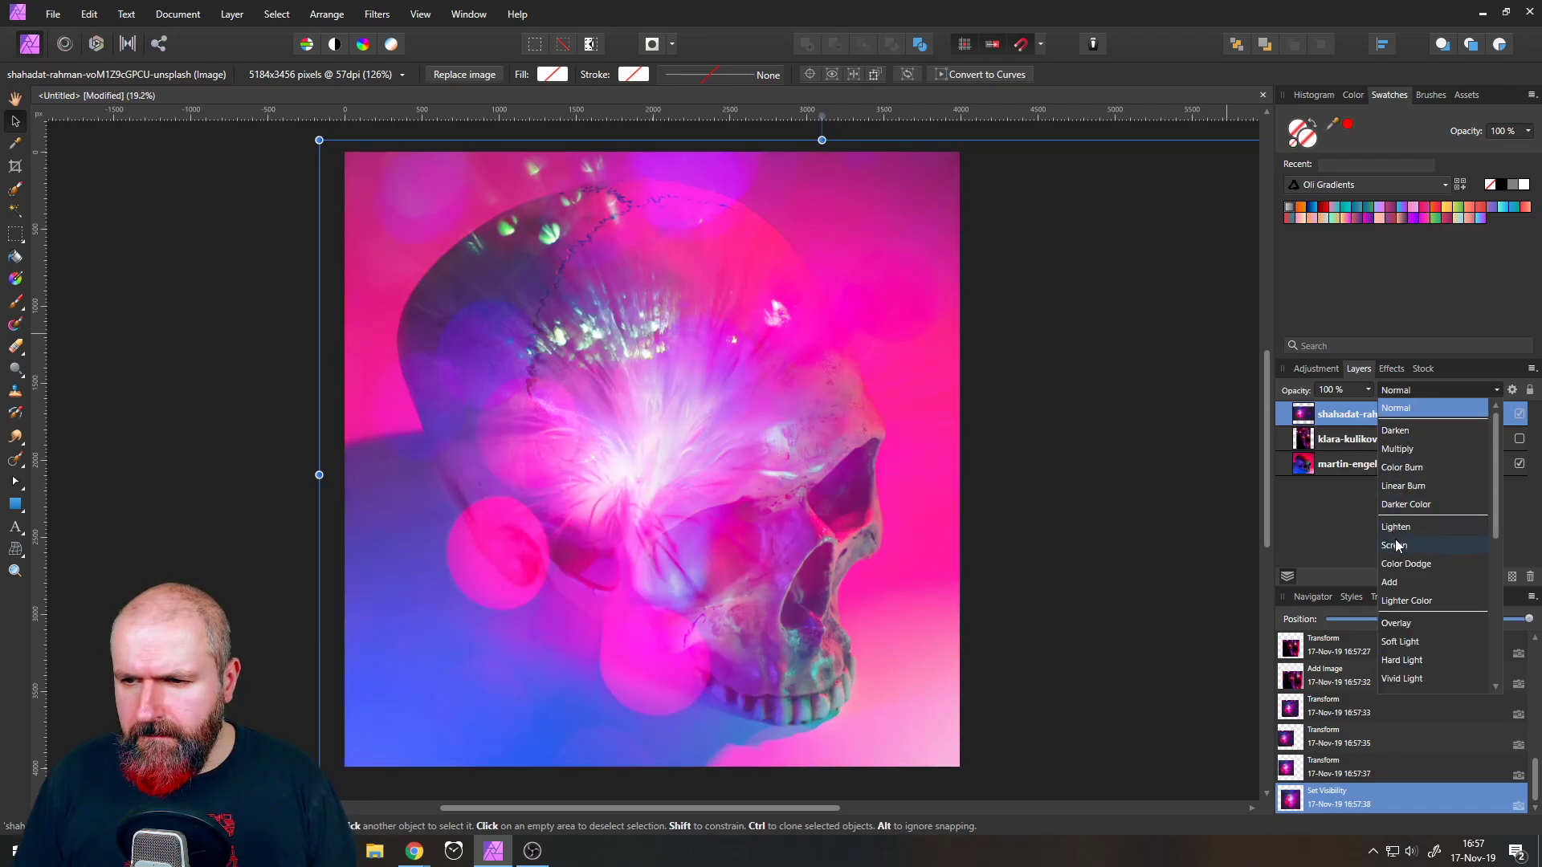
{"action": "left_click", "coordinate": [1397, 545]}
- Rotate the bokeh lights layer a quarter turn clockwise and move its light burst over the skull's eye sockets
{"action": "left_click_drag", "start_coordinate": [641, 460], "coordinate": [702, 504]}
{"action": "scroll", "coordinate": [723, 394], "scroll_direction": "down", "scroll_amount": 4}
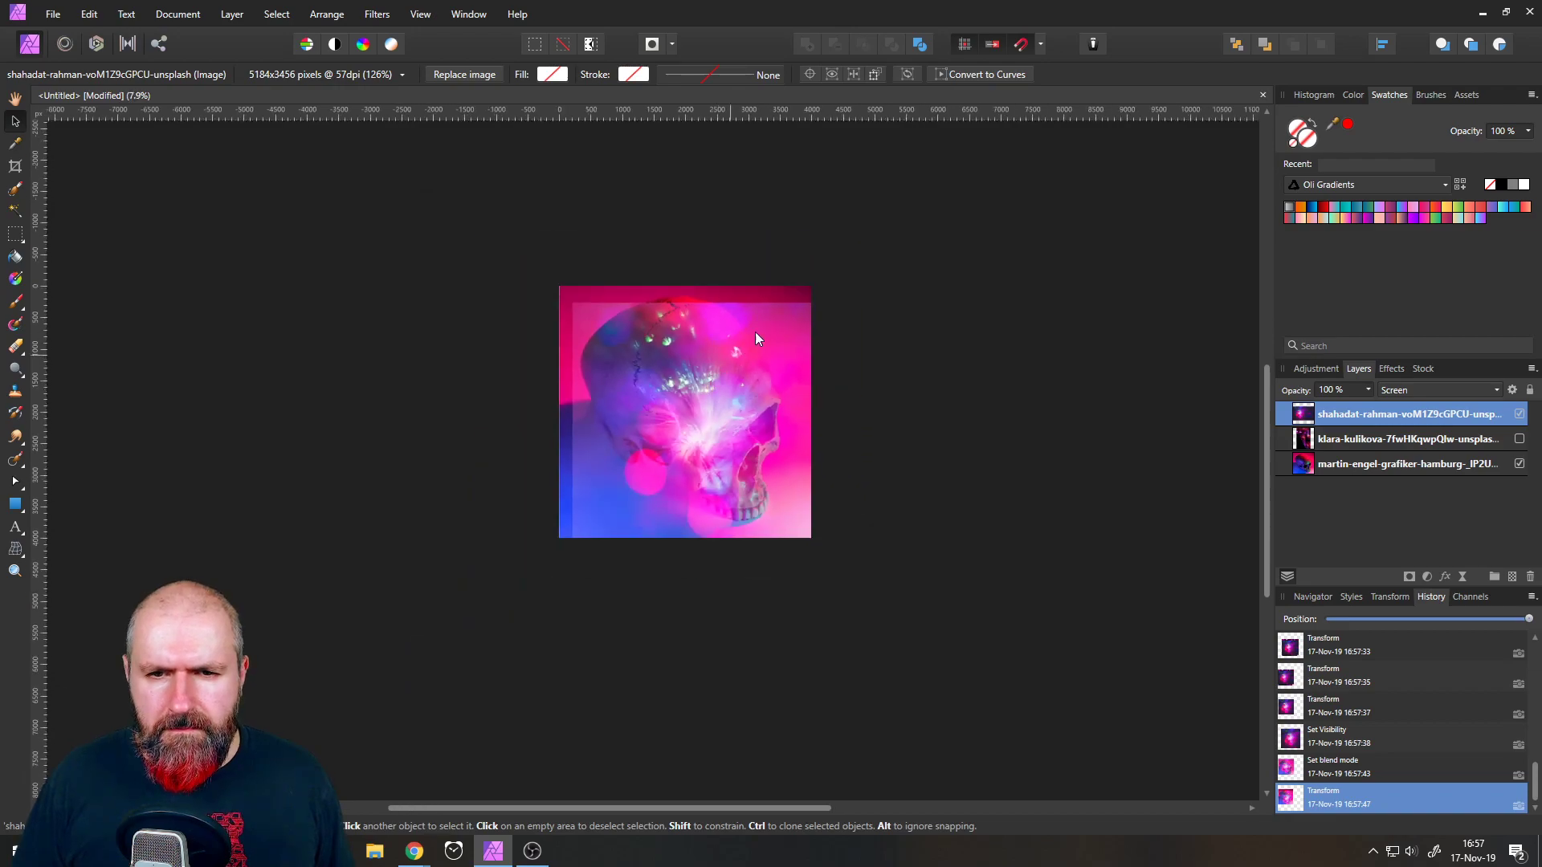
{"action": "left_click_drag", "start_coordinate": [778, 277], "coordinate": [865, 447]}
{"action": "left_click_drag", "start_coordinate": [828, 388], "coordinate": [747, 462]}
- Duplicate the bokeh lights layer, rotate the copy to 90° and move it up over the skull
{"action": "key", "text": "ctrl+j"}
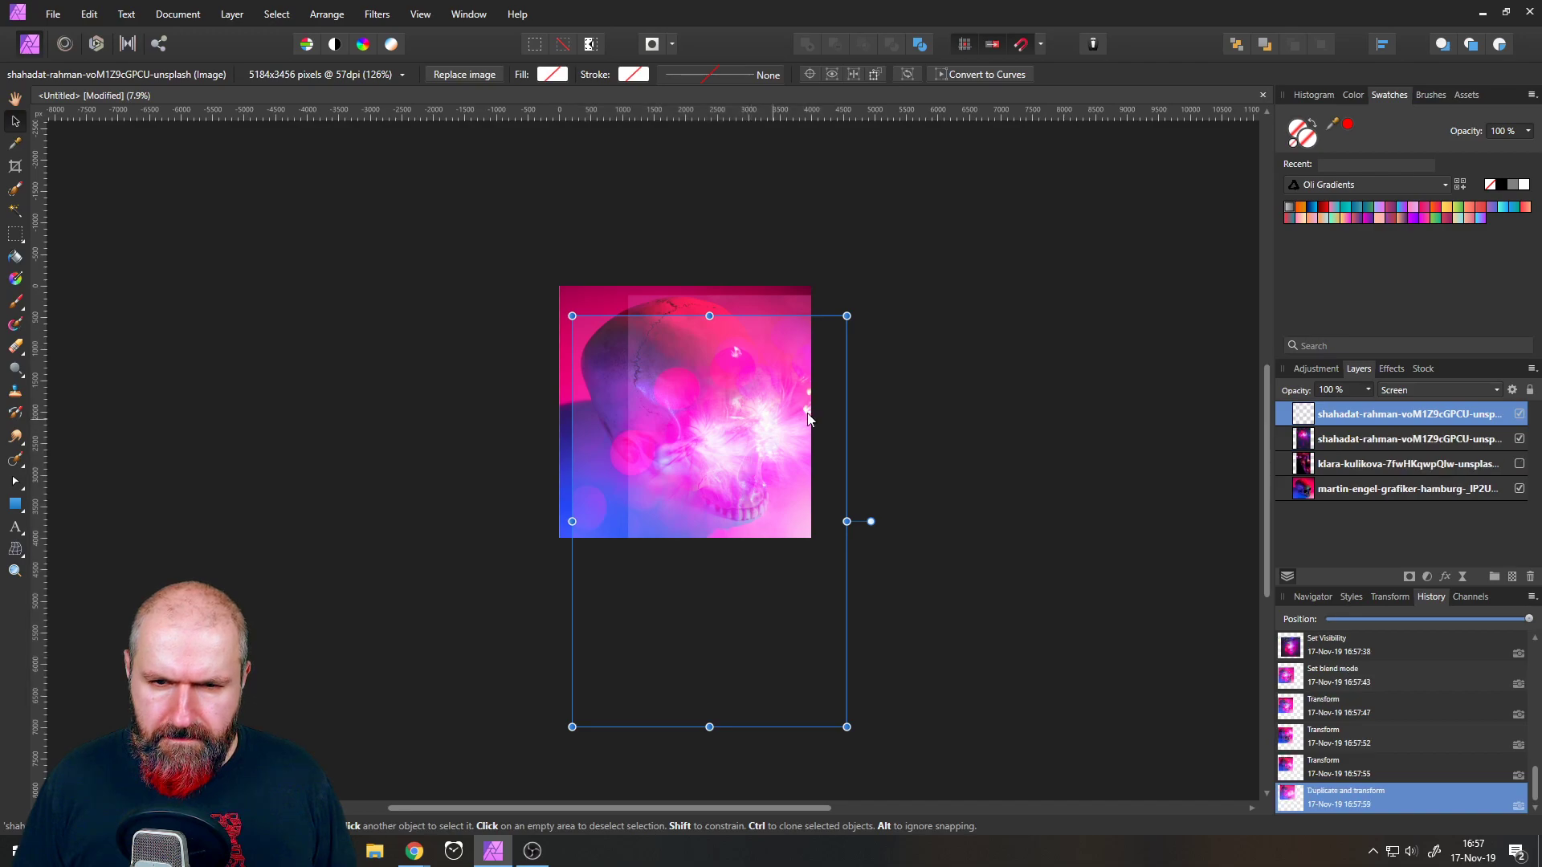
{"action": "left_click_drag", "start_coordinate": [870, 522], "coordinate": [548, 520]}
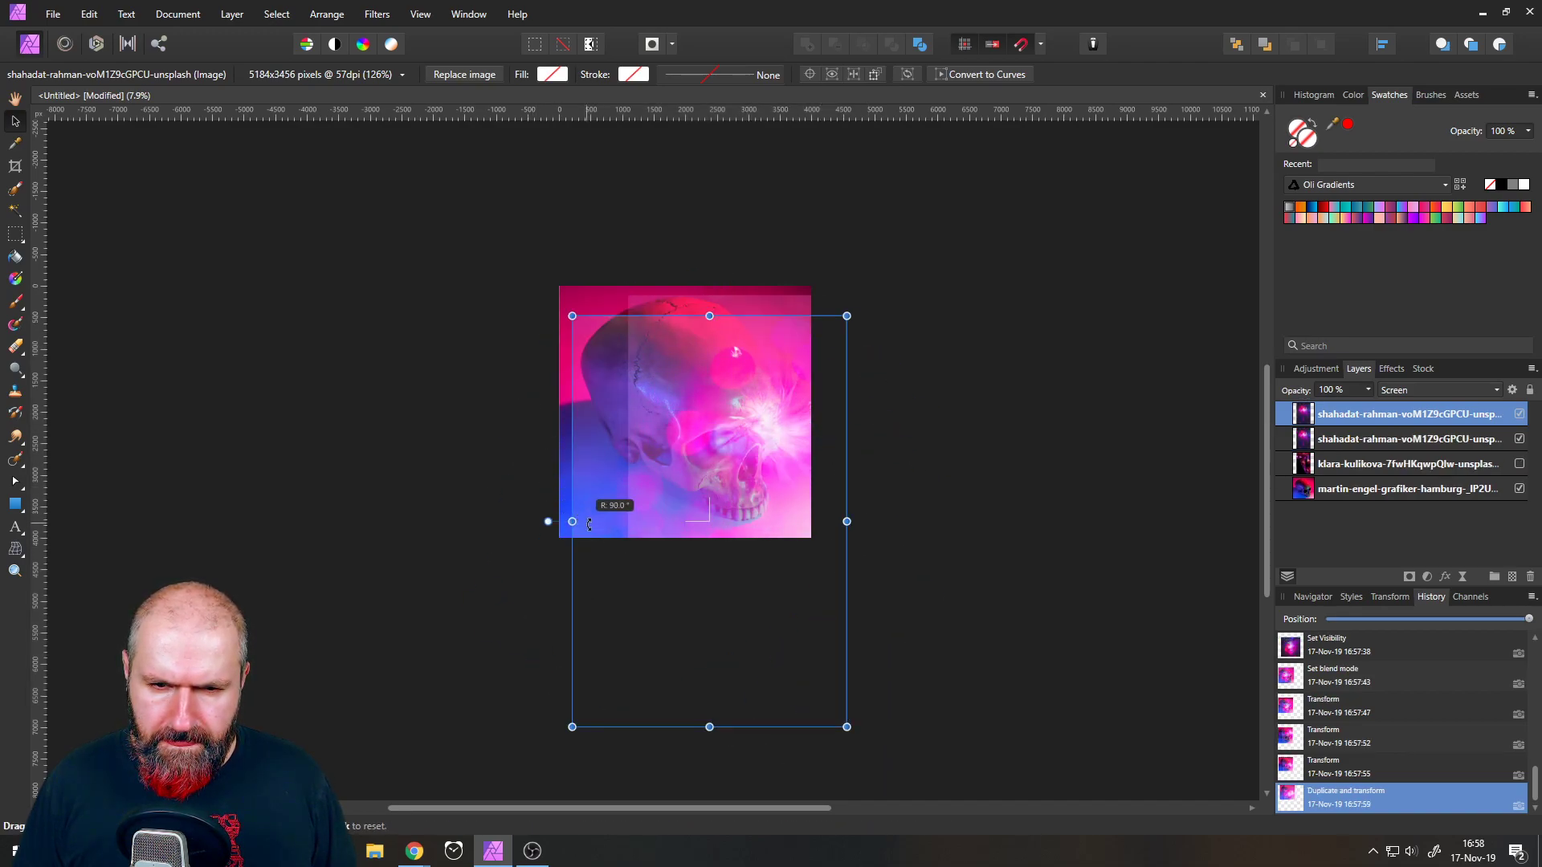
{"action": "left_click_drag", "start_coordinate": [713, 578], "coordinate": [710, 435]}
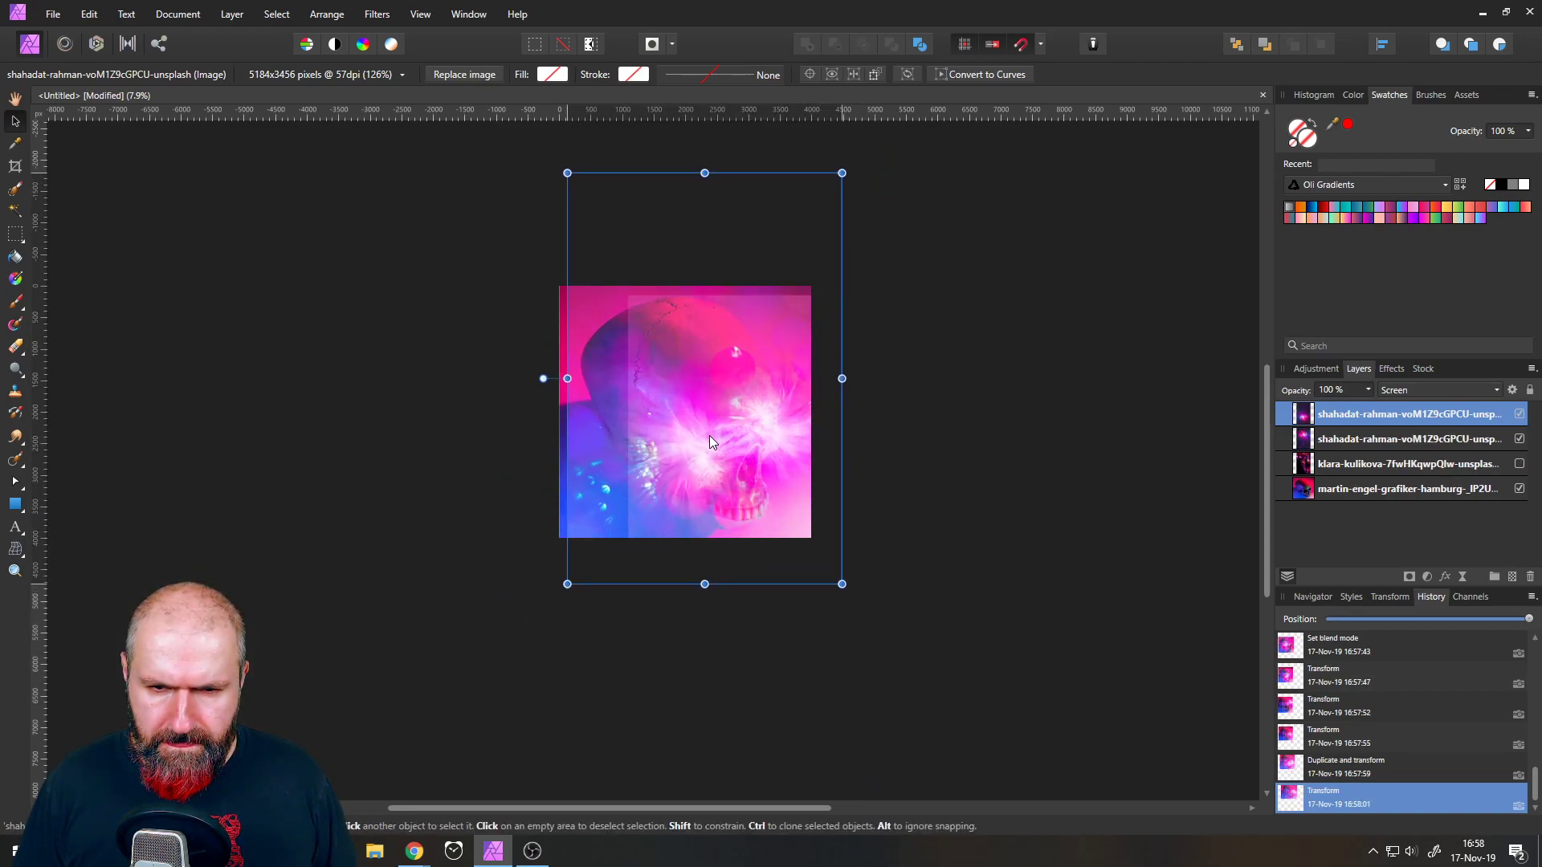
- Undo the copy's last move, rotate it back to -90° and place its light burst beside the original burst
{"action": "key", "text": "ctrl+z"}
{"action": "left_click_drag", "start_coordinate": [761, 552], "coordinate": [754, 417]}
{"action": "left_click_drag", "start_coordinate": [546, 376], "coordinate": [868, 372]}
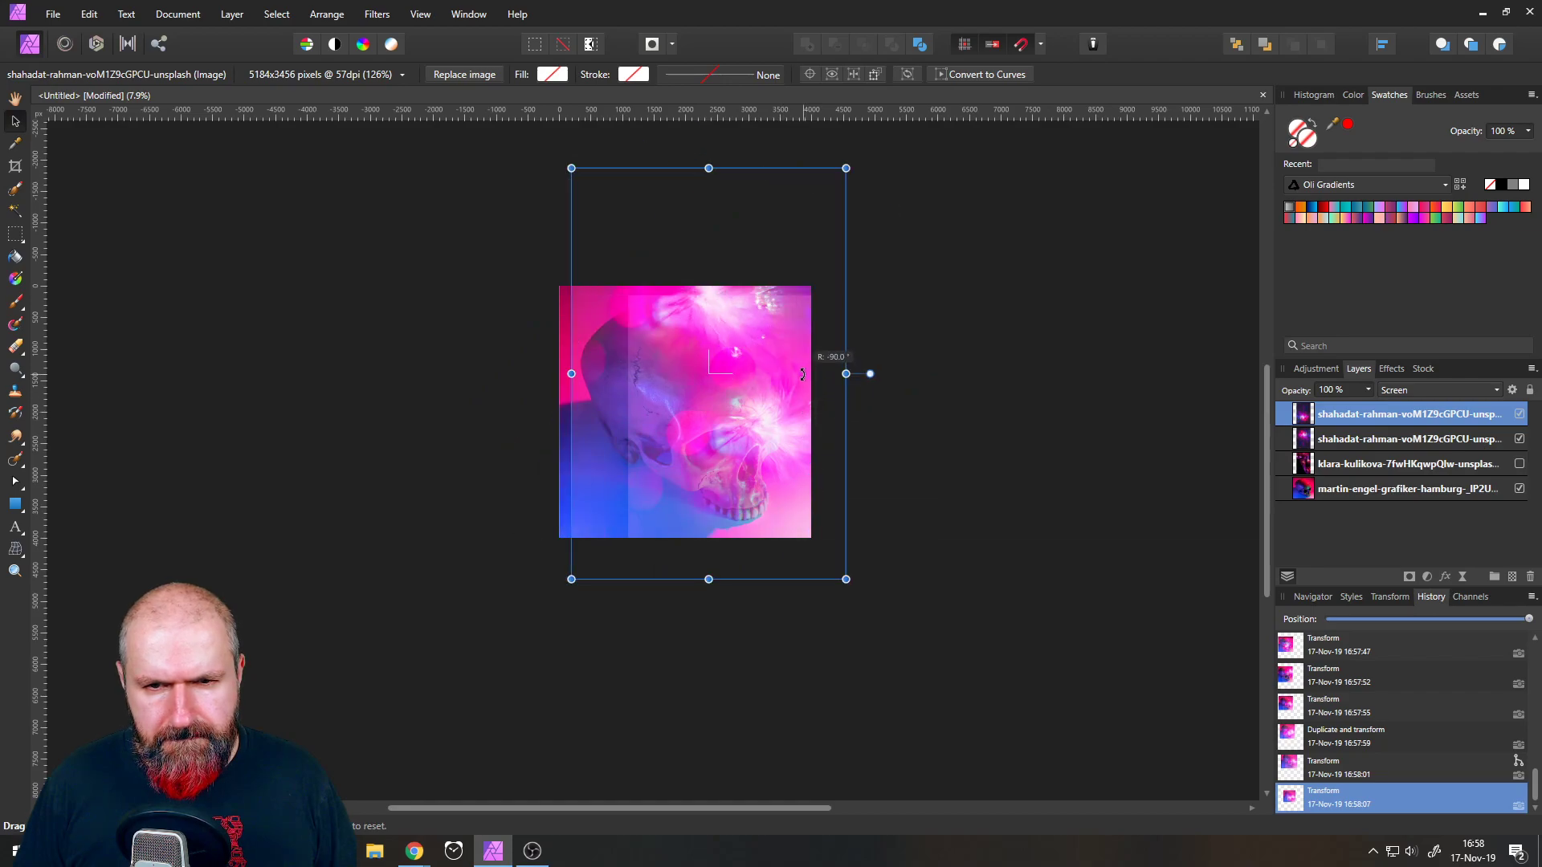
{"action": "left_click_drag", "start_coordinate": [710, 392], "coordinate": [723, 498]}
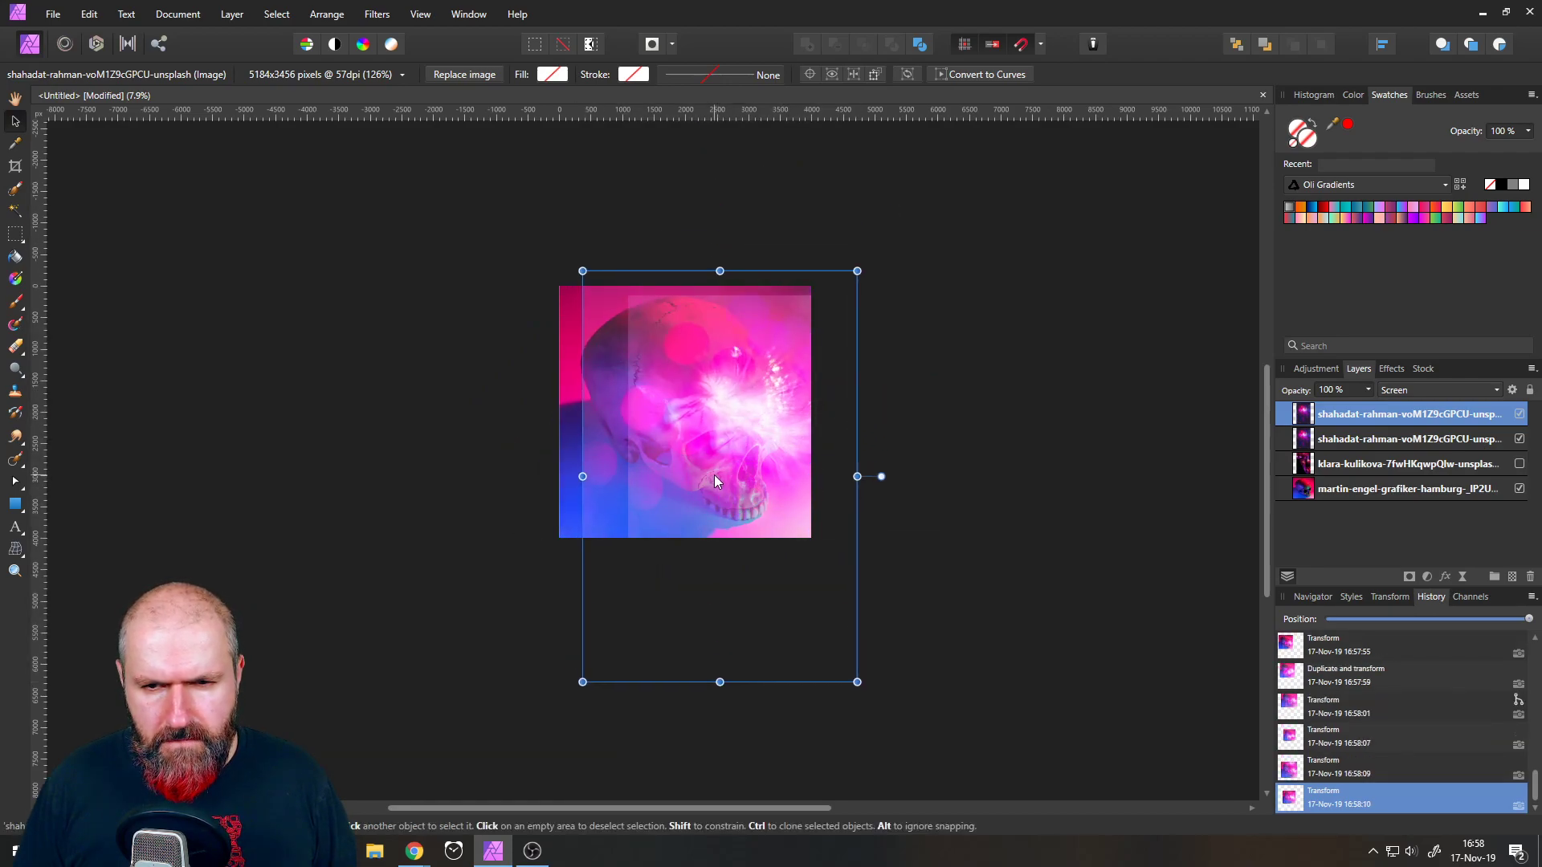
- Flip the bokeh copy horizontally, move it down and left over the skull's face, and tilt it slightly counter-clockwise
{"action": "left_click", "coordinate": [335, 16]}
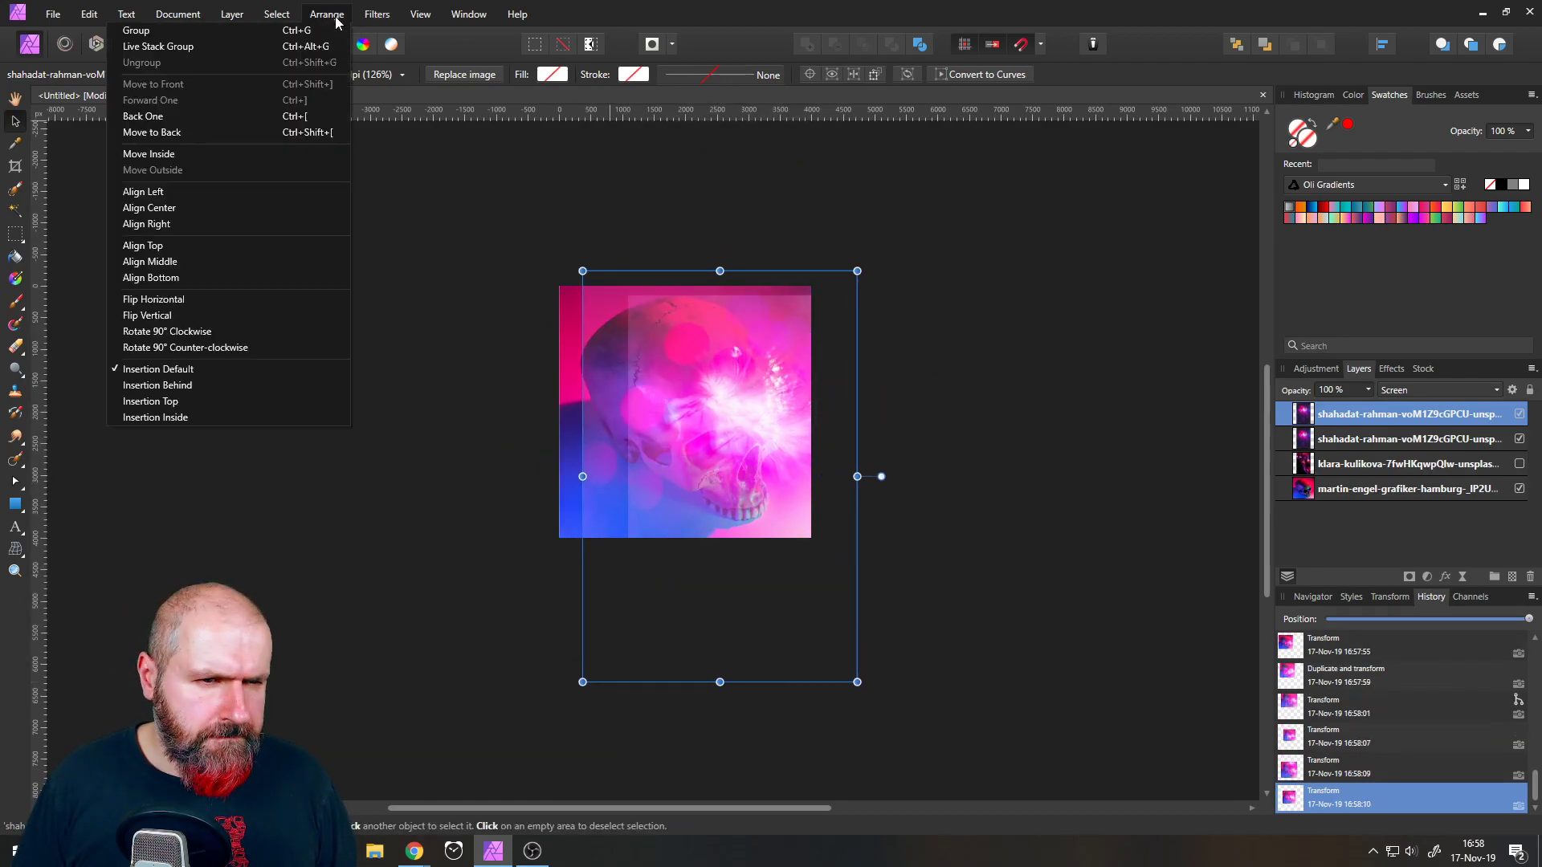
{"action": "left_click", "coordinate": [198, 301]}
{"action": "left_click_drag", "start_coordinate": [699, 421], "coordinate": [680, 459]}
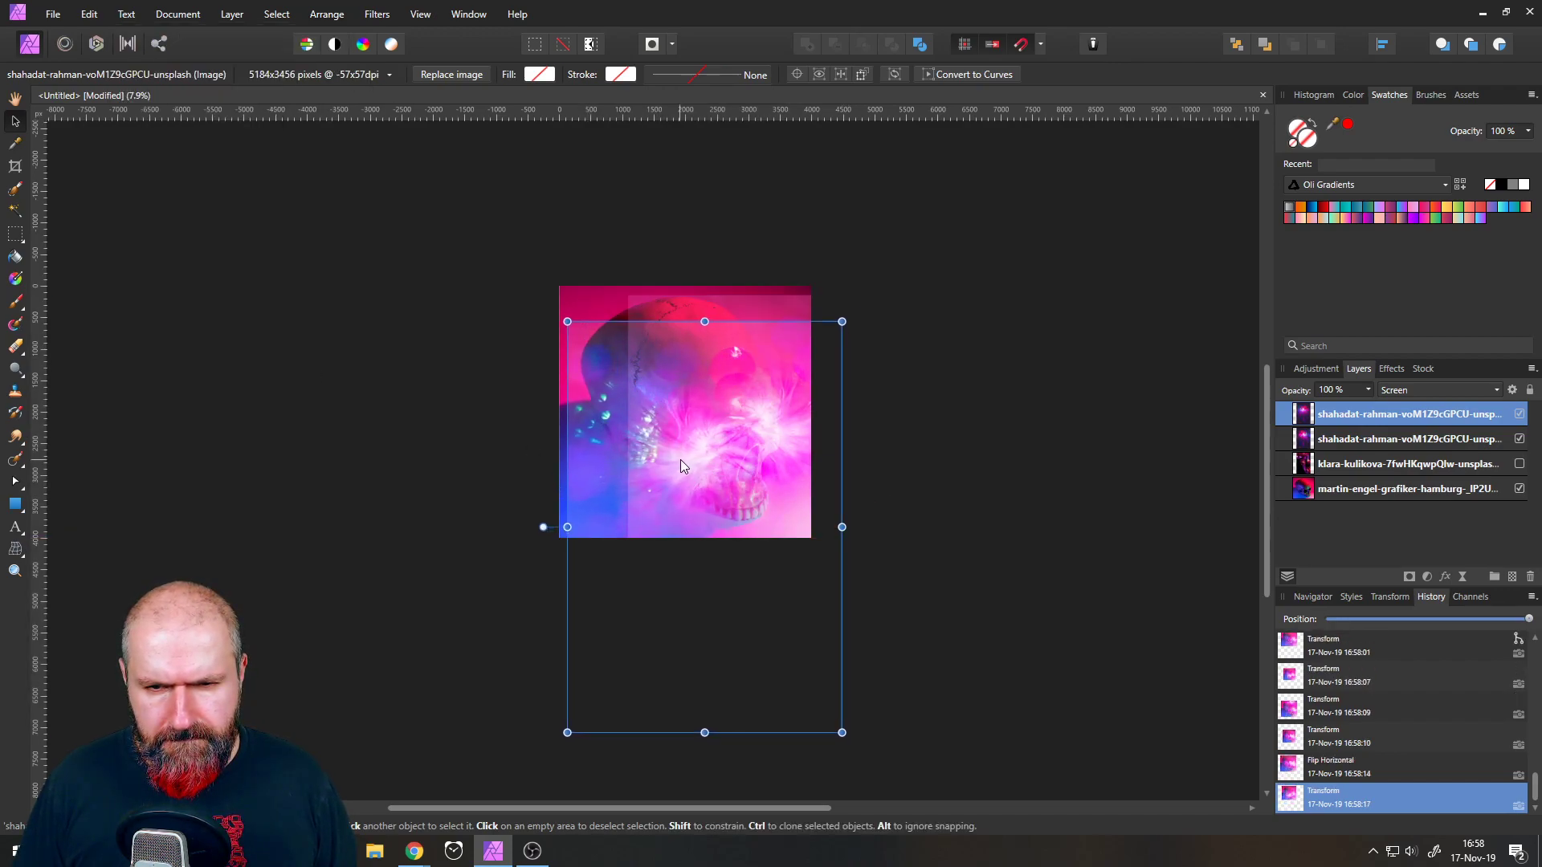
{"action": "left_click_drag", "start_coordinate": [853, 734], "coordinate": [888, 710]}
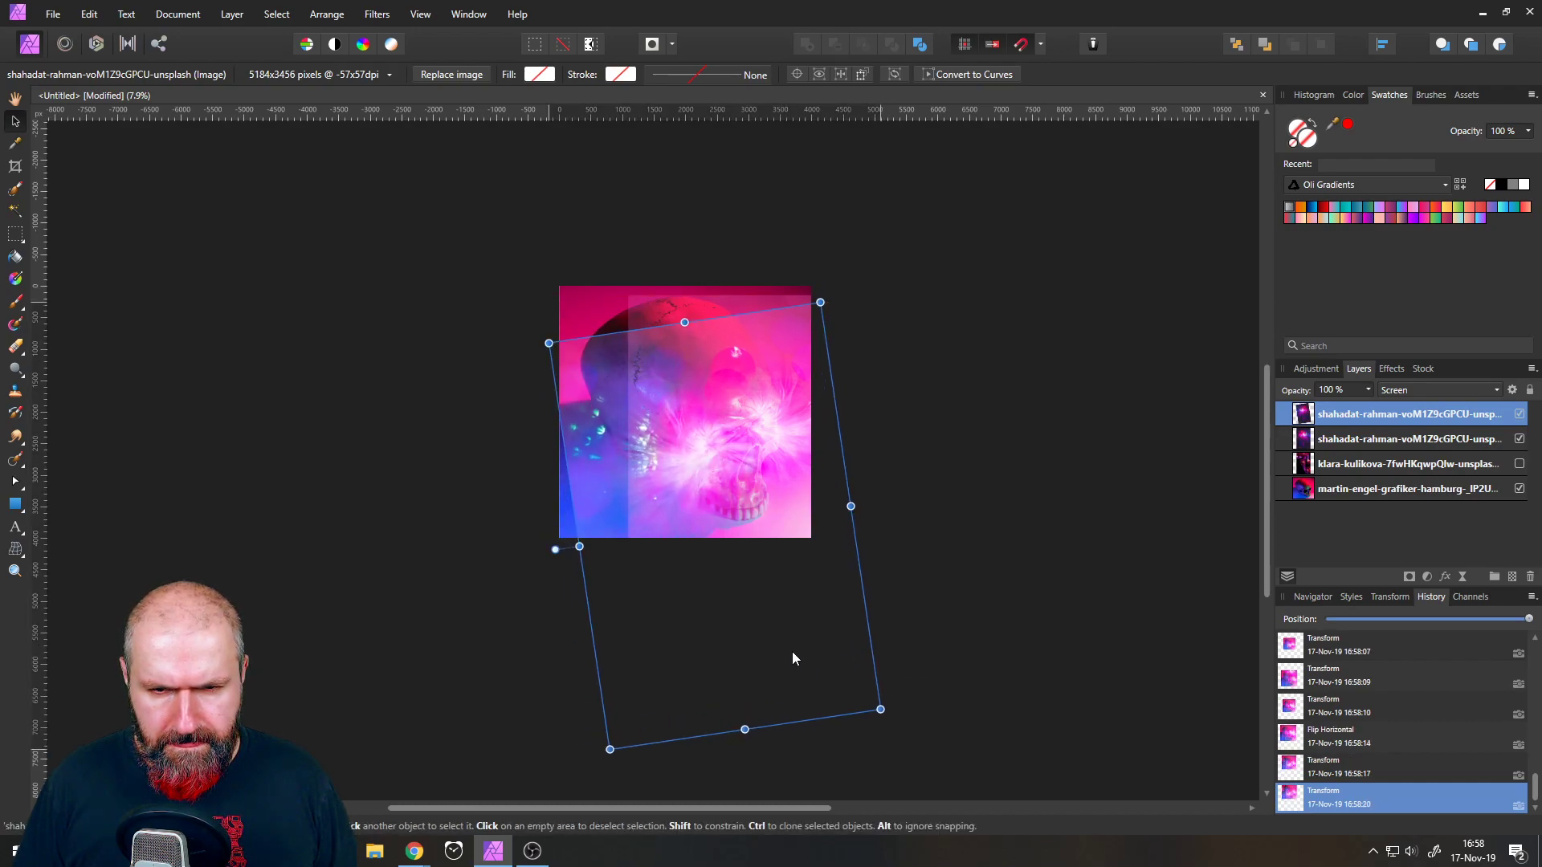
- Scale down the upper bokeh lights layer and reposition it so its light burst covers the skull's near eye socket
{"action": "left_click", "coordinate": [371, 305]}
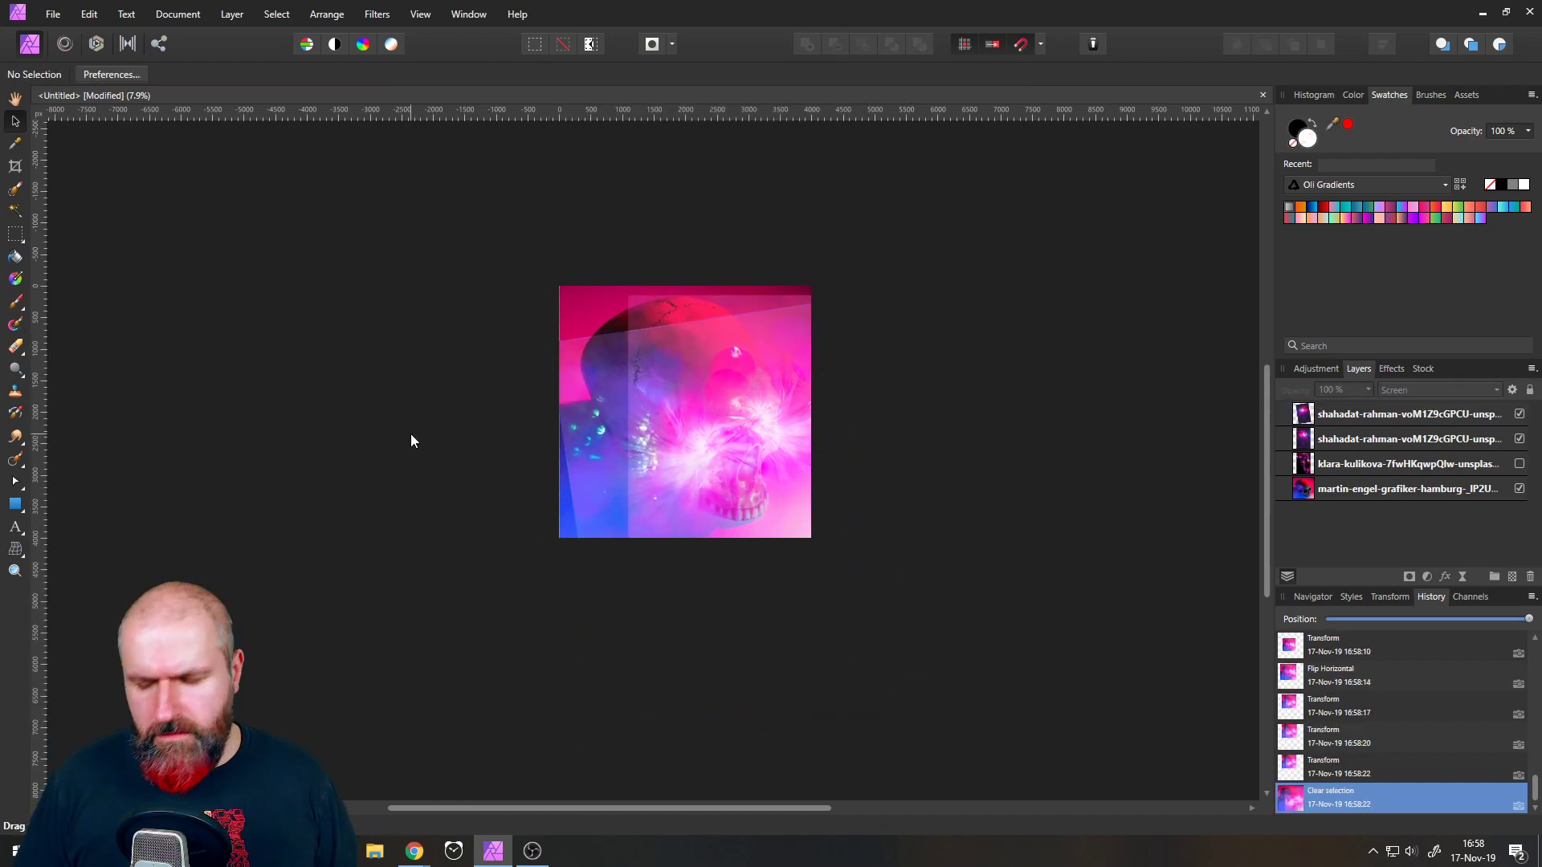
{"action": "key", "text": "ctrl+0"}
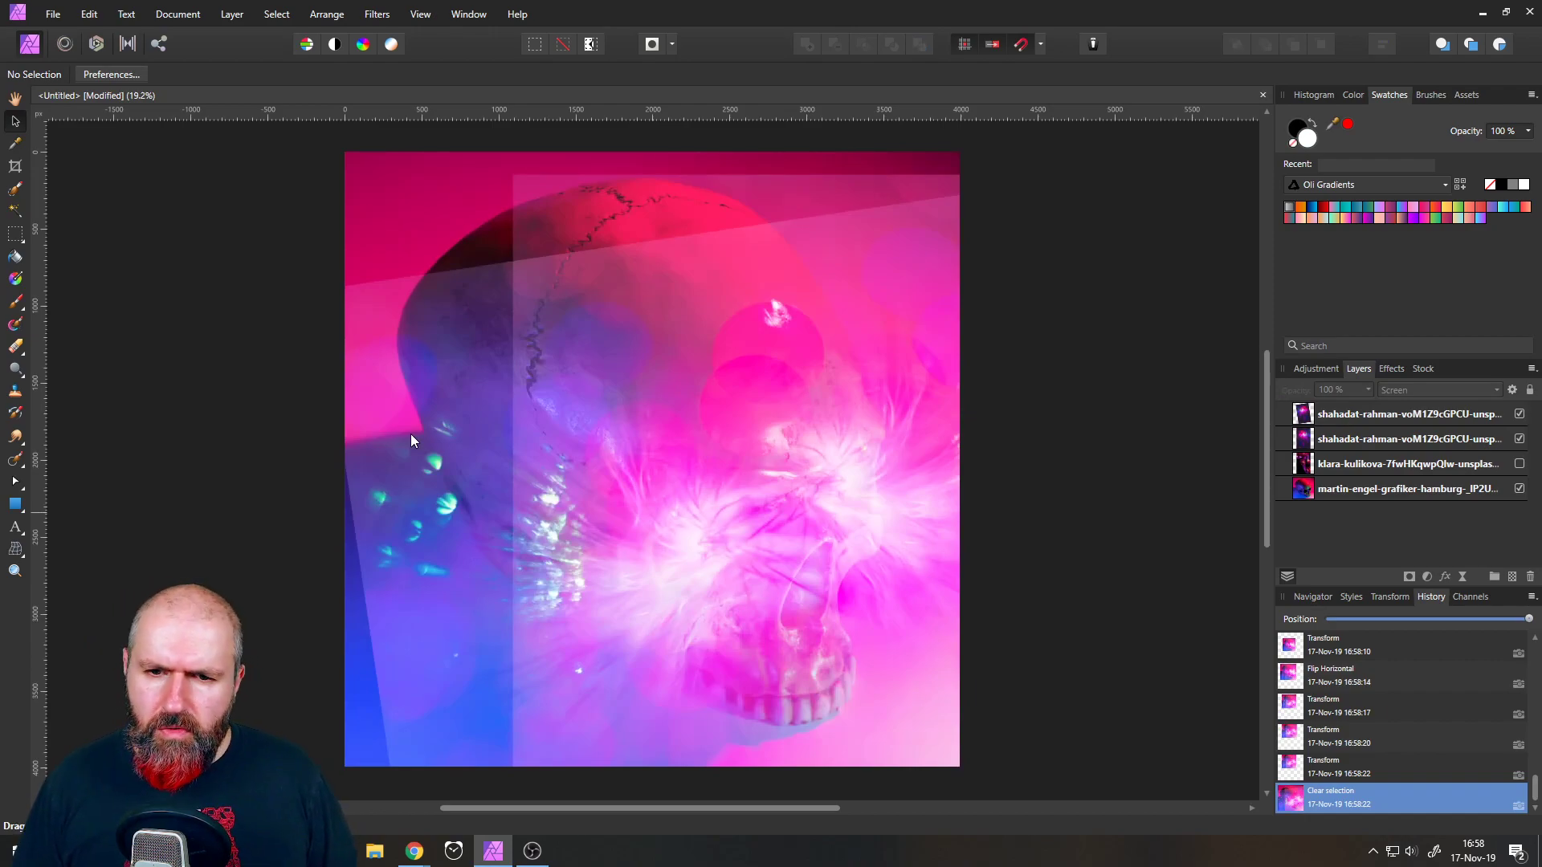
{"action": "mouse_move", "coordinate": [737, 564]}
{"action": "left_mouse_down"}
{"action": "mouse_move", "coordinate": [713, 571]}
{"action": "mouse_move", "coordinate": [725, 559]}
{"action": "left_mouse_up"}
{"action": "left_click_drag", "start_coordinate": [971, 189], "coordinate": [881, 336]}
{"action": "left_click_drag", "start_coordinate": [809, 444], "coordinate": [806, 432]}
- Scale down the lower bokeh lights layer and move its light burst over the skull's far eye socket
{"action": "left_click", "coordinate": [1311, 440]}
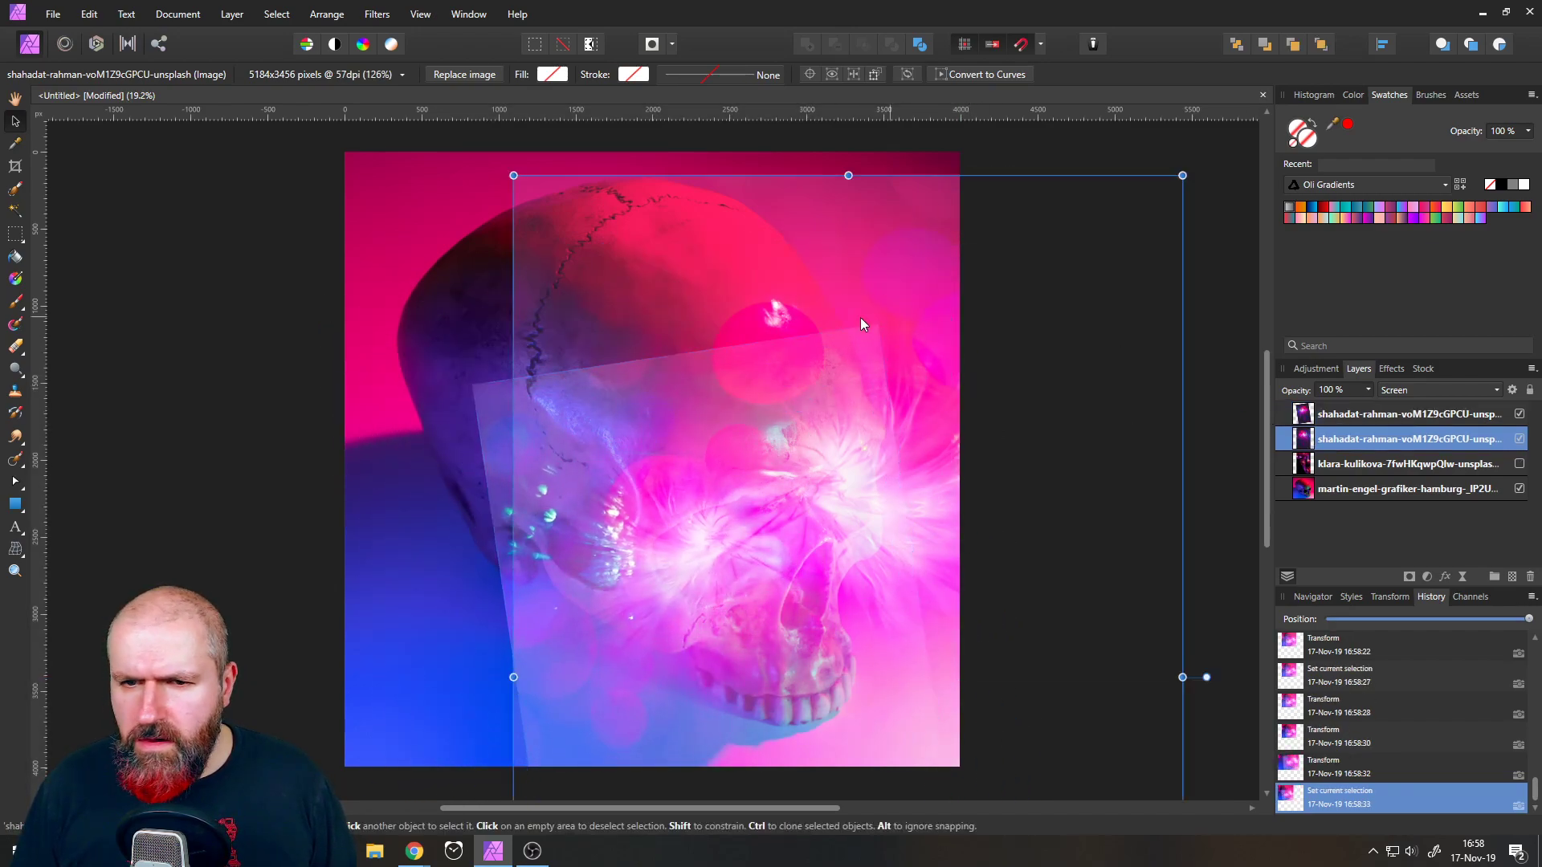
{"action": "left_click_drag", "start_coordinate": [514, 176], "coordinate": [781, 501]}
{"action": "left_click_drag", "start_coordinate": [916, 611], "coordinate": [808, 387]}
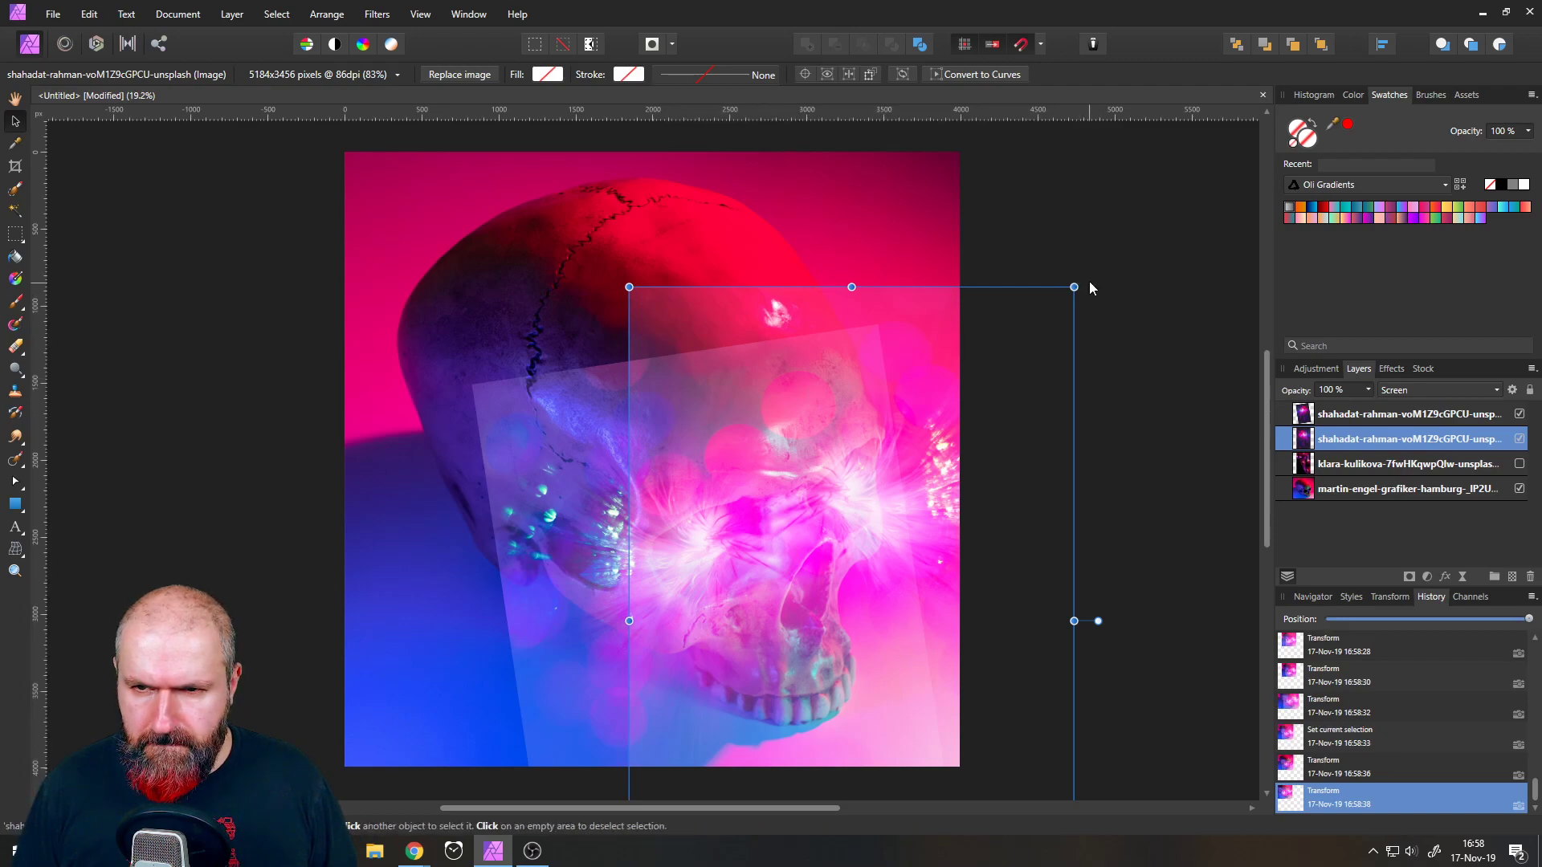
- Rotate the lower bokeh layer counter-clockwise in two stages, keeping its burst over the far eye socket
{"action": "left_click_drag", "start_coordinate": [1078, 278], "coordinate": [1000, 223]}
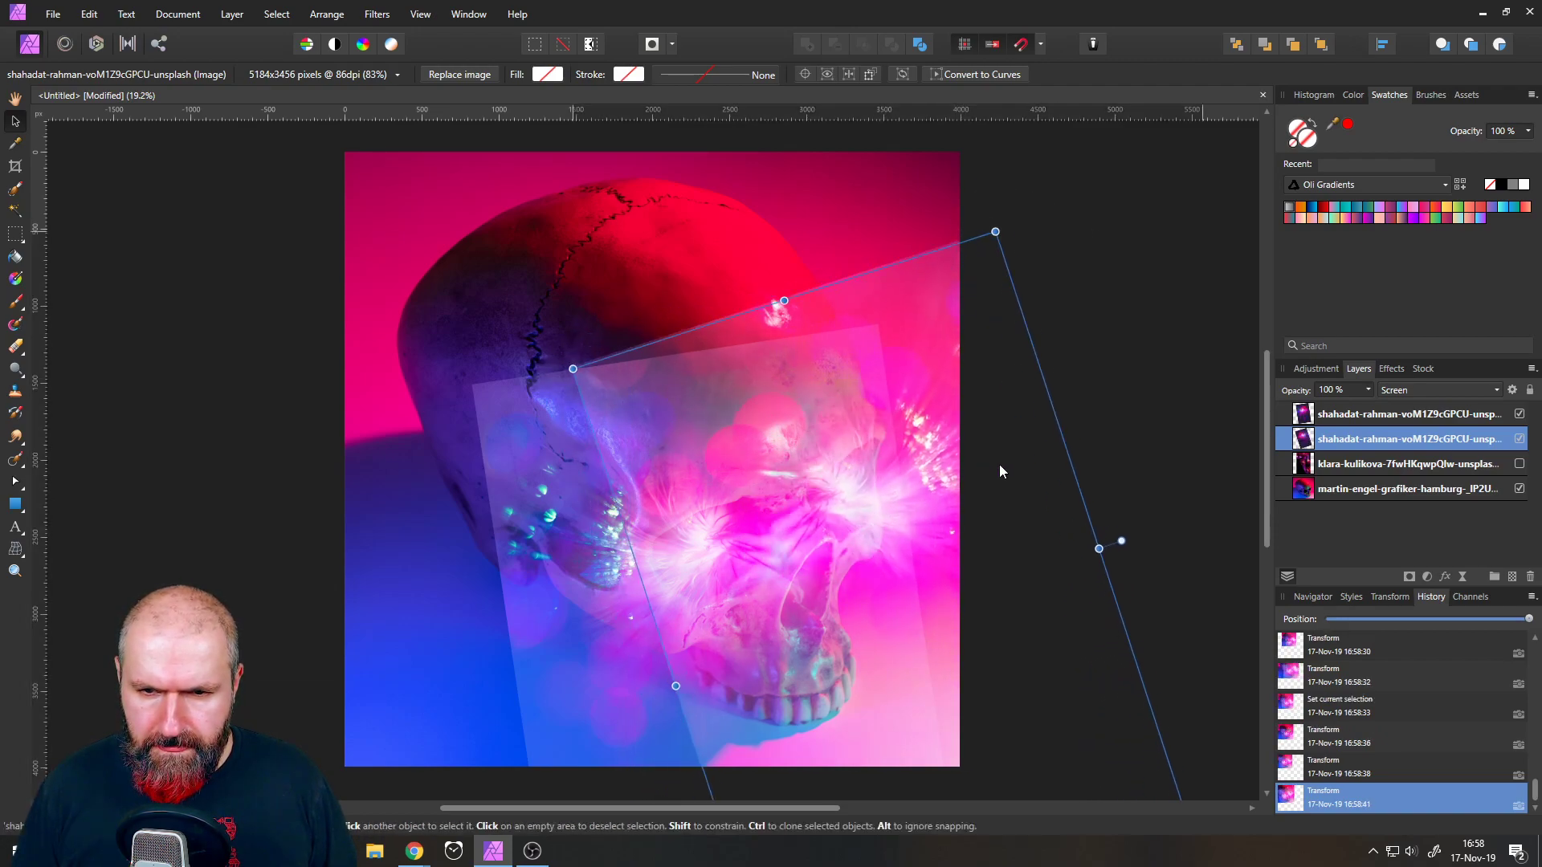
{"action": "left_click_drag", "start_coordinate": [995, 460], "coordinate": [995, 460]}
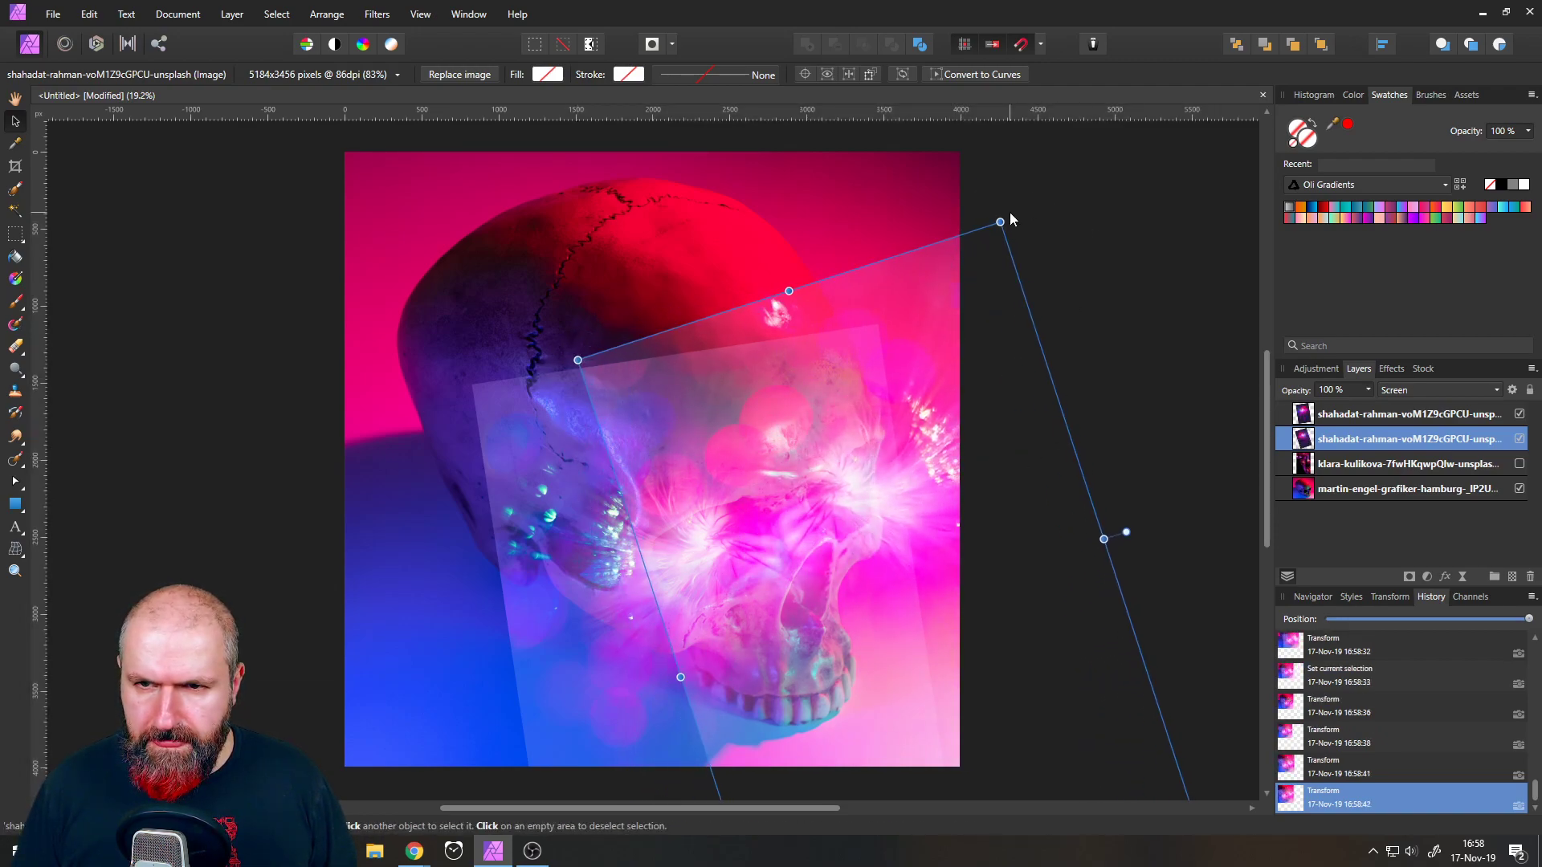
{"action": "left_click_drag", "start_coordinate": [1009, 212], "coordinate": [965, 199]}
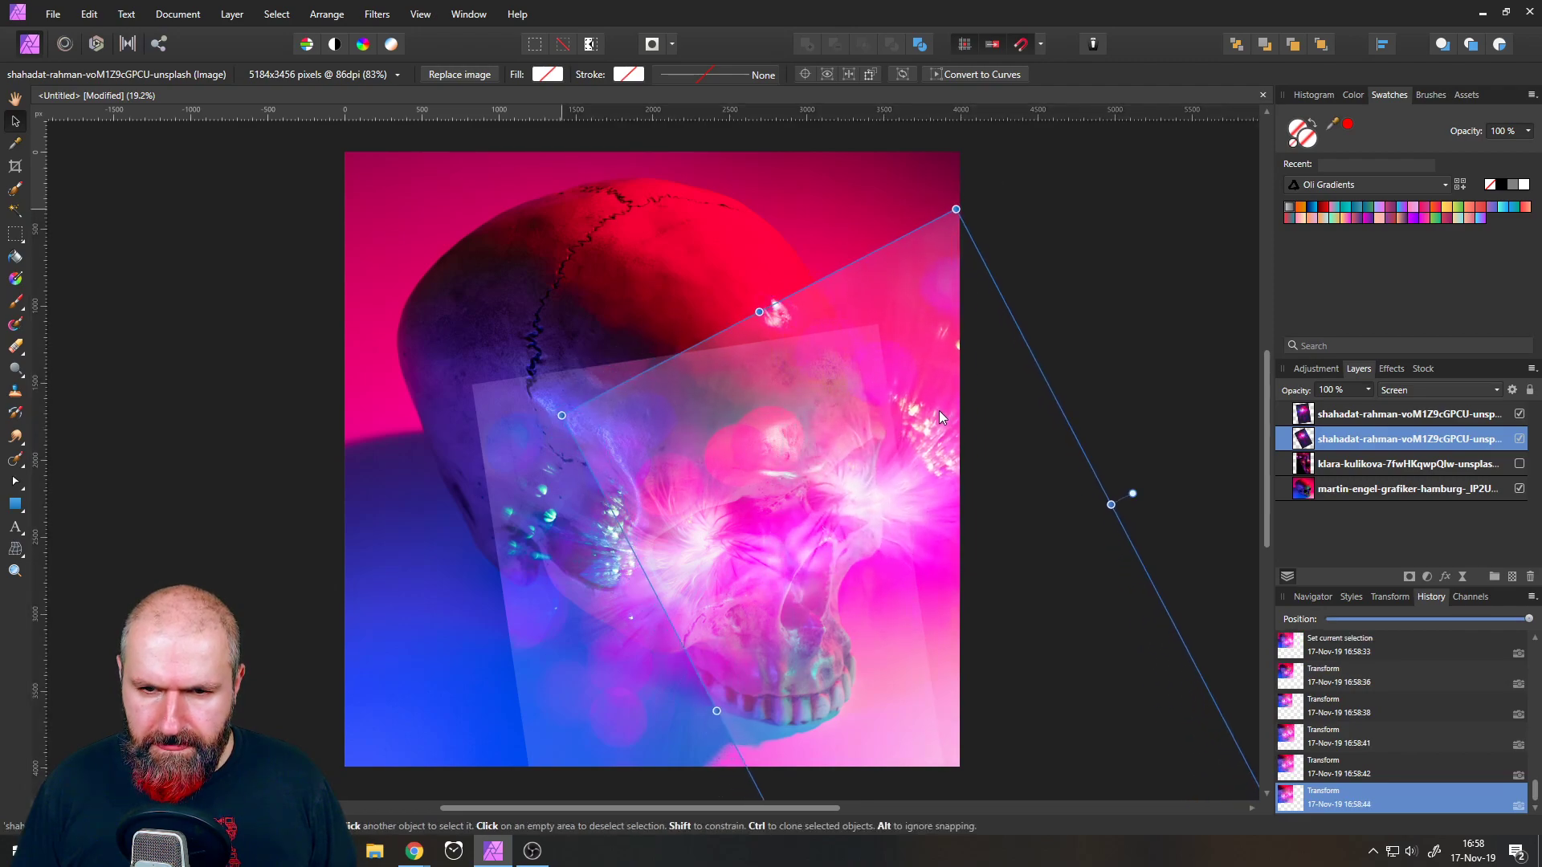
{"action": "left_click_drag", "start_coordinate": [942, 416], "coordinate": [941, 416]}
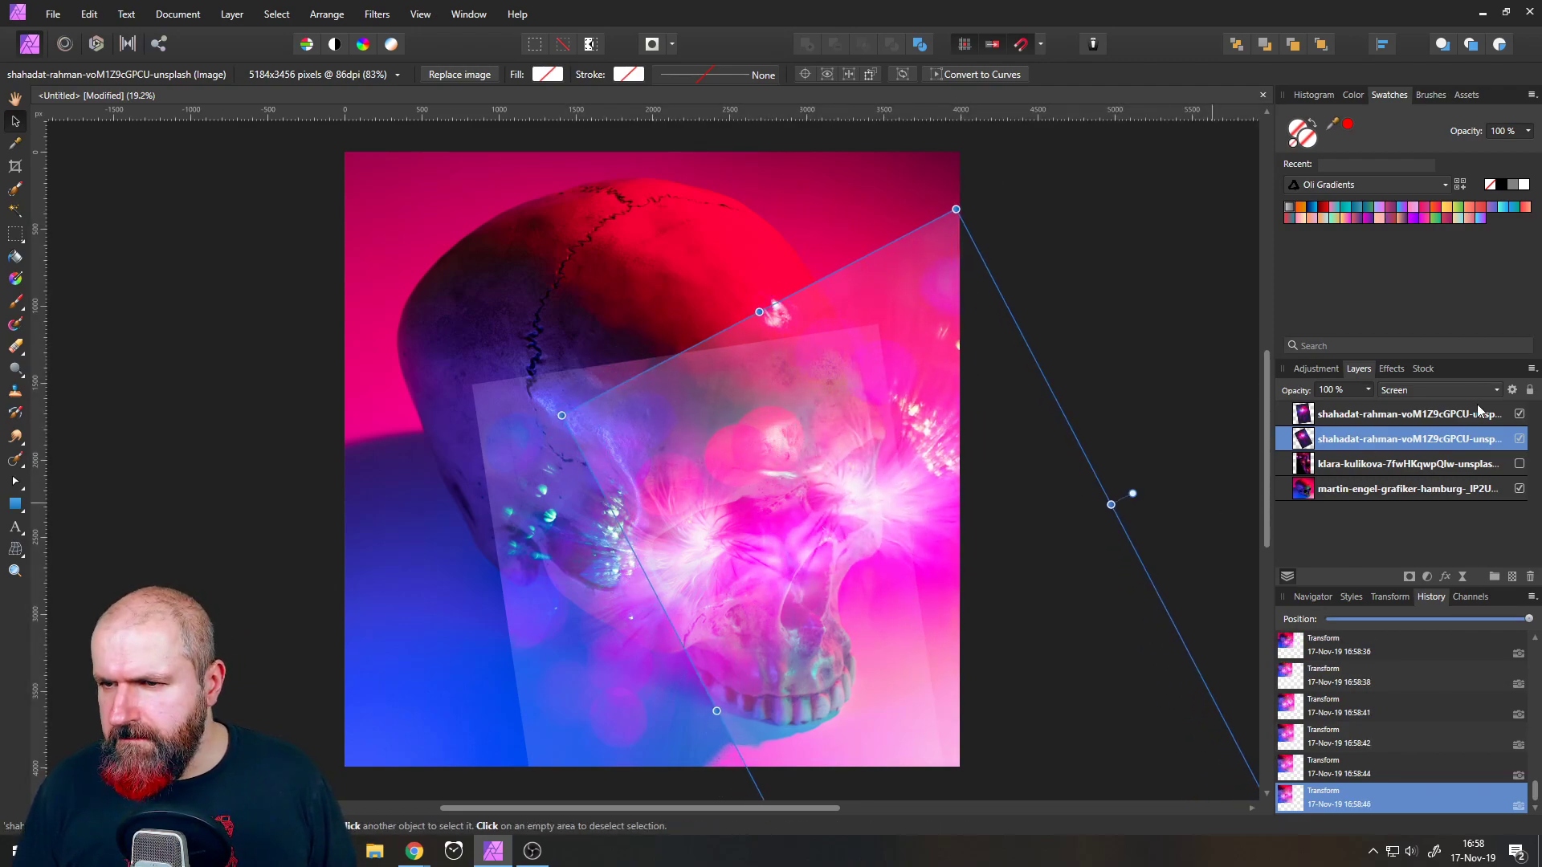
- Set the lower bokeh layer's source blend range to hide its darkest tones and reach 100% output at 25.1% input
{"action": "left_click", "coordinate": [1513, 391]}
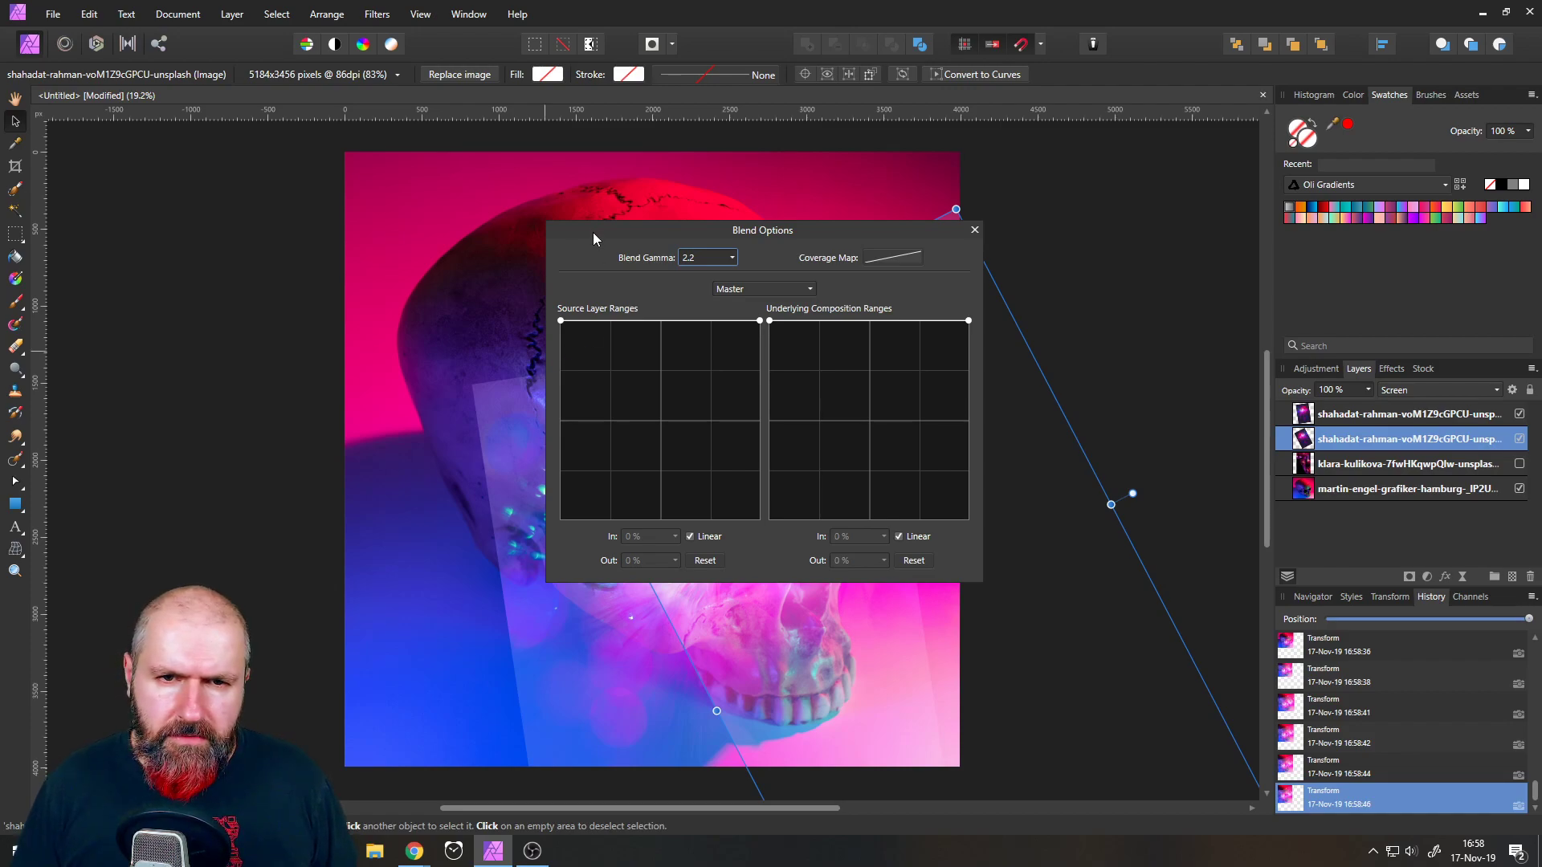
{"action": "left_click_drag", "start_coordinate": [593, 233], "coordinate": [998, 252]}
{"action": "left_click_drag", "start_coordinate": [1018, 312], "coordinate": [1019, 509]}
{"action": "left_click_drag", "start_coordinate": [1080, 450], "coordinate": [1044, 509]}
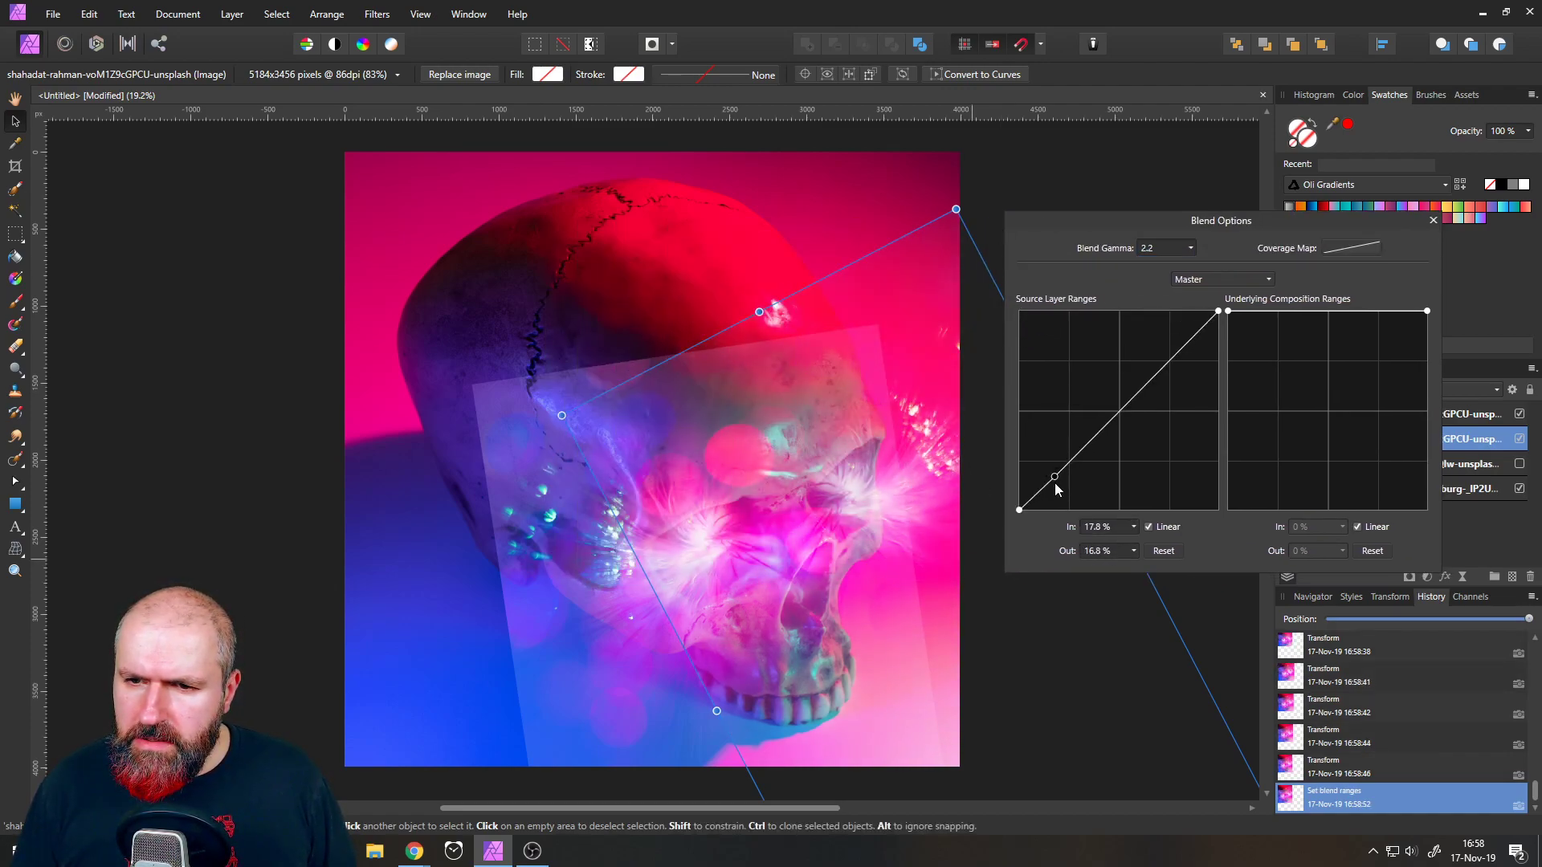
{"action": "left_click_drag", "start_coordinate": [1103, 446], "coordinate": [1099, 292]}
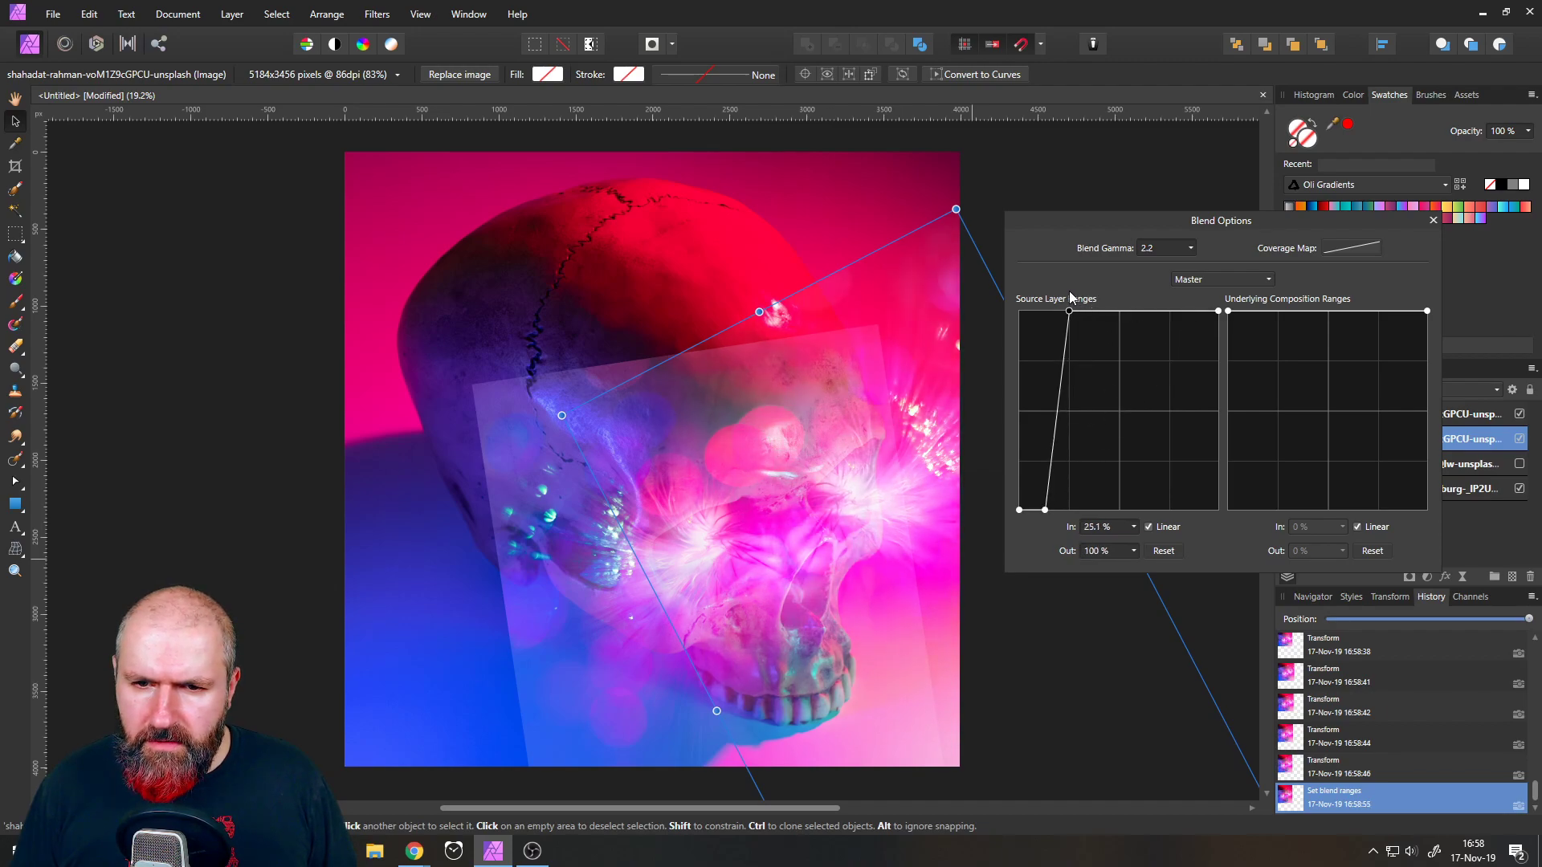
{"action": "left_click", "coordinate": [1432, 220]}
- Set the upper bokeh layer's source blend range to 0% output at 23.4% input and 100% output at 50.5% input
{"action": "left_click", "coordinate": [1340, 416]}
{"action": "left_click", "coordinate": [1512, 390]}
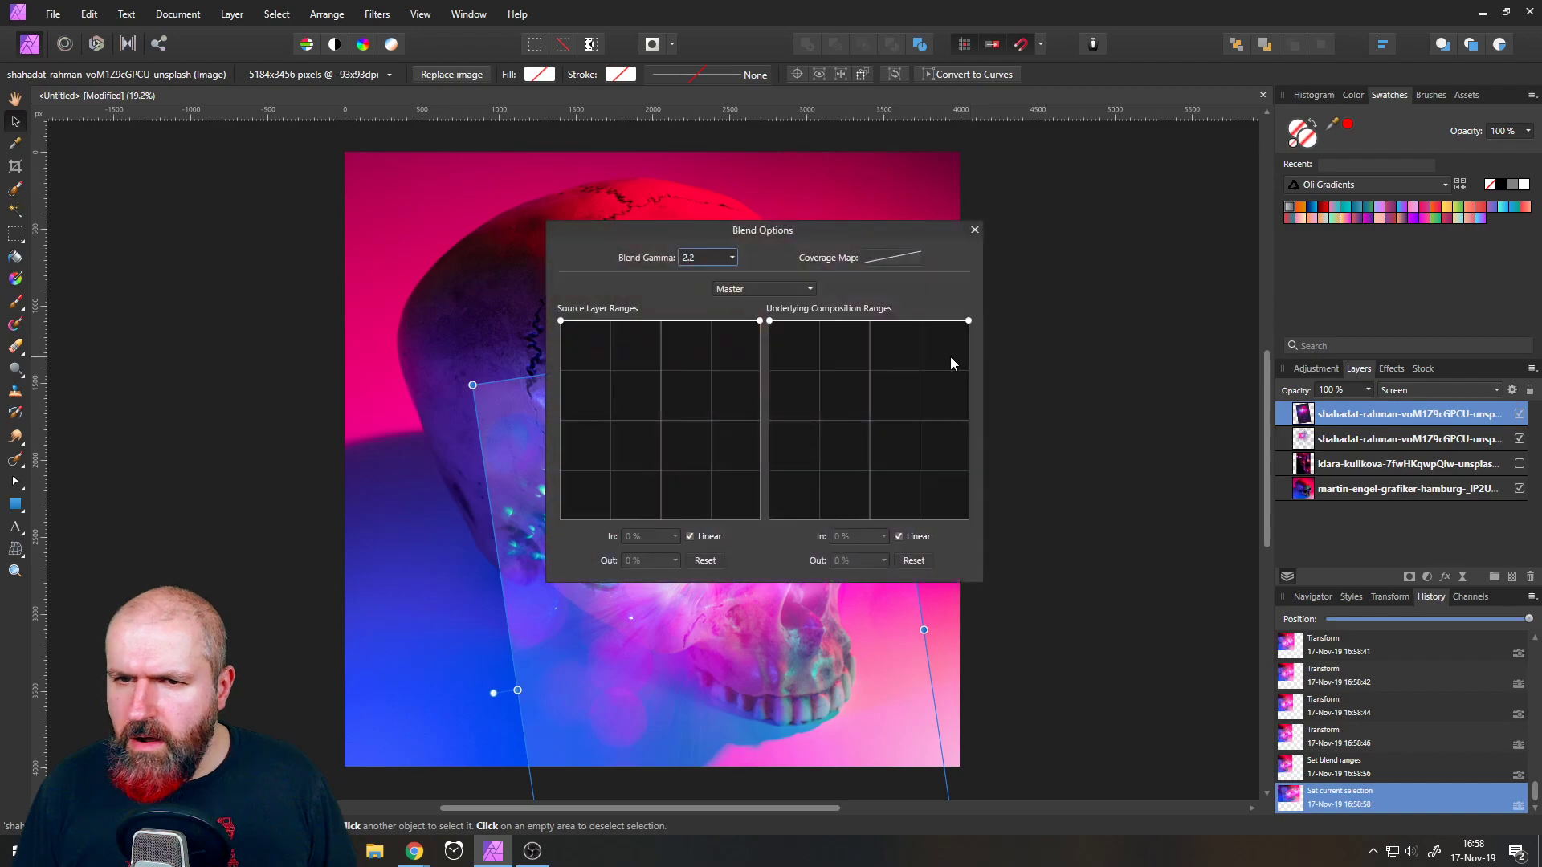
{"action": "left_click_drag", "start_coordinate": [561, 320], "coordinate": [607, 549]}
{"action": "left_click_drag", "start_coordinate": [643, 244], "coordinate": [1008, 262]}
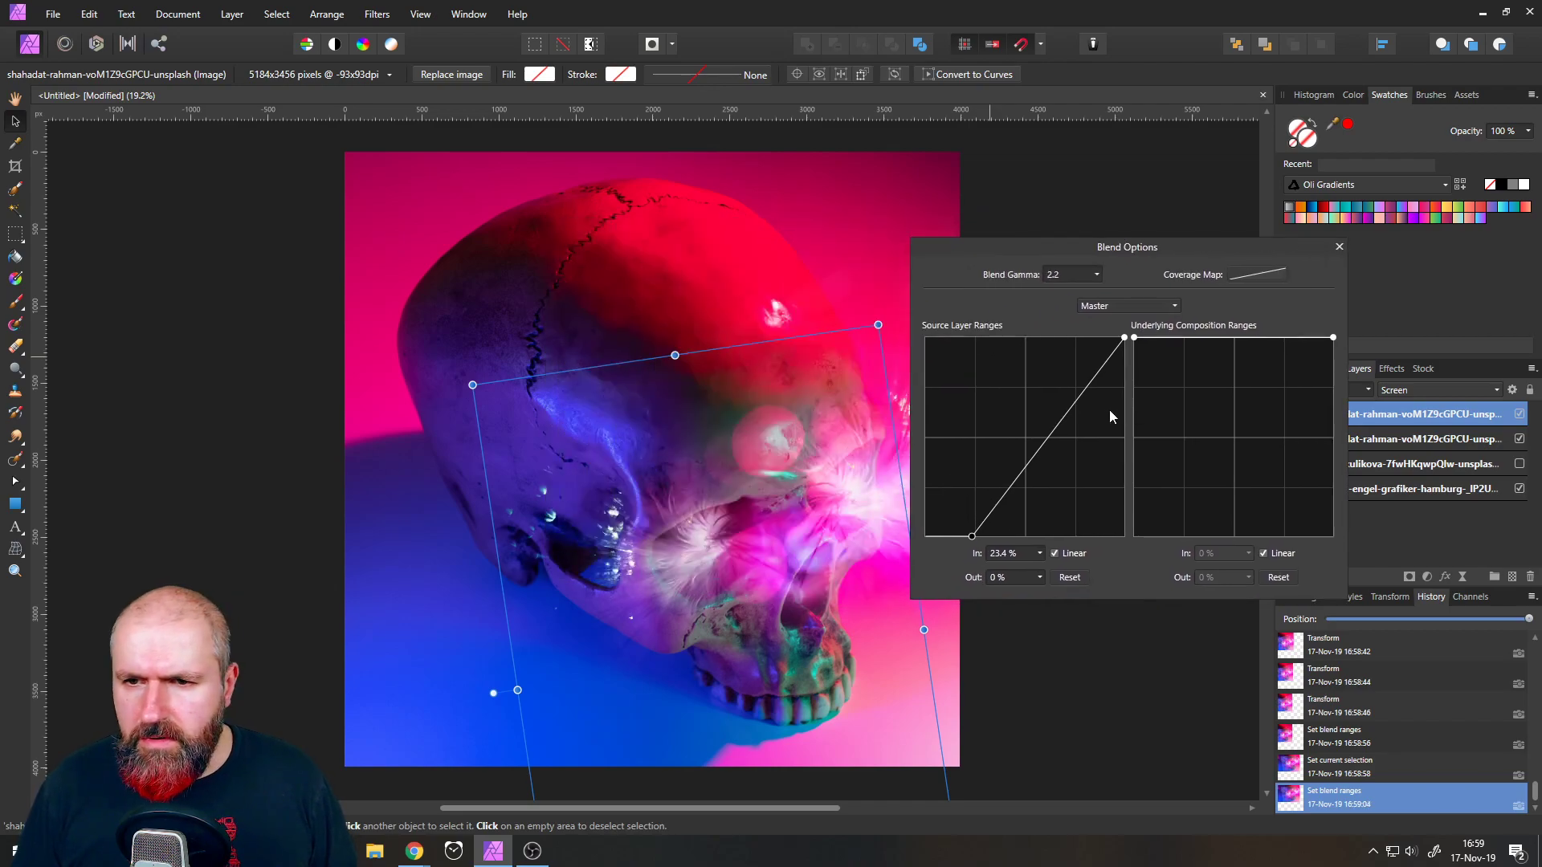
{"action": "left_click_drag", "start_coordinate": [1124, 336], "coordinate": [1025, 306]}
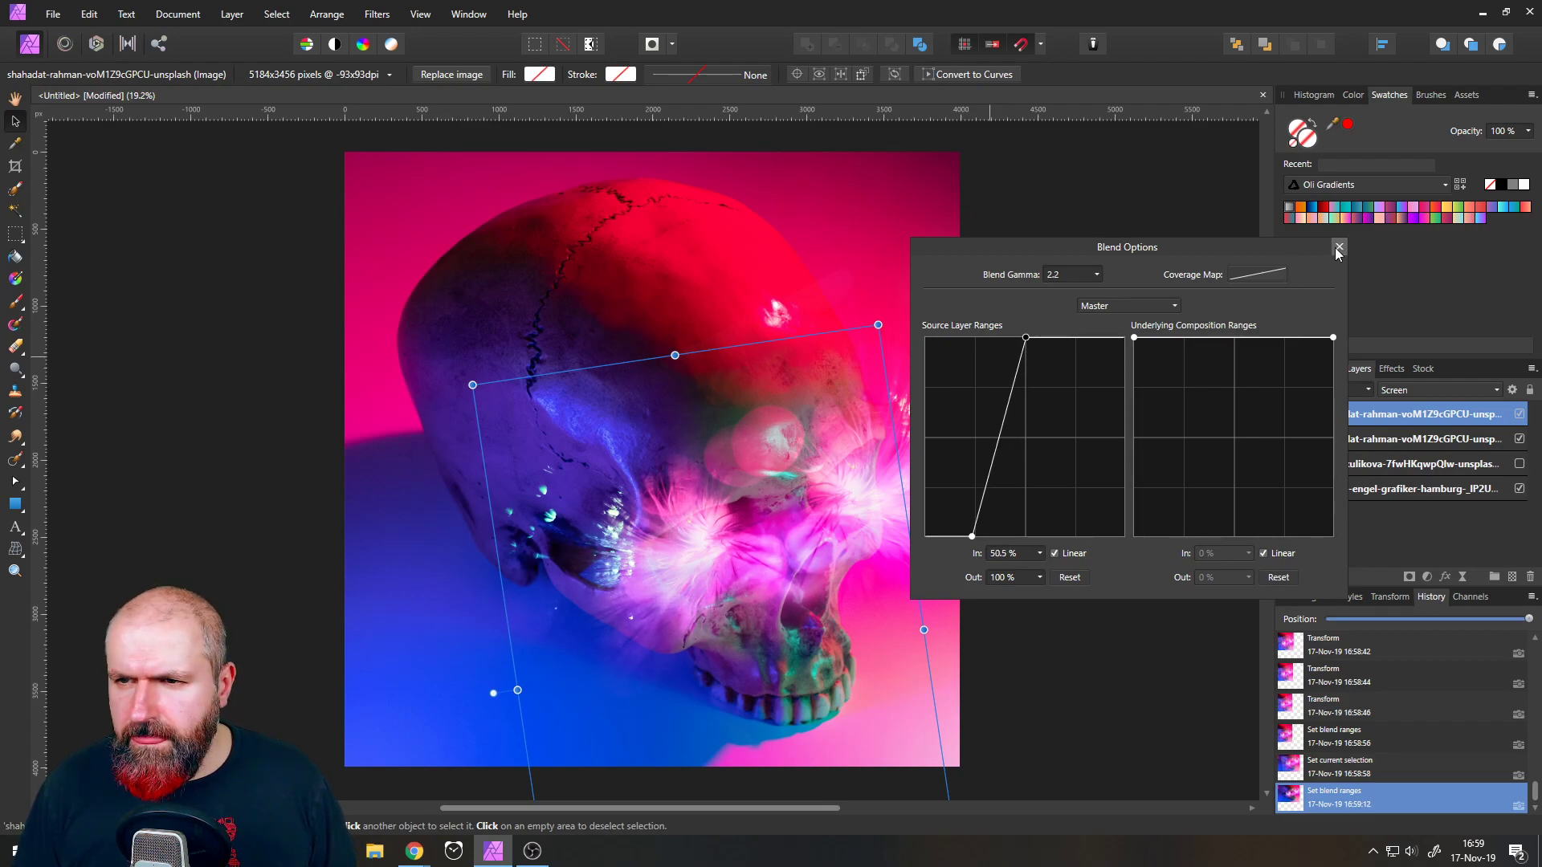
{"action": "left_click", "coordinate": [1338, 248]}
- Nudge both bokeh layers slightly to fine-tune the placement of their light bursts over the eye sockets
{"action": "left_click_drag", "start_coordinate": [681, 568], "coordinate": [673, 569]}
{"action": "left_click_drag", "start_coordinate": [914, 471], "coordinate": [923, 469]}
{"action": "left_click_drag", "start_coordinate": [614, 567], "coordinate": [638, 561]}
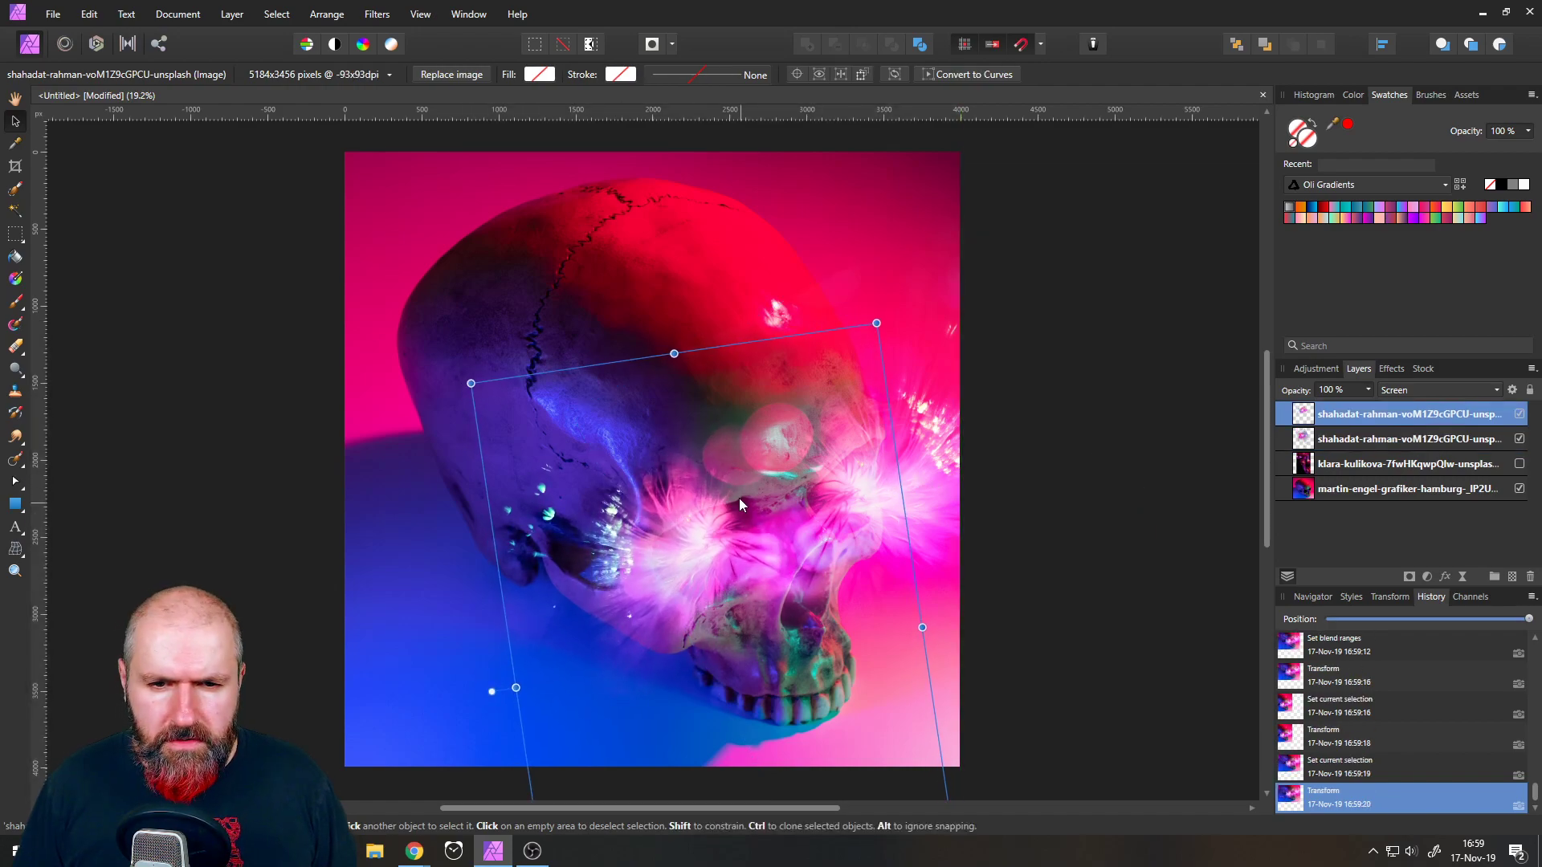
{"action": "left_click", "coordinate": [926, 473]}
{"action": "left_click_drag", "start_coordinate": [926, 471], "coordinate": [918, 472]}
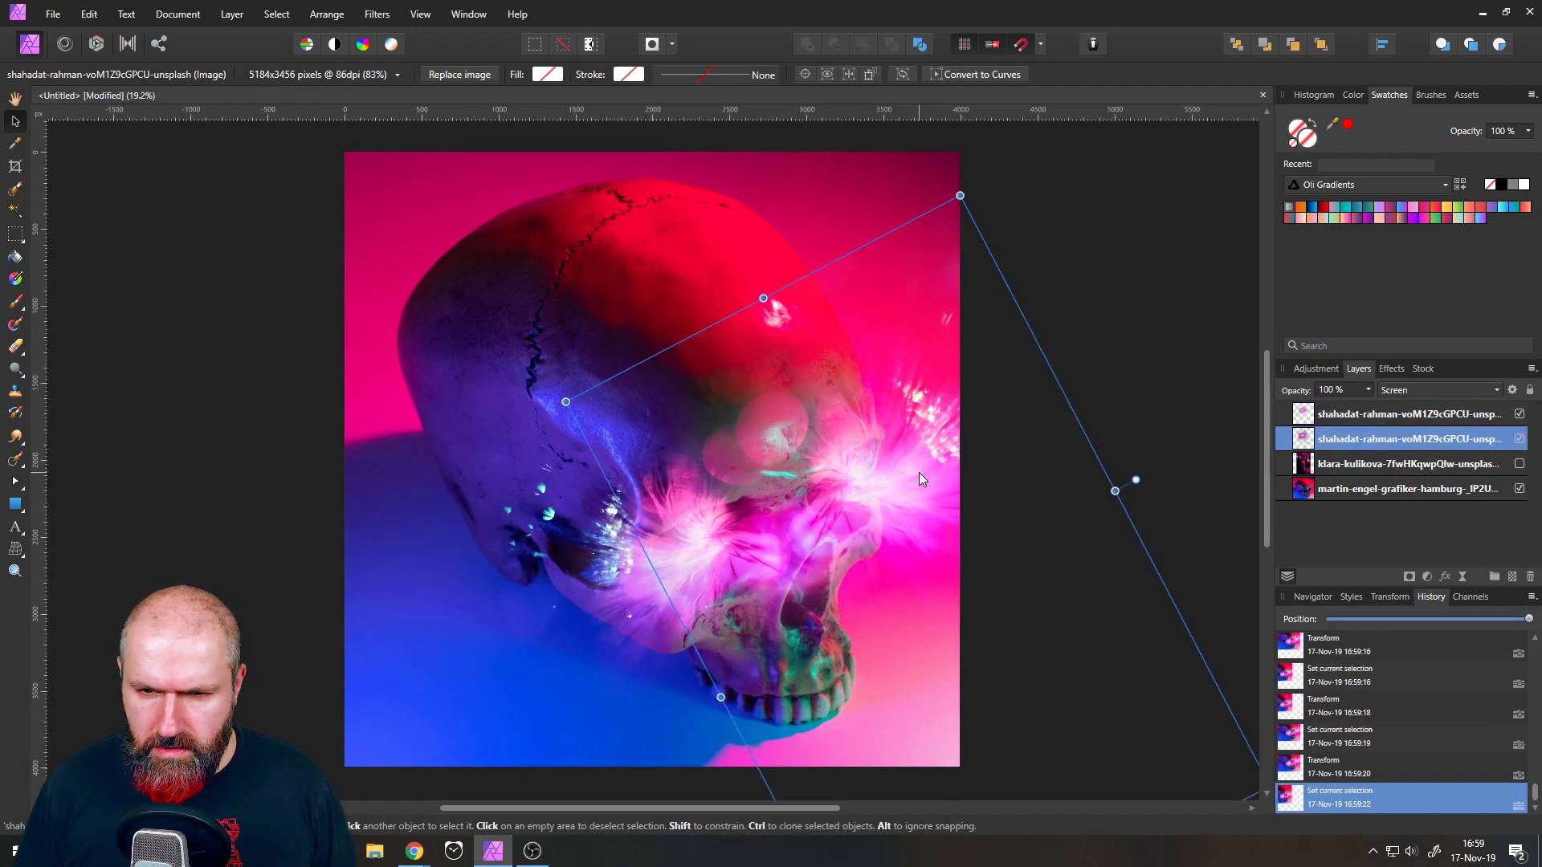
- Rotate the lower bokeh layer further counter-clockwise and shift it so its burst stays over the far eye socket
{"action": "scroll", "coordinate": [832, 491], "scroll_direction": "down", "scroll_amount": 3}
{"action": "scroll", "coordinate": [856, 494], "scroll_direction": "up", "scroll_amount": 3}
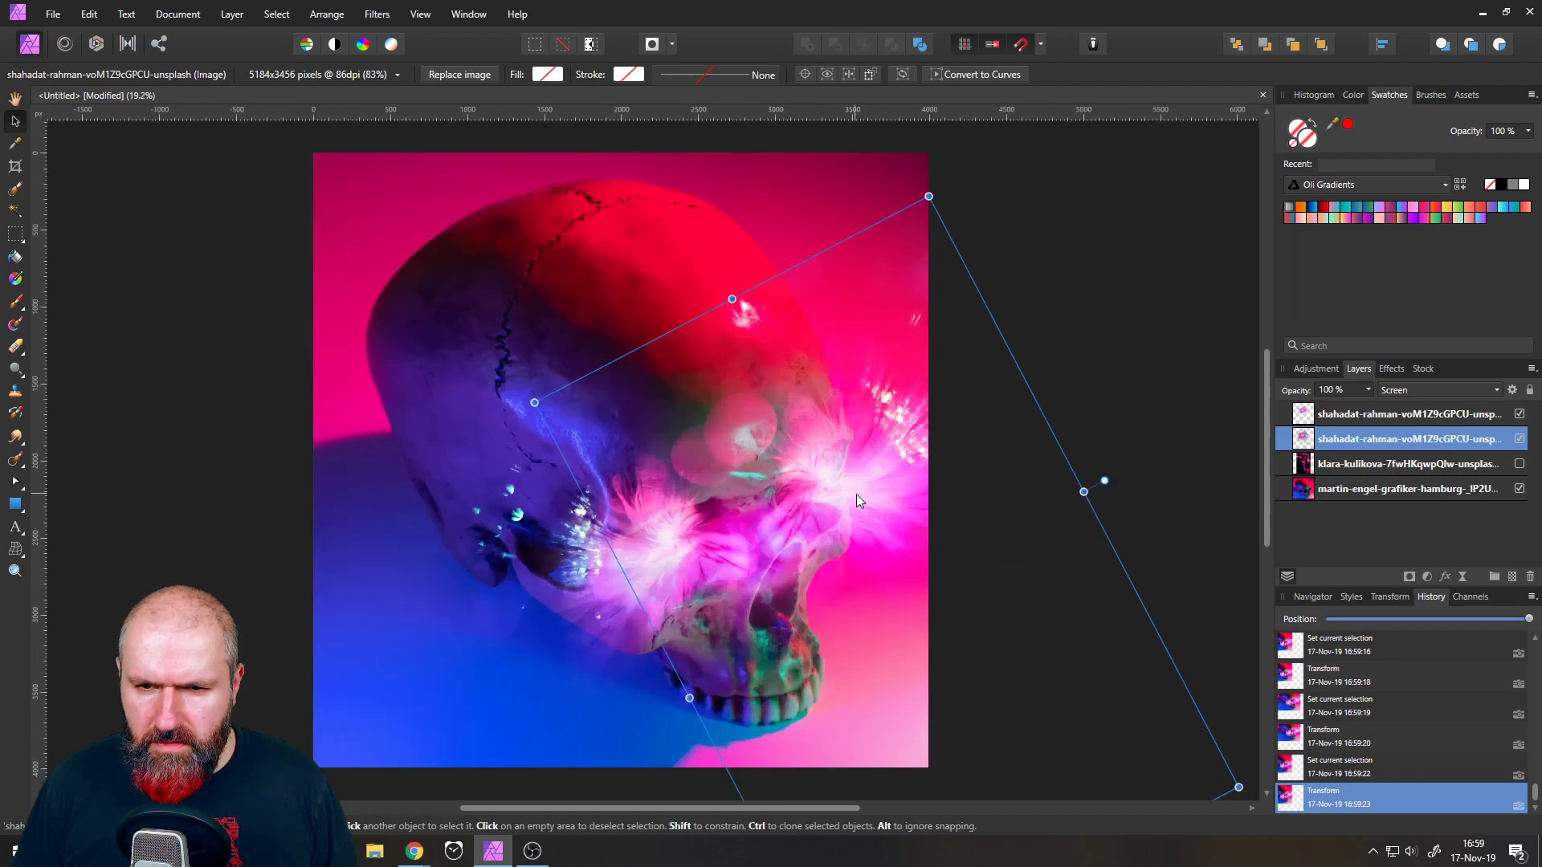
{"action": "left_click_drag", "start_coordinate": [932, 186], "coordinate": [890, 458]}
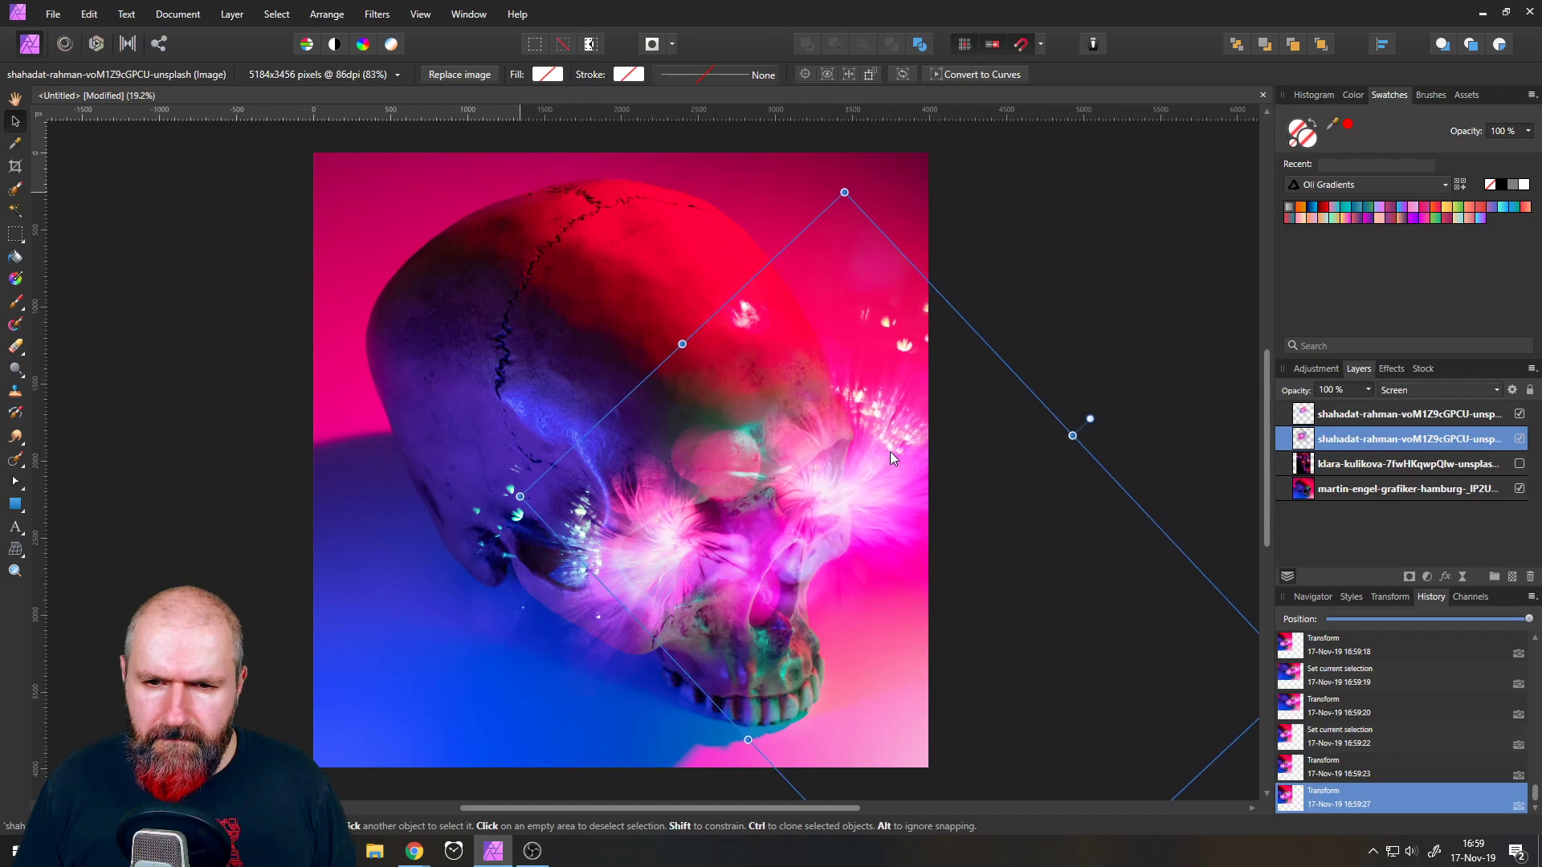
{"action": "left_click_drag", "start_coordinate": [843, 187], "coordinate": [801, 196]}
{"action": "left_click_drag", "start_coordinate": [860, 458], "coordinate": [867, 443]}
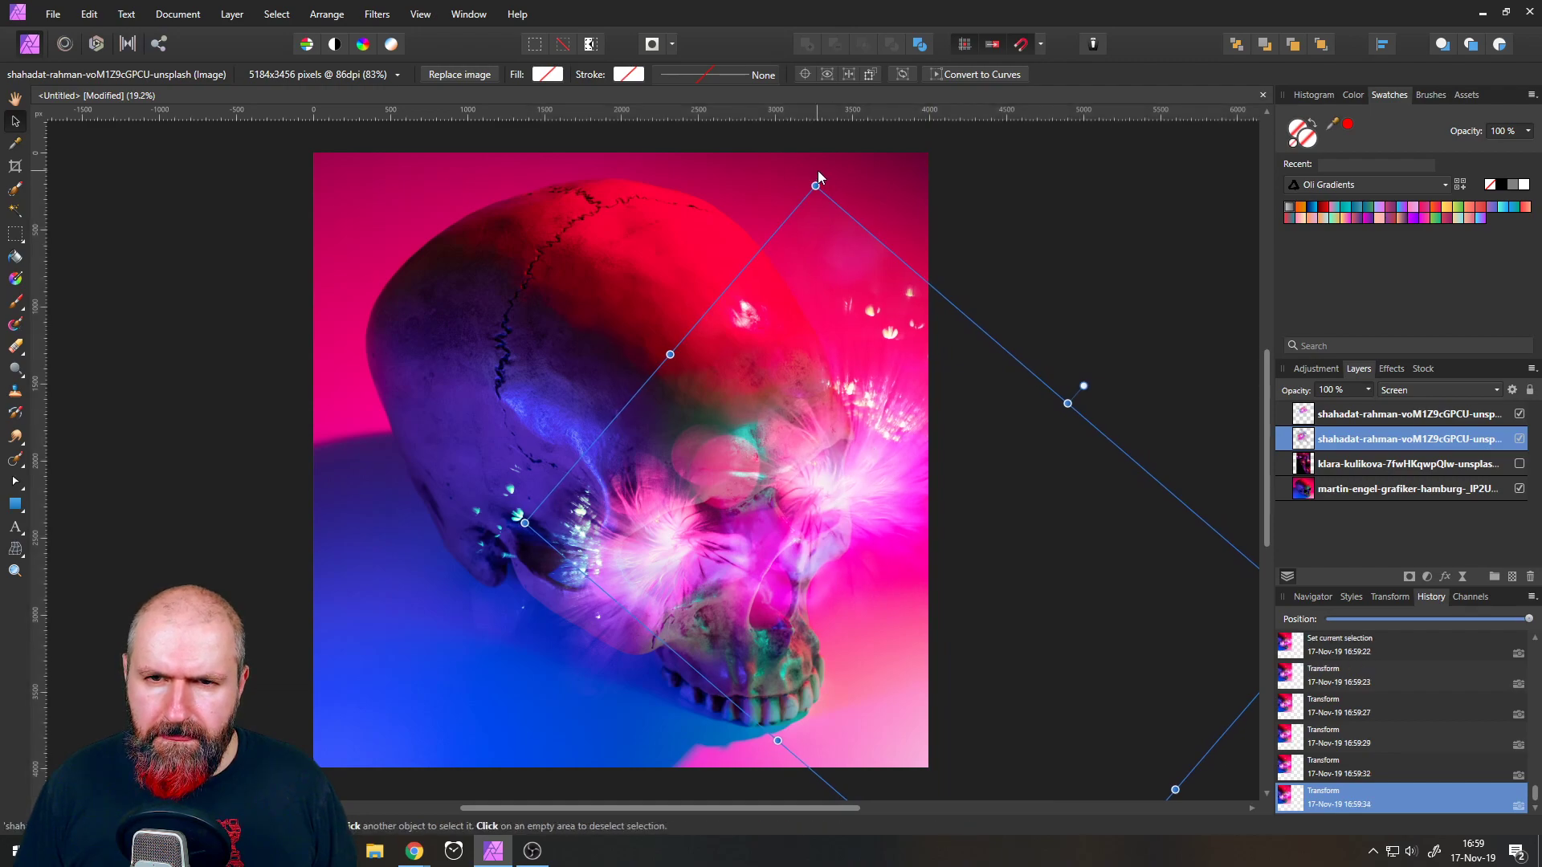
{"action": "left_click_drag", "start_coordinate": [820, 180], "coordinate": [759, 202]}
{"action": "left_click_drag", "start_coordinate": [845, 451], "coordinate": [847, 438]}
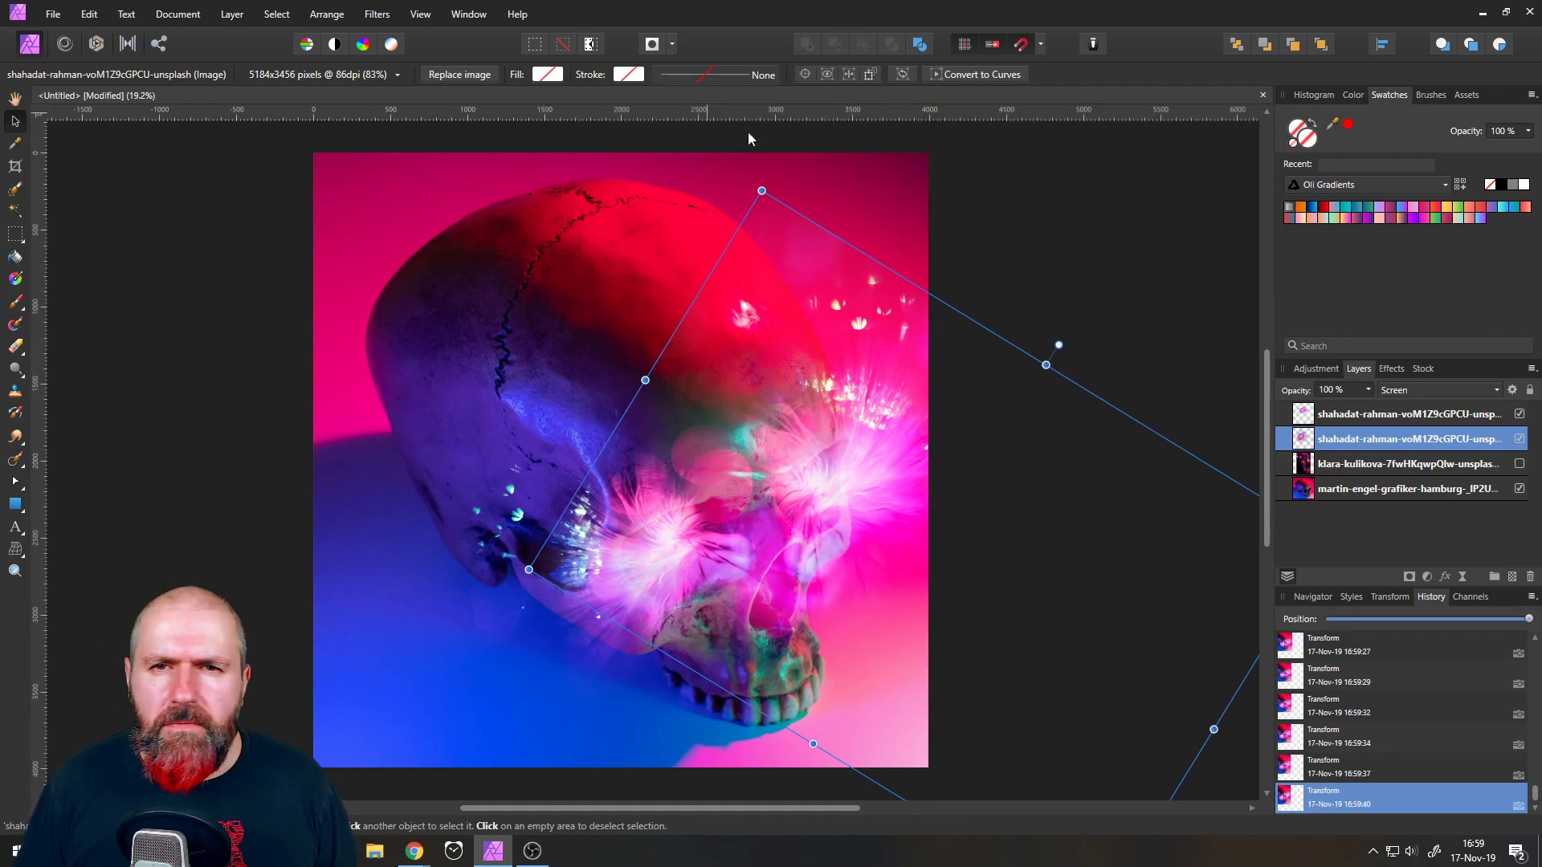
- Move the lower bokeh layer's transform origin to the burst's centre, rotate the layer slightly clockwise around it, and deselect it
{"action": "left_click_drag", "start_coordinate": [929, 554], "coordinate": [815, 491]}
{"action": "left_click_drag", "start_coordinate": [761, 185], "coordinate": [811, 219]}
{"action": "left_click", "coordinate": [249, 353]}
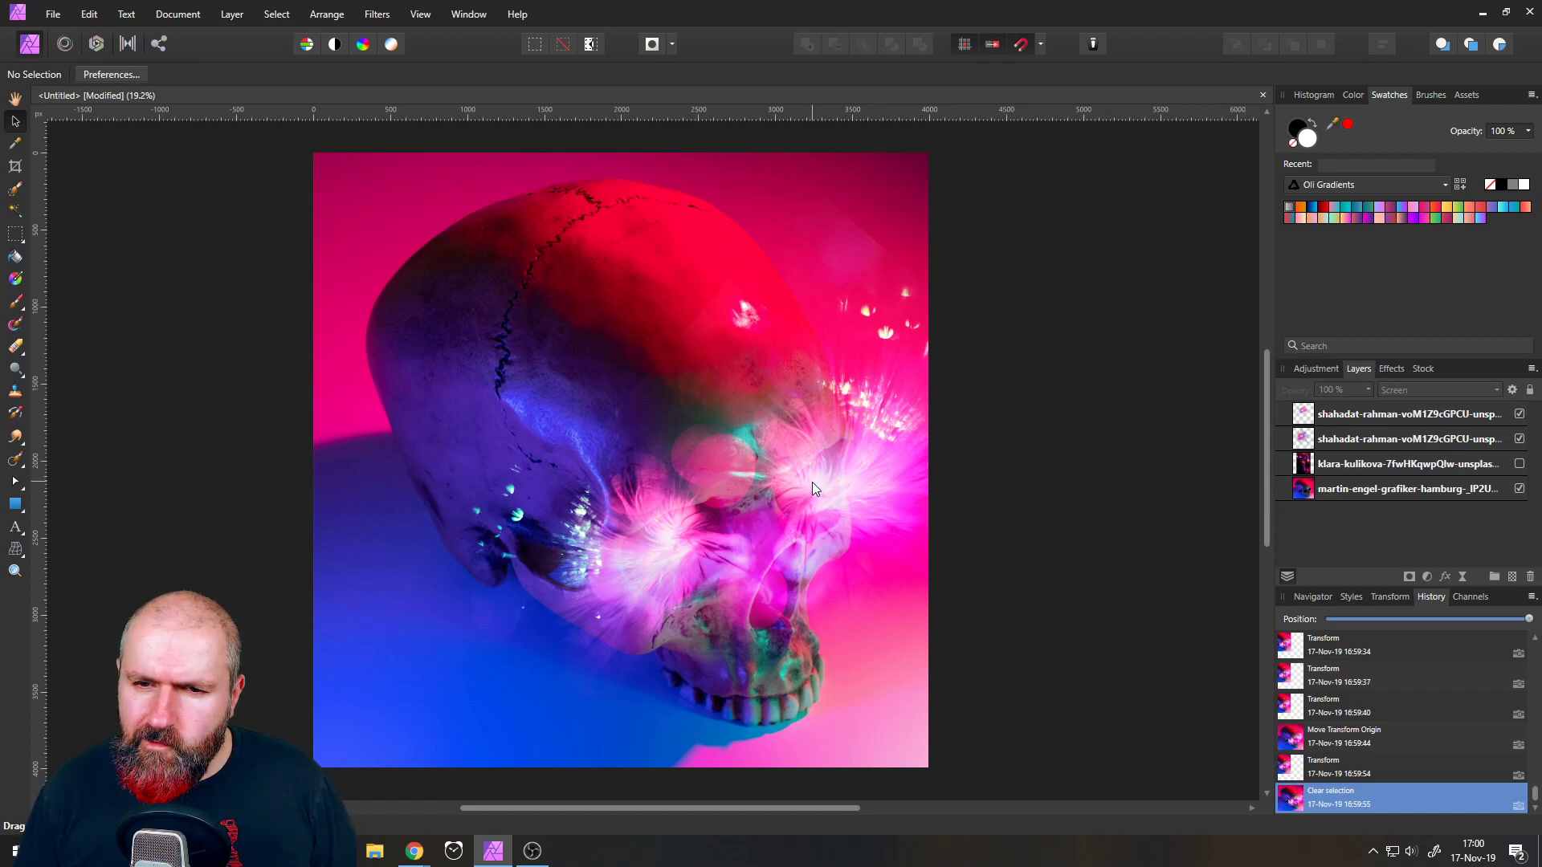
- Rasterize the lower bokeh lights layer and open it in the Liquify Persona
{"action": "left_click", "coordinate": [1303, 415]}
{"action": "left_click", "coordinate": [1307, 442]}
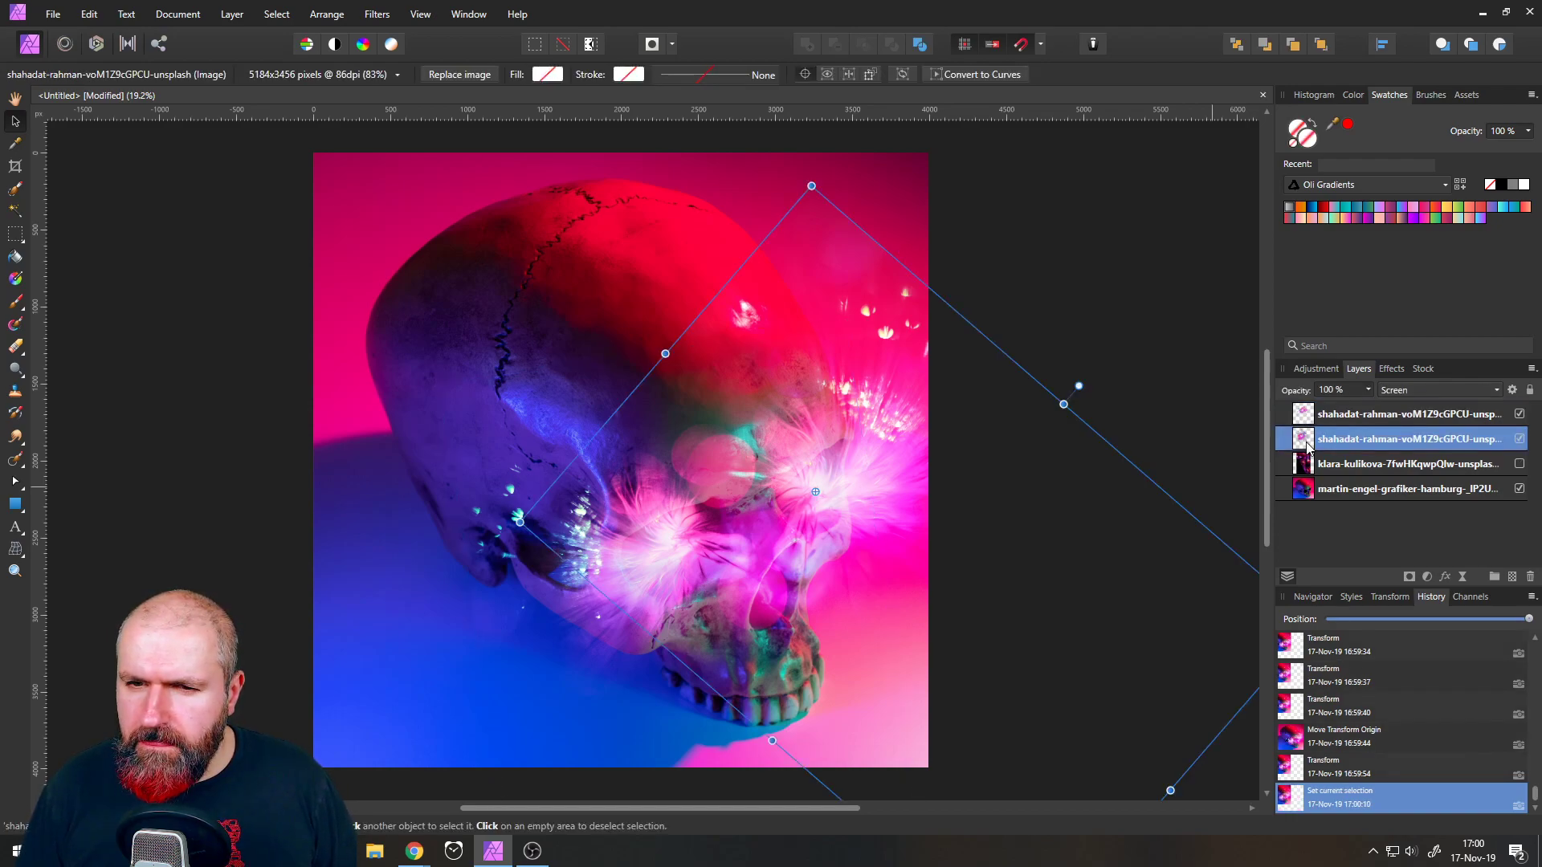
{"action": "right_click", "coordinate": [1306, 447]}
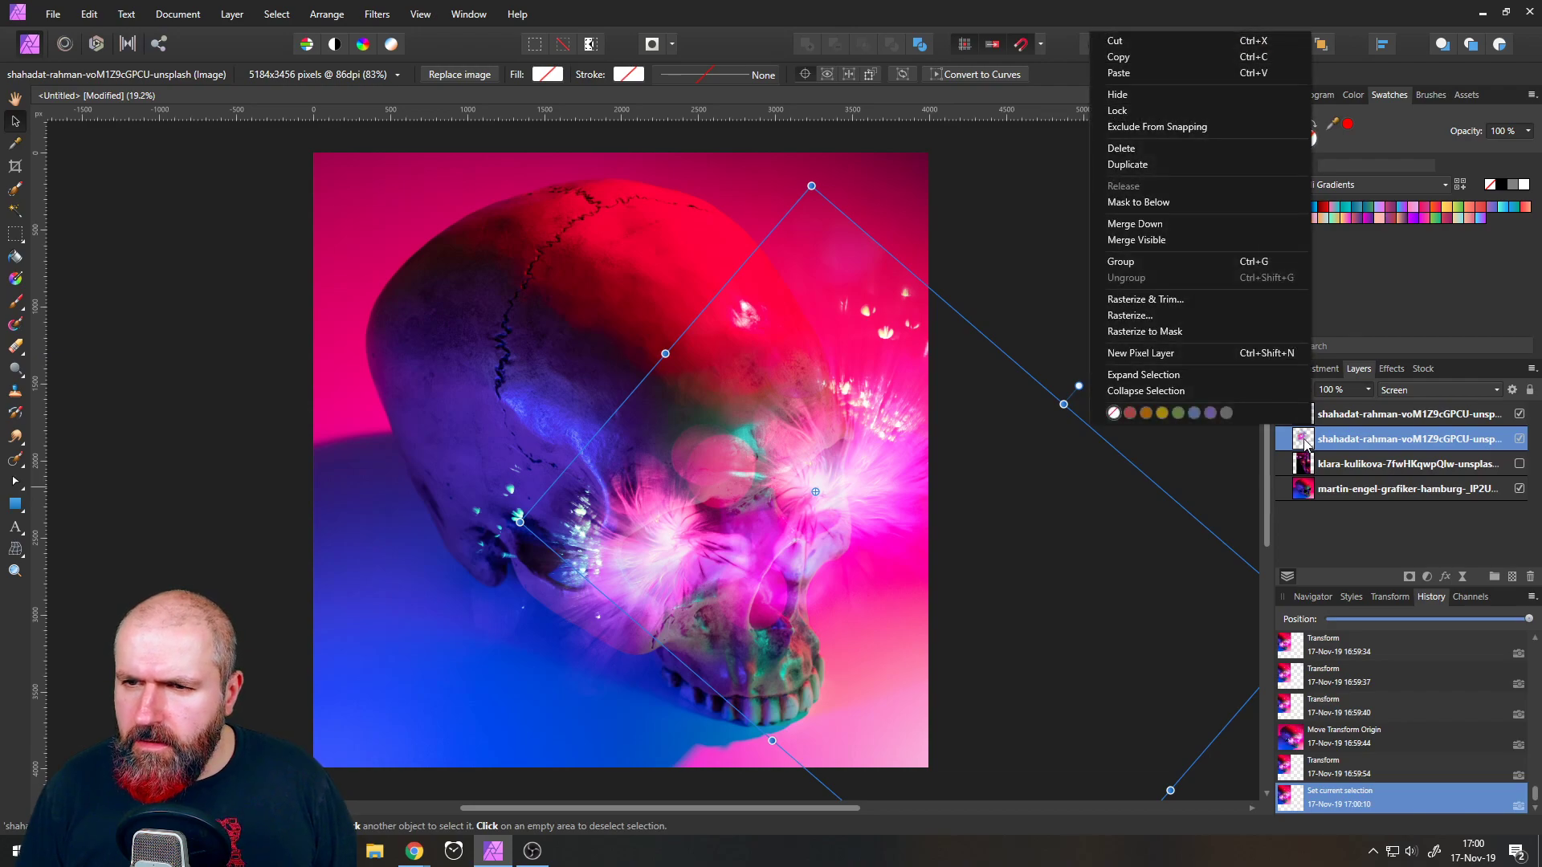
{"action": "left_click", "coordinate": [1179, 317]}
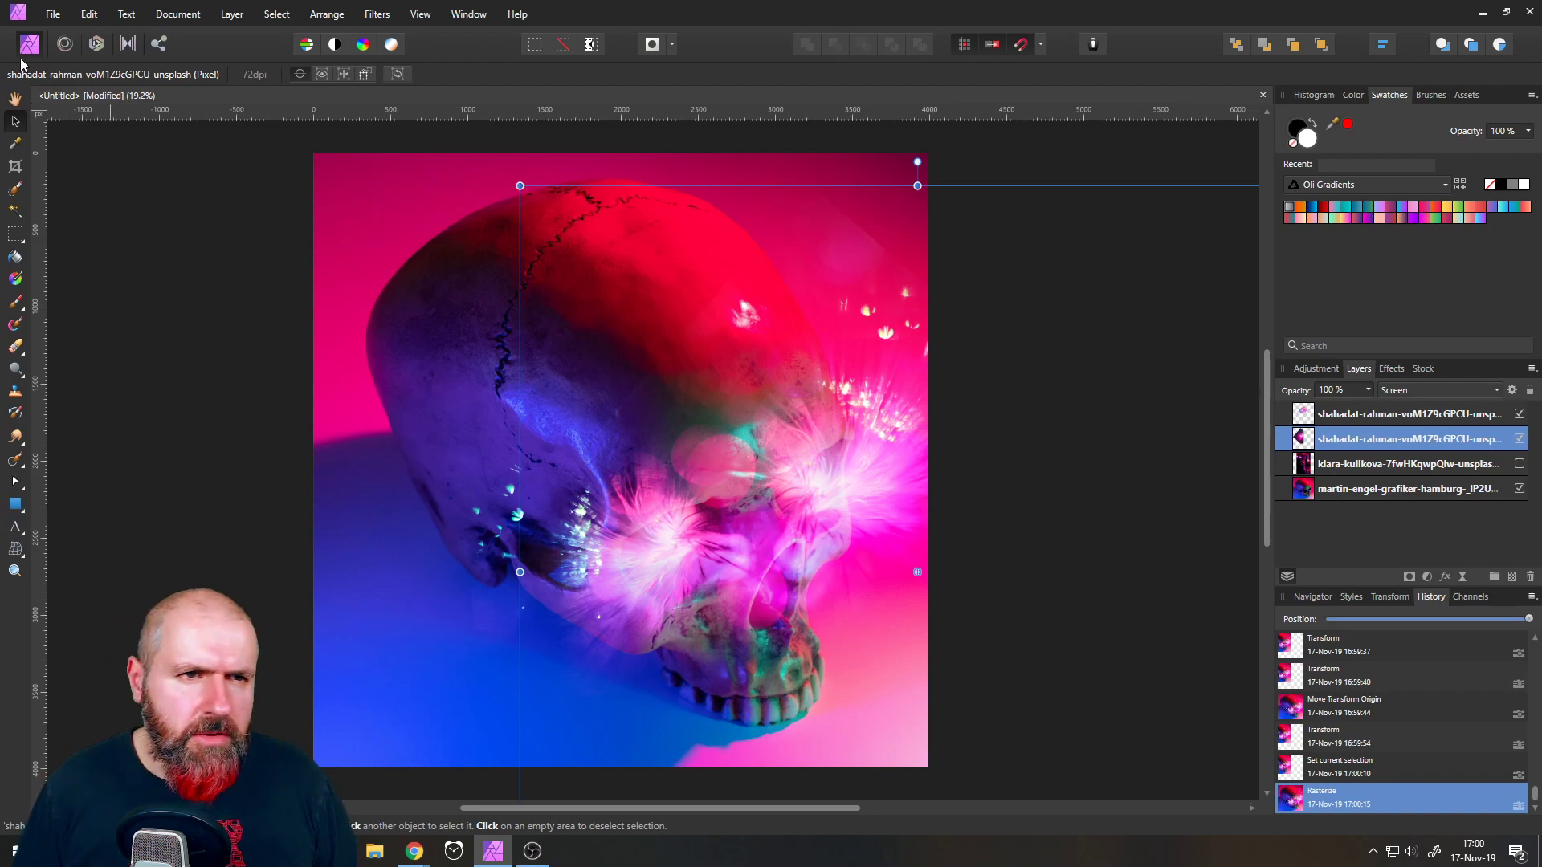
{"action": "left_click", "coordinate": [65, 45]}
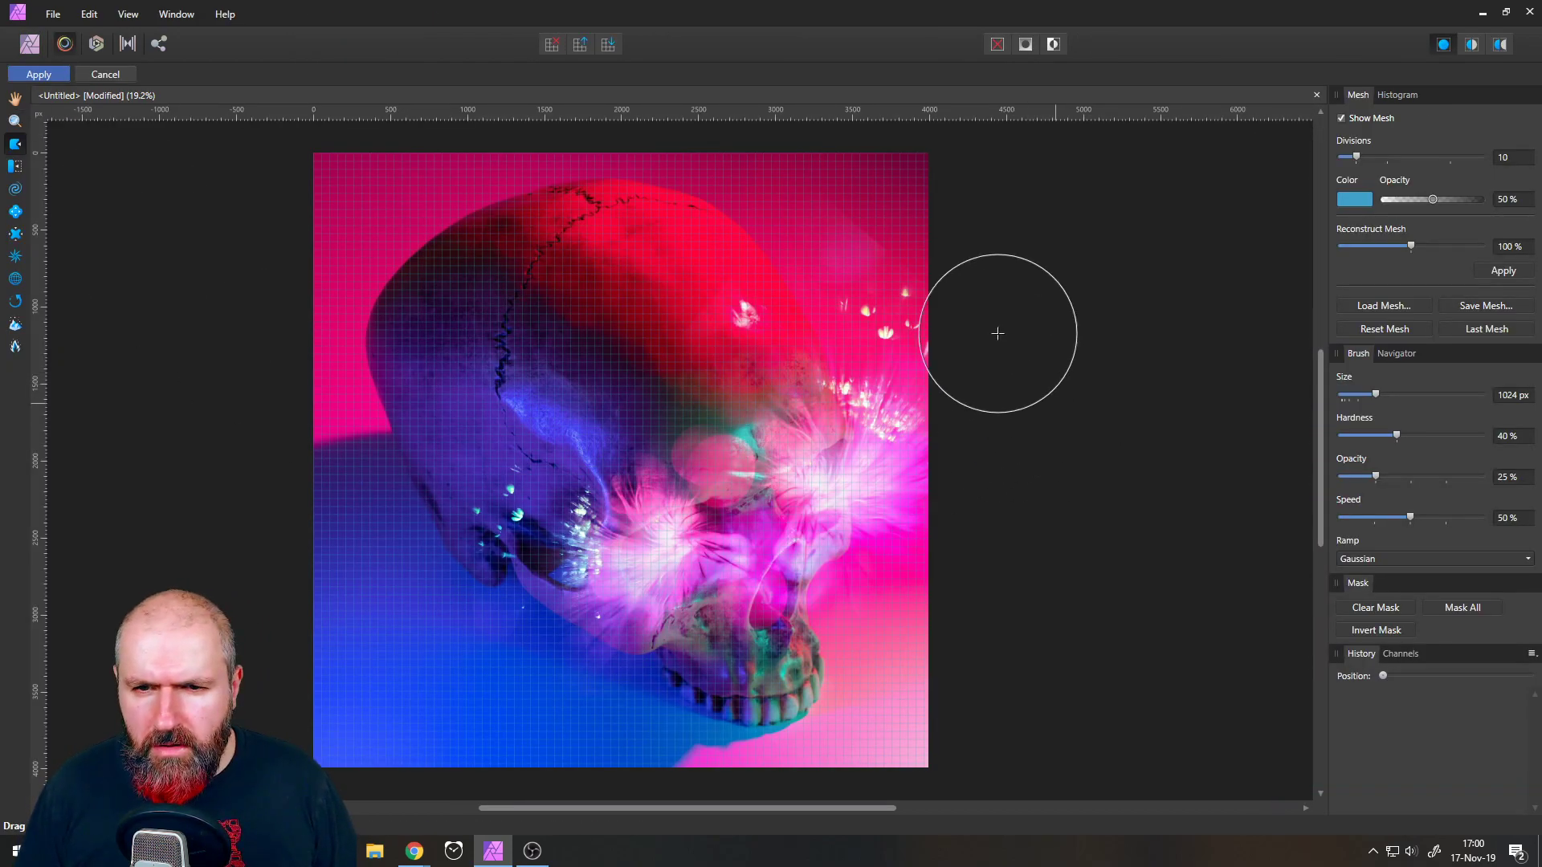
- Set the Liquify brush size to 2421.2 px, try Push Forward strokes on the far burst's outer edge and undo the last one
{"action": "left_click", "coordinate": [1399, 394]}
{"action": "left_click", "coordinate": [1425, 395]}
{"action": "left_click_drag", "start_coordinate": [984, 427], "coordinate": [977, 427]}
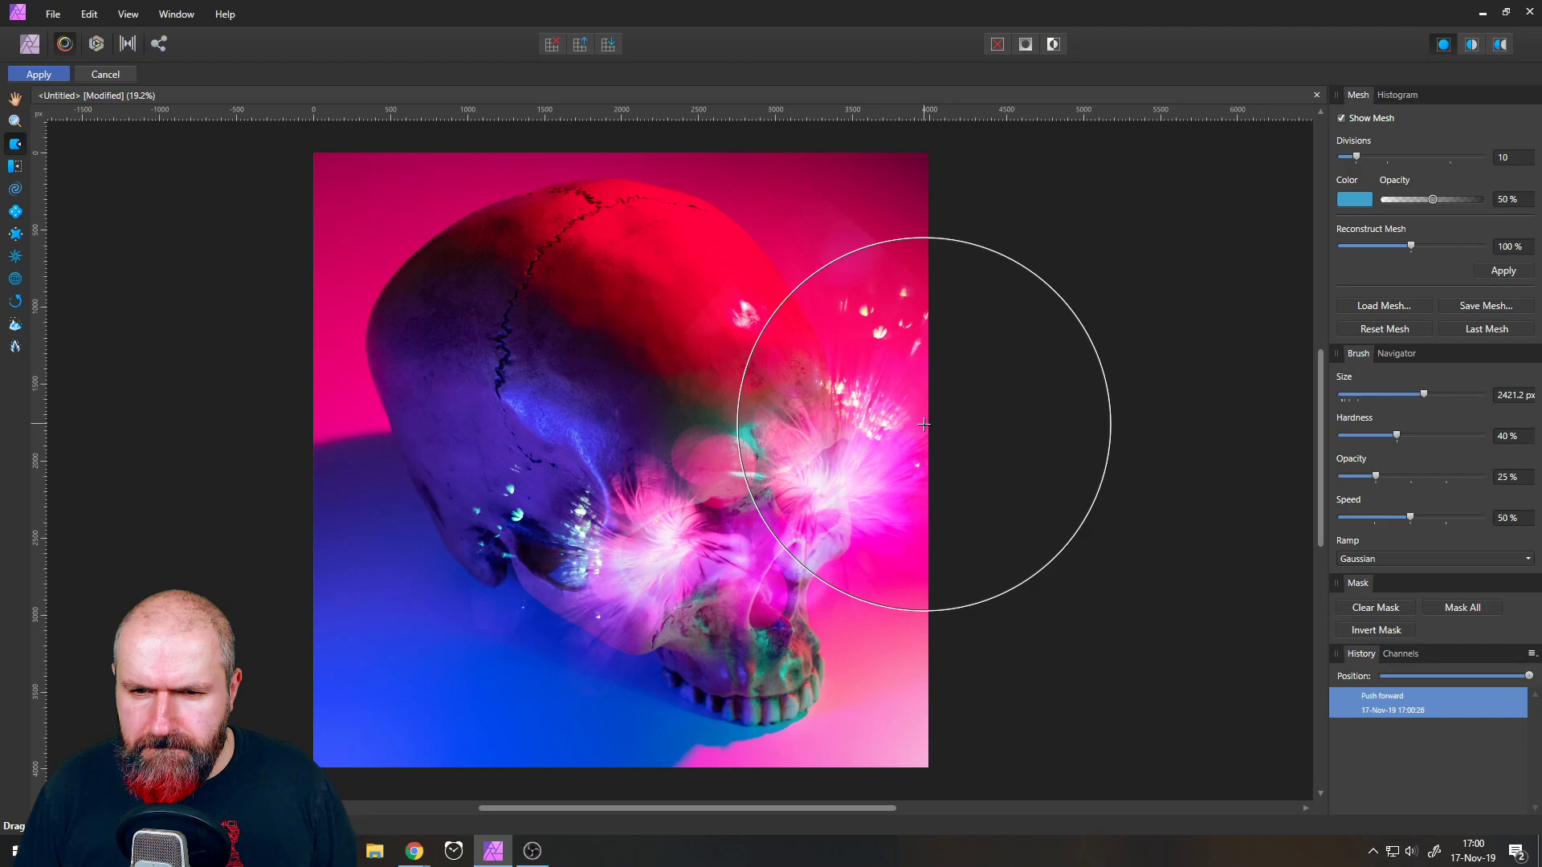
{"action": "left_click_drag", "start_coordinate": [923, 424], "coordinate": [934, 422]}
{"action": "key", "text": "ctrl+z"}
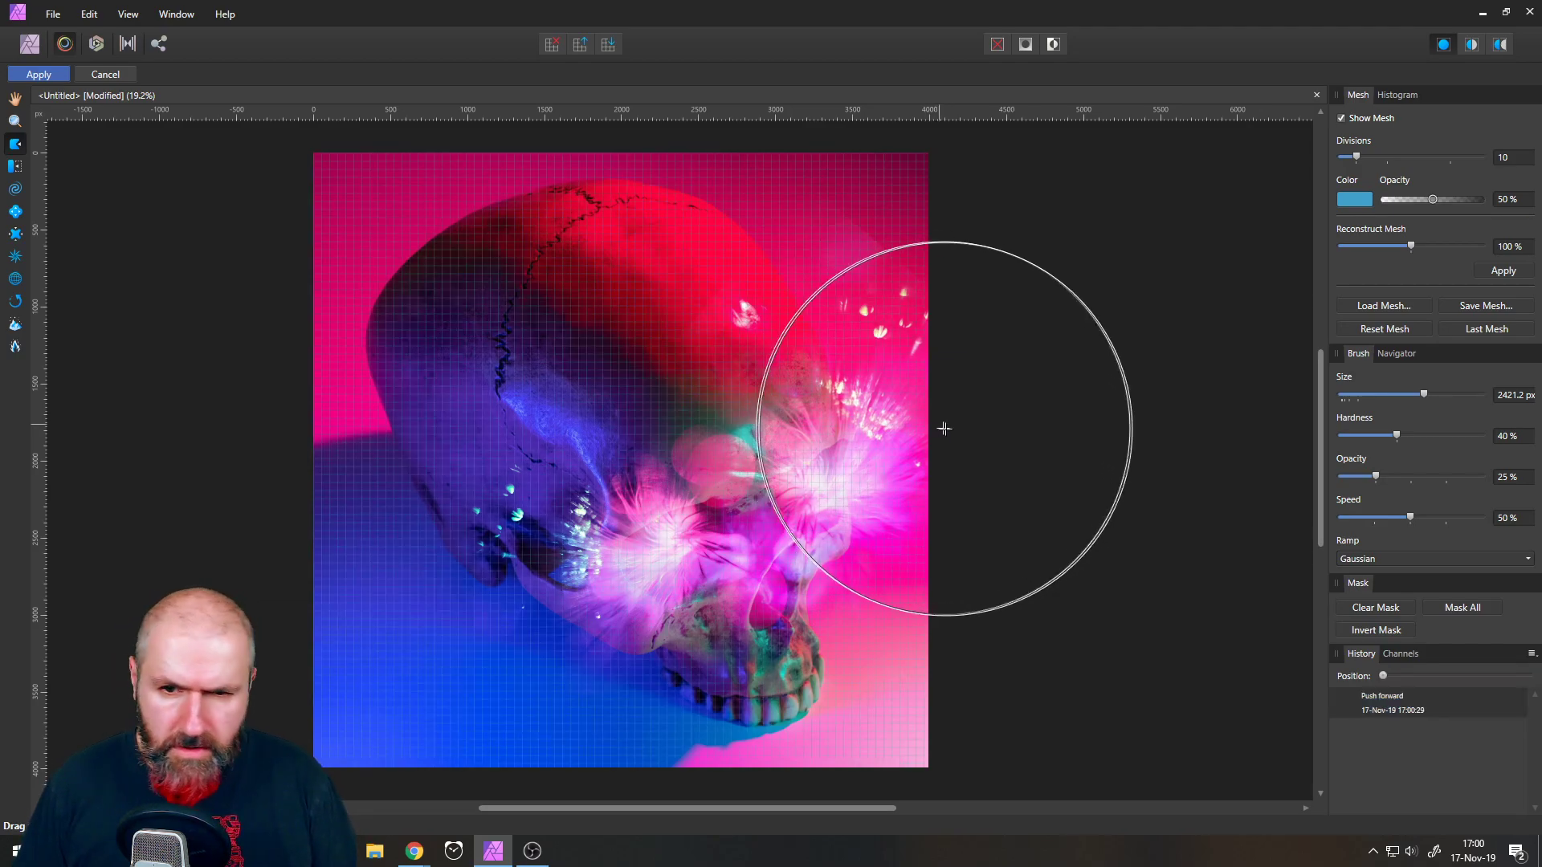
- Try a Push Left stroke along the far burst's outer edge and undo it
{"action": "left_click", "coordinate": [16, 166]}
{"action": "mouse_move", "coordinate": [929, 361]}
{"action": "left_mouse_down"}
{"action": "mouse_move", "coordinate": [956, 417]}
{"action": "mouse_move", "coordinate": [926, 407]}
{"action": "mouse_move", "coordinate": [927, 371]}
{"action": "mouse_move", "coordinate": [939, 426]}
{"action": "mouse_move", "coordinate": [912, 323]}
{"action": "mouse_move", "coordinate": [999, 385]}
{"action": "mouse_move", "coordinate": [984, 385]}
{"action": "left_mouse_up"}
{"action": "key", "text": "ctrl+z"}
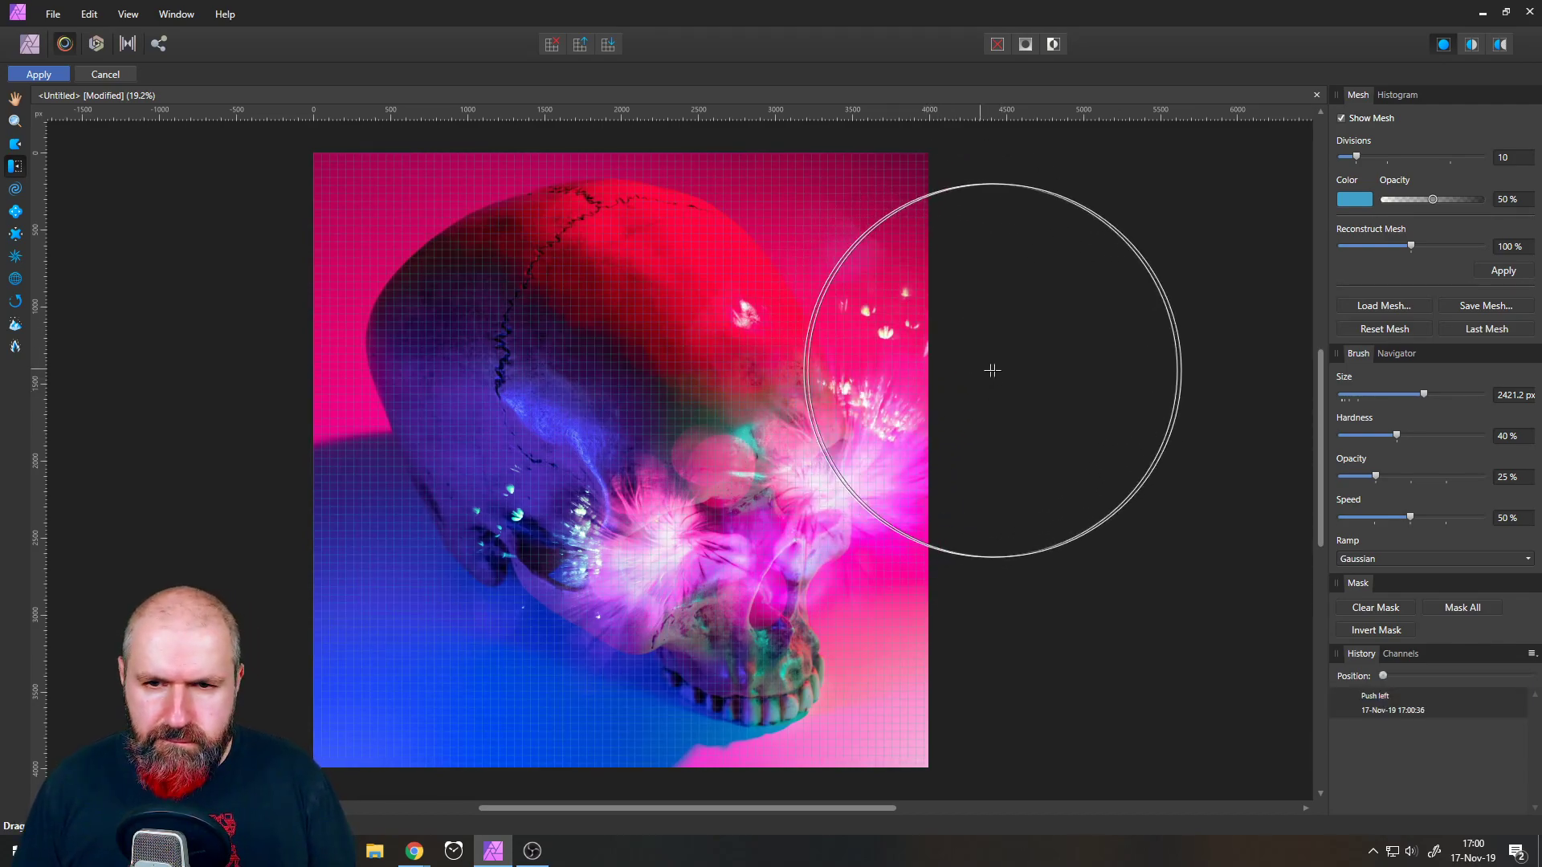
- Enlarge the Push Forward brush to 2607.3 px and push the far burst's outer rays inward, reshaping them around the canvas edge
{"action": "left_click", "coordinate": [16, 146]}
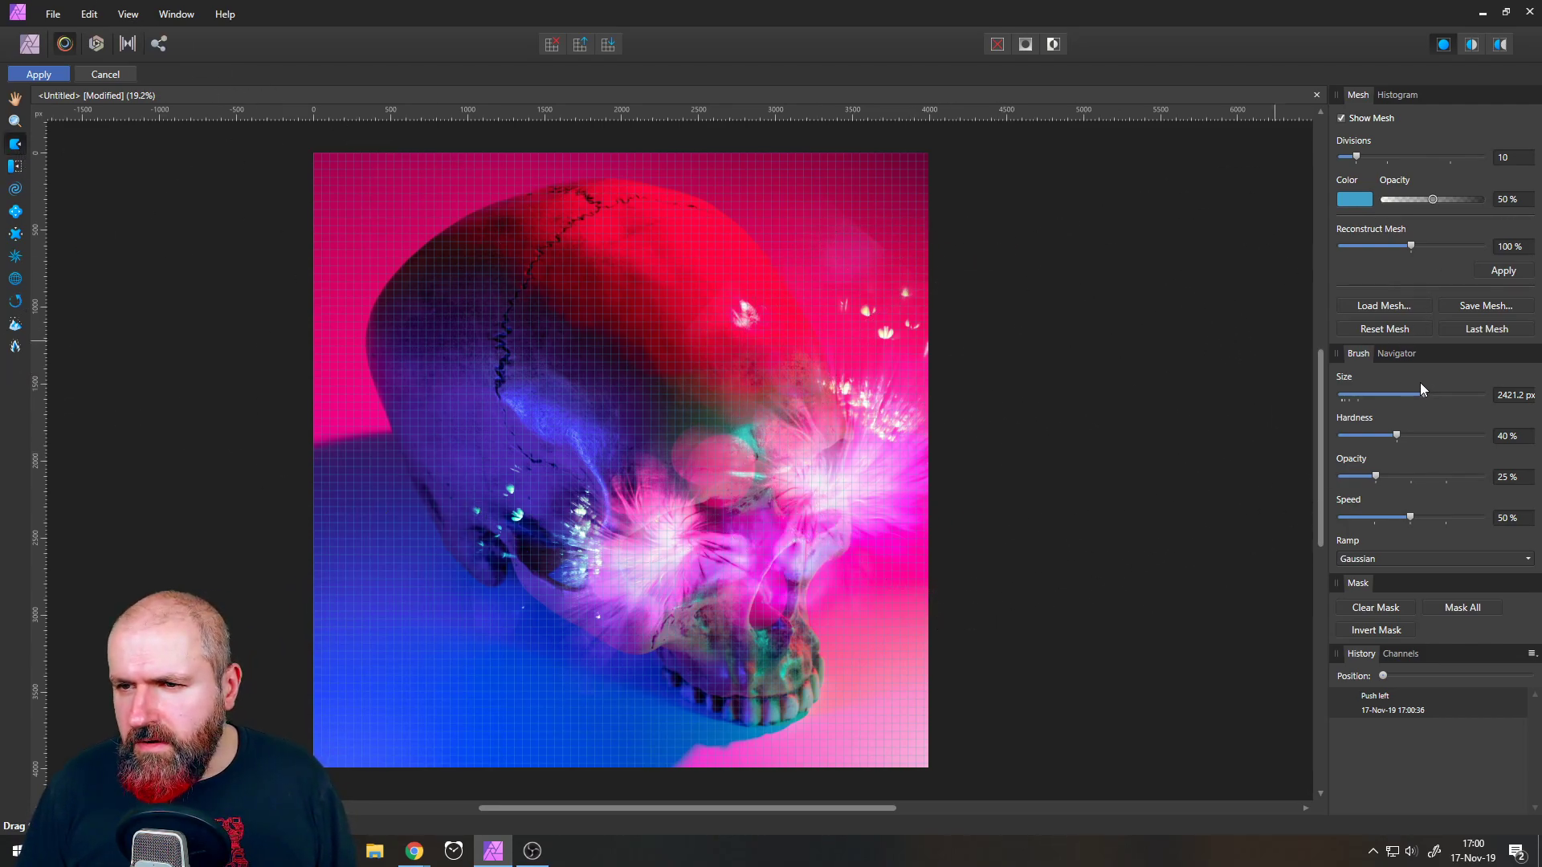
{"action": "left_click_drag", "start_coordinate": [1424, 392], "coordinate": [1430, 393]}
{"action": "mouse_move", "coordinate": [1010, 446]}
{"action": "left_mouse_down"}
{"action": "mouse_move", "coordinate": [902, 441]}
{"action": "mouse_move", "coordinate": [923, 447]}
{"action": "mouse_move", "coordinate": [919, 420]}
{"action": "left_mouse_up"}
{"action": "key", "text": "ctrl+z"}
{"action": "key", "text": "ctrl+shift+z"}
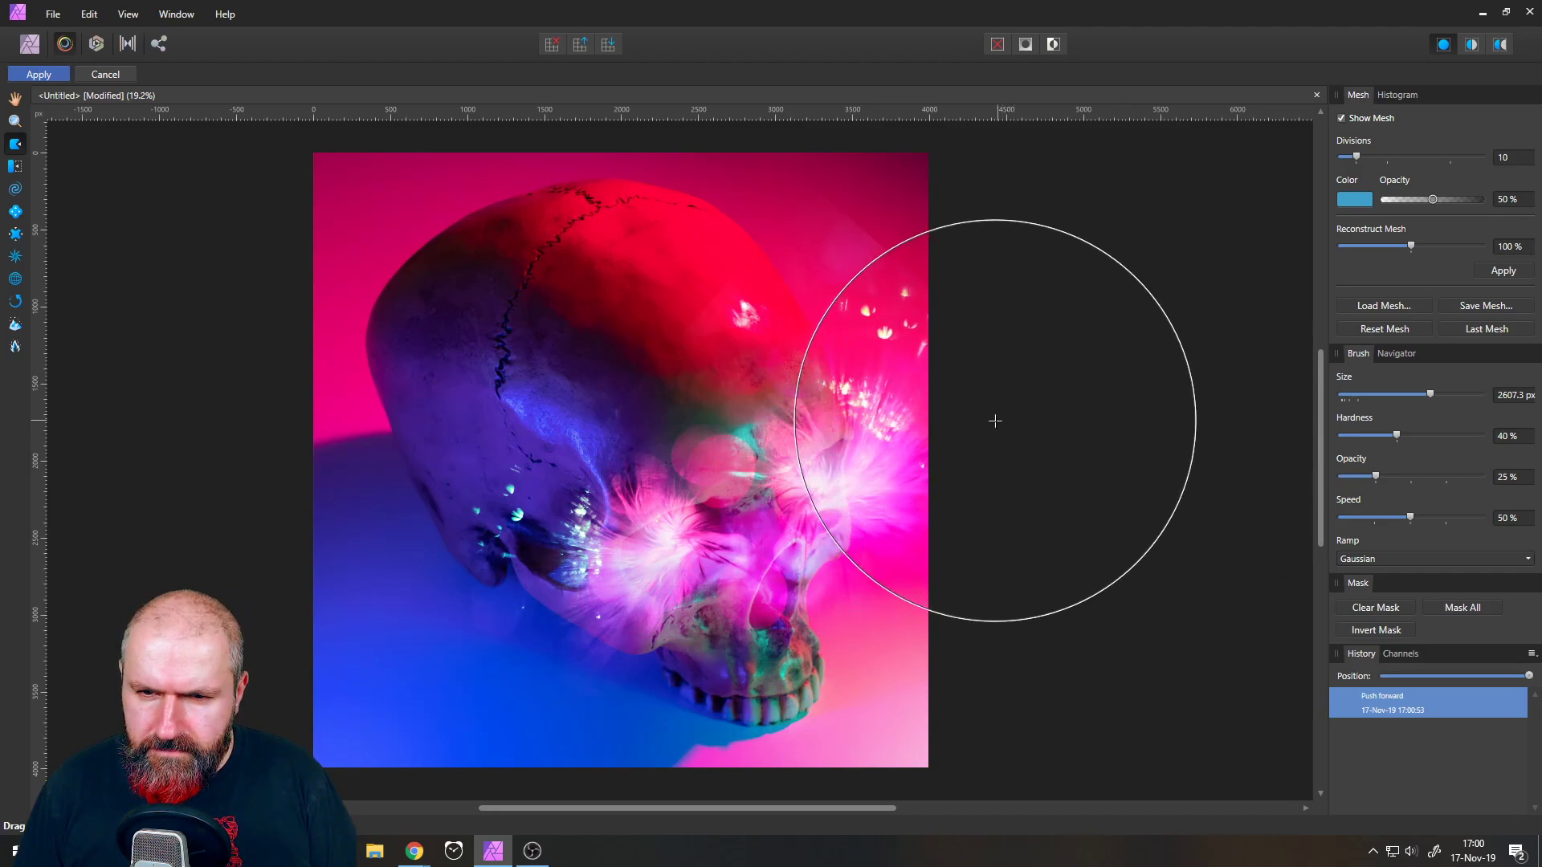
{"action": "mouse_move", "coordinate": [974, 423]}
{"action": "left_mouse_down"}
{"action": "mouse_move", "coordinate": [892, 308]}
{"action": "mouse_move", "coordinate": [953, 402]}
{"action": "mouse_move", "coordinate": [971, 499]}
{"action": "mouse_move", "coordinate": [1011, 537]}
{"action": "mouse_move", "coordinate": [973, 473]}
{"action": "mouse_move", "coordinate": [952, 481]}
{"action": "mouse_move", "coordinate": [957, 501]}
{"action": "mouse_move", "coordinate": [953, 489]}
{"action": "mouse_move", "coordinate": [1014, 496]}
{"action": "mouse_move", "coordinate": [1020, 547]}
{"action": "mouse_move", "coordinate": [961, 505]}
{"action": "mouse_move", "coordinate": [987, 366]}
{"action": "left_mouse_up"}
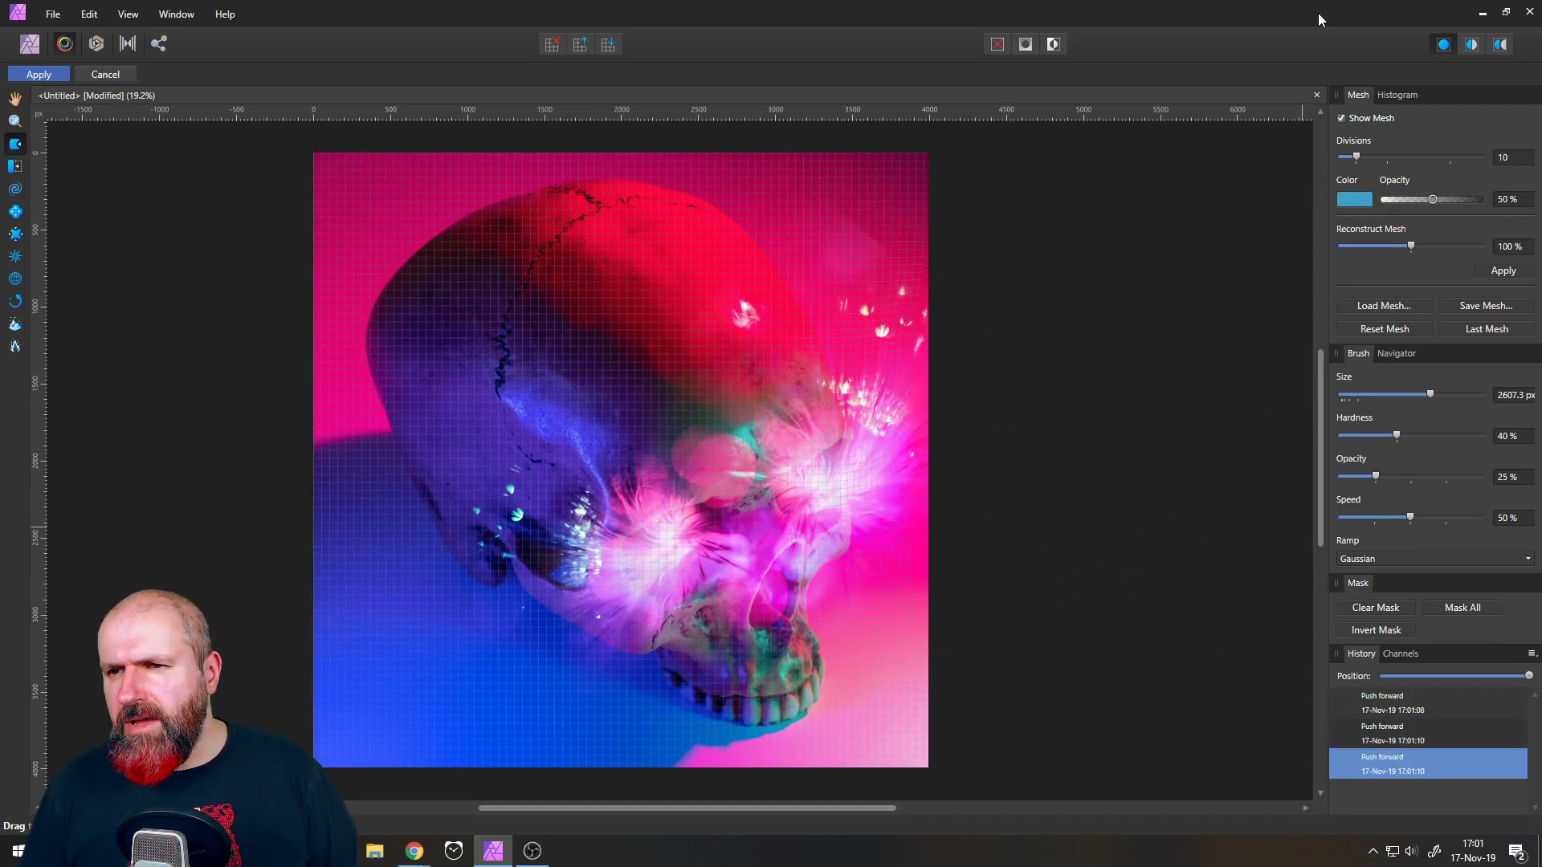
- Hide the mesh, set Reconstruct Mesh to 115% and apply the Liquify changes
{"action": "left_click", "coordinate": [1341, 120]}
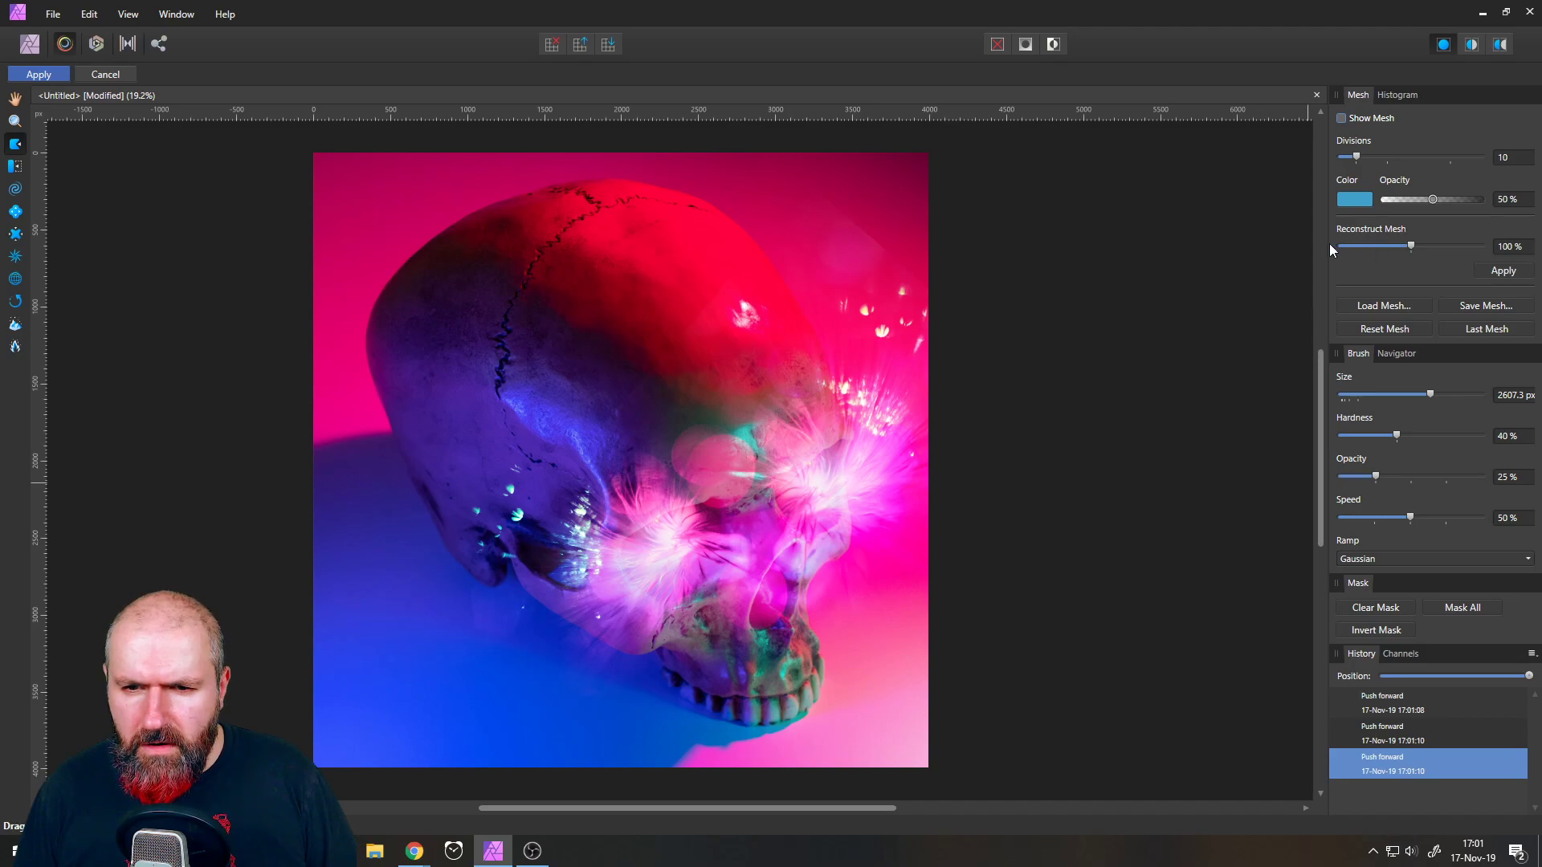
{"action": "mouse_move", "coordinate": [1416, 247]}
{"action": "left_mouse_down"}
{"action": "mouse_move", "coordinate": [1389, 246]}
{"action": "mouse_move", "coordinate": [1422, 247]}
{"action": "left_mouse_up"}
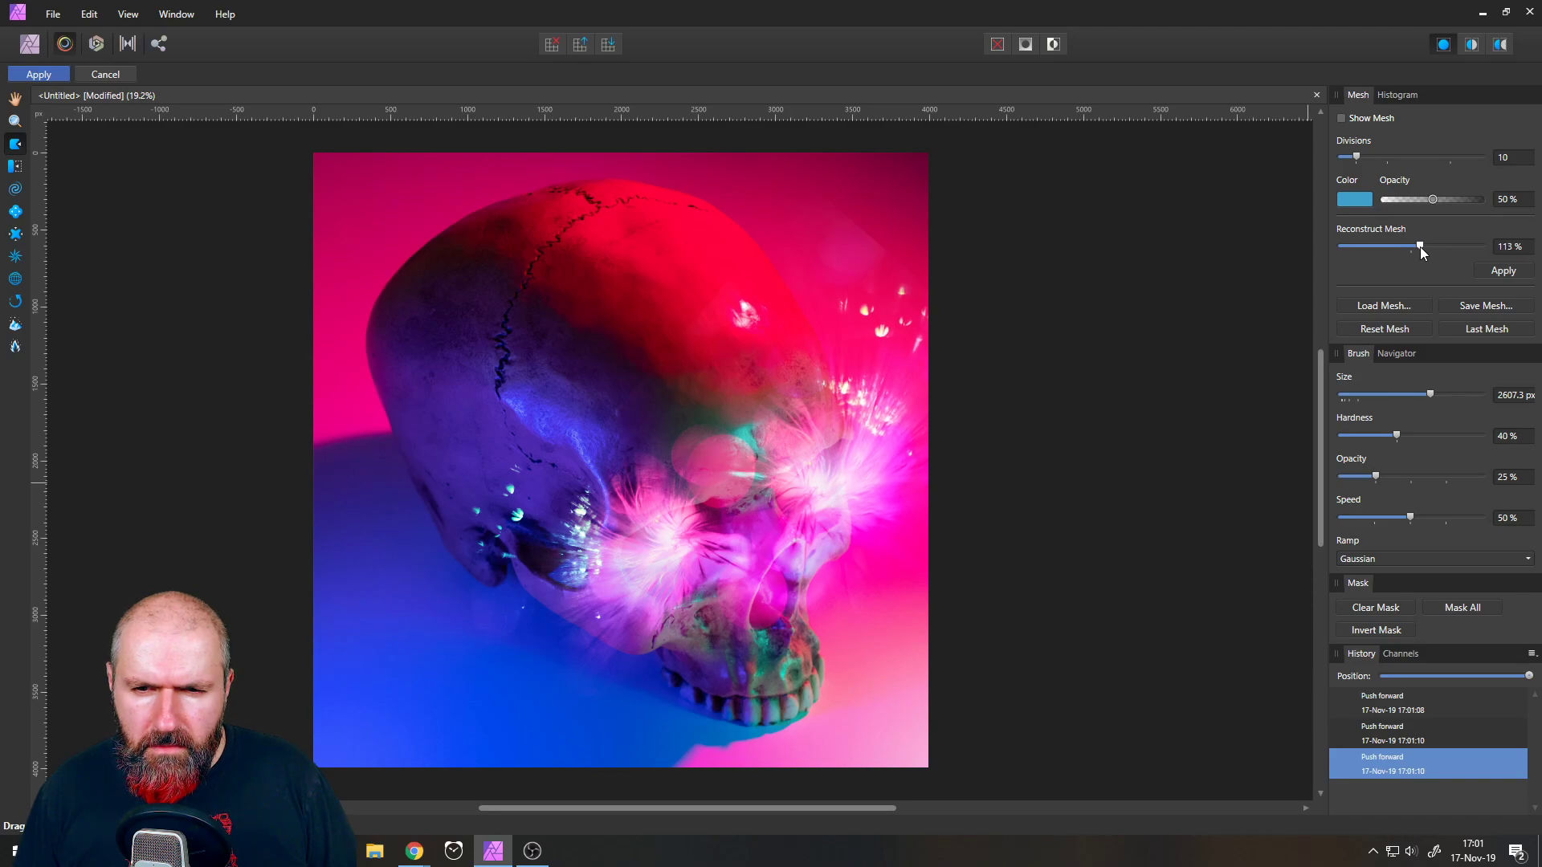
{"action": "left_click_drag", "start_coordinate": [1420, 247], "coordinate": [1420, 246]}
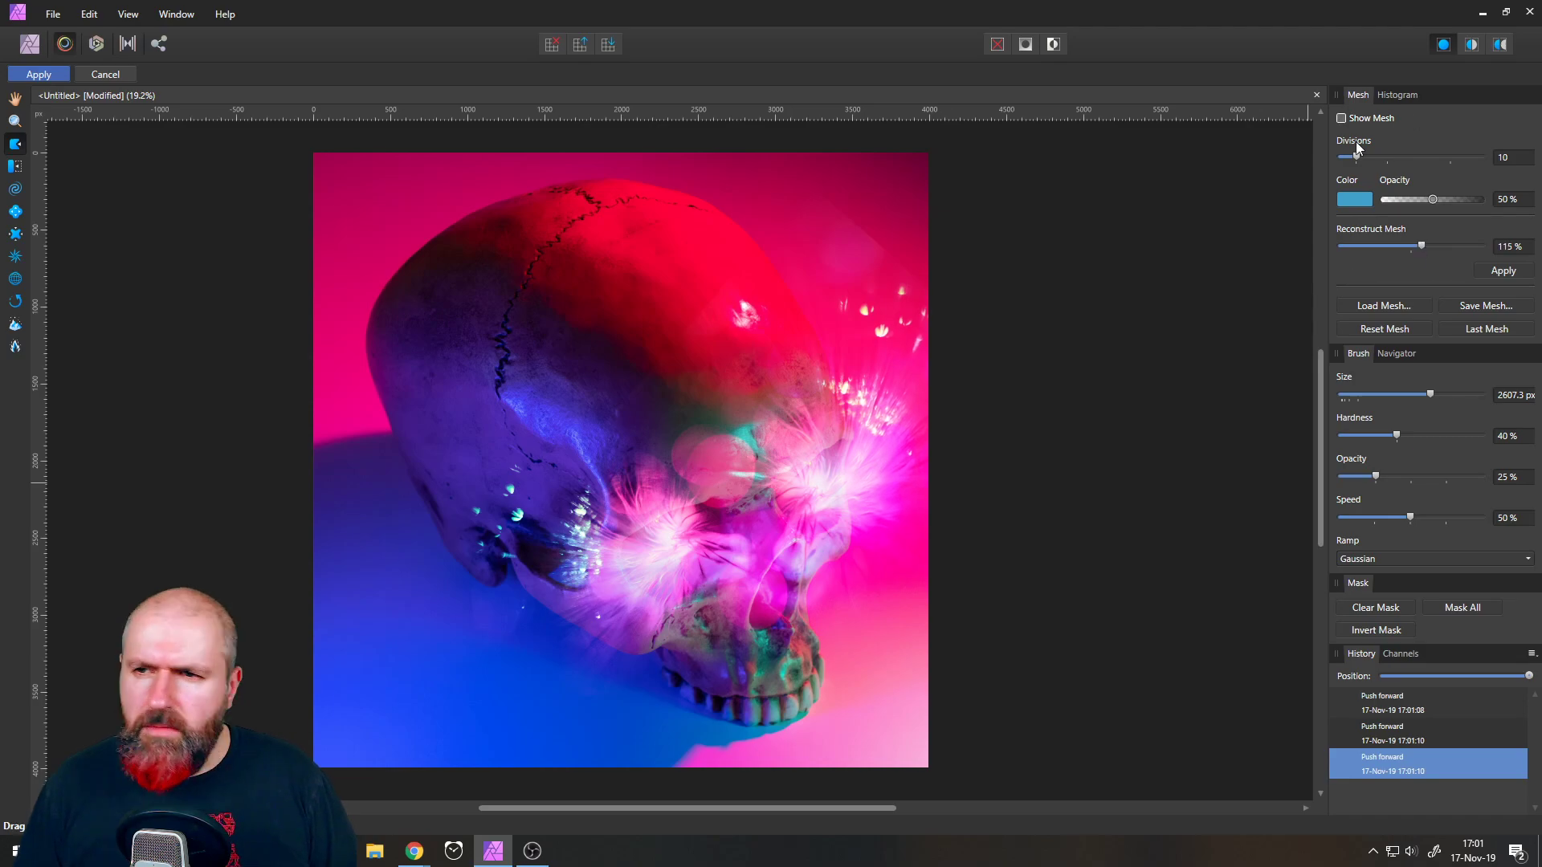
{"action": "left_click", "coordinate": [36, 74]}
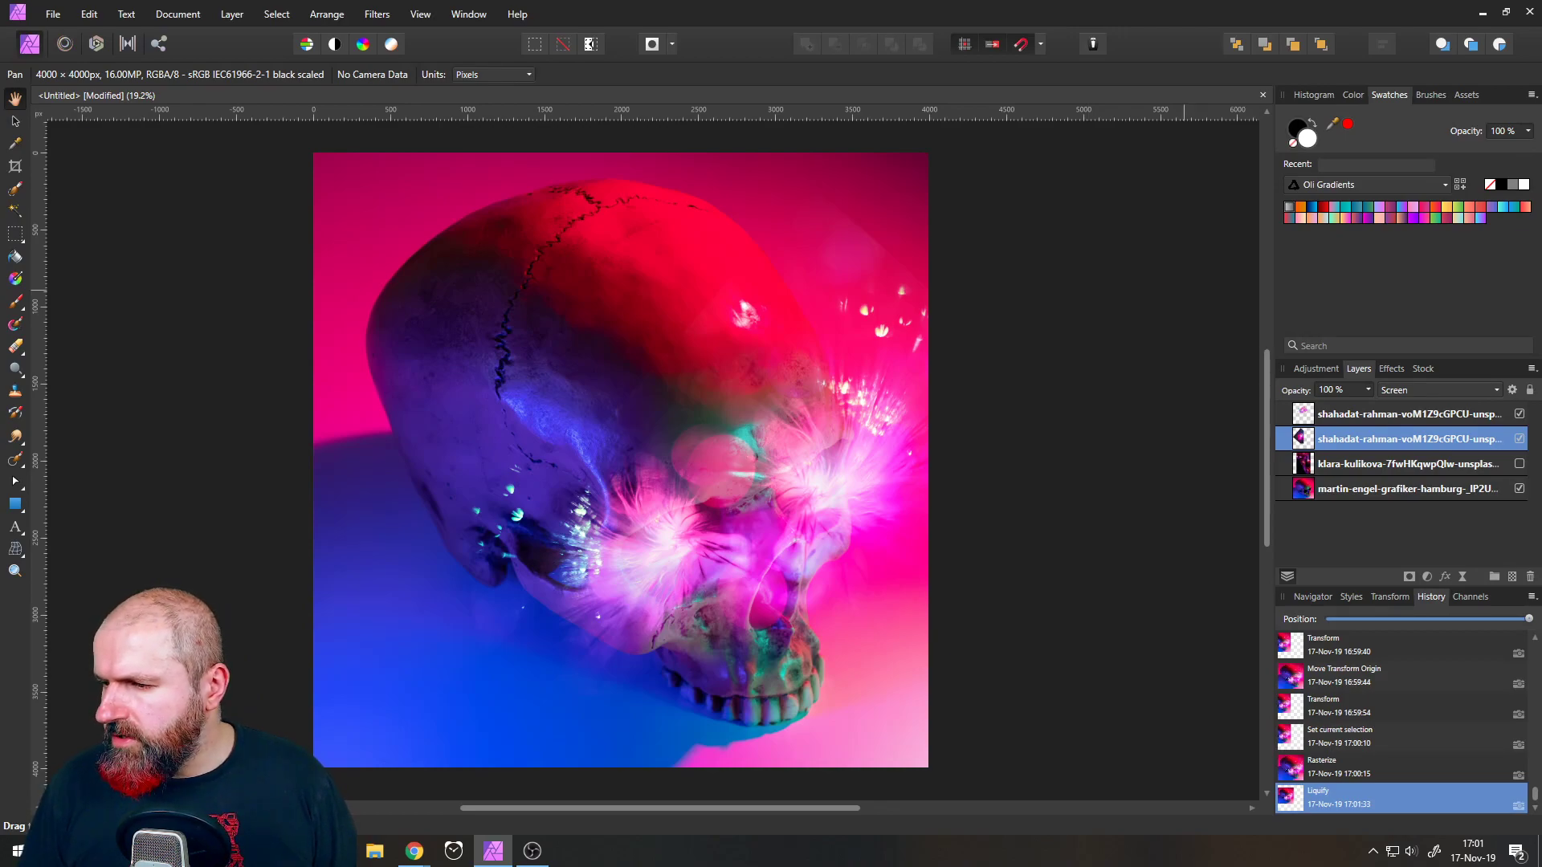
- Switch to the Chrome live chat window, read the viewer comments and move it off the canvas
{"action": "left_click", "coordinate": [414, 851]}
{"action": "left_click_drag", "start_coordinate": [816, 51], "coordinate": [719, 145]}
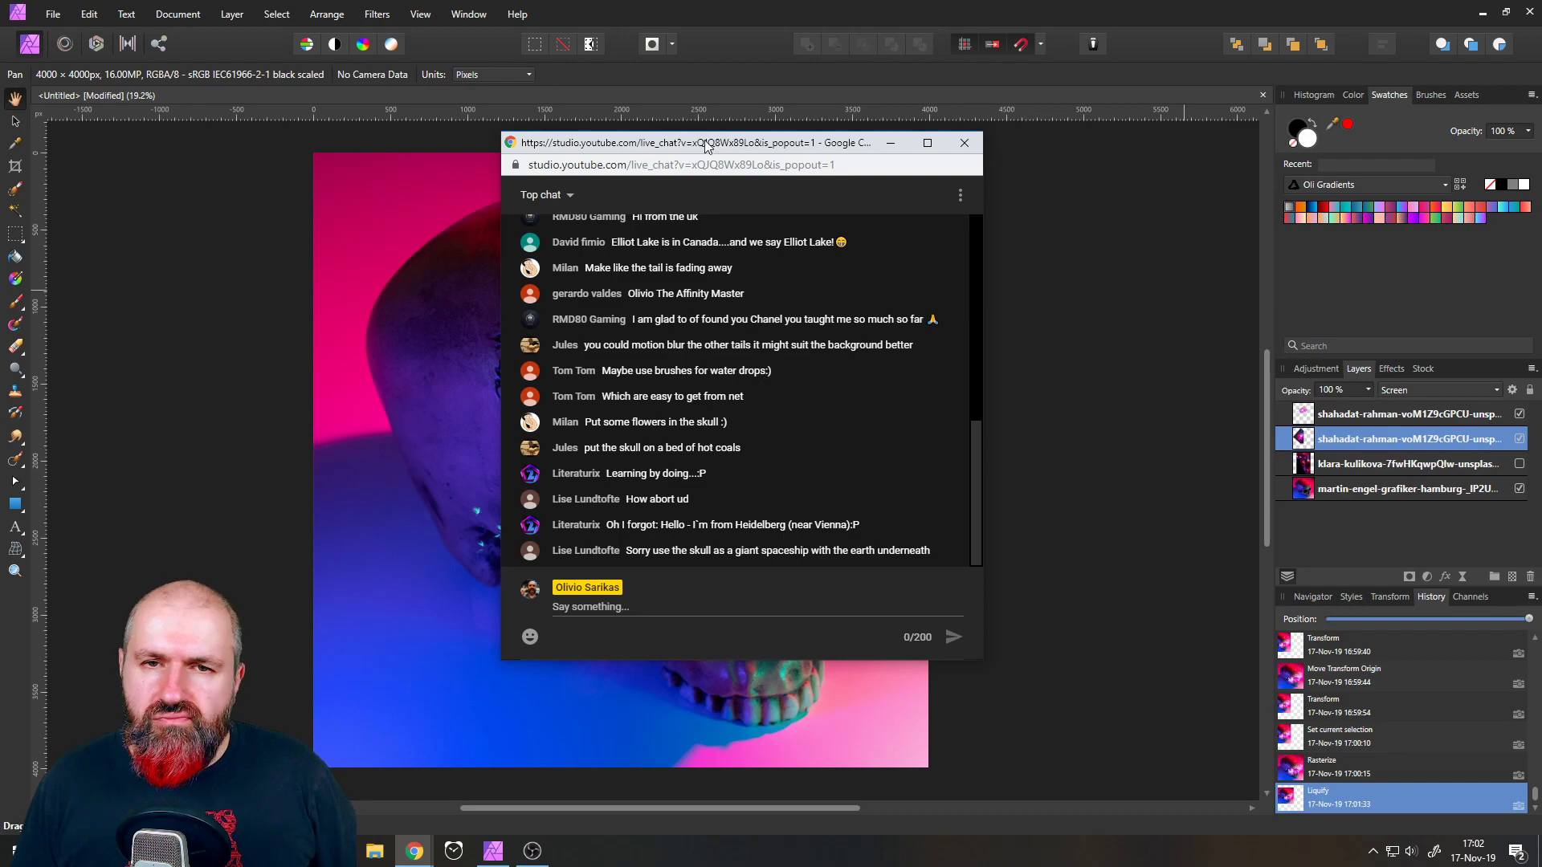
{"action": "mouse_move", "coordinate": [629, 147]}
{"action": "left_mouse_down"}
{"action": "mouse_move", "coordinate": [1143, 183]}
{"action": "mouse_move", "coordinate": [567, 149]}
{"action": "mouse_move", "coordinate": [627, 146]}
{"action": "left_mouse_up"}
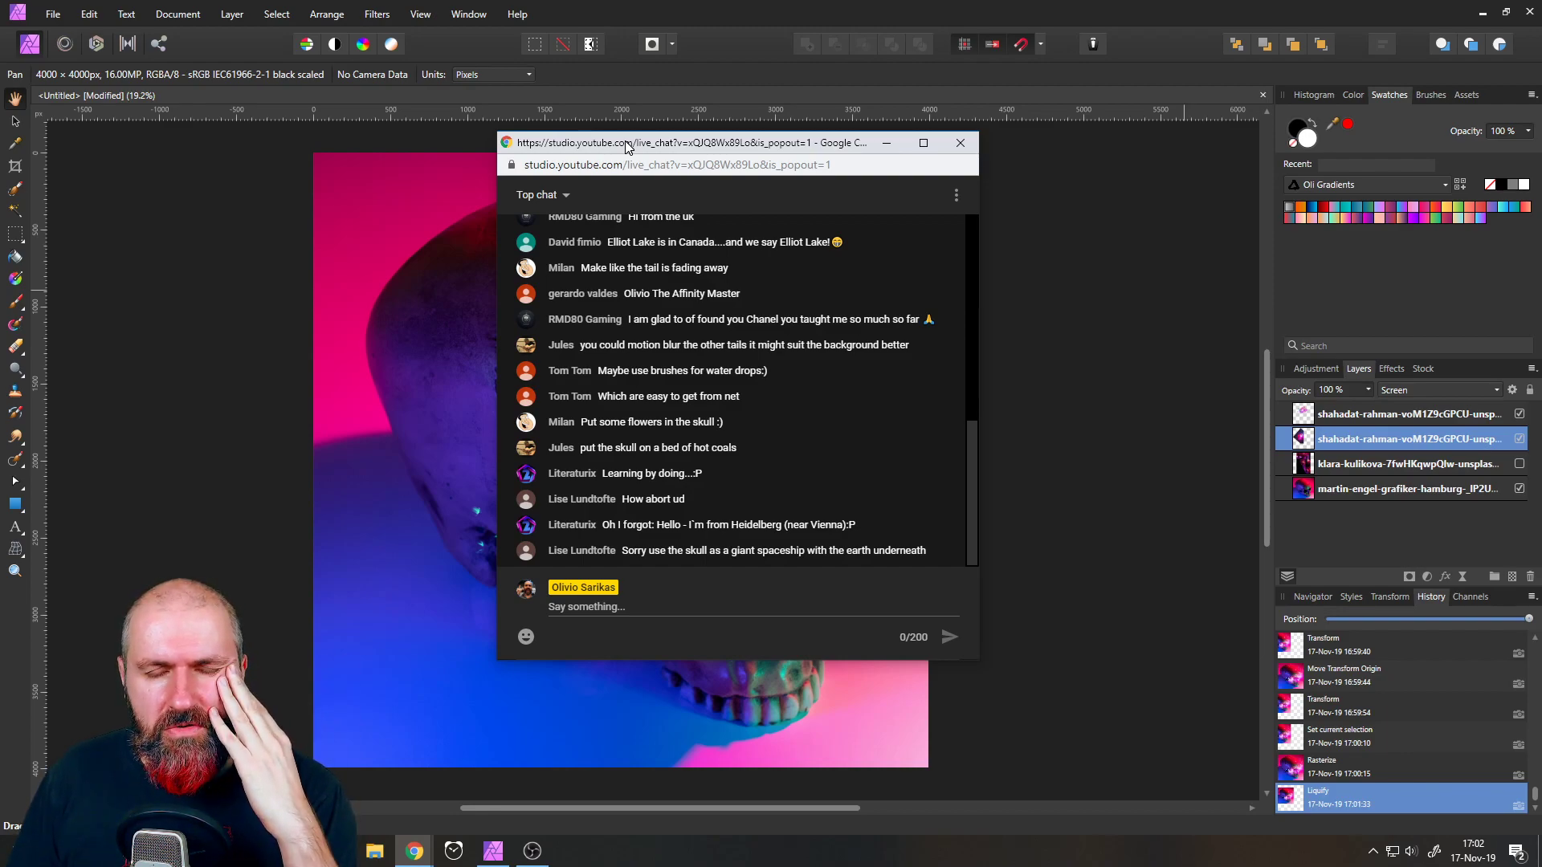
{"action": "left_click_drag", "start_coordinate": [627, 146], "coordinate": [1541, 313]}
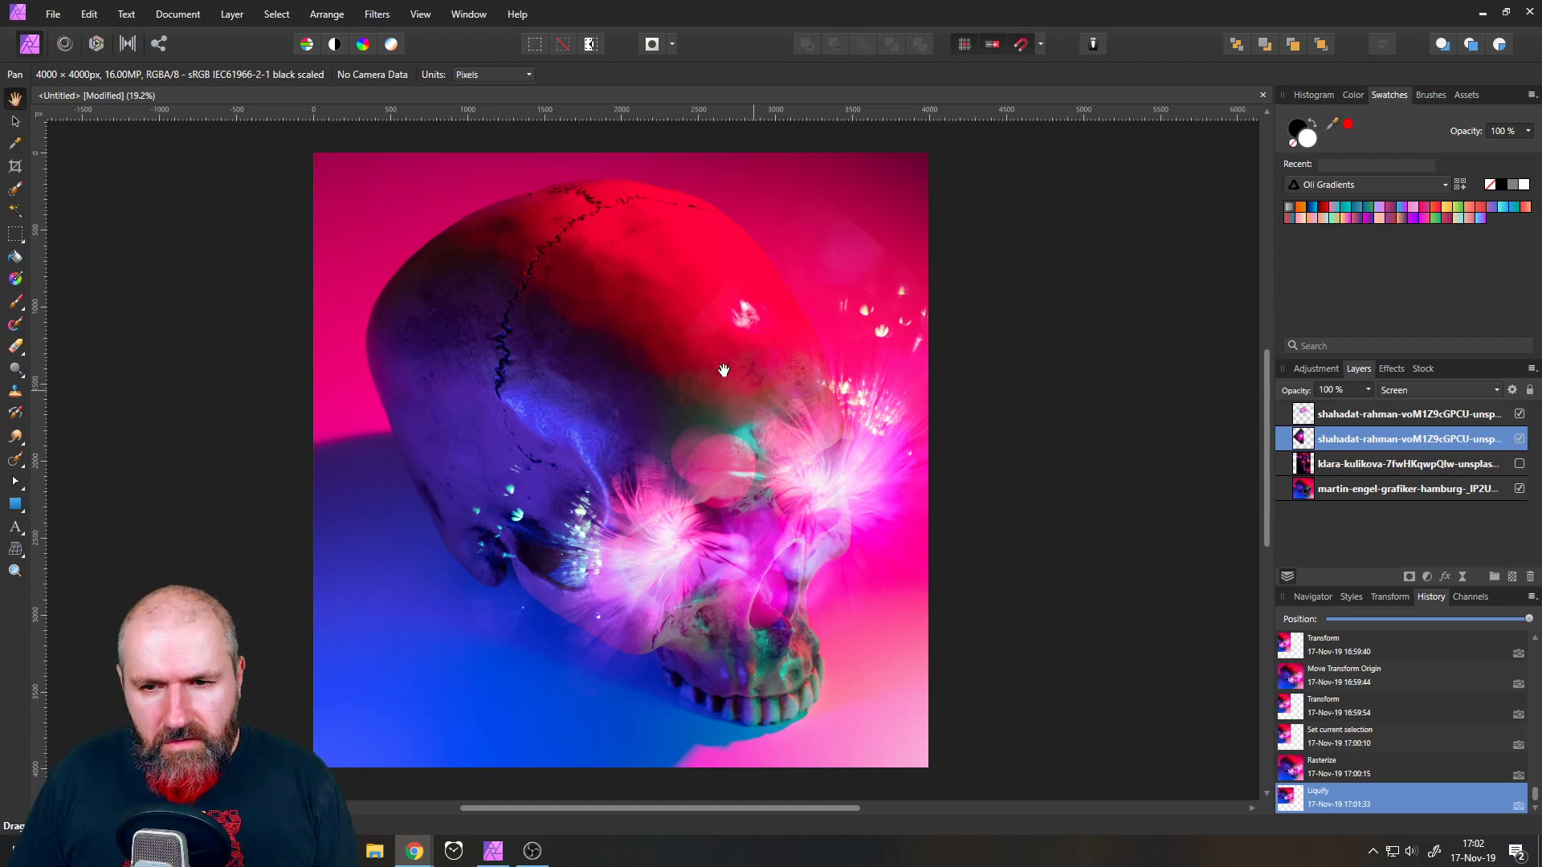
- Bring the hidden jellyfish photo into view at the top of the layer stack and enlarge it to about 171% over the canvas
{"action": "left_click_drag", "start_coordinate": [1330, 465], "coordinate": [1489, 426]}
{"action": "left_click", "coordinate": [1518, 416]}
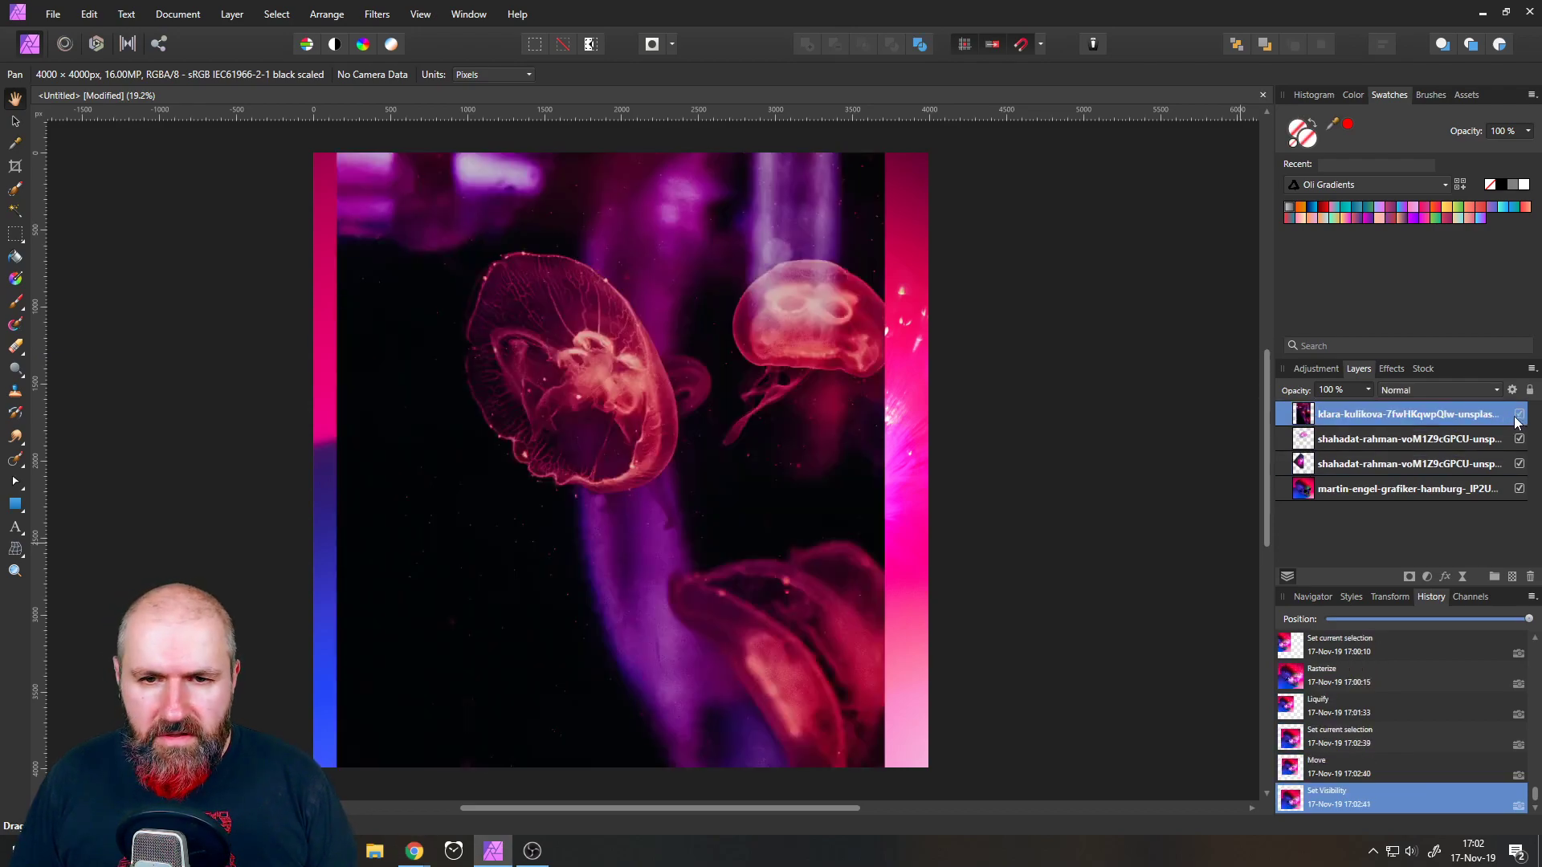
{"action": "scroll", "coordinate": [717, 430], "scroll_direction": "down", "scroll_amount": 3}
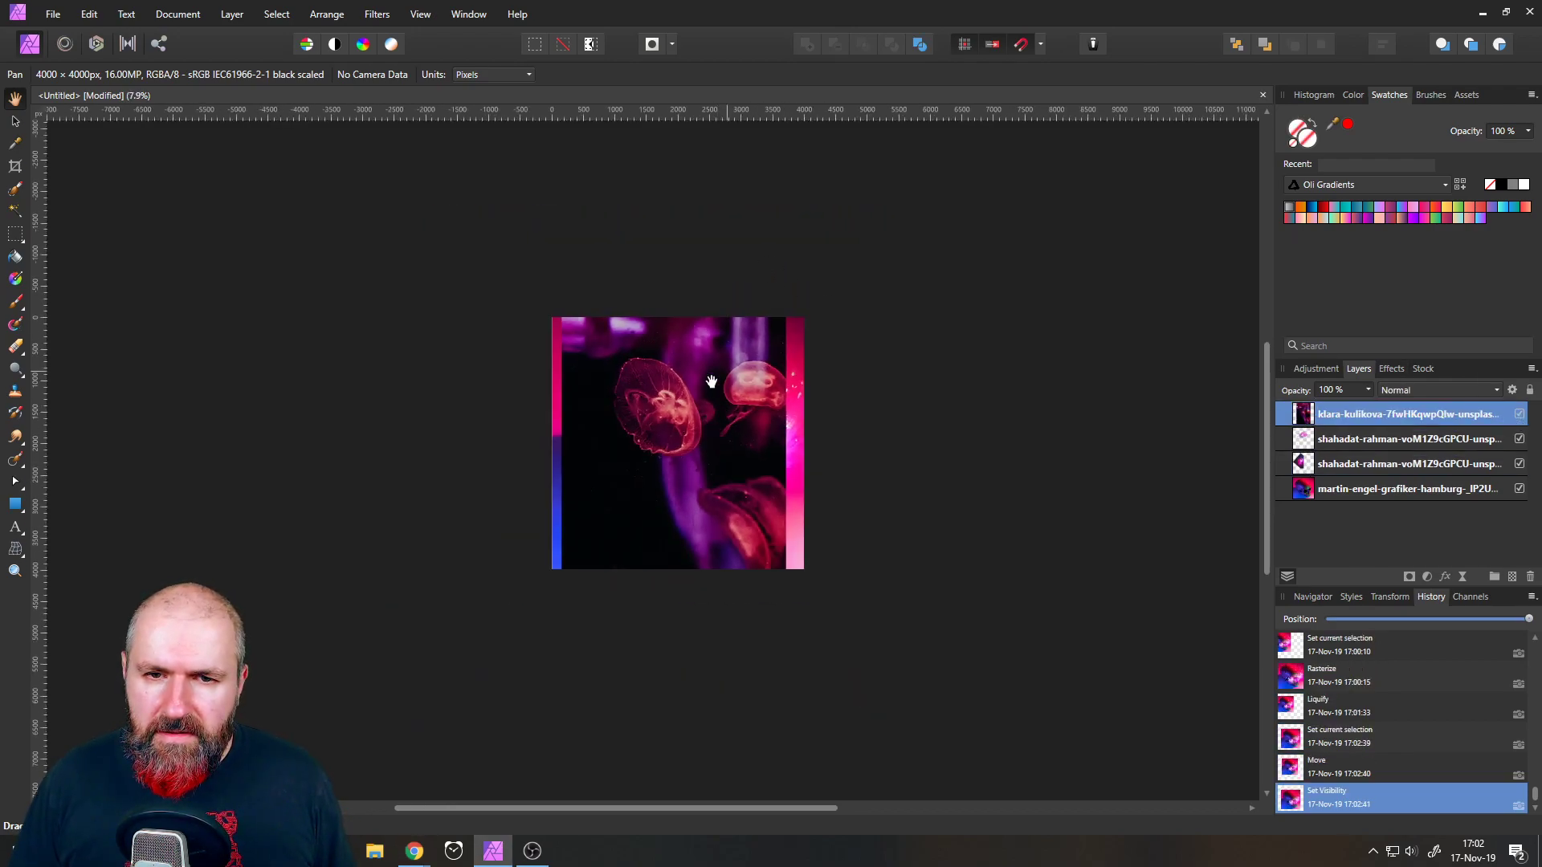
{"action": "left_click", "coordinate": [15, 120]}
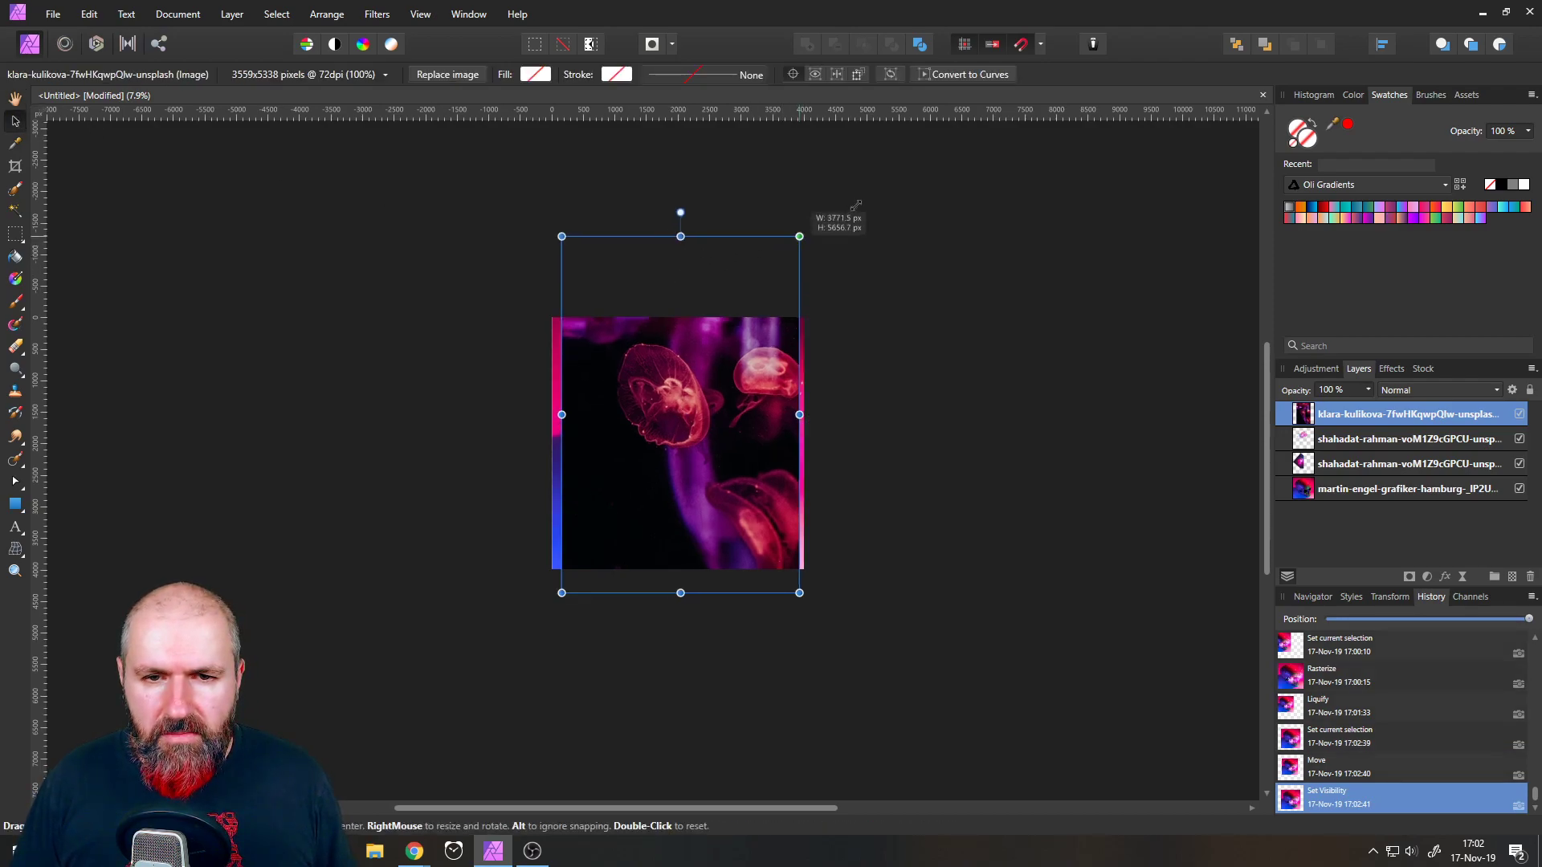
{"action": "left_click_drag", "start_coordinate": [785, 256], "coordinate": [938, 113]}
{"action": "left_click_drag", "start_coordinate": [902, 175], "coordinate": [850, 329]}
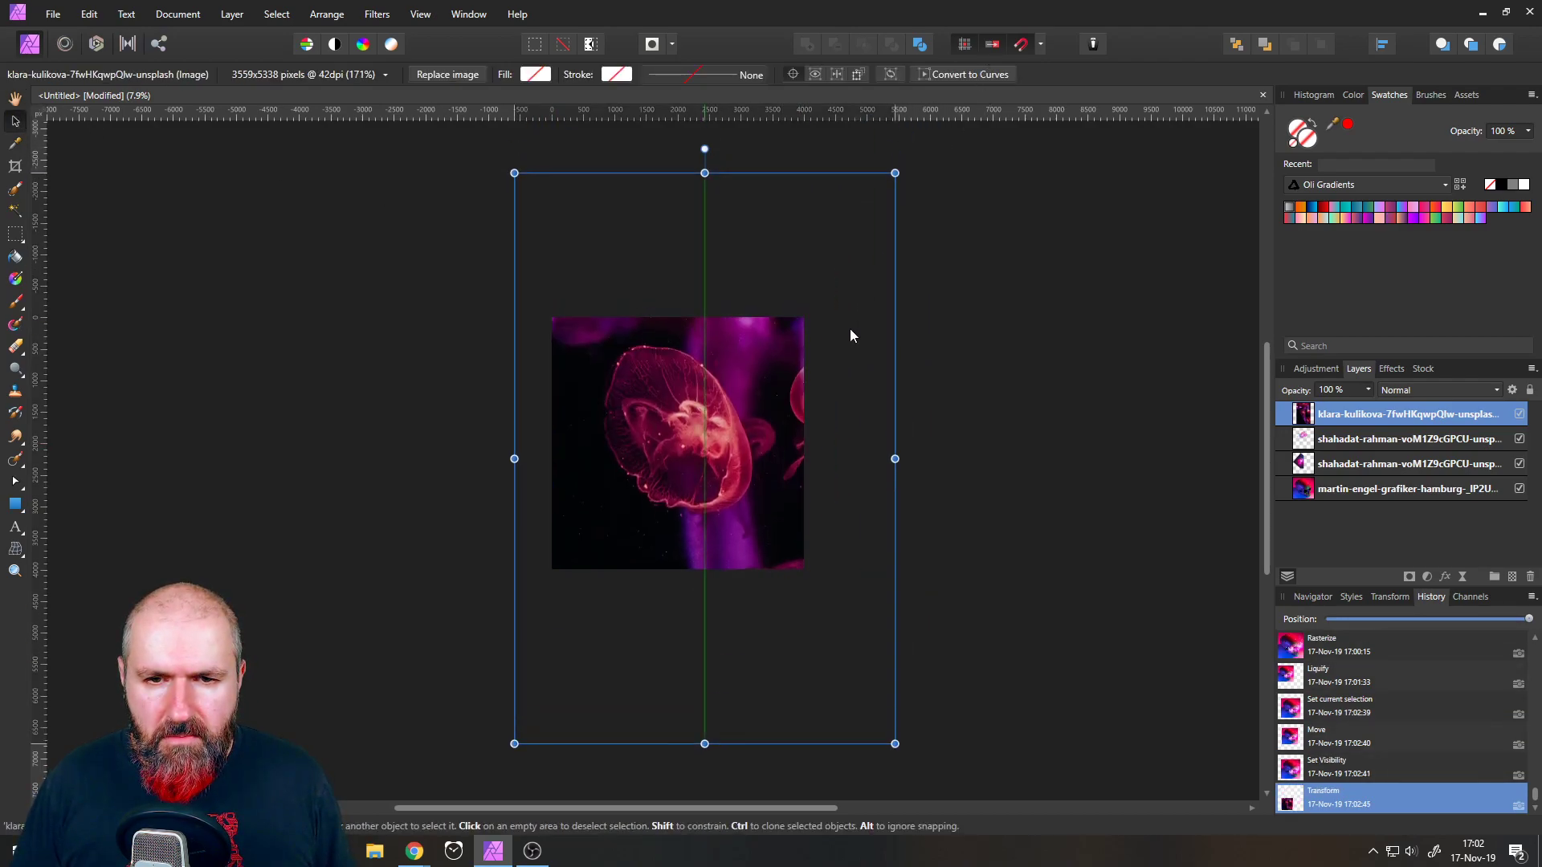
- Set the jellyfish layer's blending to Screen, then rotate and enlarge it to about 218% so its bell follows the cranium
{"action": "left_click", "coordinate": [1419, 391]}
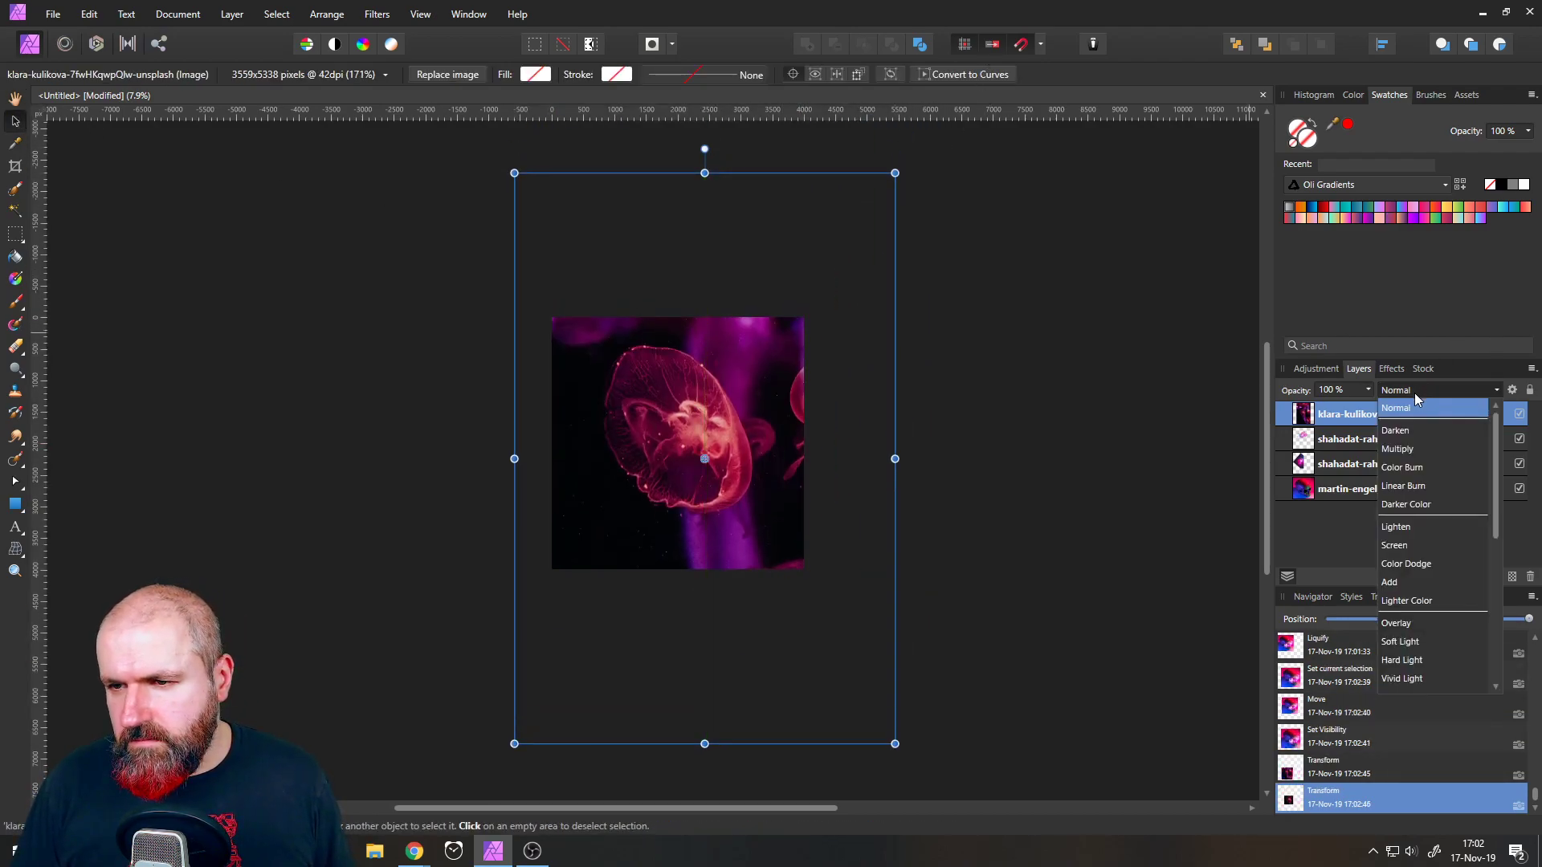
{"action": "left_click", "coordinate": [1394, 546]}
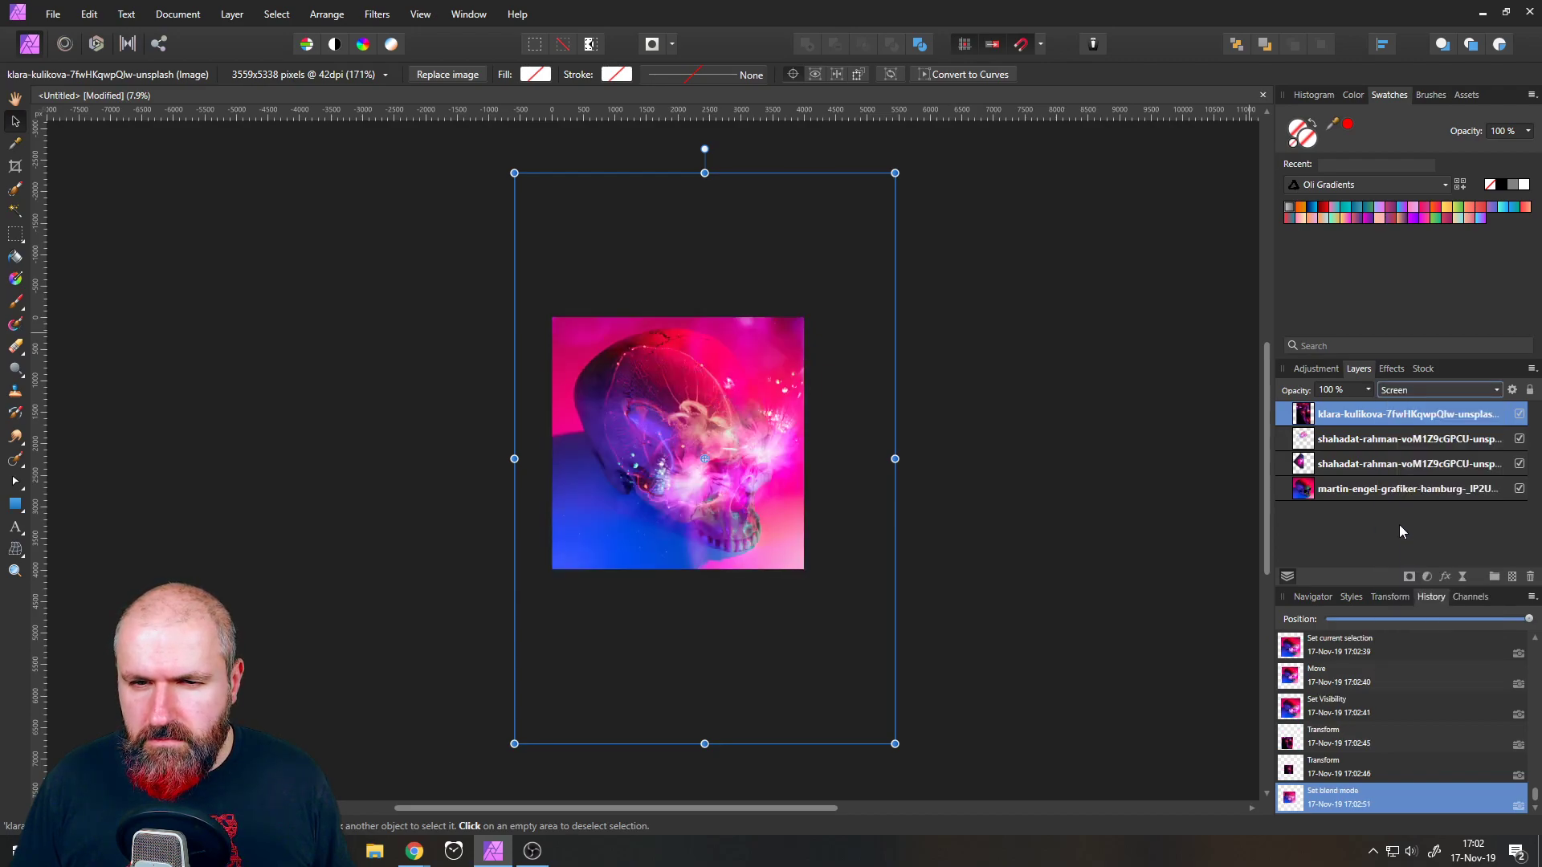
{"action": "left_click_drag", "start_coordinate": [900, 169], "coordinate": [763, 131]}
{"action": "left_click_drag", "start_coordinate": [750, 342], "coordinate": [757, 316]}
{"action": "left_click_drag", "start_coordinate": [994, 622], "coordinate": [1048, 648]}
{"action": "left_click_drag", "start_coordinate": [826, 484], "coordinate": [856, 515]}
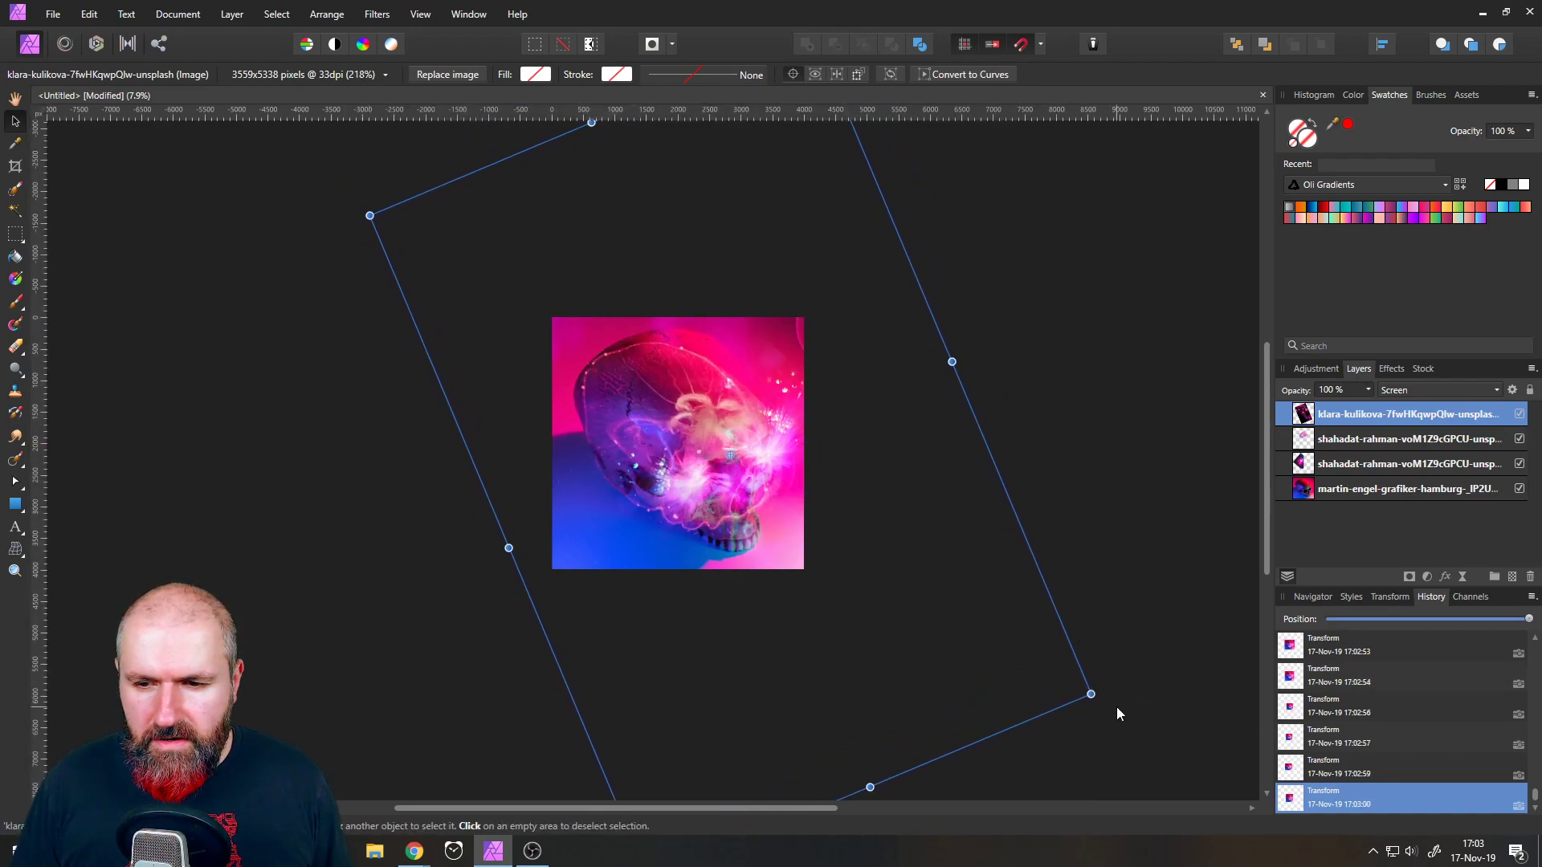
{"action": "left_click_drag", "start_coordinate": [1091, 694], "coordinate": [1153, 534]}
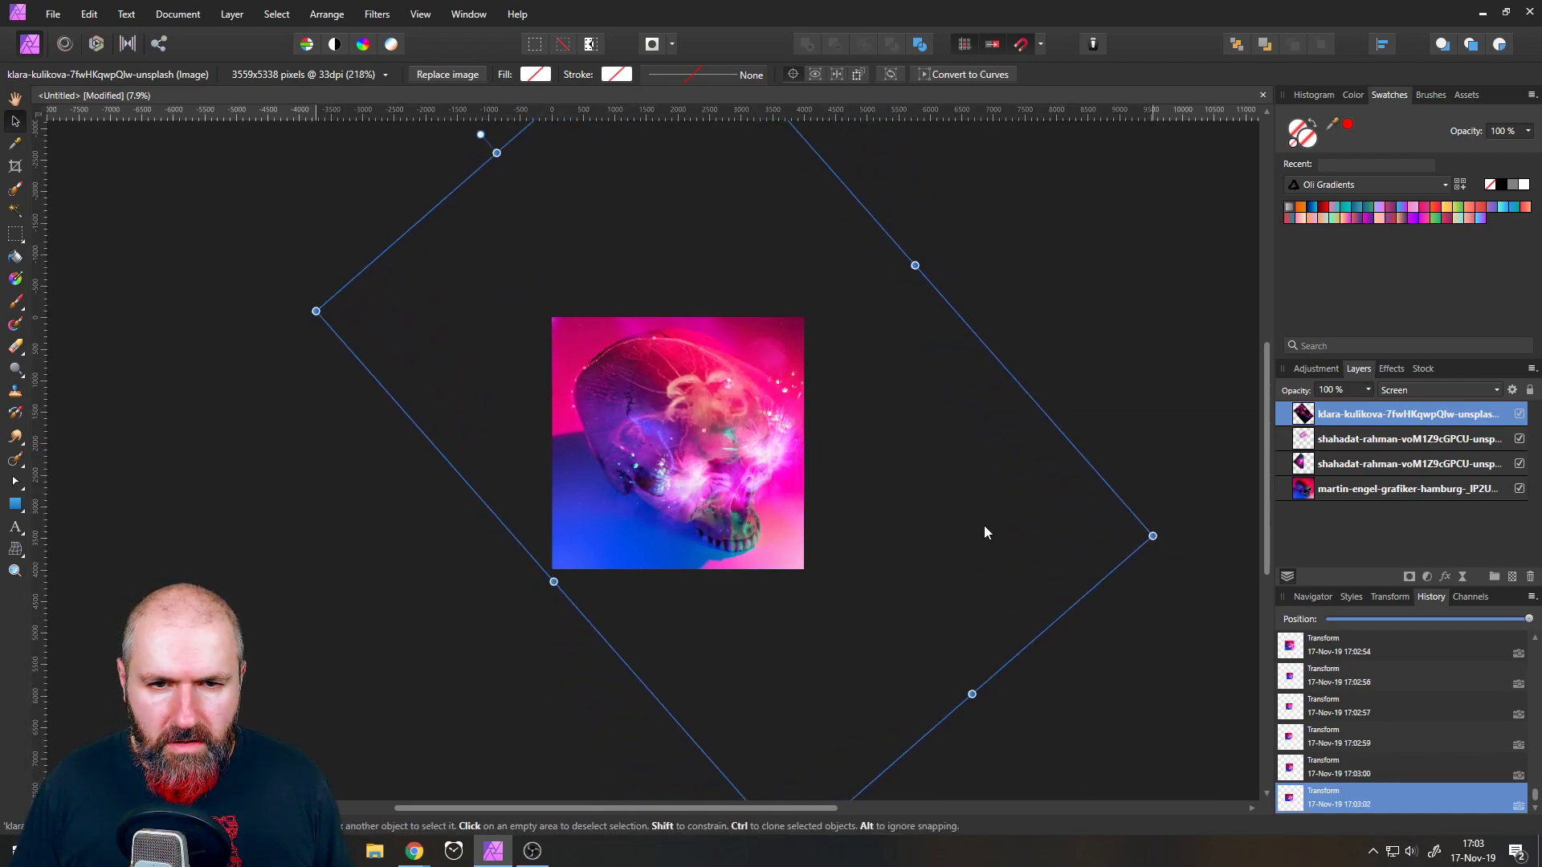
{"action": "left_click_drag", "start_coordinate": [986, 525], "coordinate": [986, 525]}
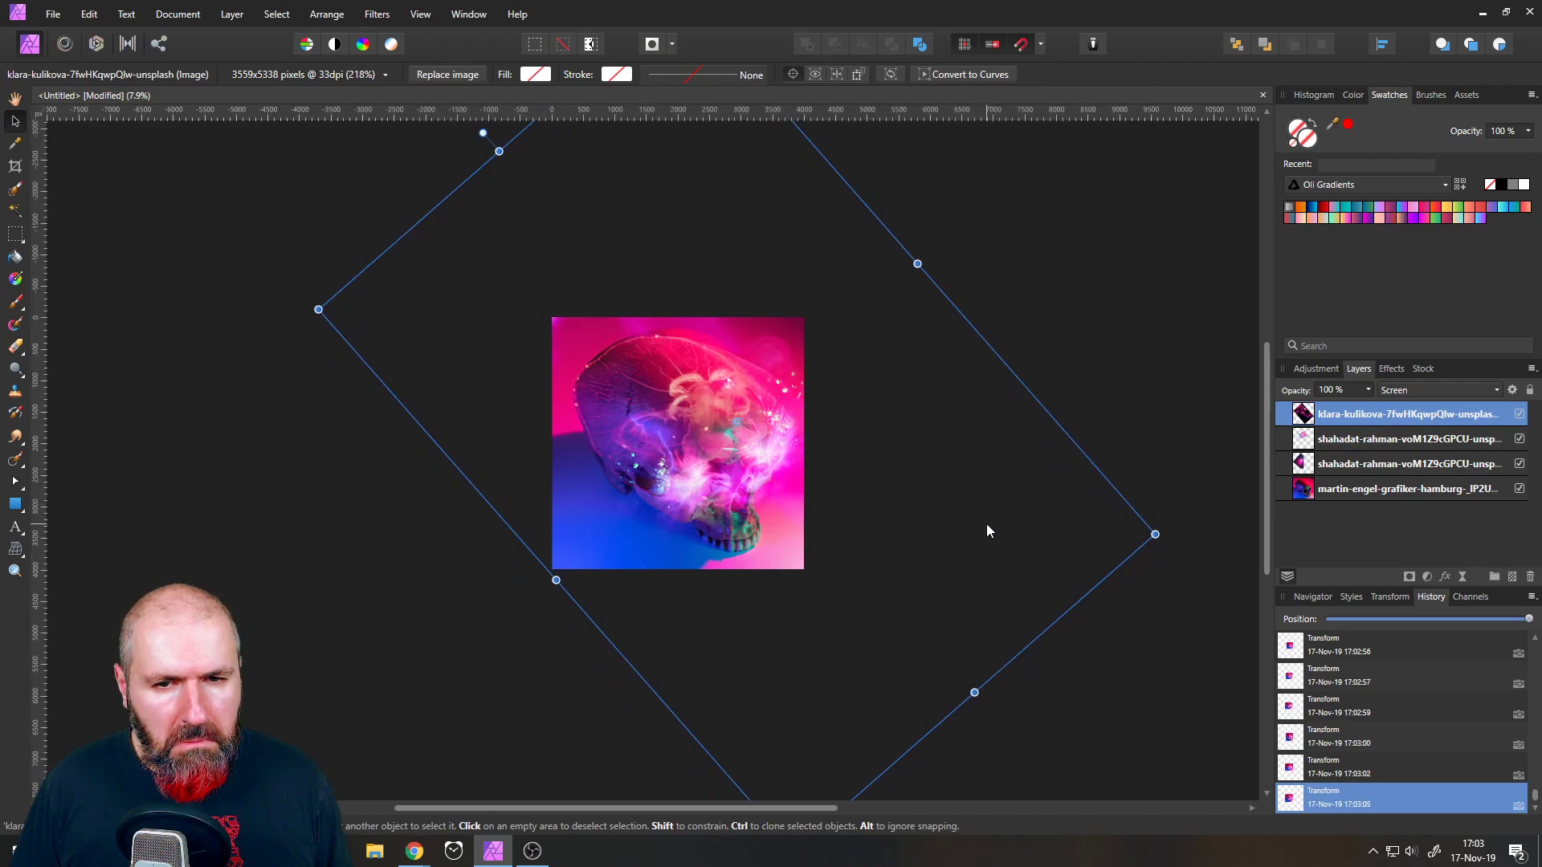
{"action": "key", "text": "ctrl+0"}
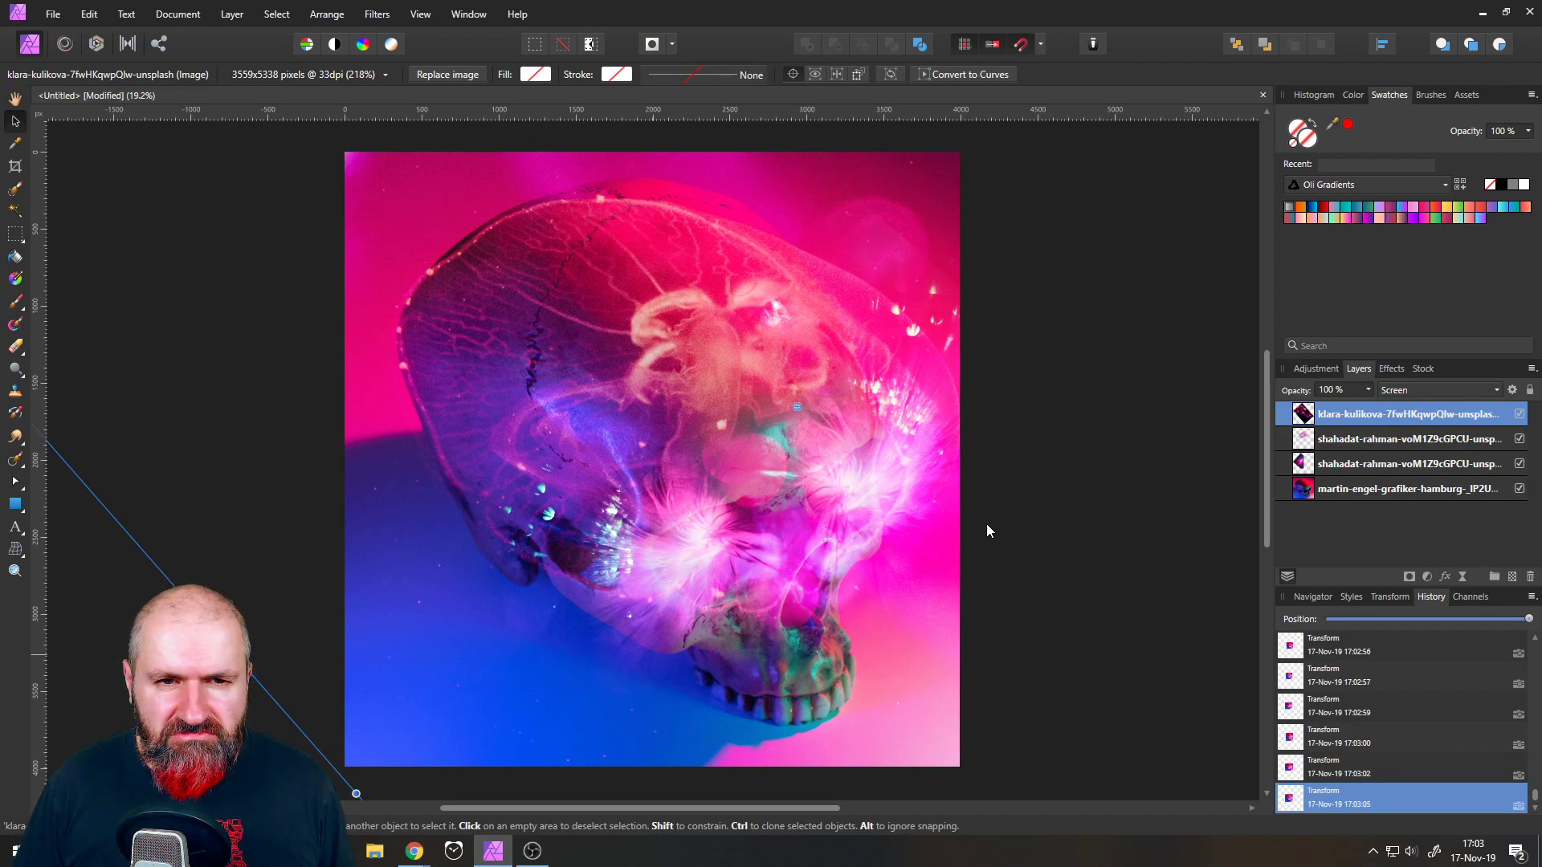
- Rasterize the jellyfish layer and push its bell outline into line with the cranium using Liquify Push Forward strokes, applying the result
{"action": "right_click", "coordinate": [1303, 413]}
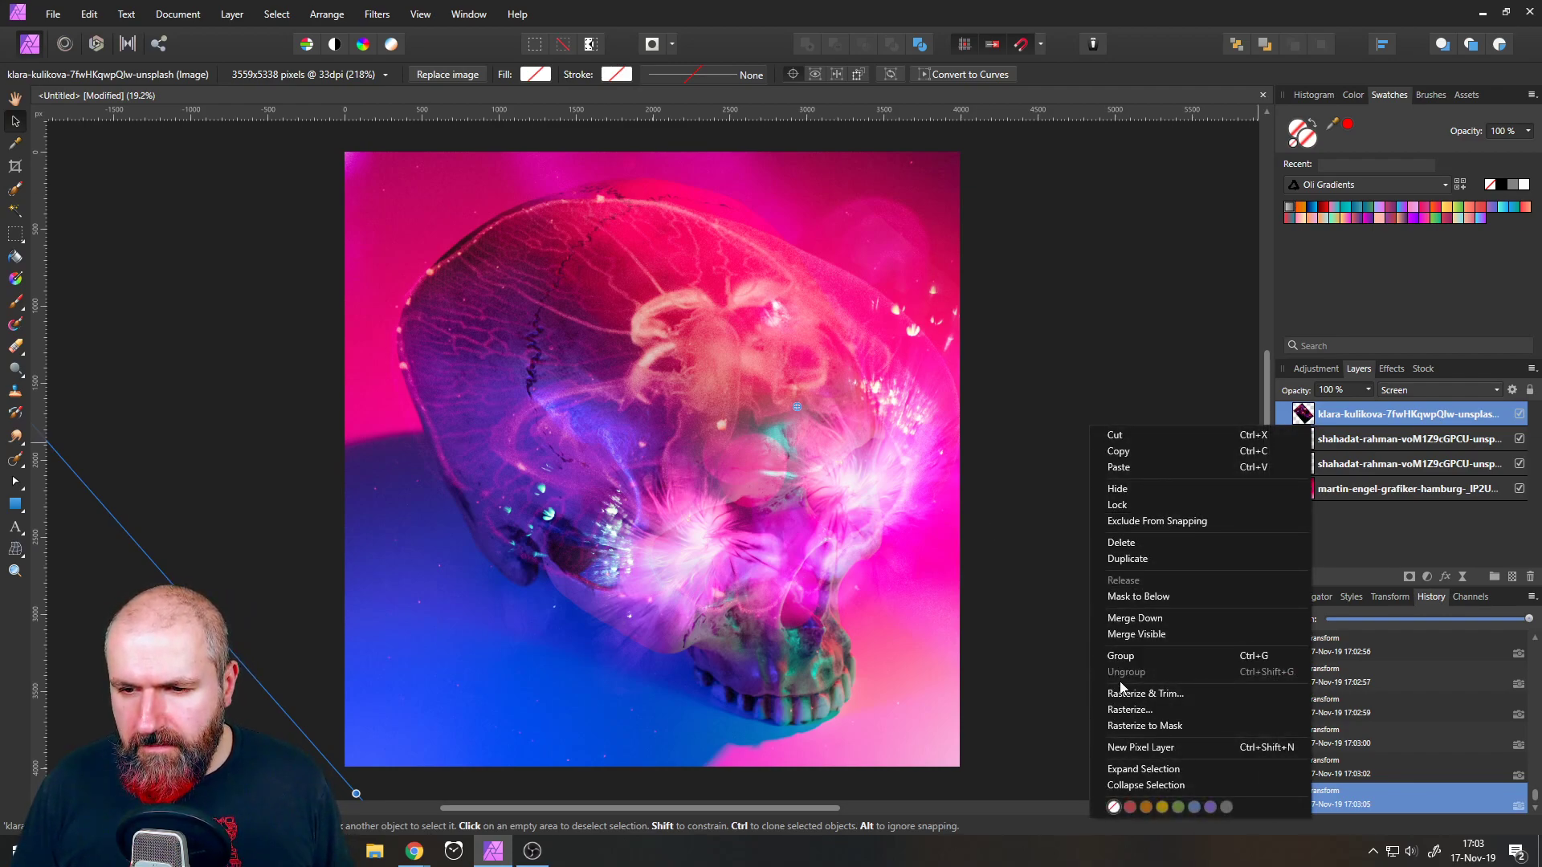
{"action": "left_click", "coordinate": [1128, 709]}
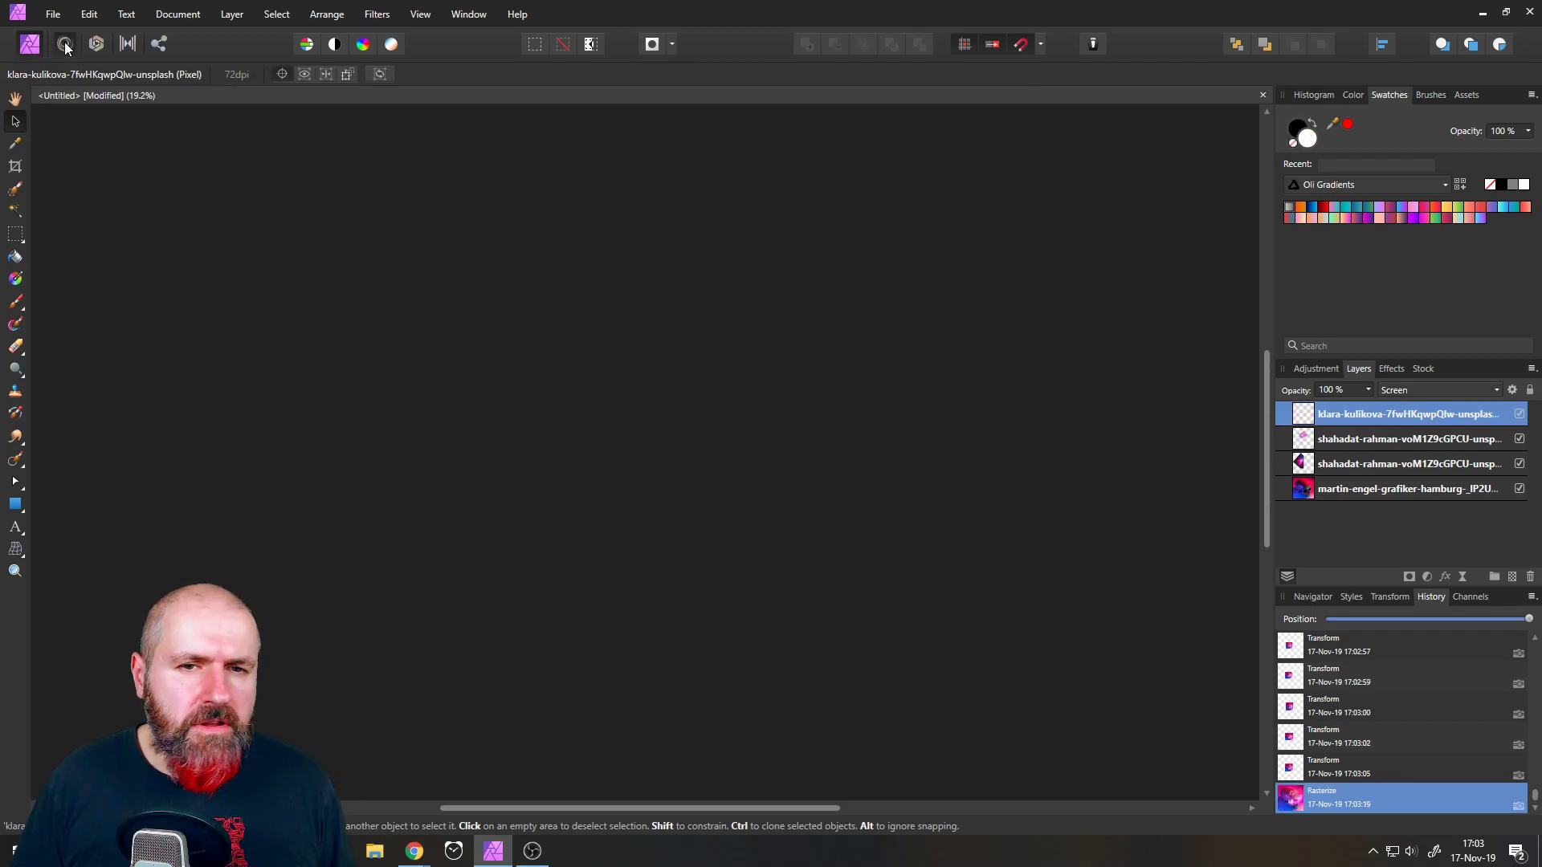
{"action": "left_click", "coordinate": [65, 45]}
{"action": "left_click_drag", "start_coordinate": [591, 263], "coordinate": [591, 196]}
{"action": "mouse_move", "coordinate": [718, 257]}
{"action": "left_mouse_down"}
{"action": "mouse_move", "coordinate": [754, 219]}
{"action": "mouse_move", "coordinate": [675, 182]}
{"action": "left_mouse_up"}
{"action": "left_click_drag", "start_coordinate": [775, 270], "coordinate": [821, 224]}
{"action": "mouse_move", "coordinate": [574, 486]}
{"action": "left_mouse_down"}
{"action": "mouse_move", "coordinate": [548, 470]}
{"action": "mouse_move", "coordinate": [549, 483]}
{"action": "left_mouse_up"}
{"action": "mouse_move", "coordinate": [467, 241]}
{"action": "left_mouse_down"}
{"action": "mouse_move", "coordinate": [458, 226]}
{"action": "mouse_move", "coordinate": [476, 225]}
{"action": "left_mouse_up"}
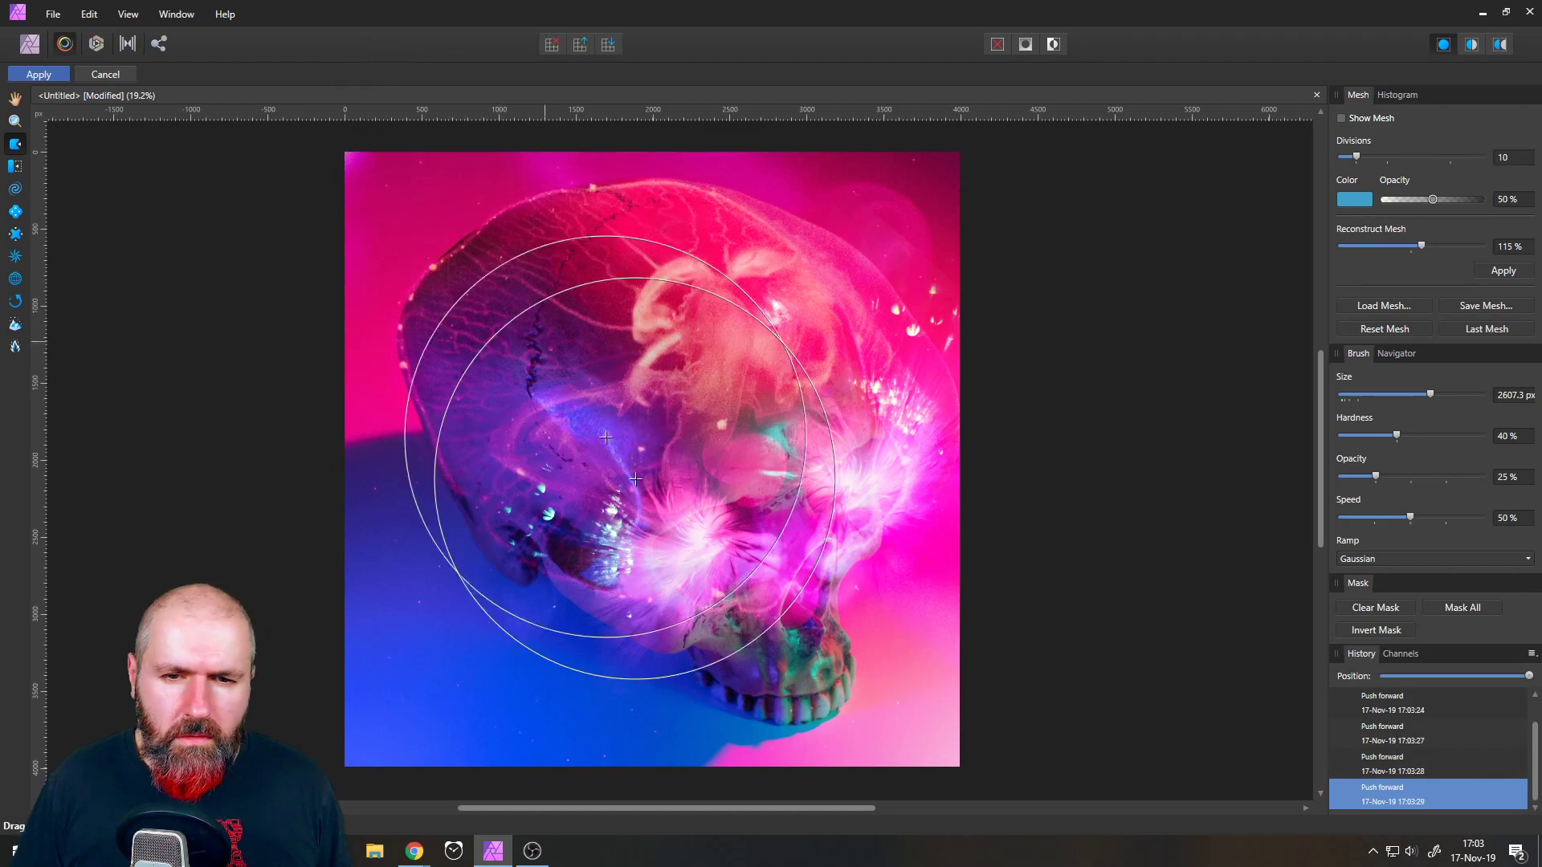
{"action": "mouse_move", "coordinate": [662, 555]}
{"action": "left_mouse_down"}
{"action": "mouse_move", "coordinate": [604, 595]}
{"action": "mouse_move", "coordinate": [522, 516]}
{"action": "left_mouse_up"}
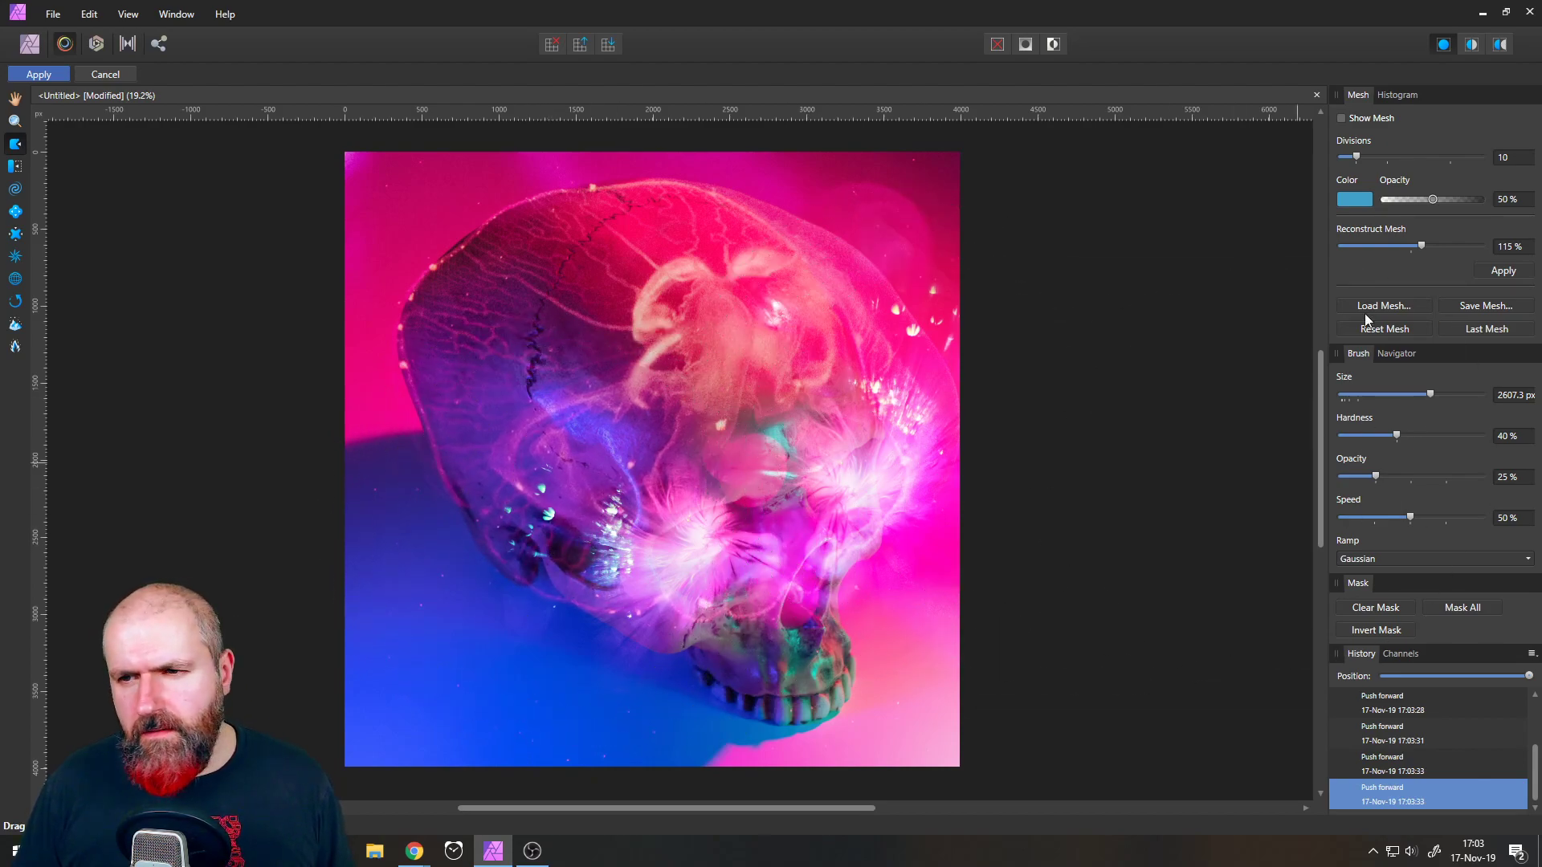
{"action": "left_click", "coordinate": [42, 74]}
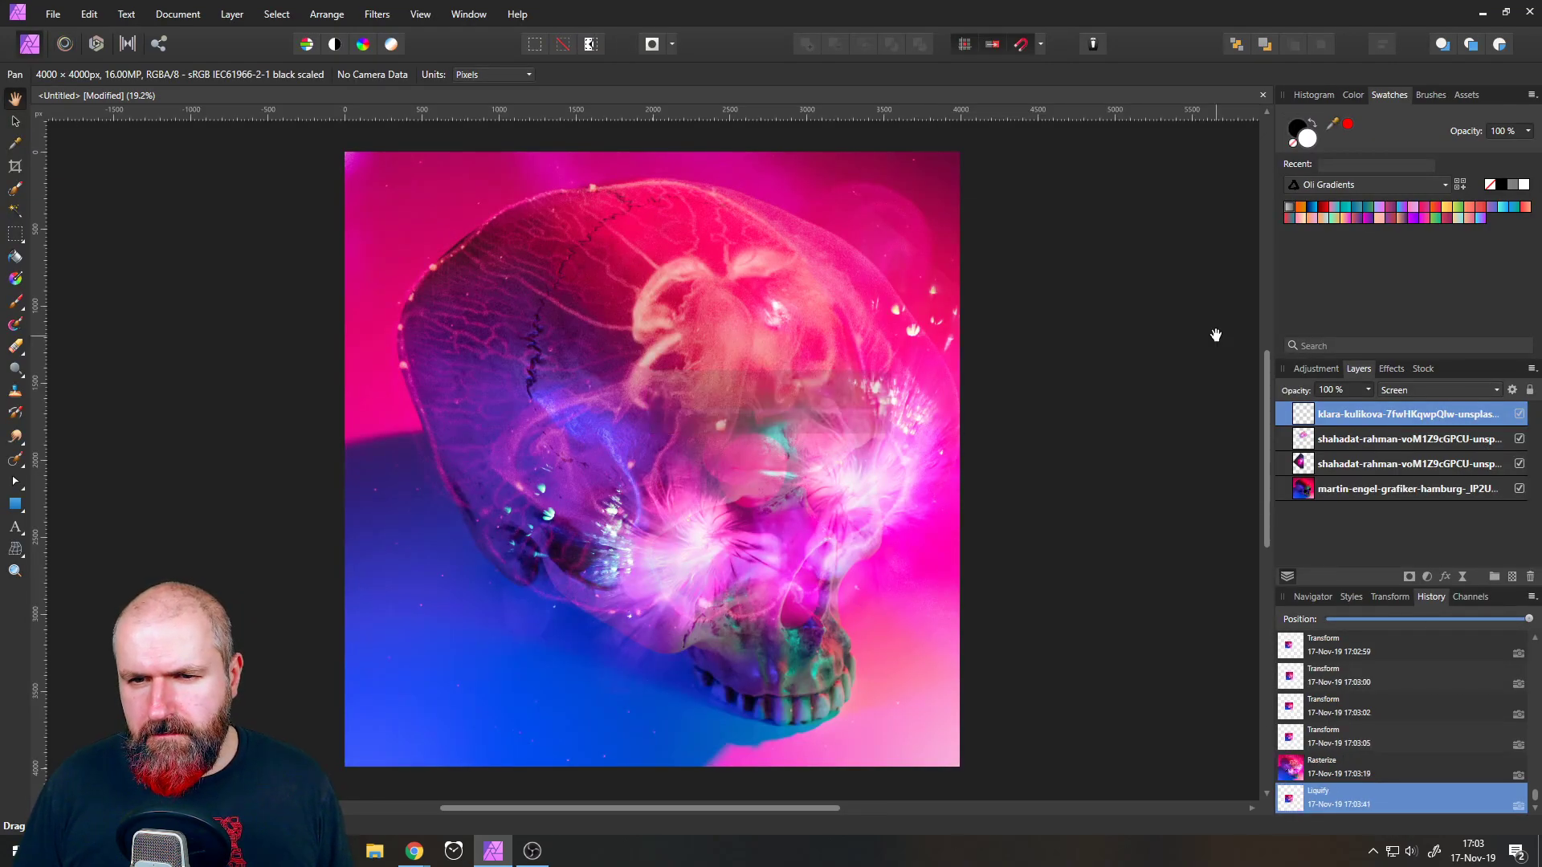
{"action": "left_click", "coordinate": [1420, 389]}
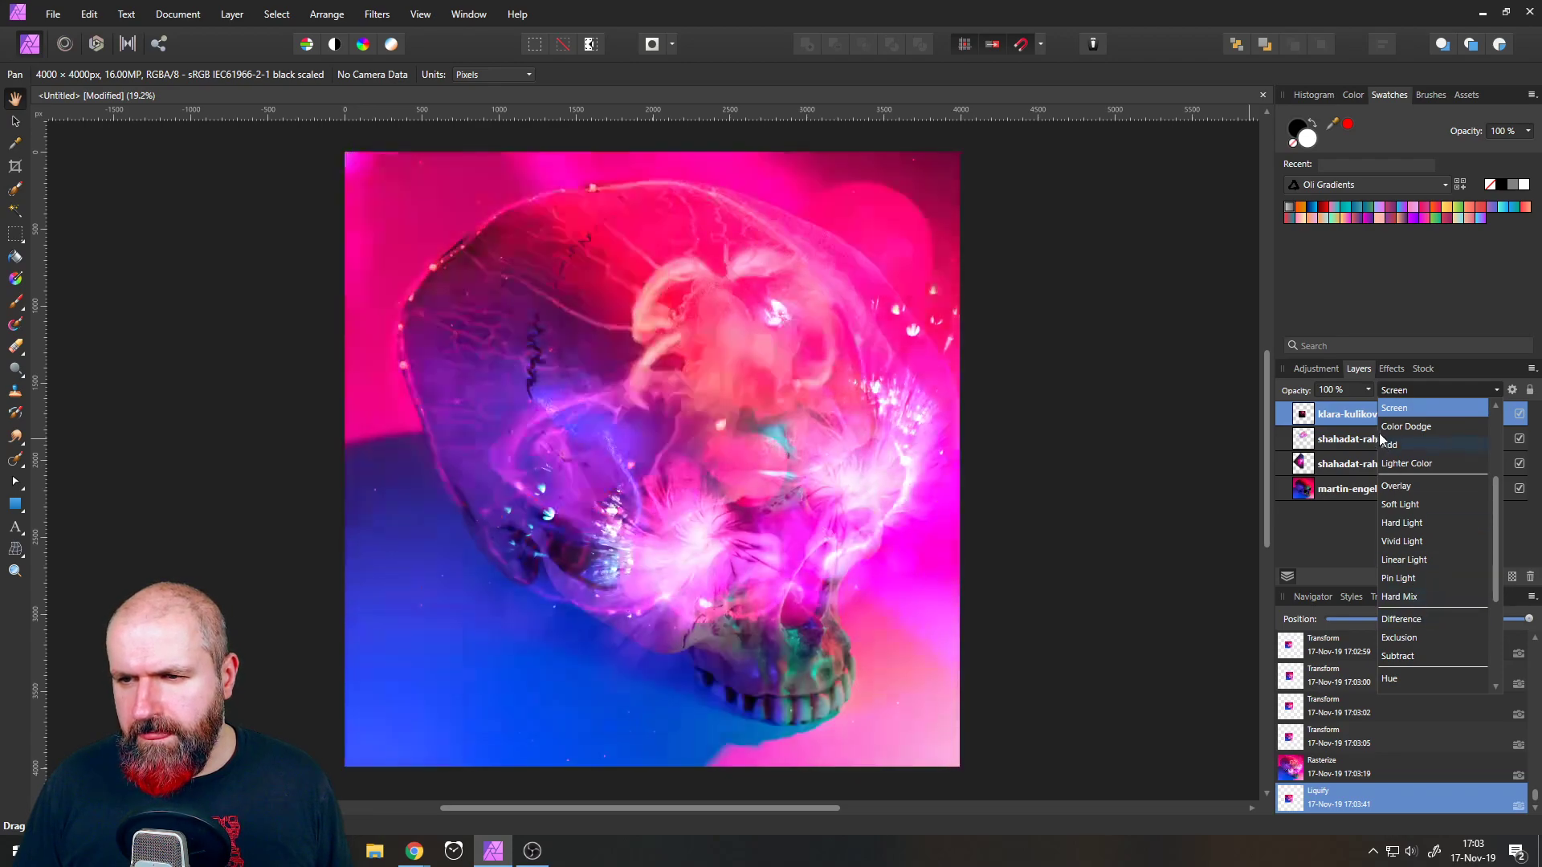
{"action": "left_click", "coordinate": [1398, 415]}
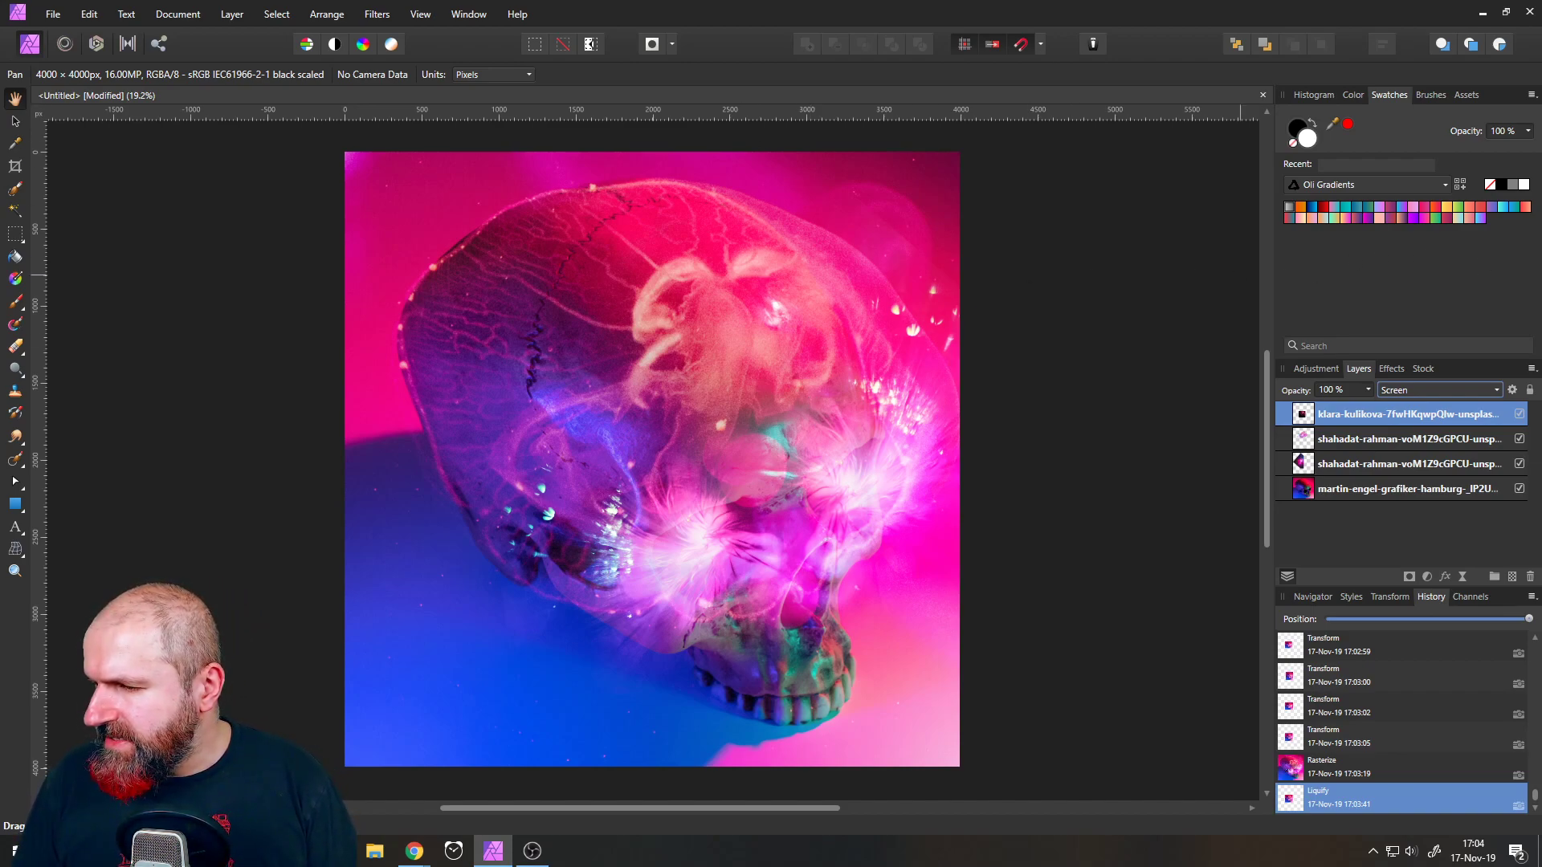
{"action": "key", "text": "alt+Tab"}
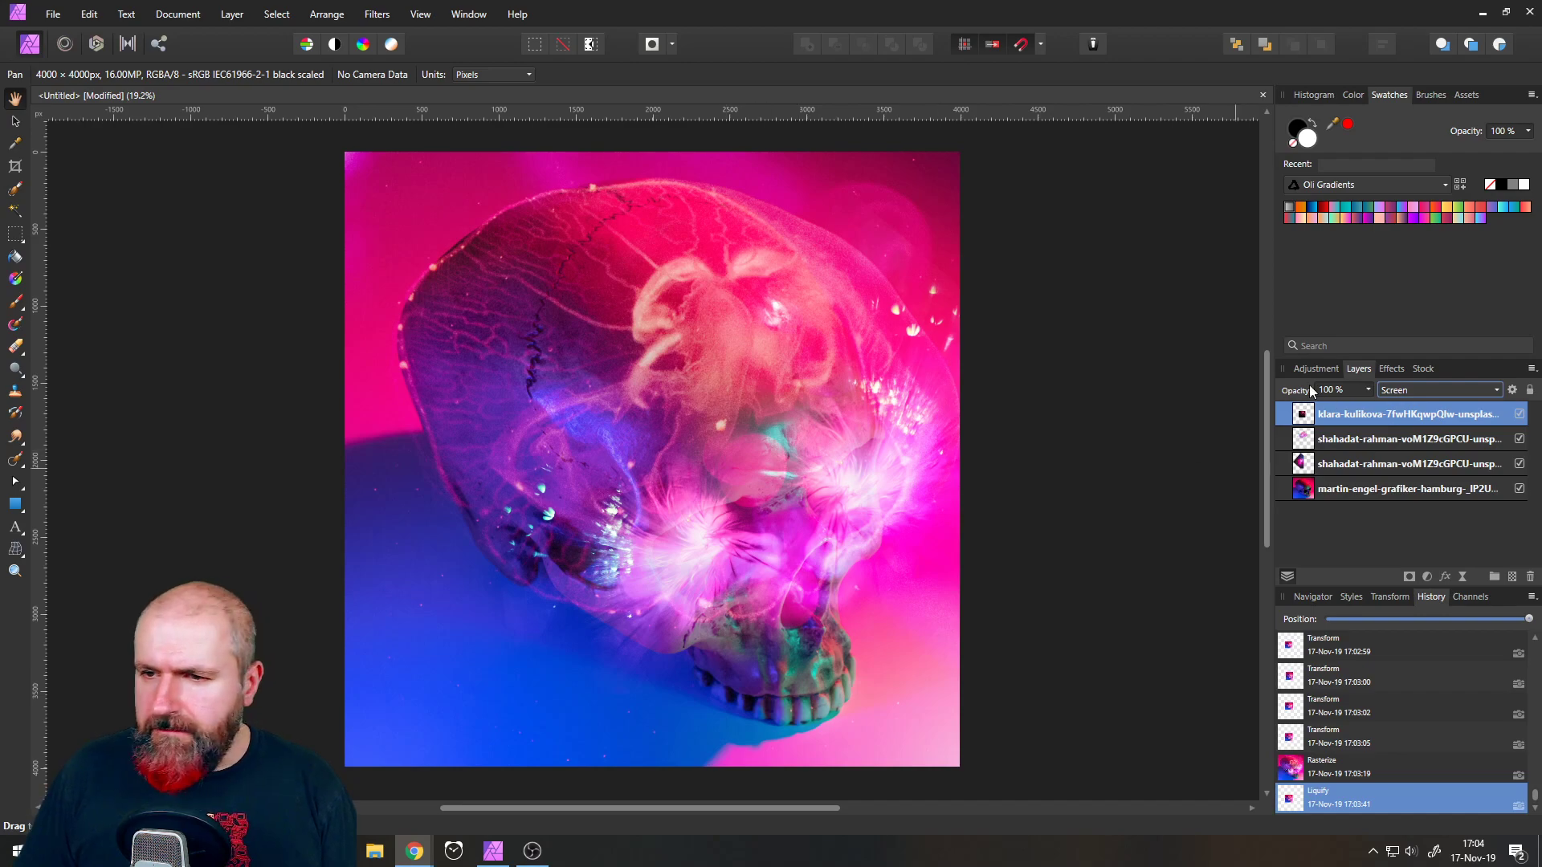
- Add a mask to the jellyfish layer and paint out its parts over the face and surrounding background with a 1919 px brush
{"action": "left_click", "coordinate": [1408, 577]}
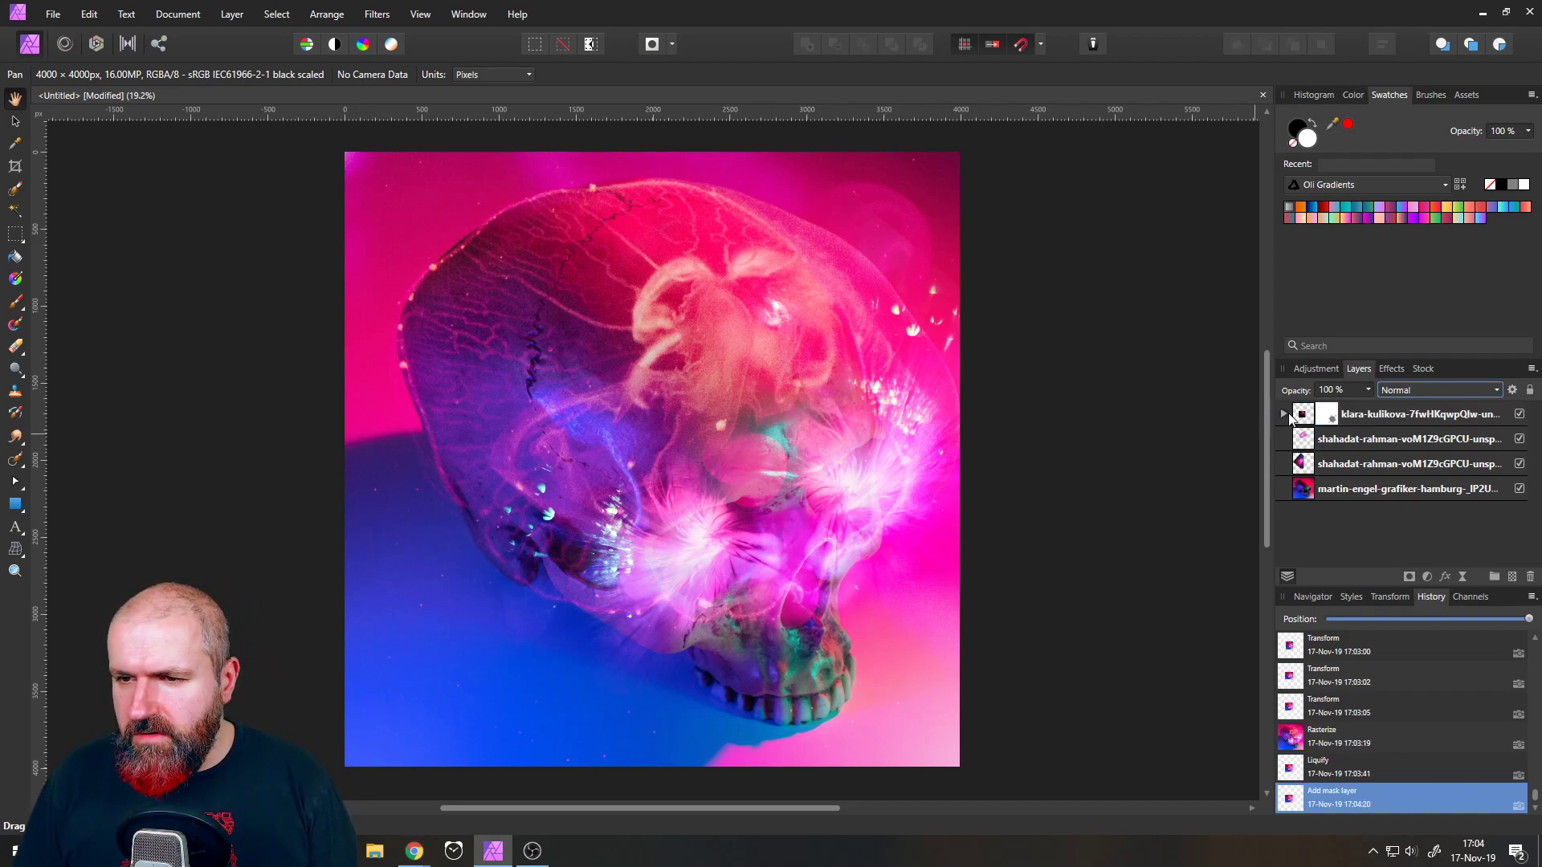
{"action": "left_click", "coordinate": [1324, 446]}
{"action": "left_click", "coordinate": [15, 301]}
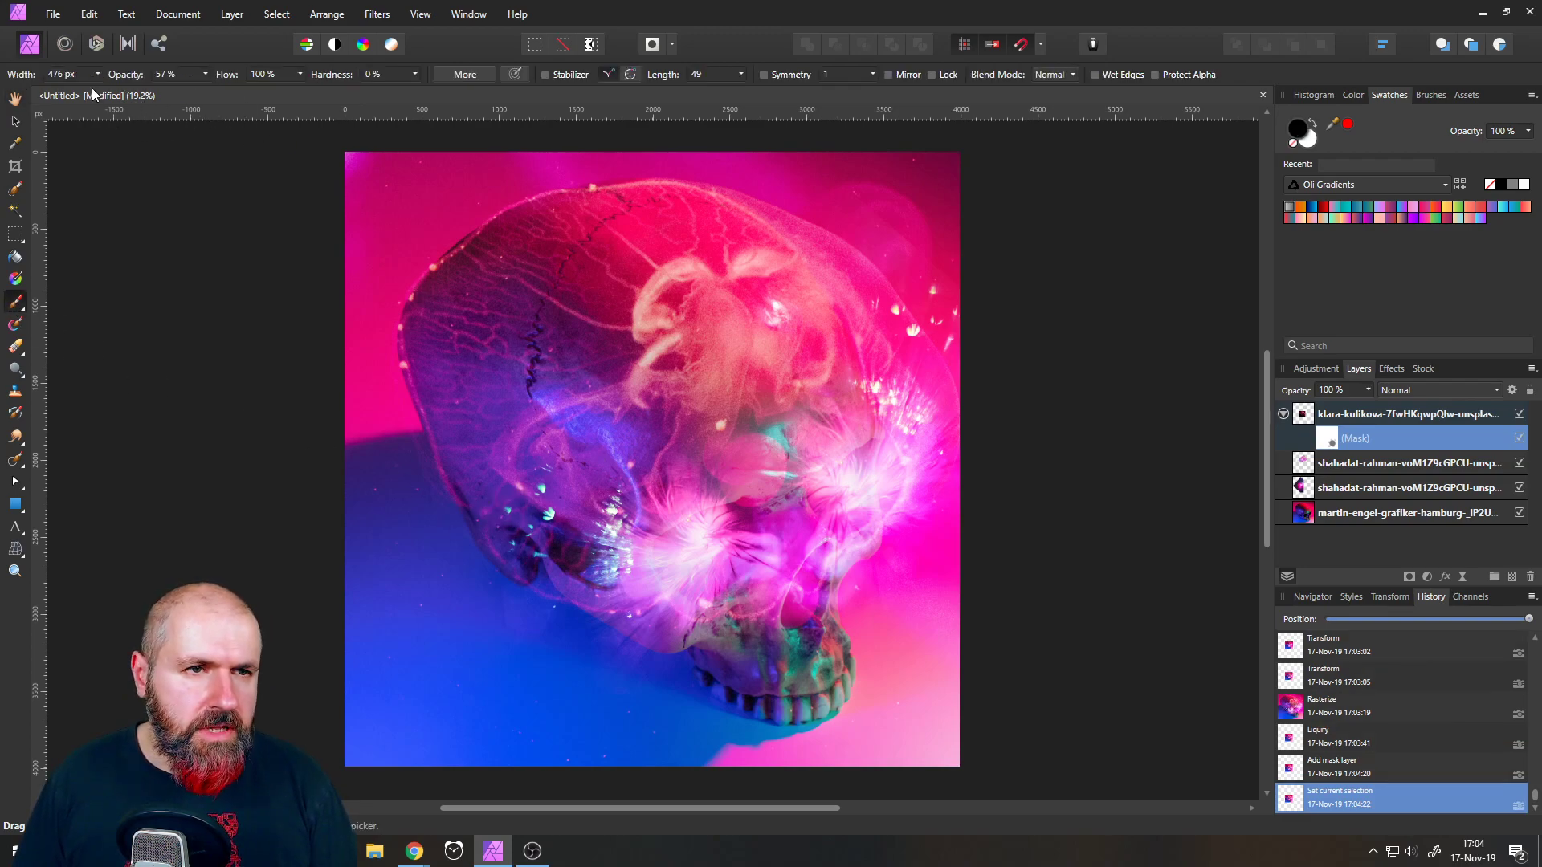
{"action": "left_click", "coordinate": [96, 76]}
{"action": "left_click_drag", "start_coordinate": [117, 93], "coordinate": [111, 95]}
{"action": "left_click", "coordinate": [98, 75]}
{"action": "left_click_drag", "start_coordinate": [665, 650], "coordinate": [600, 592]}
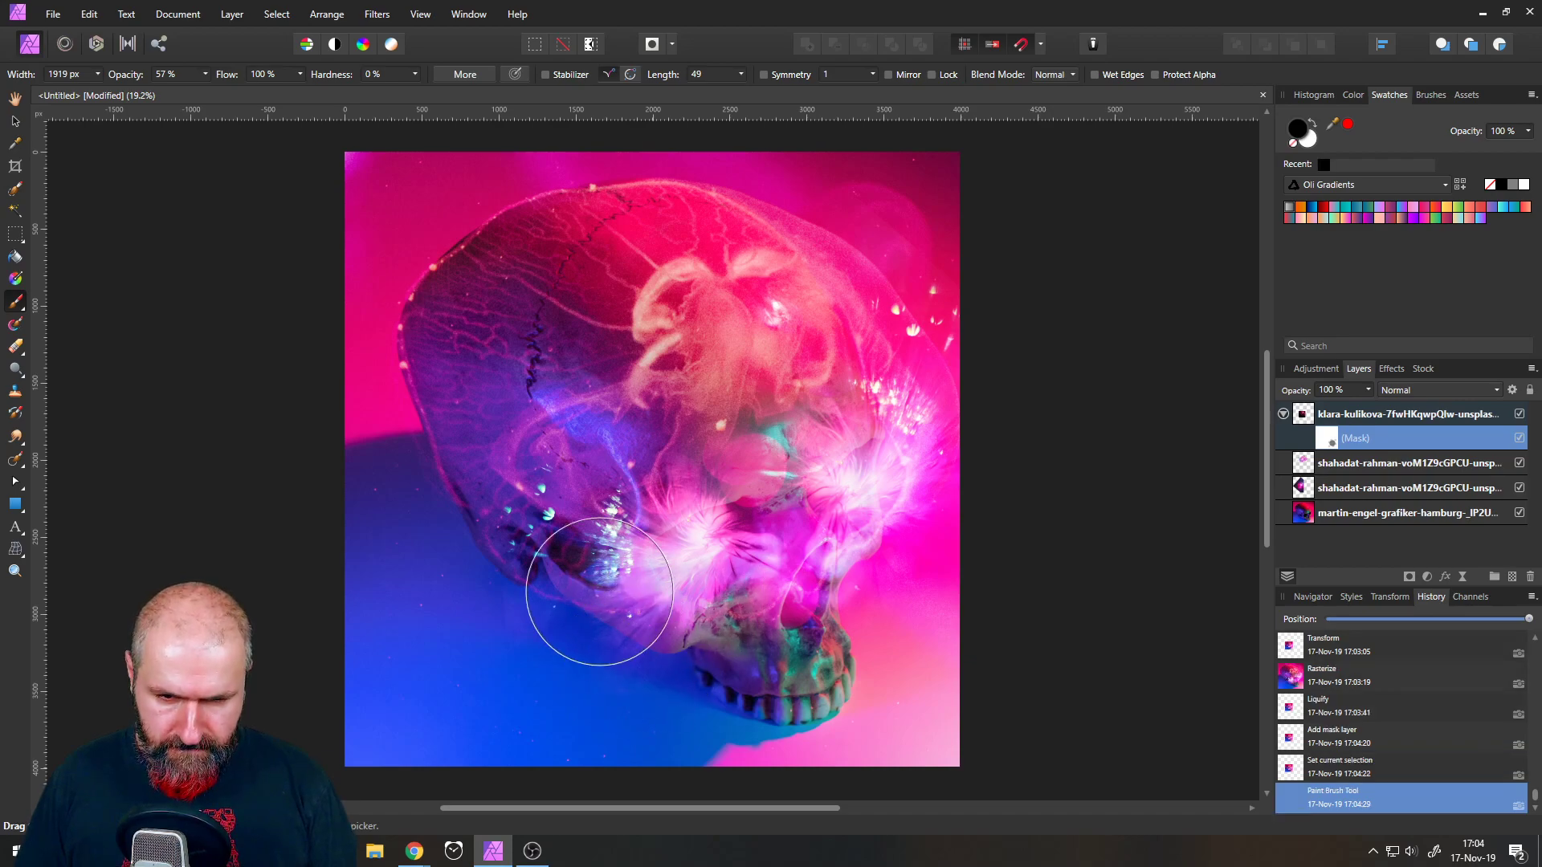
{"action": "mouse_move", "coordinate": [923, 251]}
{"action": "left_mouse_down"}
{"action": "mouse_move", "coordinate": [883, 504]}
{"action": "mouse_move", "coordinate": [933, 251]}
{"action": "mouse_move", "coordinate": [834, 513]}
{"action": "mouse_move", "coordinate": [892, 321]}
{"action": "left_mouse_up"}
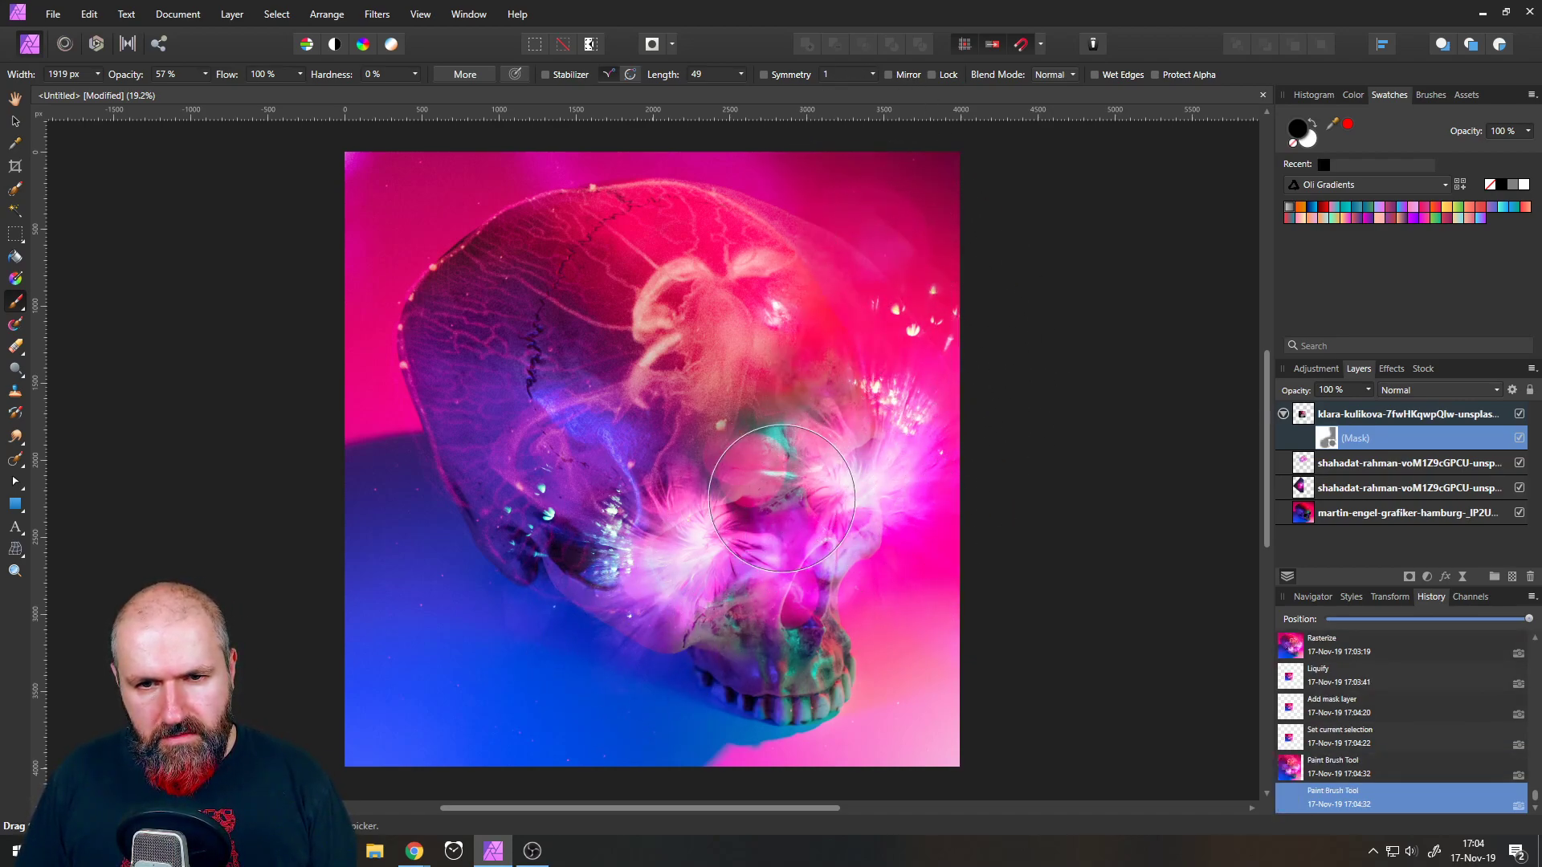
{"action": "left_click_drag", "start_coordinate": [891, 384], "coordinate": [891, 230]}
{"action": "mouse_move", "coordinate": [802, 643]}
{"action": "left_mouse_down"}
{"action": "mouse_move", "coordinate": [646, 665]}
{"action": "mouse_move", "coordinate": [651, 627]}
{"action": "mouse_move", "coordinate": [536, 701]}
{"action": "mouse_move", "coordinate": [442, 661]}
{"action": "mouse_move", "coordinate": [488, 665]}
{"action": "mouse_move", "coordinate": [482, 653]}
{"action": "mouse_move", "coordinate": [395, 634]}
{"action": "mouse_move", "coordinate": [589, 685]}
{"action": "mouse_move", "coordinate": [395, 618]}
{"action": "mouse_move", "coordinate": [642, 669]}
{"action": "left_mouse_up"}
- Reduce the brush width to 322 px and mask out jellyfish remnants just outside the skull's upper edge and forehead
{"action": "left_click", "coordinate": [98, 74]}
{"action": "left_click_drag", "start_coordinate": [124, 95], "coordinate": [89, 96]}
{"action": "mouse_move", "coordinate": [719, 197]}
{"action": "left_mouse_down"}
{"action": "mouse_move", "coordinate": [709, 173]}
{"action": "mouse_move", "coordinate": [770, 201]}
{"action": "left_mouse_up"}
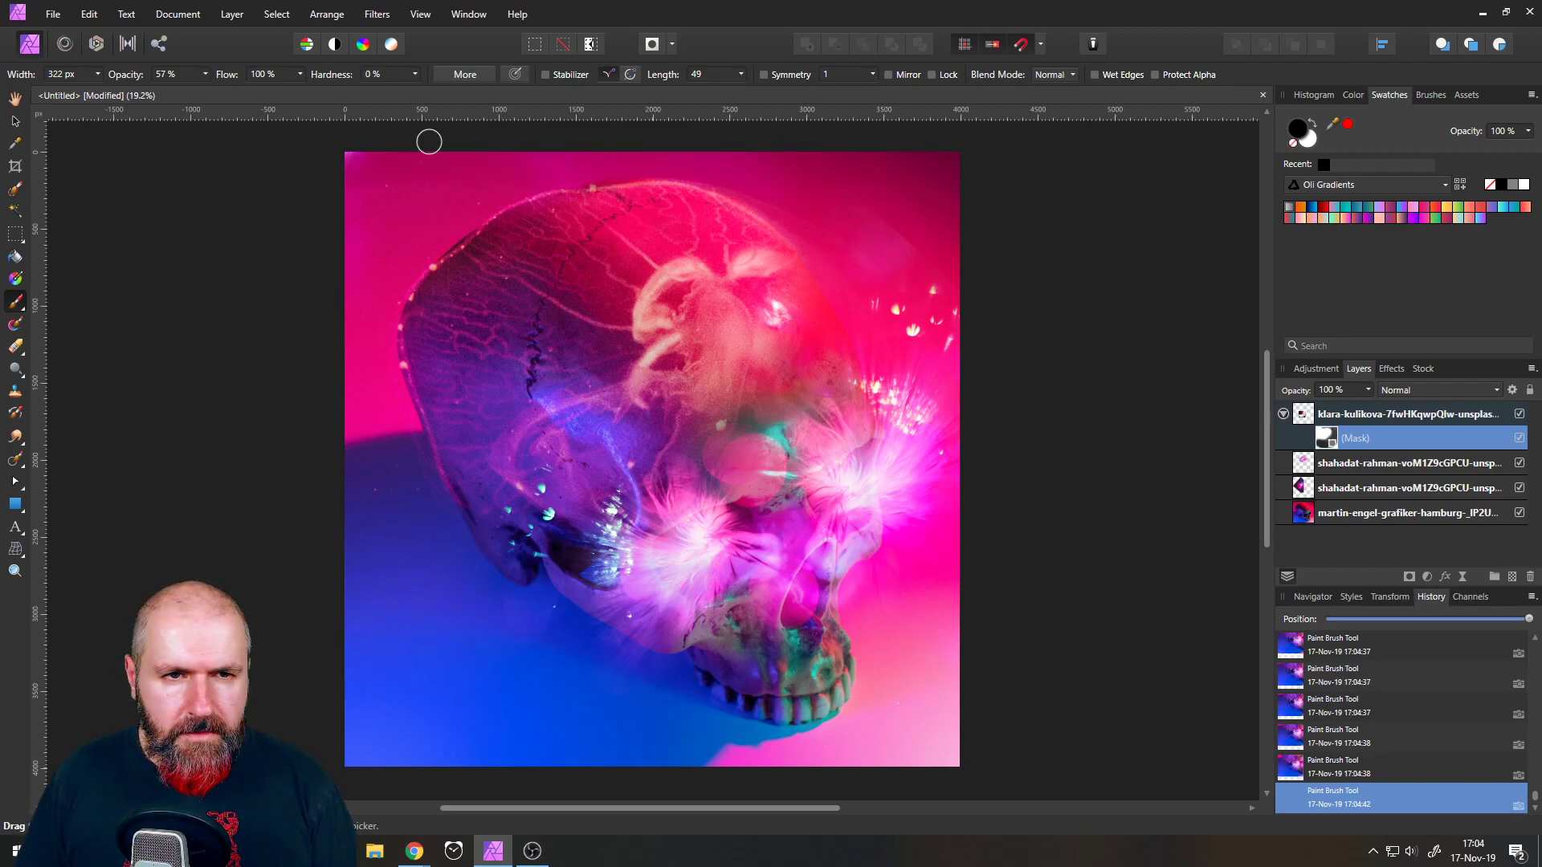
{"action": "left_click_drag", "start_coordinate": [901, 241], "coordinate": [781, 190]}
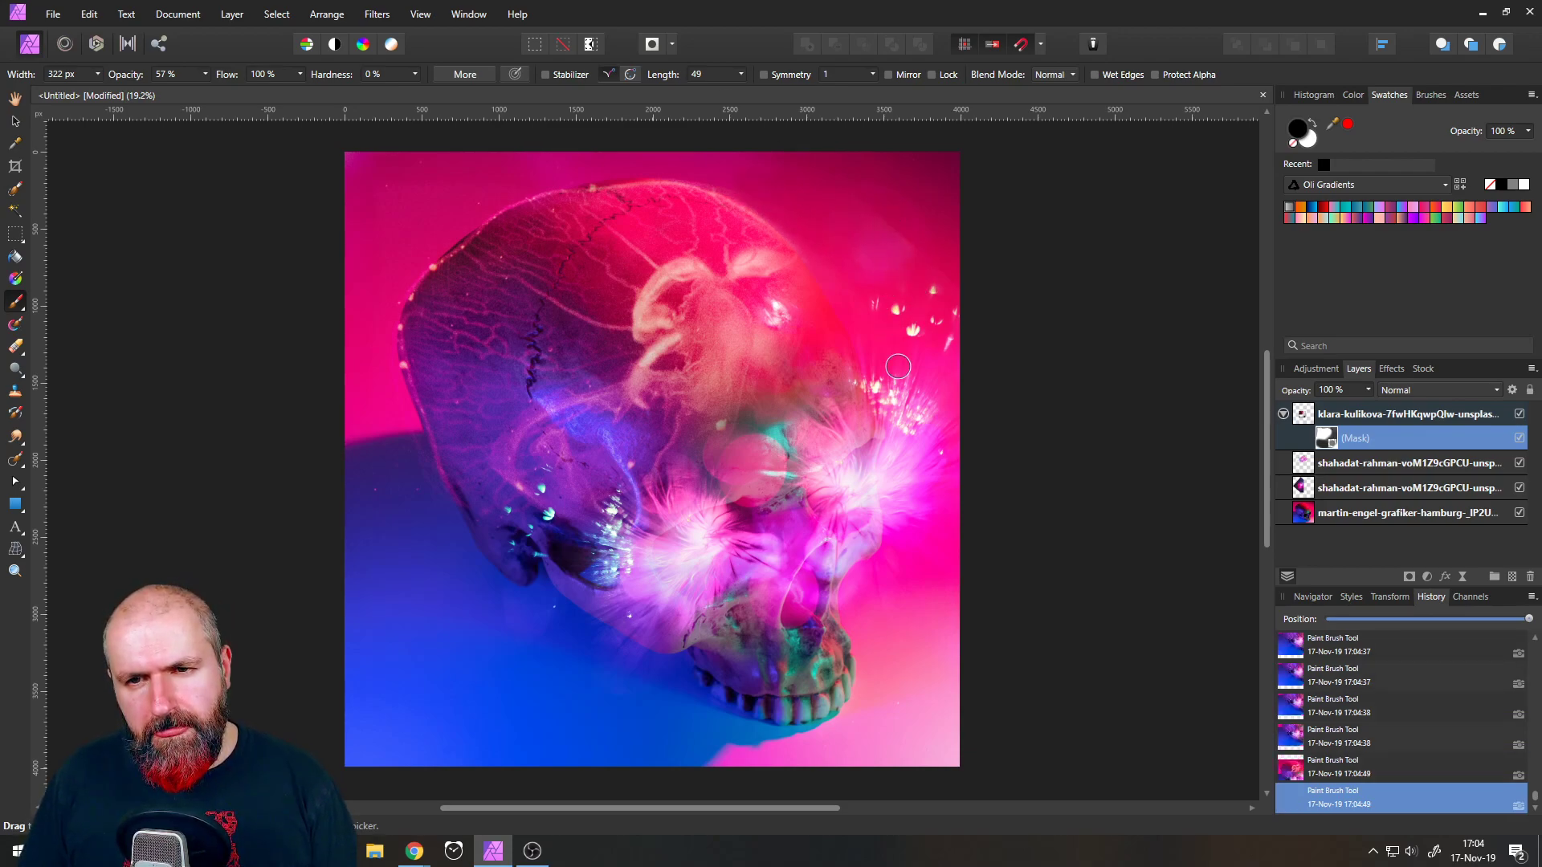
{"action": "left_click", "coordinate": [895, 321]}
{"action": "left_click", "coordinate": [894, 358]}
{"action": "left_click", "coordinate": [929, 437]}
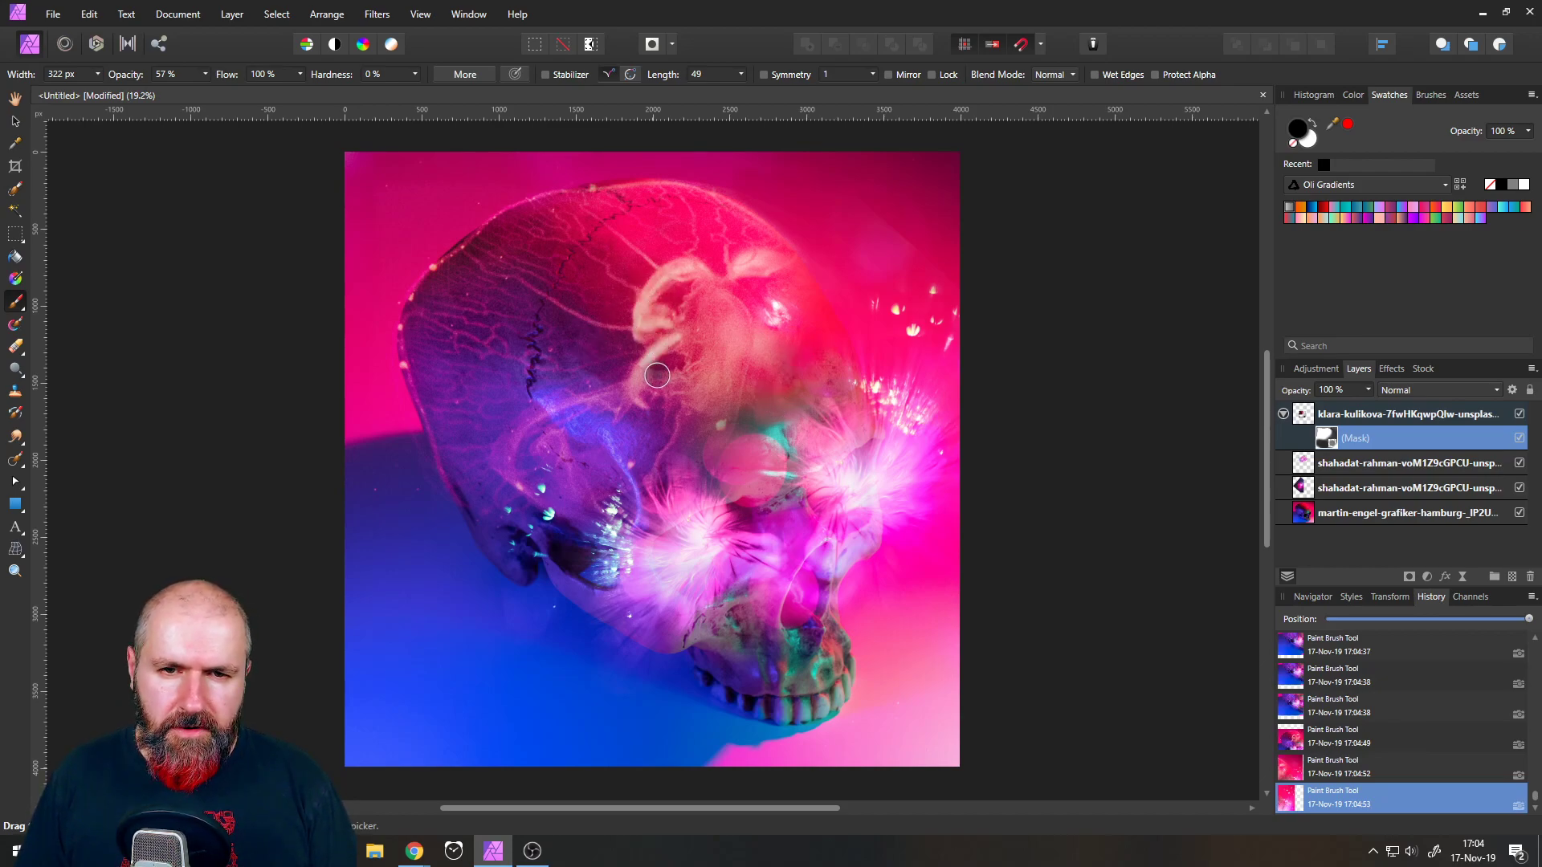
- Try fading the jellyfish's inner organs on a second mask placed under its layer, and delete that mask
{"action": "left_click", "coordinate": [1408, 575]}
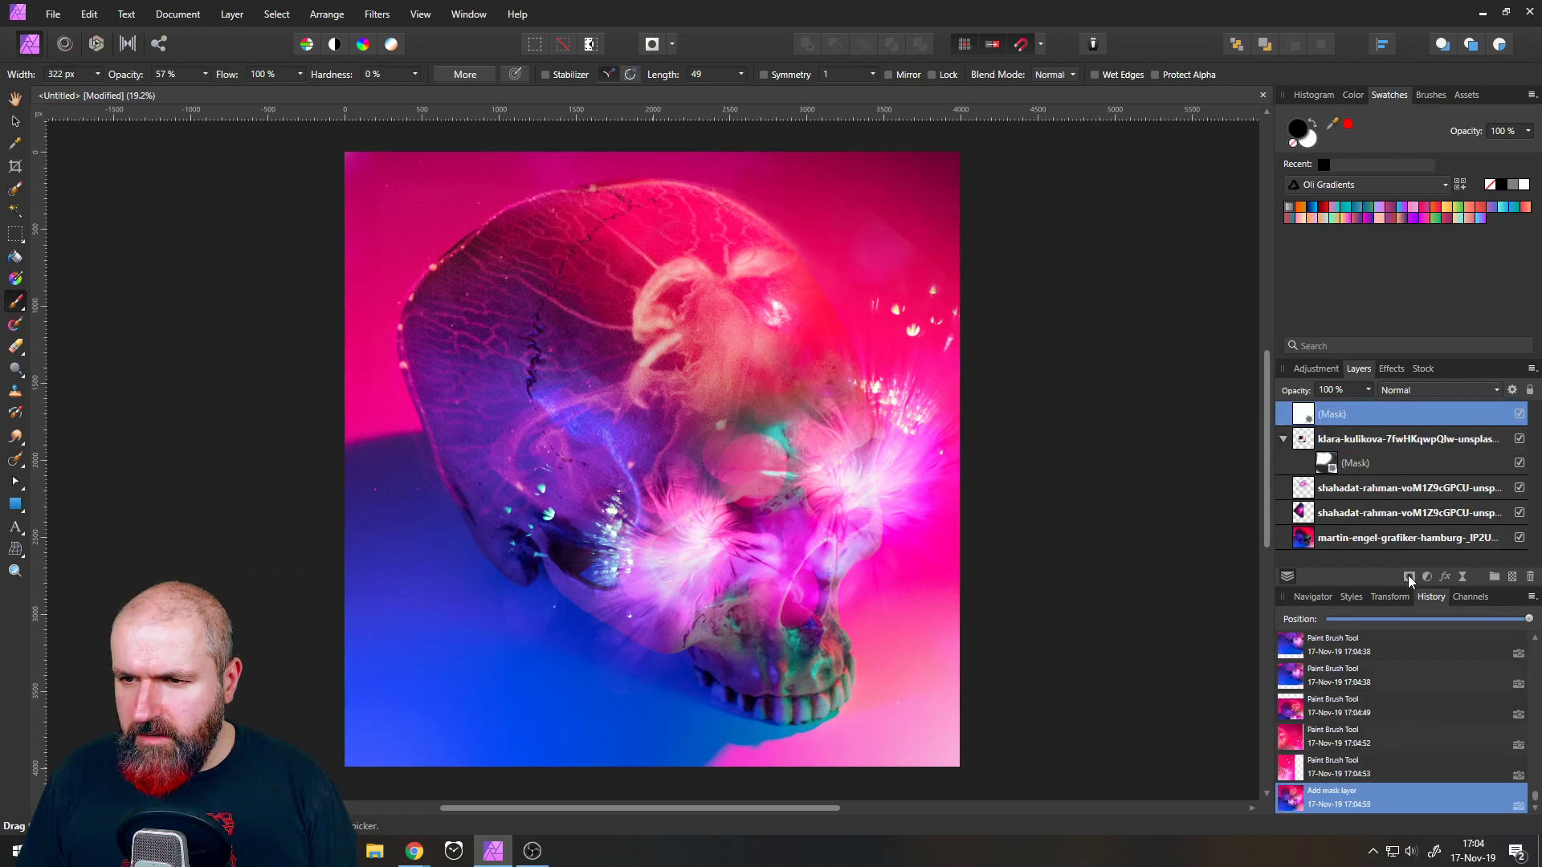
{"action": "left_click_drag", "start_coordinate": [1302, 416], "coordinate": [1323, 455]}
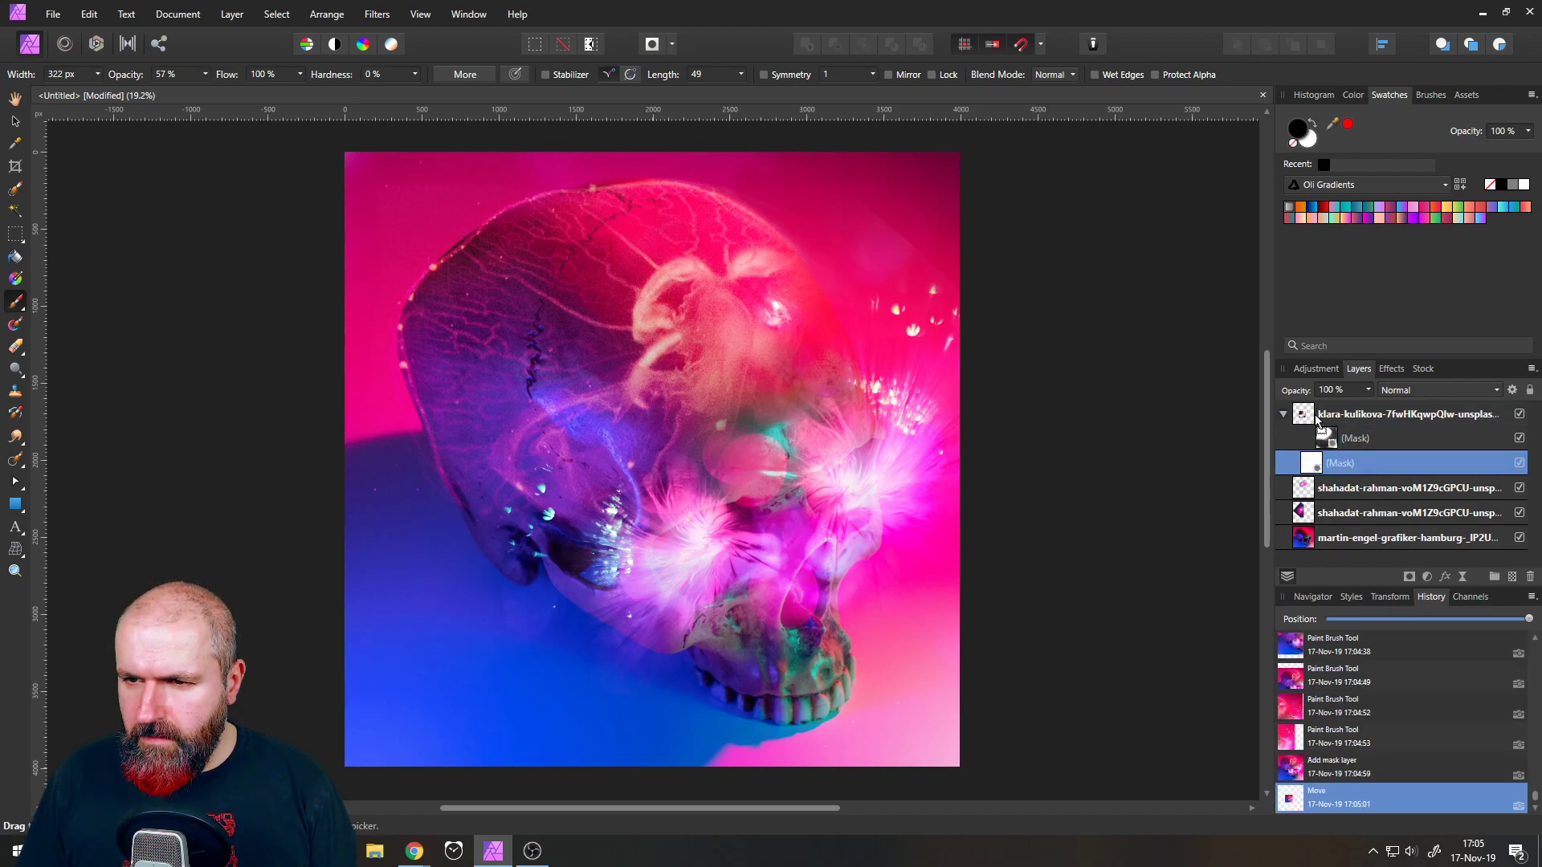
{"action": "mouse_move", "coordinate": [641, 337]}
{"action": "left_mouse_down"}
{"action": "mouse_move", "coordinate": [655, 298]}
{"action": "mouse_move", "coordinate": [665, 313]}
{"action": "mouse_move", "coordinate": [681, 291]}
{"action": "left_mouse_up"}
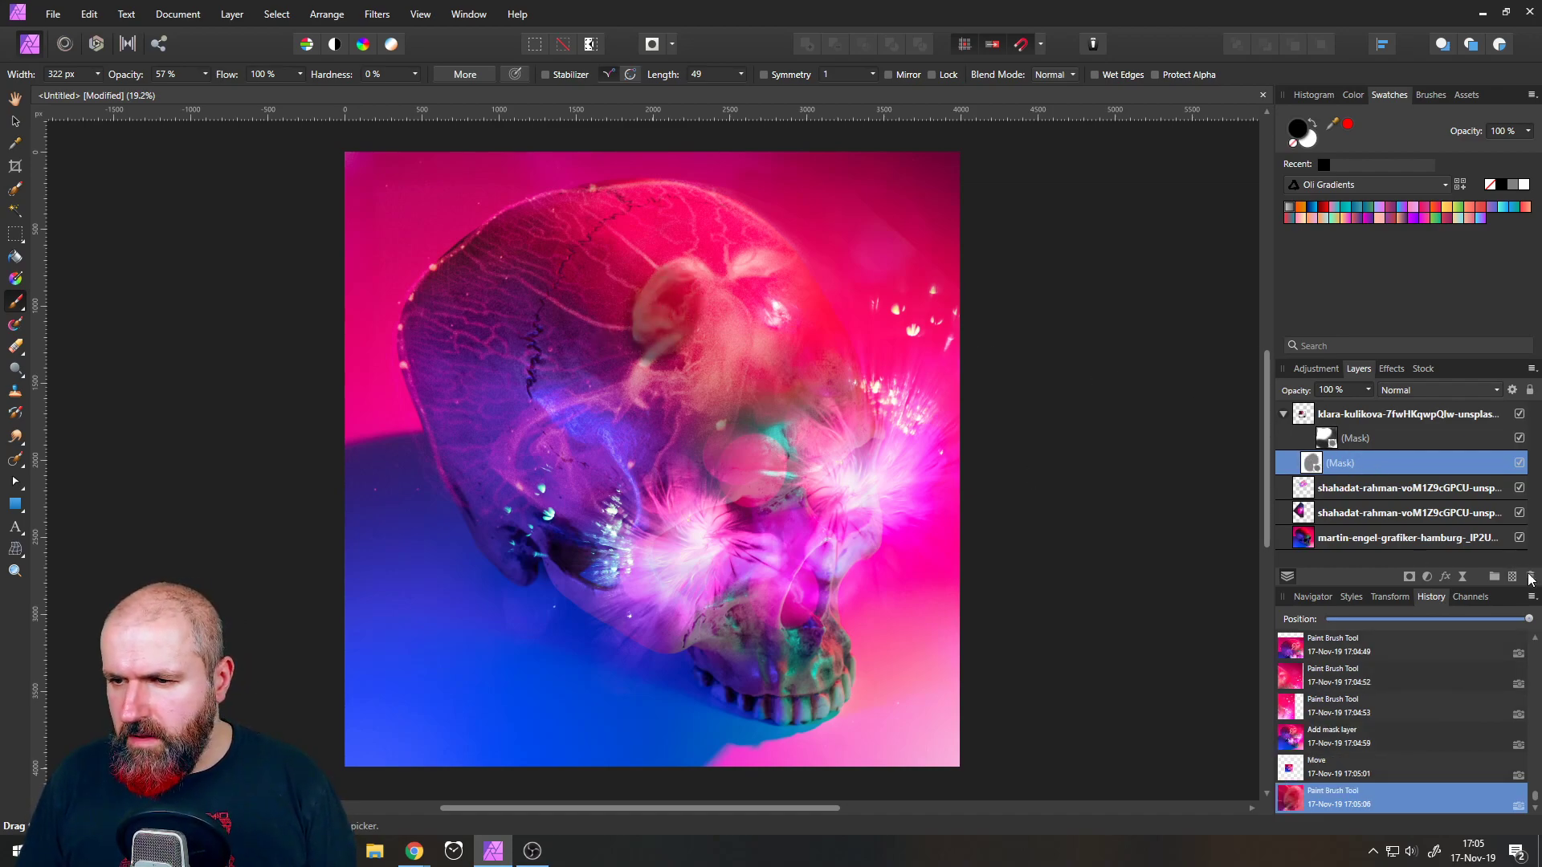
{"action": "left_click", "coordinate": [1530, 577]}
- Try painting over the jellyfish's inner organs on the original mask and undo the stroke
{"action": "left_click", "coordinate": [1322, 440]}
{"action": "left_click_drag", "start_coordinate": [679, 269], "coordinate": [668, 384]}
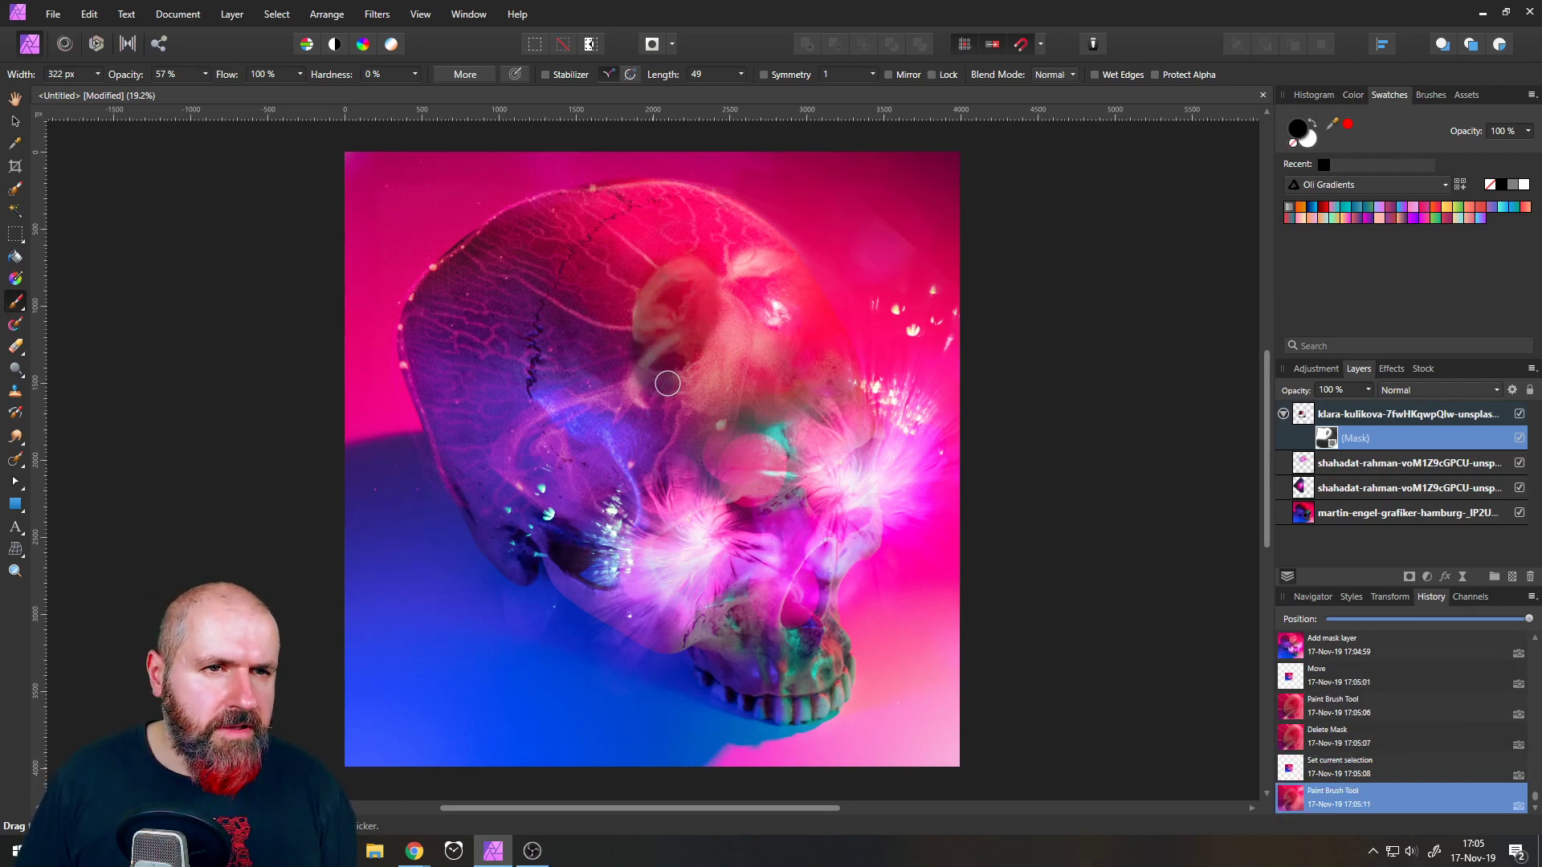
{"action": "key", "text": "ctrl+z"}
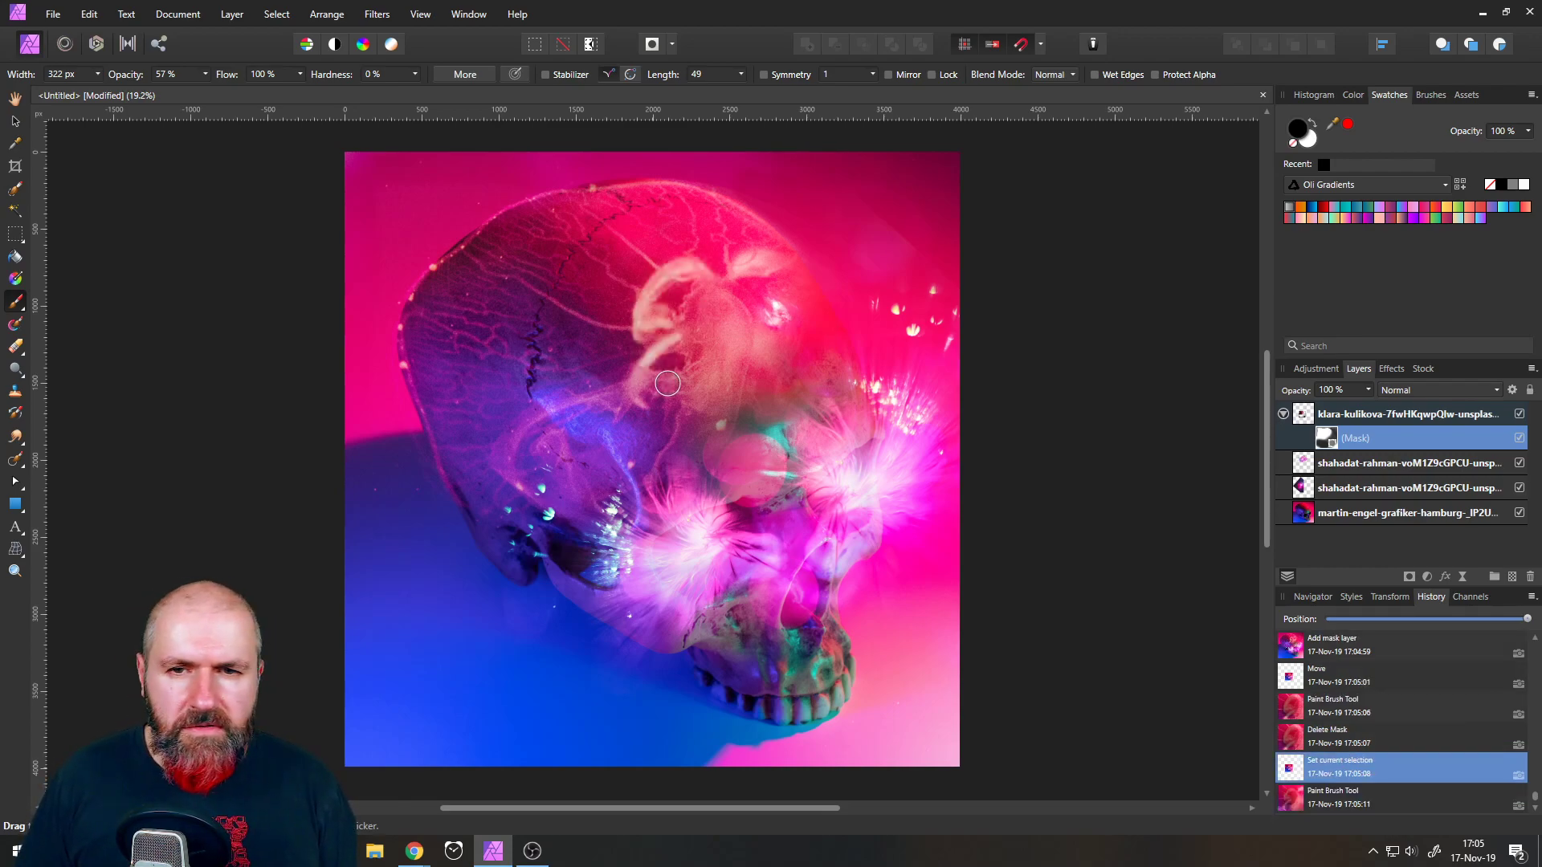
- Add a second mask under the jellyfish layer and set the brush to 690 px width and 100% opacity
{"action": "left_click", "coordinate": [1410, 576]}
{"action": "left_click_drag", "start_coordinate": [1302, 415], "coordinate": [1321, 460]}
{"action": "left_click", "coordinate": [205, 74]}
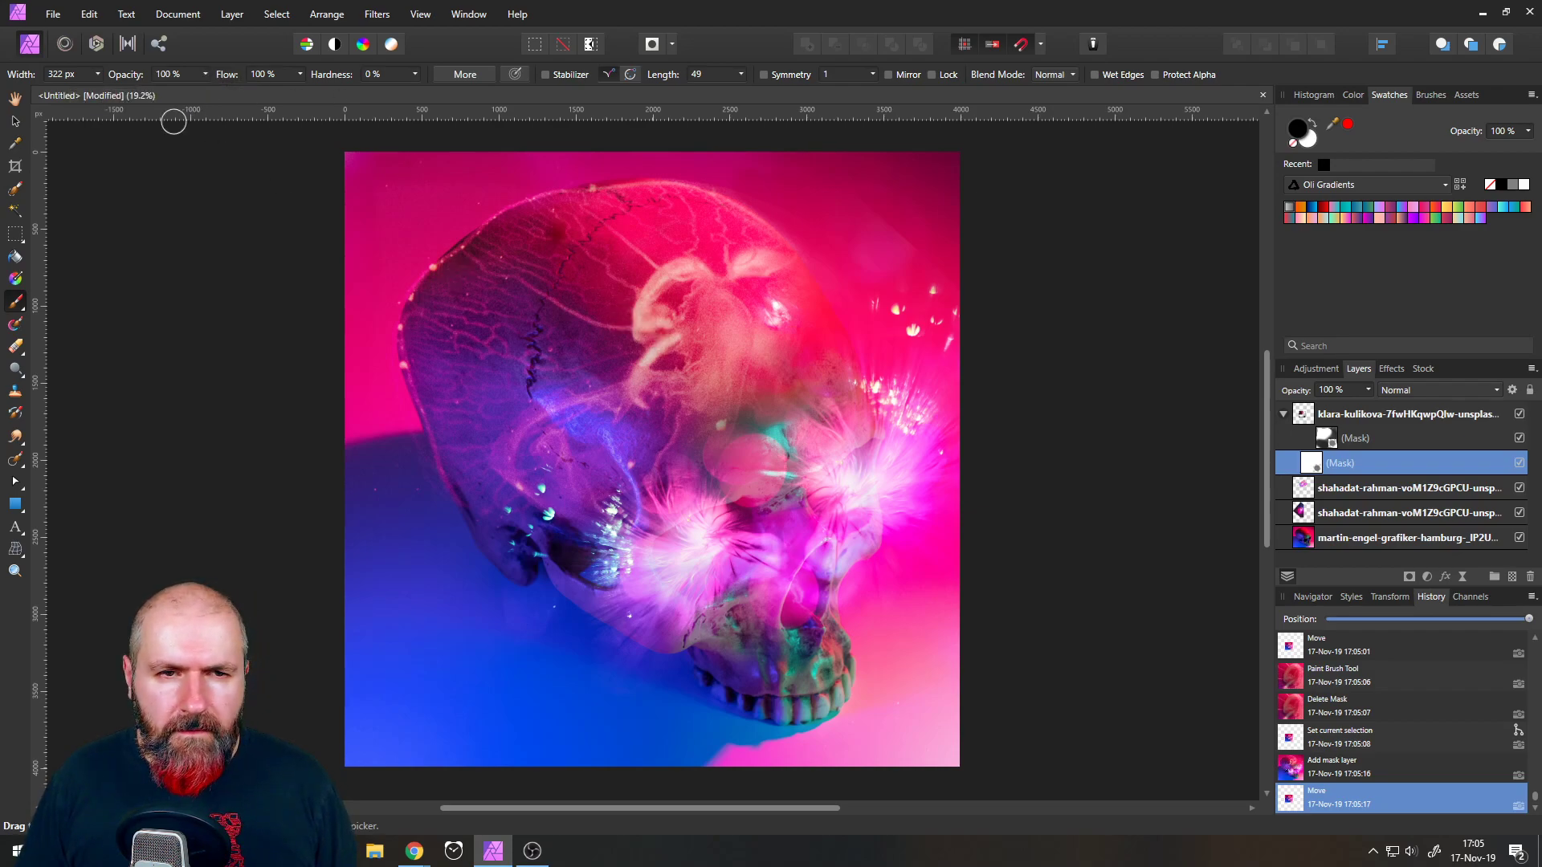
{"action": "left_click", "coordinate": [97, 74]}
{"action": "left_click_drag", "start_coordinate": [113, 96], "coordinate": [120, 95]}
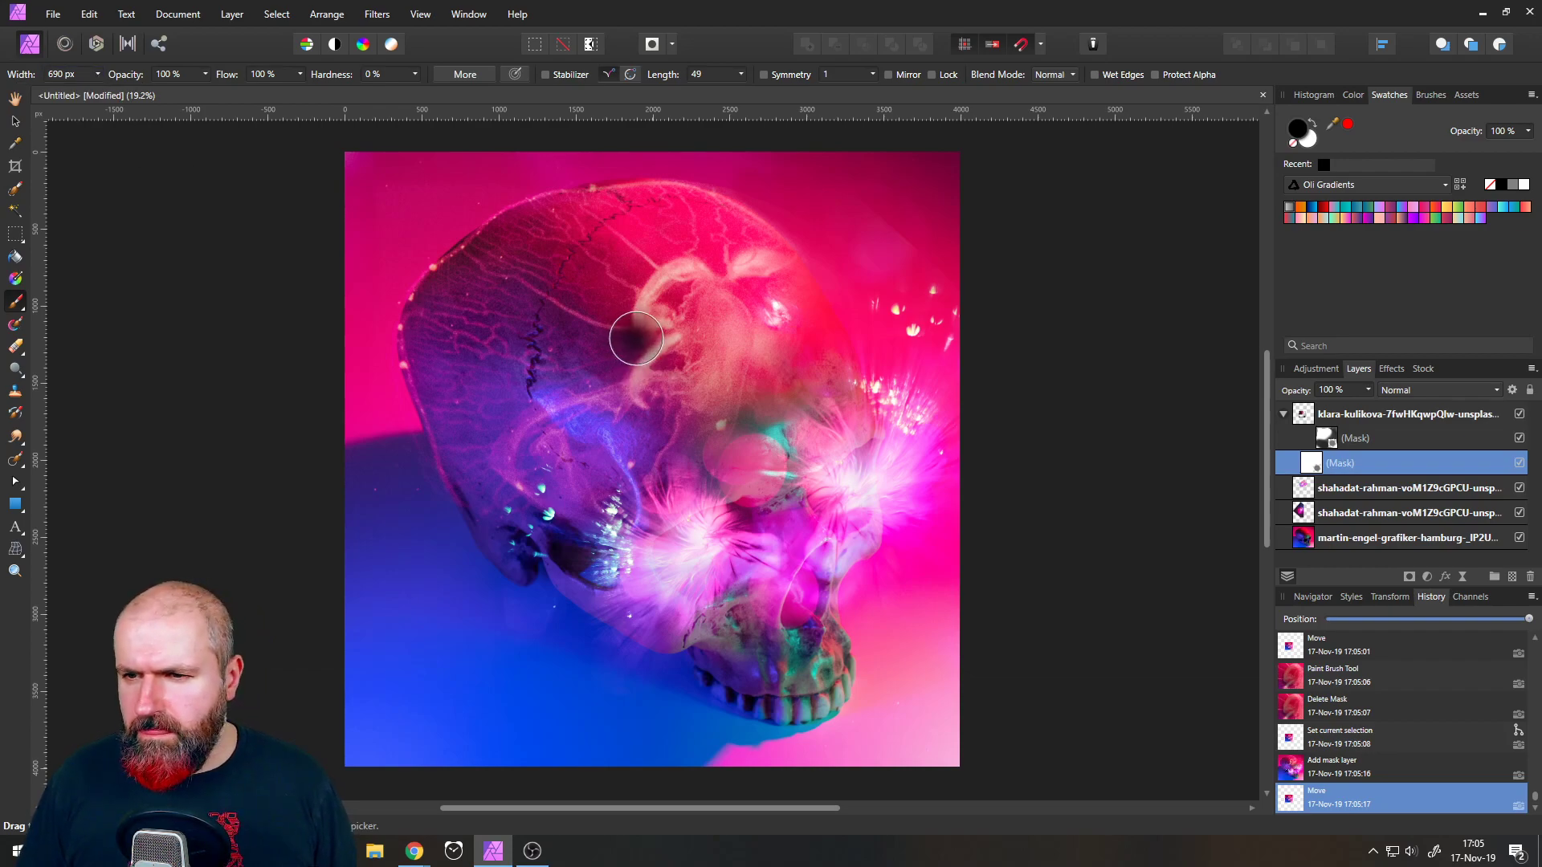
- Try painting out the jellyfish's inner organs on the new mask at full strength and undo the stroke
{"action": "left_click", "coordinate": [1317, 469]}
{"action": "mouse_move", "coordinate": [696, 381]}
{"action": "left_mouse_down"}
{"action": "mouse_move", "coordinate": [707, 327]}
{"action": "mouse_move", "coordinate": [688, 285]}
{"action": "mouse_move", "coordinate": [763, 280]}
{"action": "mouse_move", "coordinate": [744, 410]}
{"action": "mouse_move", "coordinate": [710, 428]}
{"action": "mouse_move", "coordinate": [646, 426]}
{"action": "mouse_move", "coordinate": [629, 498]}
{"action": "mouse_move", "coordinate": [656, 371]}
{"action": "mouse_move", "coordinate": [598, 419]}
{"action": "left_mouse_up"}
{"action": "left_click", "coordinate": [644, 667]}
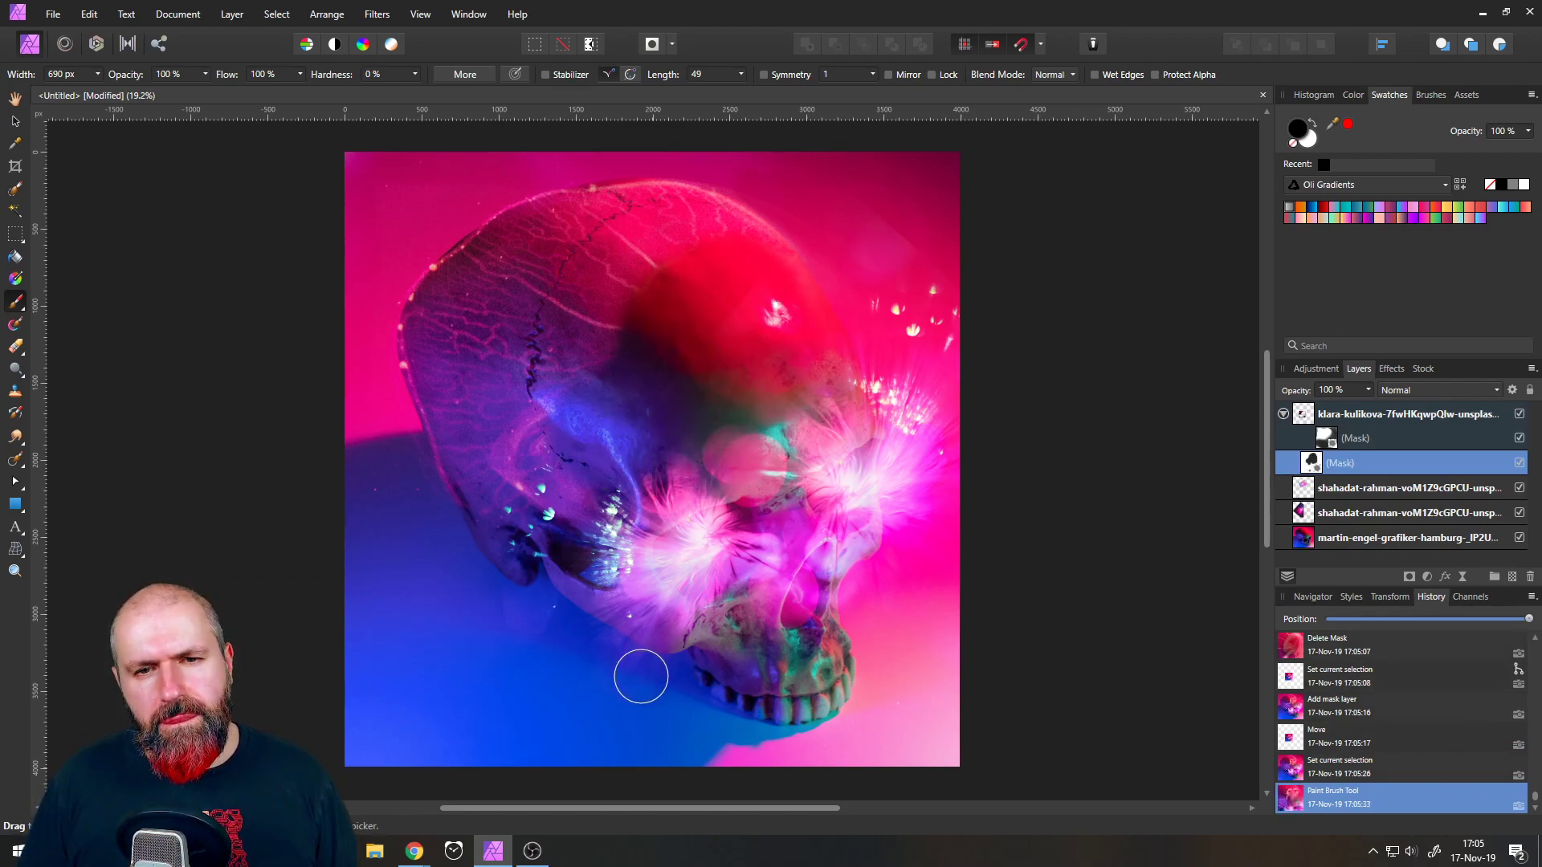
{"action": "key", "text": "ctrl+z"}
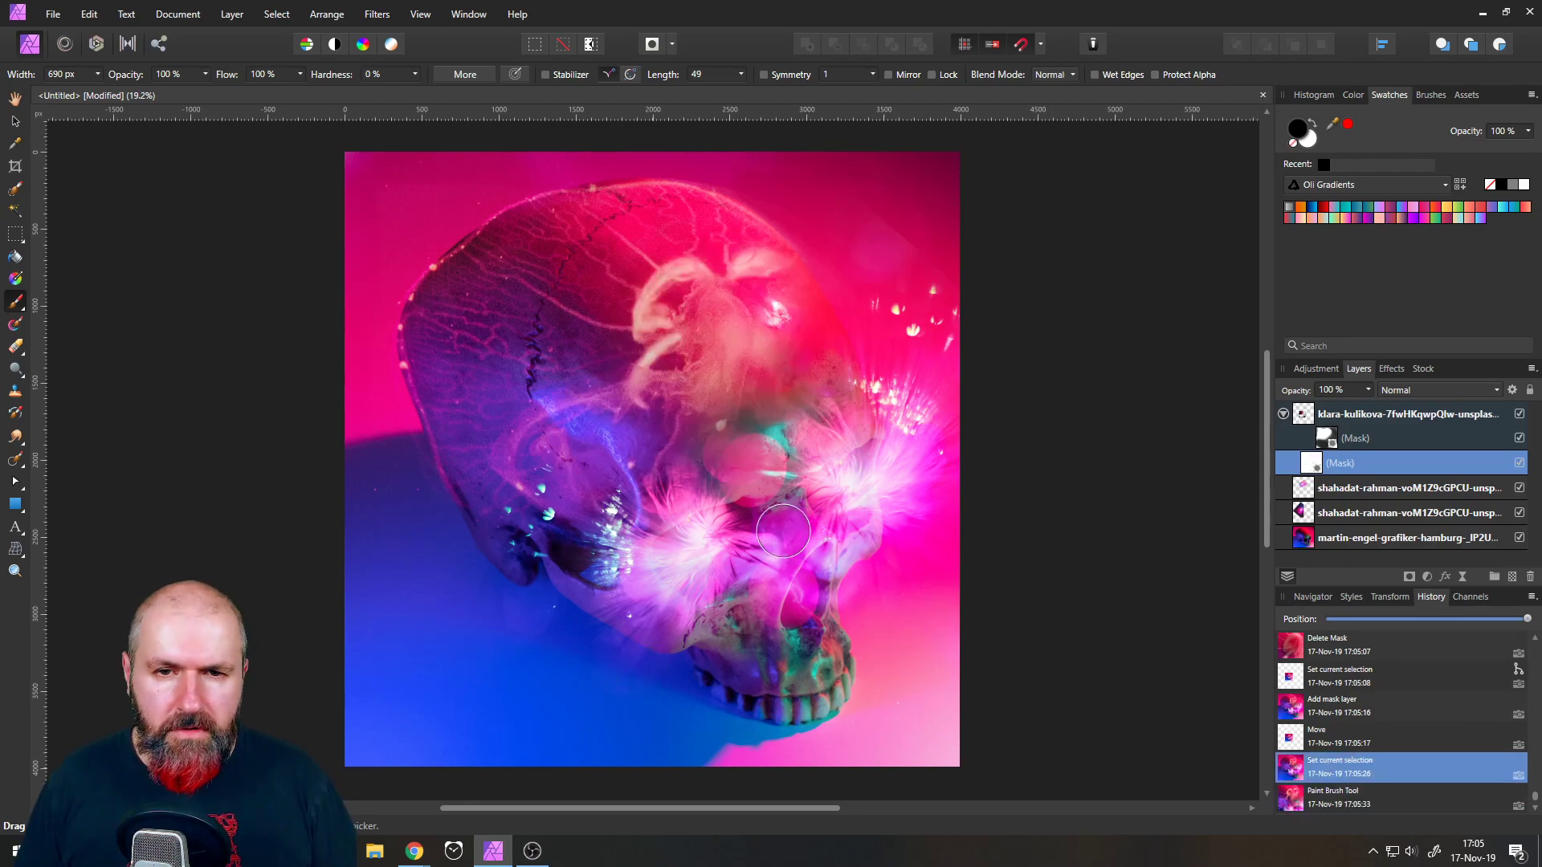
- Set the brush to 33% opacity and 1064 px width, and gradually mask out the jellyfish's inner organs
{"action": "left_click", "coordinate": [202, 76]}
{"action": "left_click", "coordinate": [133, 93]}
{"action": "left_click", "coordinate": [211, 71]}
{"action": "left_click", "coordinate": [98, 74]}
{"action": "left_click_drag", "start_coordinate": [104, 90], "coordinate": [108, 89]}
{"action": "mouse_move", "coordinate": [708, 405]}
{"action": "left_mouse_down"}
{"action": "mouse_move", "coordinate": [728, 370]}
{"action": "mouse_move", "coordinate": [741, 382]}
{"action": "mouse_move", "coordinate": [724, 302]}
{"action": "mouse_move", "coordinate": [690, 353]}
{"action": "left_mouse_up"}
{"action": "mouse_move", "coordinate": [658, 289]}
{"action": "left_mouse_down"}
{"action": "mouse_move", "coordinate": [683, 377]}
{"action": "mouse_move", "coordinate": [665, 291]}
{"action": "mouse_move", "coordinate": [733, 268]}
{"action": "mouse_move", "coordinate": [750, 286]}
{"action": "mouse_move", "coordinate": [733, 334]}
{"action": "mouse_move", "coordinate": [758, 338]}
{"action": "left_mouse_up"}
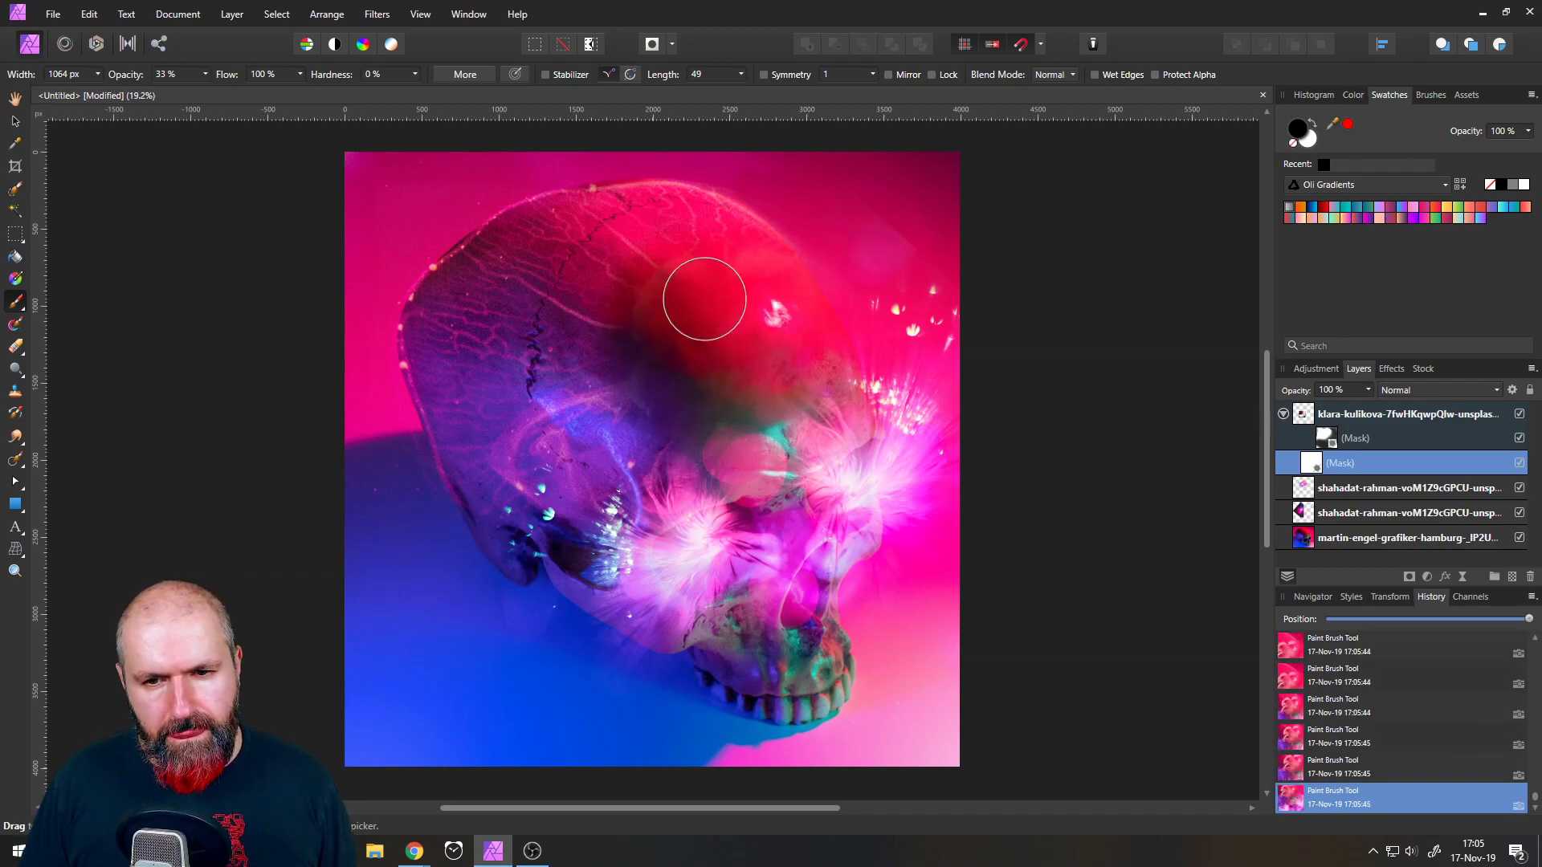
- Duplicate the jellyfish layer together with its masks
{"action": "left_click", "coordinate": [15, 120]}
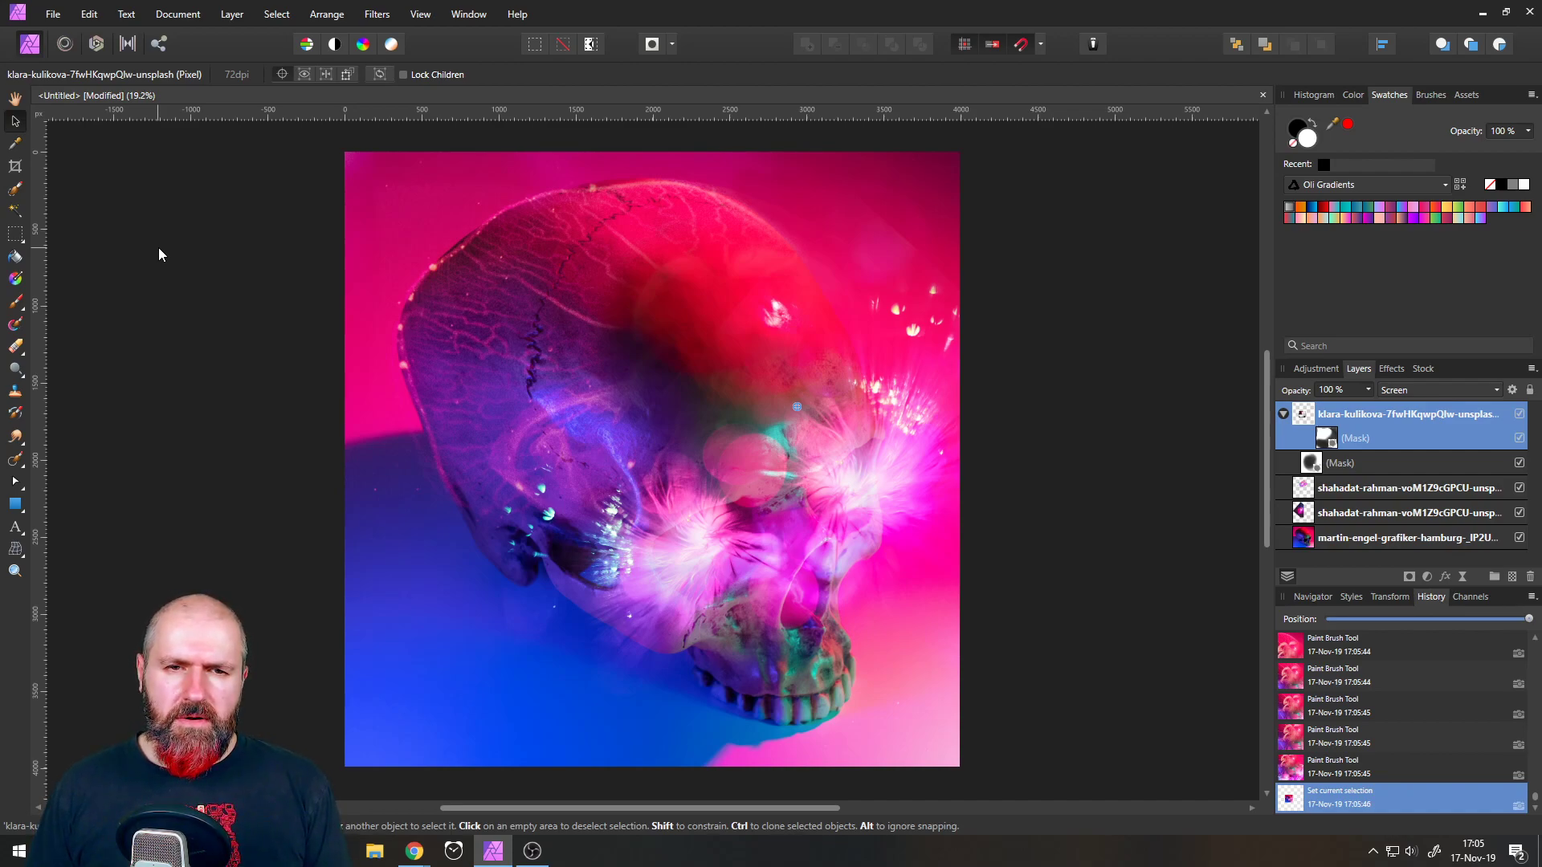
{"action": "right_click", "coordinate": [1305, 424]}
{"action": "left_click", "coordinate": [1154, 561]}
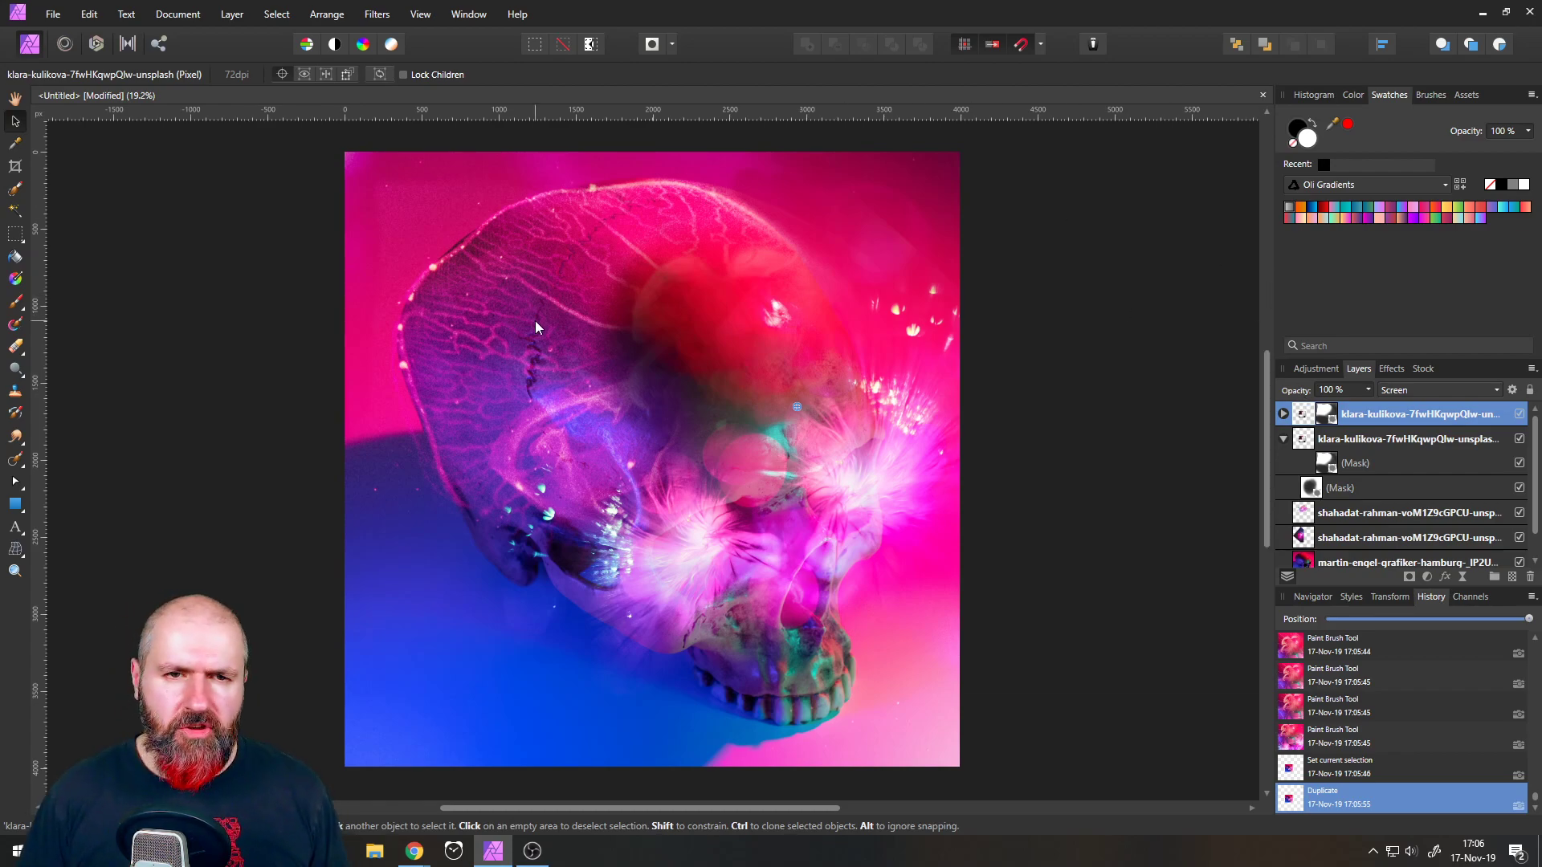
- Place the duplicate's transform origin at the skull's middle, scale the duplicate up slightly, and deselect it
{"action": "scroll", "coordinate": [535, 320], "scroll_direction": "down", "scroll_amount": 4}
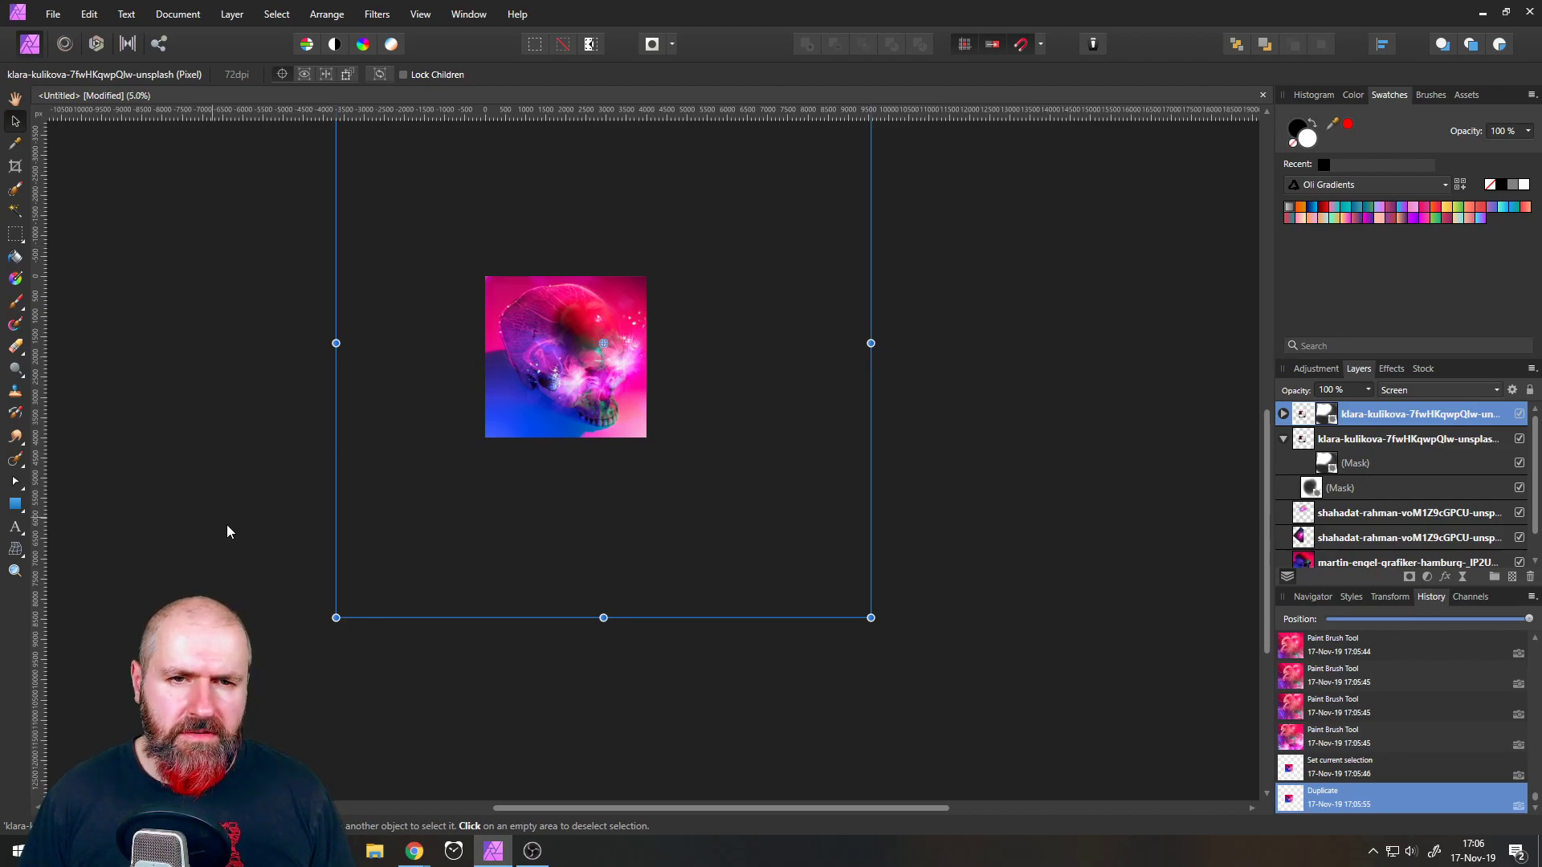
{"action": "left_click_drag", "start_coordinate": [610, 321], "coordinate": [563, 328]}
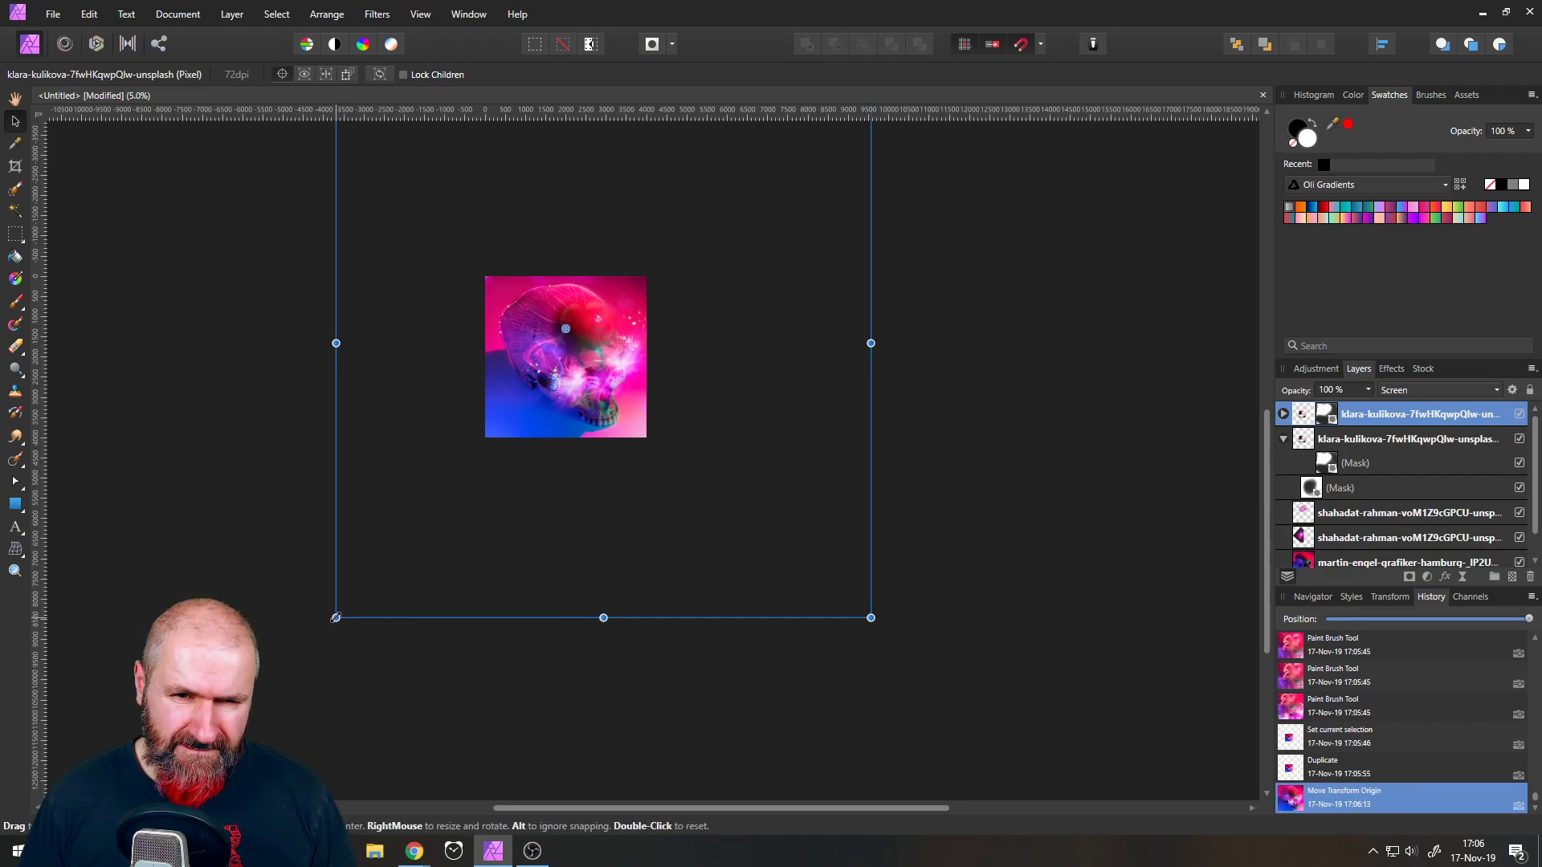
{"action": "left_click_drag", "start_coordinate": [336, 617], "coordinate": [314, 627]}
{"action": "left_click", "coordinate": [166, 368]}
{"action": "key", "text": "ctrl+0"}
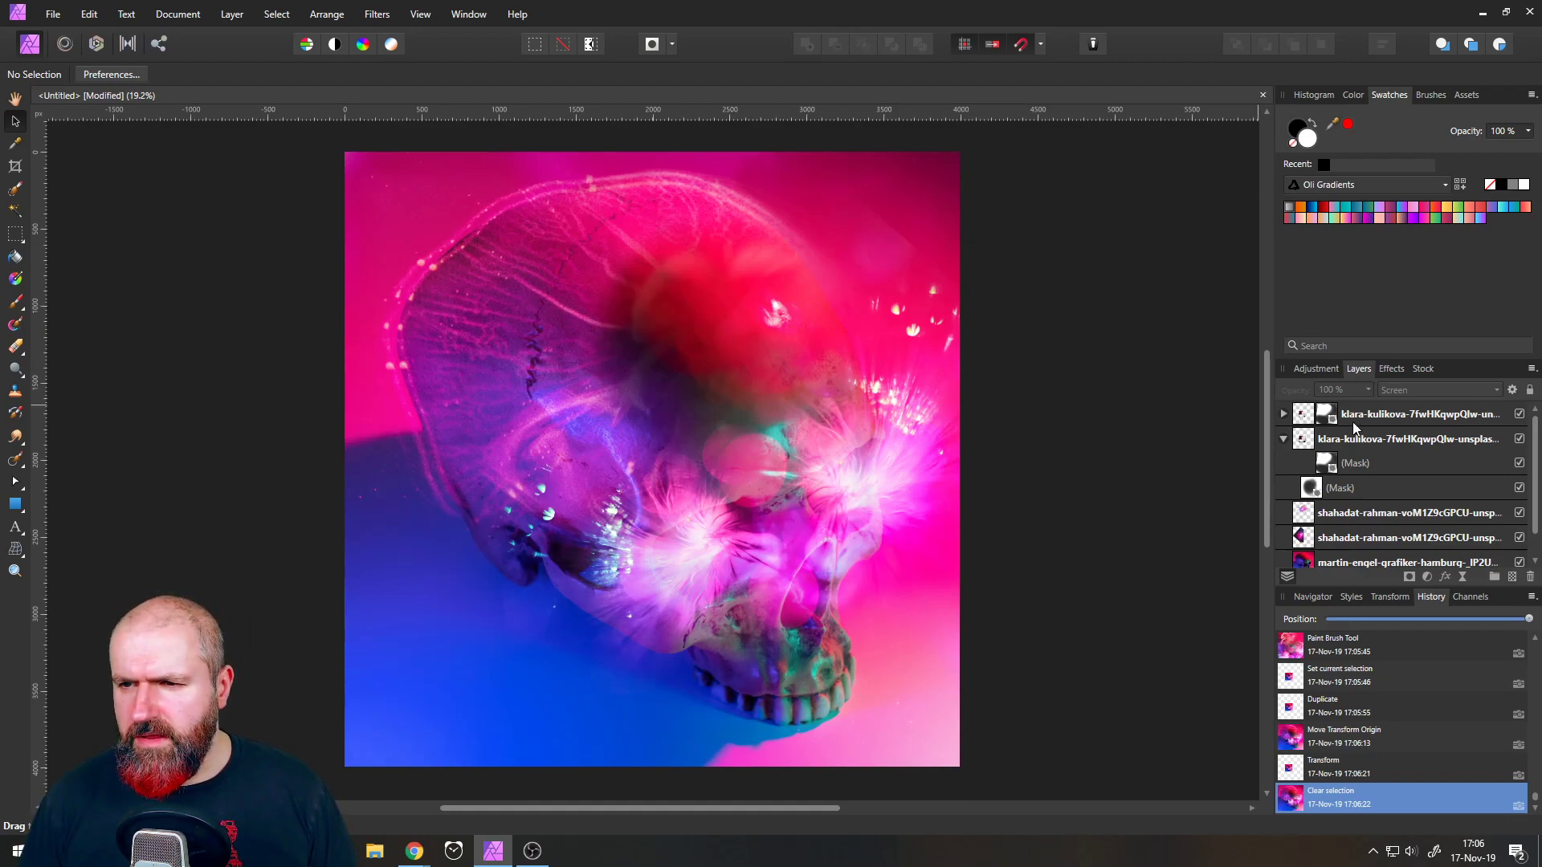
- Duplicate the enlarged jellyfish layer
{"action": "left_click", "coordinate": [1297, 416]}
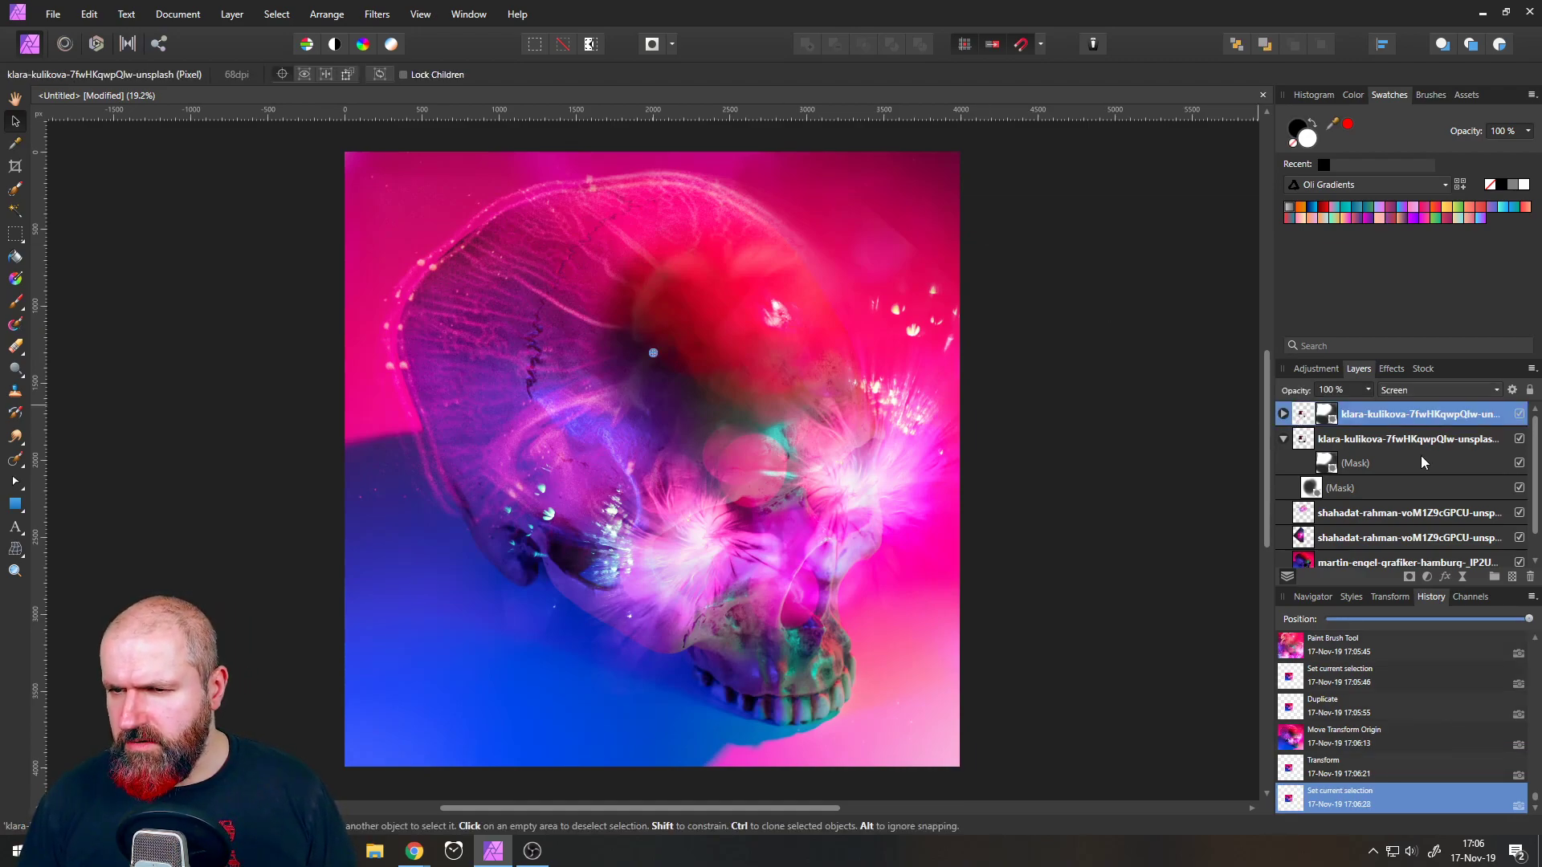
{"action": "right_click", "coordinate": [1301, 425]}
{"action": "left_click", "coordinate": [1140, 565]}
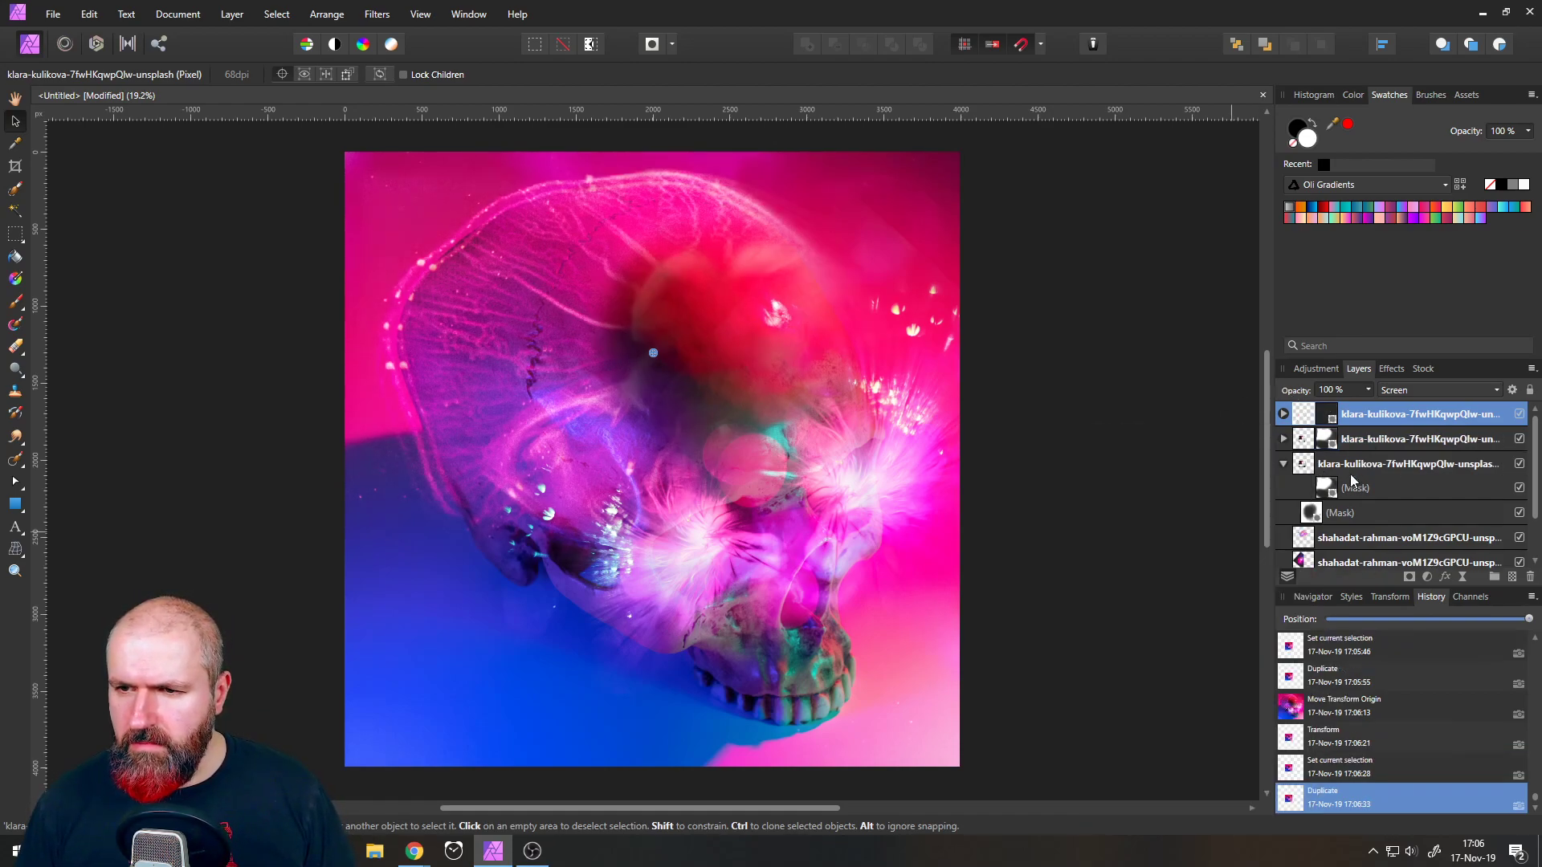
- Apply a Gaussian Blur effect of 17.5 px to the newest jellyfish copy and compare it on and off
{"action": "left_click", "coordinate": [1391, 368]}
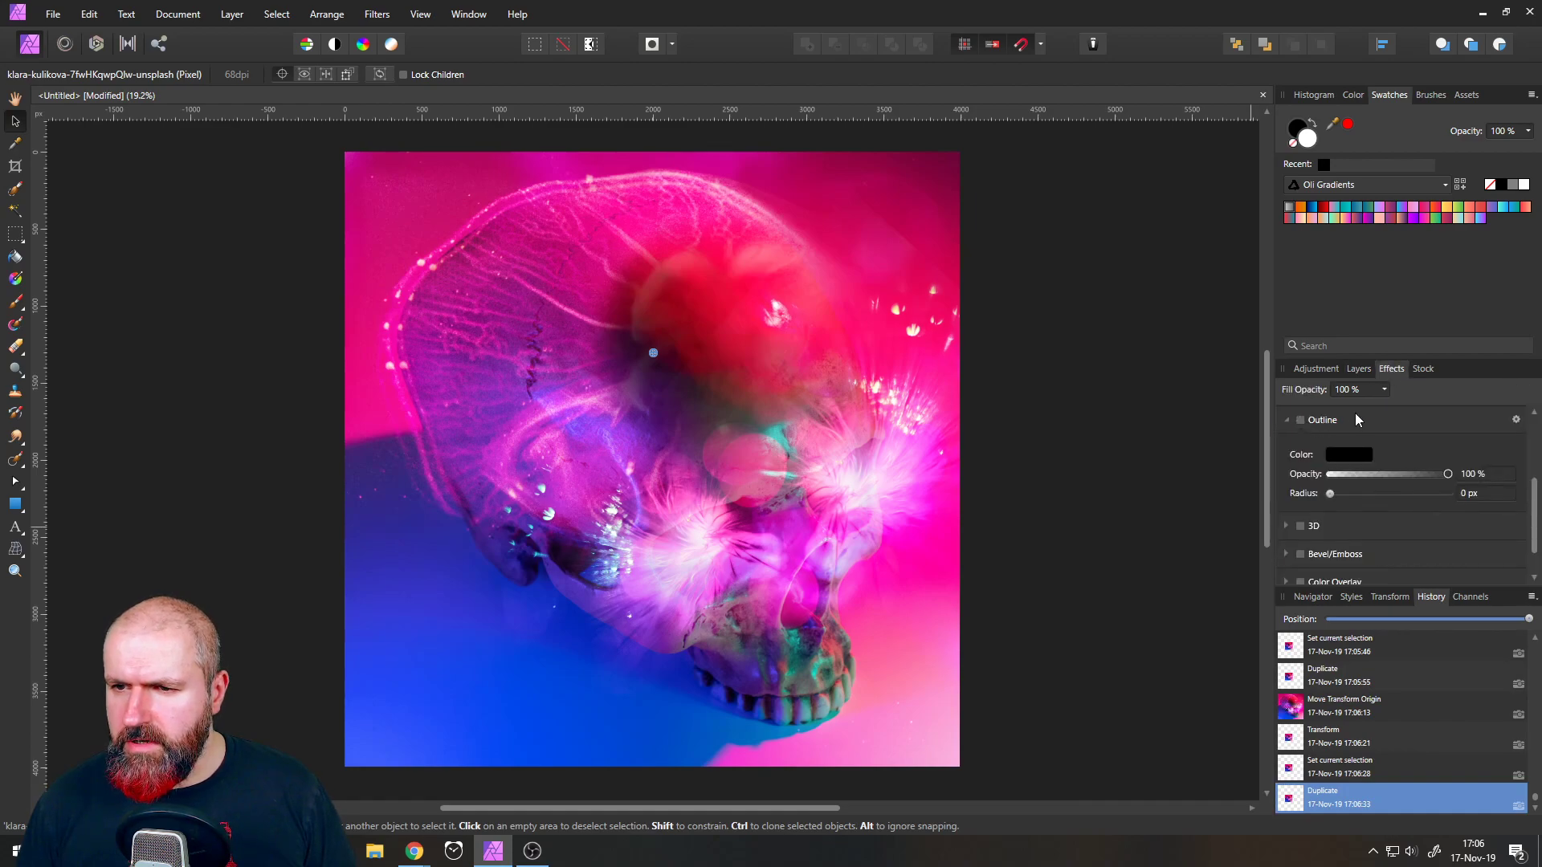
{"action": "scroll", "coordinate": [1376, 446], "scroll_direction": "up", "scroll_amount": 3}
{"action": "left_click", "coordinate": [1300, 419]}
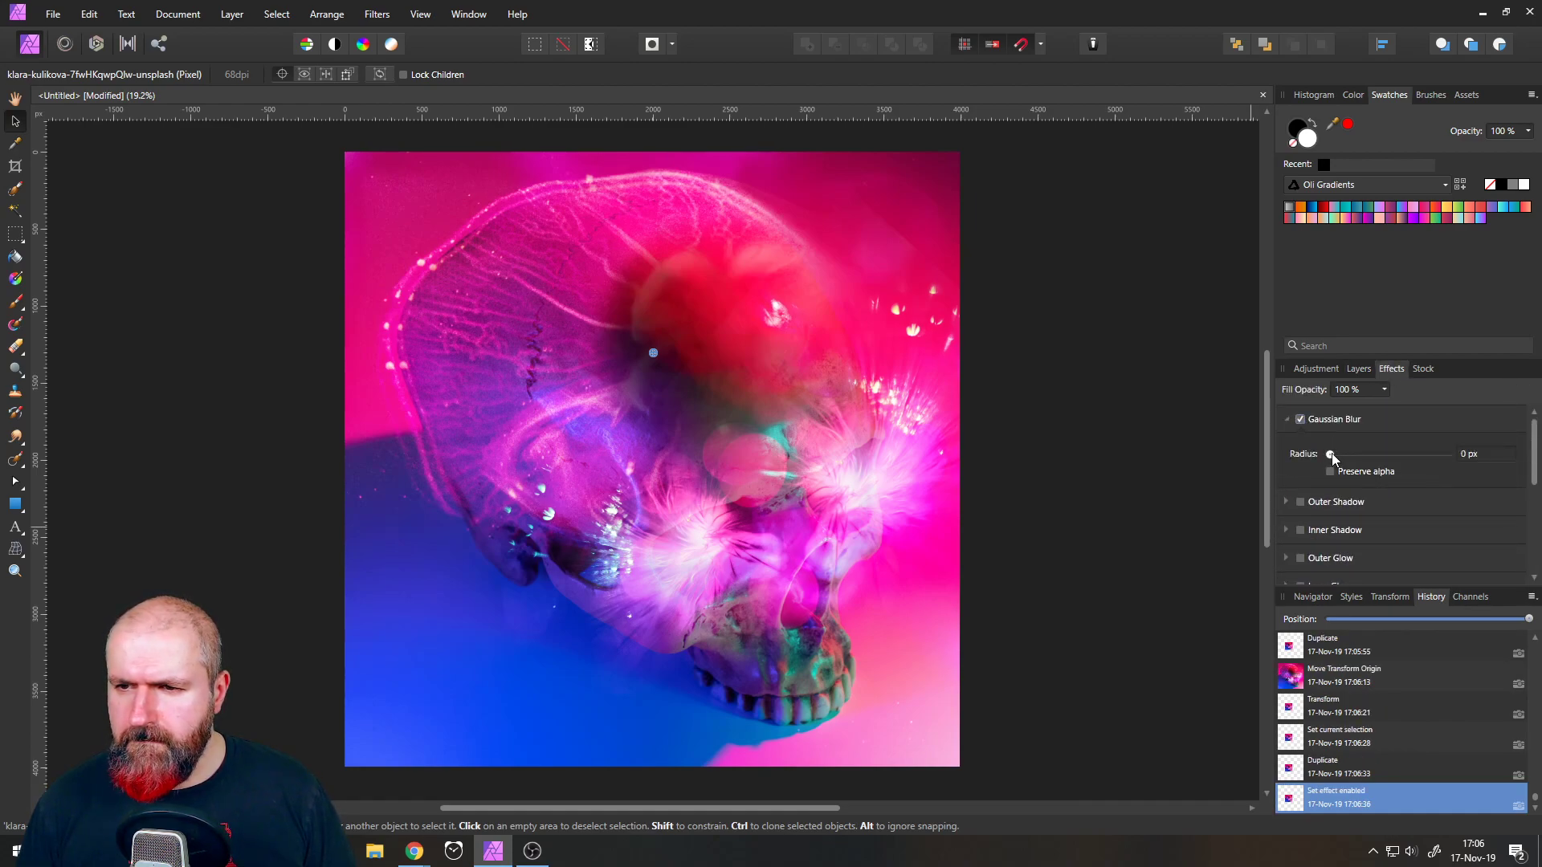
{"action": "left_click_drag", "start_coordinate": [1330, 455], "coordinate": [1391, 454]}
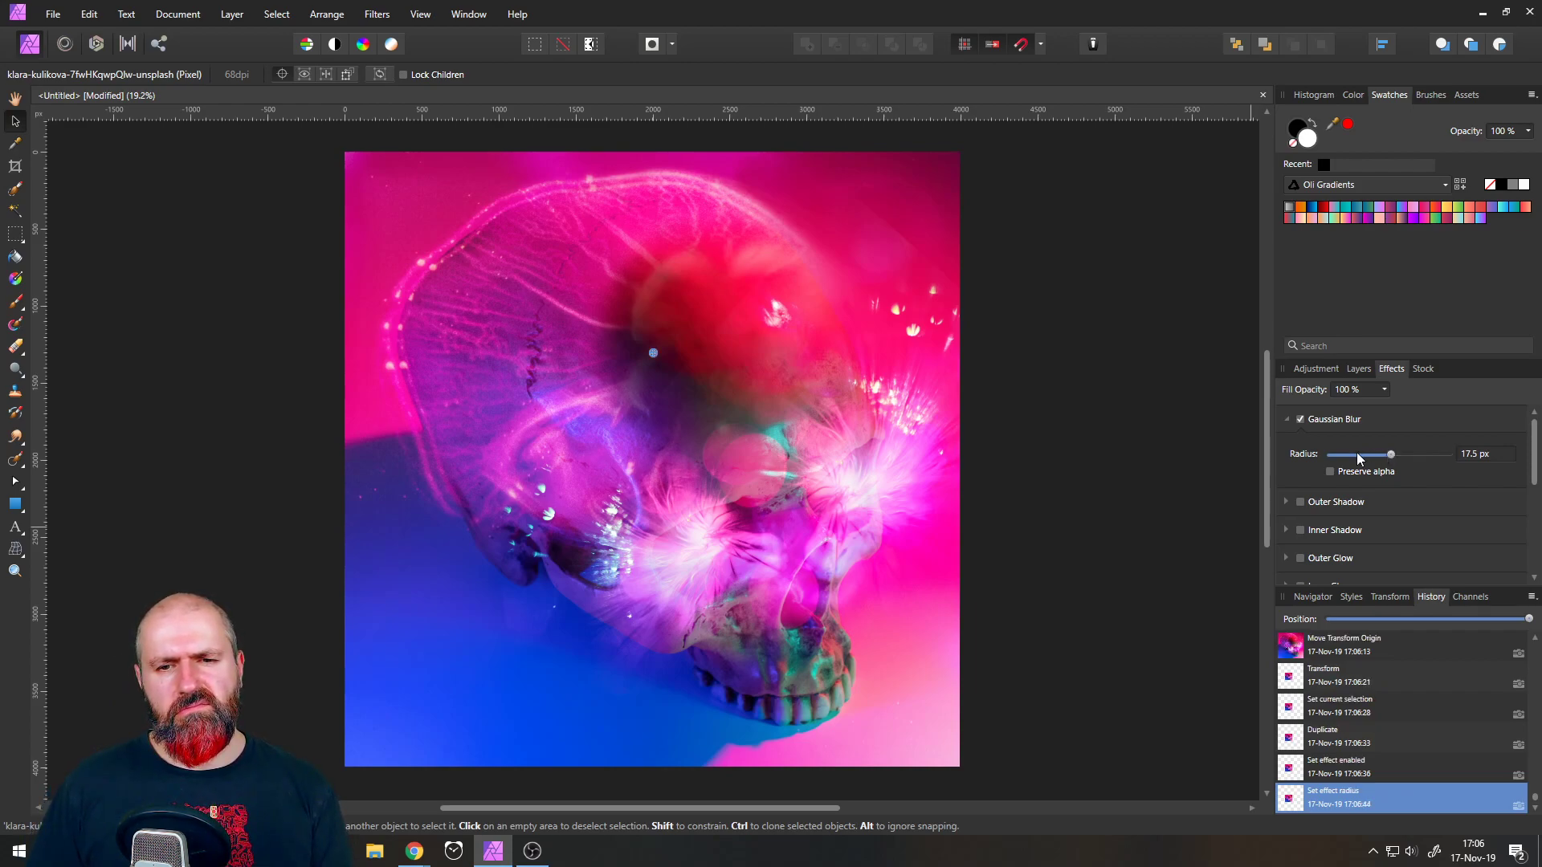
{"action": "left_click", "coordinate": [1300, 420]}
{"action": "left_click", "coordinate": [1300, 420]}
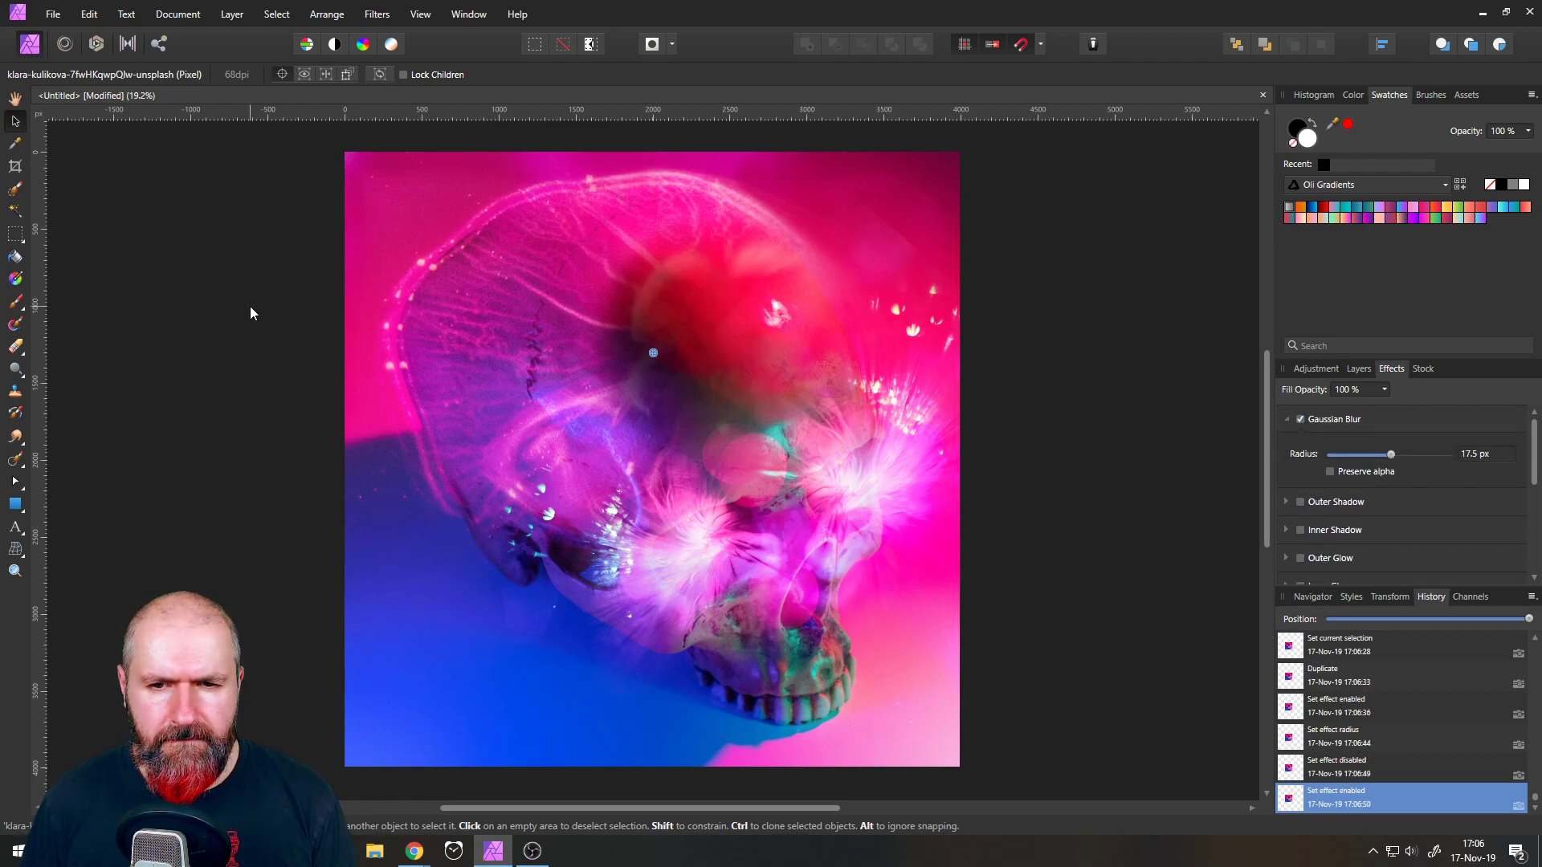
- Try painting white over the inner organs on the blurred copy's first mask with the 1064 px brush
{"action": "scroll", "coordinate": [251, 313], "scroll_direction": "down", "scroll_amount": 1}
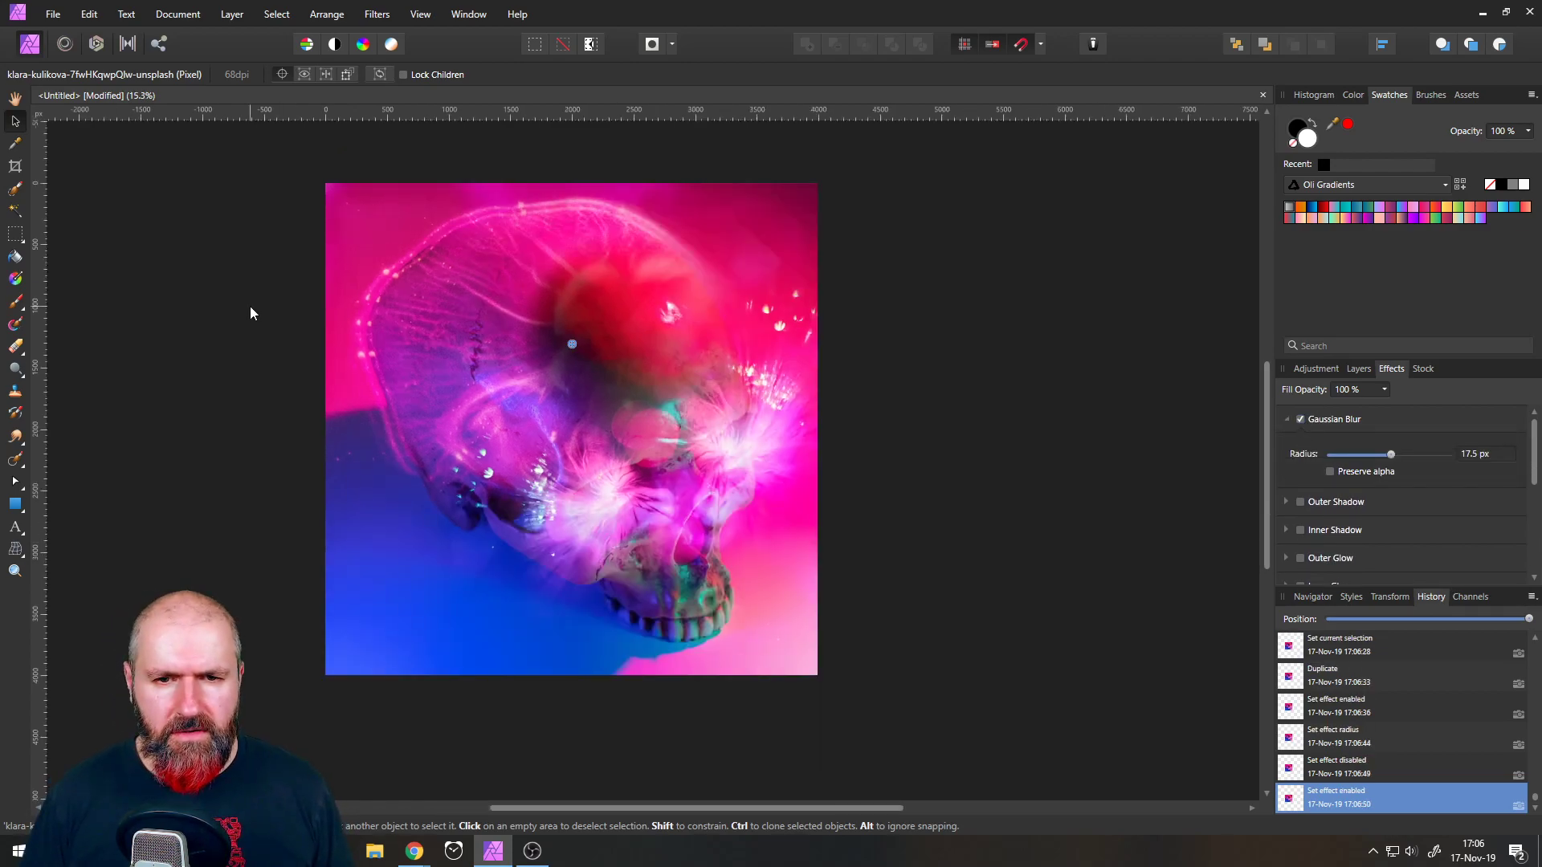
{"action": "scroll", "coordinate": [213, 336], "scroll_direction": "down", "scroll_amount": 1}
{"action": "scroll", "coordinate": [213, 330], "scroll_direction": "up", "scroll_amount": 1}
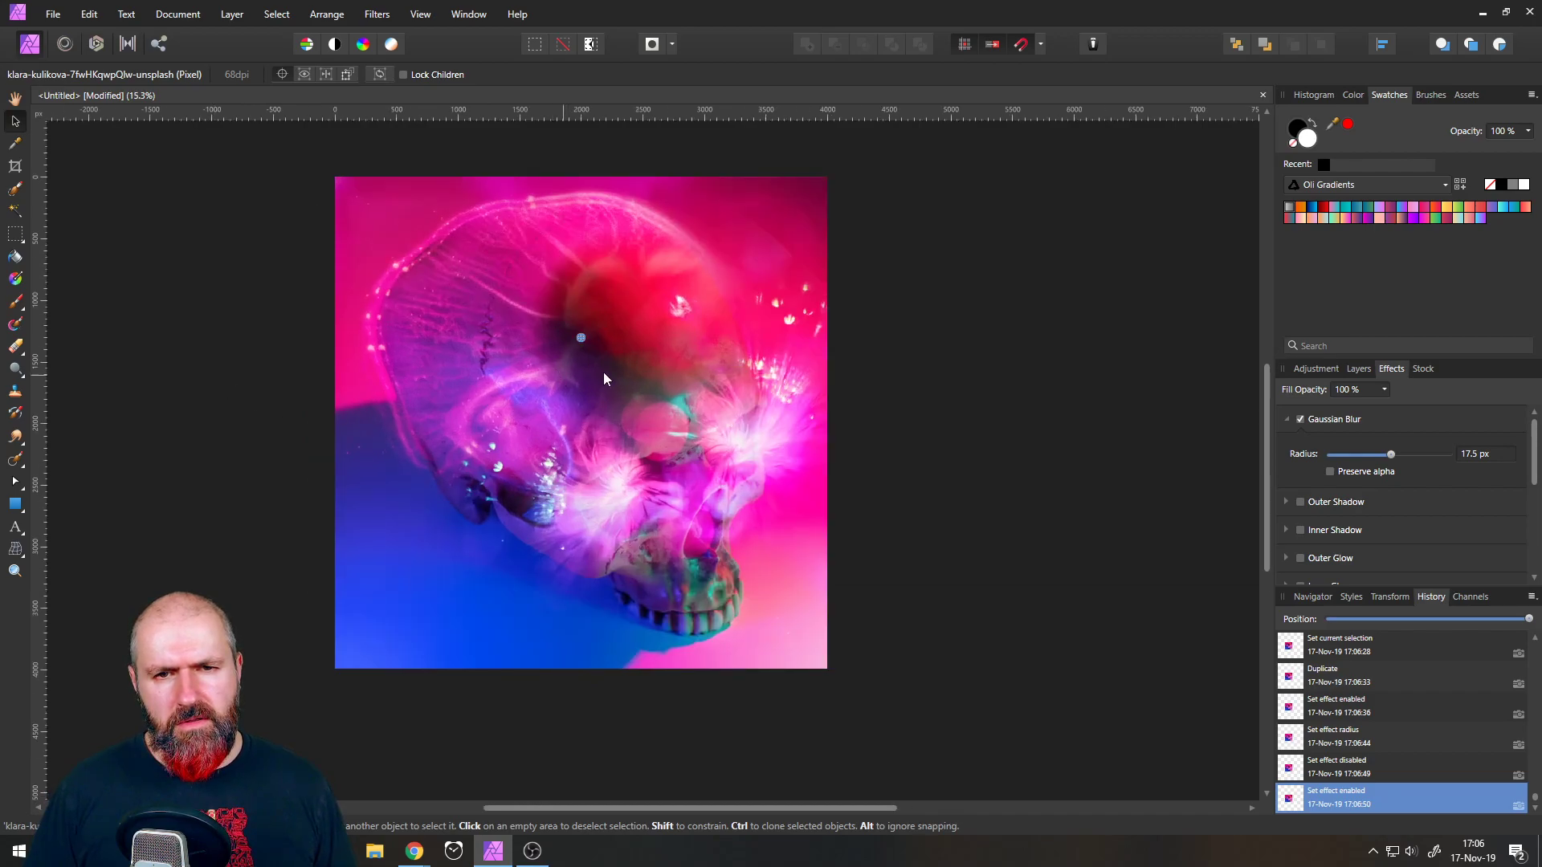
{"action": "left_click", "coordinate": [1358, 369]}
{"action": "left_click", "coordinate": [1283, 415]}
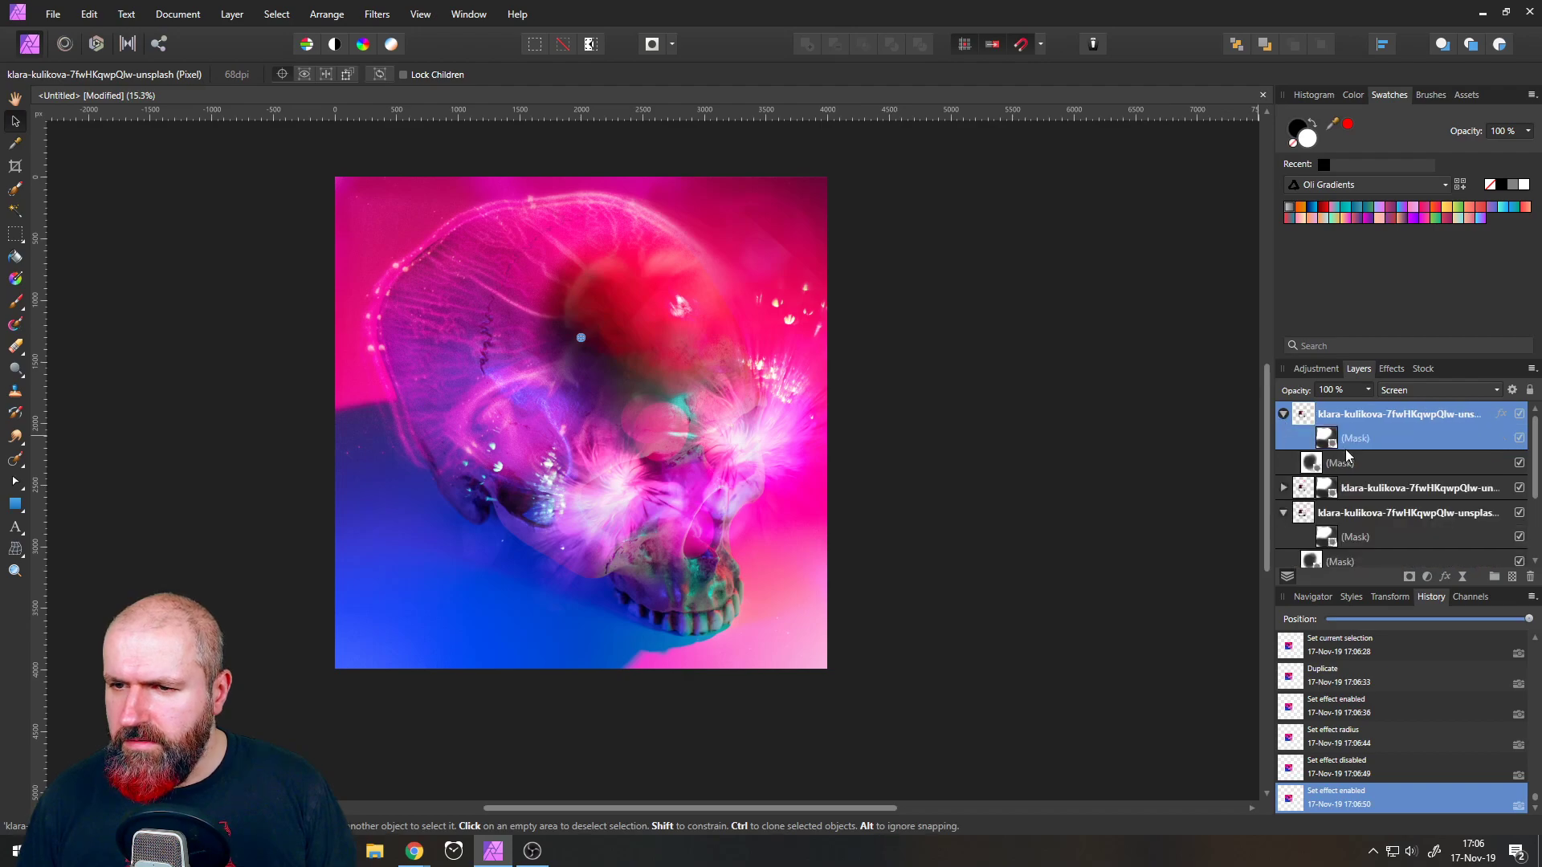
{"action": "left_click", "coordinate": [1326, 438]}
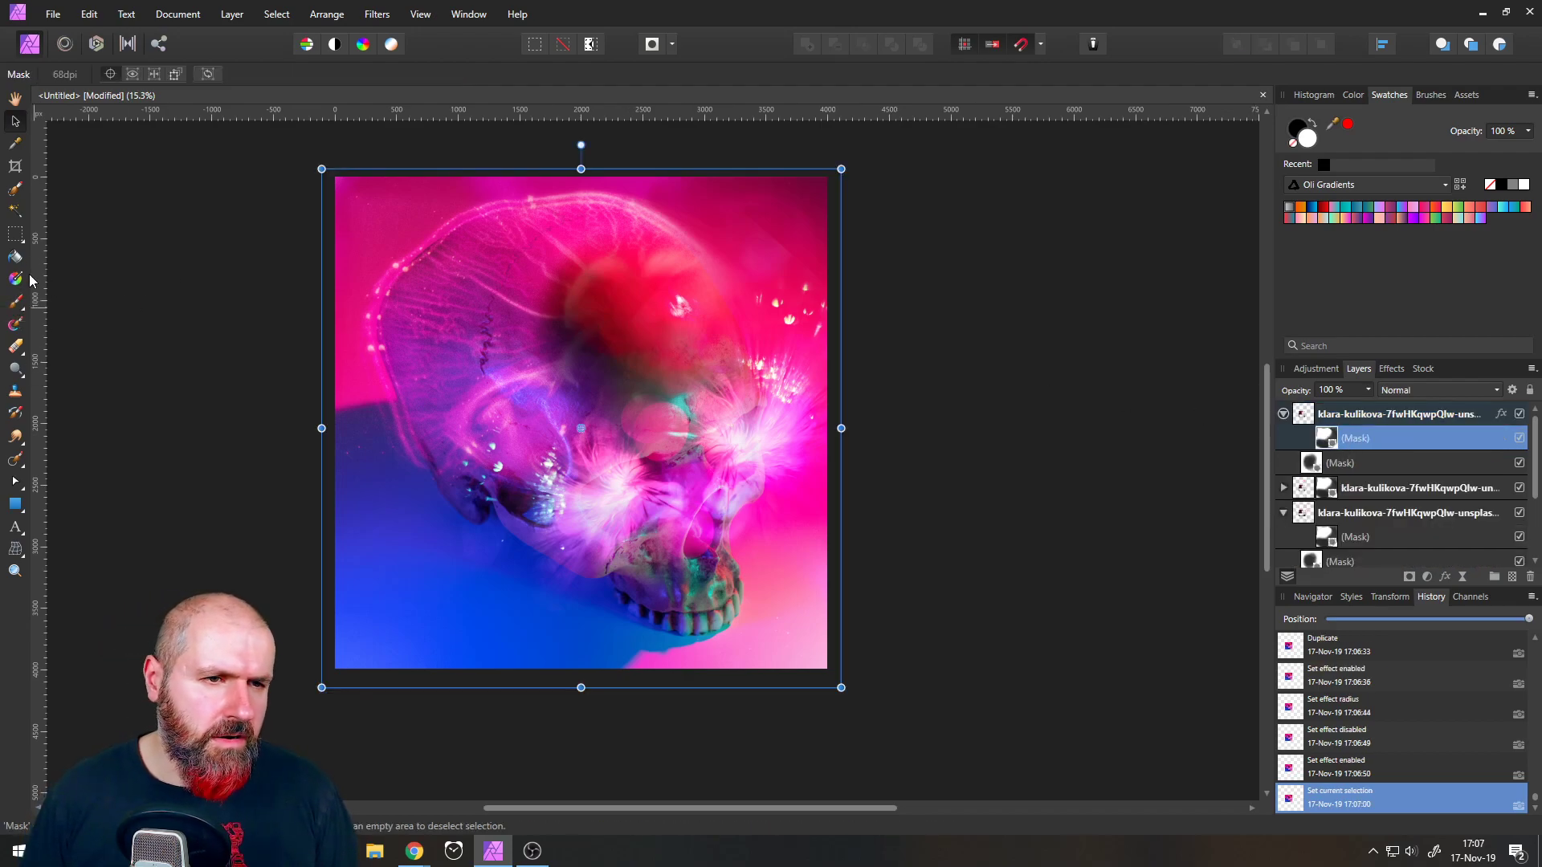
{"action": "left_click", "coordinate": [15, 303]}
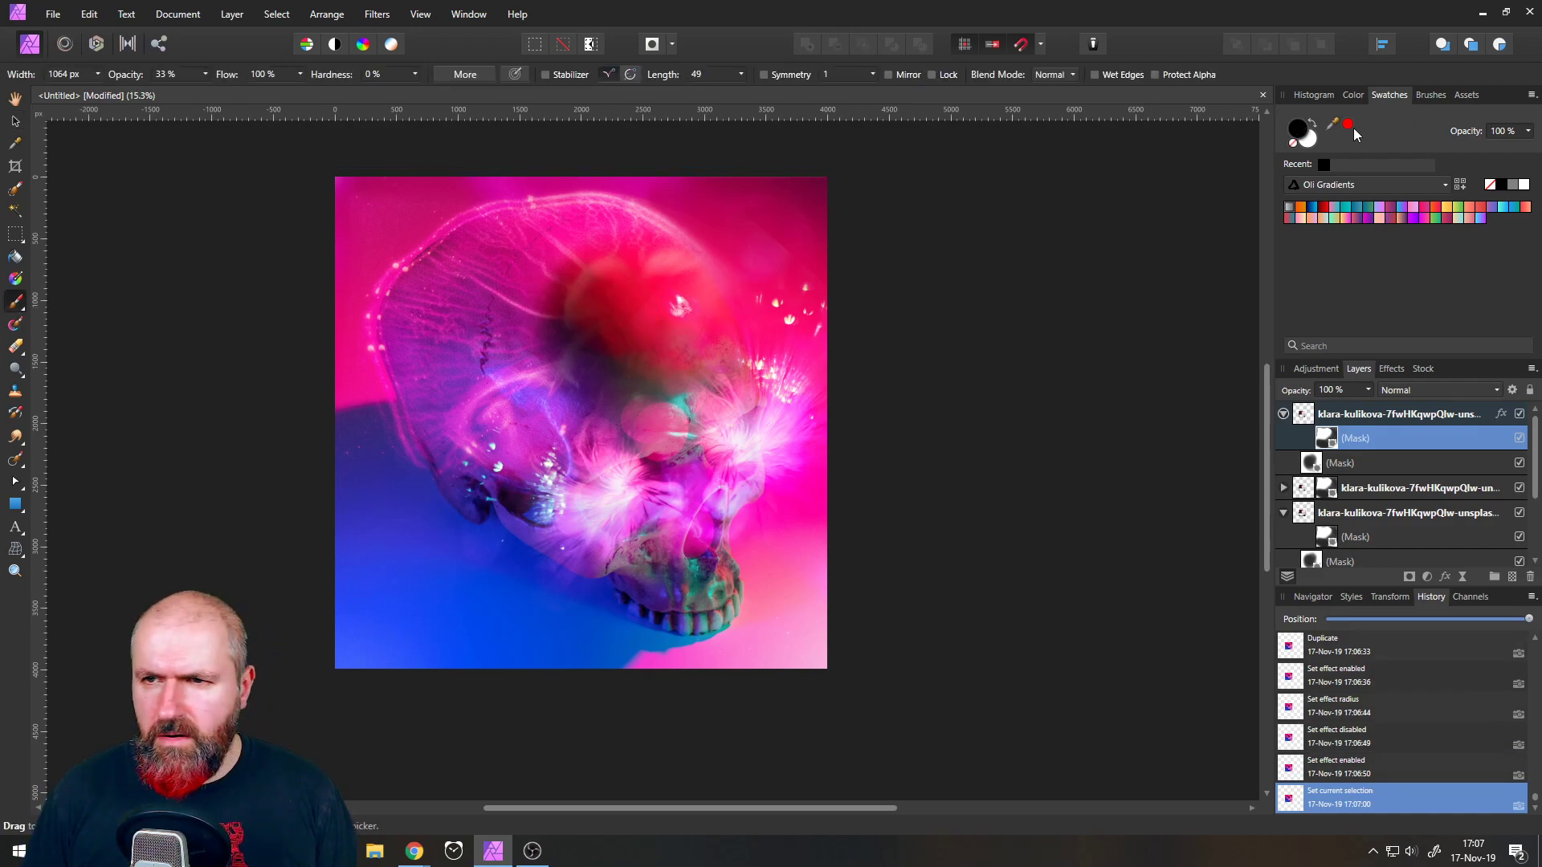
{"action": "left_click", "coordinate": [1312, 125]}
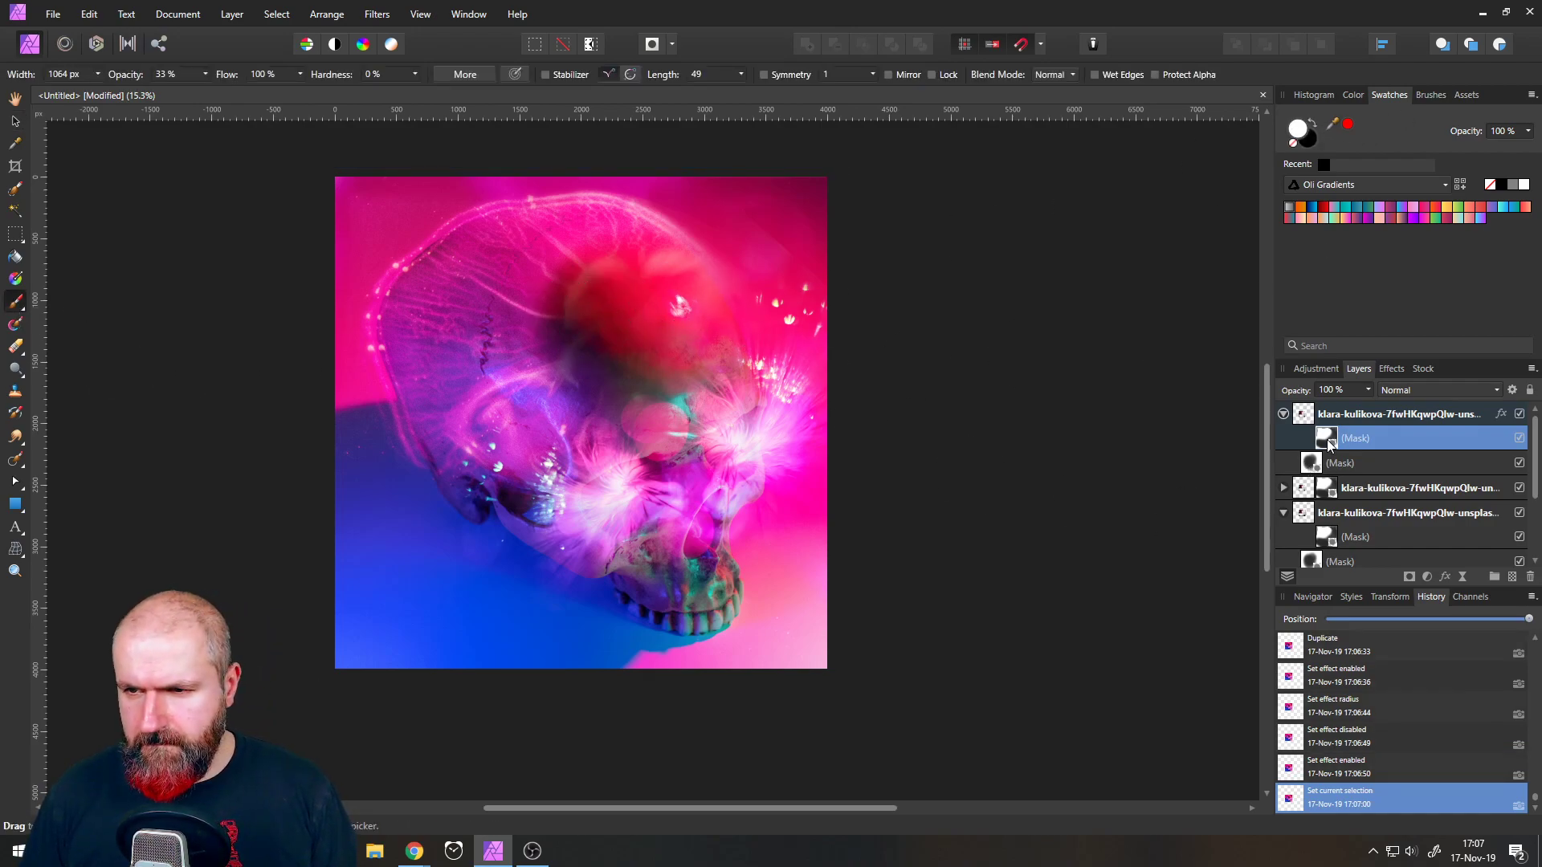
{"action": "mouse_move", "coordinate": [598, 353]}
{"action": "left_mouse_down"}
{"action": "mouse_move", "coordinate": [583, 312]}
{"action": "mouse_move", "coordinate": [604, 314]}
{"action": "mouse_move", "coordinate": [638, 362]}
{"action": "mouse_move", "coordinate": [595, 363]}
{"action": "mouse_move", "coordinate": [585, 389]}
{"action": "mouse_move", "coordinate": [575, 357]}
{"action": "mouse_move", "coordinate": [585, 395]}
{"action": "mouse_move", "coordinate": [613, 355]}
{"action": "mouse_move", "coordinate": [588, 327]}
{"action": "left_mouse_up"}
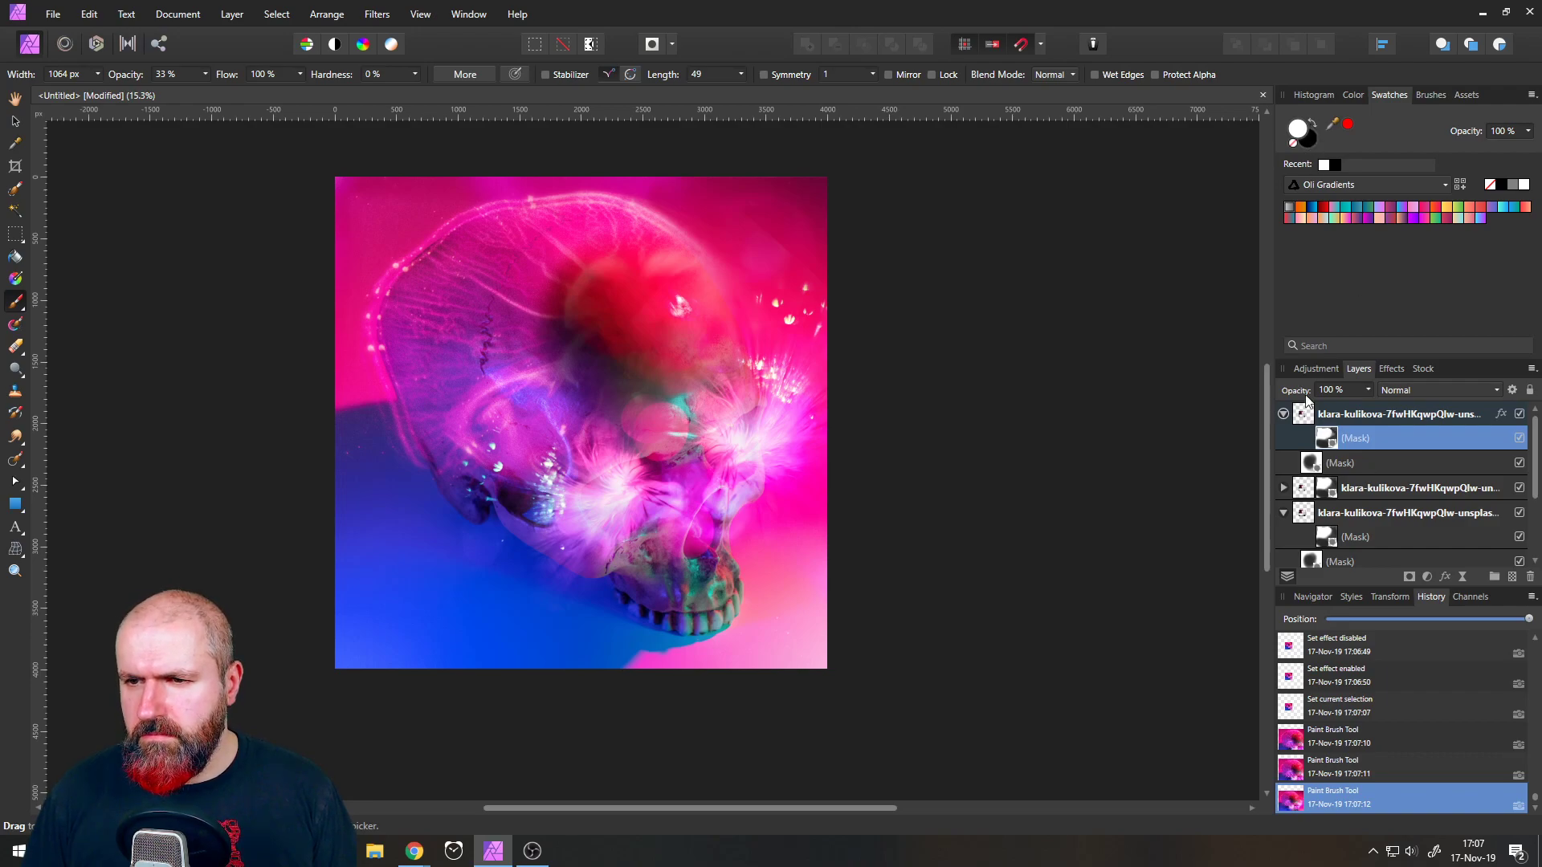
- Try revealing the inner organs by painting white on the second masks of the blurred copy and the enlarged copy
{"action": "left_click", "coordinate": [1314, 467]}
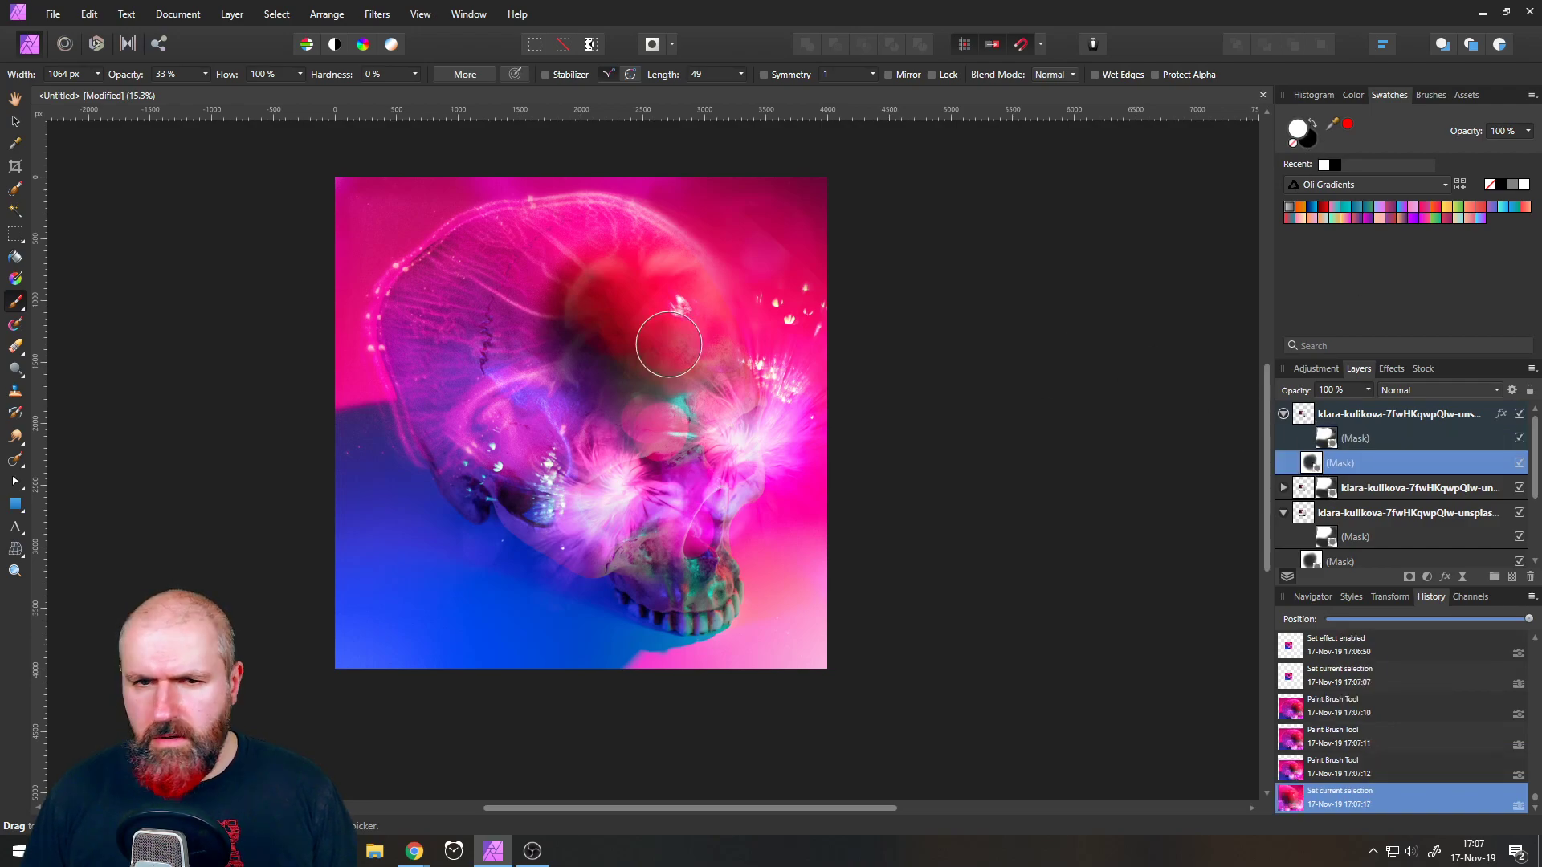
{"action": "mouse_move", "coordinate": [664, 344]}
{"action": "left_mouse_down"}
{"action": "mouse_move", "coordinate": [640, 372]}
{"action": "mouse_move", "coordinate": [595, 345]}
{"action": "mouse_move", "coordinate": [583, 368]}
{"action": "mouse_move", "coordinate": [610, 268]}
{"action": "left_mouse_up"}
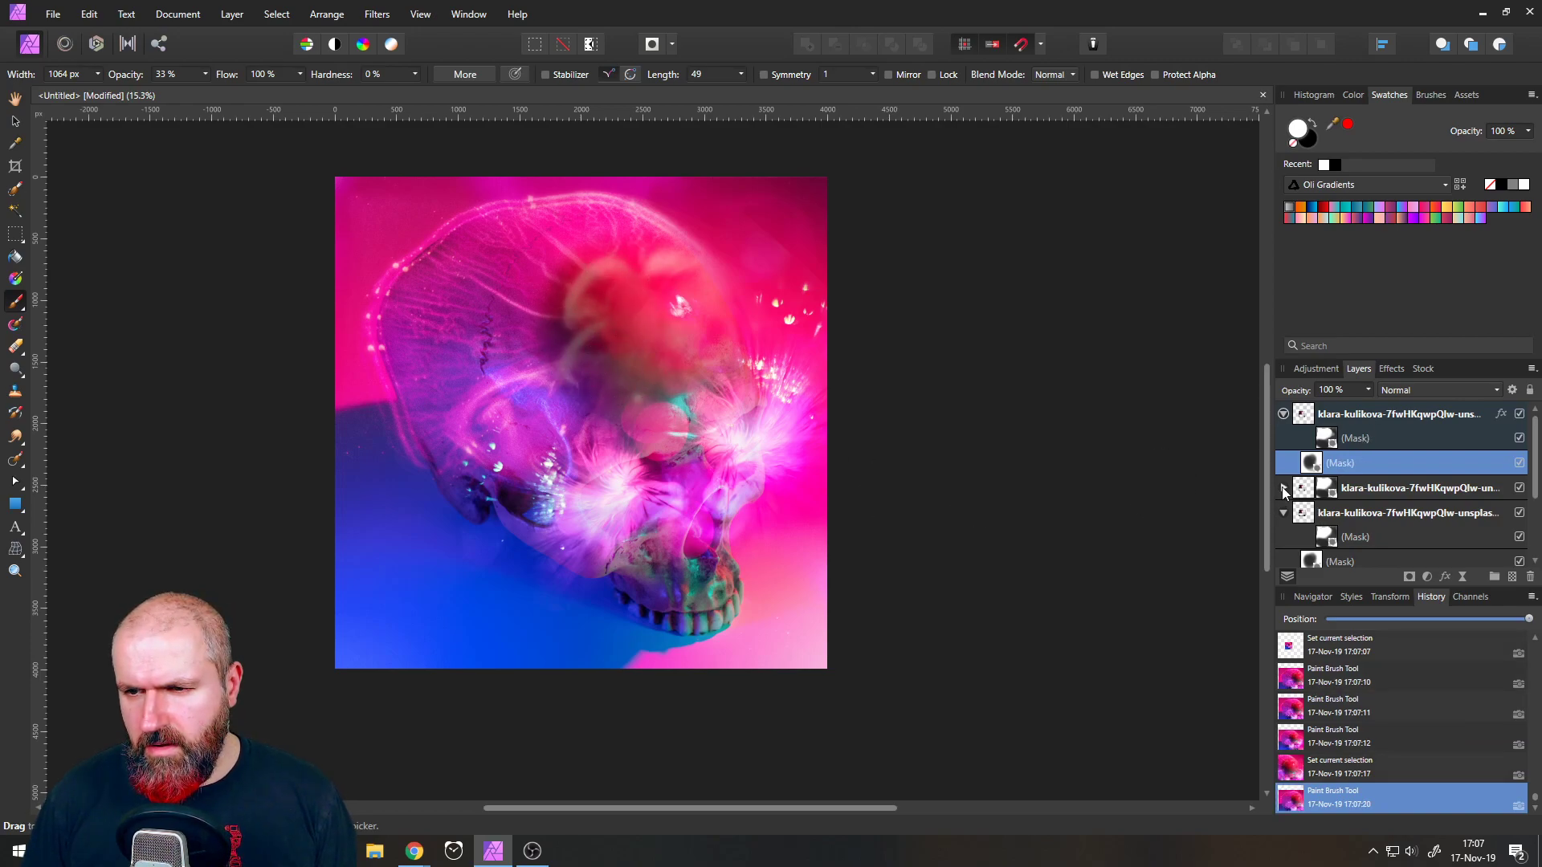
{"action": "left_click", "coordinate": [1283, 488]}
{"action": "left_click", "coordinate": [1310, 537]}
{"action": "mouse_move", "coordinate": [618, 312]}
{"action": "left_mouse_down"}
{"action": "mouse_move", "coordinate": [566, 301]}
{"action": "mouse_move", "coordinate": [649, 268]}
{"action": "mouse_move", "coordinate": [655, 315]}
{"action": "left_mouse_up"}
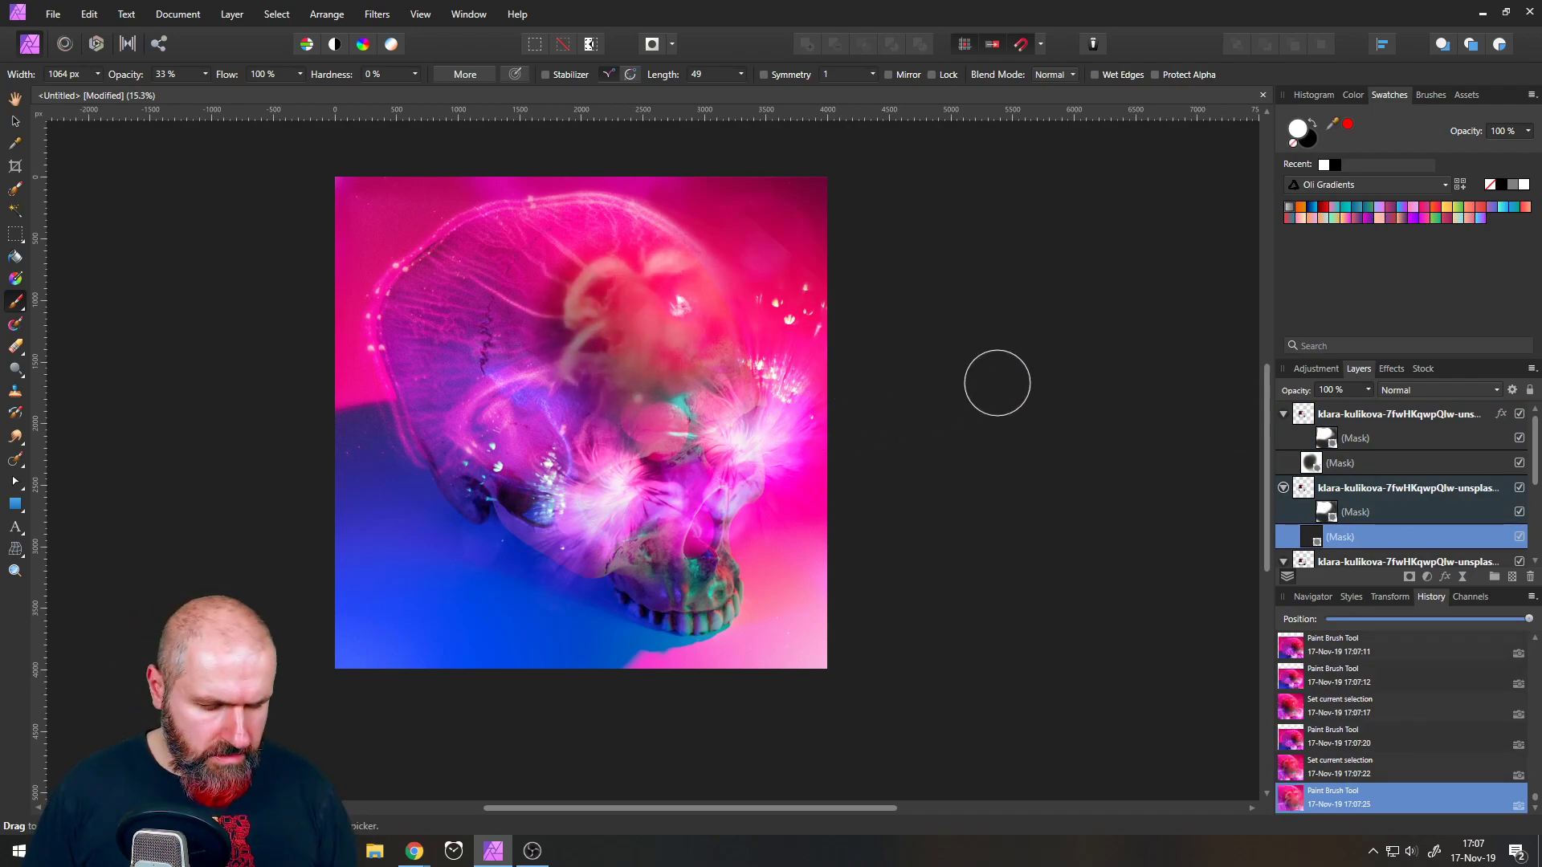
- Undo the white mask strokes, the Gaussian Blur and the last layer duplication
{"action": "key", "text": "ctrl+z"}
{"action": "key", "text": "ctrl+z"}
{"action": "key", "text": "ctrl+z"}
{"action": "key", "text": "ctrl+z"}
{"action": "key", "text": "ctrl+z"}
{"action": "key", "text": "ctrl+z"}
{"action": "key", "text": "ctrl+z"}
{"action": "key", "text": "ctrl+z"}
{"action": "key", "text": "ctrl+z"}
{"action": "key", "text": "ctrl+z"}
{"action": "key", "text": "ctrl+z"}
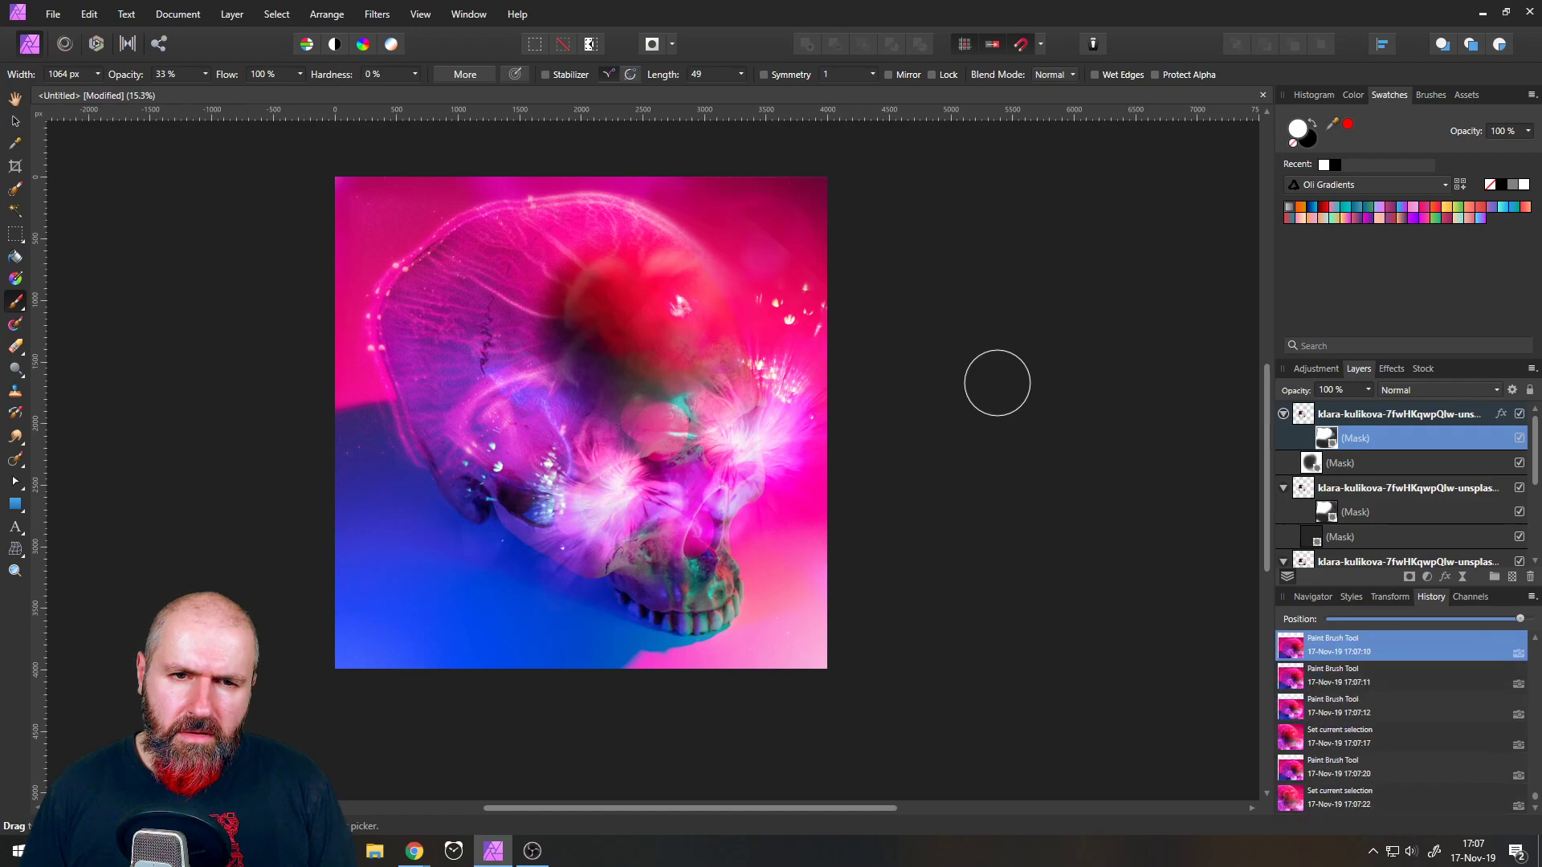
{"action": "key", "text": "ctrl+z"}
{"action": "key", "text": "ctrl+z"}
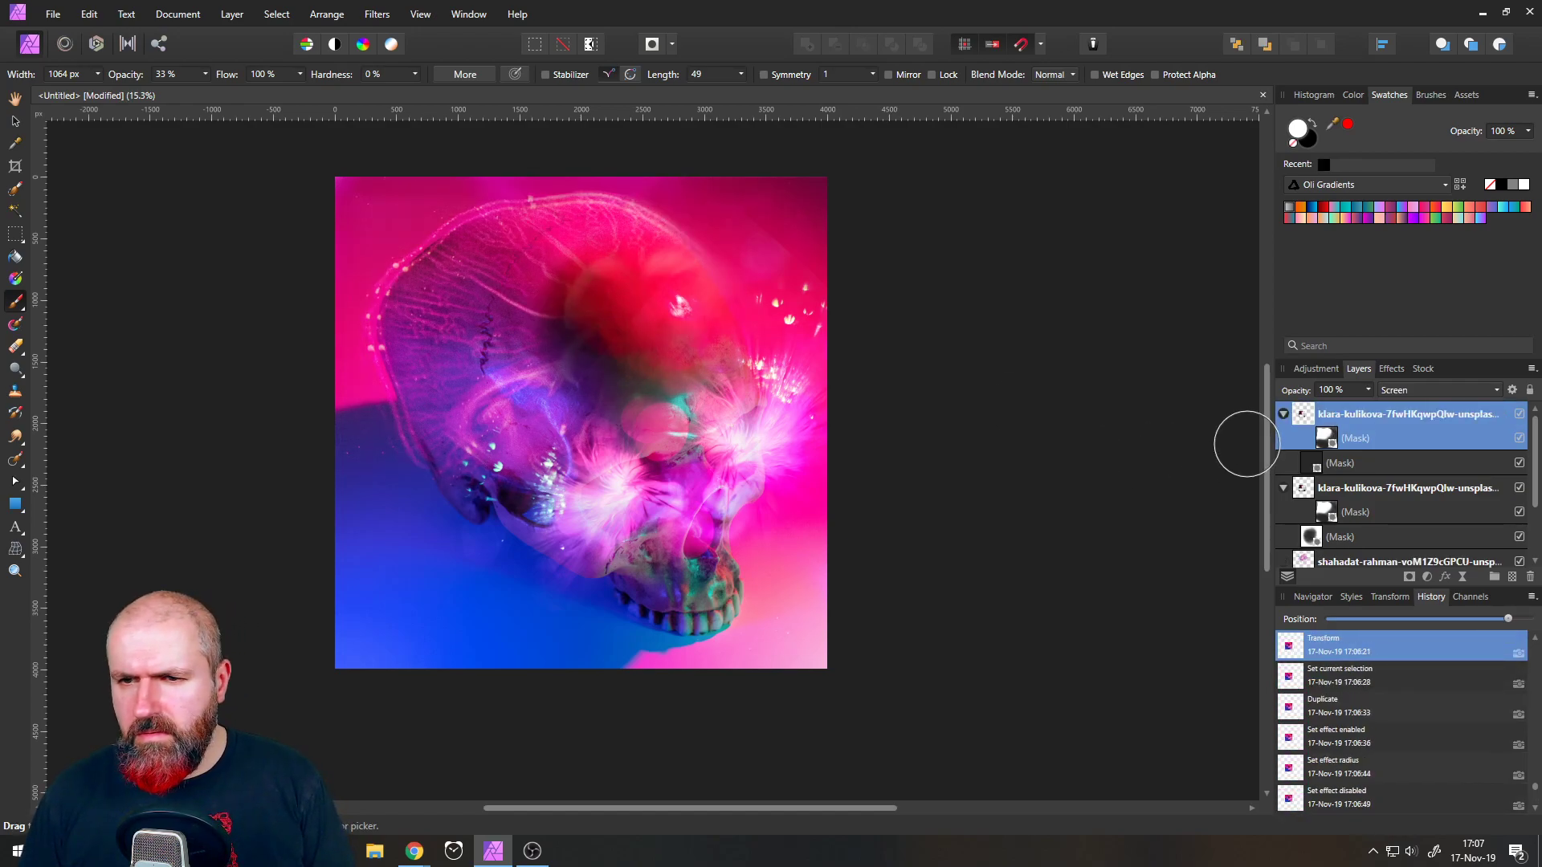
- Redo the last layer duplication and the enabling of its Gaussian Blur effect
{"action": "left_click", "coordinate": [88, 15]}
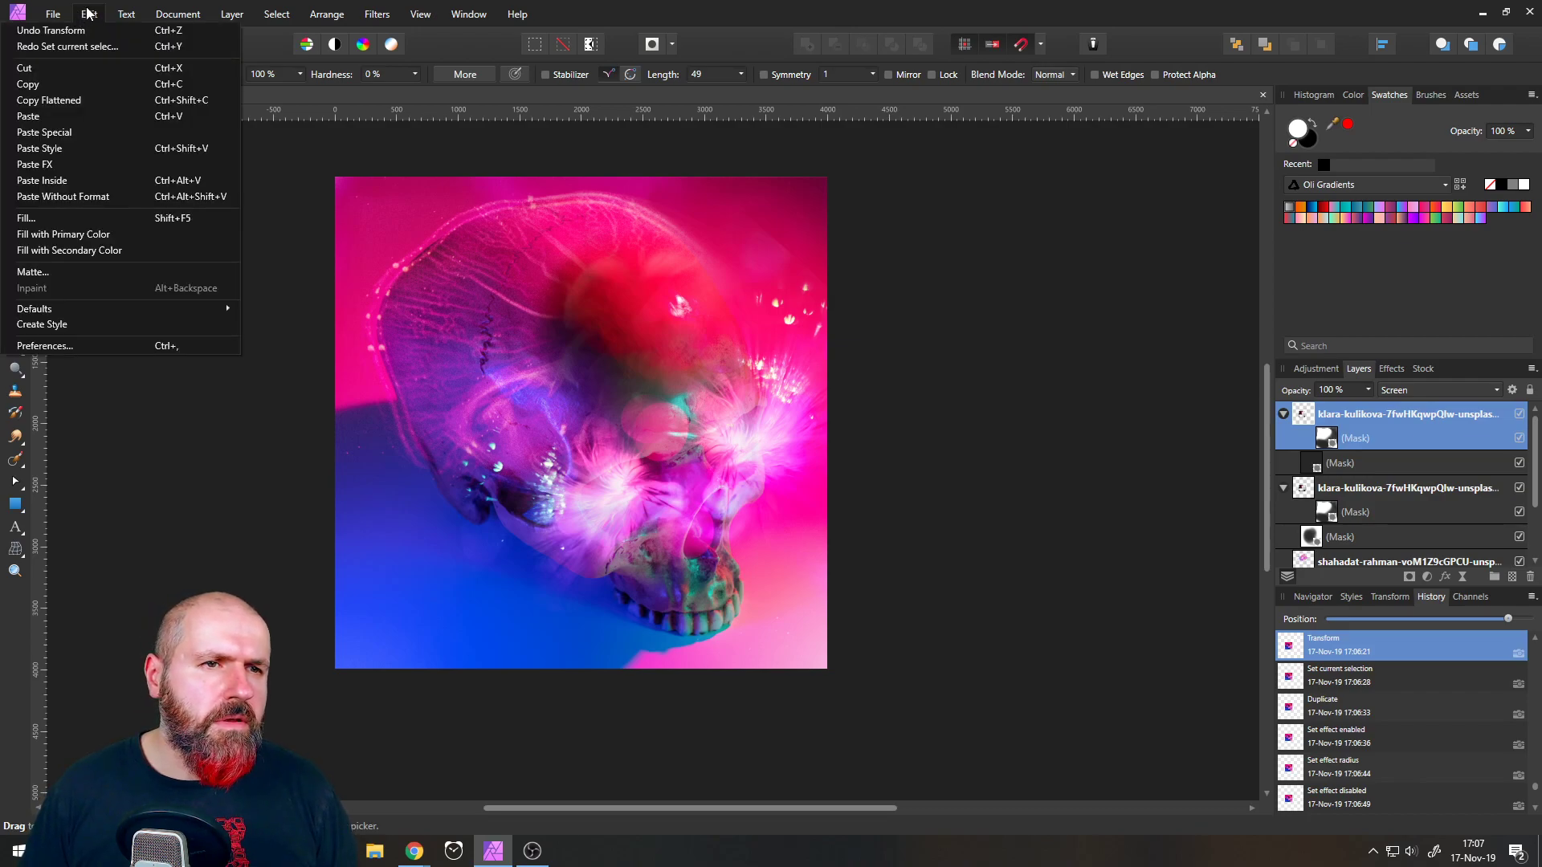
{"action": "left_click", "coordinate": [93, 48]}
{"action": "left_click", "coordinate": [90, 18]}
{"action": "left_click", "coordinate": [90, 46]}
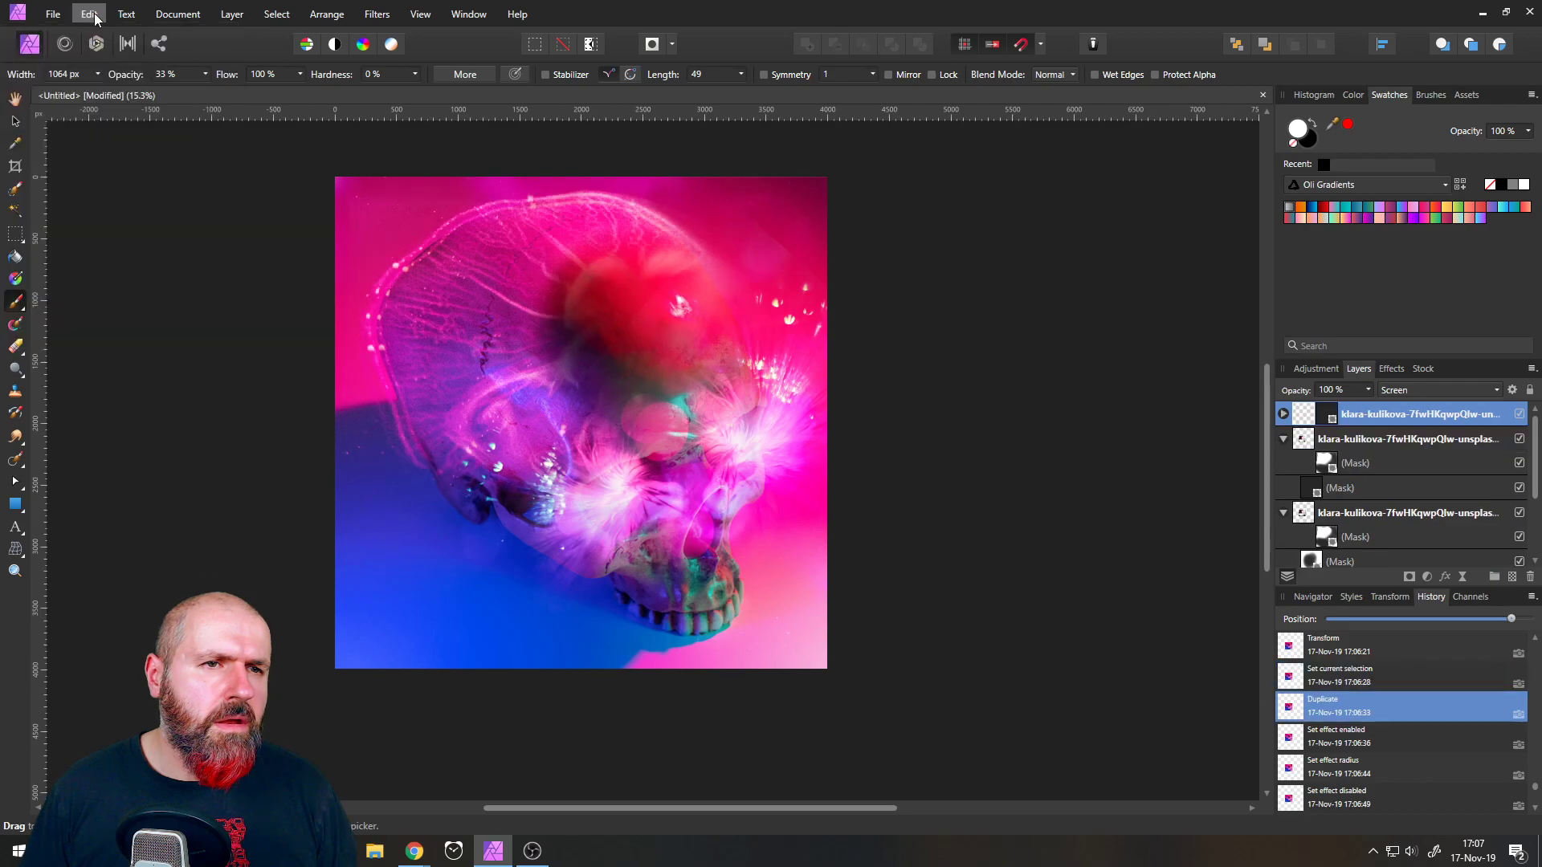
{"action": "left_click", "coordinate": [94, 17]}
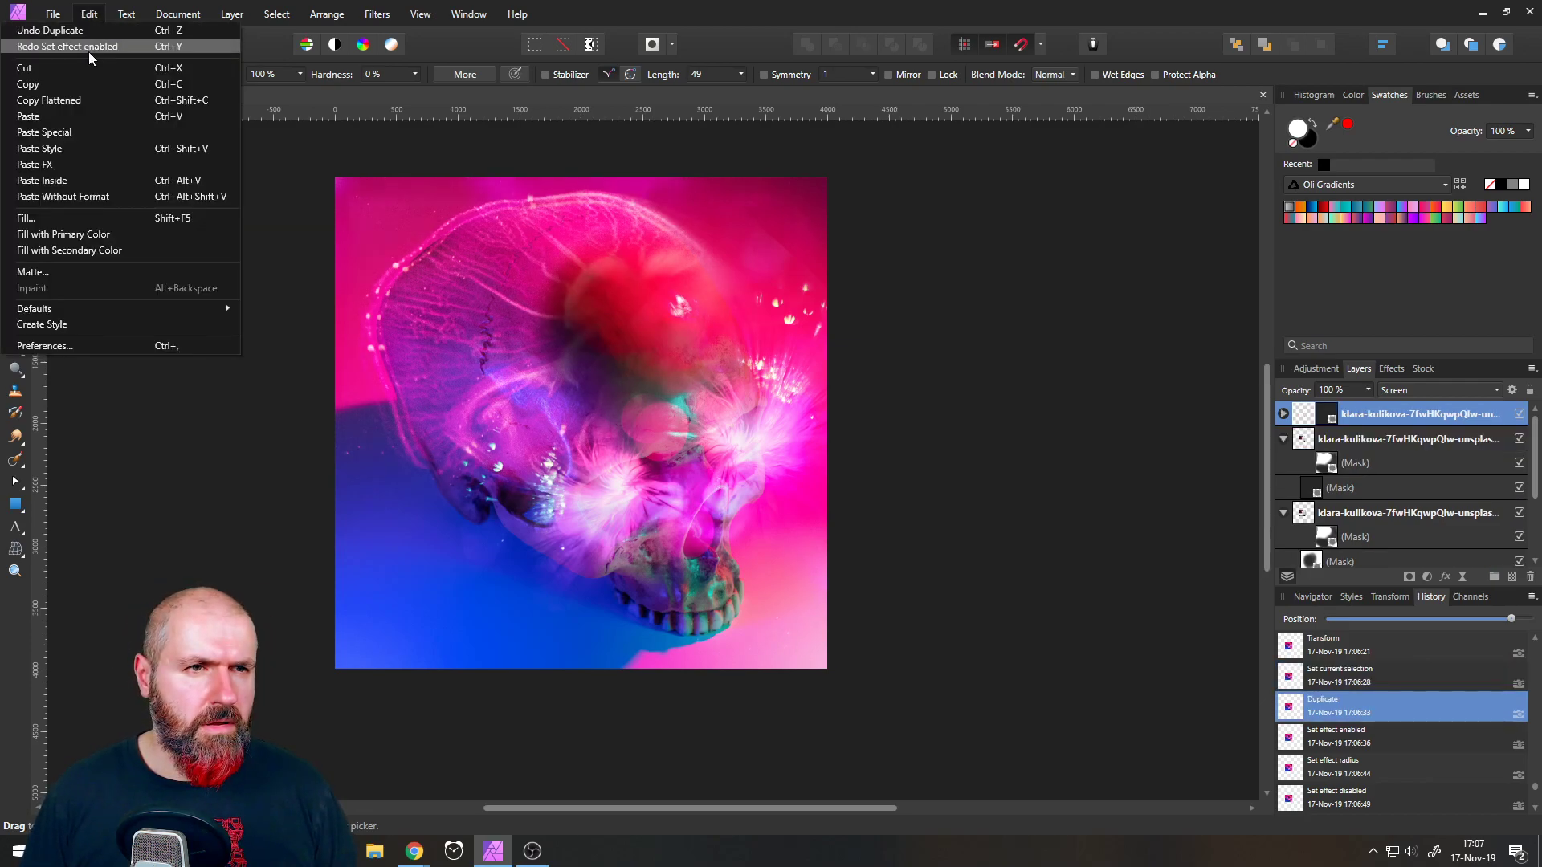
{"action": "left_click", "coordinate": [94, 44]}
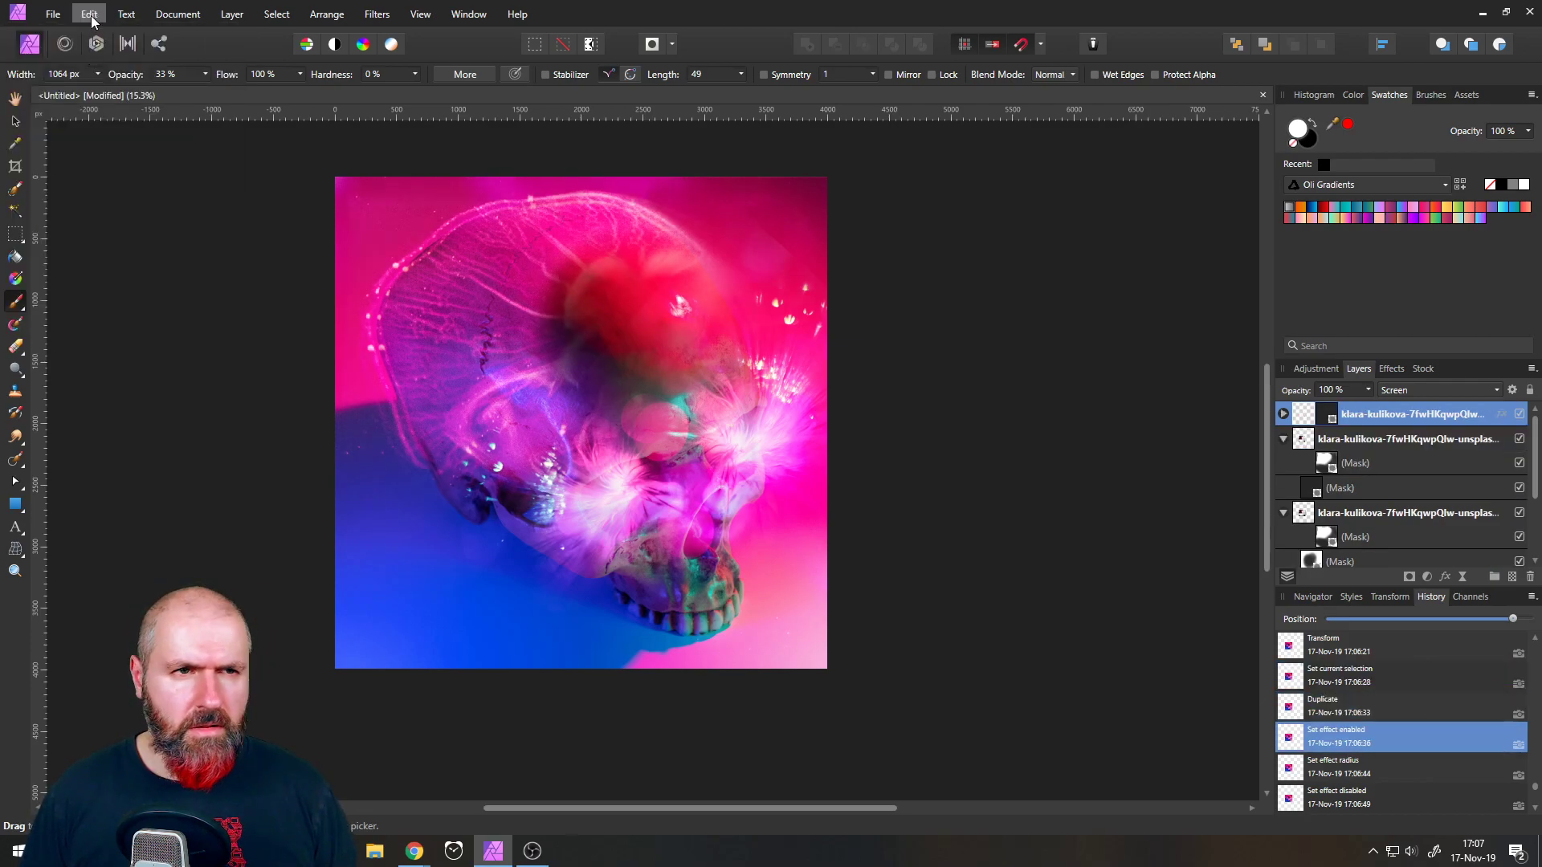
- Paint black over the inner organs on the second mask of the topmost jellyfish copy
{"action": "left_click", "coordinate": [1283, 414]}
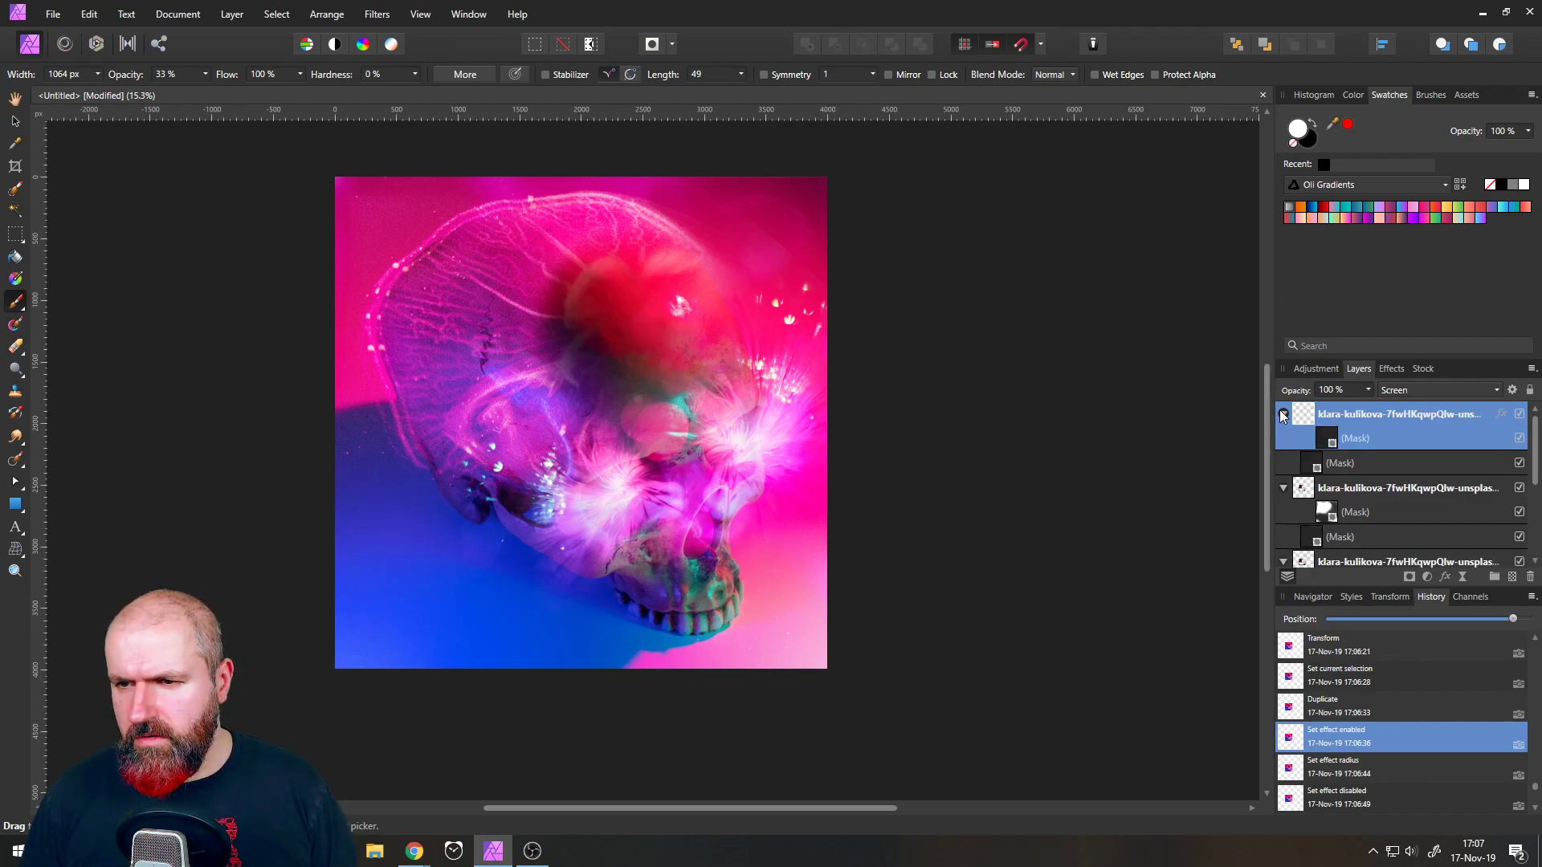
{"action": "left_click", "coordinate": [1310, 464]}
{"action": "left_click", "coordinate": [1313, 125]}
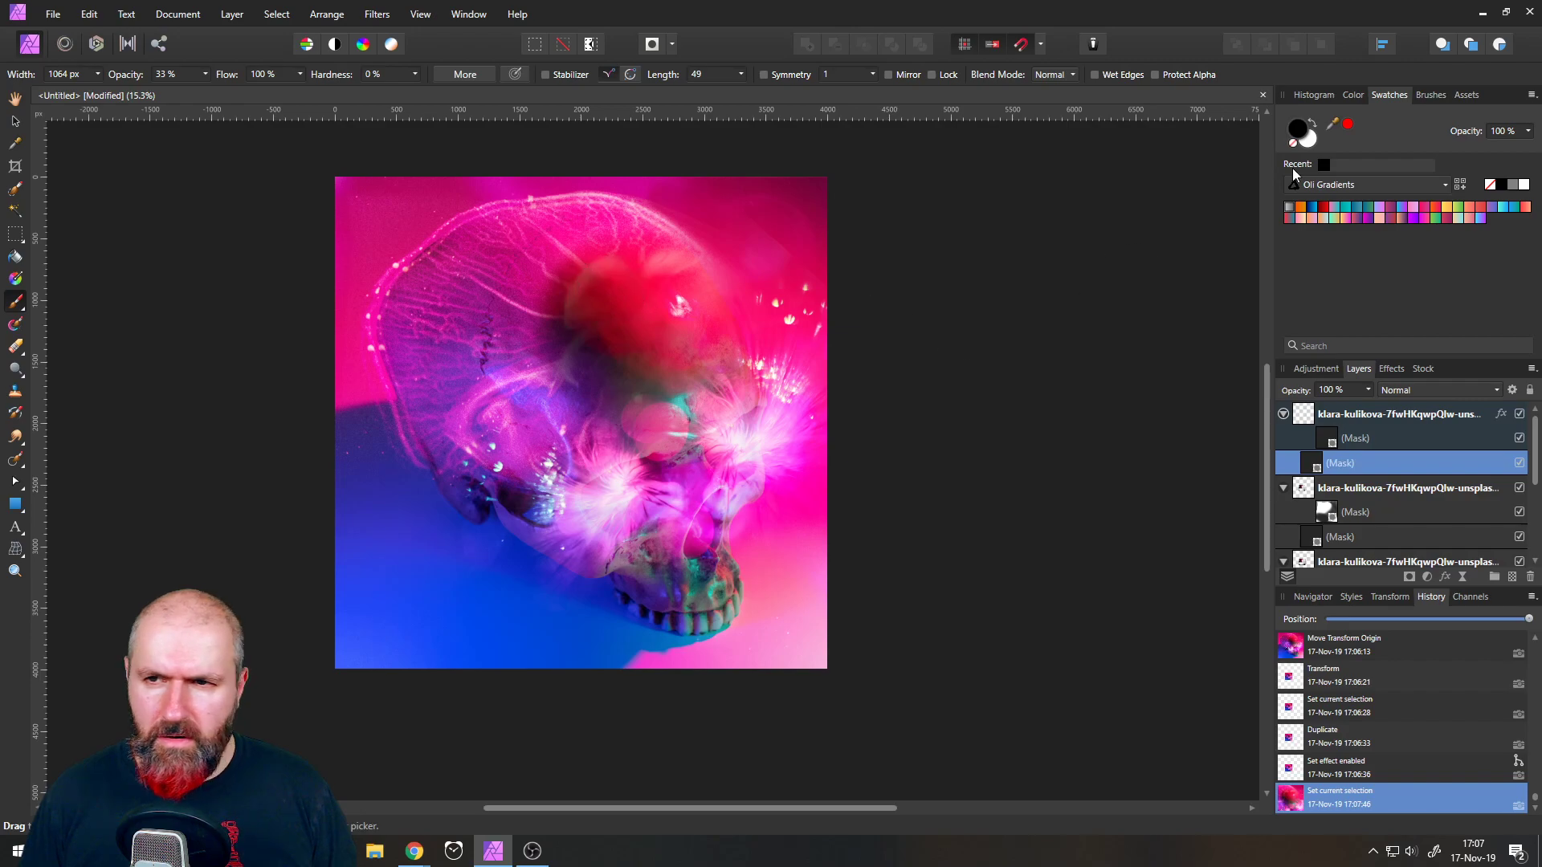
{"action": "left_click", "coordinate": [1314, 464]}
{"action": "mouse_move", "coordinate": [617, 288]}
{"action": "left_mouse_down"}
{"action": "mouse_move", "coordinate": [620, 336]}
{"action": "mouse_move", "coordinate": [595, 326]}
{"action": "mouse_move", "coordinate": [599, 297]}
{"action": "mouse_move", "coordinate": [652, 263]}
{"action": "mouse_move", "coordinate": [613, 354]}
{"action": "left_mouse_up"}
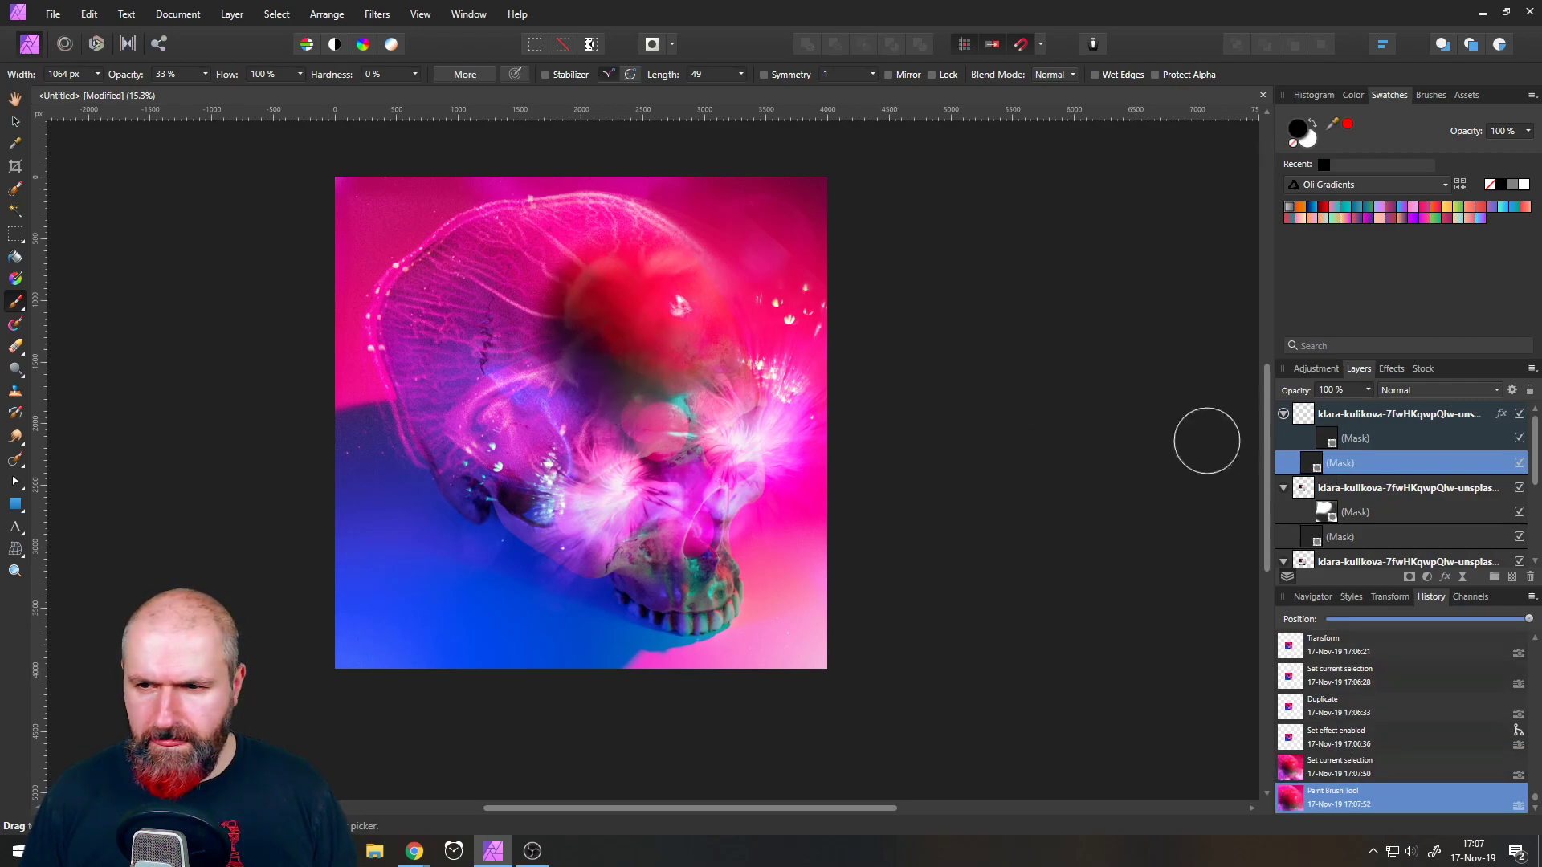
- Paint black over the inner organs on the second copy's lower mask, and toggle the topmost copy's lower mask off and on to compare
{"action": "left_click", "coordinate": [1313, 537]}
{"action": "mouse_move", "coordinate": [632, 299]}
{"action": "left_mouse_down"}
{"action": "mouse_move", "coordinate": [587, 320]}
{"action": "mouse_move", "coordinate": [580, 291]}
{"action": "mouse_move", "coordinate": [599, 338]}
{"action": "mouse_move", "coordinate": [669, 288]}
{"action": "mouse_move", "coordinate": [604, 328]}
{"action": "mouse_move", "coordinate": [594, 359]}
{"action": "left_mouse_up"}
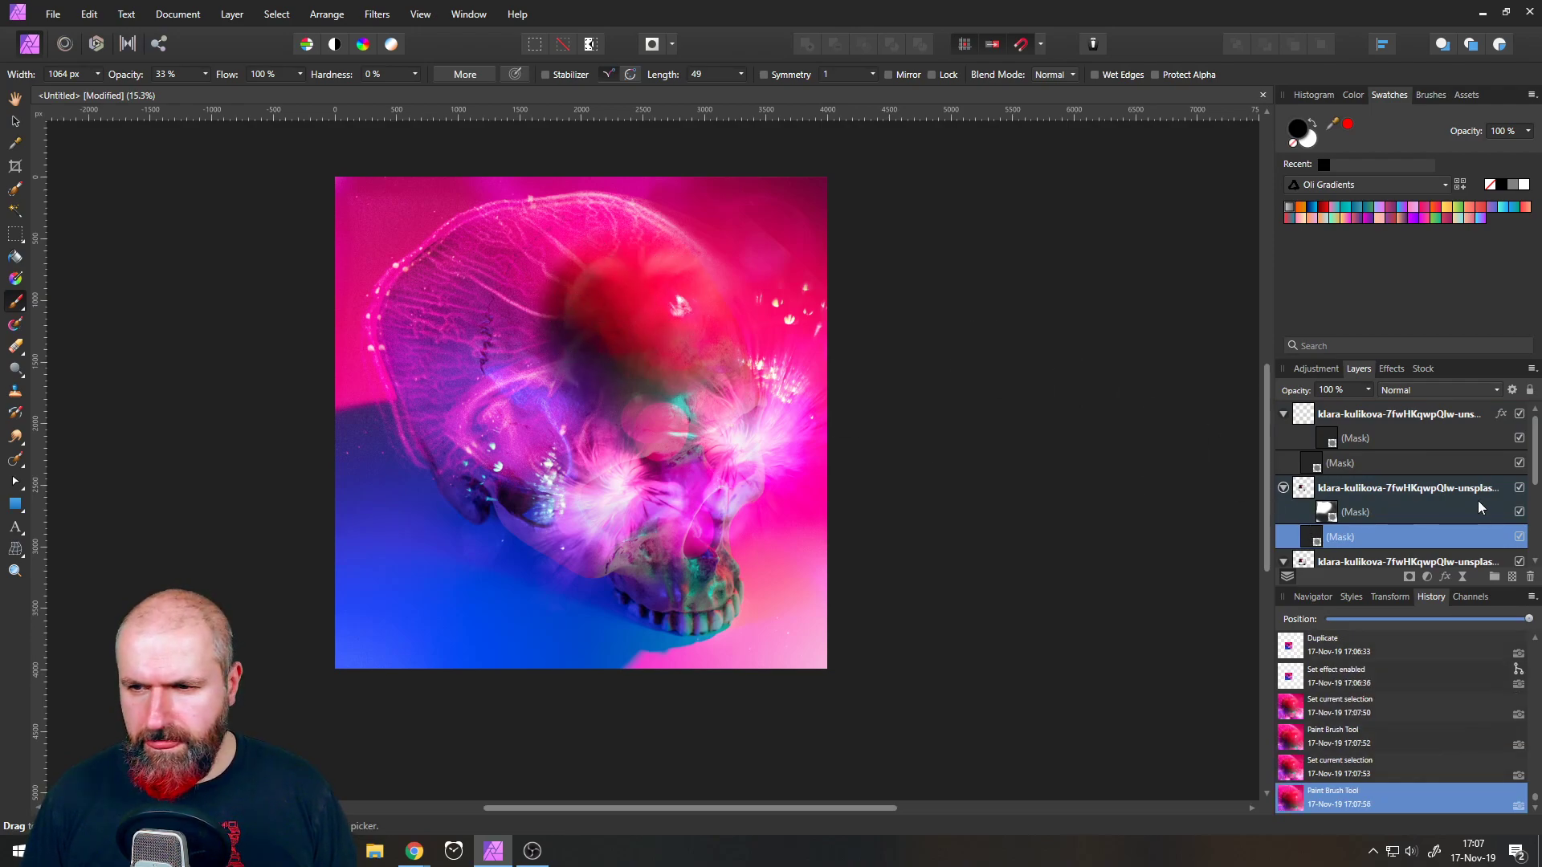
{"action": "left_click", "coordinate": [1520, 463]}
{"action": "left_click", "coordinate": [1519, 464]}
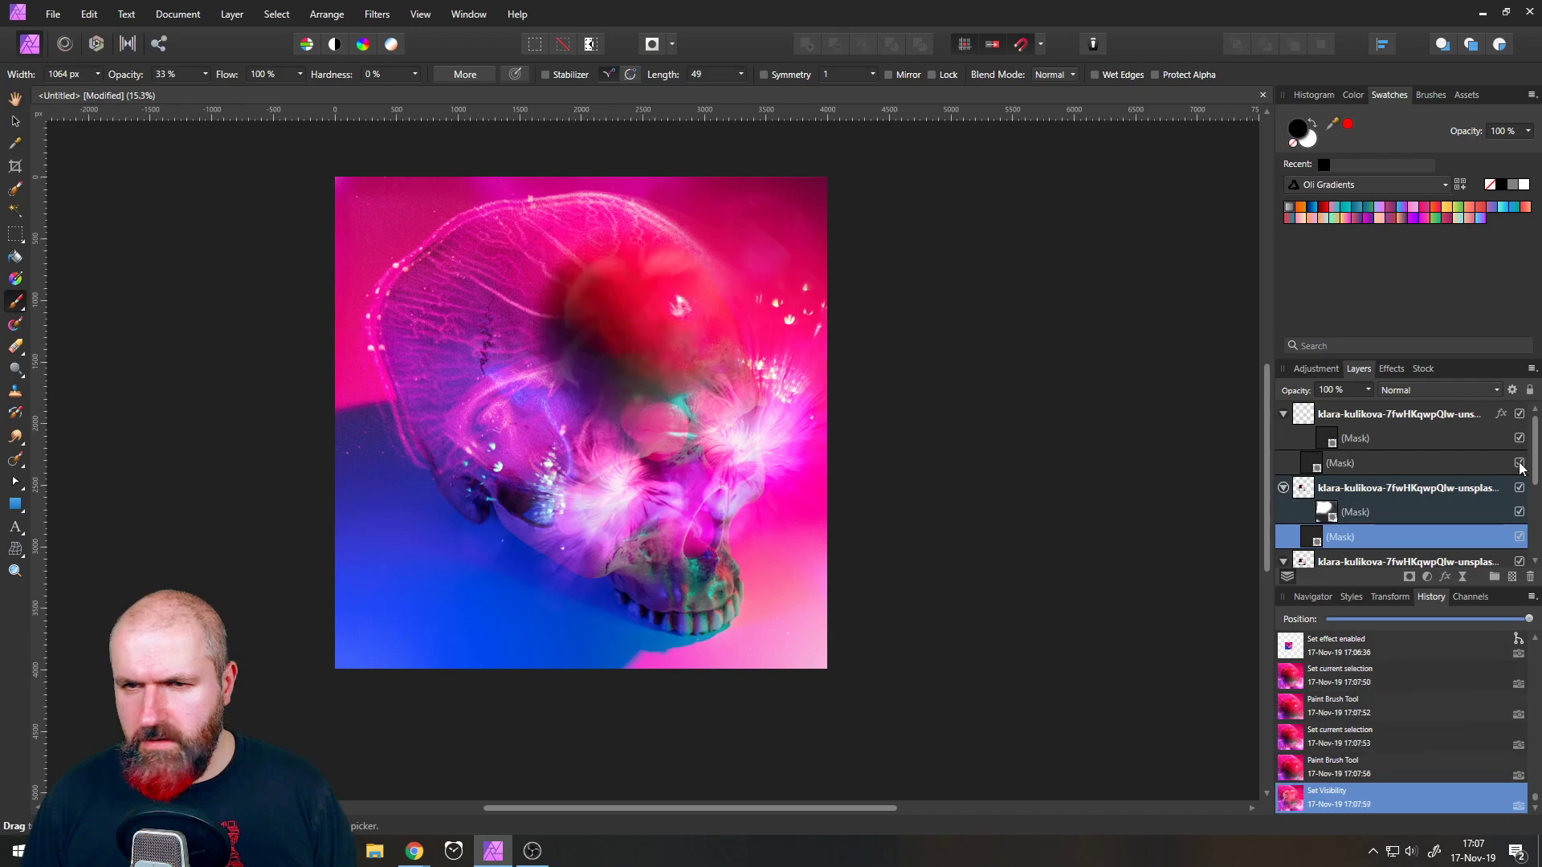
{"action": "left_click", "coordinate": [1519, 464]}
{"action": "left_click", "coordinate": [1518, 464]}
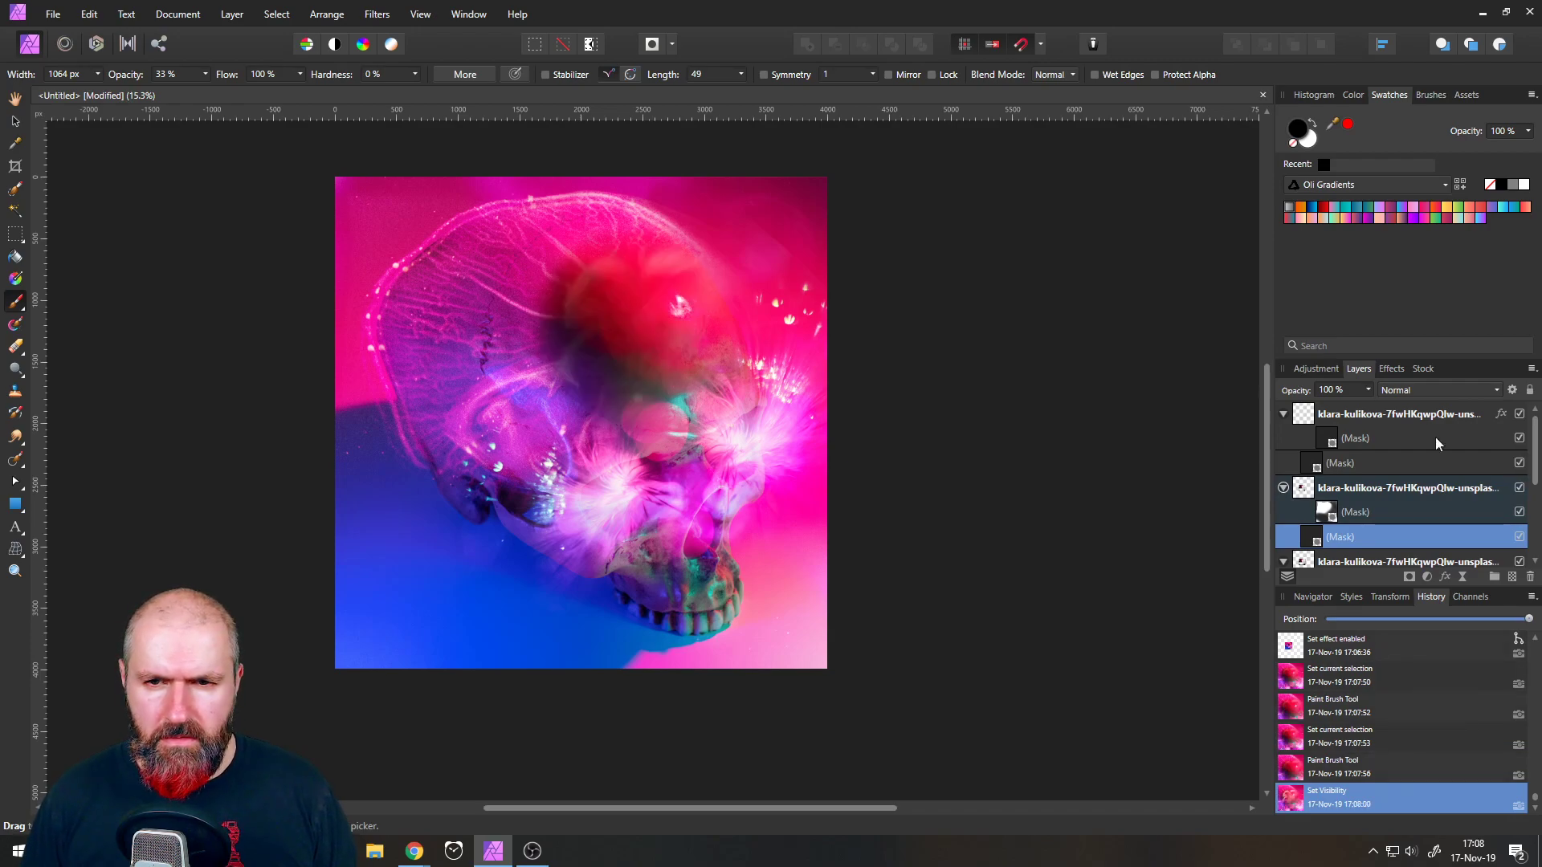
- Paint further black strokes beside the red glow on the lower mask of the topmost jellyfish copy
{"action": "left_click", "coordinate": [1311, 465]}
{"action": "mouse_move", "coordinate": [551, 320]}
{"action": "left_mouse_down"}
{"action": "mouse_move", "coordinate": [587, 300]}
{"action": "mouse_move", "coordinate": [597, 341]}
{"action": "mouse_move", "coordinate": [602, 322]}
{"action": "mouse_move", "coordinate": [632, 322]}
{"action": "mouse_move", "coordinate": [619, 316]}
{"action": "mouse_move", "coordinate": [668, 283]}
{"action": "mouse_move", "coordinate": [660, 272]}
{"action": "mouse_move", "coordinate": [590, 310]}
{"action": "mouse_move", "coordinate": [578, 358]}
{"action": "left_mouse_up"}
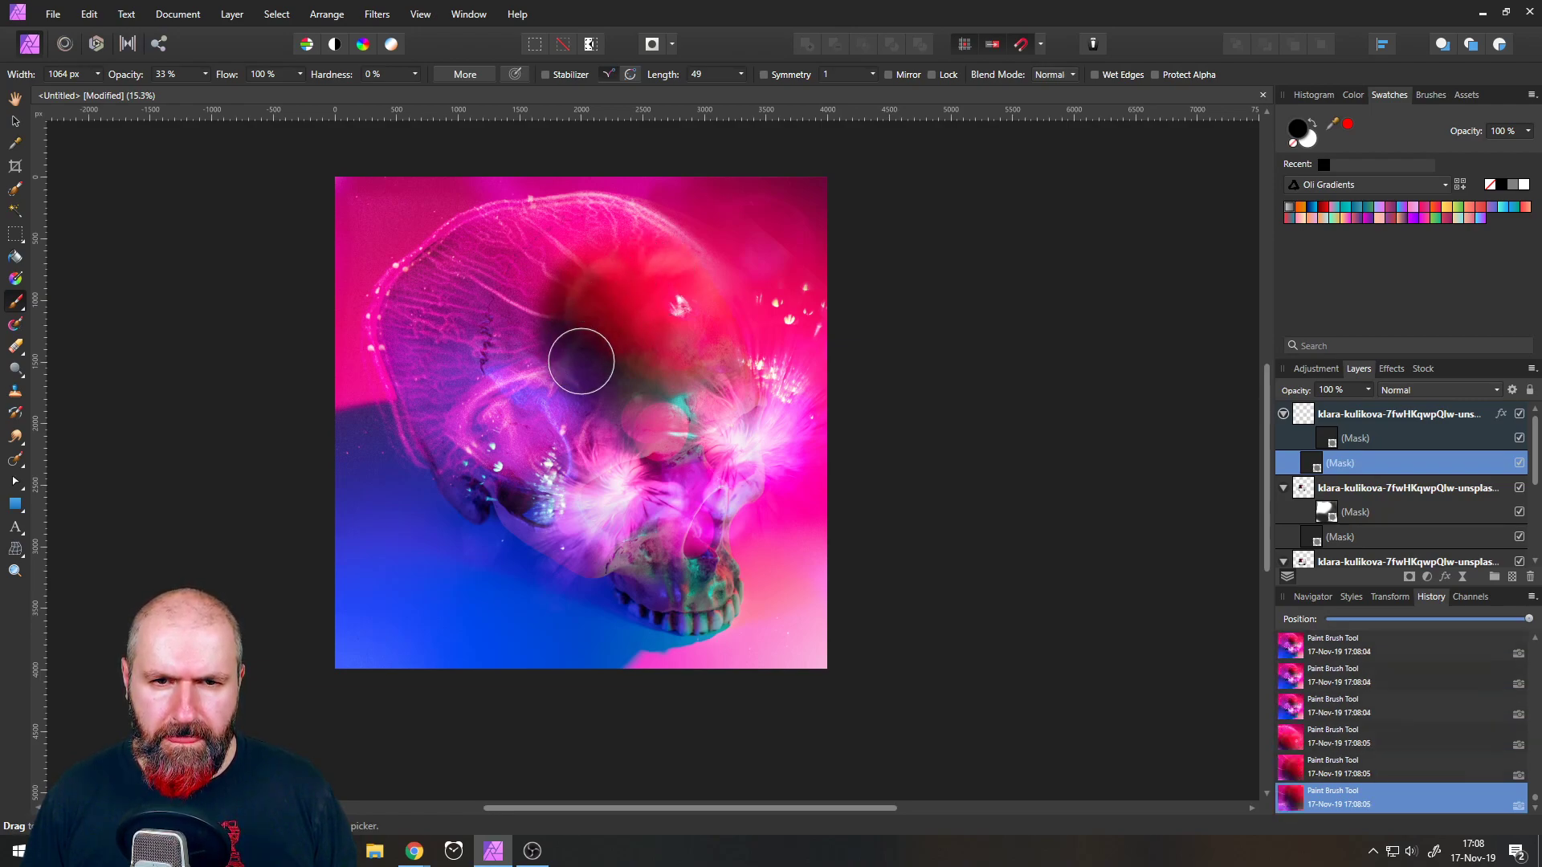
{"action": "left_click", "coordinate": [578, 358]}
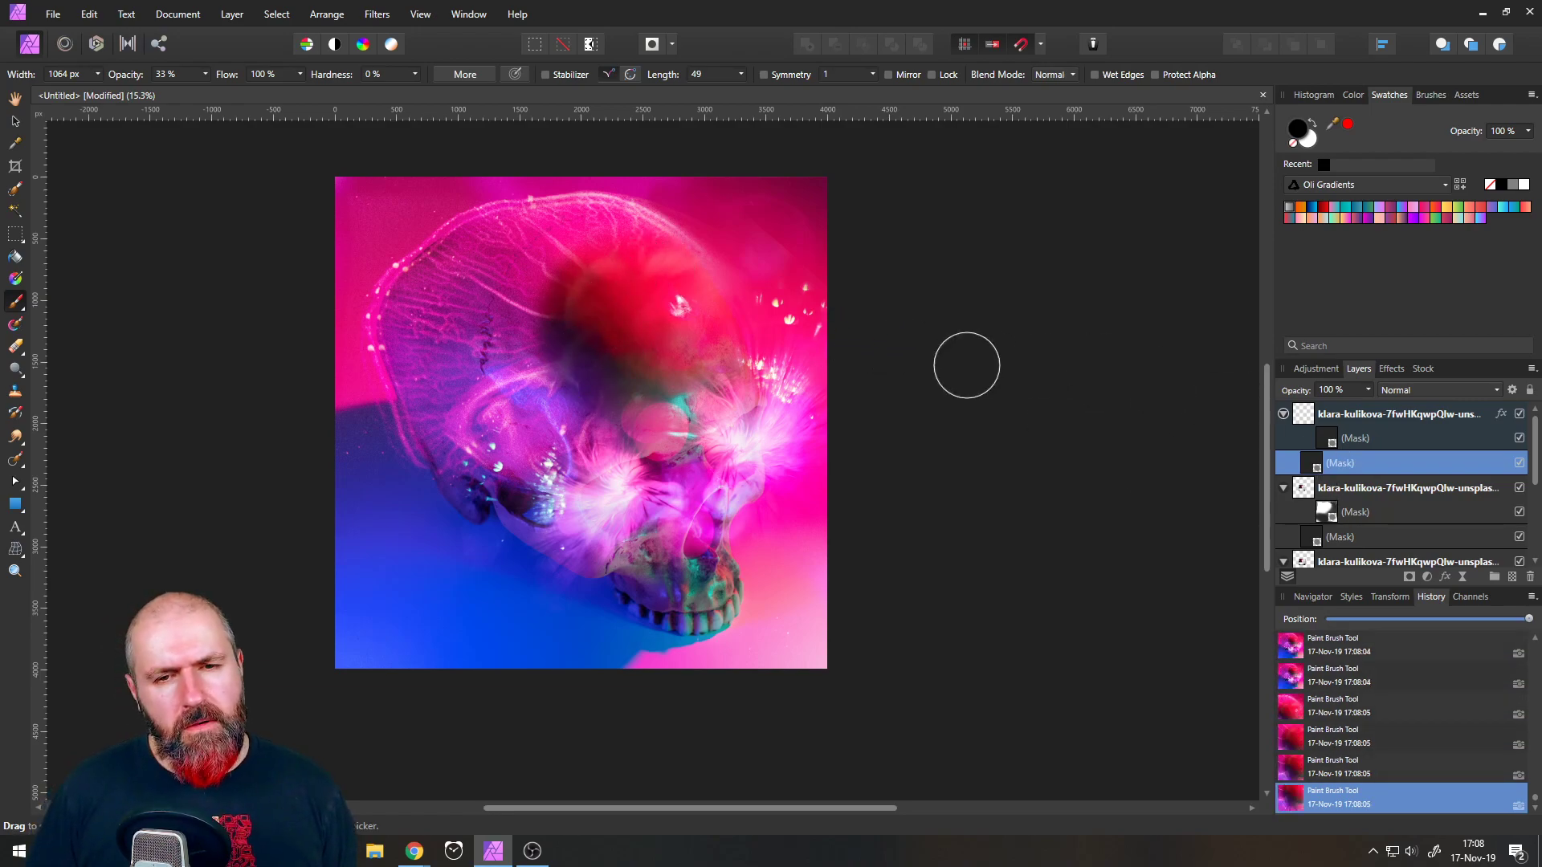
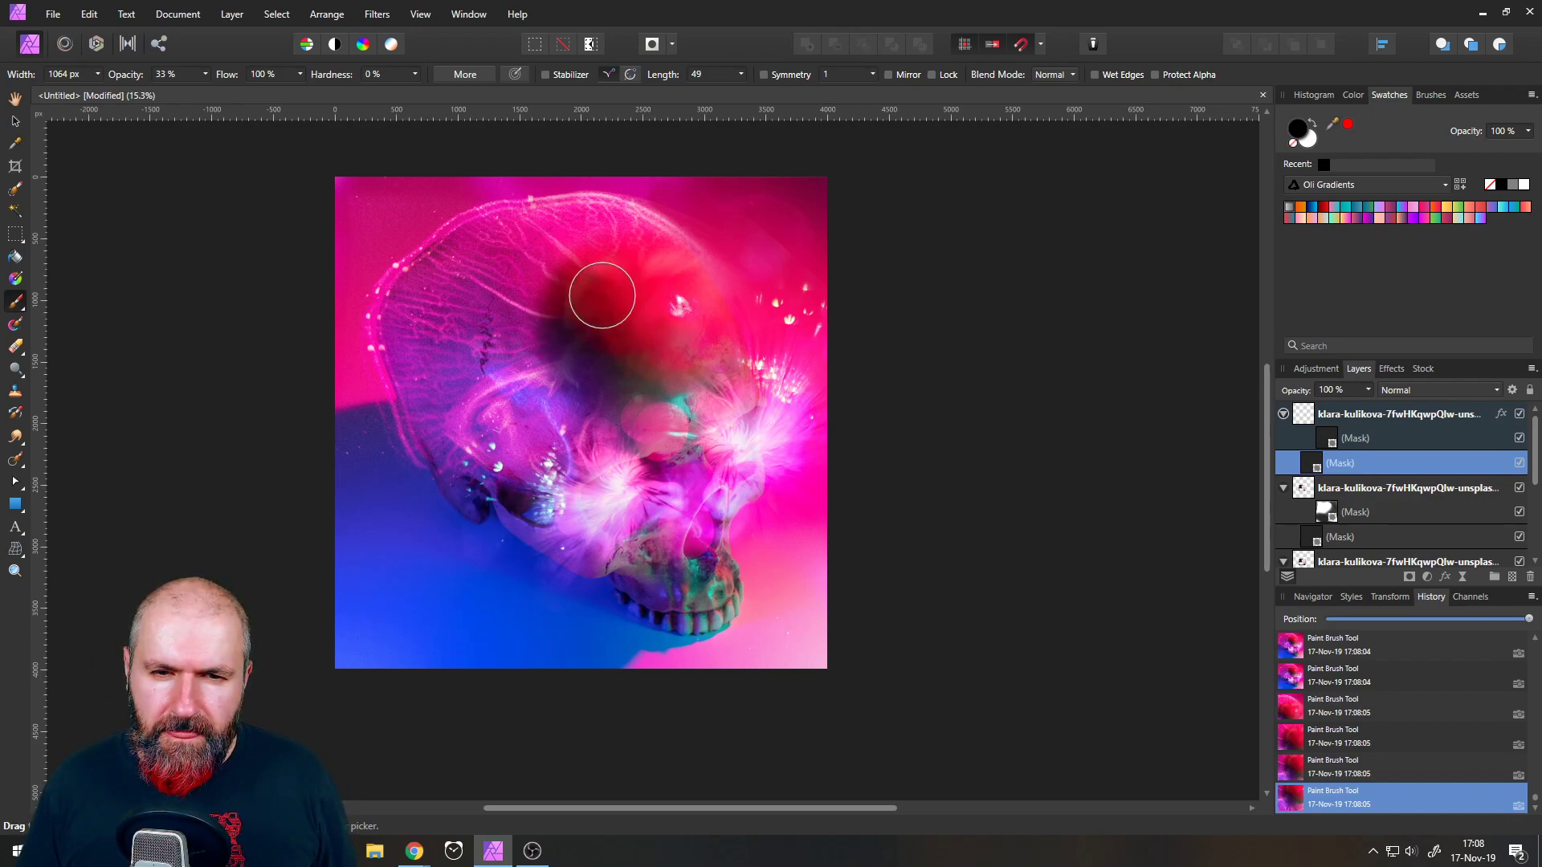
- Switch to Chrome and search Unsplash for "stars"
{"action": "mouse_move", "coordinate": [410, 852]}
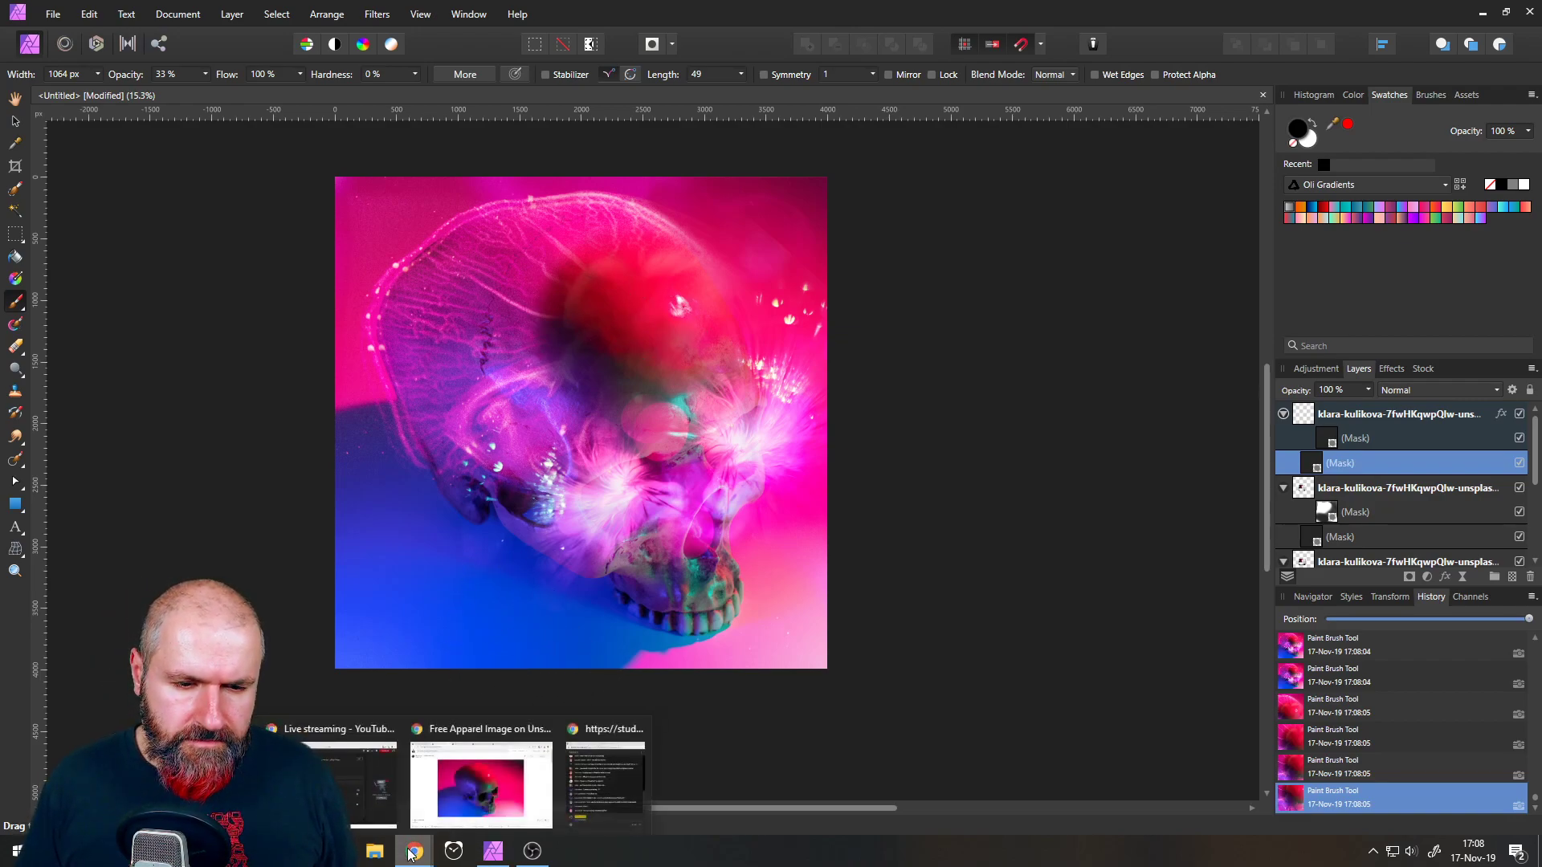
{"action": "left_click", "coordinate": [434, 803]}
{"action": "left_click", "coordinate": [201, 26]}
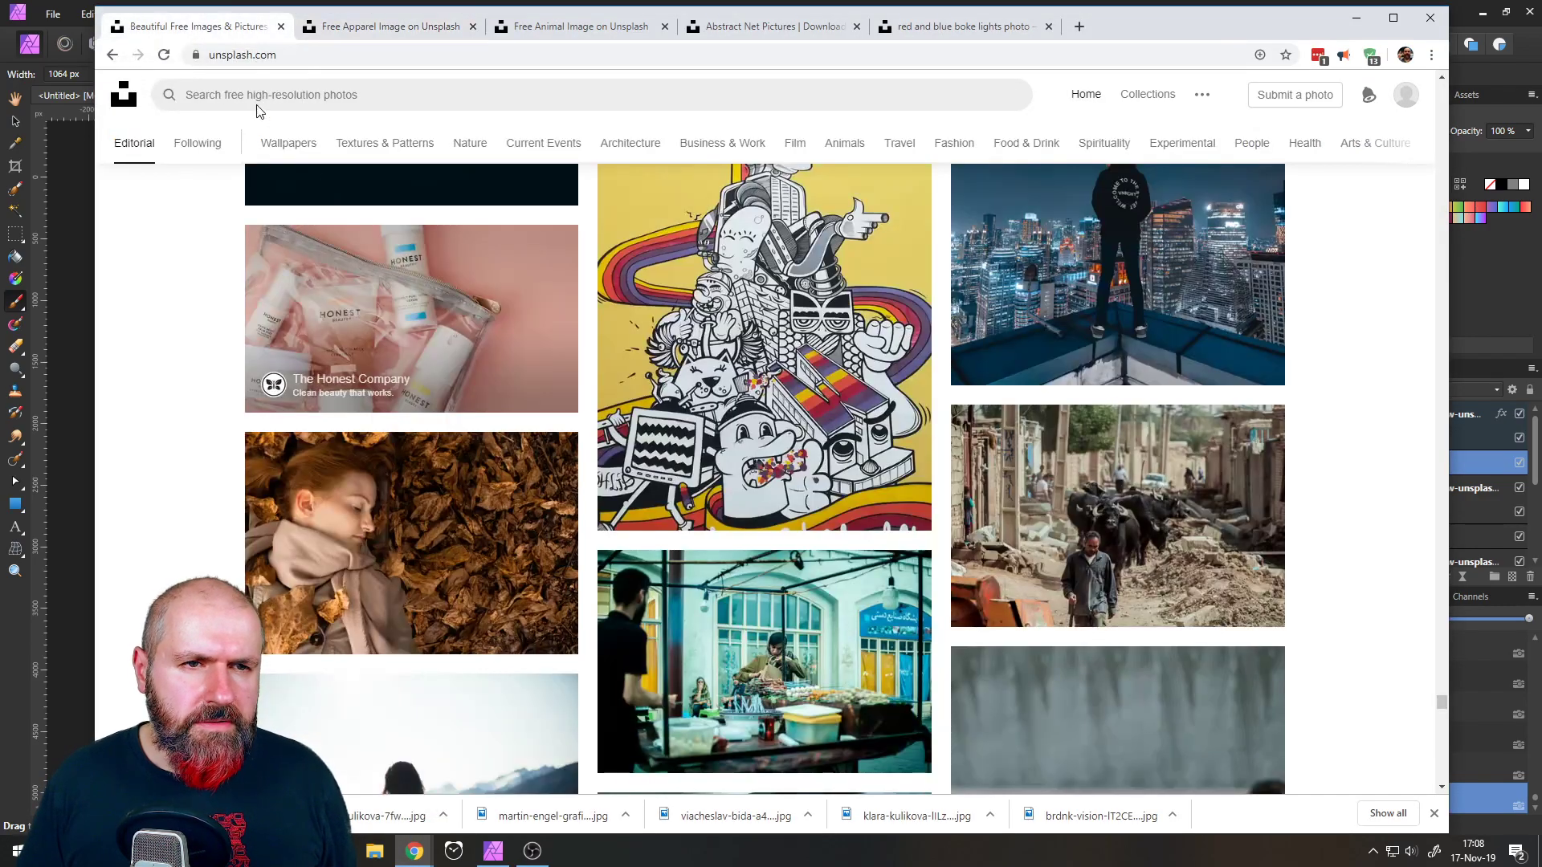
{"action": "left_click", "coordinate": [251, 84]}
{"action": "type", "text": "star"}
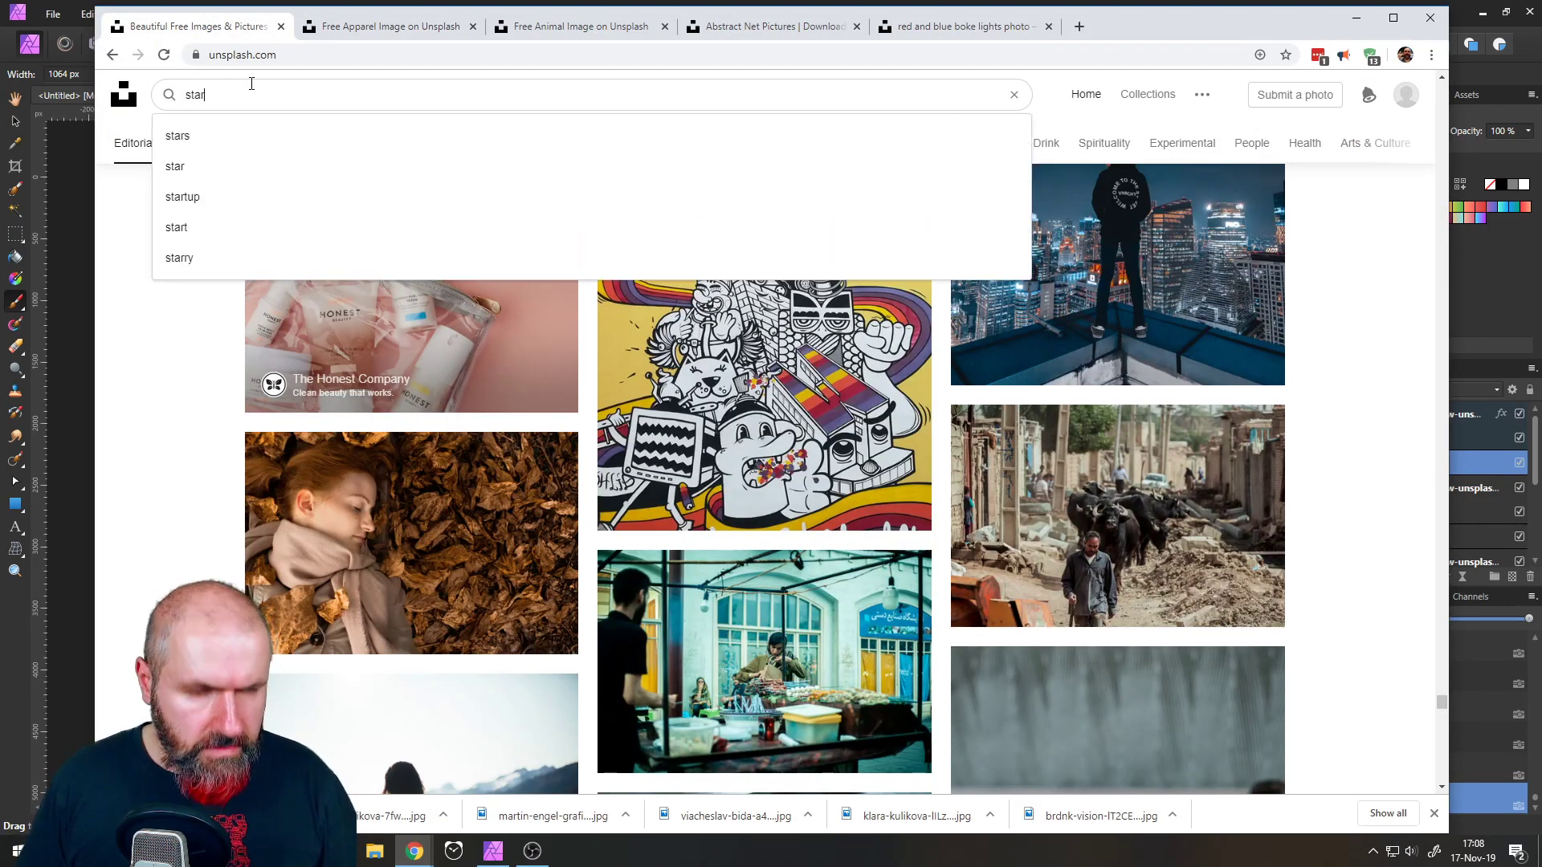
{"action": "type", "text": "s"}
{"action": "key", "text": "Return"}
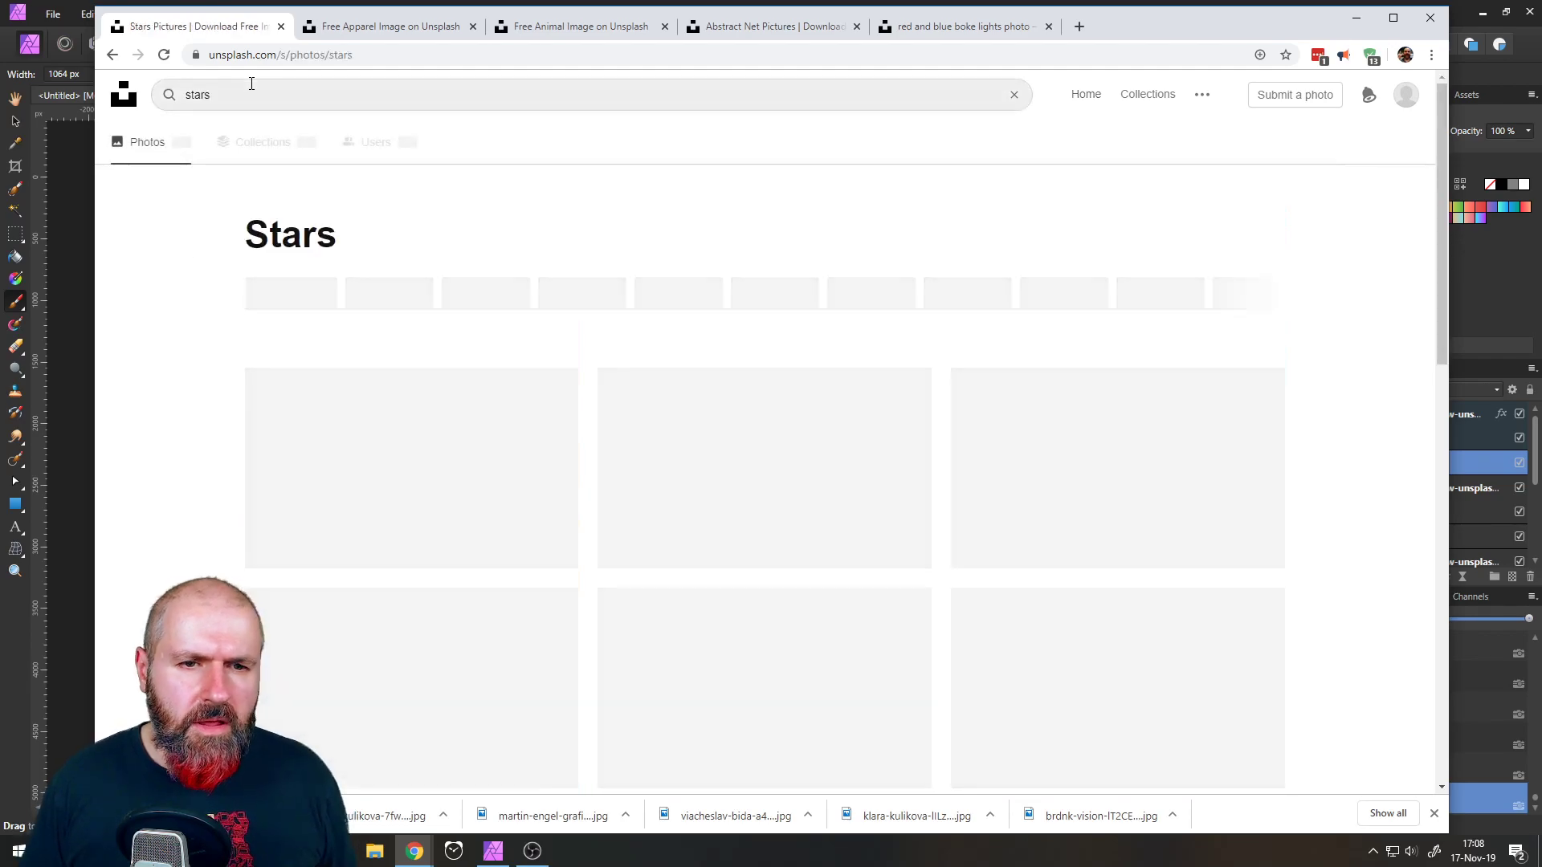
- Browse the star photo results for a dense starfield suitable for the composite
{"action": "scroll", "coordinate": [420, 468], "scroll_direction": "down", "scroll_amount": 2}
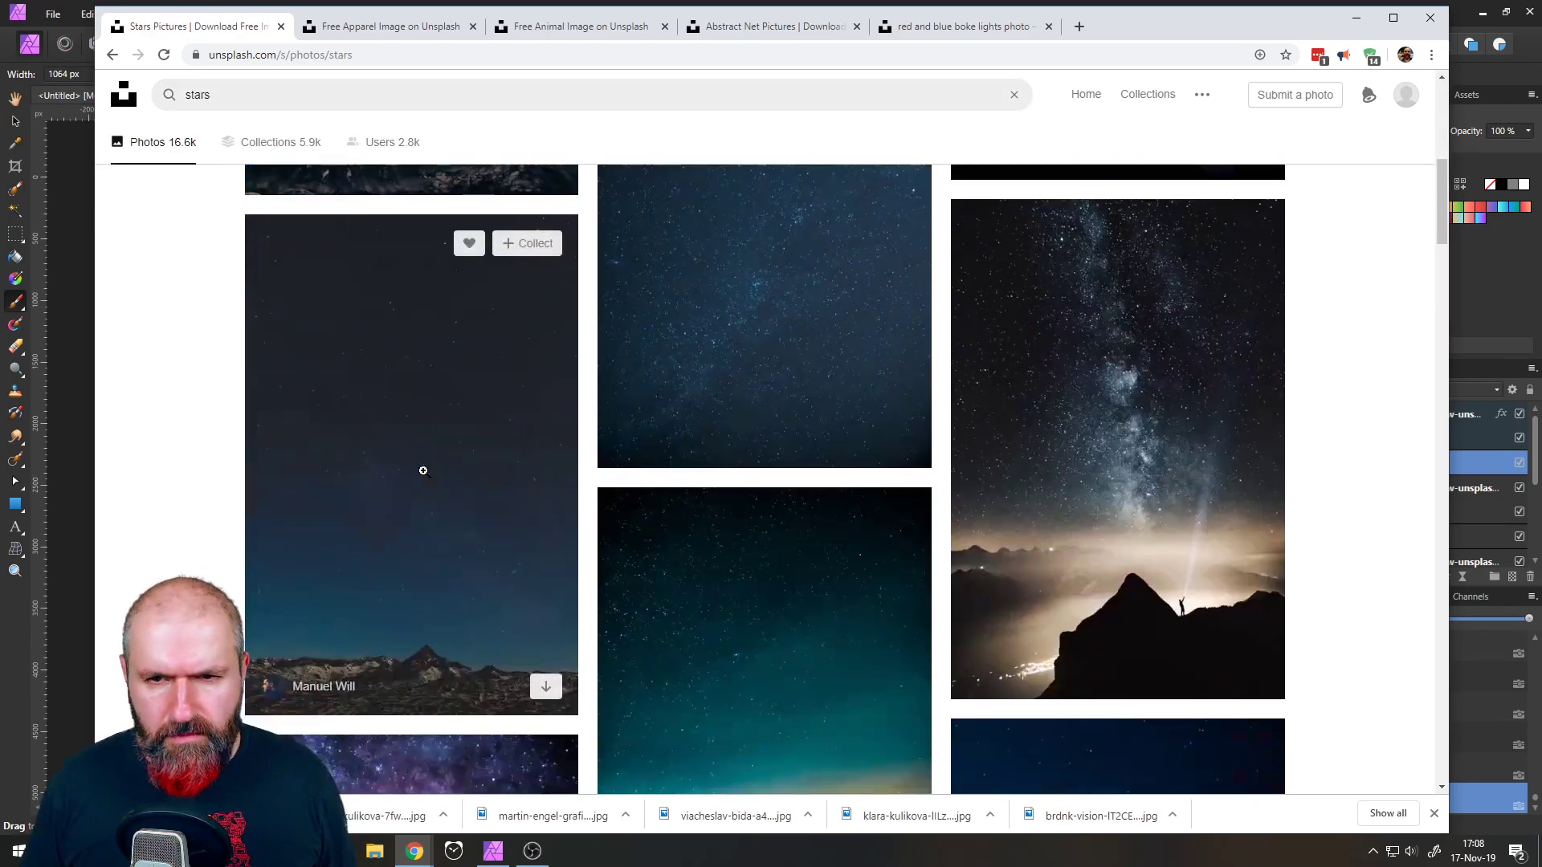
{"action": "scroll", "coordinate": [422, 471], "scroll_direction": "down", "scroll_amount": 12}
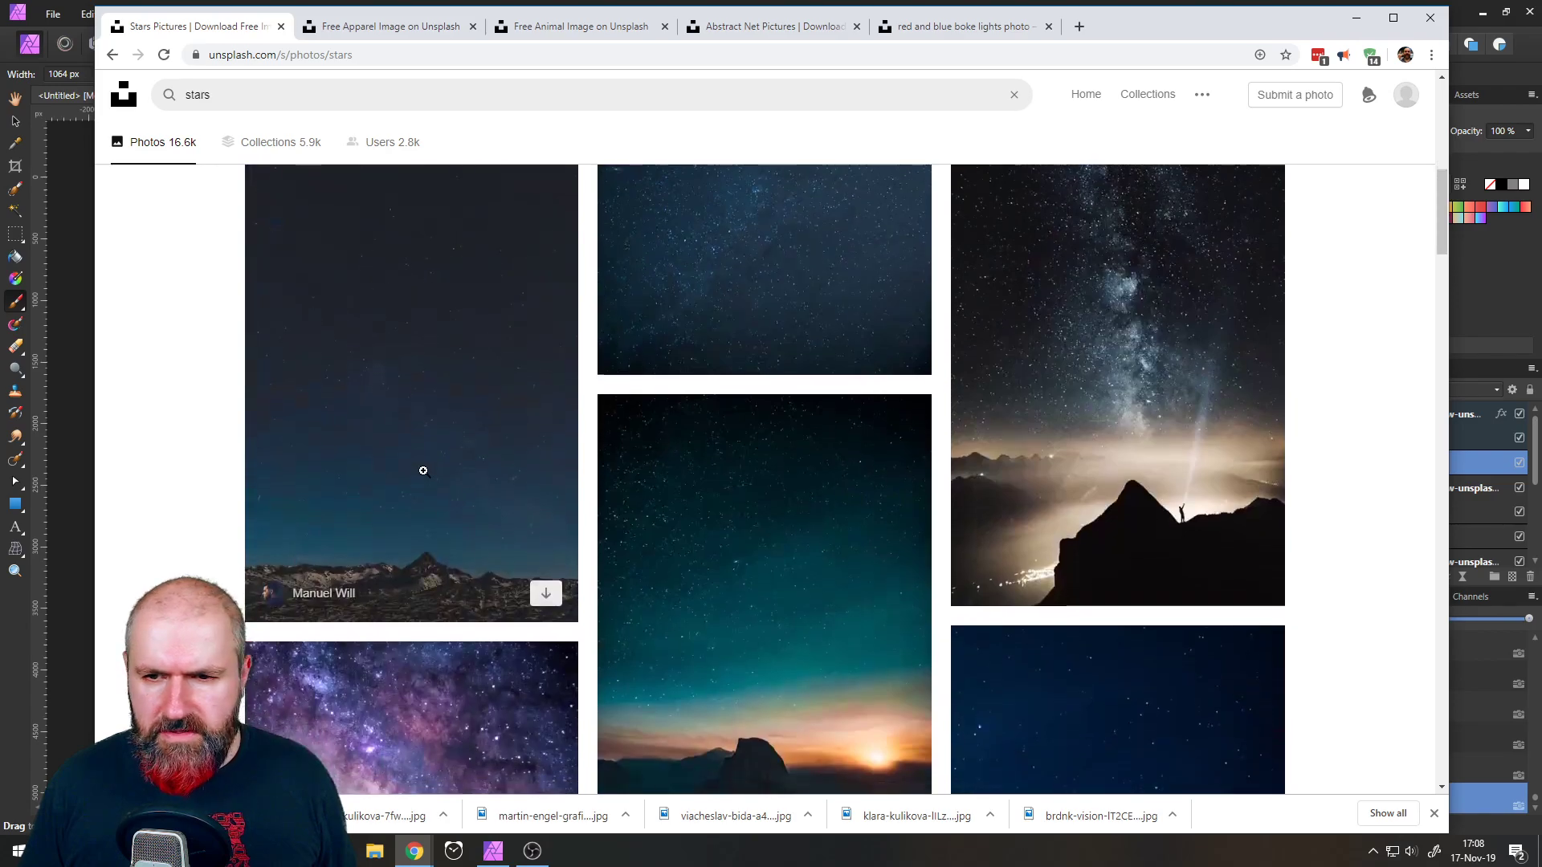
{"action": "scroll", "coordinate": [423, 470], "scroll_direction": "down", "scroll_amount": 10}
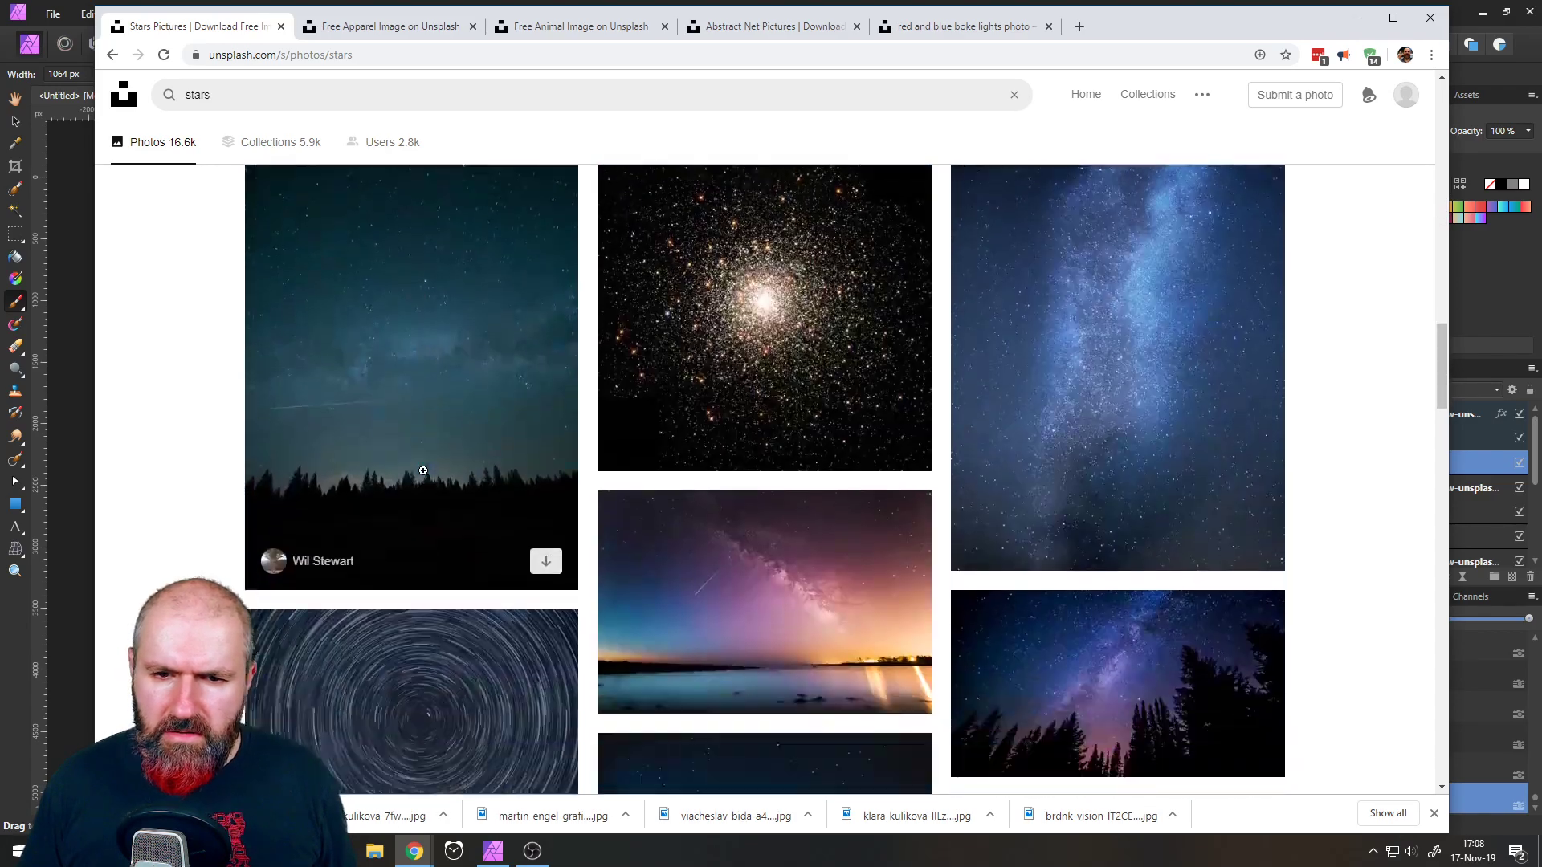
{"action": "scroll", "coordinate": [424, 471], "scroll_direction": "down", "scroll_amount": 7}
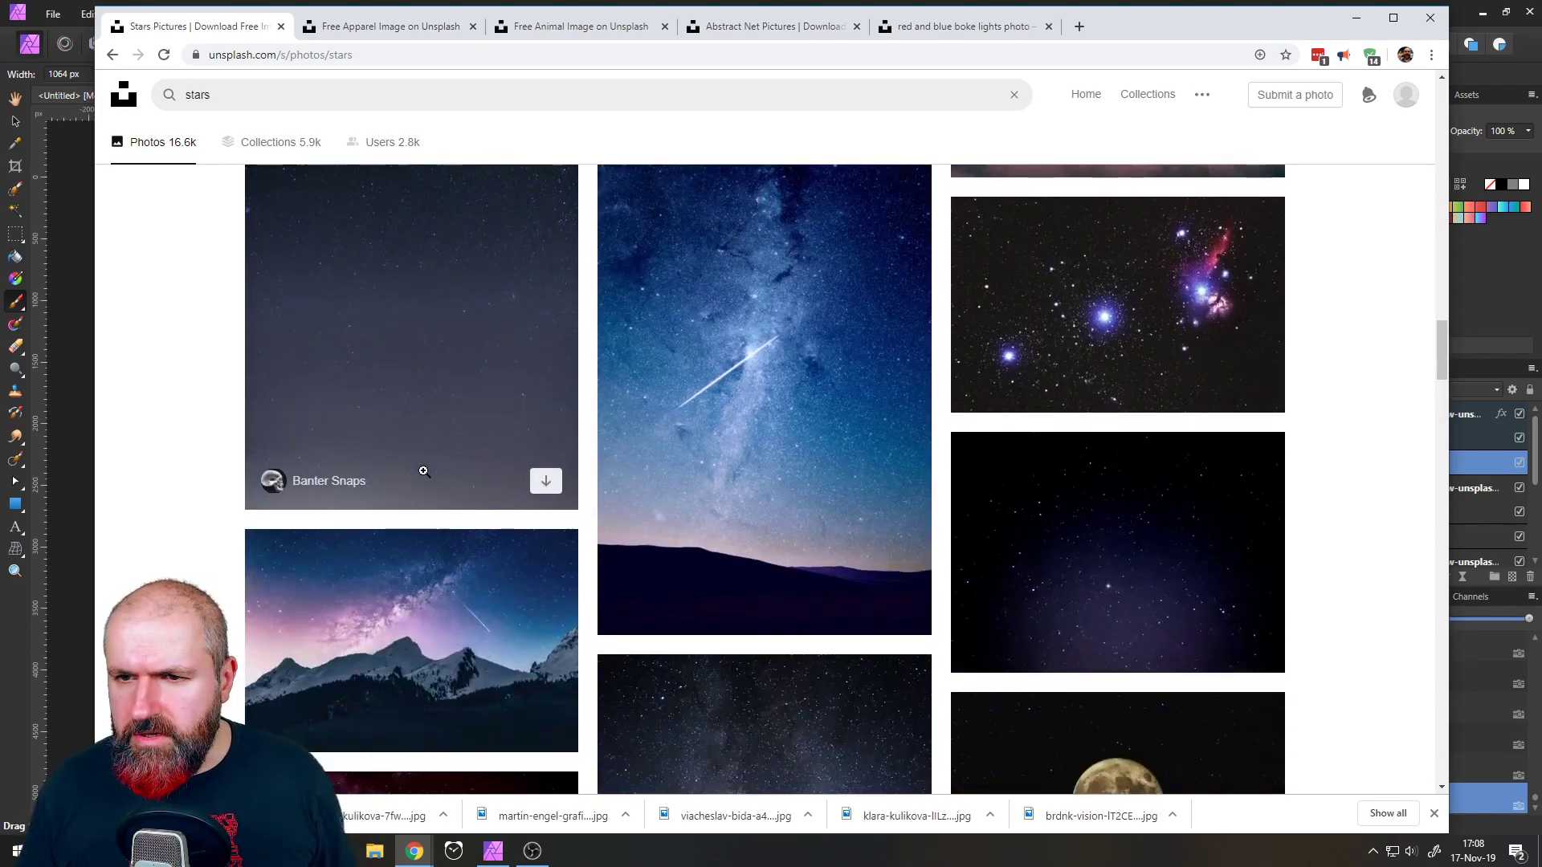
{"action": "scroll", "coordinate": [423, 471], "scroll_direction": "down", "scroll_amount": 7}
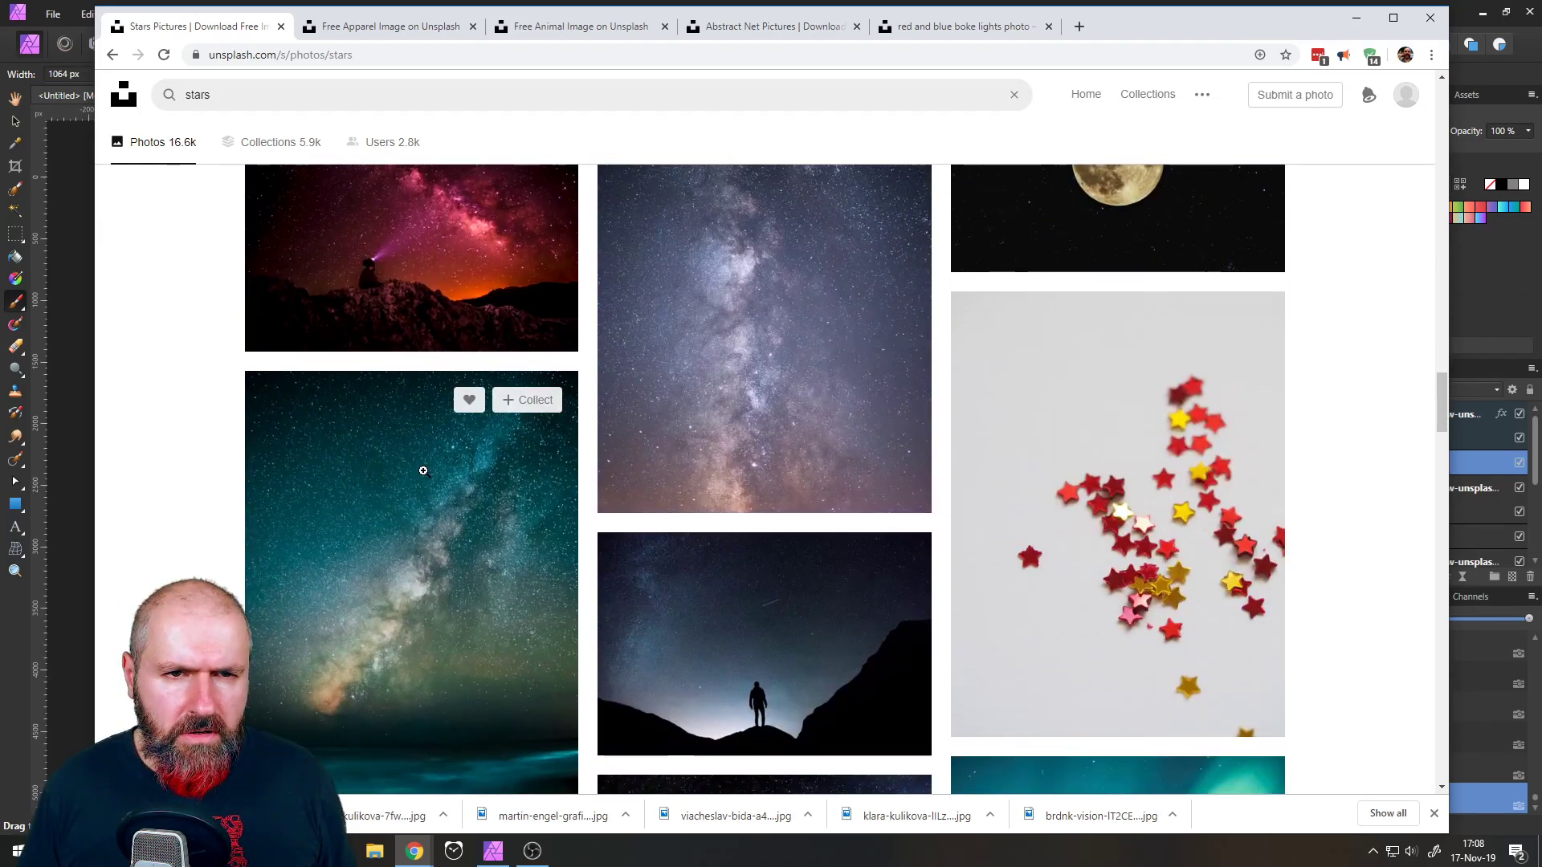
{"action": "scroll", "coordinate": [423, 470], "scroll_direction": "down", "scroll_amount": 13}
{"action": "scroll", "coordinate": [423, 471], "scroll_direction": "down", "scroll_amount": 9}
{"action": "scroll", "coordinate": [424, 470], "scroll_direction": "up", "scroll_amount": 6}
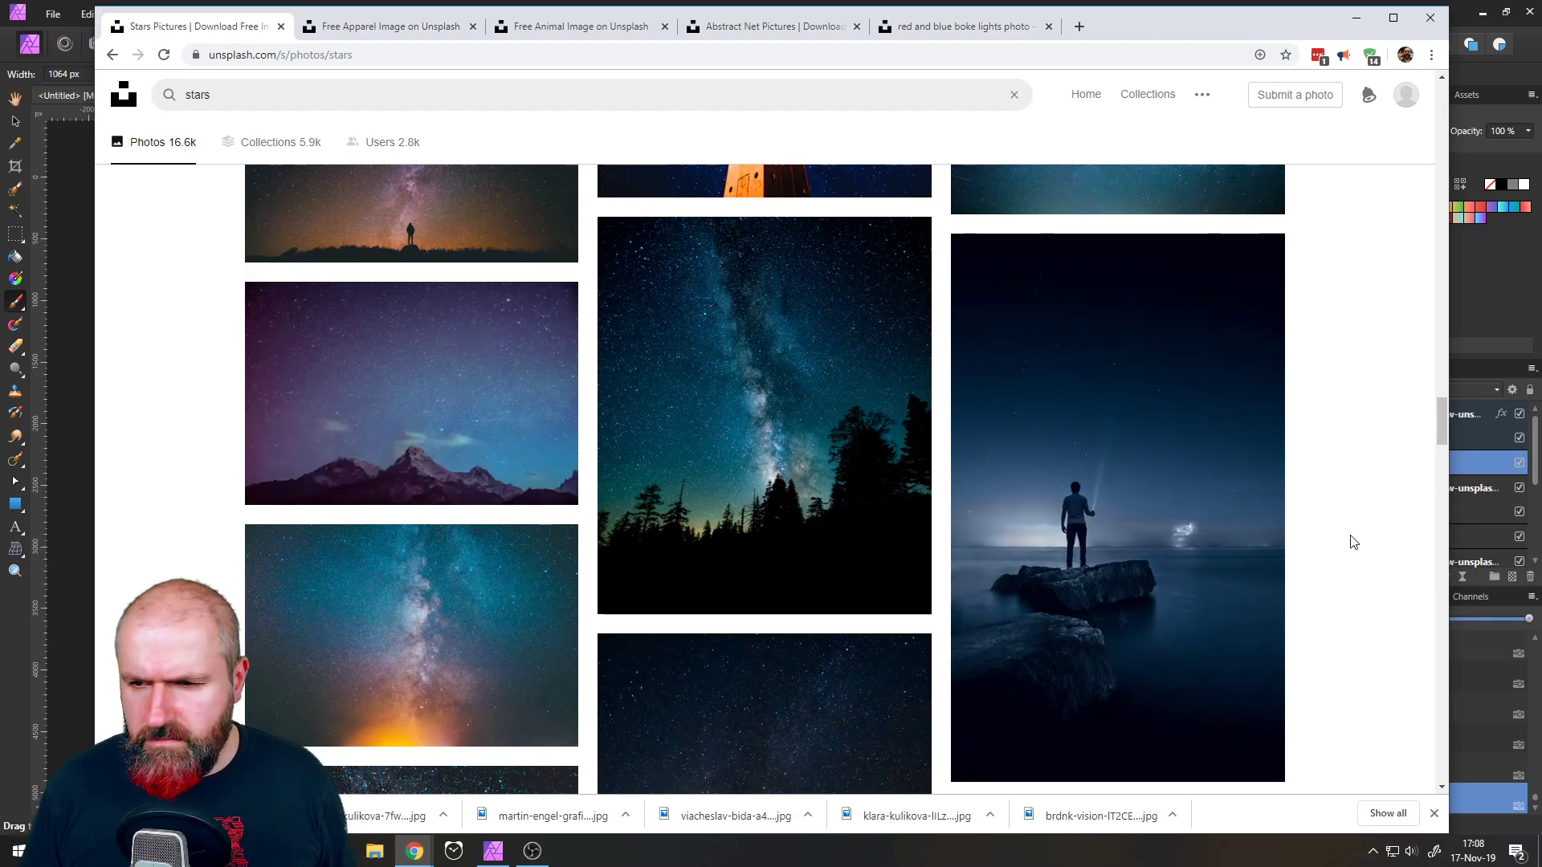
{"action": "left_click_drag", "start_coordinate": [1435, 421], "coordinate": [1437, 94]}
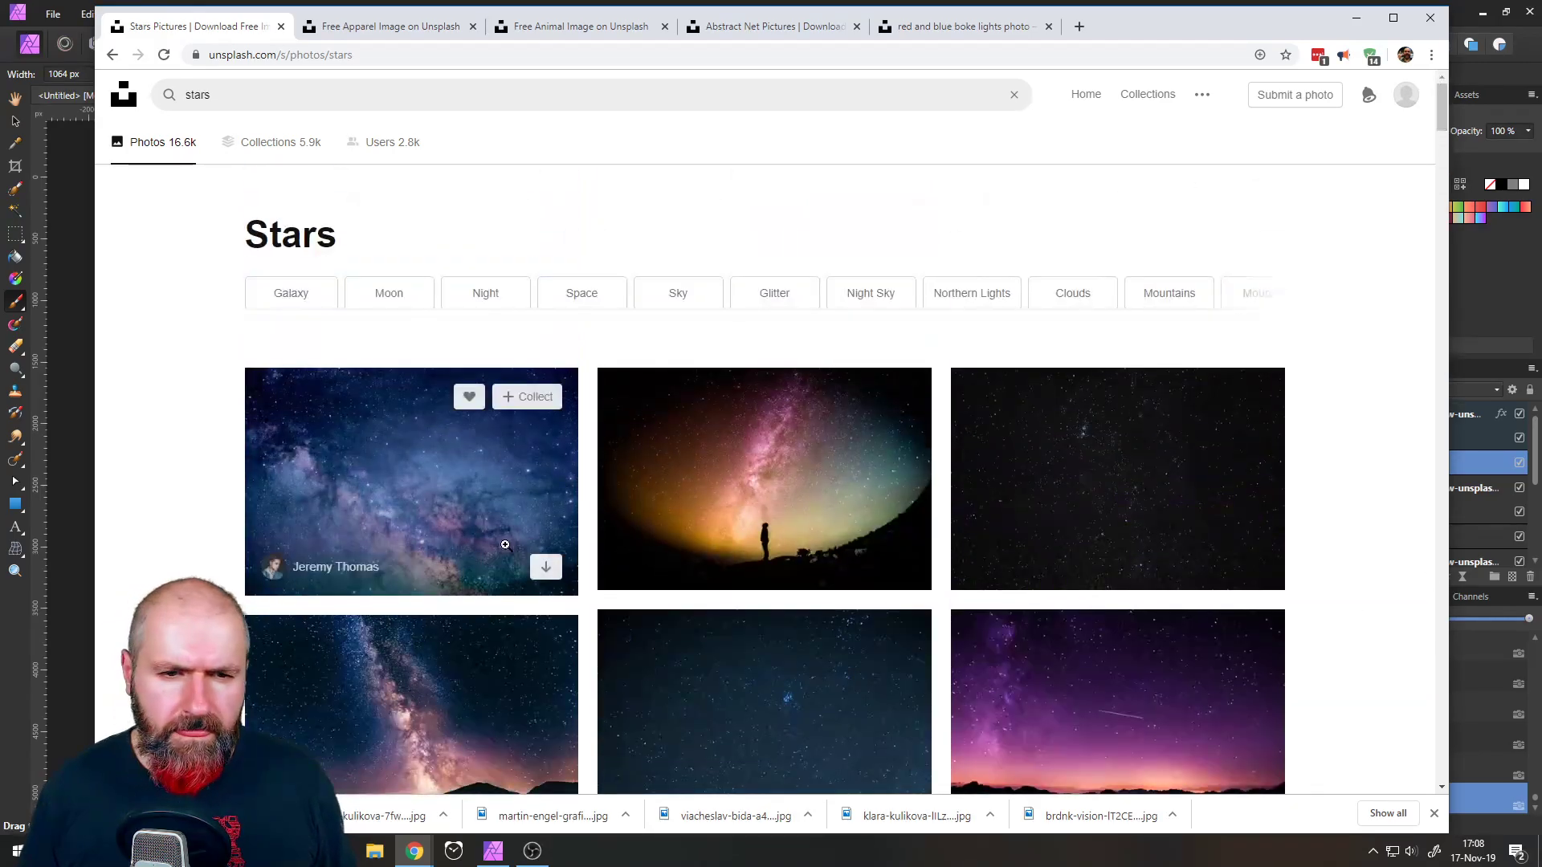
- Open the first blue and purple galaxy photo and look through its related photos
{"action": "left_click", "coordinate": [407, 508]}
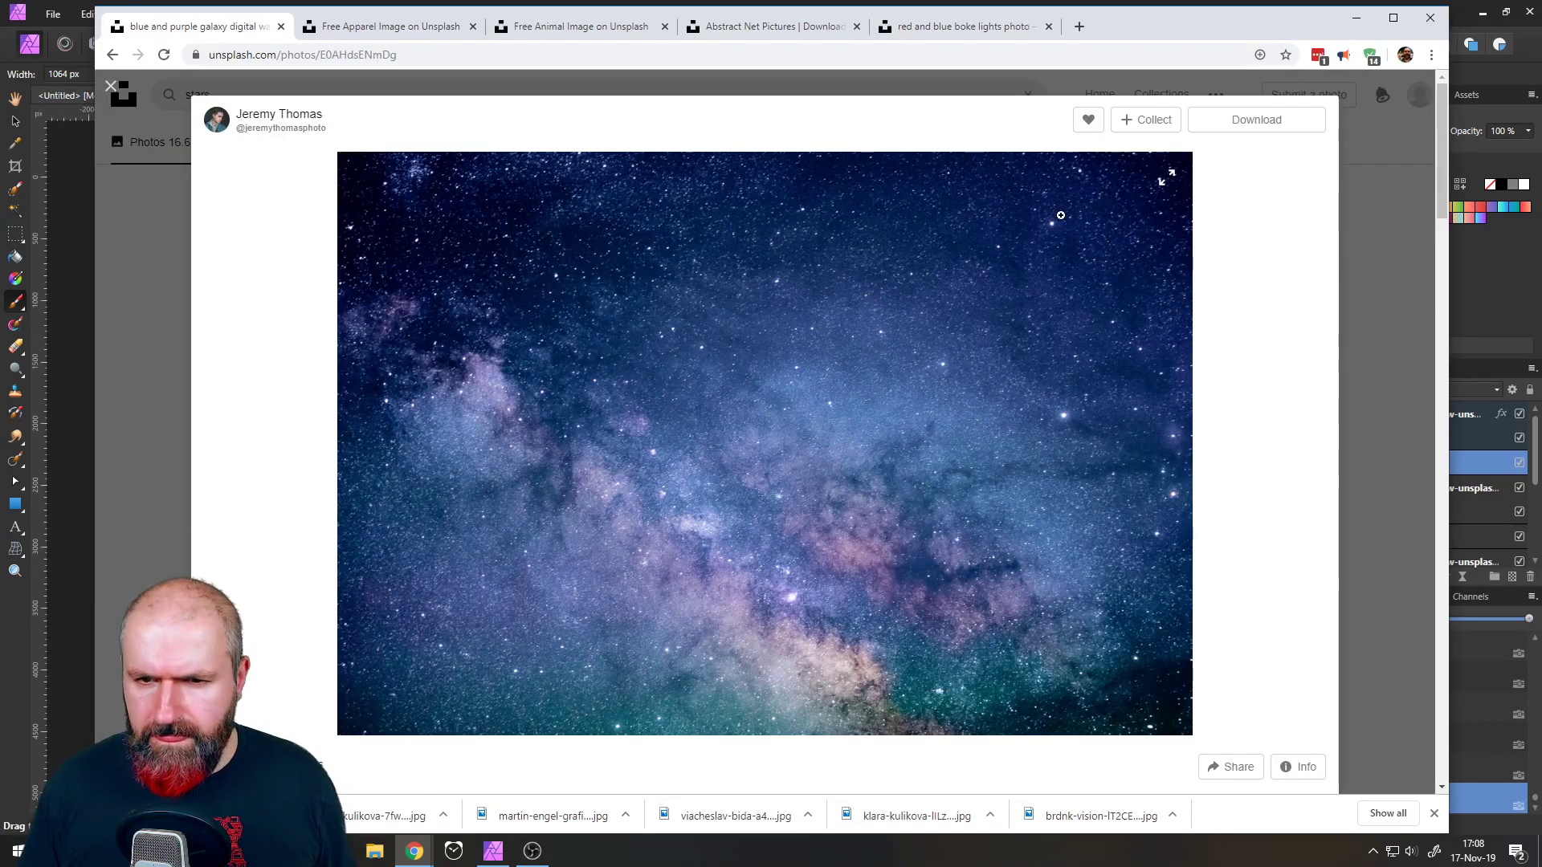
{"action": "scroll", "coordinate": [803, 498], "scroll_direction": "down", "scroll_amount": 10}
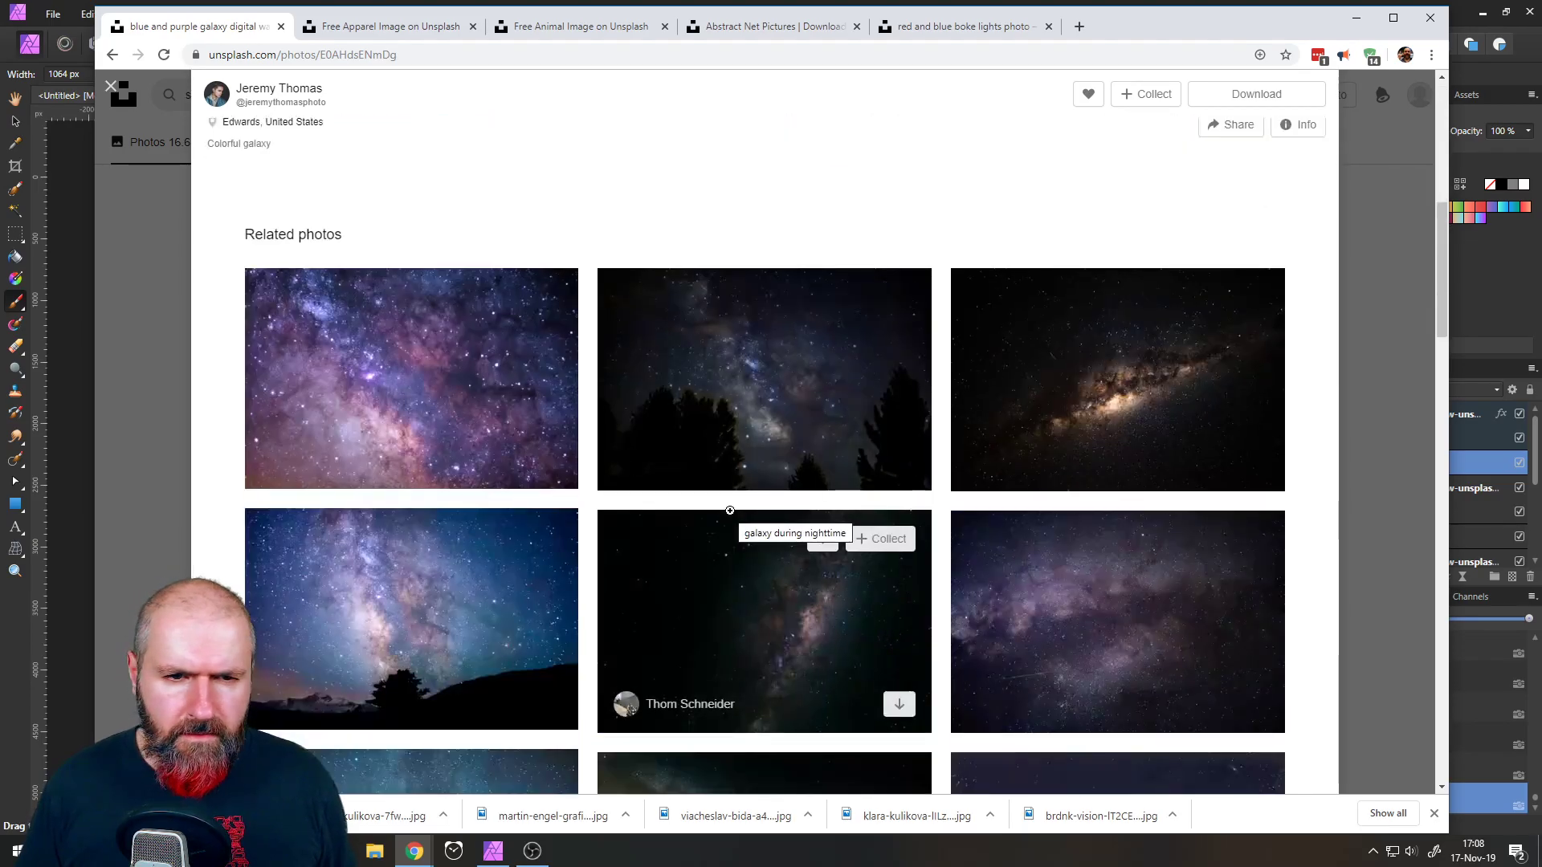
{"action": "scroll", "coordinate": [731, 514], "scroll_direction": "down", "scroll_amount": 15}
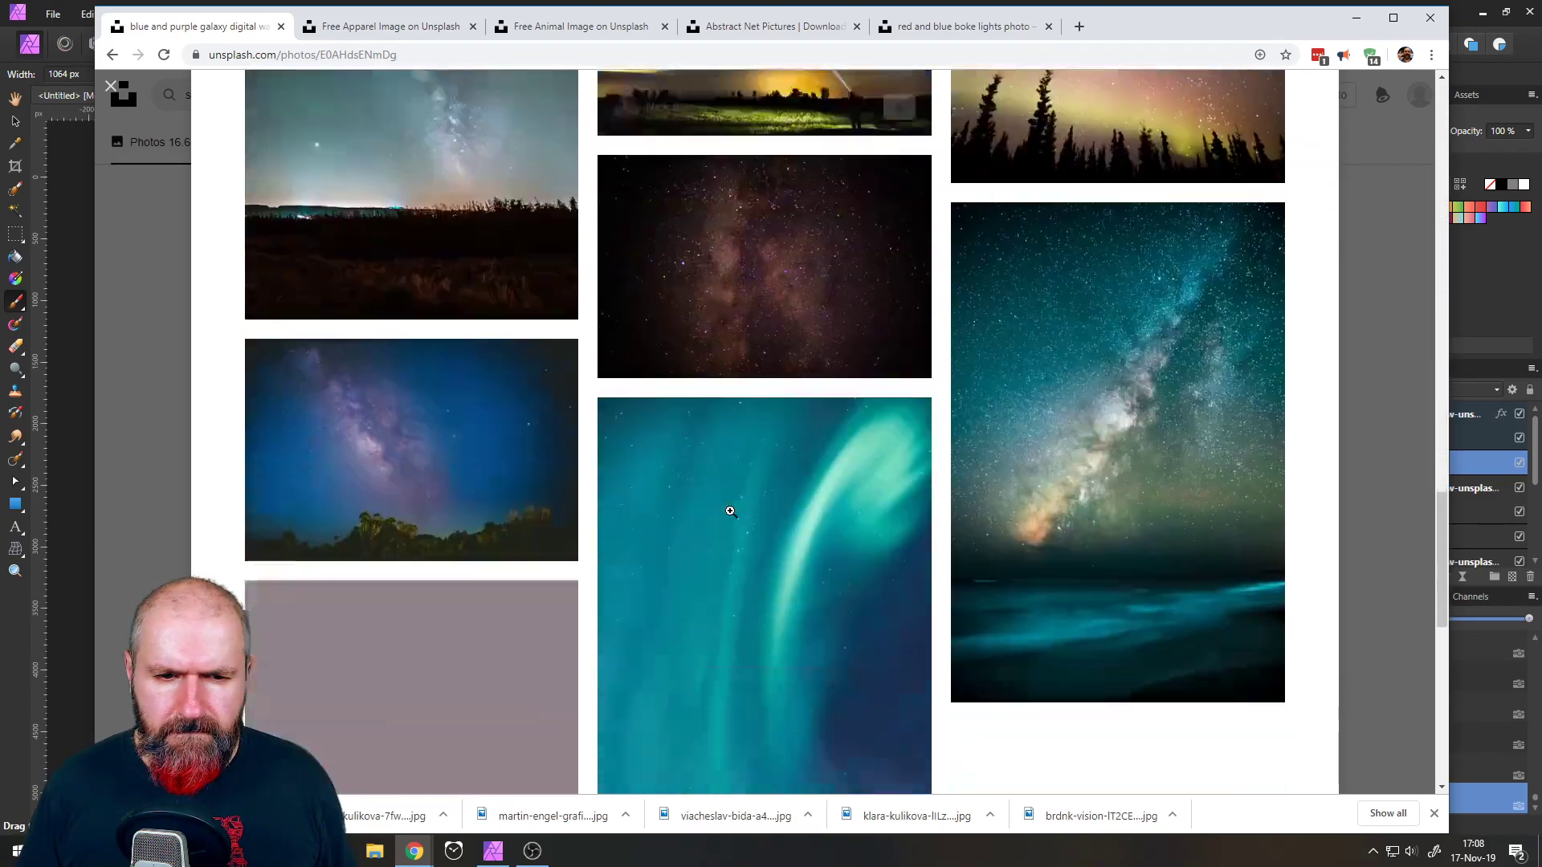
{"action": "scroll", "coordinate": [730, 512], "scroll_direction": "up", "scroll_amount": 12}
{"action": "scroll", "coordinate": [732, 511], "scroll_direction": "down", "scroll_amount": 8}
{"action": "scroll", "coordinate": [733, 511], "scroll_direction": "up", "scroll_amount": 15}
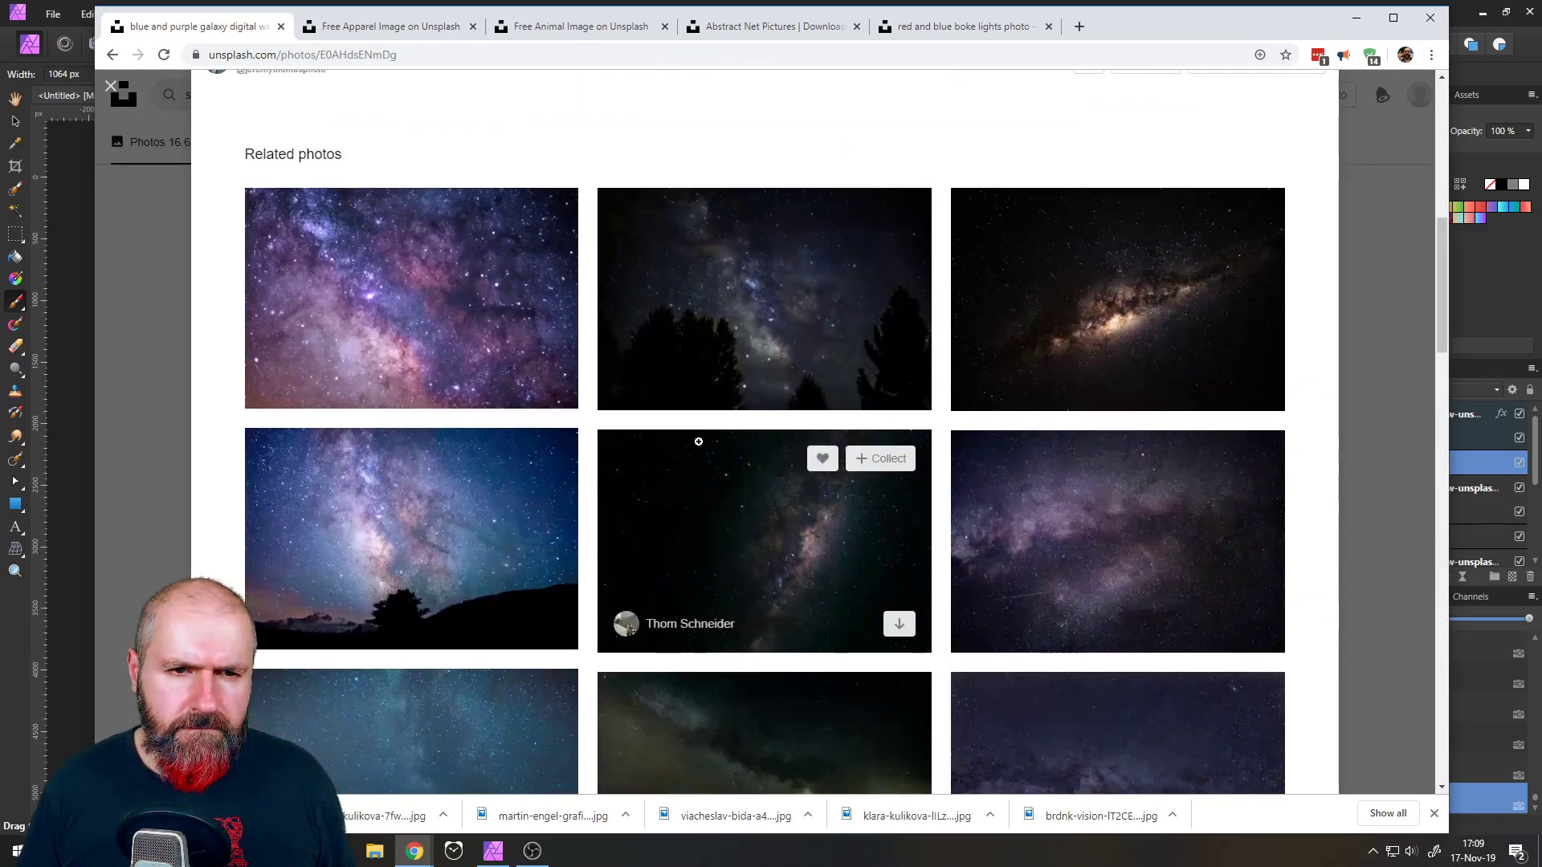
- Open the purple galaxy photo that comes first among the related photos and save it to the Downloads folder
{"action": "left_click", "coordinate": [409, 297]}
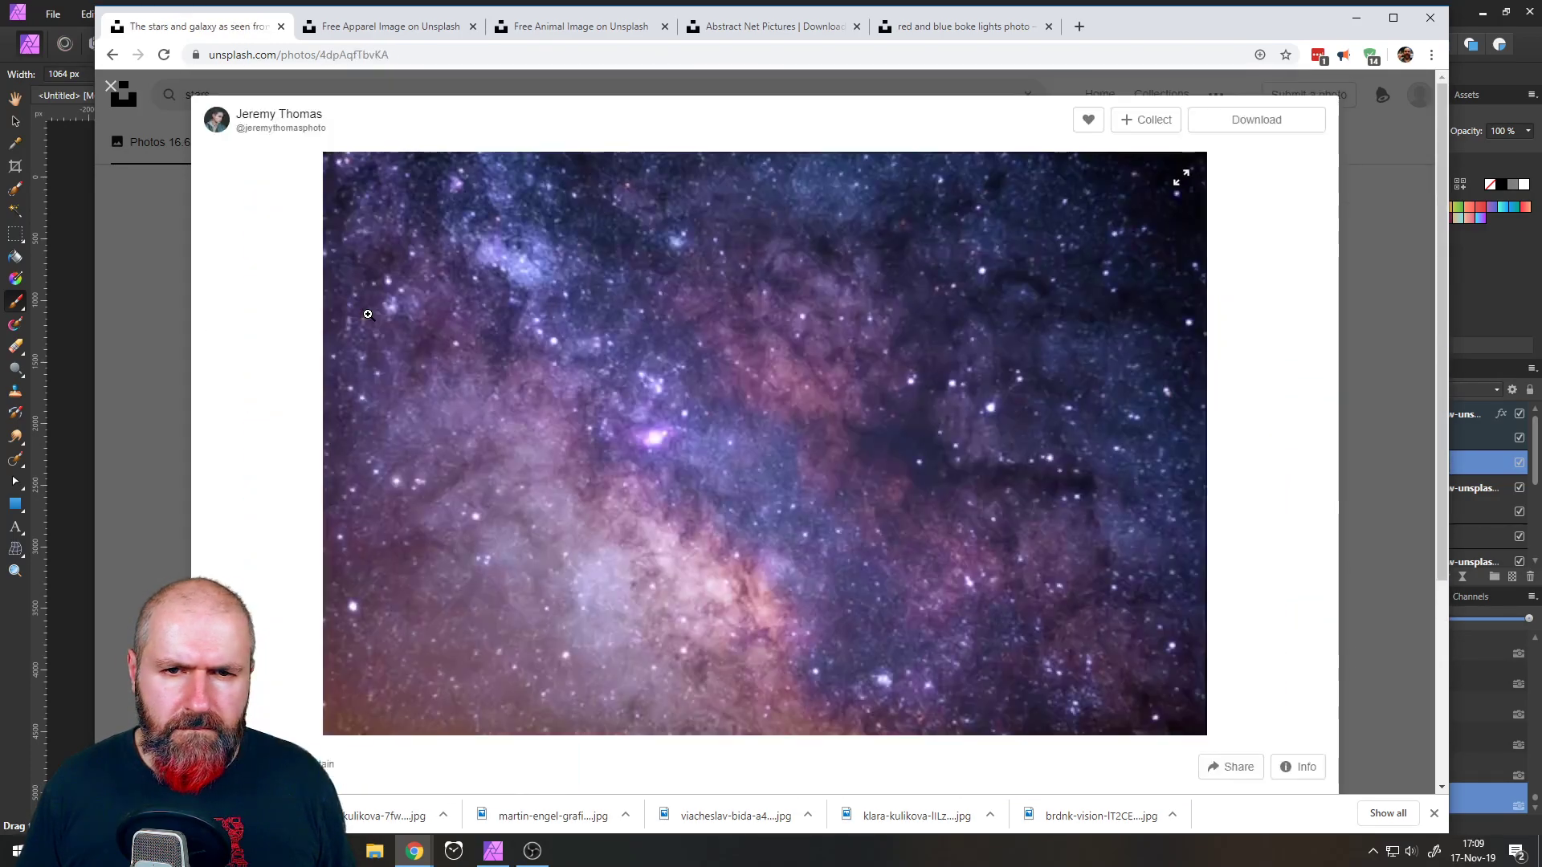
{"action": "left_click", "coordinate": [1237, 120]}
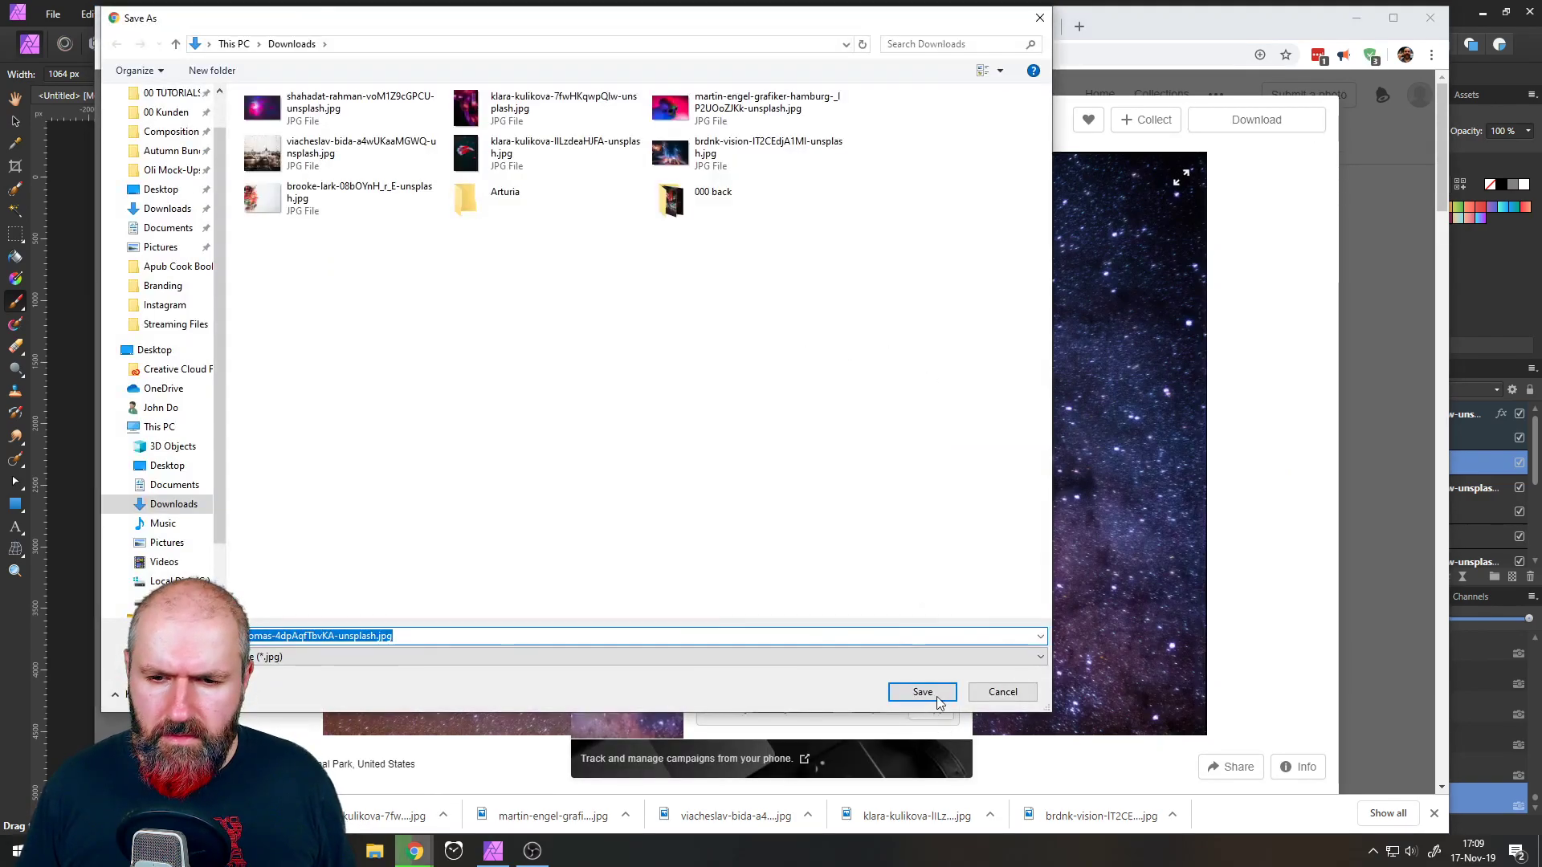
{"action": "left_click", "coordinate": [922, 693]}
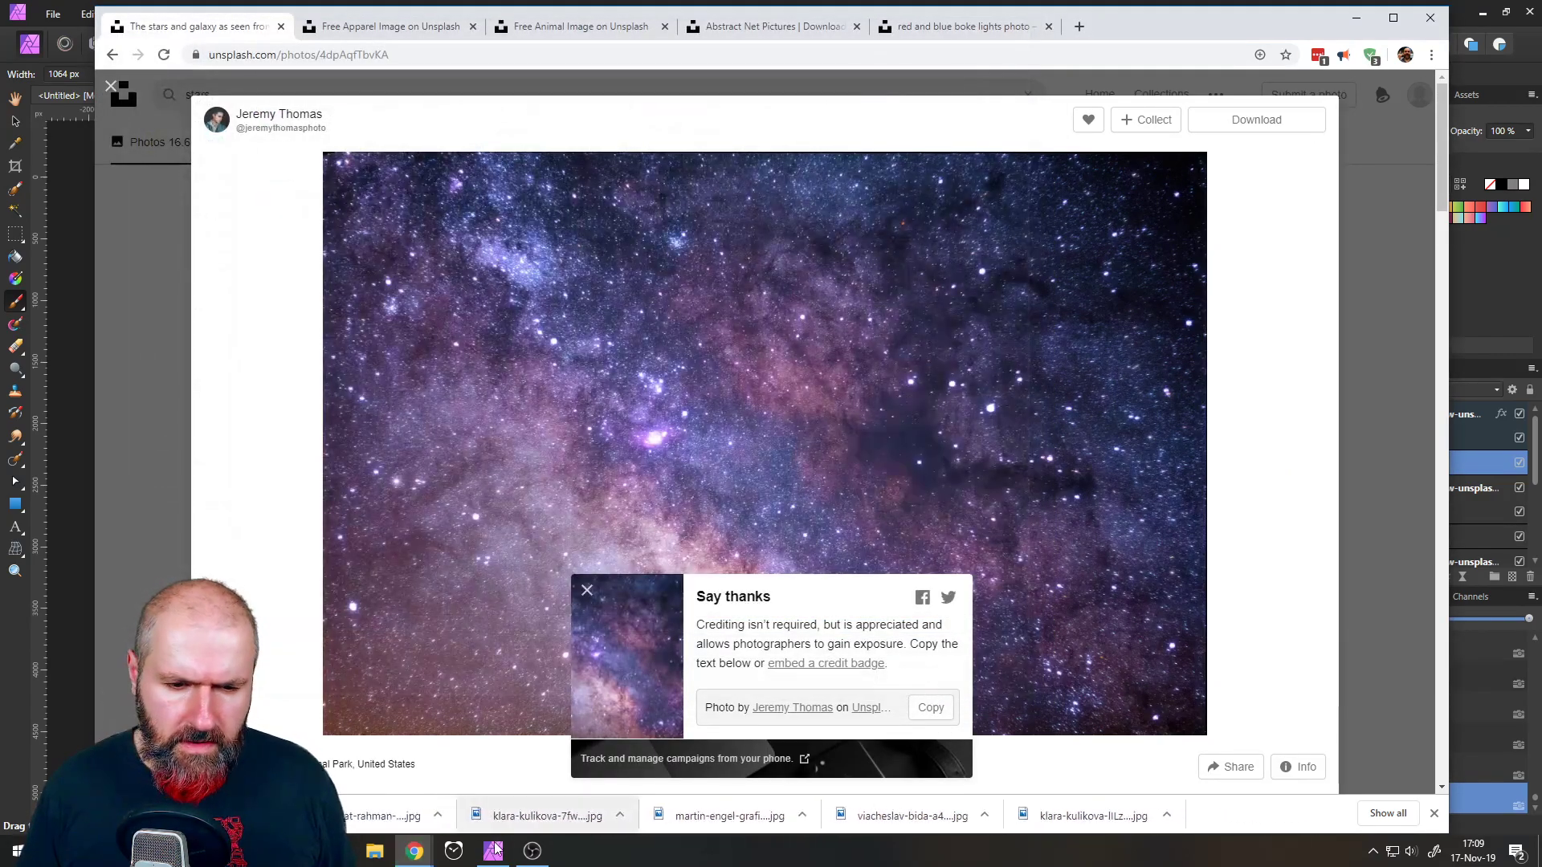
- Switch back to Affinity Photo and place the downloaded galaxy photo over the skull at its original size
{"action": "left_click", "coordinate": [492, 850]}
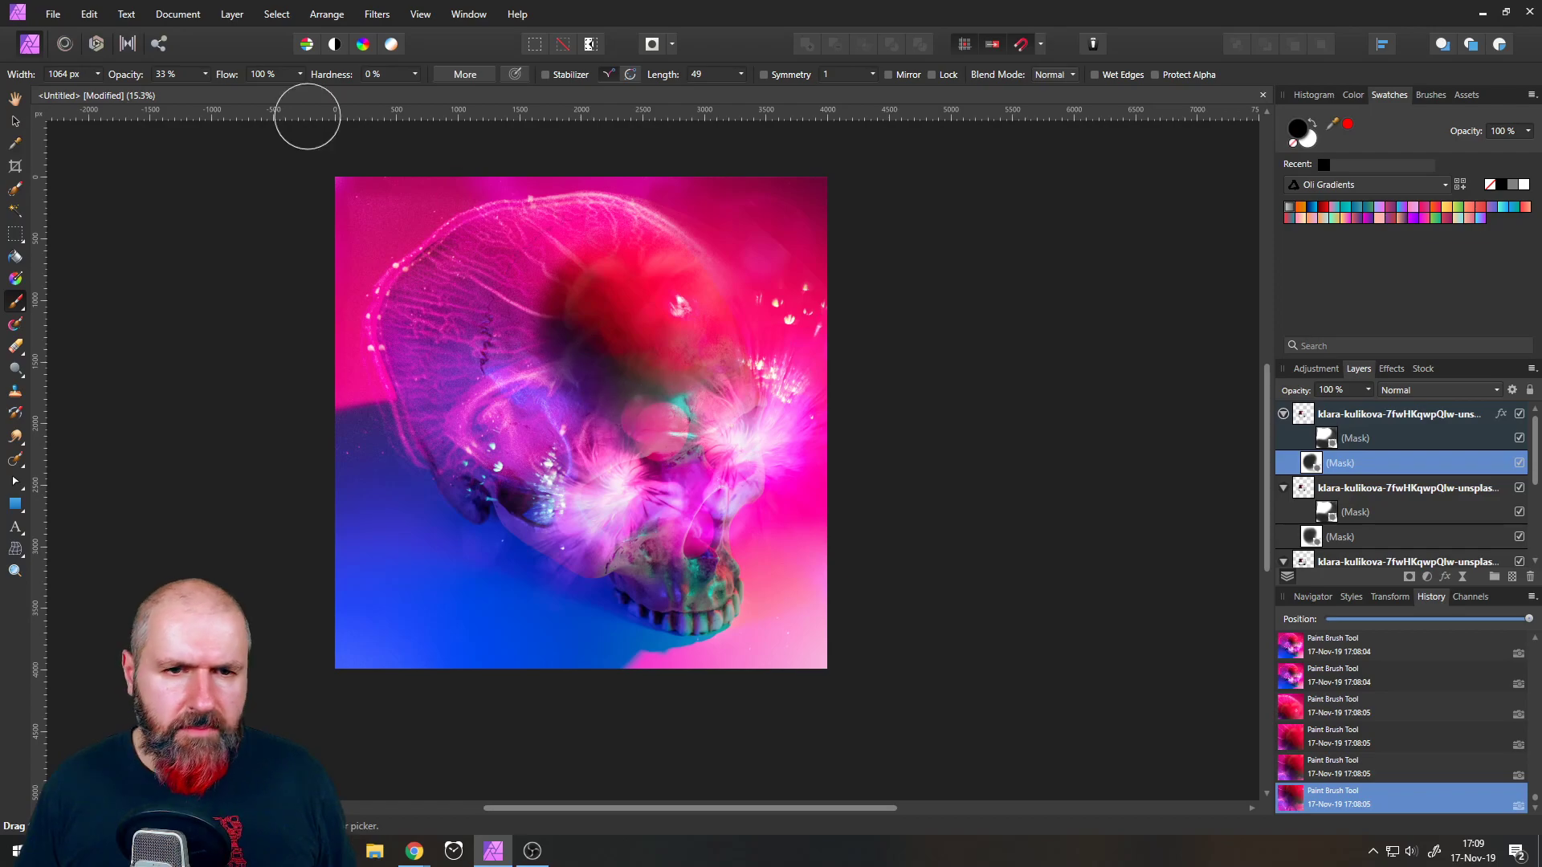
{"action": "left_click", "coordinate": [50, 14]}
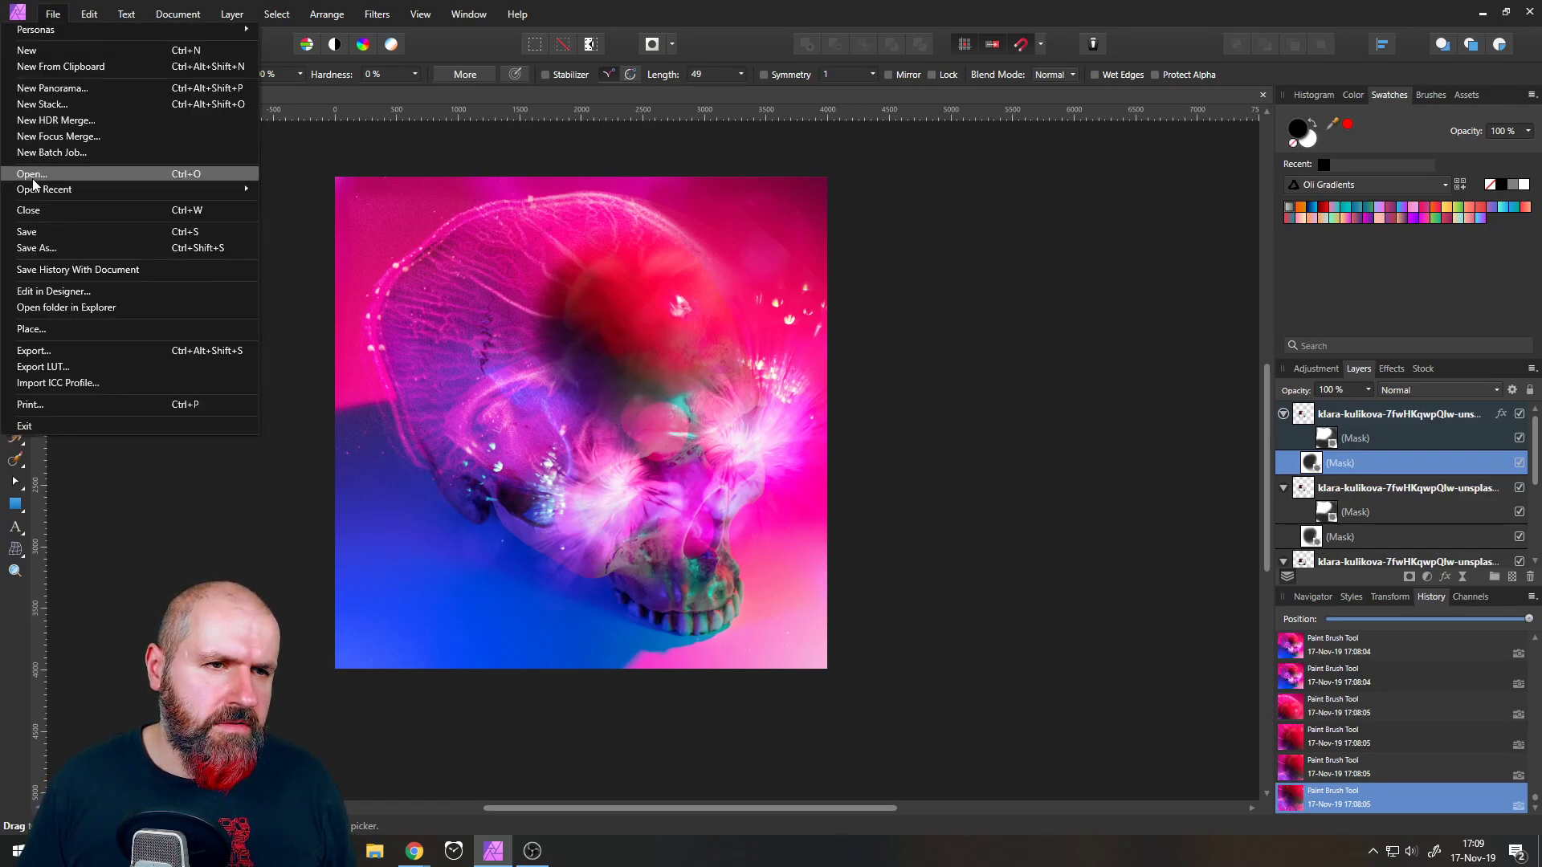
{"action": "left_click", "coordinate": [57, 332]}
{"action": "left_click", "coordinate": [919, 725]}
{"action": "left_click", "coordinate": [923, 710]}
{"action": "double_click", "coordinate": [512, 158]}
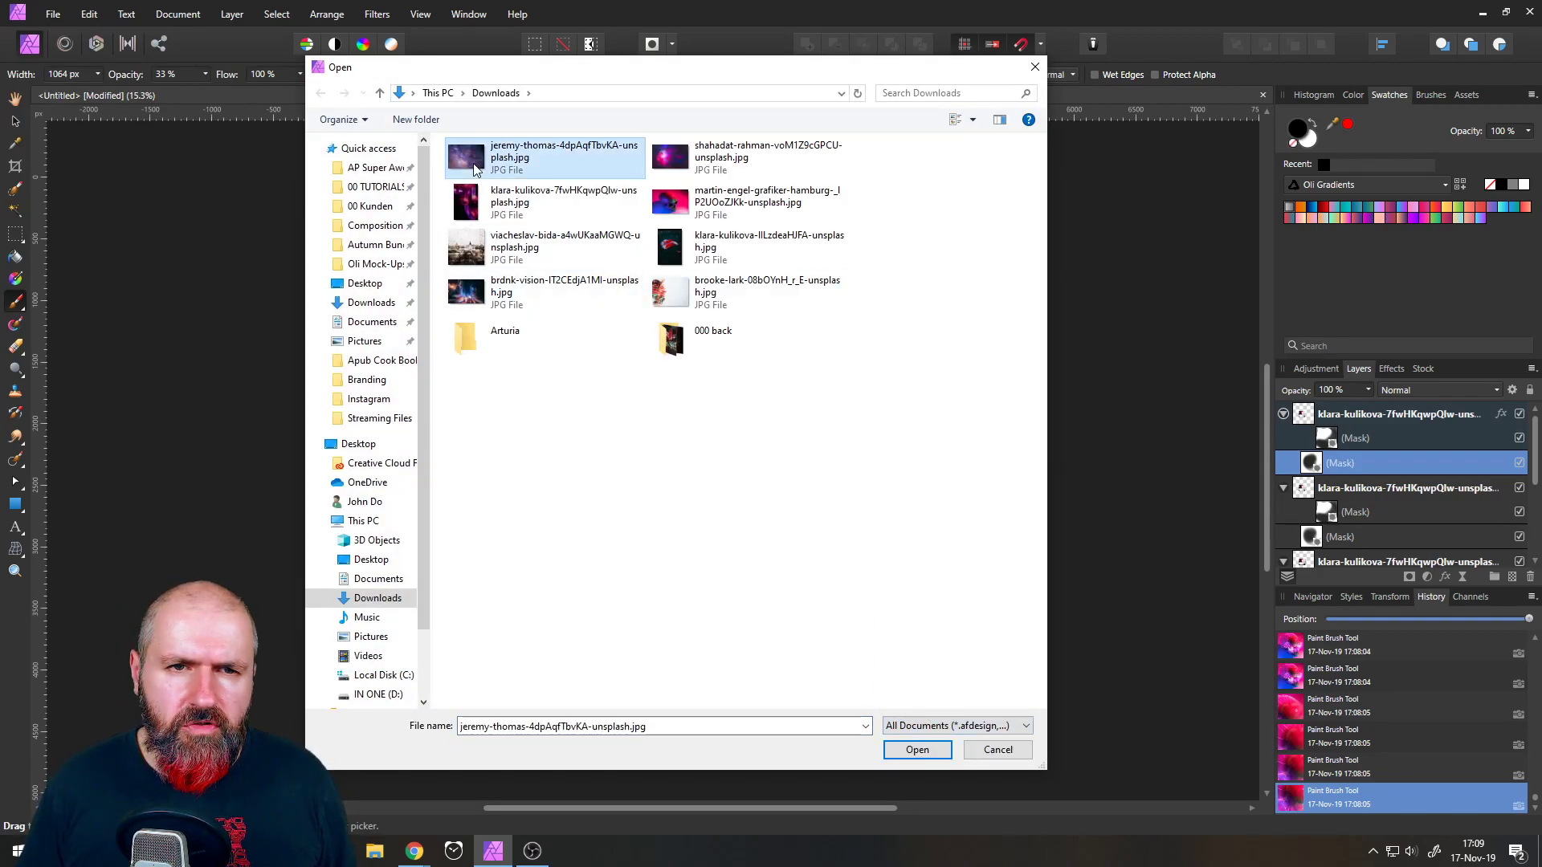
{"action": "left_click", "coordinate": [570, 338]}
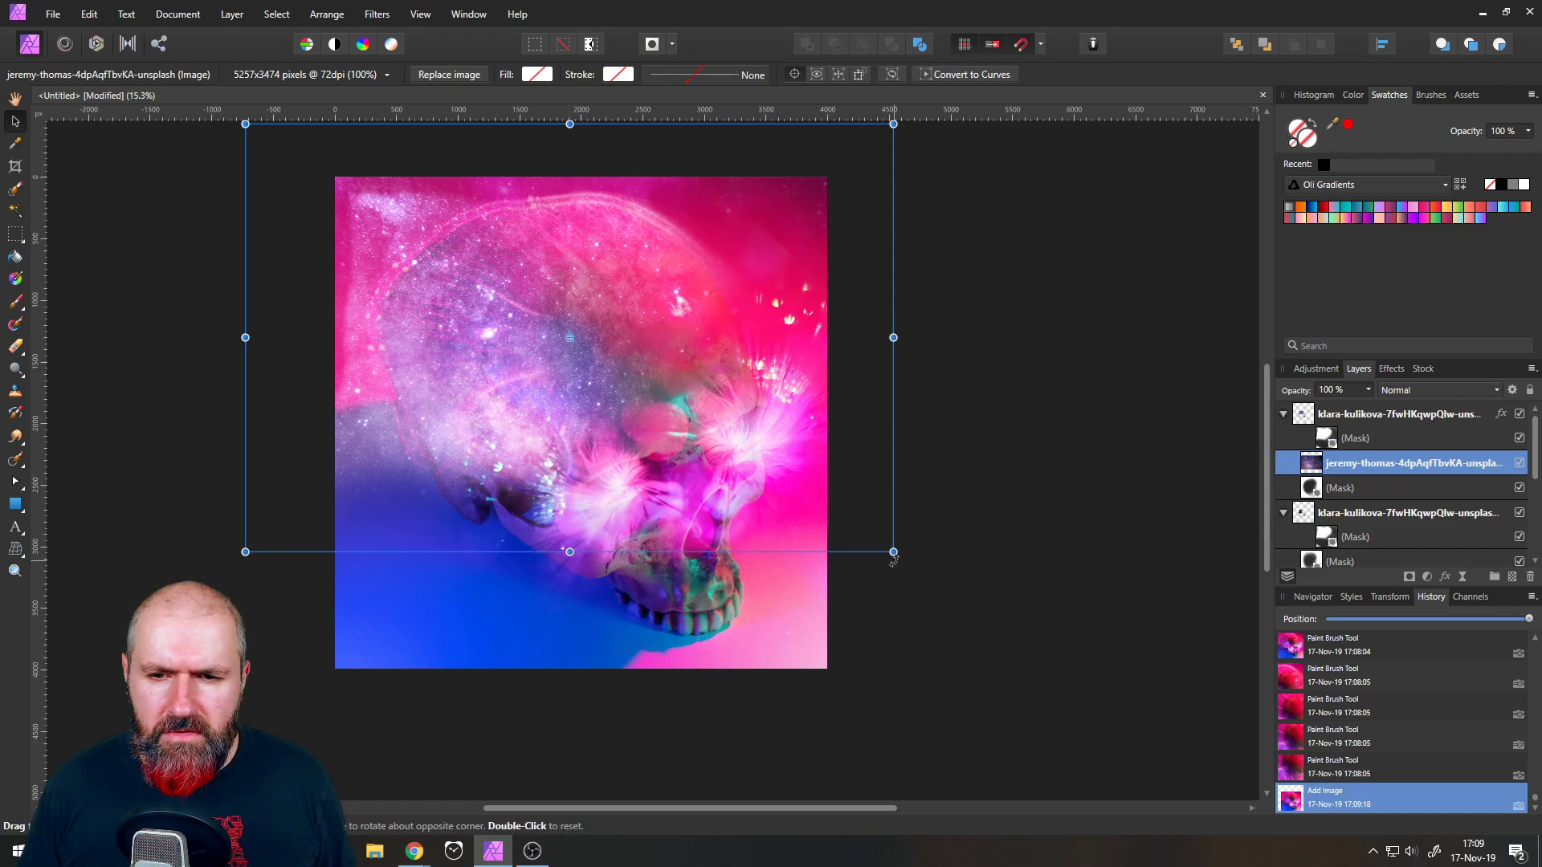
- Move the galaxy photo to the top of the layer stack, set its blend mode to Screen, and reposition it over the skull's face
{"action": "left_click_drag", "start_coordinate": [1319, 469], "coordinate": [1309, 412]}
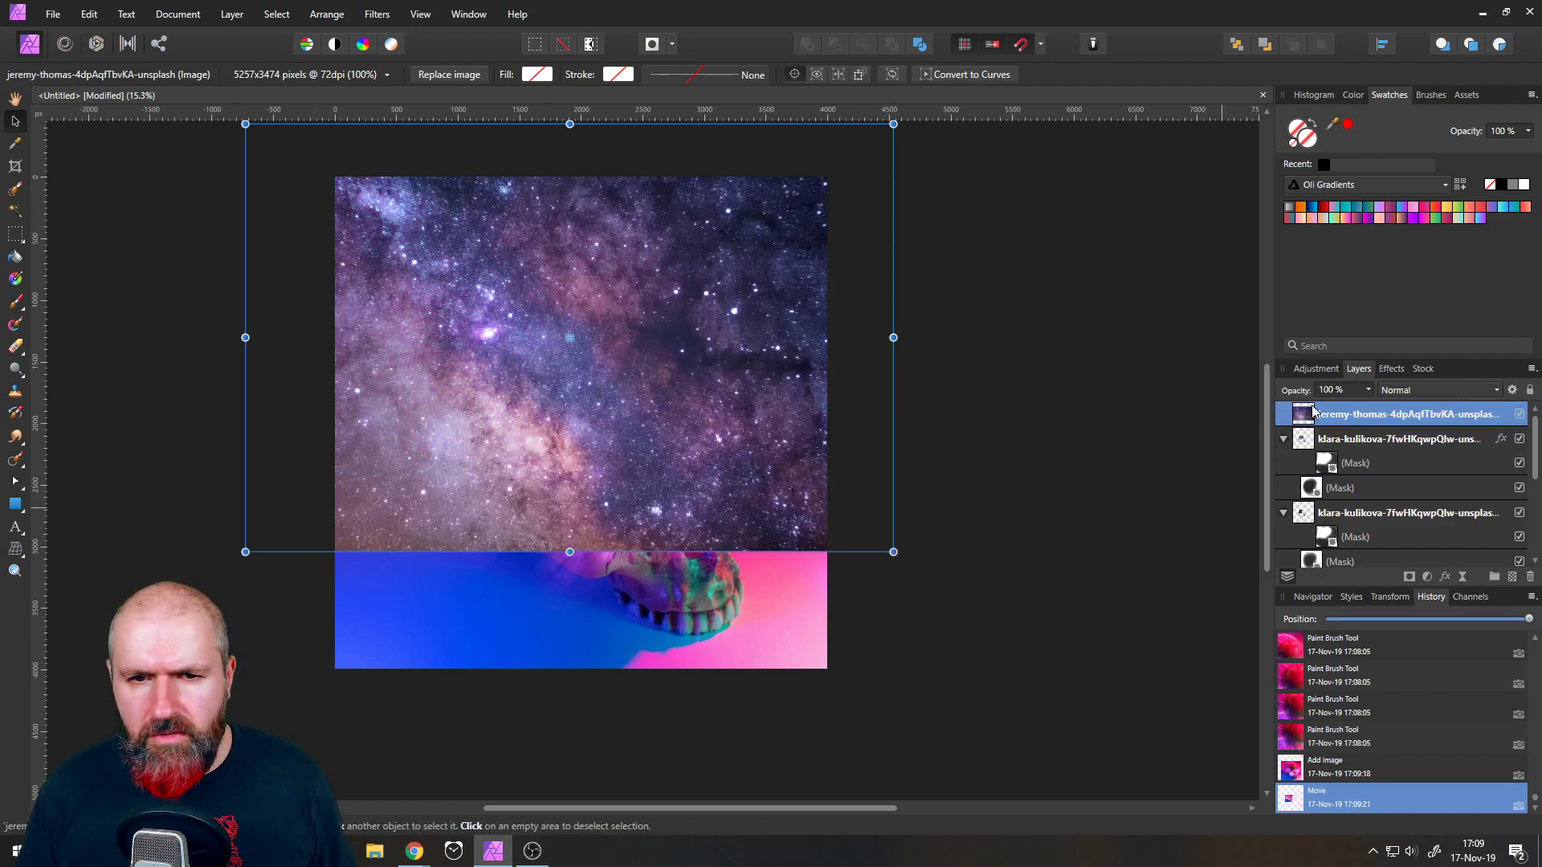
{"action": "left_click", "coordinate": [1421, 393]}
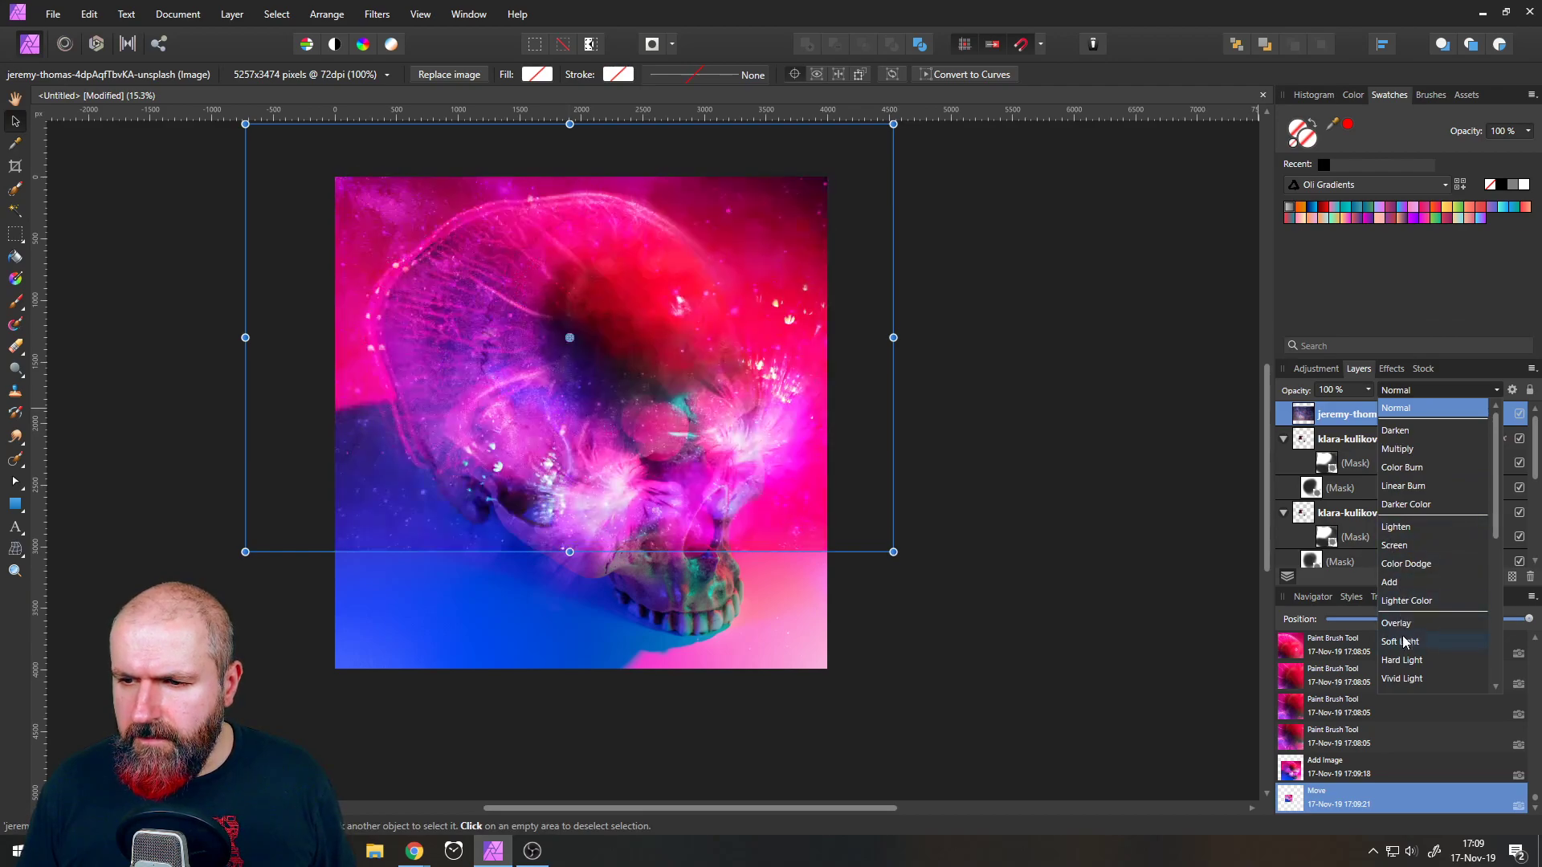
{"action": "left_click", "coordinate": [1399, 552]}
{"action": "left_click_drag", "start_coordinate": [641, 466], "coordinate": [652, 388]}
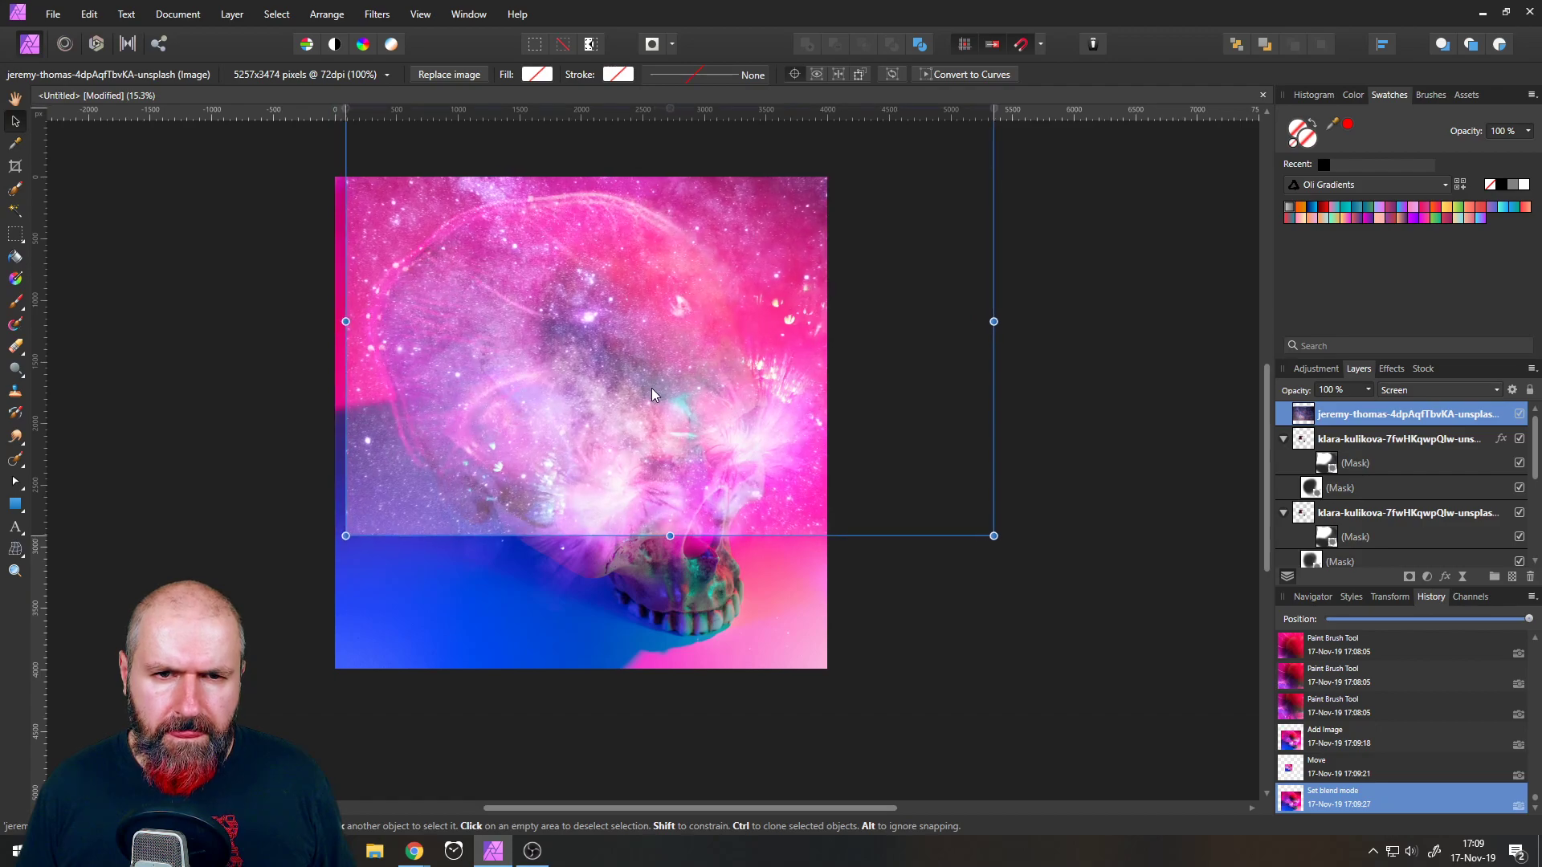
- Add a mask to the galaxy photo and paint black at 55% brush opacity over the rear of the skull
{"action": "left_click", "coordinate": [1407, 577]}
{"action": "left_click", "coordinate": [1283, 413]}
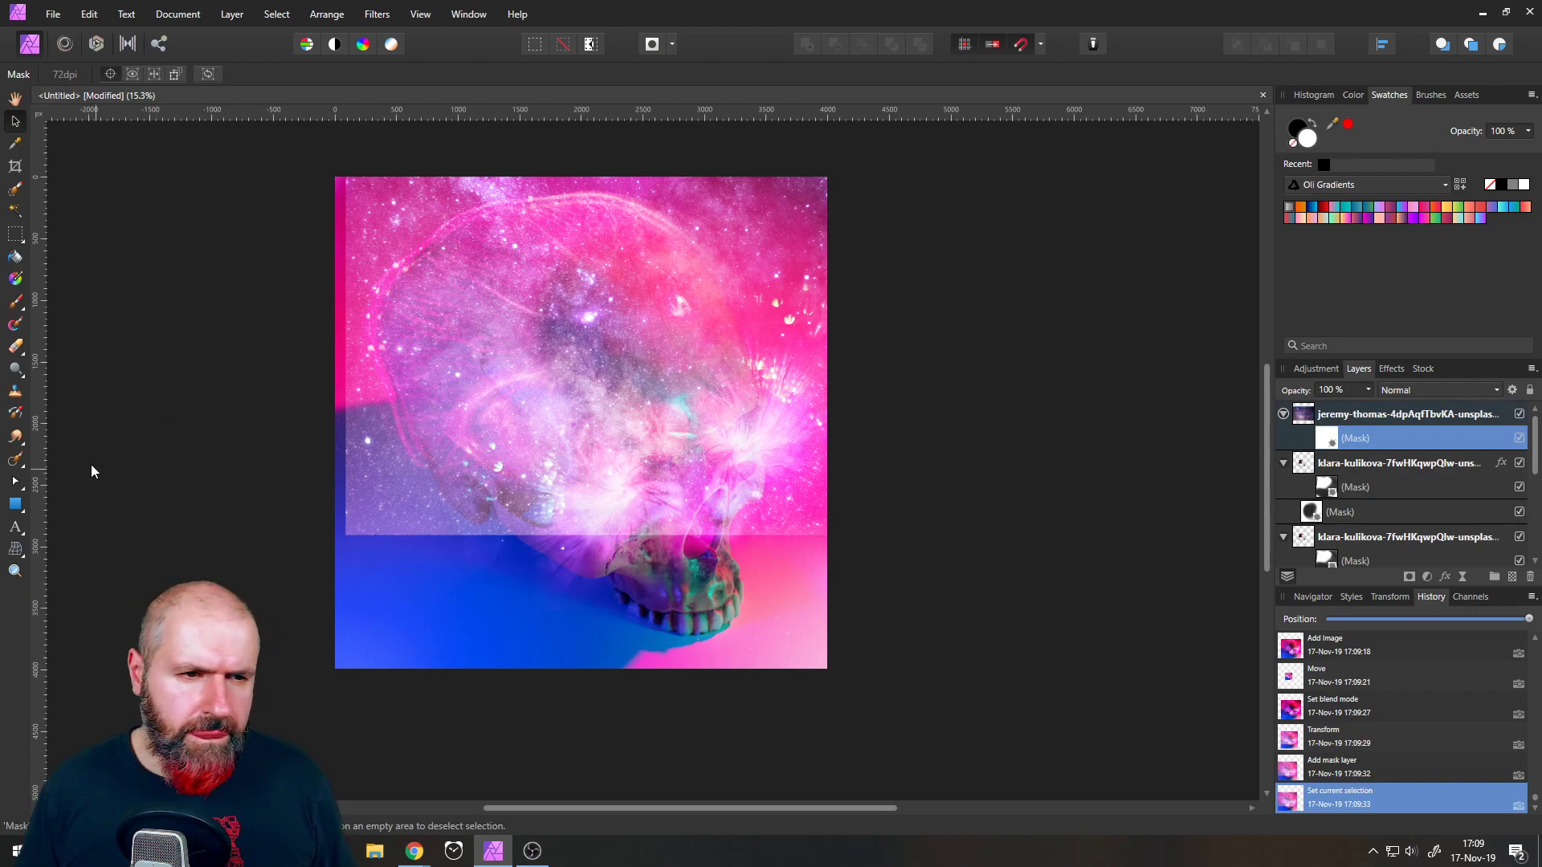
{"action": "left_click", "coordinate": [14, 303]}
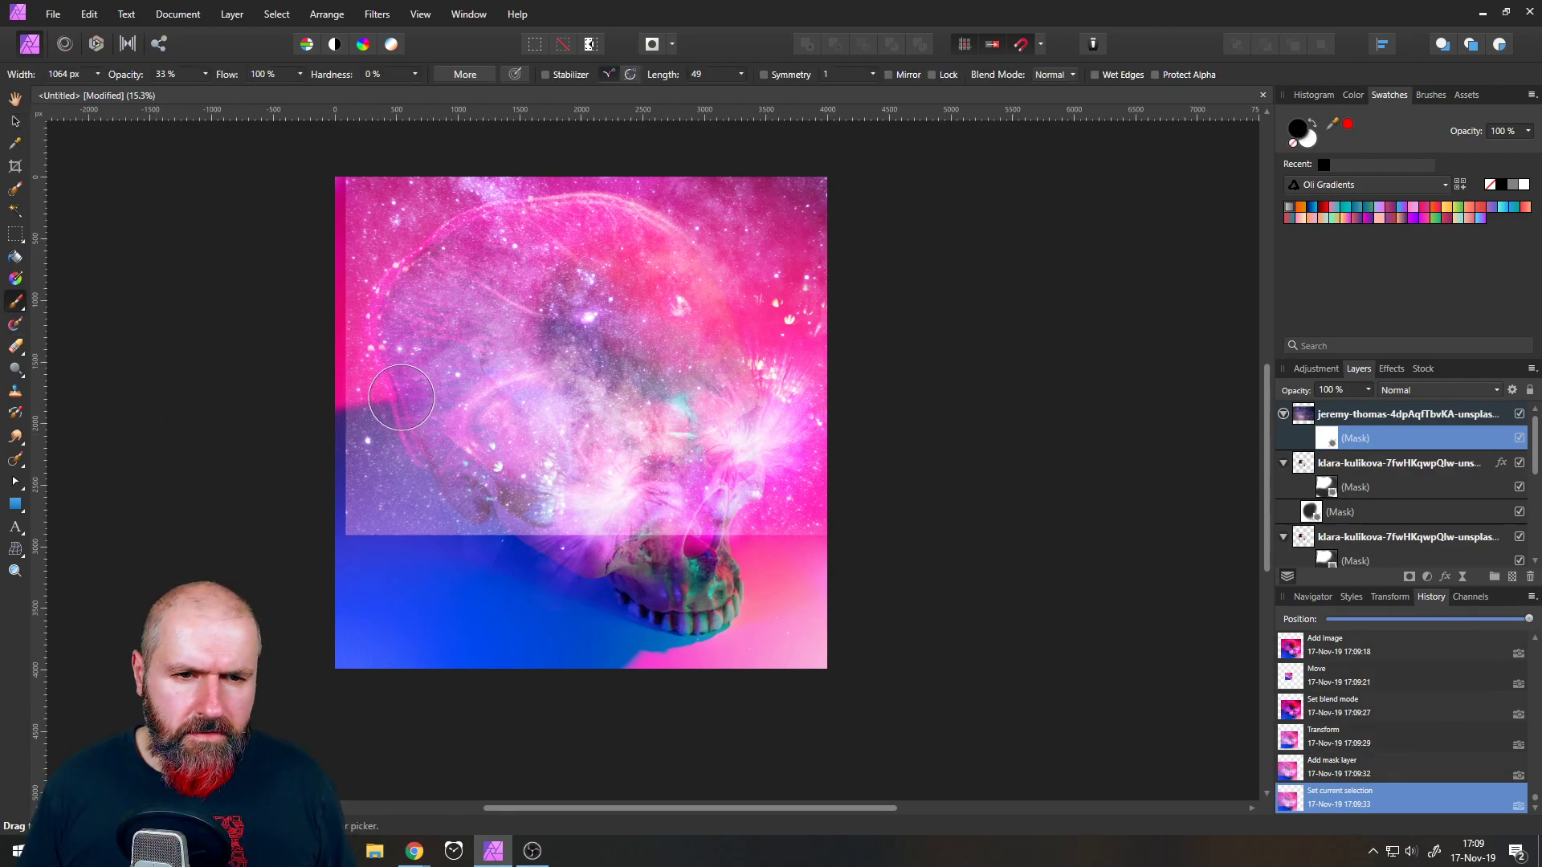
{"action": "left_click", "coordinate": [206, 78]}
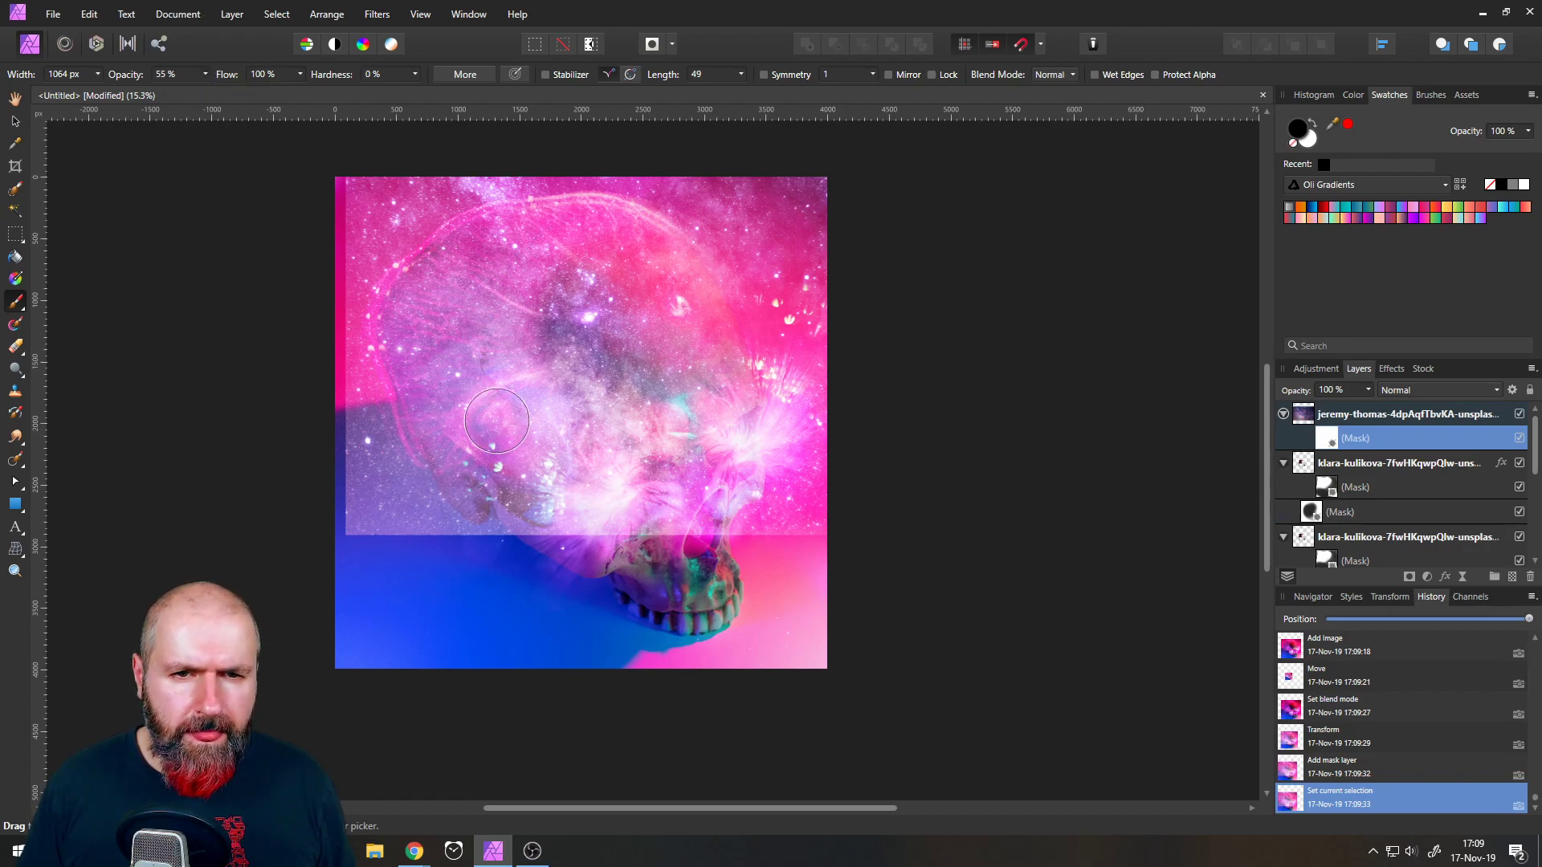
{"action": "mouse_move", "coordinate": [490, 339]}
{"action": "left_mouse_down"}
{"action": "mouse_move", "coordinate": [513, 333]}
{"action": "mouse_move", "coordinate": [475, 247]}
{"action": "mouse_move", "coordinate": [377, 386]}
{"action": "mouse_move", "coordinate": [450, 498]}
{"action": "mouse_move", "coordinate": [514, 474]}
{"action": "mouse_move", "coordinate": [458, 450]}
{"action": "mouse_move", "coordinate": [441, 407]}
{"action": "left_mouse_up"}
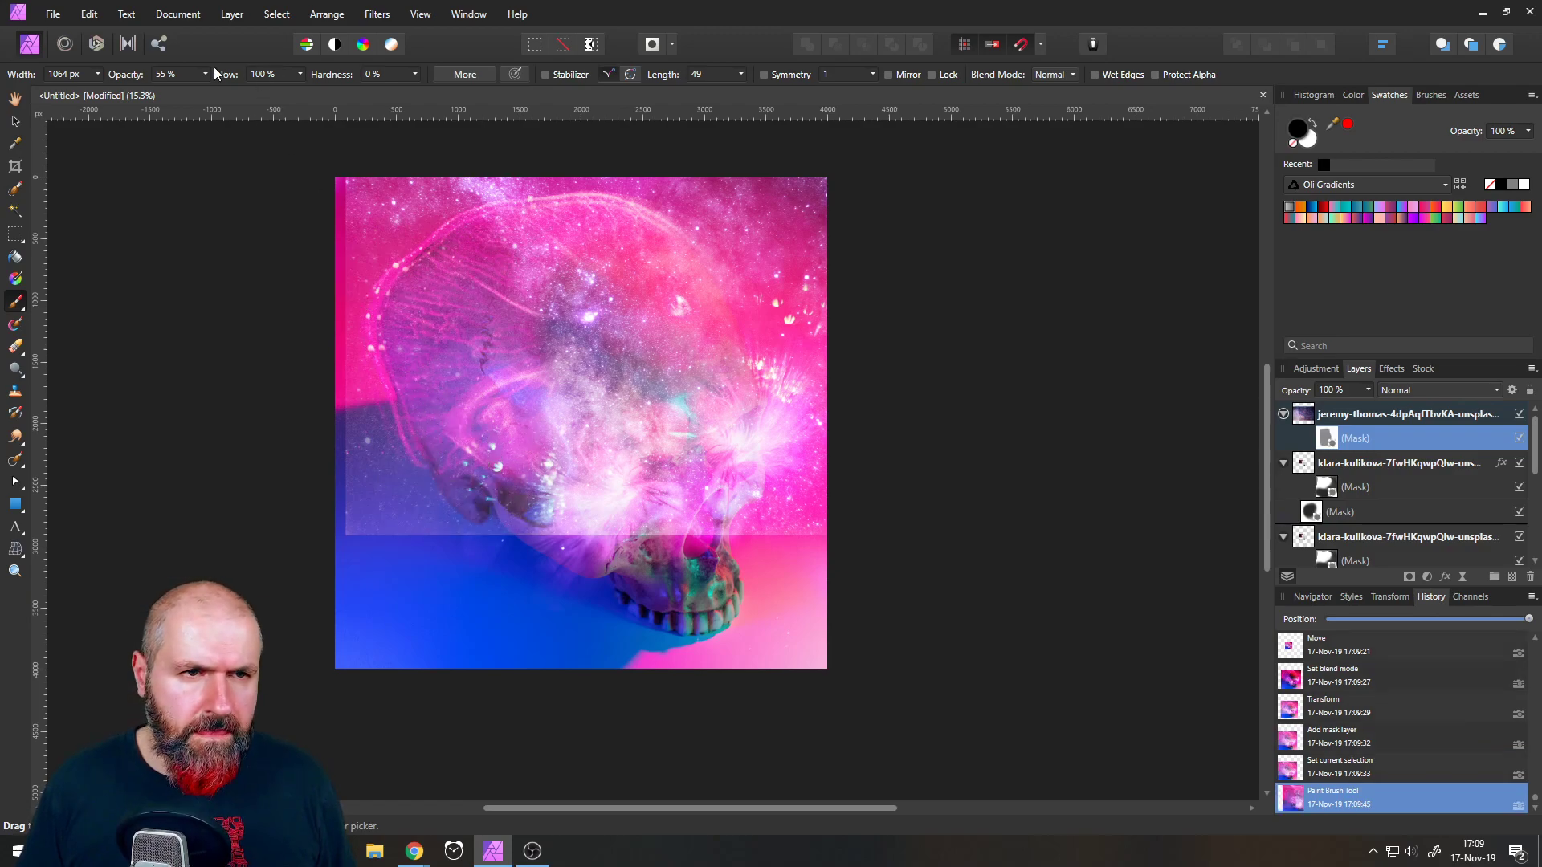
- Raise the brush opacity to 100% and paint the galaxy out of the background and the cranium on its mask
{"action": "mouse_move", "coordinate": [482, 345]}
{"action": "left_mouse_down"}
{"action": "mouse_move", "coordinate": [477, 275]}
{"action": "mouse_move", "coordinate": [361, 222]}
{"action": "mouse_move", "coordinate": [362, 277]}
{"action": "mouse_move", "coordinate": [465, 451]}
{"action": "mouse_move", "coordinate": [484, 375]}
{"action": "mouse_move", "coordinate": [582, 503]}
{"action": "mouse_move", "coordinate": [509, 398]}
{"action": "mouse_move", "coordinate": [611, 471]}
{"action": "mouse_move", "coordinate": [592, 436]}
{"action": "mouse_move", "coordinate": [561, 430]}
{"action": "mouse_move", "coordinate": [555, 471]}
{"action": "mouse_move", "coordinate": [505, 501]}
{"action": "mouse_move", "coordinate": [361, 534]}
{"action": "mouse_move", "coordinate": [837, 420]}
{"action": "mouse_move", "coordinate": [645, 508]}
{"action": "mouse_move", "coordinate": [759, 463]}
{"action": "mouse_move", "coordinate": [787, 393]}
{"action": "mouse_move", "coordinate": [678, 508]}
{"action": "mouse_move", "coordinate": [823, 293]}
{"action": "mouse_move", "coordinate": [728, 584]}
{"action": "mouse_move", "coordinate": [895, 454]}
{"action": "mouse_move", "coordinate": [834, 292]}
{"action": "mouse_move", "coordinate": [824, 383]}
{"action": "mouse_move", "coordinate": [749, 154]}
{"action": "mouse_move", "coordinate": [767, 216]}
{"action": "mouse_move", "coordinate": [840, 217]}
{"action": "mouse_move", "coordinate": [726, 174]}
{"action": "mouse_move", "coordinate": [779, 247]}
{"action": "mouse_move", "coordinate": [665, 156]}
{"action": "mouse_move", "coordinate": [745, 190]}
{"action": "left_mouse_up"}
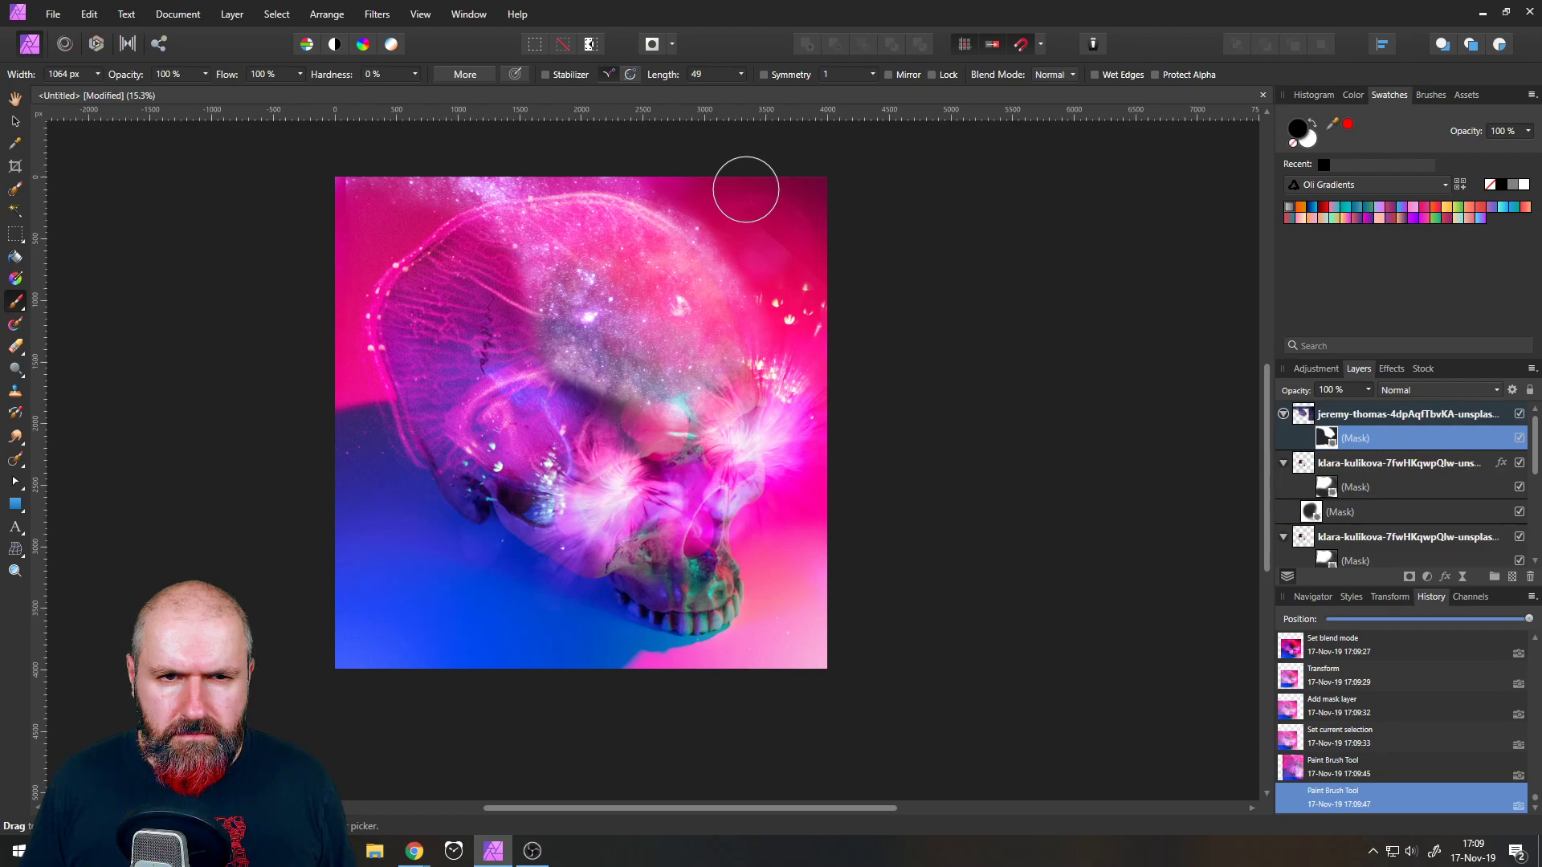
{"action": "mouse_move", "coordinate": [745, 189]}
{"action": "left_mouse_down"}
{"action": "mouse_move", "coordinate": [288, 186]}
{"action": "mouse_move", "coordinate": [433, 232]}
{"action": "mouse_move", "coordinate": [452, 252]}
{"action": "mouse_move", "coordinate": [646, 135]}
{"action": "mouse_move", "coordinate": [446, 248]}
{"action": "mouse_move", "coordinate": [478, 274]}
{"action": "mouse_move", "coordinate": [586, 191]}
{"action": "mouse_move", "coordinate": [506, 211]}
{"action": "mouse_move", "coordinate": [577, 180]}
{"action": "mouse_move", "coordinate": [689, 177]}
{"action": "left_mouse_up"}
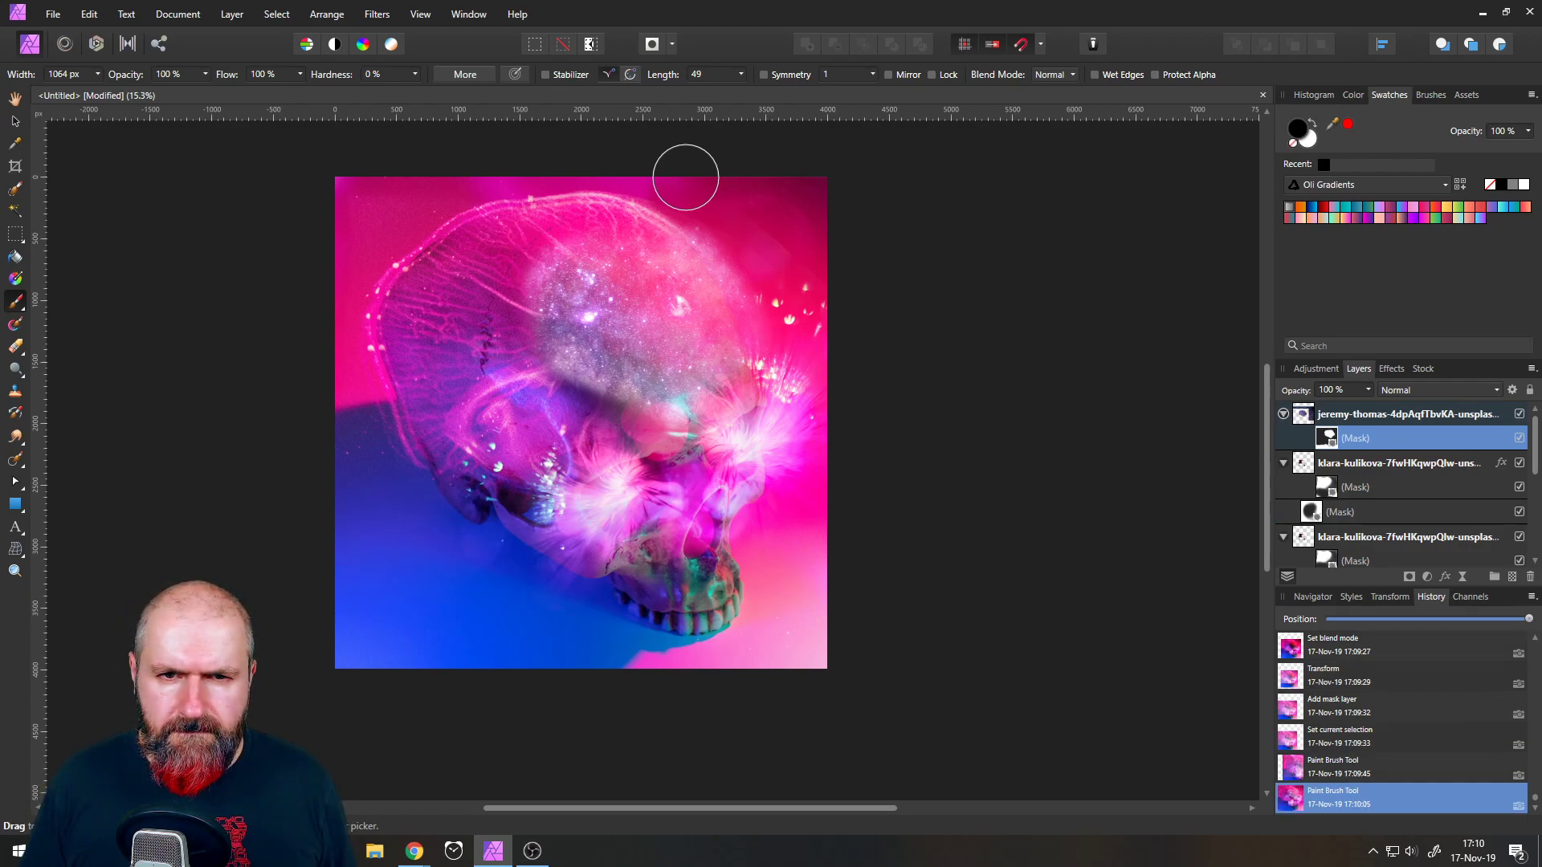
{"action": "mouse_move", "coordinate": [562, 246]}
{"action": "left_mouse_down"}
{"action": "mouse_move", "coordinate": [620, 200]}
{"action": "mouse_move", "coordinate": [672, 215]}
{"action": "mouse_move", "coordinate": [637, 439]}
{"action": "mouse_move", "coordinate": [731, 386]}
{"action": "mouse_move", "coordinate": [642, 471]}
{"action": "mouse_move", "coordinate": [587, 369]}
{"action": "mouse_move", "coordinate": [637, 204]}
{"action": "left_mouse_up"}
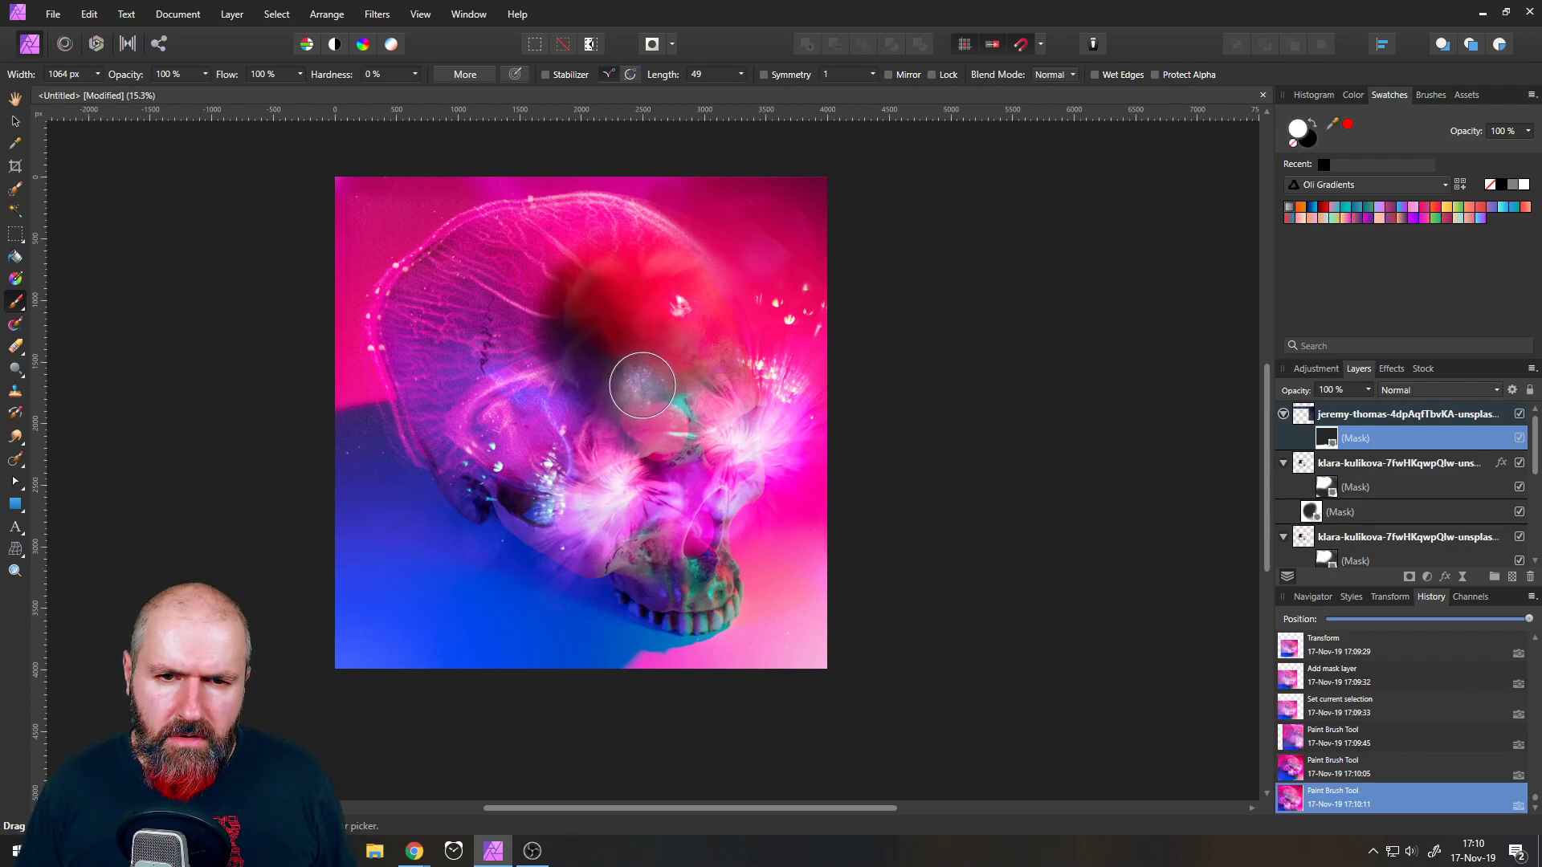
- Paint white on the galaxy mask from the brow upward past the cranium to bring the stars back there
{"action": "mouse_move", "coordinate": [656, 399]}
{"action": "left_mouse_down"}
{"action": "mouse_move", "coordinate": [622, 314]}
{"action": "mouse_move", "coordinate": [659, 162]}
{"action": "mouse_move", "coordinate": [691, 412]}
{"action": "mouse_move", "coordinate": [660, 370]}
{"action": "mouse_move", "coordinate": [687, 227]}
{"action": "left_mouse_up"}
{"action": "mouse_move", "coordinate": [637, 416]}
{"action": "left_mouse_down"}
{"action": "mouse_move", "coordinate": [576, 344]}
{"action": "mouse_move", "coordinate": [618, 215]}
{"action": "mouse_move", "coordinate": [665, 416]}
{"action": "mouse_move", "coordinate": [714, 367]}
{"action": "mouse_move", "coordinate": [691, 302]}
{"action": "mouse_move", "coordinate": [720, 248]}
{"action": "left_mouse_up"}
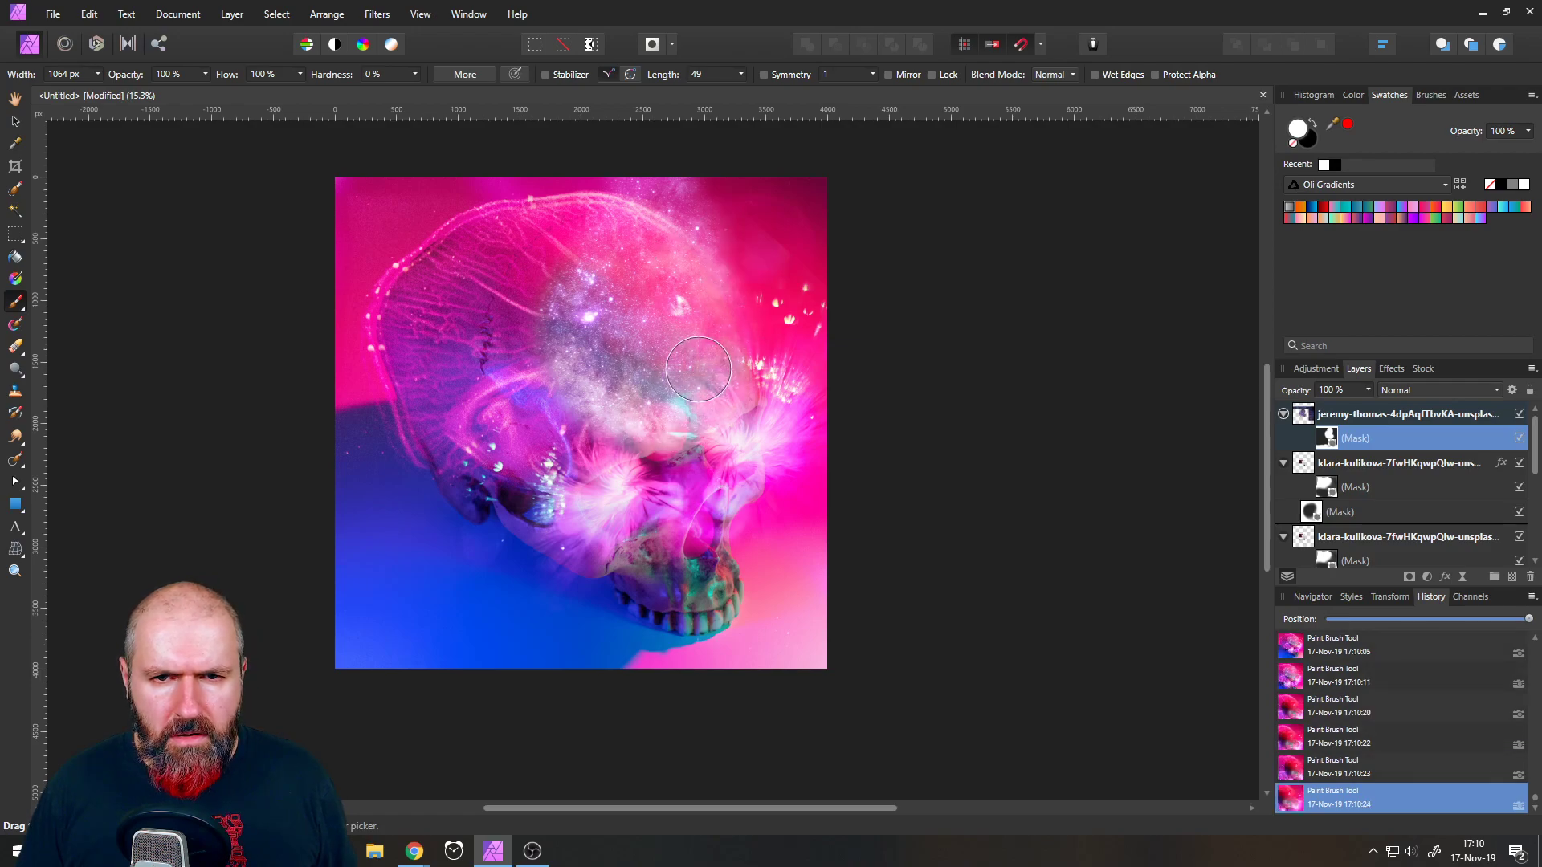
{"action": "mouse_move", "coordinate": [693, 378]}
{"action": "left_mouse_down"}
{"action": "mouse_move", "coordinate": [720, 342]}
{"action": "mouse_move", "coordinate": [721, 294]}
{"action": "left_mouse_up"}
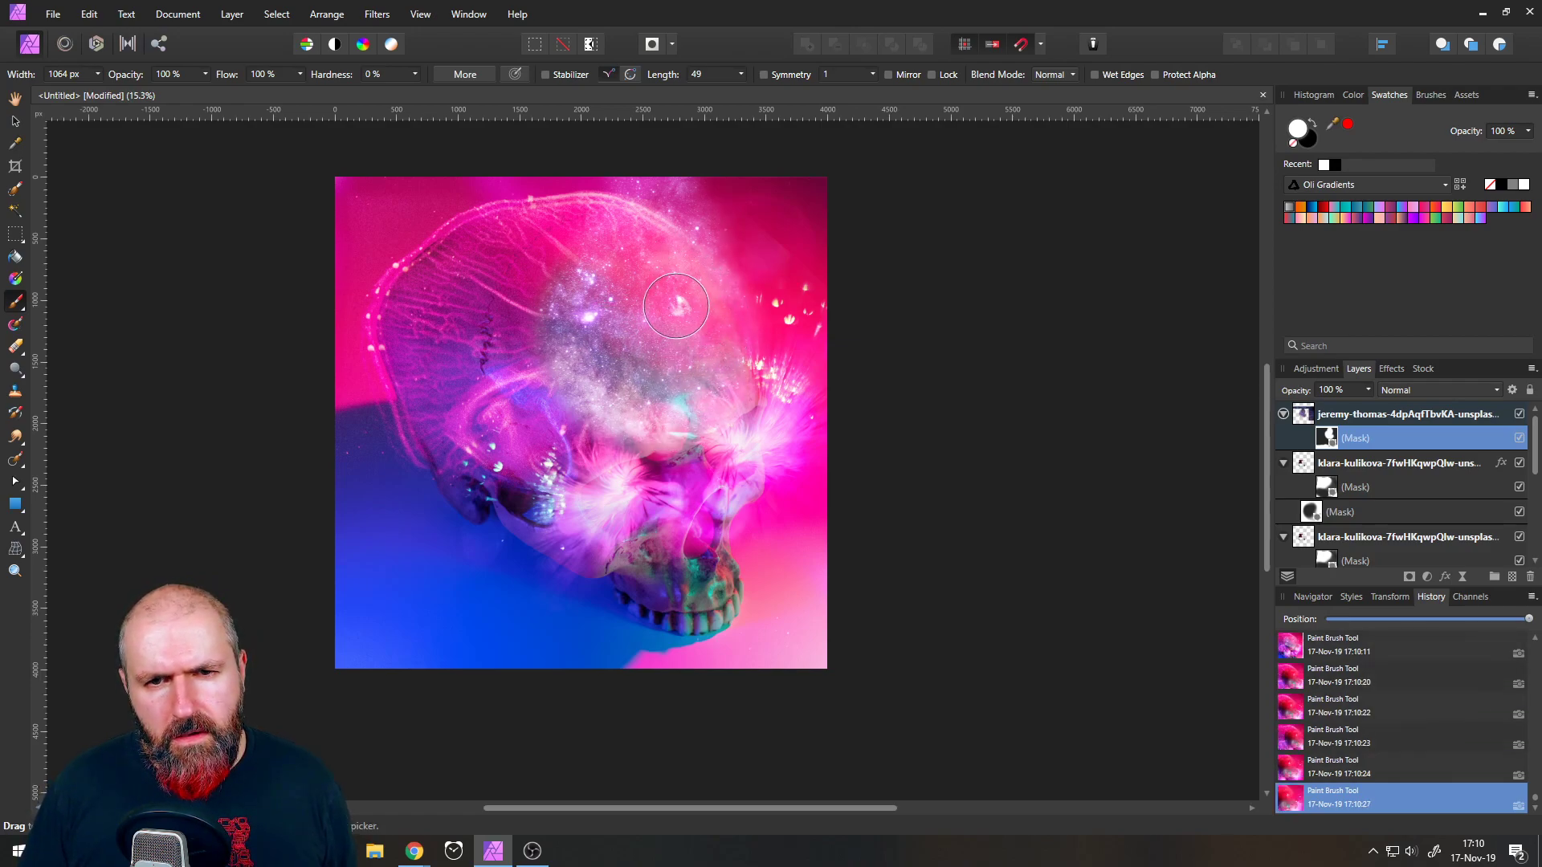
- Duplicate the masked galaxy layer and paint the copy's mask black over the whole starry area
{"action": "right_click", "coordinate": [1301, 416]}
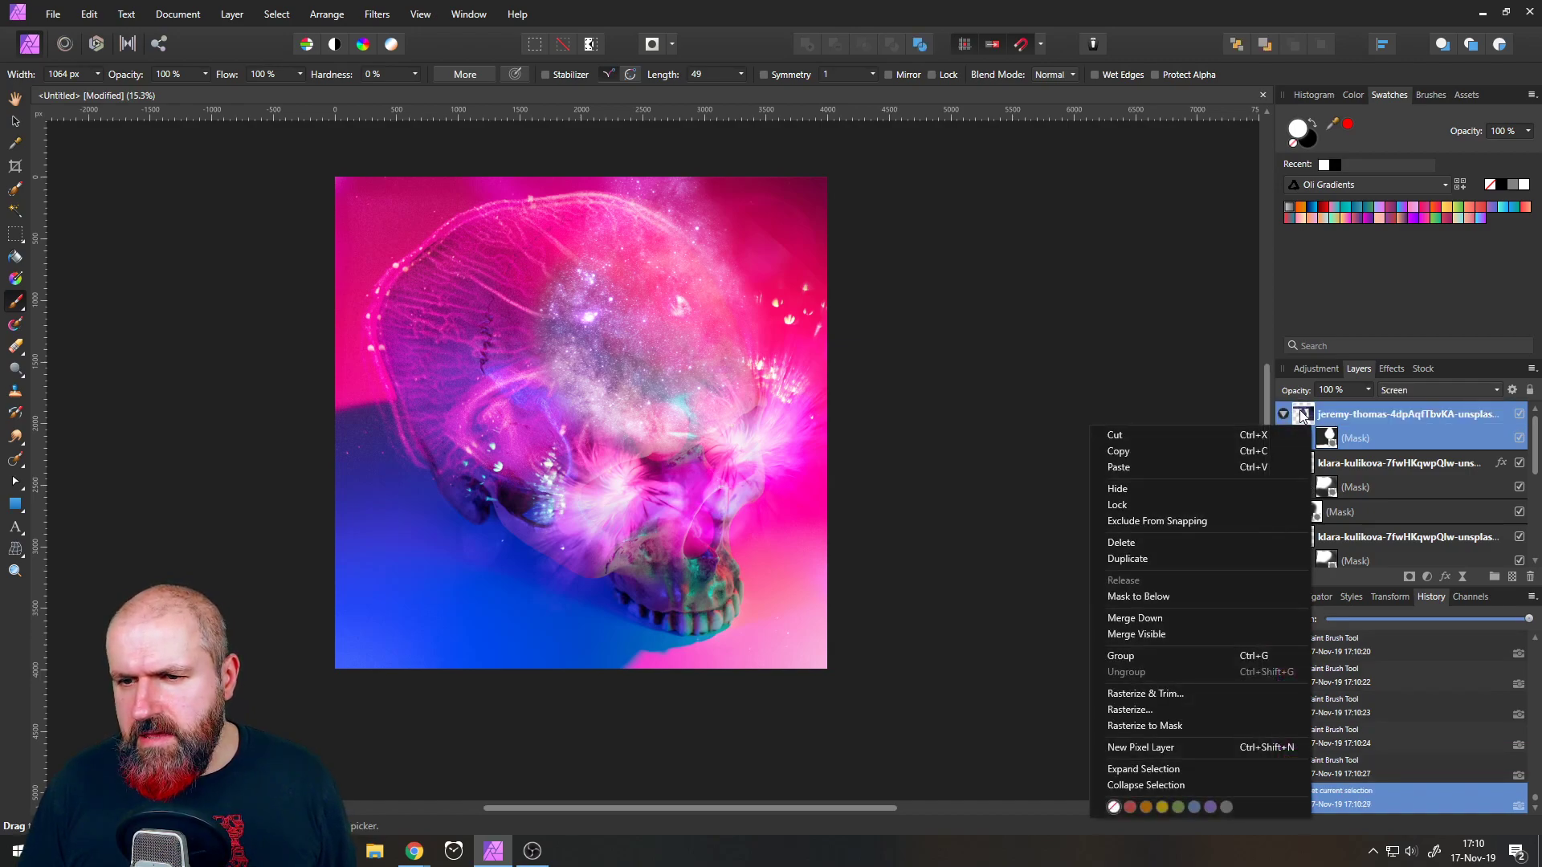
{"action": "left_click", "coordinate": [1134, 560]}
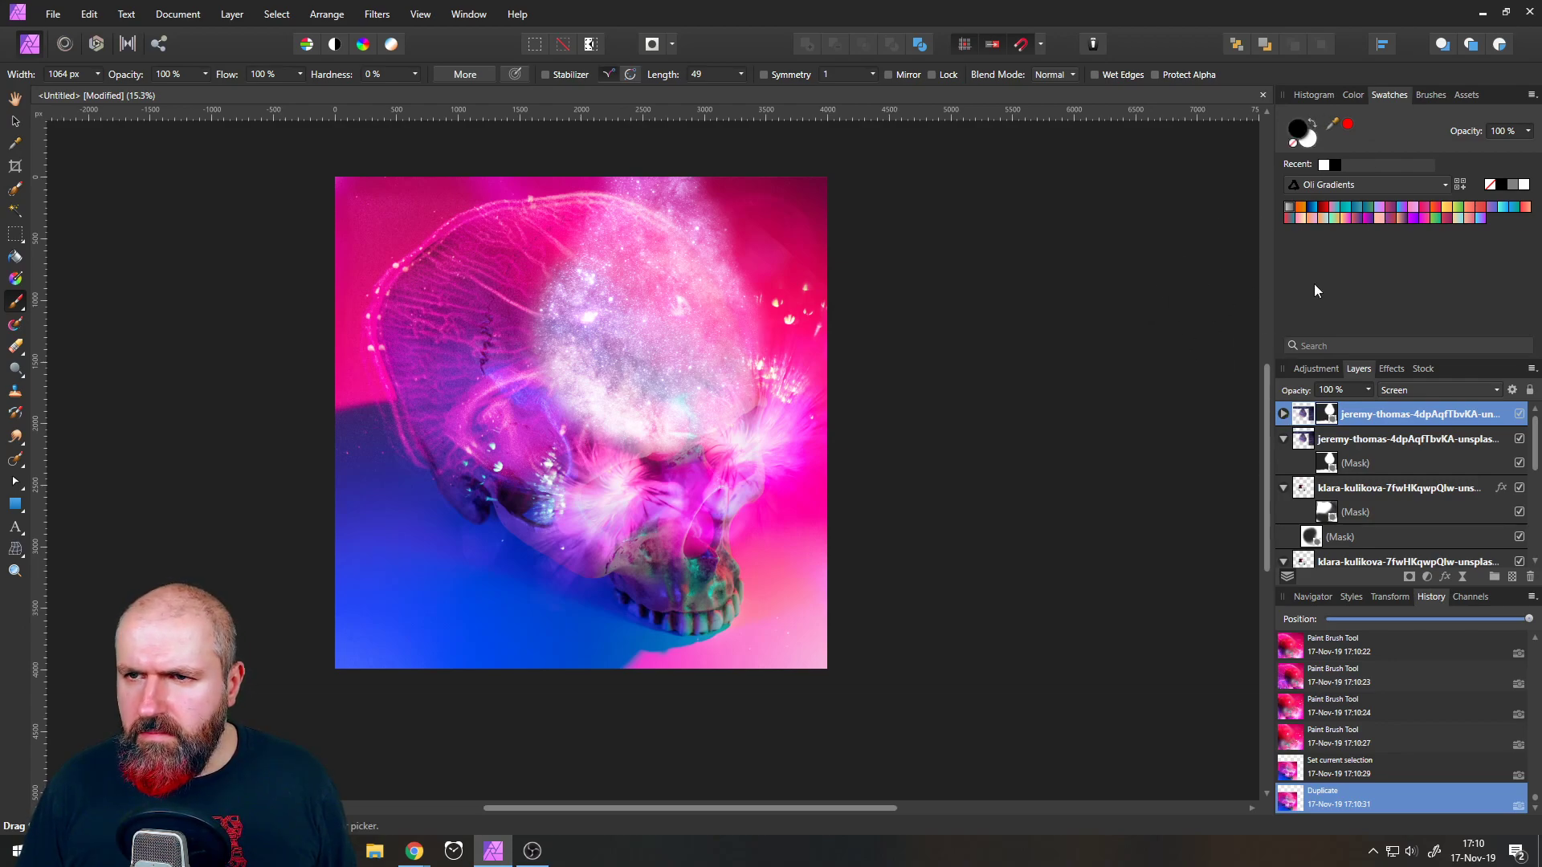
{"action": "left_click", "coordinate": [1283, 415]}
{"action": "left_click", "coordinate": [1355, 438]}
{"action": "mouse_move", "coordinate": [638, 200]}
{"action": "left_mouse_down"}
{"action": "mouse_move", "coordinate": [580, 199]}
{"action": "mouse_move", "coordinate": [782, 242]}
{"action": "mouse_move", "coordinate": [613, 273]}
{"action": "mouse_move", "coordinate": [550, 322]}
{"action": "mouse_move", "coordinate": [820, 375]}
{"action": "mouse_move", "coordinate": [614, 412]}
{"action": "mouse_move", "coordinate": [783, 466]}
{"action": "left_mouse_up"}
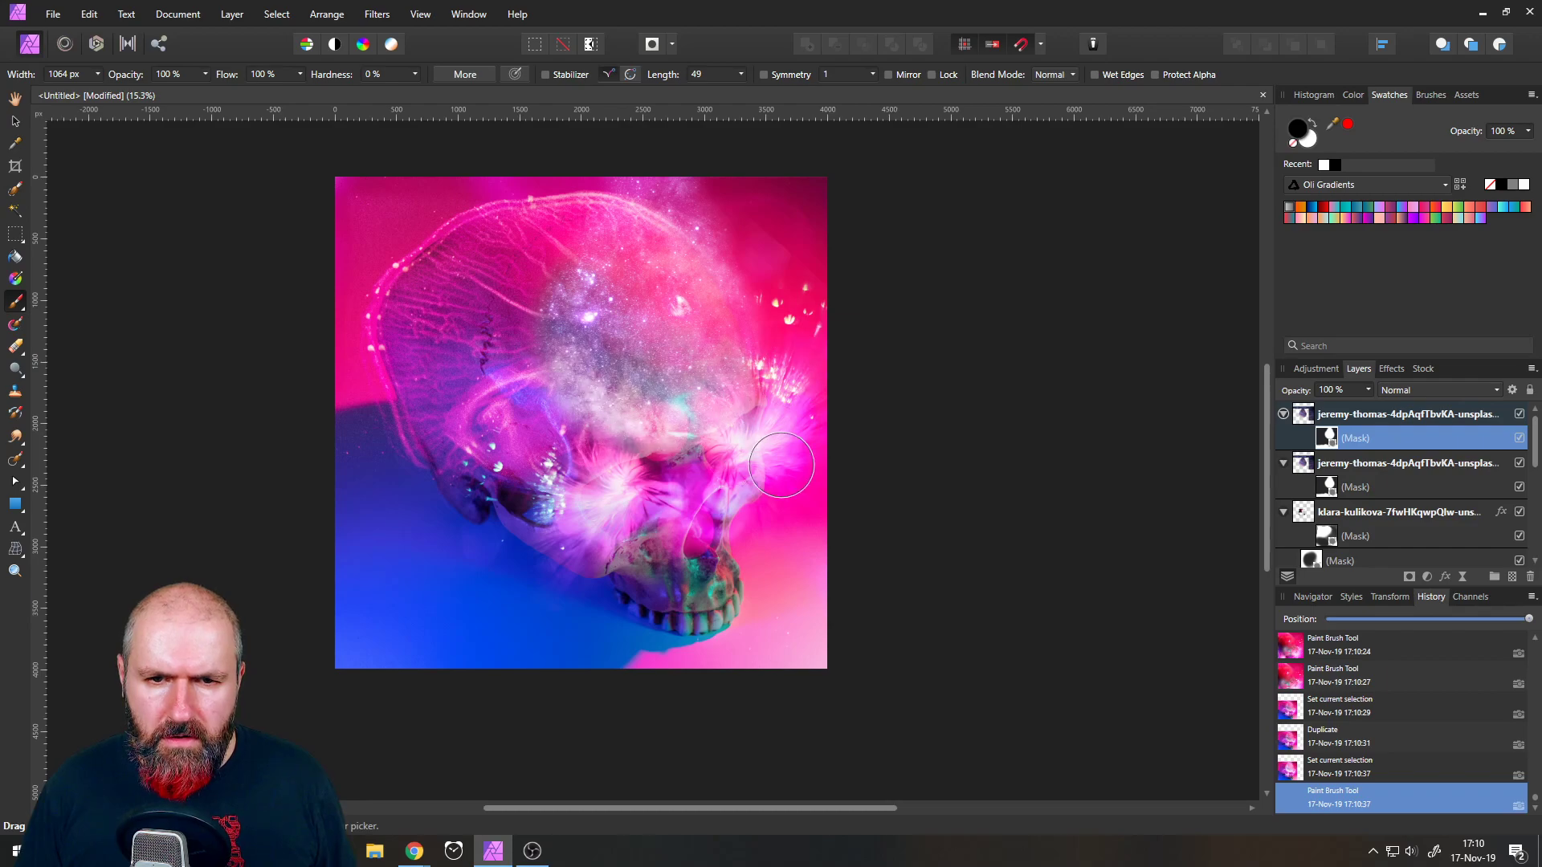
- Switch the paint colour to white and set the brush width to 314 px
{"action": "left_click", "coordinate": [1320, 124]}
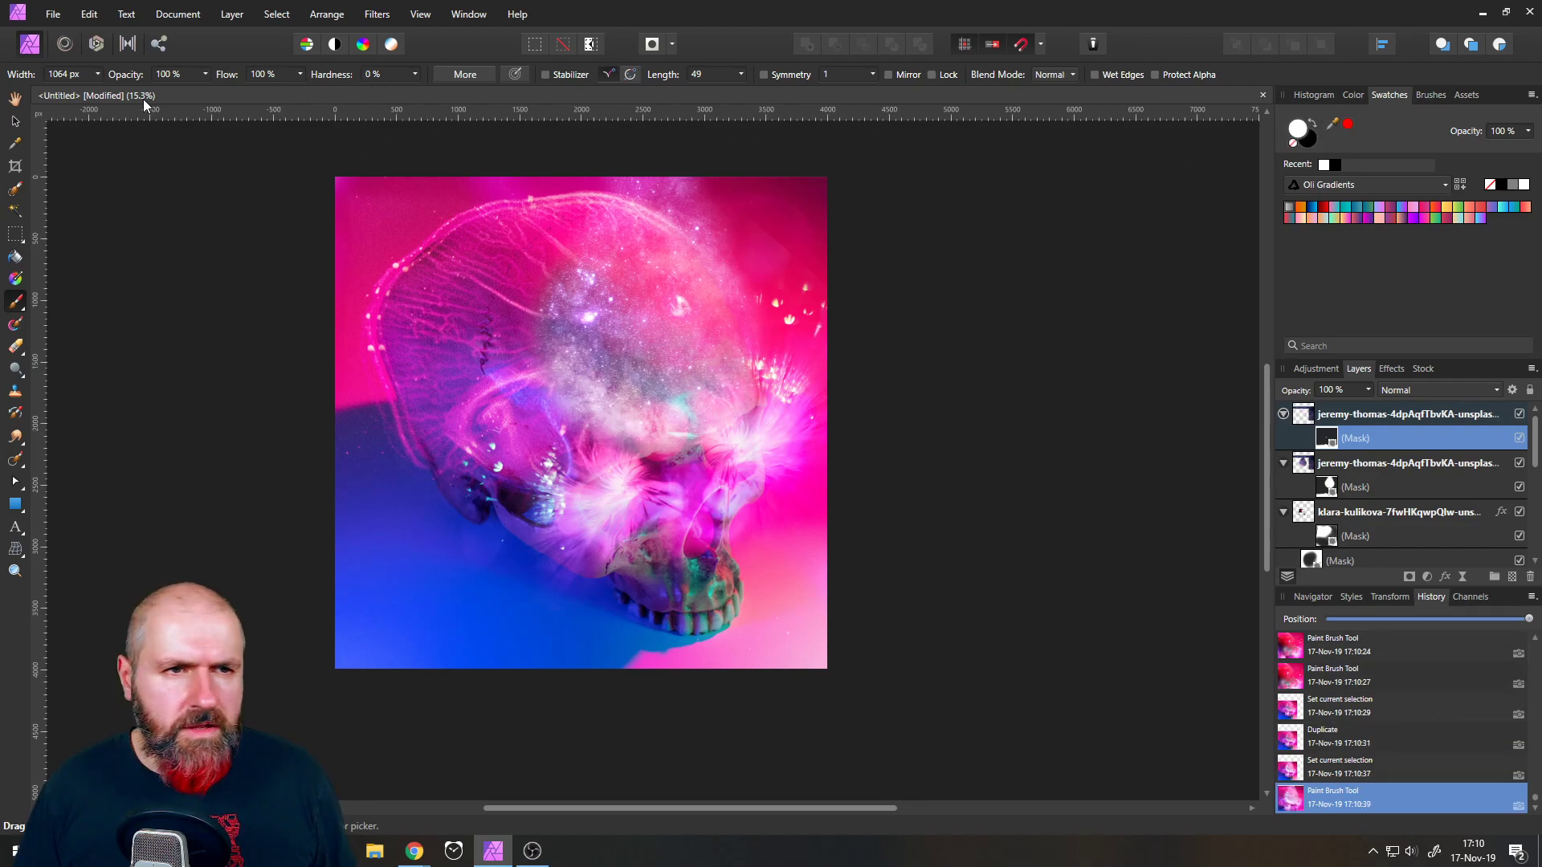
{"action": "left_click", "coordinate": [99, 74]}
{"action": "left_click_drag", "start_coordinate": [98, 74], "coordinate": [104, 79]}
- Try painting four galaxy streaks upward from the cranium on the copy's mask, and undo them all
{"action": "mouse_move", "coordinate": [641, 398]}
{"action": "left_mouse_down"}
{"action": "mouse_move", "coordinate": [600, 353]}
{"action": "mouse_move", "coordinate": [625, 224]}
{"action": "mouse_move", "coordinate": [587, 142]}
{"action": "left_mouse_up"}
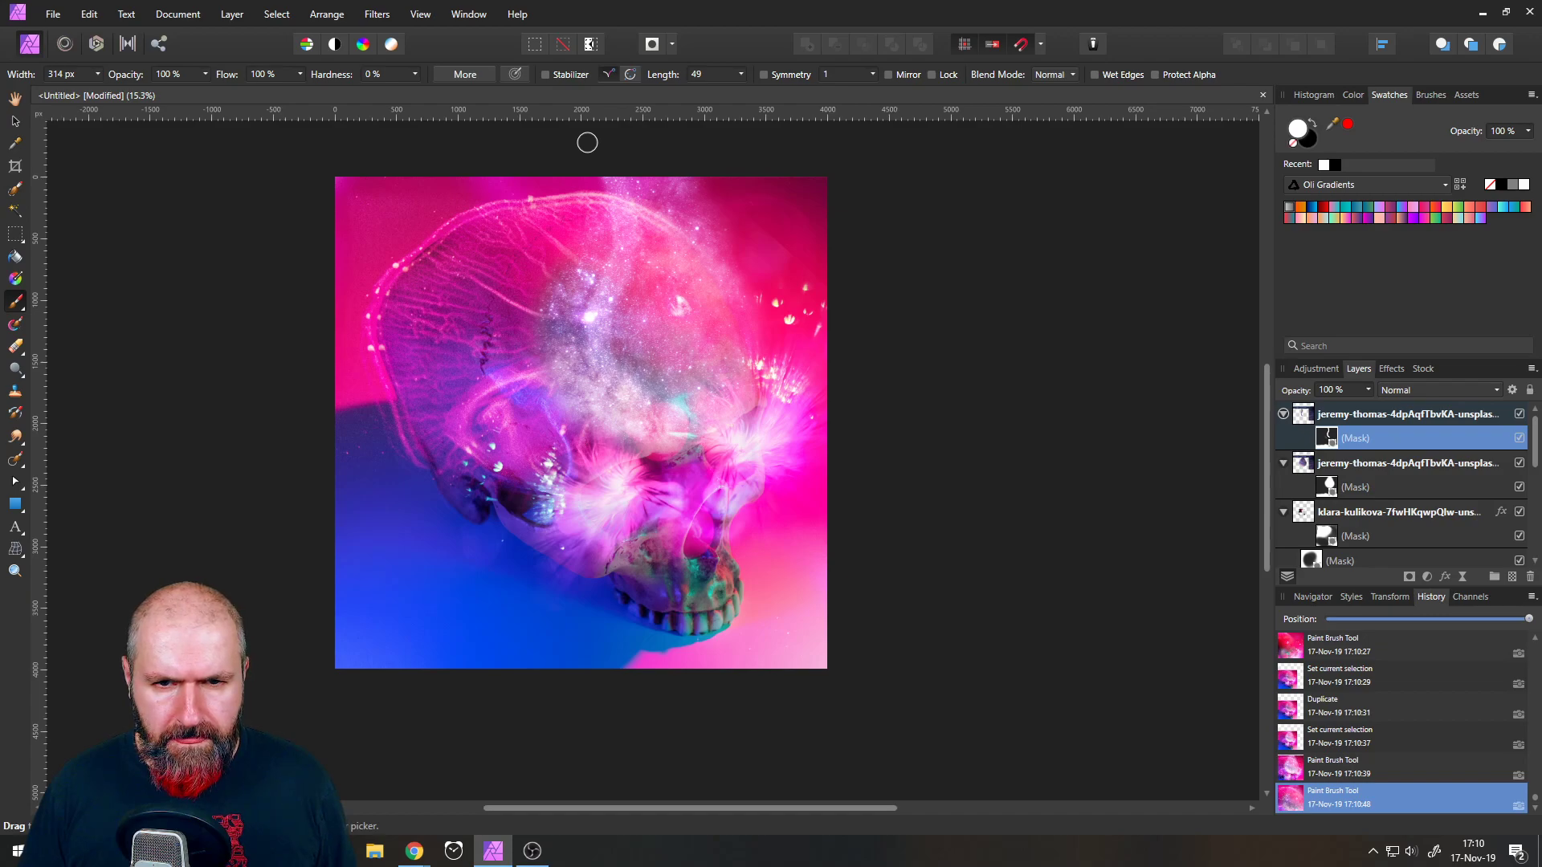
{"action": "mouse_move", "coordinate": [632, 370]}
{"action": "left_mouse_down"}
{"action": "mouse_move", "coordinate": [676, 252]}
{"action": "mouse_move", "coordinate": [679, 177]}
{"action": "left_mouse_up"}
{"action": "left_click_drag", "start_coordinate": [659, 369], "coordinate": [677, 231]}
{"action": "left_click_drag", "start_coordinate": [678, 367], "coordinate": [701, 182]}
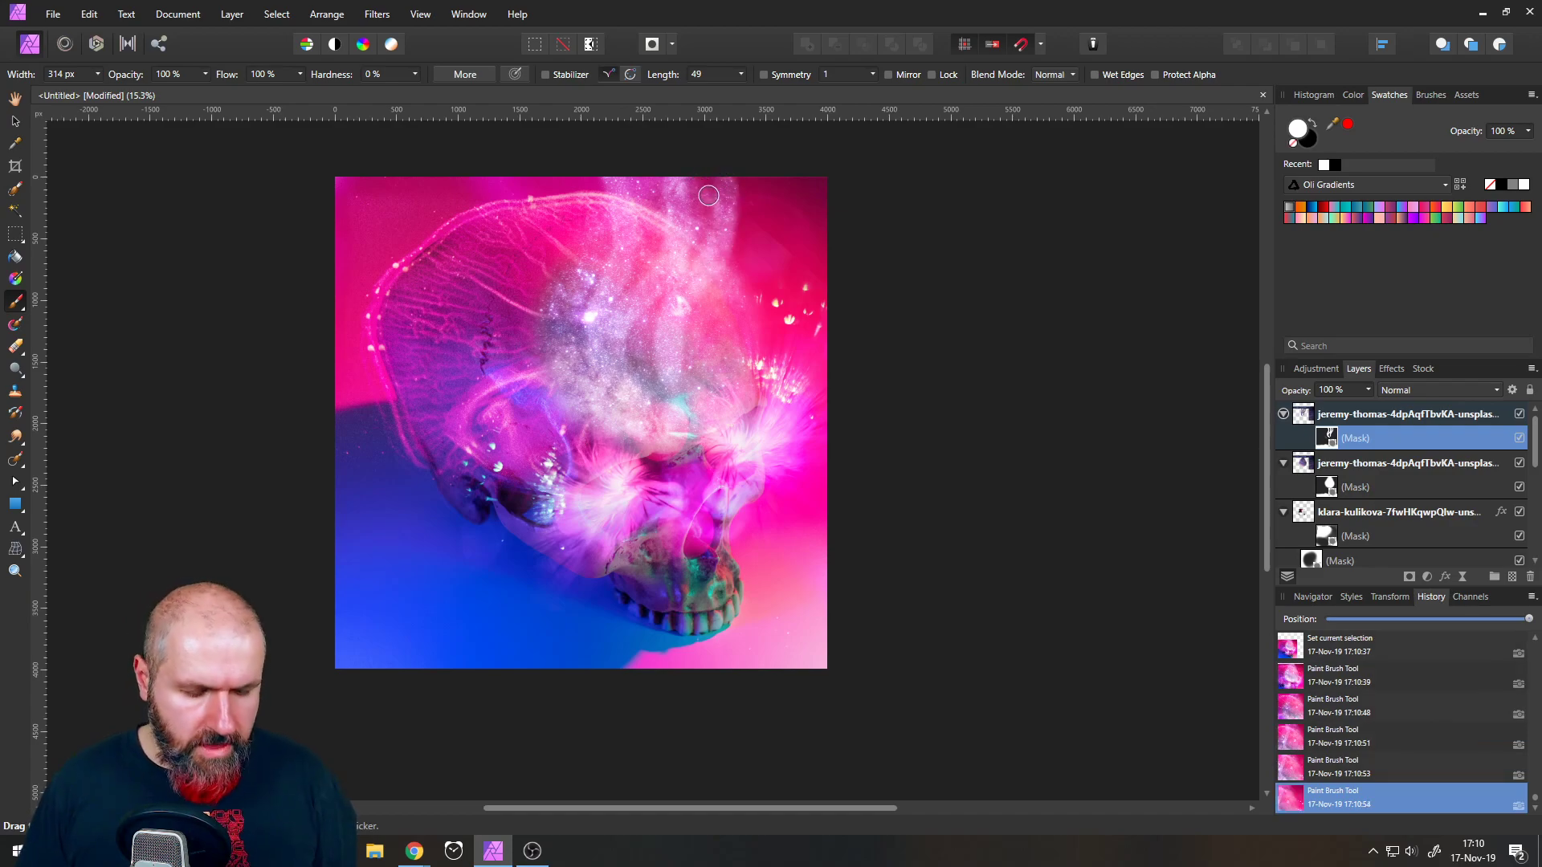
{"action": "key", "text": "ctrl+z"}
{"action": "key", "text": "ctrl+z"}
{"action": "key", "text": "ctrl+z"}
{"action": "key", "text": "ctrl+z"}
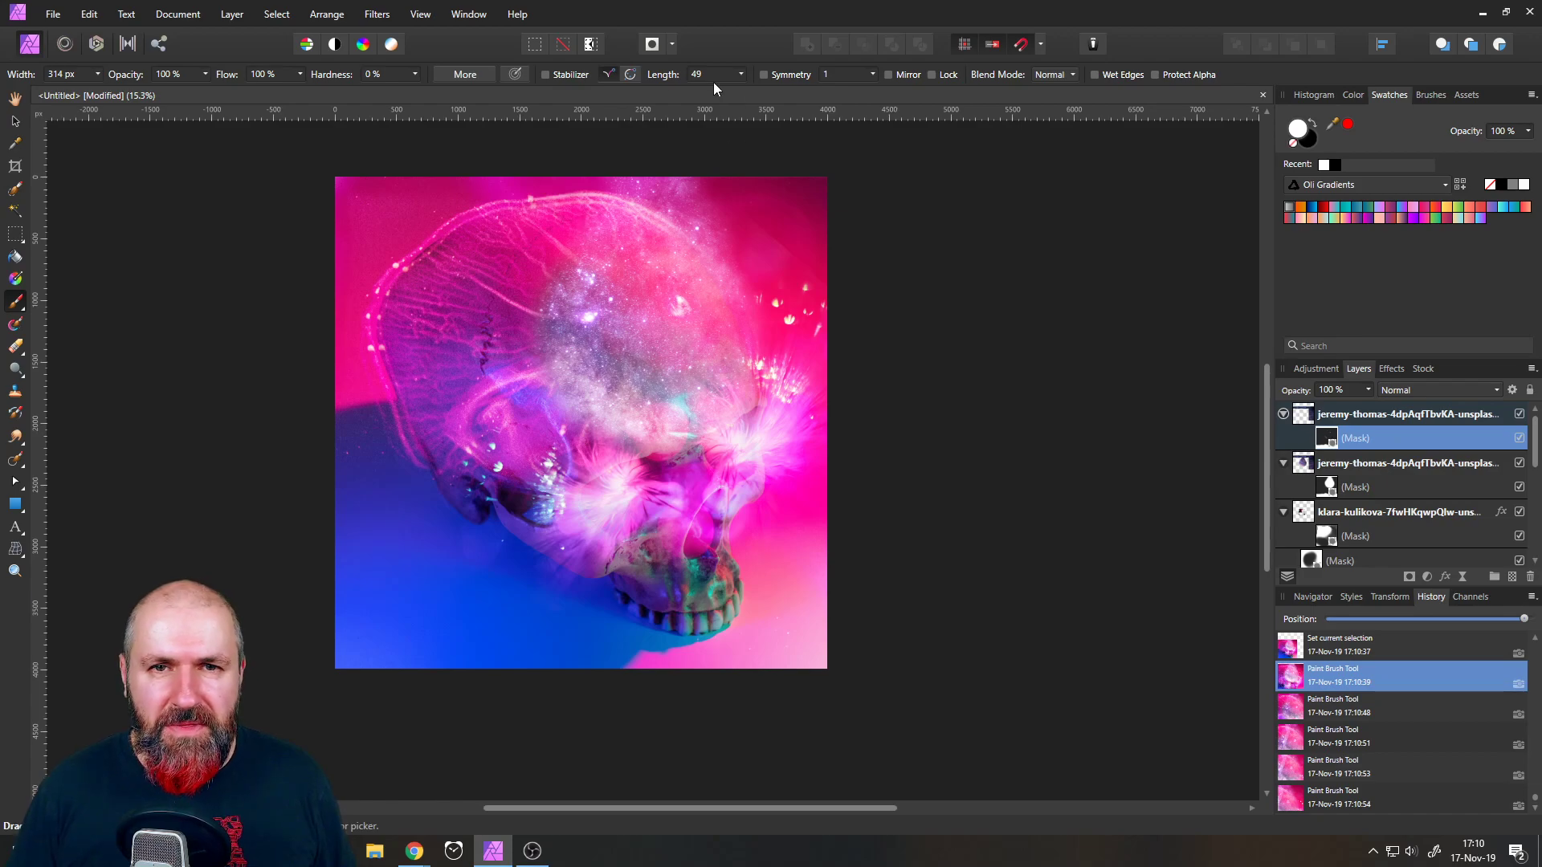
- Paint two wide galaxy streaks on the copy's mask, rising from the forehead and from the middle of the cranium
{"action": "left_click", "coordinate": [712, 399]}
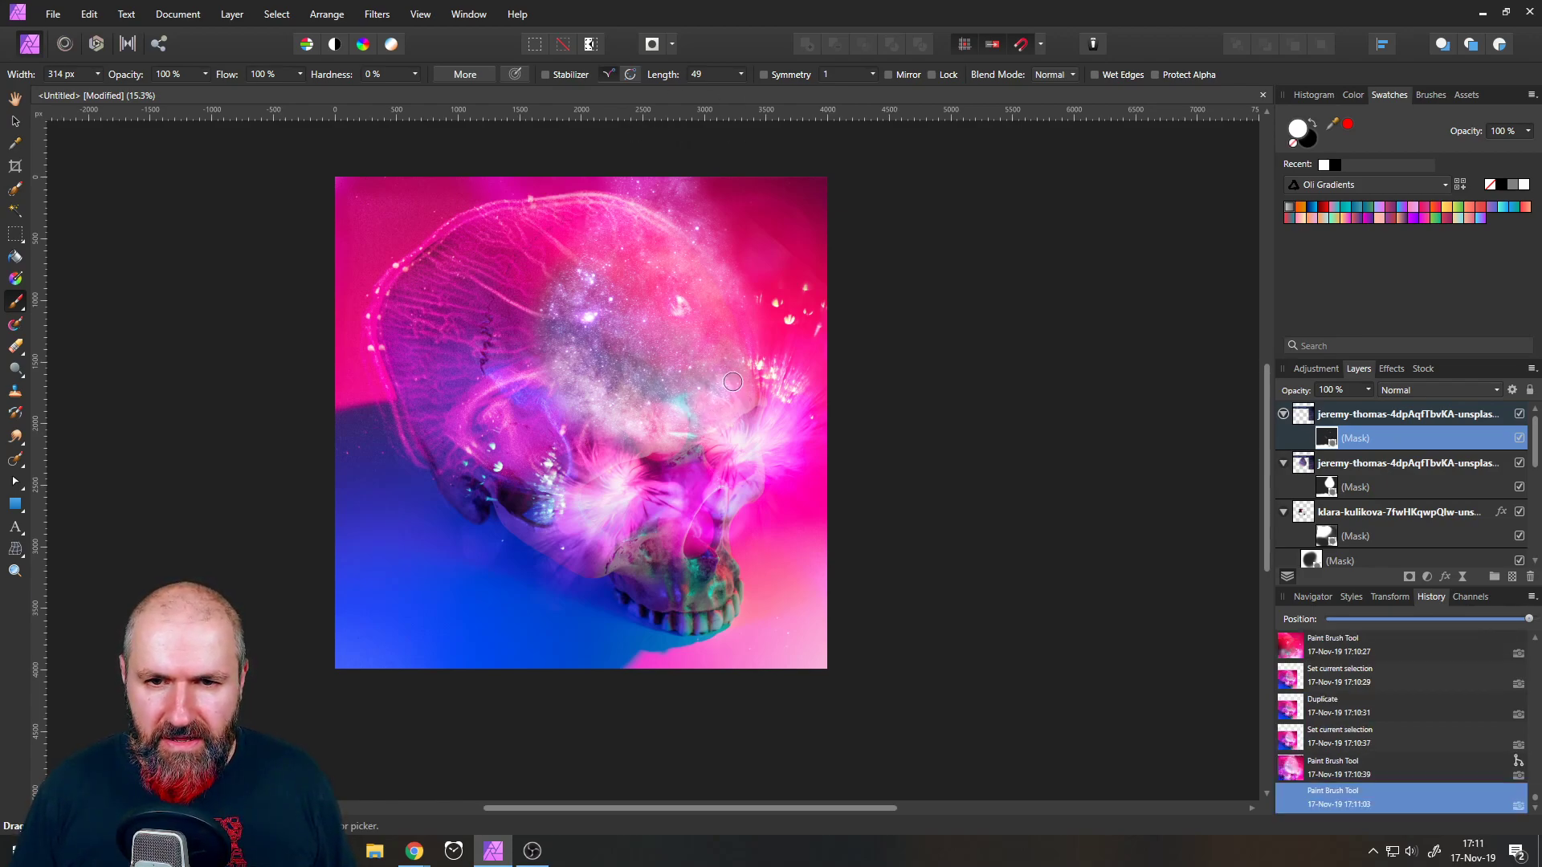
{"action": "left_click_drag", "start_coordinate": [715, 372], "coordinate": [719, 242]}
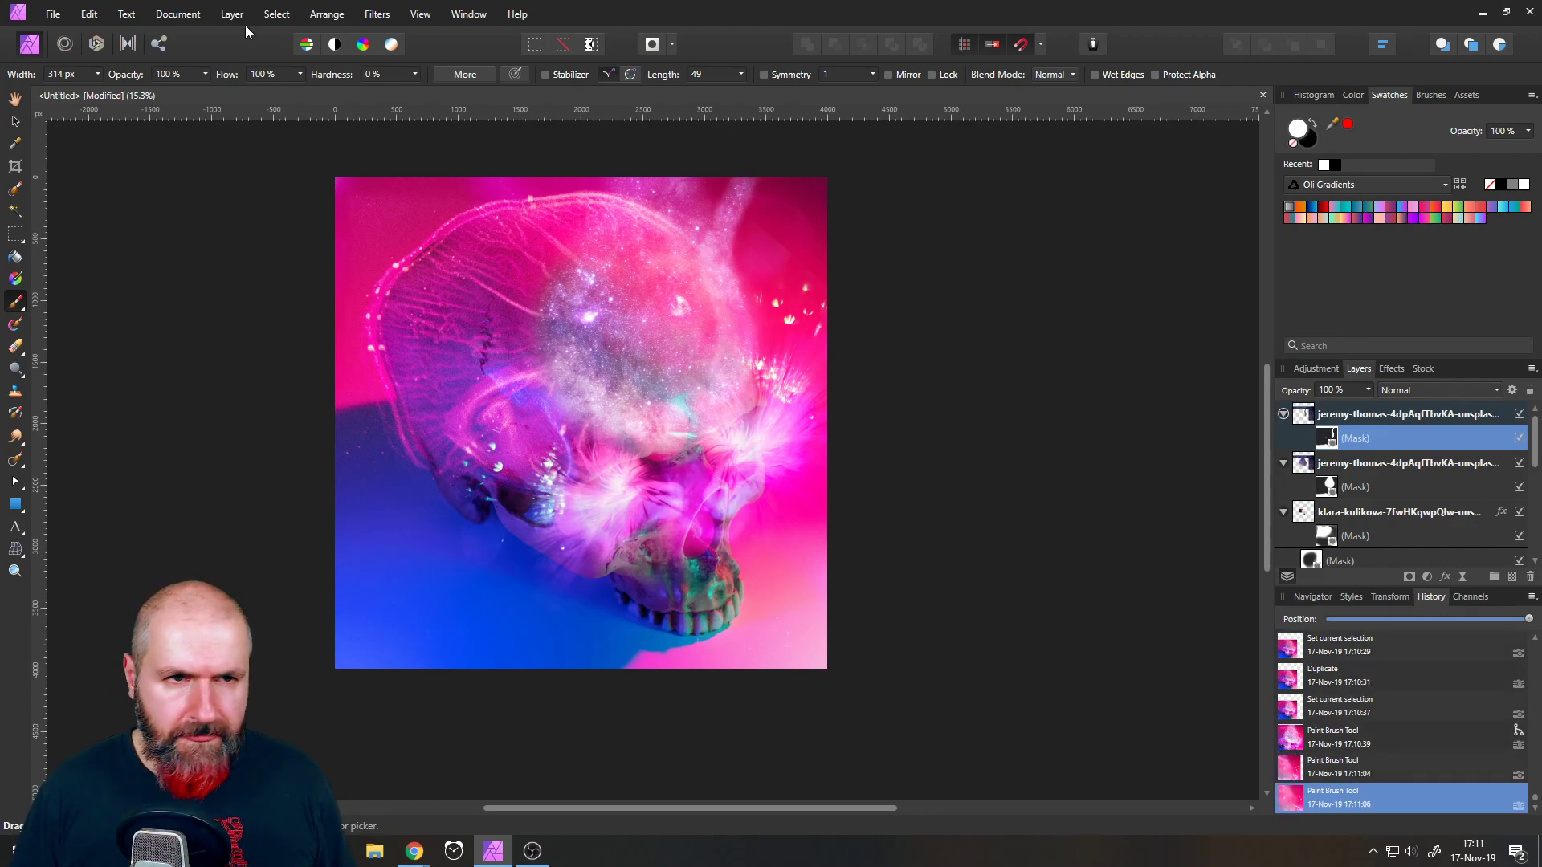
{"action": "mouse_move", "coordinate": [696, 382]}
{"action": "left_mouse_down"}
{"action": "mouse_move", "coordinate": [611, 313]}
{"action": "mouse_move", "coordinate": [596, 151]}
{"action": "left_mouse_up"}
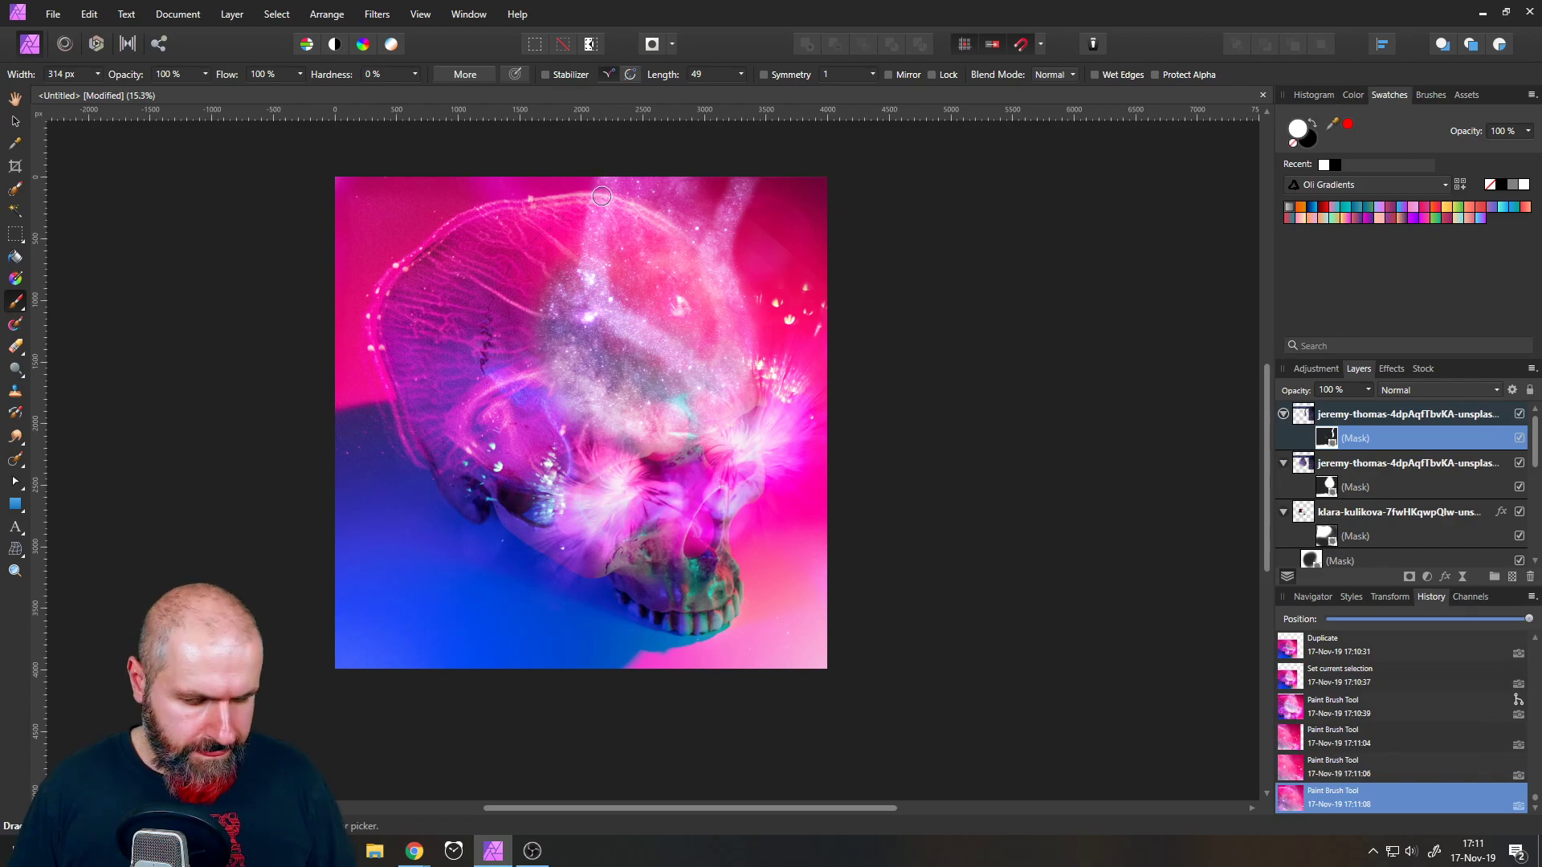
{"action": "key", "text": "ctrl+z"}
{"action": "mouse_move", "coordinate": [638, 398]}
{"action": "left_mouse_down"}
{"action": "mouse_move", "coordinate": [605, 382]}
{"action": "mouse_move", "coordinate": [599, 322]}
{"action": "mouse_move", "coordinate": [622, 270]}
{"action": "mouse_move", "coordinate": [606, 138]}
{"action": "left_mouse_up"}
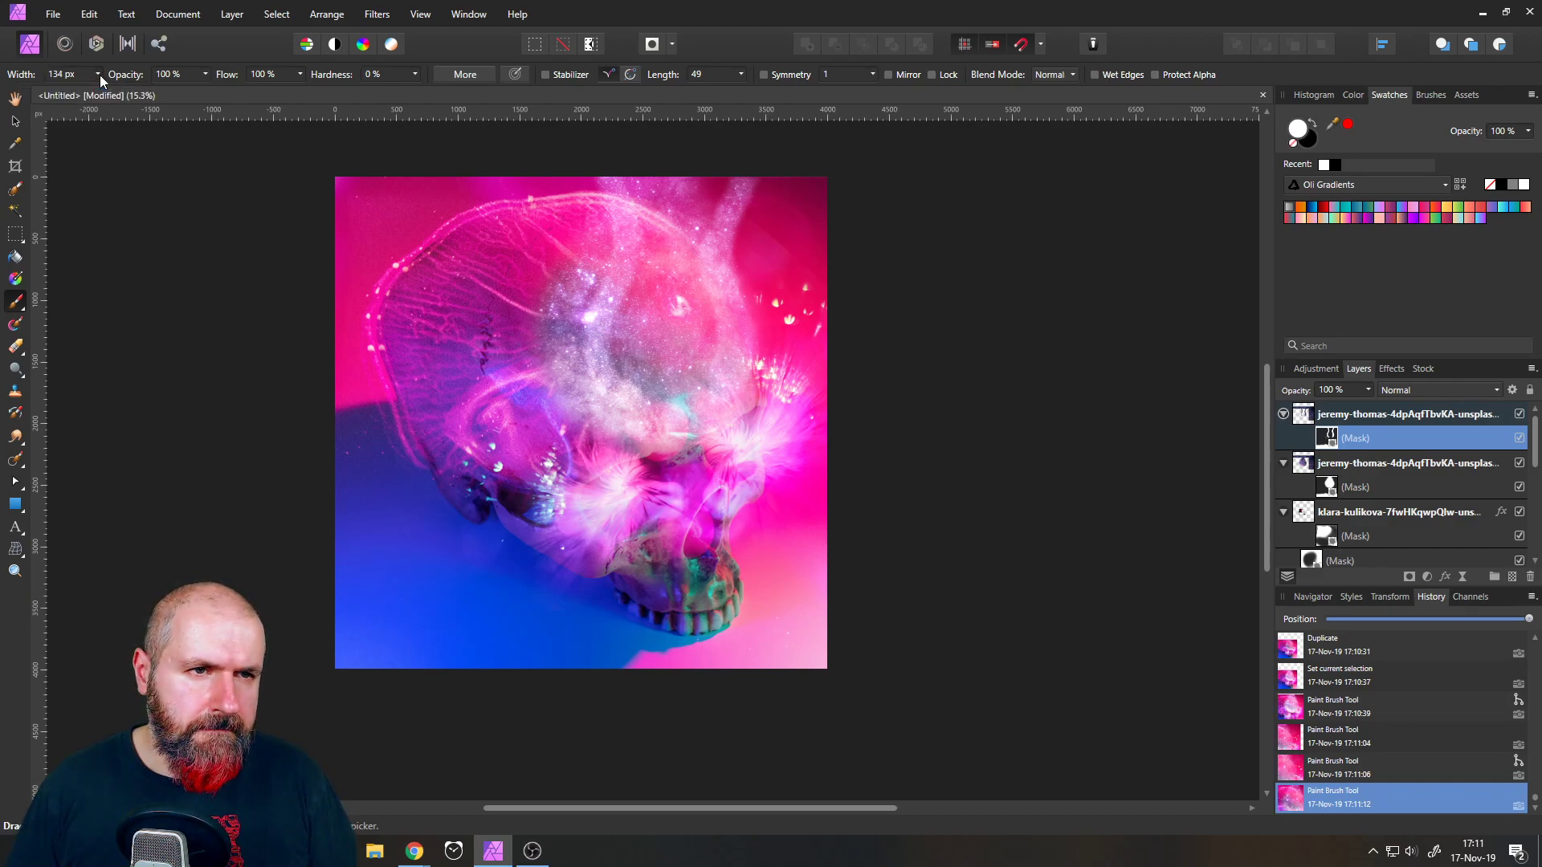
- Reduce the brush width to 134 px and paint thinner streaks beside the wide streak at the middle of the cranium
{"action": "left_click_drag", "start_coordinate": [581, 231], "coordinate": [572, 169]}
{"action": "left_click_drag", "start_coordinate": [601, 296], "coordinate": [603, 203]}
{"action": "left_click_drag", "start_coordinate": [600, 271], "coordinate": [617, 199]}
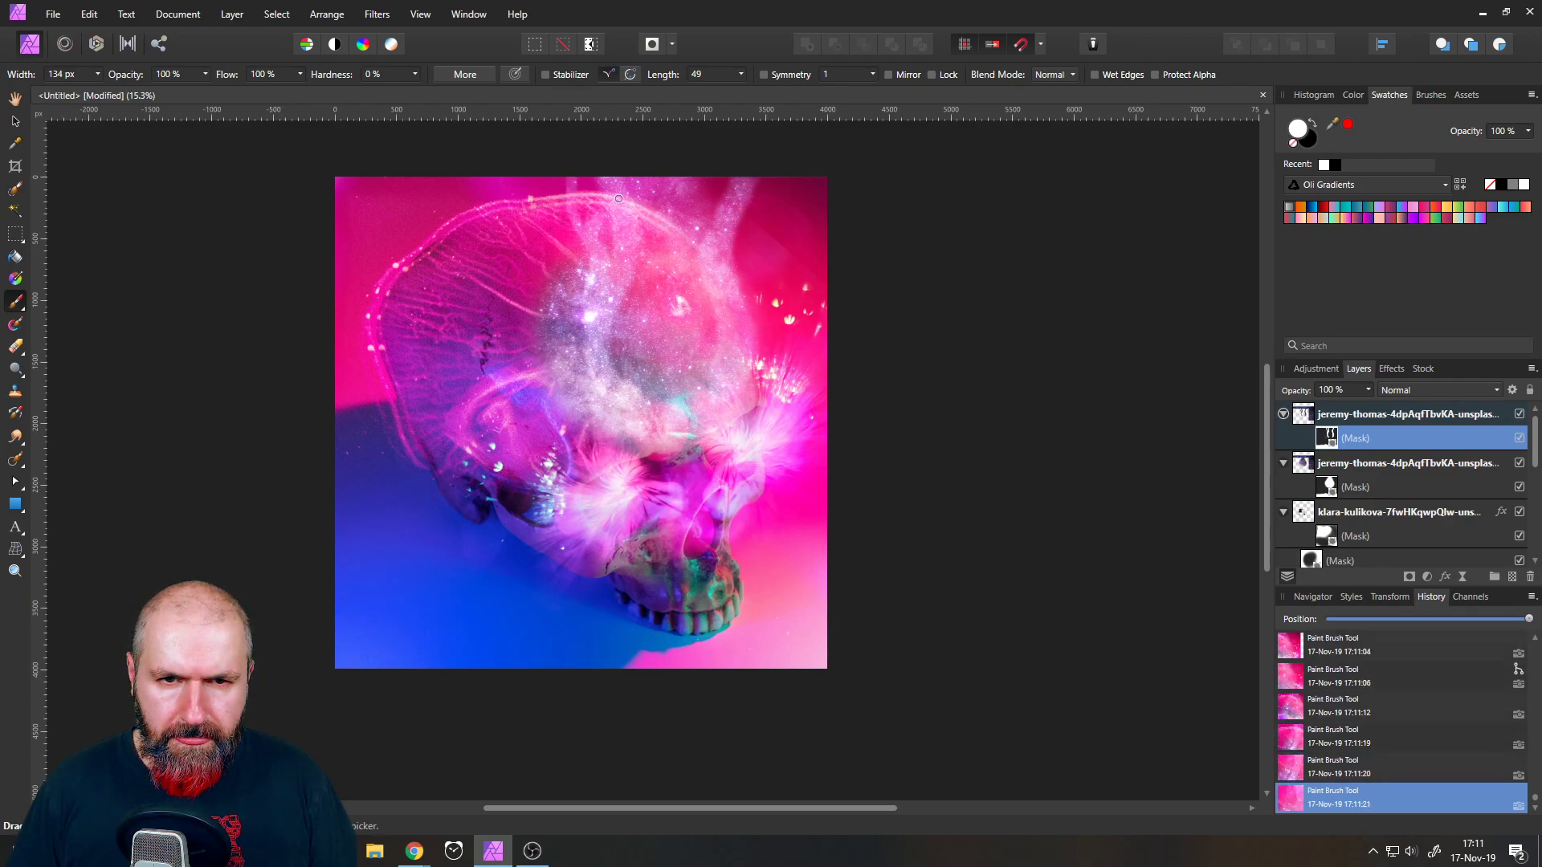
- Try painting thin streaks up from the front half of the cranium on the copy's mask, undoing each one
{"action": "mouse_move", "coordinate": [705, 355]}
{"action": "left_mouse_down"}
{"action": "mouse_move", "coordinate": [675, 245]}
{"action": "mouse_move", "coordinate": [692, 188]}
{"action": "left_mouse_up"}
{"action": "key", "text": "ctrl+z"}
{"action": "left_click_drag", "start_coordinate": [695, 253], "coordinate": [712, 151]}
{"action": "key", "text": "ctrl+z"}
{"action": "left_click_drag", "start_coordinate": [696, 254], "coordinate": [717, 126]}
{"action": "key", "text": "ctrl+z"}
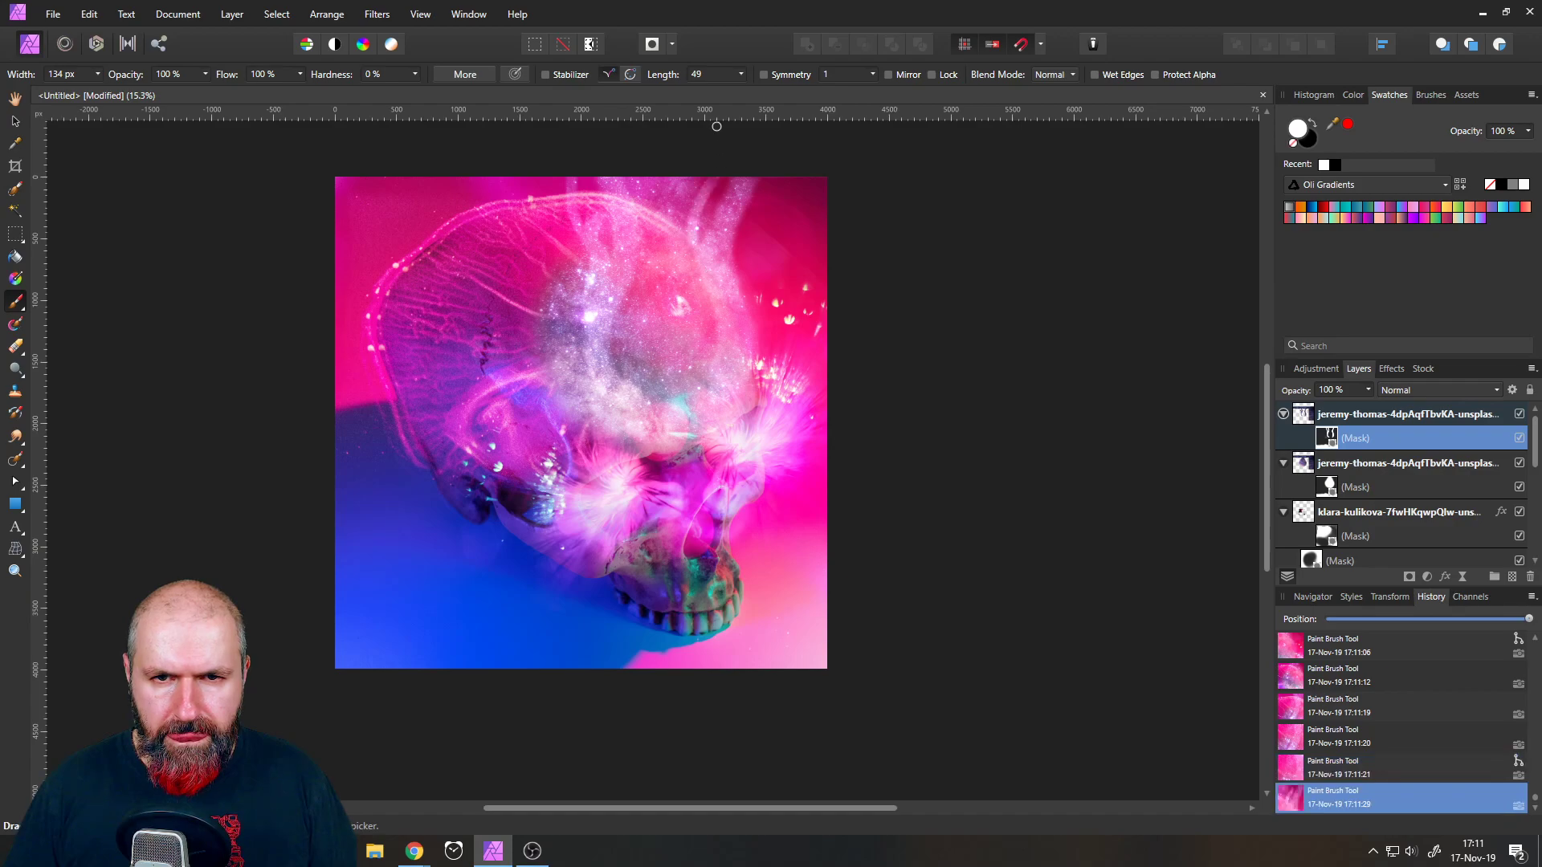
{"action": "key", "text": "ctrl+z"}
{"action": "mouse_move", "coordinate": [670, 399]}
{"action": "left_mouse_down"}
{"action": "mouse_move", "coordinate": [664, 267]}
{"action": "mouse_move", "coordinate": [689, 149]}
{"action": "left_mouse_up"}
{"action": "key", "text": "ctrl+z"}
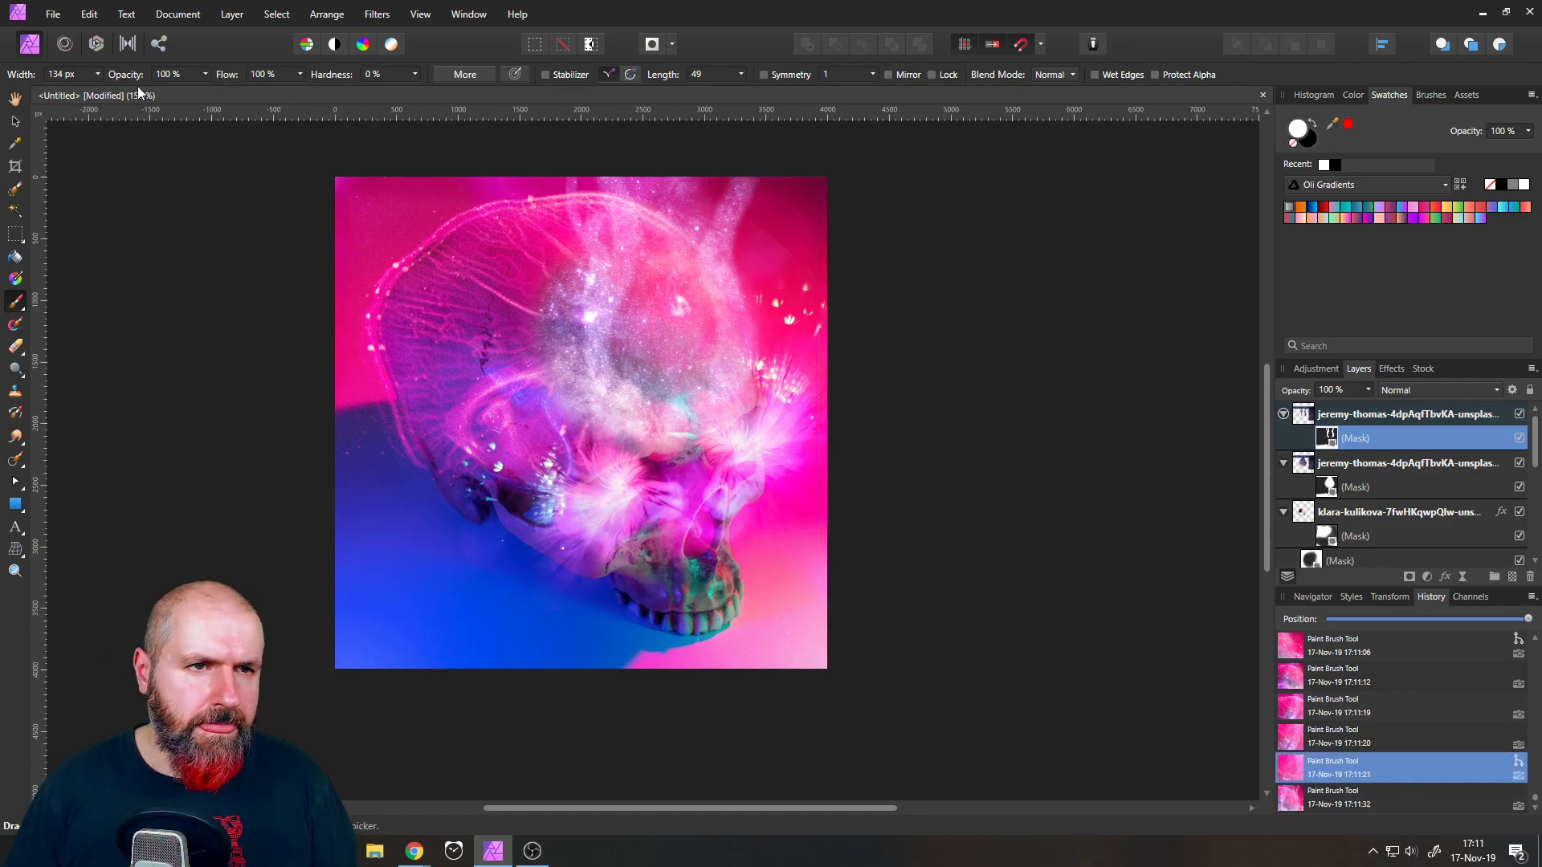
- Paint faint streaks rising above the skull on the copy's mask with a 211 px brush at 49% opacity
{"action": "left_click", "coordinate": [205, 74]}
{"action": "mouse_move", "coordinate": [659, 395]}
{"action": "left_mouse_down"}
{"action": "mouse_move", "coordinate": [675, 361]}
{"action": "mouse_move", "coordinate": [625, 178]}
{"action": "left_mouse_up"}
{"action": "key", "text": "ctrl+z"}
{"action": "left_click_drag", "start_coordinate": [683, 386], "coordinate": [675, 165]}
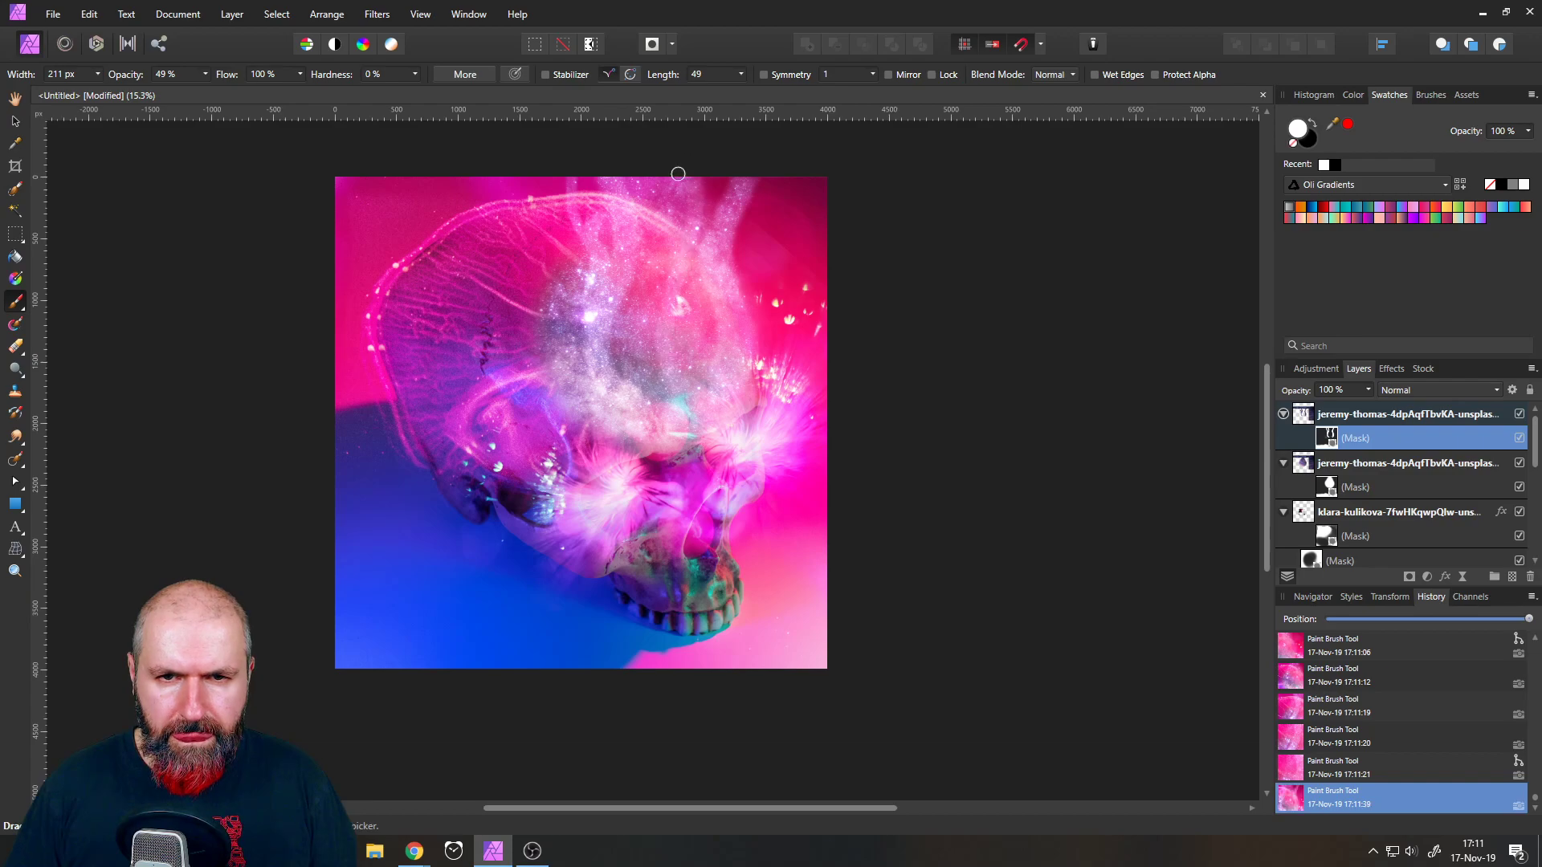
{"action": "key", "text": "ctrl+z"}
{"action": "left_click_drag", "start_coordinate": [708, 334], "coordinate": [675, 162]}
{"action": "mouse_move", "coordinate": [650, 261]}
{"action": "left_mouse_down"}
{"action": "mouse_move", "coordinate": [640, 152]}
{"action": "mouse_move", "coordinate": [647, 277]}
{"action": "mouse_move", "coordinate": [658, 232]}
{"action": "mouse_move", "coordinate": [640, 179]}
{"action": "left_mouse_up"}
{"action": "left_click_drag", "start_coordinate": [642, 282], "coordinate": [642, 175]}
{"action": "mouse_move", "coordinate": [720, 285]}
{"action": "left_mouse_down"}
{"action": "mouse_move", "coordinate": [697, 264]}
{"action": "mouse_move", "coordinate": [718, 149]}
{"action": "left_mouse_up"}
{"action": "mouse_move", "coordinate": [706, 260]}
{"action": "left_mouse_down"}
{"action": "mouse_move", "coordinate": [693, 234]}
{"action": "mouse_move", "coordinate": [738, 175]}
{"action": "mouse_move", "coordinate": [726, 163]}
{"action": "left_mouse_up"}
- Fill the cranium between brow and crown with more faint upward streaks on the copy's mask
{"action": "mouse_move", "coordinate": [673, 386]}
{"action": "left_mouse_down"}
{"action": "mouse_move", "coordinate": [659, 372]}
{"action": "mouse_move", "coordinate": [683, 269]}
{"action": "left_mouse_up"}
{"action": "mouse_move", "coordinate": [681, 391]}
{"action": "left_mouse_down"}
{"action": "mouse_move", "coordinate": [675, 322]}
{"action": "mouse_move", "coordinate": [691, 291]}
{"action": "left_mouse_up"}
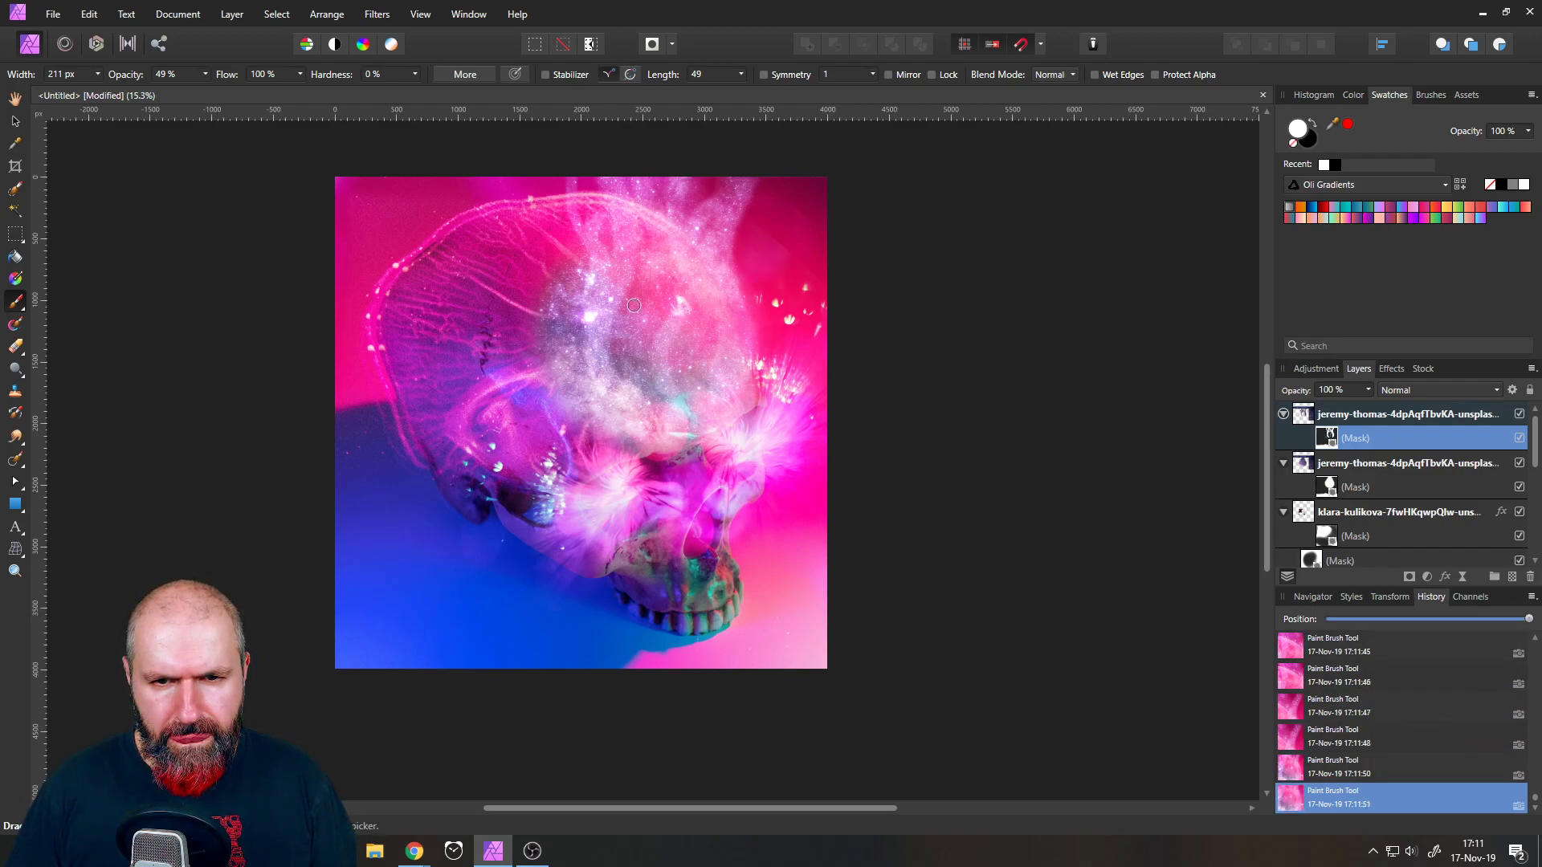
{"action": "left_click_drag", "start_coordinate": [661, 398], "coordinate": [634, 273]}
{"action": "mouse_move", "coordinate": [670, 387]}
{"action": "left_mouse_down"}
{"action": "mouse_move", "coordinate": [643, 346]}
{"action": "mouse_move", "coordinate": [654, 281]}
{"action": "left_mouse_up"}
{"action": "left_click_drag", "start_coordinate": [686, 392], "coordinate": [707, 325]}
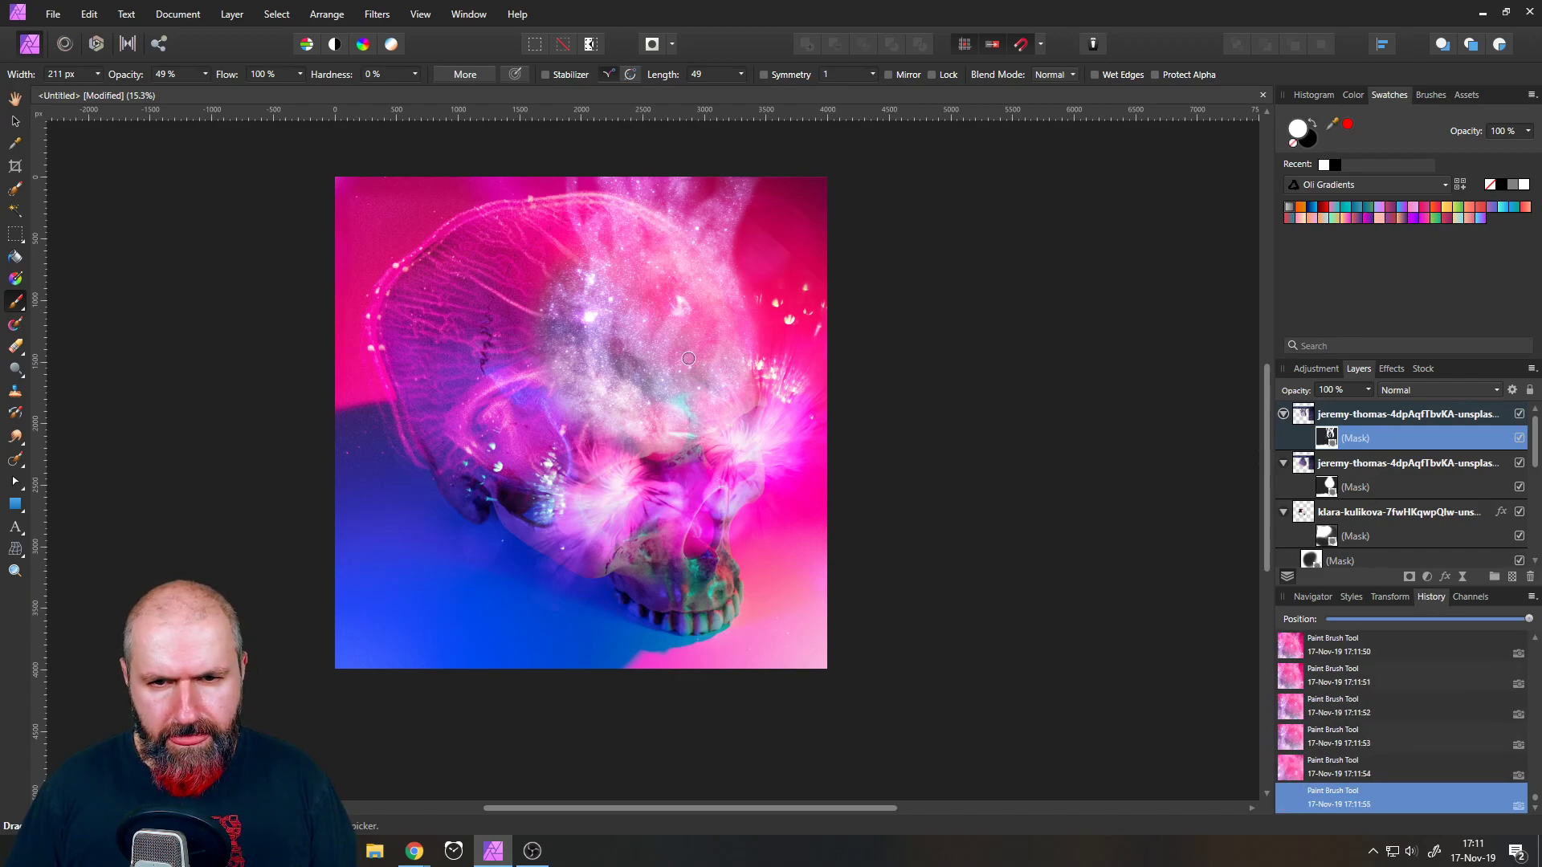
- Reduce the brush width to 83 px and paint fine wisps curving up from the forehead
{"action": "left_click", "coordinate": [98, 74]}
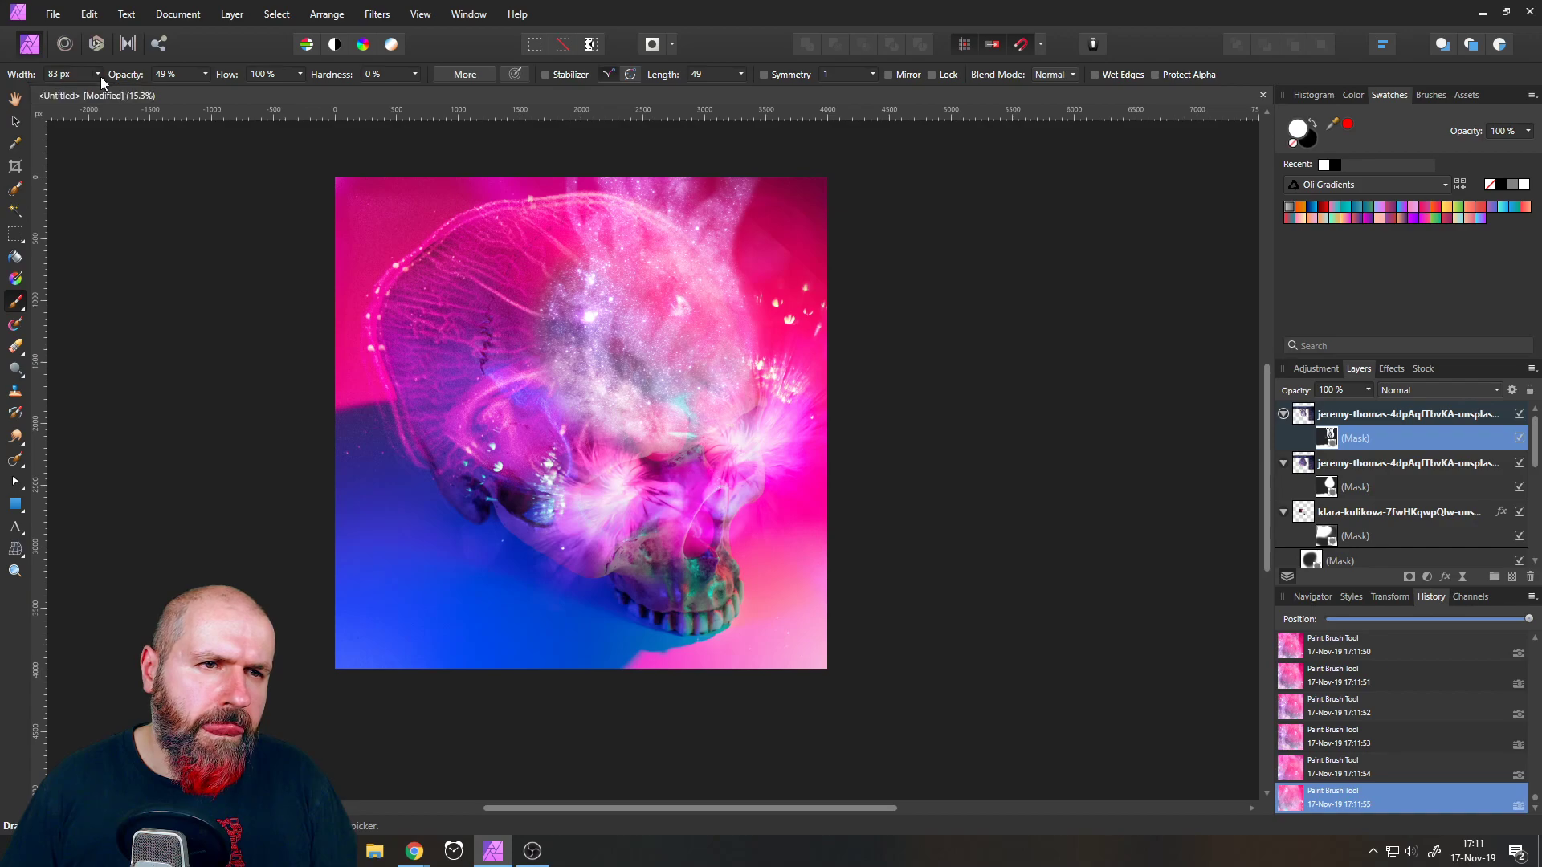
{"action": "left_click_drag", "start_coordinate": [733, 336], "coordinate": [769, 207]}
{"action": "key", "text": "ctrl+z"}
{"action": "left_click_drag", "start_coordinate": [741, 277], "coordinate": [764, 189]}
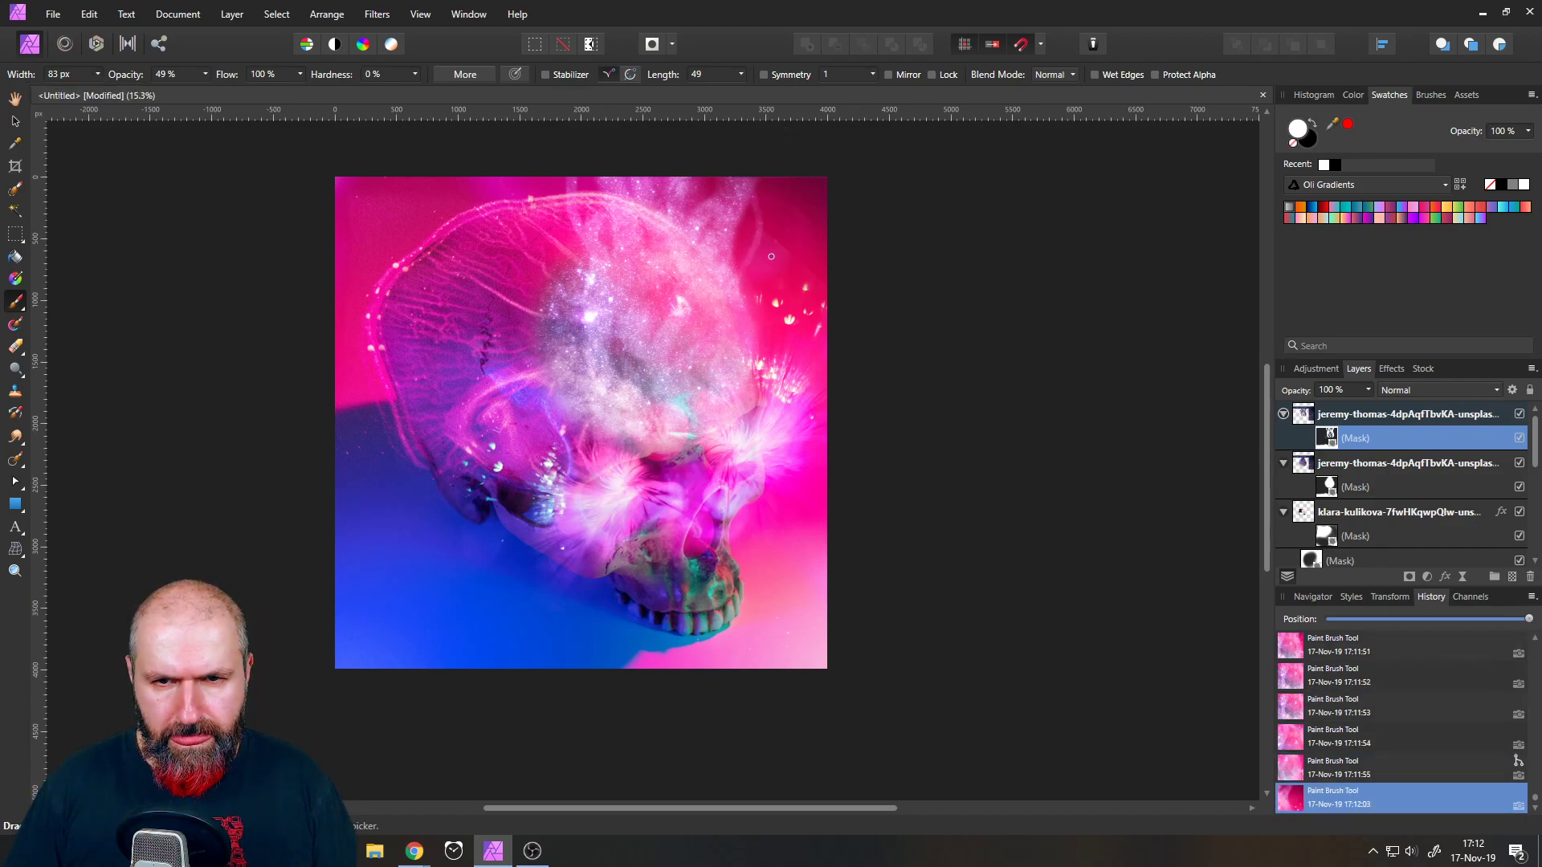
{"action": "mouse_move", "coordinate": [736, 311]}
{"action": "left_mouse_down"}
{"action": "mouse_move", "coordinate": [755, 271]}
{"action": "mouse_move", "coordinate": [760, 215]}
{"action": "left_mouse_up"}
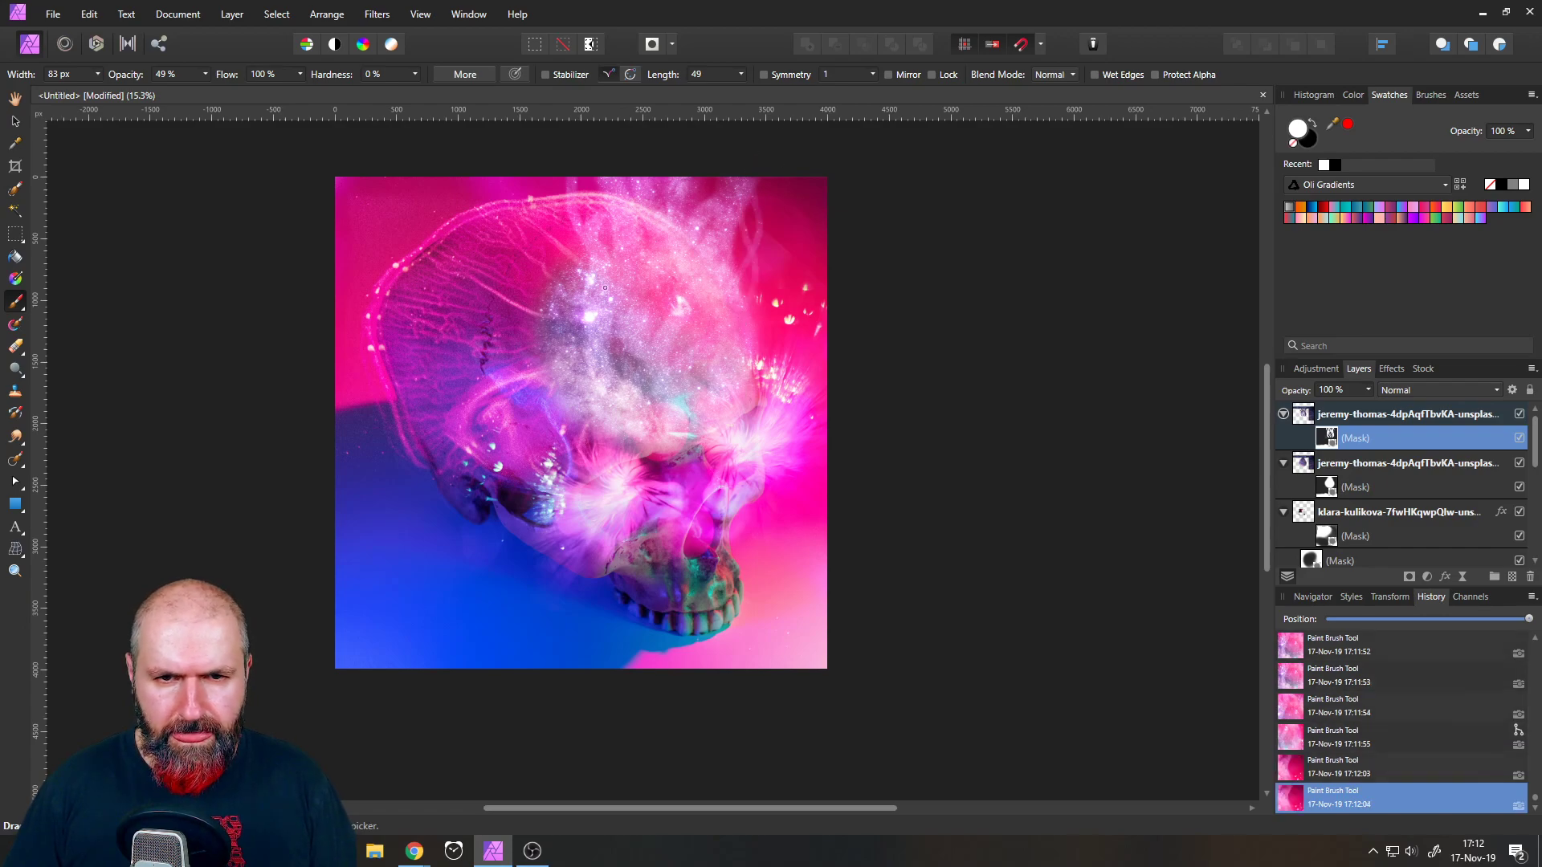
- Paint fine wisps rising from the middle of the cranium past its upper edge, undoing the unwanted strokes
{"action": "mouse_move", "coordinate": [580, 328]}
{"action": "left_mouse_down"}
{"action": "mouse_move", "coordinate": [575, 256]}
{"action": "mouse_move", "coordinate": [599, 198]}
{"action": "left_mouse_up"}
{"action": "left_click_drag", "start_coordinate": [596, 293], "coordinate": [547, 123]}
{"action": "left_click_drag", "start_coordinate": [572, 294], "coordinate": [564, 177]}
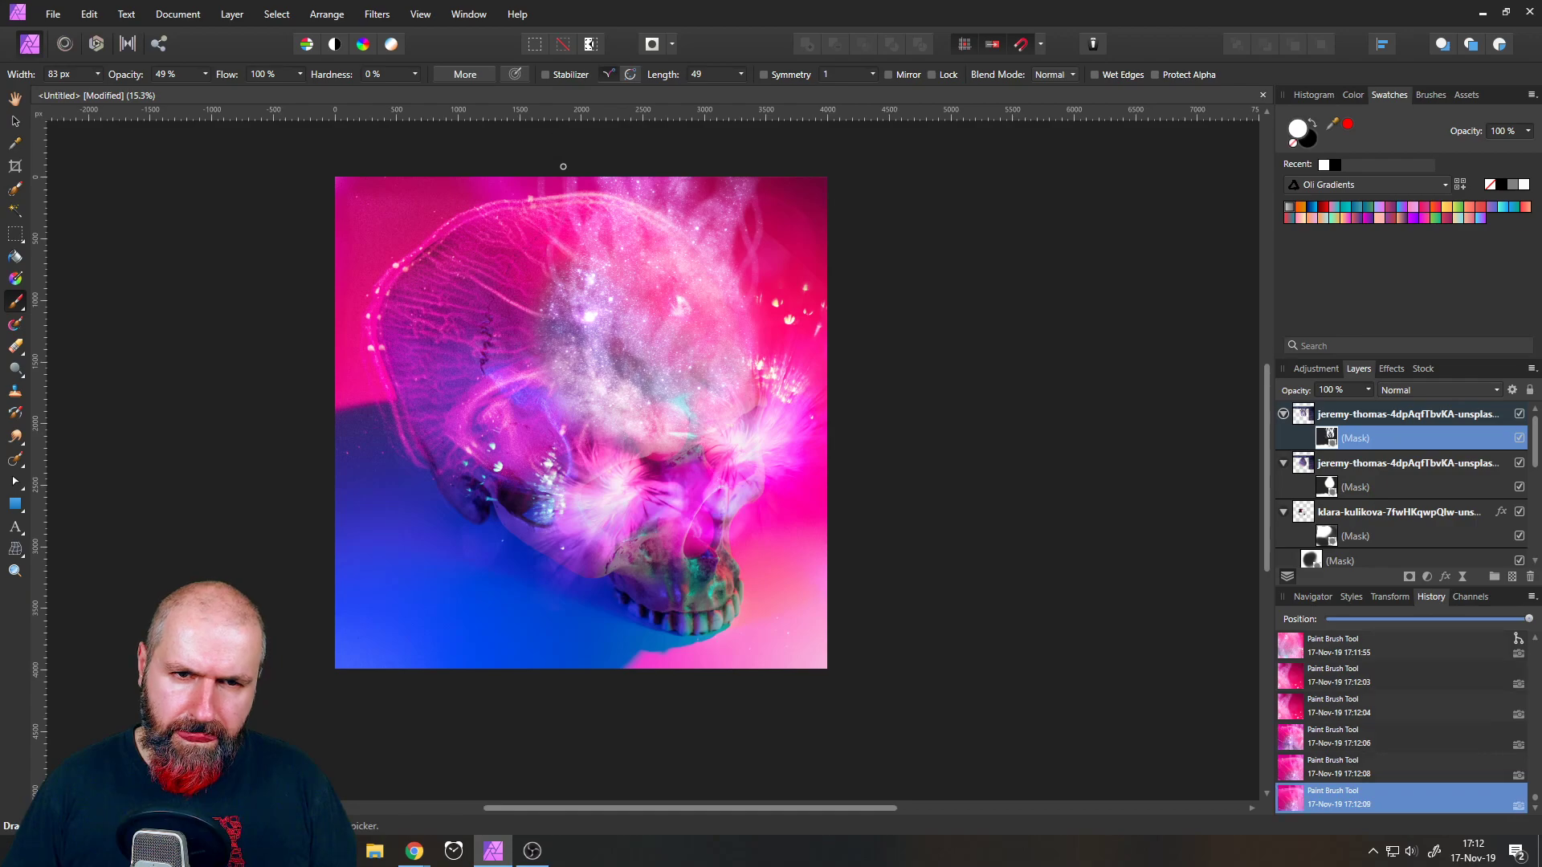
{"action": "key", "text": "ctrl+z"}
{"action": "key", "text": "ctrl+z"}
{"action": "left_click_drag", "start_coordinate": [577, 281], "coordinate": [555, 171]}
{"action": "key", "text": "ctrl+z"}
{"action": "left_click_drag", "start_coordinate": [590, 289], "coordinate": [563, 220]}
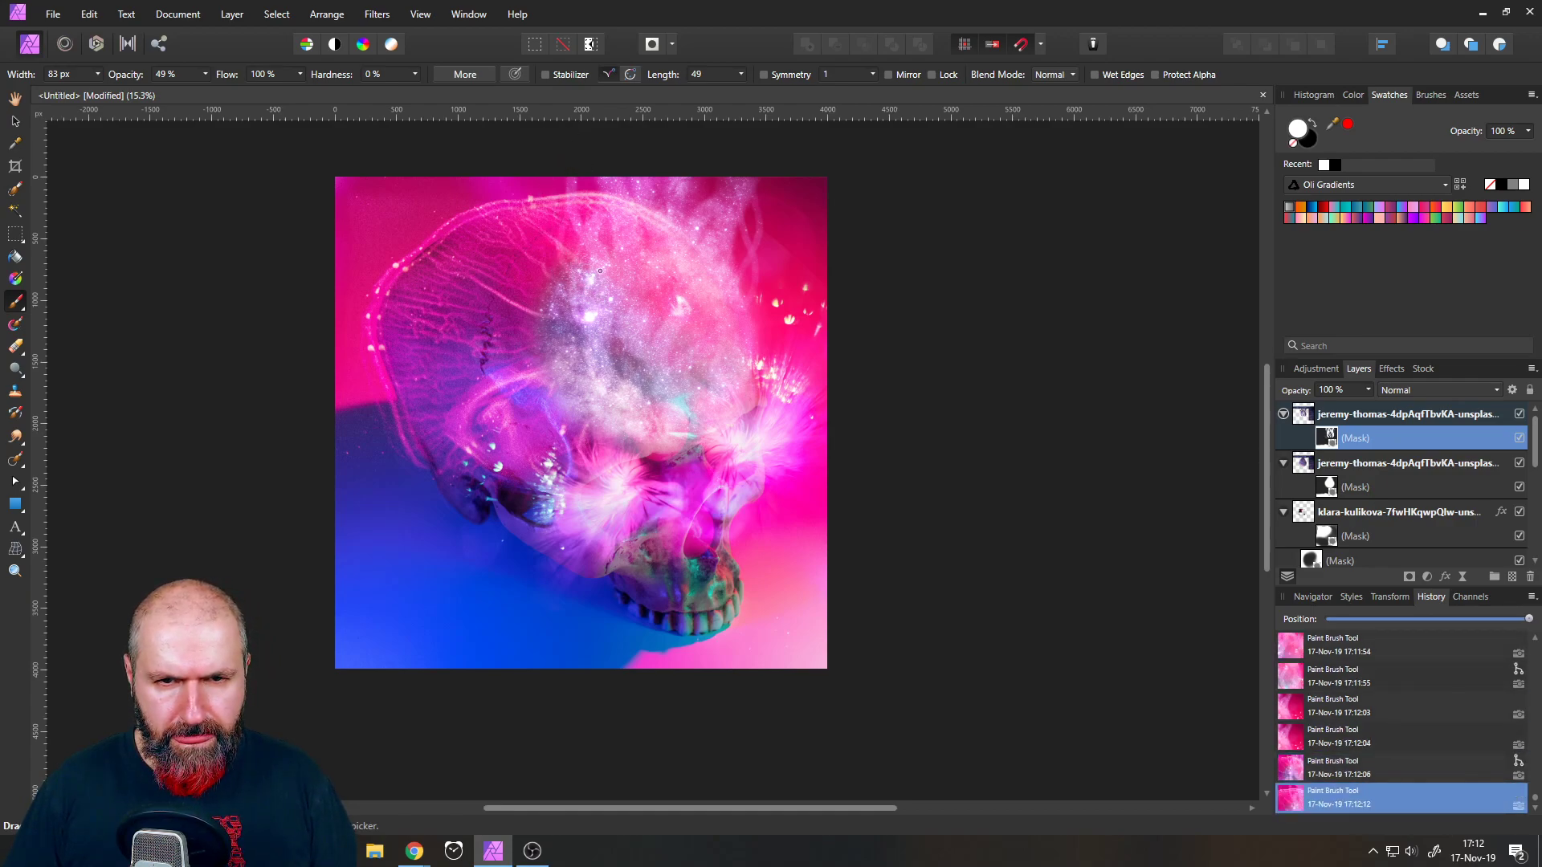
{"action": "mouse_move", "coordinate": [608, 283]}
{"action": "left_mouse_down"}
{"action": "mouse_move", "coordinate": [560, 230]}
{"action": "mouse_move", "coordinate": [540, 164]}
{"action": "mouse_move", "coordinate": [593, 278]}
{"action": "mouse_move", "coordinate": [553, 188]}
{"action": "mouse_move", "coordinate": [589, 157]}
{"action": "left_mouse_up"}
{"action": "left_click_drag", "start_coordinate": [606, 264], "coordinate": [591, 185]}
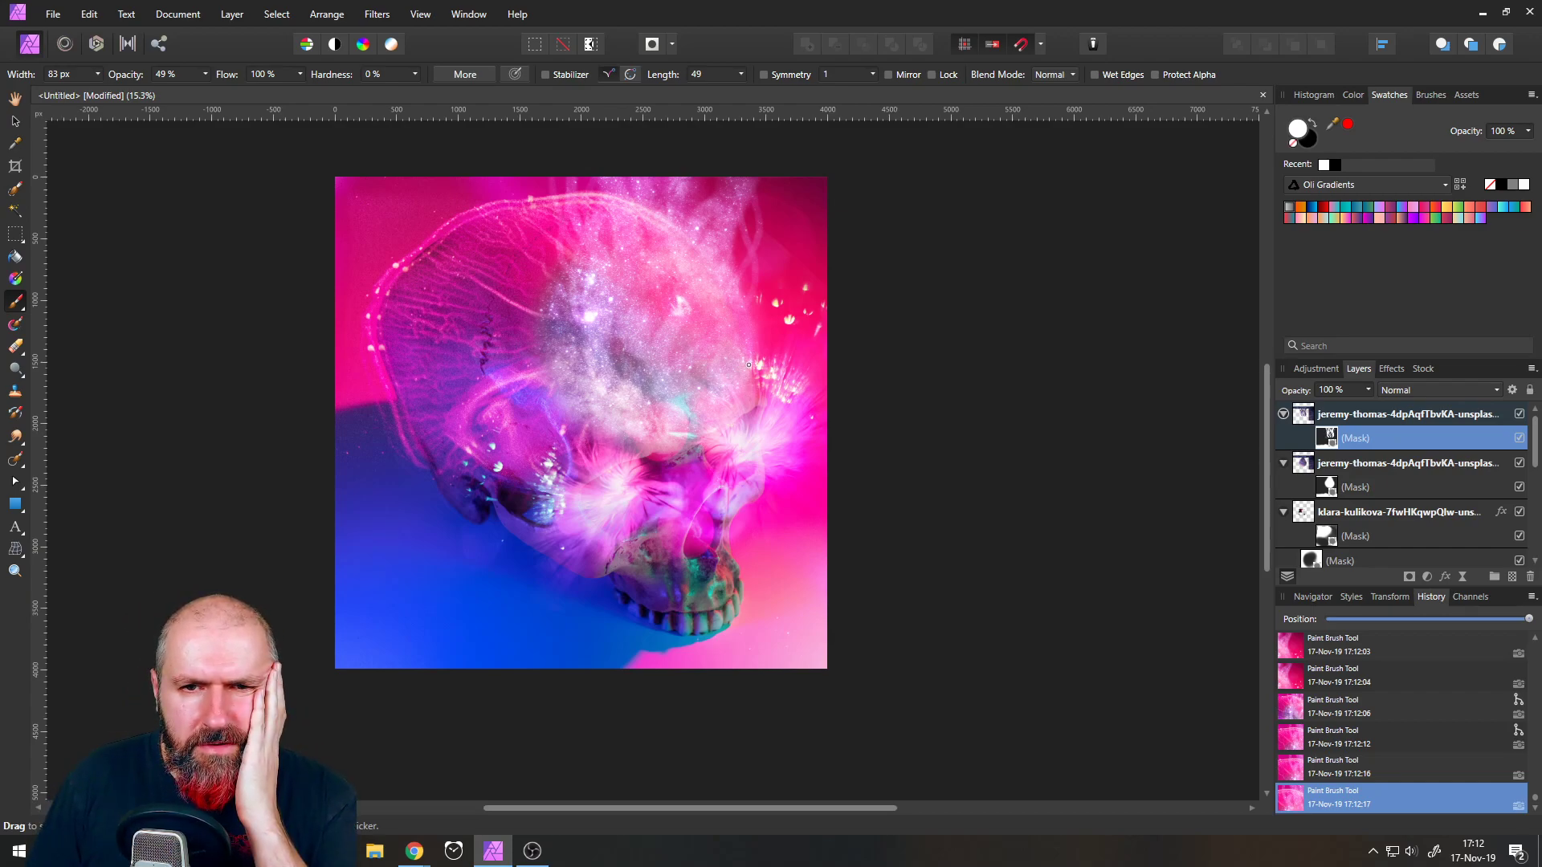
- Duplicate the topmost galaxy layer together with its wisp mask, keeping the copy in Screen blend mode
{"action": "right_click", "coordinate": [1309, 424]}
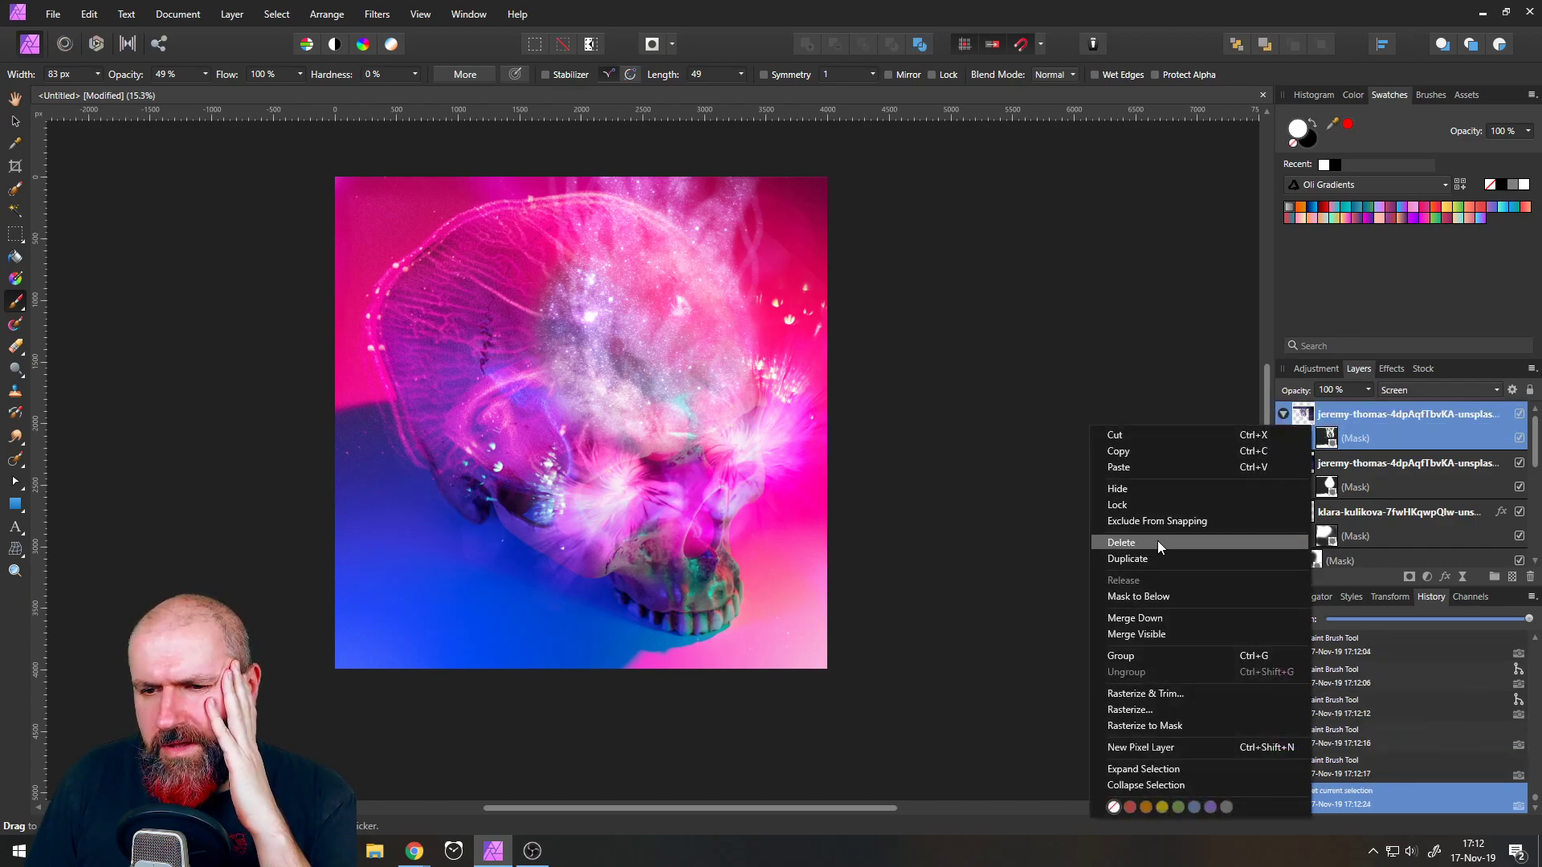
{"action": "left_click", "coordinate": [1157, 561]}
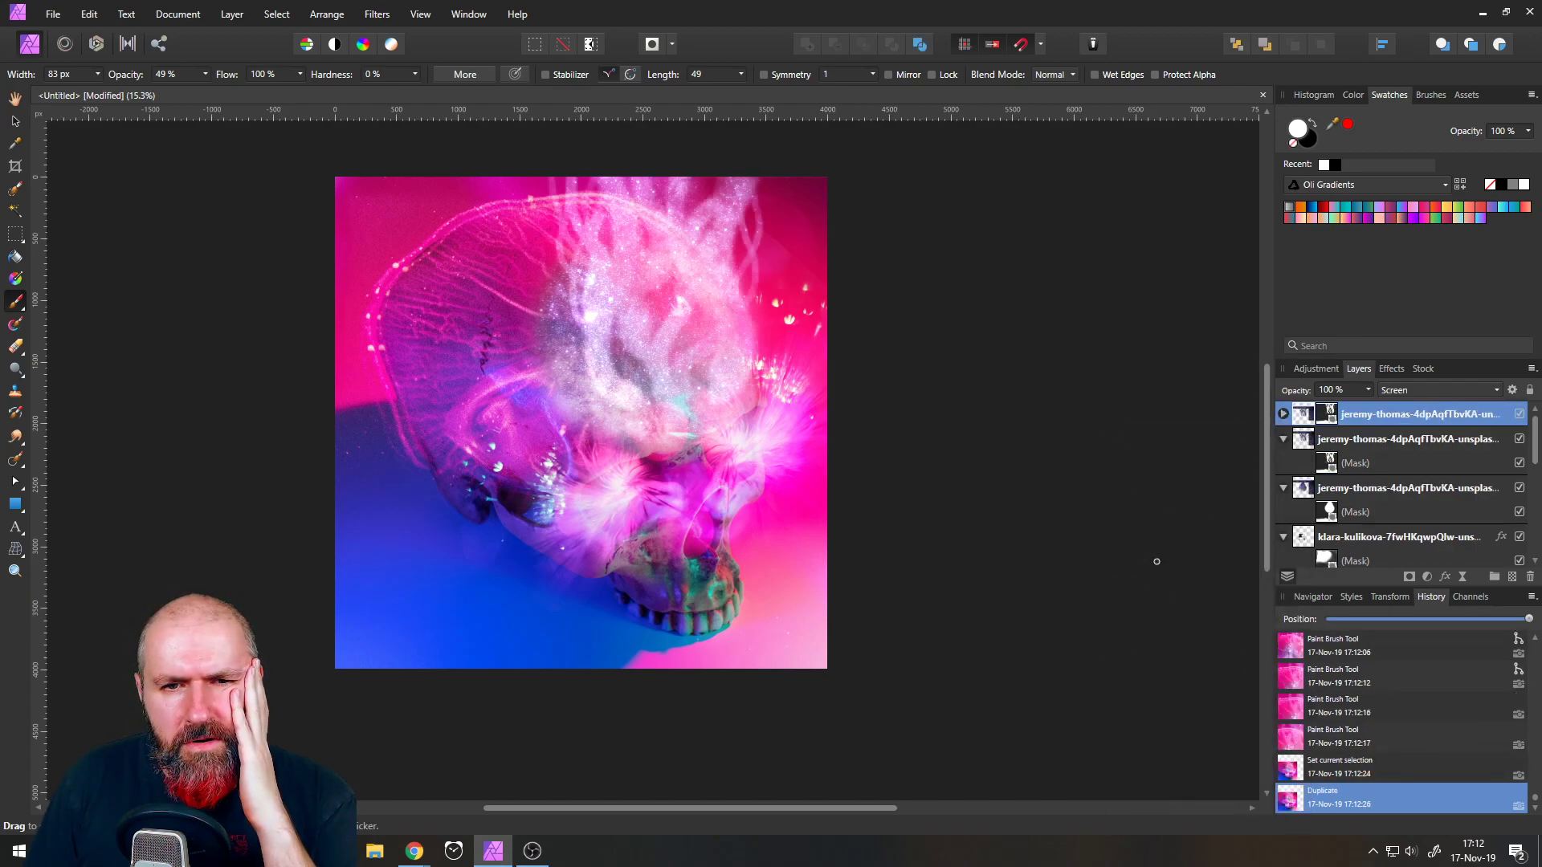
{"action": "left_click", "coordinate": [1393, 390]}
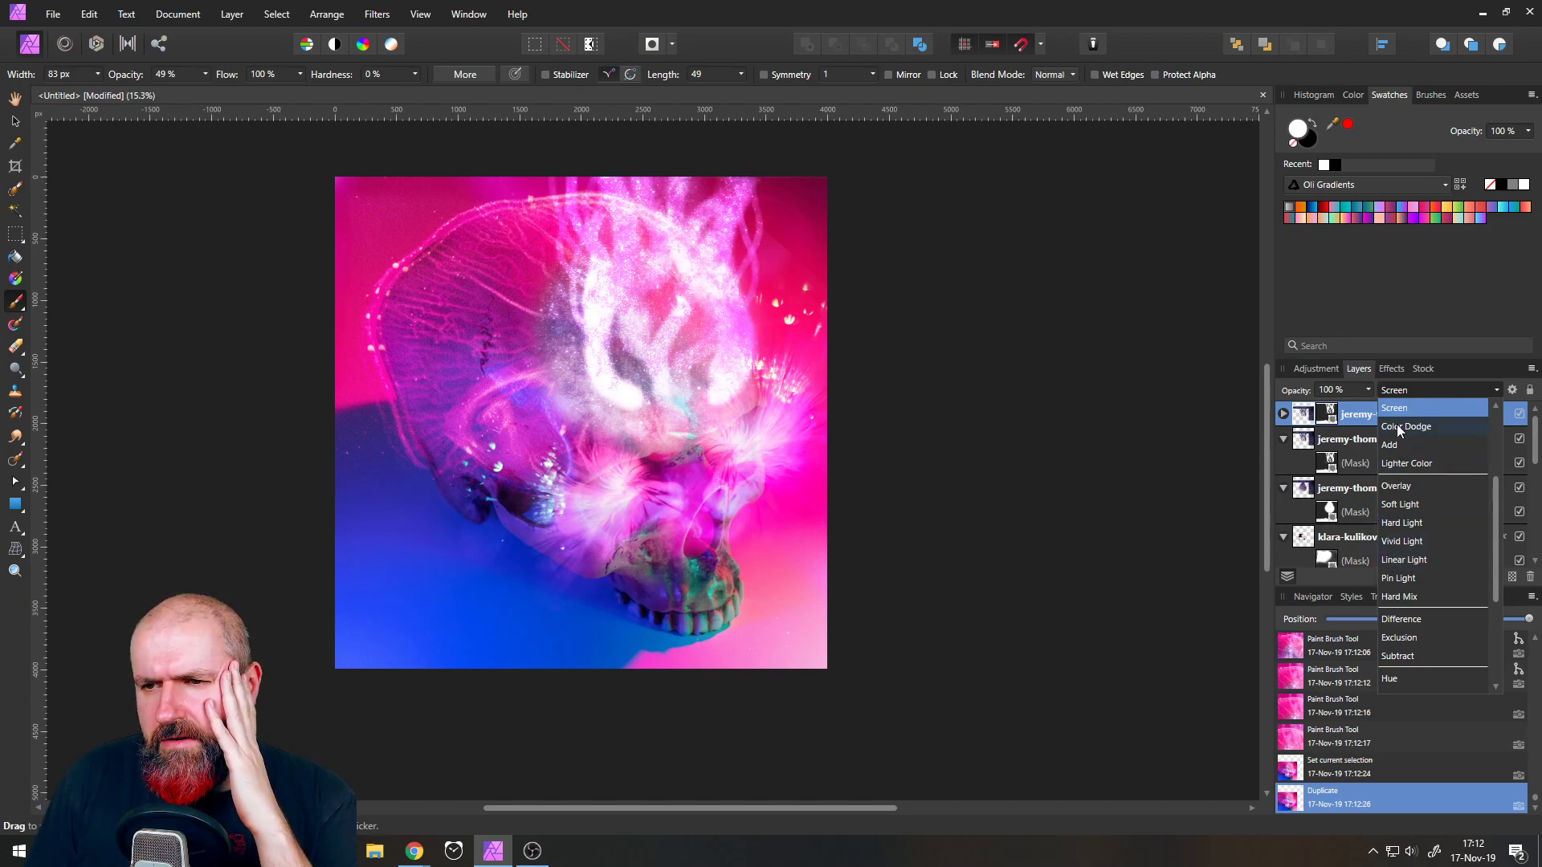
{"action": "left_click", "coordinate": [1361, 368]}
- Try the Linear Light blend mode on the lowest galaxy layer and return it to Screen
{"action": "left_click", "coordinate": [1307, 492]}
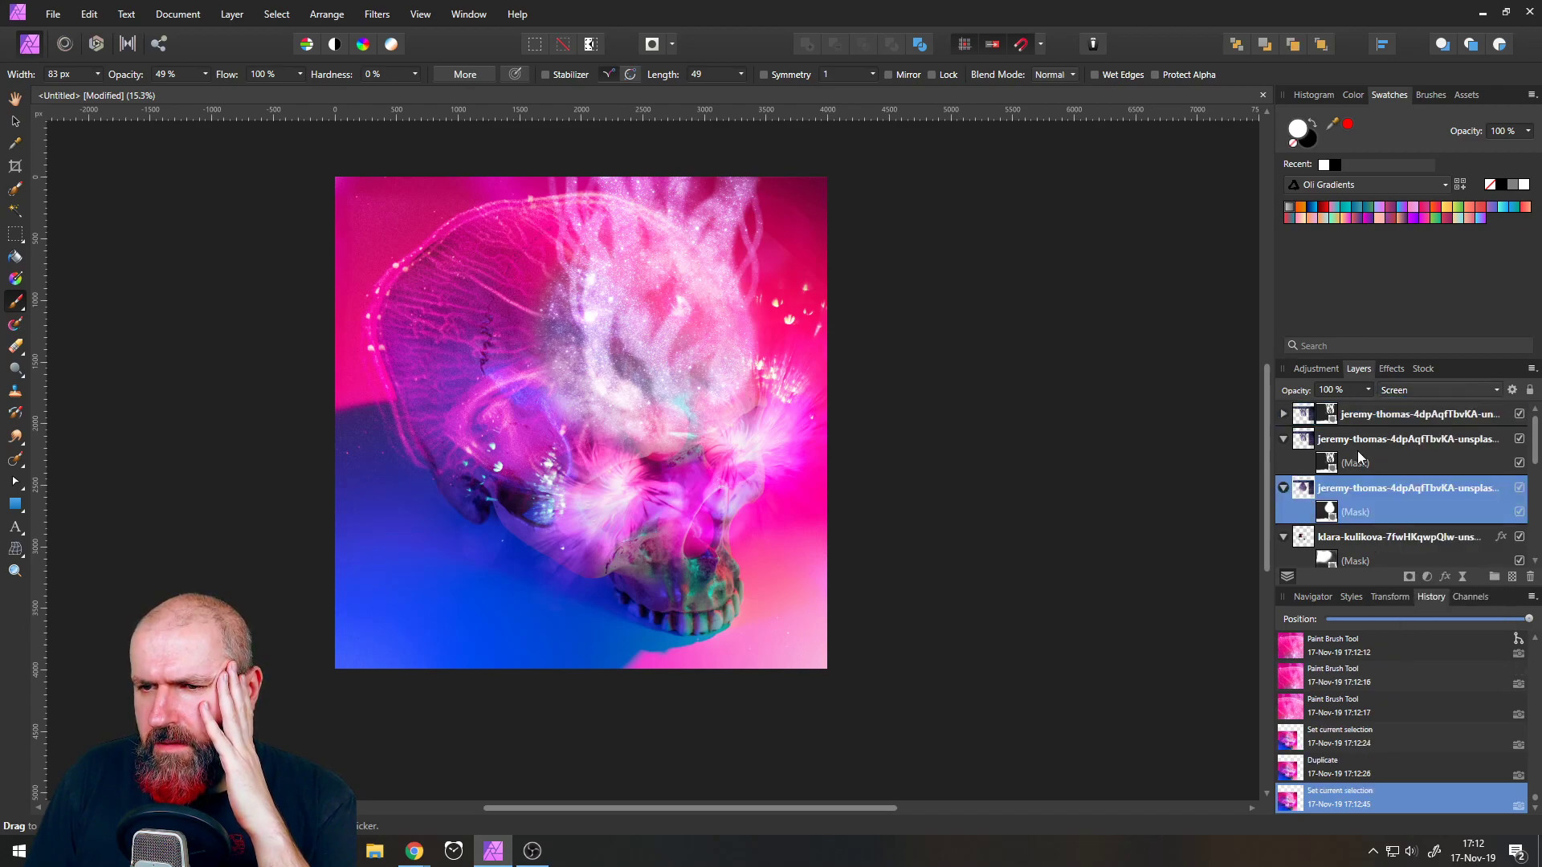
{"action": "left_click", "coordinate": [1409, 389]}
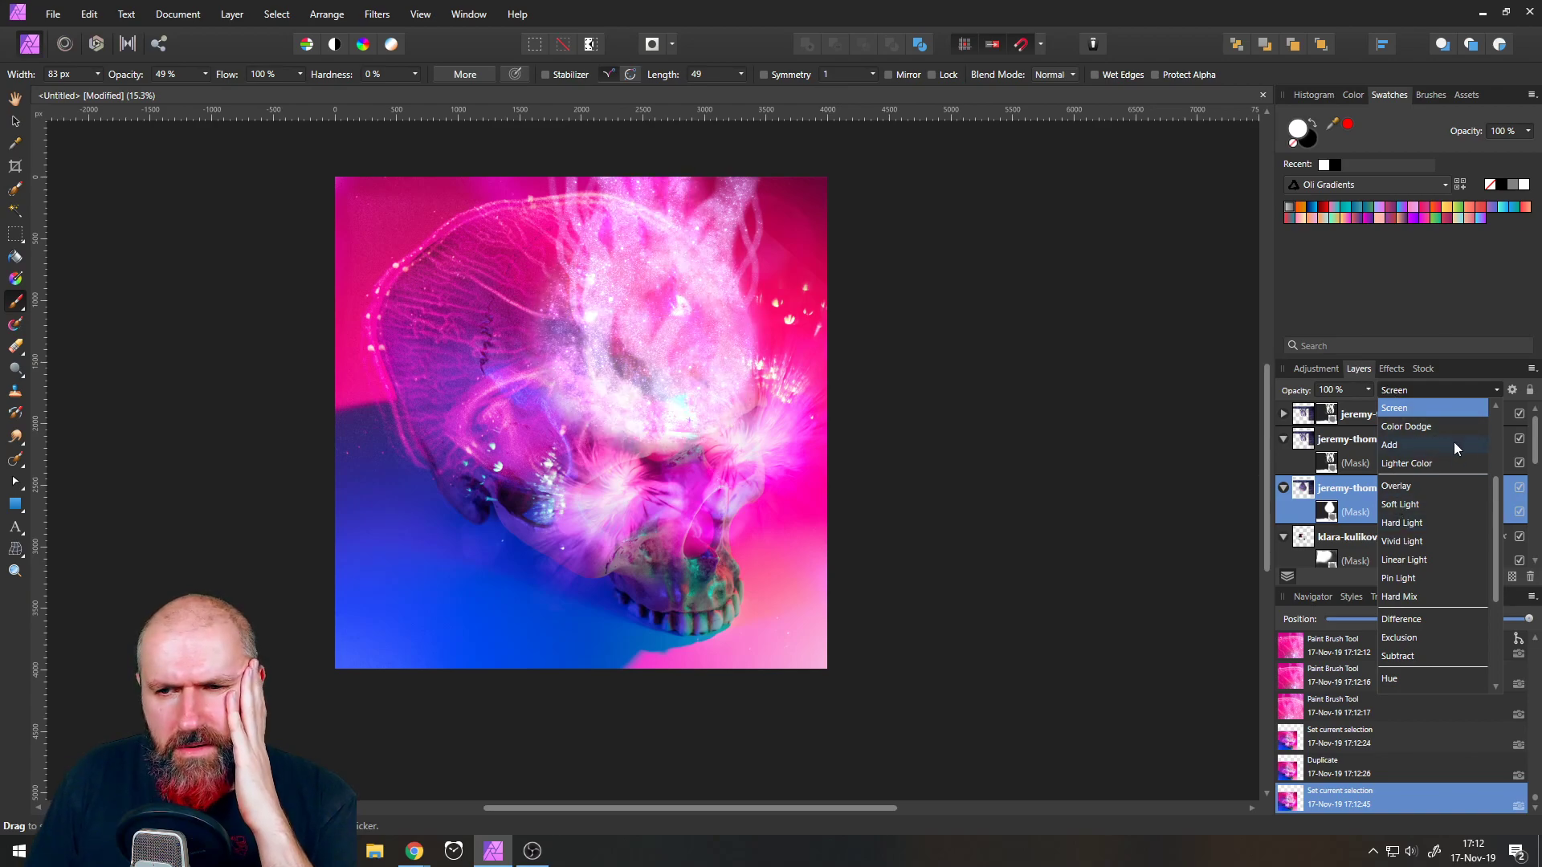
{"action": "left_click", "coordinate": [1406, 561]}
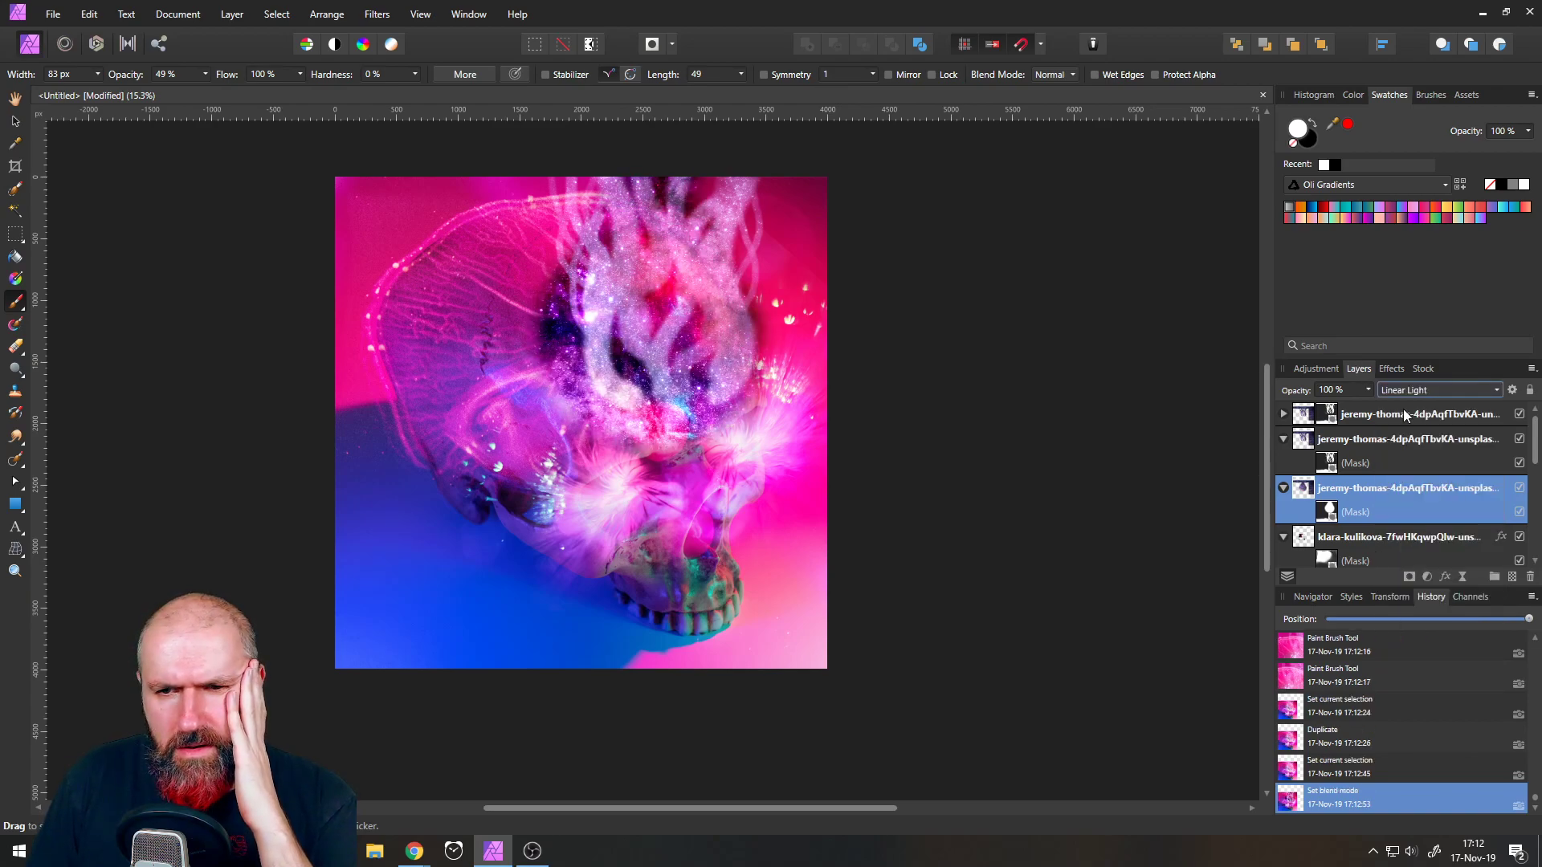
{"action": "left_click", "coordinate": [1370, 392]}
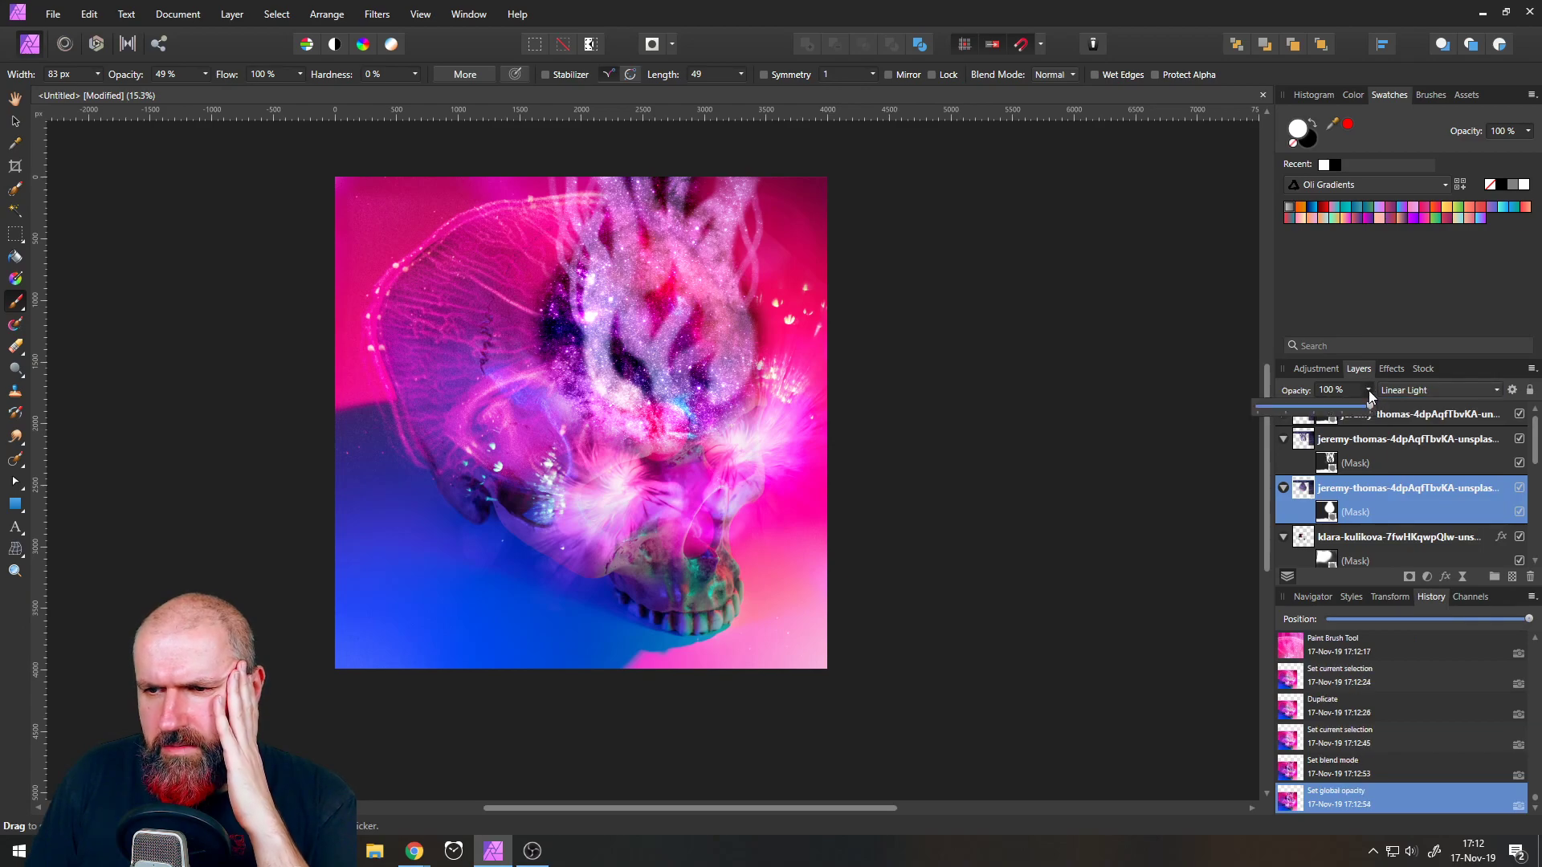
{"action": "left_click", "coordinate": [1399, 392]}
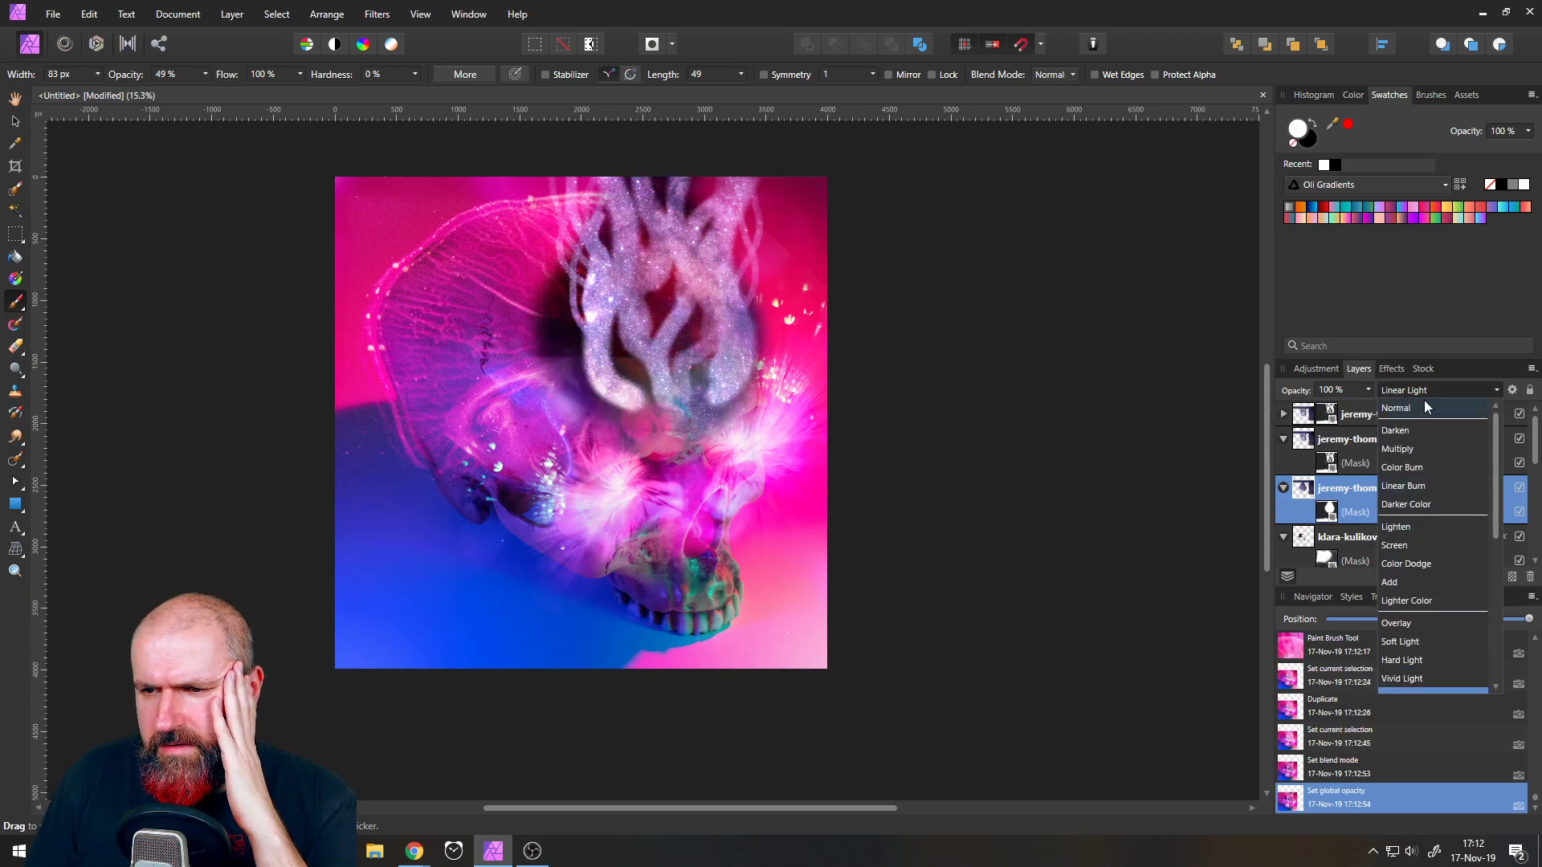
{"action": "left_click", "coordinate": [1394, 545]}
- Duplicate the lowest galaxy layer and set the copy to Linear Light at 34% opacity
{"action": "right_click", "coordinate": [1314, 487]}
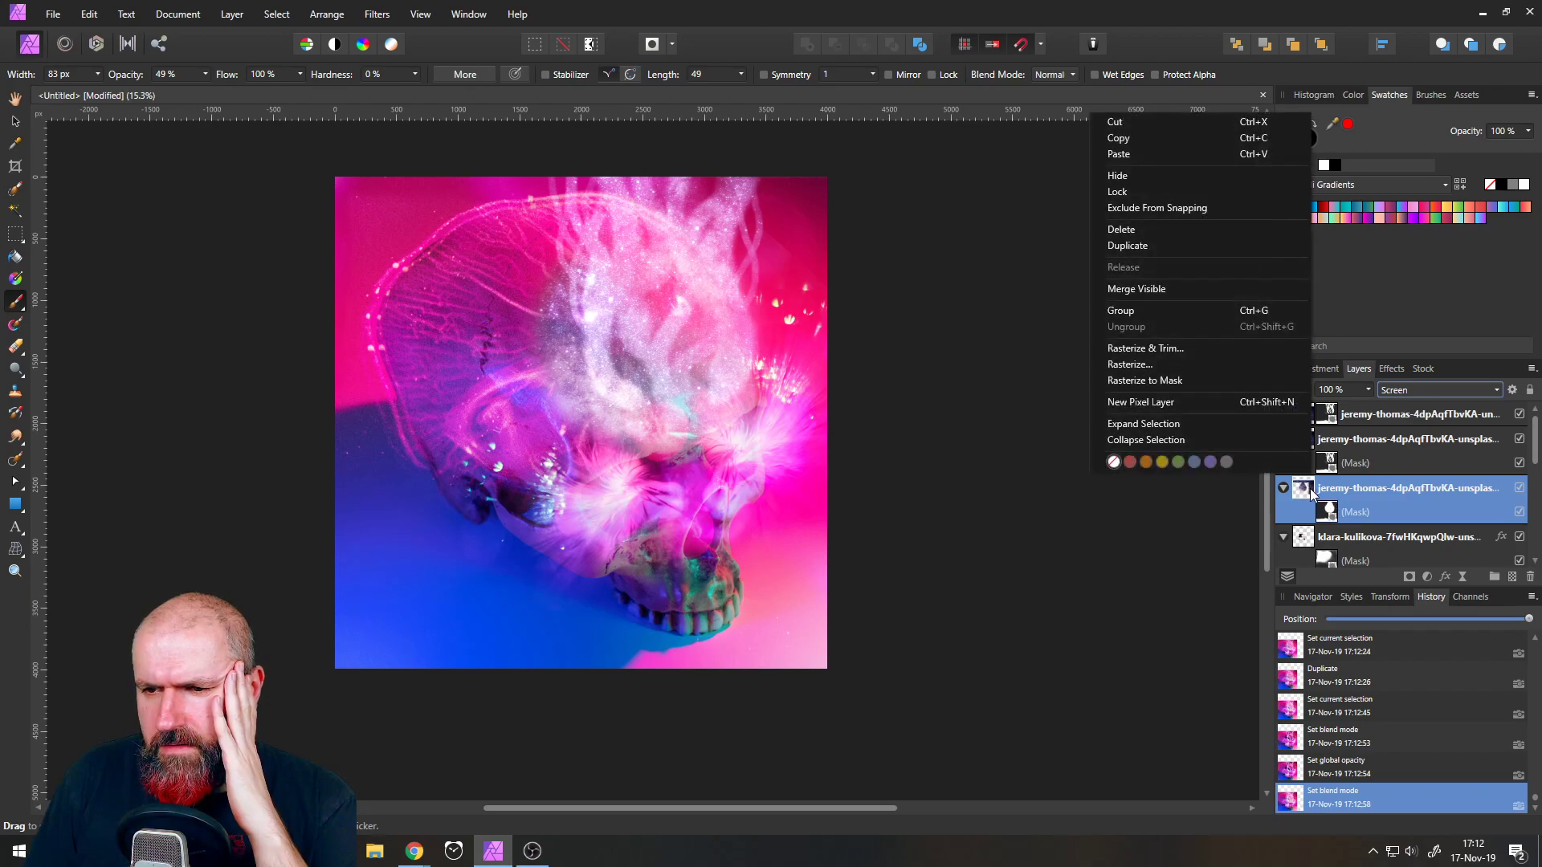
{"action": "left_click", "coordinate": [1126, 246]}
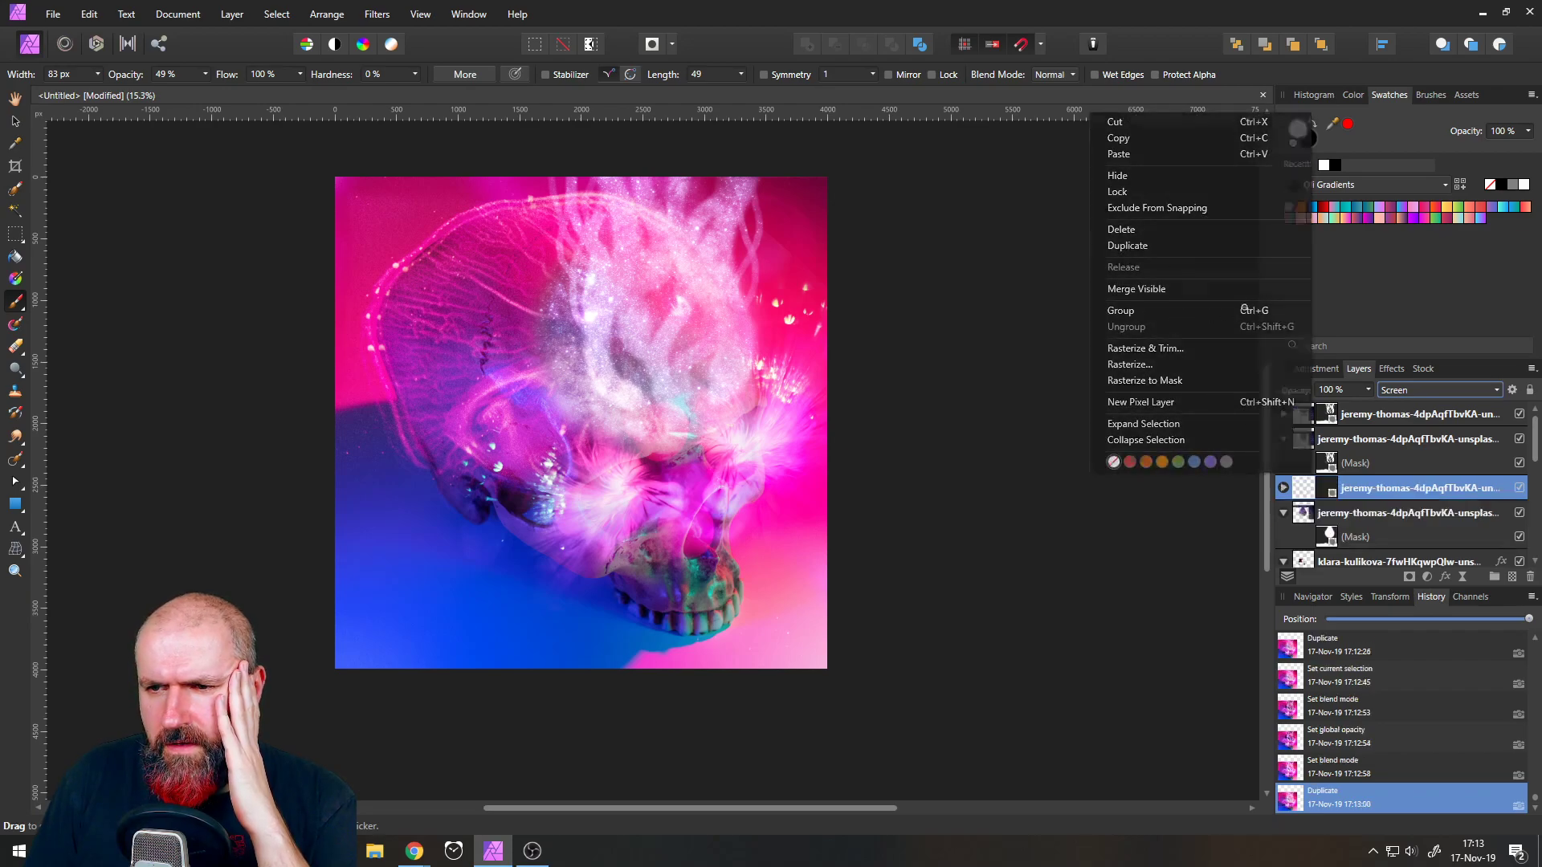
{"action": "left_click", "coordinate": [1409, 390]}
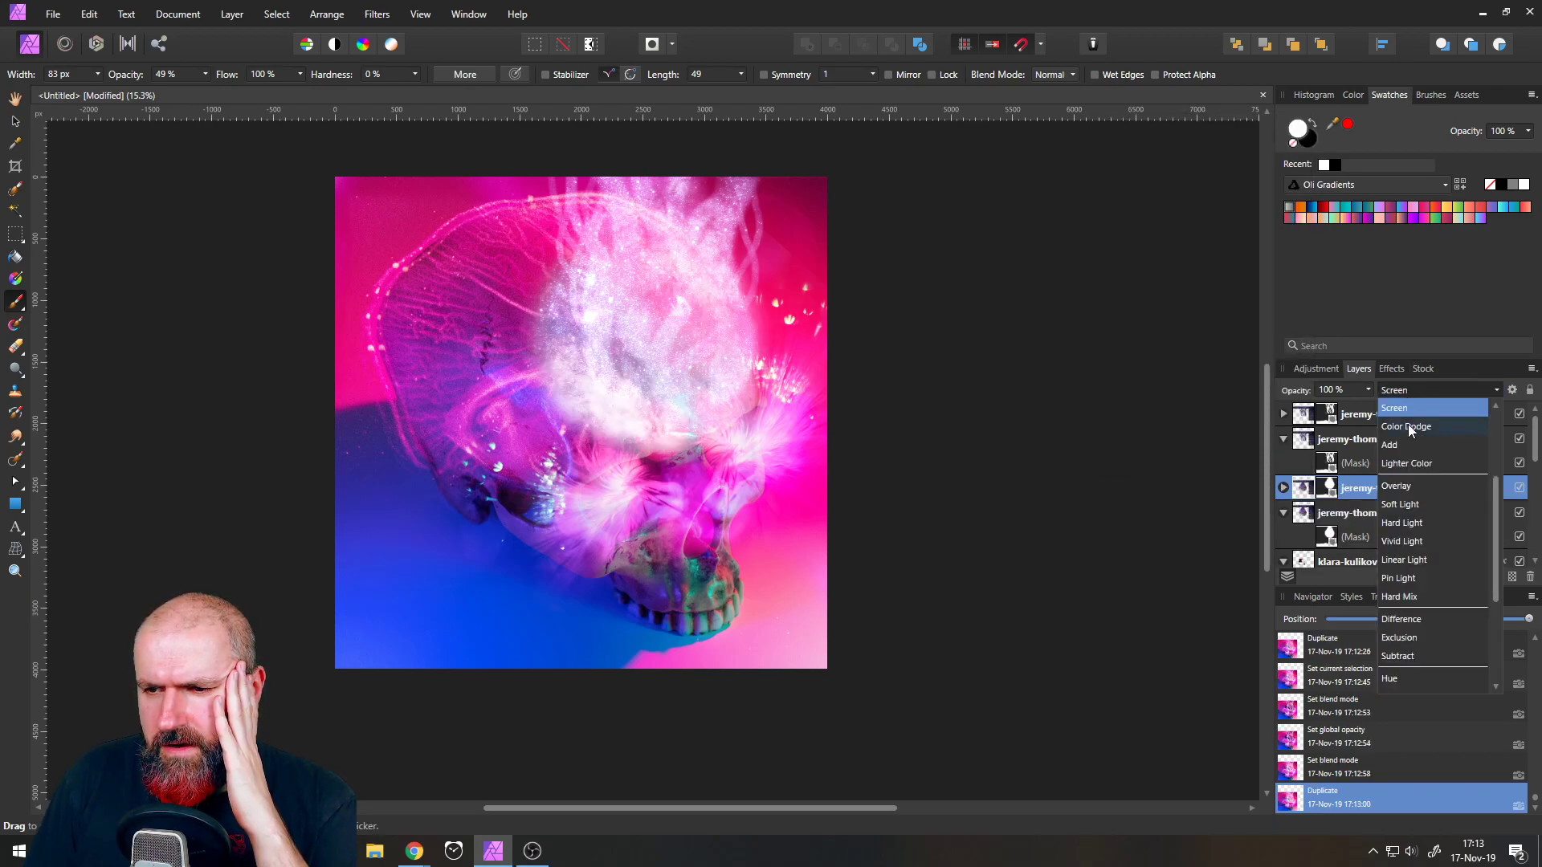
{"action": "left_click", "coordinate": [1409, 560]}
{"action": "left_click_drag", "start_coordinate": [1368, 391], "coordinate": [1295, 396]}
{"action": "left_click", "coordinate": [17, 124]}
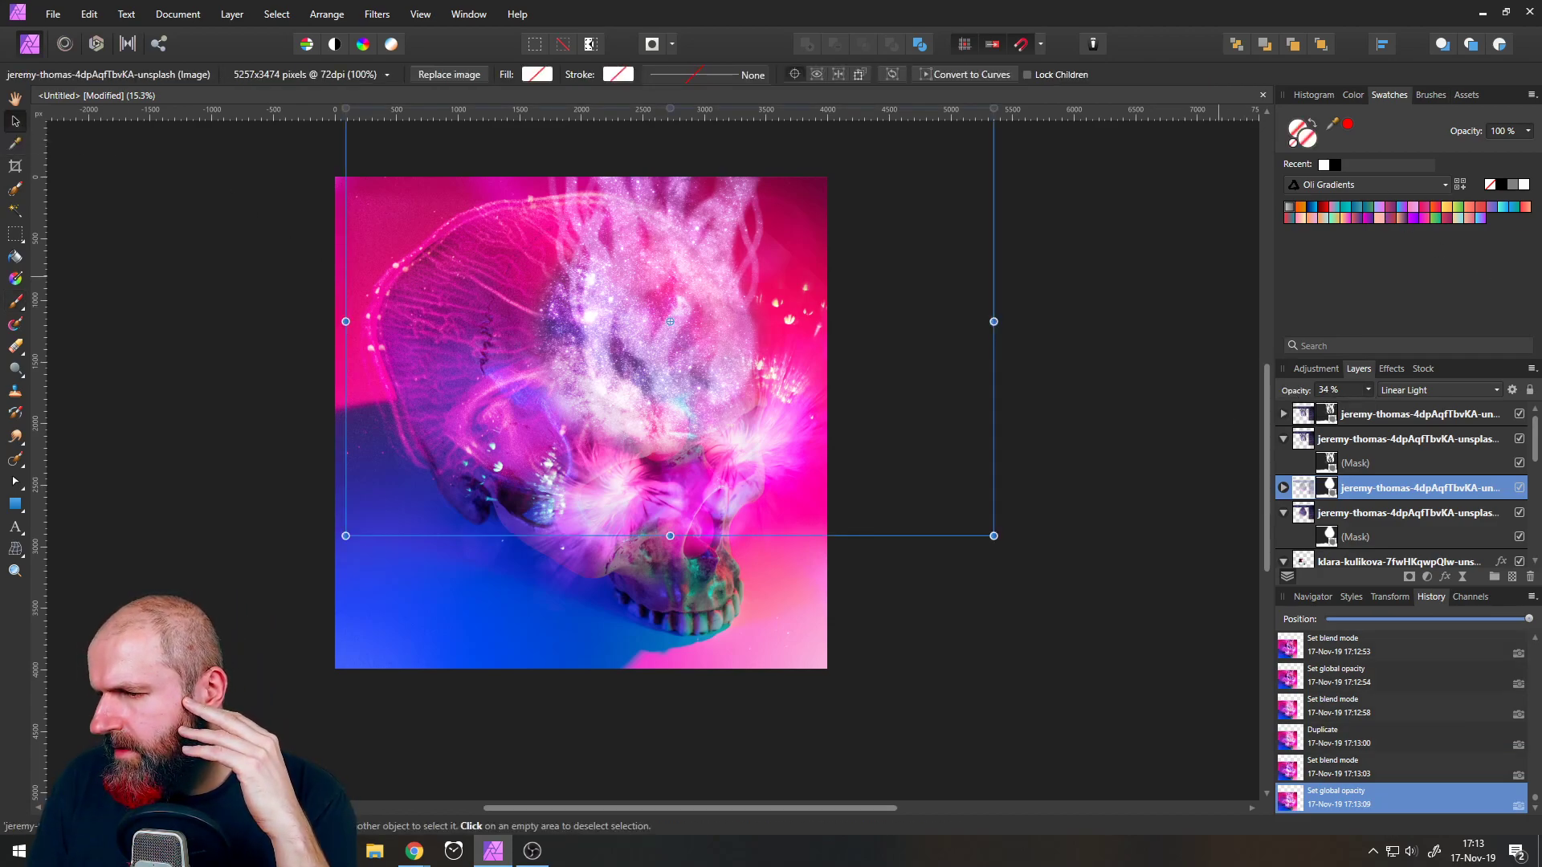
{"action": "left_click_drag", "start_coordinate": [1541, 52], "coordinate": [1541, 275]}
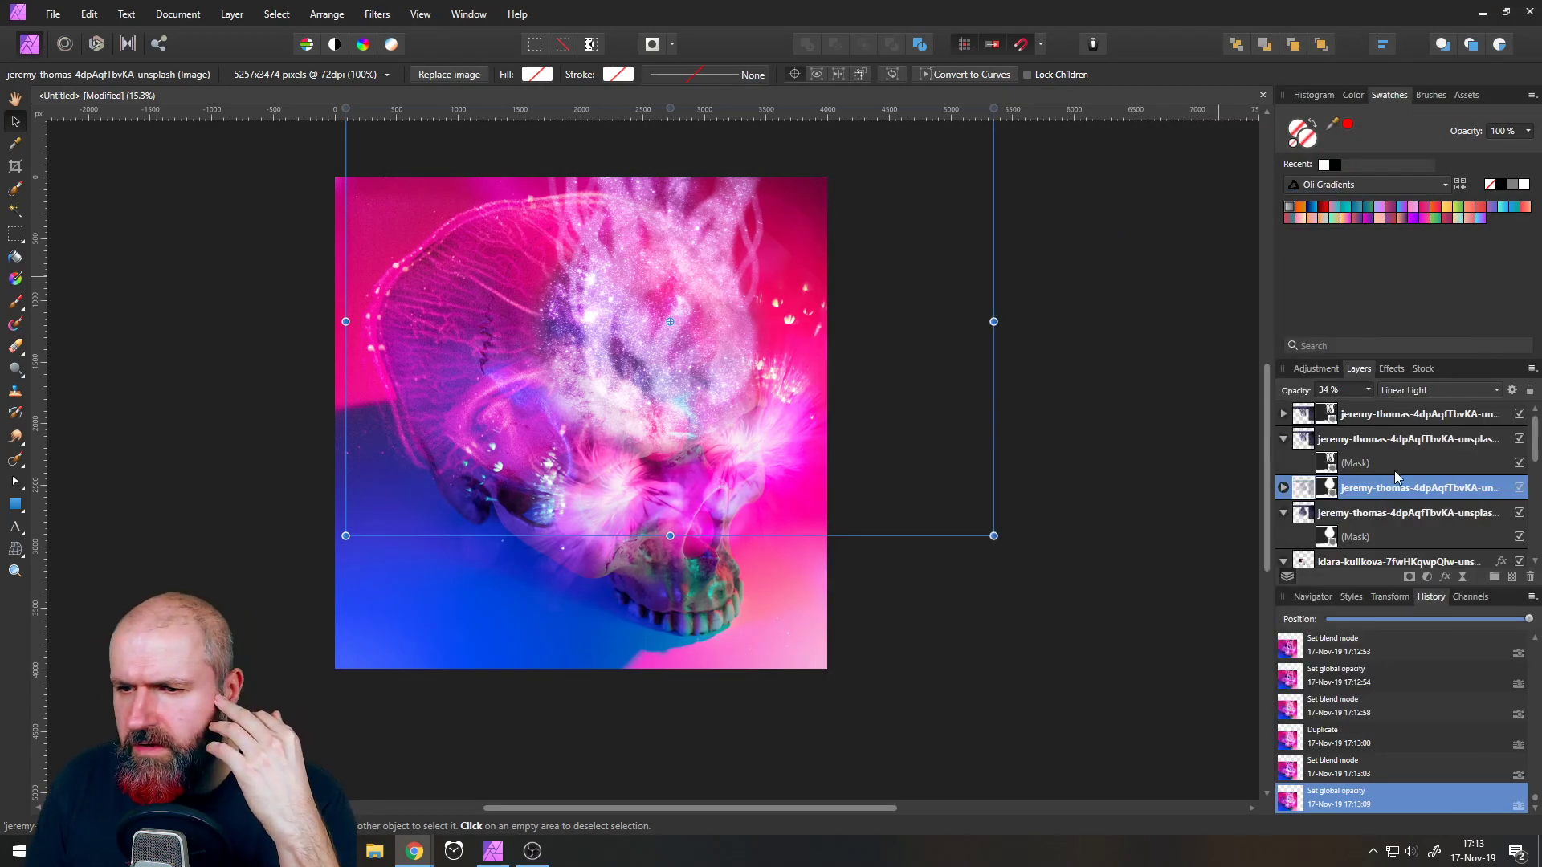
- Hide the two lower jellyfish copies that have no layer effect
{"action": "scroll", "coordinate": [1395, 464], "scroll_direction": "down", "scroll_amount": 5}
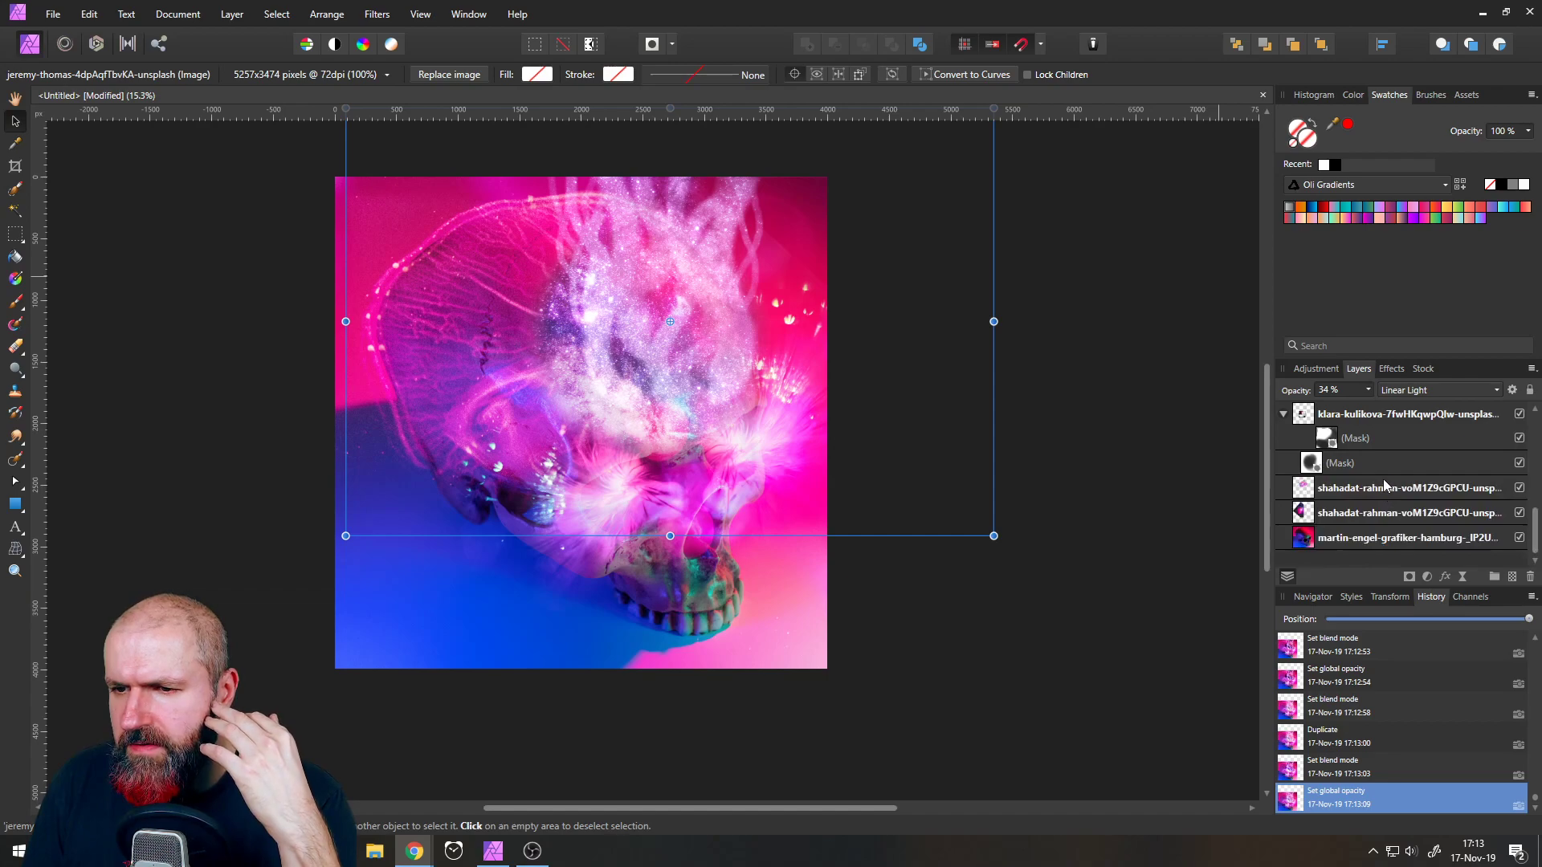
{"action": "key", "text": "ctrl+j"}
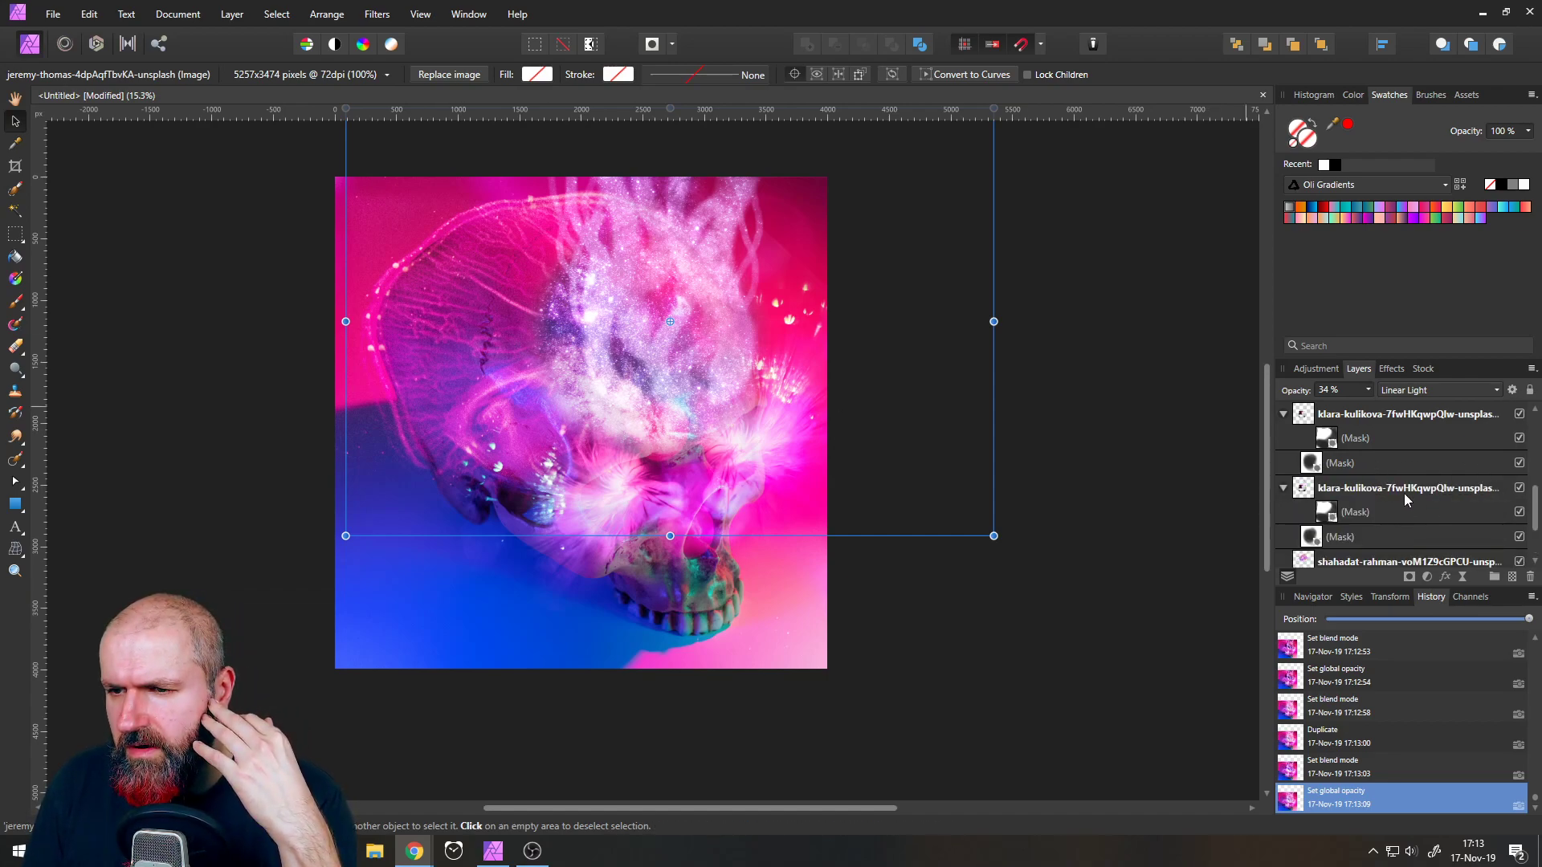
{"action": "left_click", "coordinate": [1518, 489]}
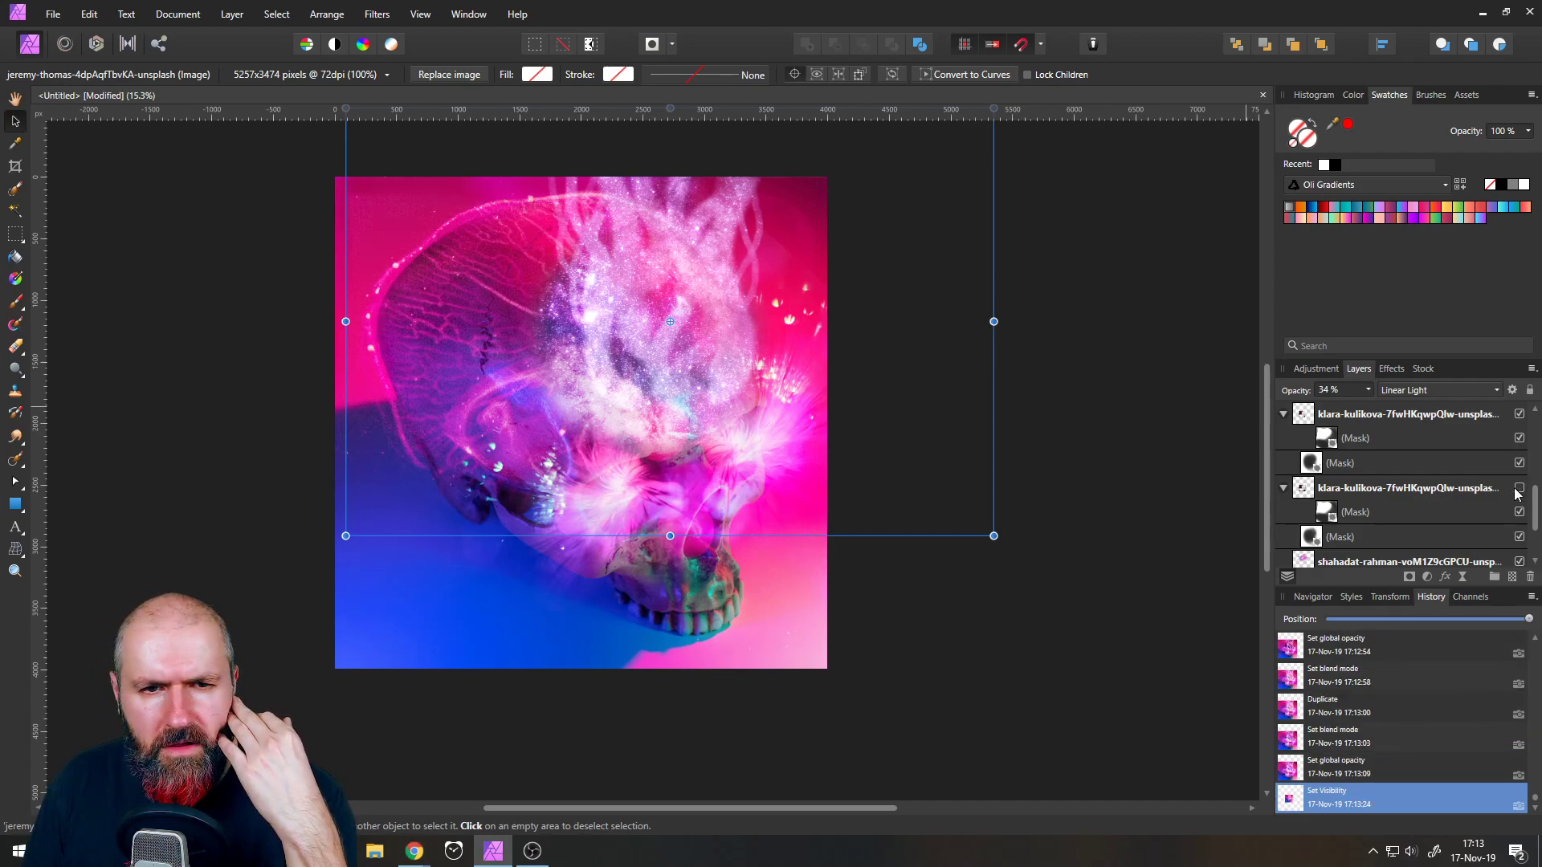
{"action": "left_click", "coordinate": [1519, 415]}
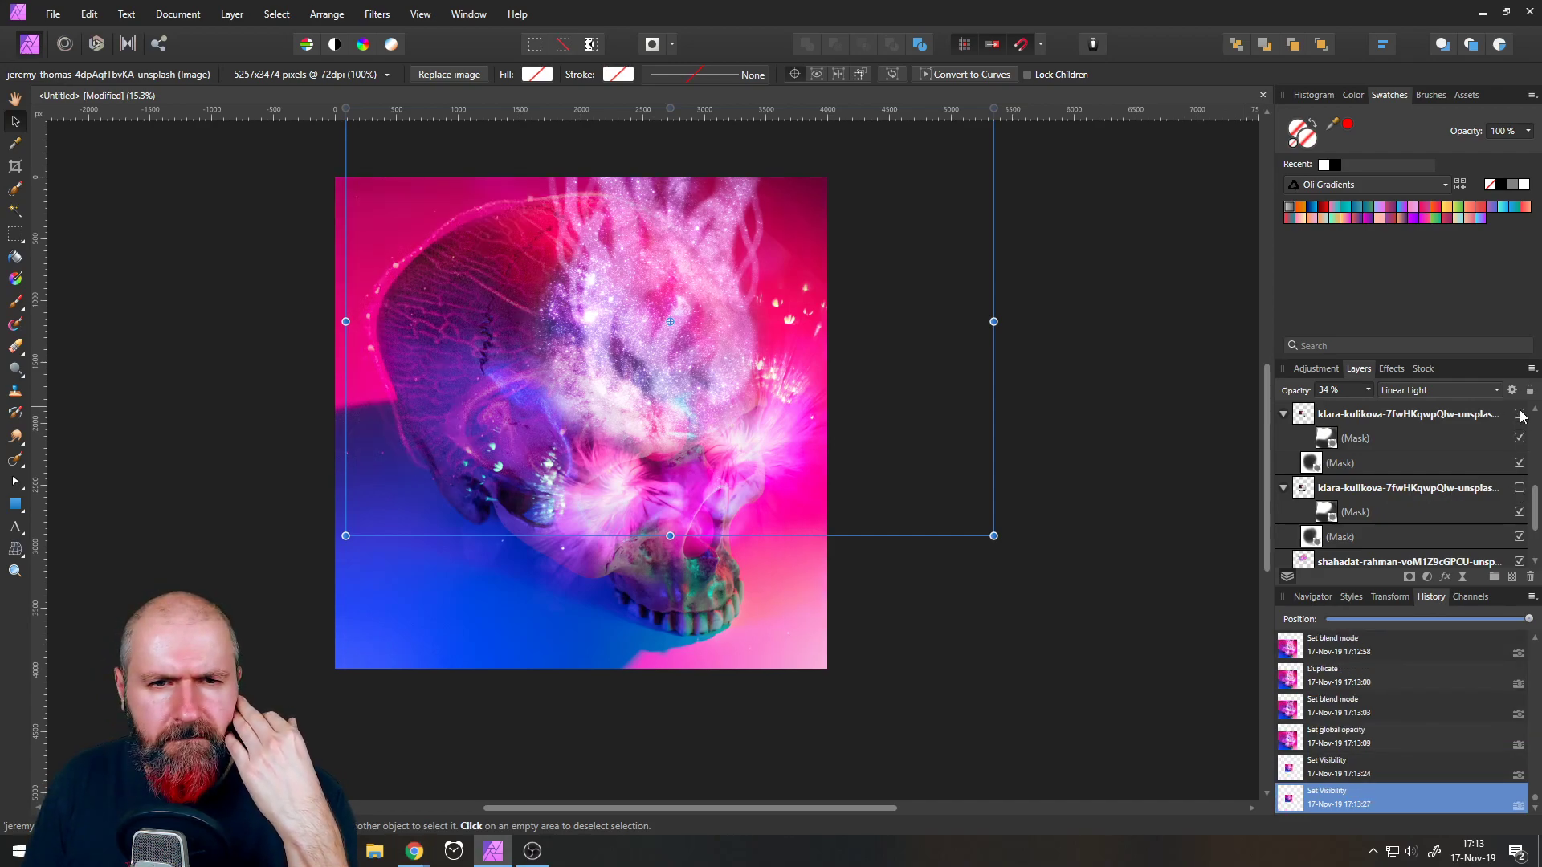
- Toggle the jellyfish copy with the layer effect off and on to compare, leaving it shown and selected
{"action": "left_click", "coordinate": [1519, 414]}
{"action": "left_click", "coordinate": [1519, 415]}
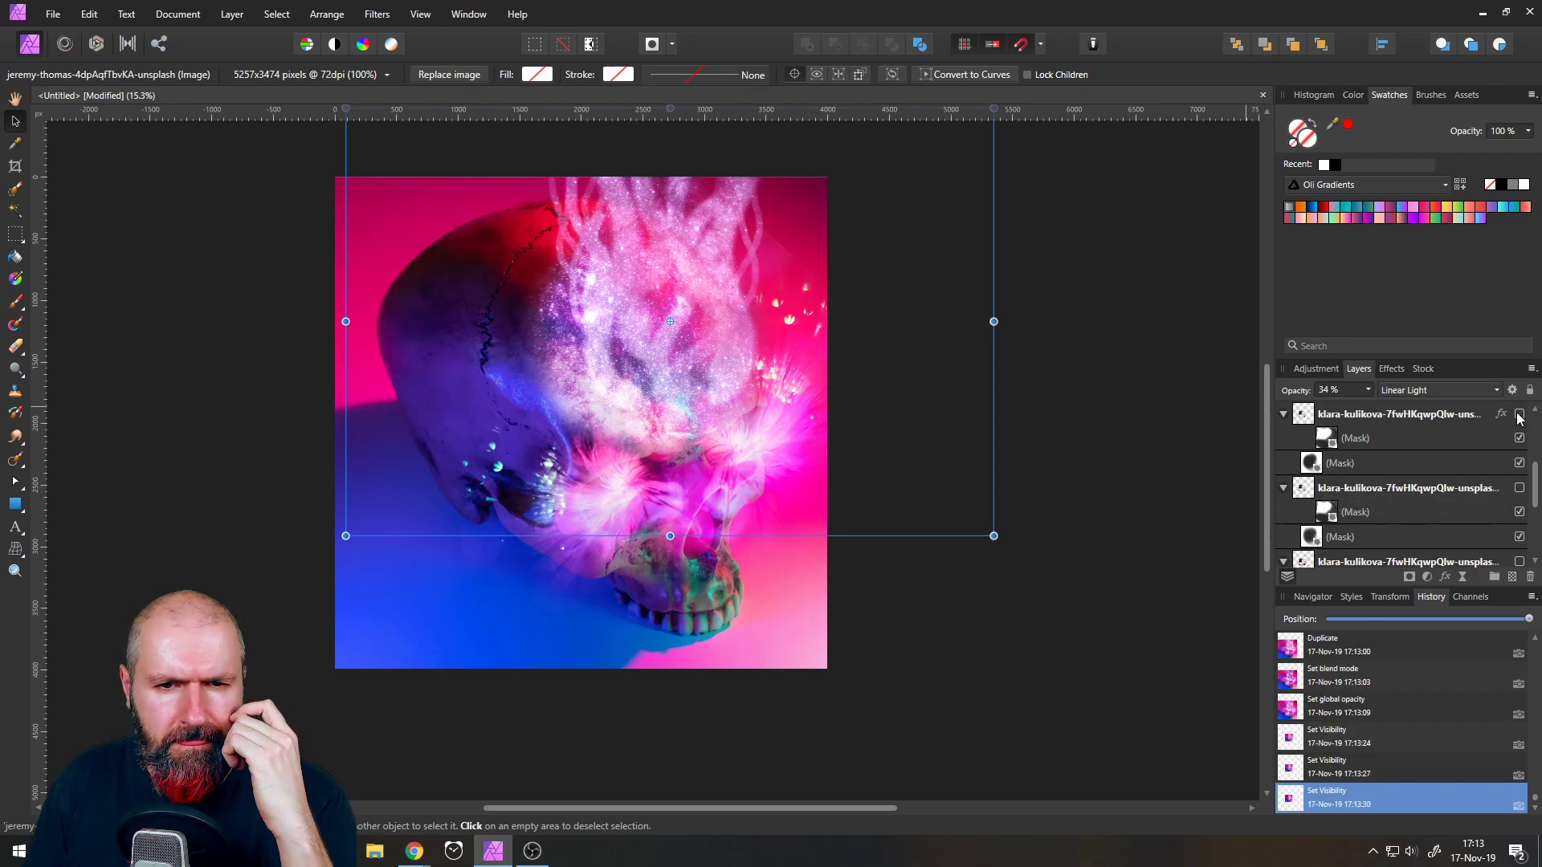
{"action": "left_click", "coordinate": [1519, 415]}
{"action": "left_click", "coordinate": [1519, 415]}
{"action": "left_click", "coordinate": [1519, 415]}
{"action": "left_click", "coordinate": [1519, 415]}
{"action": "left_click", "coordinate": [1519, 415]}
{"action": "left_click", "coordinate": [284, 414]}
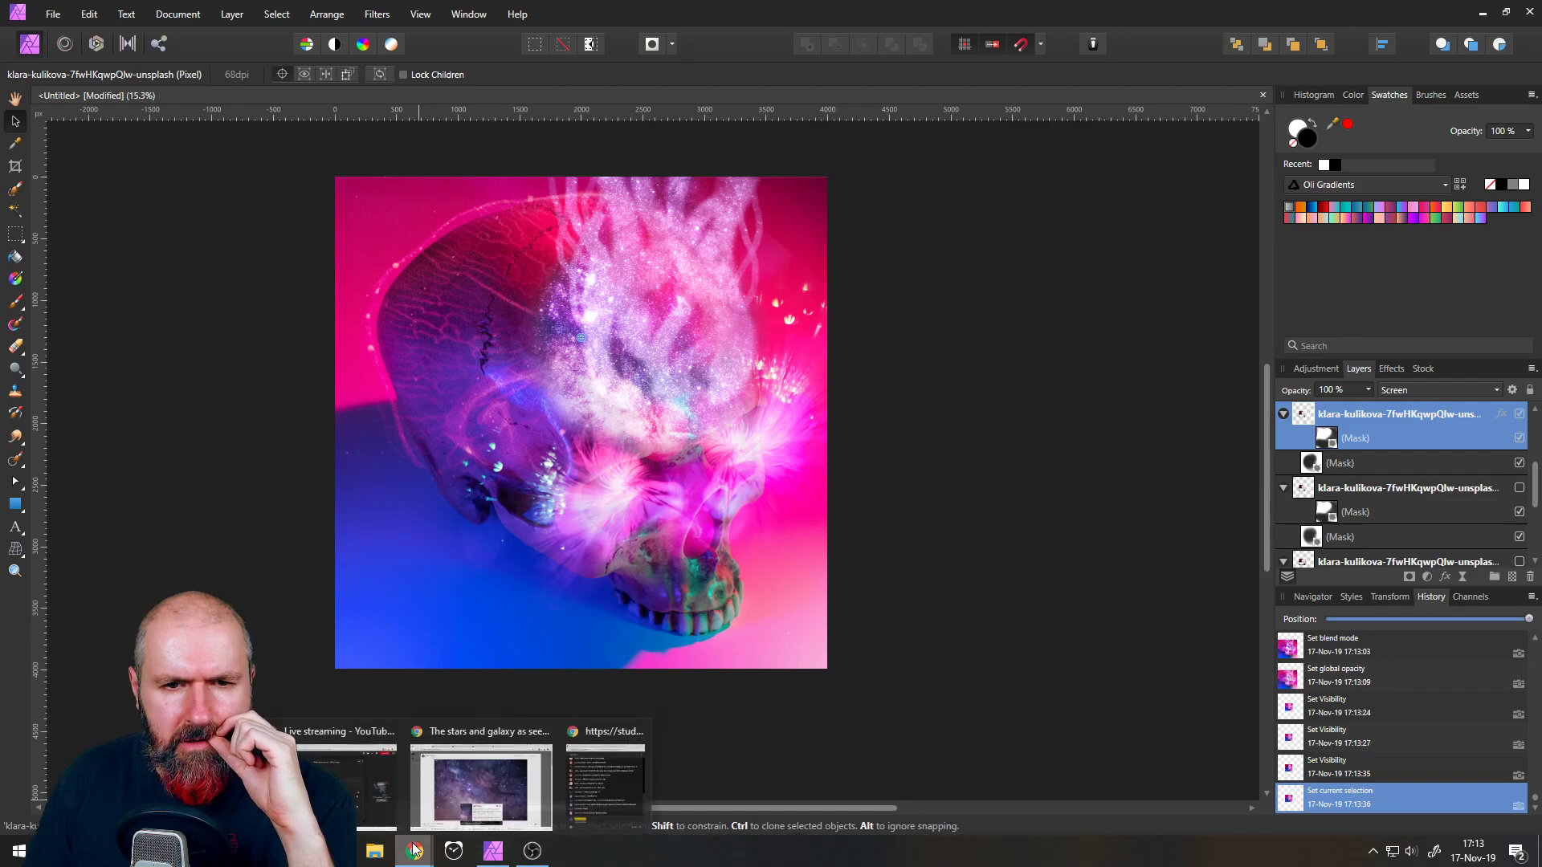
- Switch to the Unsplash page in Chrome, close the galaxy photo and search for "flames"
{"action": "left_click", "coordinate": [482, 783]}
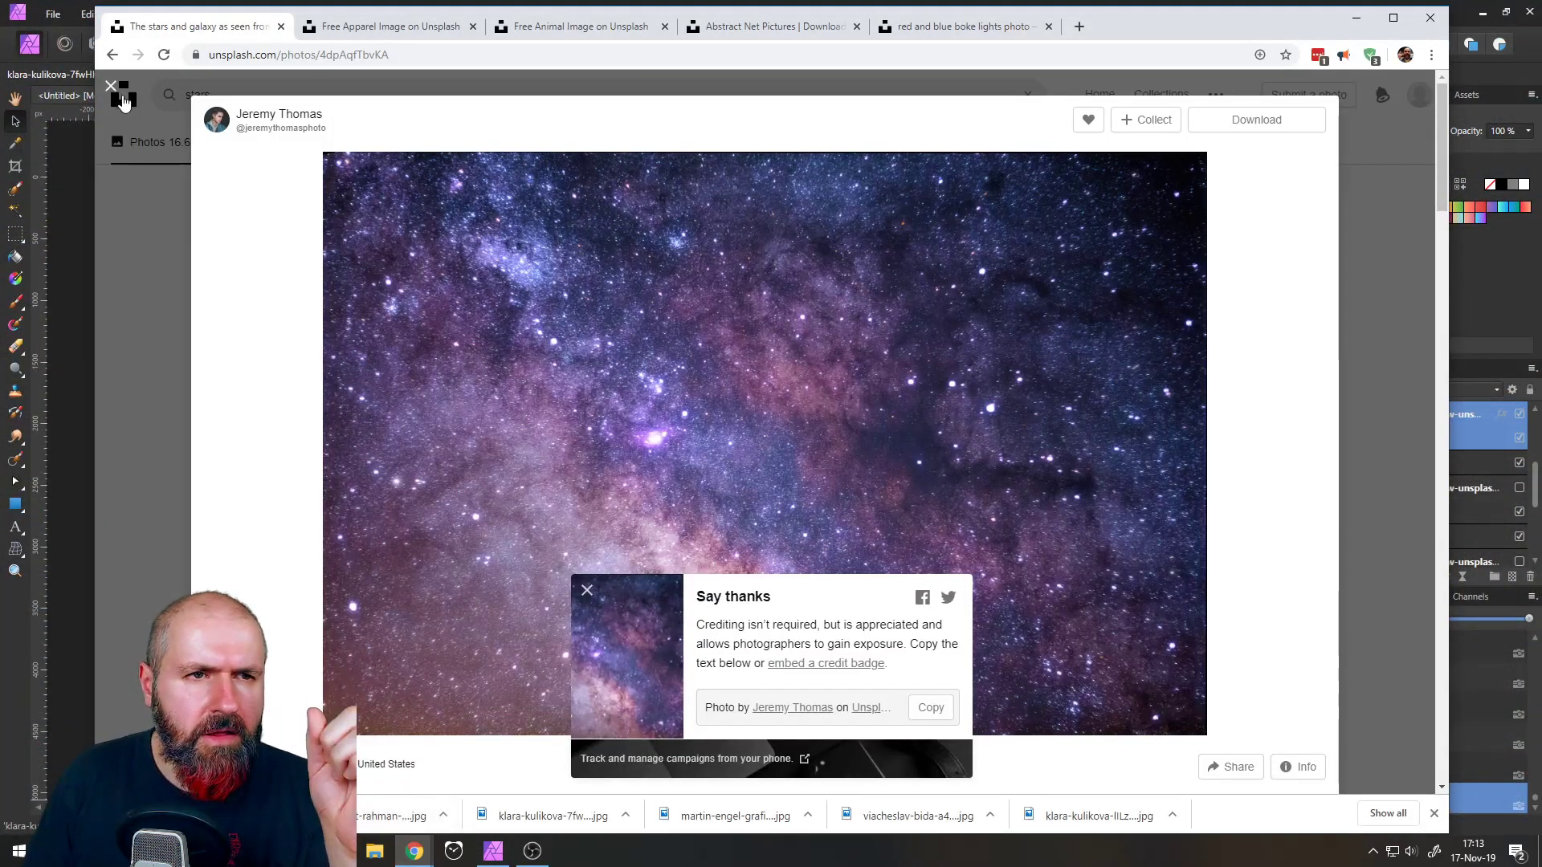
{"action": "left_click", "coordinate": [111, 86]}
{"action": "left_click", "coordinate": [277, 95]}
{"action": "key", "text": "ctrl+a"}
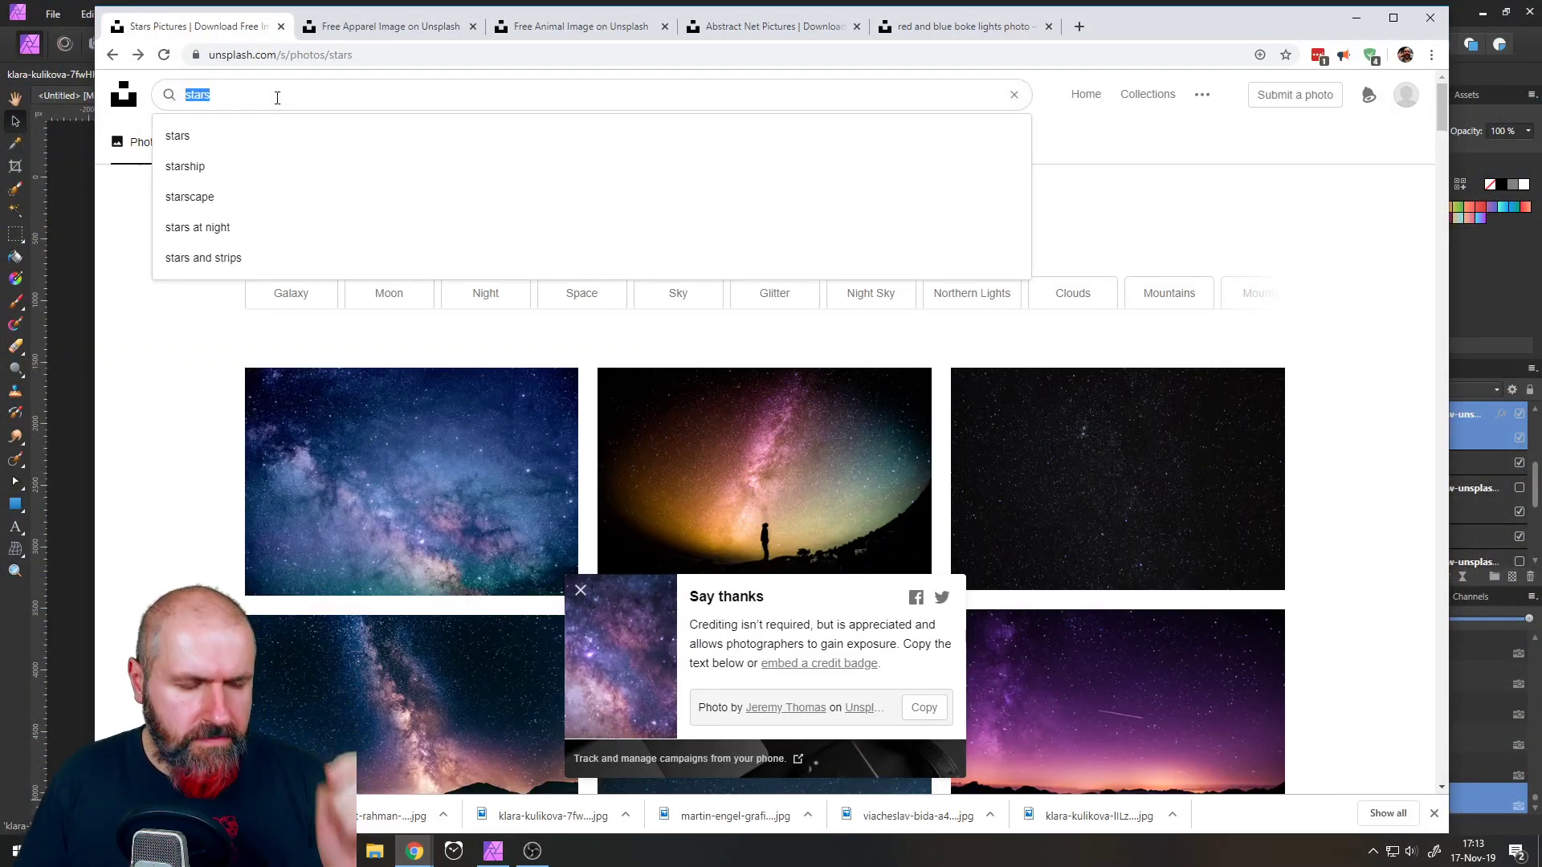
{"action": "type", "text": "flames"}
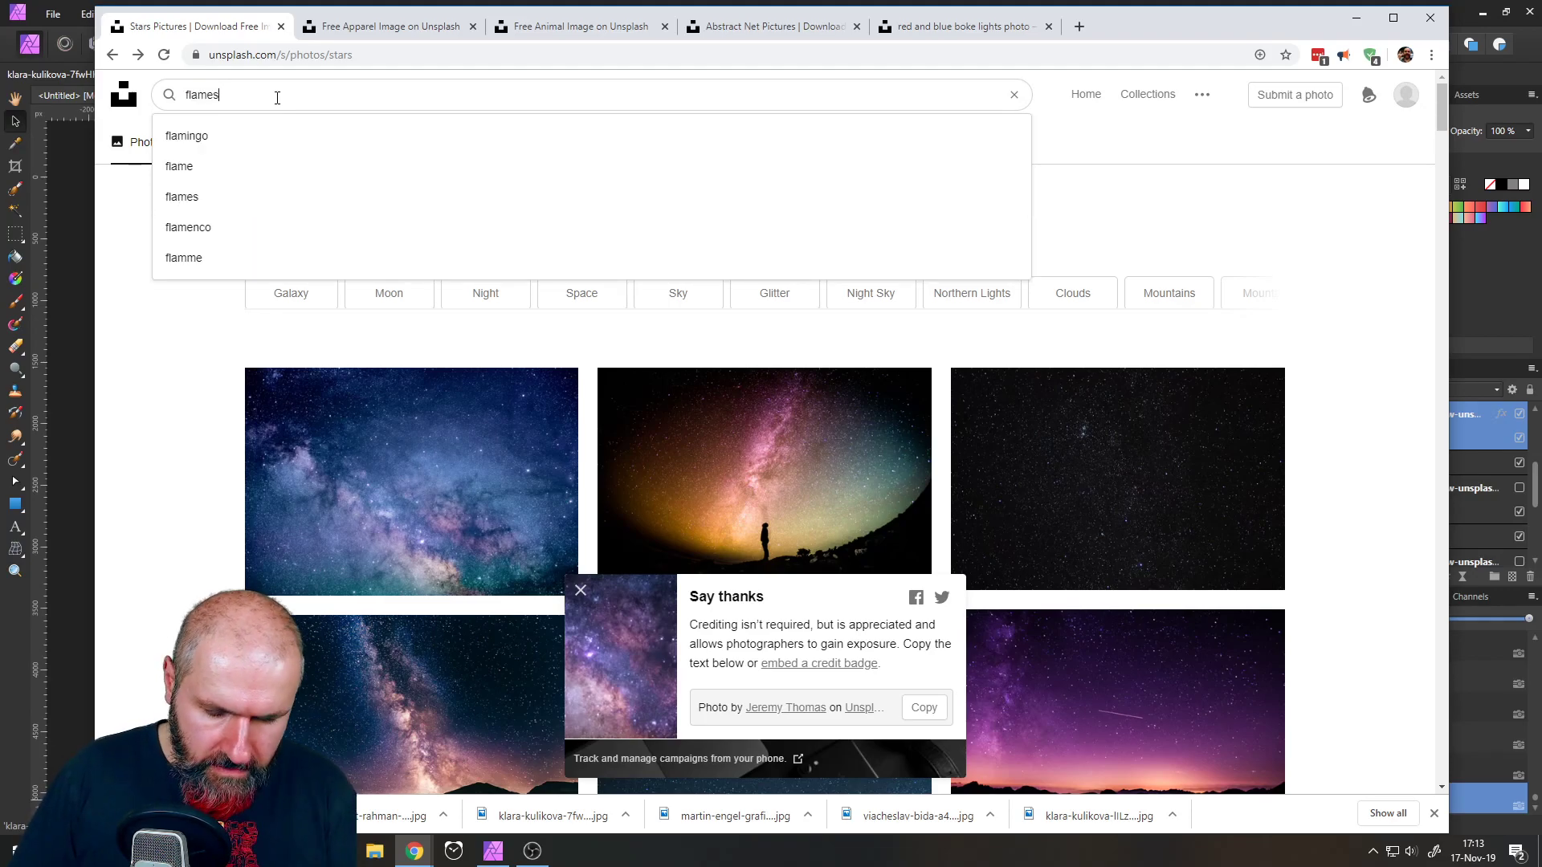
{"action": "key", "text": "Return"}
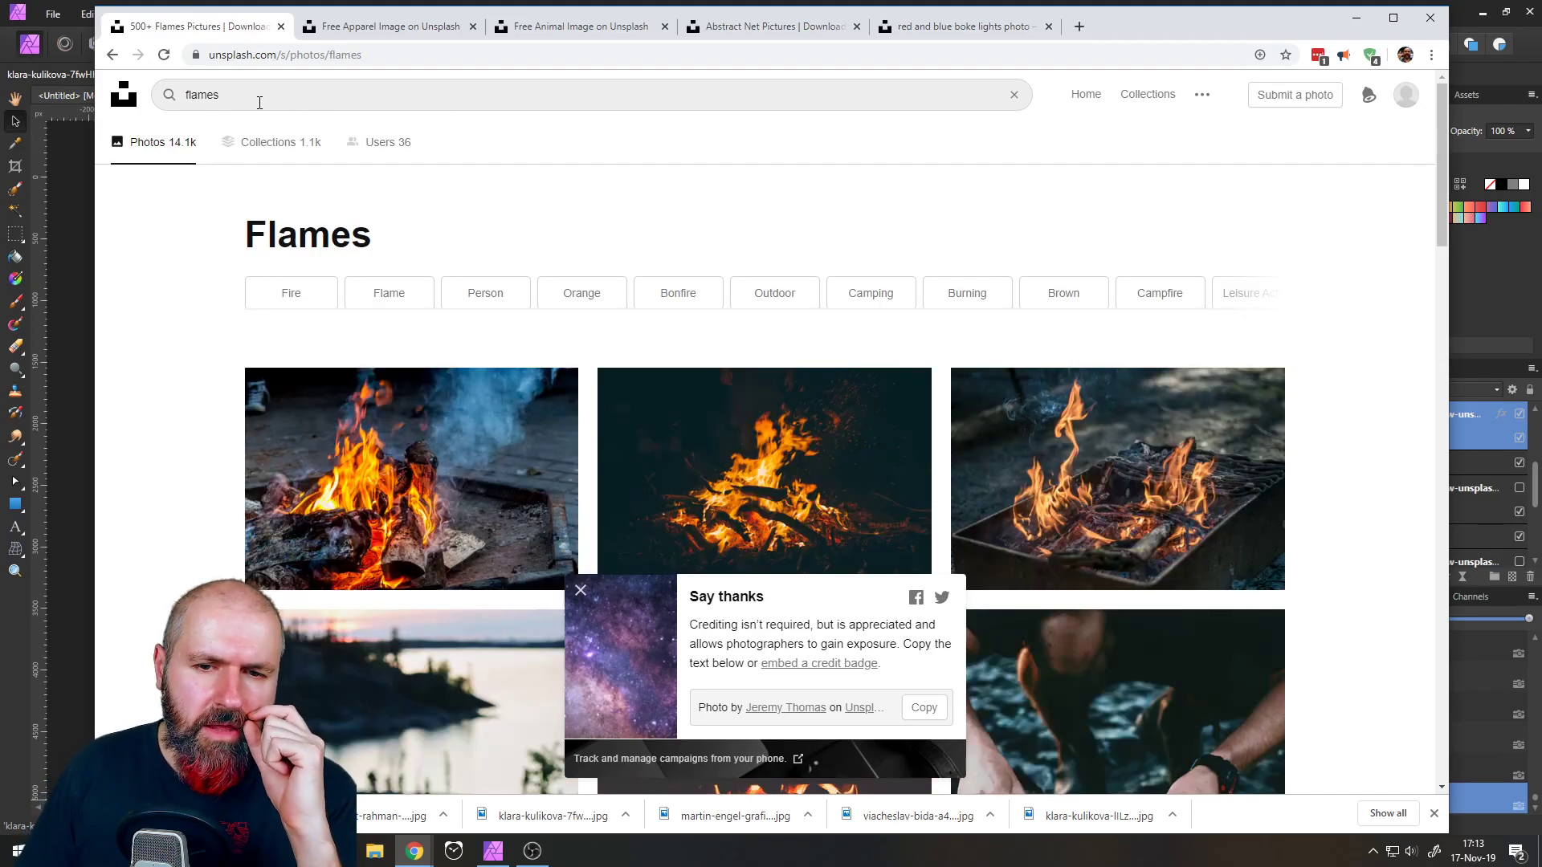
- Look through the flames photos for a suitable fire image, dismissing the credit pop-up
{"action": "scroll", "coordinate": [567, 414], "scroll_direction": "down", "scroll_amount": 12}
{"action": "scroll", "coordinate": [567, 414], "scroll_direction": "down", "scroll_amount": 15}
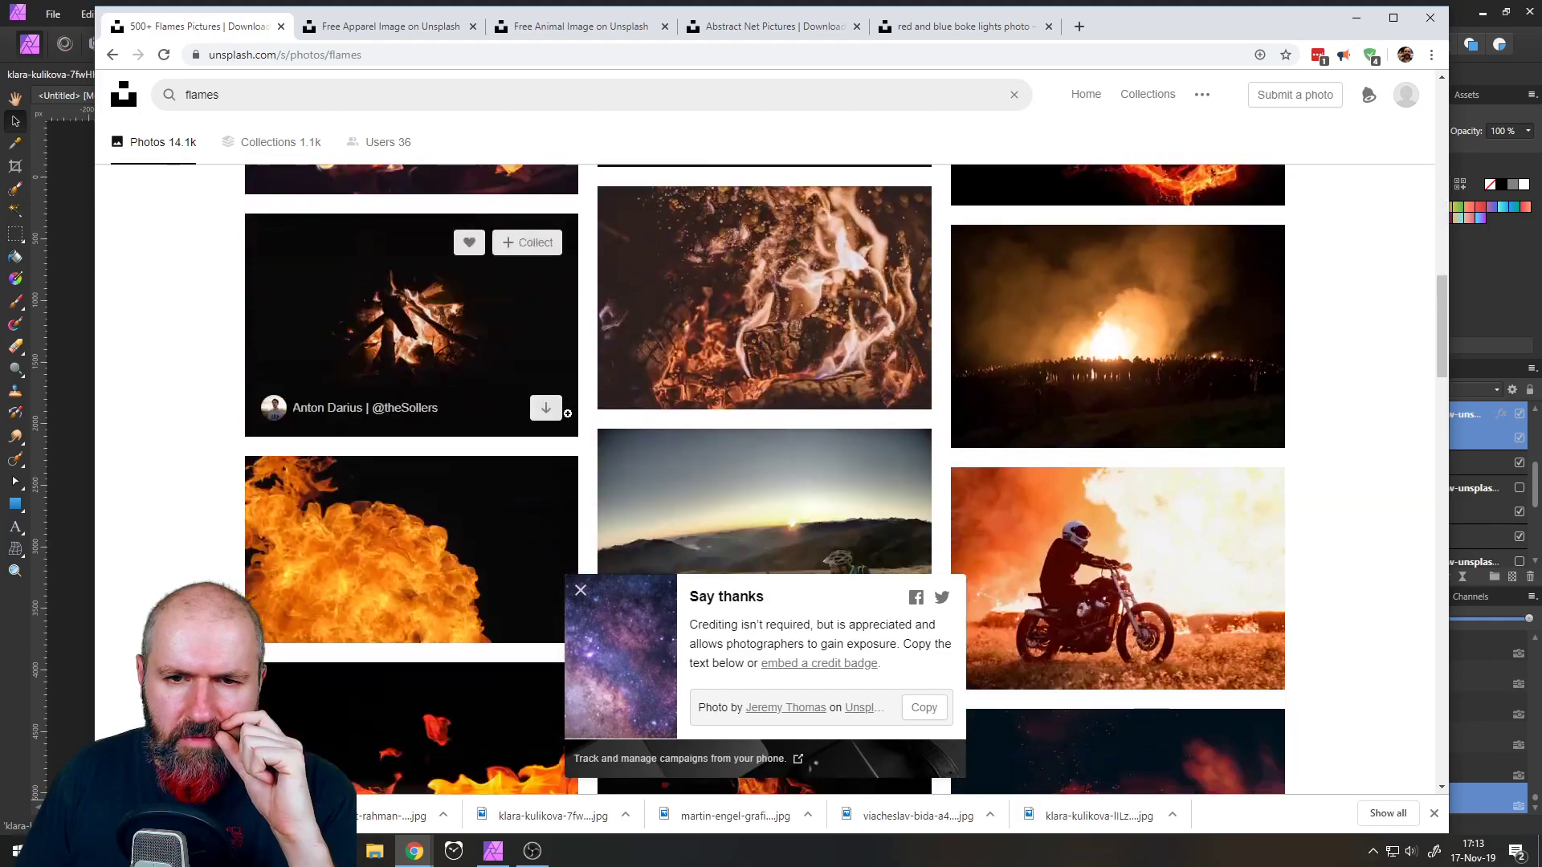
{"action": "scroll", "coordinate": [571, 413], "scroll_direction": "down", "scroll_amount": 15}
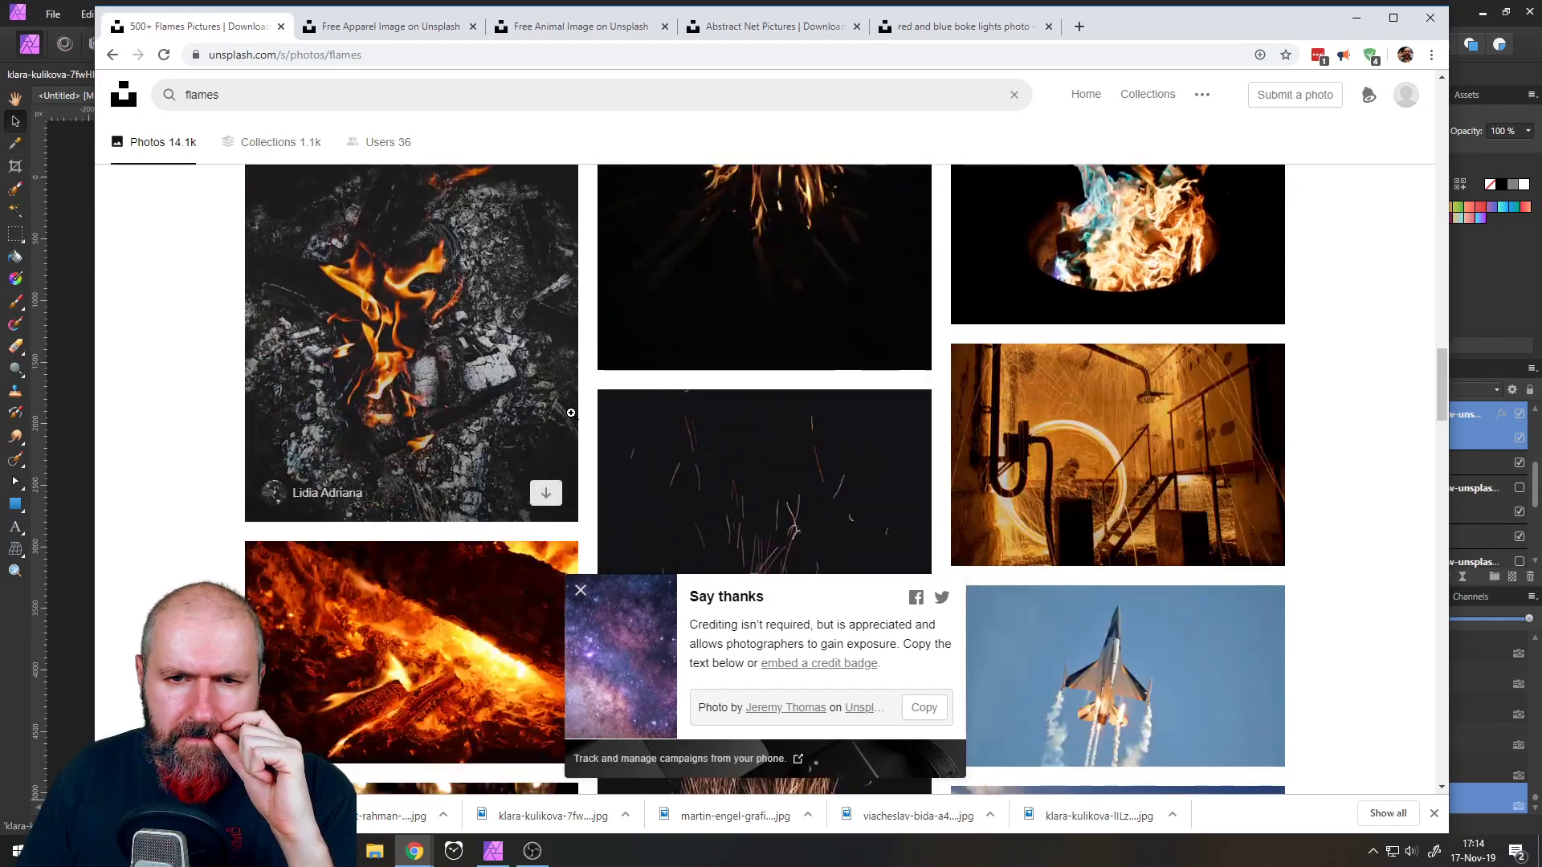
{"action": "scroll", "coordinate": [576, 411], "scroll_direction": "down", "scroll_amount": 5}
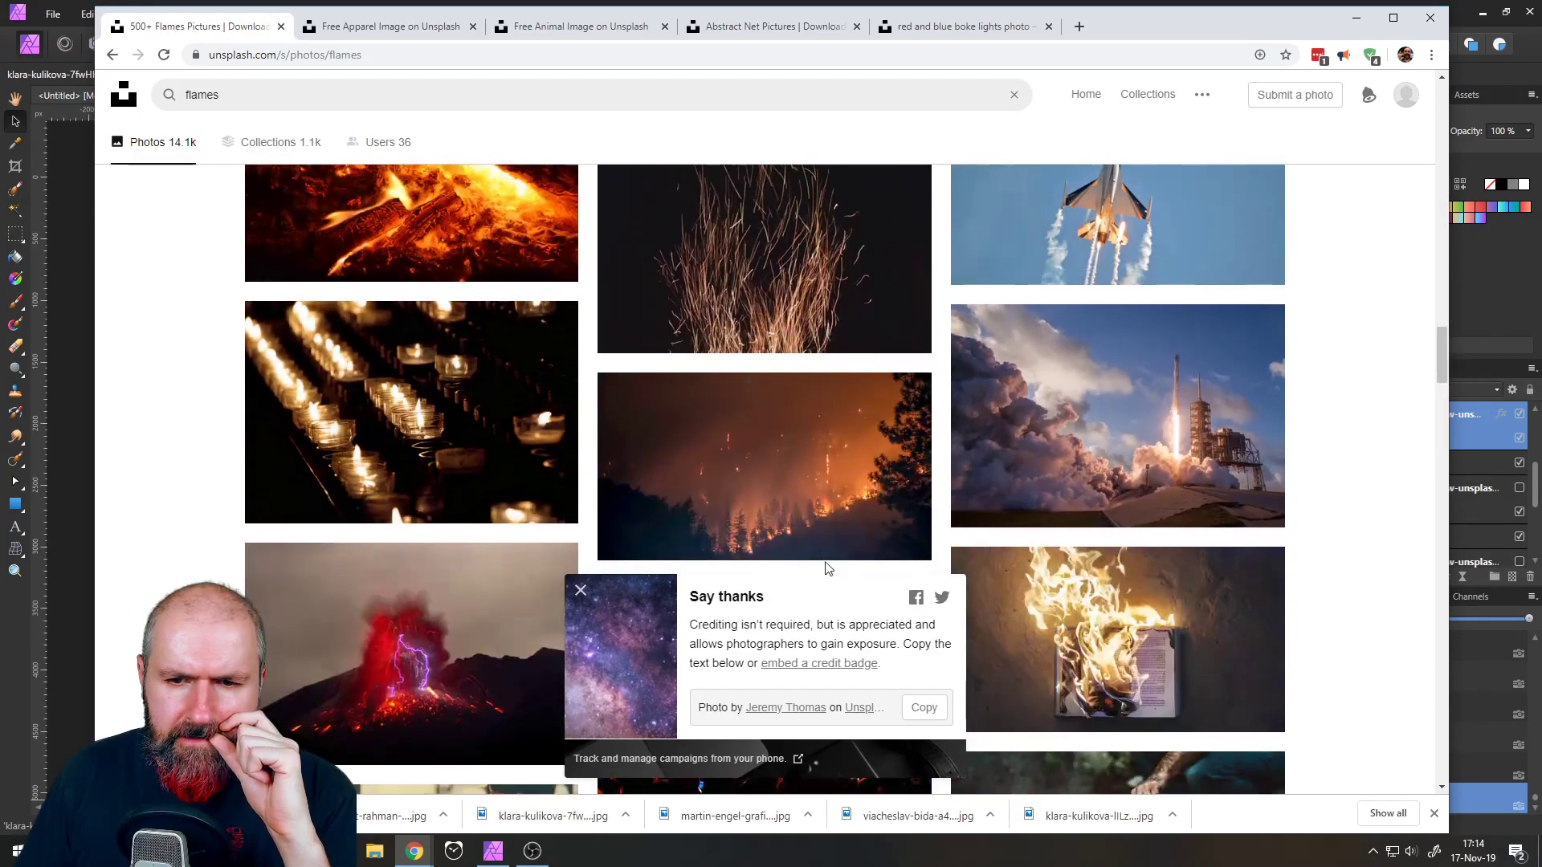
{"action": "left_click", "coordinate": [580, 591]}
{"action": "scroll", "coordinate": [647, 457], "scroll_direction": "down", "scroll_amount": 5}
{"action": "scroll", "coordinate": [647, 457], "scroll_direction": "up", "scroll_amount": 15}
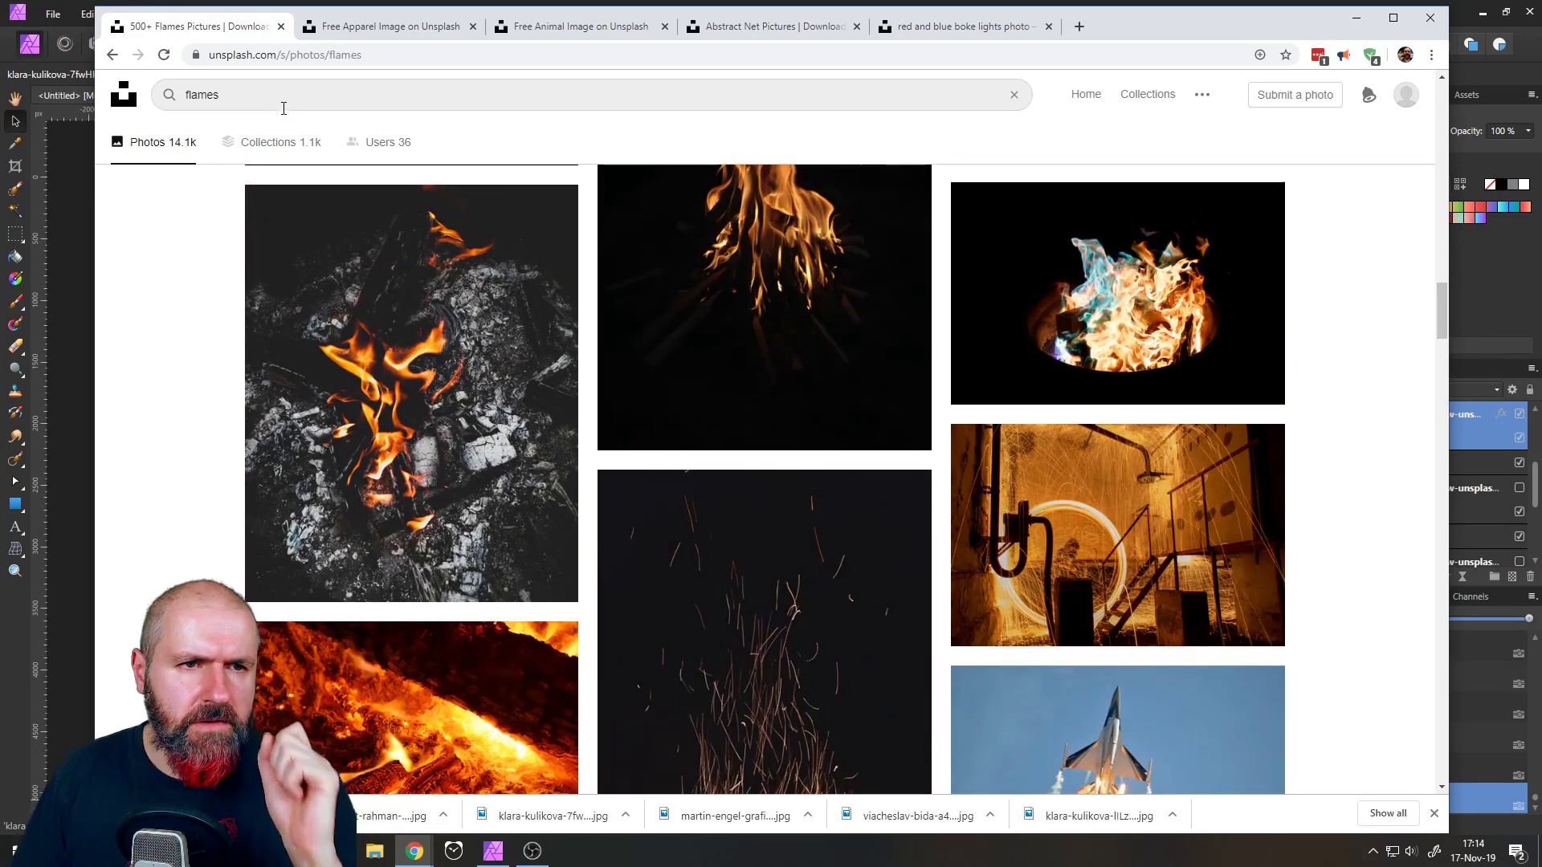
- Search Unsplash for "fire" and download the red fire digital wallpaper photo to the Downloads folder
{"action": "left_click", "coordinate": [284, 108]}
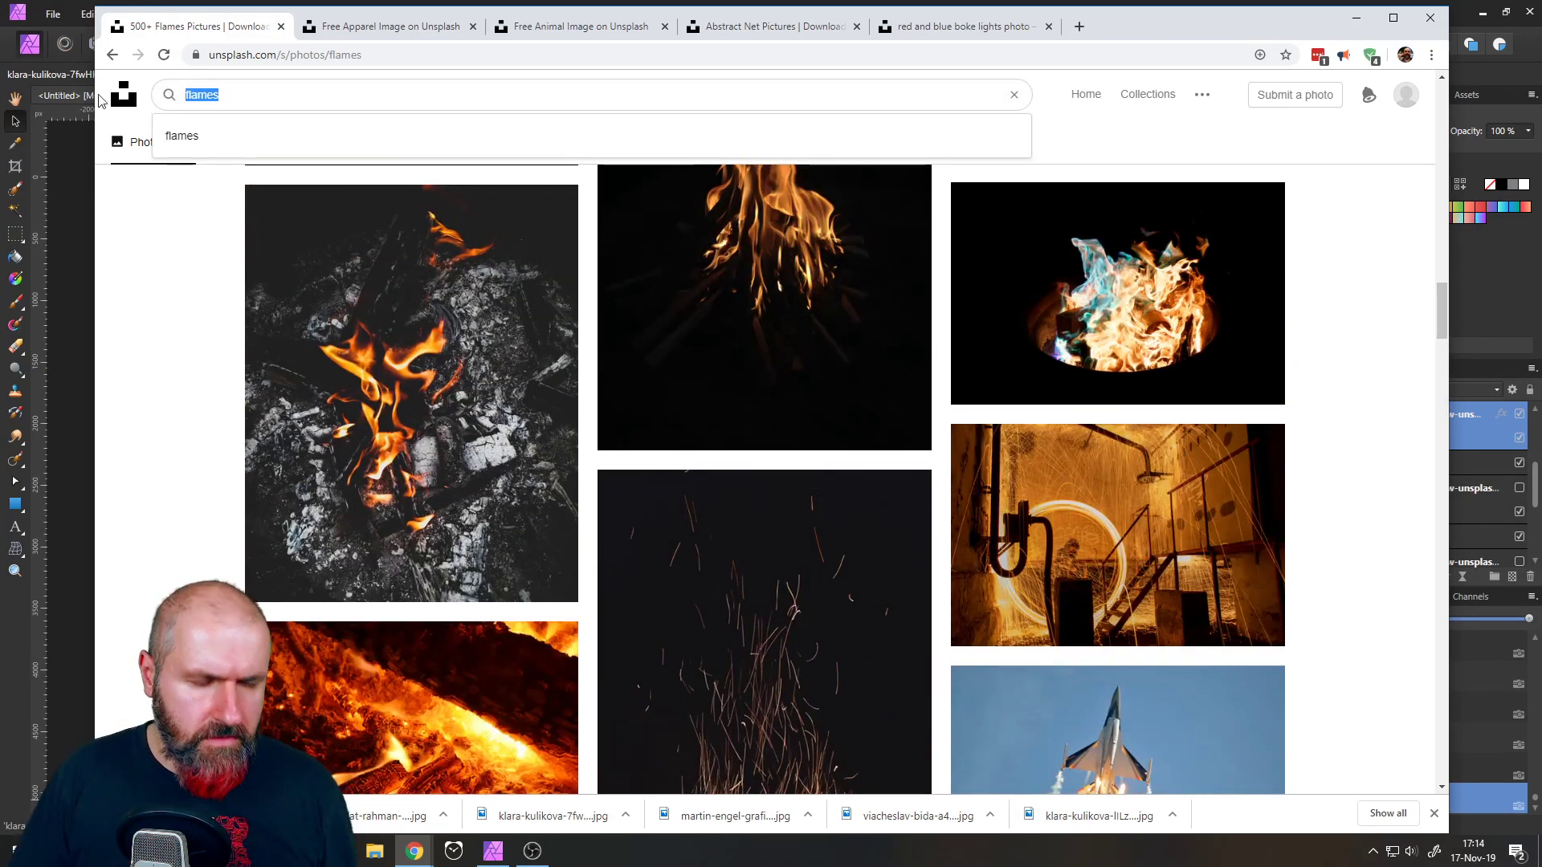
{"action": "type", "text": "fl"}
{"action": "type", "text": "re"}
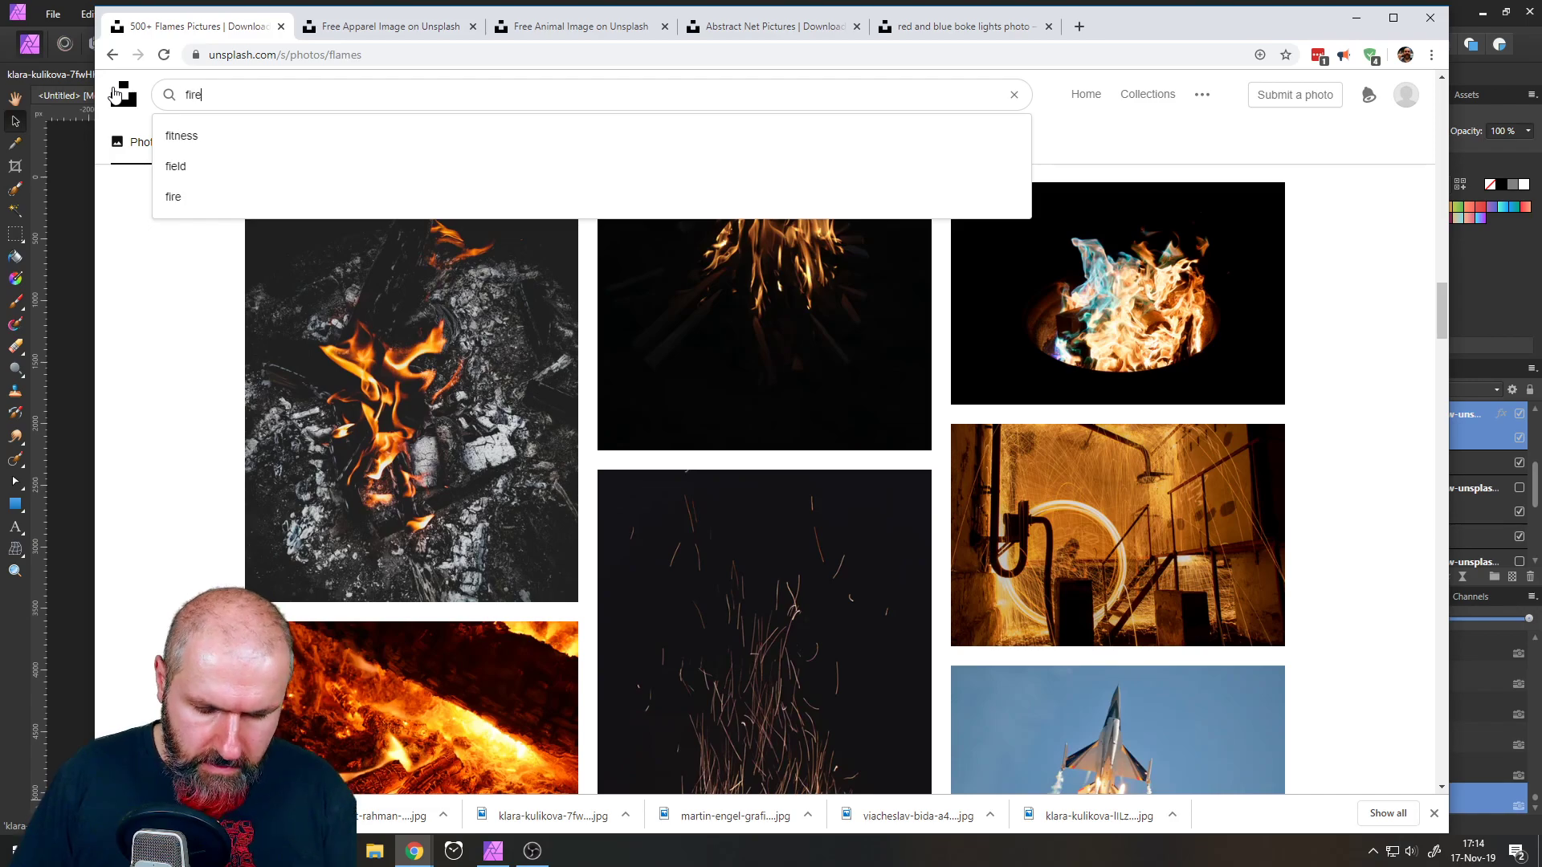
{"action": "key", "text": "Return"}
{"action": "scroll", "coordinate": [411, 408], "scroll_direction": "down", "scroll_amount": 4}
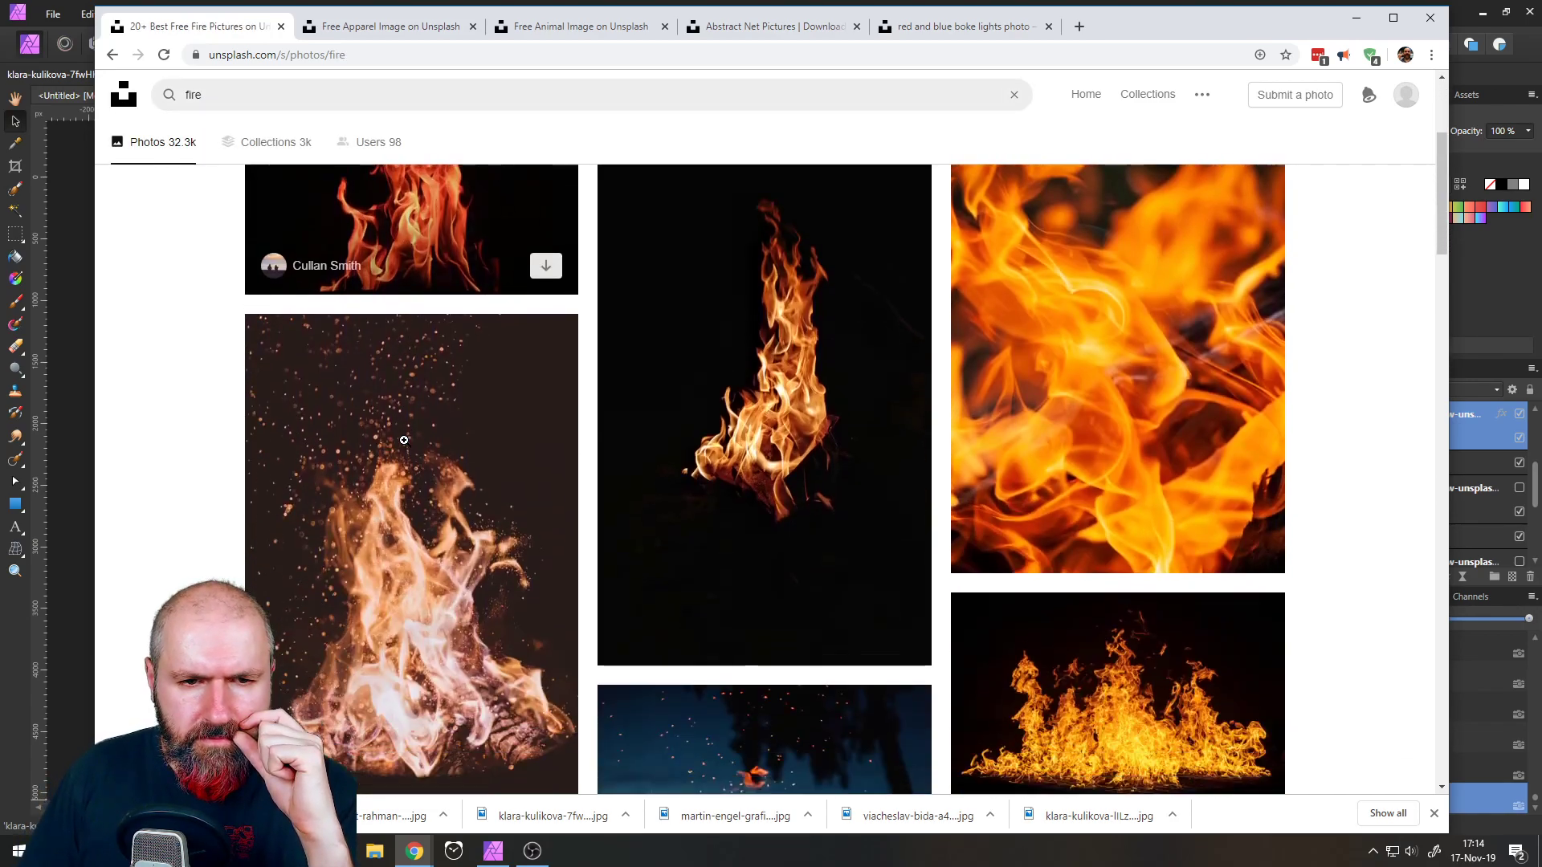
{"action": "scroll", "coordinate": [450, 365], "scroll_direction": "up", "scroll_amount": 3}
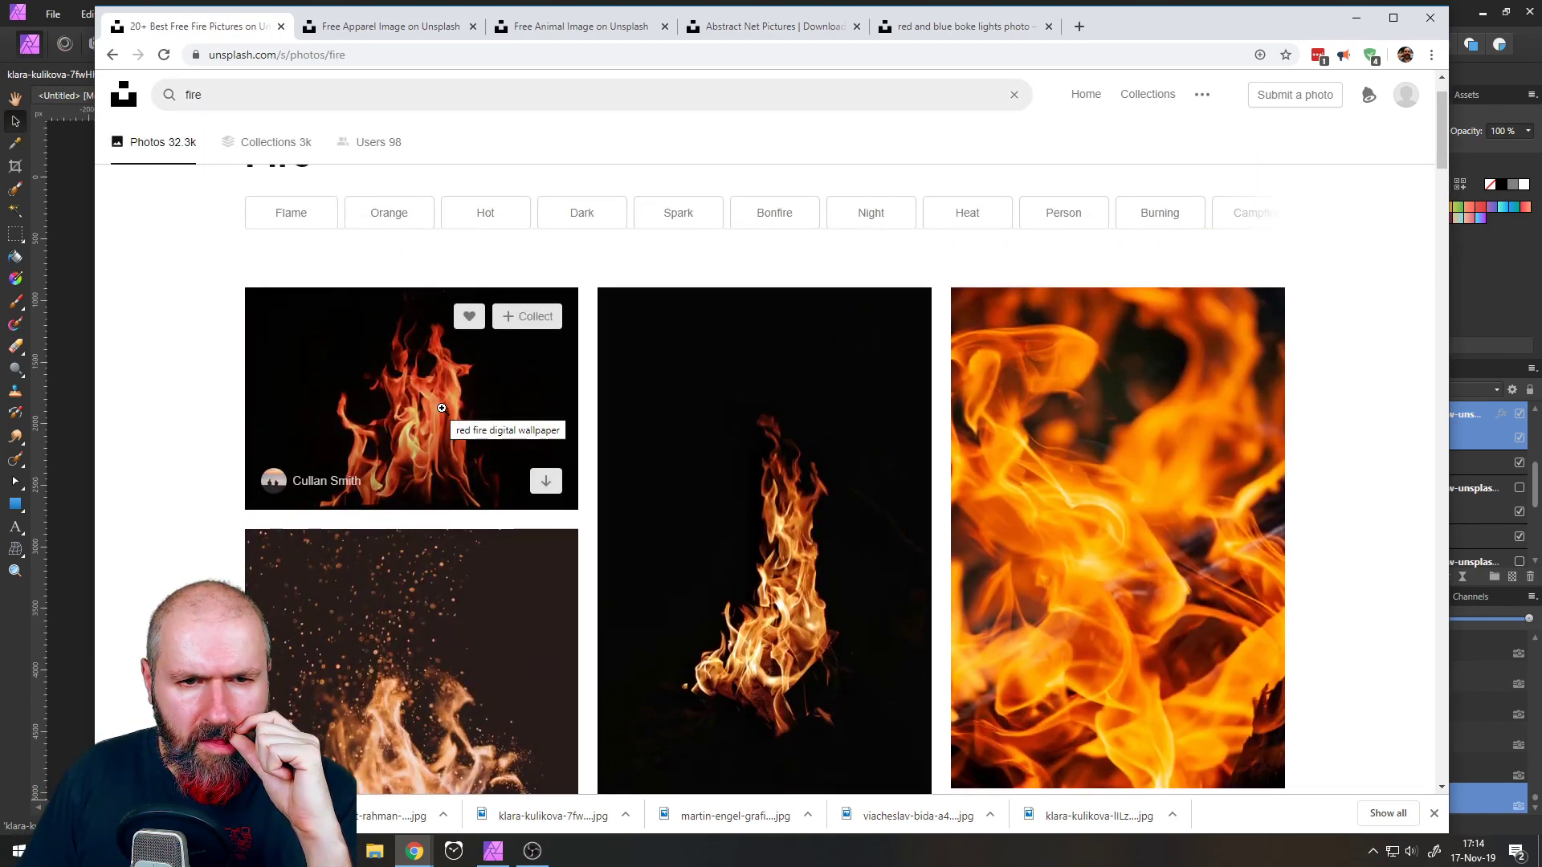
{"action": "left_click", "coordinate": [442, 408]}
{"action": "left_click", "coordinate": [1241, 135]}
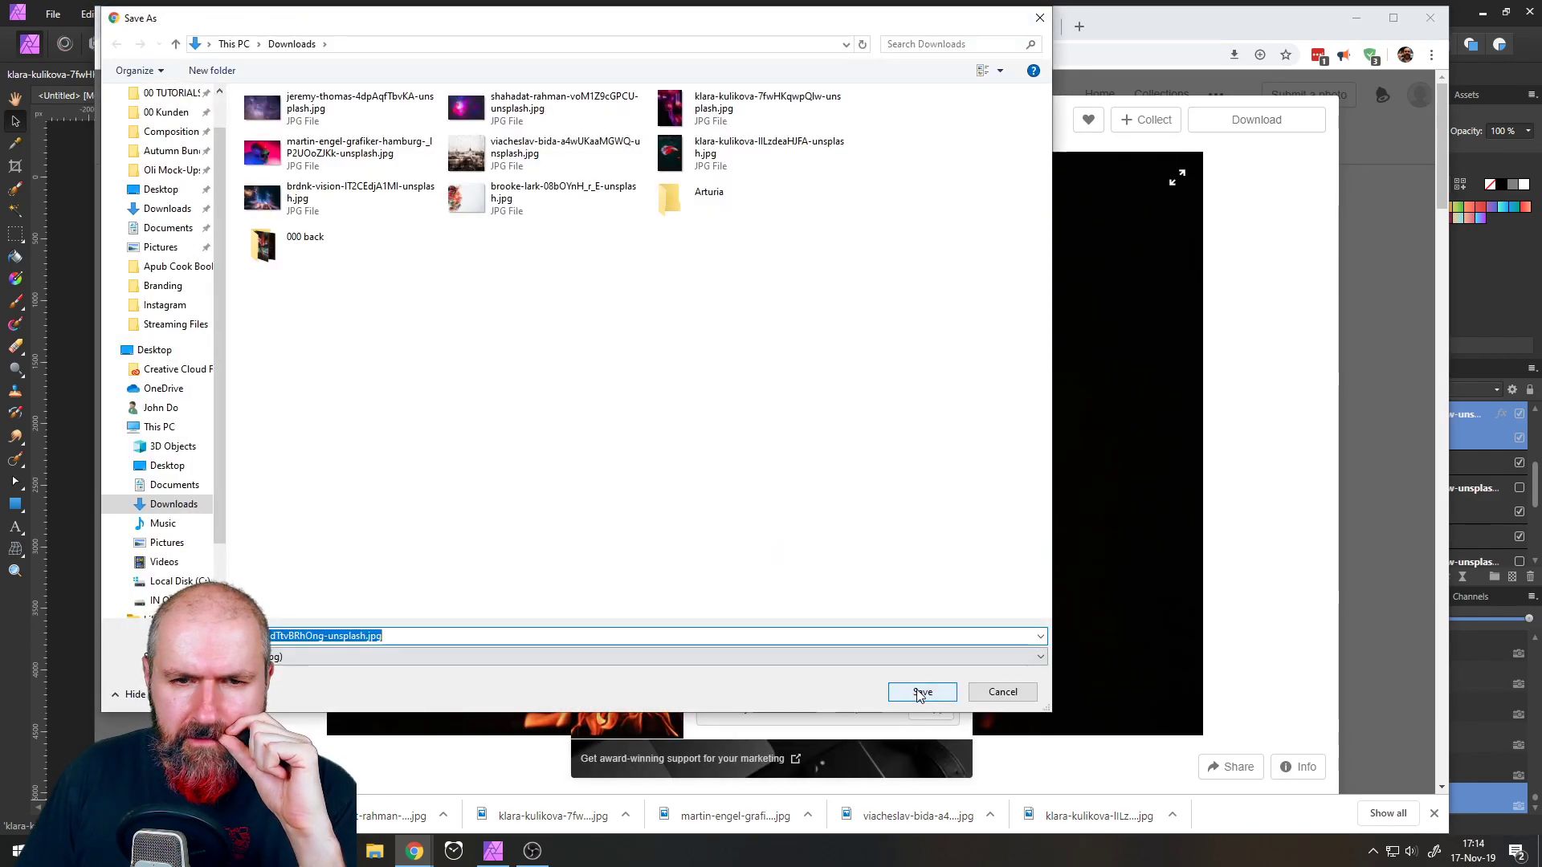
{"action": "left_click", "coordinate": [911, 691]}
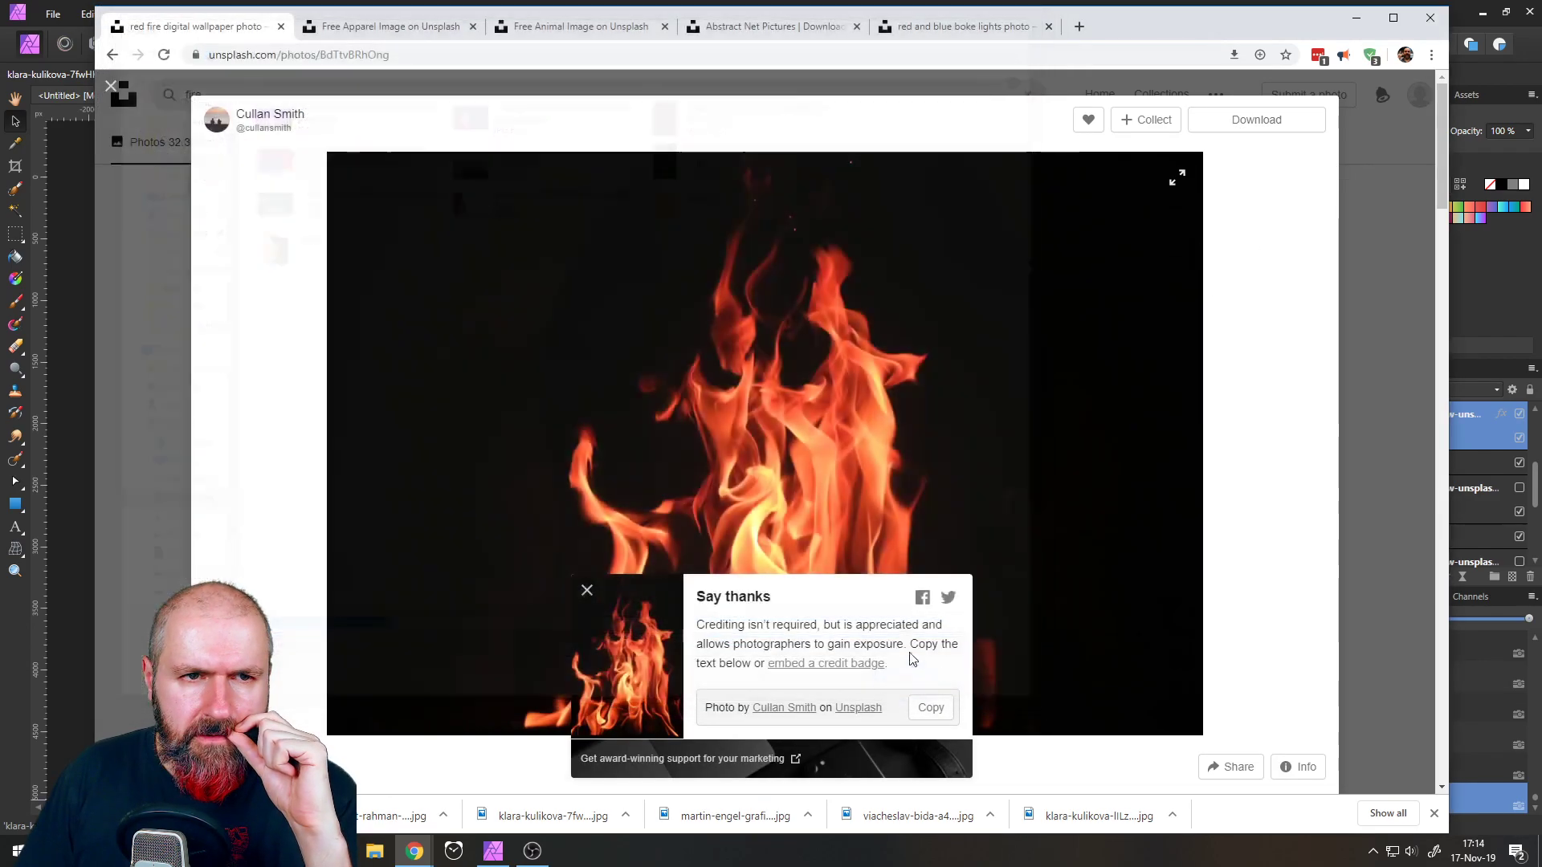
- Switch back to Affinity Photo and open the fire photo cullan-smith-BdTtvBRhOng-unsplash.jpg from the Downloads folder
{"action": "left_click", "coordinate": [494, 851]}
{"action": "left_click", "coordinate": [55, 18]}
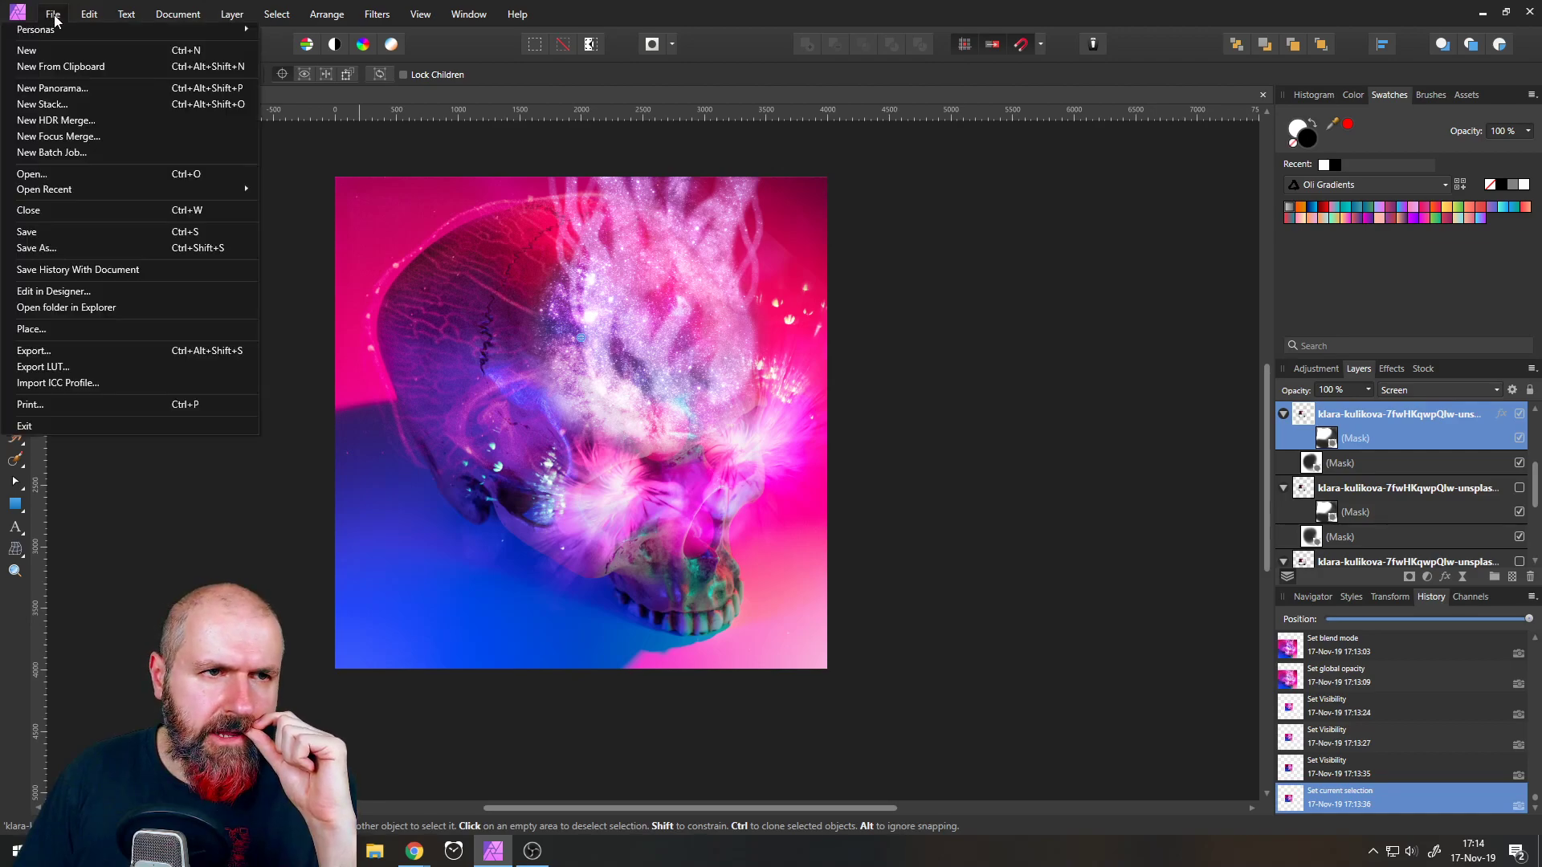
{"action": "left_click", "coordinate": [46, 175]}
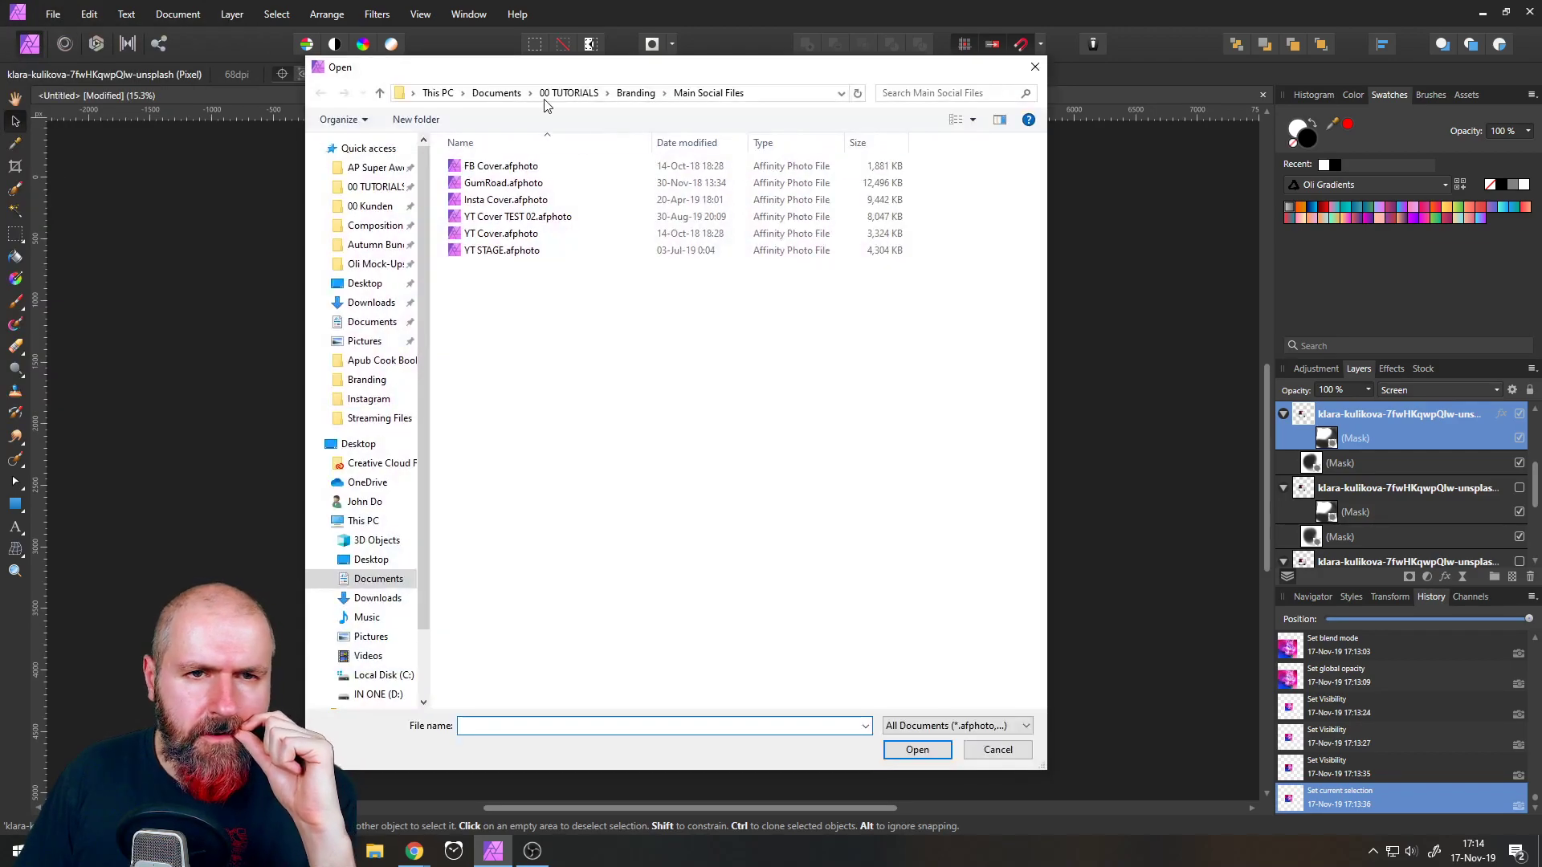
{"action": "left_click", "coordinate": [371, 303]}
{"action": "double_click", "coordinate": [475, 153]}
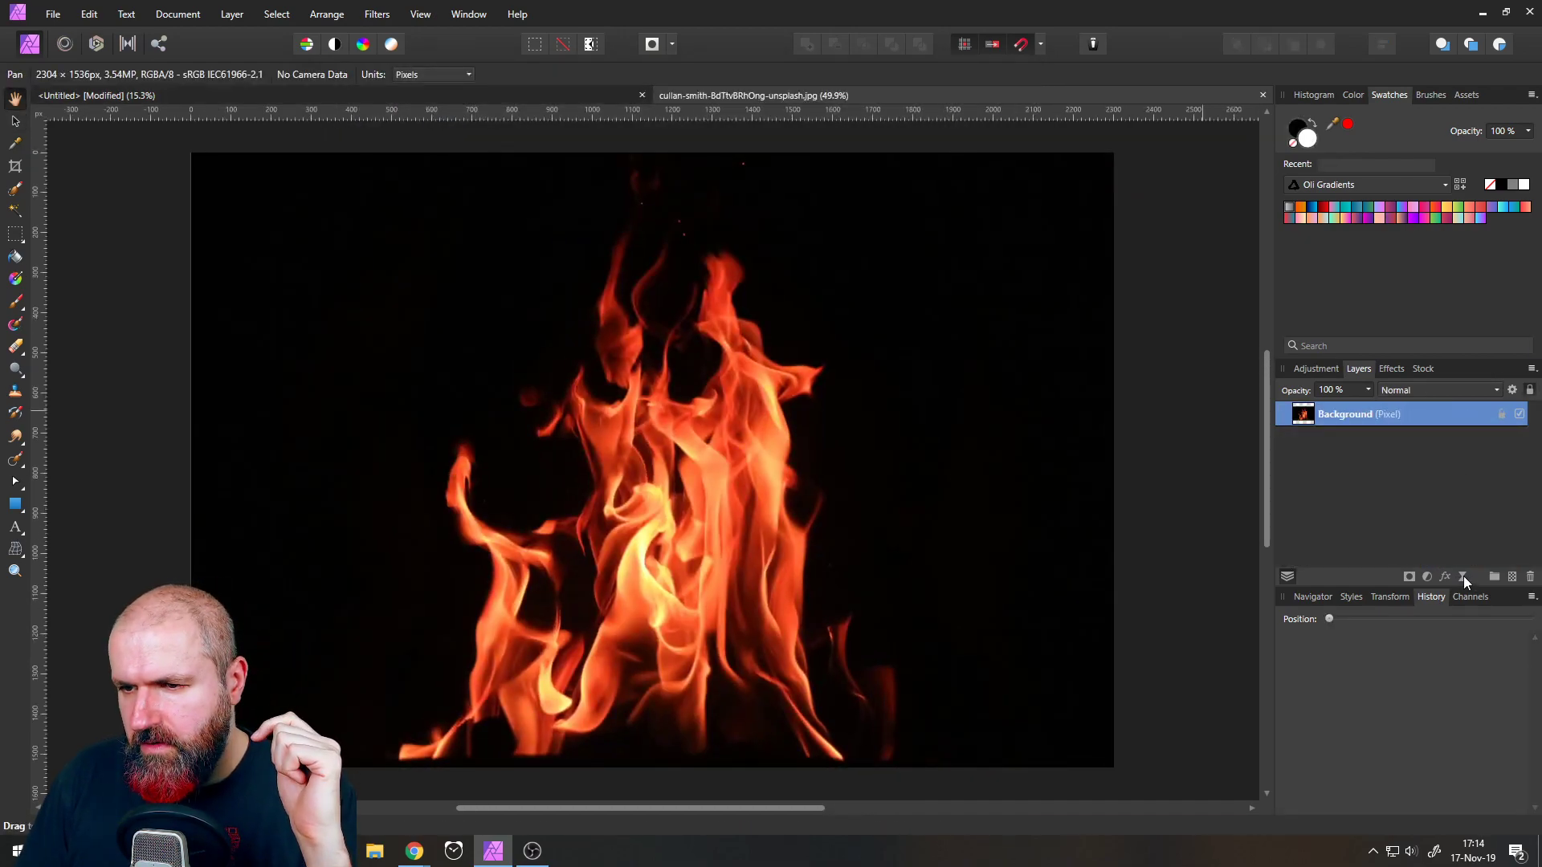
- Compare the fire photo's composite red, green and blue channels in isolation, ending on Composite Green
{"action": "left_click", "coordinate": [1468, 596]}
{"action": "left_click", "coordinate": [1314, 642]}
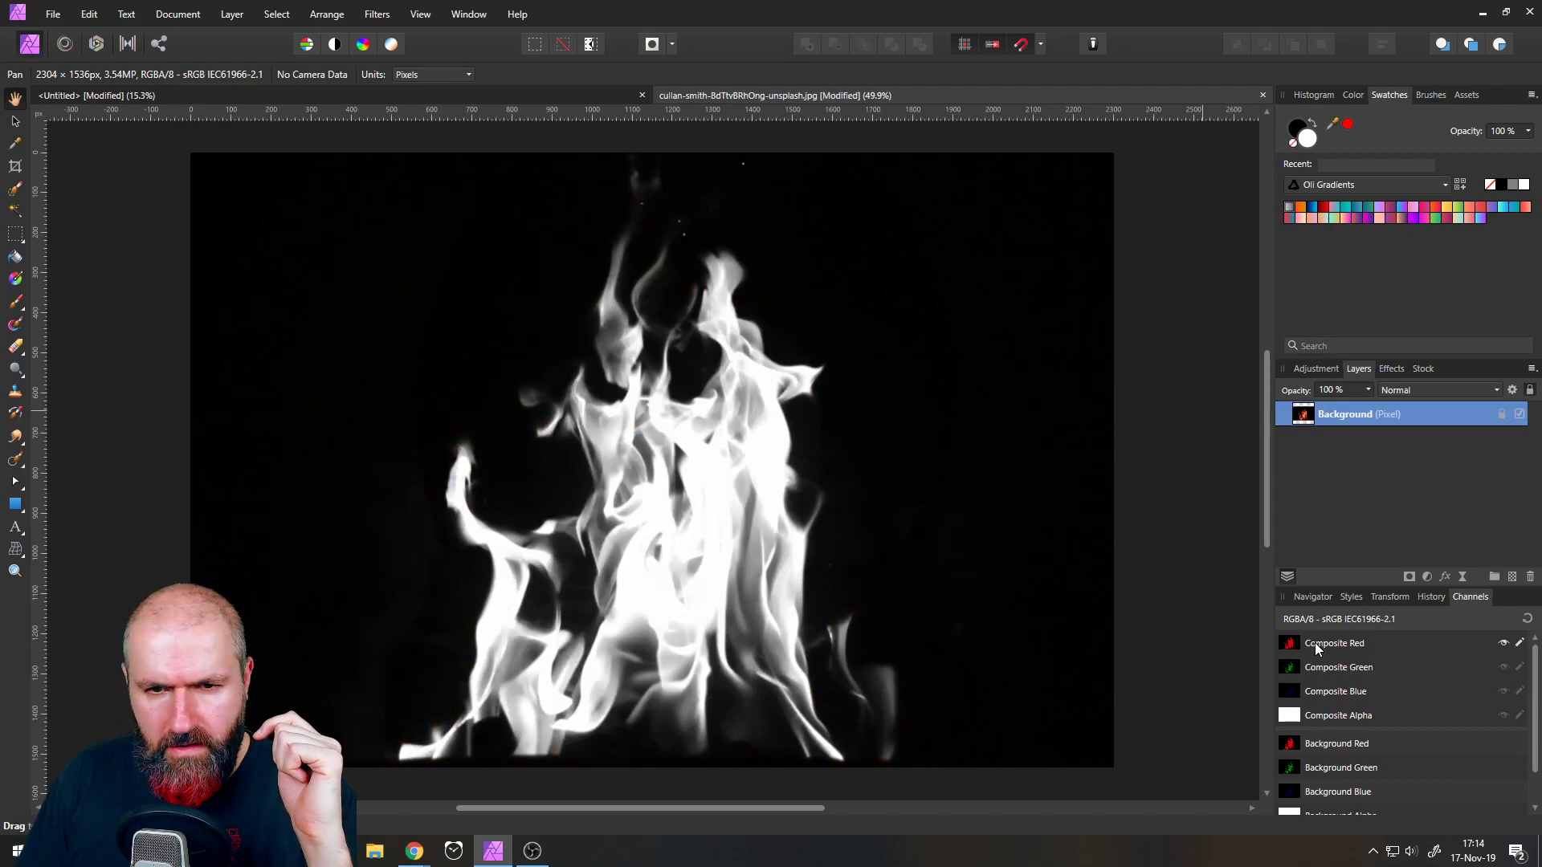
{"action": "left_click", "coordinate": [1292, 667]}
{"action": "left_click", "coordinate": [1292, 692]}
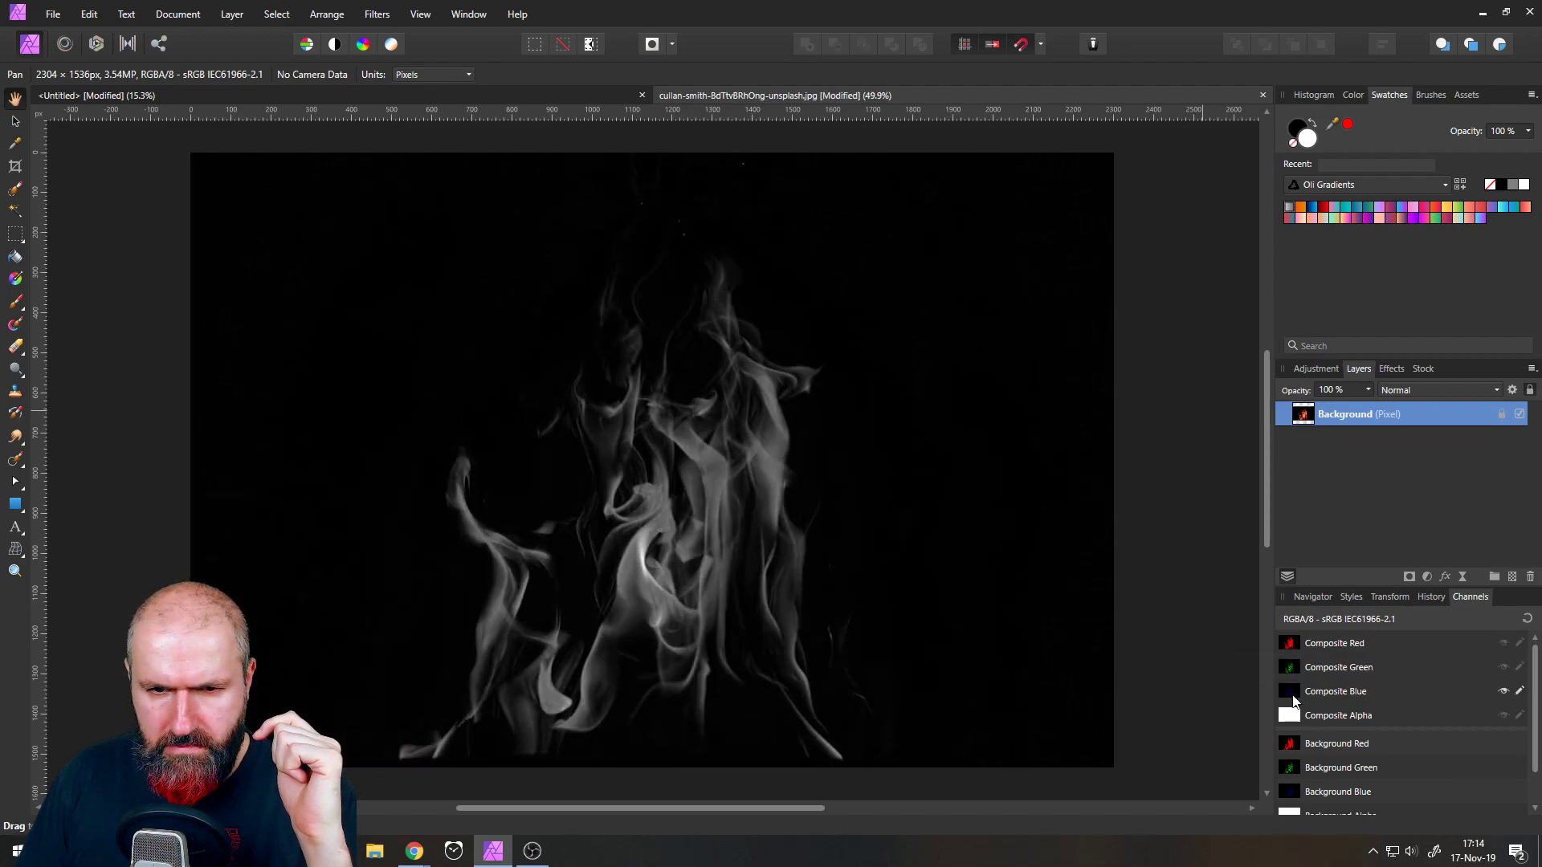
{"action": "left_click", "coordinate": [1289, 648]}
{"action": "left_click", "coordinate": [1290, 669]}
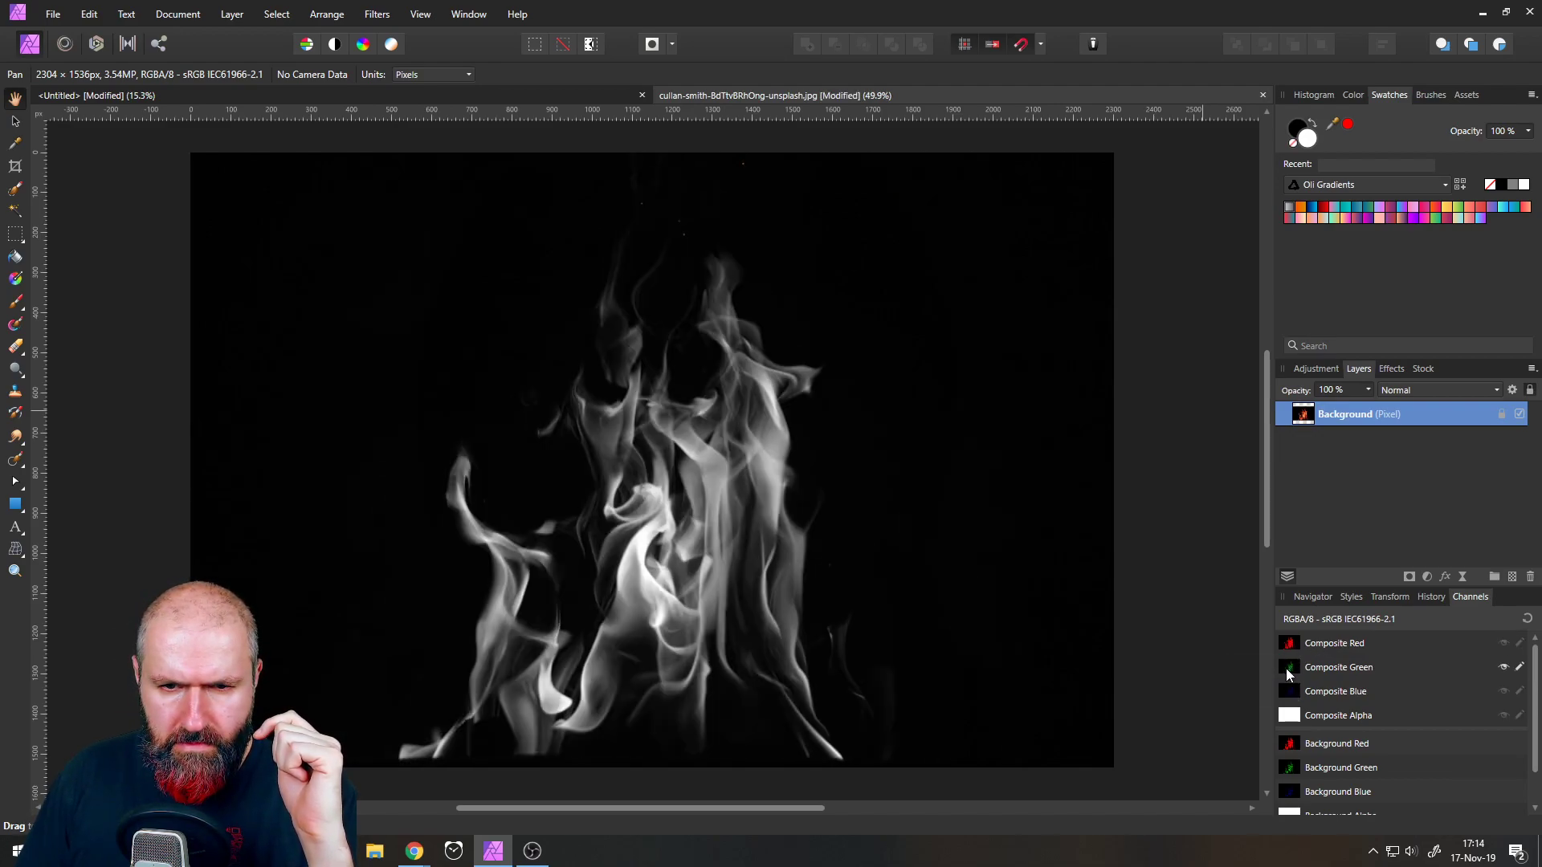
- Mask the fire photo's Background layer with a pixel selection loaded from Composite Green and copy that mask
{"action": "right_click", "coordinate": [1290, 671]}
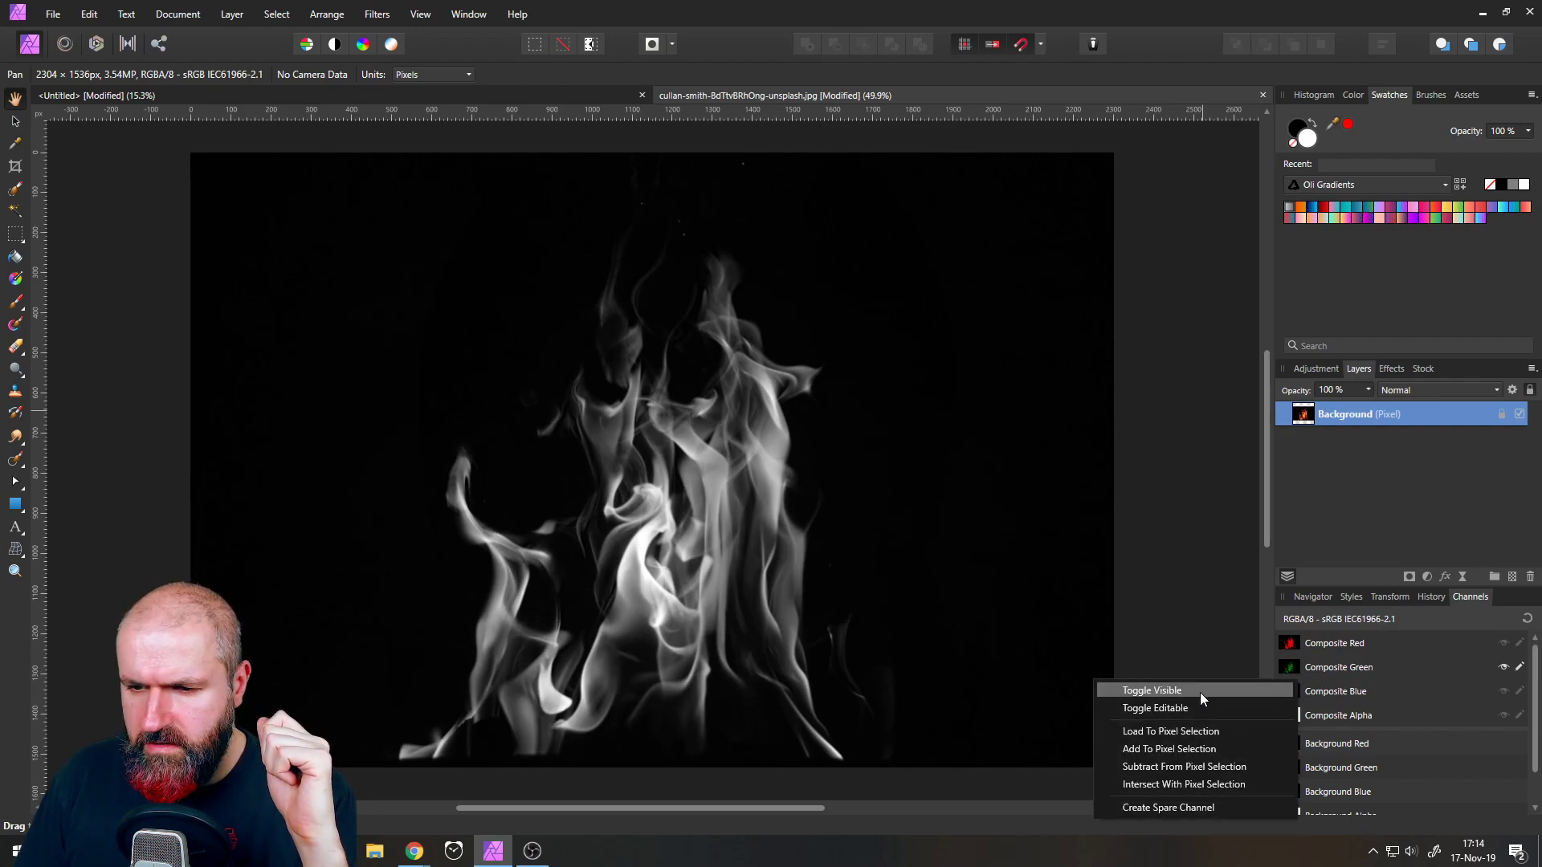
{"action": "left_click", "coordinate": [1172, 730]}
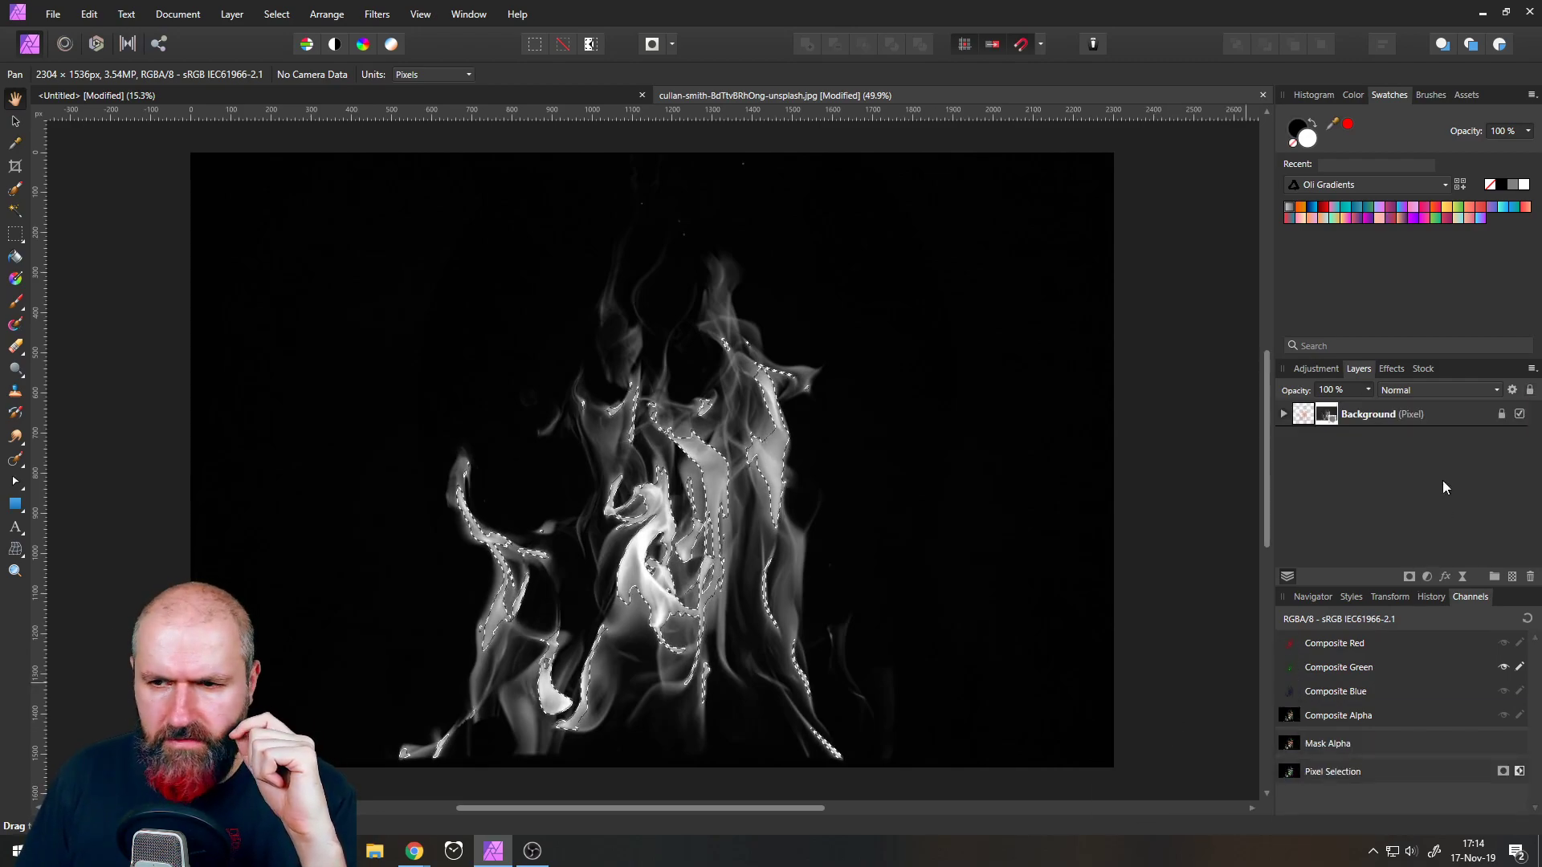
{"action": "left_click", "coordinate": [1283, 415]}
{"action": "left_click", "coordinate": [1327, 440]}
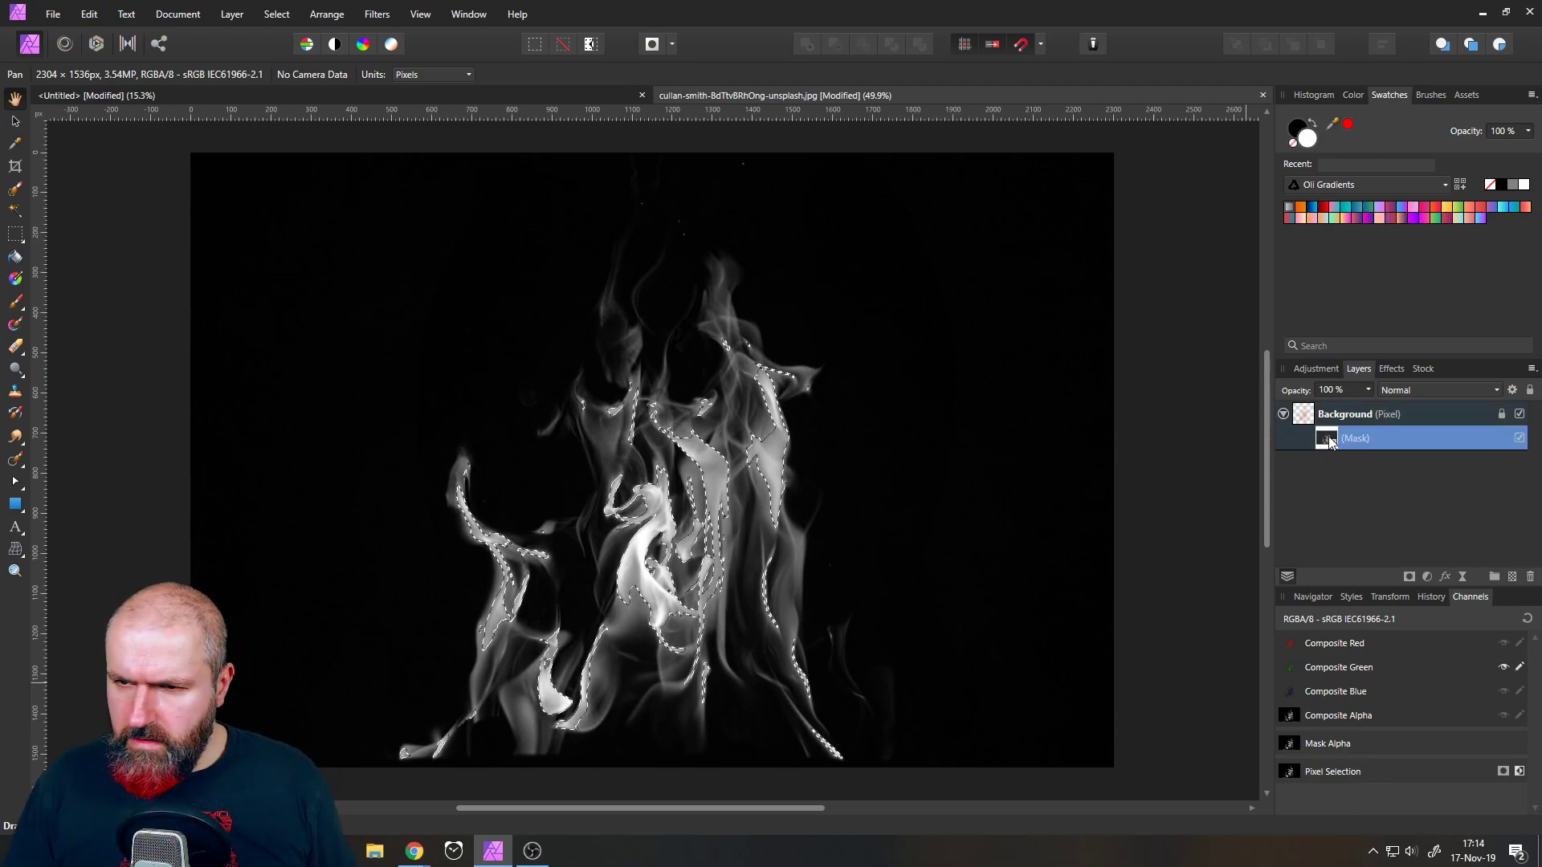
- In the skull document, expand the top galaxy layer and hide the second and third galaxy layers
{"action": "left_click", "coordinate": [397, 99]}
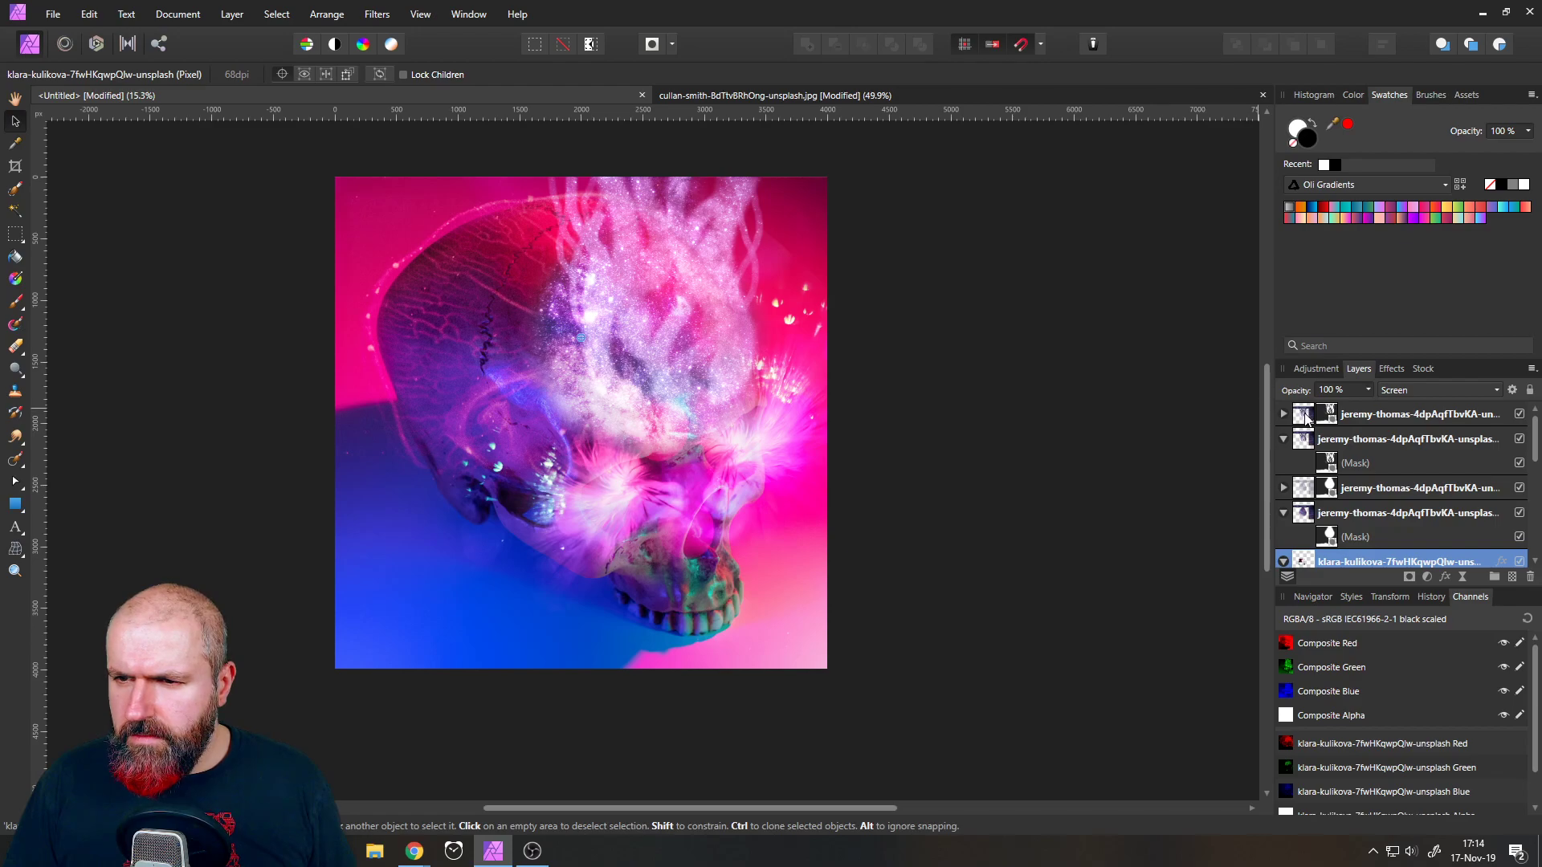
{"action": "left_click", "coordinate": [1283, 414]}
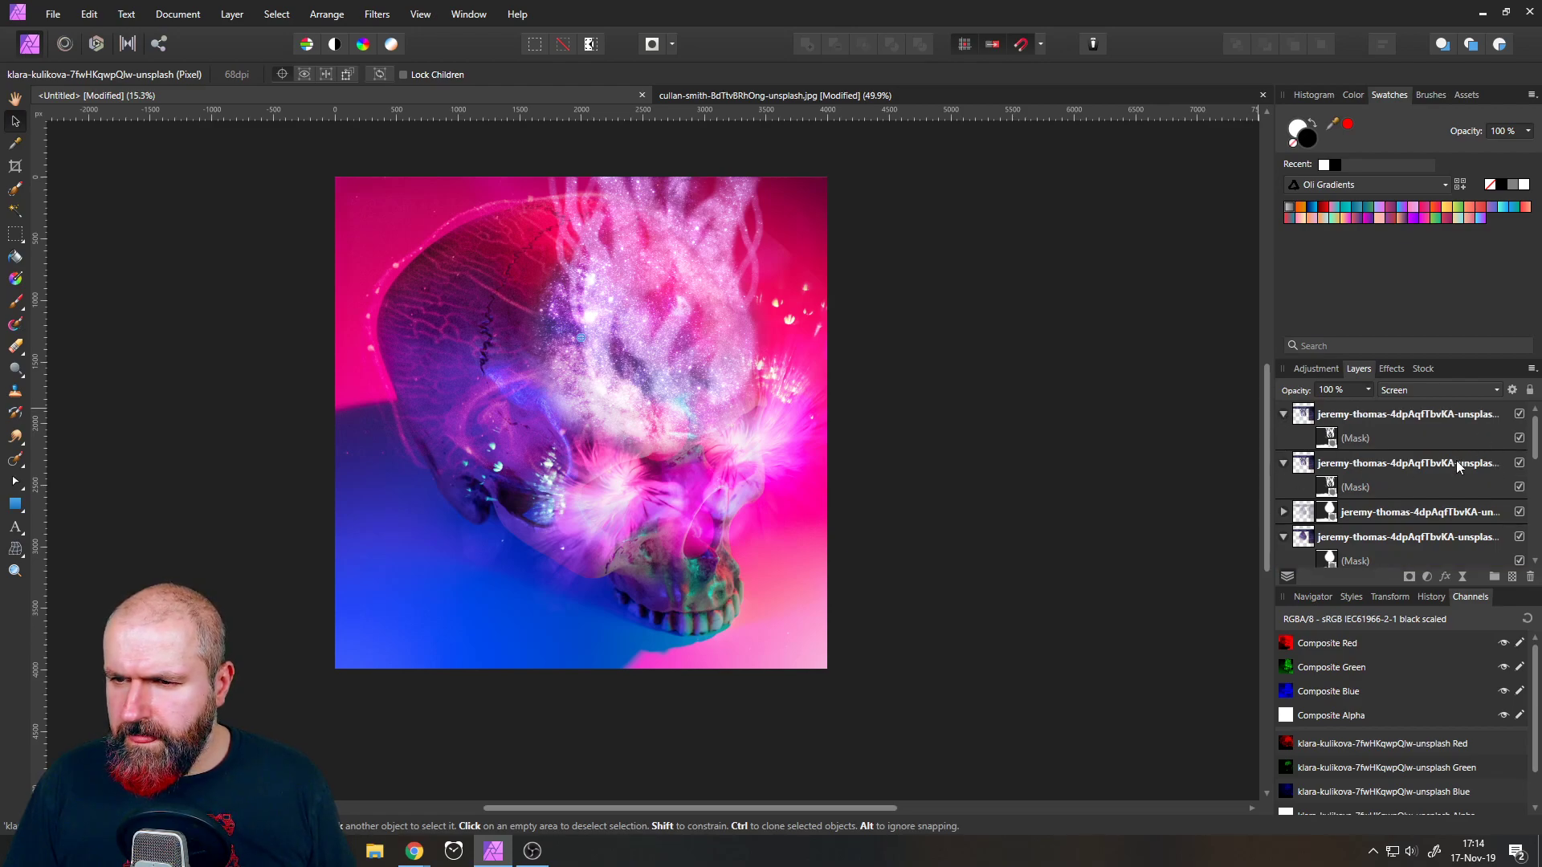
{"action": "left_click", "coordinate": [1519, 464]}
{"action": "left_click", "coordinate": [1519, 537]}
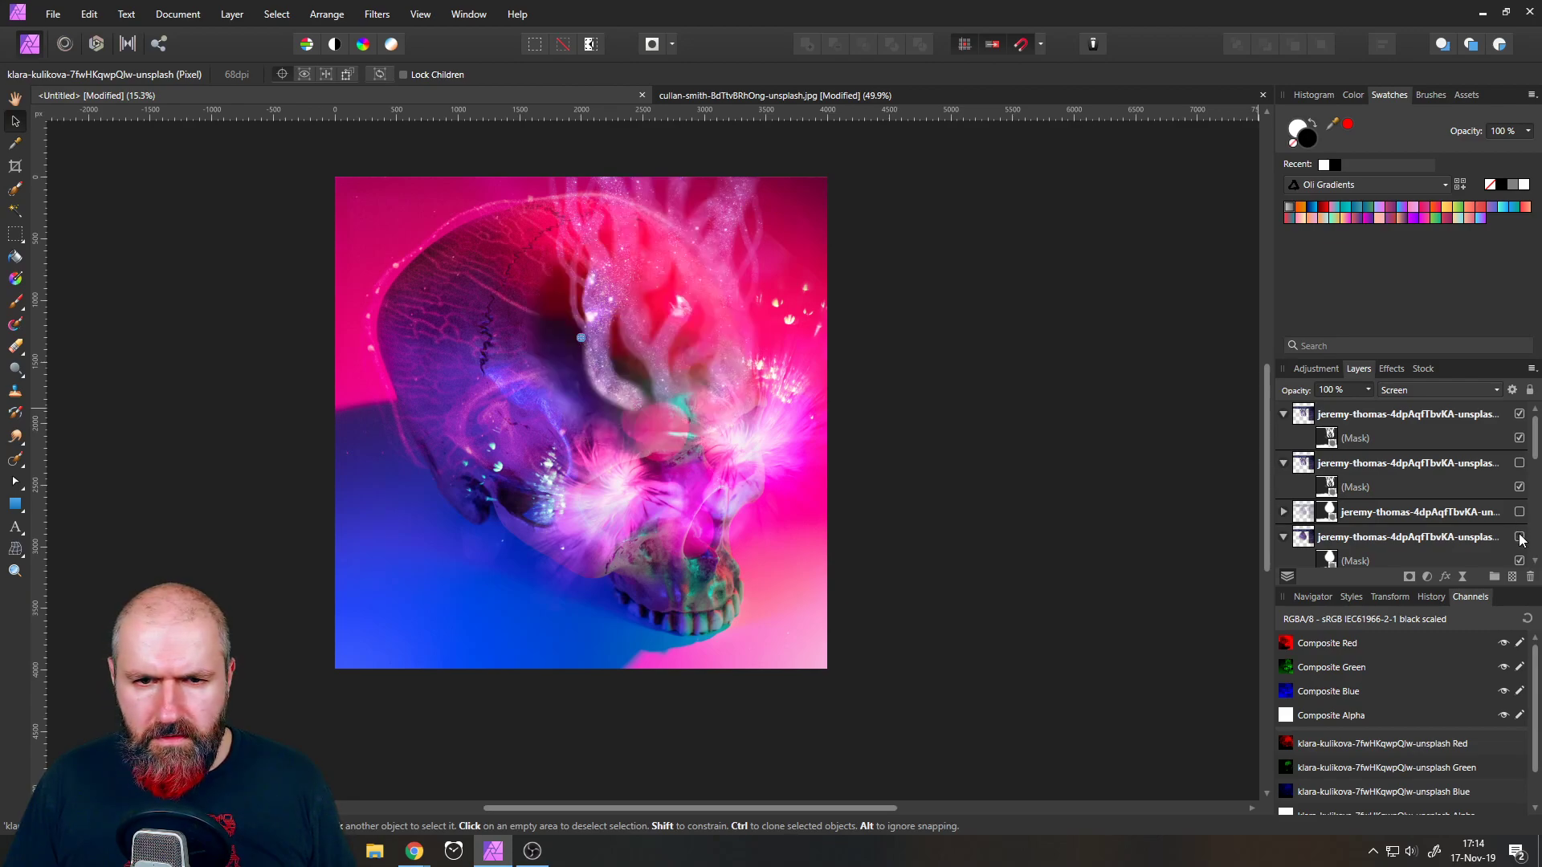
{"action": "left_click", "coordinate": [1520, 536]}
{"action": "scroll", "coordinate": [1510, 504], "scroll_direction": "down", "scroll_amount": 3}
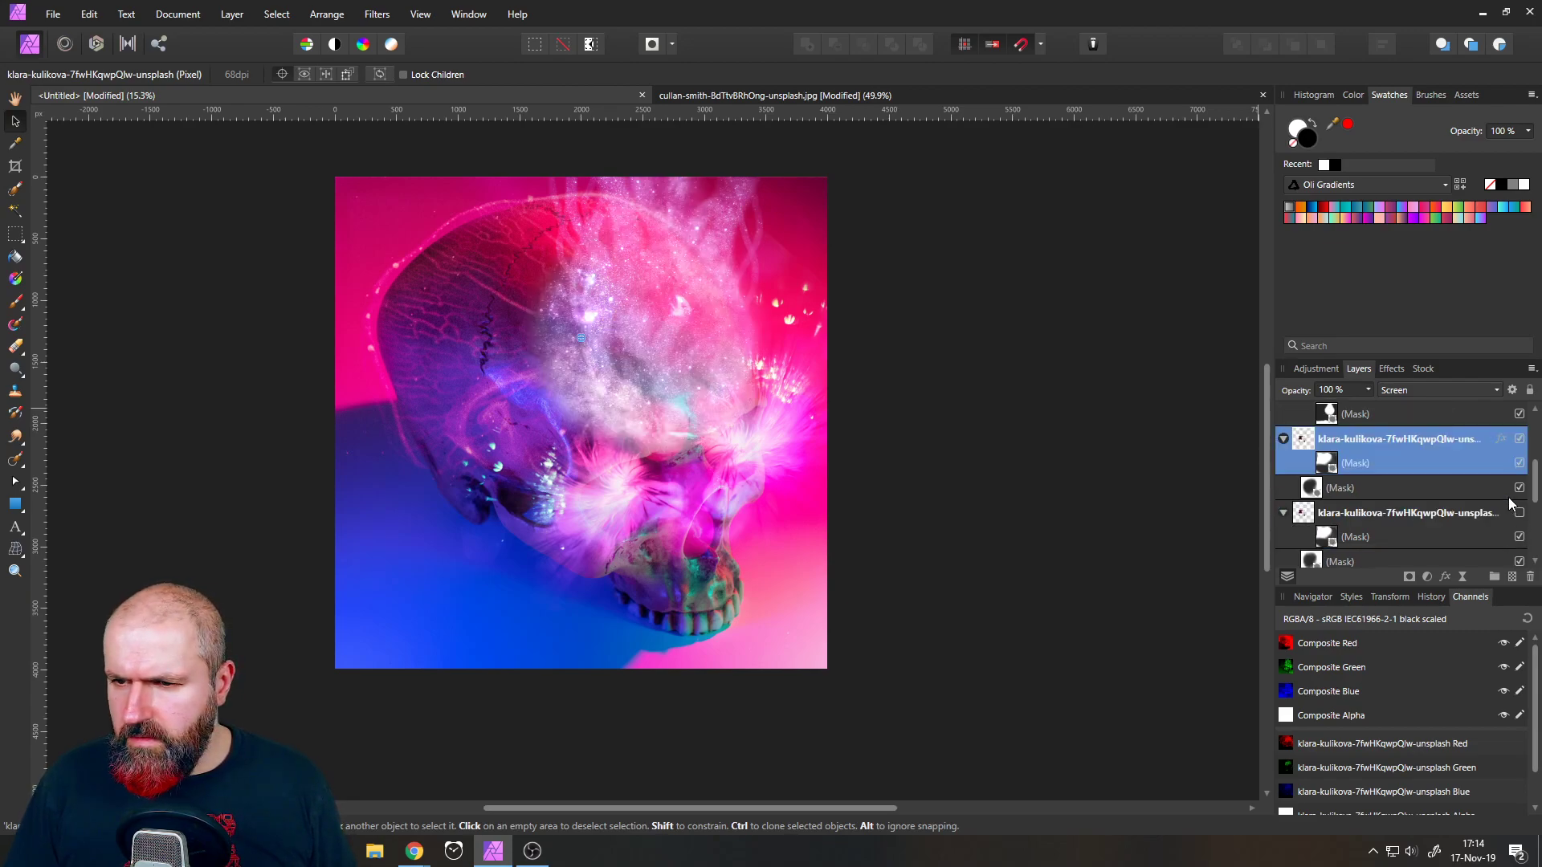
{"action": "scroll", "coordinate": [1509, 503], "scroll_direction": "up", "scroll_amount": 3}
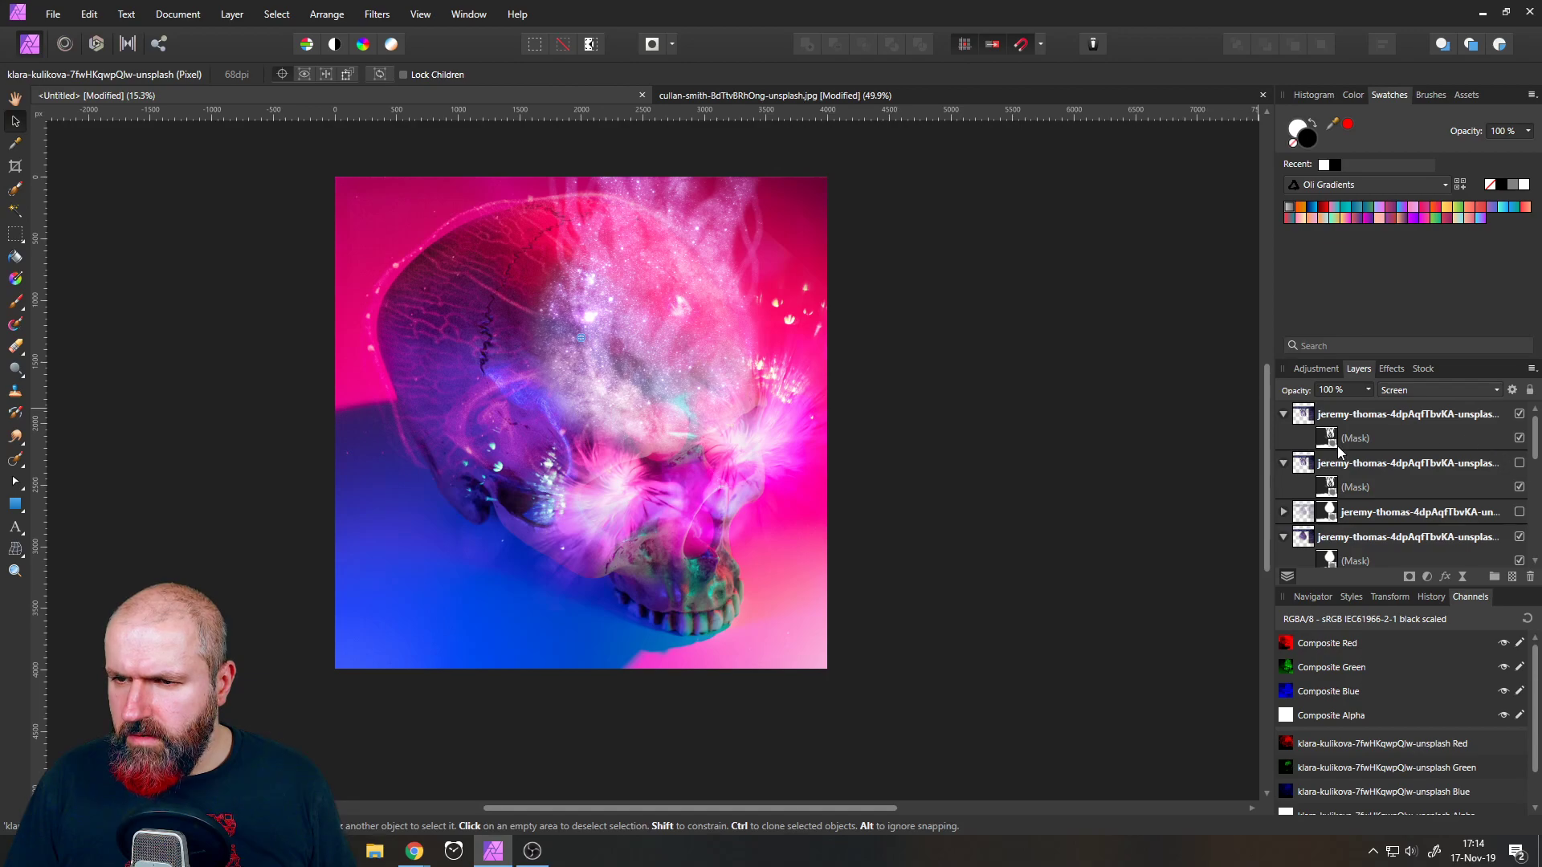
- Disable the top galaxy layer's existing mask and paste the copied flame mask into that layer
{"action": "left_click", "coordinate": [1520, 438]}
{"action": "left_click", "coordinate": [1305, 421]}
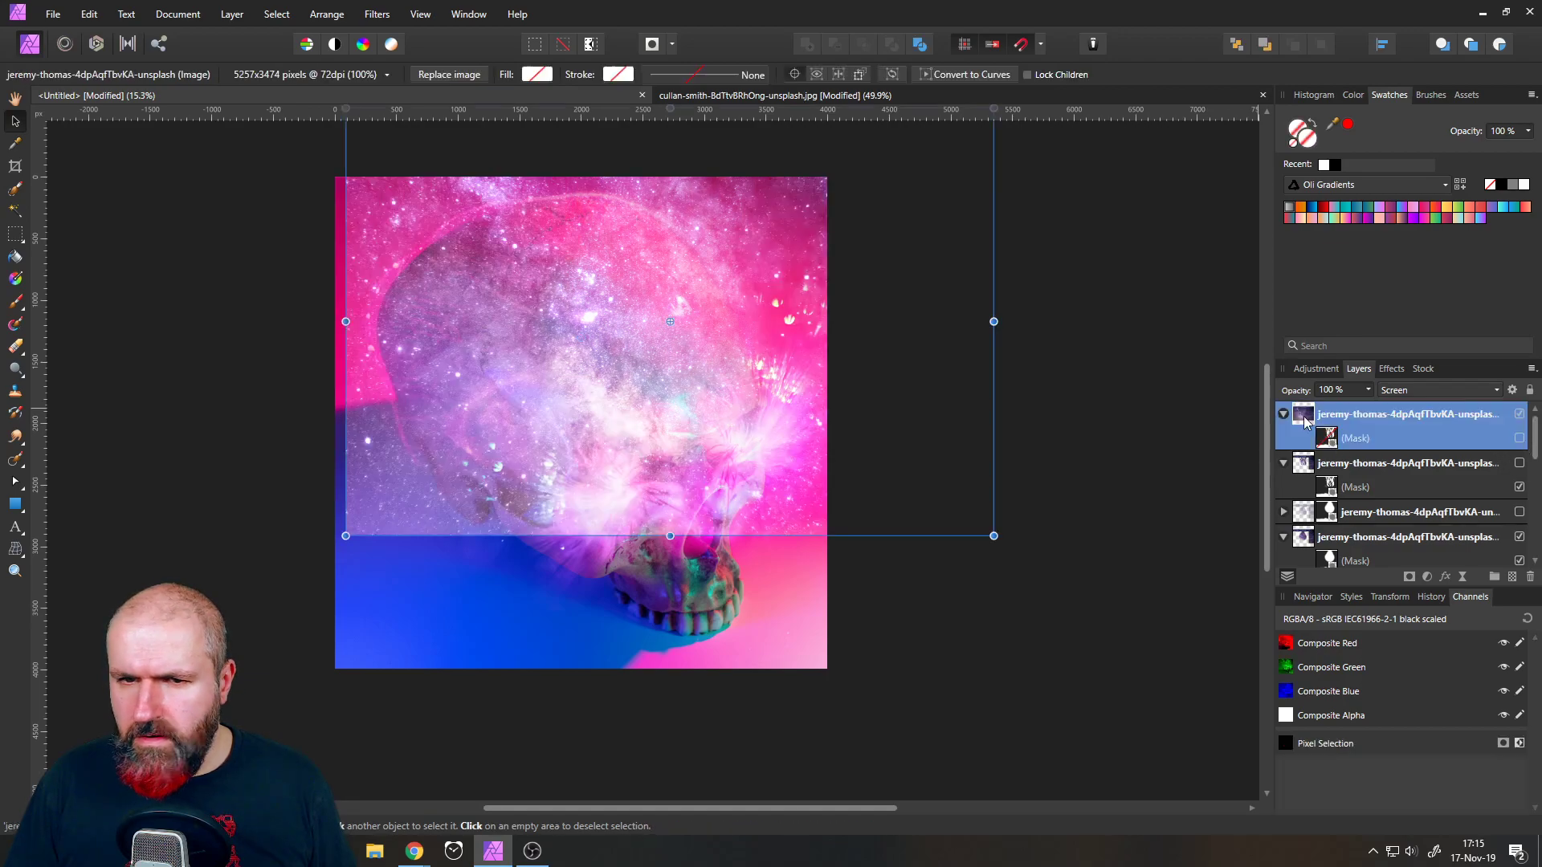
{"action": "key", "text": "ctrl+v"}
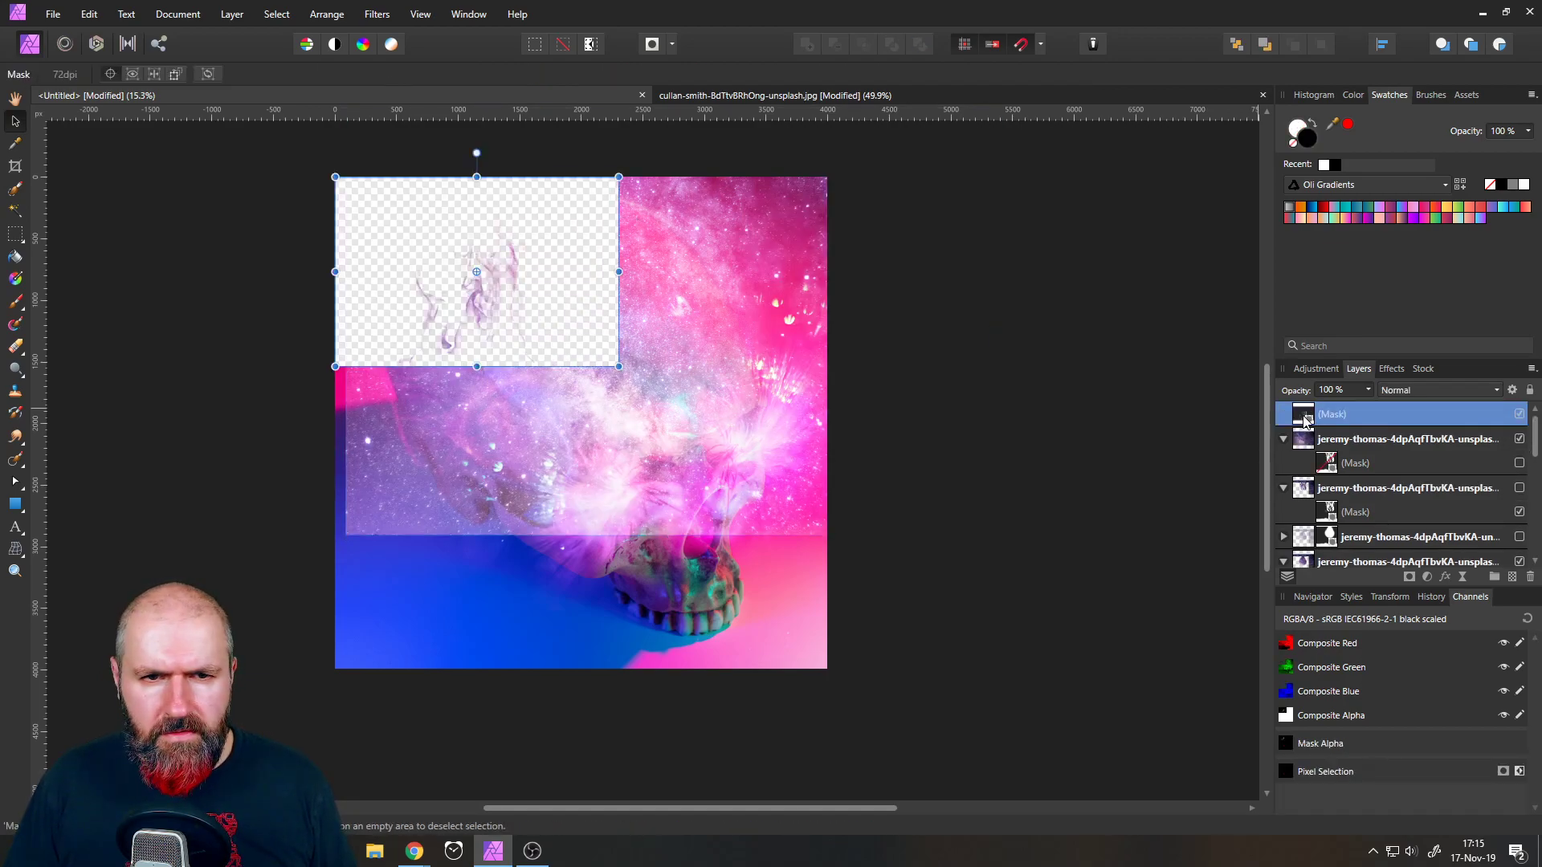
{"action": "left_click_drag", "start_coordinate": [1326, 441], "coordinate": [1330, 454]}
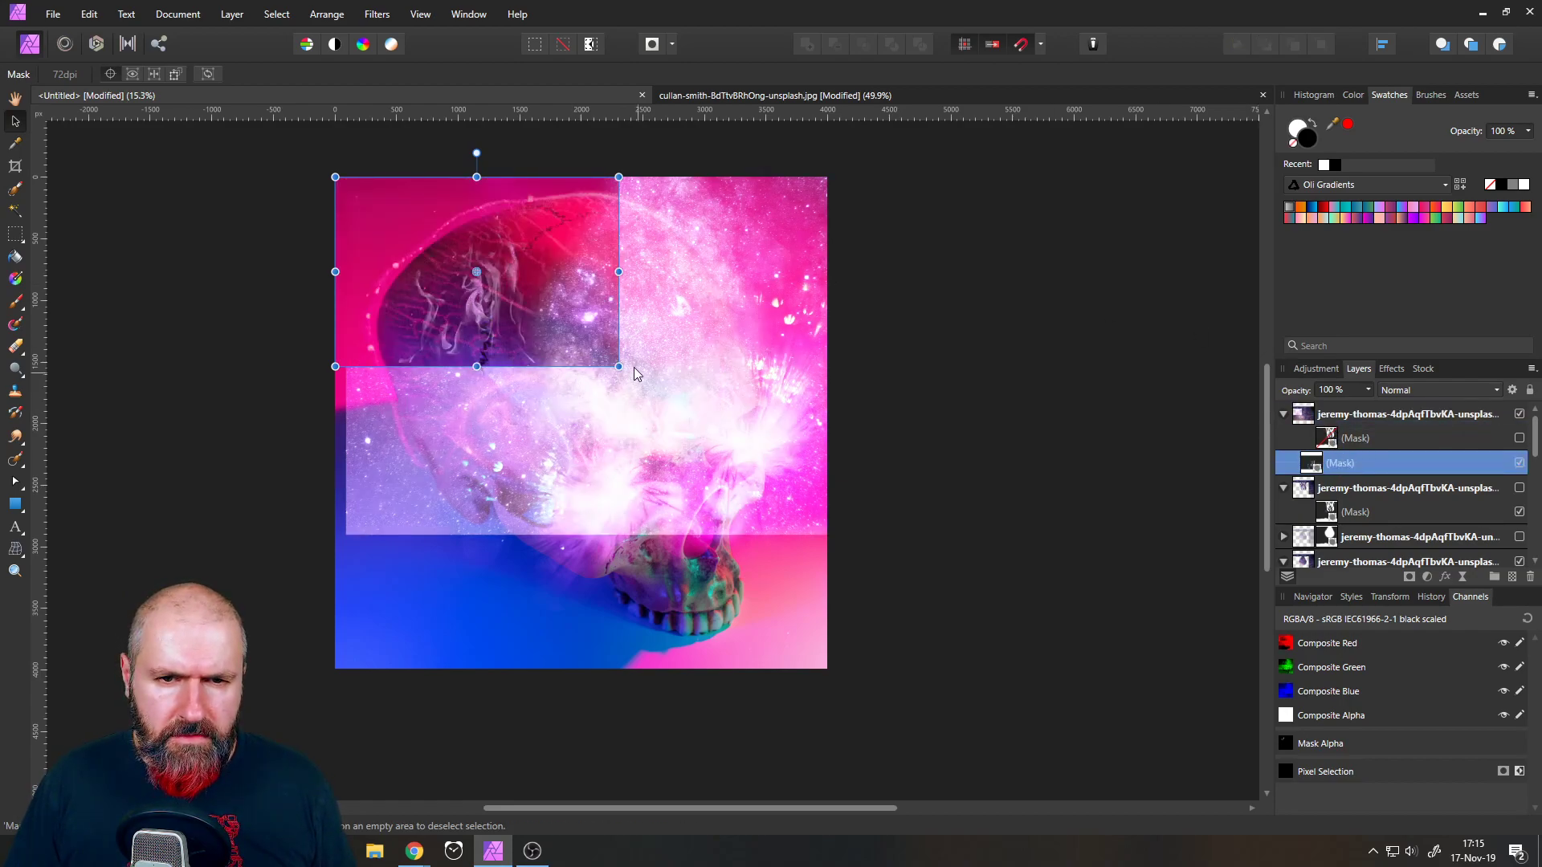
- Enlarge the pasted flame mask and position it over the upper part of the skull
{"action": "left_click_drag", "start_coordinate": [619, 367], "coordinate": [975, 593]}
{"action": "left_click_drag", "start_coordinate": [823, 527], "coordinate": [828, 371]}
{"action": "left_click_drag", "start_coordinate": [978, 442], "coordinate": [806, 392]}
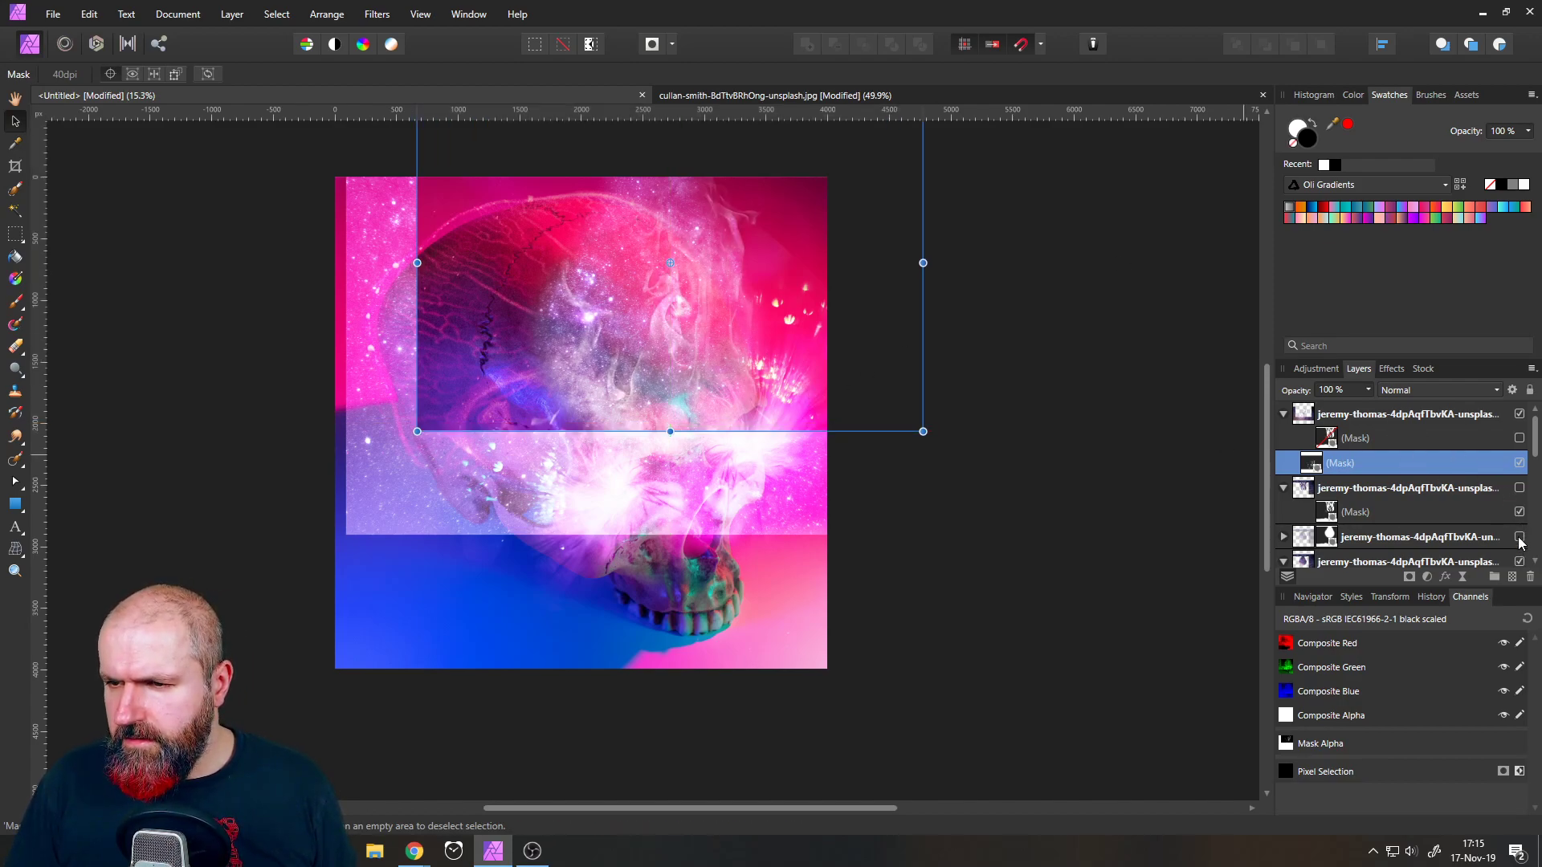
- Toggle the jellyfish copy with the layer effect and the flame-masked galaxy layer off and on to compare
{"action": "scroll", "coordinate": [1520, 538], "scroll_direction": "down", "scroll_amount": 3}
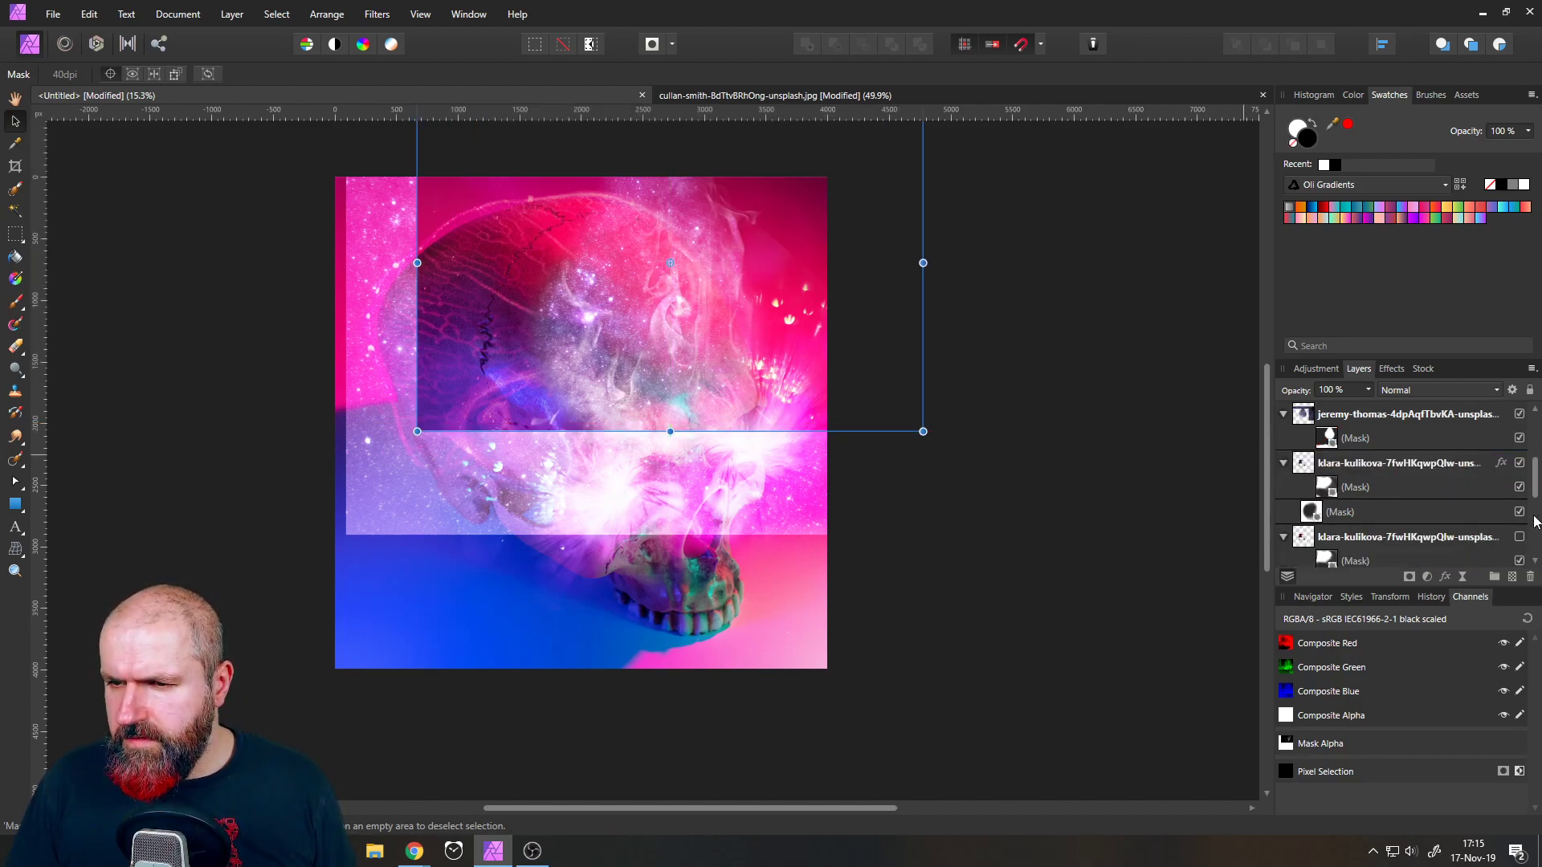
{"action": "left_click", "coordinate": [1519, 464]}
{"action": "left_click", "coordinate": [1519, 464]}
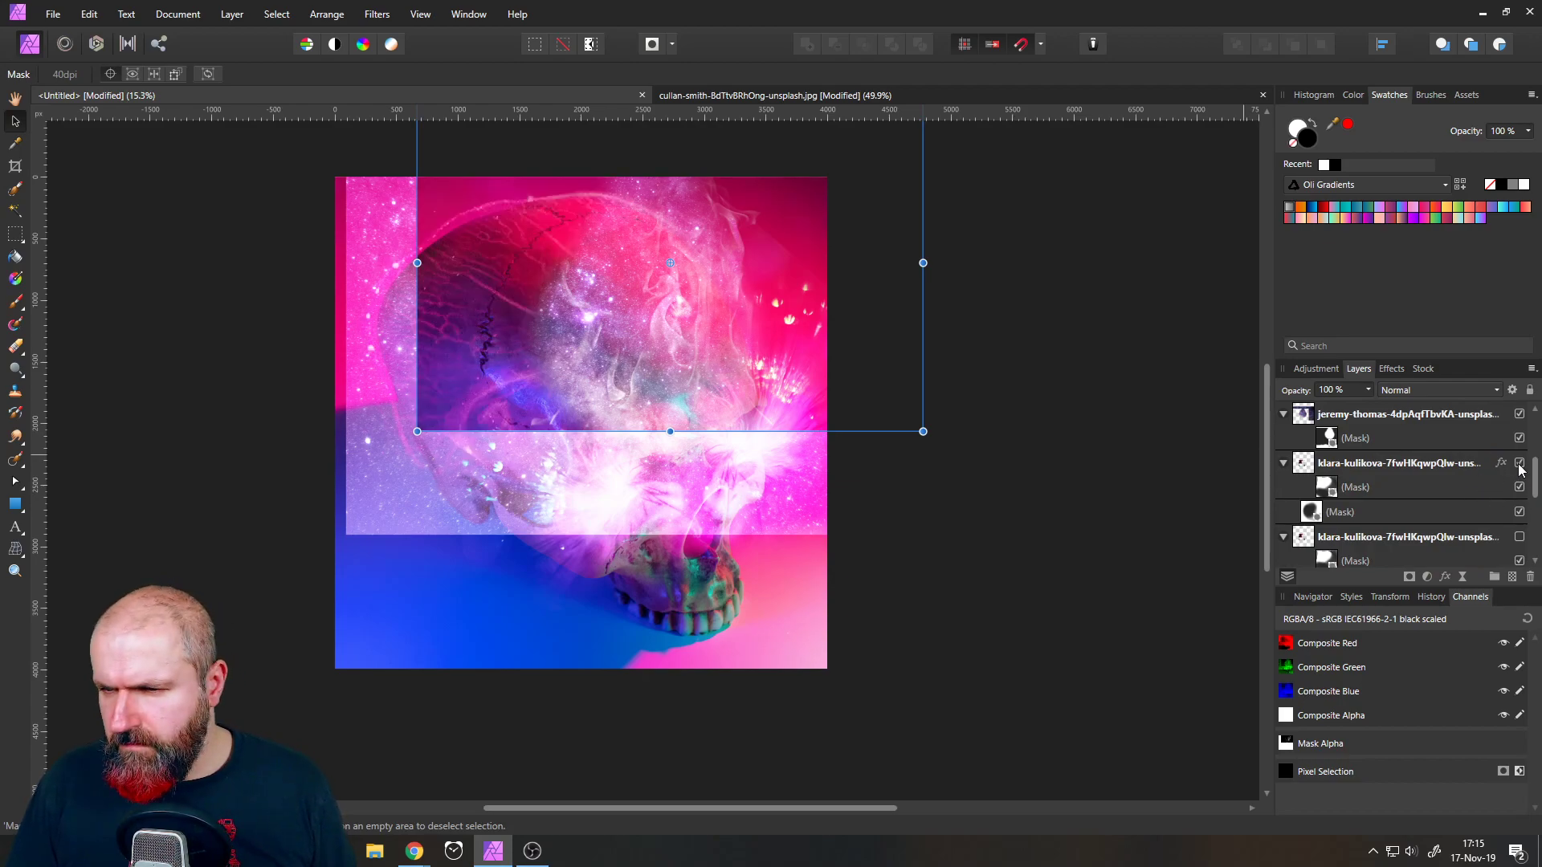
{"action": "scroll", "coordinate": [1501, 468], "scroll_direction": "up", "scroll_amount": 2}
{"action": "scroll", "coordinate": [1498, 474], "scroll_direction": "up", "scroll_amount": 2}
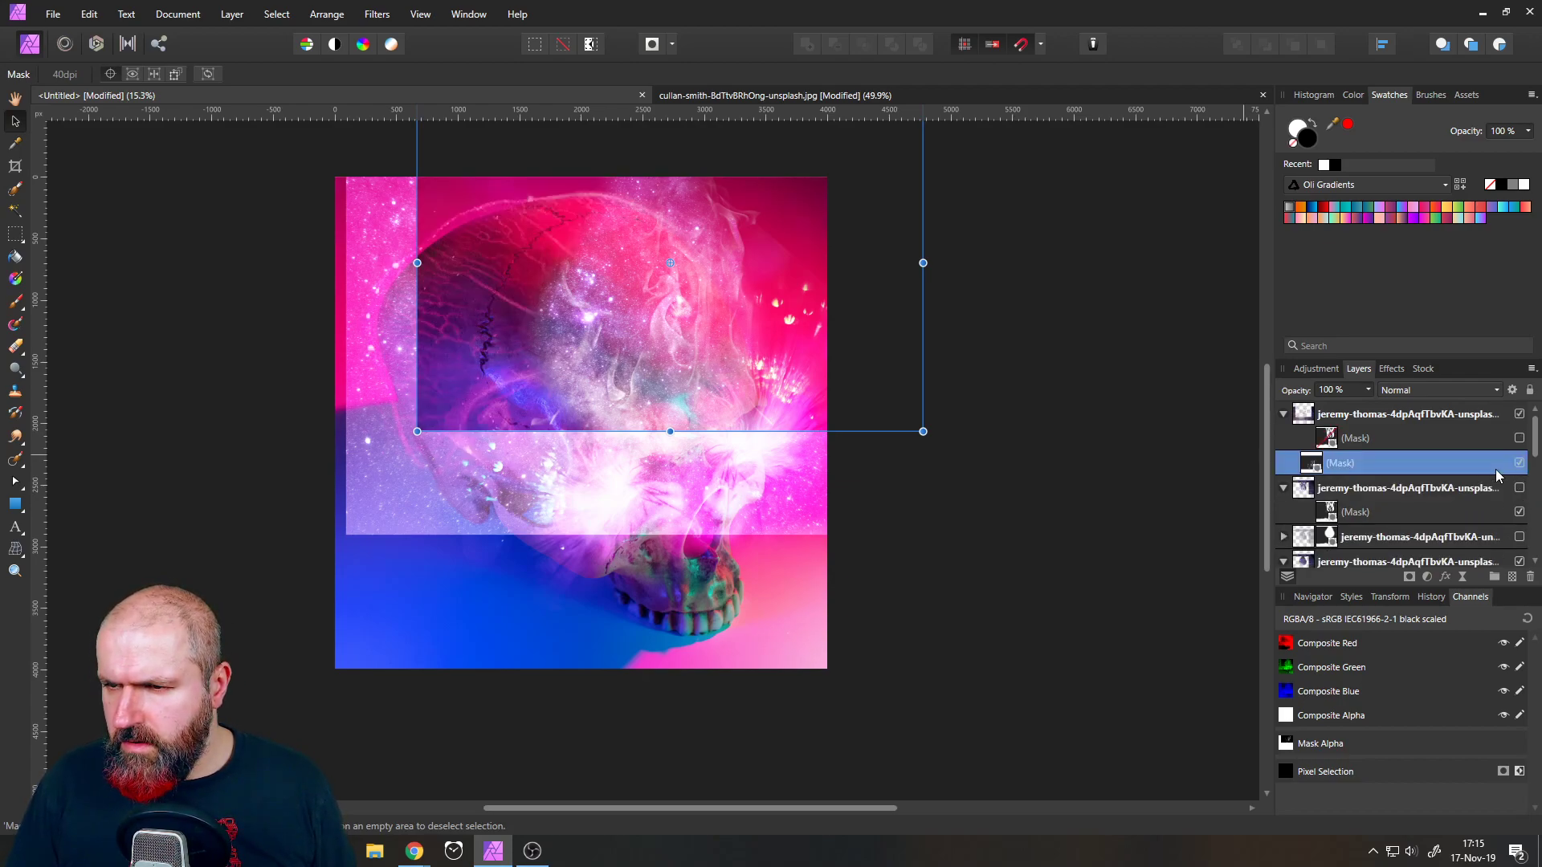
{"action": "left_click", "coordinate": [1520, 415]}
{"action": "left_click", "coordinate": [1520, 416]}
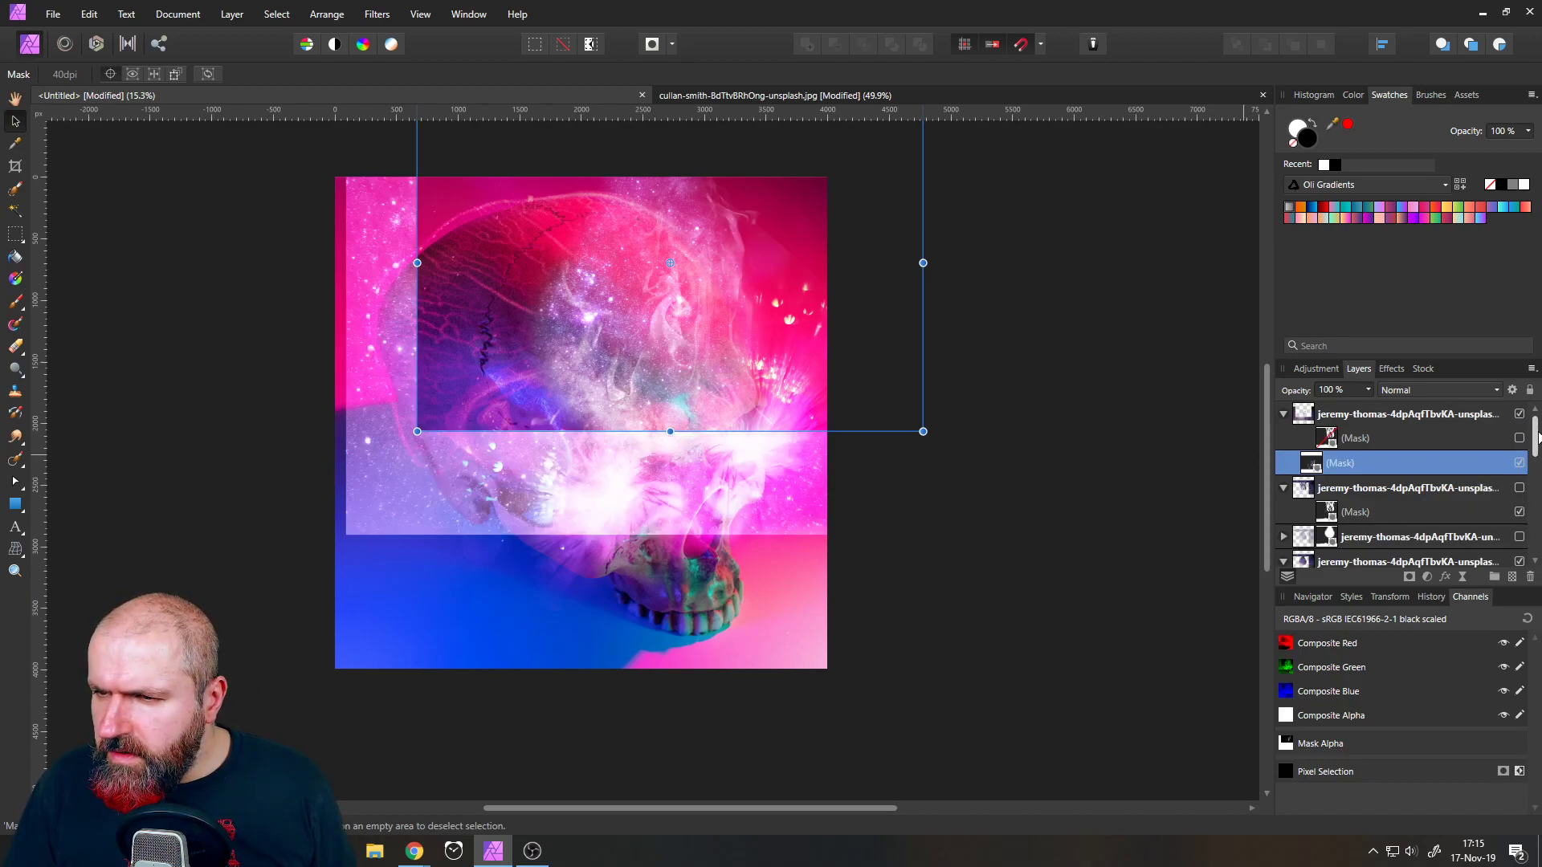
- Hide the fourth galaxy layer and shift the flame mask slightly down and right over the skull
{"action": "left_click_drag", "start_coordinate": [1537, 436], "coordinate": [1537, 452]}
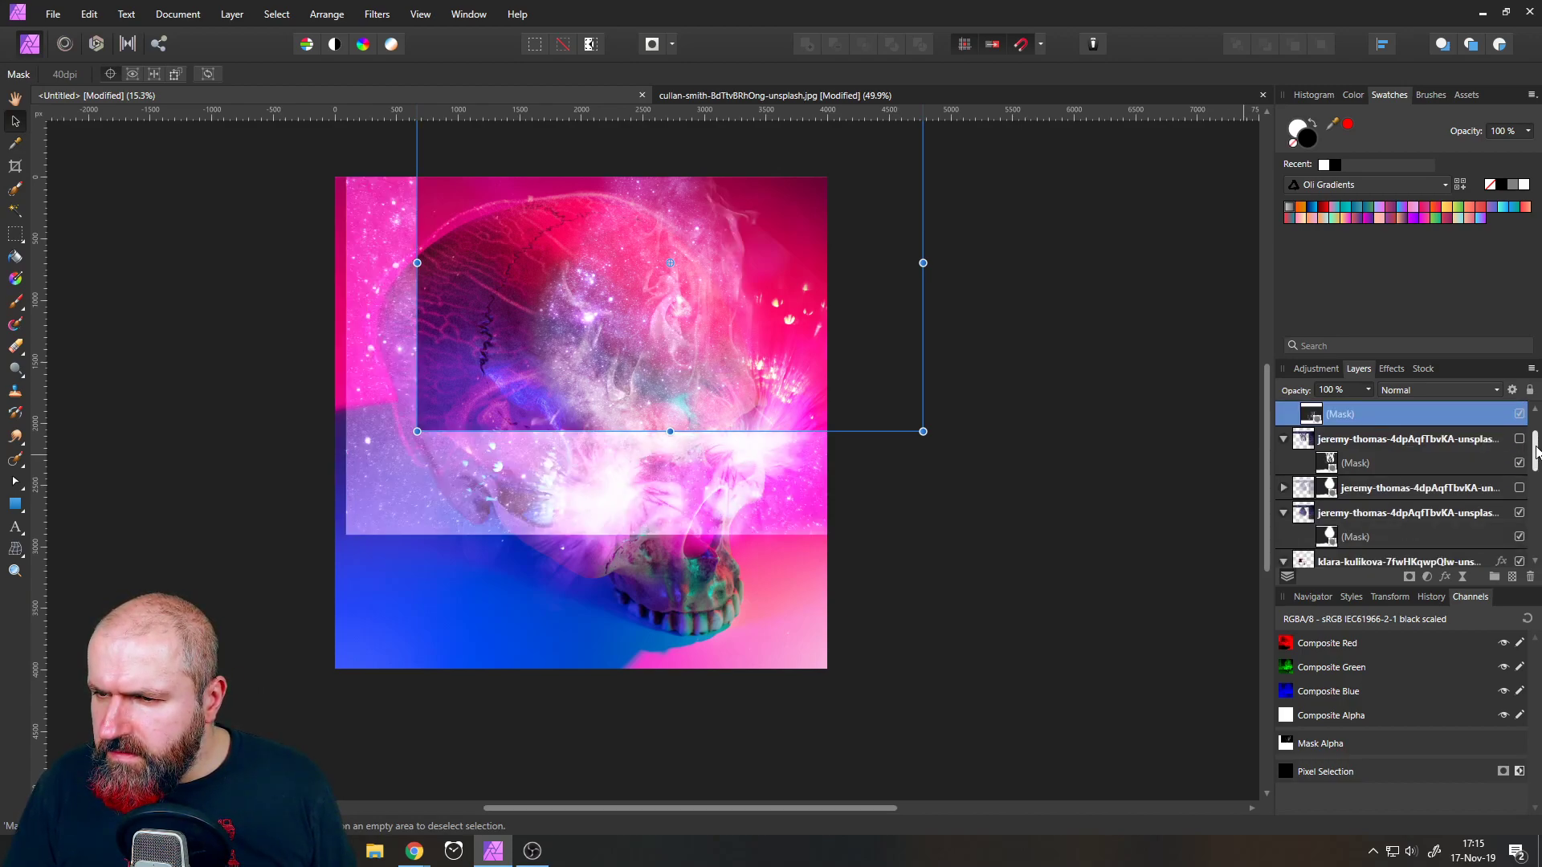
{"action": "left_click", "coordinate": [1519, 514]}
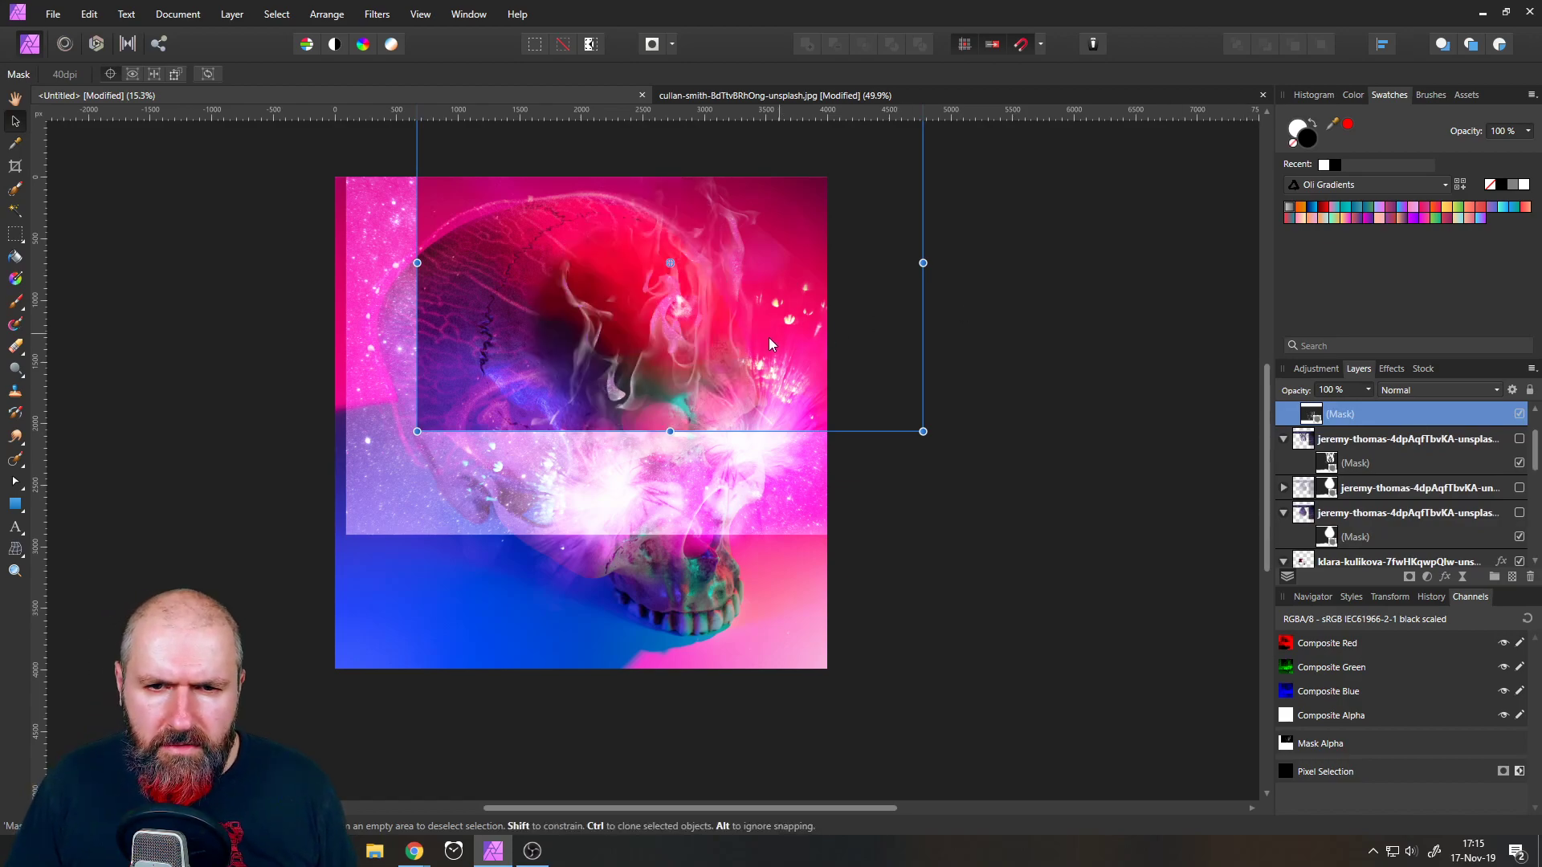
{"action": "scroll", "coordinate": [1317, 427], "scroll_direction": "up", "scroll_amount": 2}
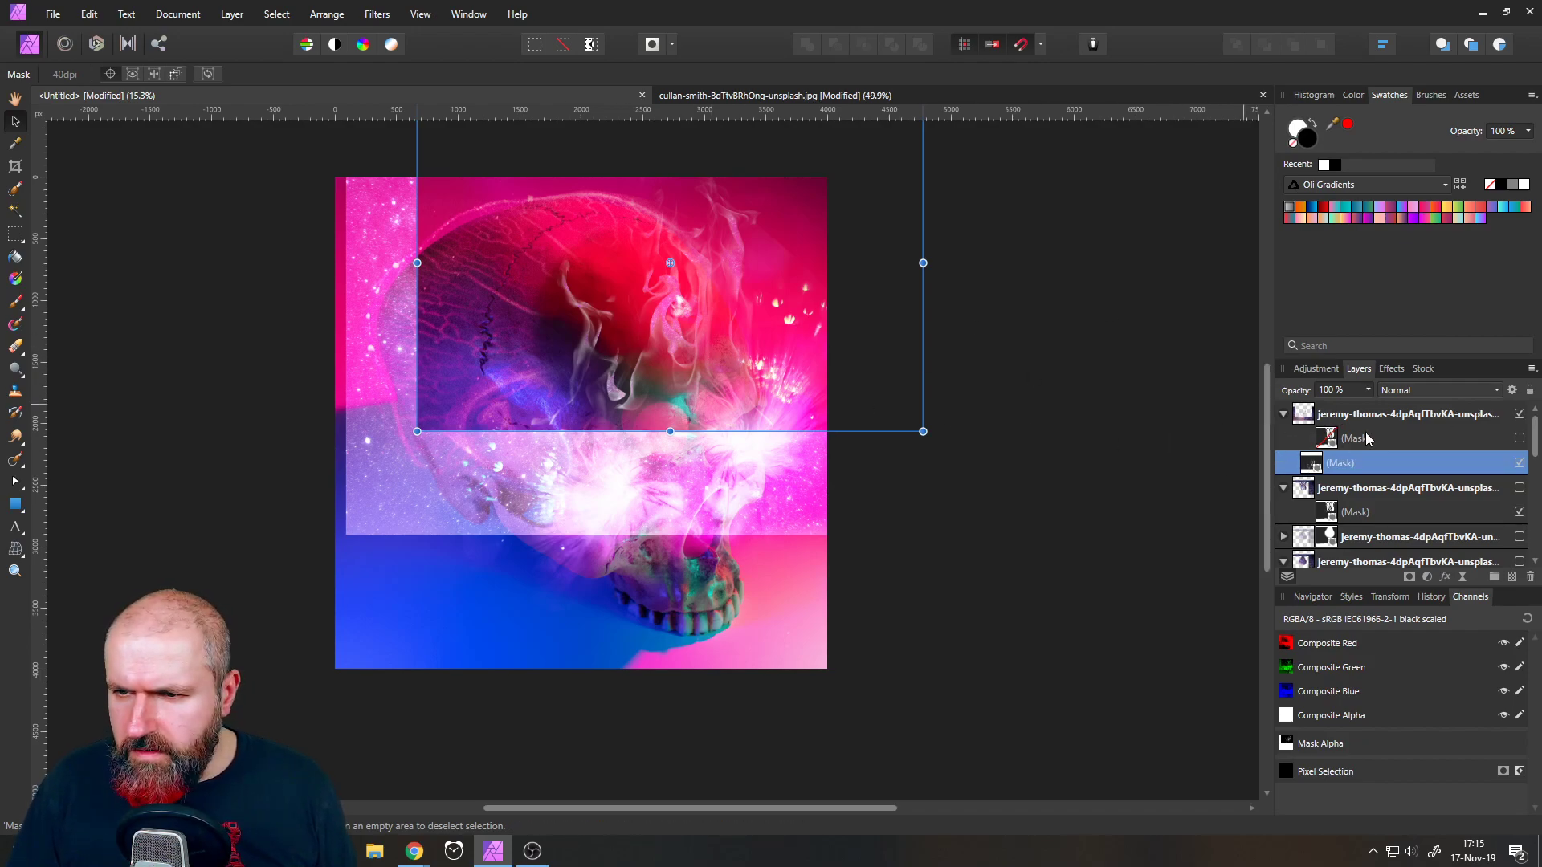
{"action": "mouse_move", "coordinate": [773, 351]}
{"action": "left_mouse_down"}
{"action": "mouse_move", "coordinate": [758, 341]}
{"action": "mouse_move", "coordinate": [758, 363]}
{"action": "mouse_move", "coordinate": [772, 358]}
{"action": "left_mouse_up"}
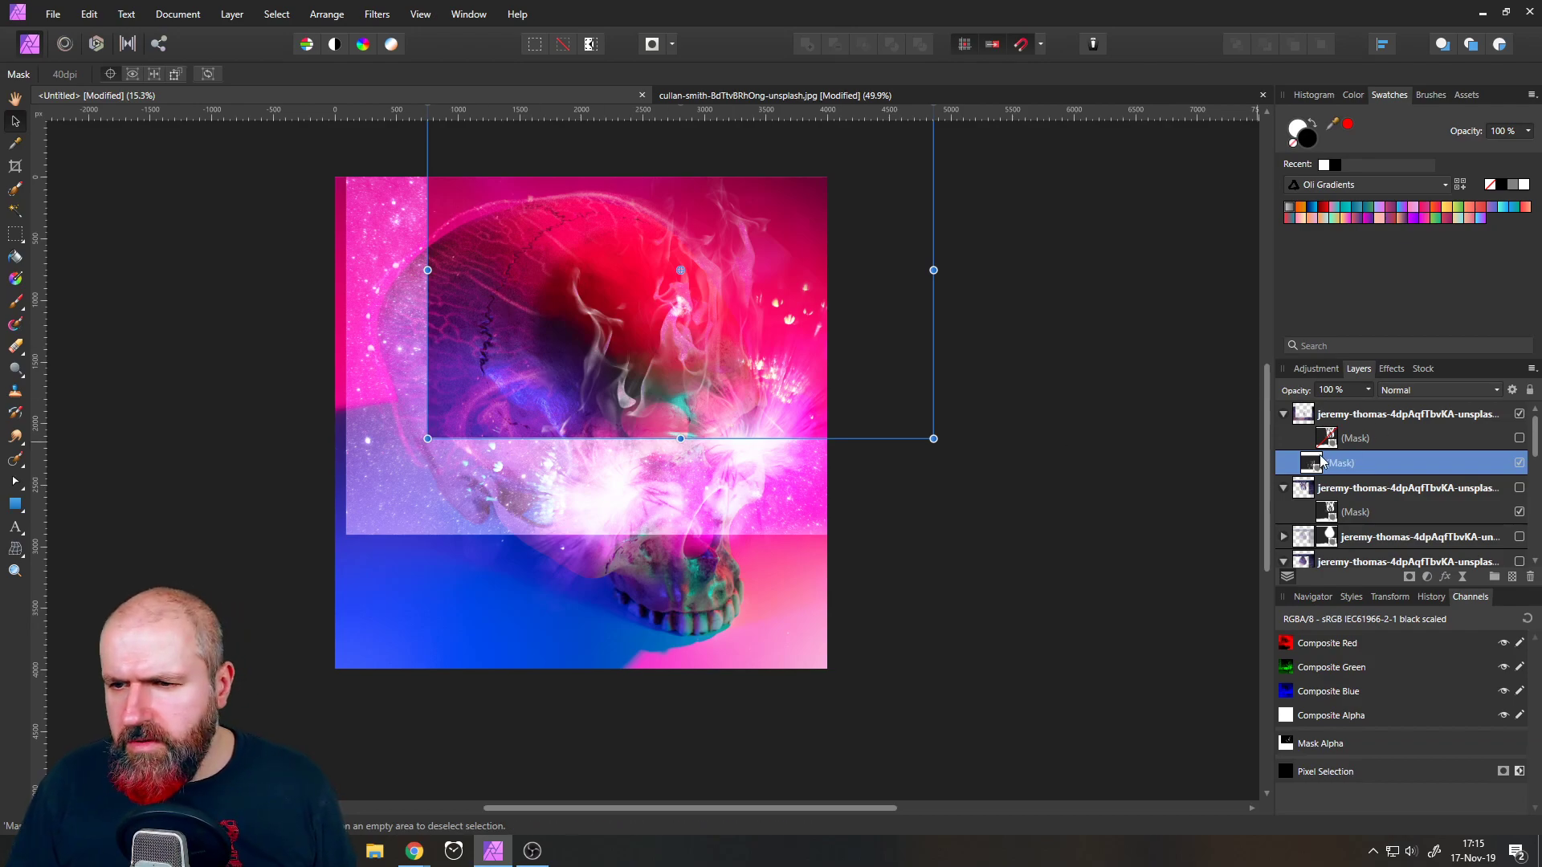
- Paint black on the flame mask with a 775 px brush at 100% opacity to erase the galaxy areas outside it
{"action": "left_click", "coordinate": [15, 306]}
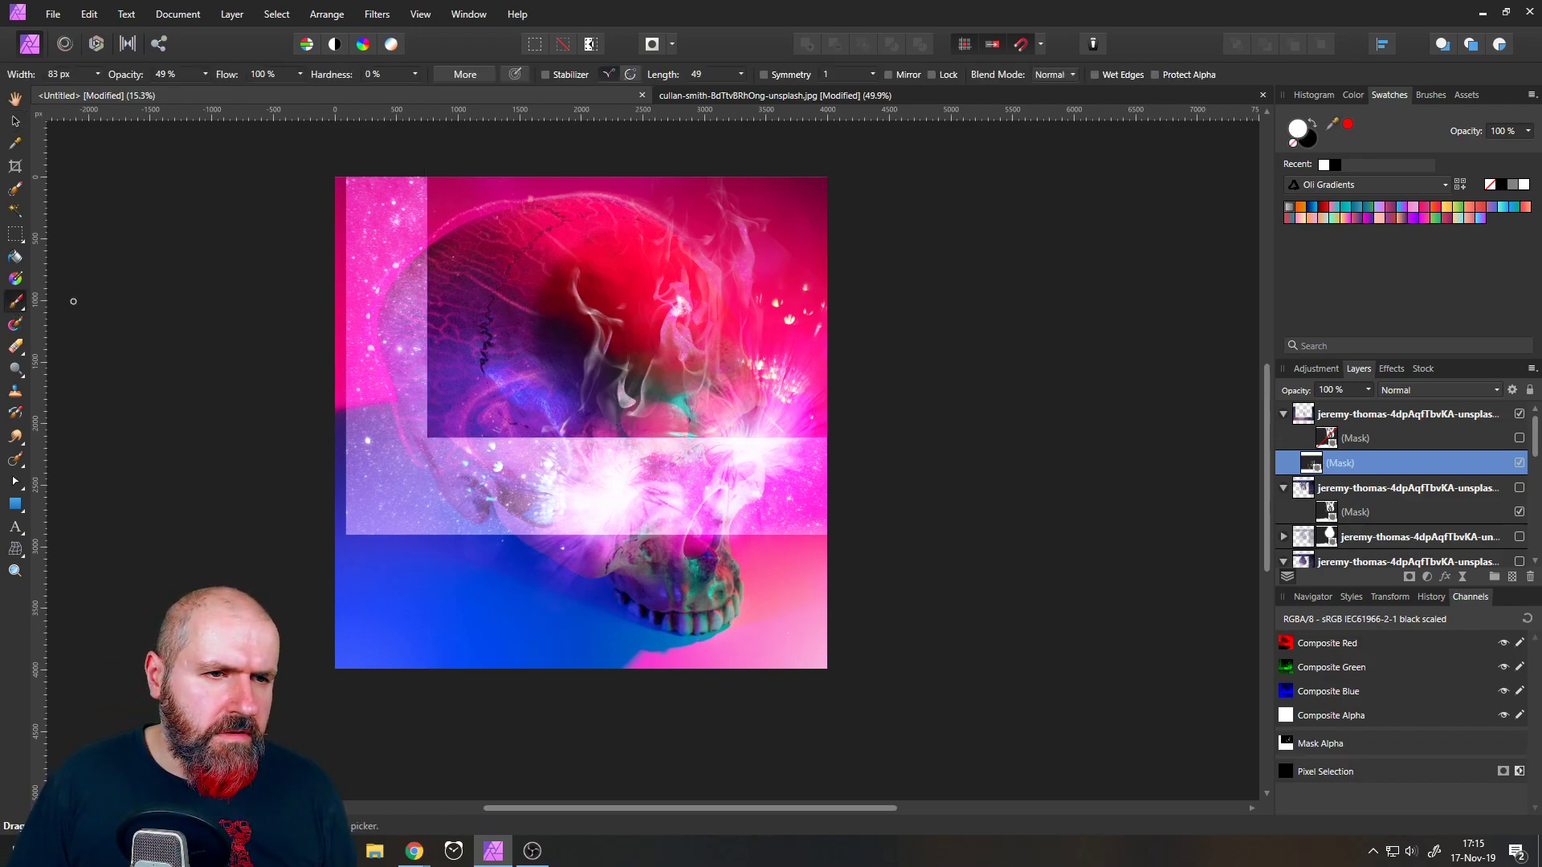
{"action": "left_click", "coordinate": [97, 74]}
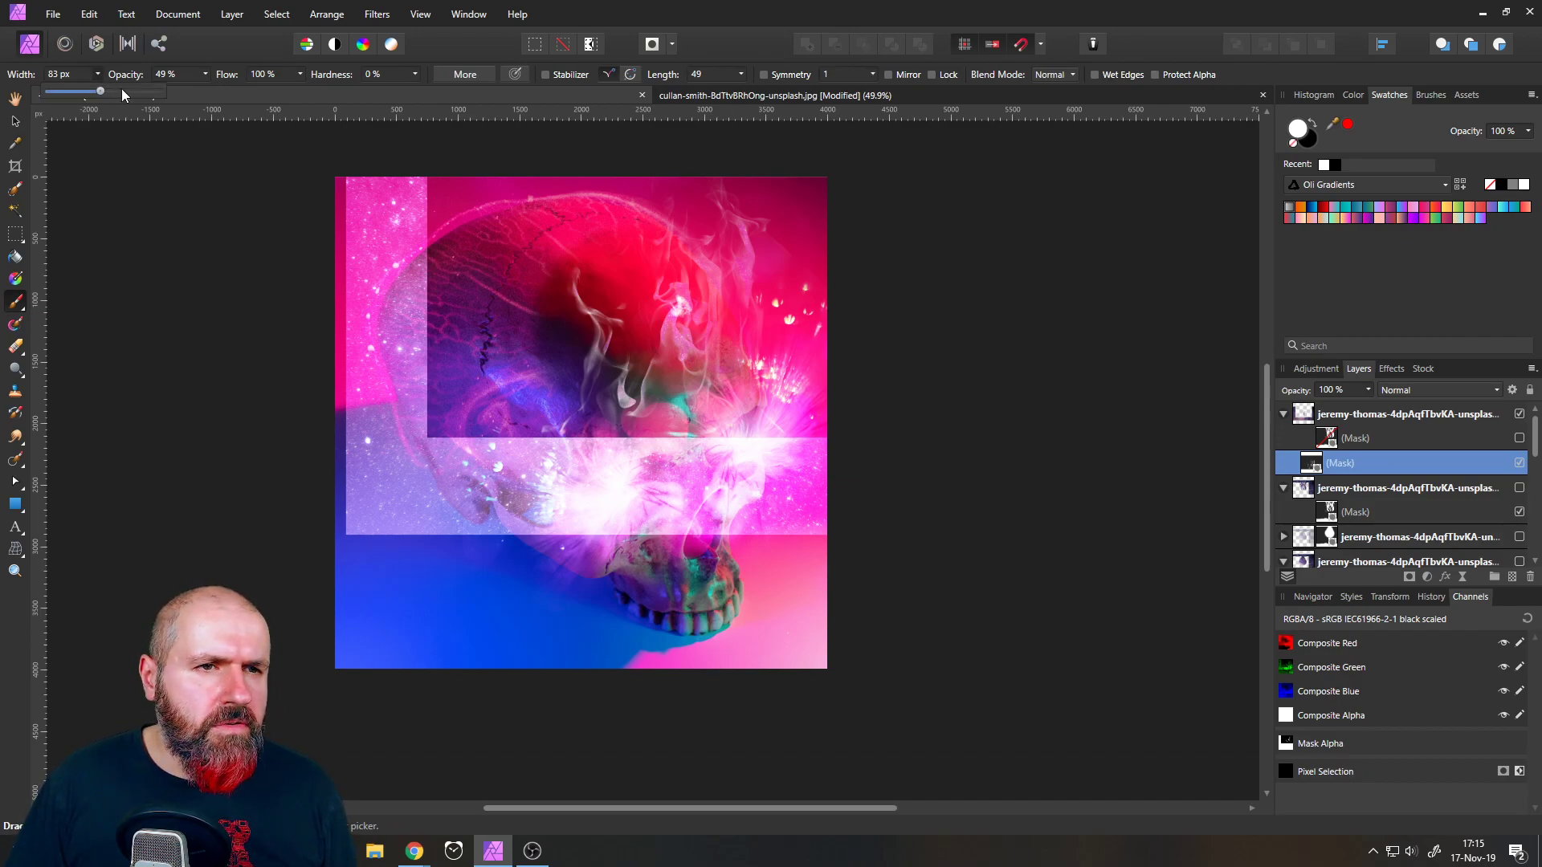
{"action": "left_click", "coordinate": [98, 73]}
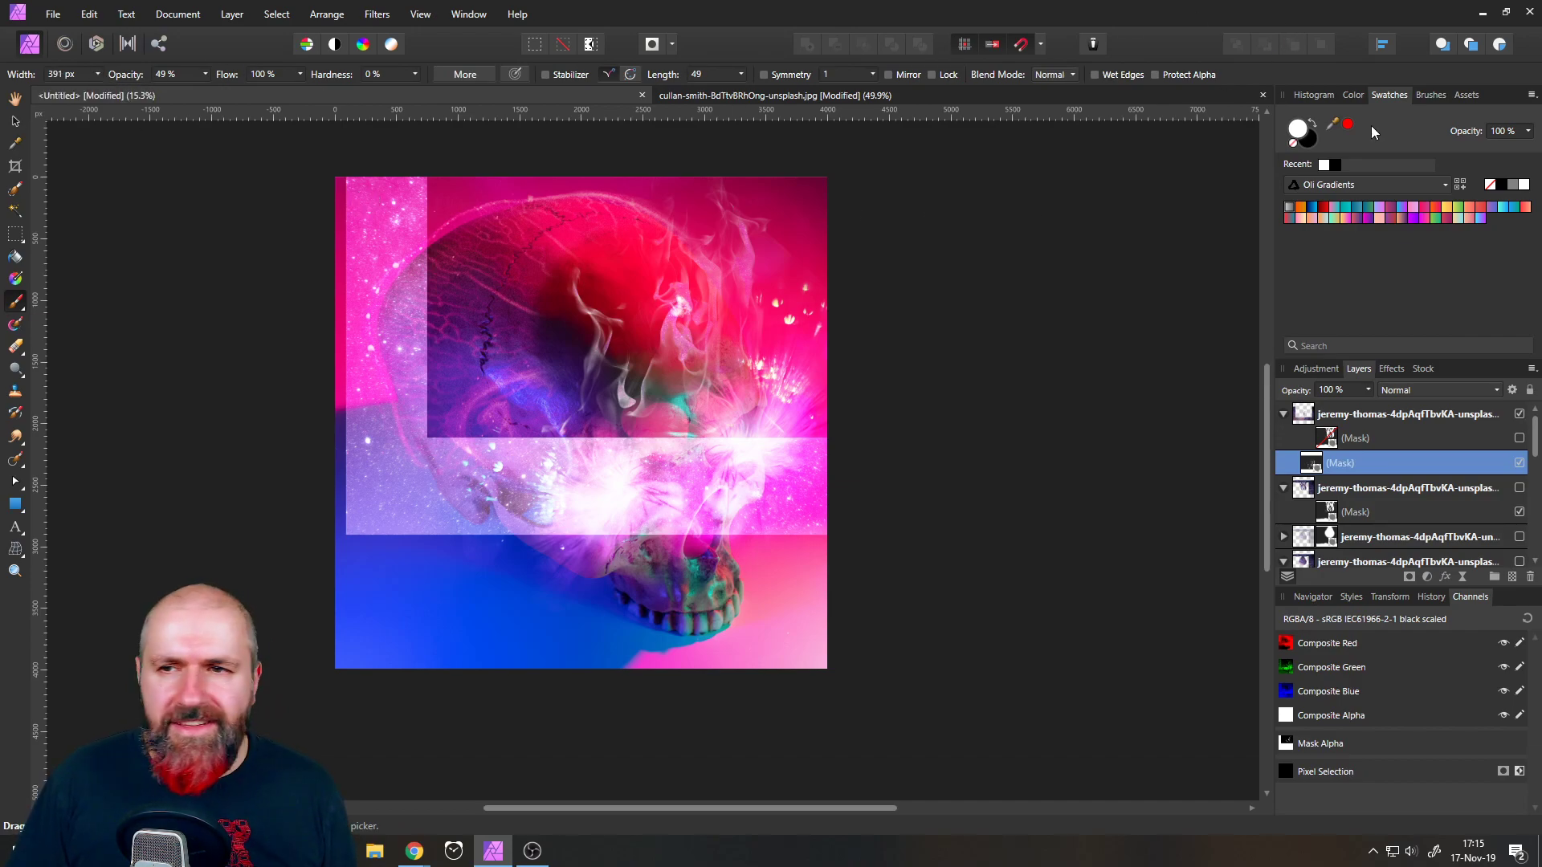
{"action": "left_click", "coordinate": [1310, 125]}
{"action": "left_click", "coordinate": [206, 75]}
{"action": "left_click_drag", "start_coordinate": [208, 91], "coordinate": [256, 98]}
{"action": "left_click", "coordinate": [205, 78]}
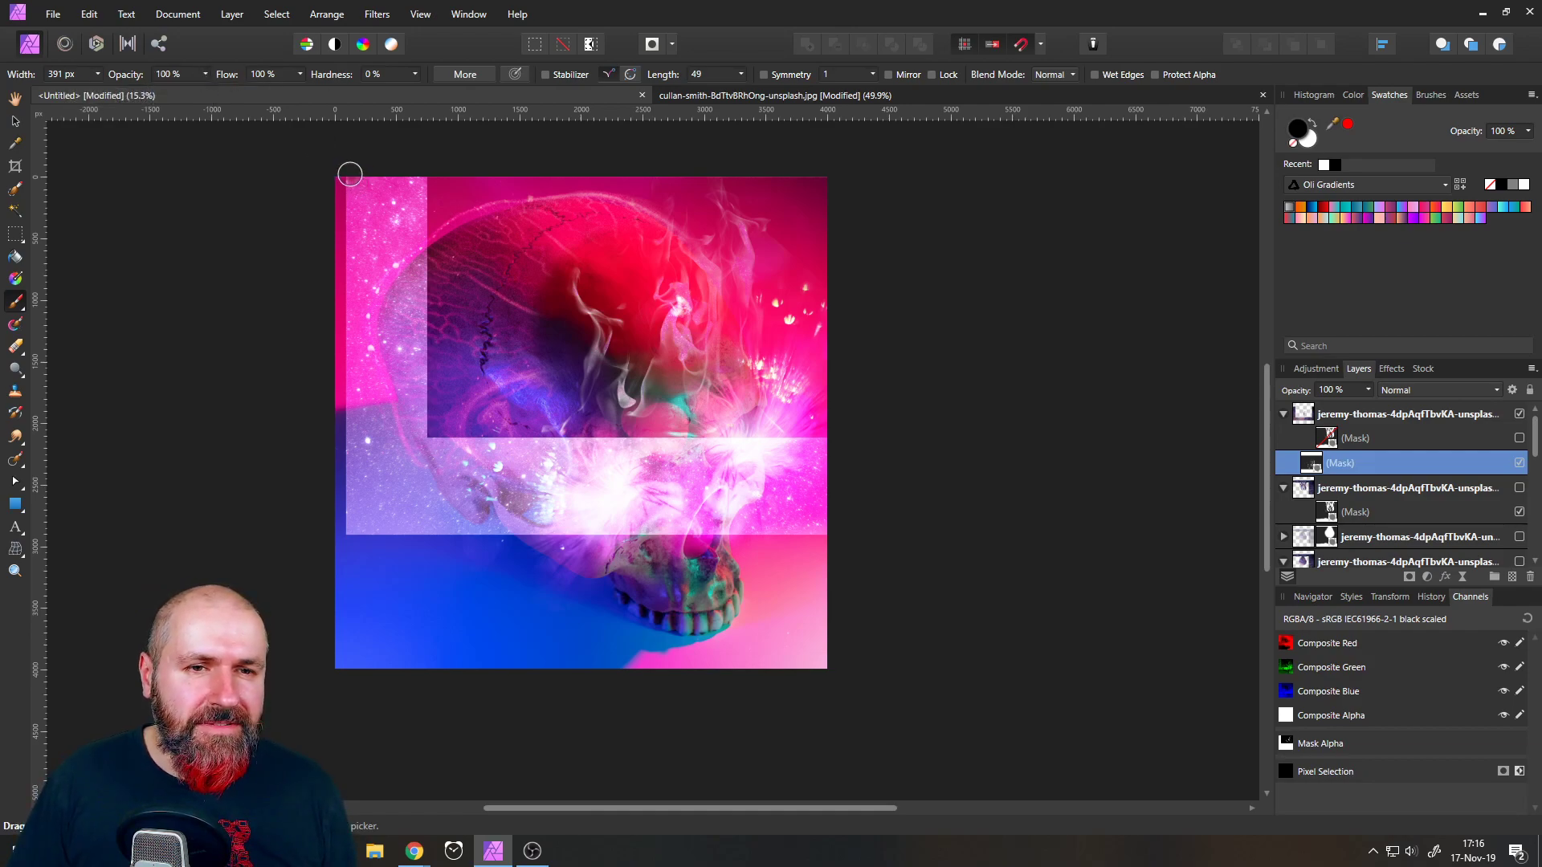
{"action": "left_click", "coordinate": [98, 74]}
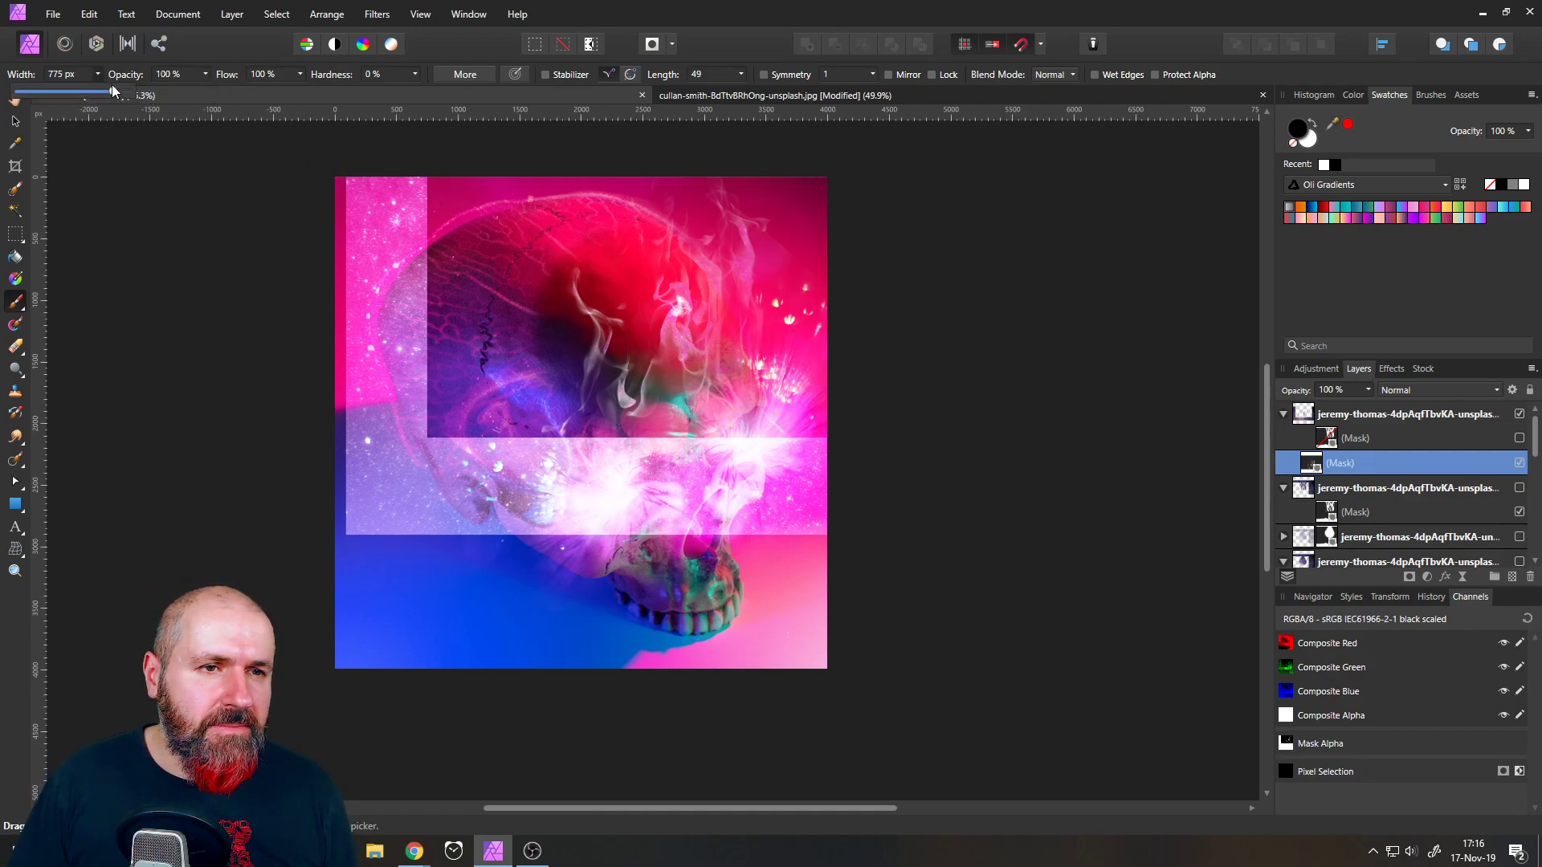
{"action": "mouse_move", "coordinate": [416, 159]}
{"action": "left_mouse_down"}
{"action": "mouse_move", "coordinate": [413, 415]}
{"action": "mouse_move", "coordinate": [373, 308]}
{"action": "mouse_move", "coordinate": [353, 344]}
{"action": "mouse_move", "coordinate": [346, 522]}
{"action": "mouse_move", "coordinate": [428, 484]}
{"action": "mouse_move", "coordinate": [404, 434]}
{"action": "mouse_move", "coordinate": [456, 463]}
{"action": "mouse_move", "coordinate": [356, 541]}
{"action": "mouse_move", "coordinate": [520, 505]}
{"action": "mouse_move", "coordinate": [489, 453]}
{"action": "mouse_move", "coordinate": [683, 479]}
{"action": "mouse_move", "coordinate": [756, 467]}
{"action": "mouse_move", "coordinate": [524, 462]}
{"action": "mouse_move", "coordinate": [691, 457]}
{"action": "mouse_move", "coordinate": [556, 455]}
{"action": "mouse_move", "coordinate": [587, 480]}
{"action": "mouse_move", "coordinate": [526, 537]}
{"action": "mouse_move", "coordinate": [854, 530]}
{"action": "mouse_move", "coordinate": [602, 520]}
{"action": "mouse_move", "coordinate": [785, 468]}
{"action": "mouse_move", "coordinate": [664, 455]}
{"action": "mouse_move", "coordinate": [833, 441]}
{"action": "left_mouse_up"}
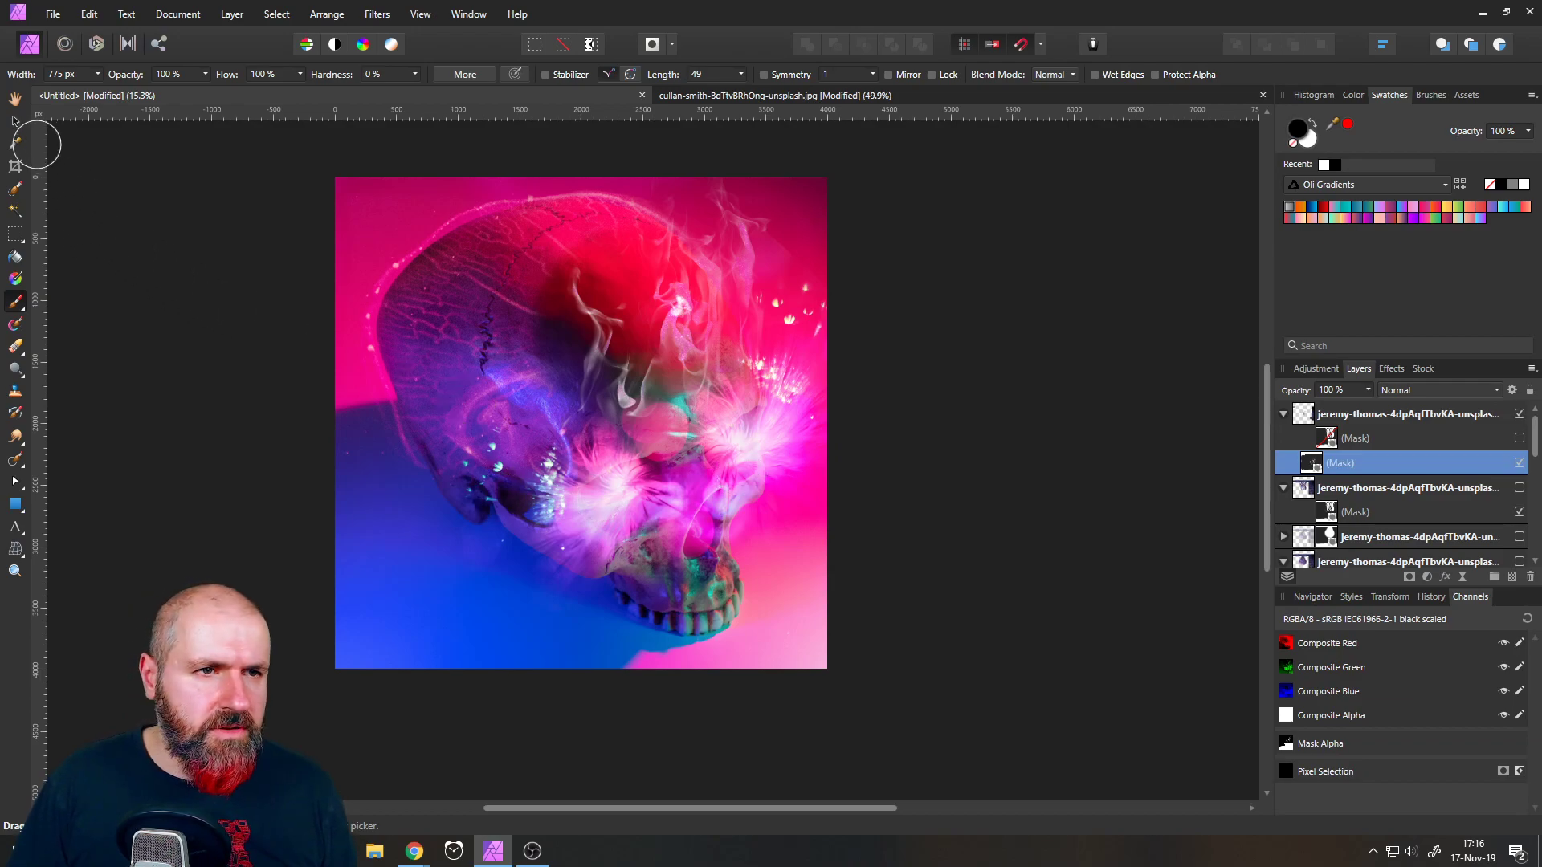
{"action": "left_click", "coordinate": [22, 128]}
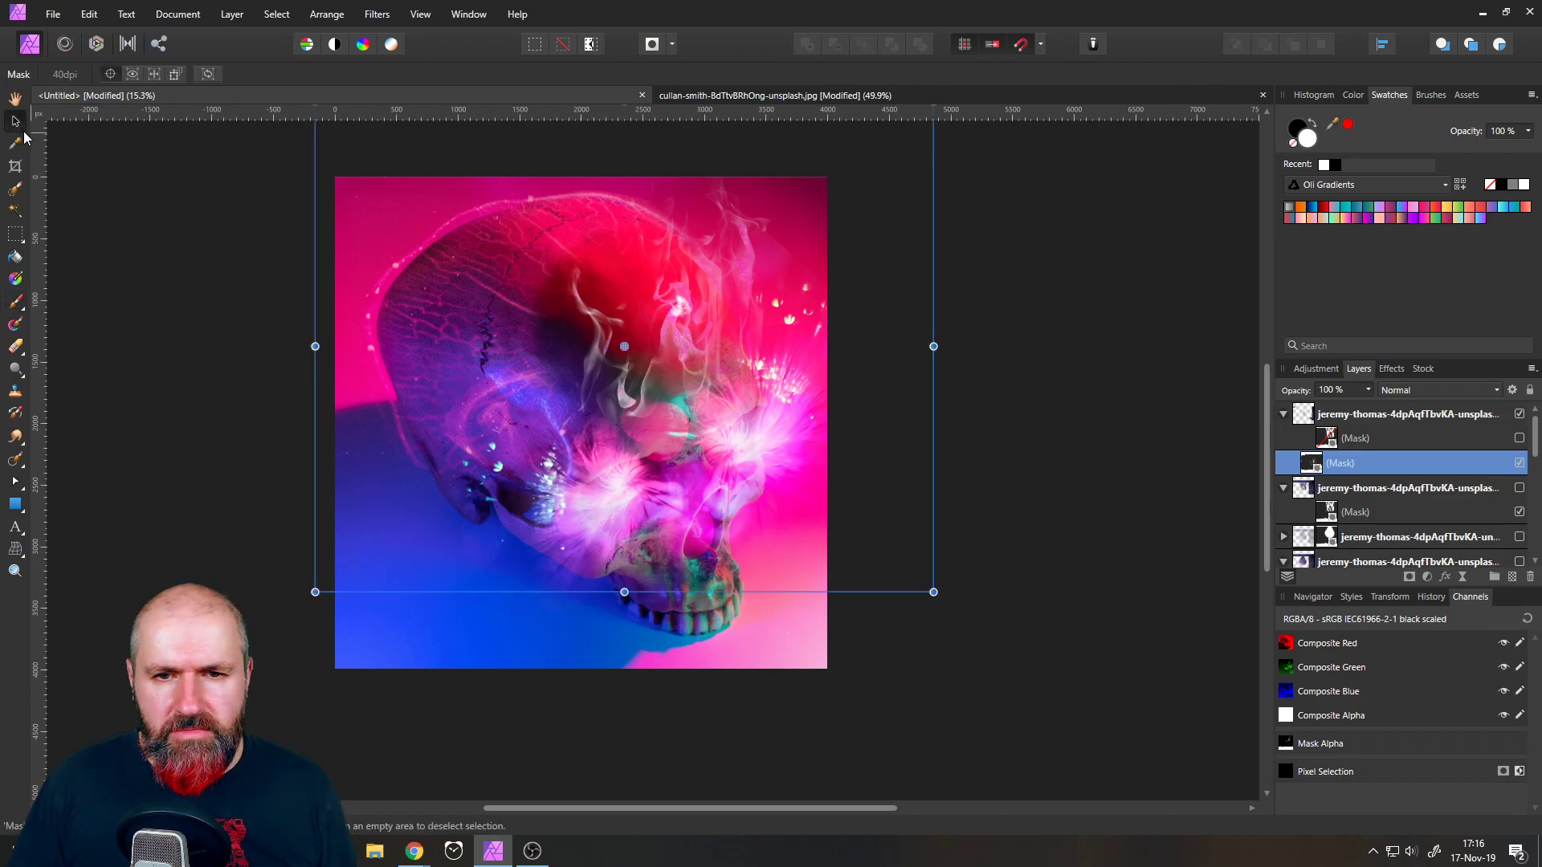
{"action": "left_click", "coordinate": [153, 354]}
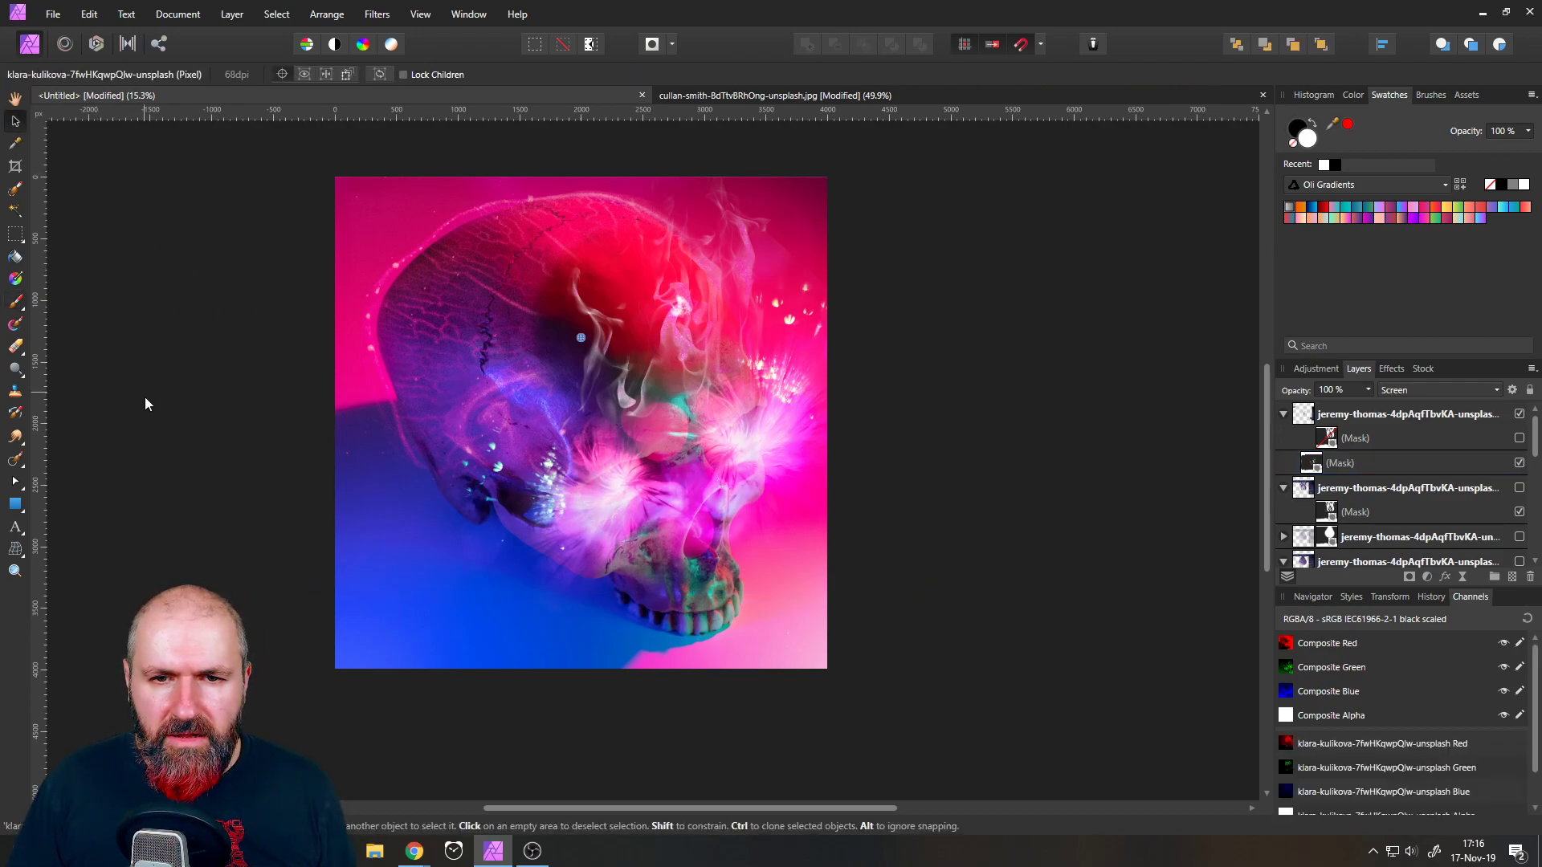
- Duplicate the topmost flame-masked galaxy layer to intensify the smoke over the skull
{"action": "left_click", "coordinate": [1308, 416]}
{"action": "right_click", "coordinate": [1308, 417]}
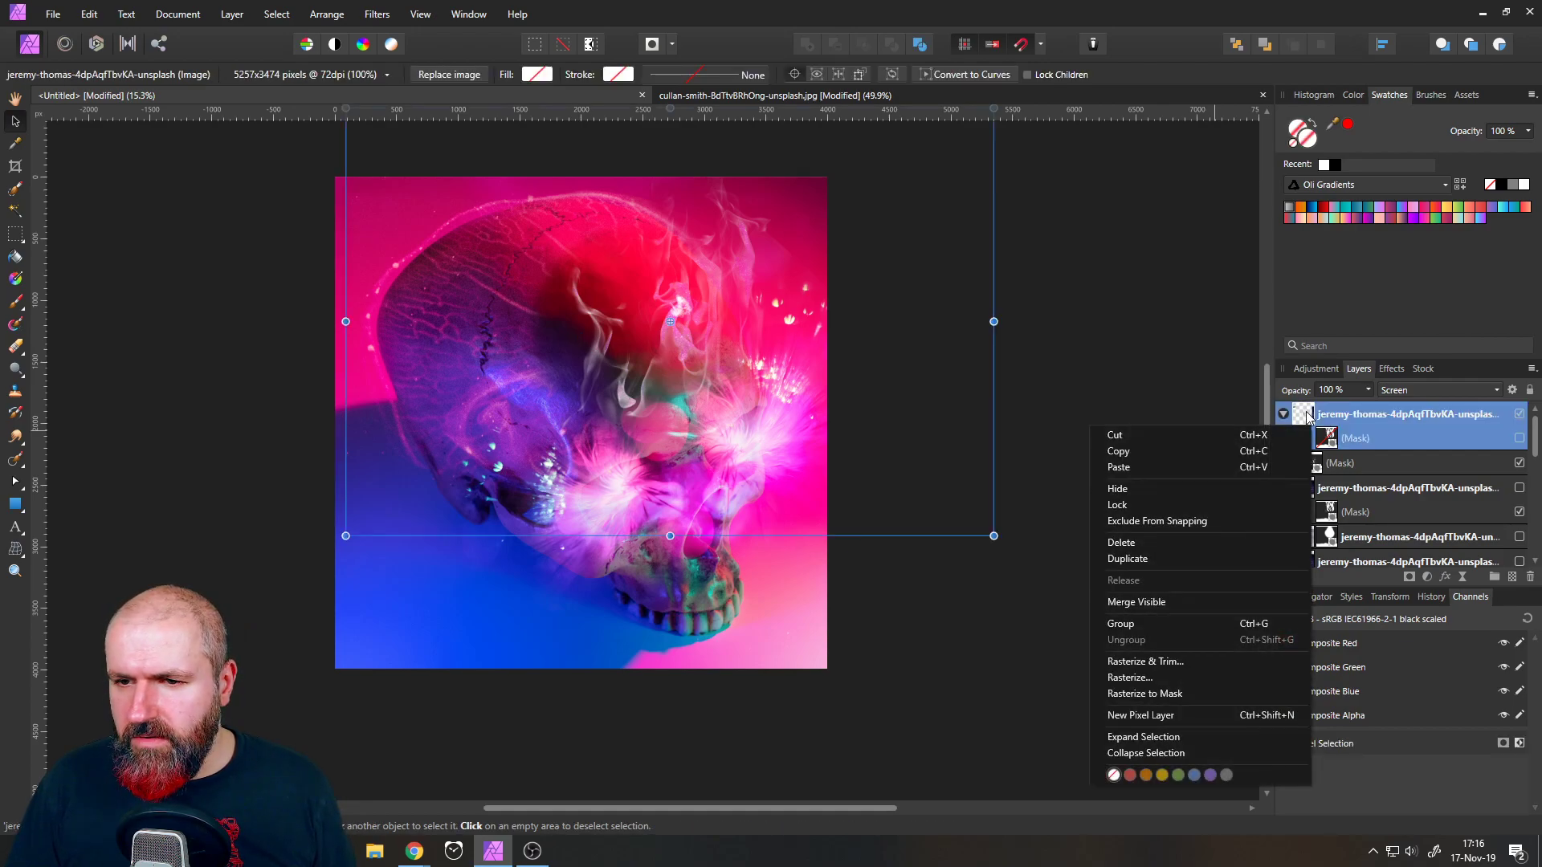
{"action": "left_click", "coordinate": [1144, 558]}
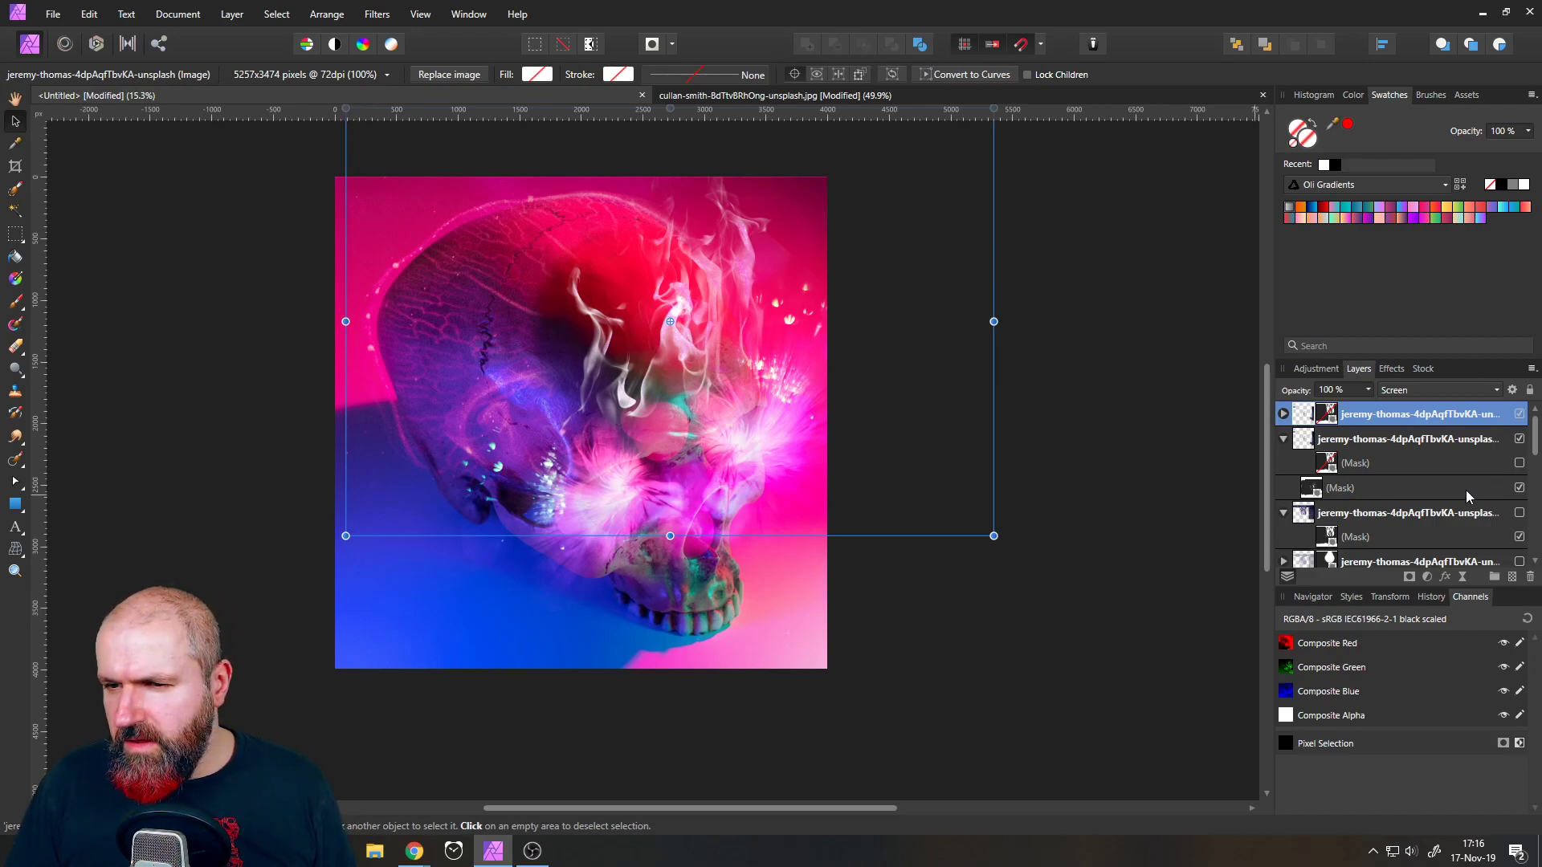
{"action": "scroll", "coordinate": [1469, 488], "scroll_direction": "down", "scroll_amount": 1}
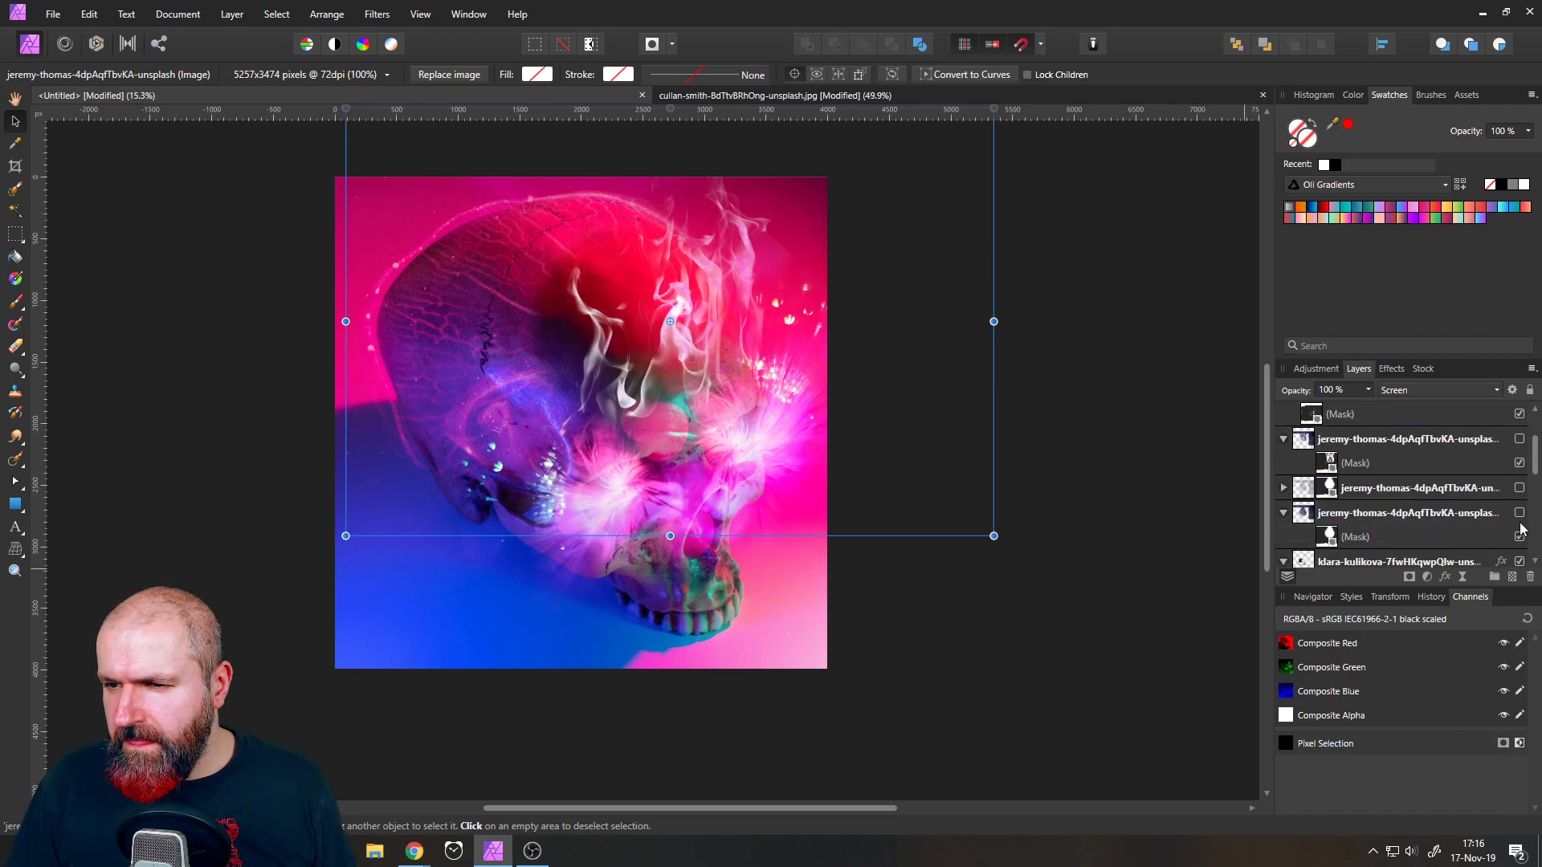
{"action": "scroll", "coordinate": [1321, 440], "scroll_direction": "up", "scroll_amount": 1}
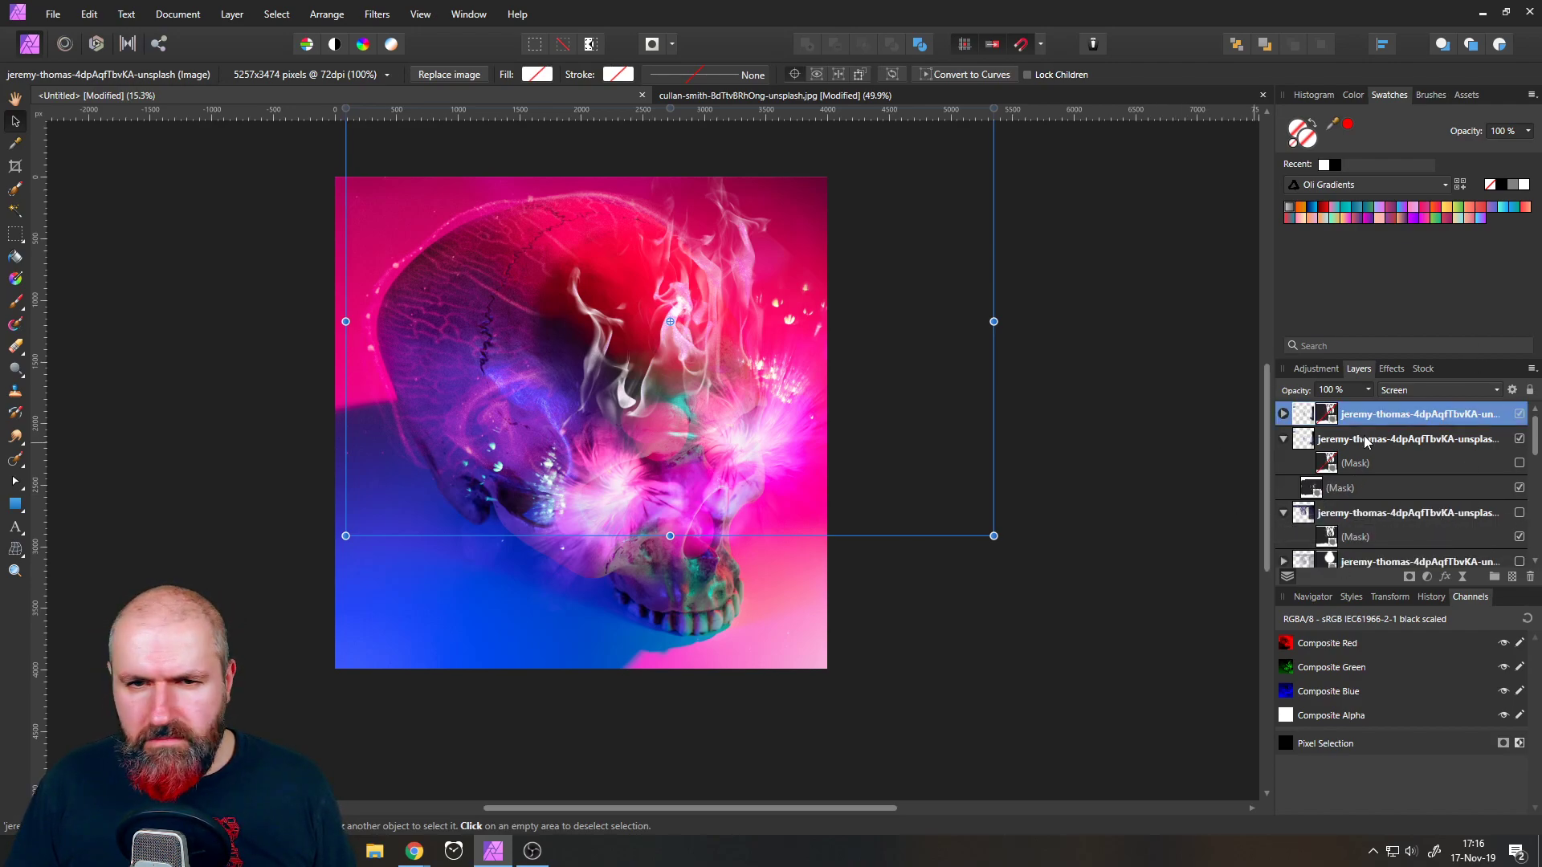
{"action": "left_click", "coordinate": [1314, 441]}
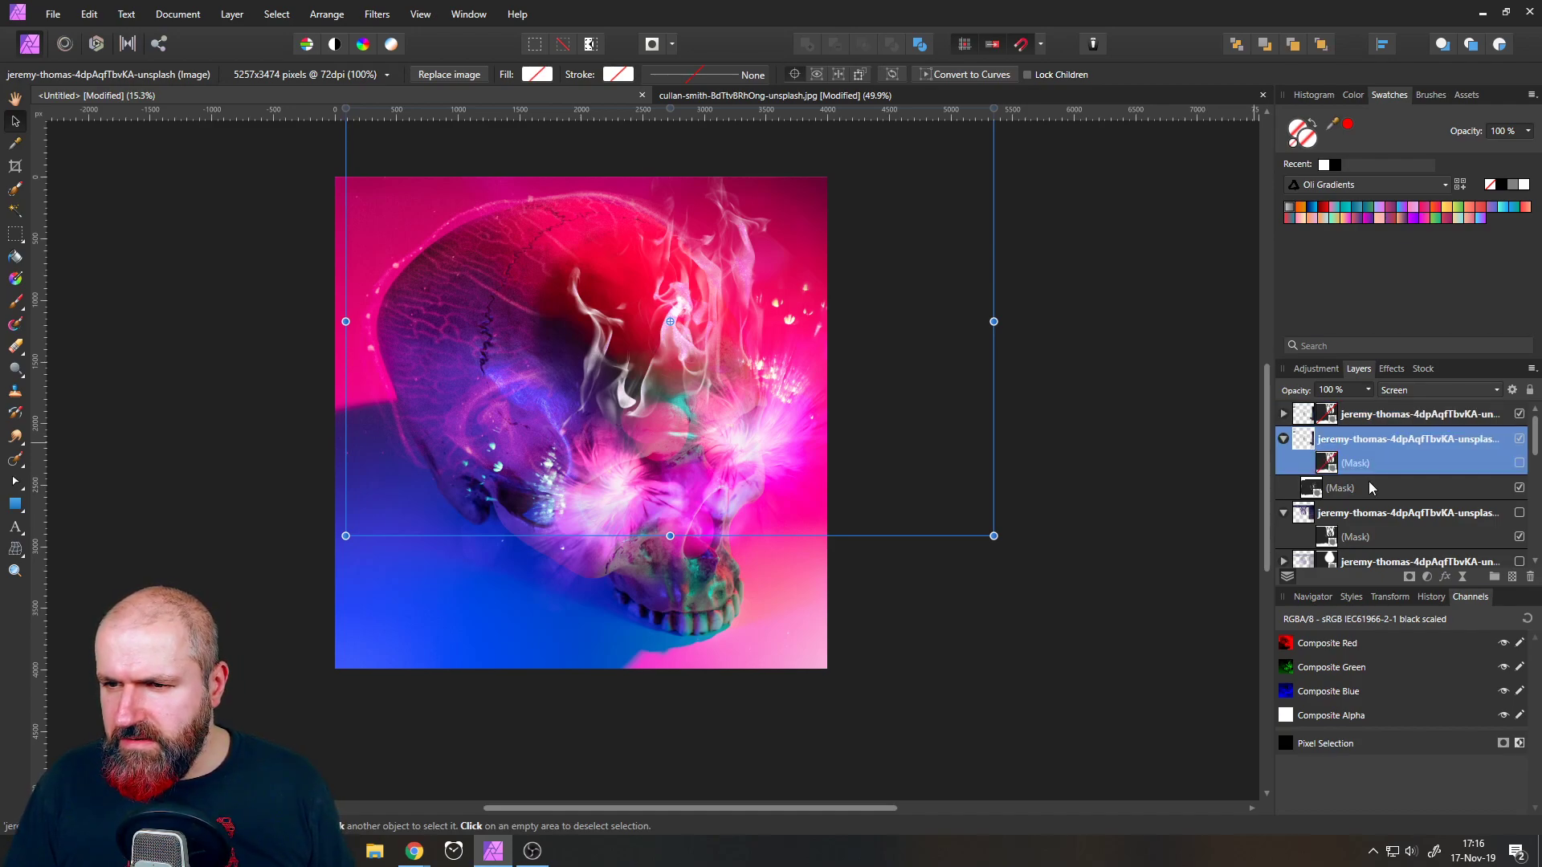
{"action": "left_click", "coordinate": [1531, 582]}
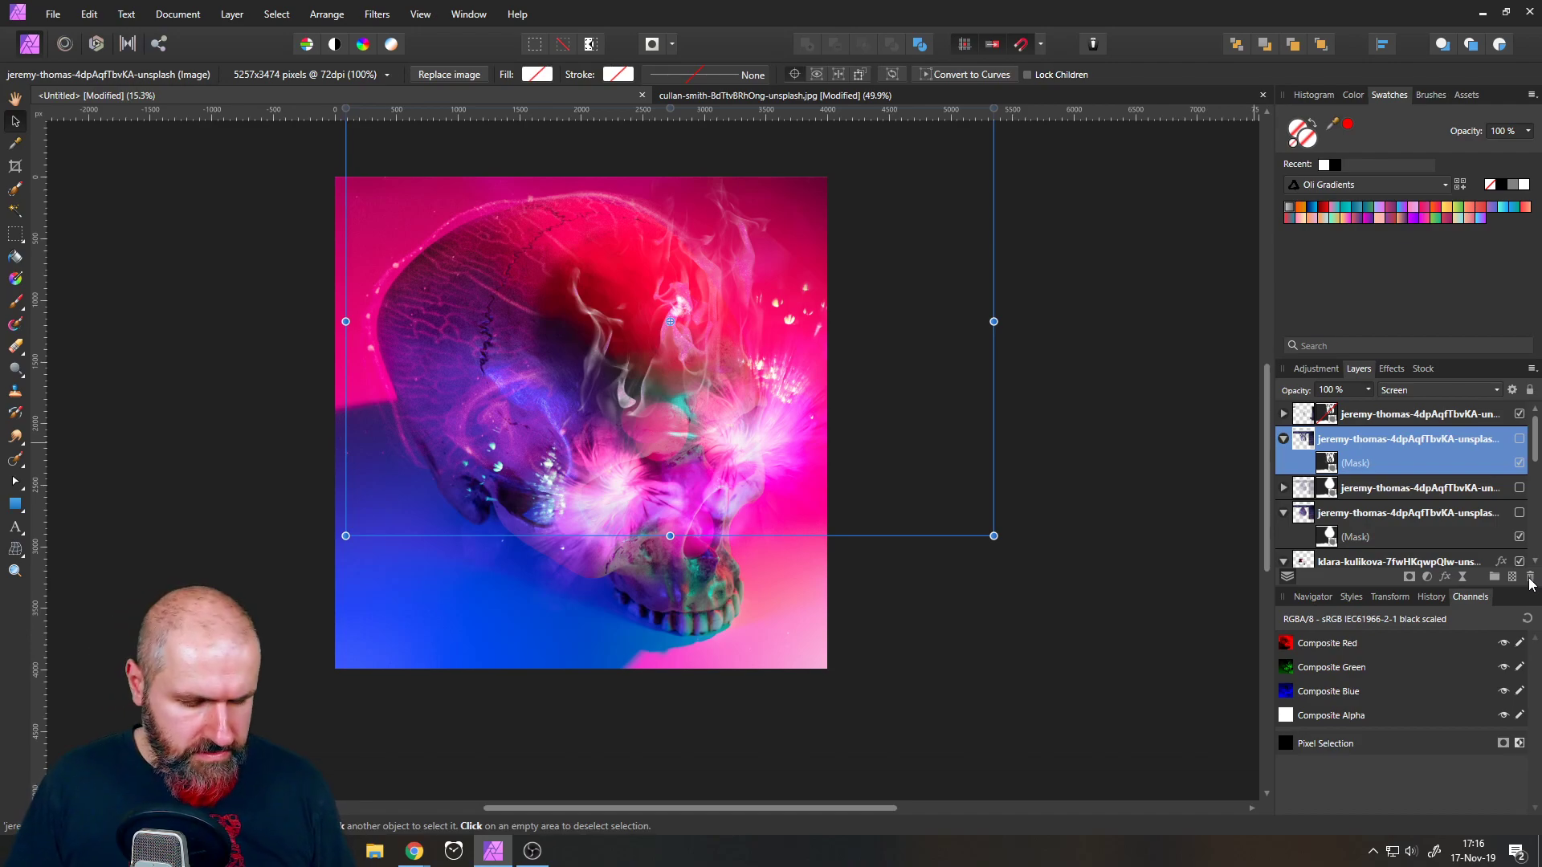
{"action": "key", "text": "ctrl+z"}
- Delete the first two hidden galaxy layers beneath the two flame-masked ones, leaving the lowest hidden galaxy layer in place
{"action": "left_click", "coordinate": [1309, 468]}
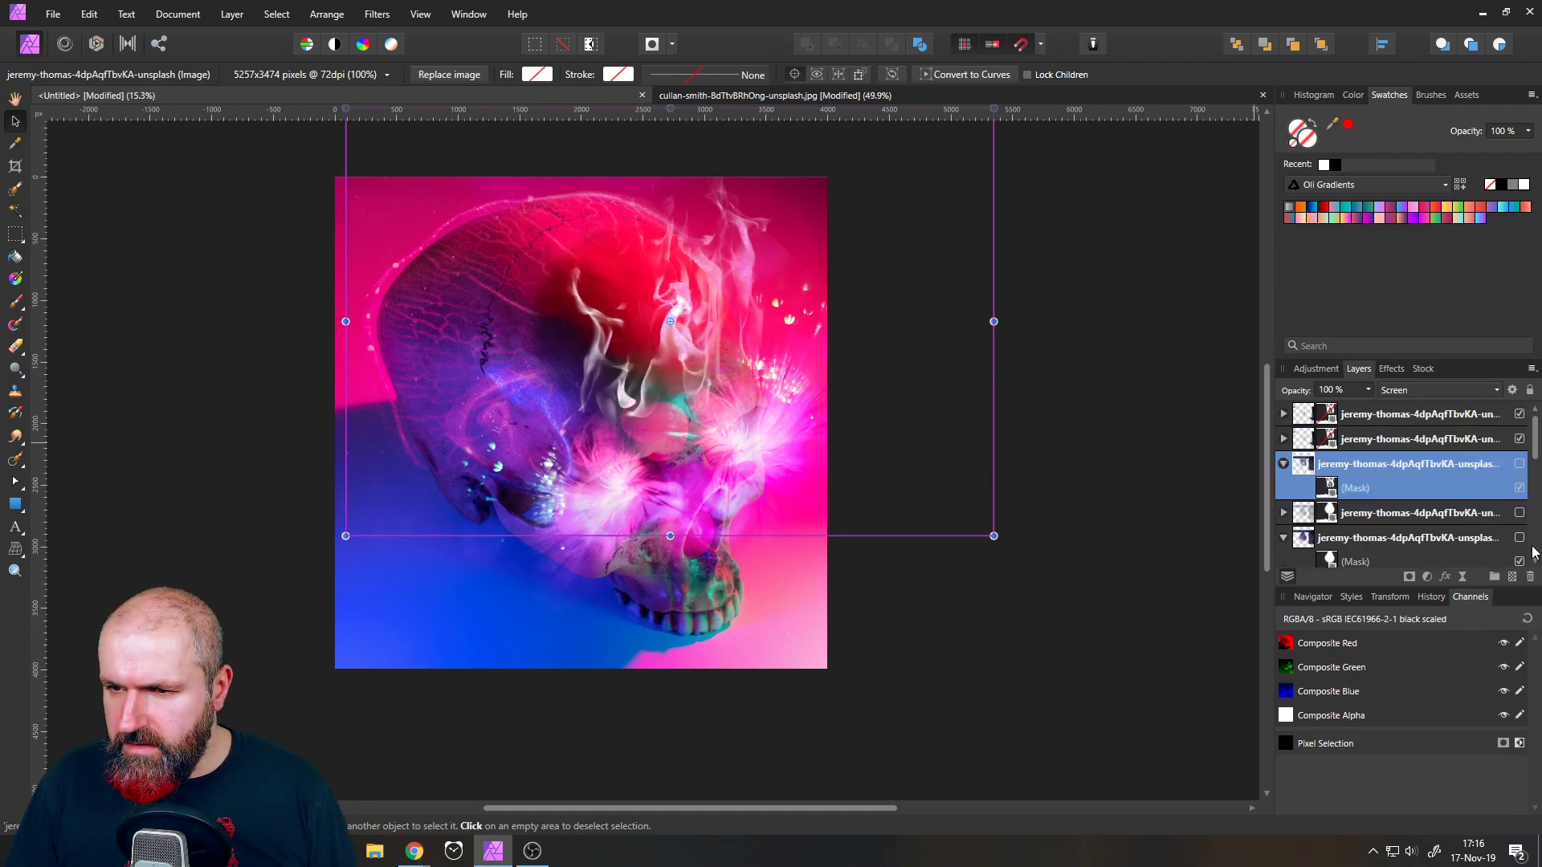
{"action": "left_click", "coordinate": [1530, 582]}
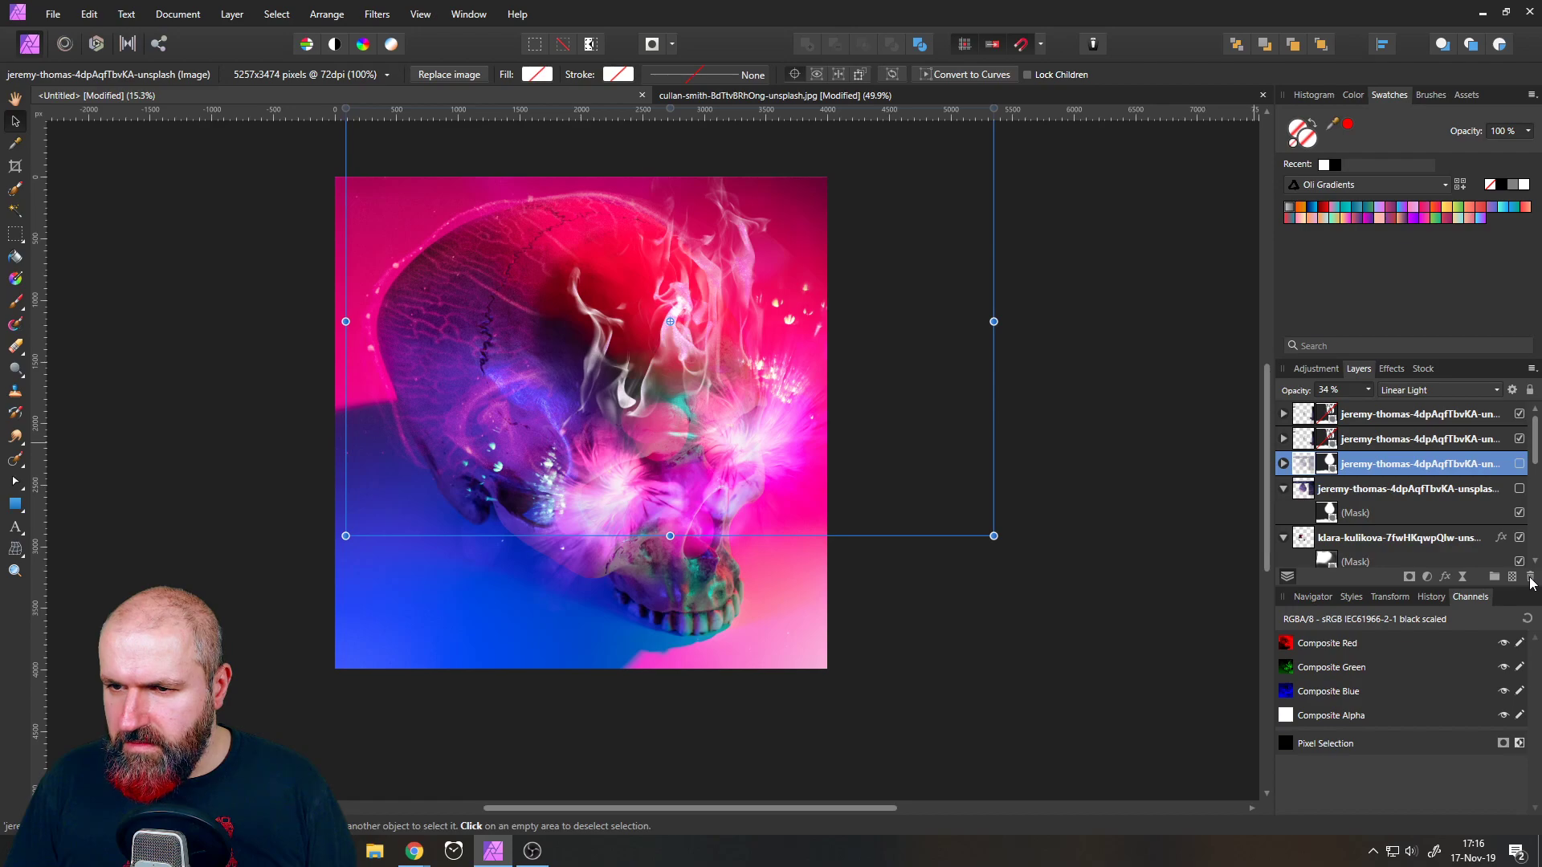
{"action": "left_click", "coordinate": [1531, 582]}
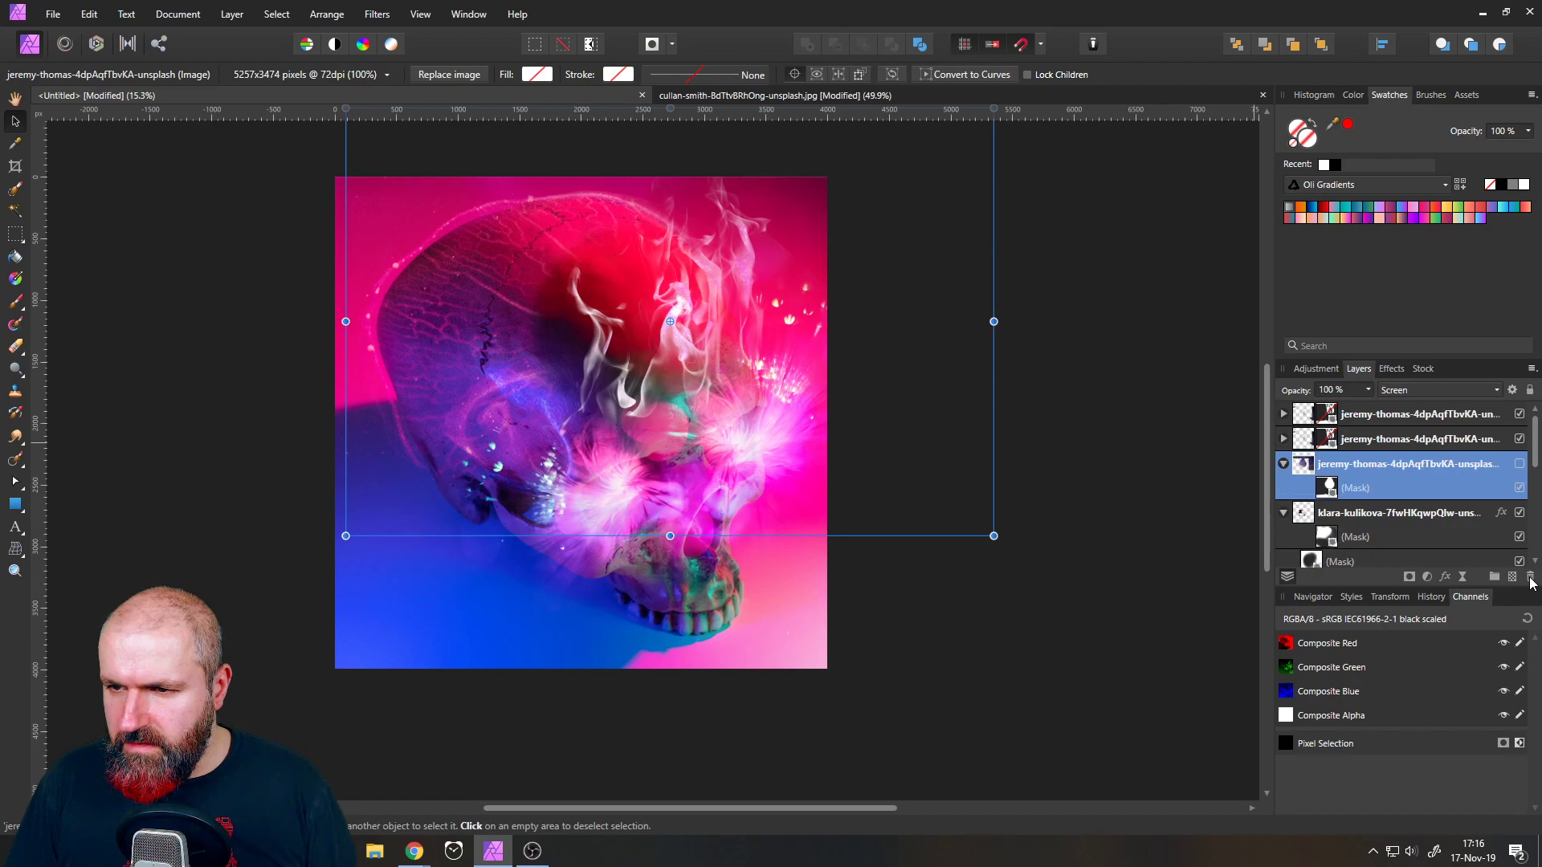
- Show the remaining hidden galaxy layer and set its blend mode to Linear Light
{"action": "left_click", "coordinate": [1518, 465]}
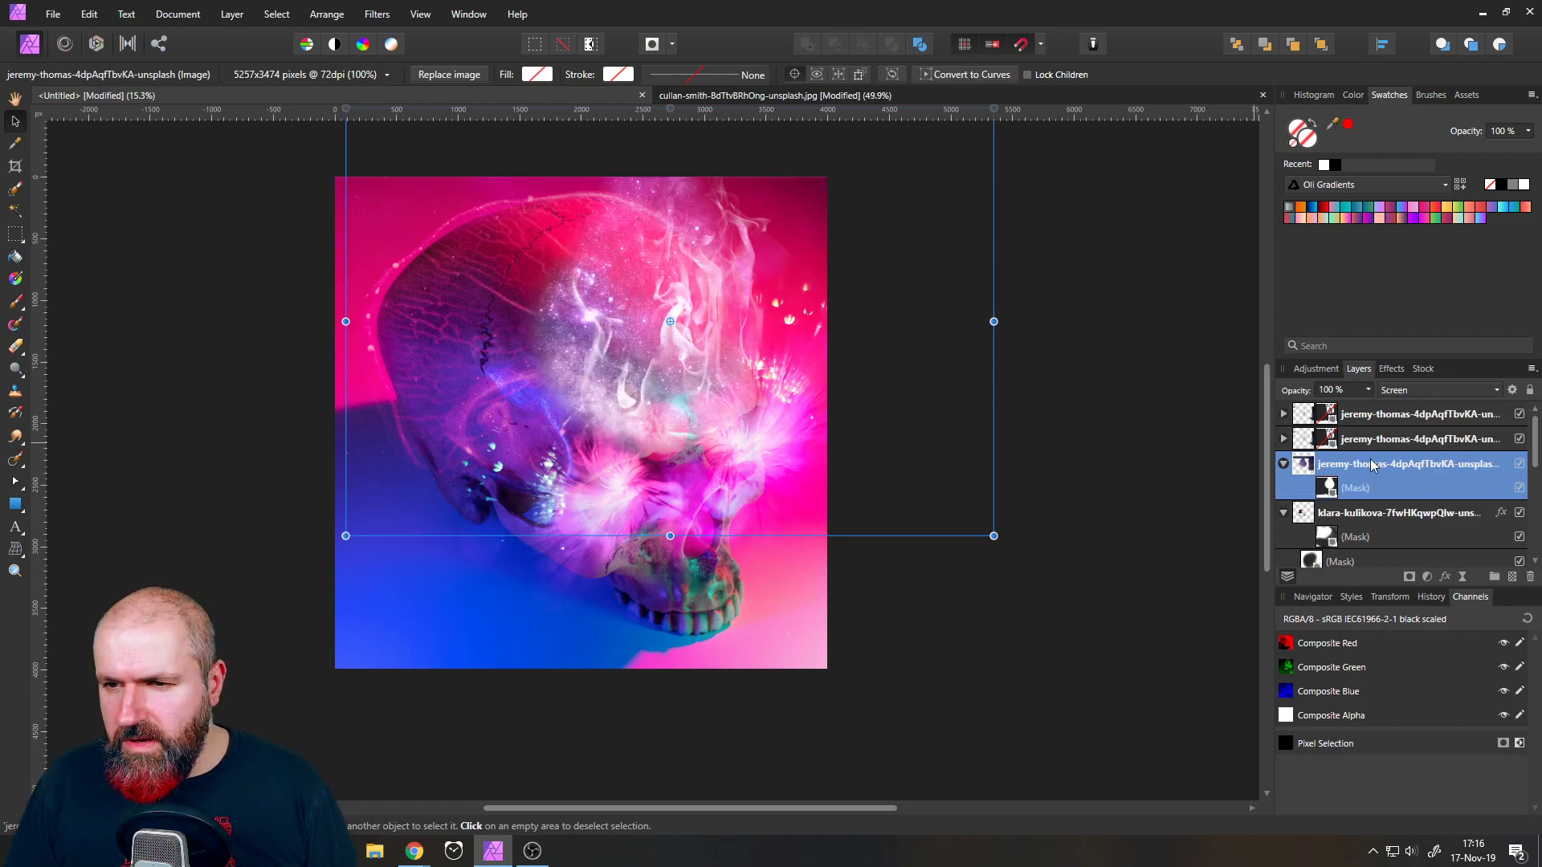
{"action": "left_click", "coordinate": [1396, 391]}
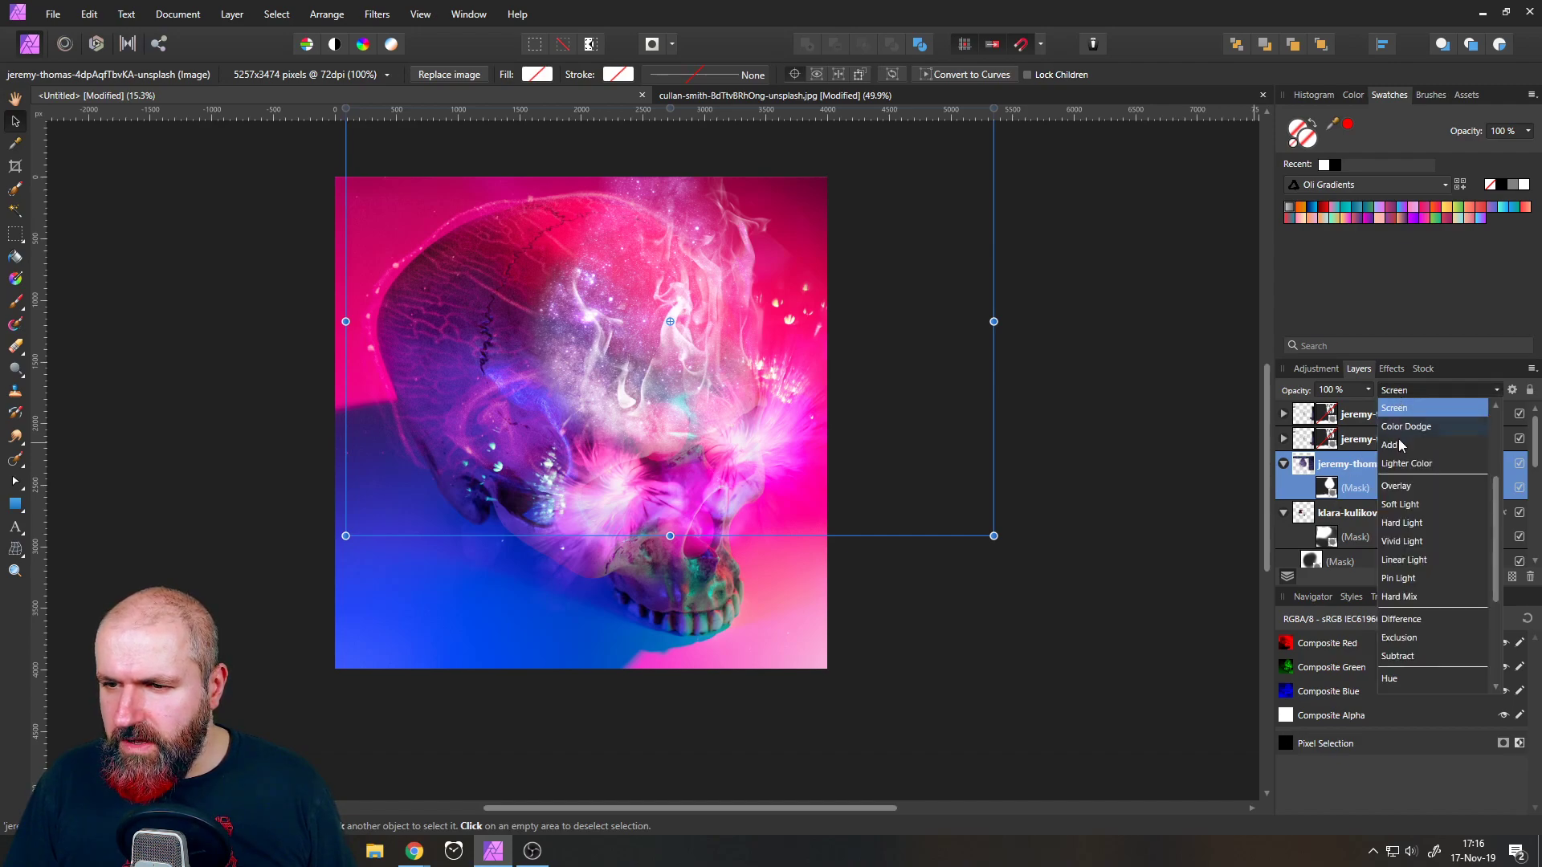
{"action": "left_click", "coordinate": [1409, 559]}
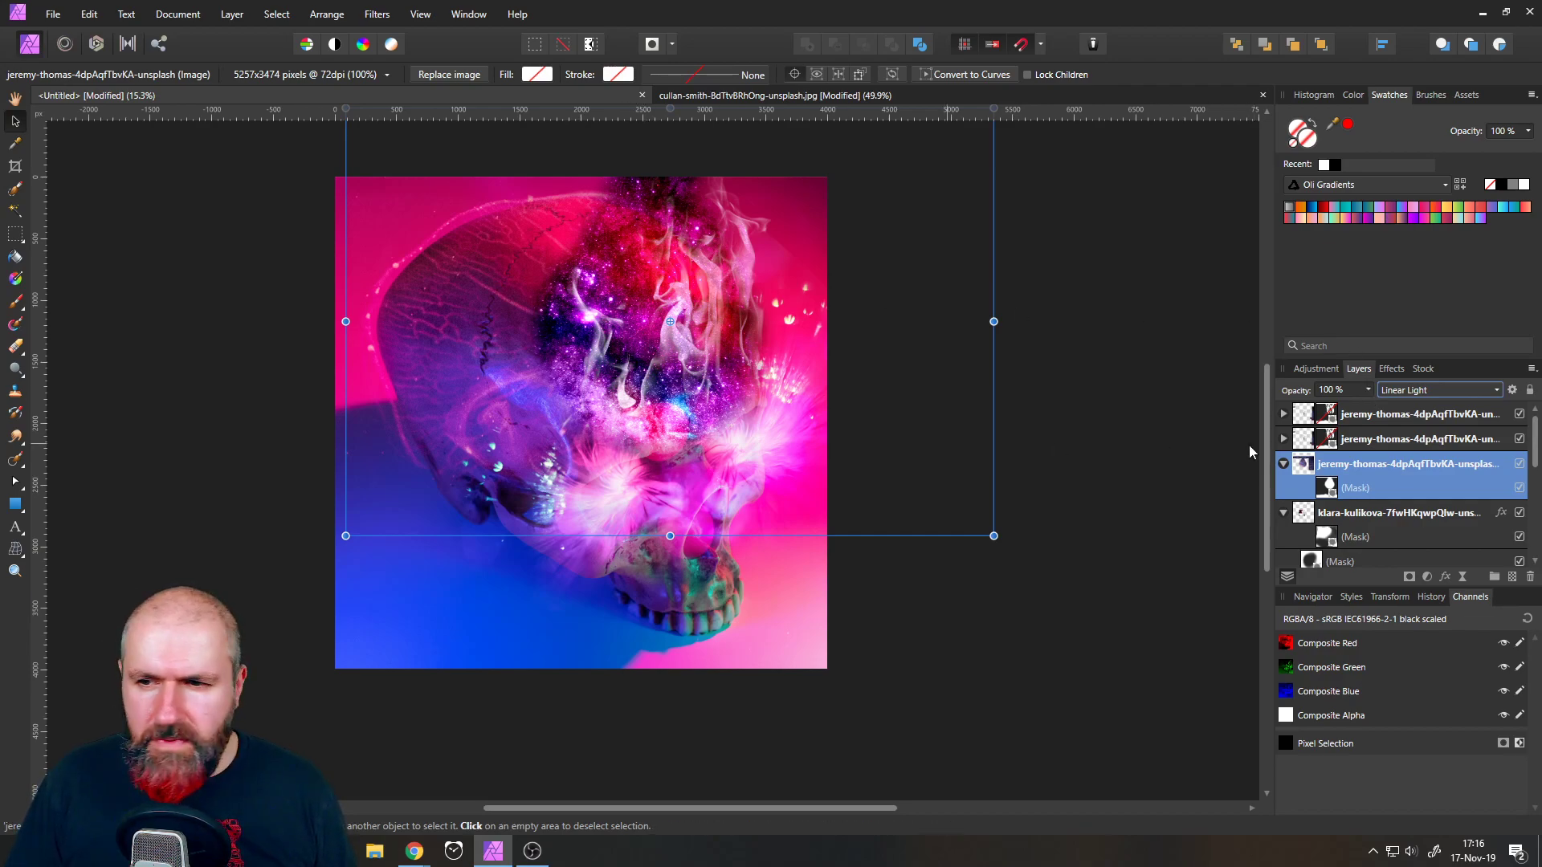
- Paint black on the Linear Light galaxy layer's mask with a 775 px brush to hide the galaxy across the skull
{"action": "left_click", "coordinate": [1365, 487]}
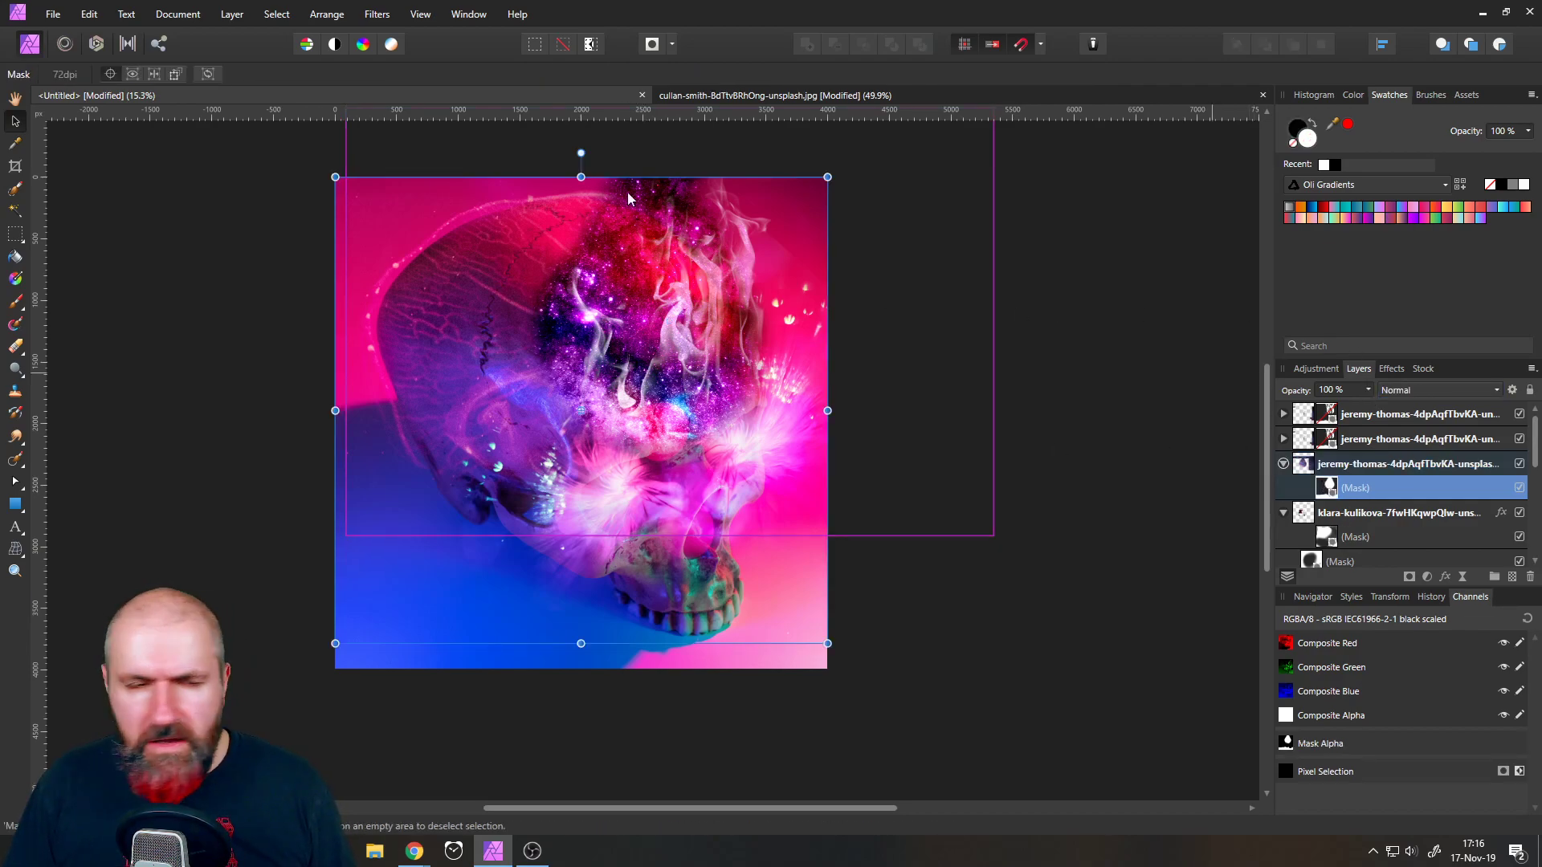
{"action": "left_click", "coordinate": [16, 309]}
{"action": "mouse_move", "coordinate": [609, 238]}
{"action": "left_mouse_down"}
{"action": "mouse_move", "coordinate": [617, 185]}
{"action": "mouse_move", "coordinate": [568, 220]}
{"action": "mouse_move", "coordinate": [650, 227]}
{"action": "mouse_move", "coordinate": [679, 185]}
{"action": "mouse_move", "coordinate": [761, 287]}
{"action": "mouse_move", "coordinate": [718, 253]}
{"action": "mouse_move", "coordinate": [636, 232]}
{"action": "mouse_move", "coordinate": [562, 241]}
{"action": "mouse_move", "coordinate": [589, 230]}
{"action": "mouse_move", "coordinate": [548, 298]}
{"action": "mouse_move", "coordinate": [608, 265]}
{"action": "mouse_move", "coordinate": [690, 252]}
{"action": "mouse_move", "coordinate": [560, 334]}
{"action": "mouse_move", "coordinate": [586, 297]}
{"action": "mouse_move", "coordinate": [725, 286]}
{"action": "mouse_move", "coordinate": [566, 354]}
{"action": "mouse_move", "coordinate": [718, 306]}
{"action": "mouse_move", "coordinate": [734, 328]}
{"action": "mouse_move", "coordinate": [721, 387]}
{"action": "mouse_move", "coordinate": [643, 414]}
{"action": "mouse_move", "coordinate": [698, 466]}
{"action": "left_mouse_up"}
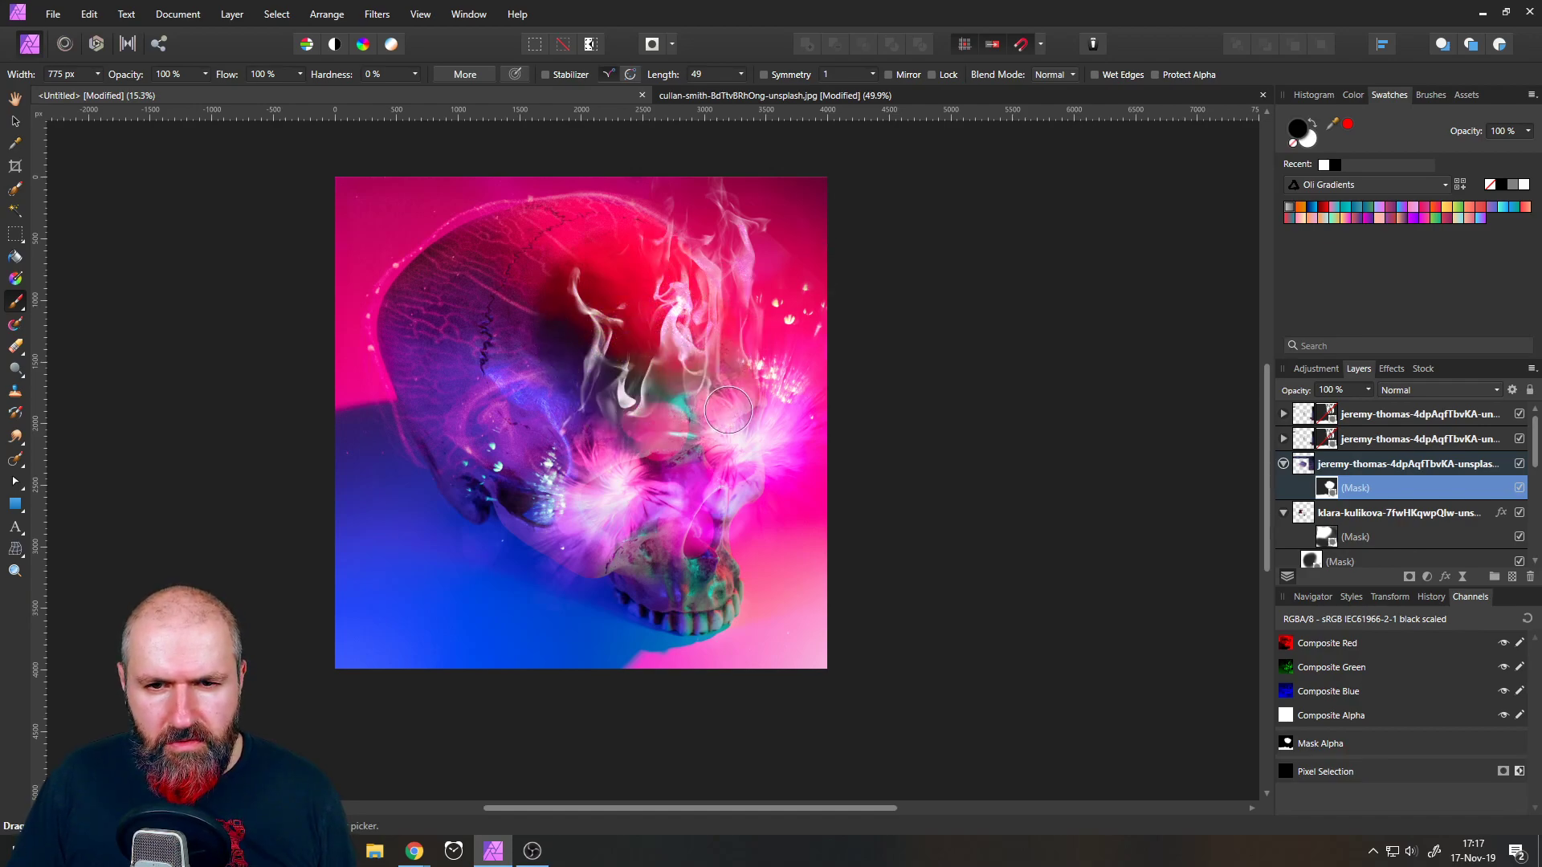
- Paint the galaxy back softly around the eye and forehead with white on its mask, using the 775 px brush at 10% opacity
{"action": "left_click", "coordinate": [1315, 122]}
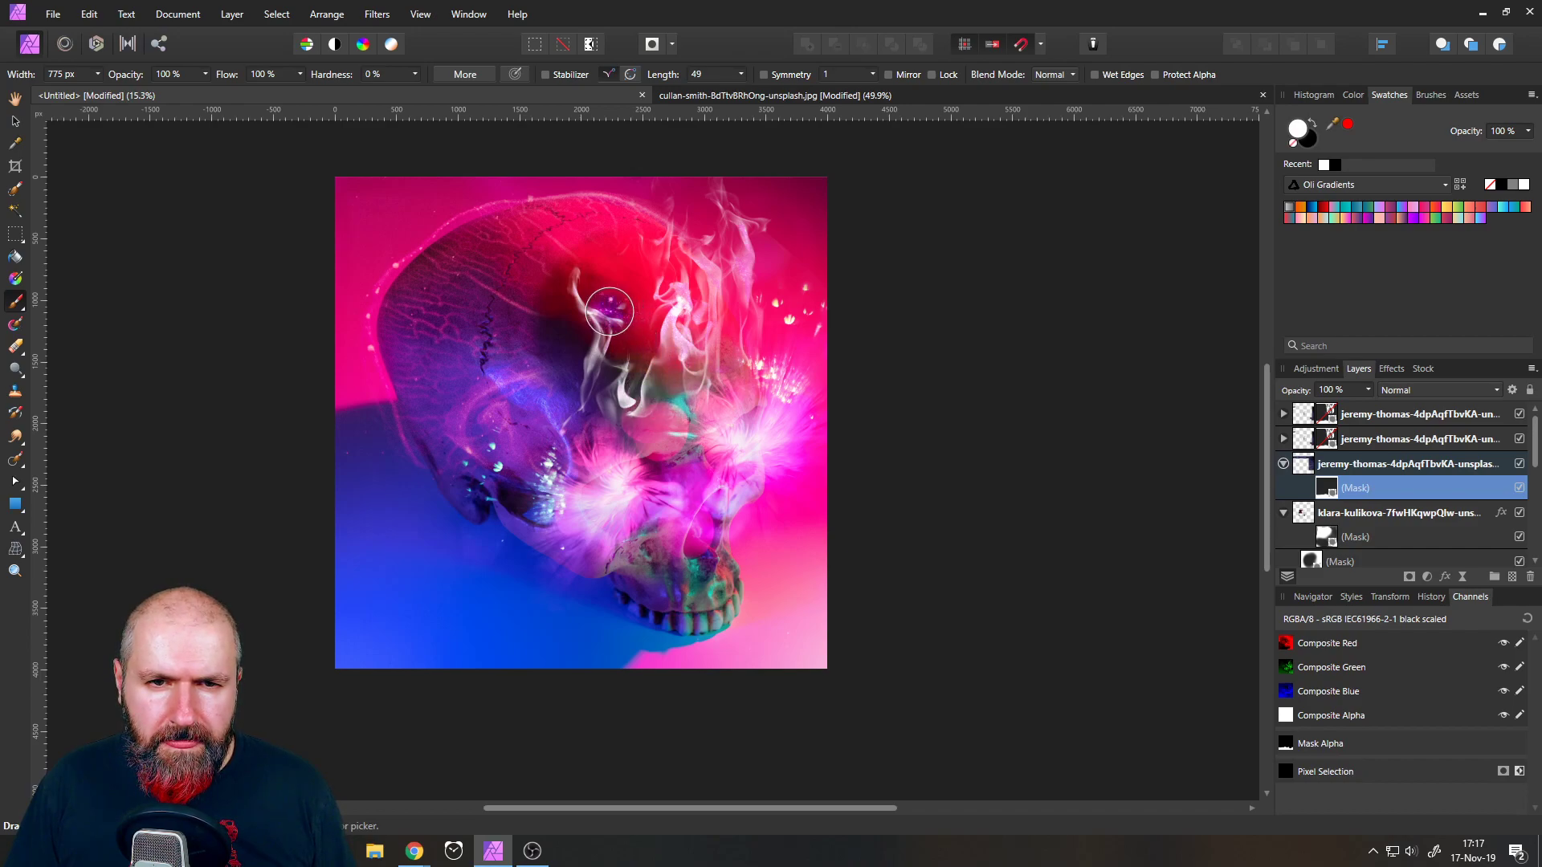
{"action": "mouse_move", "coordinate": [671, 394]}
{"action": "left_mouse_down"}
{"action": "mouse_move", "coordinate": [684, 358]}
{"action": "mouse_move", "coordinate": [636, 384]}
{"action": "mouse_move", "coordinate": [688, 388]}
{"action": "mouse_move", "coordinate": [712, 344]}
{"action": "mouse_move", "coordinate": [659, 342]}
{"action": "mouse_move", "coordinate": [607, 392]}
{"action": "mouse_move", "coordinate": [728, 377]}
{"action": "mouse_move", "coordinate": [742, 335]}
{"action": "mouse_move", "coordinate": [655, 380]}
{"action": "mouse_move", "coordinate": [709, 367]}
{"action": "mouse_move", "coordinate": [728, 350]}
{"action": "mouse_move", "coordinate": [603, 384]}
{"action": "left_mouse_up"}
{"action": "key", "text": "ctrl+z"}
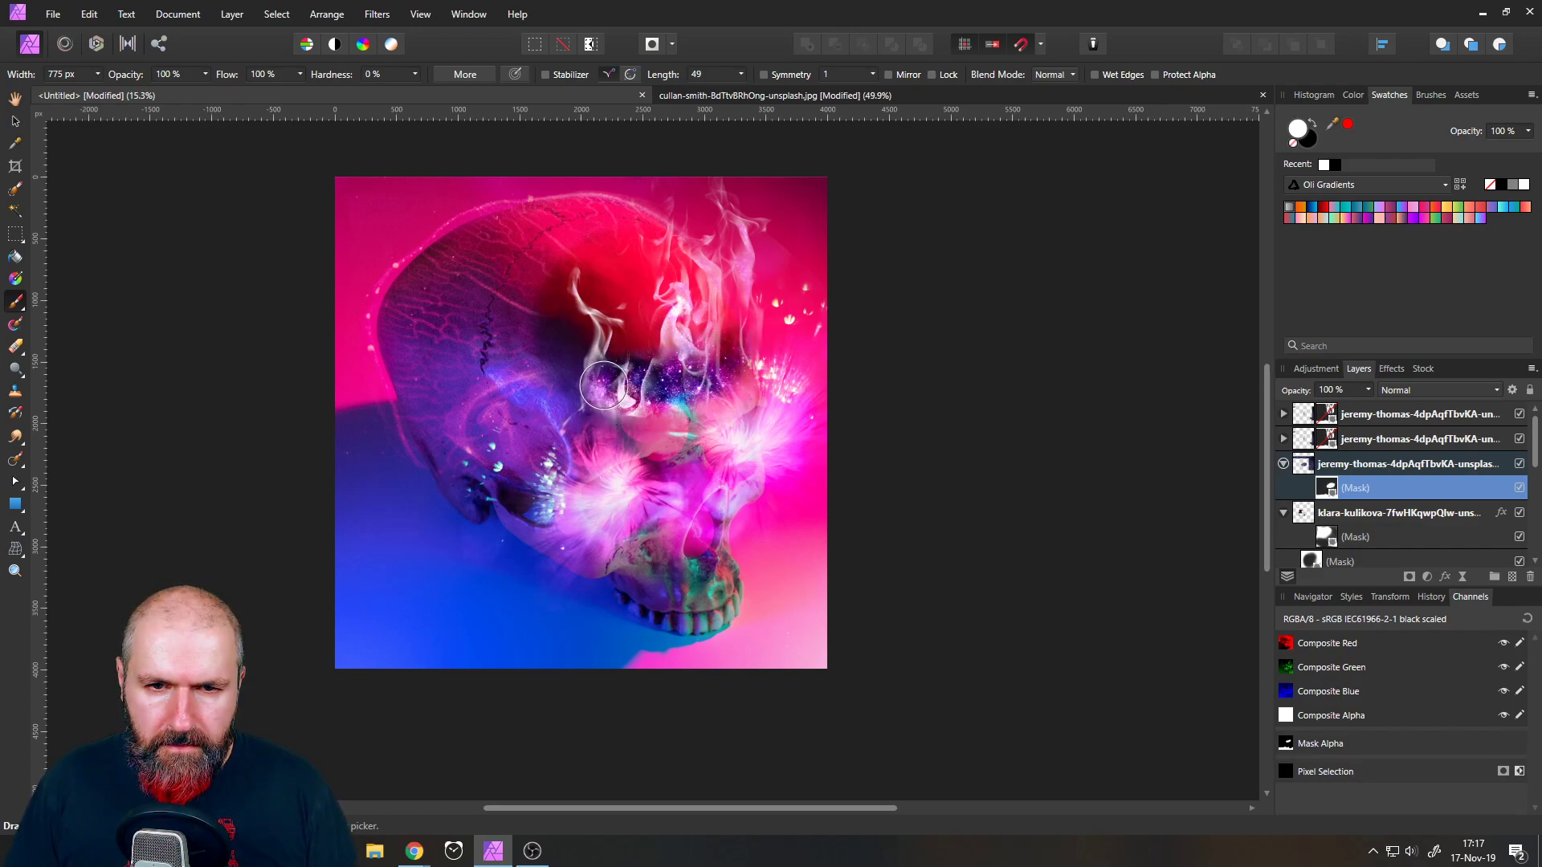
{"action": "left_click", "coordinate": [206, 73]}
{"action": "left_click_drag", "start_coordinate": [212, 92], "coordinate": [142, 92]}
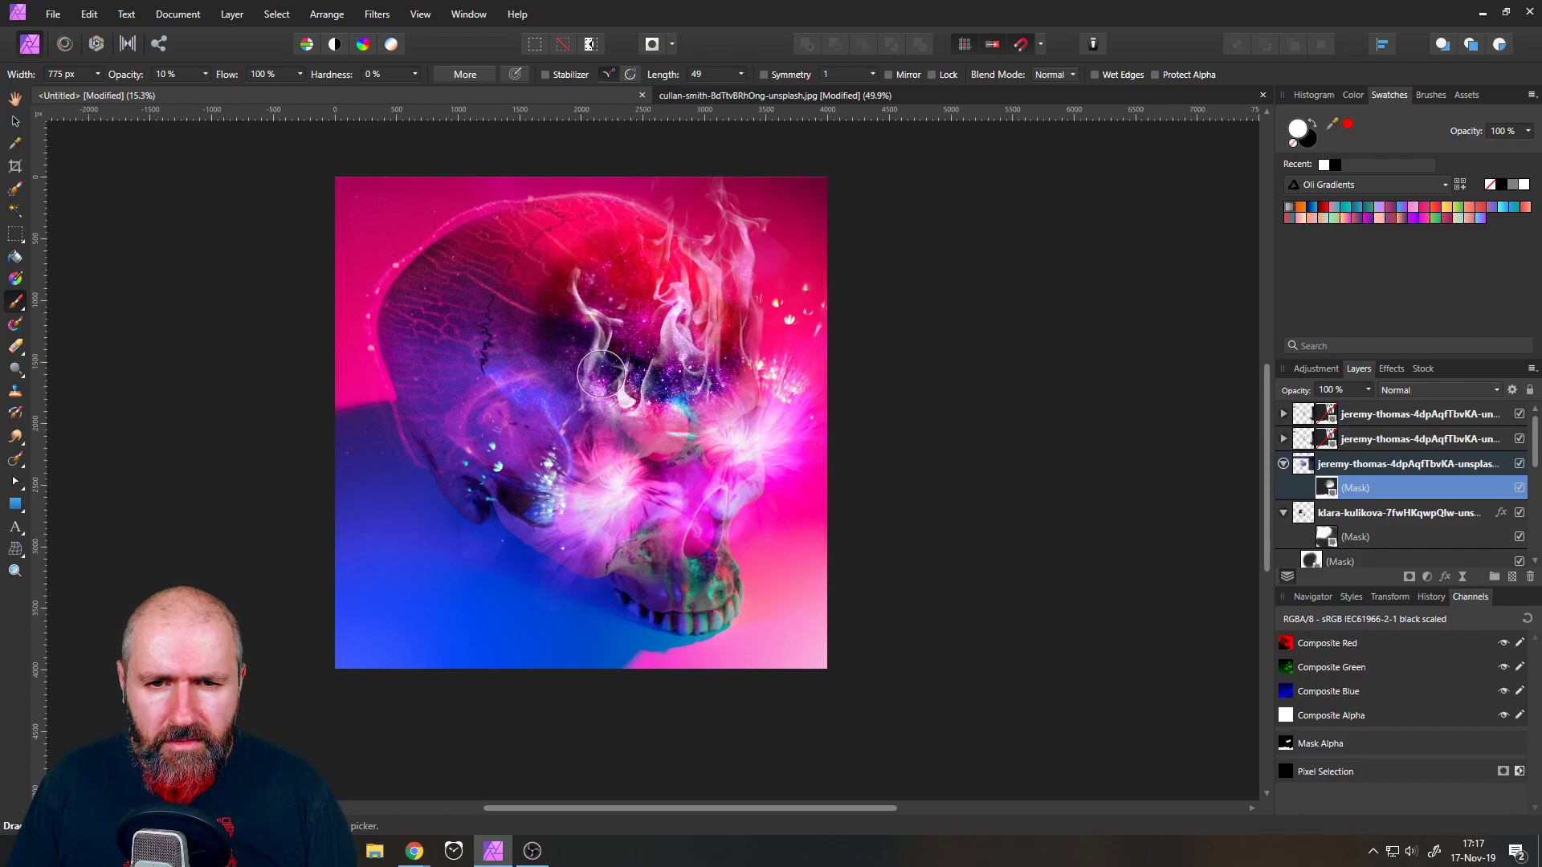
{"action": "left_click", "coordinate": [16, 122]}
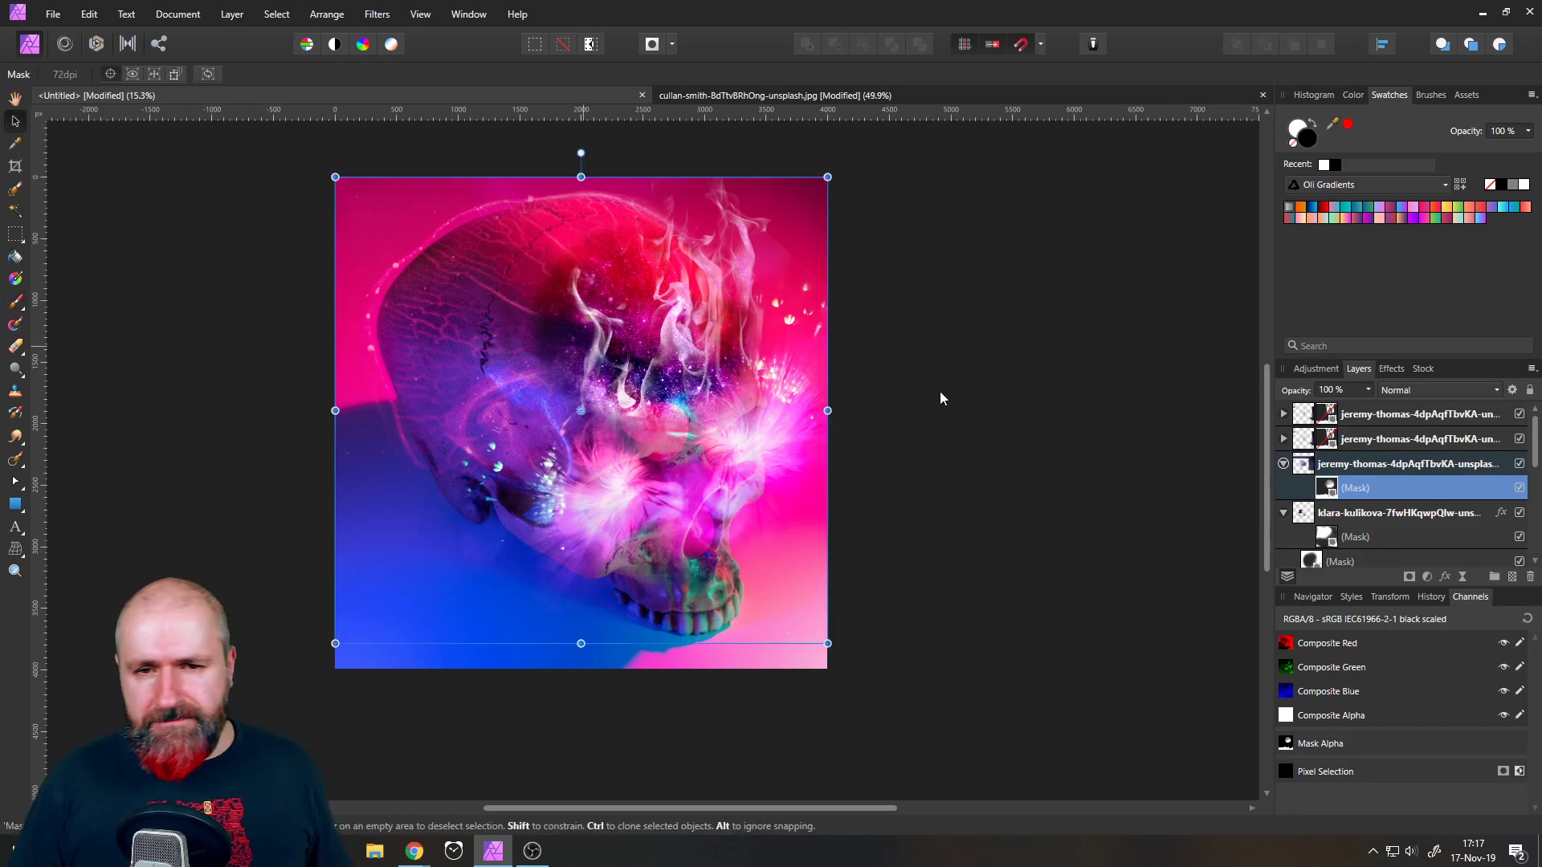
- Group the two flame-masked galaxy layers and duplicate the group
{"action": "left_click", "coordinate": [1321, 416]}
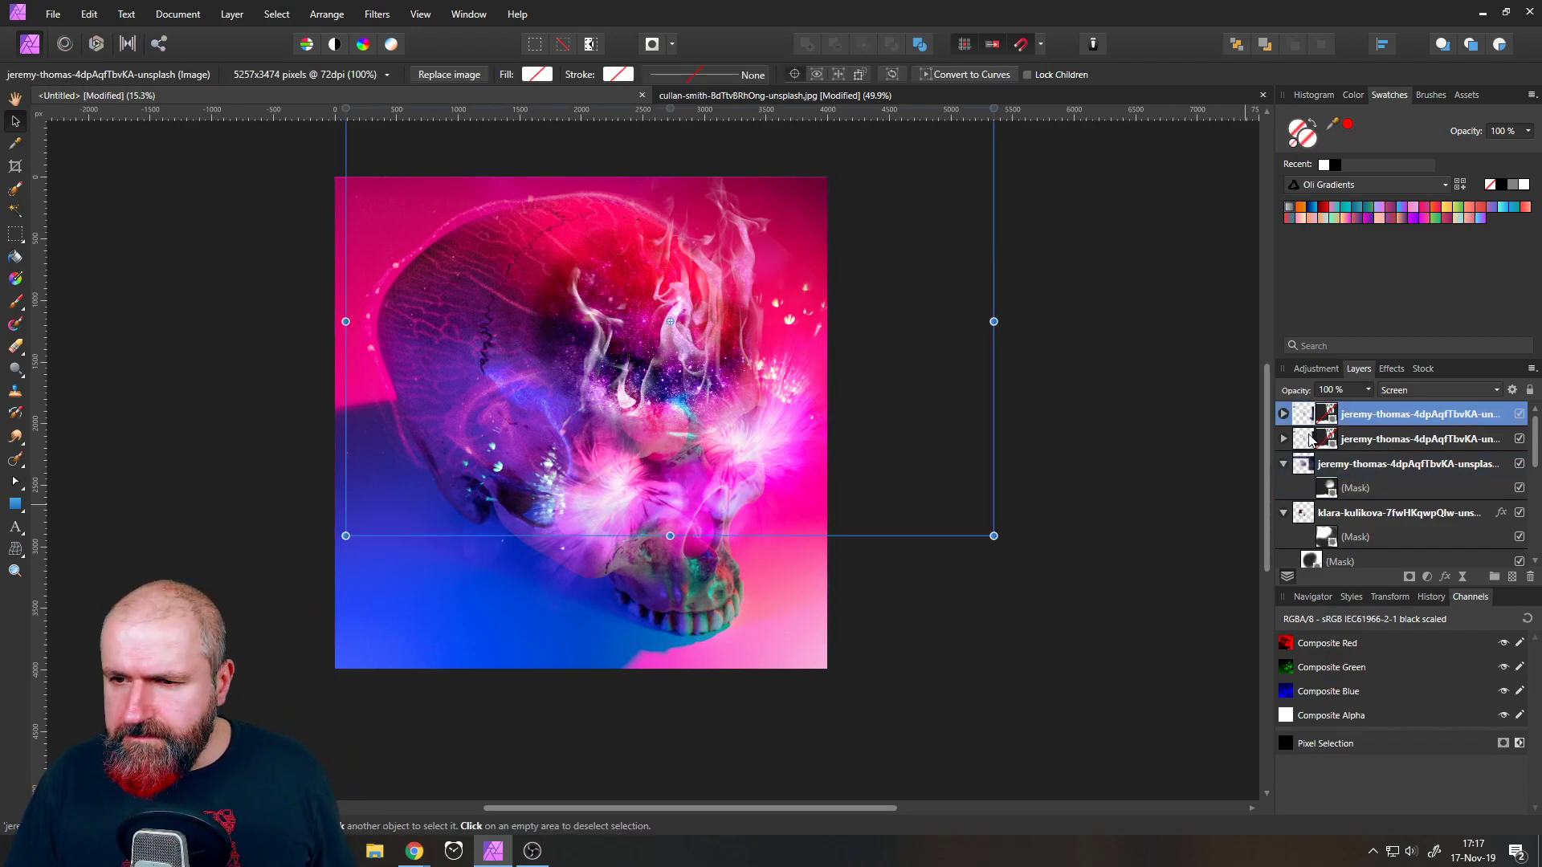
{"action": "left_click", "coordinate": [1308, 440], "text": "shift"}
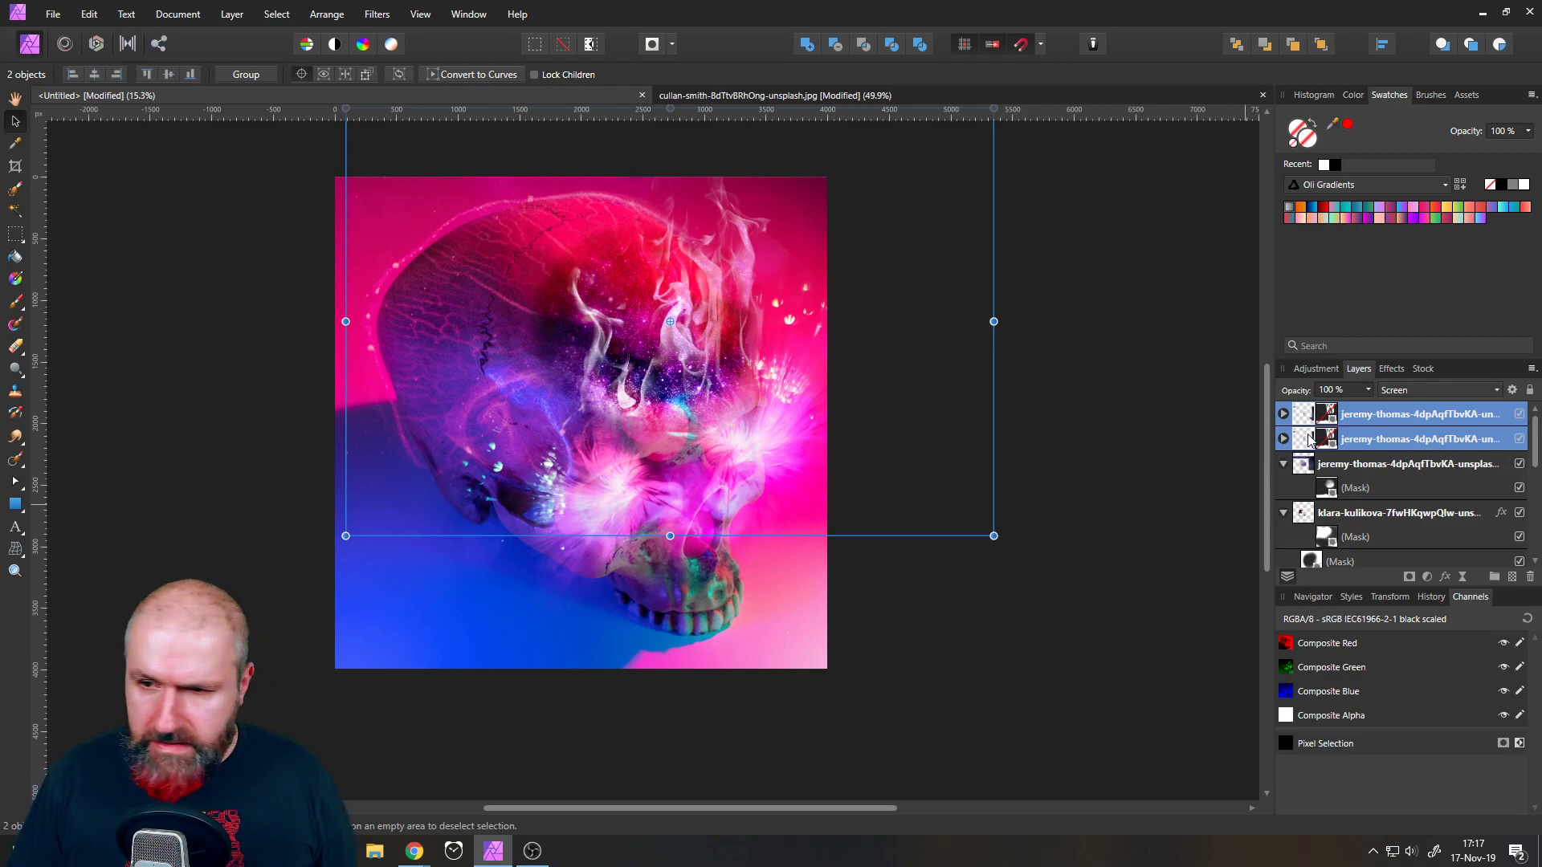
{"action": "key", "text": "ctrl+g"}
{"action": "right_click", "coordinate": [1307, 420]}
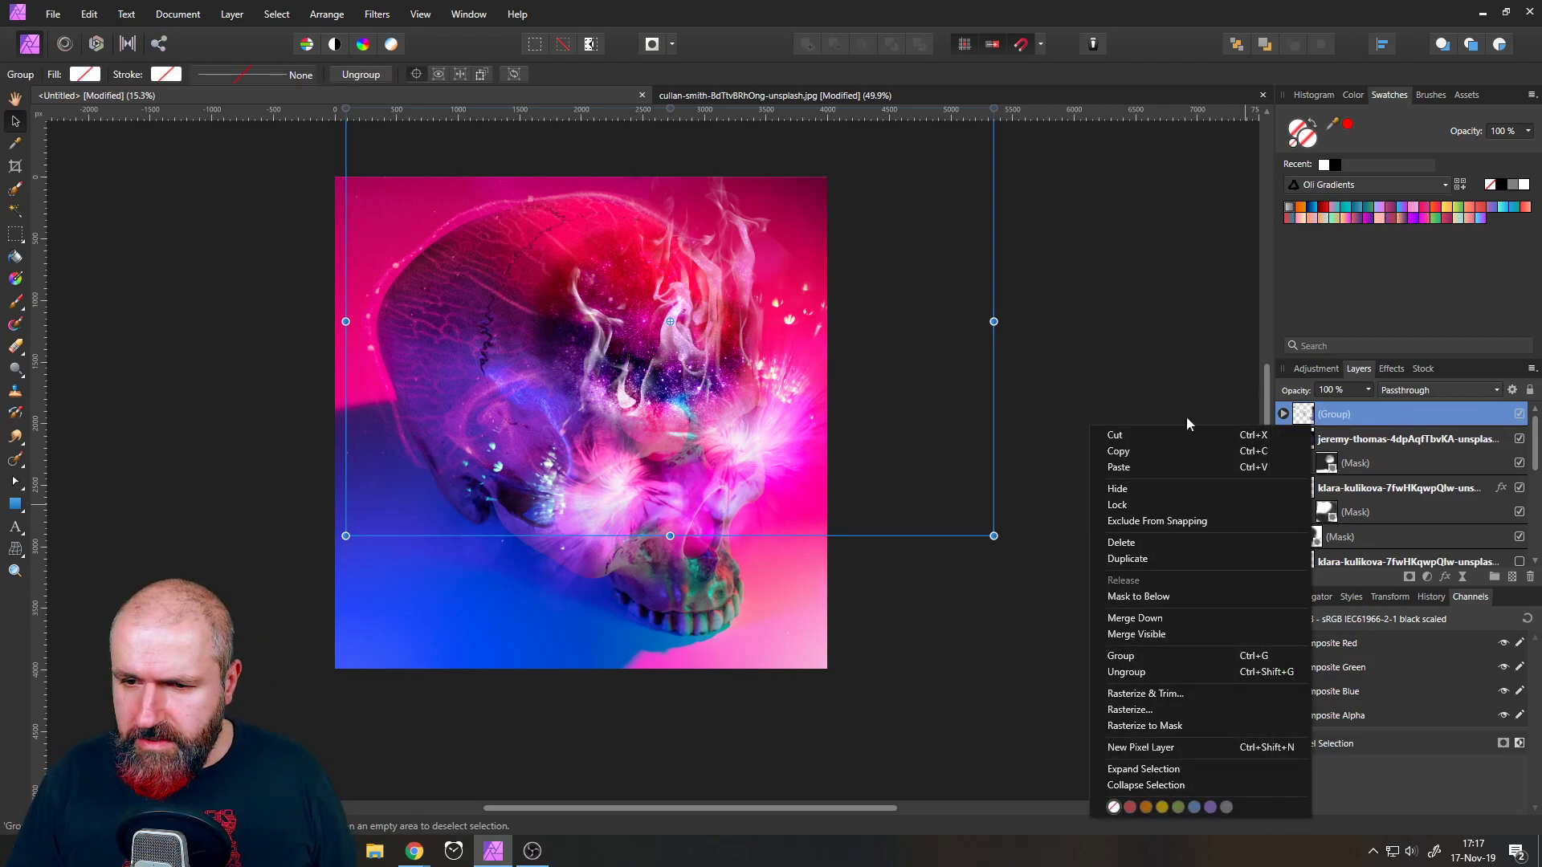
{"action": "left_click", "coordinate": [1133, 560]}
- Enlarge the duplicated flame group to about 171% over the skull
{"action": "scroll", "coordinate": [740, 434], "scroll_direction": "down", "scroll_amount": 3}
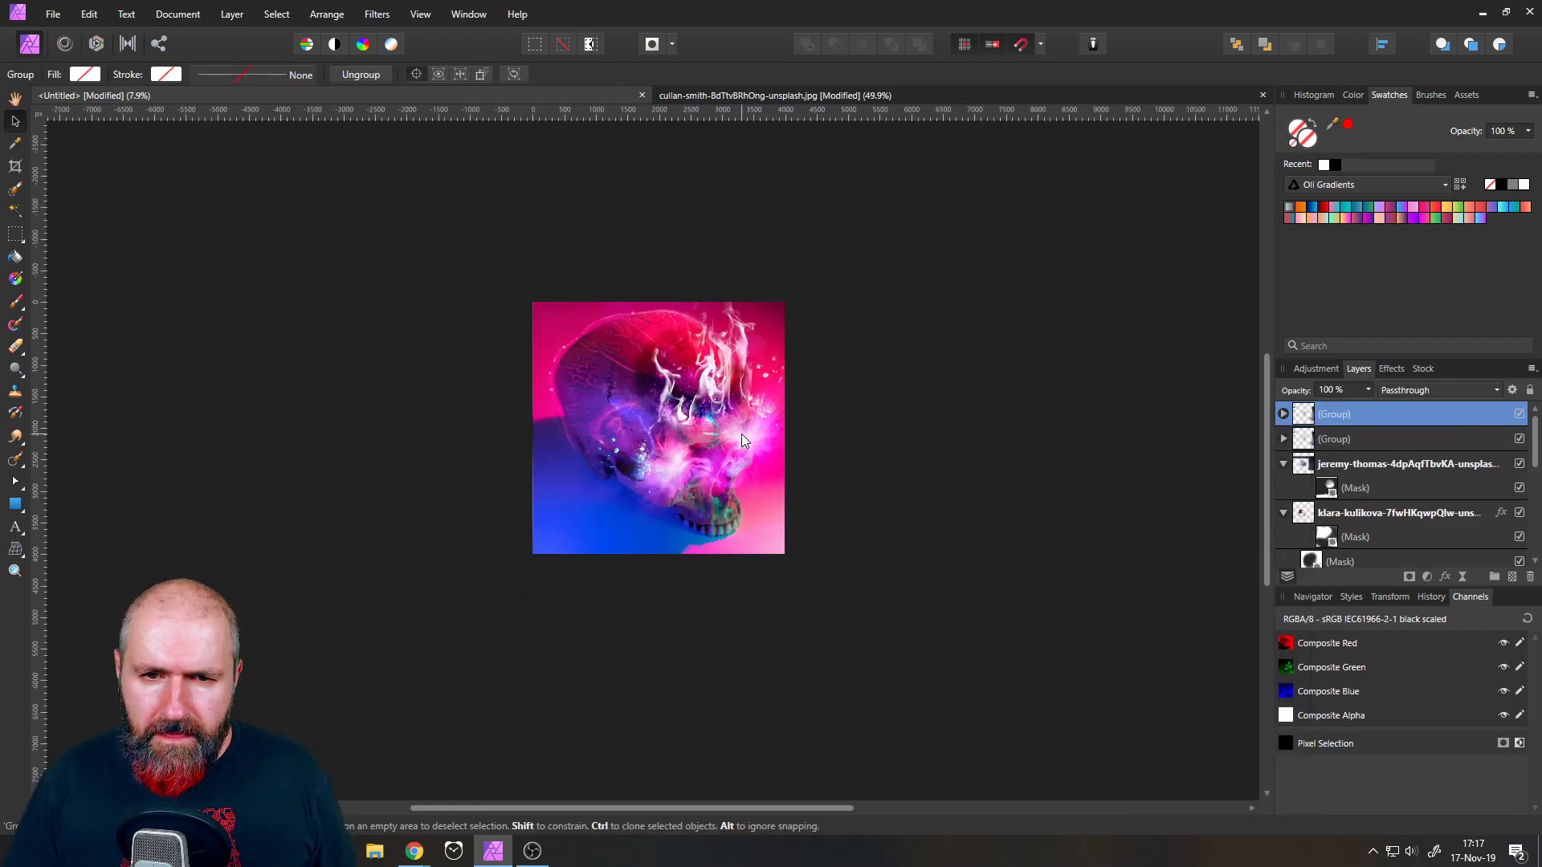
{"action": "left_click_drag", "start_coordinate": [869, 266], "coordinate": [936, 224]}
{"action": "left_click_drag", "start_coordinate": [936, 375], "coordinate": [863, 349]}
{"action": "key", "text": "ctrl+z"}
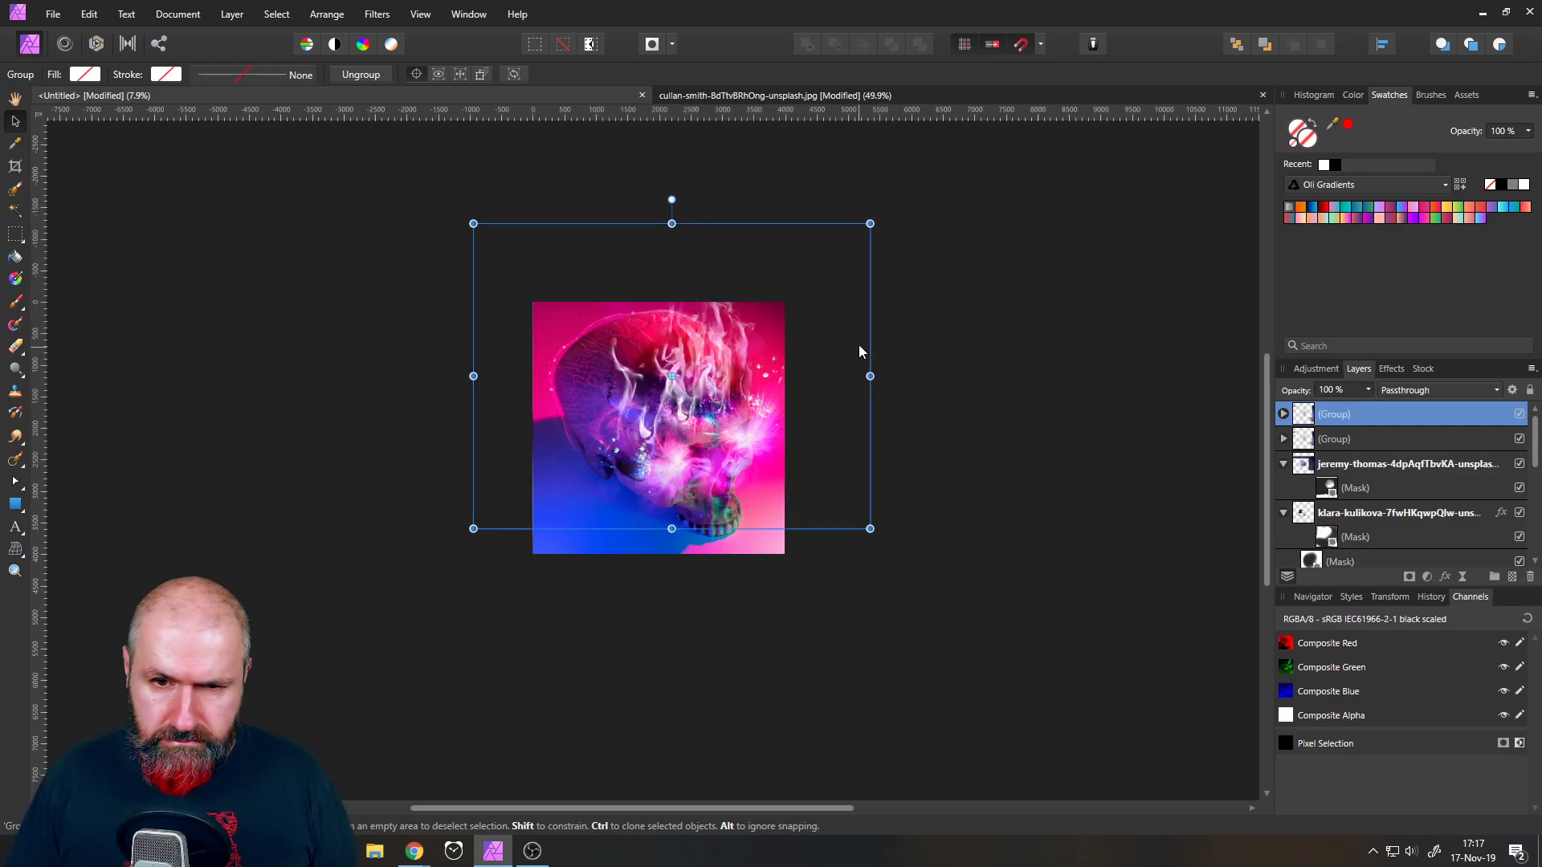
{"action": "key", "text": "ctrl+z"}
{"action": "left_click_drag", "start_coordinate": [950, 216], "coordinate": [984, 169]}
{"action": "mouse_move", "coordinate": [878, 302]}
{"action": "left_mouse_down"}
{"action": "mouse_move", "coordinate": [837, 295]}
{"action": "mouse_move", "coordinate": [852, 289]}
{"action": "left_mouse_up"}
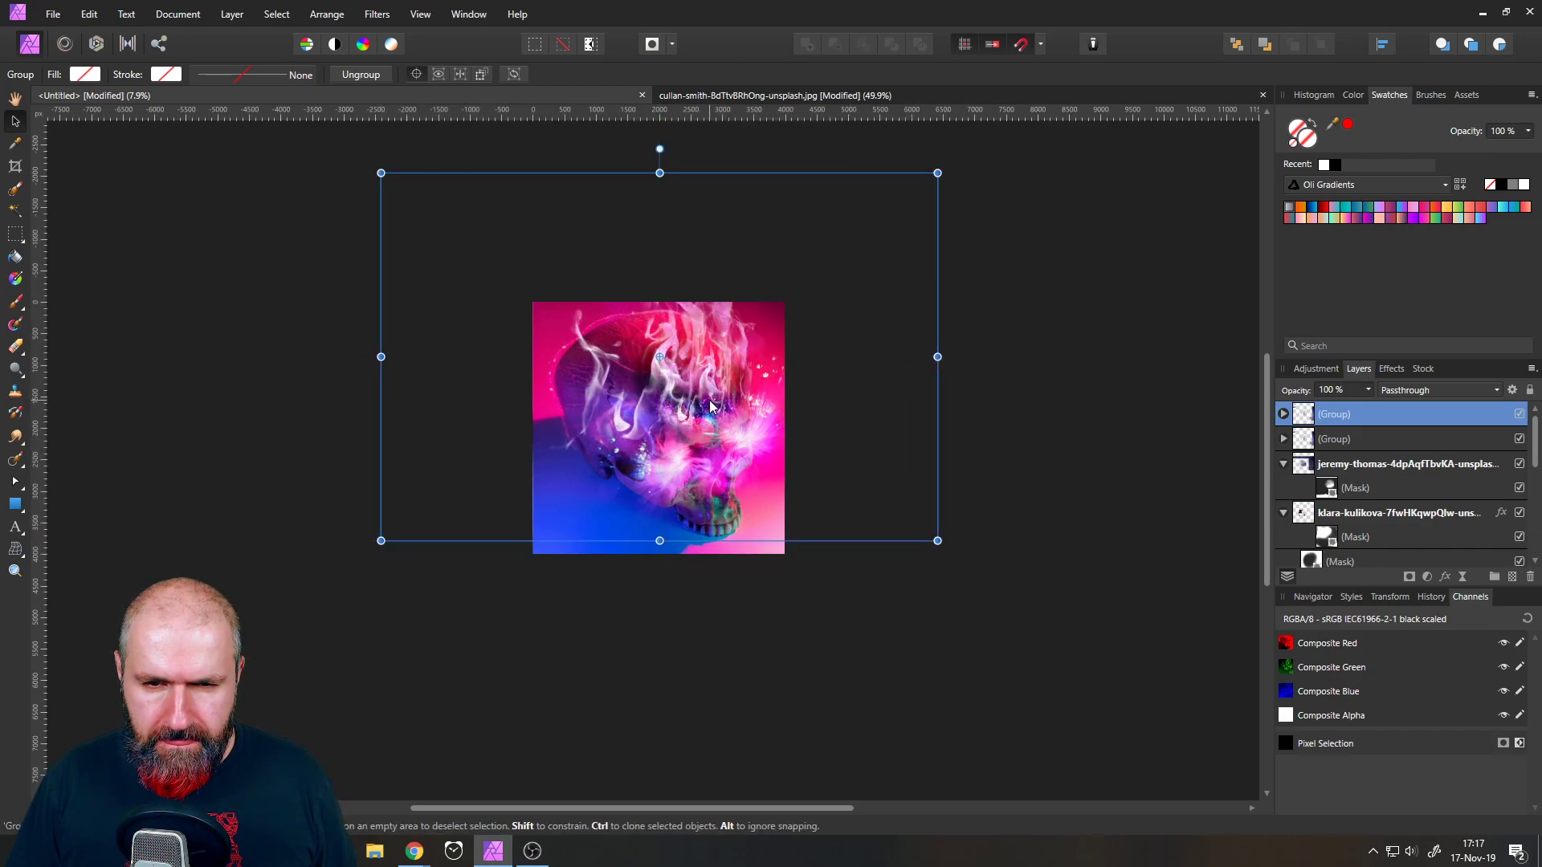
- Move the enlarged flame group down so its wisps cover the lower face and jaw
{"action": "scroll", "coordinate": [710, 407], "scroll_direction": "up", "scroll_amount": 3}
{"action": "left_click_drag", "start_coordinate": [729, 368], "coordinate": [769, 577]}
{"action": "mouse_move", "coordinate": [702, 448]}
{"action": "left_mouse_down"}
{"action": "mouse_move", "coordinate": [733, 451]}
{"action": "mouse_move", "coordinate": [699, 447]}
{"action": "left_mouse_up"}
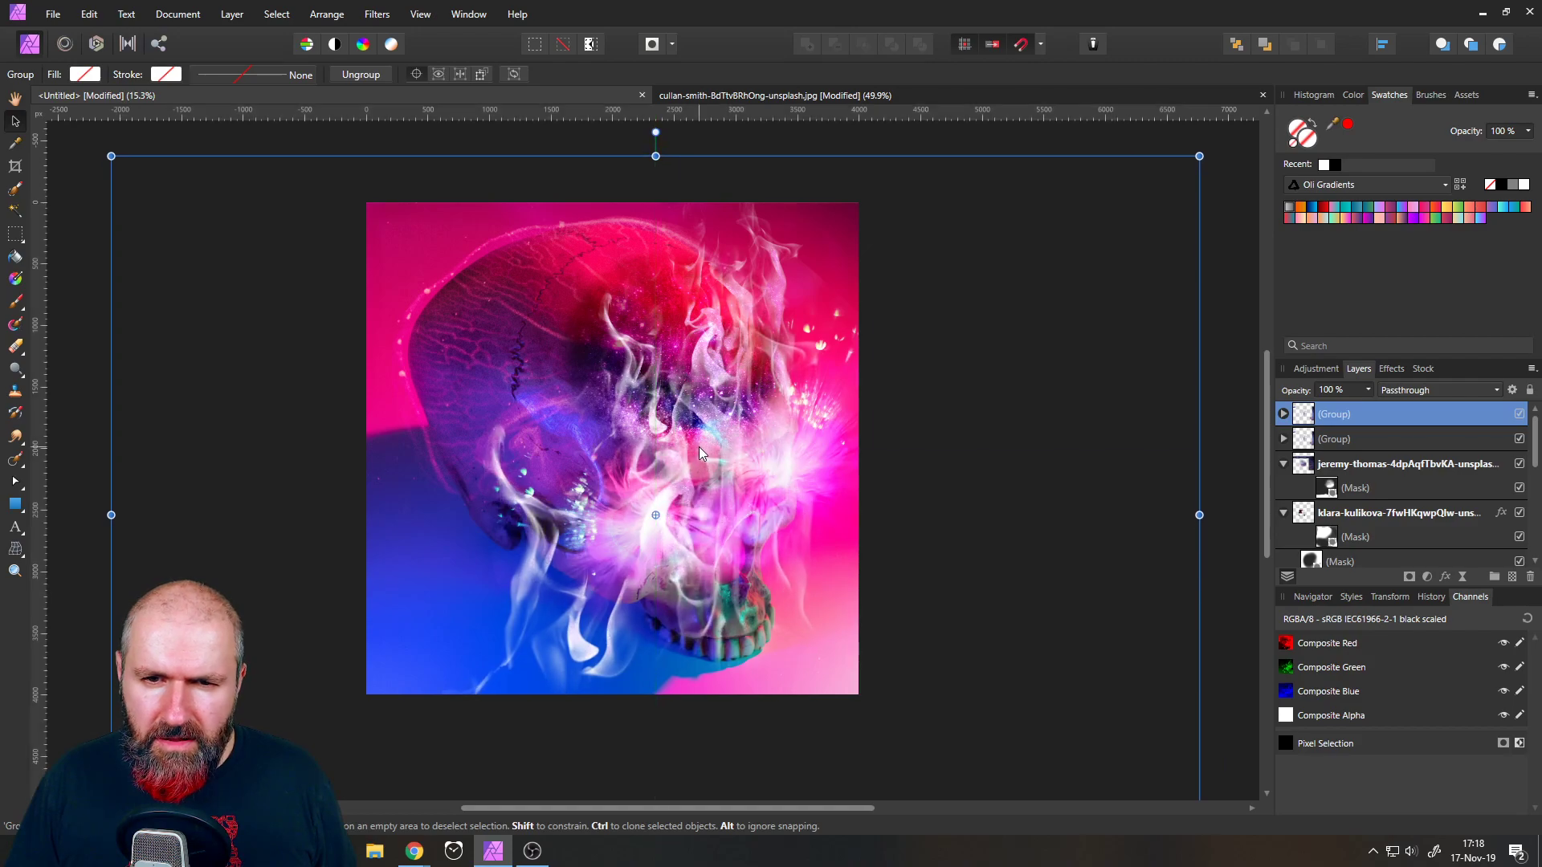
- Toggle the enlarged flame group off and on to compare the image with and without it
{"action": "left_click", "coordinate": [1519, 414]}
{"action": "left_click", "coordinate": [1519, 415]}
{"action": "left_click", "coordinate": [1519, 415]}
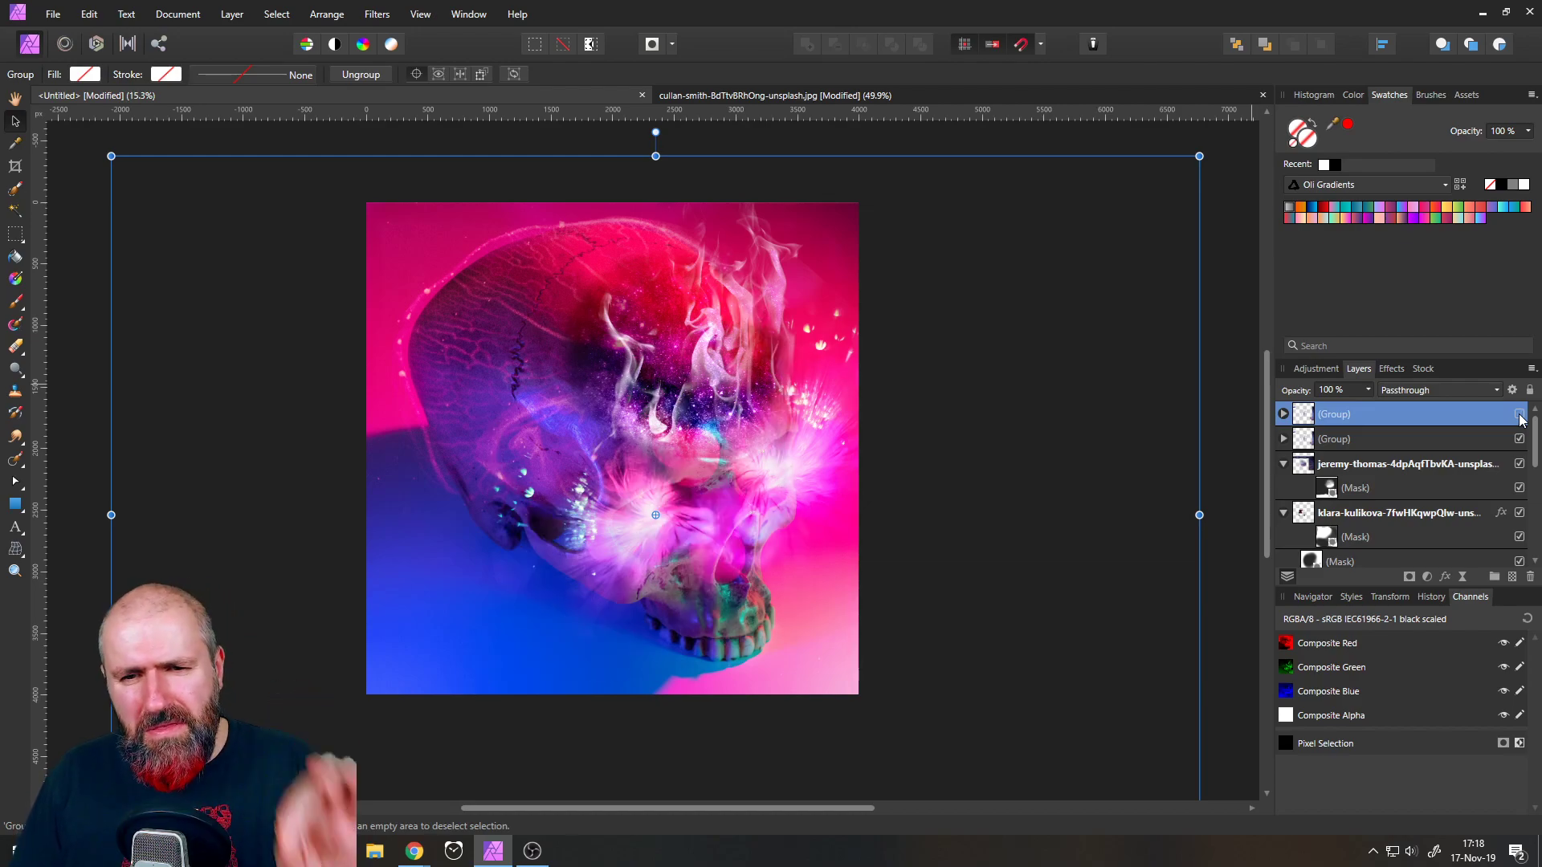
{"action": "left_click", "coordinate": [1519, 414]}
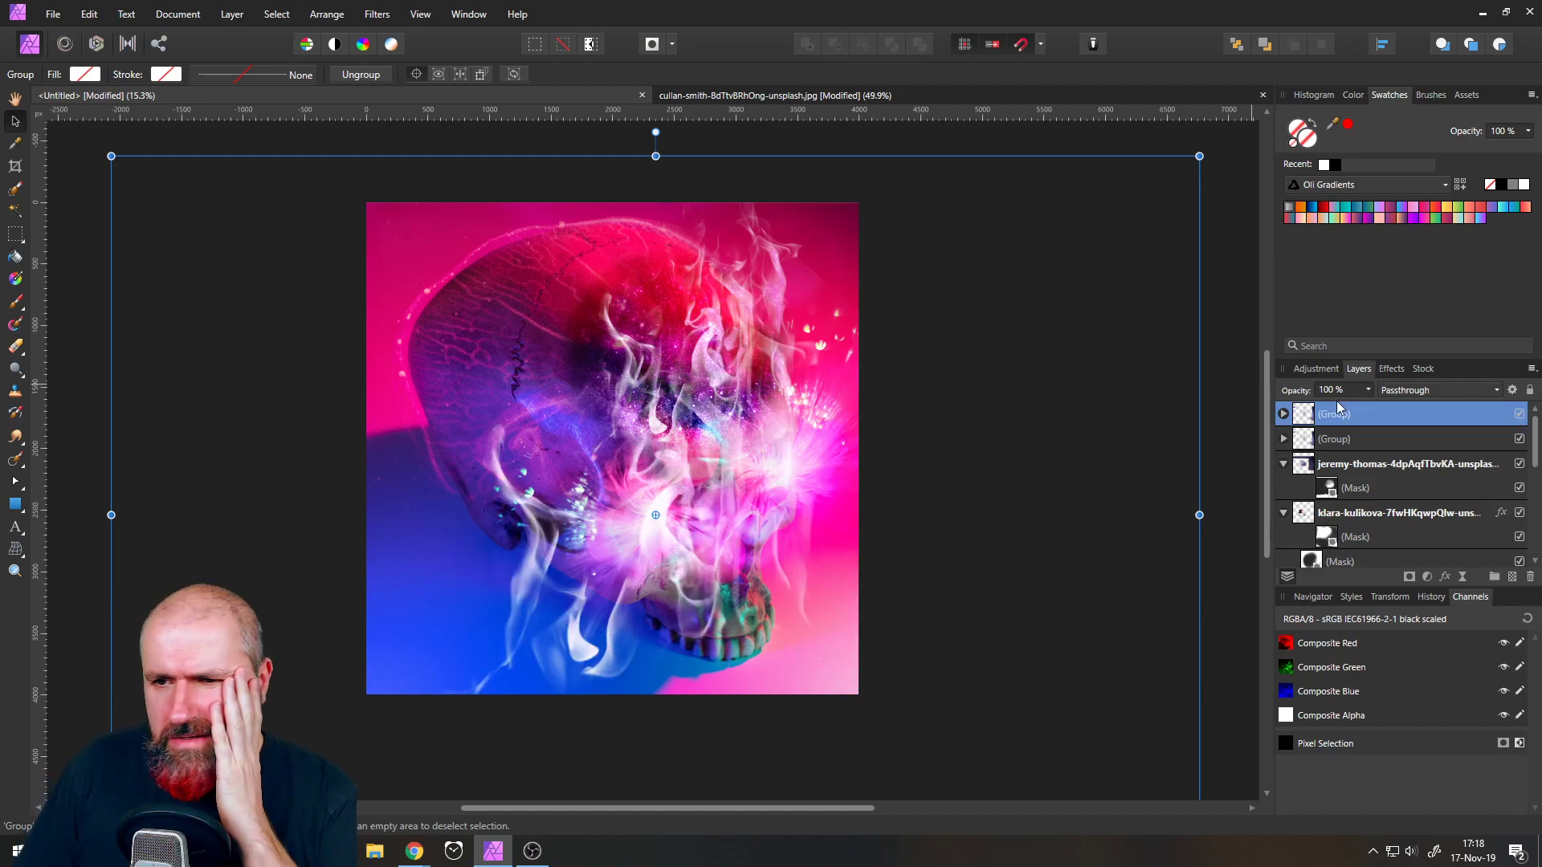
- Delete the disabled mask from each of the two galaxy layers inside the enlarged flame group
{"action": "left_click", "coordinate": [1283, 414]}
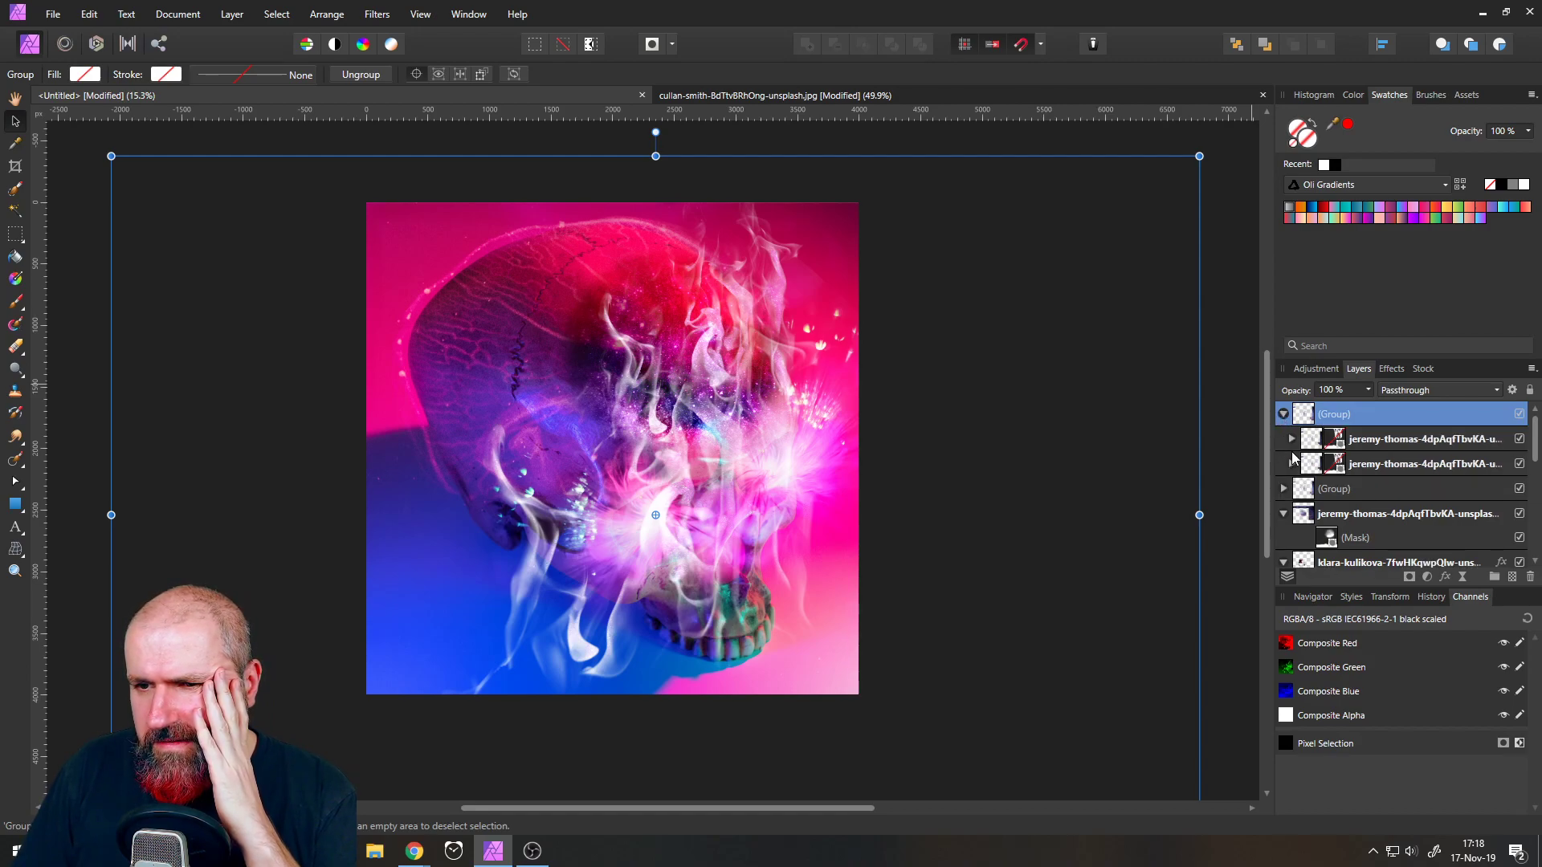
{"action": "left_click", "coordinate": [1291, 439]}
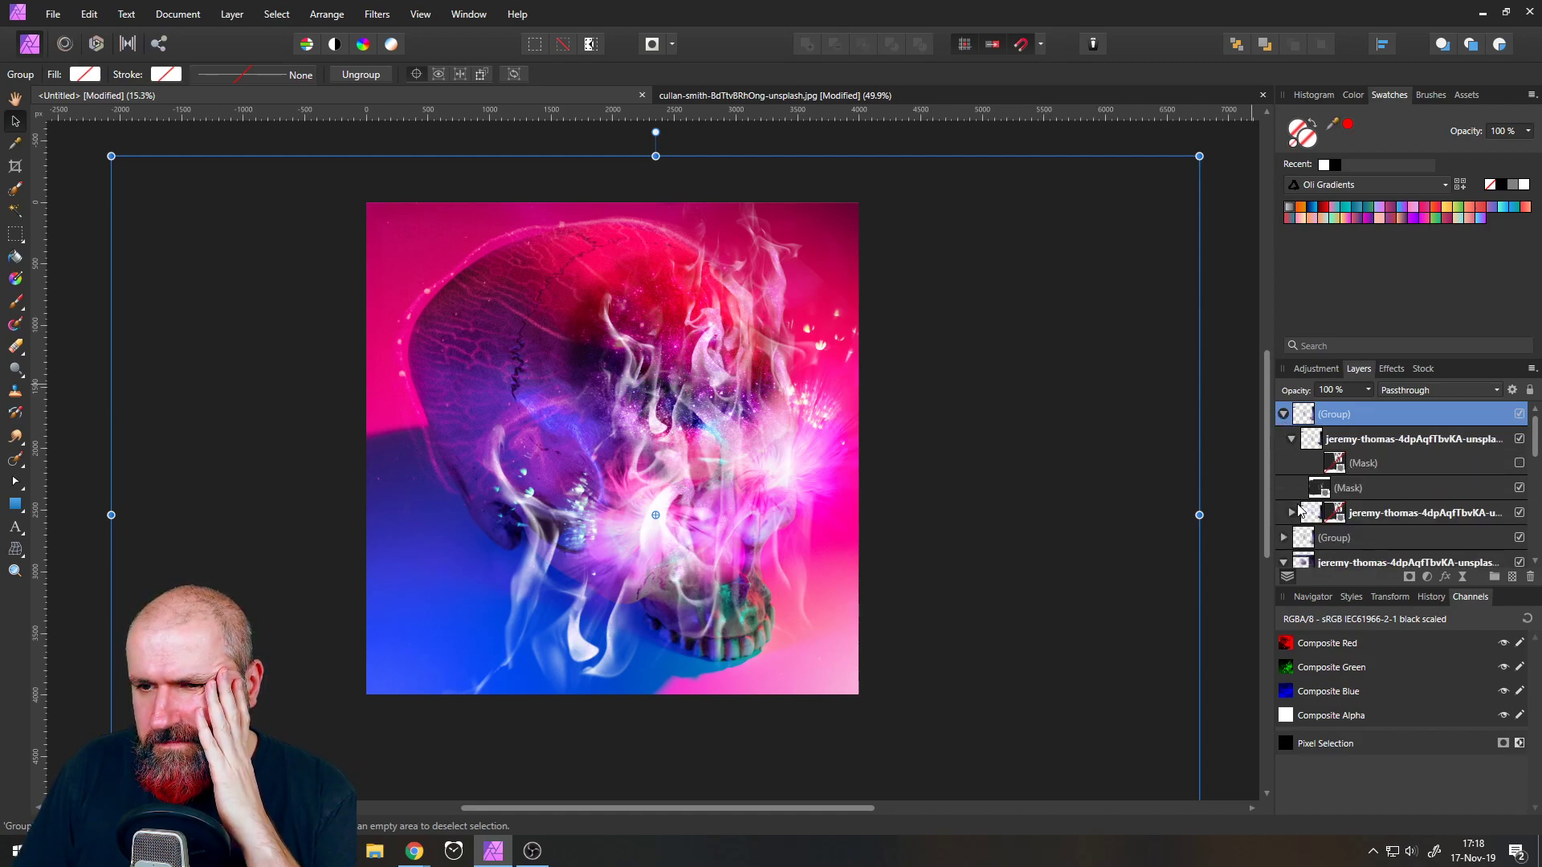
{"action": "left_click", "coordinate": [1336, 465]}
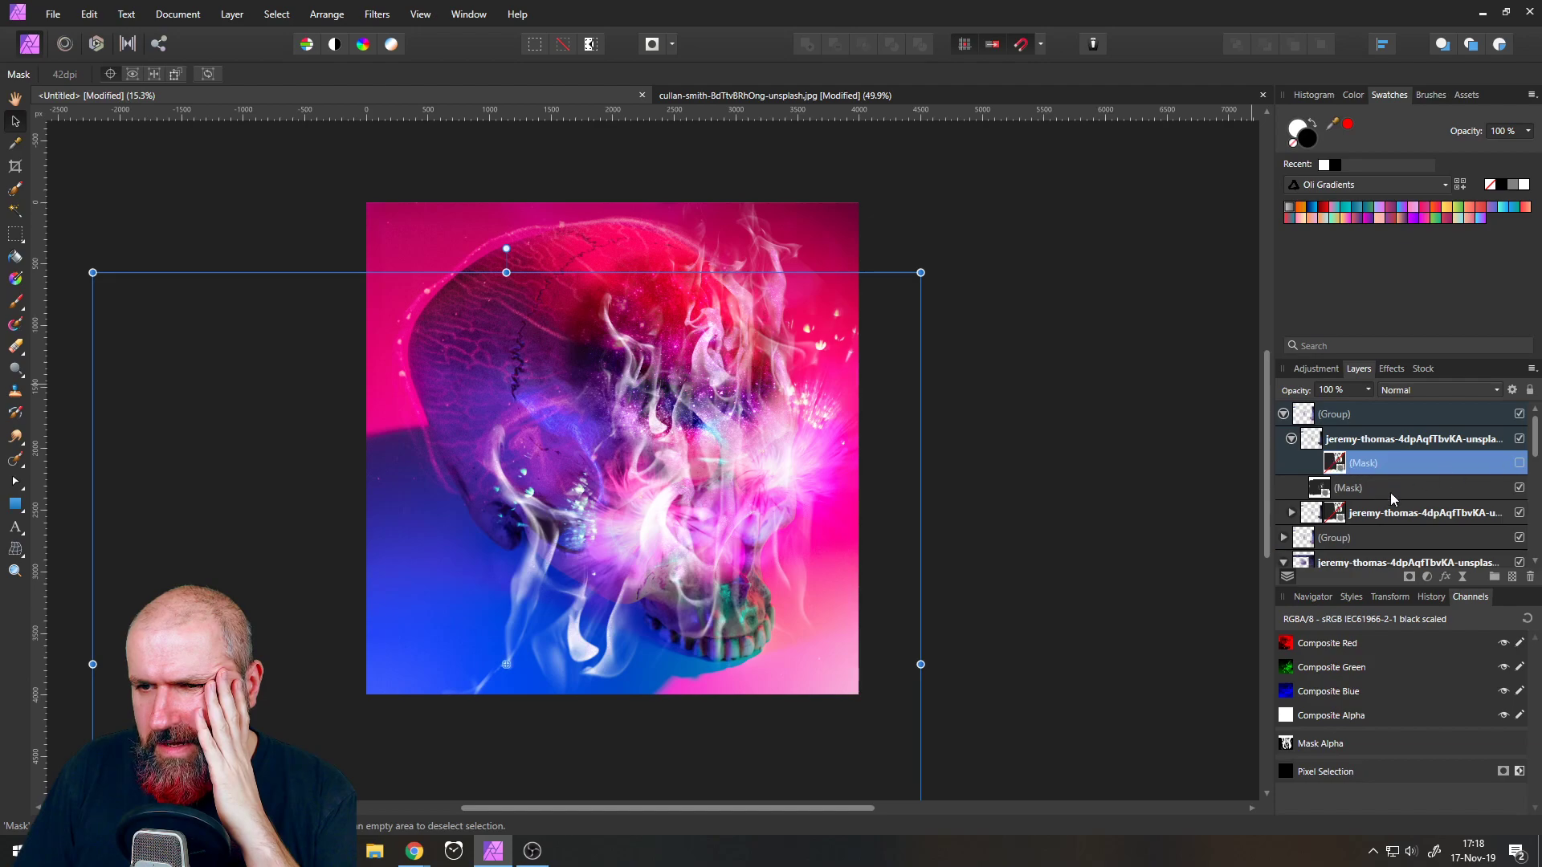
{"action": "left_click", "coordinate": [1531, 576]}
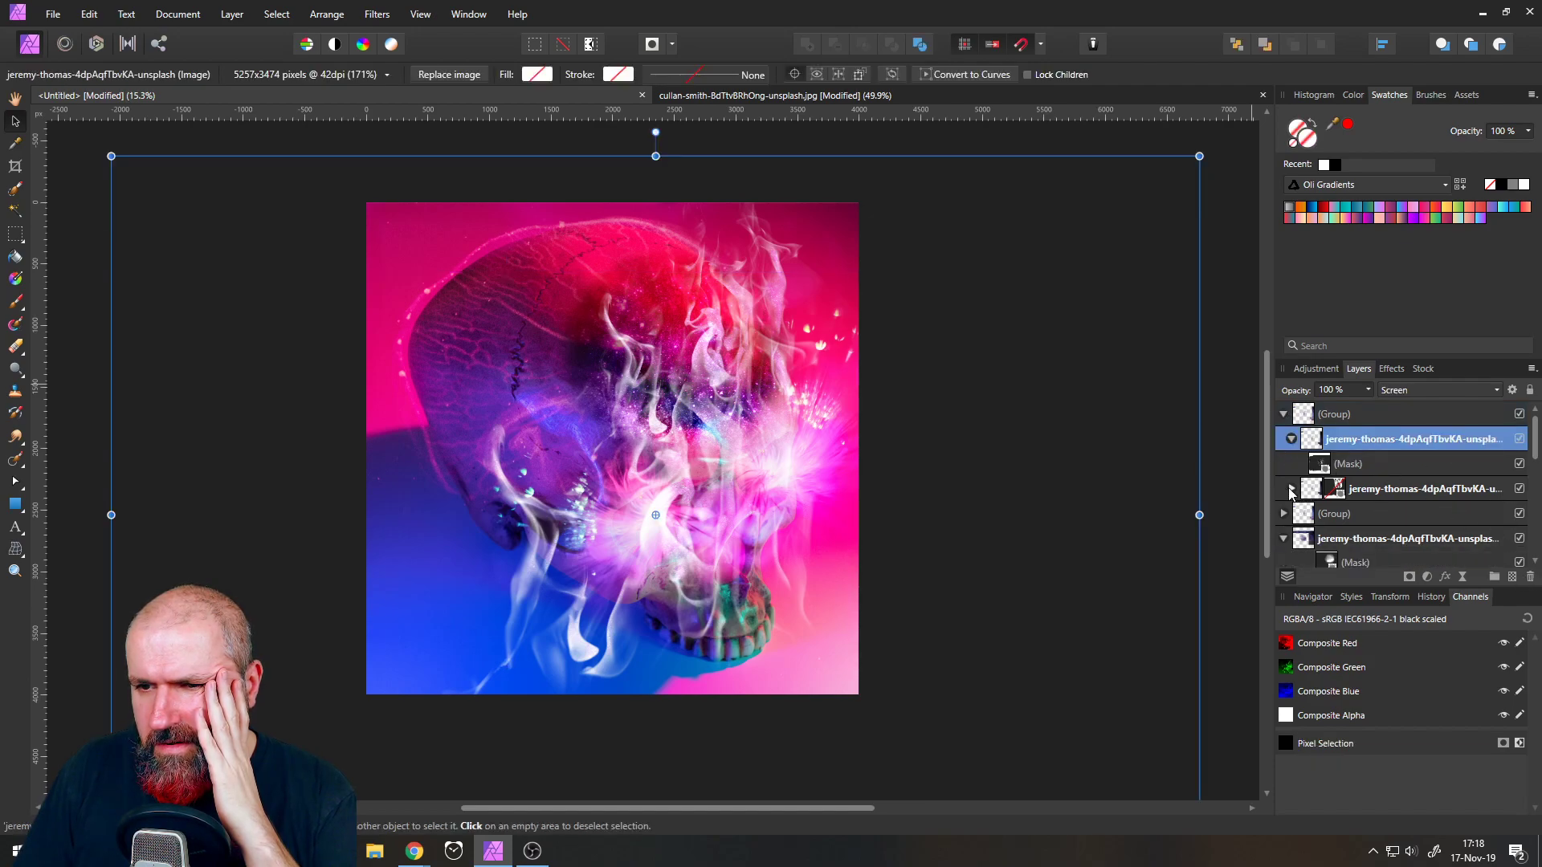
{"action": "left_click", "coordinate": [1290, 489]}
{"action": "left_click", "coordinate": [1339, 511]}
{"action": "left_click", "coordinate": [1530, 577]}
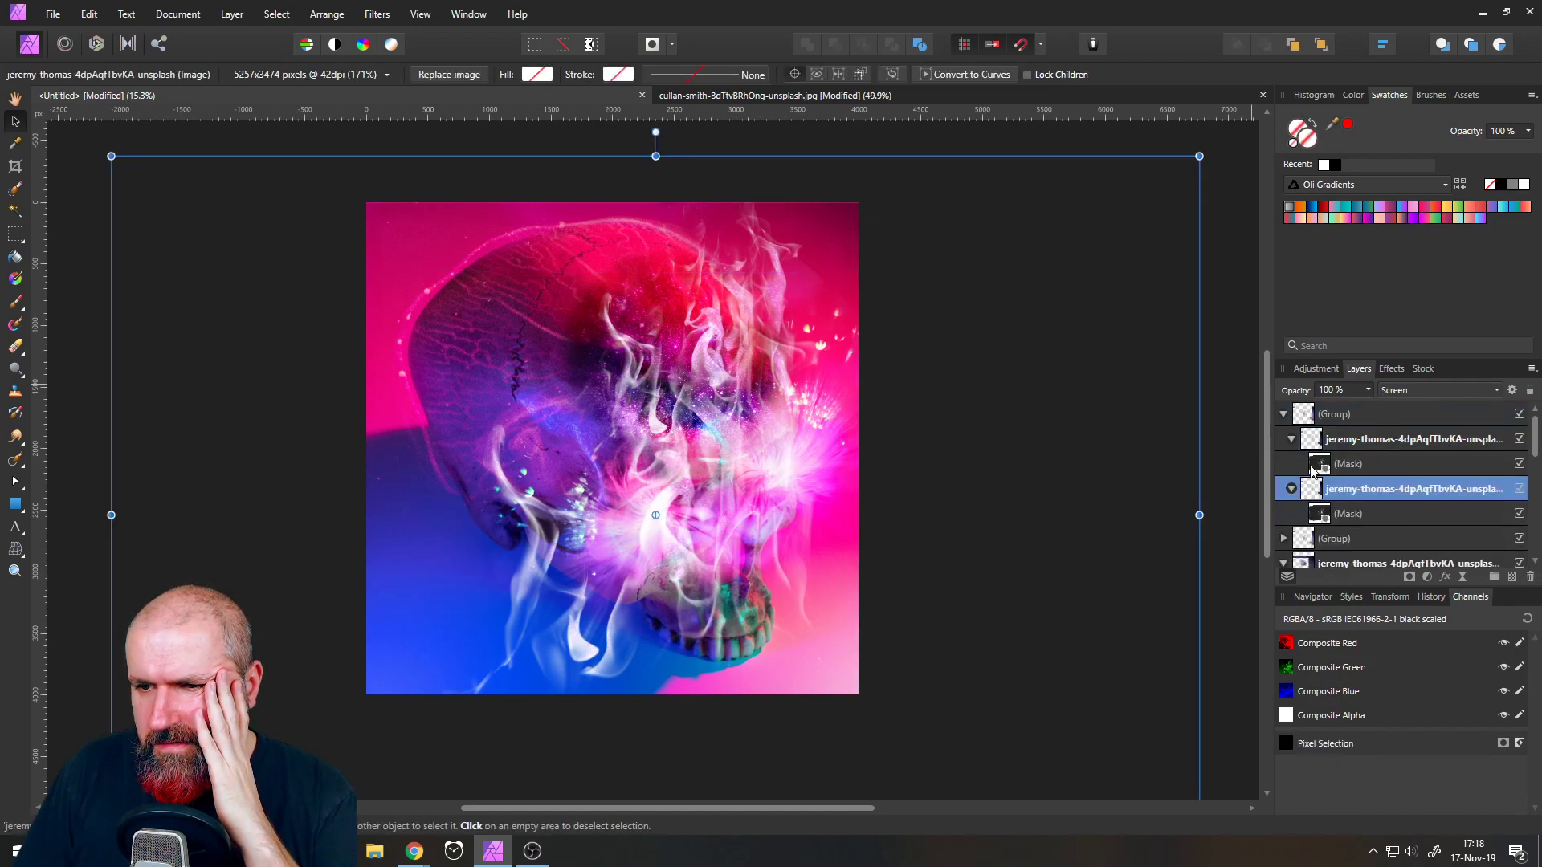
- Delete the upper galaxy layer's flame mask and move the other layer's mask to the top of the group to mask both
{"action": "left_click", "coordinate": [1322, 466]}
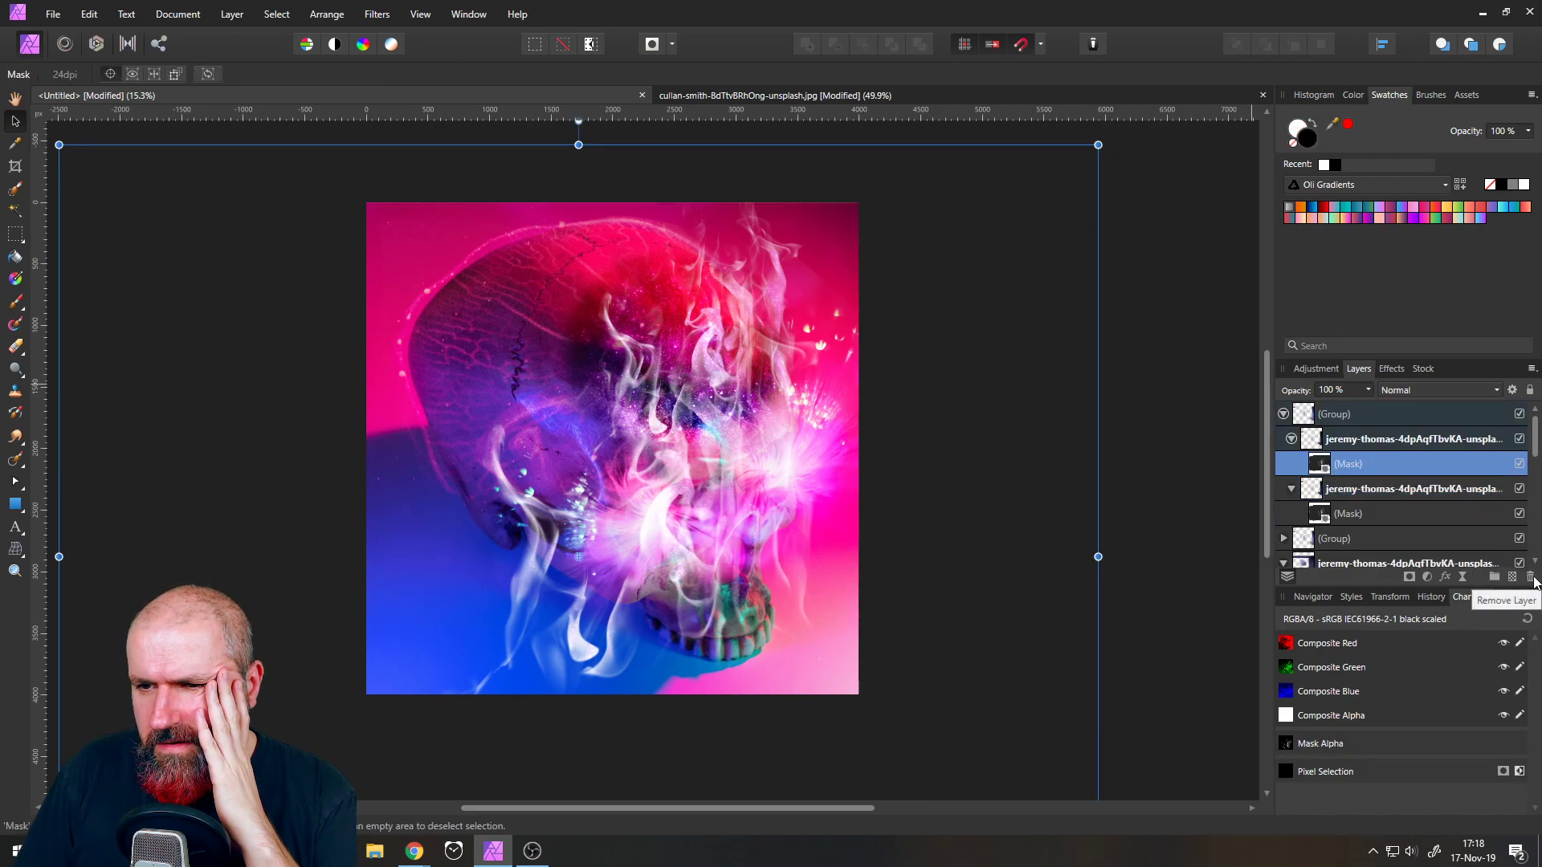
{"action": "left_click", "coordinate": [1531, 578]}
{"action": "left_click_drag", "start_coordinate": [1323, 485], "coordinate": [1319, 438]}
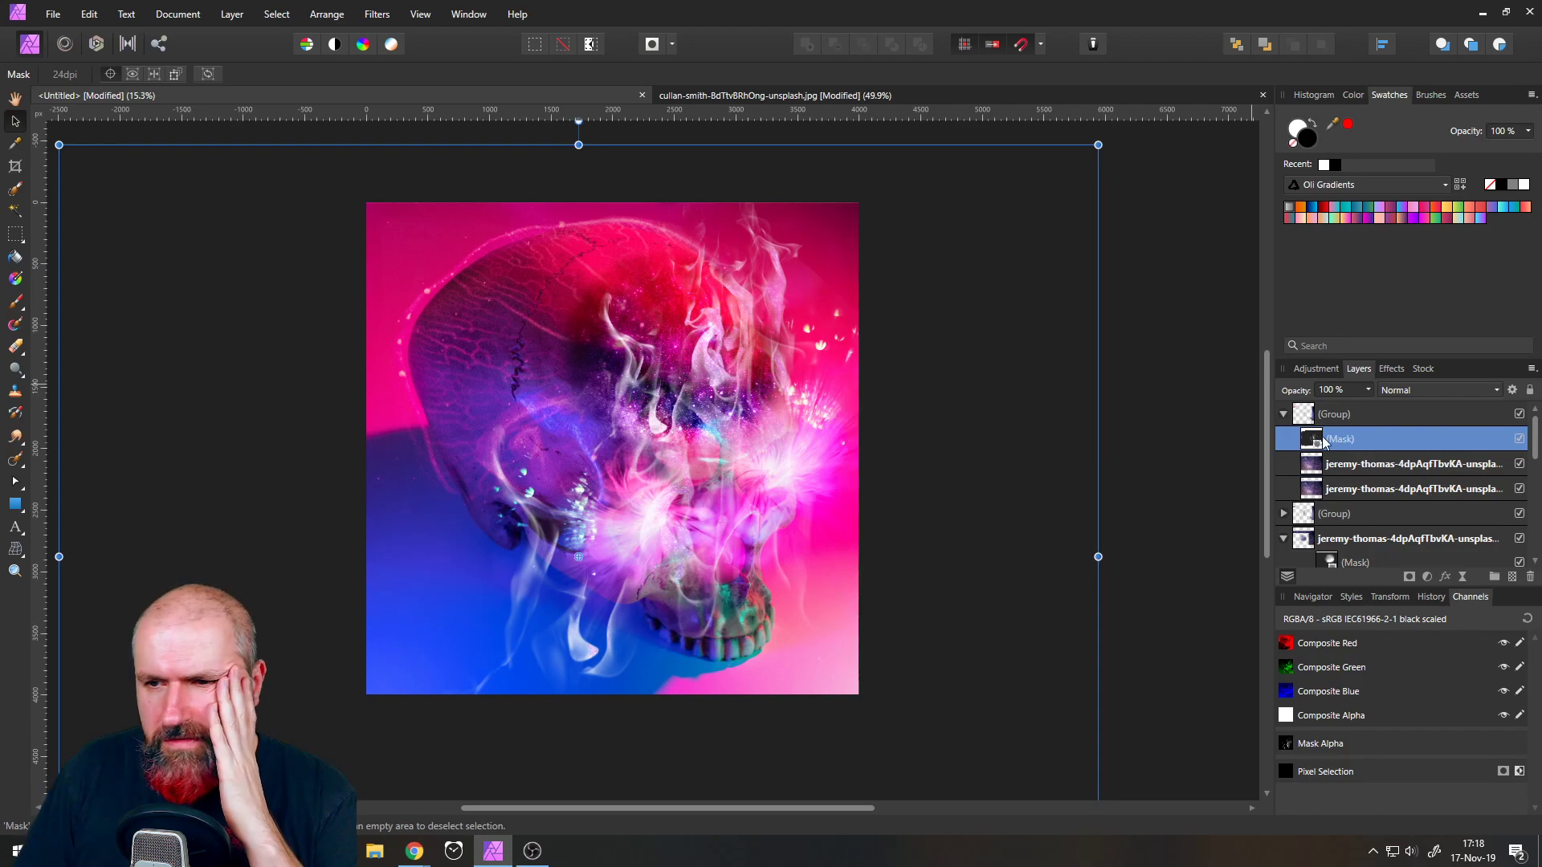
- Paint black at 100% brush opacity on the enlarged flame group's mask to hide the wisps below the skull's cheek and jaw
{"action": "left_click", "coordinate": [13, 302]}
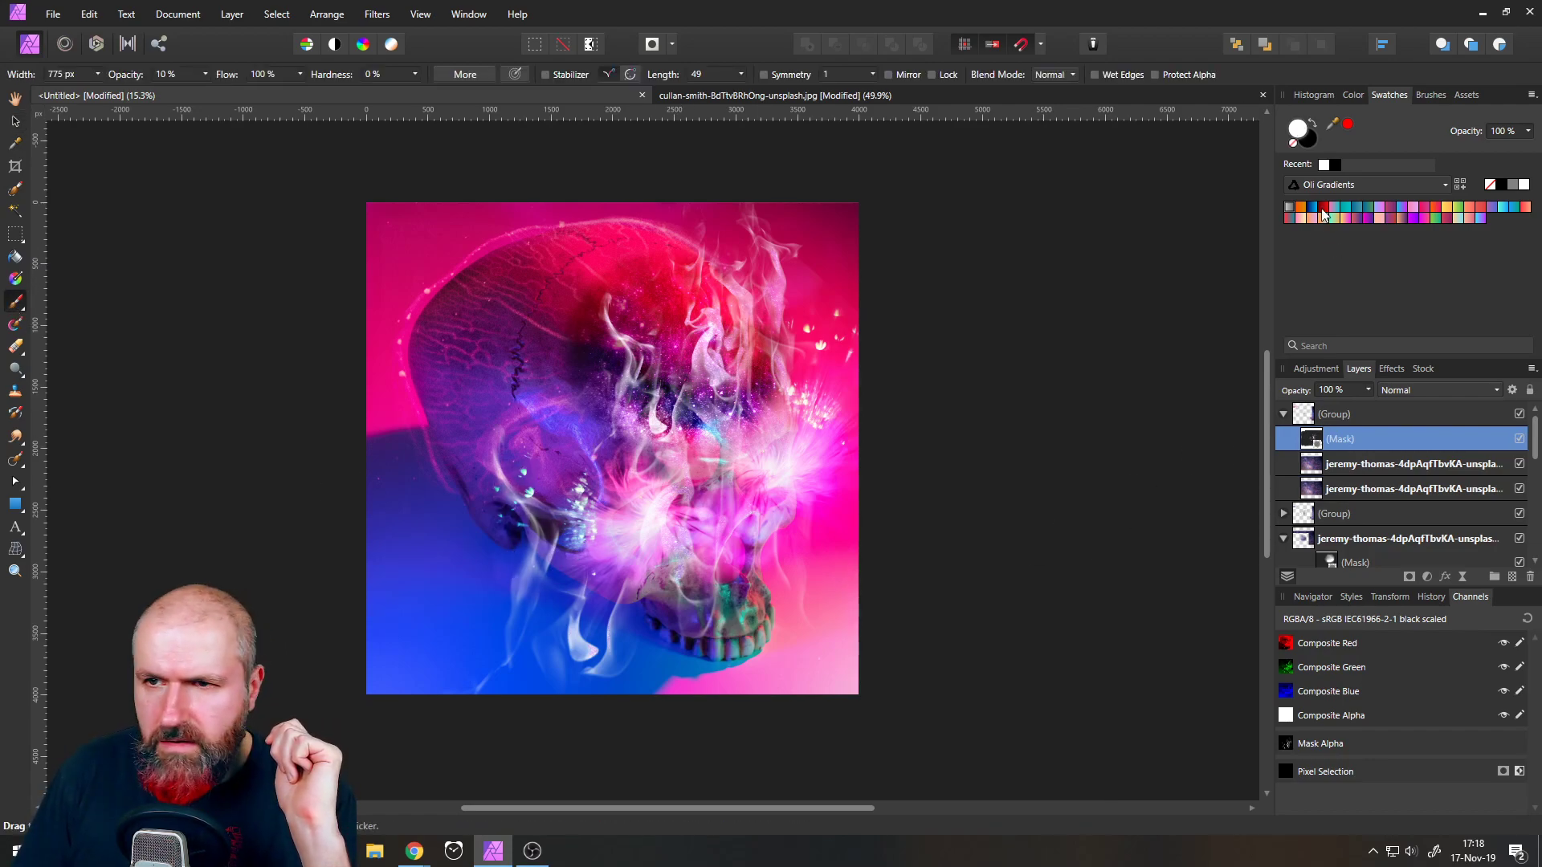
{"action": "left_click", "coordinate": [1312, 119]}
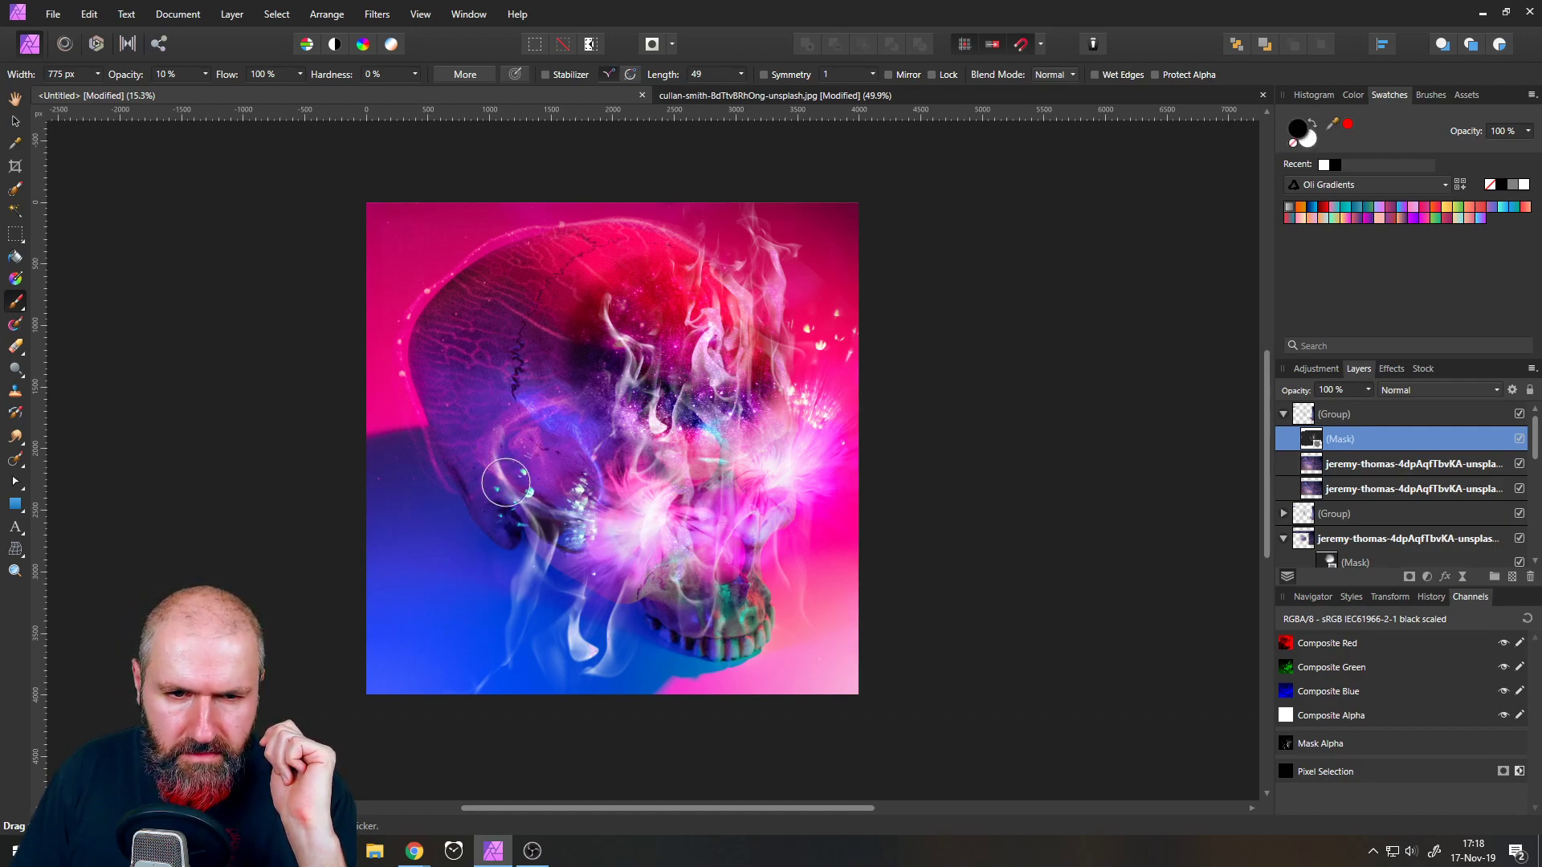
{"action": "left_click", "coordinate": [206, 73]}
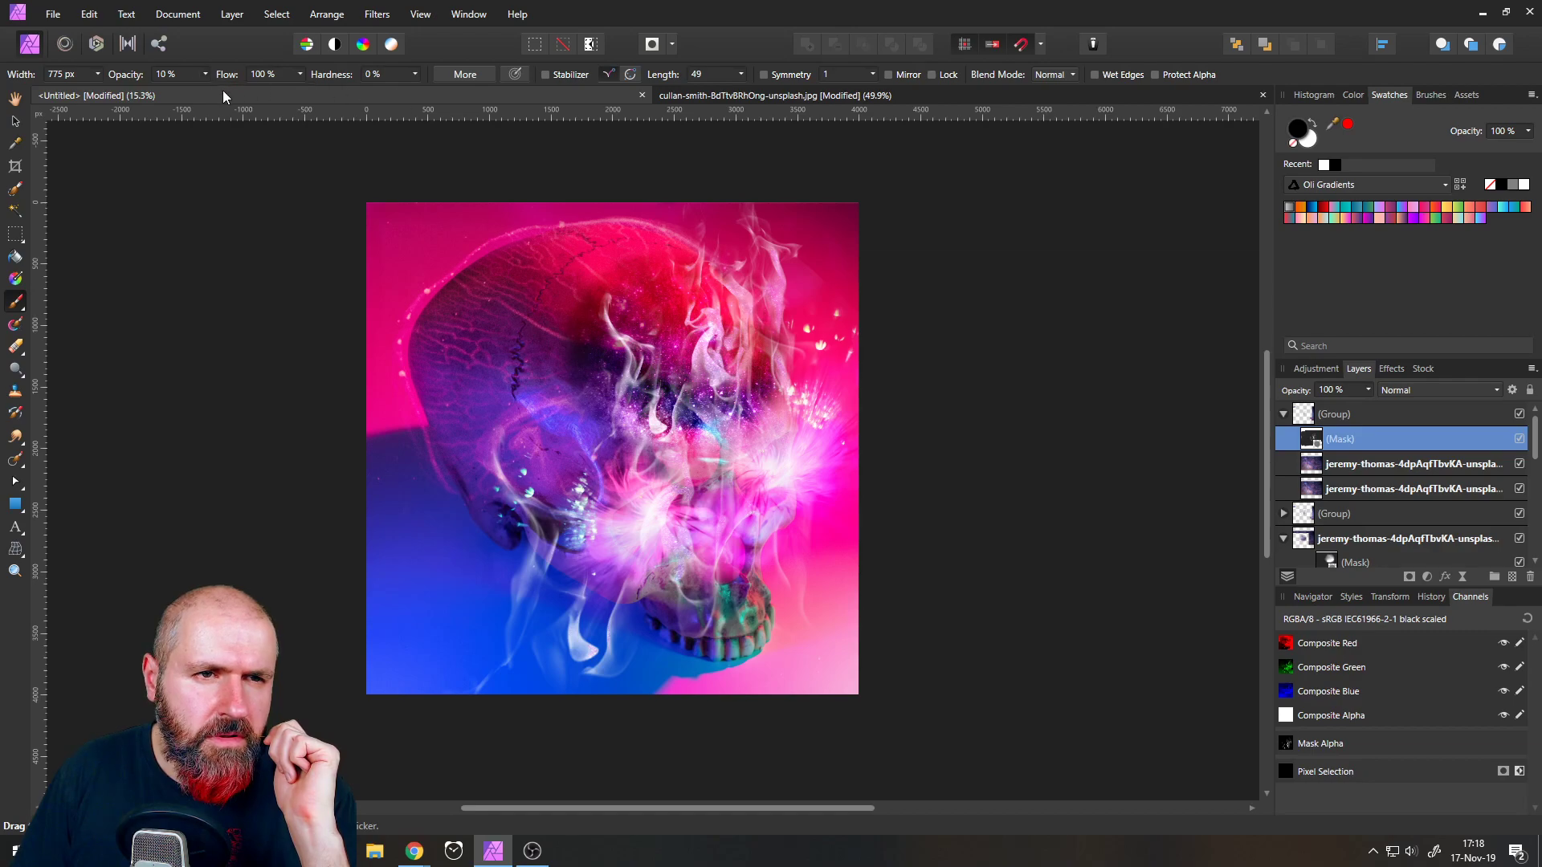
{"action": "left_click_drag", "start_coordinate": [209, 91], "coordinate": [334, 79]}
{"action": "left_click", "coordinate": [206, 78]}
{"action": "mouse_move", "coordinate": [533, 485]}
{"action": "left_mouse_down"}
{"action": "mouse_move", "coordinate": [487, 408]}
{"action": "mouse_move", "coordinate": [529, 493]}
{"action": "mouse_move", "coordinate": [622, 510]}
{"action": "mouse_move", "coordinate": [548, 421]}
{"action": "mouse_move", "coordinate": [698, 498]}
{"action": "mouse_move", "coordinate": [642, 493]}
{"action": "mouse_move", "coordinate": [805, 460]}
{"action": "mouse_move", "coordinate": [861, 403]}
{"action": "mouse_move", "coordinate": [810, 511]}
{"action": "mouse_move", "coordinate": [688, 664]}
{"action": "mouse_move", "coordinate": [626, 632]}
{"action": "mouse_move", "coordinate": [661, 586]}
{"action": "mouse_move", "coordinate": [637, 565]}
{"action": "mouse_move", "coordinate": [567, 568]}
{"action": "mouse_move", "coordinate": [479, 702]}
{"action": "left_mouse_up"}
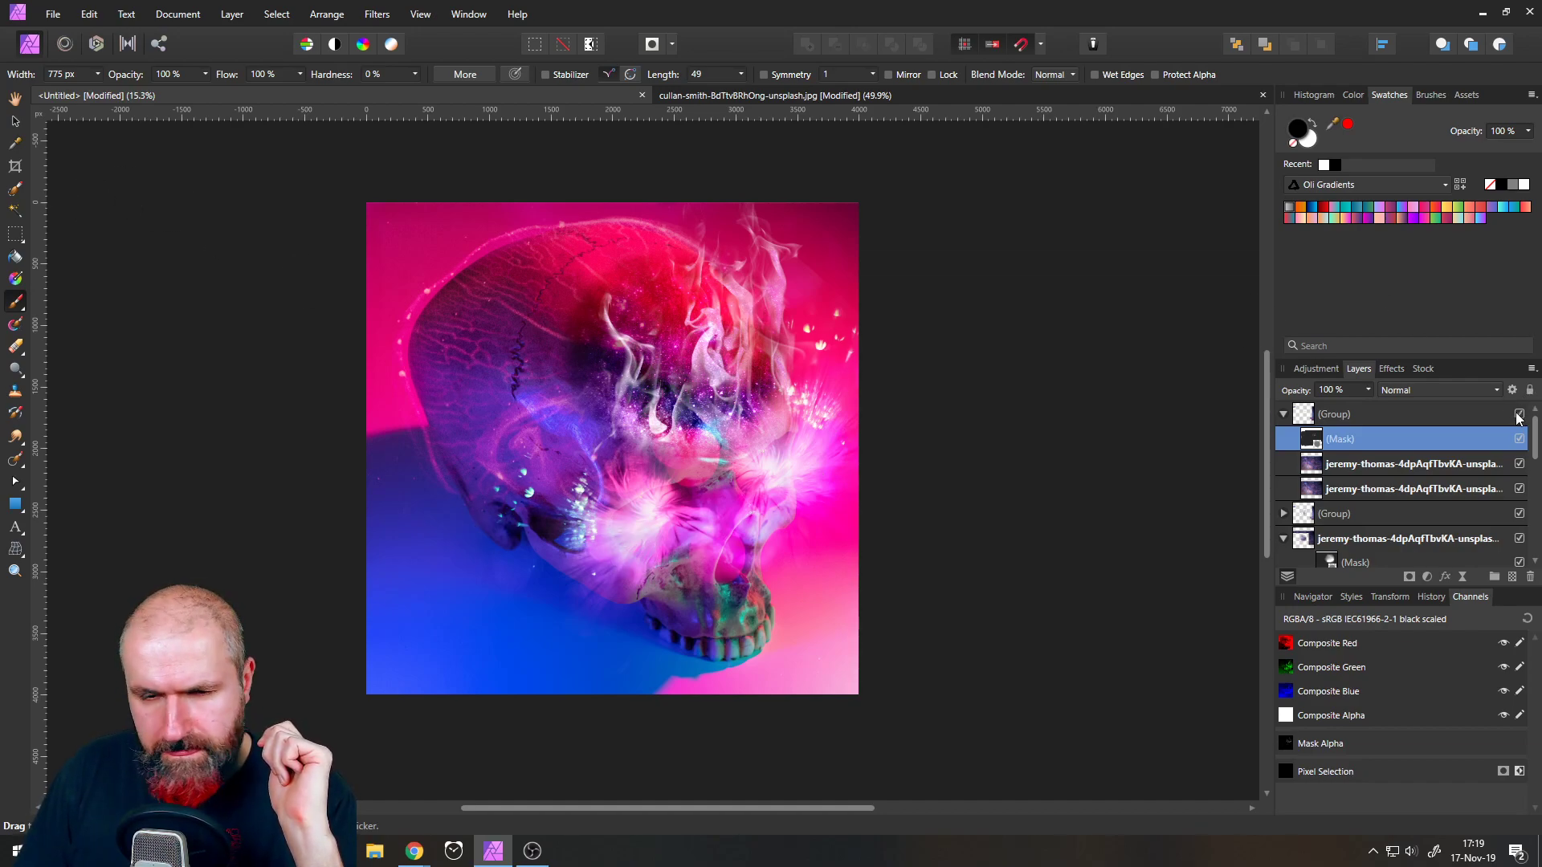
- Toggle the top flame group off and on repeatedly to judge the effect of the painted mask
{"action": "left_click", "coordinate": [1517, 414]}
{"action": "left_click", "coordinate": [1516, 414]}
{"action": "left_click", "coordinate": [1517, 415]}
{"action": "left_click", "coordinate": [1516, 415]}
{"action": "left_click", "coordinate": [1517, 414]}
{"action": "left_click", "coordinate": [1517, 415]}
{"action": "left_click", "coordinate": [1517, 415]}
{"action": "left_click", "coordinate": [1517, 414]}
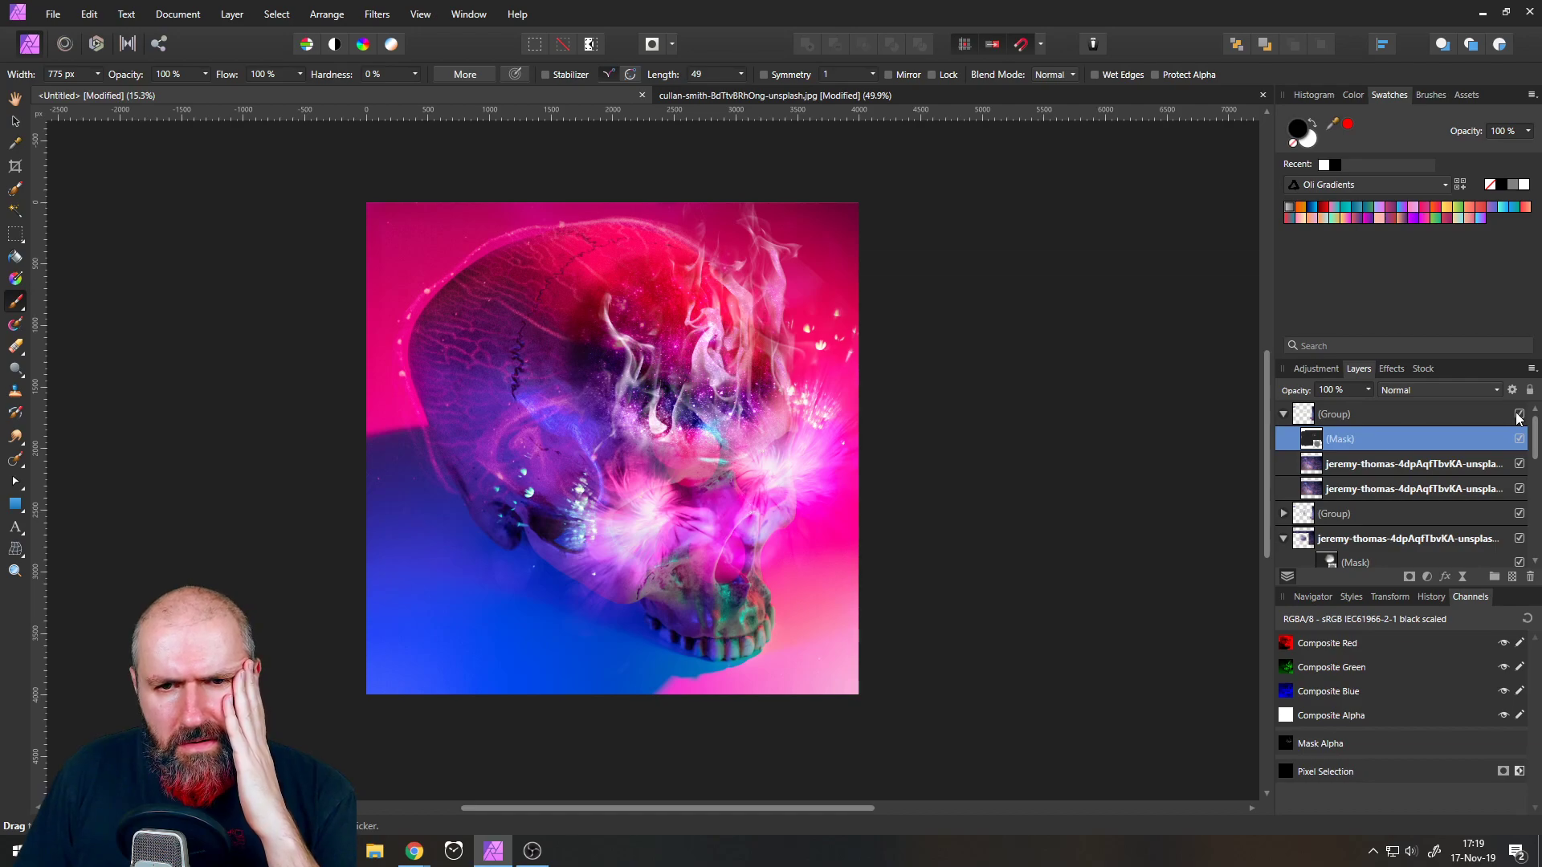
- Try the Normal blend mode on both galaxy layers in the top group and preview other blend modes for the group itself
{"action": "left_click", "coordinate": [1309, 420]}
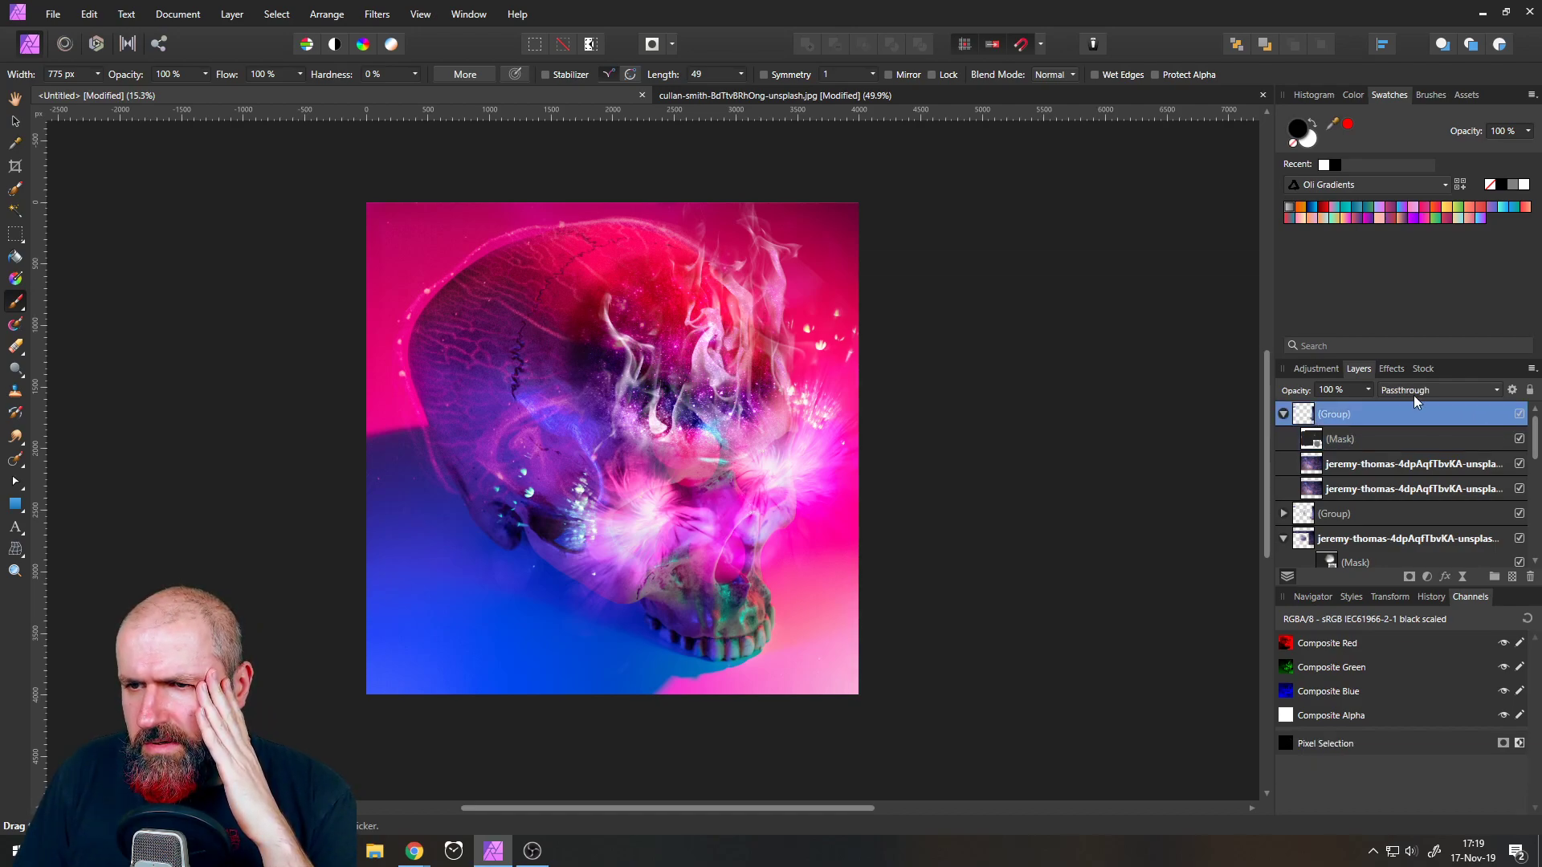
{"action": "left_click", "coordinate": [1317, 465]}
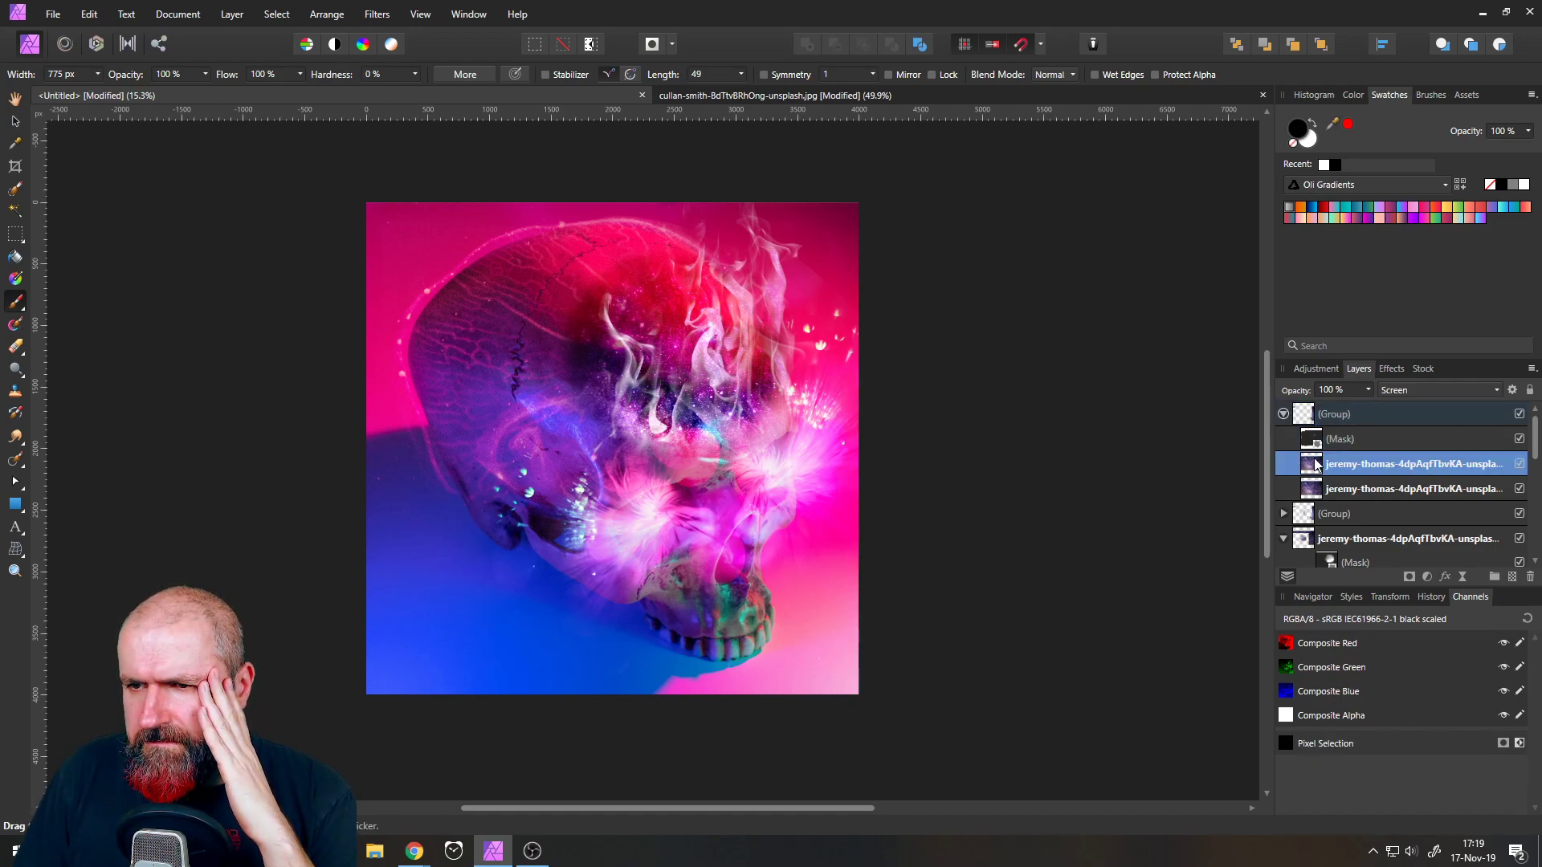
{"action": "left_click", "coordinate": [1395, 390]}
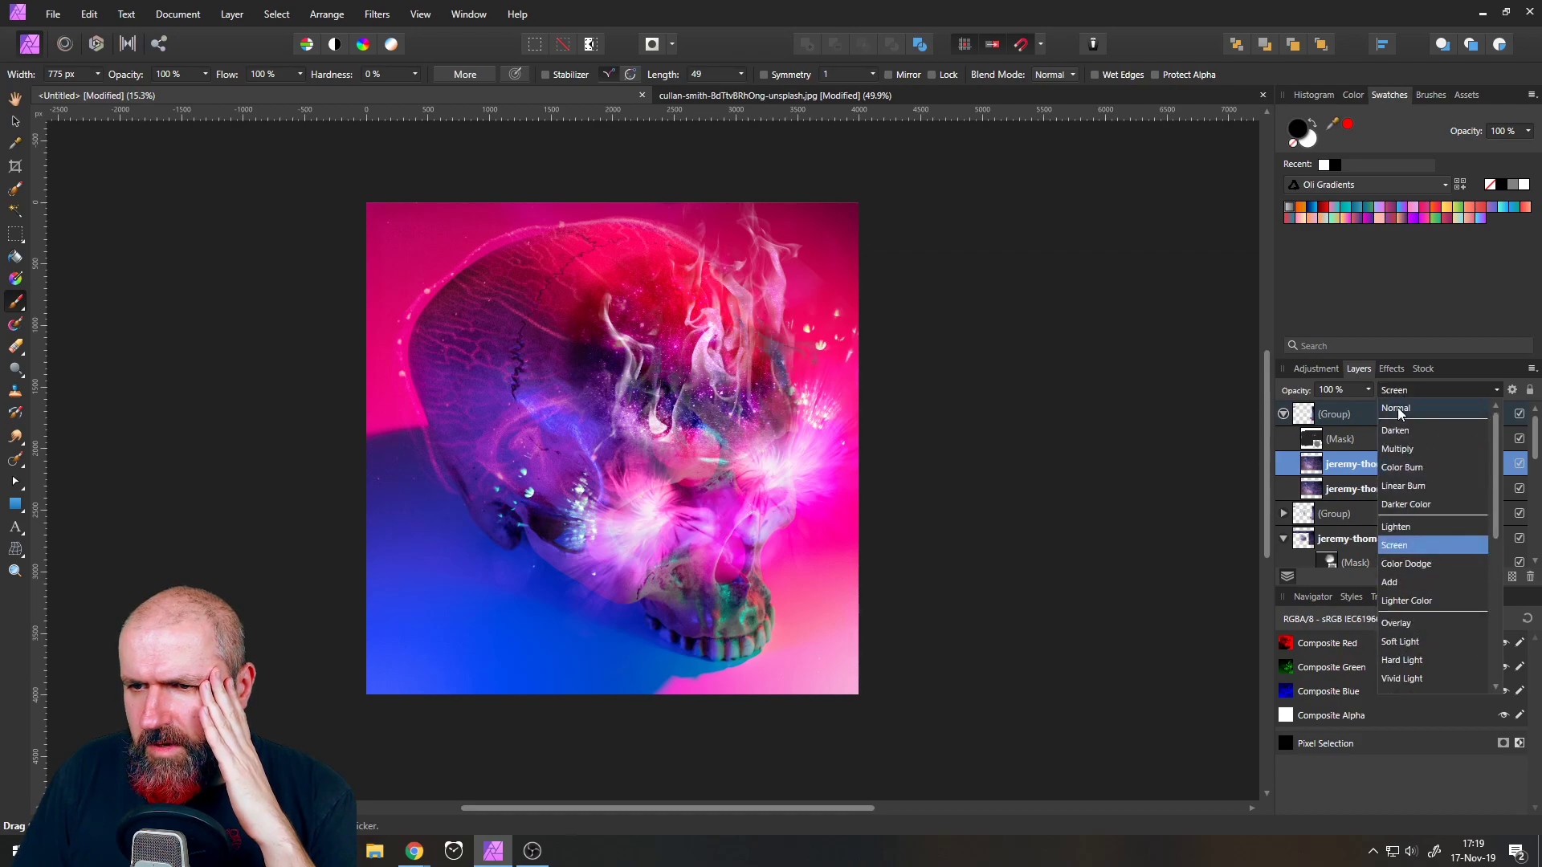
{"action": "left_click", "coordinate": [1398, 411]}
{"action": "left_click", "coordinate": [1337, 492]}
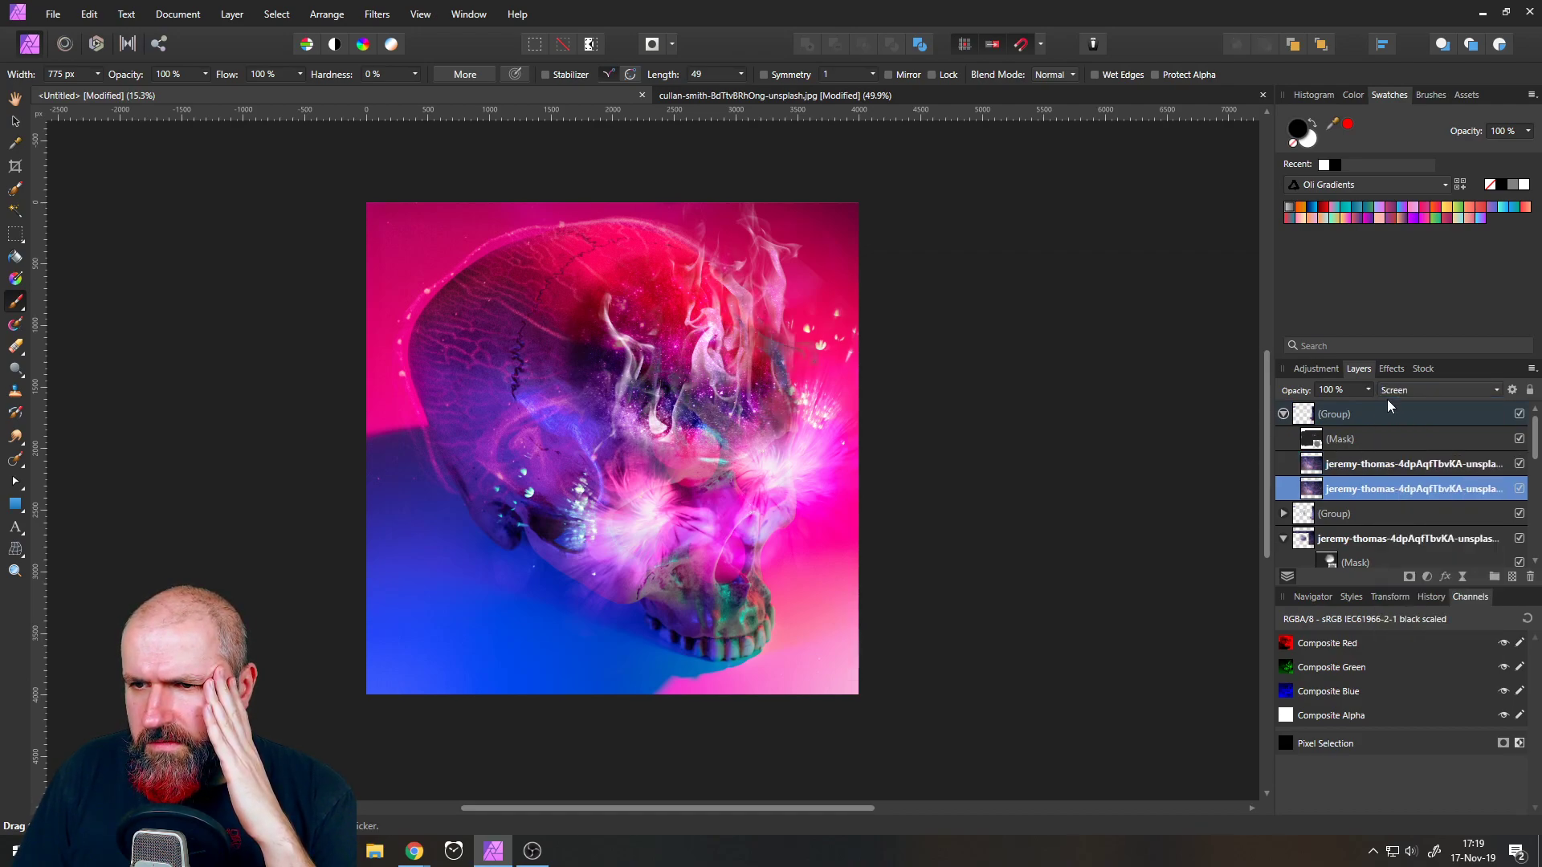
{"action": "left_click", "coordinate": [1401, 392]}
{"action": "left_click", "coordinate": [1406, 411]}
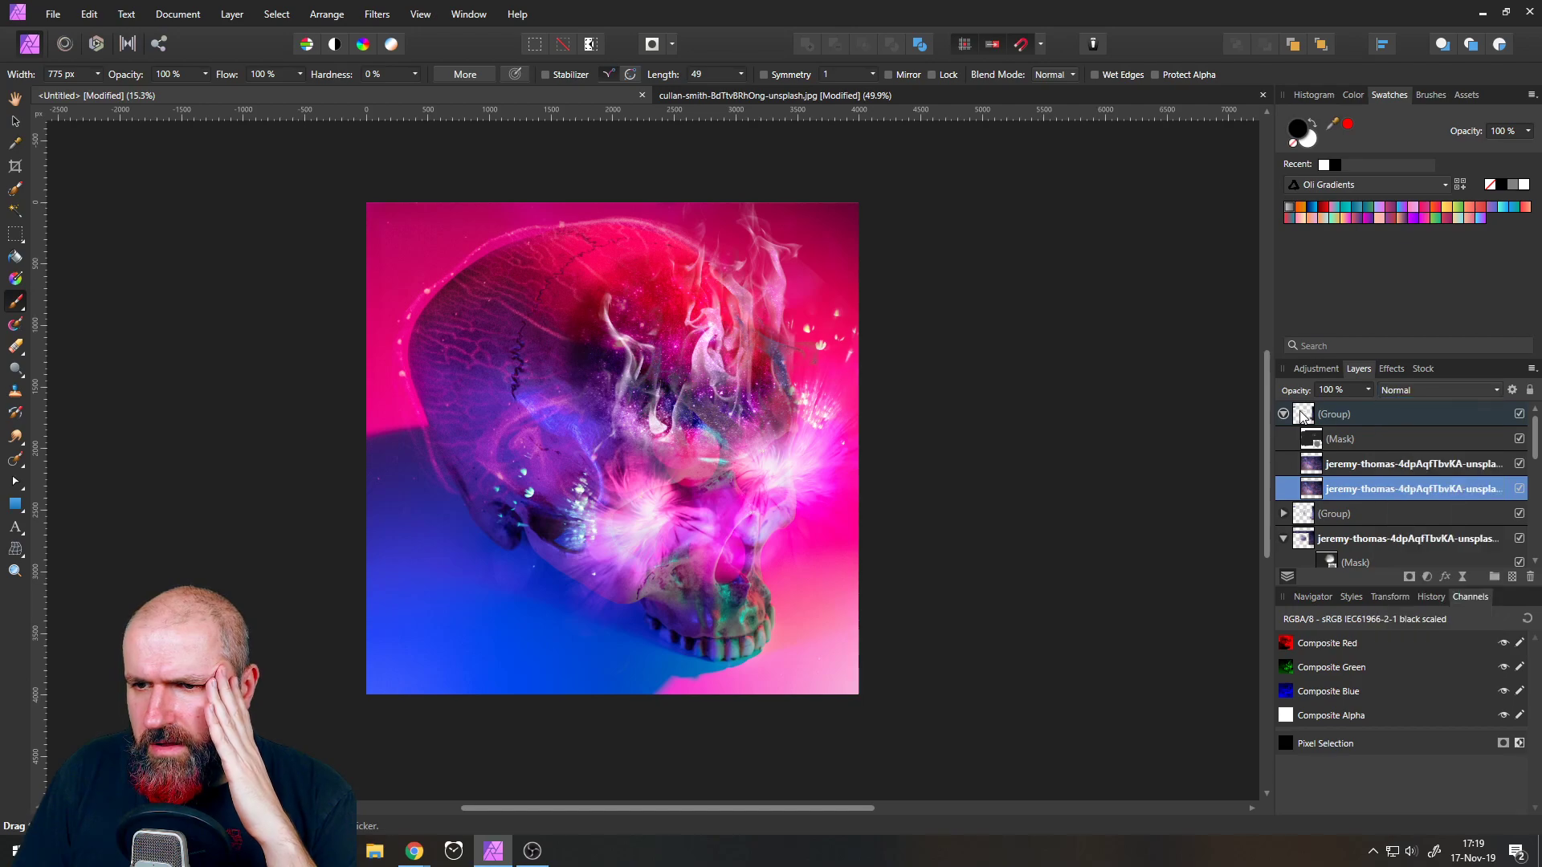
{"action": "left_click", "coordinate": [1369, 410]}
{"action": "left_click", "coordinate": [1428, 392]}
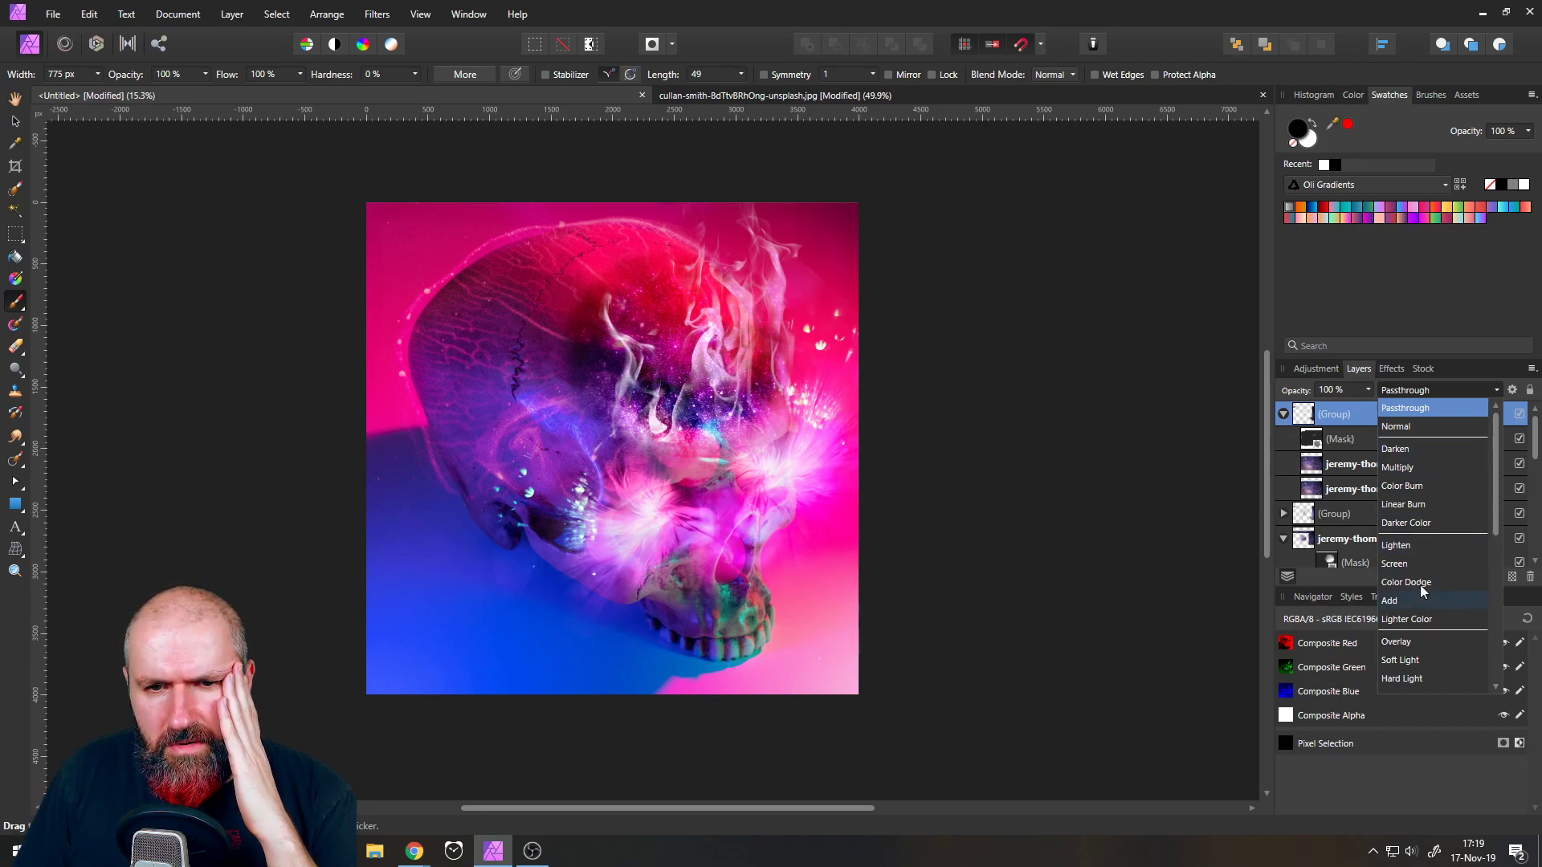
{"action": "left_click", "coordinate": [1413, 391]}
- Set both galaxy layers in the top group back to the Screen blend mode
{"action": "left_click", "coordinate": [1320, 465]}
{"action": "left_click", "coordinate": [1401, 391]}
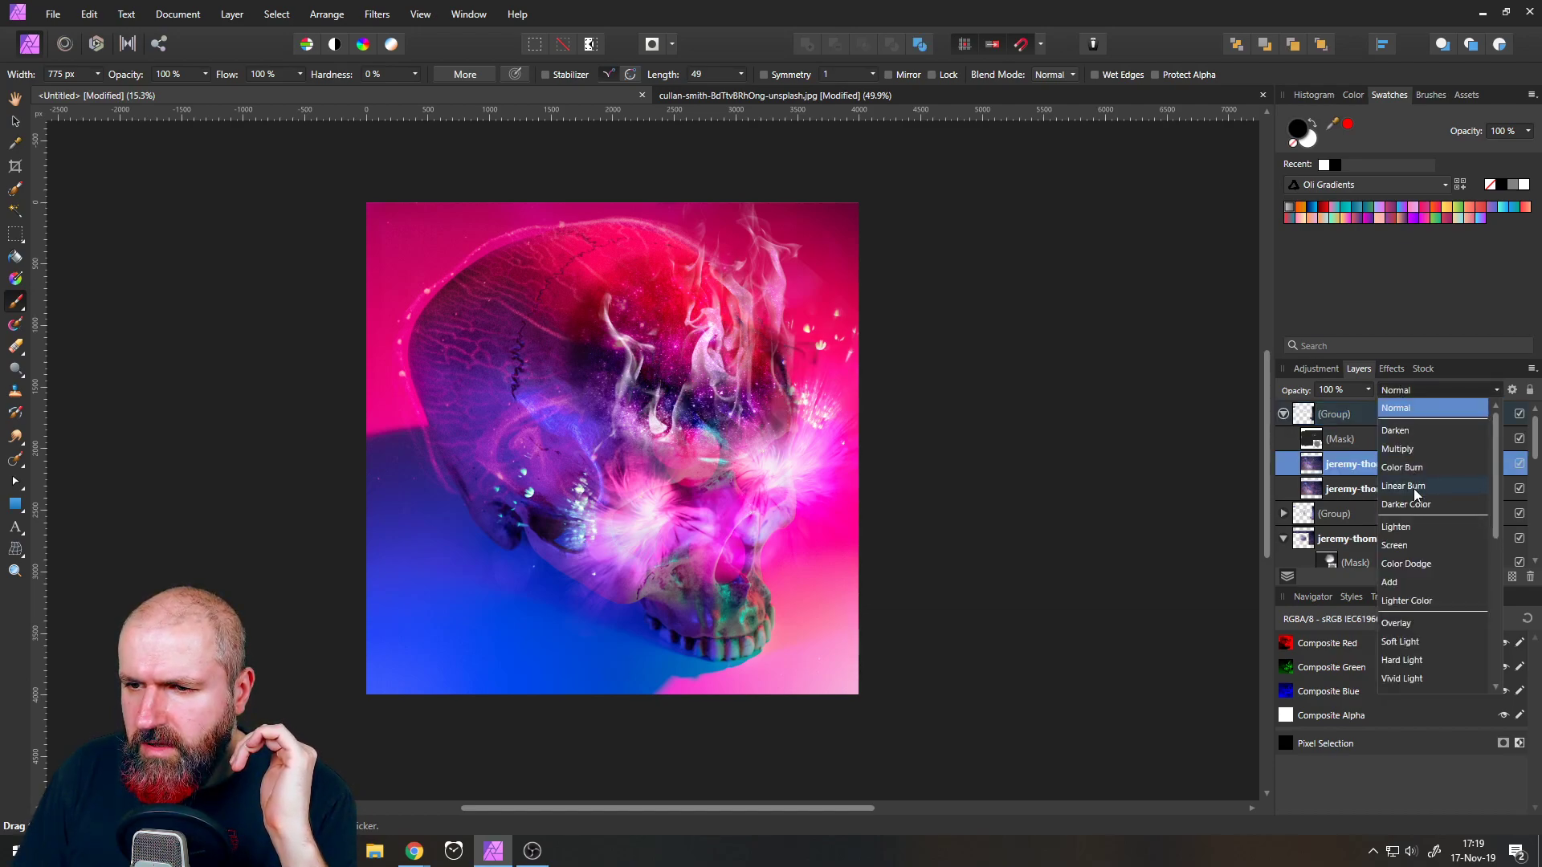
{"action": "left_click", "coordinate": [1399, 544]}
{"action": "left_click", "coordinate": [1318, 491]}
{"action": "left_click", "coordinate": [1401, 392]}
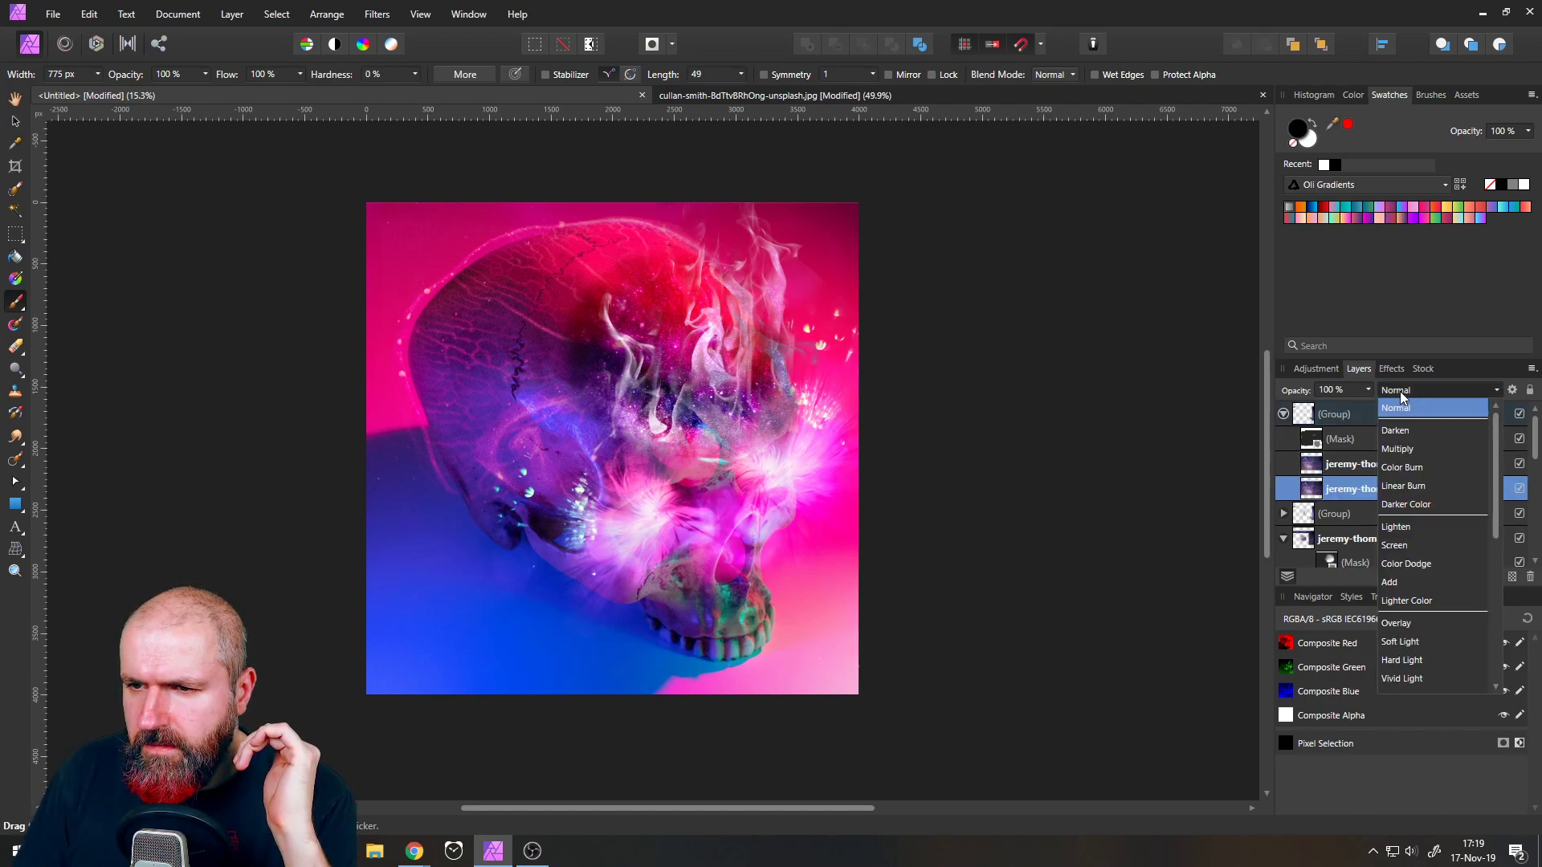
{"action": "left_click", "coordinate": [1400, 544]}
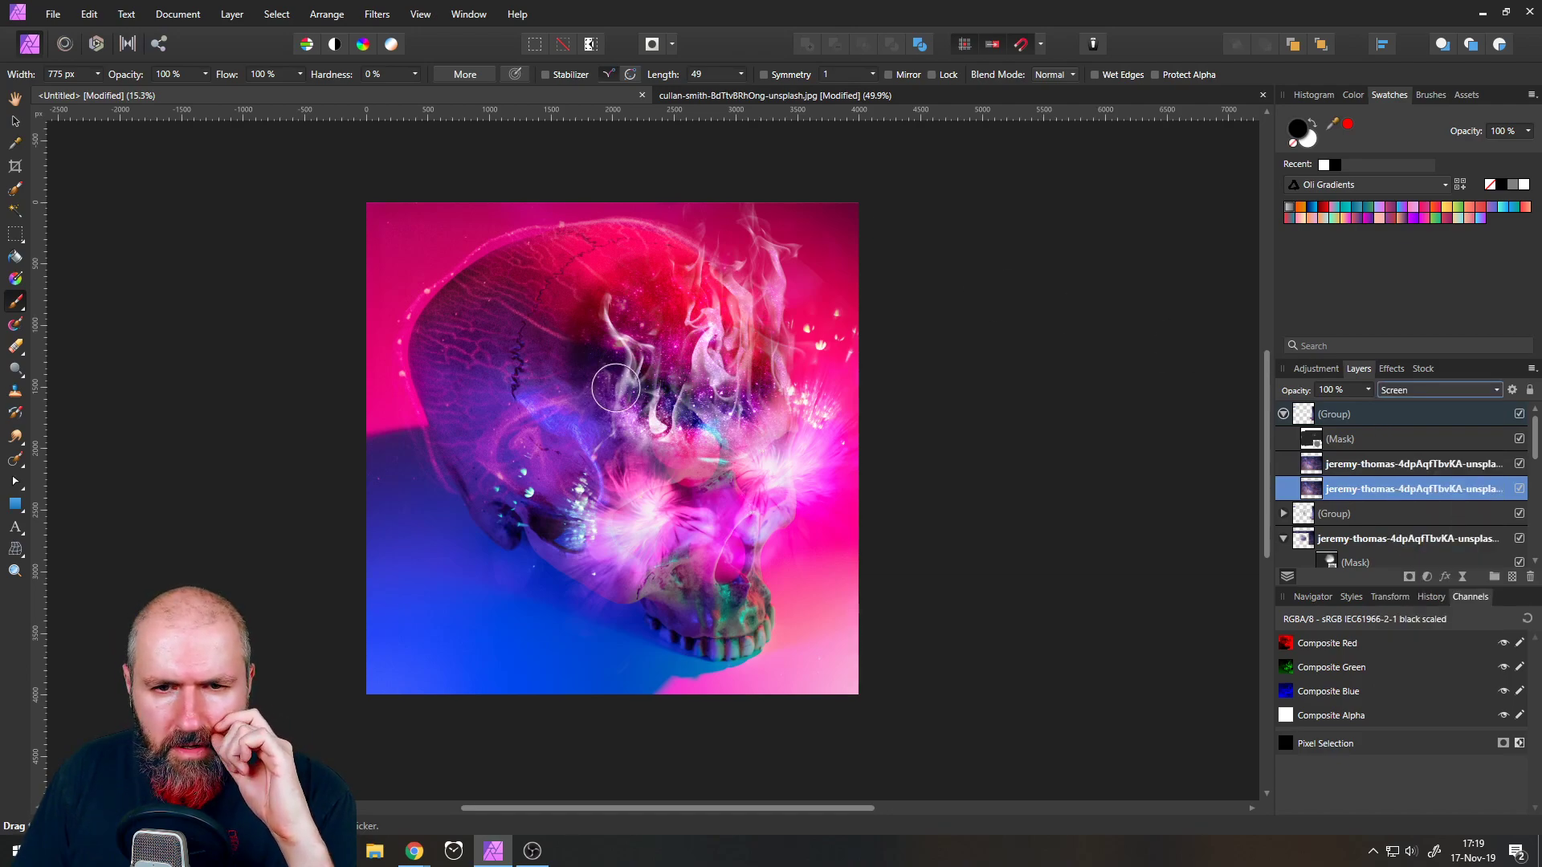
- Bring up the YouTube live chat pop-out, read the viewers' latest messages and move the window out of the way
{"action": "left_click", "coordinate": [15, 120]}
{"action": "left_click", "coordinate": [193, 181]}
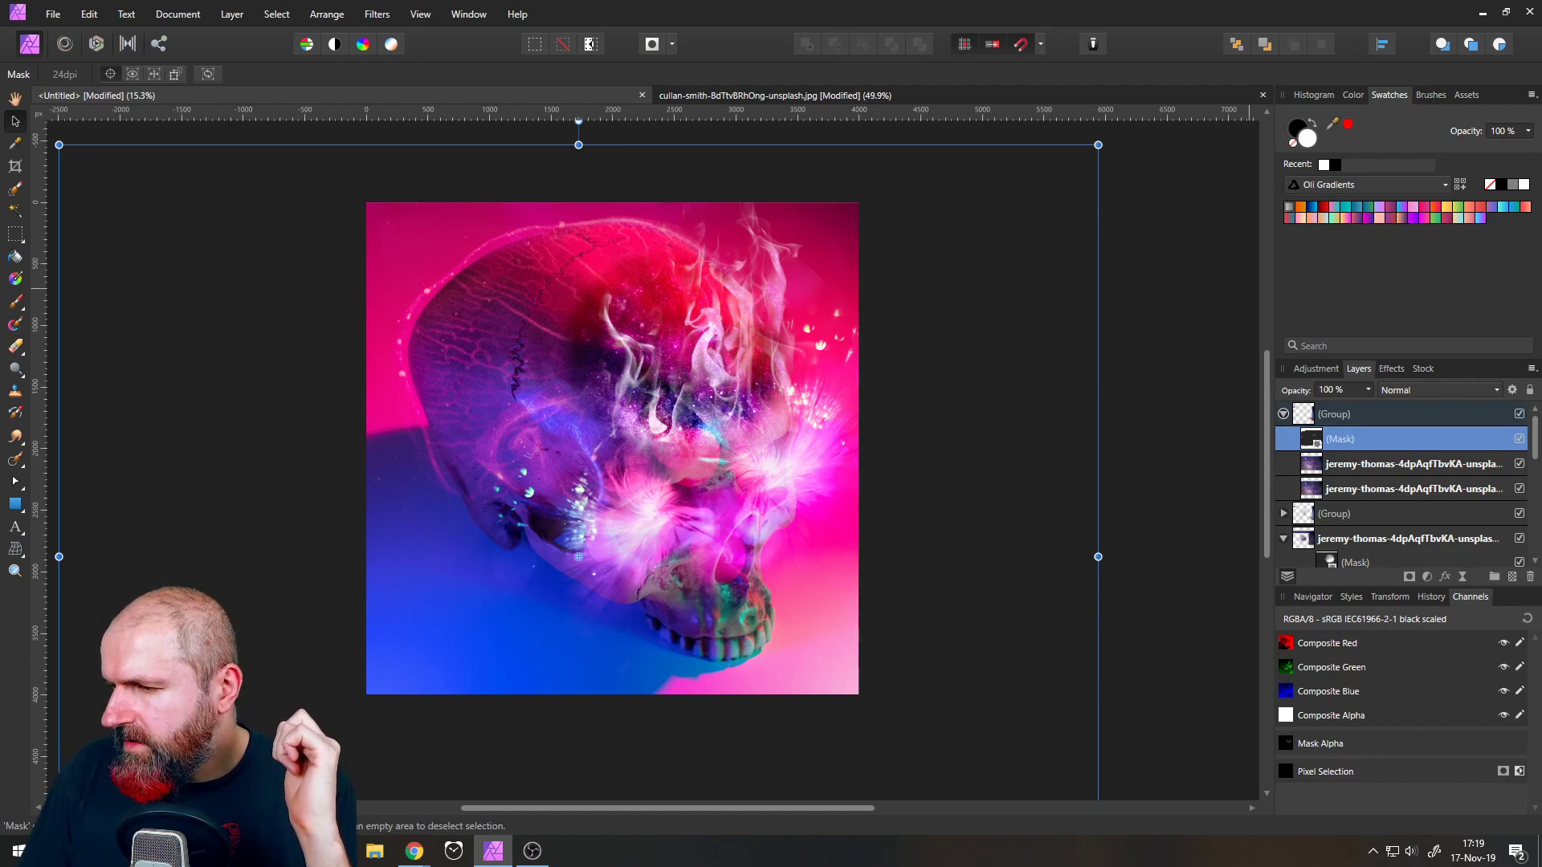
{"action": "left_click_drag", "start_coordinate": [1133, 1], "coordinate": [809, 150]}
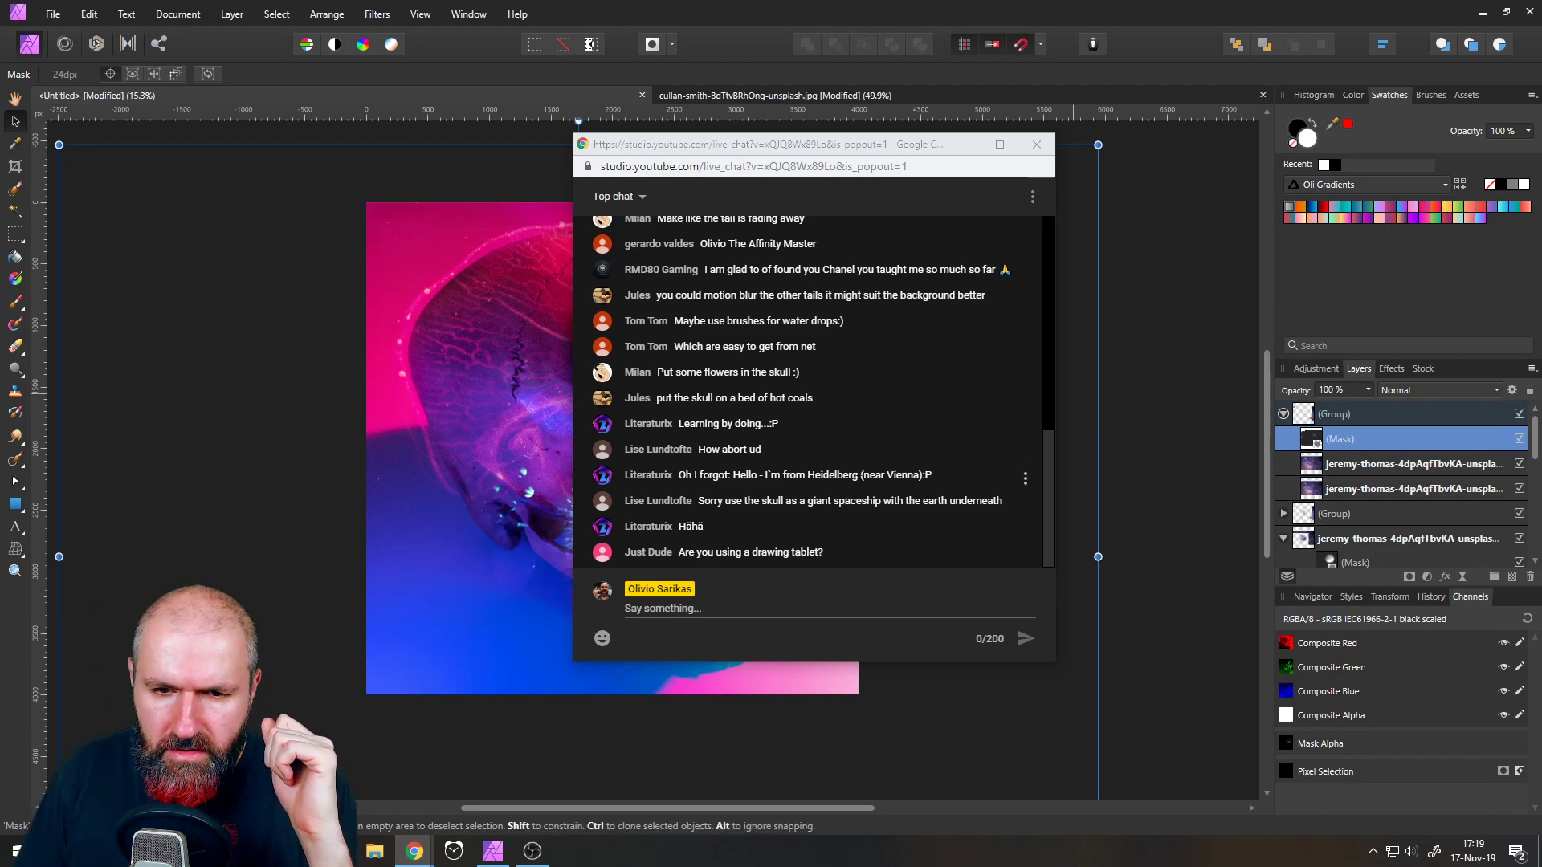
{"action": "scroll", "coordinate": [897, 452], "scroll_direction": "up", "scroll_amount": 6}
{"action": "left_click", "coordinate": [813, 550]}
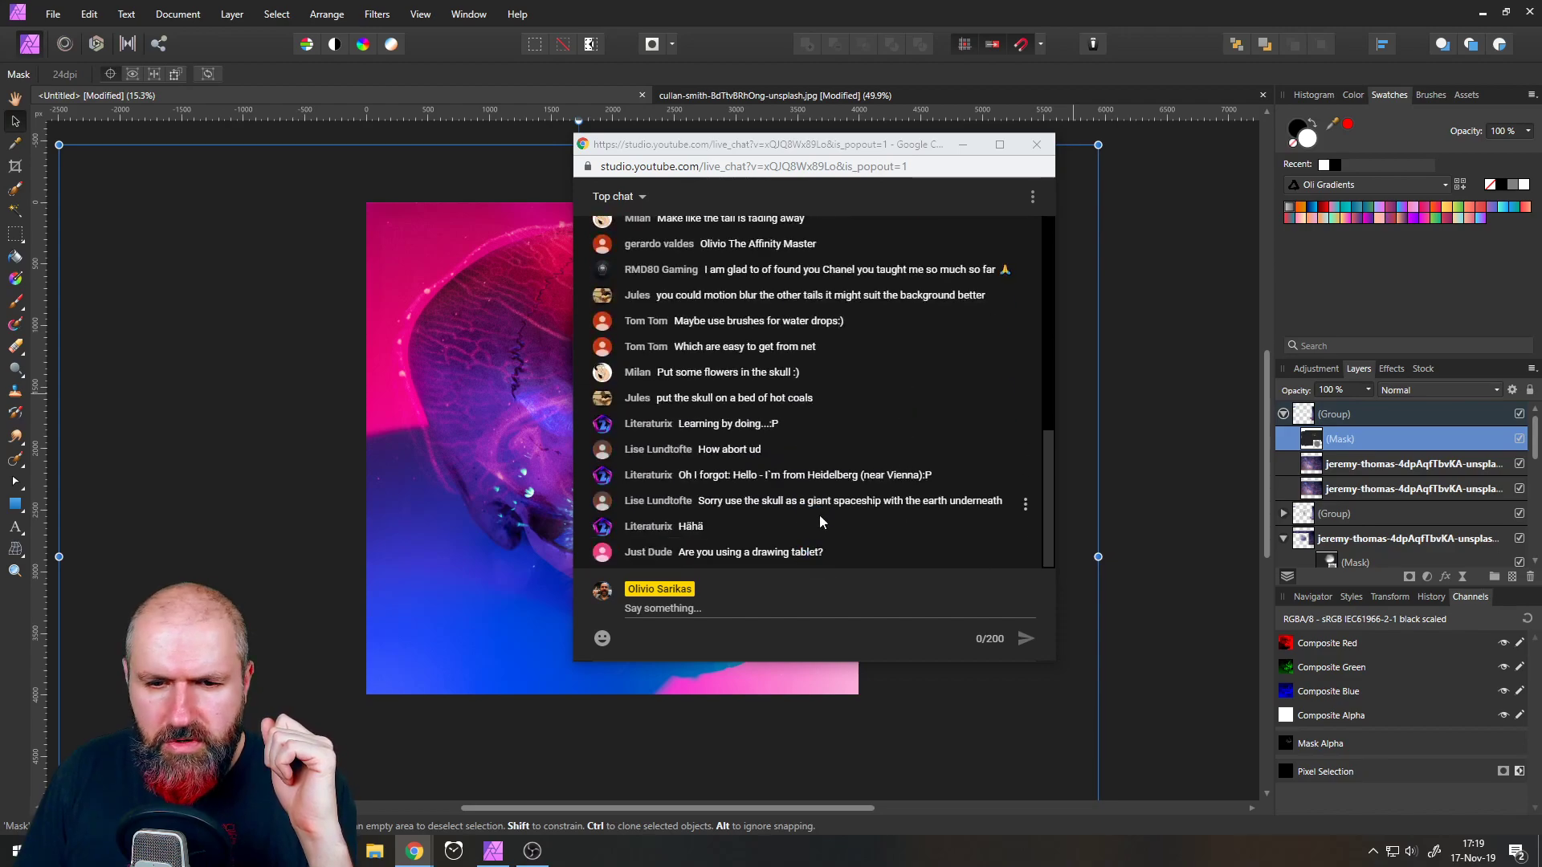
{"action": "left_click_drag", "start_coordinate": [710, 148], "coordinate": [1538, 159]}
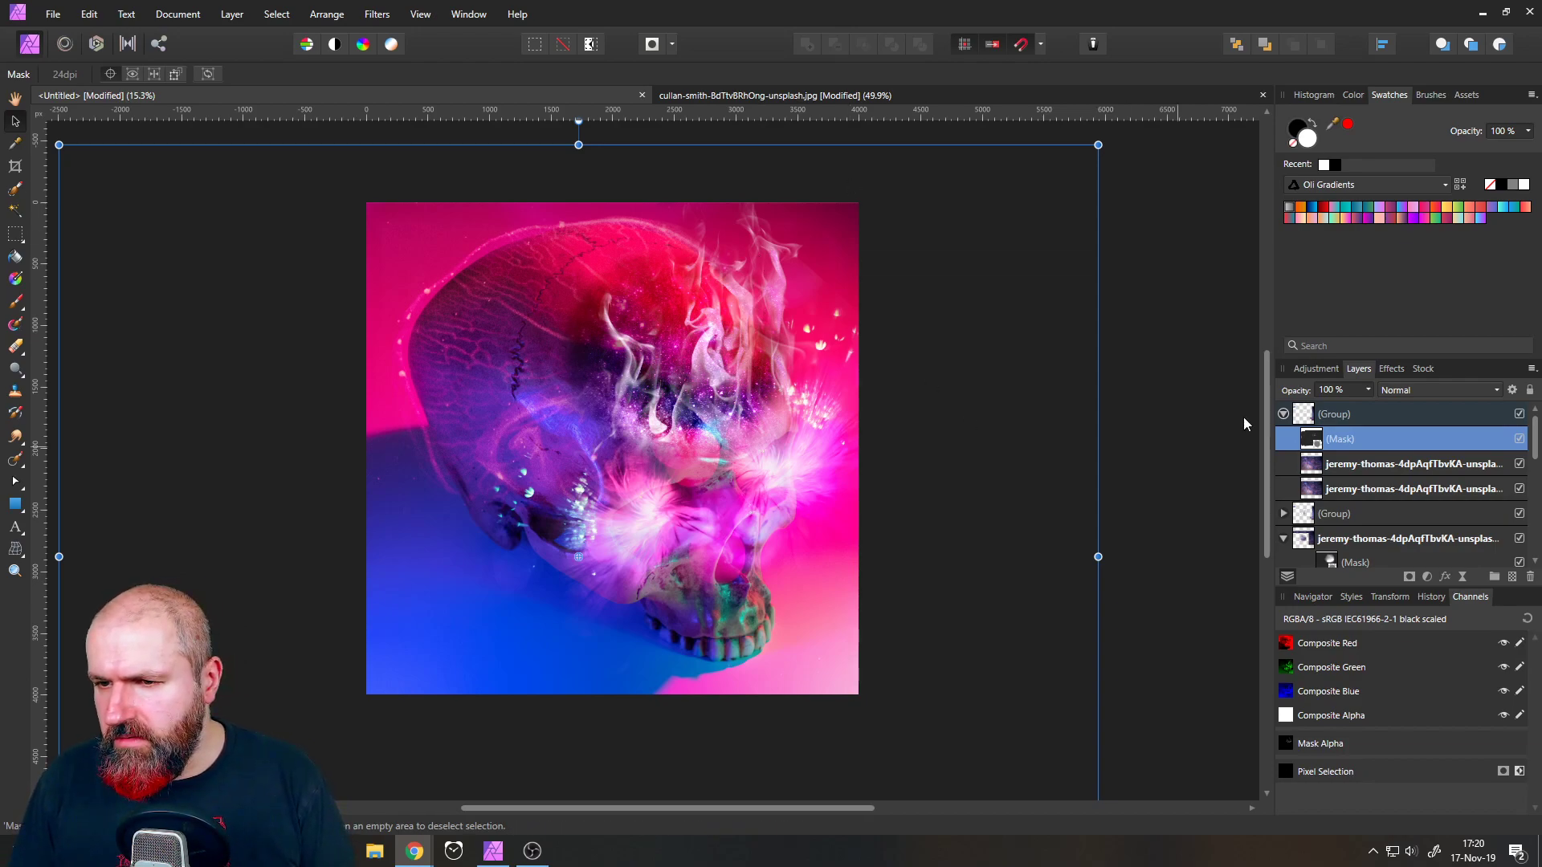
- Try the Screen blend mode on the second flame group, comparing it with the group hidden and with other blend modes
{"action": "left_click", "coordinate": [1283, 414]}
{"action": "left_click", "coordinate": [1295, 439]}
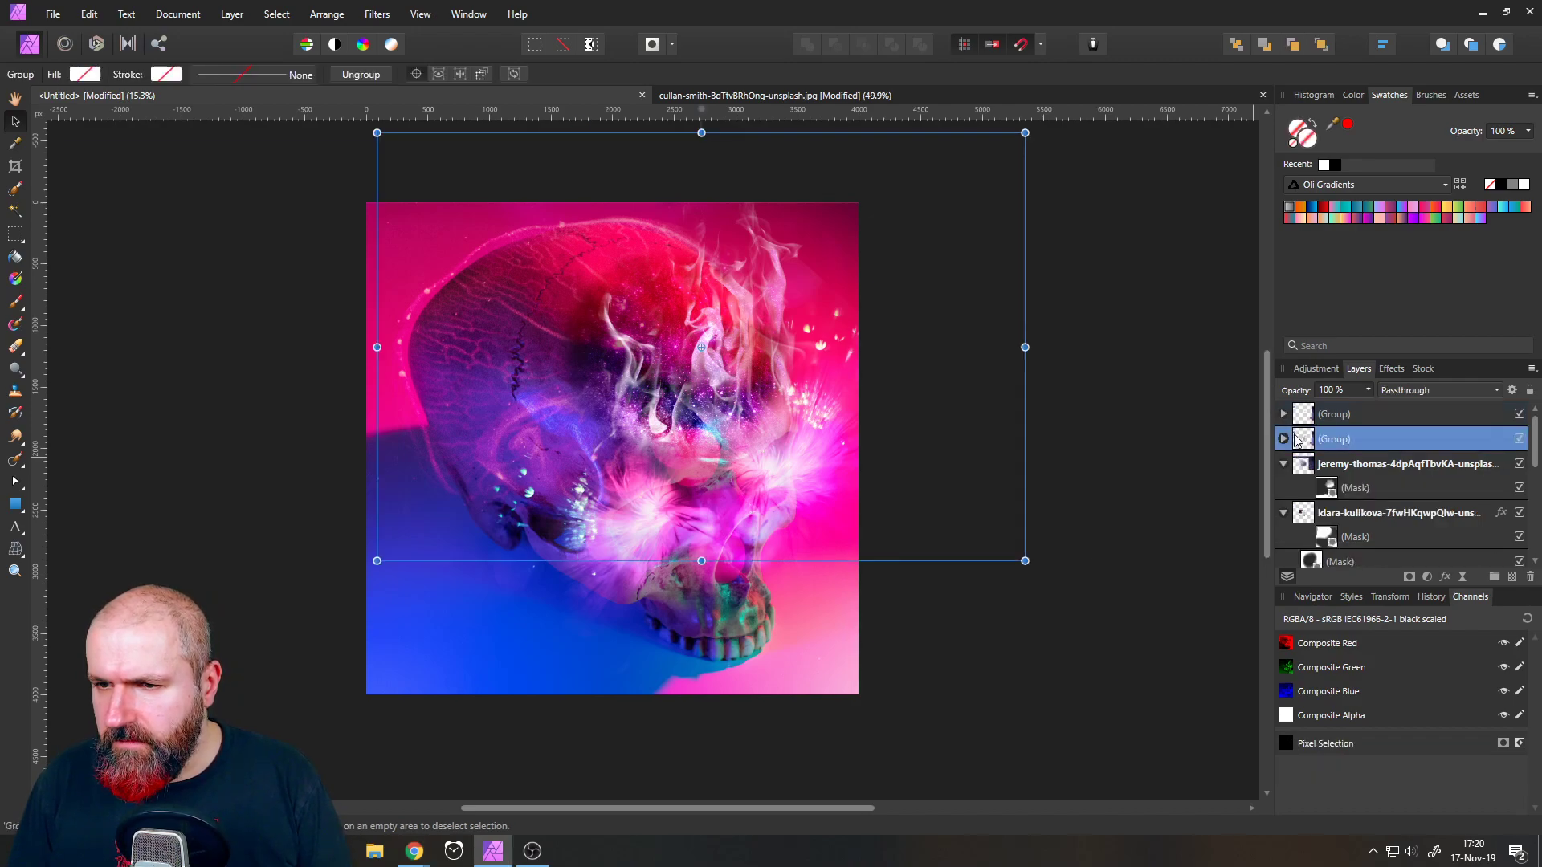
{"action": "left_click", "coordinate": [1402, 388]}
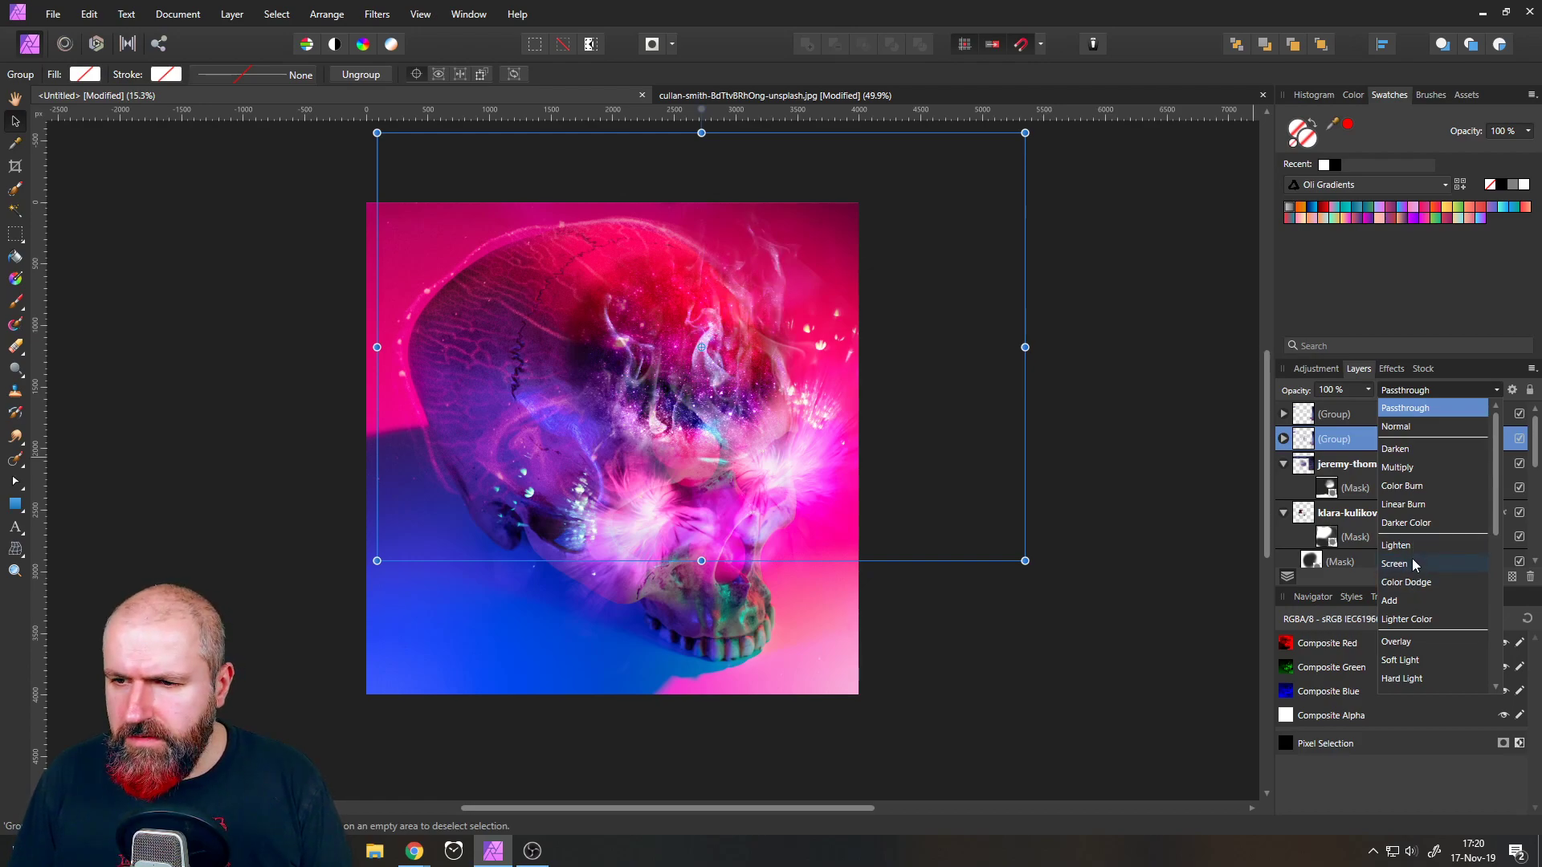
{"action": "left_click", "coordinate": [1412, 561]}
{"action": "left_click", "coordinate": [1519, 438]}
{"action": "left_click", "coordinate": [1520, 438]}
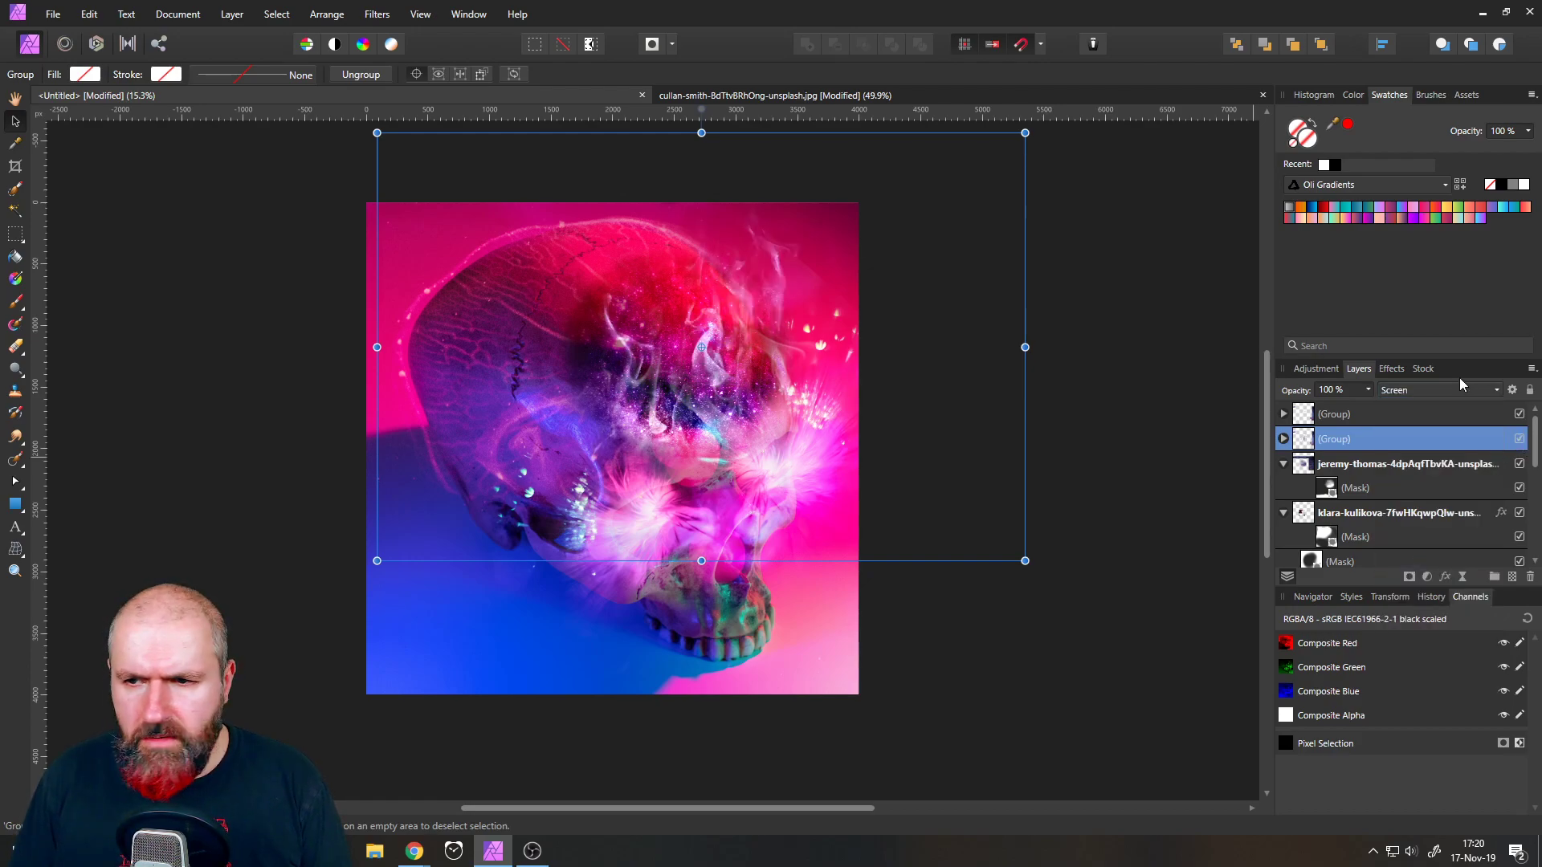
{"action": "left_click", "coordinate": [1436, 389]}
{"action": "scroll", "coordinate": [1438, 455], "scroll_direction": "up", "scroll_amount": 3}
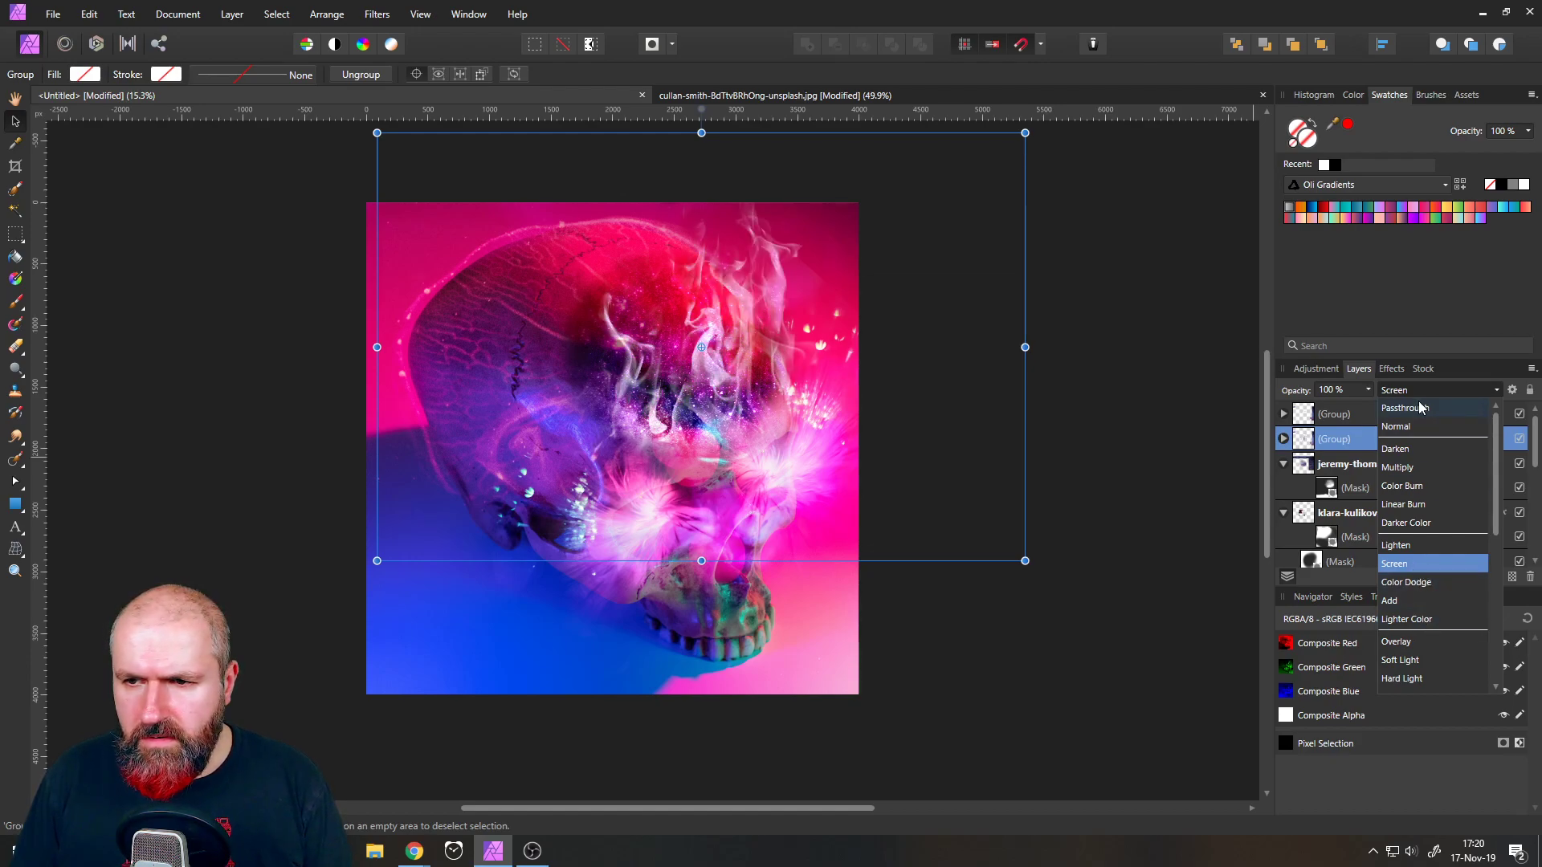
{"action": "left_click", "coordinate": [1418, 562]}
- Examine the whole composite at several magnifications to judge the smoke over the skull
{"action": "left_click", "coordinate": [282, 395]}
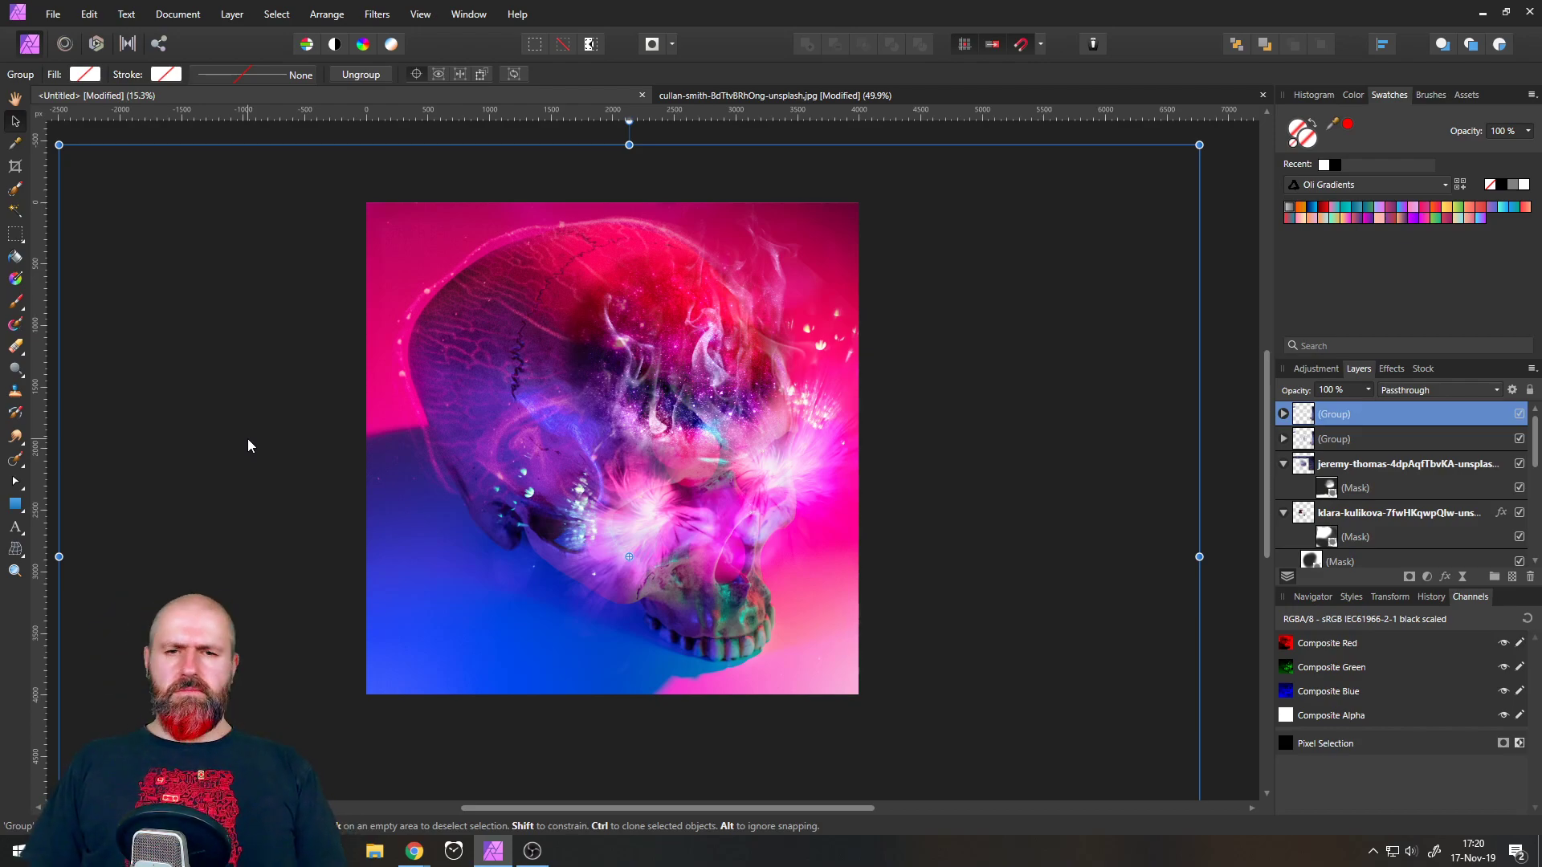
{"action": "scroll", "coordinate": [301, 431], "scroll_direction": "down", "scroll_amount": 1}
{"action": "scroll", "coordinate": [301, 431], "scroll_direction": "down", "scroll_amount": 4}
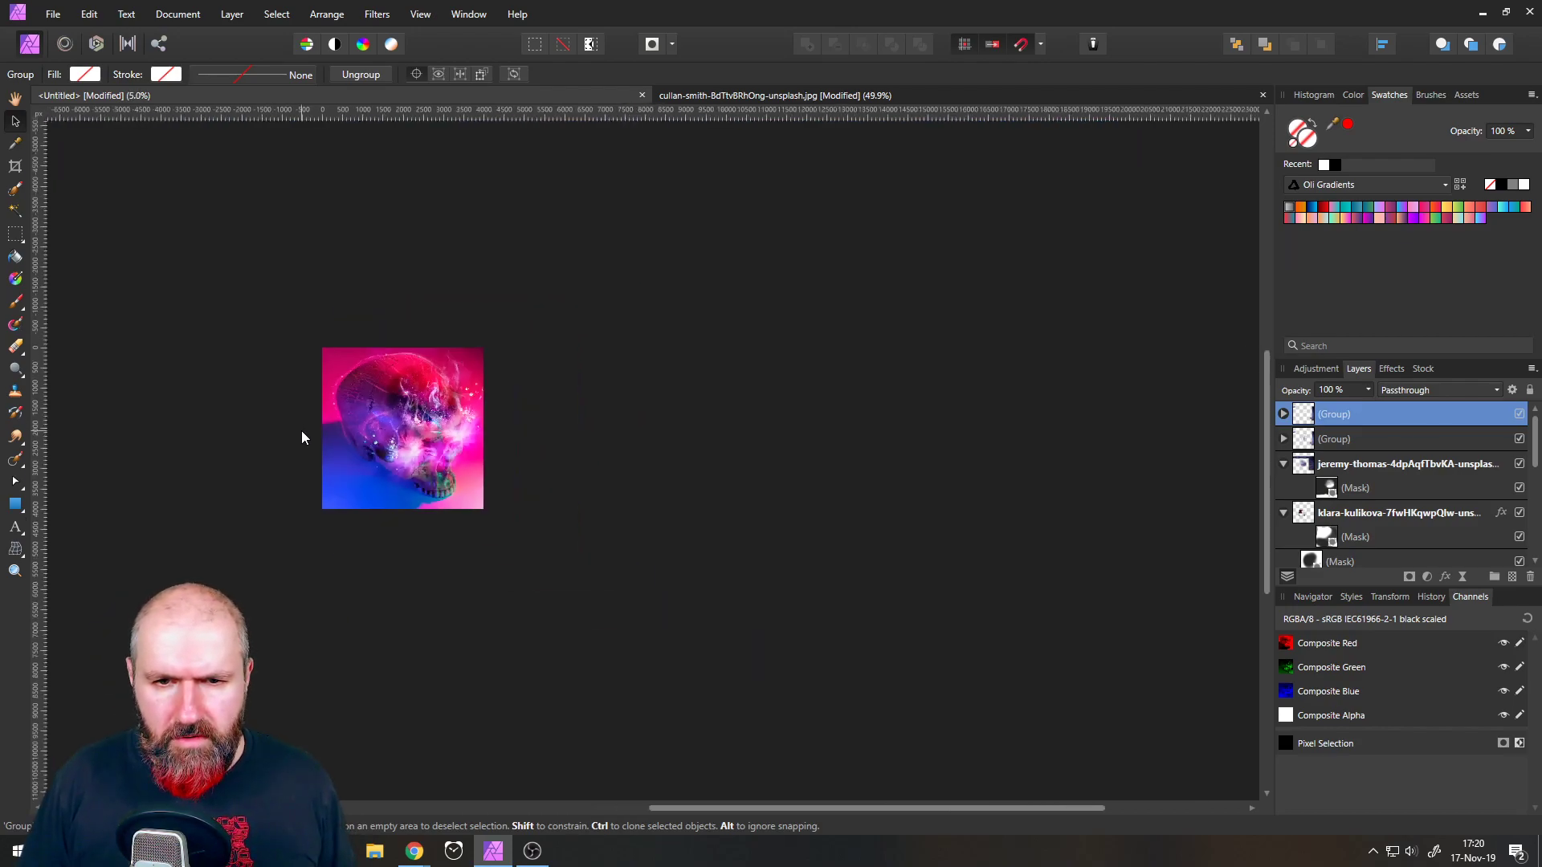
{"action": "scroll", "coordinate": [243, 441], "scroll_direction": "down", "scroll_amount": 2}
{"action": "scroll", "coordinate": [195, 446], "scroll_direction": "up", "scroll_amount": 5}
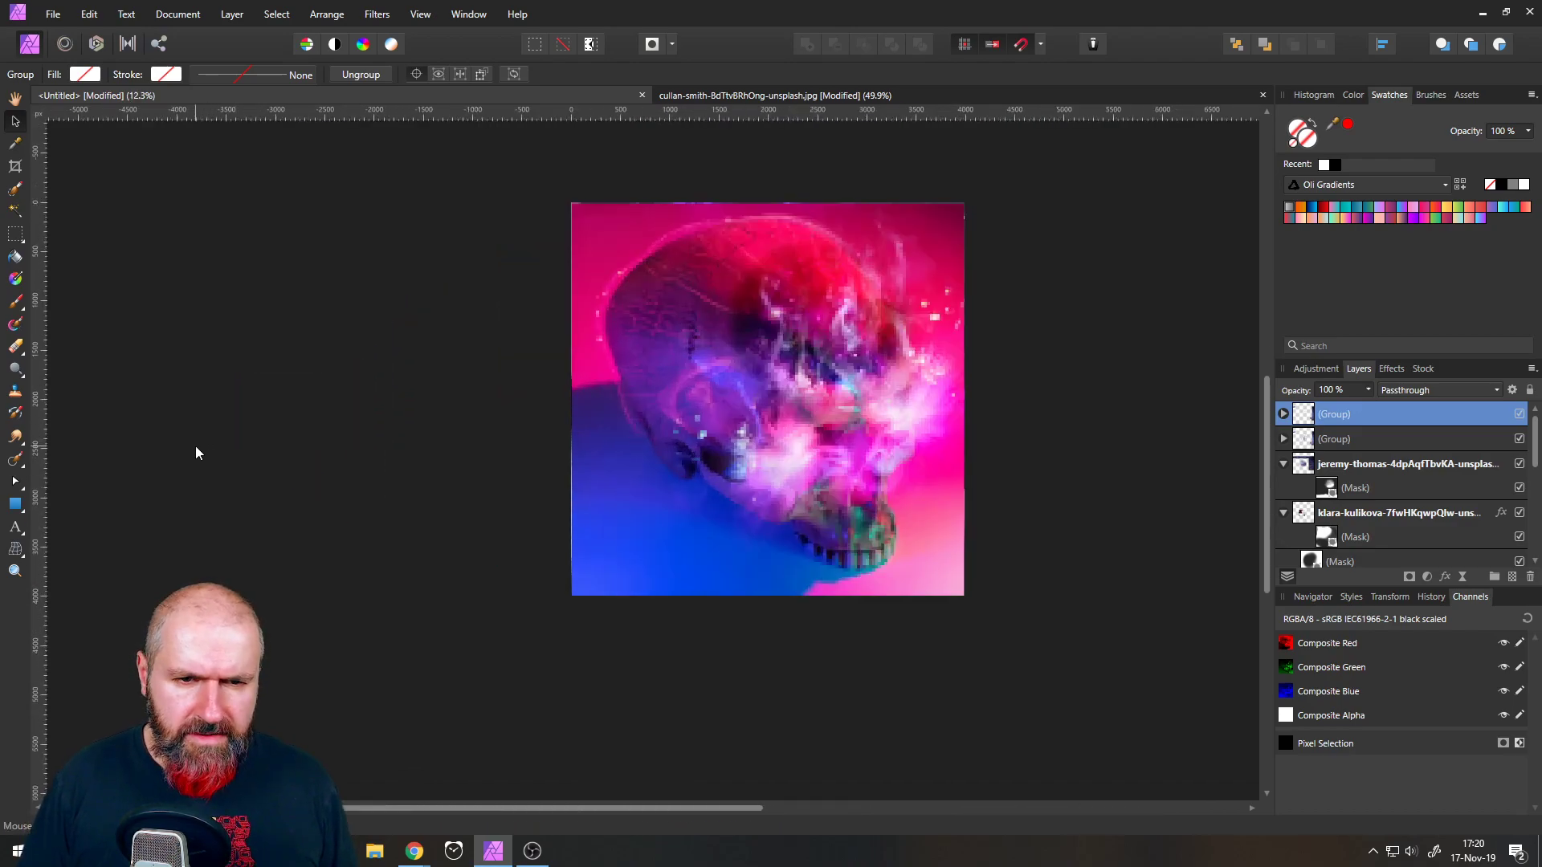
{"action": "scroll", "coordinate": [615, 430], "scroll_direction": "up", "scroll_amount": 3}
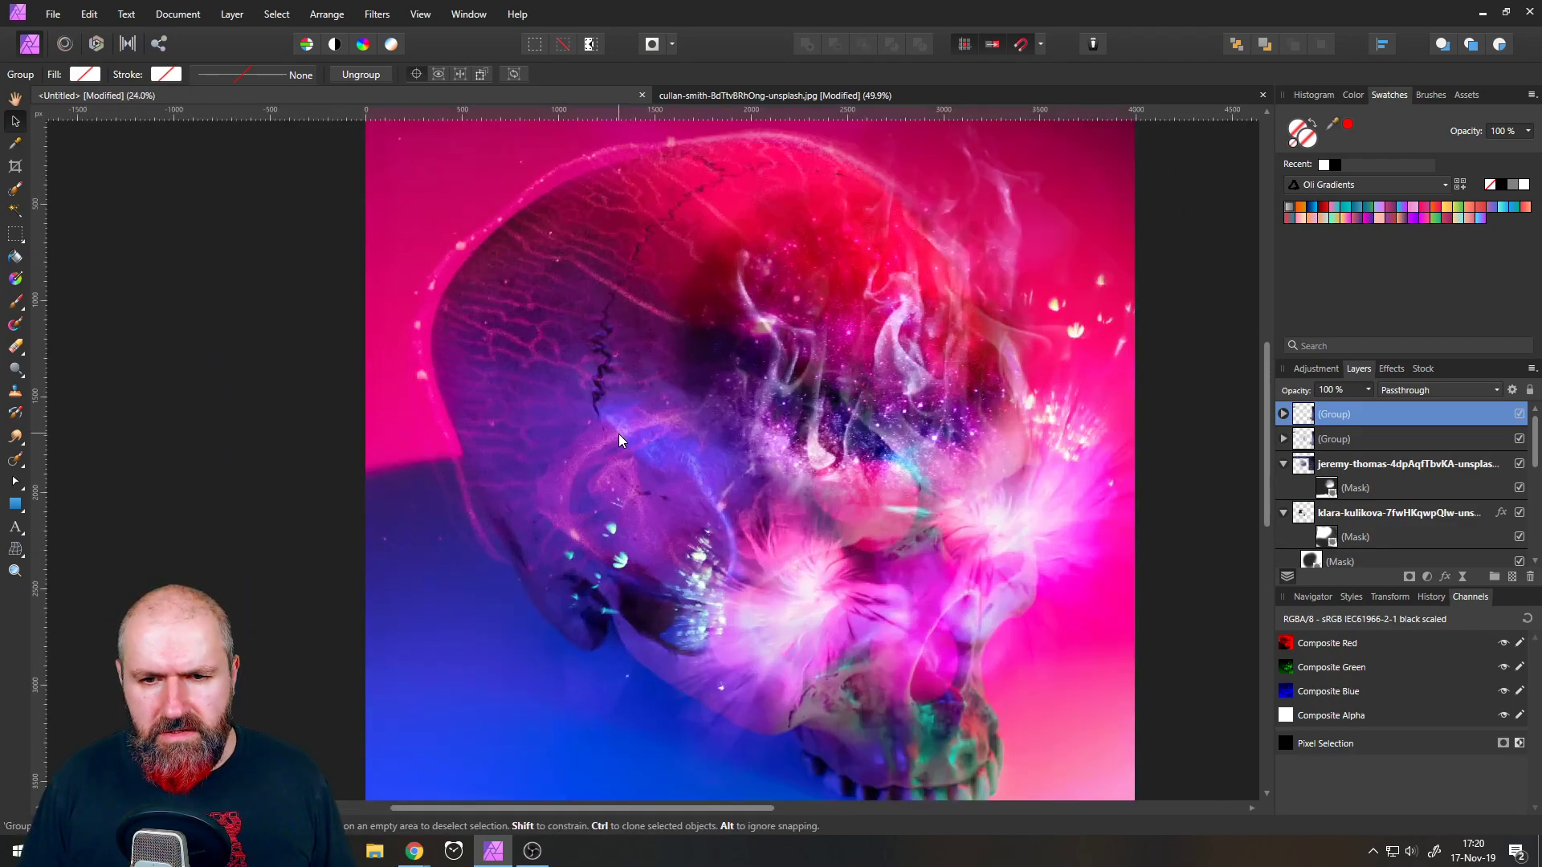
{"action": "scroll", "coordinate": [618, 434], "scroll_direction": "down", "scroll_amount": 1}
{"action": "scroll", "coordinate": [619, 434], "scroll_direction": "up", "scroll_amount": 1}
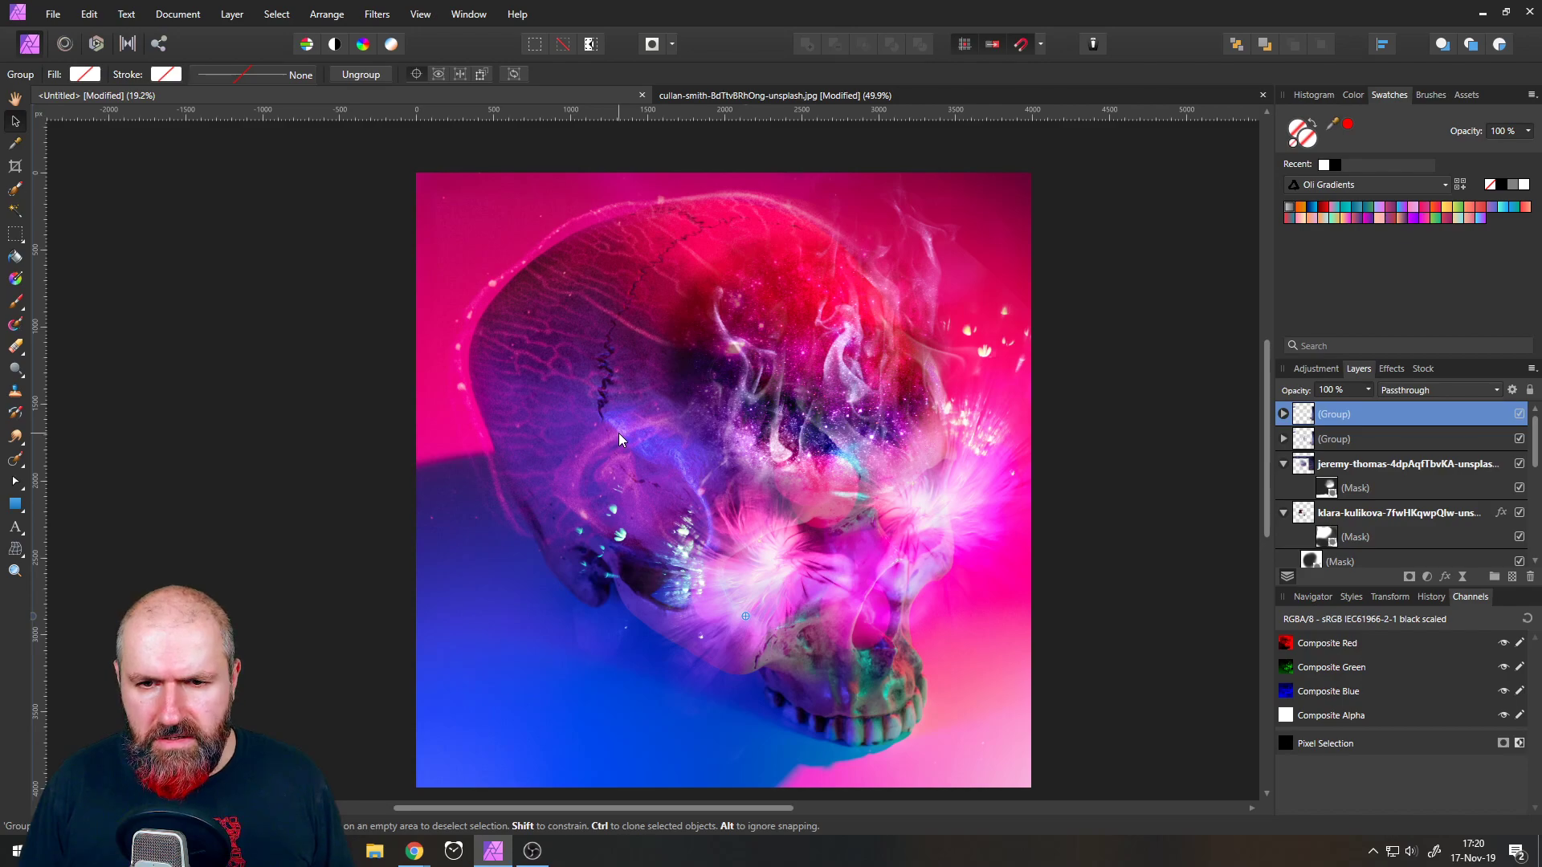
- Return the second flame group's blend mode to Passthrough
{"action": "left_click", "coordinate": [1305, 440]}
{"action": "left_click", "coordinate": [1438, 389]}
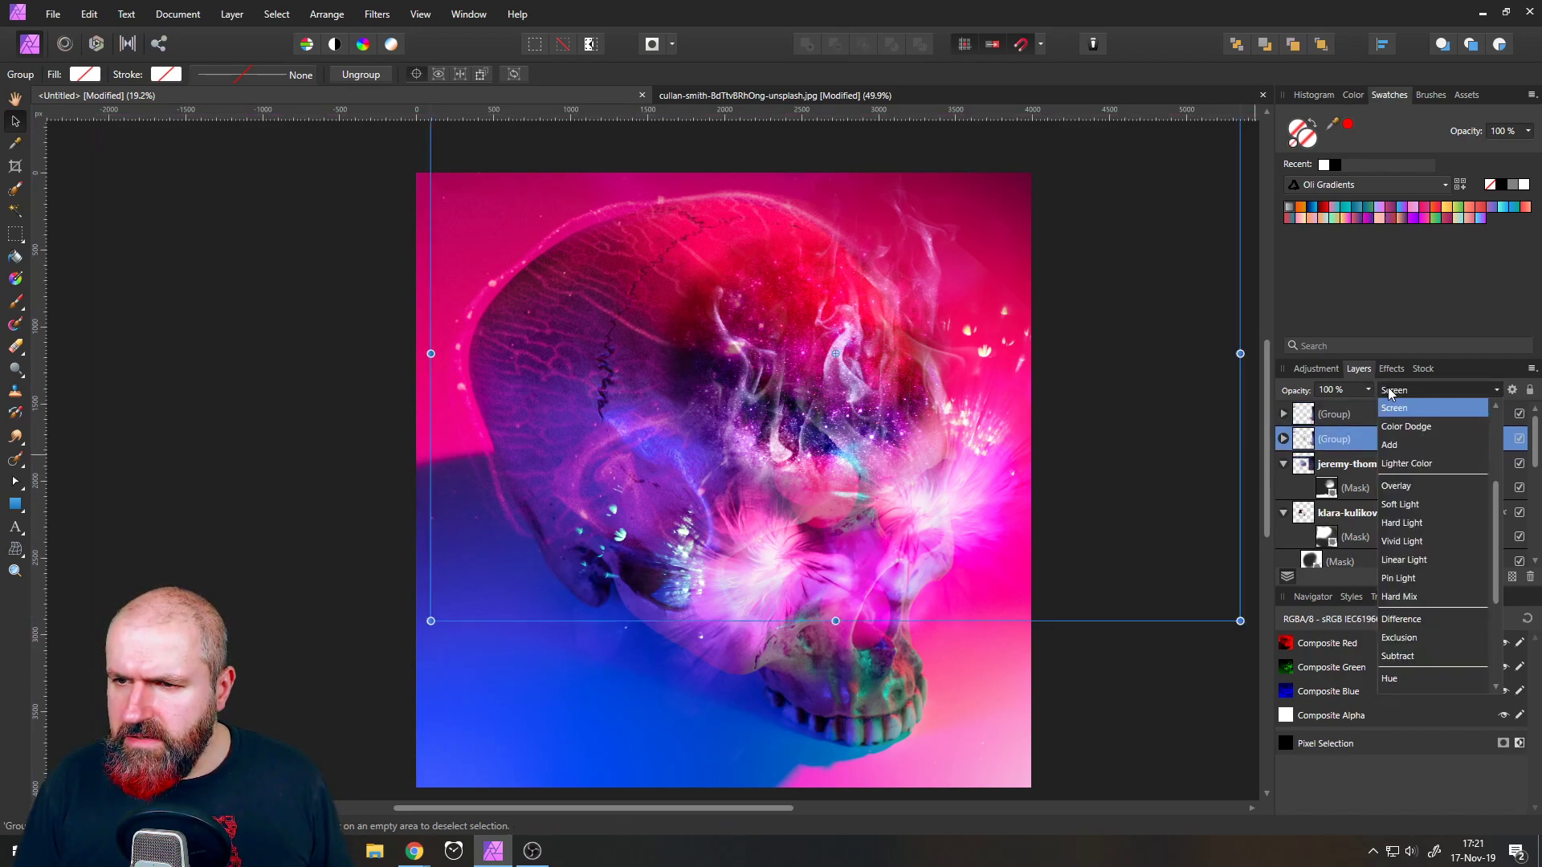
{"action": "scroll", "coordinate": [1413, 450], "scroll_direction": "up", "scroll_amount": 1}
{"action": "left_click", "coordinate": [1395, 412]}
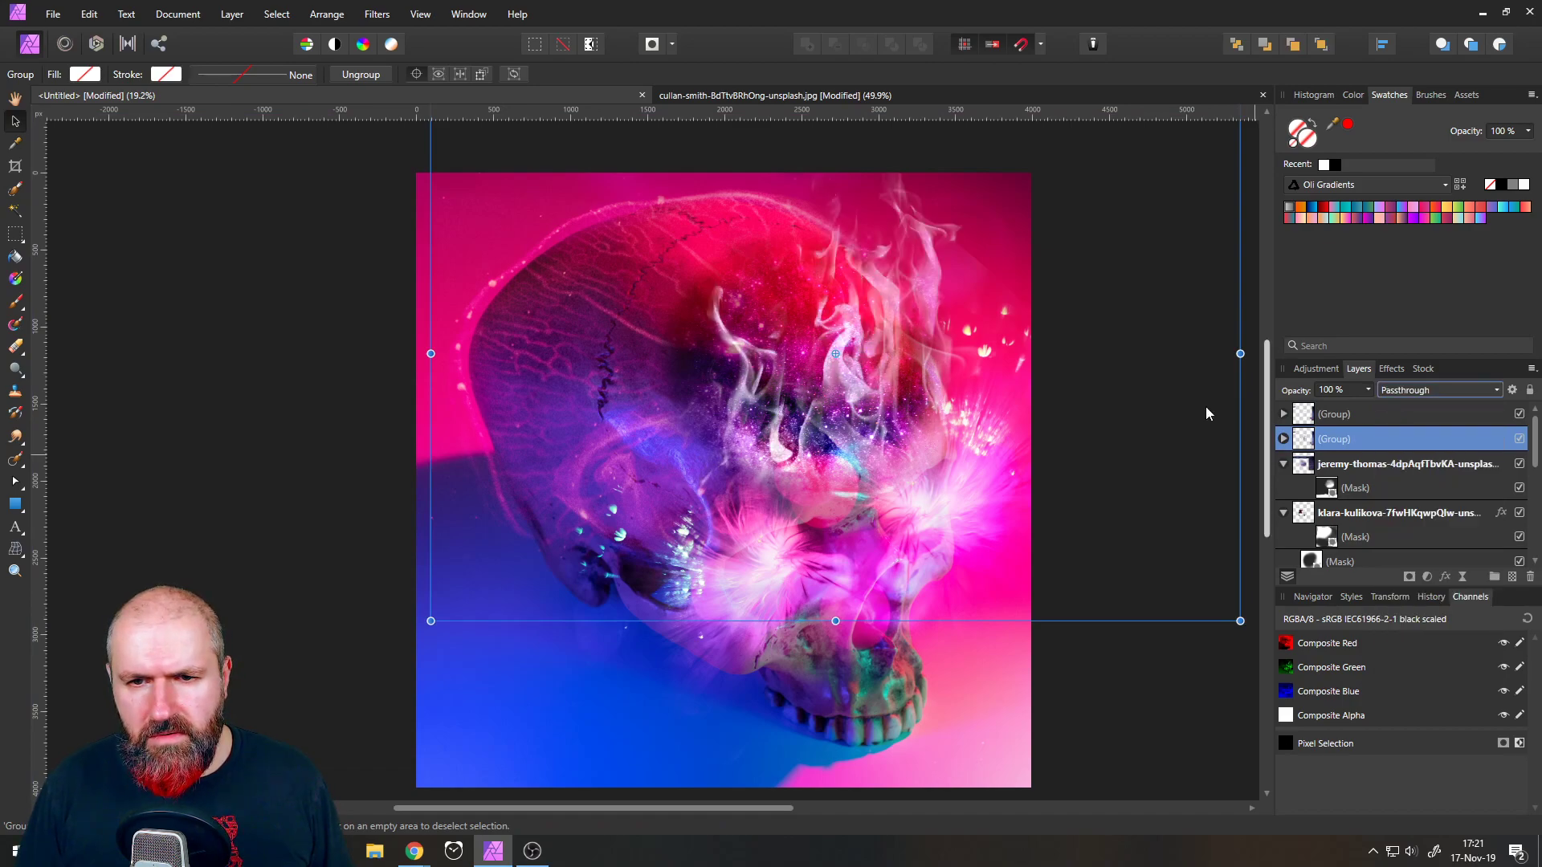
{"action": "key", "text": "ctrl+bracketright"}
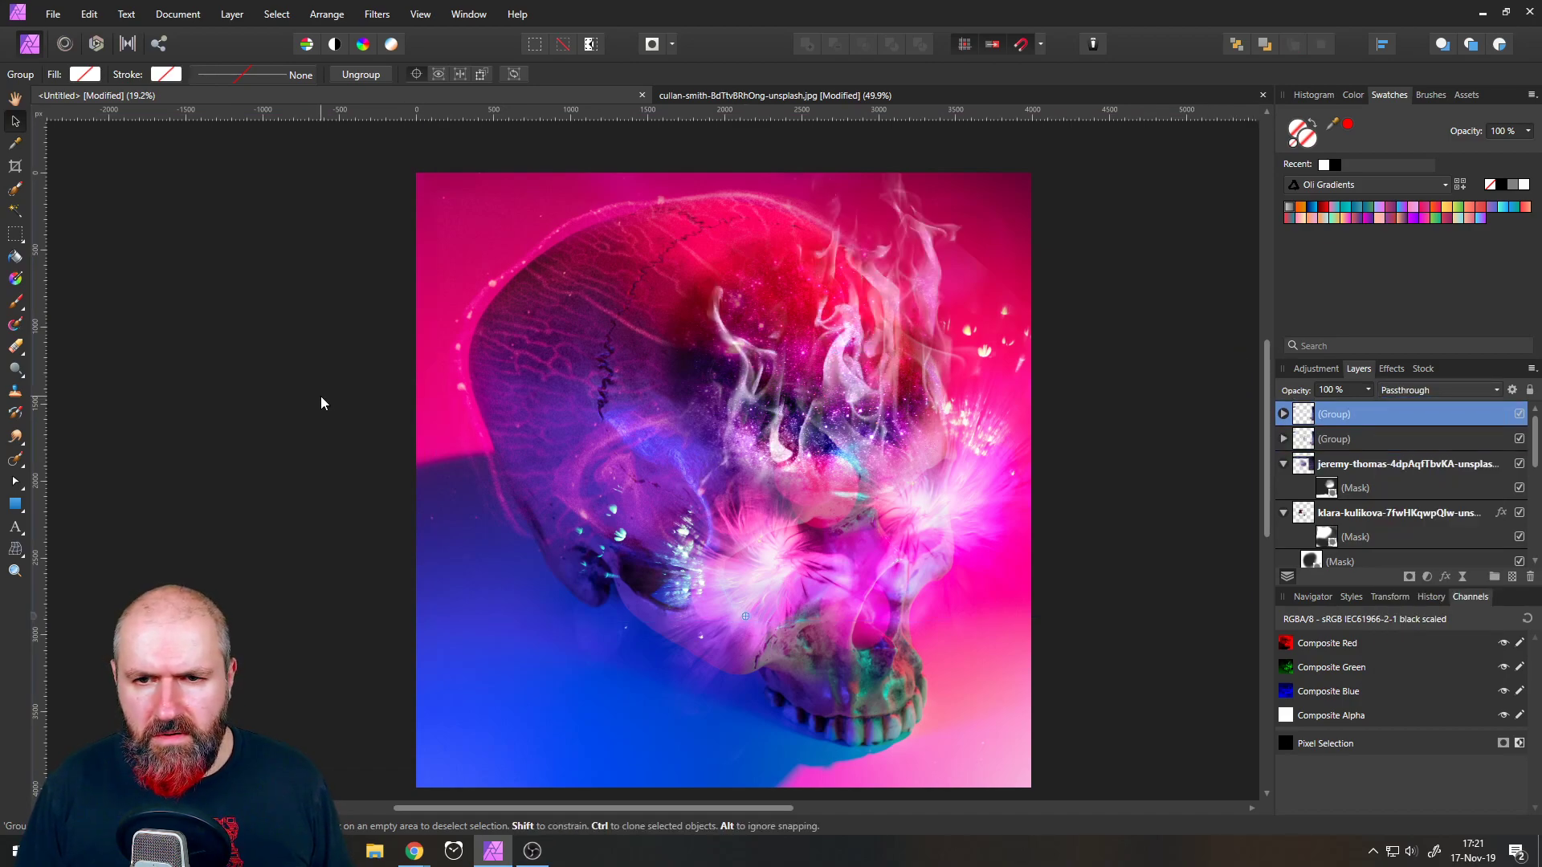
{"action": "left_click", "coordinate": [1299, 466]}
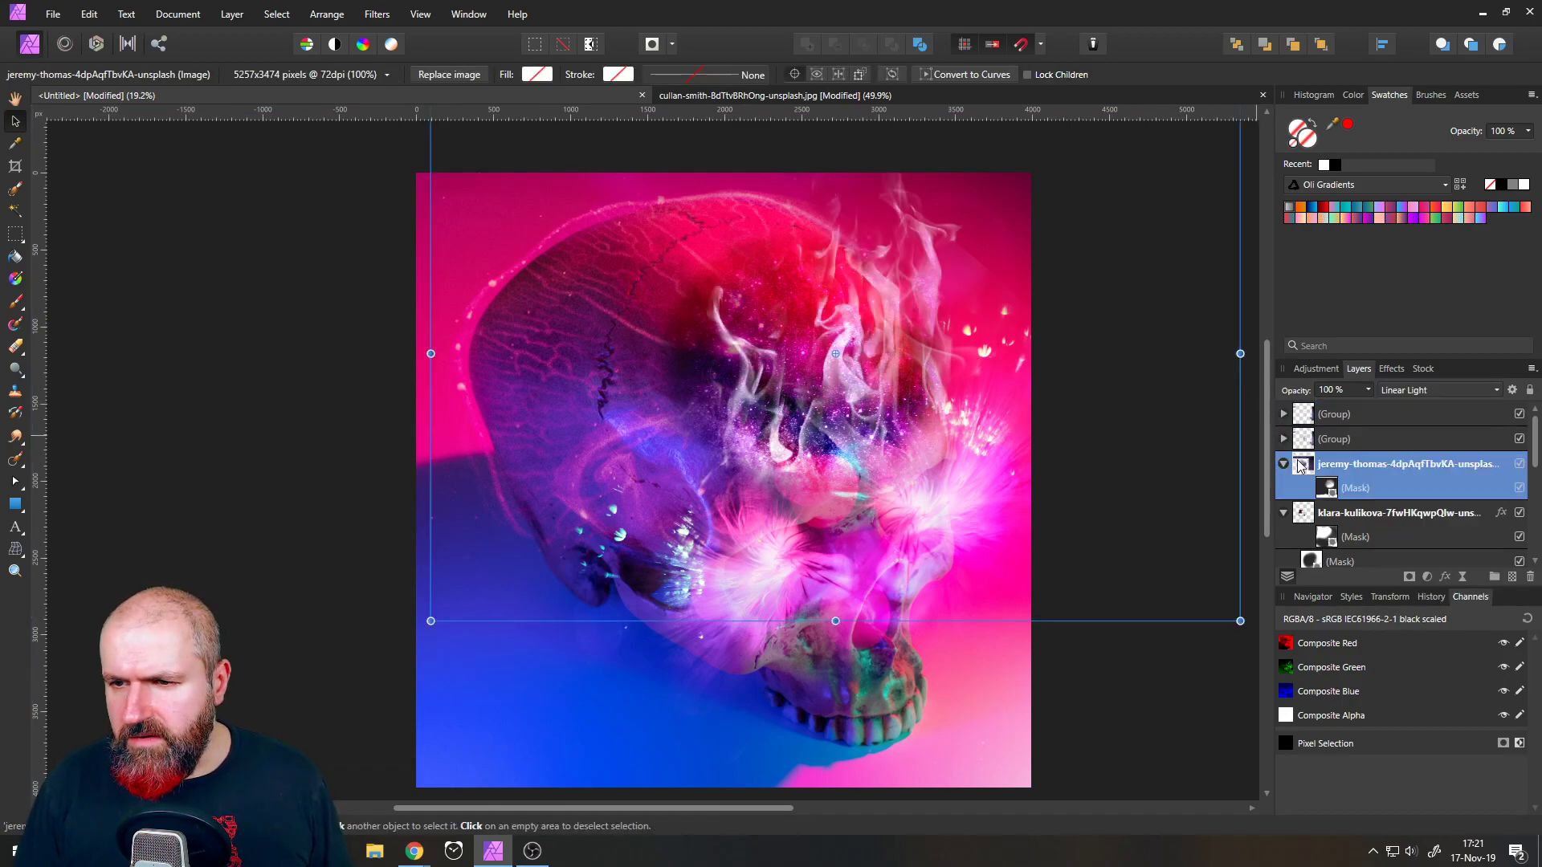
{"action": "left_click", "coordinate": [1390, 369]}
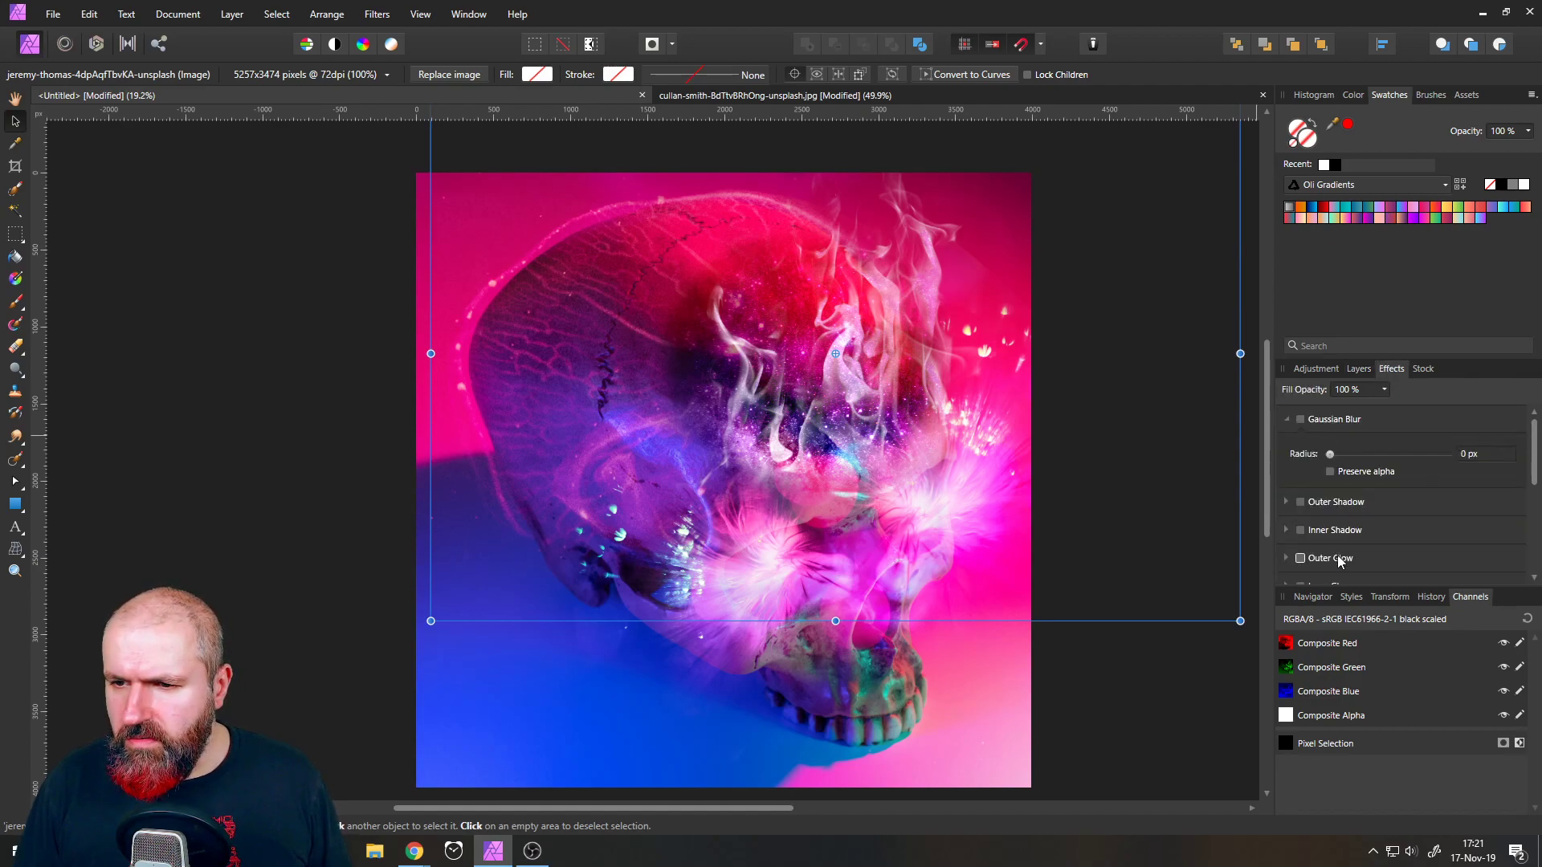
{"action": "scroll", "coordinate": [1319, 562], "scroll_direction": "down", "scroll_amount": 2}
{"action": "left_click_drag", "start_coordinate": [1330, 552], "coordinate": [1271, 552]}
{"action": "left_click", "coordinate": [1300, 481]}
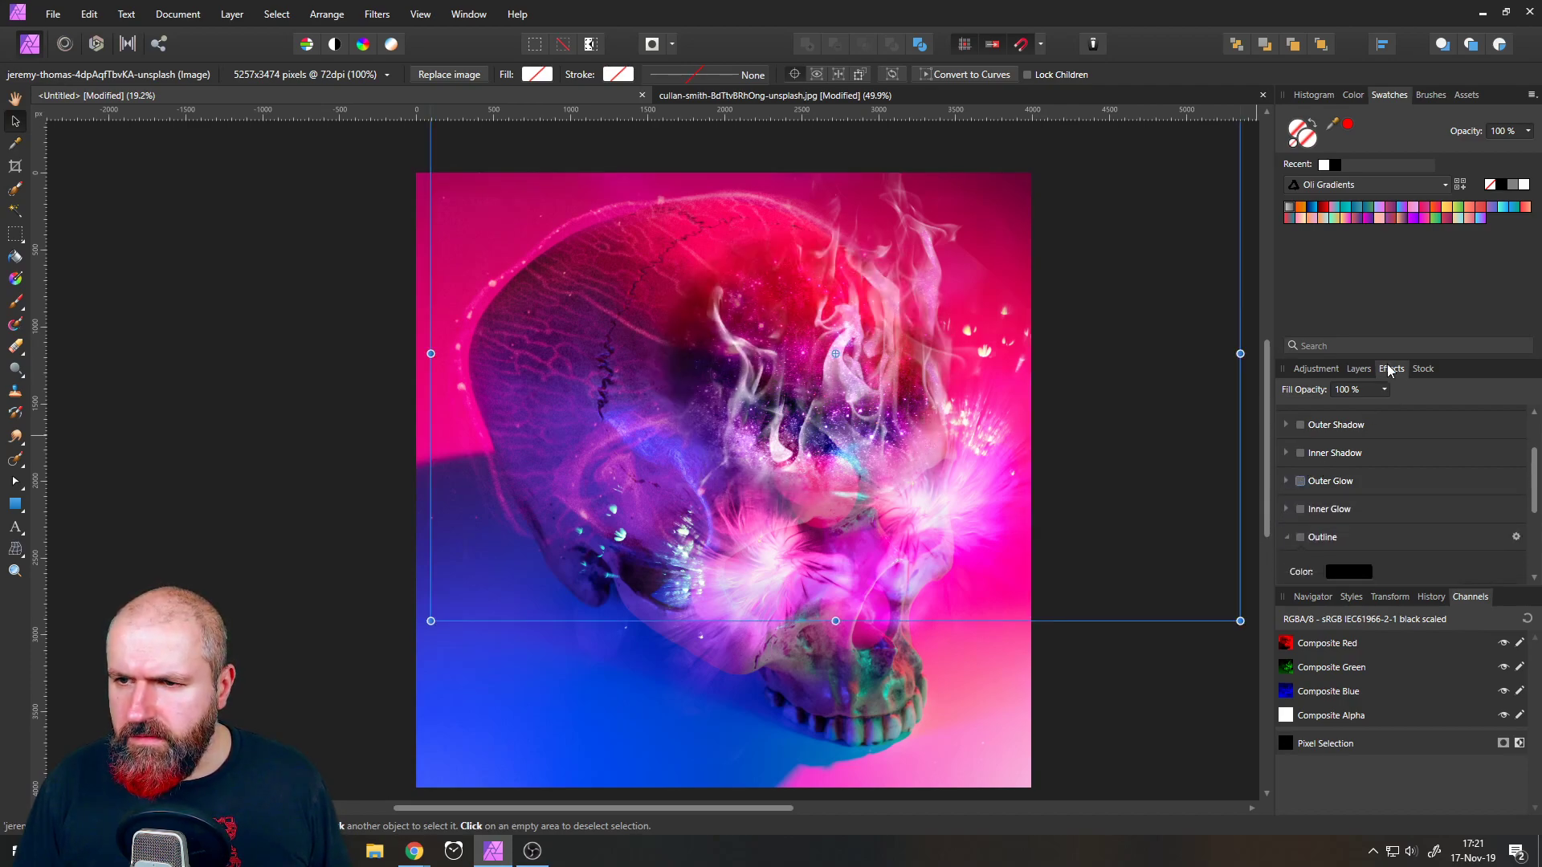
{"action": "left_click", "coordinate": [1360, 369]}
- Collapse the masked galaxy layer below the groups and enable the Outer Glow effect on the second flame group
{"action": "left_click", "coordinate": [1283, 464]}
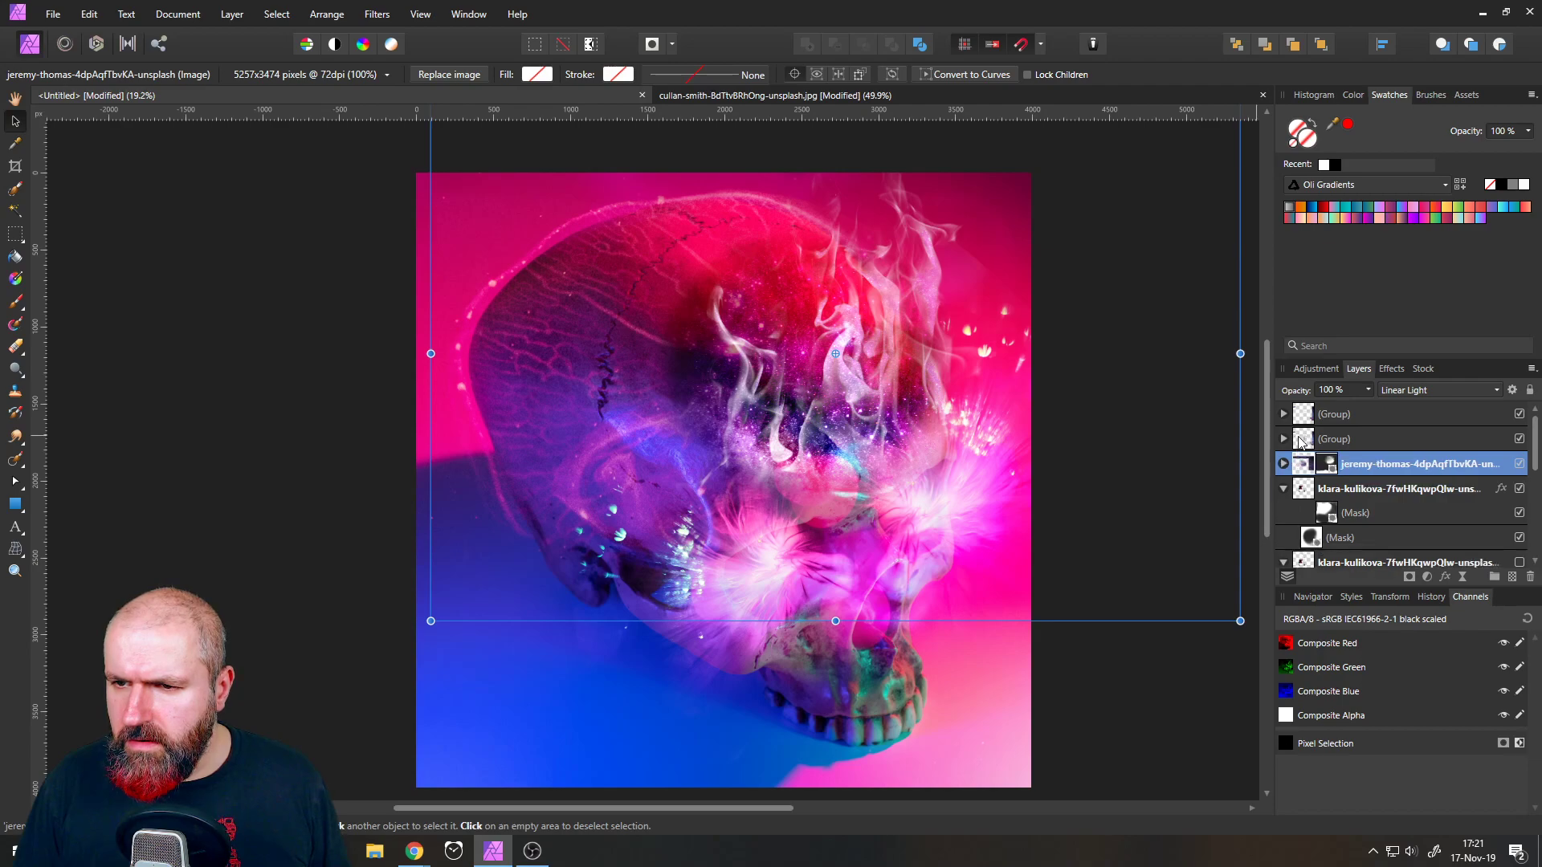
{"action": "left_click", "coordinate": [1349, 438]}
{"action": "left_click", "coordinate": [1389, 368]}
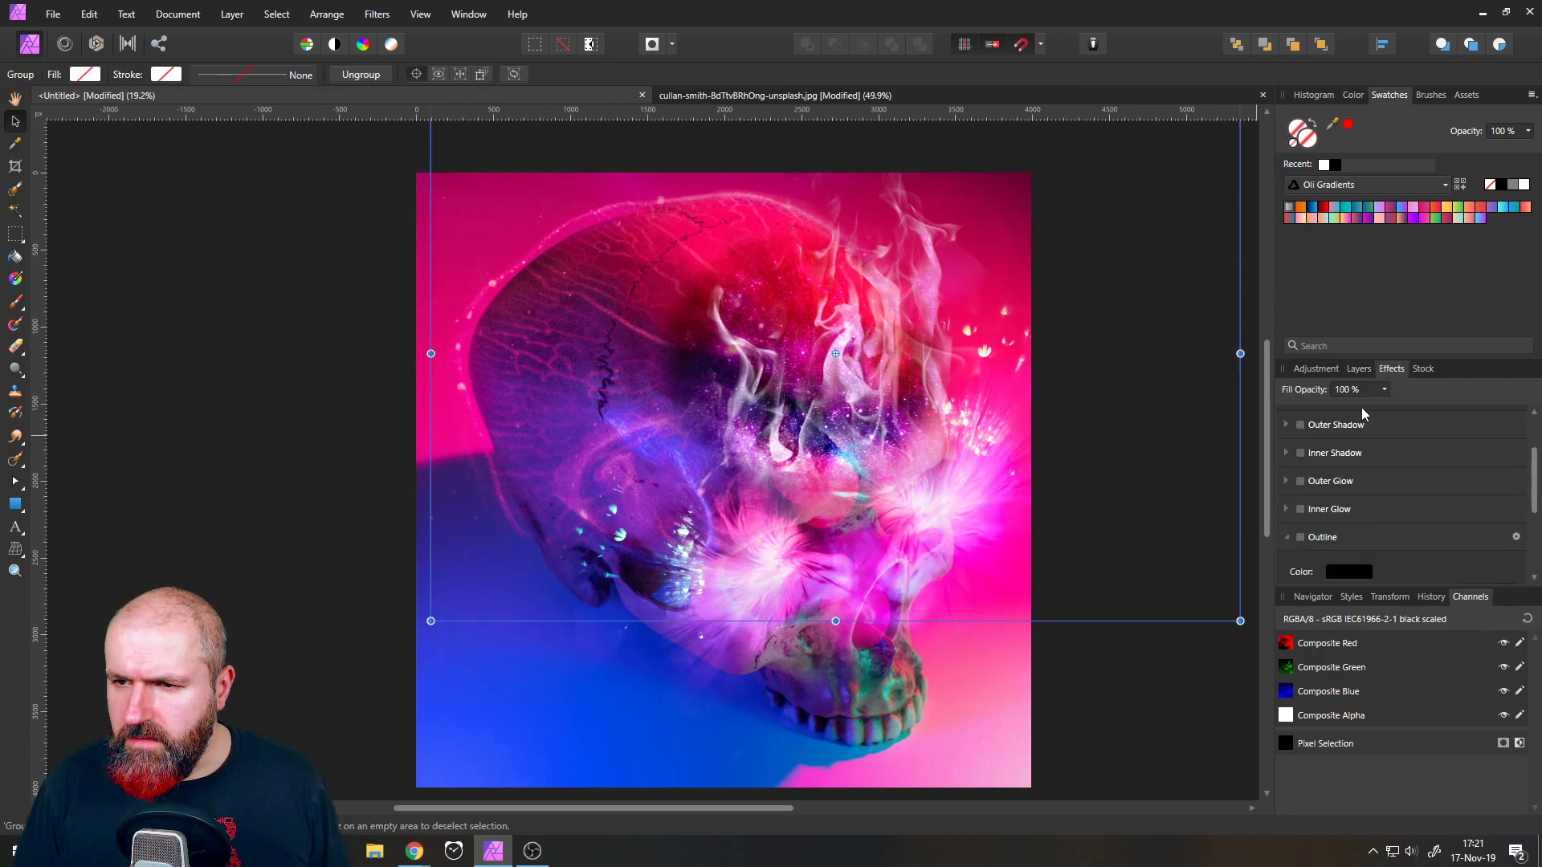
{"action": "left_click", "coordinate": [1313, 481]}
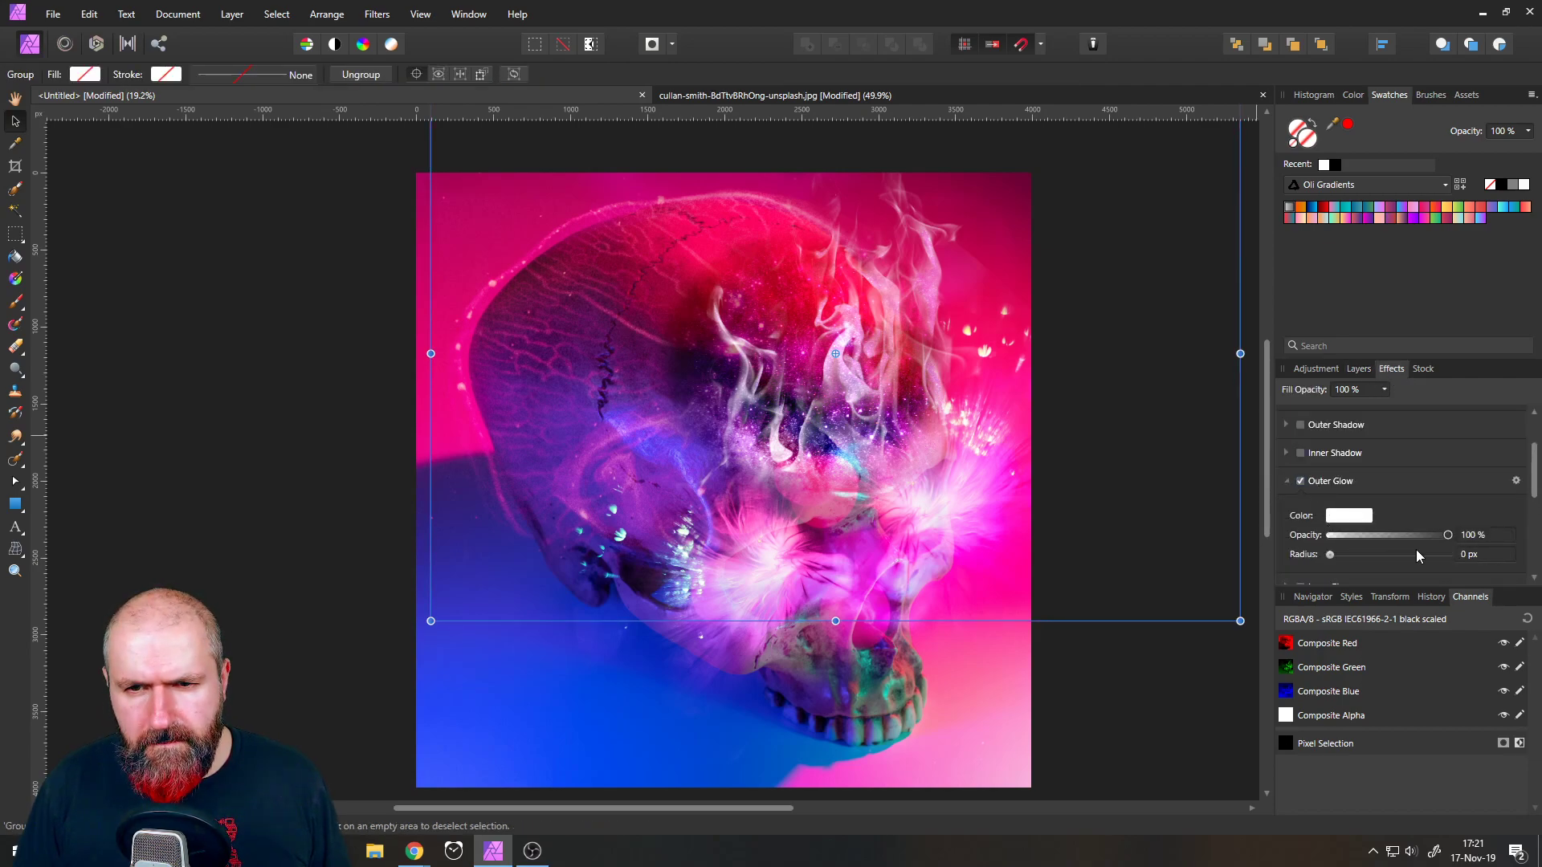
- Give the smoke group's outer glow a radius of 0.7 px and change its colour from white to grey
{"action": "mouse_move", "coordinate": [1331, 554]}
{"action": "left_mouse_down"}
{"action": "mouse_move", "coordinate": [1388, 554]}
{"action": "mouse_move", "coordinate": [1302, 560]}
{"action": "mouse_move", "coordinate": [1391, 555]}
{"action": "mouse_move", "coordinate": [1345, 556]}
{"action": "left_mouse_up"}
{"action": "left_click", "coordinate": [1346, 518]}
{"action": "left_click", "coordinate": [1296, 546]}
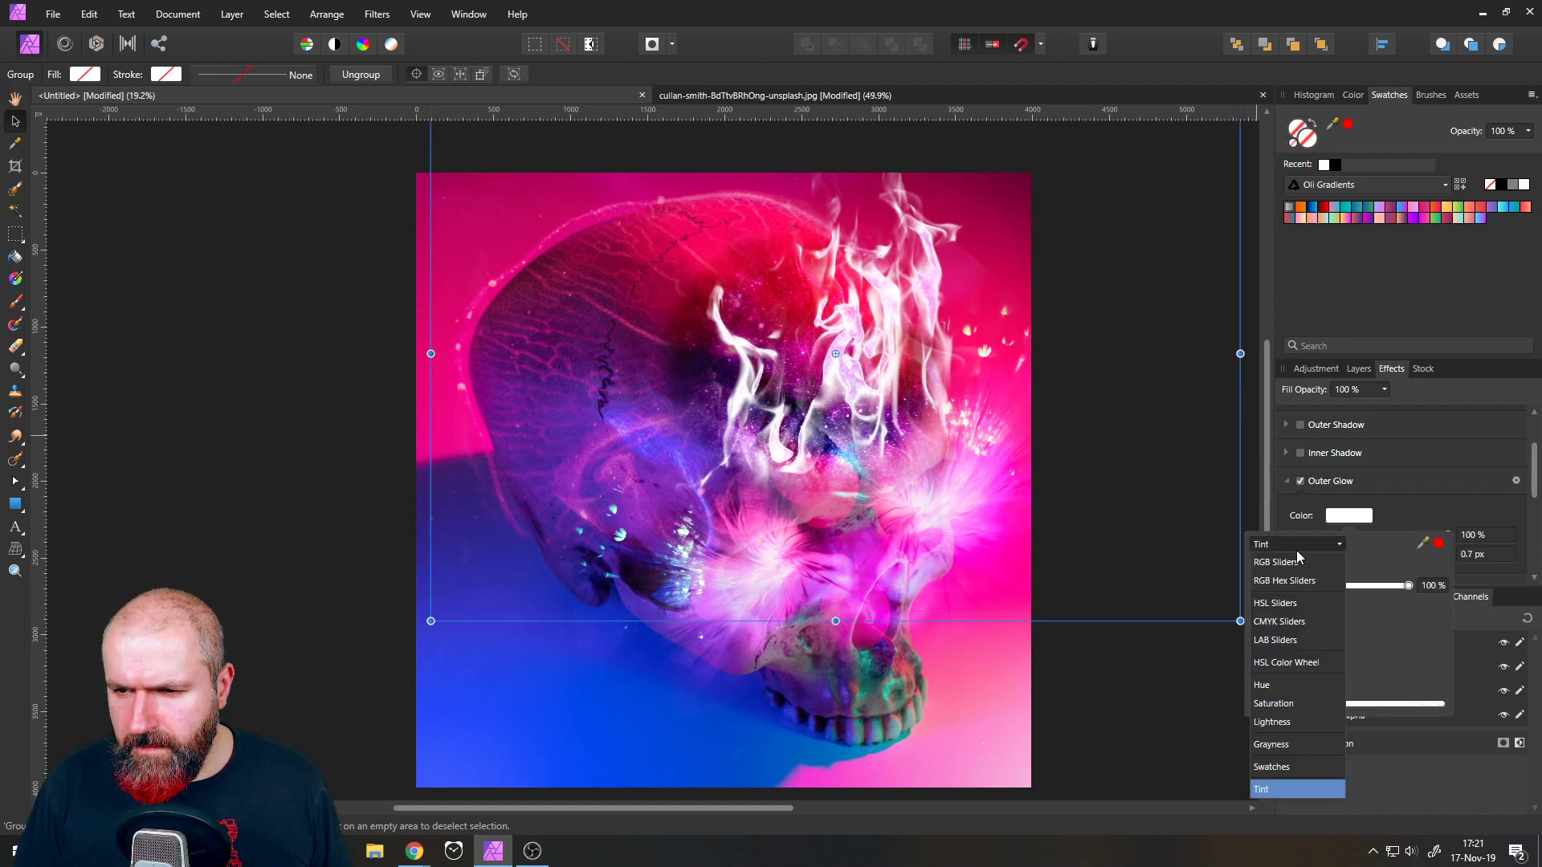
{"action": "left_click", "coordinate": [1275, 753]}
{"action": "left_click_drag", "start_coordinate": [1409, 568], "coordinate": [1335, 573]}
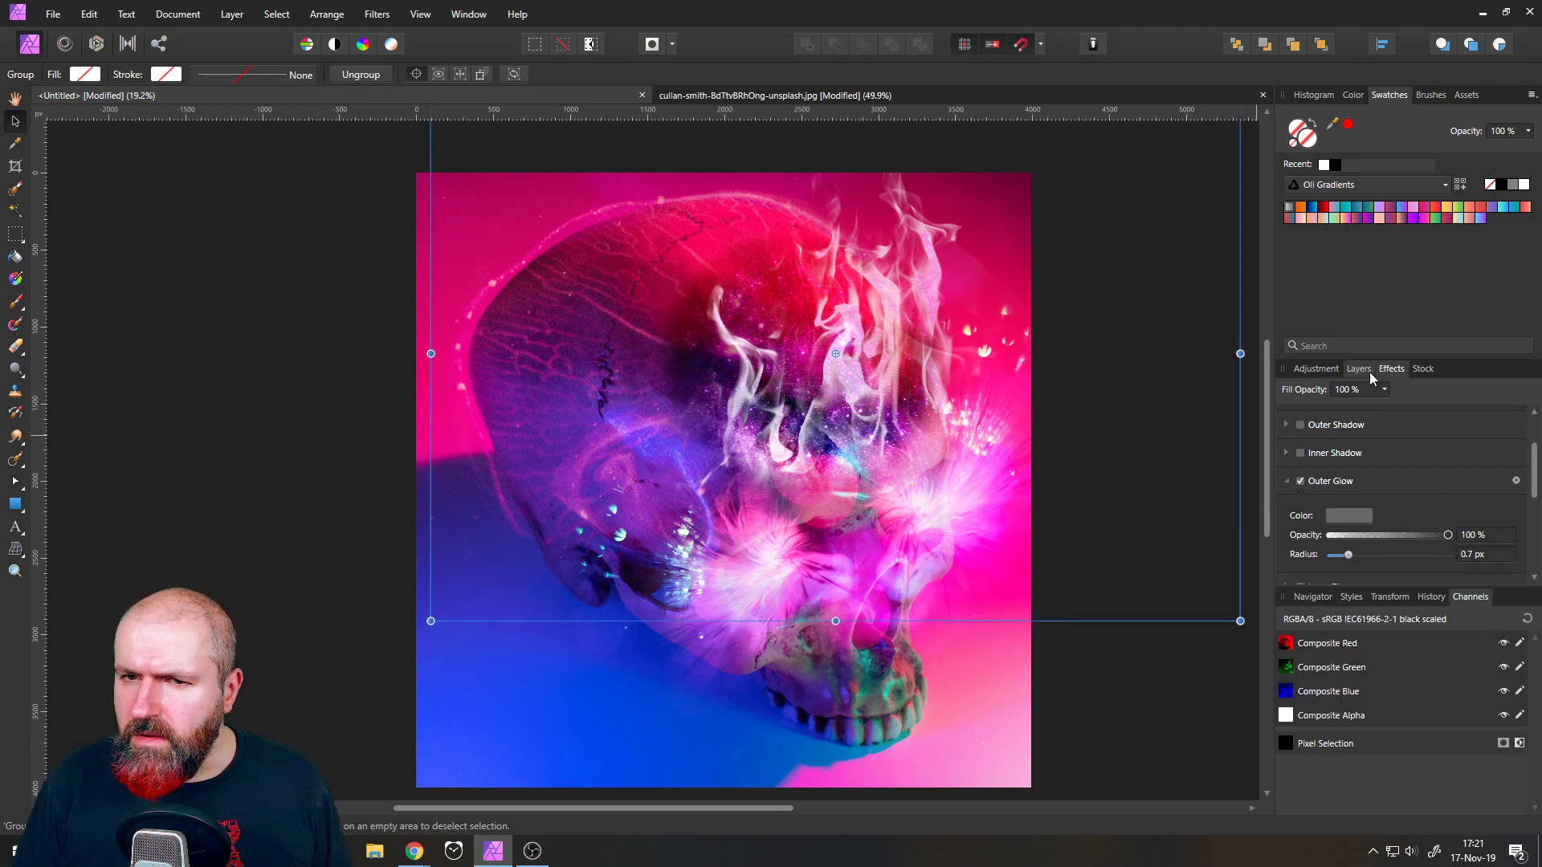
{"action": "scroll", "coordinate": [302, 405], "scroll_direction": "down", "scroll_amount": 5}
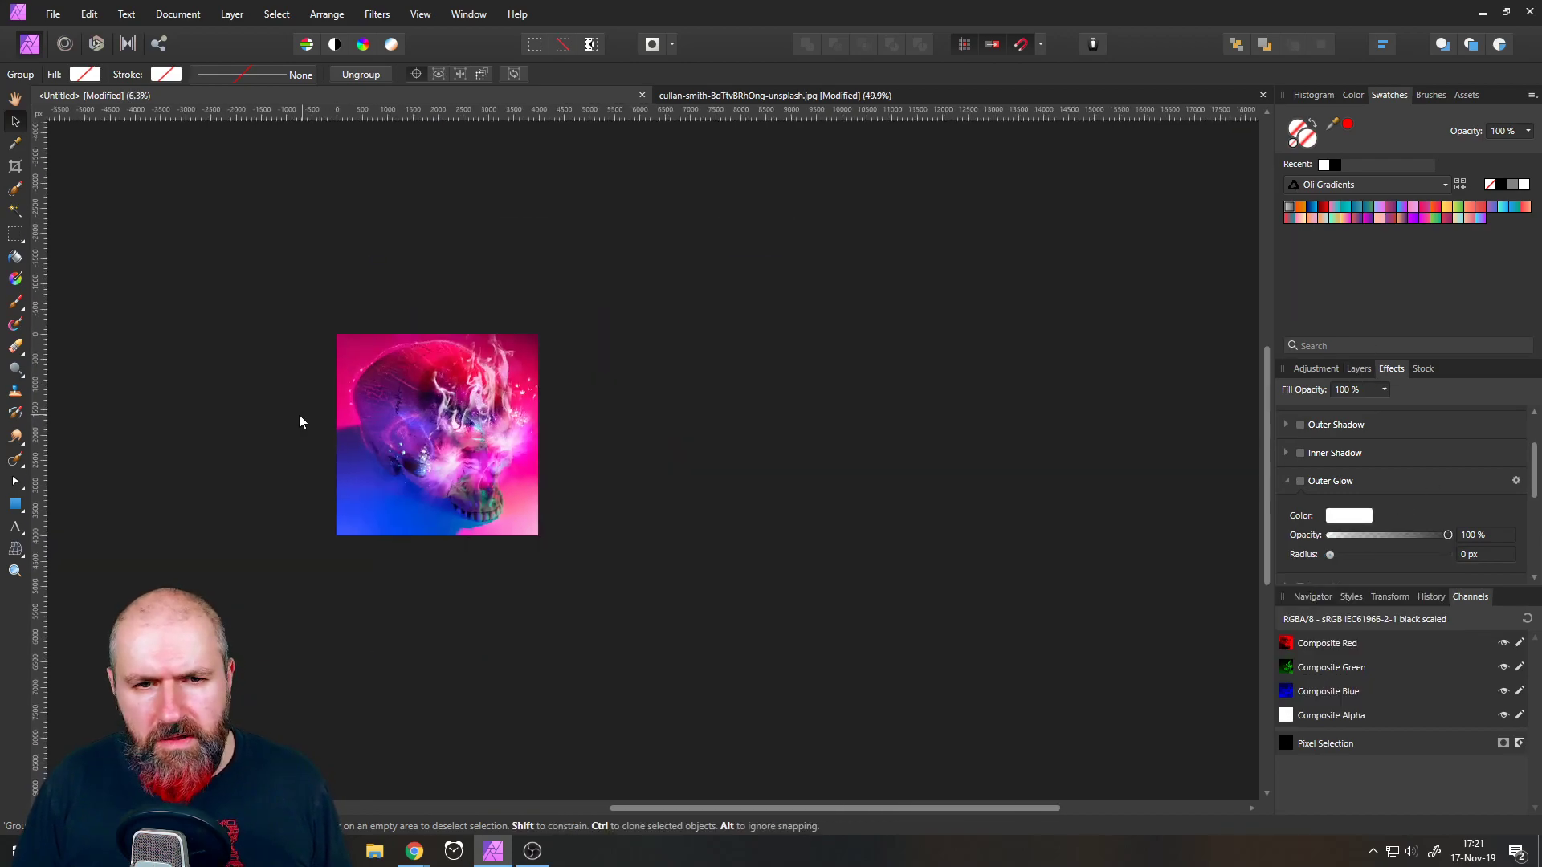
{"action": "scroll", "coordinate": [210, 428], "scroll_direction": "up", "scroll_amount": 4}
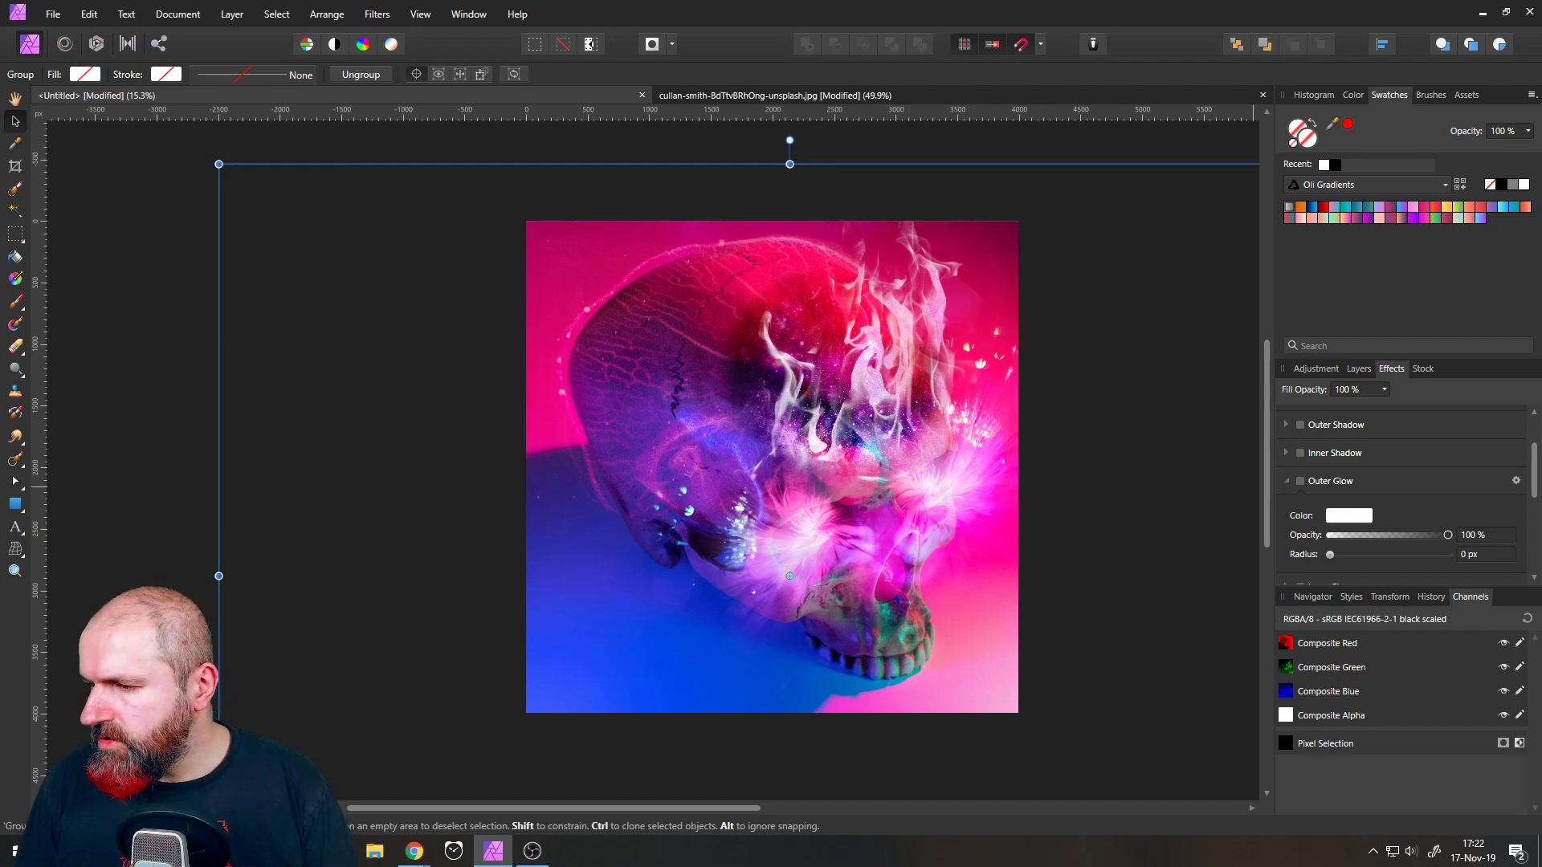
- Read the viewer suggestions in the pop-out YouTube live chat window and move it away from the canvas
{"action": "left_click_drag", "start_coordinate": [1541, 55], "coordinate": [1264, 168]}
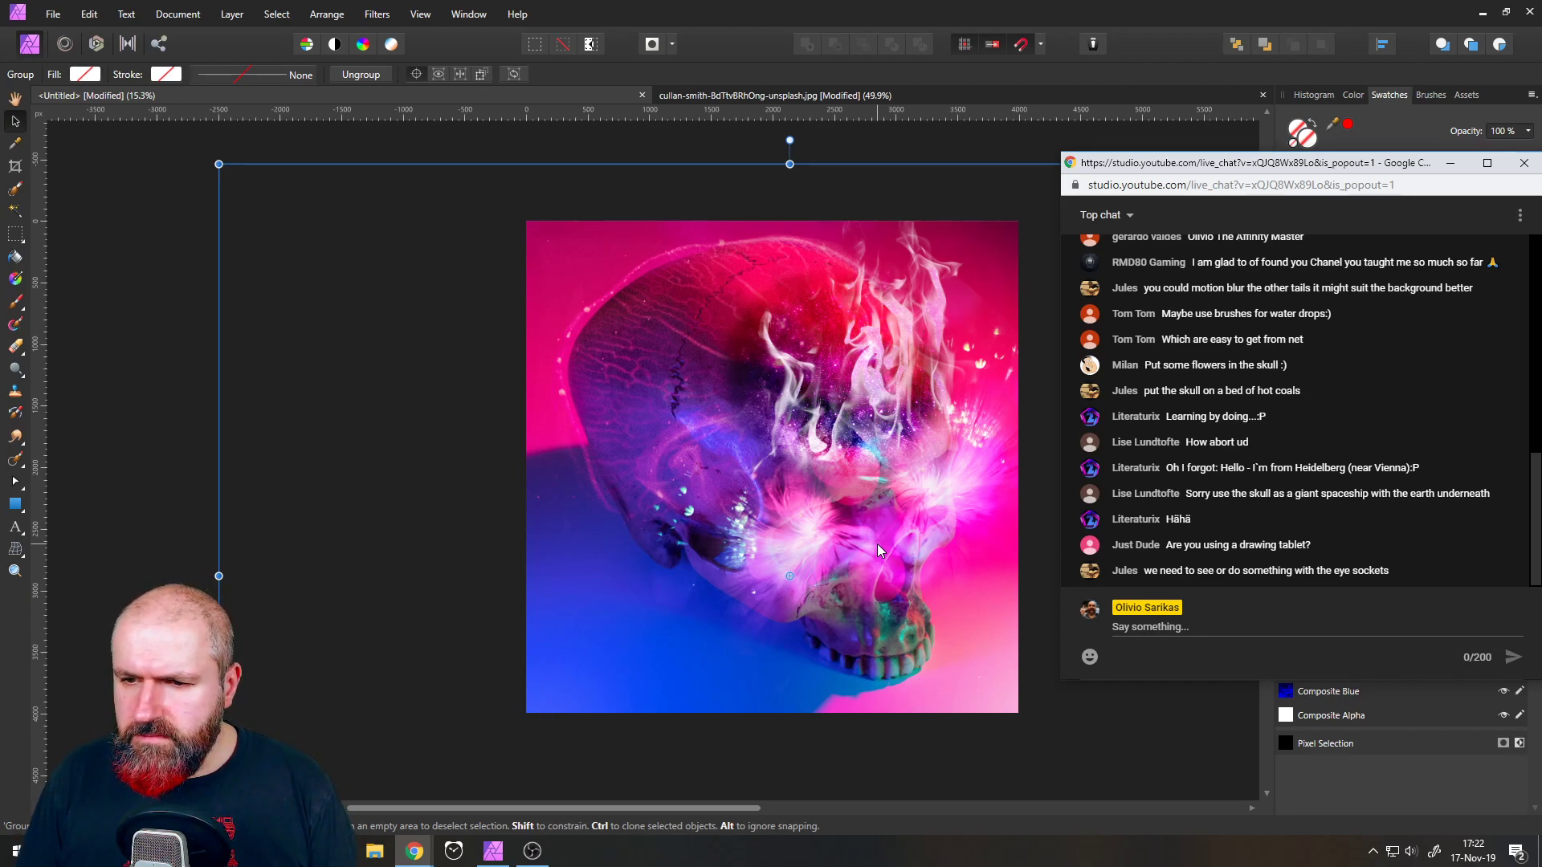
{"action": "left_click_drag", "start_coordinate": [1160, 167], "coordinate": [1541, 546]}
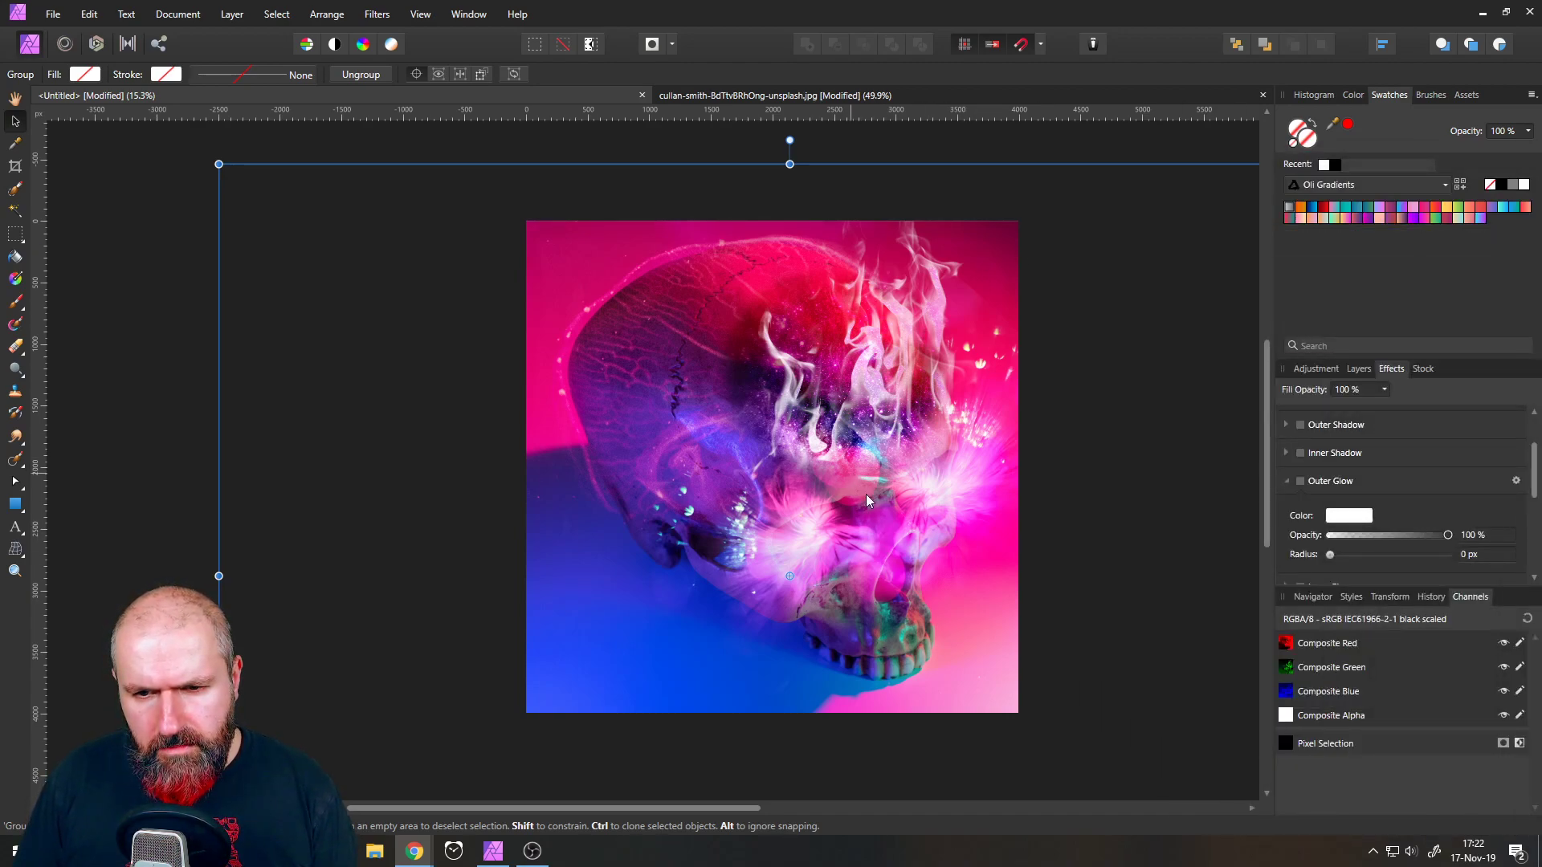
- Compare the two shahadat-rahman image layers above the background by switching each one's visibility off and on
{"action": "left_click", "coordinate": [1358, 368]}
{"action": "scroll", "coordinate": [1348, 512], "scroll_direction": "down", "scroll_amount": 3}
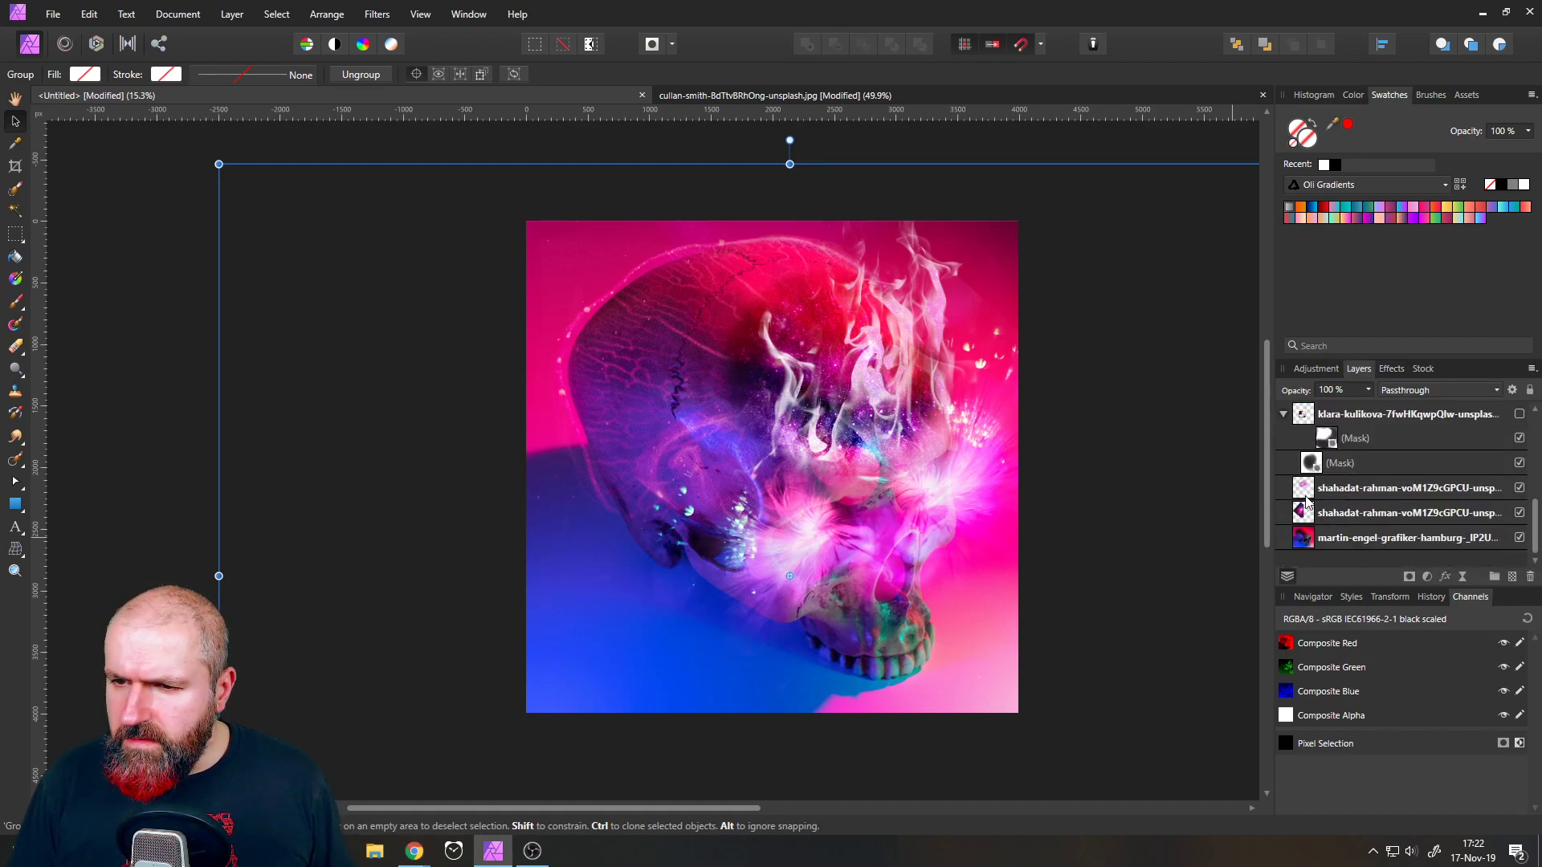
{"action": "left_click", "coordinate": [1306, 512]}
{"action": "left_click", "coordinate": [1519, 512]}
{"action": "left_click", "coordinate": [1519, 512]}
{"action": "left_click", "coordinate": [1307, 488]}
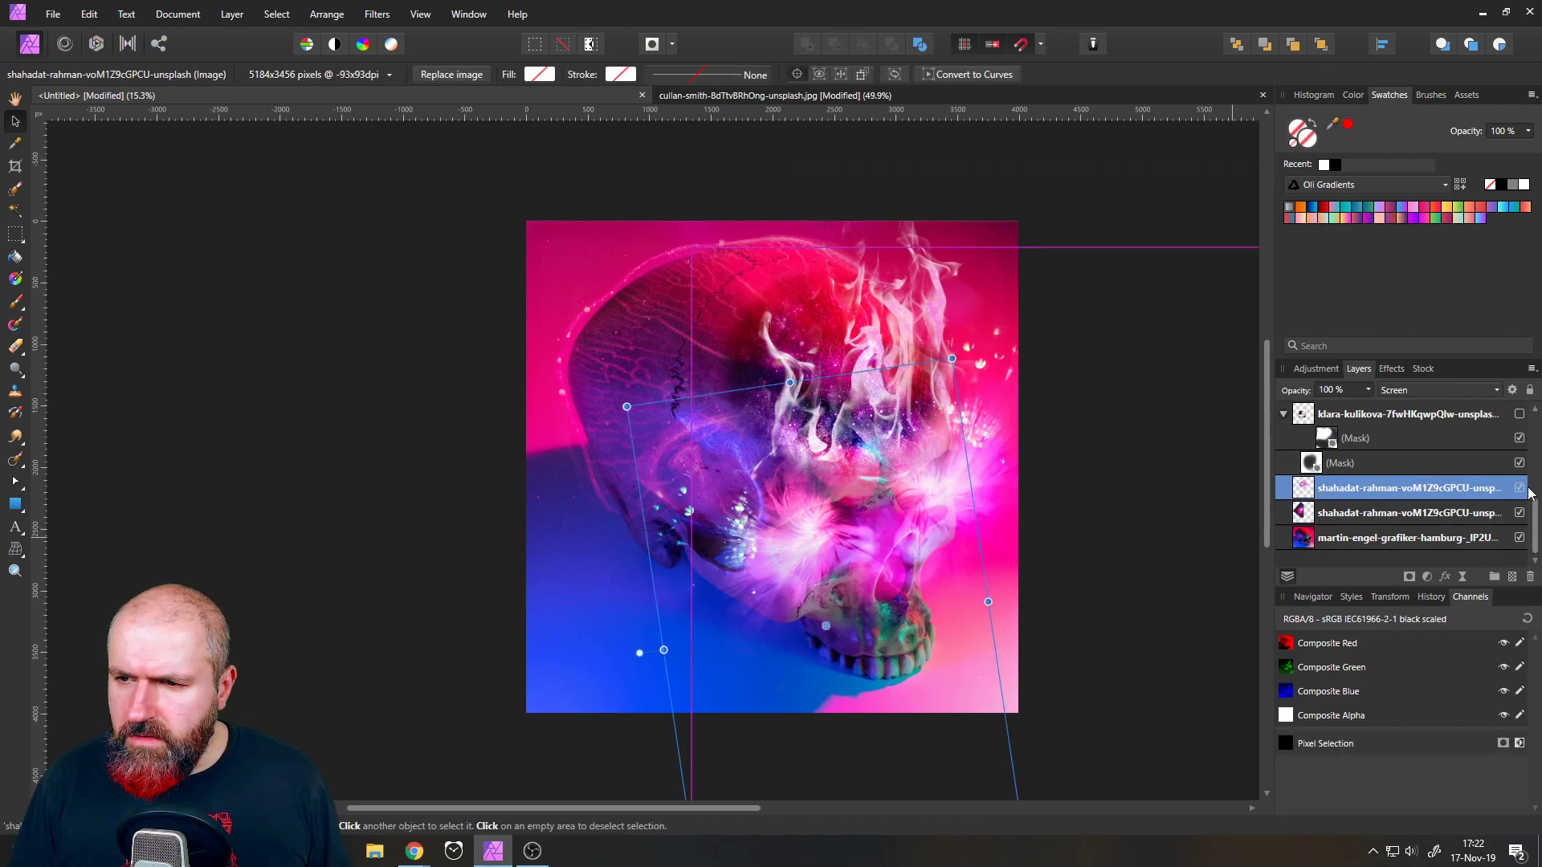
{"action": "left_click", "coordinate": [1519, 488]}
{"action": "left_click", "coordinate": [1519, 487]}
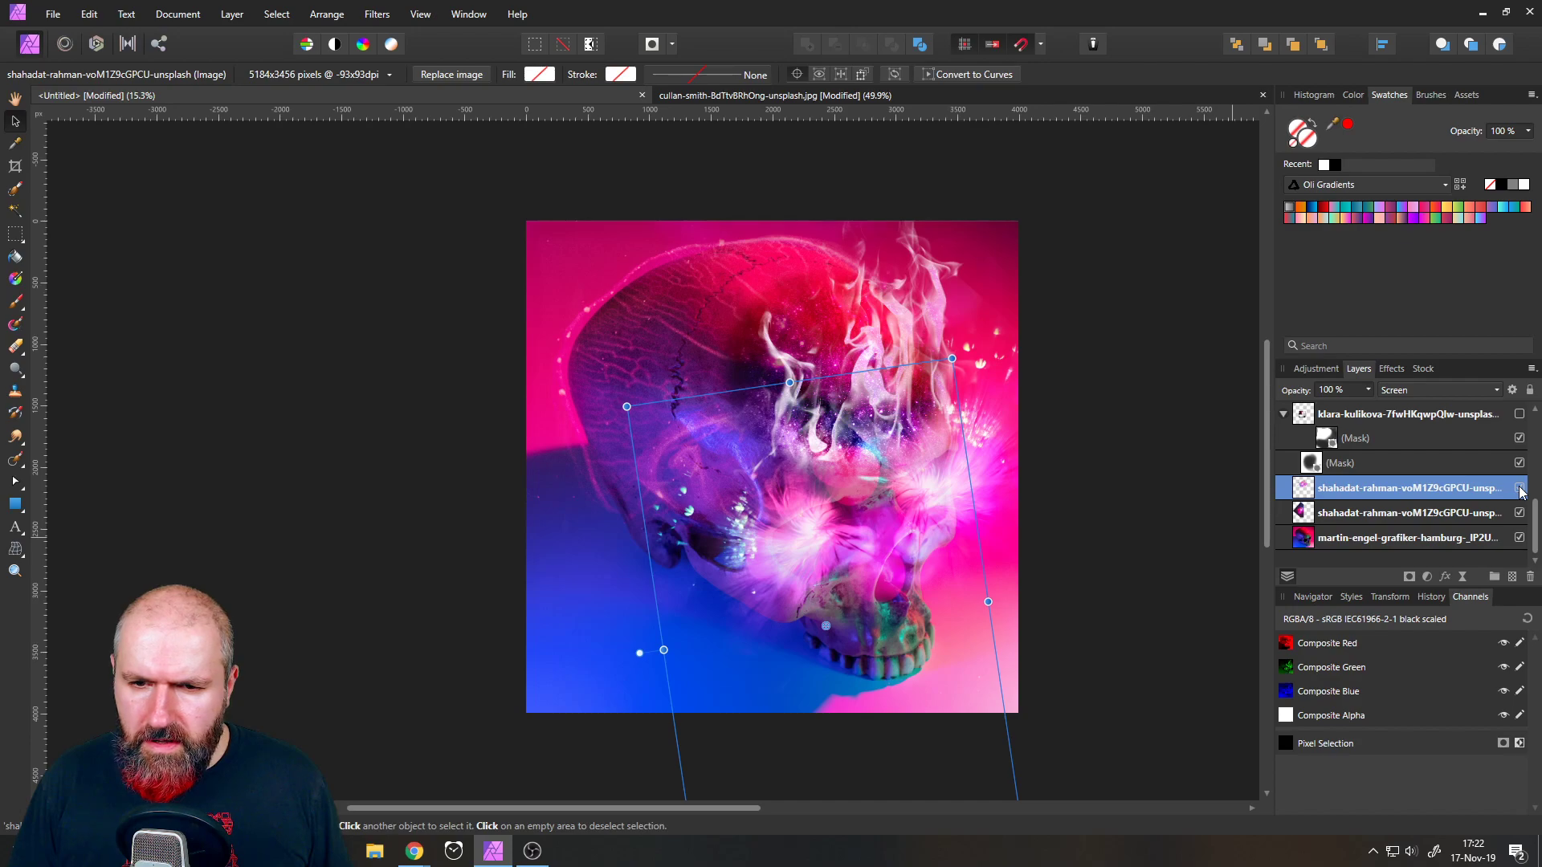
{"action": "left_click", "coordinate": [1410, 577]}
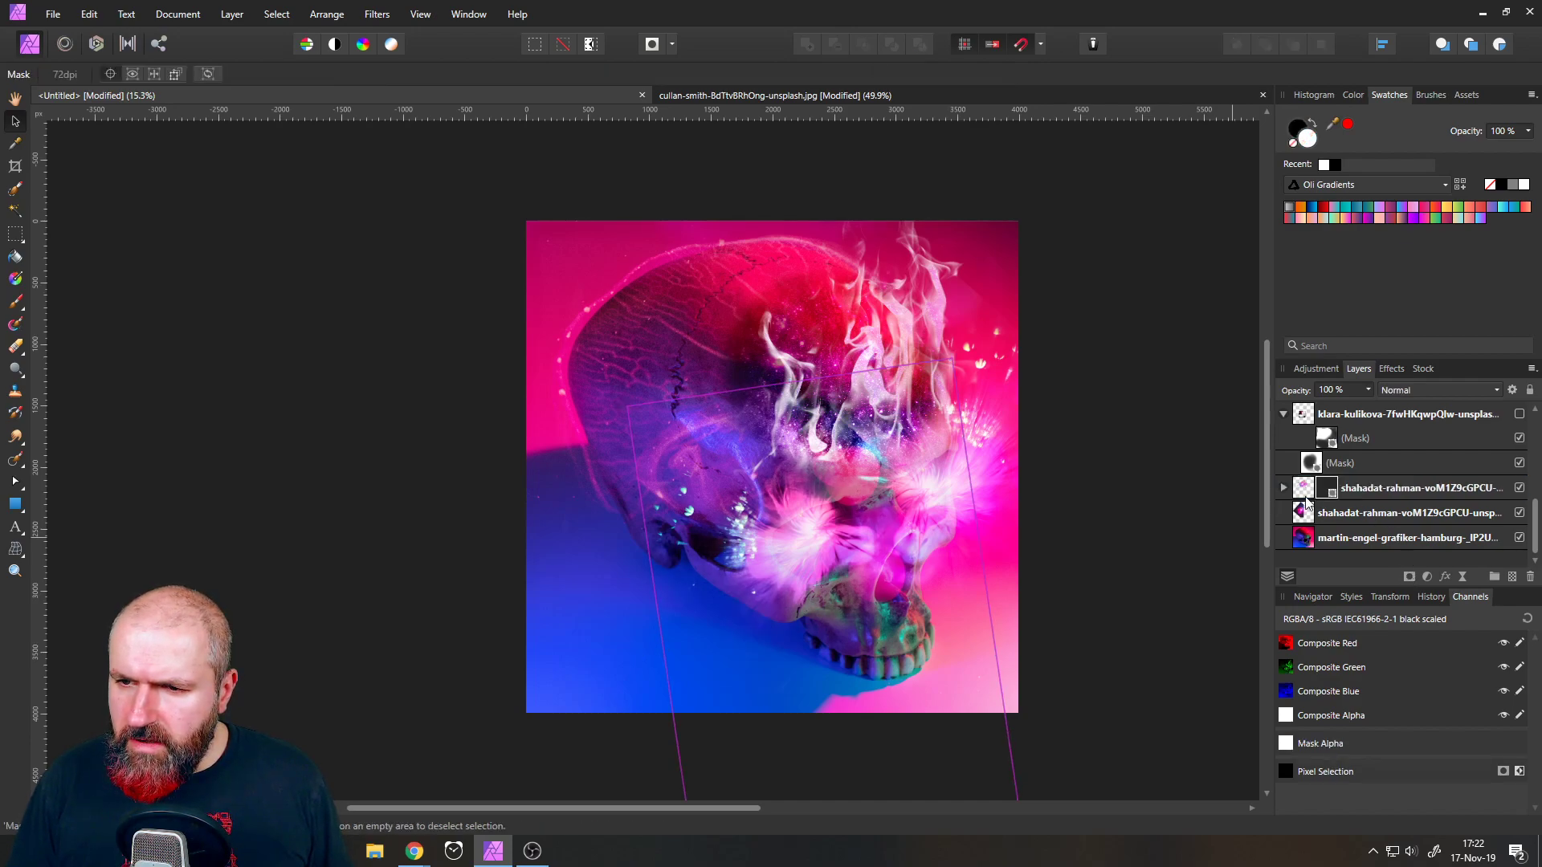
{"action": "left_click", "coordinate": [1283, 489]}
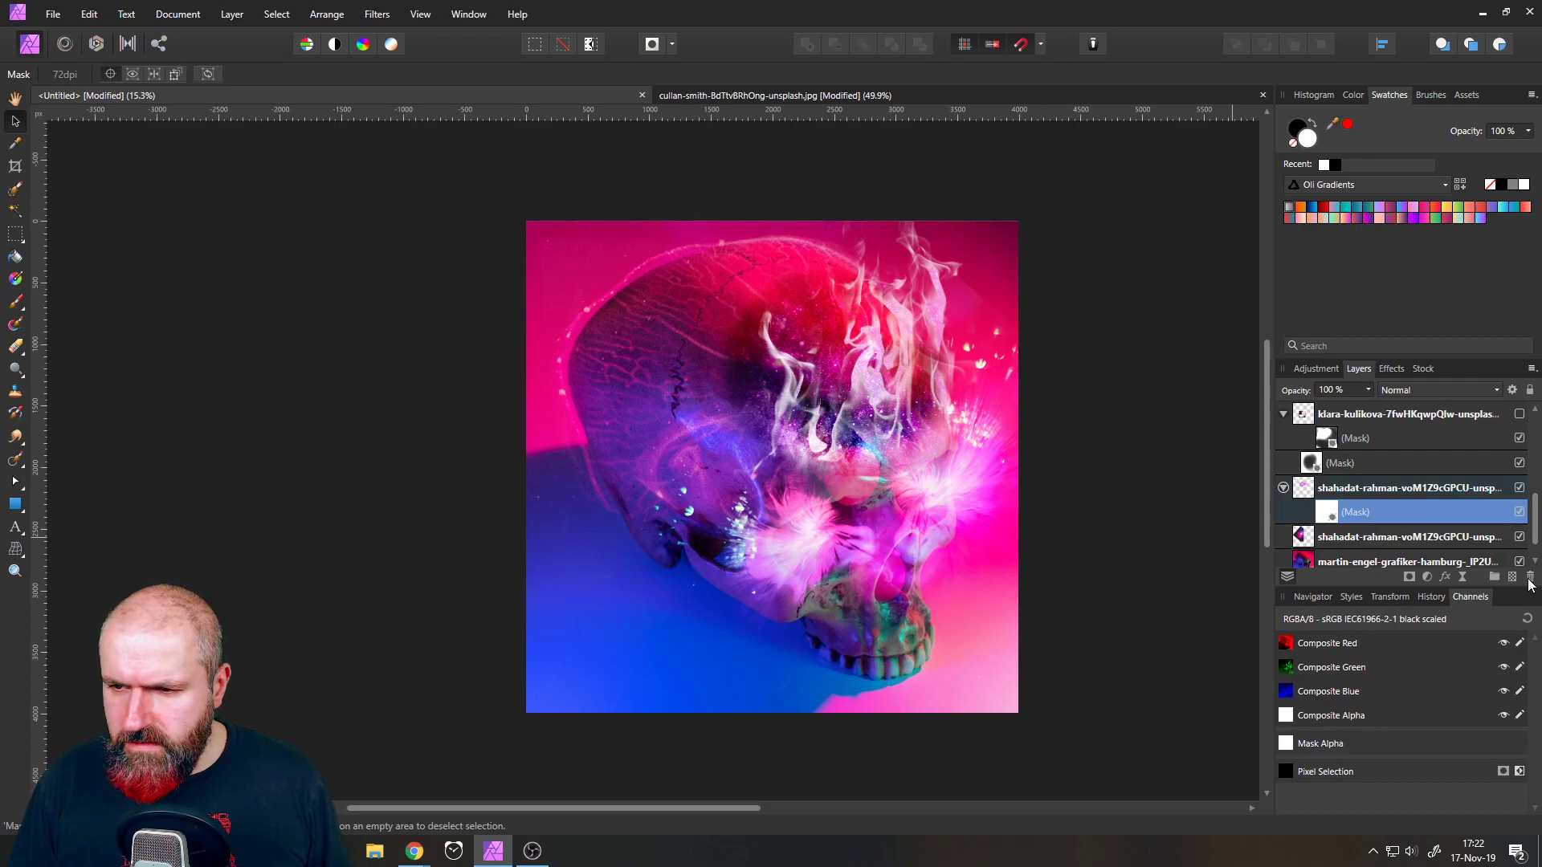
{"action": "left_click", "coordinate": [1529, 578]}
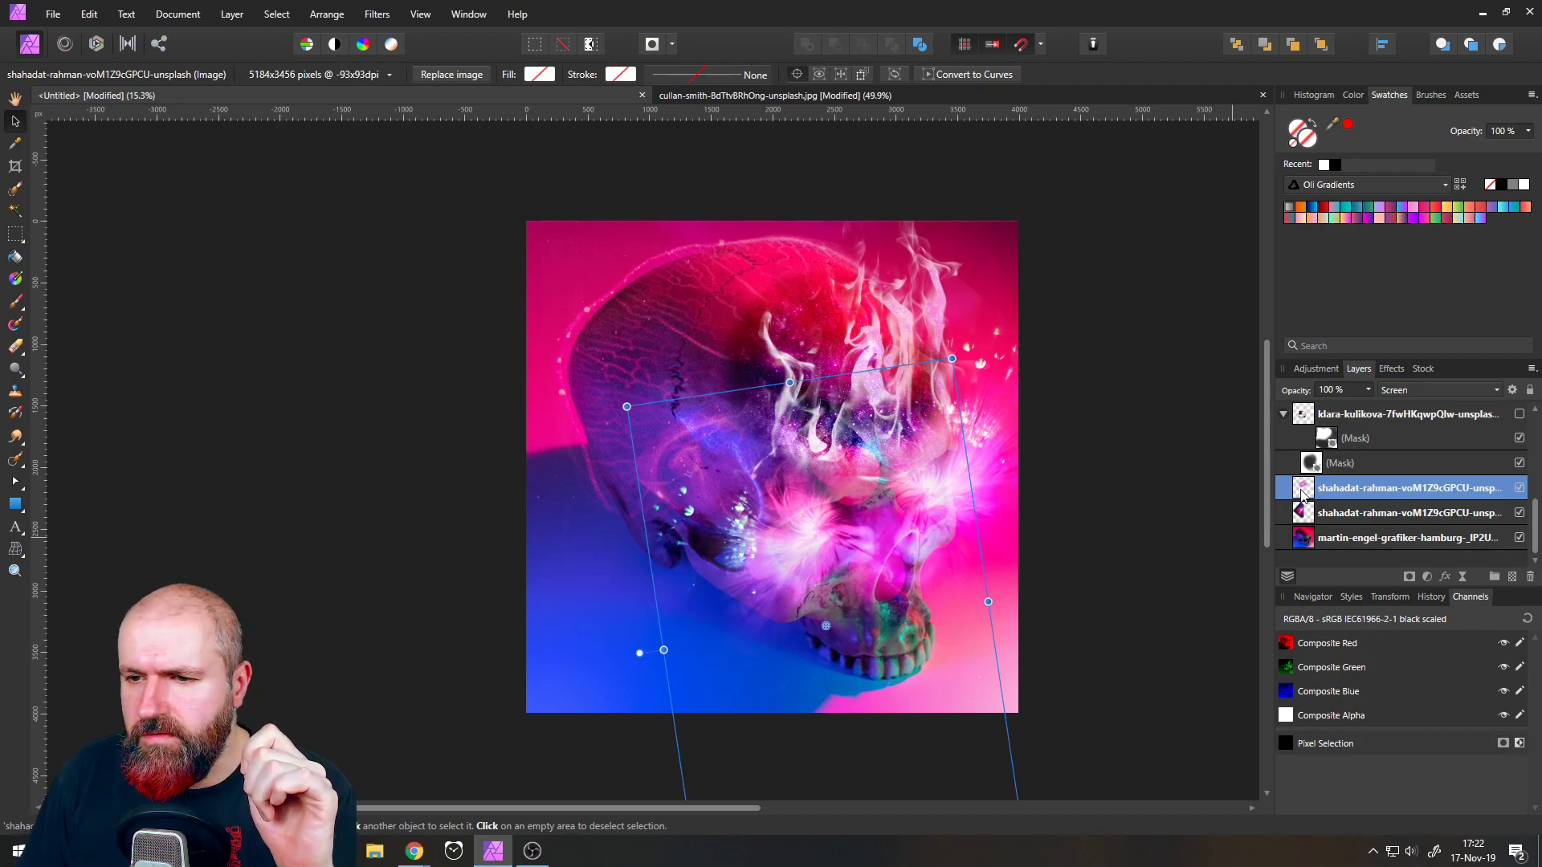
{"action": "left_click", "coordinate": [1410, 577]}
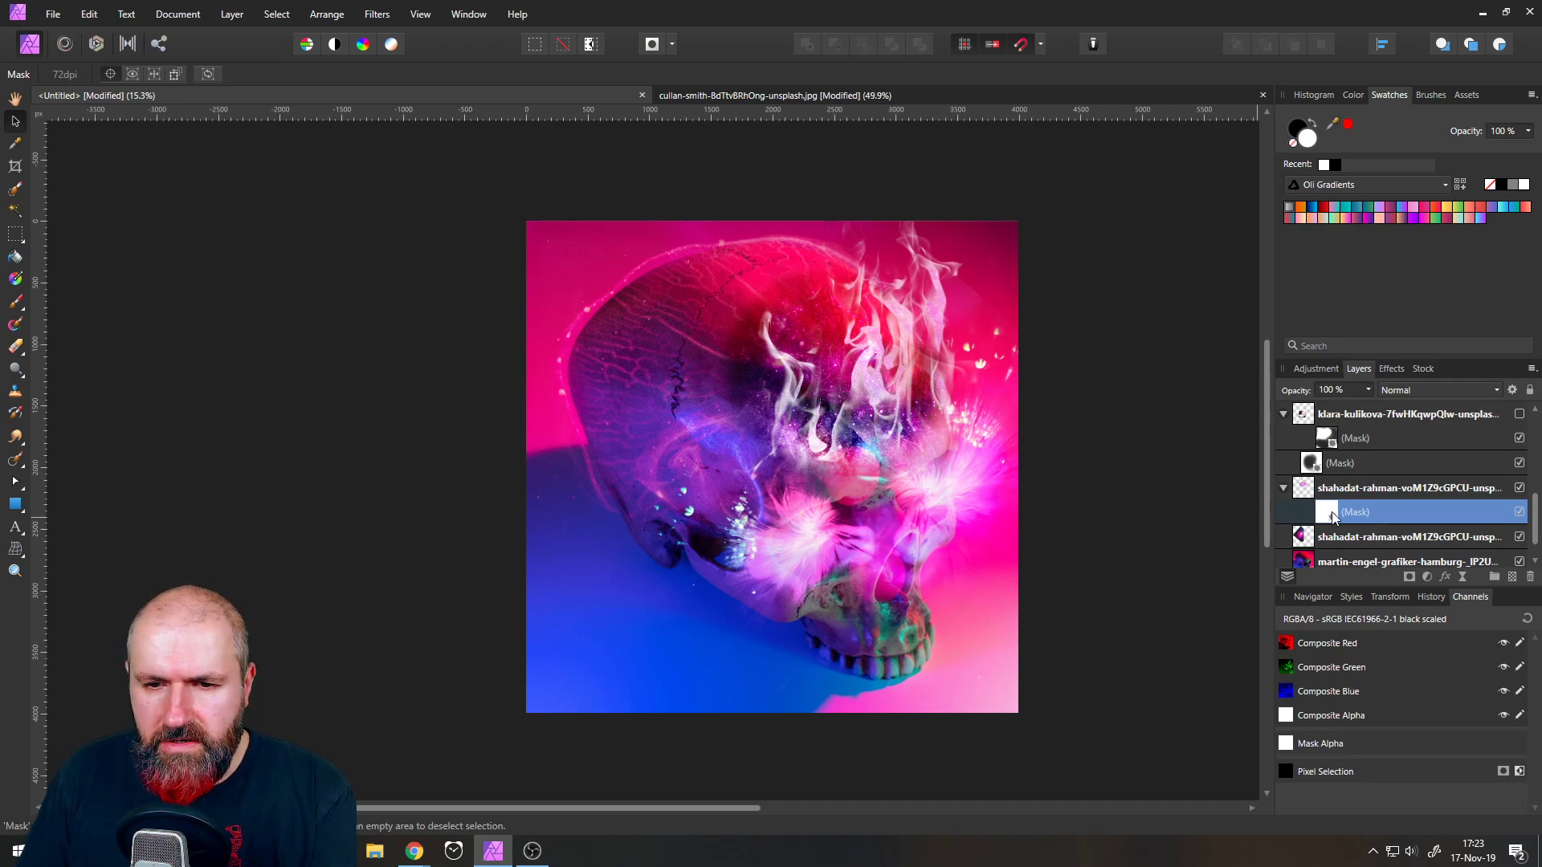
{"action": "left_click", "coordinate": [1520, 513]}
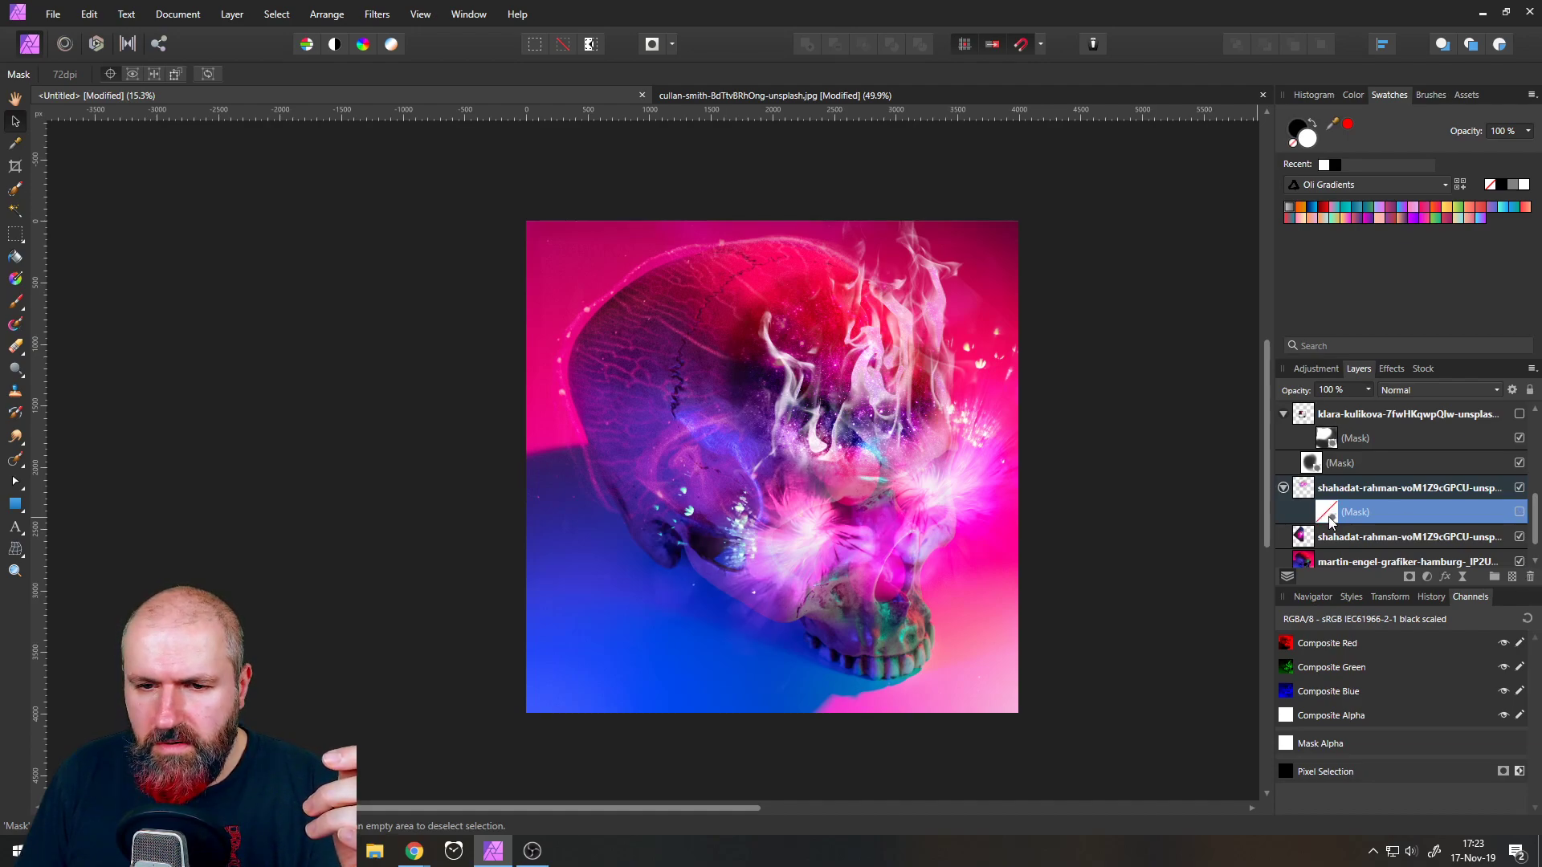
{"action": "left_click", "coordinate": [1522, 513]}
{"action": "left_click", "coordinate": [1522, 513]}
{"action": "left_click", "coordinate": [1522, 513]}
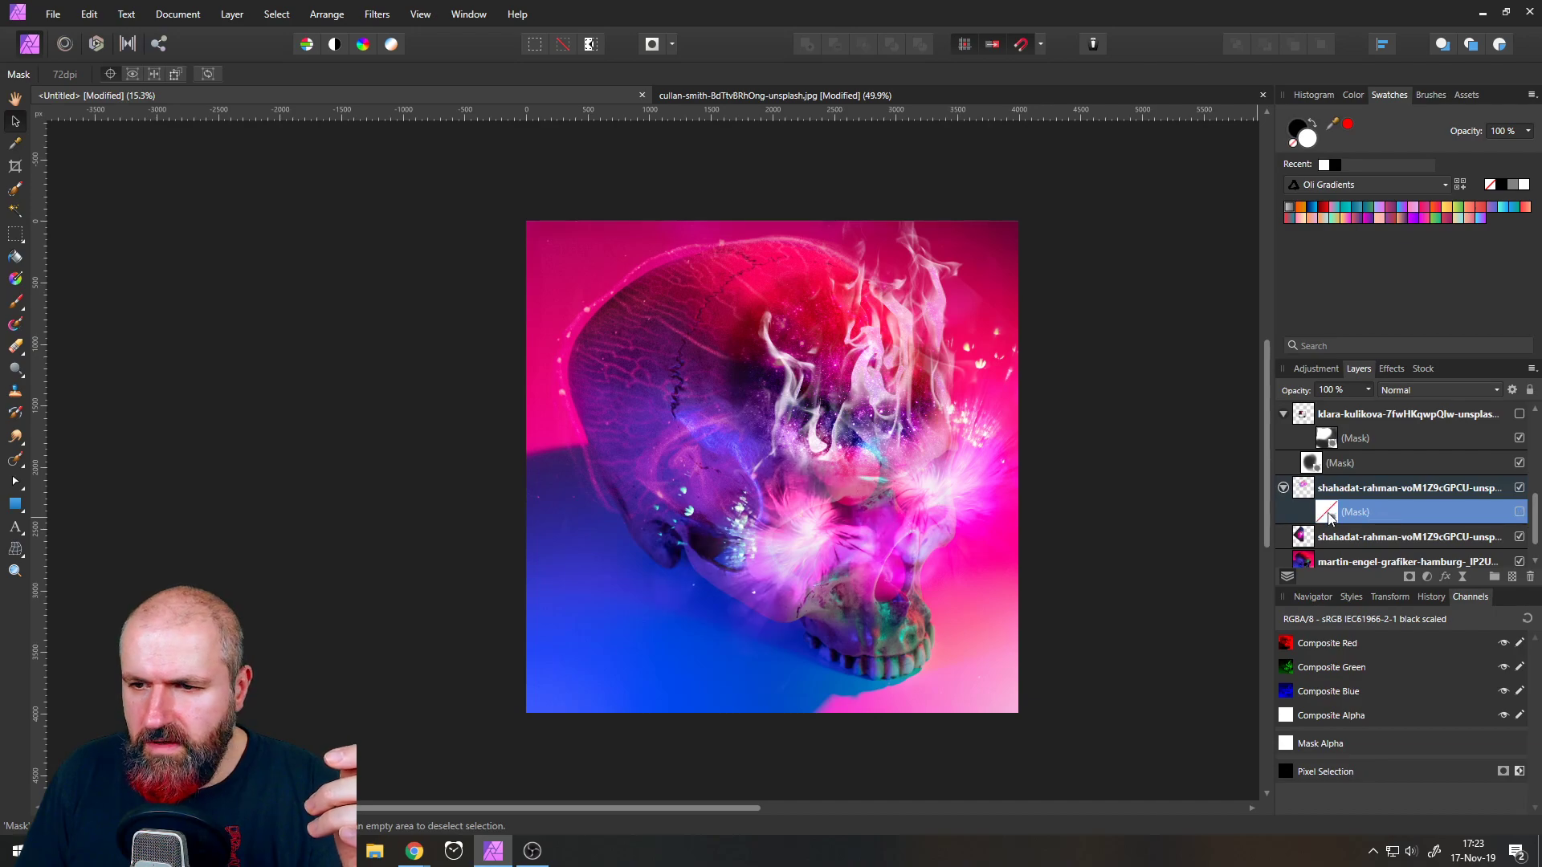
{"action": "left_click", "coordinate": [1530, 576]}
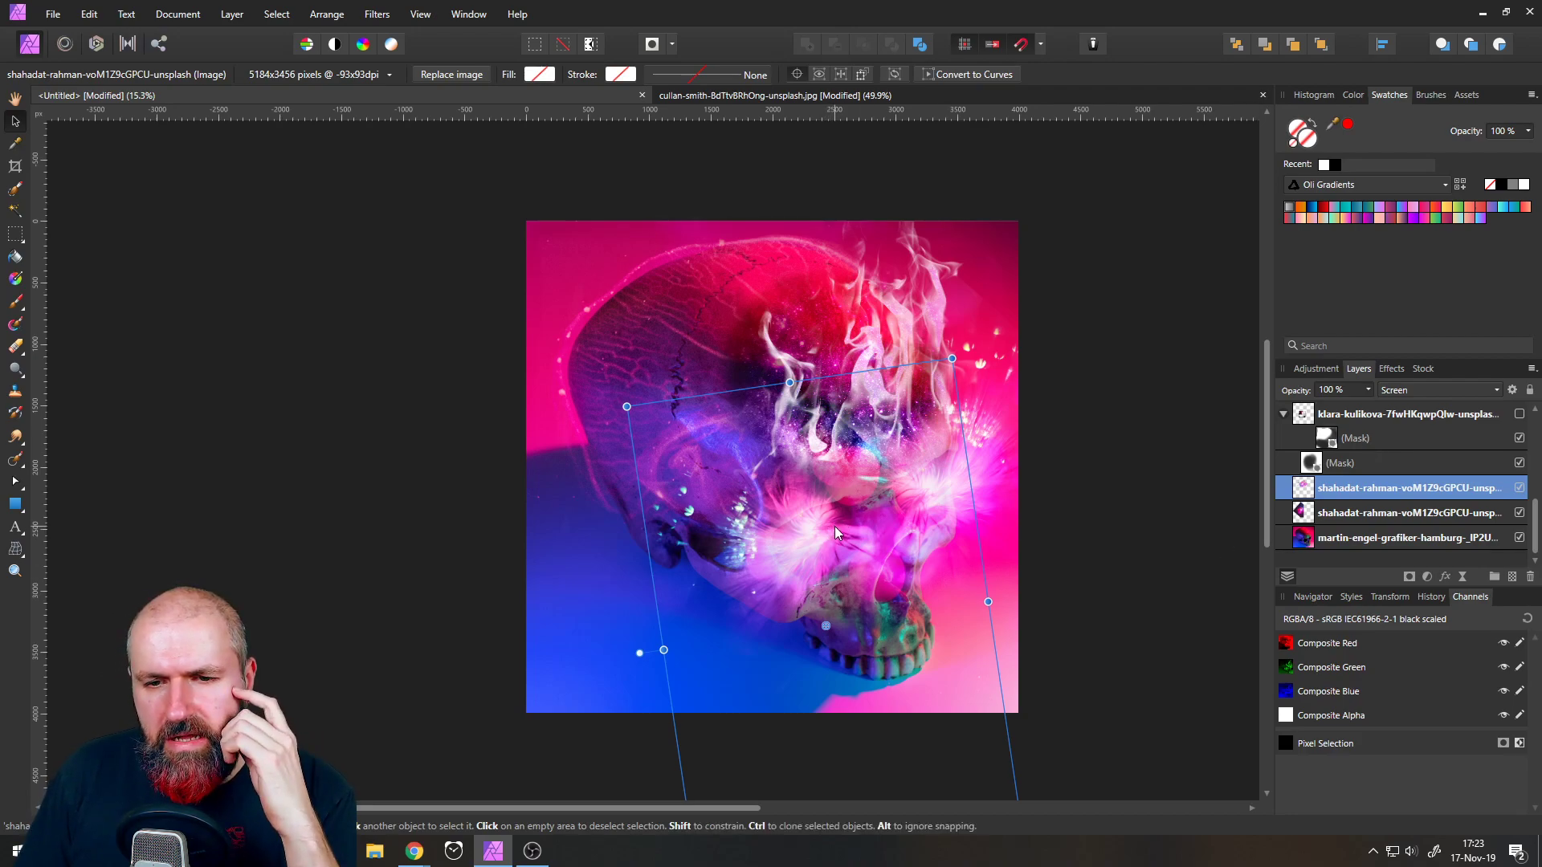
{"action": "left_click", "coordinate": [1367, 390]}
{"action": "mouse_move", "coordinate": [1375, 409]}
{"action": "left_mouse_down"}
{"action": "mouse_move", "coordinate": [1253, 408]}
{"action": "mouse_move", "coordinate": [1379, 410]}
{"action": "left_mouse_up"}
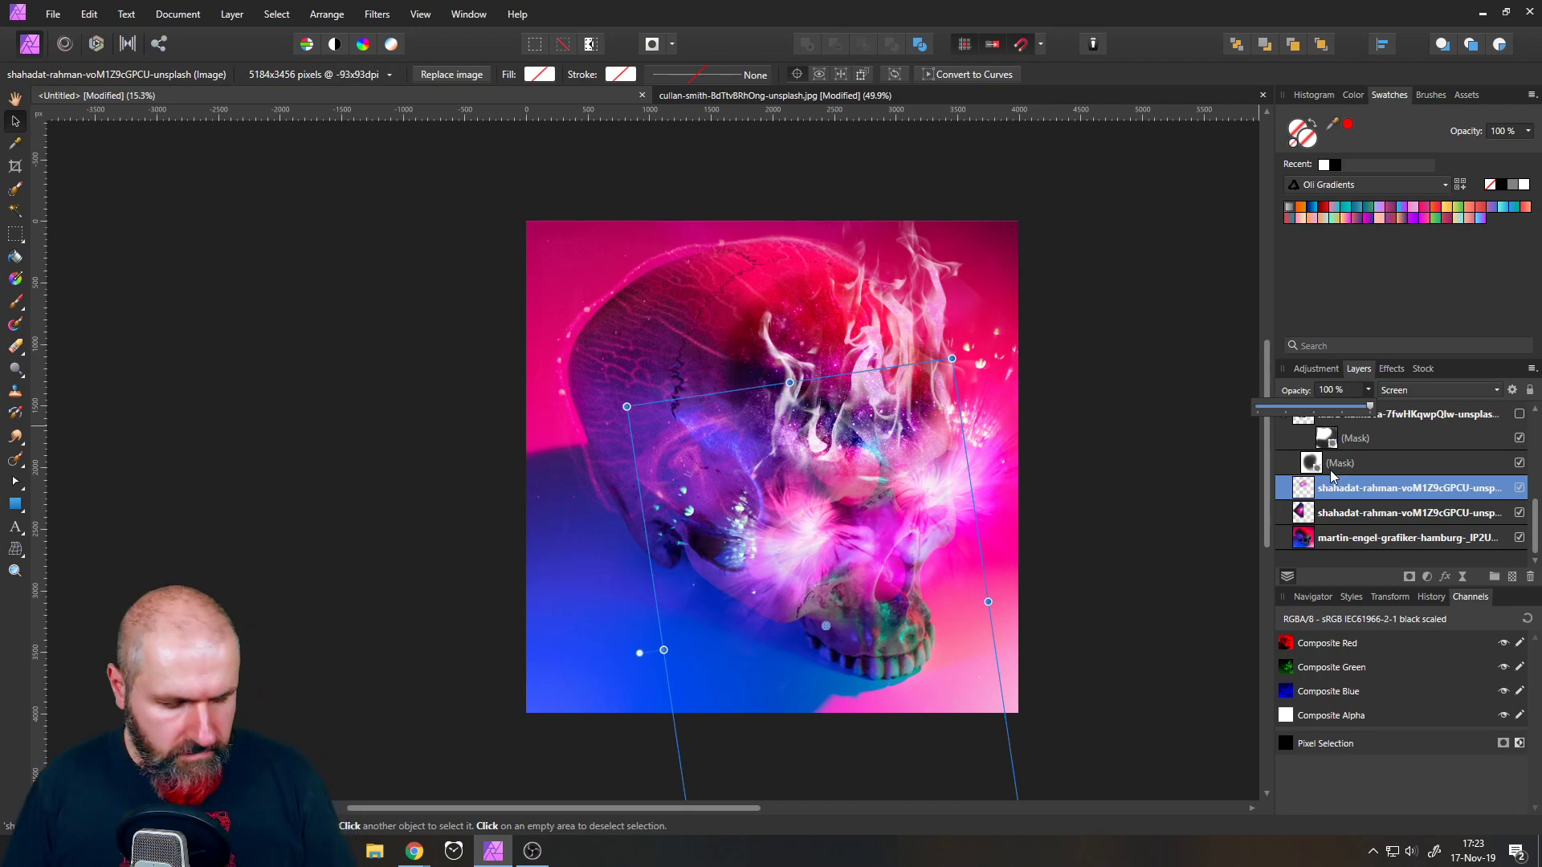
- Group the upper shahadat-rahman image layer on its own and add a mask to the new group
{"action": "key", "text": "ctrl+g"}
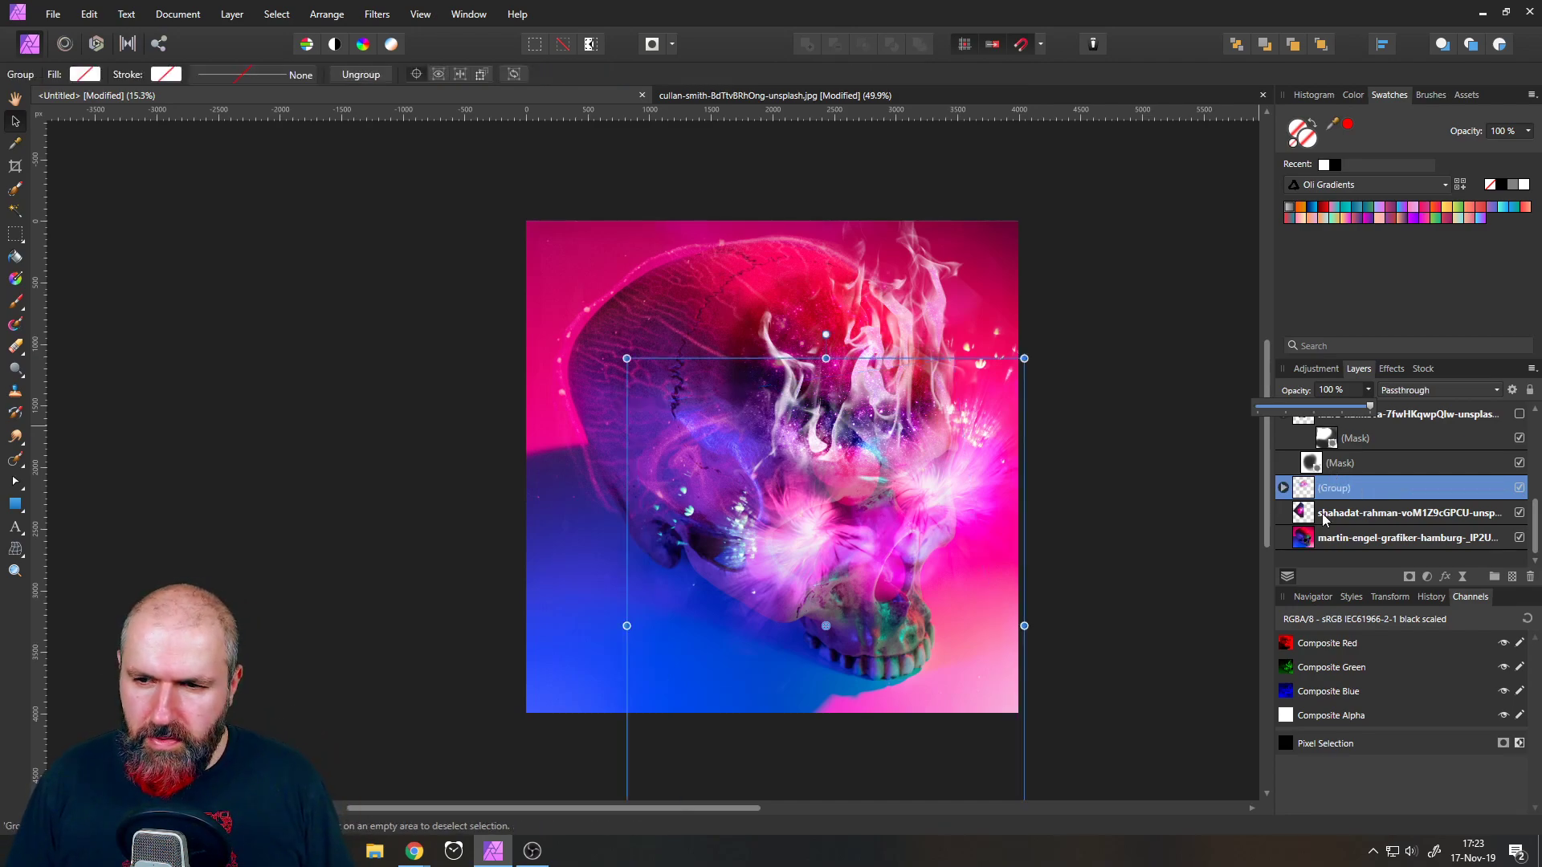
{"action": "left_click", "coordinate": [1283, 488]}
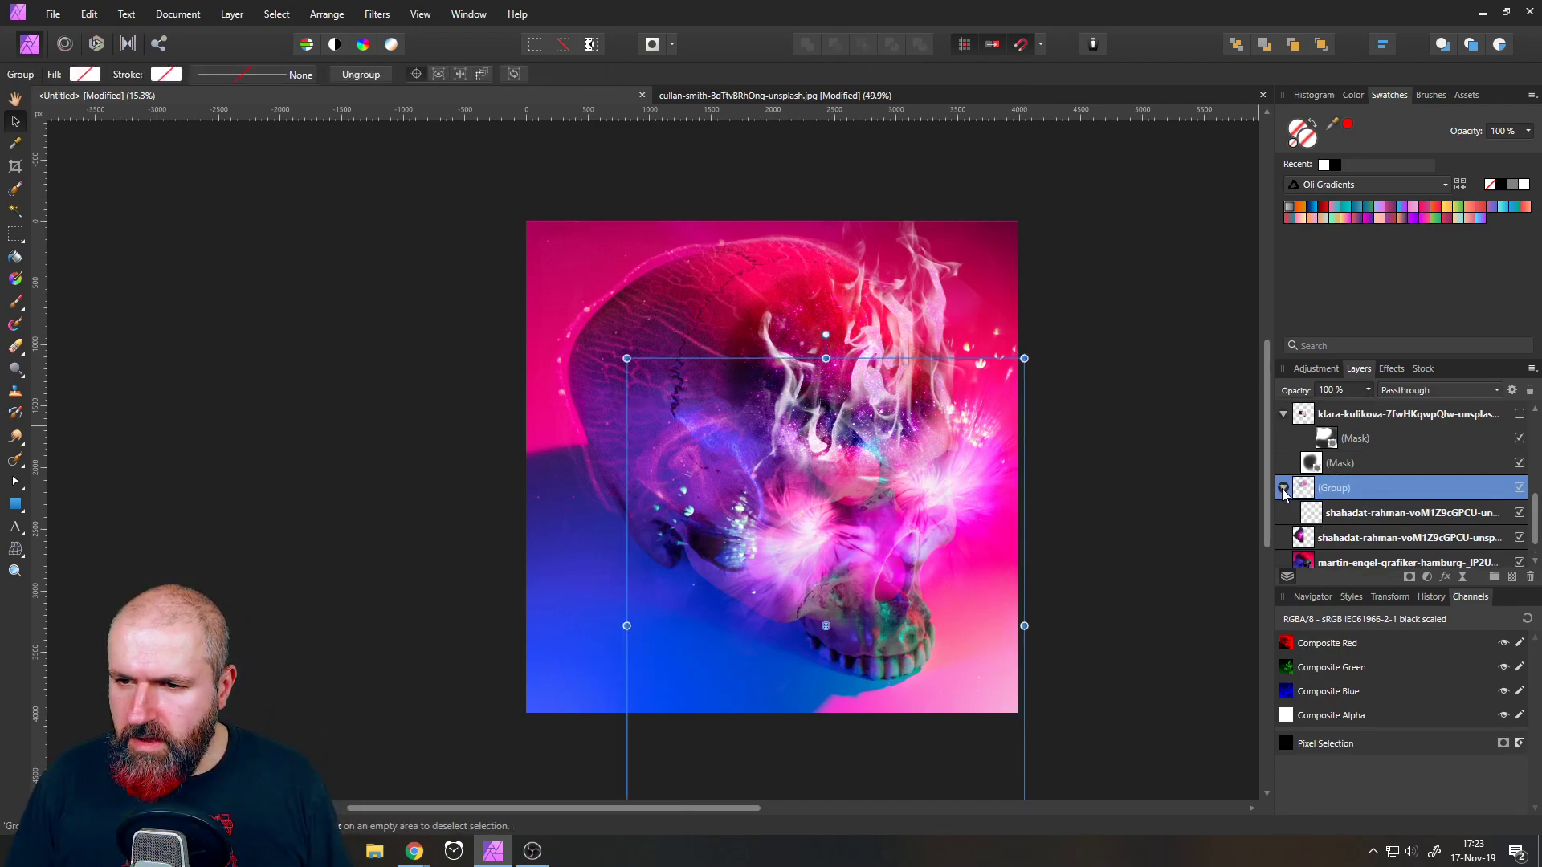
{"action": "left_click", "coordinate": [1409, 576]}
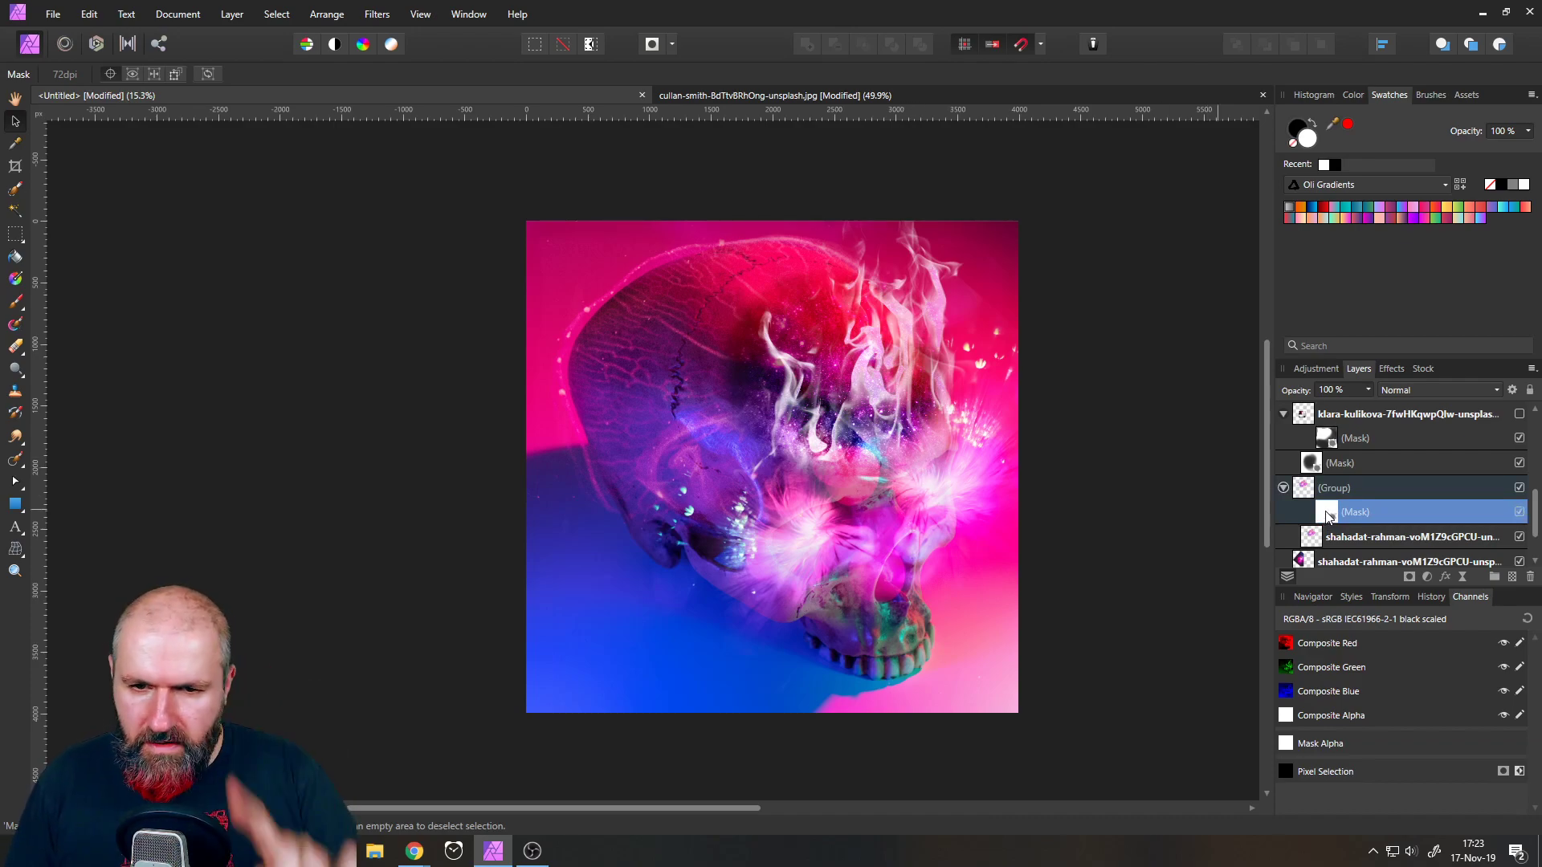
- Choose the Paint Brush for the group's mask and lower the brush opacity to 42%
{"action": "scroll", "coordinate": [871, 560], "scroll_direction": "up", "scroll_amount": 4}
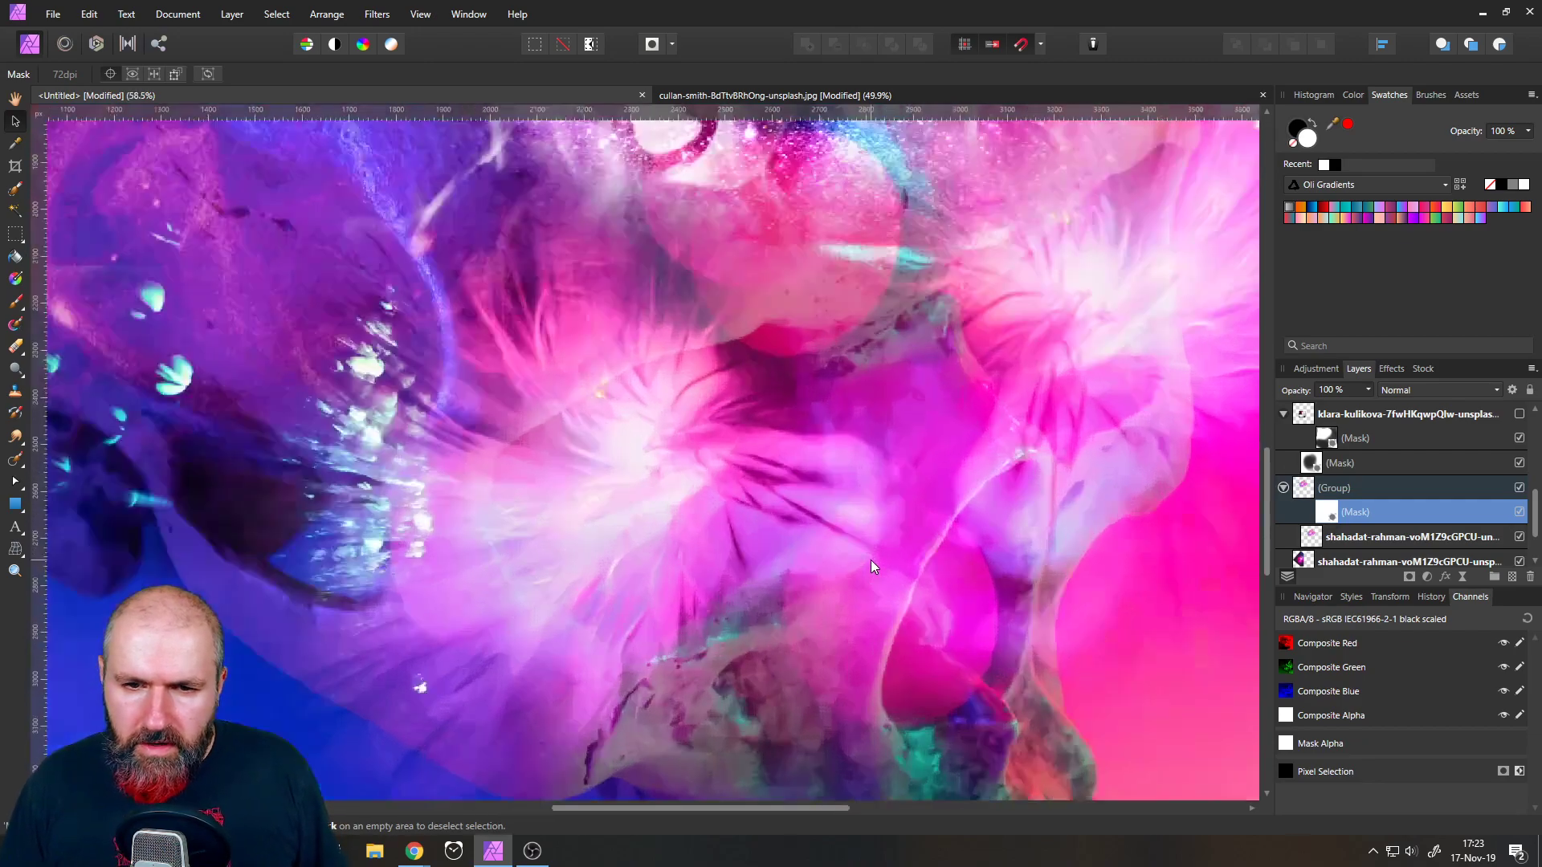
{"action": "scroll", "coordinate": [864, 503], "scroll_direction": "down", "scroll_amount": 2}
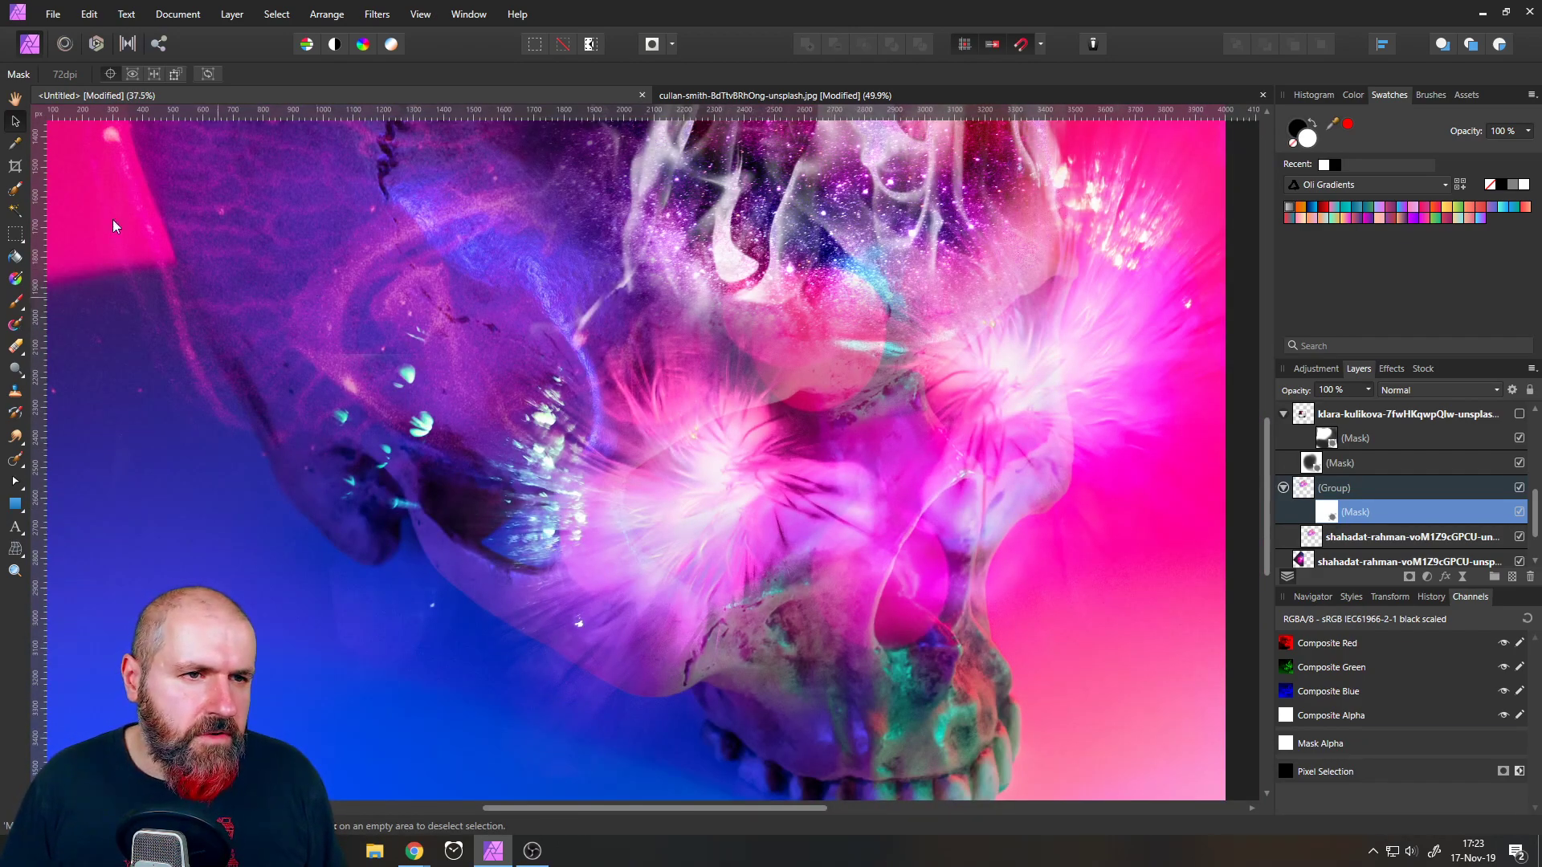
{"action": "left_click", "coordinate": [15, 301]}
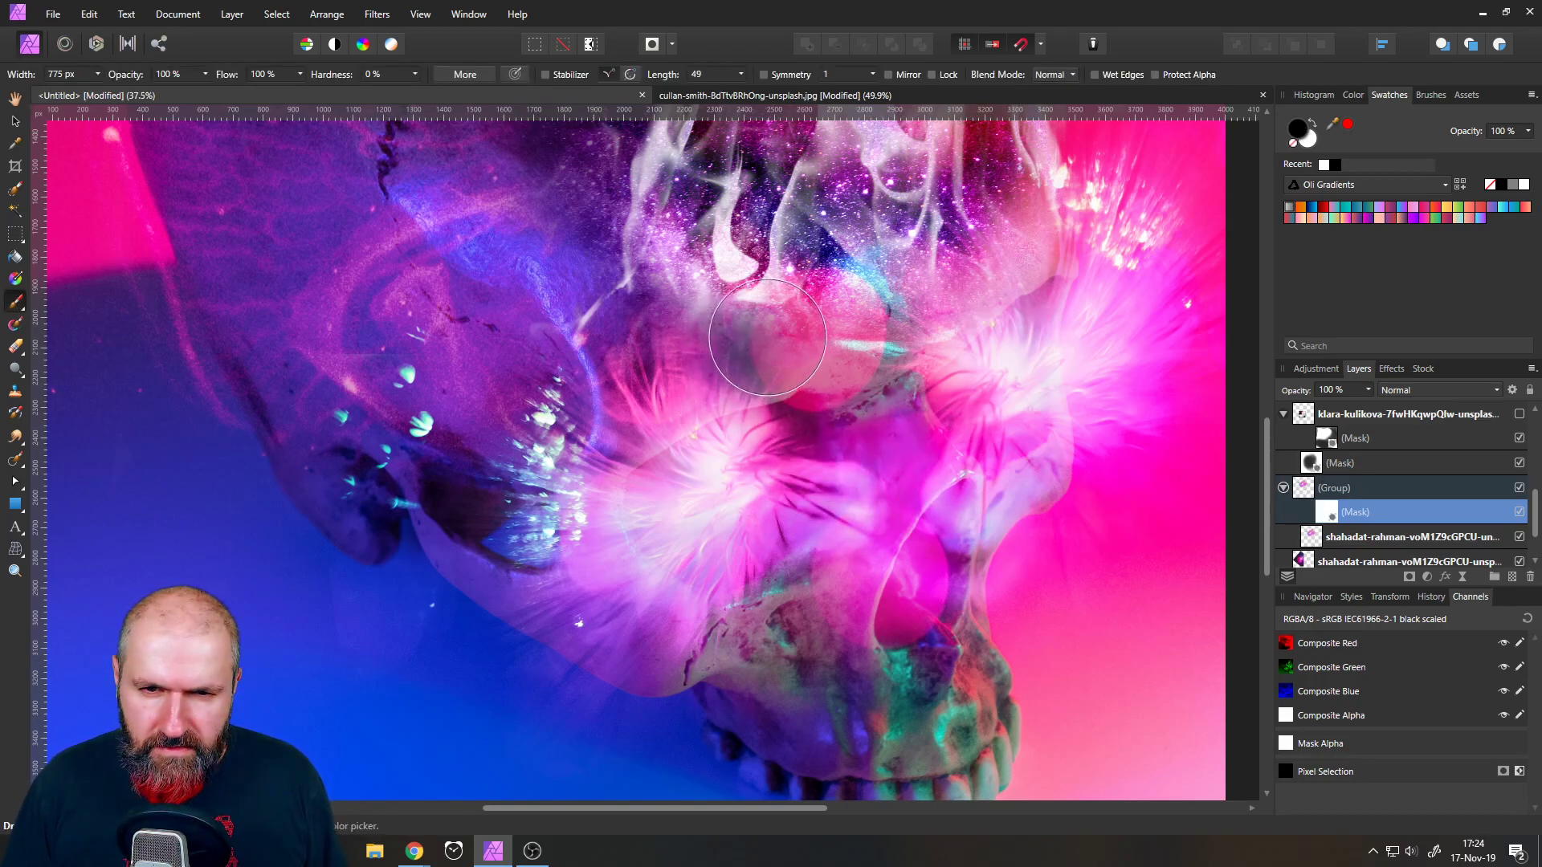
{"action": "mouse_move", "coordinate": [786, 359]}
{"action": "left_mouse_down"}
{"action": "mouse_move", "coordinate": [841, 408]}
{"action": "mouse_move", "coordinate": [847, 487]}
{"action": "mouse_move", "coordinate": [832, 551]}
{"action": "mouse_move", "coordinate": [741, 640]}
{"action": "left_mouse_up"}
{"action": "key", "text": "ctrl+z"}
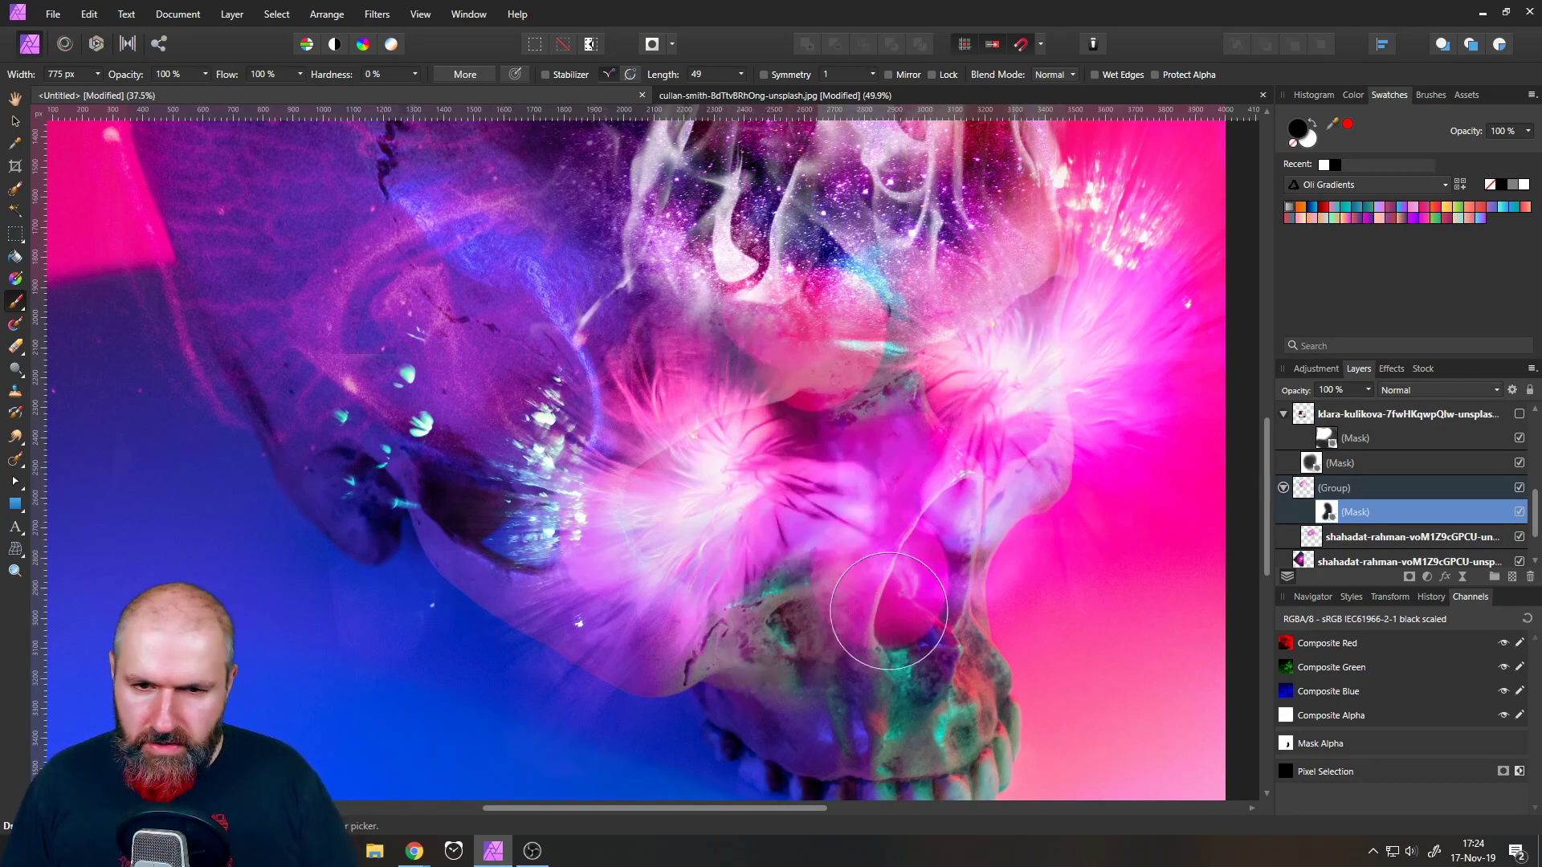
{"action": "left_click", "coordinate": [206, 74]}
{"action": "left_click_drag", "start_coordinate": [211, 90], "coordinate": [143, 91]}
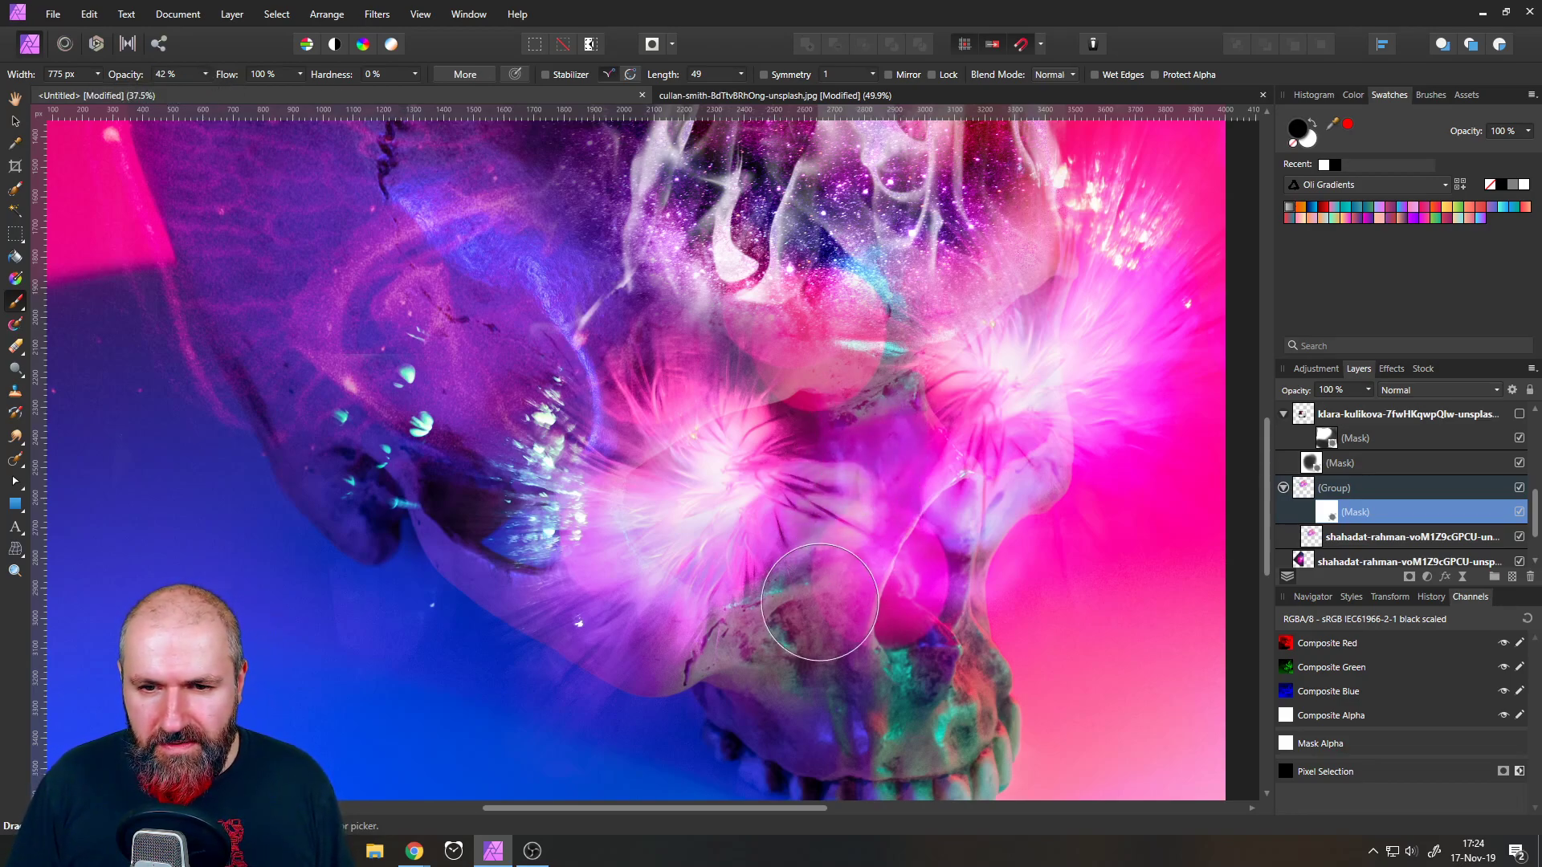
- Paint black on the group's mask between the bright burst and the nasal cavity with the 775 px brush
{"action": "mouse_move", "coordinate": [860, 562]}
{"action": "left_mouse_down"}
{"action": "mouse_move", "coordinate": [895, 401]}
{"action": "mouse_move", "coordinate": [843, 592]}
{"action": "mouse_move", "coordinate": [901, 554]}
{"action": "mouse_move", "coordinate": [943, 582]}
{"action": "left_mouse_up"}
{"action": "scroll", "coordinate": [851, 489], "scroll_direction": "up", "scroll_amount": 3, "text": "ctrl"}
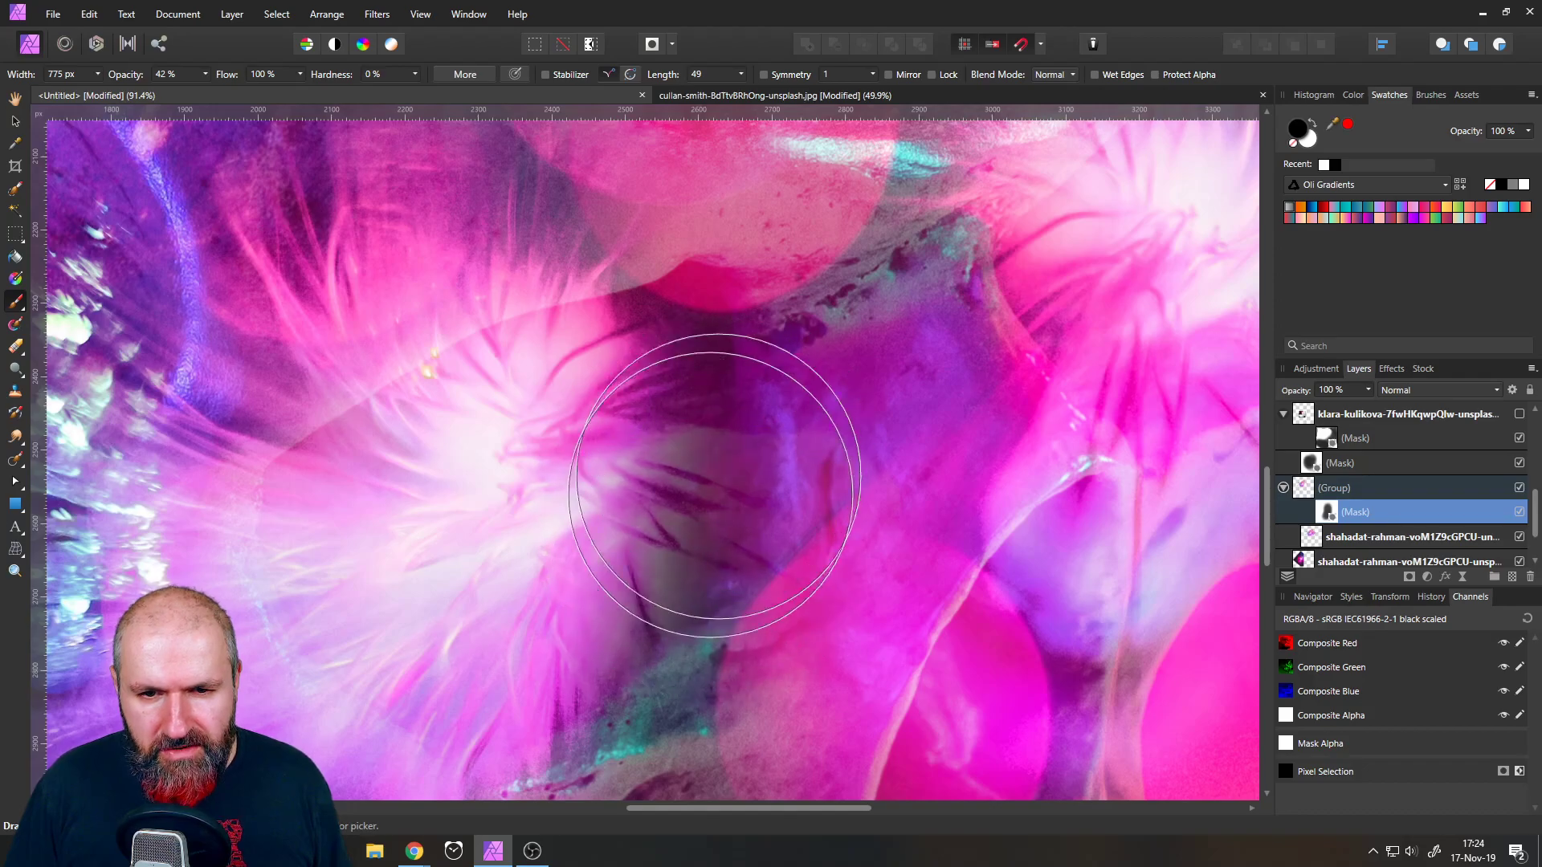
{"action": "scroll", "coordinate": [764, 449], "scroll_direction": "down", "scroll_amount": 3, "text": "ctrl"}
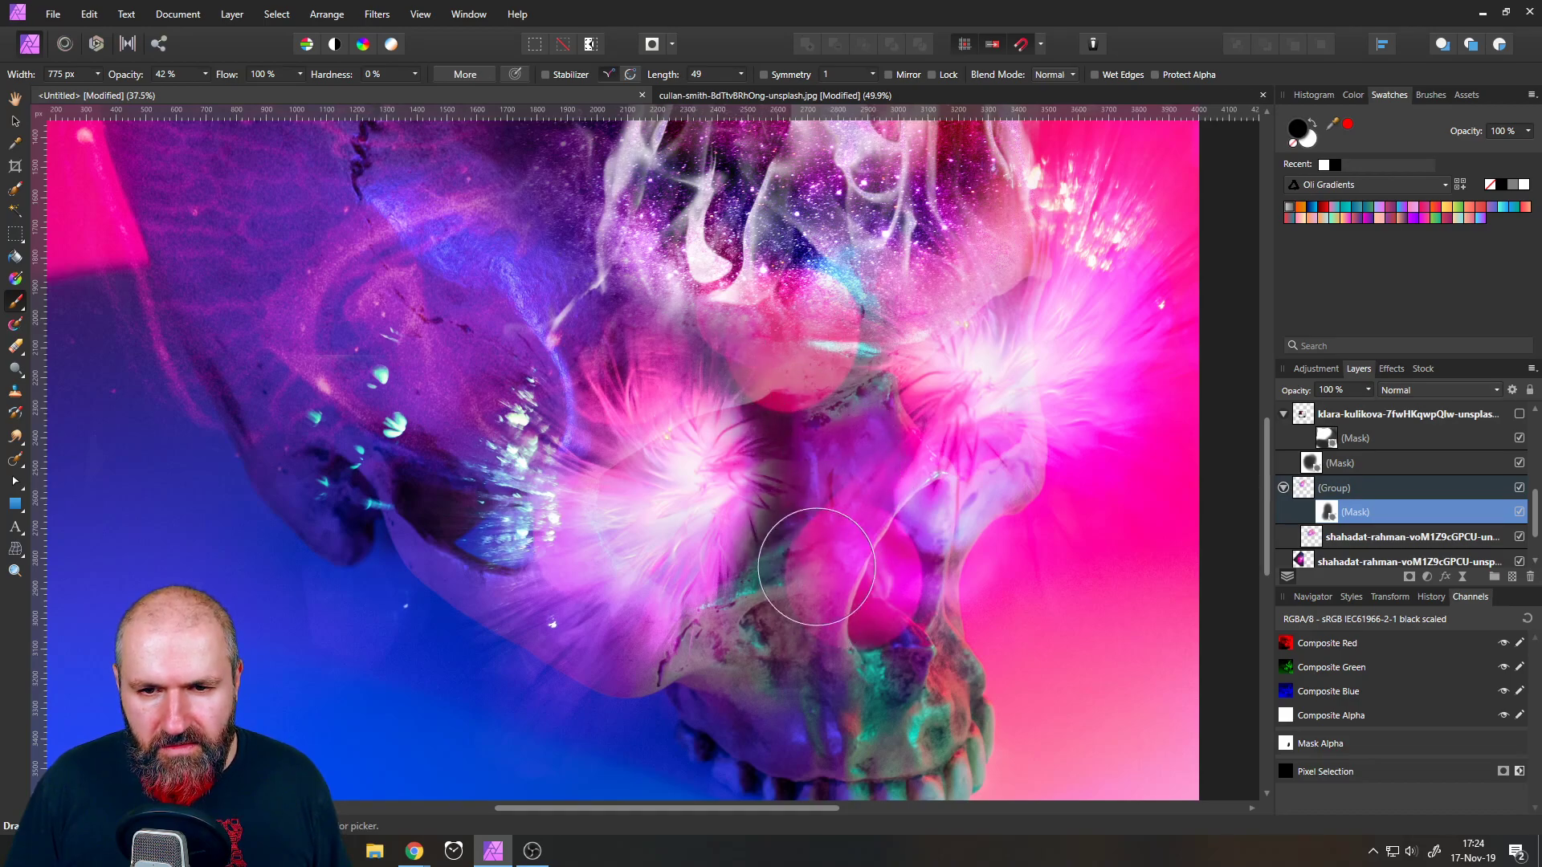
{"action": "mouse_move", "coordinate": [819, 448]}
{"action": "left_mouse_down"}
{"action": "mouse_move", "coordinate": [781, 589]}
{"action": "mouse_move", "coordinate": [817, 474]}
{"action": "mouse_move", "coordinate": [768, 340]}
{"action": "mouse_move", "coordinate": [825, 435]}
{"action": "mouse_move", "coordinate": [765, 334]}
{"action": "mouse_move", "coordinate": [739, 323]}
{"action": "mouse_move", "coordinate": [804, 392]}
{"action": "mouse_move", "coordinate": [808, 576]}
{"action": "mouse_move", "coordinate": [770, 632]}
{"action": "mouse_move", "coordinate": [809, 576]}
{"action": "mouse_move", "coordinate": [737, 634]}
{"action": "left_mouse_up"}
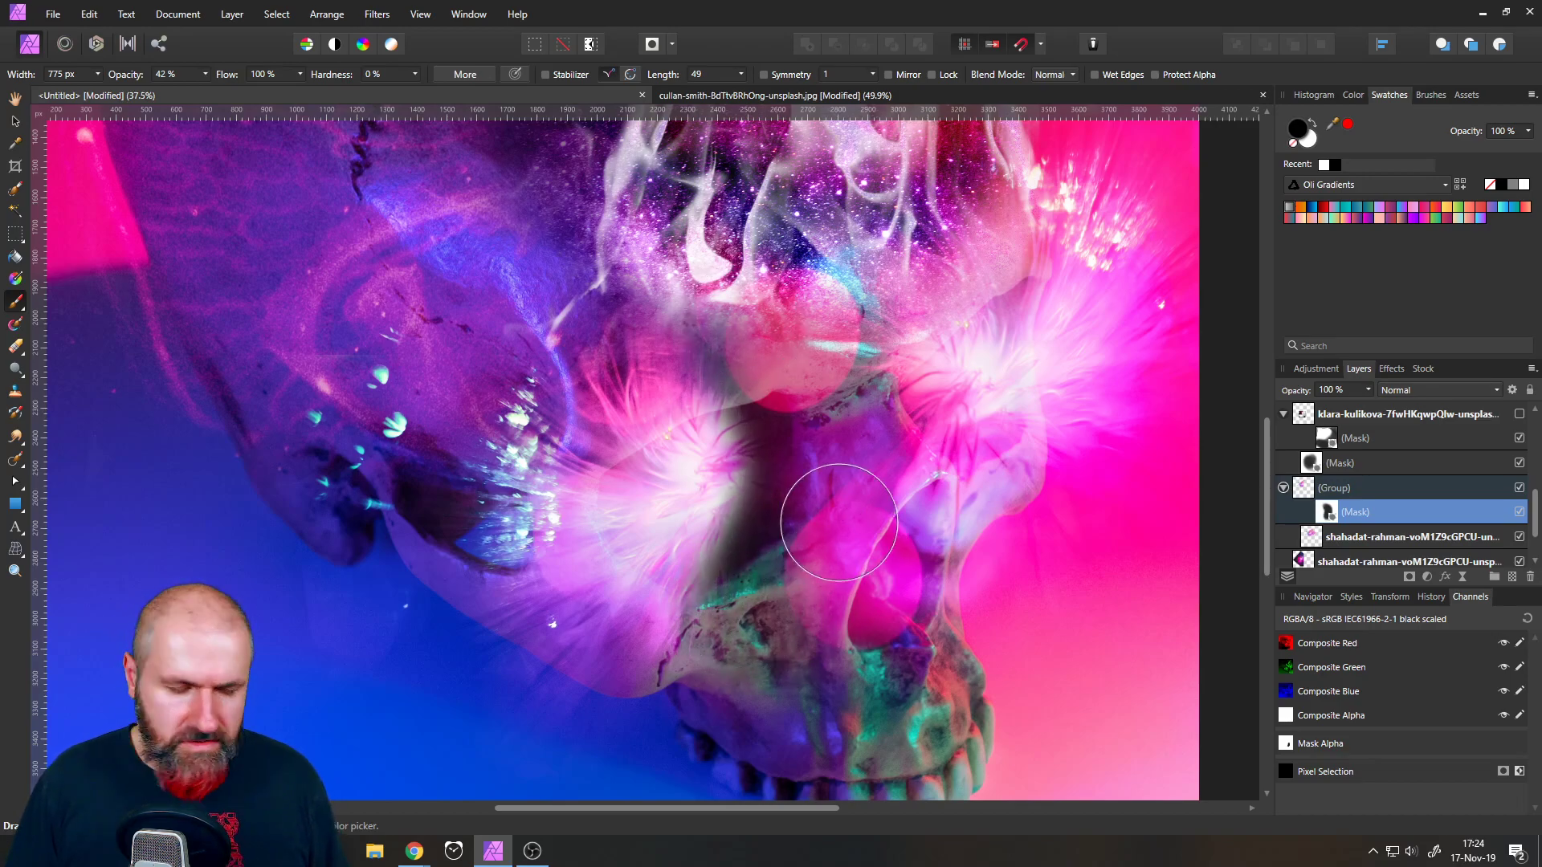
{"action": "scroll", "coordinate": [836, 509], "scroll_direction": "down", "scroll_amount": 5}
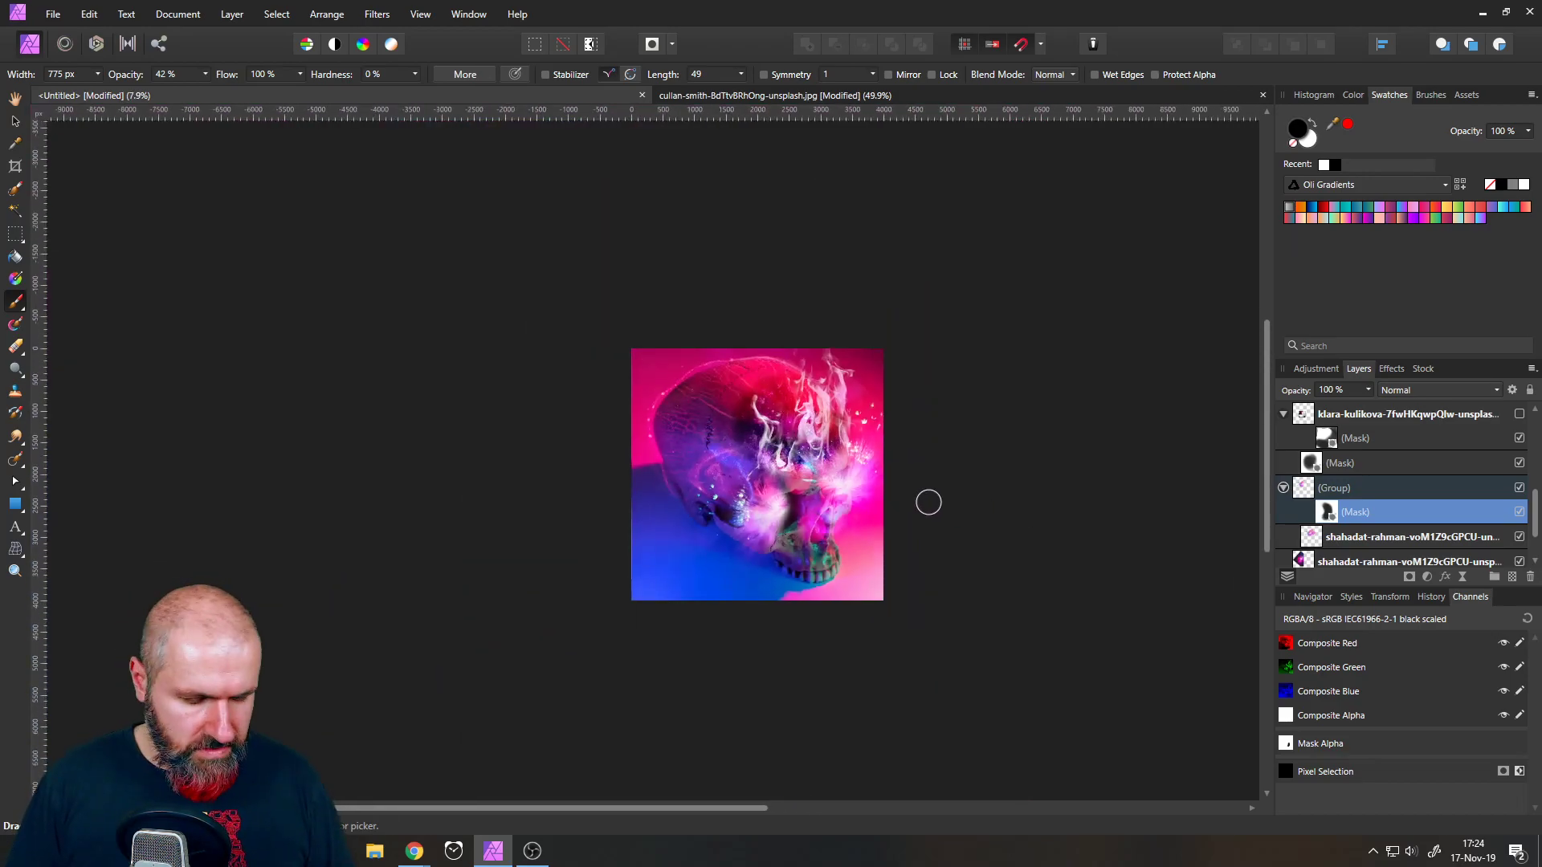
{"action": "scroll", "coordinate": [795, 486], "scroll_direction": "up", "scroll_amount": 5}
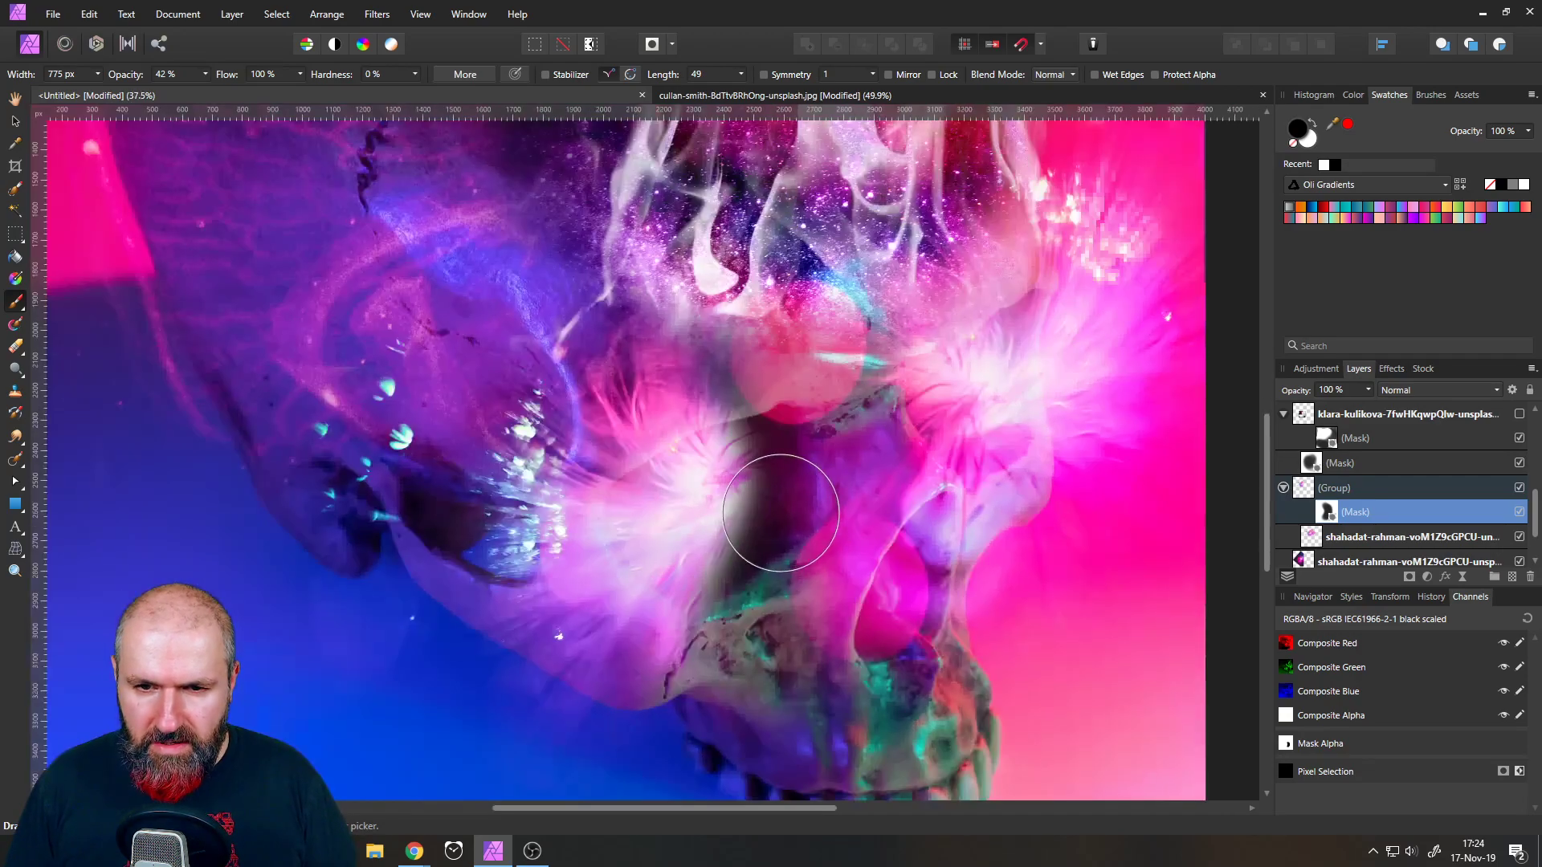
- Swap the brush colour to white and paint back the masked area beside the bright burst
{"action": "left_click", "coordinate": [1312, 122]}
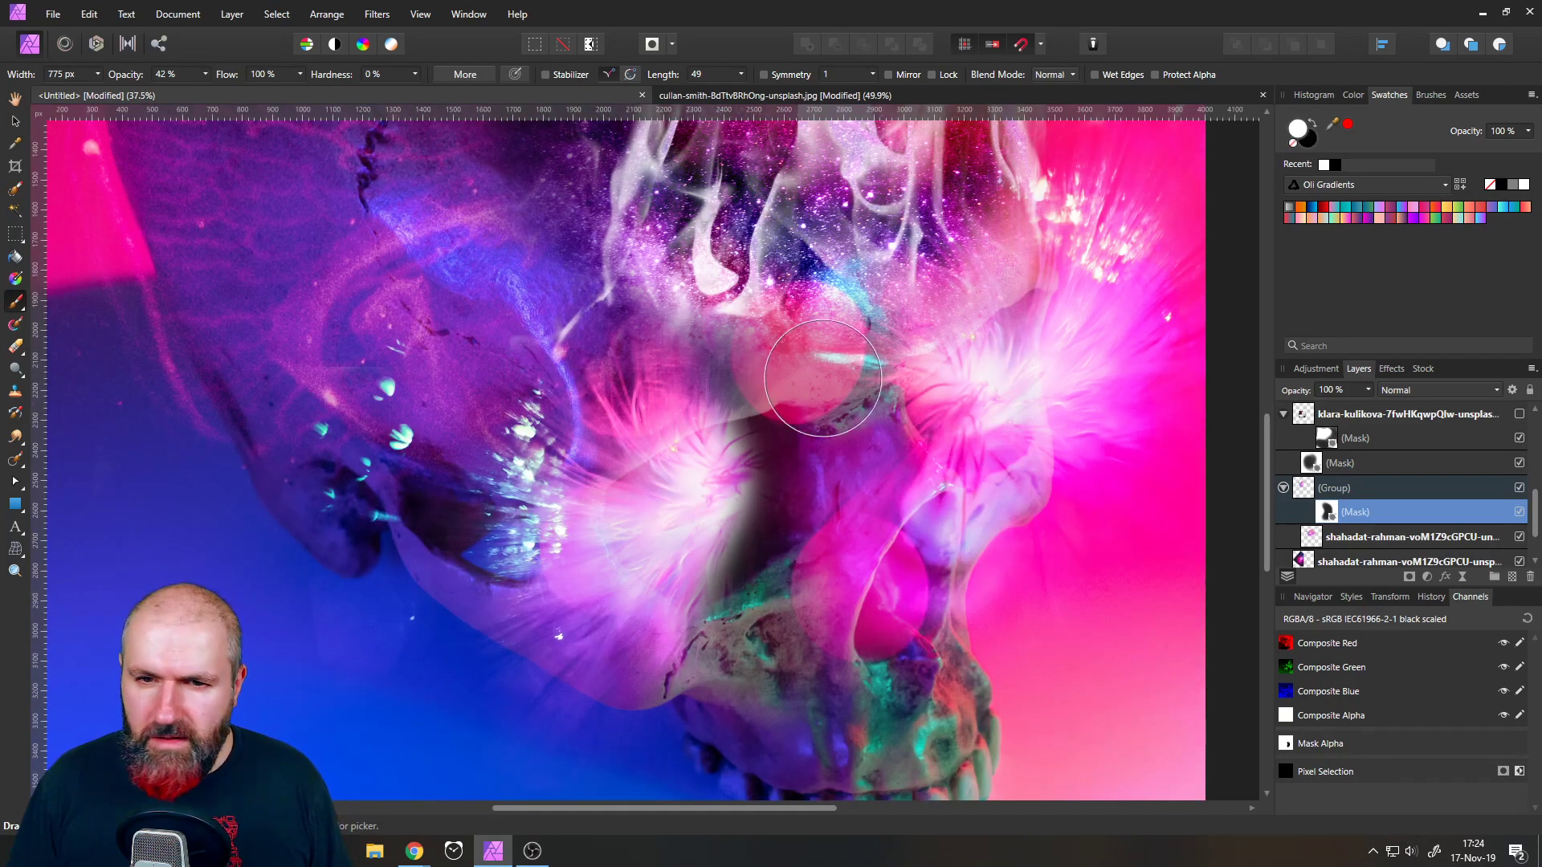
{"action": "left_click_drag", "start_coordinate": [774, 450], "coordinate": [798, 436]}
{"action": "mouse_move", "coordinate": [735, 610]}
{"action": "left_mouse_down"}
{"action": "mouse_move", "coordinate": [755, 598]}
{"action": "mouse_move", "coordinate": [823, 687]}
{"action": "mouse_move", "coordinate": [715, 697]}
{"action": "left_mouse_up"}
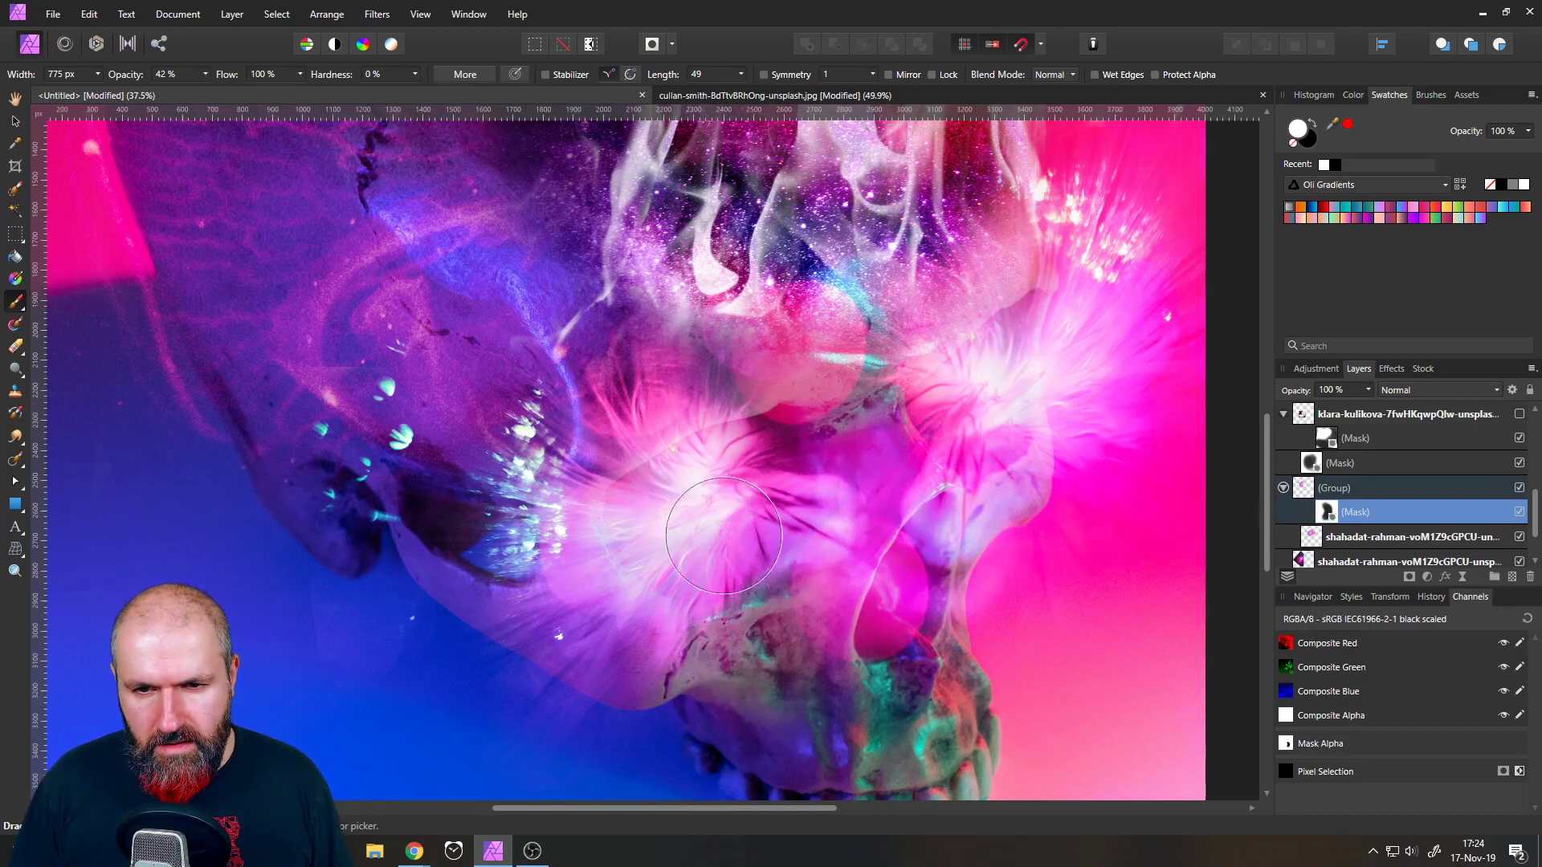
- Reduce the brush width to 433 px and paint black on the mask over the bone beside the nasal cavity
{"action": "left_click", "coordinate": [98, 74]}
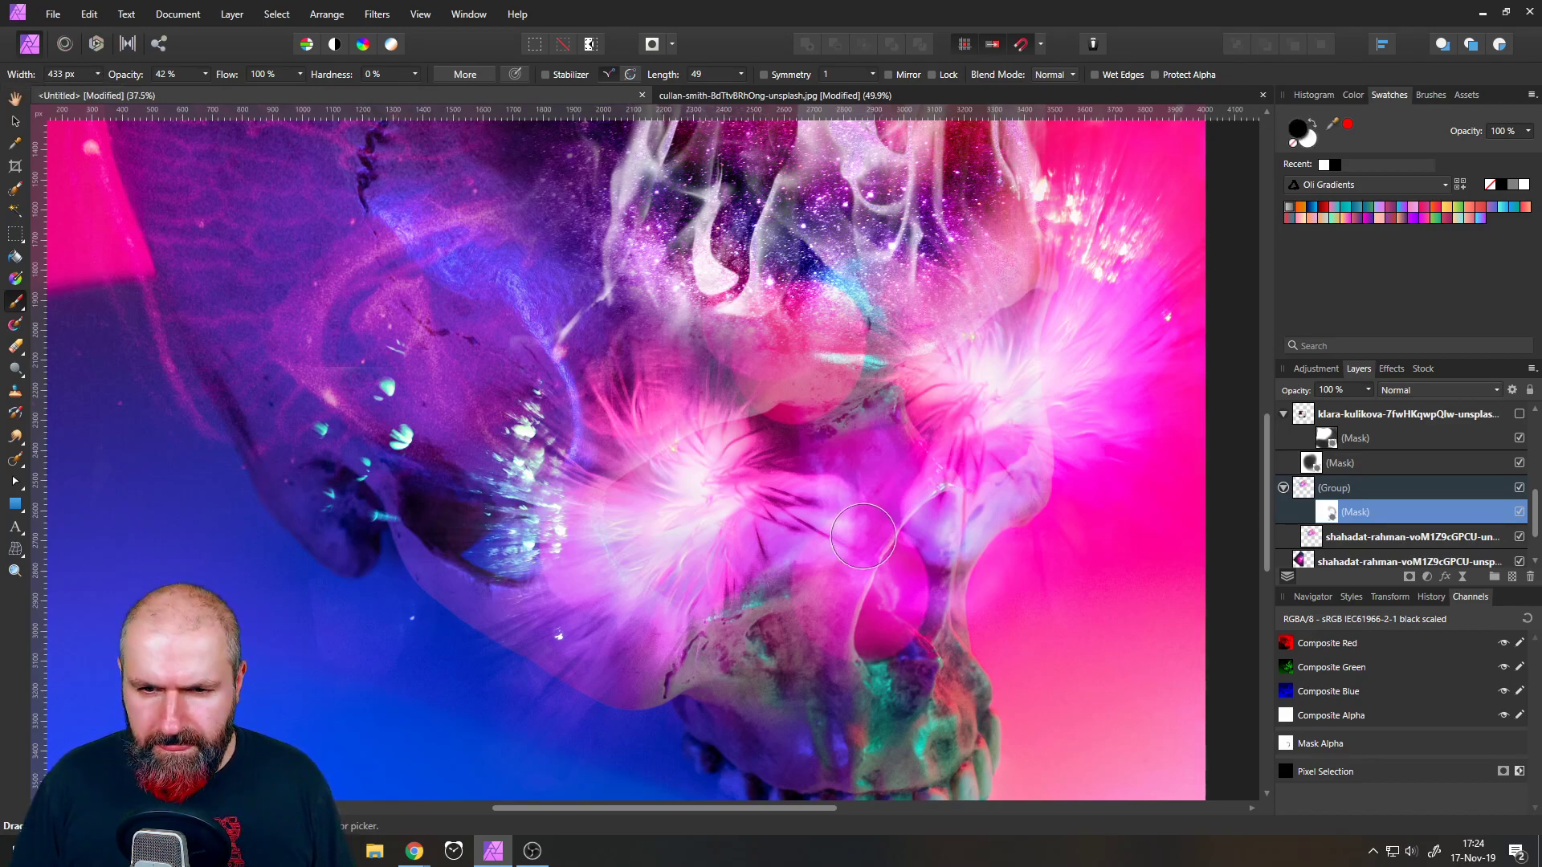
{"action": "mouse_move", "coordinate": [860, 522]}
{"action": "left_mouse_down"}
{"action": "mouse_move", "coordinate": [842, 373]}
{"action": "mouse_move", "coordinate": [859, 529]}
{"action": "mouse_move", "coordinate": [868, 491]}
{"action": "mouse_move", "coordinate": [868, 514]}
{"action": "mouse_move", "coordinate": [816, 616]}
{"action": "mouse_move", "coordinate": [869, 543]}
{"action": "mouse_move", "coordinate": [792, 637]}
{"action": "mouse_move", "coordinate": [879, 559]}
{"action": "mouse_move", "coordinate": [844, 549]}
{"action": "mouse_move", "coordinate": [870, 483]}
{"action": "mouse_move", "coordinate": [816, 583]}
{"action": "mouse_move", "coordinate": [839, 555]}
{"action": "mouse_move", "coordinate": [862, 563]}
{"action": "mouse_move", "coordinate": [854, 384]}
{"action": "mouse_move", "coordinate": [811, 333]}
{"action": "mouse_move", "coordinate": [838, 364]}
{"action": "mouse_move", "coordinate": [880, 512]}
{"action": "mouse_move", "coordinate": [842, 593]}
{"action": "mouse_move", "coordinate": [813, 604]}
{"action": "mouse_move", "coordinate": [881, 412]}
{"action": "mouse_move", "coordinate": [862, 420]}
{"action": "mouse_move", "coordinate": [890, 538]}
{"action": "mouse_move", "coordinate": [825, 343]}
{"action": "mouse_move", "coordinate": [859, 481]}
{"action": "mouse_move", "coordinate": [807, 616]}
{"action": "mouse_move", "coordinate": [857, 406]}
{"action": "mouse_move", "coordinate": [874, 444]}
{"action": "mouse_move", "coordinate": [837, 661]}
{"action": "left_mouse_up"}
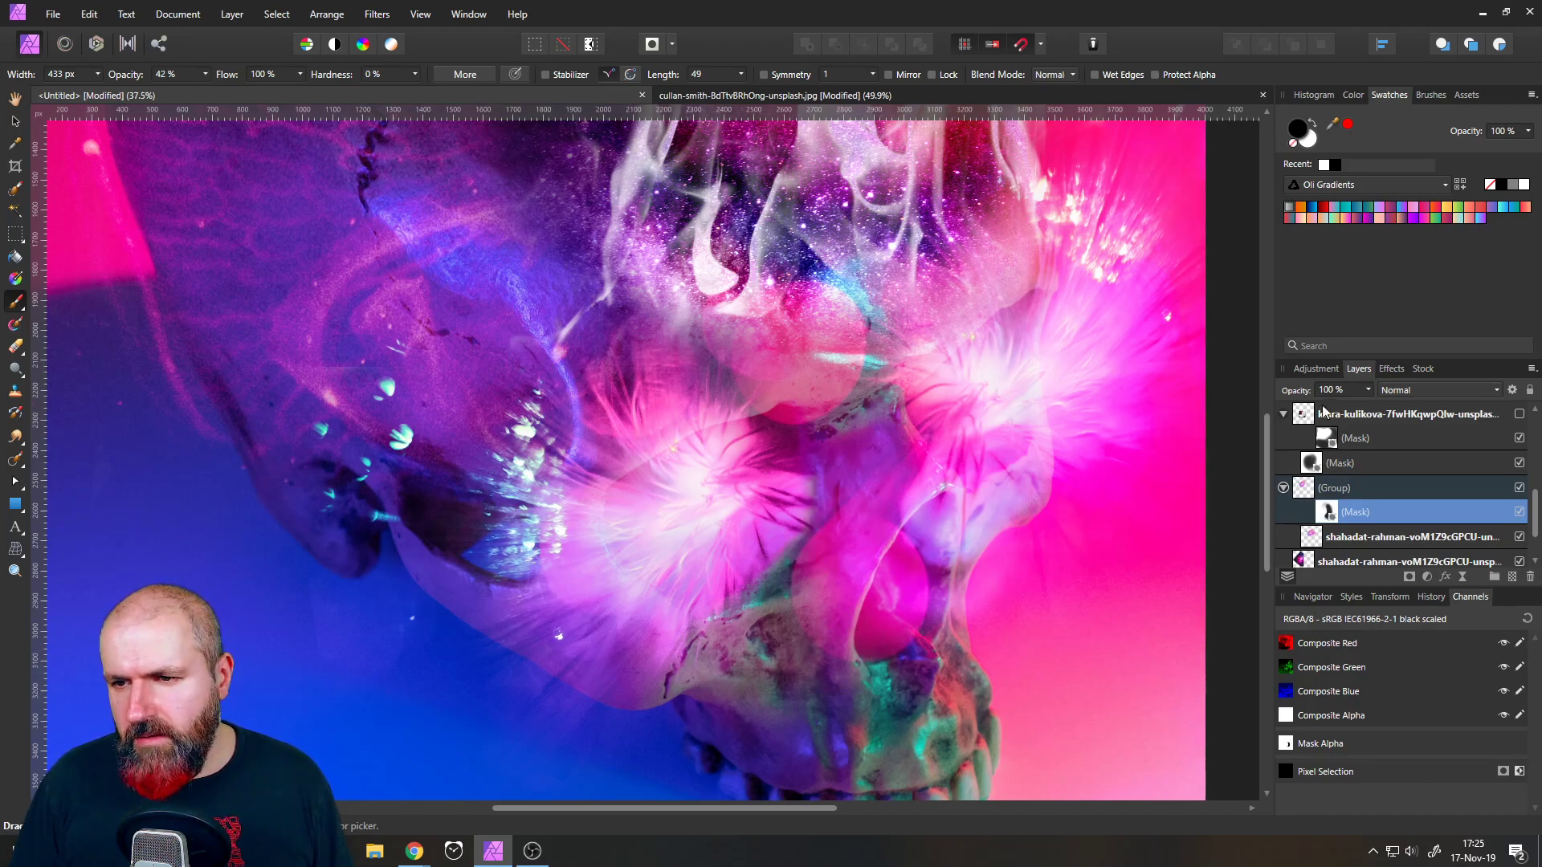
- Group the lower Screen-mode burst layer, just above the bottom skull photo, into its own group
{"action": "left_click", "coordinate": [1317, 538]}
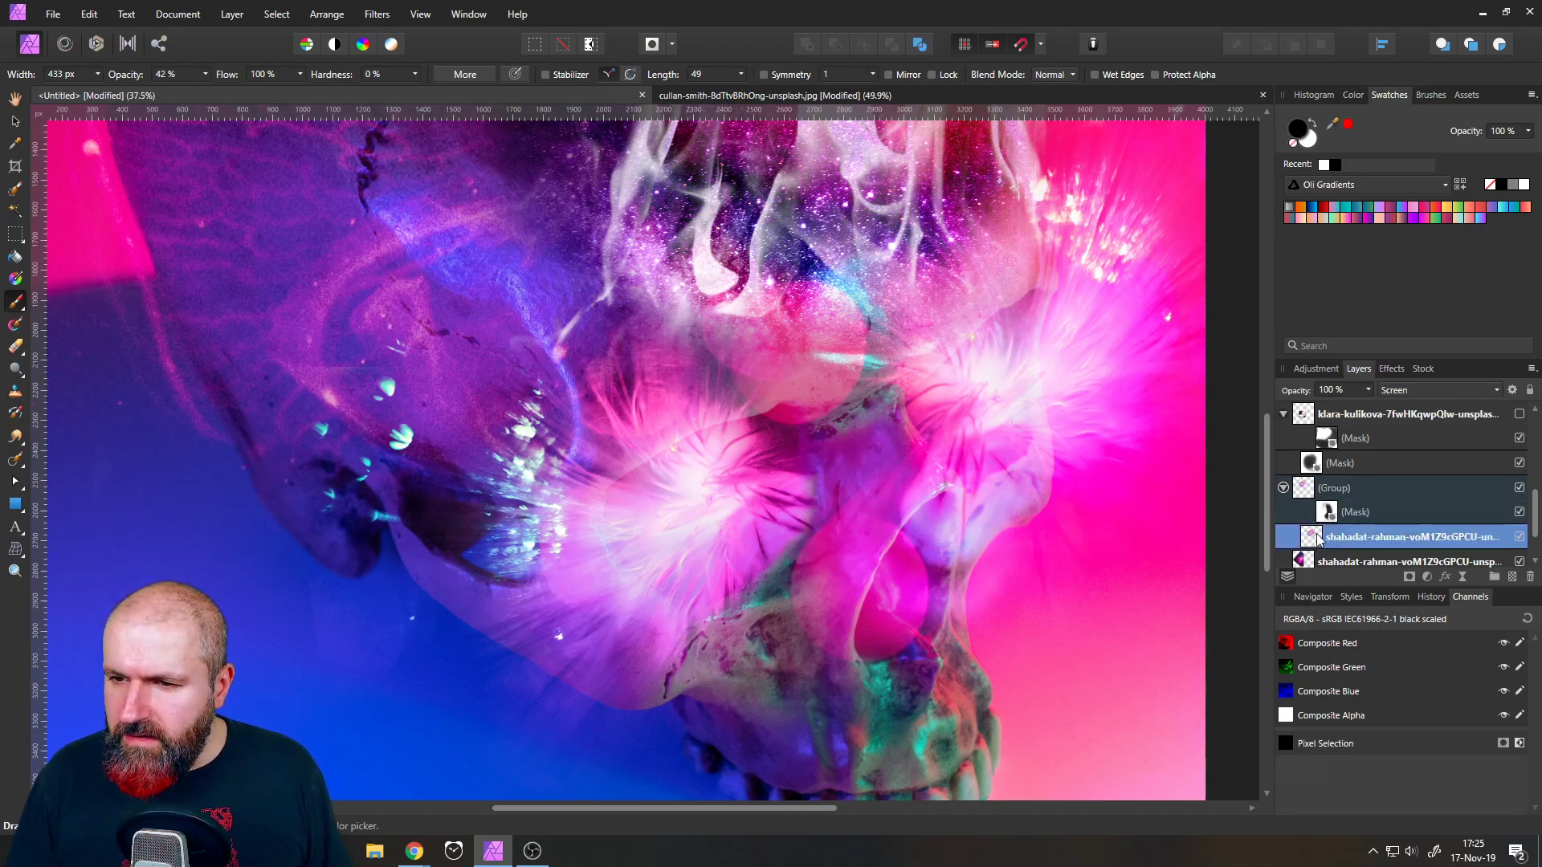
{"action": "scroll", "coordinate": [1331, 518], "scroll_direction": "down", "scroll_amount": 2}
{"action": "left_click", "coordinate": [1307, 518]}
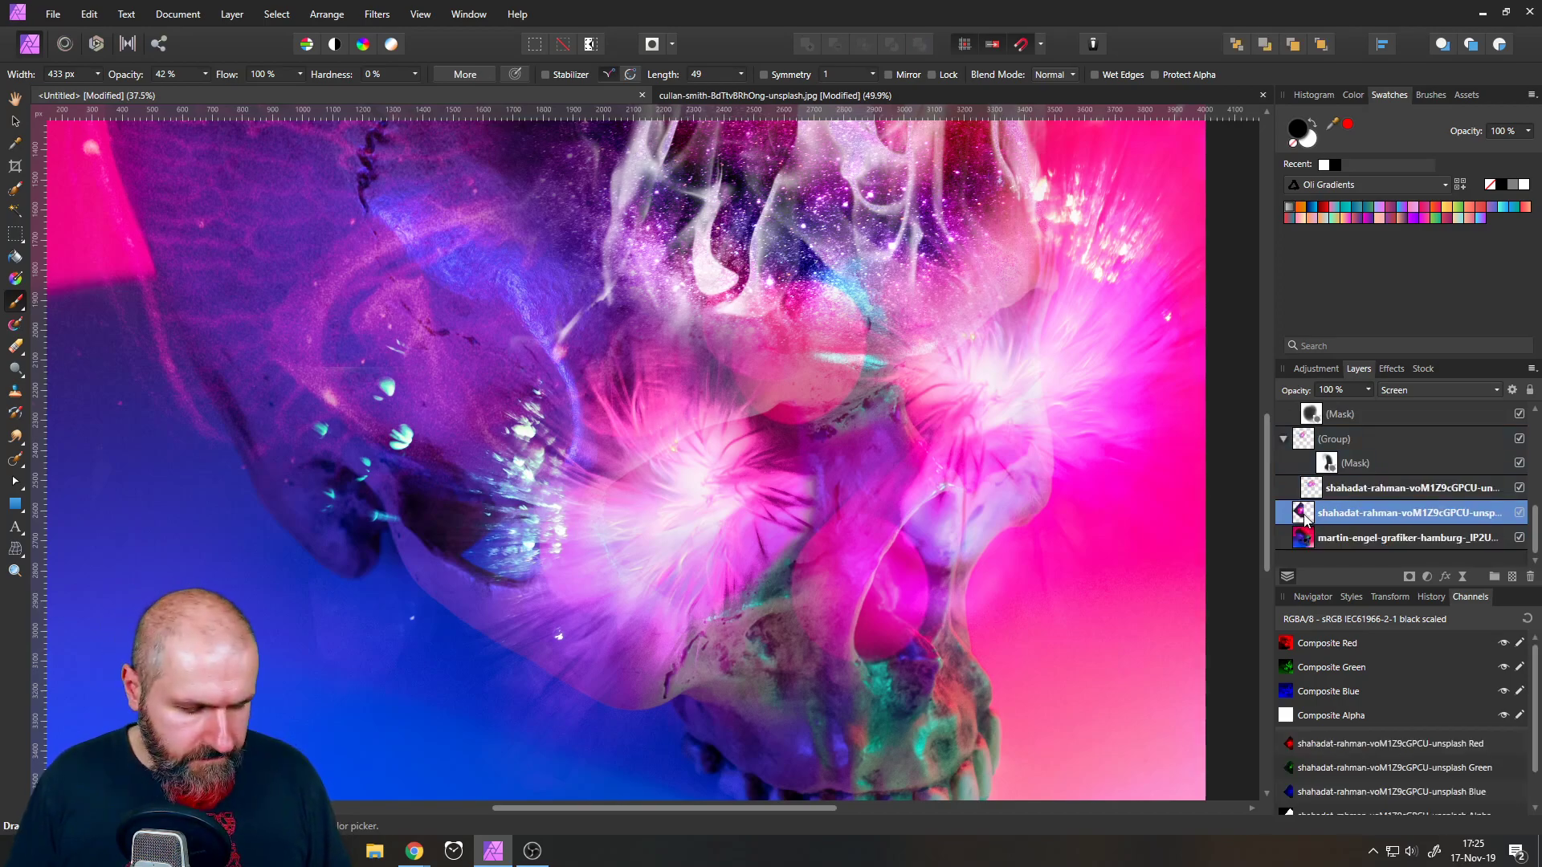
{"action": "key", "text": "ctrl+g"}
{"action": "left_click", "coordinate": [1284, 514]}
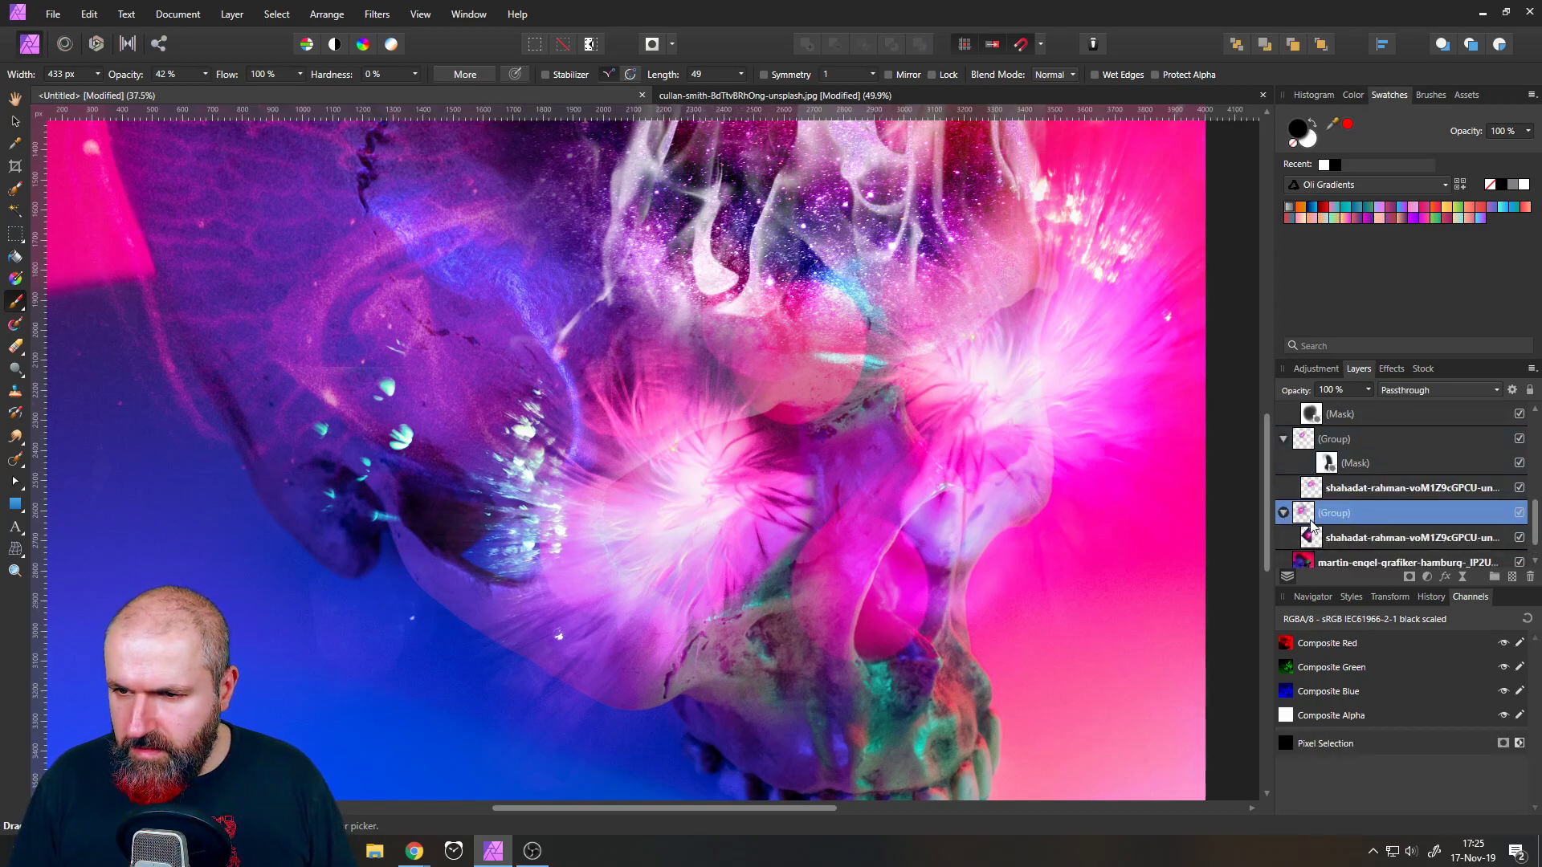
- Add a mask to the new group and paint black on it over the brow, nasal bone and nasal cavity with the 433 px brush
{"action": "left_click", "coordinate": [1408, 578]}
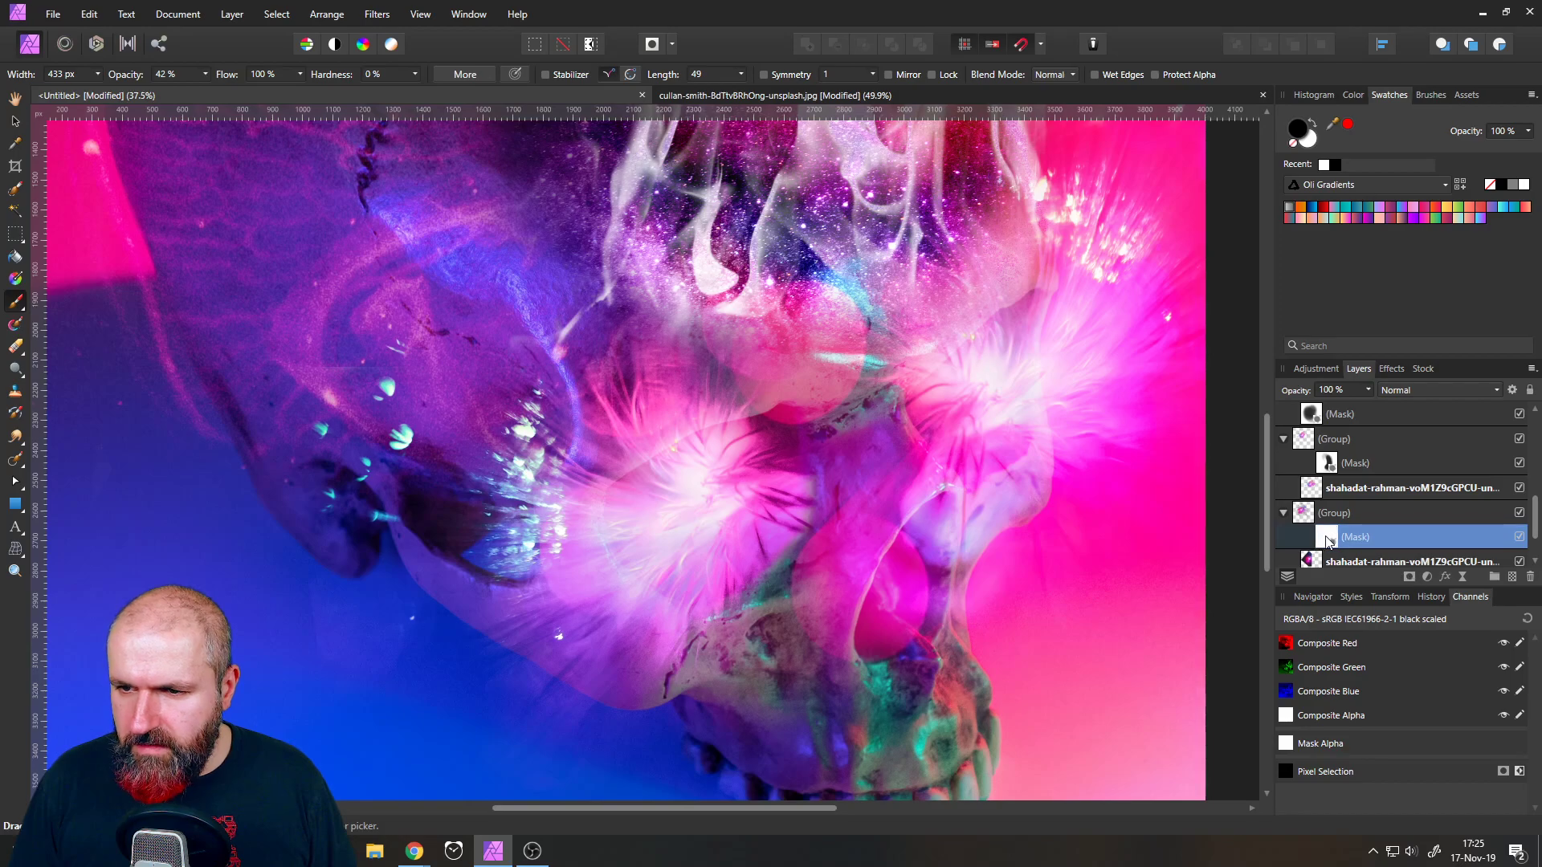
{"action": "mouse_move", "coordinate": [946, 446]}
{"action": "left_mouse_down"}
{"action": "mouse_move", "coordinate": [839, 379]}
{"action": "mouse_move", "coordinate": [873, 437]}
{"action": "mouse_move", "coordinate": [854, 370]}
{"action": "mouse_move", "coordinate": [909, 489]}
{"action": "mouse_move", "coordinate": [856, 392]}
{"action": "mouse_move", "coordinate": [884, 481]}
{"action": "mouse_move", "coordinate": [876, 441]}
{"action": "mouse_move", "coordinate": [899, 501]}
{"action": "mouse_move", "coordinate": [855, 437]}
{"action": "mouse_move", "coordinate": [927, 538]}
{"action": "mouse_move", "coordinate": [879, 466]}
{"action": "mouse_move", "coordinate": [937, 522]}
{"action": "mouse_move", "coordinate": [891, 601]}
{"action": "mouse_move", "coordinate": [864, 539]}
{"action": "mouse_move", "coordinate": [824, 644]}
{"action": "mouse_move", "coordinate": [903, 556]}
{"action": "mouse_move", "coordinate": [836, 664]}
{"action": "mouse_move", "coordinate": [871, 548]}
{"action": "mouse_move", "coordinate": [888, 544]}
{"action": "mouse_move", "coordinate": [885, 590]}
{"action": "mouse_move", "coordinate": [896, 516]}
{"action": "mouse_move", "coordinate": [910, 528]}
{"action": "mouse_move", "coordinate": [853, 391]}
{"action": "mouse_move", "coordinate": [861, 424]}
{"action": "mouse_move", "coordinate": [822, 361]}
{"action": "mouse_move", "coordinate": [857, 393]}
{"action": "mouse_move", "coordinate": [890, 255]}
{"action": "mouse_move", "coordinate": [873, 377]}
{"action": "mouse_move", "coordinate": [869, 297]}
{"action": "mouse_move", "coordinate": [856, 397]}
{"action": "mouse_move", "coordinate": [861, 262]}
{"action": "mouse_move", "coordinate": [865, 445]}
{"action": "mouse_move", "coordinate": [914, 517]}
{"action": "mouse_move", "coordinate": [869, 439]}
{"action": "mouse_move", "coordinate": [965, 545]}
{"action": "mouse_move", "coordinate": [918, 502]}
{"action": "mouse_move", "coordinate": [930, 537]}
{"action": "left_mouse_up"}
{"action": "key", "text": "ctrl+z"}
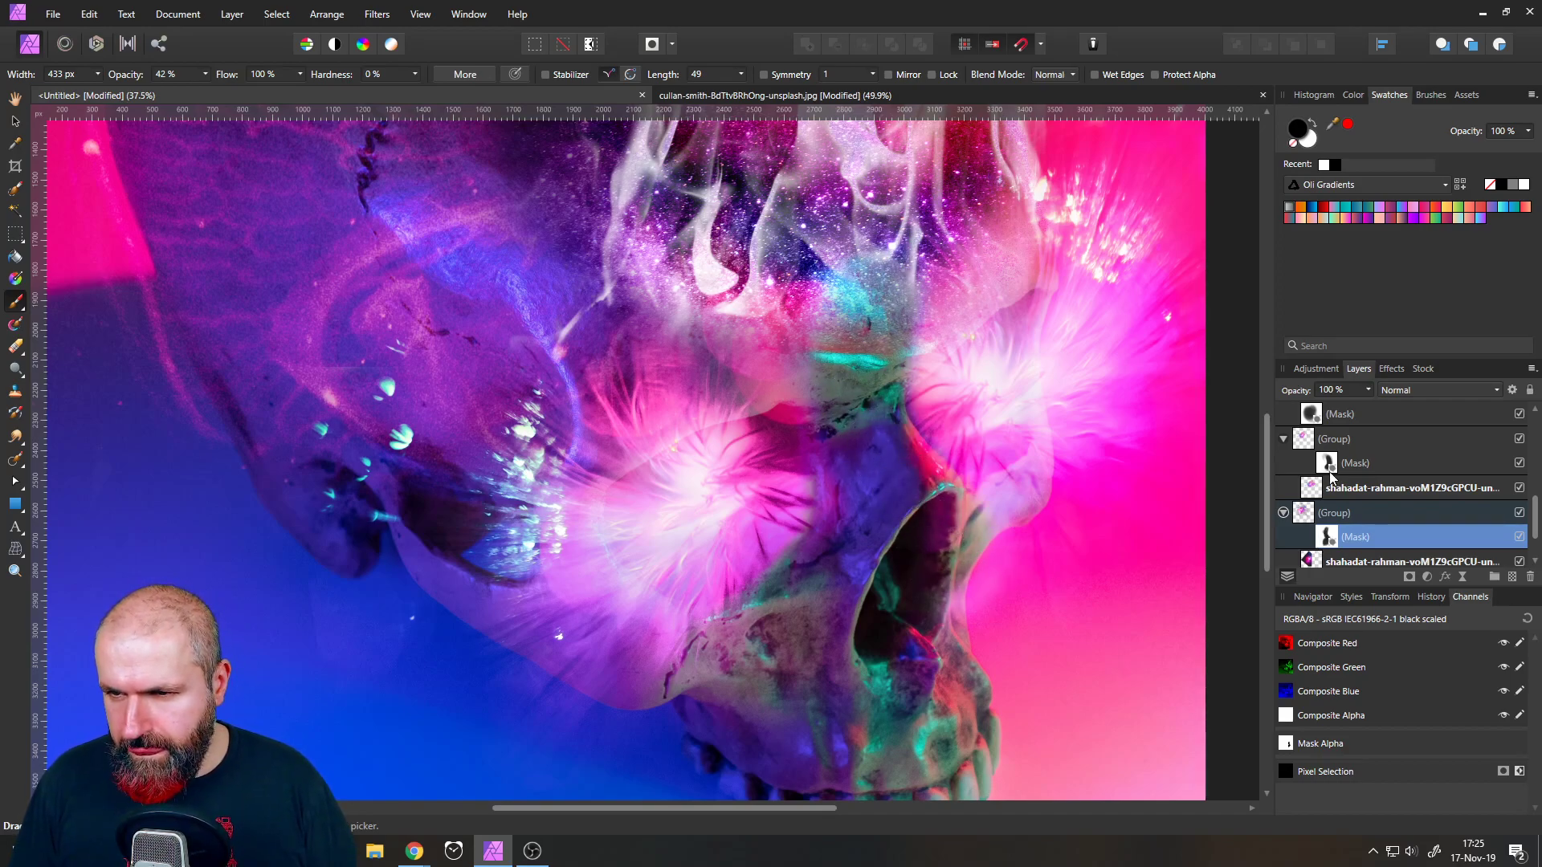
- Select the upper burst group's mask and switch the group's visibility off and on to compare its effect
{"action": "left_click", "coordinate": [1329, 464]}
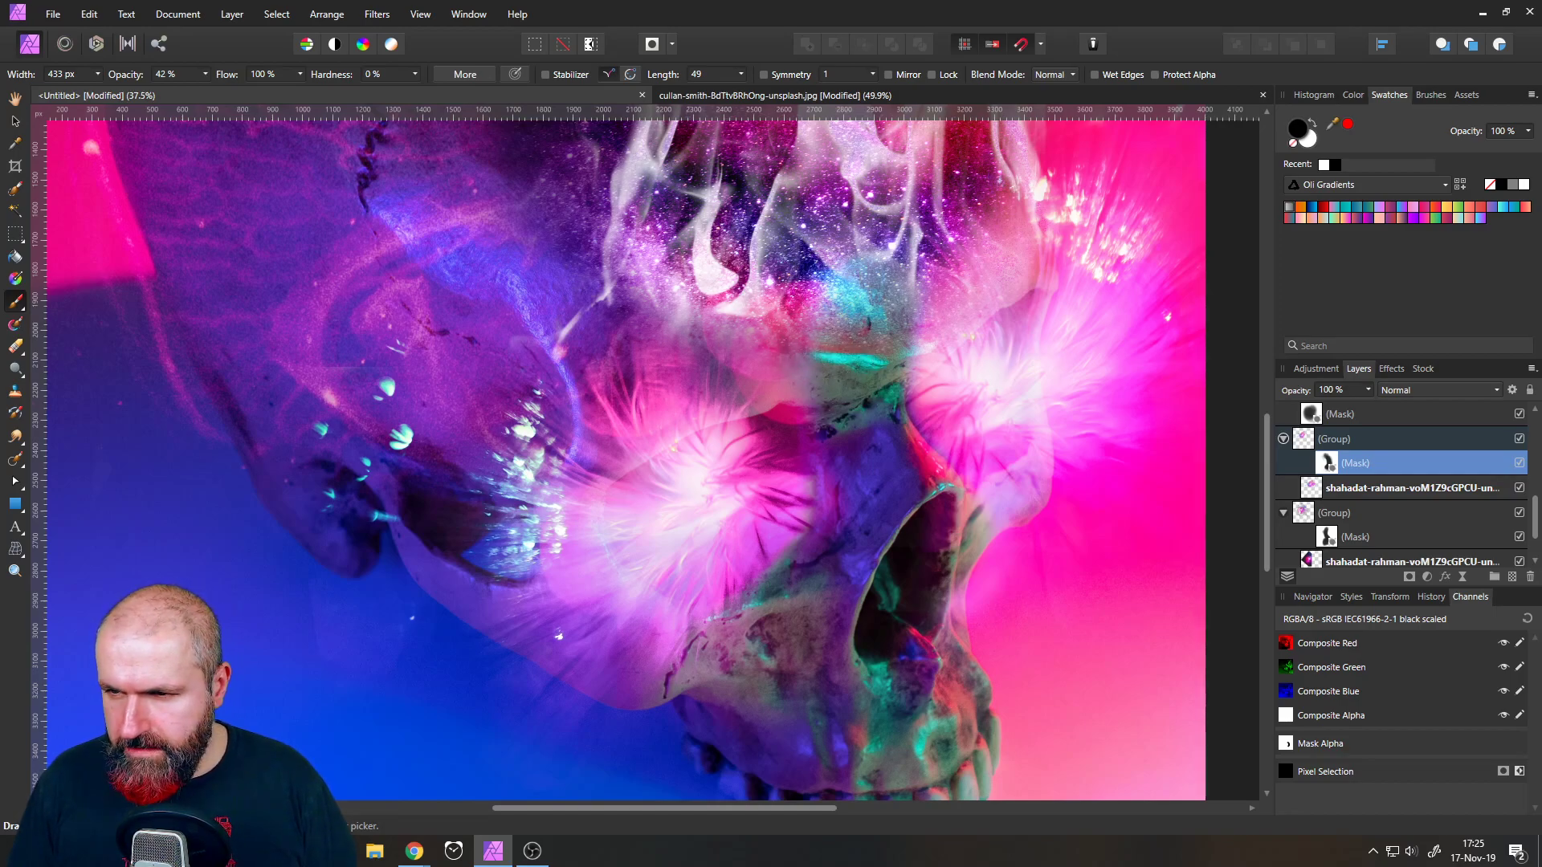
{"action": "left_click", "coordinate": [1520, 439]}
{"action": "left_click", "coordinate": [1520, 439]}
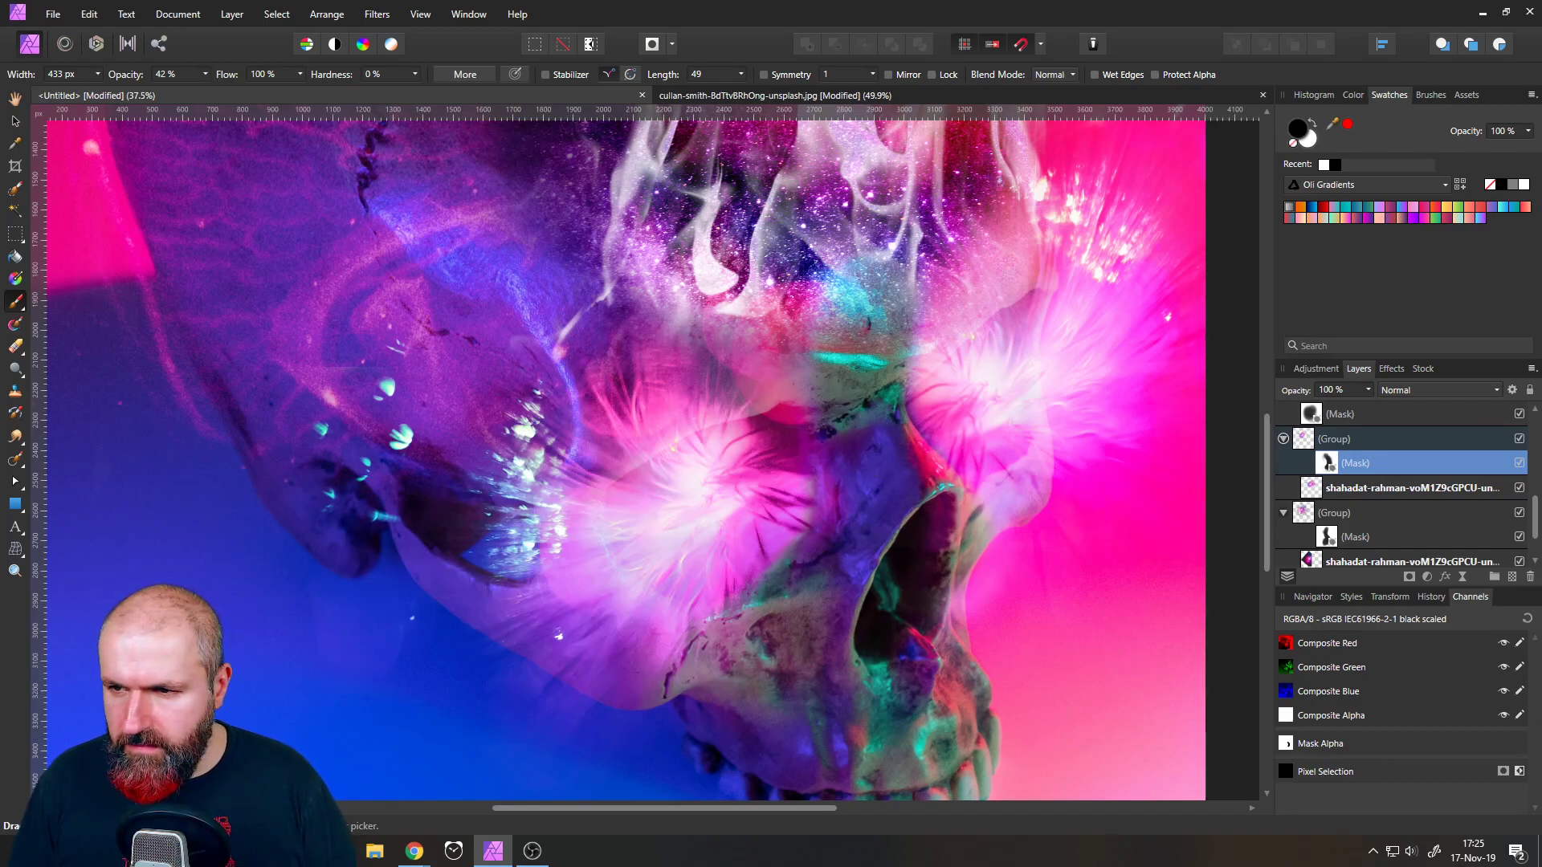
{"action": "left_click", "coordinate": [1519, 439]}
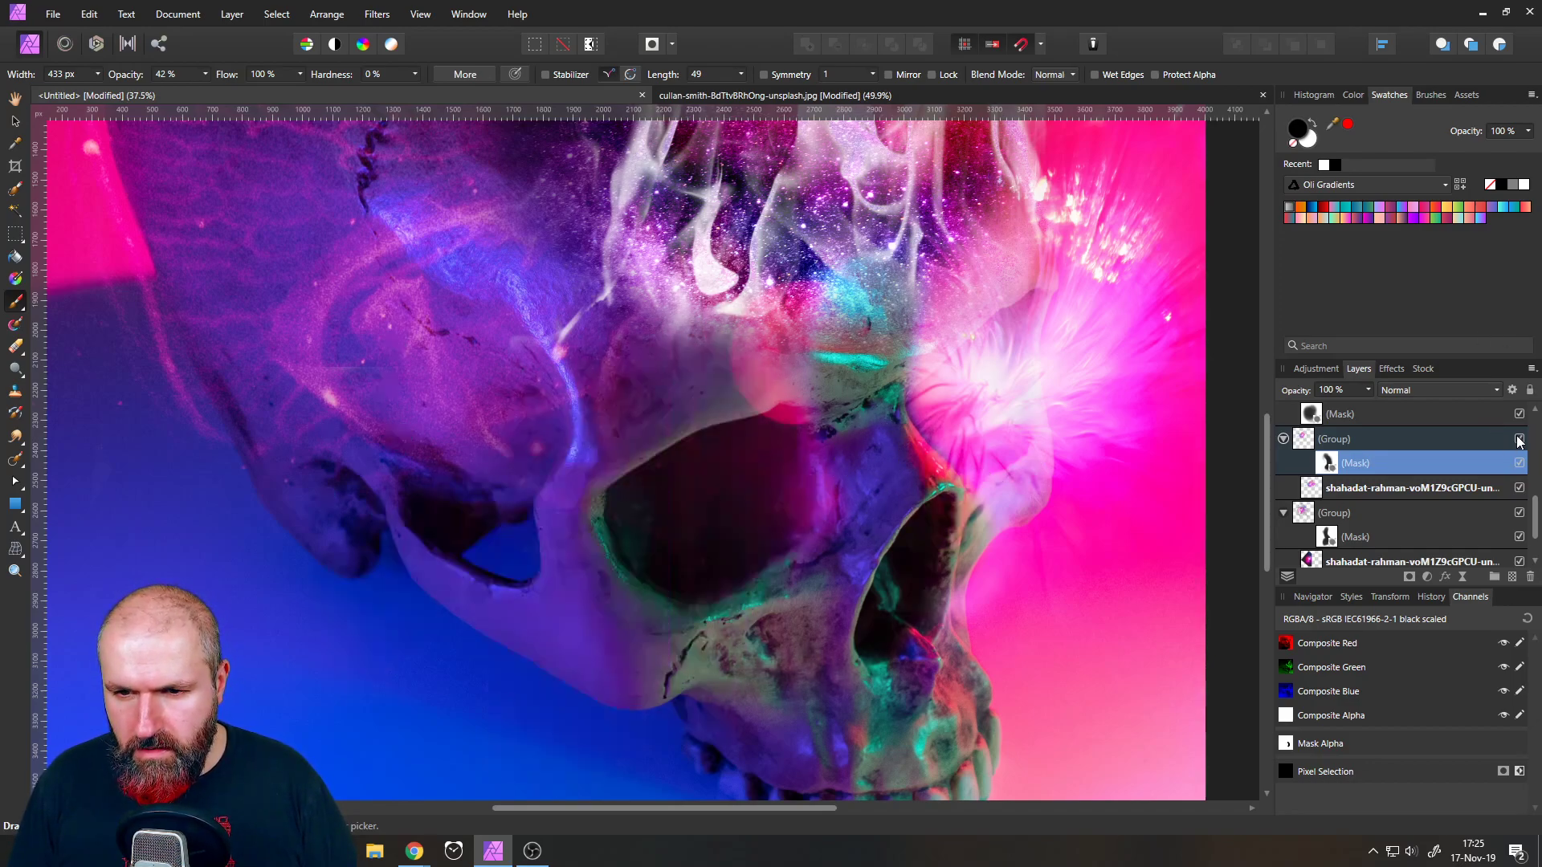
{"action": "left_click", "coordinate": [1519, 439]}
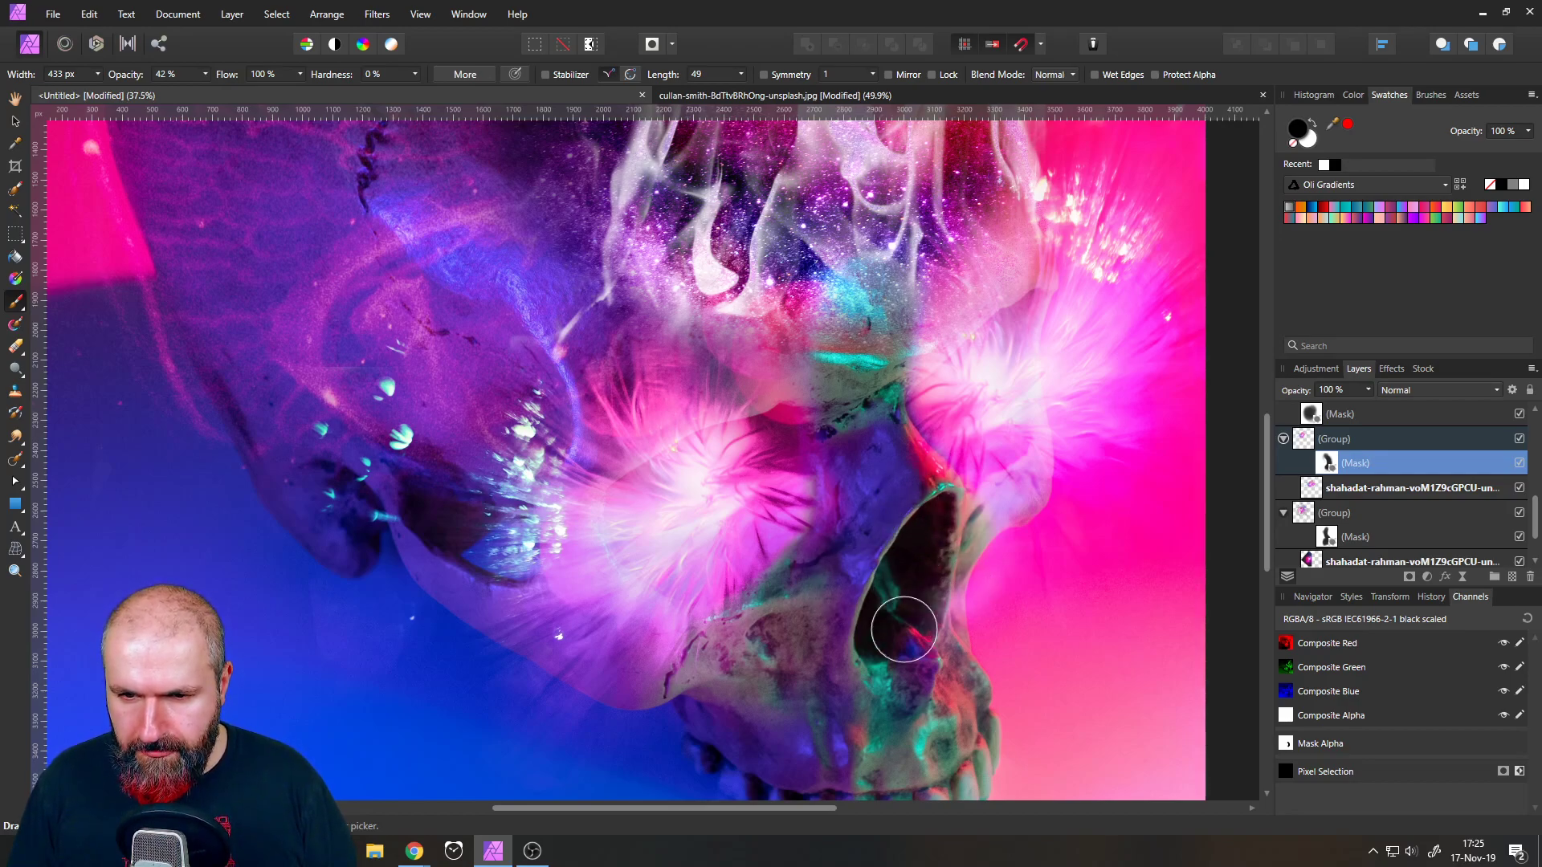
- Paint on the upper group's mask with white and black to restore and blend the burst's edge beside the nasal bone
{"action": "scroll", "coordinate": [972, 618], "scroll_direction": "down", "scroll_amount": 3}
{"action": "scroll", "coordinate": [997, 619], "scroll_direction": "down", "scroll_amount": 2}
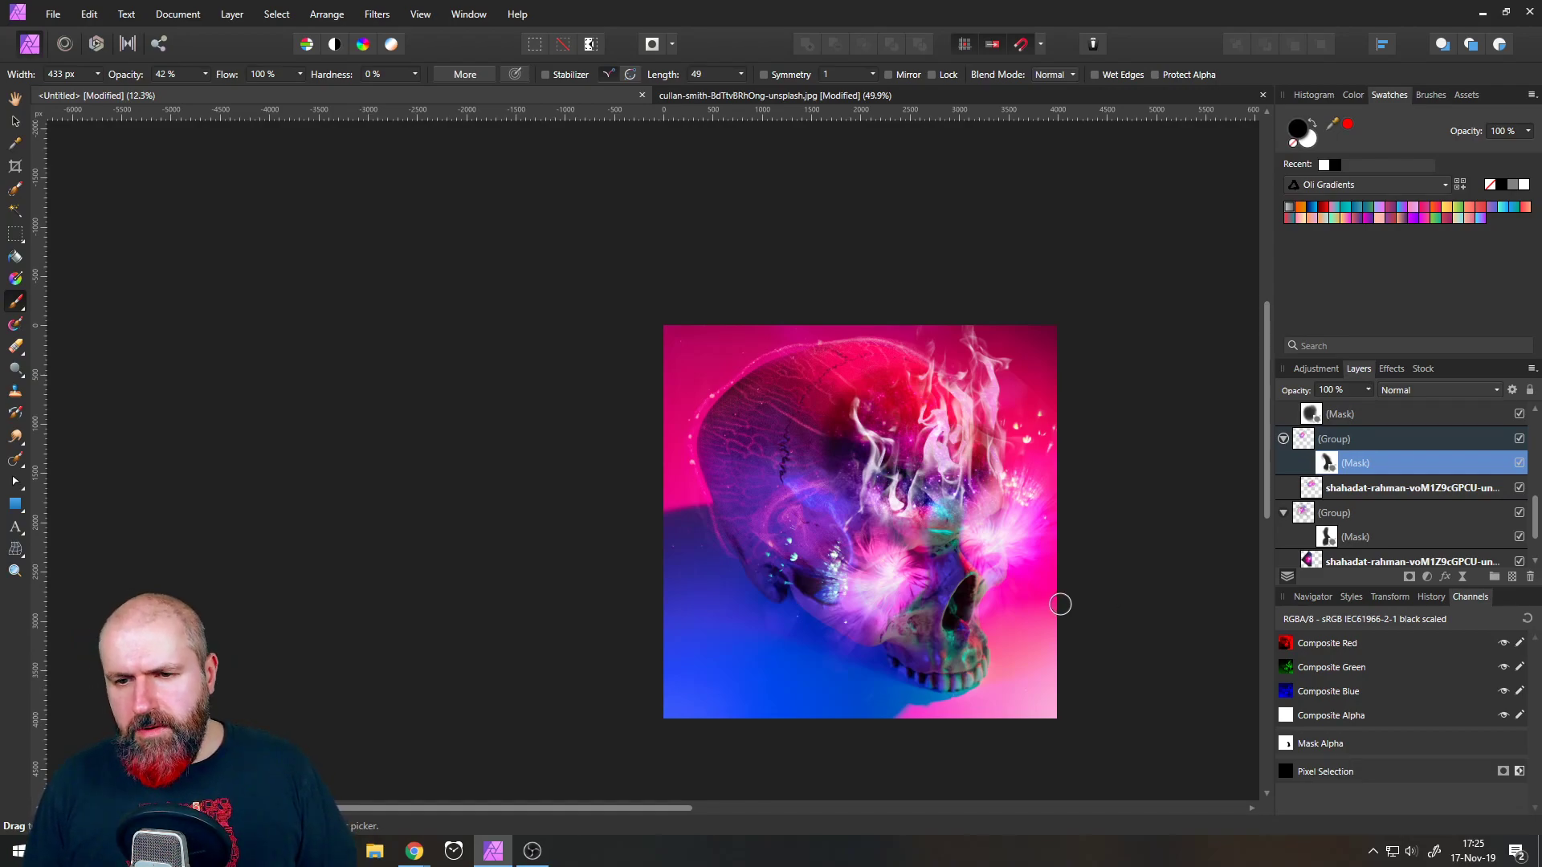
{"action": "scroll", "coordinate": [1032, 610], "scroll_direction": "up", "scroll_amount": 2}
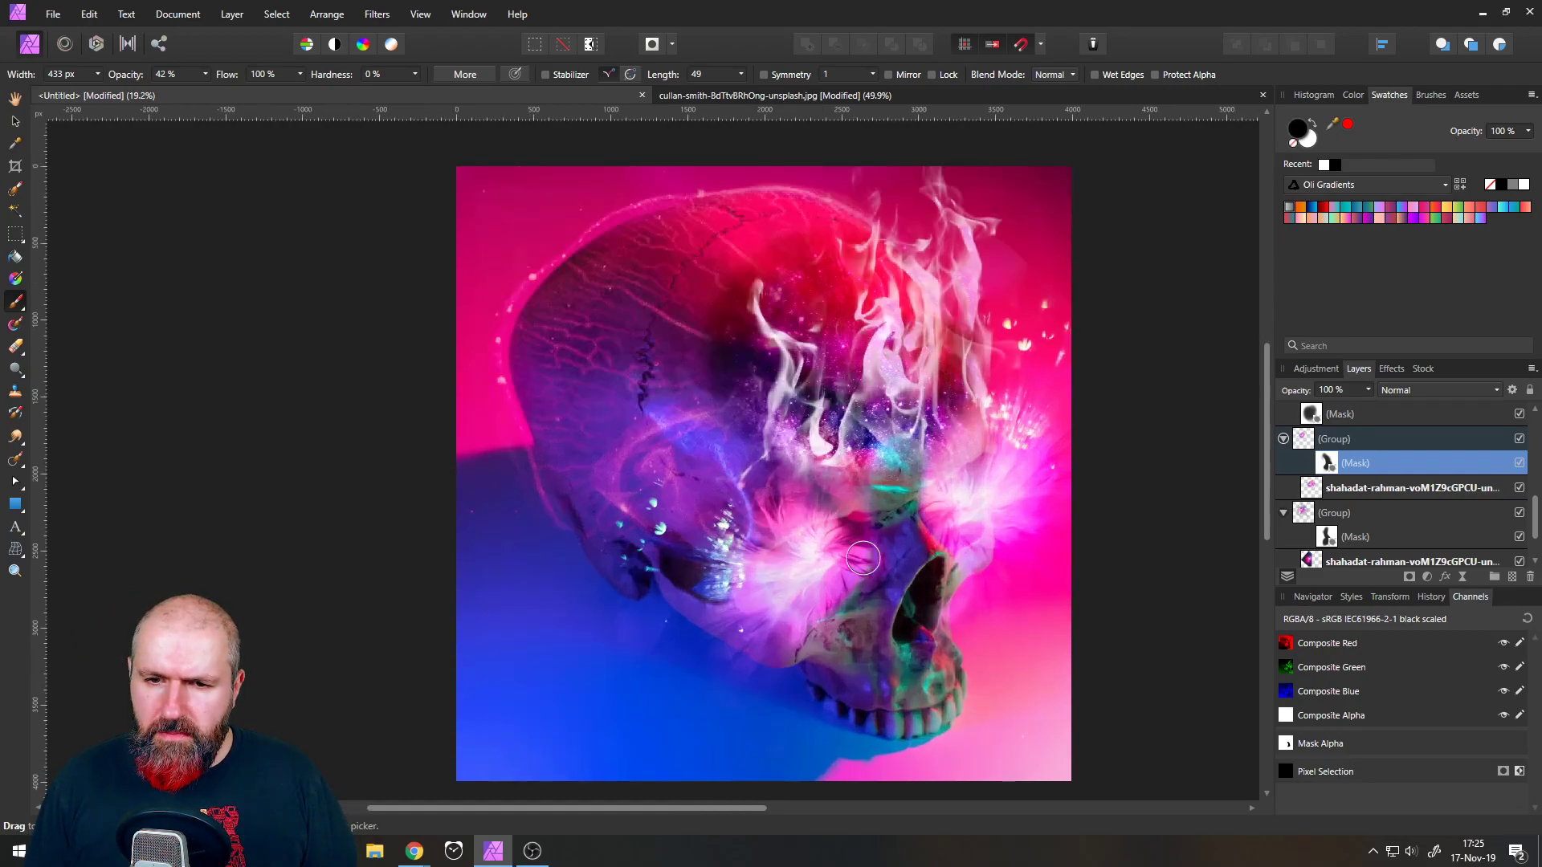
{"action": "scroll", "coordinate": [919, 608], "scroll_direction": "up", "scroll_amount": 4}
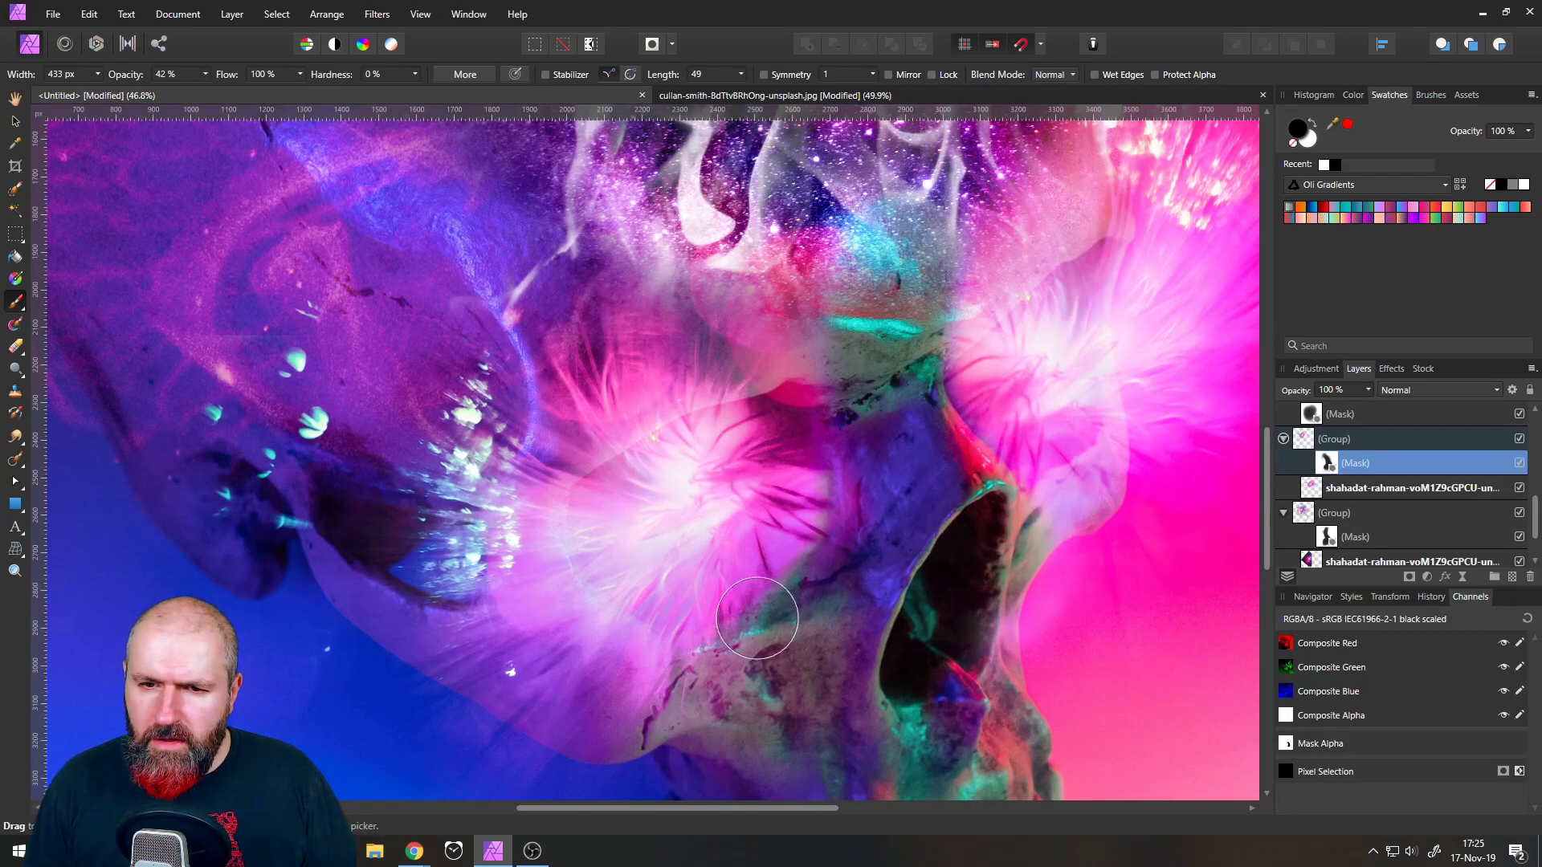
{"action": "left_click", "coordinate": [1313, 123]}
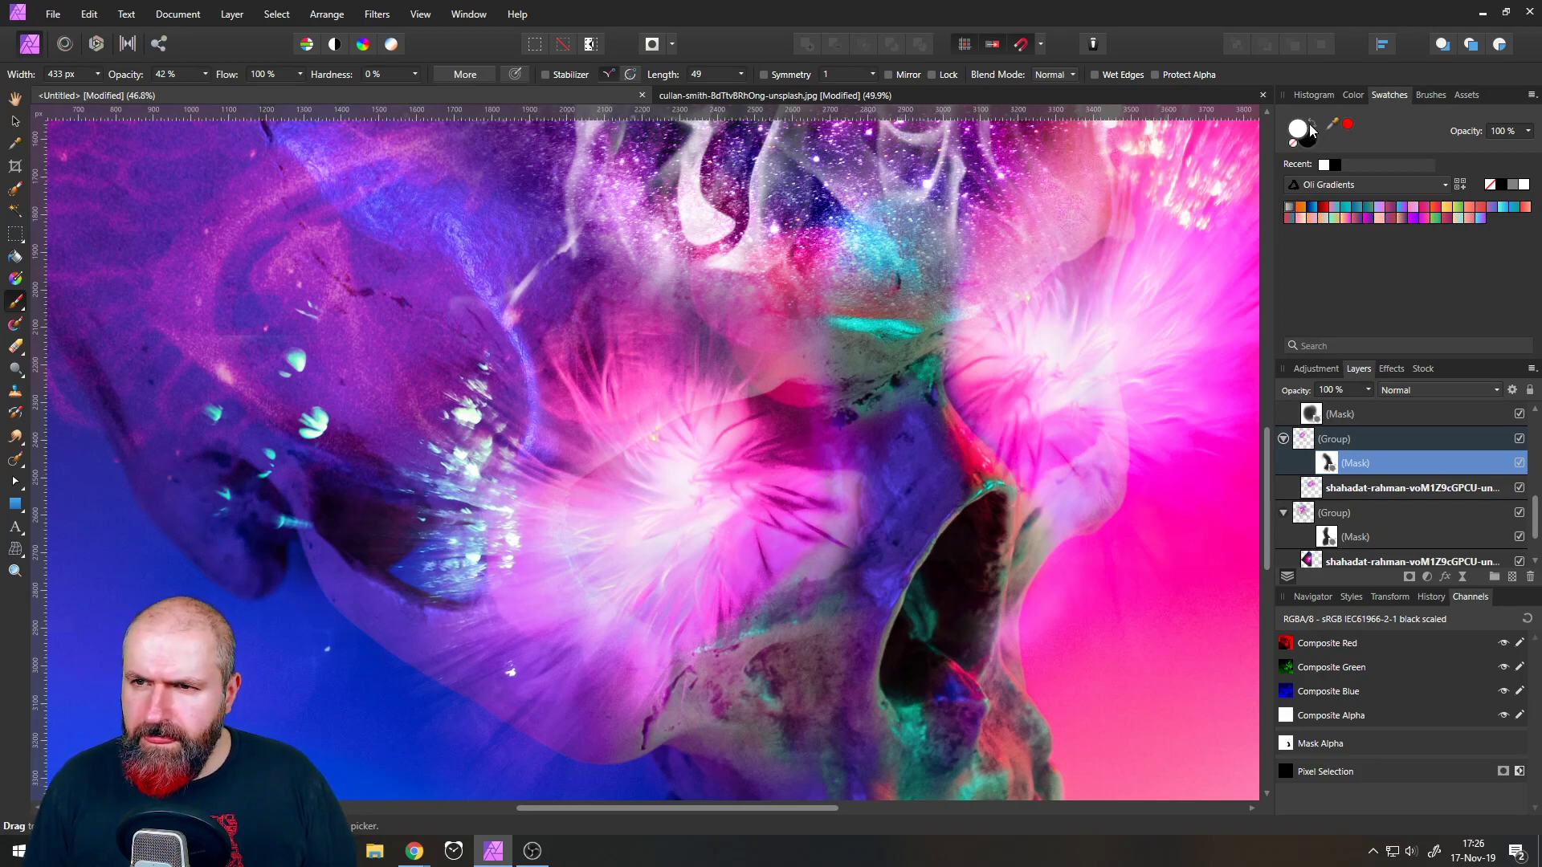
{"action": "mouse_move", "coordinate": [878, 465]}
{"action": "left_mouse_down"}
{"action": "mouse_move", "coordinate": [871, 482]}
{"action": "mouse_move", "coordinate": [884, 447]}
{"action": "mouse_move", "coordinate": [851, 598]}
{"action": "left_mouse_up"}
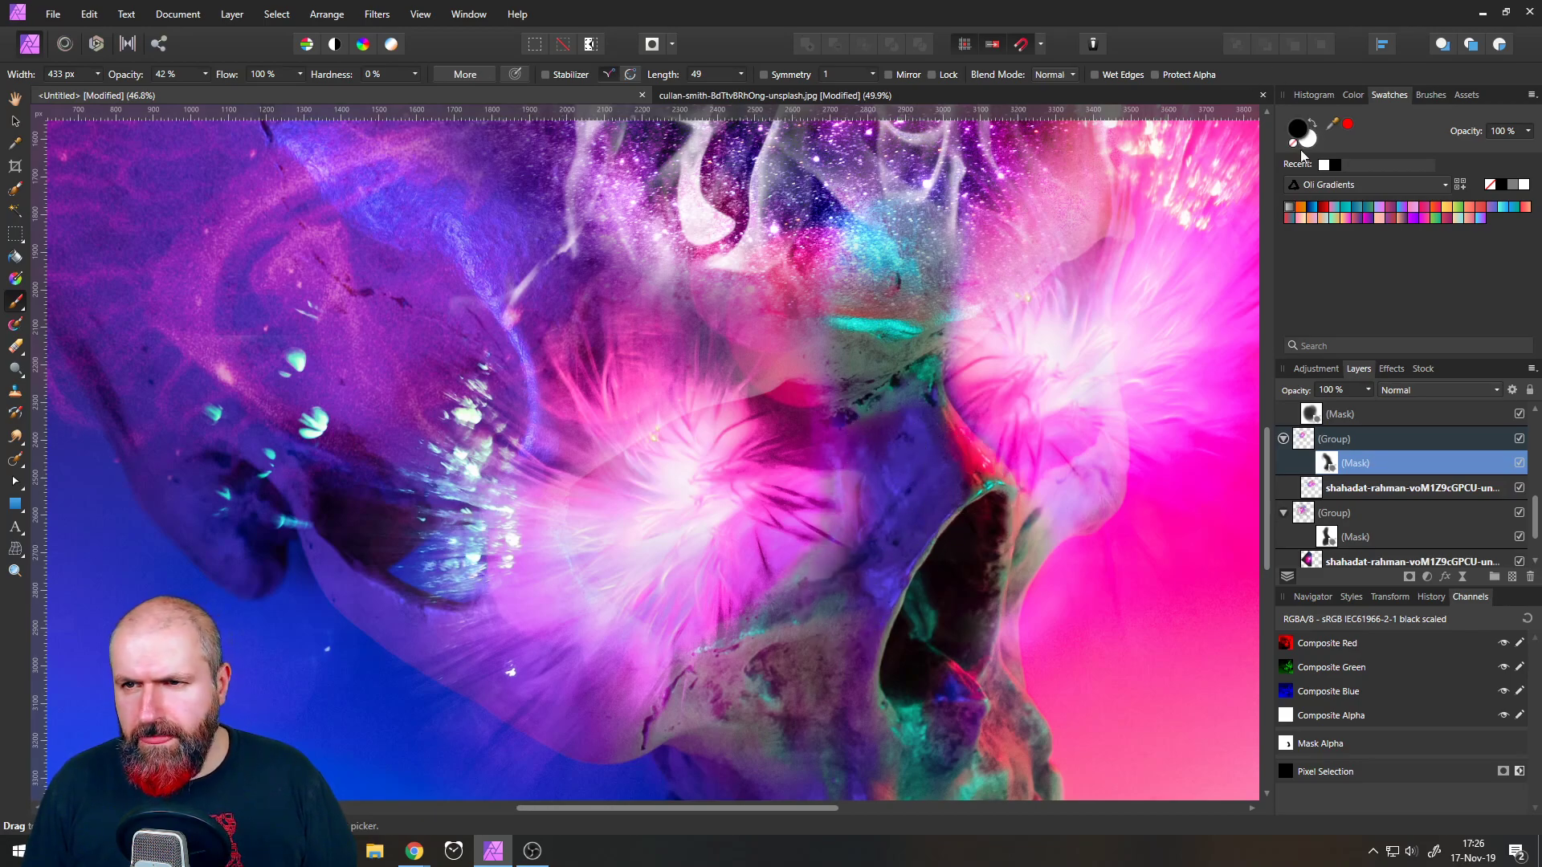
{"action": "mouse_move", "coordinate": [763, 484]}
{"action": "left_mouse_down"}
{"action": "mouse_move", "coordinate": [786, 521]}
{"action": "mouse_move", "coordinate": [801, 450]}
{"action": "mouse_move", "coordinate": [736, 589]}
{"action": "left_mouse_up"}
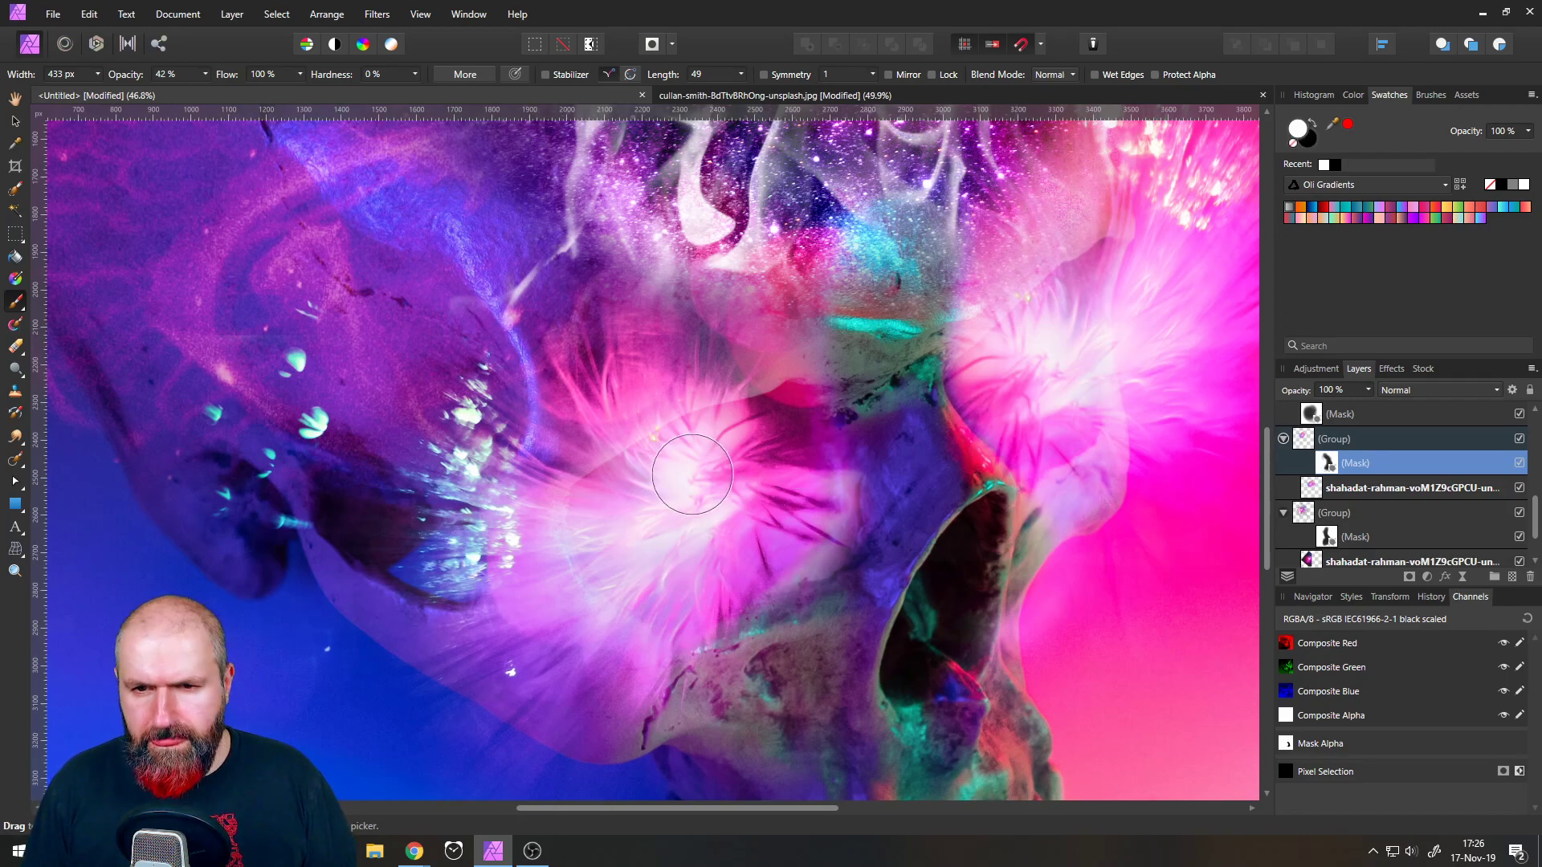
- Select the lower group's mask and paint white on it over the brow area between the two bursts
{"action": "scroll", "coordinate": [824, 500], "scroll_direction": "down", "scroll_amount": 5}
{"action": "scroll", "coordinate": [991, 495], "scroll_direction": "down", "scroll_amount": 1}
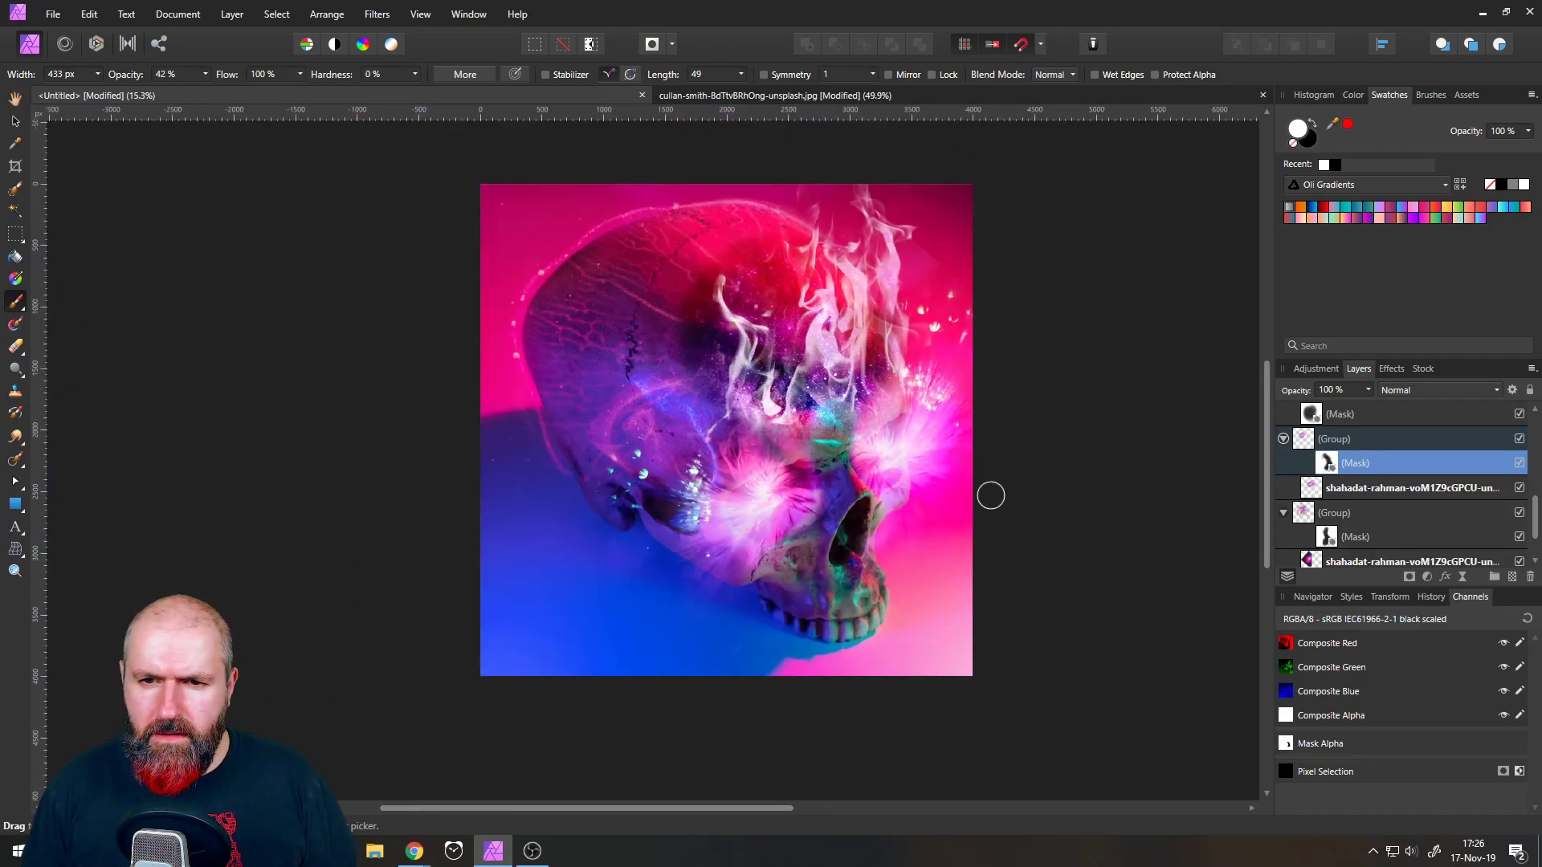
{"action": "scroll", "coordinate": [814, 433], "scroll_direction": "up", "scroll_amount": 6}
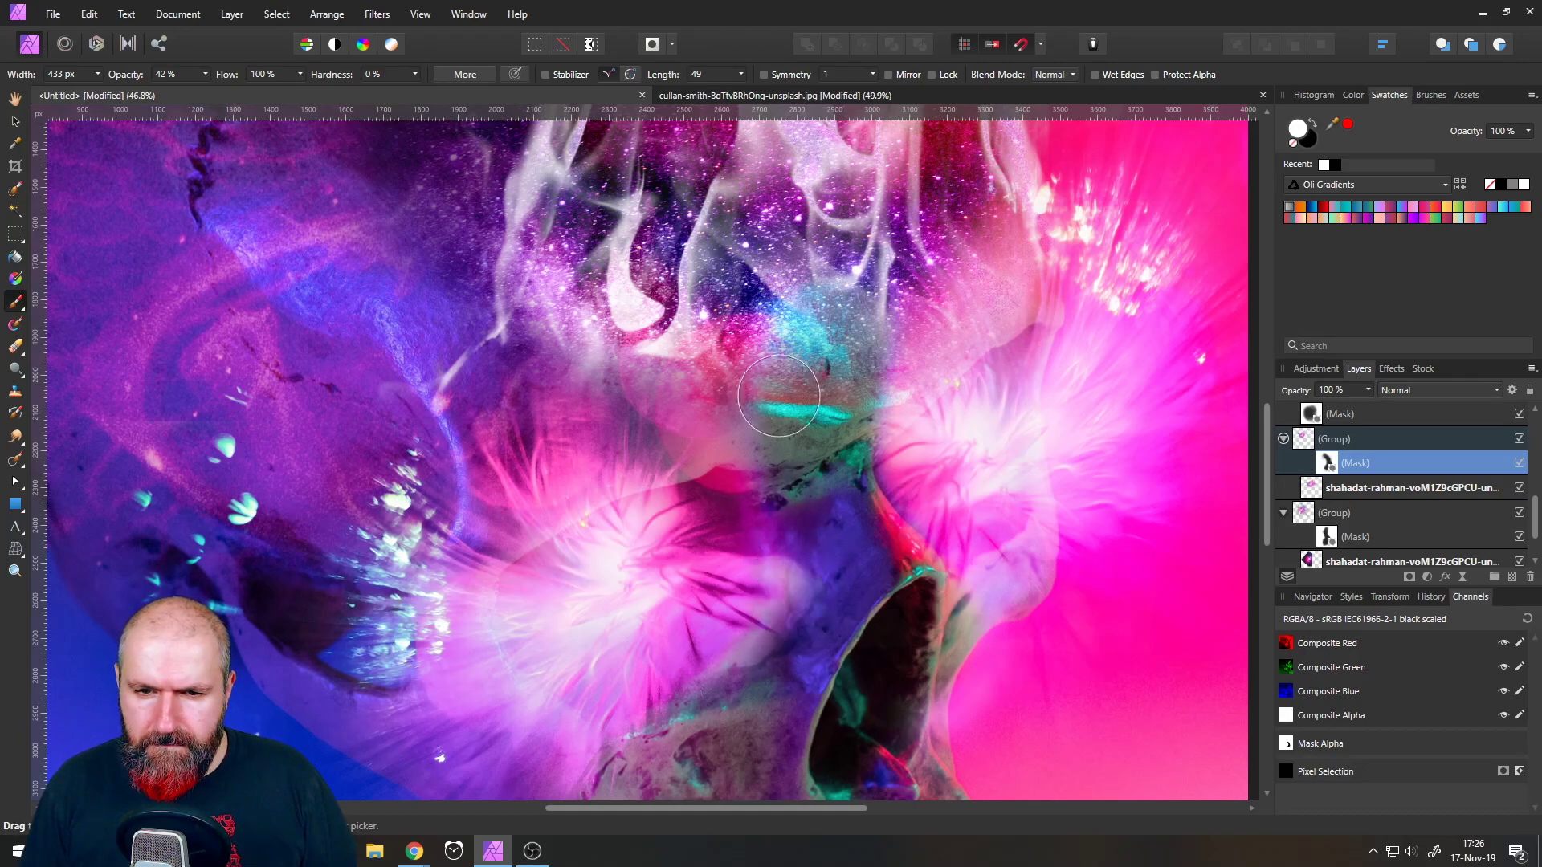
{"action": "left_click", "coordinate": [1327, 537]}
{"action": "mouse_move", "coordinate": [817, 440]}
{"action": "left_mouse_down"}
{"action": "mouse_move", "coordinate": [805, 391]}
{"action": "mouse_move", "coordinate": [833, 371]}
{"action": "mouse_move", "coordinate": [807, 437]}
{"action": "mouse_move", "coordinate": [748, 404]}
{"action": "mouse_move", "coordinate": [733, 416]}
{"action": "mouse_move", "coordinate": [775, 423]}
{"action": "mouse_move", "coordinate": [805, 462]}
{"action": "mouse_move", "coordinate": [861, 318]}
{"action": "mouse_move", "coordinate": [820, 421]}
{"action": "mouse_move", "coordinate": [811, 391]}
{"action": "left_mouse_up"}
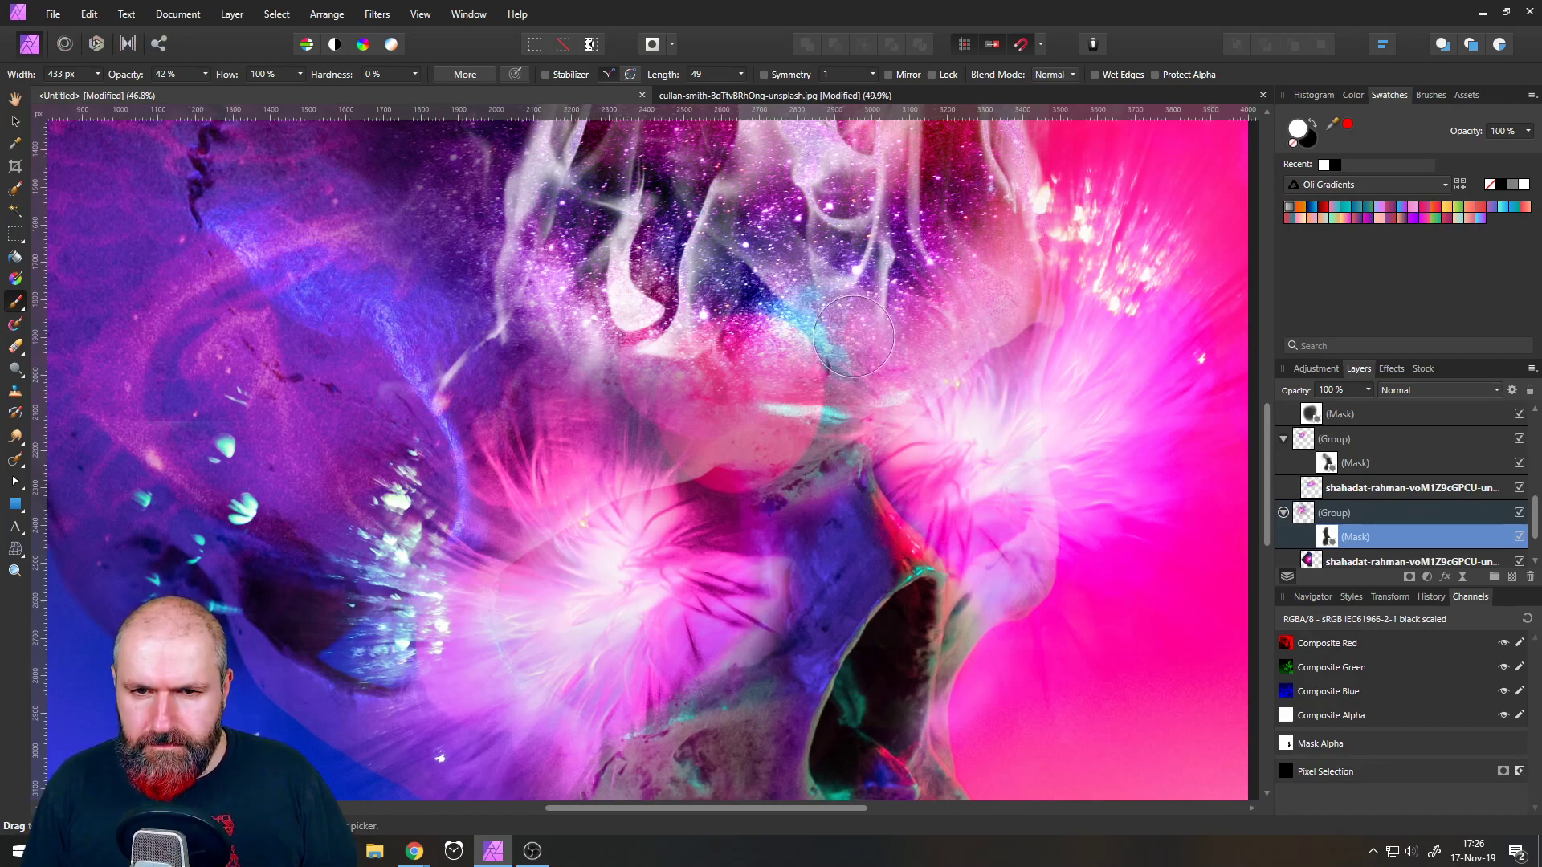
- Add a new pixel layer directly above the bottom skull photo layer
{"action": "scroll", "coordinate": [759, 371], "scroll_direction": "down", "scroll_amount": 4}
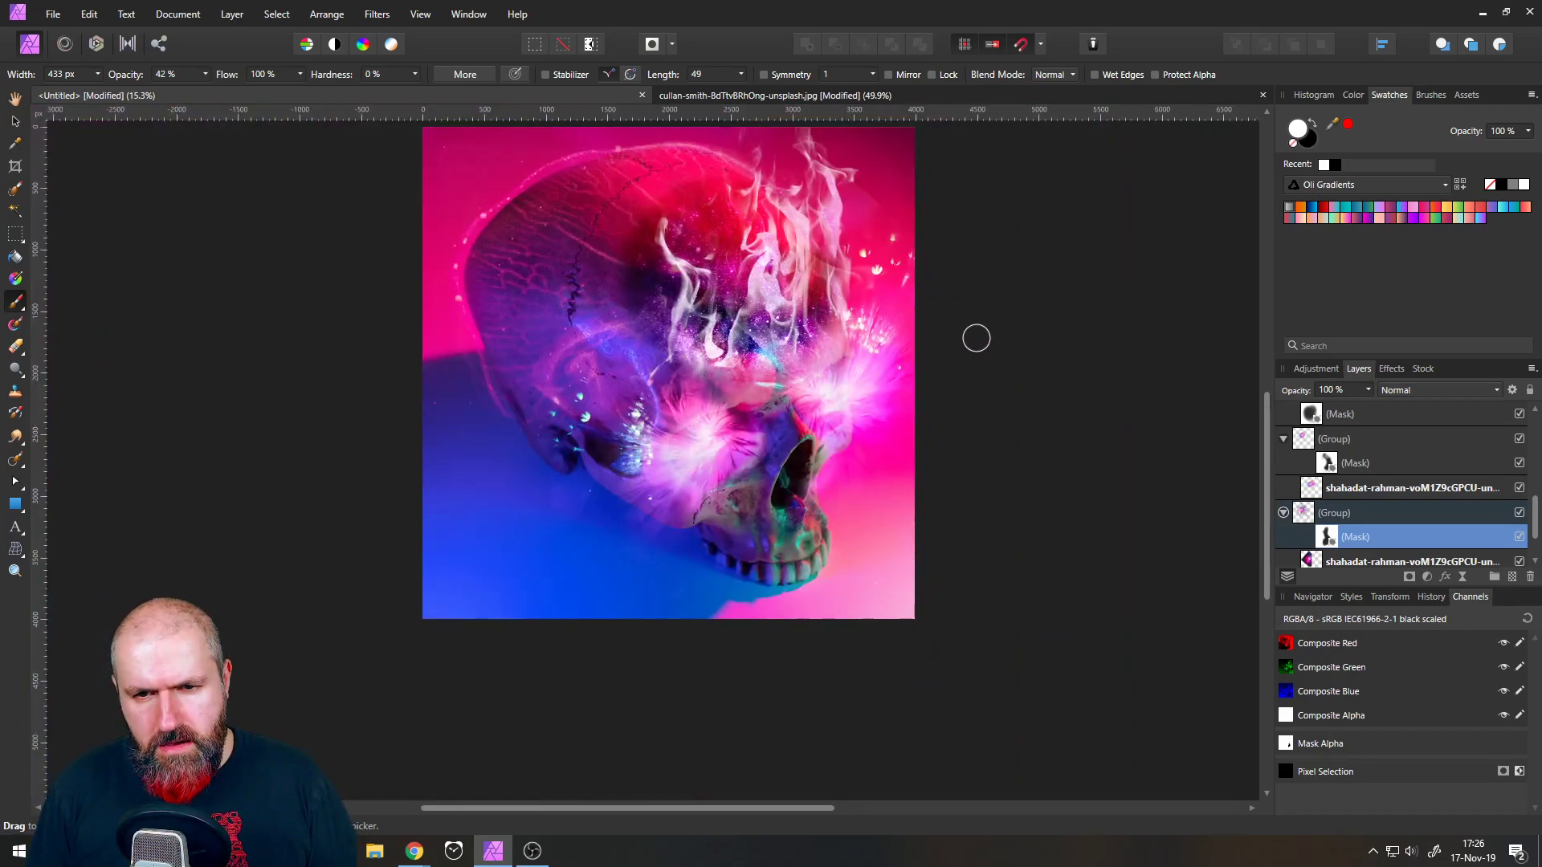
{"action": "scroll", "coordinate": [961, 371], "scroll_direction": "up", "scroll_amount": 2, "text": "ctrl"}
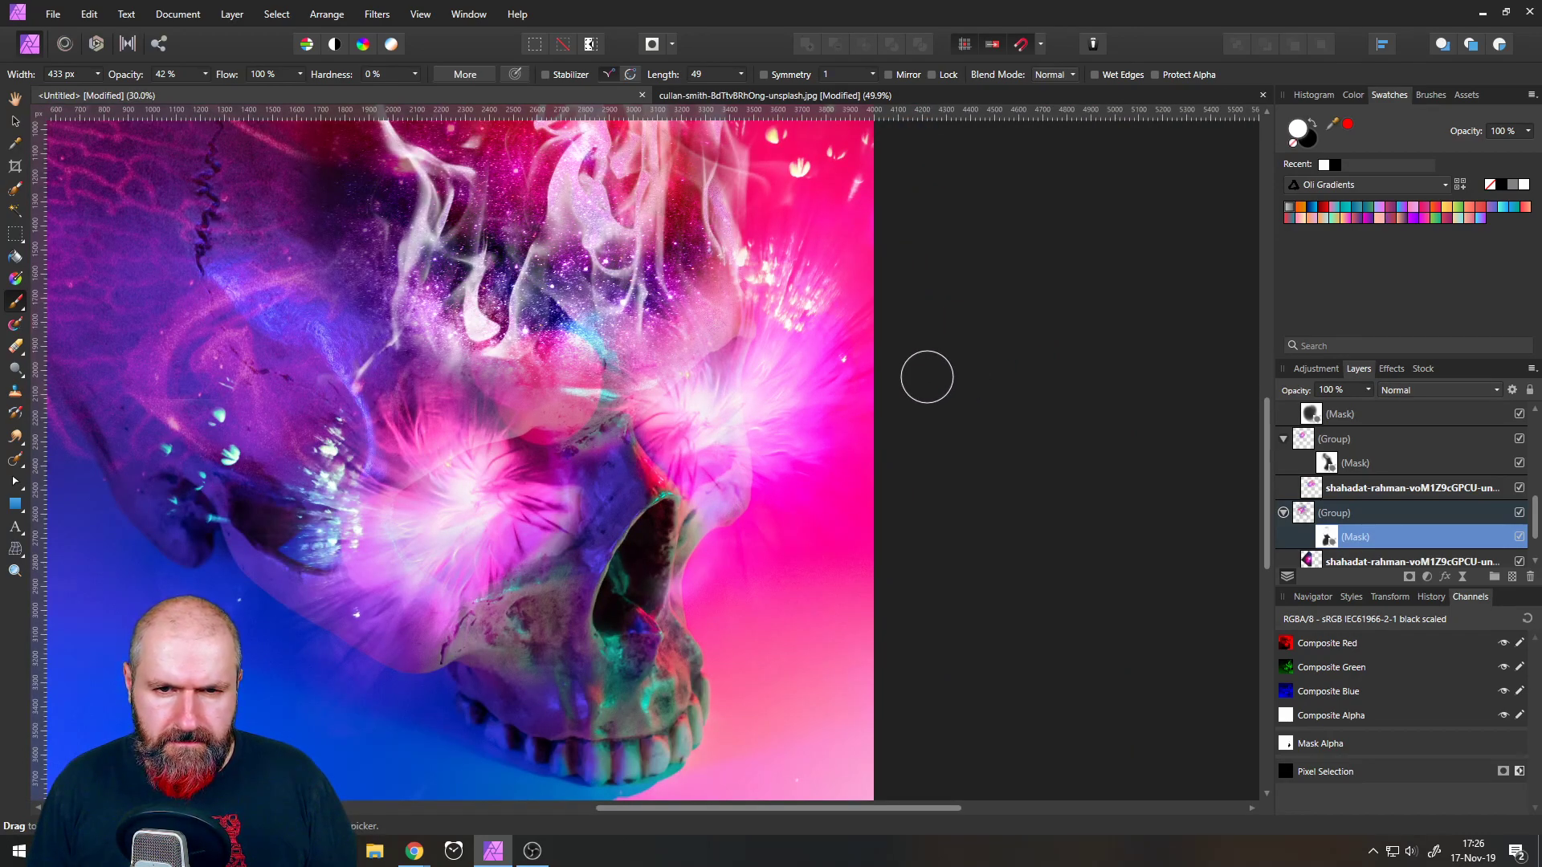
{"action": "scroll", "coordinate": [927, 377], "scroll_direction": "up", "scroll_amount": 1}
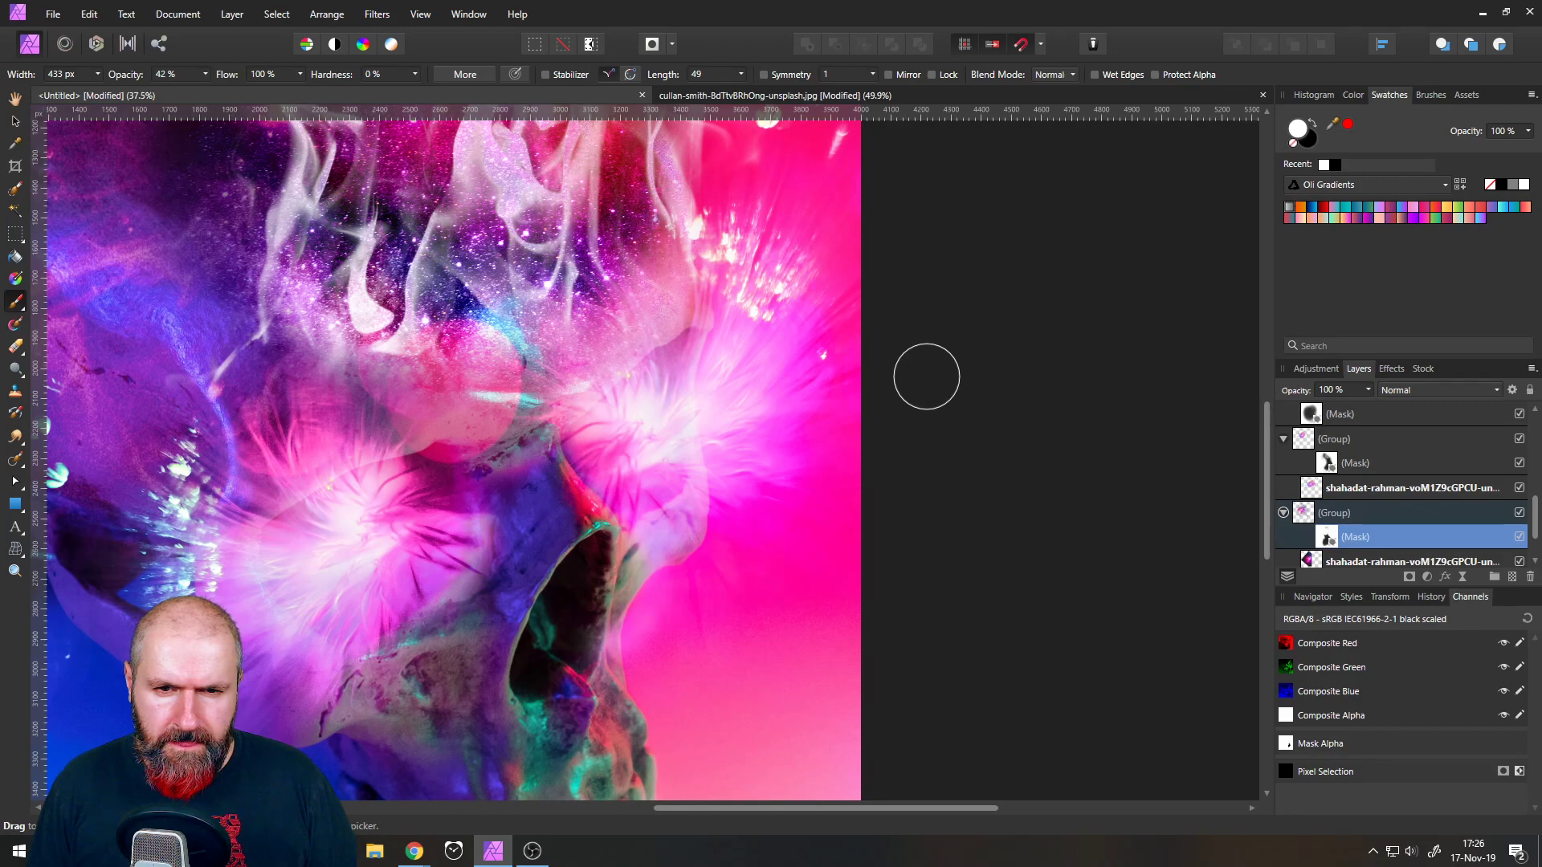
{"action": "scroll", "coordinate": [542, 396], "scroll_direction": "up", "scroll_amount": 3, "text": "ctrl"}
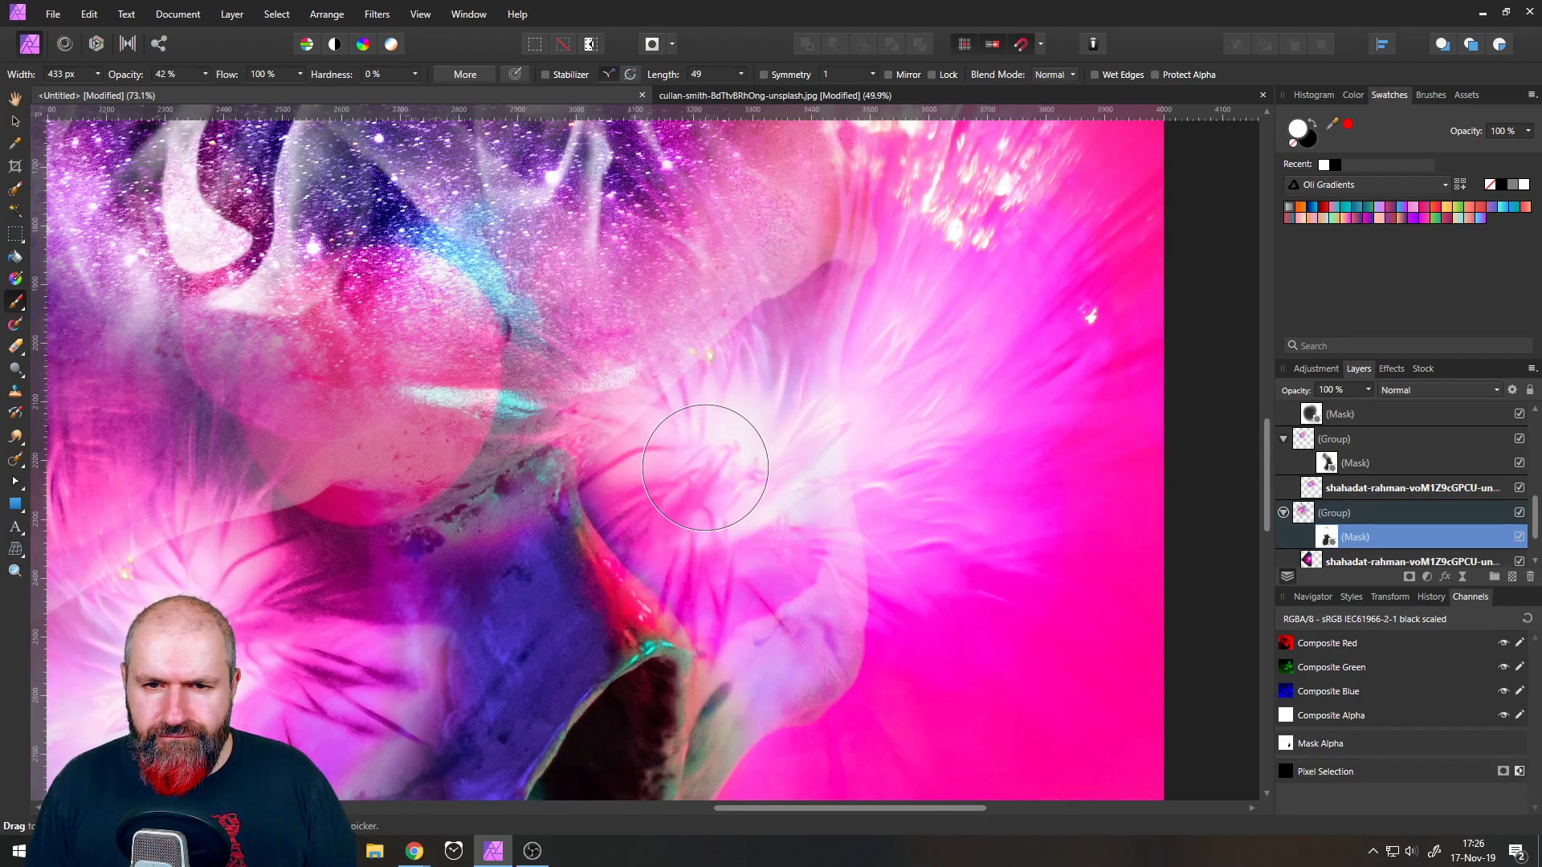
{"action": "scroll", "coordinate": [1357, 502], "scroll_direction": "down", "scroll_amount": 1}
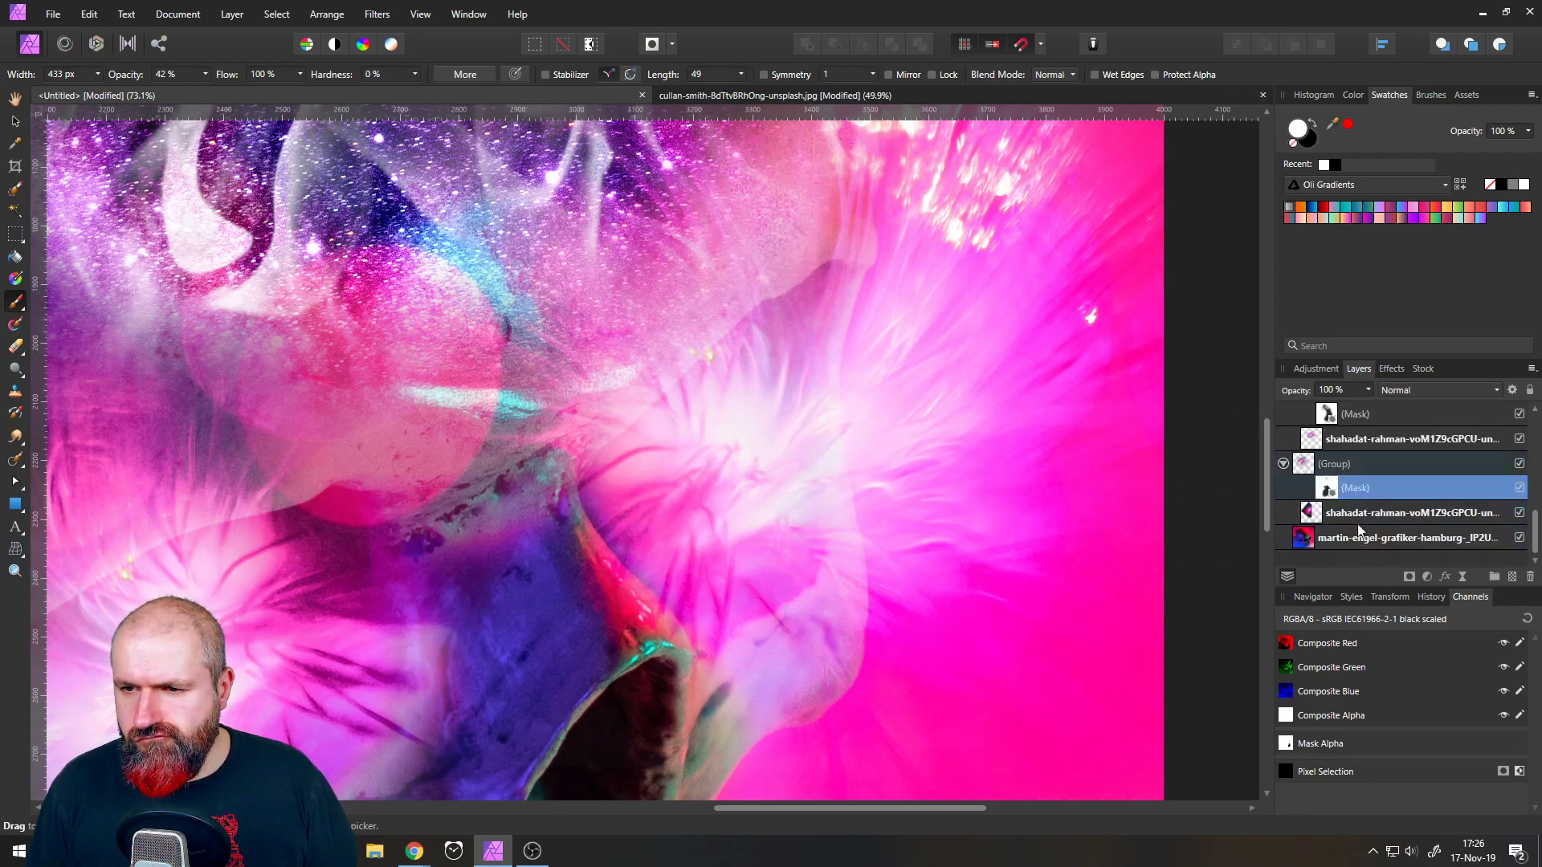
{"action": "left_click", "coordinate": [1305, 543]}
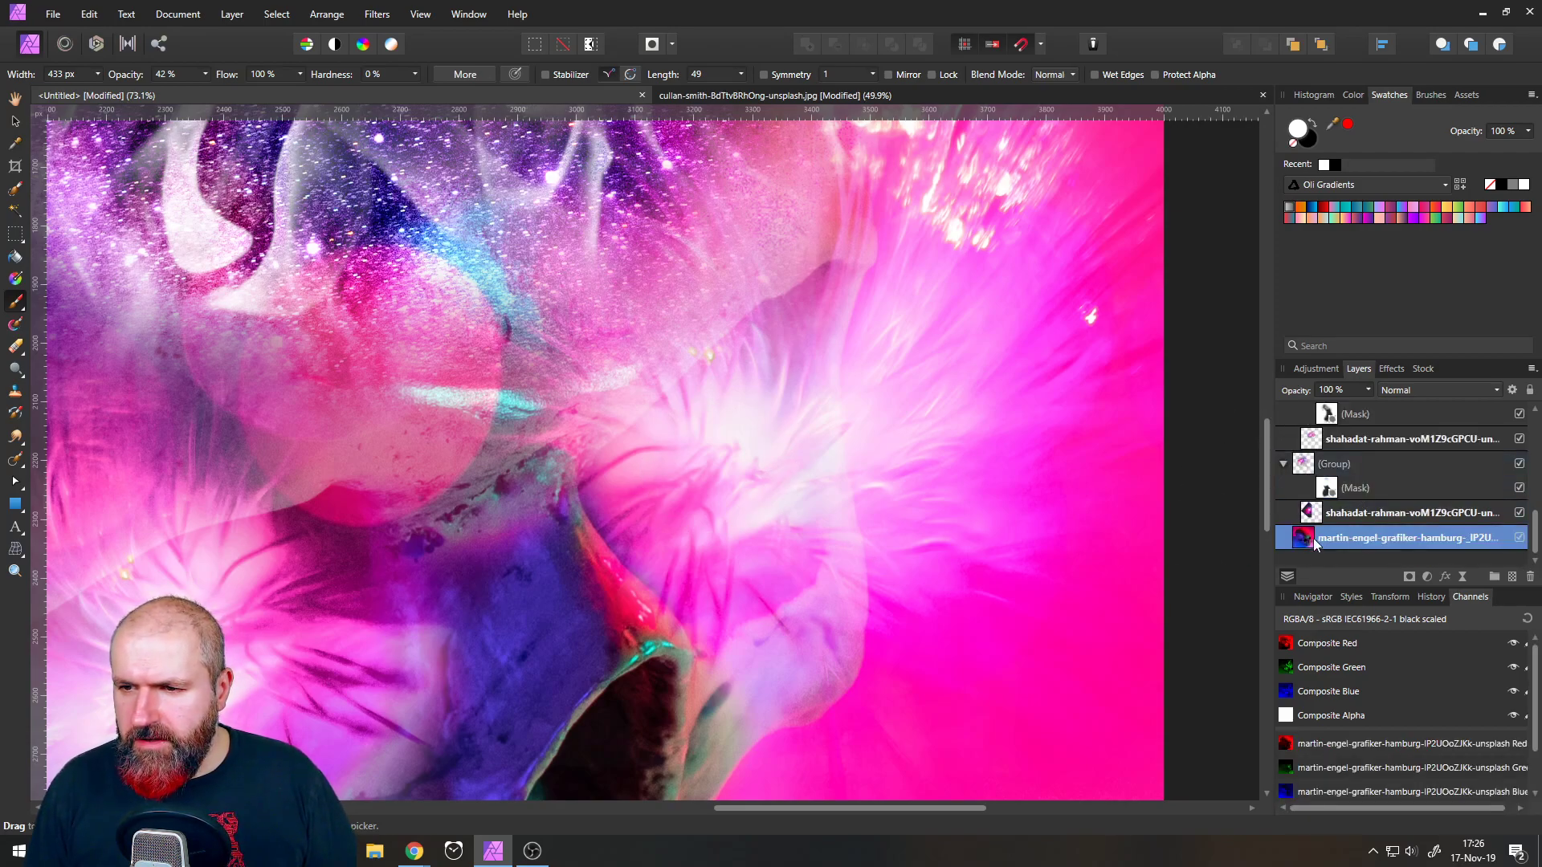
{"action": "left_click", "coordinate": [1512, 577]}
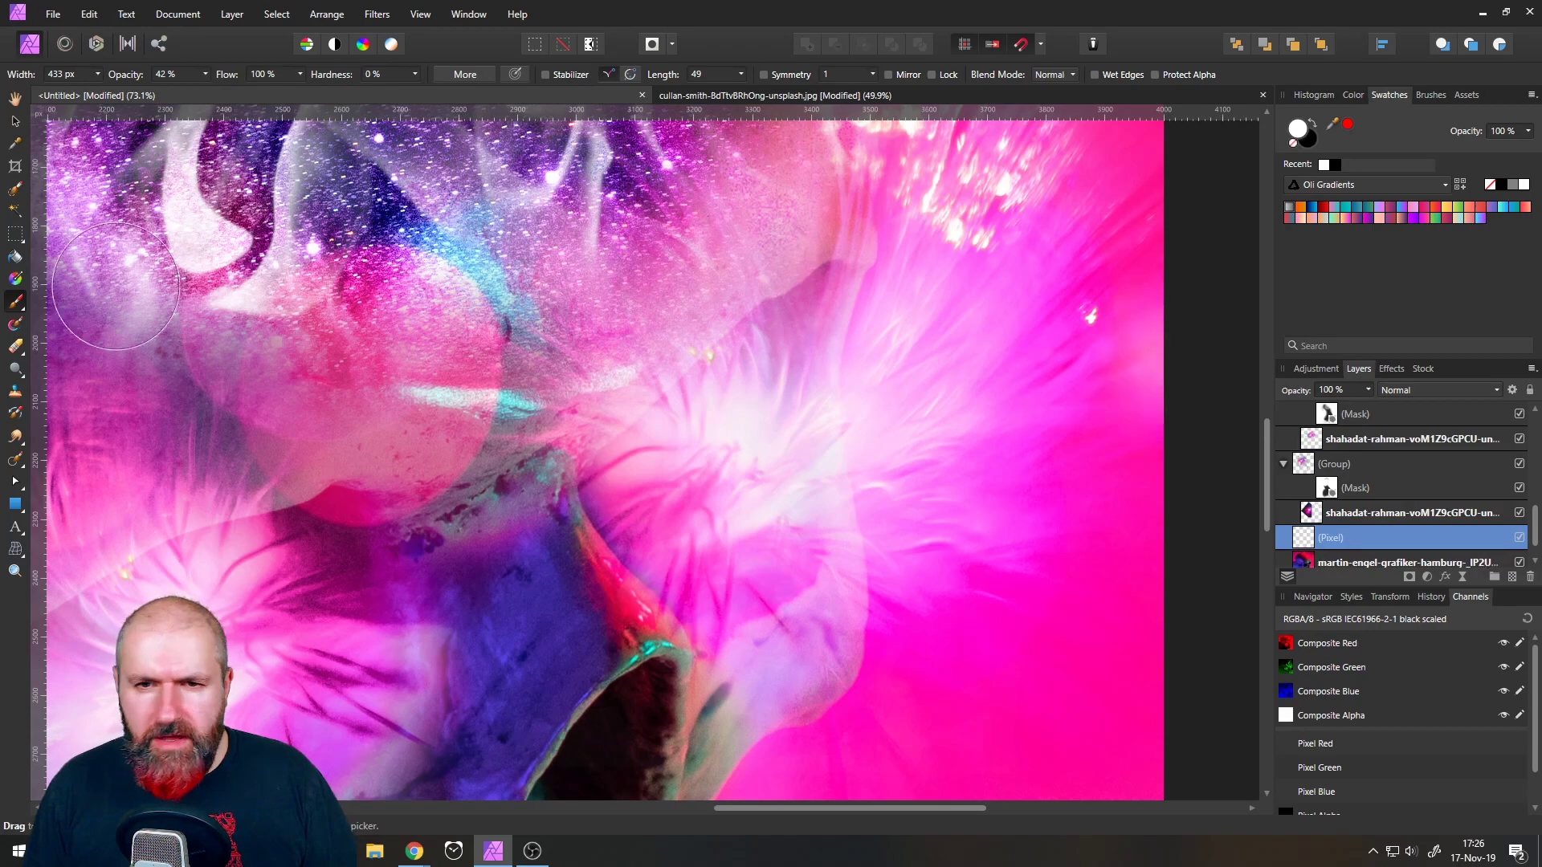
- Swap to black, set the brush width to 126 px, and try shading beside the brow on the new pixel layer, undoing the last strokes
{"action": "left_click", "coordinate": [1313, 124]}
{"action": "left_click", "coordinate": [98, 76]}
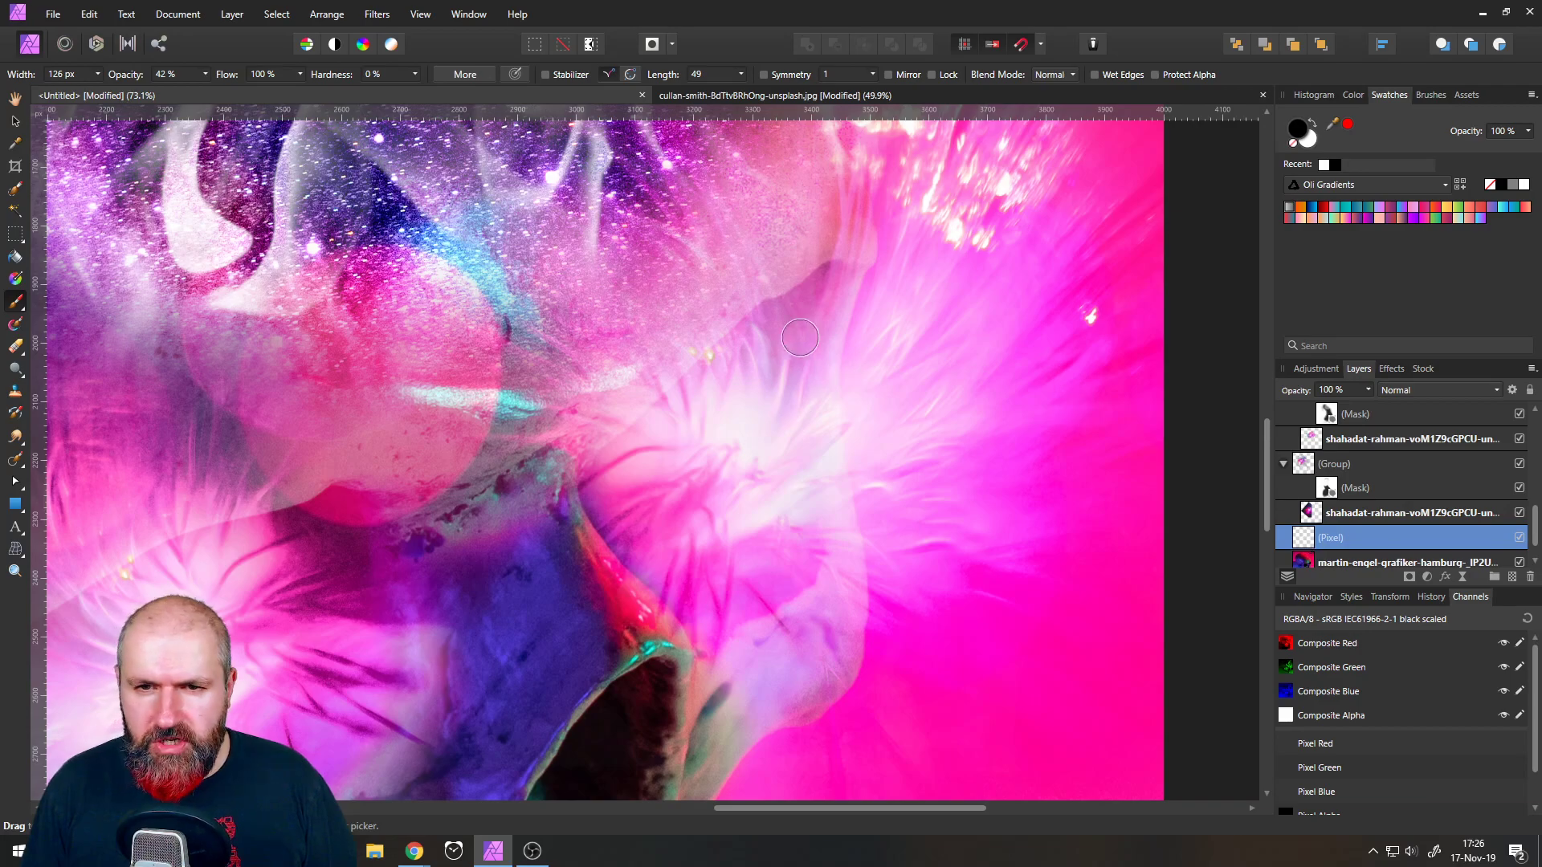
{"action": "mouse_move", "coordinate": [758, 344]}
{"action": "left_mouse_down"}
{"action": "mouse_move", "coordinate": [827, 282]}
{"action": "mouse_move", "coordinate": [794, 324]}
{"action": "mouse_move", "coordinate": [763, 307]}
{"action": "left_mouse_up"}
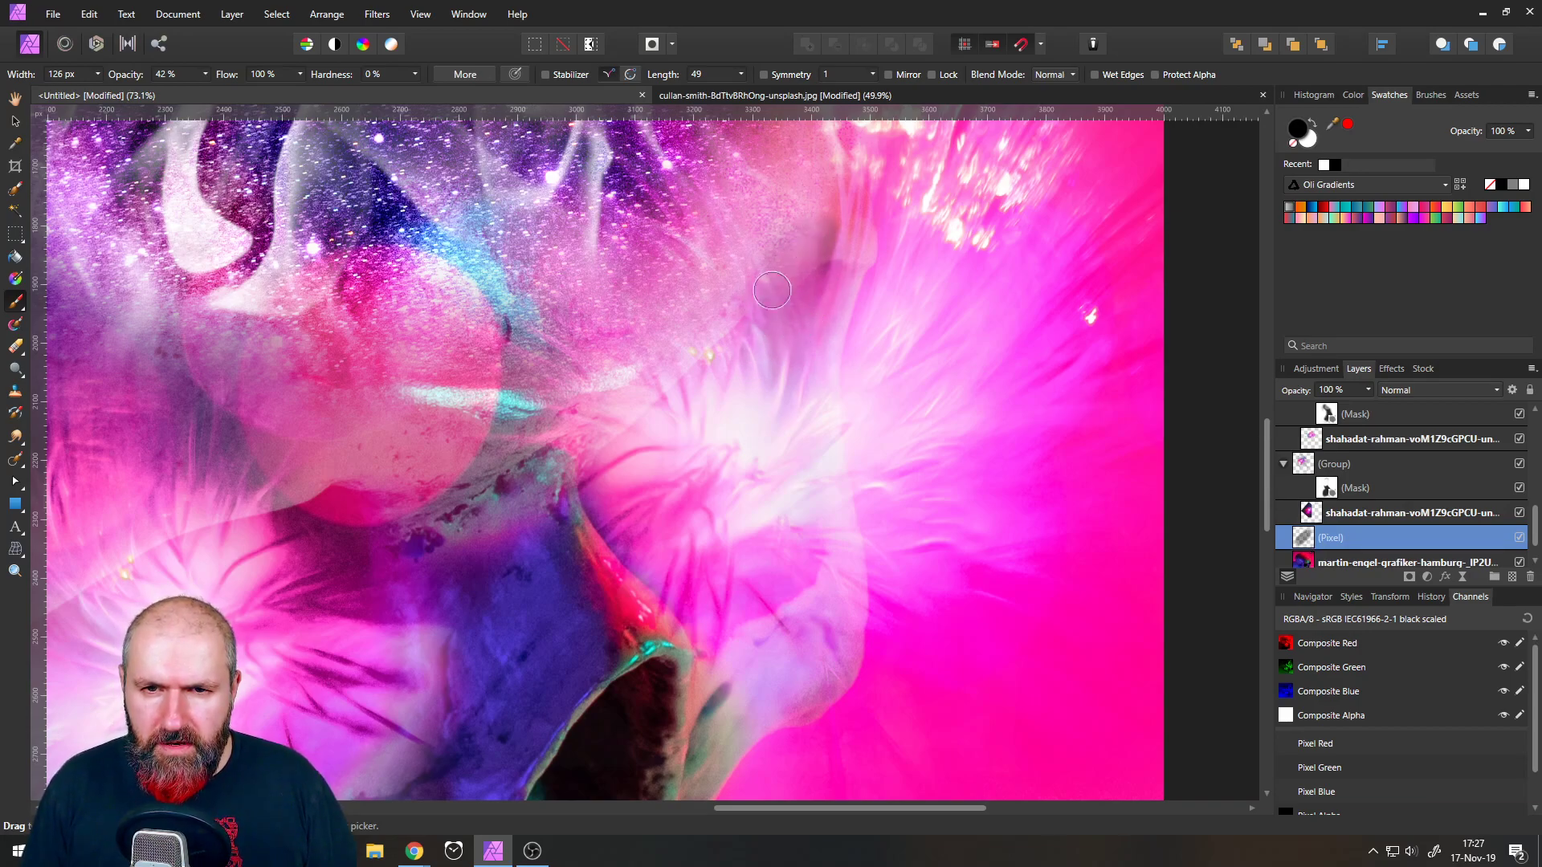
{"action": "key", "text": "ctrl+z"}
{"action": "key", "text": "ctrl+z"}
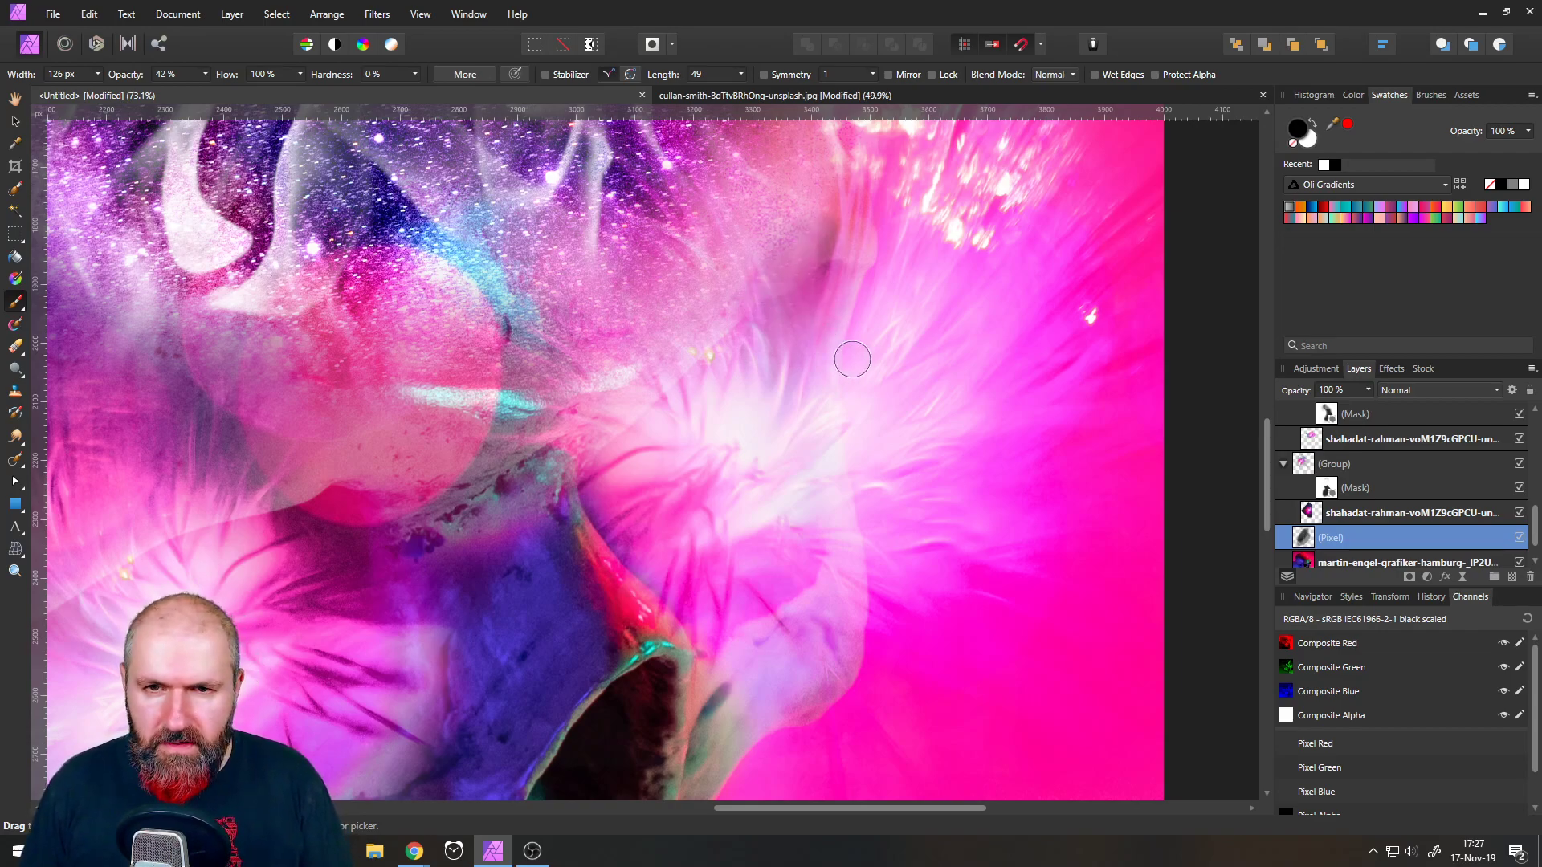
- Raise the brush opacity to 100% and try black strokes above the second burst on the pixel layer, undoing the last one
{"action": "left_click", "coordinate": [205, 74]}
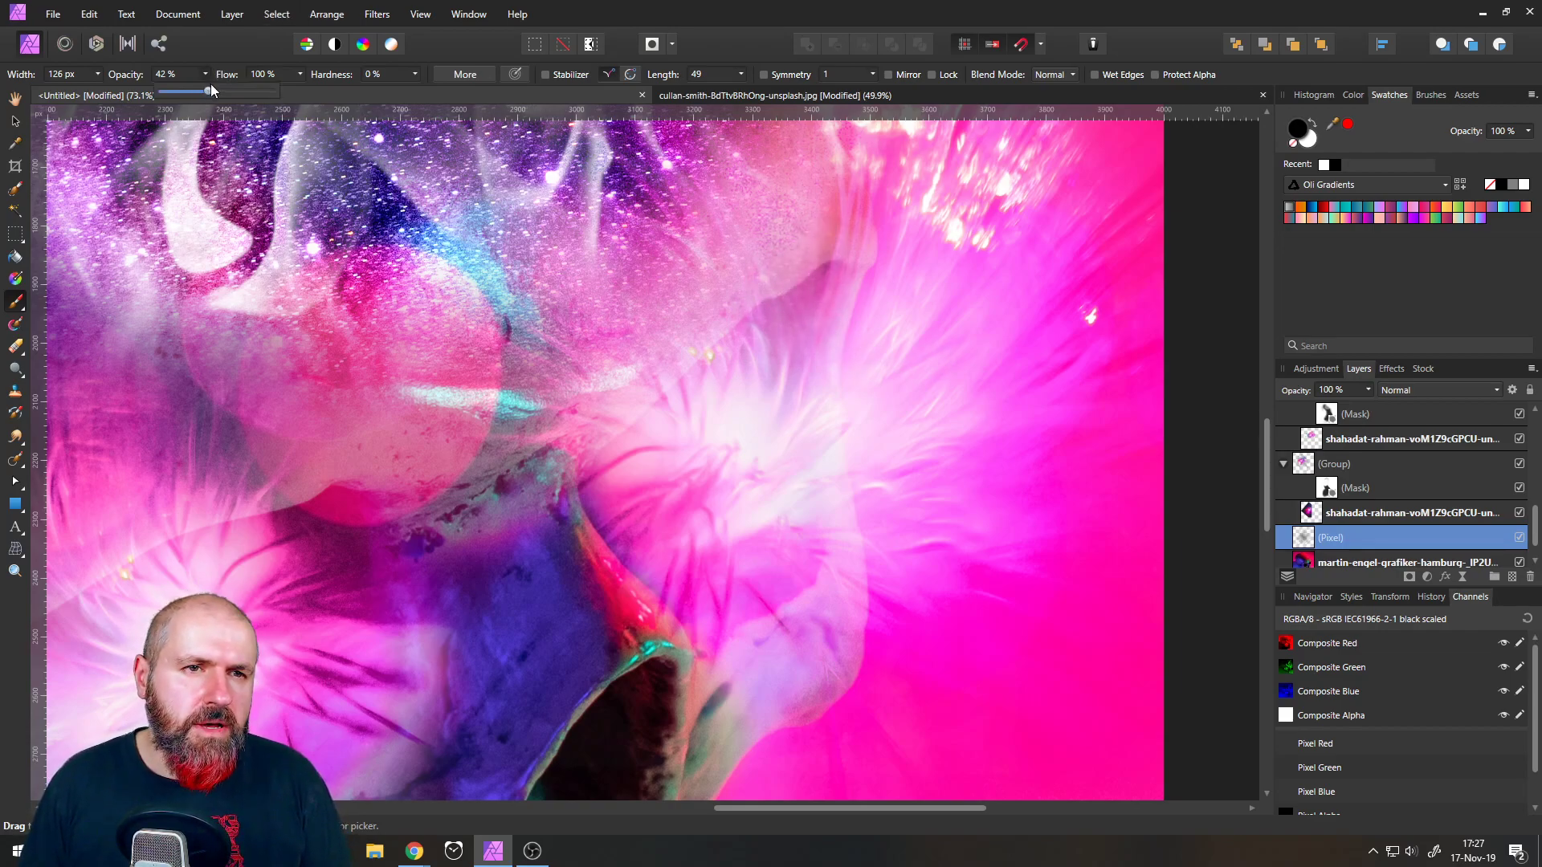
{"action": "left_click", "coordinate": [206, 74]}
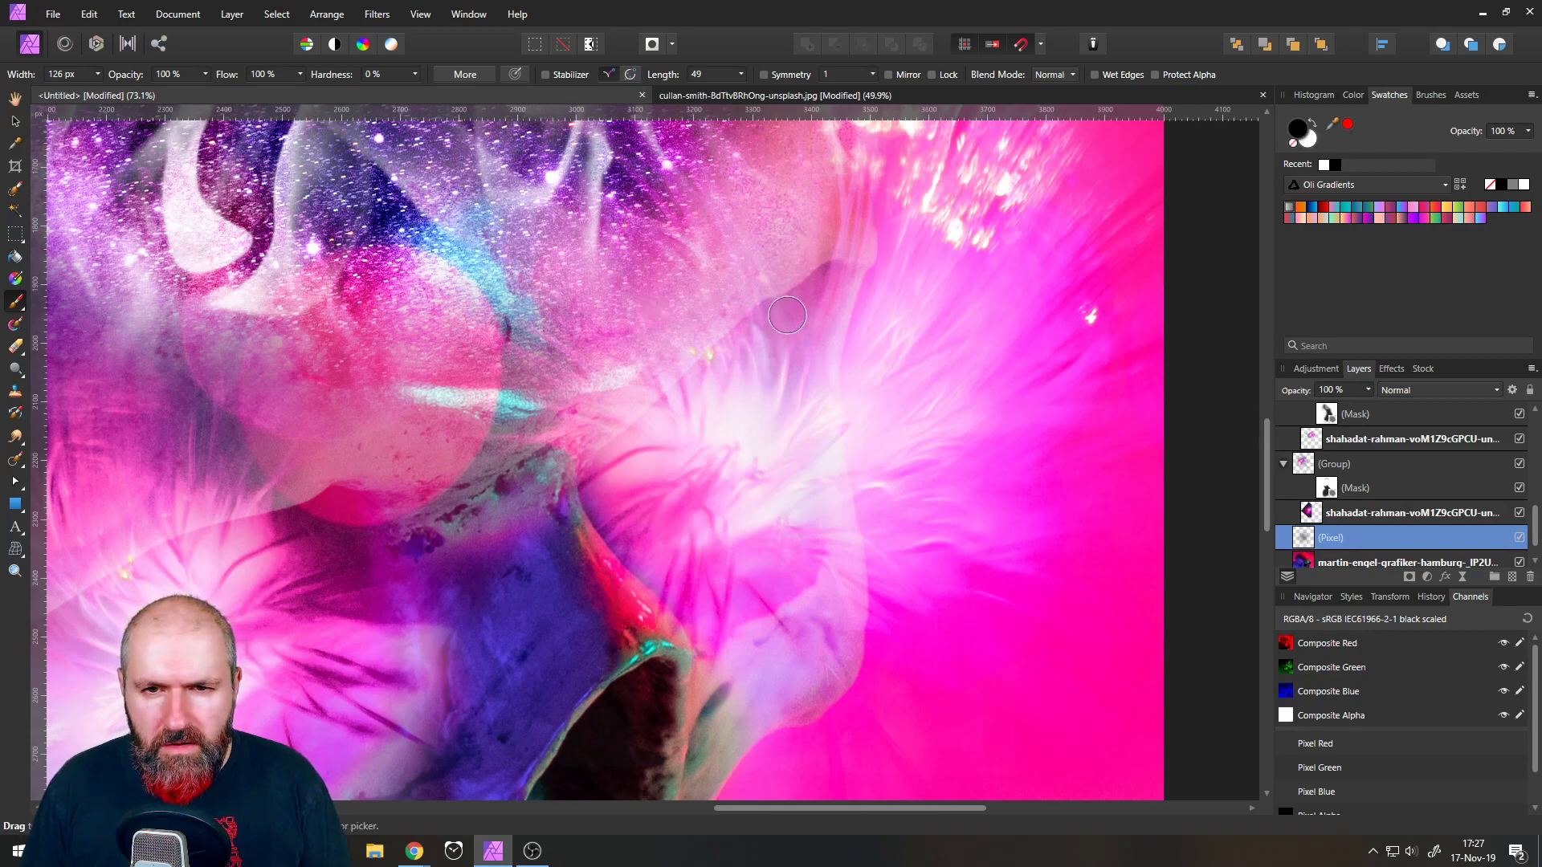
{"action": "mouse_move", "coordinate": [753, 340]}
{"action": "left_mouse_down"}
{"action": "mouse_move", "coordinate": [819, 254]}
{"action": "mouse_move", "coordinate": [788, 251]}
{"action": "mouse_move", "coordinate": [735, 315]}
{"action": "mouse_move", "coordinate": [701, 315]}
{"action": "mouse_move", "coordinate": [827, 204]}
{"action": "mouse_move", "coordinate": [833, 253]}
{"action": "mouse_move", "coordinate": [885, 311]}
{"action": "mouse_move", "coordinate": [794, 339]}
{"action": "left_mouse_up"}
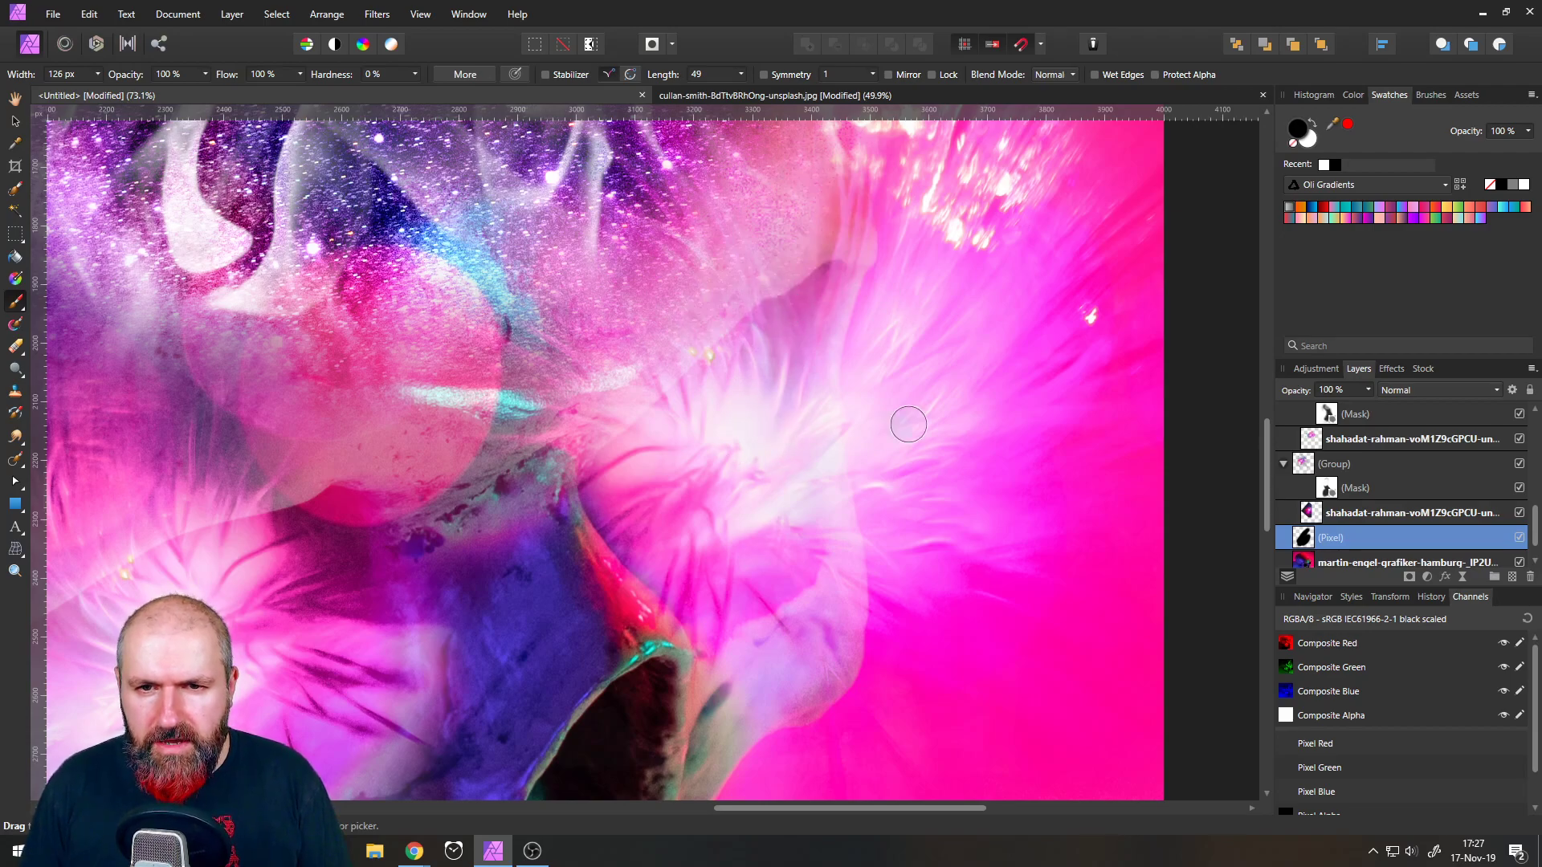
{"action": "key", "text": "ctrl+z"}
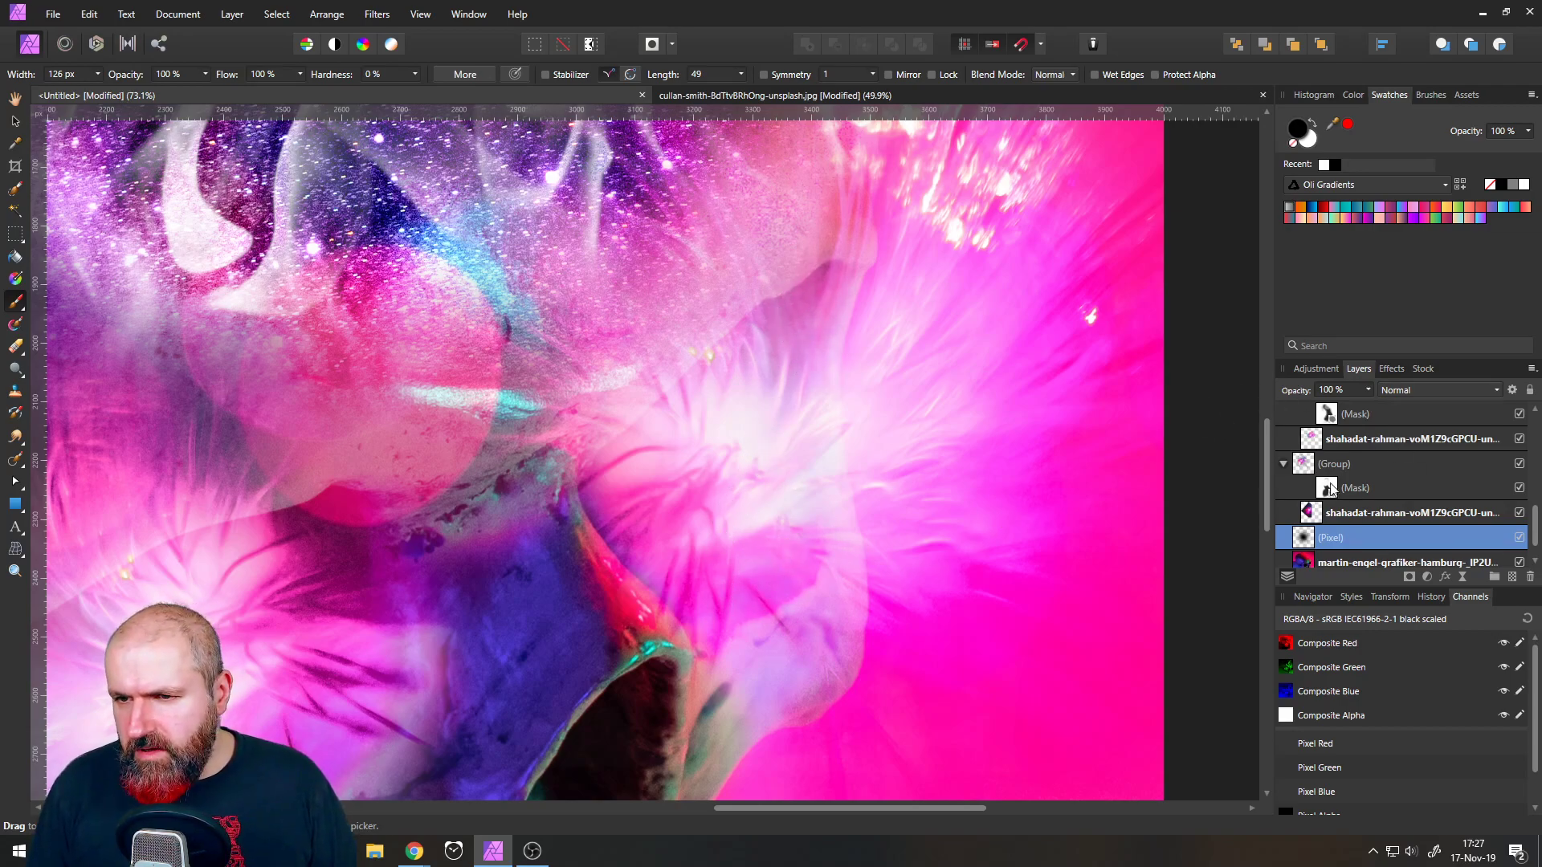
- Select the lower group's mask, switch the paint colour to black, and reduce the brush opacity to 11%
{"action": "left_click", "coordinate": [1520, 488]}
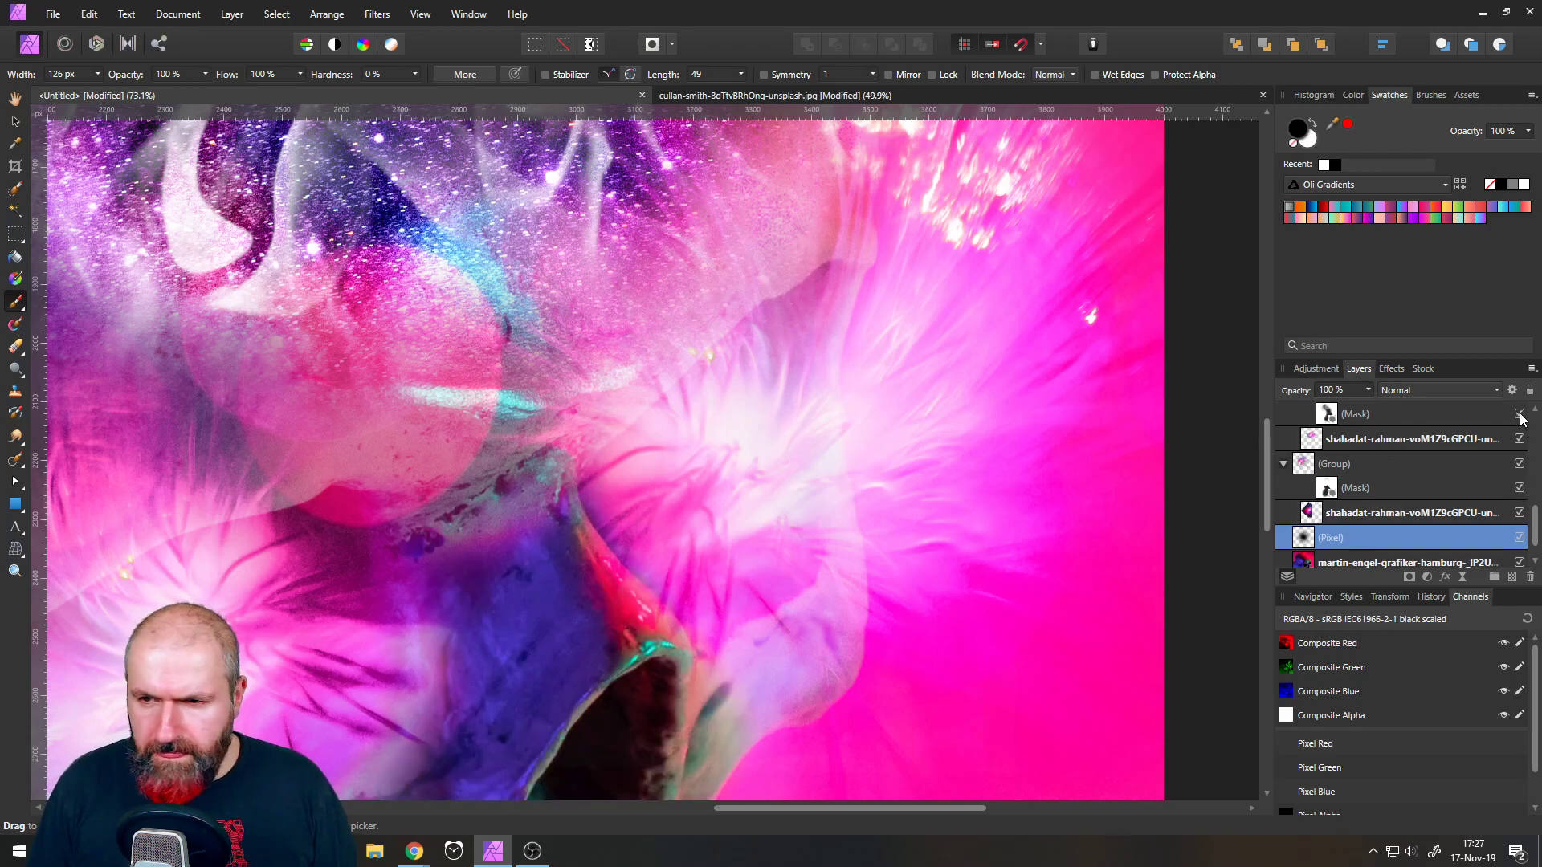
{"action": "left_click", "coordinate": [1327, 487]}
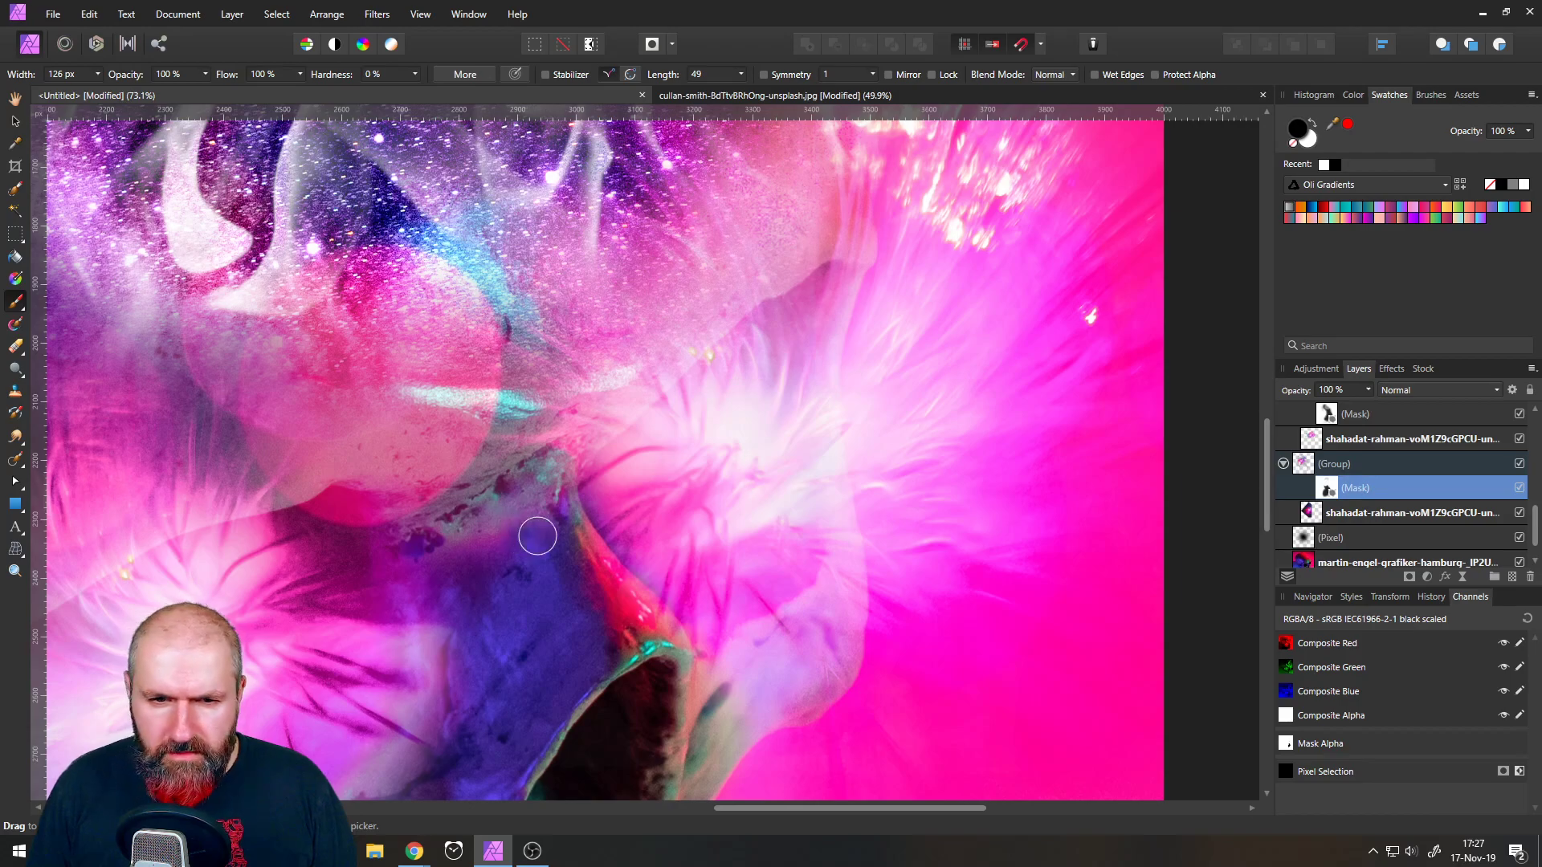
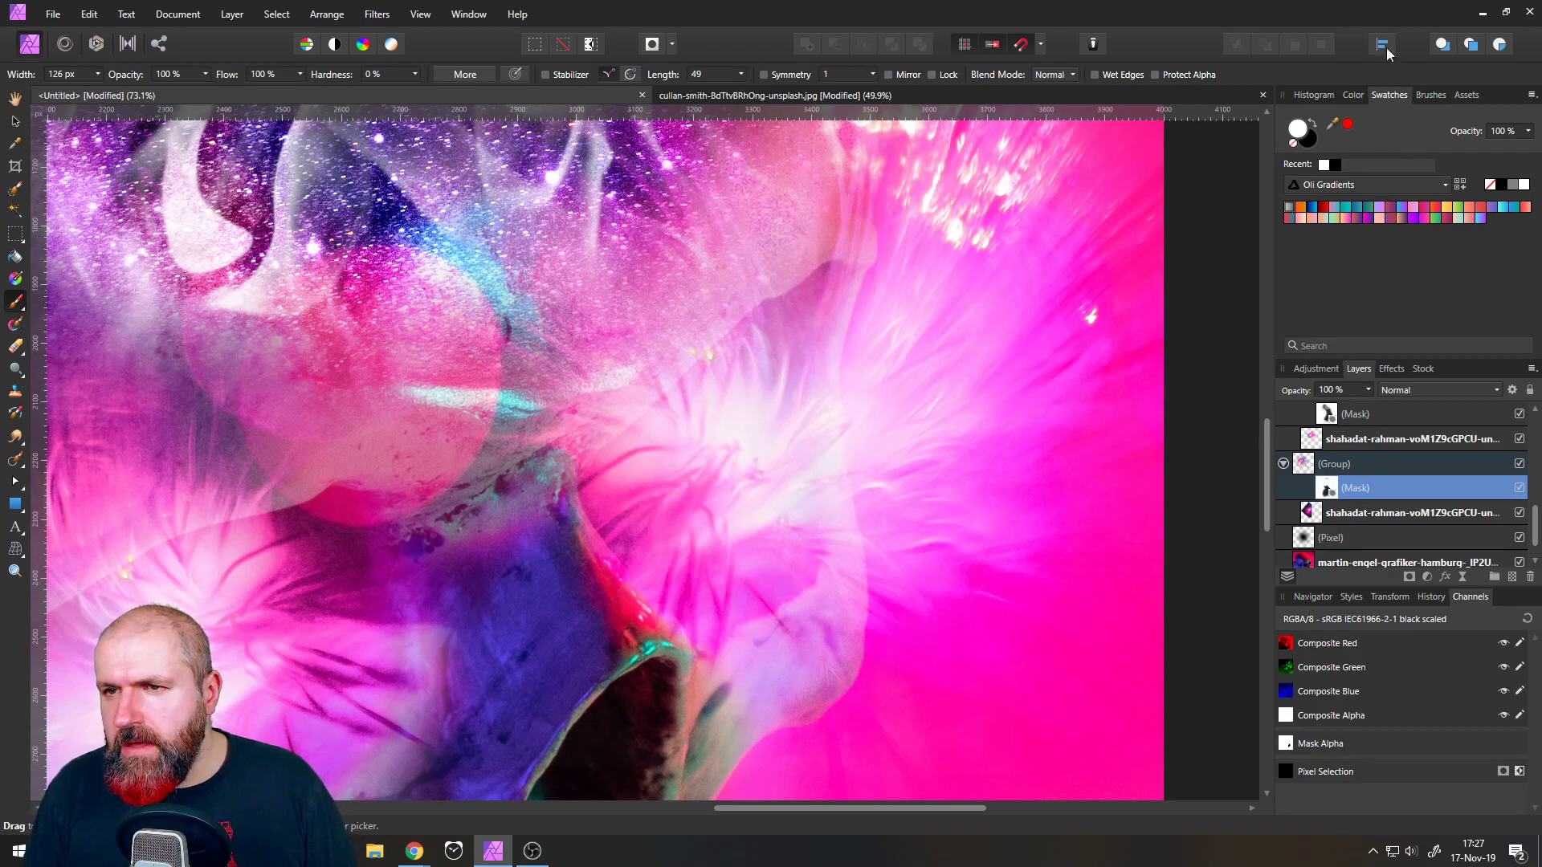
{"action": "left_click", "coordinate": [1315, 123]}
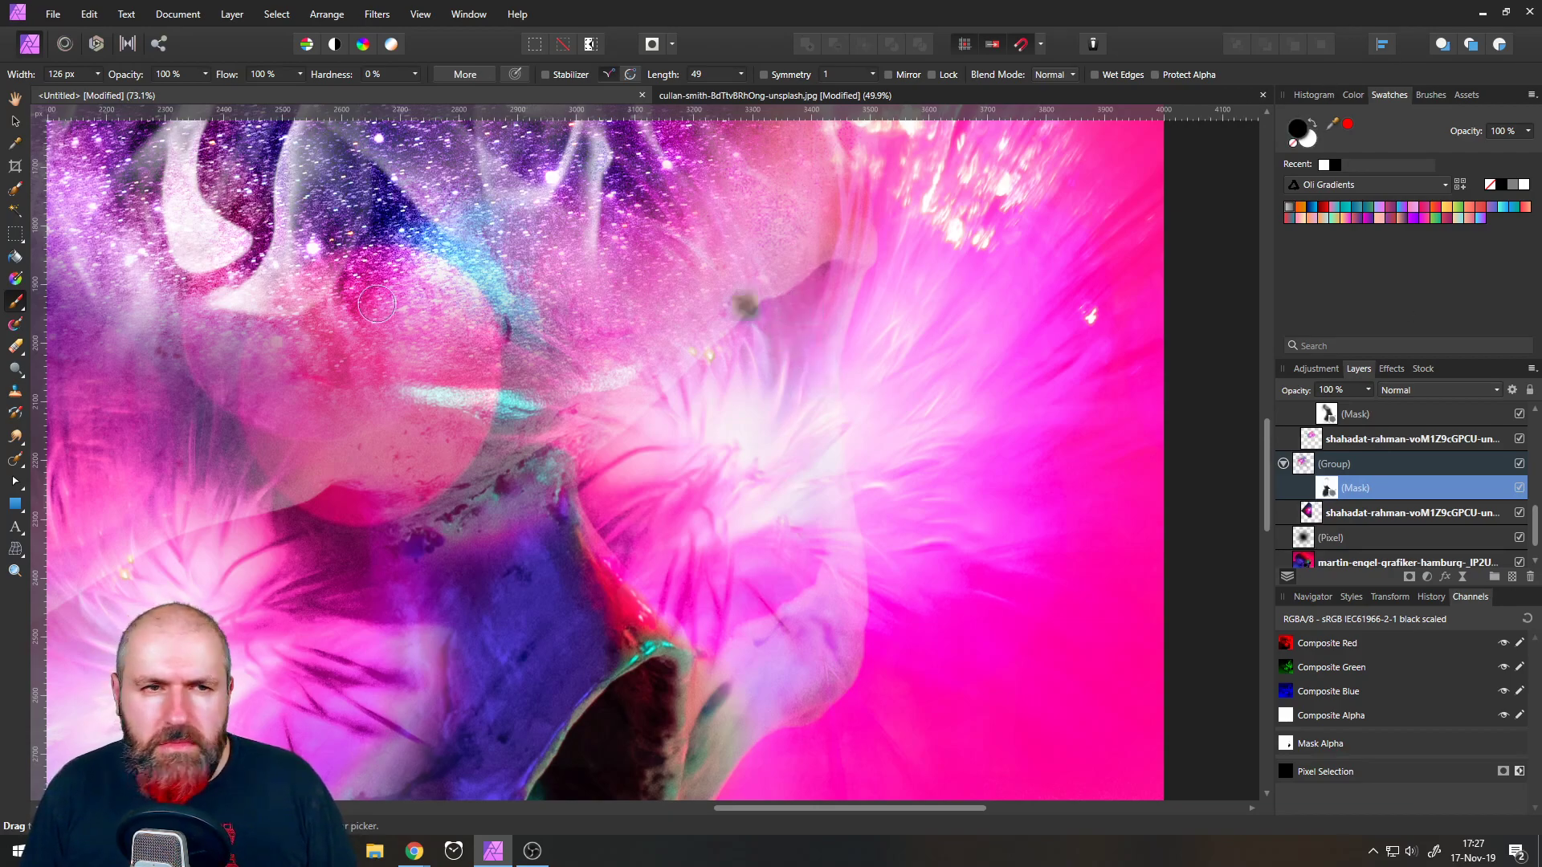
{"action": "left_click", "coordinate": [206, 74]}
{"action": "left_click_drag", "start_coordinate": [127, 93], "coordinate": [108, 93]}
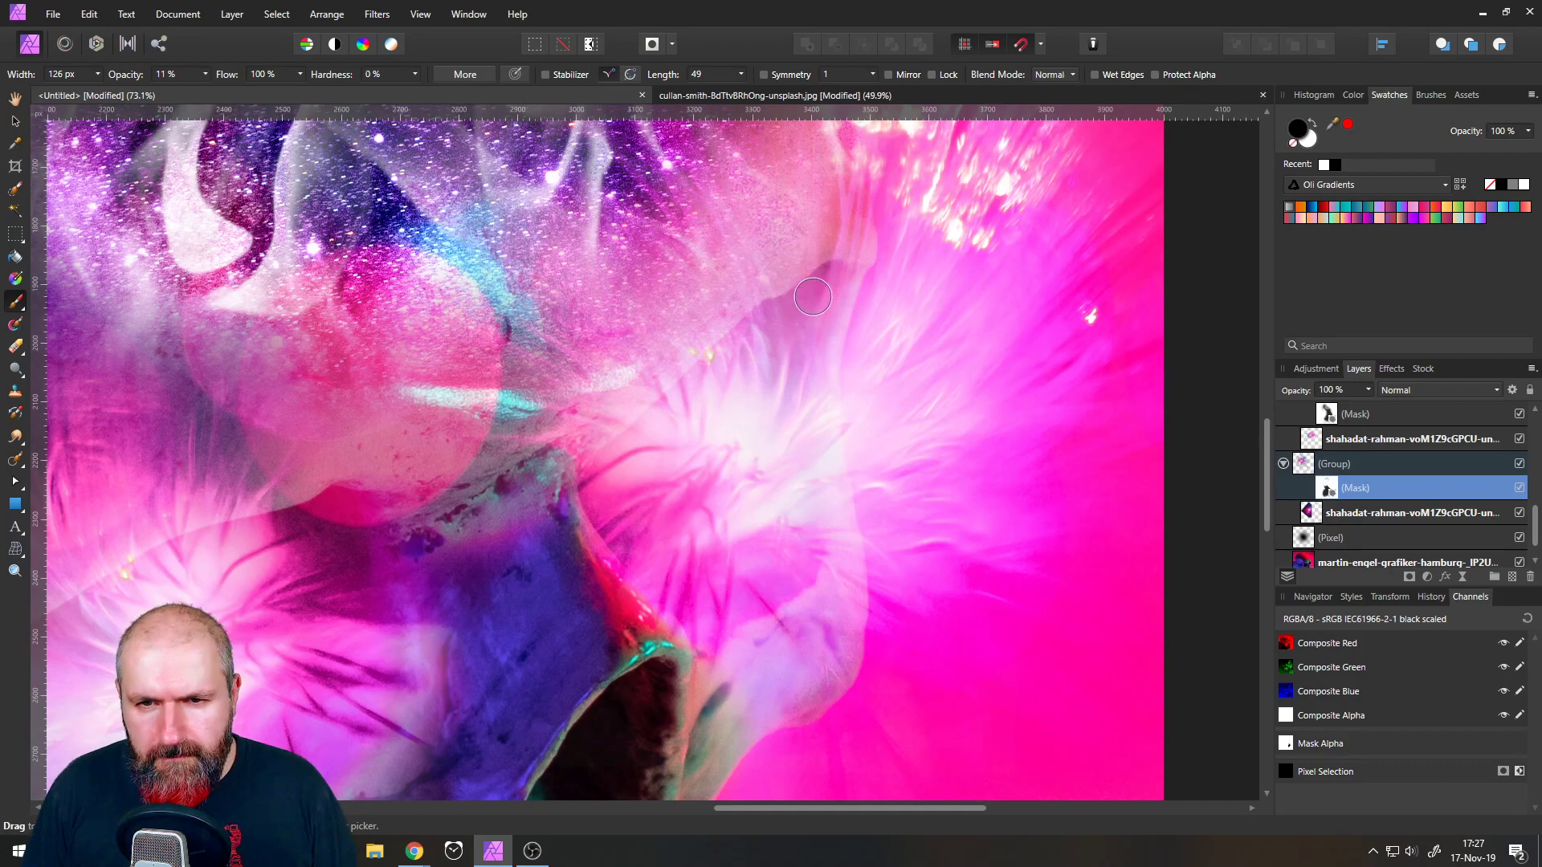
- Try painting black on the lower group's mask in the areas just above and below the second burst
{"action": "mouse_move", "coordinate": [783, 313]}
{"action": "left_mouse_down"}
{"action": "mouse_move", "coordinate": [815, 278]}
{"action": "mouse_move", "coordinate": [788, 339]}
{"action": "mouse_move", "coordinate": [825, 266]}
{"action": "mouse_move", "coordinate": [798, 349]}
{"action": "mouse_move", "coordinate": [832, 256]}
{"action": "mouse_move", "coordinate": [769, 321]}
{"action": "mouse_move", "coordinate": [797, 350]}
{"action": "mouse_move", "coordinate": [809, 321]}
{"action": "mouse_move", "coordinate": [803, 373]}
{"action": "left_mouse_up"}
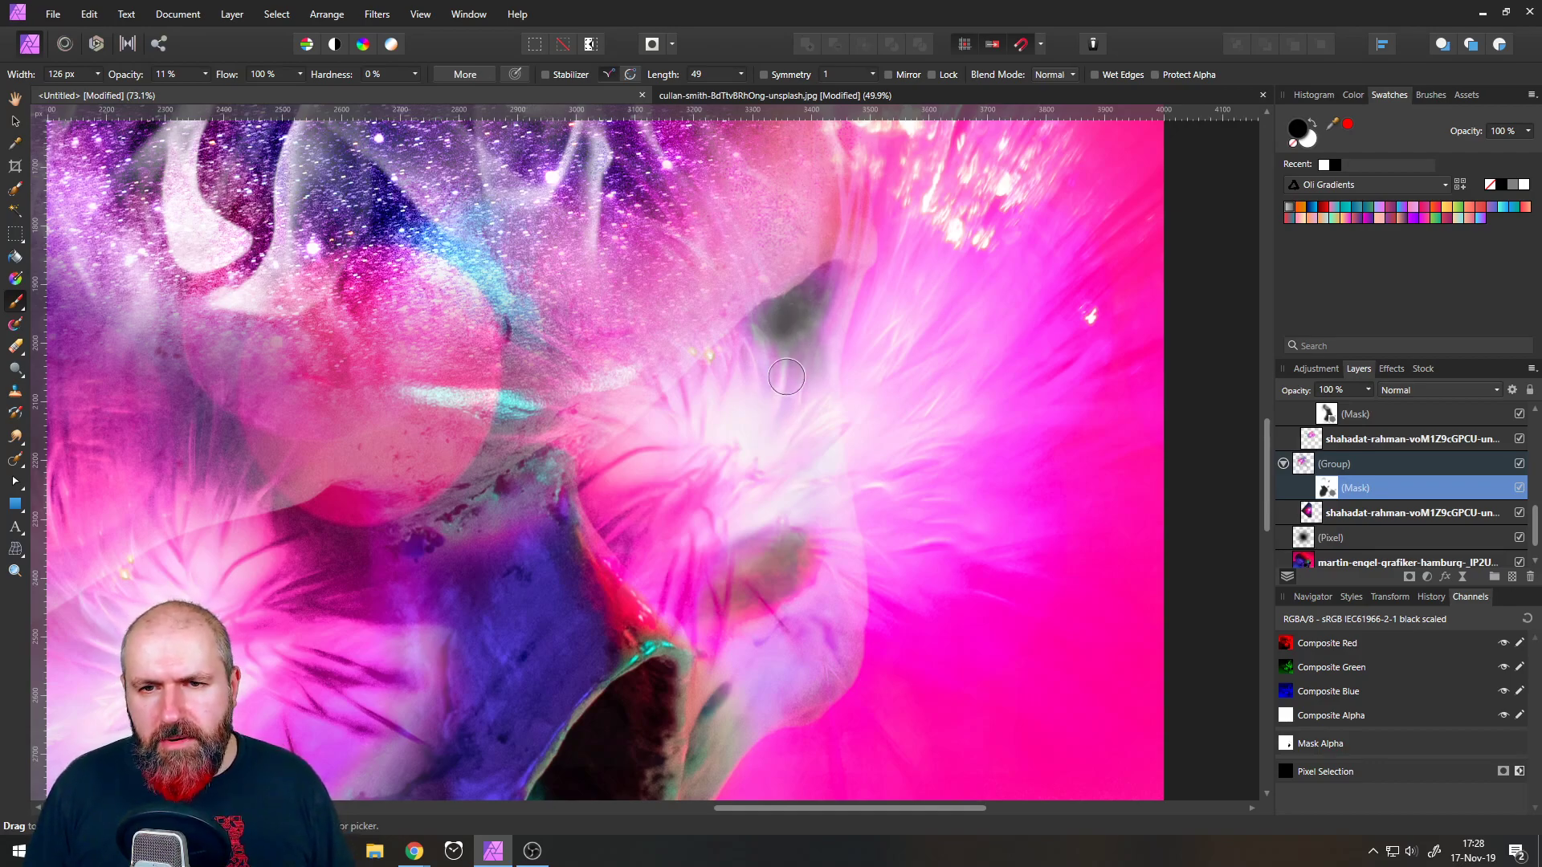
{"action": "scroll", "coordinate": [800, 308], "scroll_direction": "up", "scroll_amount": 5}
{"action": "scroll", "coordinate": [800, 308], "scroll_direction": "up", "scroll_amount": 1}
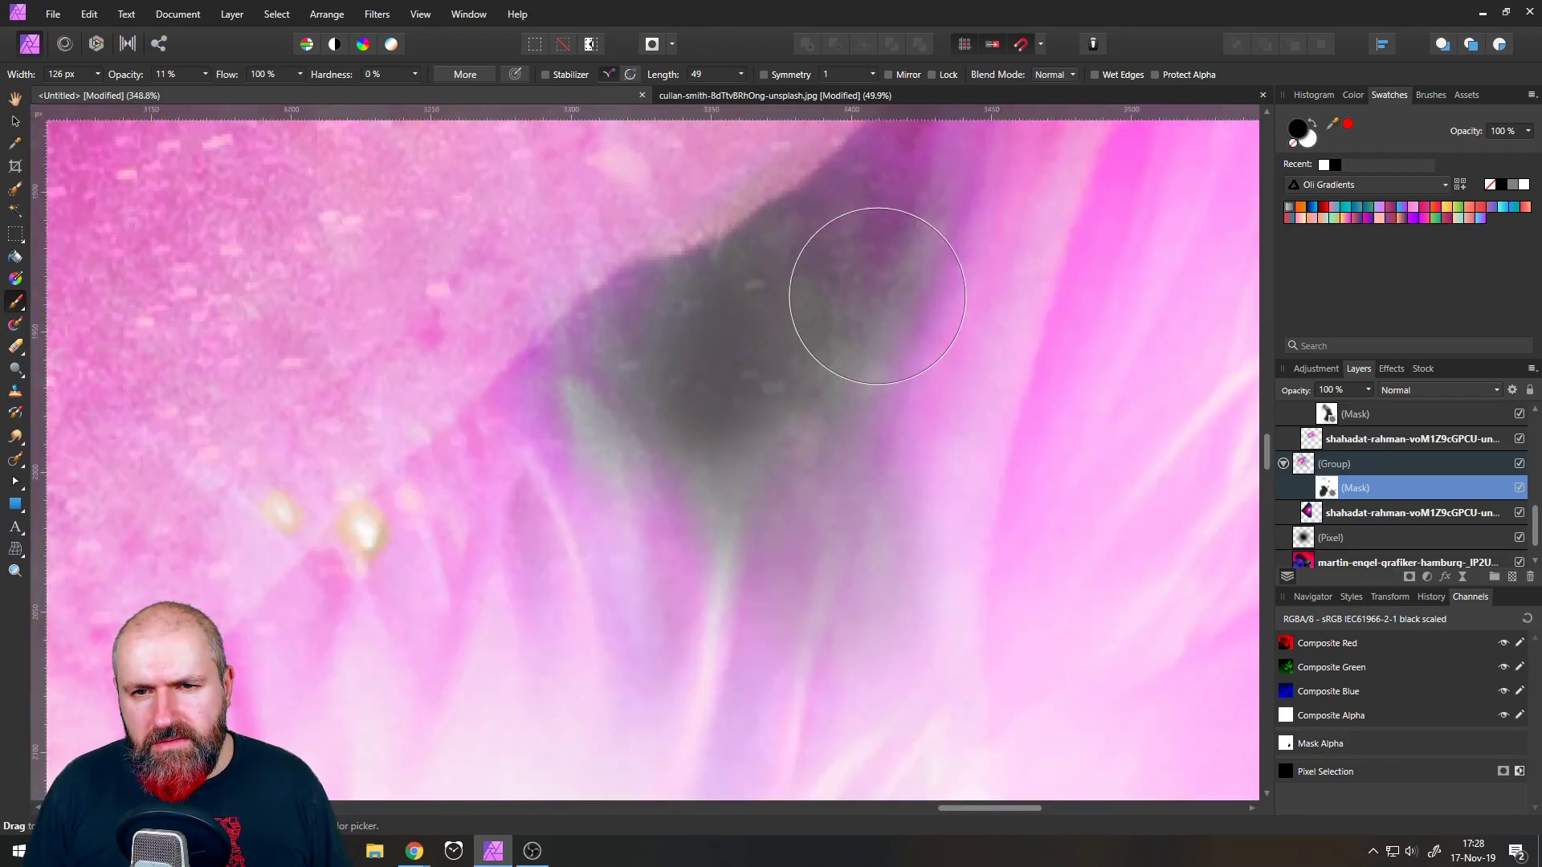
{"action": "scroll", "coordinate": [973, 566], "scroll_direction": "down", "scroll_amount": 12}
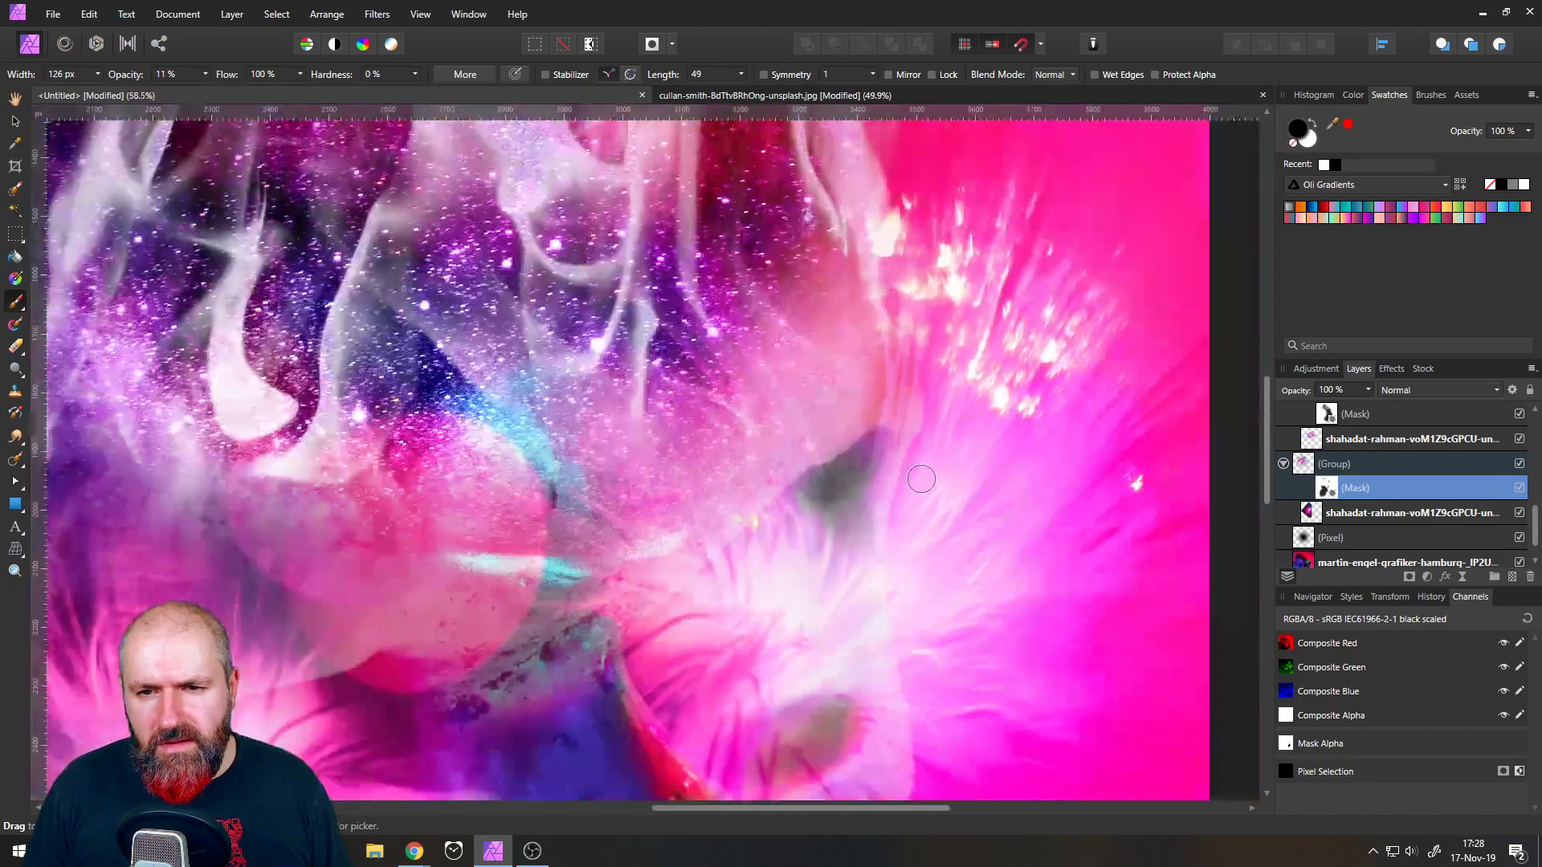
{"action": "scroll", "coordinate": [1031, 503], "scroll_direction": "up", "scroll_amount": 5}
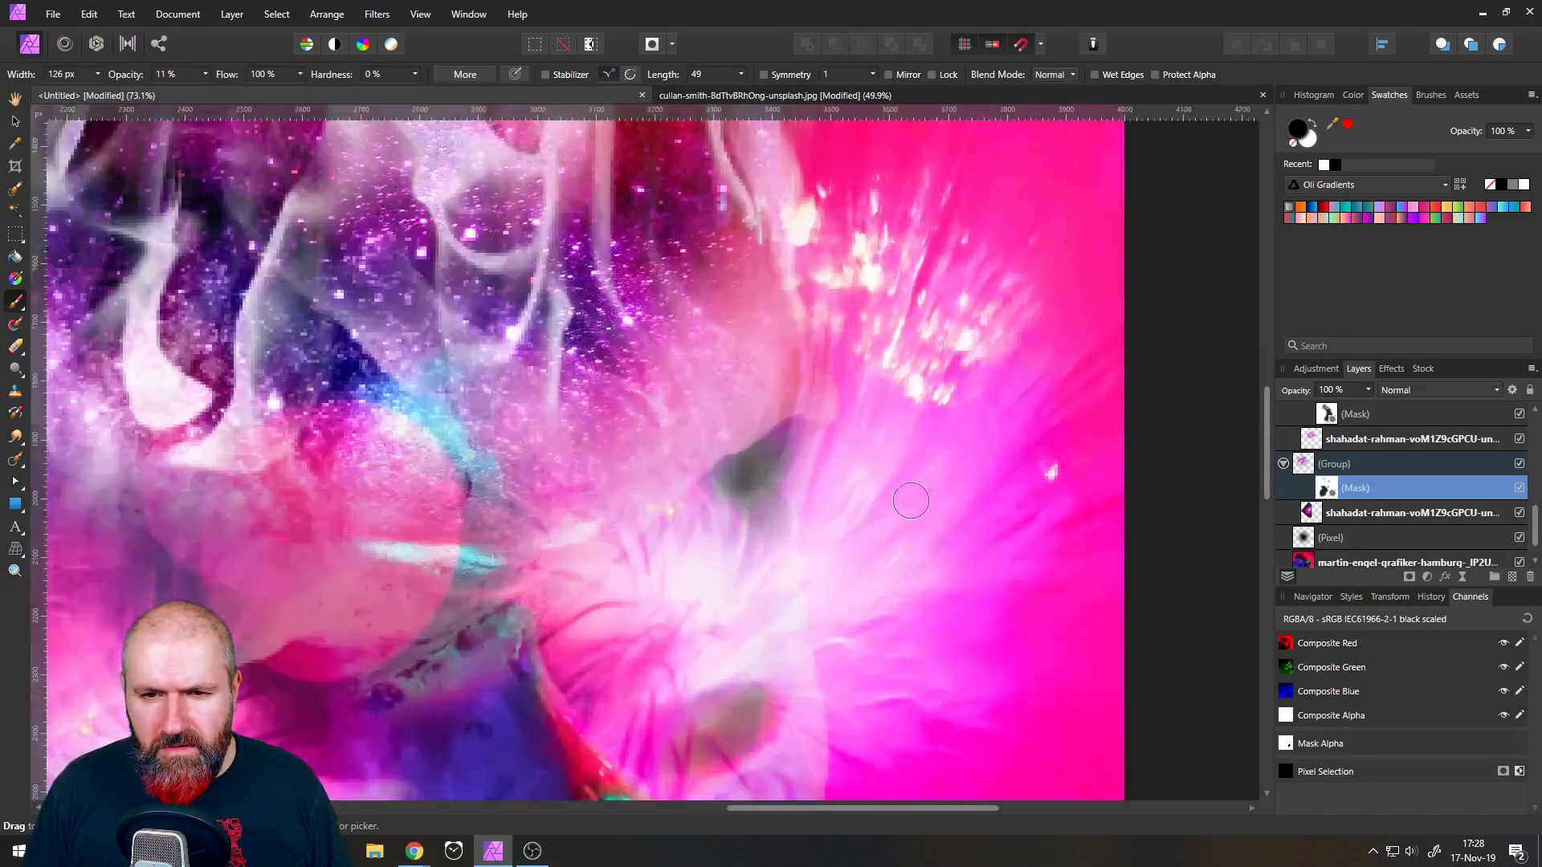
{"action": "mouse_move", "coordinate": [729, 718]}
{"action": "left_mouse_down"}
{"action": "mouse_move", "coordinate": [745, 708]}
{"action": "mouse_move", "coordinate": [682, 758]}
{"action": "mouse_move", "coordinate": [735, 718]}
{"action": "left_mouse_up"}
{"action": "mouse_move", "coordinate": [771, 454]}
{"action": "left_mouse_down"}
{"action": "mouse_move", "coordinate": [755, 518]}
{"action": "mouse_move", "coordinate": [769, 491]}
{"action": "mouse_move", "coordinate": [725, 484]}
{"action": "left_mouse_up"}
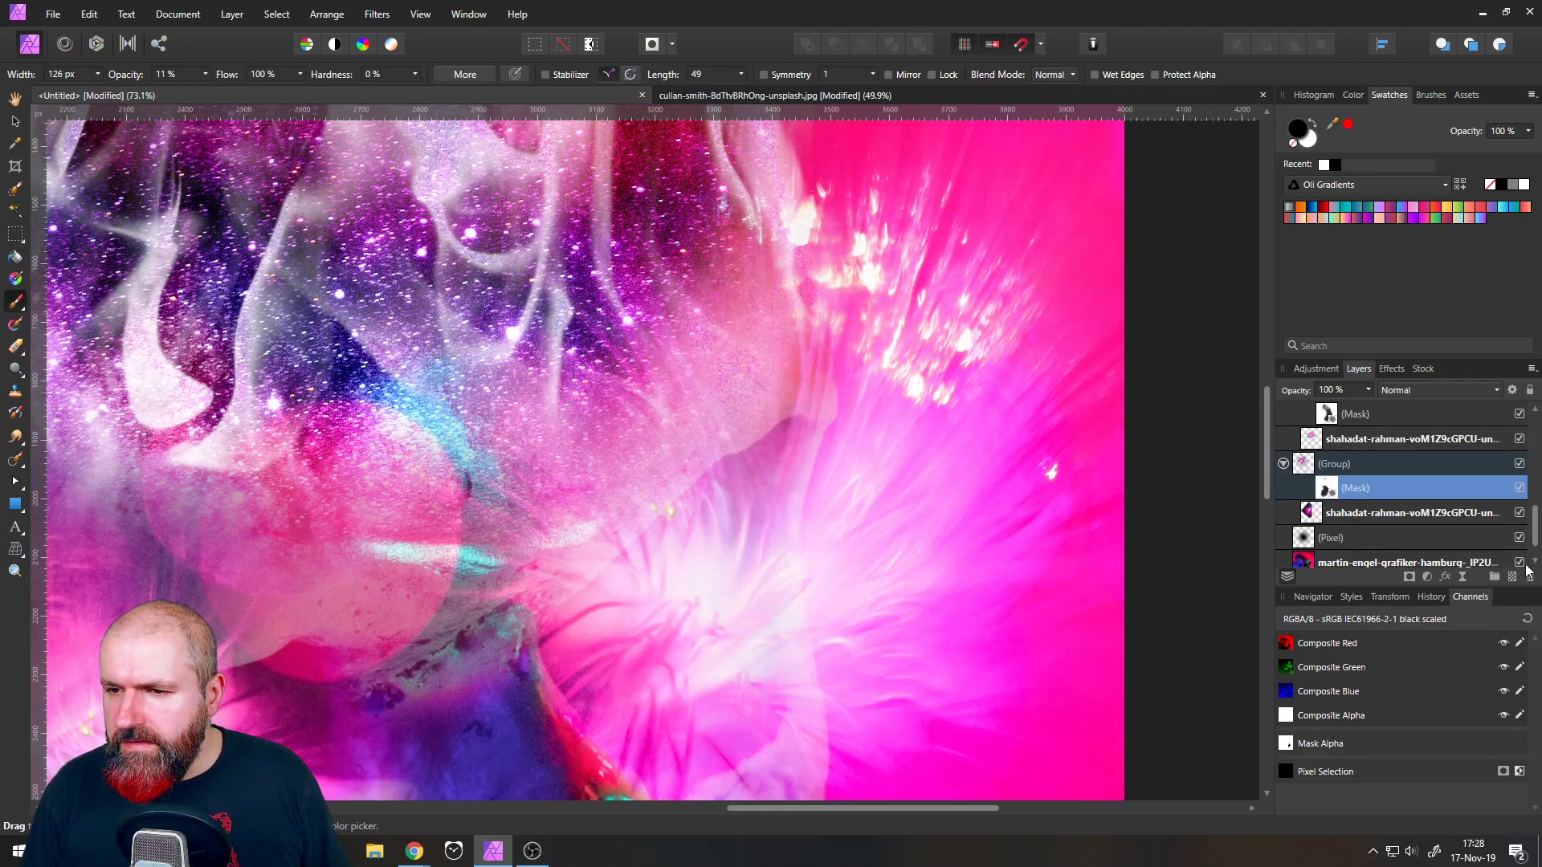
- Add a new pixel layer above the upper burst group and set its blend mode to Overlay
{"action": "left_click", "coordinate": [1306, 465]}
{"action": "scroll", "coordinate": [1381, 471], "scroll_direction": "up", "scroll_amount": 1}
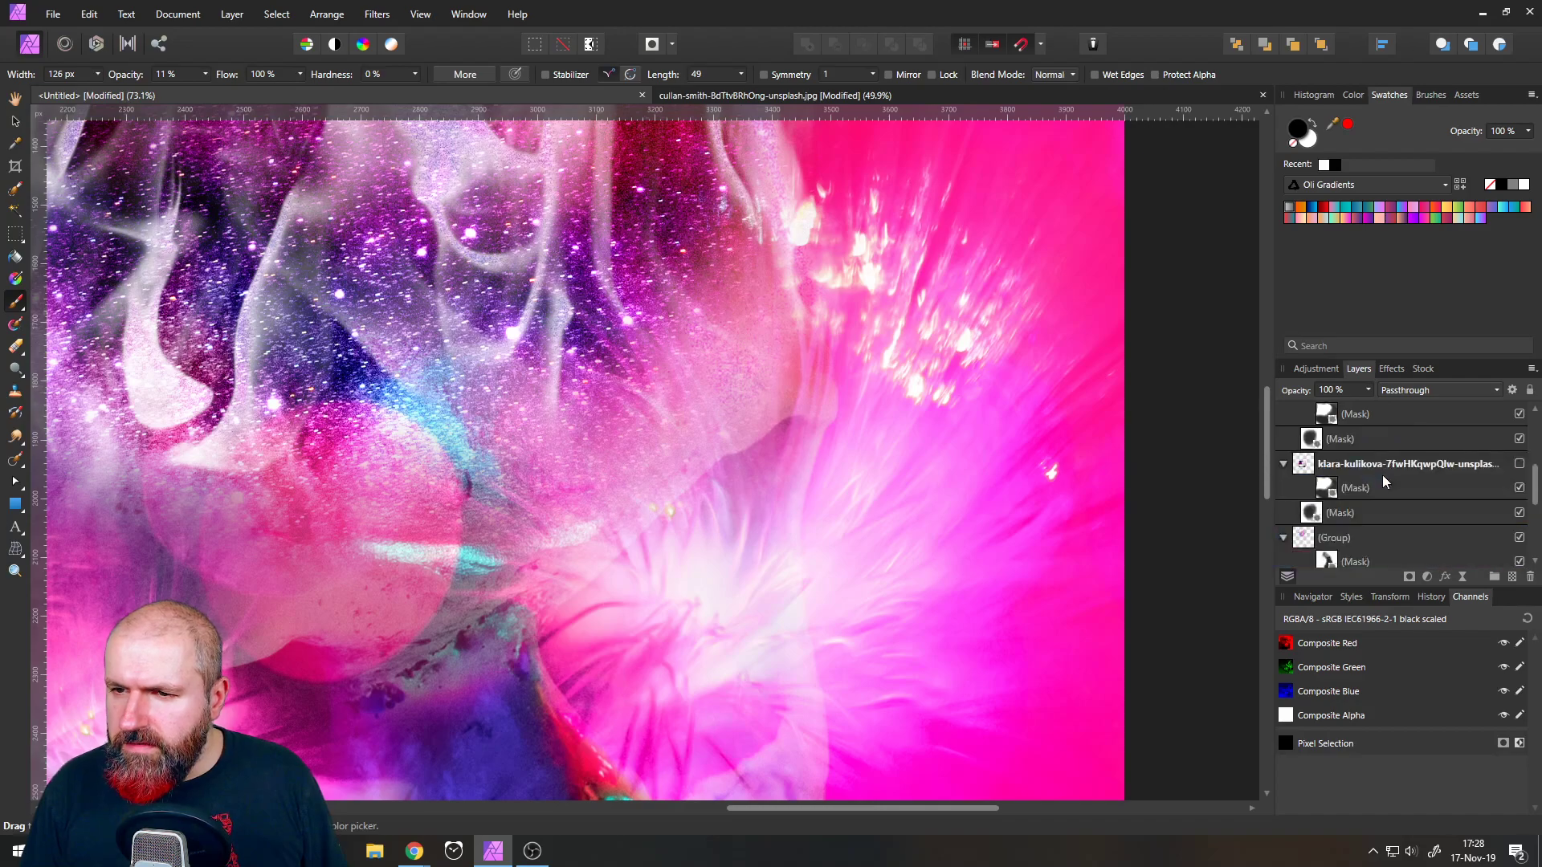
{"action": "scroll", "coordinate": [1446, 530], "scroll_direction": "down", "scroll_amount": 1}
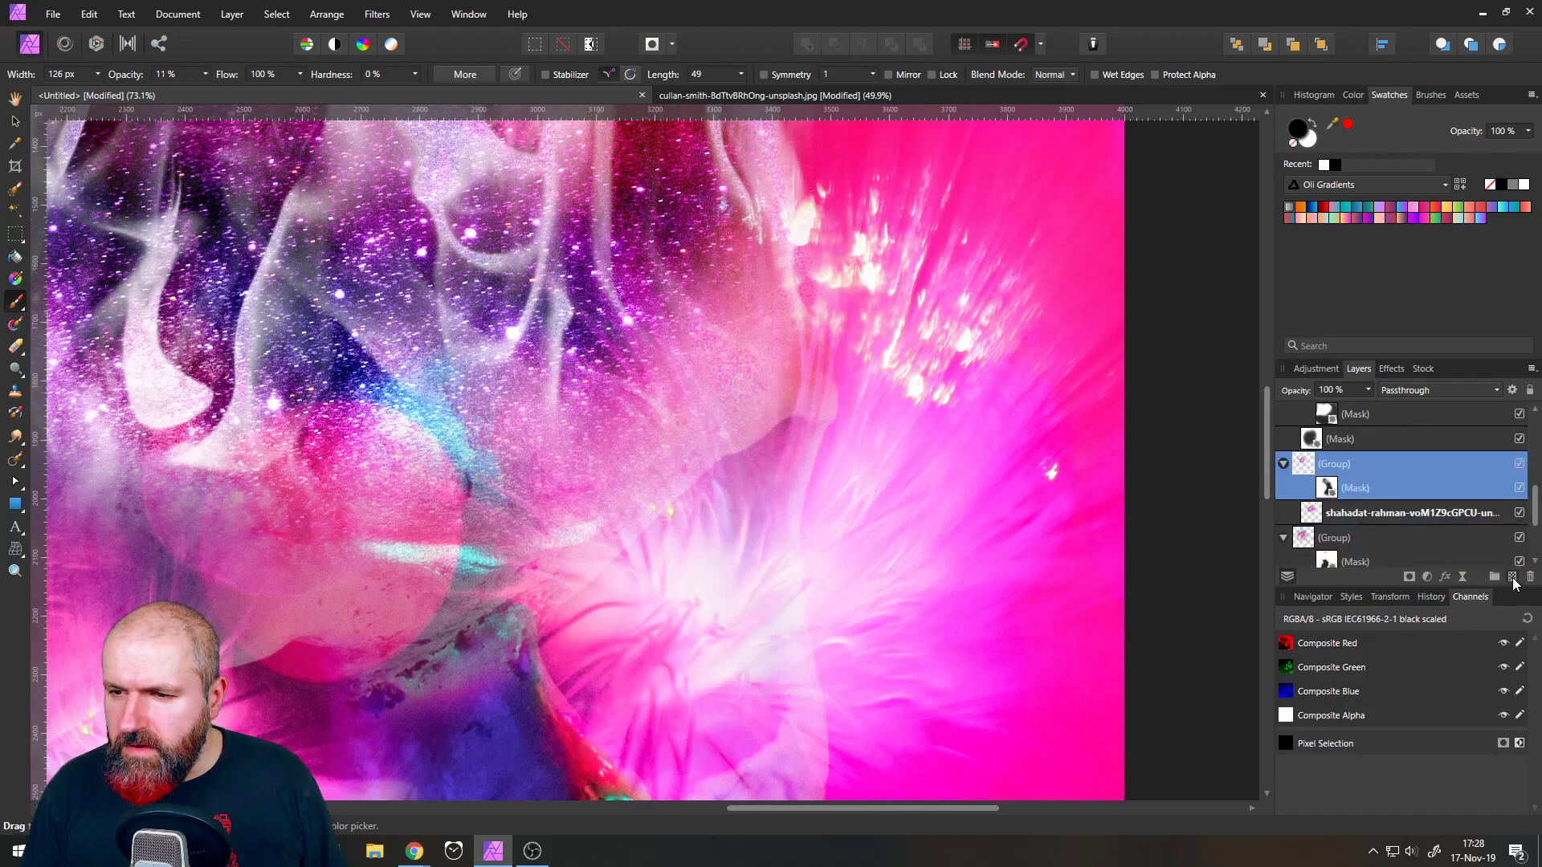
{"action": "left_click", "coordinate": [1512, 578]}
{"action": "left_click", "coordinate": [1418, 388]}
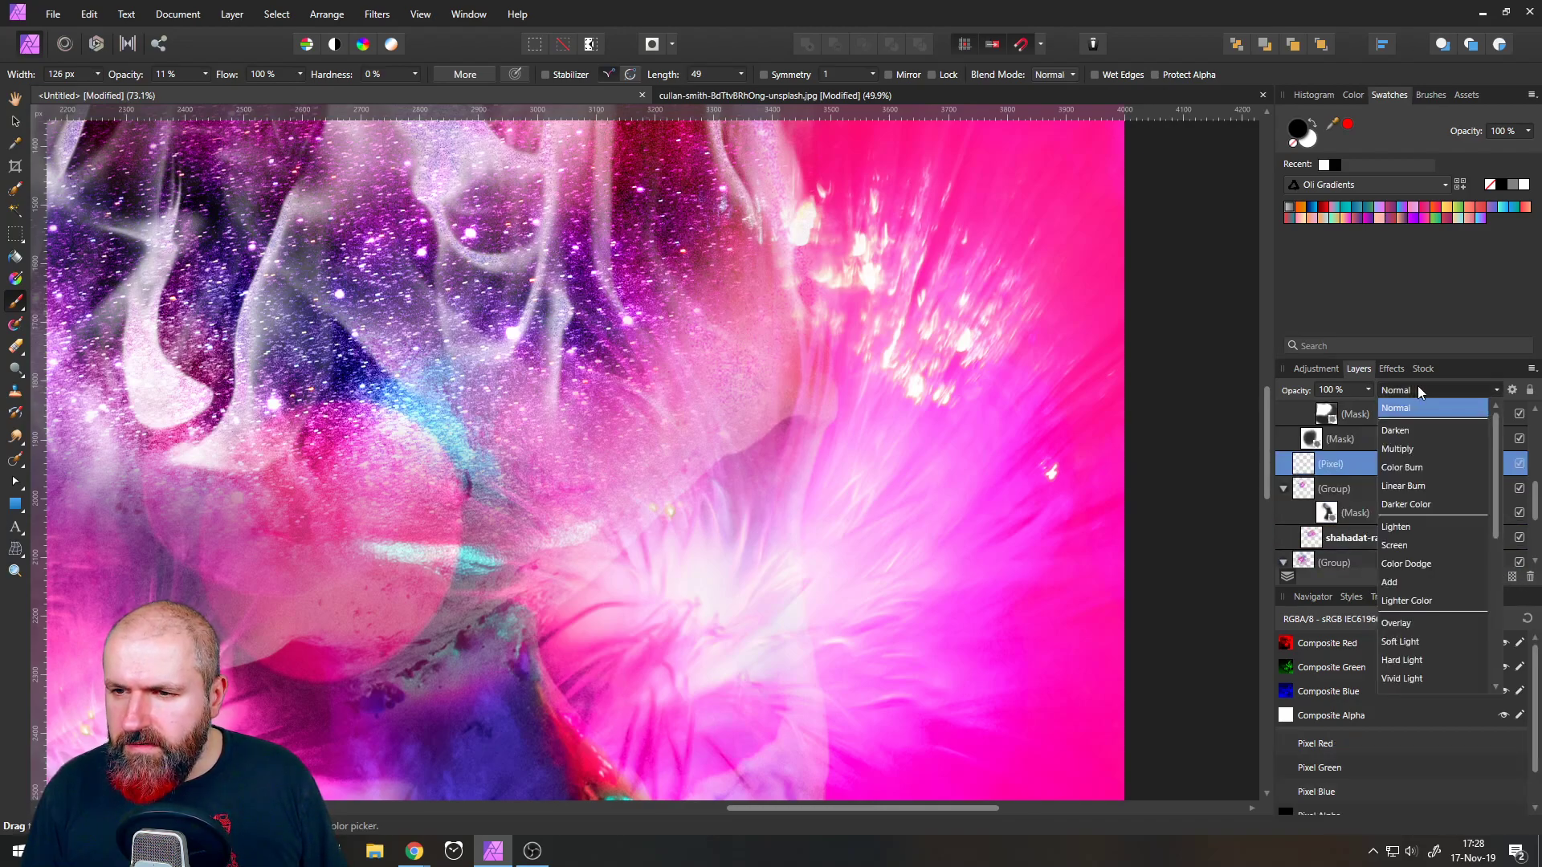
{"action": "left_click", "coordinate": [1412, 432]}
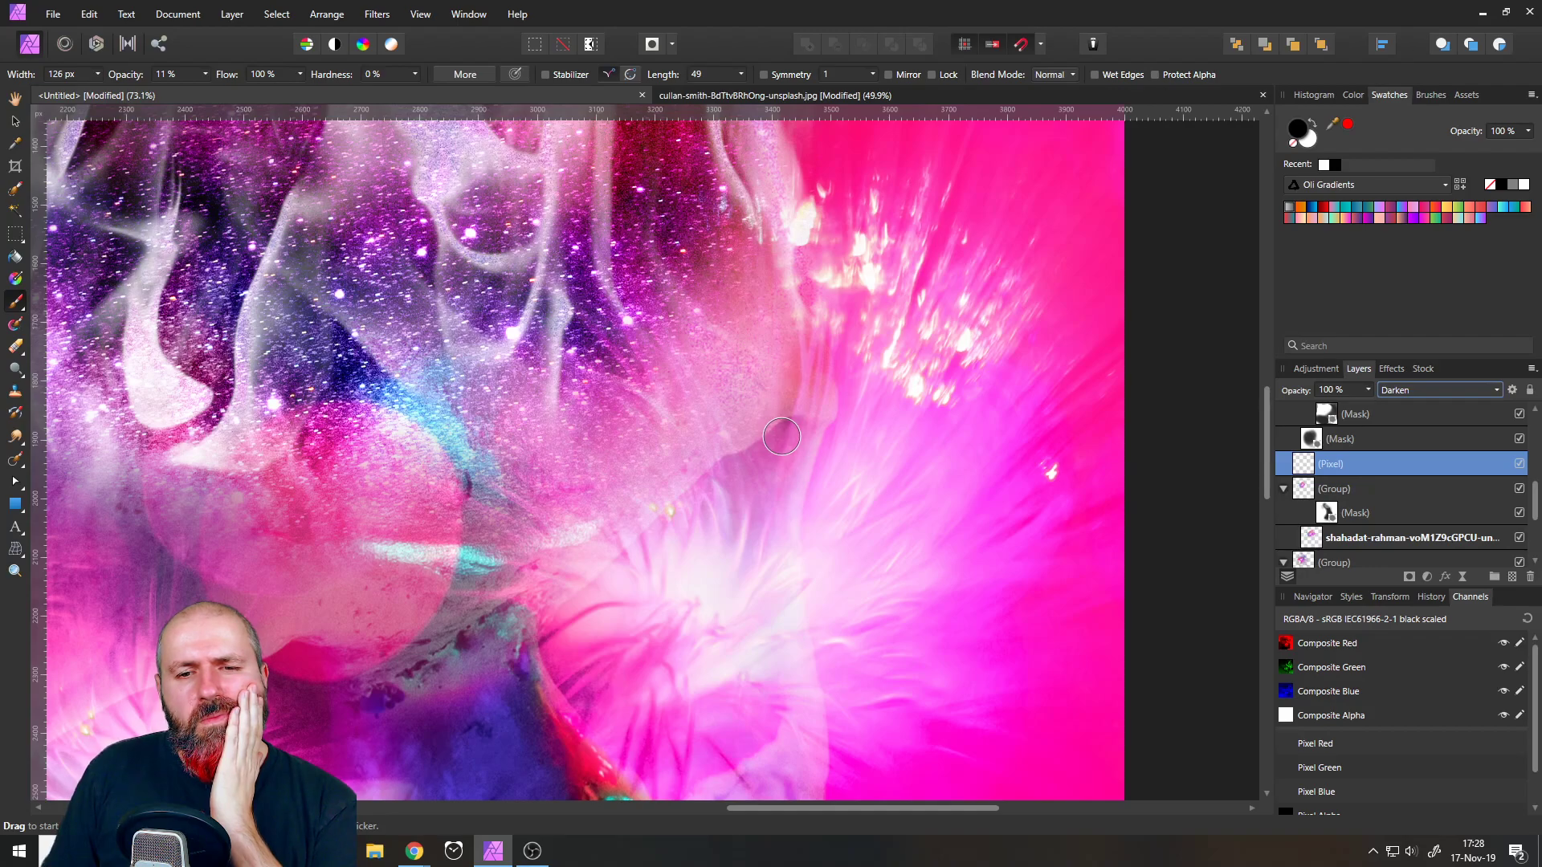
{"action": "left_click", "coordinate": [1408, 392]}
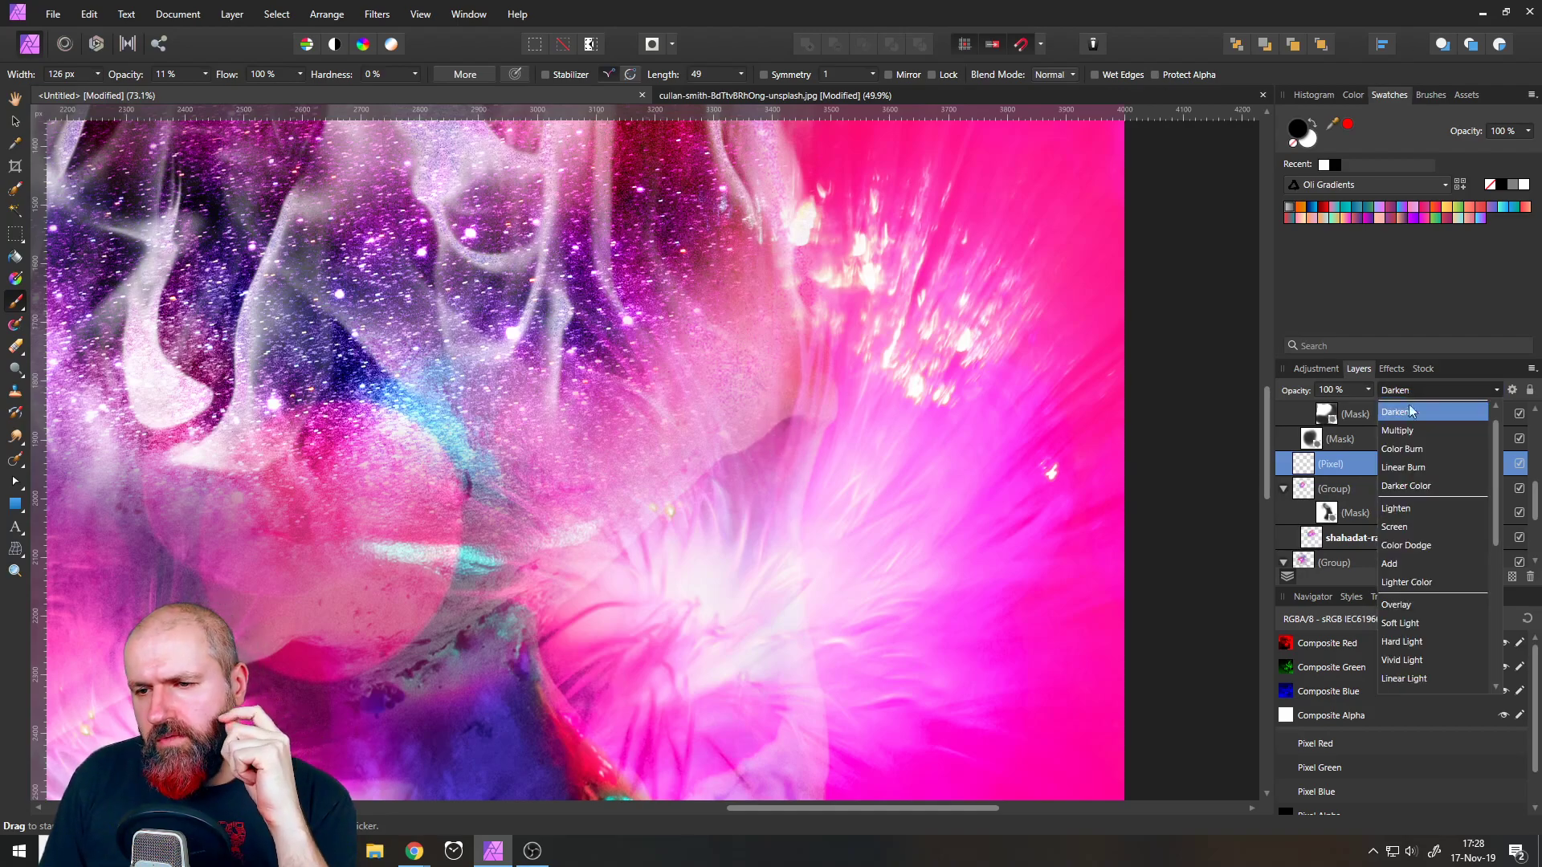
{"action": "left_click", "coordinate": [1414, 615]}
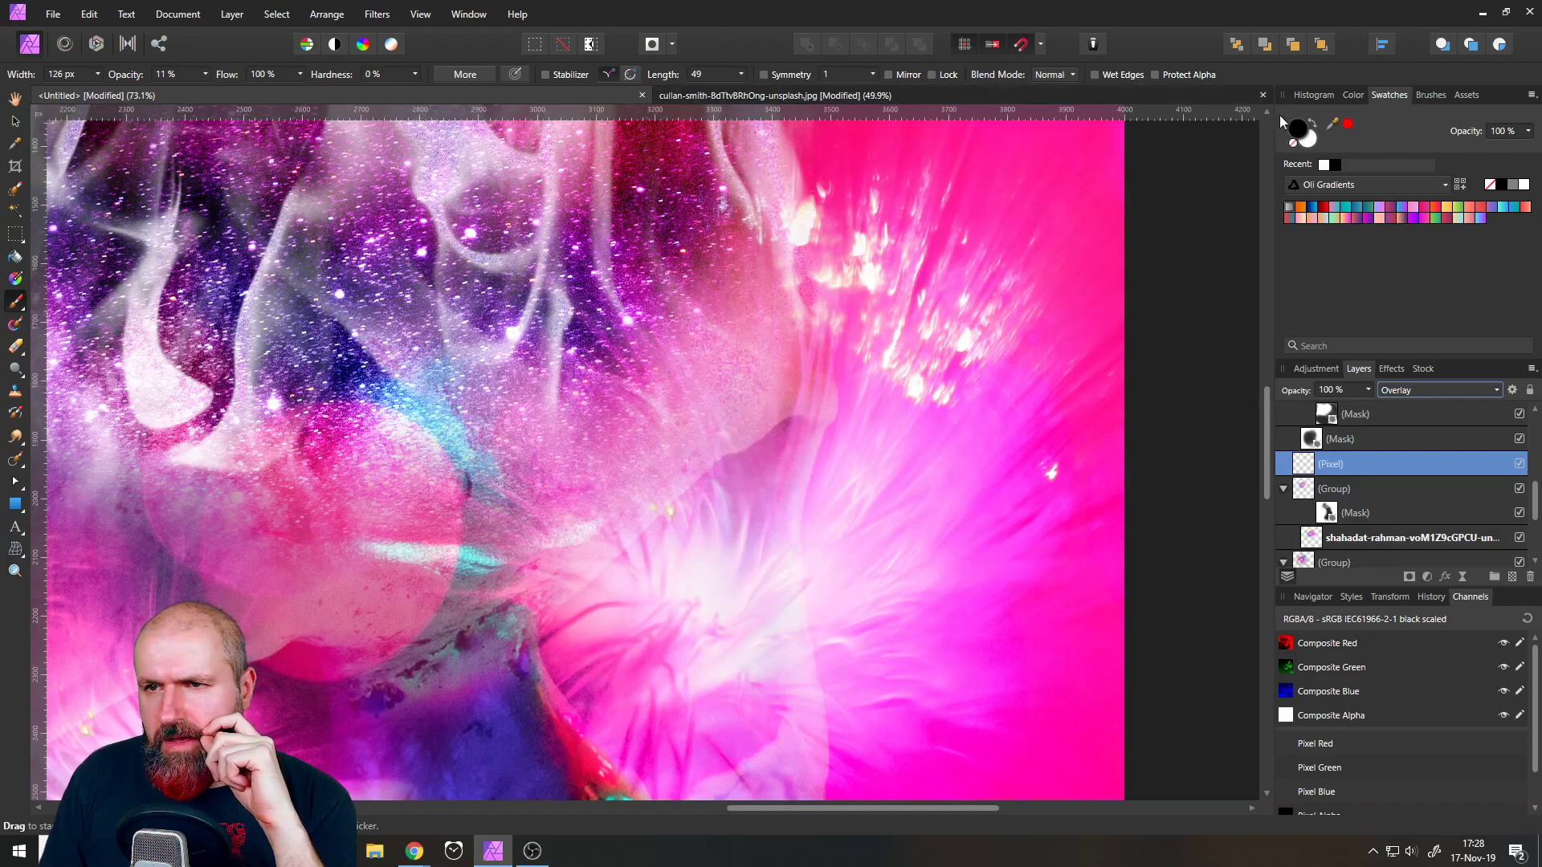
- Set the paint colour to dark grey 383838 and darken the areas above and below the second burst on the Overlay layer
{"action": "double_click", "coordinate": [1301, 132]}
{"action": "left_click_drag", "start_coordinate": [546, 480], "coordinate": [533, 493]}
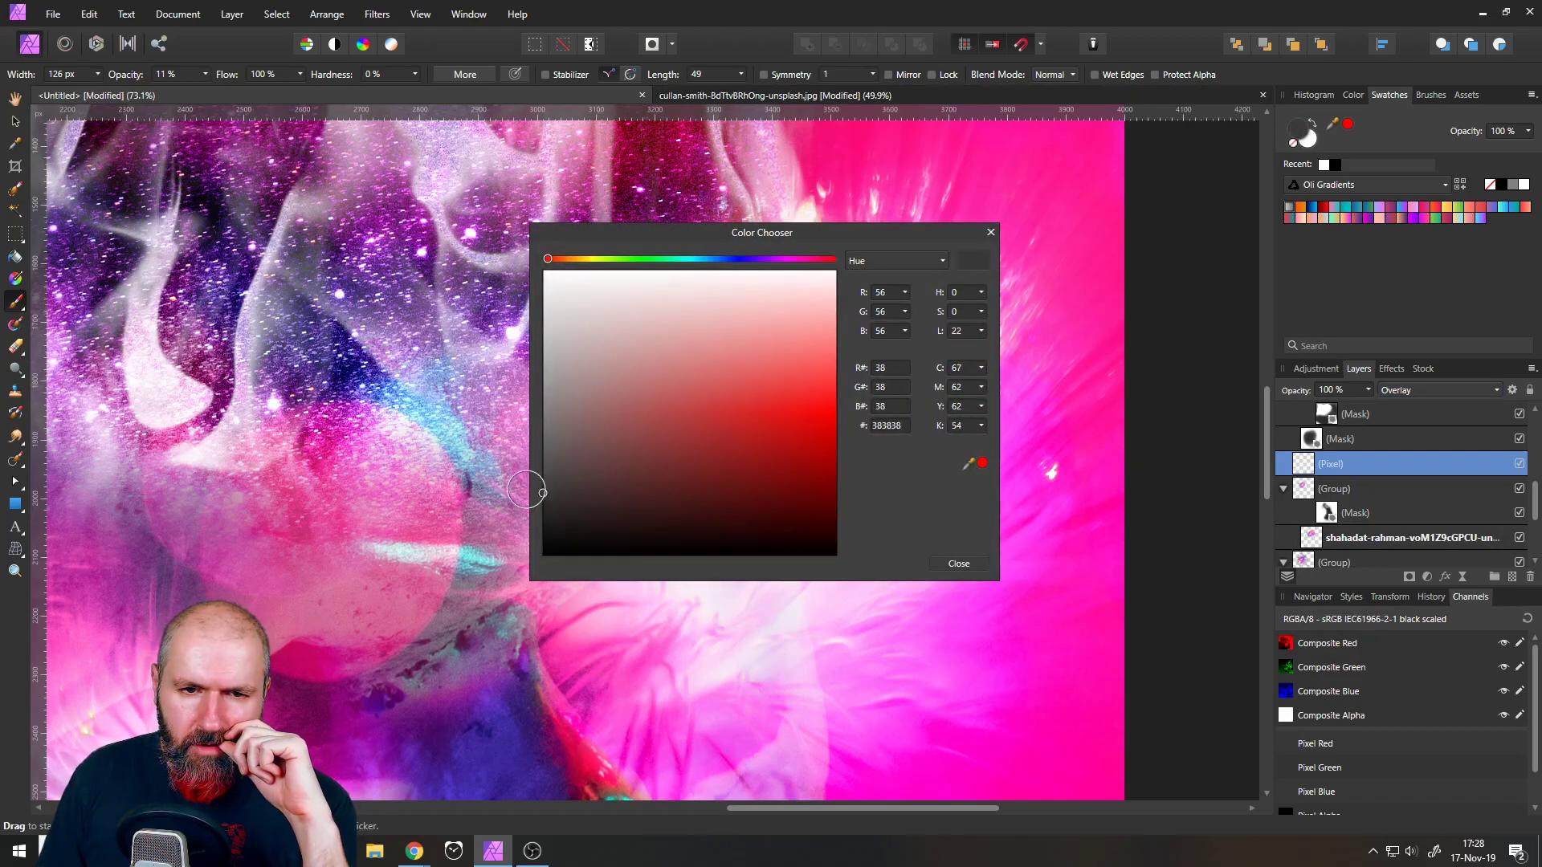
{"action": "left_click", "coordinate": [990, 232]}
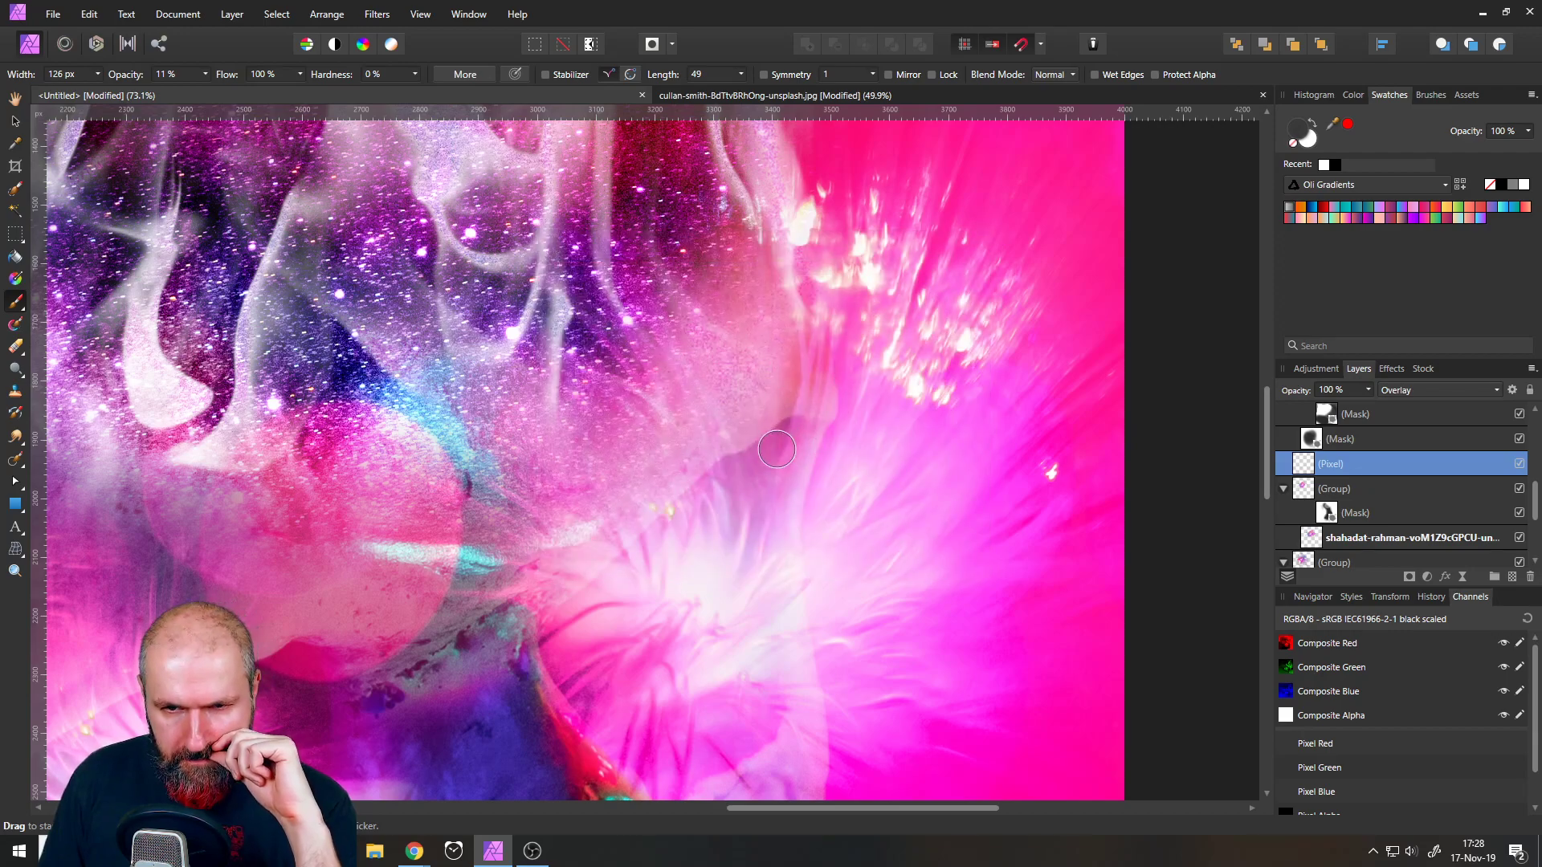
{"action": "mouse_move", "coordinate": [740, 466]}
{"action": "left_mouse_down"}
{"action": "mouse_move", "coordinate": [785, 443]}
{"action": "mouse_move", "coordinate": [766, 458]}
{"action": "mouse_move", "coordinate": [788, 477]}
{"action": "mouse_move", "coordinate": [792, 464]}
{"action": "mouse_move", "coordinate": [738, 482]}
{"action": "mouse_move", "coordinate": [765, 456]}
{"action": "mouse_move", "coordinate": [726, 494]}
{"action": "mouse_move", "coordinate": [746, 558]}
{"action": "mouse_move", "coordinate": [780, 467]}
{"action": "mouse_move", "coordinate": [763, 469]}
{"action": "mouse_move", "coordinate": [707, 509]}
{"action": "mouse_move", "coordinate": [763, 524]}
{"action": "mouse_move", "coordinate": [726, 496]}
{"action": "mouse_move", "coordinate": [825, 512]}
{"action": "mouse_move", "coordinate": [733, 480]}
{"action": "mouse_move", "coordinate": [770, 458]}
{"action": "mouse_move", "coordinate": [744, 462]}
{"action": "mouse_move", "coordinate": [718, 490]}
{"action": "mouse_move", "coordinate": [770, 455]}
{"action": "mouse_move", "coordinate": [722, 481]}
{"action": "mouse_move", "coordinate": [750, 501]}
{"action": "mouse_move", "coordinate": [792, 441]}
{"action": "mouse_move", "coordinate": [840, 473]}
{"action": "left_mouse_up"}
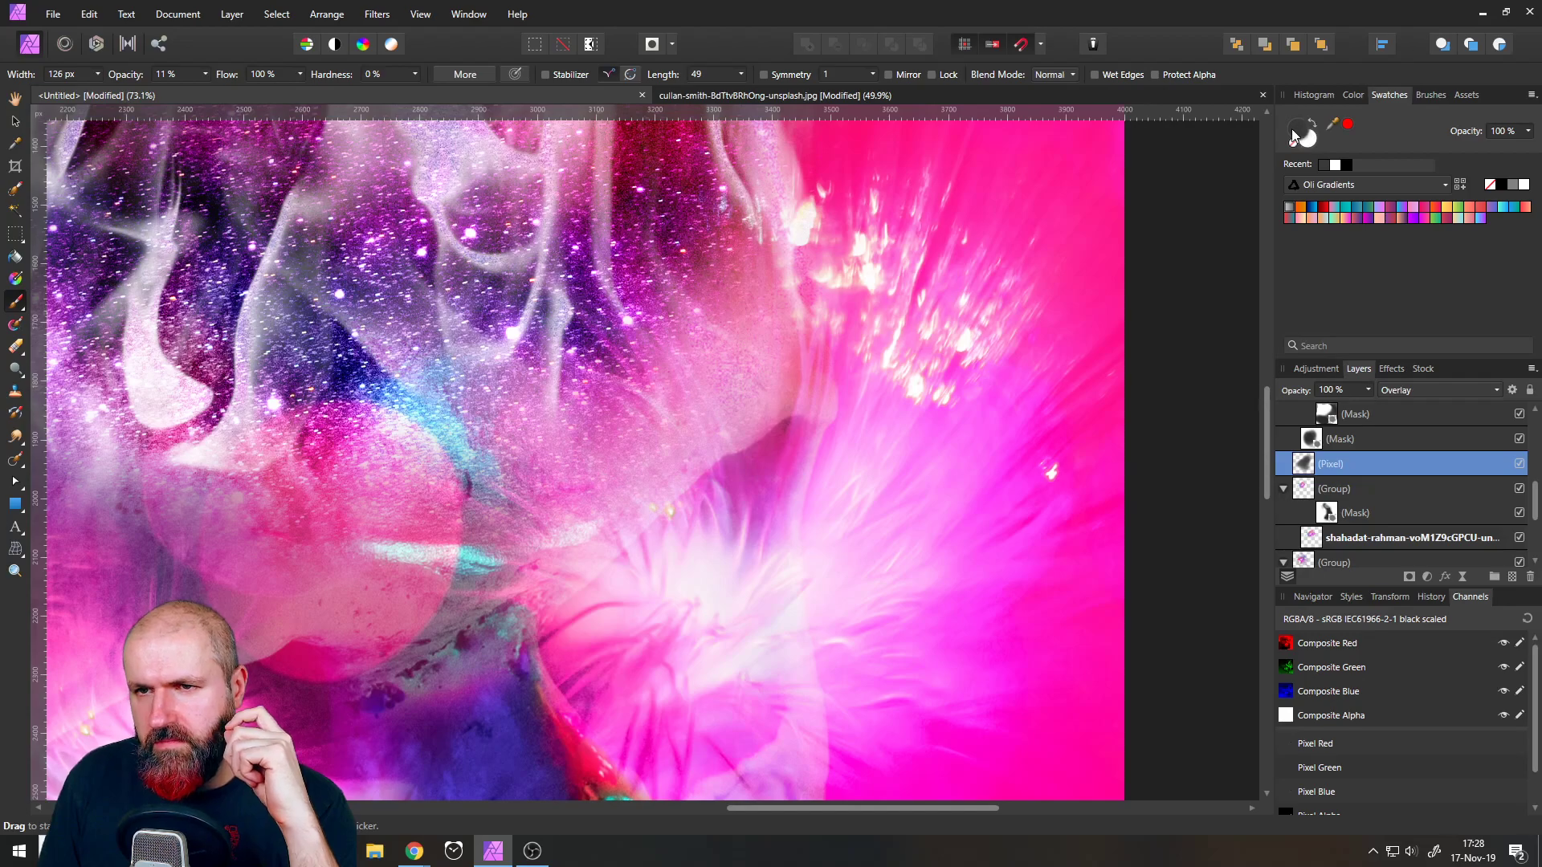
{"action": "scroll", "coordinate": [896, 526], "scroll_direction": "down", "scroll_amount": 3}
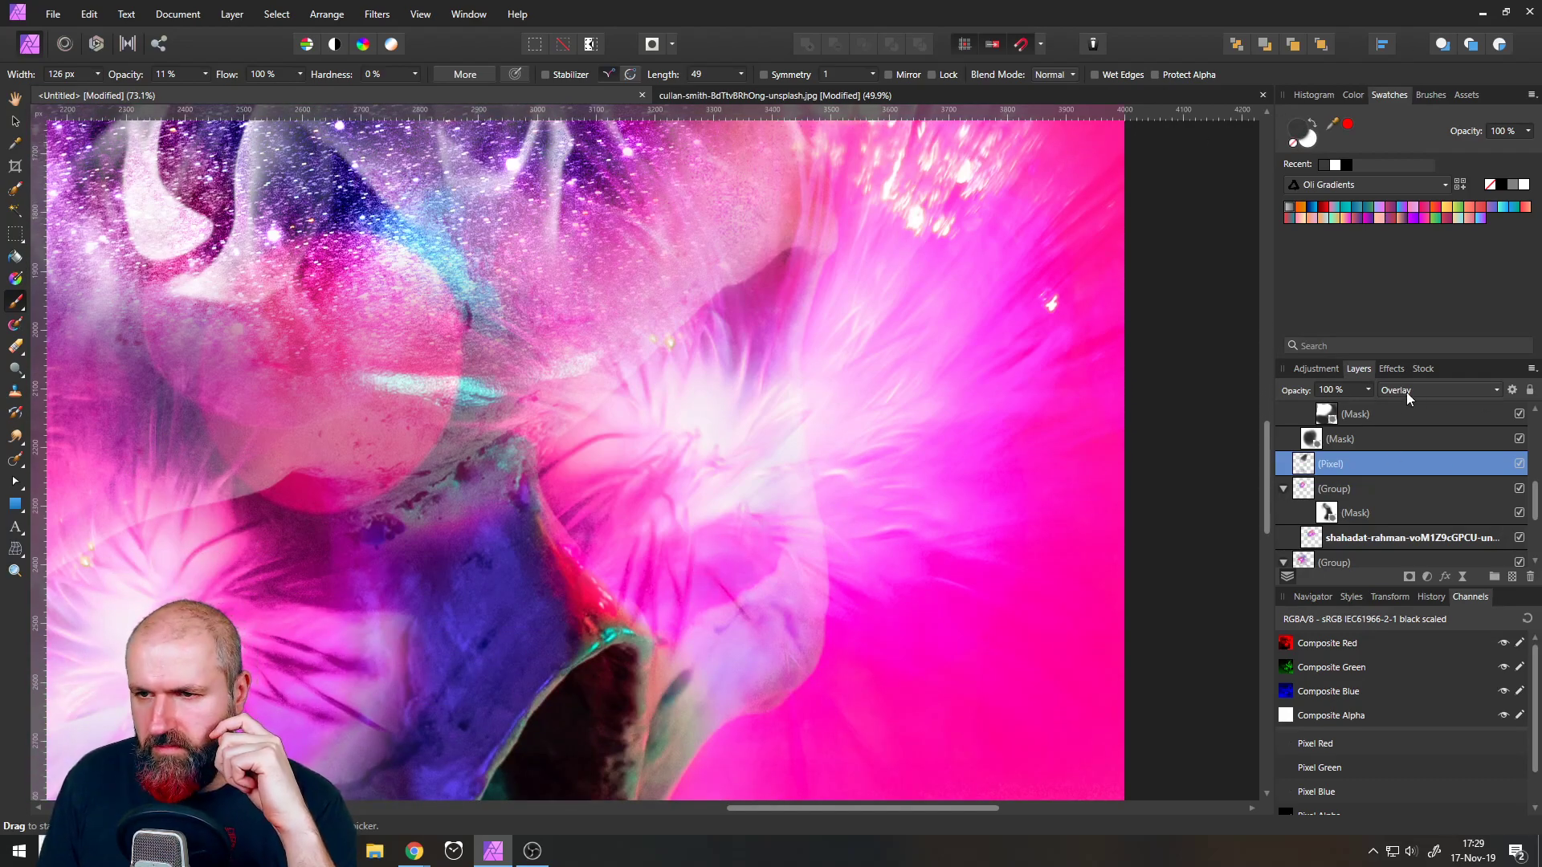
{"action": "mouse_move", "coordinate": [717, 570]}
{"action": "left_mouse_down"}
{"action": "mouse_move", "coordinate": [767, 526]}
{"action": "mouse_move", "coordinate": [763, 551]}
{"action": "mouse_move", "coordinate": [708, 569]}
{"action": "mouse_move", "coordinate": [736, 564]}
{"action": "mouse_move", "coordinate": [728, 554]}
{"action": "mouse_move", "coordinate": [716, 586]}
{"action": "mouse_move", "coordinate": [699, 572]}
{"action": "mouse_move", "coordinate": [743, 542]}
{"action": "mouse_move", "coordinate": [751, 564]}
{"action": "left_mouse_up"}
- Raise the brush opacity to 23% and deepen the shading just below the second burst
{"action": "left_click", "coordinate": [204, 74]}
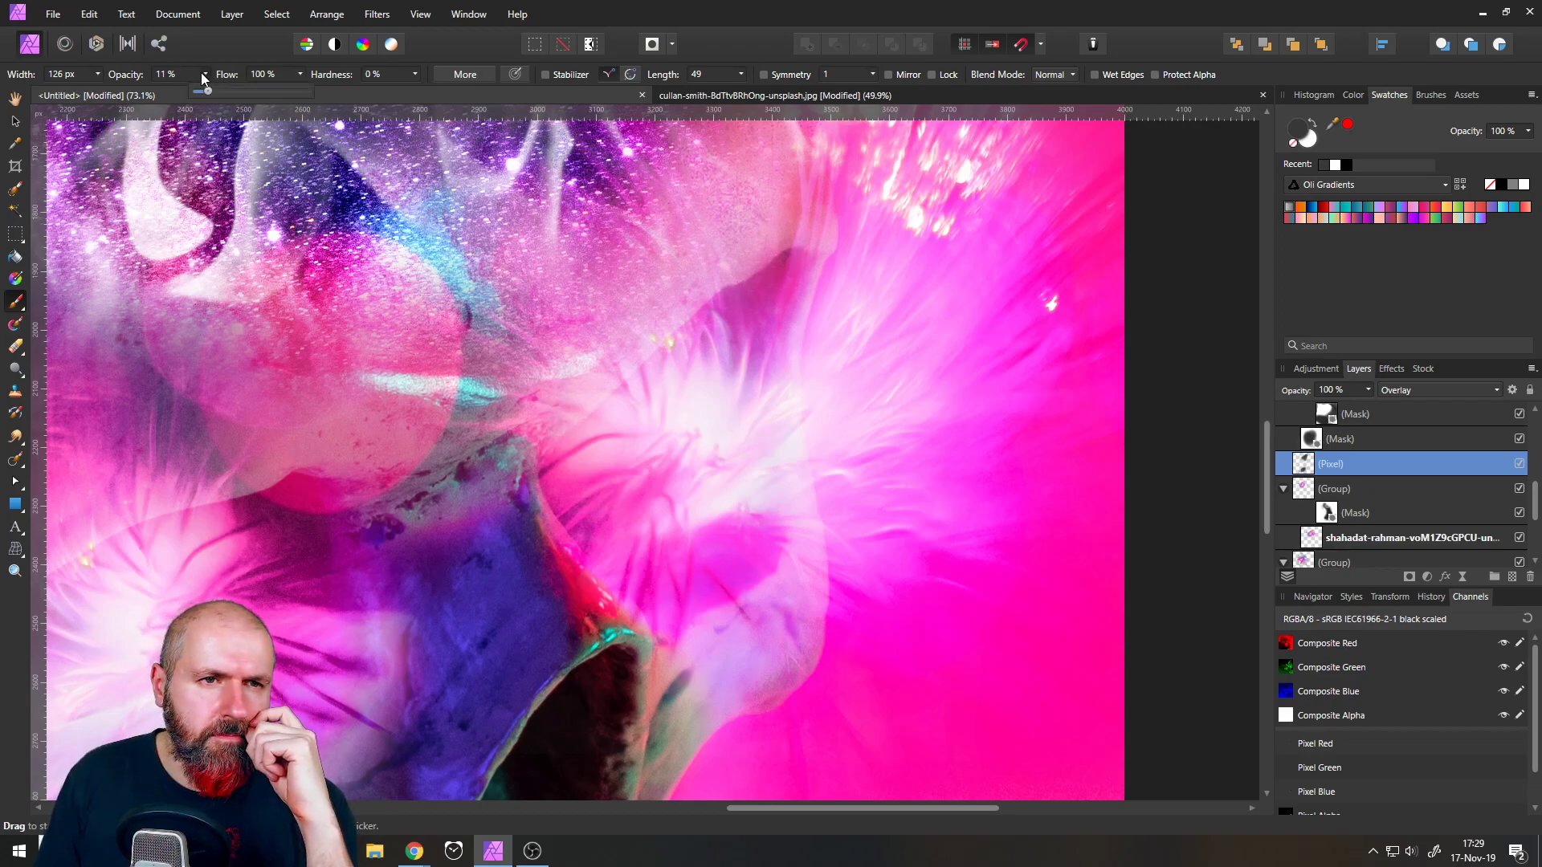
{"action": "left_click", "coordinate": [204, 74]}
{"action": "mouse_move", "coordinate": [716, 559]}
{"action": "left_mouse_down"}
{"action": "mouse_move", "coordinate": [675, 567]}
{"action": "mouse_move", "coordinate": [759, 526]}
{"action": "mouse_move", "coordinate": [740, 514]}
{"action": "mouse_move", "coordinate": [666, 587]}
{"action": "left_mouse_up"}
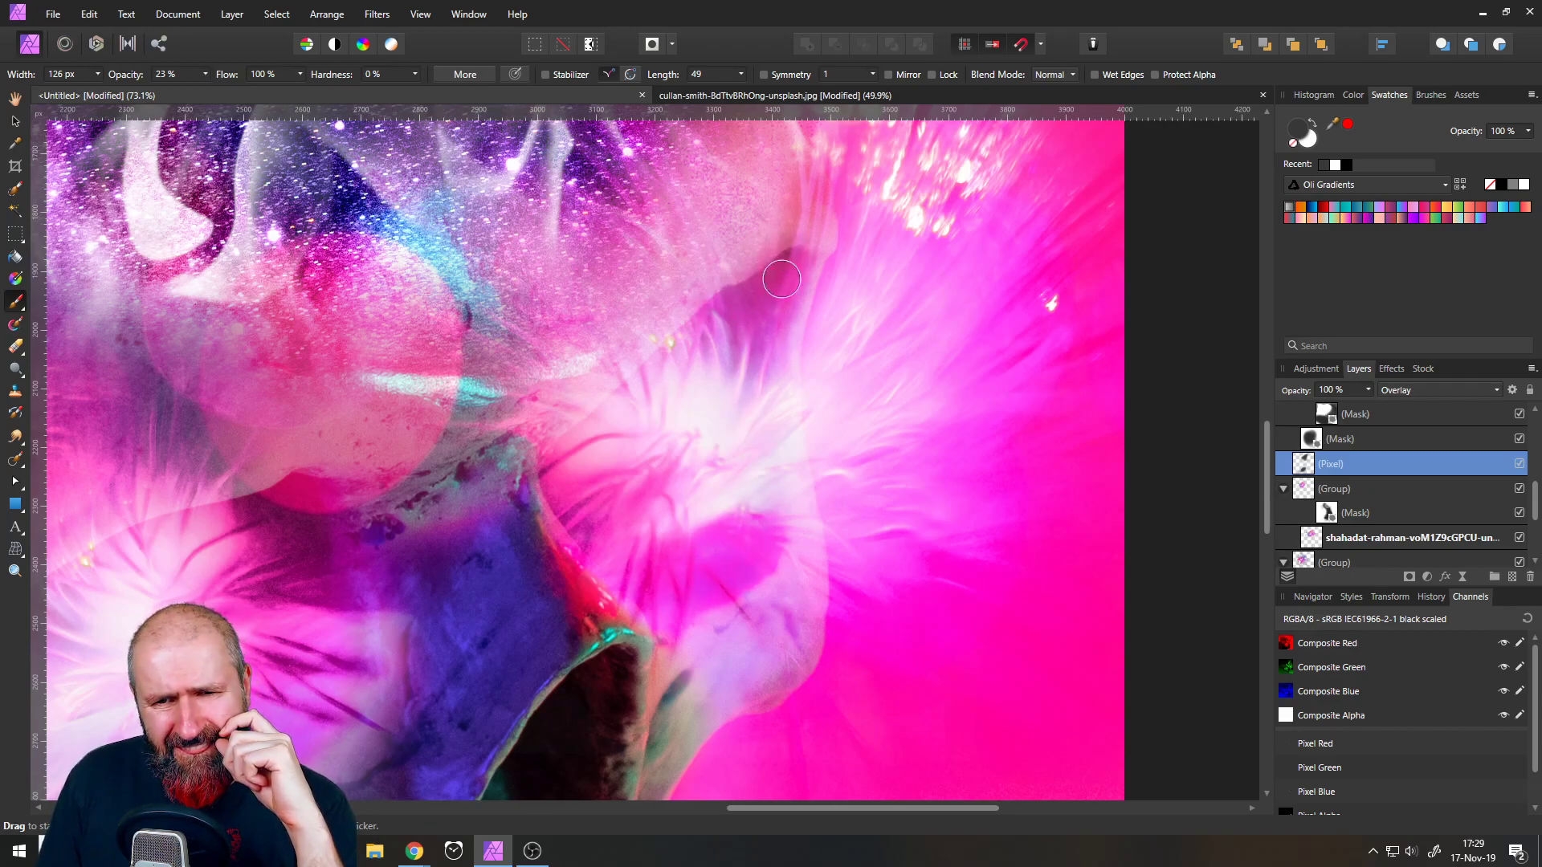
- Darken the skull between the first burst and the nose bridge with dark grey strokes on the Overlay layer
{"action": "mouse_move", "coordinate": [389, 585]}
{"action": "left_mouse_down"}
{"action": "mouse_move", "coordinate": [750, 420]}
{"action": "mouse_move", "coordinate": [795, 309]}
{"action": "left_mouse_up"}
{"action": "mouse_move", "coordinate": [538, 326]}
{"action": "left_mouse_down"}
{"action": "mouse_move", "coordinate": [542, 291]}
{"action": "mouse_move", "coordinate": [488, 349]}
{"action": "mouse_move", "coordinate": [537, 282]}
{"action": "mouse_move", "coordinate": [545, 299]}
{"action": "mouse_move", "coordinate": [485, 342]}
{"action": "mouse_move", "coordinate": [556, 270]}
{"action": "mouse_move", "coordinate": [484, 340]}
{"action": "mouse_move", "coordinate": [571, 286]}
{"action": "mouse_move", "coordinate": [593, 246]}
{"action": "mouse_move", "coordinate": [503, 328]}
{"action": "mouse_move", "coordinate": [498, 407]}
{"action": "mouse_move", "coordinate": [513, 464]}
{"action": "mouse_move", "coordinate": [545, 487]}
{"action": "mouse_move", "coordinate": [533, 456]}
{"action": "mouse_move", "coordinate": [648, 522]}
{"action": "mouse_move", "coordinate": [574, 484]}
{"action": "mouse_move", "coordinate": [677, 460]}
{"action": "mouse_move", "coordinate": [609, 502]}
{"action": "mouse_move", "coordinate": [746, 413]}
{"action": "mouse_move", "coordinate": [629, 512]}
{"action": "mouse_move", "coordinate": [799, 436]}
{"action": "mouse_move", "coordinate": [650, 501]}
{"action": "mouse_move", "coordinate": [785, 414]}
{"action": "mouse_move", "coordinate": [829, 407]}
{"action": "mouse_move", "coordinate": [748, 381]}
{"action": "mouse_move", "coordinate": [723, 399]}
{"action": "mouse_move", "coordinate": [732, 438]}
{"action": "mouse_move", "coordinate": [617, 507]}
{"action": "left_mouse_up"}
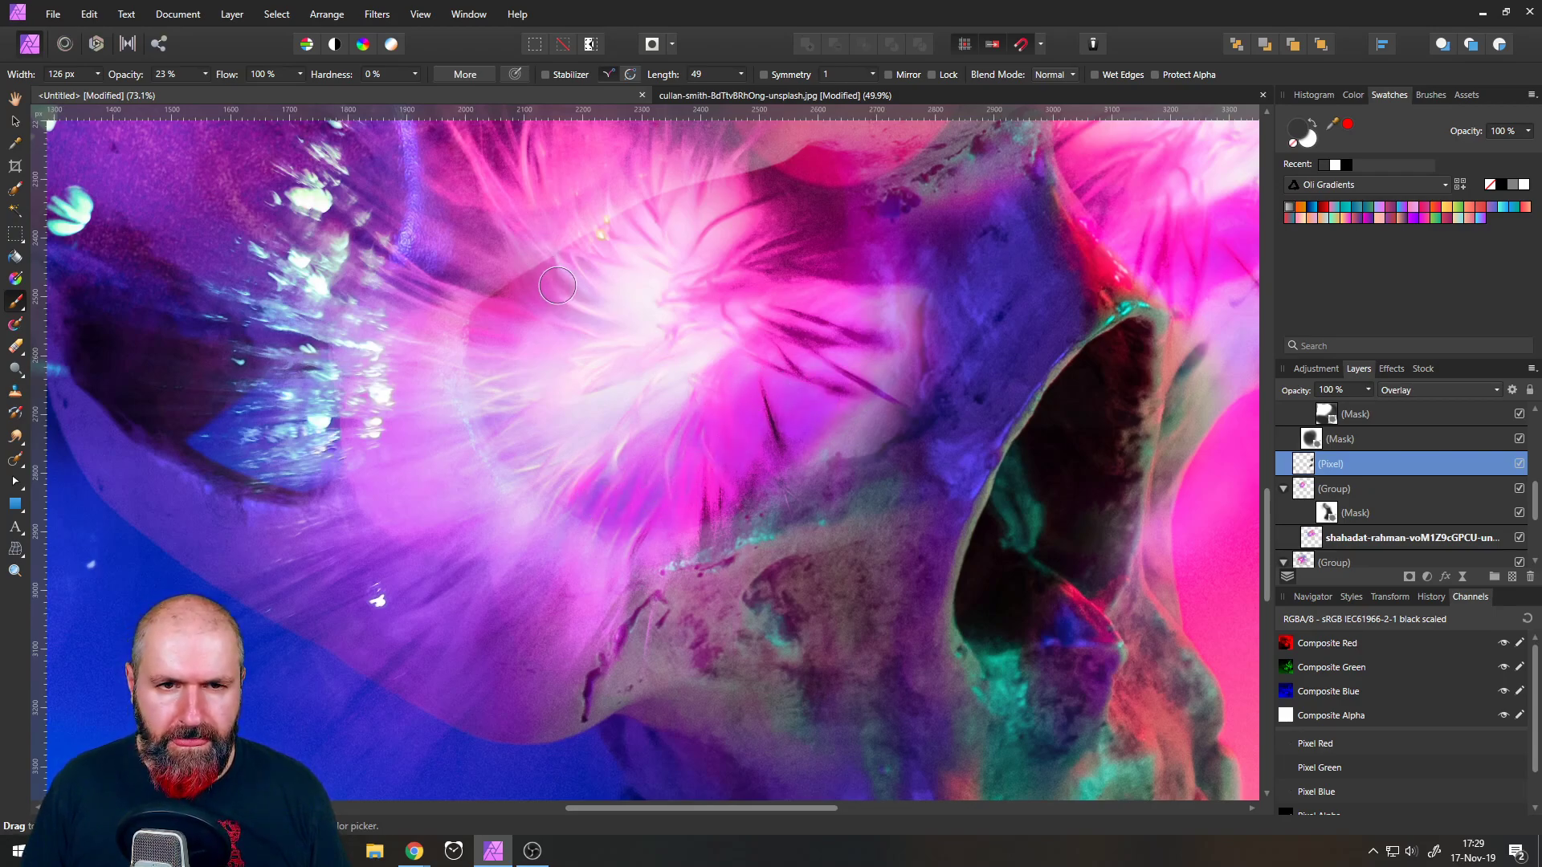
{"action": "mouse_move", "coordinate": [755, 194]}
{"action": "left_mouse_down"}
{"action": "mouse_move", "coordinate": [794, 212]}
{"action": "mouse_move", "coordinate": [809, 189]}
{"action": "mouse_move", "coordinate": [772, 180]}
{"action": "mouse_move", "coordinate": [817, 175]}
{"action": "mouse_move", "coordinate": [802, 157]}
{"action": "mouse_move", "coordinate": [843, 184]}
{"action": "left_mouse_up"}
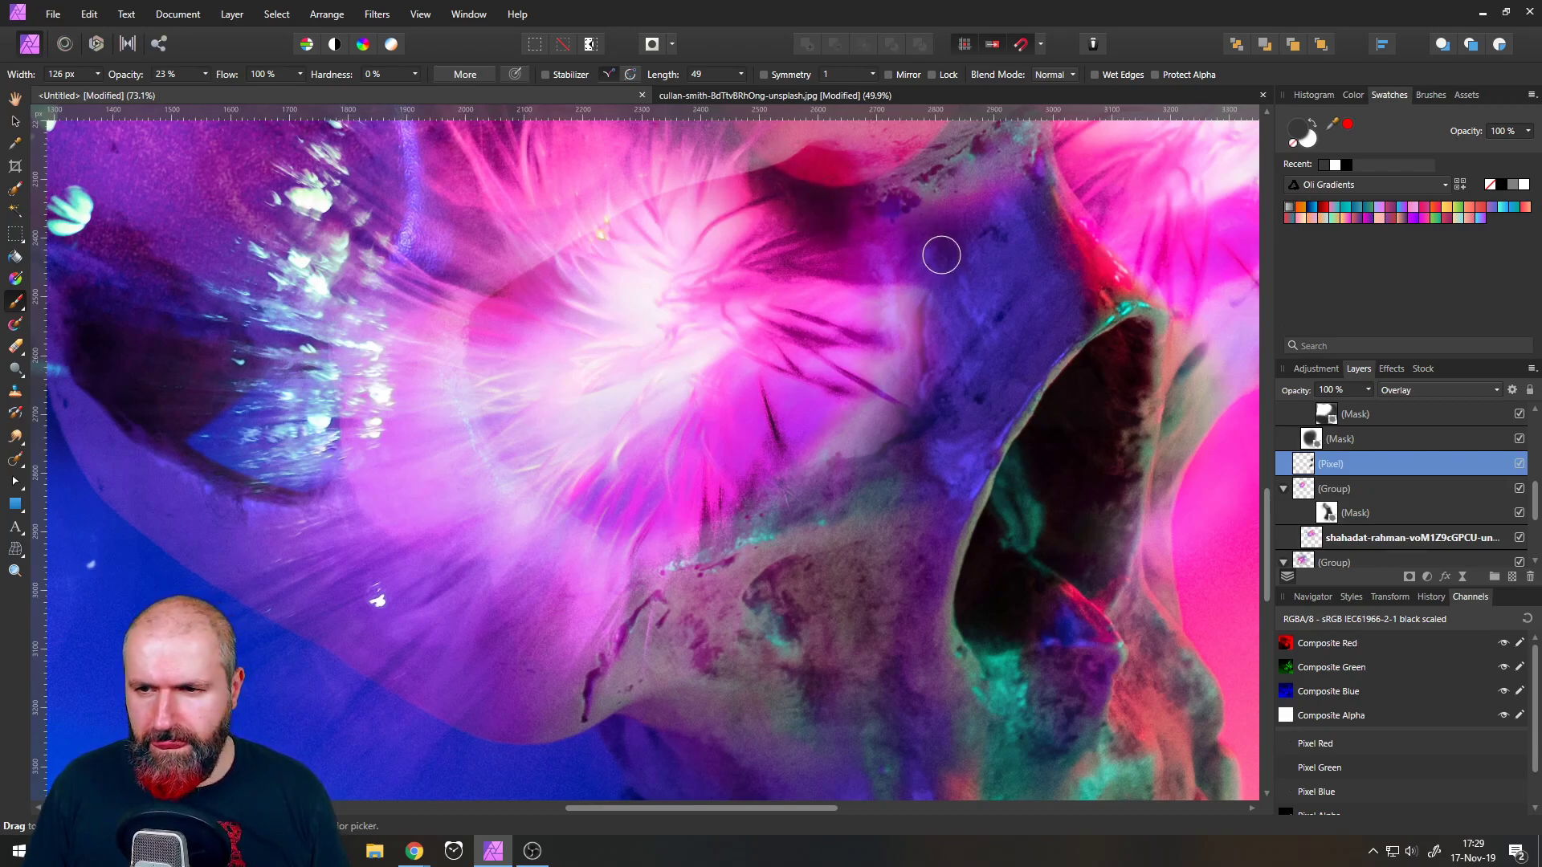
{"action": "scroll", "coordinate": [884, 330], "scroll_direction": "up", "scroll_amount": 2}
{"action": "mouse_move", "coordinate": [818, 268]}
{"action": "left_mouse_down"}
{"action": "mouse_move", "coordinate": [786, 278]}
{"action": "mouse_move", "coordinate": [828, 285]}
{"action": "mouse_move", "coordinate": [827, 322]}
{"action": "mouse_move", "coordinate": [851, 318]}
{"action": "mouse_move", "coordinate": [774, 302]}
{"action": "mouse_move", "coordinate": [846, 358]}
{"action": "mouse_move", "coordinate": [864, 440]}
{"action": "mouse_move", "coordinate": [822, 310]}
{"action": "left_mouse_up"}
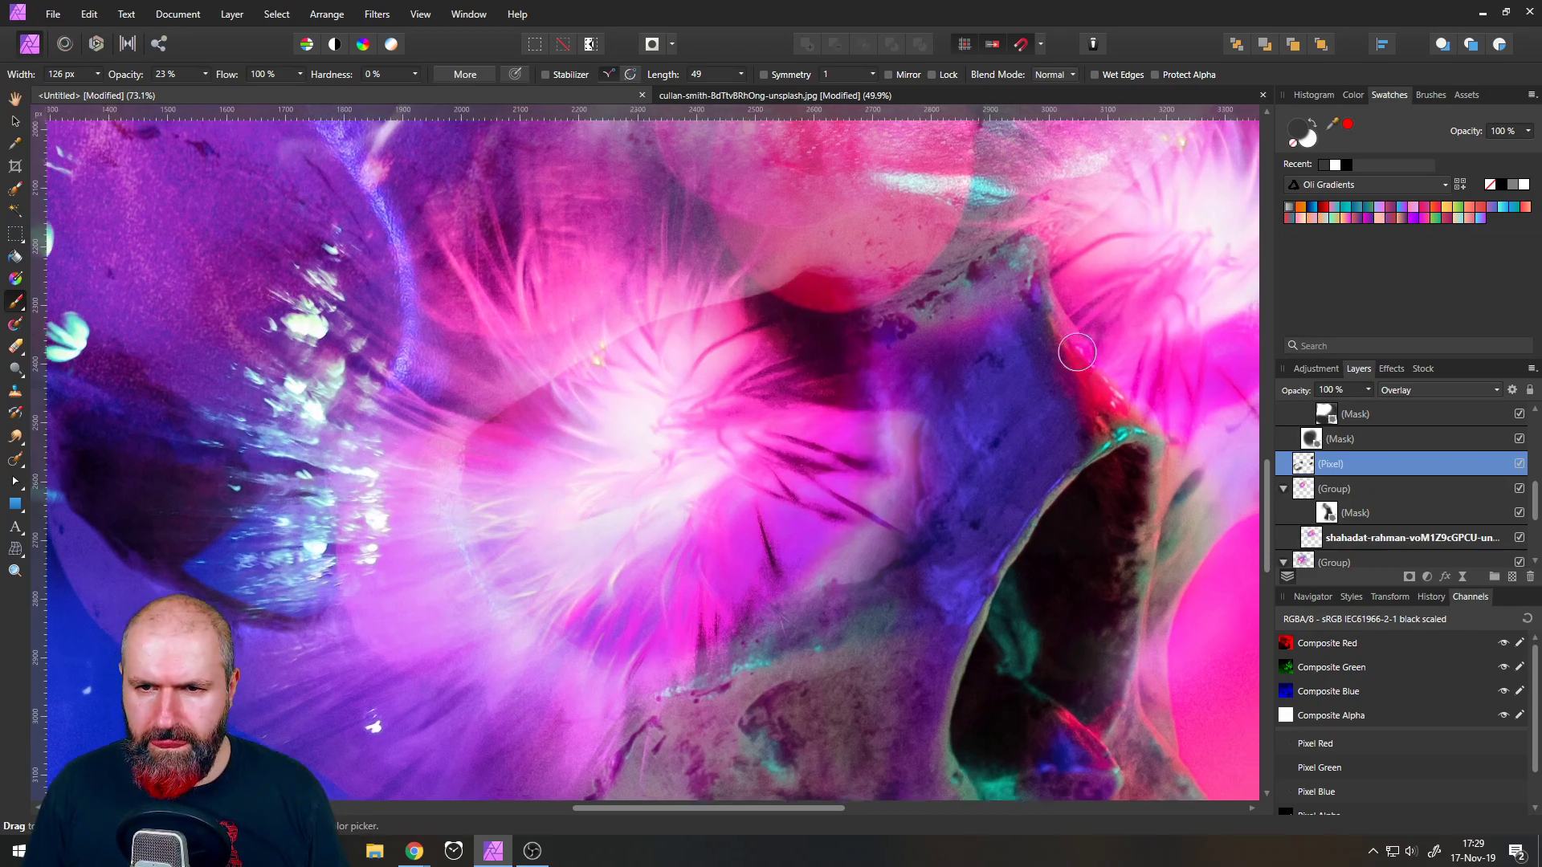
{"action": "left_click_drag", "start_coordinate": [1112, 336], "coordinate": [715, 469]}
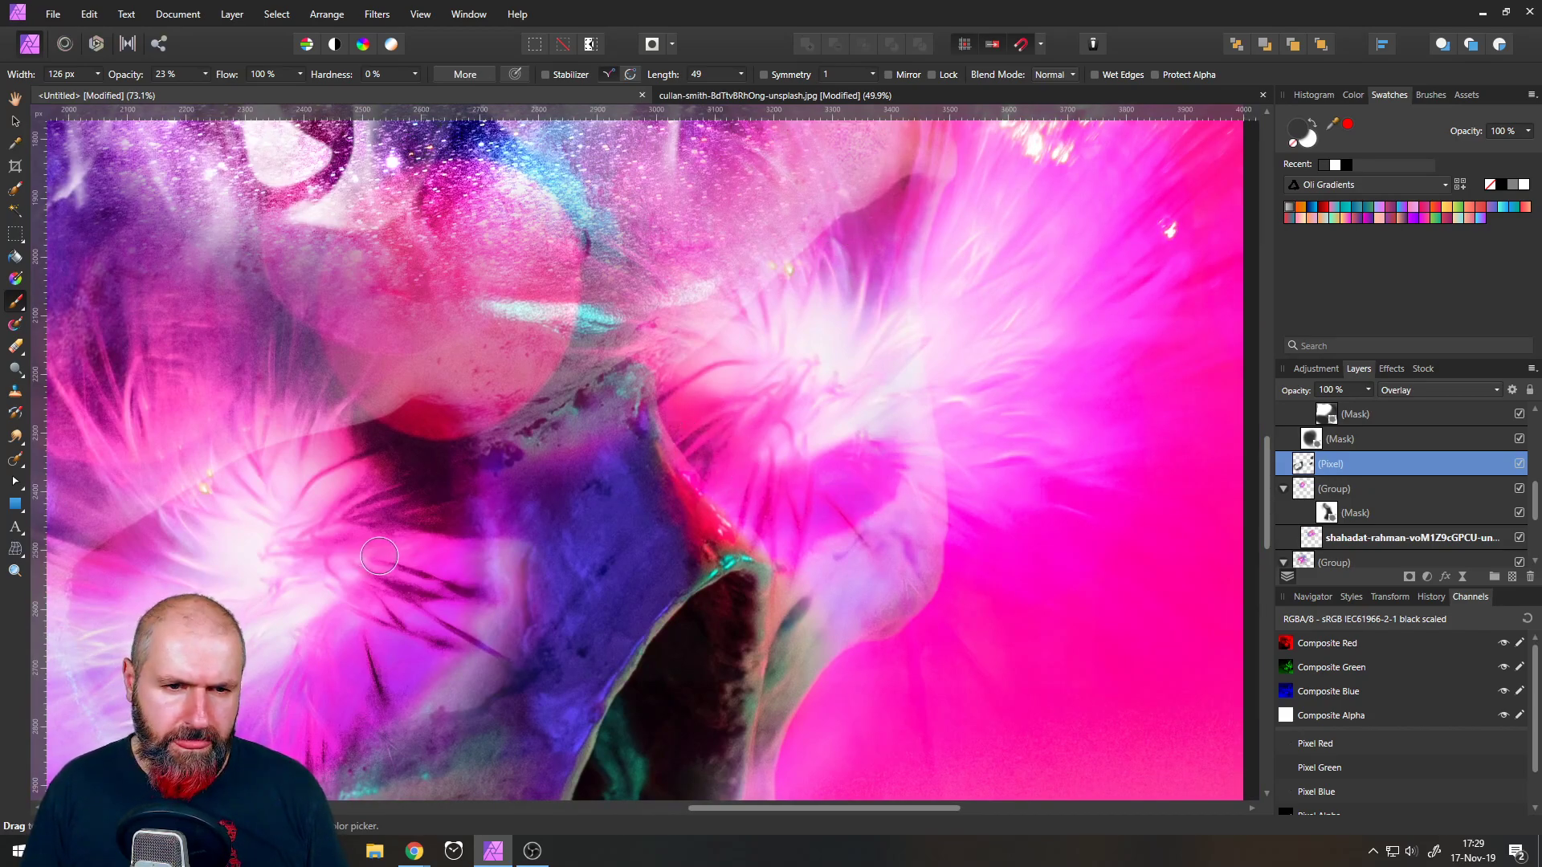
{"action": "left_click_drag", "start_coordinate": [378, 566], "coordinate": [674, 322]}
- Change the paint colour to light grey ADADAD and brush over the dark area above the first burst on the Overlay layer
{"action": "scroll", "coordinate": [731, 449], "scroll_direction": "down", "scroll_amount": 7}
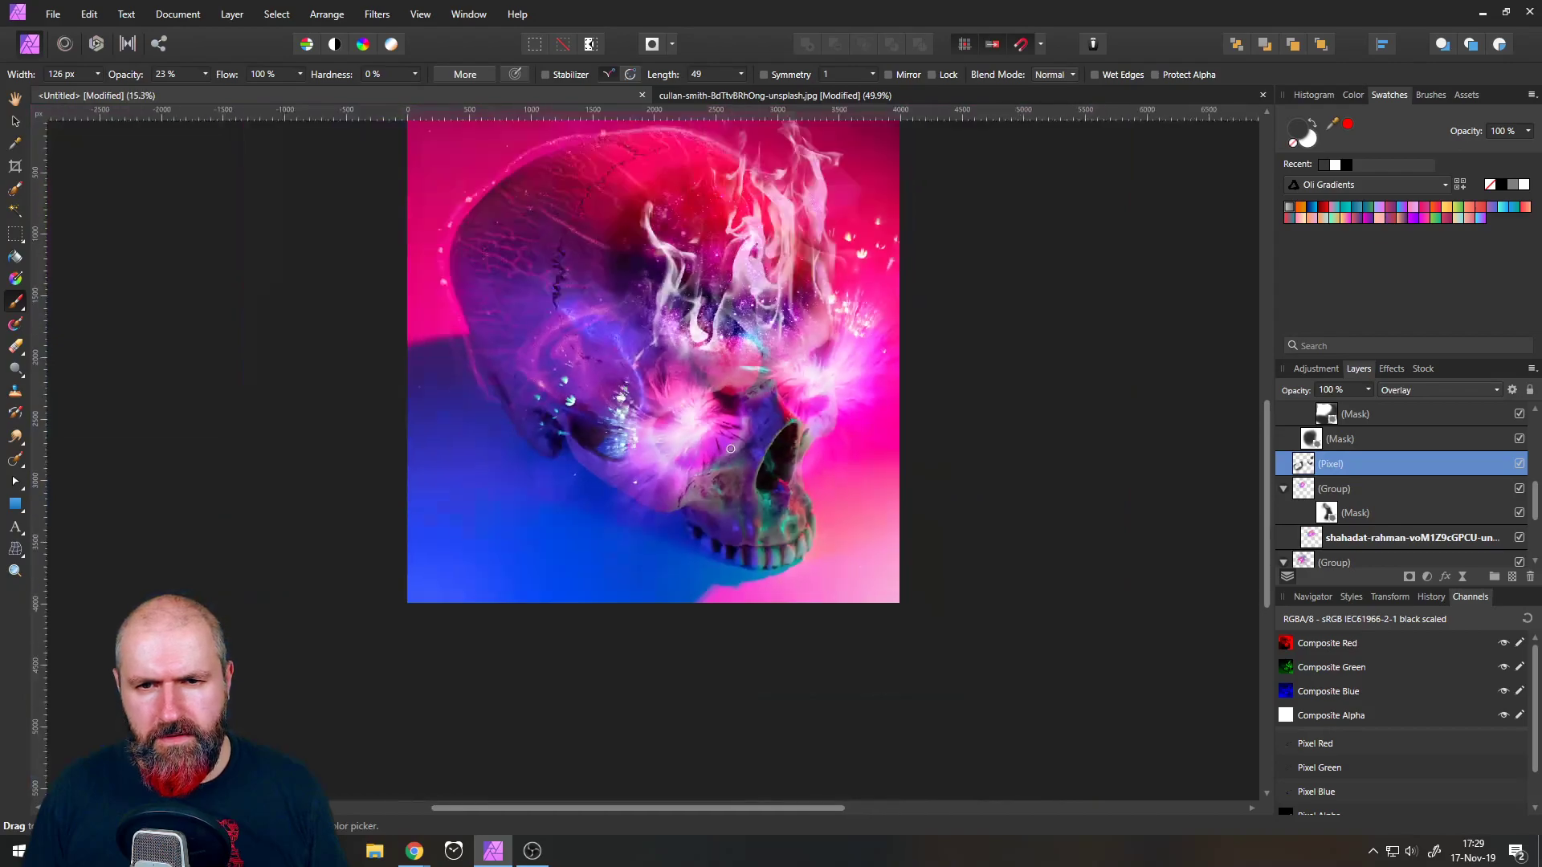
{"action": "scroll", "coordinate": [730, 449], "scroll_direction": "up", "scroll_amount": 5}
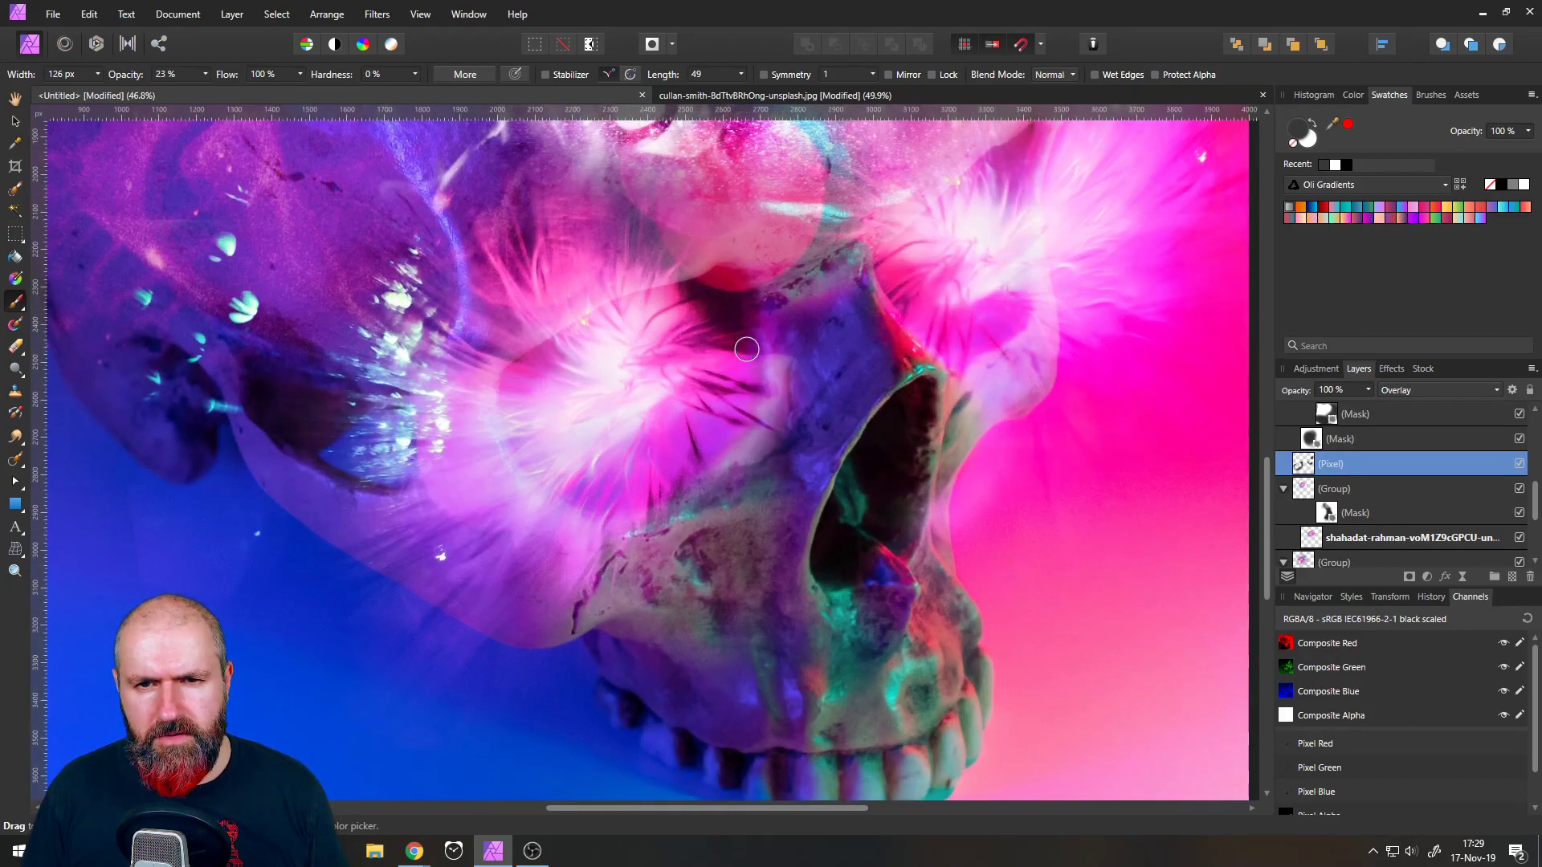
{"action": "left_click_drag", "start_coordinate": [750, 337], "coordinate": [680, 539]}
{"action": "double_click", "coordinate": [1304, 131]}
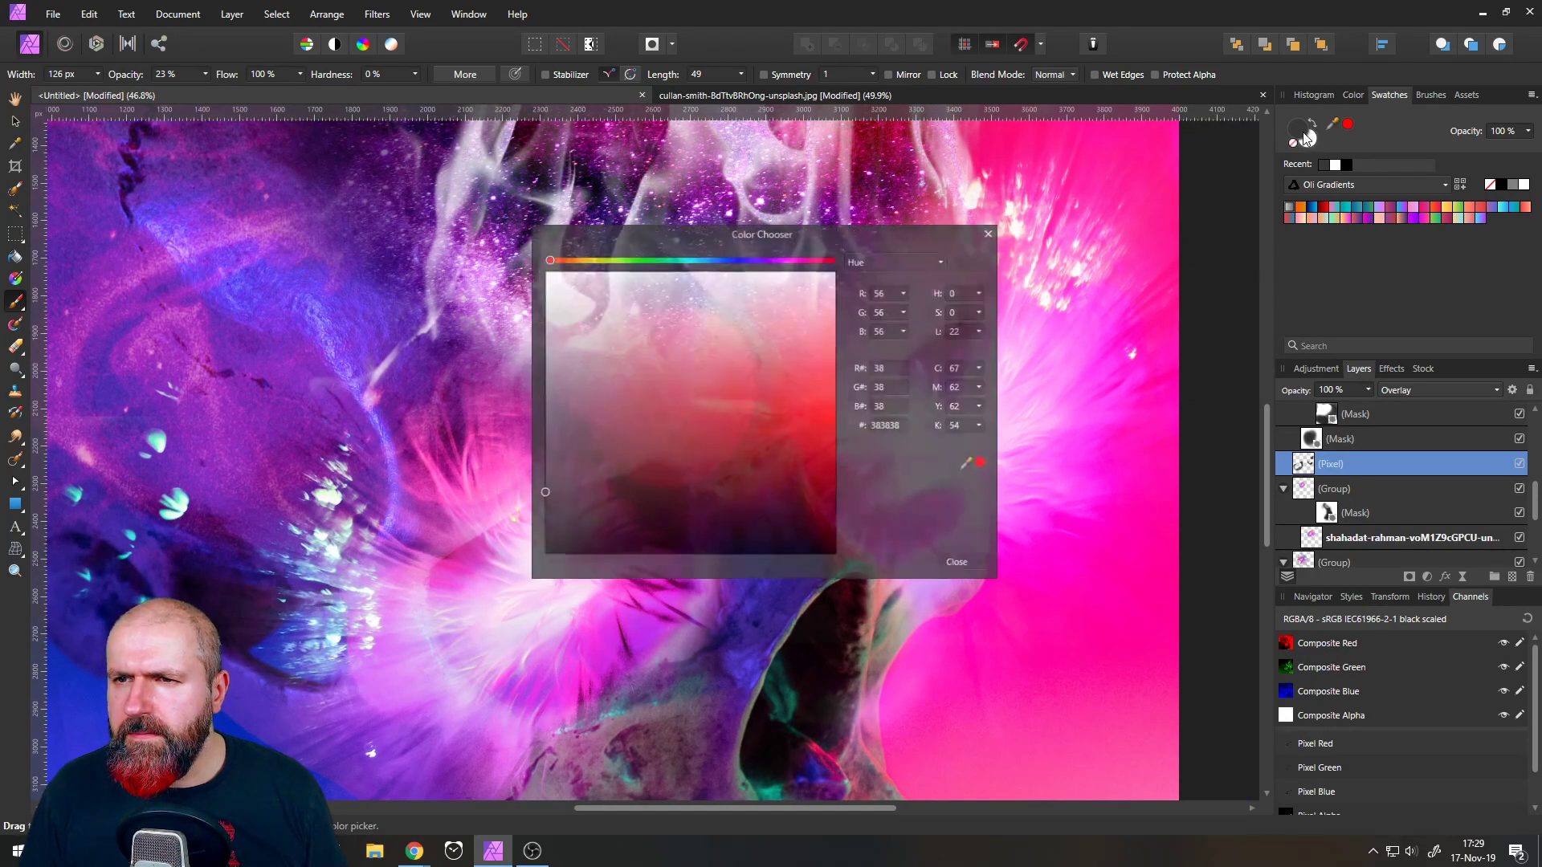
{"action": "left_click_drag", "start_coordinate": [575, 338], "coordinate": [568, 375]}
{"action": "left_click", "coordinate": [990, 232]}
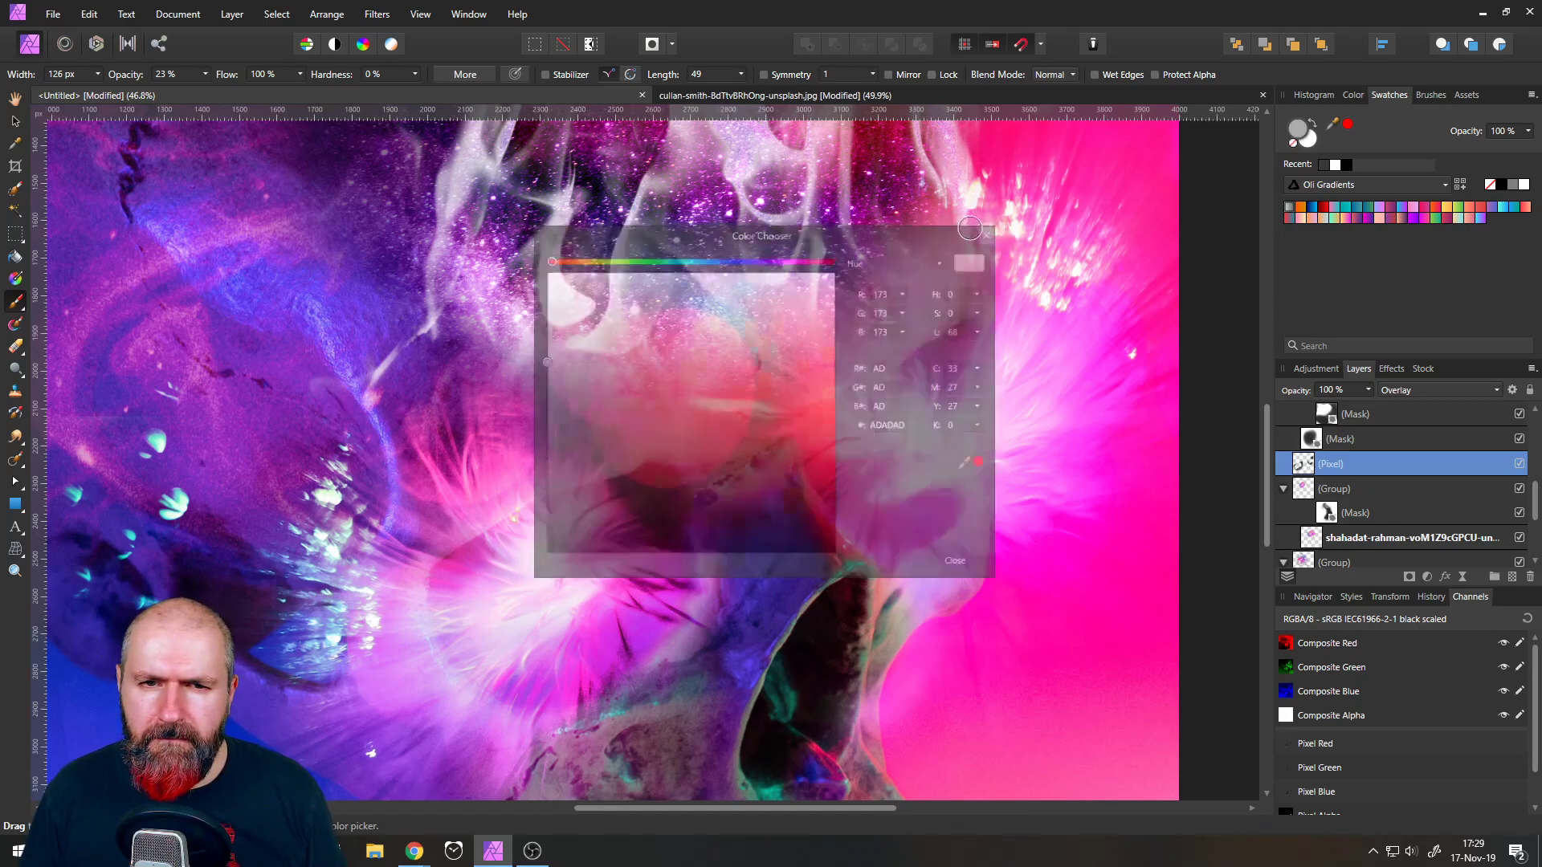
{"action": "mouse_move", "coordinate": [635, 488]}
{"action": "left_mouse_down"}
{"action": "mouse_move", "coordinate": [648, 464]}
{"action": "mouse_move", "coordinate": [669, 484]}
{"action": "left_mouse_up"}
{"action": "scroll", "coordinate": [771, 482], "scroll_direction": "down", "scroll_amount": 7}
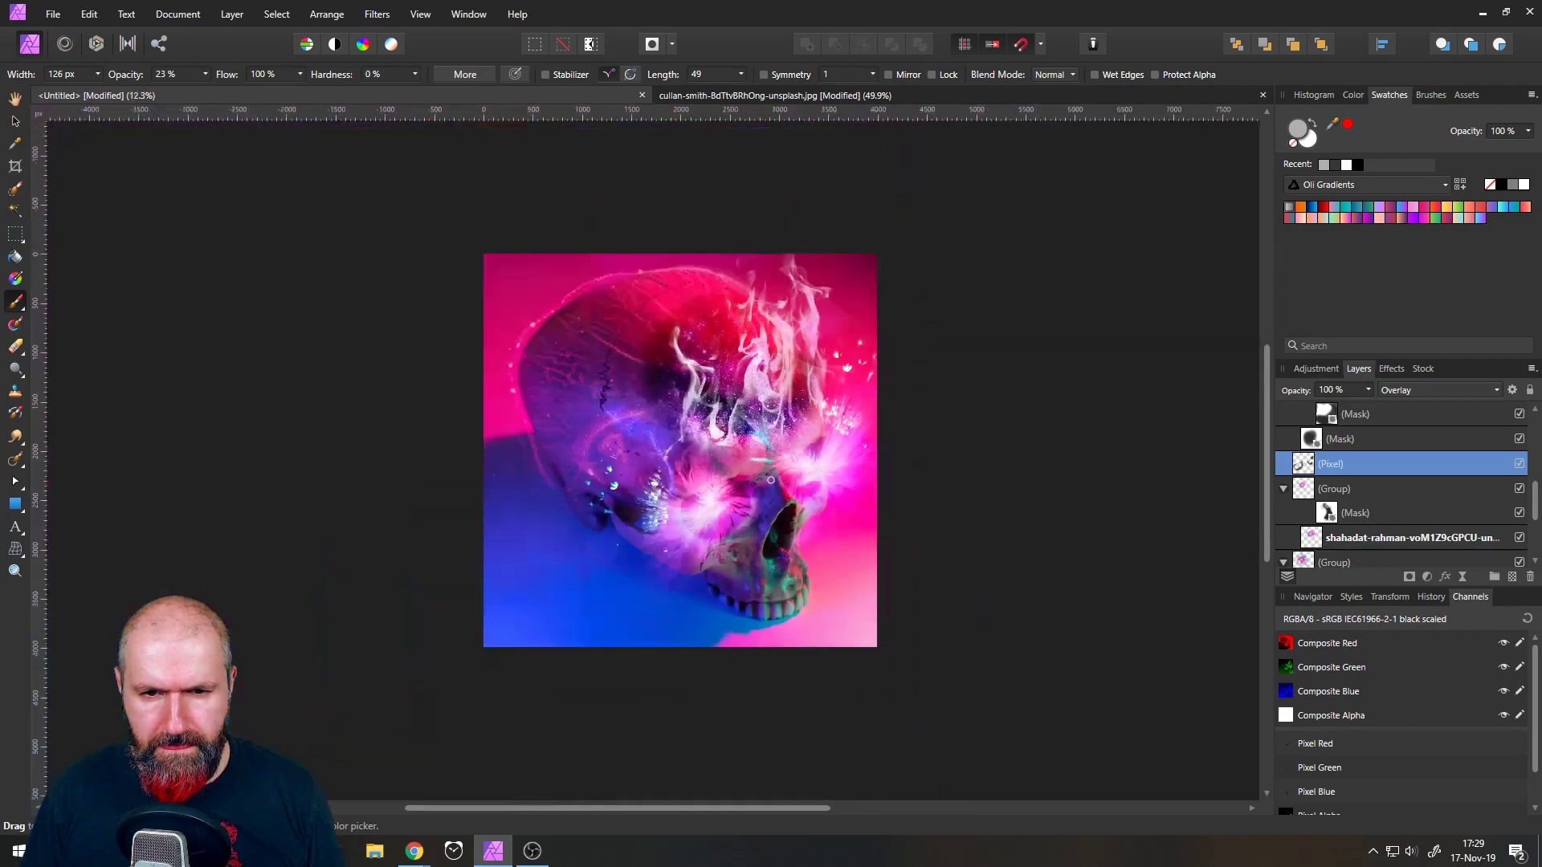
{"action": "scroll", "coordinate": [1003, 492], "scroll_direction": "up", "scroll_amount": 1}
{"action": "scroll", "coordinate": [1003, 492], "scroll_direction": "up", "scroll_amount": 3}
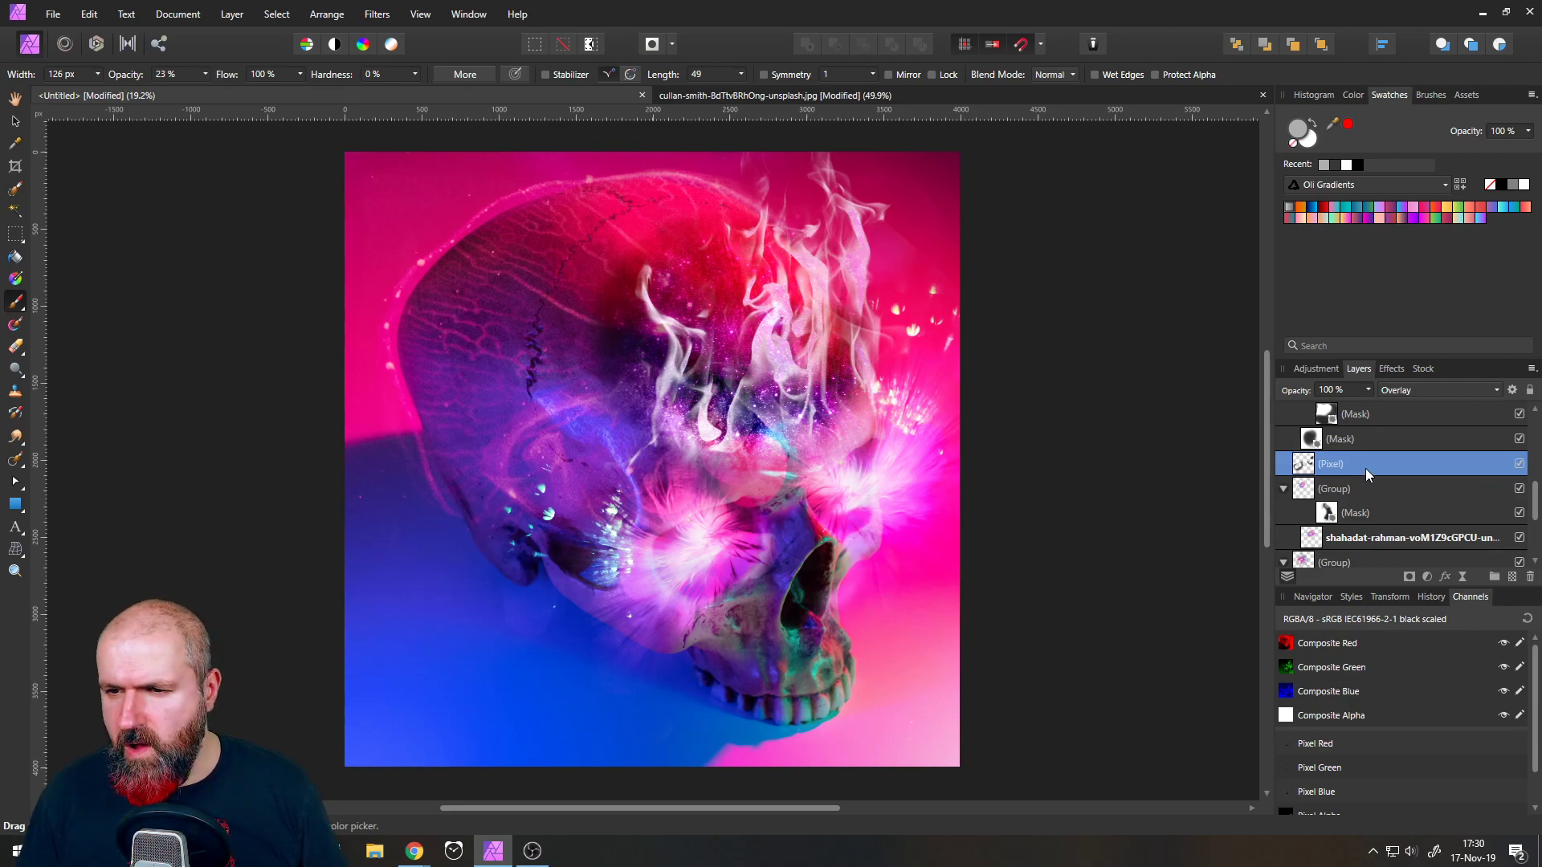
- Inspect the bottom pixel layer, the lower burst image and the lower group's mask in turn
{"action": "scroll", "coordinate": [1381, 474], "scroll_direction": "down", "scroll_amount": 3}
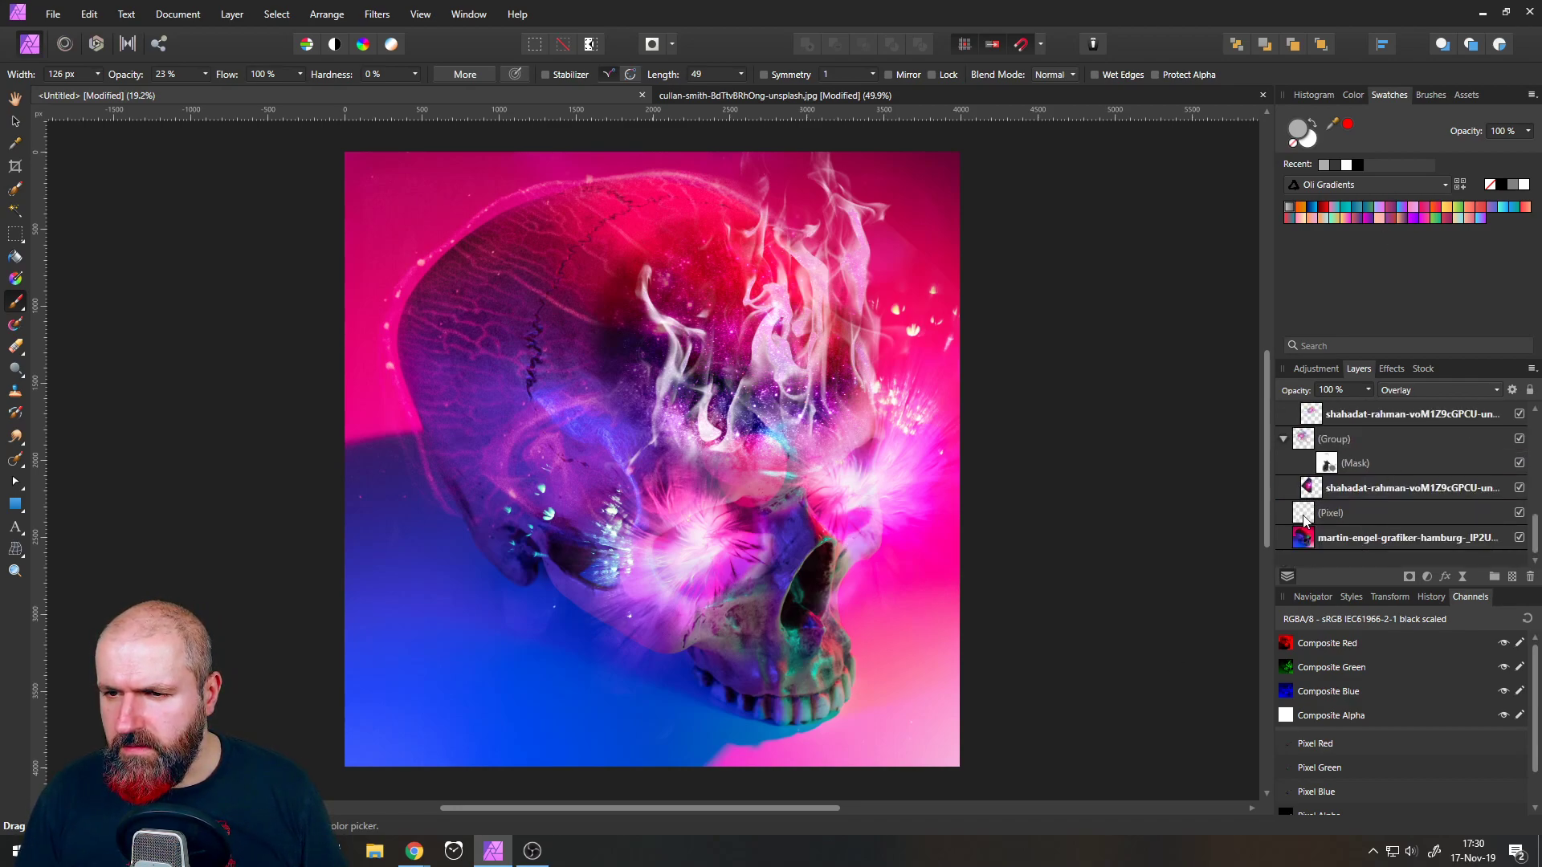
{"action": "left_click", "coordinate": [1303, 516]}
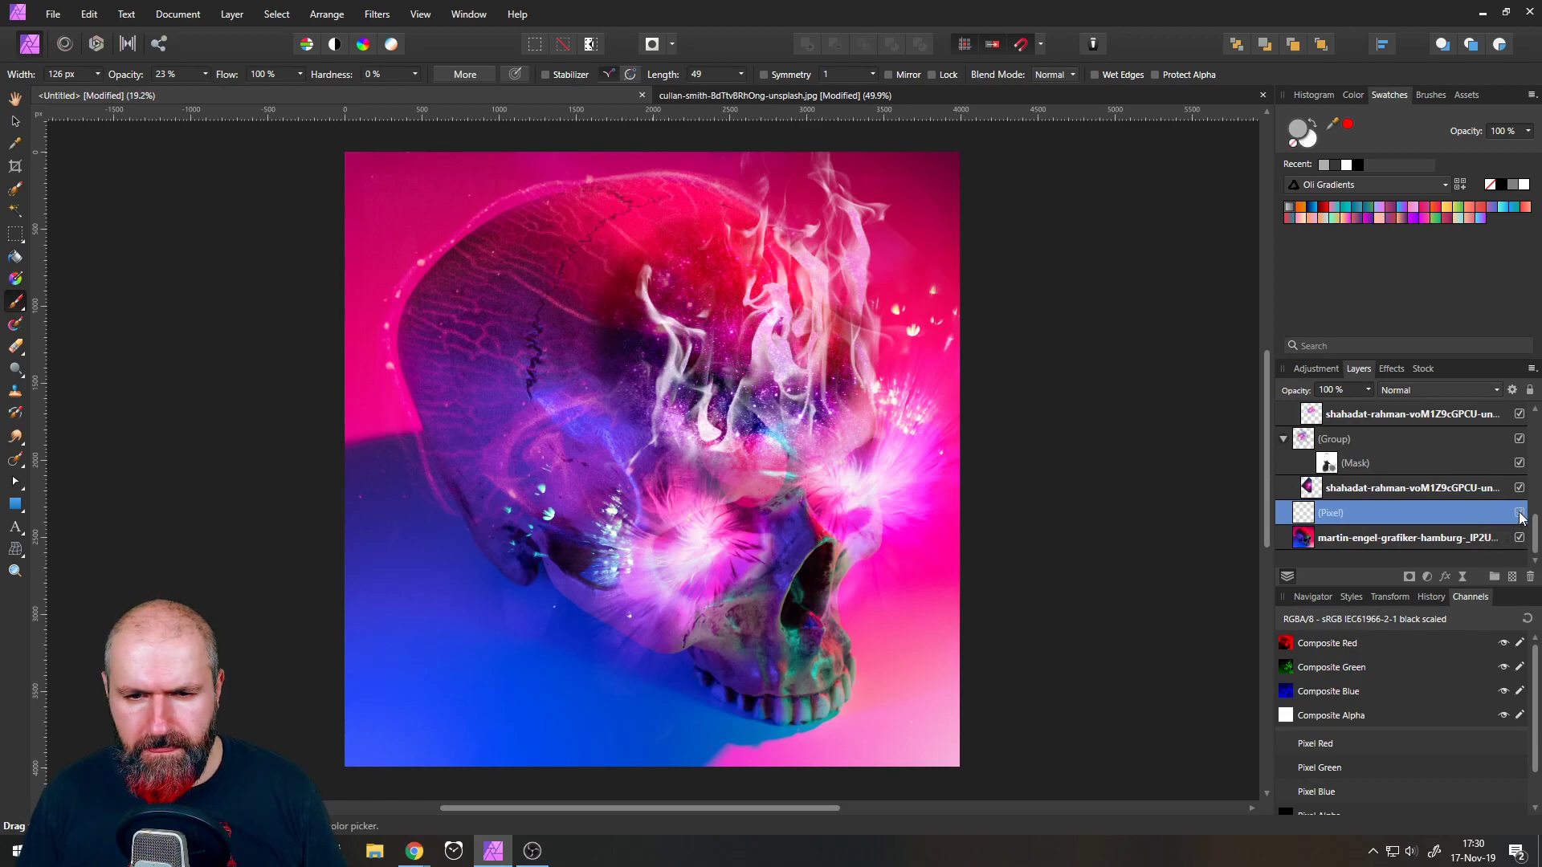
{"action": "left_click", "coordinate": [1308, 489]}
{"action": "left_click", "coordinate": [1325, 464]}
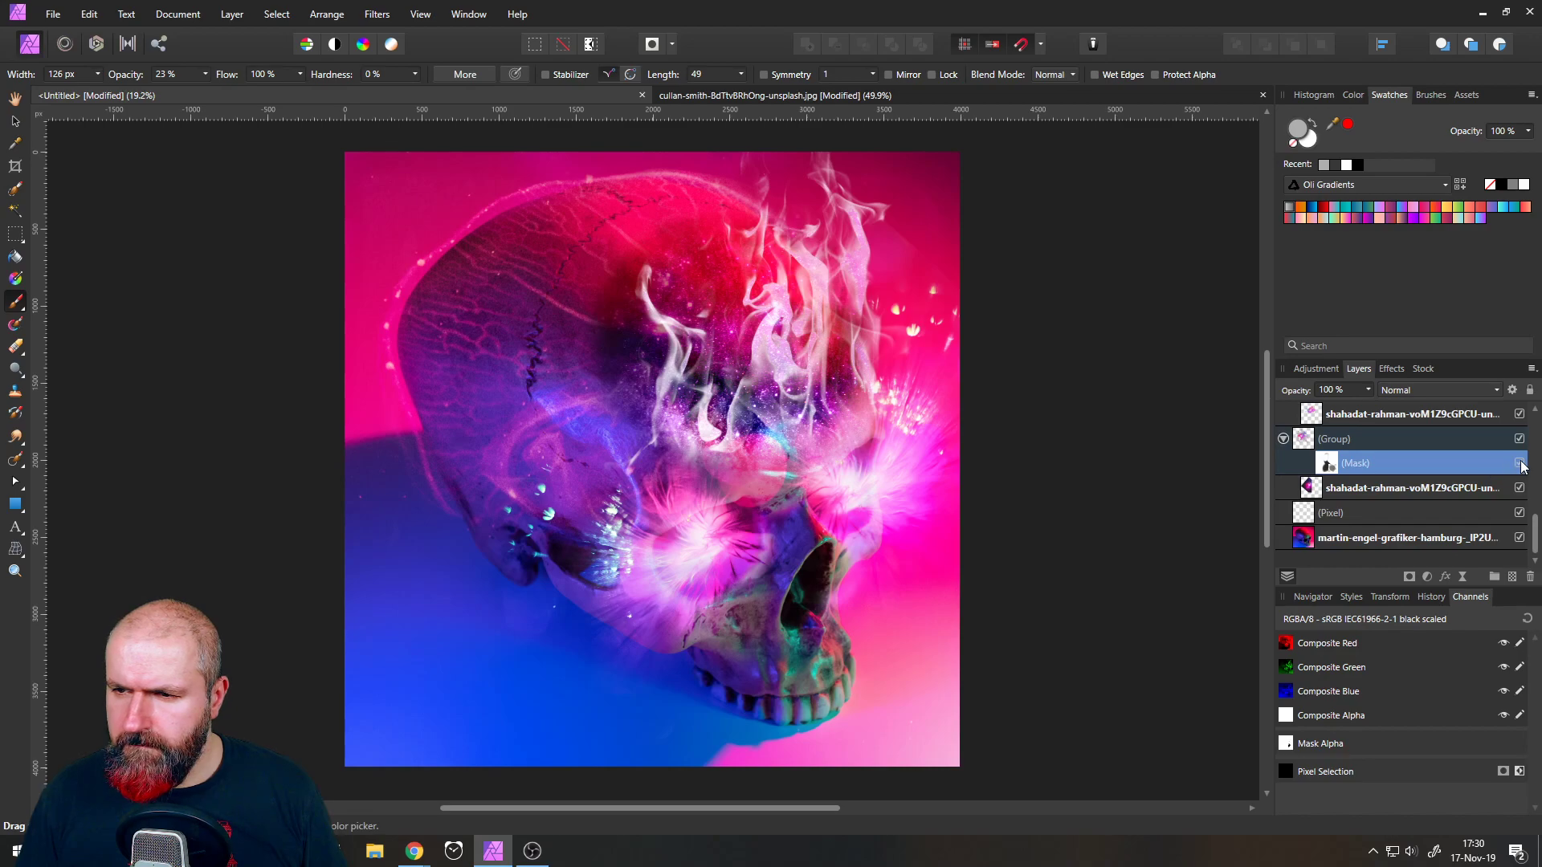
- Compare the two burst groups with their masks switched off and on, selecting the lower burst image in between
{"action": "left_click", "coordinate": [1520, 463]}
{"action": "left_click", "coordinate": [1520, 463]}
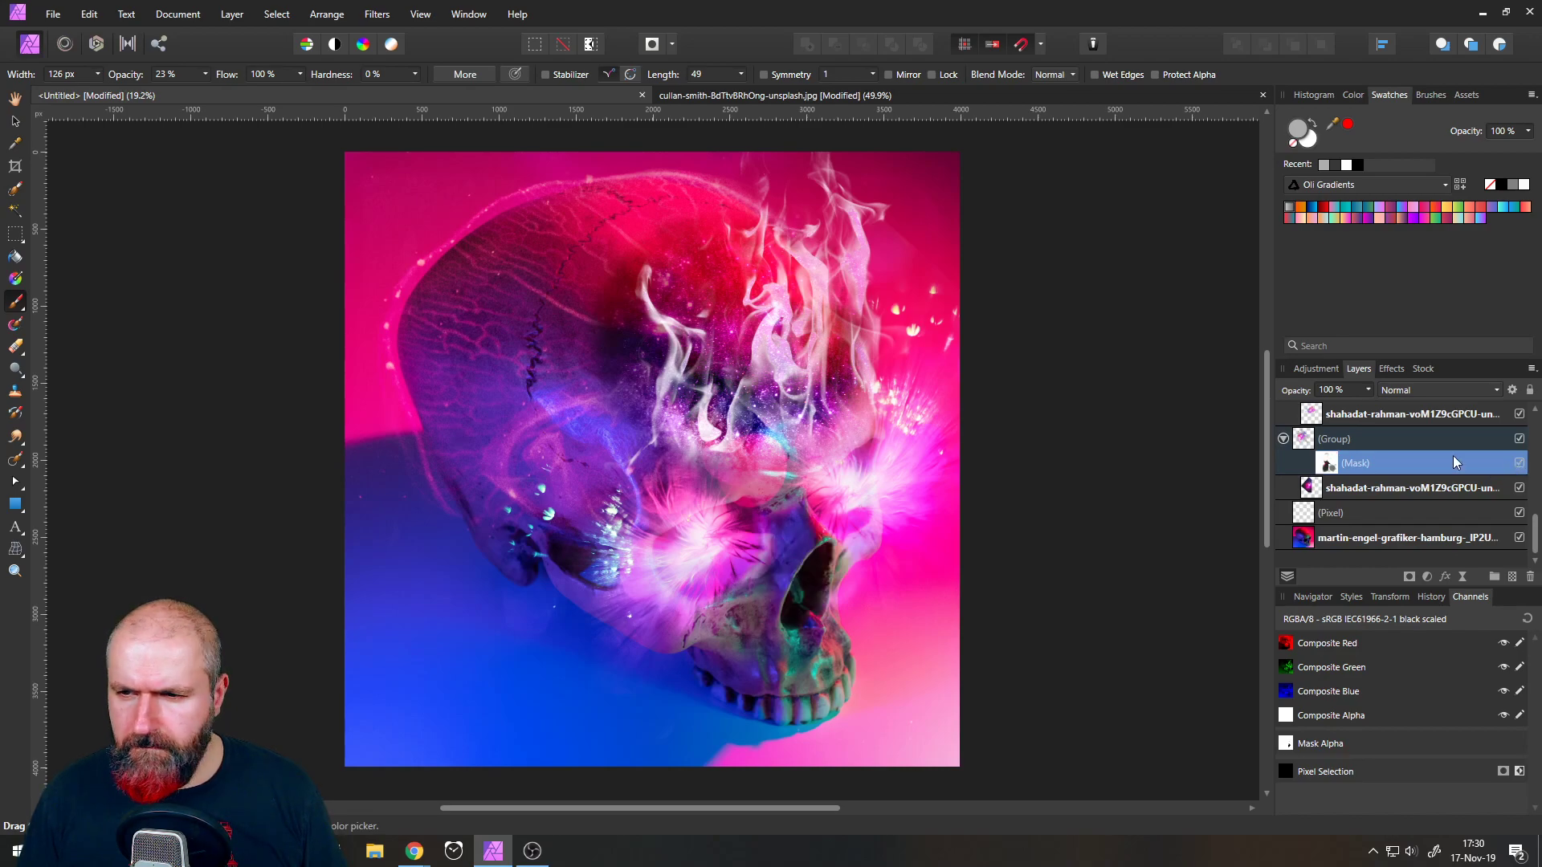
{"action": "left_click", "coordinate": [1316, 489]}
{"action": "scroll", "coordinate": [1401, 474], "scroll_direction": "up", "scroll_amount": 1}
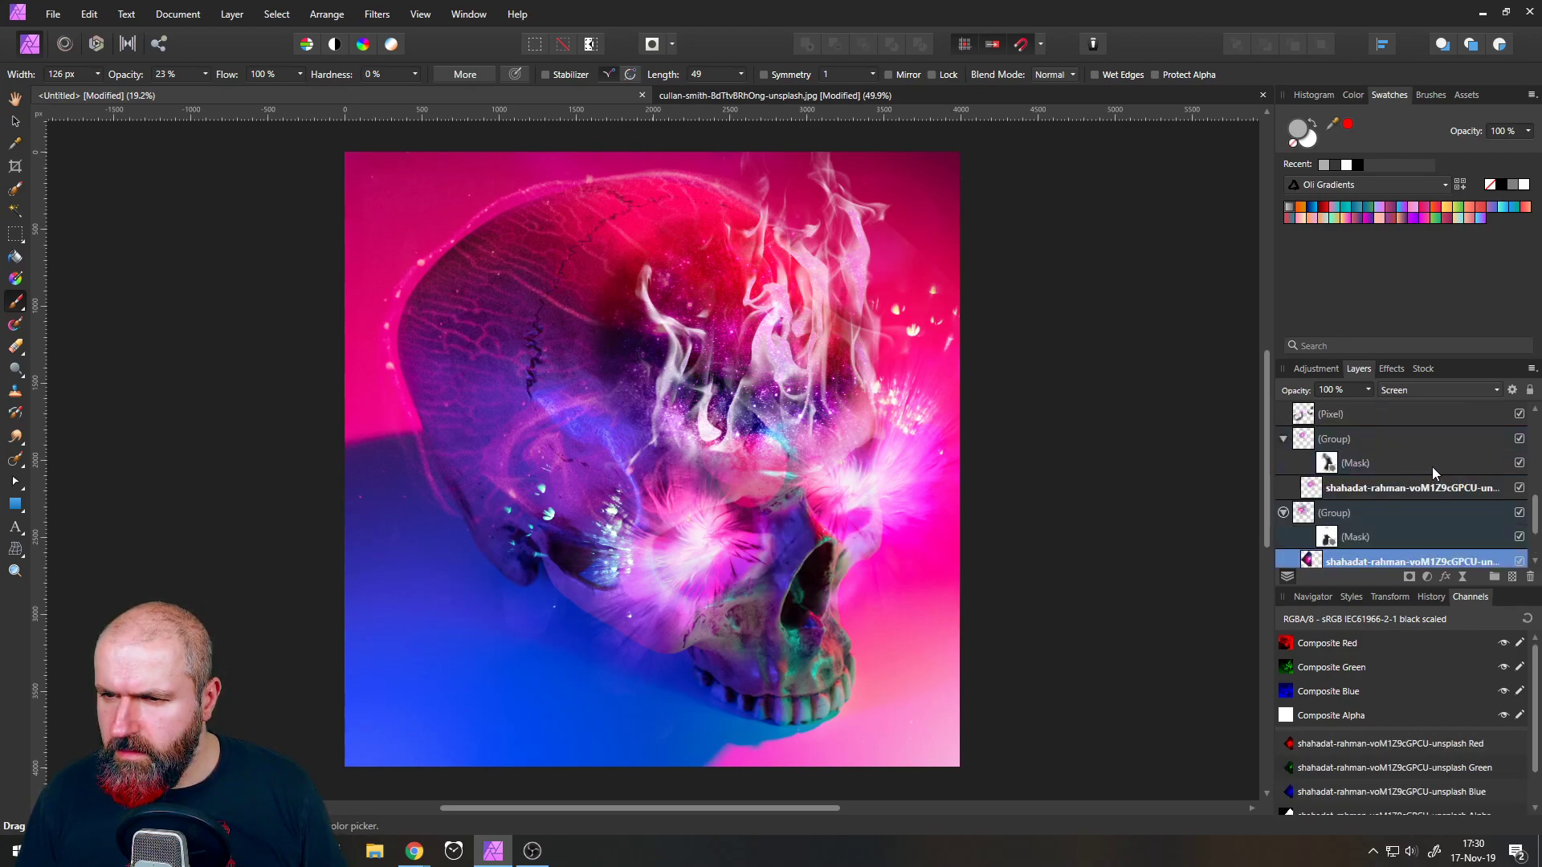
{"action": "left_click", "coordinate": [1519, 464]}
{"action": "left_click", "coordinate": [1519, 464]}
{"action": "left_click", "coordinate": [1519, 464]}
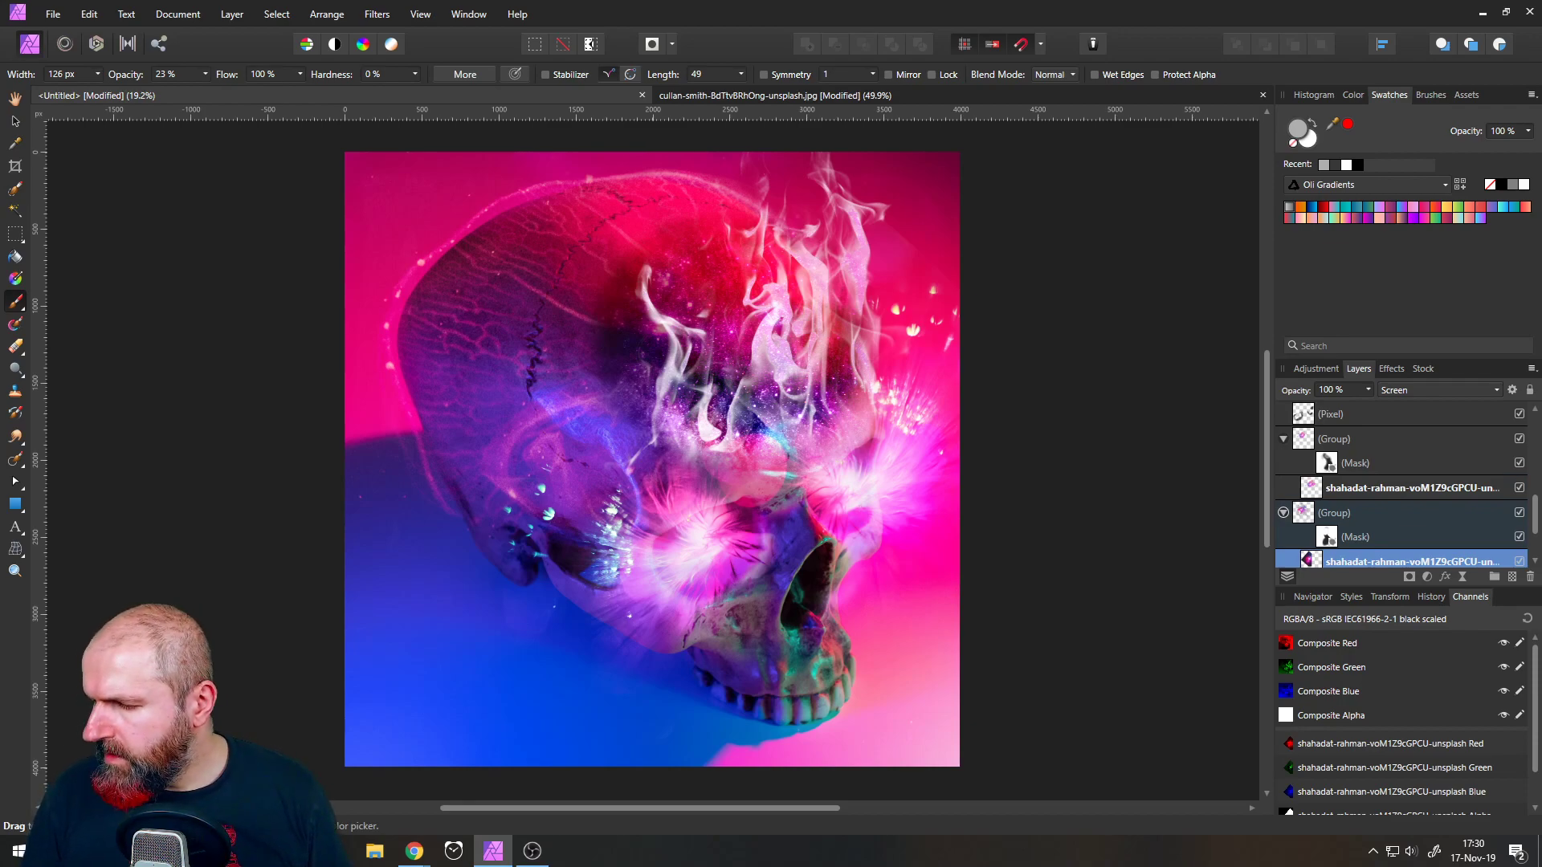
- Bring the live chat window over the canvas, read the latest viewer messages and move it away again
{"action": "left_click_drag", "start_coordinate": [1541, 32], "coordinate": [818, 169]}
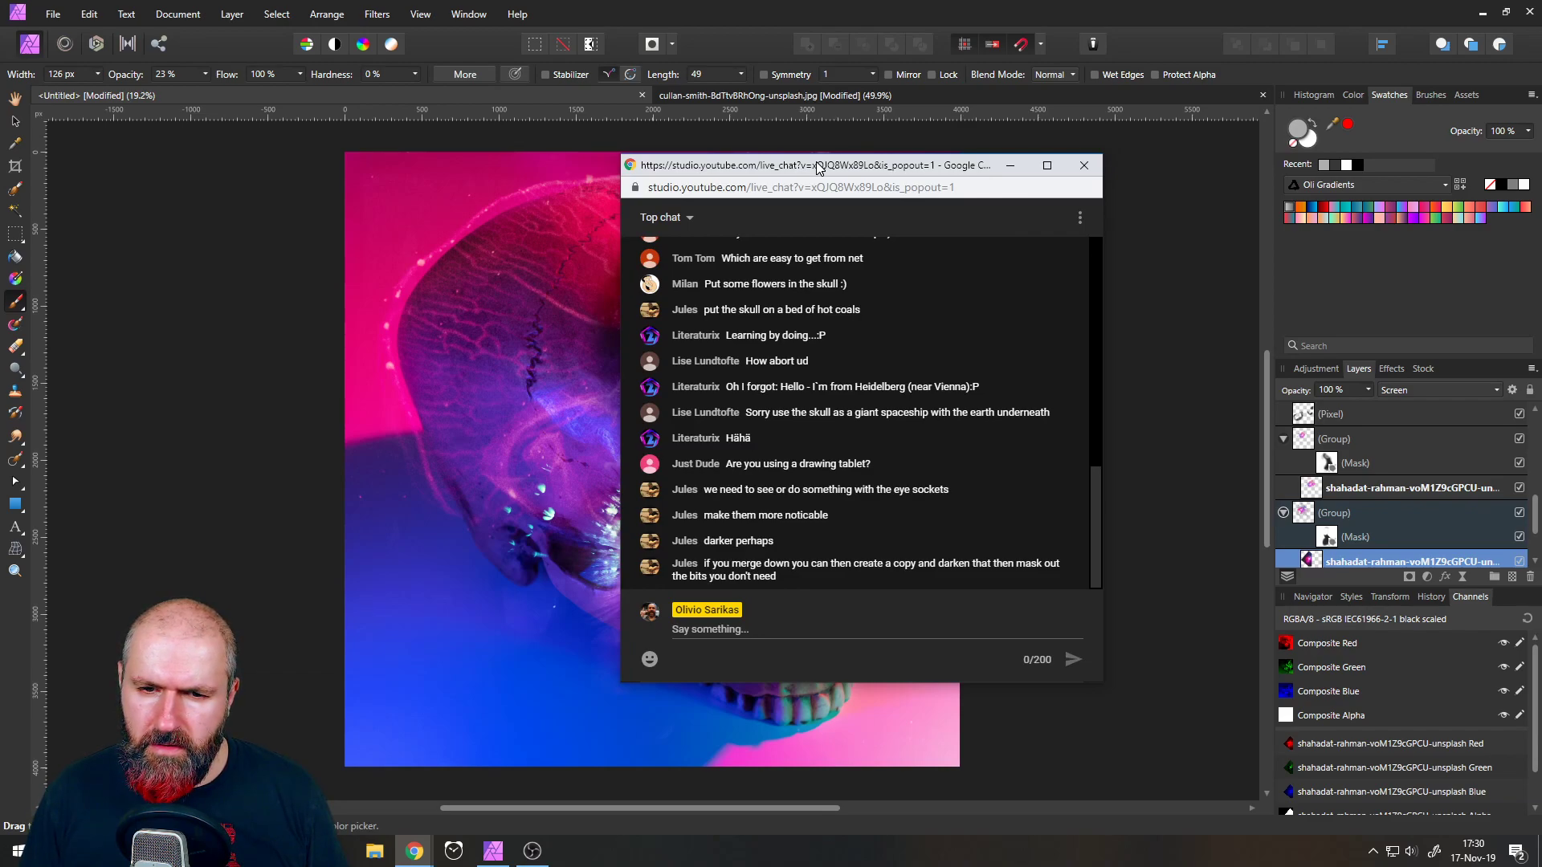
{"action": "left_click_drag", "start_coordinate": [817, 167], "coordinate": [1541, 408]}
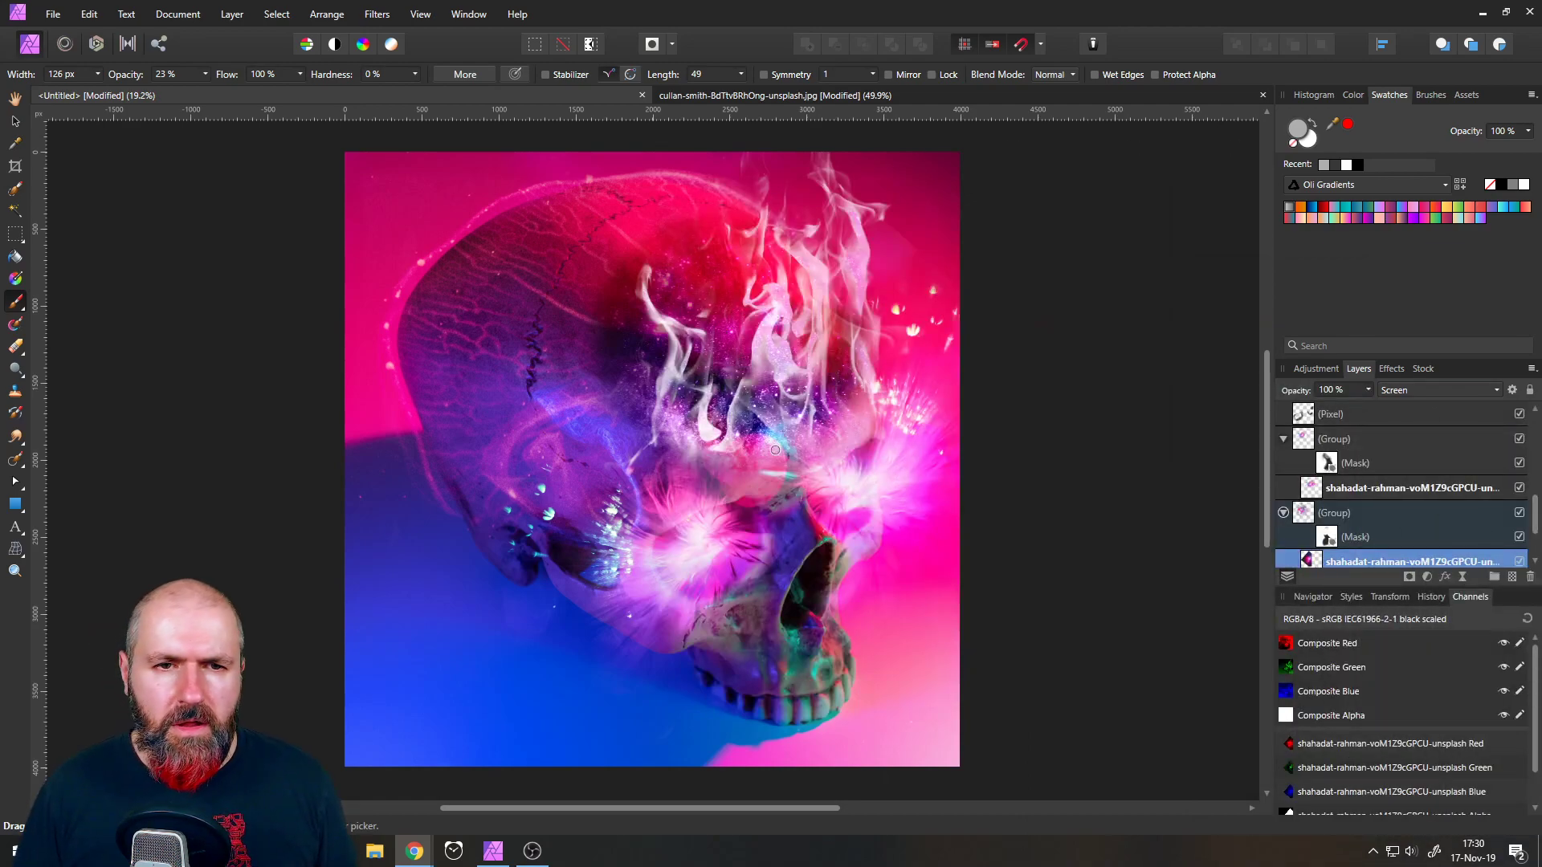
- Try a merged copy of all visible layers in Lighter Color blend mode and delete it
{"action": "scroll", "coordinate": [1352, 466], "scroll_direction": "up", "scroll_amount": 5}
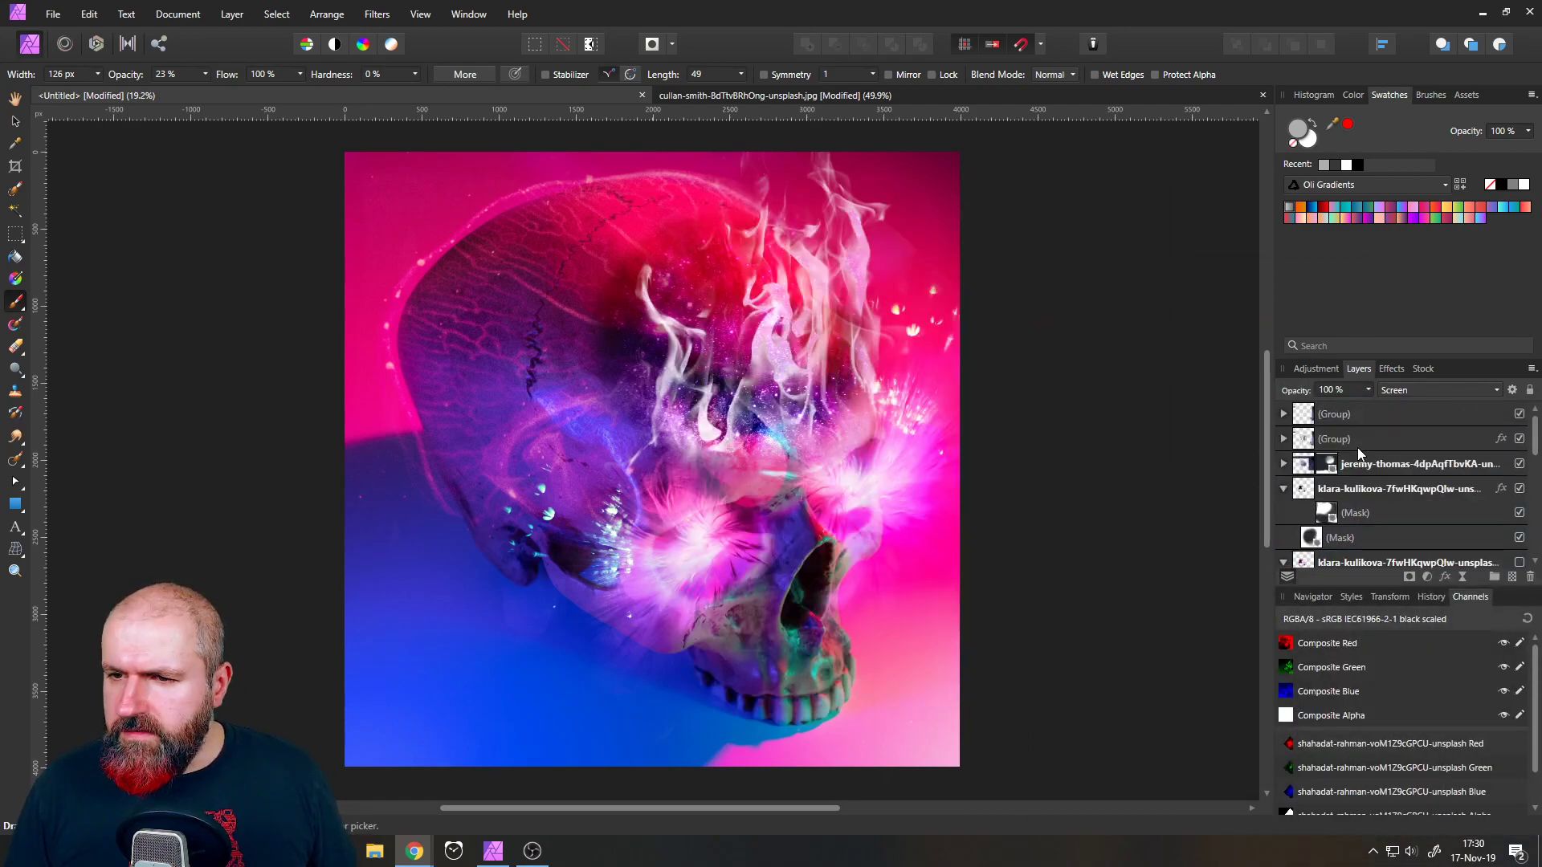
{"action": "right_click", "coordinate": [1307, 416]}
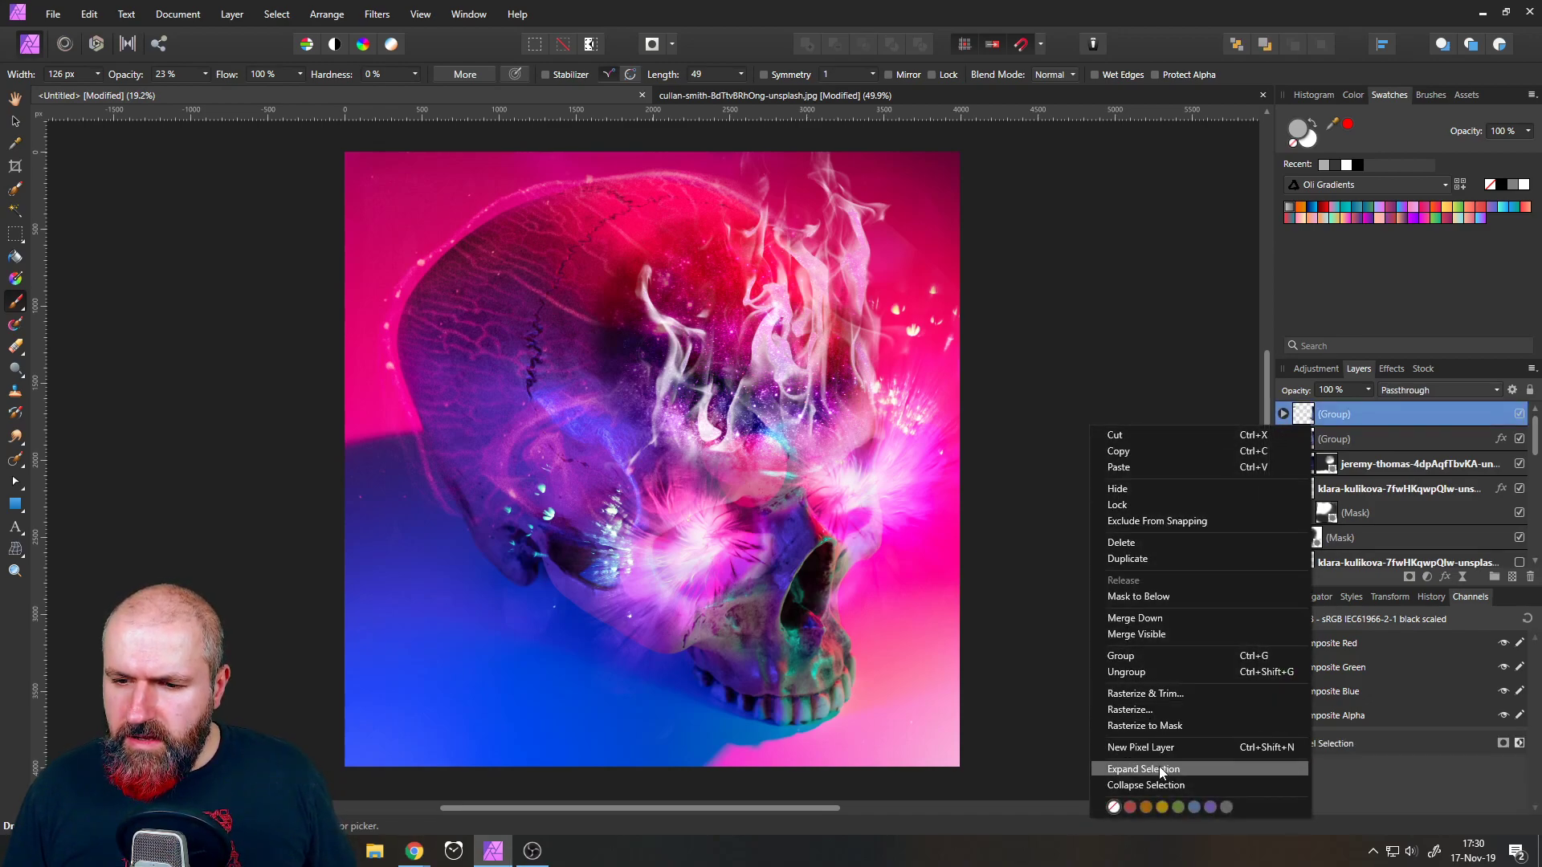
{"action": "left_click", "coordinate": [1139, 632]}
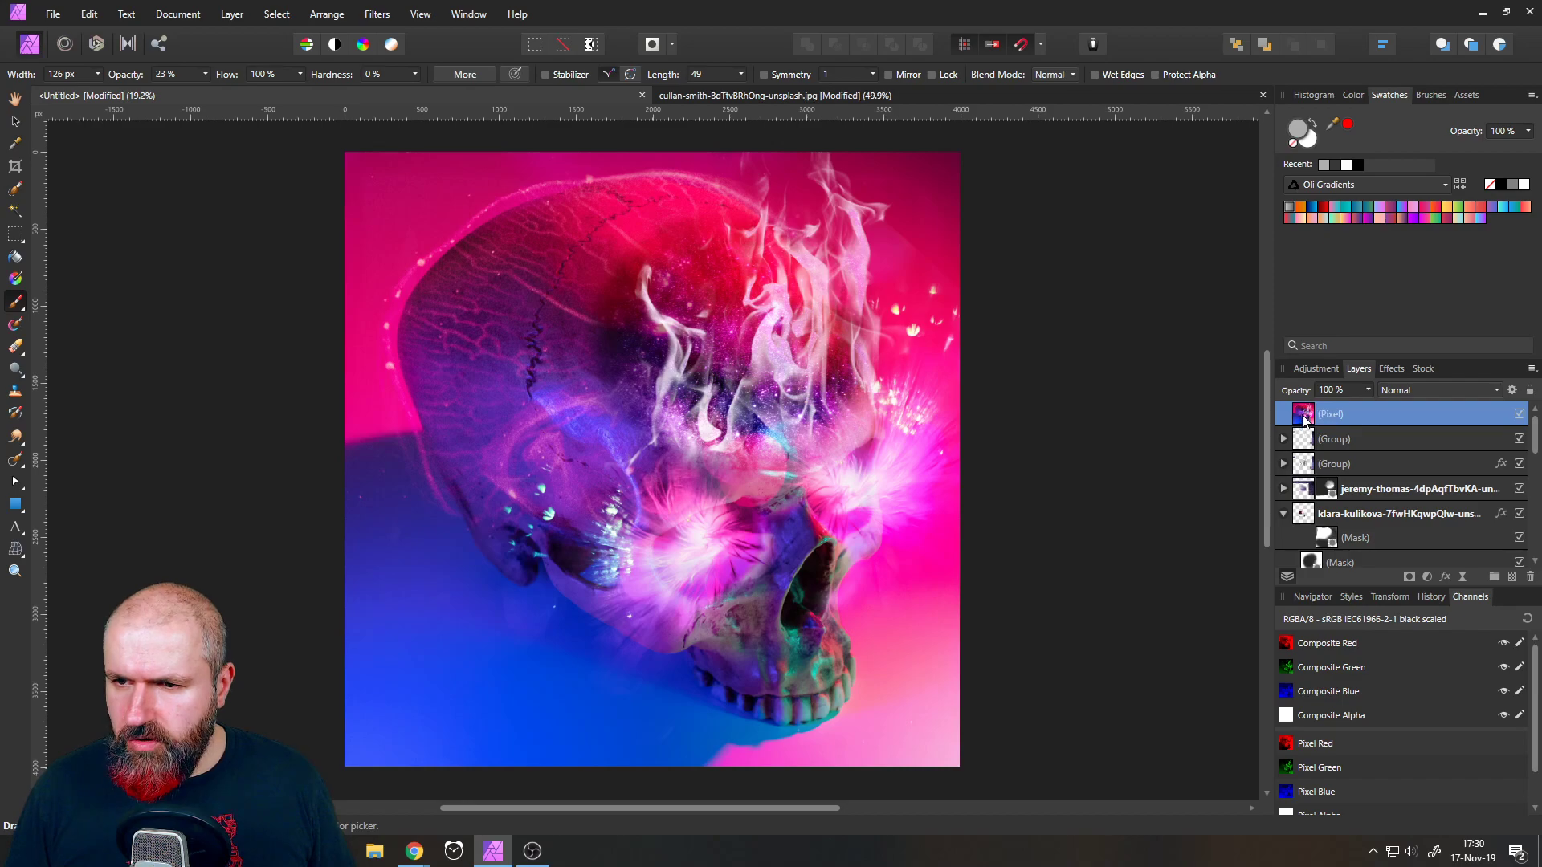
{"action": "left_click", "coordinate": [1405, 391]}
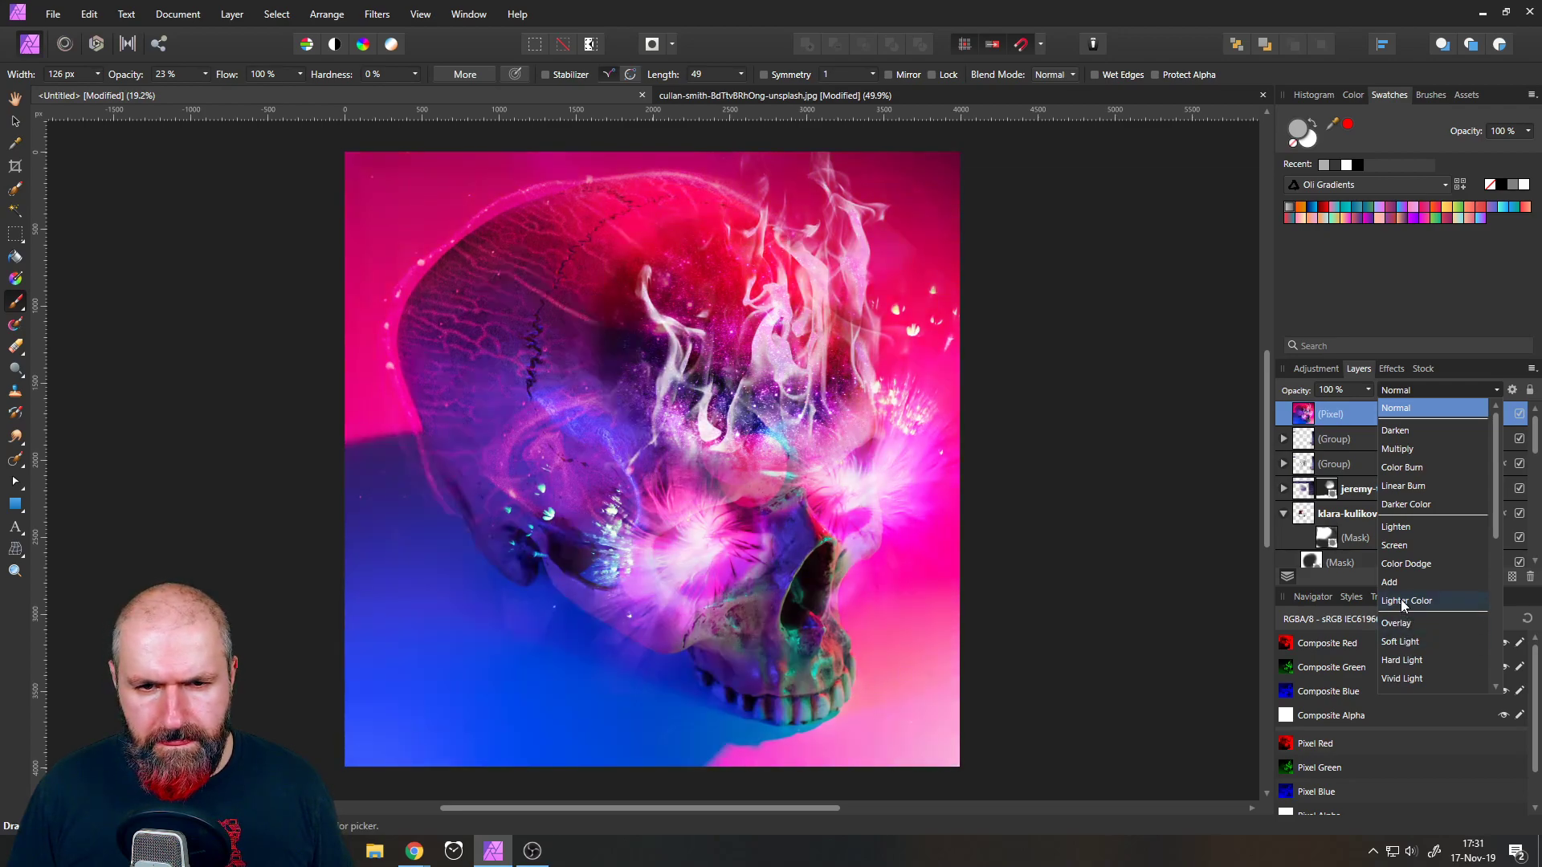
{"action": "left_click", "coordinate": [1400, 599]}
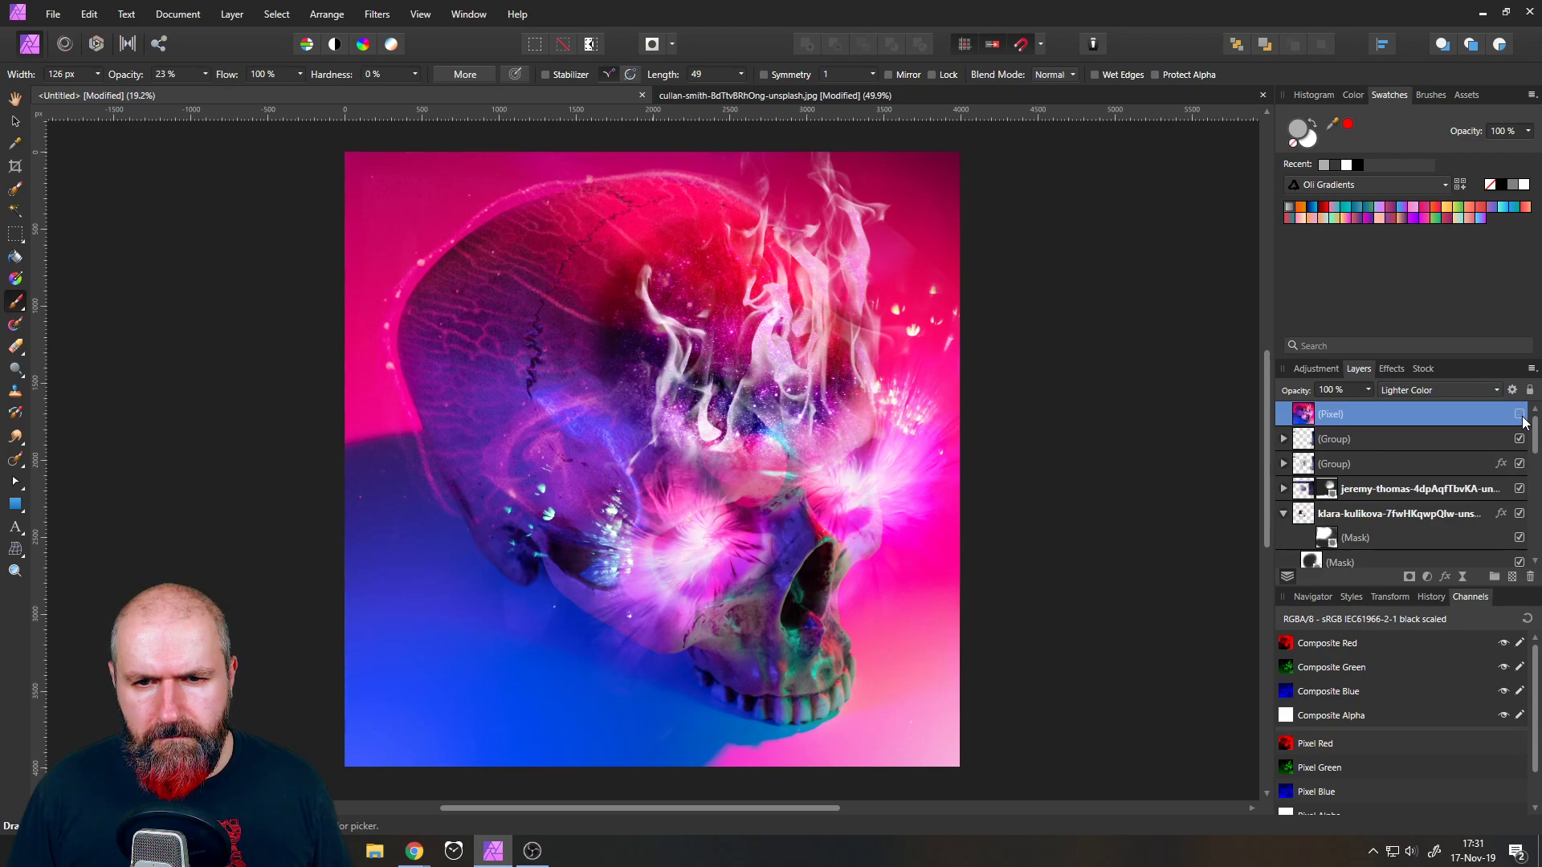
{"action": "left_click", "coordinate": [1438, 392]}
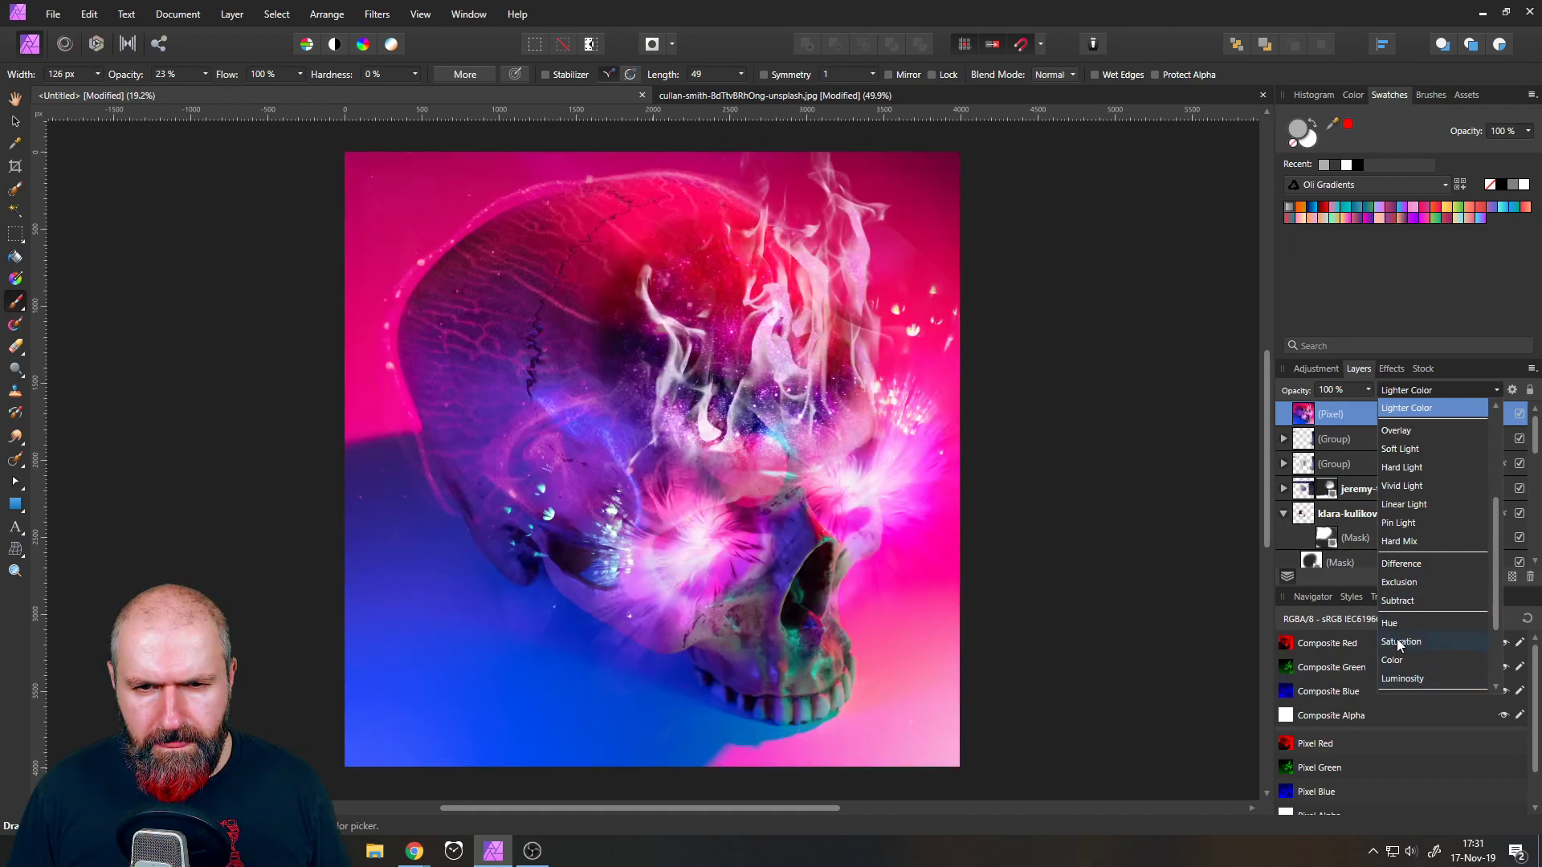
{"action": "left_click", "coordinate": [1305, 415]}
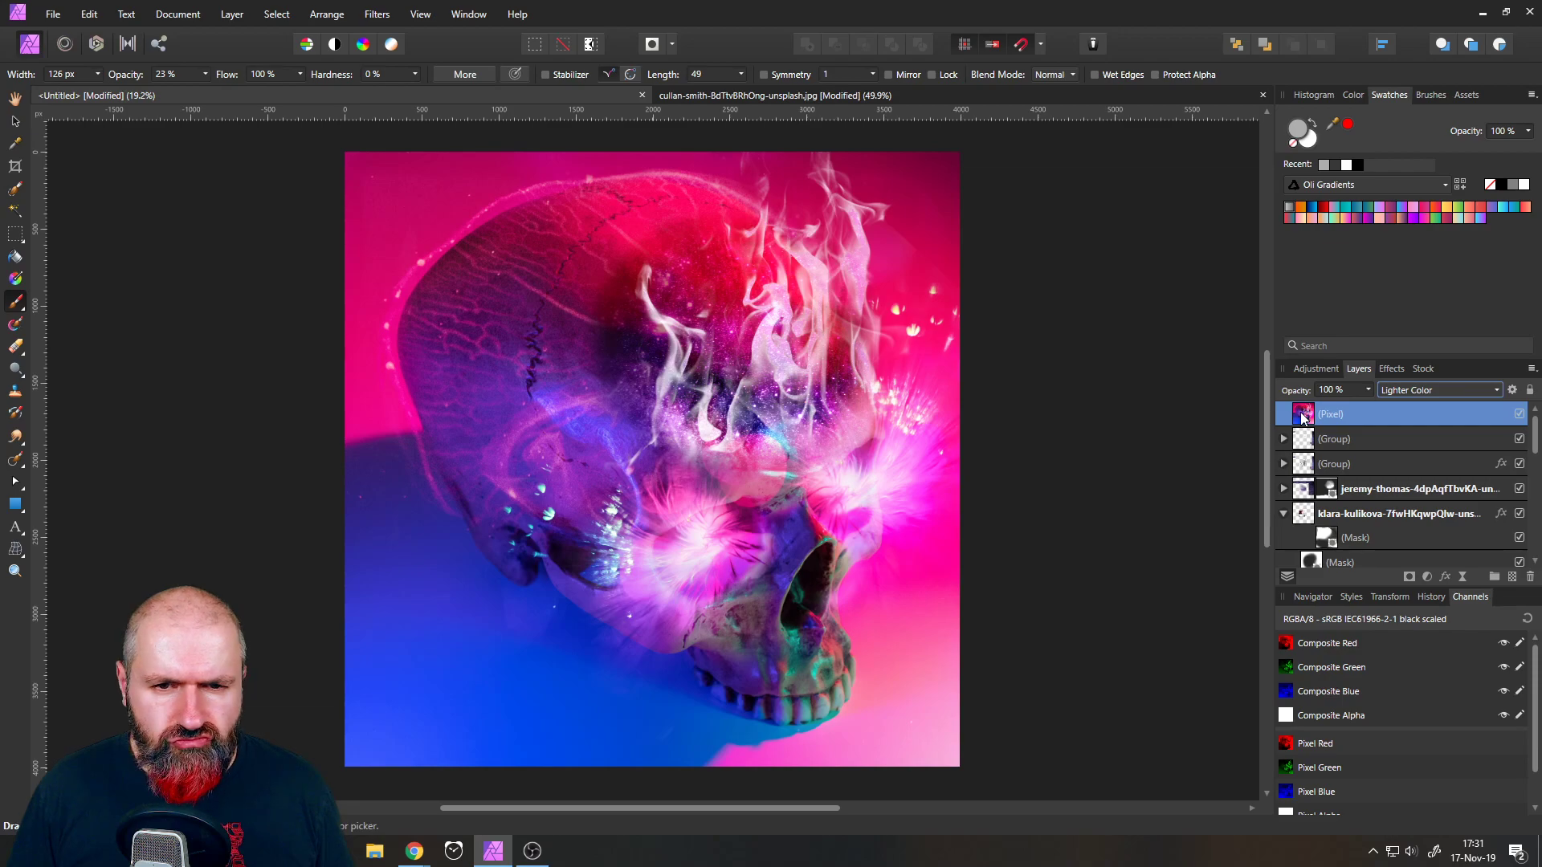
{"action": "scroll", "coordinate": [1044, 447], "scroll_direction": "down", "scroll_amount": 6}
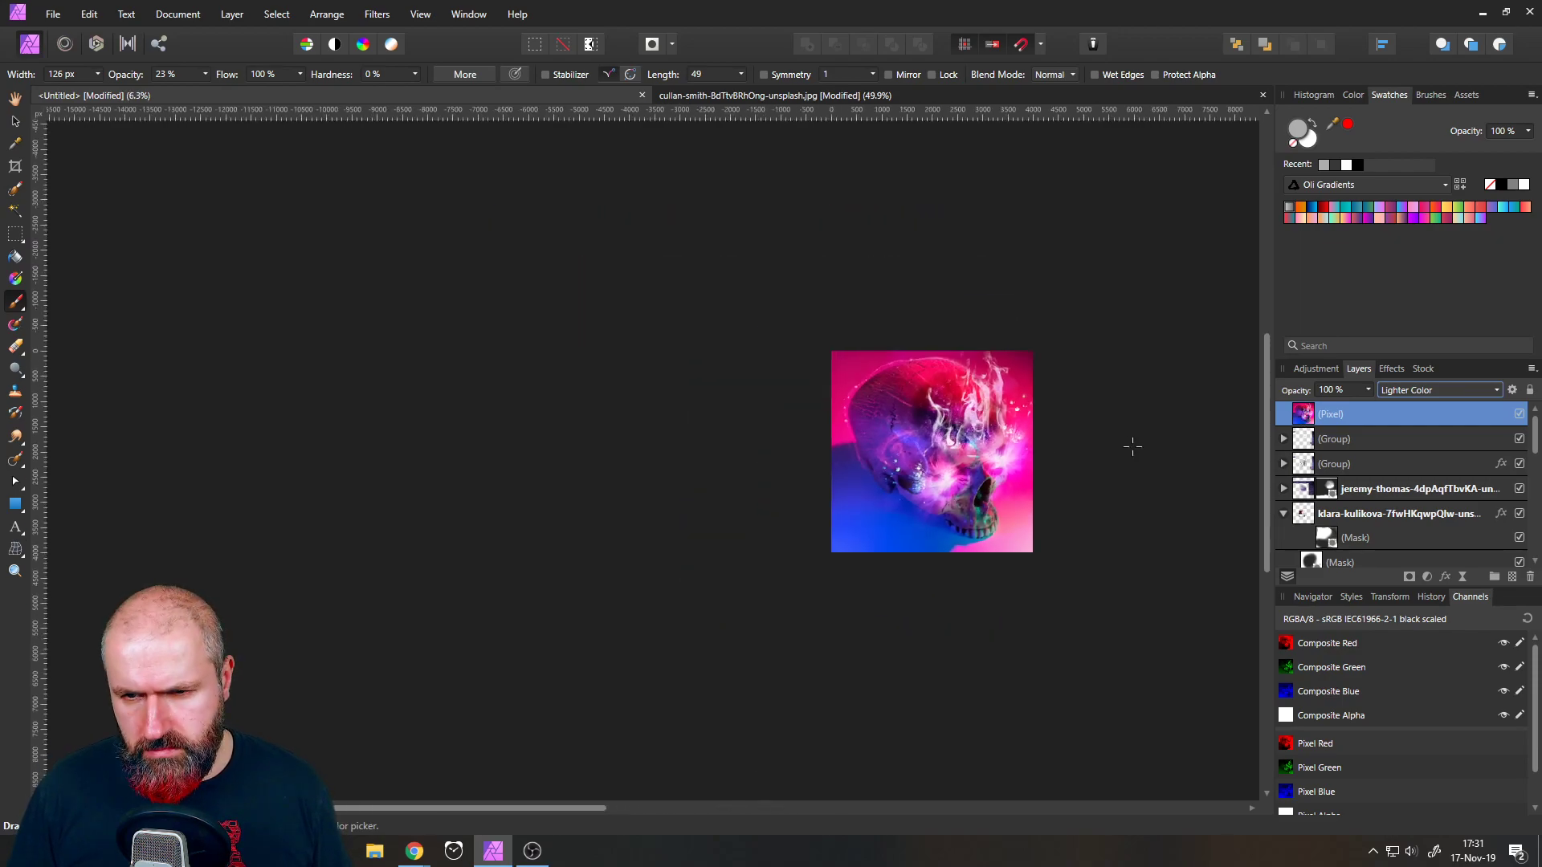
{"action": "scroll", "coordinate": [908, 434], "scroll_direction": "down", "scroll_amount": 2}
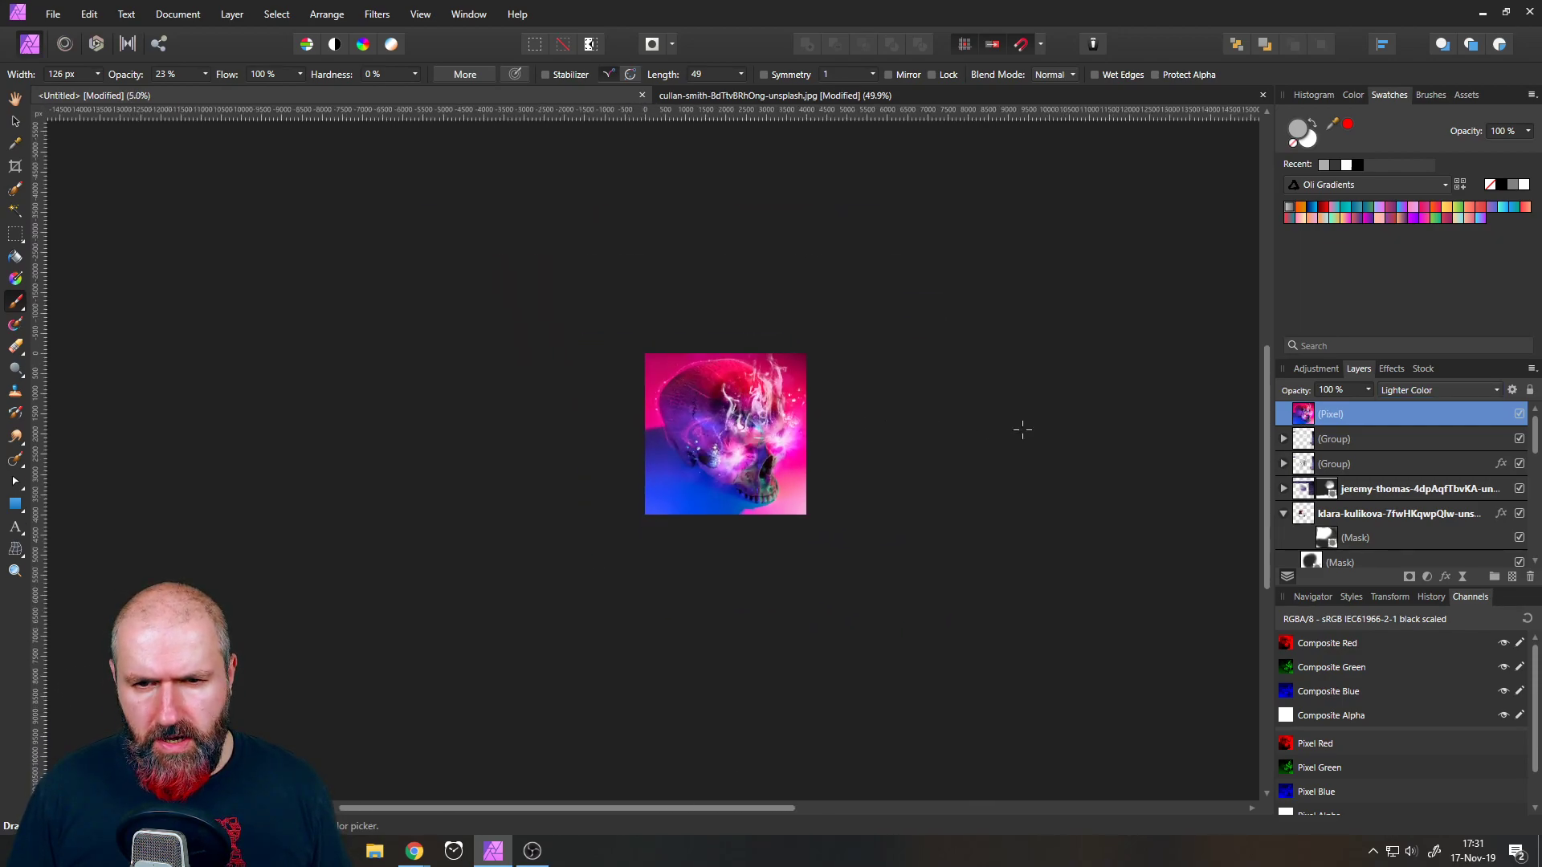
{"action": "left_click", "coordinate": [1528, 578]}
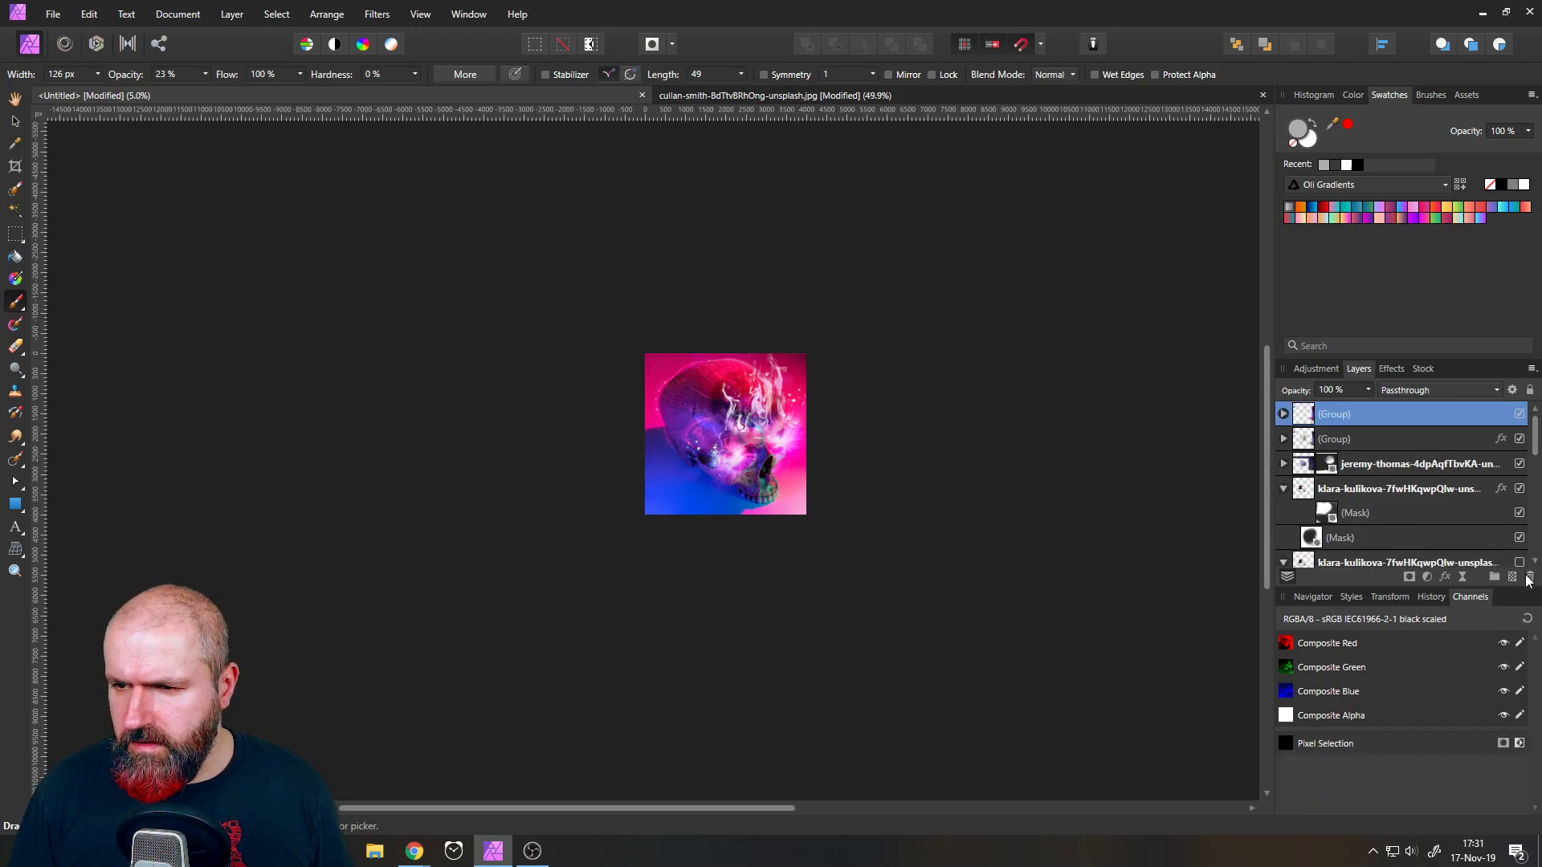
{"action": "key", "text": "ctrl+0"}
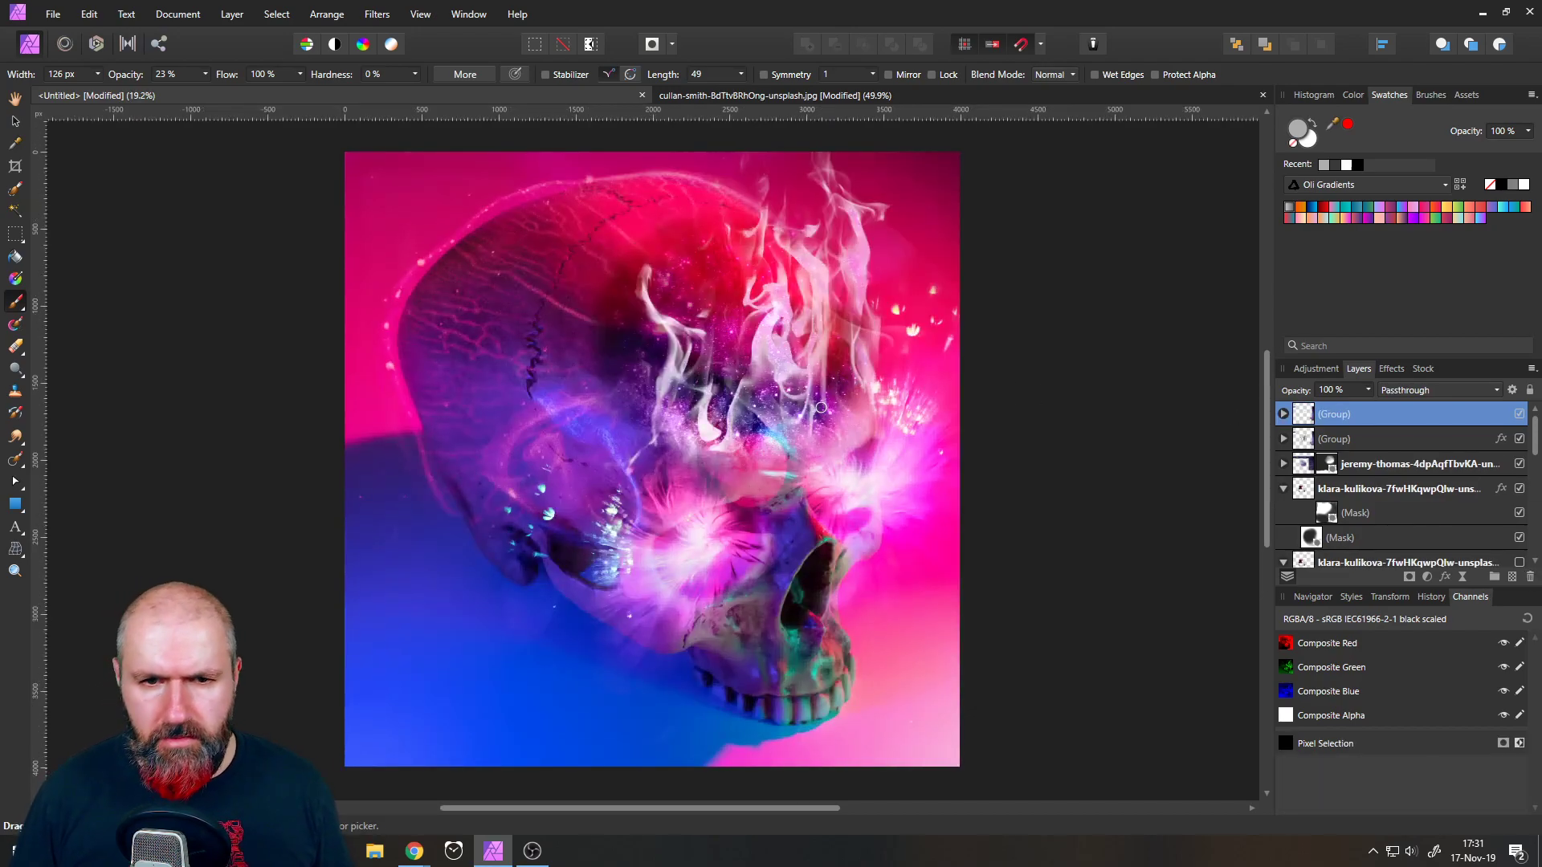
- Save the skull composite in the Instagram folder under the file name 22 Cosmic
{"action": "left_click", "coordinate": [53, 16]}
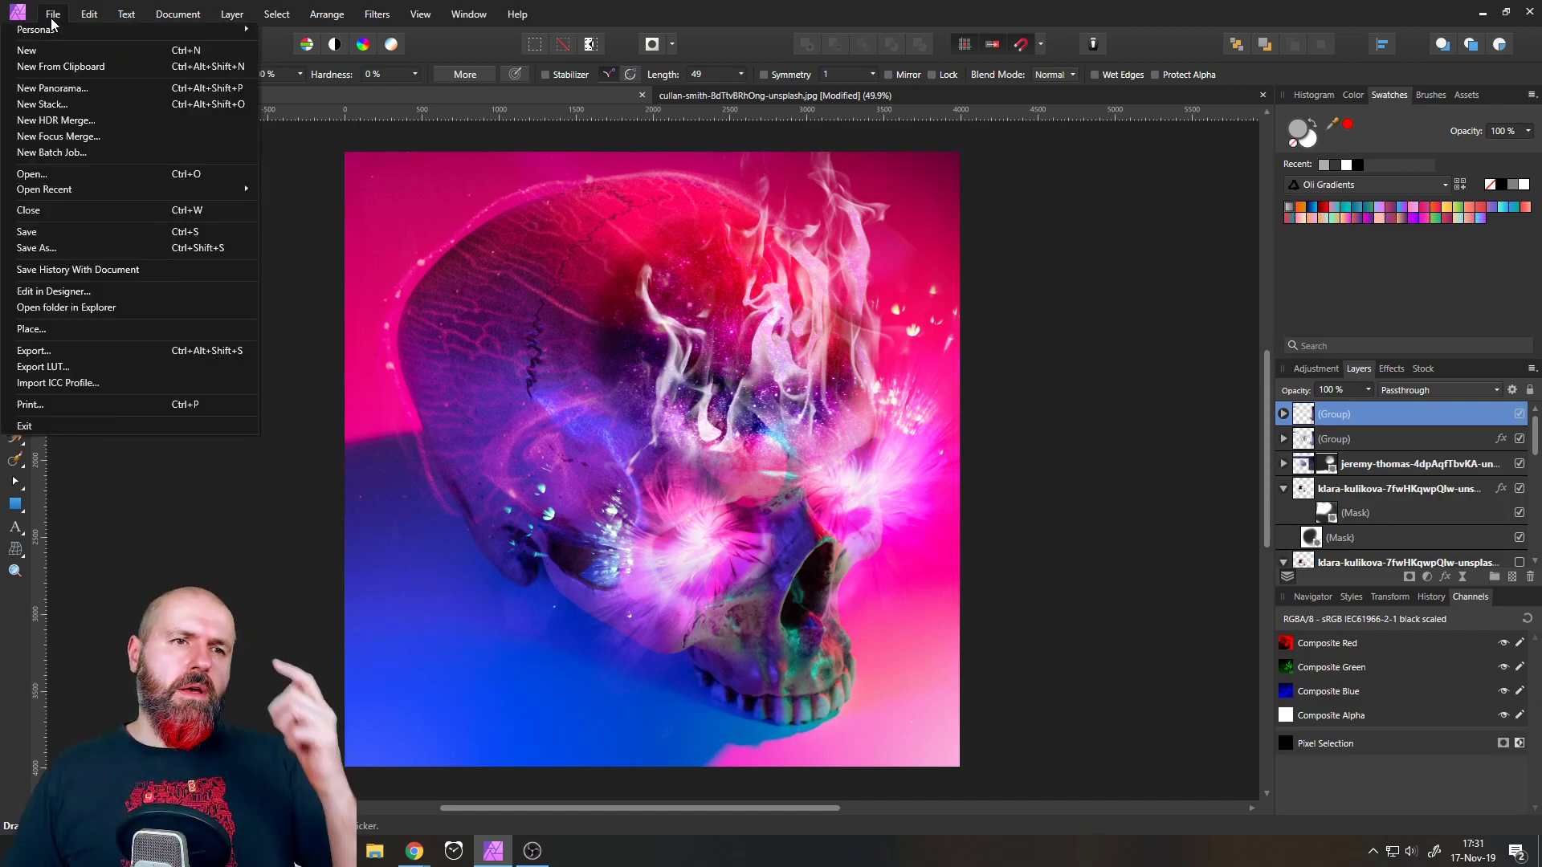
{"action": "left_click", "coordinate": [76, 244]}
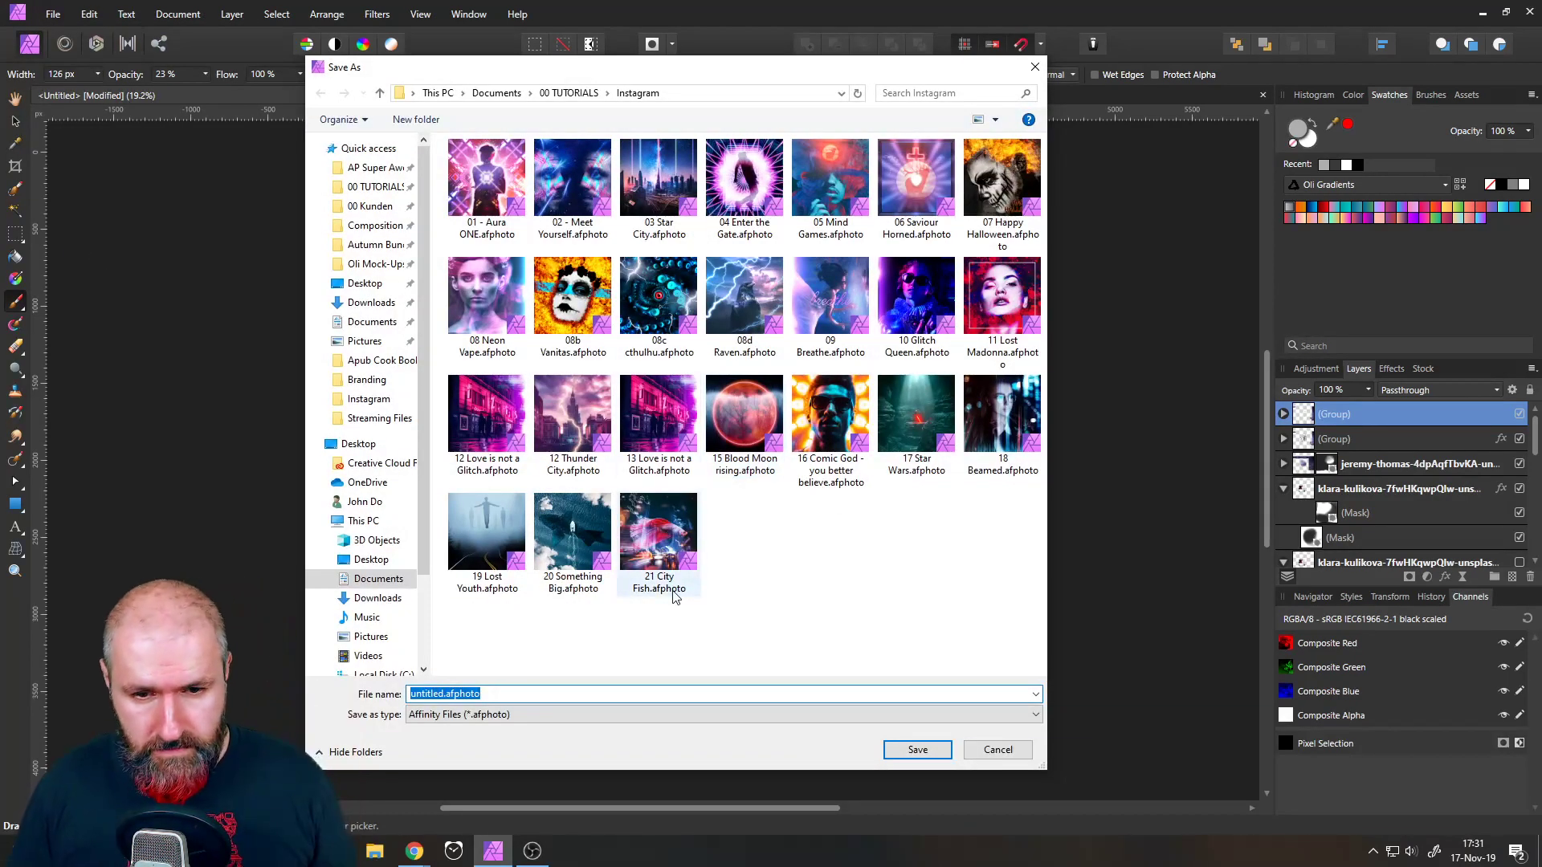
{"action": "type", "text": "22 Cosmic"}
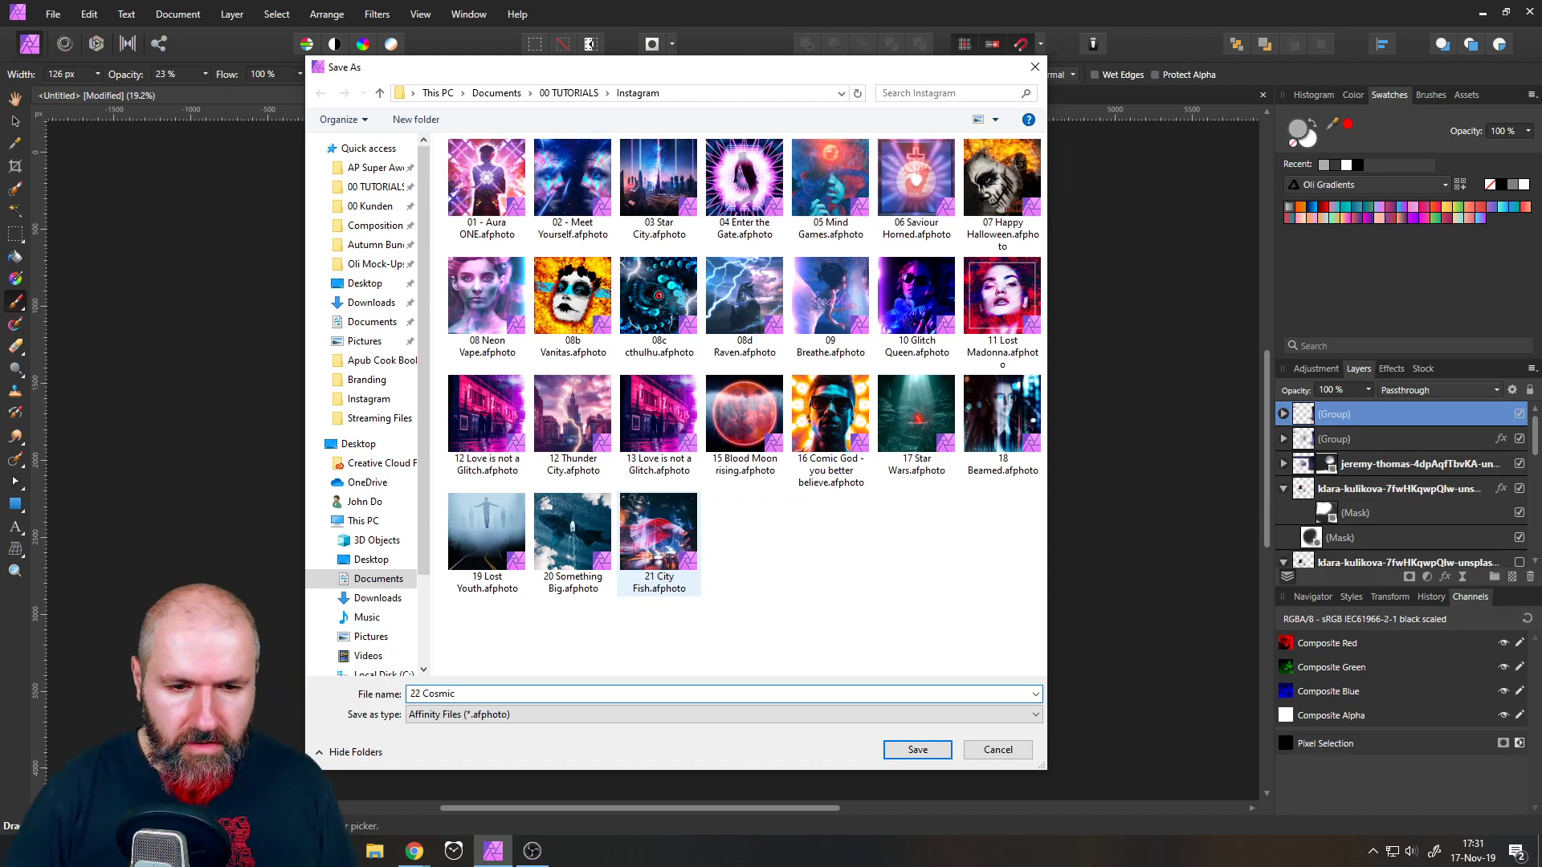
{"action": "key", "text": "Return"}
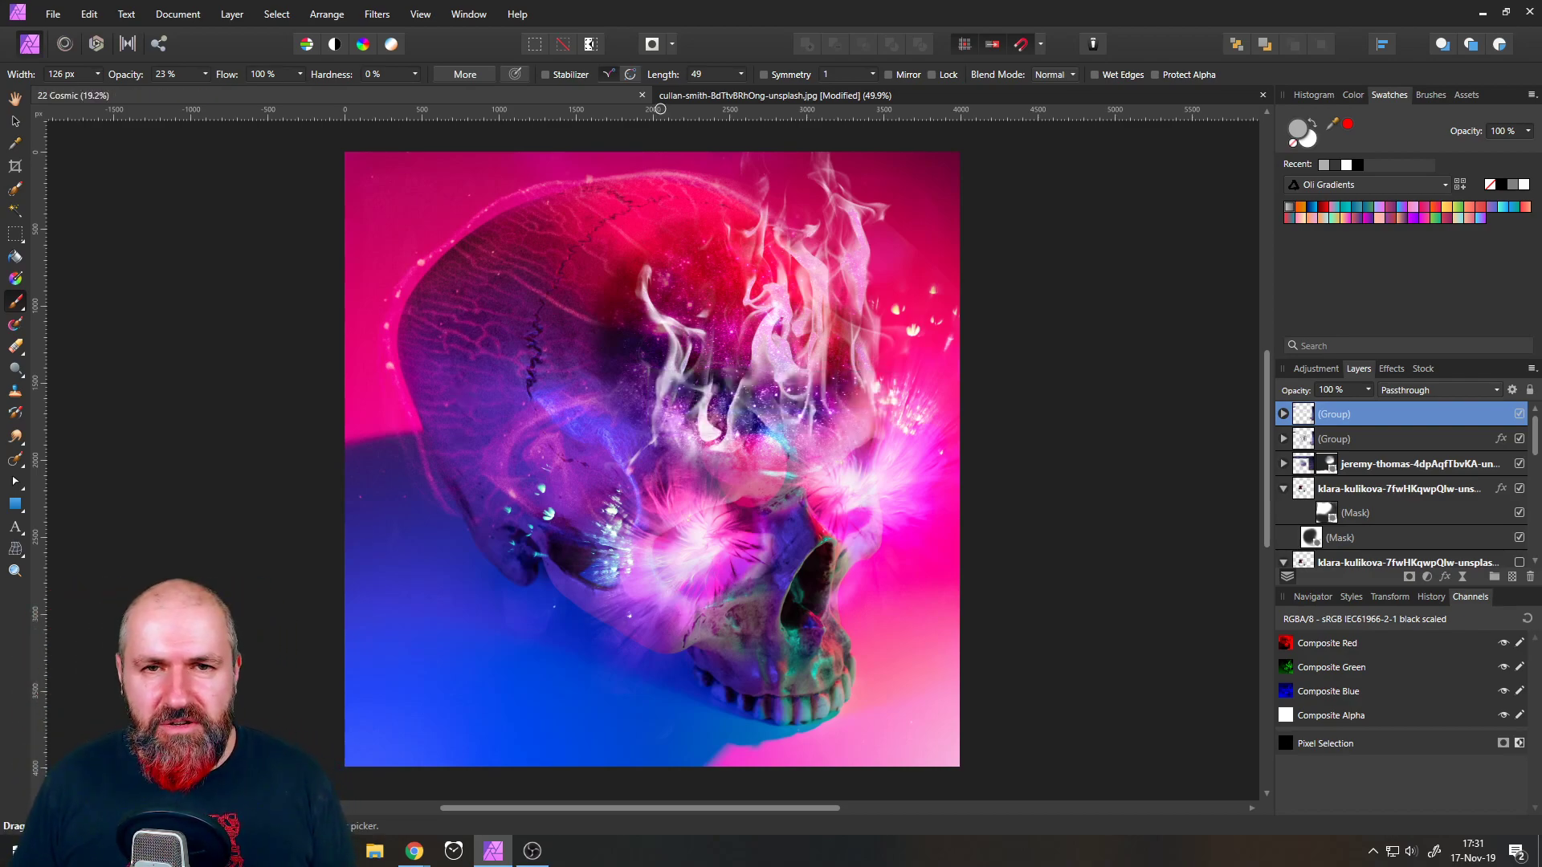
- Close the skull composite and the fire image, discarding the fire image's changes
{"action": "left_click", "coordinate": [642, 95]}
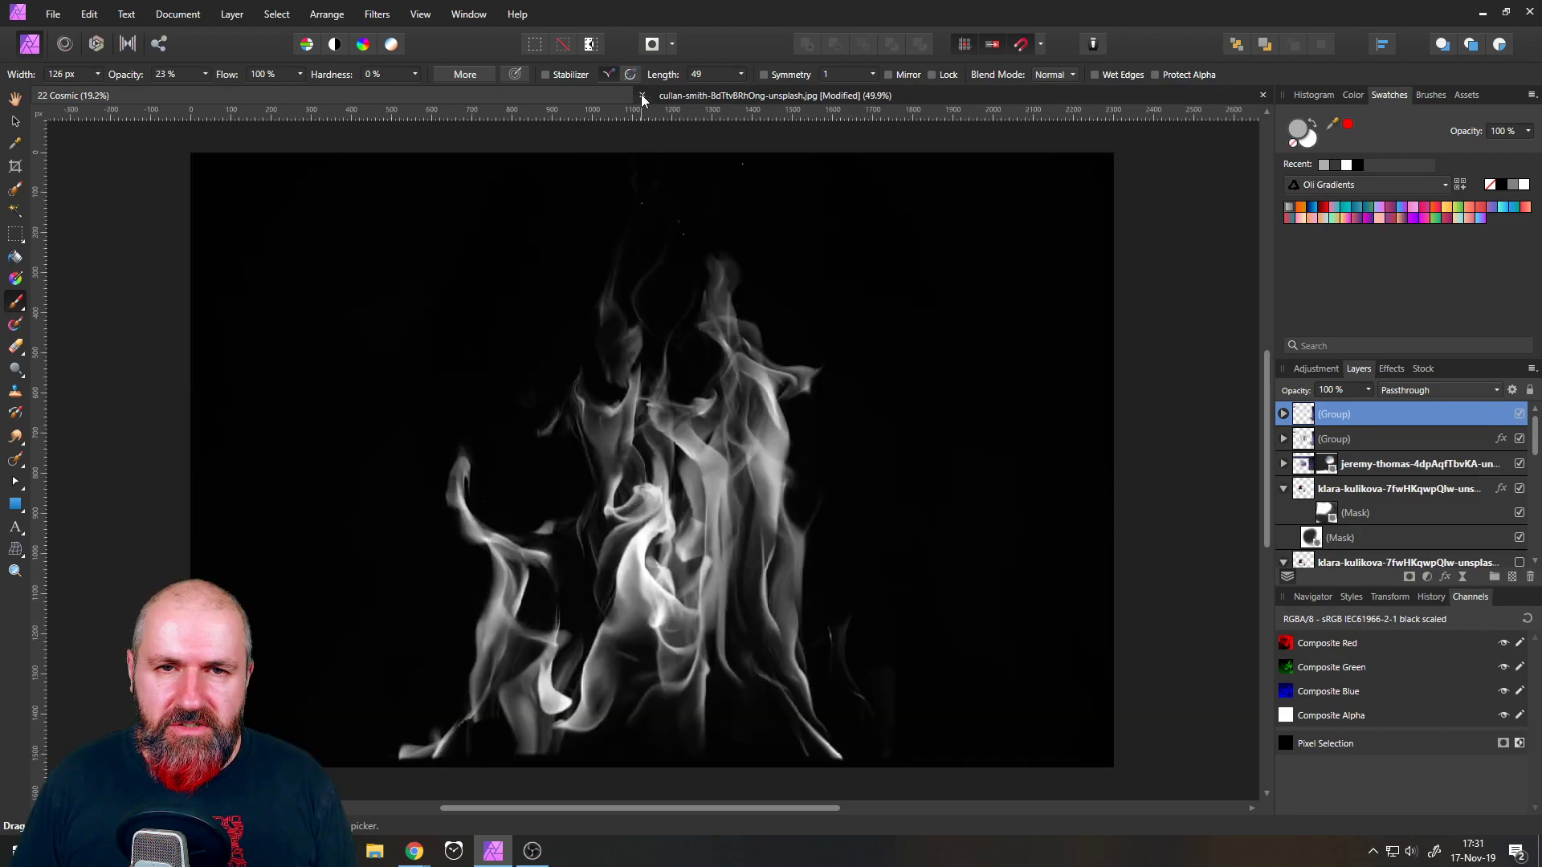
{"action": "left_click", "coordinate": [1261, 98]}
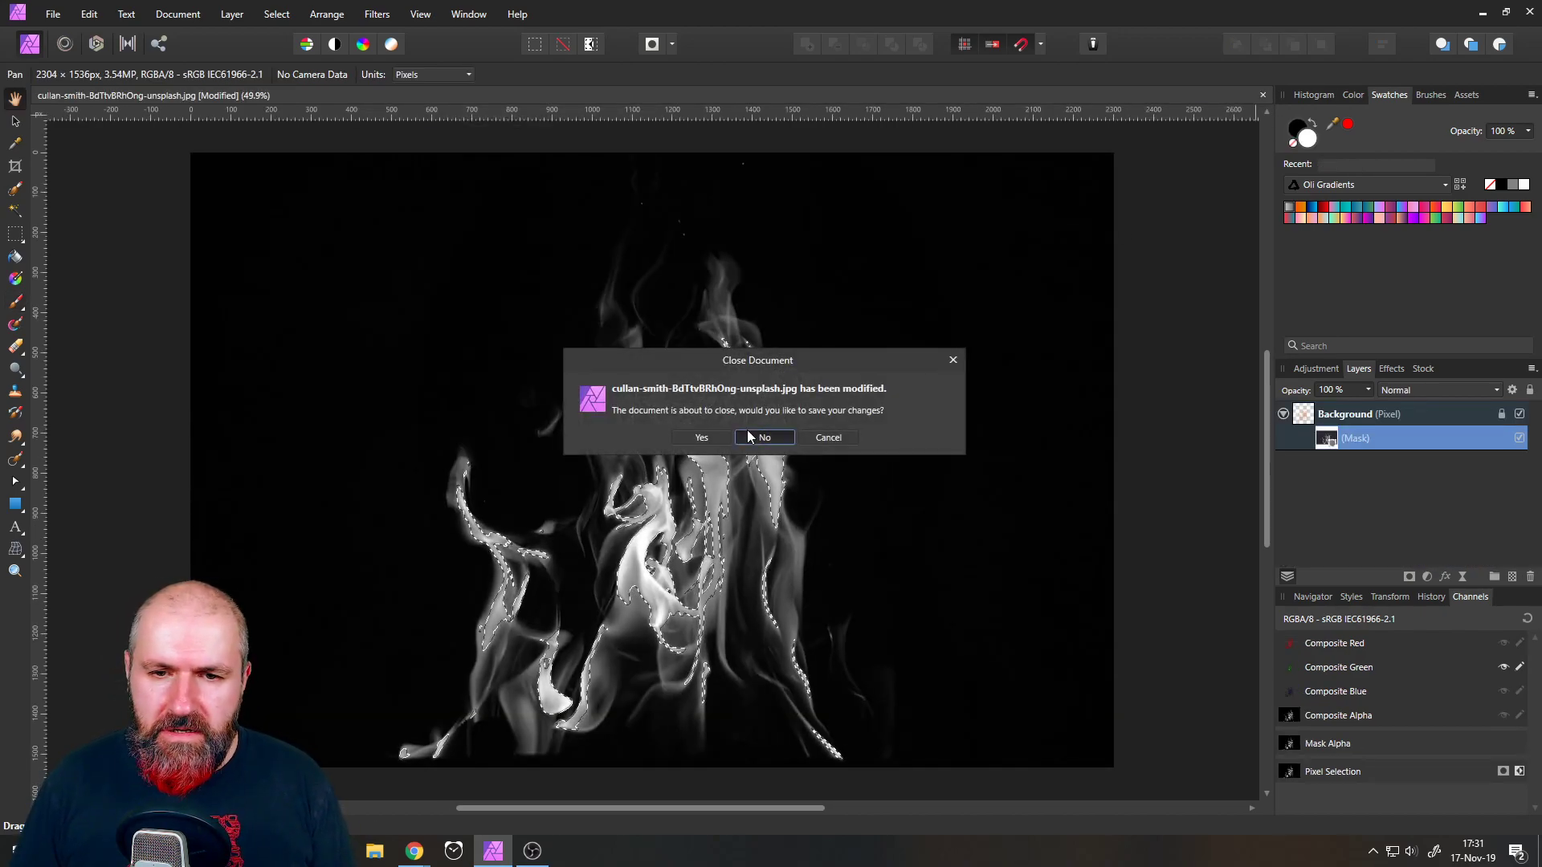
{"action": "left_click", "coordinate": [747, 430]}
- Create a new blank 4000 × 4000 px document
{"action": "left_click", "coordinate": [53, 15]}
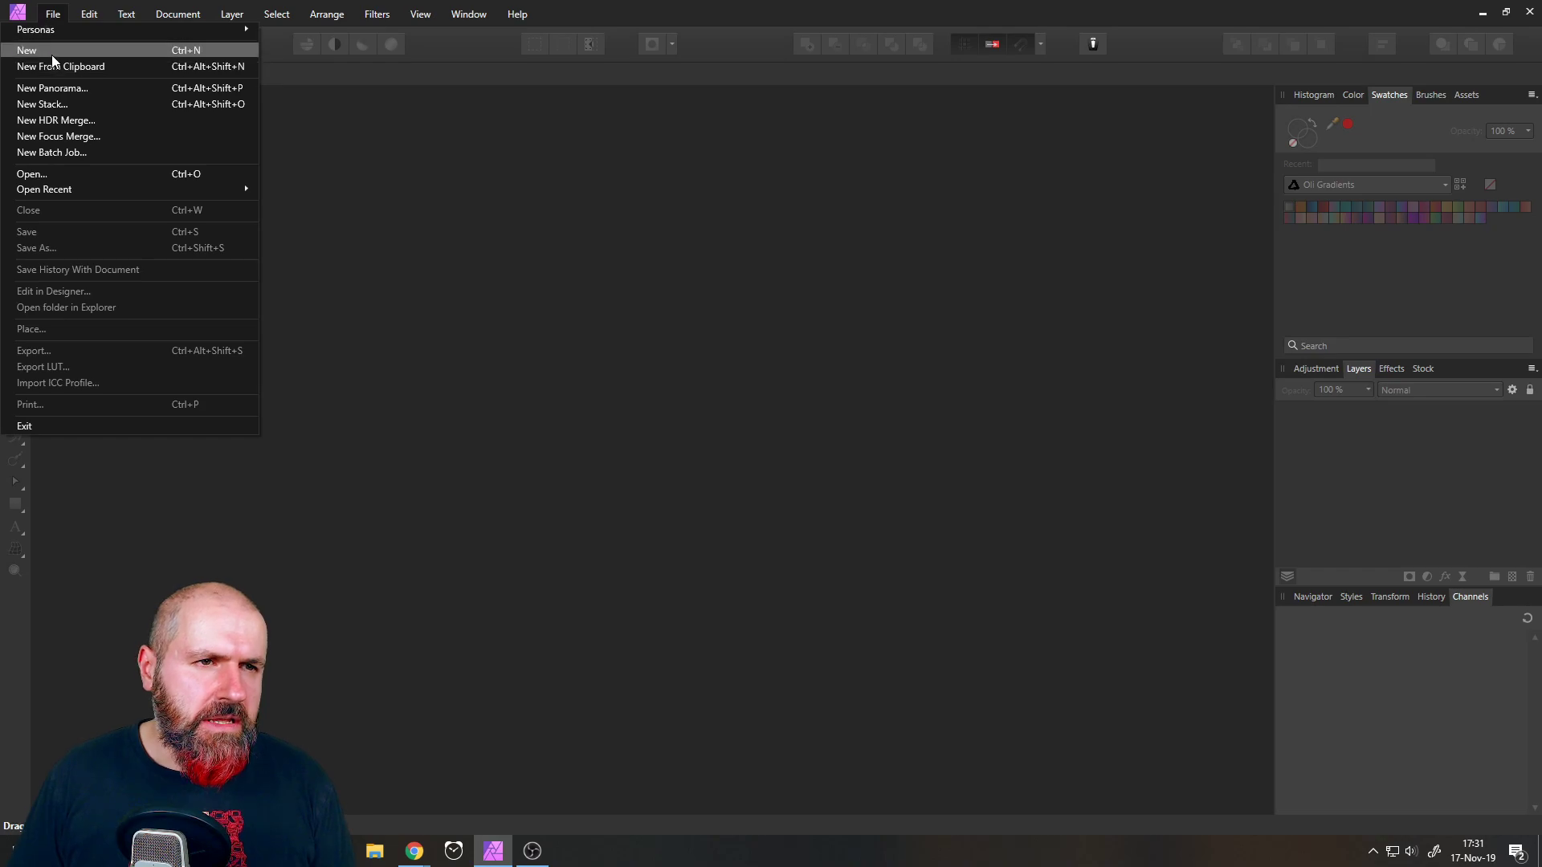
{"action": "left_click", "coordinate": [52, 52]}
{"action": "left_click", "coordinate": [837, 627]}
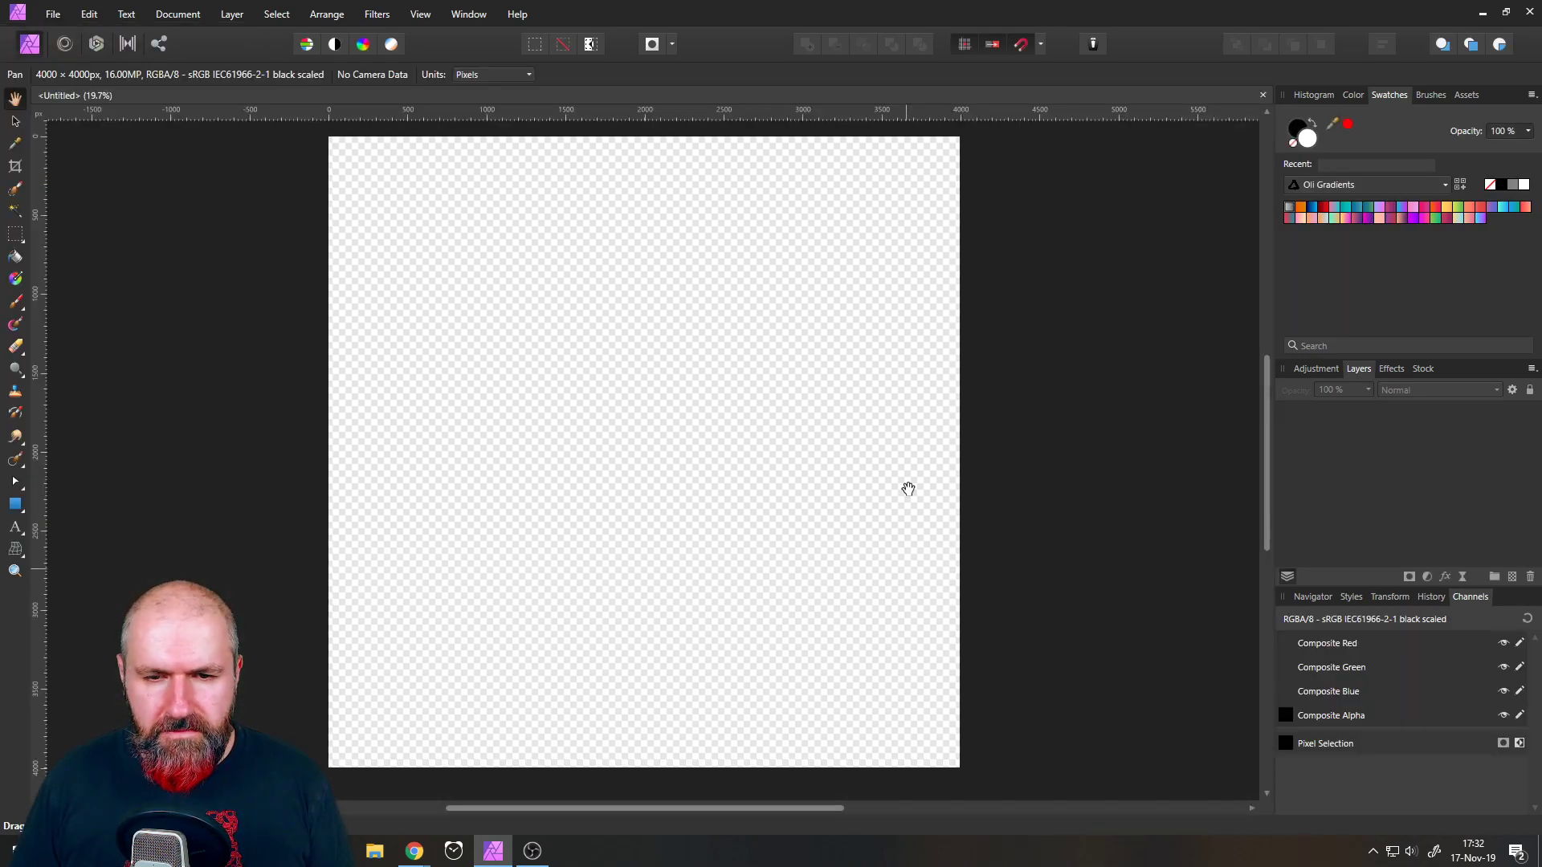
- Switch to Unsplash in Chrome, go to its home page and dismiss the photo credit notice
{"action": "left_click", "coordinate": [414, 851]}
{"action": "left_click", "coordinate": [482, 777]}
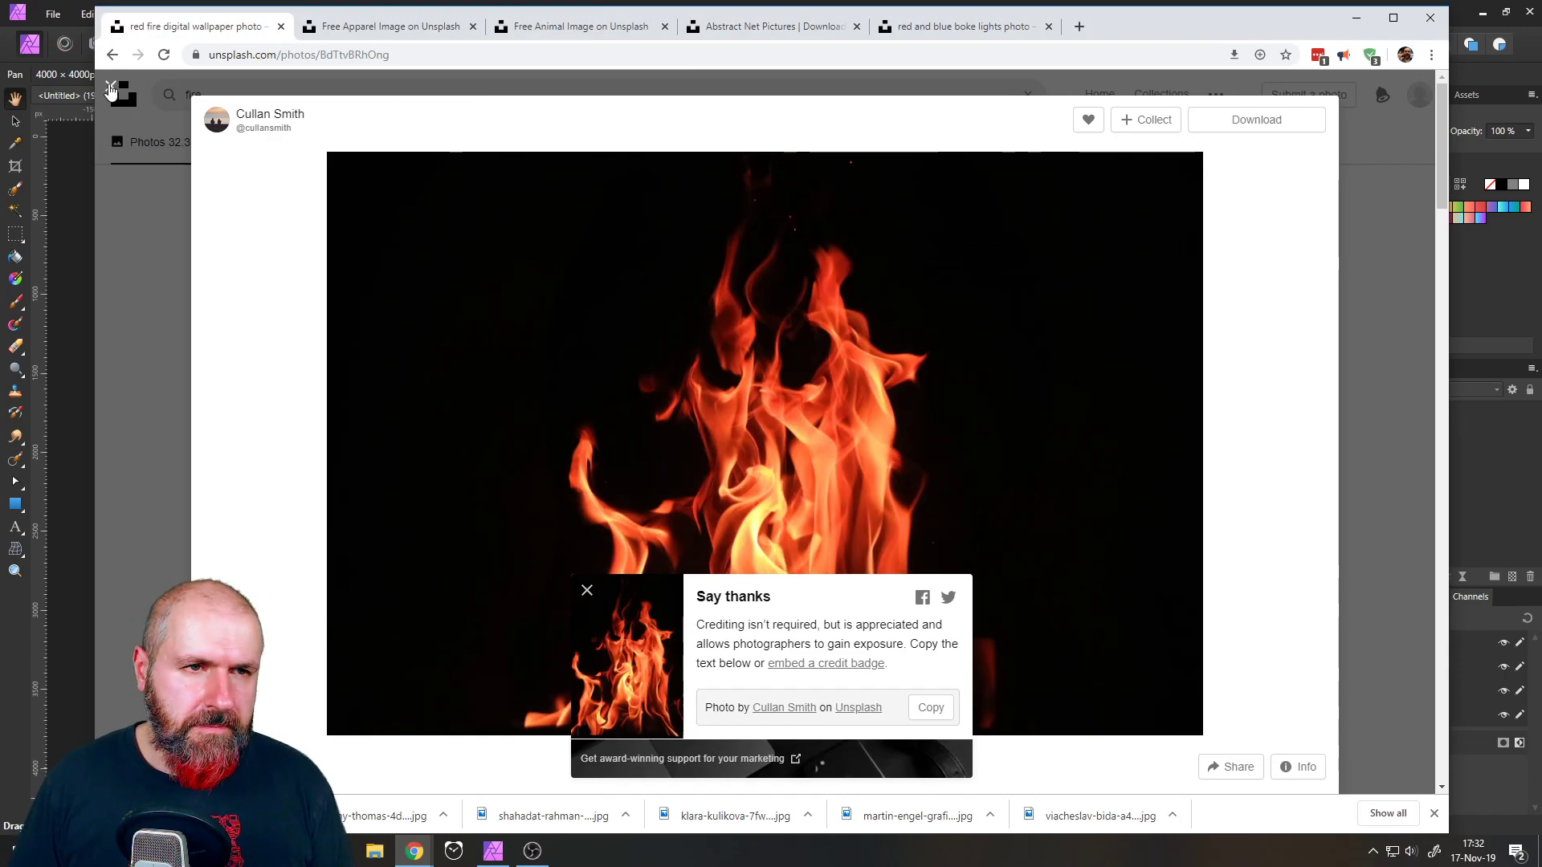
{"action": "left_click", "coordinate": [111, 86]}
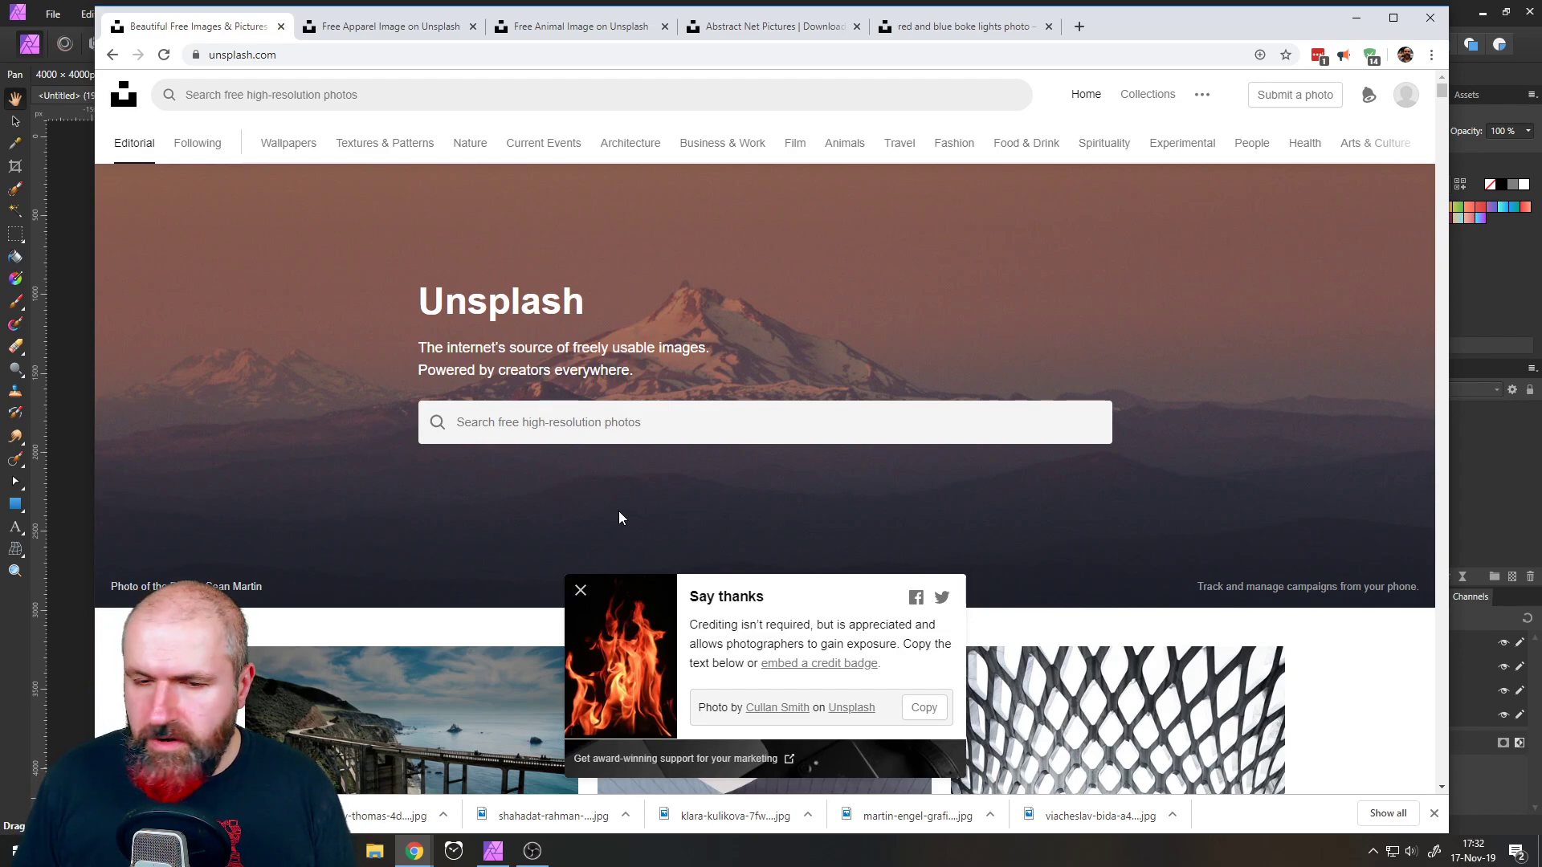
{"action": "left_click", "coordinate": [580, 590]}
- Browse the Unsplash Editorial feed for source photos for a new composite
{"action": "scroll", "coordinate": [458, 465], "scroll_direction": "down", "scroll_amount": 1}
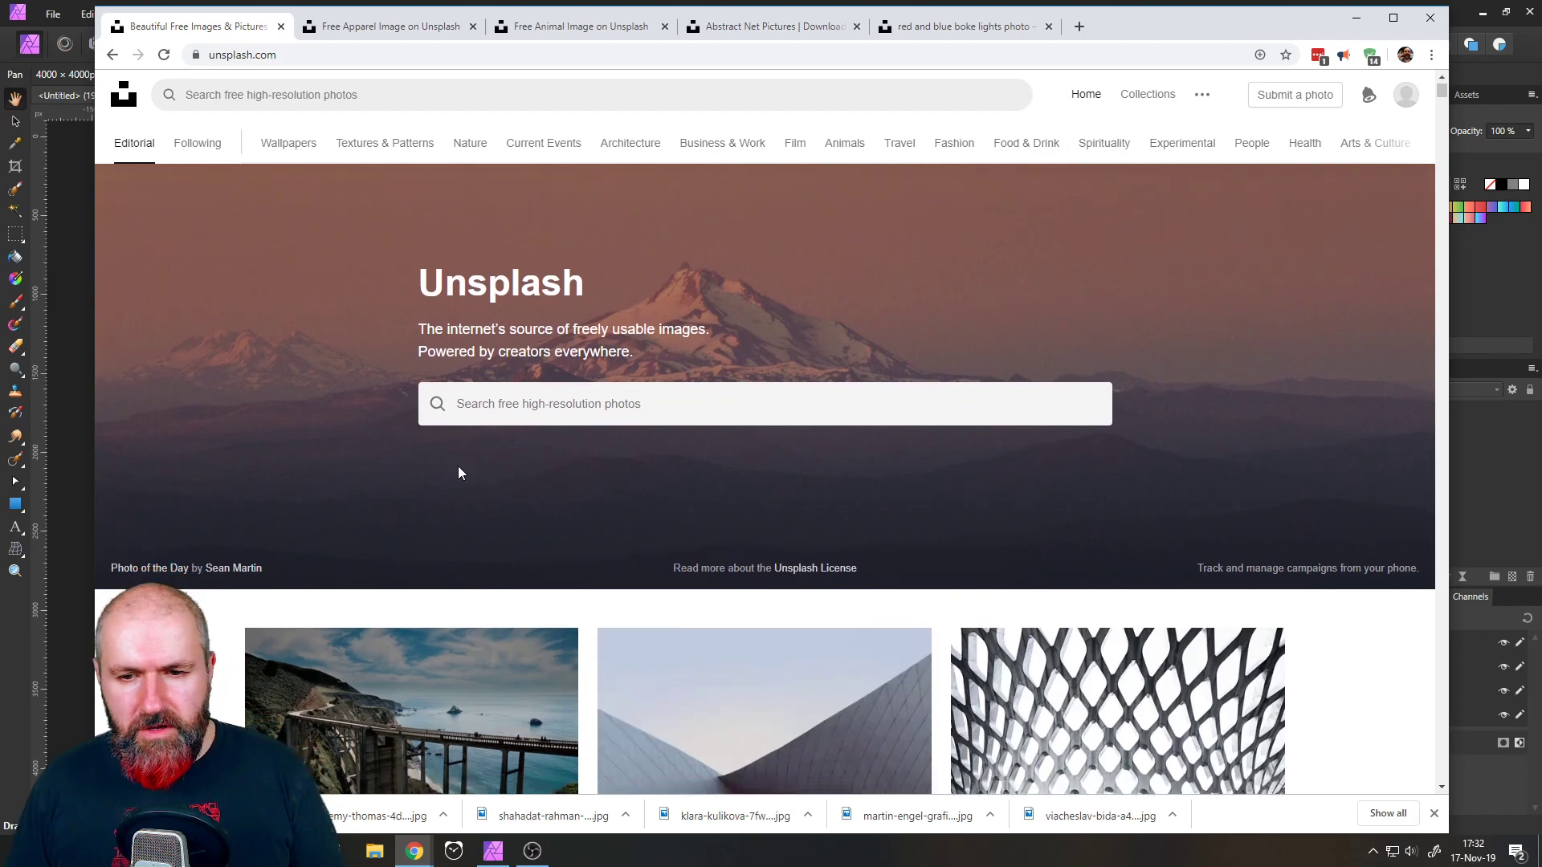
{"action": "scroll", "coordinate": [458, 472], "scroll_direction": "down", "scroll_amount": 8}
{"action": "scroll", "coordinate": [610, 493], "scroll_direction": "down", "scroll_amount": 3}
{"action": "scroll", "coordinate": [611, 497], "scroll_direction": "down", "scroll_amount": 10}
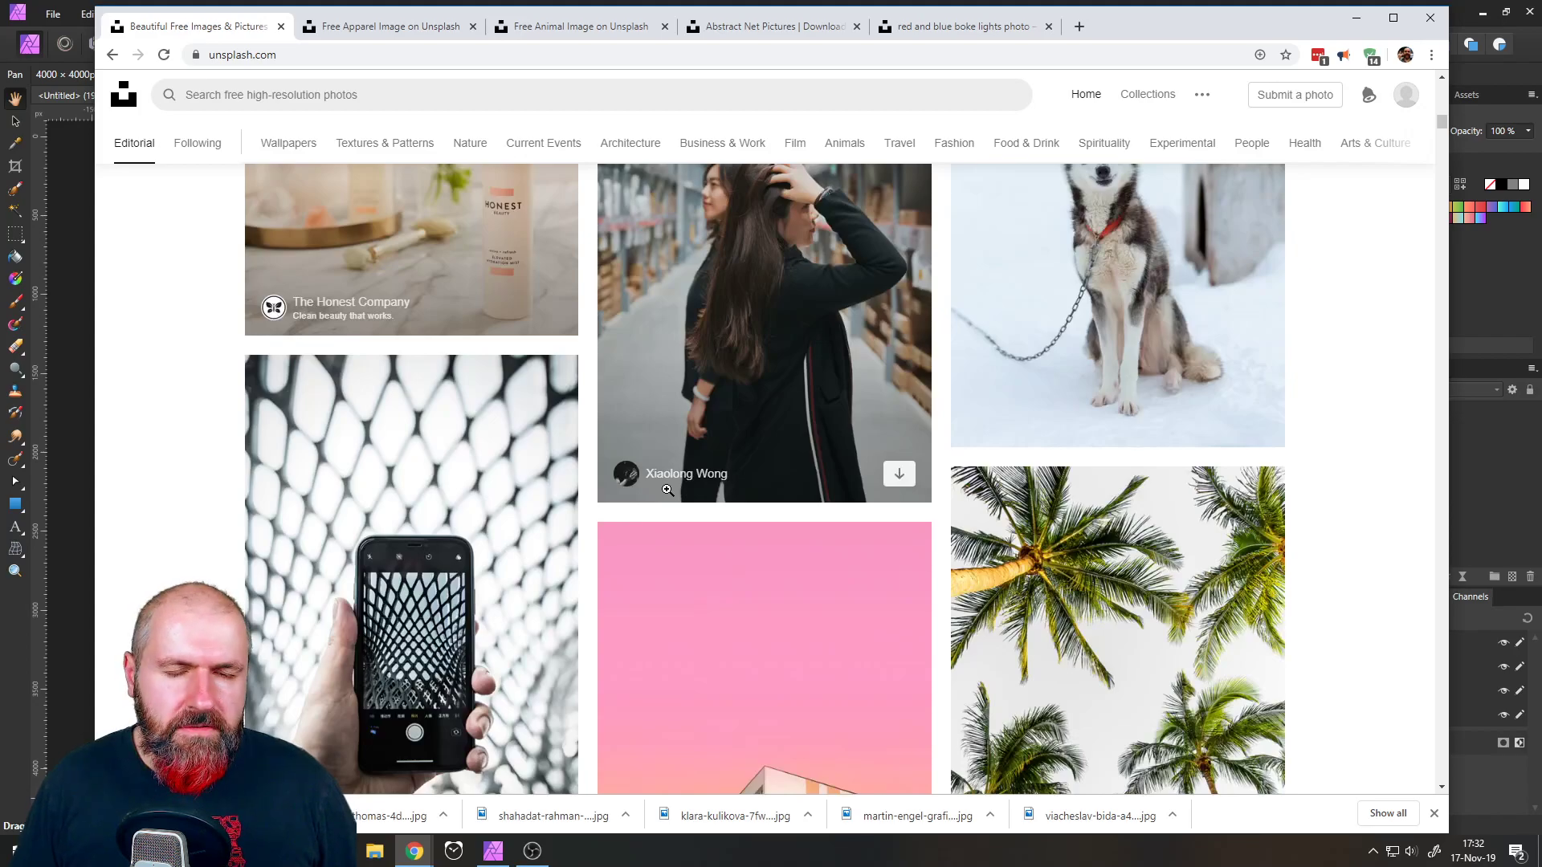
{"action": "scroll", "coordinate": [667, 490], "scroll_direction": "down", "scroll_amount": 5}
{"action": "scroll", "coordinate": [667, 490], "scroll_direction": "down", "scroll_amount": 15}
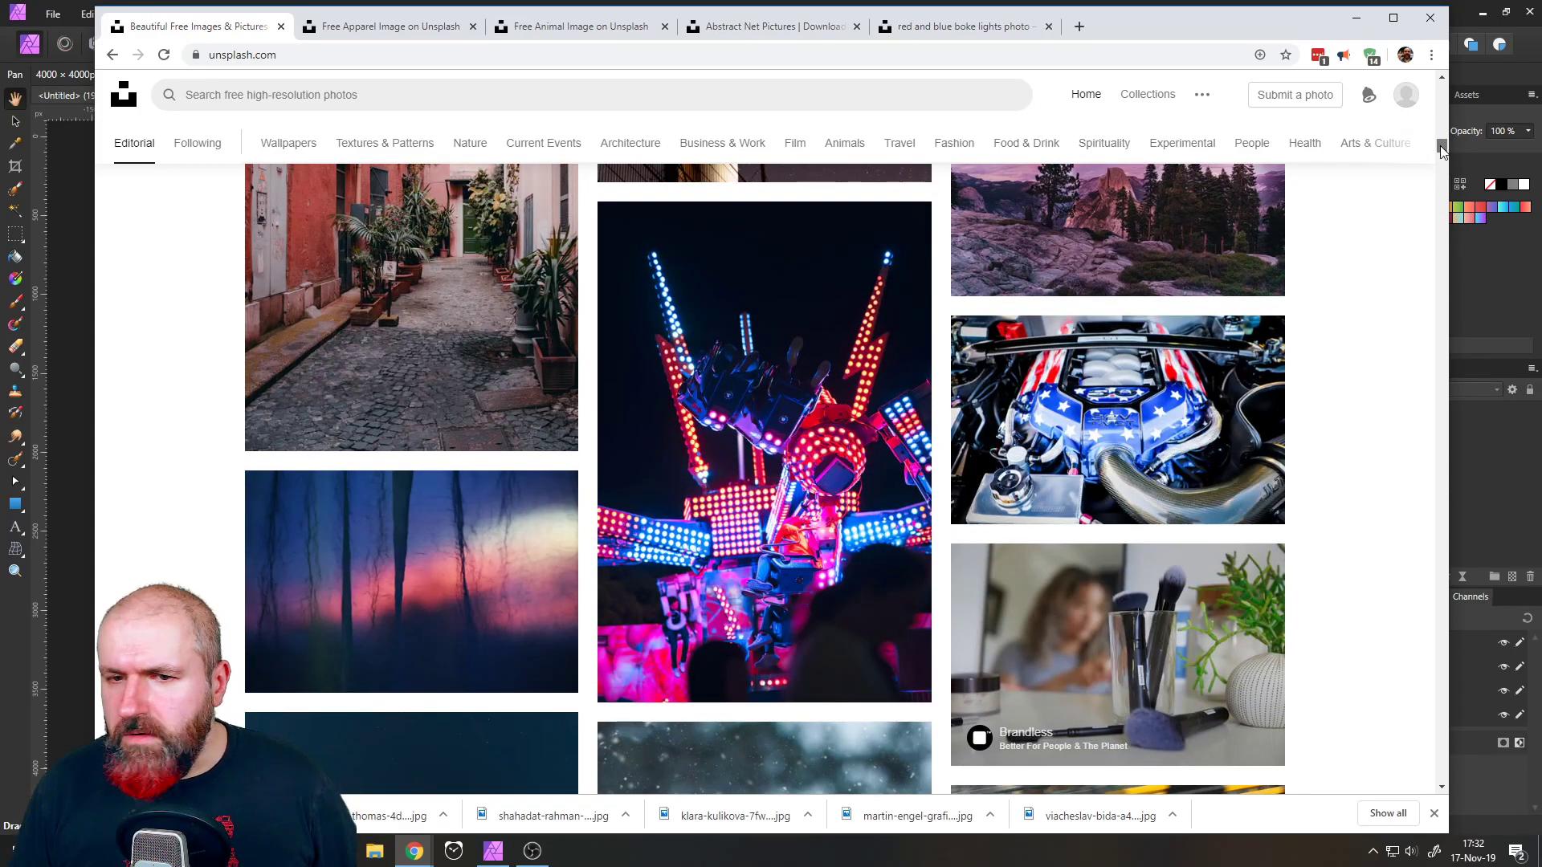
{"action": "left_click_drag", "start_coordinate": [1442, 151], "coordinate": [1415, 383]}
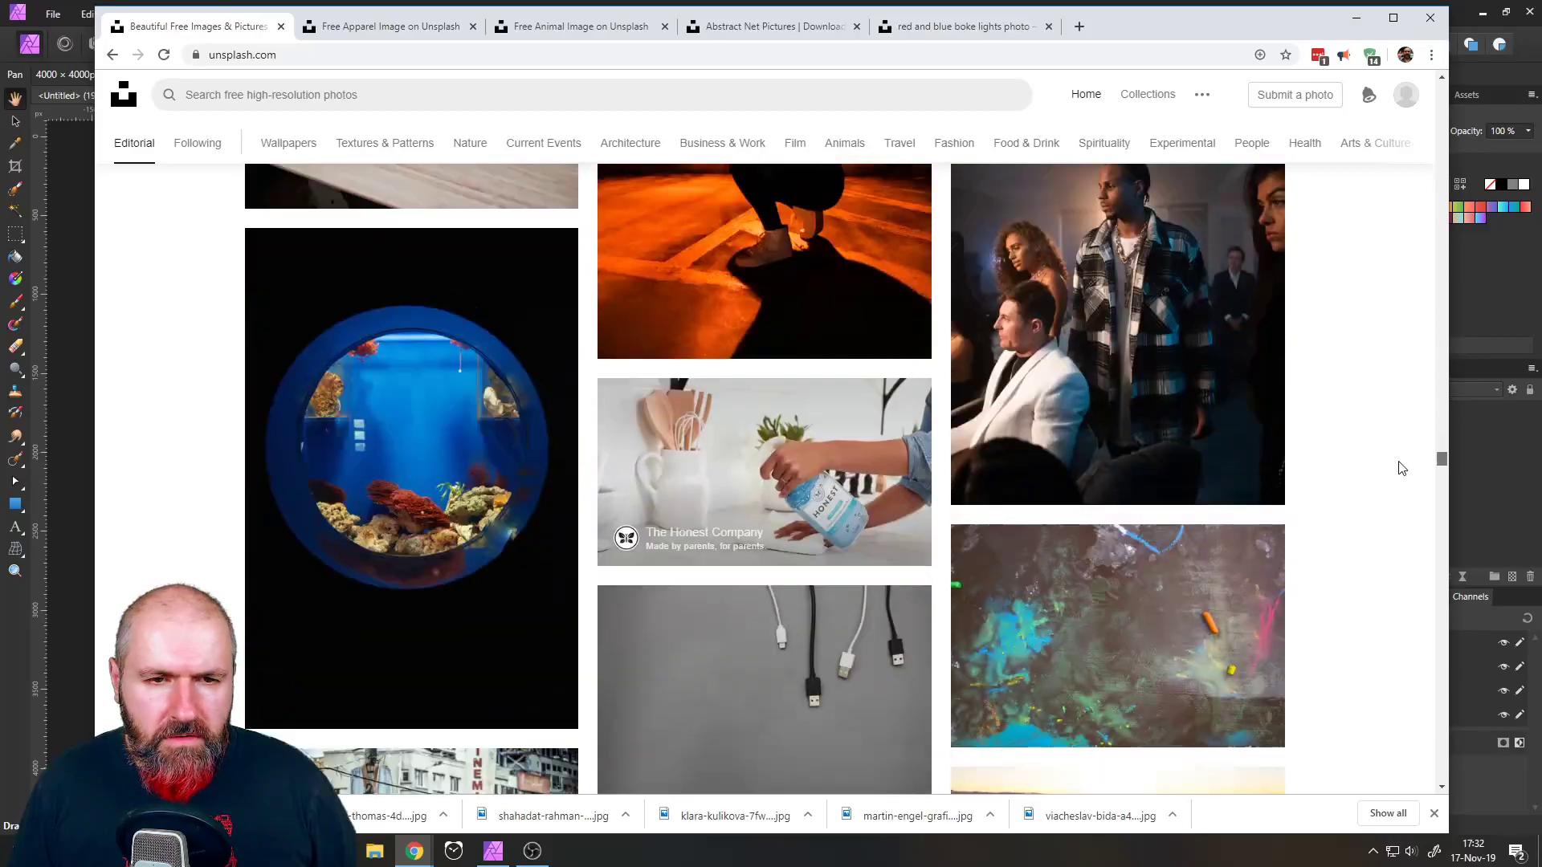
{"action": "left_click_drag", "start_coordinate": [1401, 468], "coordinate": [1401, 505]}
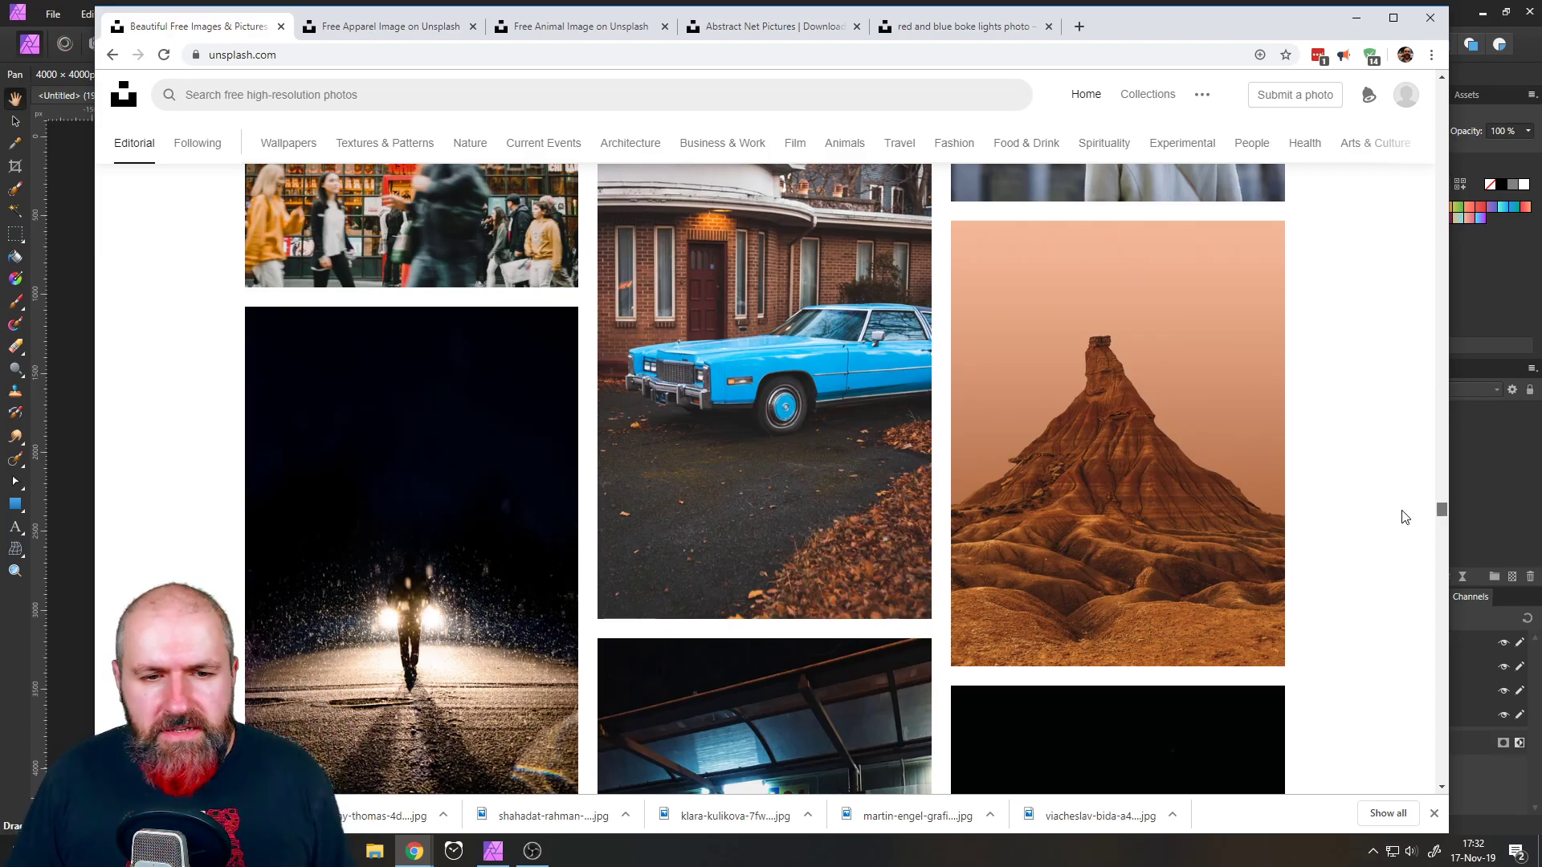
{"action": "left_click_drag", "start_coordinate": [1405, 516], "coordinate": [1438, 562]}
{"action": "scroll", "coordinate": [1246, 487], "scroll_direction": "down", "scroll_amount": 15}
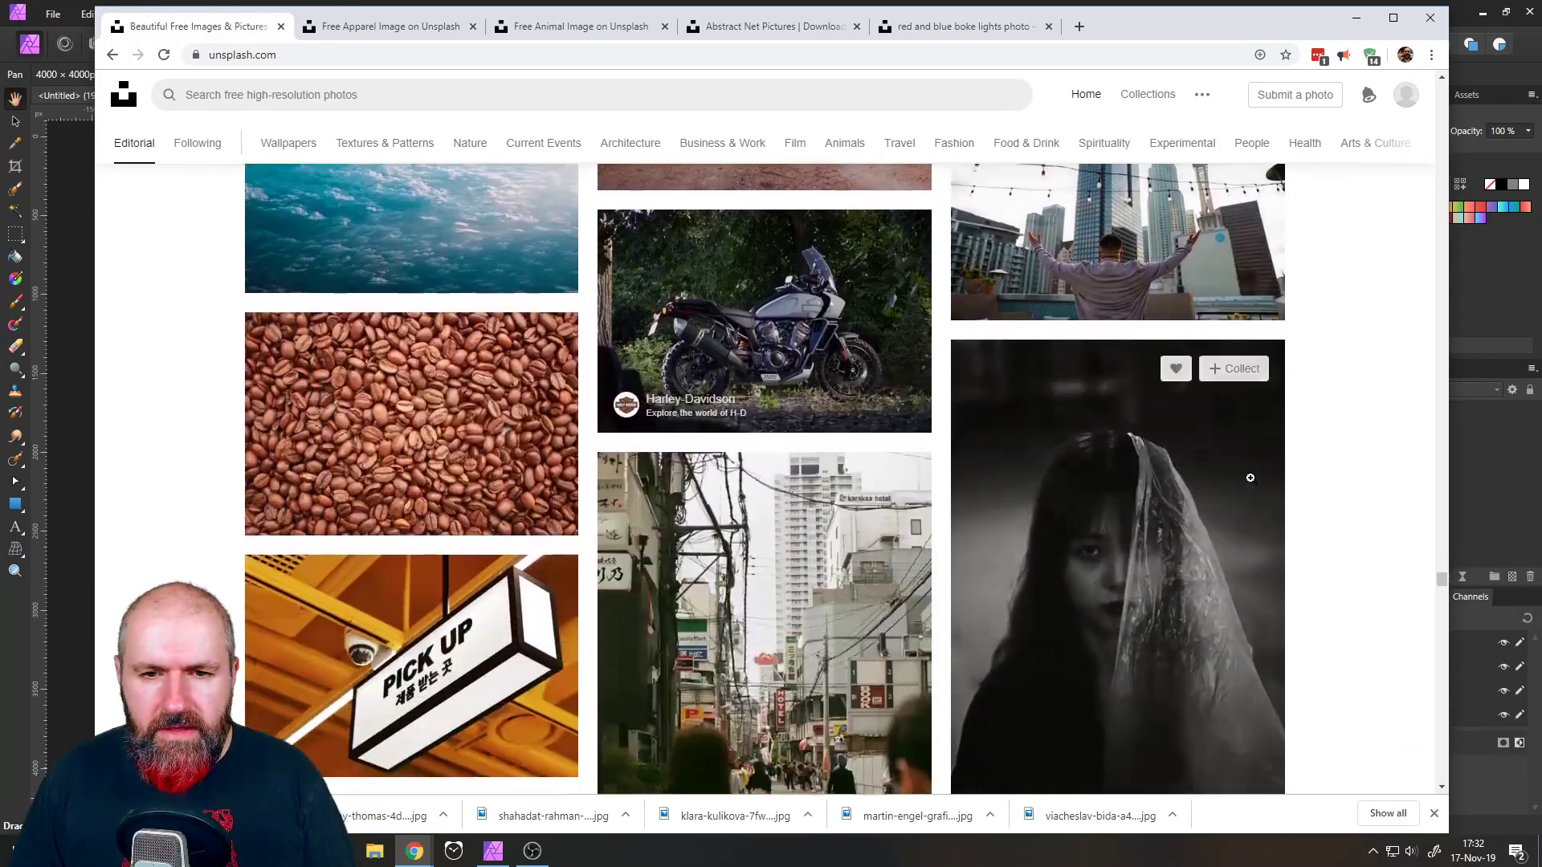
{"action": "scroll", "coordinate": [1325, 471], "scroll_direction": "up", "scroll_amount": 10}
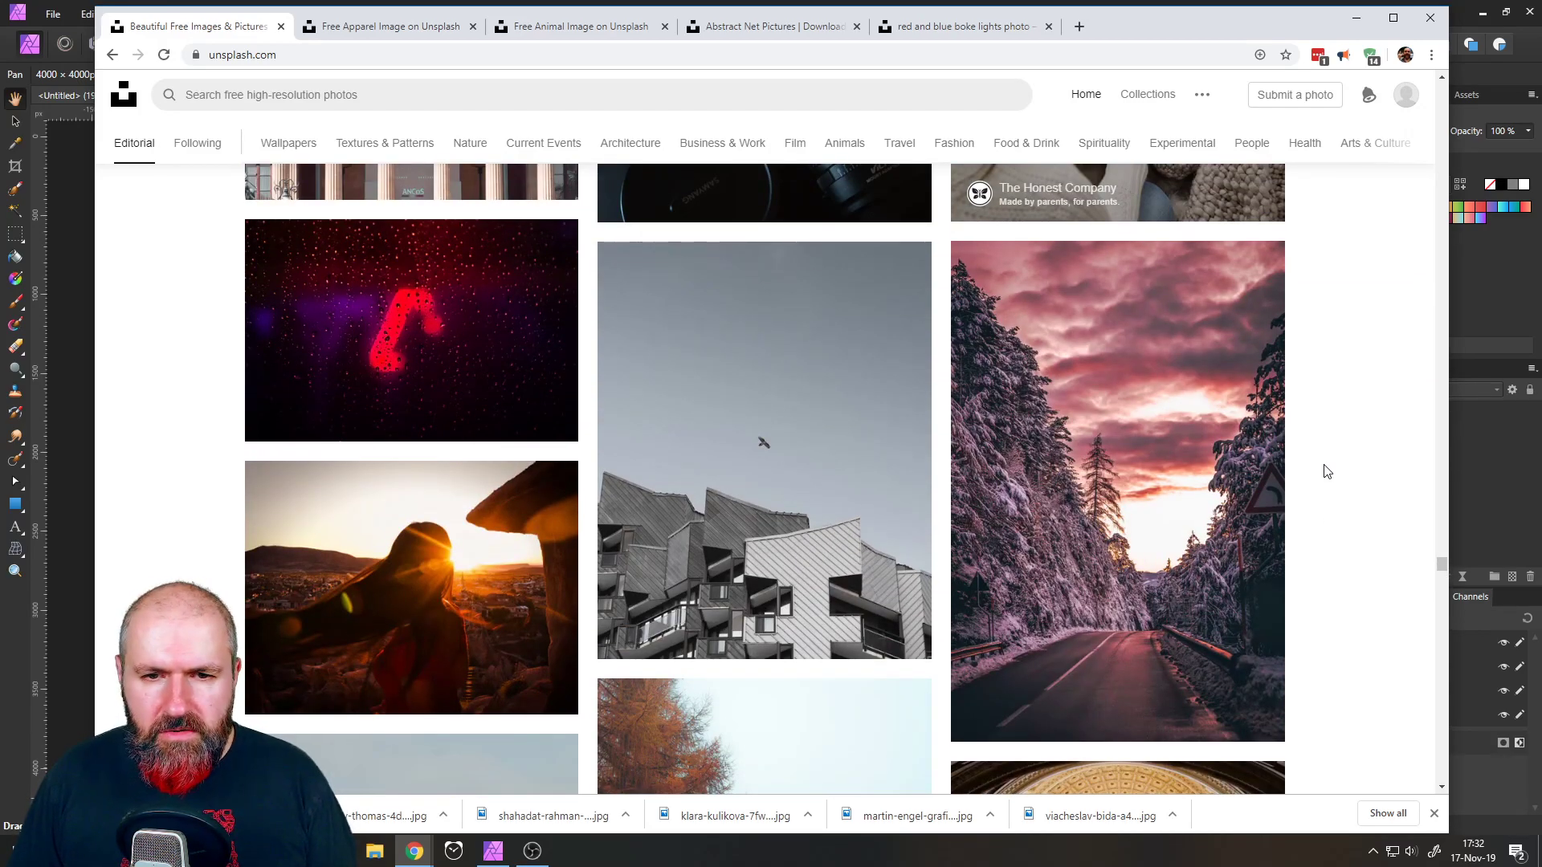
- Open the dark black-and-white portrait of the veiled woman from the feed in a new tab
{"action": "scroll", "coordinate": [1325, 472], "scroll_direction": "down", "scroll_amount": 10}
{"action": "right_click", "coordinate": [1195, 451]}
{"action": "left_click", "coordinate": [1226, 463]}
- Look through more of the Unsplash Editorial feed for photos that could go with the veiled-woman portrait
{"action": "scroll", "coordinate": [1288, 459], "scroll_direction": "up", "scroll_amount": 6}
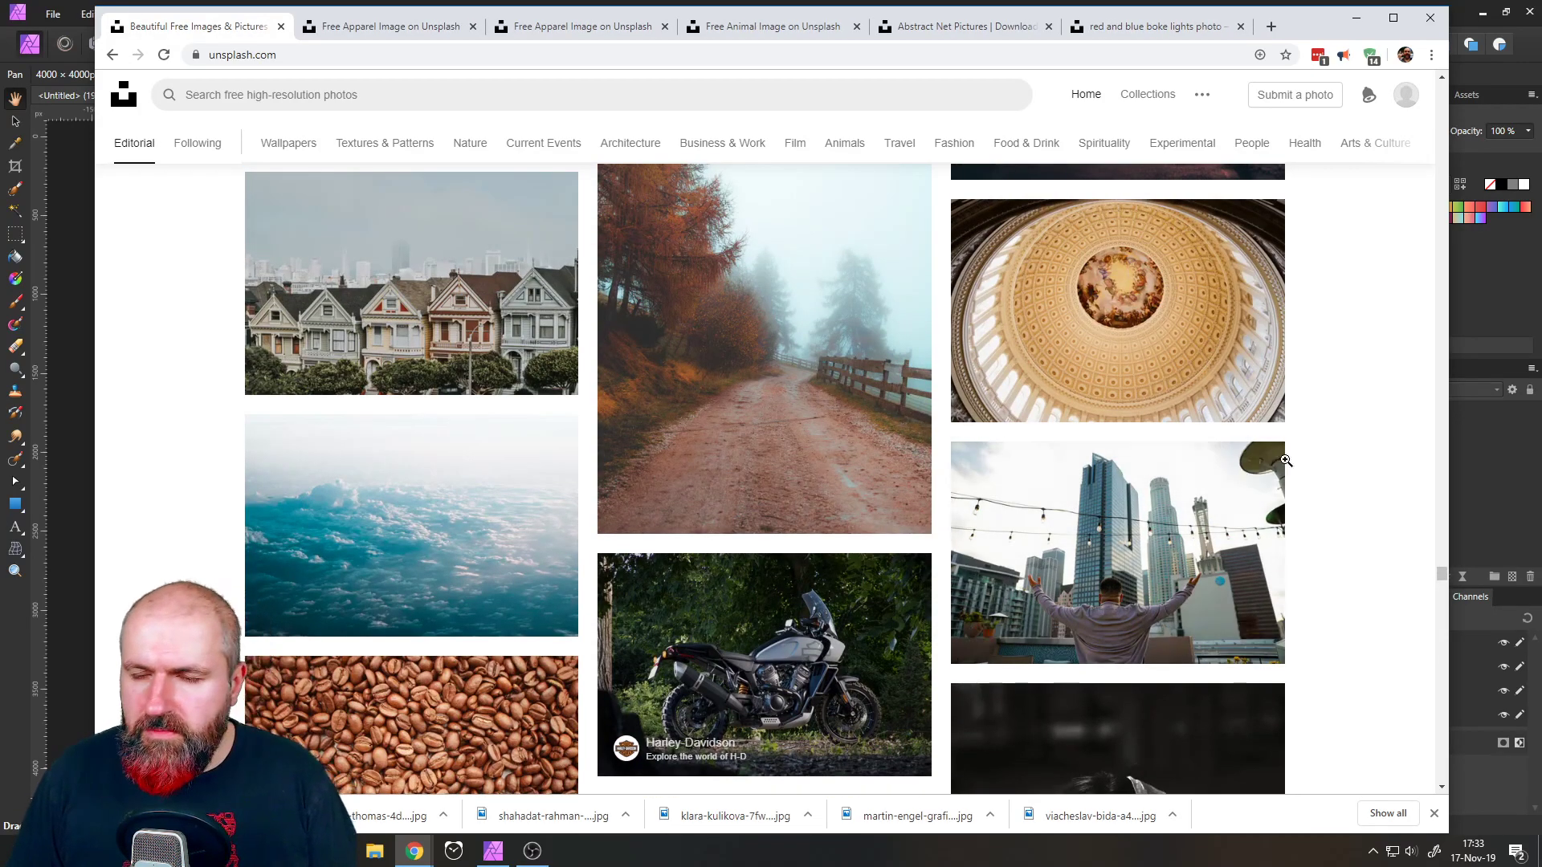
{"action": "scroll", "coordinate": [1346, 480], "scroll_direction": "up", "scroll_amount": 7}
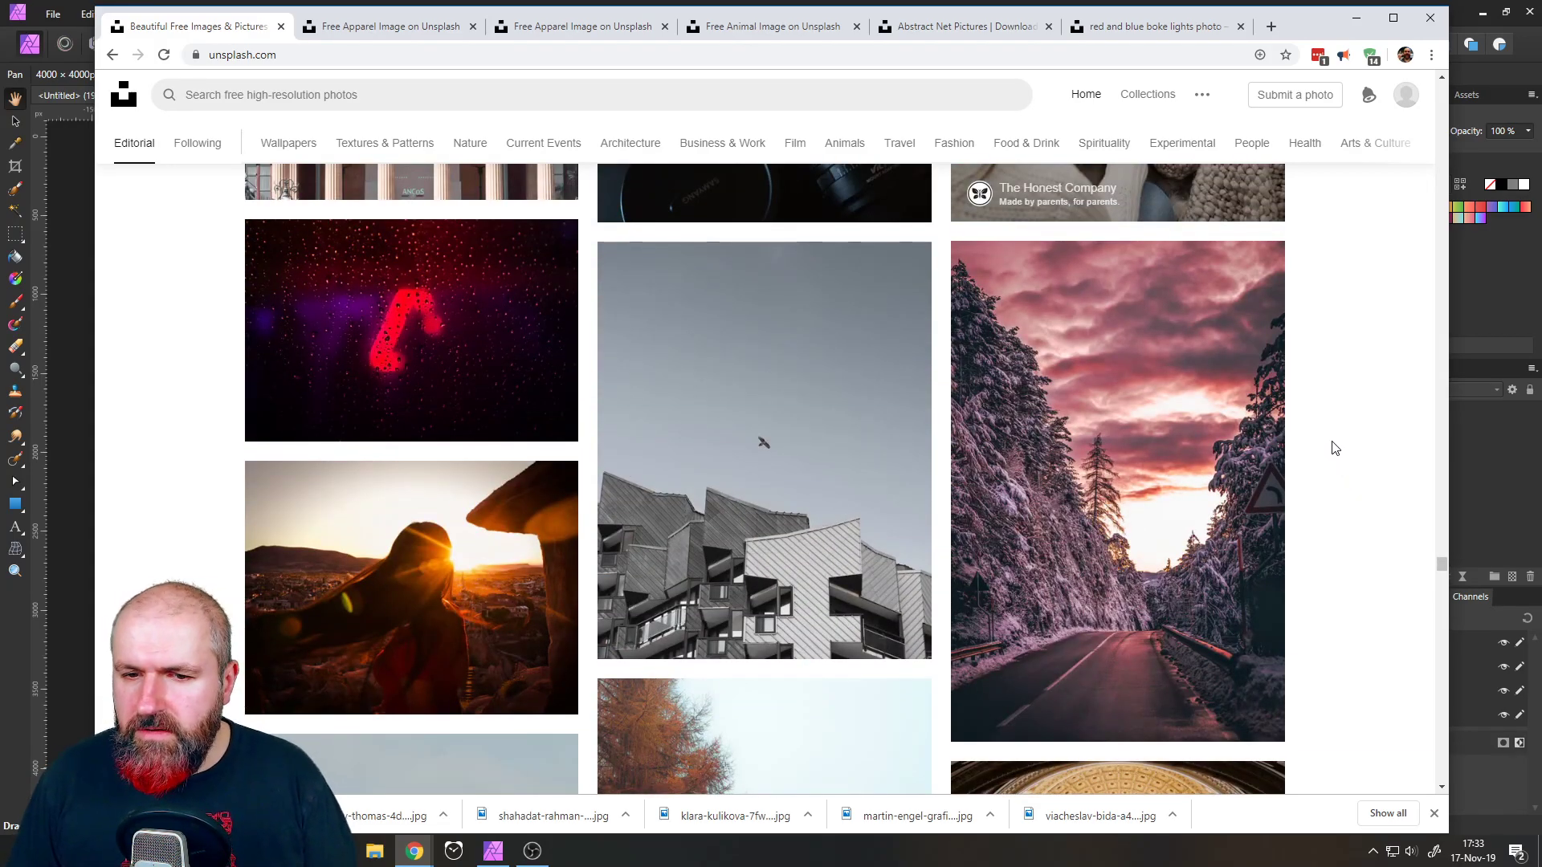
{"action": "scroll", "coordinate": [1333, 451], "scroll_direction": "down", "scroll_amount": 10}
{"action": "scroll", "coordinate": [1333, 455], "scroll_direction": "up", "scroll_amount": 4}
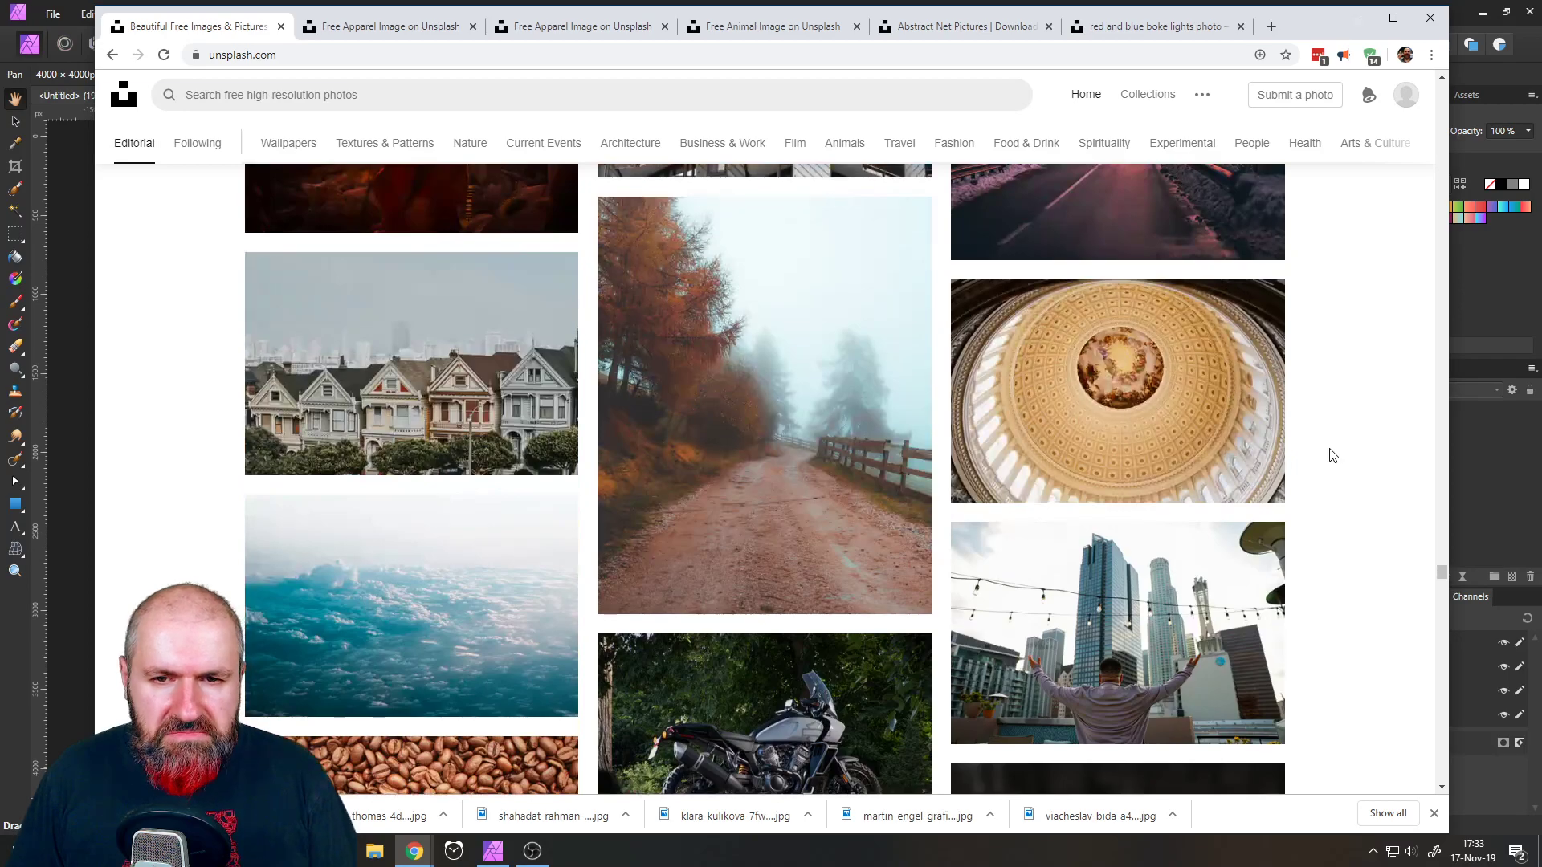
{"action": "scroll", "coordinate": [1333, 456], "scroll_direction": "down", "scroll_amount": 15}
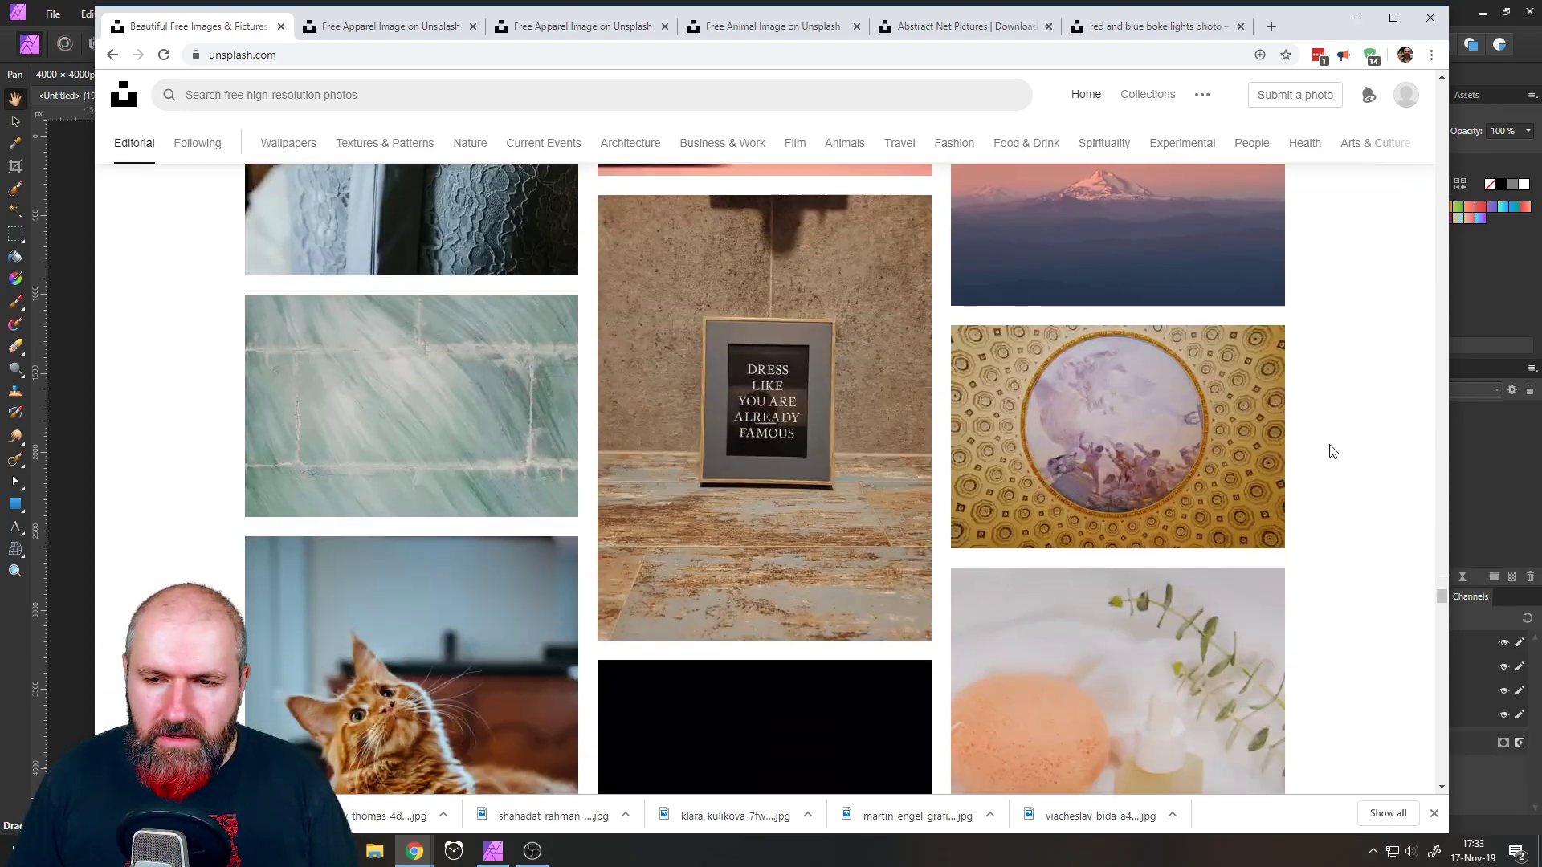
{"action": "scroll", "coordinate": [1333, 451], "scroll_direction": "down", "scroll_amount": 5}
{"action": "scroll", "coordinate": [1333, 451], "scroll_direction": "down", "scroll_amount": 6}
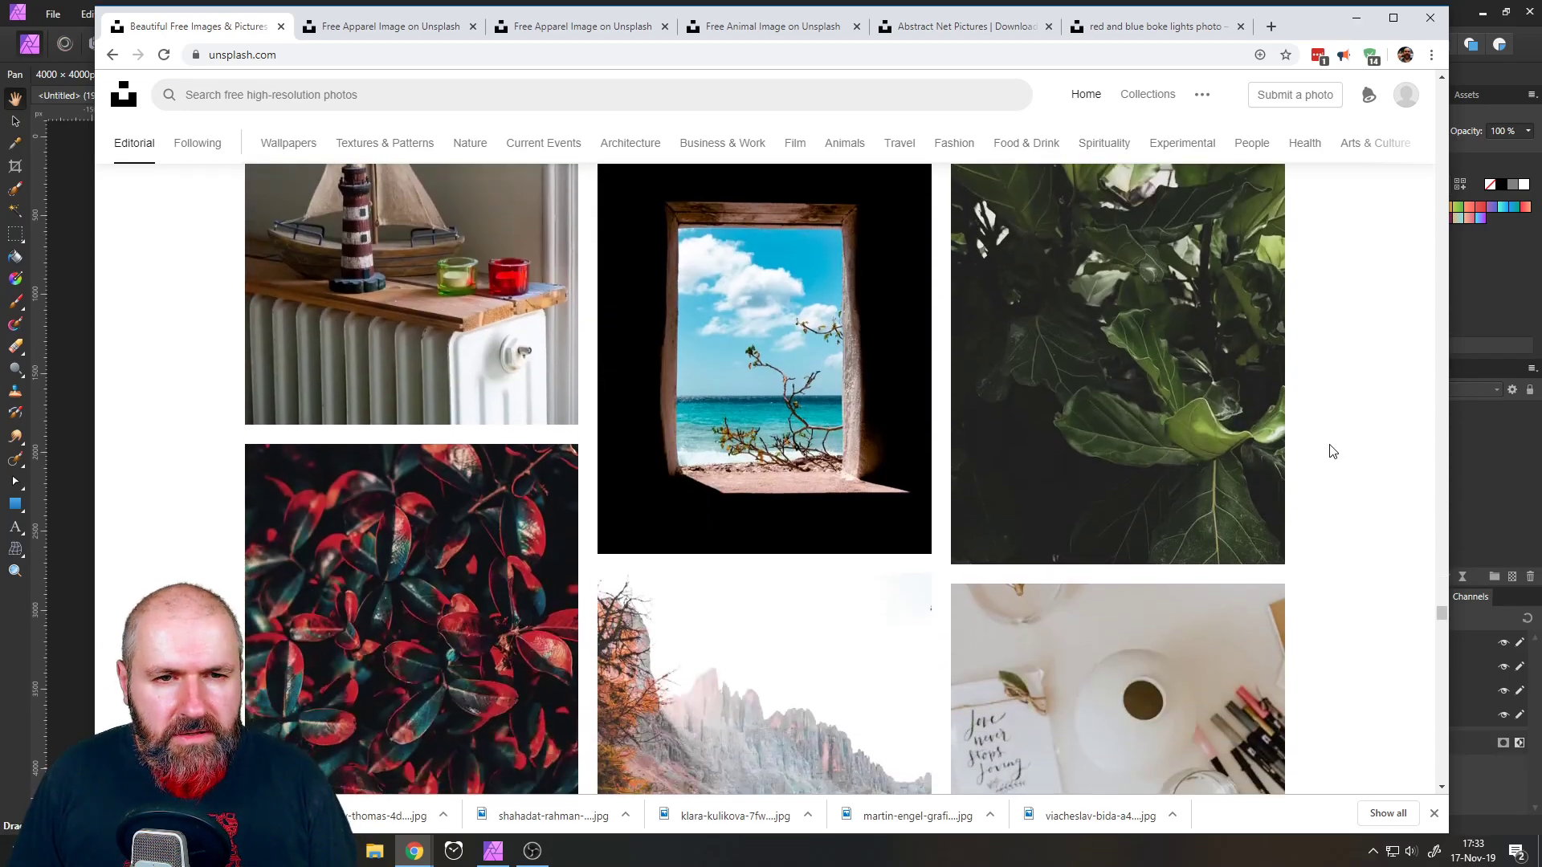
{"action": "scroll", "coordinate": [1333, 452], "scroll_direction": "down", "scroll_amount": 11}
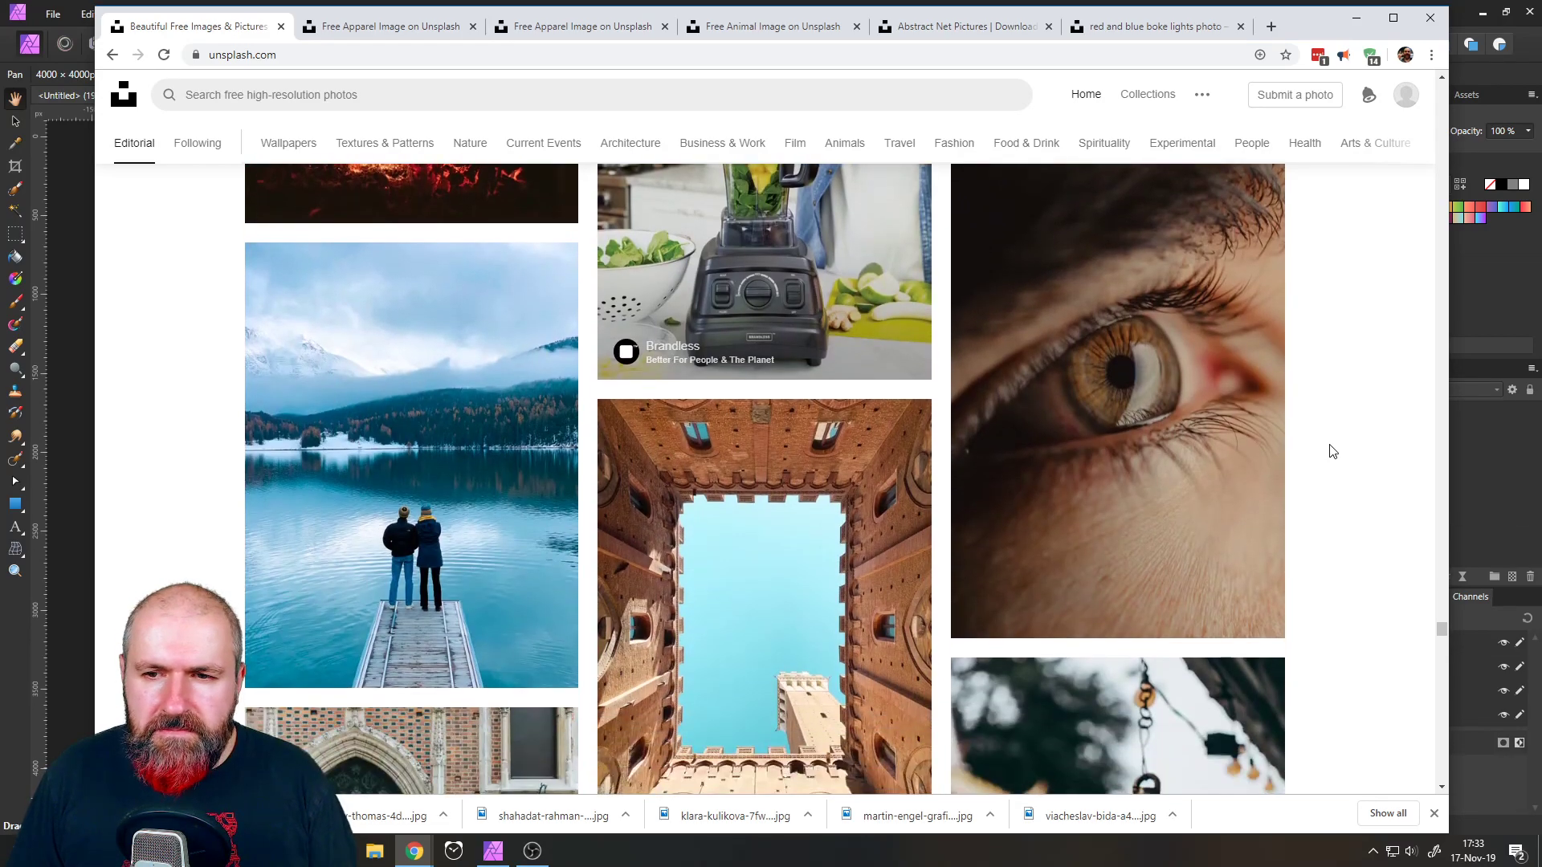
{"action": "scroll", "coordinate": [1333, 451], "scroll_direction": "down", "scroll_amount": 6}
{"action": "scroll", "coordinate": [1333, 451], "scroll_direction": "down", "scroll_amount": 20}
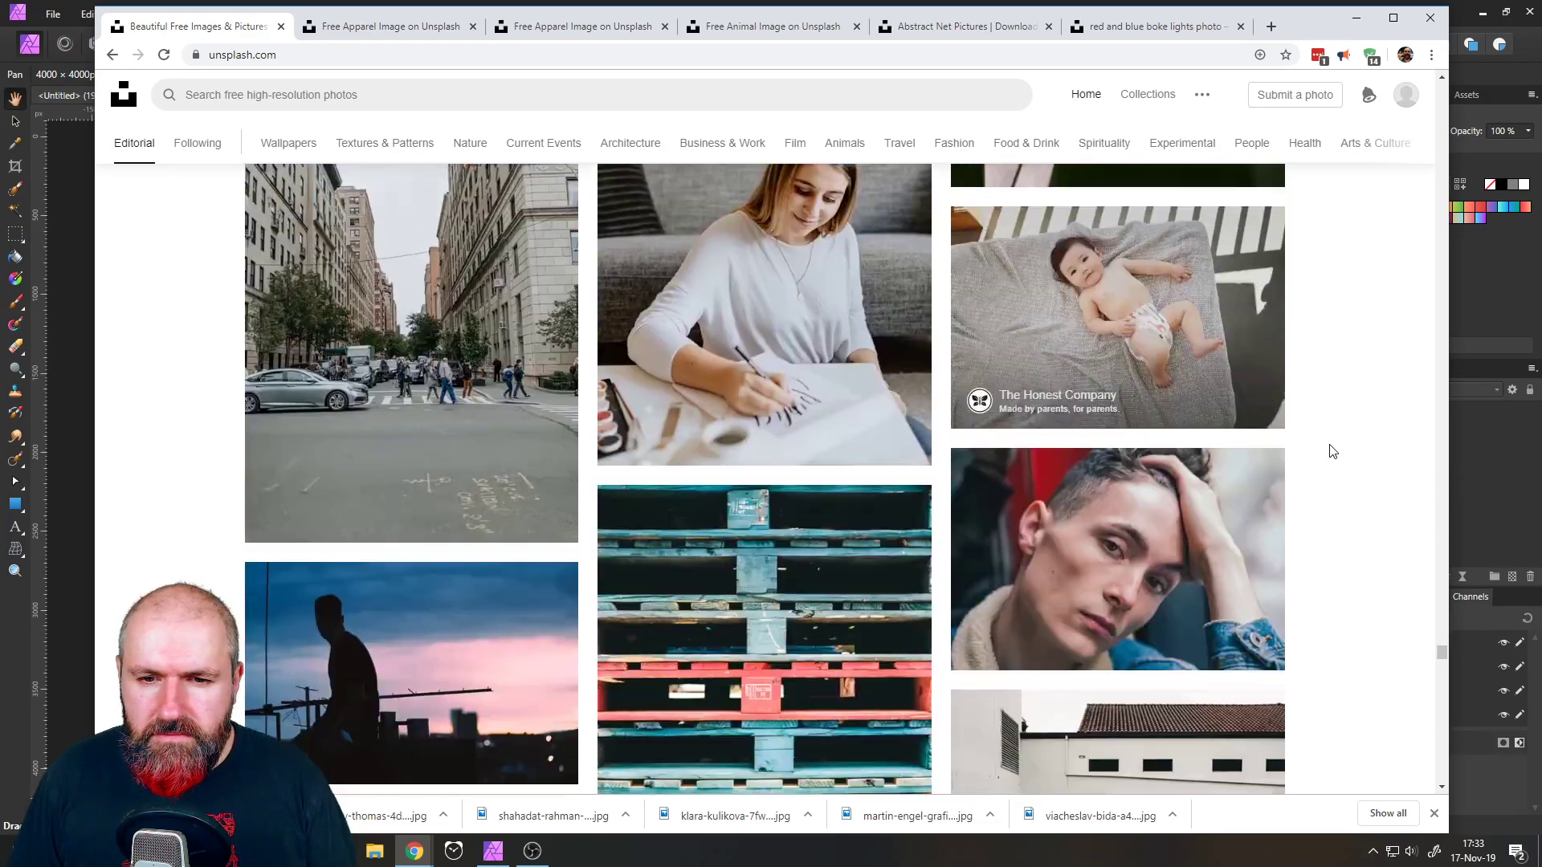
{"action": "scroll", "coordinate": [1333, 451], "scroll_direction": "down", "scroll_amount": 4}
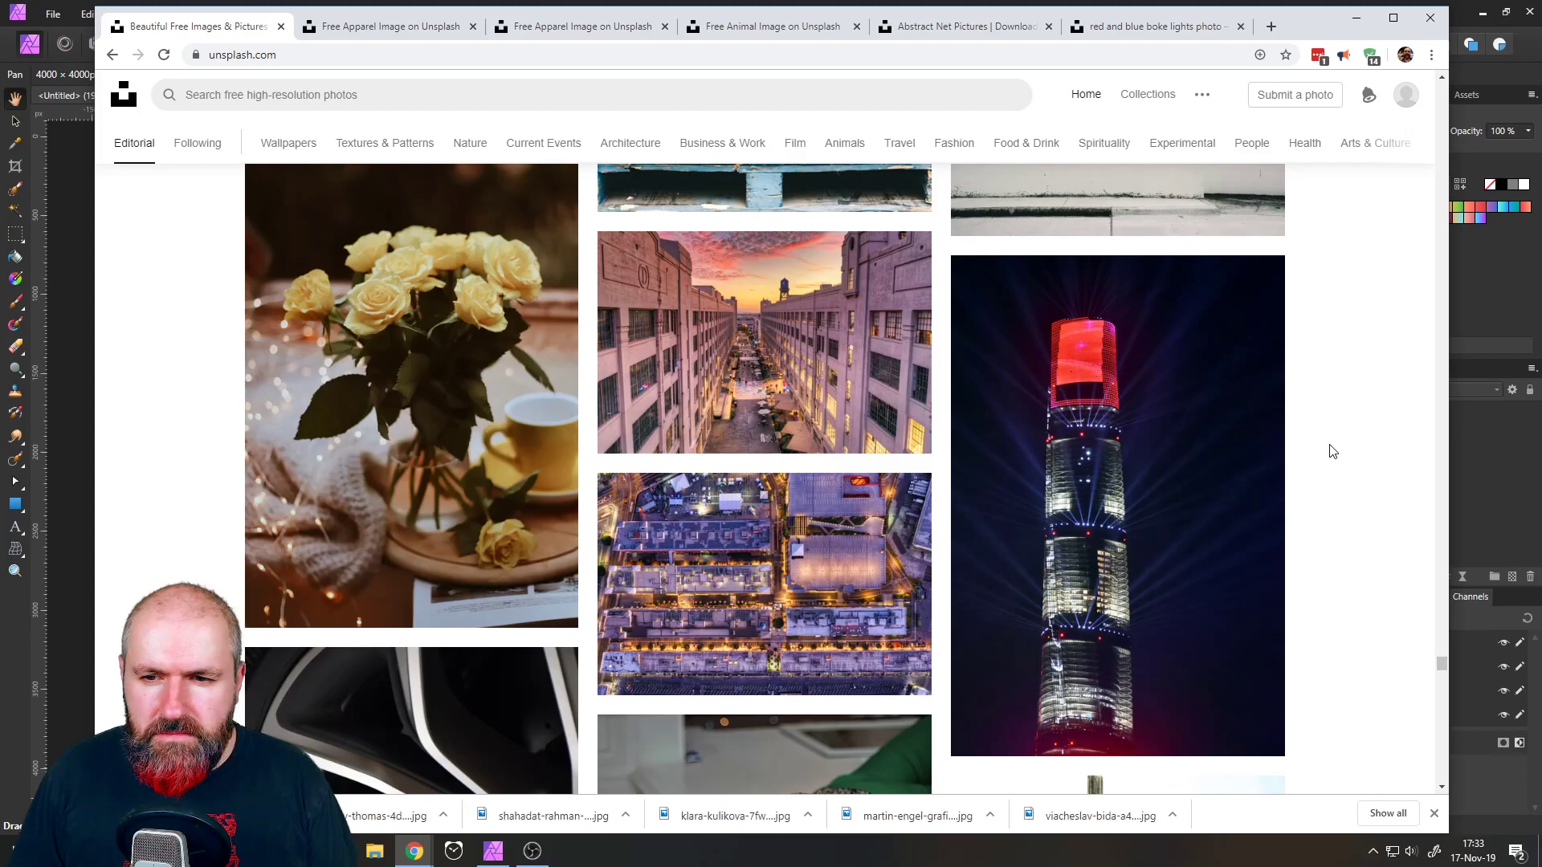
{"action": "scroll", "coordinate": [1333, 451], "scroll_direction": "down", "scroll_amount": 10}
{"action": "scroll", "coordinate": [1333, 452], "scroll_direction": "down", "scroll_amount": 13}
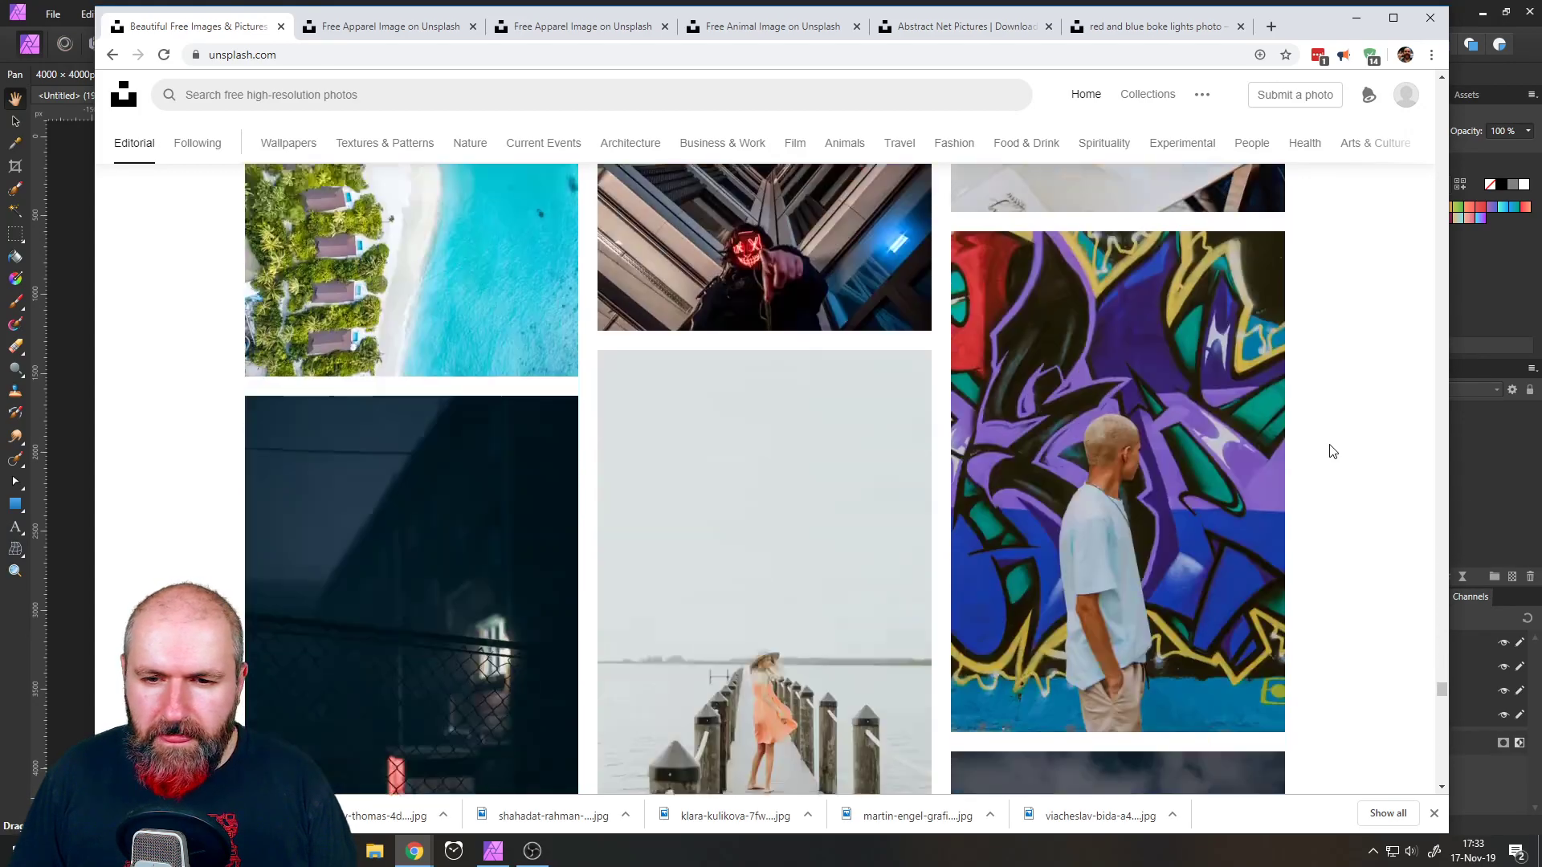
{"action": "scroll", "coordinate": [1333, 451], "scroll_direction": "up", "scroll_amount": 6}
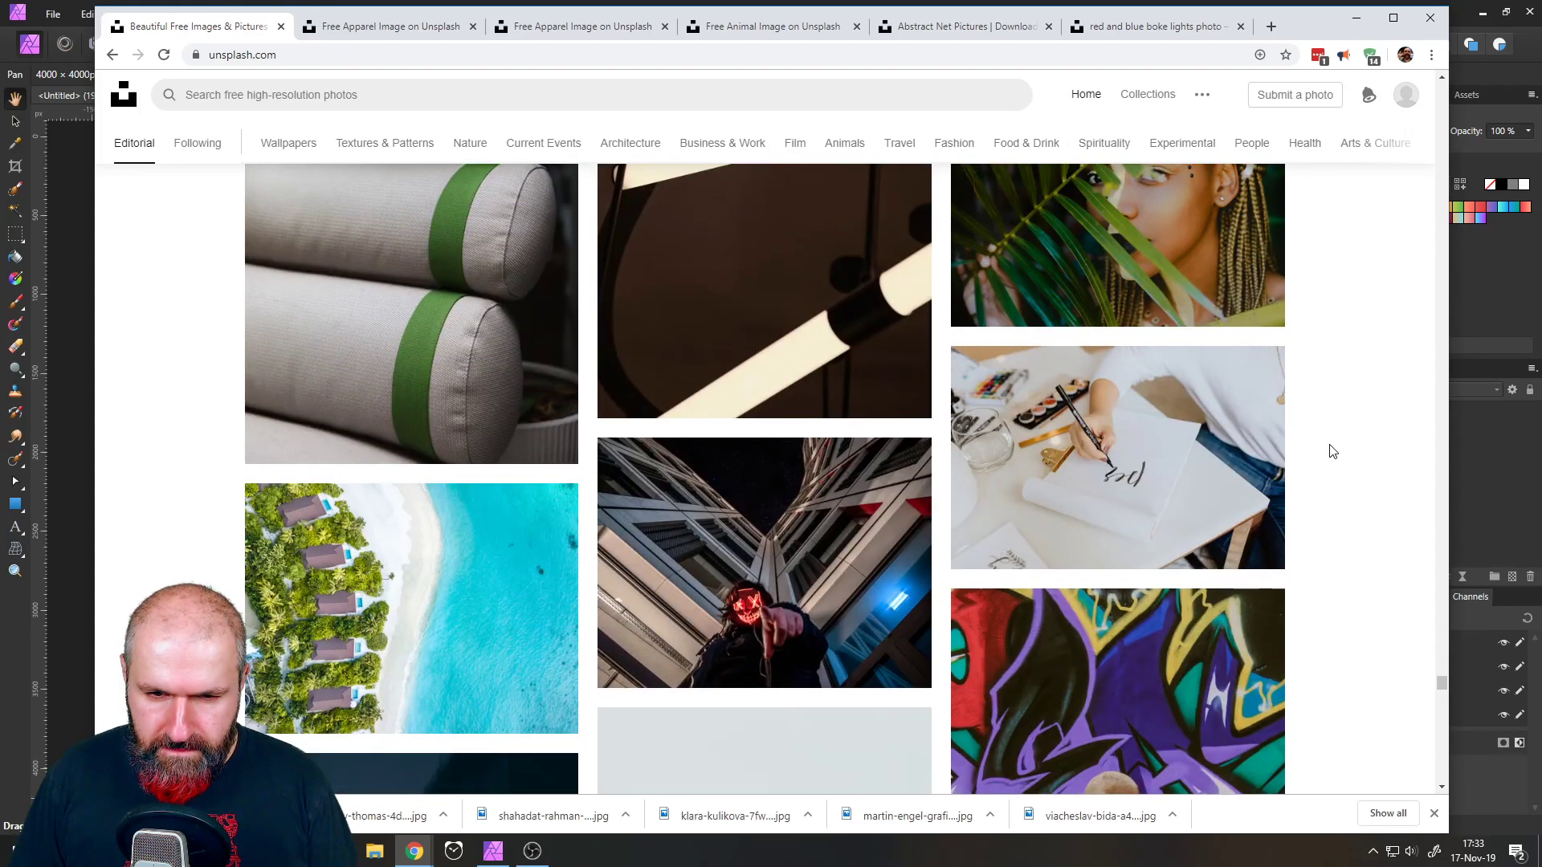
{"action": "scroll", "coordinate": [1333, 452], "scroll_direction": "down", "scroll_amount": 7}
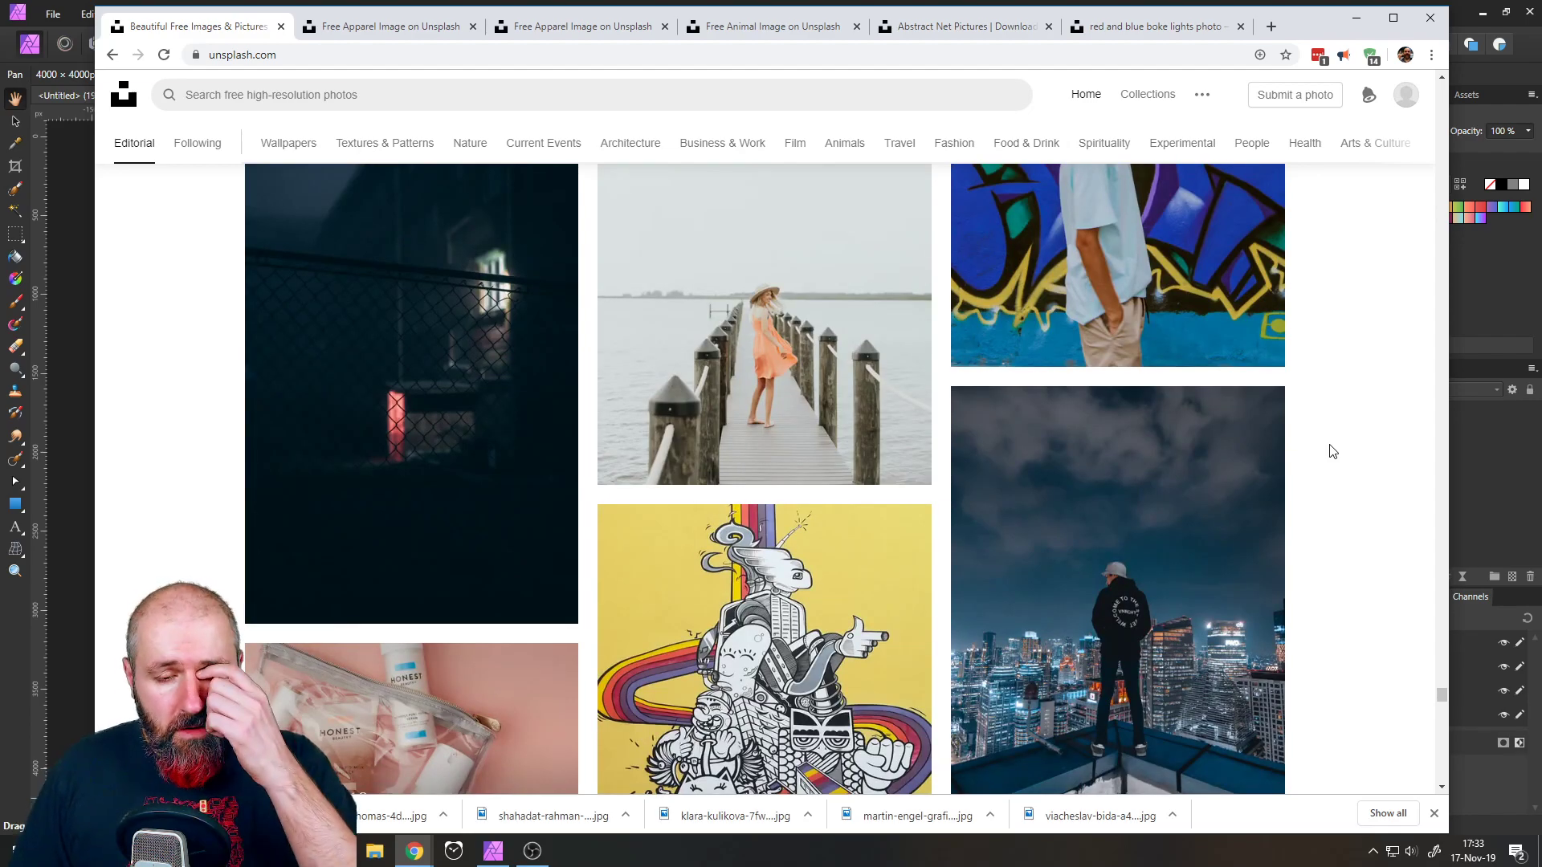
{"action": "scroll", "coordinate": [1333, 451], "scroll_direction": "up", "scroll_amount": 4}
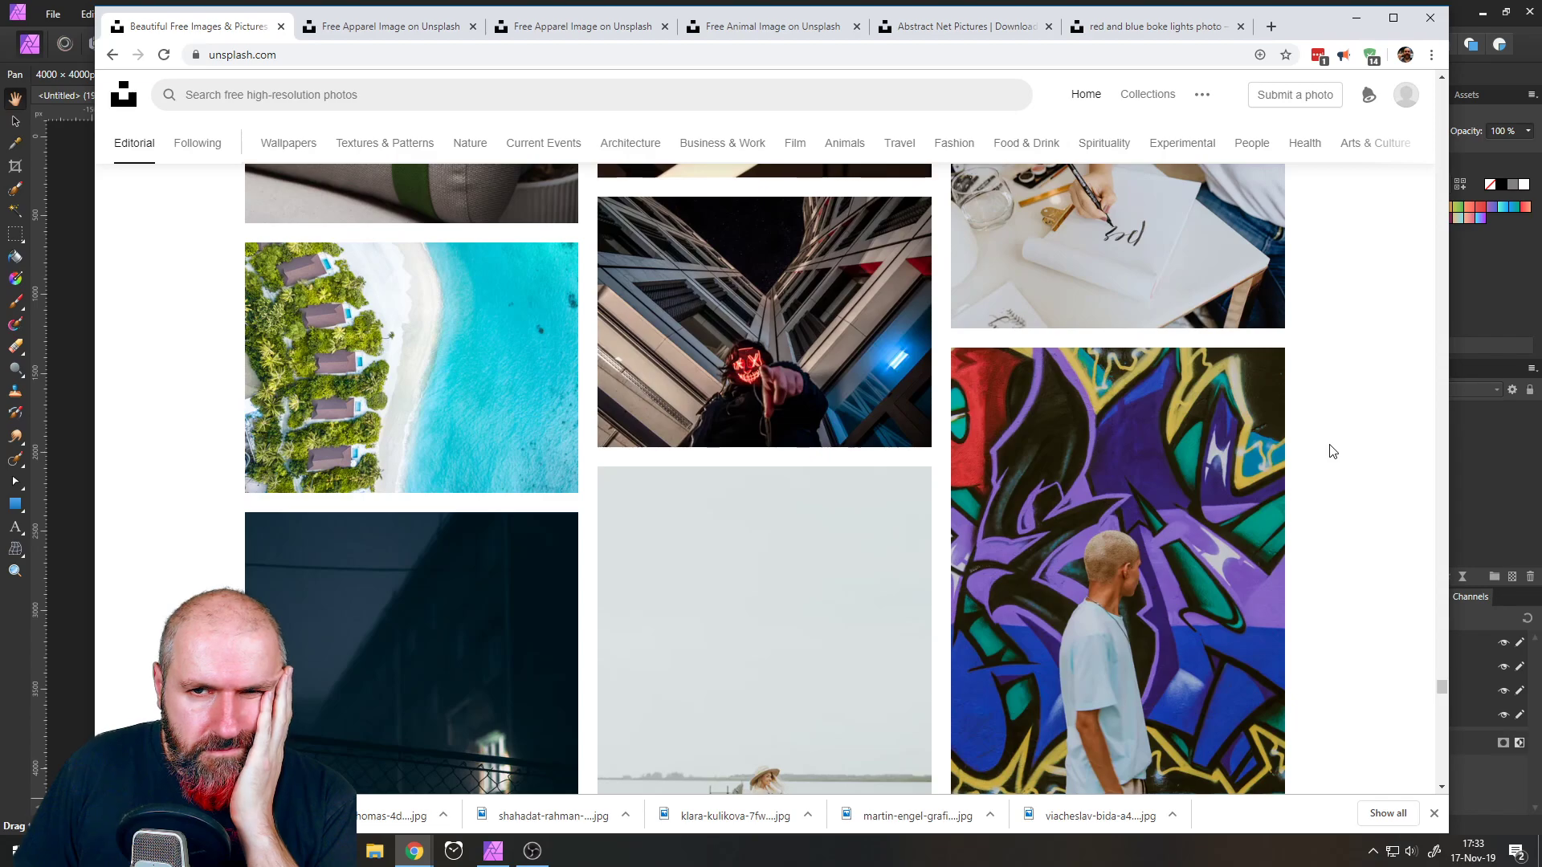
{"action": "scroll", "coordinate": [1333, 452], "scroll_direction": "down", "scroll_amount": 12}
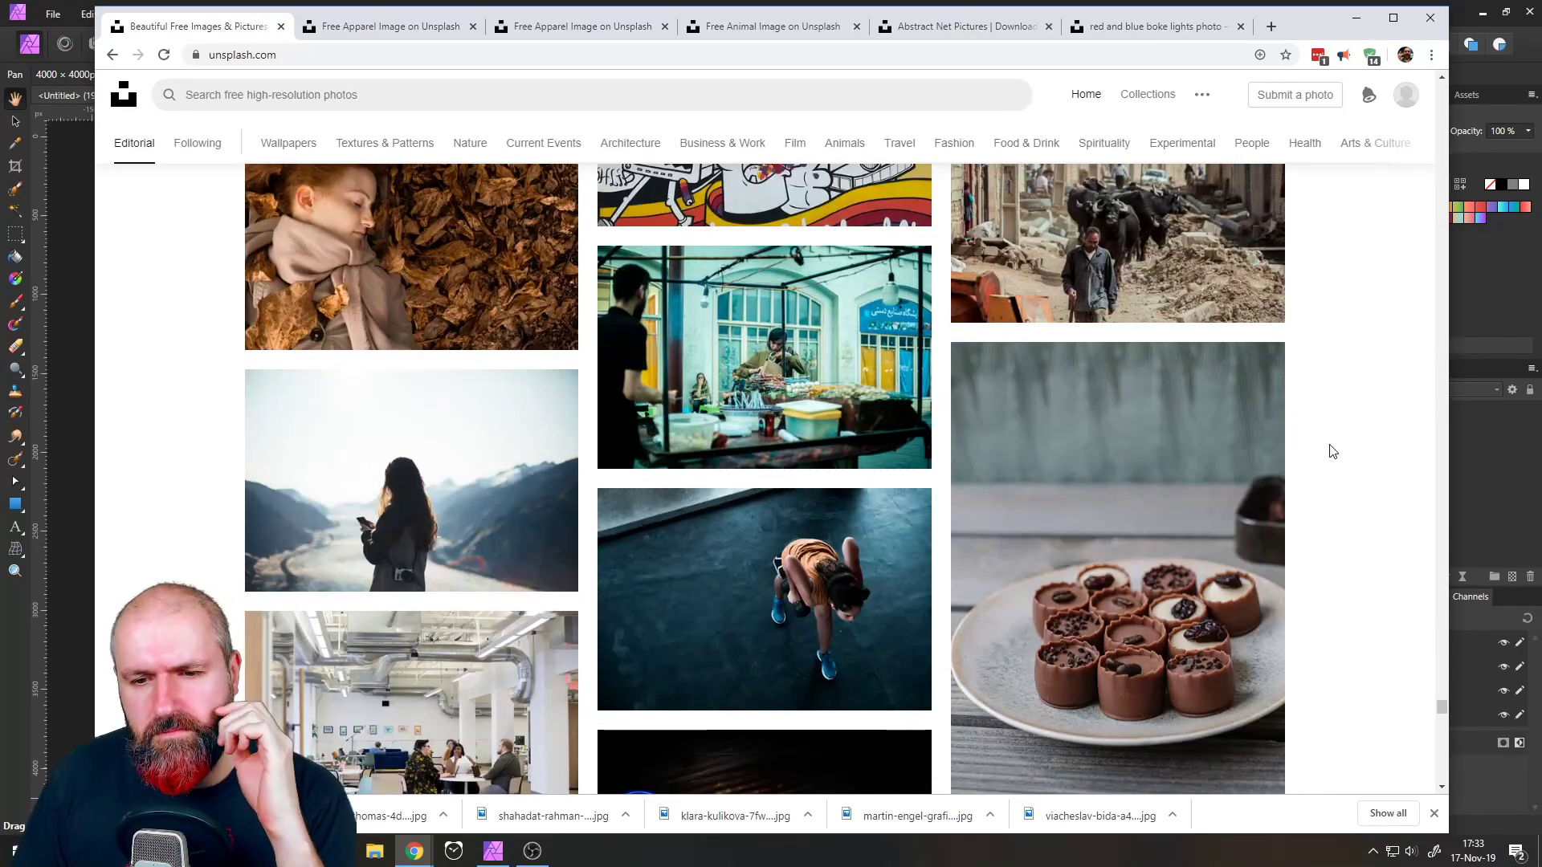
{"action": "scroll", "coordinate": [1333, 451], "scroll_direction": "down", "scroll_amount": 1}
{"action": "scroll", "coordinate": [1333, 451], "scroll_direction": "down", "scroll_amount": 6}
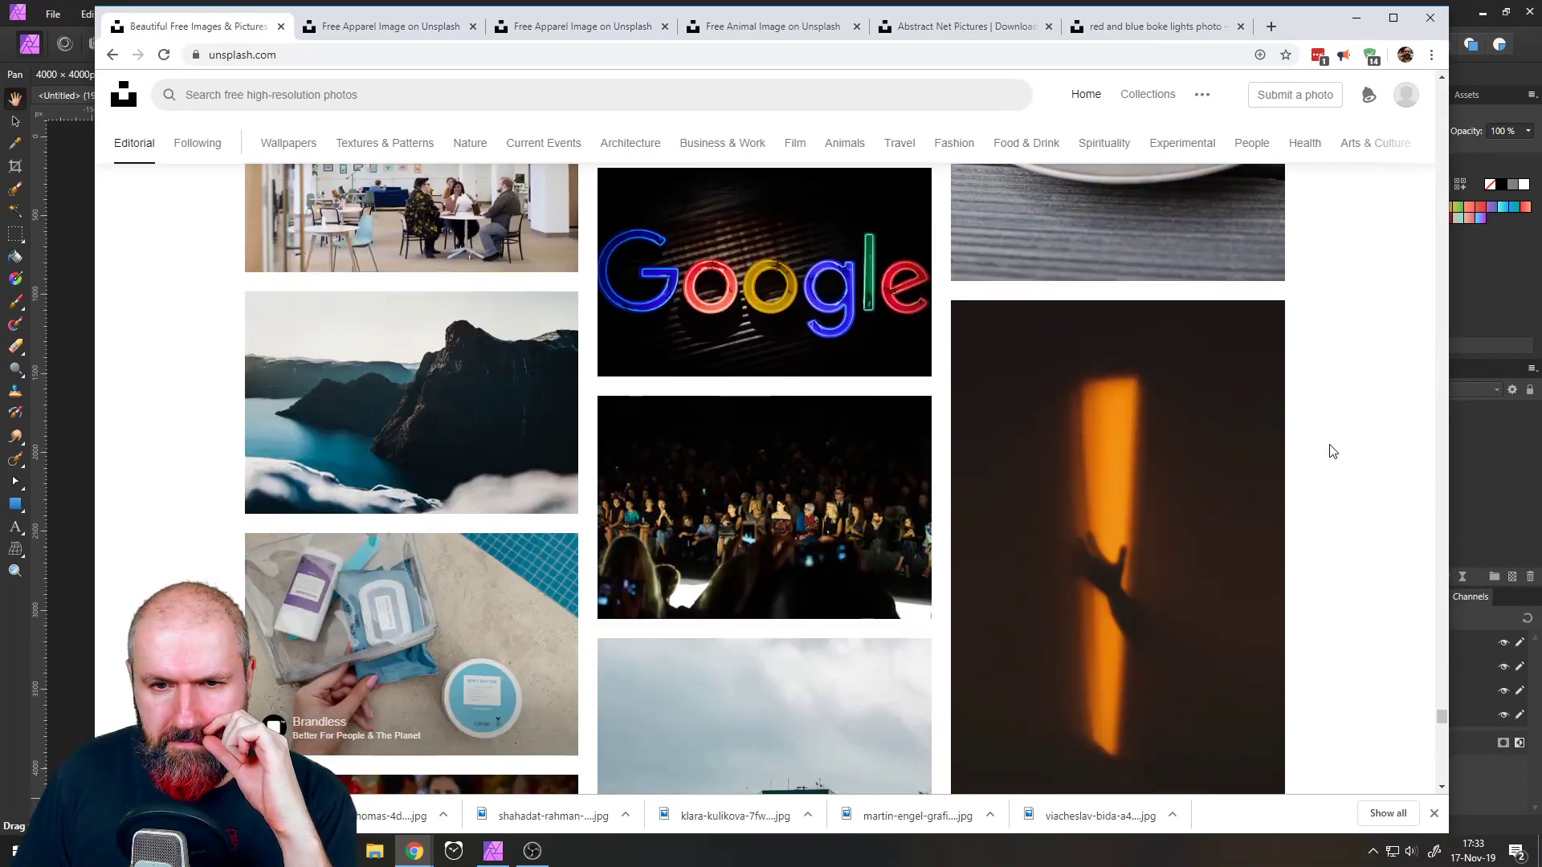
- Review the veiled-woman portrait in its own tab and return to the Editorial feed
{"action": "left_click", "coordinate": [411, 27]}
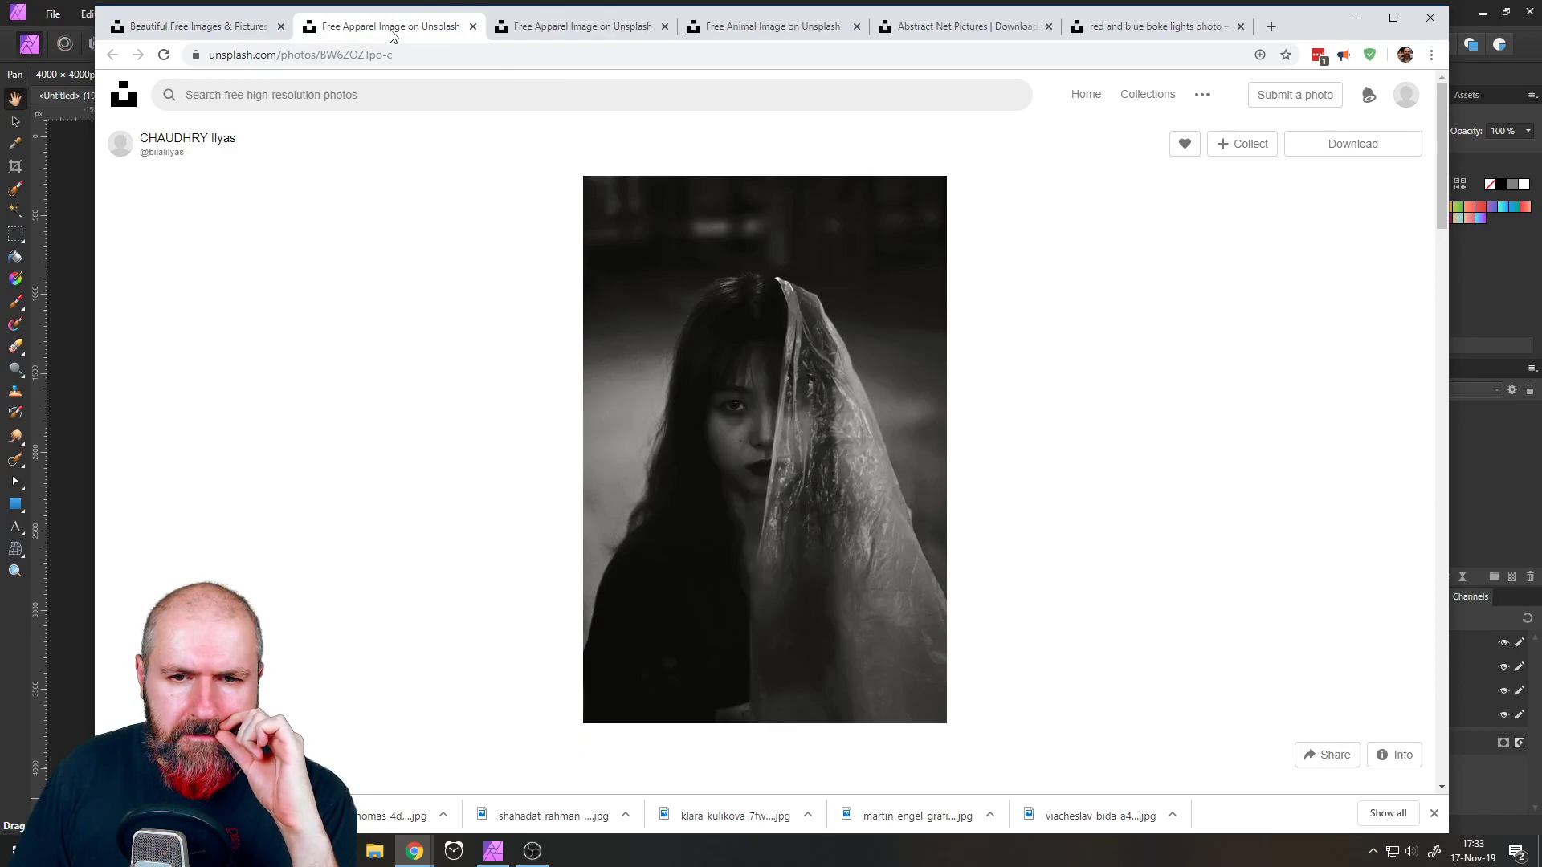
{"action": "left_click", "coordinate": [221, 28]}
{"action": "scroll", "coordinate": [288, 382], "scroll_direction": "down", "scroll_amount": 5}
{"action": "scroll", "coordinate": [287, 382], "scroll_direction": "down", "scroll_amount": 4}
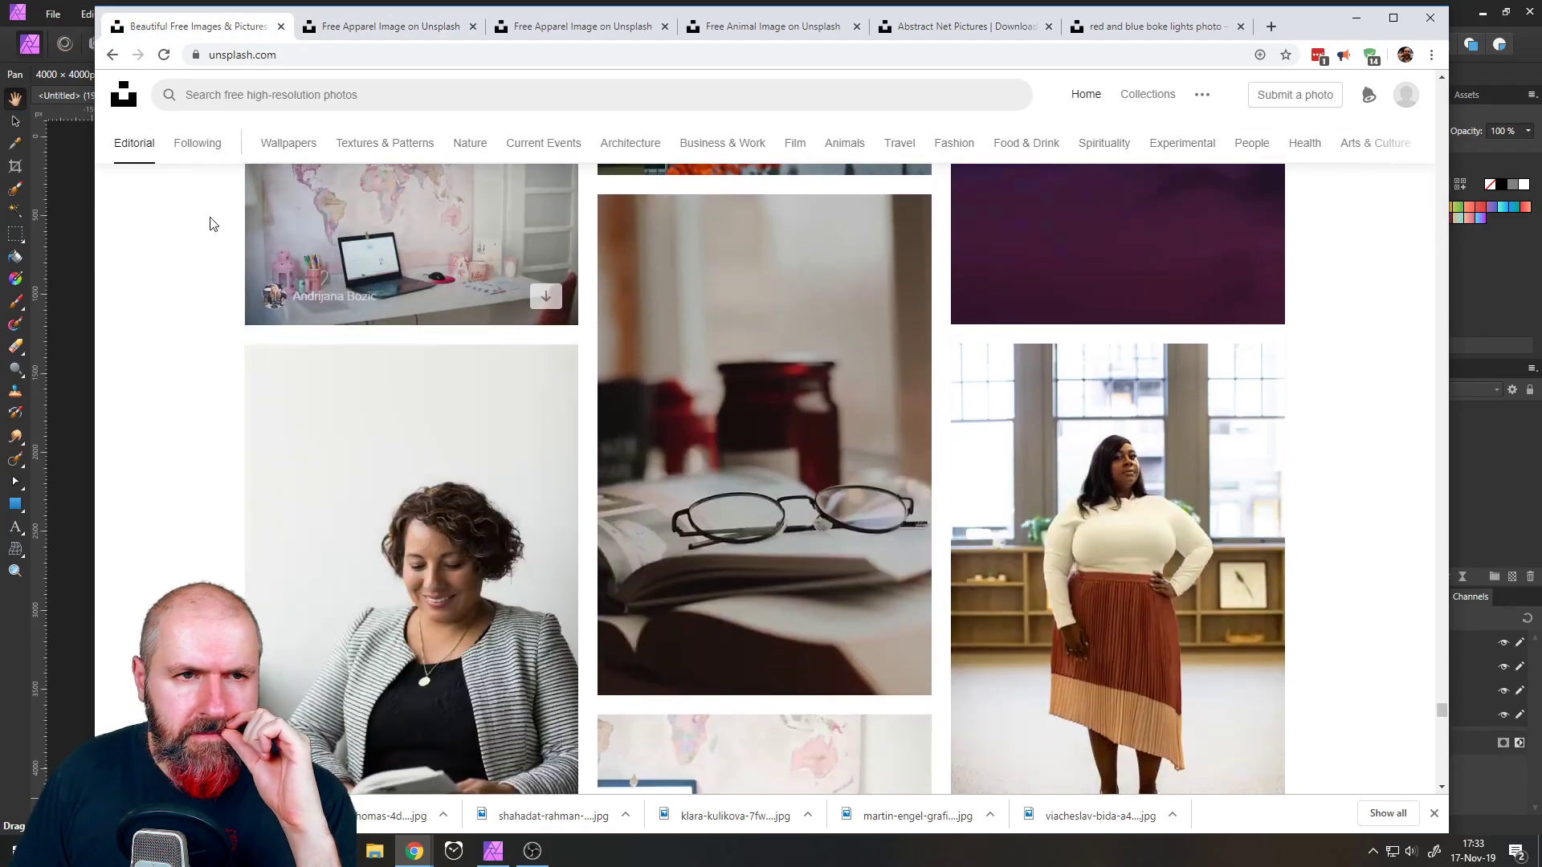
- Open the Unsplash home page in a new tab and search for "forest rain"
{"action": "right_click", "coordinate": [118, 93]}
{"action": "left_click", "coordinate": [193, 106]}
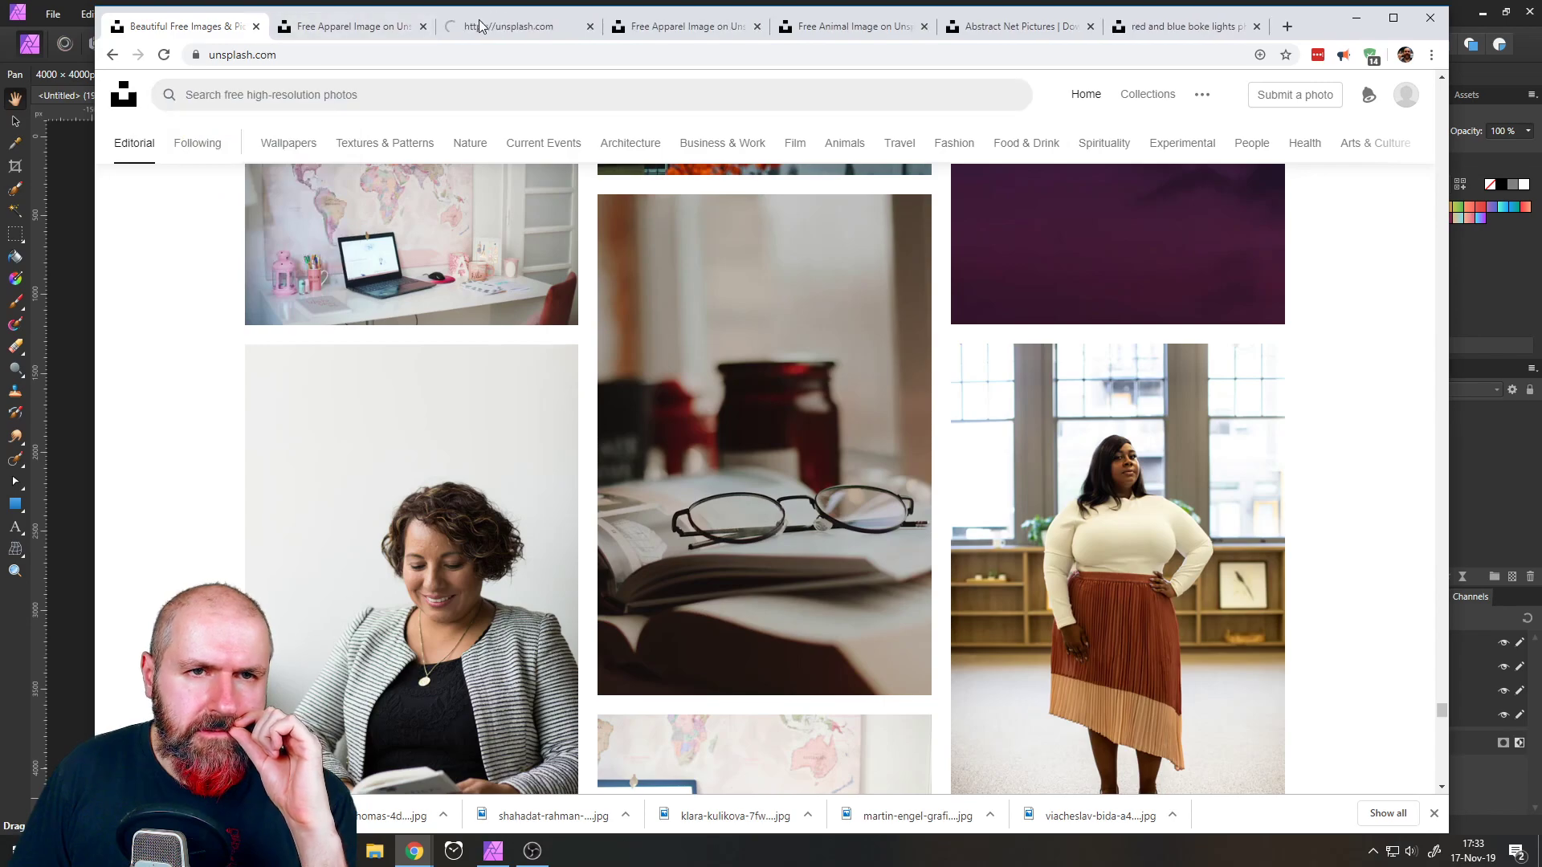
{"action": "left_click", "coordinate": [482, 26]}
{"action": "left_click", "coordinate": [535, 423]}
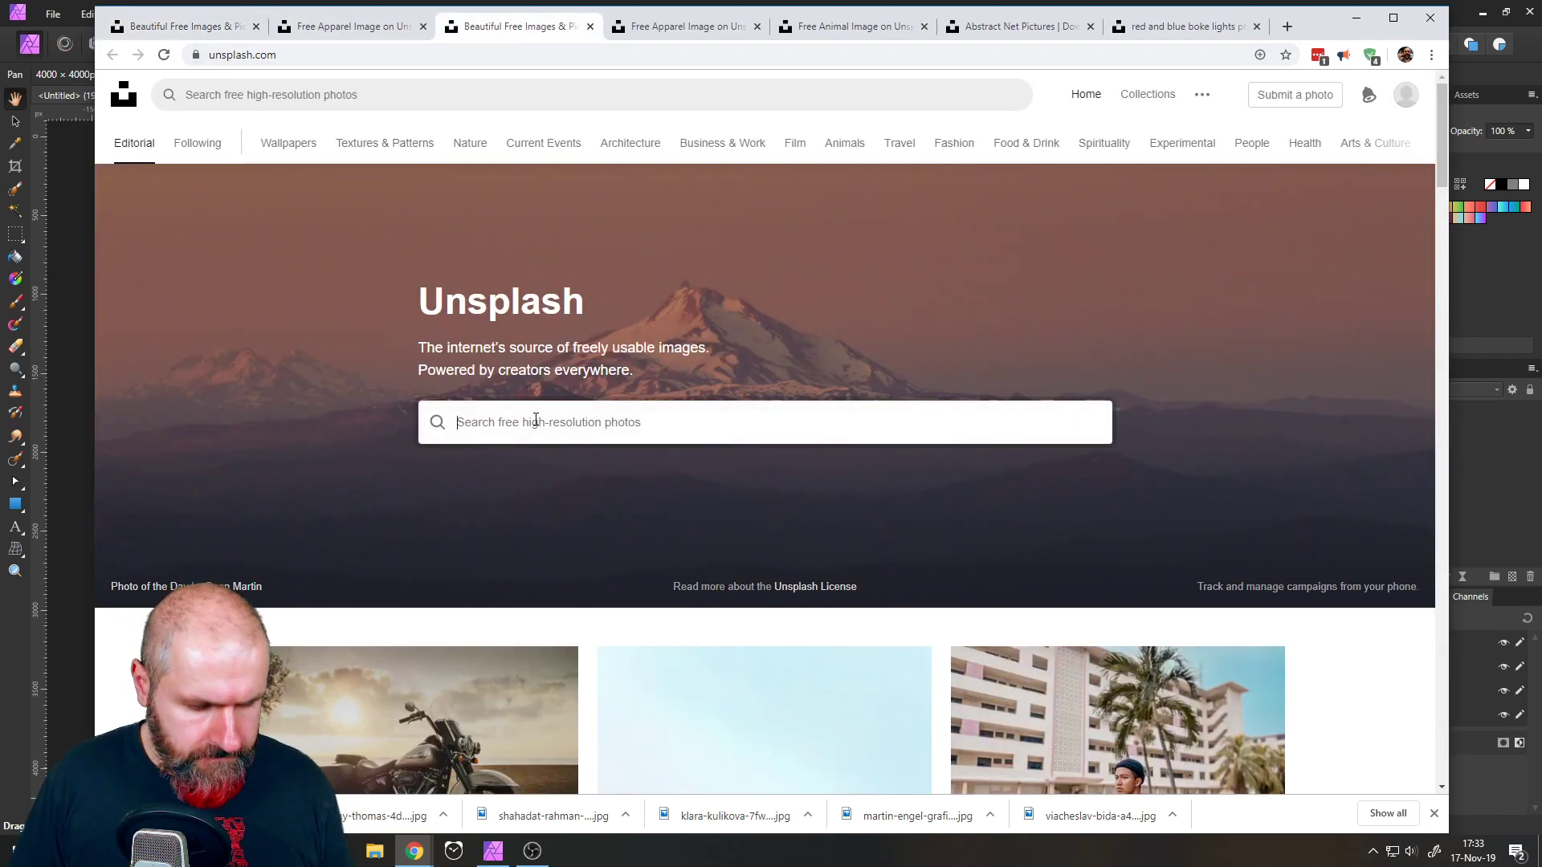
{"action": "type", "text": "forest rain"}
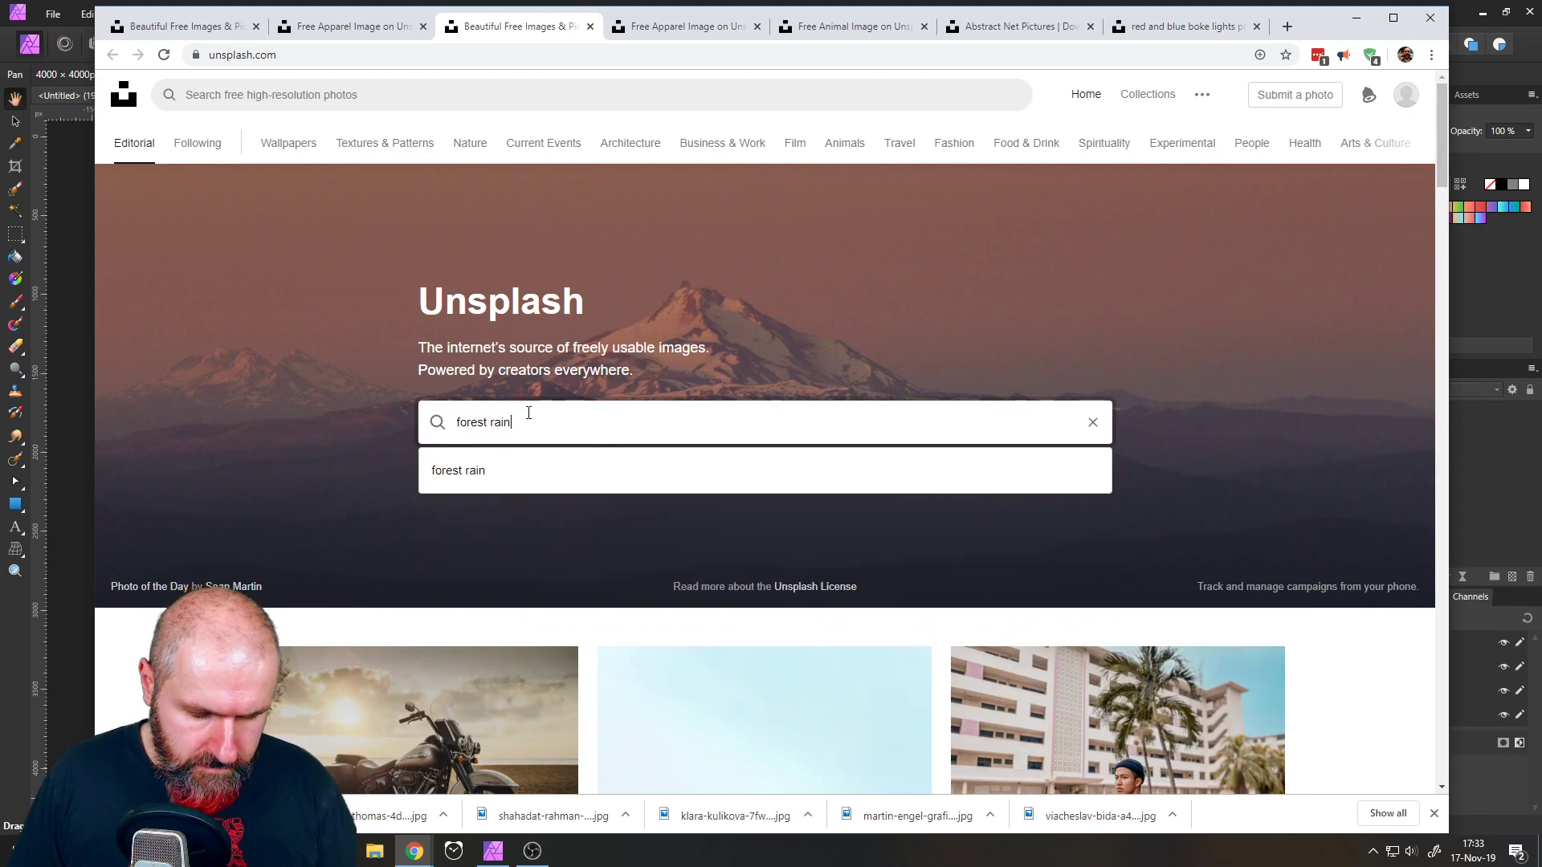
{"action": "key", "text": "Return"}
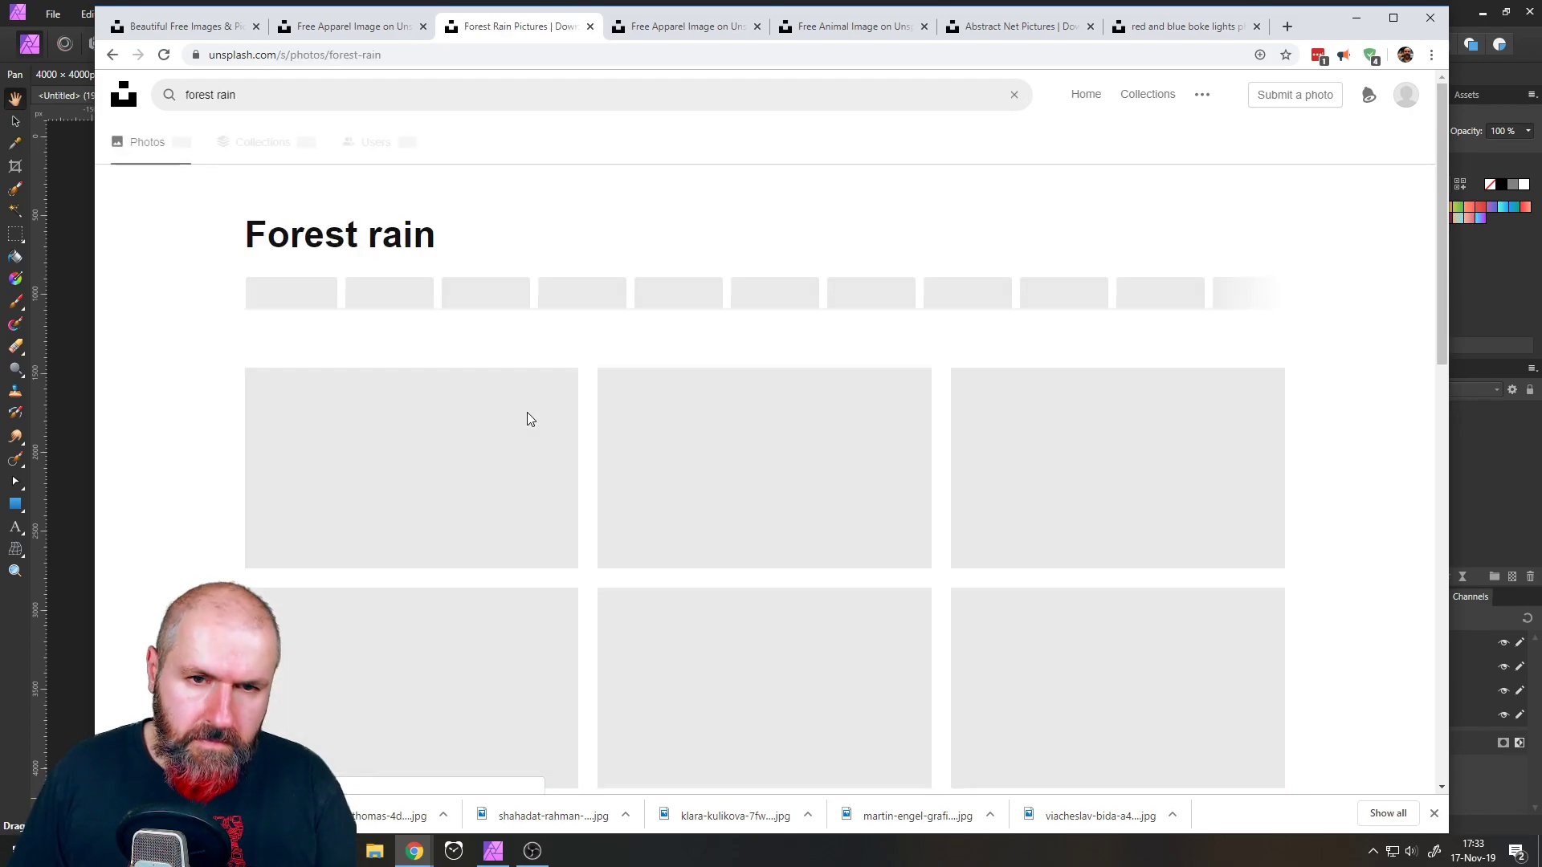
- Open the tall, dark misty forest photo from the "forest rain" results in a new tab
{"action": "scroll", "coordinate": [647, 391], "scroll_direction": "down", "scroll_amount": 15}
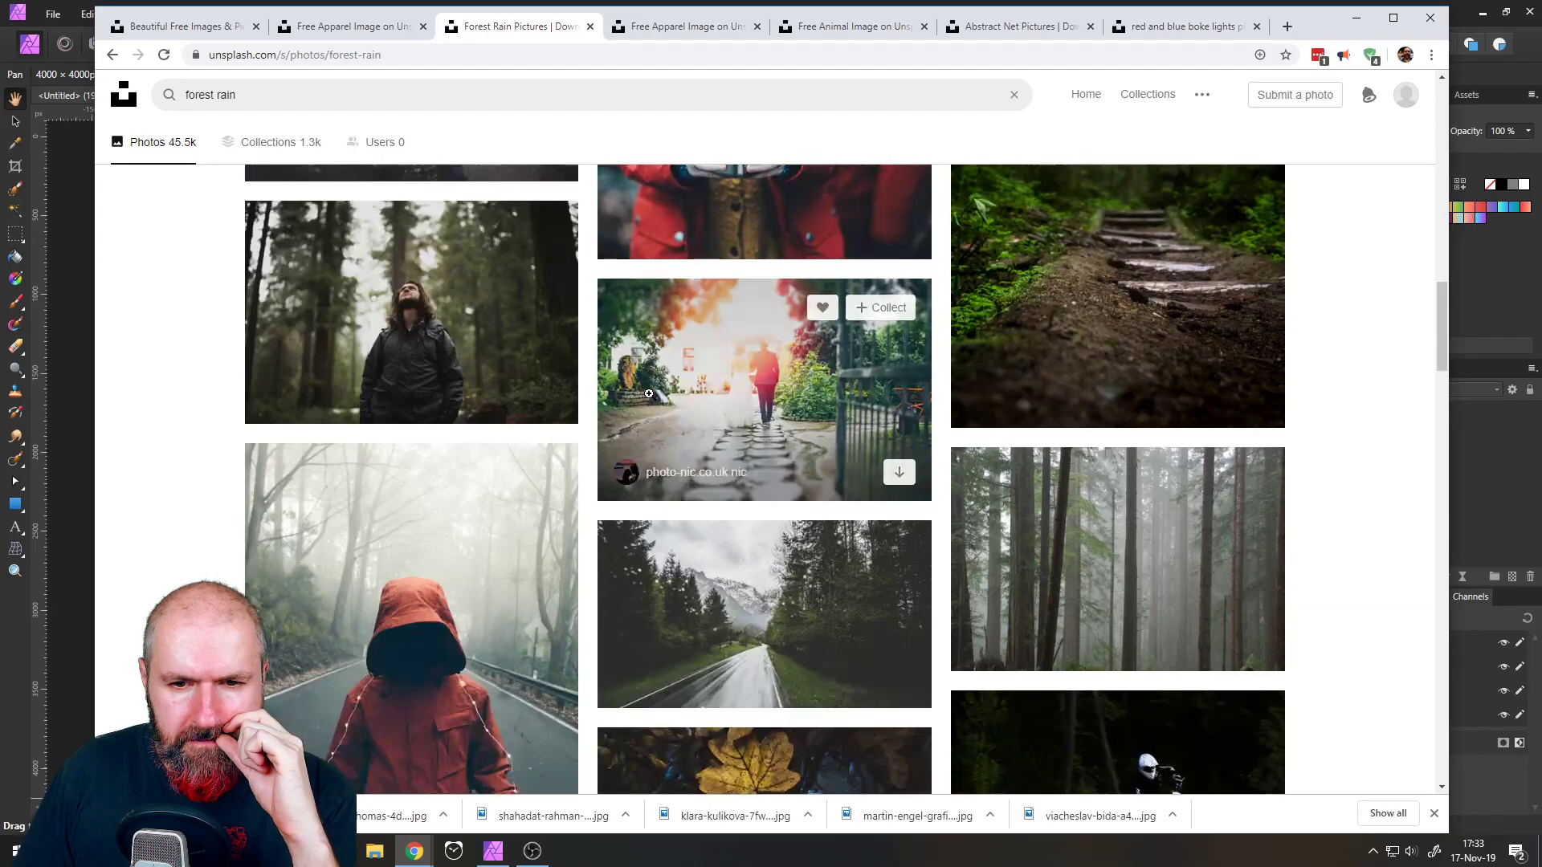
{"action": "scroll", "coordinate": [649, 394], "scroll_direction": "down", "scroll_amount": 12}
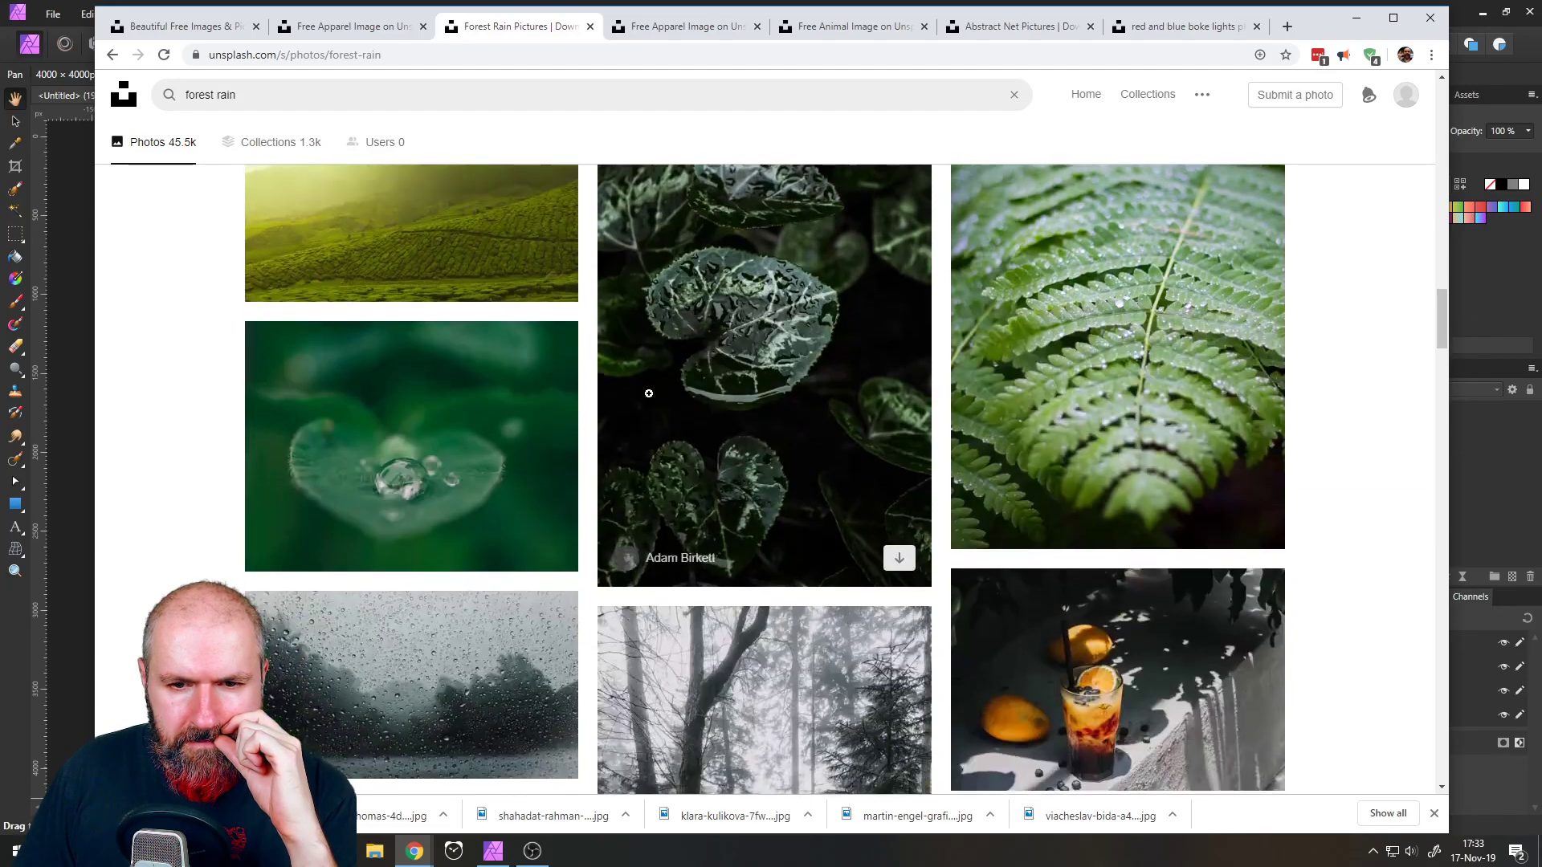
{"action": "scroll", "coordinate": [648, 394], "scroll_direction": "up", "scroll_amount": 4}
{"action": "scroll", "coordinate": [649, 394], "scroll_direction": "down", "scroll_amount": 2}
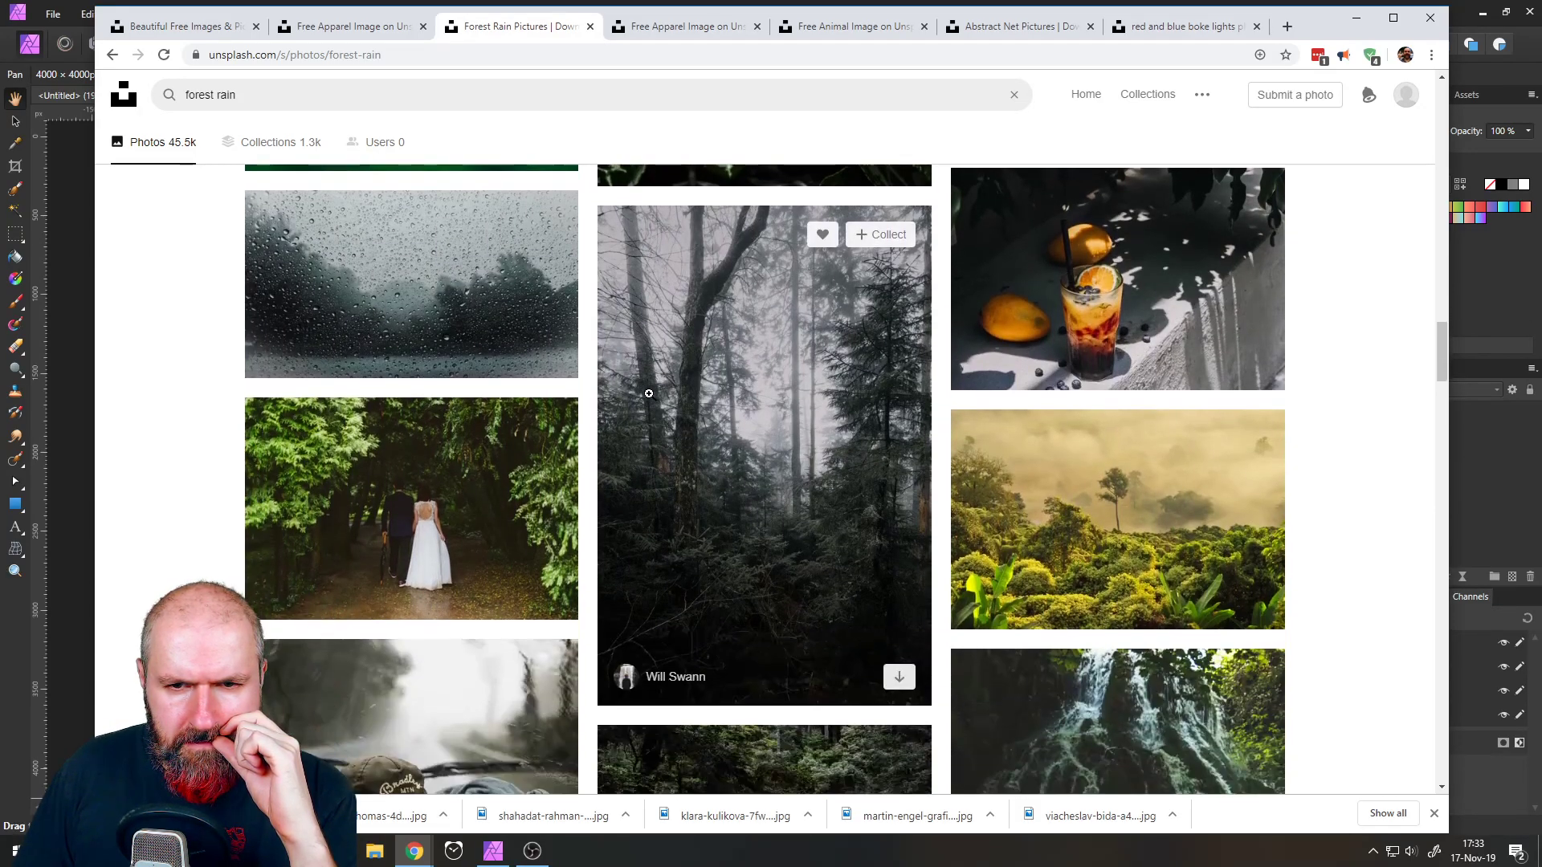
{"action": "right_click", "coordinate": [649, 393]}
{"action": "left_click", "coordinate": [700, 398]}
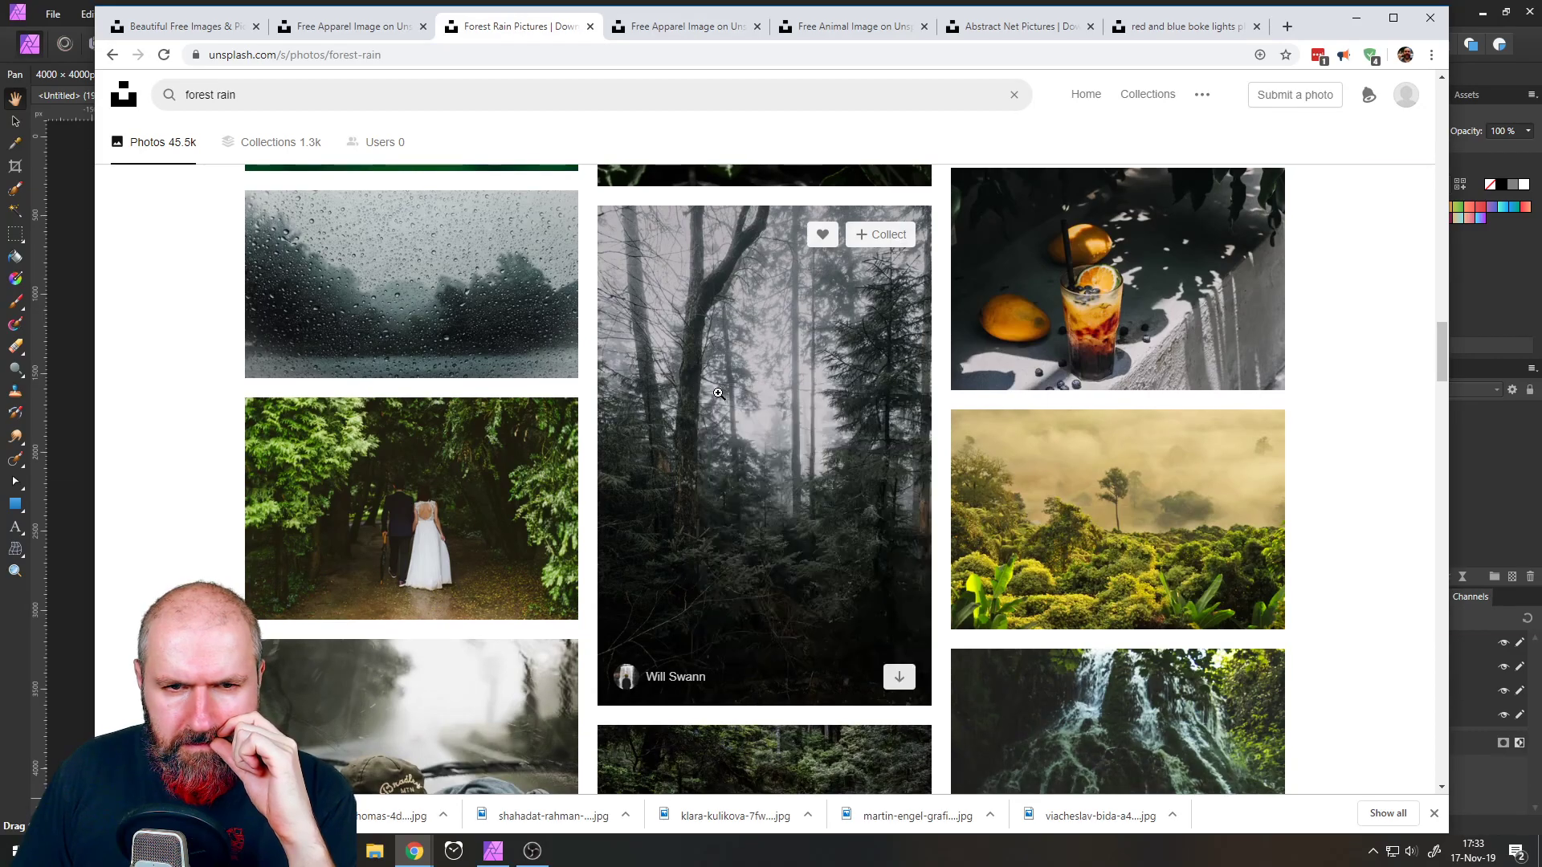
- Go to the dark forest photo's page and open the related photo of the wooden cabin with a stone path in a new tab
{"action": "scroll", "coordinate": [708, 390], "scroll_direction": "down", "scroll_amount": 5}
{"action": "scroll", "coordinate": [708, 390], "scroll_direction": "down", "scroll_amount": 14}
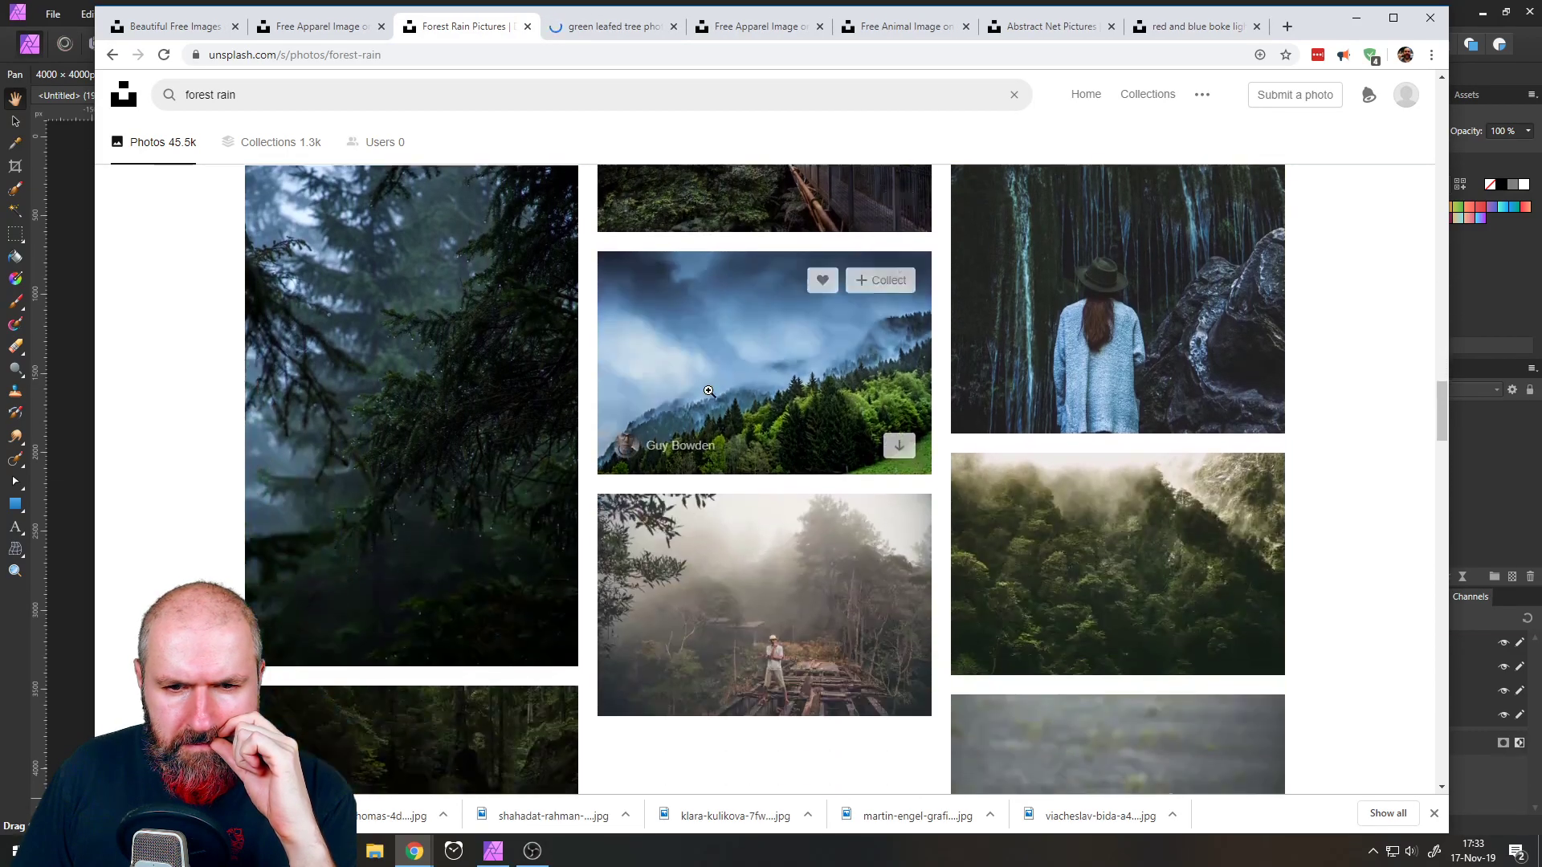
{"action": "scroll", "coordinate": [708, 390], "scroll_direction": "down", "scroll_amount": 20}
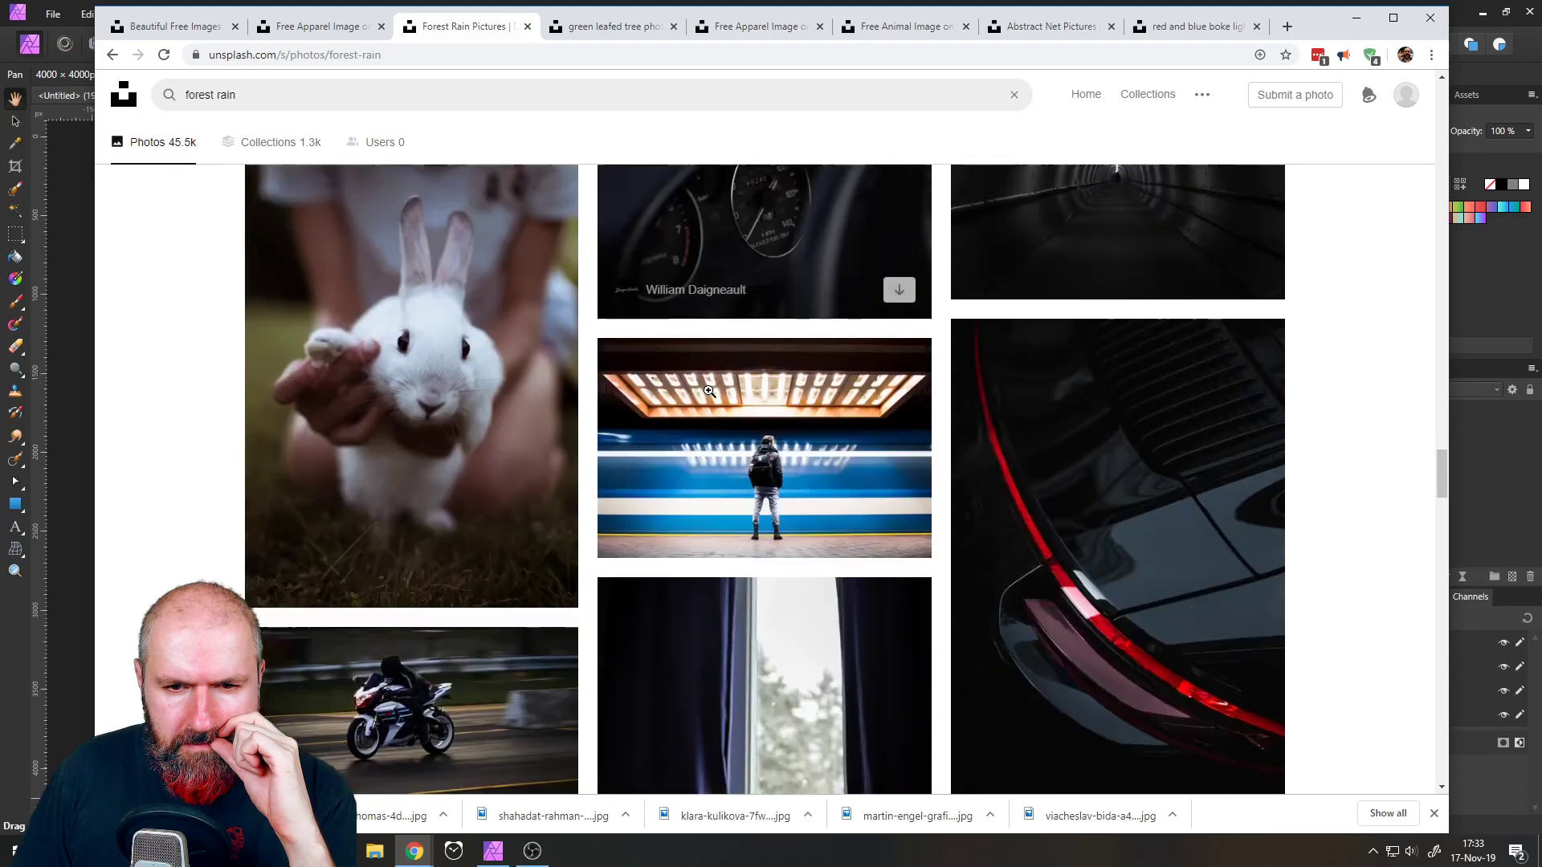
{"action": "scroll", "coordinate": [708, 391], "scroll_direction": "down", "scroll_amount": 12}
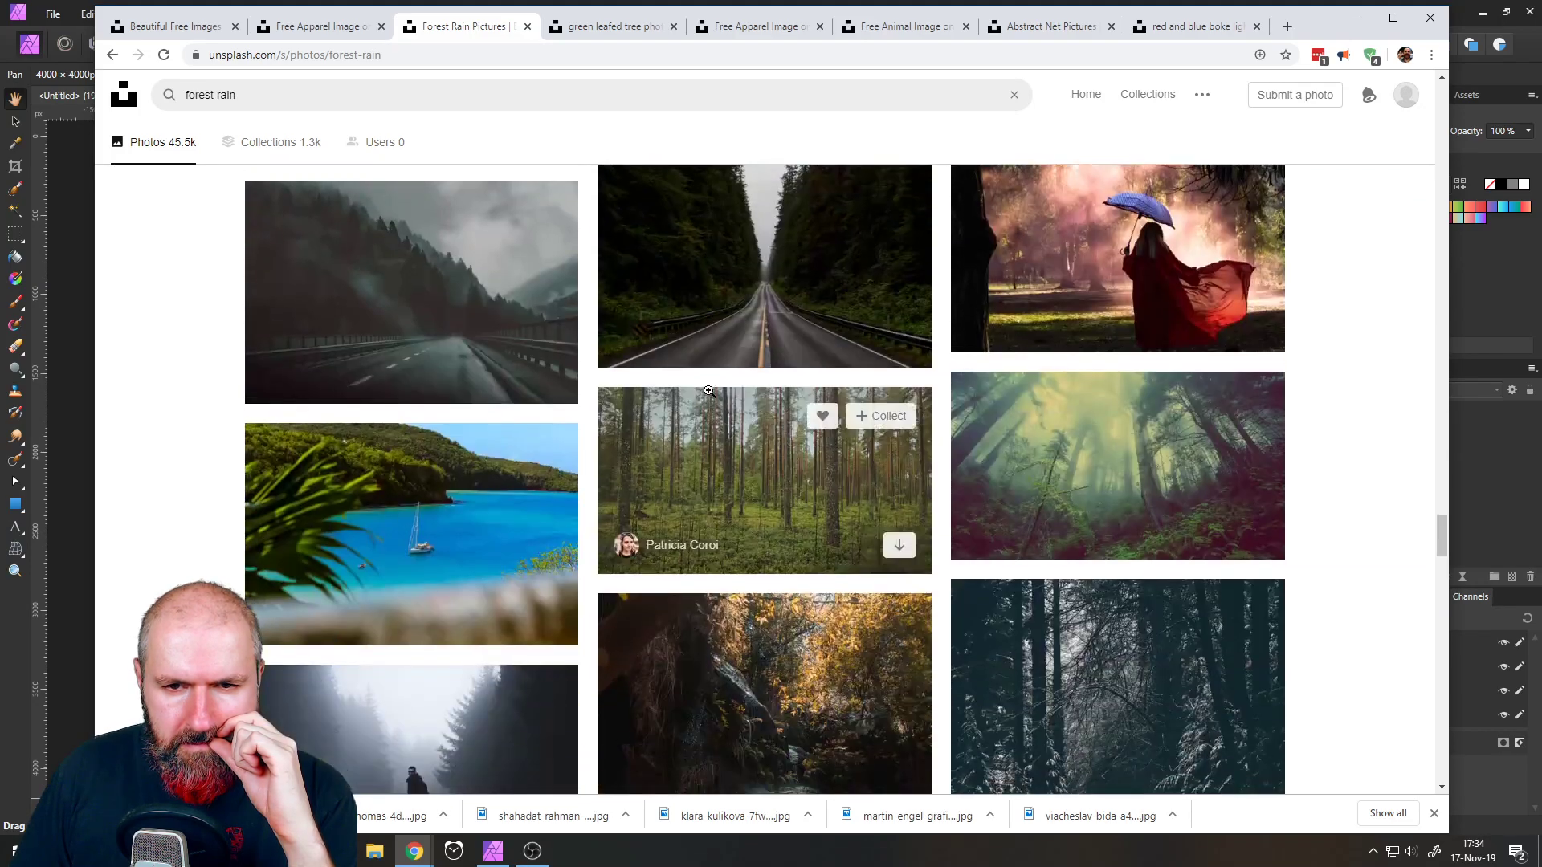
{"action": "scroll", "coordinate": [708, 390], "scroll_direction": "down", "scroll_amount": 2}
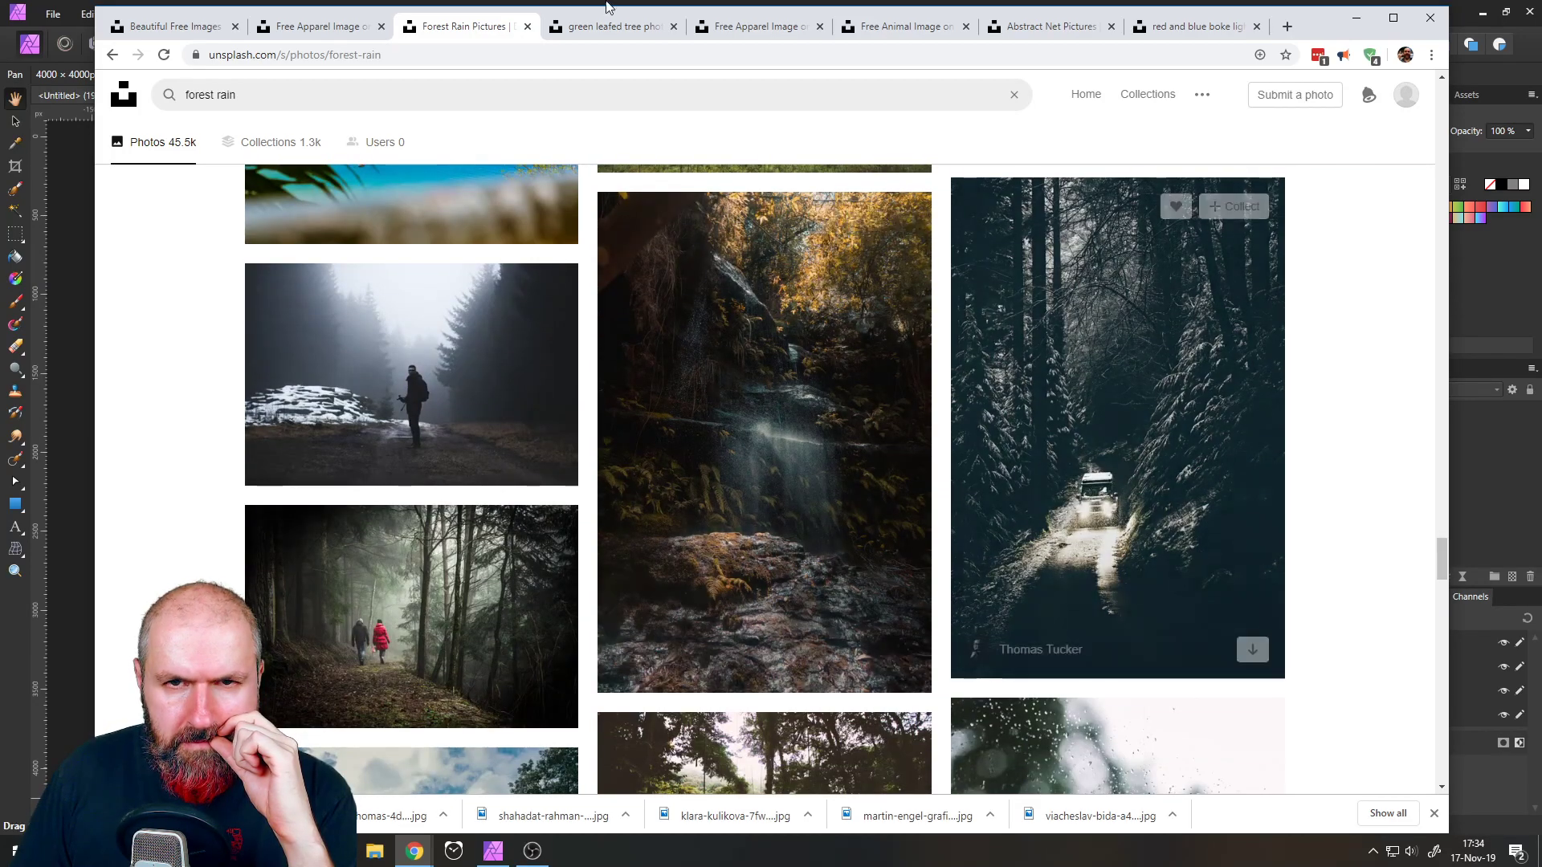
{"action": "left_click", "coordinate": [584, 37]}
{"action": "scroll", "coordinate": [474, 361], "scroll_direction": "down", "scroll_amount": 10}
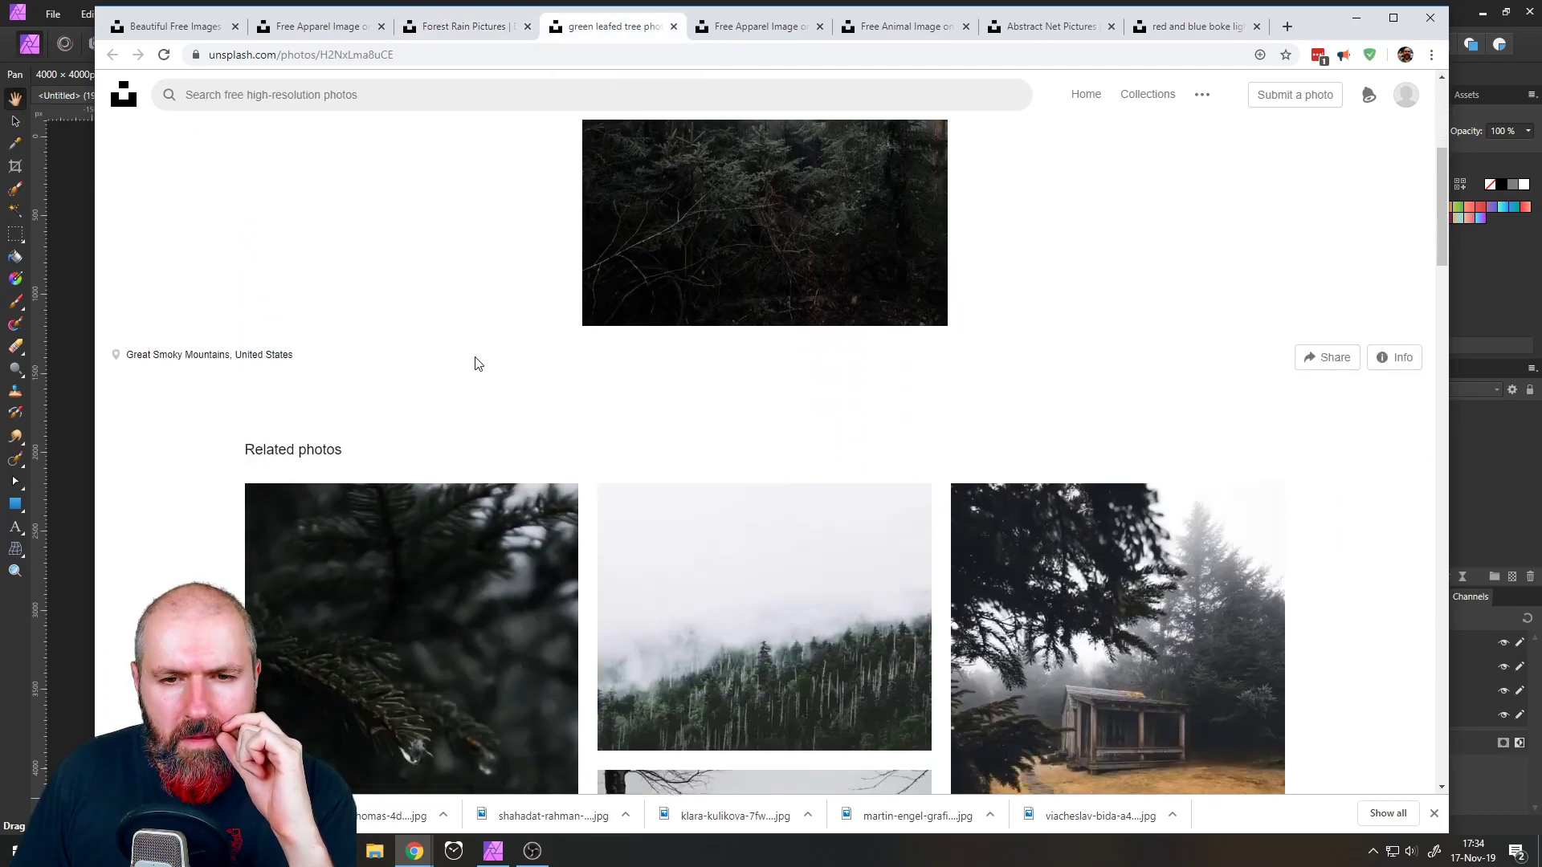
{"action": "scroll", "coordinate": [475, 356], "scroll_direction": "up", "scroll_amount": 3}
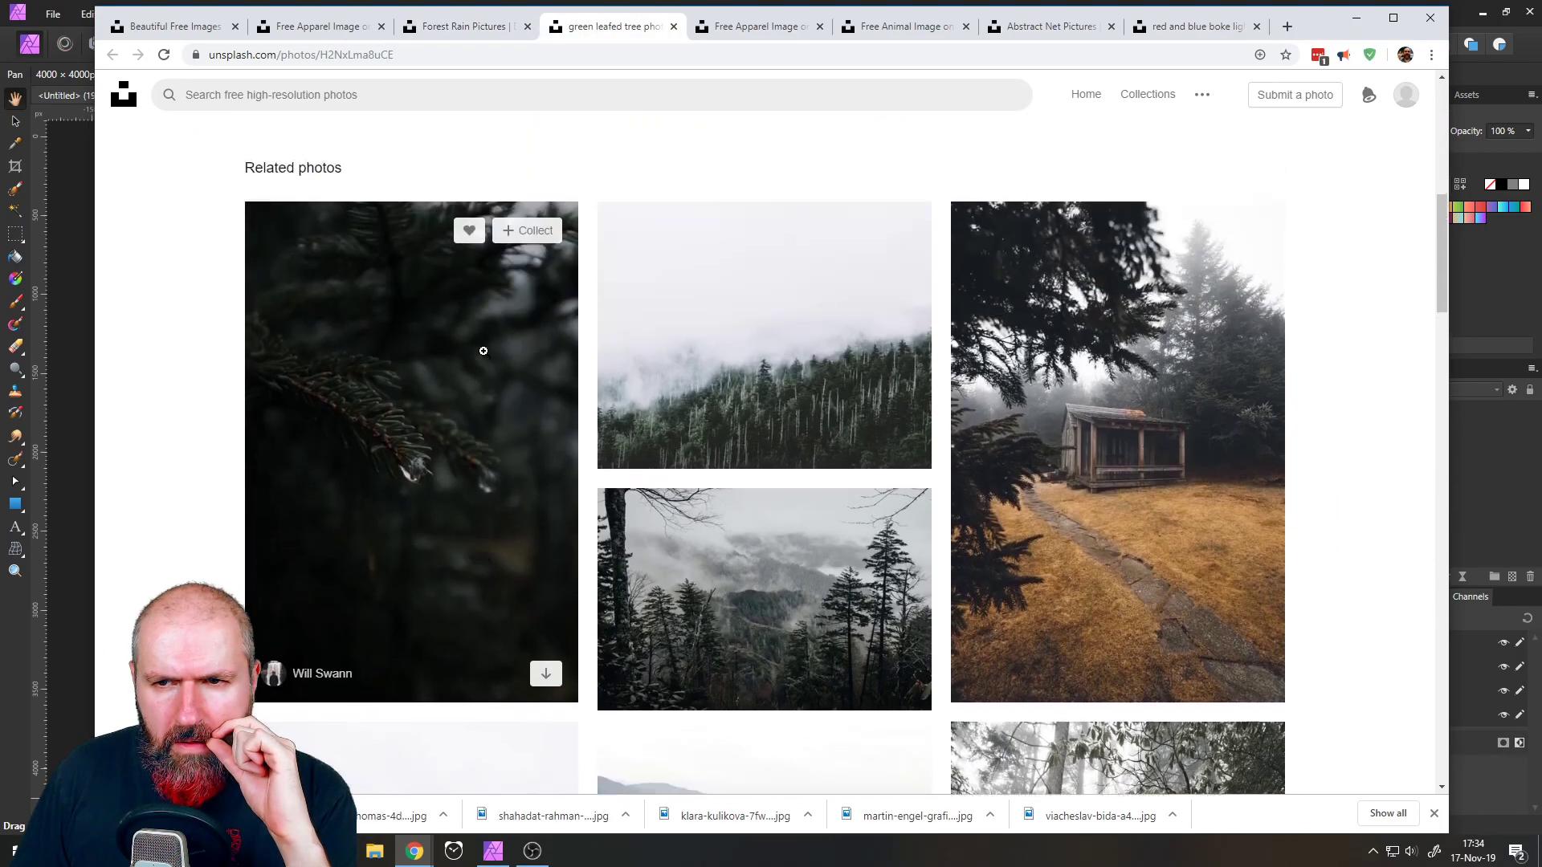
{"action": "right_click", "coordinate": [1108, 435]}
{"action": "left_click", "coordinate": [1162, 444]}
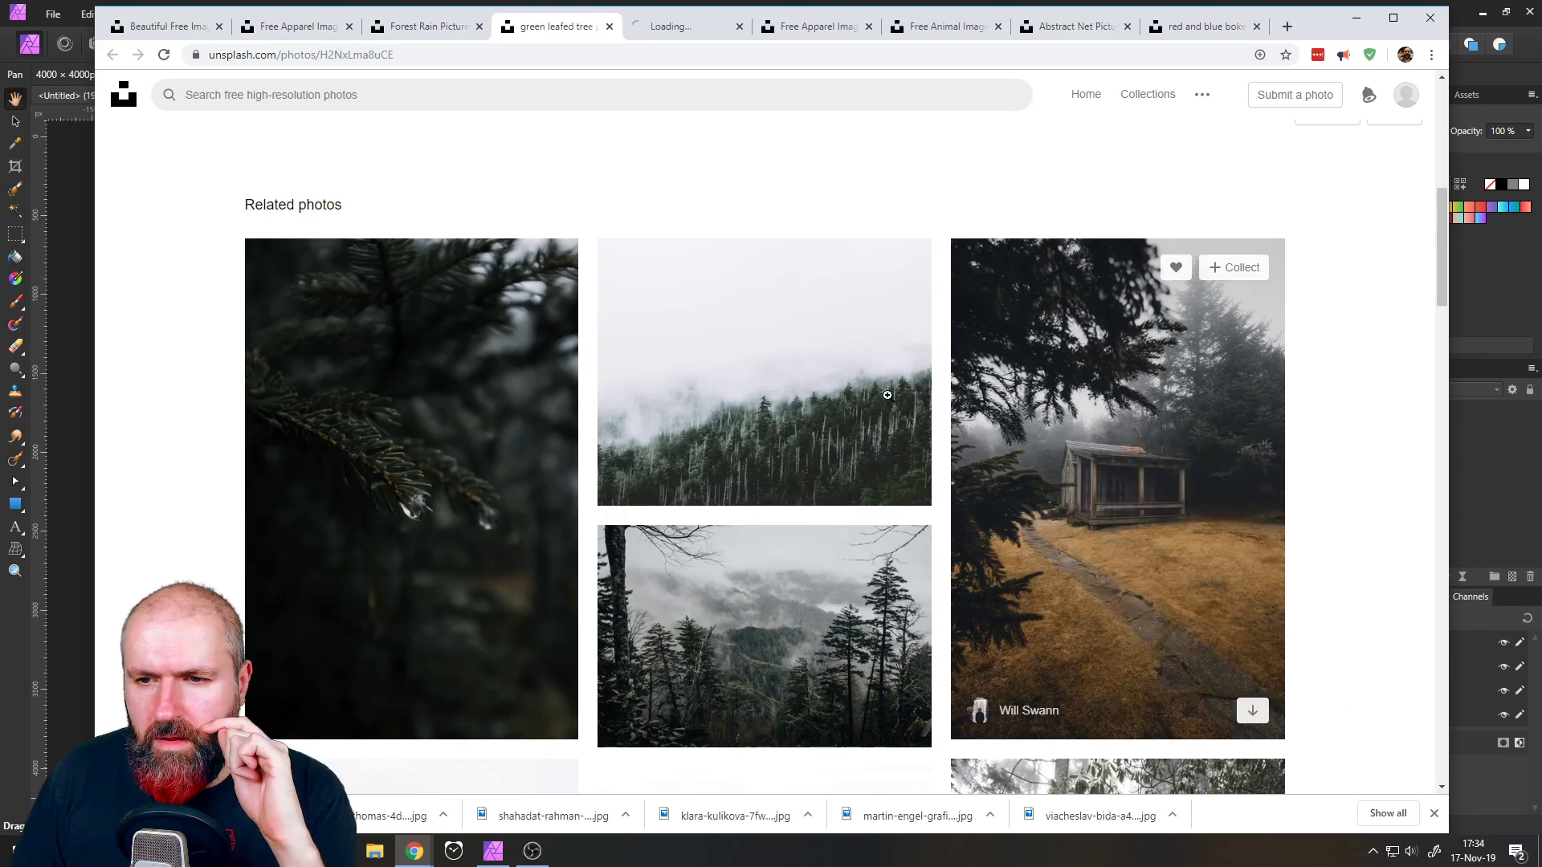
- Download the foggy wooden cabin photo to the Downloads folder and switch to the tab with the colourful skull photo
{"action": "scroll", "coordinate": [618, 448], "scroll_direction": "down", "scroll_amount": 10}
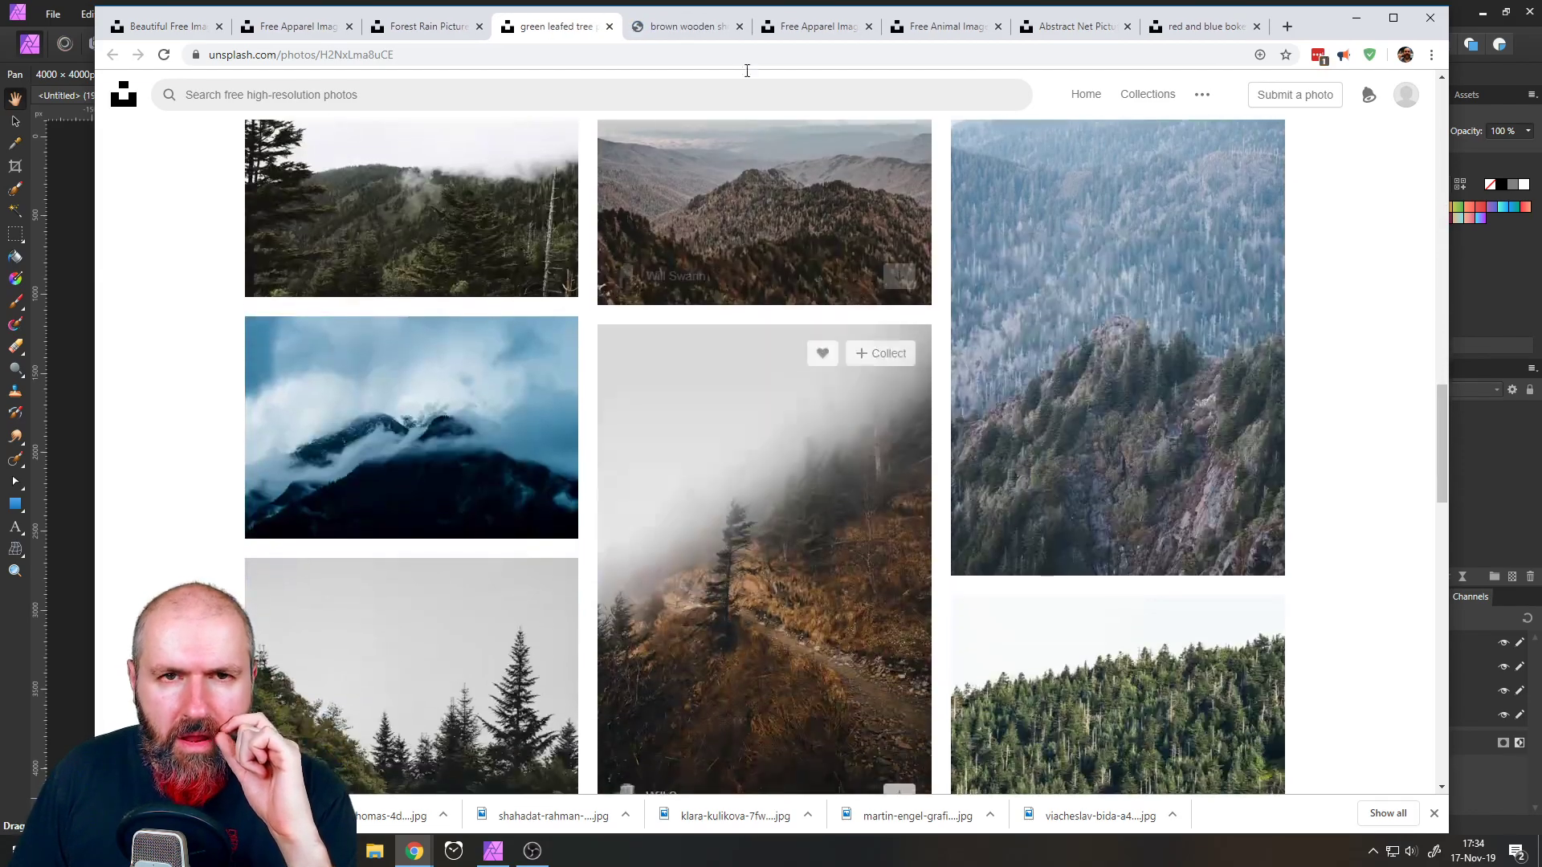
{"action": "left_click", "coordinate": [658, 28]}
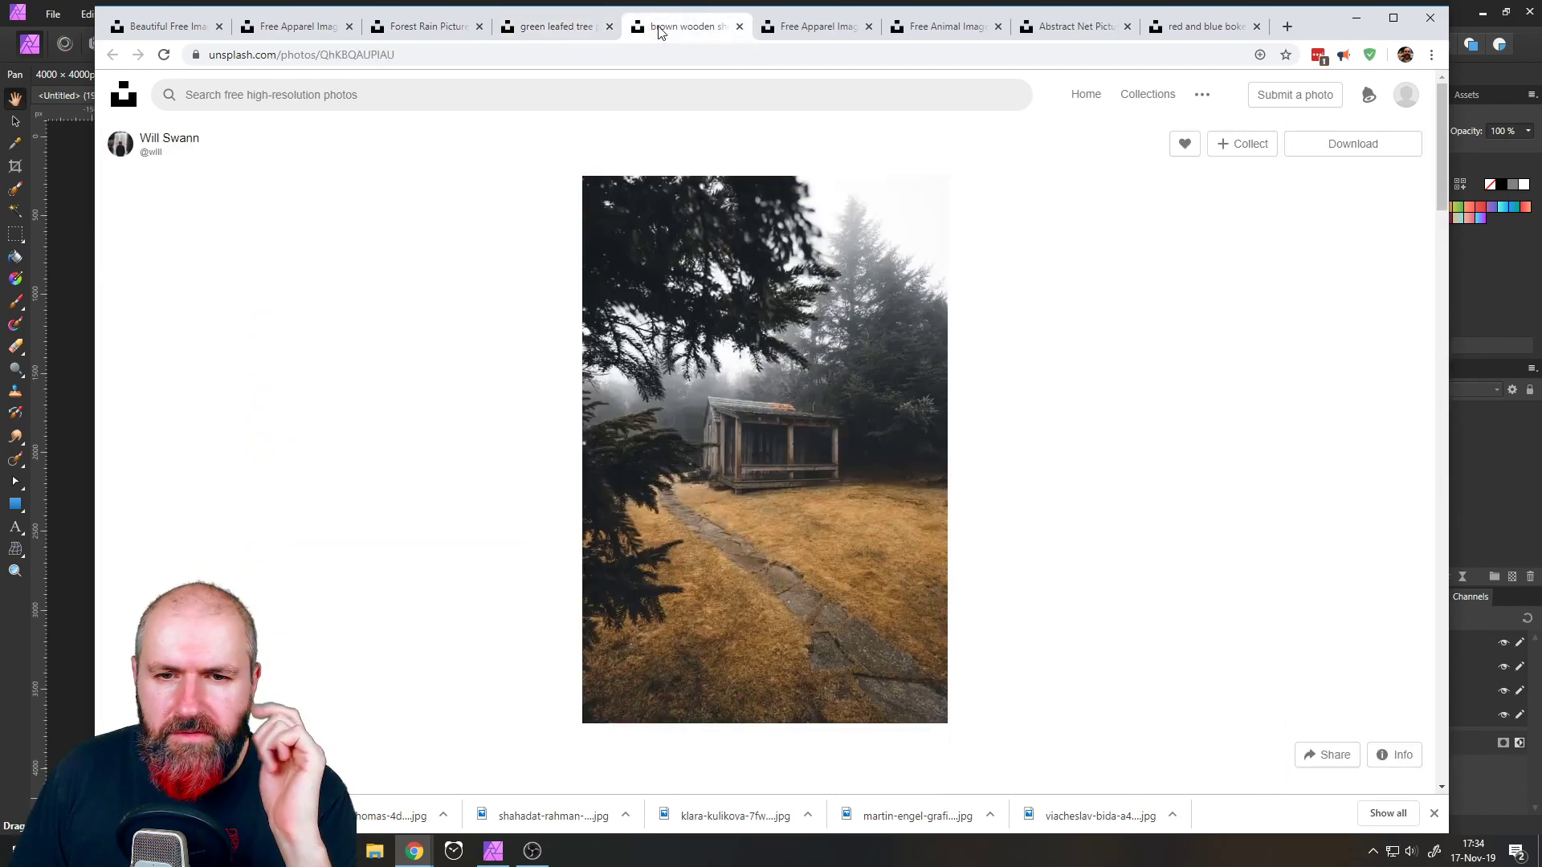
{"action": "left_click", "coordinate": [1349, 144]}
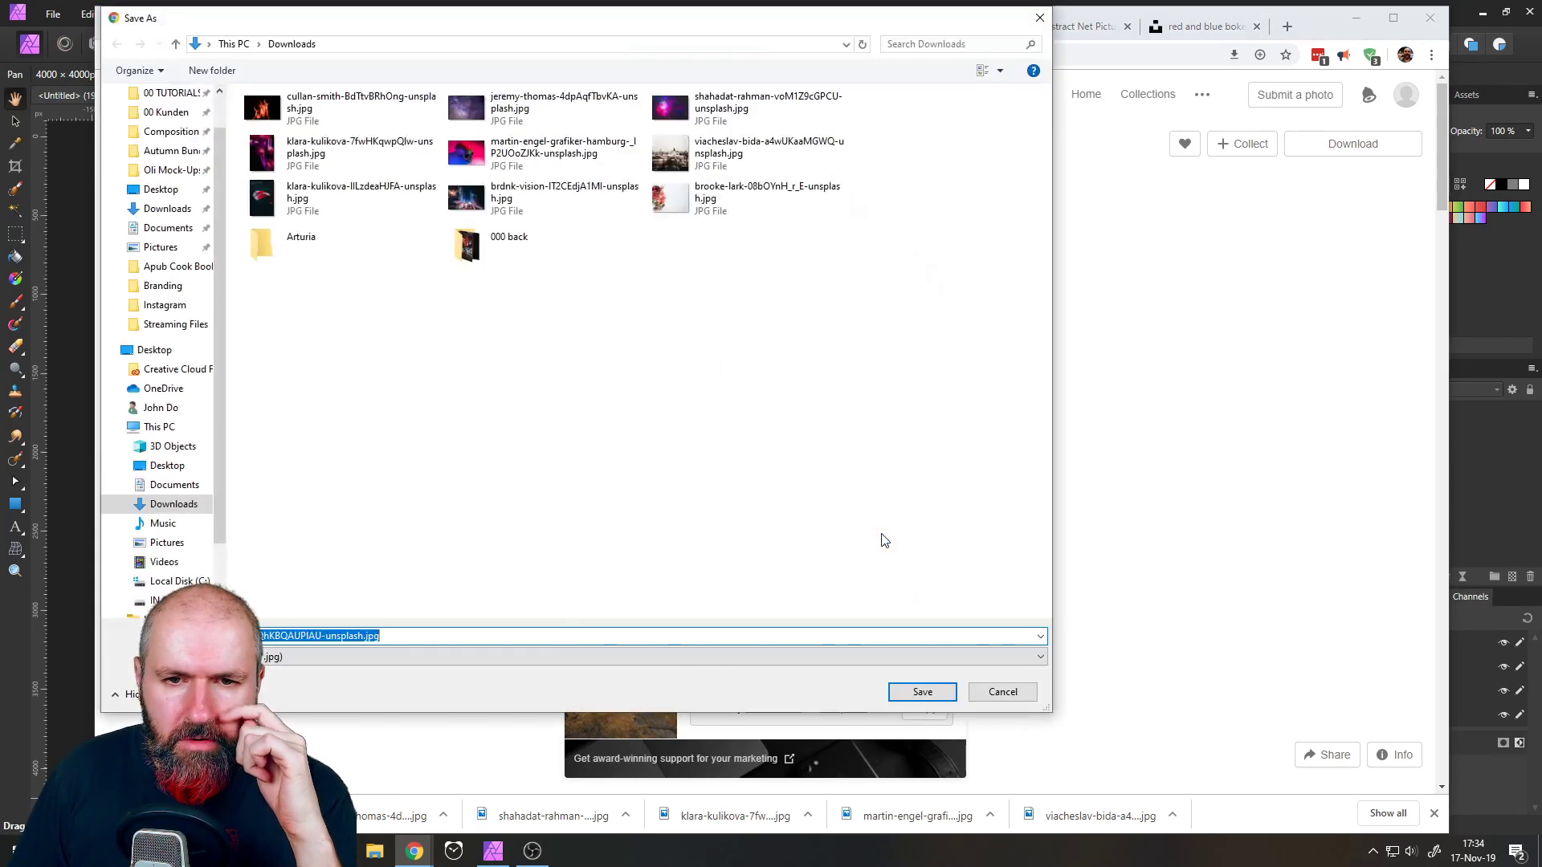
{"action": "left_click", "coordinate": [929, 704]}
{"action": "left_click", "coordinate": [811, 28]}
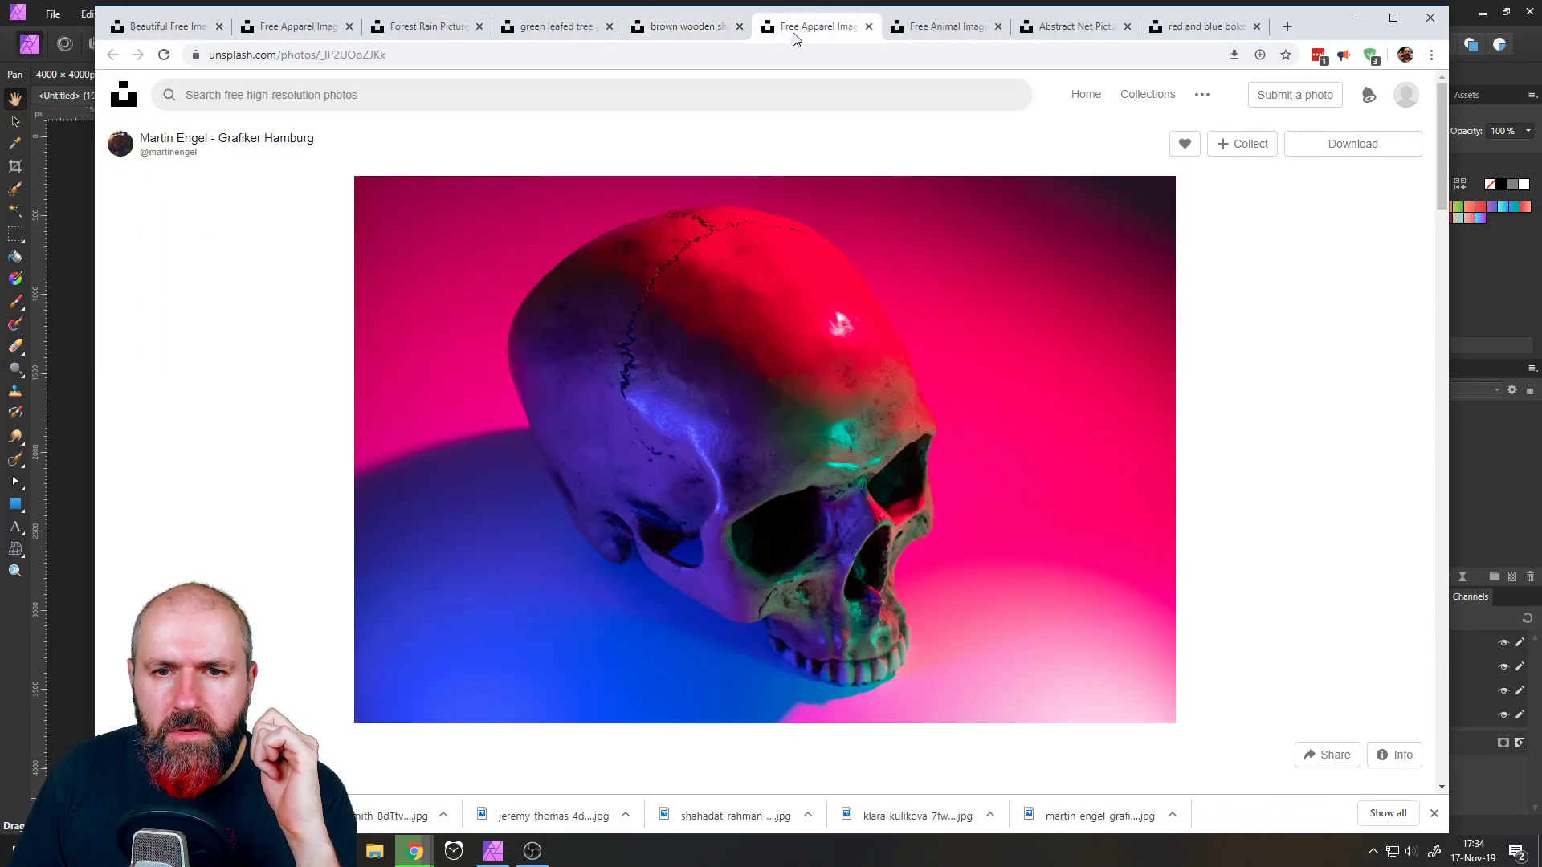
- Bookmark the colourful skull photo's page with the default bookmark settings and close its tab
{"action": "left_click", "coordinate": [1287, 58]}
{"action": "left_click", "coordinate": [1187, 204]}
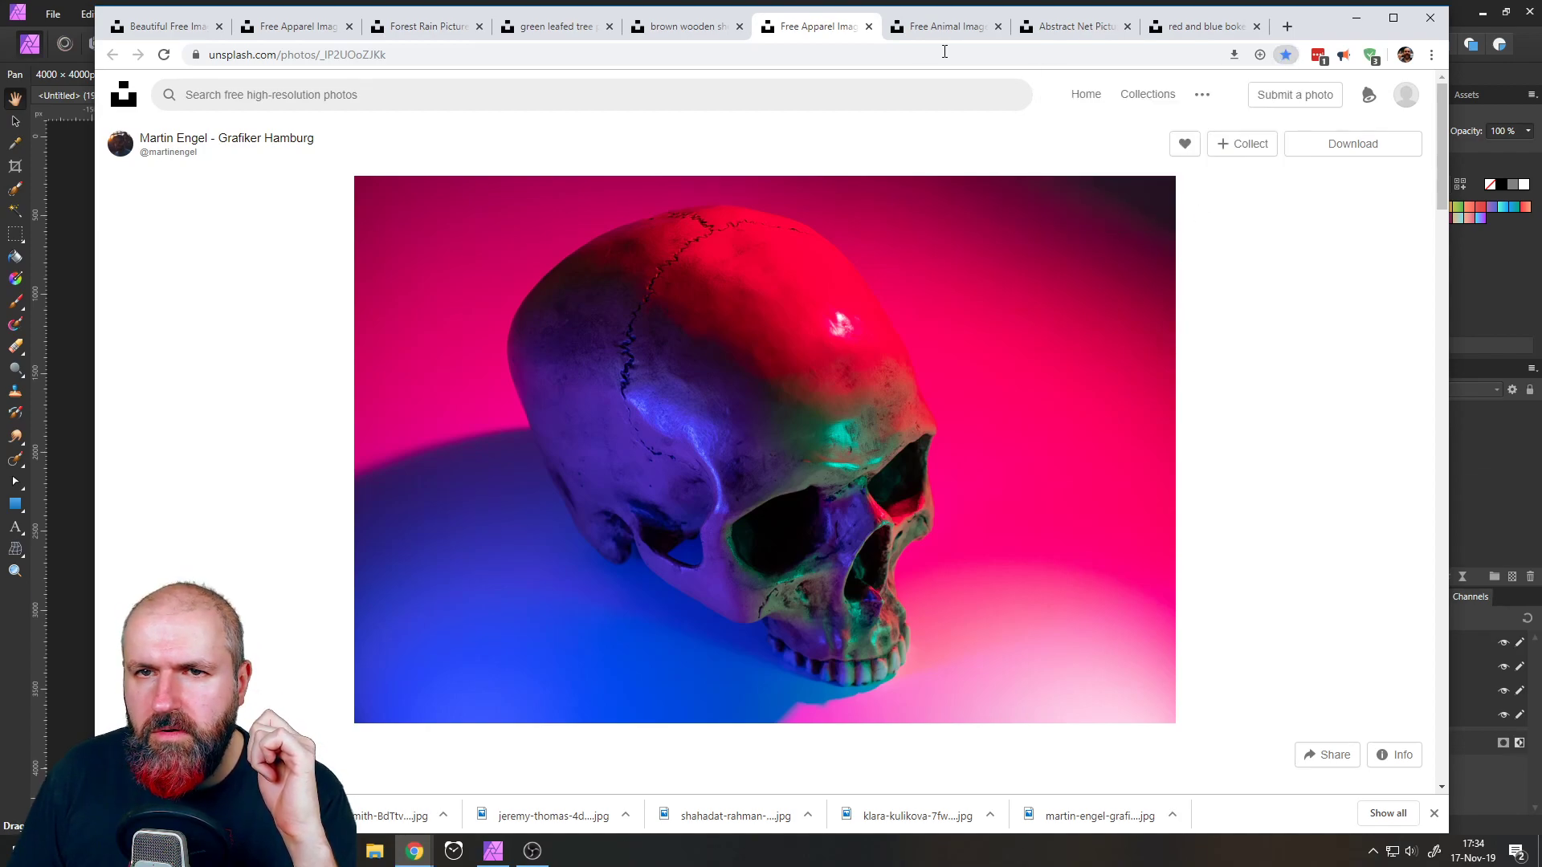
{"action": "left_click", "coordinate": [869, 29]}
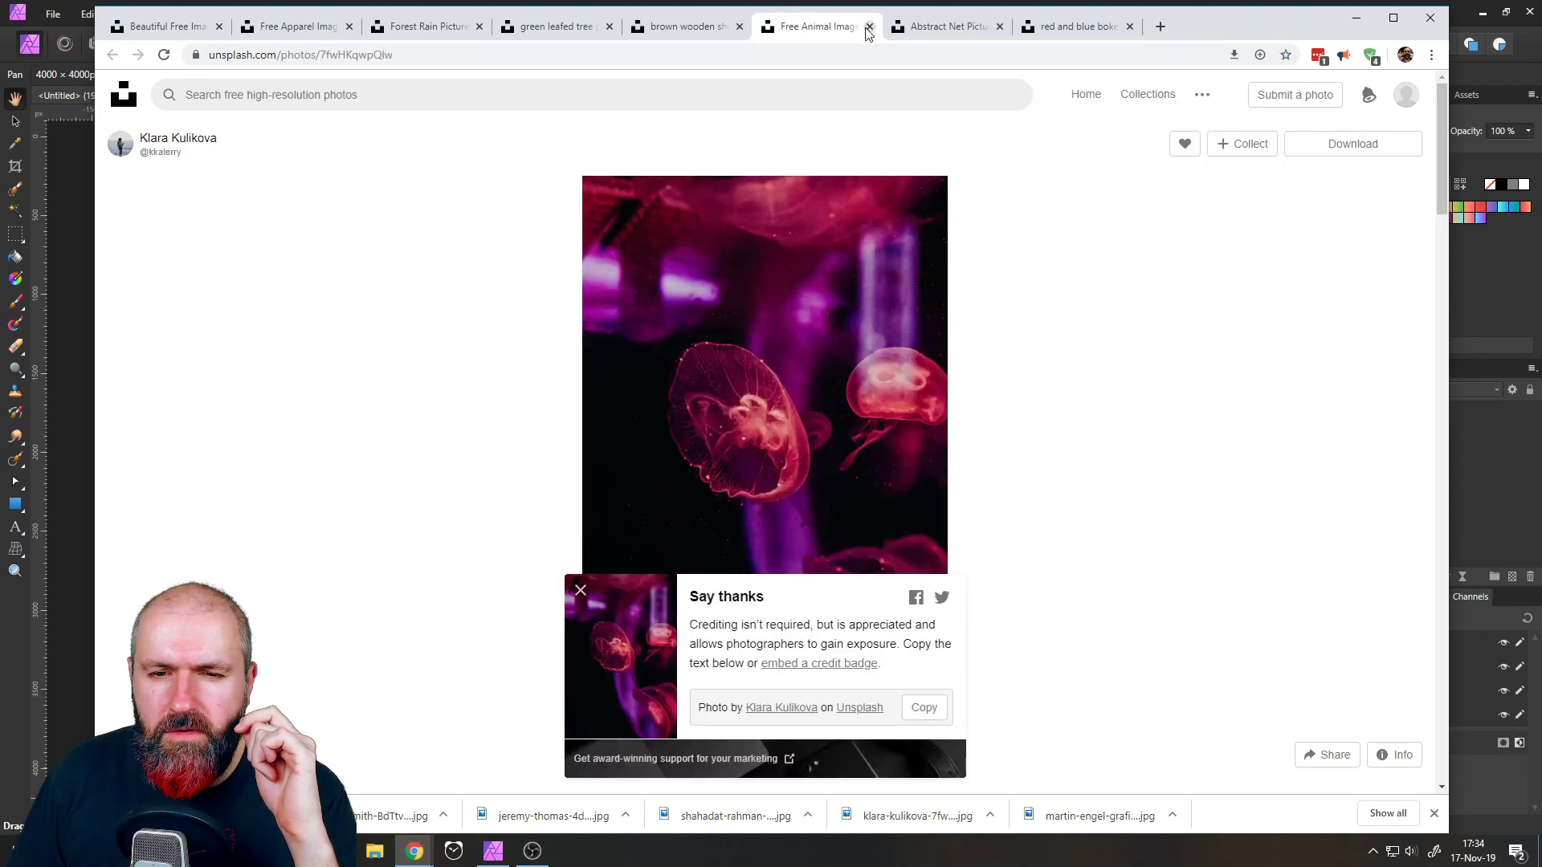
- Bookmark the red jellyfish photo's page and close its tab
{"action": "left_click", "coordinate": [1286, 54]}
{"action": "left_click", "coordinate": [1187, 203]}
{"action": "left_click", "coordinate": [965, 28]}
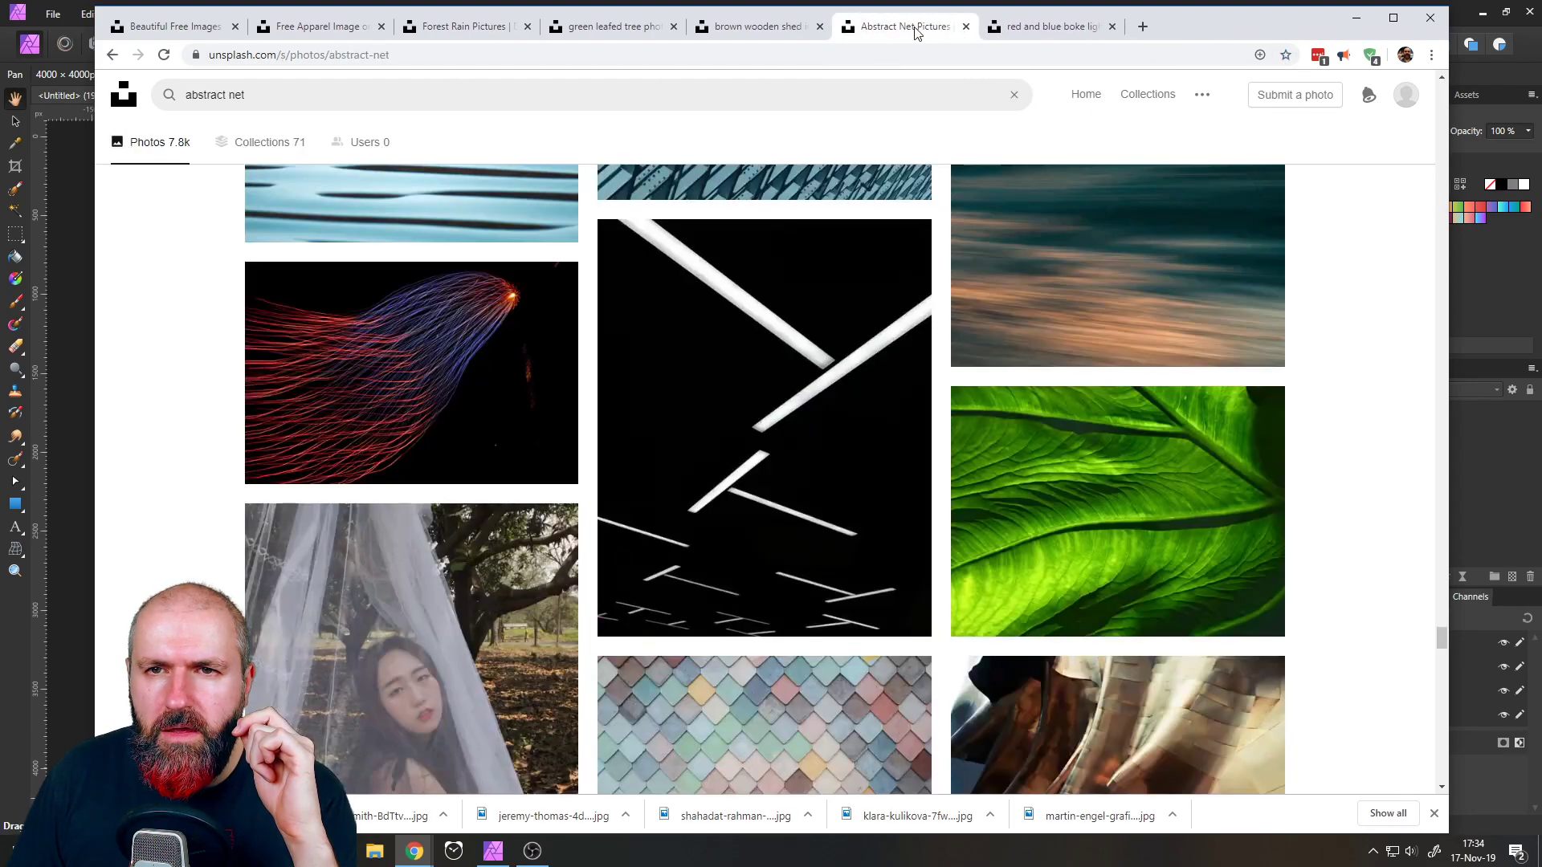
- Go to the red and blue bokeh lights photo, bookmark its page in the Bookmarks bar folder and close its tab
{"action": "left_click", "coordinate": [1022, 32]}
{"action": "left_click", "coordinate": [1285, 55]}
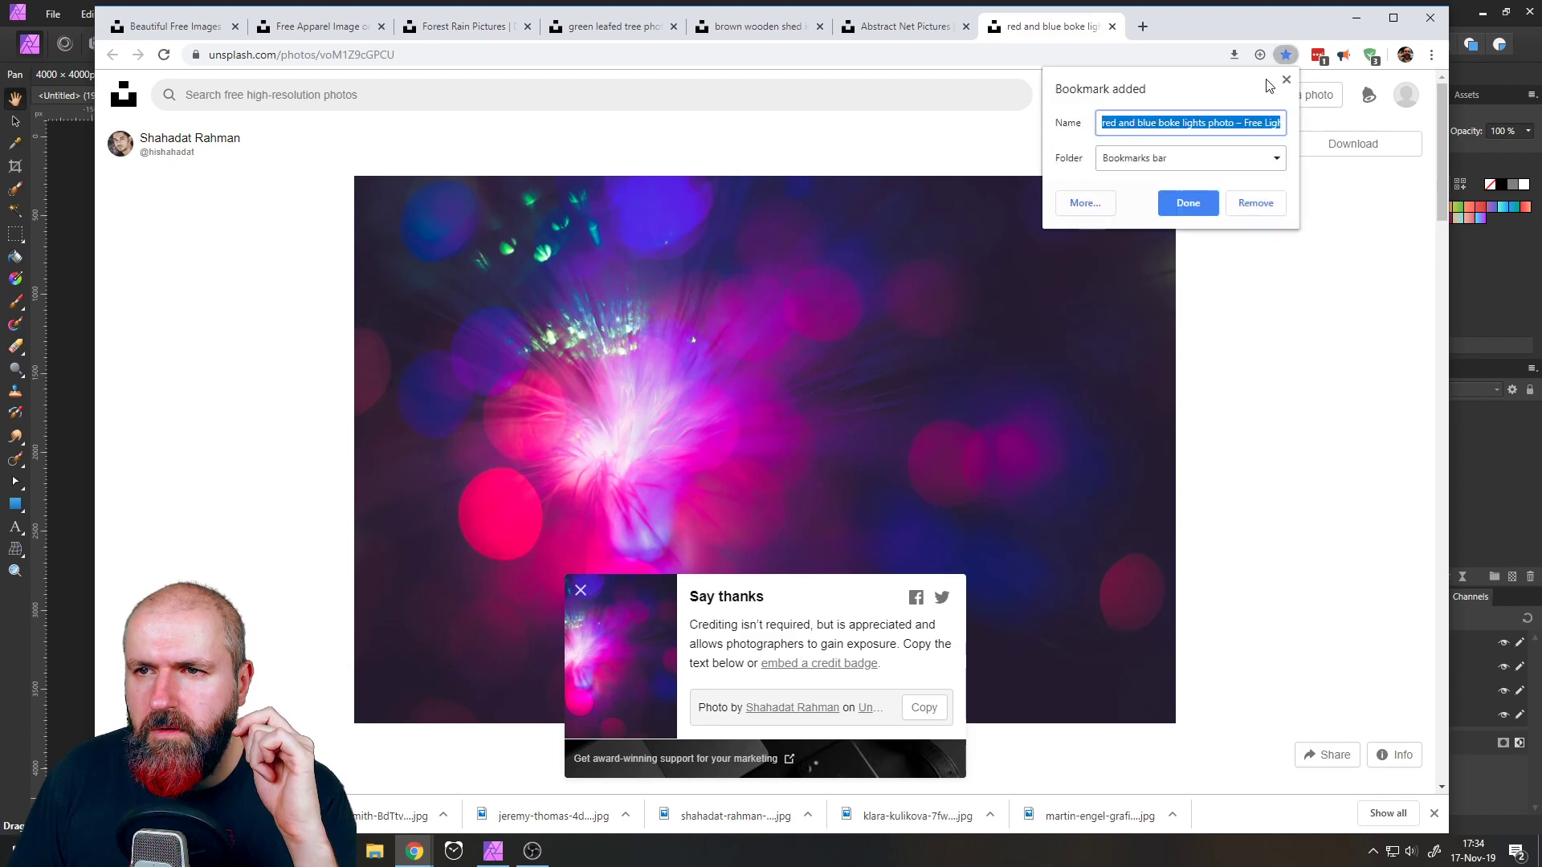
{"action": "left_click", "coordinate": [1188, 202]}
{"action": "left_click", "coordinate": [1256, 27]}
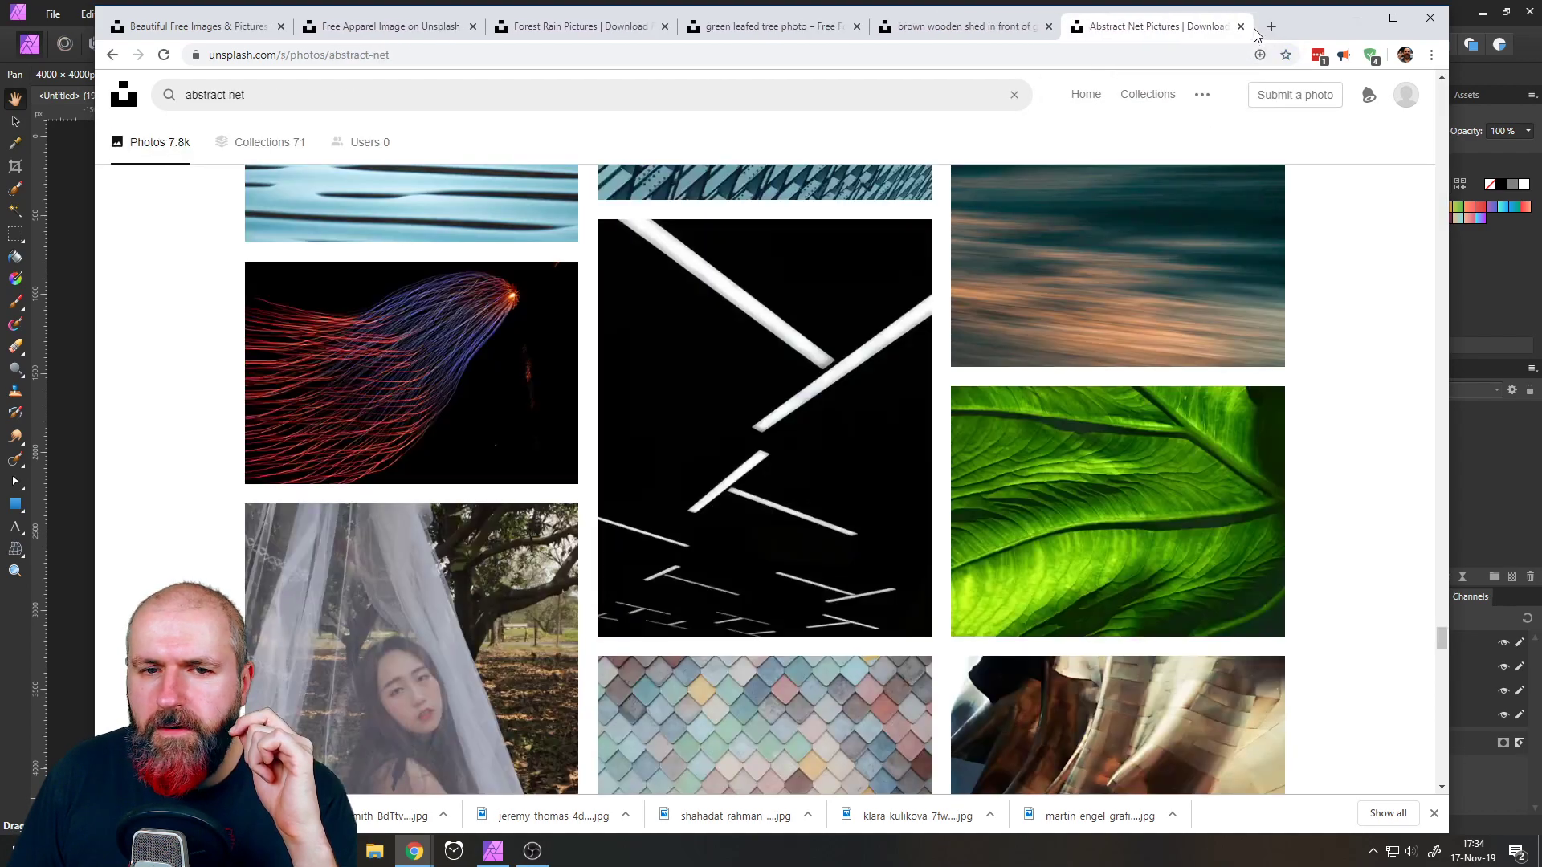
- Return to the veiled-woman portrait's page and download the photo to the Downloads folder
{"action": "left_click", "coordinate": [942, 27]}
{"action": "left_click", "coordinate": [752, 29]}
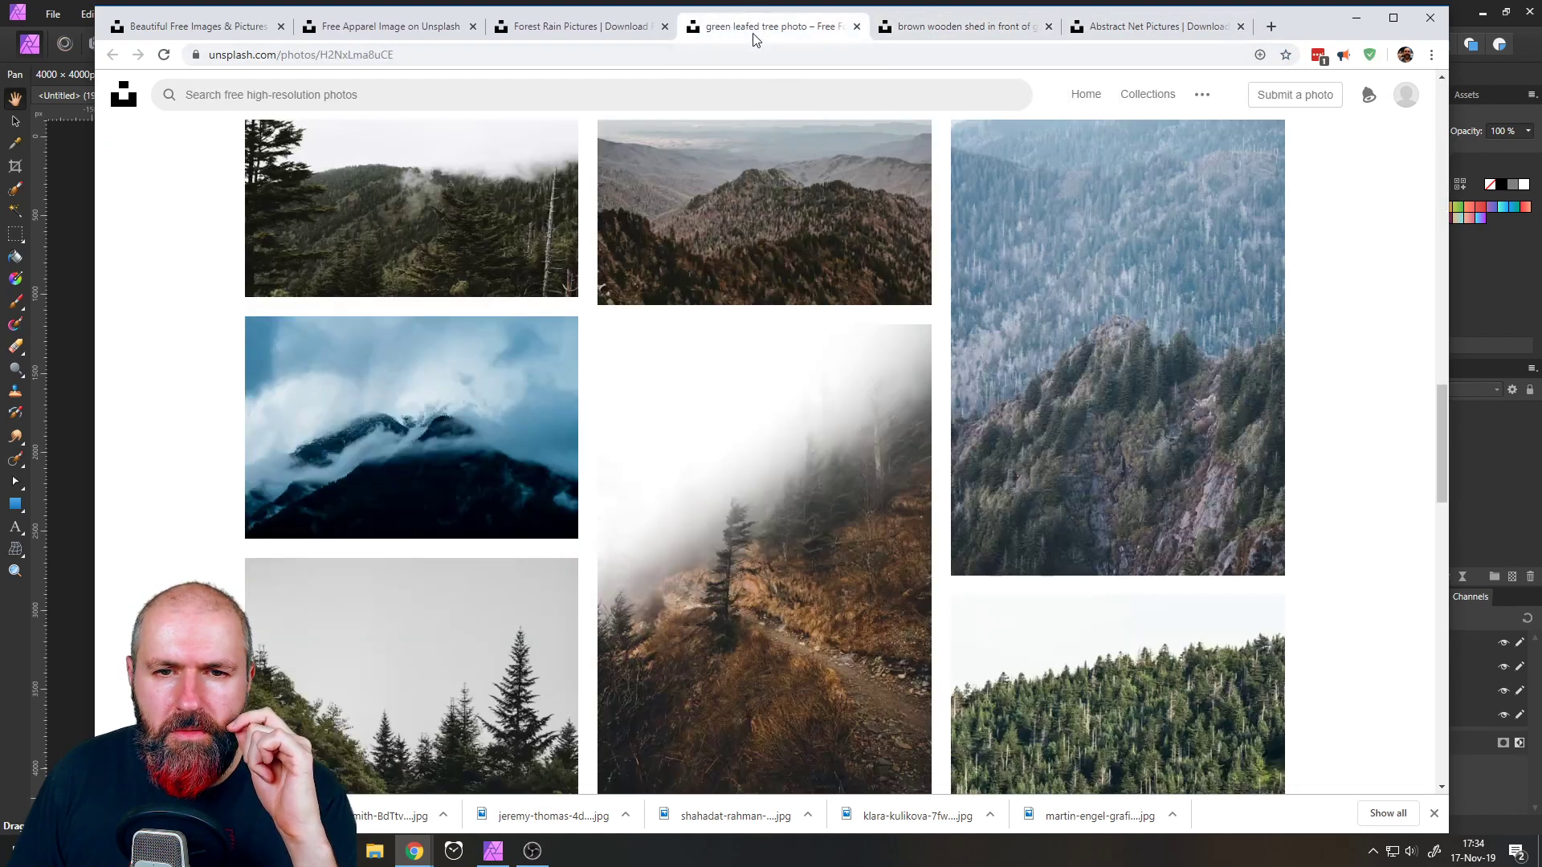
{"action": "left_click", "coordinate": [586, 29]}
{"action": "left_click", "coordinate": [396, 33]}
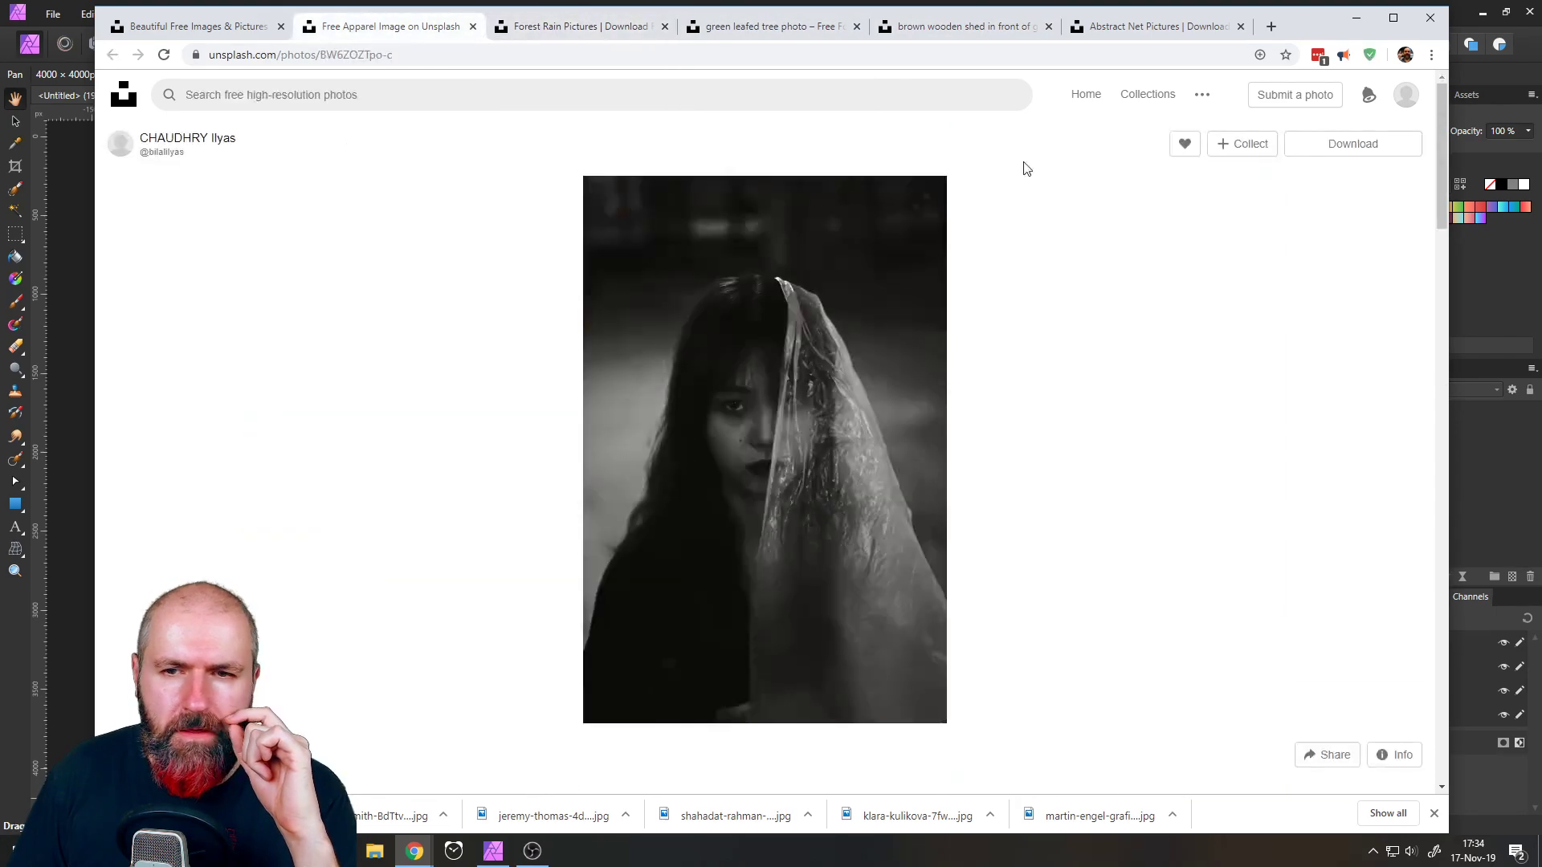
{"action": "left_click", "coordinate": [1310, 151]}
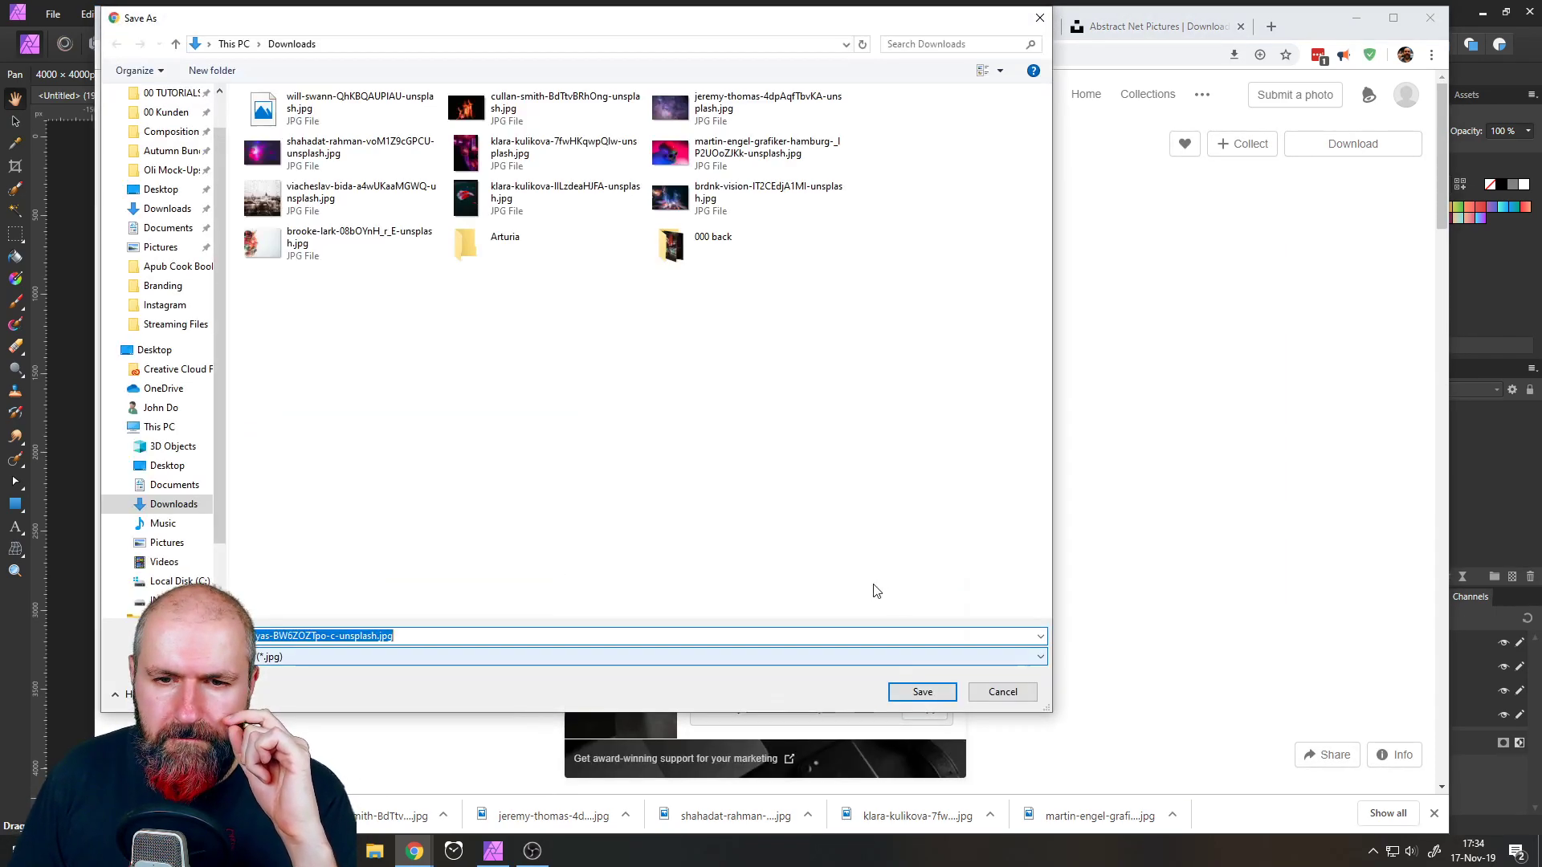
{"action": "left_click", "coordinate": [921, 692]}
- Switch to Affinity Photo and place the foggy cabin photo from the Downloads folder in the empty document
{"action": "left_click", "coordinate": [494, 855]}
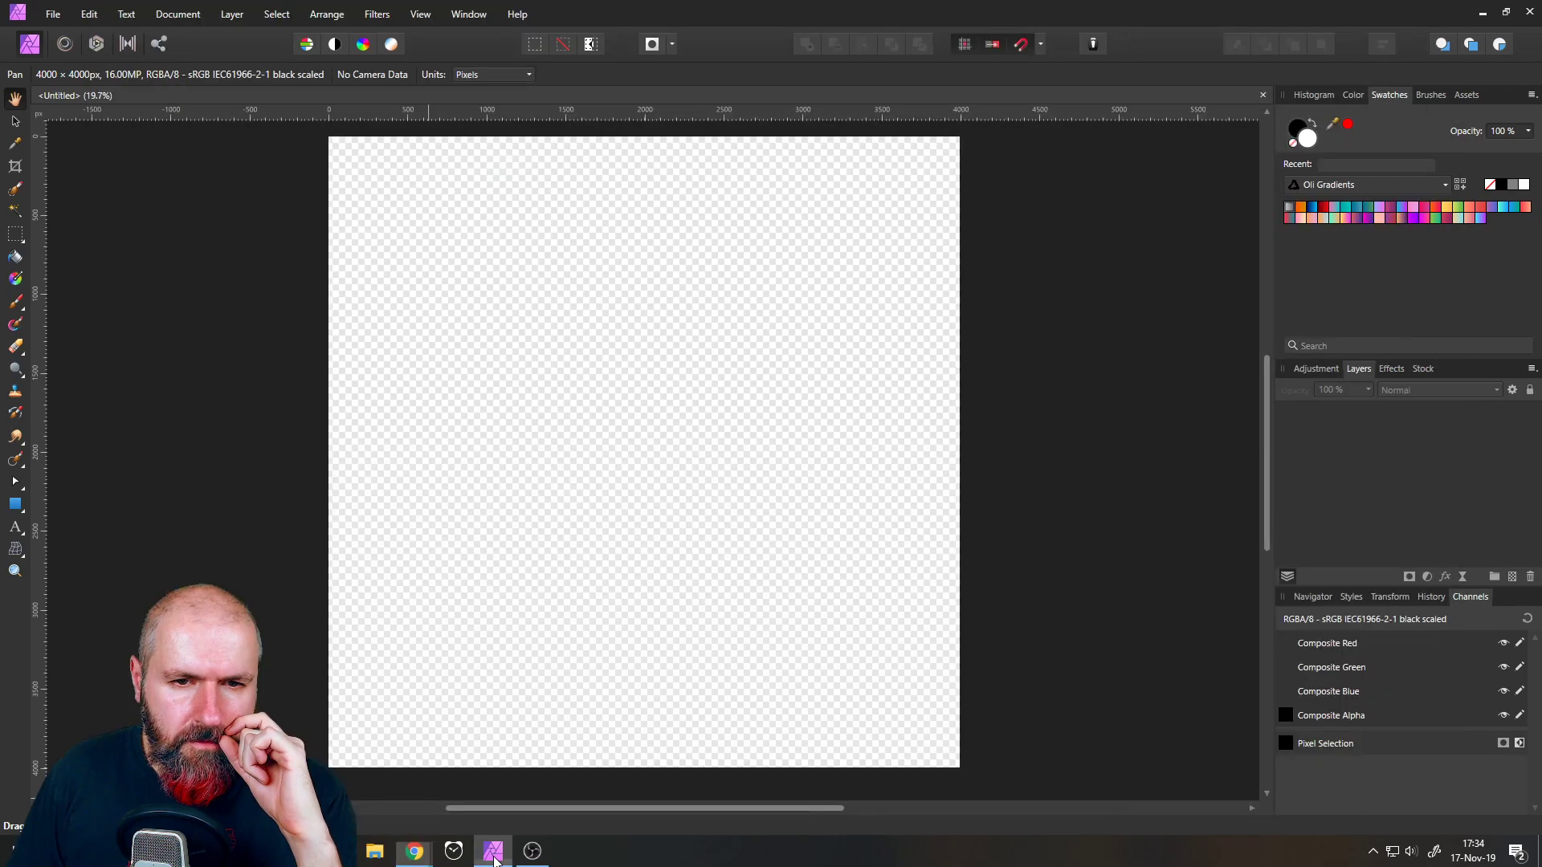
{"action": "left_click", "coordinate": [53, 14]}
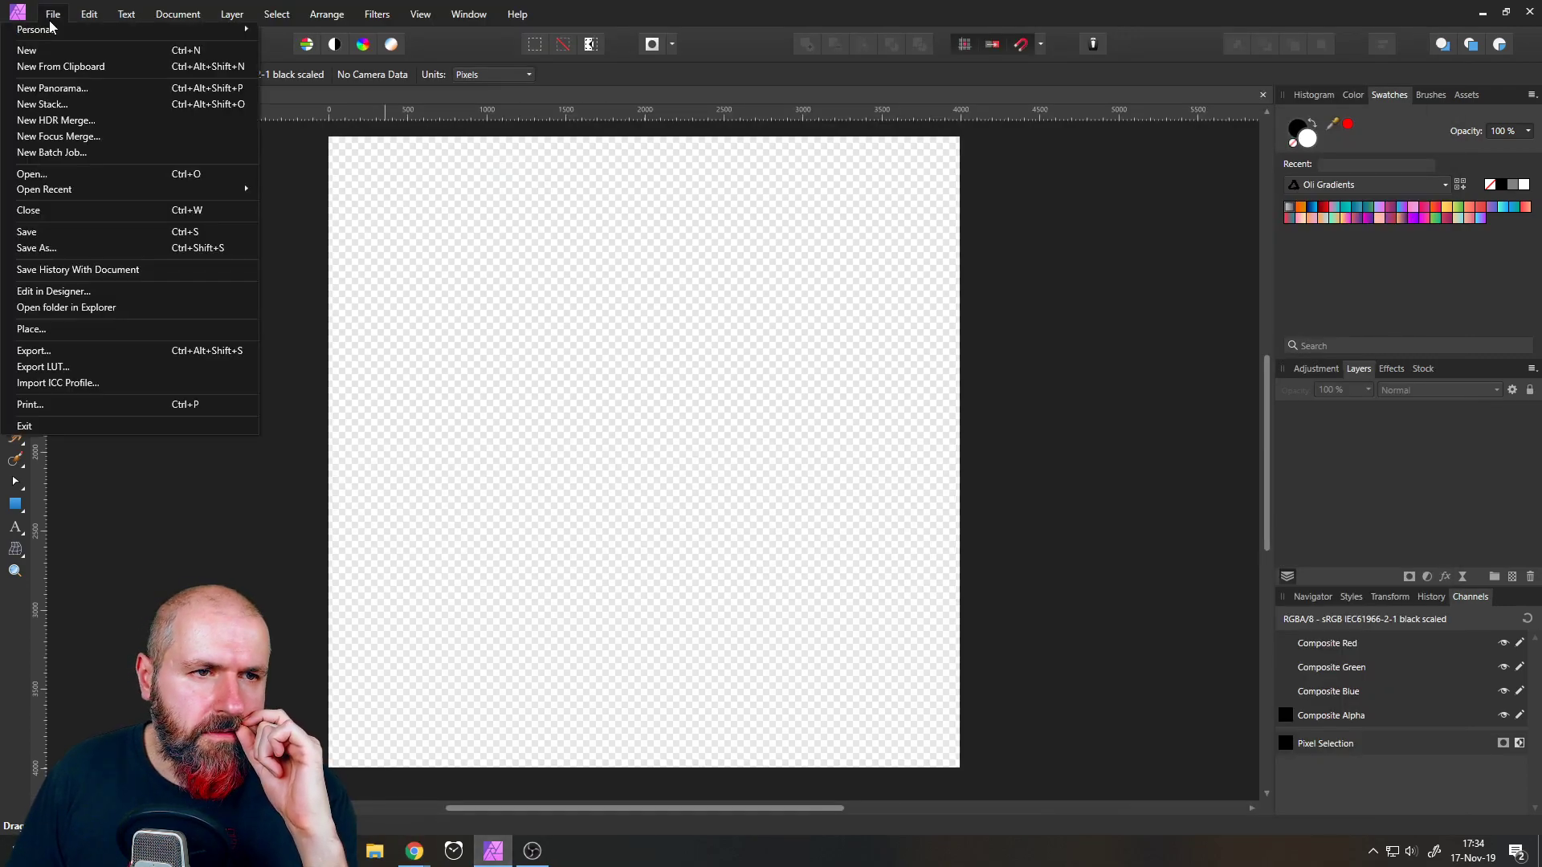
{"action": "left_click", "coordinate": [77, 330]}
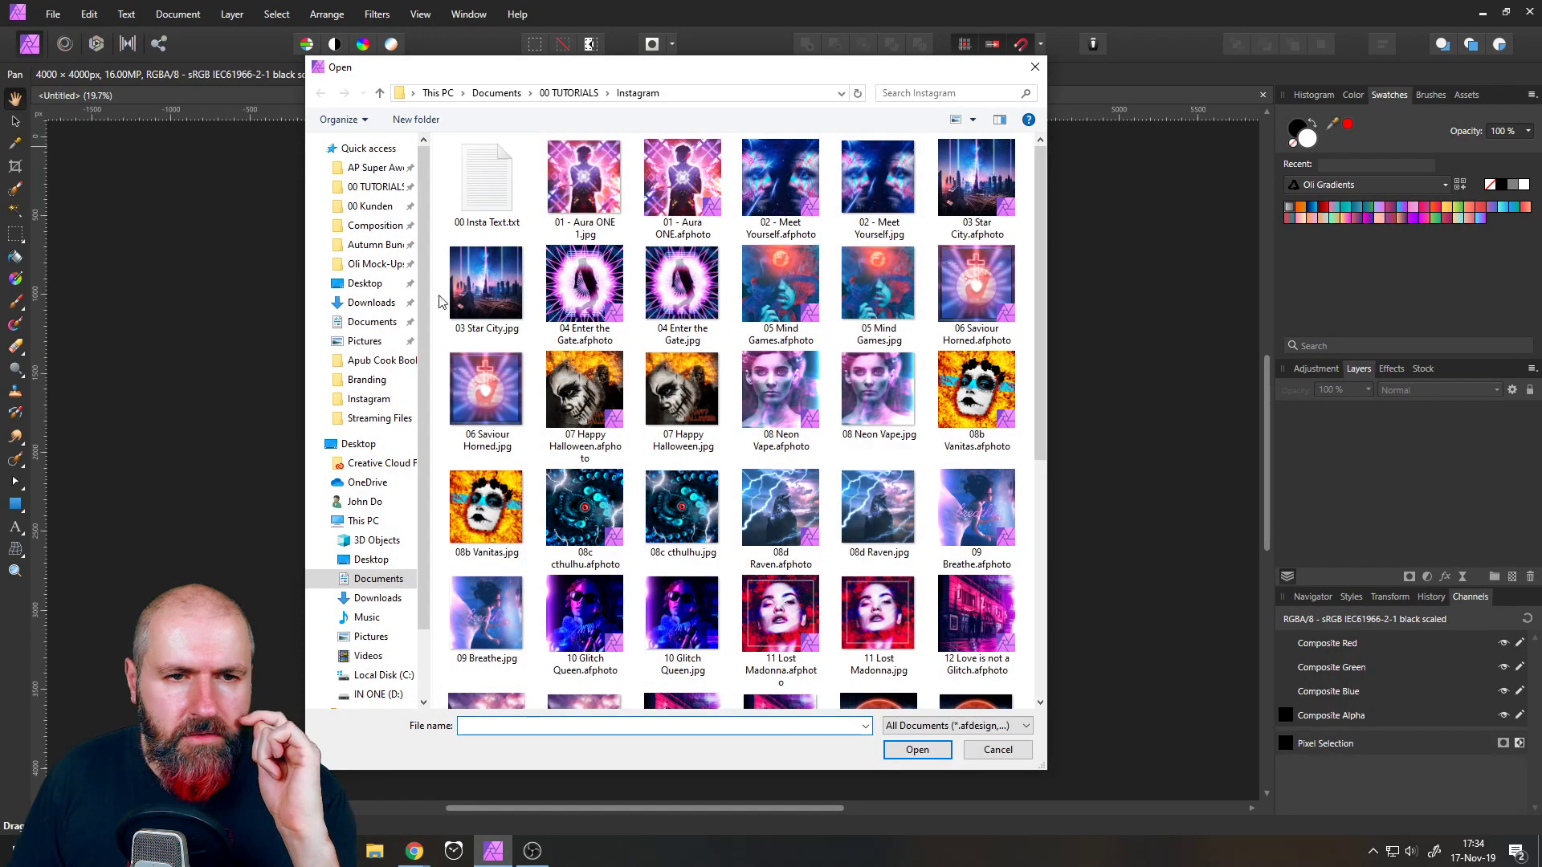
{"action": "left_click", "coordinate": [369, 303]}
{"action": "double_click", "coordinate": [660, 165]}
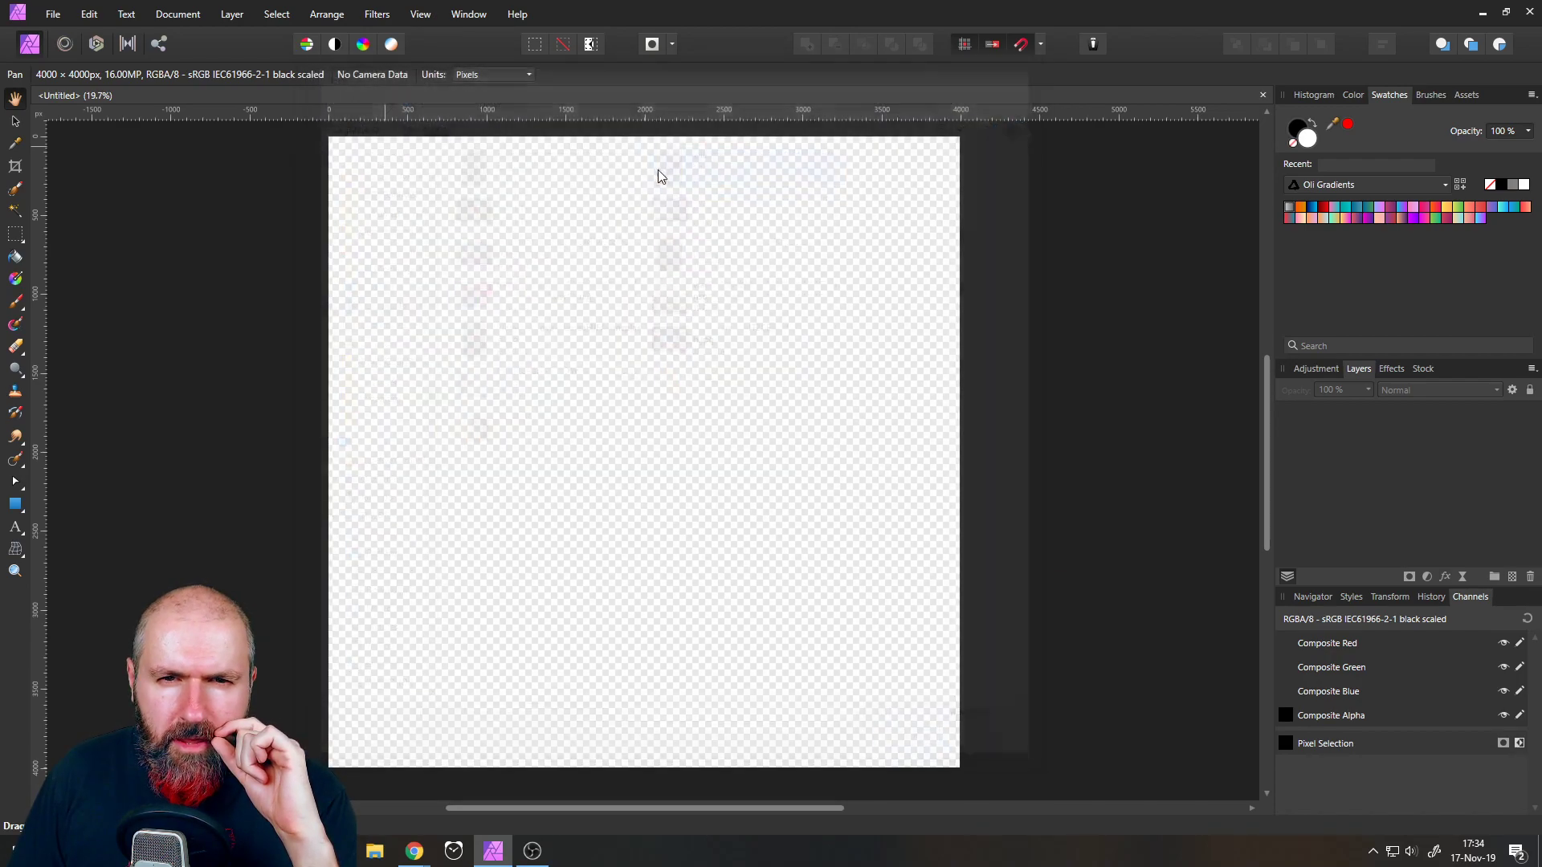
{"action": "left_click", "coordinate": [623, 297]}
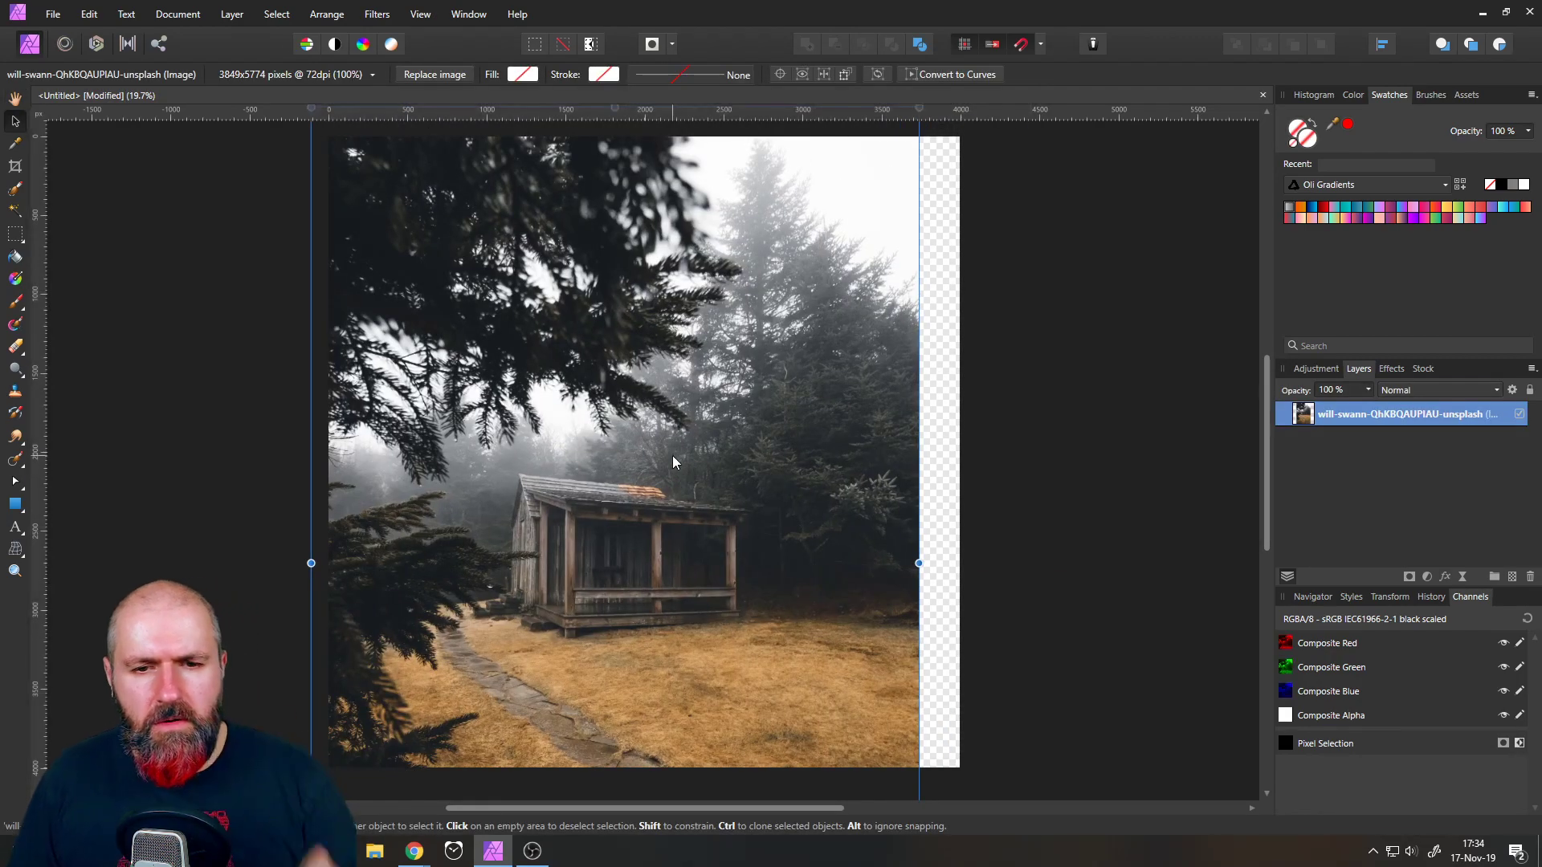
- Enlarge the cabin photo to about 5406 × 8110 px so that it covers the whole canvas, and deselect it
{"action": "scroll", "coordinate": [672, 455], "scroll_direction": "down", "scroll_amount": 5}
{"action": "left_click_drag", "start_coordinate": [737, 362], "coordinate": [777, 311]}
{"action": "left_click_drag", "start_coordinate": [797, 660], "coordinate": [763, 623]}
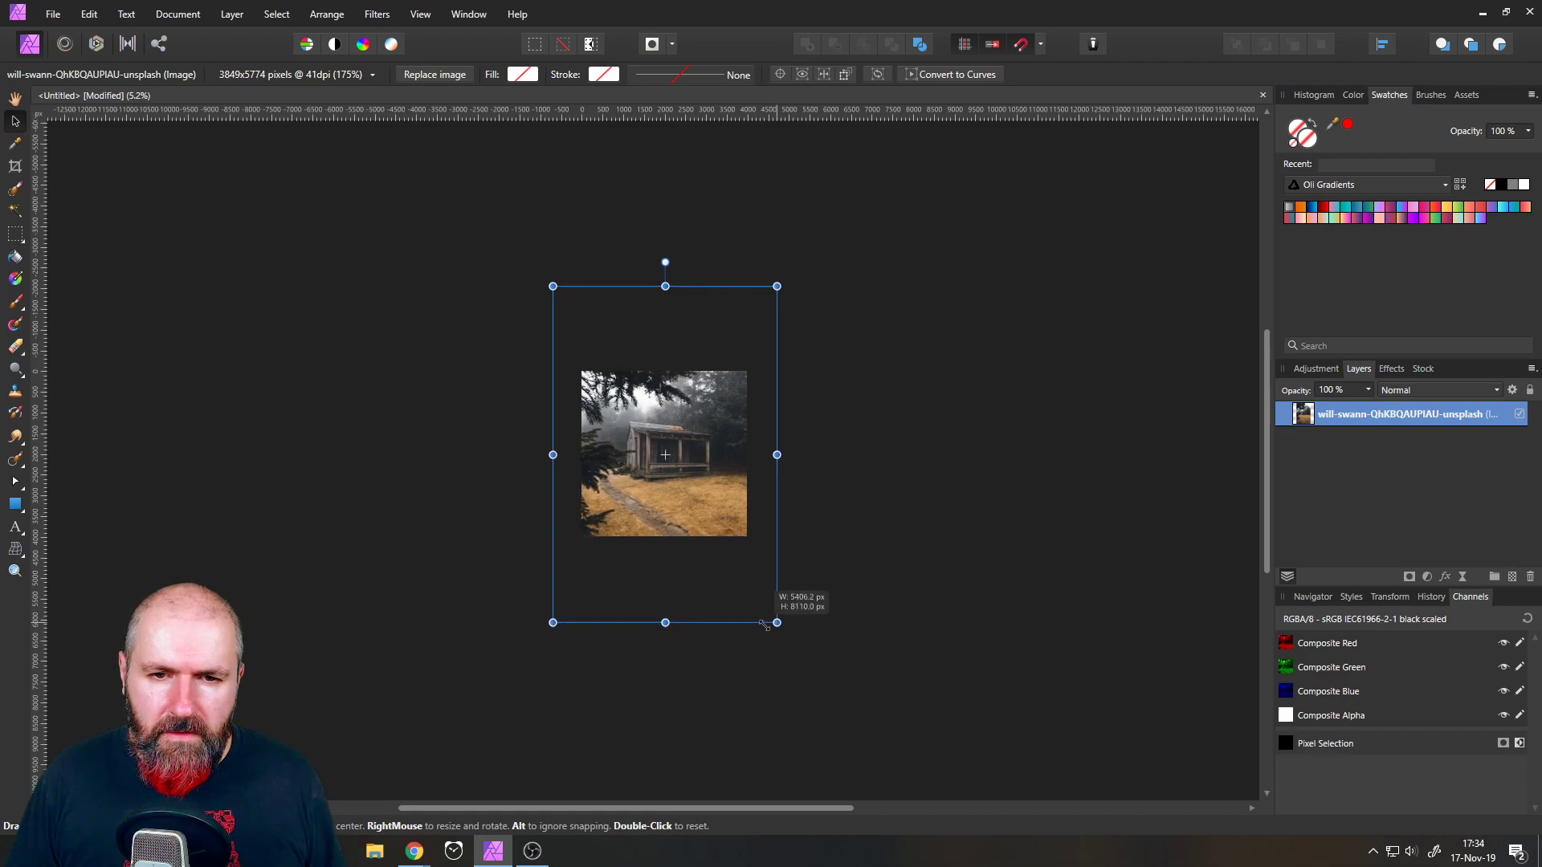
{"action": "left_click", "coordinate": [433, 304]}
- Place the veiled-woman portrait from the Downloads folder above the cabin photo
{"action": "left_click", "coordinate": [50, 14]}
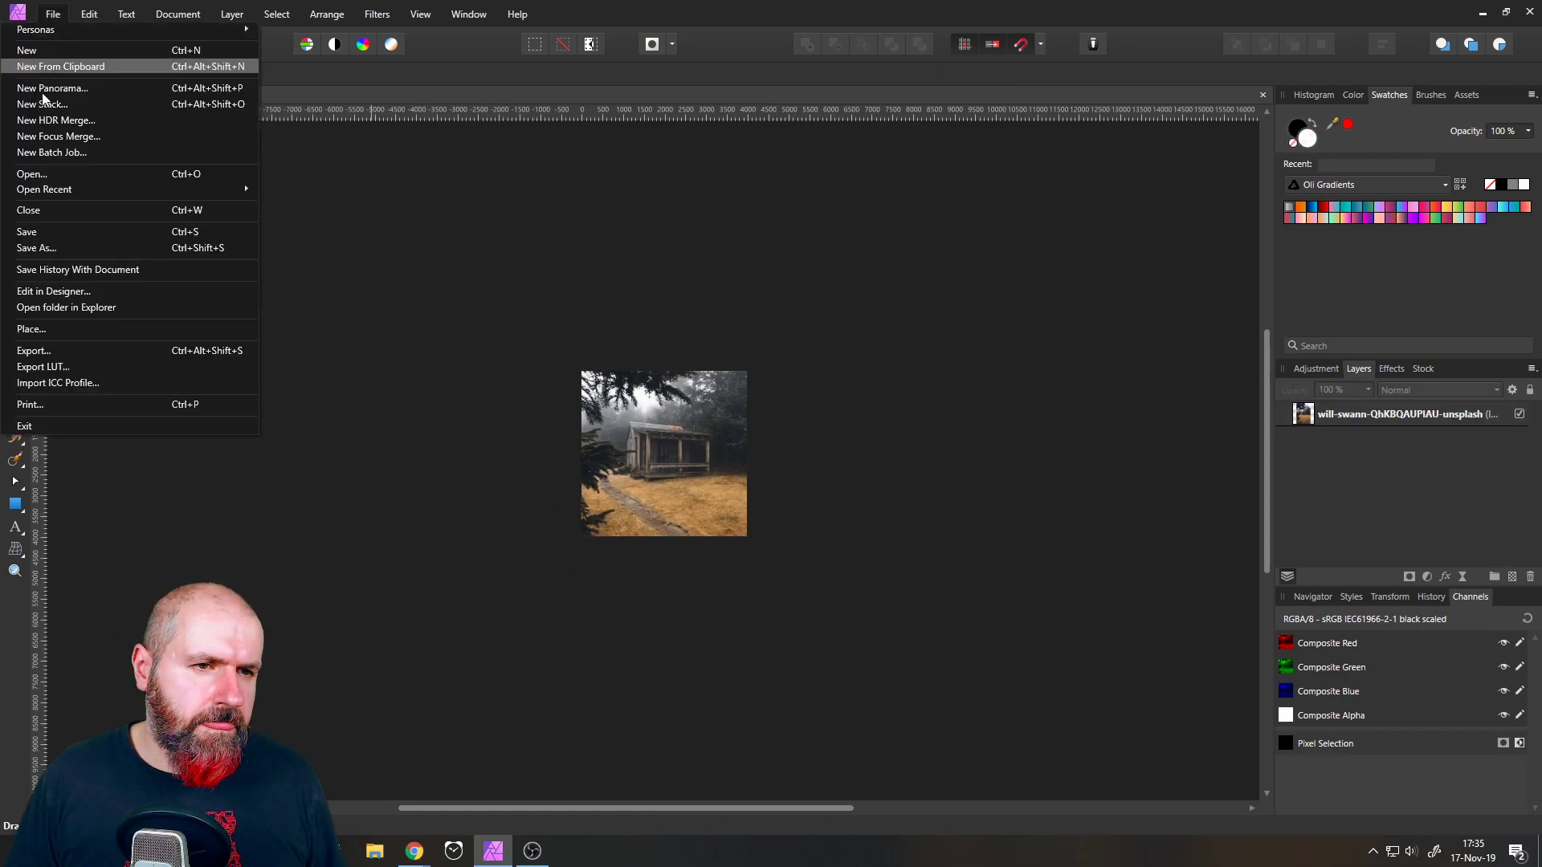
{"action": "left_click", "coordinate": [47, 326]}
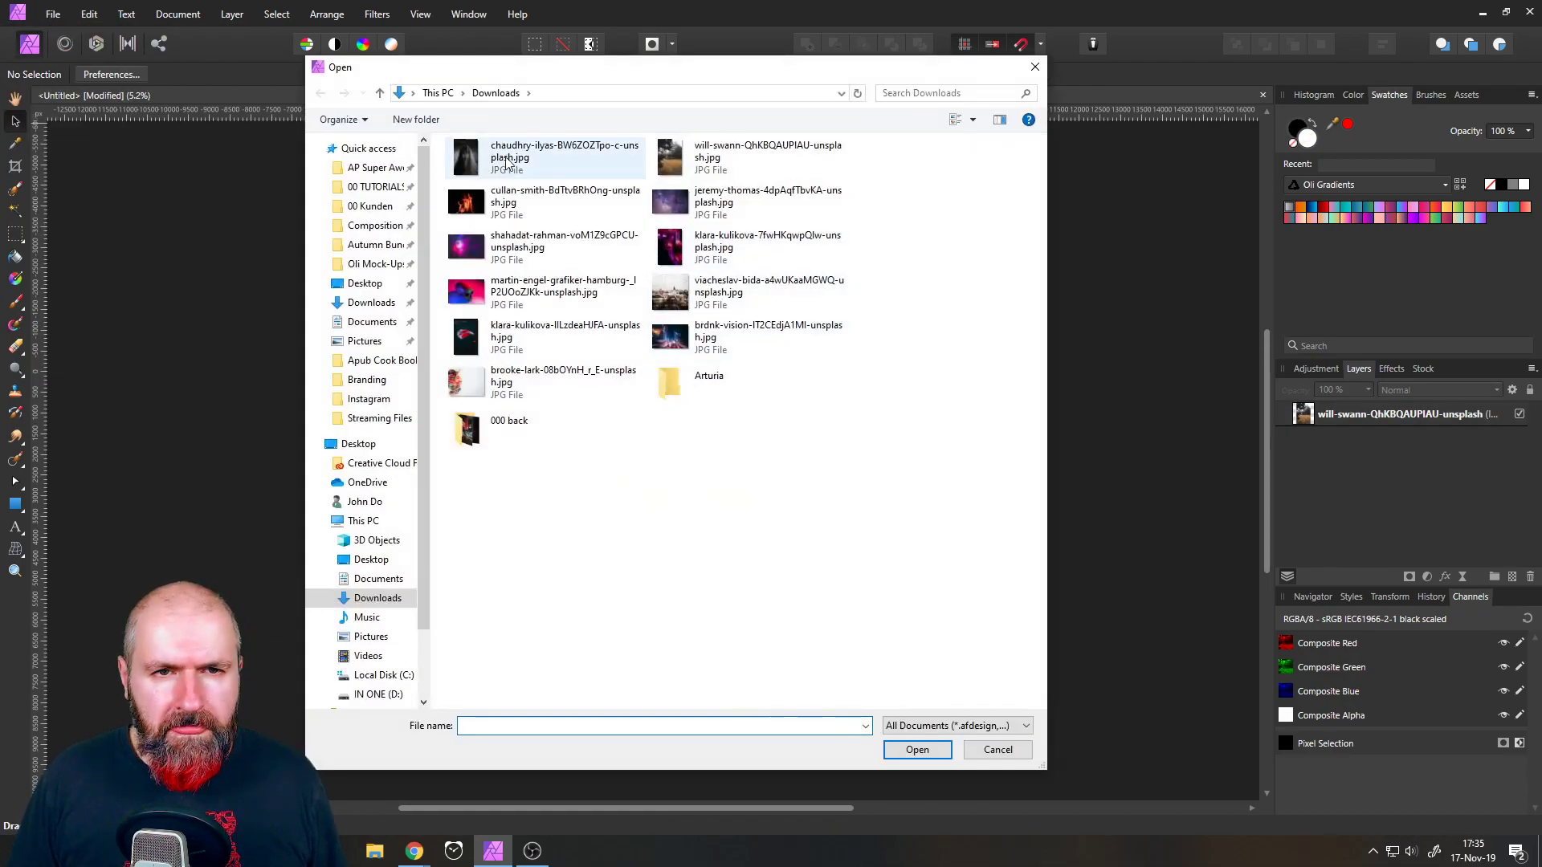
{"action": "double_click", "coordinate": [502, 165]}
{"action": "left_click", "coordinate": [516, 297]}
- Position the veiled-woman portrait over the canvas and scale it to the full canvas width
{"action": "left_click_drag", "start_coordinate": [615, 369], "coordinate": [690, 414]}
{"action": "mouse_move", "coordinate": [733, 343]}
{"action": "left_mouse_down"}
{"action": "mouse_move", "coordinate": [751, 323]}
{"action": "mouse_move", "coordinate": [748, 341]}
{"action": "left_mouse_up"}
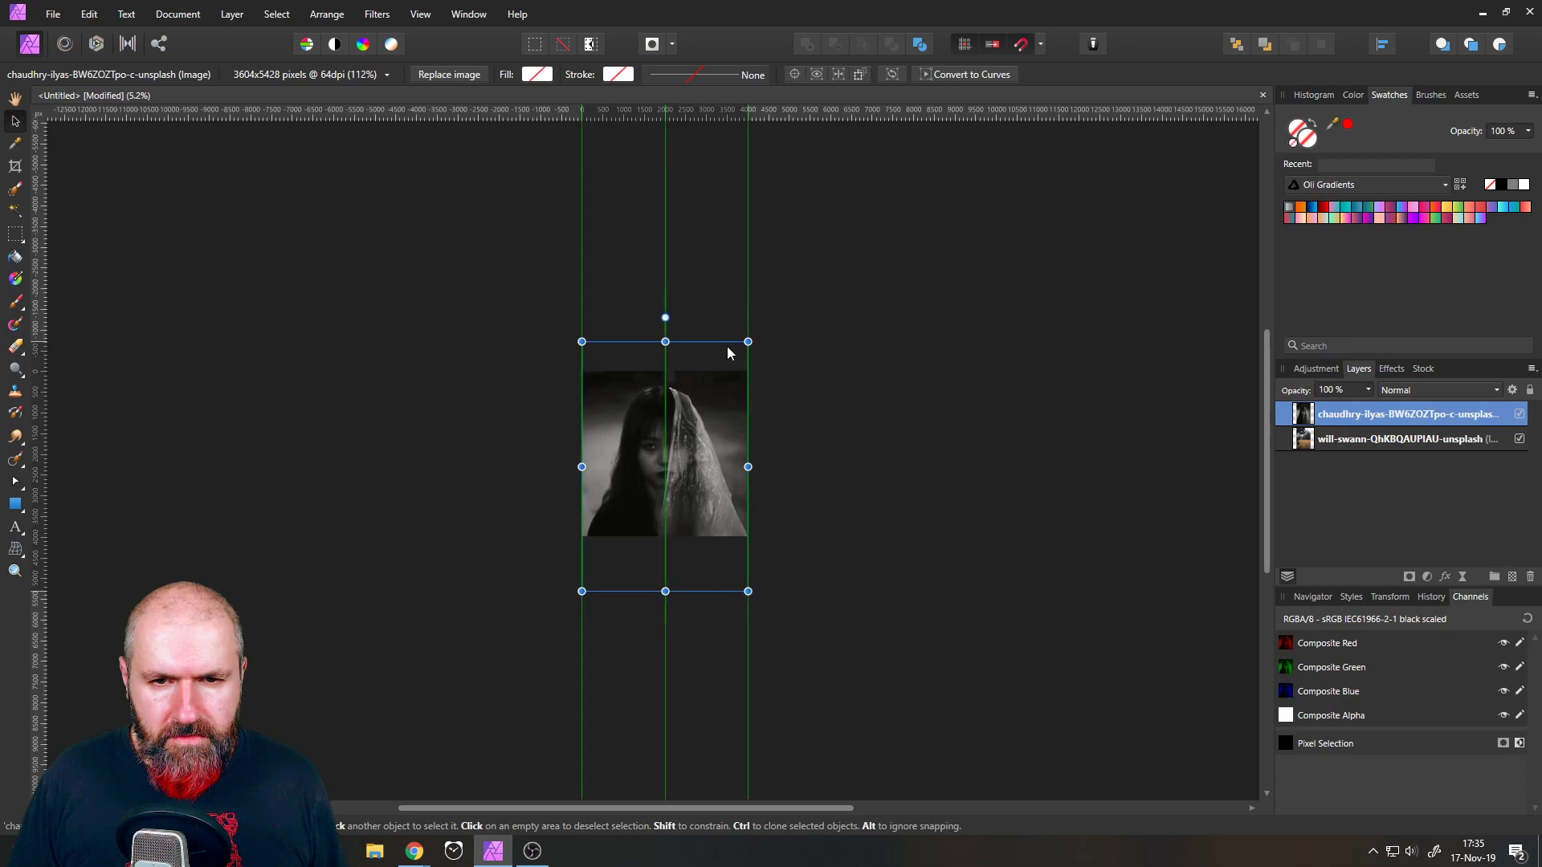
{"action": "key", "text": "ctrl+0"}
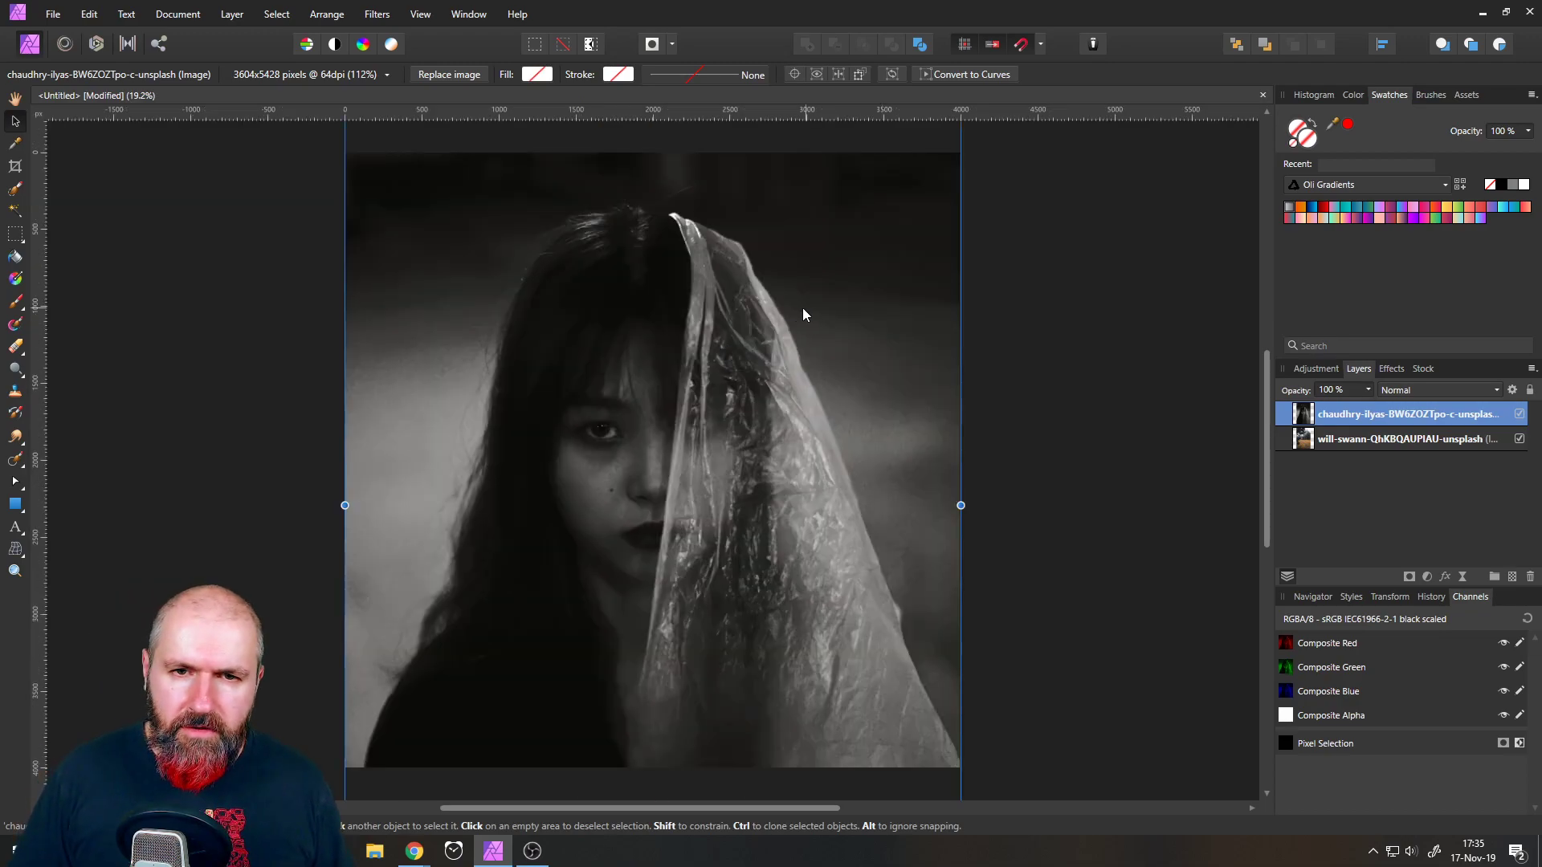
- Preview different blend modes for the veiled-woman layer over the cabin photo
{"action": "left_click", "coordinate": [1438, 391]}
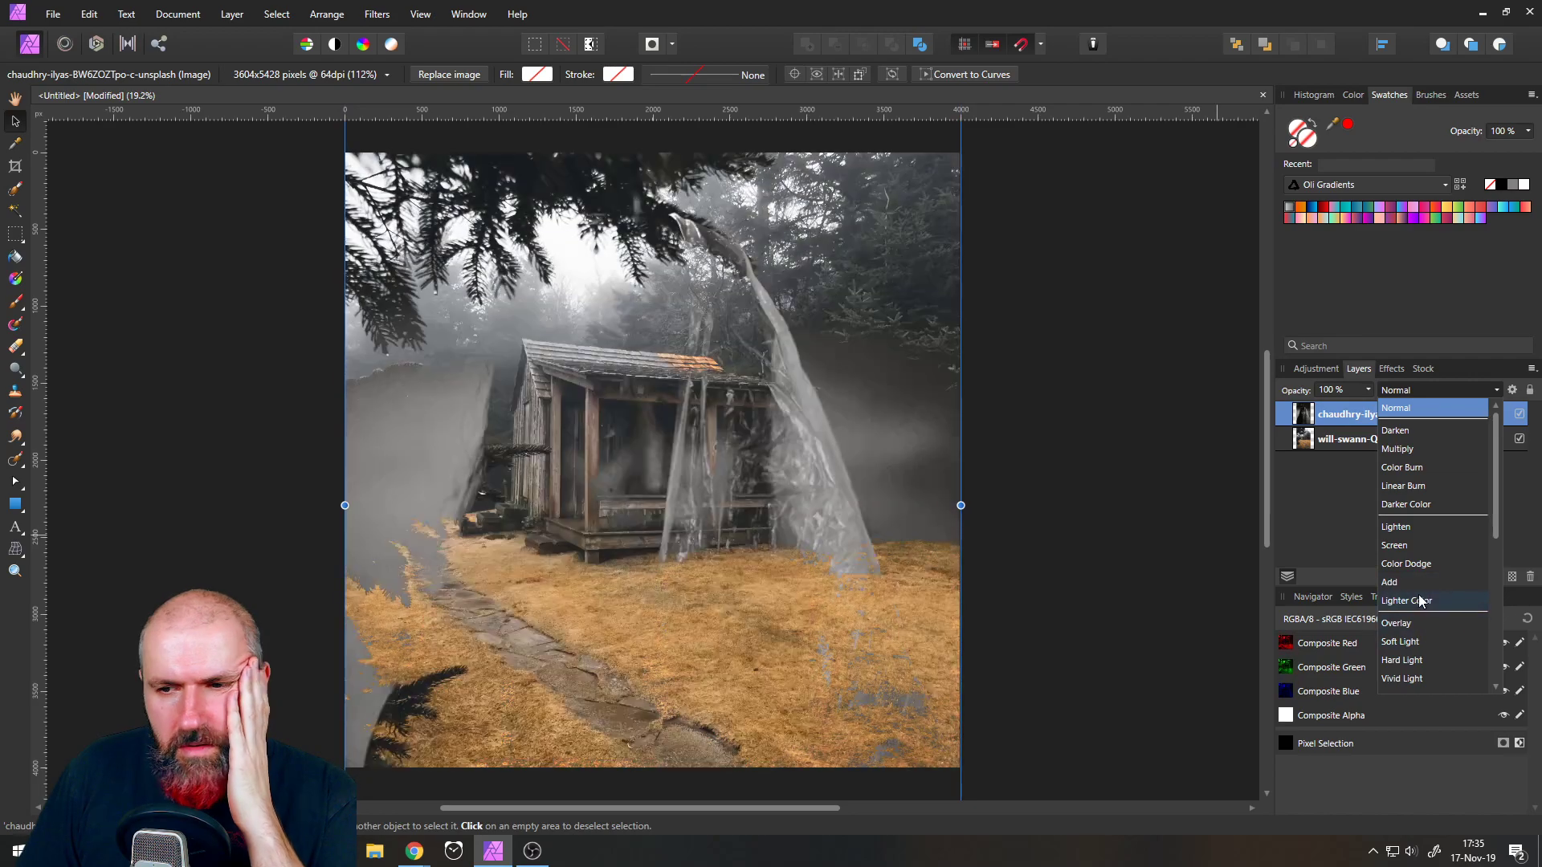
{"action": "scroll", "coordinate": [1411, 634], "scroll_direction": "down", "scroll_amount": 1}
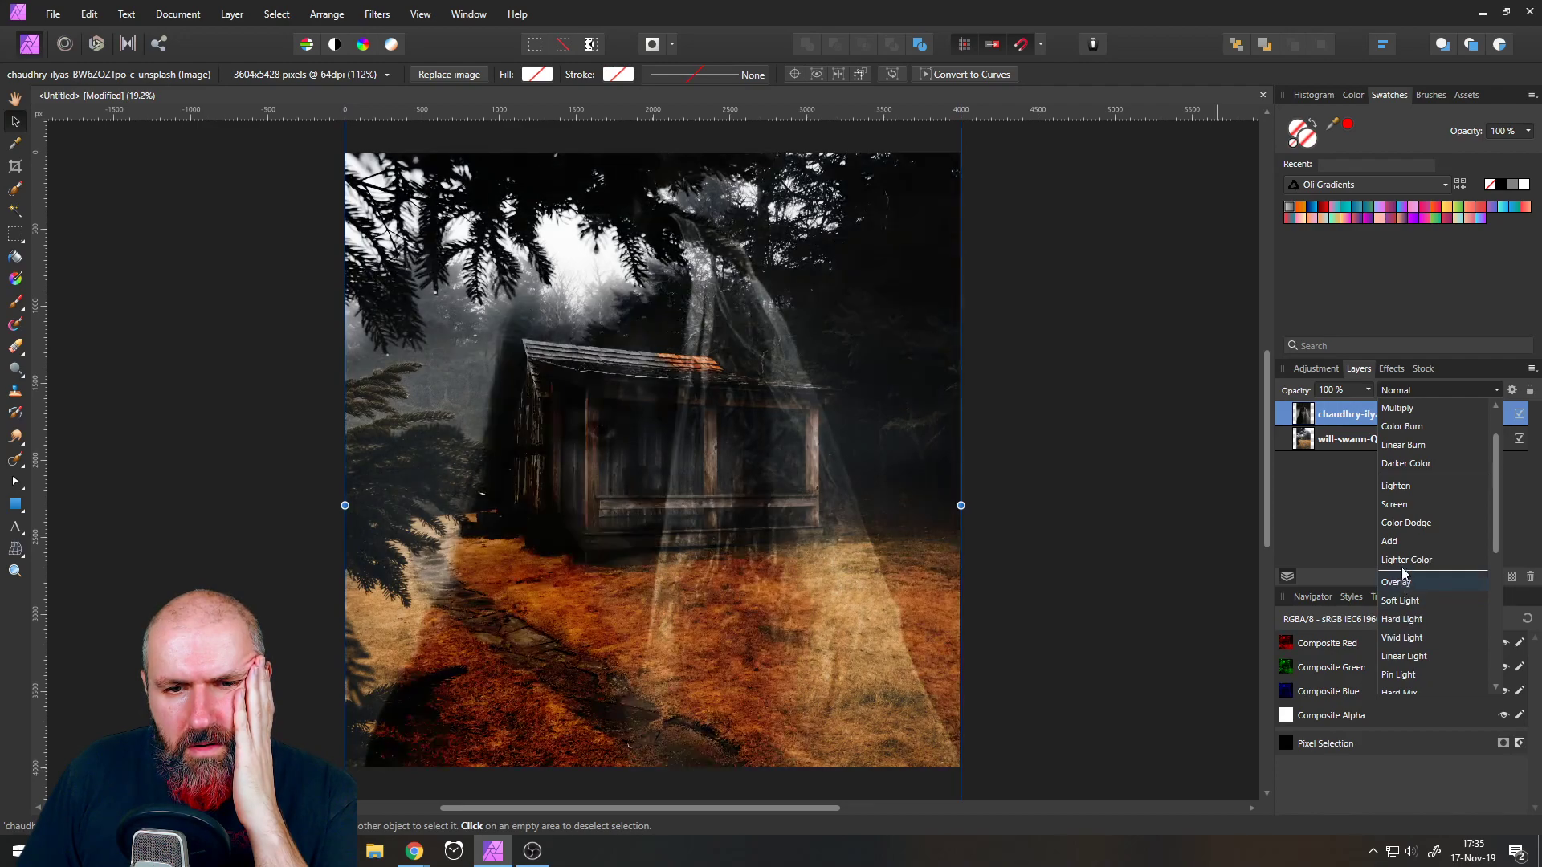
{"action": "left_click", "coordinate": [1450, 394]}
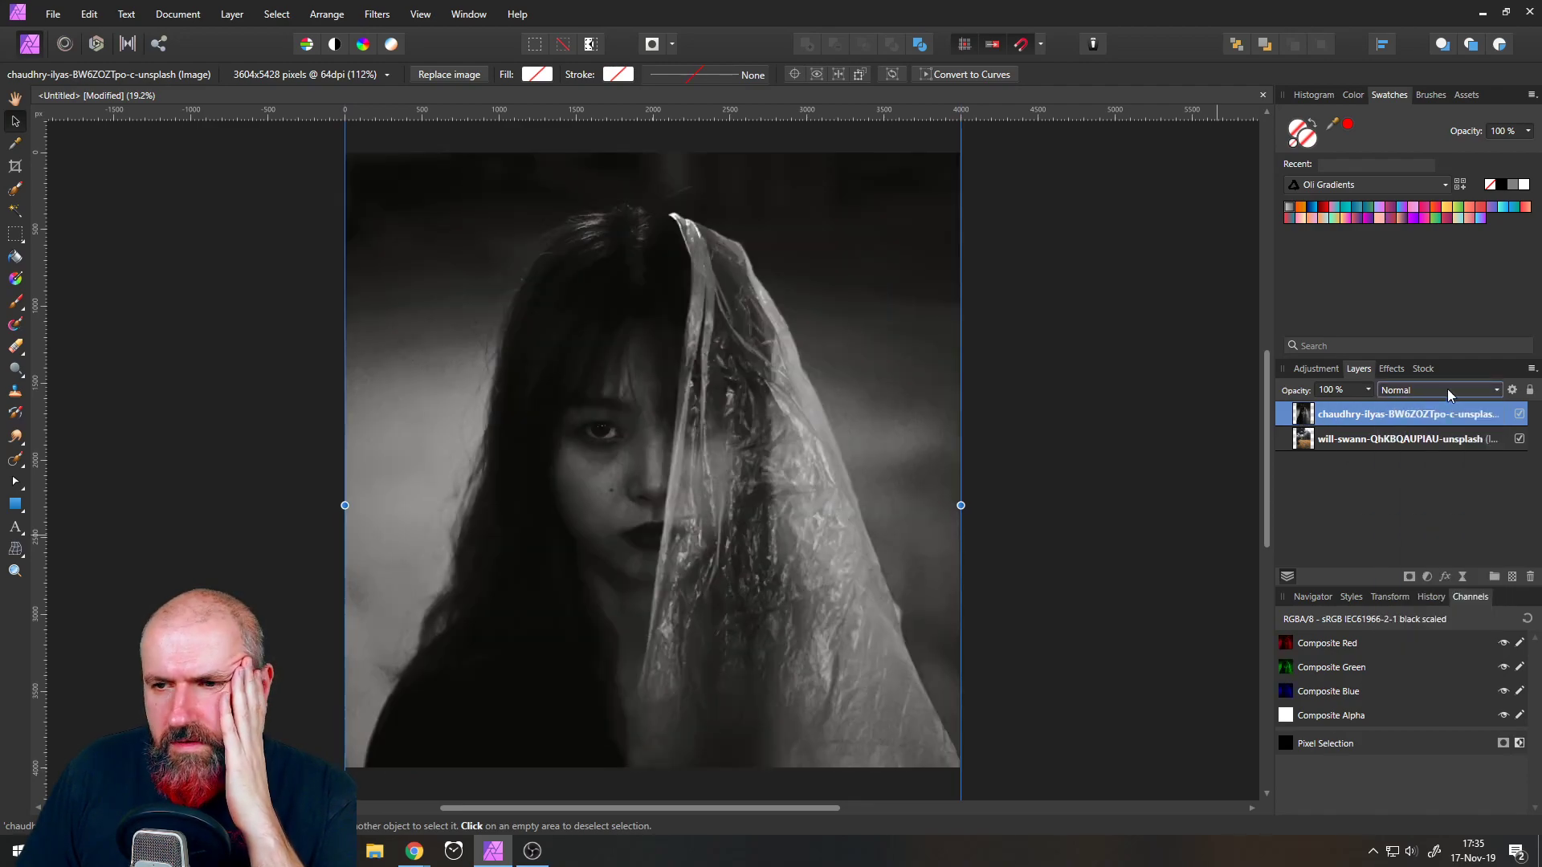
- Open the veiled-woman layer's blend options, add a middle point to the source layer range curve and try lowering its end points
{"action": "left_click", "coordinate": [1512, 392]}
{"action": "left_click_drag", "start_coordinate": [705, 233], "coordinate": [1148, 196]}
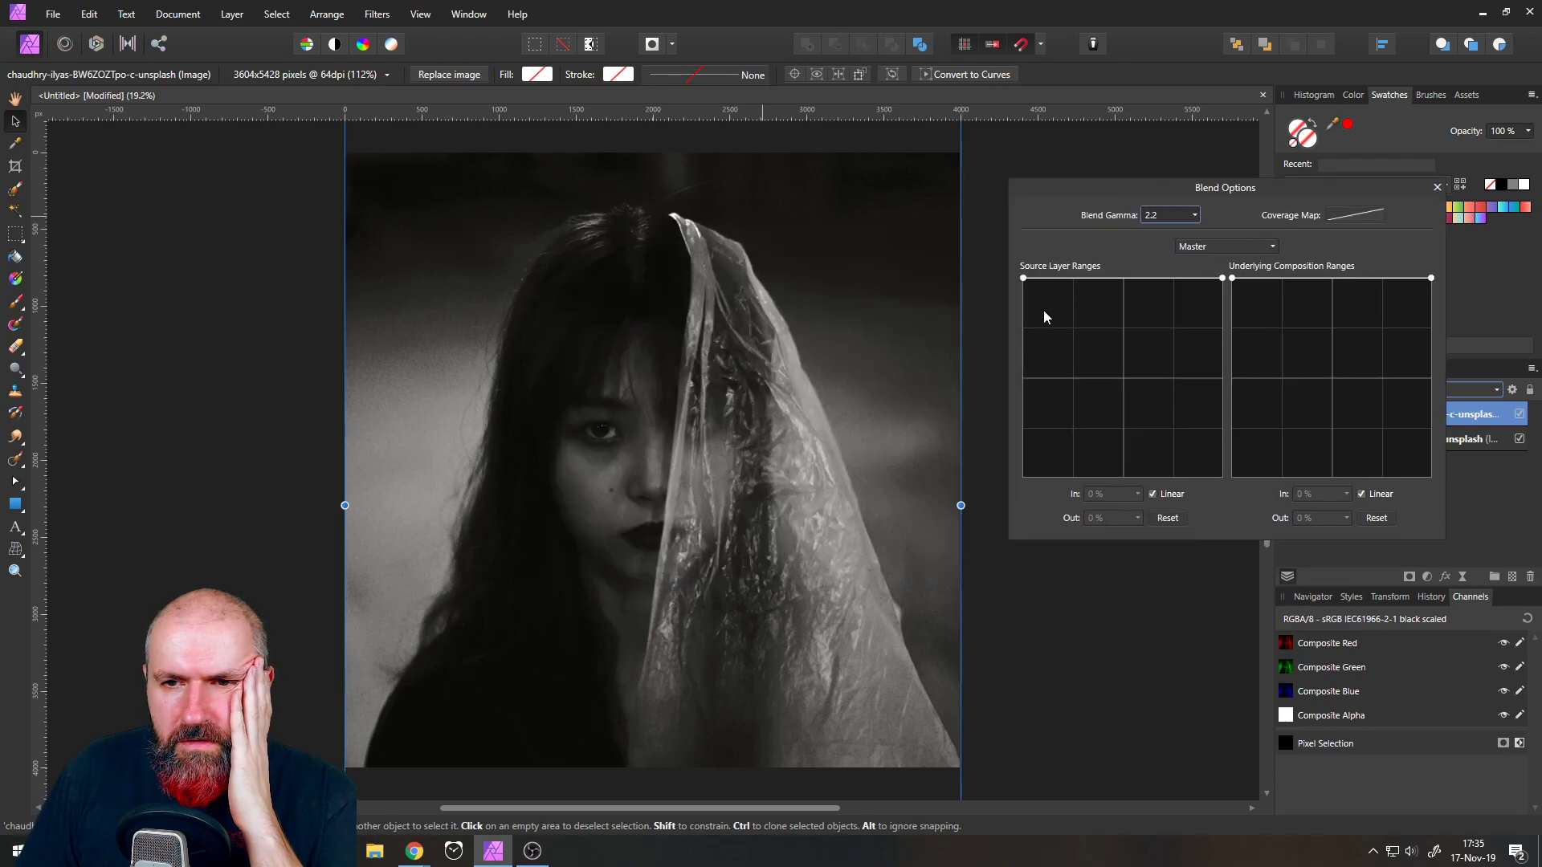
{"action": "left_click_drag", "start_coordinate": [1022, 279], "coordinate": [1013, 518]}
{"action": "left_click_drag", "start_coordinate": [1220, 277], "coordinate": [1153, 278]}
{"action": "mouse_move", "coordinate": [1022, 477]}
{"action": "left_mouse_down"}
{"action": "mouse_move", "coordinate": [1070, 476]}
{"action": "mouse_move", "coordinate": [1076, 399]}
{"action": "mouse_move", "coordinate": [1086, 422]}
{"action": "mouse_move", "coordinate": [1057, 413]}
{"action": "mouse_move", "coordinate": [1060, 360]}
{"action": "mouse_move", "coordinate": [1067, 411]}
{"action": "mouse_move", "coordinate": [1019, 491]}
{"action": "left_mouse_up"}
{"action": "left_click_drag", "start_coordinate": [1214, 278], "coordinate": [1221, 477]}
{"action": "left_click_drag", "start_coordinate": [1152, 275], "coordinate": [1120, 279]}
{"action": "left_click_drag", "start_coordinate": [1023, 477], "coordinate": [1017, 260]}
{"action": "left_click_drag", "start_coordinate": [1222, 476], "coordinate": [1227, 259]}
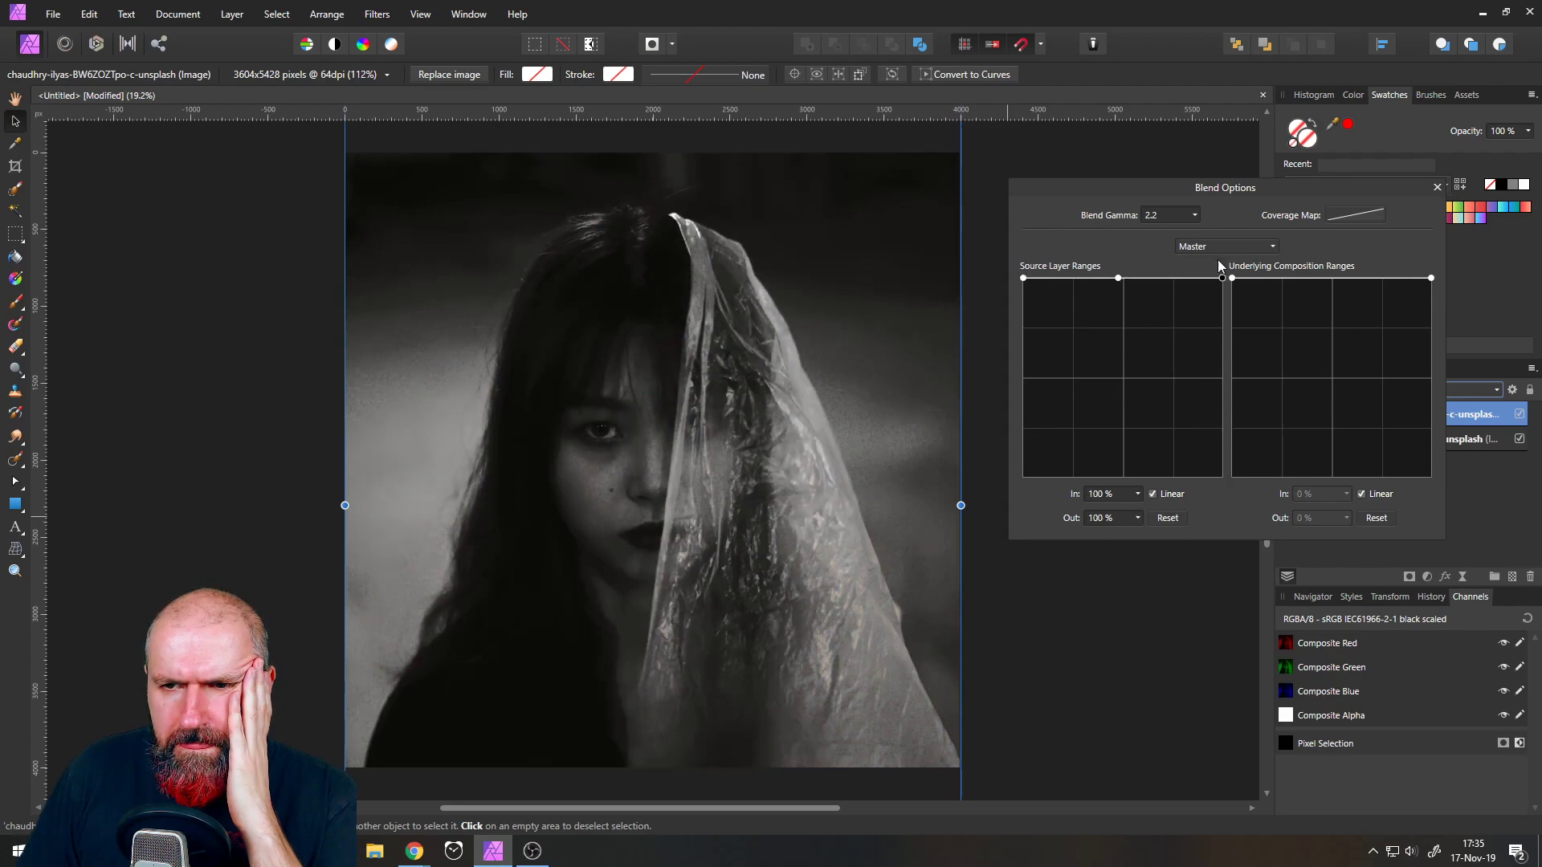
- Pull the middle point of the source layer range curve down to 19 % in and 0 % out, and close the blend options
{"action": "left_click_drag", "start_coordinate": [1118, 278], "coordinate": [1068, 492]}
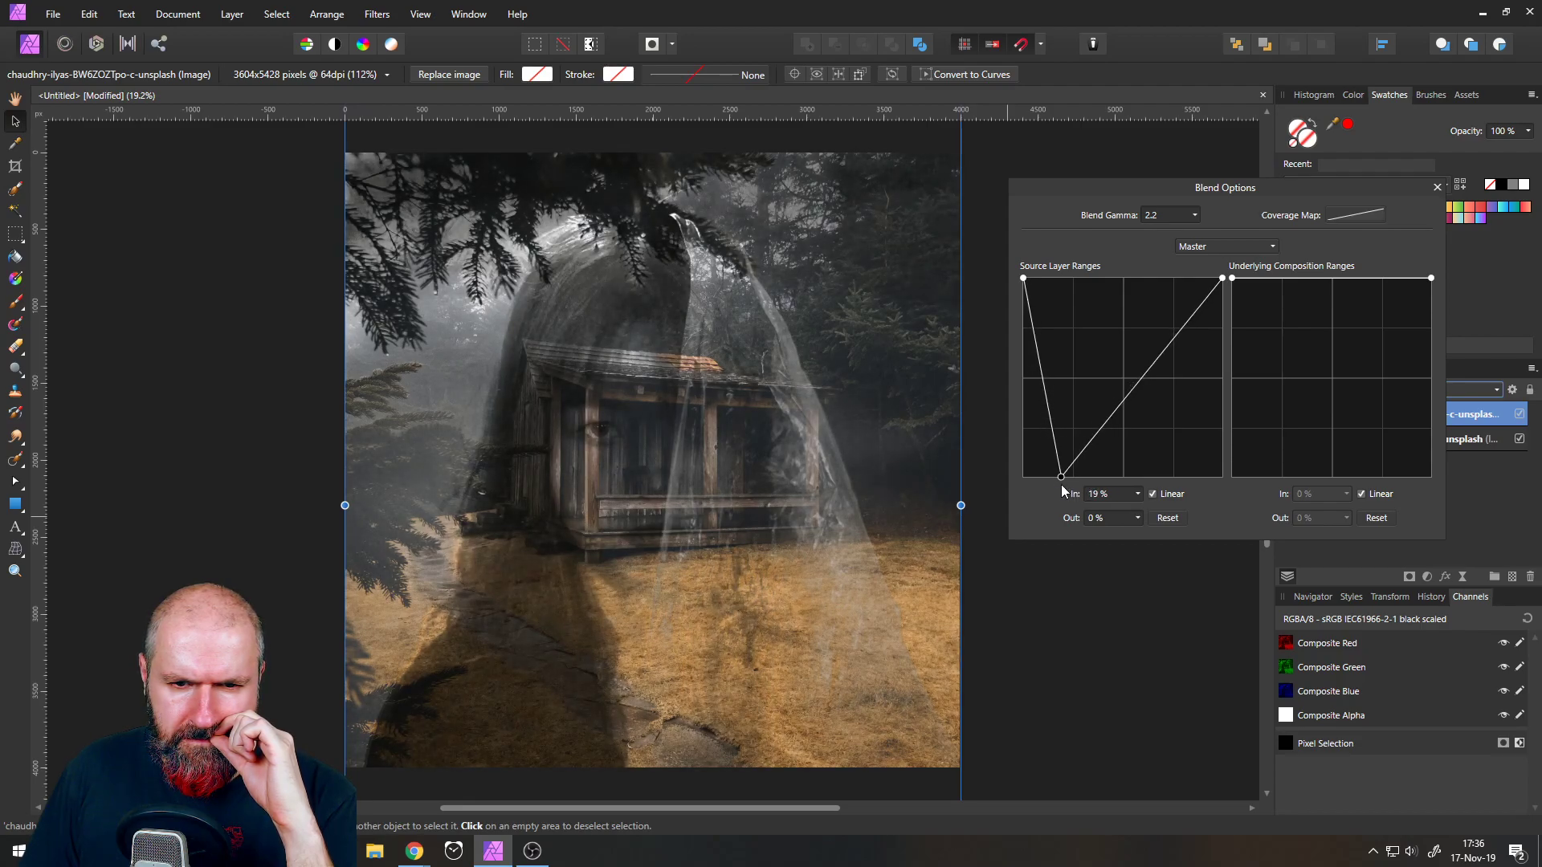
{"action": "left_click", "coordinate": [1436, 188]}
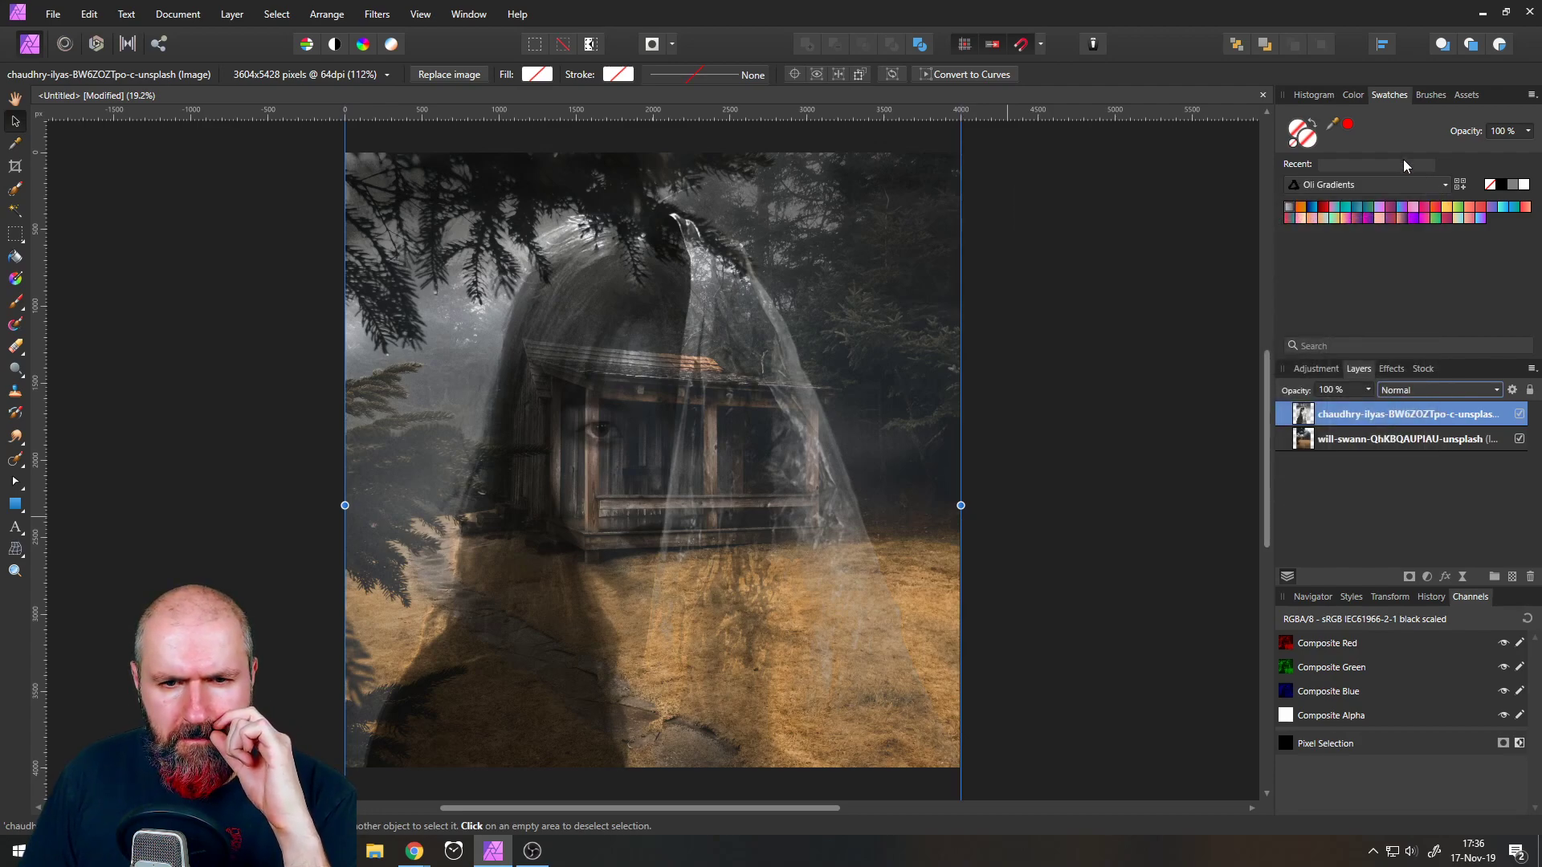
- Duplicate the veiled-woman layer and raise the middle point of the copy's source layer range curve to 25.9 % in, 100 % out
{"action": "right_click", "coordinate": [1306, 426]}
{"action": "left_click", "coordinate": [1144, 568]}
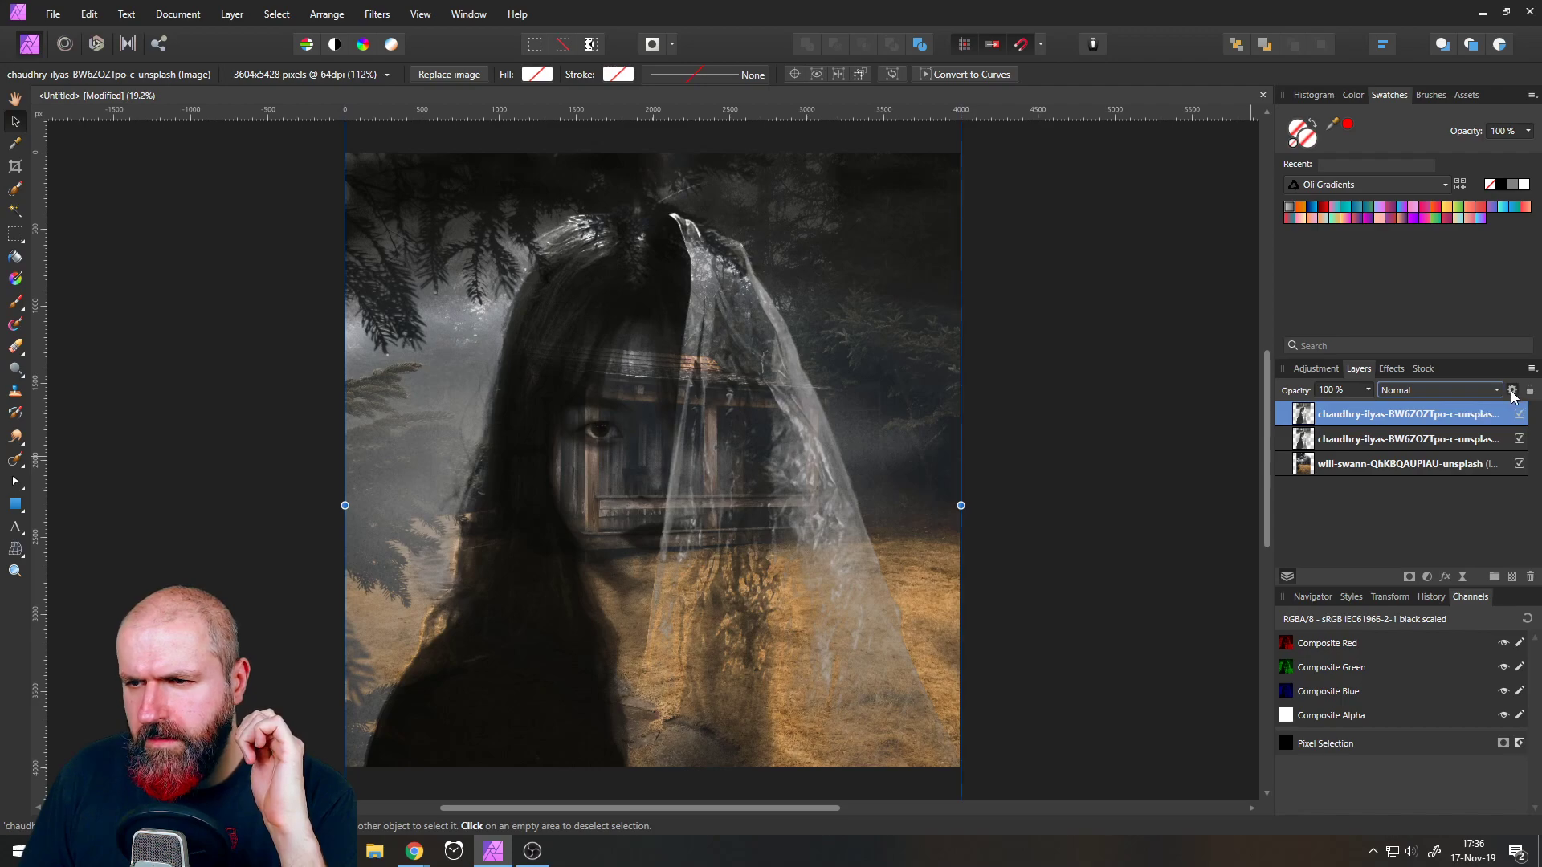
{"action": "left_click", "coordinate": [1513, 391]}
{"action": "left_click_drag", "start_coordinate": [604, 519], "coordinate": [615, 293]}
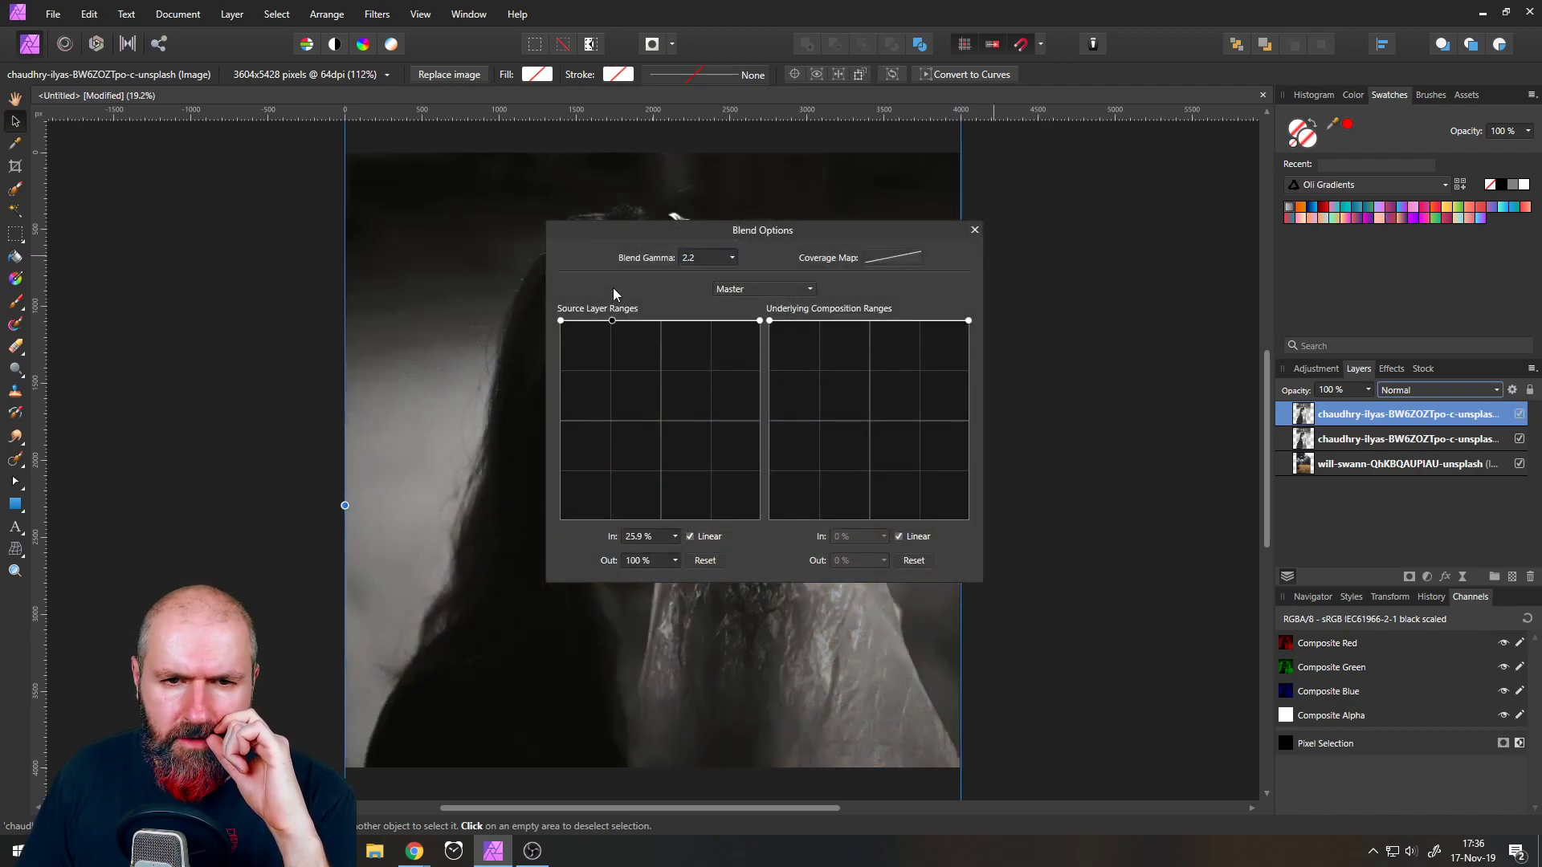
{"action": "left_click", "coordinate": [973, 232]}
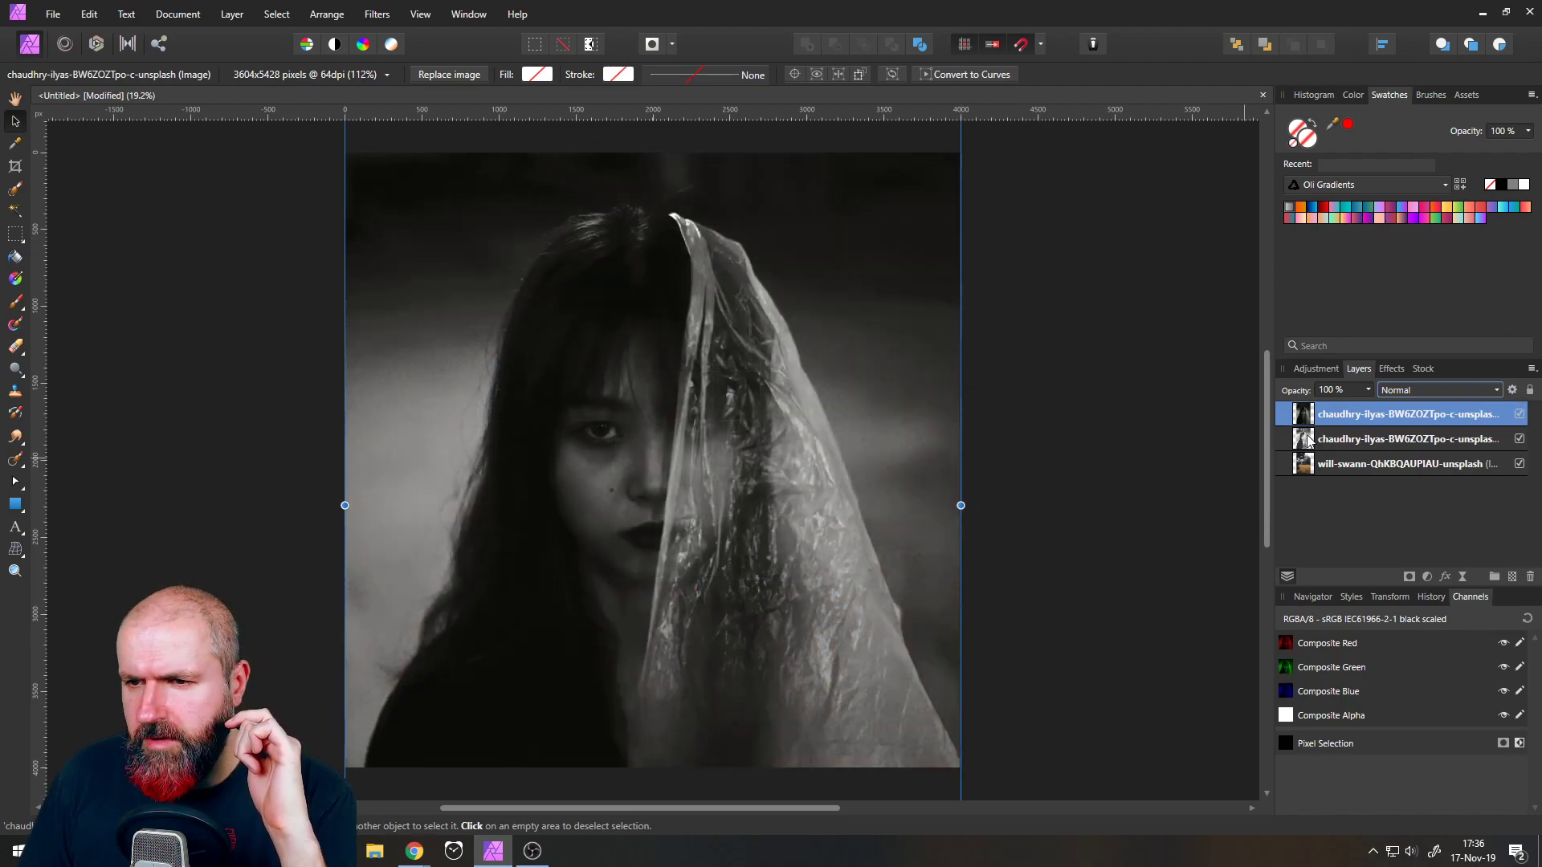
- Hide the lower veiled-woman layer and set the top copy's blend mode to Hard Light at 100 % opacity
{"action": "left_click", "coordinate": [1520, 439]}
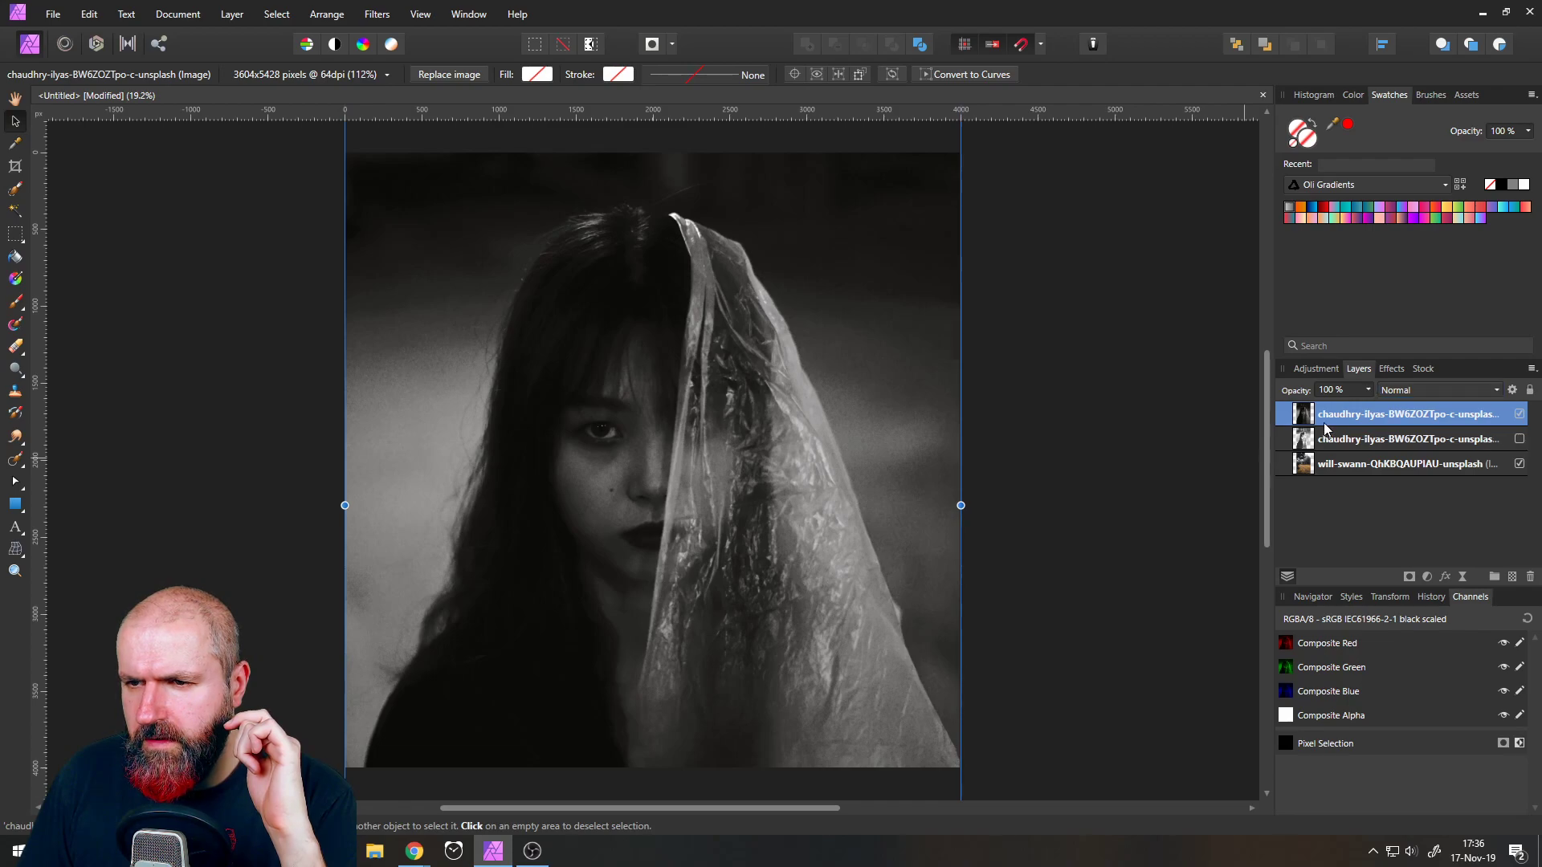
{"action": "left_click", "coordinate": [1422, 393]}
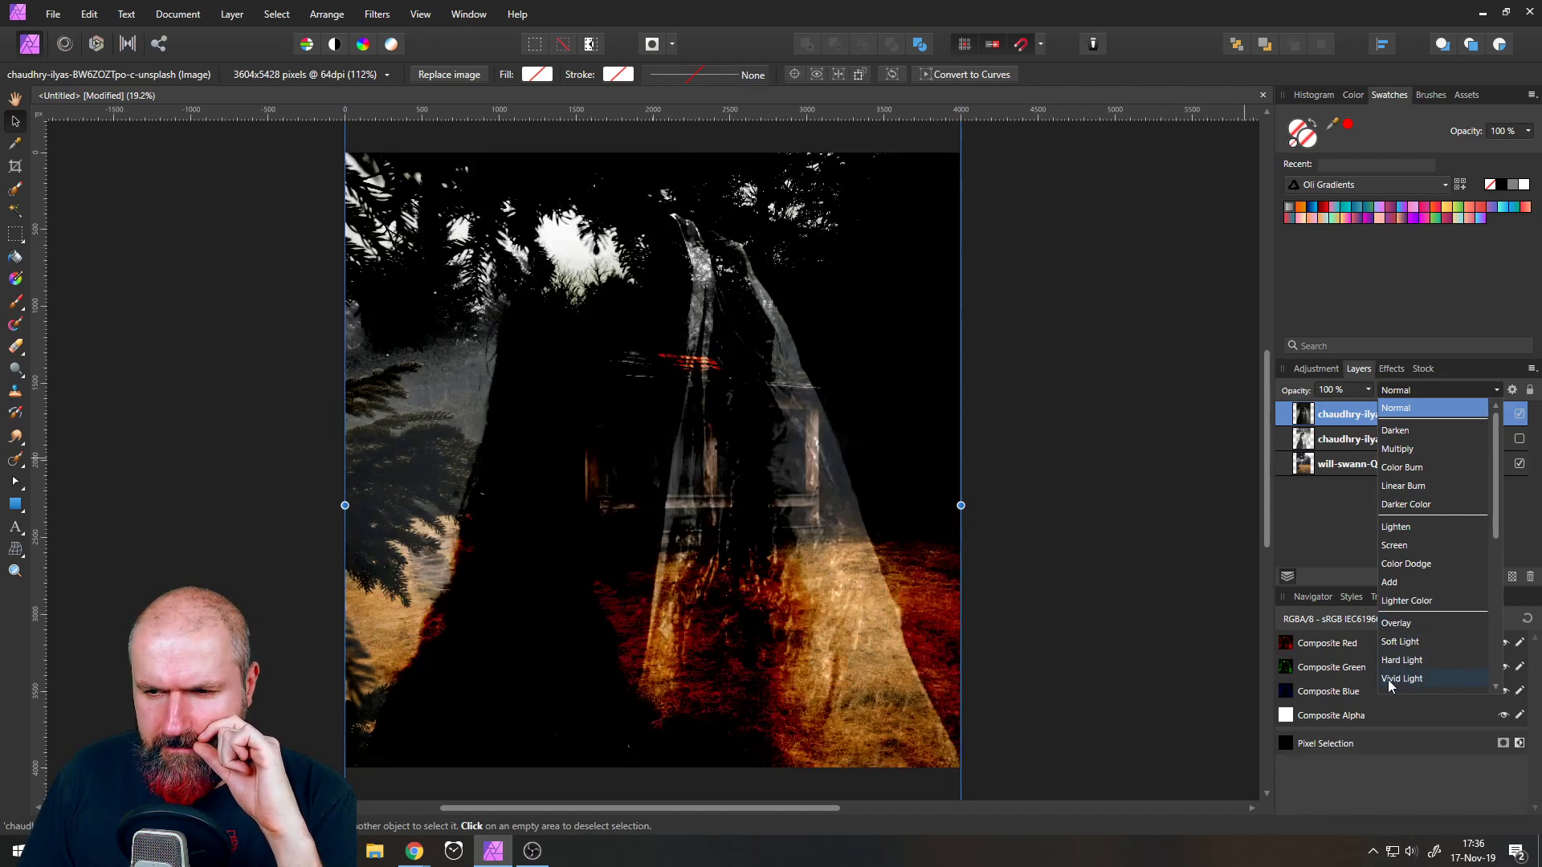
{"action": "scroll", "coordinate": [1404, 594], "scroll_direction": "down", "scroll_amount": 2}
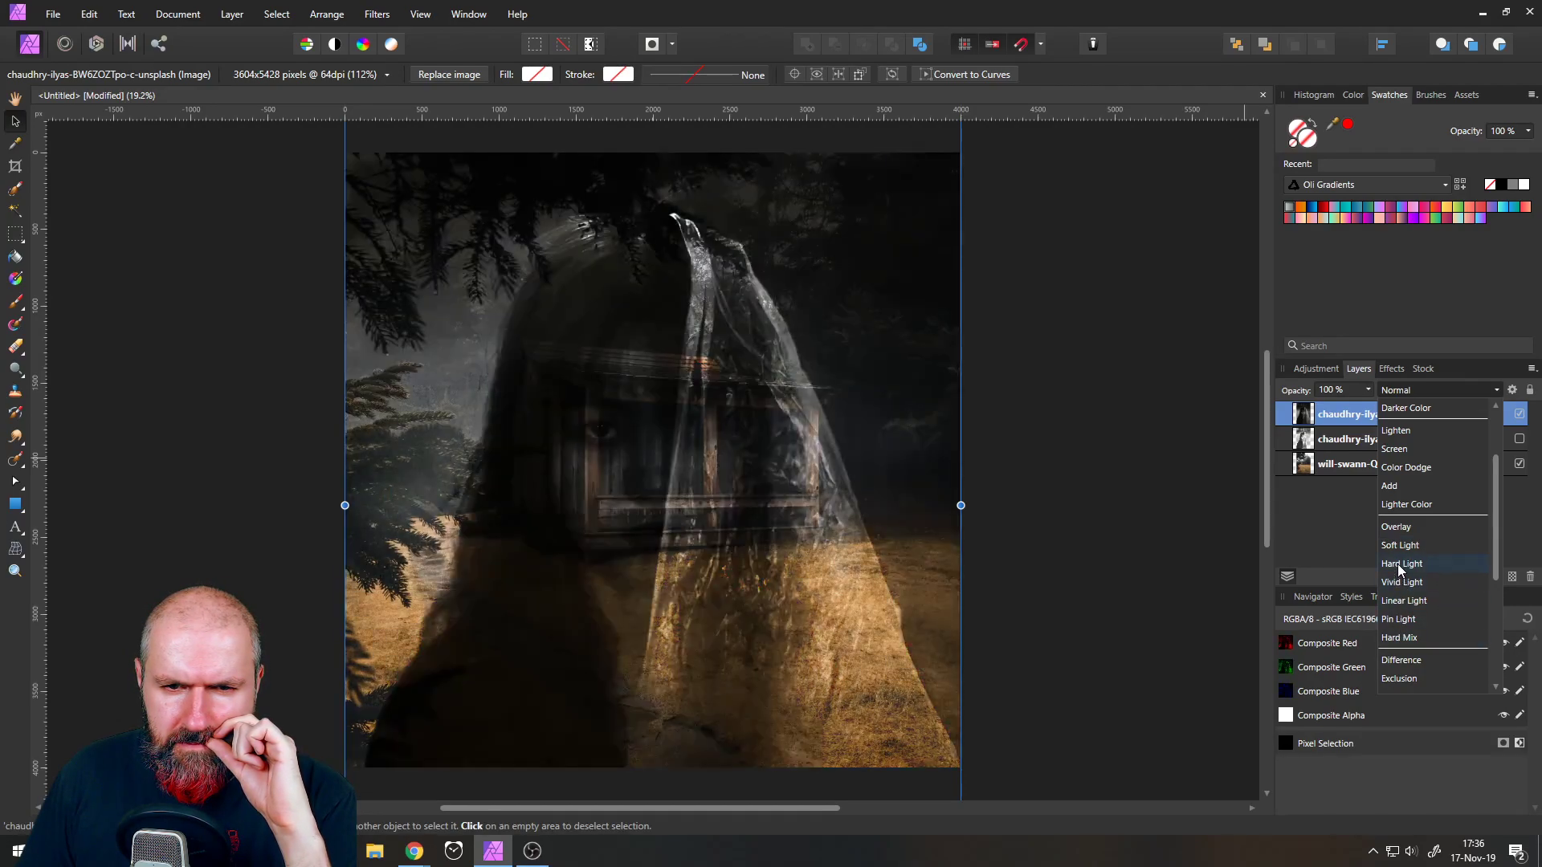
{"action": "left_click", "coordinate": [1399, 564]}
{"action": "left_click", "coordinate": [1368, 391]}
{"action": "left_click_drag", "start_coordinate": [1354, 410], "coordinate": [1396, 412]}
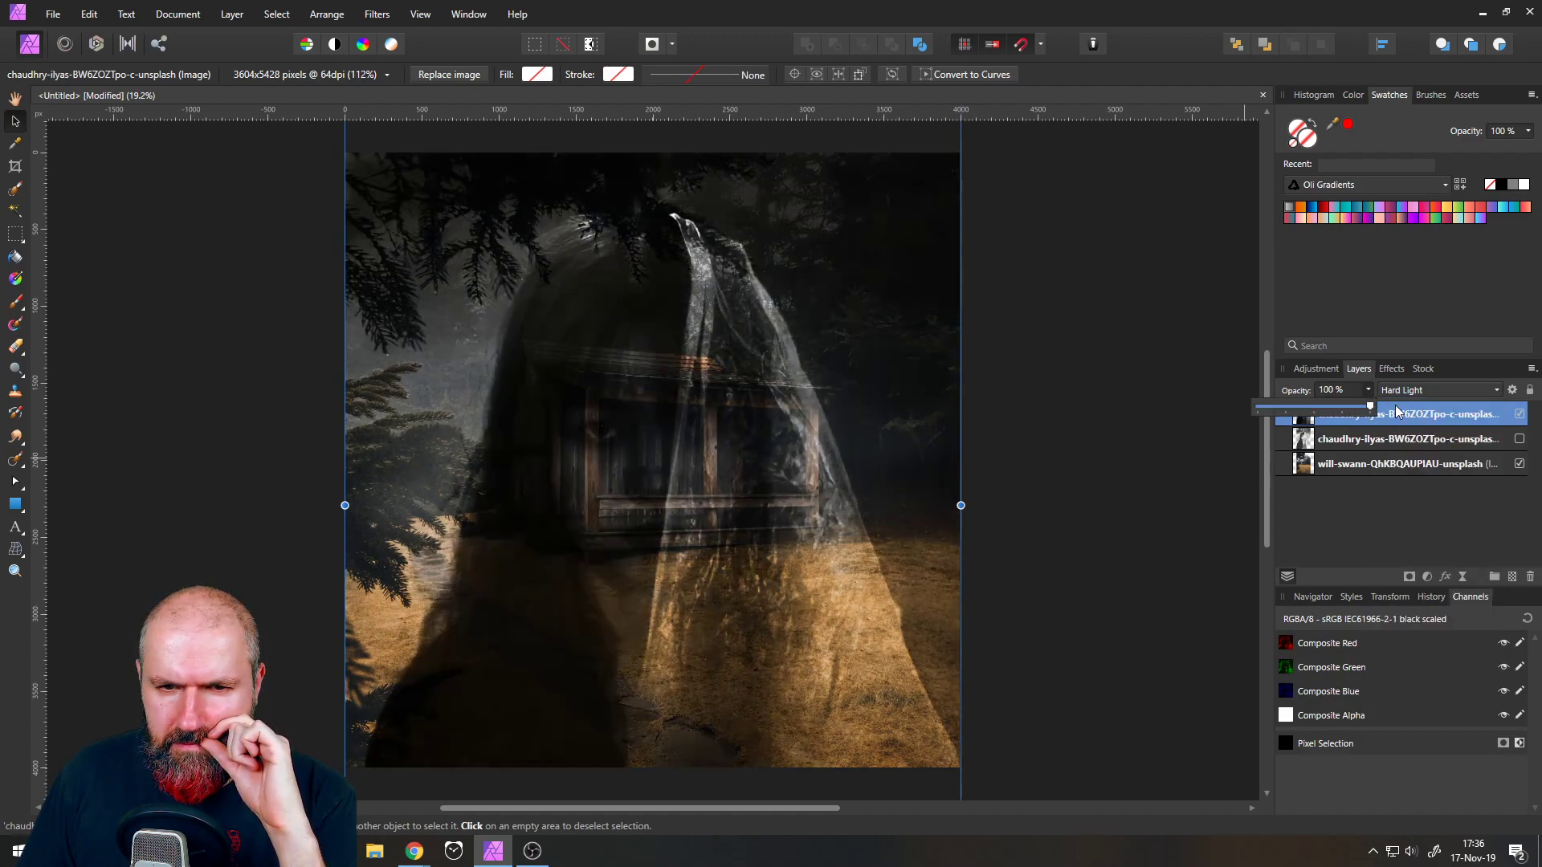
- Show the lower veiled-woman layer again, set the top copy to Darker Color at 11 % opacity and compare the image with and without it
{"action": "left_click", "coordinate": [1519, 439]}
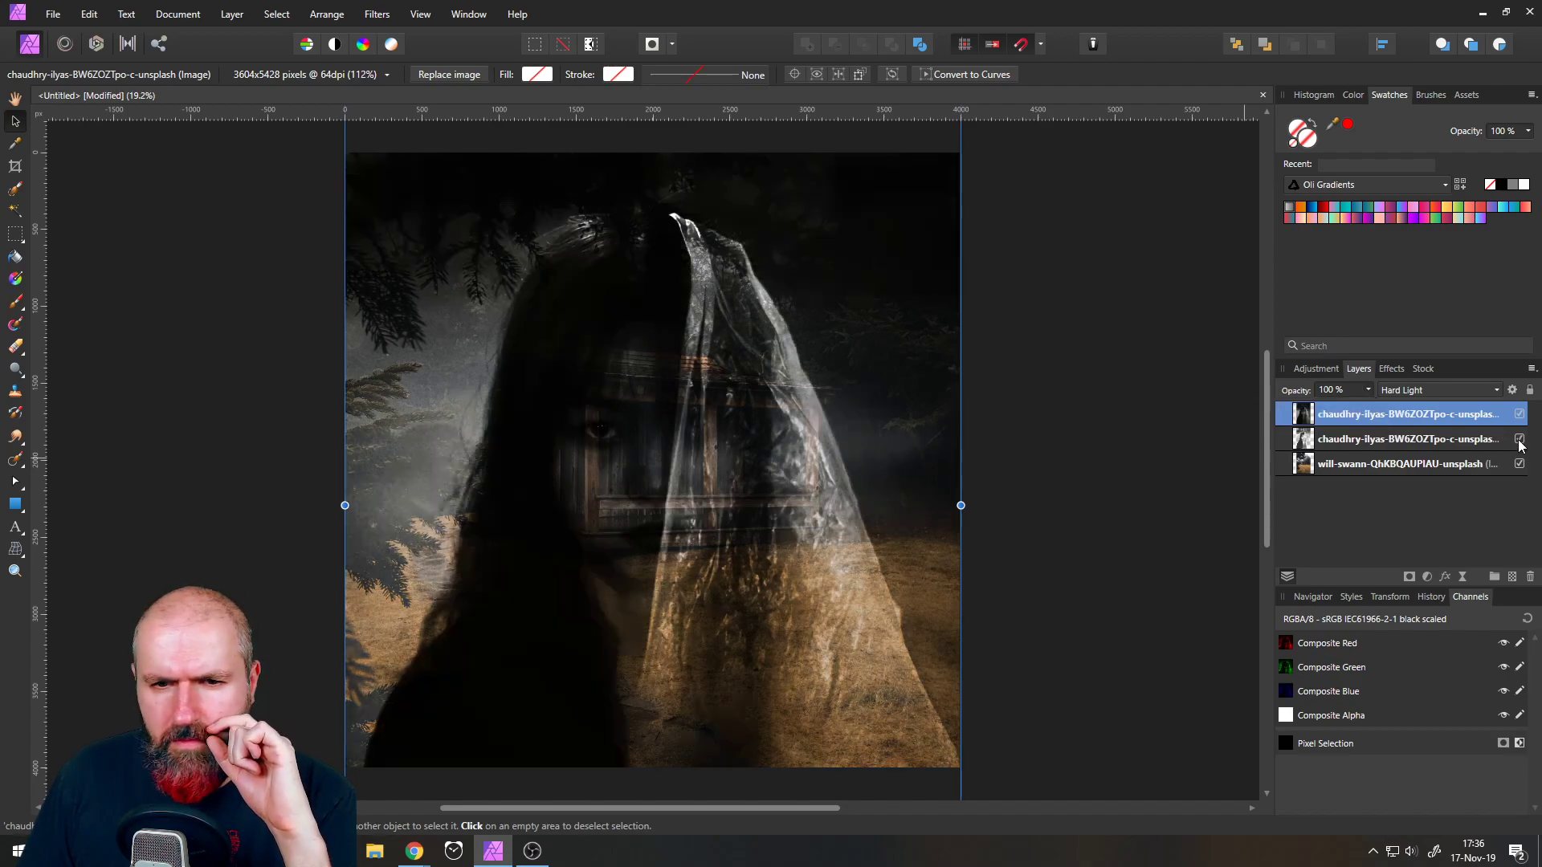
{"action": "left_click", "coordinate": [1406, 392]}
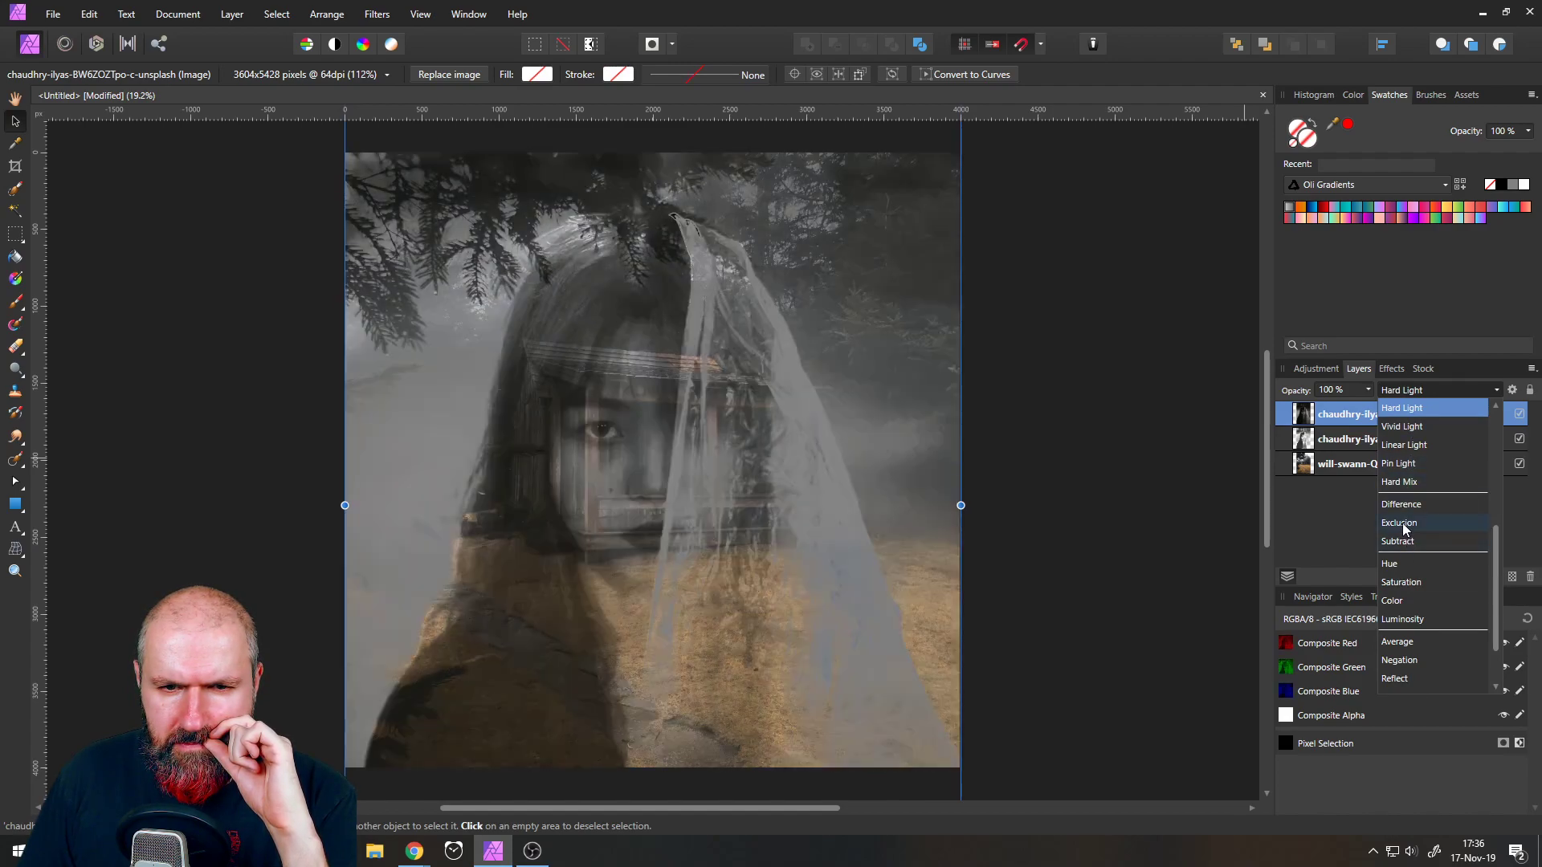
{"action": "scroll", "coordinate": [1403, 482], "scroll_direction": "up", "scroll_amount": 5}
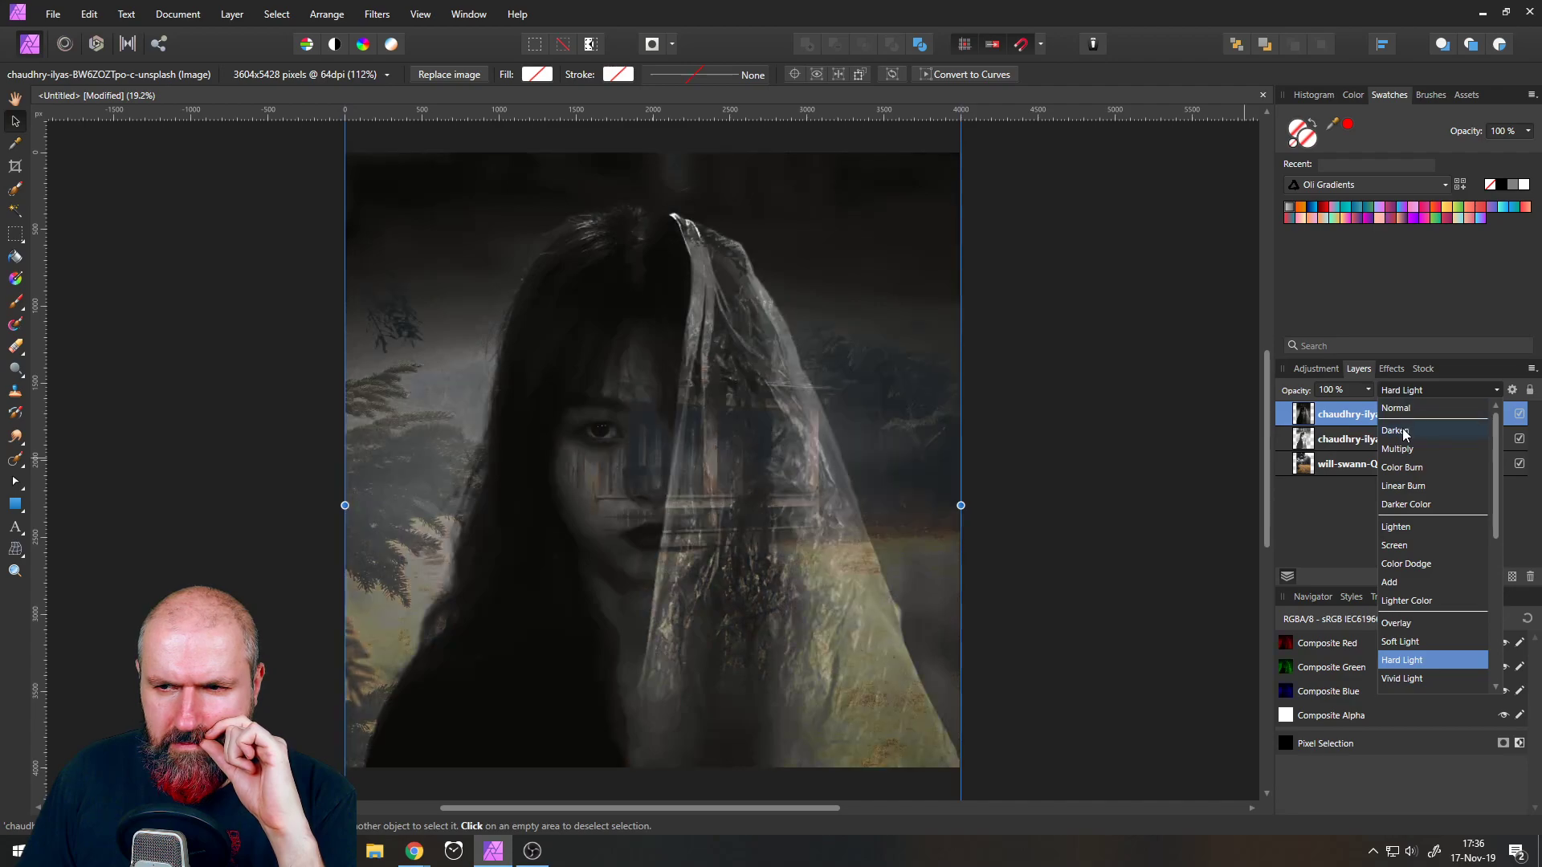
{"action": "left_click", "coordinate": [1410, 504]}
{"action": "left_click", "coordinate": [1367, 390]}
{"action": "left_click_drag", "start_coordinate": [1369, 408], "coordinate": [1276, 405]}
{"action": "left_click", "coordinate": [1411, 499]}
{"action": "left_click", "coordinate": [1519, 416]}
{"action": "left_click", "coordinate": [1519, 416]}
{"action": "left_click", "coordinate": [1519, 416]}
{"action": "left_click", "coordinate": [1519, 416]}
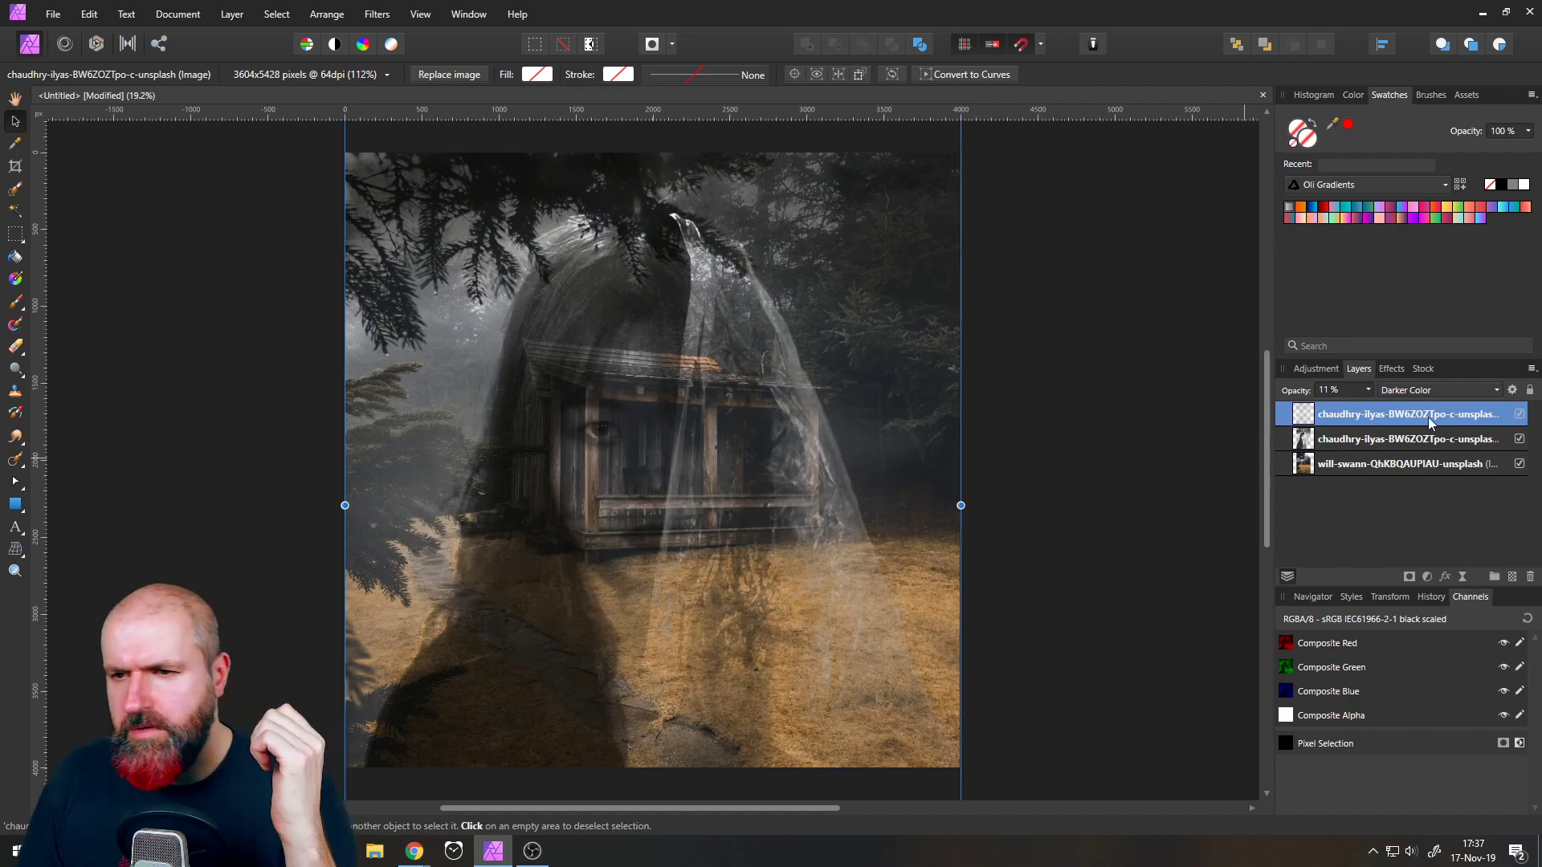
- Add a Gradient Map adjustment above the veiled-woman layers, delete its middle stop and set its first stop to black
{"action": "left_click", "coordinate": [1428, 578]}
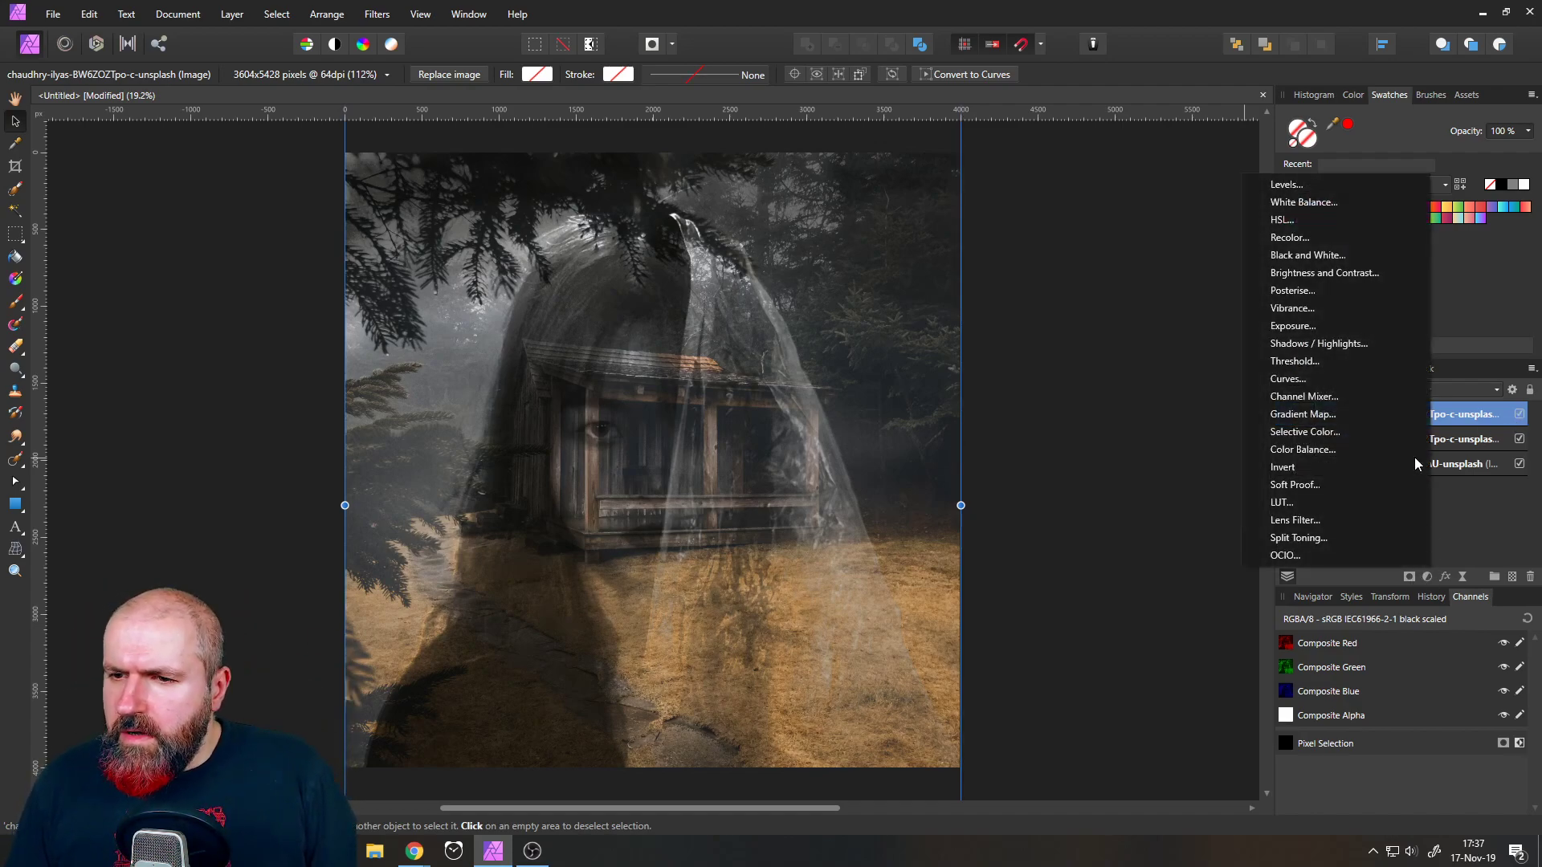
{"action": "left_click", "coordinate": [1303, 415]}
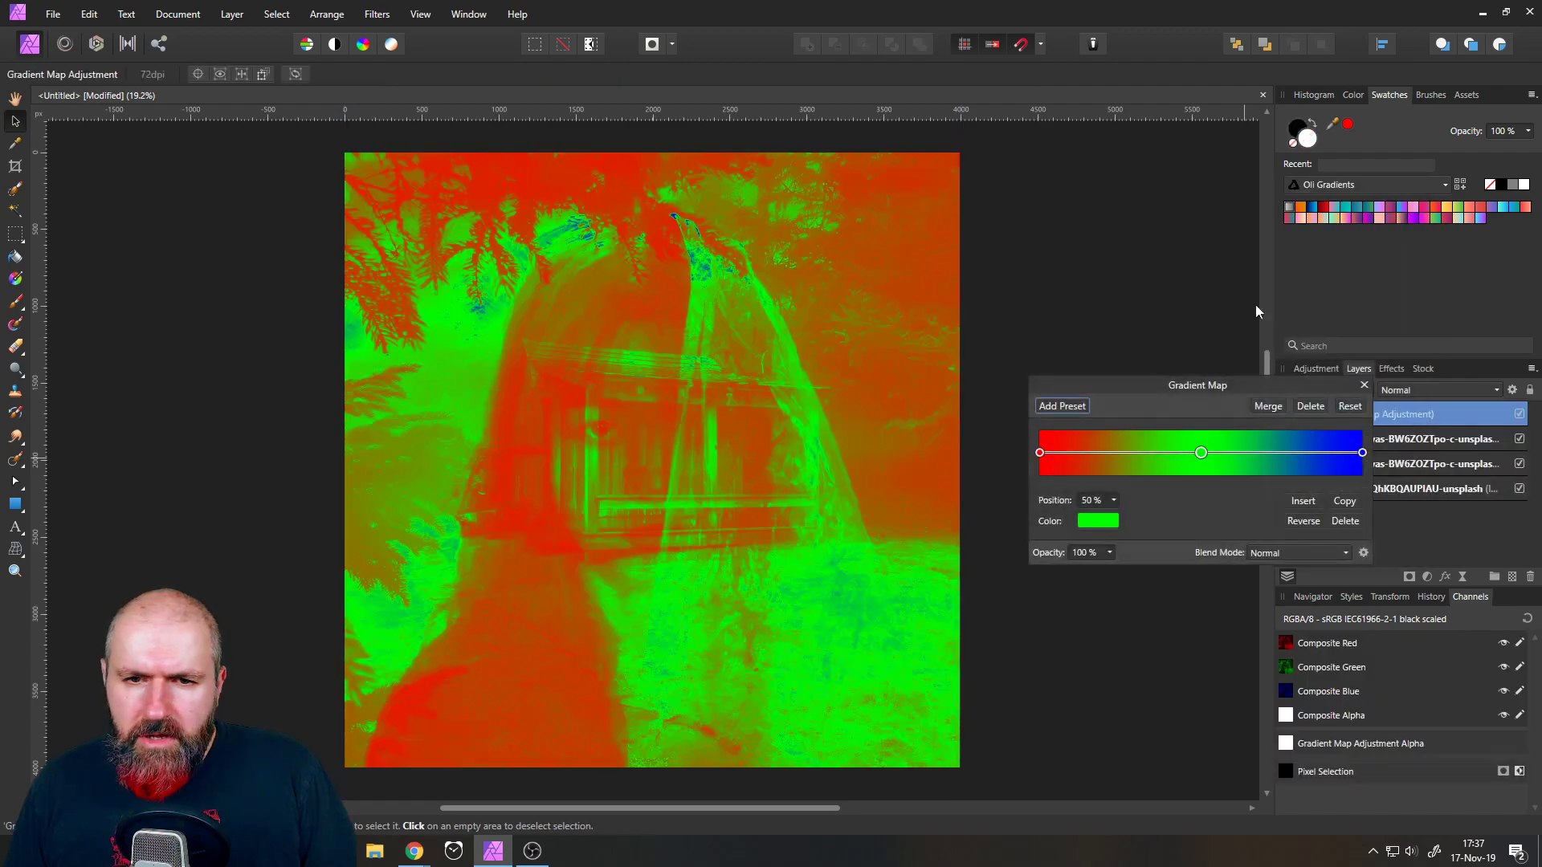
{"action": "left_click", "coordinate": [1345, 520]}
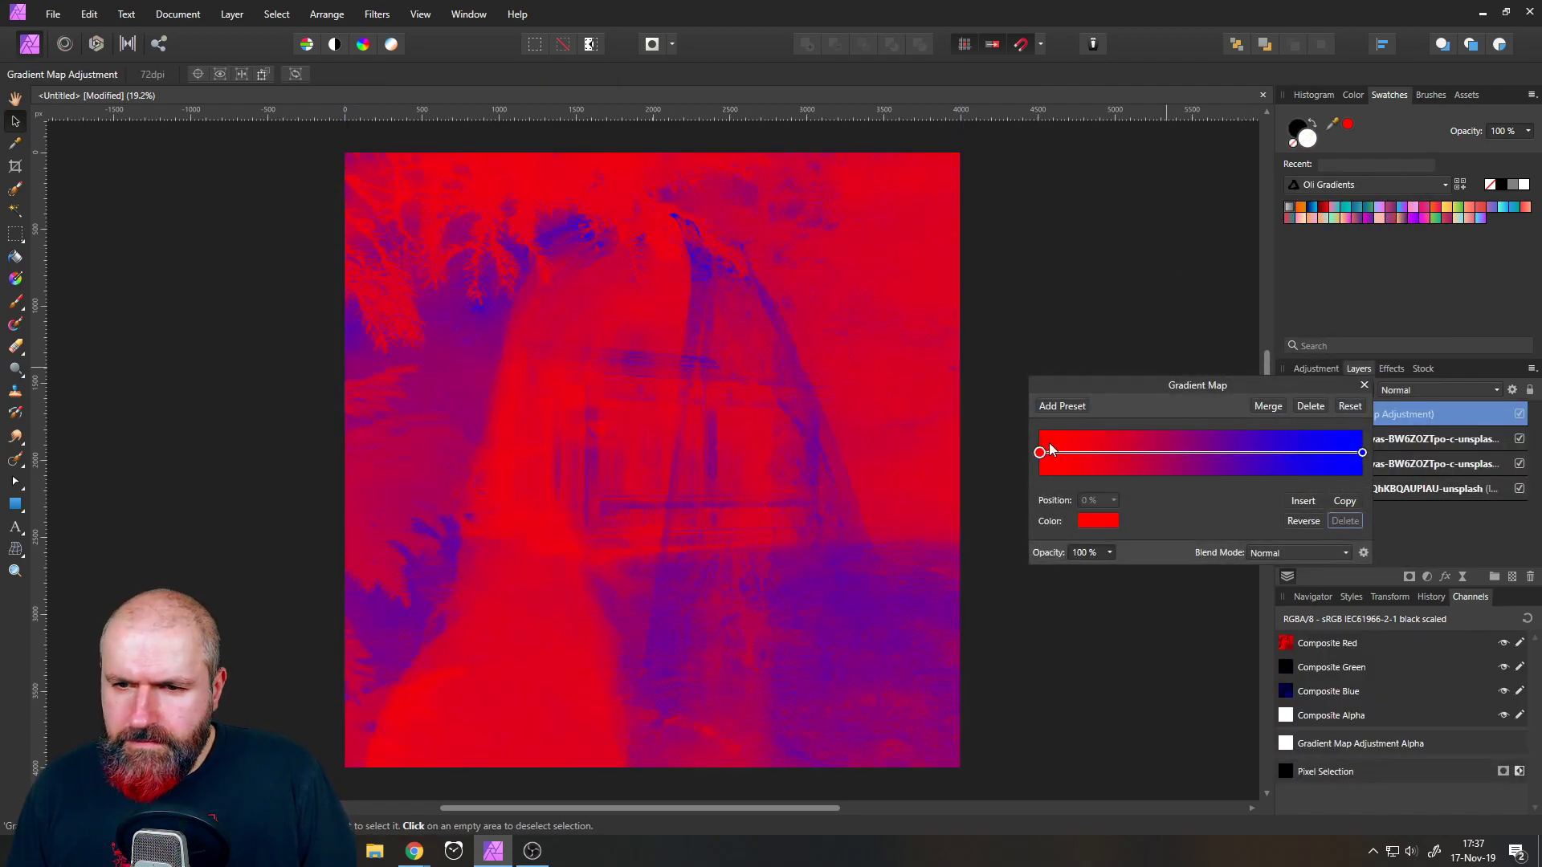
{"action": "left_click", "coordinate": [1097, 521]}
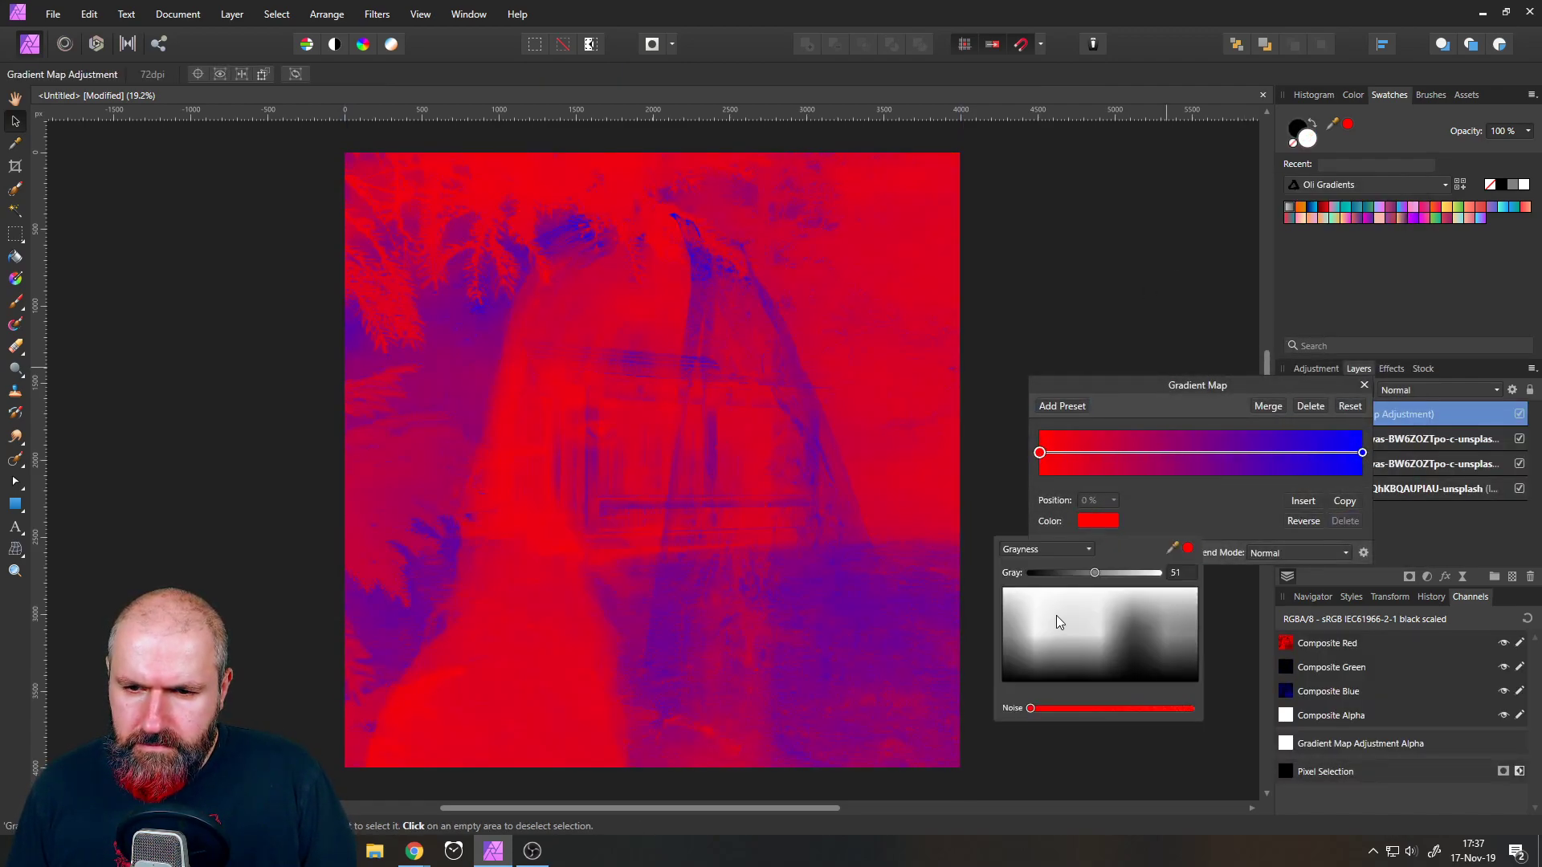
{"action": "left_click_drag", "start_coordinate": [1050, 611], "coordinate": [1037, 713]}
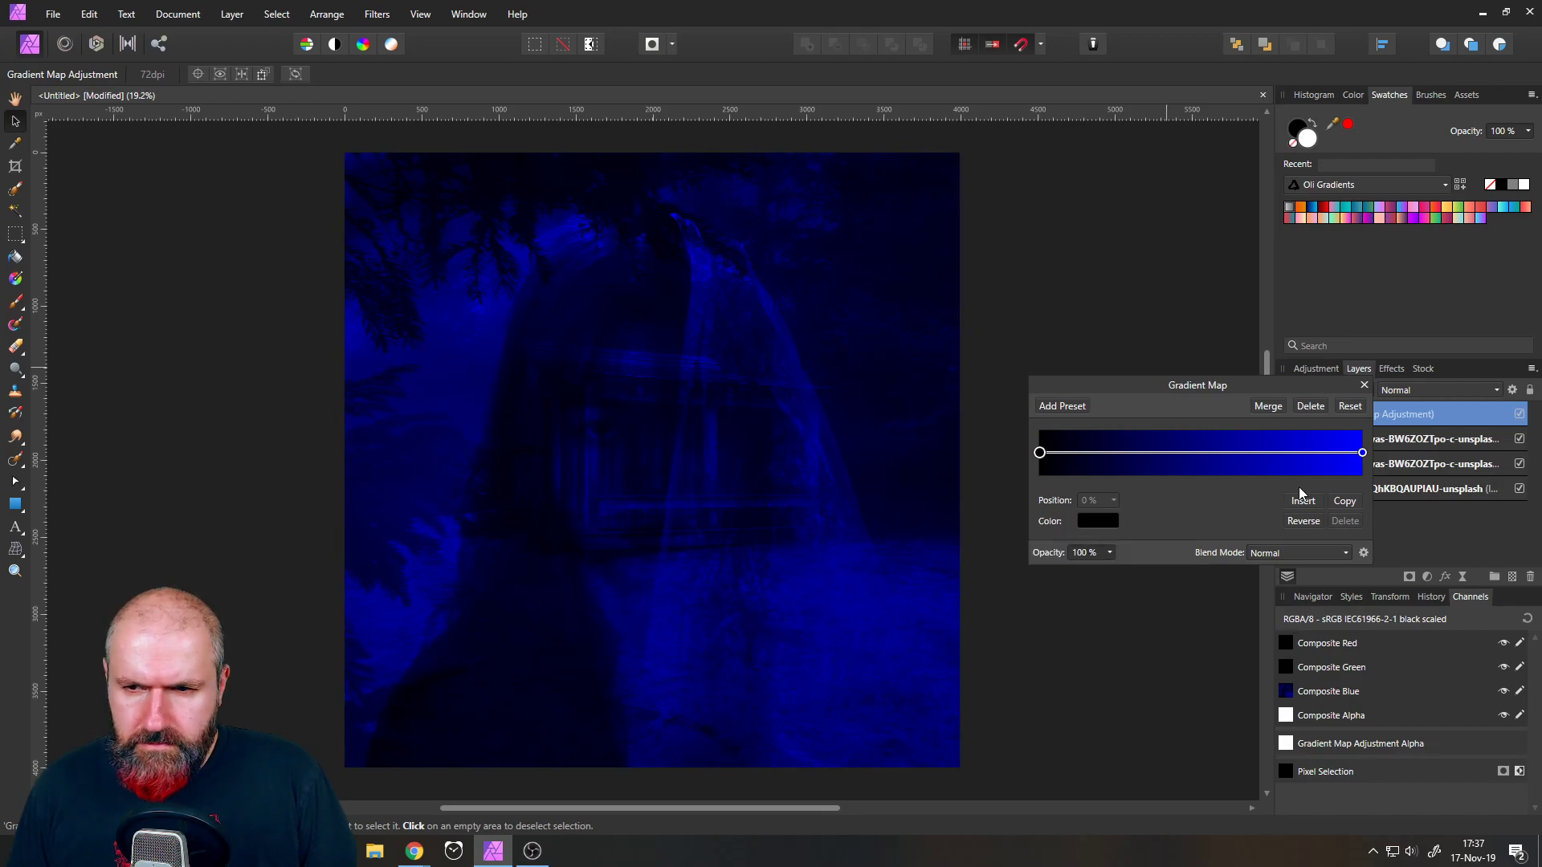
- Set the gradient map's blend mode to Soft Light and recolour its end stop to a blue of about H 226, S 75, L 45
{"action": "left_click", "coordinate": [1363, 454]}
{"action": "left_click", "coordinate": [1285, 553]}
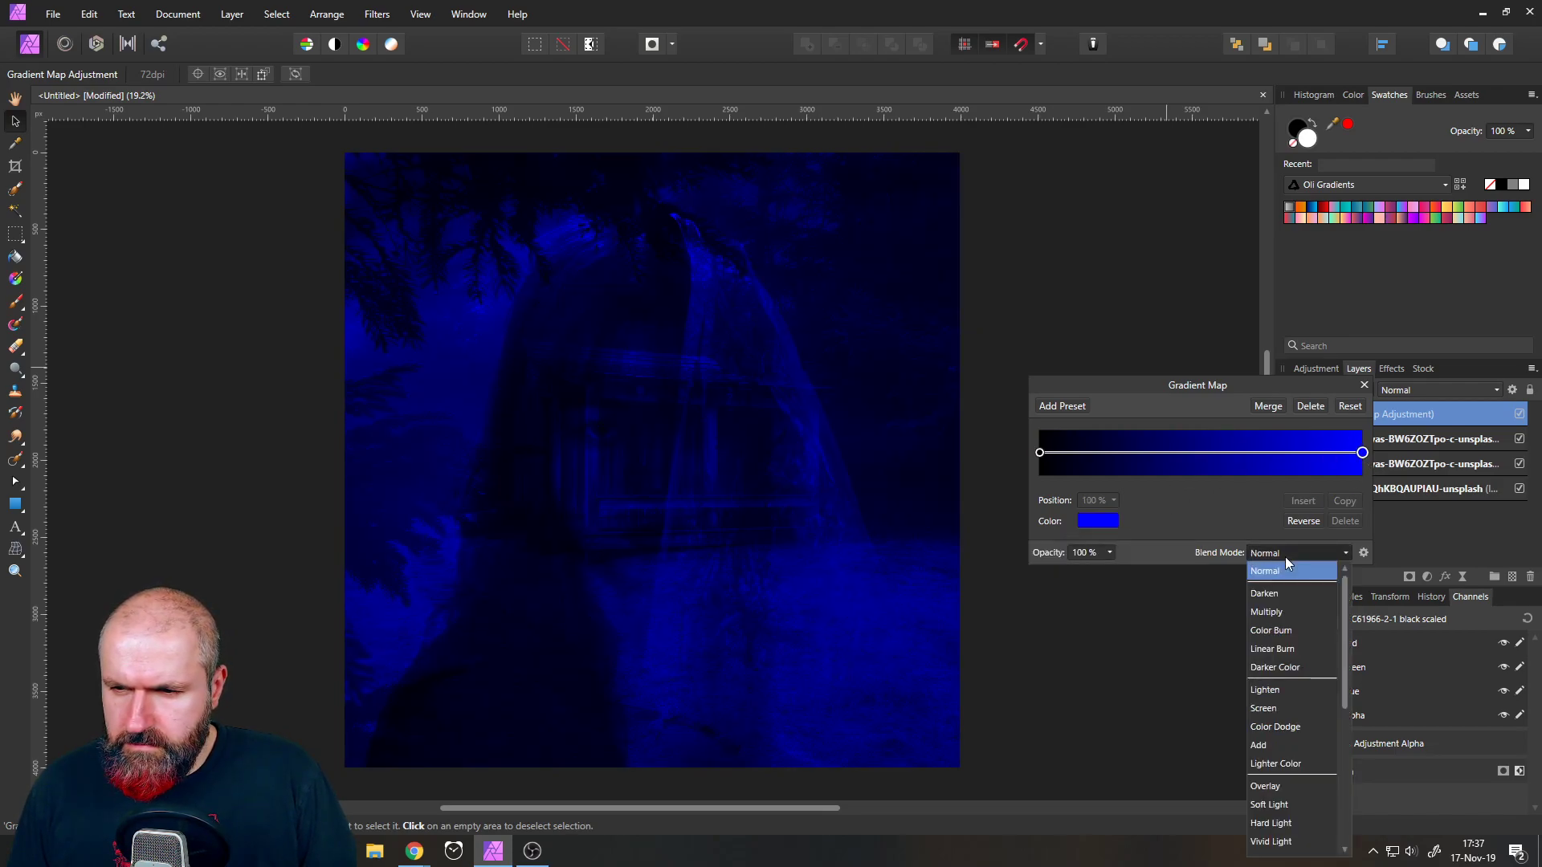
{"action": "left_click", "coordinate": [1280, 805]}
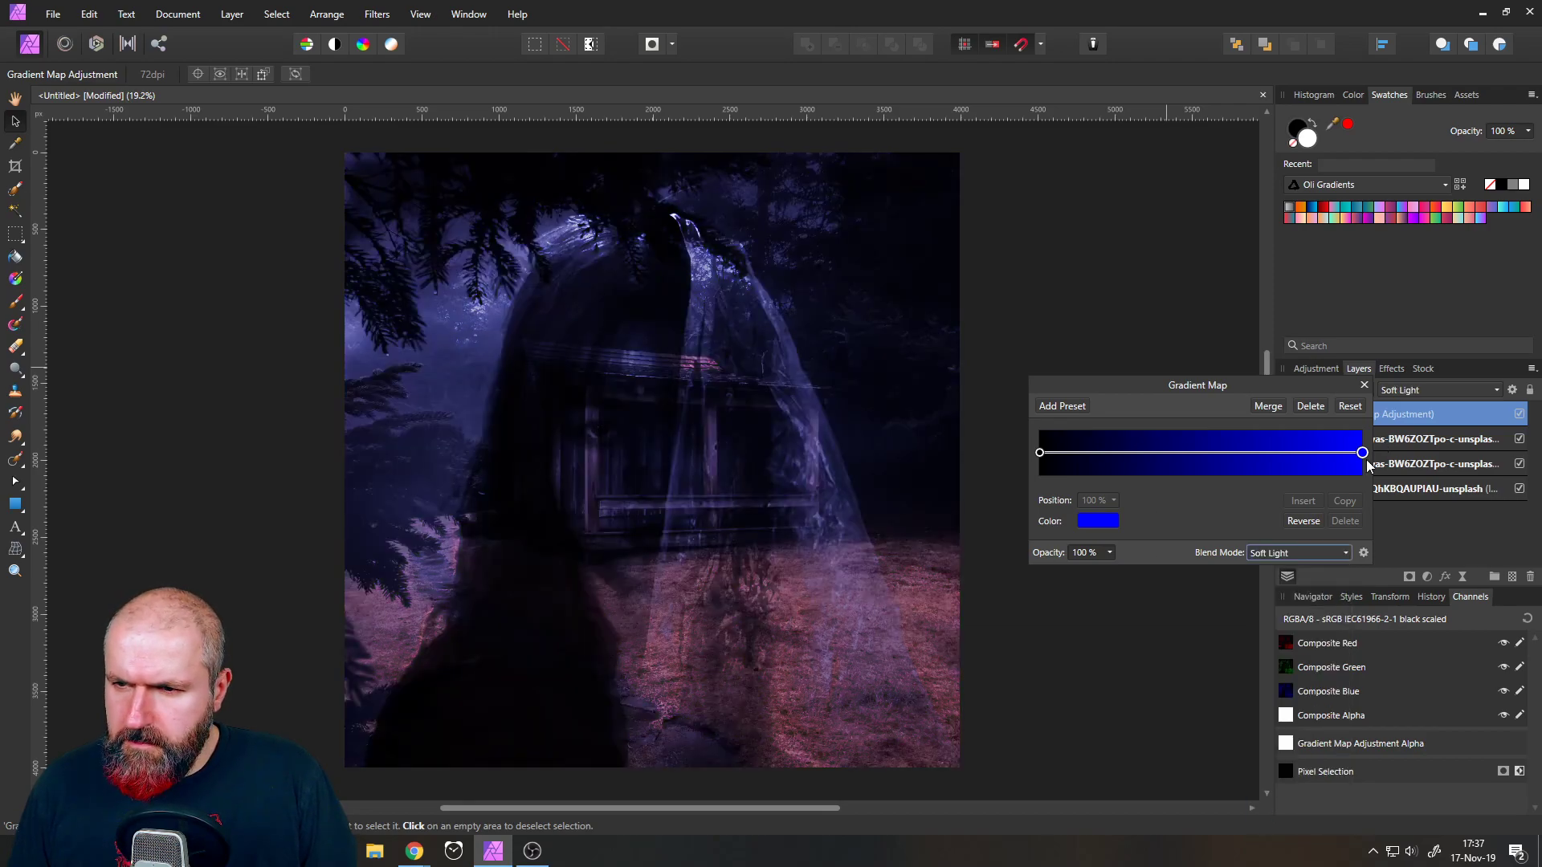
{"action": "left_click", "coordinate": [1115, 522]}
{"action": "left_click", "coordinate": [1044, 549]}
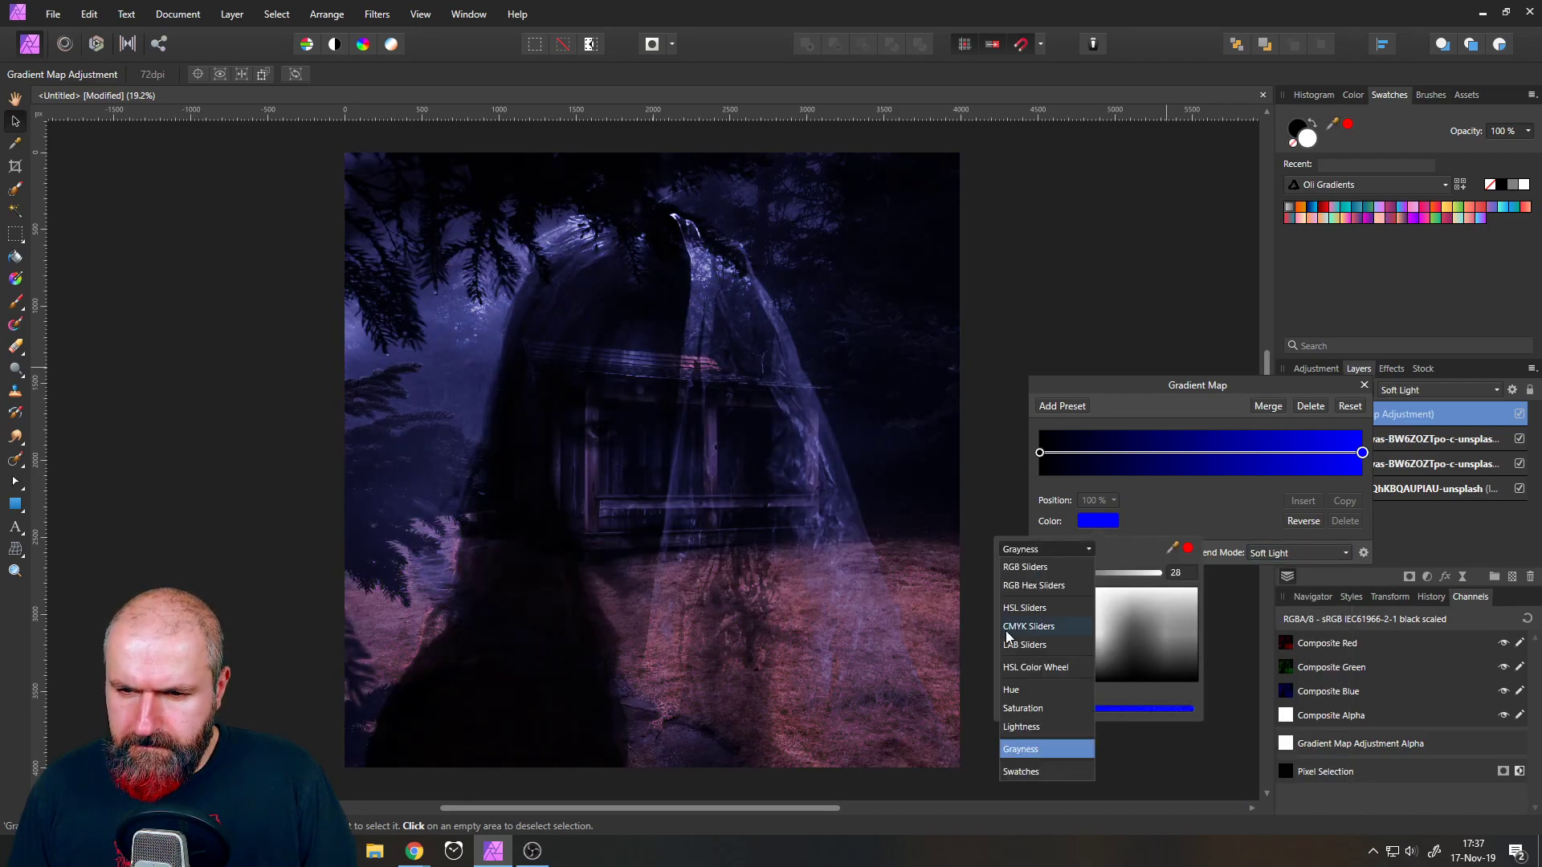
{"action": "left_click", "coordinate": [1032, 668]}
{"action": "mouse_move", "coordinate": [1072, 580]}
{"action": "left_mouse_down"}
{"action": "mouse_move", "coordinate": [1037, 613]}
{"action": "mouse_move", "coordinate": [1063, 590]}
{"action": "mouse_move", "coordinate": [1098, 593]}
{"action": "mouse_move", "coordinate": [1074, 635]}
{"action": "mouse_move", "coordinate": [1082, 619]}
{"action": "left_mouse_up"}
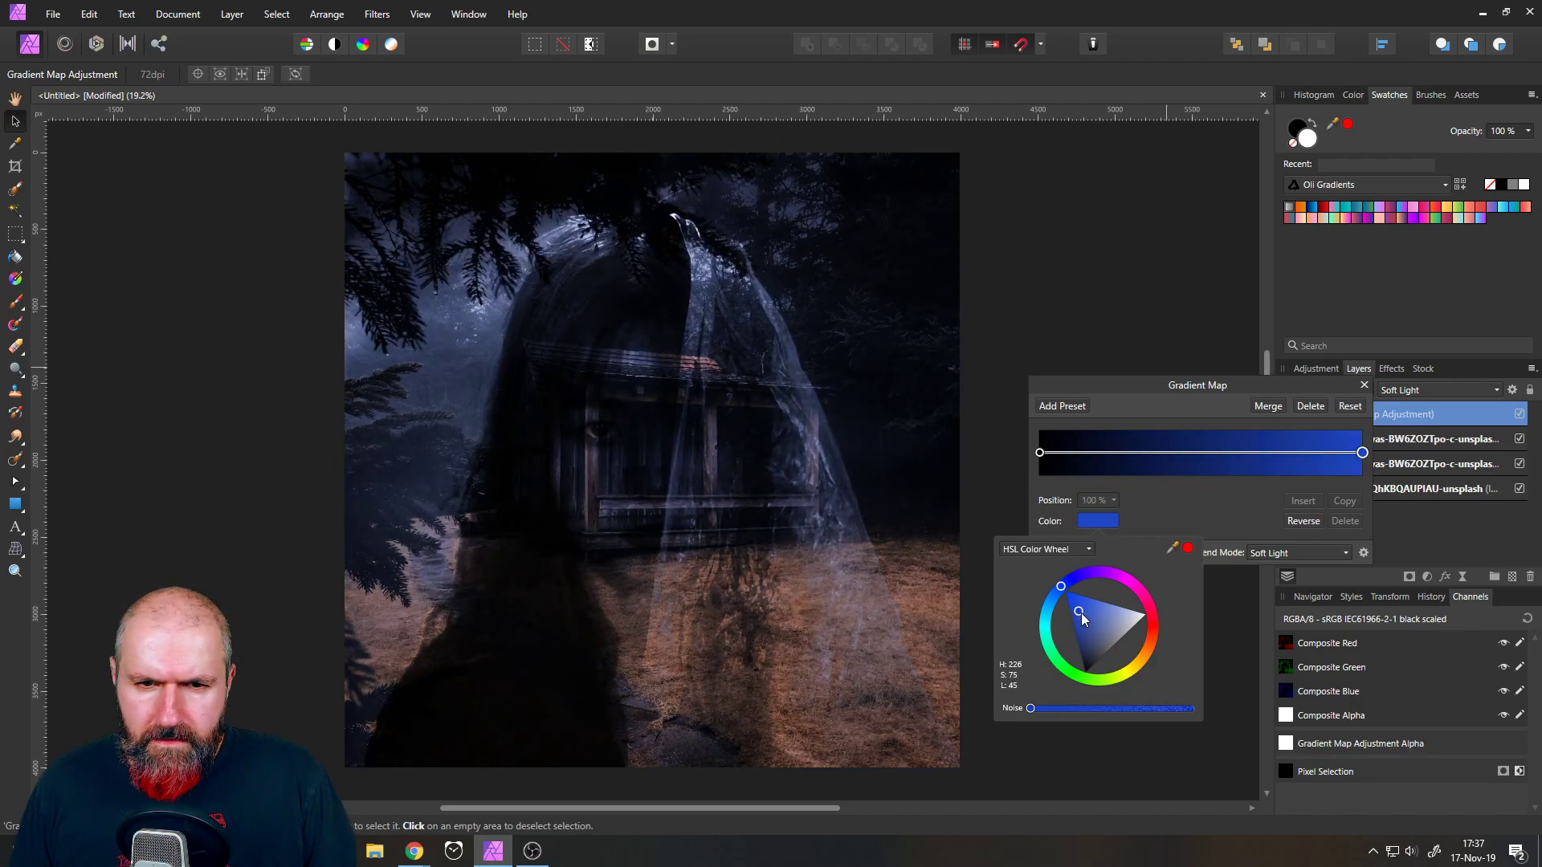
- Try the Hard Light blend mode on the gradient map, return it to Soft Light and keep its opacity at 100 %
{"action": "left_click", "coordinate": [1275, 552]}
{"action": "scroll", "coordinate": [1272, 568], "scroll_direction": "up", "scroll_amount": 1}
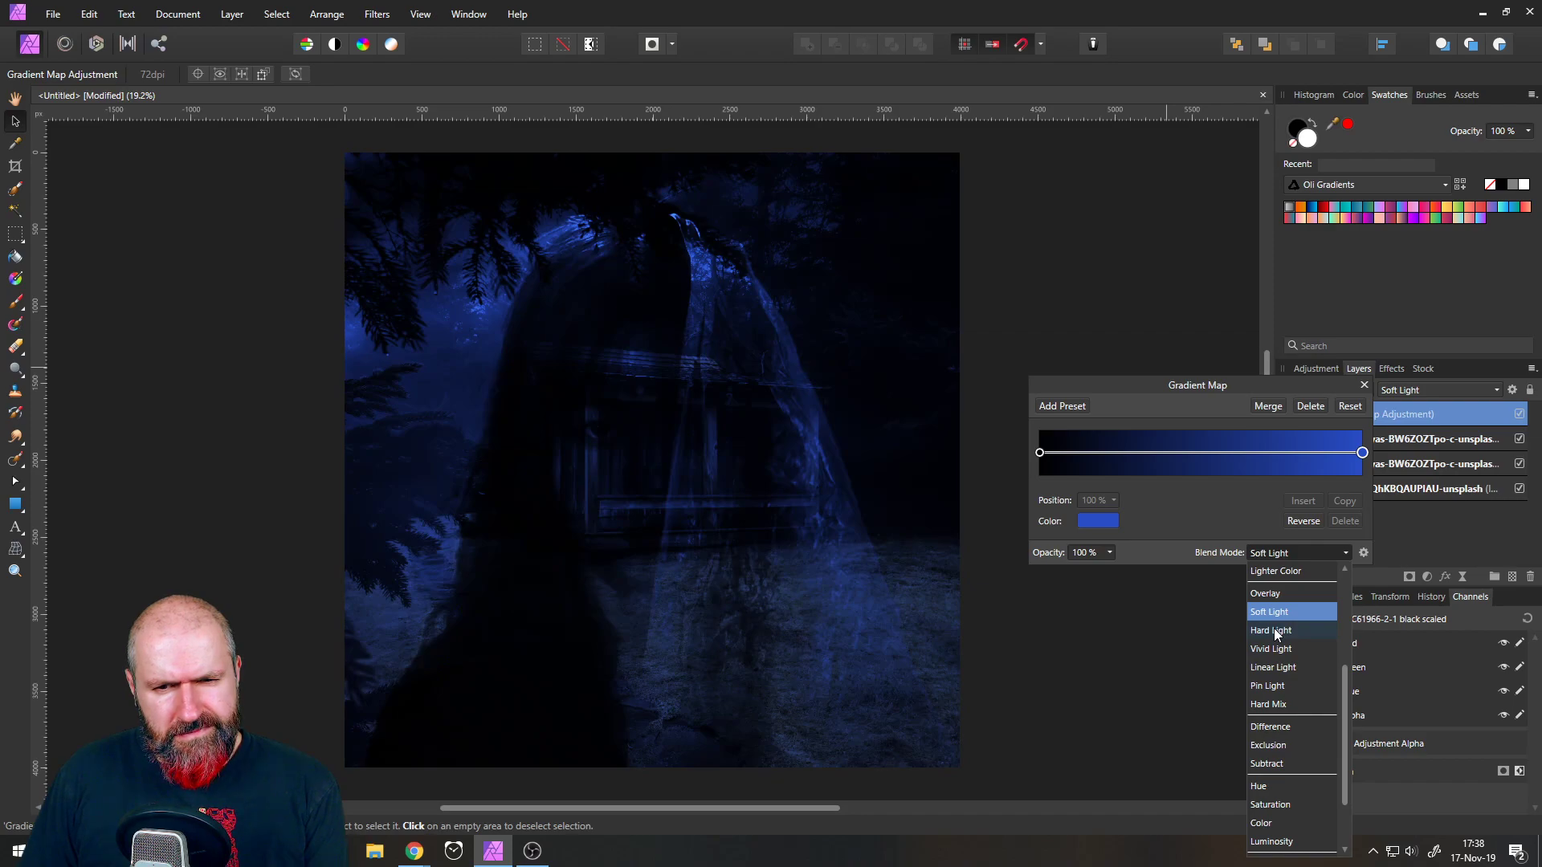
{"action": "left_click", "coordinate": [1277, 631]}
{"action": "left_click", "coordinate": [1111, 553]}
{"action": "mouse_move", "coordinate": [1113, 570]}
{"action": "left_mouse_down"}
{"action": "mouse_move", "coordinate": [1041, 568]}
{"action": "mouse_move", "coordinate": [1118, 569]}
{"action": "left_mouse_up"}
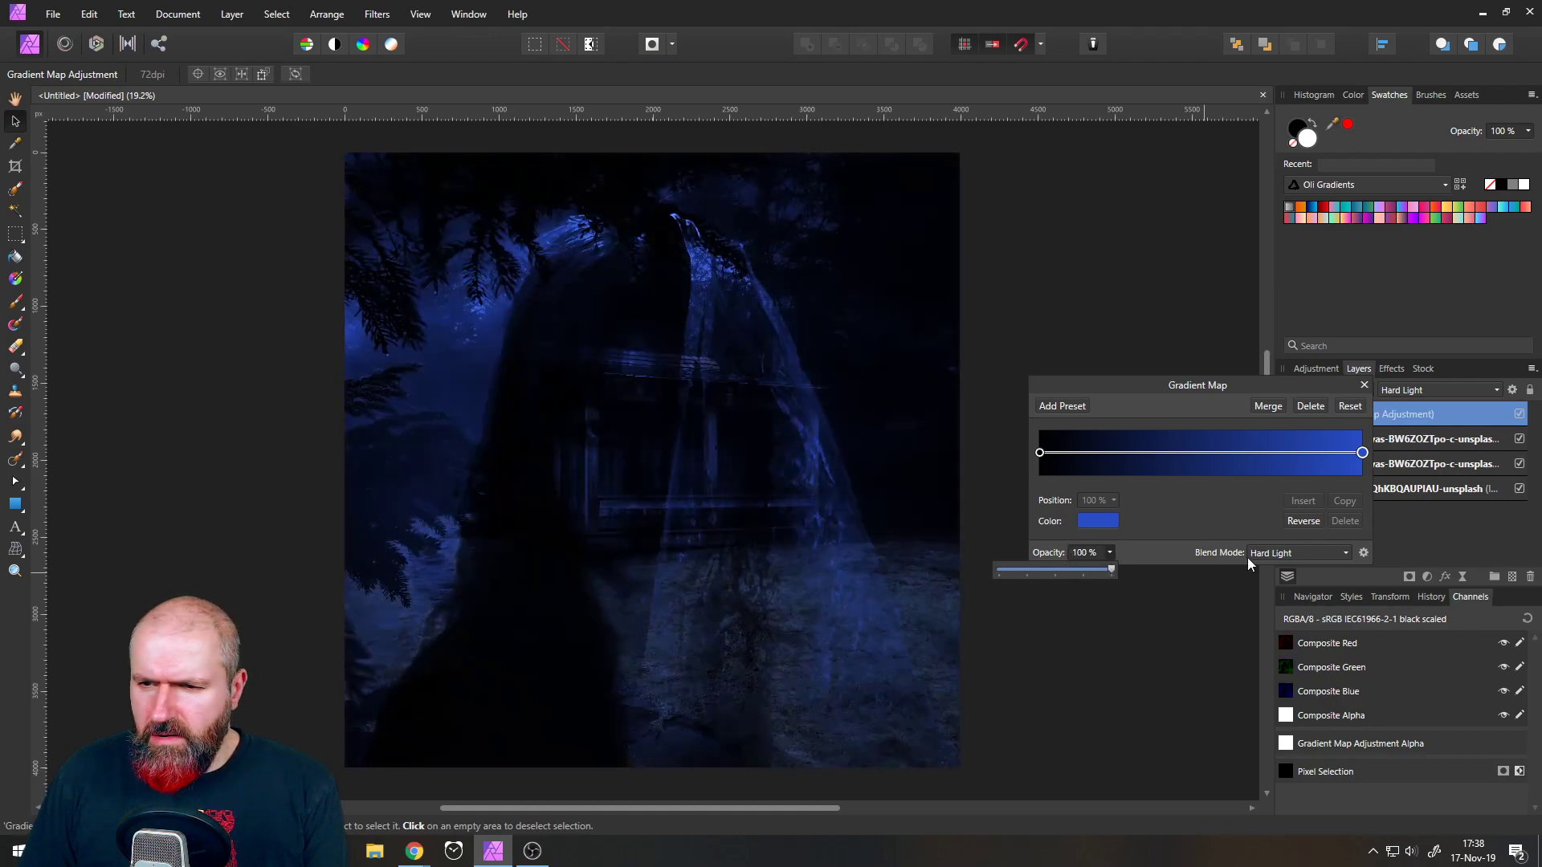
{"action": "left_click", "coordinate": [1265, 553]}
{"action": "scroll", "coordinate": [1280, 592], "scroll_direction": "up", "scroll_amount": 1}
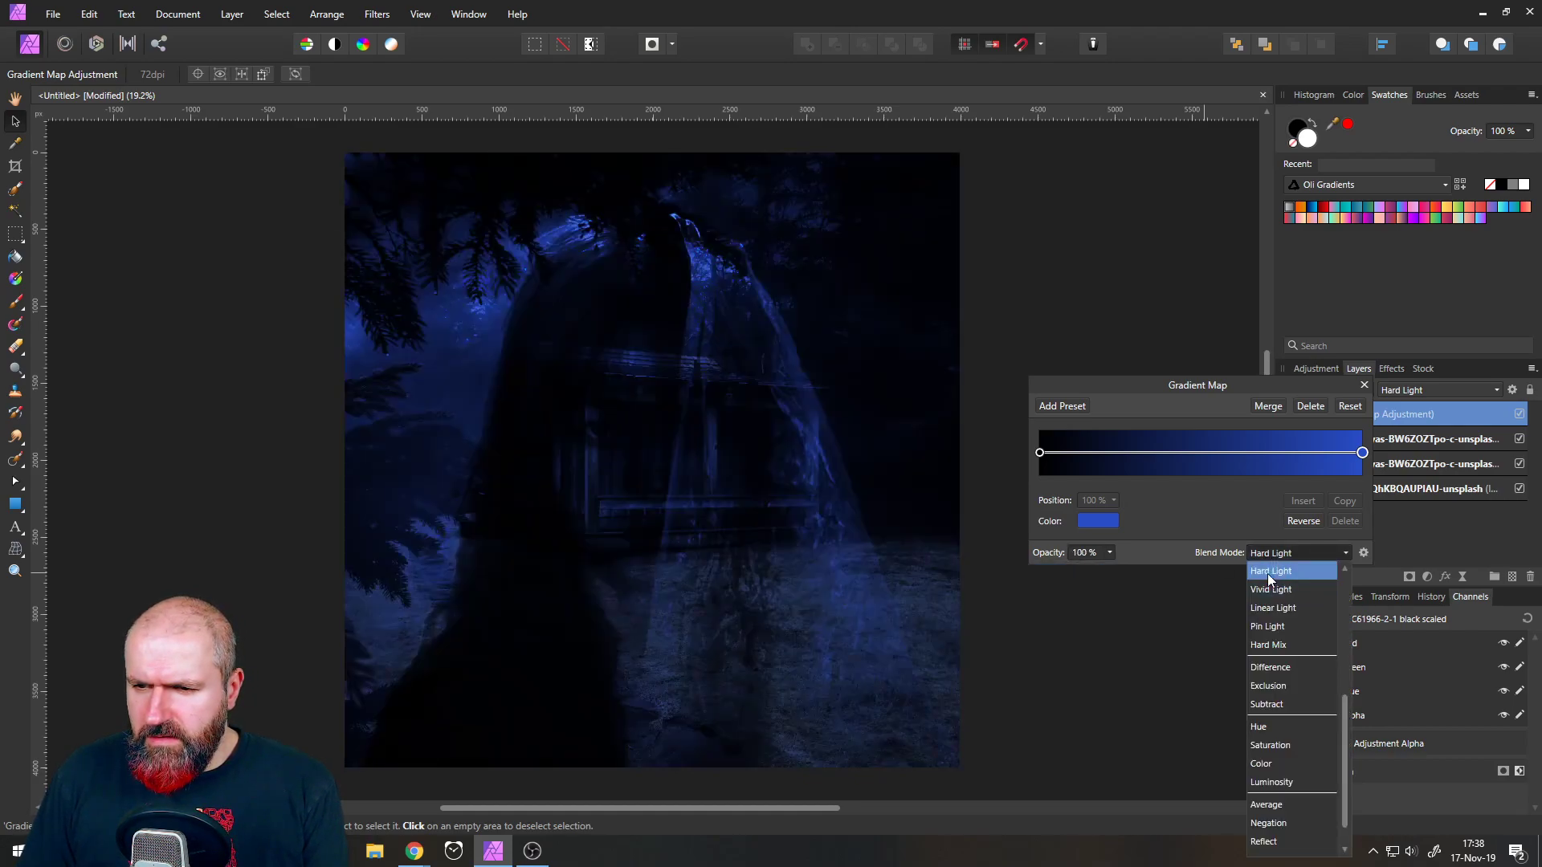
{"action": "left_click", "coordinate": [1277, 595]}
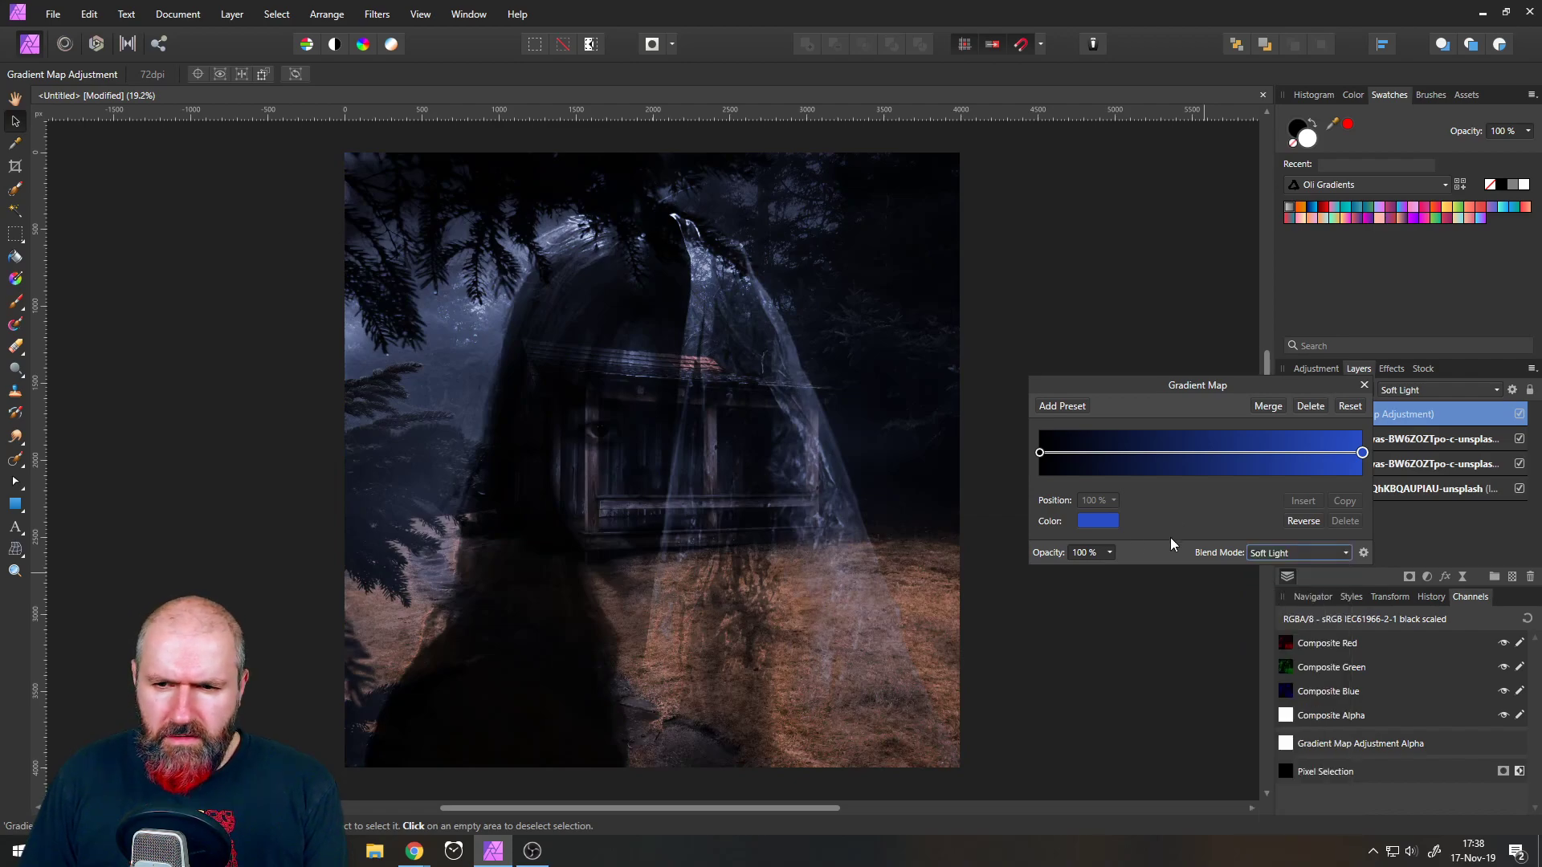
{"action": "left_click", "coordinate": [1111, 552]}
{"action": "mouse_move", "coordinate": [1110, 569]}
{"action": "left_mouse_down"}
{"action": "mouse_move", "coordinate": [1086, 568]}
{"action": "mouse_move", "coordinate": [1120, 568]}
{"action": "left_mouse_up"}
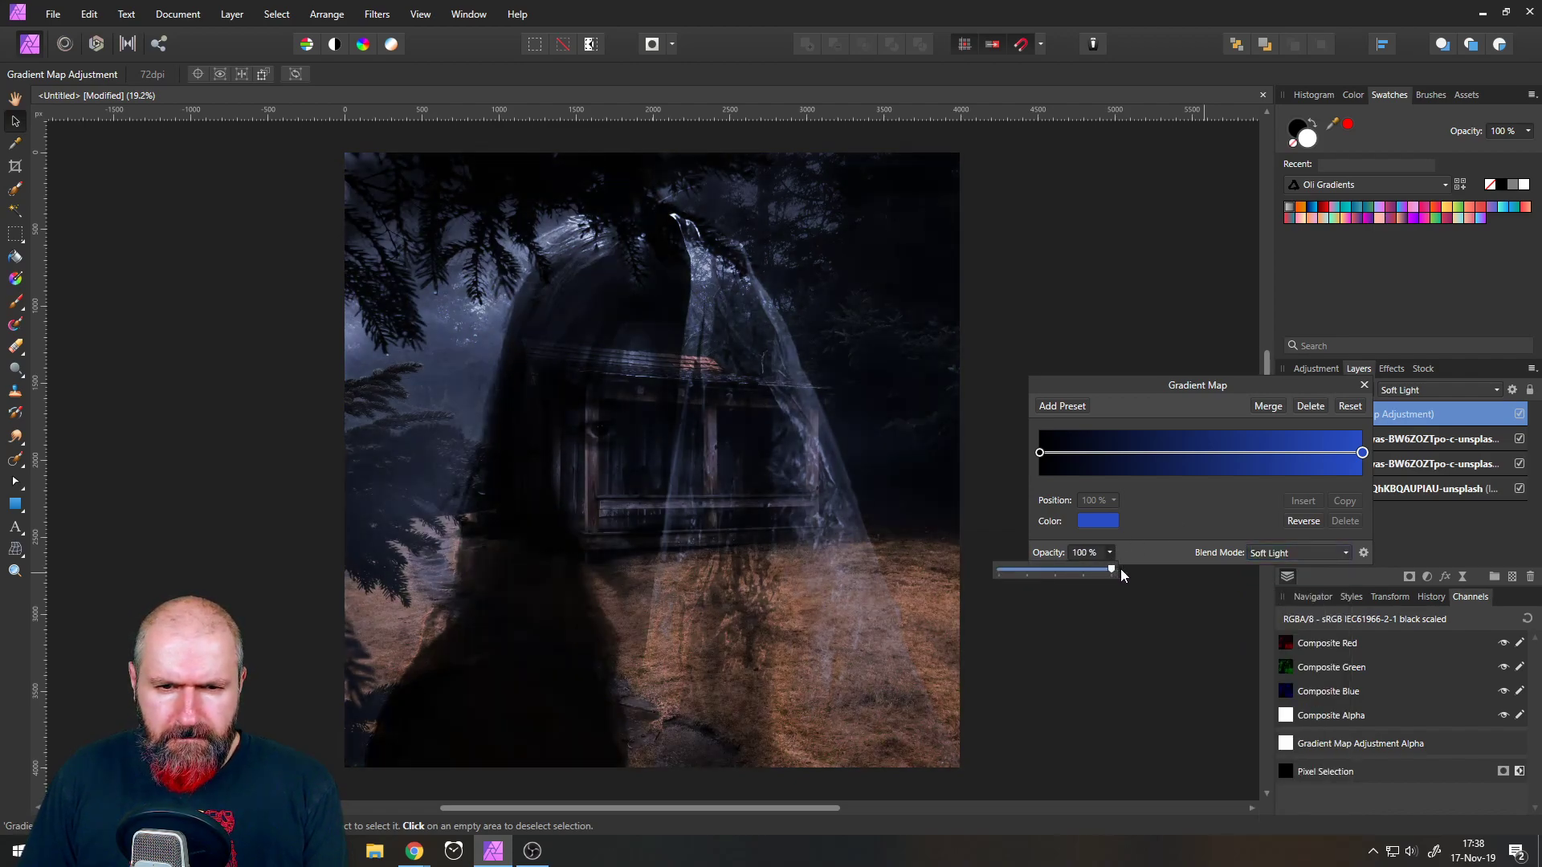
- Fine-tune the gradient map's end stop to a blue of about H 229, S 66, L 47 and close the adjustment settings
{"action": "left_click", "coordinate": [1099, 522]}
{"action": "mouse_move", "coordinate": [1057, 585]}
{"action": "left_mouse_down"}
{"action": "mouse_move", "coordinate": [1059, 665]}
{"action": "mouse_move", "coordinate": [1055, 580]}
{"action": "left_mouse_up"}
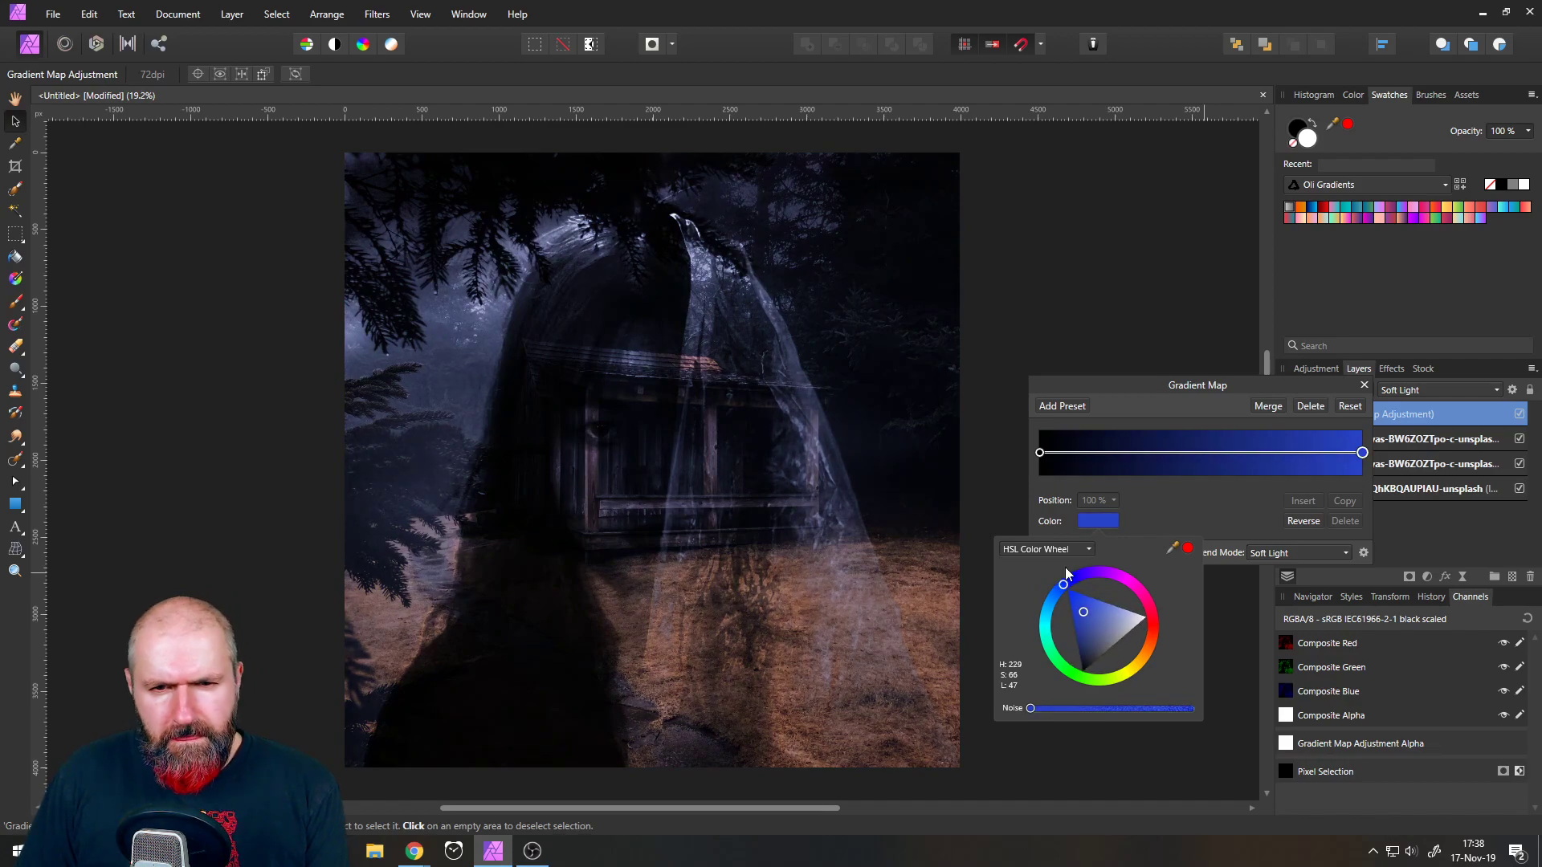
{"action": "left_click", "coordinate": [1364, 385]}
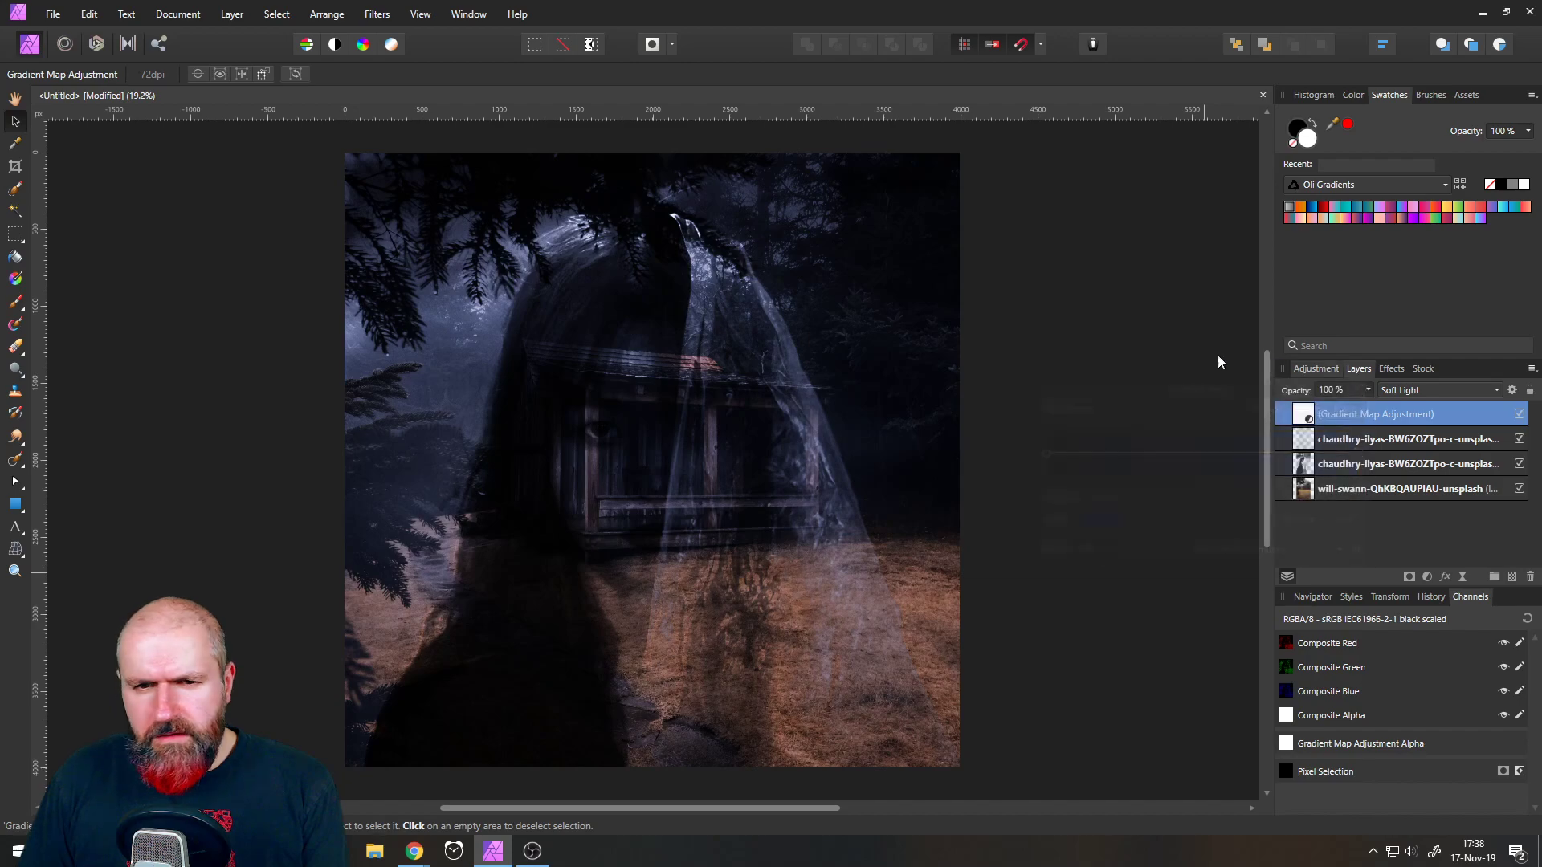
- Compare the composite with the bare cabin photo by hiding and reshowing the gradient map and both veiled-woman layers
{"action": "left_click", "coordinate": [1519, 414]}
{"action": "left_click", "coordinate": [1519, 439]}
{"action": "left_click", "coordinate": [1519, 464]}
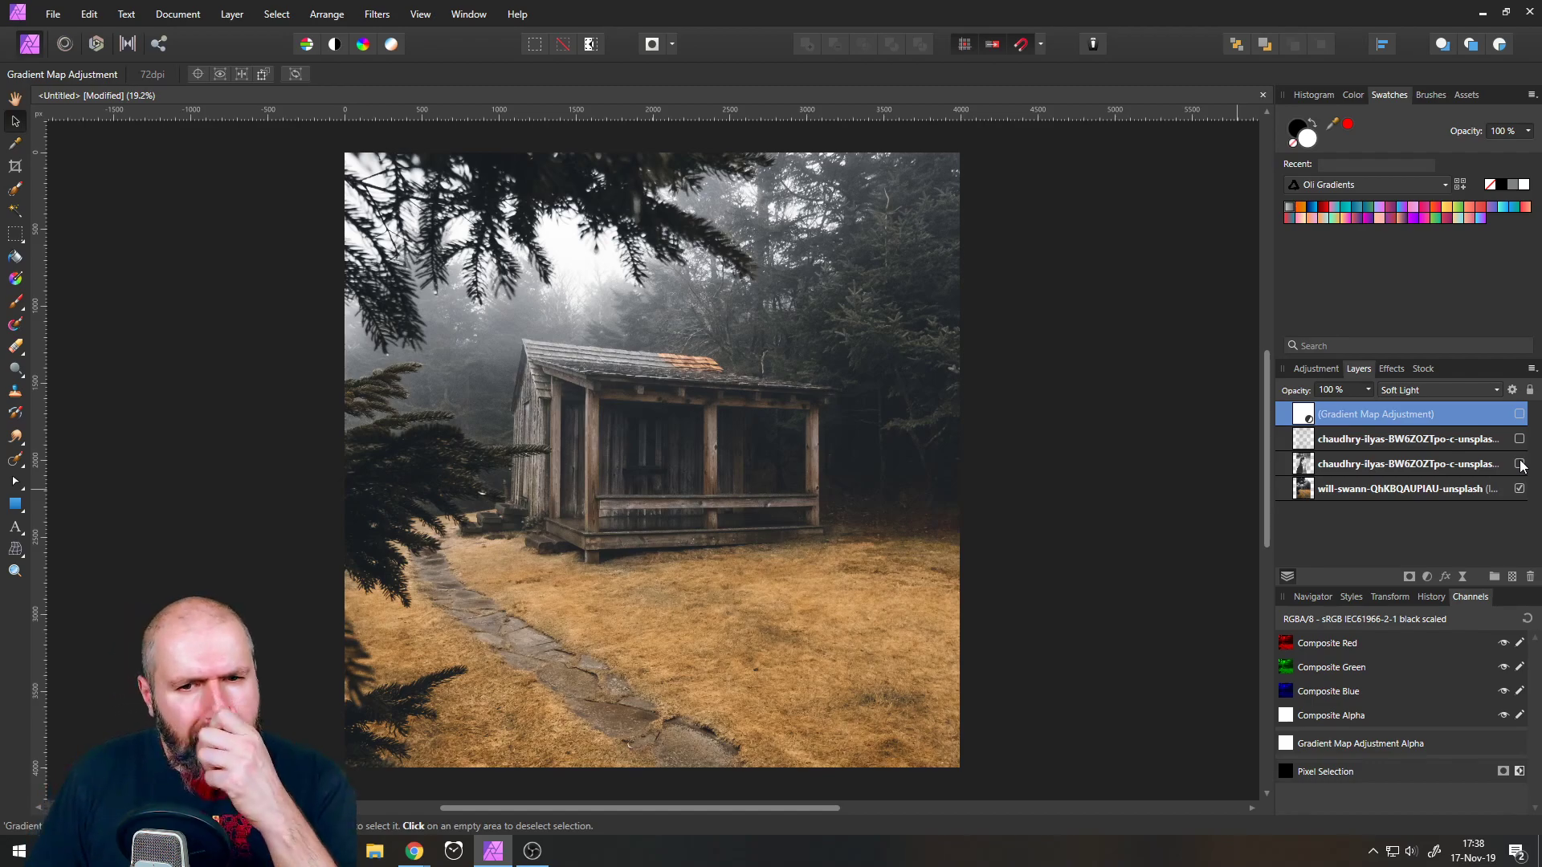
{"action": "left_click", "coordinate": [1520, 464]}
{"action": "left_click", "coordinate": [1519, 439]}
{"action": "left_click", "coordinate": [1519, 414]}
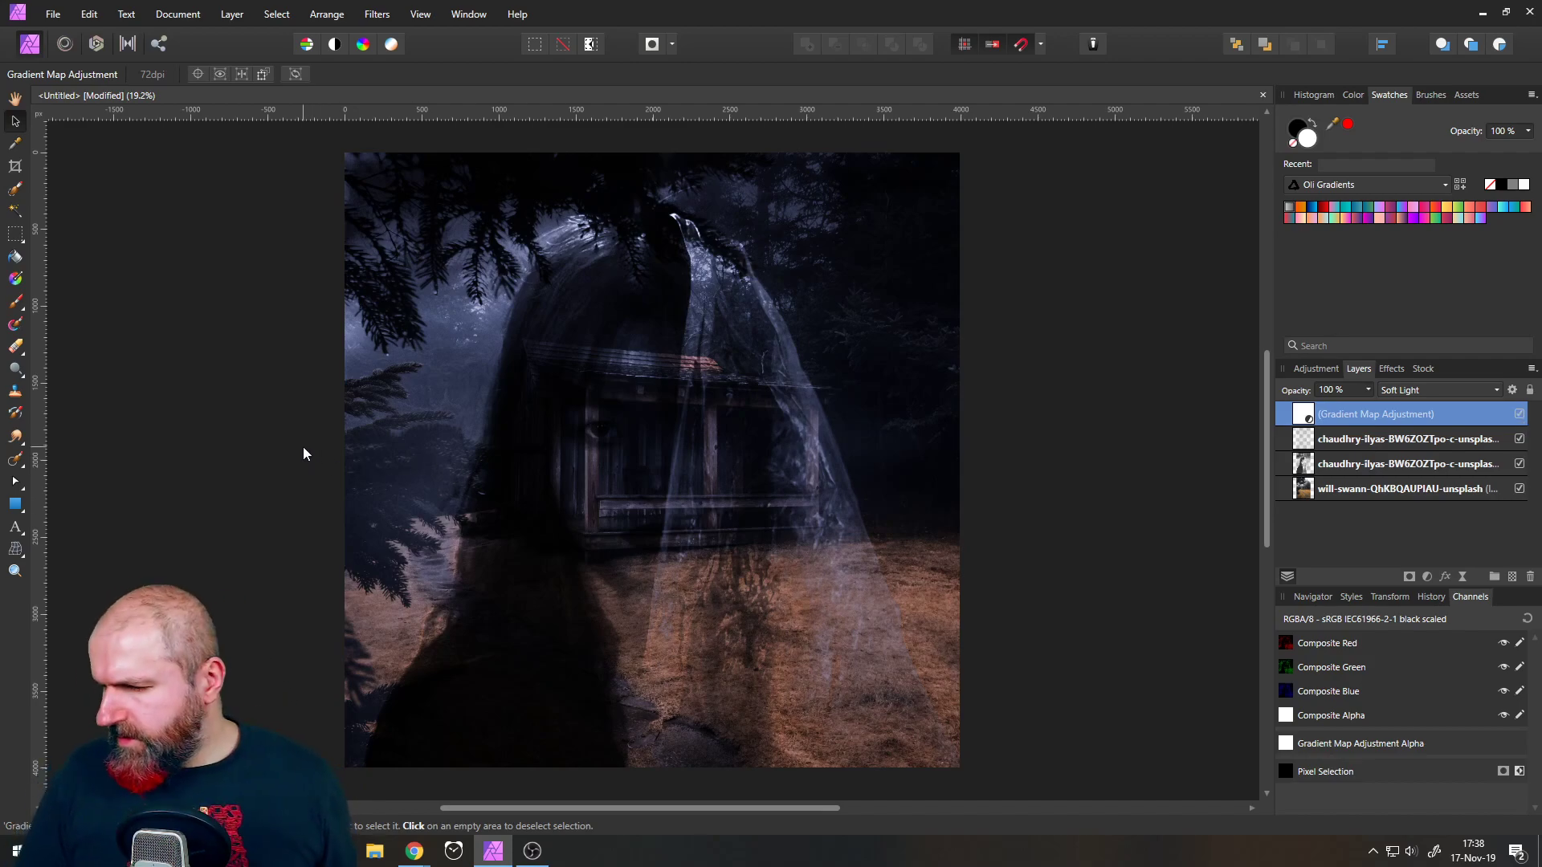
- Switch to the YouTube live chat window in Chrome to read the messages, and return to the composite with nothing selected
{"action": "left_click", "coordinate": [414, 851]}
{"action": "left_click_drag", "start_coordinate": [947, 2], "coordinate": [697, 90]}
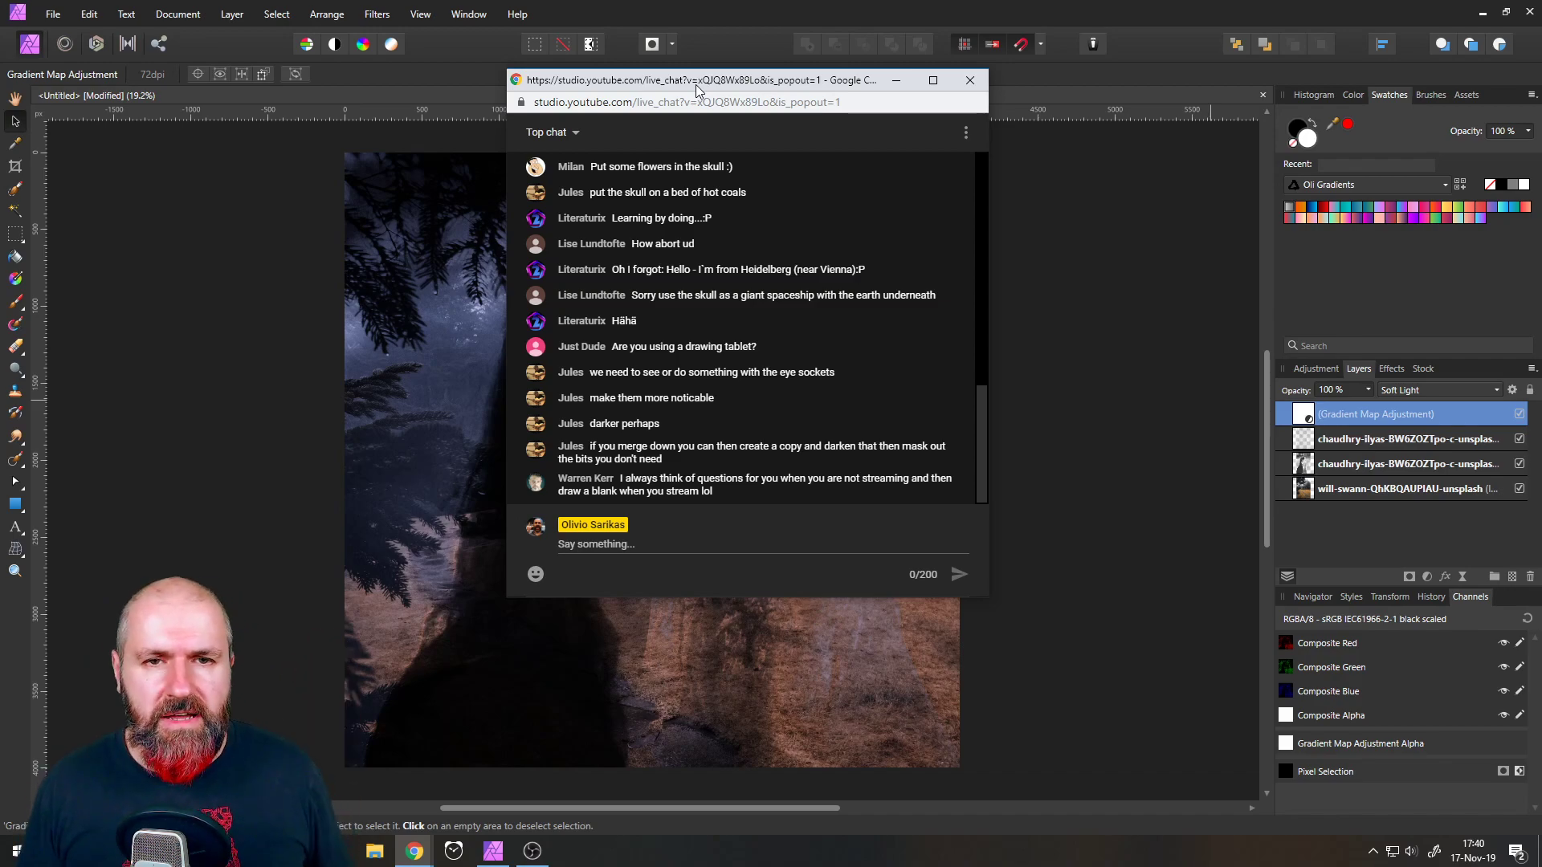
{"action": "left_click", "coordinate": [187, 375]}
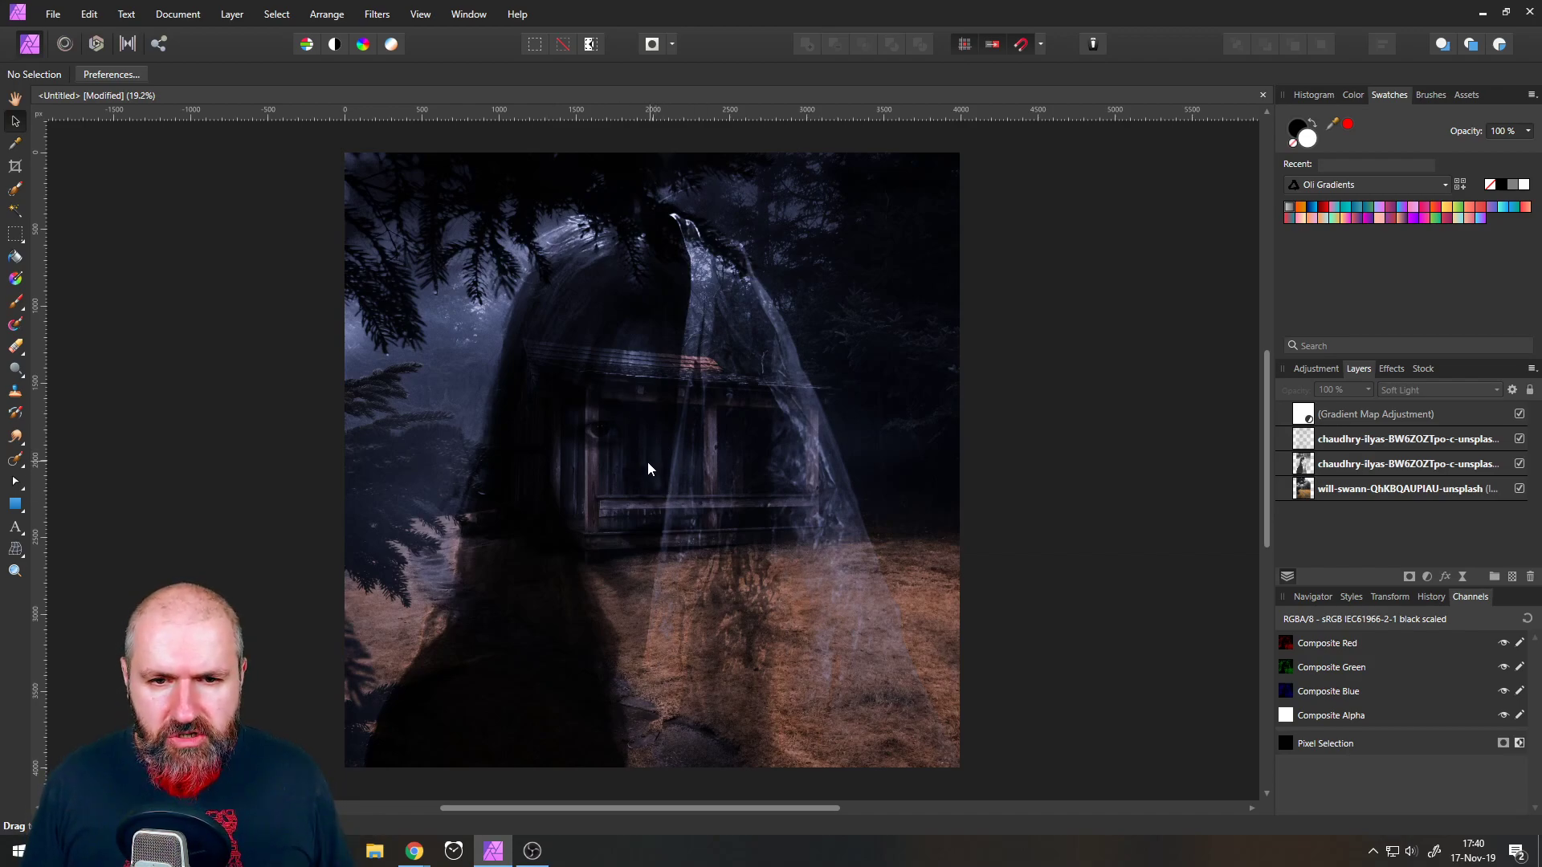
- Draw an upright rectangle over the cabin's window beside the eye and fill it with yellow, H 51, S 100, L 71
{"action": "scroll", "coordinate": [647, 461], "scroll_direction": "up", "scroll_amount": 5}
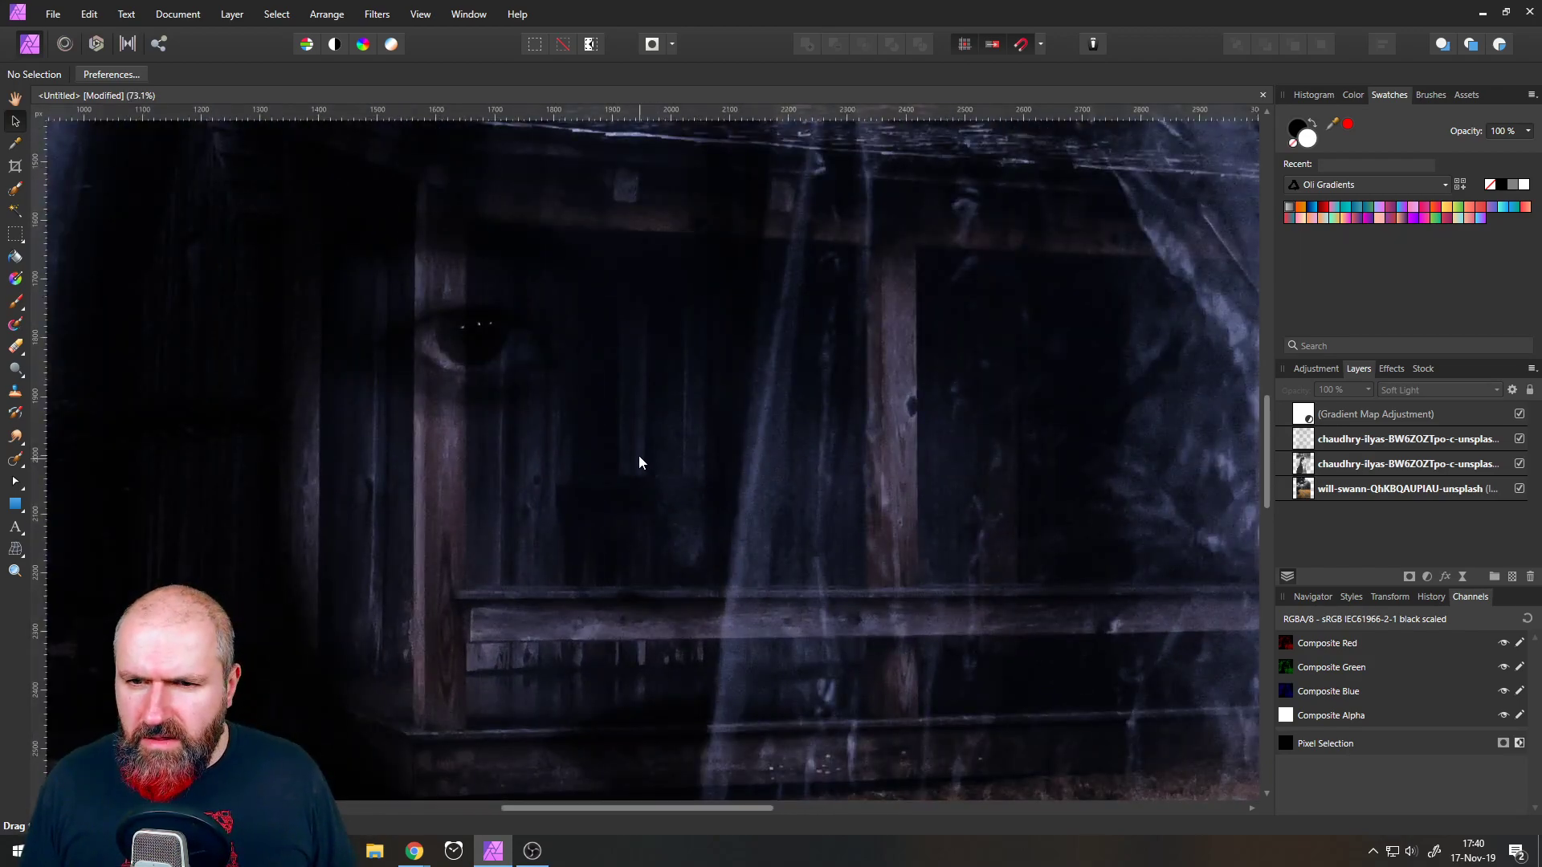
{"action": "scroll", "coordinate": [637, 460], "scroll_direction": "up", "scroll_amount": 2}
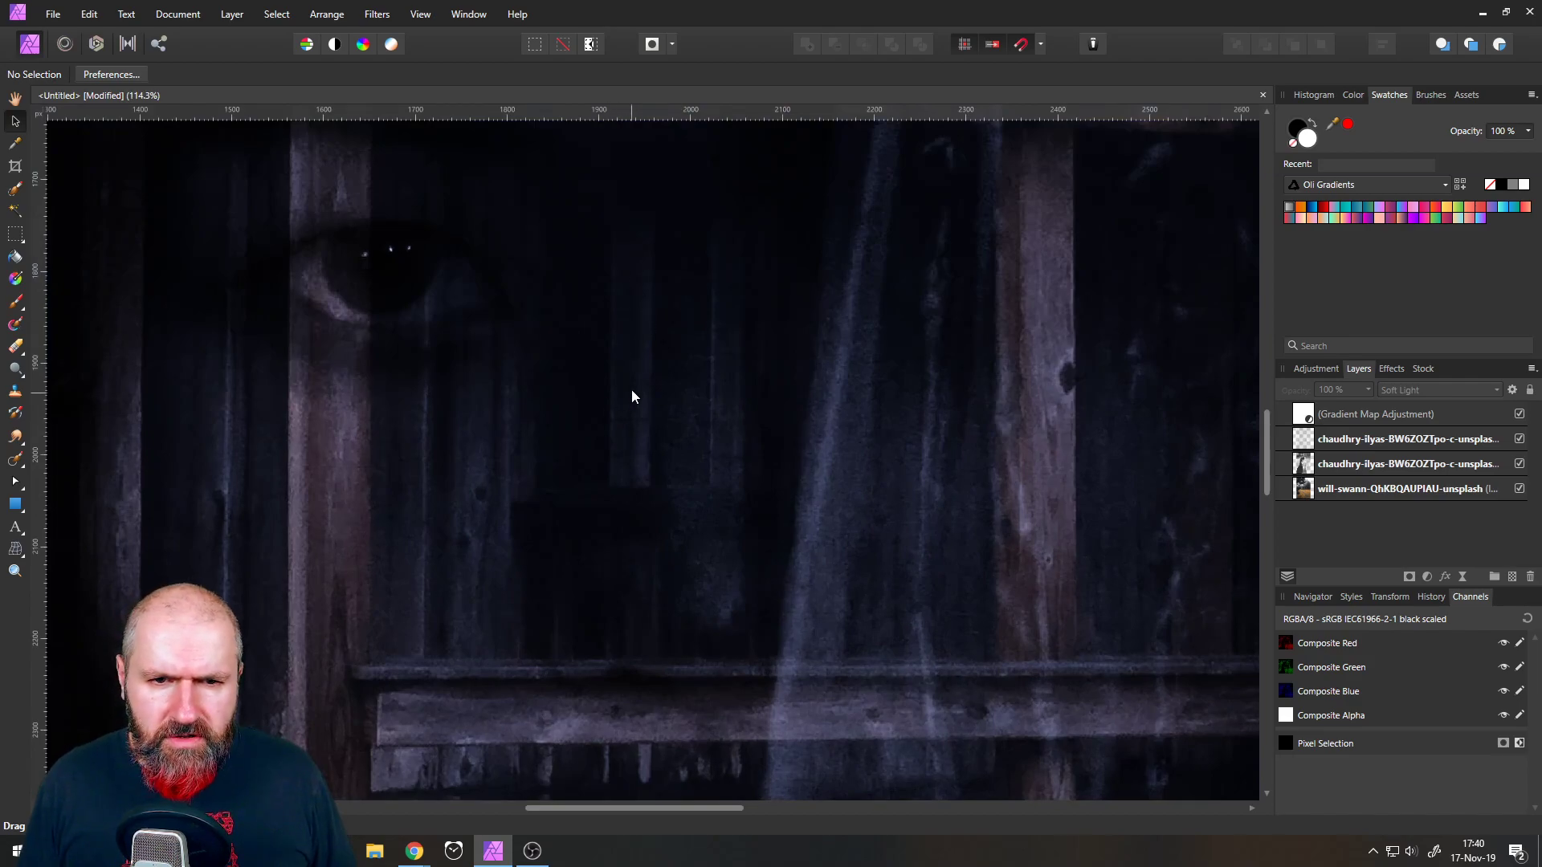
{"action": "scroll", "coordinate": [631, 388], "scroll_direction": "up", "scroll_amount": 3}
{"action": "key", "text": "m"}
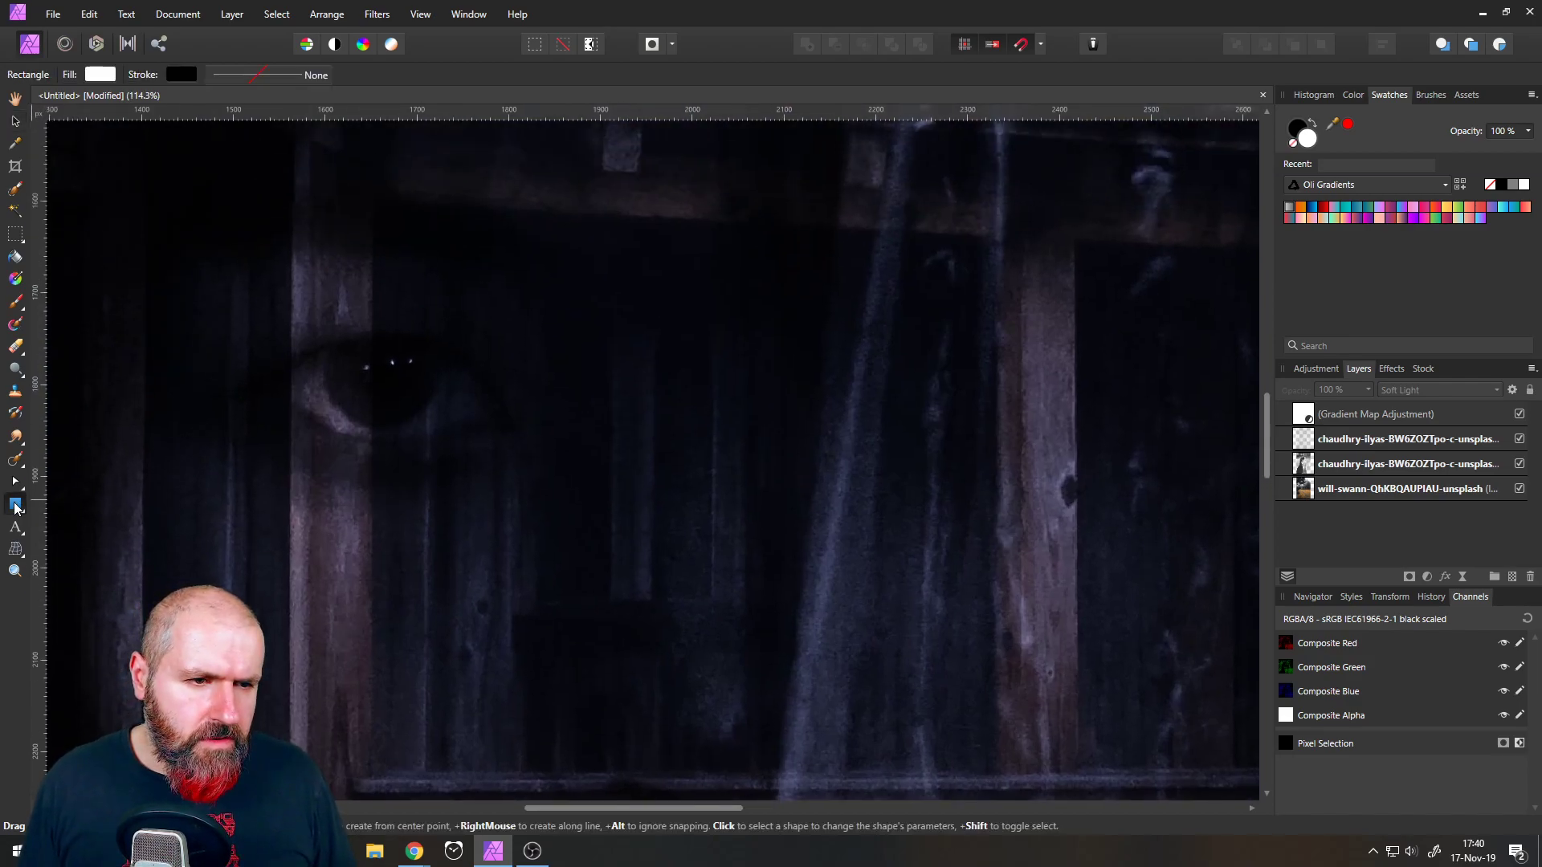
{"action": "left_click_drag", "start_coordinate": [540, 254], "coordinate": [719, 598]}
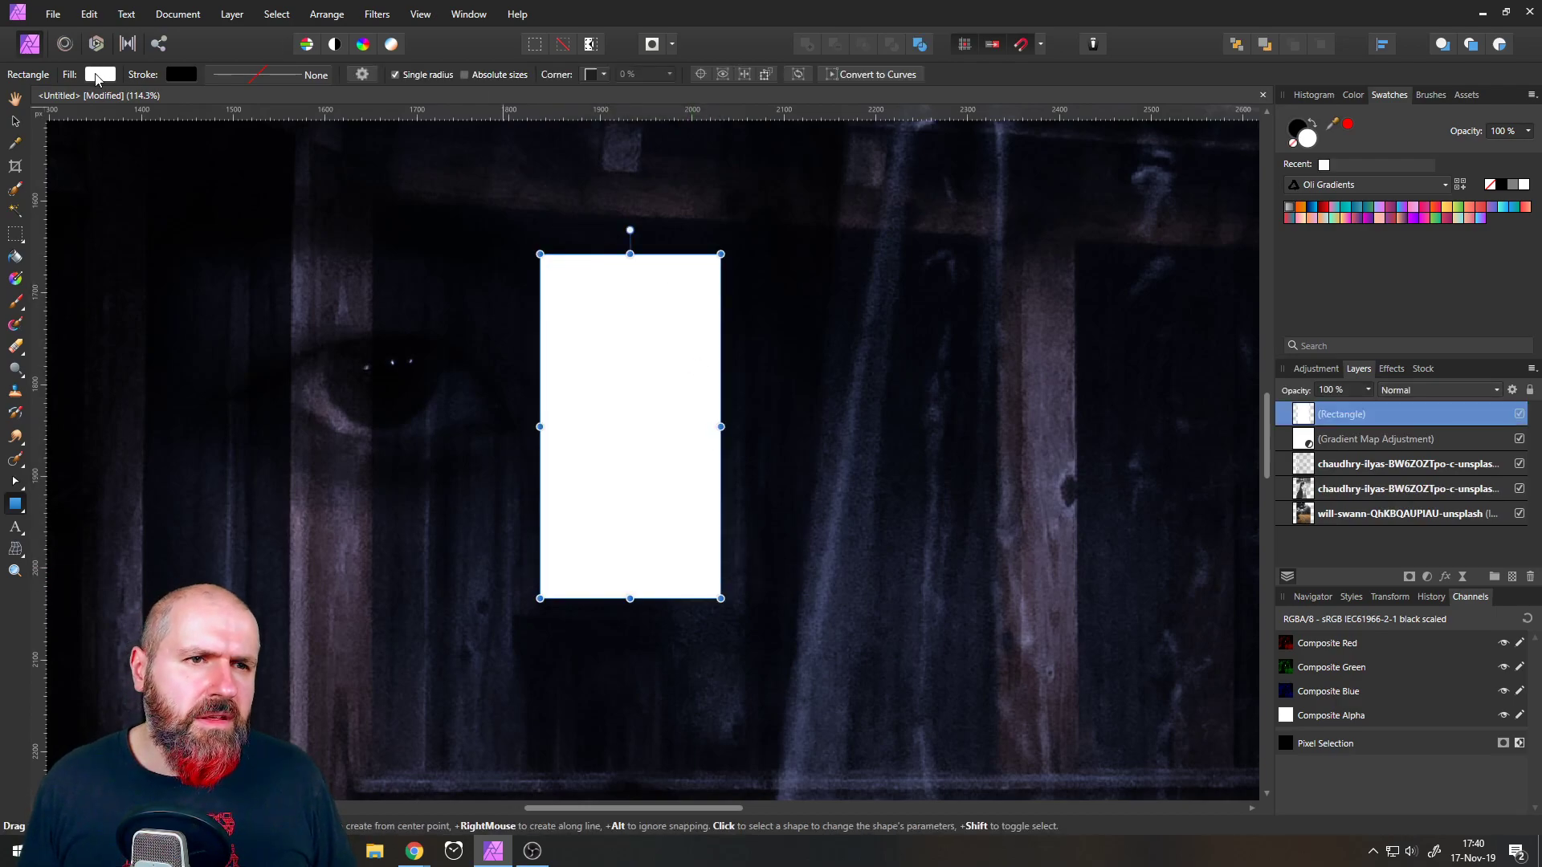
{"action": "left_click", "coordinate": [98, 74]}
{"action": "left_click_drag", "start_coordinate": [163, 239], "coordinate": [124, 246]}
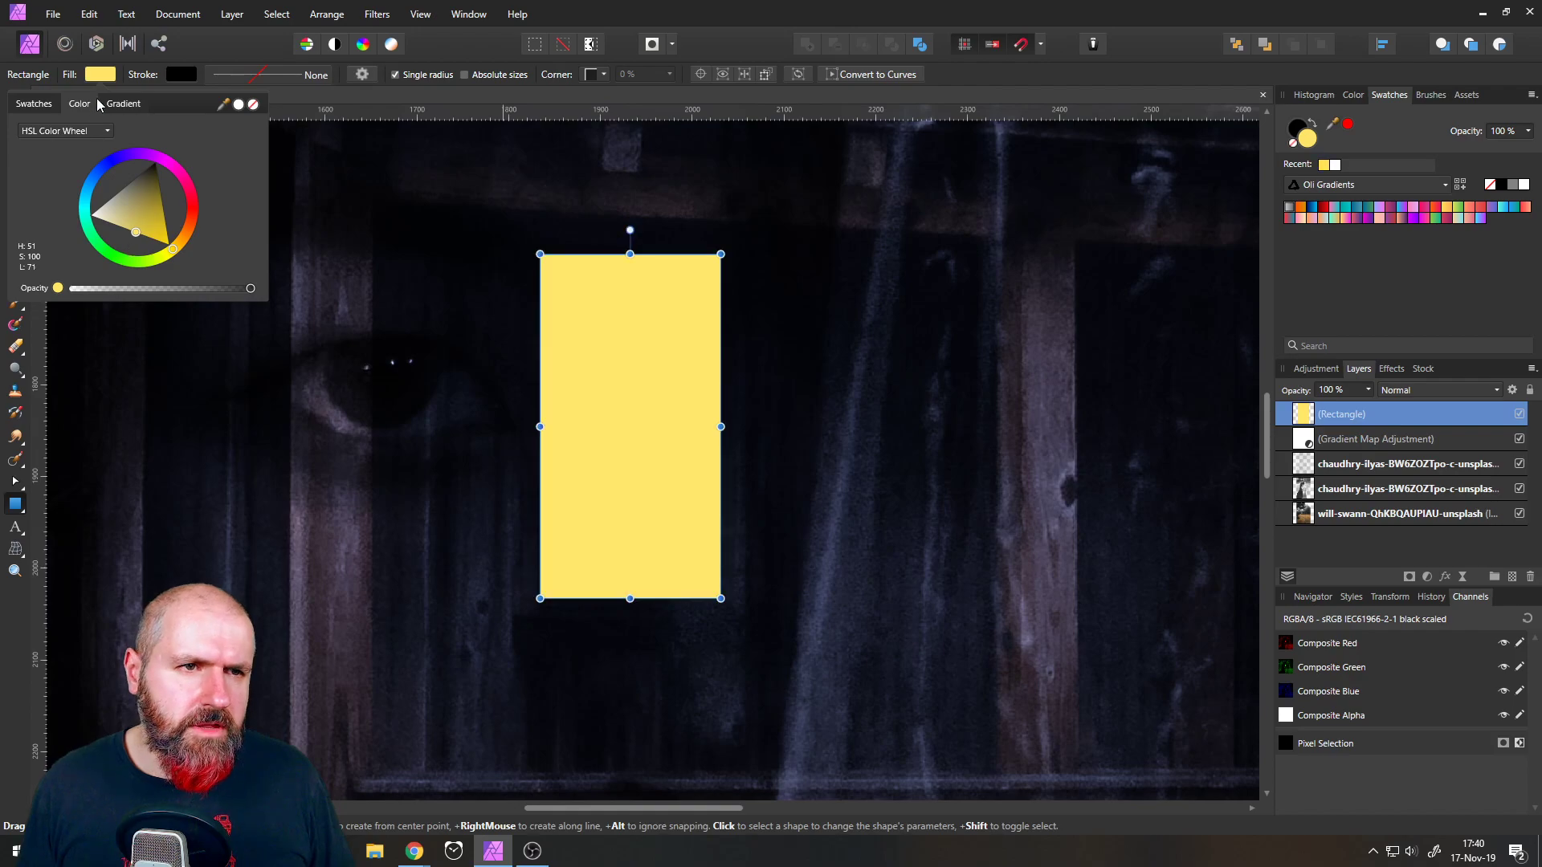
- Convert the yellow rectangle to curves and lower its opacity to 36 %
{"action": "right_click", "coordinate": [621, 395]}
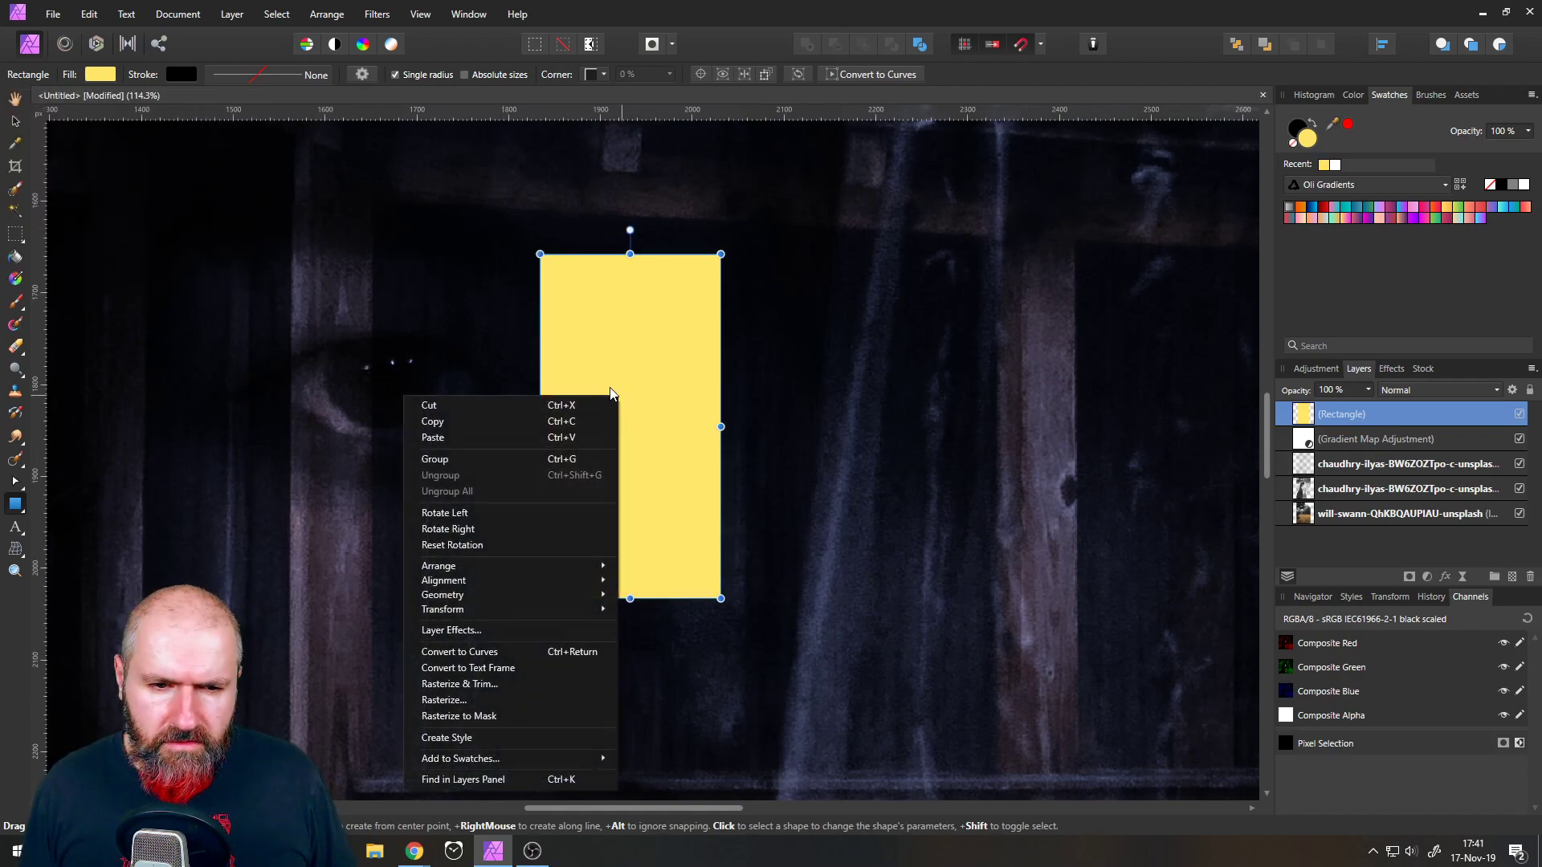
{"action": "left_click", "coordinate": [506, 649]}
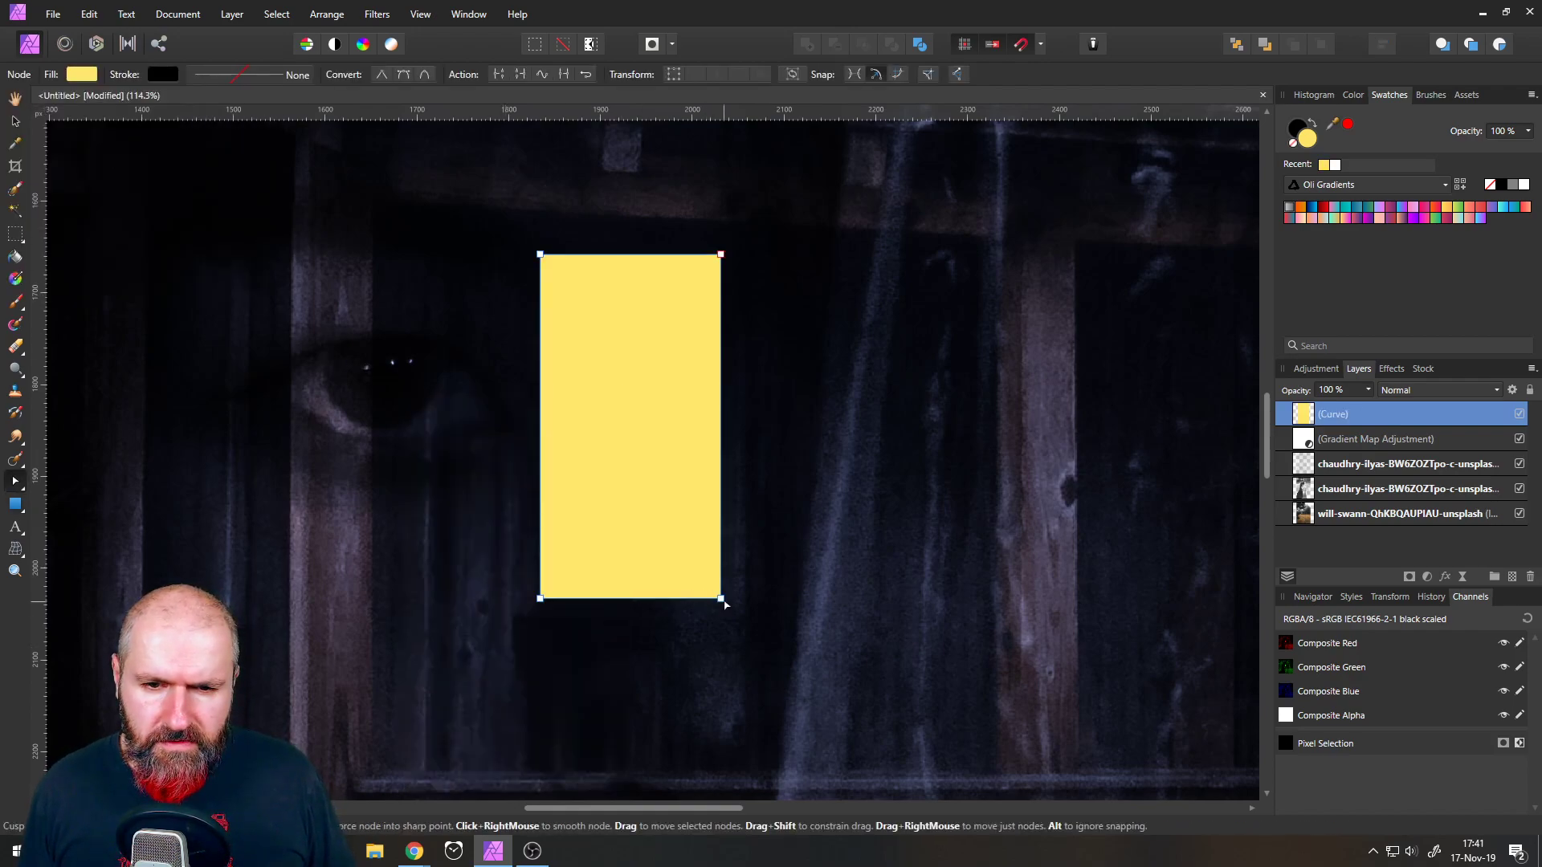
{"action": "left_click_drag", "start_coordinate": [720, 599], "coordinate": [709, 590]}
{"action": "left_click", "coordinate": [1367, 389]}
{"action": "left_click_drag", "start_coordinate": [1371, 406], "coordinate": [1298, 406]}
- Pull in the yellow shape's lower right corner, and hide the gradient map and both veiled-woman layers
{"action": "left_click_drag", "start_coordinate": [710, 591], "coordinate": [691, 521]}
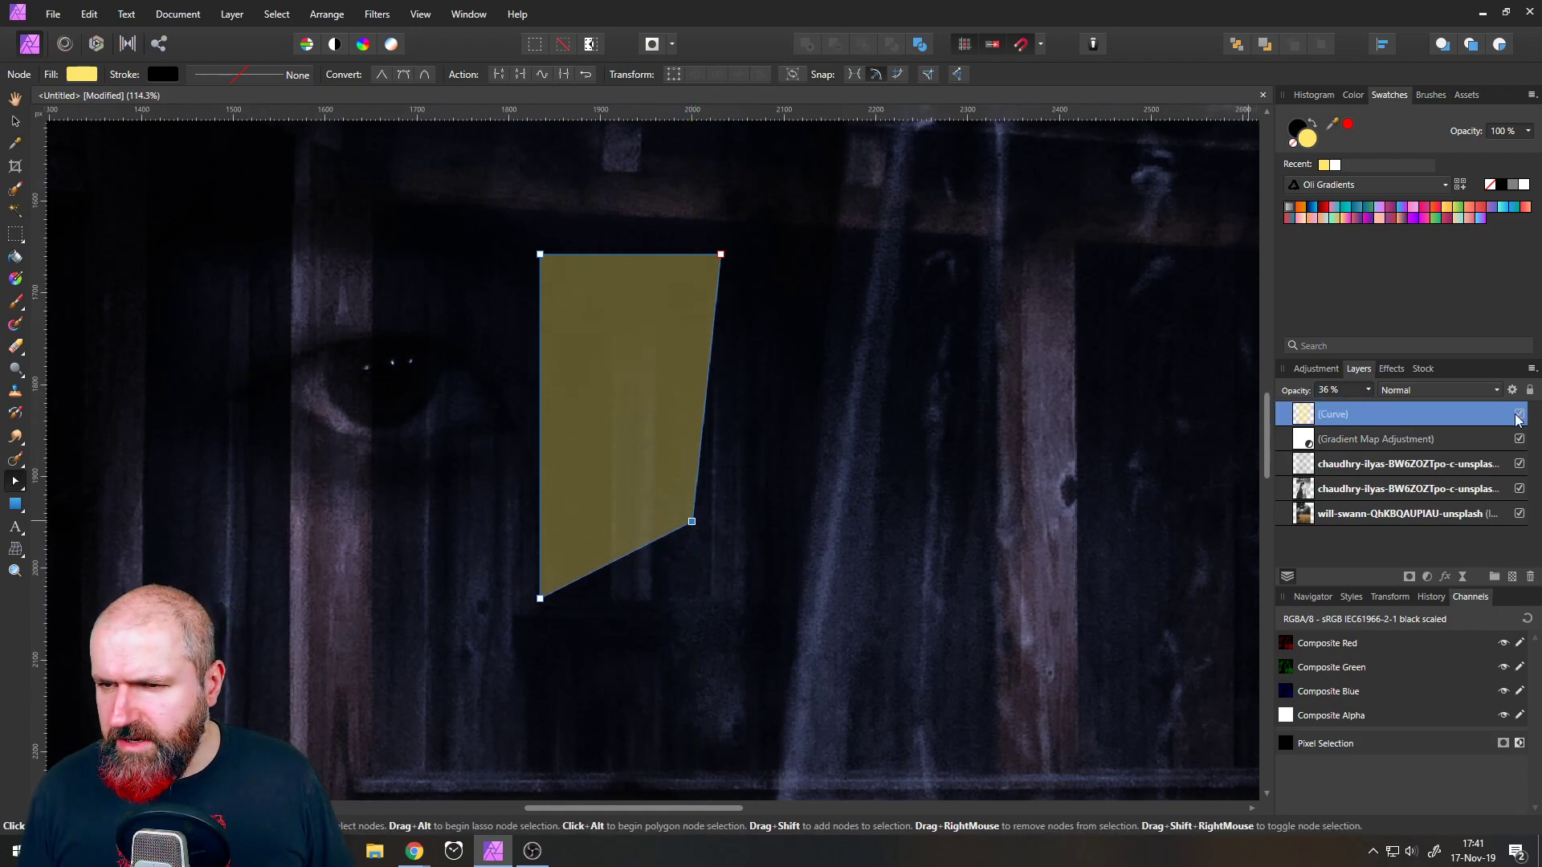
{"action": "left_click", "coordinate": [1519, 439]}
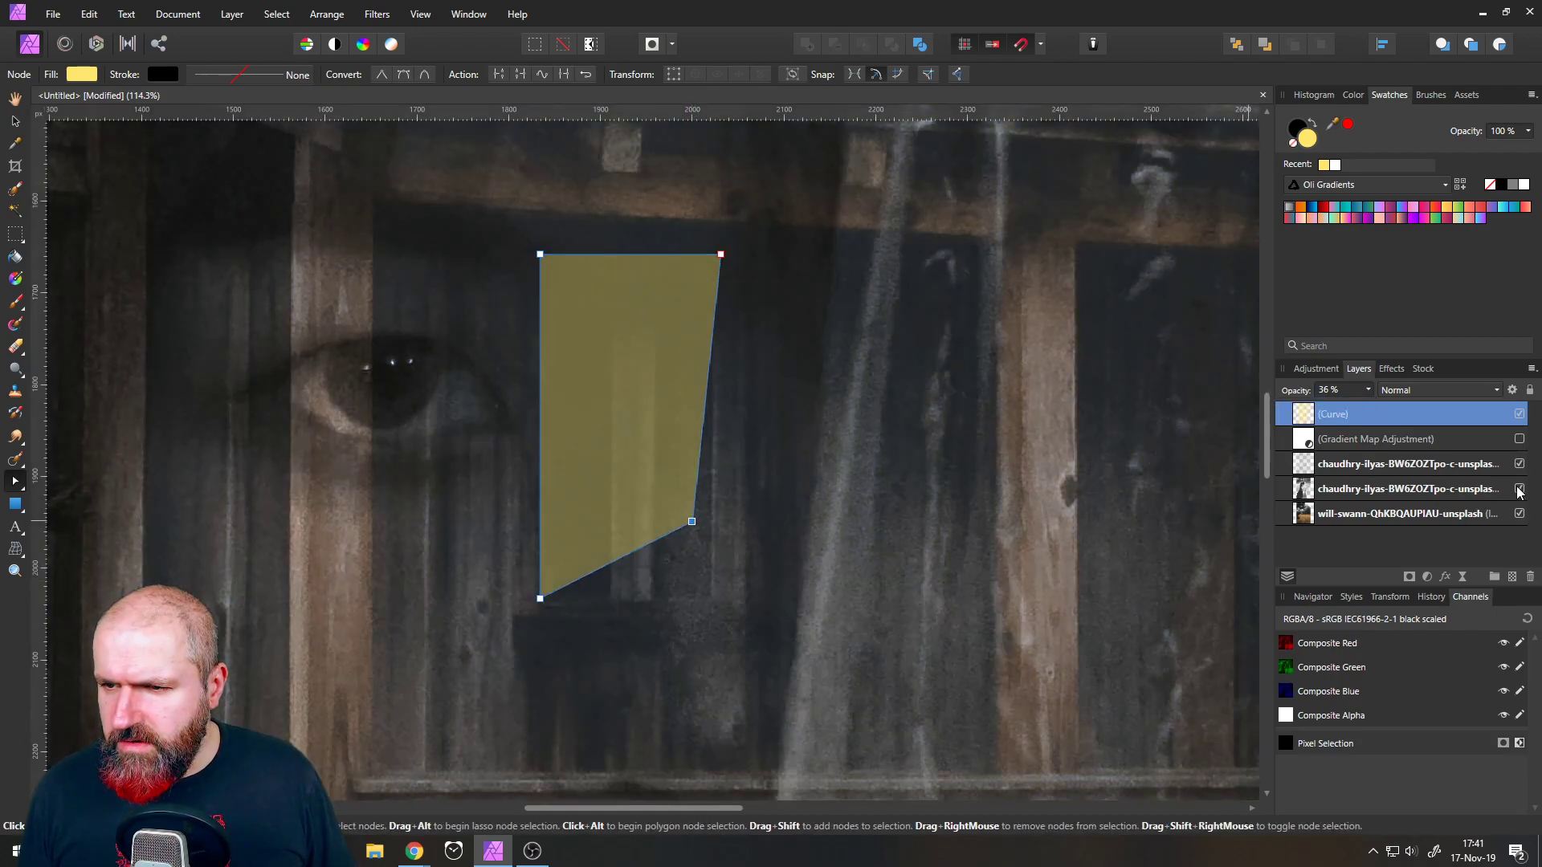
{"action": "left_click", "coordinate": [1519, 488]}
{"action": "left_click", "coordinate": [1520, 463]}
- Move the four corner nodes of the yellow shape to fit the outline of the cabin's window
{"action": "left_click_drag", "start_coordinate": [692, 522], "coordinate": [734, 606]}
{"action": "left_click_drag", "start_coordinate": [539, 598], "coordinate": [553, 551]}
{"action": "left_click_drag", "start_coordinate": [643, 378], "coordinate": [536, 607]}
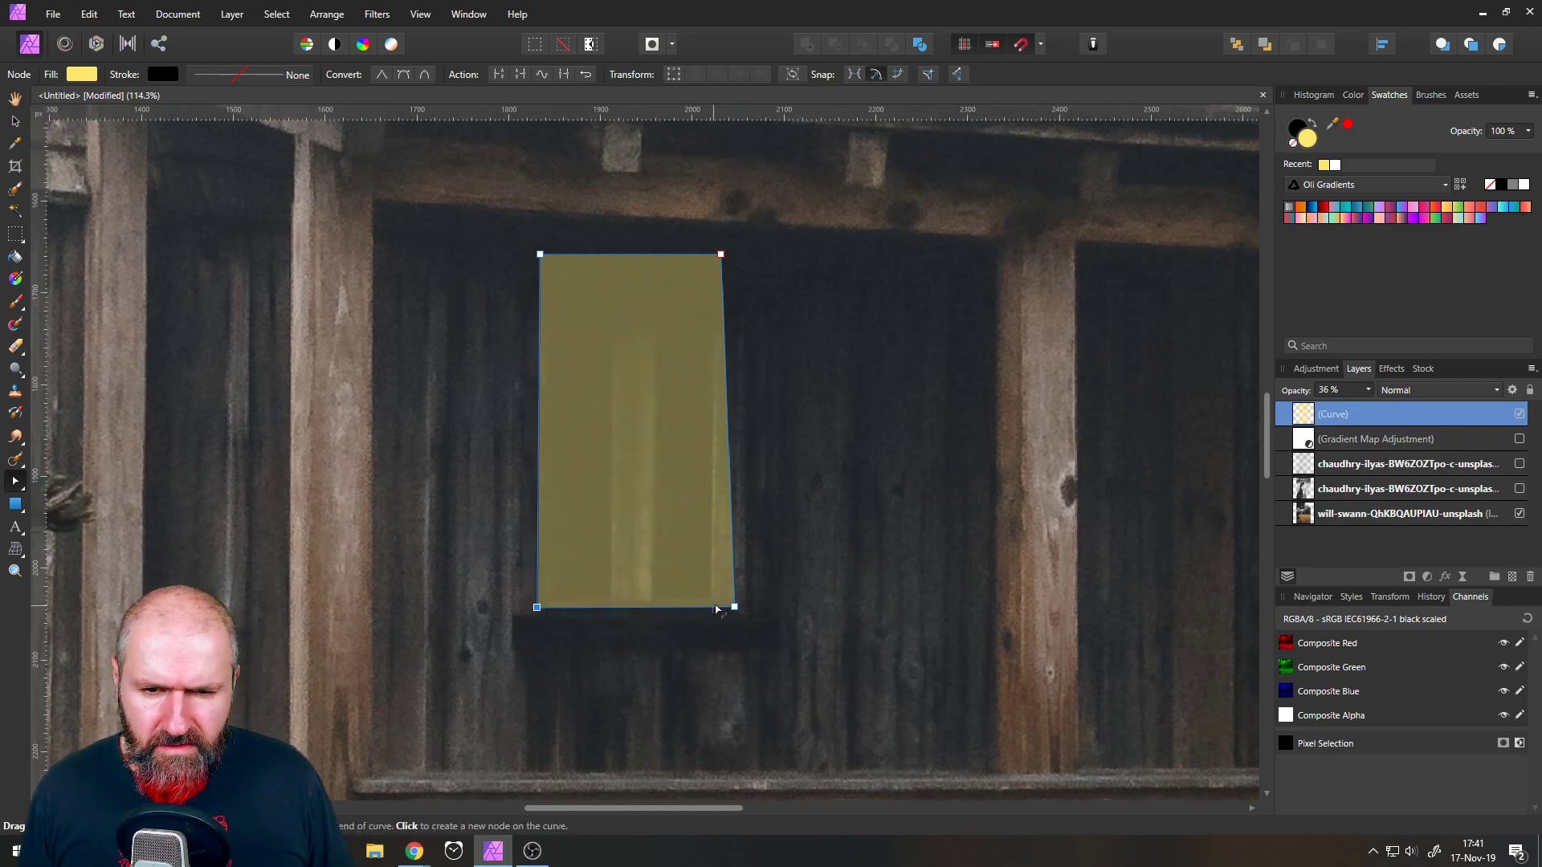
{"action": "mouse_move", "coordinate": [734, 607]}
{"action": "left_mouse_down"}
{"action": "mouse_move", "coordinate": [724, 534]}
{"action": "mouse_move", "coordinate": [713, 605]}
{"action": "left_mouse_up"}
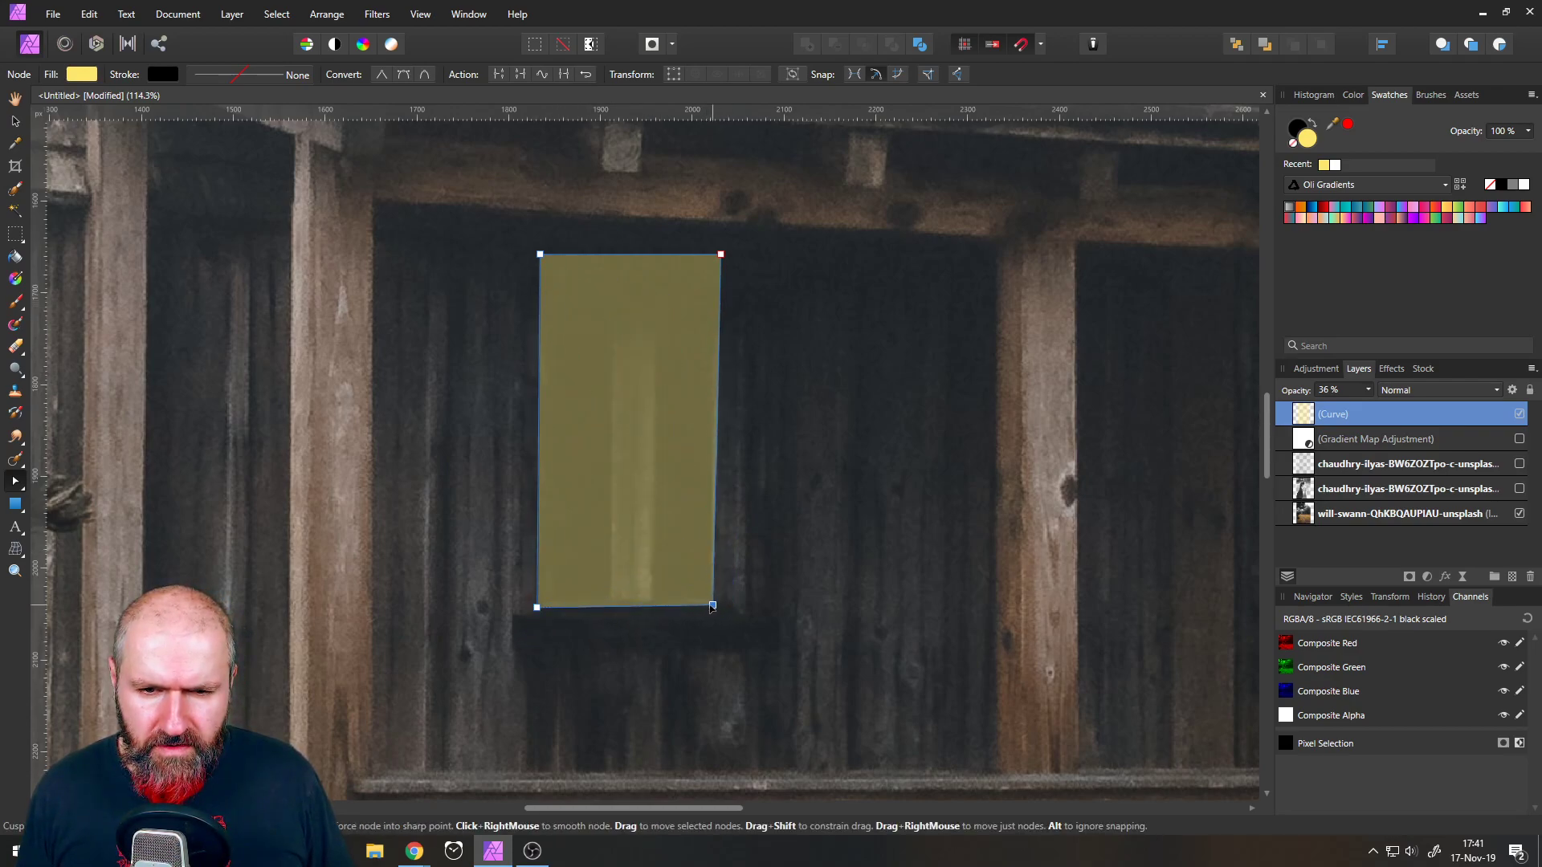
{"action": "mouse_move", "coordinate": [719, 255]}
{"action": "left_mouse_down"}
{"action": "mouse_move", "coordinate": [699, 372]}
{"action": "mouse_move", "coordinate": [716, 271]}
{"action": "left_mouse_up"}
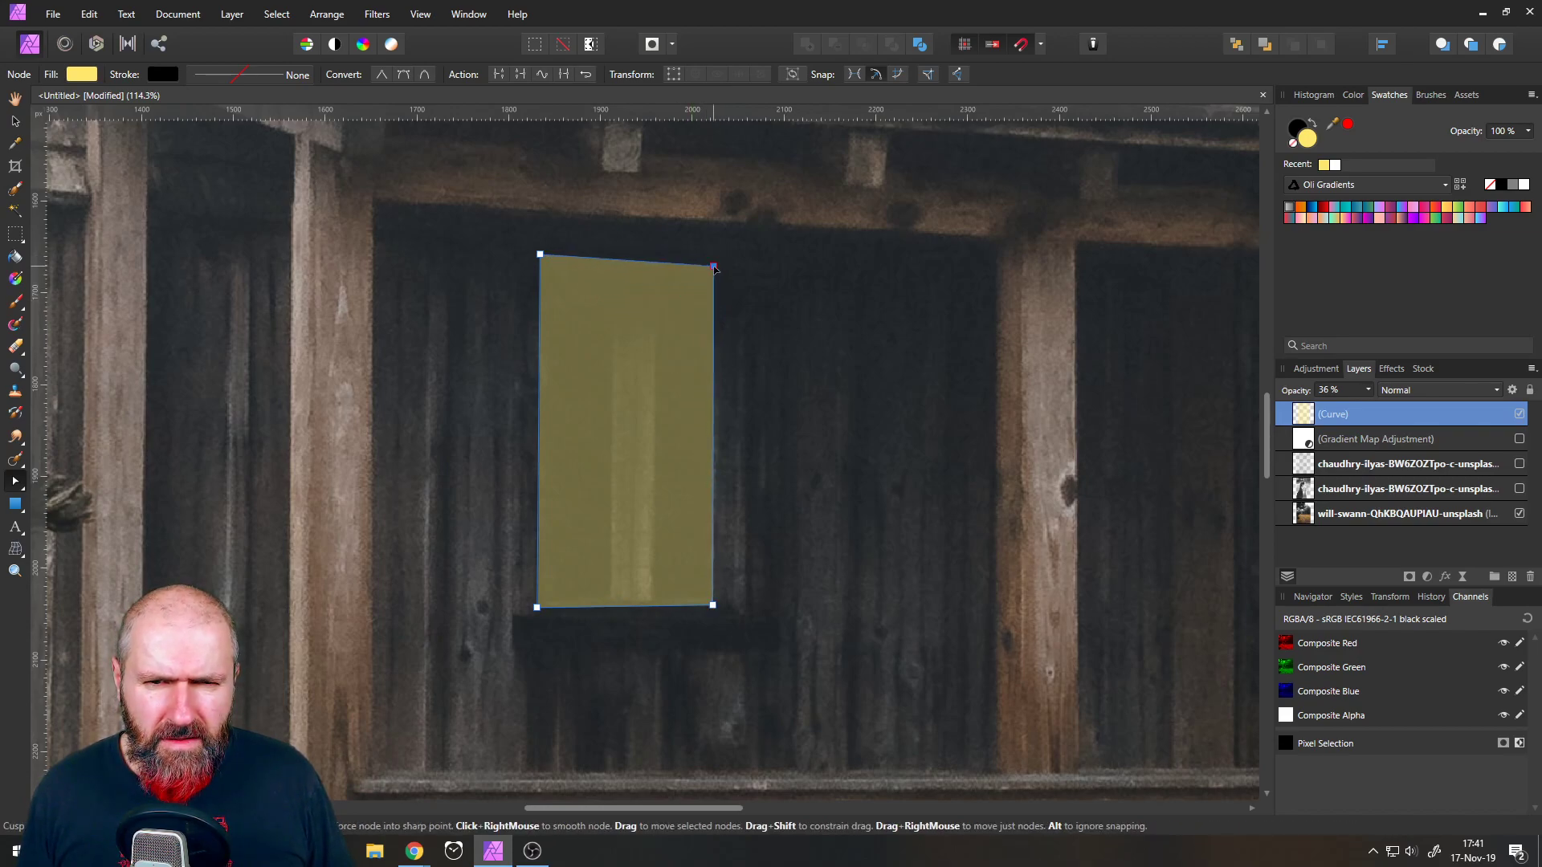
{"action": "mouse_move", "coordinate": [539, 255]}
{"action": "left_mouse_down"}
{"action": "mouse_move", "coordinate": [553, 364]}
{"action": "mouse_move", "coordinate": [537, 273]}
{"action": "left_mouse_up"}
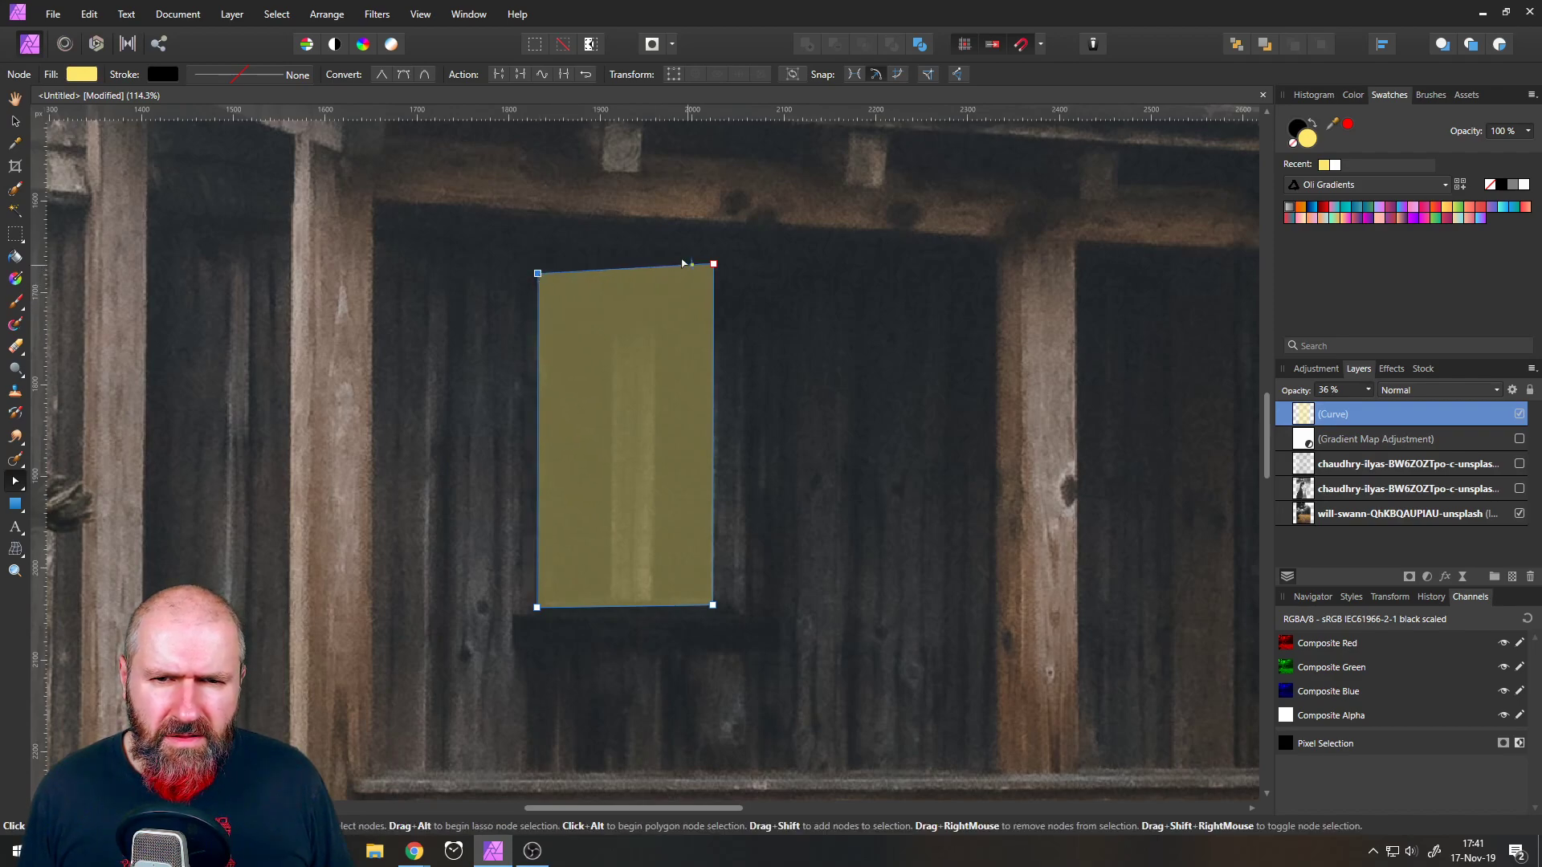
{"action": "mouse_move", "coordinate": [713, 264]}
{"action": "left_mouse_down"}
{"action": "mouse_move", "coordinate": [715, 355]}
{"action": "mouse_move", "coordinate": [716, 281]}
{"action": "left_mouse_up"}
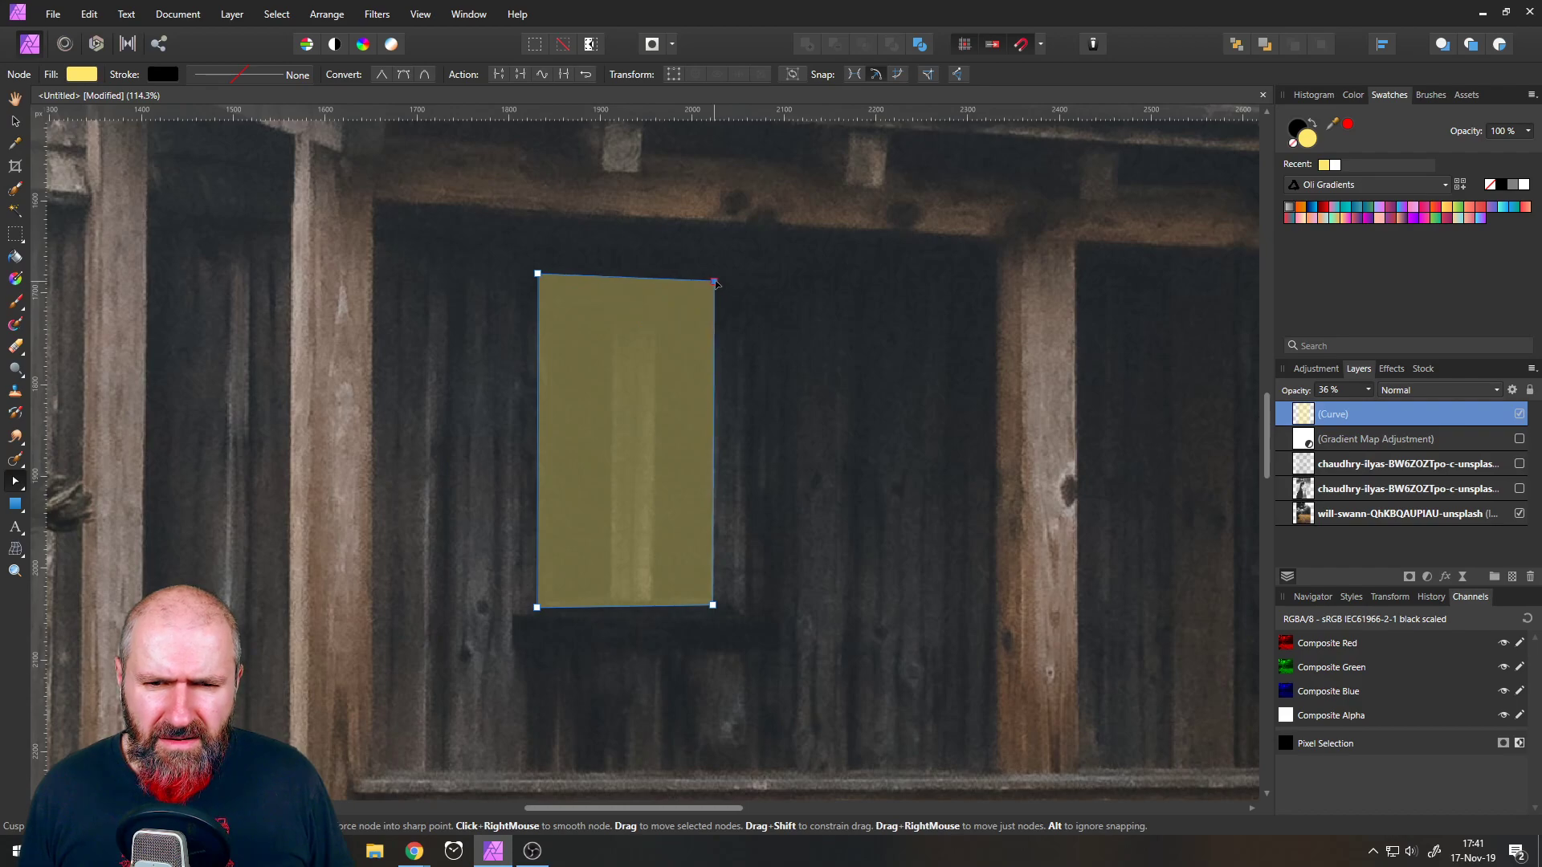
{"action": "scroll", "coordinate": [723, 402], "scroll_direction": "down", "scroll_amount": 6}
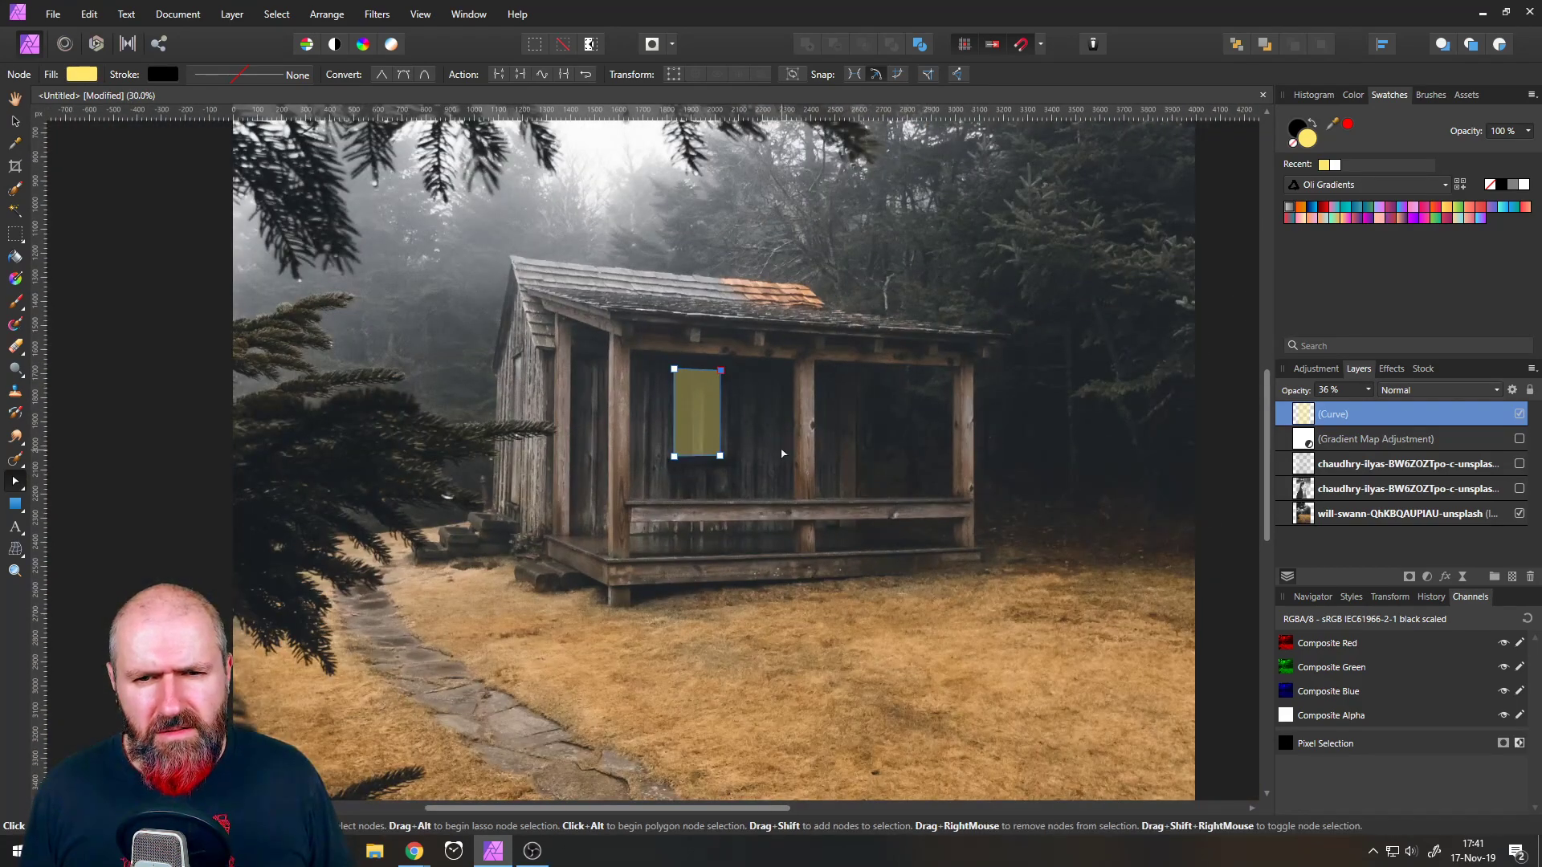
{"action": "scroll", "coordinate": [782, 455], "scroll_direction": "up", "scroll_amount": 6}
- Restore the yellow window shape to 100 % opacity and soften it with a 6.3 px Gaussian Blur effect
{"action": "left_click_drag", "start_coordinate": [1368, 391], "coordinate": [1442, 407]}
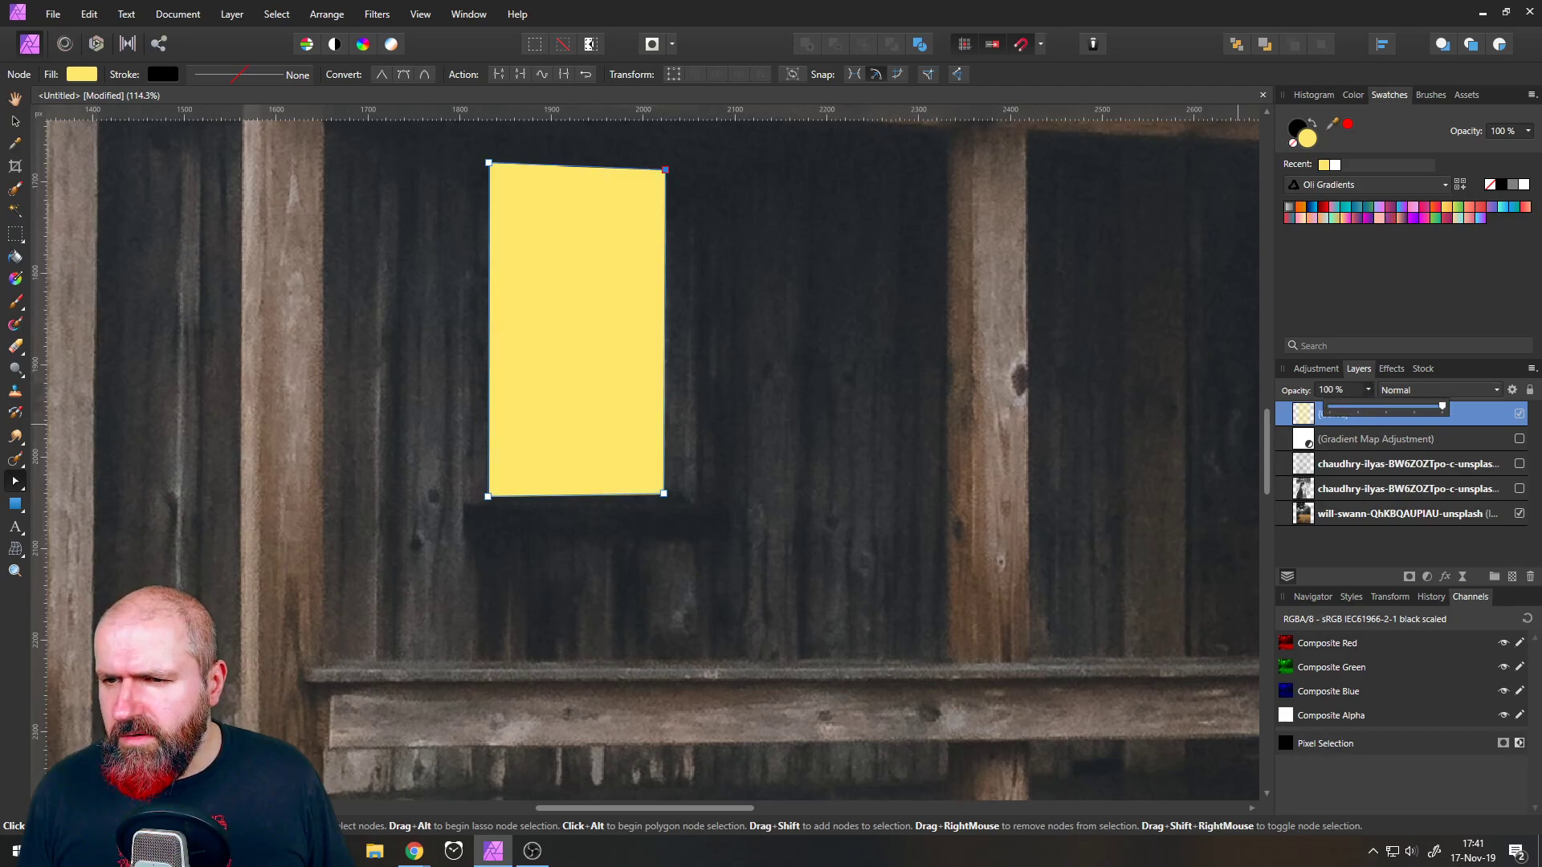
{"action": "left_click", "coordinate": [1392, 371]}
{"action": "scroll", "coordinate": [1351, 461], "scroll_direction": "up", "scroll_amount": 2}
{"action": "left_click", "coordinate": [1300, 419]}
{"action": "left_click_drag", "start_coordinate": [1331, 455], "coordinate": [1370, 455]}
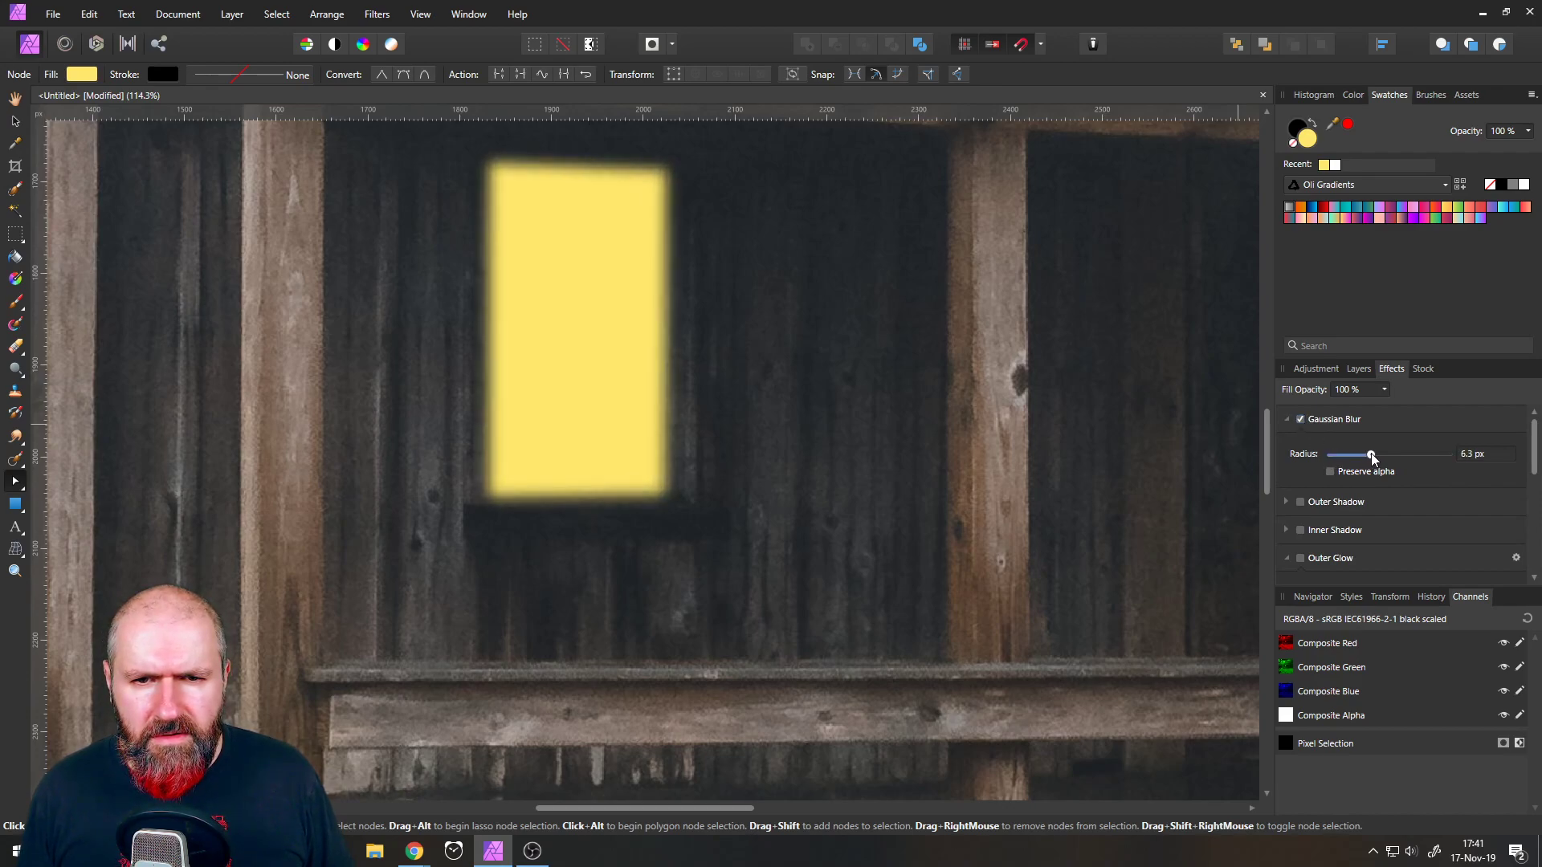
- Set the yellow window shape's blend mode to Screen and show the gradient map and both veiled-woman layers again
{"action": "left_click", "coordinate": [1363, 372]}
{"action": "left_click", "coordinate": [1413, 390]}
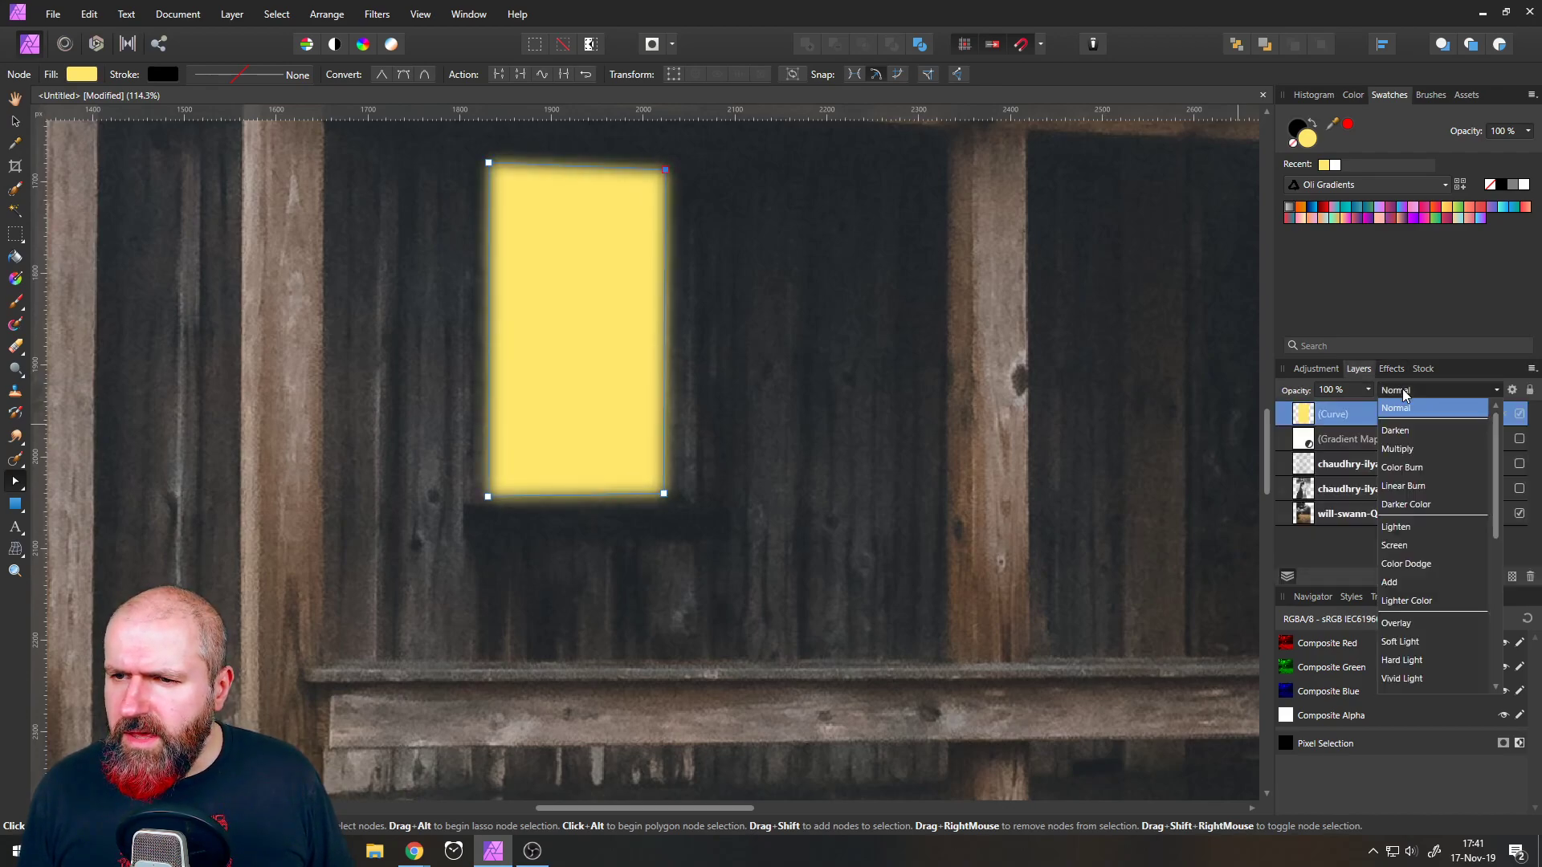
{"action": "left_click", "coordinate": [1403, 547]}
{"action": "left_click", "coordinate": [1519, 439]}
{"action": "left_click", "coordinate": [1519, 464]}
{"action": "left_click", "coordinate": [1519, 488]}
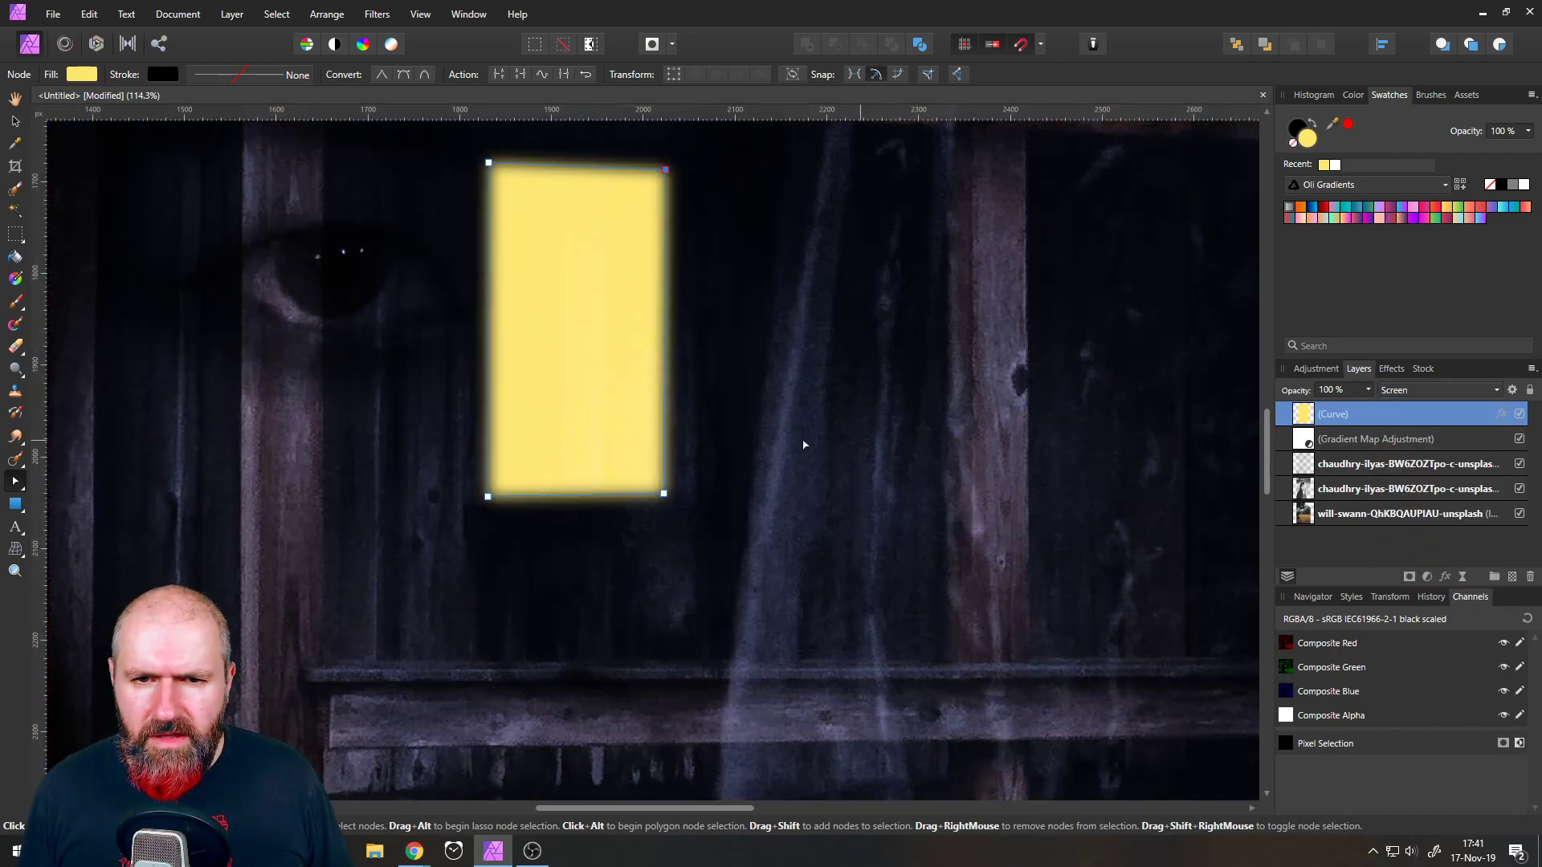
{"action": "key", "text": "ctrl+0"}
- Lighten the window shape's fill to a pale yellow, H 51, S 100, L 85
{"action": "left_click", "coordinate": [14, 120]}
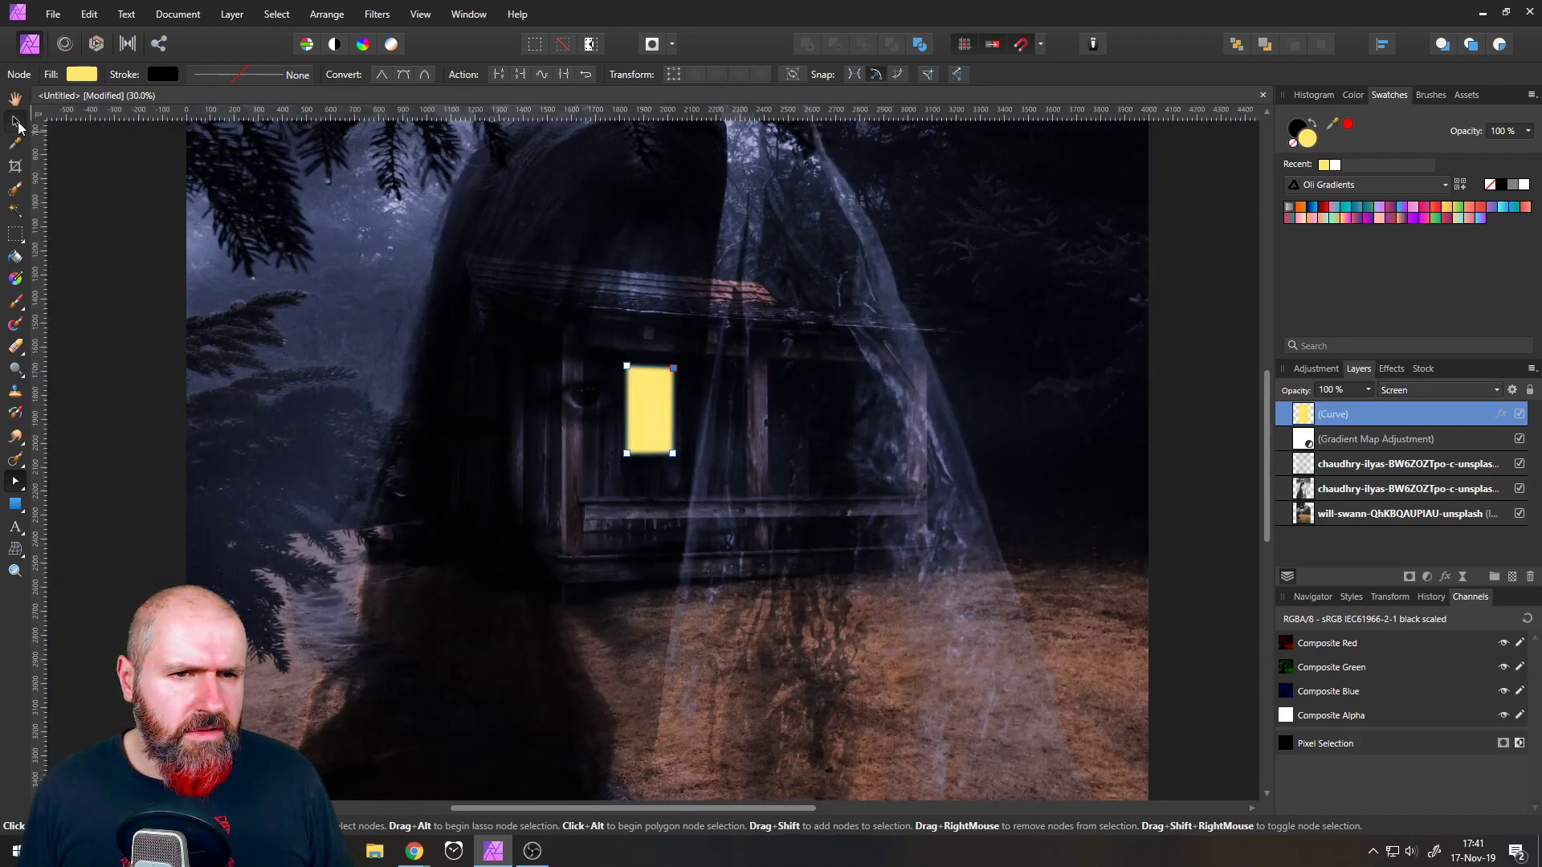
{"action": "left_click", "coordinate": [308, 363]}
{"action": "left_click", "coordinate": [661, 416]}
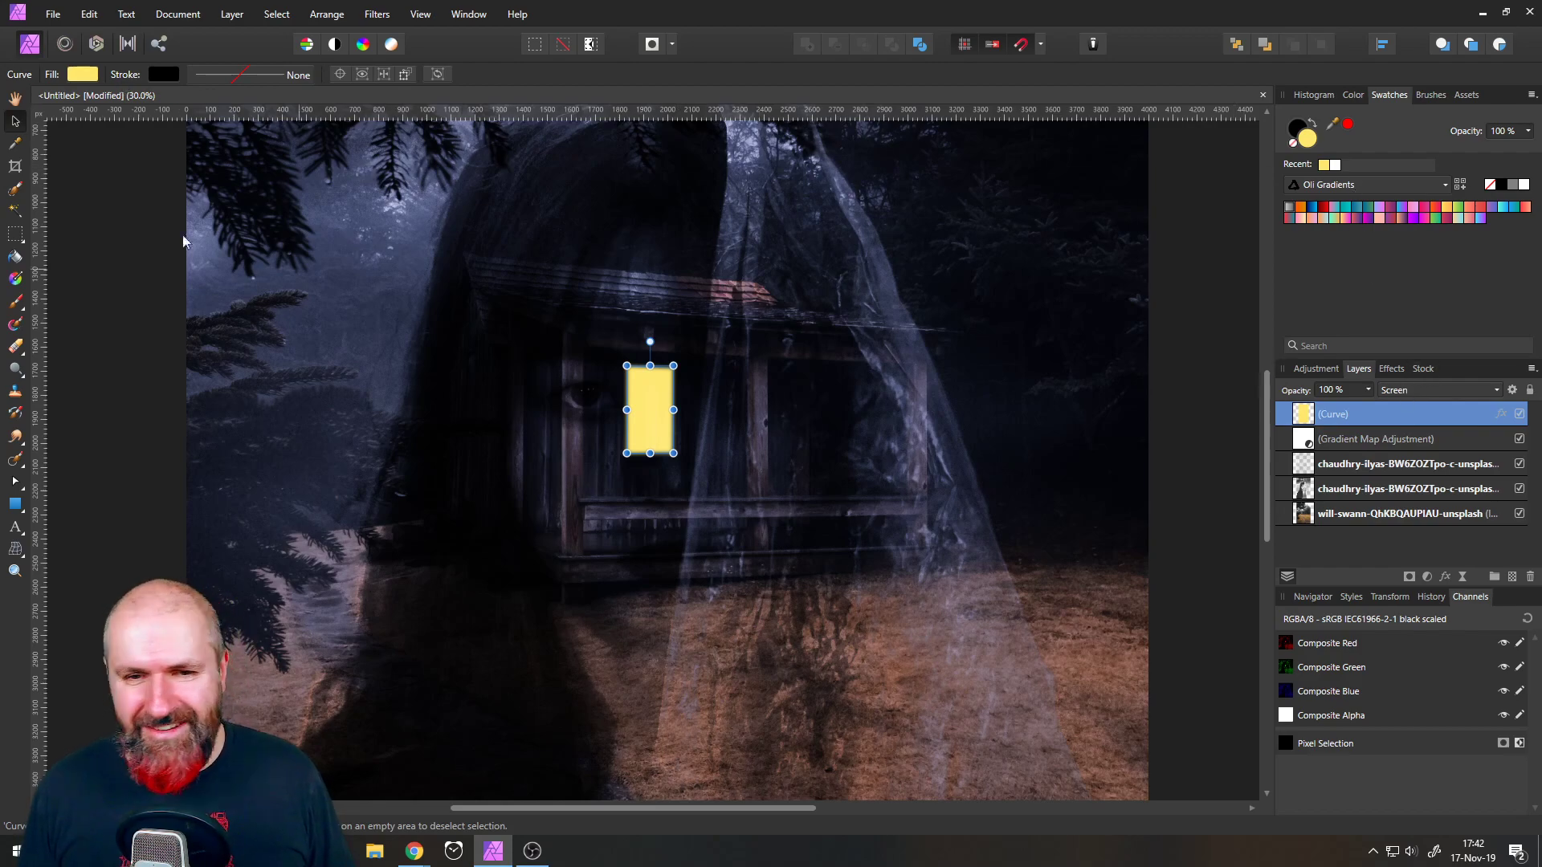
{"action": "left_click", "coordinate": [83, 74]}
{"action": "left_click_drag", "start_coordinate": [133, 234], "coordinate": [93, 249]}
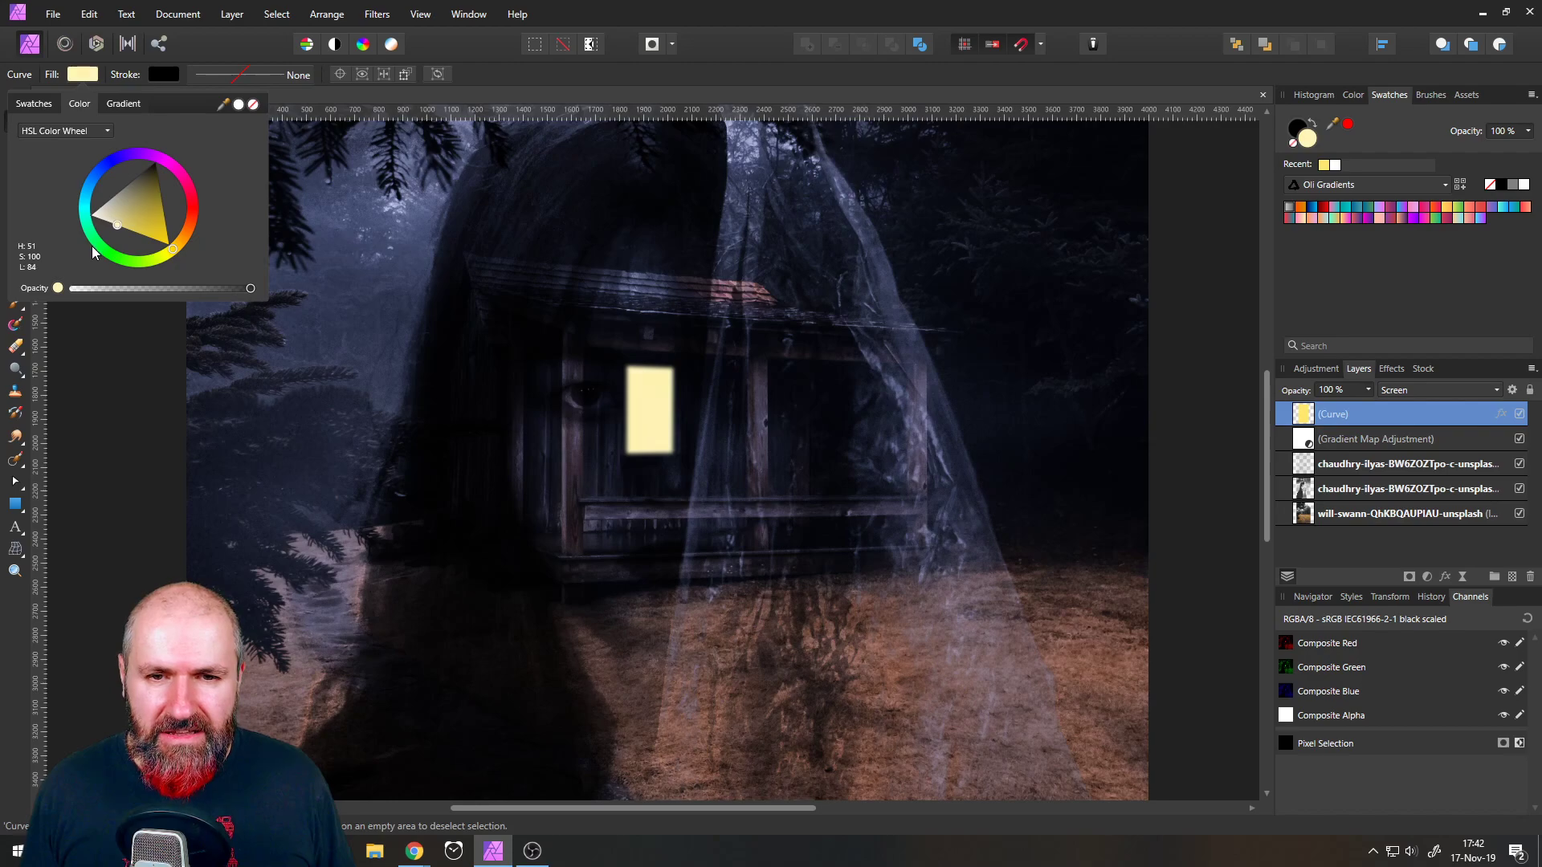
{"action": "left_click_drag", "start_coordinate": [87, 248], "coordinate": [85, 246]}
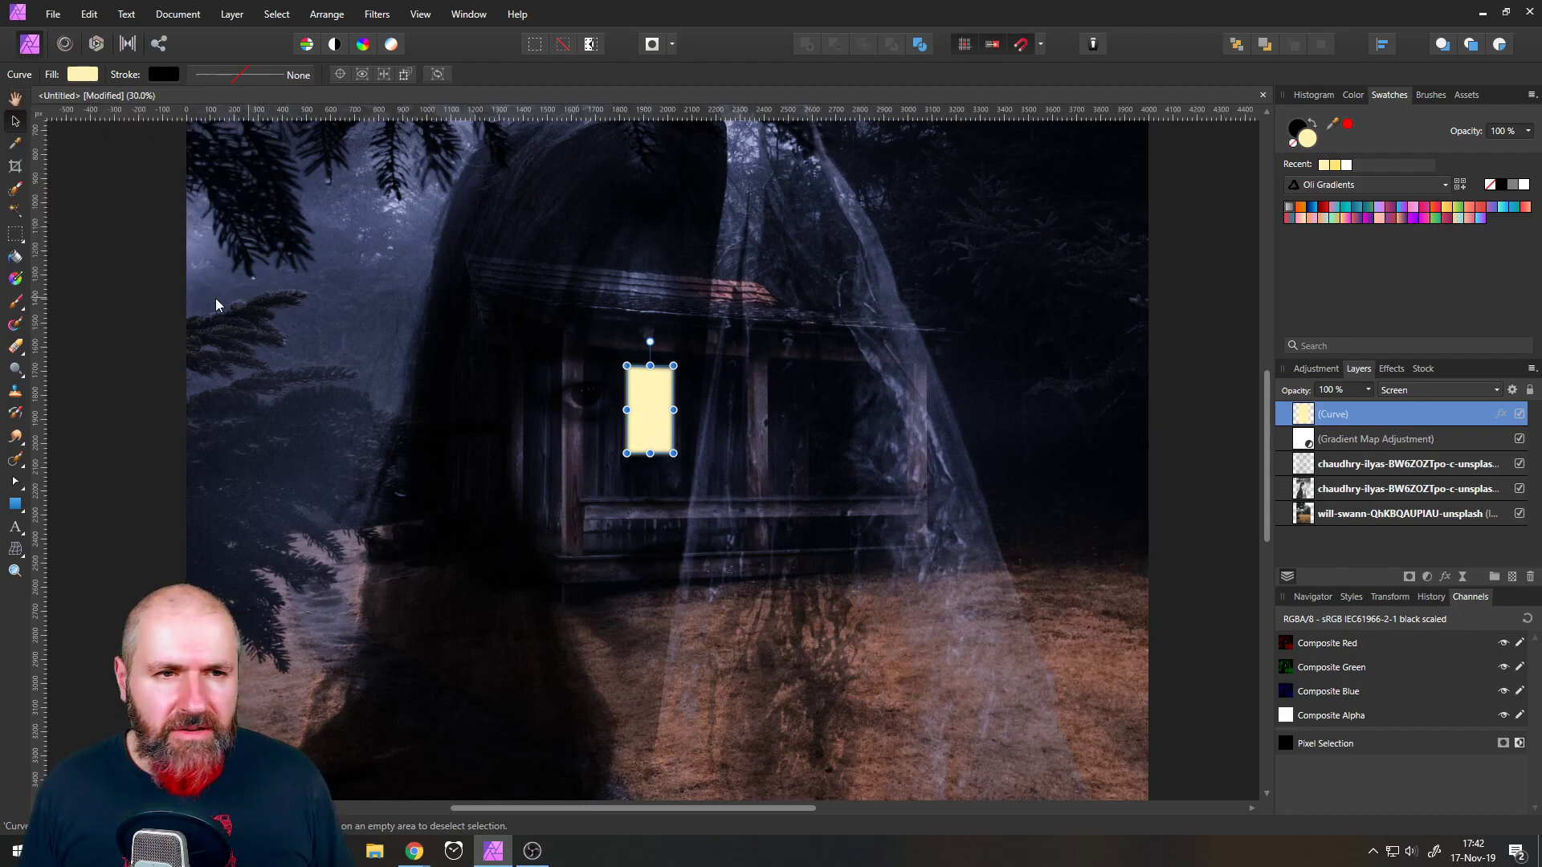
{"action": "left_click", "coordinate": [135, 275]}
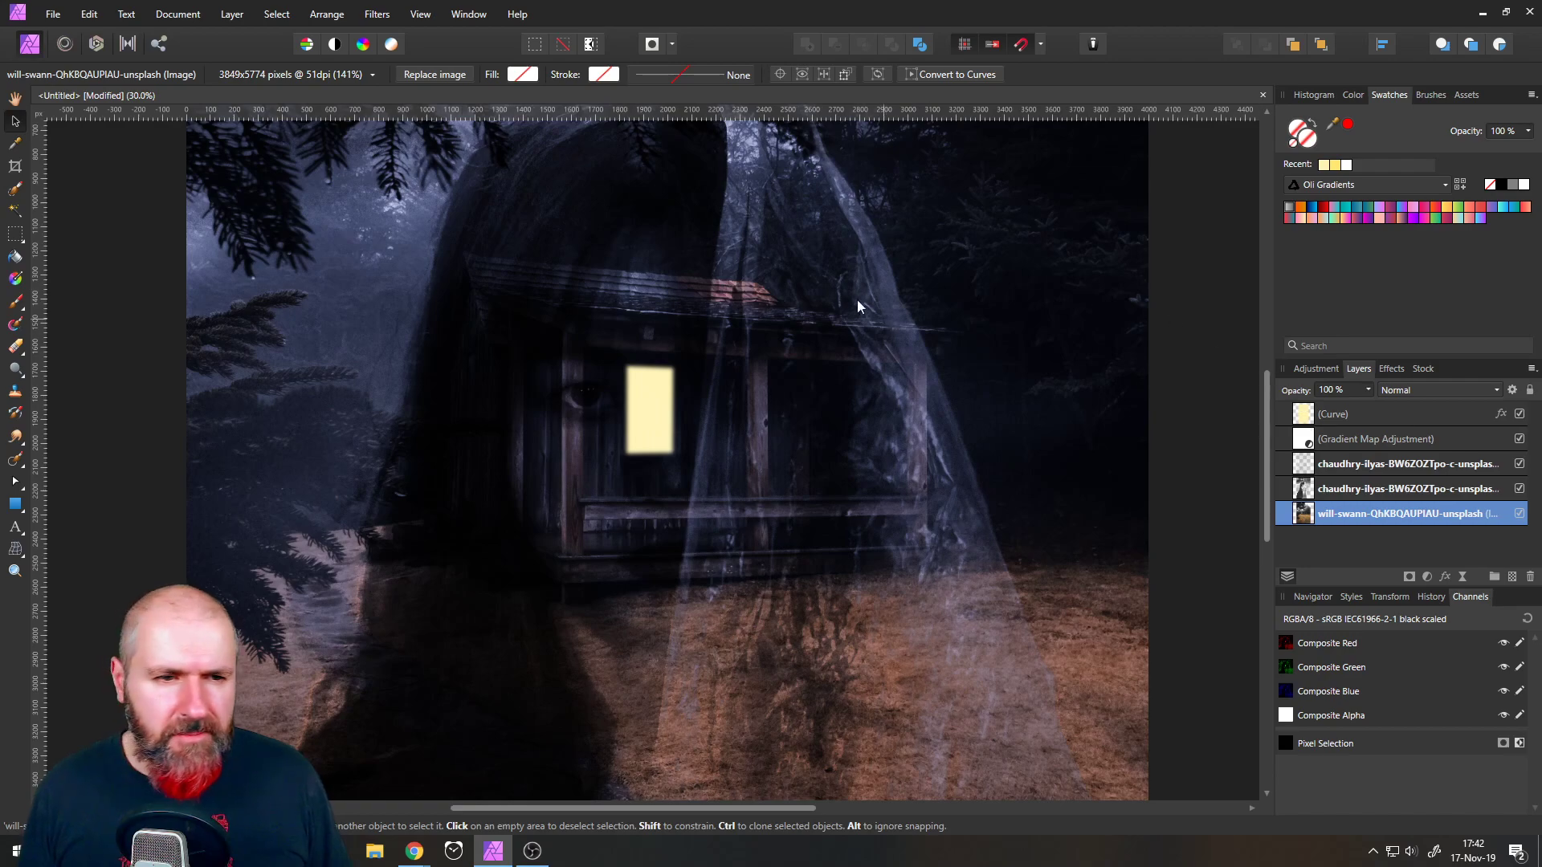
- Draw a large rectangle about 2300 px wide across the face and veil, convert it to curves and lower its upper left corner
{"action": "left_click", "coordinate": [13, 506]}
{"action": "left_click_drag", "start_coordinate": [474, 226], "coordinate": [1026, 653]}
{"action": "right_click", "coordinate": [589, 415]}
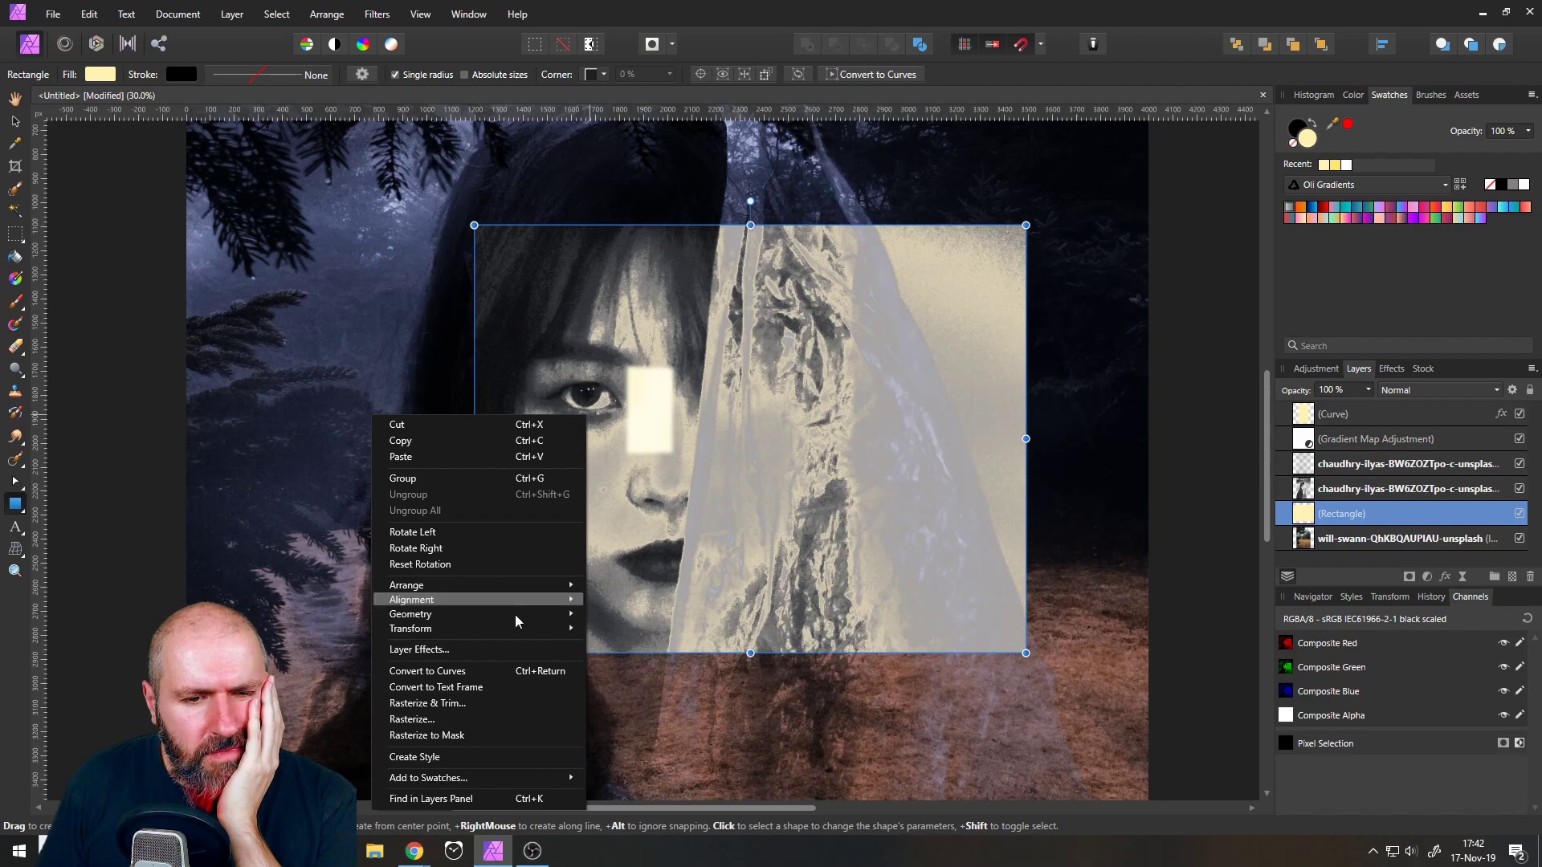
{"action": "left_click", "coordinate": [501, 671]}
{"action": "left_click_drag", "start_coordinate": [474, 226], "coordinate": [479, 381]}
- Give the new shape a linear gradient fill and set its start stop to pale yellow, H 54, S 100, L 86
{"action": "left_click", "coordinate": [82, 74]}
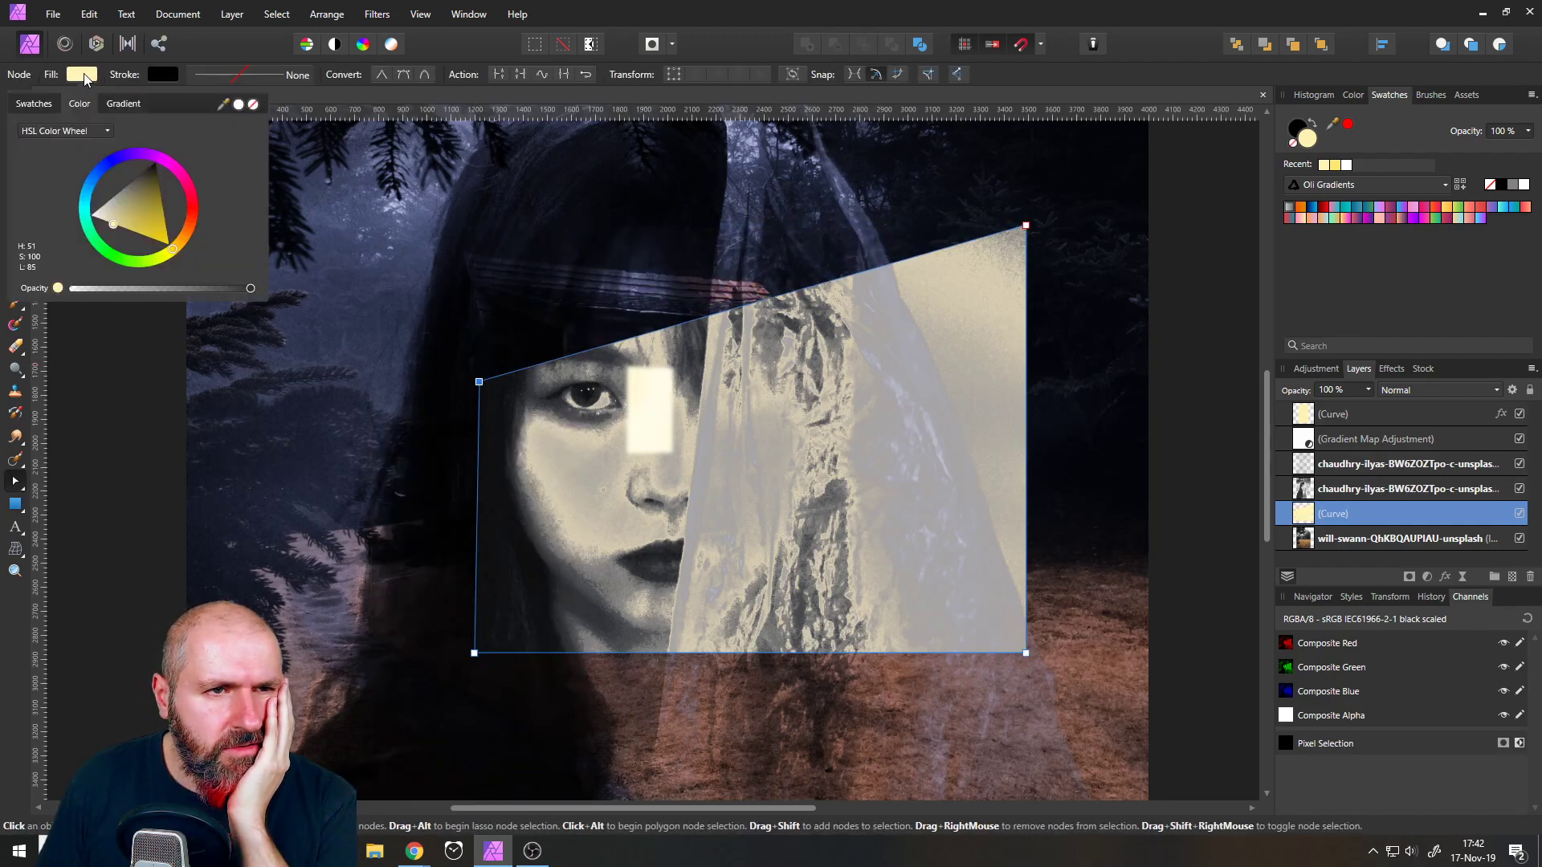
{"action": "left_click", "coordinate": [123, 103]}
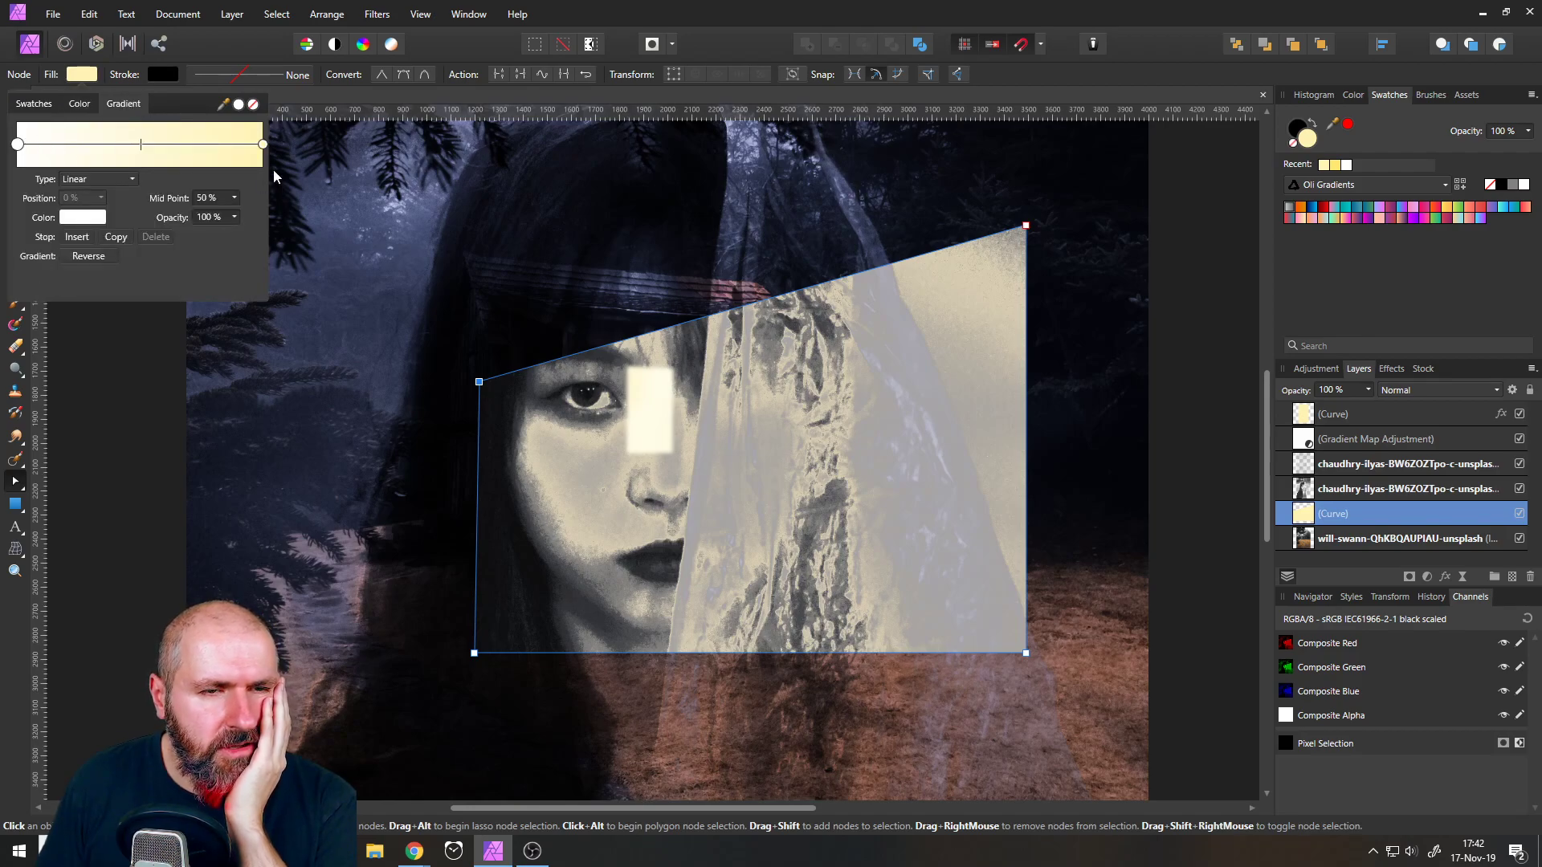
{"action": "left_click", "coordinate": [264, 145]}
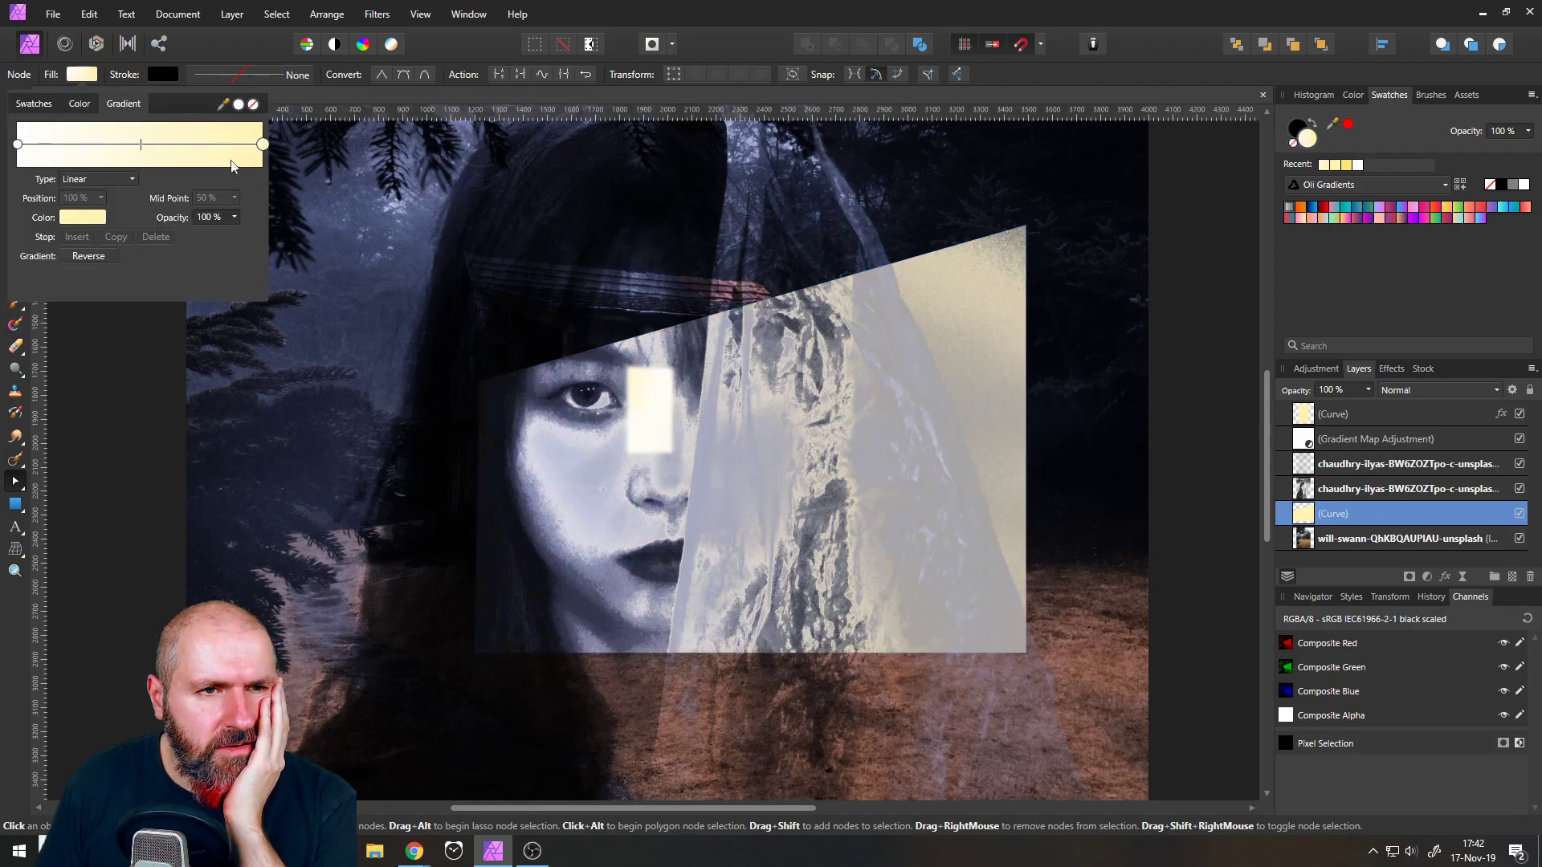
{"action": "left_click", "coordinate": [82, 217]}
{"action": "left_click", "coordinate": [18, 145]}
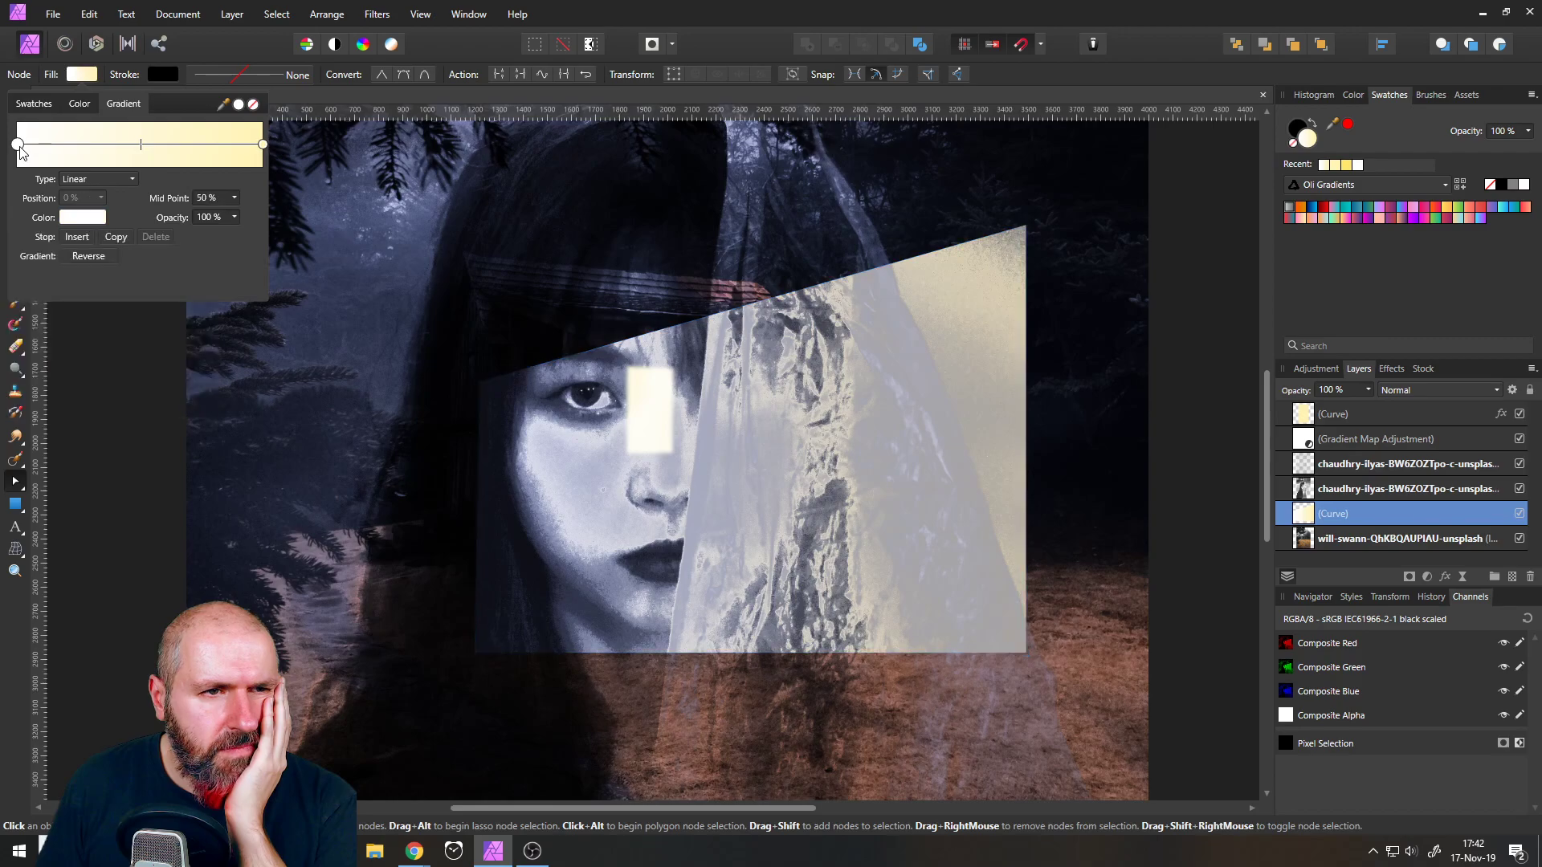
{"action": "left_click", "coordinate": [89, 220]}
{"action": "left_click_drag", "start_coordinate": [170, 326], "coordinate": [85, 347]}
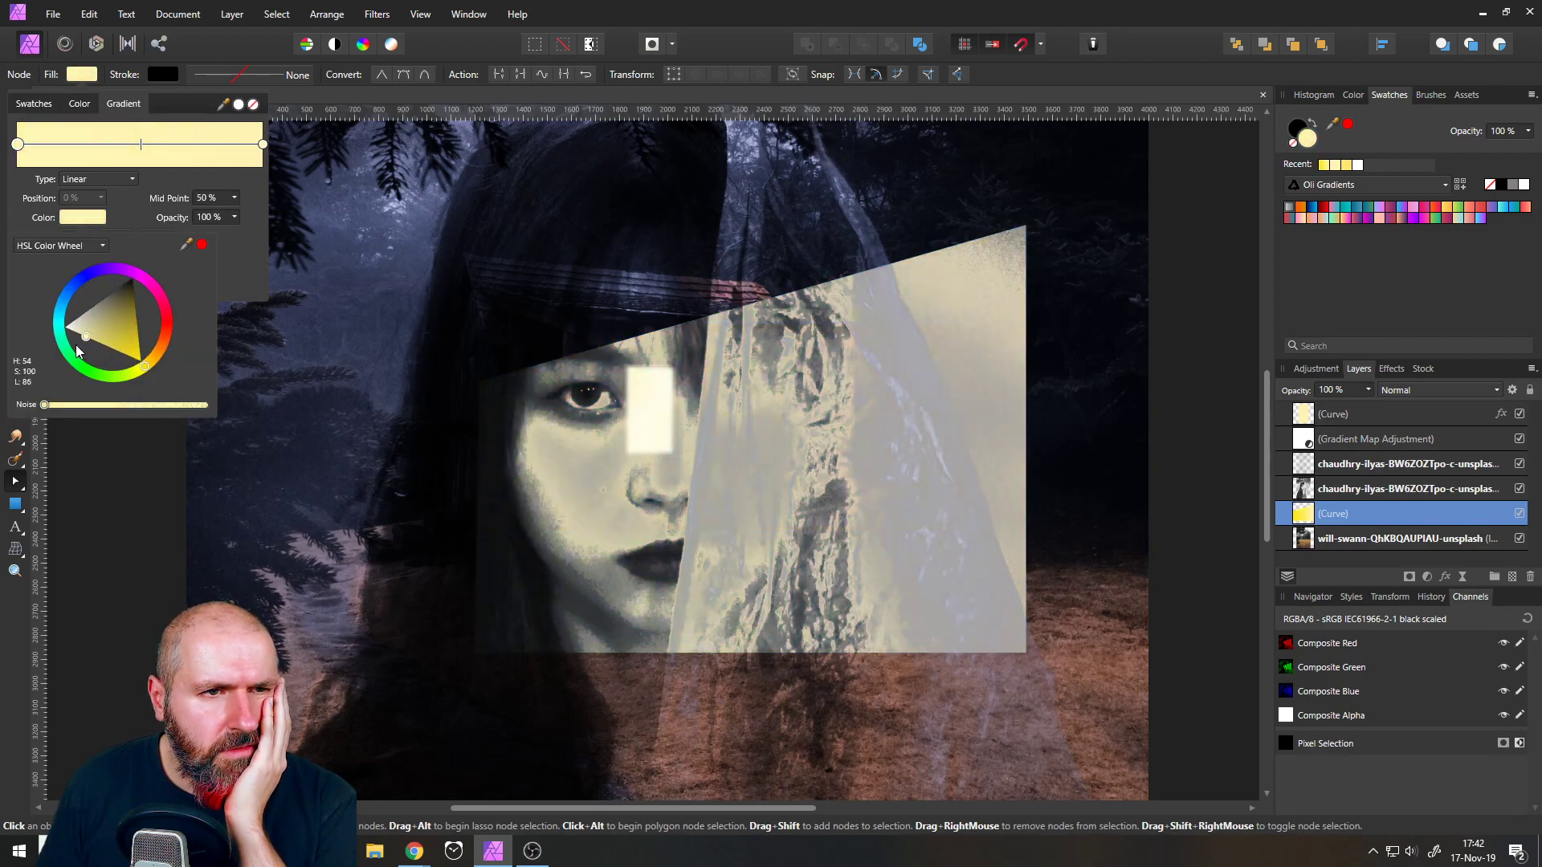
- Set the gradient's end stop to 0 % opacity and shift the midpoint towards the start for a quicker fade
{"action": "left_click", "coordinate": [261, 146]}
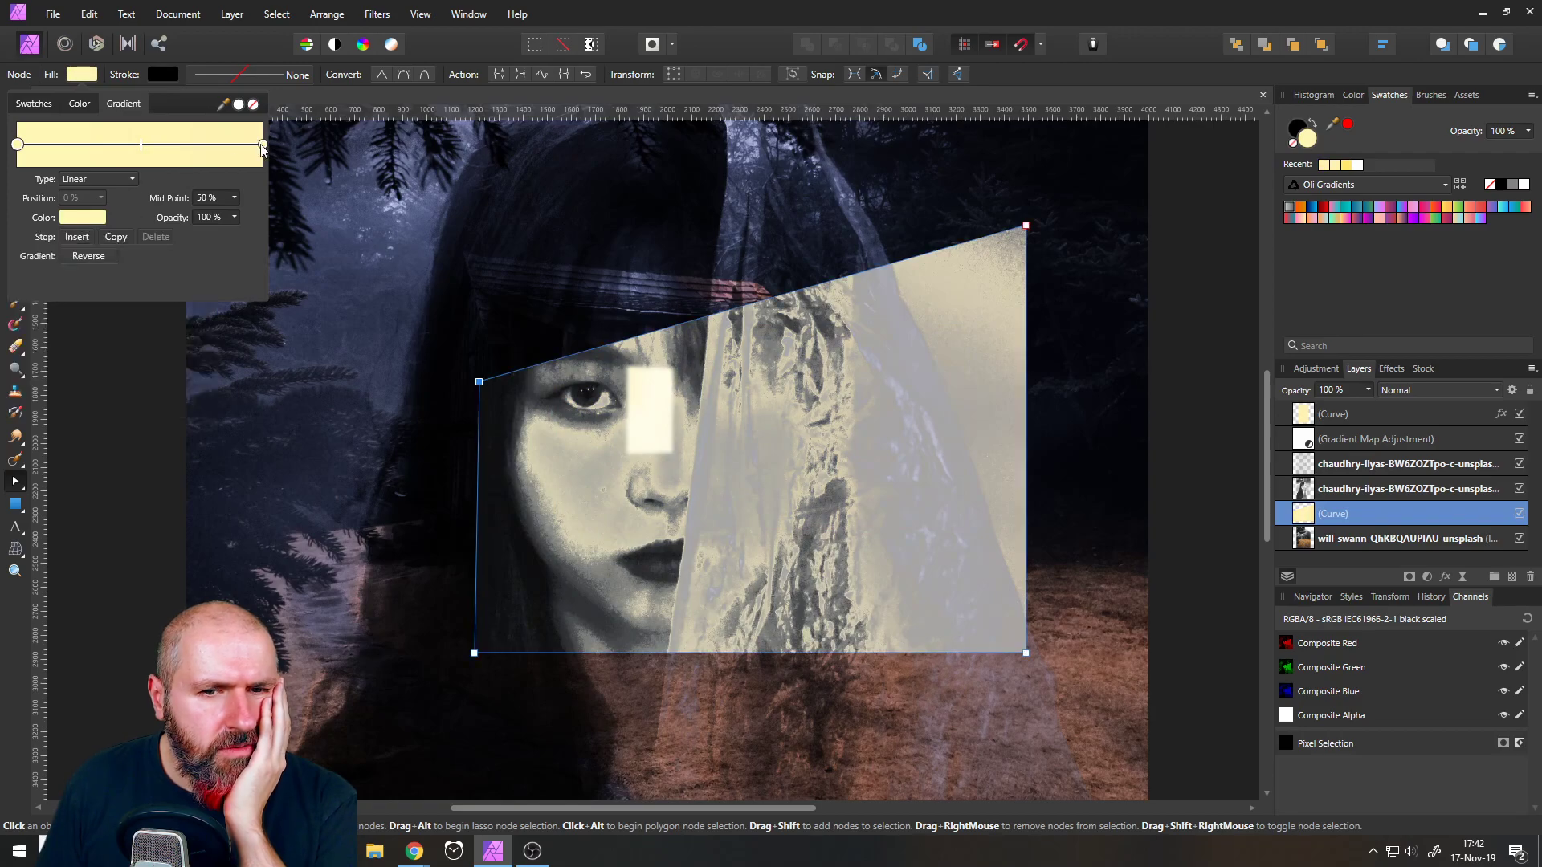
{"action": "left_click", "coordinate": [234, 217]}
{"action": "left_click_drag", "start_coordinate": [241, 233], "coordinate": [91, 239]}
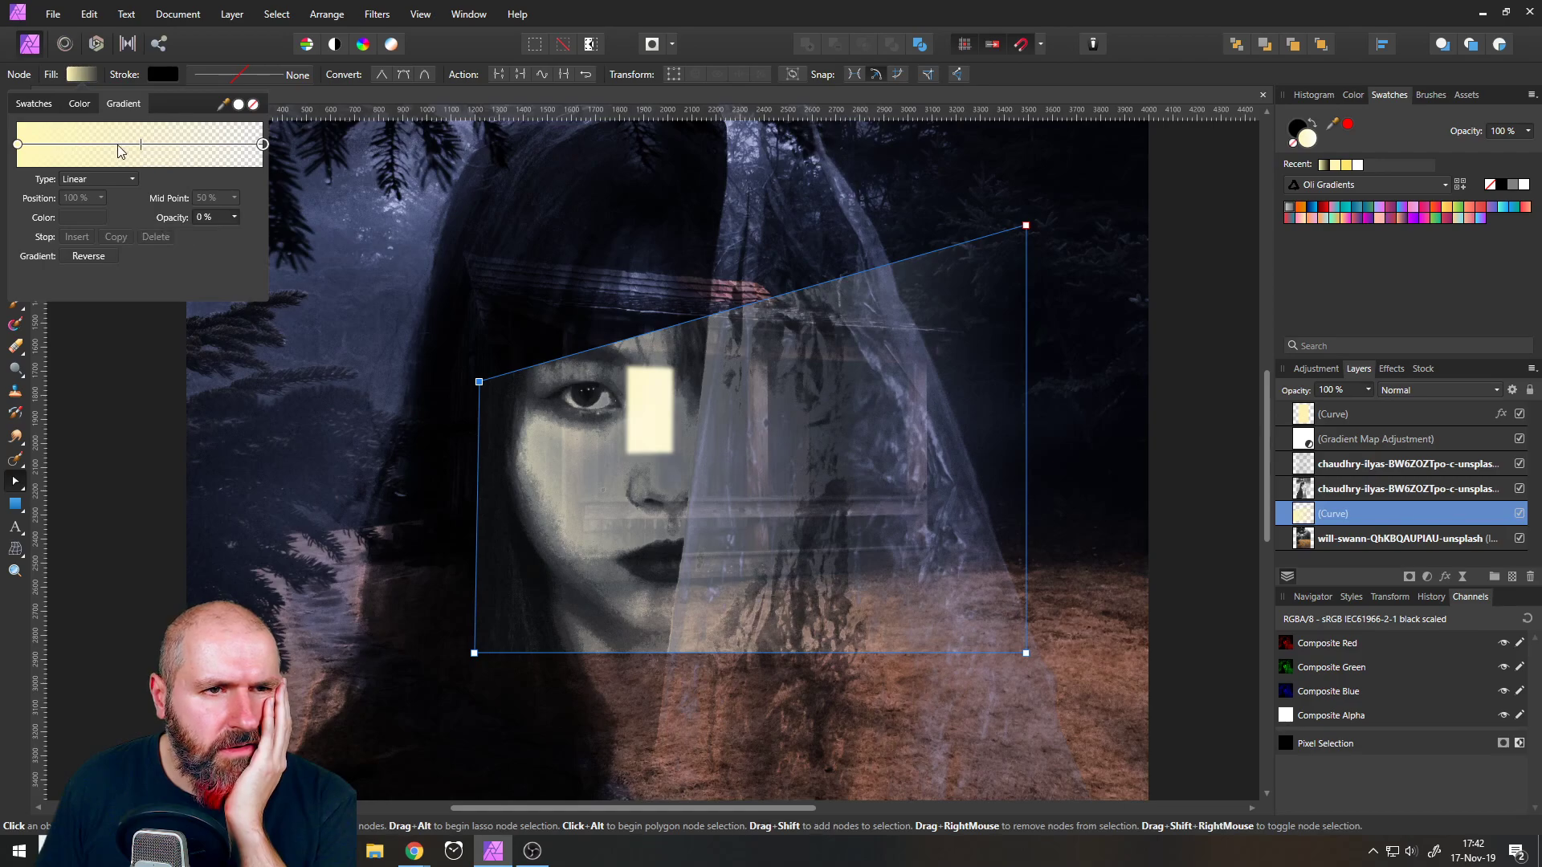
{"action": "left_click_drag", "start_coordinate": [141, 152], "coordinate": [67, 153]}
{"action": "left_click", "coordinate": [85, 71]}
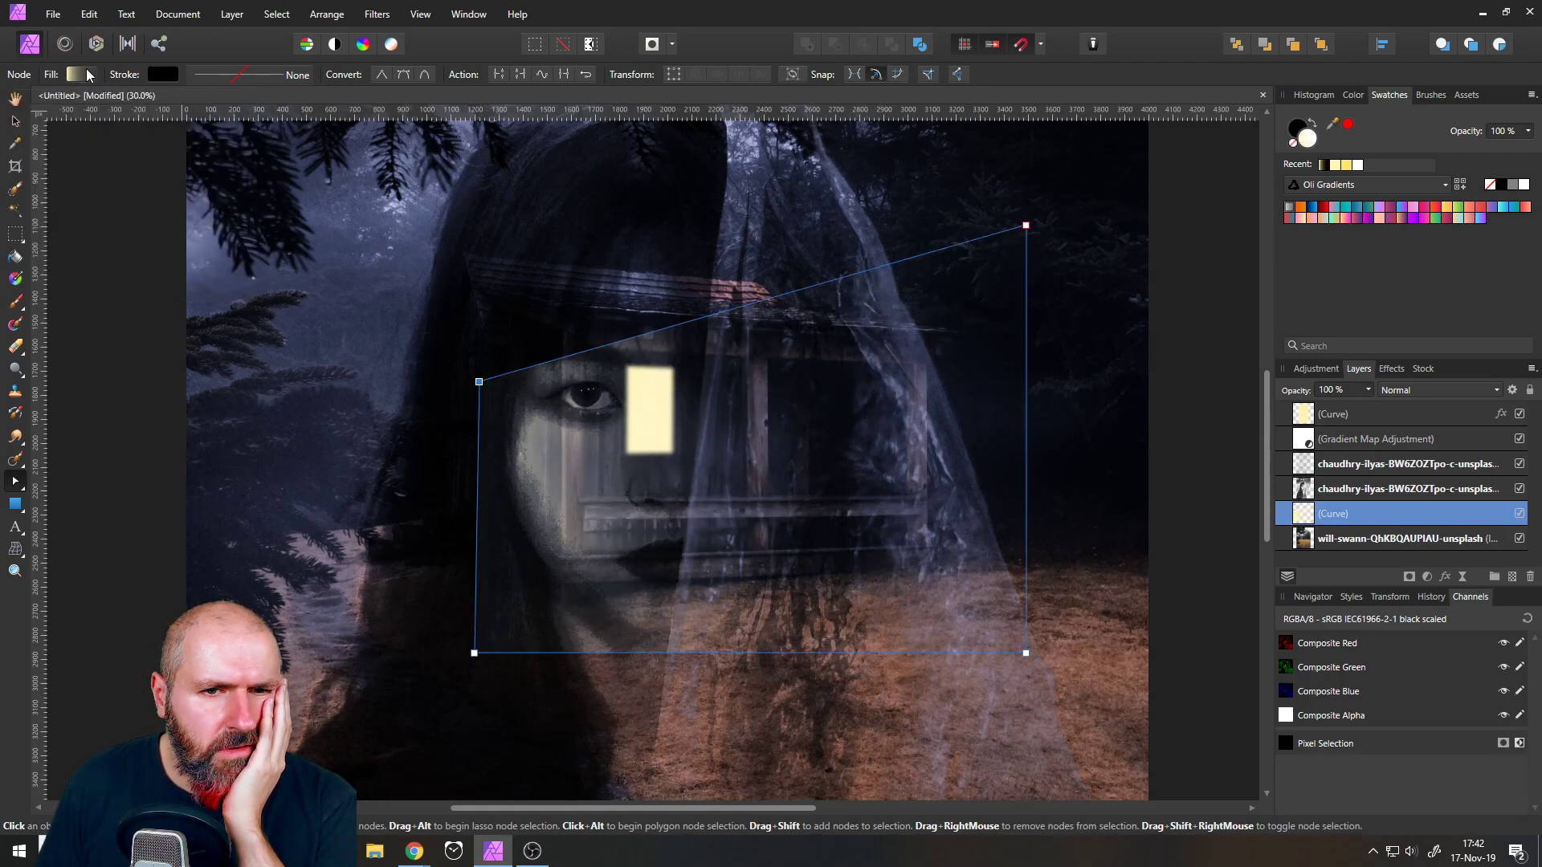
- Bring the gradient shape to the top of the layer stack and place its left edge against the lit window's right side
{"action": "left_click_drag", "start_coordinate": [1302, 515], "coordinate": [1301, 413]}
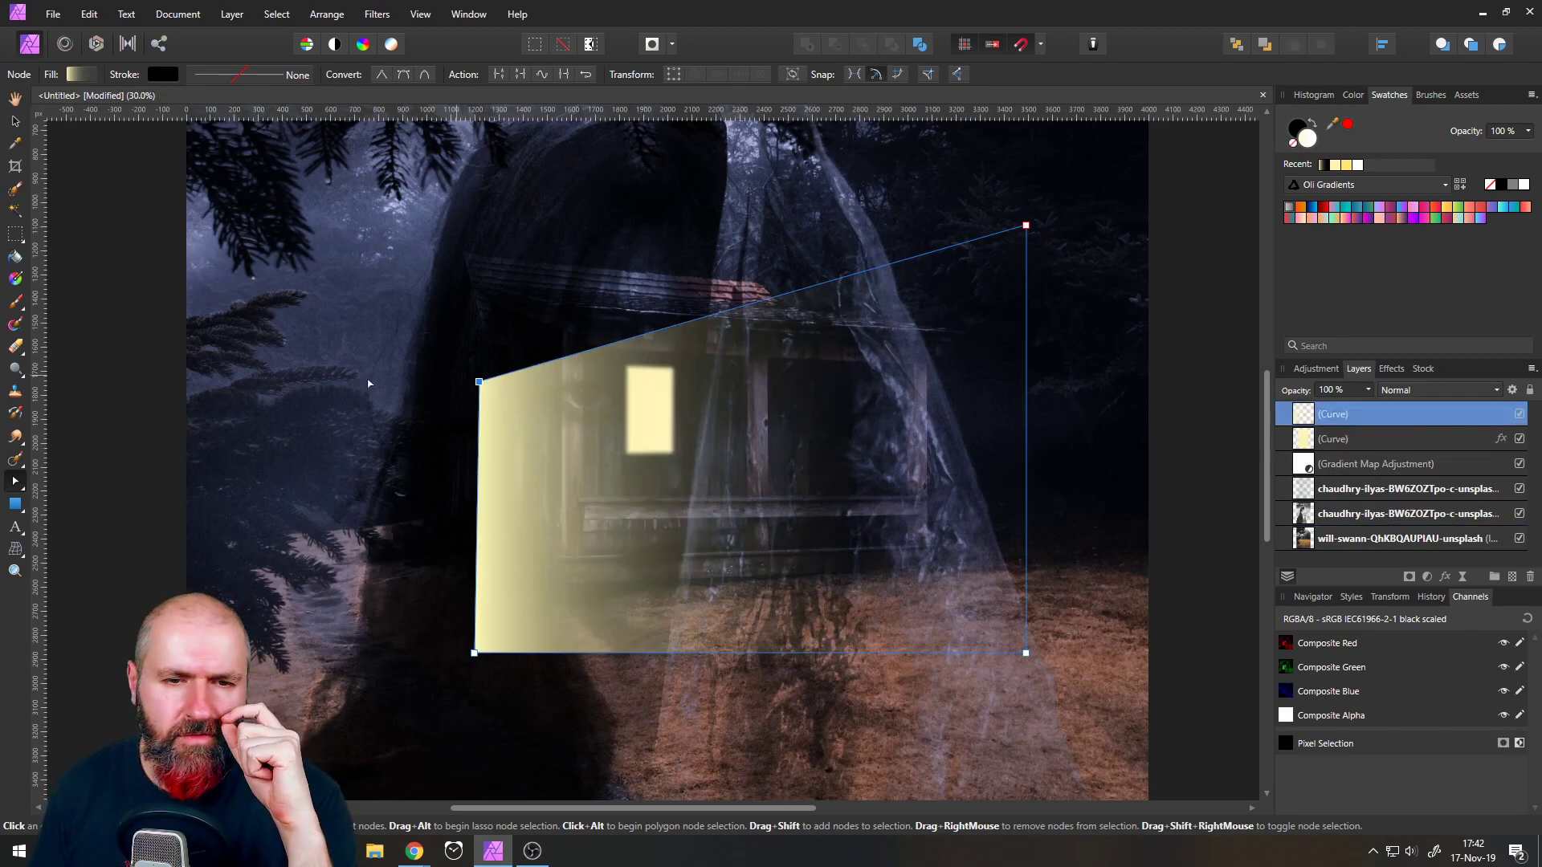
{"action": "left_click", "coordinate": [15, 120]}
{"action": "left_click_drag", "start_coordinate": [575, 431], "coordinate": [763, 416]}
{"action": "mouse_move", "coordinate": [668, 638]}
{"action": "left_mouse_down"}
{"action": "mouse_move", "coordinate": [666, 610]}
{"action": "mouse_move", "coordinate": [667, 638]}
{"action": "left_mouse_up"}
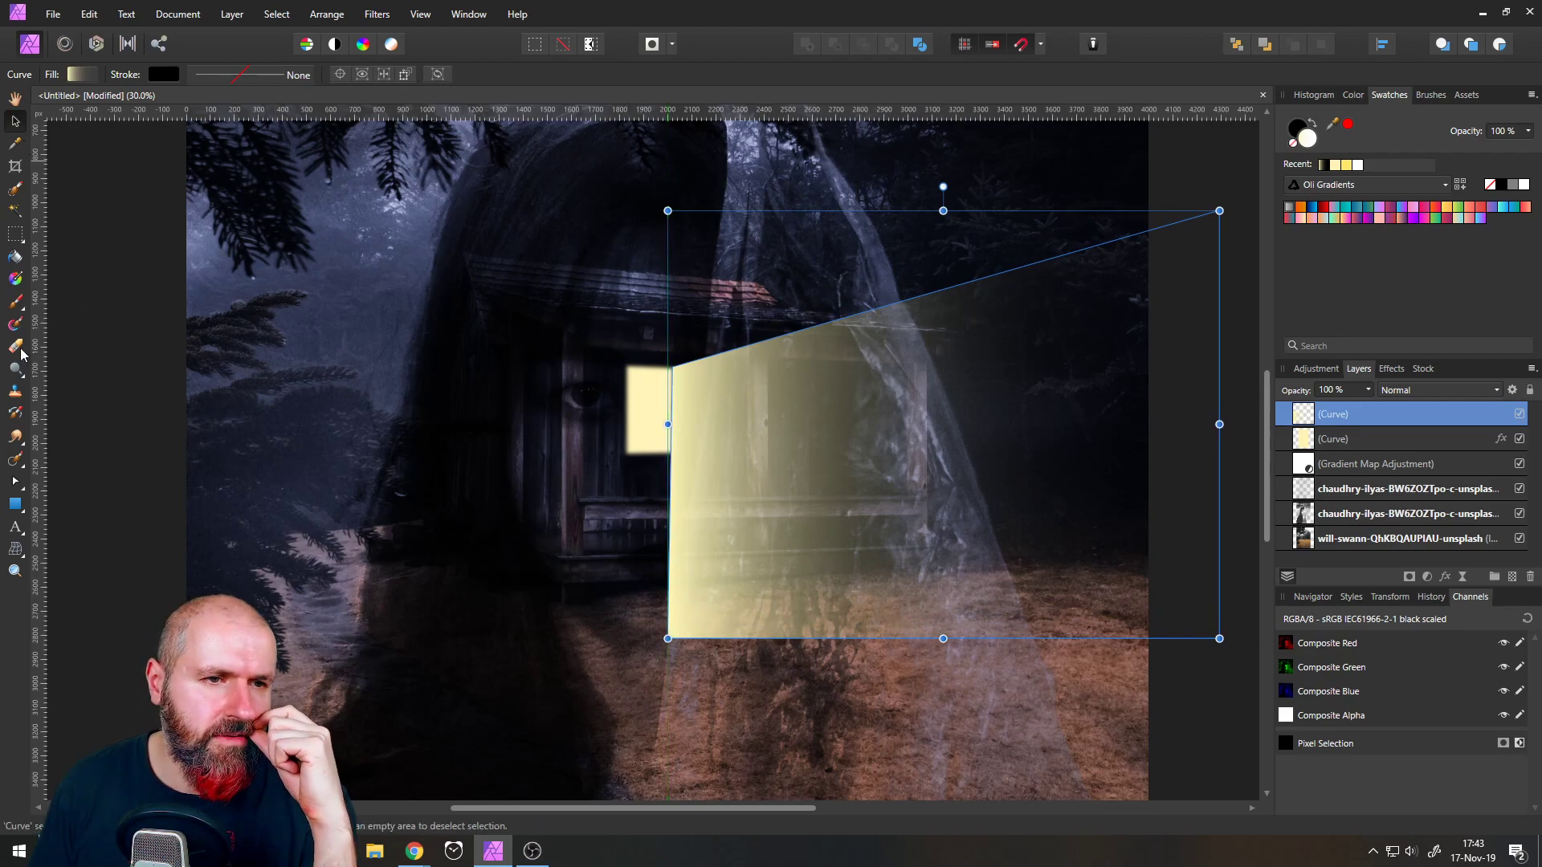
- Adjust the light beam's two left corner nodes so its narrow end matches the height of the lit window
{"action": "left_click", "coordinate": [16, 482]}
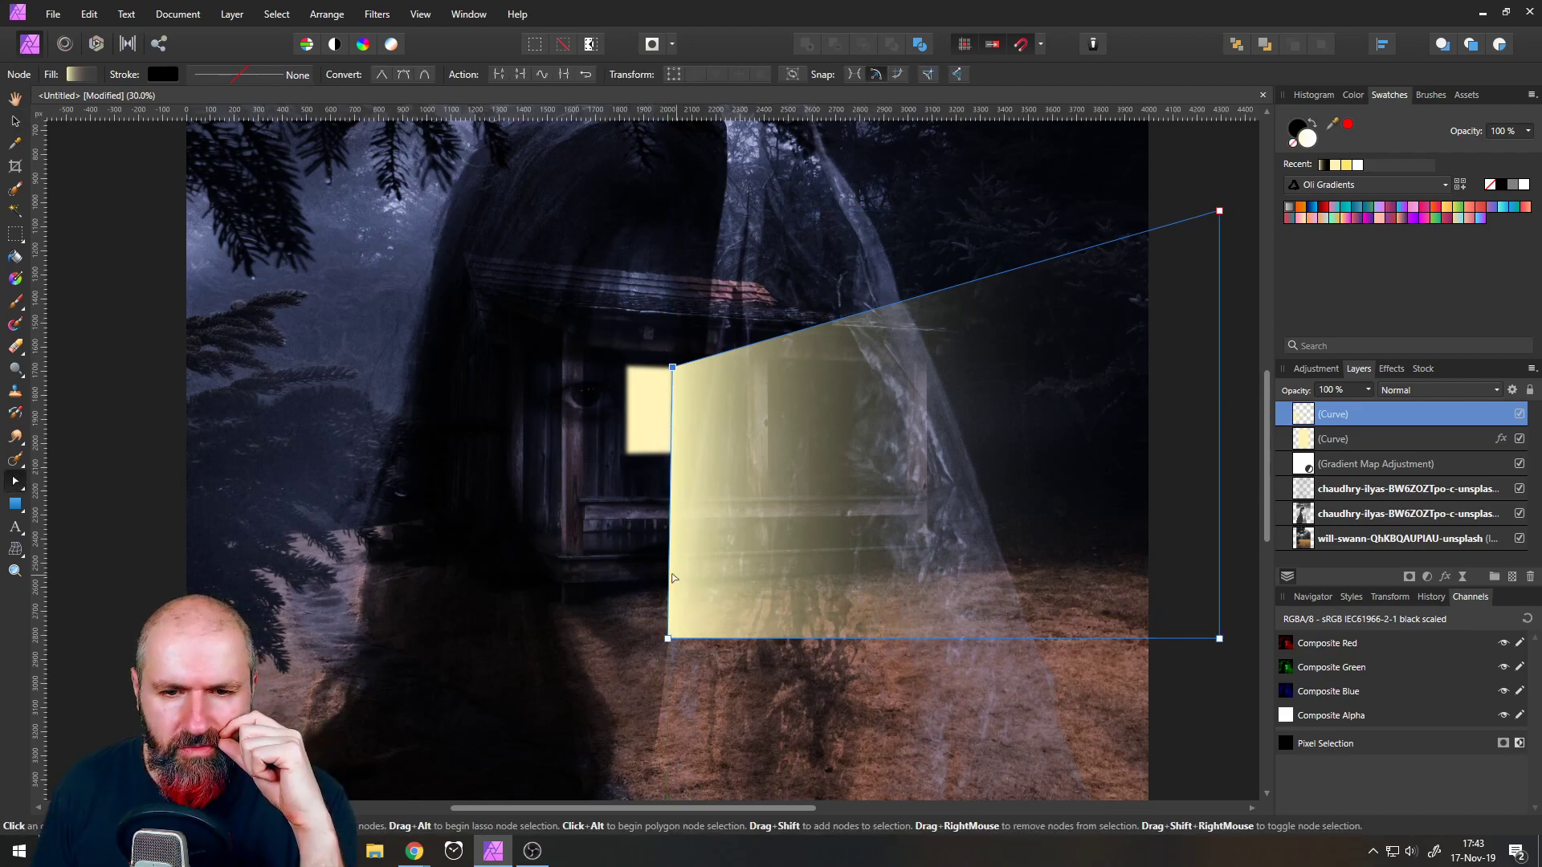
{"action": "left_click_drag", "start_coordinate": [667, 638], "coordinate": [673, 454]}
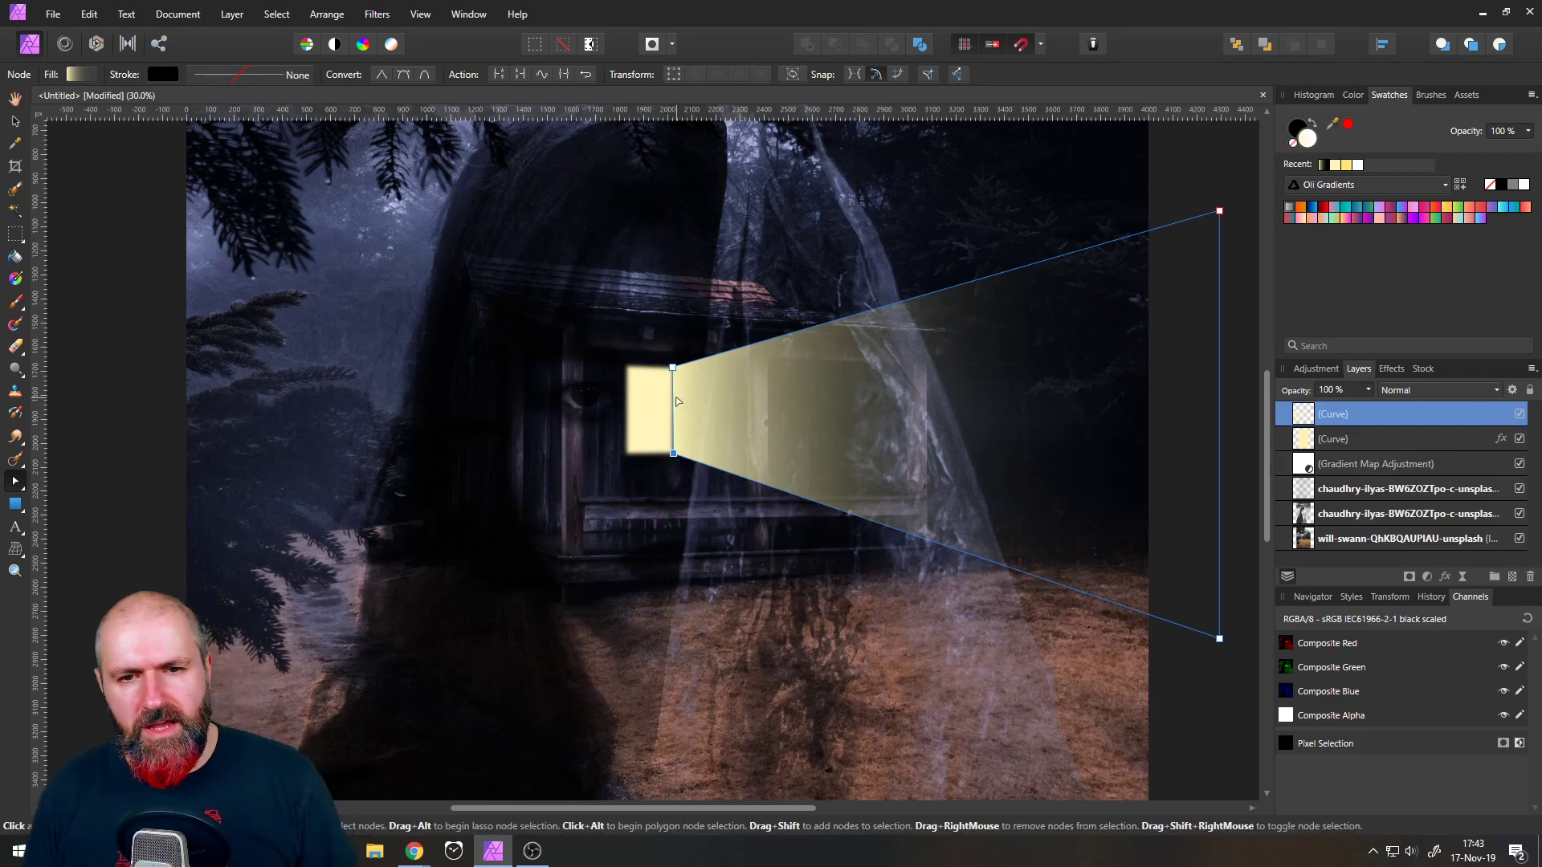
{"action": "scroll", "coordinate": [677, 401], "scroll_direction": "up", "scroll_amount": 6}
{"action": "mouse_move", "coordinate": [658, 215]}
{"action": "left_mouse_down"}
{"action": "mouse_move", "coordinate": [674, 303]}
{"action": "mouse_move", "coordinate": [654, 227]}
{"action": "left_mouse_up"}
{"action": "left_click_drag", "start_coordinate": [663, 728], "coordinate": [639, 716]}
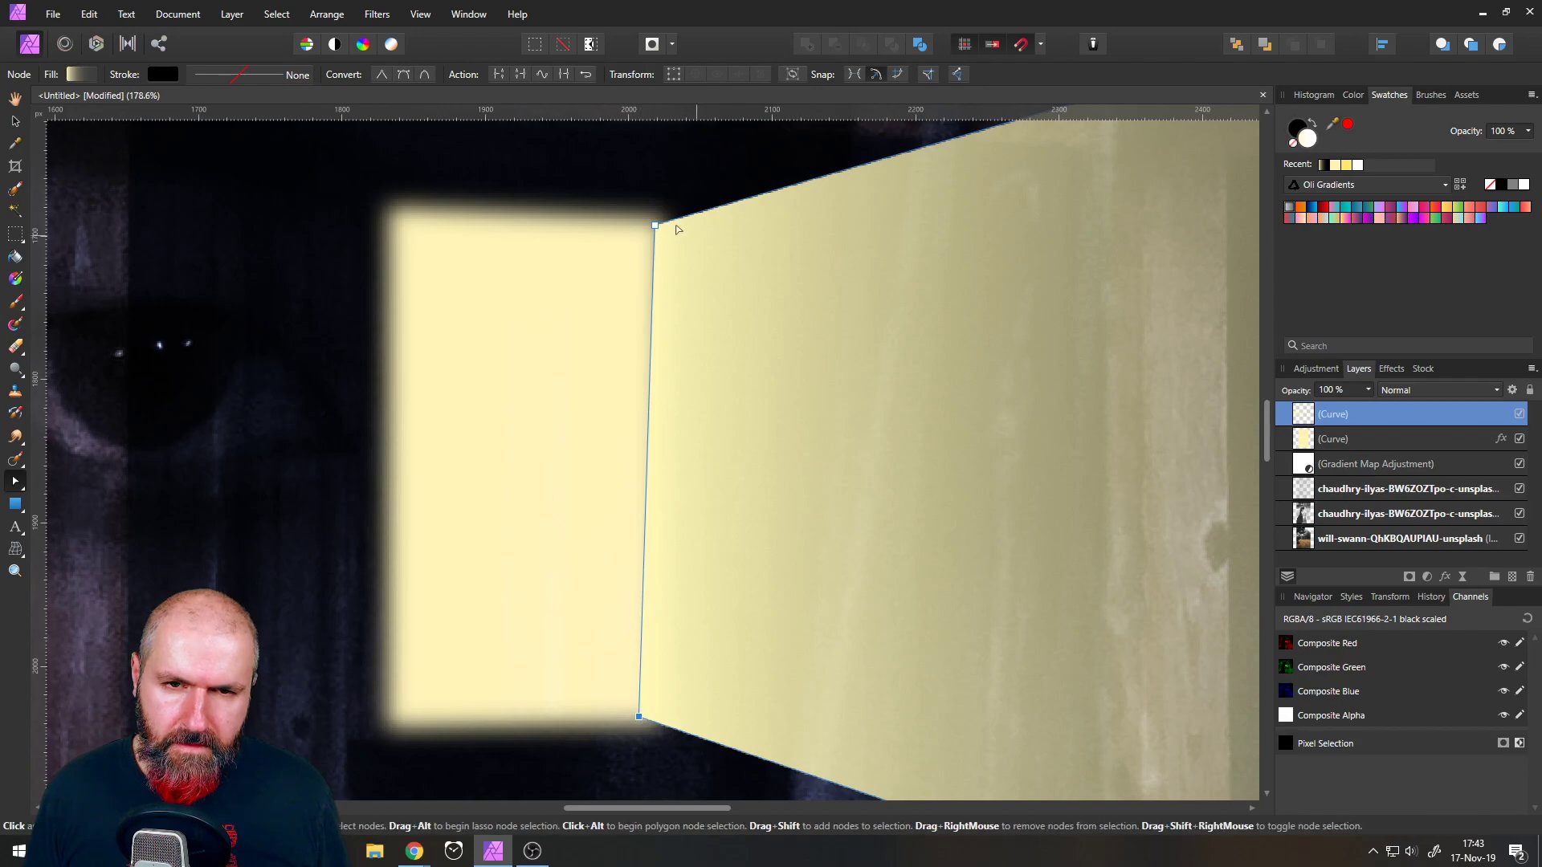
{"action": "left_click_drag", "start_coordinate": [657, 228], "coordinate": [641, 231]}
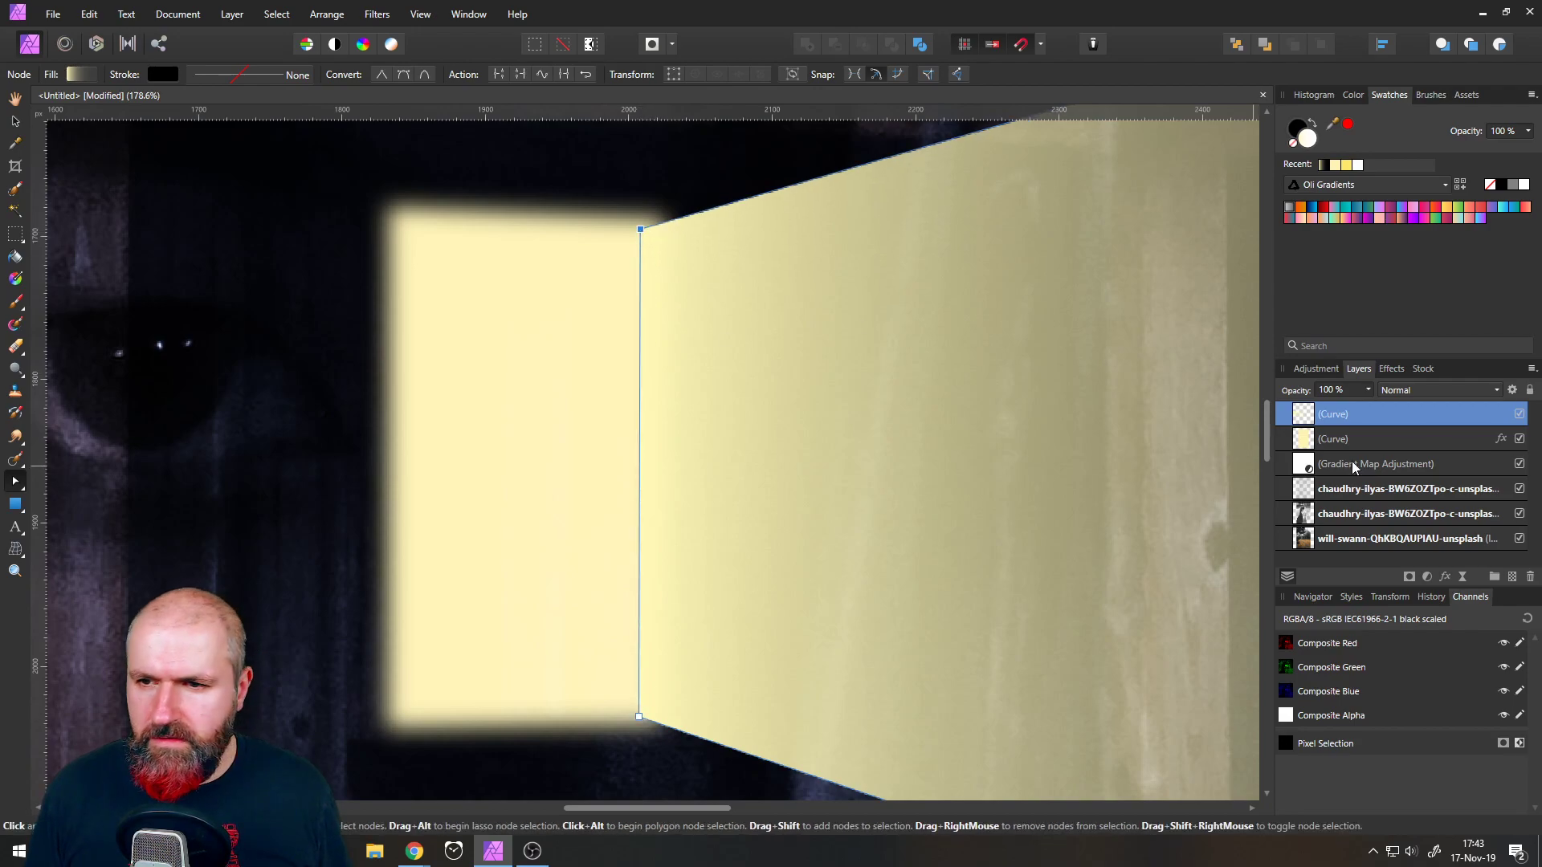
- Apply a 4.2 px Gaussian Blur effect to the light beam, check it deselected, and select the beam again
{"action": "left_click", "coordinate": [1390, 371]}
{"action": "left_click_drag", "start_coordinate": [1332, 454], "coordinate": [1365, 461]}
{"action": "key", "text": "ctrl+0"}
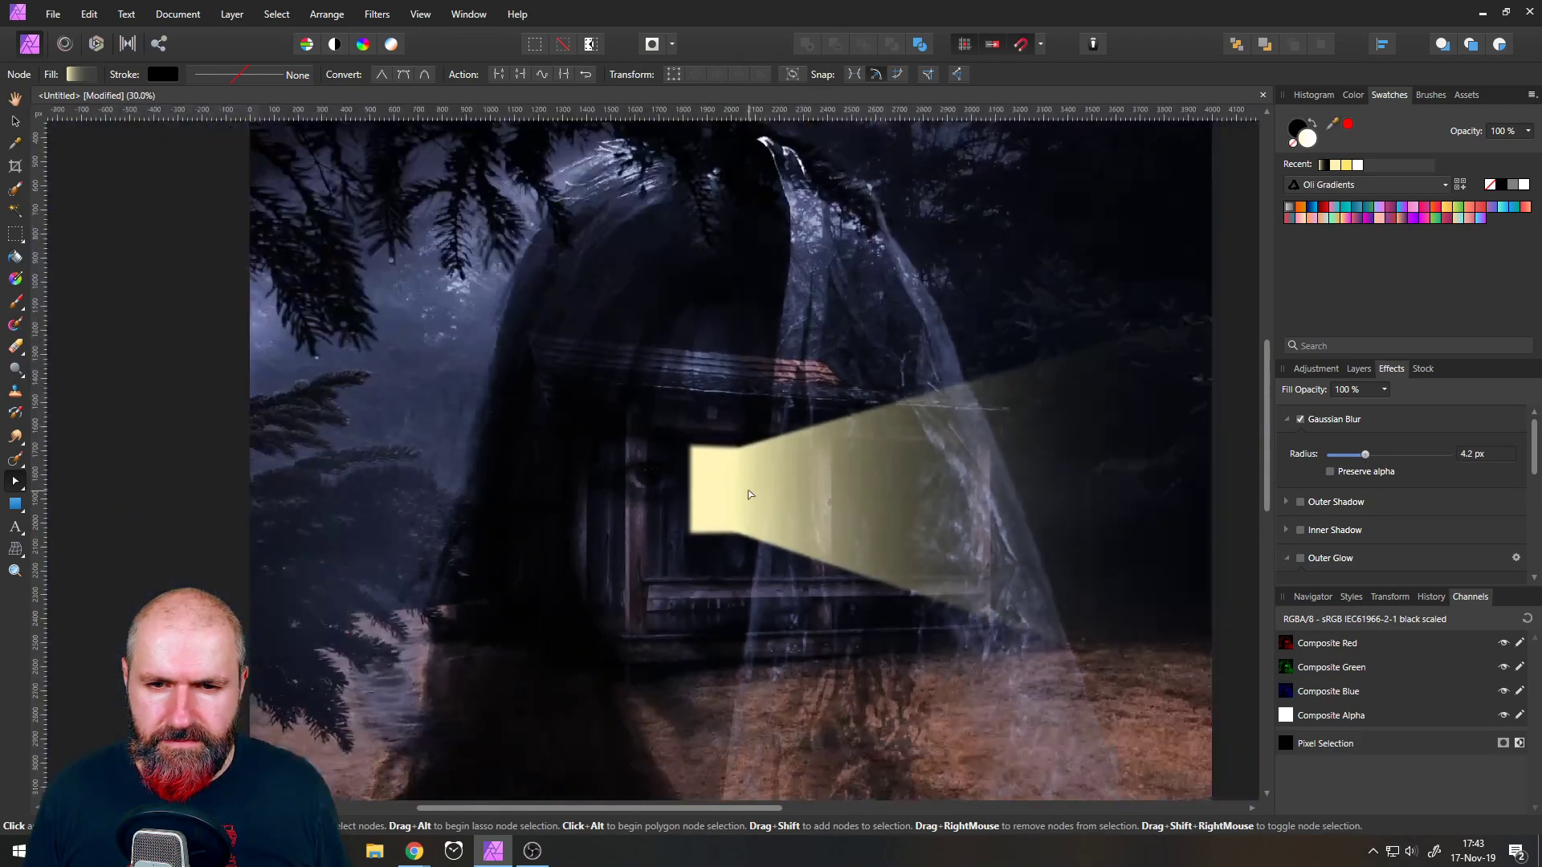
{"action": "left_click", "coordinate": [148, 431]}
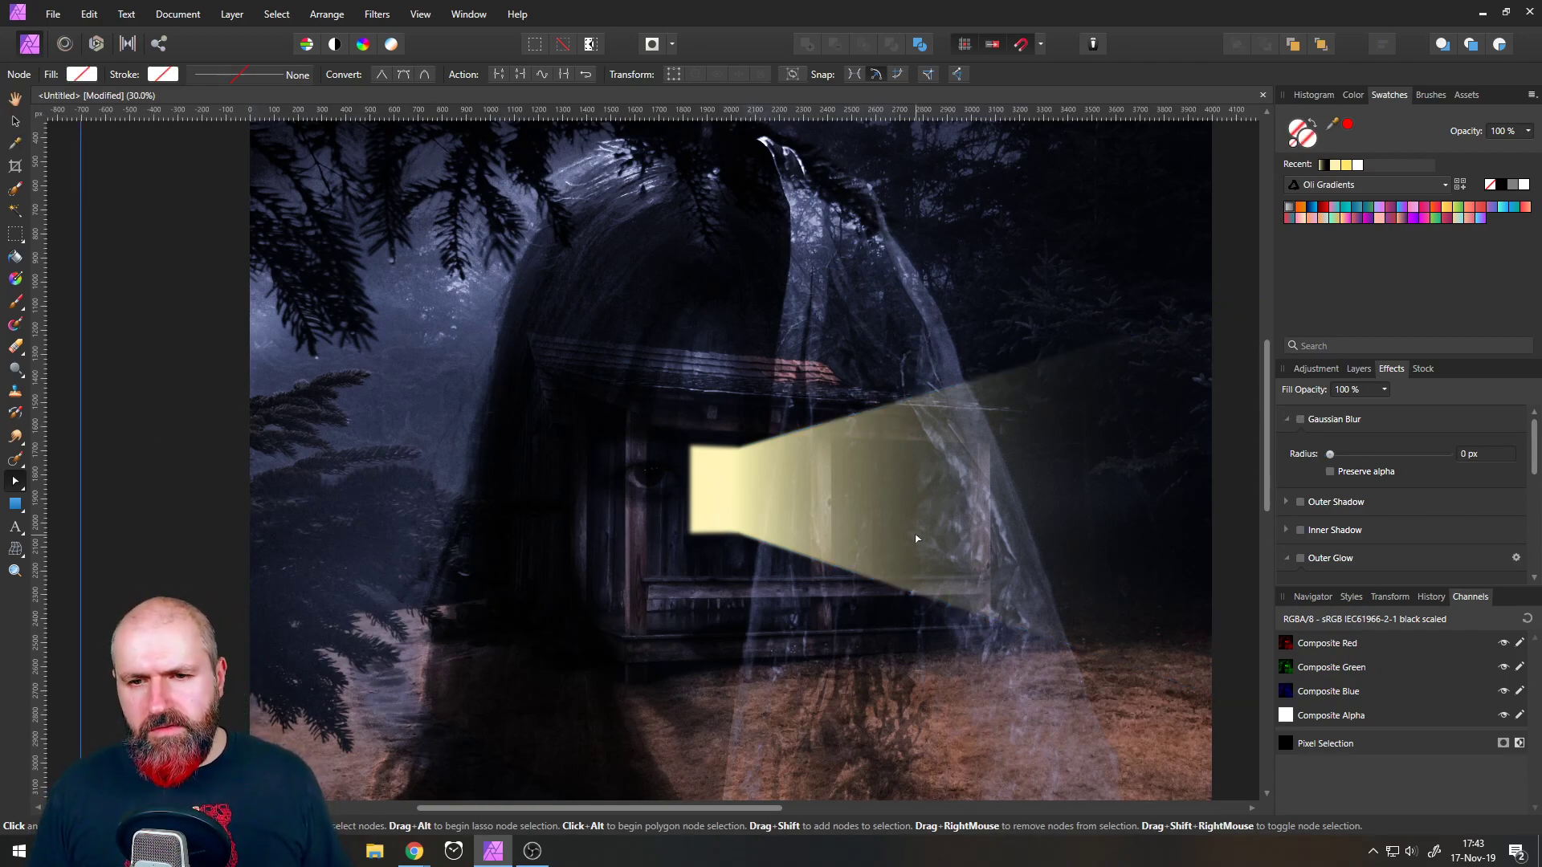
{"action": "left_click", "coordinate": [896, 520]}
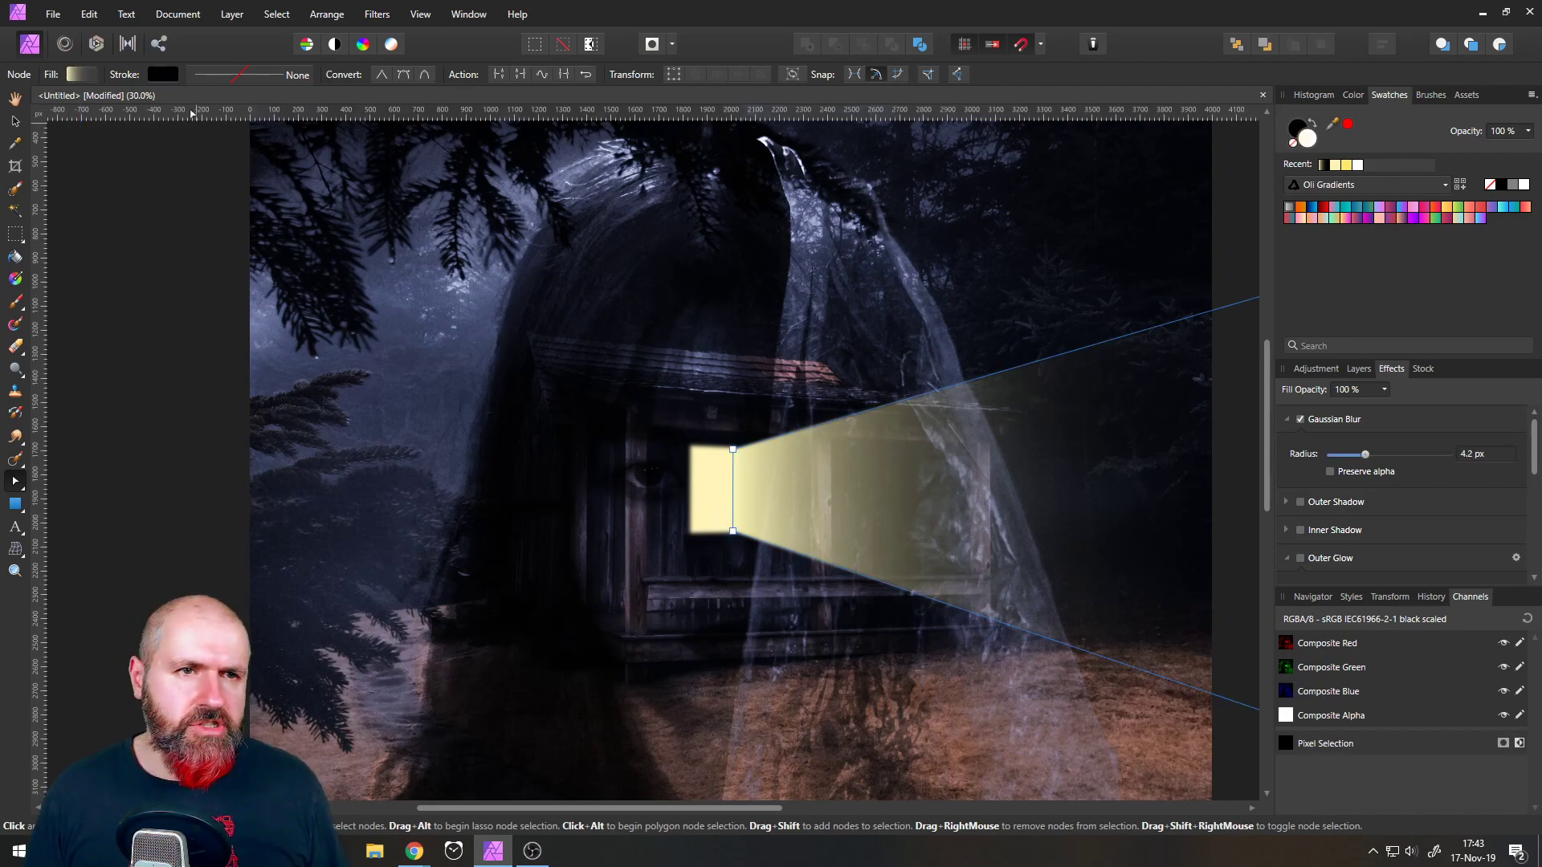
- Shift the light beam gradient's midpoint to 11 % so the yellow fades out sooner
{"action": "left_click", "coordinate": [78, 80]}
{"action": "mouse_move", "coordinate": [73, 151]}
{"action": "left_mouse_down"}
{"action": "mouse_move", "coordinate": [20, 151]}
{"action": "mouse_move", "coordinate": [44, 151]}
{"action": "left_mouse_up"}
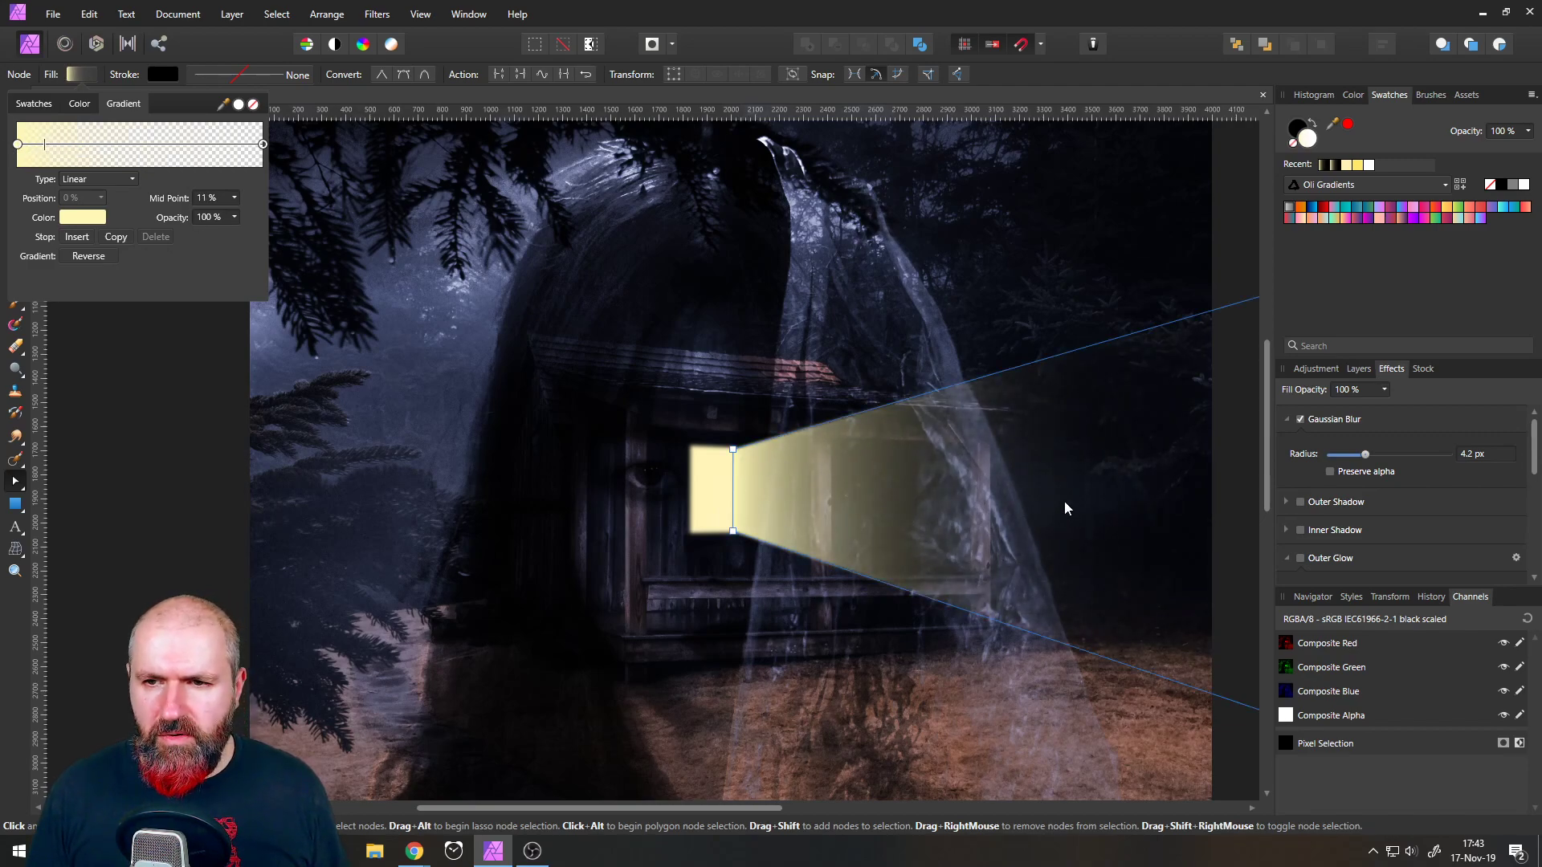
{"action": "left_click", "coordinate": [80, 78]}
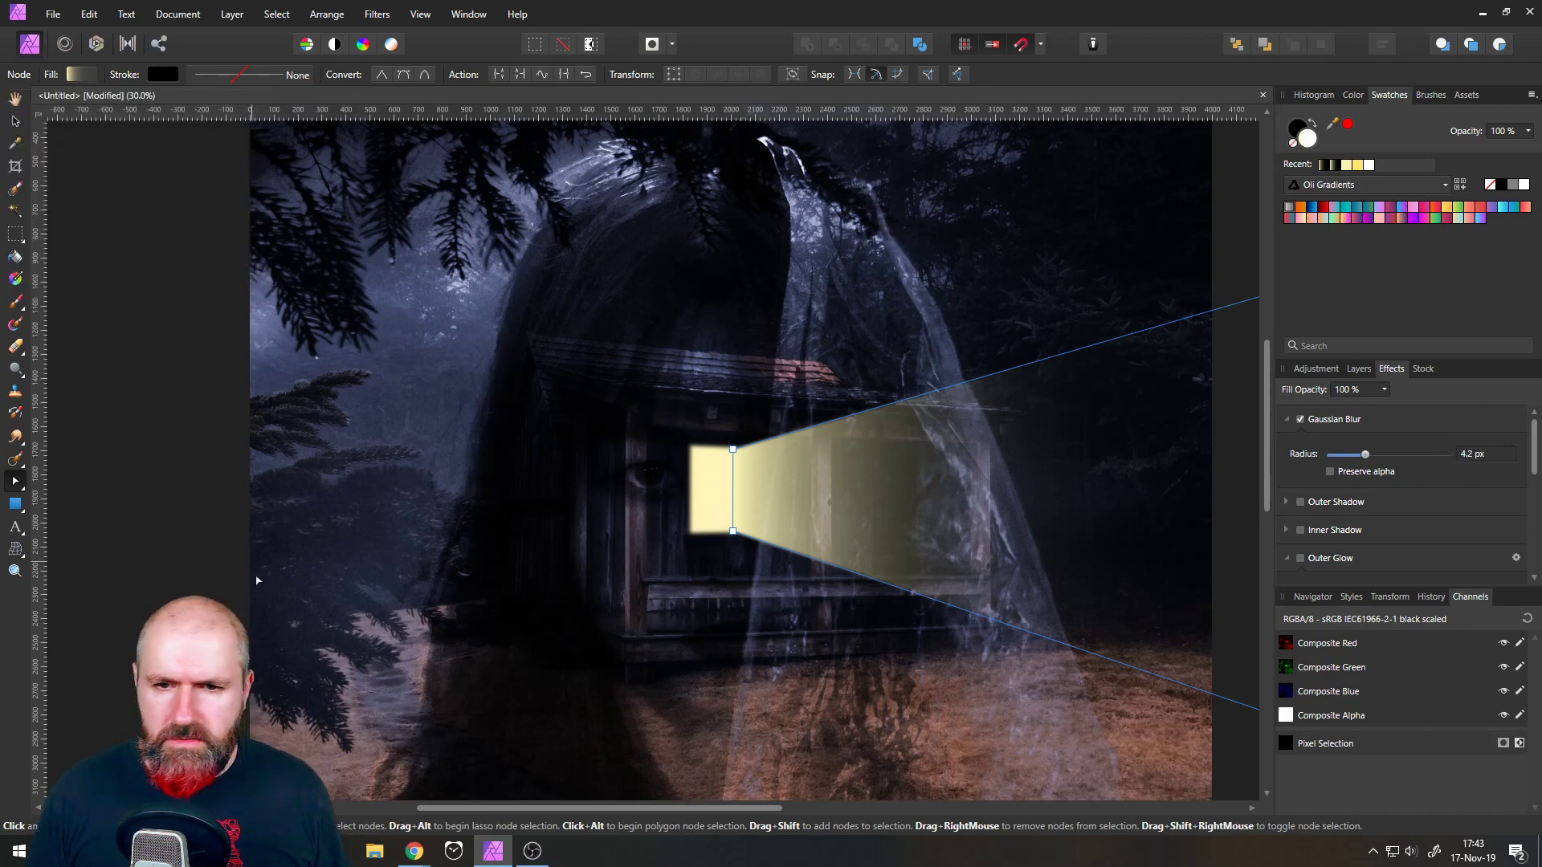
- Pull the beam's two far corner nodes in to the canvas's right edge, keeping the beam flaring outward from the window
{"action": "scroll", "coordinate": [257, 578], "scroll_direction": "down", "scroll_amount": 3}
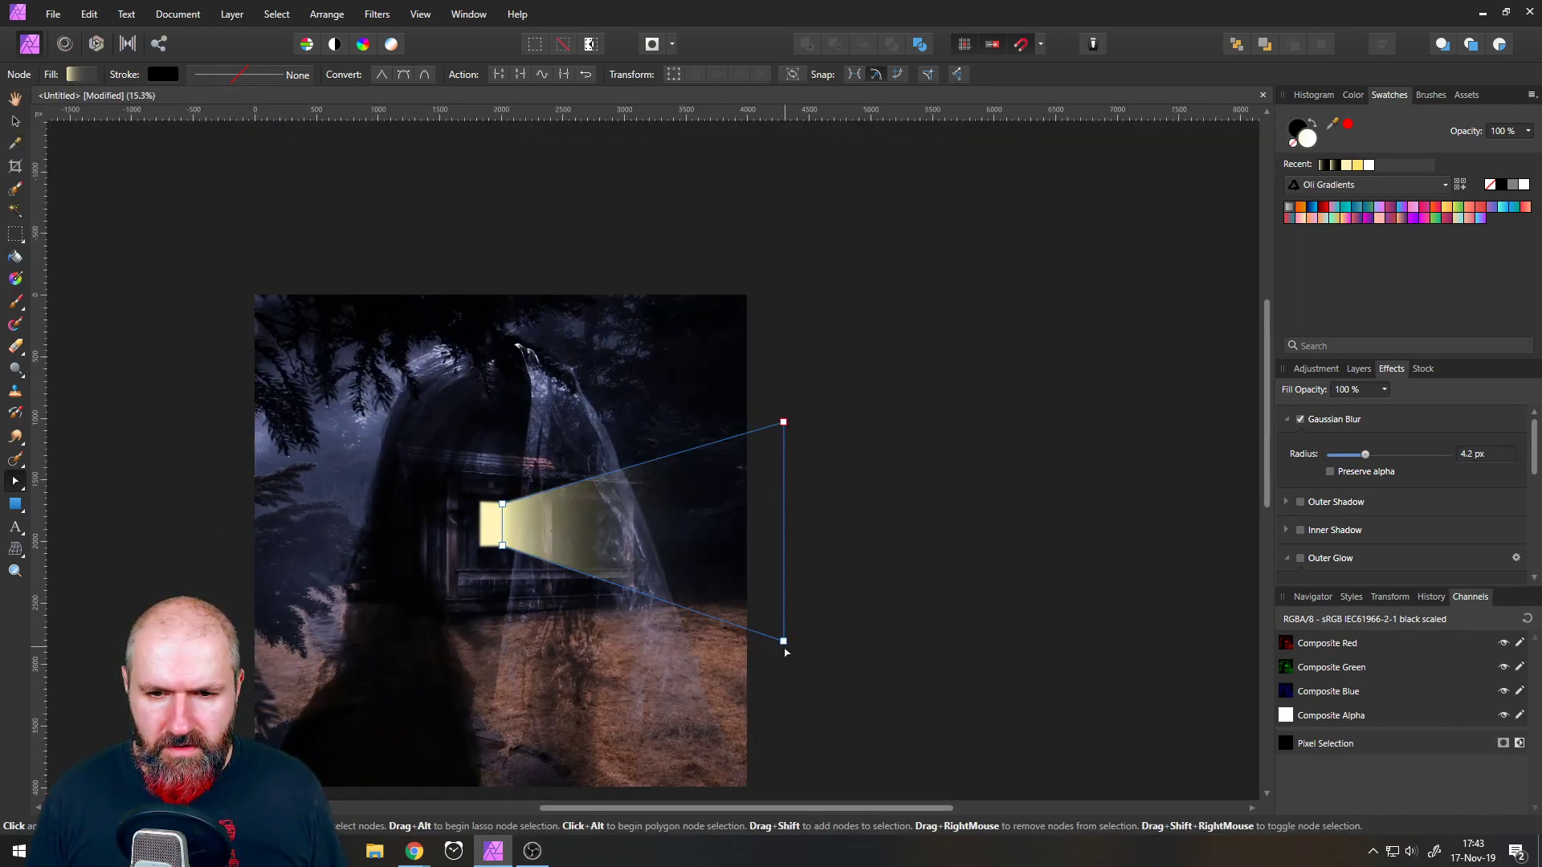
{"action": "left_click_drag", "start_coordinate": [804, 400], "coordinate": [705, 633]}
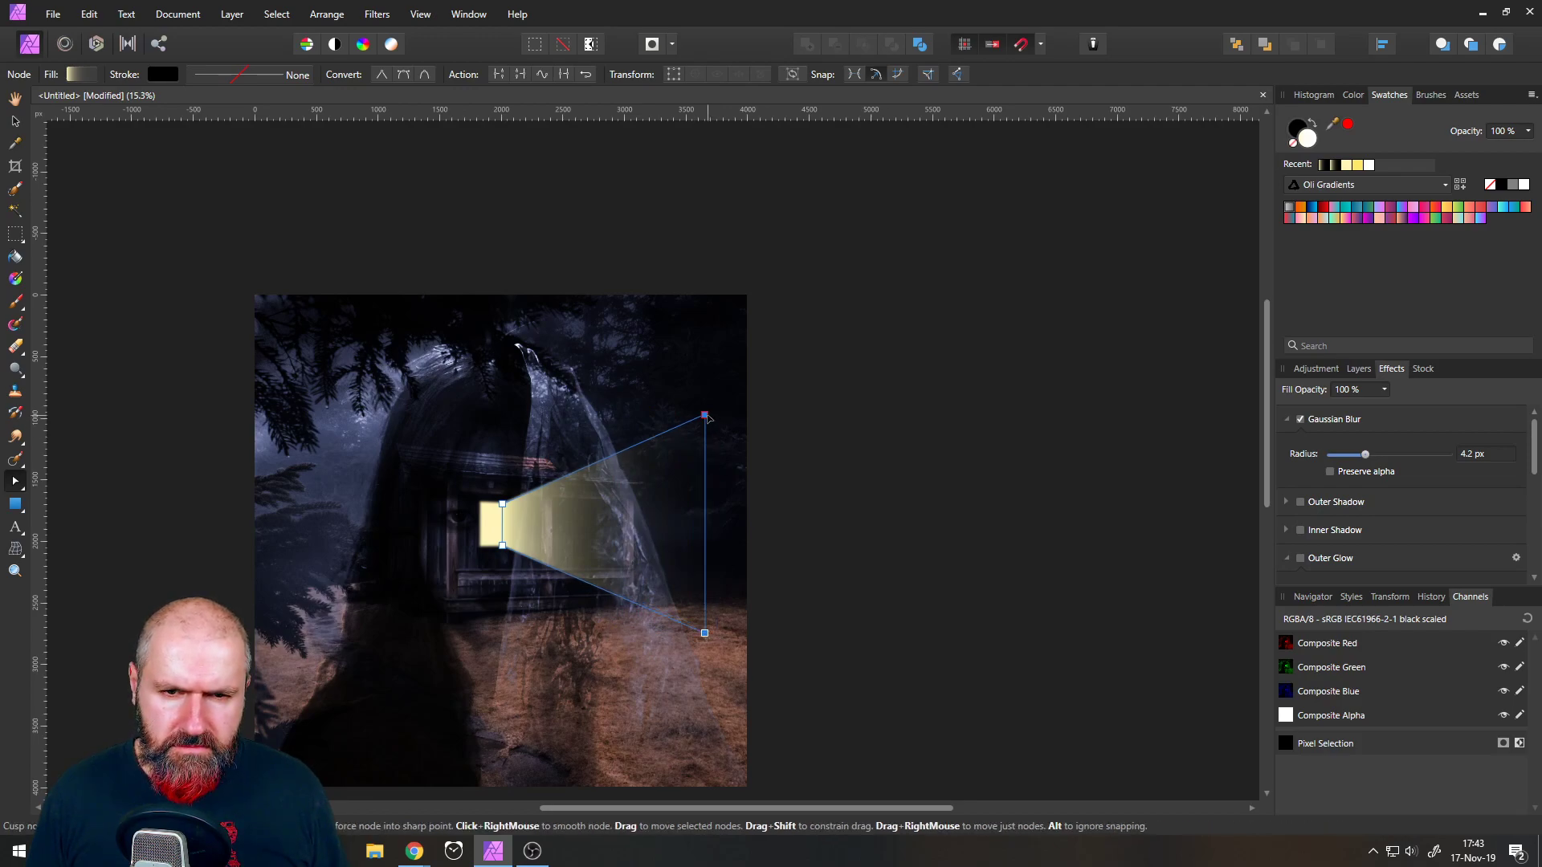
{"action": "left_click_drag", "start_coordinate": [704, 415], "coordinate": [701, 435]}
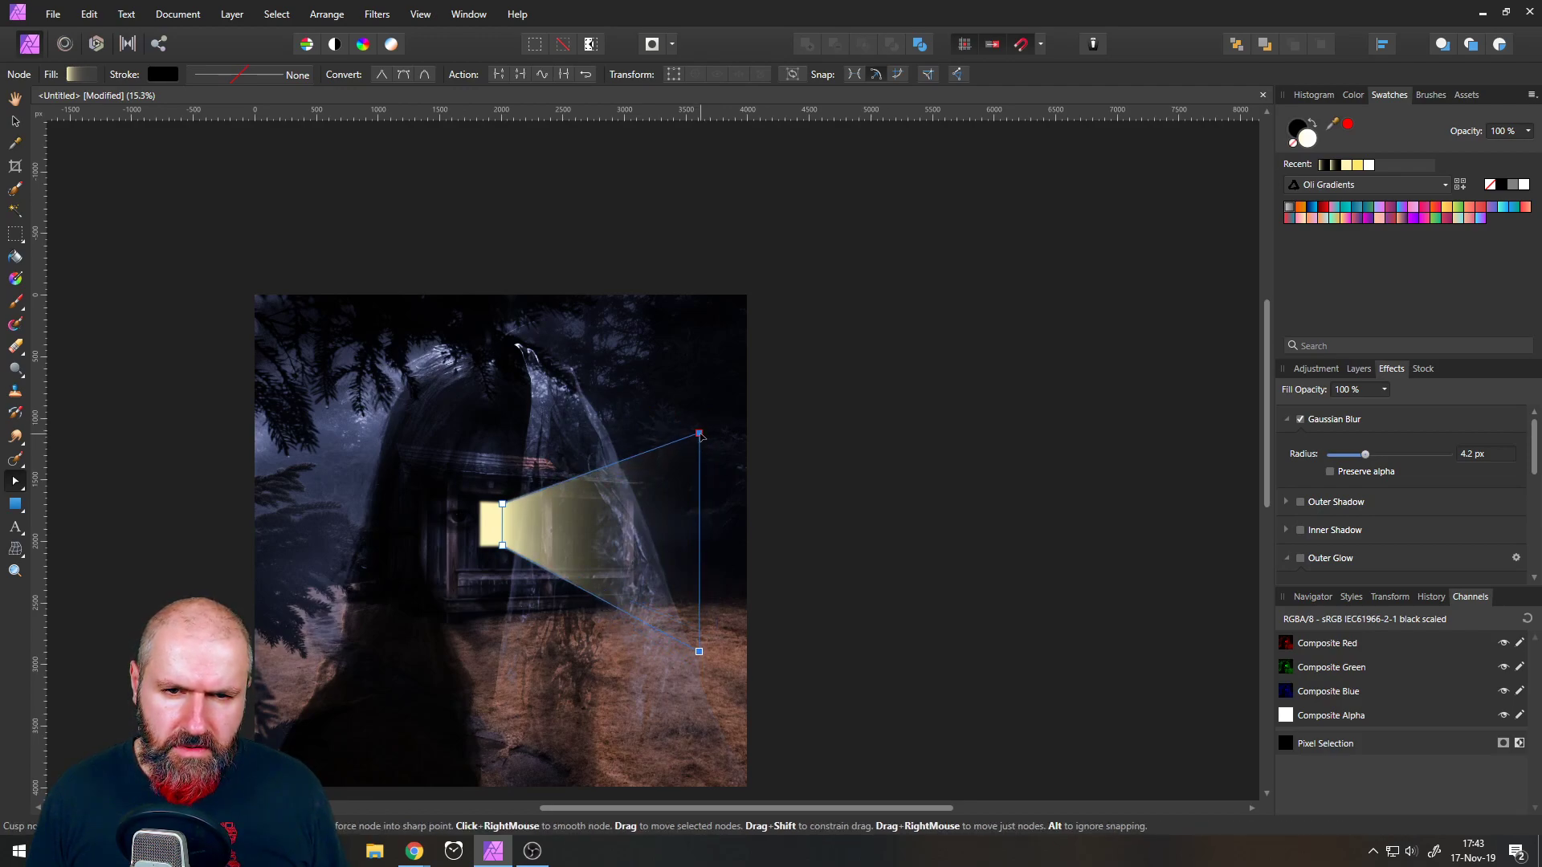
{"action": "left_click", "coordinate": [712, 438]}
{"action": "left_click", "coordinate": [642, 515]}
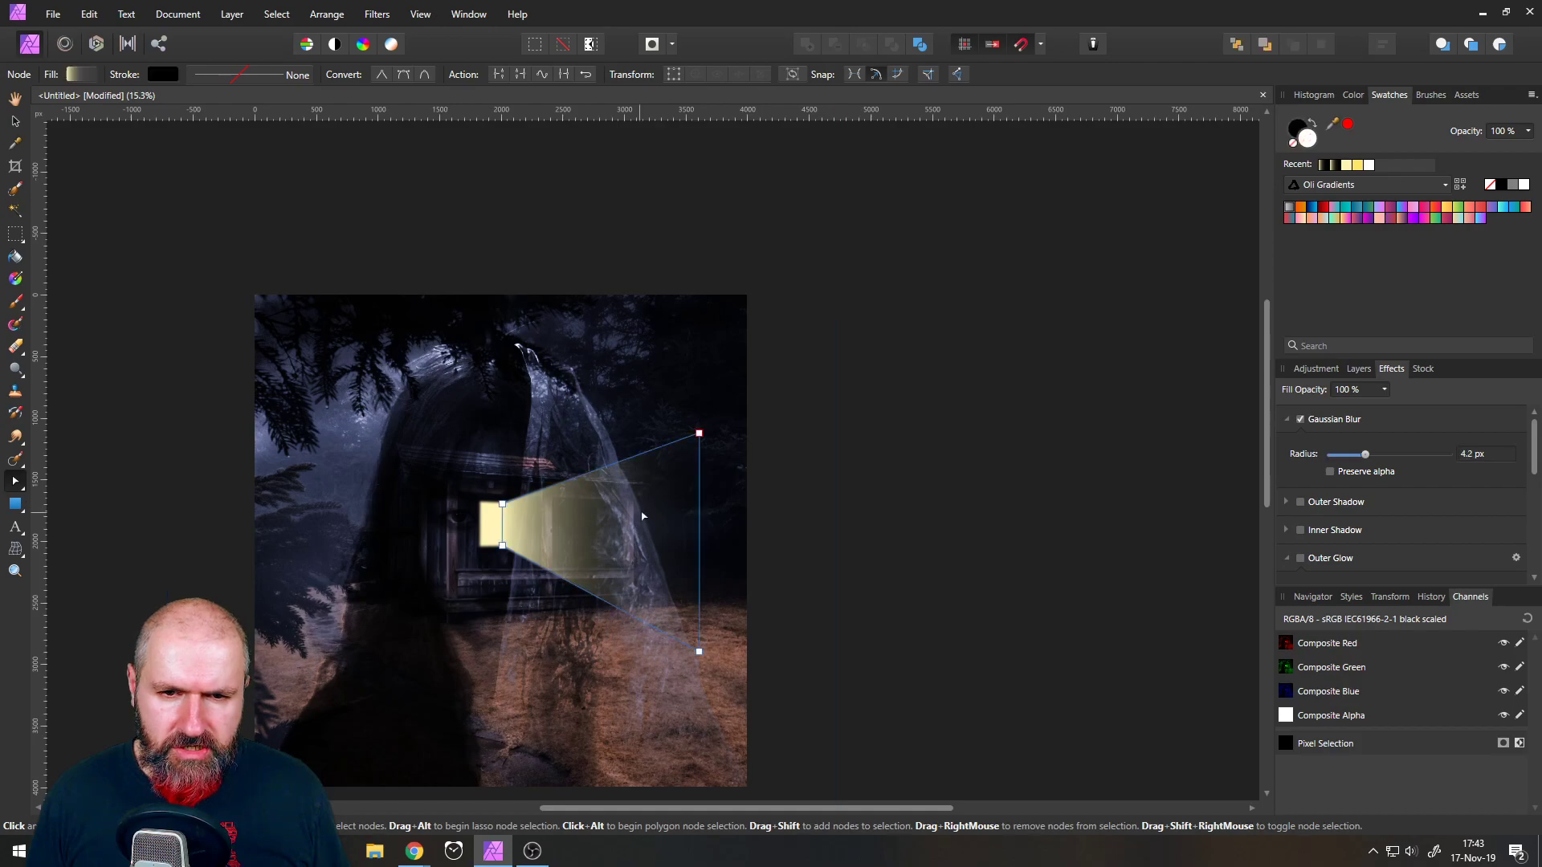
{"action": "left_click_drag", "start_coordinate": [702, 436], "coordinate": [747, 470]}
{"action": "left_click_drag", "start_coordinate": [699, 652], "coordinate": [749, 649]}
{"action": "left_click_drag", "start_coordinate": [746, 470], "coordinate": [755, 437]}
- Add a middle stop to the beam's gradient, with 0 % opacity and positioned at 39 %
{"action": "left_click", "coordinate": [79, 74]}
{"action": "left_click_drag", "start_coordinate": [110, 144], "coordinate": [154, 150]}
{"action": "left_click", "coordinate": [234, 217]}
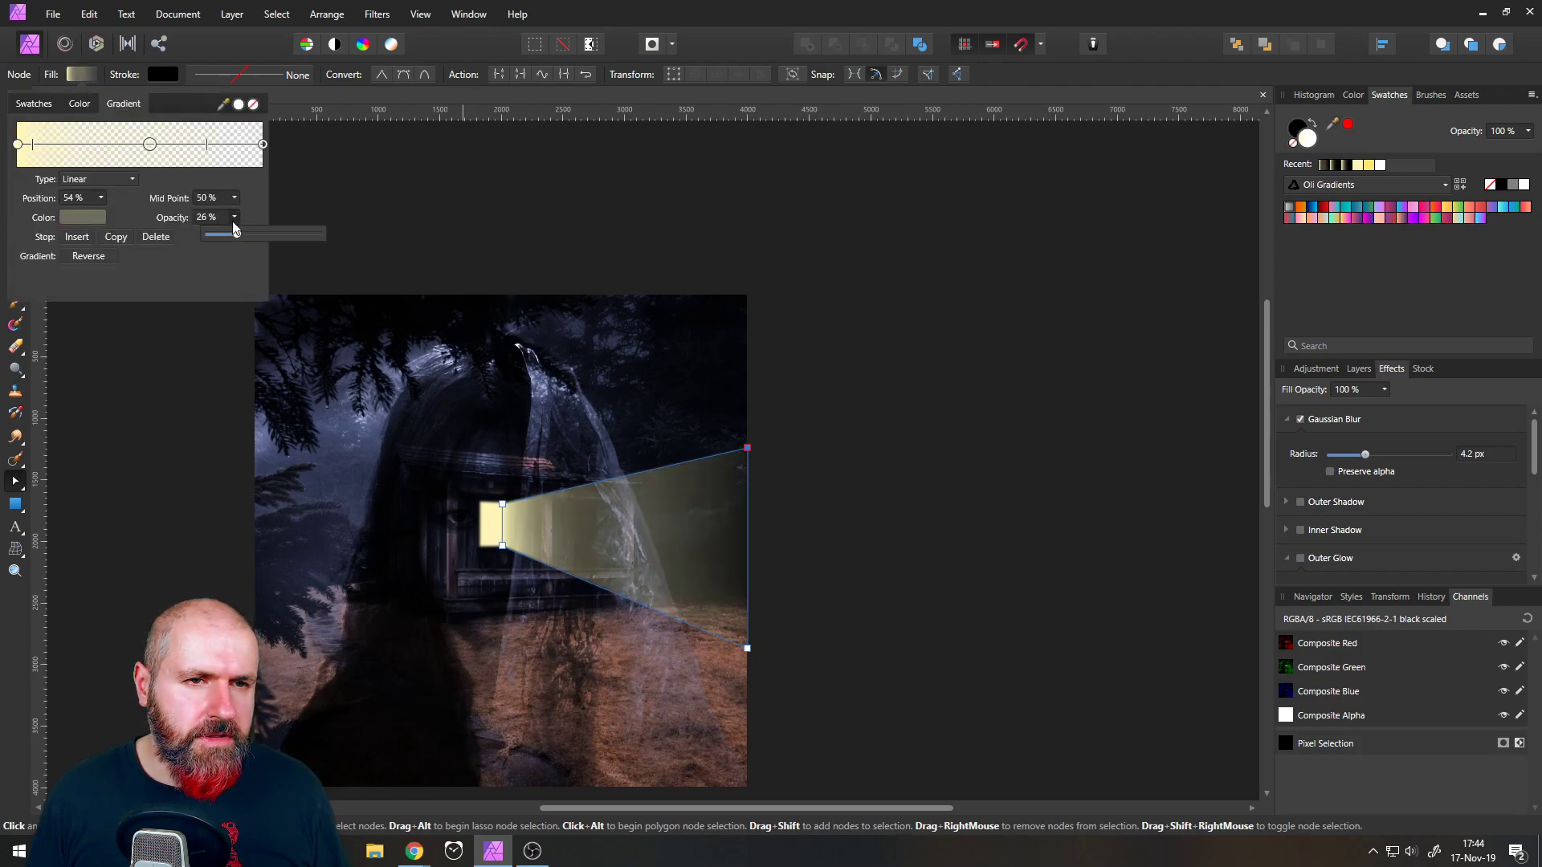
{"action": "left_click_drag", "start_coordinate": [238, 231], "coordinate": [208, 234]}
{"action": "left_click", "coordinate": [153, 154]}
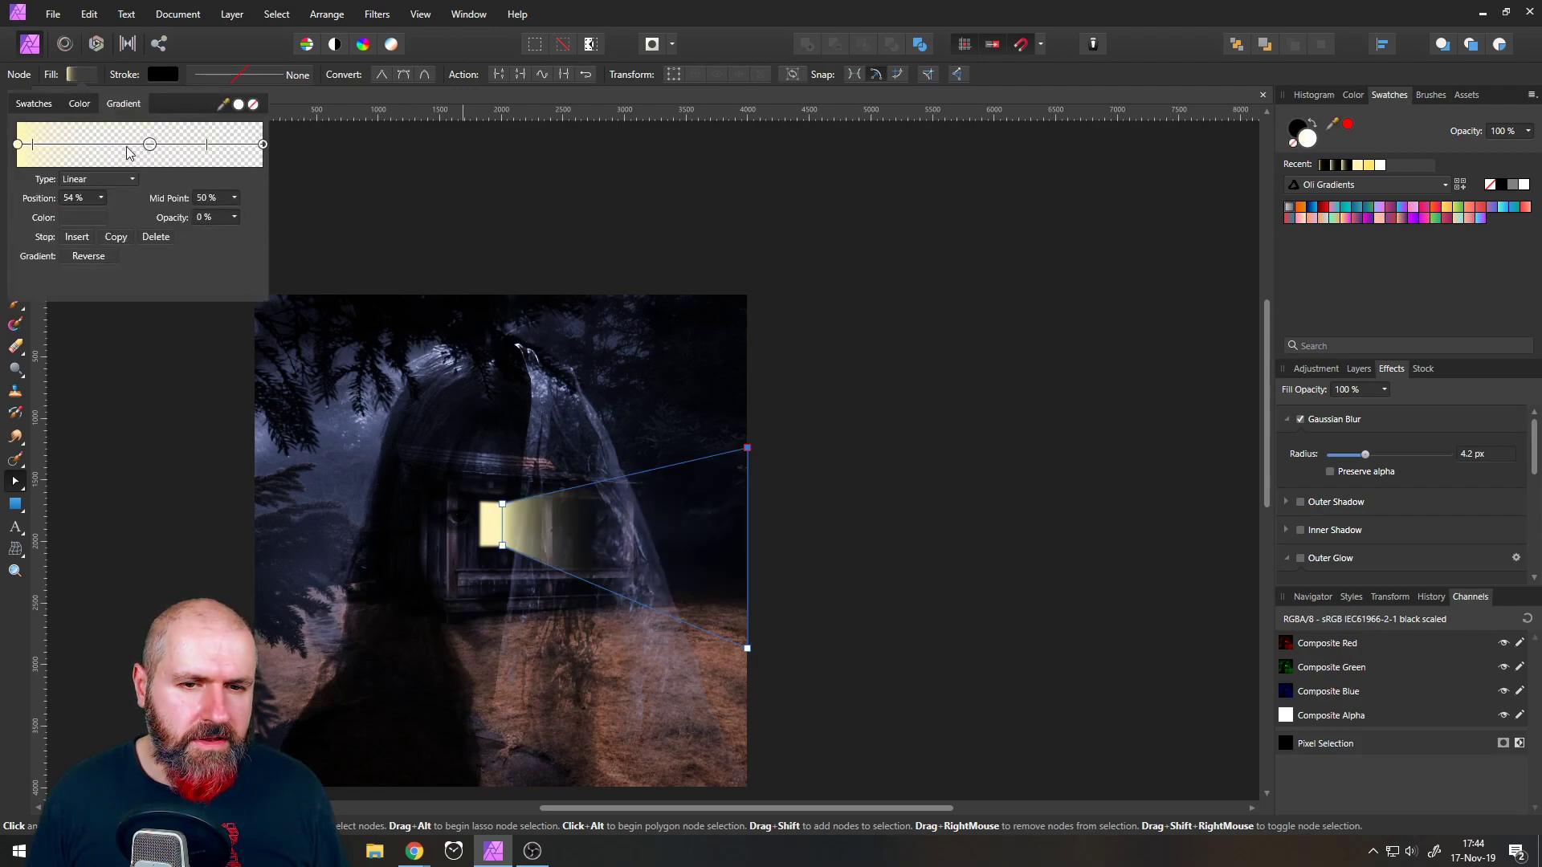
{"action": "left_click_drag", "start_coordinate": [151, 149], "coordinate": [111, 150]}
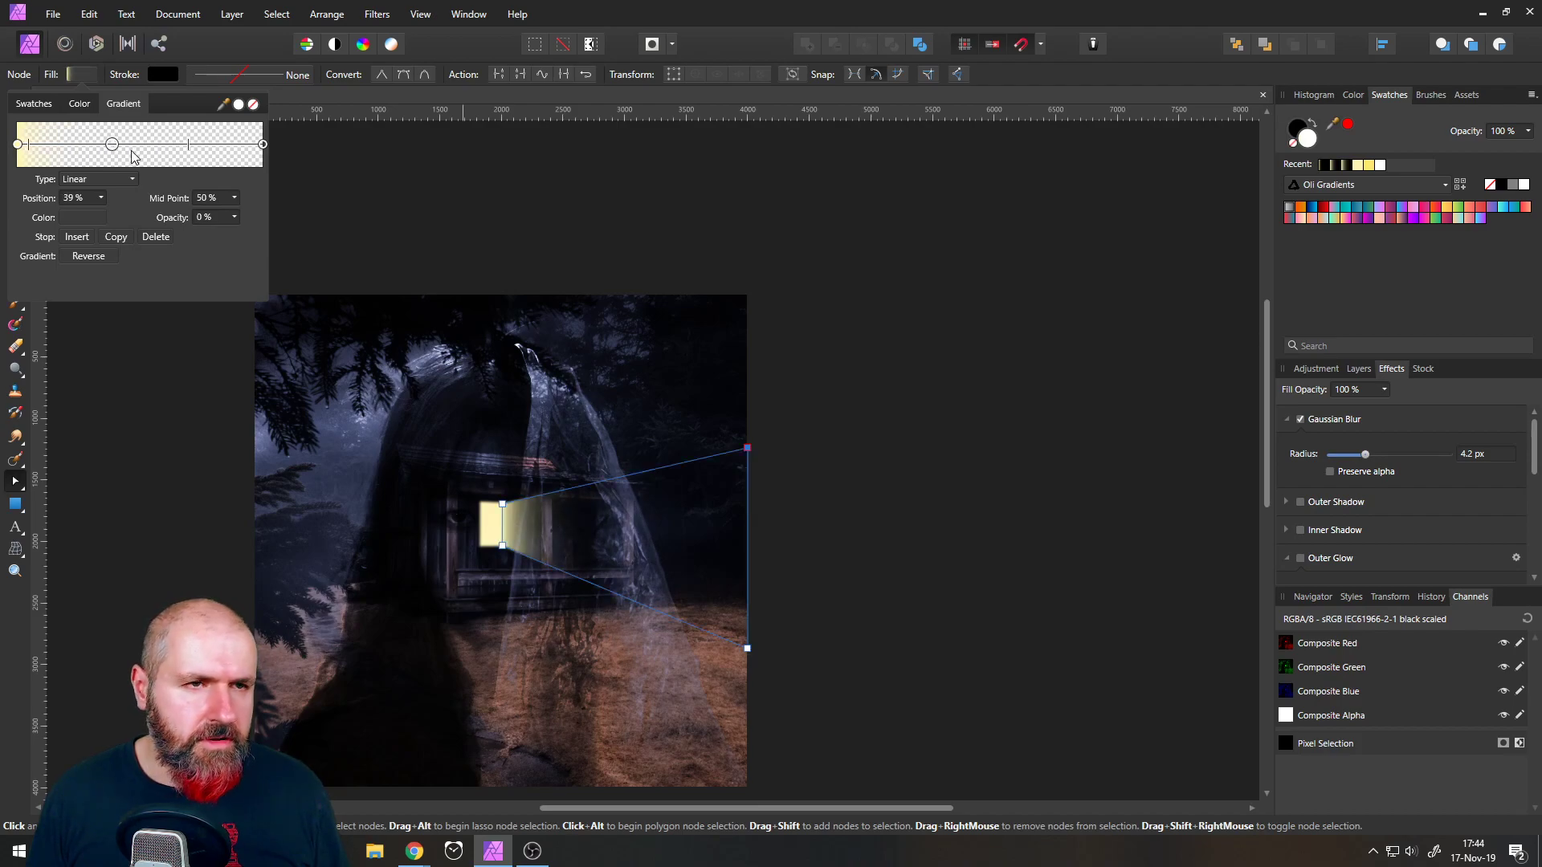
{"action": "left_click", "coordinate": [84, 74]}
- Fine-tune the beam's two window-side corner nodes to match the lit window's height, then deselect it to check the fit
{"action": "scroll", "coordinate": [486, 477], "scroll_direction": "up", "scroll_amount": 5}
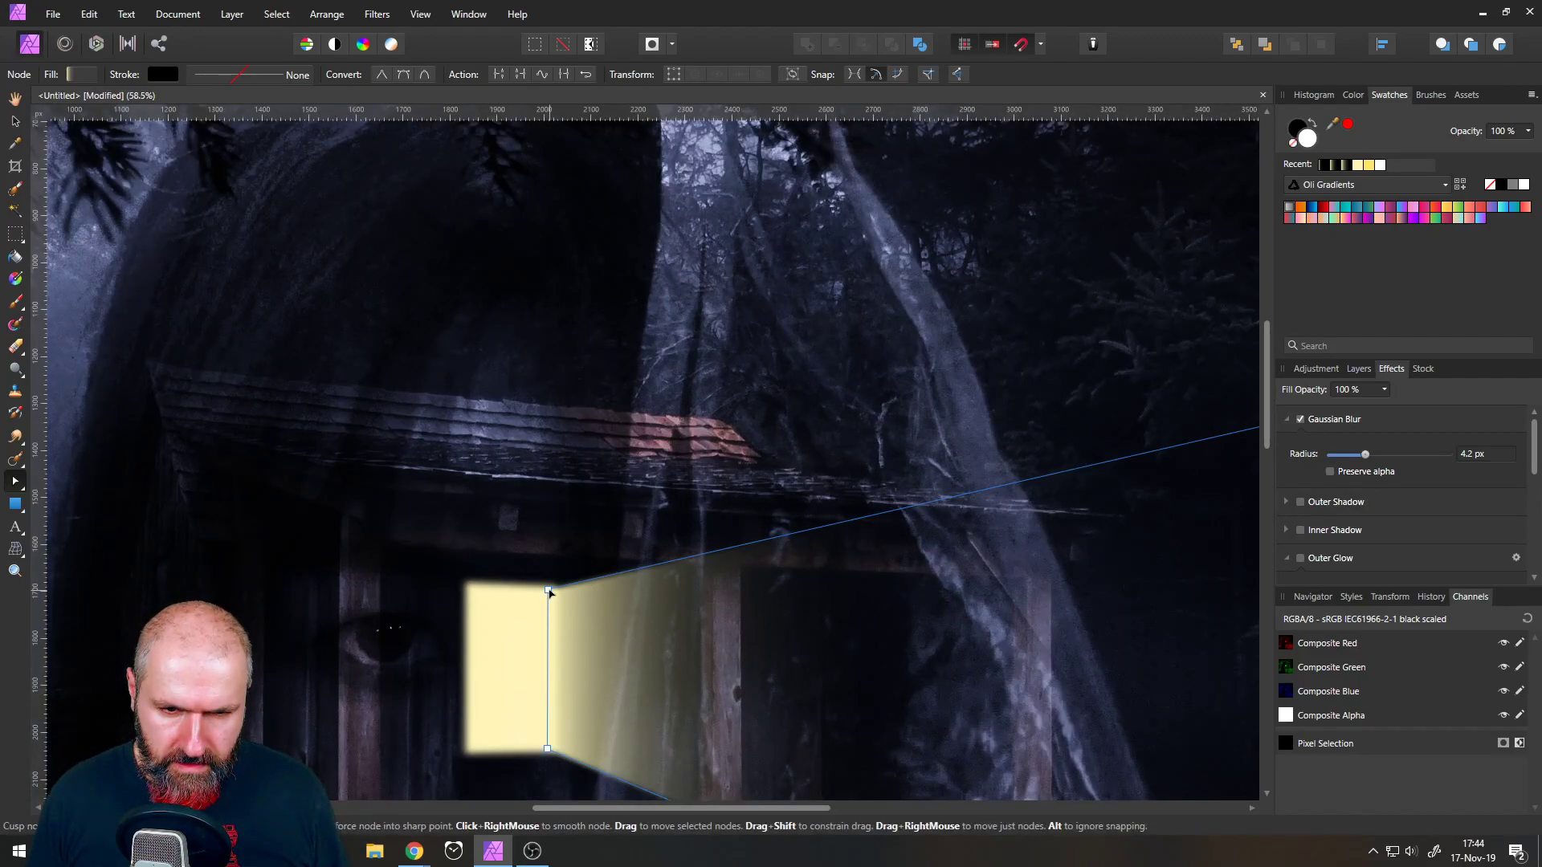
{"action": "left_click_drag", "start_coordinate": [551, 591], "coordinate": [550, 588]}
{"action": "left_click_drag", "start_coordinate": [549, 750], "coordinate": [547, 753]}
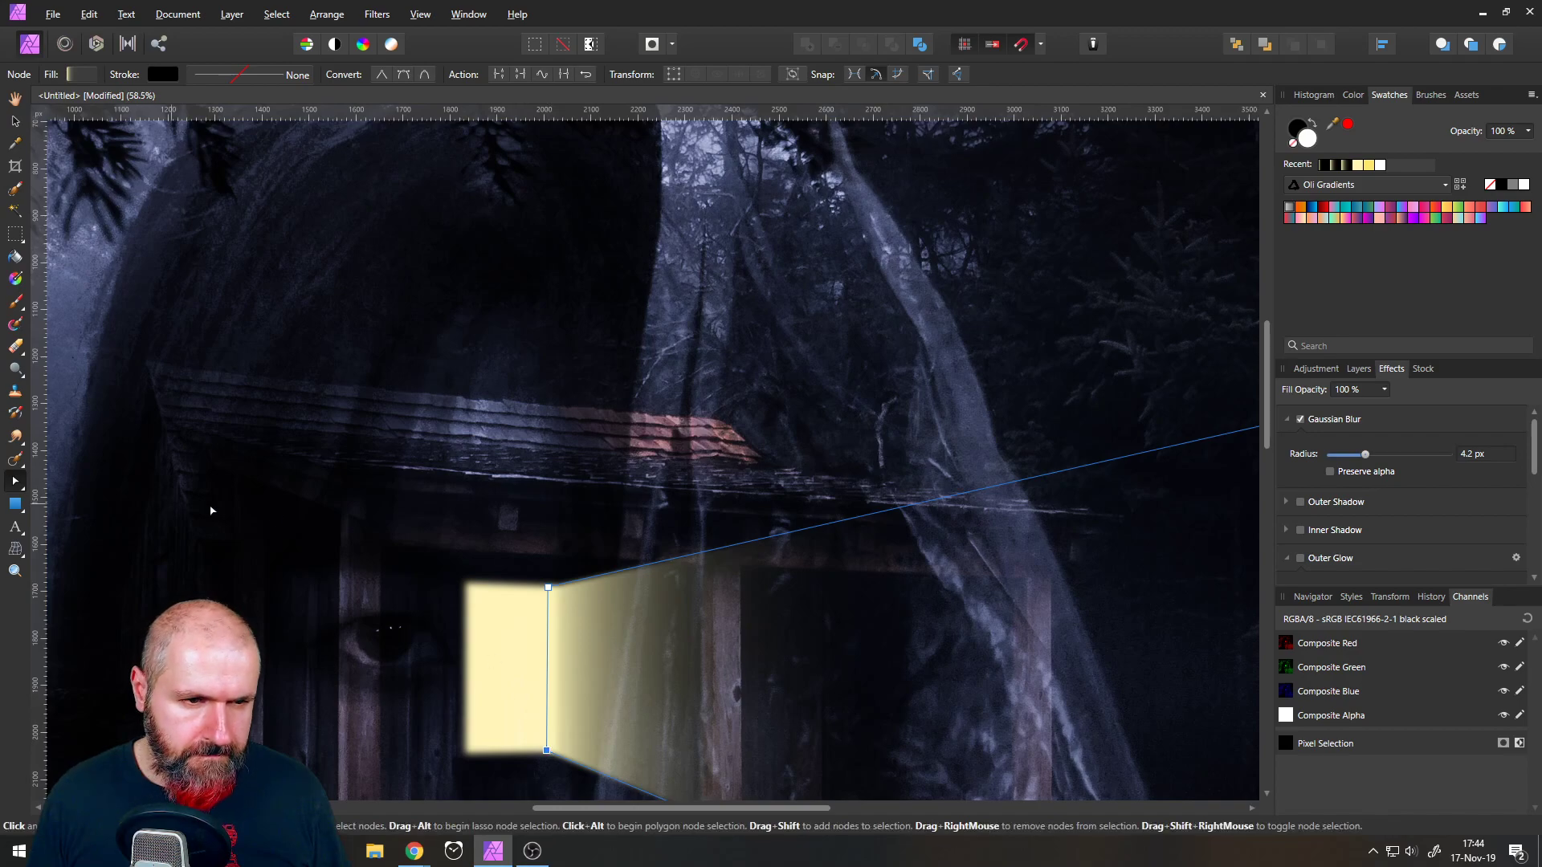
{"action": "scroll", "coordinate": [305, 510], "scroll_direction": "down", "scroll_amount": 4}
{"action": "left_click", "coordinate": [251, 578]}
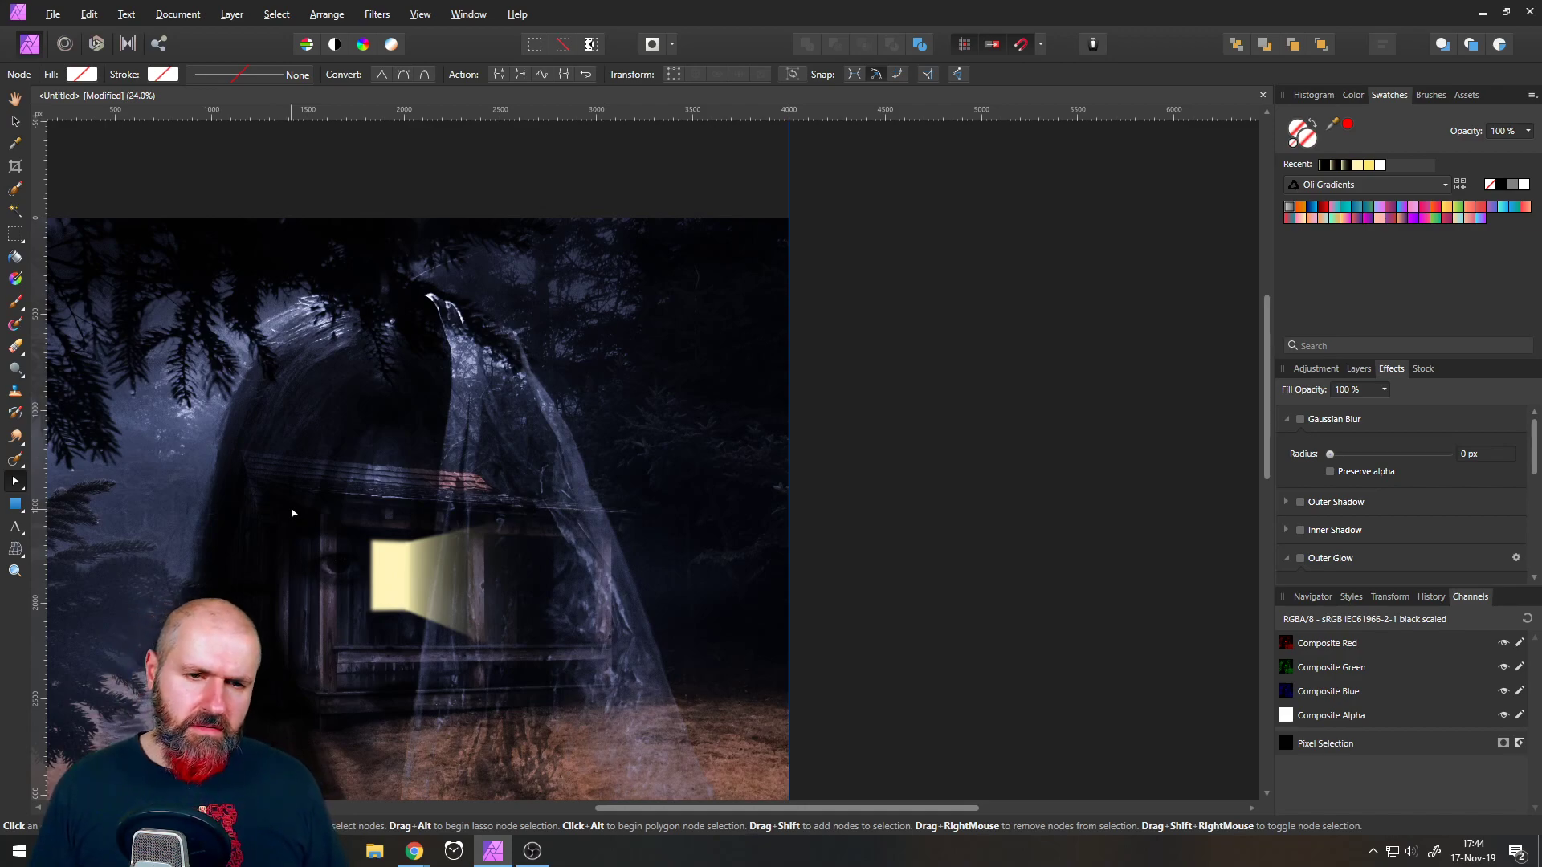
- Raise the beam's upper far corner node along the canvas's right edge to widen the beam, then deselect it
{"action": "left_click", "coordinate": [493, 587]}
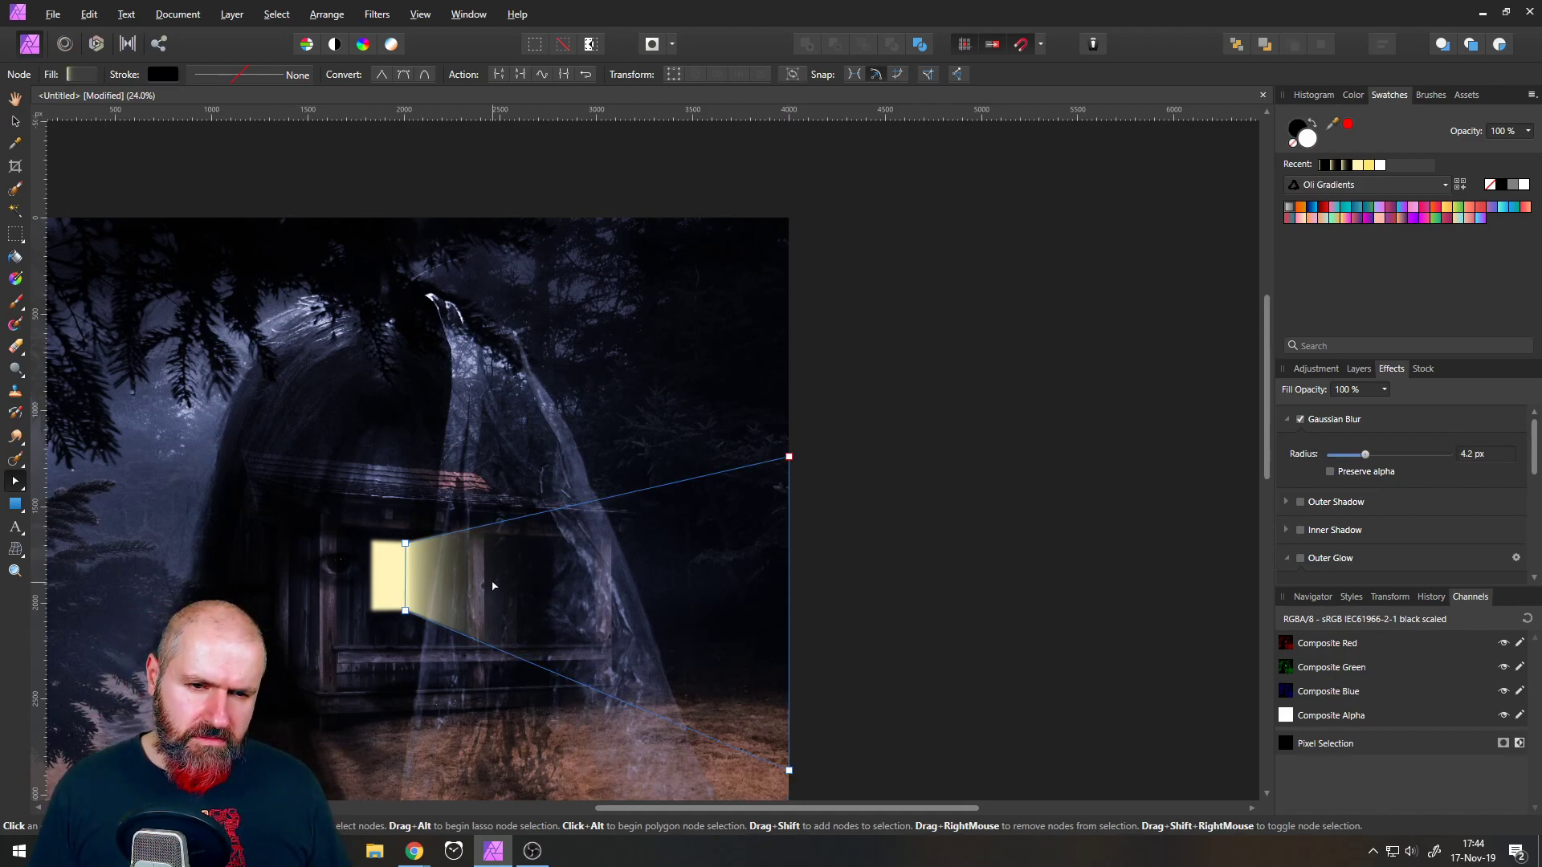
{"action": "left_click_drag", "start_coordinate": [788, 456], "coordinate": [789, 426]}
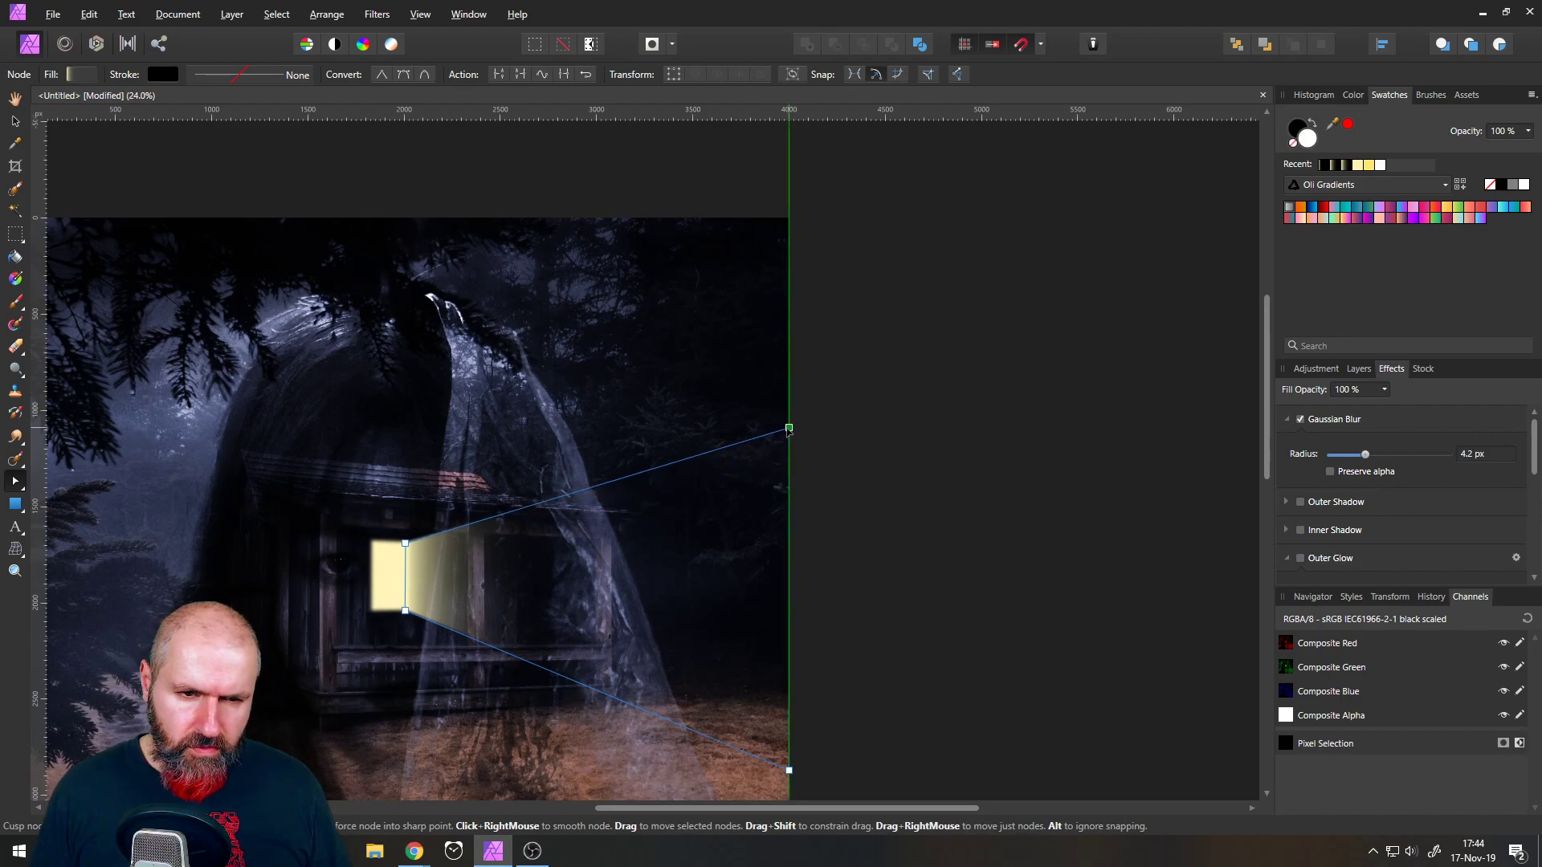
{"action": "left_click", "coordinate": [874, 482]}
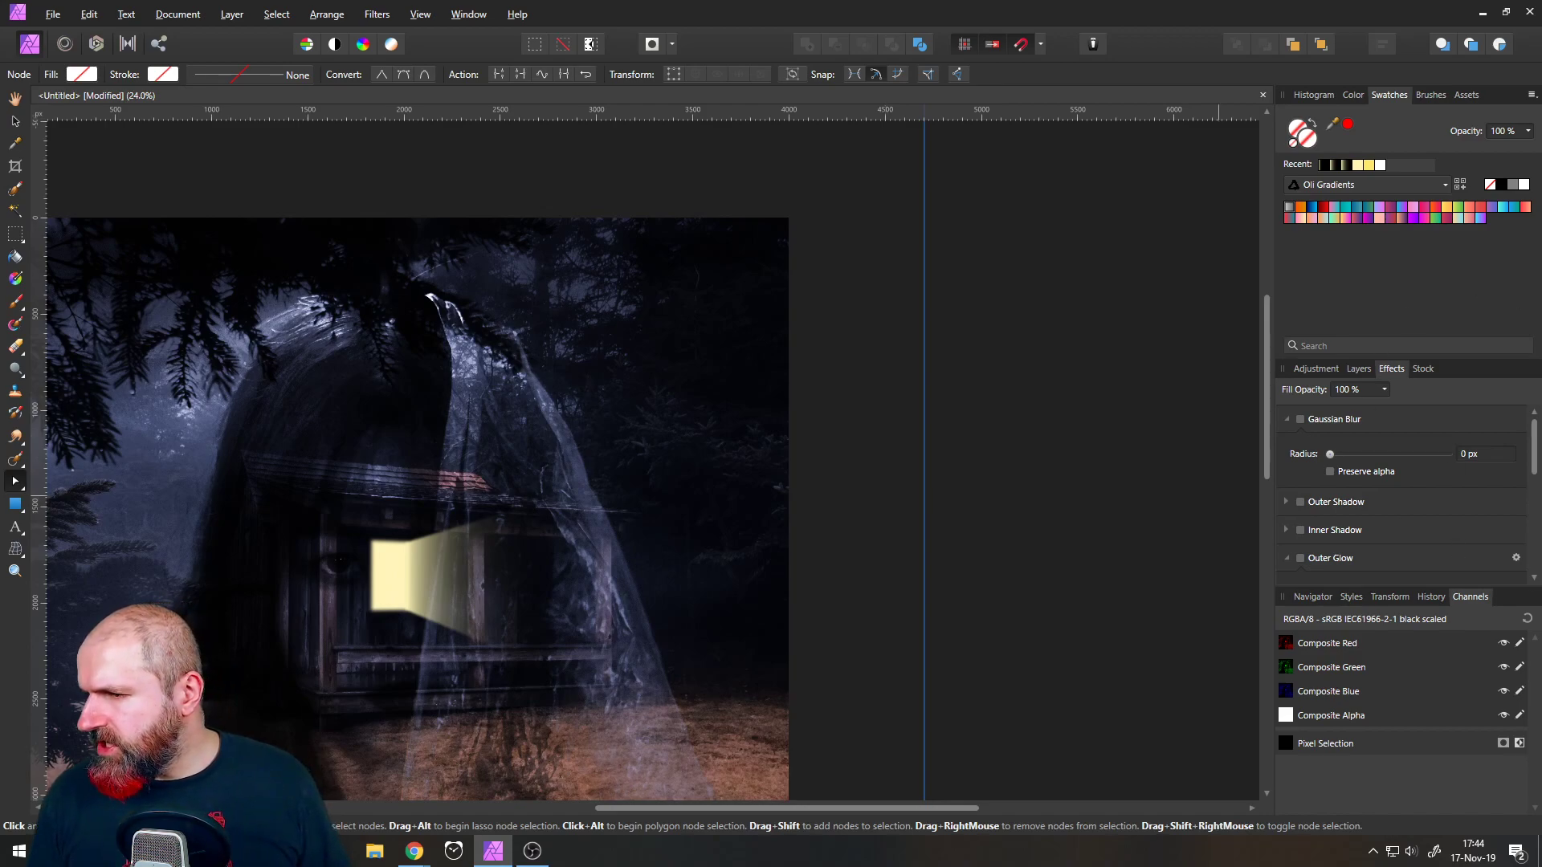
- Switch to the YouTube live chat window, read the latest messages, and move it out of the way of the canvas
{"action": "key", "text": "alt+Tab"}
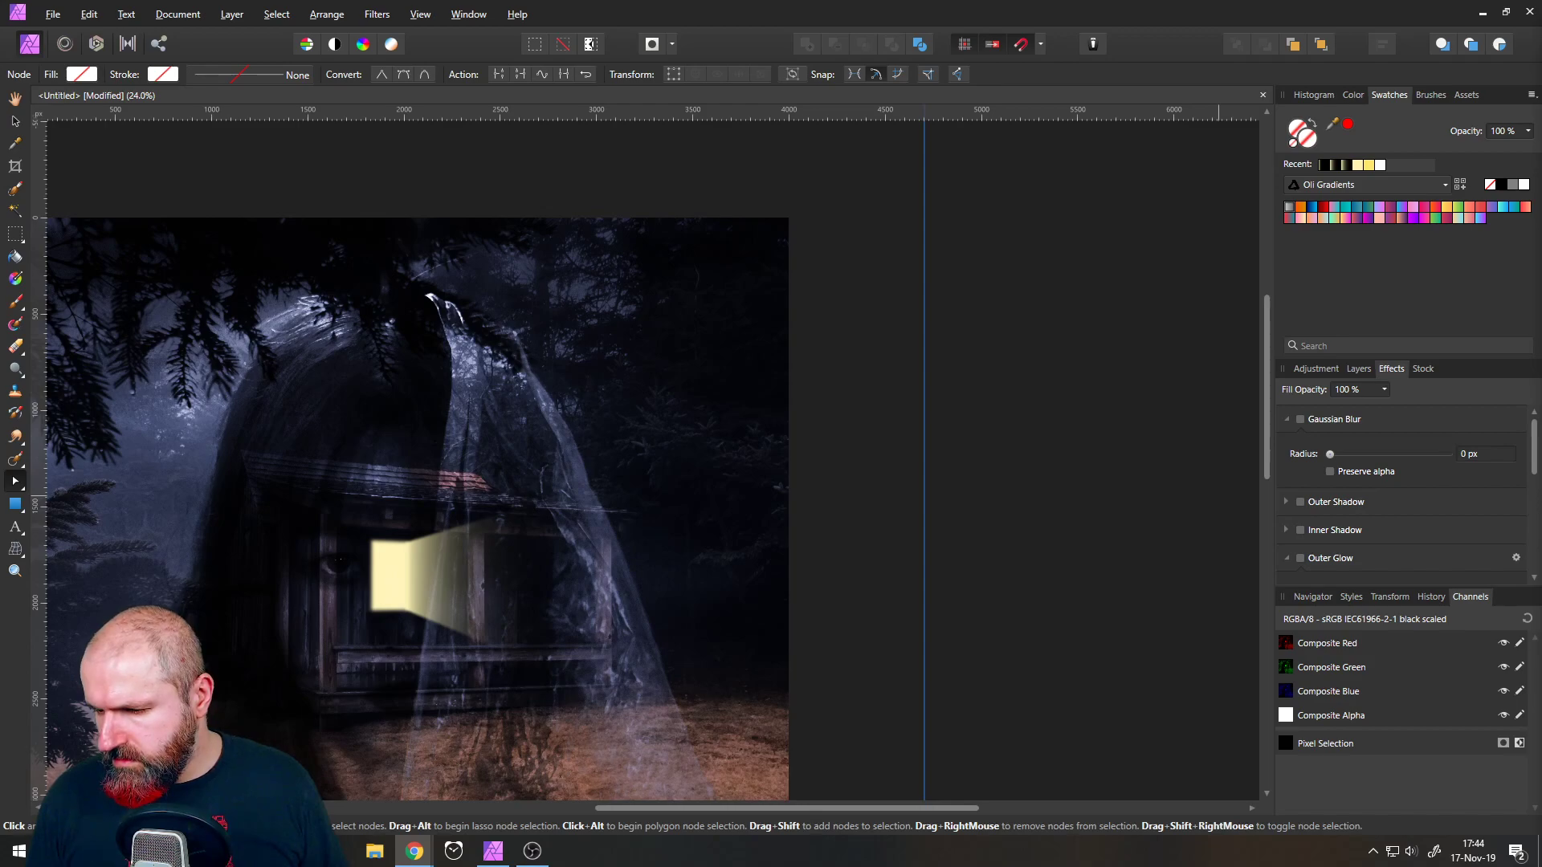
{"action": "key", "text": "alt+Tab"}
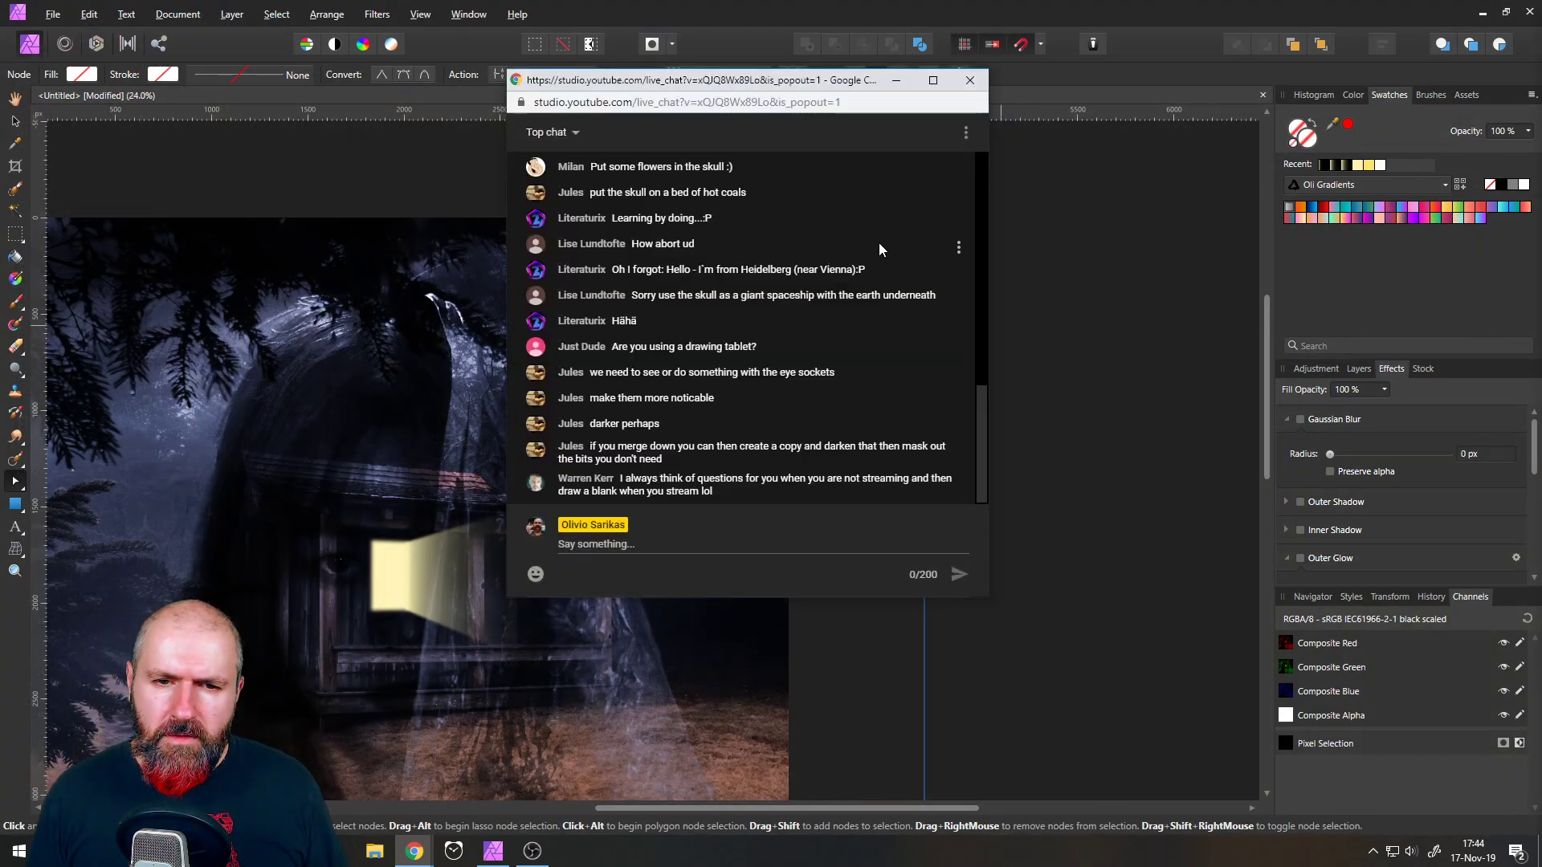
{"action": "left_click_drag", "start_coordinate": [704, 82], "coordinate": [1541, 300]}
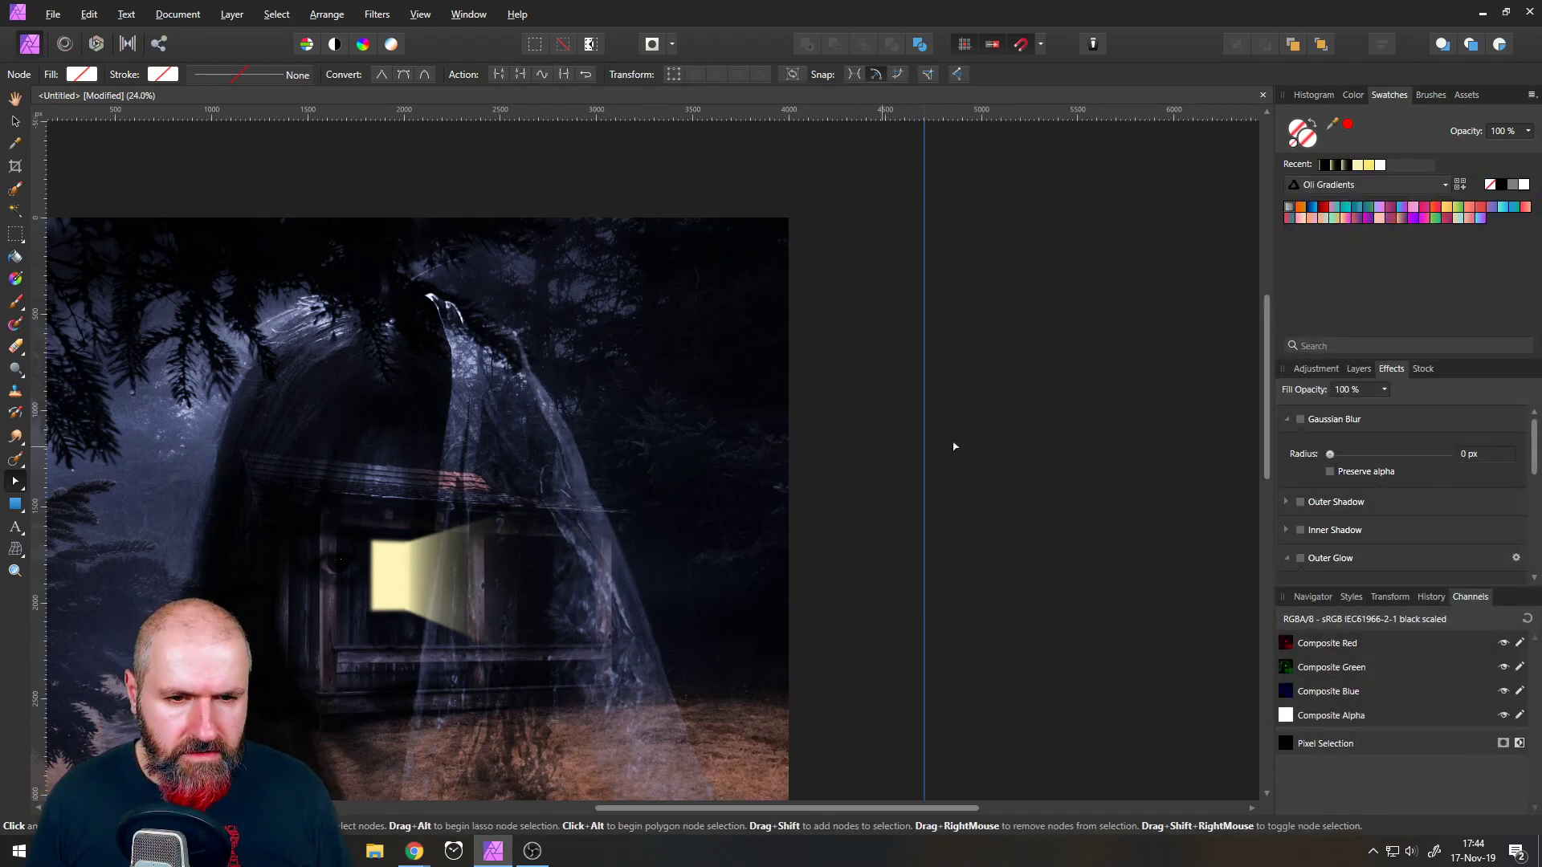
- Duplicate the light beam curve and flip the copy horizontally
{"action": "left_click", "coordinate": [1357, 369]}
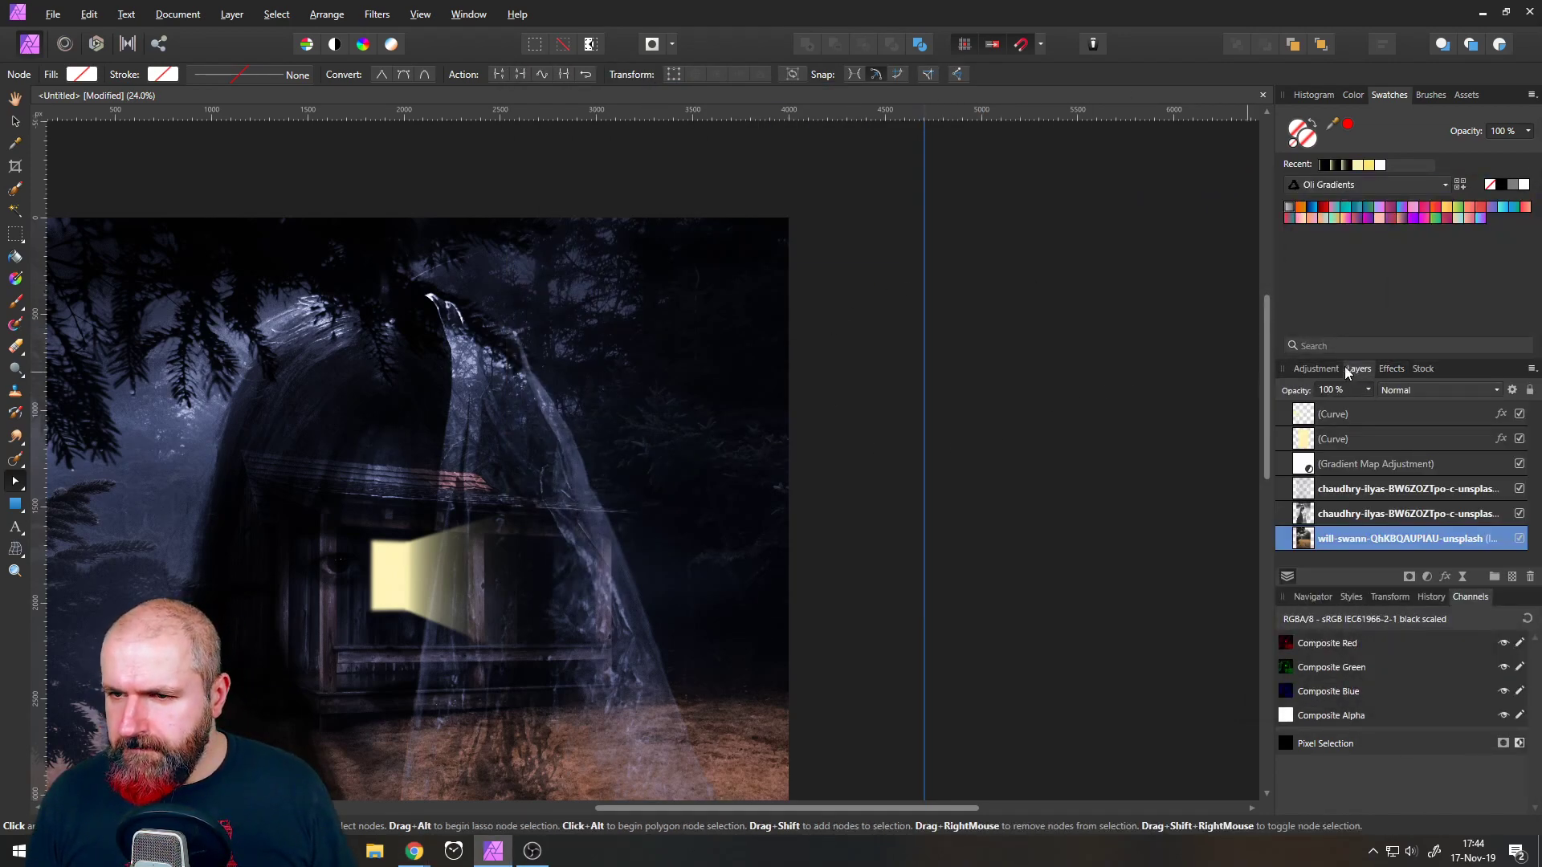
{"action": "right_click", "coordinate": [1303, 414]}
{"action": "left_click", "coordinate": [1124, 558]}
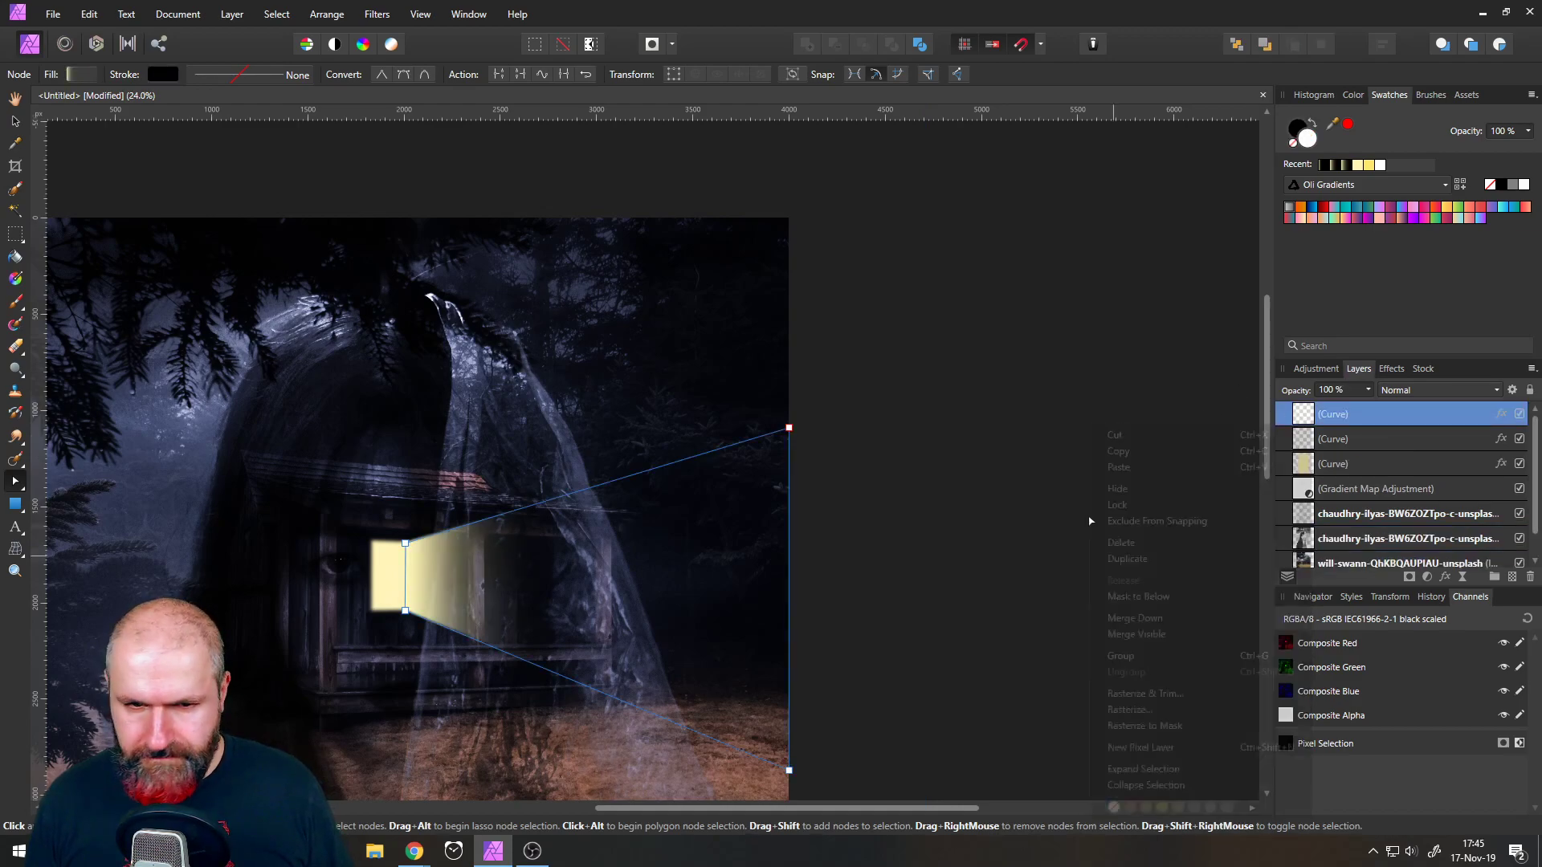
{"action": "left_click", "coordinate": [327, 14]}
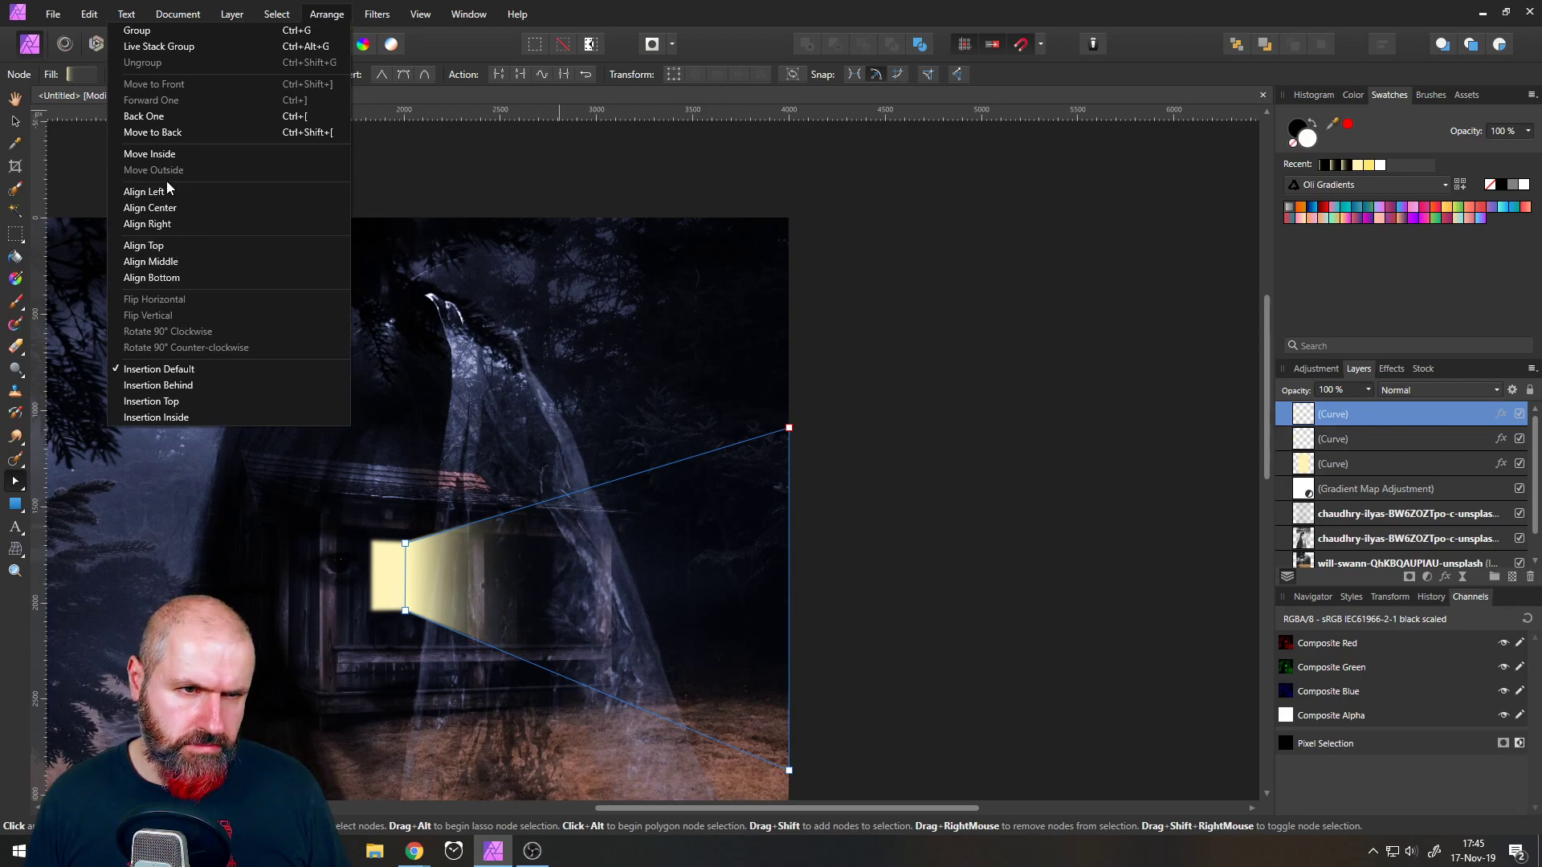
{"action": "left_click", "coordinate": [15, 124]}
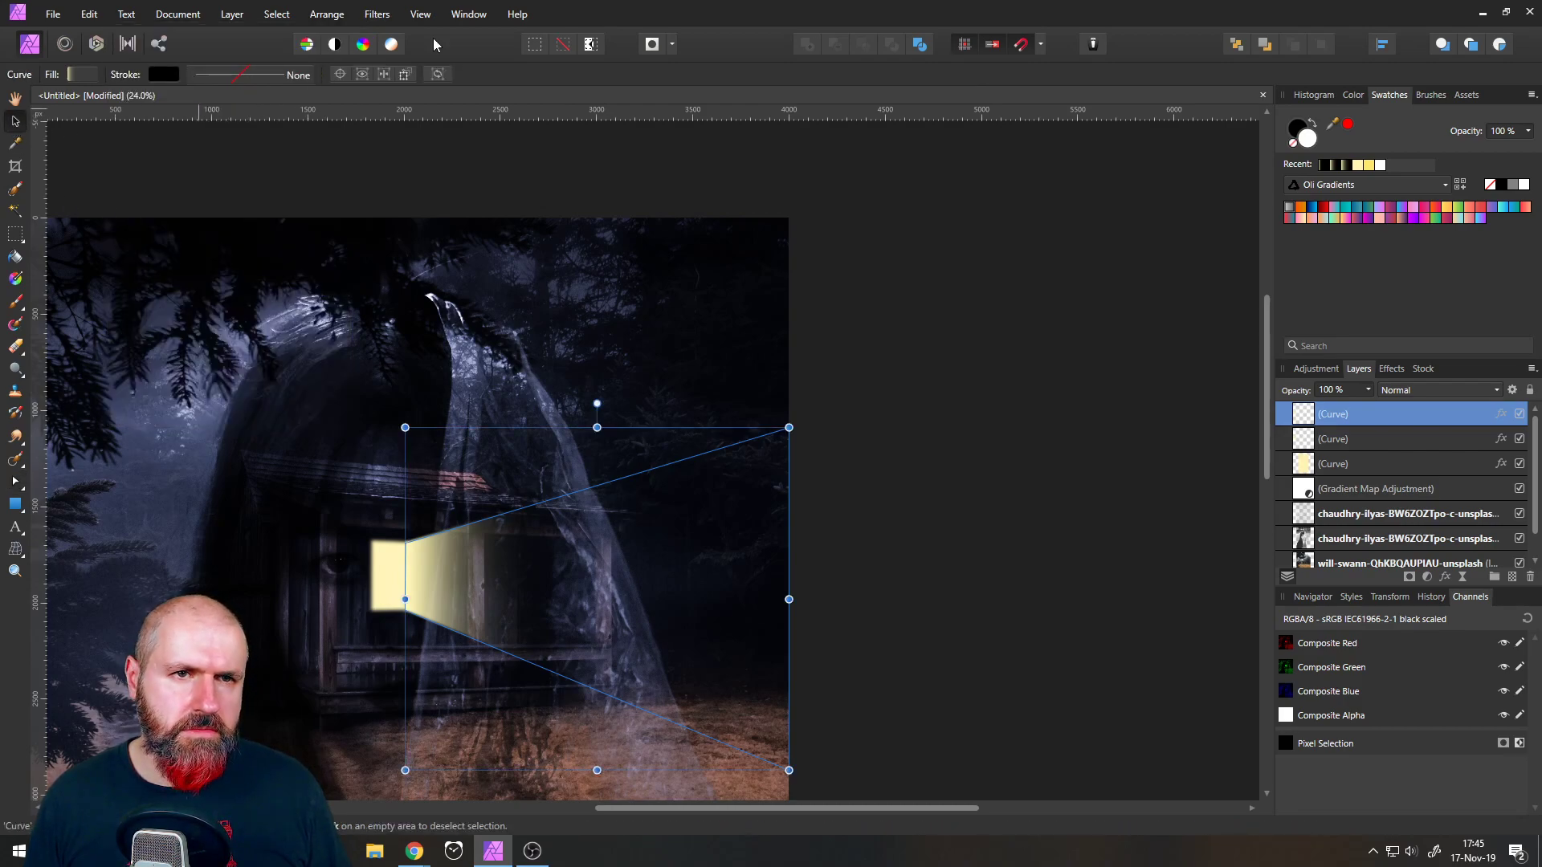
{"action": "left_click", "coordinate": [327, 15]}
{"action": "left_click", "coordinate": [177, 300]}
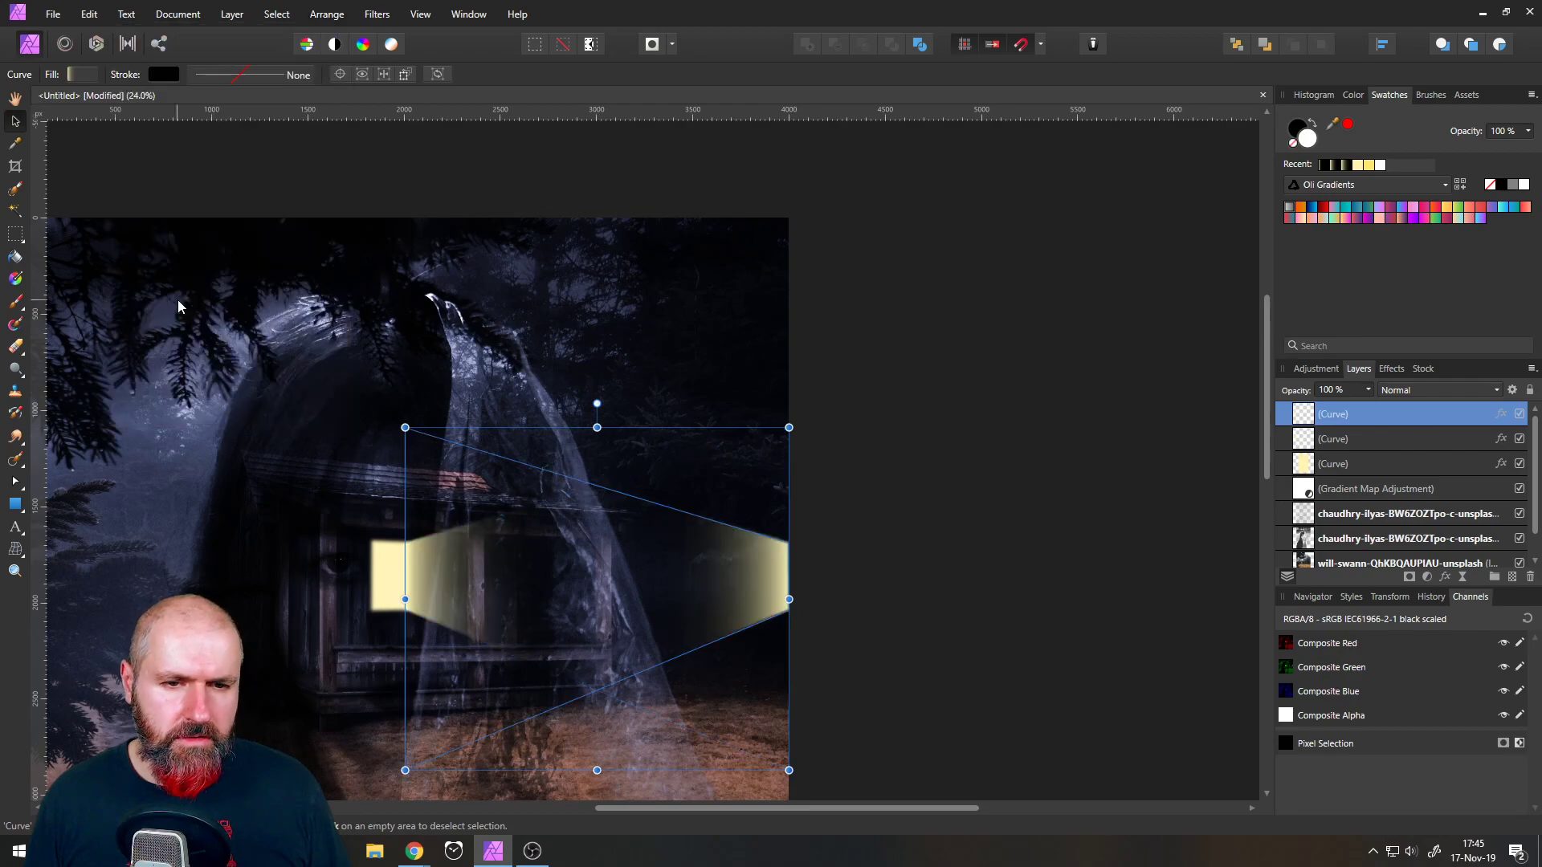
- Move the mirrored beam to the other side of the lit window and align its narrow end with the window's left edge
{"action": "left_click_drag", "start_coordinate": [675, 556], "coordinate": [326, 571]}
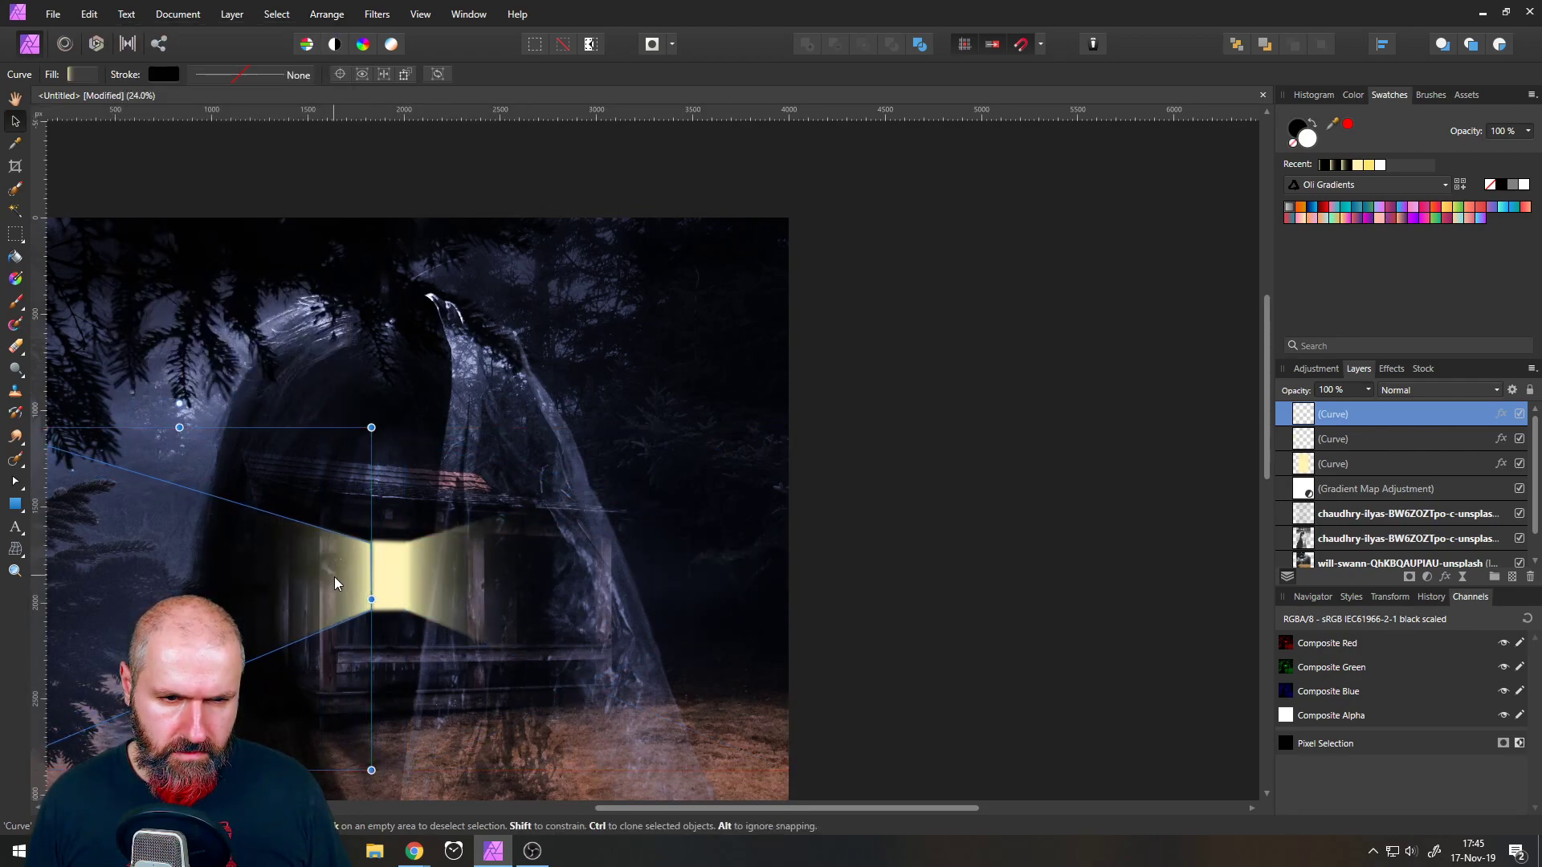
{"action": "scroll", "coordinate": [331, 570], "scroll_direction": "up", "scroll_amount": 5}
{"action": "left_click_drag", "start_coordinate": [407, 523], "coordinate": [422, 517]}
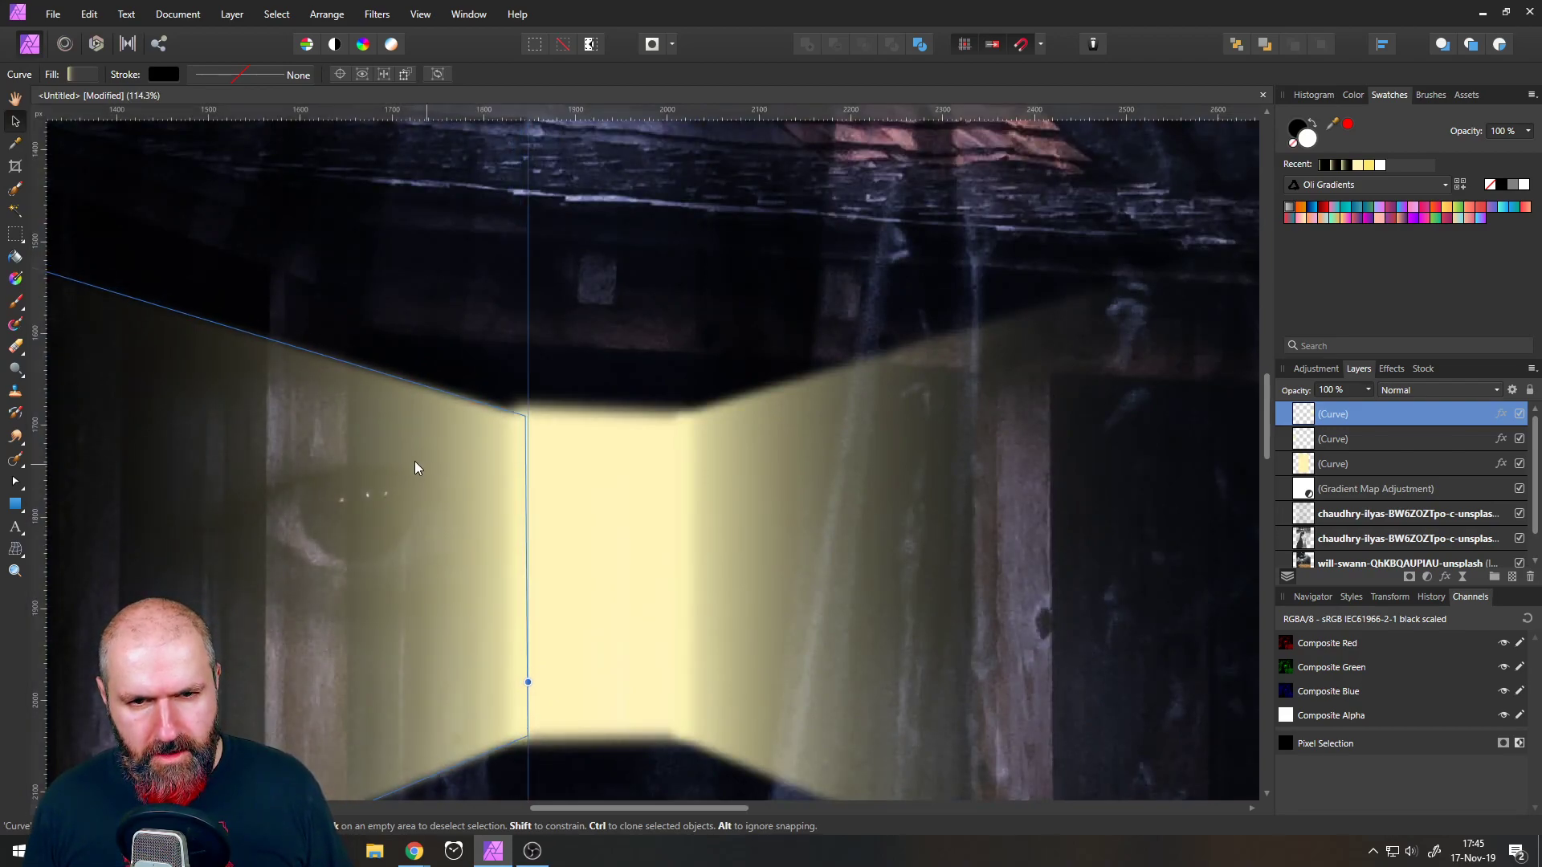
{"action": "scroll", "coordinate": [423, 546], "scroll_direction": "down", "scroll_amount": 4}
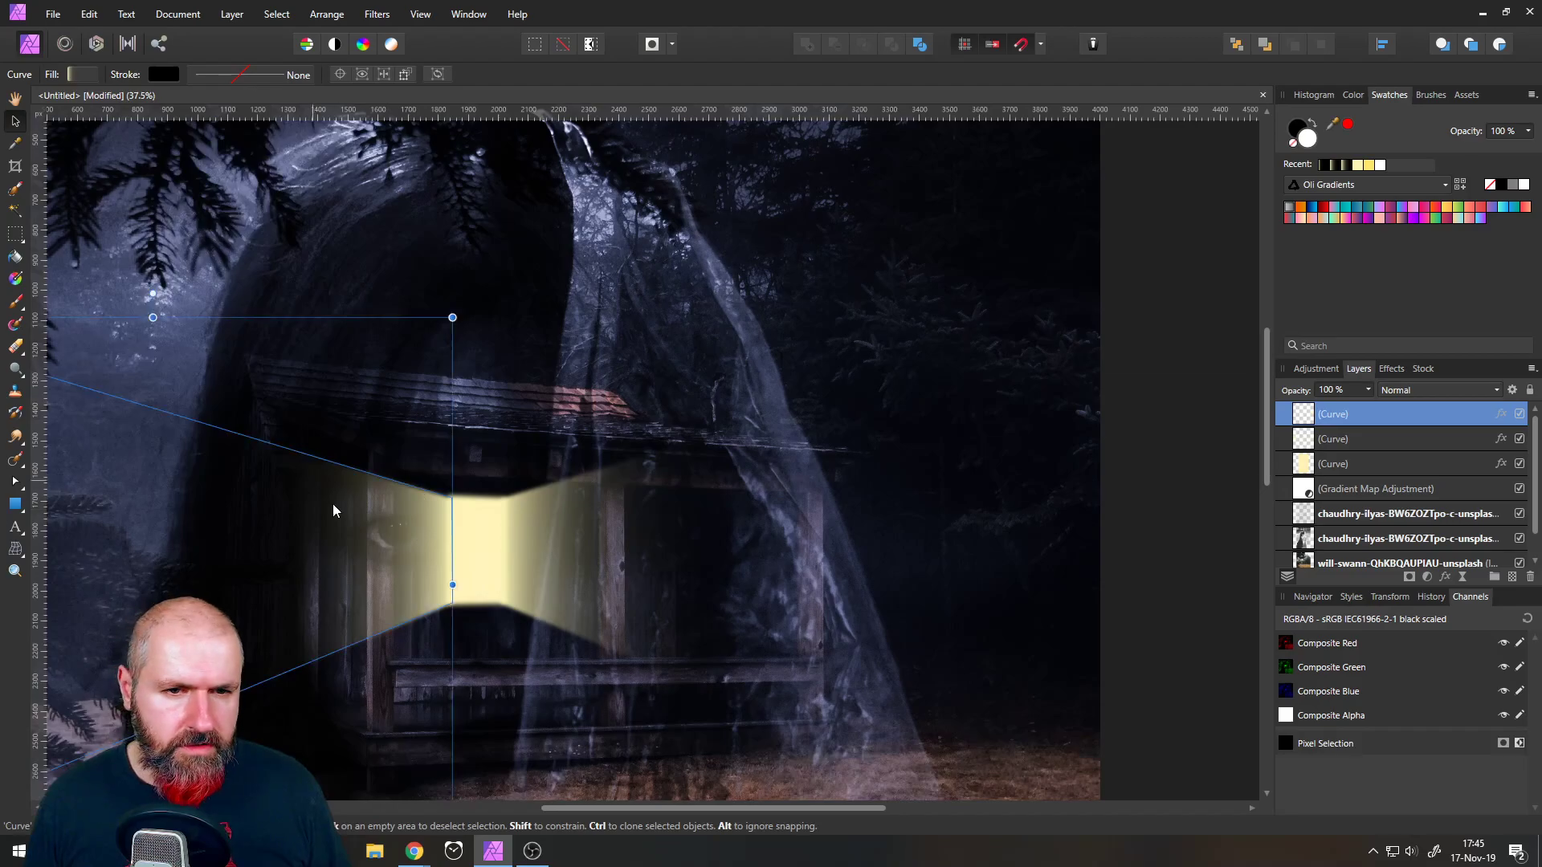
- Adjust the mirrored beam's two window-side corner nodes so its narrow end fits the lit window's left edge
{"action": "left_click", "coordinate": [15, 482]}
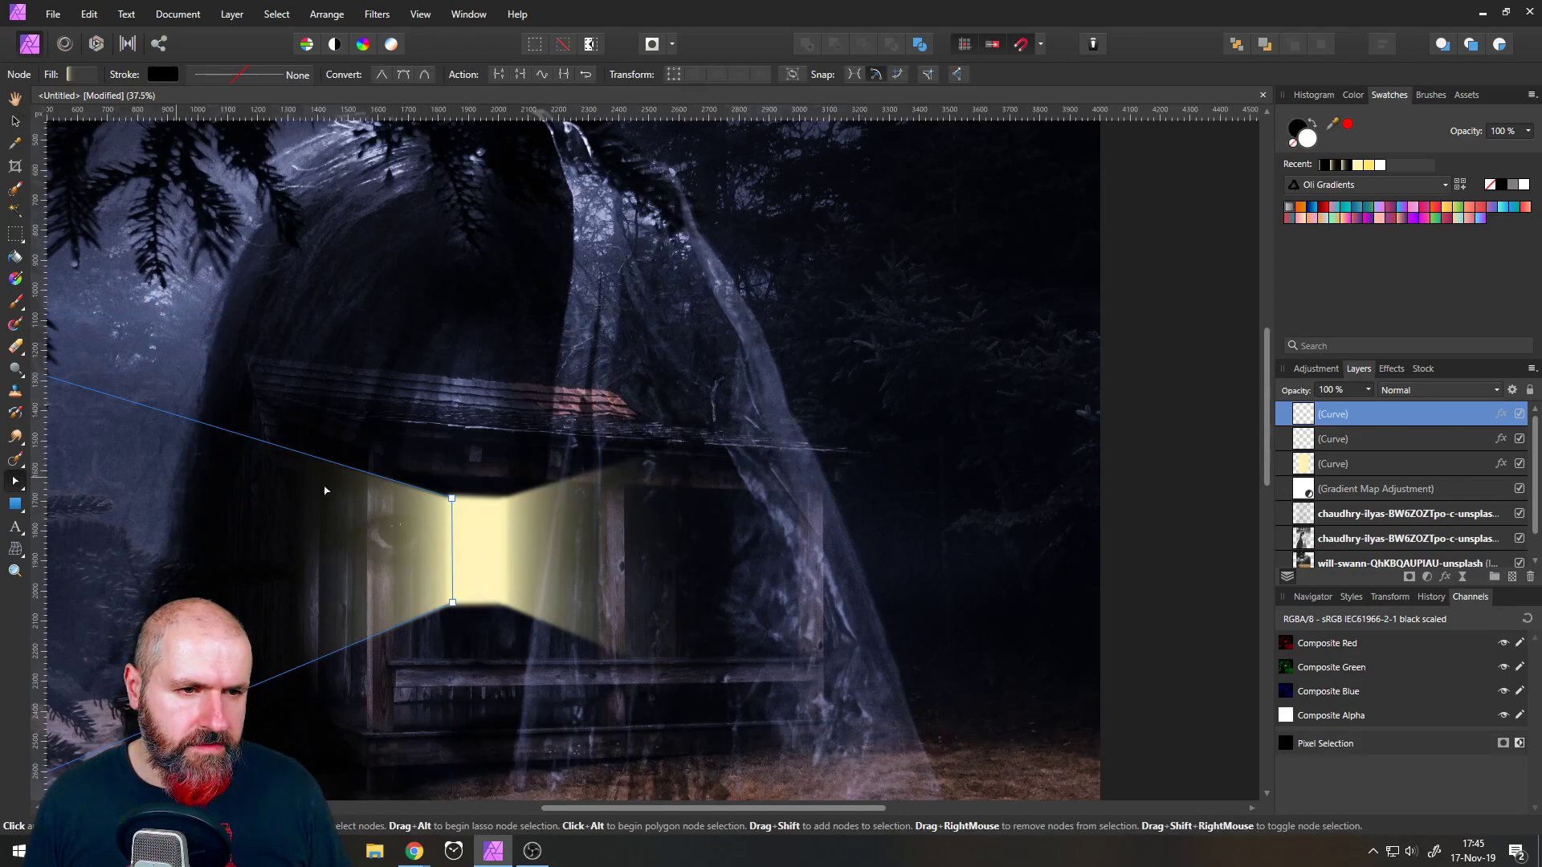
{"action": "scroll", "coordinate": [432, 515], "scroll_direction": "up", "scroll_amount": 5}
{"action": "left_click_drag", "start_coordinate": [519, 432], "coordinate": [520, 426]}
{"action": "scroll", "coordinate": [521, 514], "scroll_direction": "down", "scroll_amount": 6}
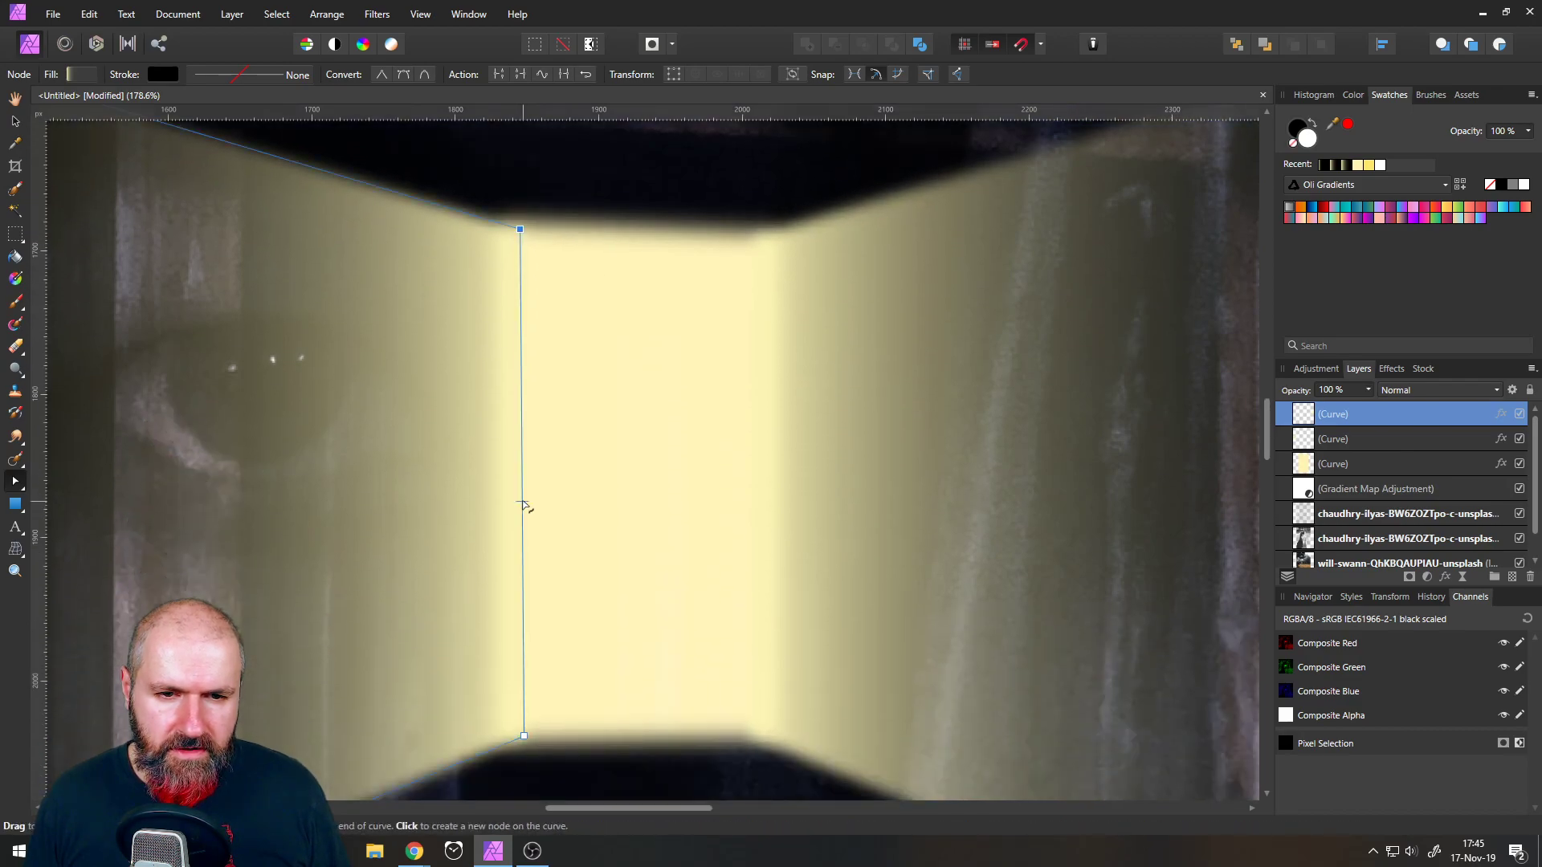
{"action": "left_click_drag", "start_coordinate": [524, 568], "coordinate": [520, 565]}
{"action": "scroll", "coordinate": [520, 565], "scroll_direction": "down", "scroll_amount": 8}
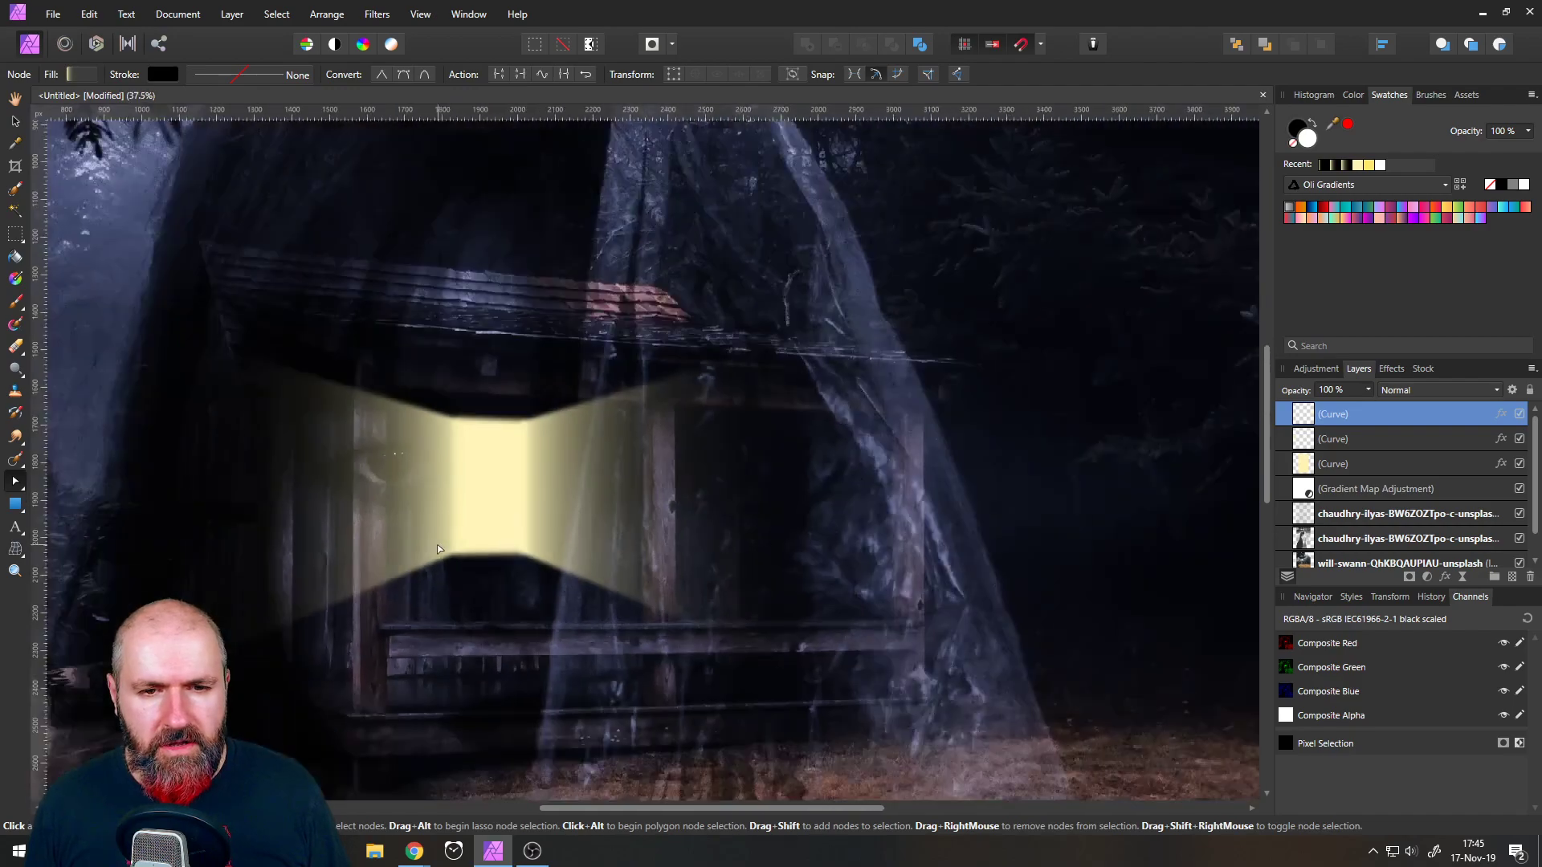
- Reposition the mirrored beam's upper outer corner node beyond the canvas's left edge, then deselect it and inspect both beams up close
{"action": "left_click_drag", "start_coordinate": [199, 431], "coordinate": [197, 411]}
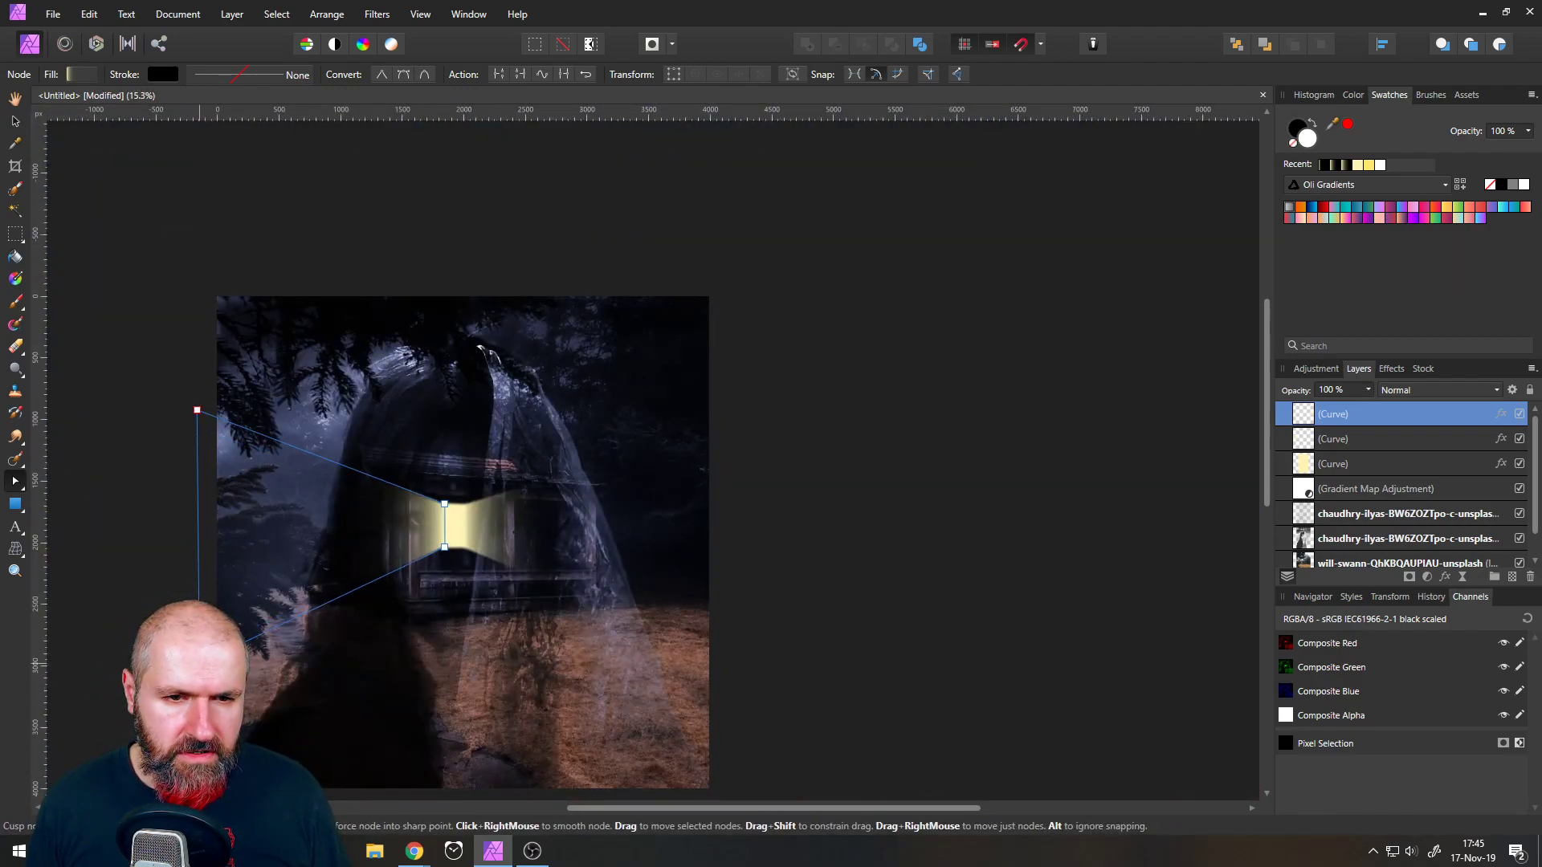
{"action": "left_click", "coordinate": [187, 403]}
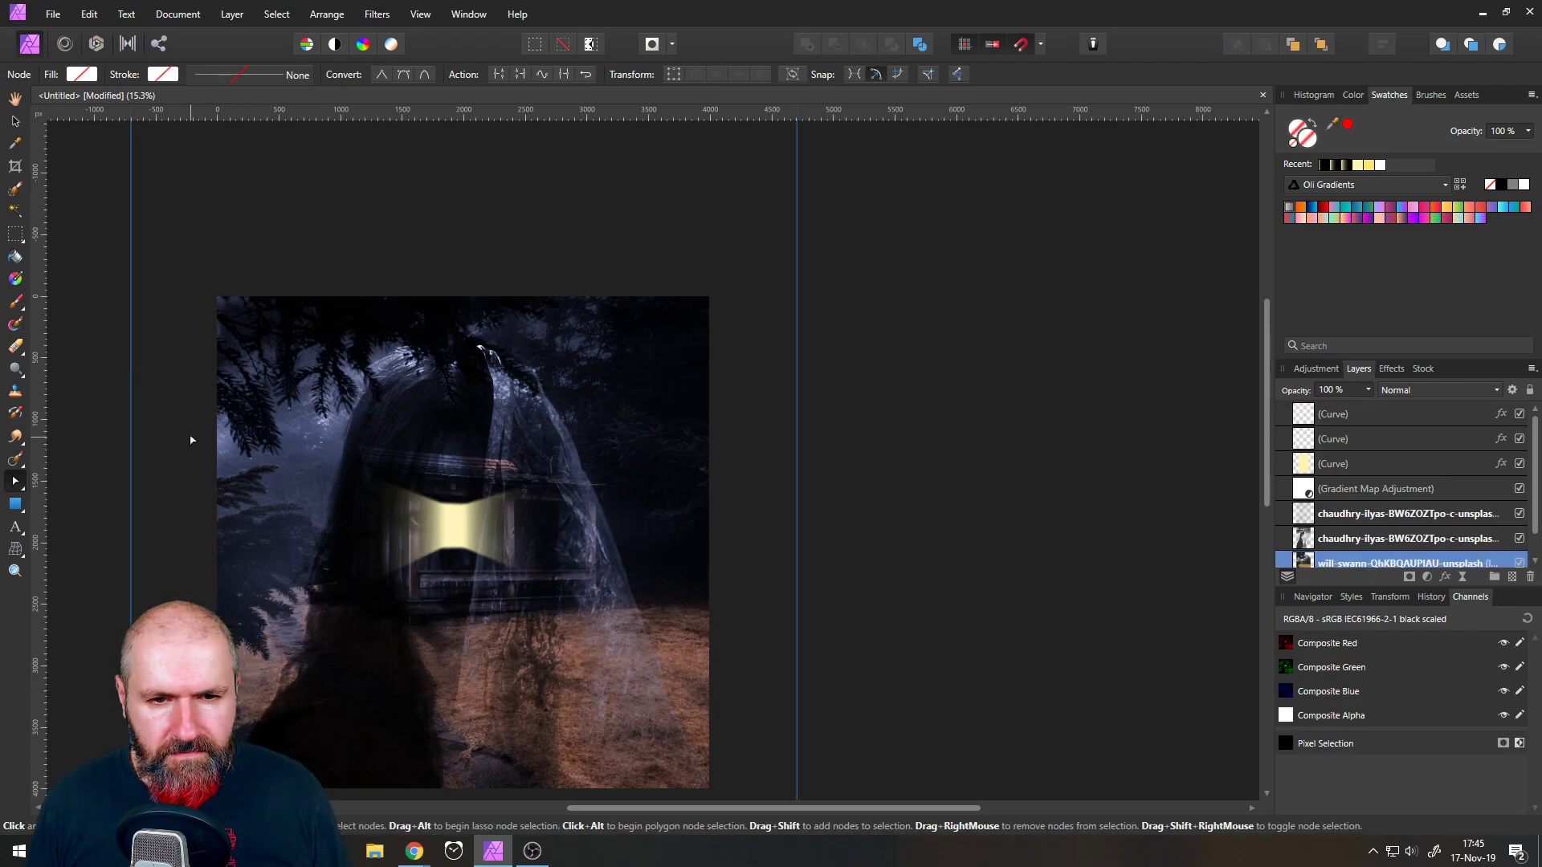
{"action": "scroll", "coordinate": [385, 542], "scroll_direction": "up", "scroll_amount": 5}
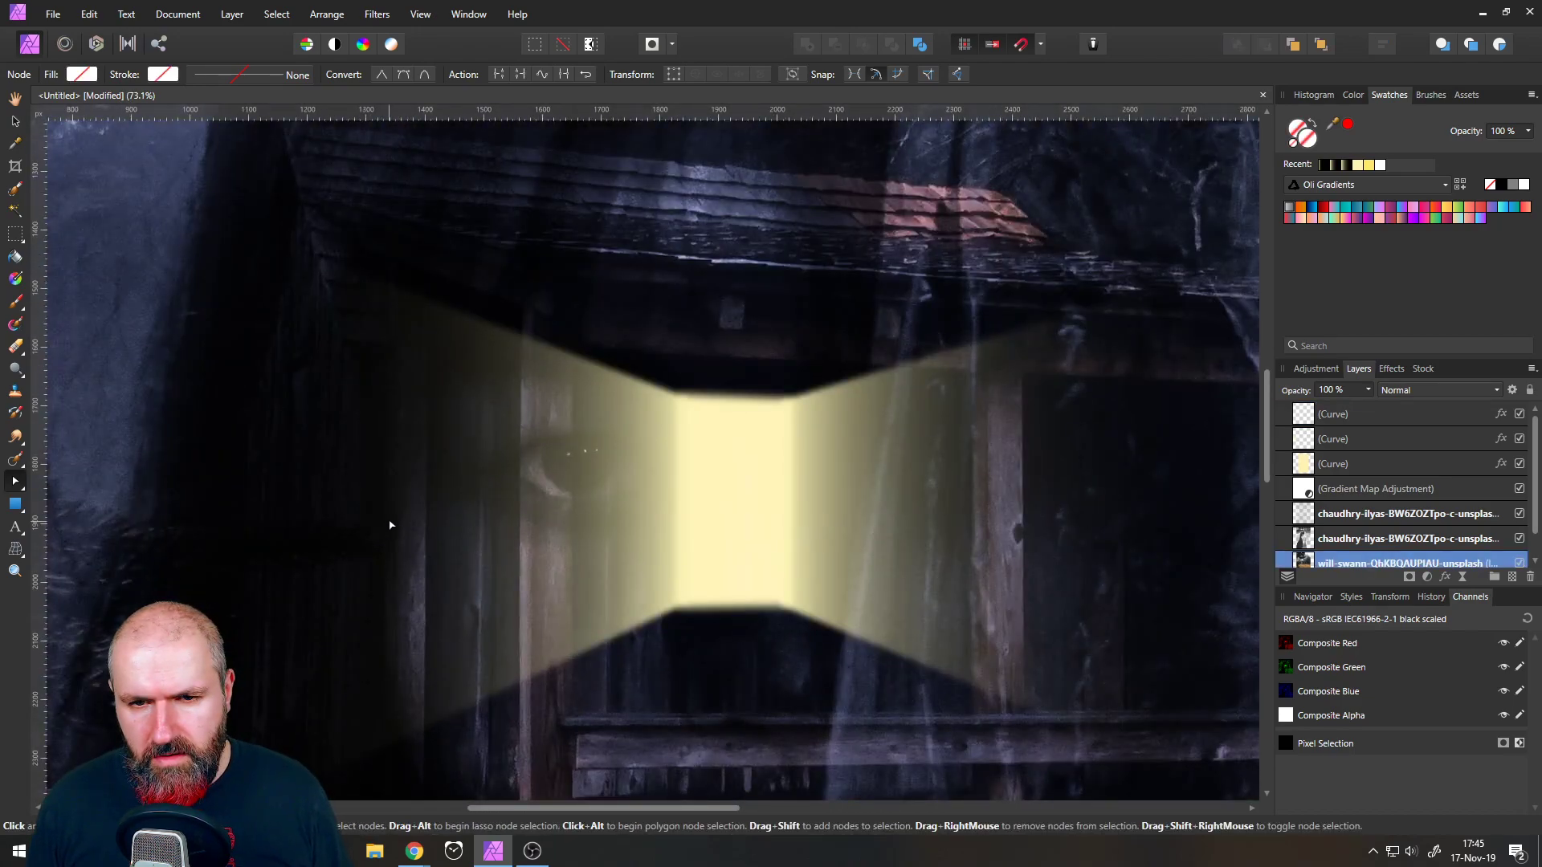
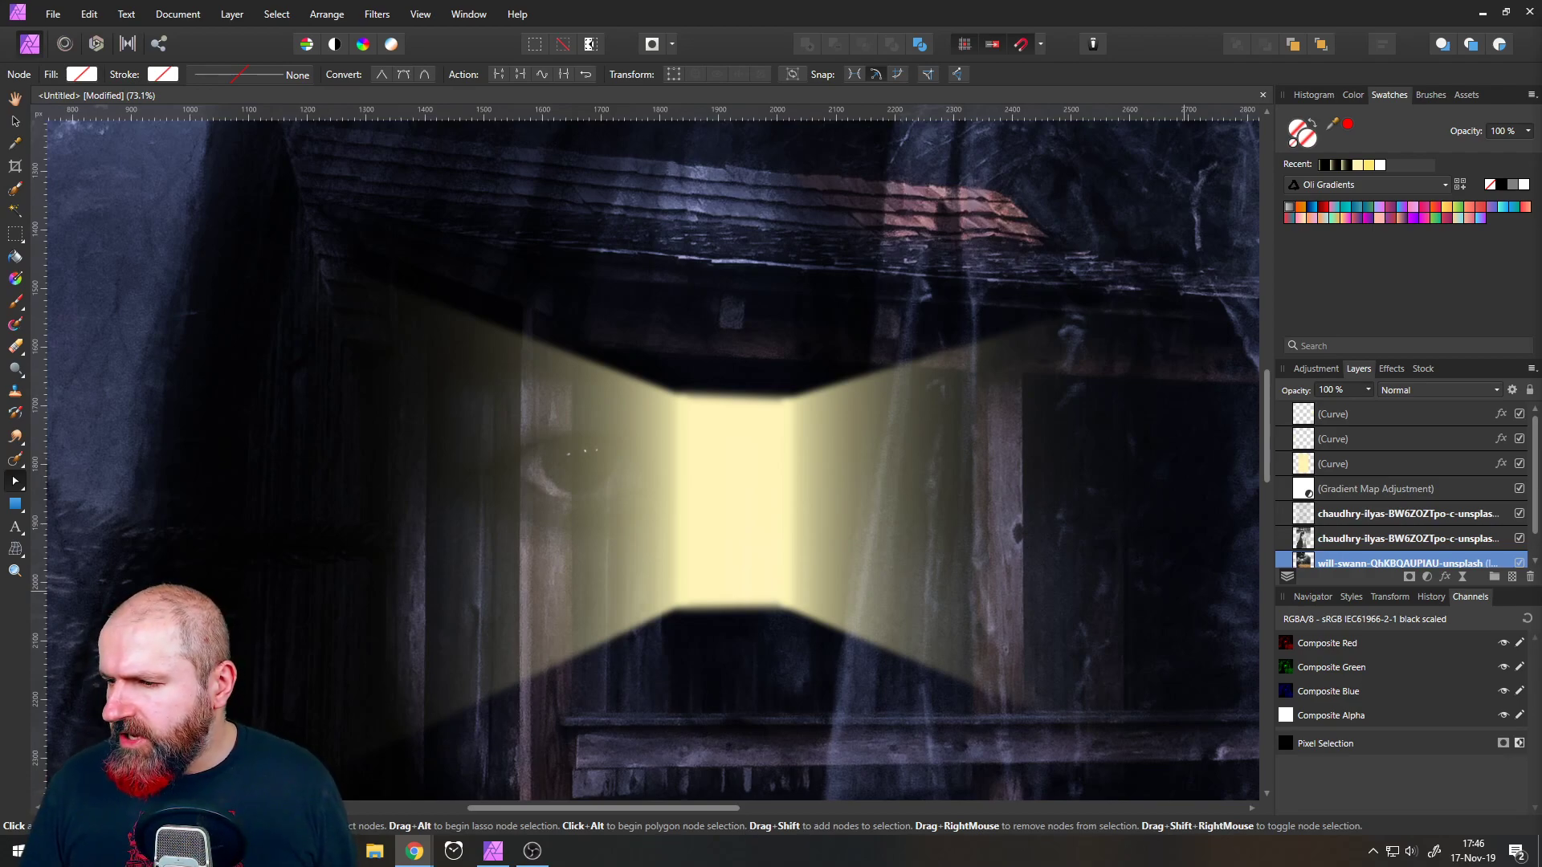
- Switch to Chrome and view the "Hagrid's Hut | Speed Art (photoshop)" YouTube page down to its description
{"action": "left_click_drag", "start_coordinate": [1540, 100], "coordinate": [406, 95]}
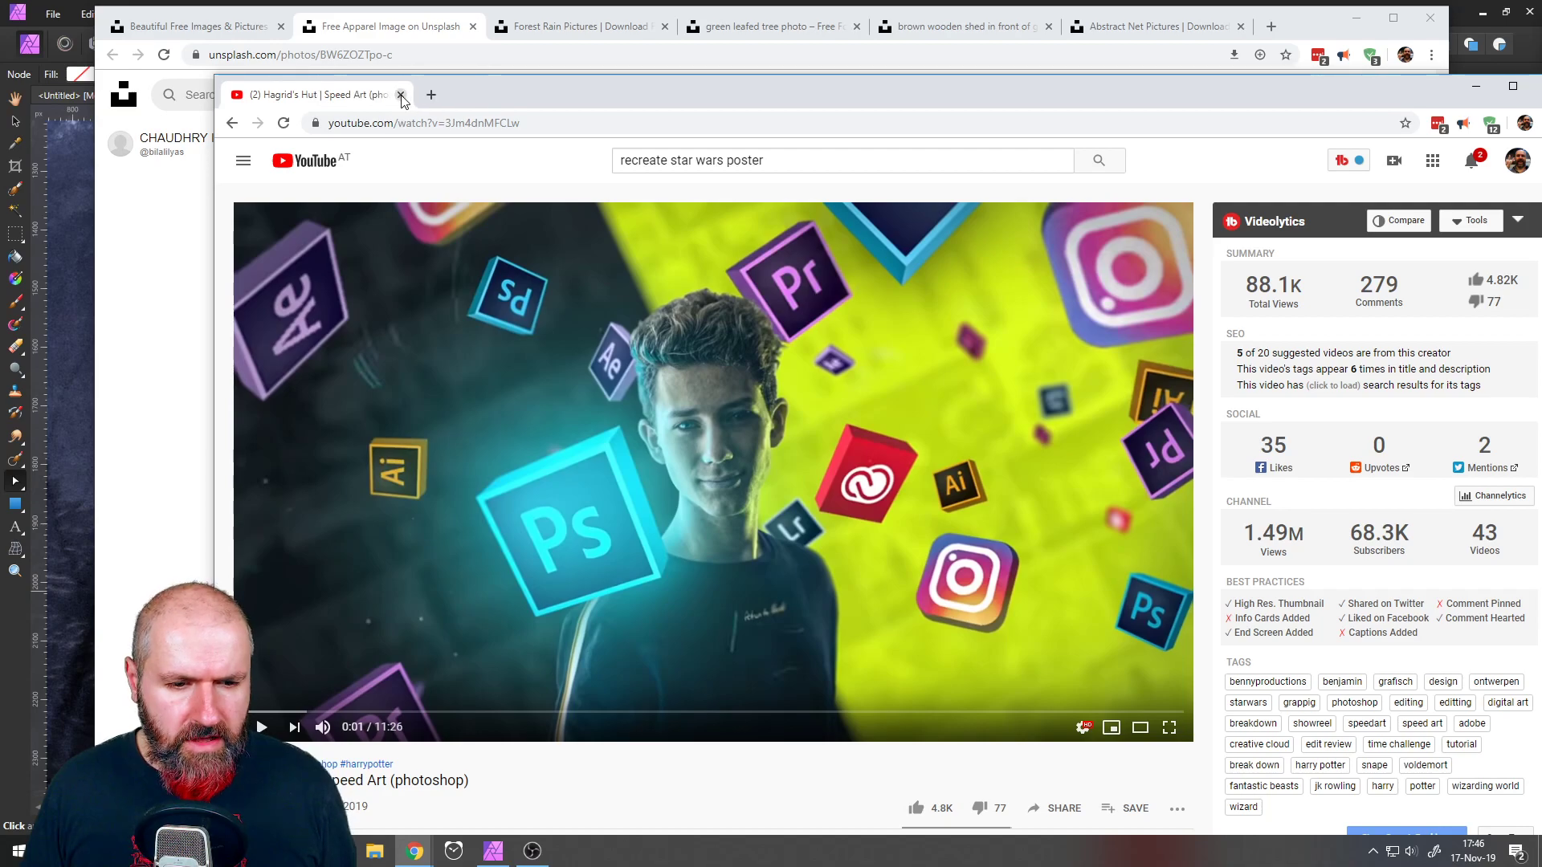
{"action": "scroll", "coordinate": [394, 751], "scroll_direction": "down", "scroll_amount": 3}
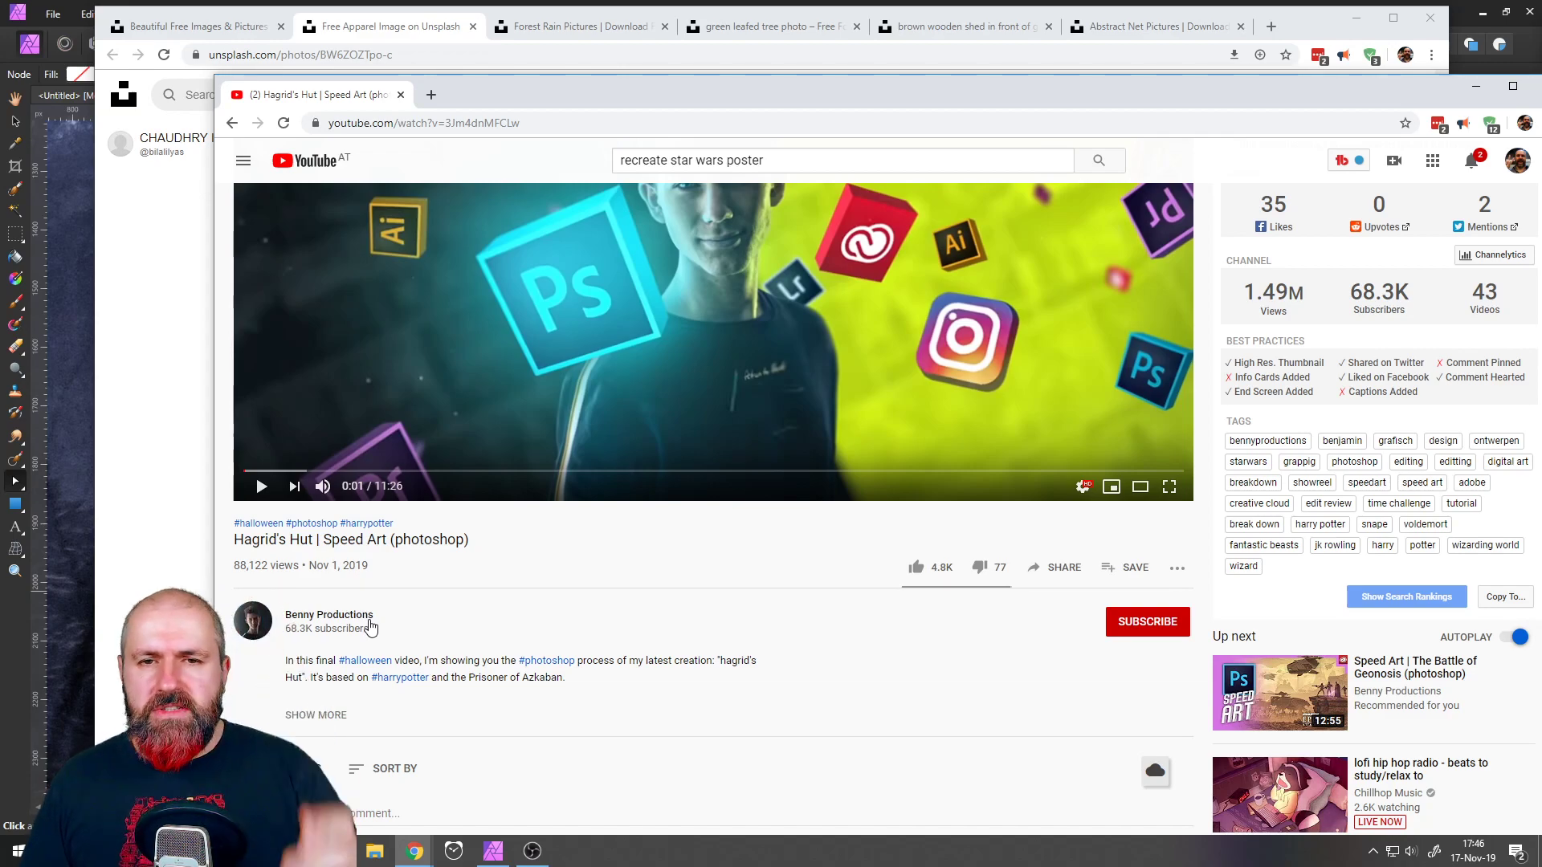
- Examine the glowing hut windows around 10:41 in the video, move that browser window out of the way and return to Affinity Photo
{"action": "scroll", "coordinate": [346, 530], "scroll_direction": "up", "scroll_amount": 3}
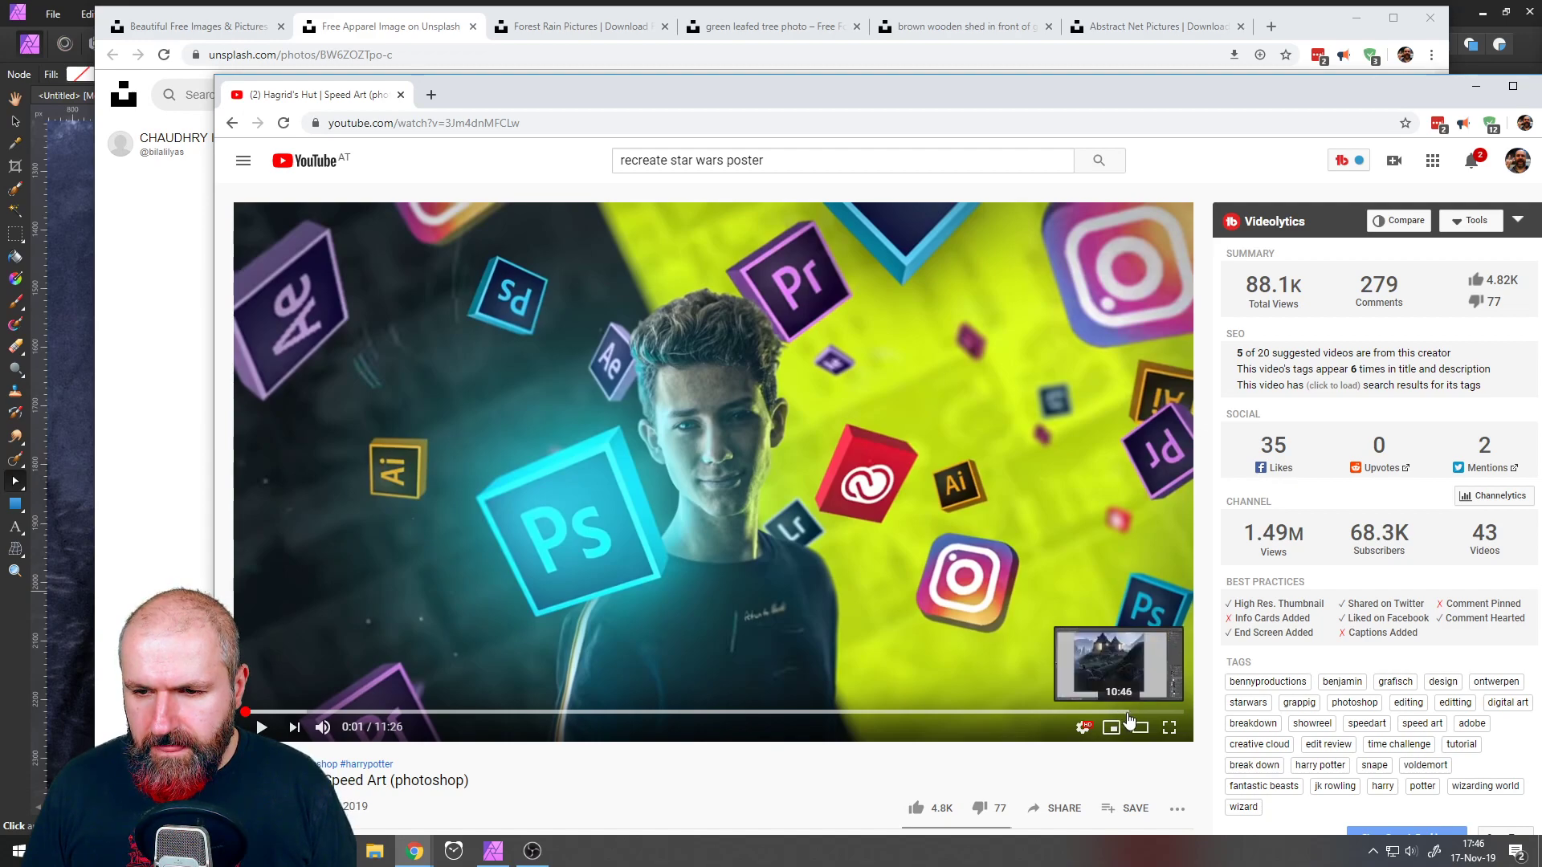
{"action": "left_click", "coordinate": [1130, 712]}
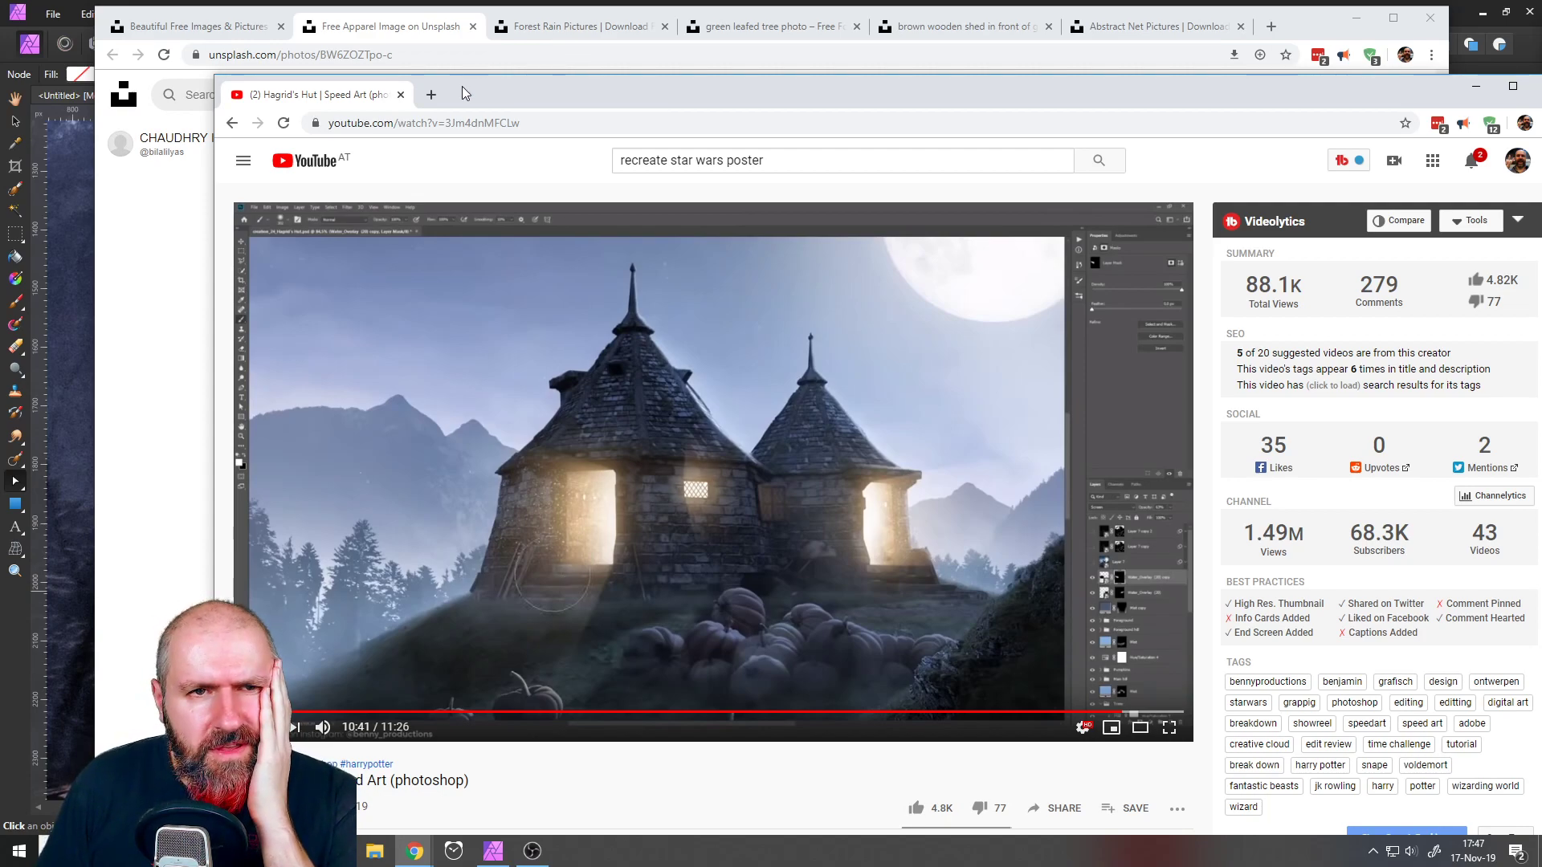
{"action": "left_click_drag", "start_coordinate": [495, 89], "coordinate": [1541, 152]}
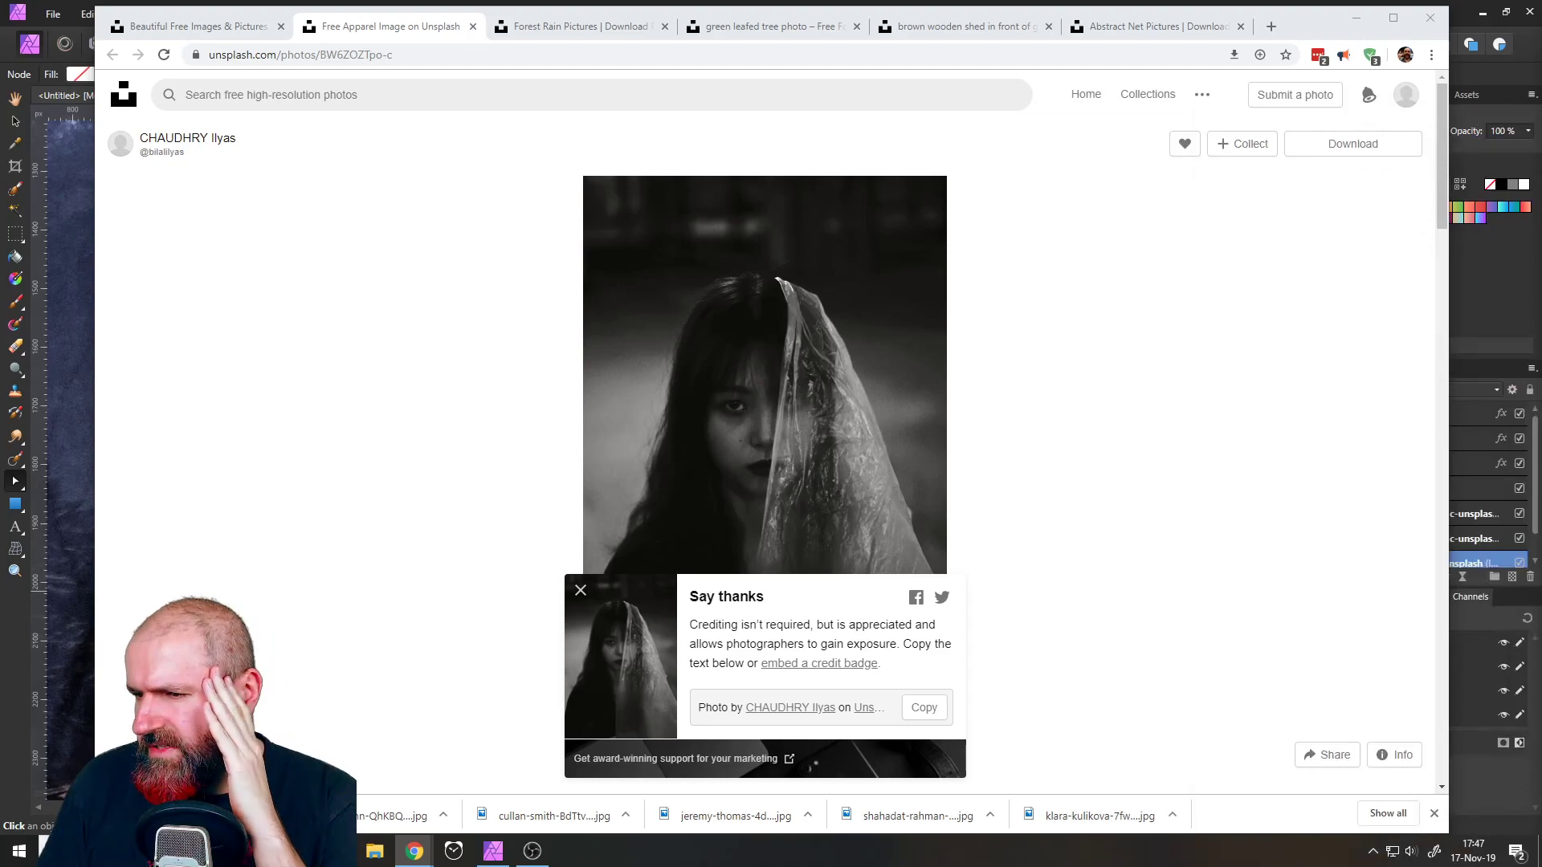
{"action": "left_click", "coordinate": [70, 303]}
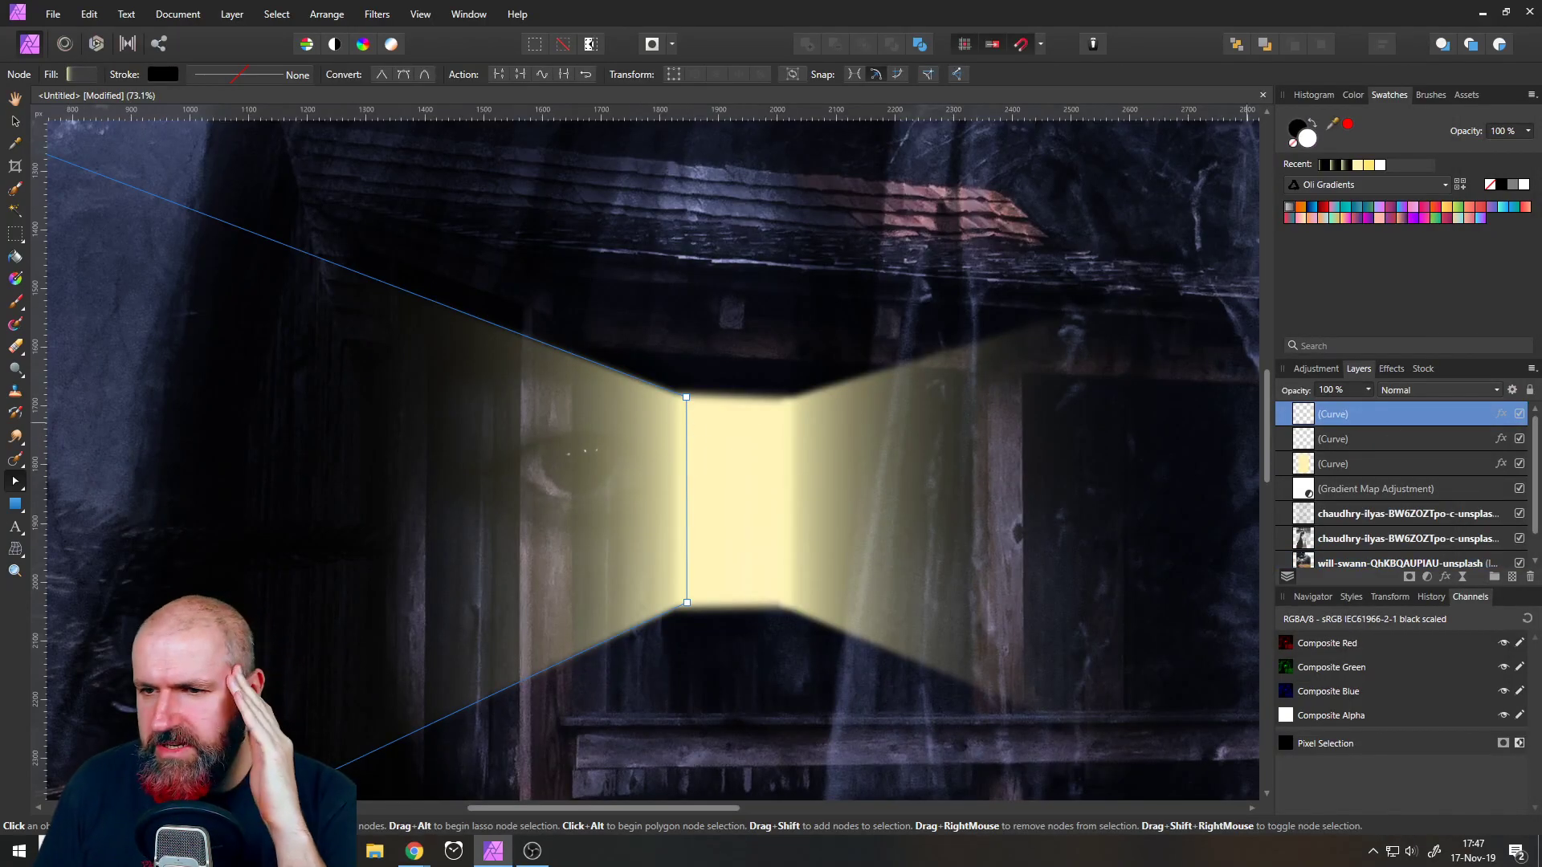
- Hide the mirrored left beam's layer and shift the other beam left until its narrow end lines up with the lit window's left edge
{"action": "left_click", "coordinate": [1519, 413]}
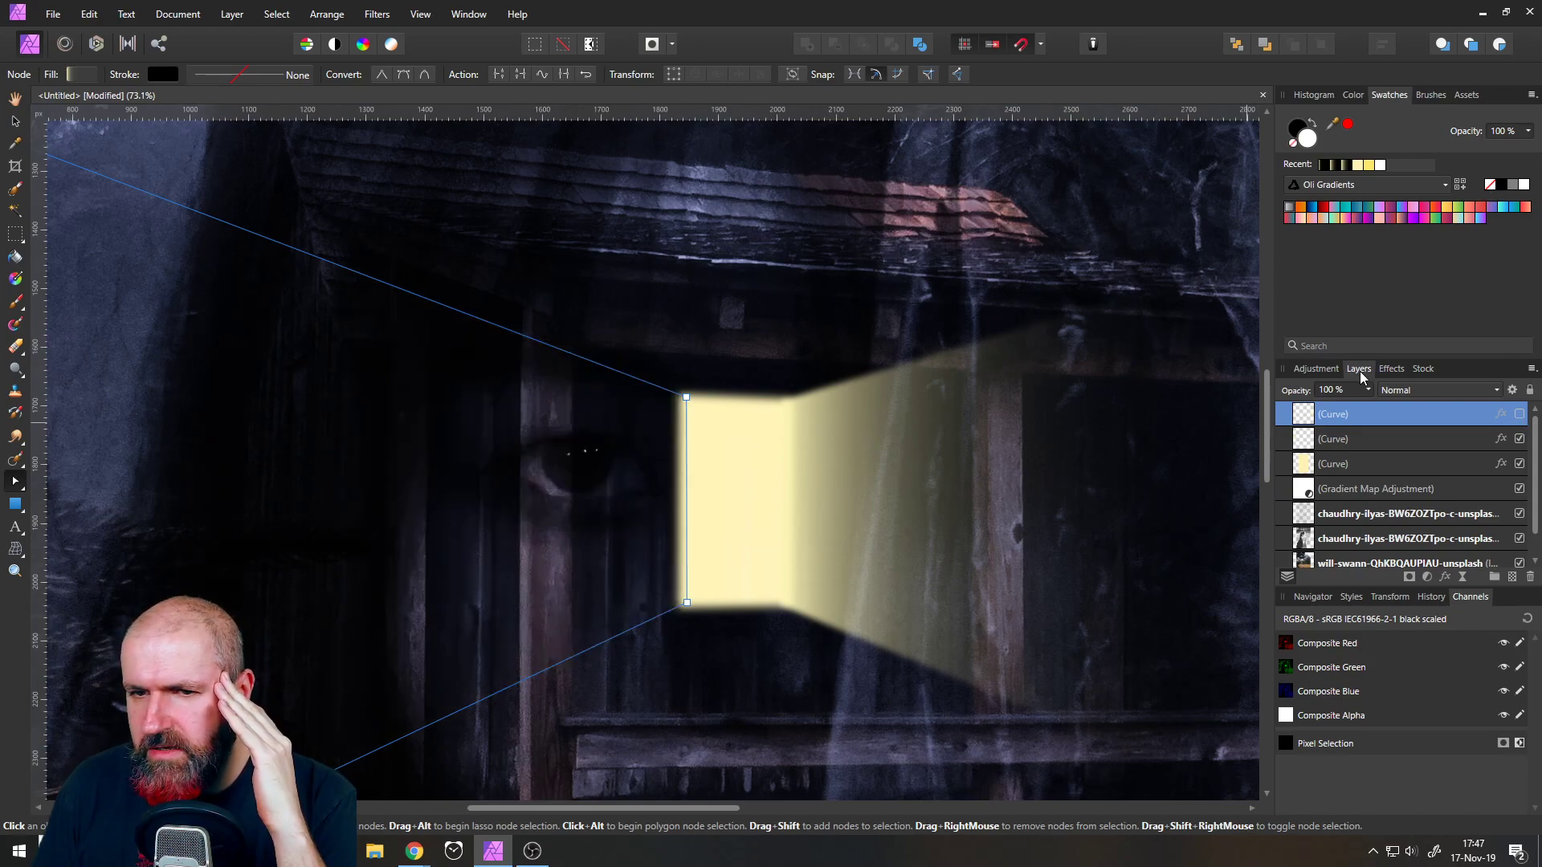
{"action": "left_click", "coordinate": [924, 462]}
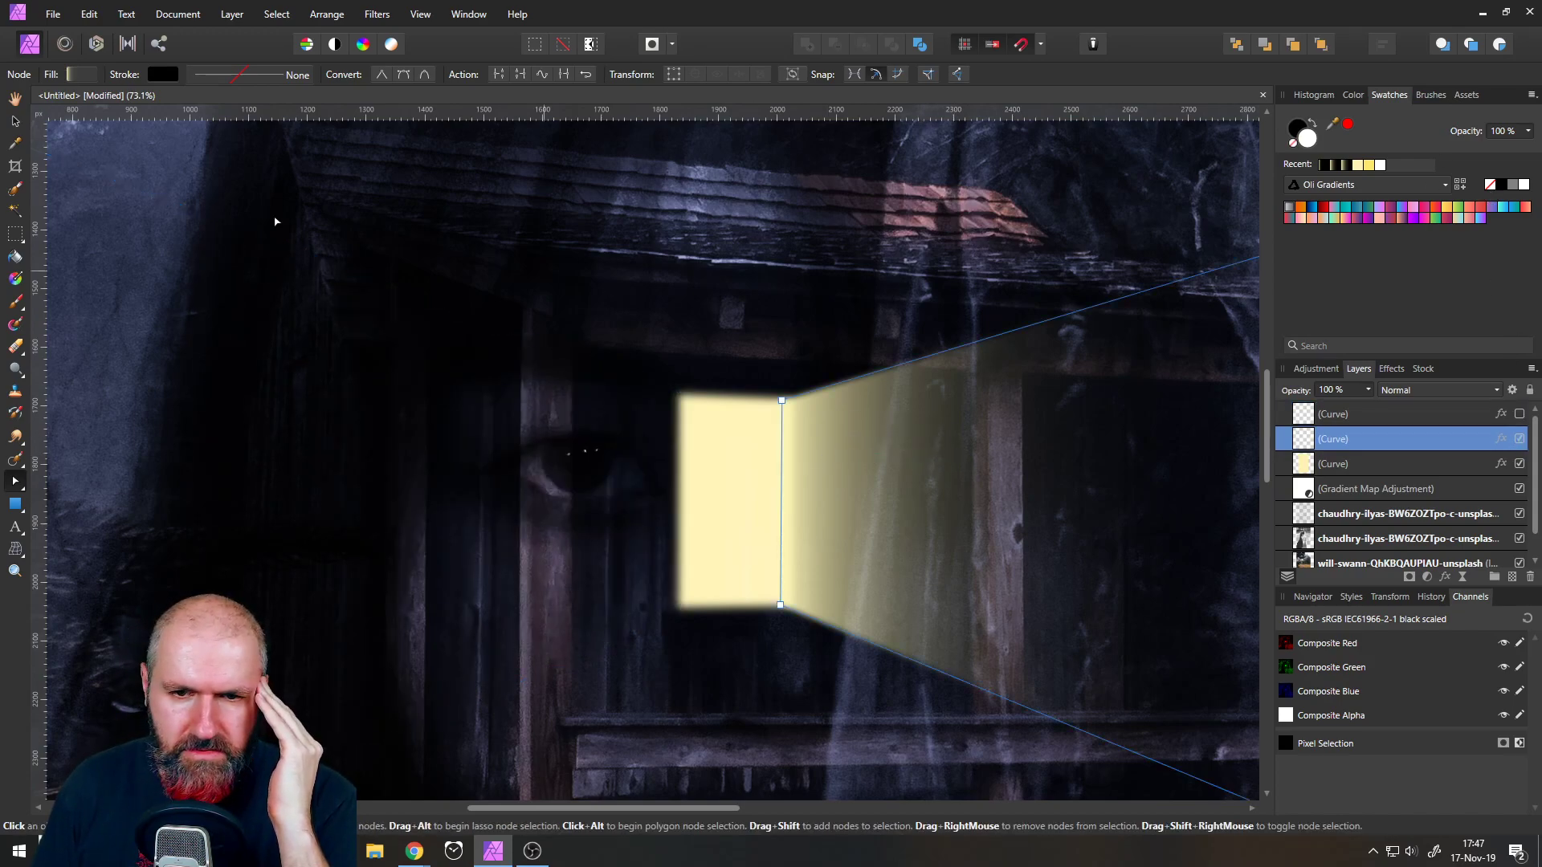
{"action": "left_click", "coordinate": [15, 120]}
{"action": "left_click_drag", "start_coordinate": [1008, 473], "coordinate": [908, 469]}
{"action": "scroll", "coordinate": [845, 475], "scroll_direction": "down", "scroll_amount": 5}
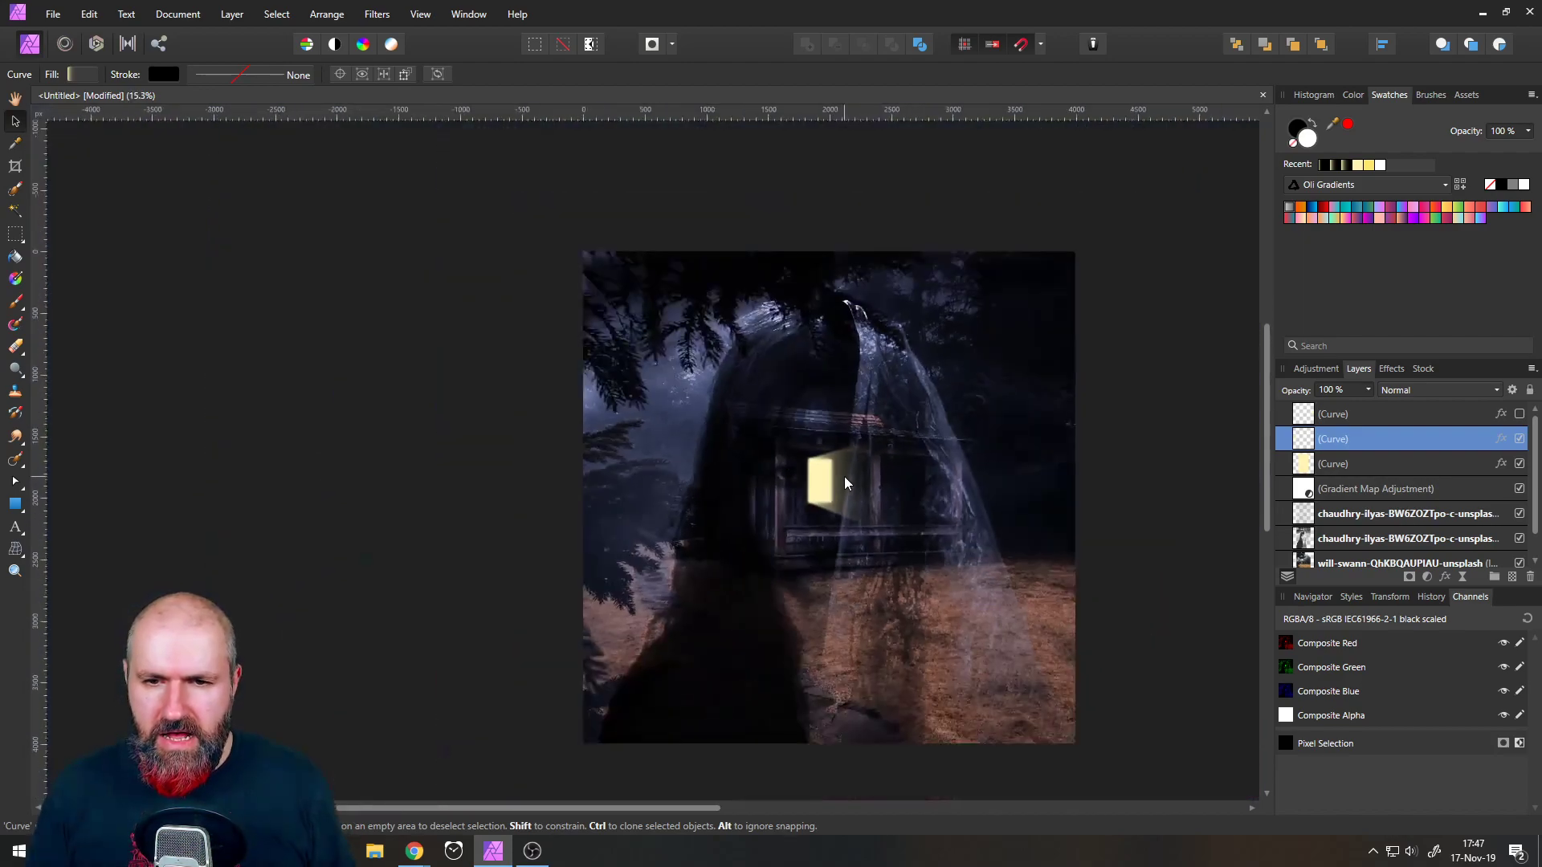
{"action": "left_click", "coordinate": [458, 452]}
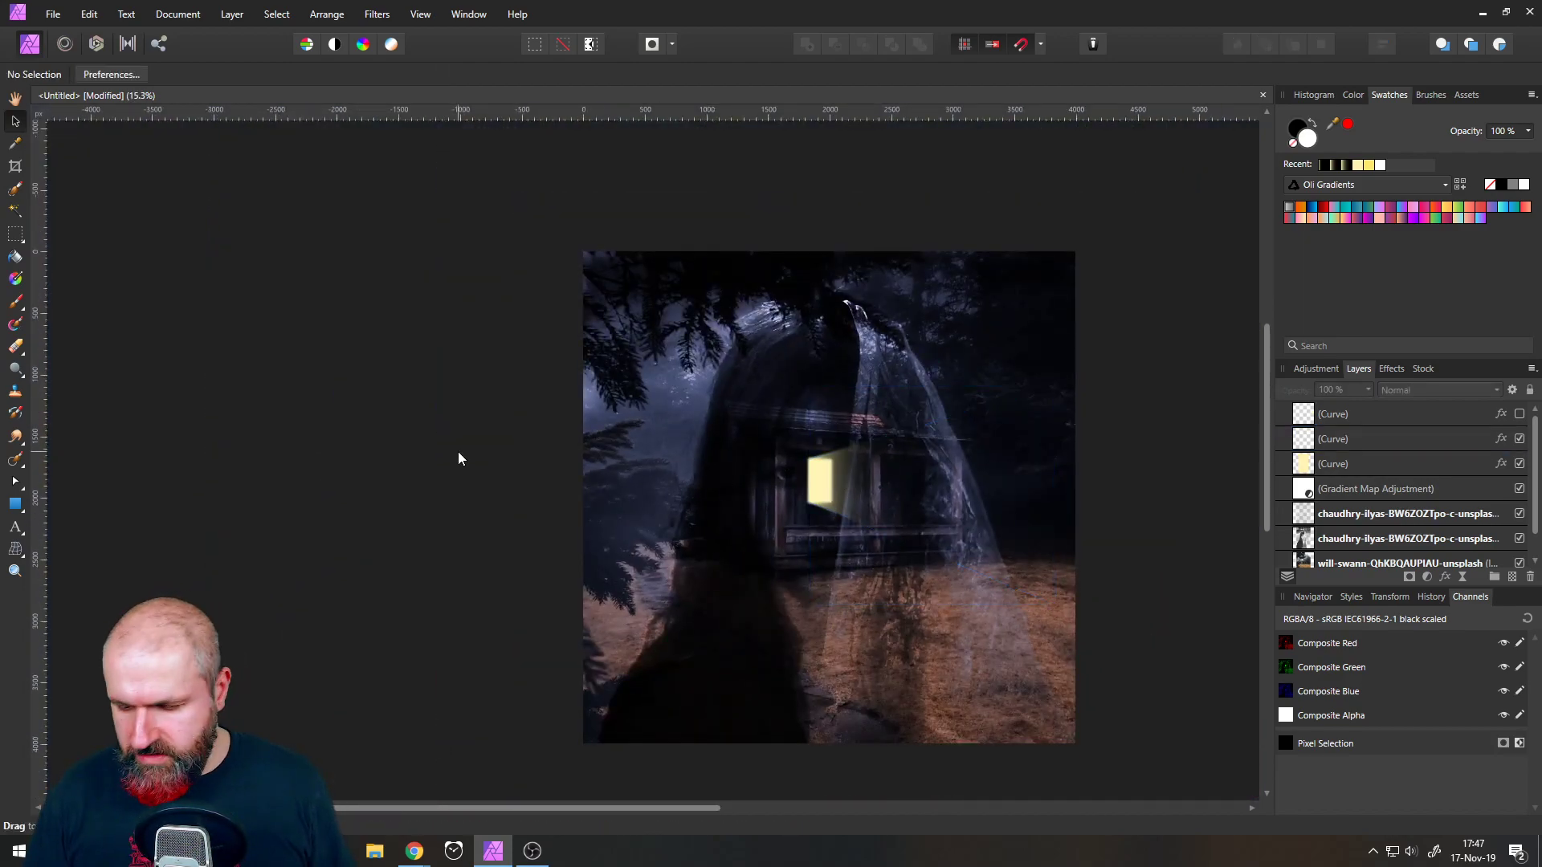
{"action": "scroll", "coordinate": [457, 451], "scroll_direction": "up", "scroll_amount": 1}
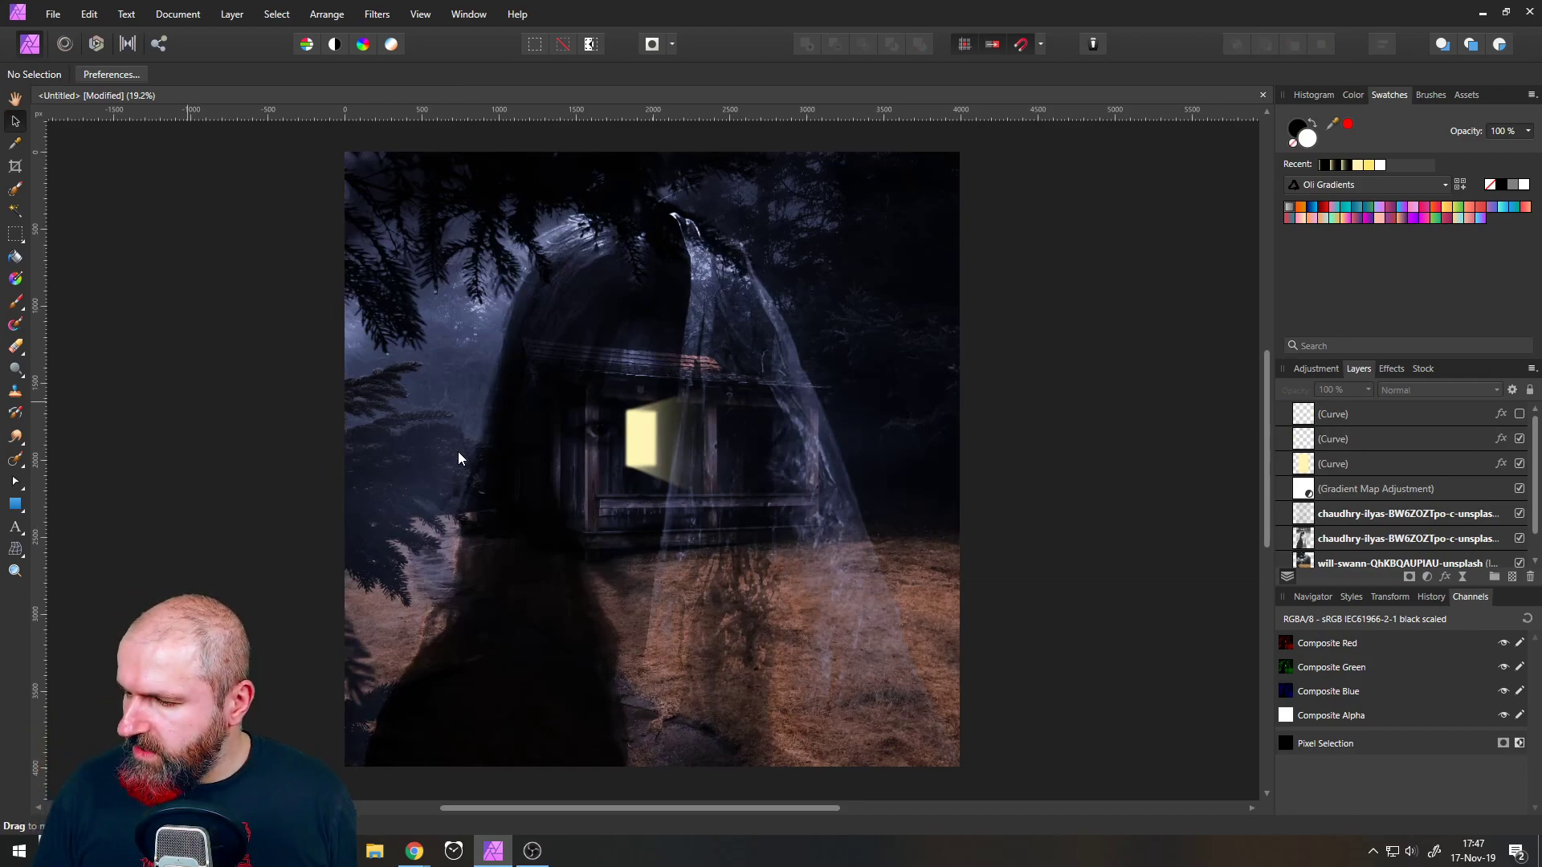
- Pull the visible beam's lower outer node down and inward past the canvas's bottom edge, and slightly lower its upper outer node
{"action": "left_click", "coordinate": [655, 445]}
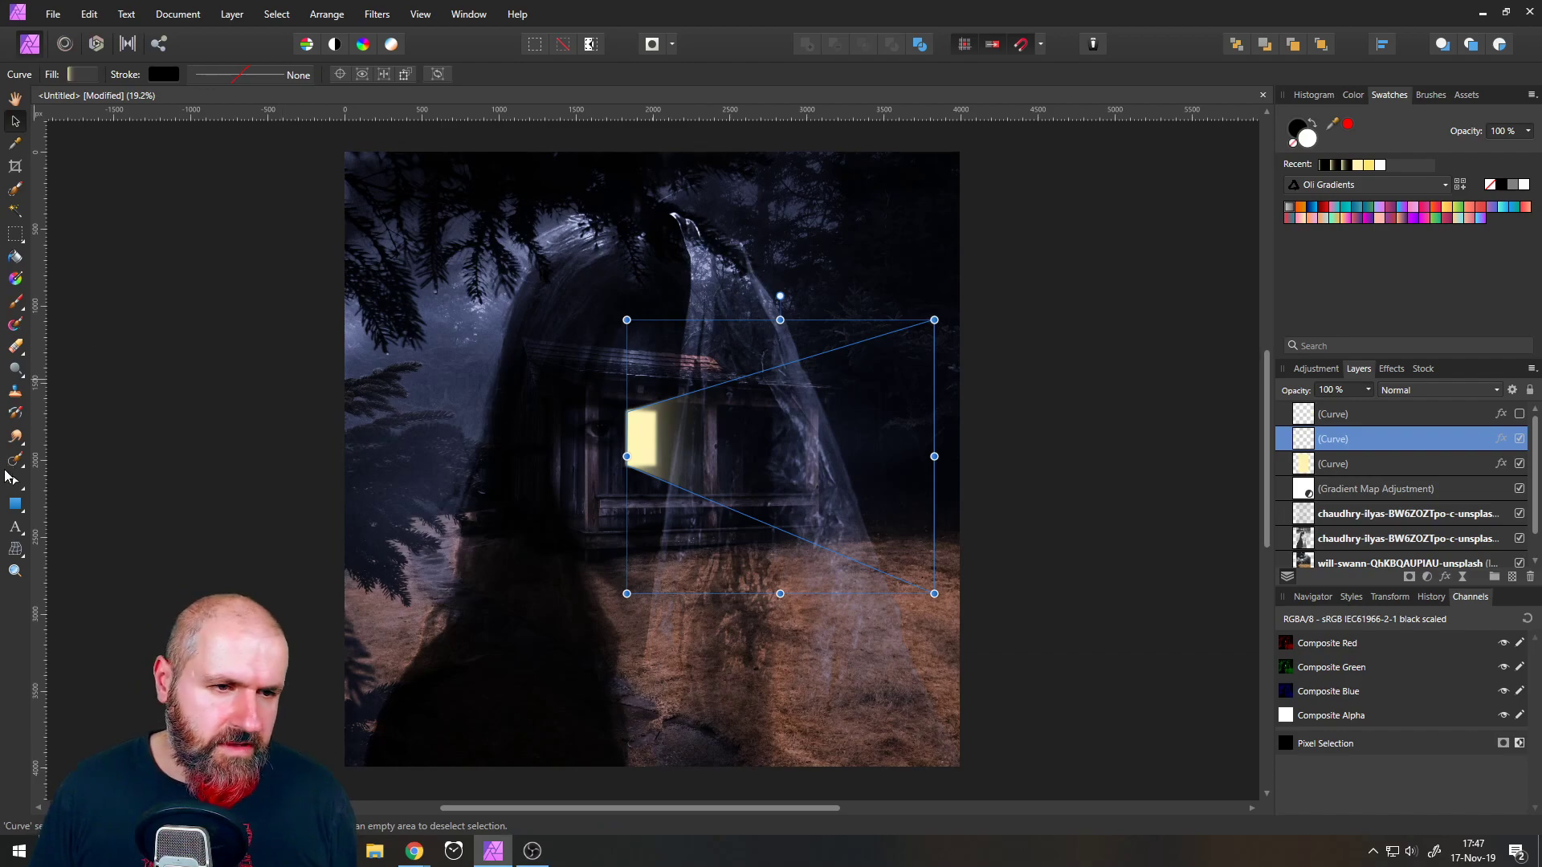
{"action": "left_click", "coordinate": [14, 480]}
{"action": "left_click_drag", "start_coordinate": [934, 595], "coordinate": [848, 793]}
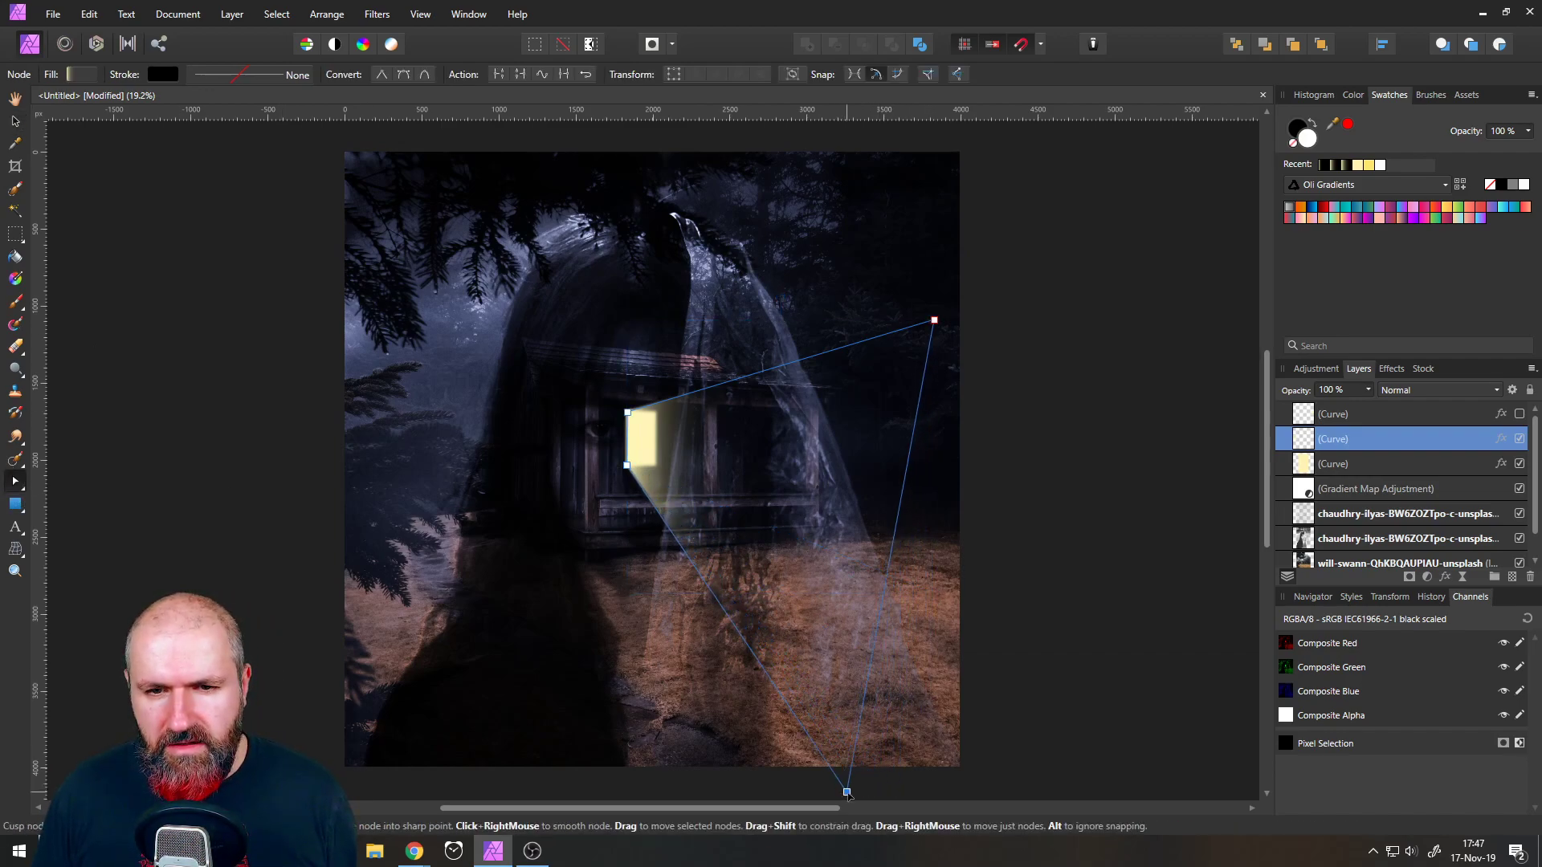
{"action": "mouse_move", "coordinate": [933, 320]}
{"action": "left_mouse_down"}
{"action": "mouse_move", "coordinate": [933, 343]}
{"action": "mouse_move", "coordinate": [937, 327]}
{"action": "left_mouse_up"}
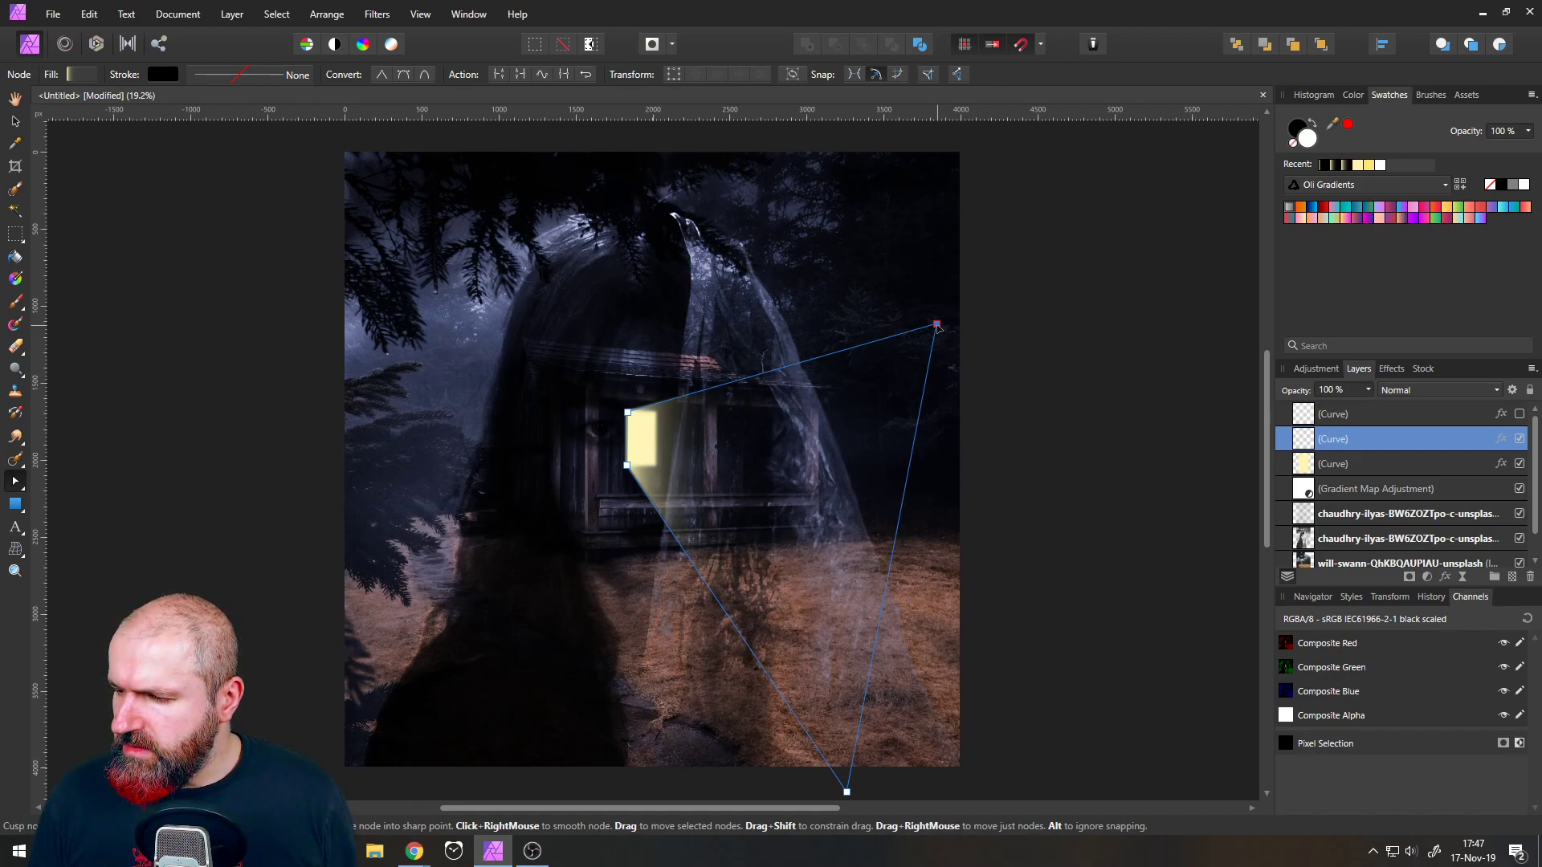
- Set the Gaussian Blur radius on the visible light beam to 21.7 px
{"action": "left_click", "coordinate": [1387, 370]}
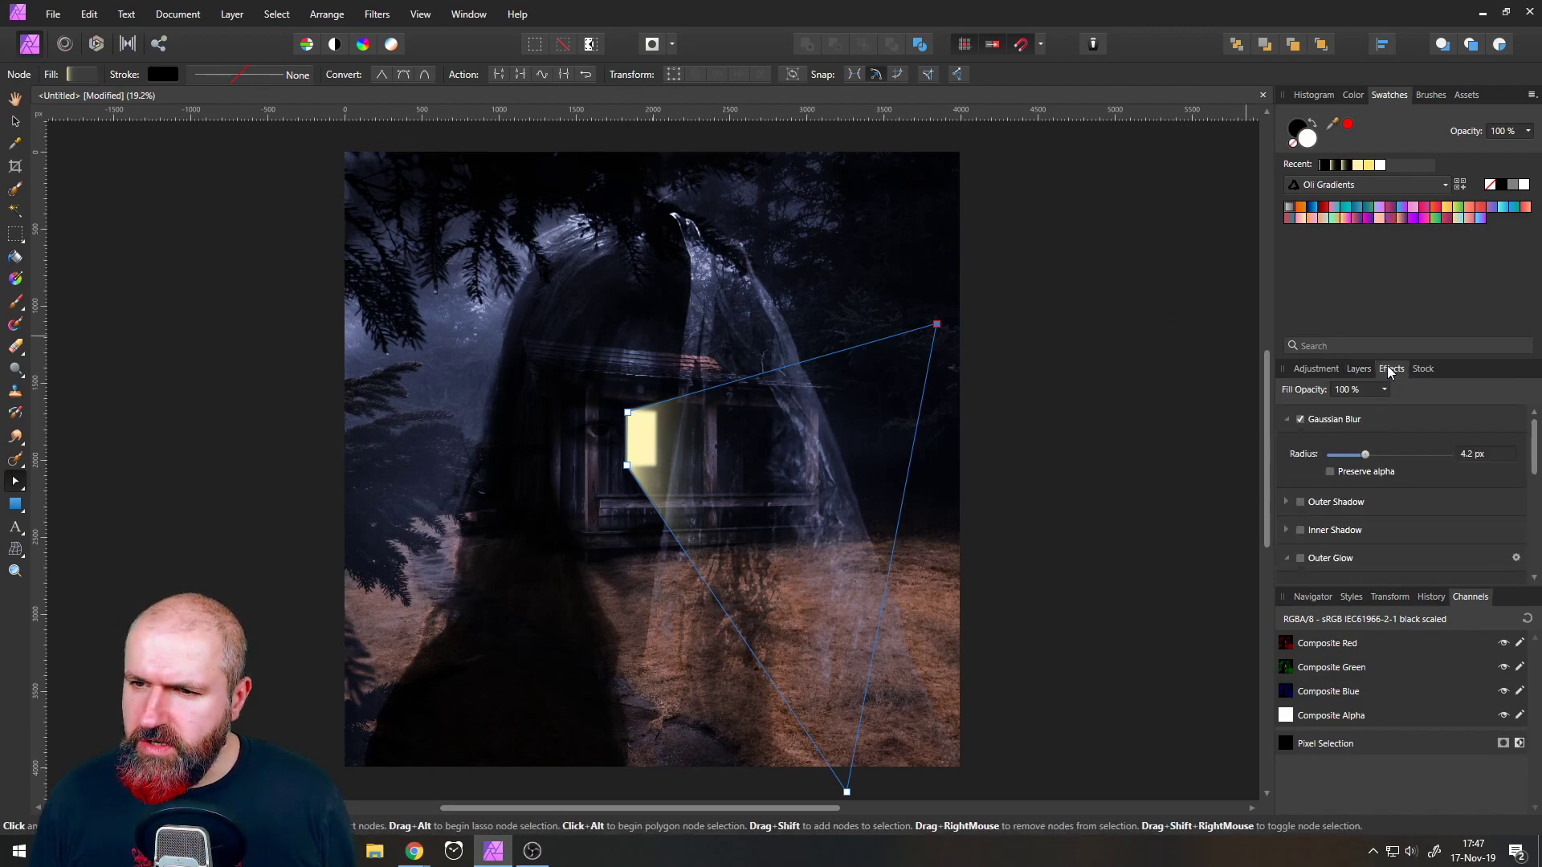
{"action": "left_click_drag", "start_coordinate": [1366, 453], "coordinate": [1400, 453]}
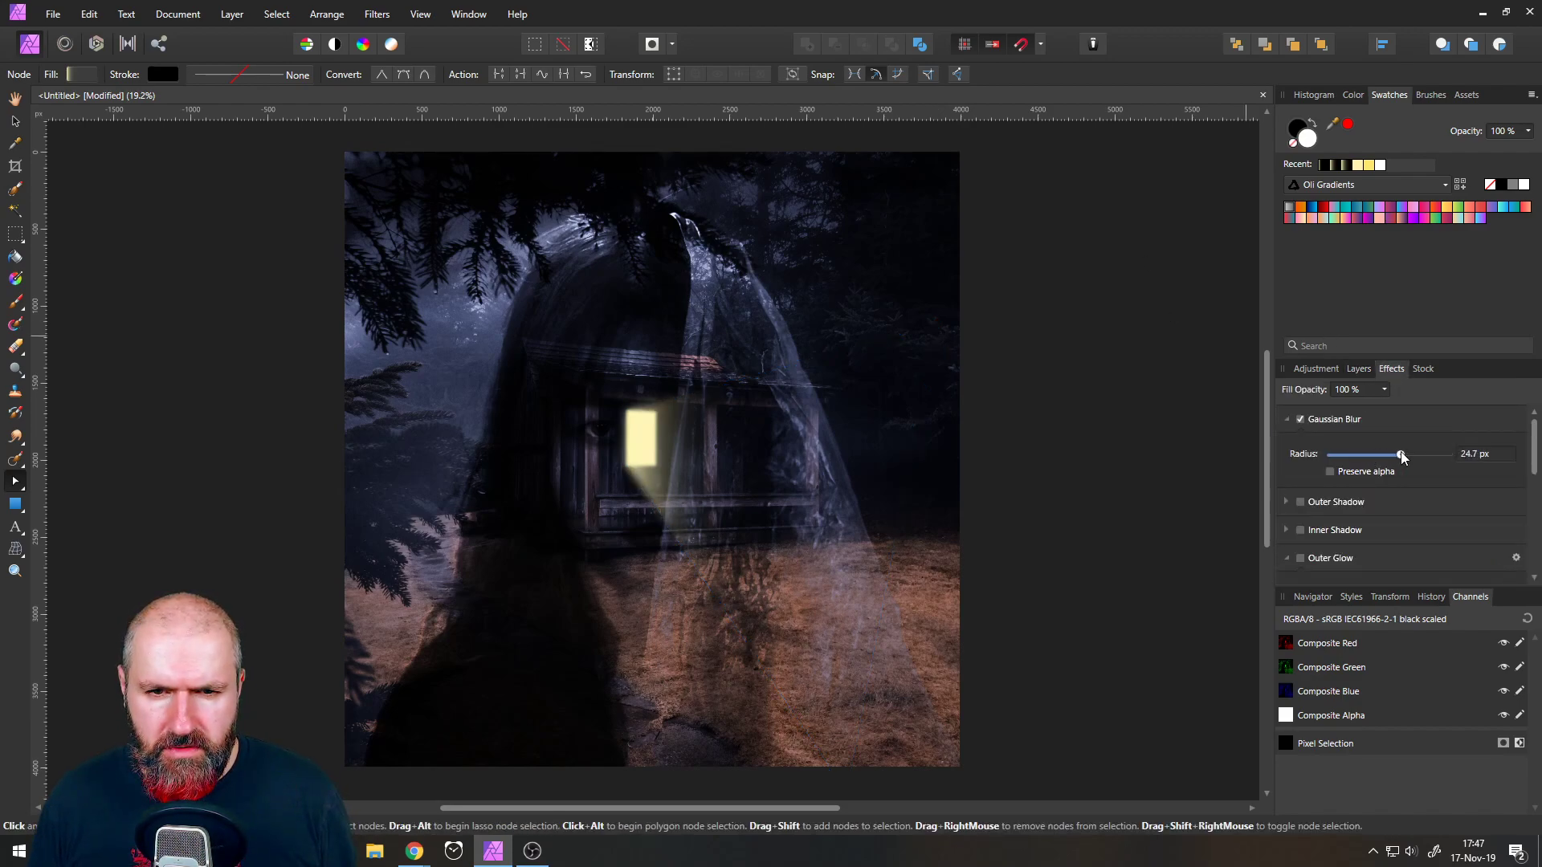
{"action": "mouse_move", "coordinate": [1402, 457]}
{"action": "left_mouse_down"}
{"action": "mouse_move", "coordinate": [1415, 457]}
{"action": "mouse_move", "coordinate": [1395, 456]}
{"action": "left_mouse_up"}
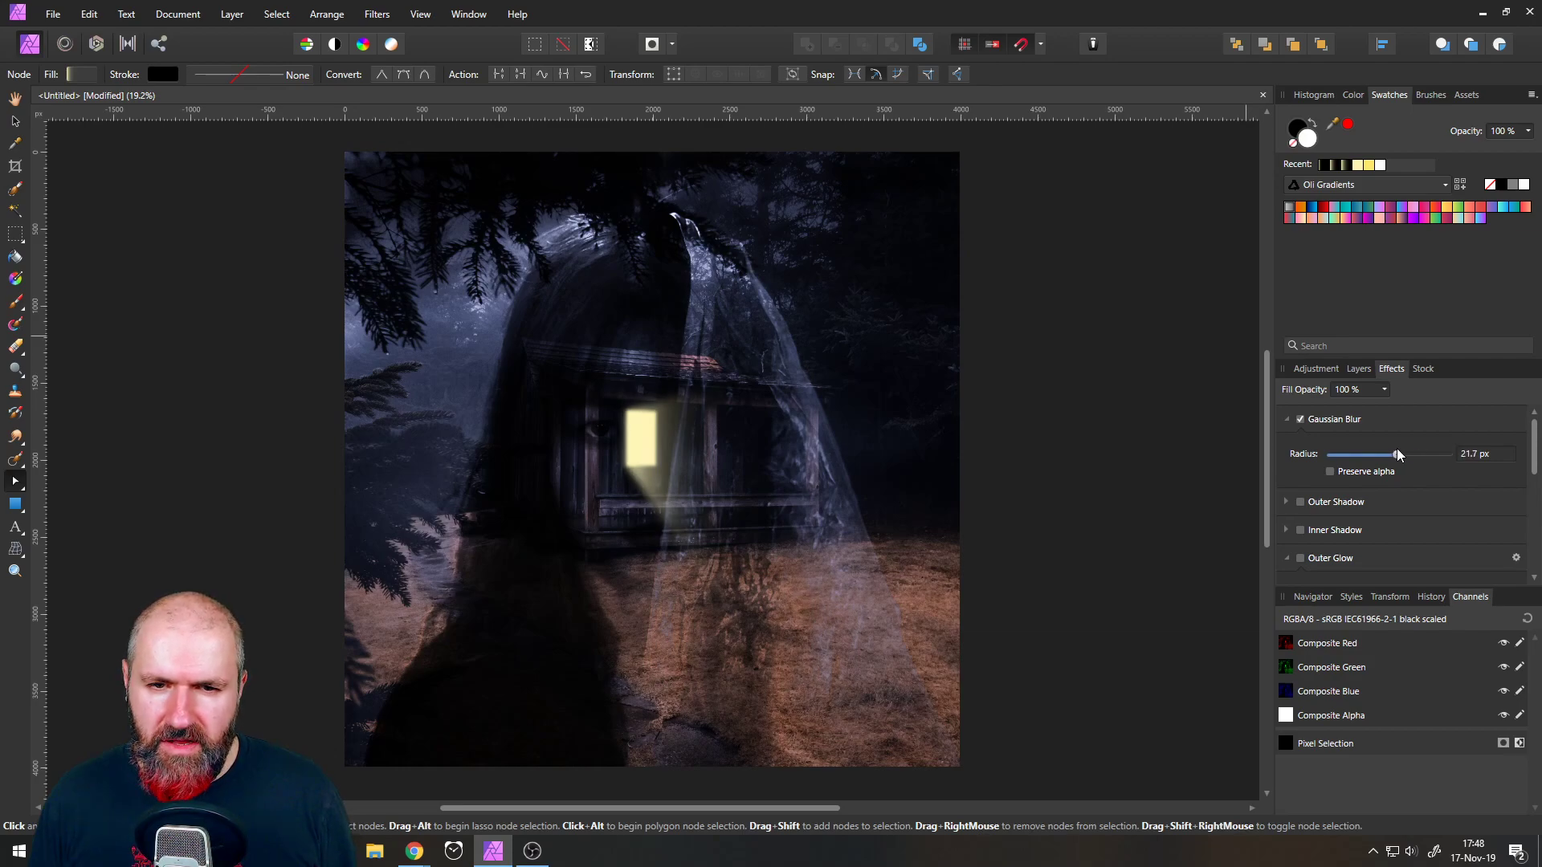
- Move the beam's lower outer node further inward and its upper outer node beyond the canvas's right edge, then deselect the beam
{"action": "left_click_drag", "start_coordinate": [847, 792], "coordinate": [799, 801]}
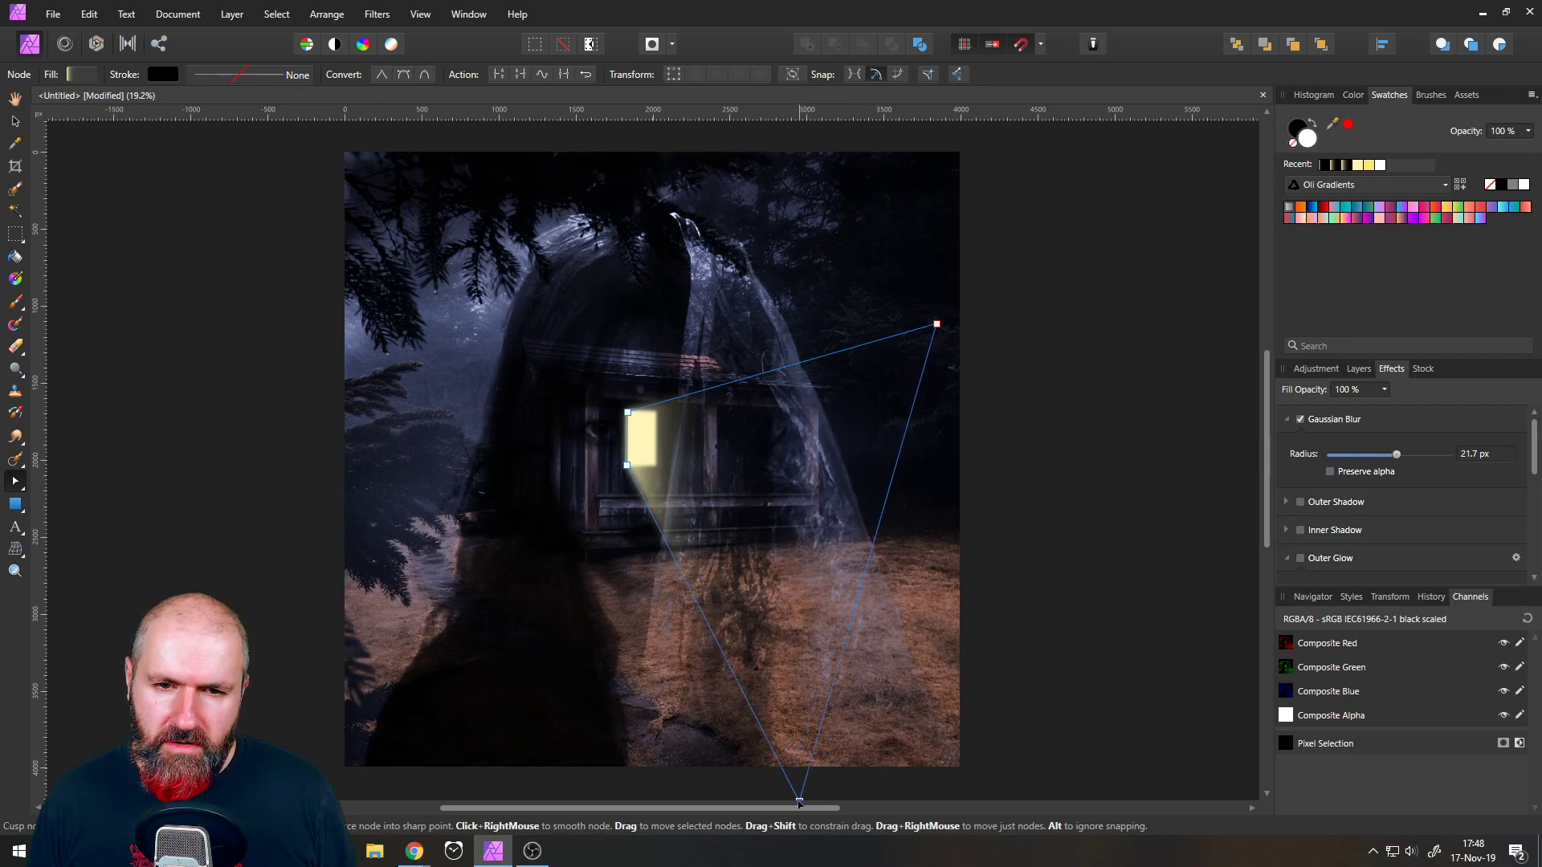
{"action": "left_click_drag", "start_coordinate": [937, 325], "coordinate": [972, 278]}
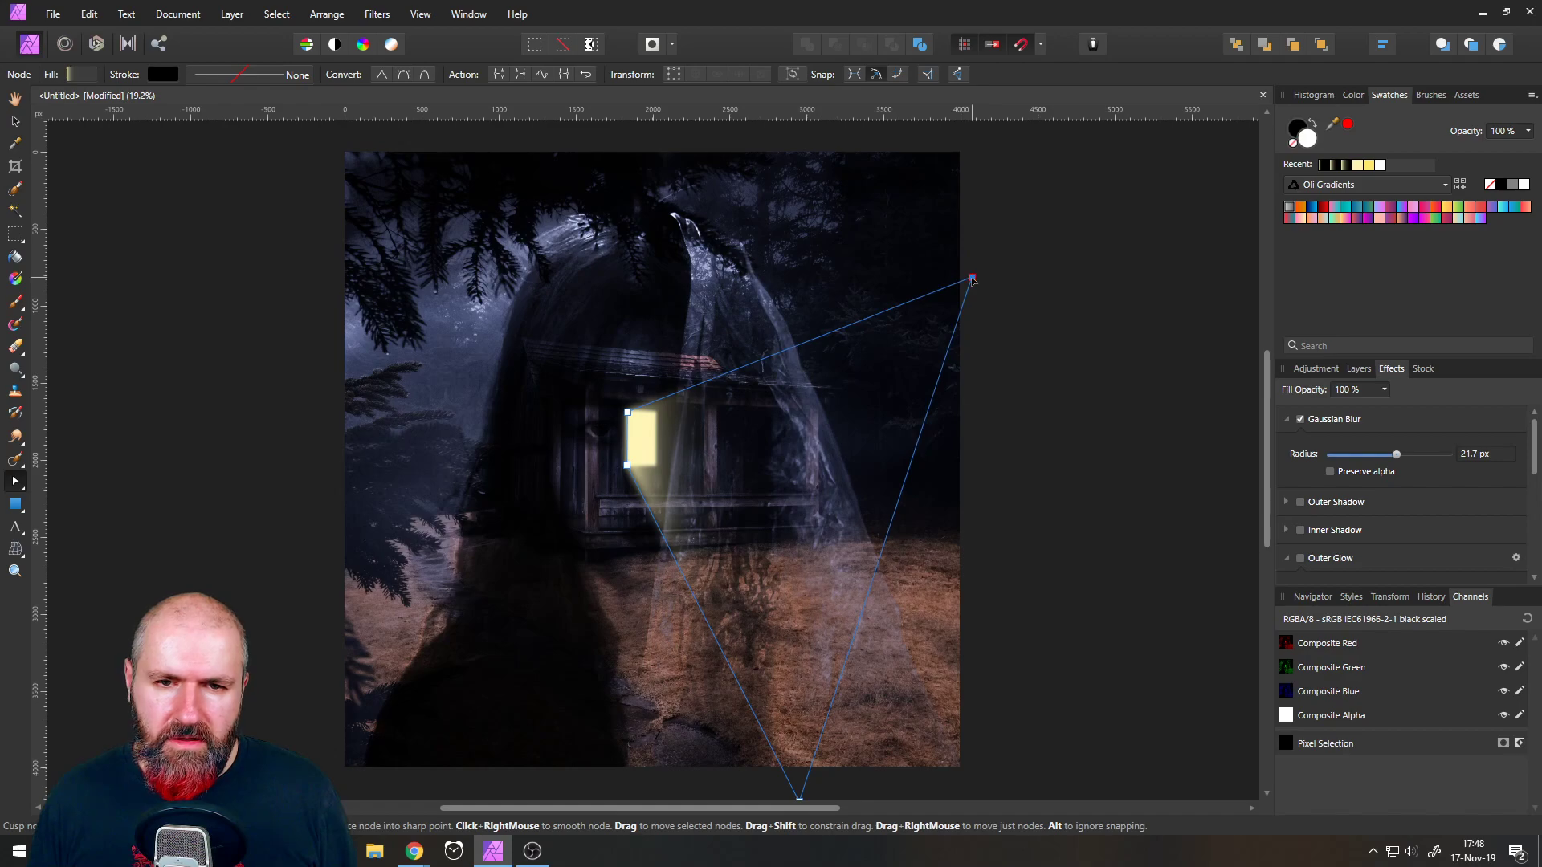
{"action": "left_click", "coordinate": [138, 324]}
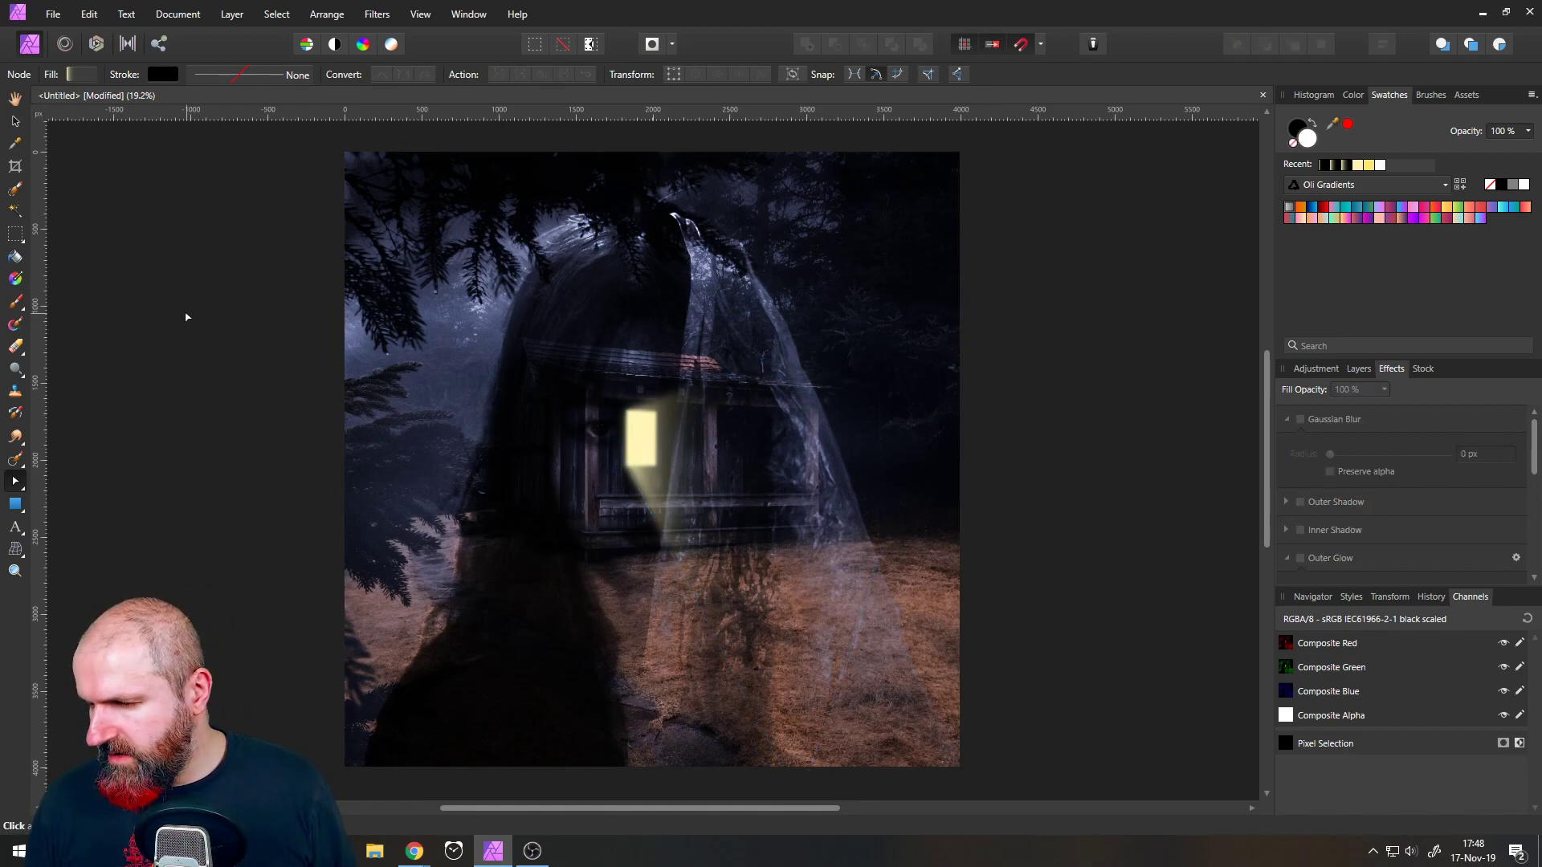
- Change the lit window shape's fill from pale yellow to a warm orange of about H 28, S 100, L 69
{"action": "left_click", "coordinate": [1358, 369]}
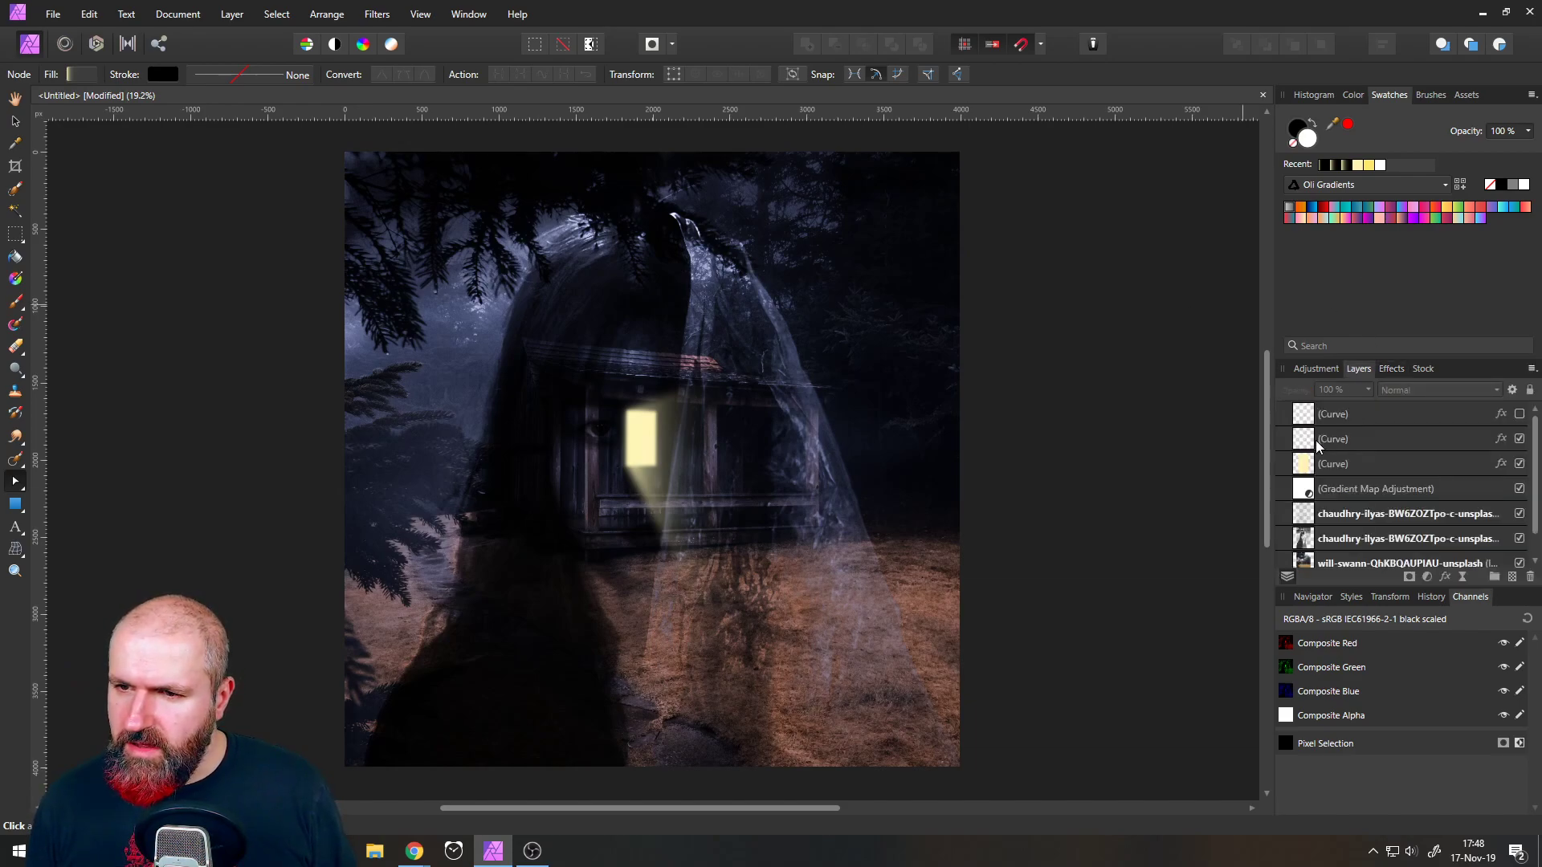
{"action": "left_click", "coordinate": [1312, 463]}
{"action": "left_click", "coordinate": [1368, 391]}
{"action": "mouse_move", "coordinate": [1370, 410]}
{"action": "left_mouse_down"}
{"action": "mouse_move", "coordinate": [1311, 409]}
{"action": "mouse_move", "coordinate": [1370, 410]}
{"action": "left_mouse_up"}
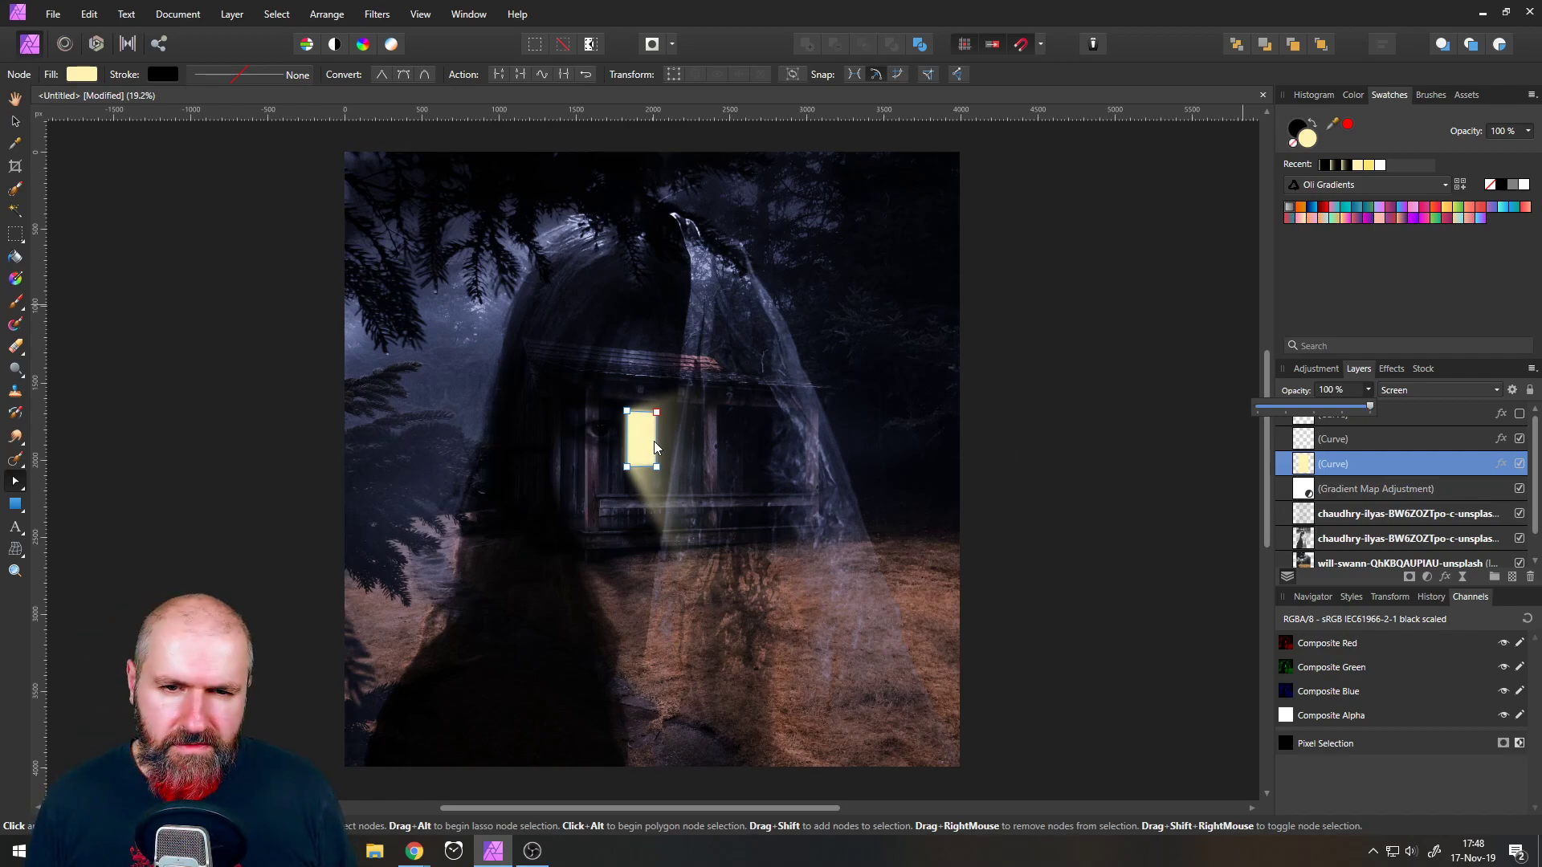
{"action": "scroll", "coordinate": [644, 448], "scroll_direction": "up", "scroll_amount": 5}
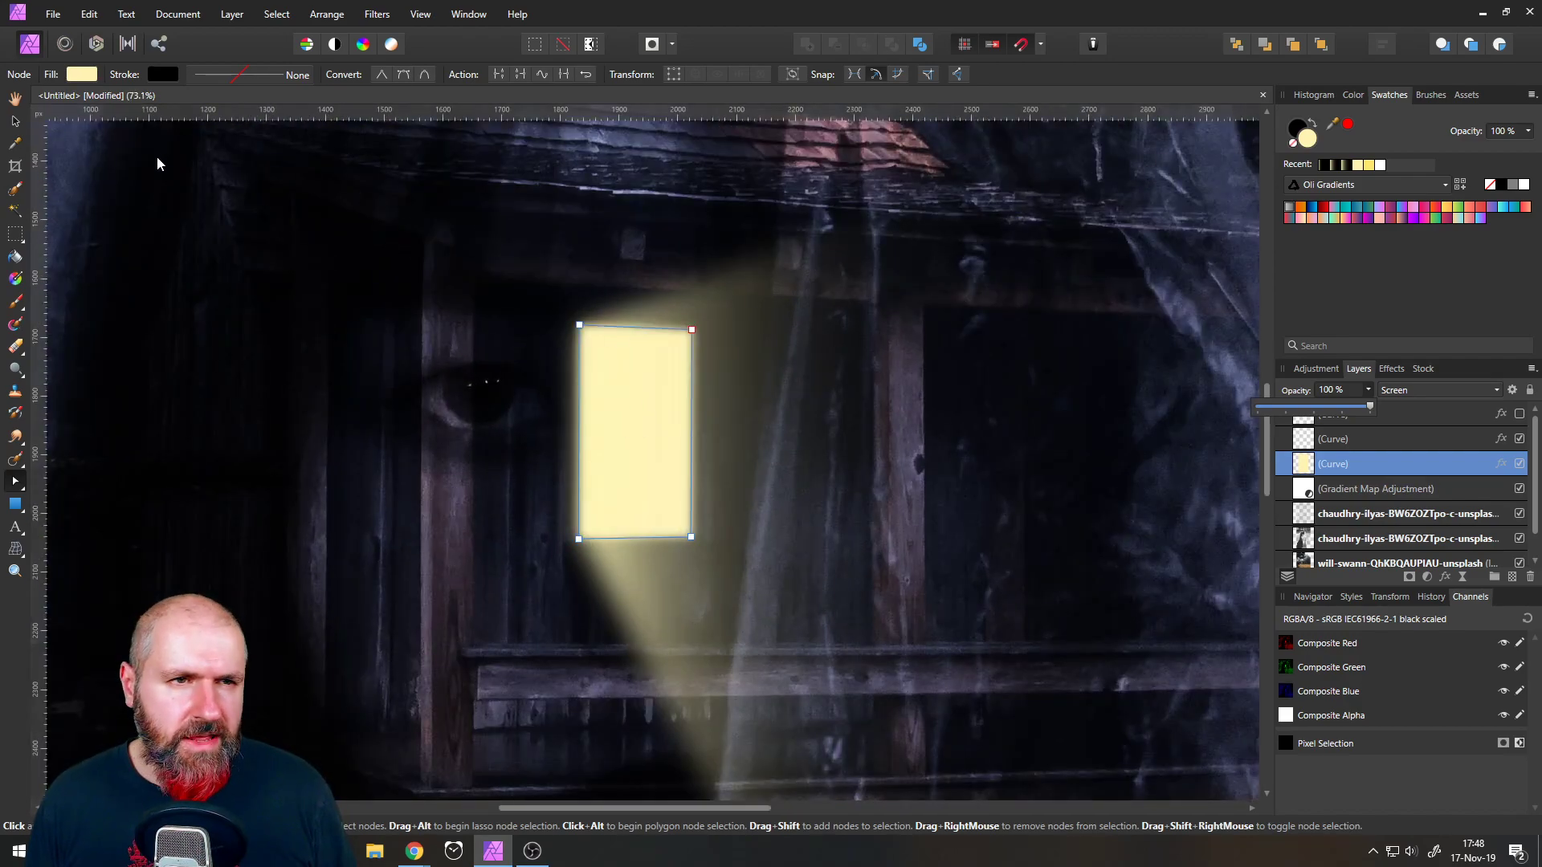
{"action": "left_click", "coordinate": [72, 75]}
{"action": "mouse_move", "coordinate": [180, 251]}
{"action": "left_mouse_down"}
{"action": "mouse_move", "coordinate": [195, 238]}
{"action": "mouse_move", "coordinate": [141, 238]}
{"action": "left_mouse_up"}
{"action": "left_click", "coordinate": [137, 228]}
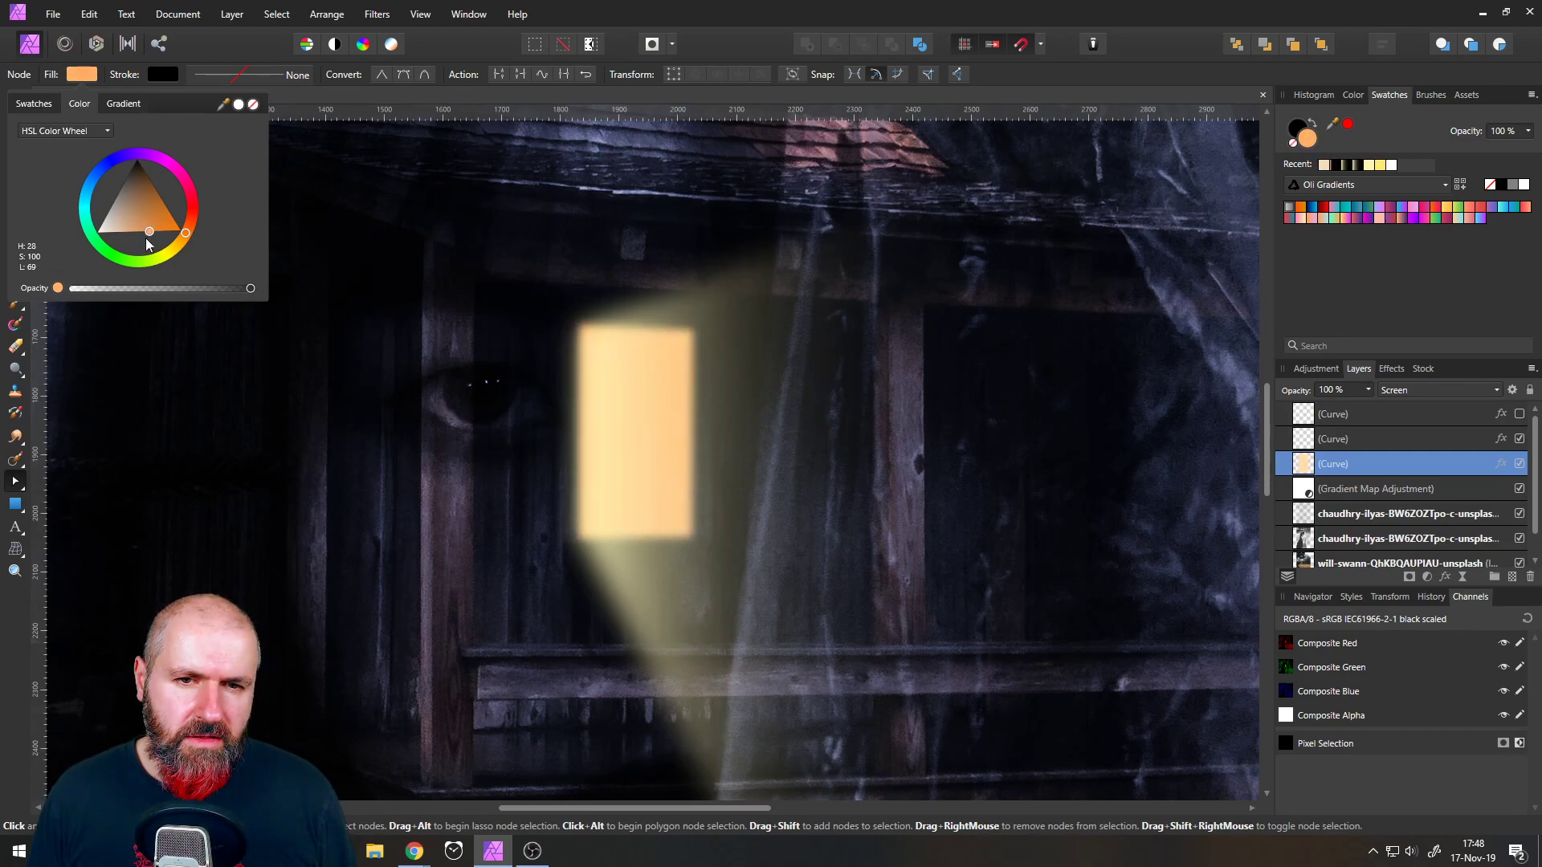
- Give the window a reversed linear gradient fill and recolour its white end stop to light orange, H 25, S 100, L 75
{"action": "left_click", "coordinate": [119, 105]}
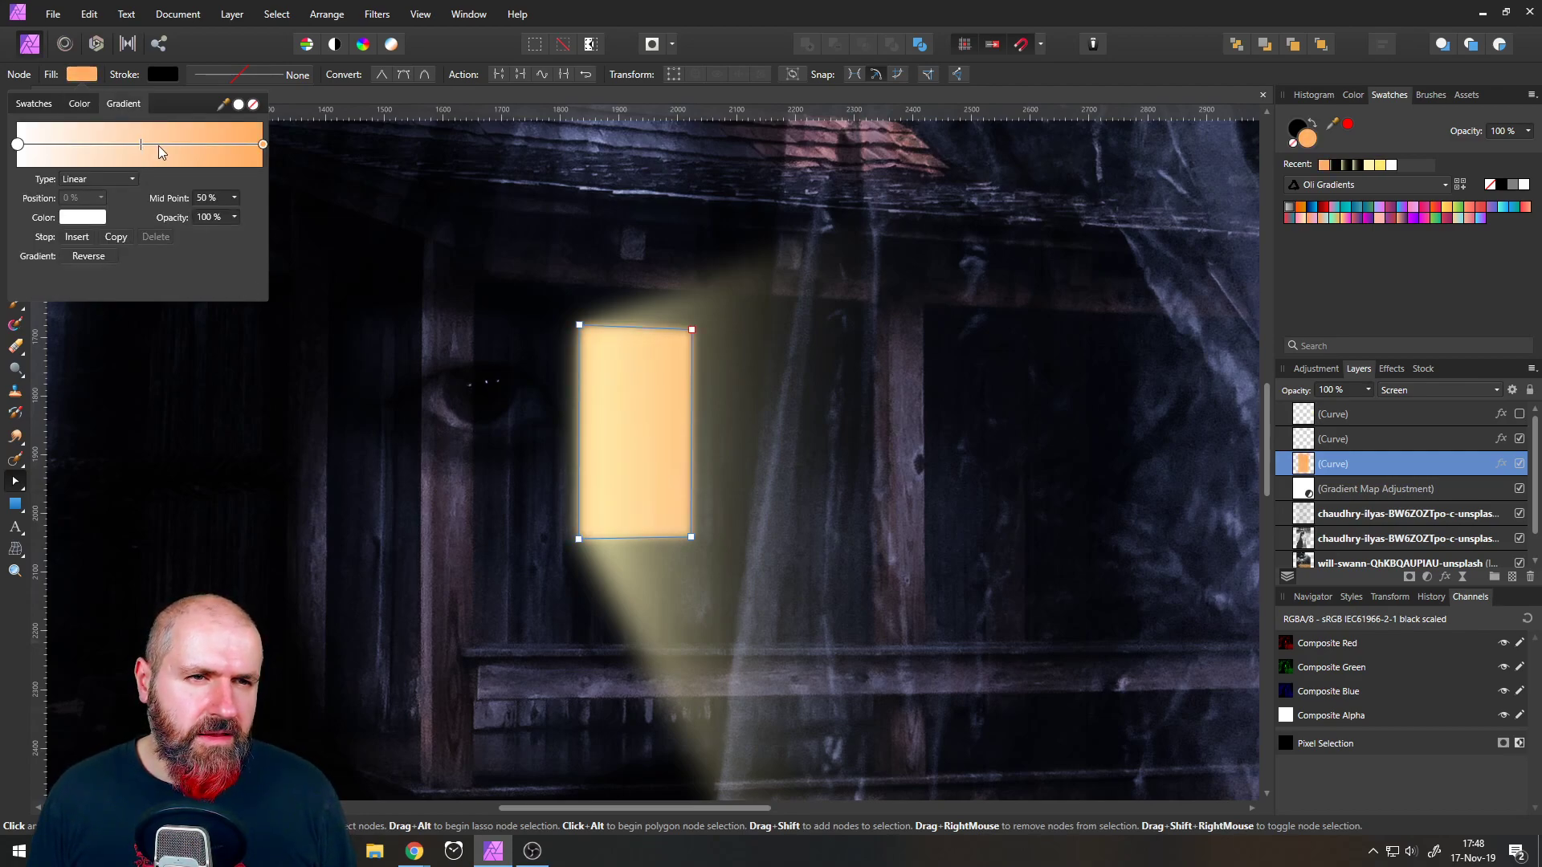
{"action": "left_click", "coordinate": [262, 146]}
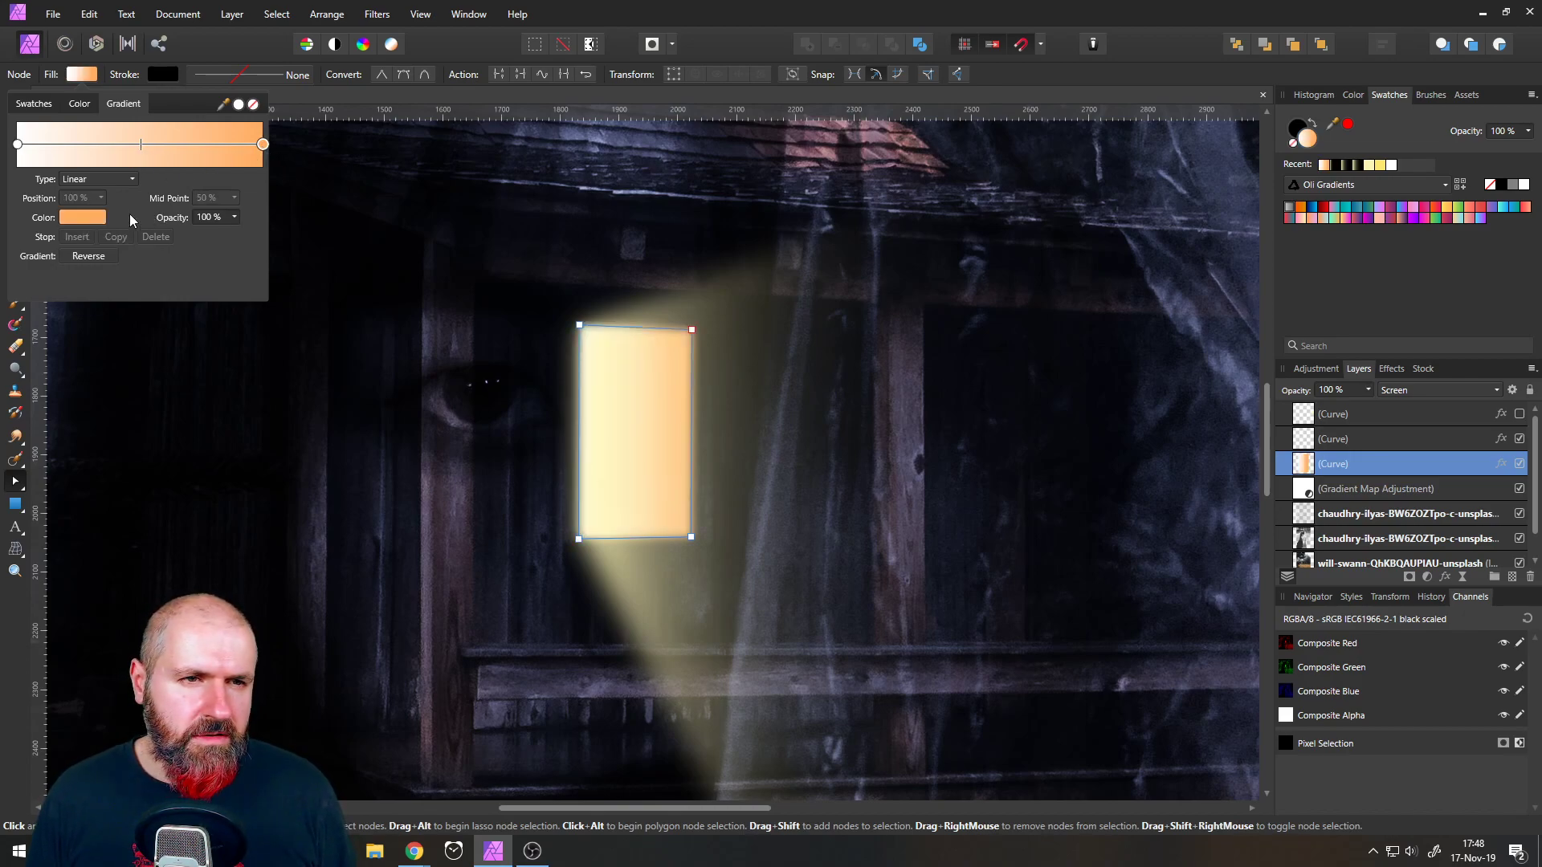
{"action": "left_click", "coordinate": [98, 257]}
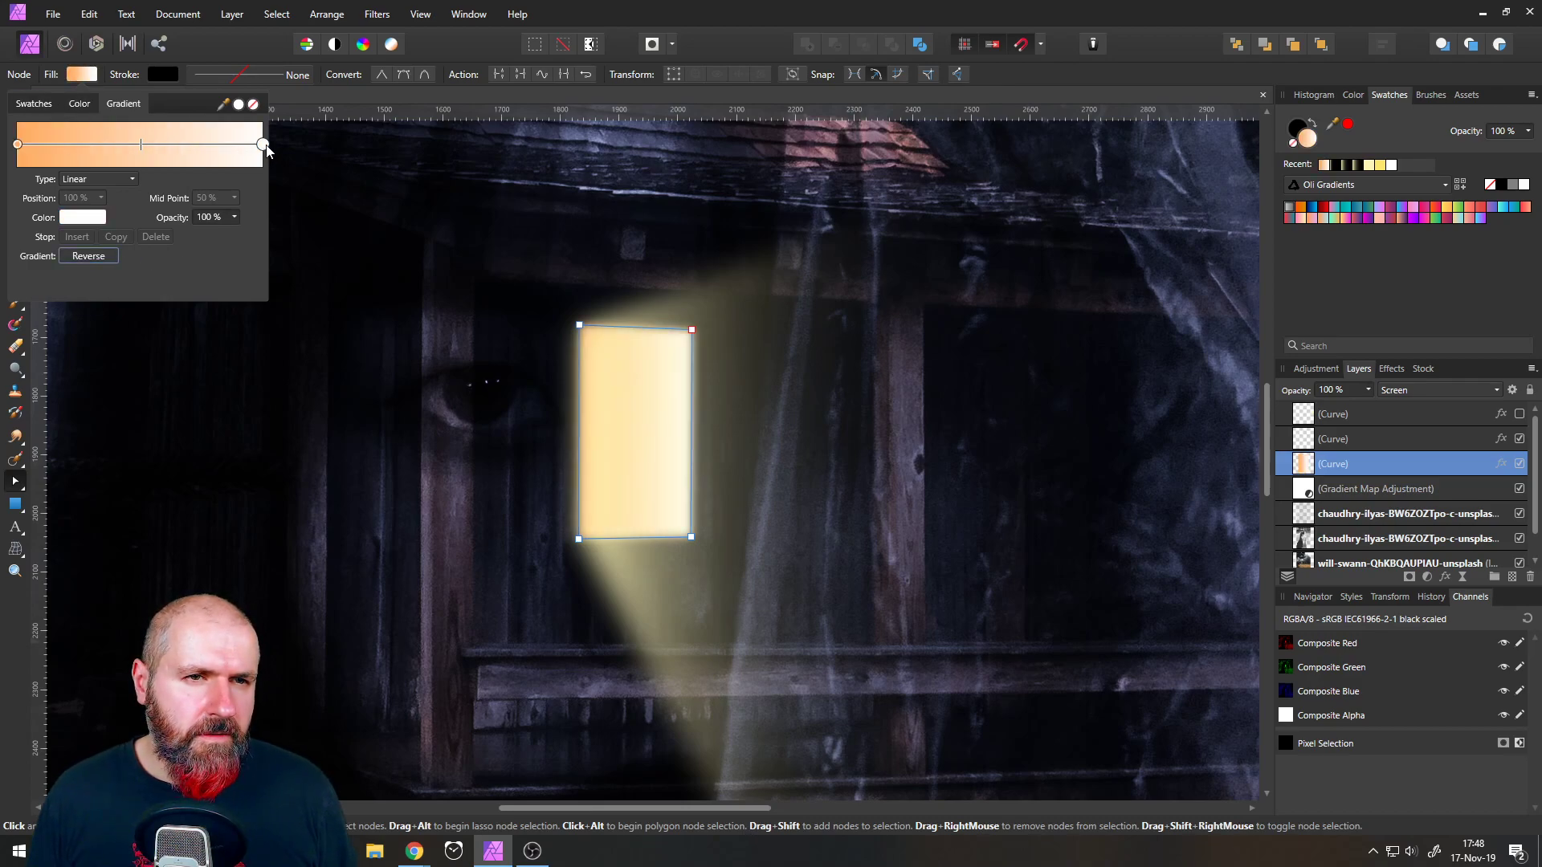
{"action": "left_click", "coordinate": [90, 216]}
{"action": "left_click", "coordinate": [157, 344]}
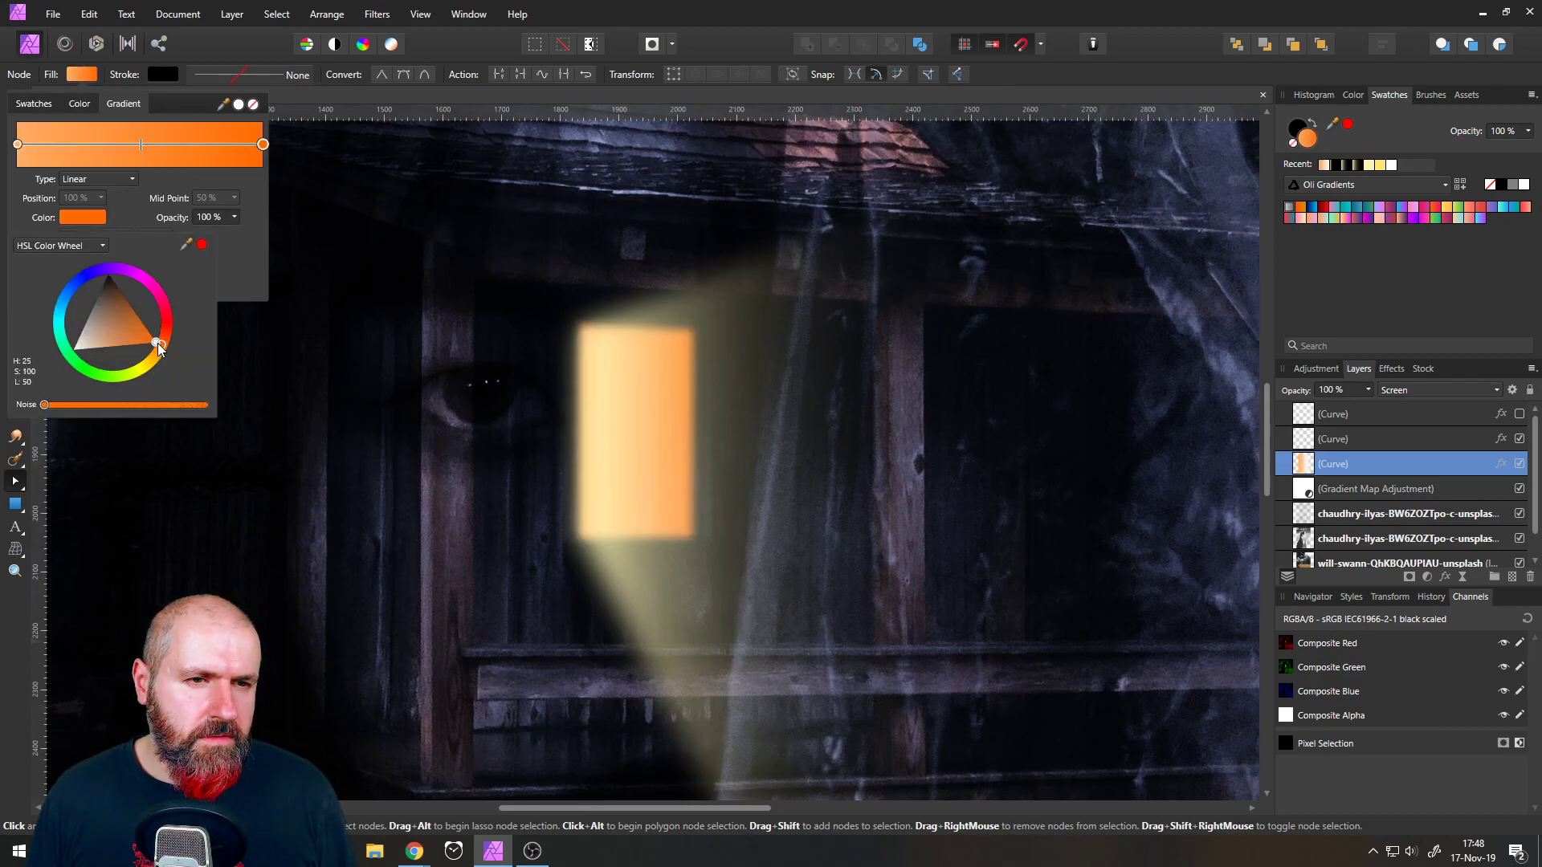
{"action": "mouse_move", "coordinate": [110, 344]}
{"action": "left_mouse_down"}
{"action": "mouse_move", "coordinate": [84, 354]}
{"action": "mouse_move", "coordinate": [103, 353]}
{"action": "left_mouse_up"}
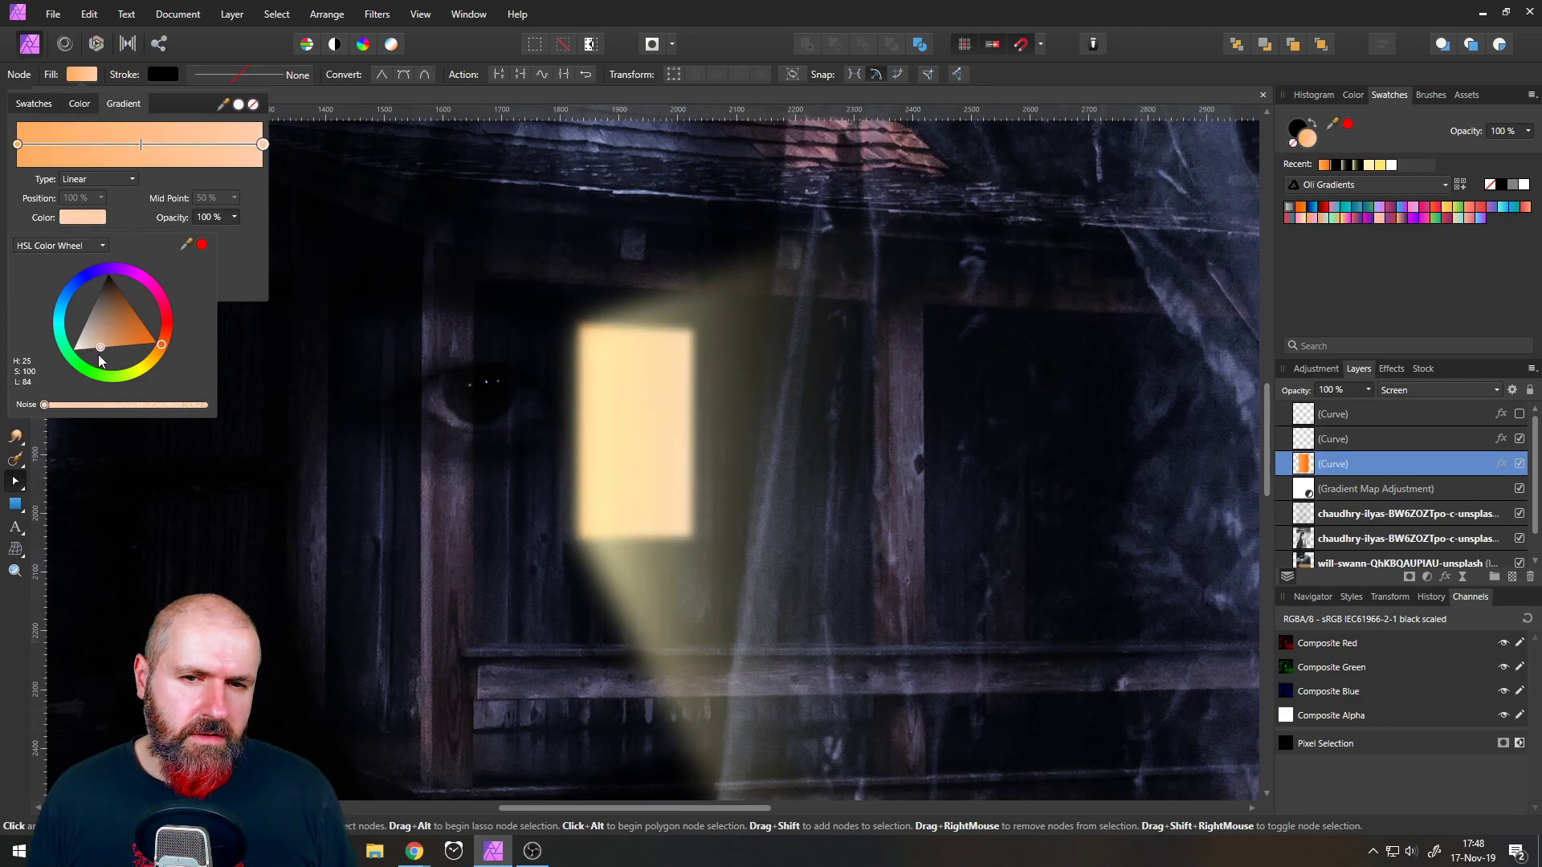
{"action": "mouse_move", "coordinate": [100, 354]}
{"action": "left_mouse_down"}
{"action": "mouse_move", "coordinate": [124, 356]}
{"action": "mouse_move", "coordinate": [84, 315]}
{"action": "mouse_move", "coordinate": [114, 318]}
{"action": "mouse_move", "coordinate": [110, 354]}
{"action": "left_mouse_up"}
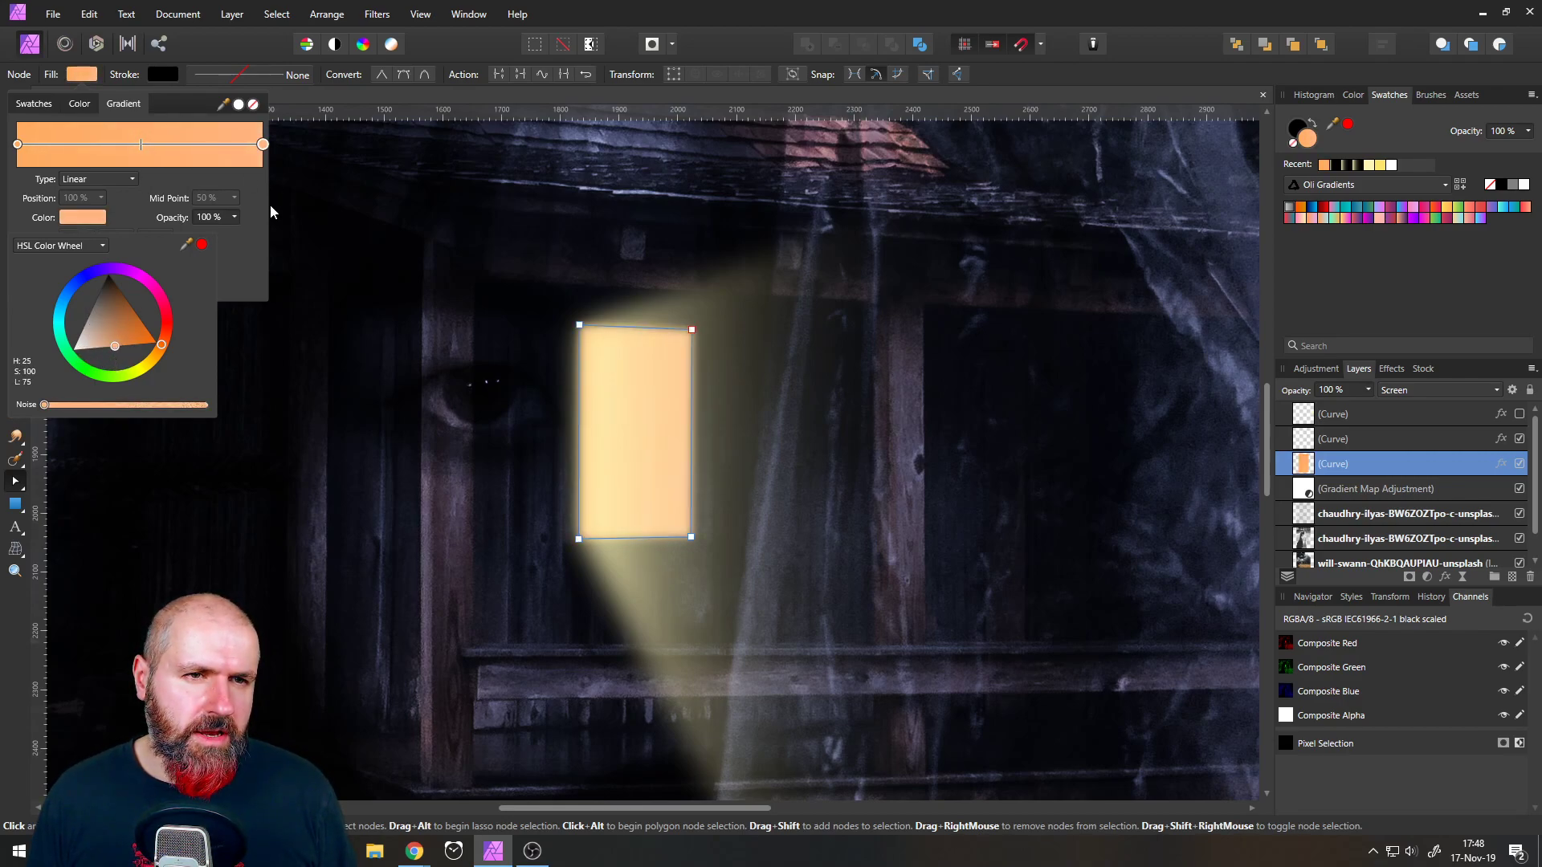
- Lower the opacity of the window gradient's right-hand stop so the fill fades toward that side, then leave the window shape
{"action": "left_click", "coordinate": [74, 77]}
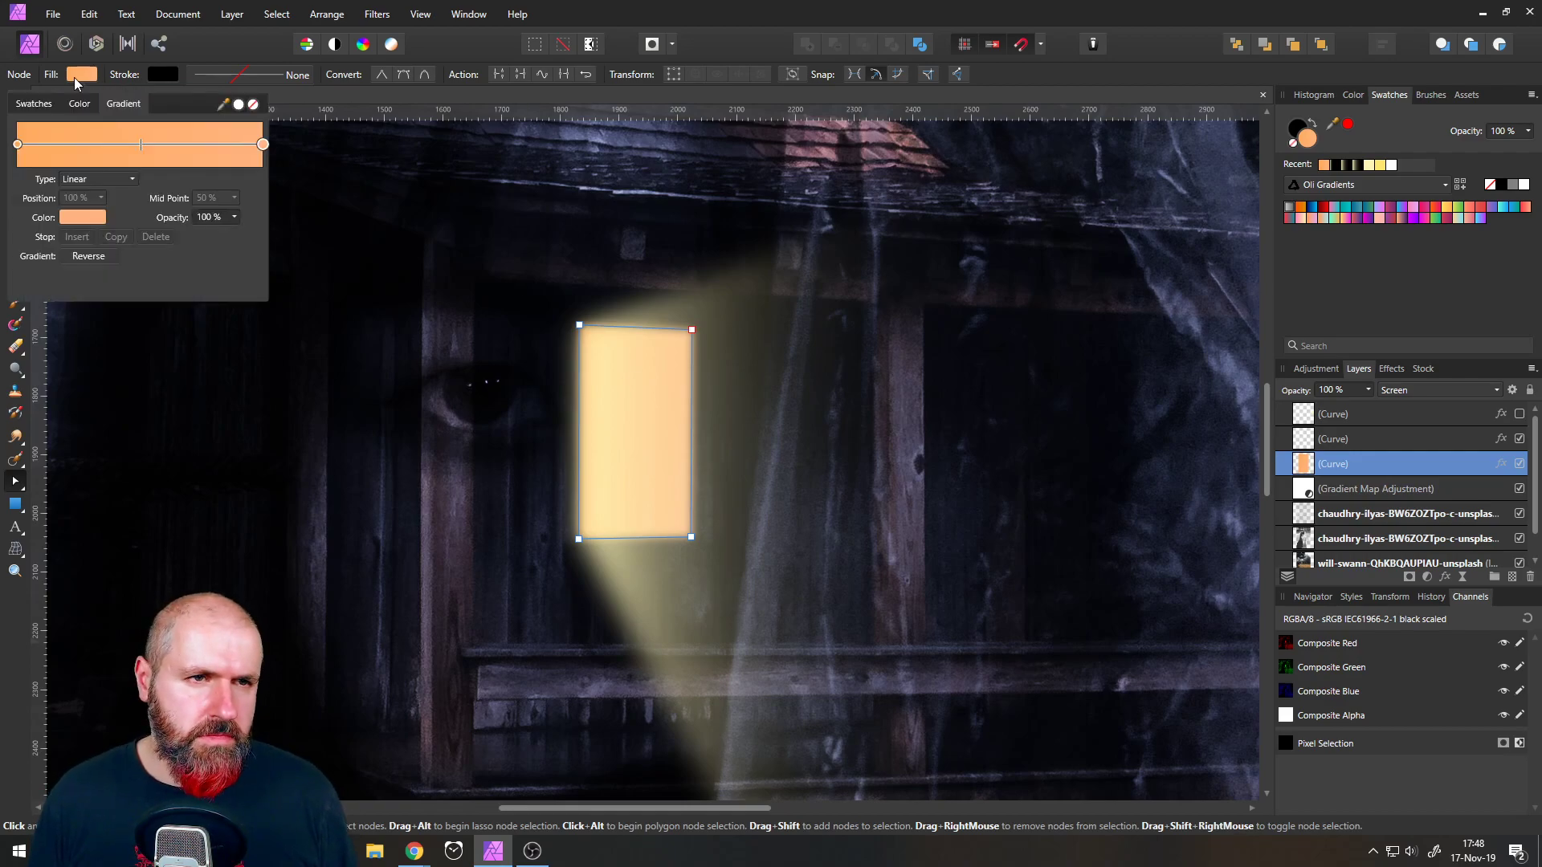
{"action": "left_click", "coordinate": [234, 217]}
{"action": "left_click_drag", "start_coordinate": [226, 234], "coordinate": [187, 238]}
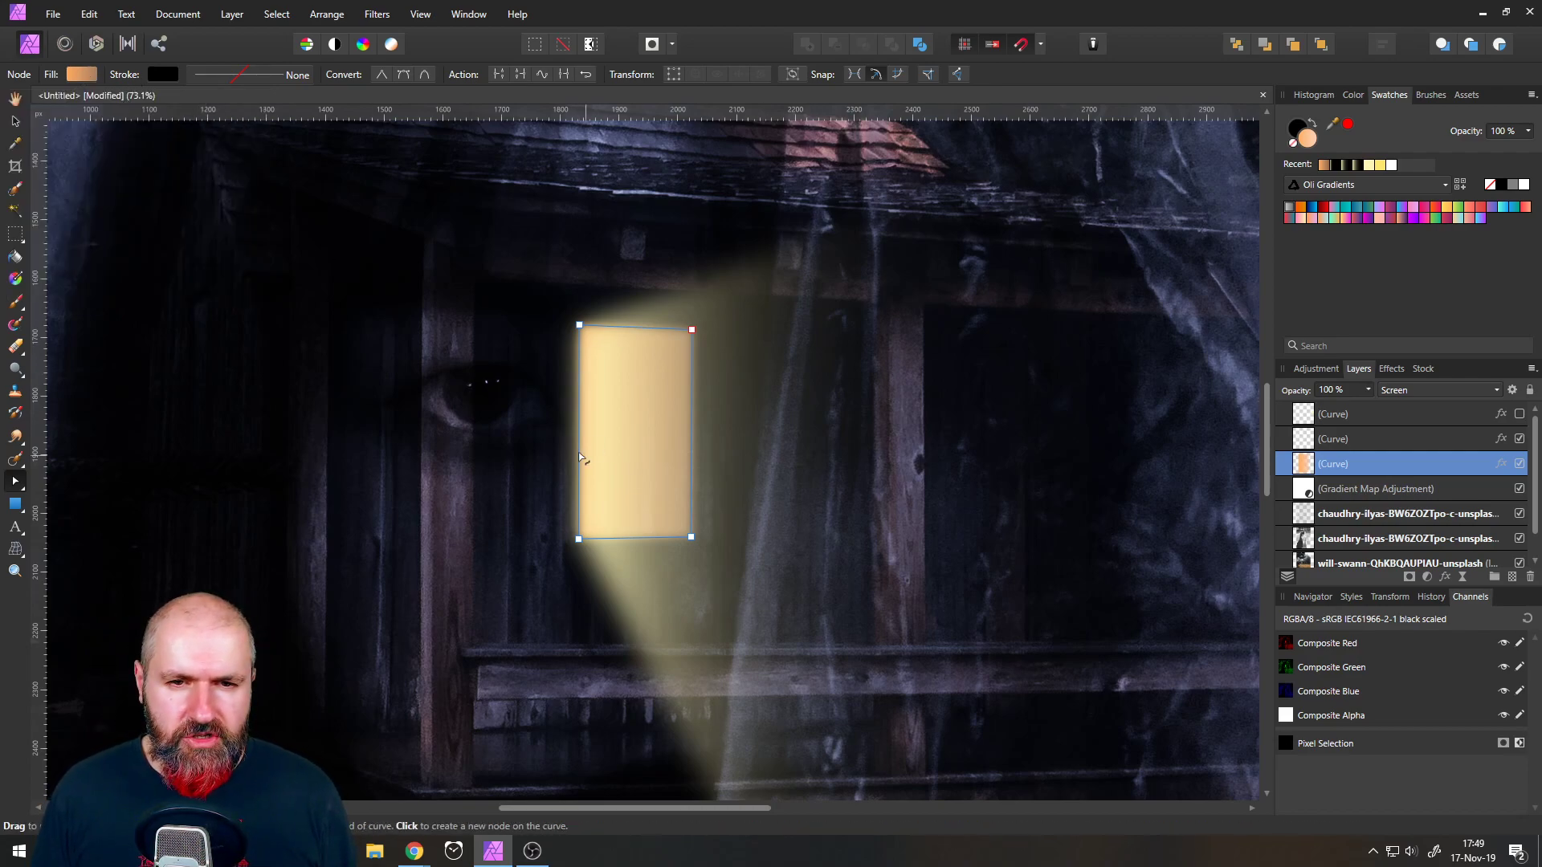
{"action": "scroll", "coordinate": [551, 471], "scroll_direction": "down", "scroll_amount": 10}
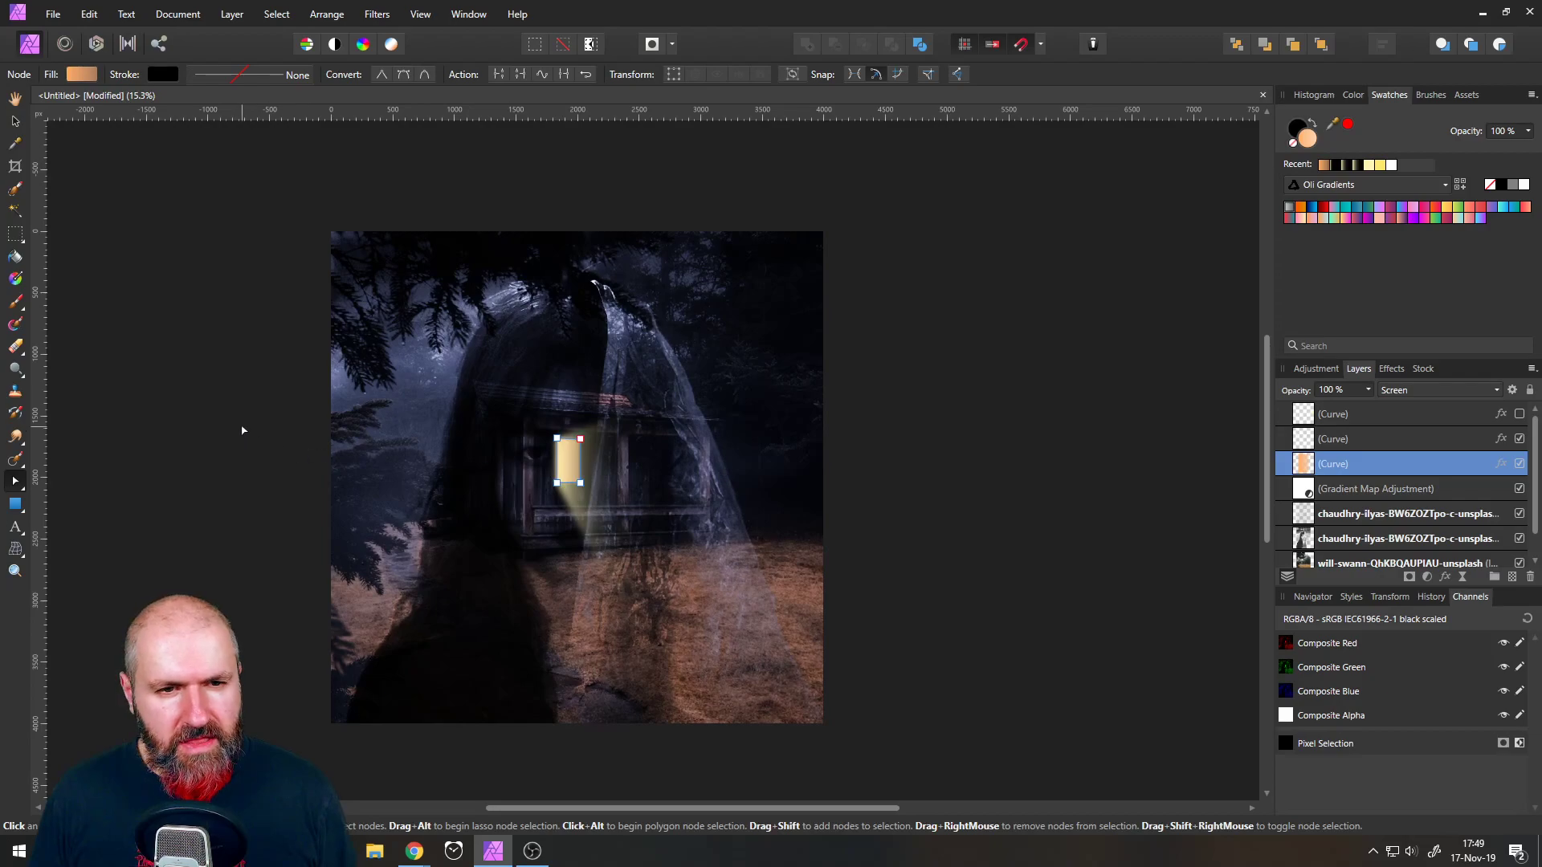
{"action": "left_click", "coordinate": [243, 430]}
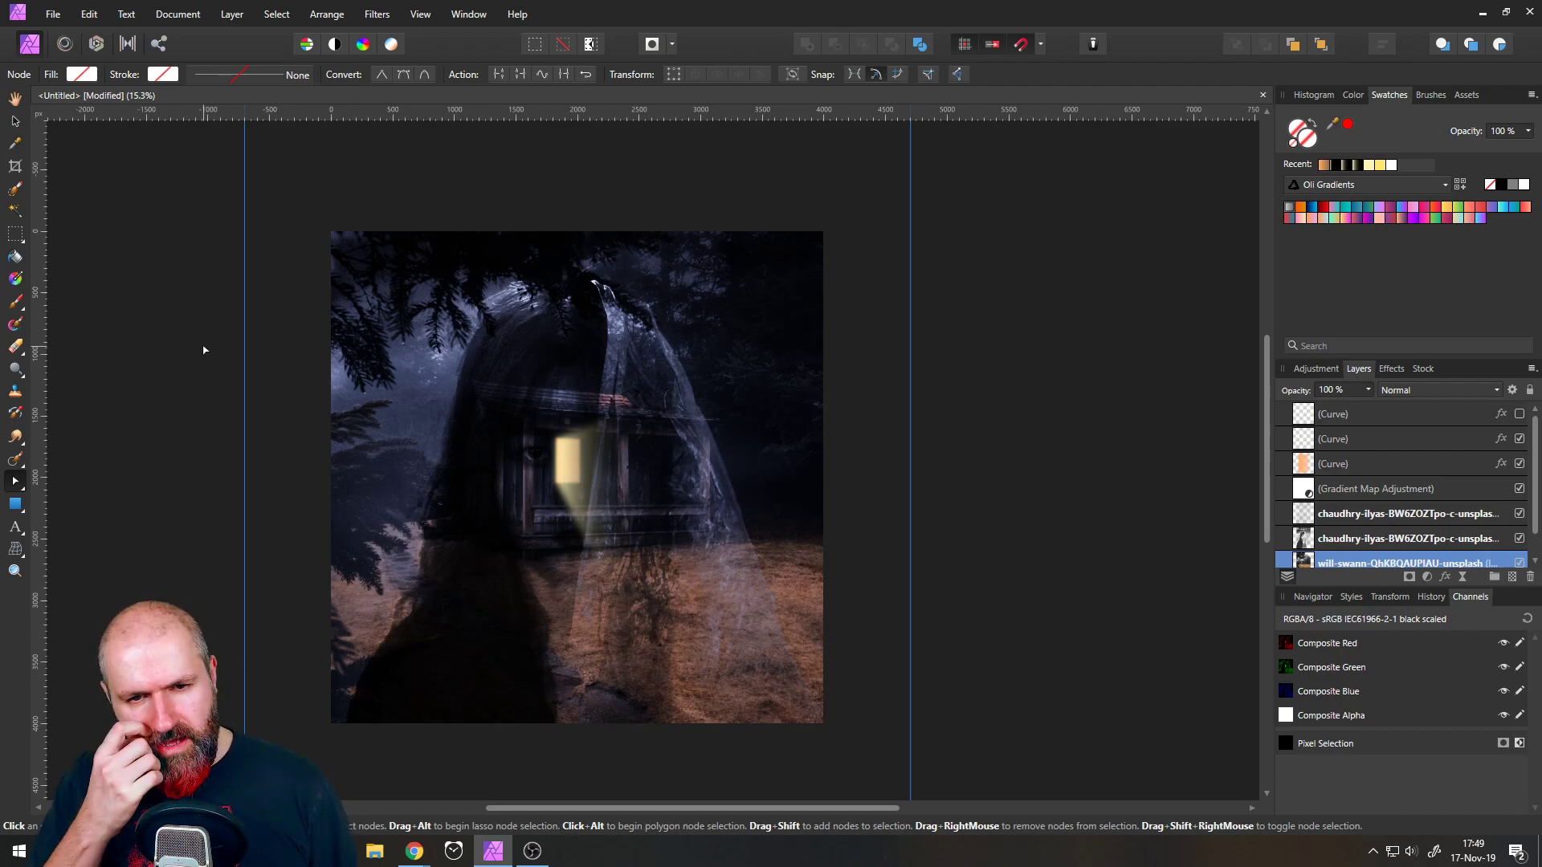
- Delete the hidden curve layer, the unused beam shape facing away from the lit window
{"action": "key", "text": "ctrl+0"}
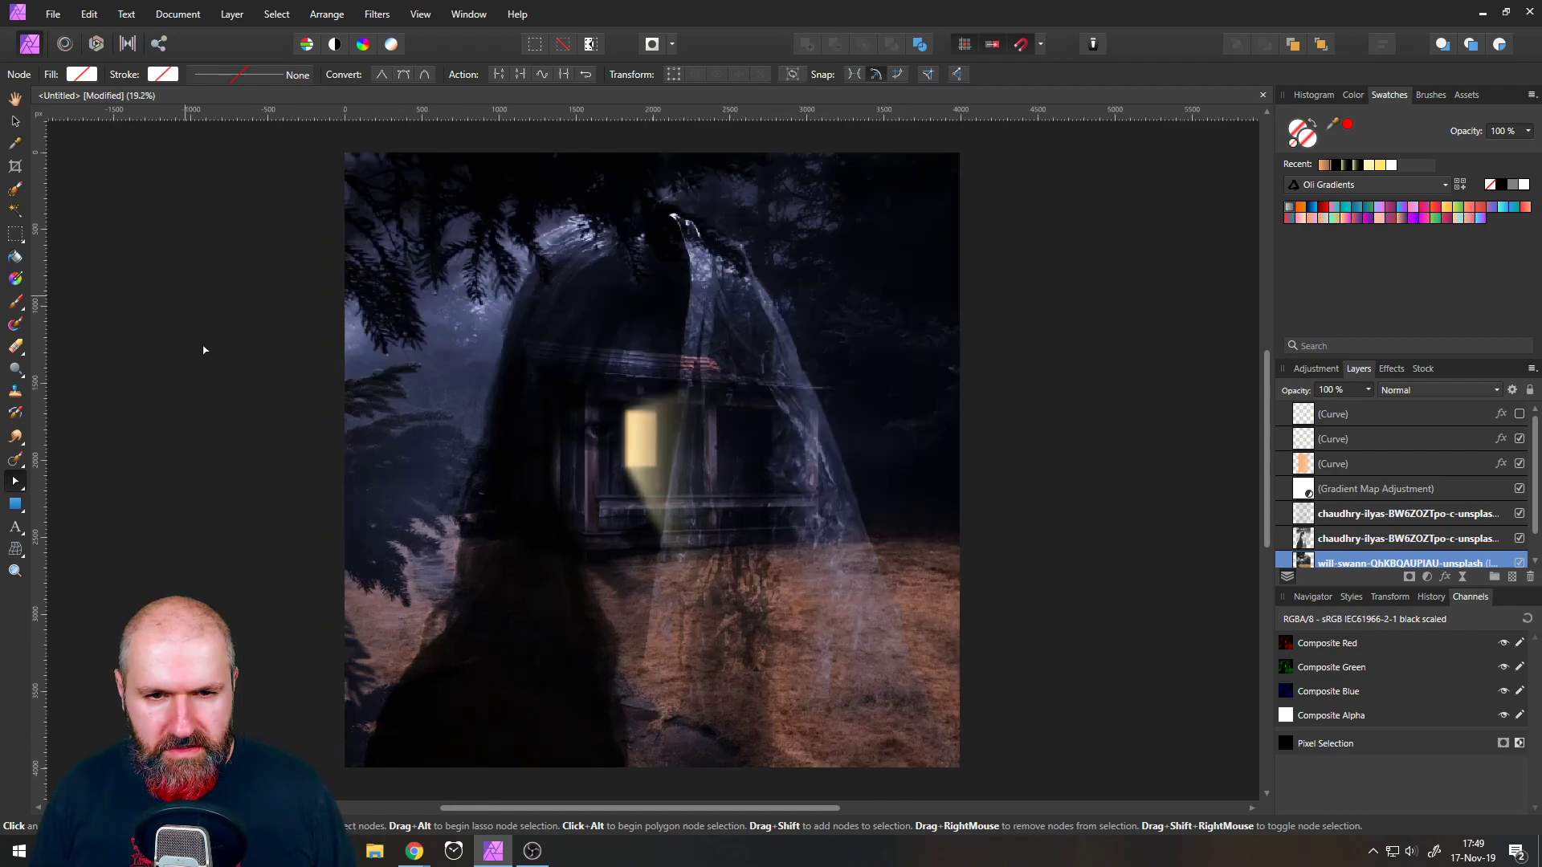
{"action": "scroll", "coordinate": [611, 438], "scroll_direction": "up", "scroll_amount": 5}
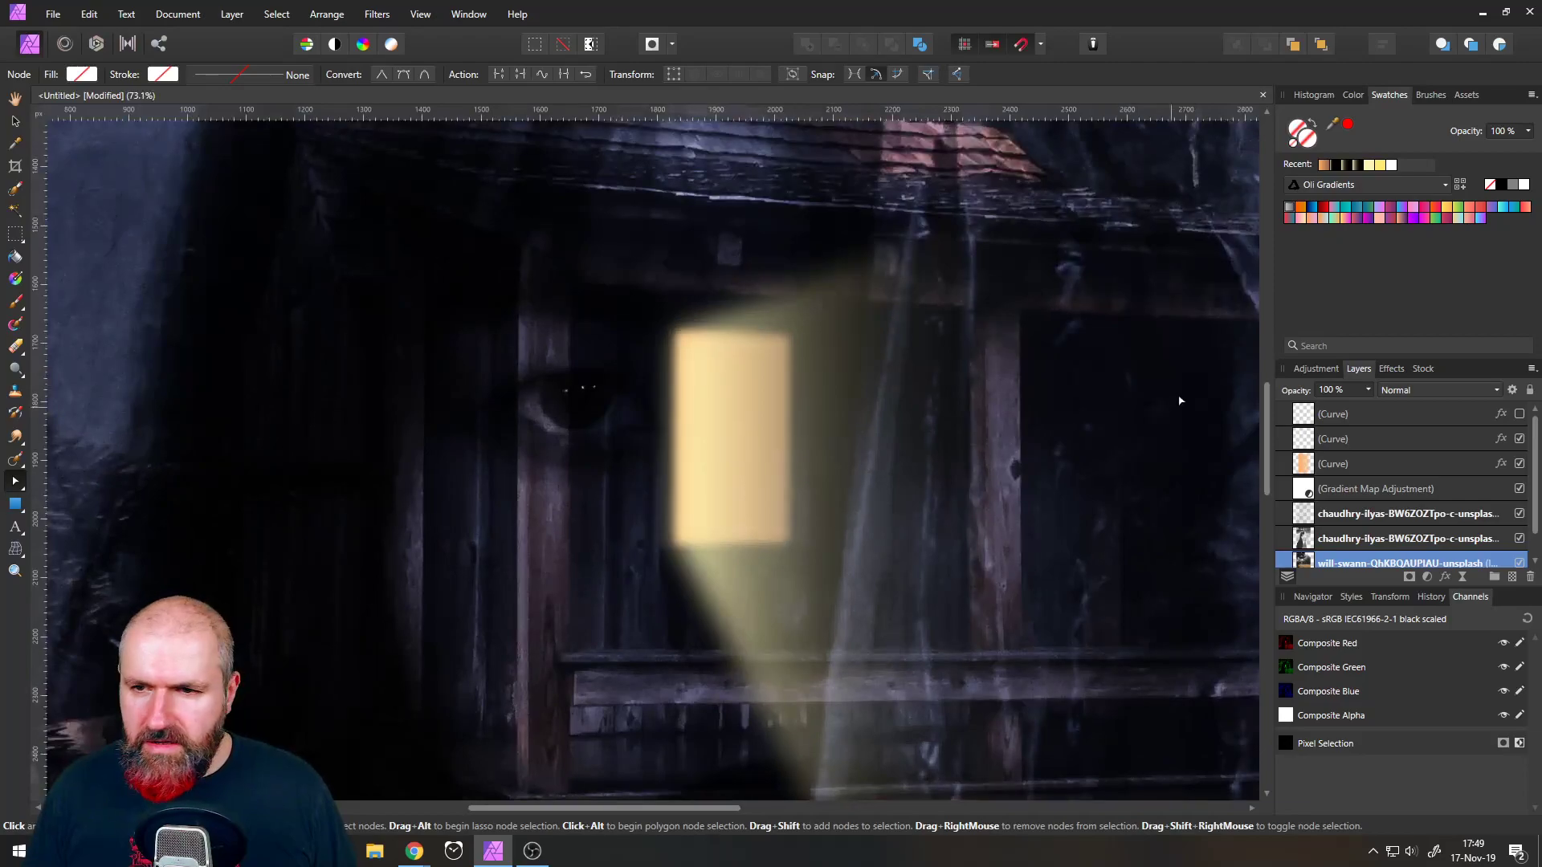
{"action": "left_click", "coordinate": [1317, 422]}
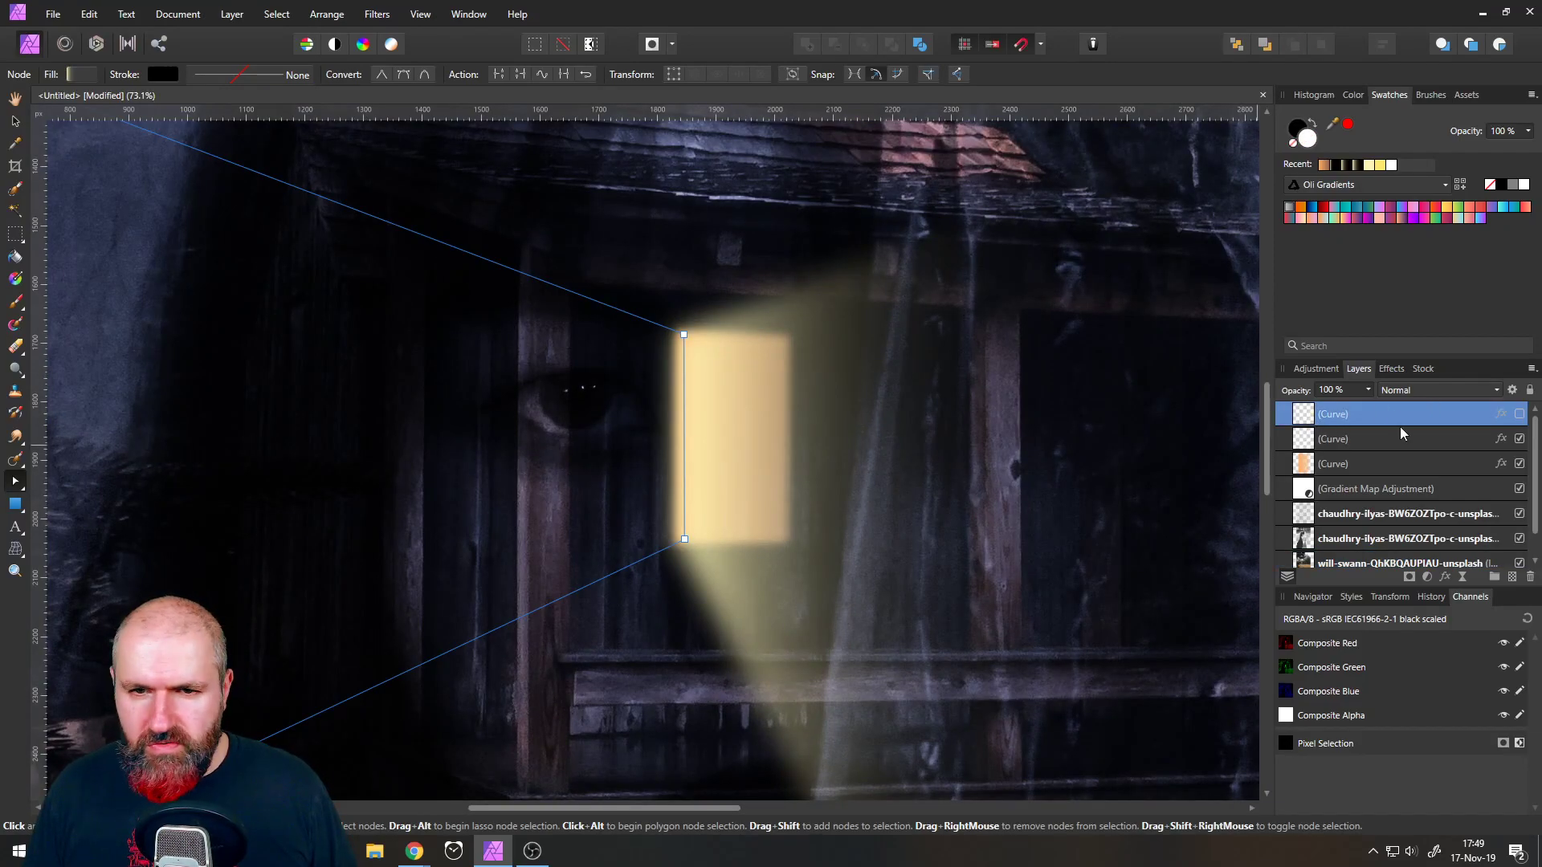
{"action": "left_click", "coordinate": [1529, 577]}
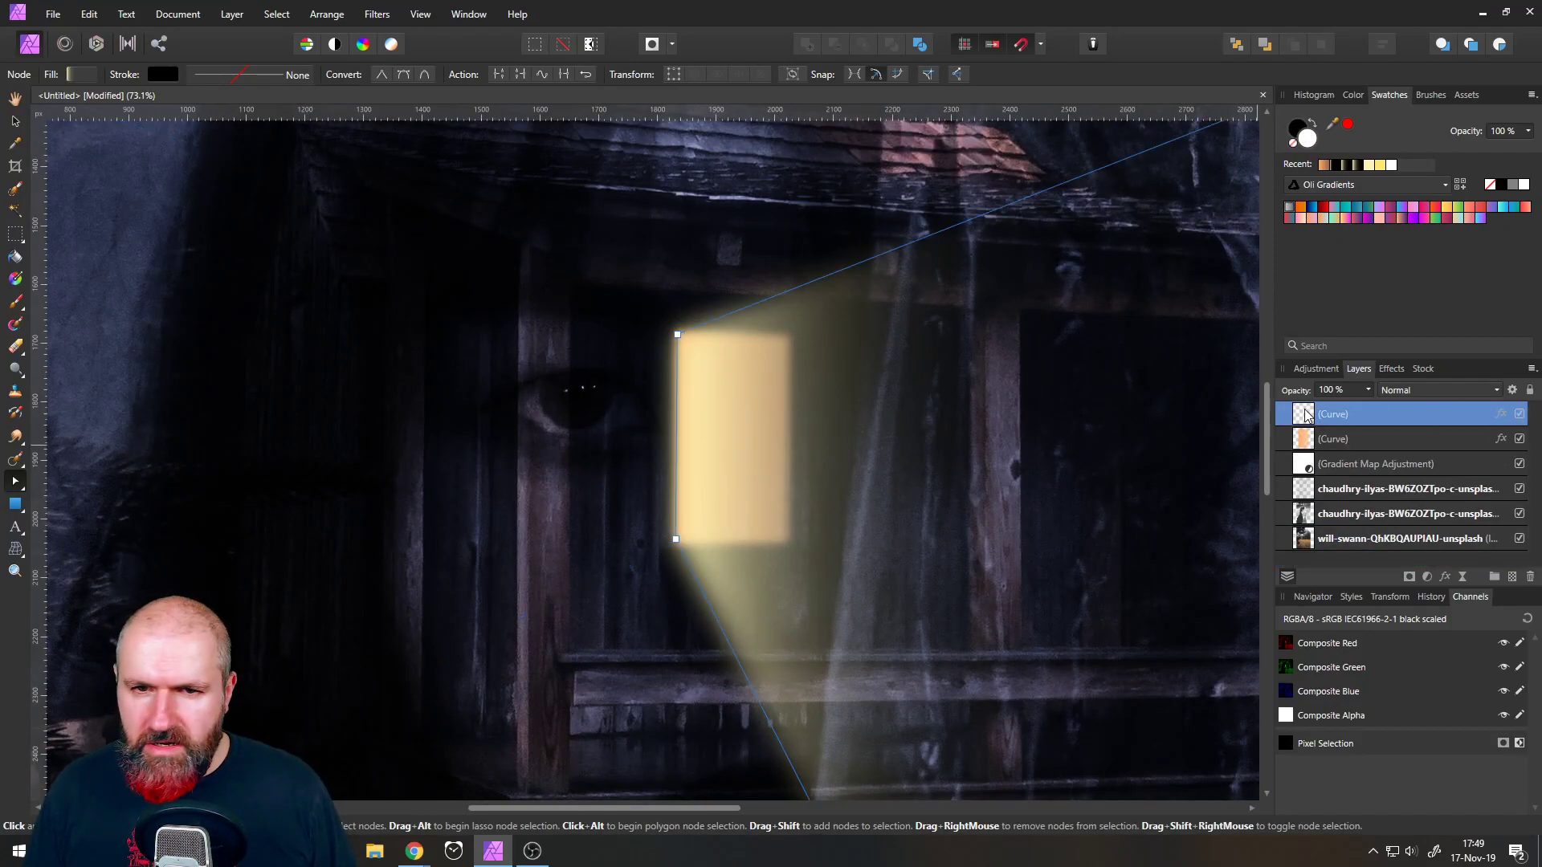
- Lower the beam's upper outer node beyond the canvas's right edge, nudge its lower outer node slightly outward, and deselect the beam
{"action": "scroll", "coordinate": [920, 521], "scroll_direction": "down", "scroll_amount": 4}
{"action": "scroll", "coordinate": [1156, 433], "scroll_direction": "down", "scroll_amount": 1}
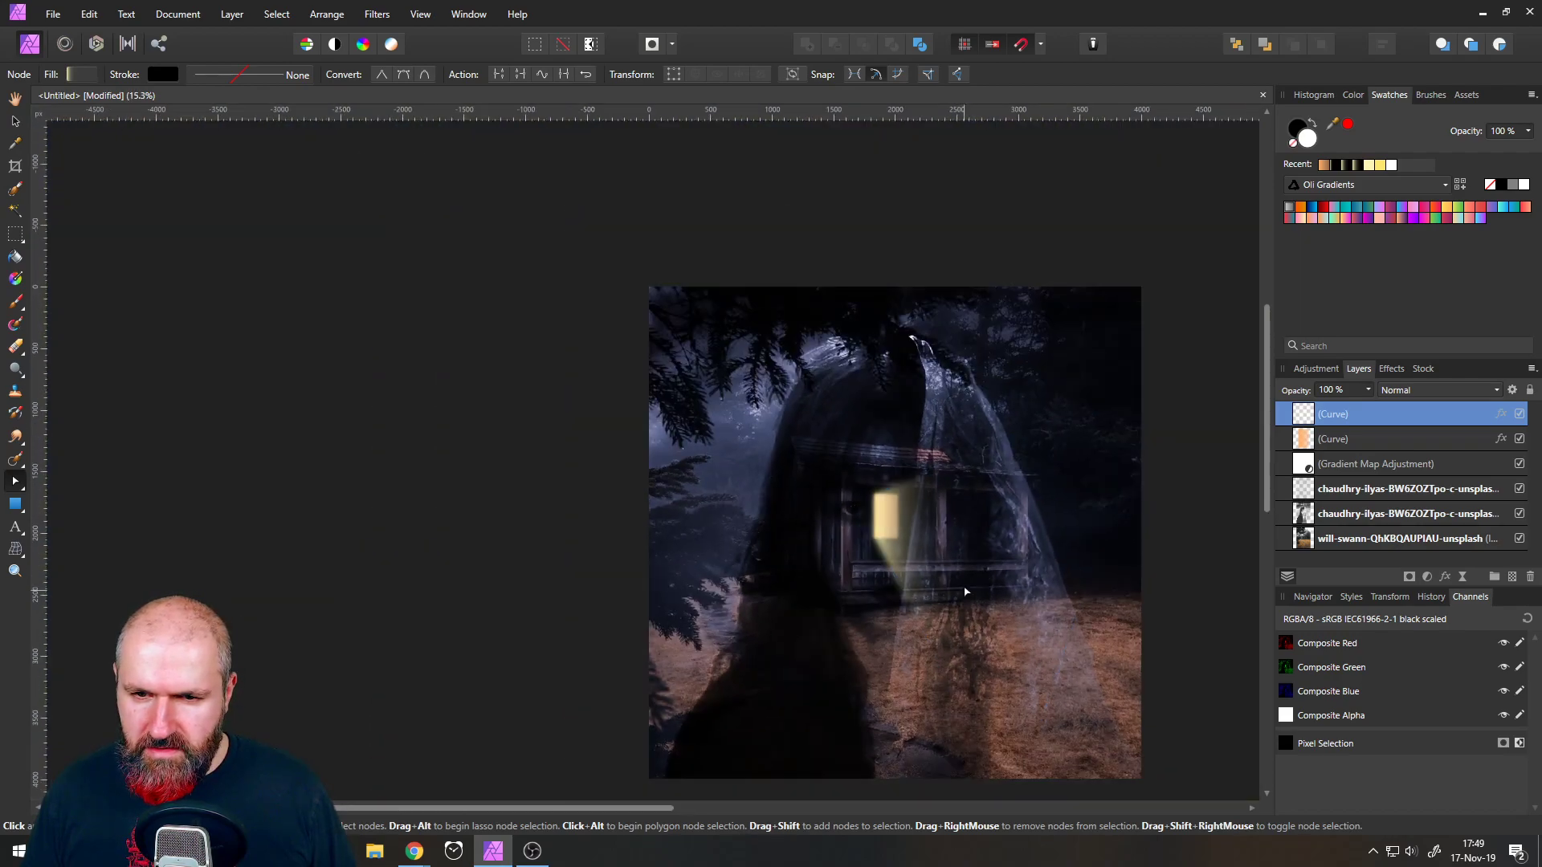
{"action": "left_click_drag", "start_coordinate": [1151, 389], "coordinate": [1162, 414]}
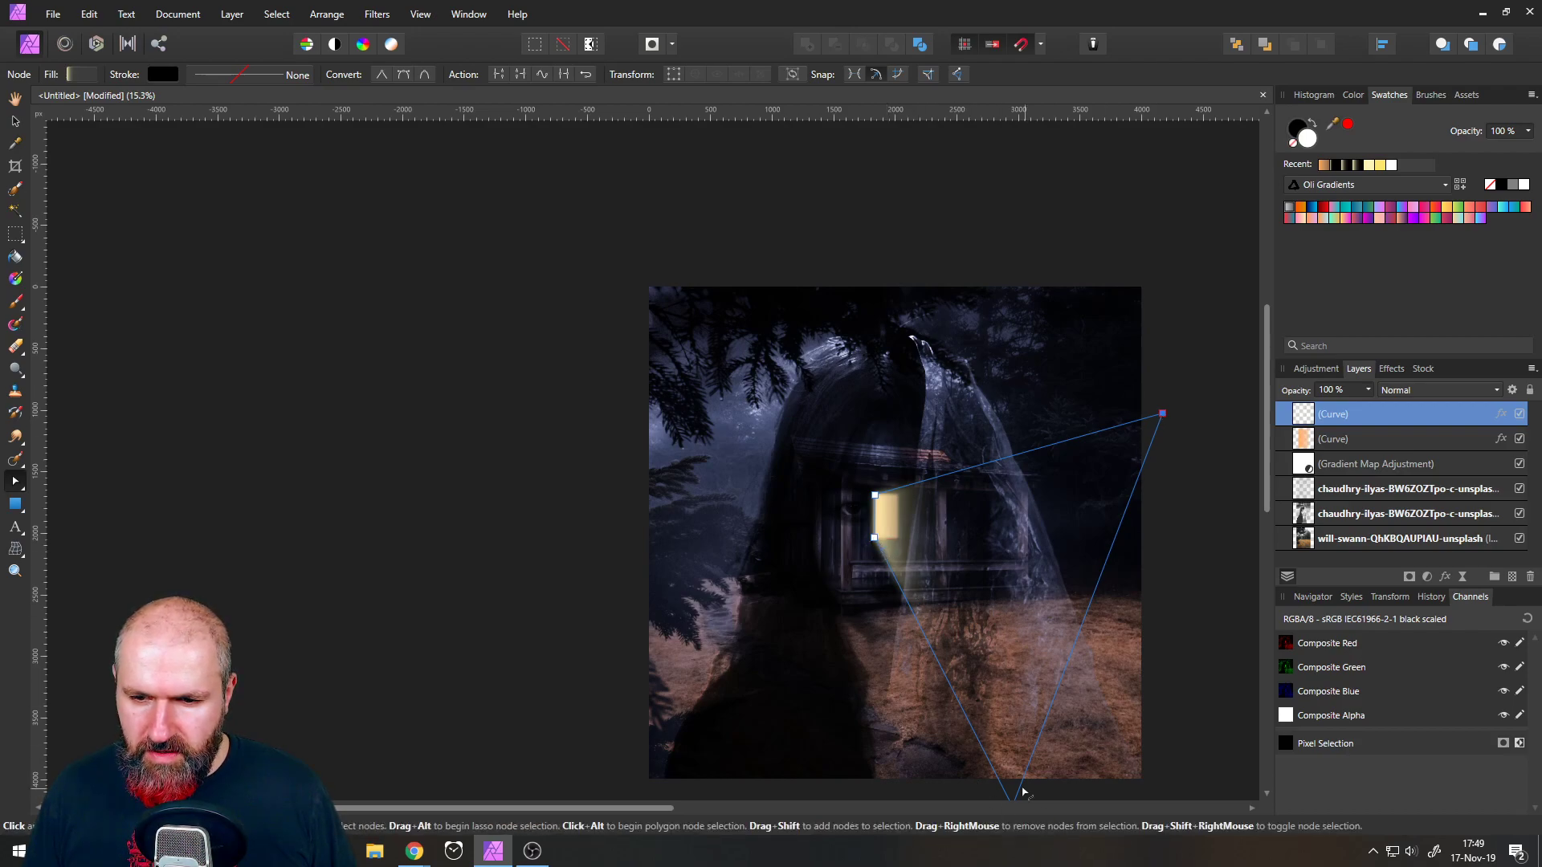
{"action": "scroll", "coordinate": [1013, 794], "scroll_direction": "down", "scroll_amount": 2}
{"action": "scroll", "coordinate": [1025, 748], "scroll_direction": "up", "scroll_amount": 5}
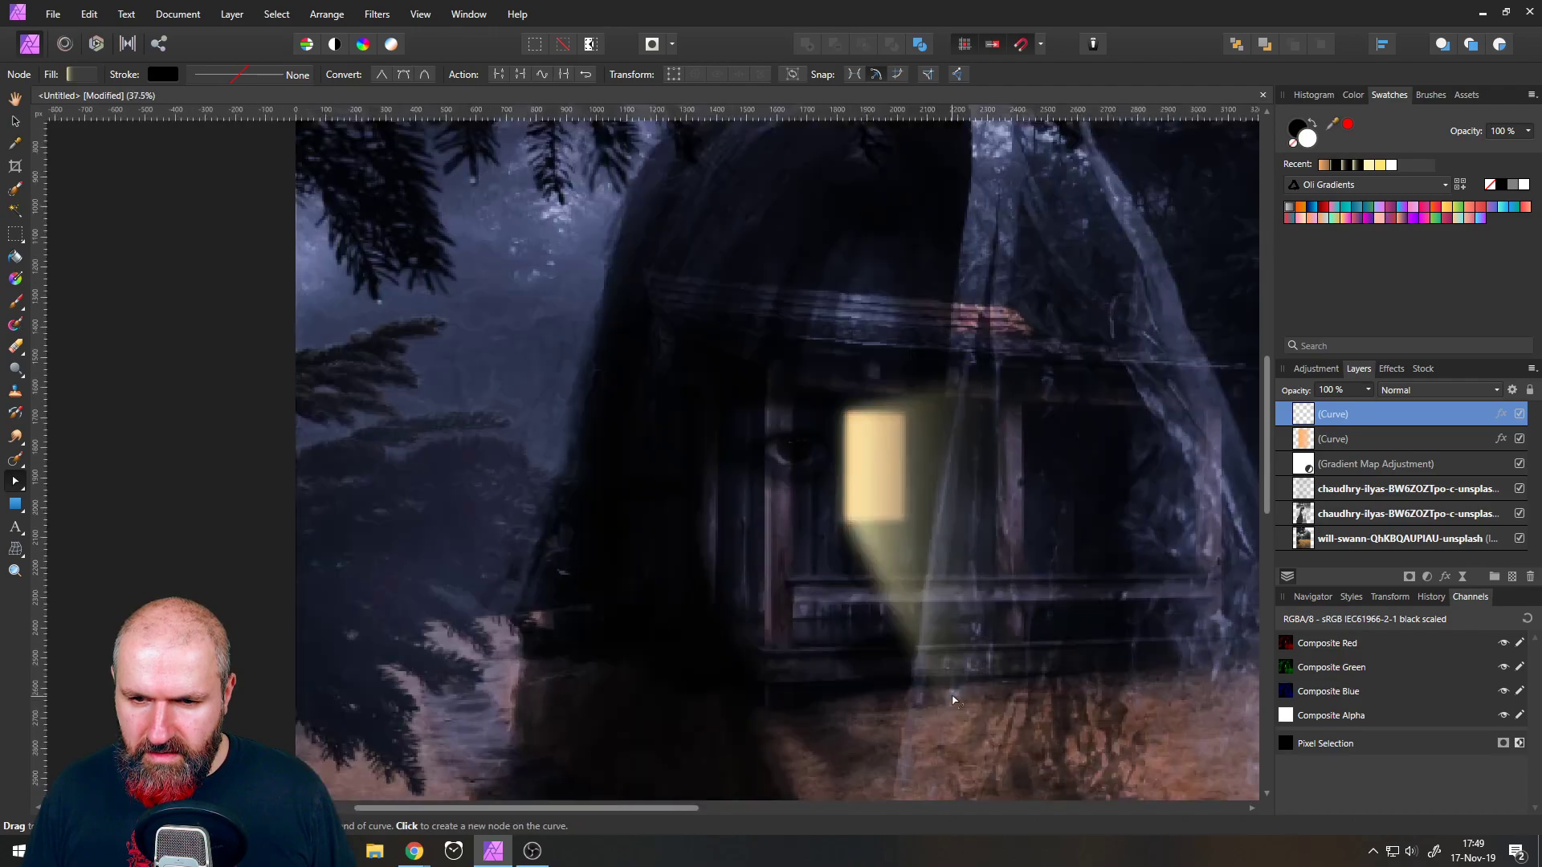
{"action": "left_click_drag", "start_coordinate": [953, 700], "coordinate": [710, 451]}
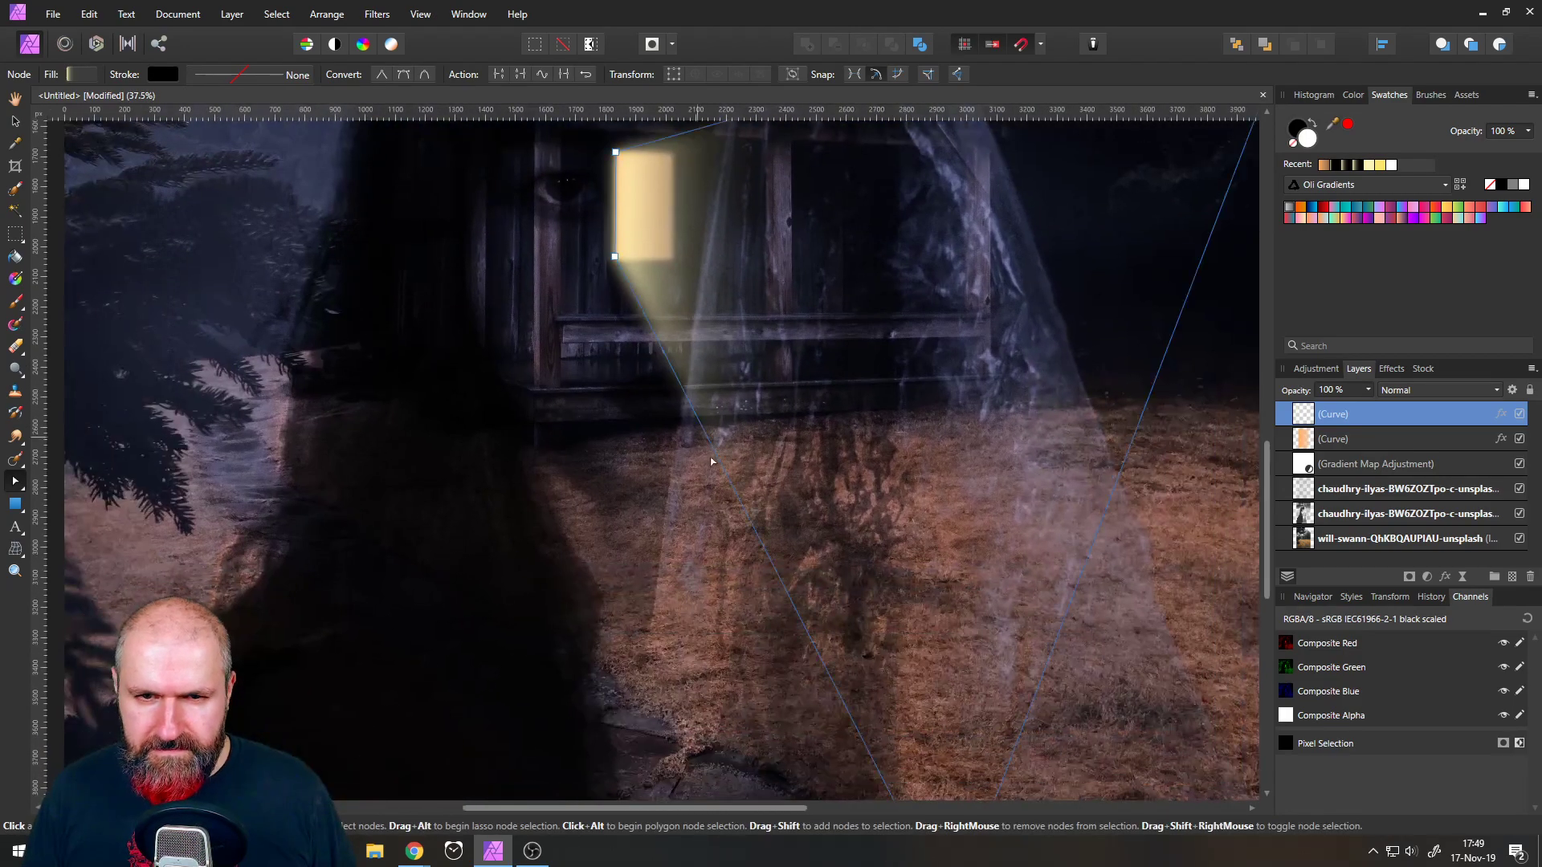
{"action": "scroll", "coordinate": [711, 454], "scroll_direction": "down", "scroll_amount": 2}
{"action": "mouse_move", "coordinate": [867, 751]}
{"action": "left_mouse_down"}
{"action": "mouse_move", "coordinate": [763, 783]}
{"action": "mouse_move", "coordinate": [901, 784]}
{"action": "mouse_move", "coordinate": [967, 694]}
{"action": "mouse_move", "coordinate": [1073, 733]}
{"action": "mouse_move", "coordinate": [911, 797]}
{"action": "mouse_move", "coordinate": [861, 751]}
{"action": "mouse_move", "coordinate": [895, 750]}
{"action": "mouse_move", "coordinate": [857, 750]}
{"action": "mouse_move", "coordinate": [879, 750]}
{"action": "left_mouse_up"}
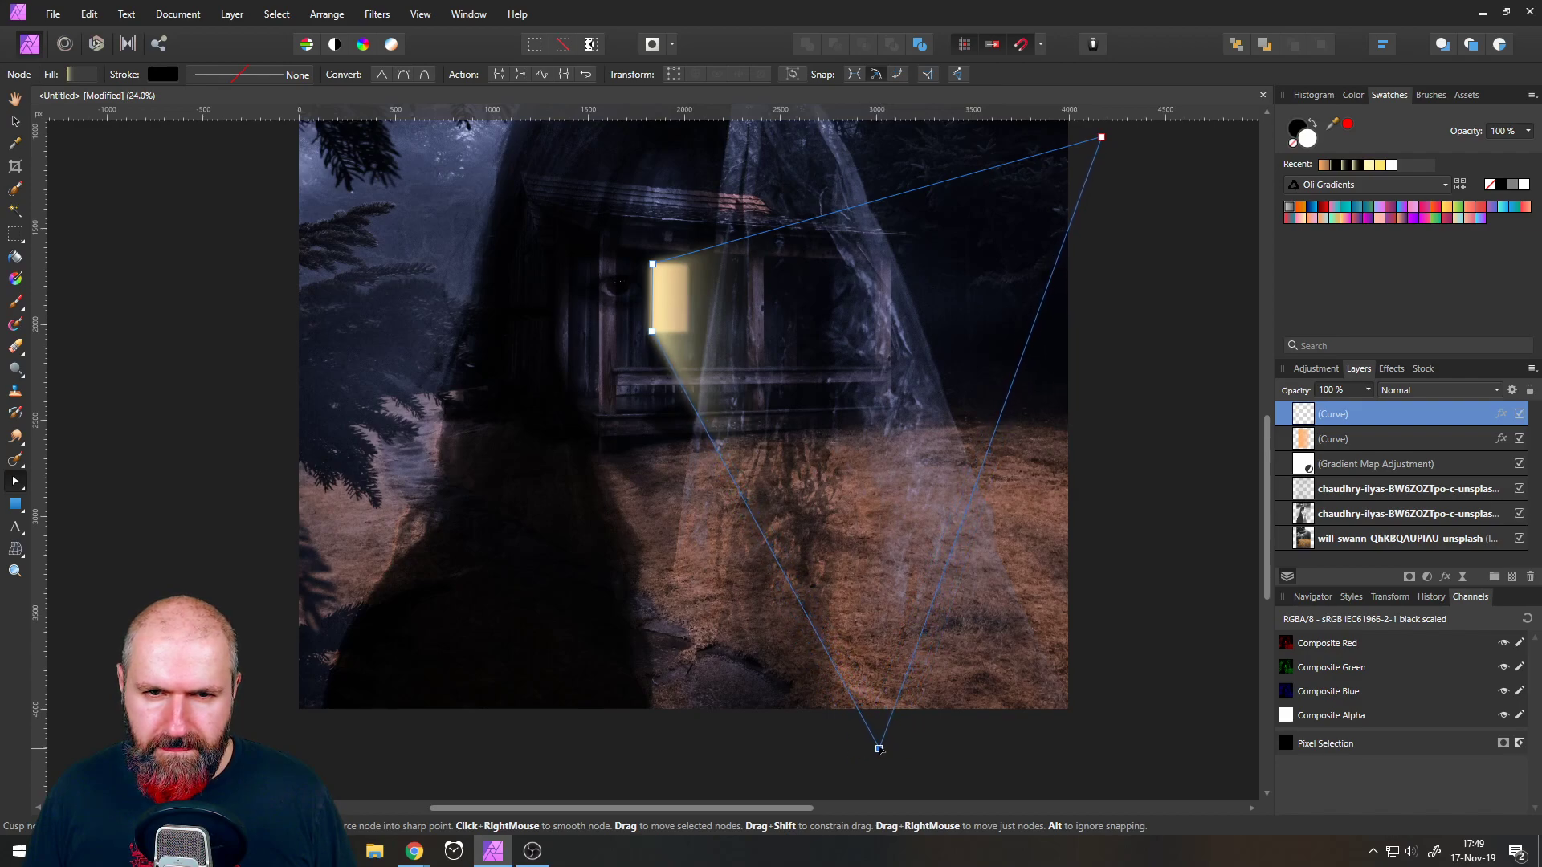
{"action": "left_click", "coordinate": [1115, 572]}
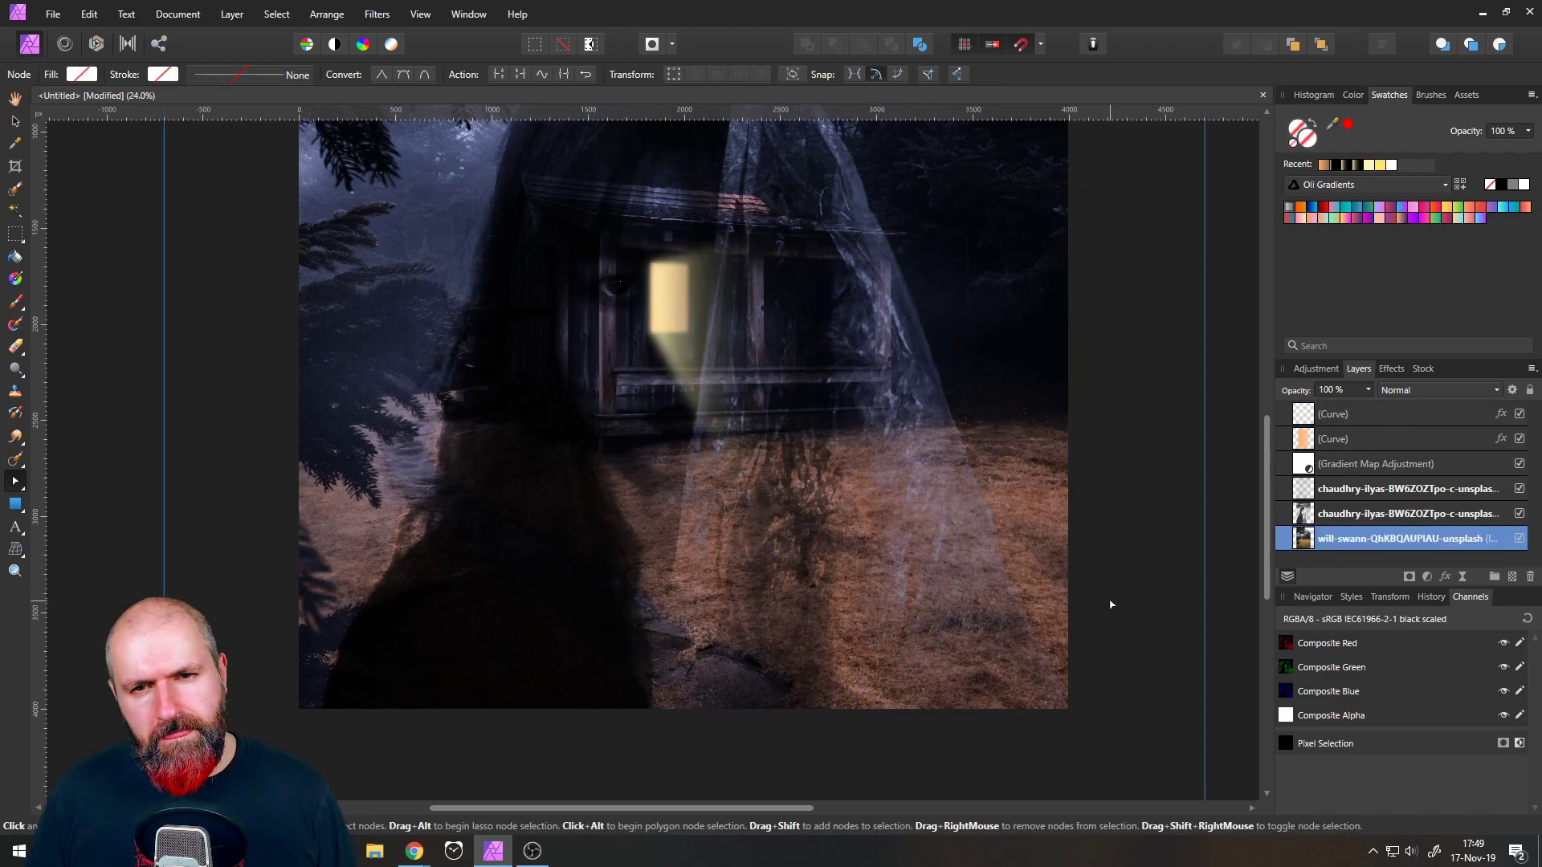
- Duplicate the light beam's curve layer and deselect the copy
{"action": "left_click", "coordinate": [1308, 424]}
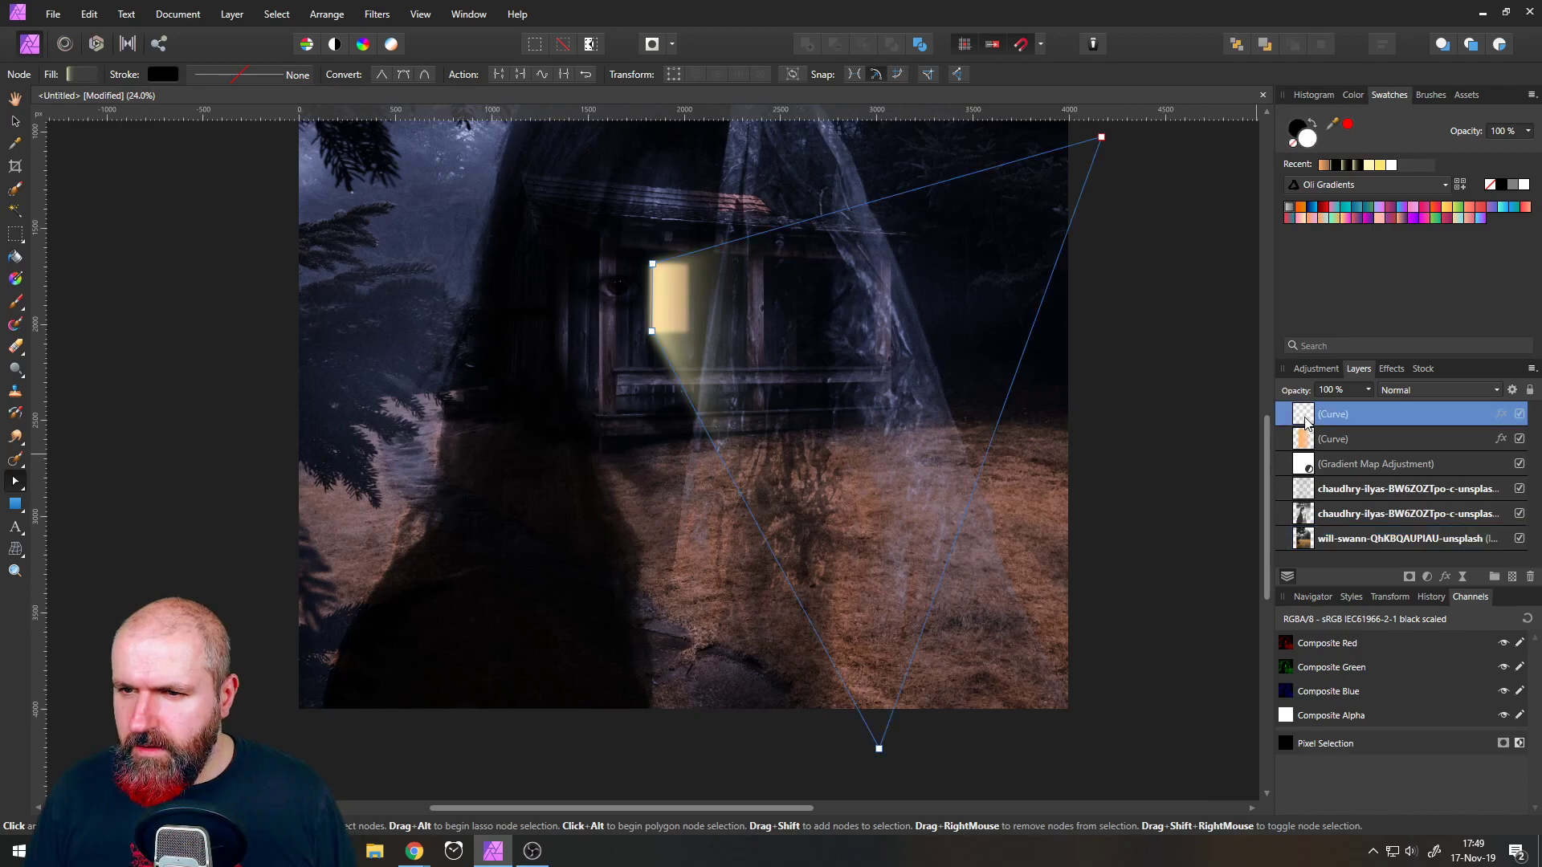
{"action": "right_click", "coordinate": [1307, 422]}
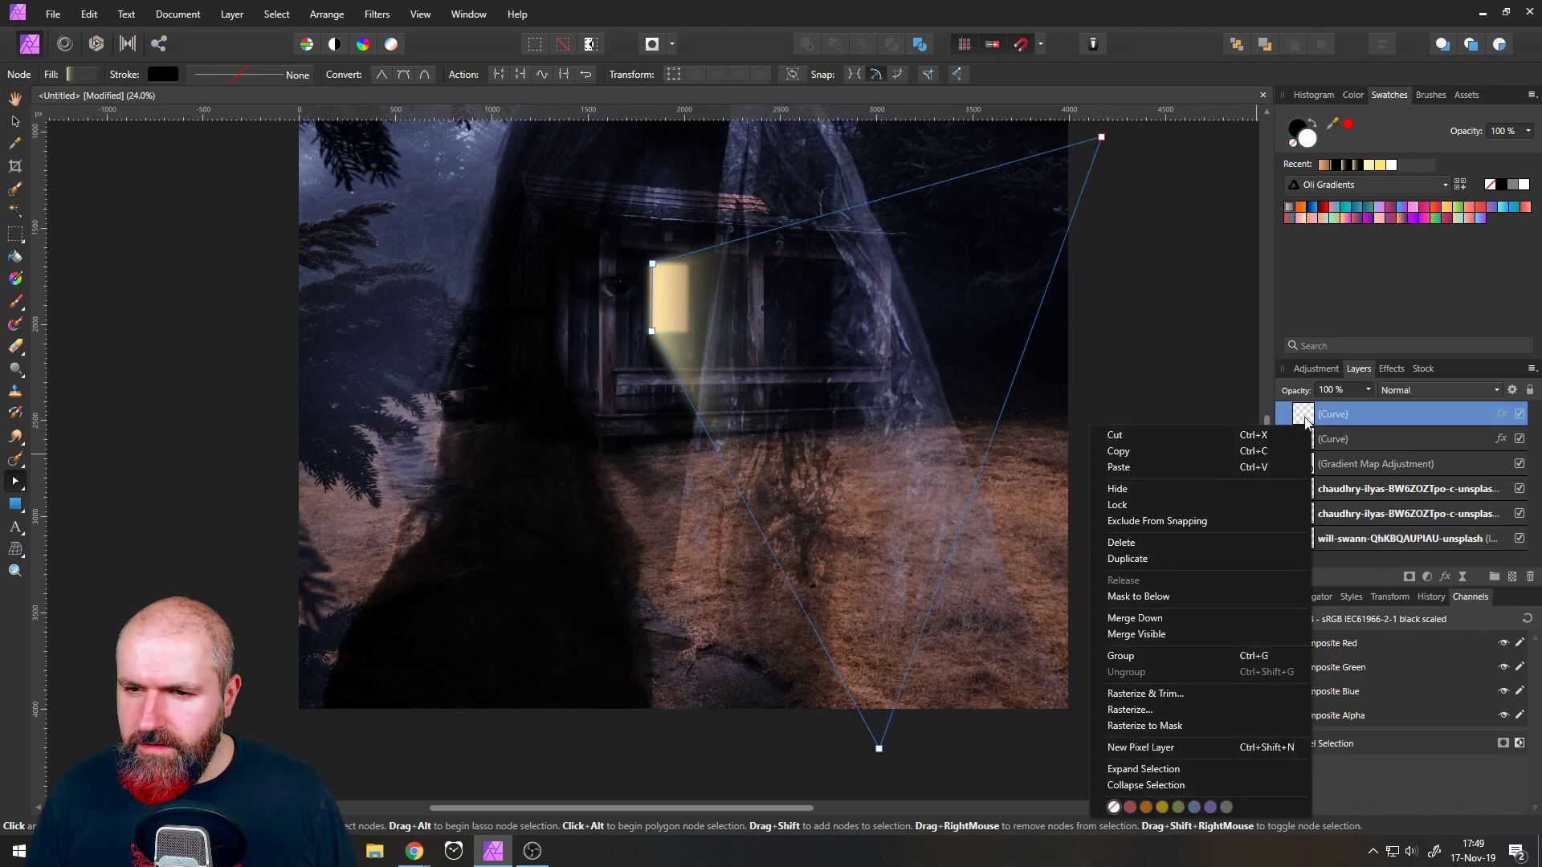
{"action": "left_click", "coordinate": [1118, 557]}
{"action": "left_click", "coordinate": [166, 306]}
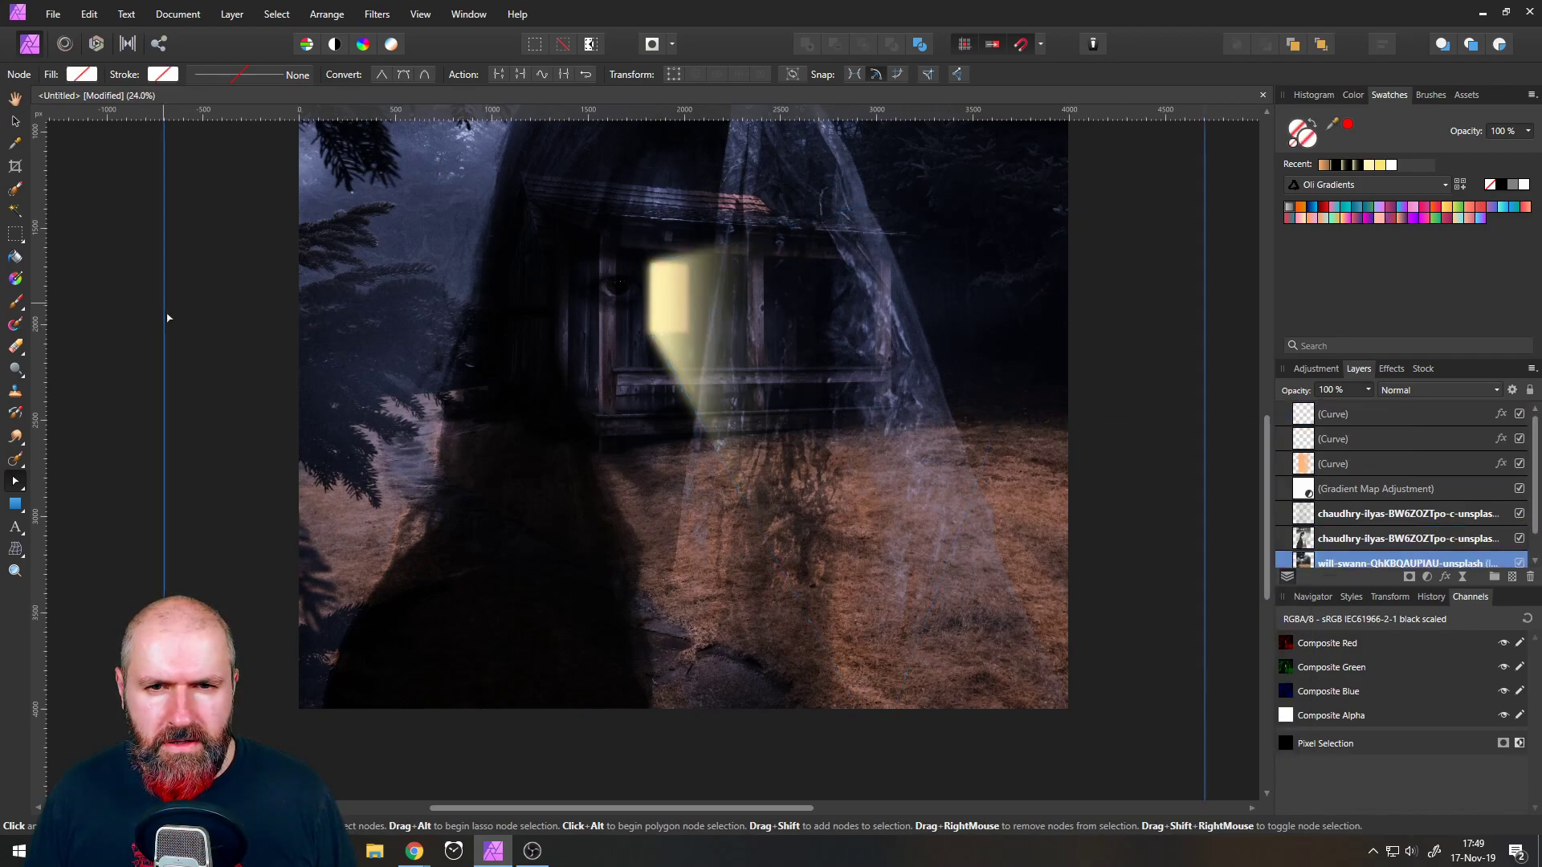
- Set the topmost beam curve's blend mode to Glow, trying Screen first, and deselect it
{"action": "left_click", "coordinate": [1308, 416]}
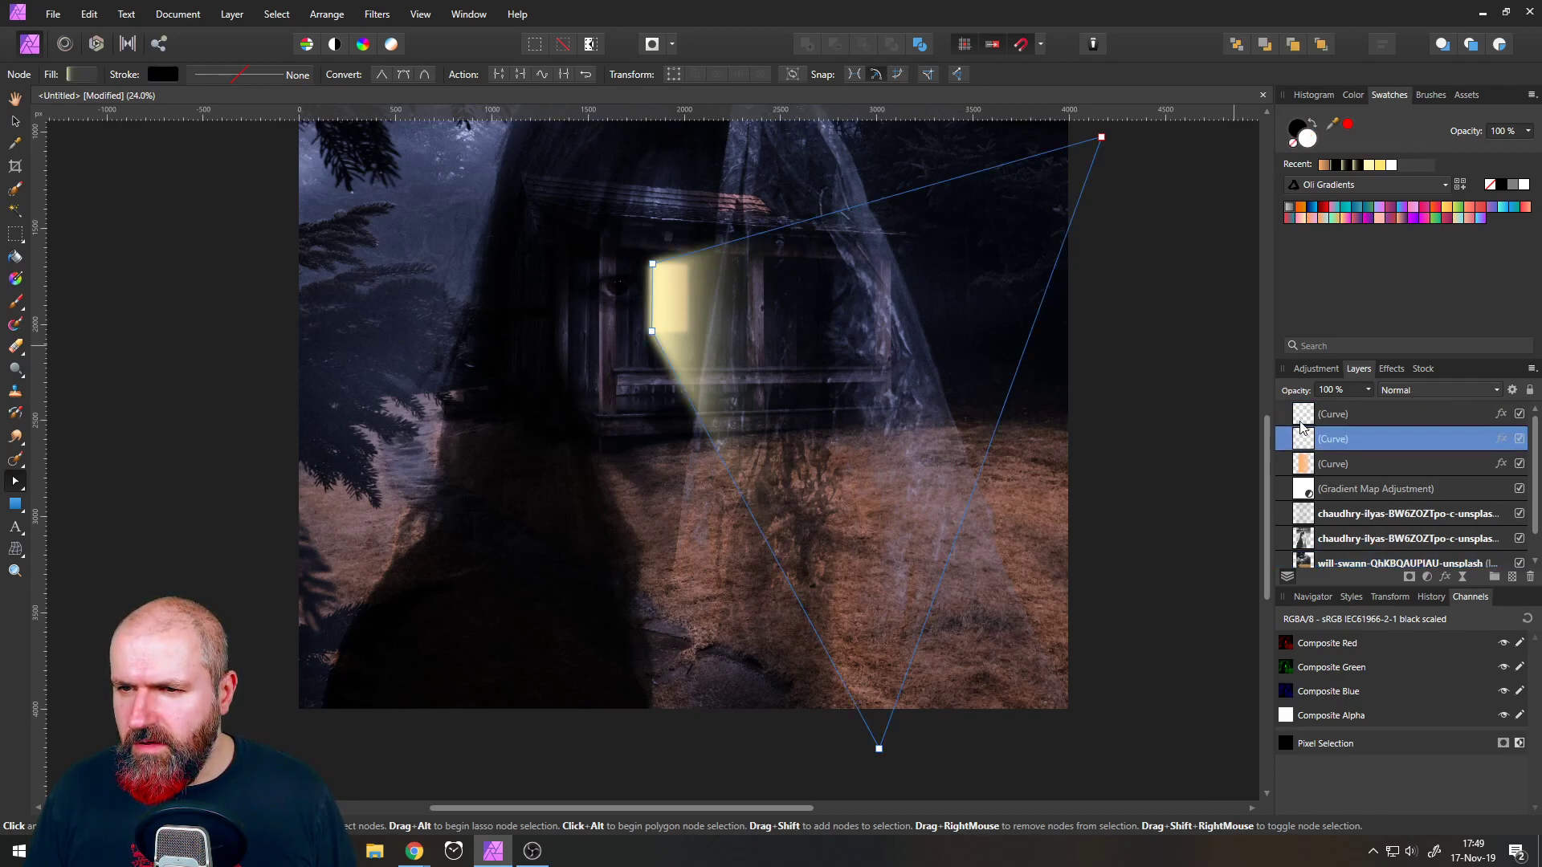
{"action": "left_click", "coordinate": [1412, 392]}
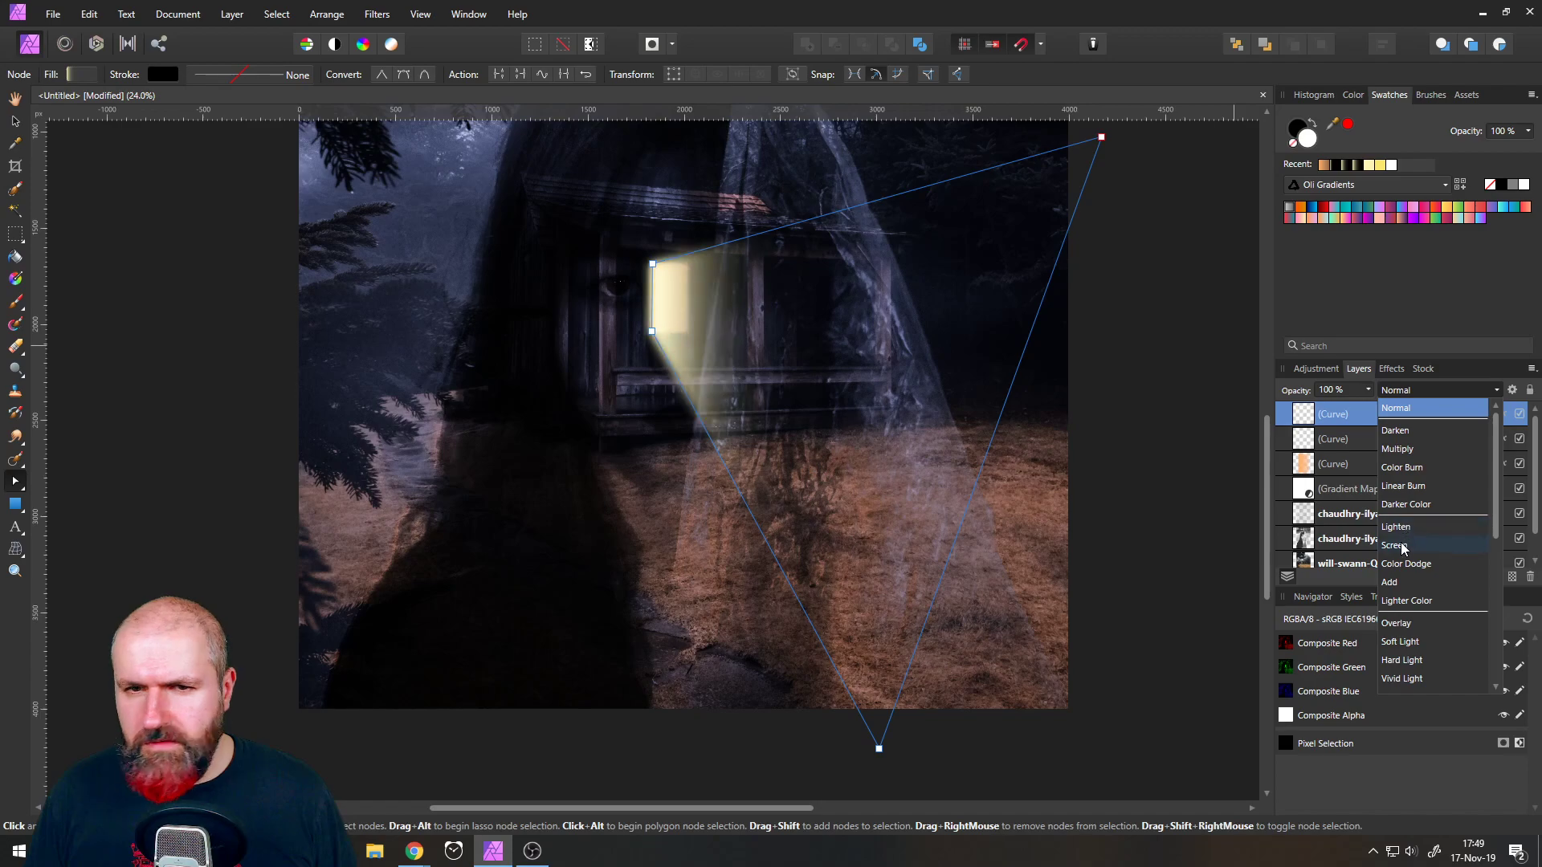
{"action": "left_click", "coordinate": [1403, 548]}
{"action": "left_click", "coordinate": [1402, 392]}
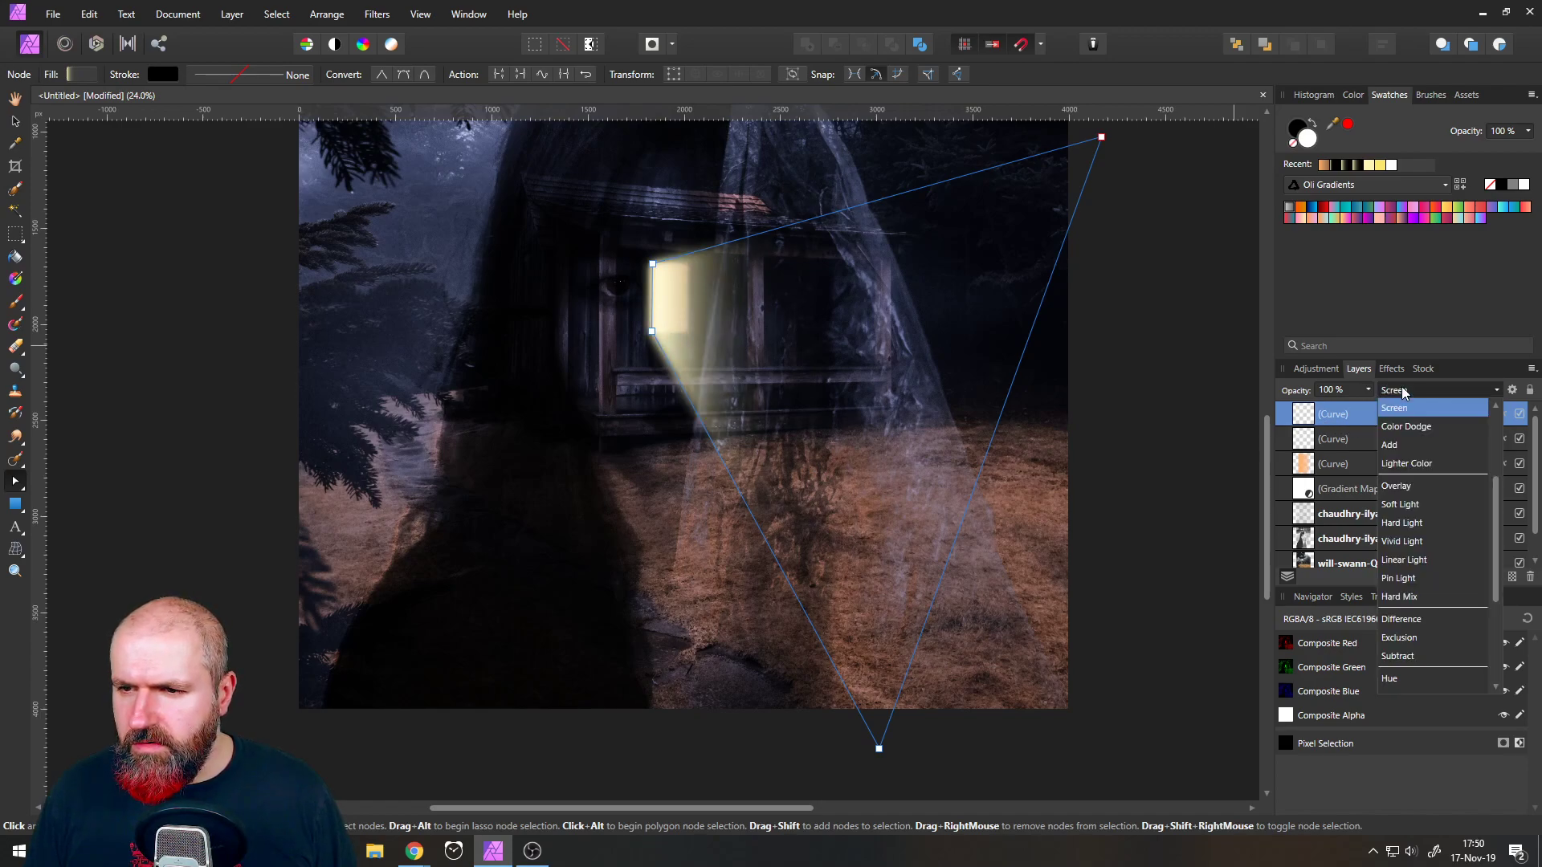
{"action": "scroll", "coordinate": [1415, 603], "scroll_direction": "down", "scroll_amount": 3}
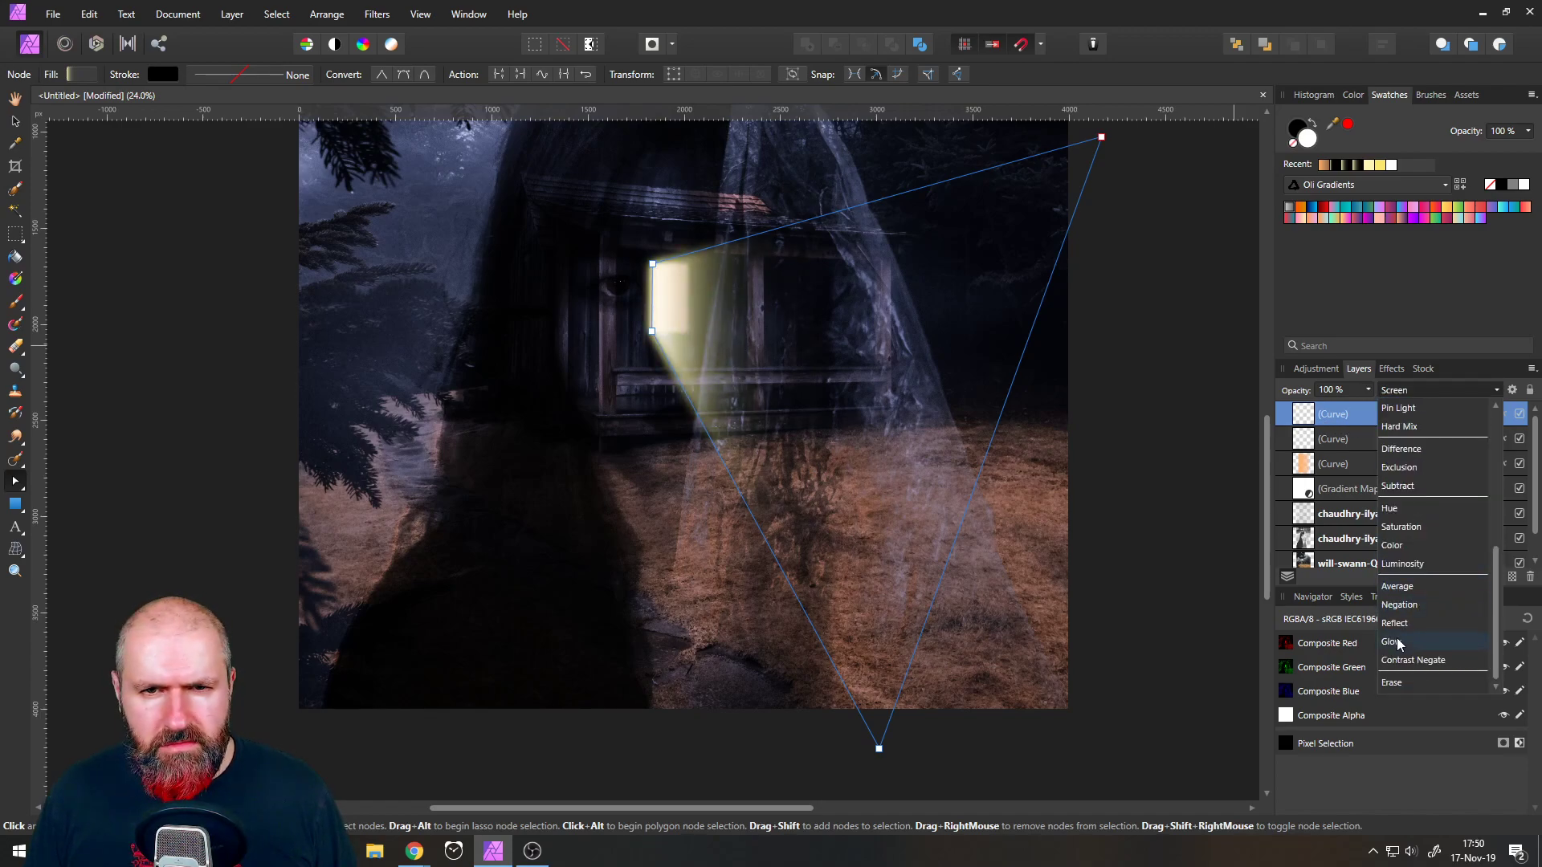
{"action": "left_click", "coordinate": [1397, 642]}
{"action": "key", "text": "ctrl+d"}
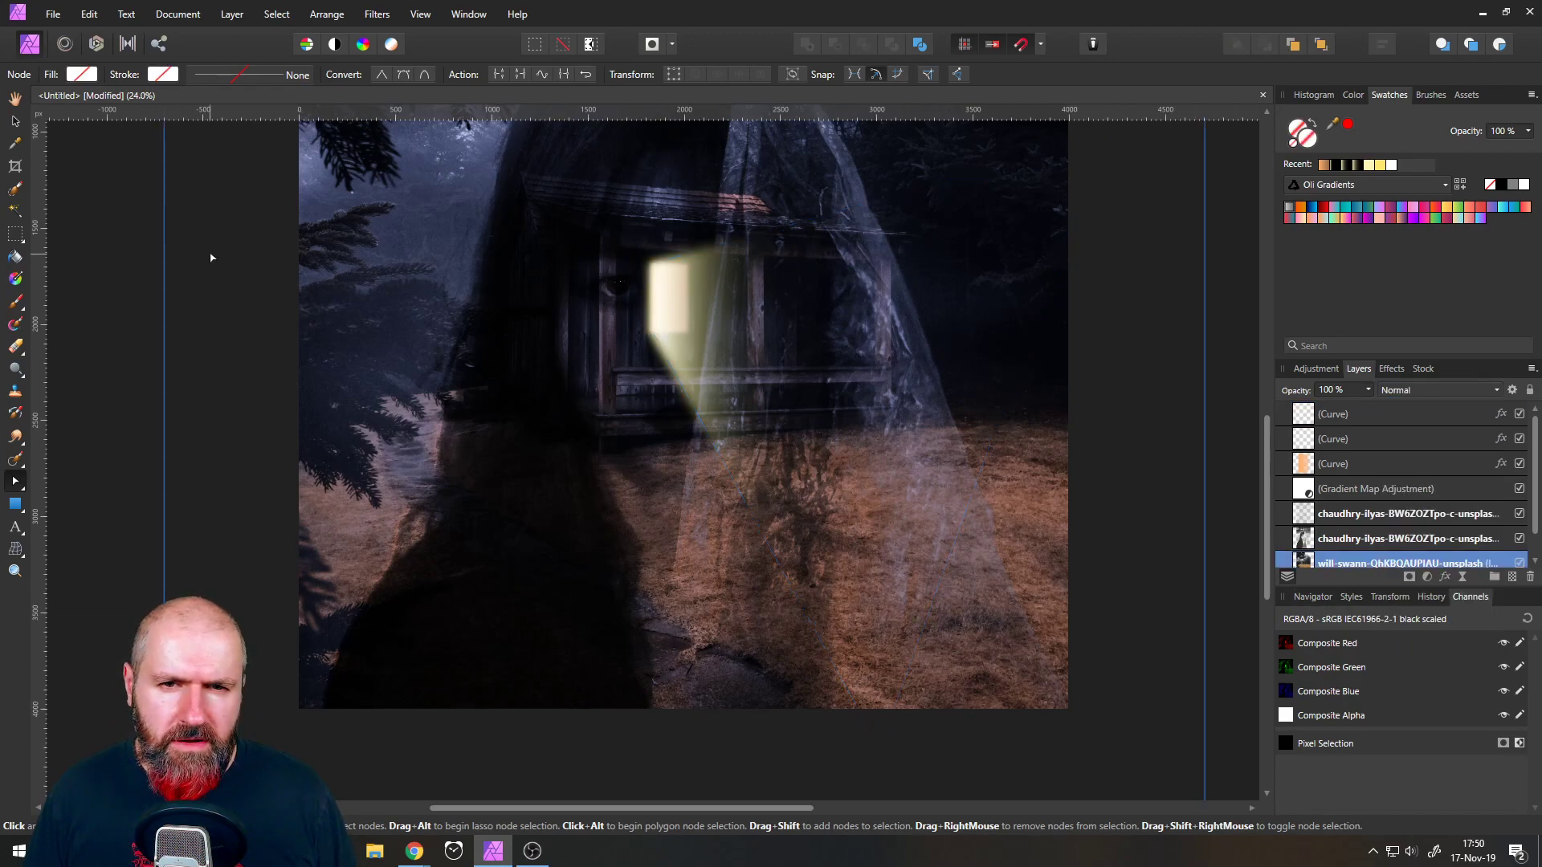
- Inspect the brightened window and light beam within the composite, both close up and as a whole
{"action": "scroll", "coordinate": [348, 399], "scroll_direction": "up", "scroll_amount": 1}
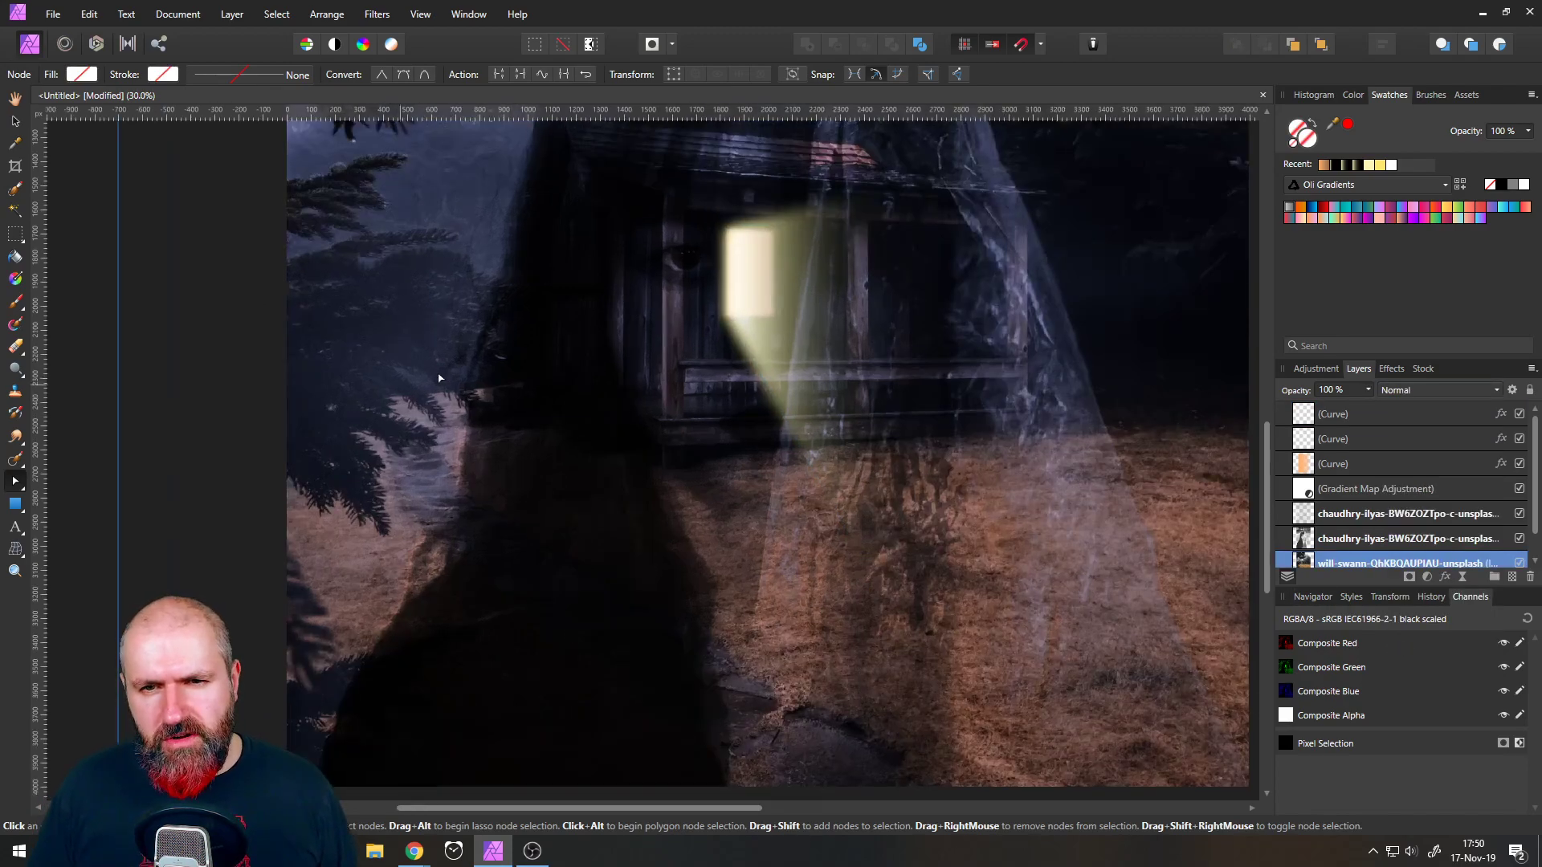
{"action": "scroll", "coordinate": [493, 384], "scroll_direction": "down", "scroll_amount": 1}
{"action": "left_click_drag", "start_coordinate": [631, 337], "coordinate": [605, 419]}
{"action": "scroll", "coordinate": [605, 422], "scroll_direction": "down", "scroll_amount": 2}
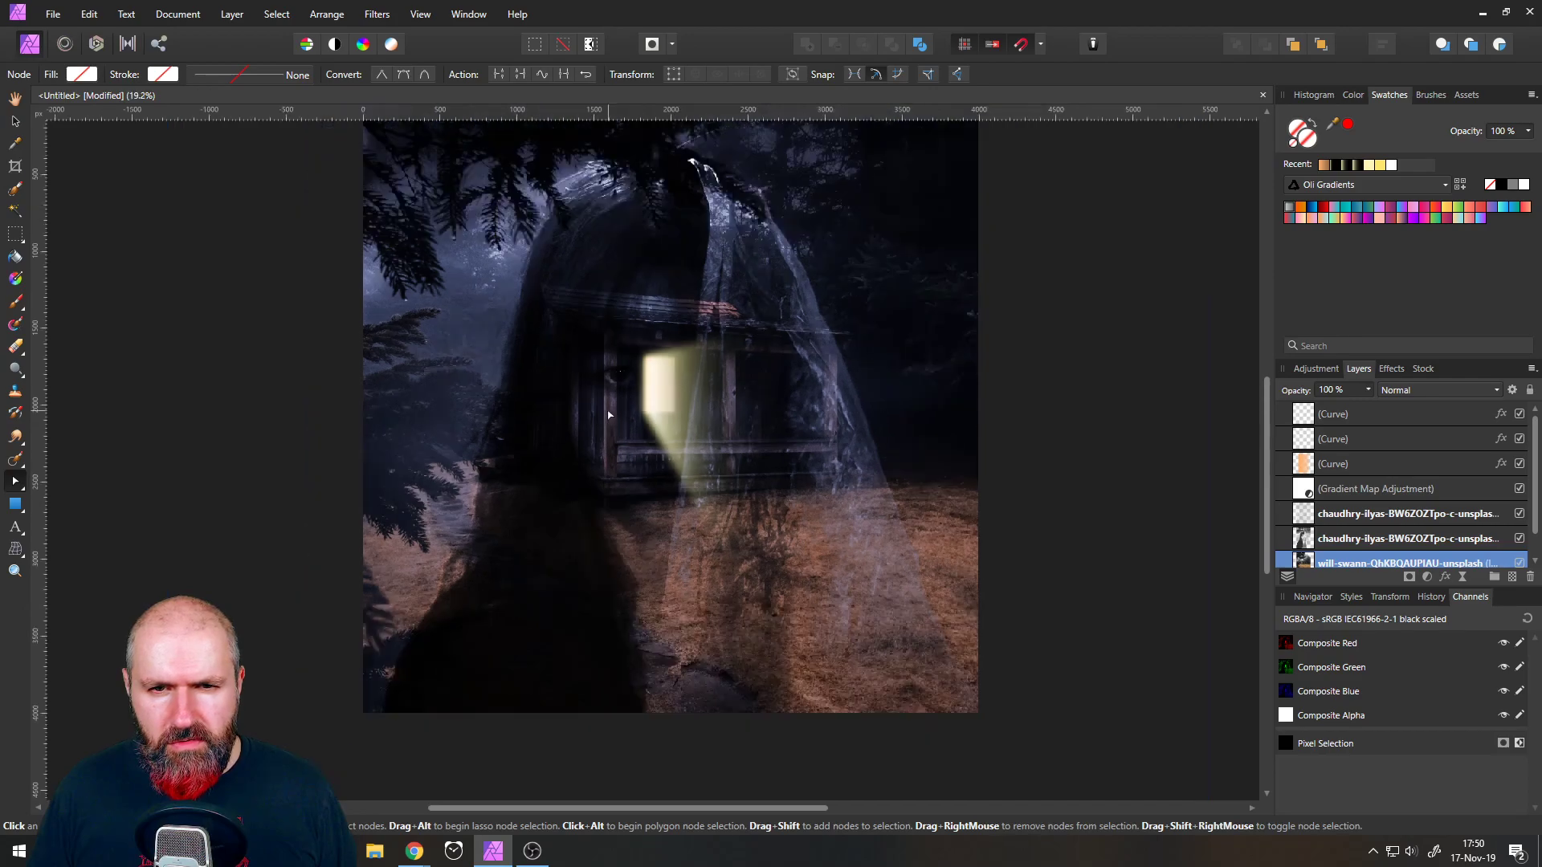
{"action": "scroll", "coordinate": [608, 417], "scroll_direction": "up", "scroll_amount": 1}
{"action": "scroll", "coordinate": [607, 416], "scroll_direction": "up", "scroll_amount": 2}
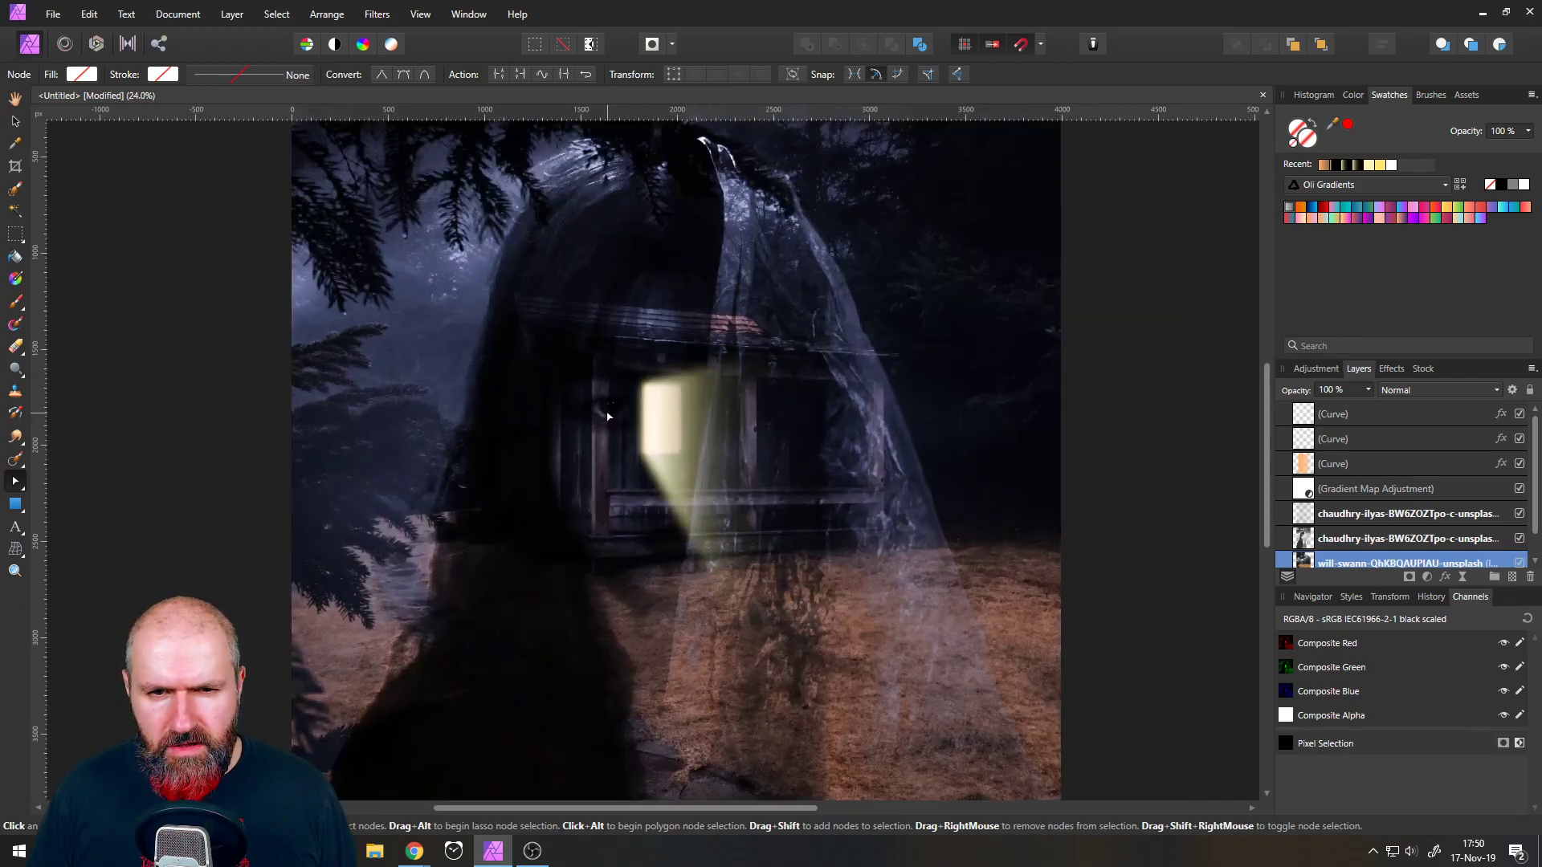
{"action": "scroll", "coordinate": [608, 416], "scroll_direction": "down", "scroll_amount": 1}
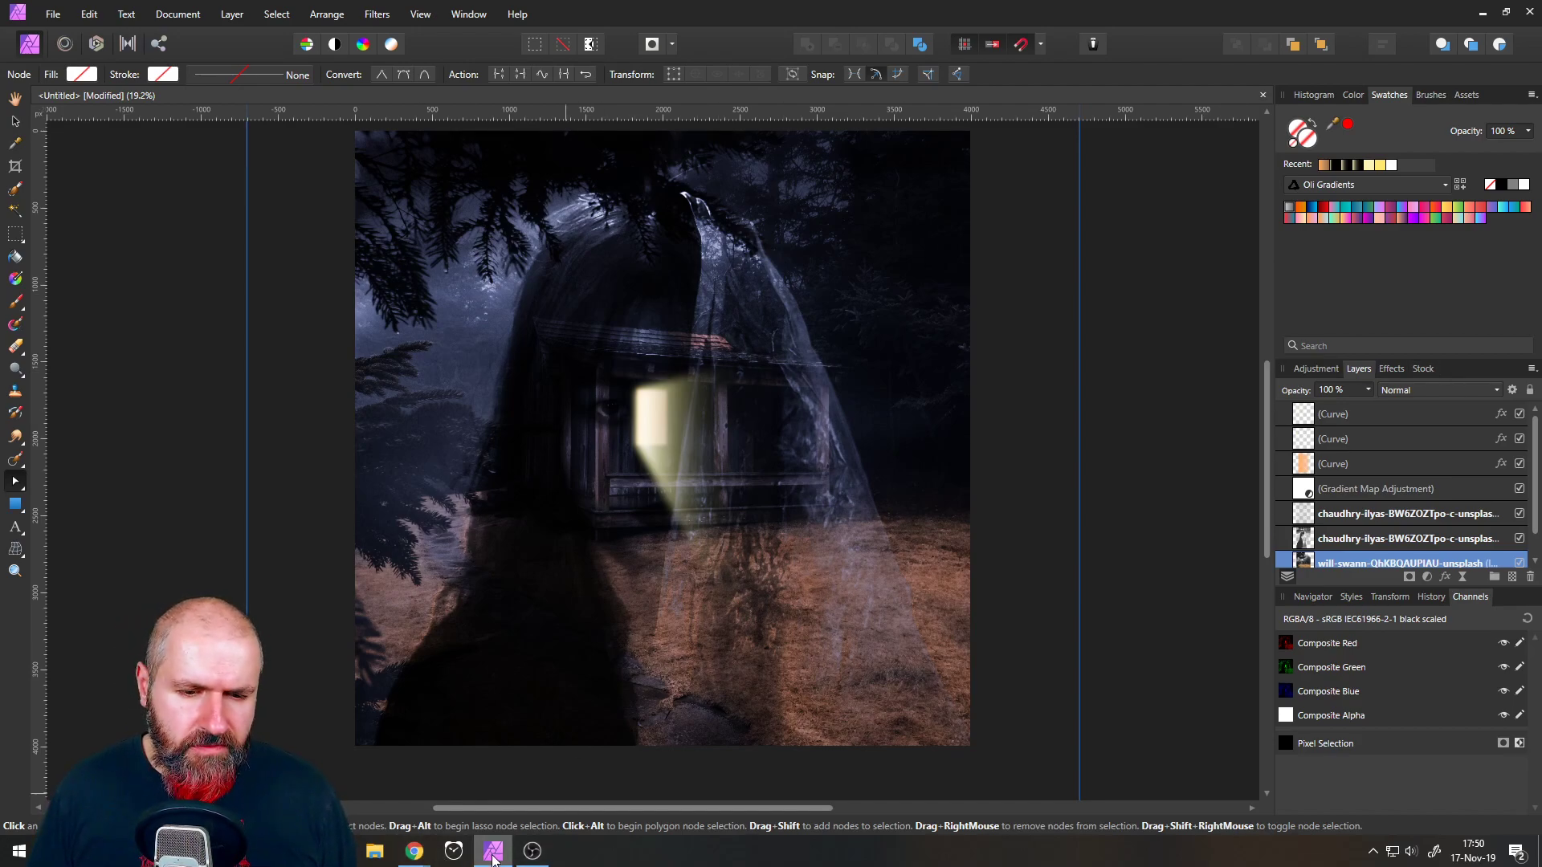
- Switch to Chrome's Unsplash window and bookmark the veiled-woman photo page
{"action": "mouse_move", "coordinate": [414, 851]}
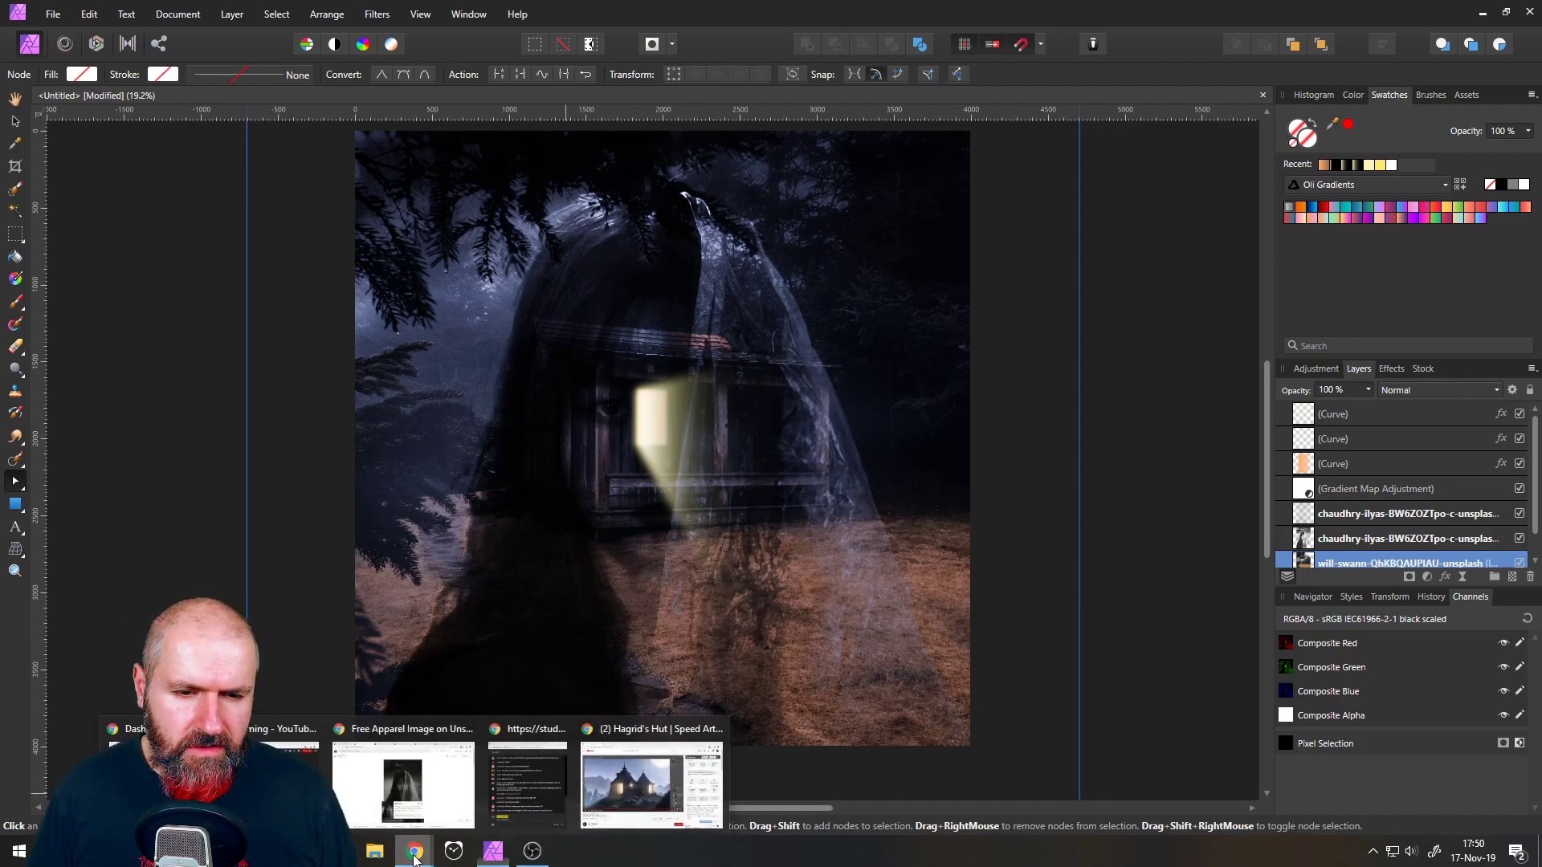
{"action": "left_click", "coordinate": [426, 795]}
{"action": "left_click", "coordinate": [1285, 54]}
{"action": "left_click", "coordinate": [1193, 209]}
- Look through the other open Unsplash pages and bookmark the brown wooden shed photo page
{"action": "left_click", "coordinate": [566, 28]}
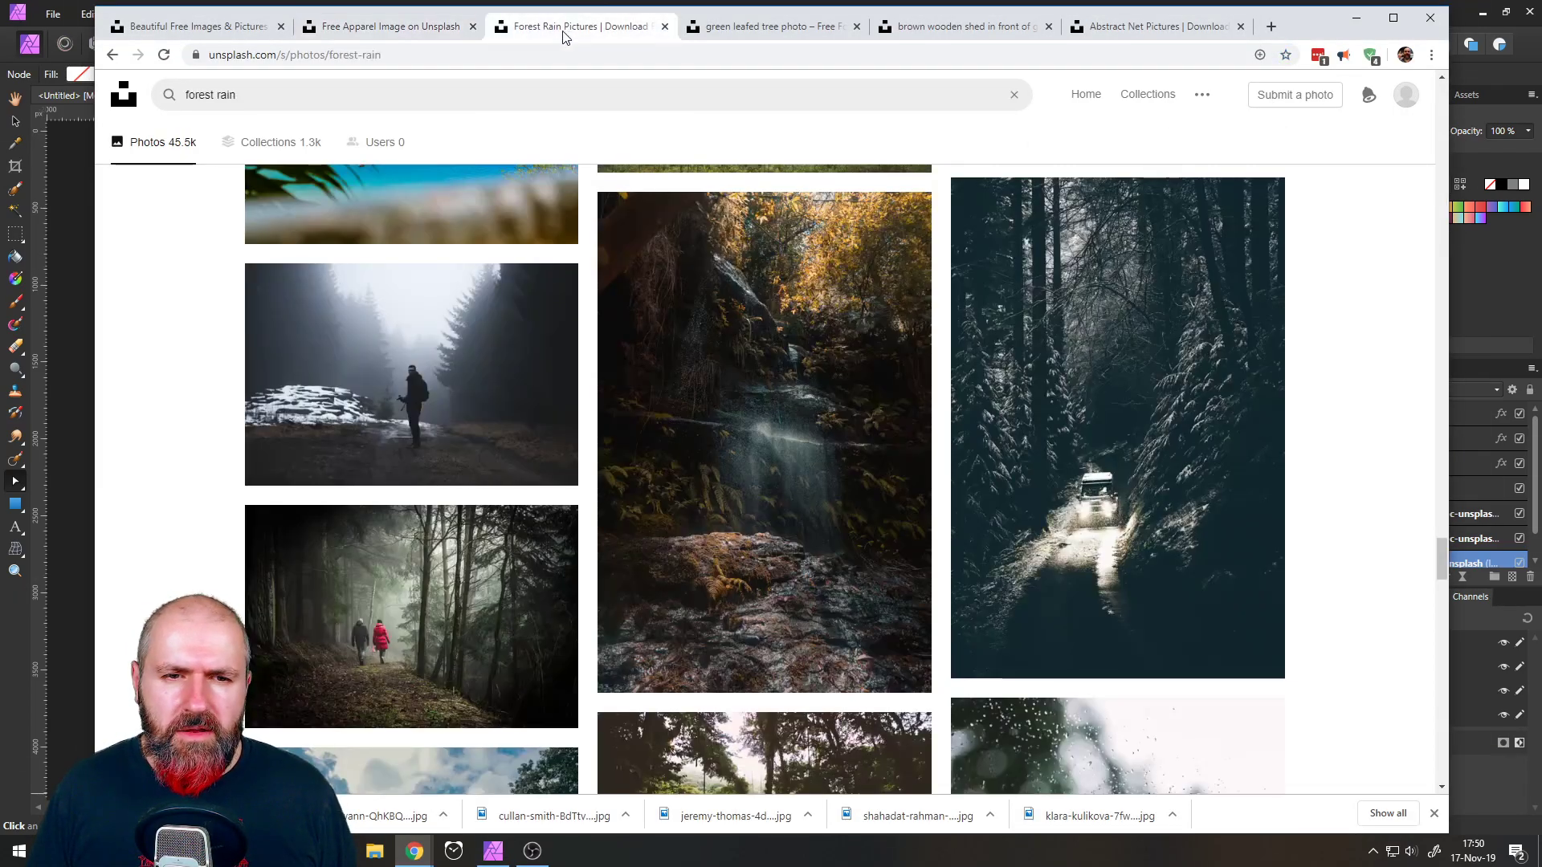
{"action": "left_click", "coordinate": [784, 26]}
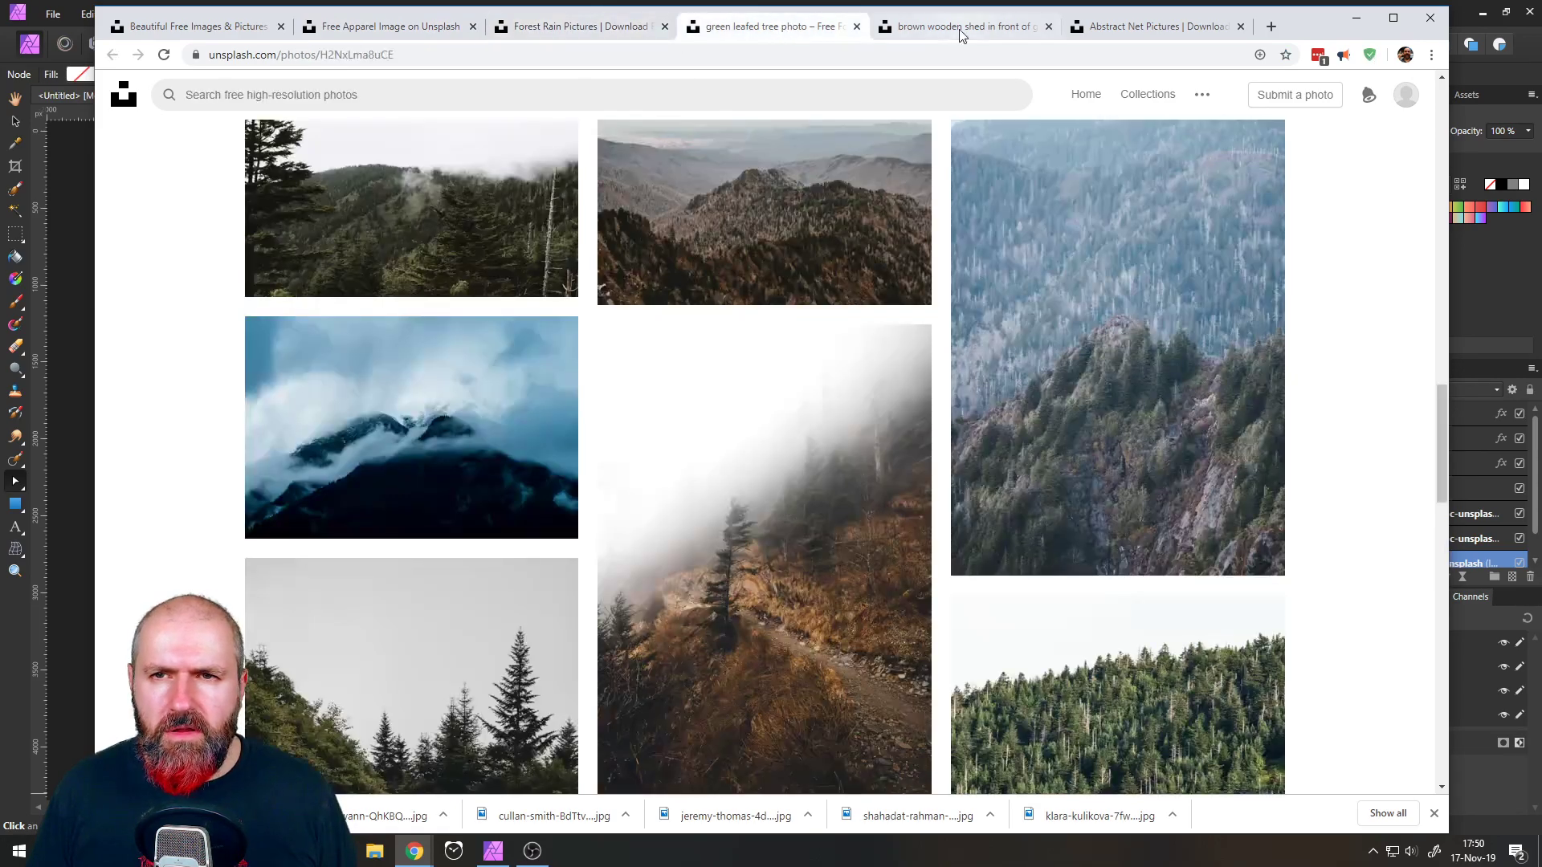
{"action": "left_click", "coordinate": [907, 27]}
{"action": "left_click", "coordinate": [1286, 55]}
{"action": "left_click", "coordinate": [1212, 208]}
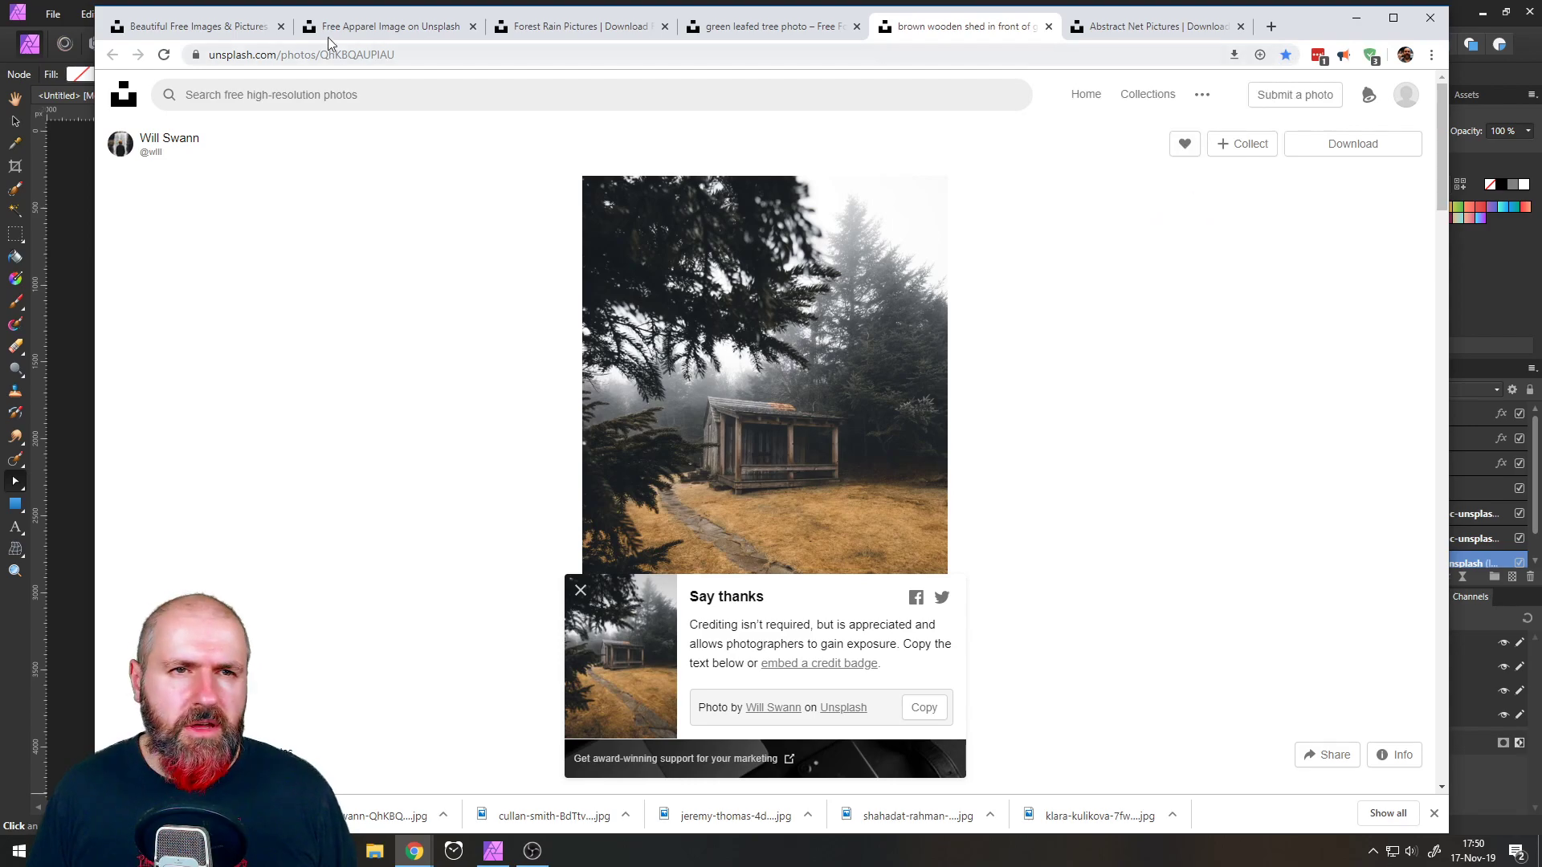
- Search Unsplash for "dust" from the page holding its home feed
{"action": "left_click", "coordinate": [207, 31]}
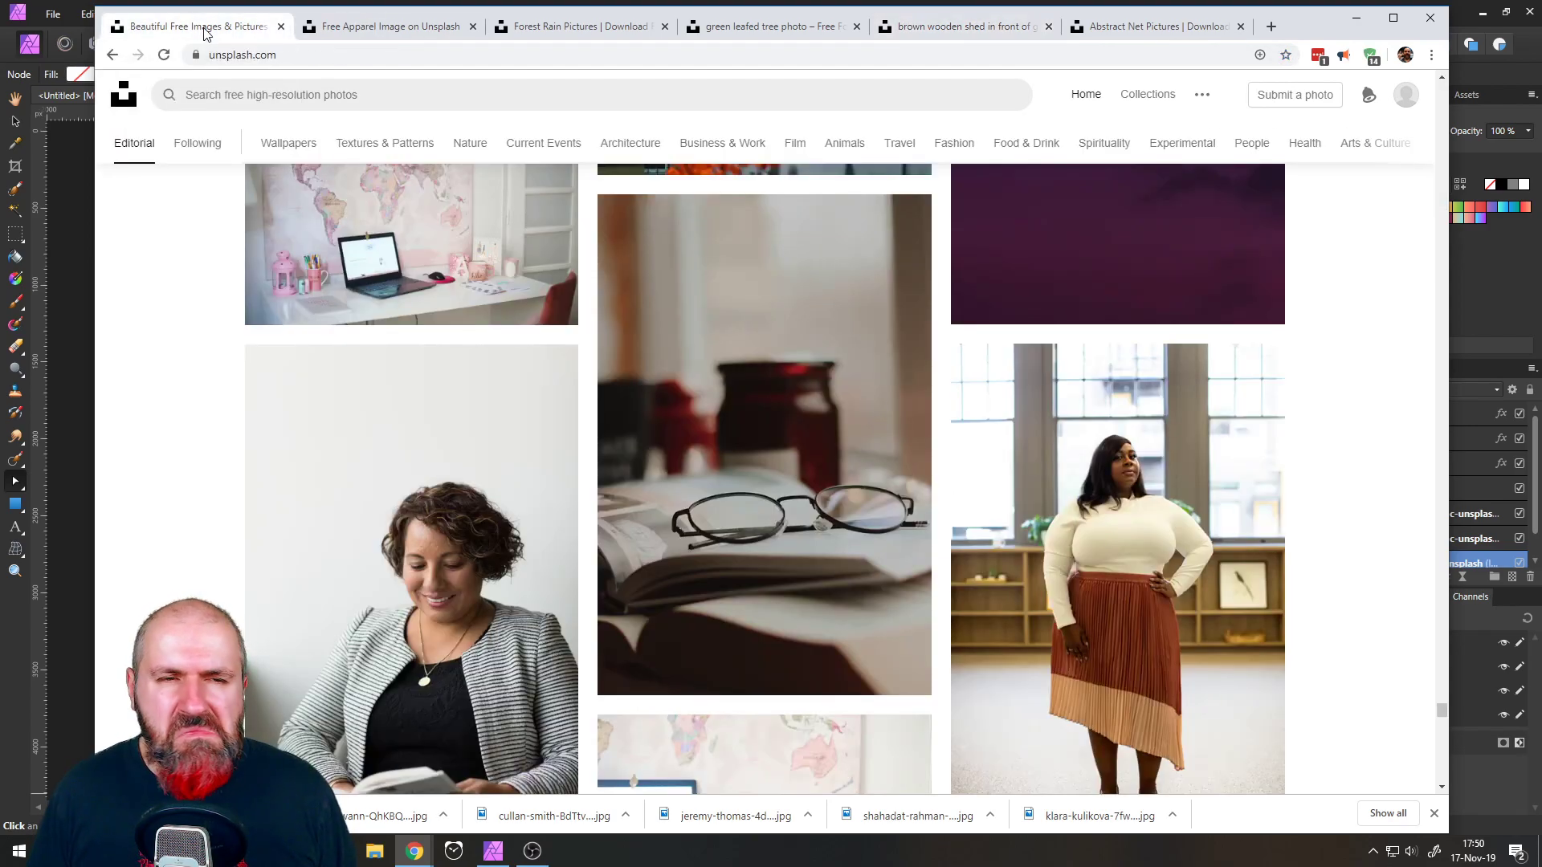
{"action": "left_click", "coordinate": [377, 107]}
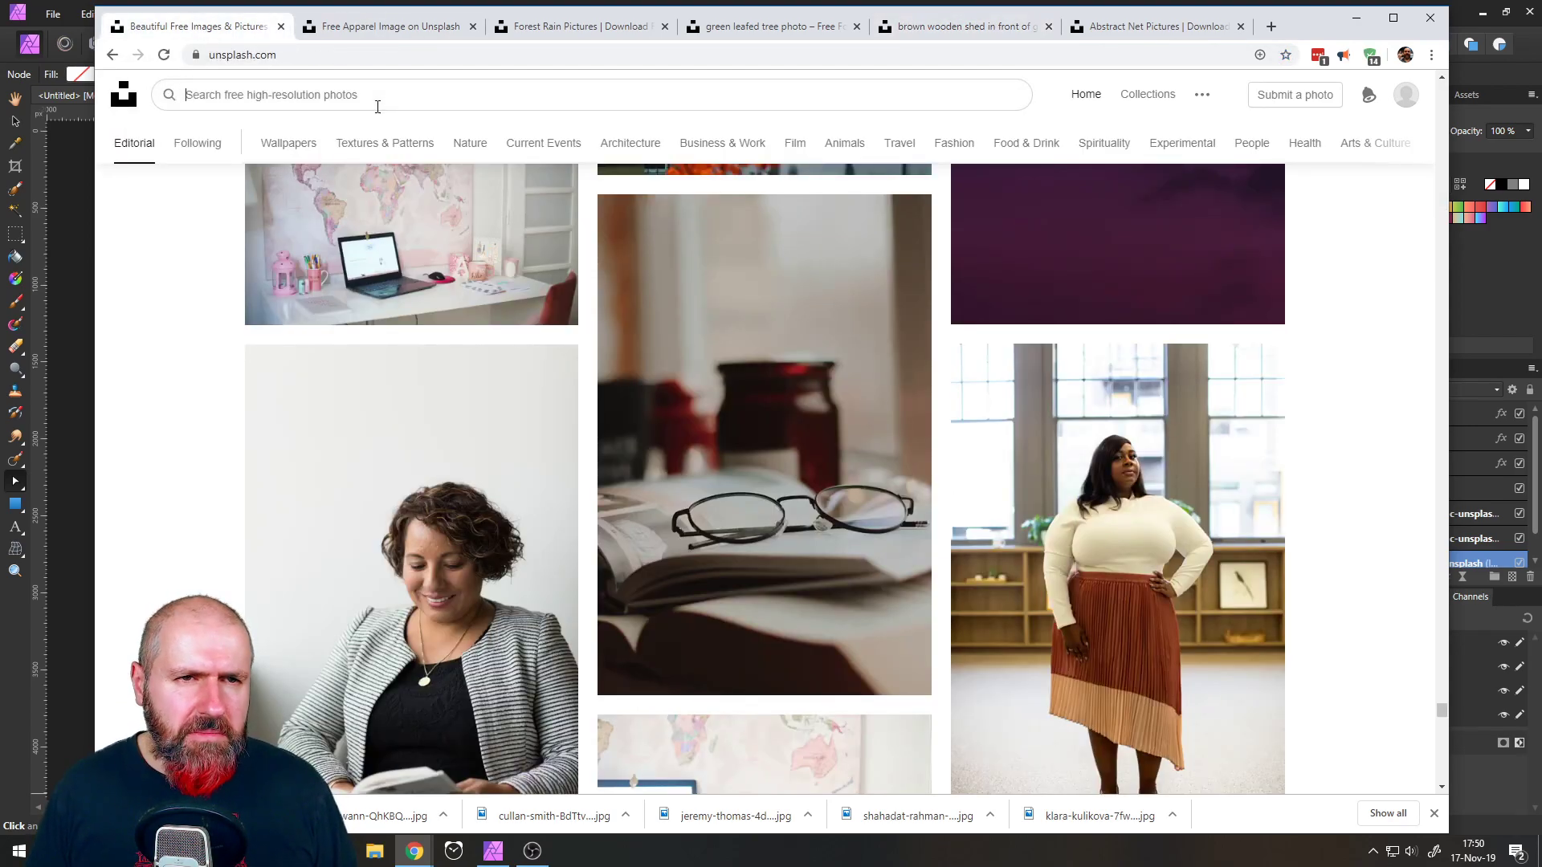
{"action": "type", "text": "dust"}
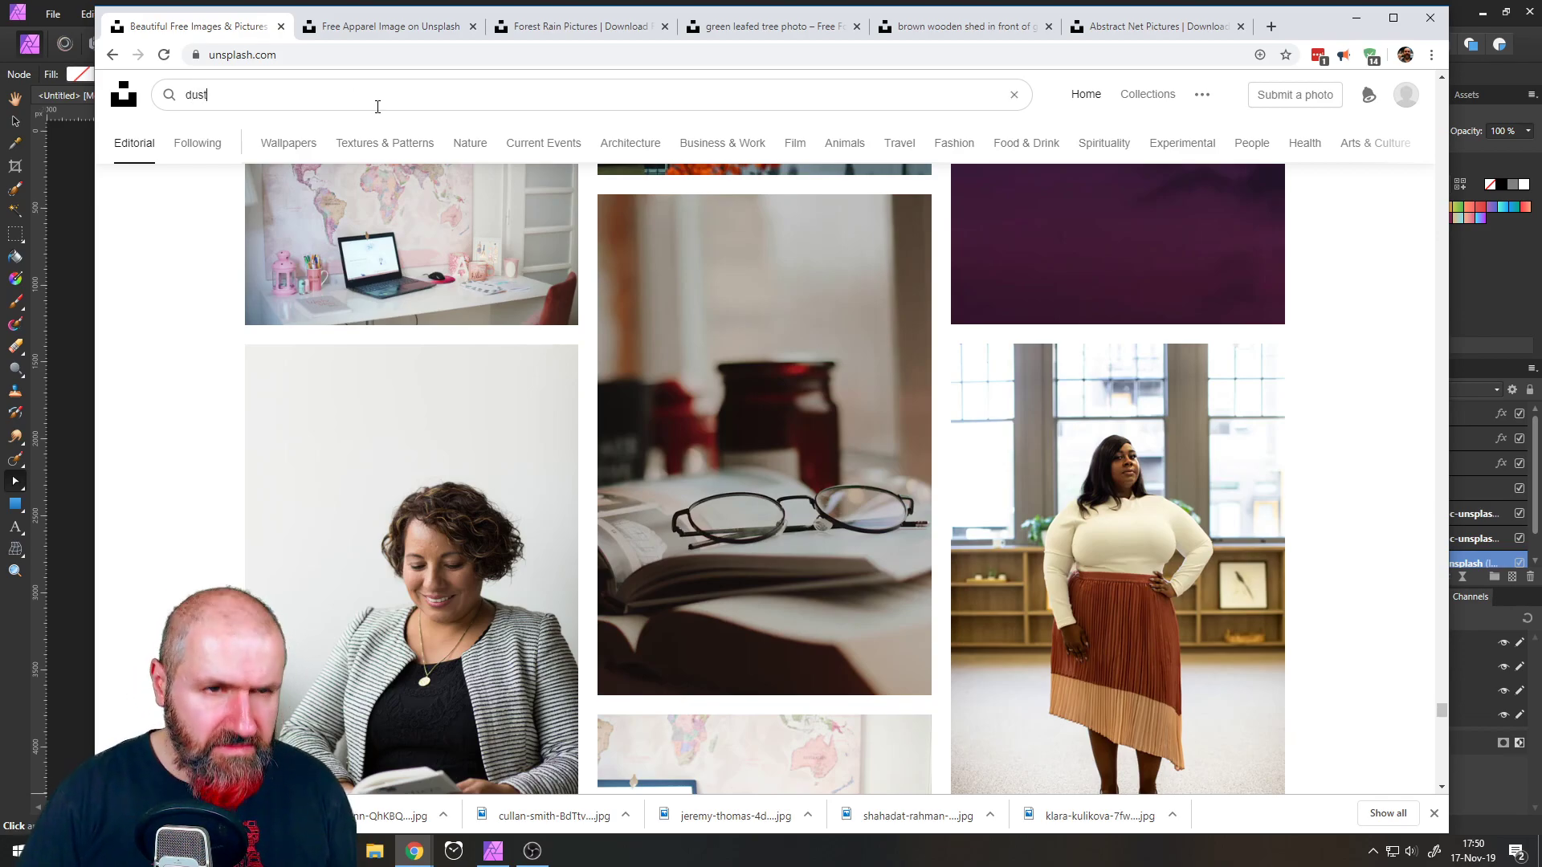
{"action": "key", "text": "Return"}
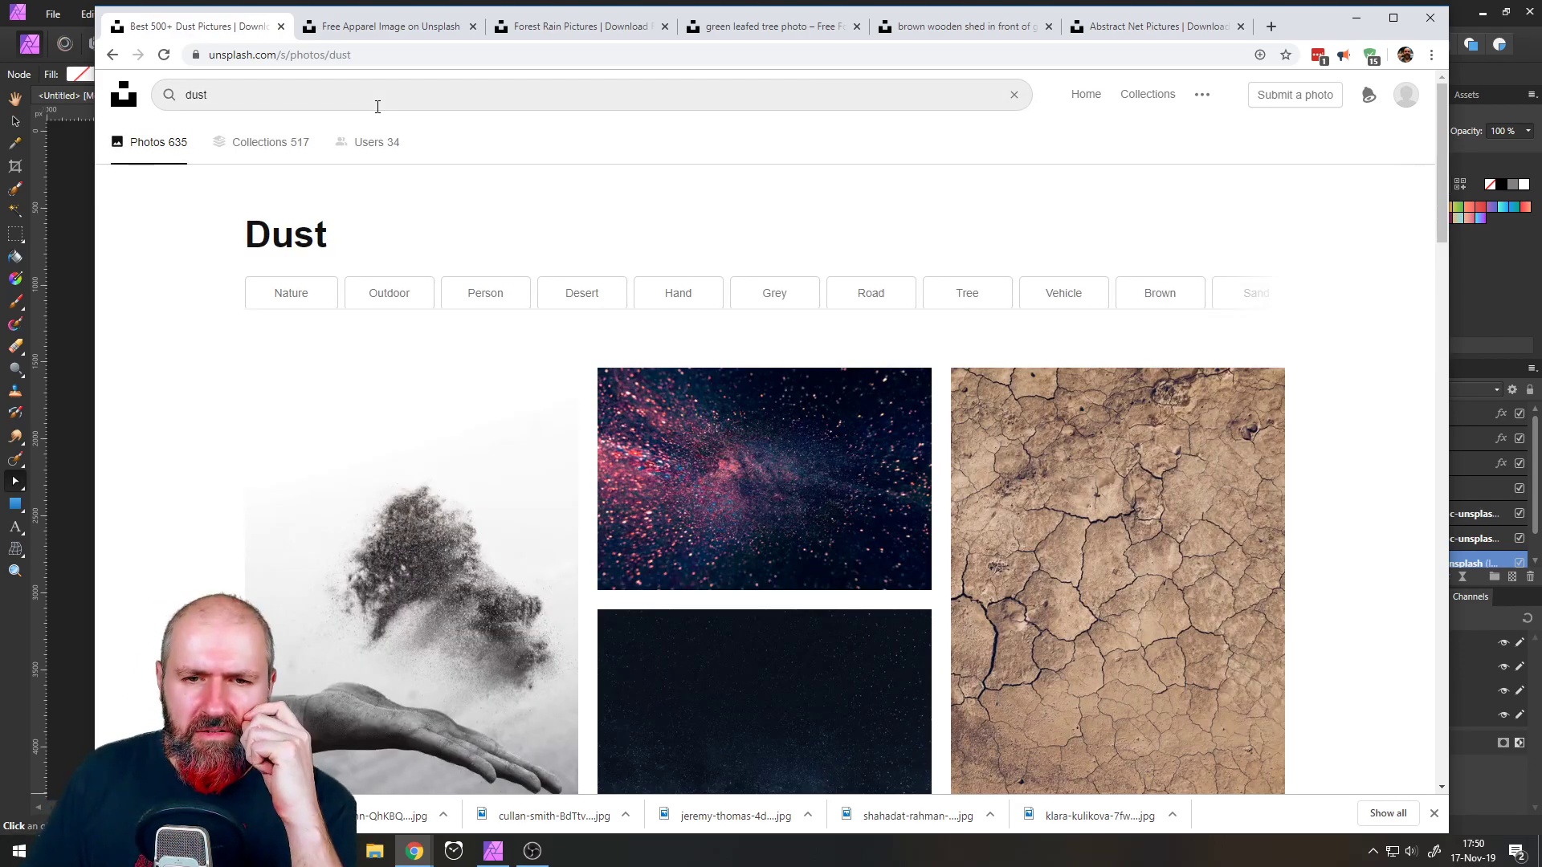
- Browse the Unsplash dust photos for an image usable as a dust overlay in the light beam
{"action": "scroll", "coordinate": [771, 258], "scroll_direction": "down", "scroll_amount": 6}
{"action": "scroll", "coordinate": [771, 258], "scroll_direction": "down", "scroll_amount": 20}
{"action": "scroll", "coordinate": [772, 258], "scroll_direction": "down", "scroll_amount": 10}
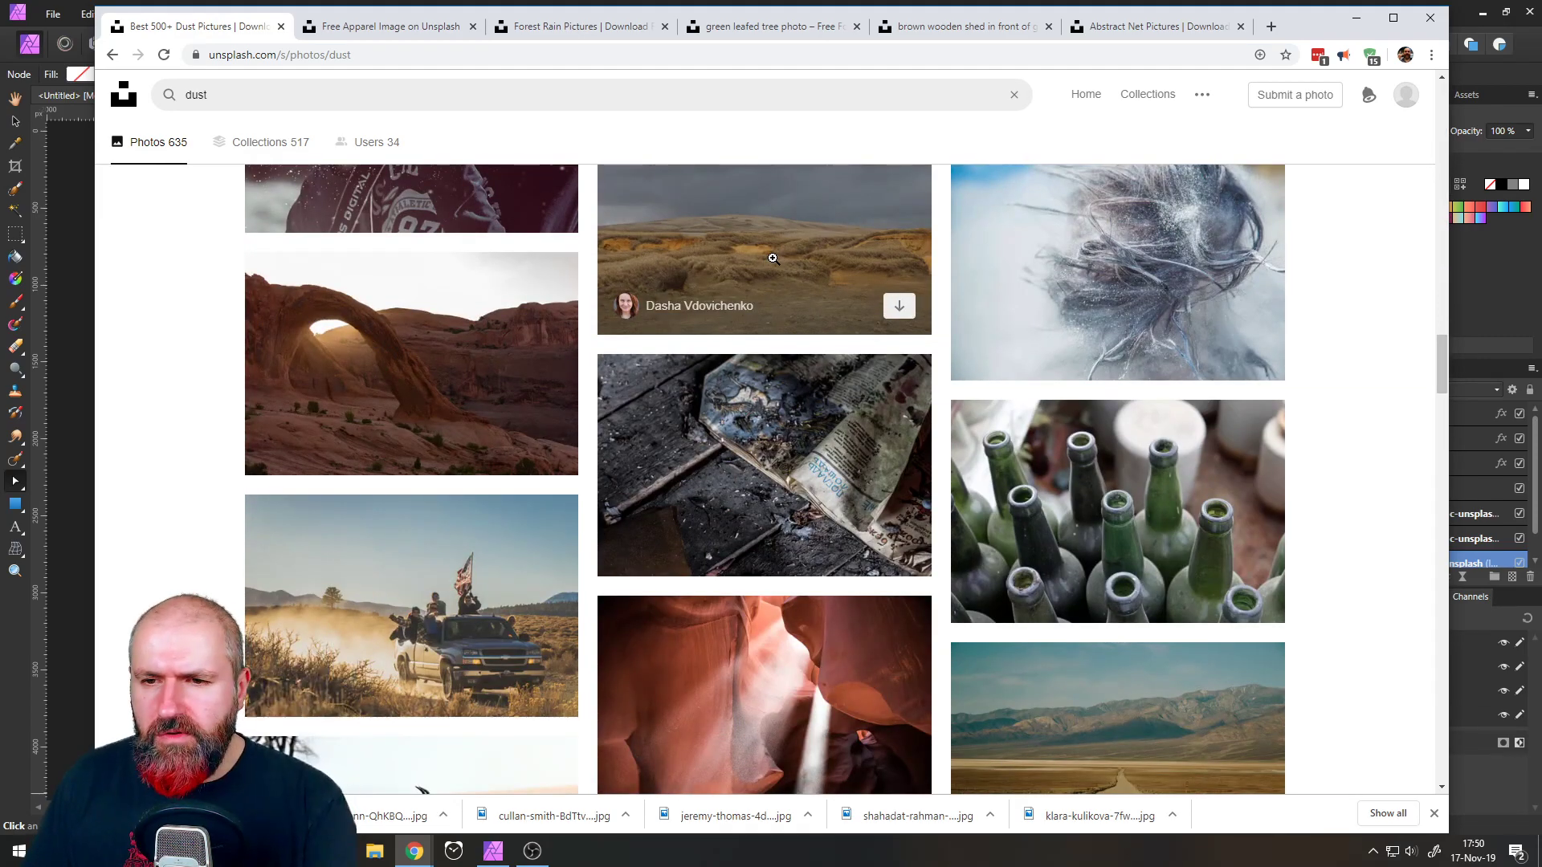
{"action": "scroll", "coordinate": [772, 258], "scroll_direction": "down", "scroll_amount": 7}
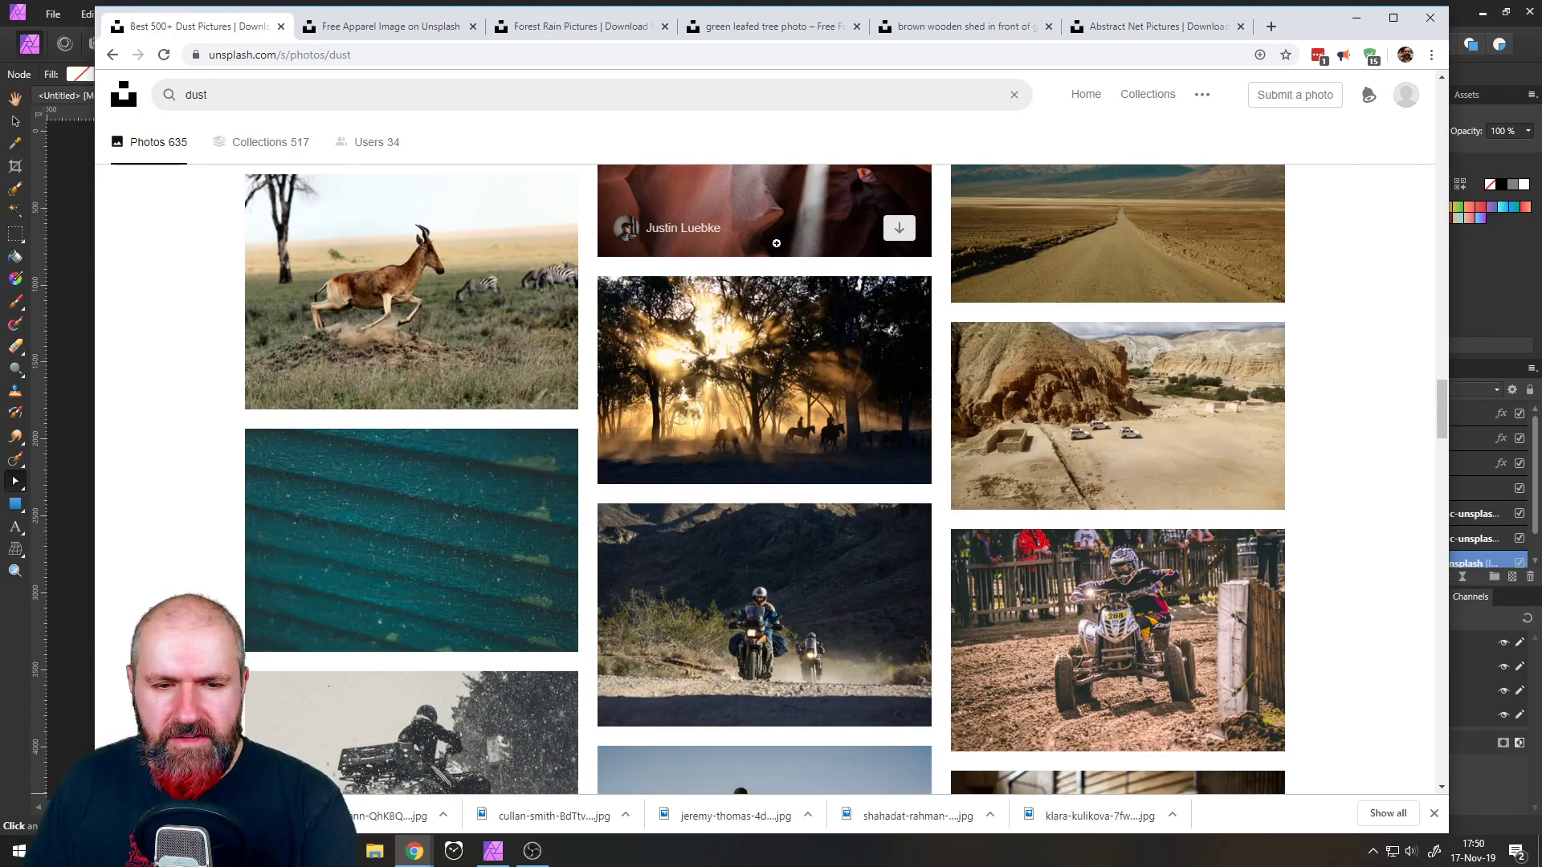
{"action": "scroll", "coordinate": [776, 242], "scroll_direction": "down", "scroll_amount": 8}
{"action": "scroll", "coordinate": [643, 241], "scroll_direction": "up", "scroll_amount": 1}
{"action": "scroll", "coordinate": [626, 252], "scroll_direction": "down", "scroll_amount": 7}
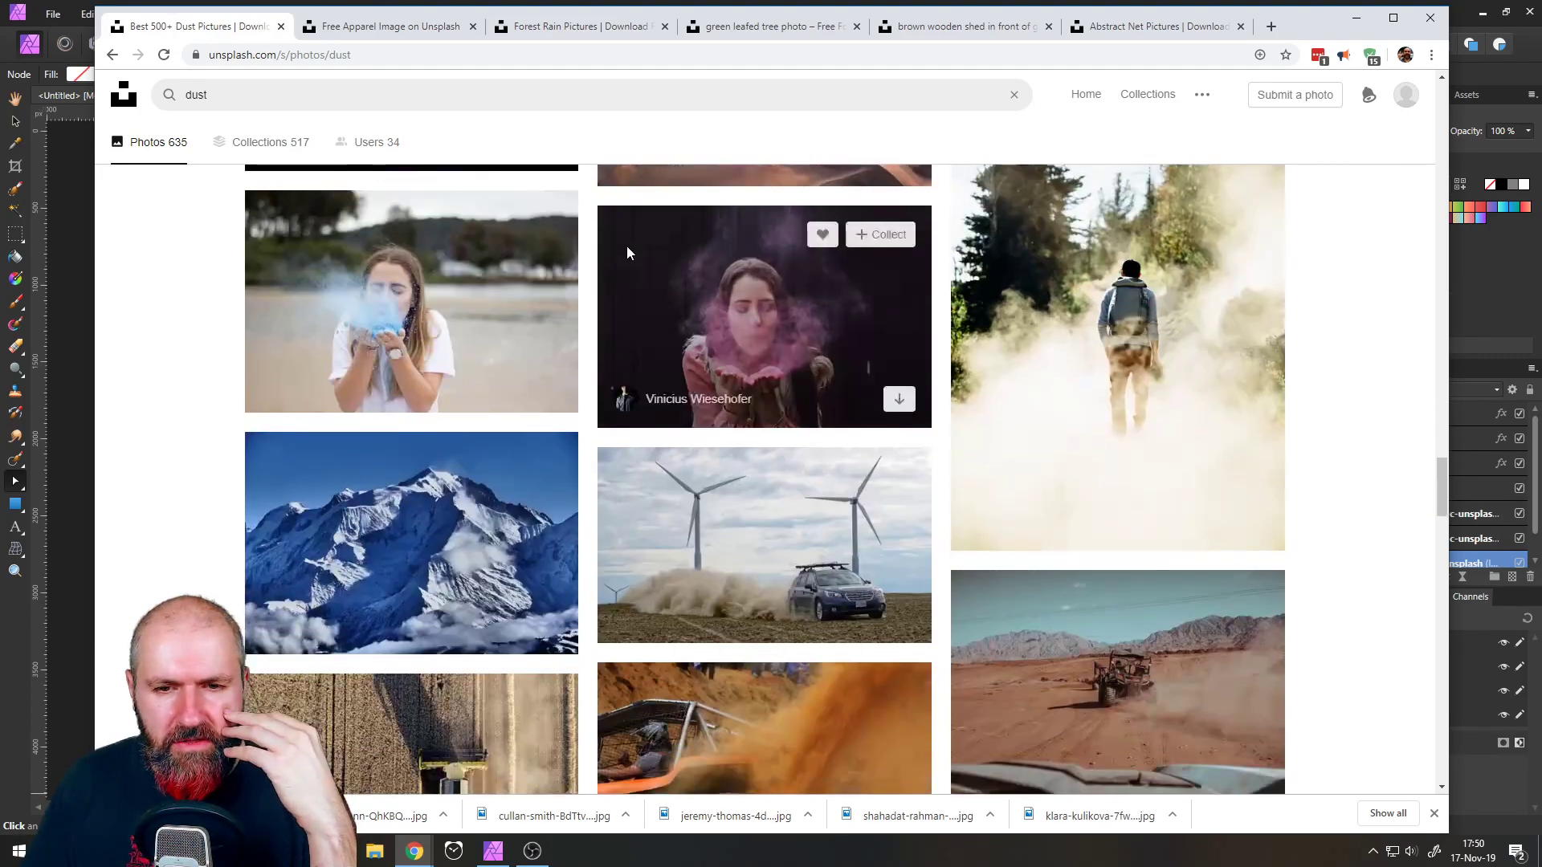
{"action": "scroll", "coordinate": [627, 252], "scroll_direction": "down", "scroll_amount": 20}
{"action": "scroll", "coordinate": [627, 247], "scroll_direction": "down", "scroll_amount": 20}
{"action": "scroll", "coordinate": [627, 247], "scroll_direction": "down", "scroll_amount": 7}
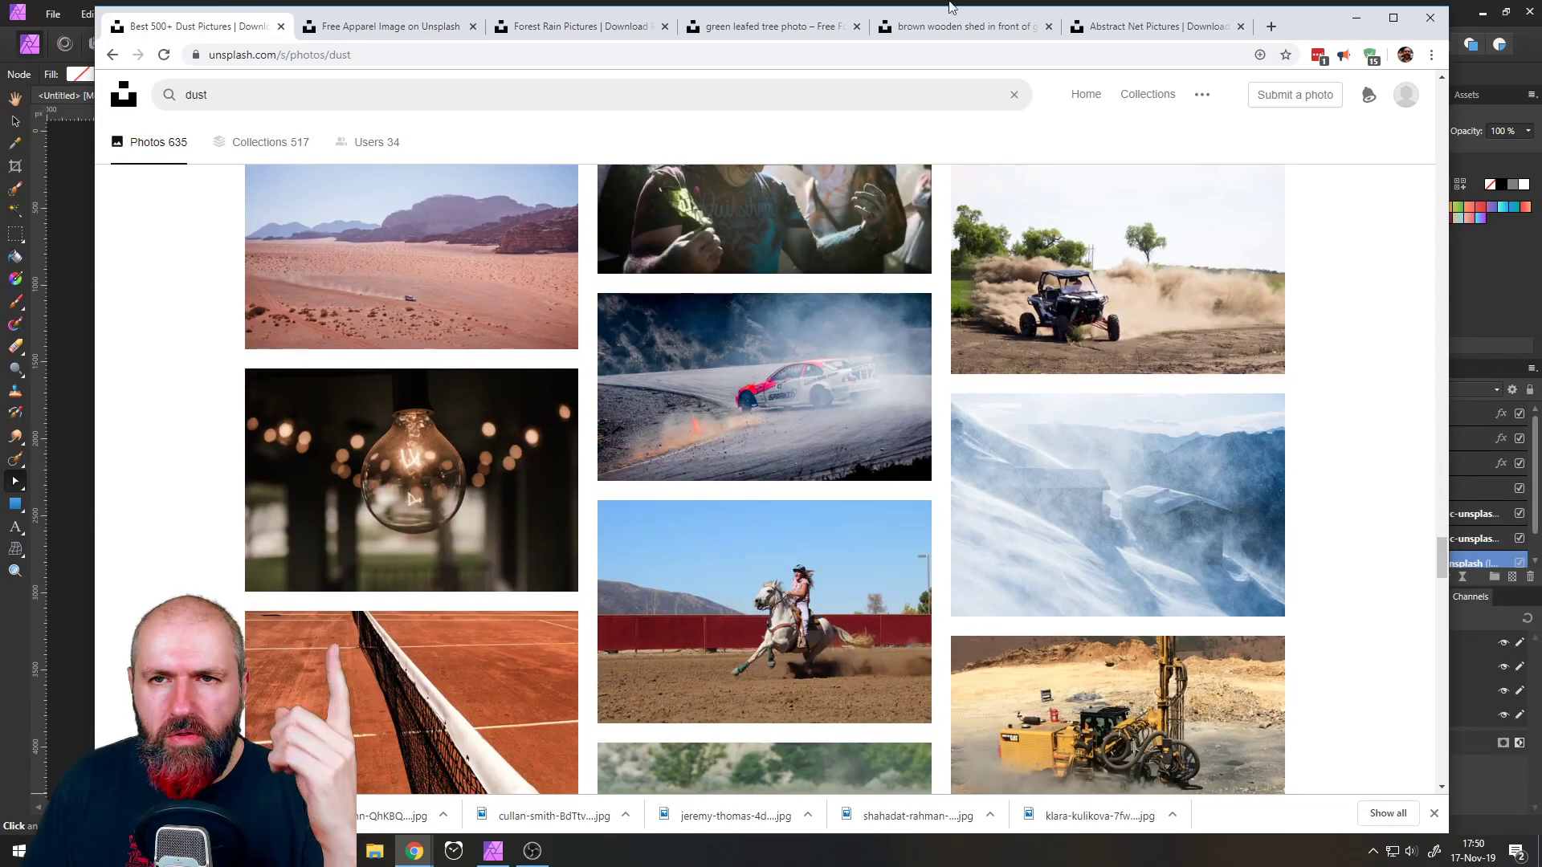
- Open textures.com in a new browser tab and search it for "dust"
{"action": "left_click", "coordinate": [1275, 28]}
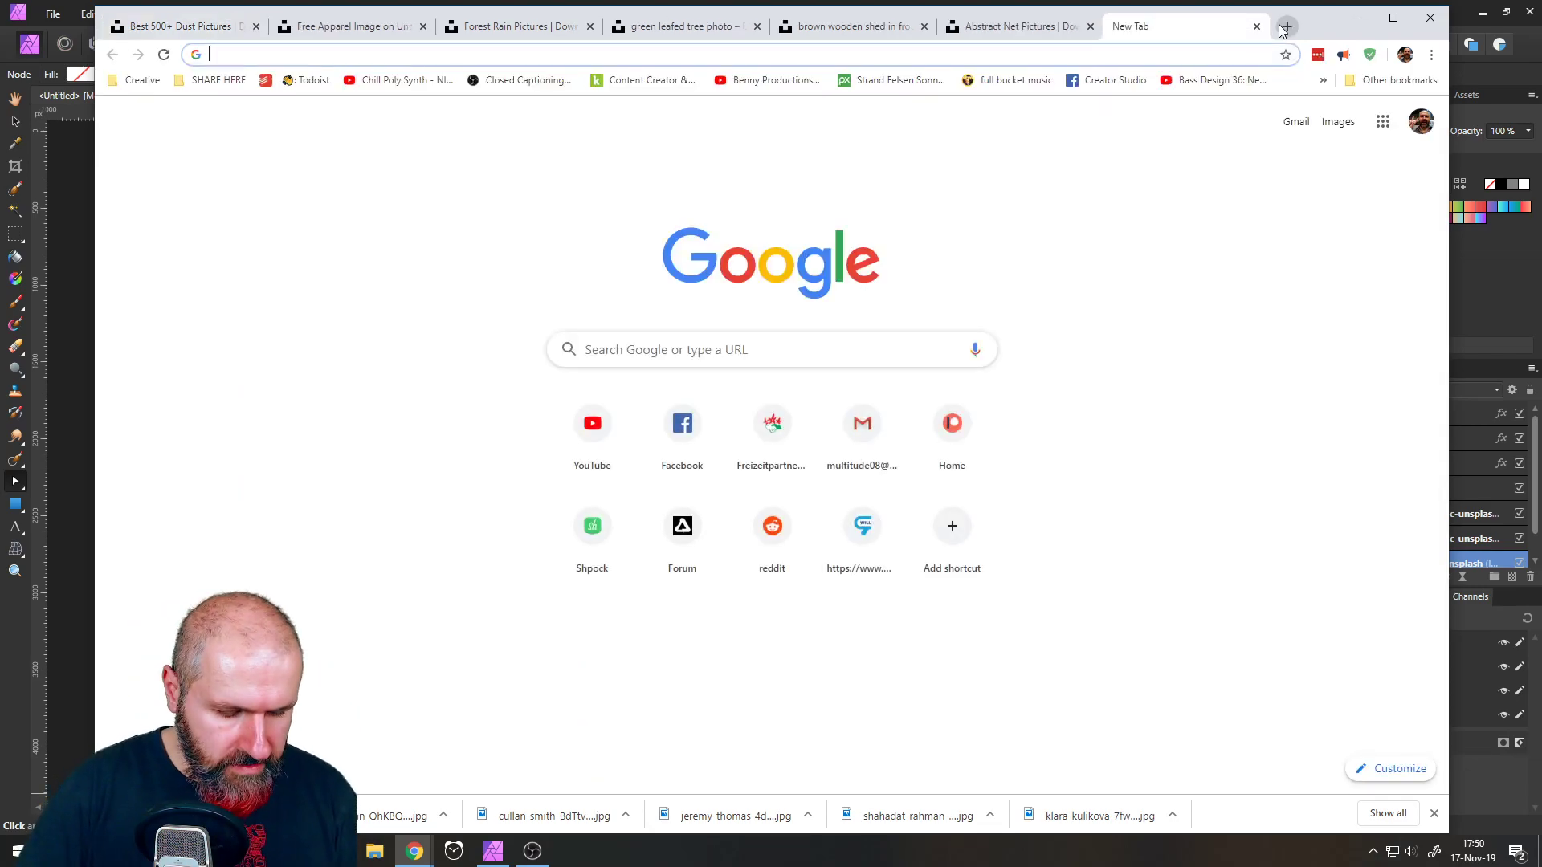
{"action": "type", "text": "textures.com"}
{"action": "key", "text": "Return"}
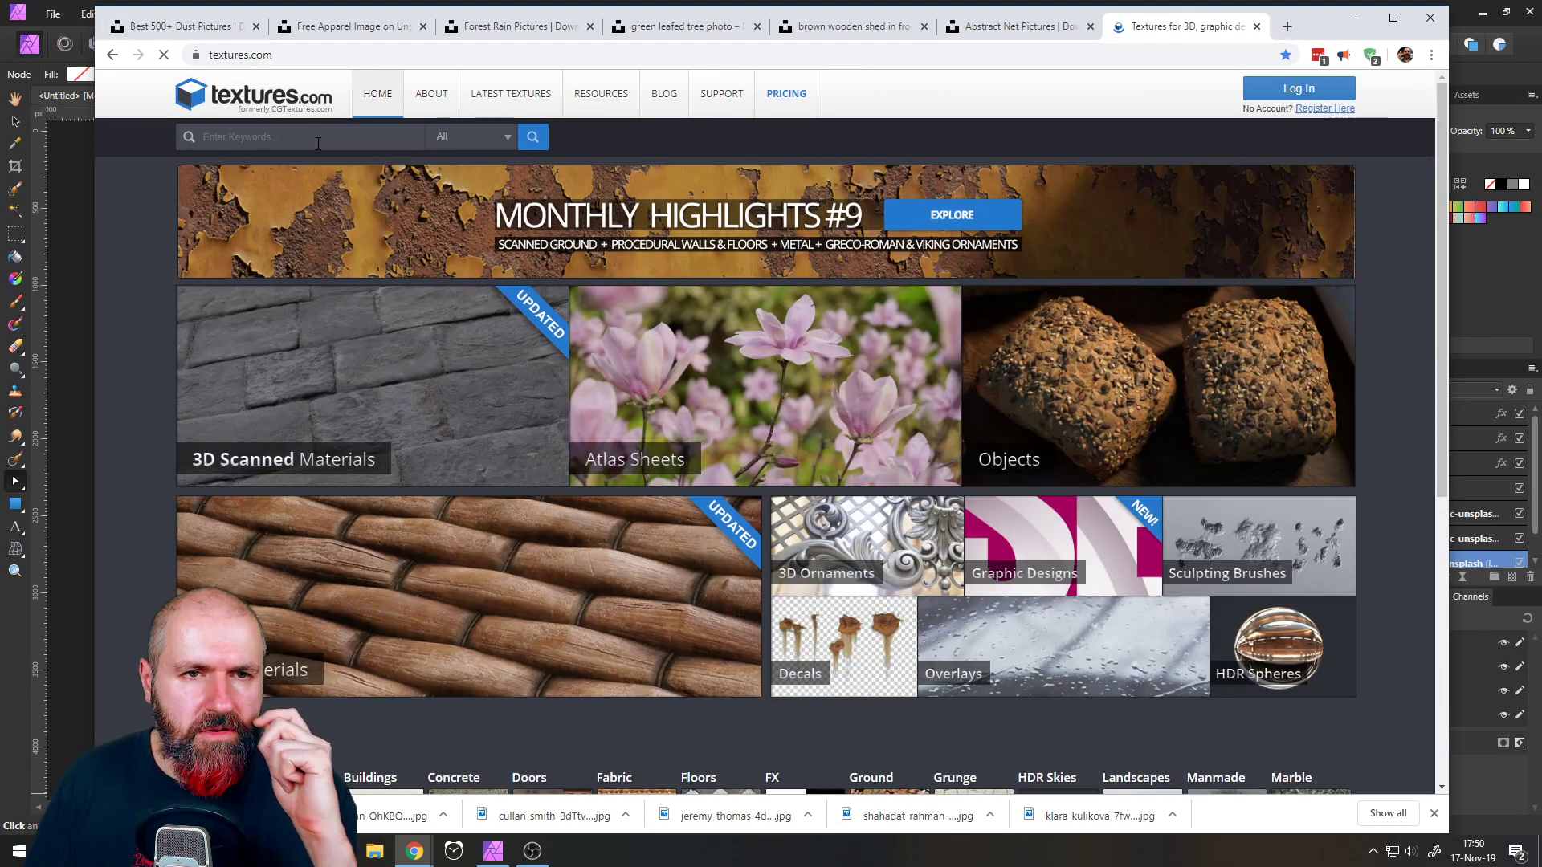
{"action": "left_click", "coordinate": [318, 138]}
{"action": "type", "text": "dust"}
{"action": "key", "text": "Return"}
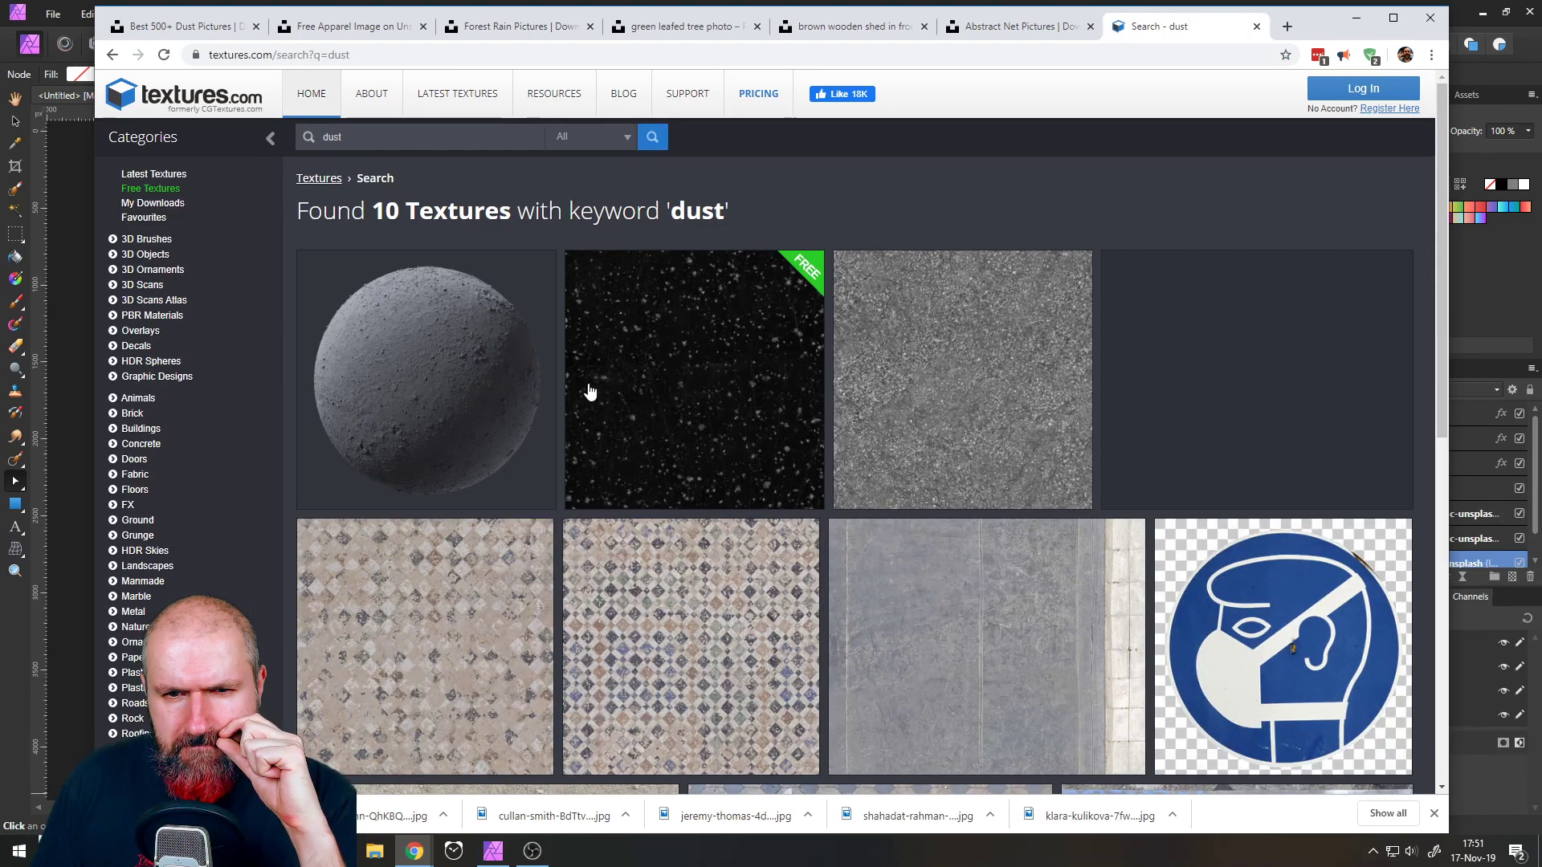
- Open the free black Dust Overlay texture and review its variations and available download sizes
{"action": "scroll", "coordinate": [470, 350], "scroll_direction": "down", "scroll_amount": 5}
{"action": "scroll", "coordinate": [478, 345], "scroll_direction": "up", "scroll_amount": 5}
{"action": "left_click", "coordinate": [699, 354]}
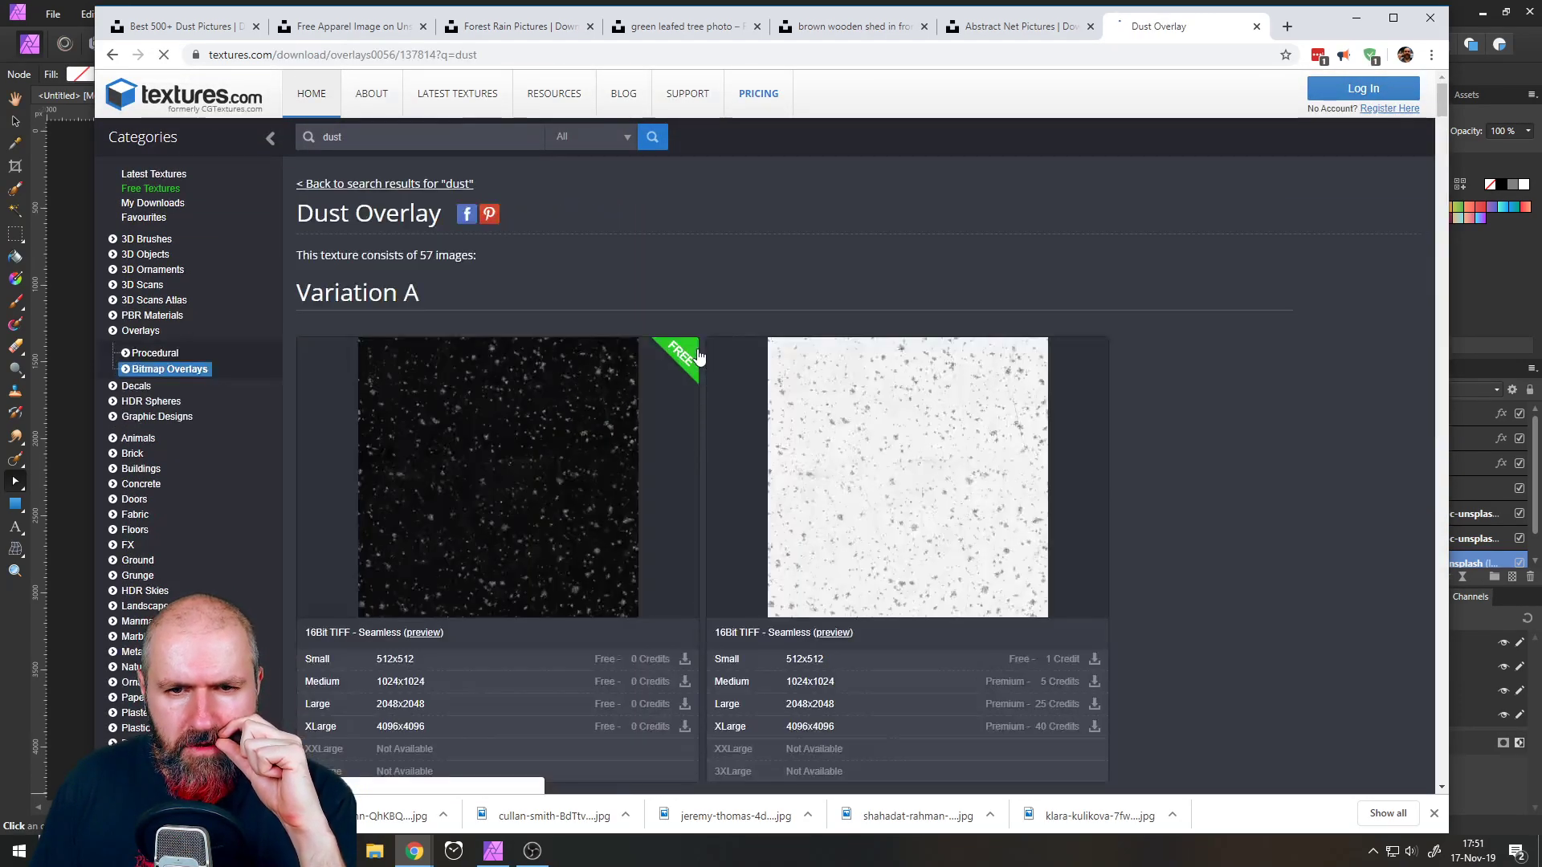
{"action": "scroll", "coordinate": [498, 420], "scroll_direction": "down", "scroll_amount": 4}
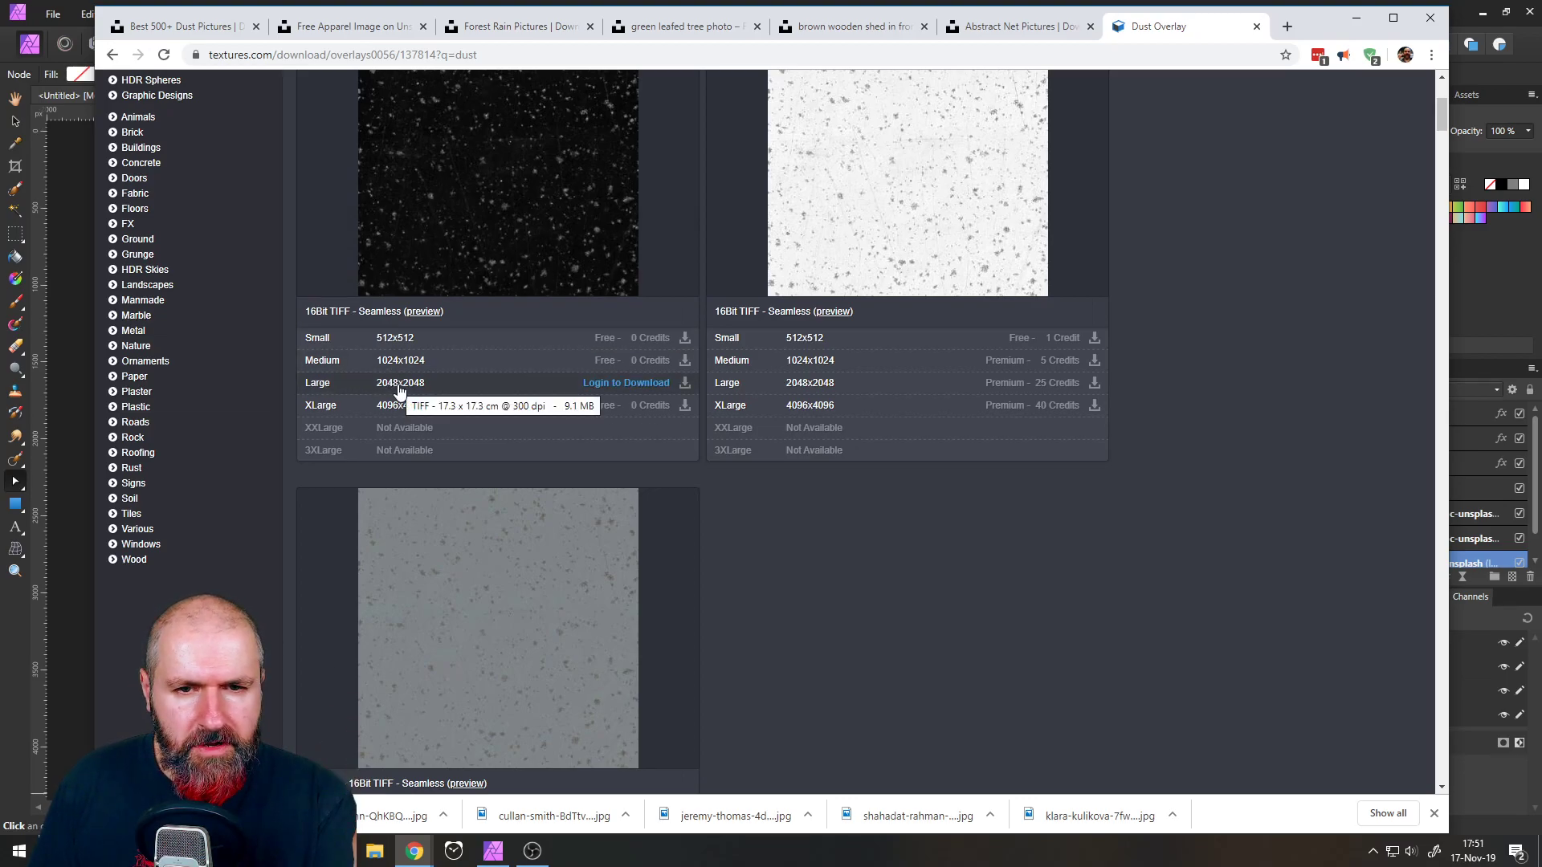
- Request the XLarge download of the black dust overlay TIFF and close the texture page
{"action": "left_click", "coordinate": [665, 406]}
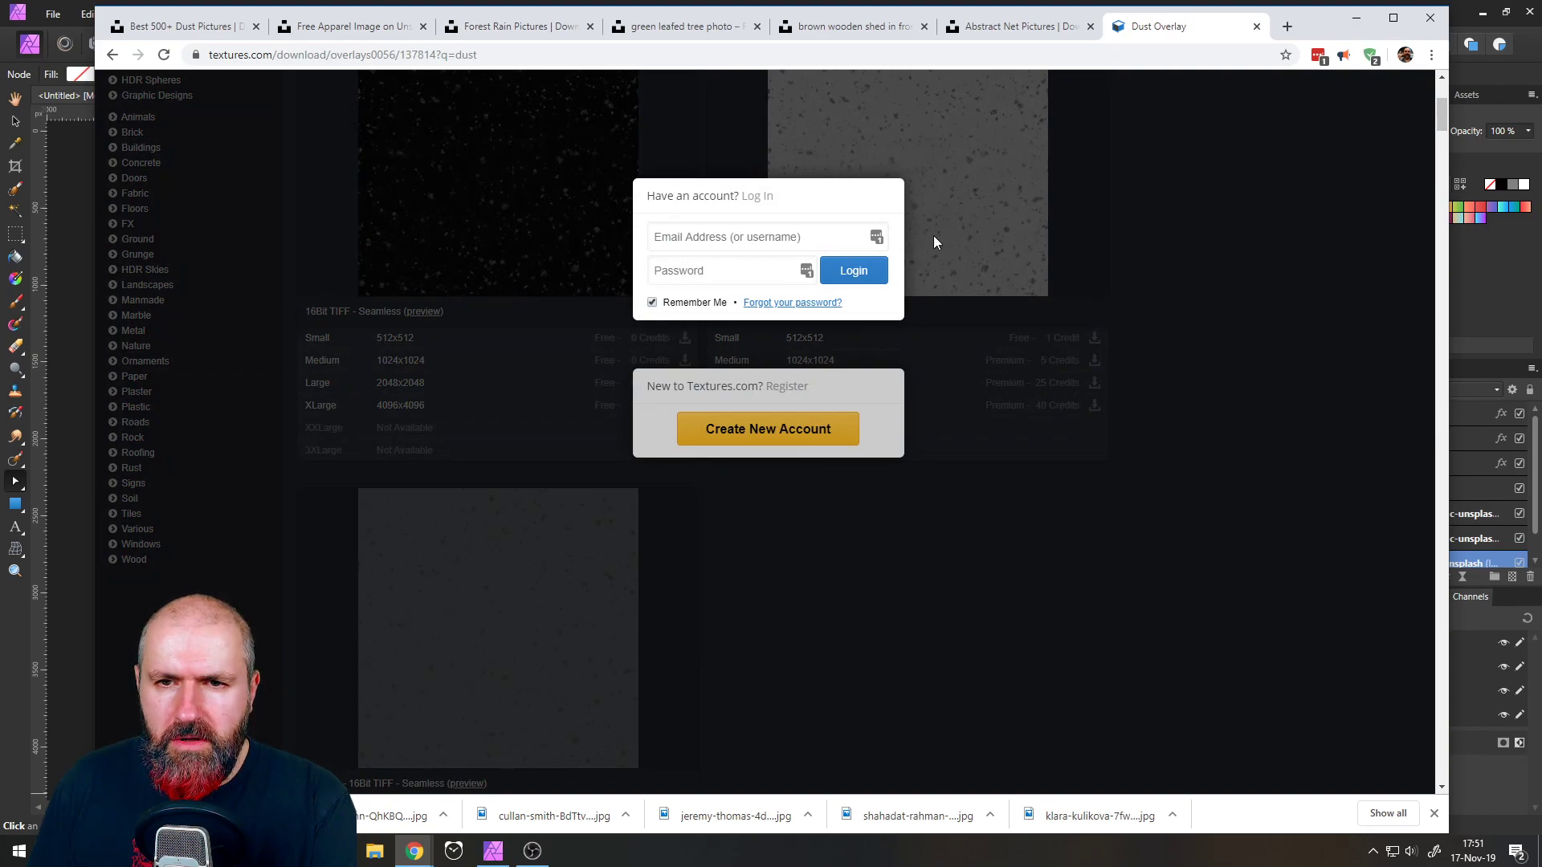
{"action": "left_click", "coordinate": [876, 237]}
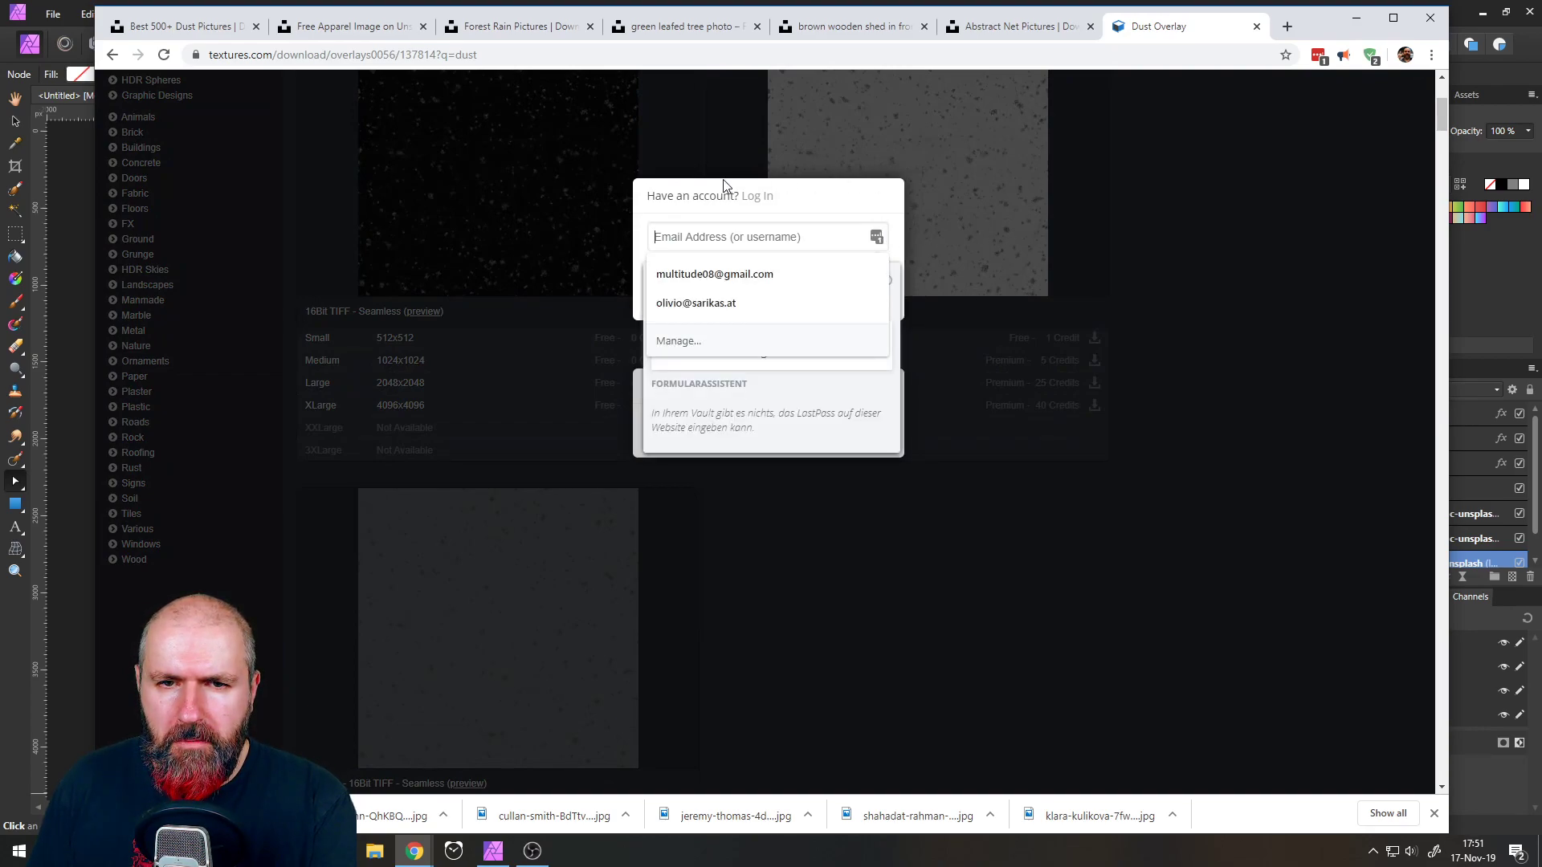
{"action": "left_click", "coordinate": [671, 186]}
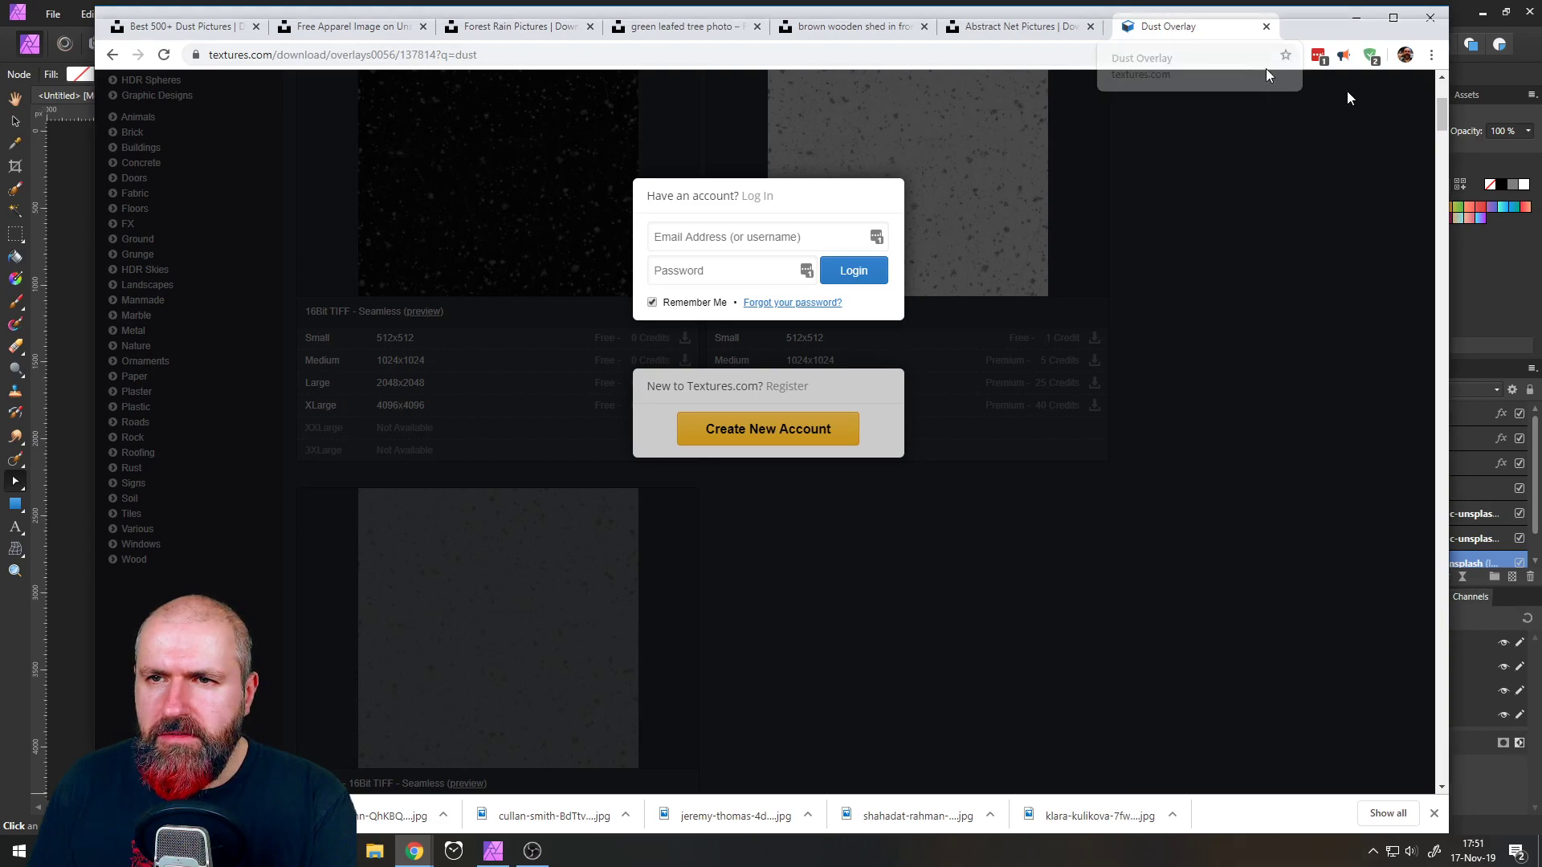
{"action": "key", "text": "ctrl+w"}
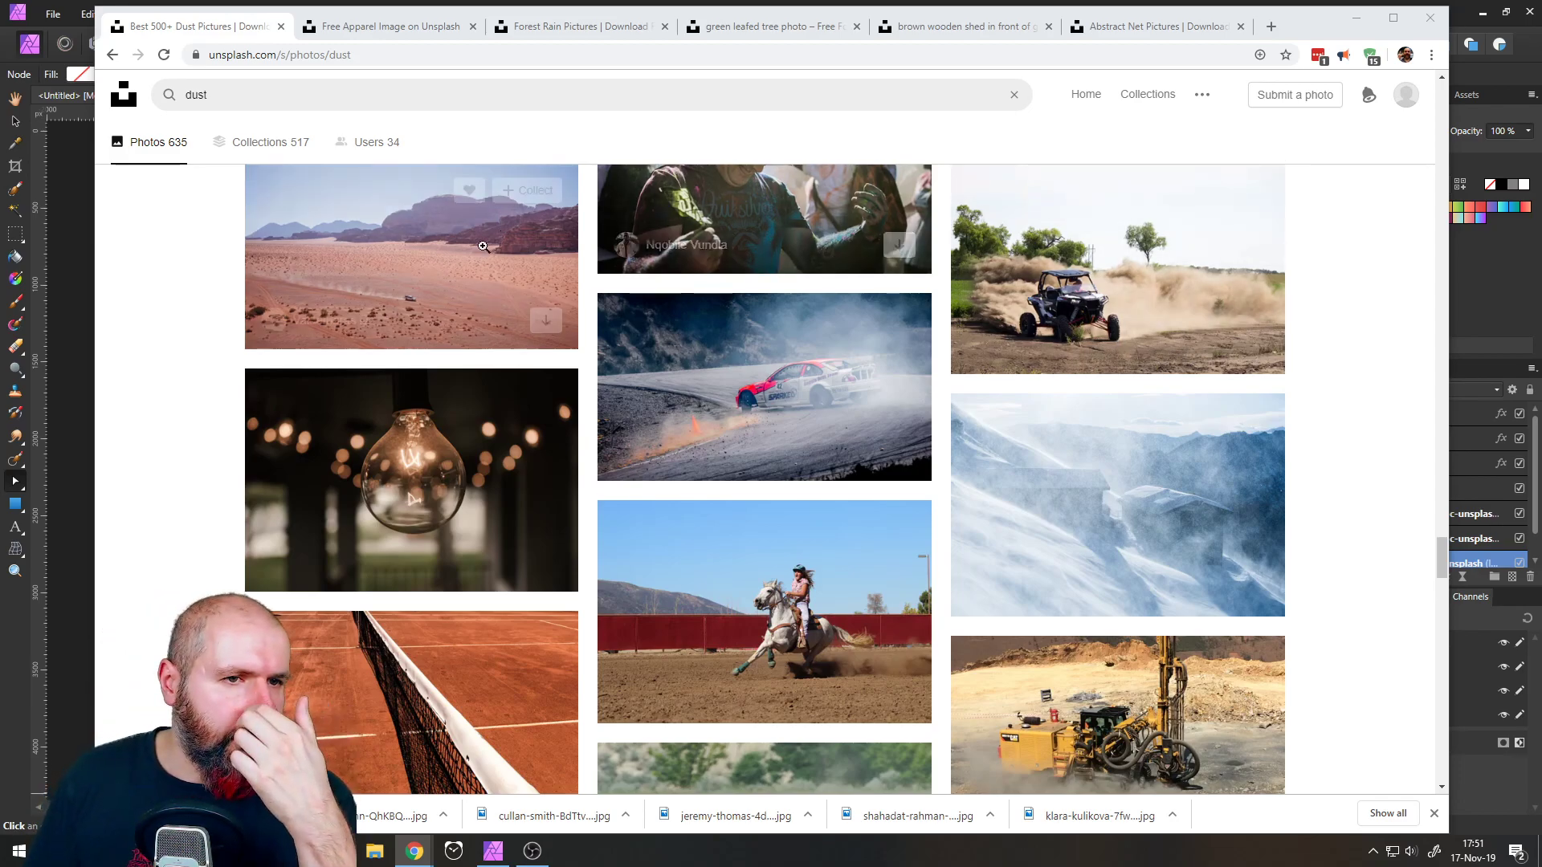
- Switch to Affinity Photo and place TexturesCom_DustOverlay_overlay_L.tif at 100% over the glowing window and veil
{"action": "left_click", "coordinate": [72, 282]}
{"action": "left_click", "coordinate": [53, 14]}
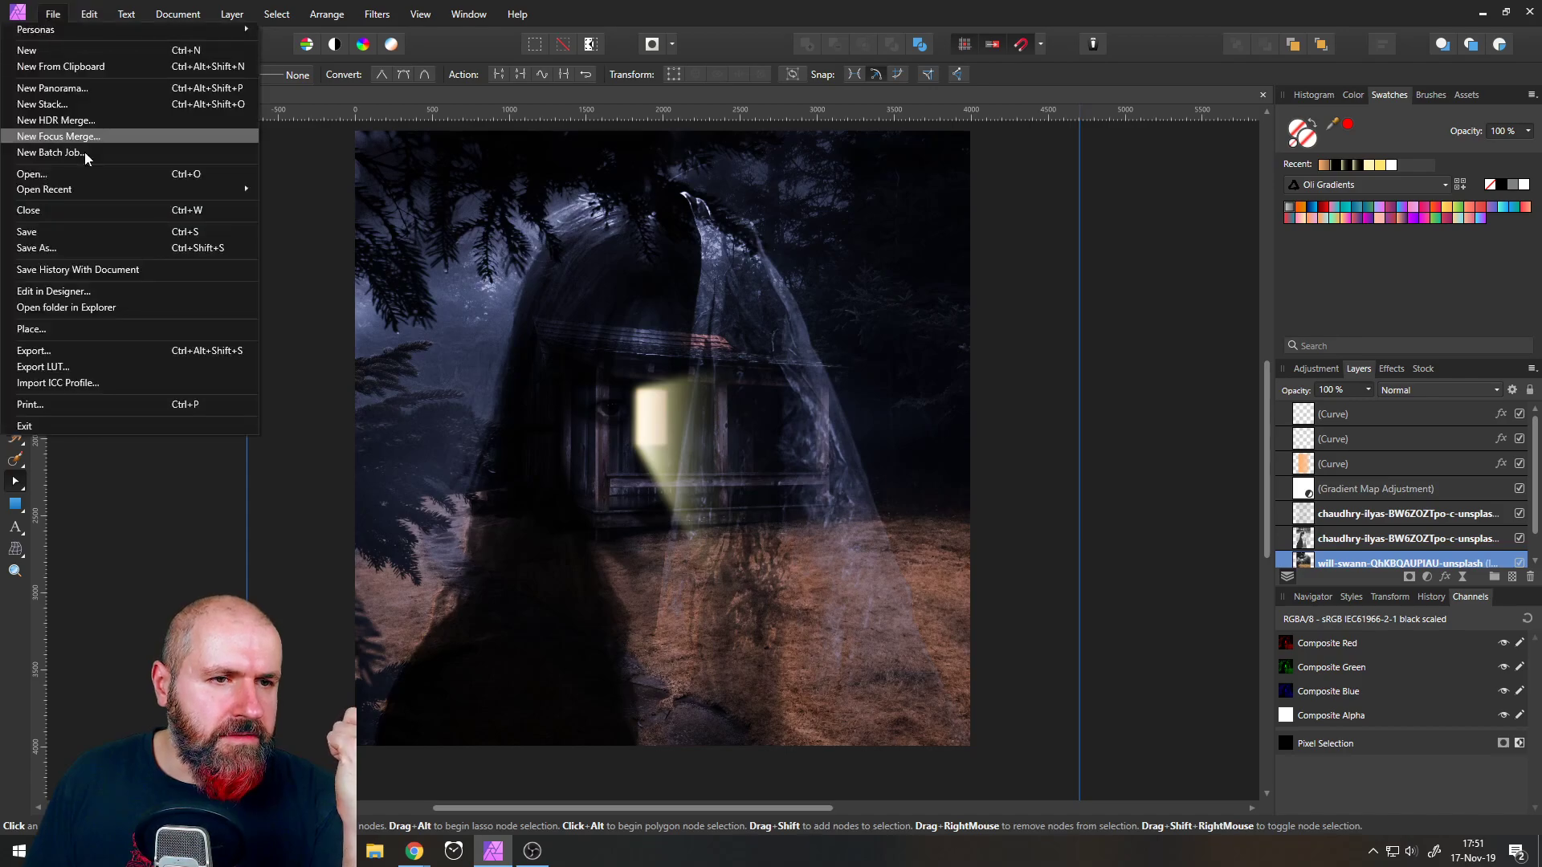
{"action": "left_click", "coordinate": [52, 329]}
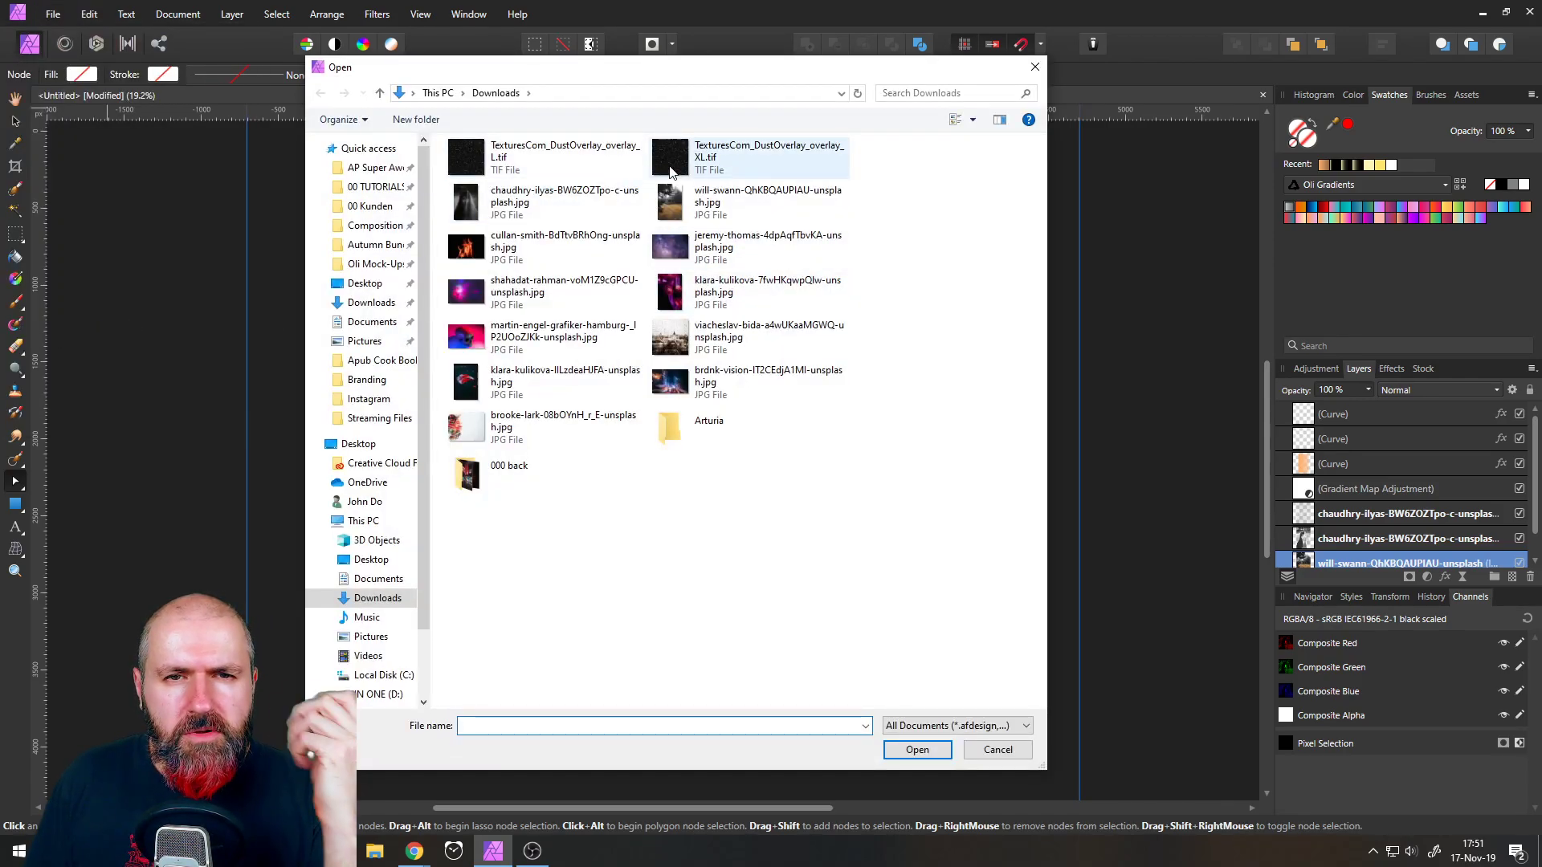
{"action": "double_click", "coordinate": [465, 156]}
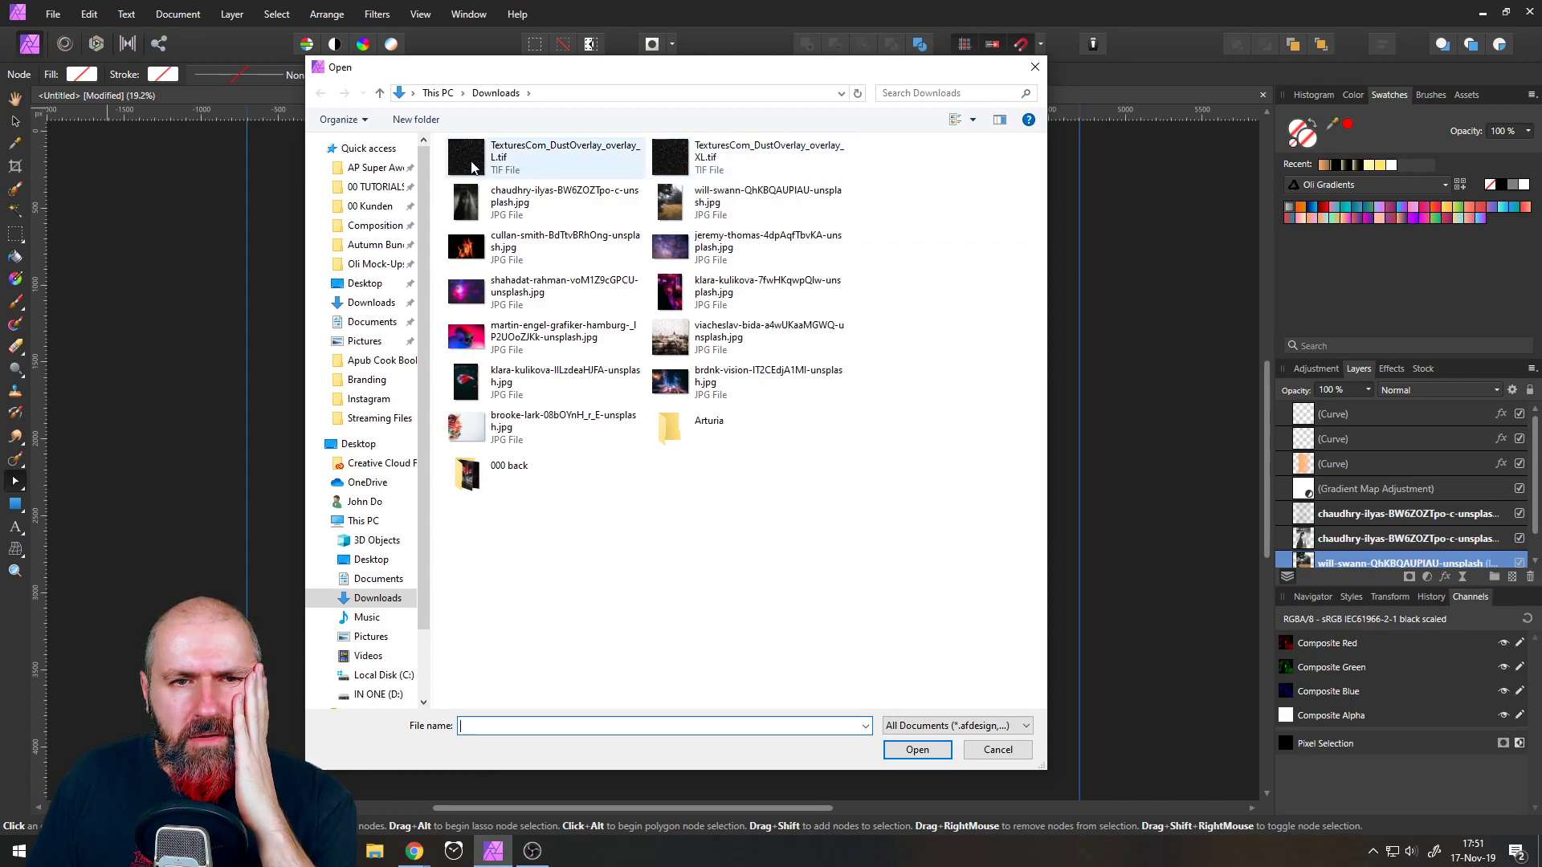
{"action": "left_click", "coordinate": [588, 372]}
{"action": "left_click_drag", "start_coordinate": [584, 358], "coordinate": [755, 413]}
- Set the placed dust overlay's blend mode to Screen
{"action": "left_click", "coordinate": [1407, 391]}
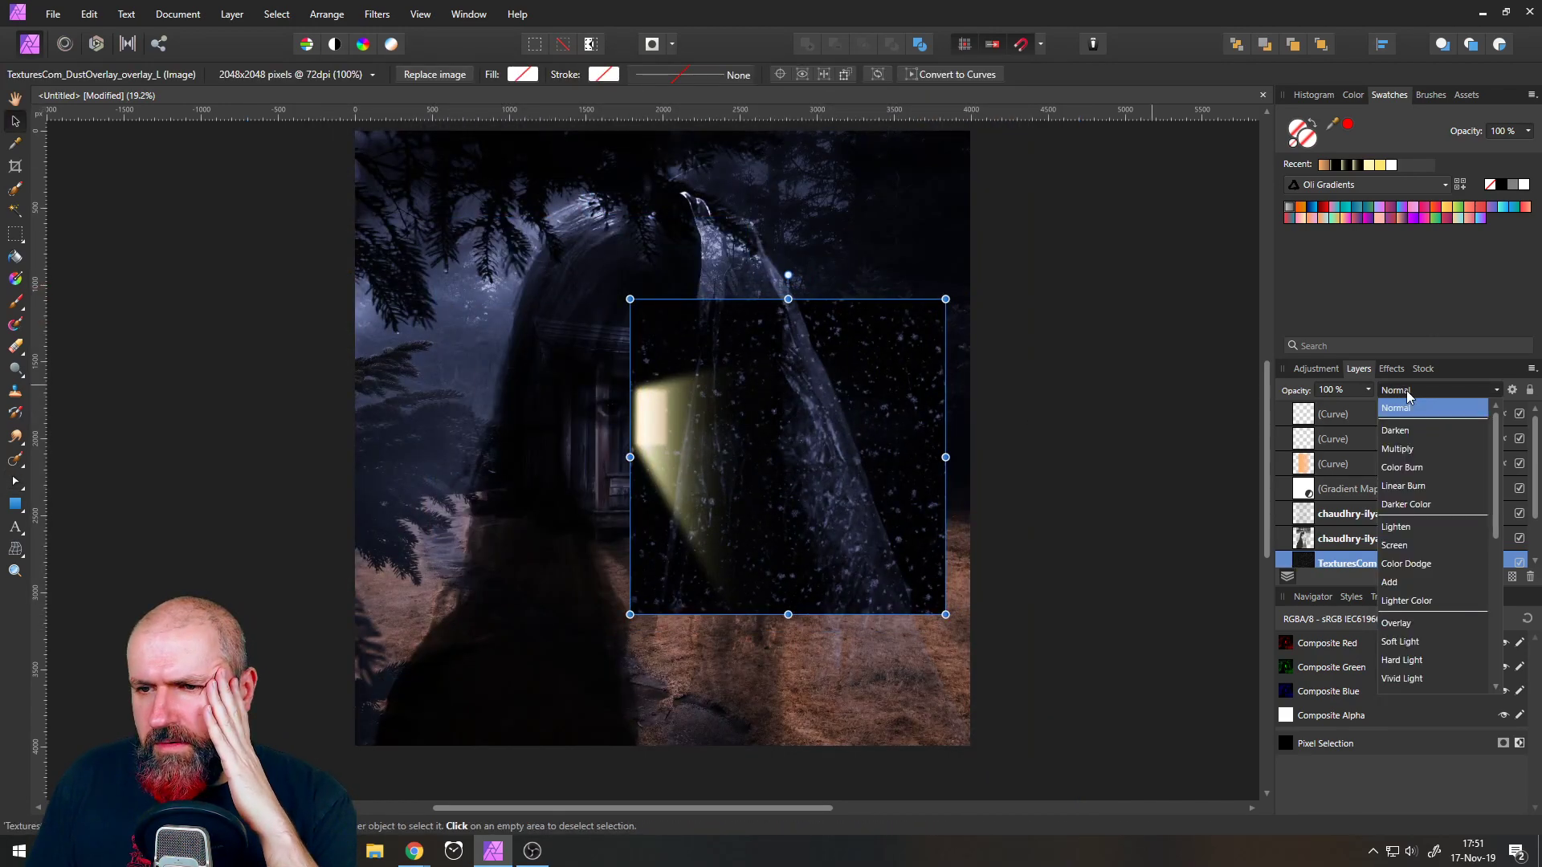
{"action": "left_click", "coordinate": [1402, 546]}
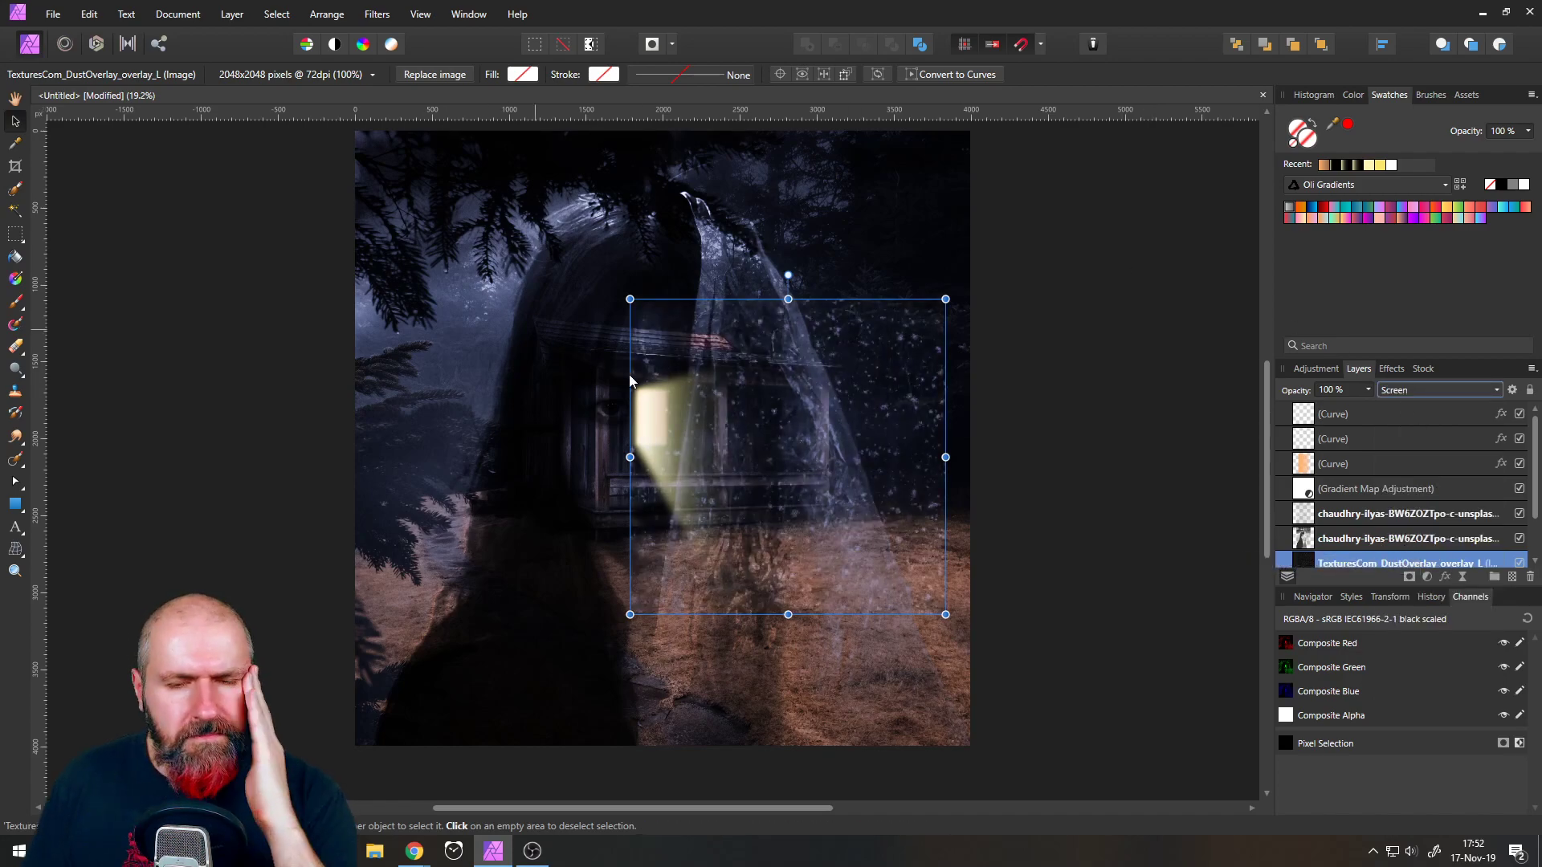
{"action": "scroll", "coordinate": [757, 452], "scroll_direction": "up", "scroll_amount": 2}
{"action": "scroll", "coordinate": [756, 450], "scroll_direction": "down", "scroll_amount": 2}
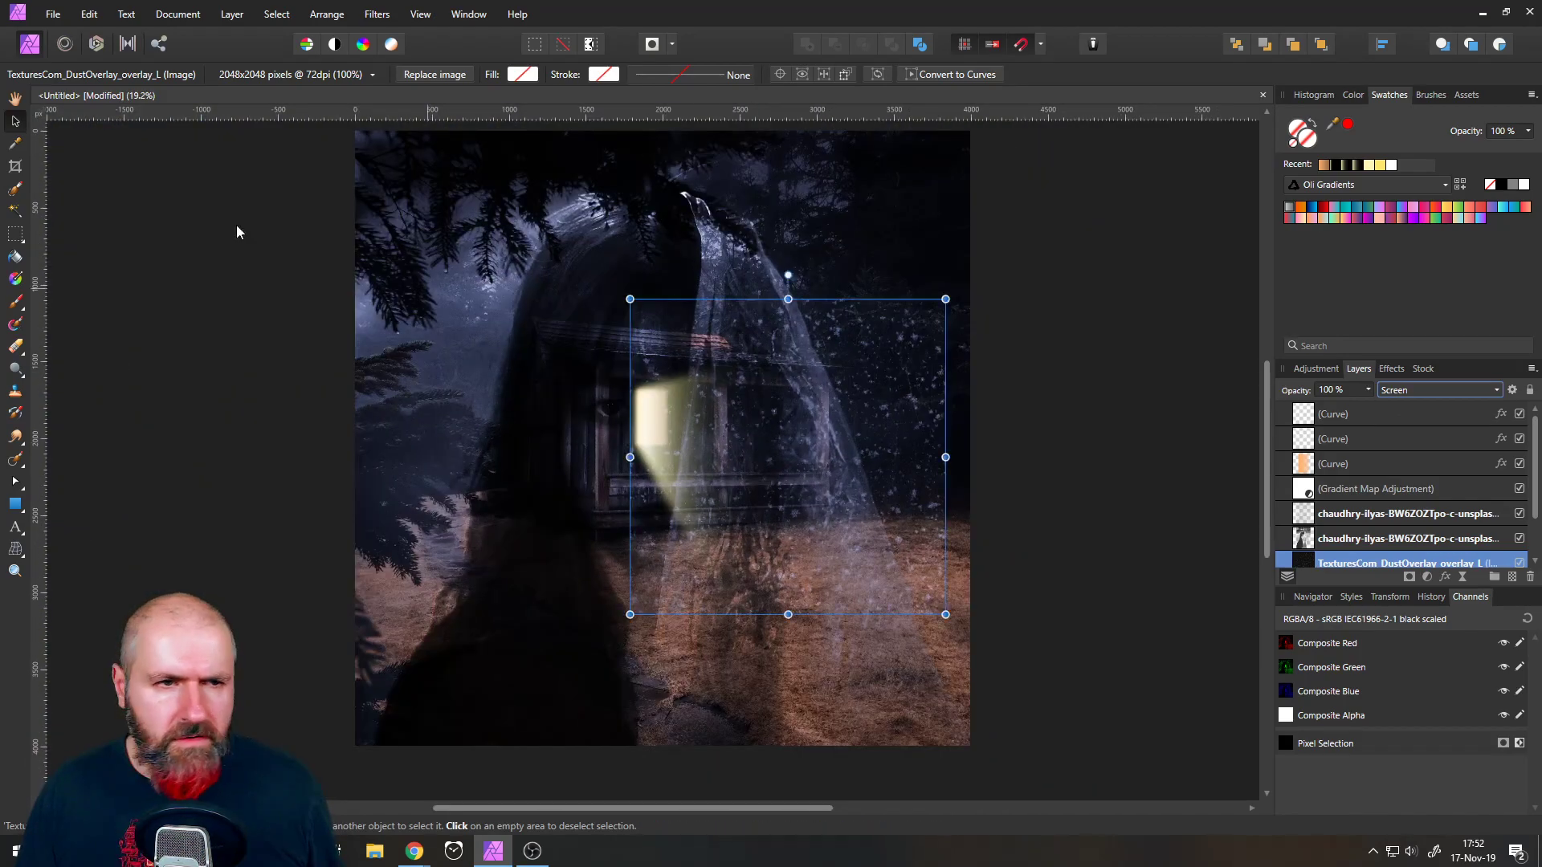
- Shrink the dust overlay to about 35% over the glowing window and move its layer to the top of the layer stack
{"action": "left_click_drag", "start_coordinate": [945, 299], "coordinate": [691, 411]}
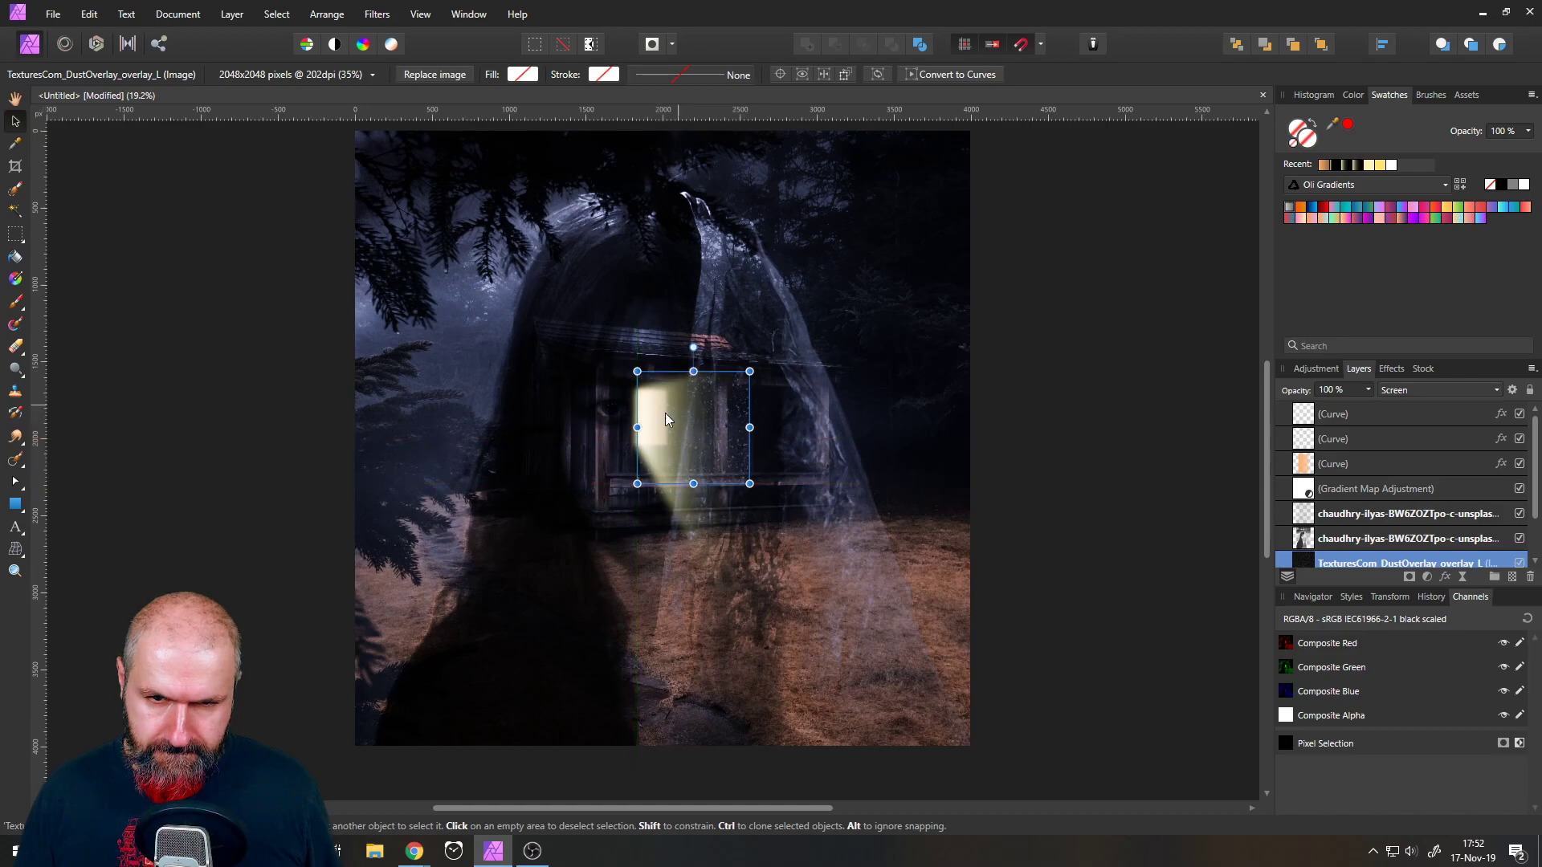
{"action": "scroll", "coordinate": [672, 408], "scroll_direction": "up", "scroll_amount": 3}
{"action": "scroll", "coordinate": [661, 432], "scroll_direction": "up", "scroll_amount": 2}
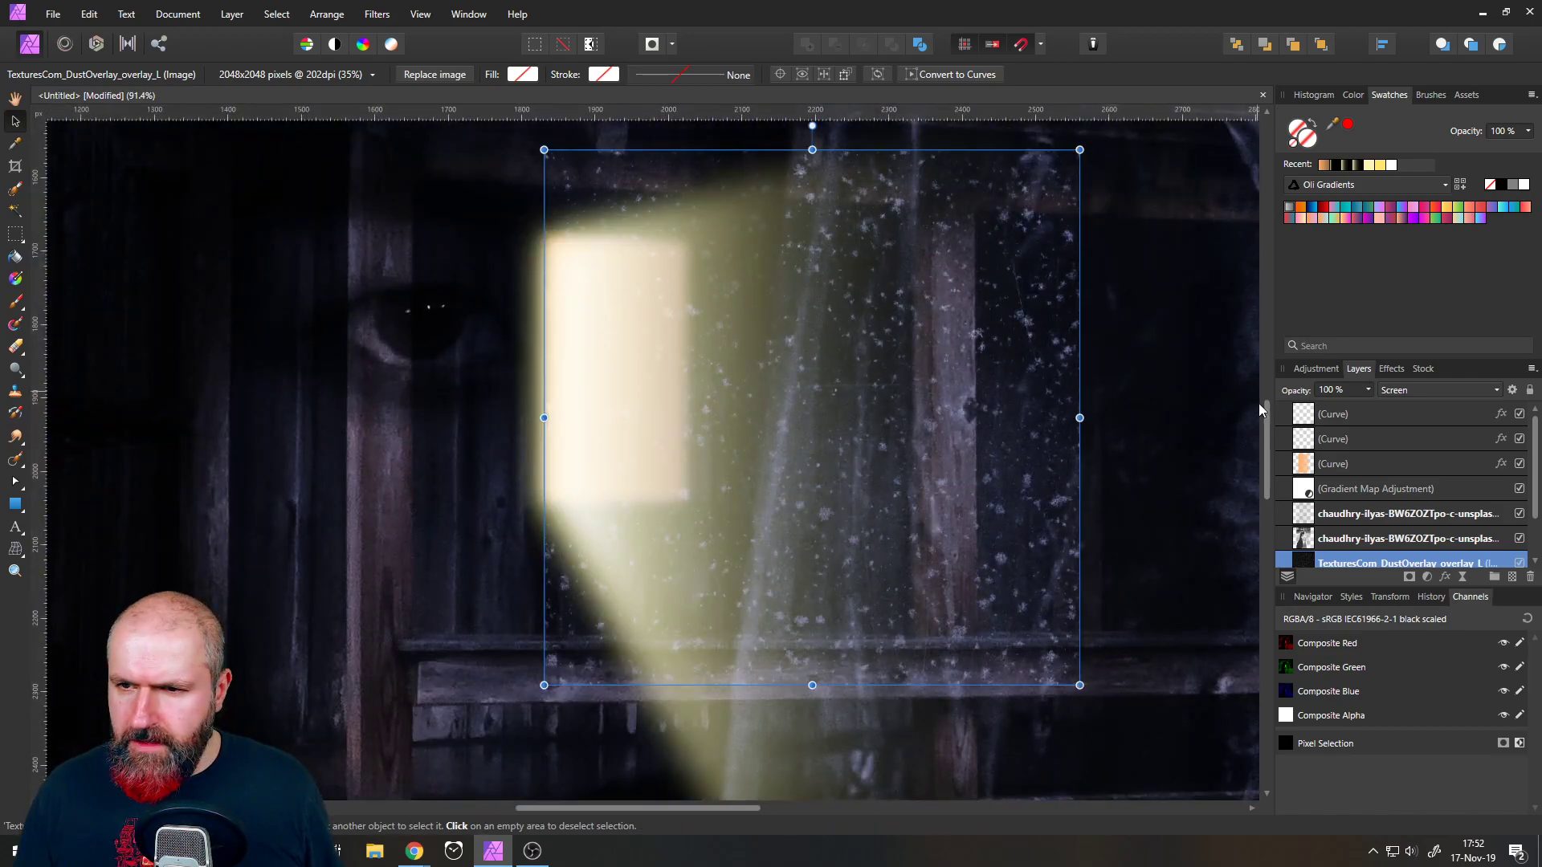
{"action": "left_click_drag", "start_coordinate": [1306, 562], "coordinate": [1317, 411]}
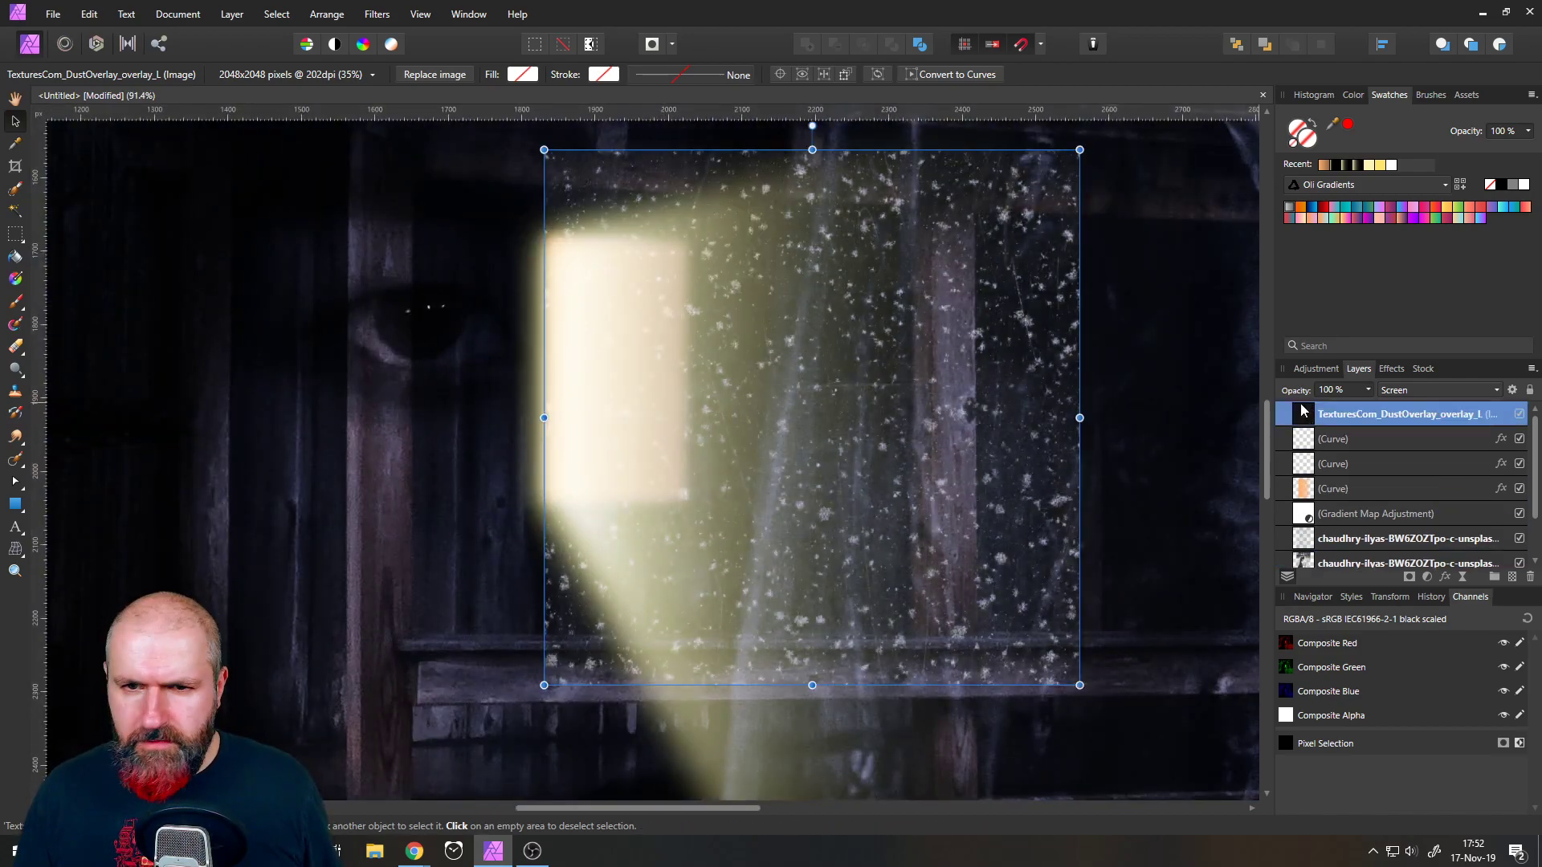
{"action": "scroll", "coordinate": [893, 390], "scroll_direction": "down", "scroll_amount": 2}
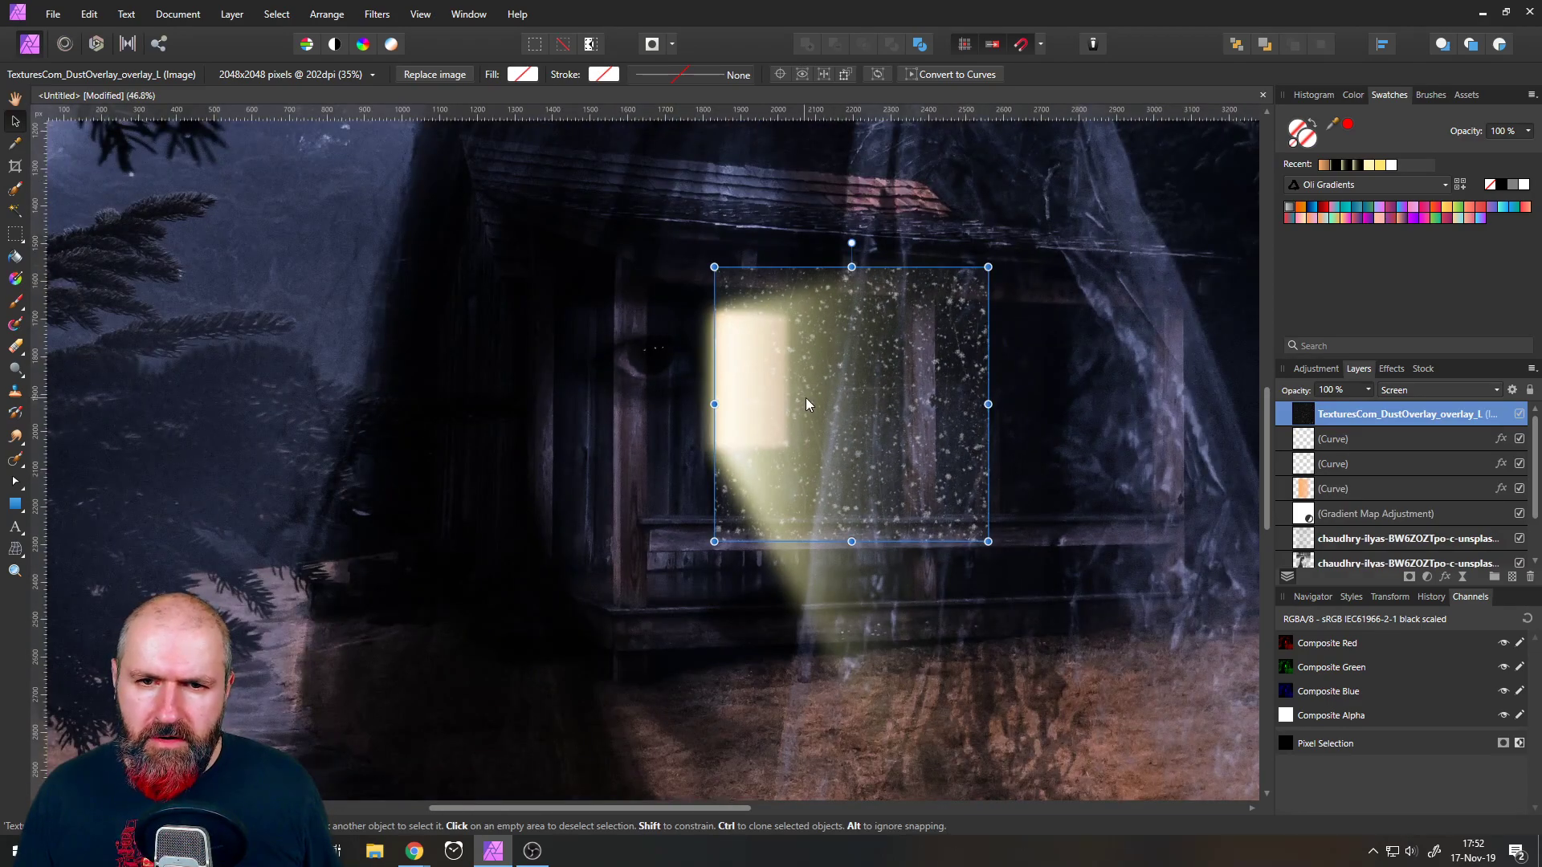
{"action": "left_click_drag", "start_coordinate": [804, 397], "coordinate": [803, 391]}
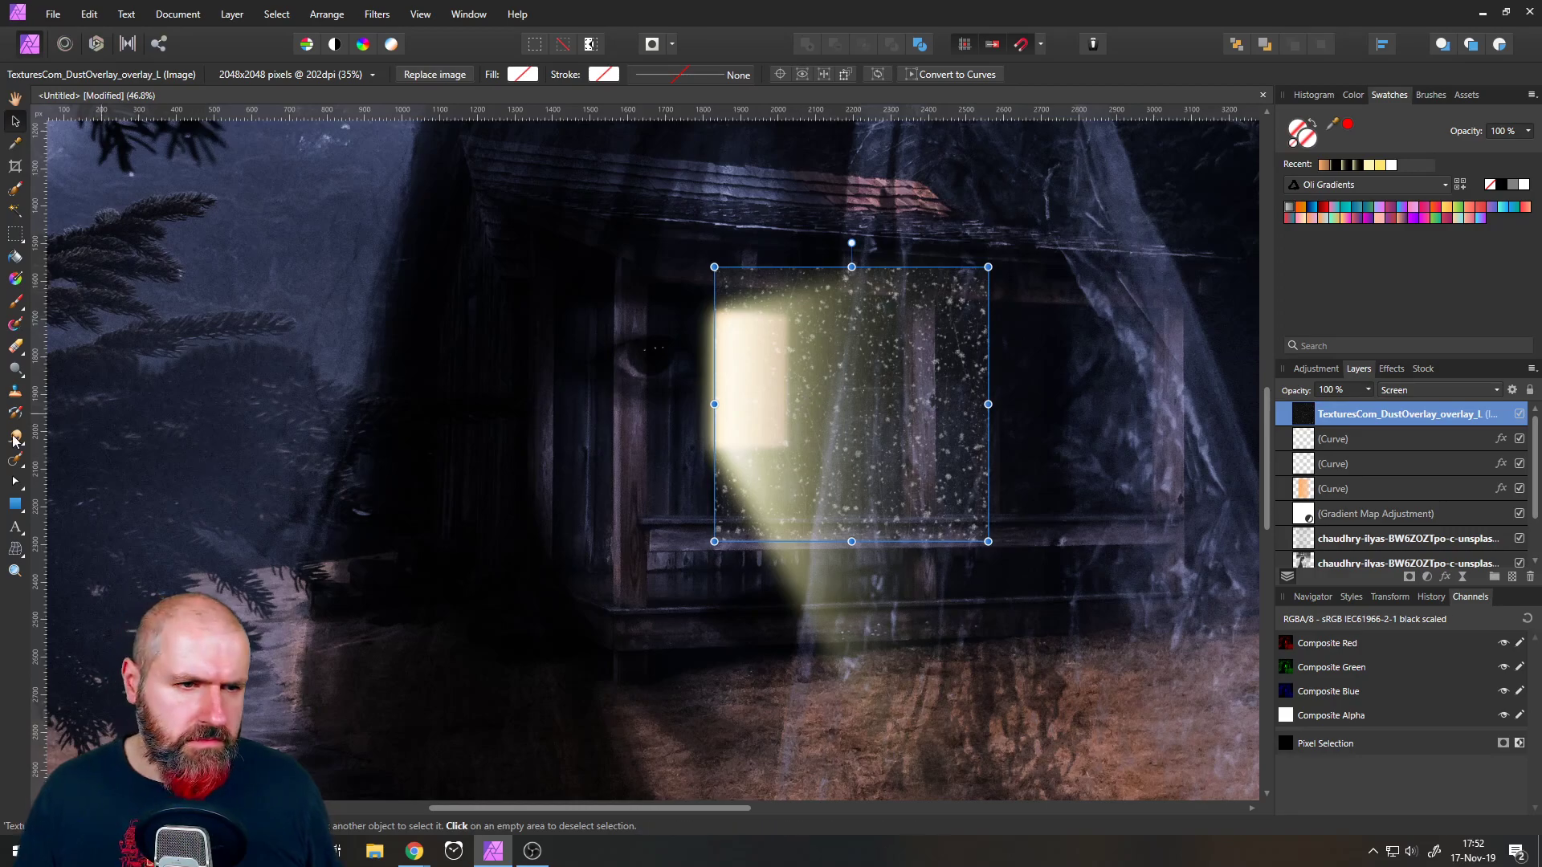
{"action": "left_click", "coordinate": [16, 485]}
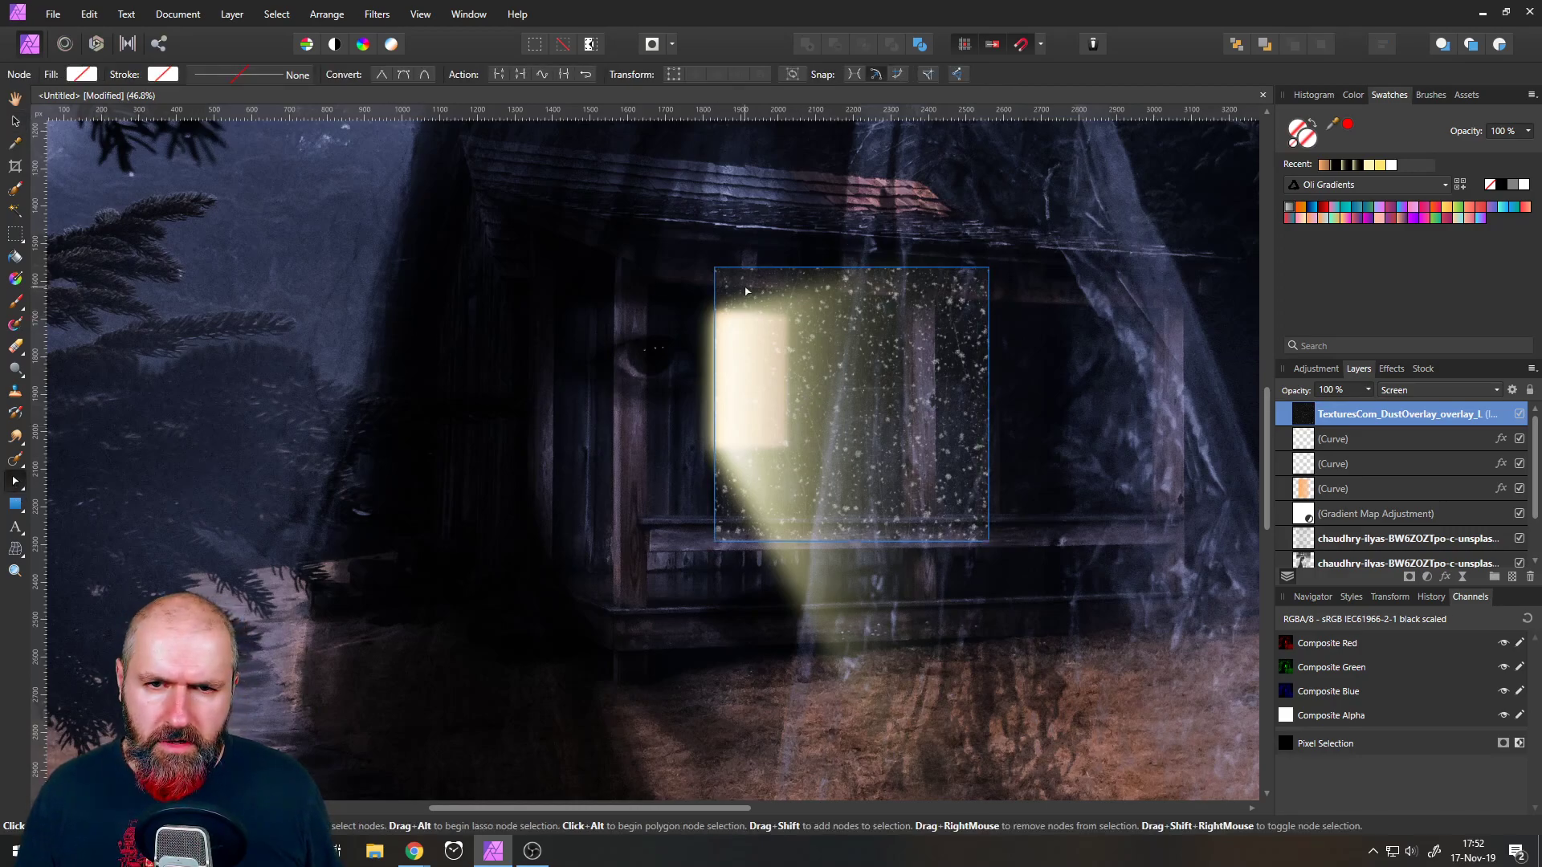
{"action": "left_click", "coordinate": [15, 121]}
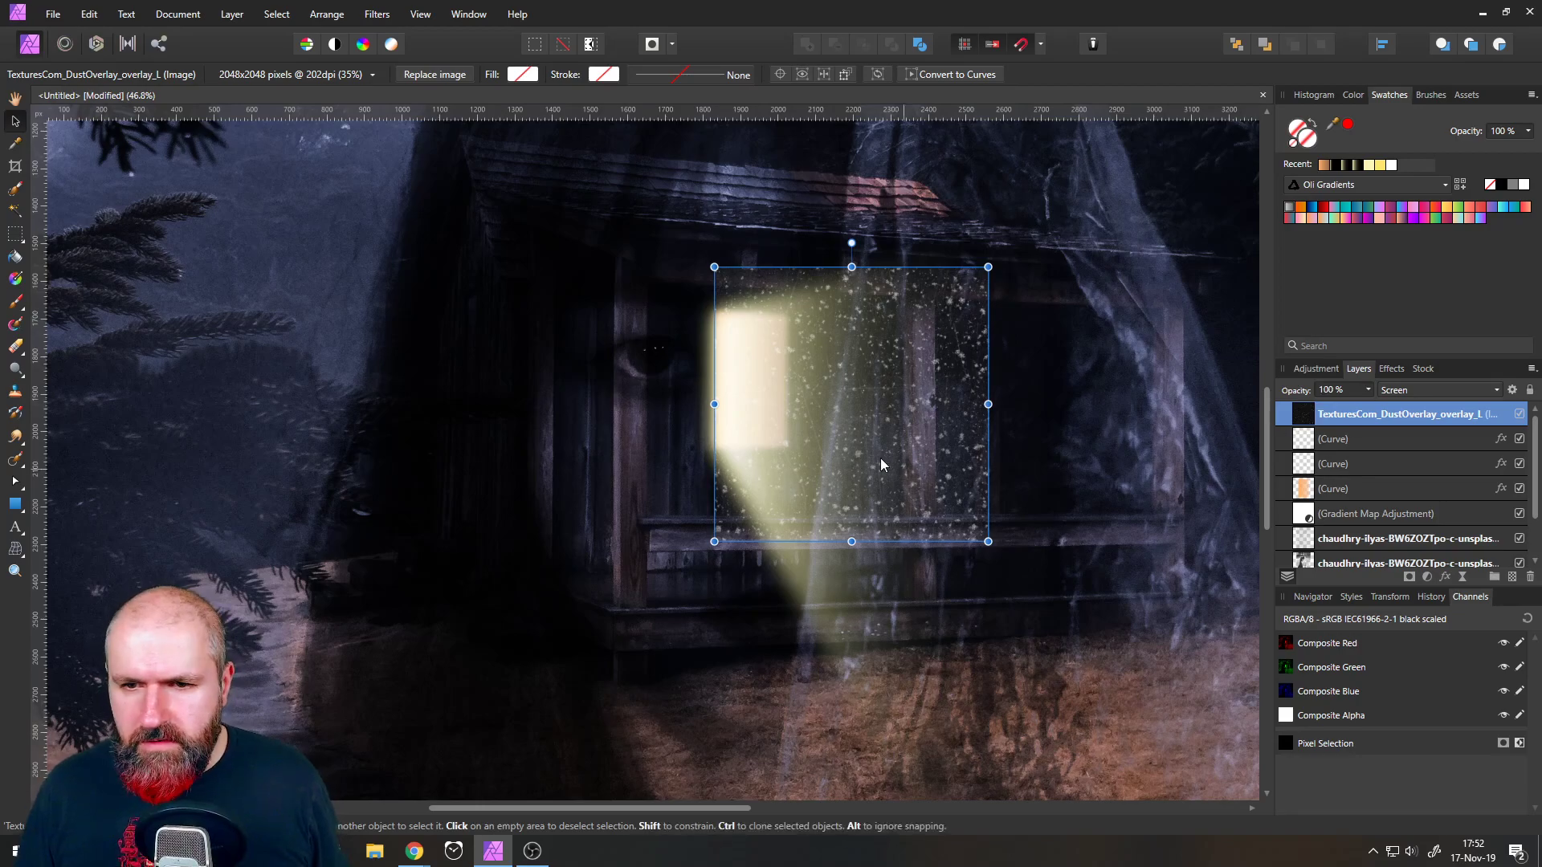
- Enlarge the dust overlay to about 126% across the veiled figure and rasterize its layer
{"action": "scroll", "coordinate": [867, 443], "scroll_direction": "down", "scroll_amount": 4}
{"action": "left_click_drag", "start_coordinate": [922, 464], "coordinate": [1139, 632]}
{"action": "left_click_drag", "start_coordinate": [1033, 611], "coordinate": [858, 458]}
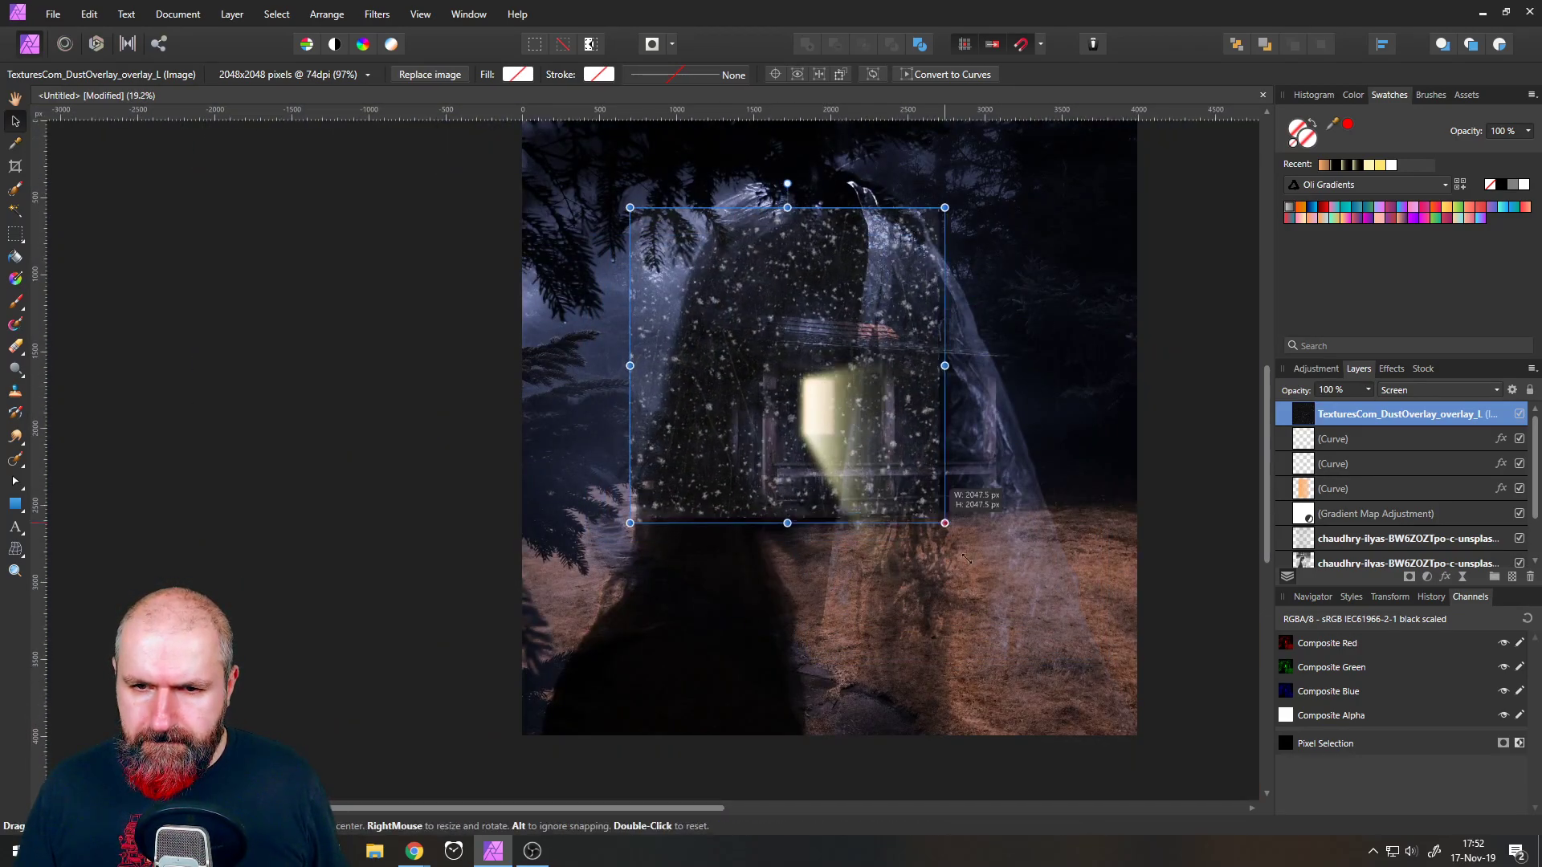
{"action": "left_click_drag", "start_coordinate": [933, 513], "coordinate": [1024, 602]}
{"action": "right_click", "coordinate": [1298, 423]}
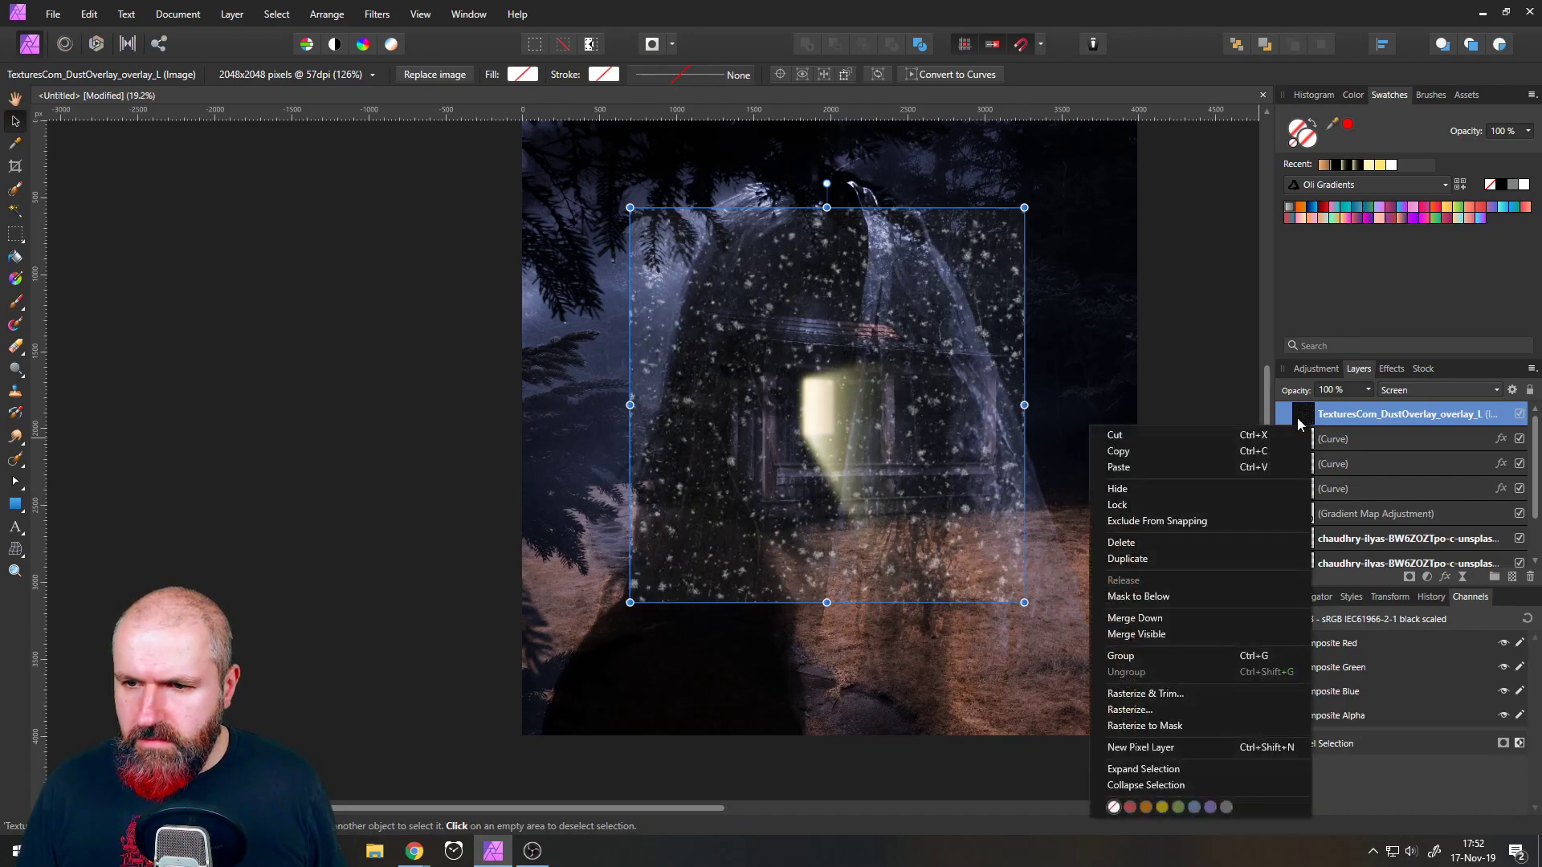
{"action": "left_click", "coordinate": [1120, 705]}
- Scale down the rasterized dust layer and align its near edge with the glowing window's outer edge
{"action": "left_click_drag", "start_coordinate": [696, 261], "coordinate": [872, 270]}
{"action": "left_click_drag", "start_coordinate": [1199, 209], "coordinate": [870, 402]}
{"action": "left_click_drag", "start_coordinate": [936, 473], "coordinate": [907, 420]}
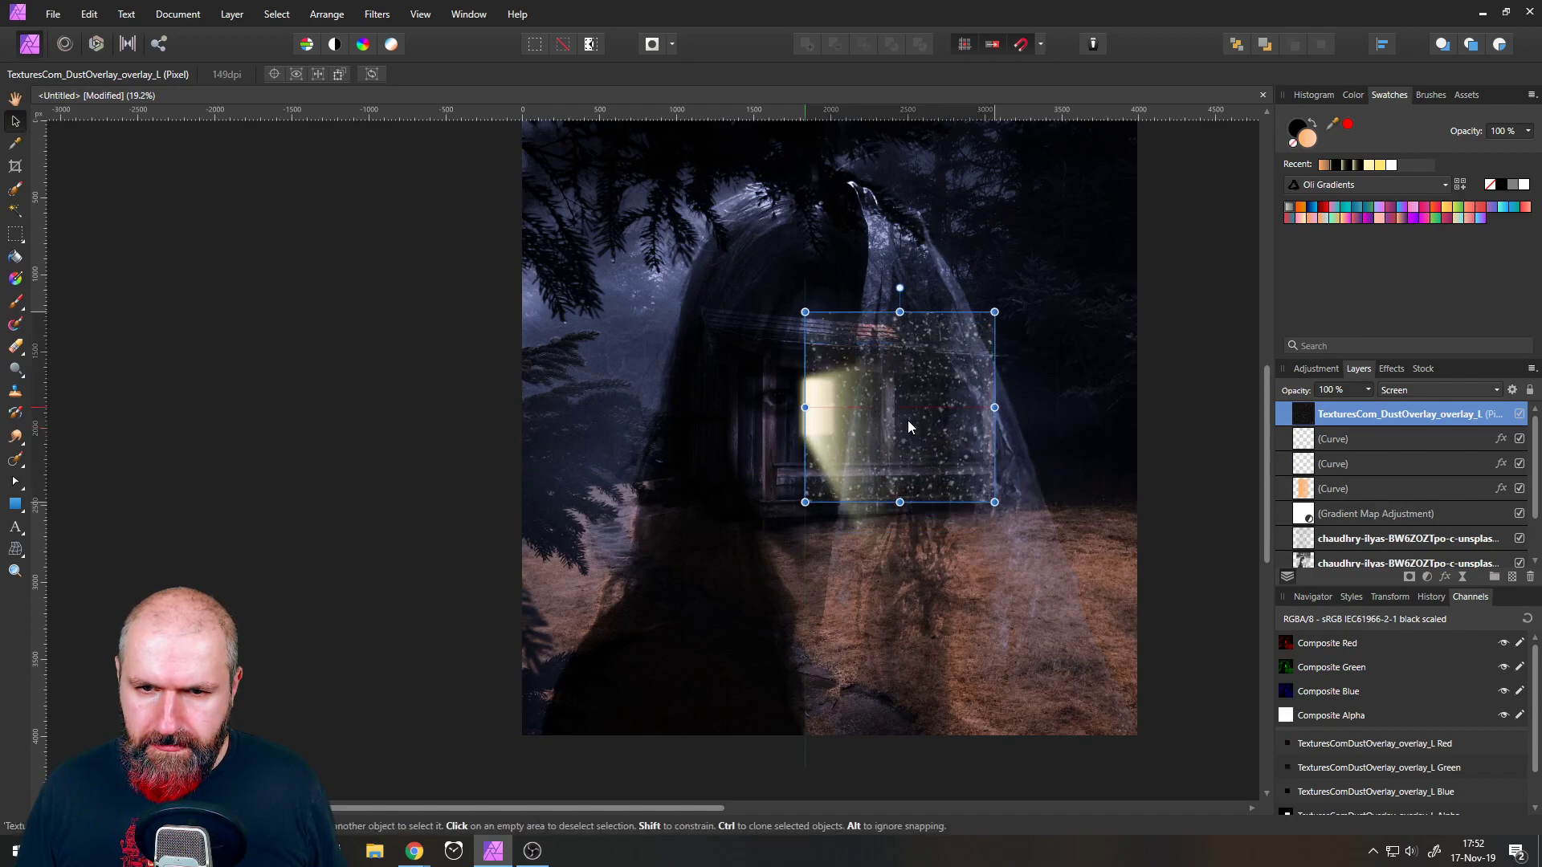
- Begin a single-plane Perspective distortion of the dust layer, flaring its far side and narrowing the side at the window
{"action": "scroll", "coordinate": [824, 431], "scroll_direction": "up", "scroll_amount": 2}
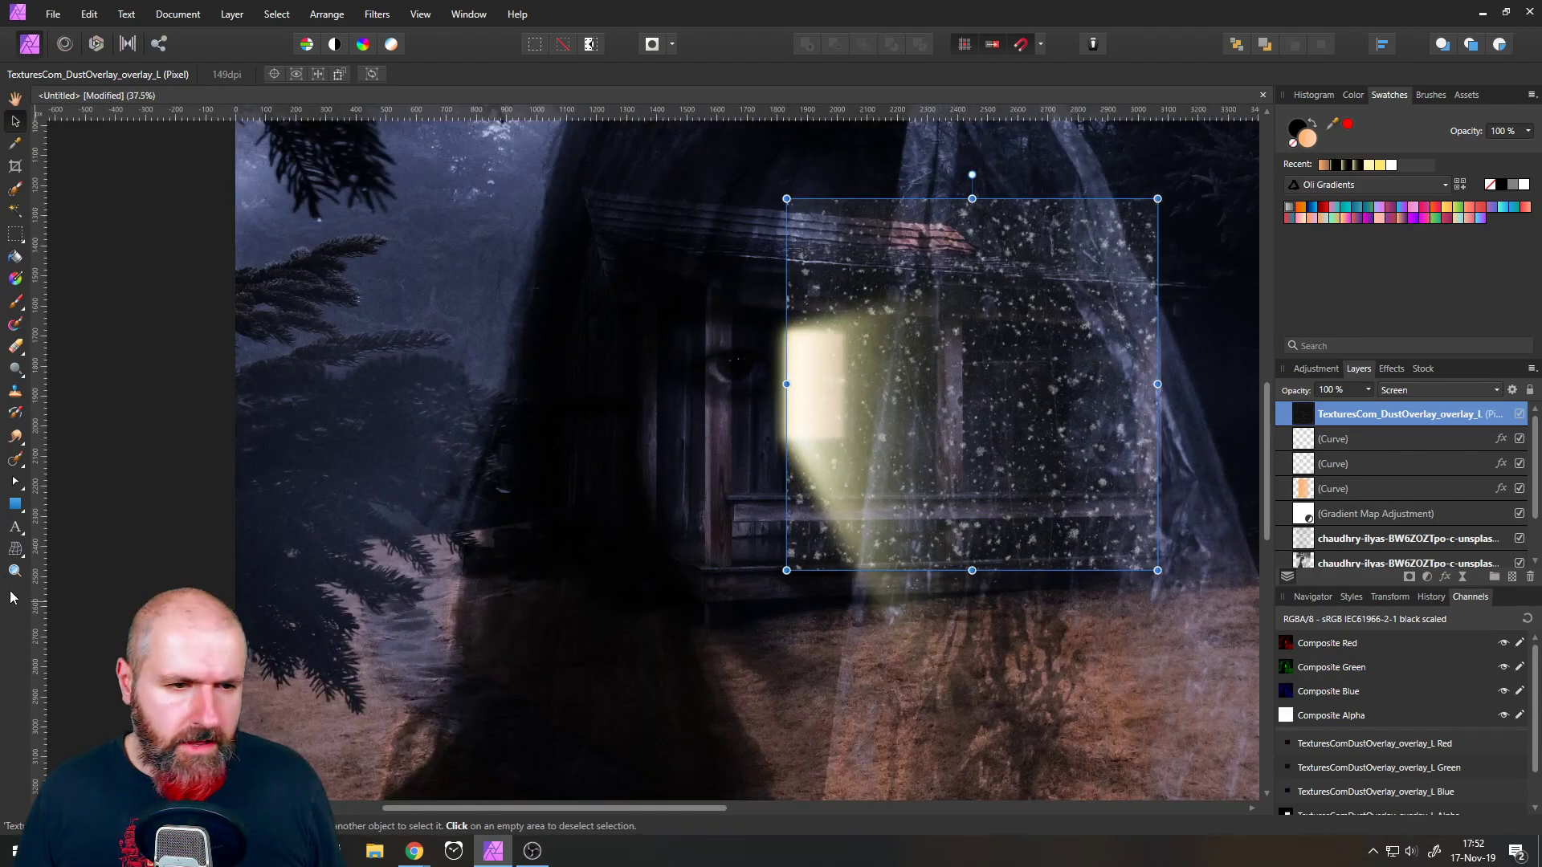
{"action": "left_click", "coordinate": [22, 553]}
{"action": "left_click", "coordinate": [88, 571]}
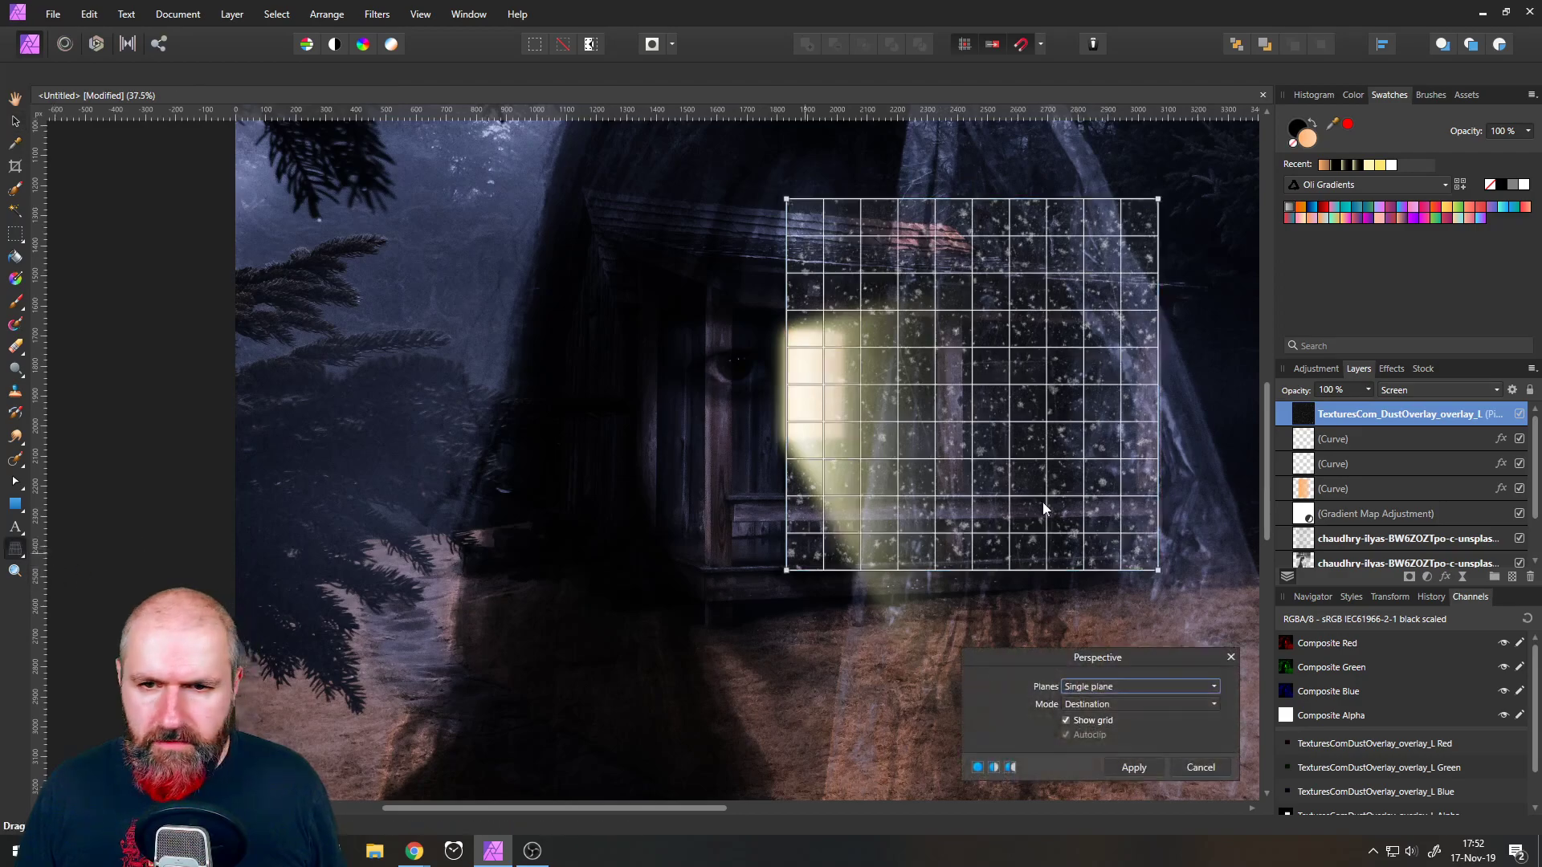
{"action": "left_click_drag", "start_coordinate": [1158, 571], "coordinate": [1065, 785]}
{"action": "left_click_drag", "start_coordinate": [1158, 201], "coordinate": [1162, 125]}
{"action": "left_click_drag", "start_coordinate": [1178, 17], "coordinate": [1171, 68]}
{"action": "left_click_drag", "start_coordinate": [794, 206], "coordinate": [793, 336]}
- Lower the perspective grid's far upper corner, raise its near lower corner to the window's base, and extend the far lower corner slightly
{"action": "scroll", "coordinate": [1028, 291], "scroll_direction": "down", "scroll_amount": 1}
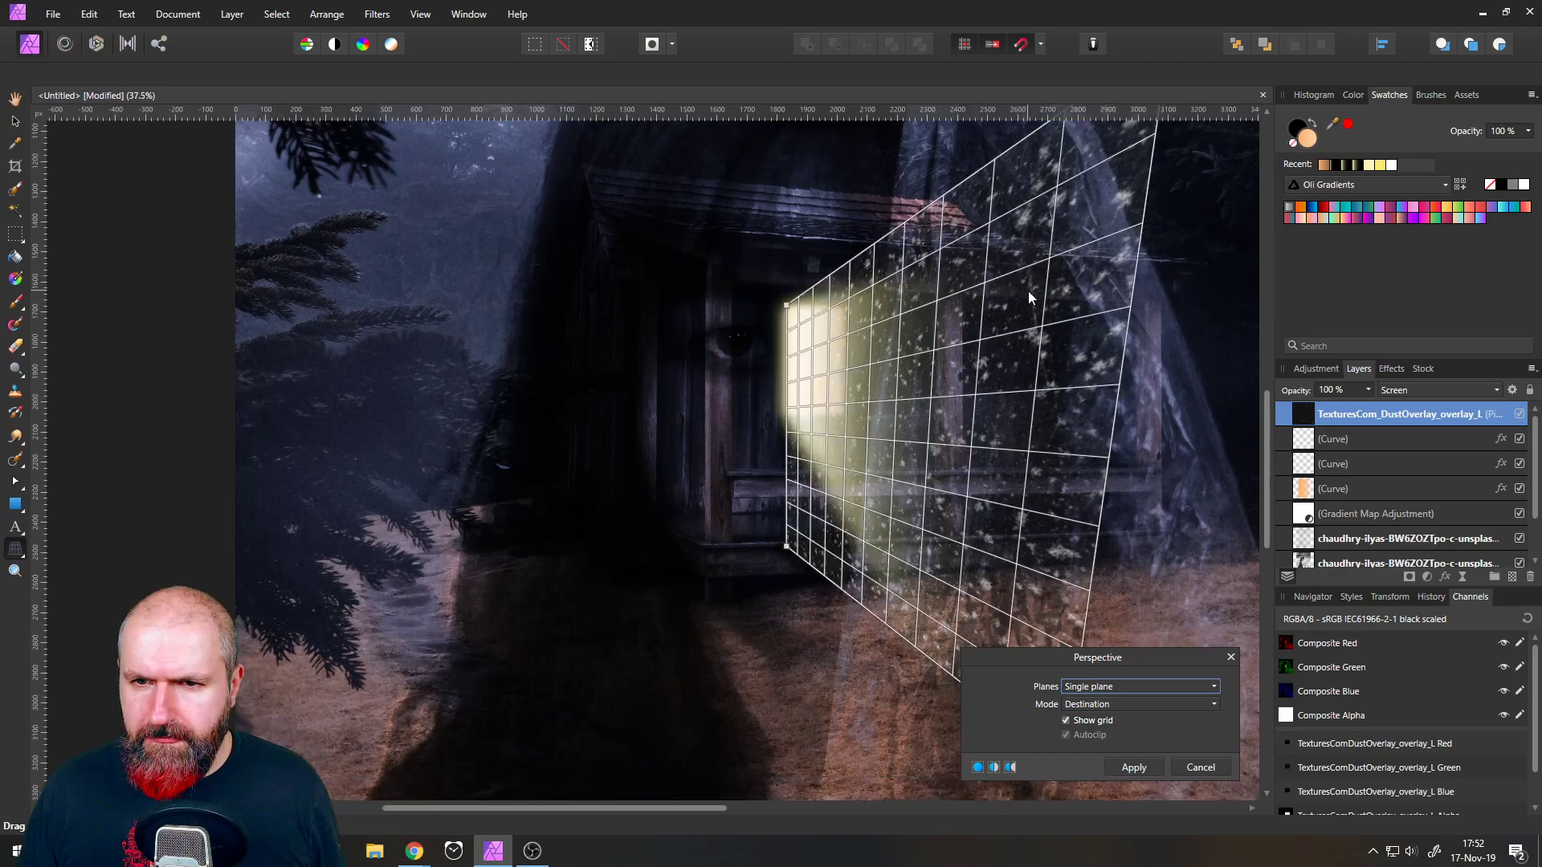
{"action": "scroll", "coordinate": [1028, 291], "scroll_direction": "down", "scroll_amount": 2}
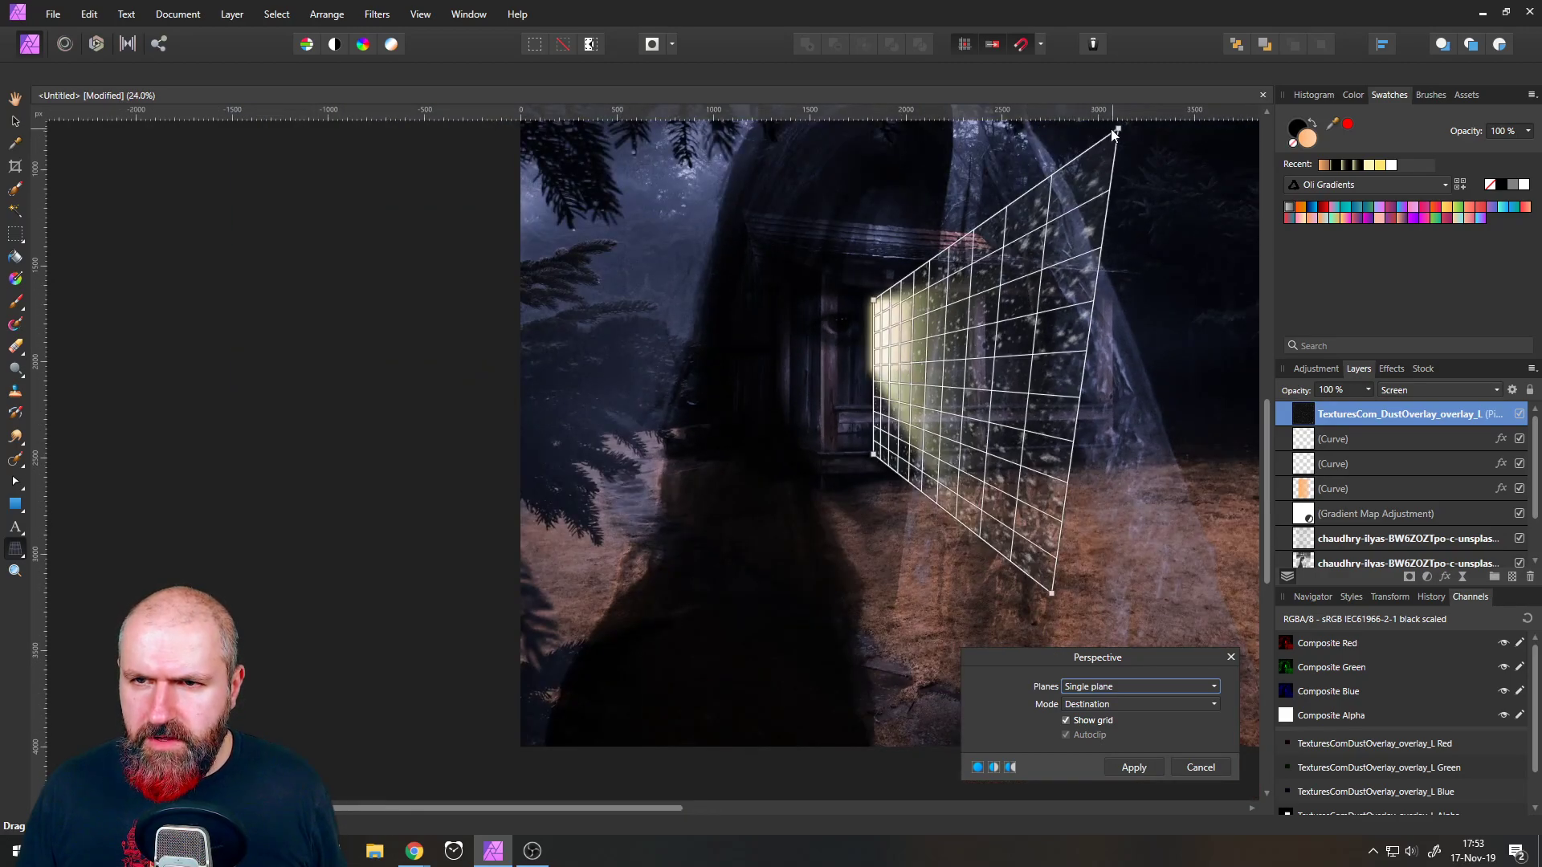
{"action": "left_click_drag", "start_coordinate": [1119, 132], "coordinate": [1059, 257]}
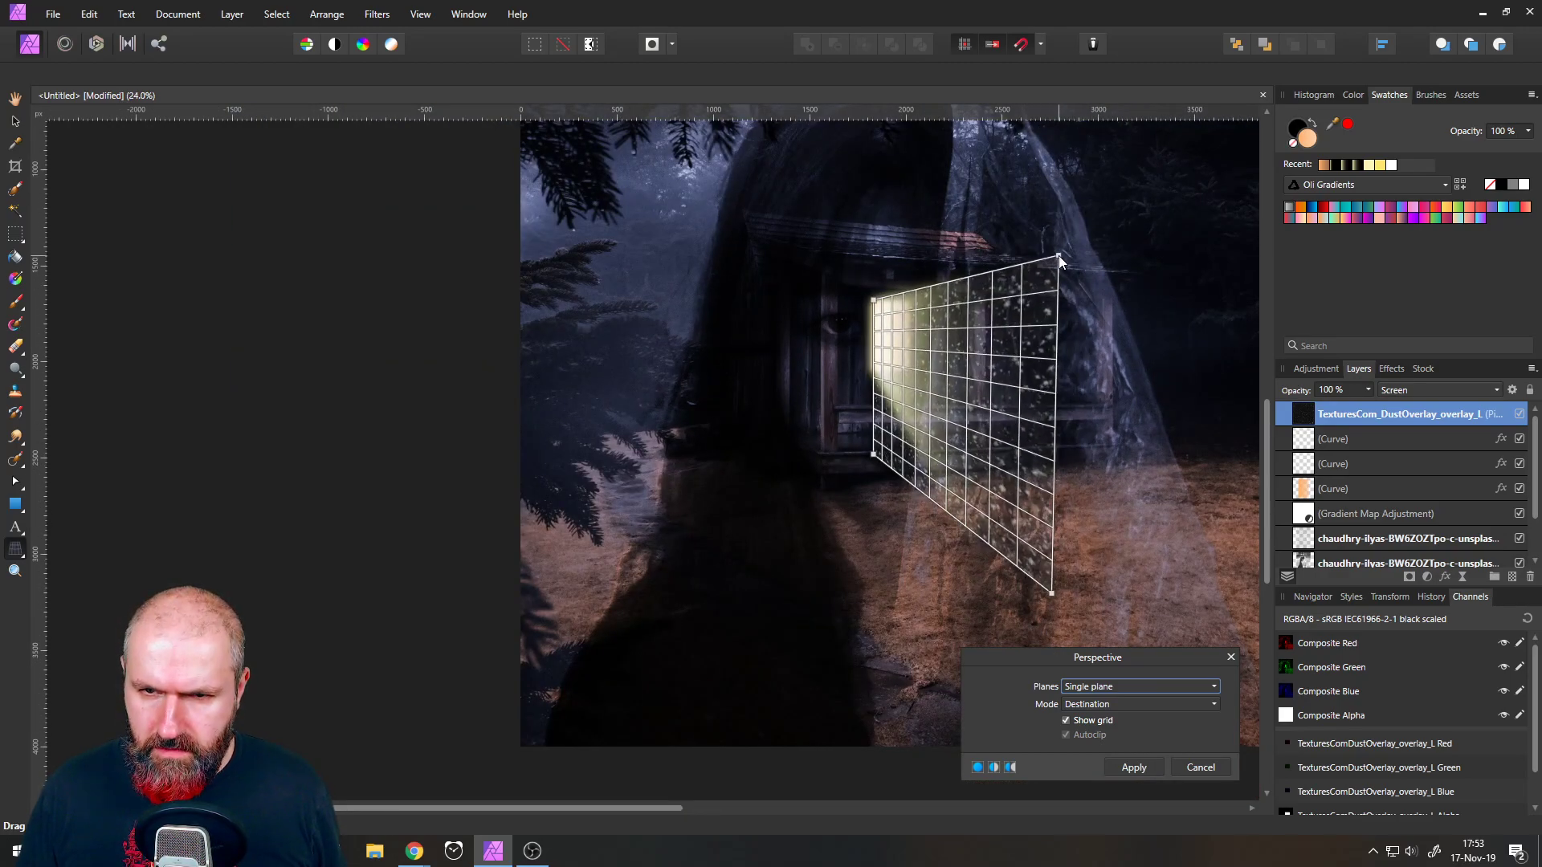
{"action": "left_click_drag", "start_coordinate": [875, 457], "coordinate": [874, 368]}
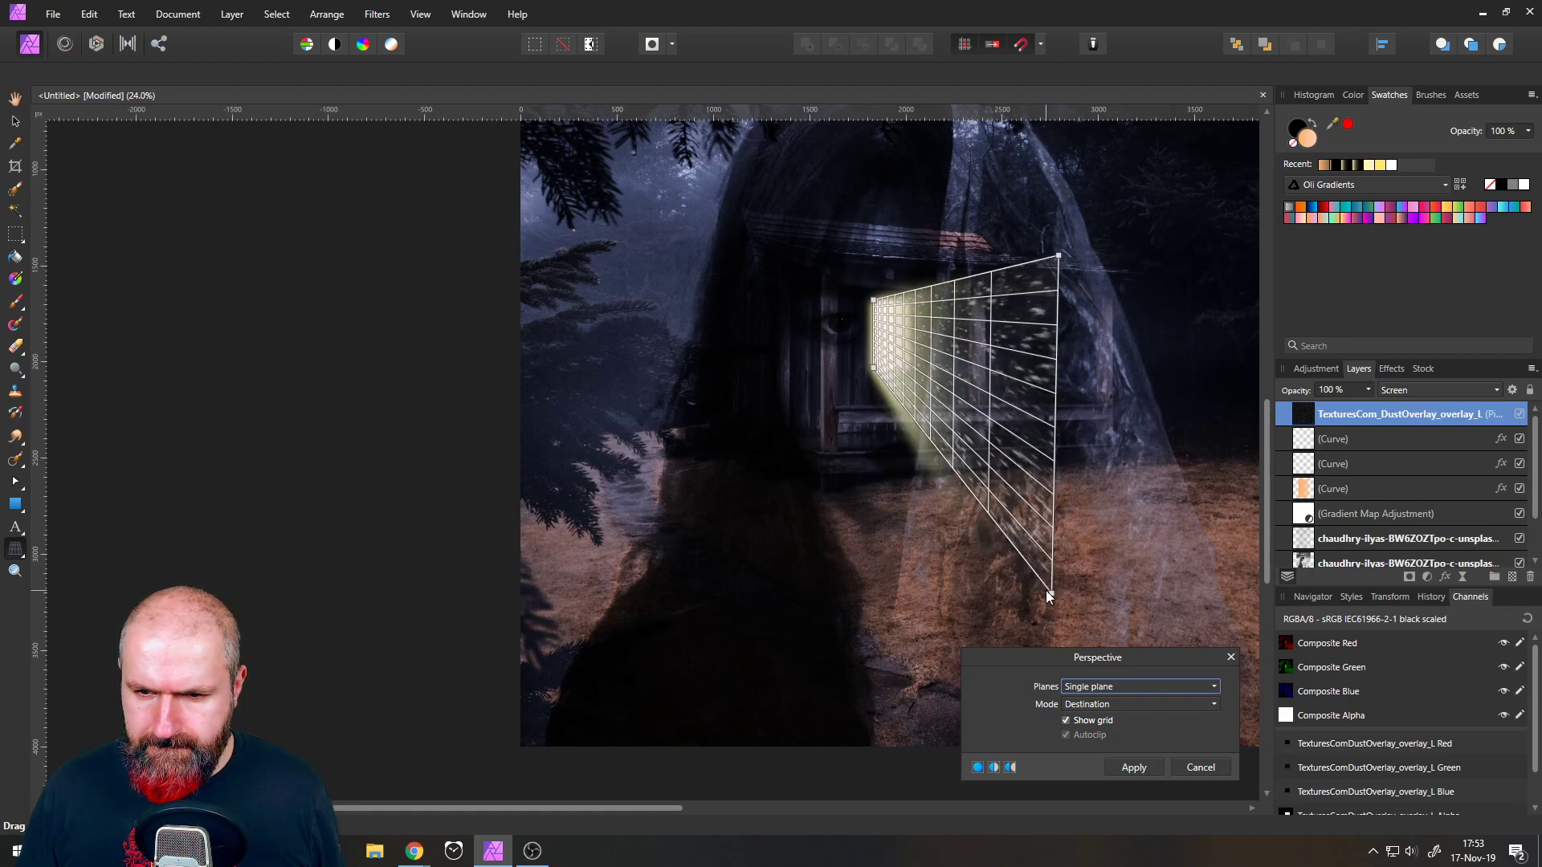
{"action": "mouse_move", "coordinate": [1058, 599]}
{"action": "left_mouse_down"}
{"action": "mouse_move", "coordinate": [1014, 615]}
{"action": "mouse_move", "coordinate": [1052, 554]}
{"action": "mouse_move", "coordinate": [1043, 610]}
{"action": "mouse_move", "coordinate": [1057, 618]}
{"action": "left_mouse_up"}
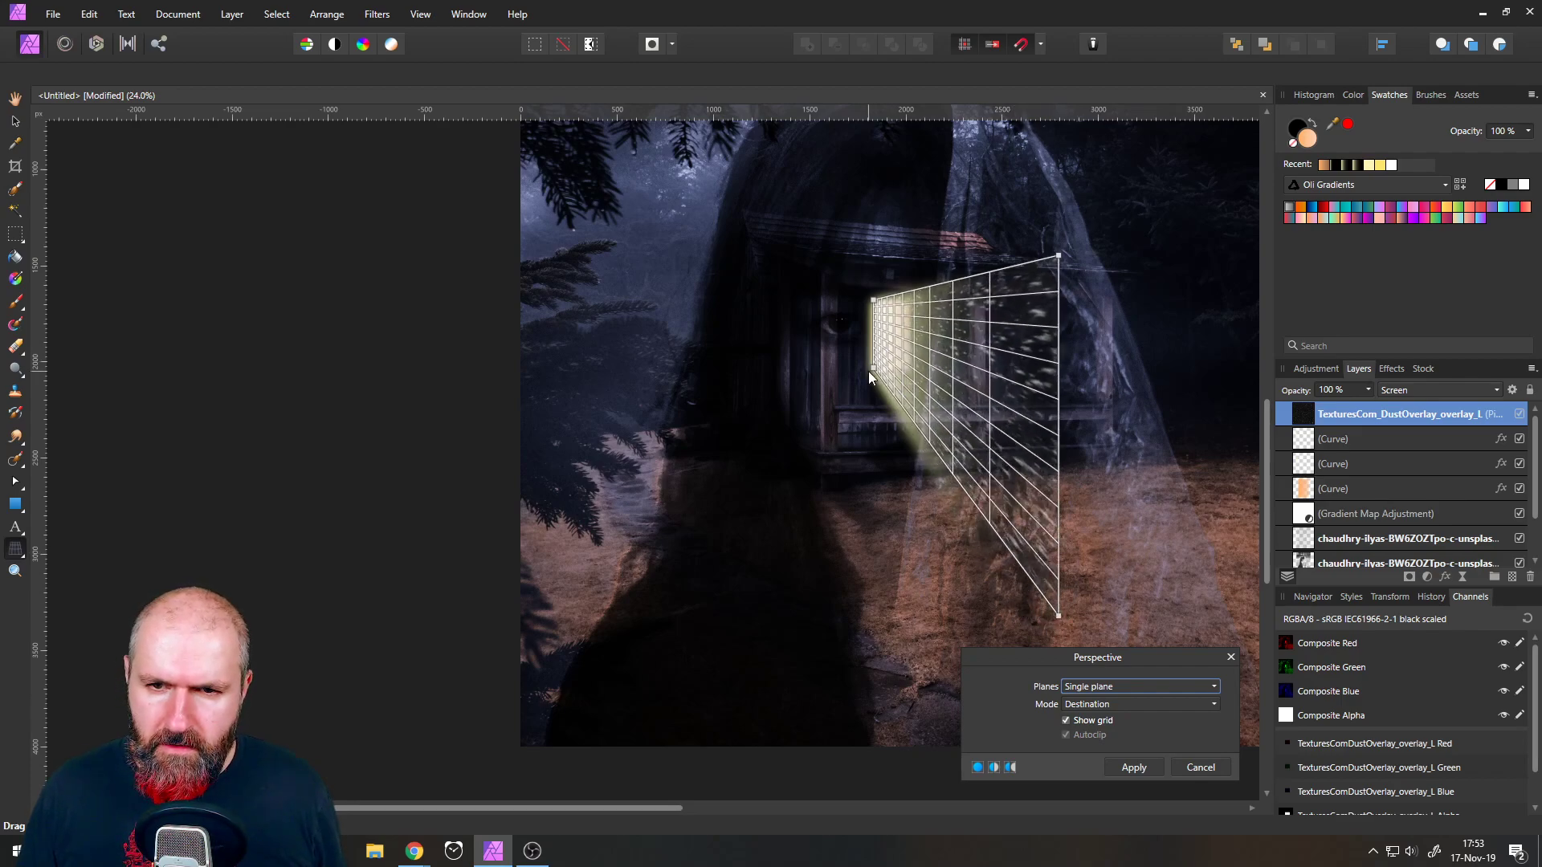
- Extend the perspective grid slightly above and below the window, raise its far upper corner, and apply the distortion
{"action": "left_click_drag", "start_coordinate": [869, 369], "coordinate": [875, 416]}
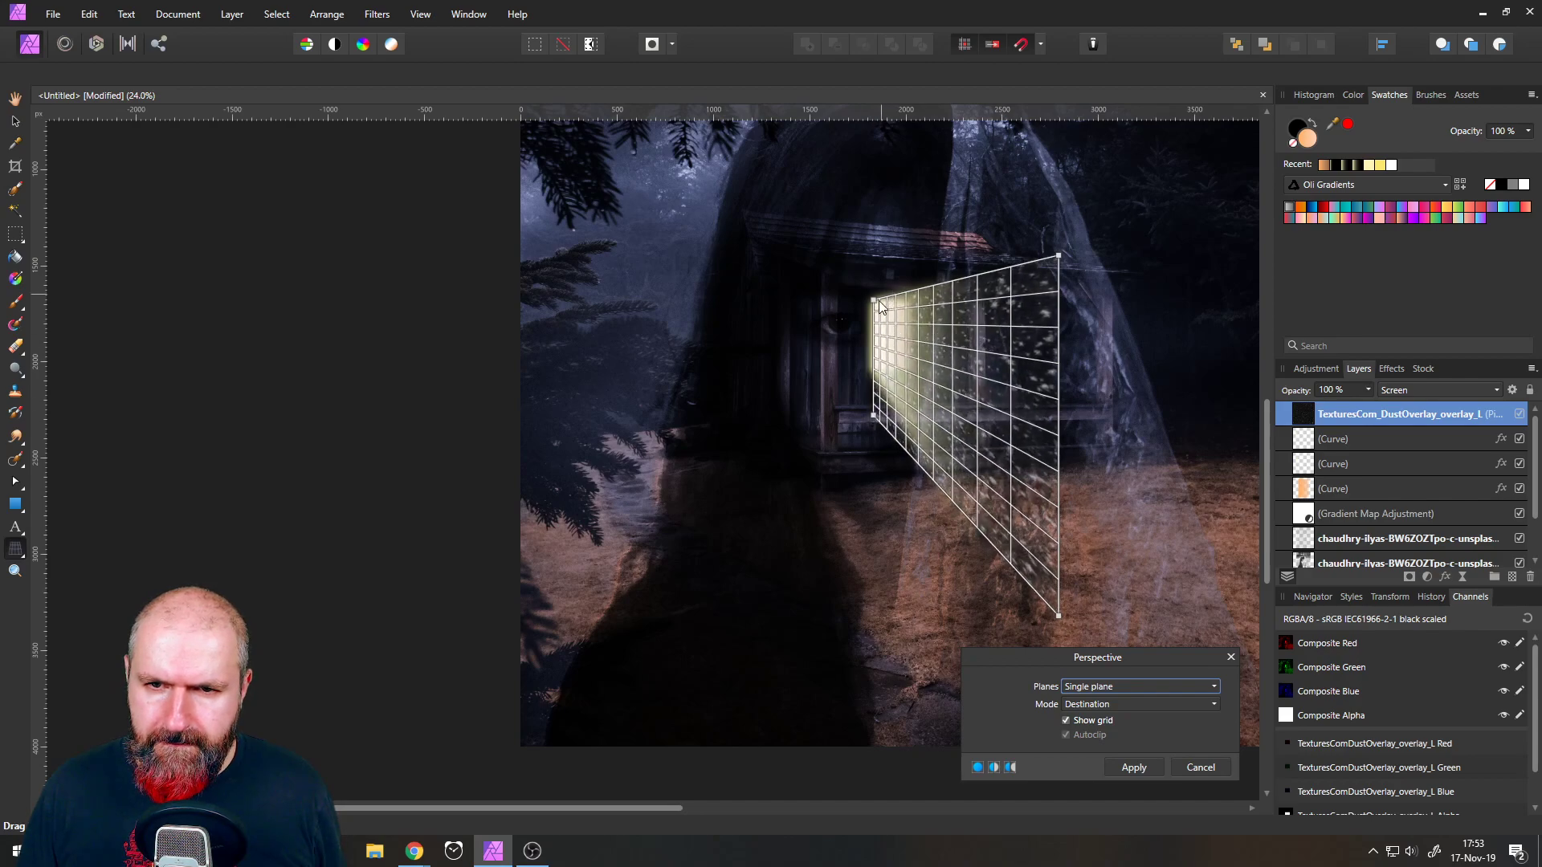
{"action": "left_click_drag", "start_coordinate": [876, 305], "coordinate": [877, 284]}
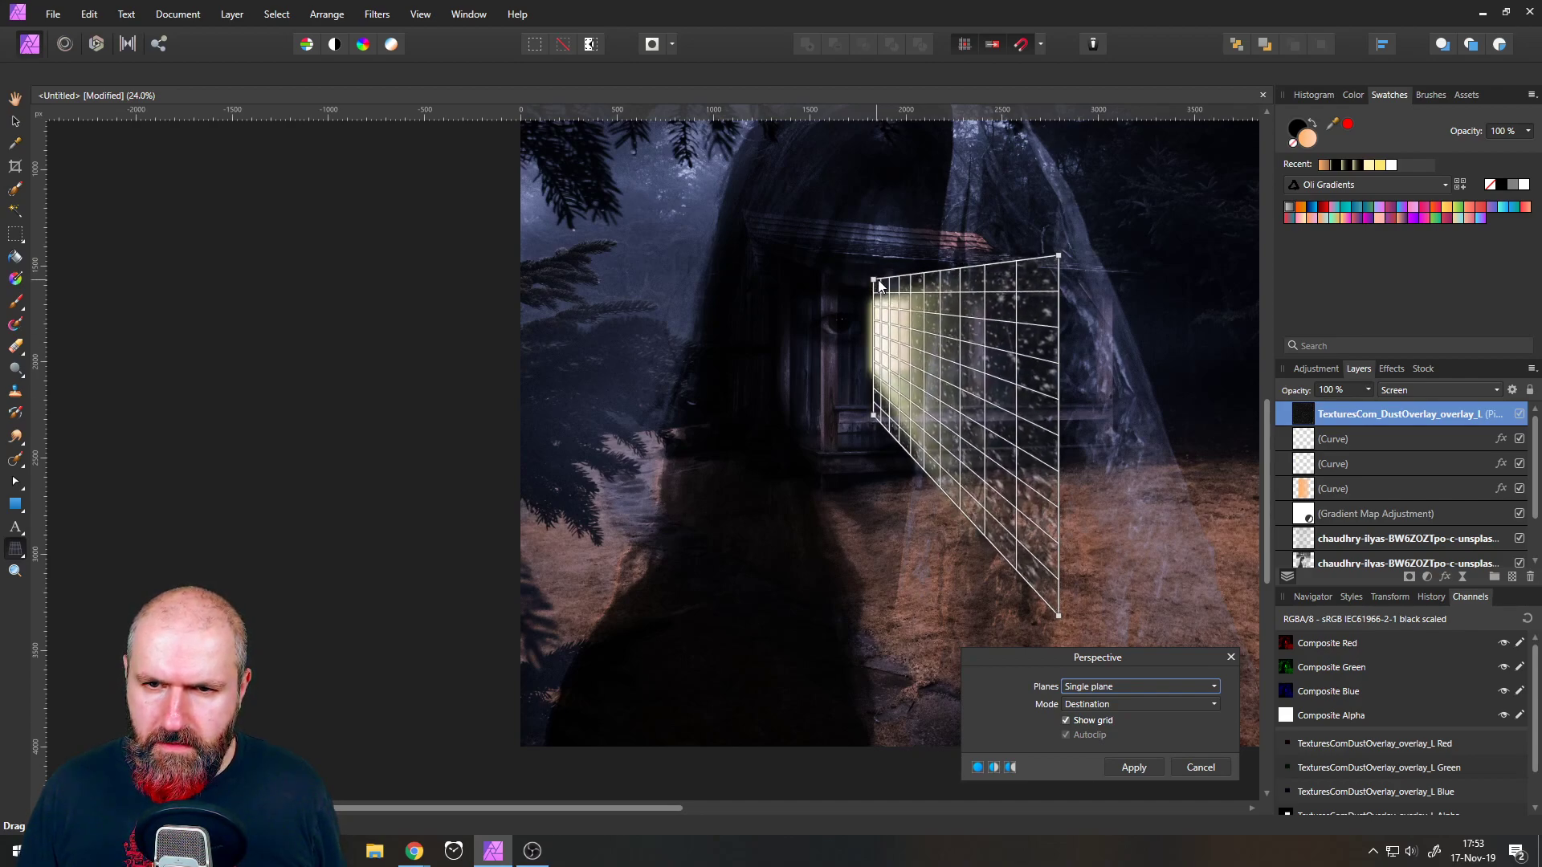
{"action": "left_click_drag", "start_coordinate": [1054, 259], "coordinate": [1065, 186]}
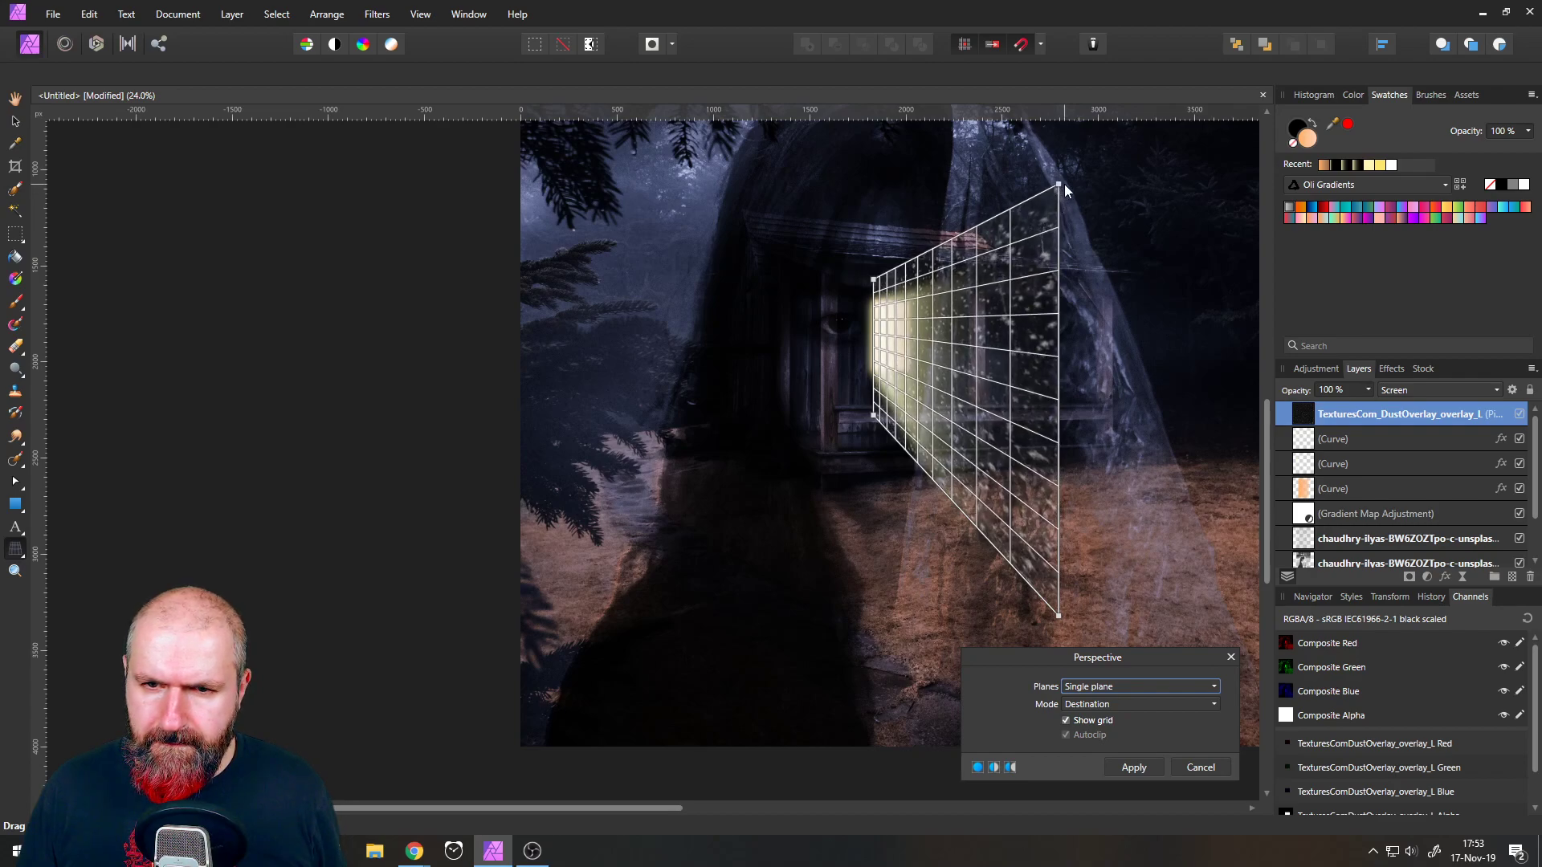
{"action": "left_click", "coordinate": [1133, 767]}
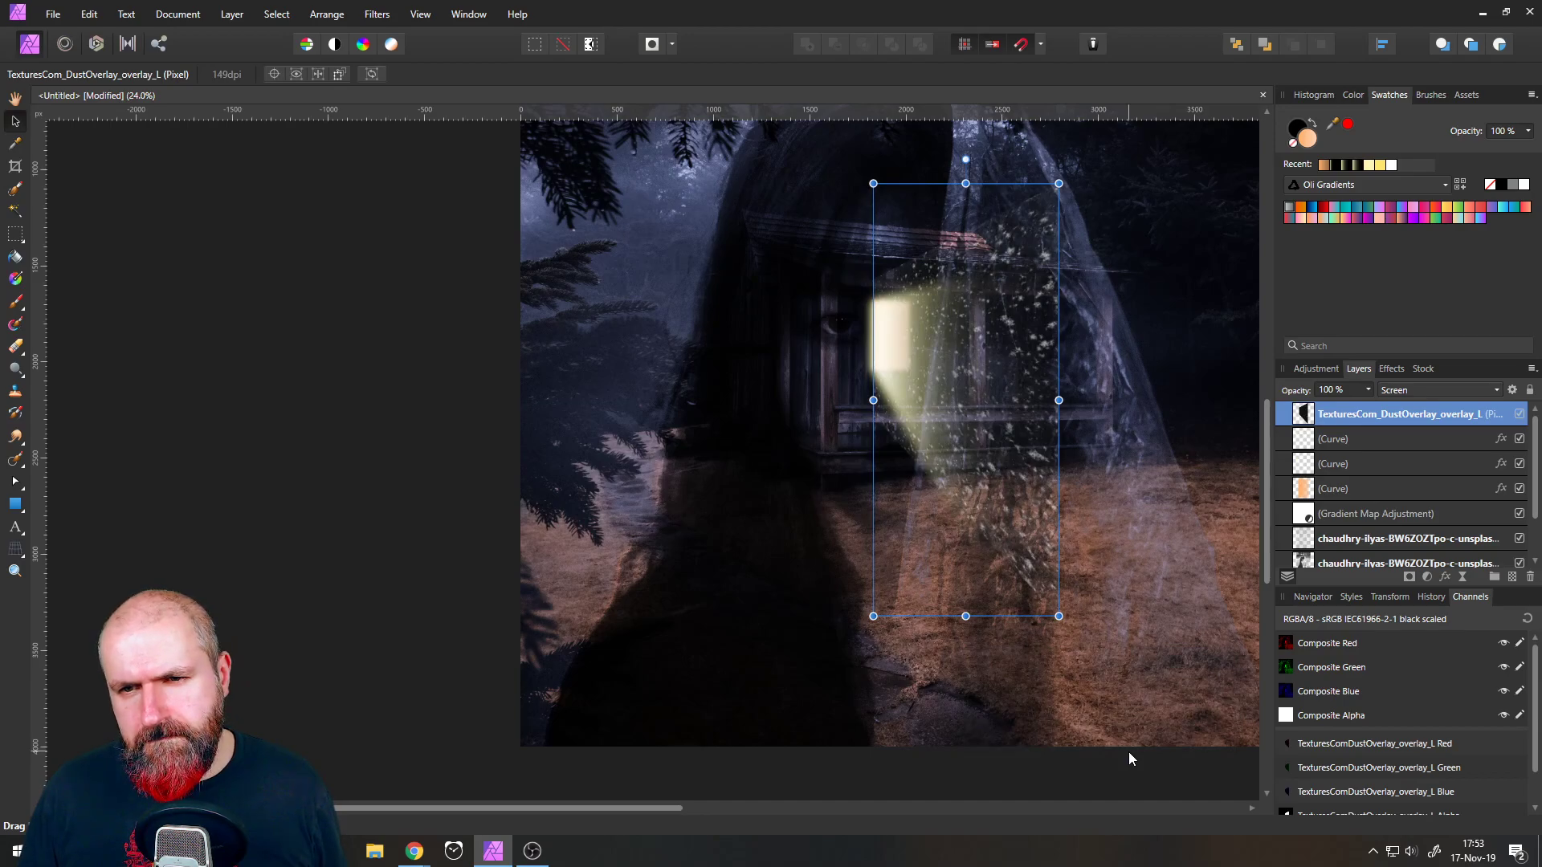
- Add a mask to the dust overlay layer and activate the Paint Brush tool for it
{"action": "scroll", "coordinate": [909, 385], "scroll_direction": "up", "scroll_amount": 3}
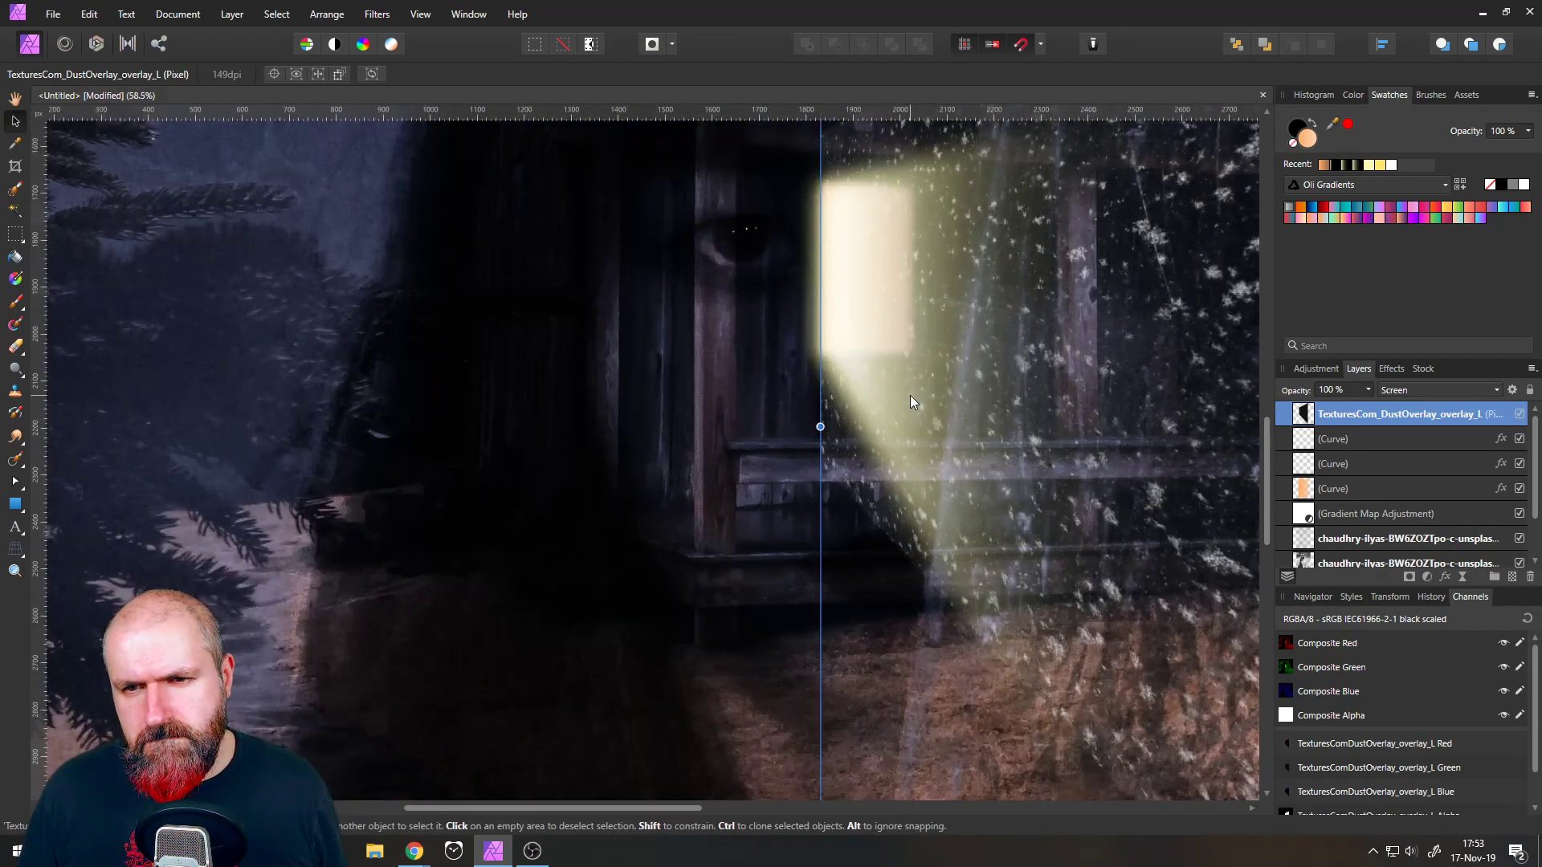
{"action": "scroll", "coordinate": [909, 395], "scroll_direction": "down", "scroll_amount": 3}
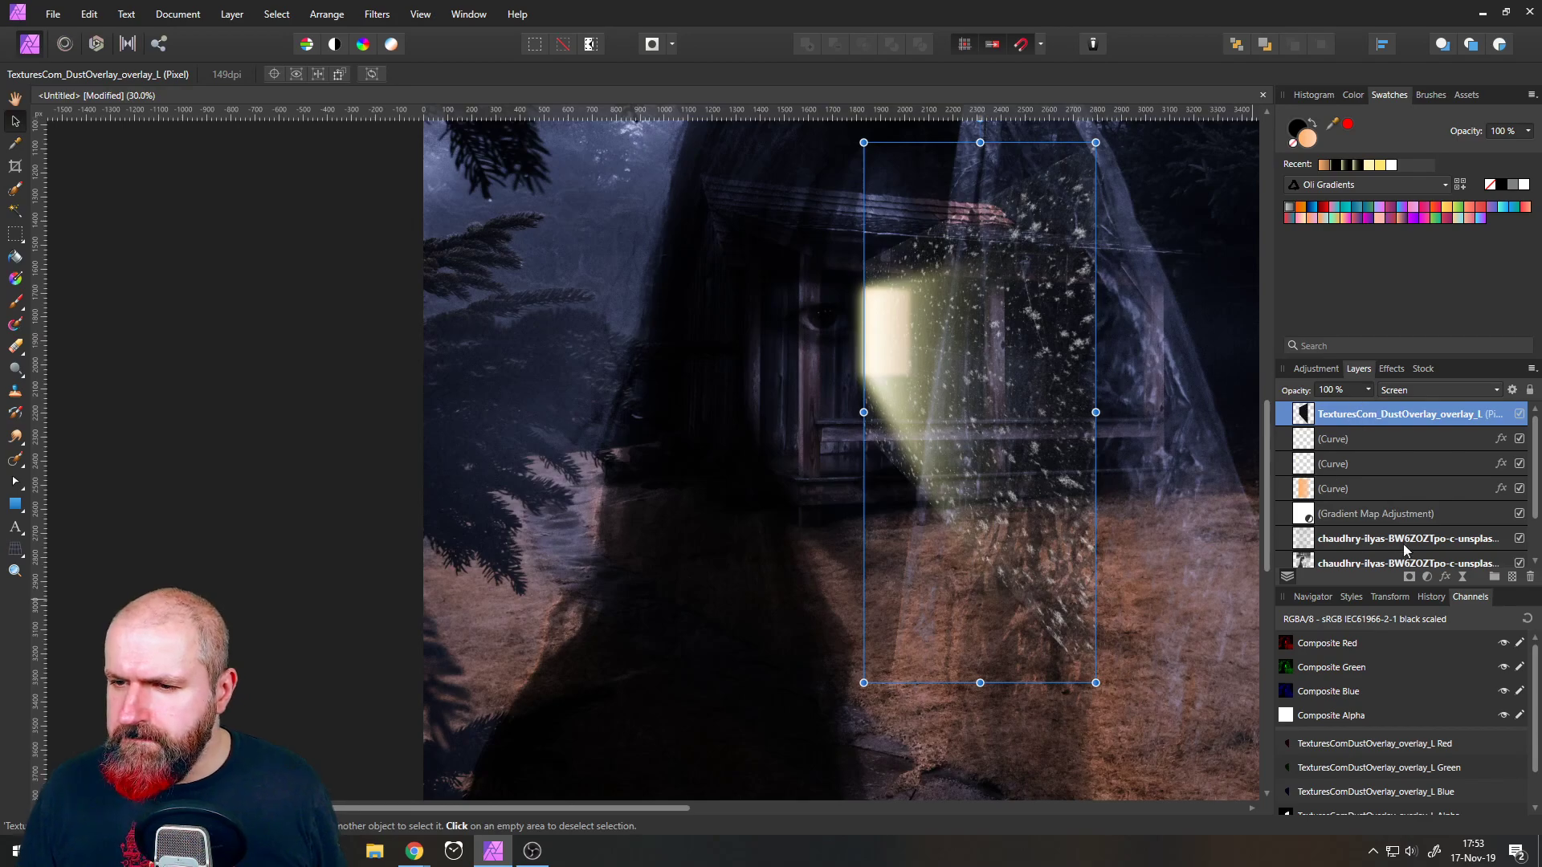
{"action": "left_click", "coordinate": [1409, 576]}
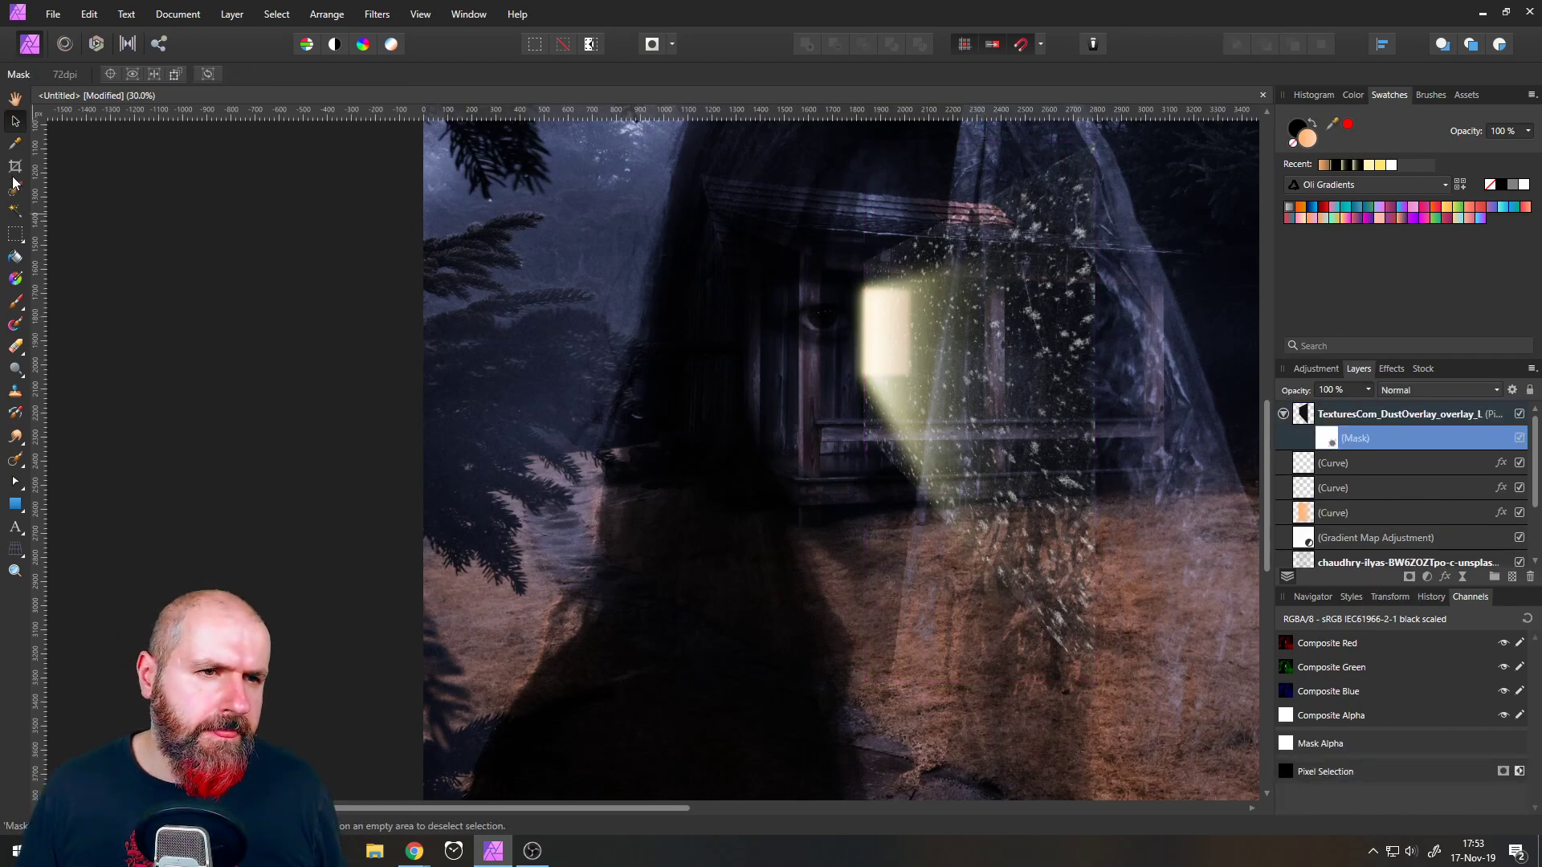
{"action": "left_click", "coordinate": [15, 303]}
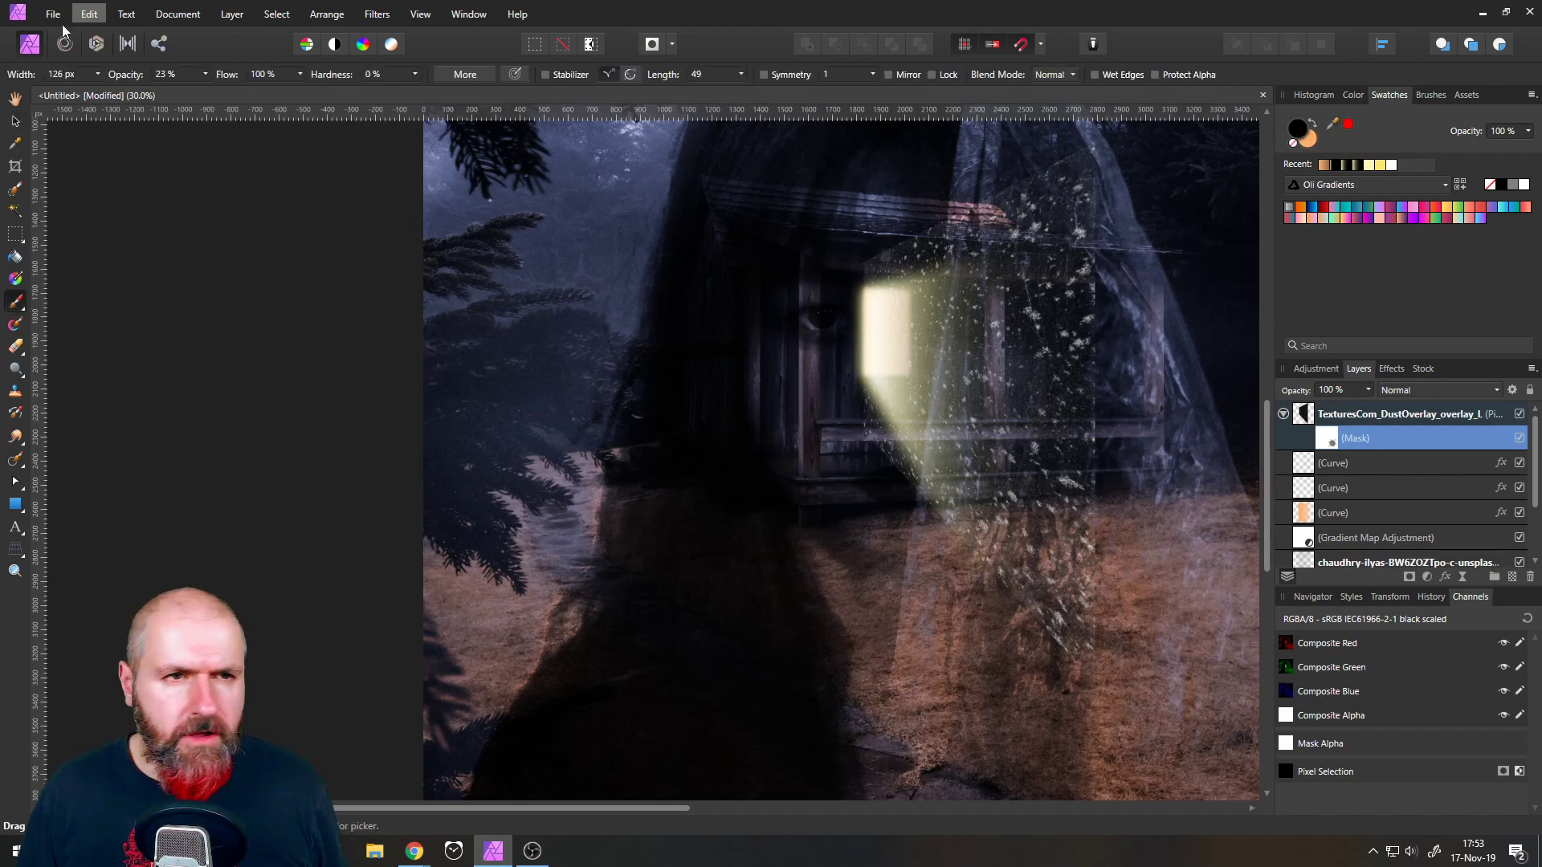
- Set the mask brush to 314 px width and 100% opacity, and paint out dust along the light beam's lower and upper edges
{"action": "left_click", "coordinate": [98, 74]}
{"action": "left_click_drag", "start_coordinate": [99, 89], "coordinate": [114, 90]}
{"action": "left_click", "coordinate": [100, 73]}
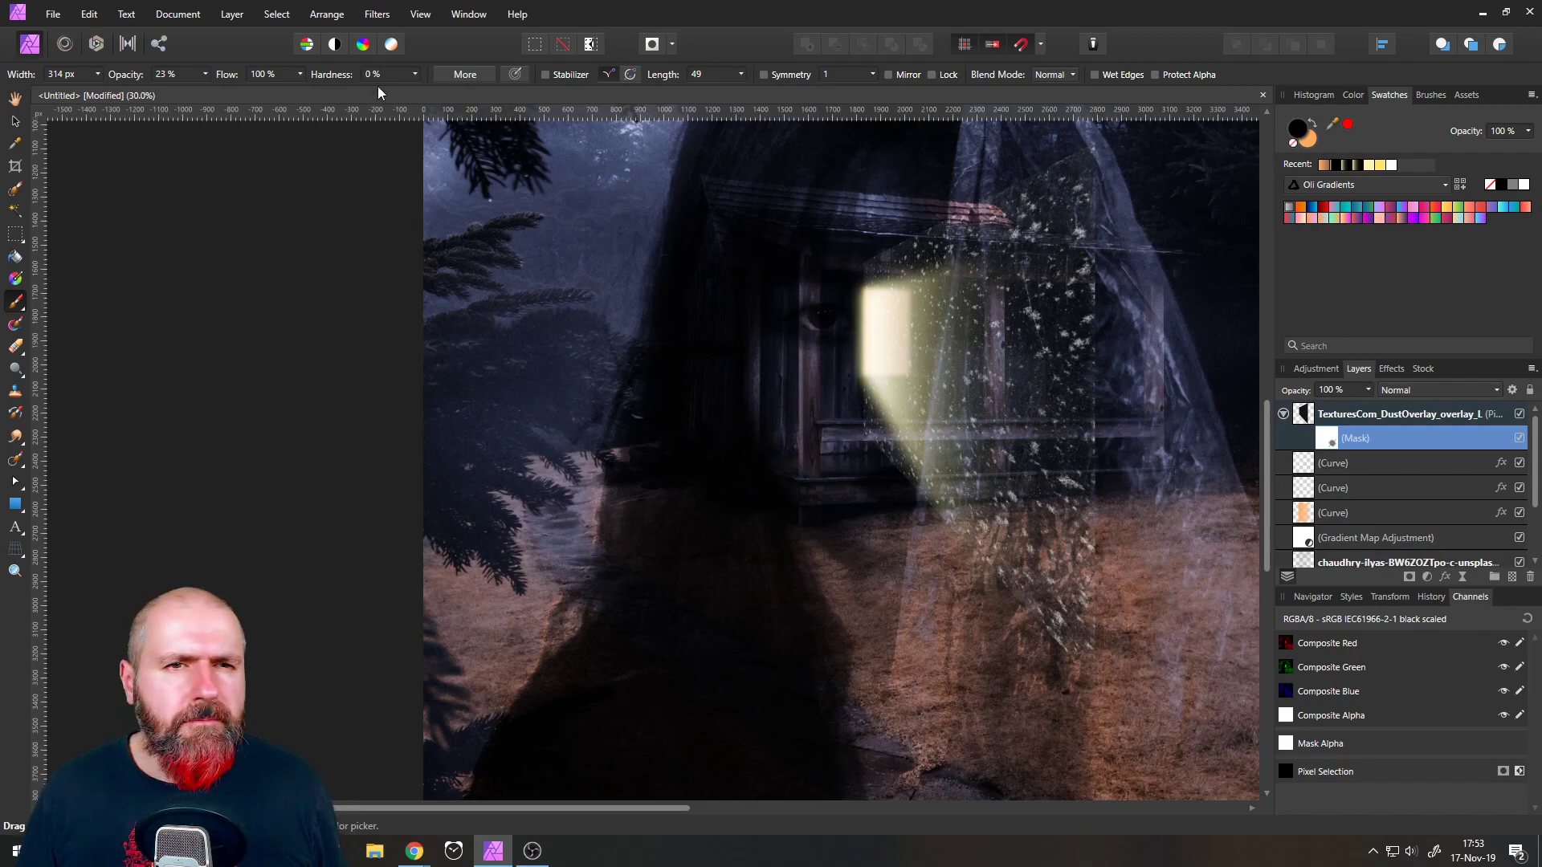
{"action": "left_click", "coordinate": [206, 74]}
{"action": "left_click_drag", "start_coordinate": [211, 90], "coordinate": [299, 89]}
{"action": "left_click_drag", "start_coordinate": [846, 385], "coordinate": [908, 498]}
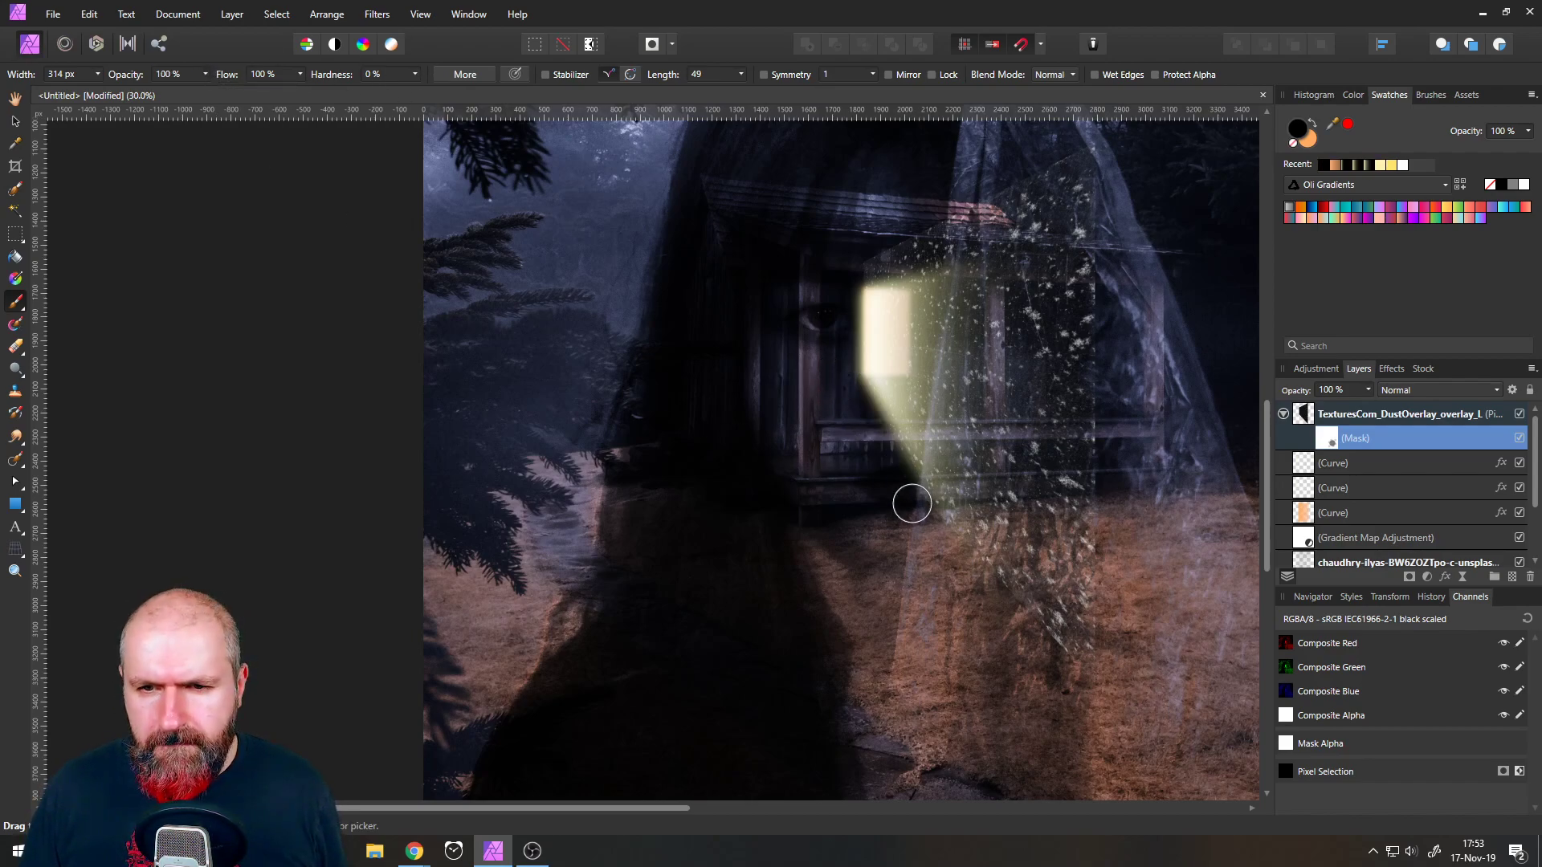
{"action": "mouse_move", "coordinate": [875, 265]}
{"action": "left_mouse_down"}
{"action": "mouse_move", "coordinate": [978, 198]}
{"action": "mouse_move", "coordinate": [890, 243]}
{"action": "mouse_move", "coordinate": [862, 240]}
{"action": "mouse_move", "coordinate": [1078, 146]}
{"action": "mouse_move", "coordinate": [1101, 155]}
{"action": "left_mouse_up"}
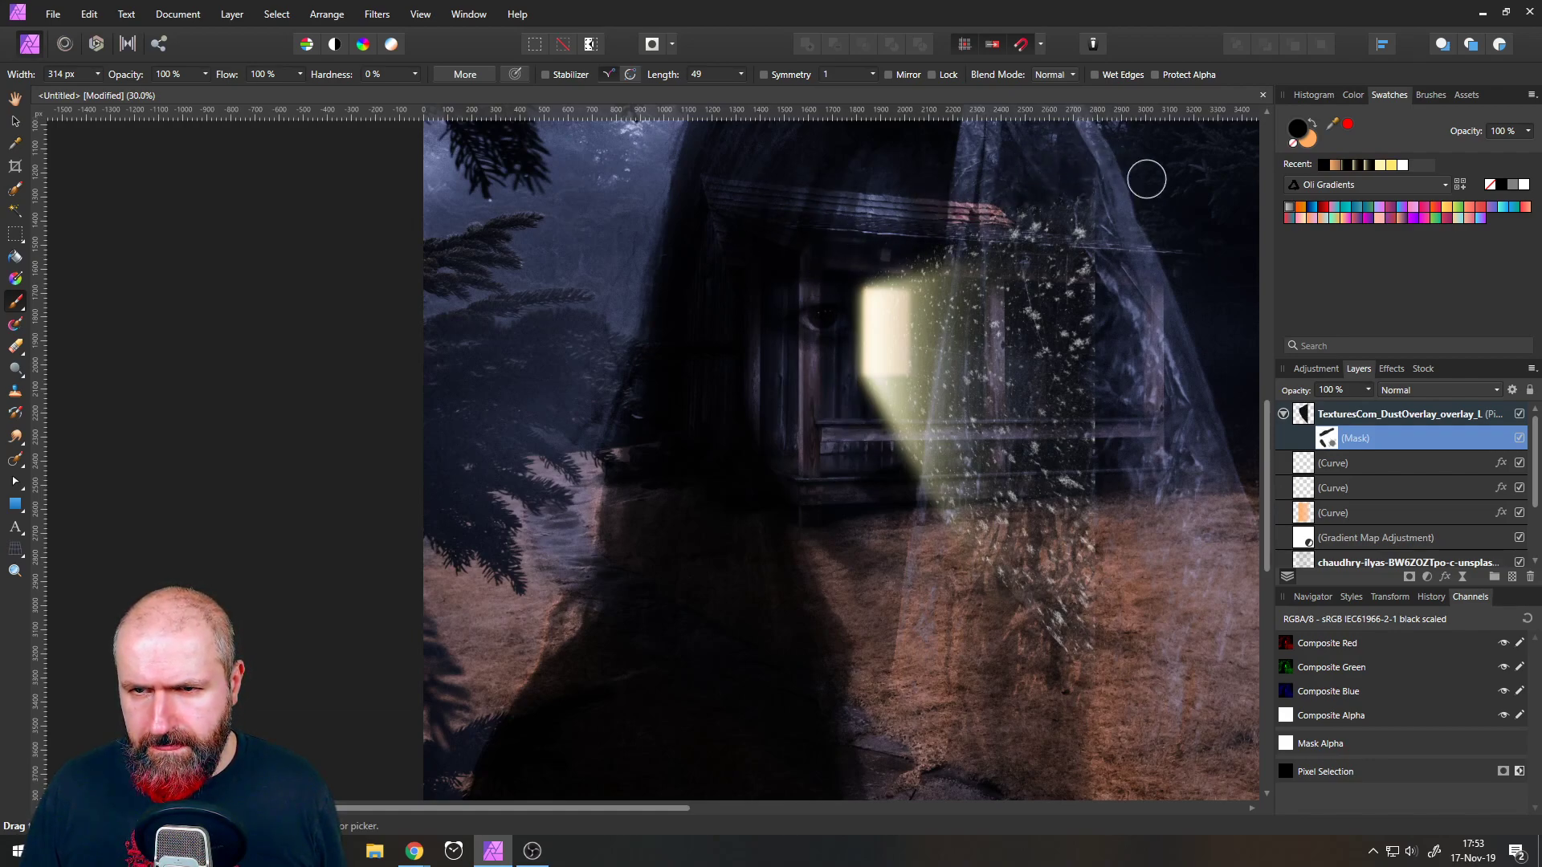
- Enlarge the mask brush to 775 px and paint out the dust beyond the beam's far side and below it
{"action": "left_click", "coordinate": [100, 76]}
{"action": "left_click_drag", "start_coordinate": [101, 92], "coordinate": [121, 93]}
{"action": "left_click", "coordinate": [101, 78]}
{"action": "mouse_move", "coordinate": [1062, 530]}
{"action": "left_mouse_down"}
{"action": "mouse_move", "coordinate": [977, 549]}
{"action": "mouse_move", "coordinate": [901, 537]}
{"action": "mouse_move", "coordinate": [1036, 459]}
{"action": "mouse_move", "coordinate": [1024, 533]}
{"action": "mouse_move", "coordinate": [1078, 546]}
{"action": "mouse_move", "coordinate": [1127, 396]}
{"action": "left_mouse_up"}
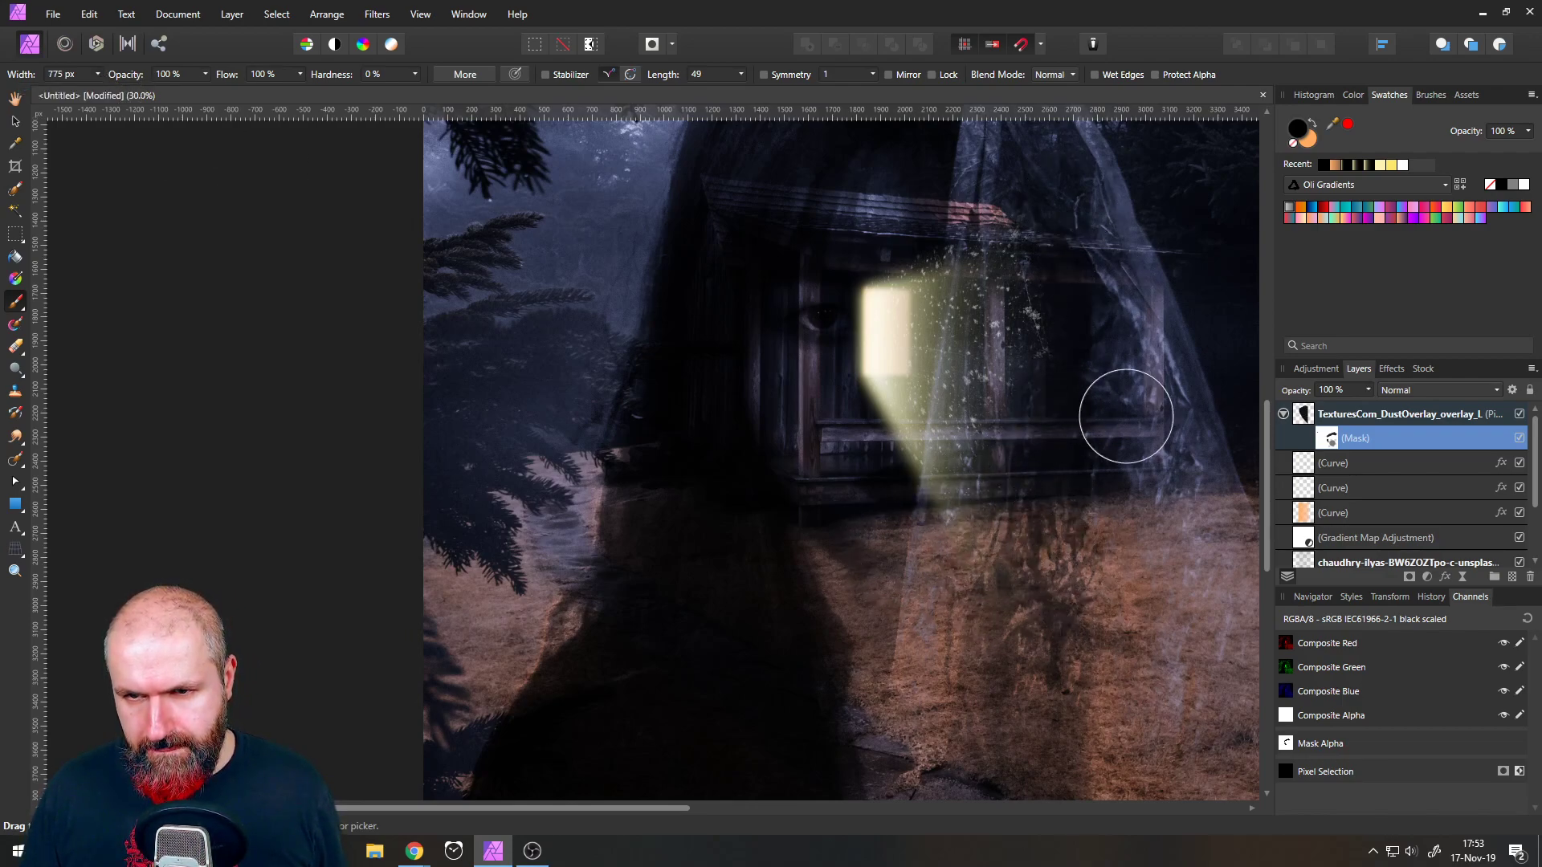
- Enlarge the mask brush to 2522 px, lower its opacity to 31%, and fade the dust at the beam's far end
{"action": "left_click", "coordinate": [98, 75]}
{"action": "left_click_drag", "start_coordinate": [101, 91], "coordinate": [111, 93]}
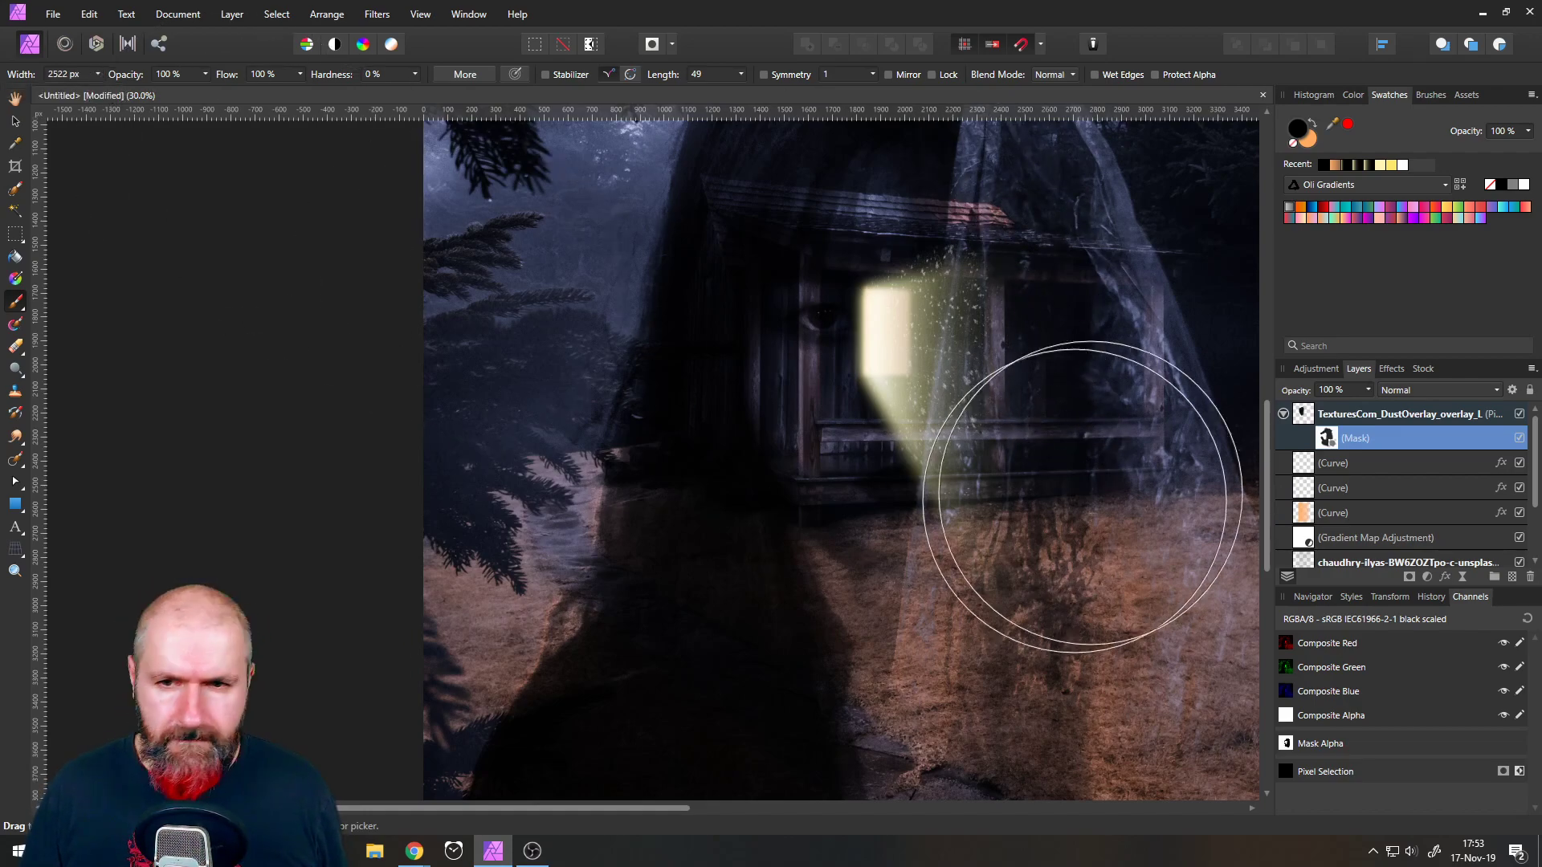
{"action": "left_click", "coordinate": [206, 74]}
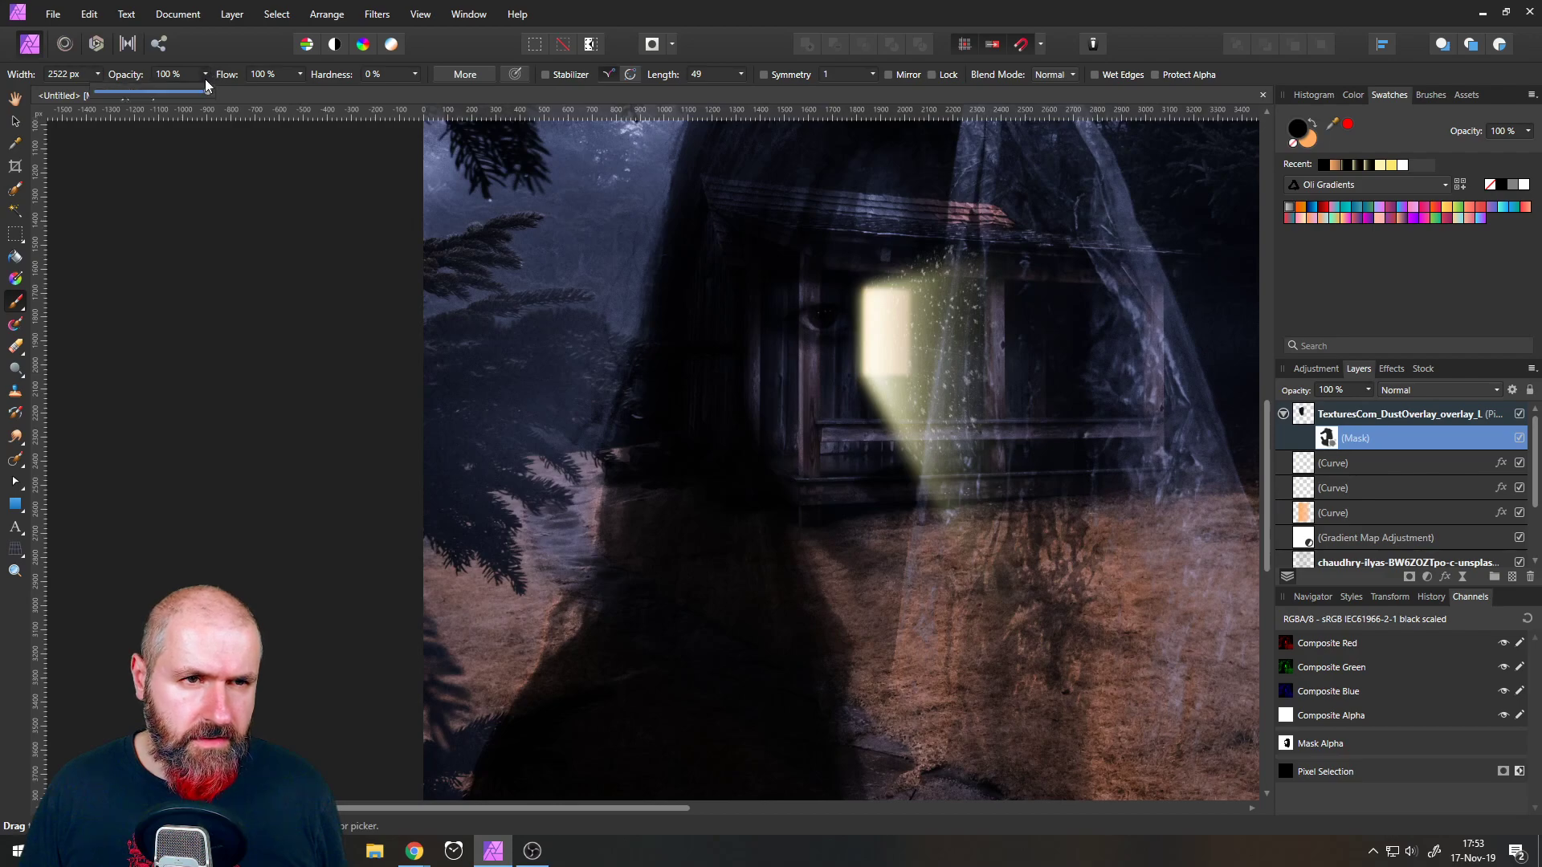
{"action": "left_click_drag", "start_coordinate": [167, 93], "coordinate": [133, 93]}
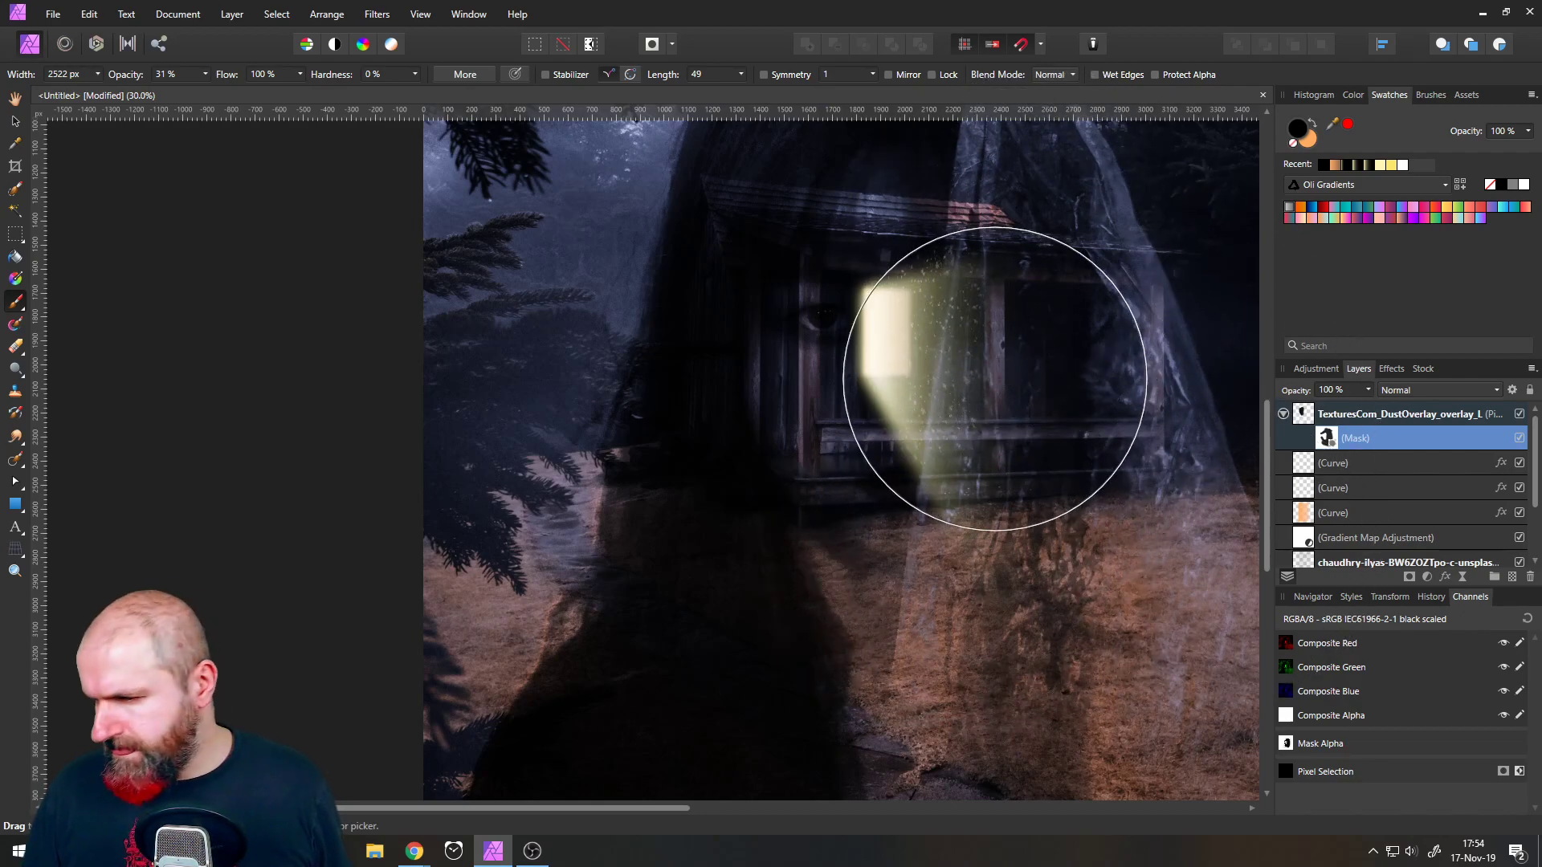
- Set the dust overlay layer's blend mode to Add and deselect the layer
{"action": "scroll", "coordinate": [835, 464], "scroll_direction": "down", "scroll_amount": 3}
{"action": "scroll", "coordinate": [835, 464], "scroll_direction": "down", "scroll_amount": 1}
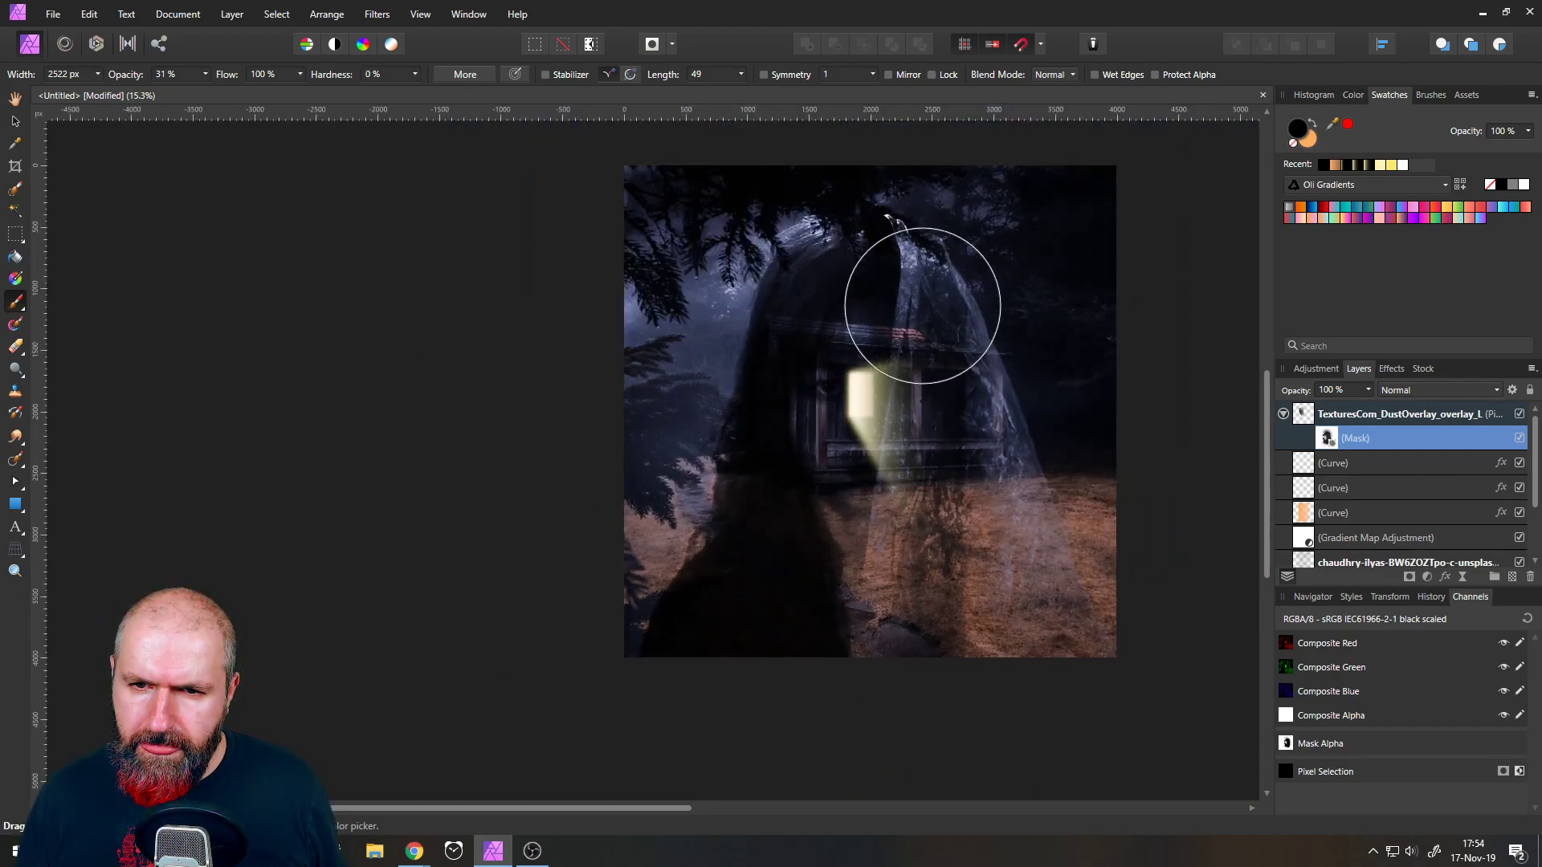
{"action": "left_click", "coordinate": [15, 120]}
{"action": "scroll", "coordinate": [933, 481], "scroll_direction": "up", "scroll_amount": 7}
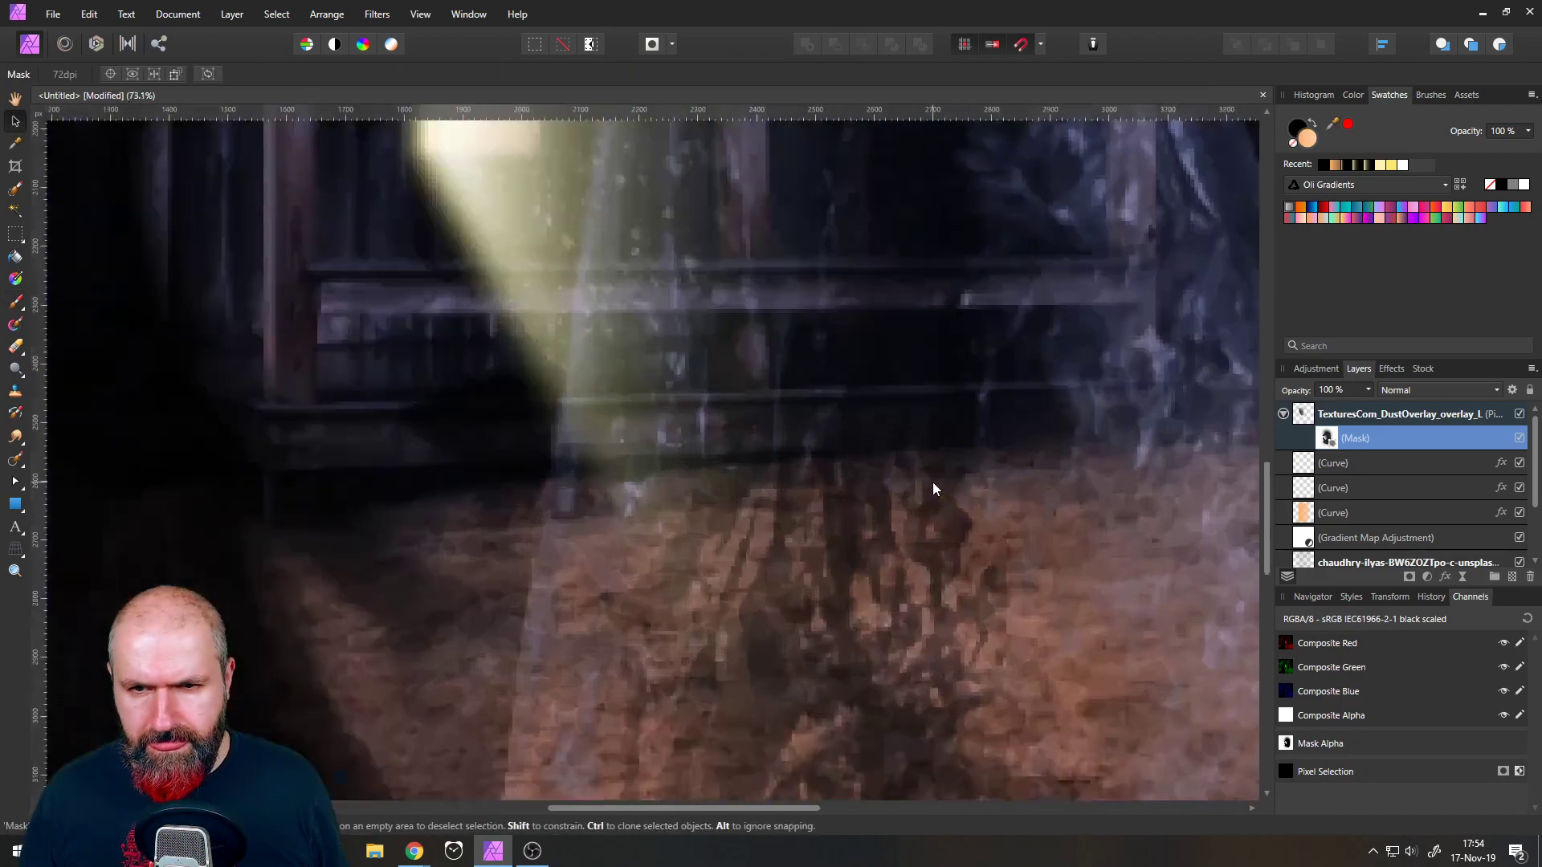
{"action": "left_click_drag", "start_coordinate": [634, 333], "coordinate": [925, 740]}
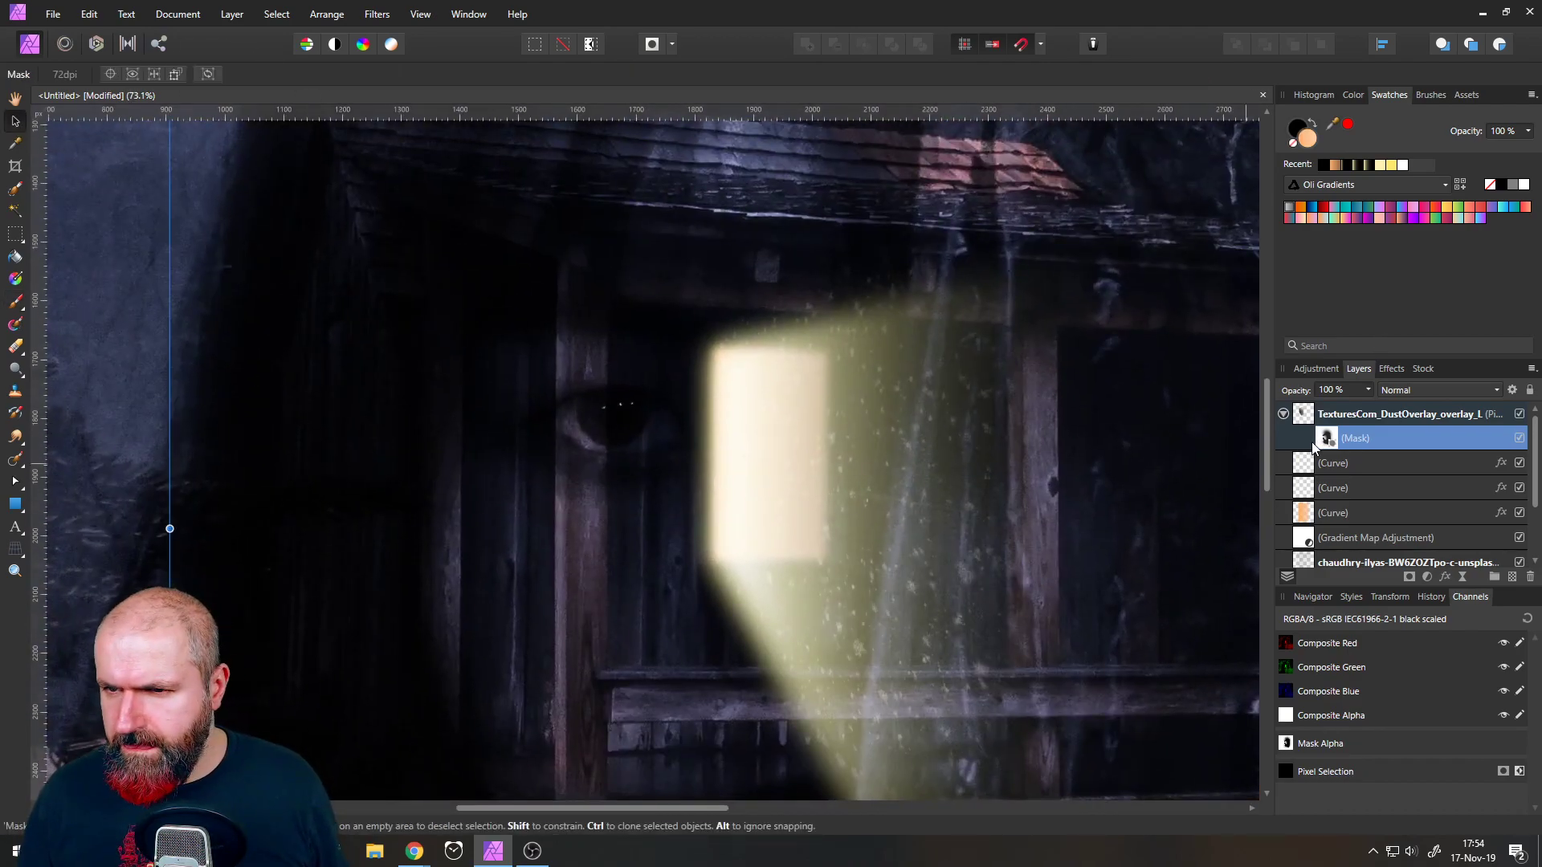
{"action": "left_click", "coordinate": [1306, 415]}
{"action": "left_click", "coordinate": [1396, 390]}
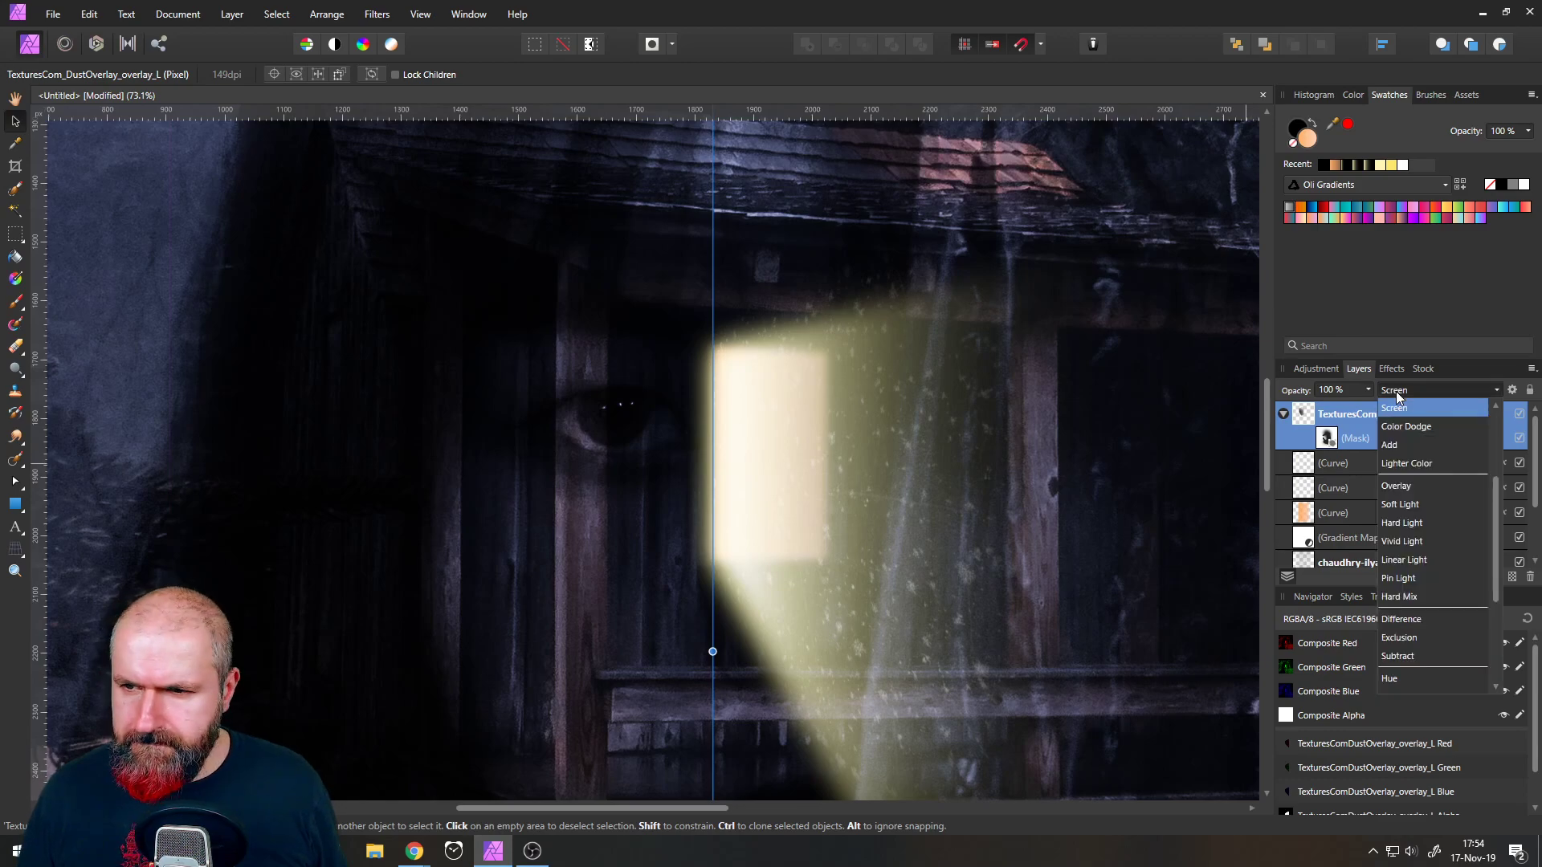
{"action": "left_click", "coordinate": [1405, 447]}
{"action": "scroll", "coordinate": [924, 503], "scroll_direction": "down", "scroll_amount": 6}
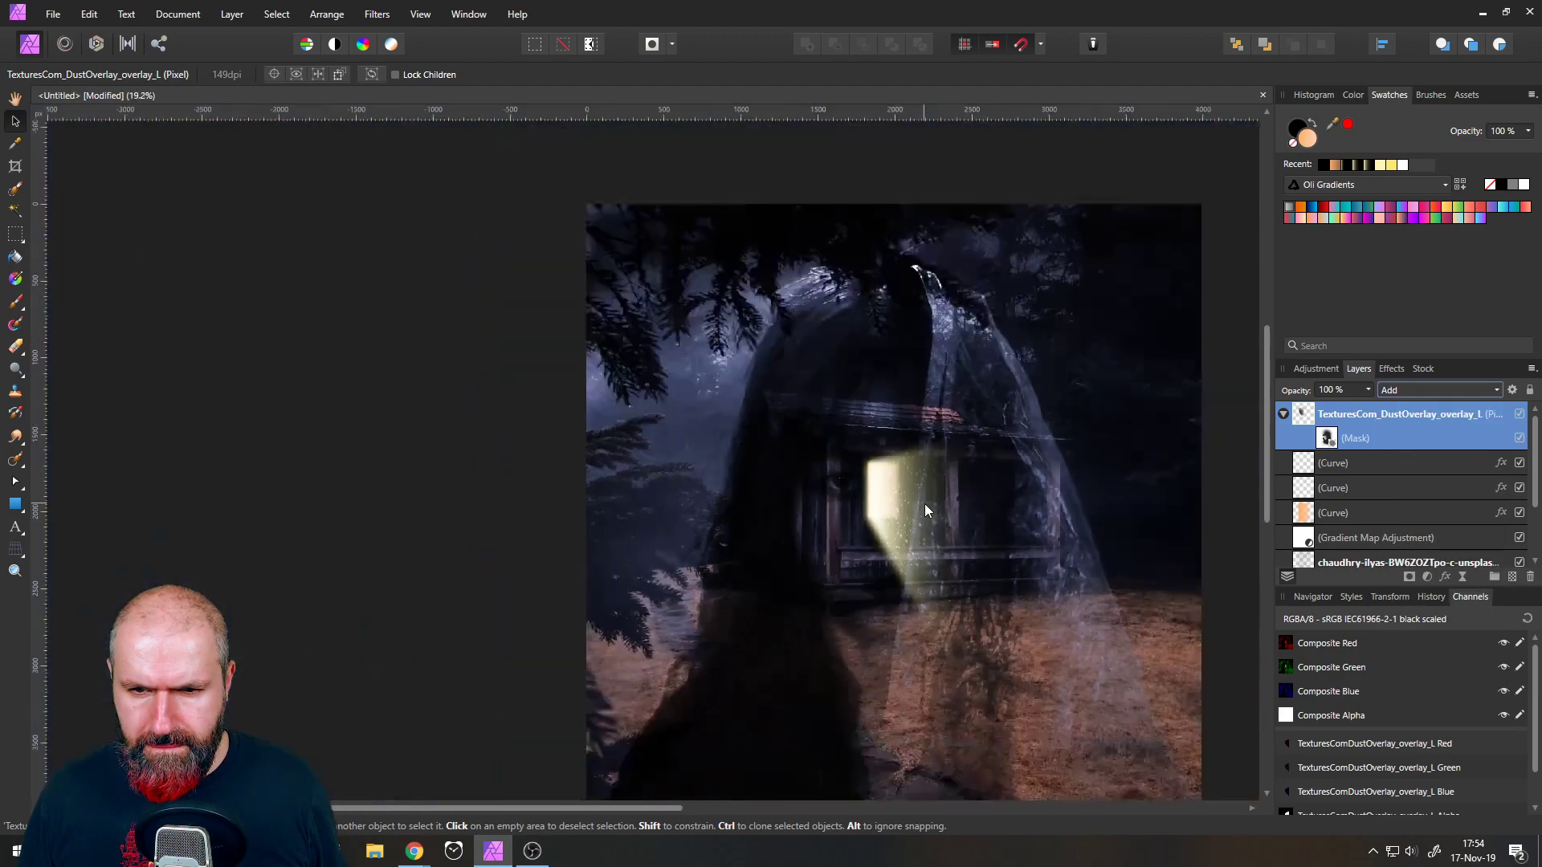
{"action": "left_click", "coordinate": [481, 390]}
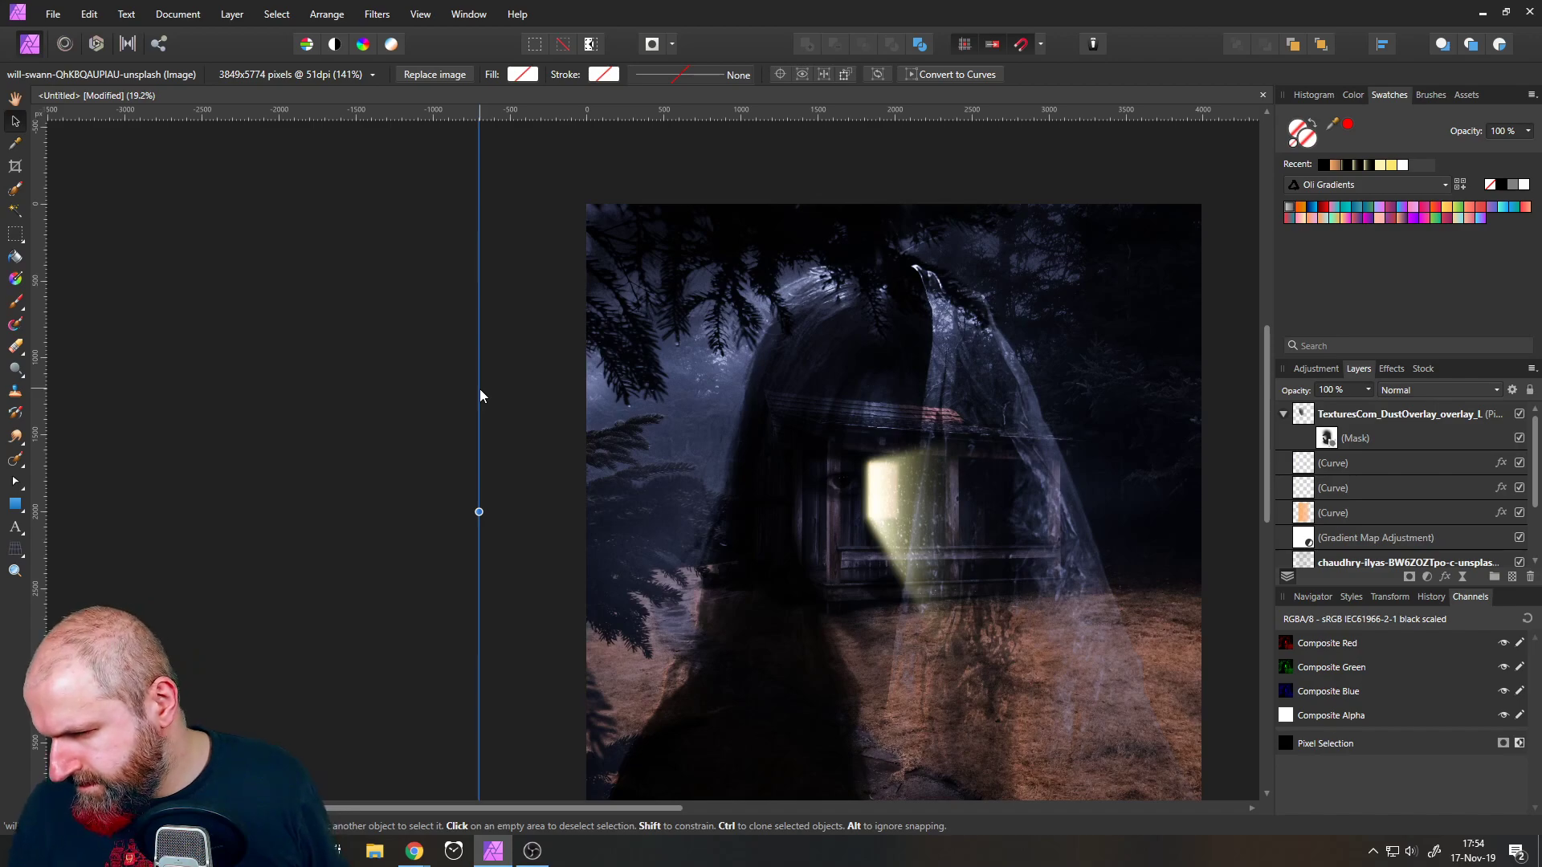
- Reselect the dust layer's mask with the Paint Brush and fade the dust around the beam's outer parts with a 946 px brush
{"action": "scroll", "coordinate": [935, 548], "scroll_direction": "up", "scroll_amount": 6}
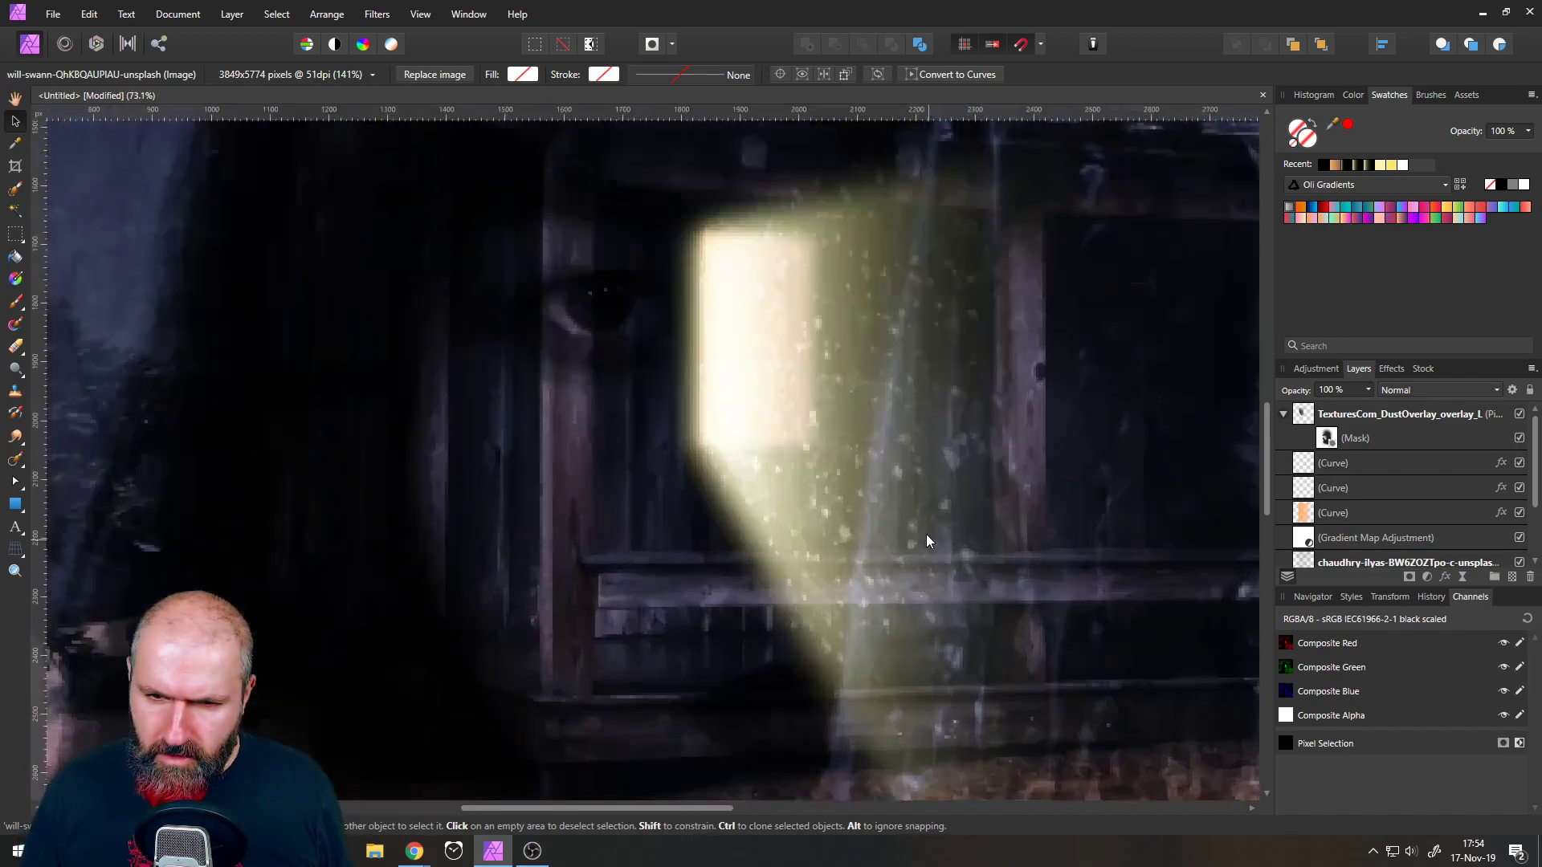
{"action": "scroll", "coordinate": [886, 509], "scroll_direction": "down", "scroll_amount": 3}
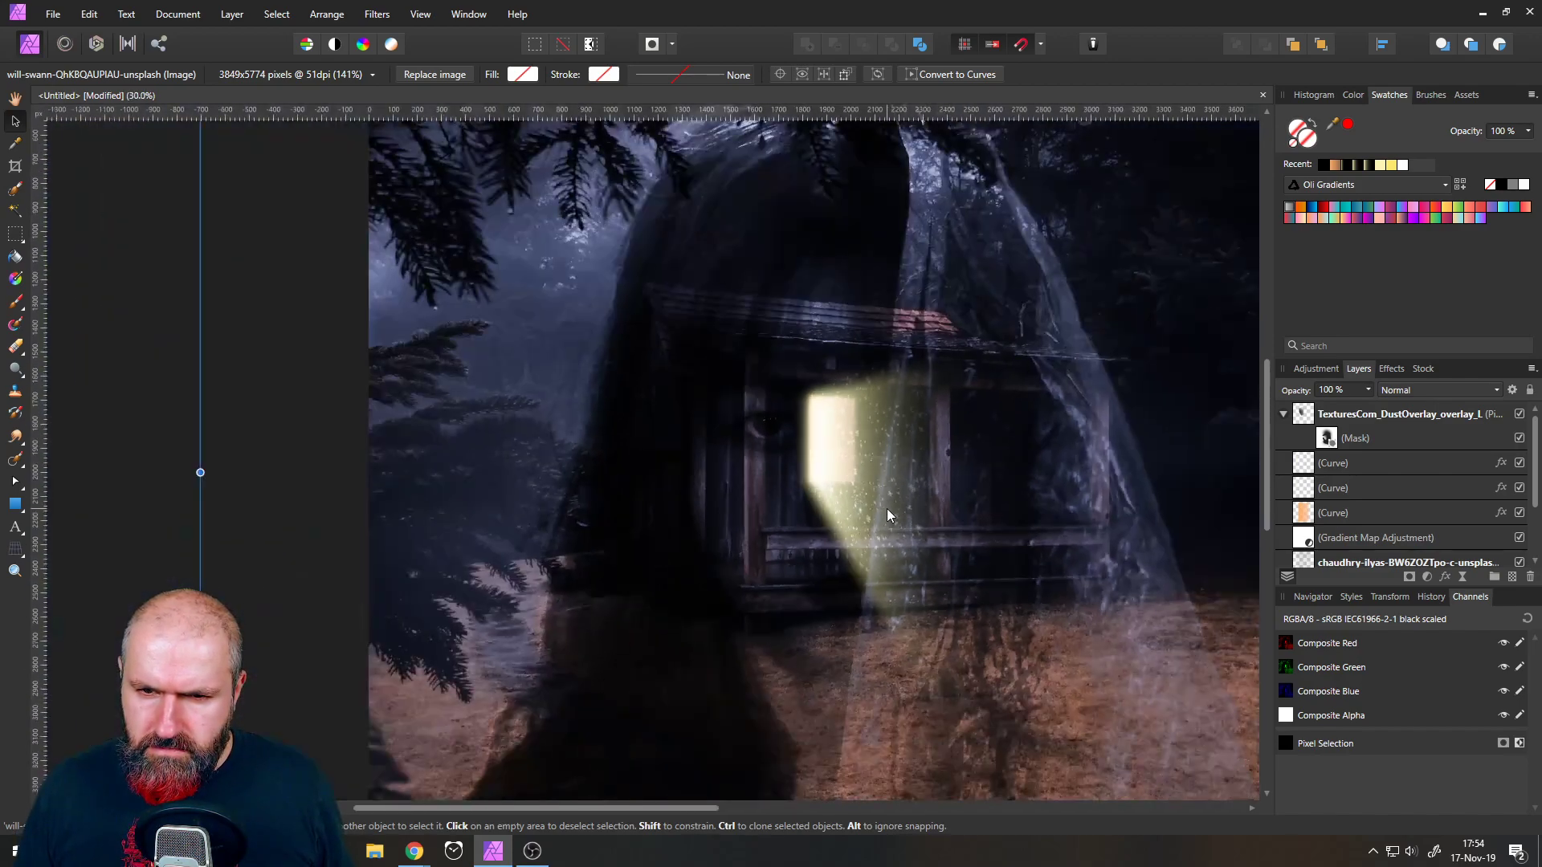
{"action": "scroll", "coordinate": [887, 509], "scroll_direction": "up", "scroll_amount": 3}
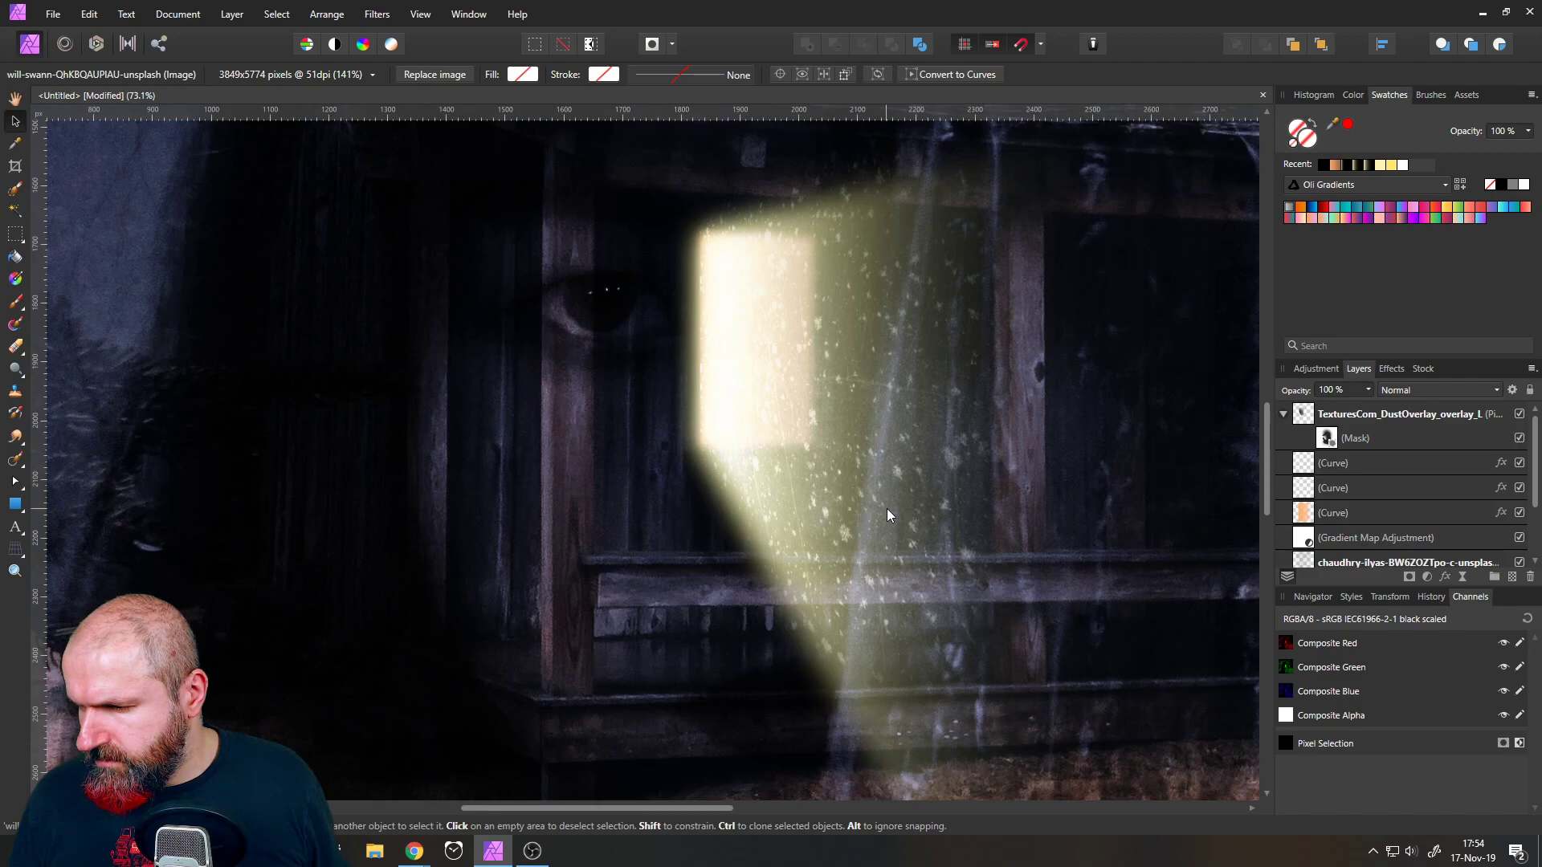
{"action": "scroll", "coordinate": [886, 508], "scroll_direction": "down", "scroll_amount": 5}
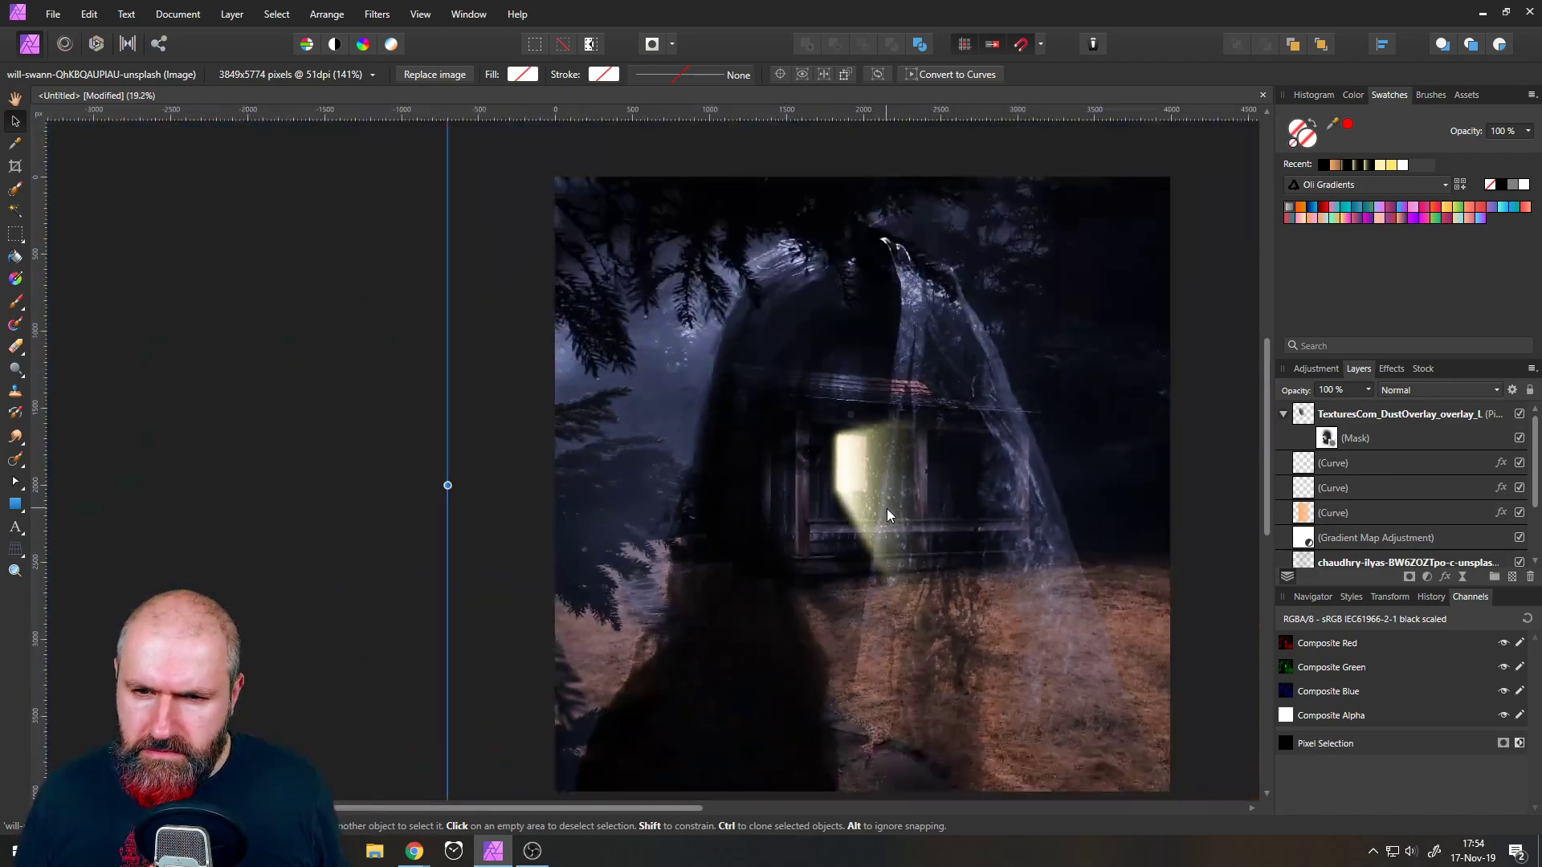
{"action": "scroll", "coordinate": [887, 508], "scroll_direction": "up", "scroll_amount": 4}
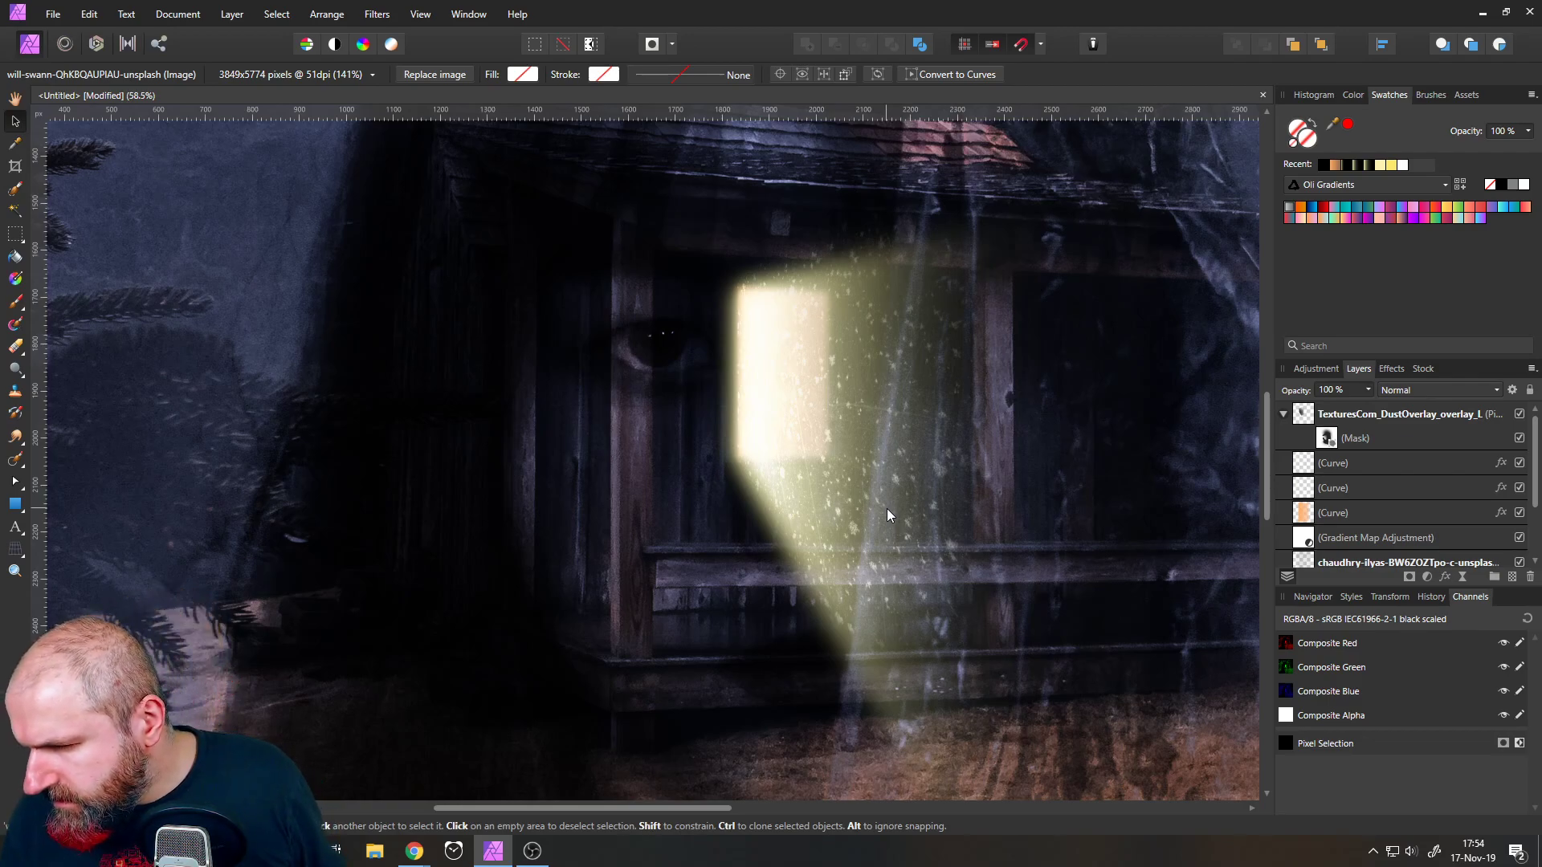
{"action": "left_click", "coordinate": [15, 301]}
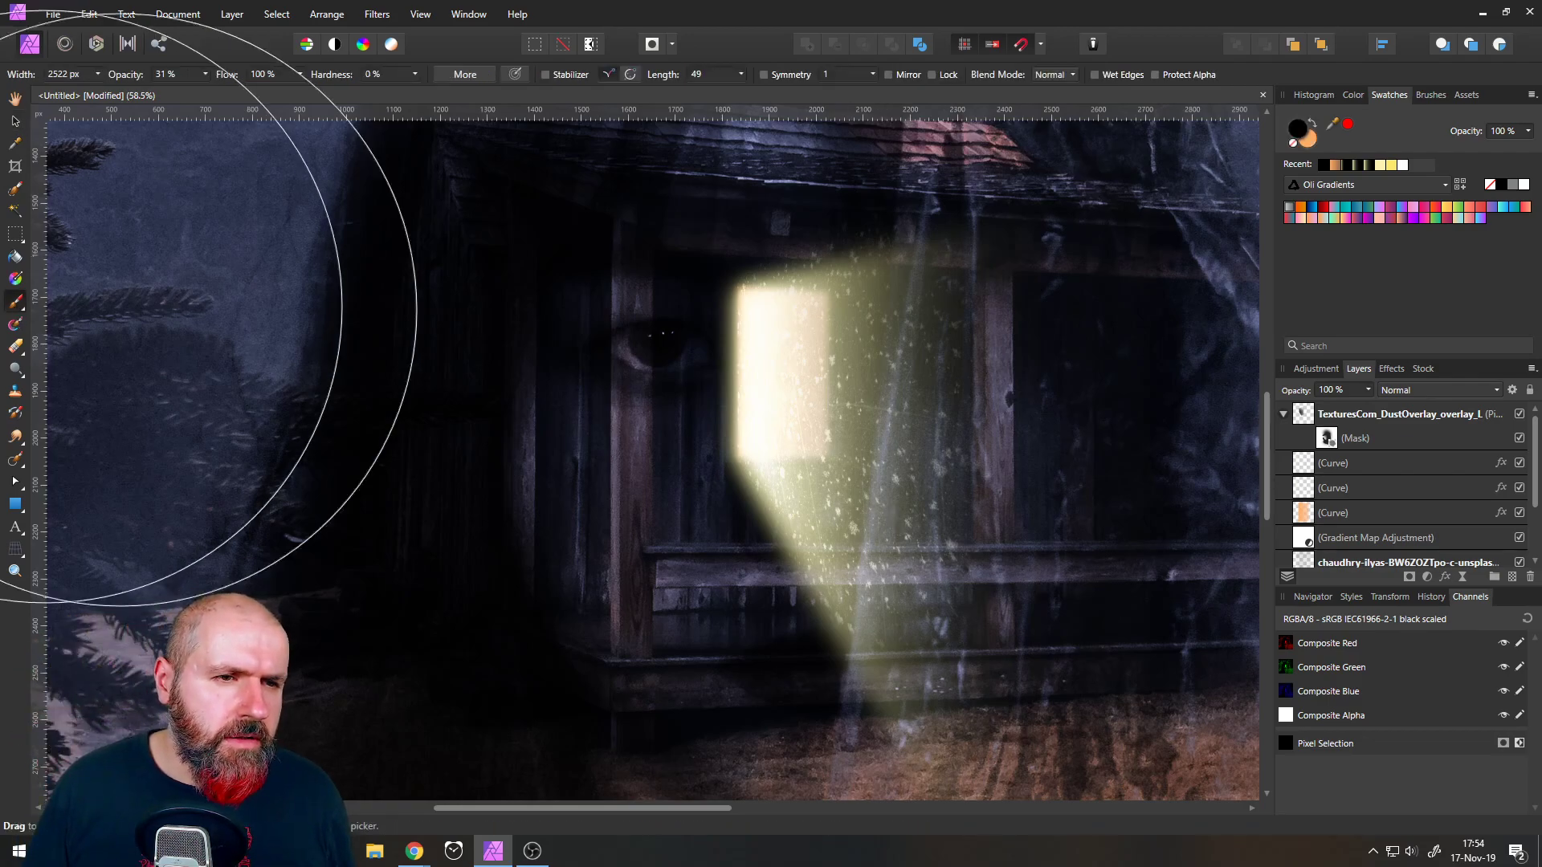
{"action": "left_click", "coordinate": [1354, 438]}
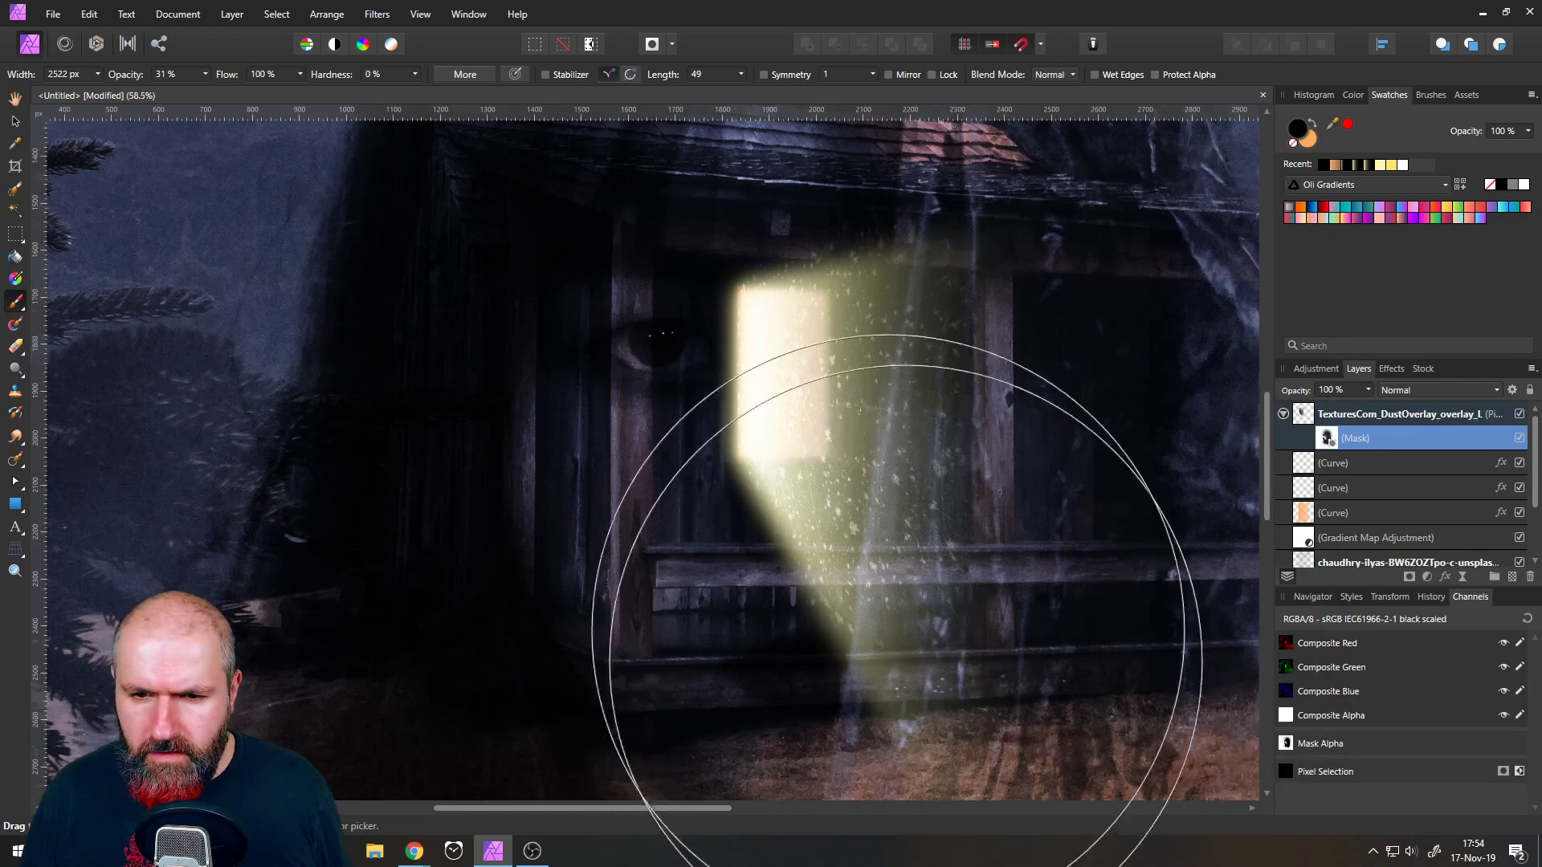
{"action": "left_click", "coordinate": [113, 94]}
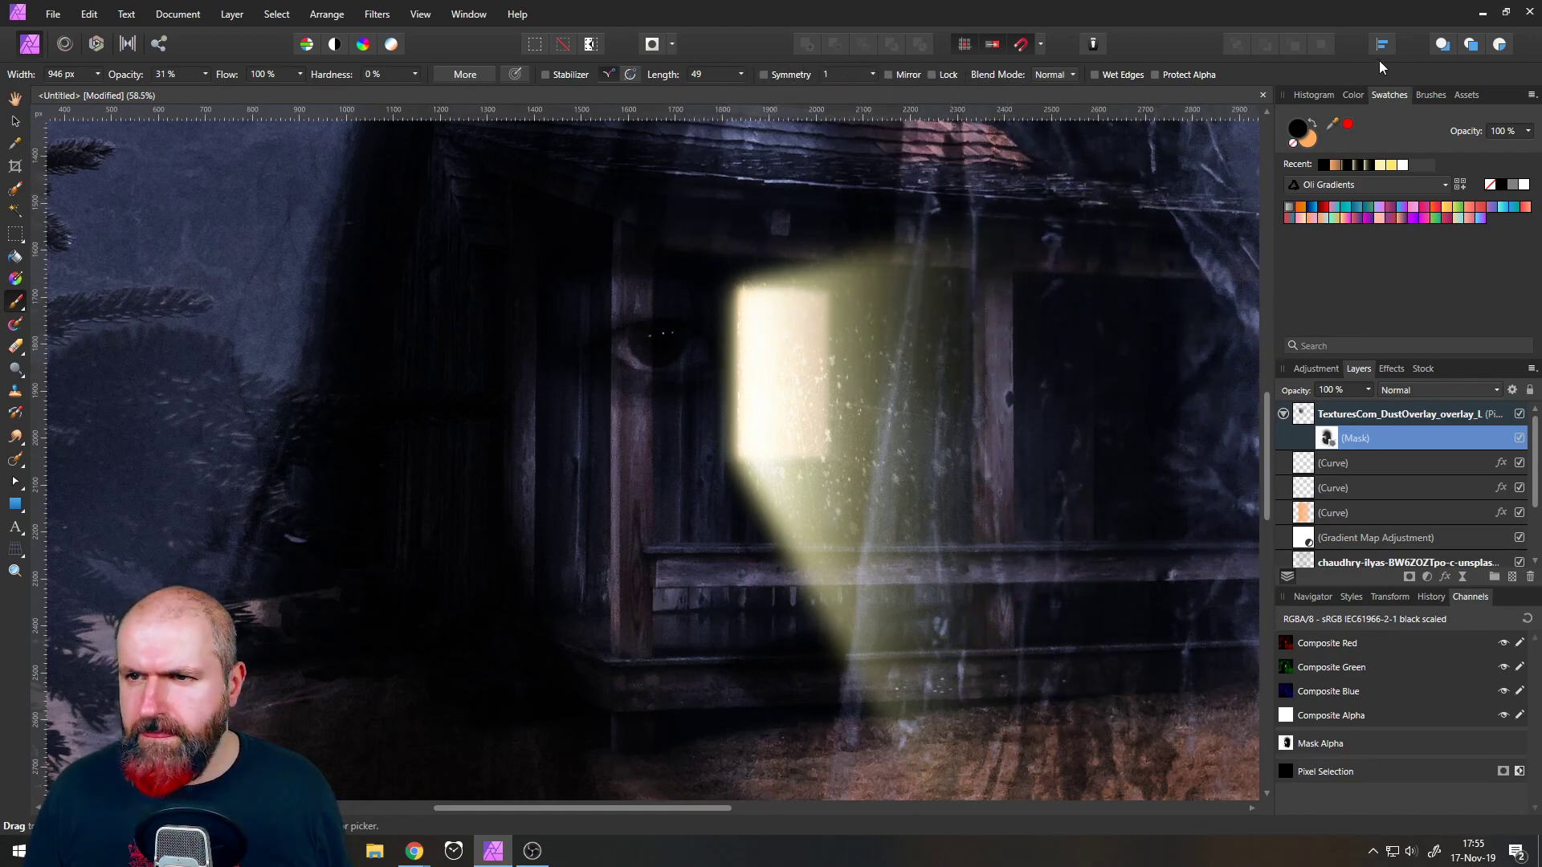
- Change the secondary colour to white, make it the active brush colour, and paint dust back in along the light beam
{"action": "double_click", "coordinate": [1309, 142]}
{"action": "left_click_drag", "start_coordinate": [692, 370], "coordinate": [836, 274]}
{"action": "left_click", "coordinate": [1312, 120]}
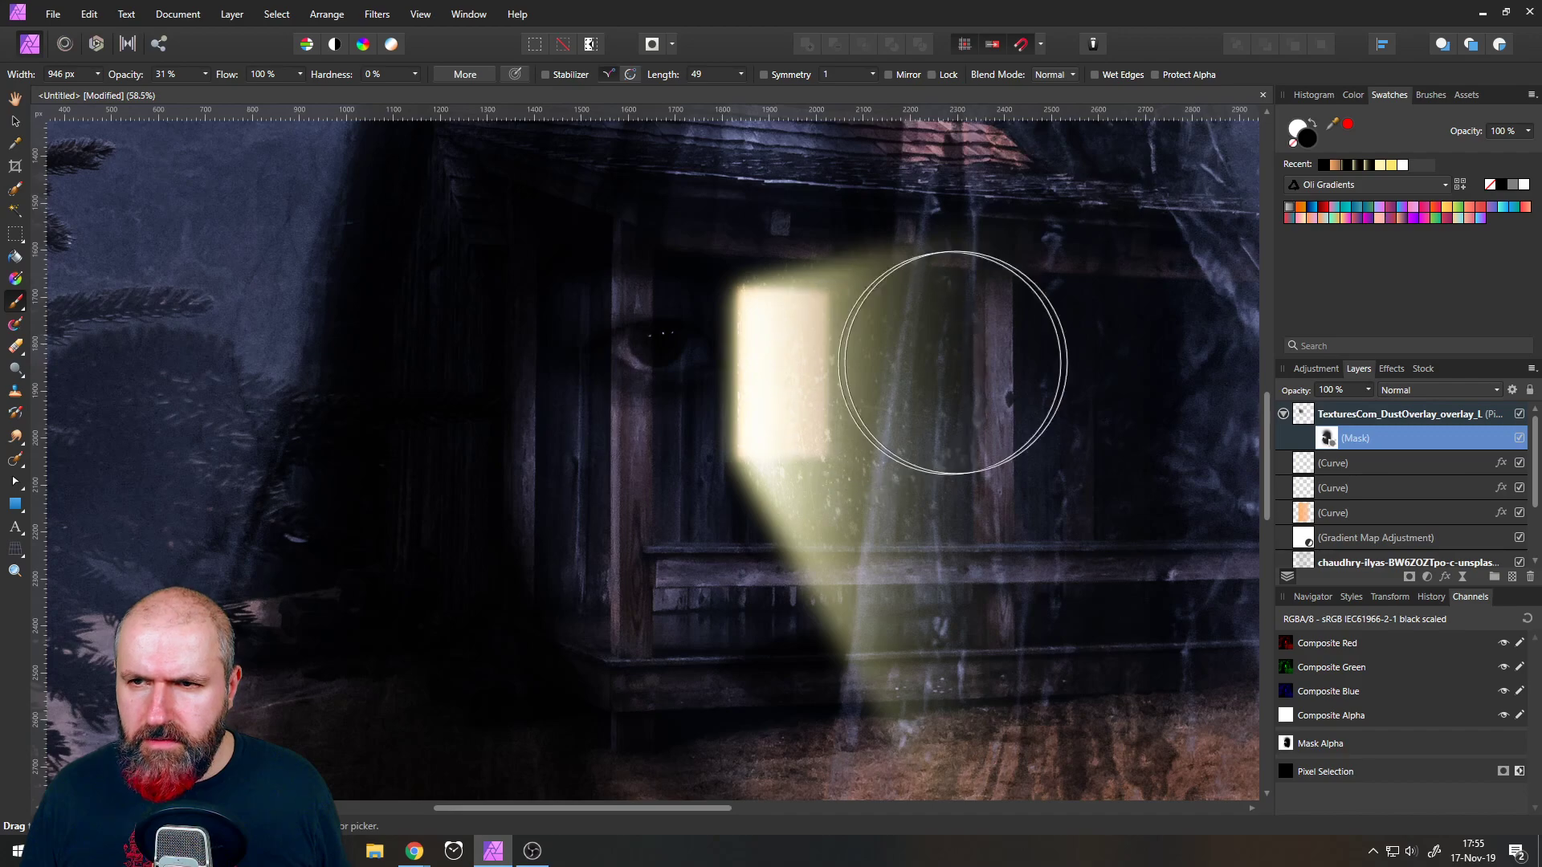
{"action": "mouse_move", "coordinate": [867, 389]}
{"action": "left_mouse_down"}
{"action": "mouse_move", "coordinate": [906, 474]}
{"action": "mouse_move", "coordinate": [965, 511]}
{"action": "mouse_move", "coordinate": [975, 384]}
{"action": "mouse_move", "coordinate": [958, 339]}
{"action": "mouse_move", "coordinate": [906, 323]}
{"action": "mouse_move", "coordinate": [909, 268]}
{"action": "mouse_move", "coordinate": [819, 253]}
{"action": "mouse_move", "coordinate": [838, 262]}
{"action": "mouse_move", "coordinate": [909, 441]}
{"action": "mouse_move", "coordinate": [799, 554]}
{"action": "mouse_move", "coordinate": [847, 550]}
{"action": "mouse_move", "coordinate": [951, 660]}
{"action": "left_mouse_up"}
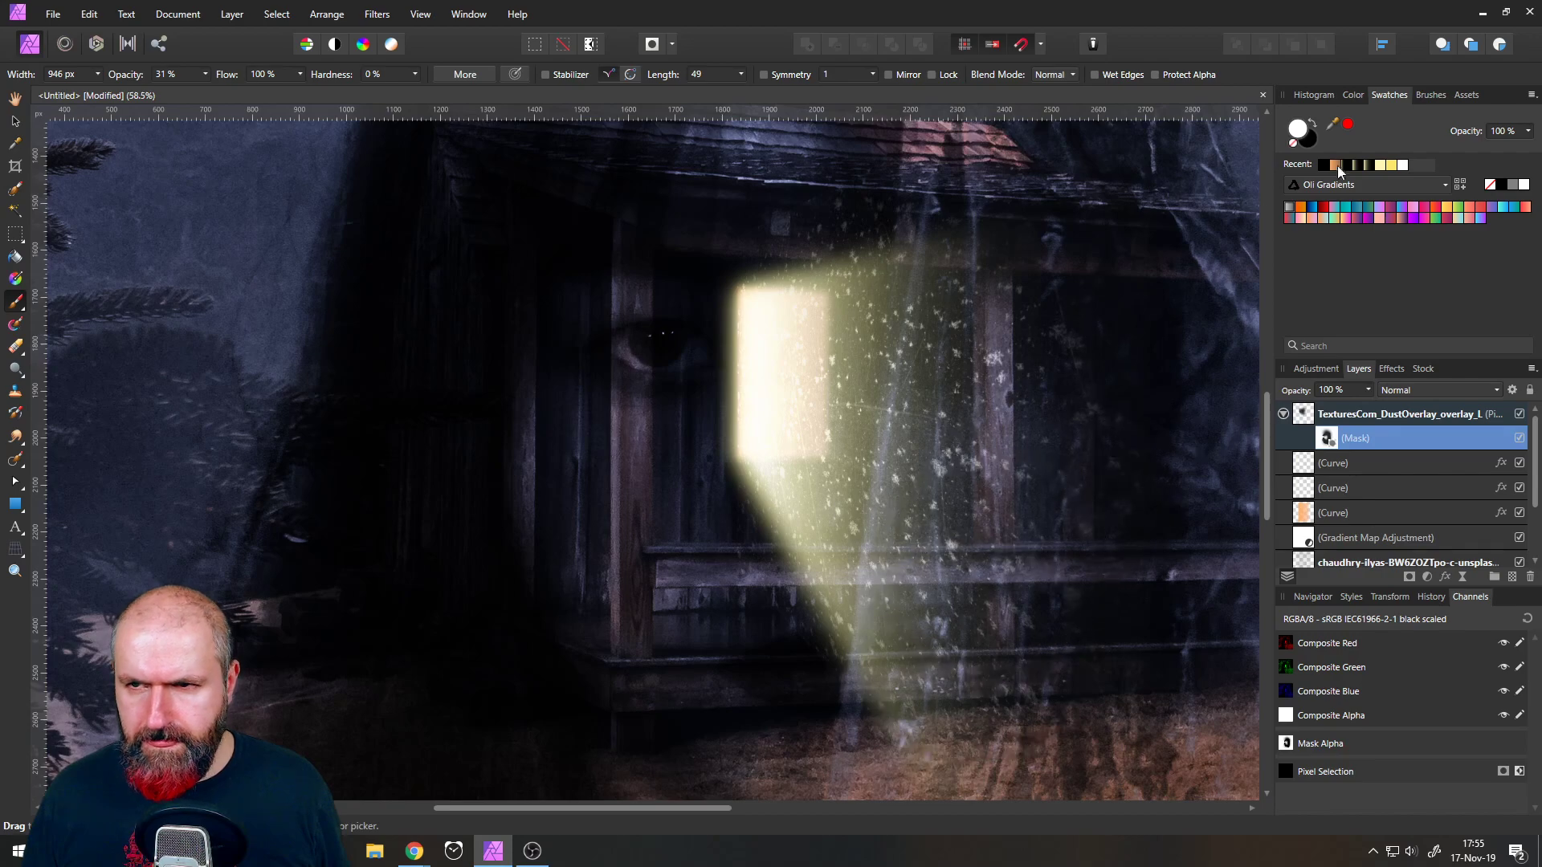
- Switch the mask brush back to black, subtly fade the dust around the beam with opacity reduced to 6%, and deselect the mask
{"action": "left_click", "coordinate": [1288, 124]}
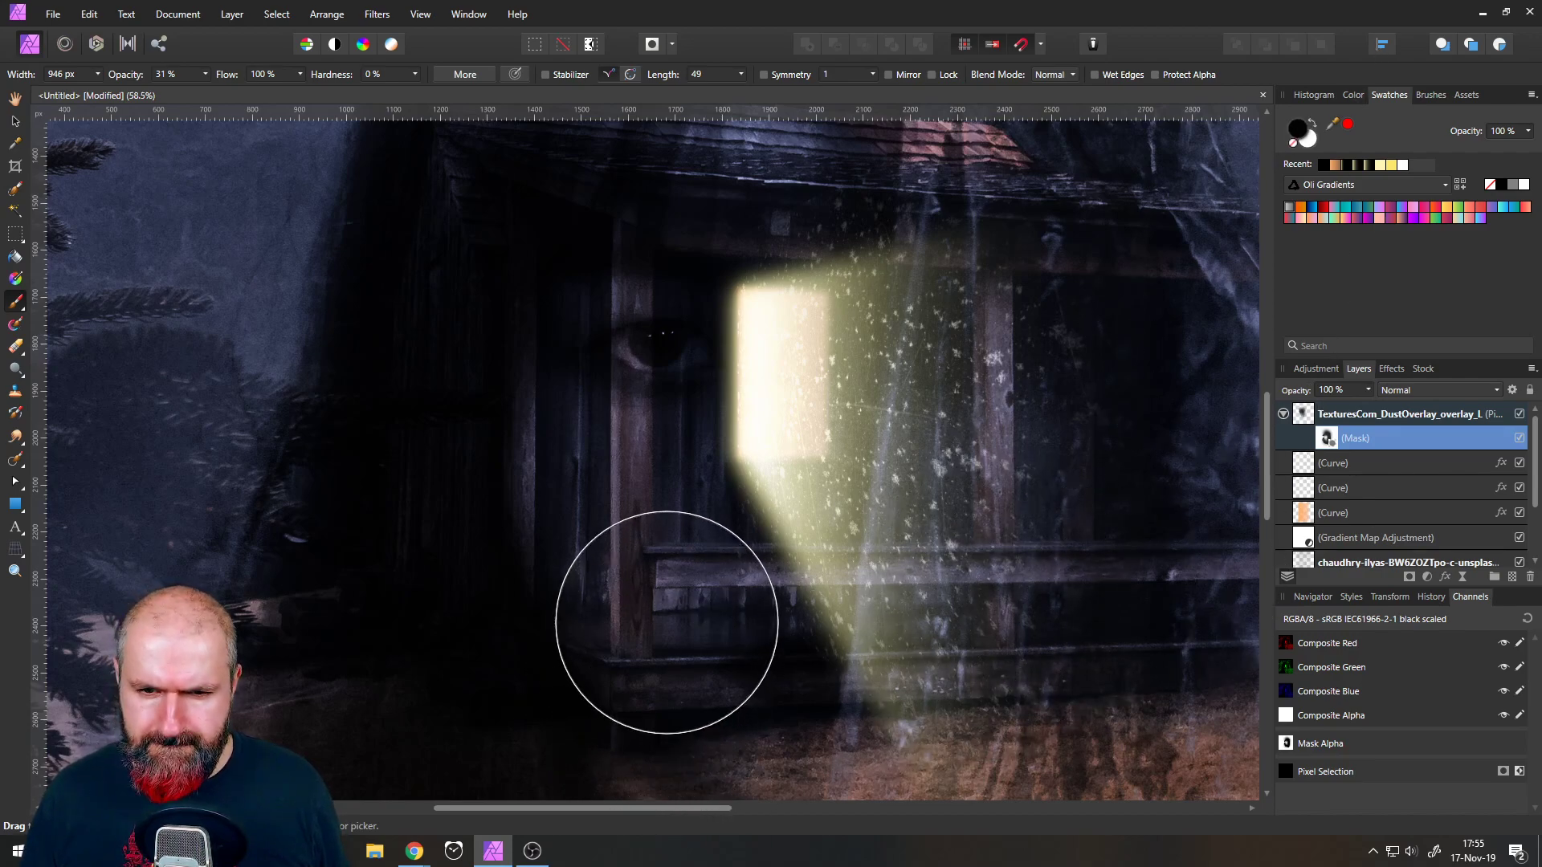
{"action": "mouse_move", "coordinate": [687, 579]}
{"action": "left_mouse_down"}
{"action": "mouse_move", "coordinate": [727, 699]}
{"action": "mouse_move", "coordinate": [902, 743]}
{"action": "mouse_move", "coordinate": [887, 688]}
{"action": "mouse_move", "coordinate": [767, 676]}
{"action": "left_mouse_up"}
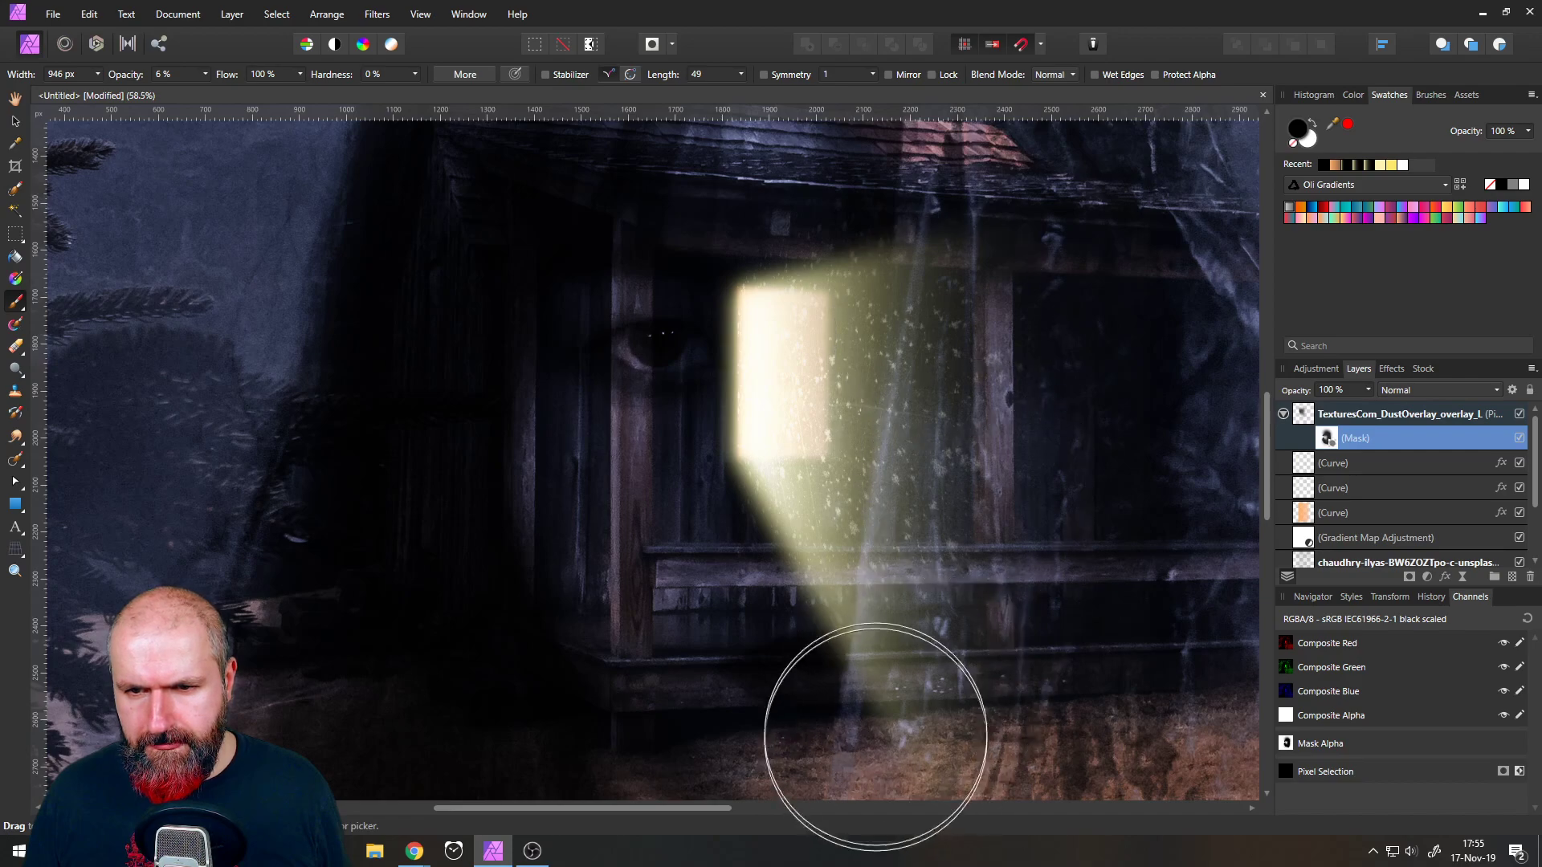
{"action": "left_click", "coordinate": [15, 121]}
{"action": "key", "text": "ctrl+0"}
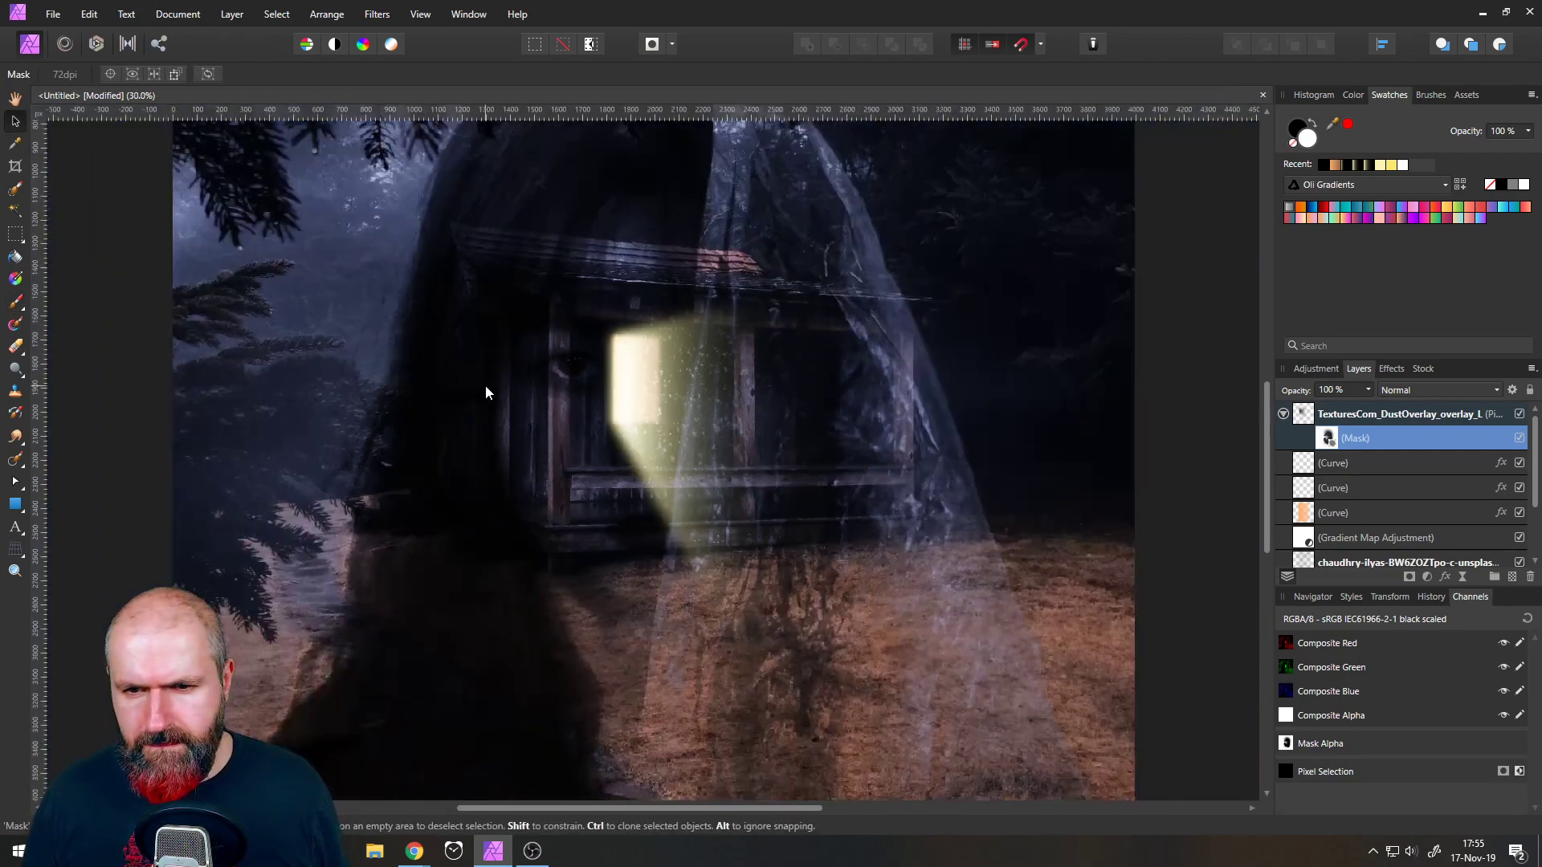
{"action": "left_click", "coordinate": [122, 432]}
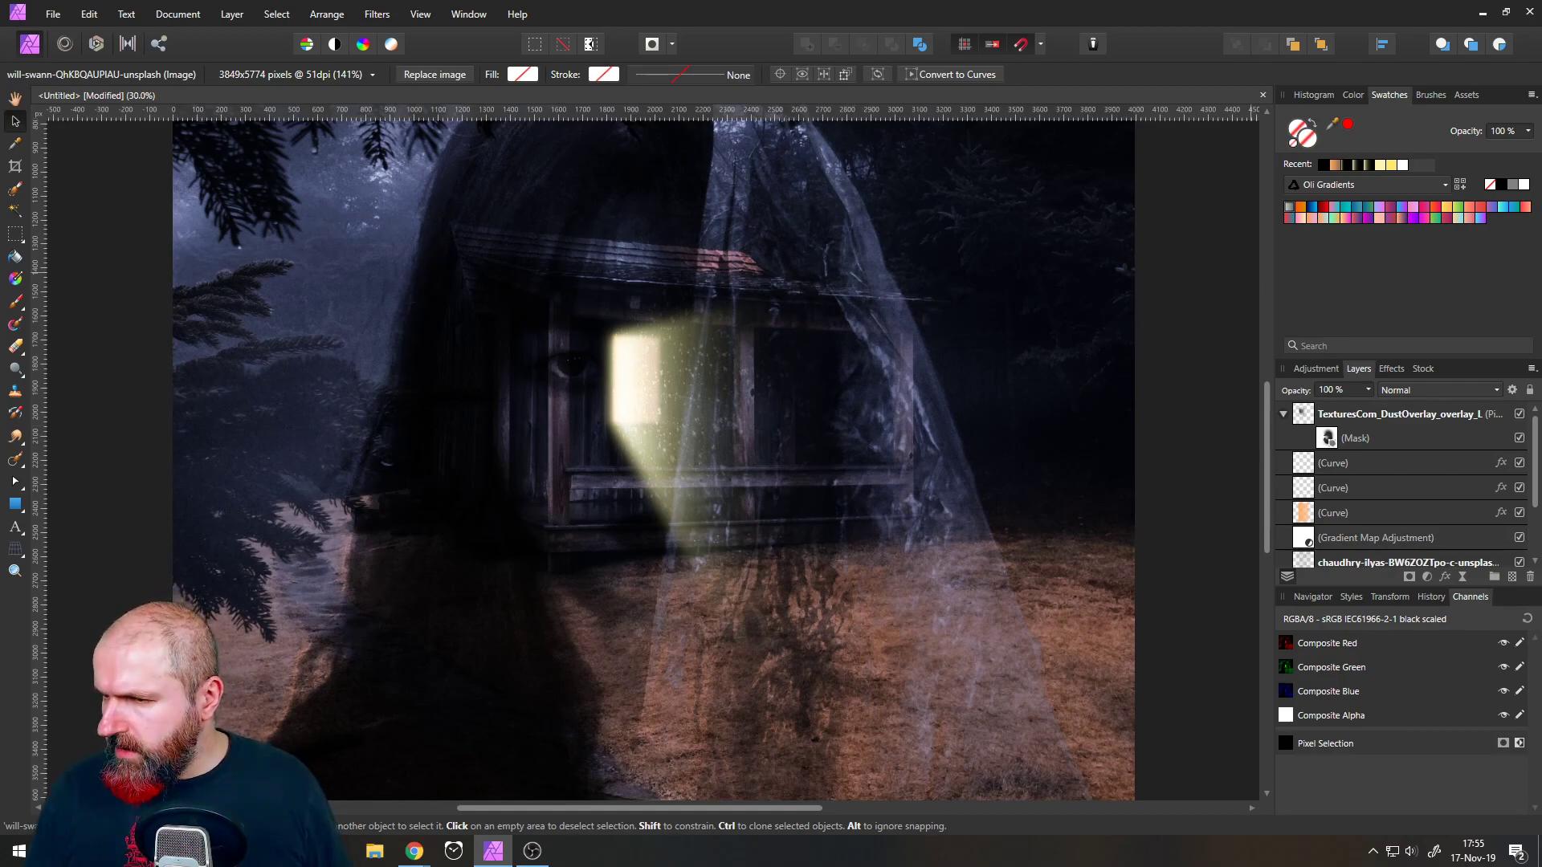
- Switch to Chrome and compare the glowing windows in the Hagrid's Hut speed-art video with the composite's dusty light beam
{"action": "key", "text": "alt+Tab"}
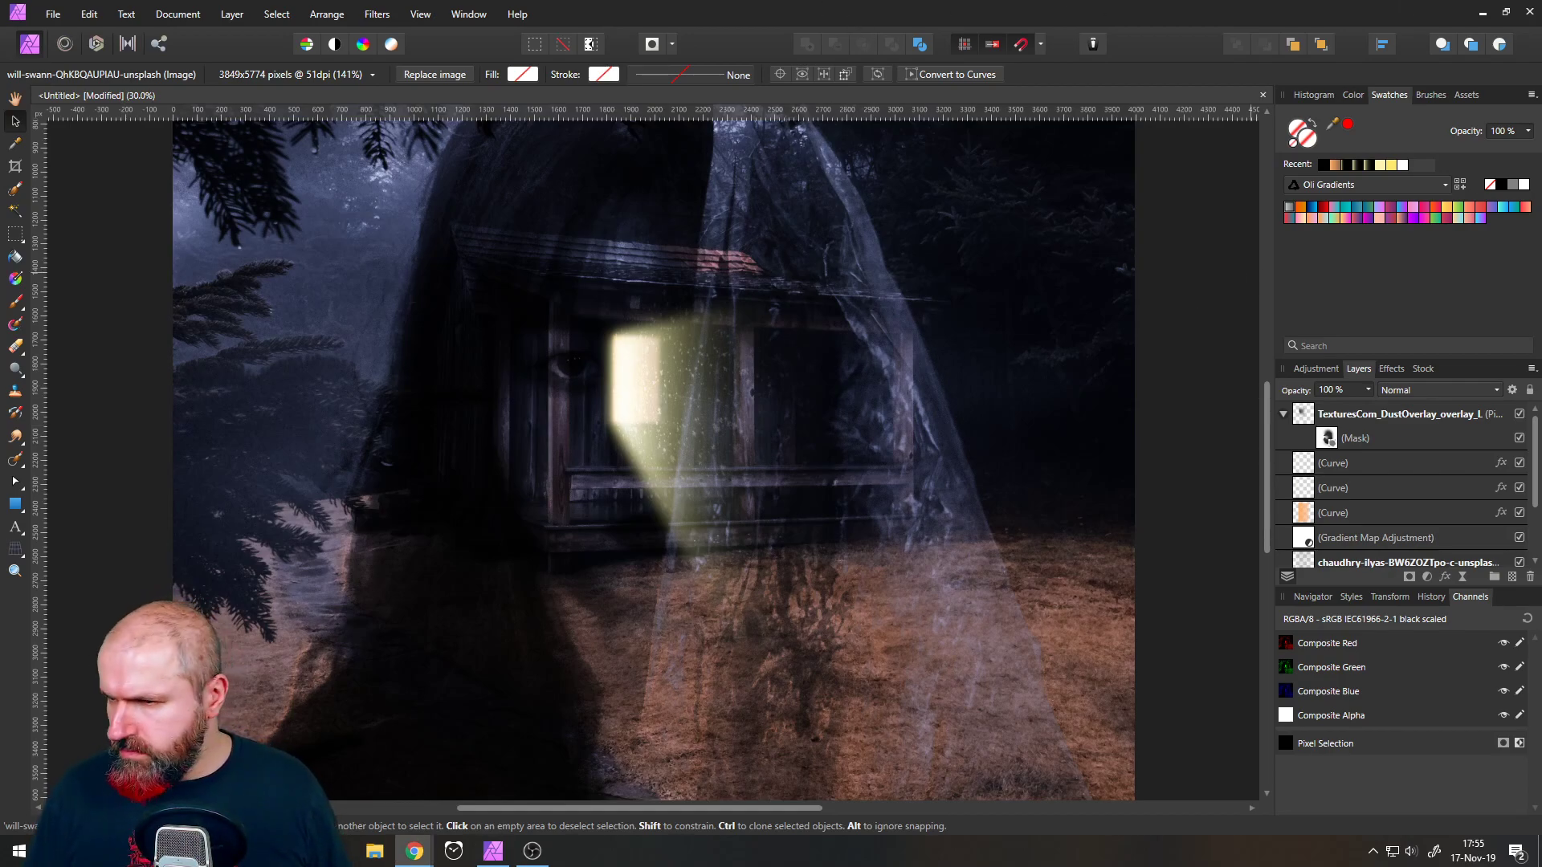
{"action": "left_click_drag", "start_coordinate": [697, 2], "coordinate": [894, 30]}
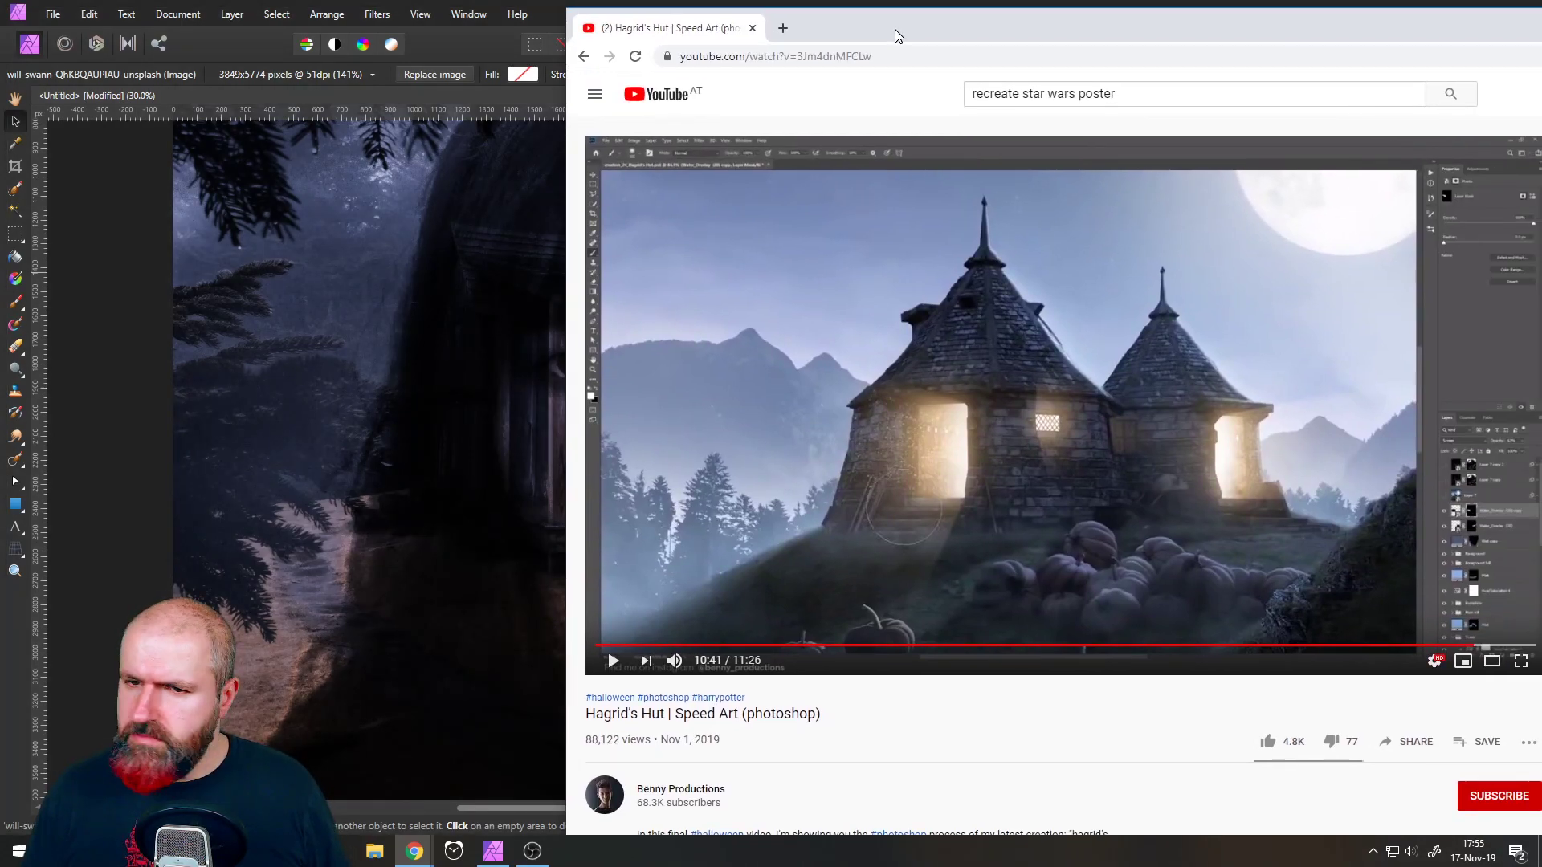
{"action": "left_click_drag", "start_coordinate": [894, 29], "coordinate": [796, 705]}
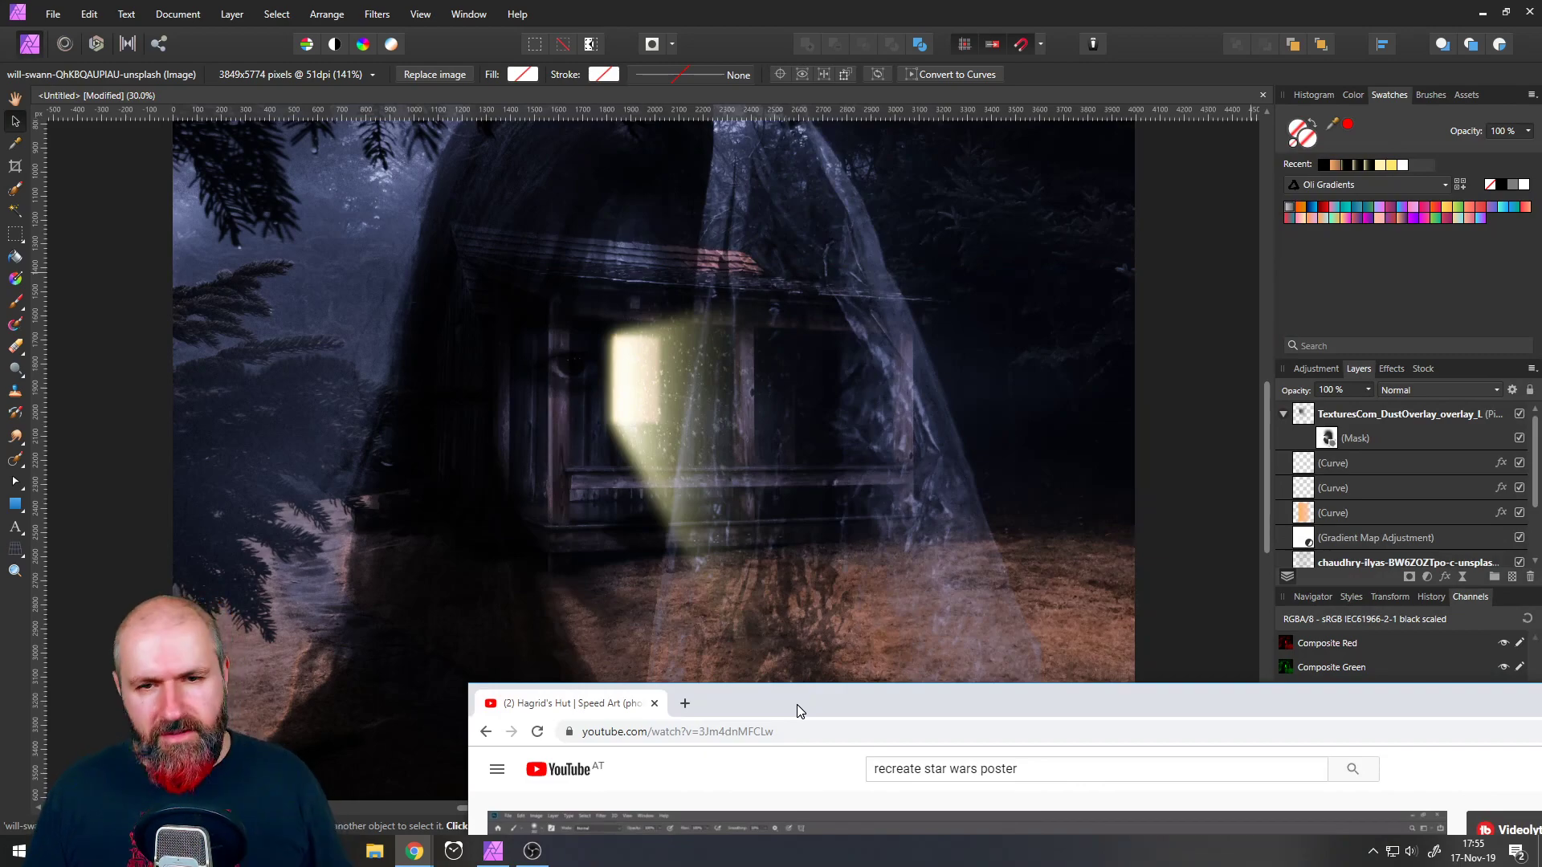
{"action": "left_click_drag", "start_coordinate": [796, 705], "coordinate": [889, 136]}
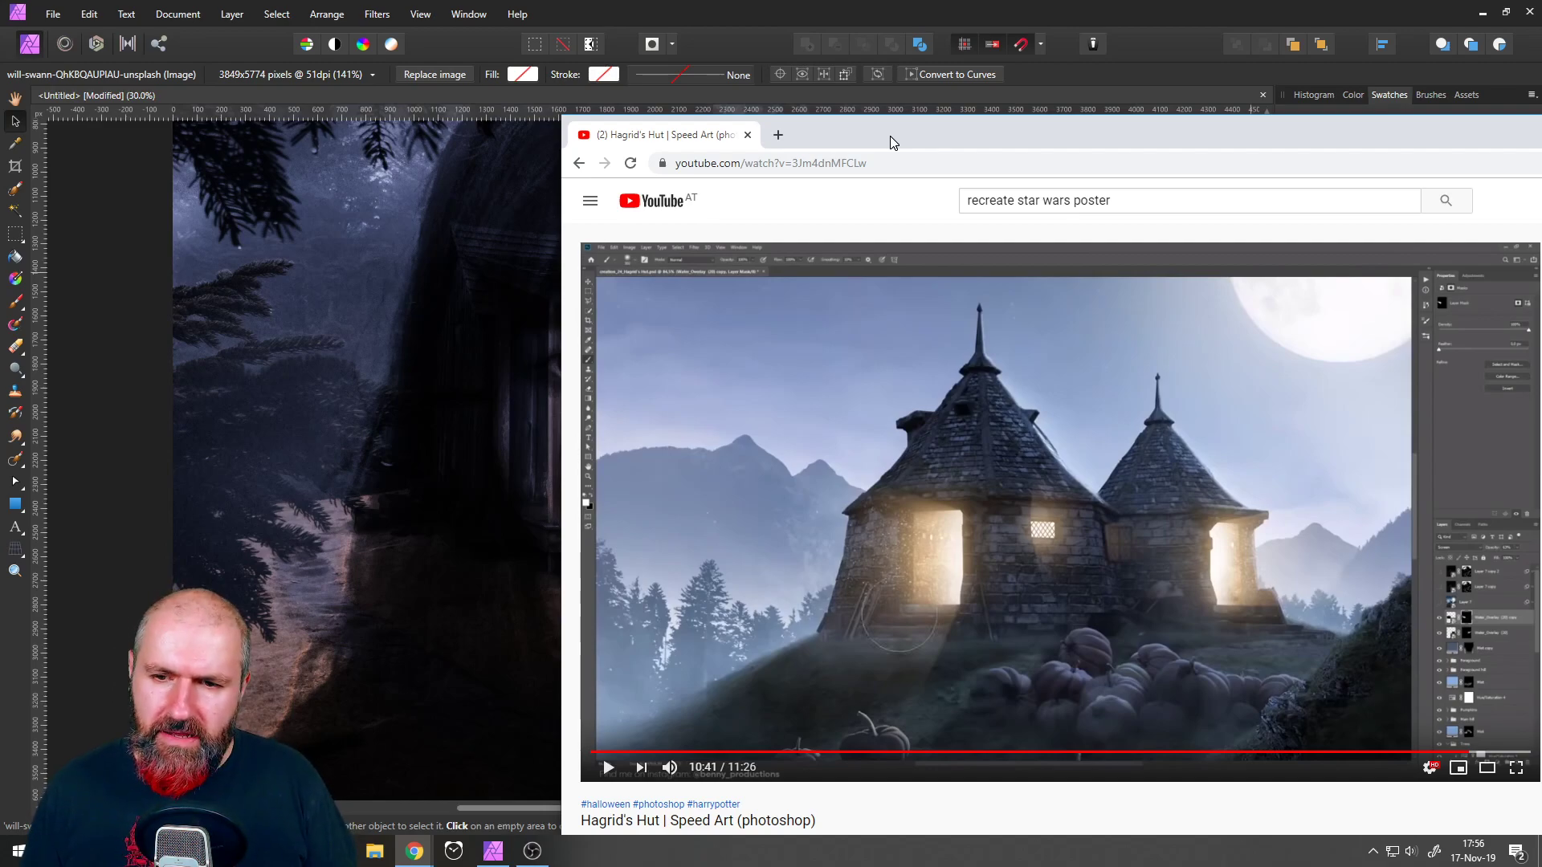
{"action": "left_click_drag", "start_coordinate": [890, 137], "coordinate": [843, 58]}
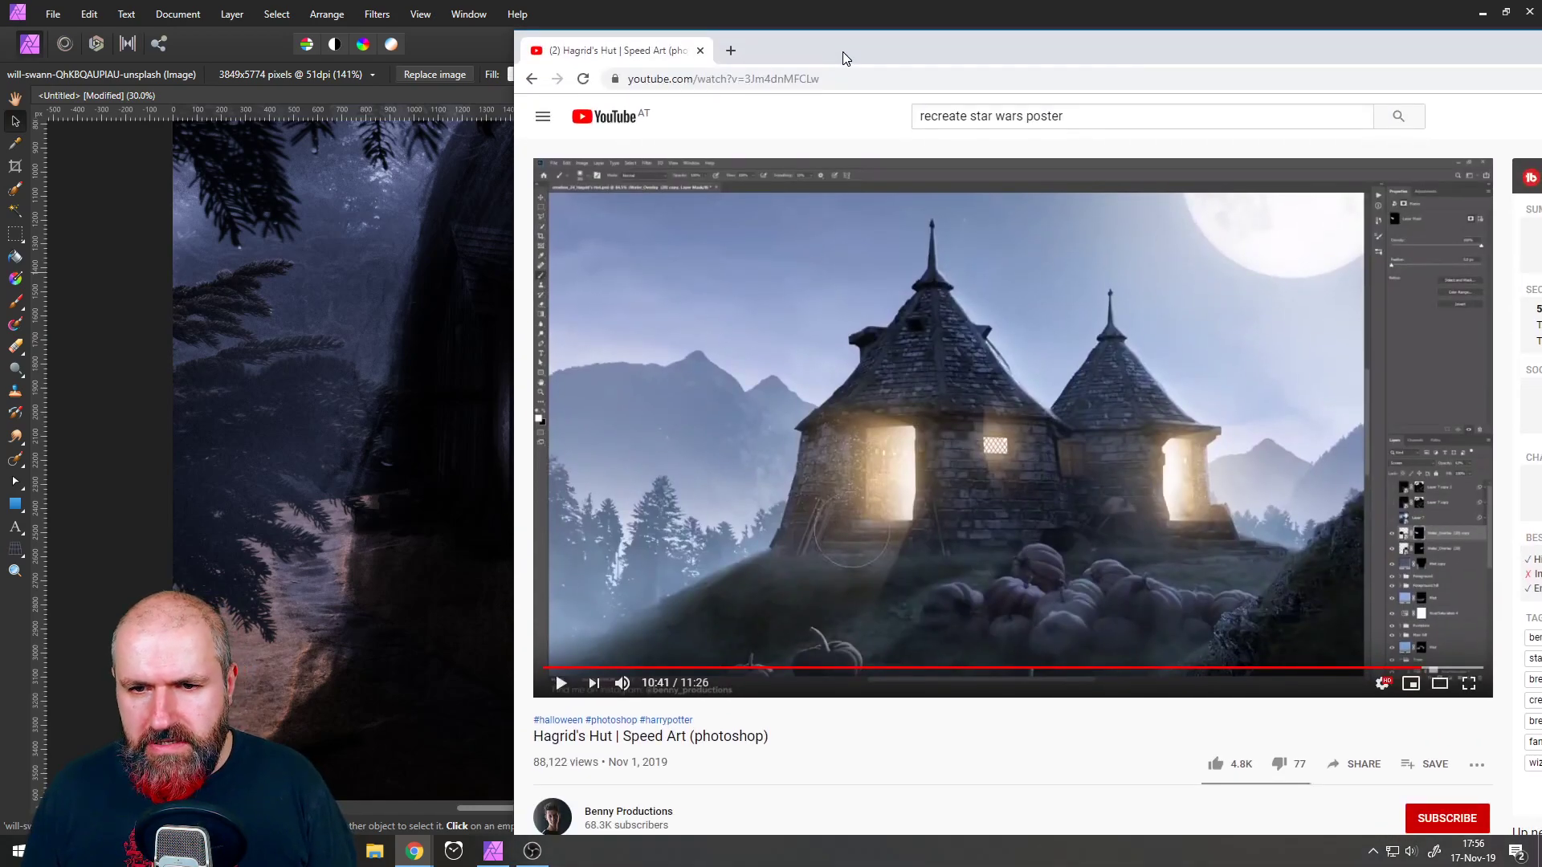
{"action": "left_click_drag", "start_coordinate": [757, 46], "coordinate": [731, 552]}
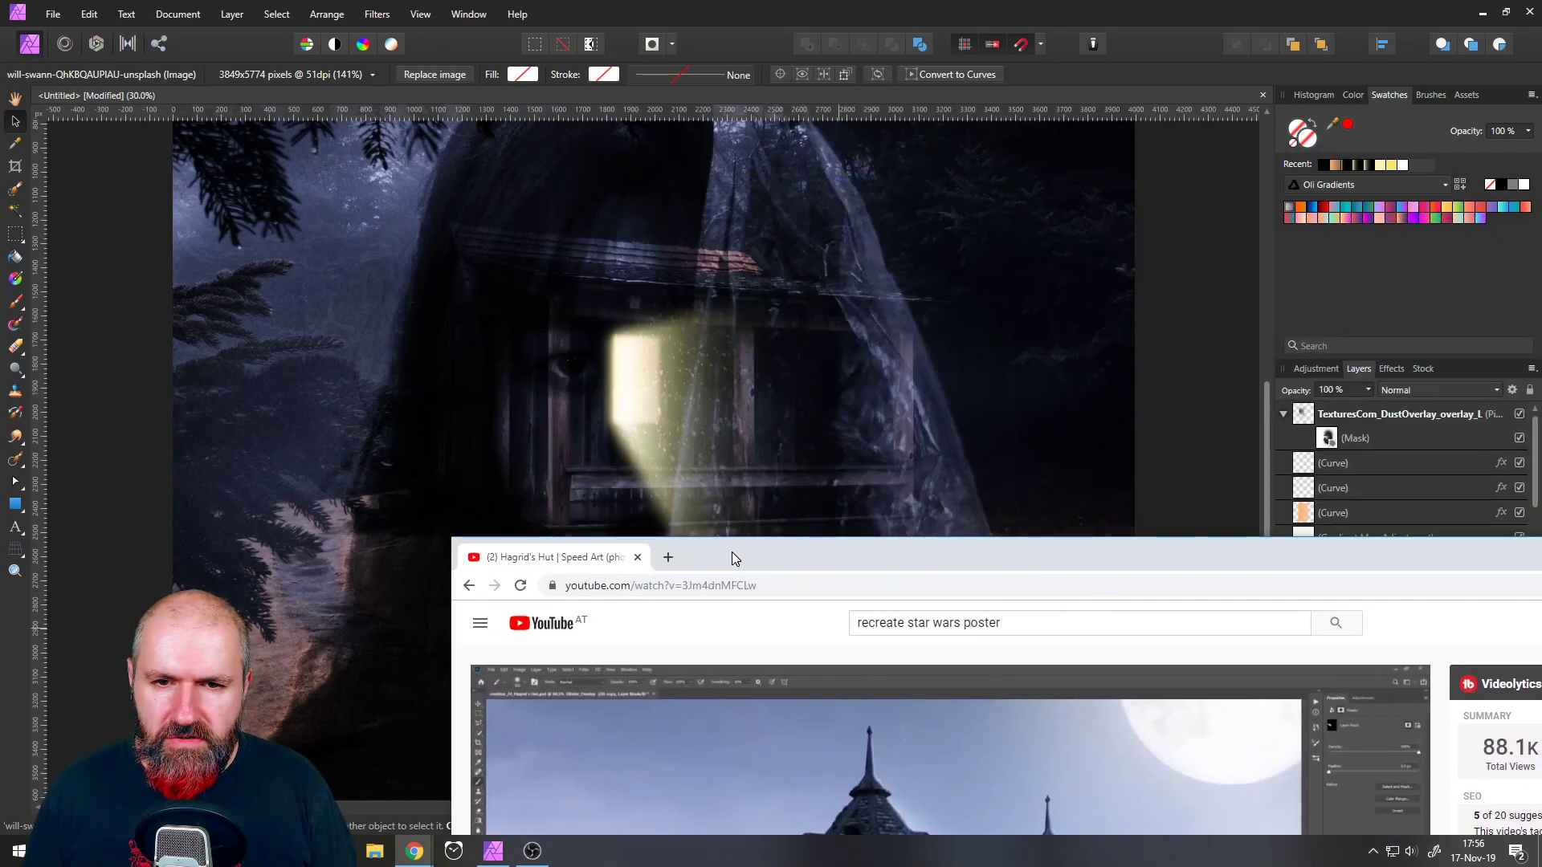
{"action": "left_click_drag", "start_coordinate": [731, 552], "coordinate": [1541, 658]}
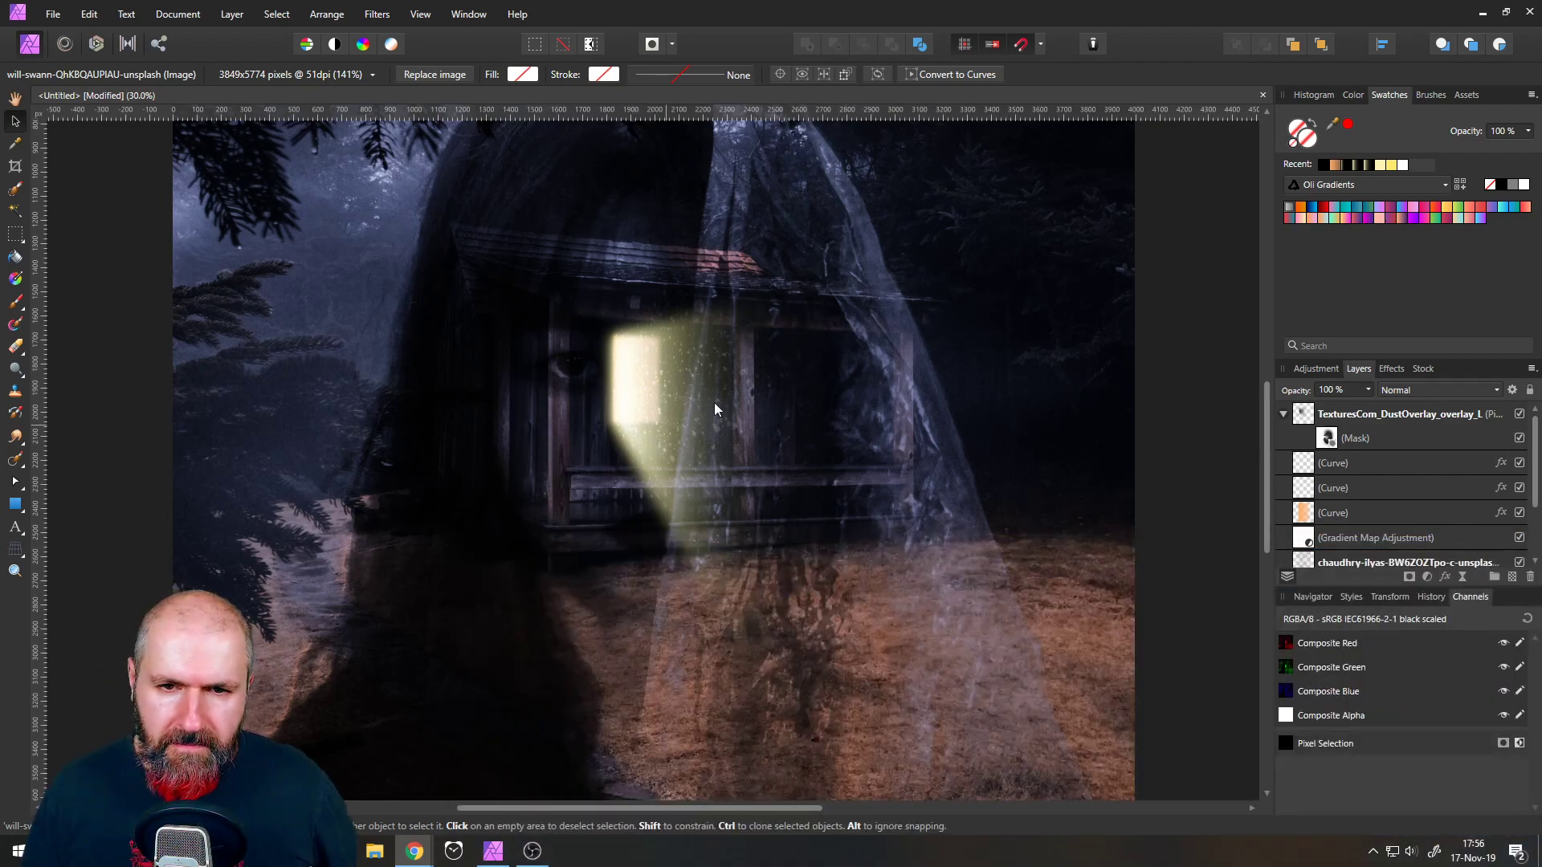
{"action": "scroll", "coordinate": [672, 425], "scroll_direction": "up", "scroll_amount": 2}
{"action": "scroll", "coordinate": [672, 432], "scroll_direction": "up", "scroll_amount": 2}
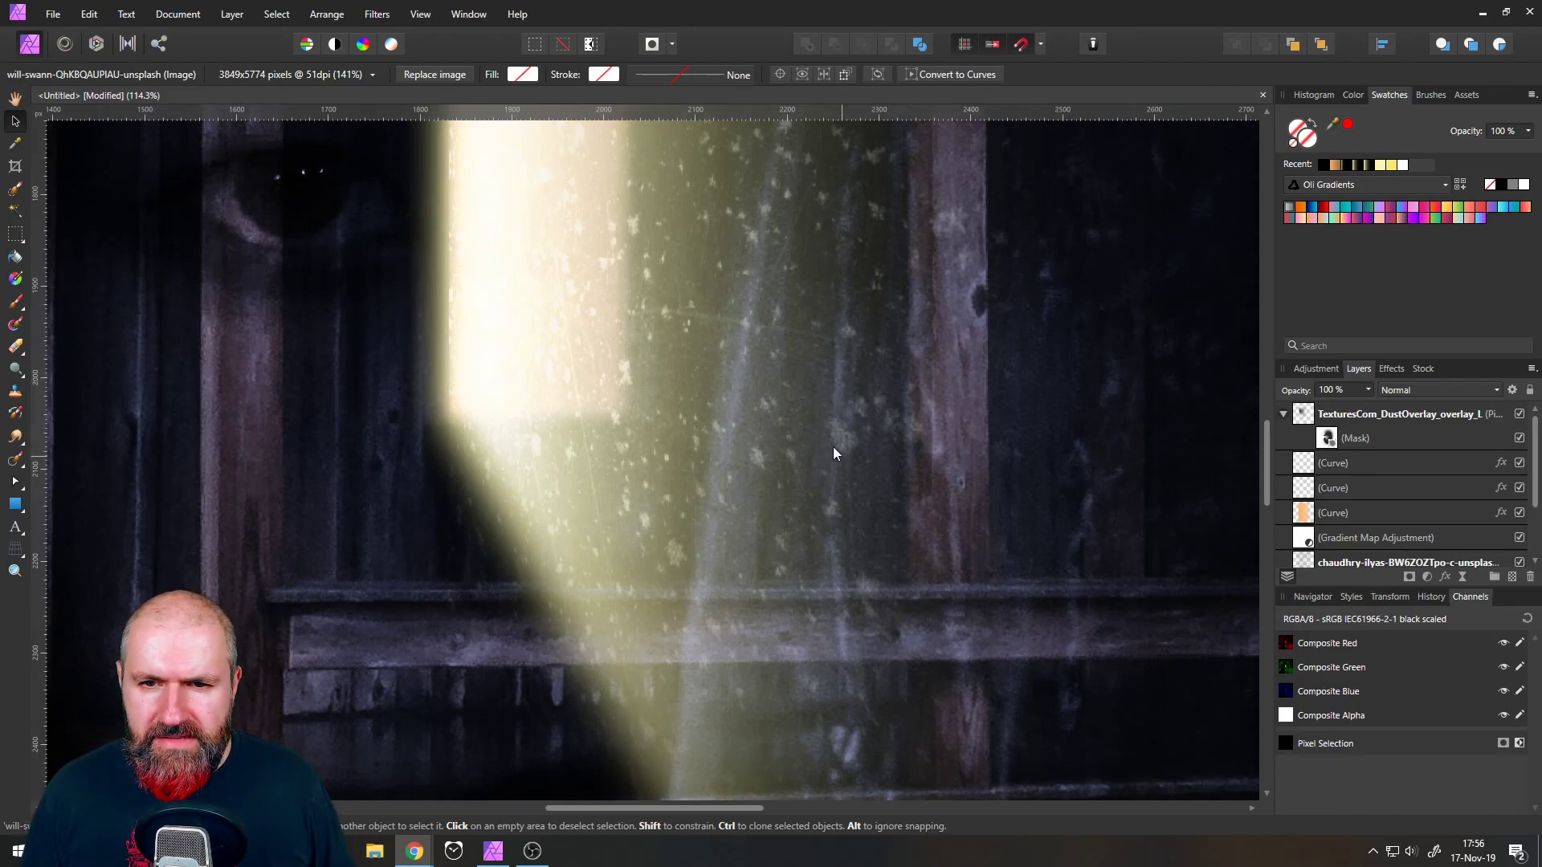
- In the dust overlay layer's blend options, ramp the source layer range from 0% output at 17.8% input to 100% output at 38.8% input
{"action": "scroll", "coordinate": [644, 498], "scroll_direction": "down", "scroll_amount": 3}
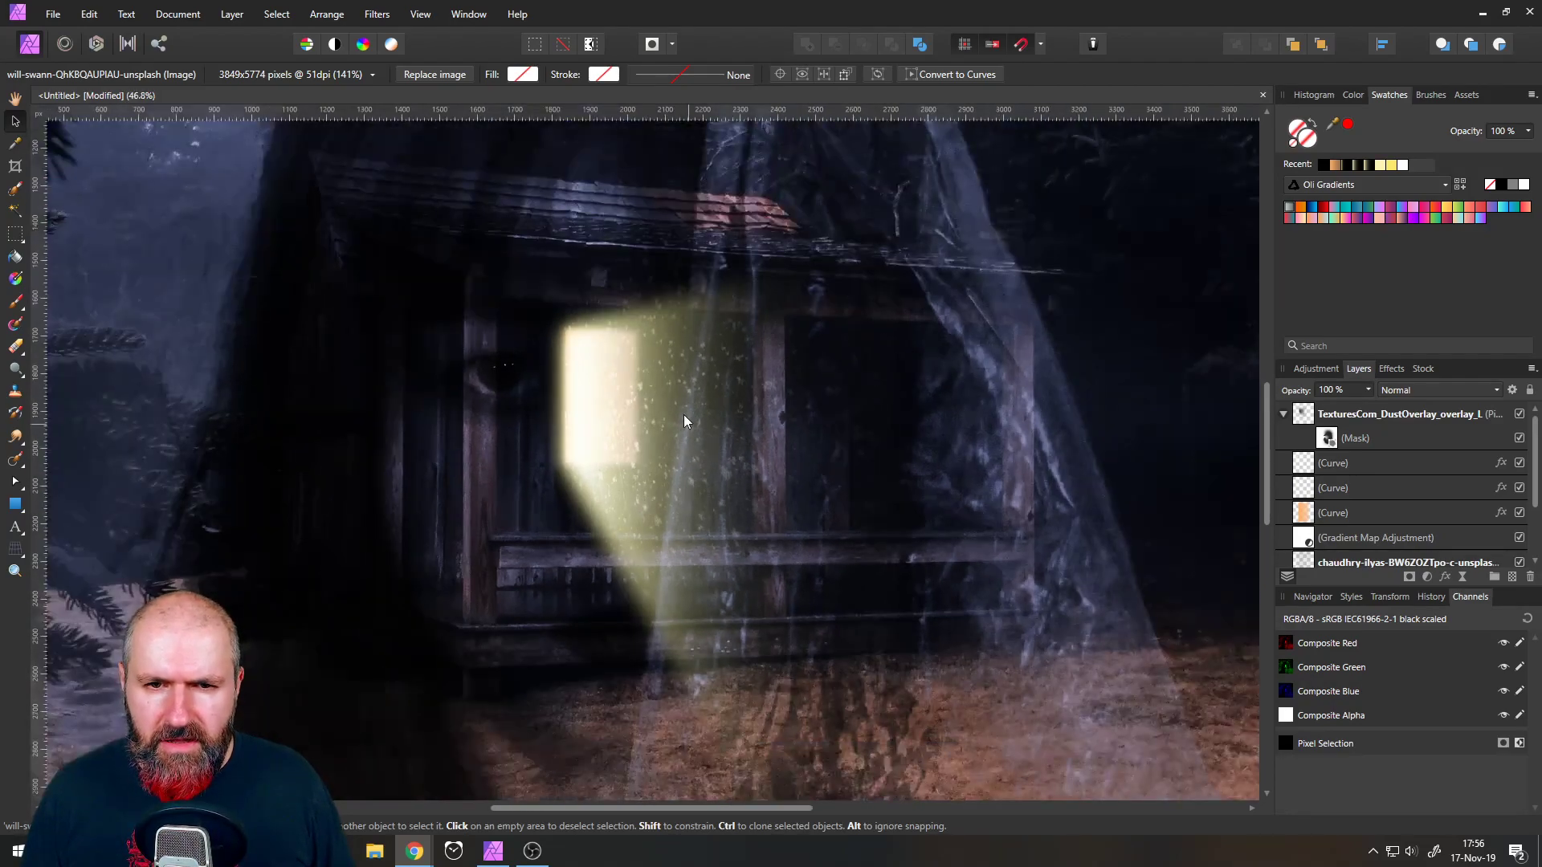
{"action": "scroll", "coordinate": [660, 469], "scroll_direction": "up", "scroll_amount": 5}
{"action": "scroll", "coordinate": [787, 450], "scroll_direction": "down", "scroll_amount": 3}
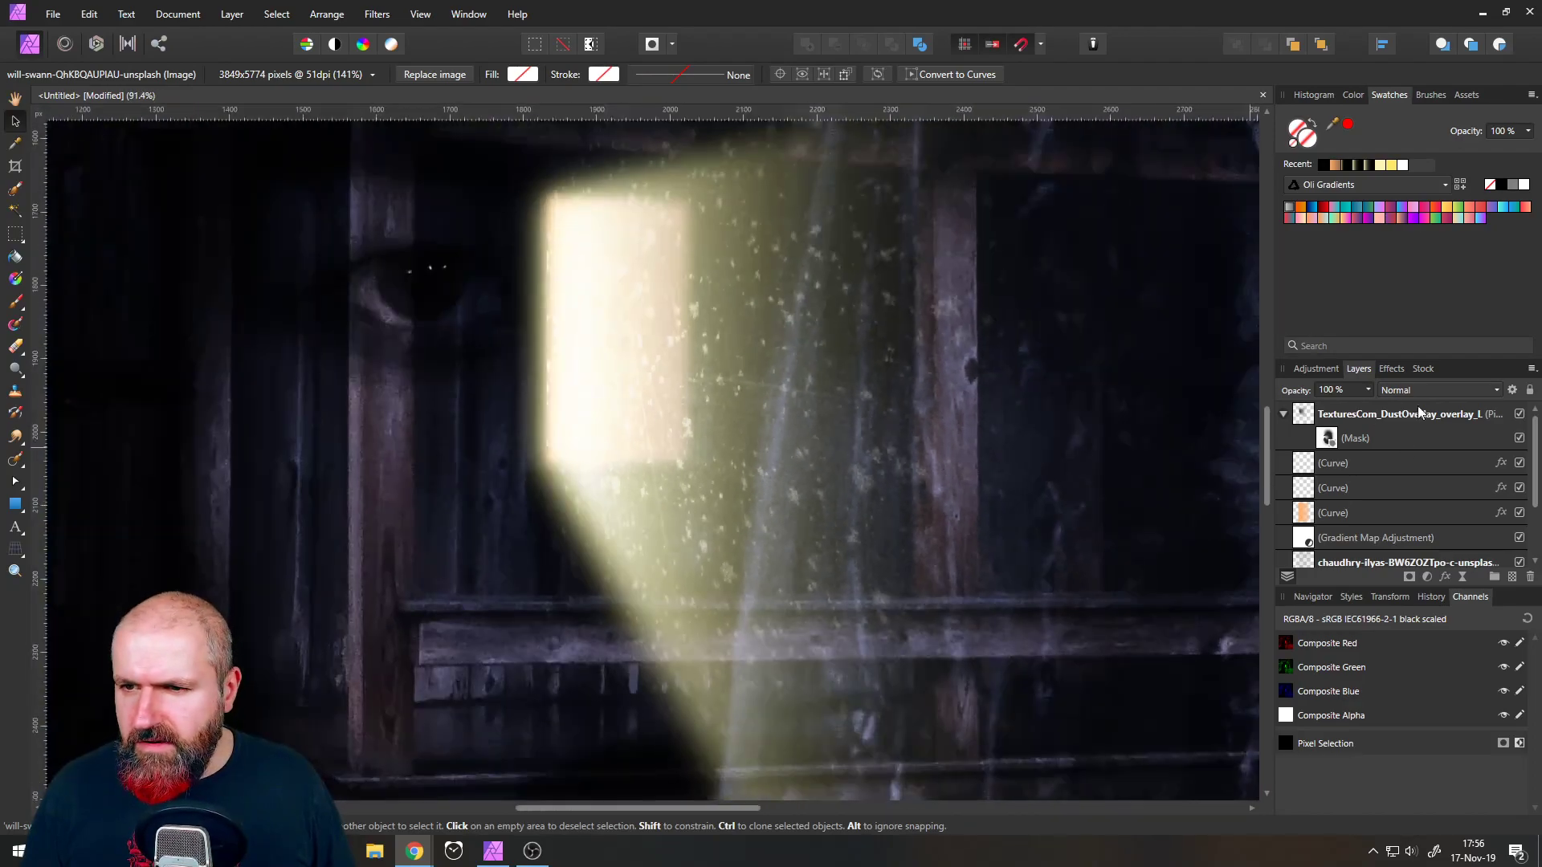
{"action": "left_click", "coordinate": [1307, 422]}
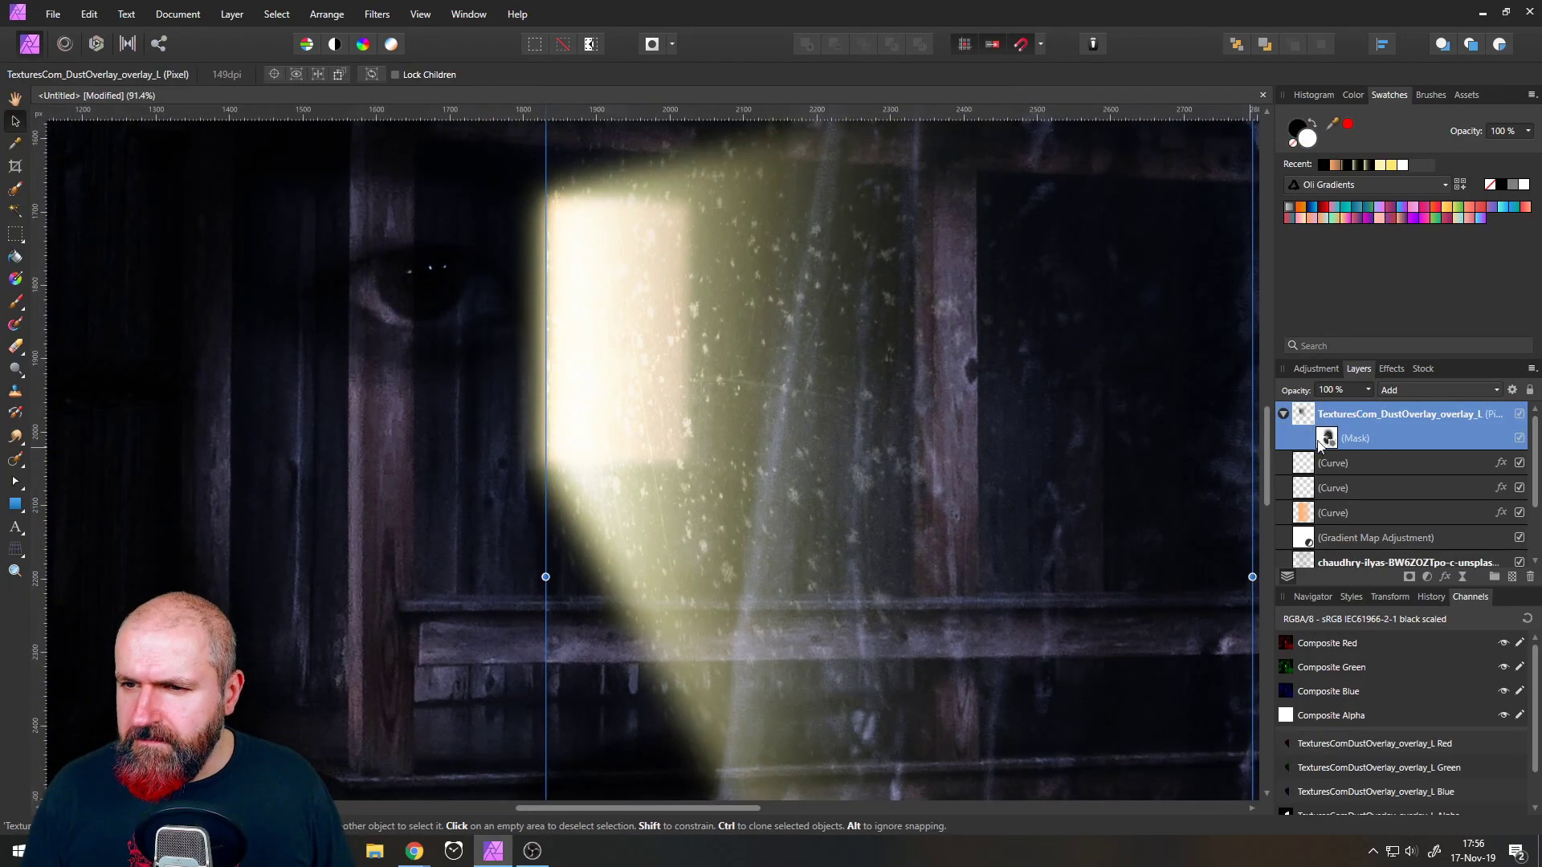
{"action": "left_click", "coordinate": [1512, 391]}
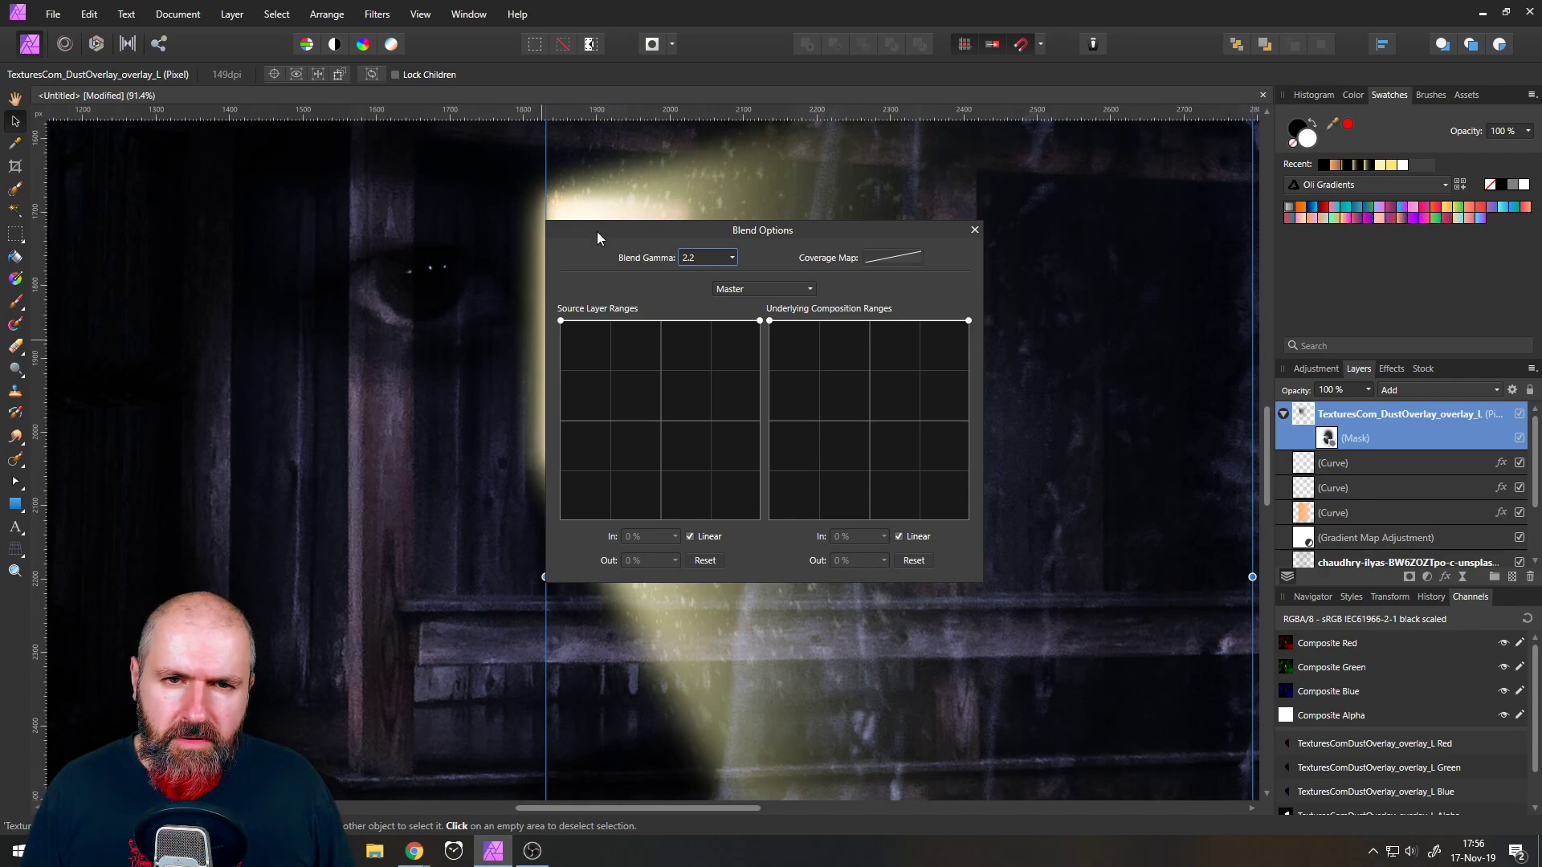
{"action": "left_click_drag", "start_coordinate": [597, 238], "coordinate": [1065, 233]}
{"action": "left_click_drag", "start_coordinate": [1028, 314], "coordinate": [1013, 510]}
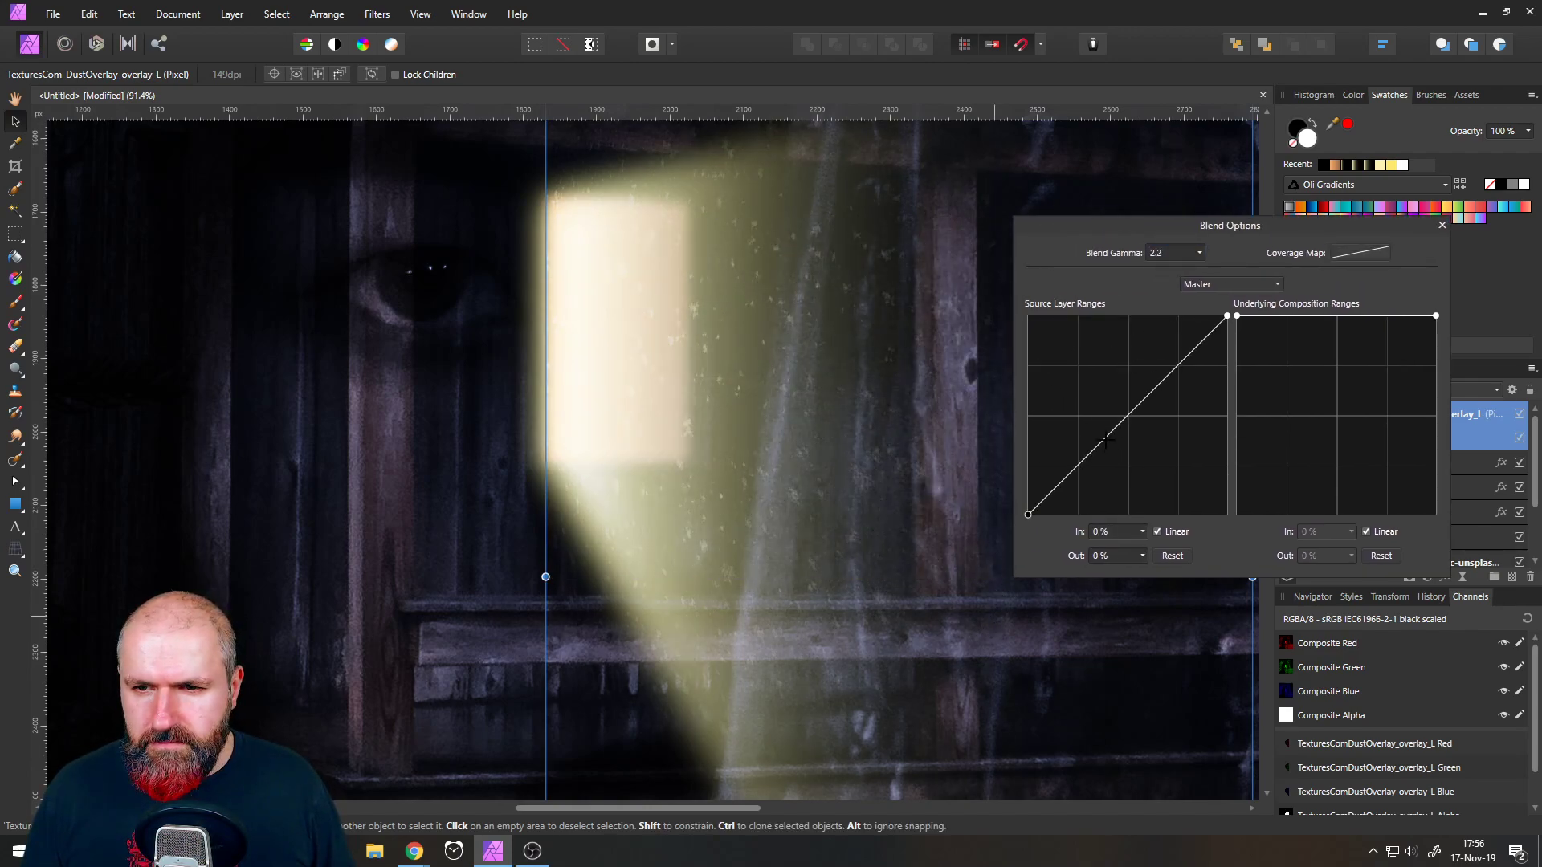
{"action": "left_click_drag", "start_coordinate": [1227, 314], "coordinate": [1106, 313]}
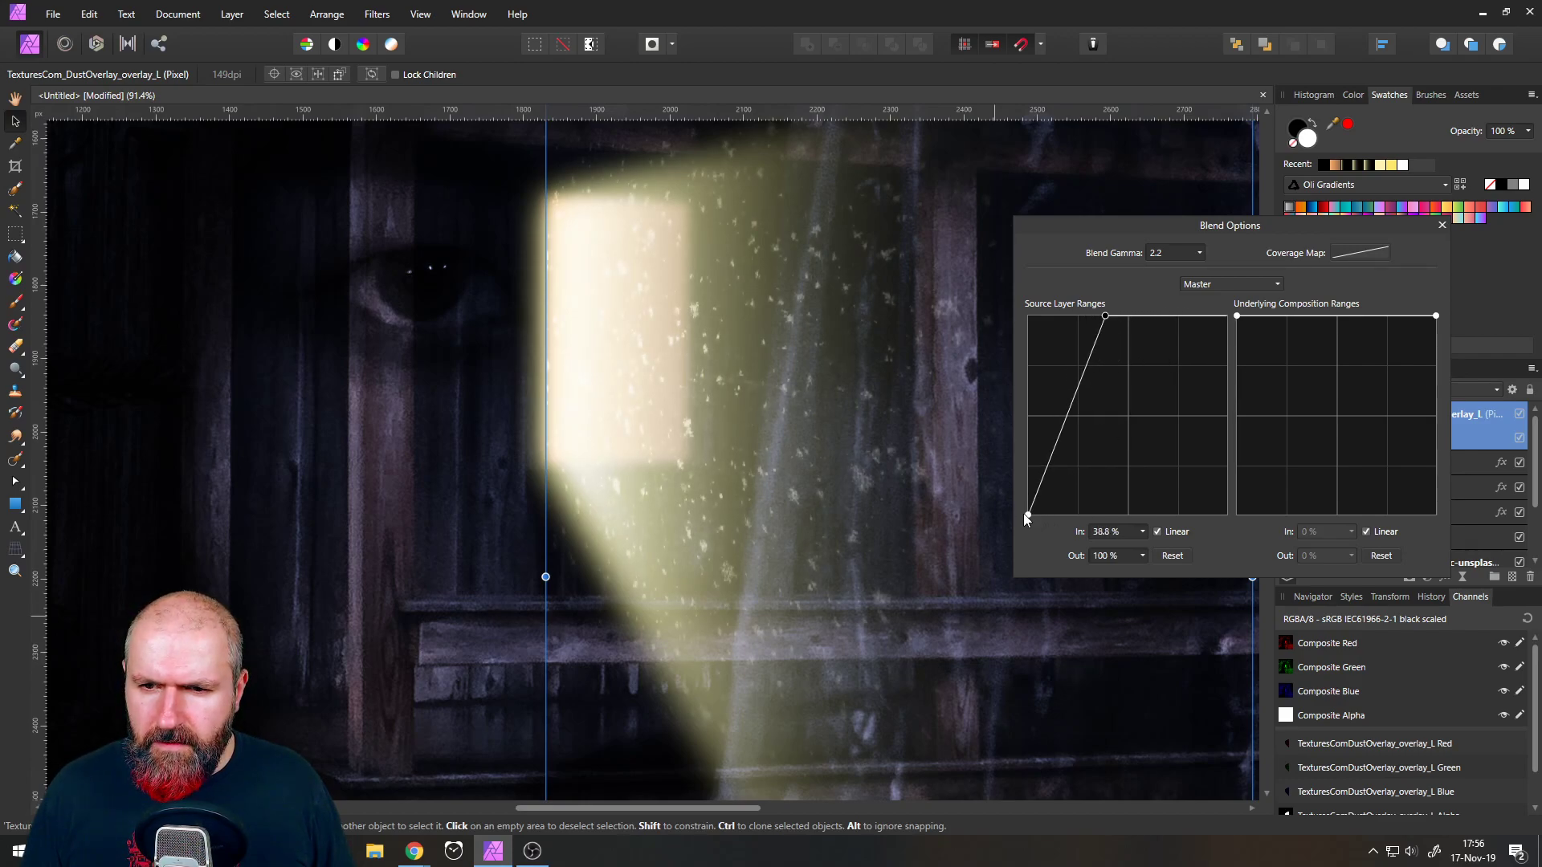
{"action": "left_click_drag", "start_coordinate": [1028, 515], "coordinate": [1064, 522]}
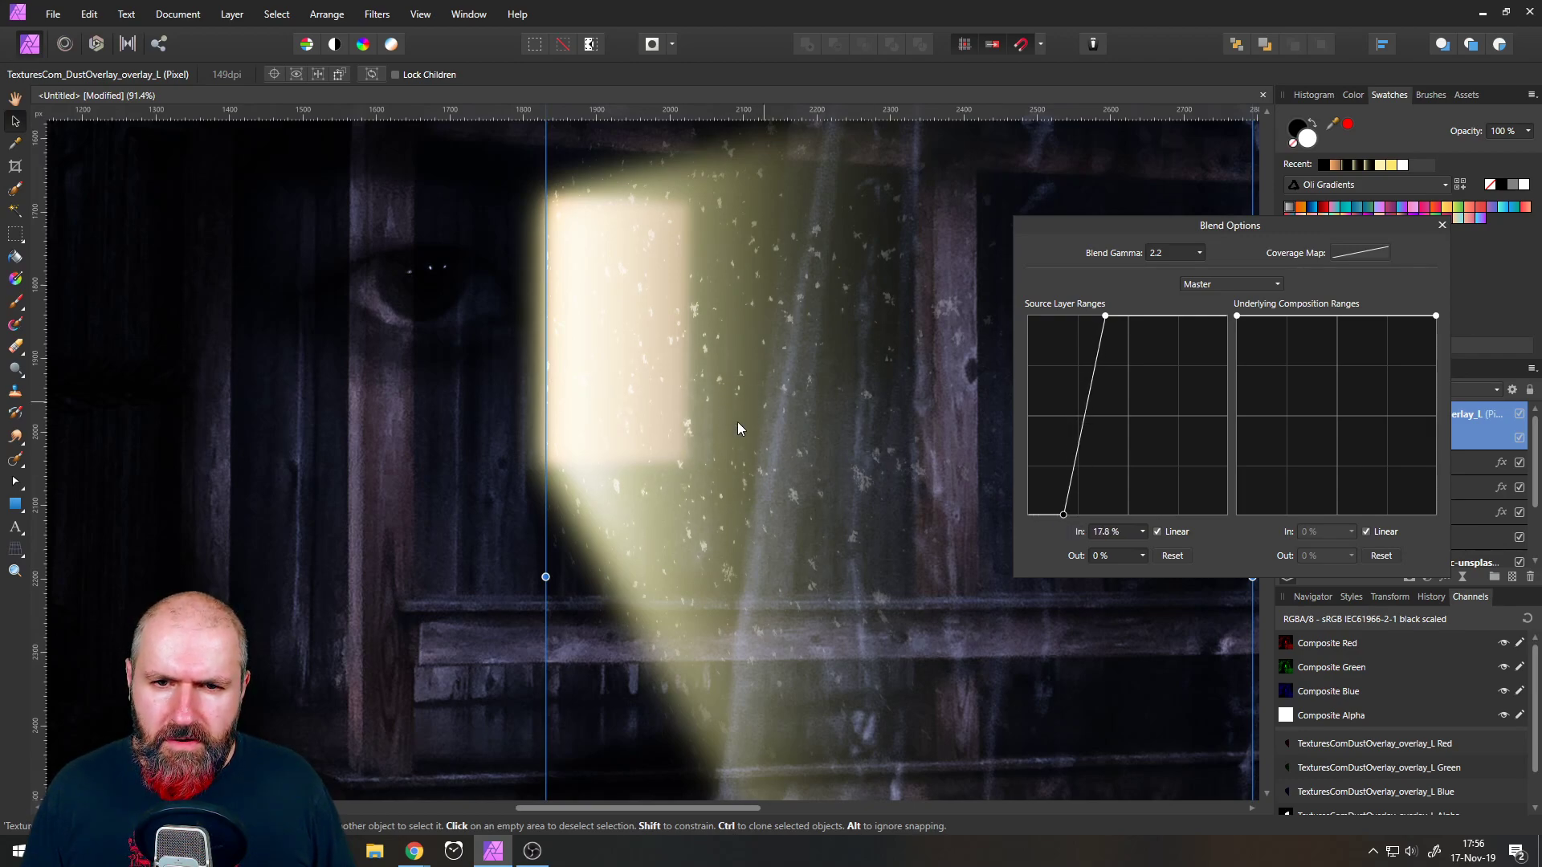
{"action": "left_click", "coordinate": [1442, 225]}
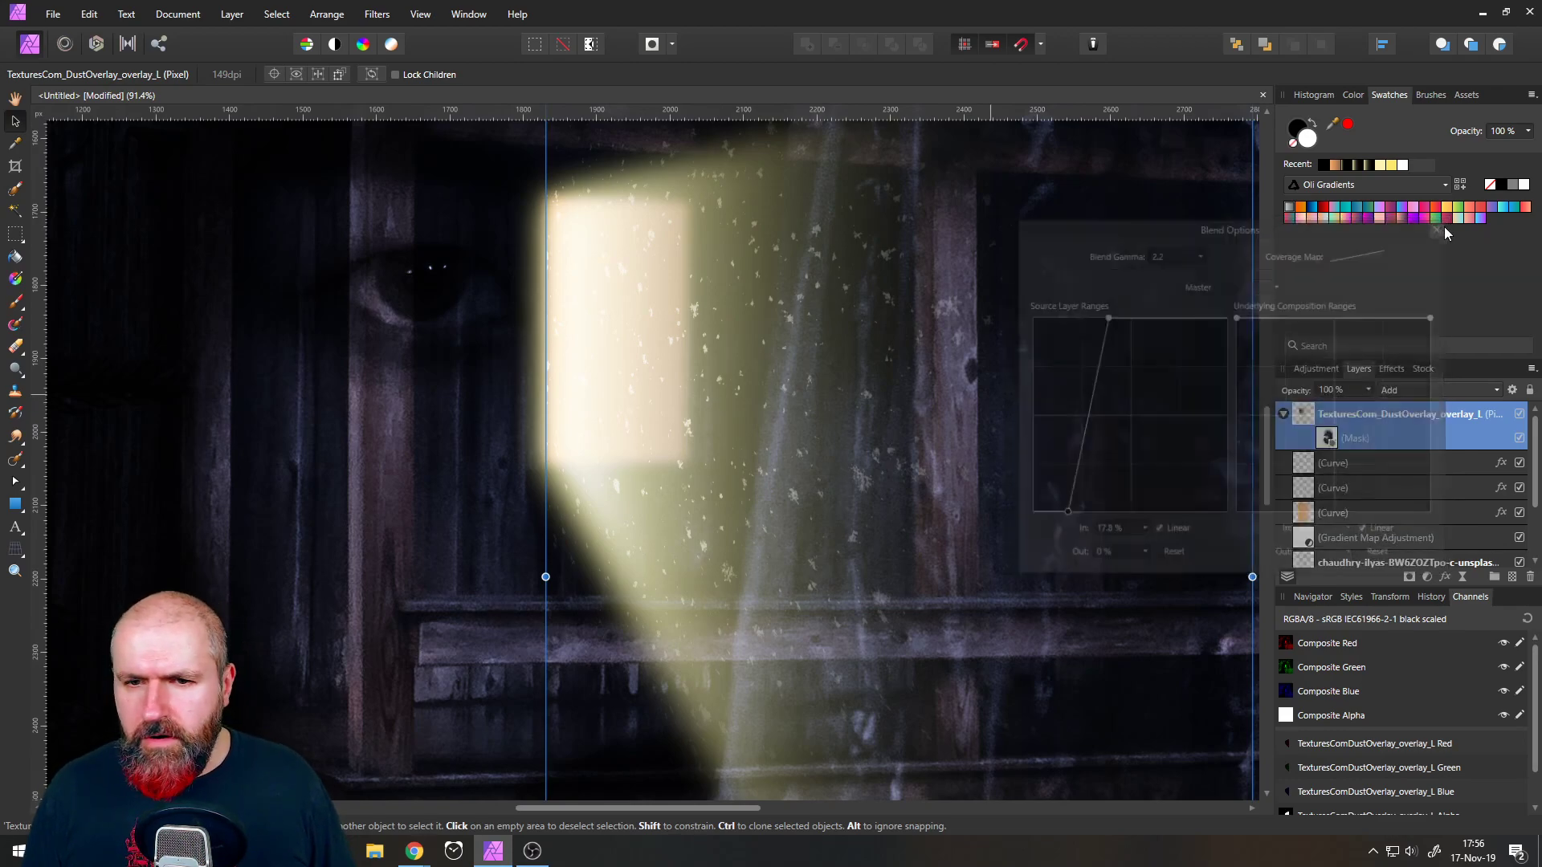
- Move the mask out of the dust overlay layer to sit above it, and duplicate the dust overlay layer
{"action": "scroll", "coordinate": [888, 413], "scroll_direction": "down", "scroll_amount": 2}
{"action": "scroll", "coordinate": [904, 411], "scroll_direction": "down", "scroll_amount": 1}
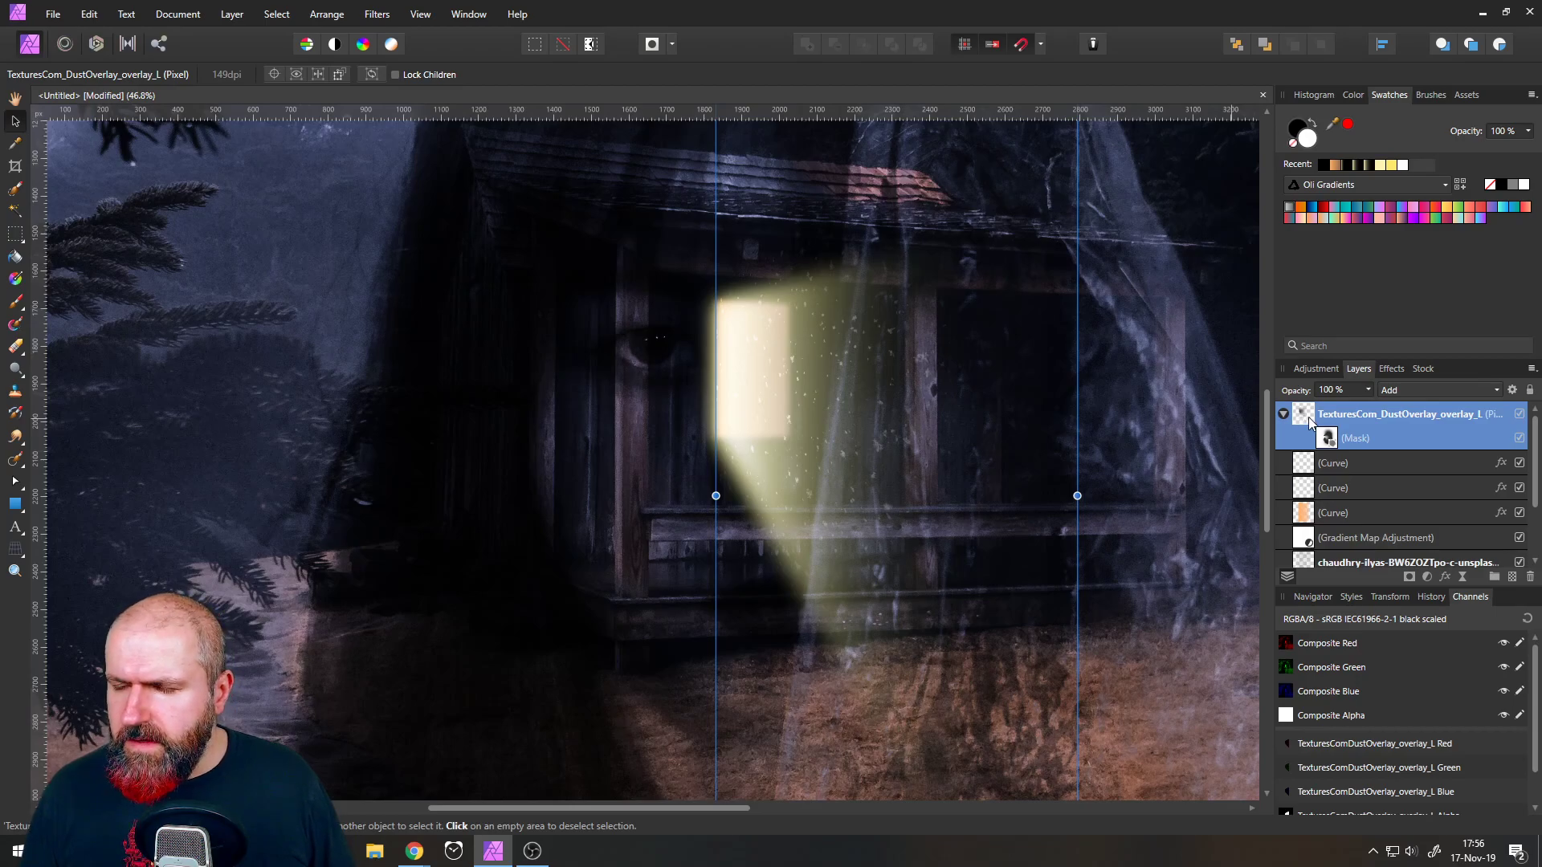
{"action": "left_click_drag", "start_coordinate": [1327, 440], "coordinate": [1324, 411]}
{"action": "left_click", "coordinate": [1305, 446]}
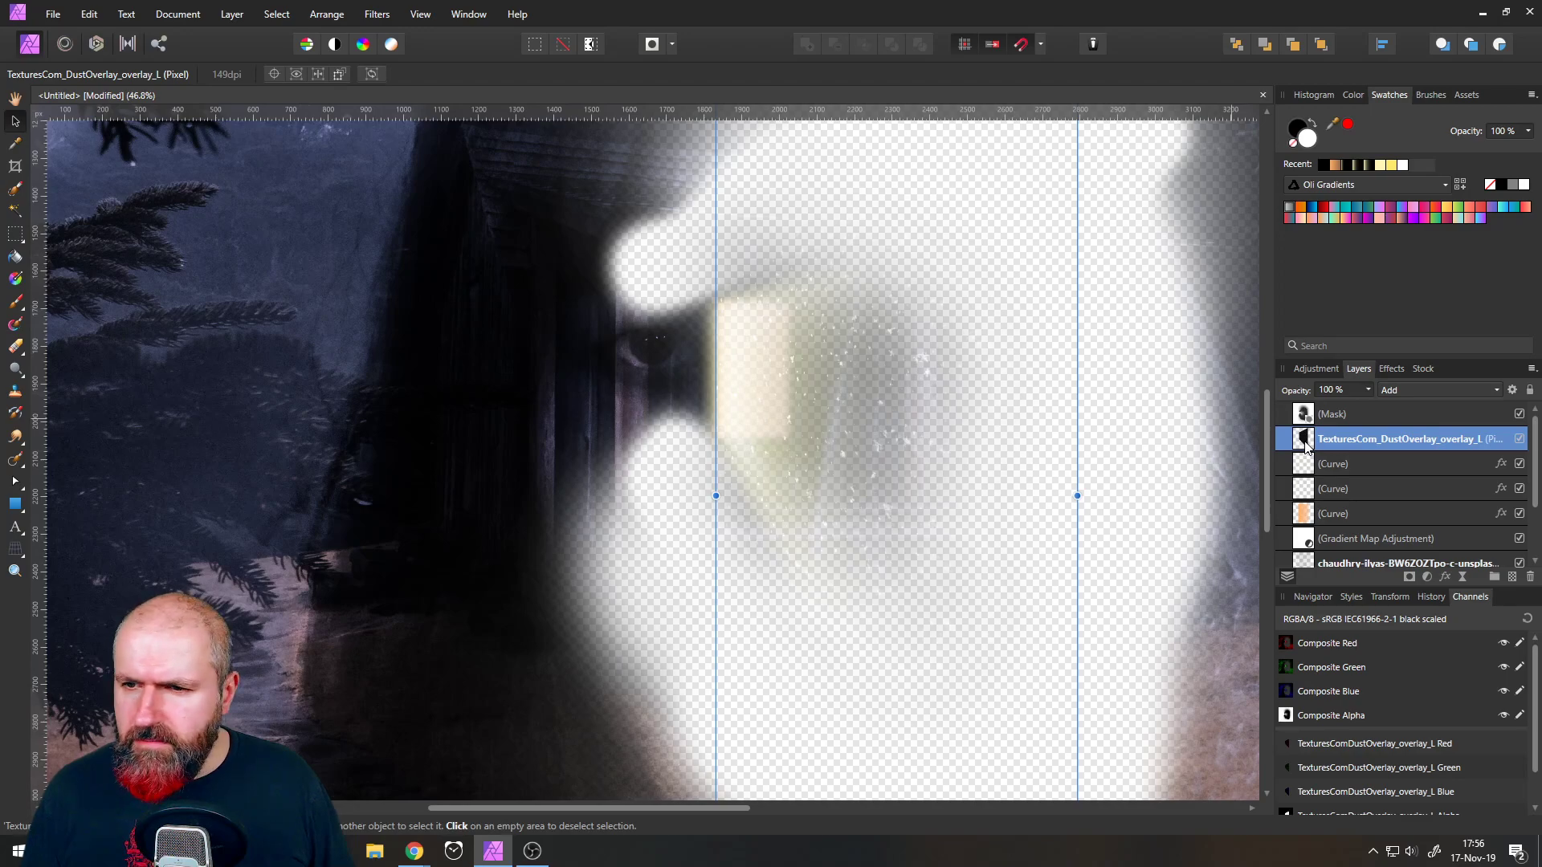
{"action": "right_click", "coordinate": [1305, 446]}
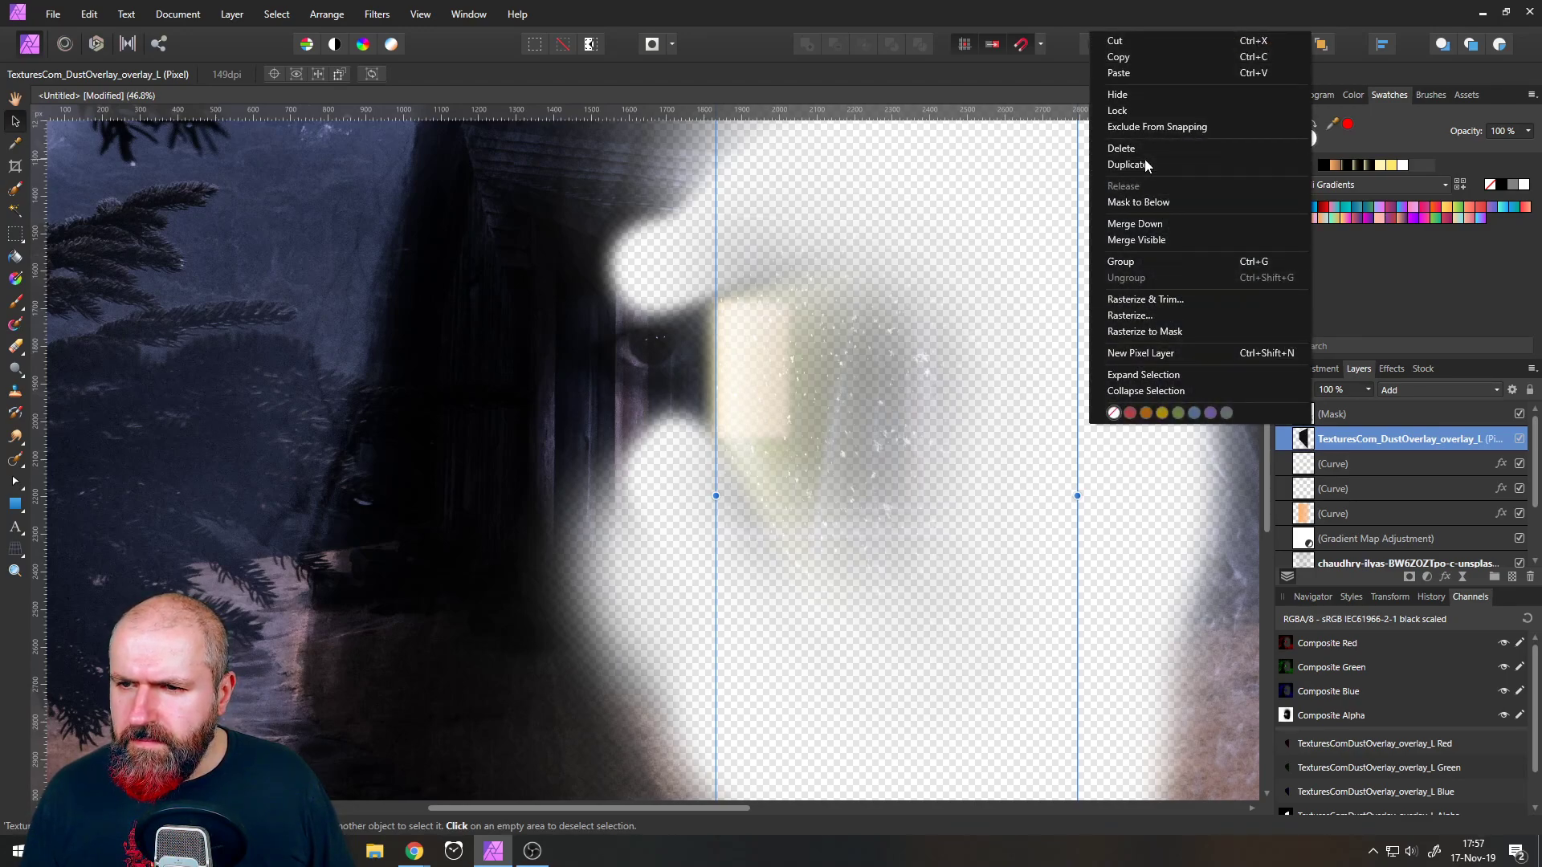
{"action": "left_click", "coordinate": [1144, 163]}
- Group the two dust overlay layers and move the separate mask into that group above them
{"action": "left_click", "coordinate": [1311, 466], "text": "shift"}
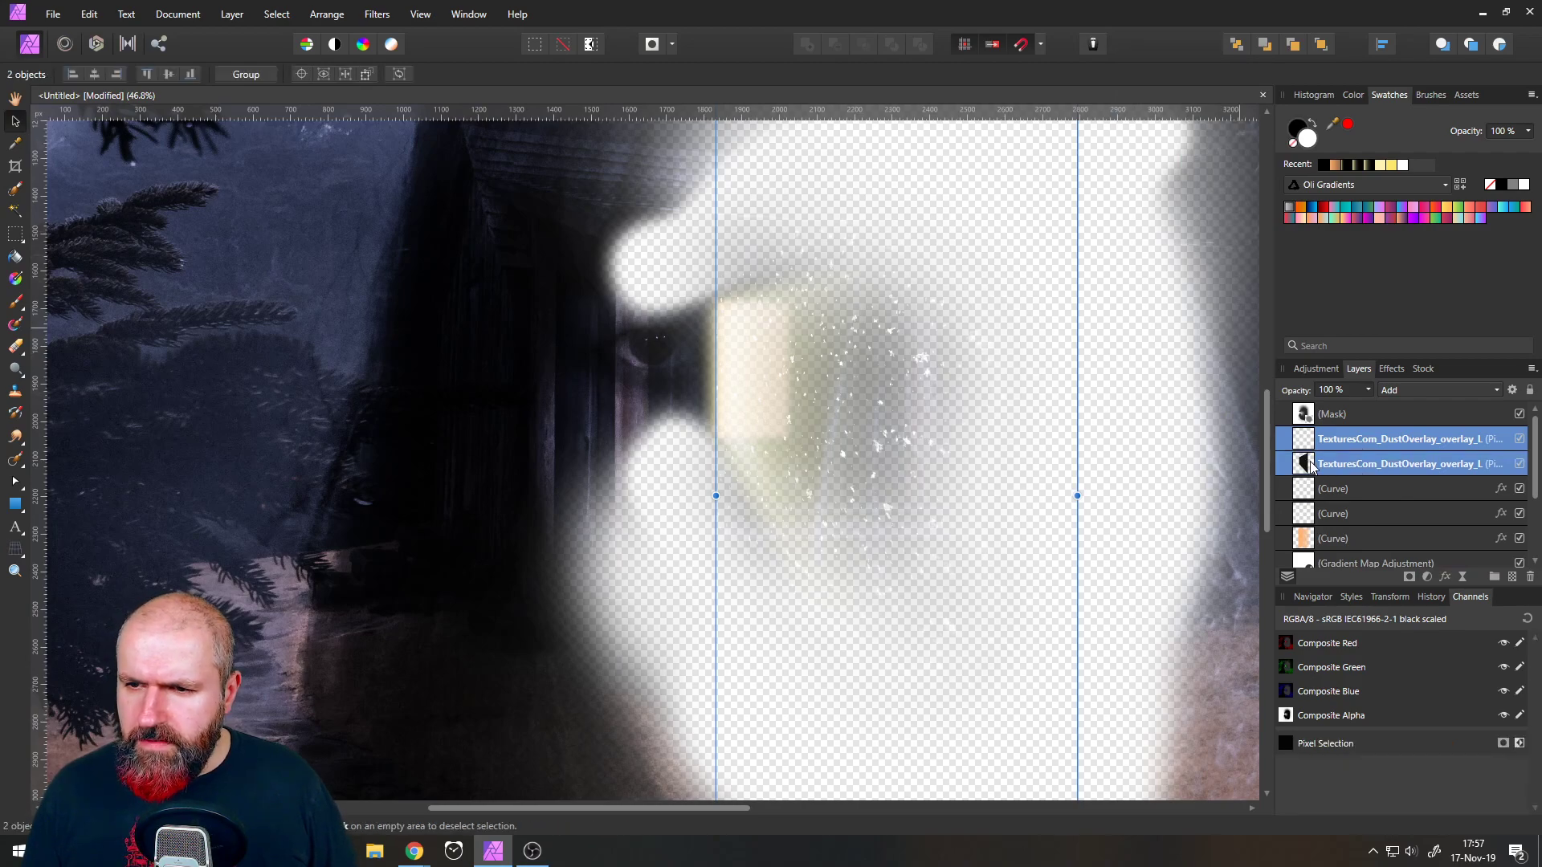
{"action": "key", "text": "ctrl+g"}
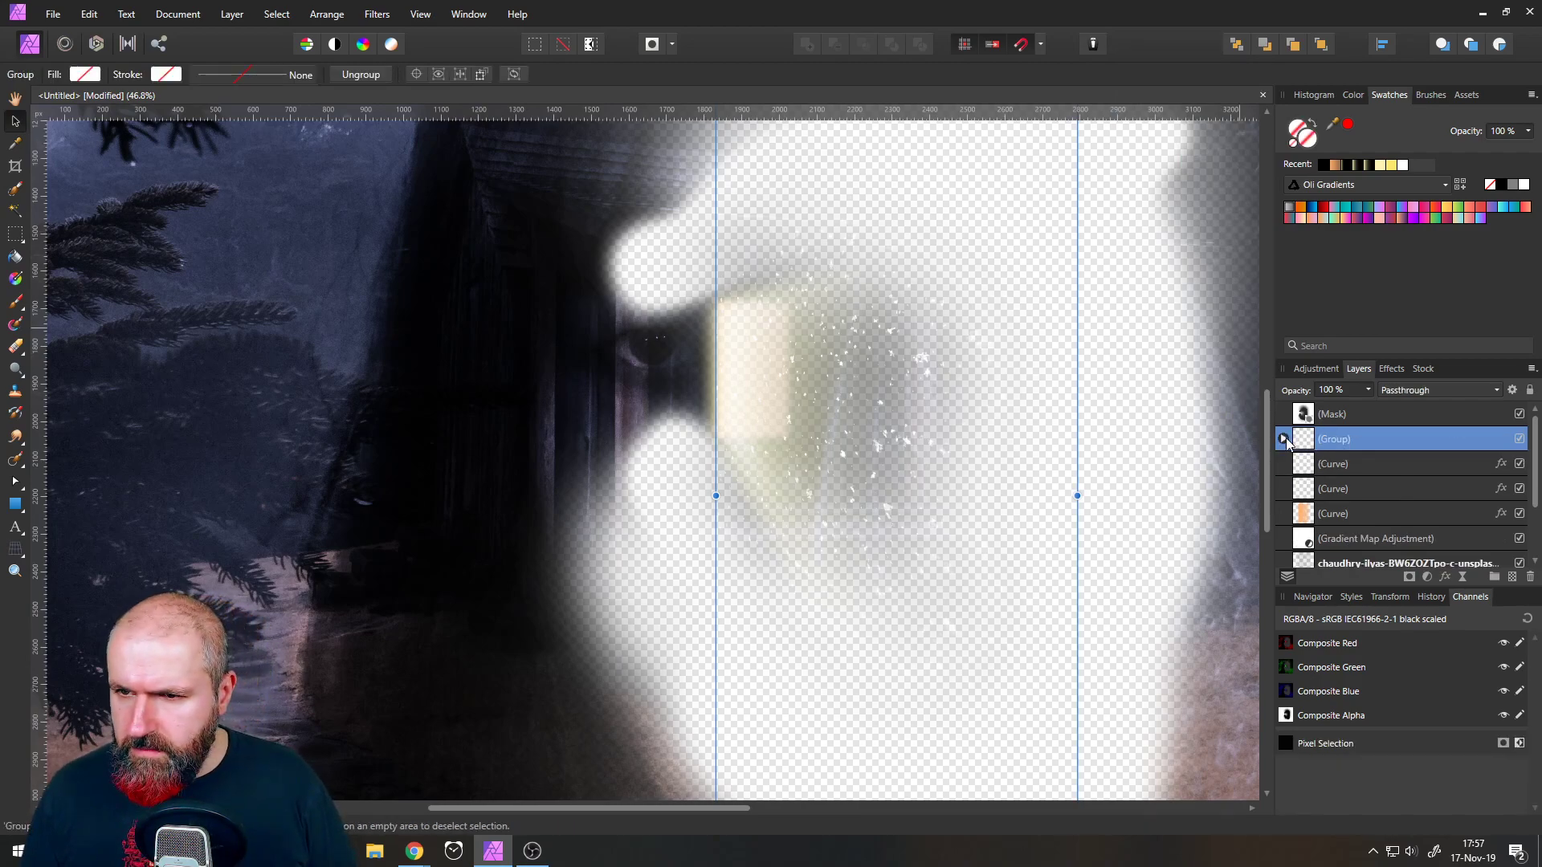
{"action": "left_click_drag", "start_coordinate": [1301, 411], "coordinate": [1319, 446]}
- Scale the upper dust overlay copy down in height and width so its finer particles cover the window's light beam
{"action": "left_click", "coordinate": [1333, 464]}
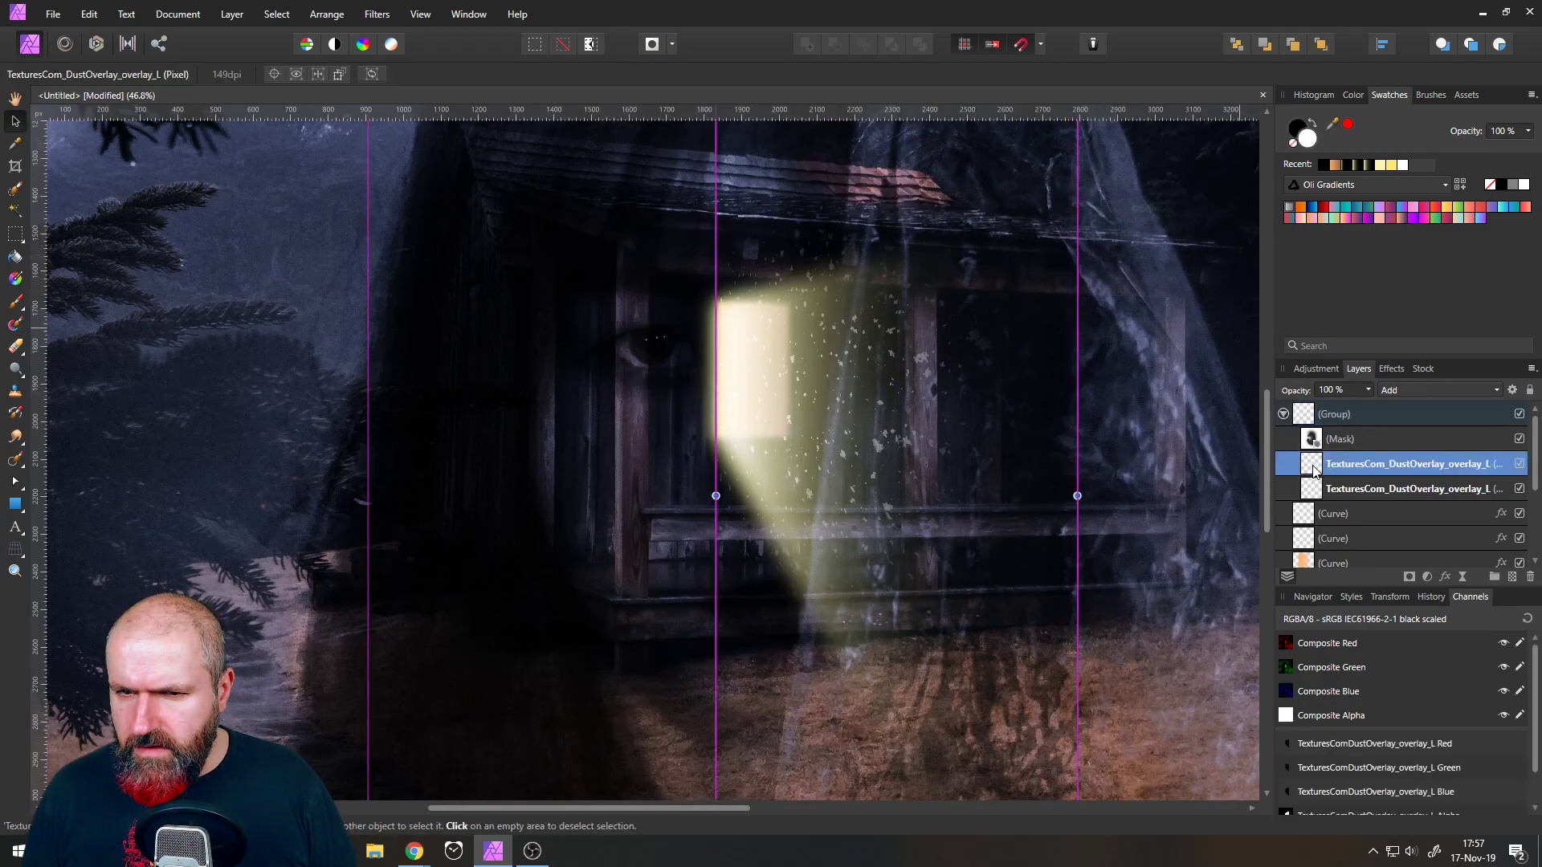
{"action": "scroll", "coordinate": [912, 470], "scroll_direction": "down", "scroll_amount": 5}
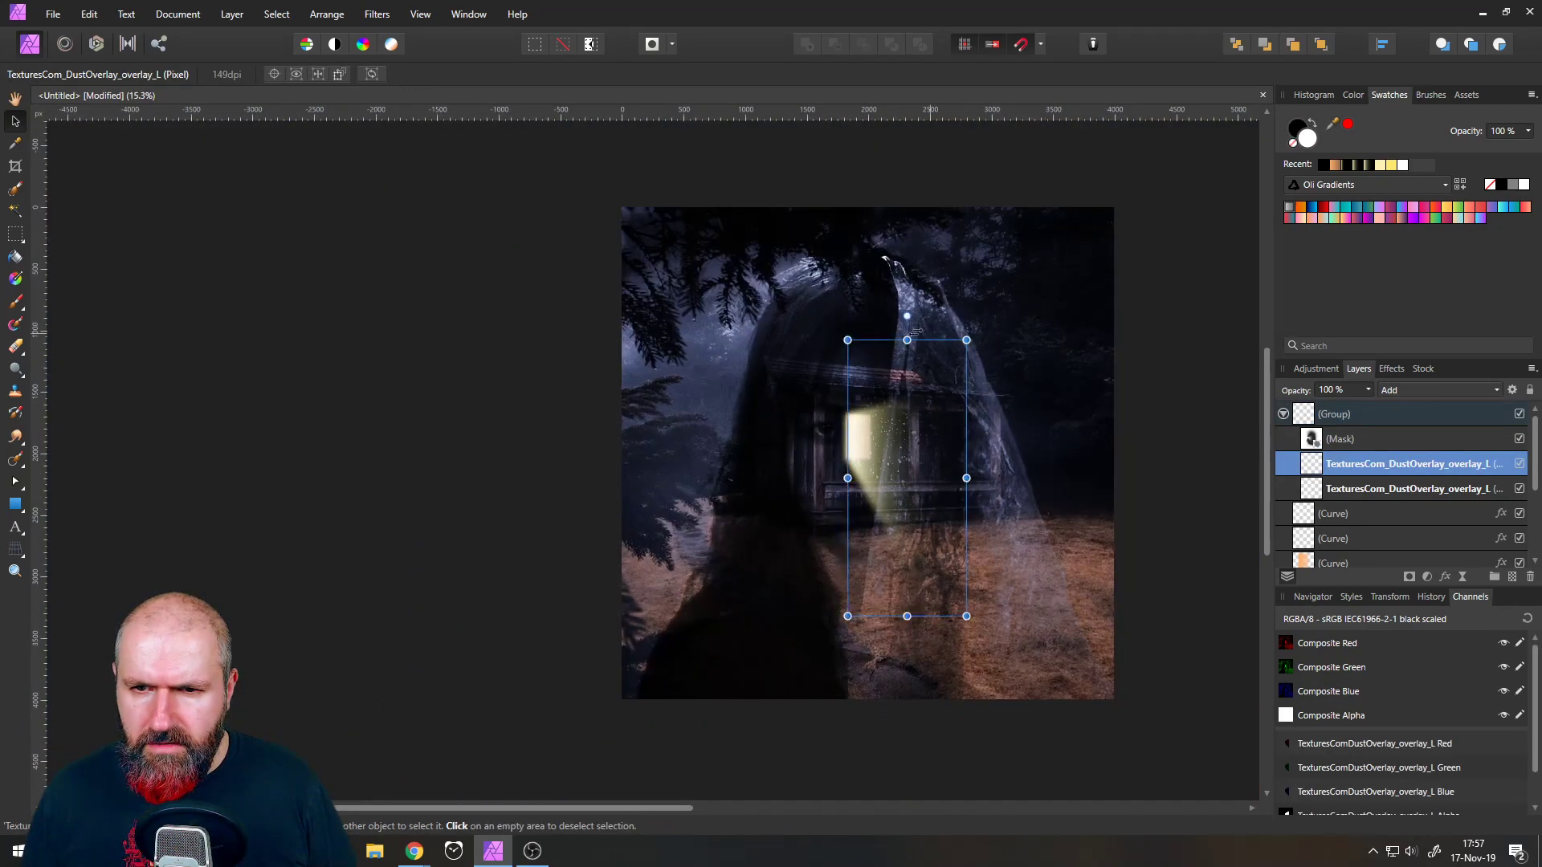
{"action": "left_click_drag", "start_coordinate": [907, 341], "coordinate": [907, 376]}
{"action": "left_click_drag", "start_coordinate": [908, 579], "coordinate": [907, 517]}
{"action": "left_click_drag", "start_coordinate": [916, 458], "coordinate": [892, 450]}
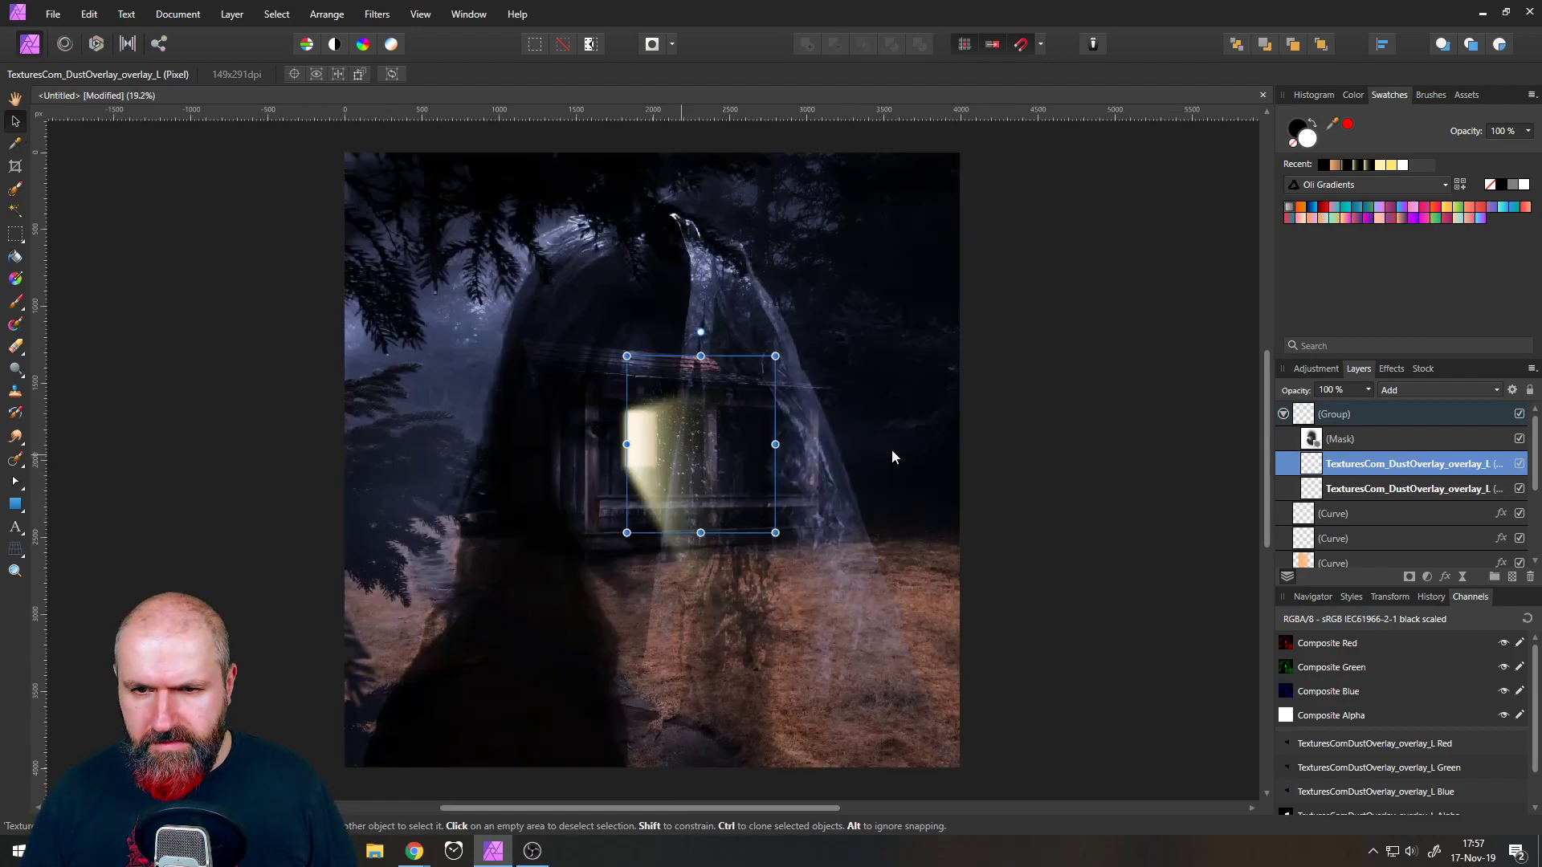
{"action": "scroll", "coordinate": [893, 452], "scroll_direction": "up", "scroll_amount": 5}
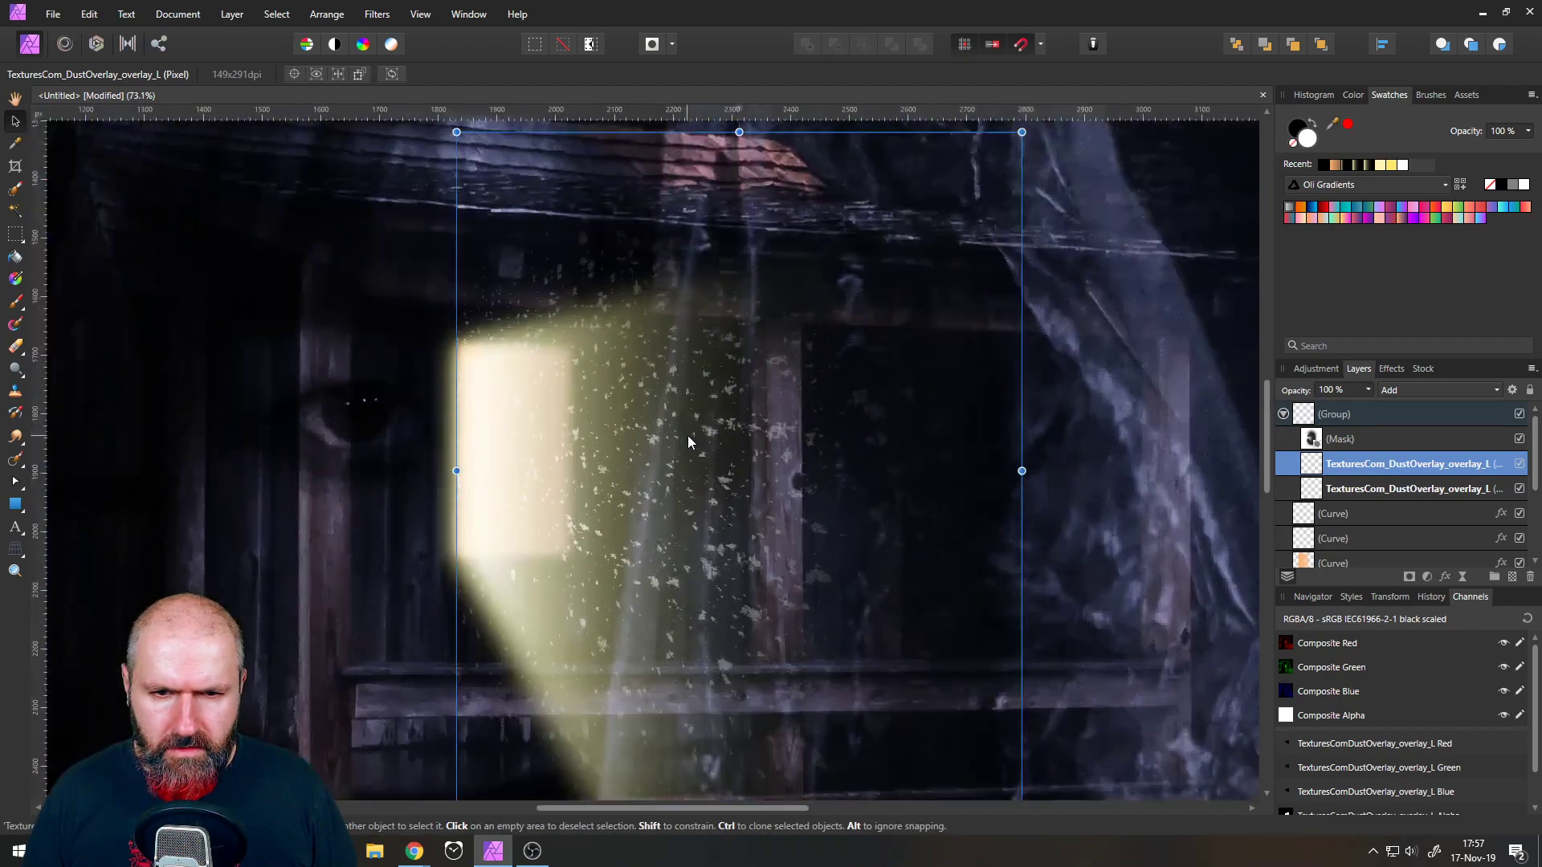
{"action": "left_click_drag", "start_coordinate": [1022, 132], "coordinate": [876, 200]}
{"action": "left_click_drag", "start_coordinate": [811, 331], "coordinate": [711, 373]}
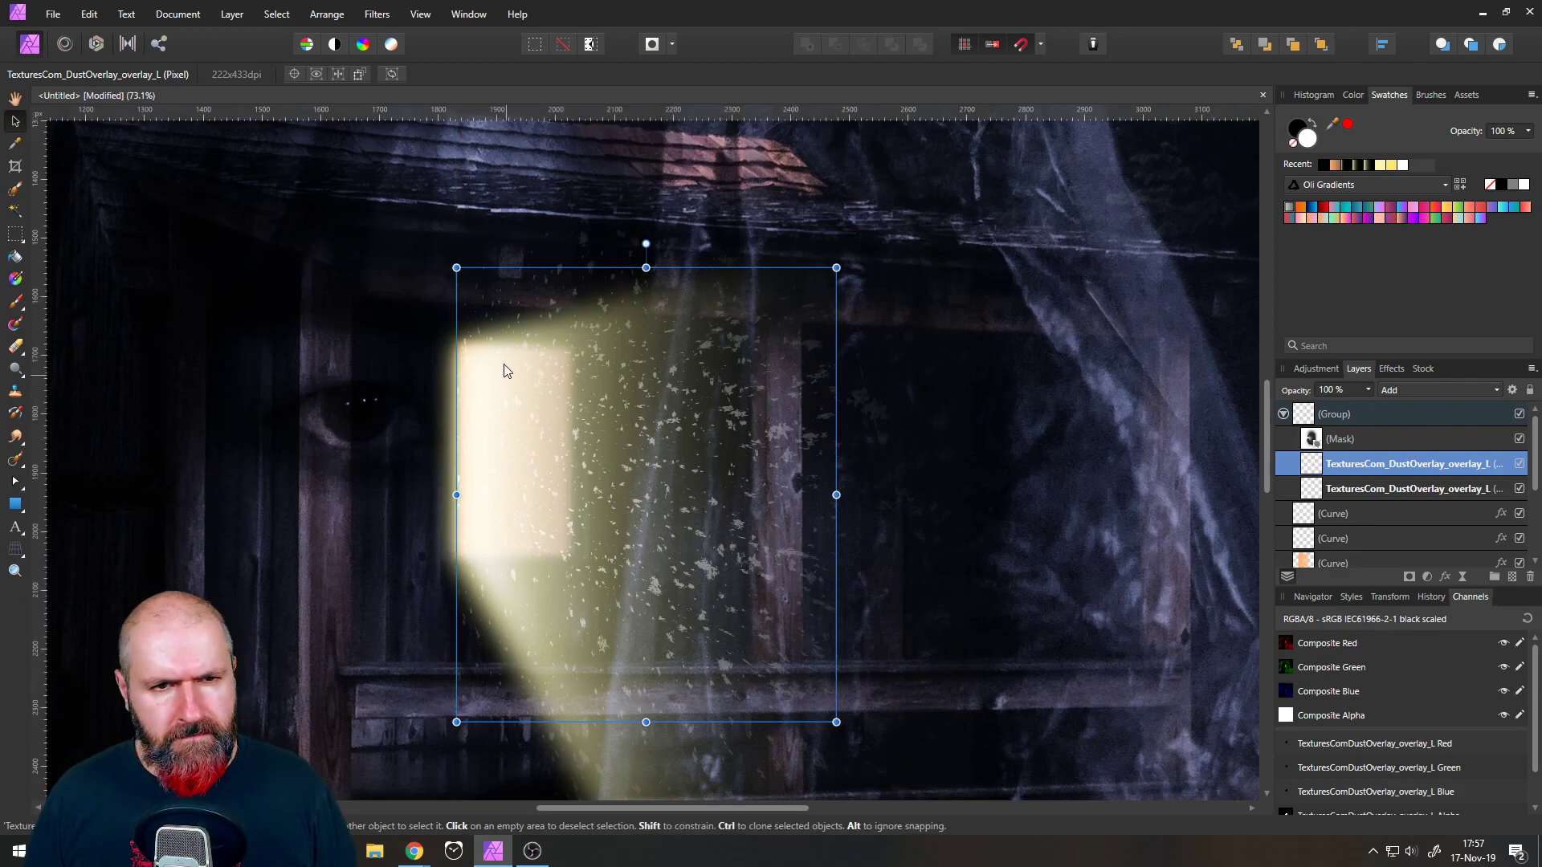
- Examine the dust around the beam with the group's mask toggled off and on, and inspect both dust layers
{"action": "left_click", "coordinate": [296, 302]}
{"action": "scroll", "coordinate": [300, 360], "scroll_direction": "down", "scroll_amount": 4}
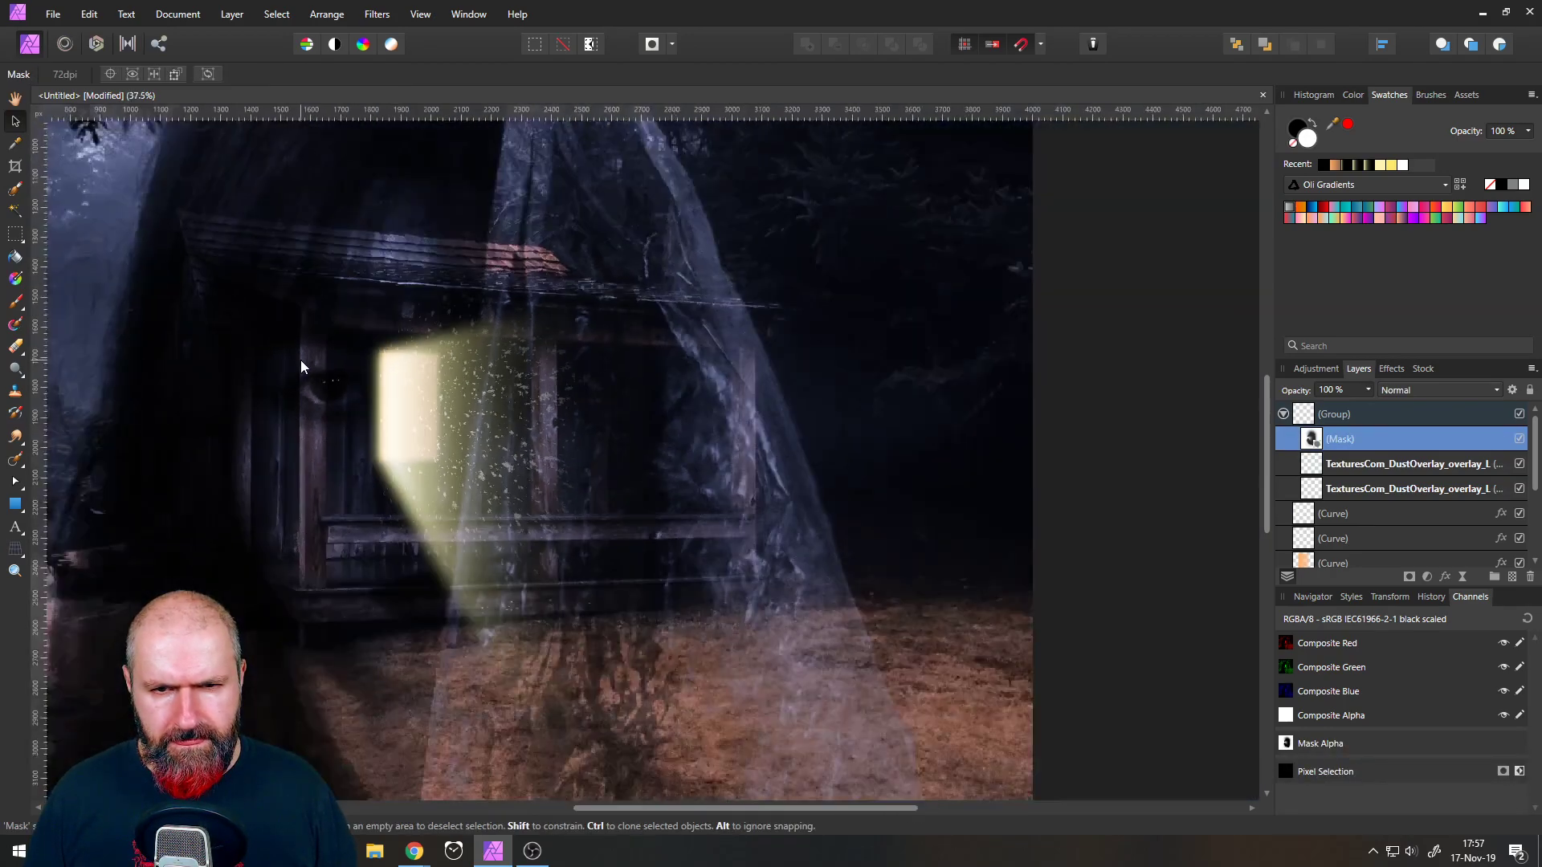
{"action": "scroll", "coordinate": [312, 356], "scroll_direction": "up", "scroll_amount": 4}
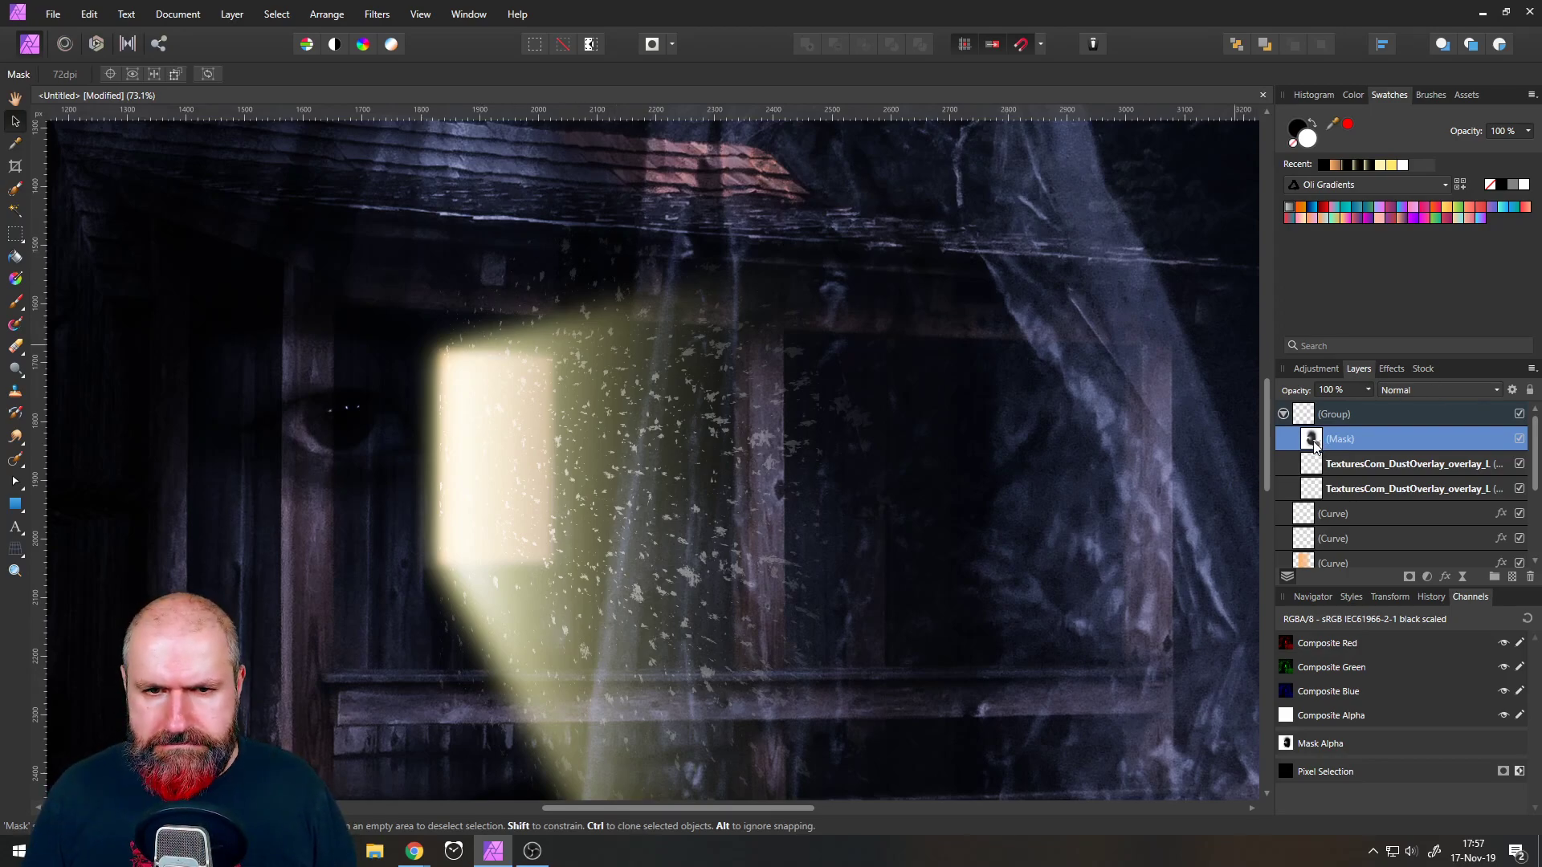
{"action": "key", "text": "ctrl+z"}
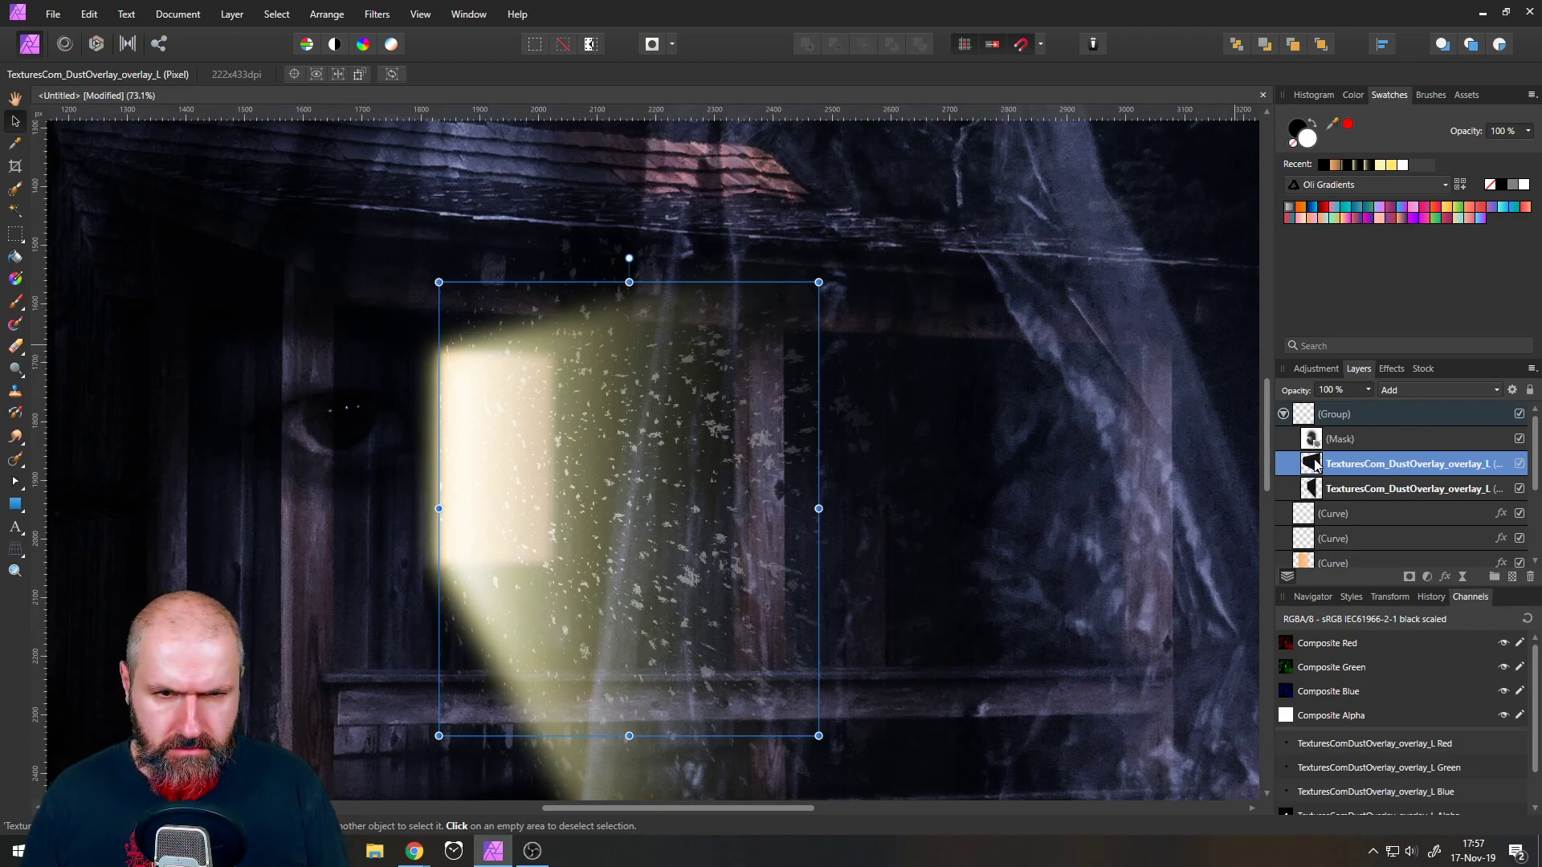
{"action": "left_click", "coordinate": [1494, 439]}
{"action": "left_click", "coordinate": [1519, 440]}
{"action": "left_click", "coordinate": [1520, 440]}
{"action": "left_click", "coordinate": [1520, 440]}
{"action": "left_click", "coordinate": [1519, 440]}
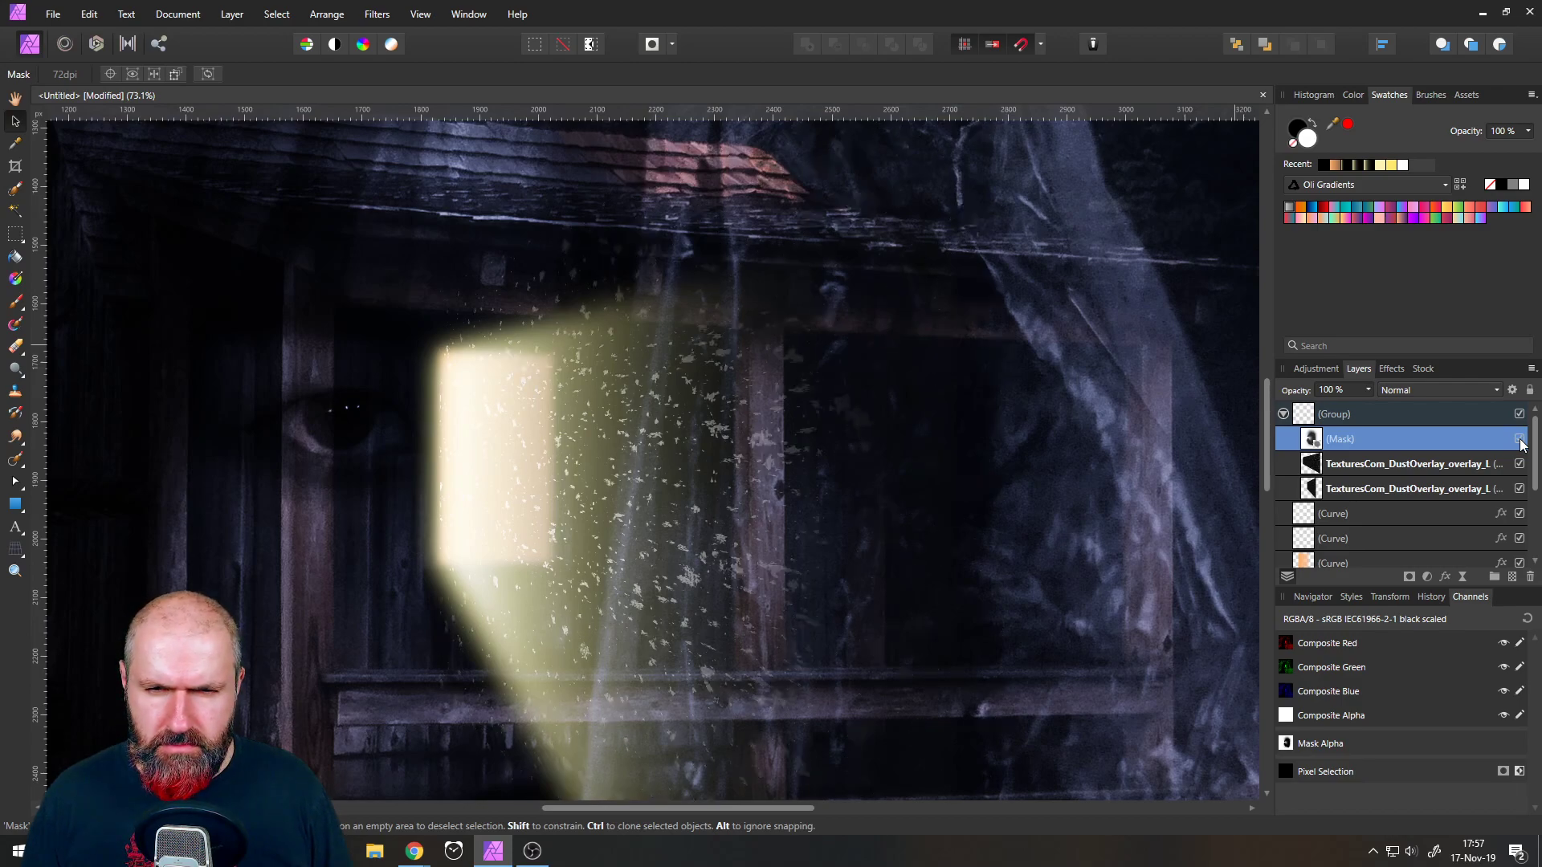
{"action": "left_click", "coordinate": [1313, 466]}
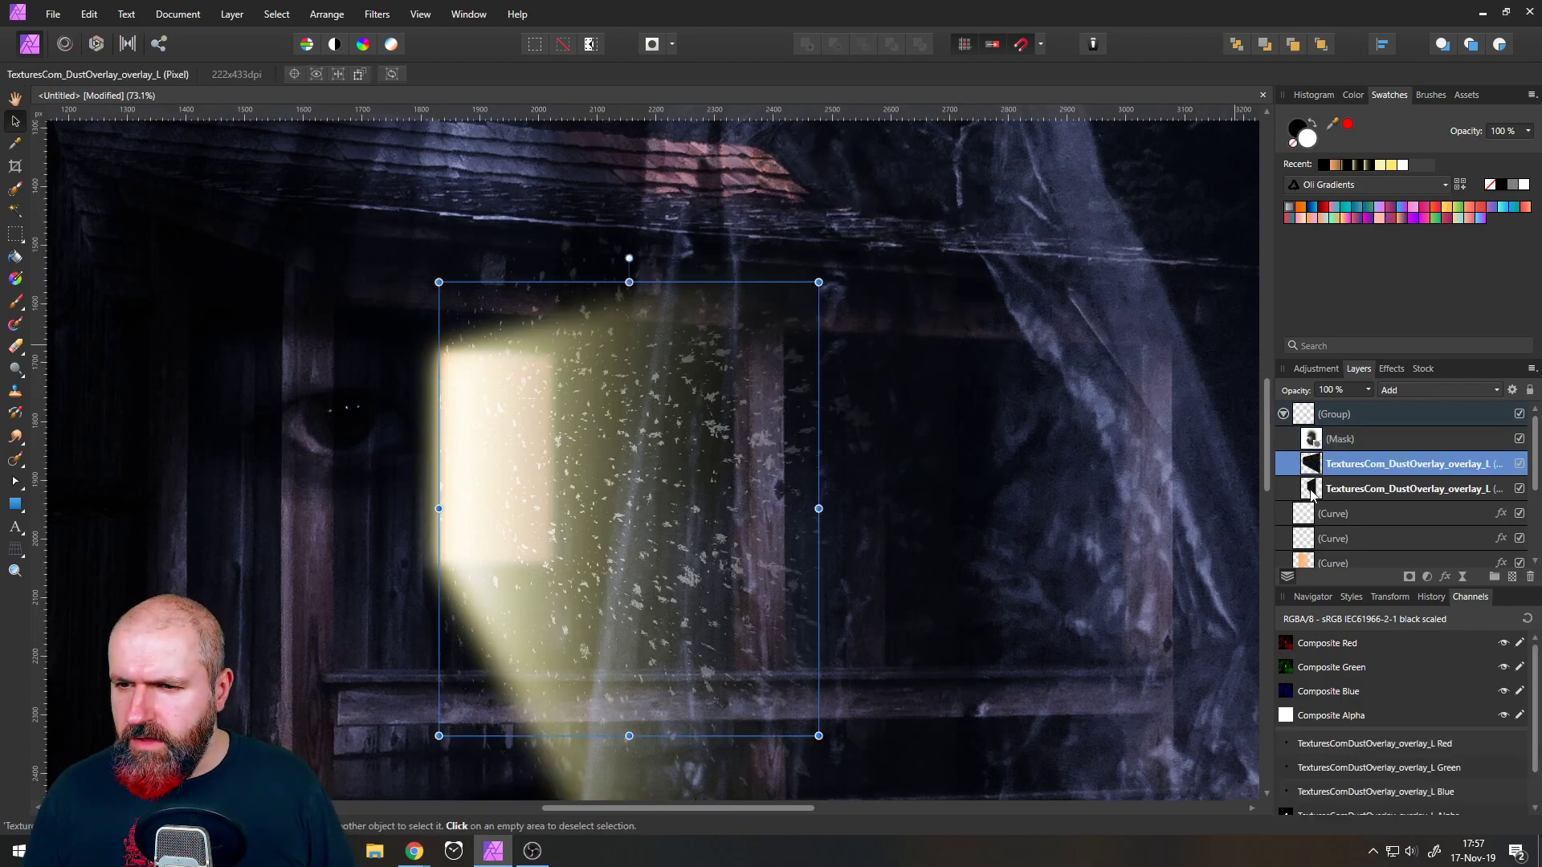
{"action": "left_click", "coordinate": [1314, 490]}
{"action": "left_click", "coordinate": [1317, 464]}
- On the group's mask, erase the dust spilling above and beside the light beam with the Erase Brush at 100% opacity and 408 px width
{"action": "left_click", "coordinate": [1312, 441]}
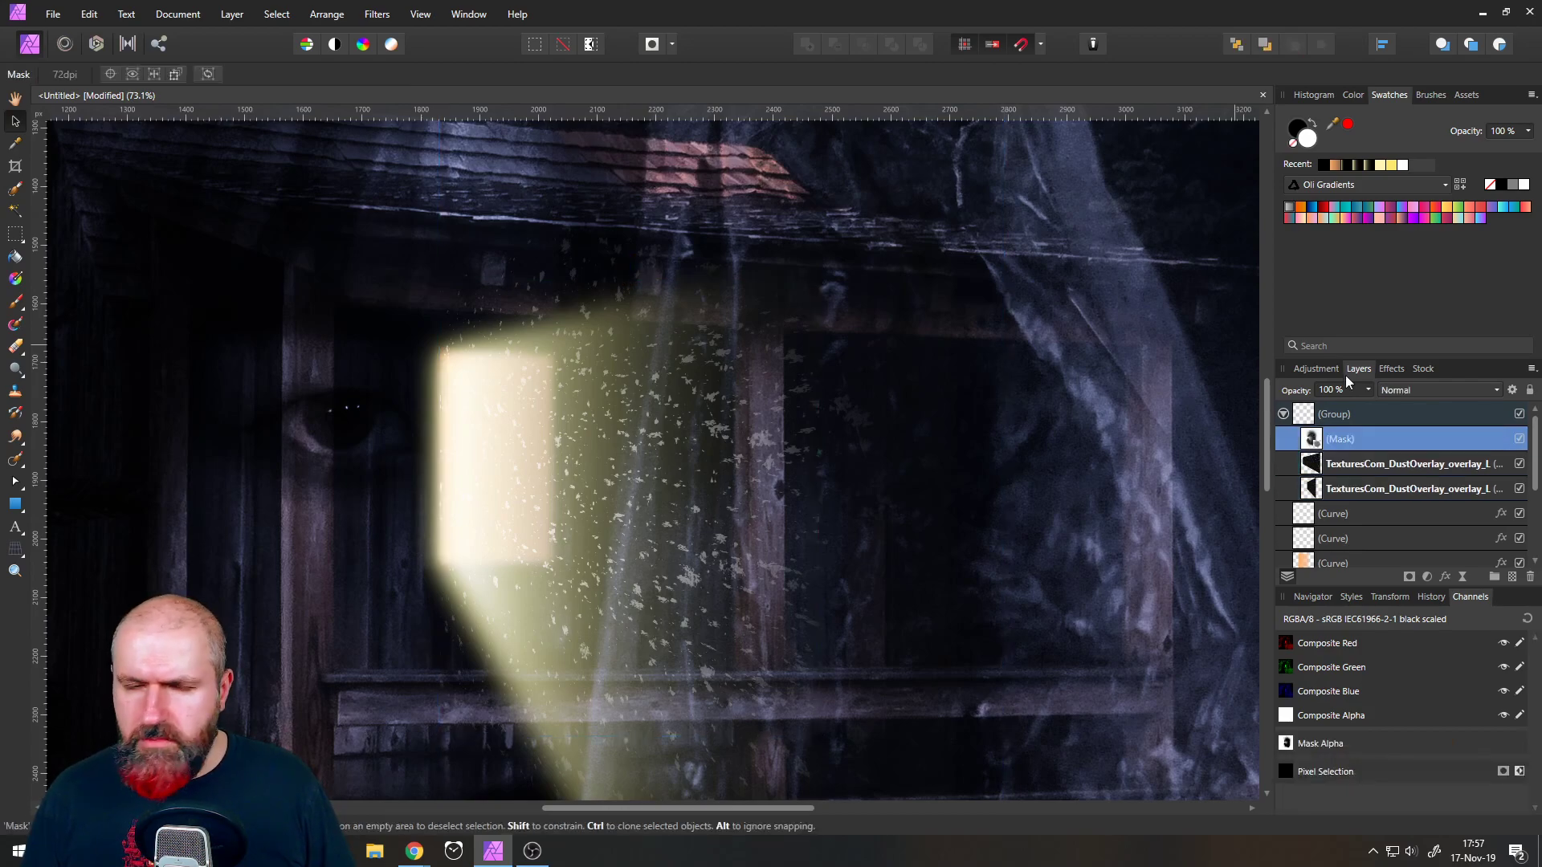
{"action": "left_click", "coordinate": [15, 348]}
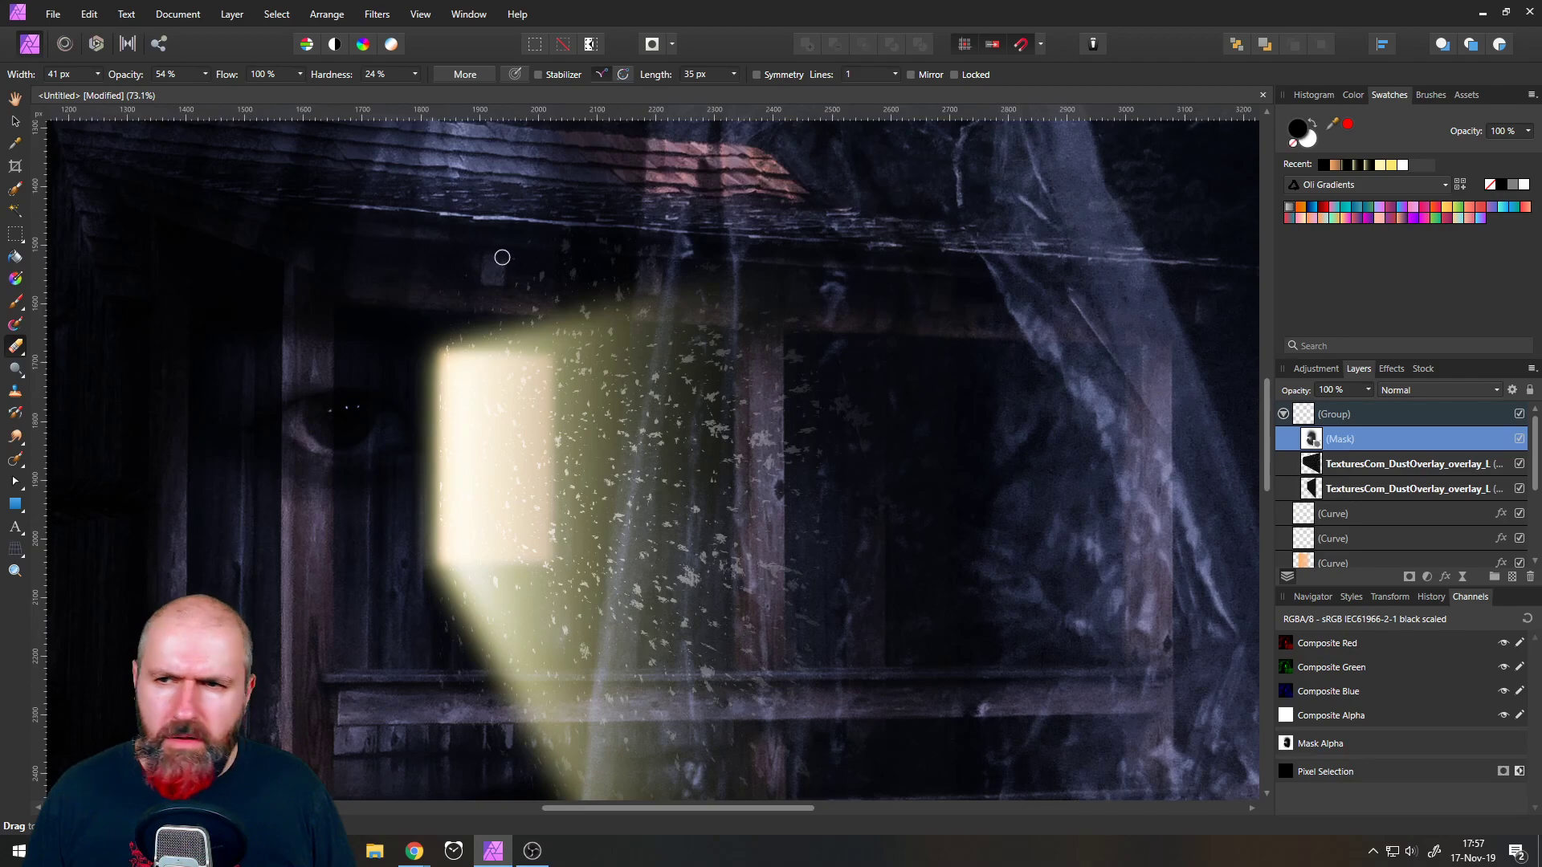
{"action": "left_click", "coordinate": [206, 74]}
{"action": "left_click_drag", "start_coordinate": [209, 91], "coordinate": [269, 96]}
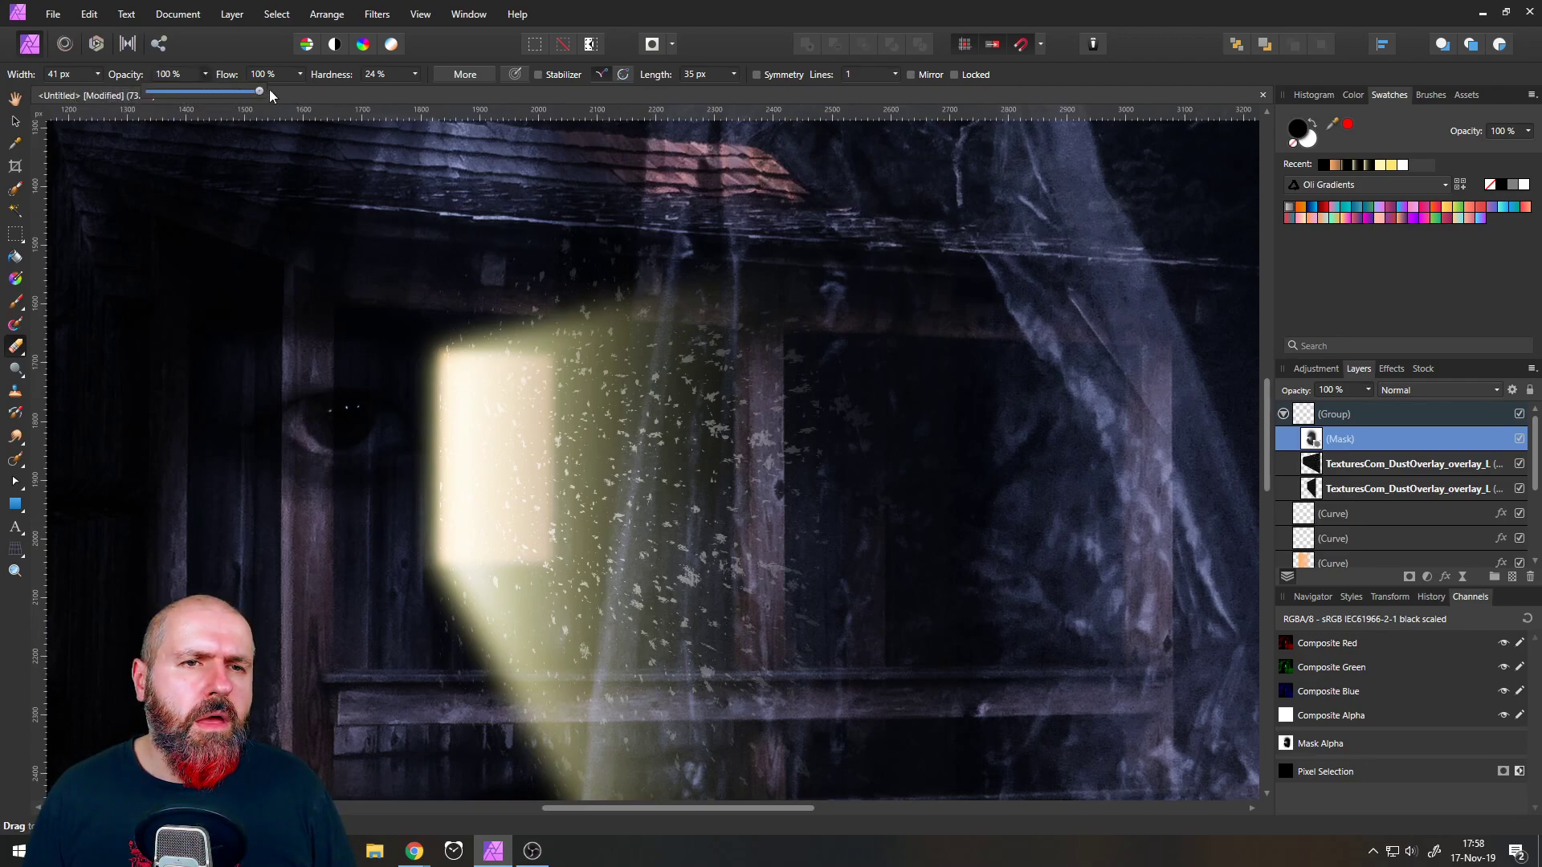
{"action": "left_click", "coordinate": [96, 74]}
{"action": "left_click_drag", "start_coordinate": [103, 94], "coordinate": [123, 96]}
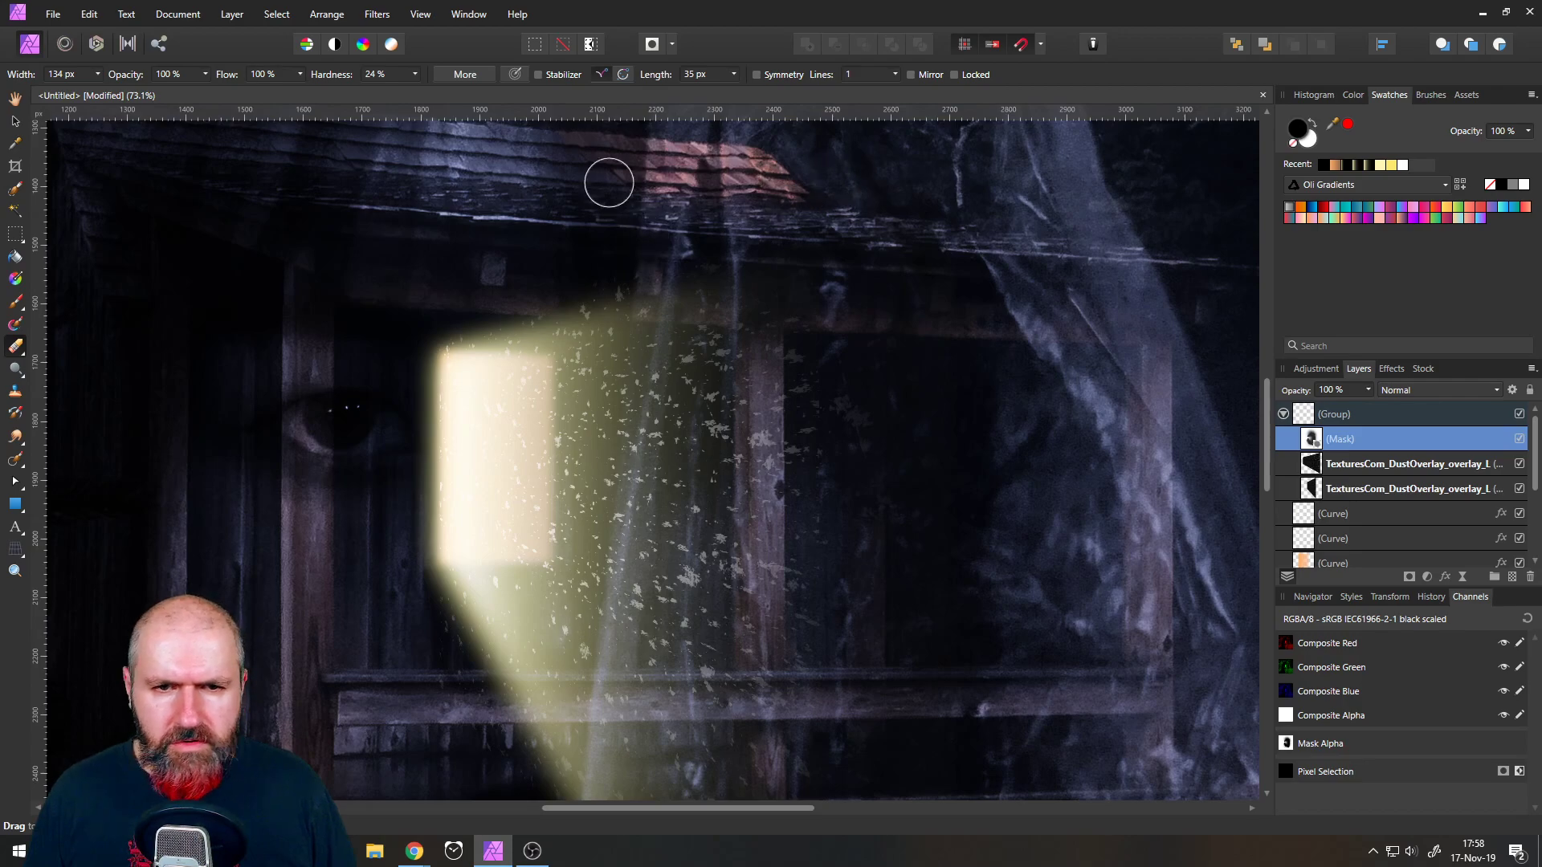
{"action": "left_click", "coordinate": [98, 74]}
{"action": "left_click_drag", "start_coordinate": [103, 95], "coordinate": [127, 94]}
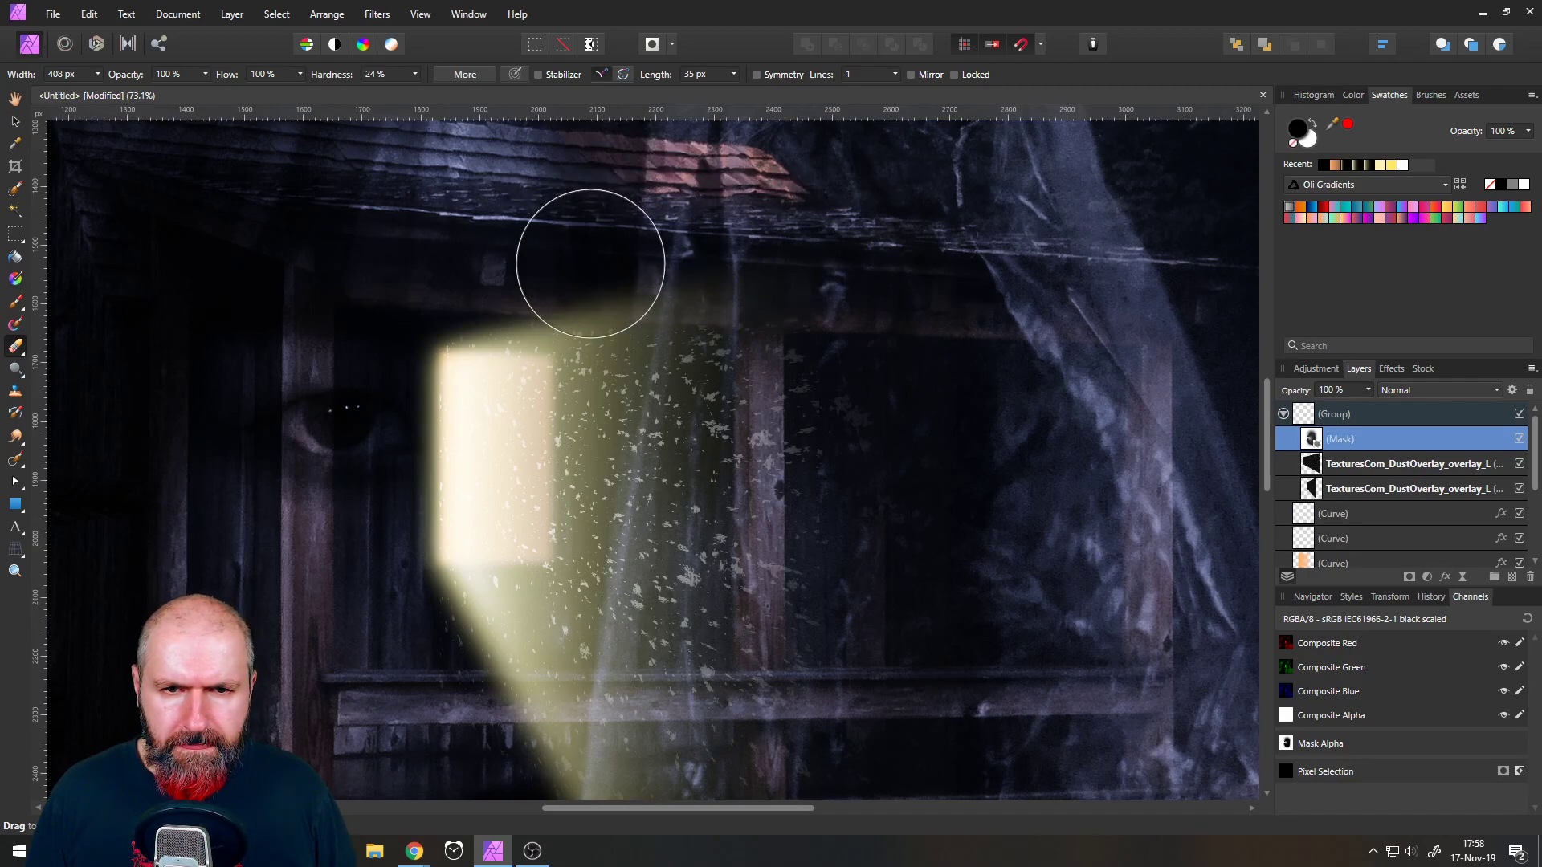
{"action": "scroll", "coordinate": [275, 413], "scroll_direction": "down", "scroll_amount": 6}
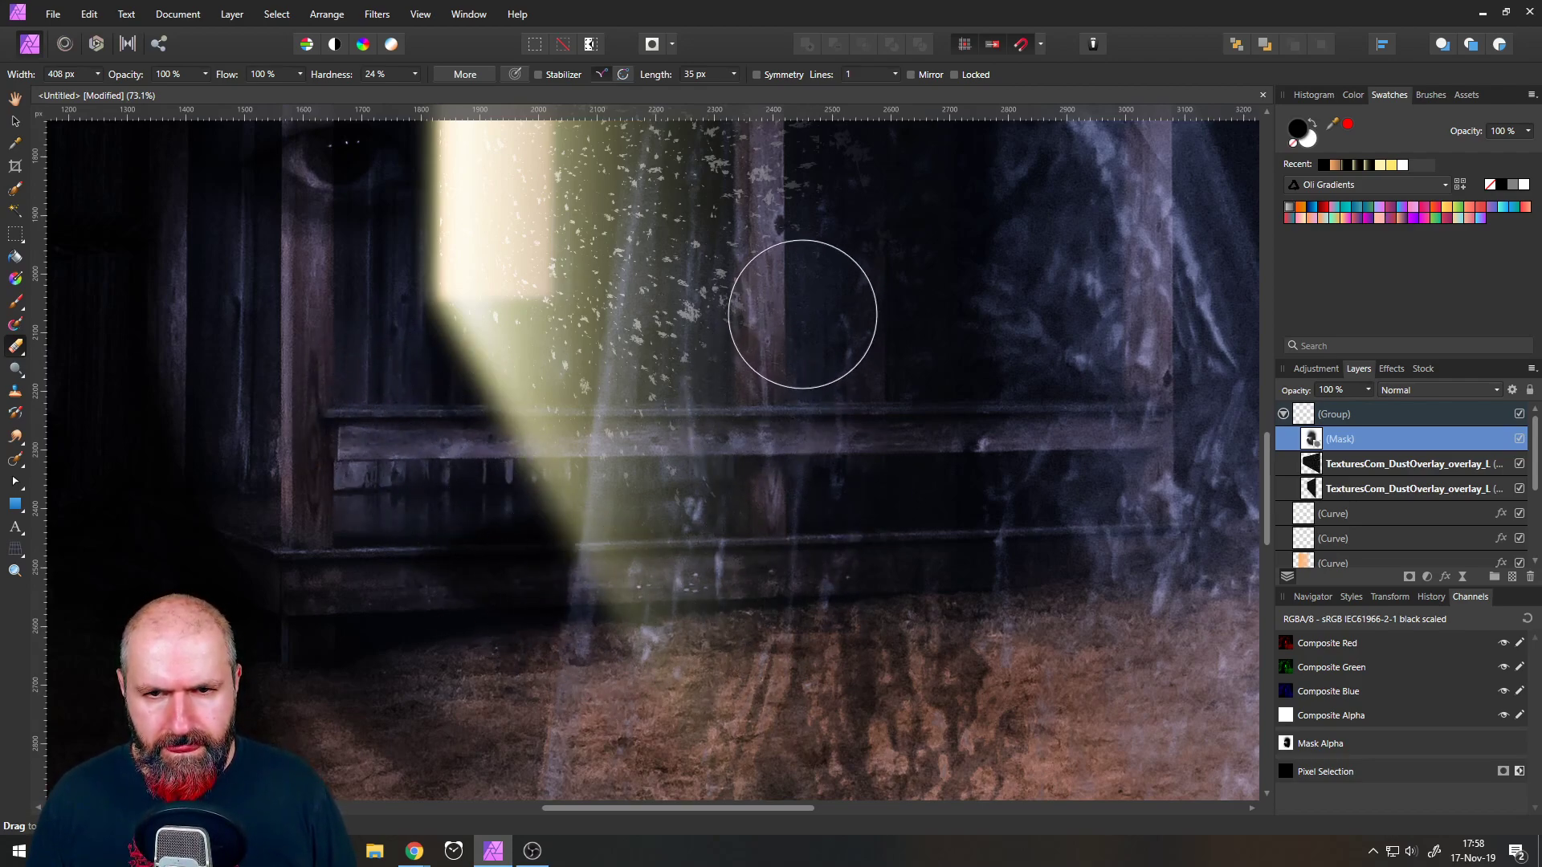
{"action": "scroll", "coordinate": [891, 273], "scroll_direction": "up", "scroll_amount": 3}
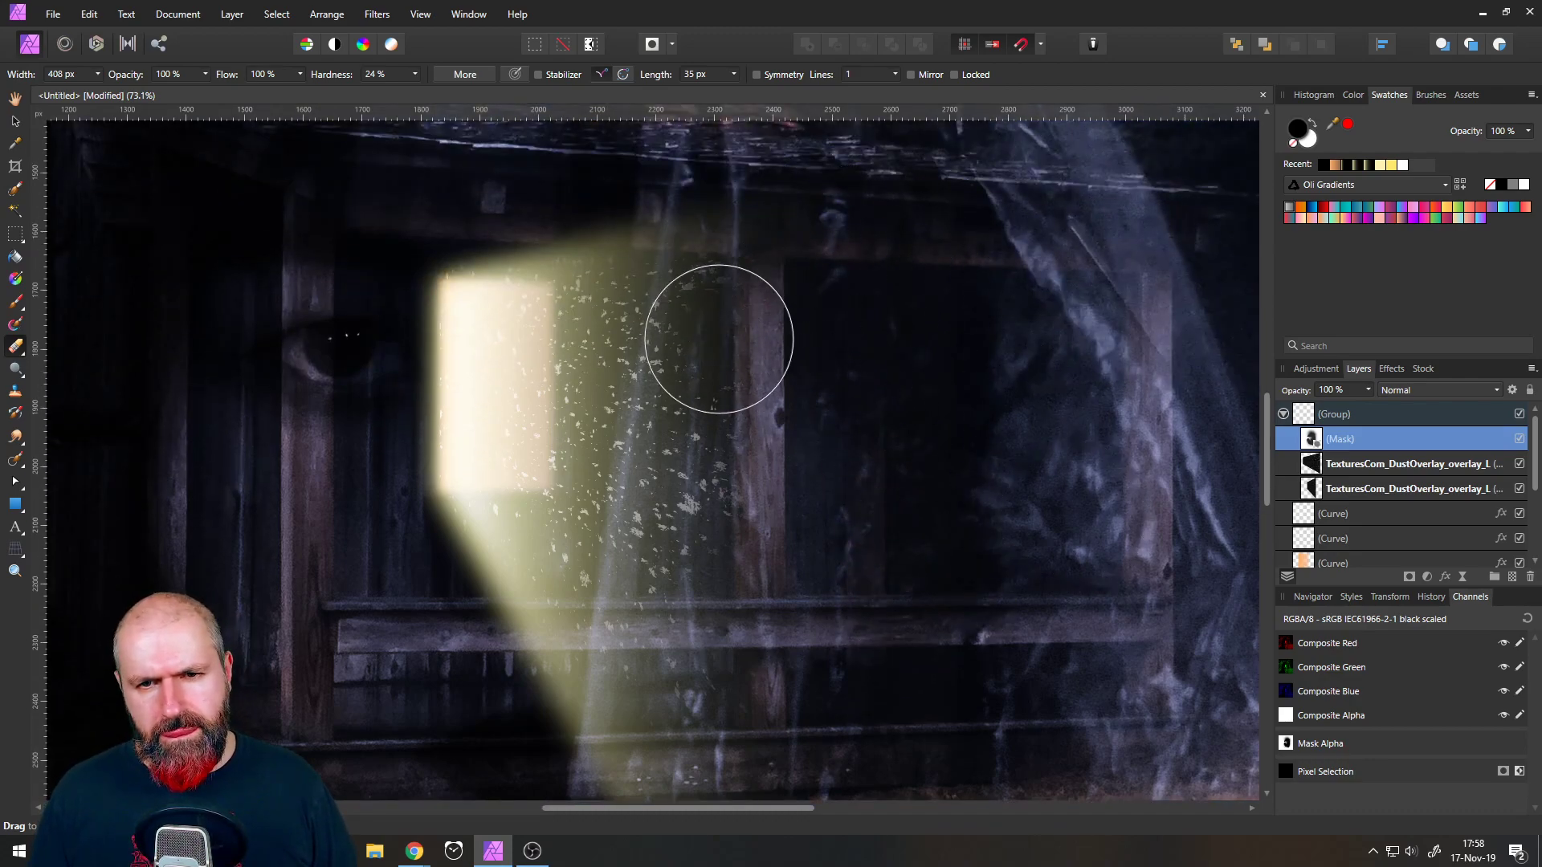
- Make white the active colour and softly fade the dust along the beam's upper right edge with the Erase Brush at 14% opacity
{"action": "left_click", "coordinate": [1312, 123]}
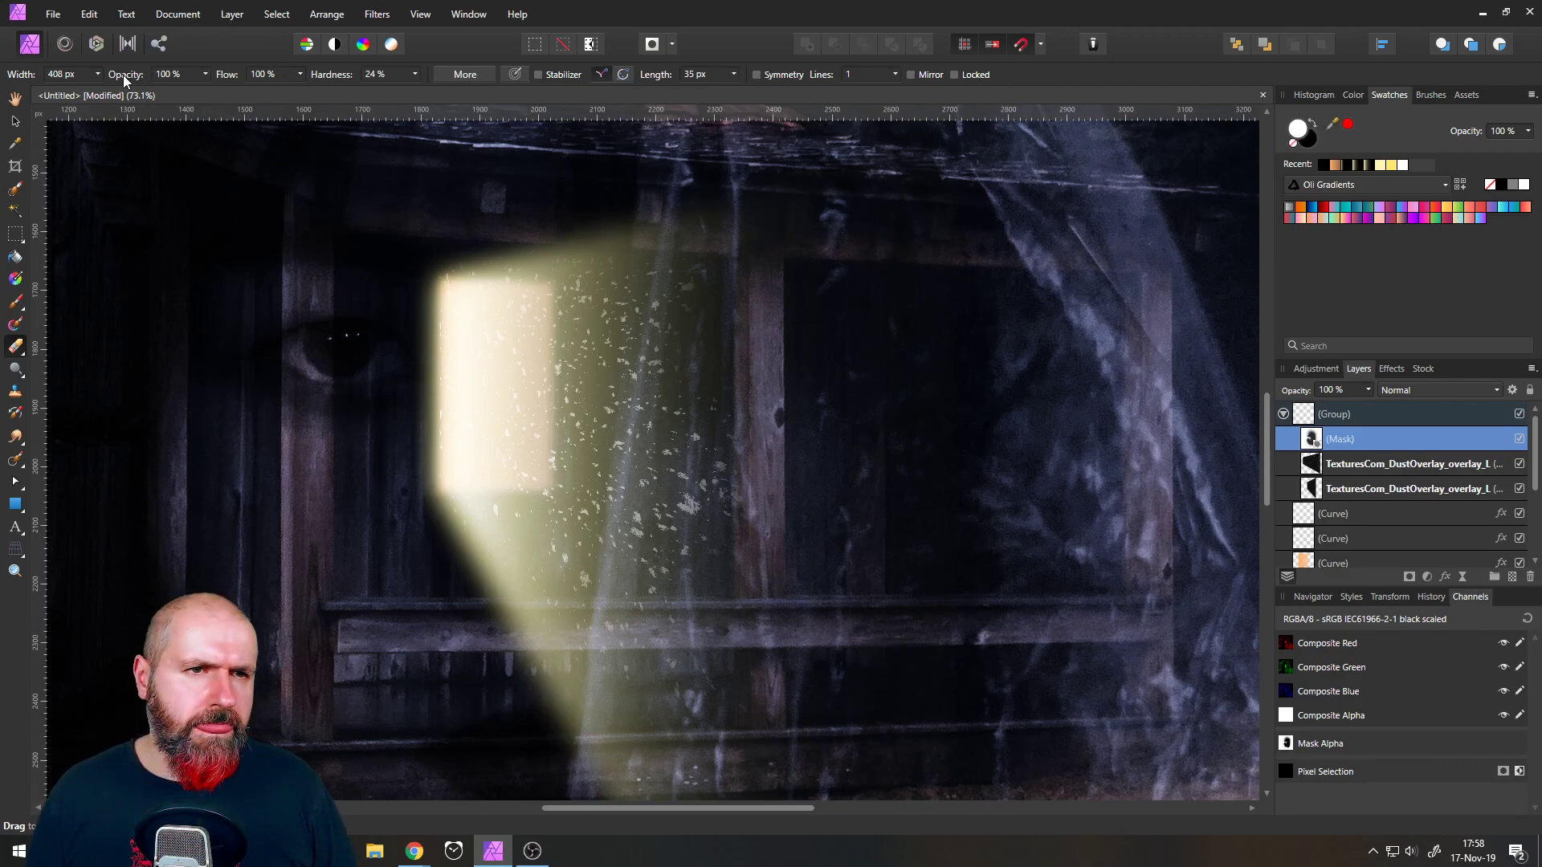
{"action": "left_click", "coordinate": [205, 74]}
{"action": "left_click_drag", "start_coordinate": [210, 91], "coordinate": [121, 94]}
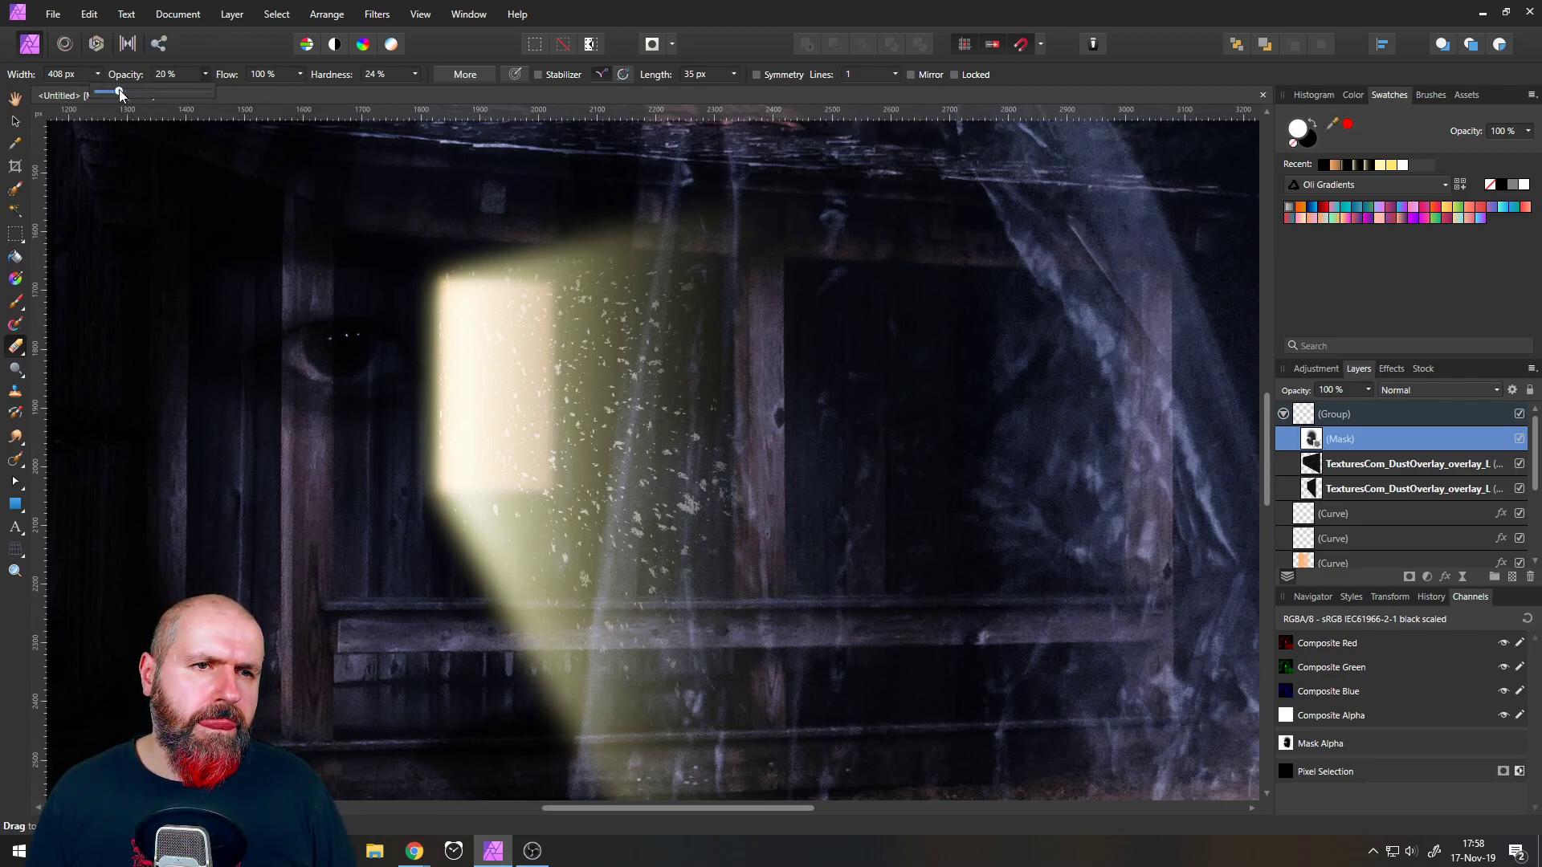
{"action": "mouse_move", "coordinate": [676, 326]}
{"action": "left_mouse_down"}
{"action": "mouse_move", "coordinate": [726, 334]}
{"action": "mouse_move", "coordinate": [726, 355]}
{"action": "left_mouse_up"}
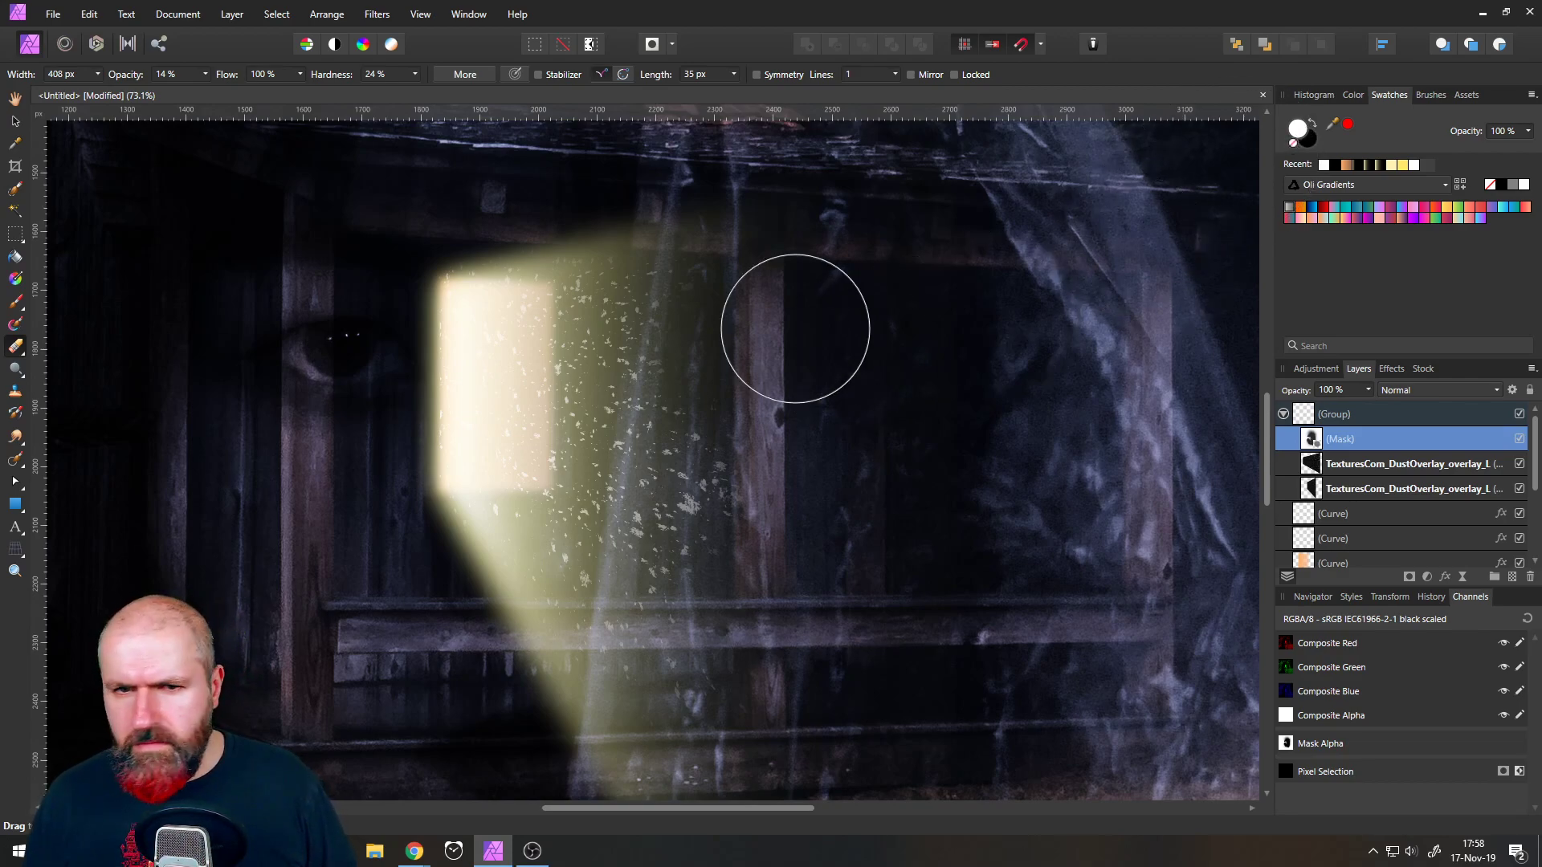
- Raise the Erase Brush opacity to 42%, fade more dust in the beam's upper right area, and swap the active colour back to black
{"action": "left_click", "coordinate": [208, 74]}
{"action": "left_click", "coordinate": [238, 92]}
{"action": "left_click", "coordinate": [209, 76]}
{"action": "left_click_drag", "start_coordinate": [764, 419], "coordinate": [714, 394]}
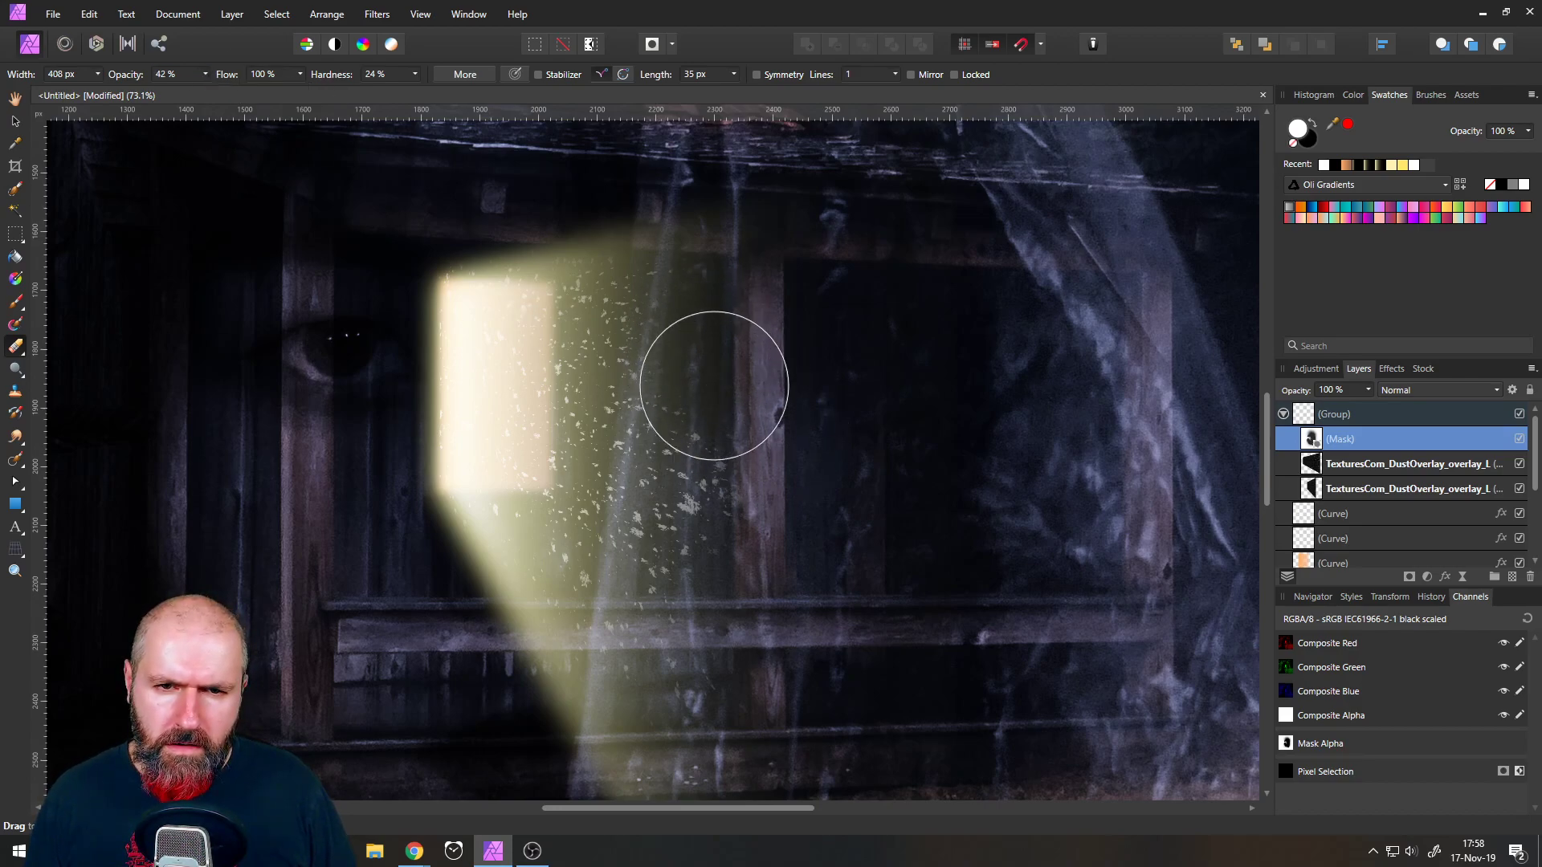
{"action": "left_click", "coordinate": [1310, 125]}
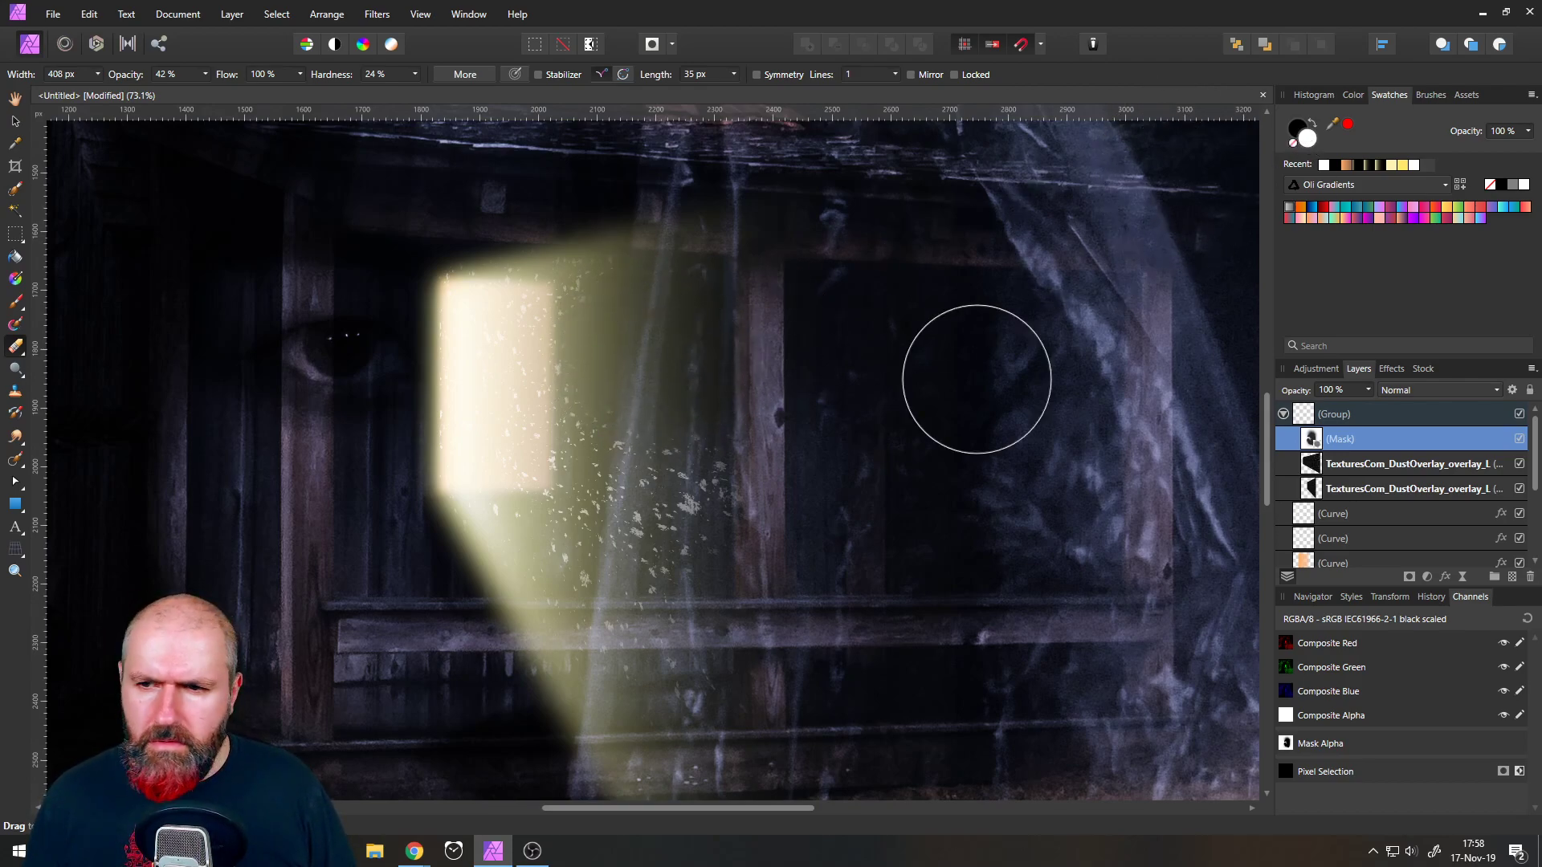
- Try to erase more dust across the beam's lower middle on the group's mask, and undo the recent fading strokes
{"action": "left_click", "coordinate": [1312, 470]}
{"action": "left_click", "coordinate": [1313, 438]}
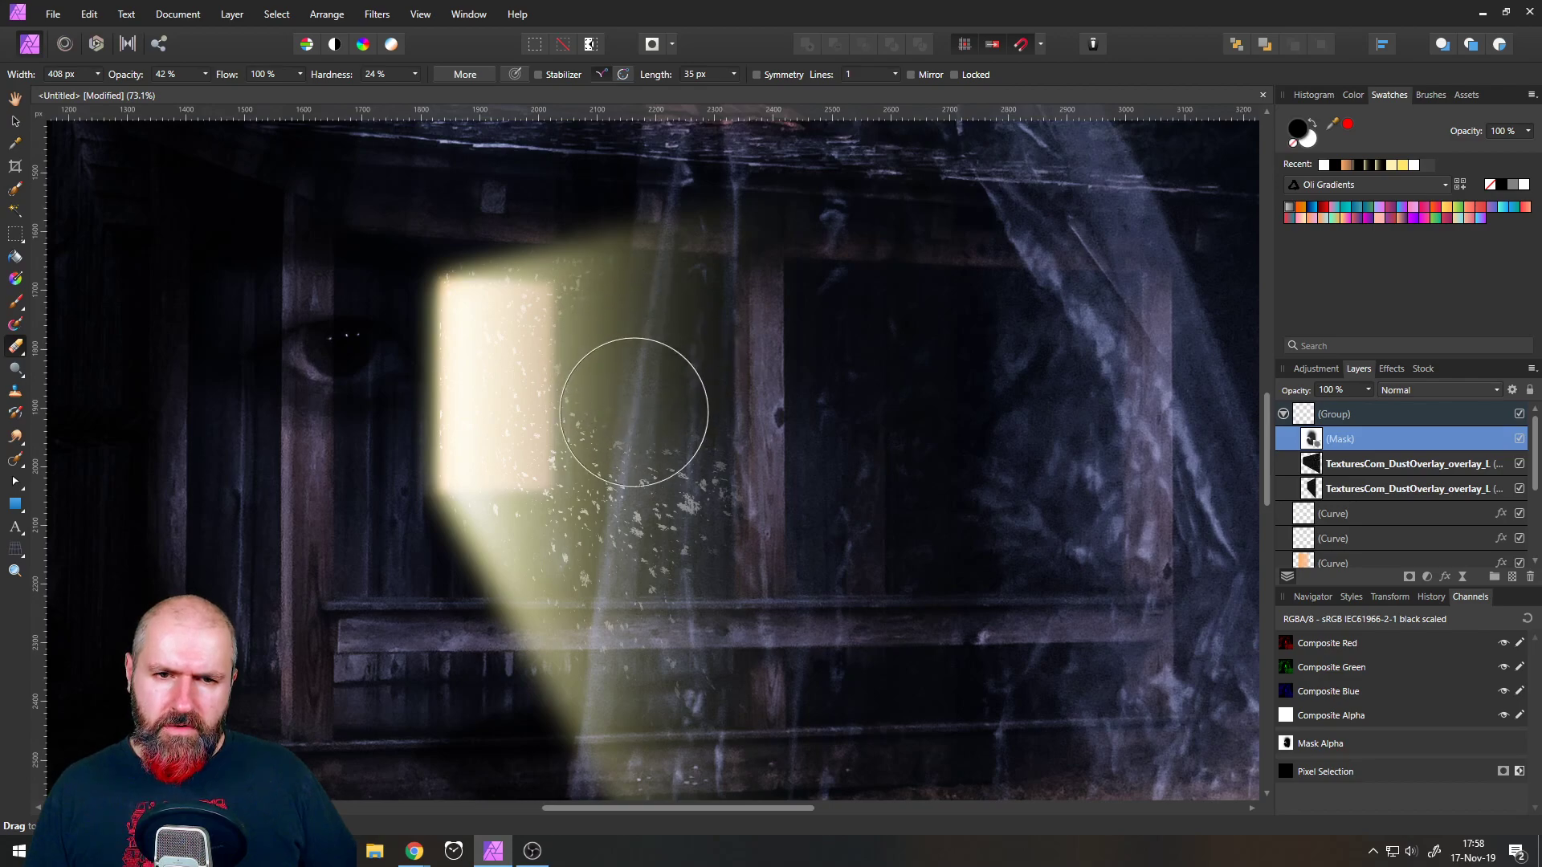
{"action": "left_click_drag", "start_coordinate": [680, 486], "coordinate": [816, 512]}
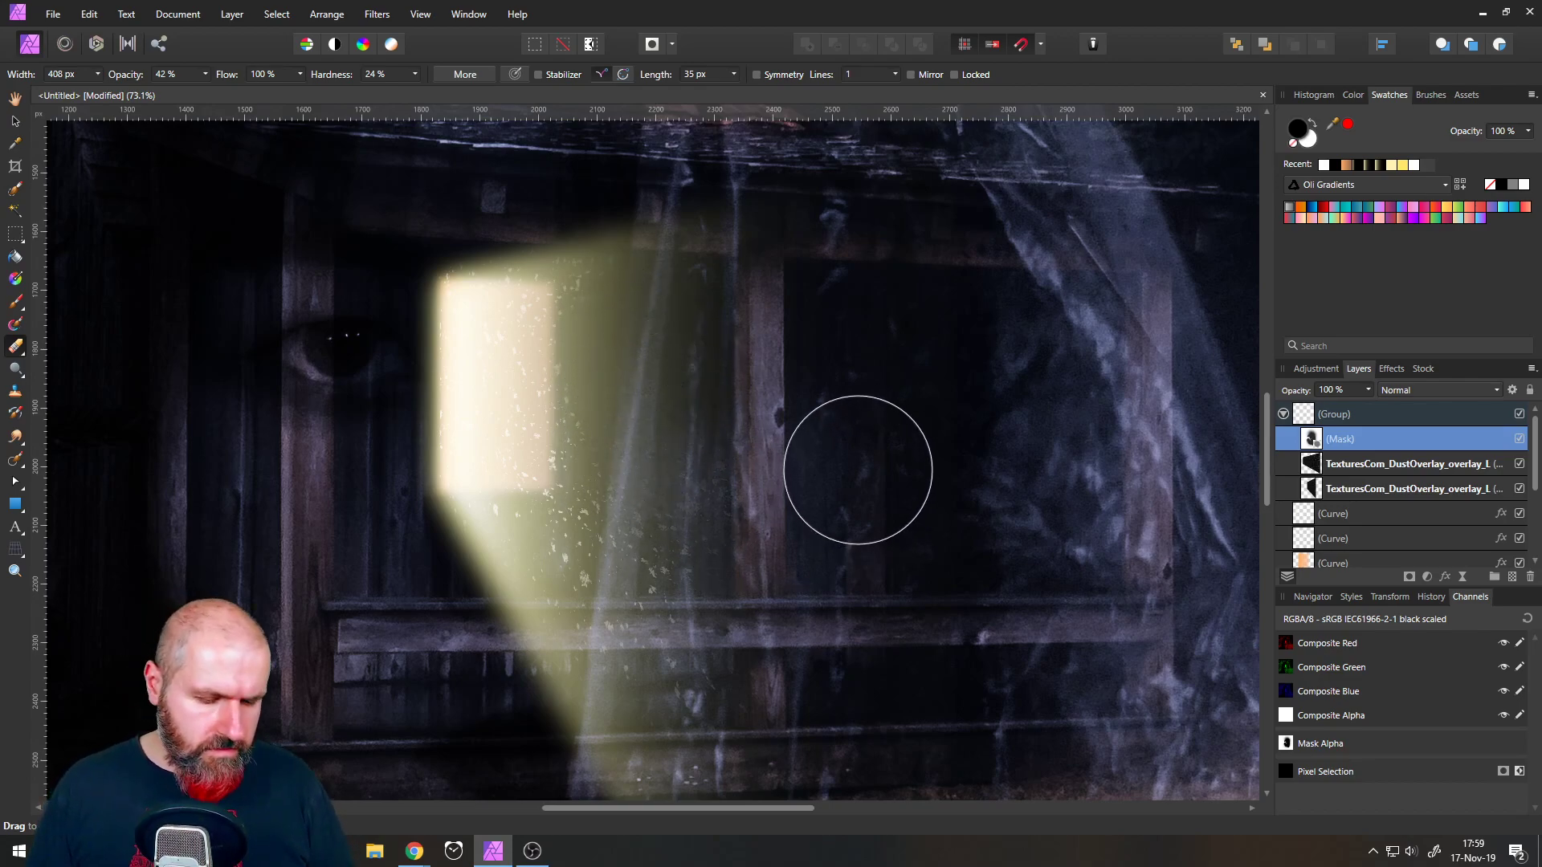
{"action": "key", "text": "ctrl+z"}
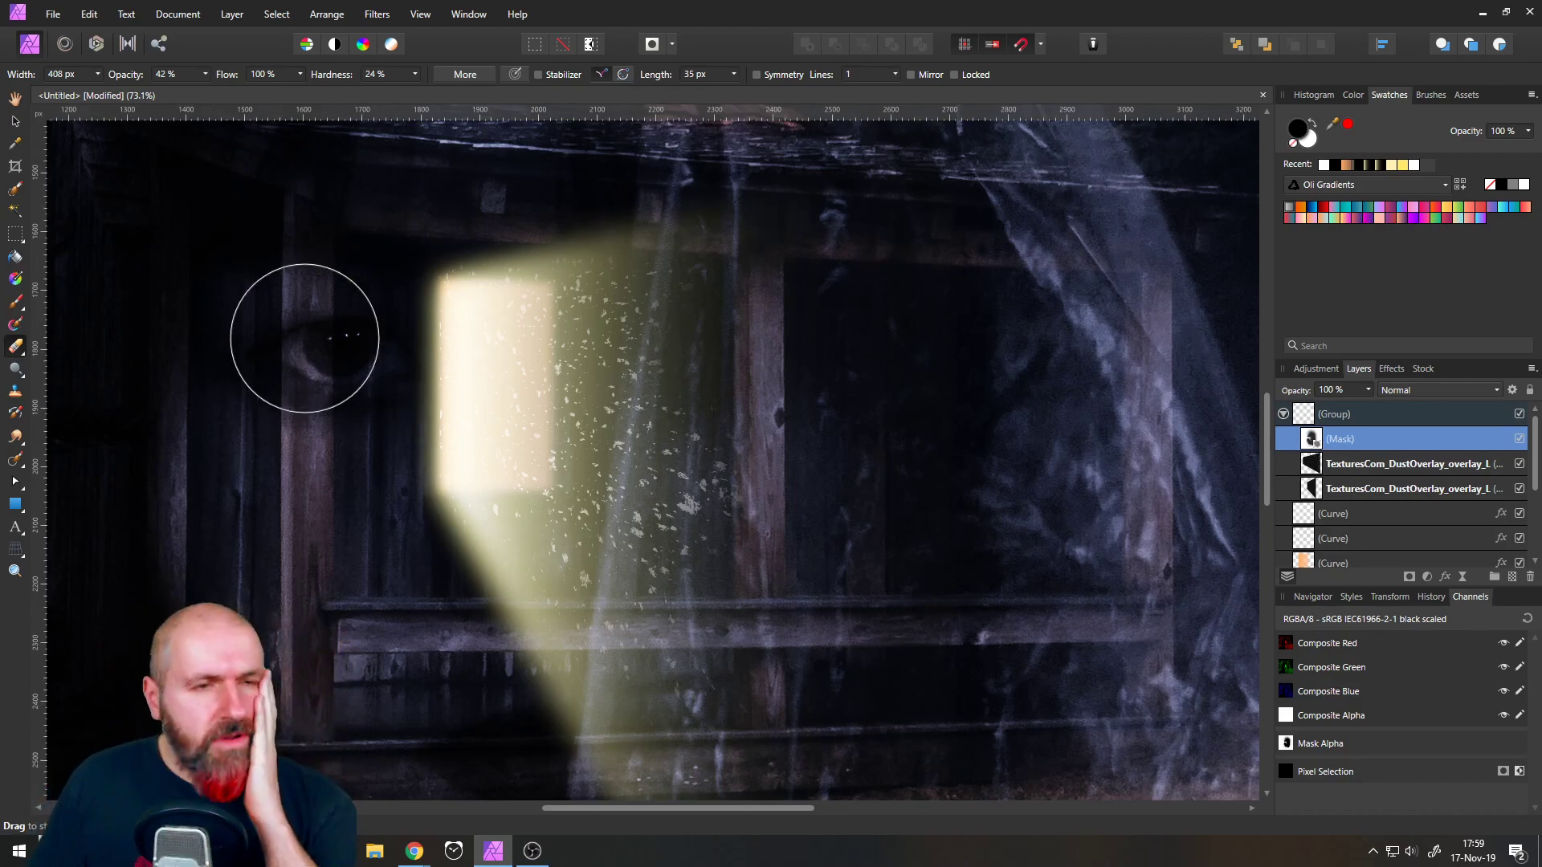
- Set up the Paint Brush with white as the active colour, 314 px width and 1% opacity
{"action": "left_click", "coordinate": [15, 302]}
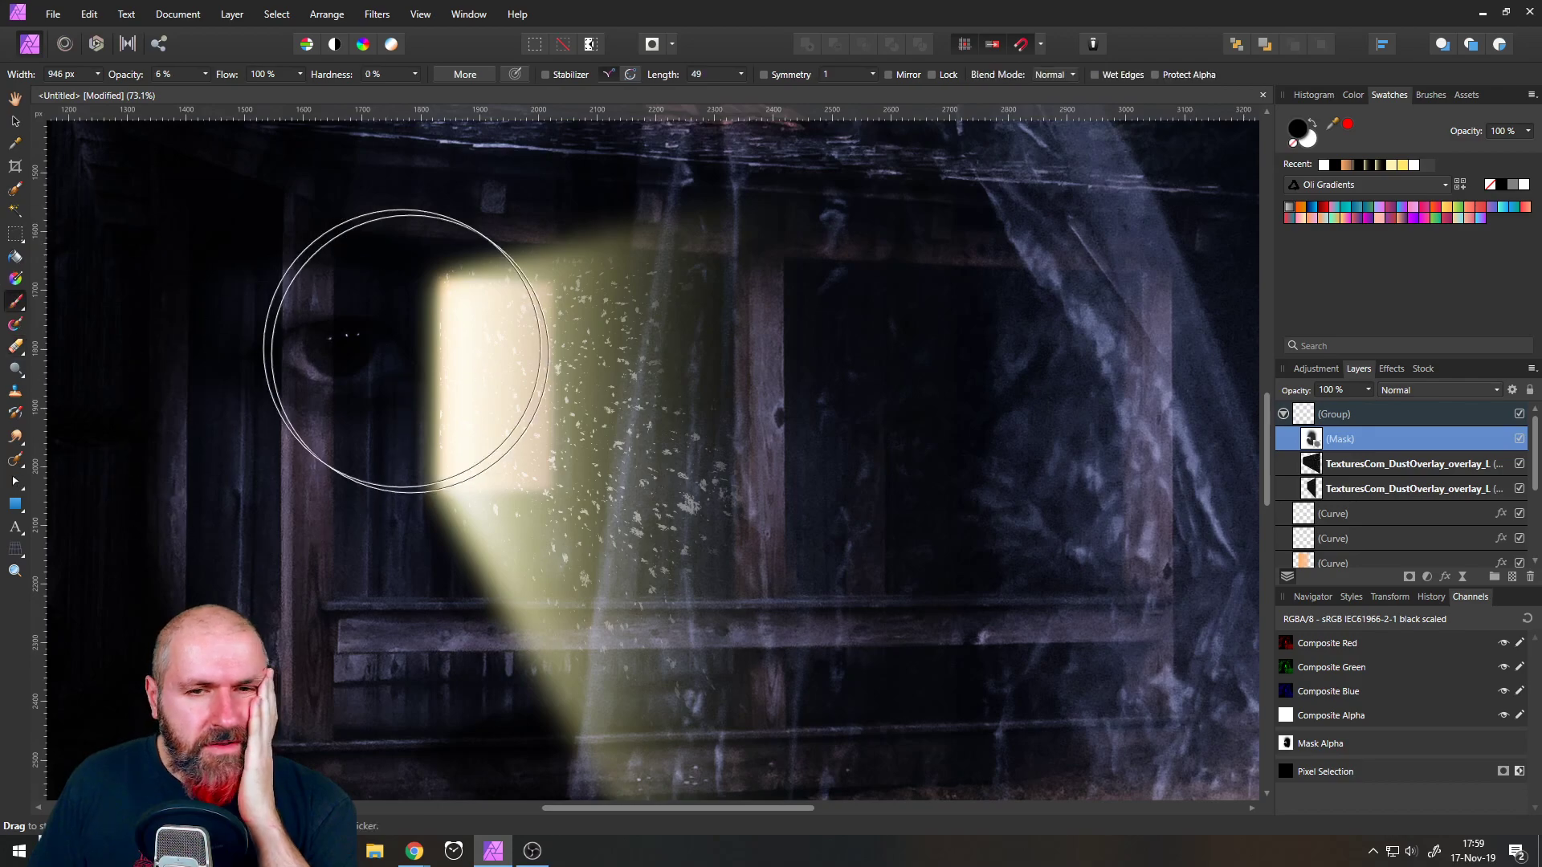
{"action": "left_click", "coordinate": [1314, 124]}
{"action": "left_click", "coordinate": [97, 74]}
{"action": "left_click_drag", "start_coordinate": [78, 97], "coordinate": [73, 94]}
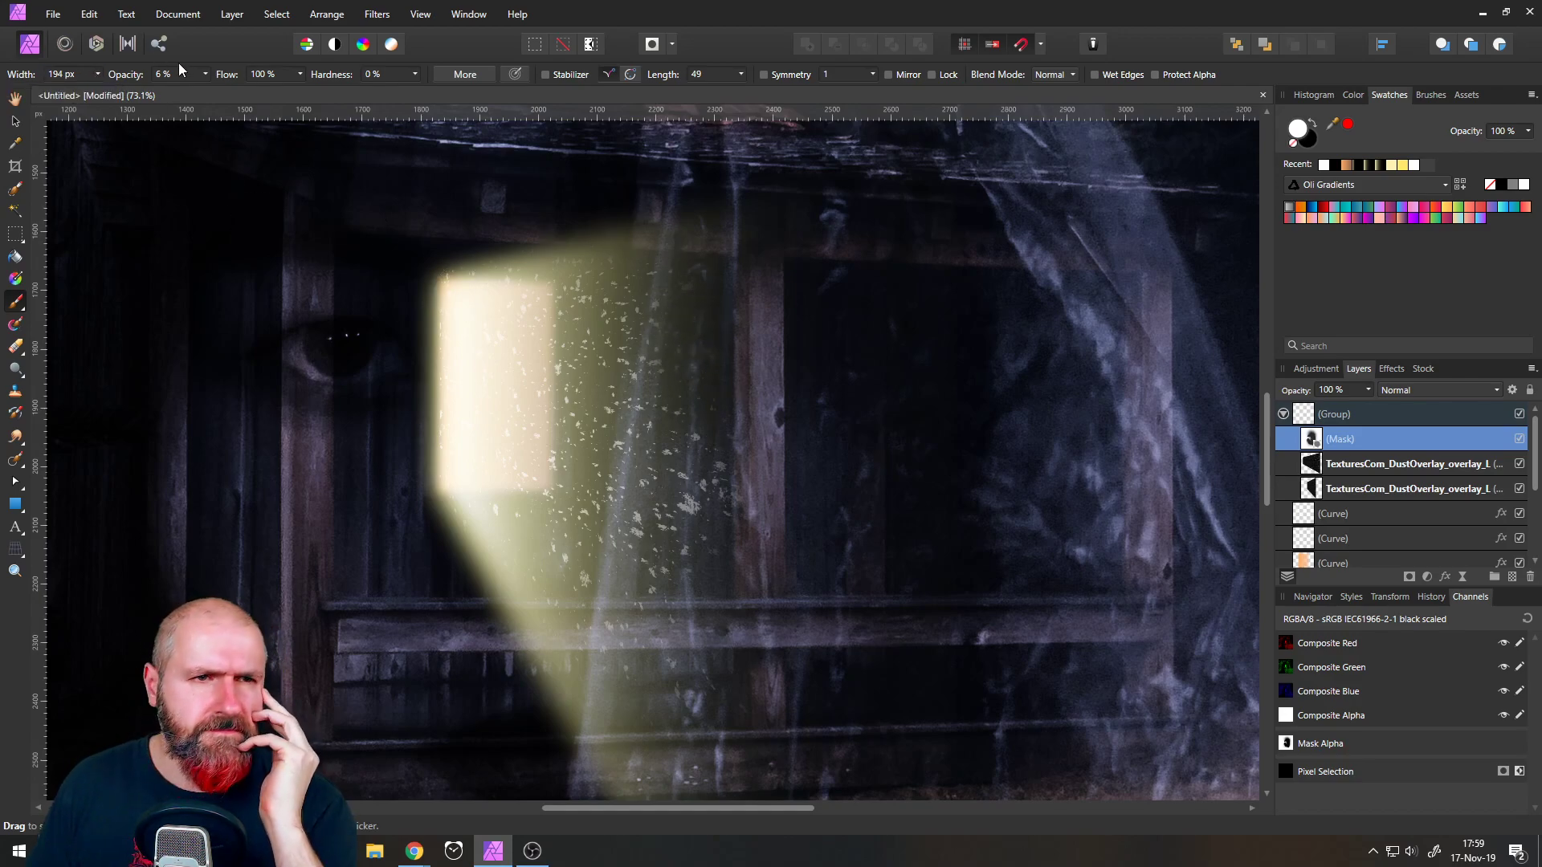
{"action": "left_click", "coordinate": [97, 75]}
{"action": "left_click_drag", "start_coordinate": [103, 90], "coordinate": [204, 93]}
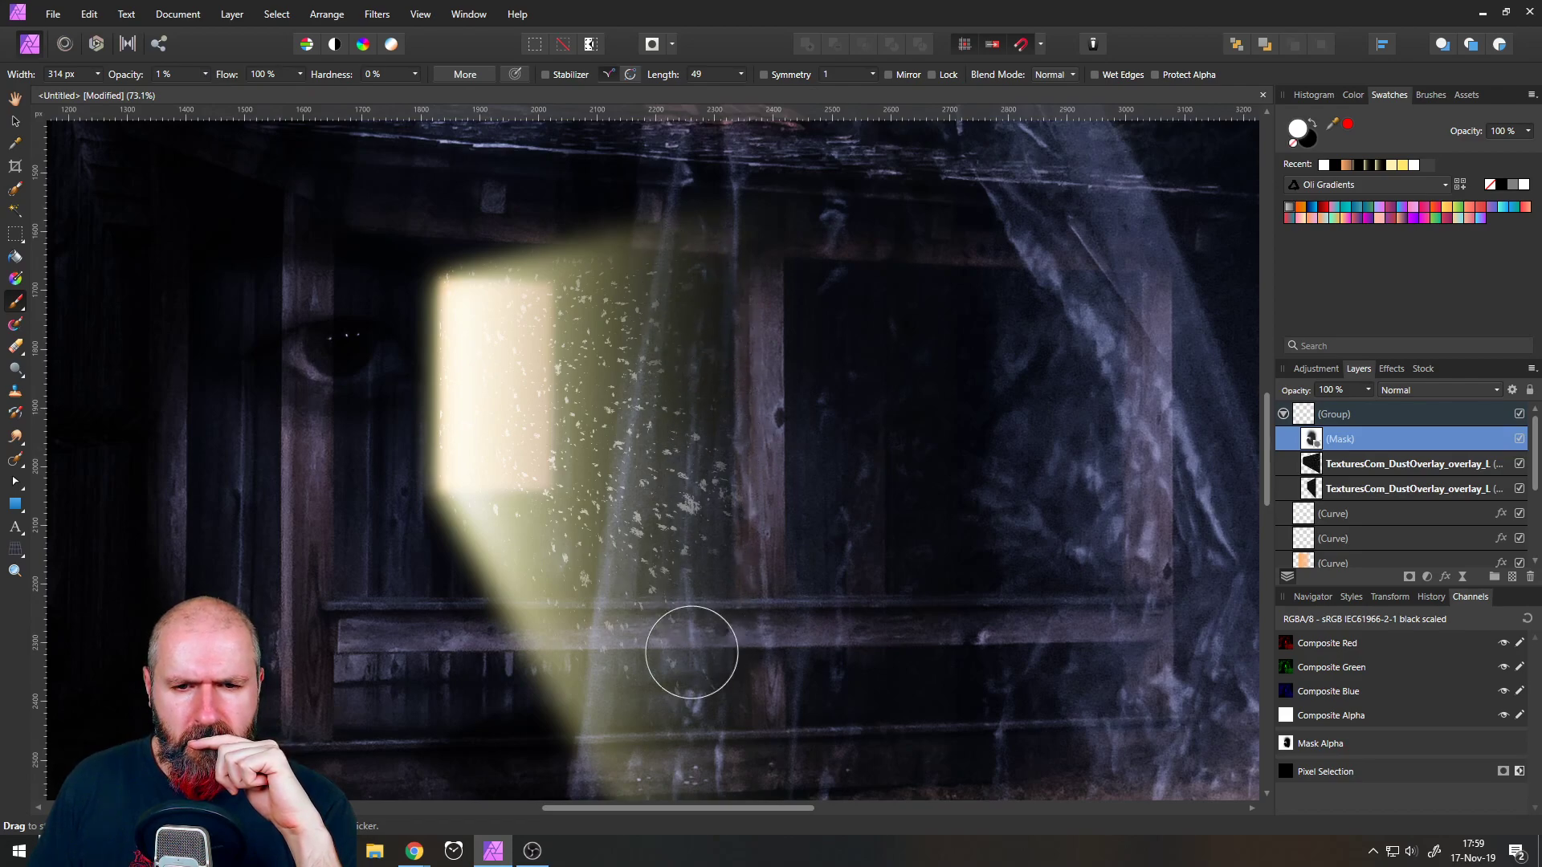
- Compare the beam with and without the lower dust overlay layer, and leave that layer hidden
{"action": "key", "text": "ctrl+0"}
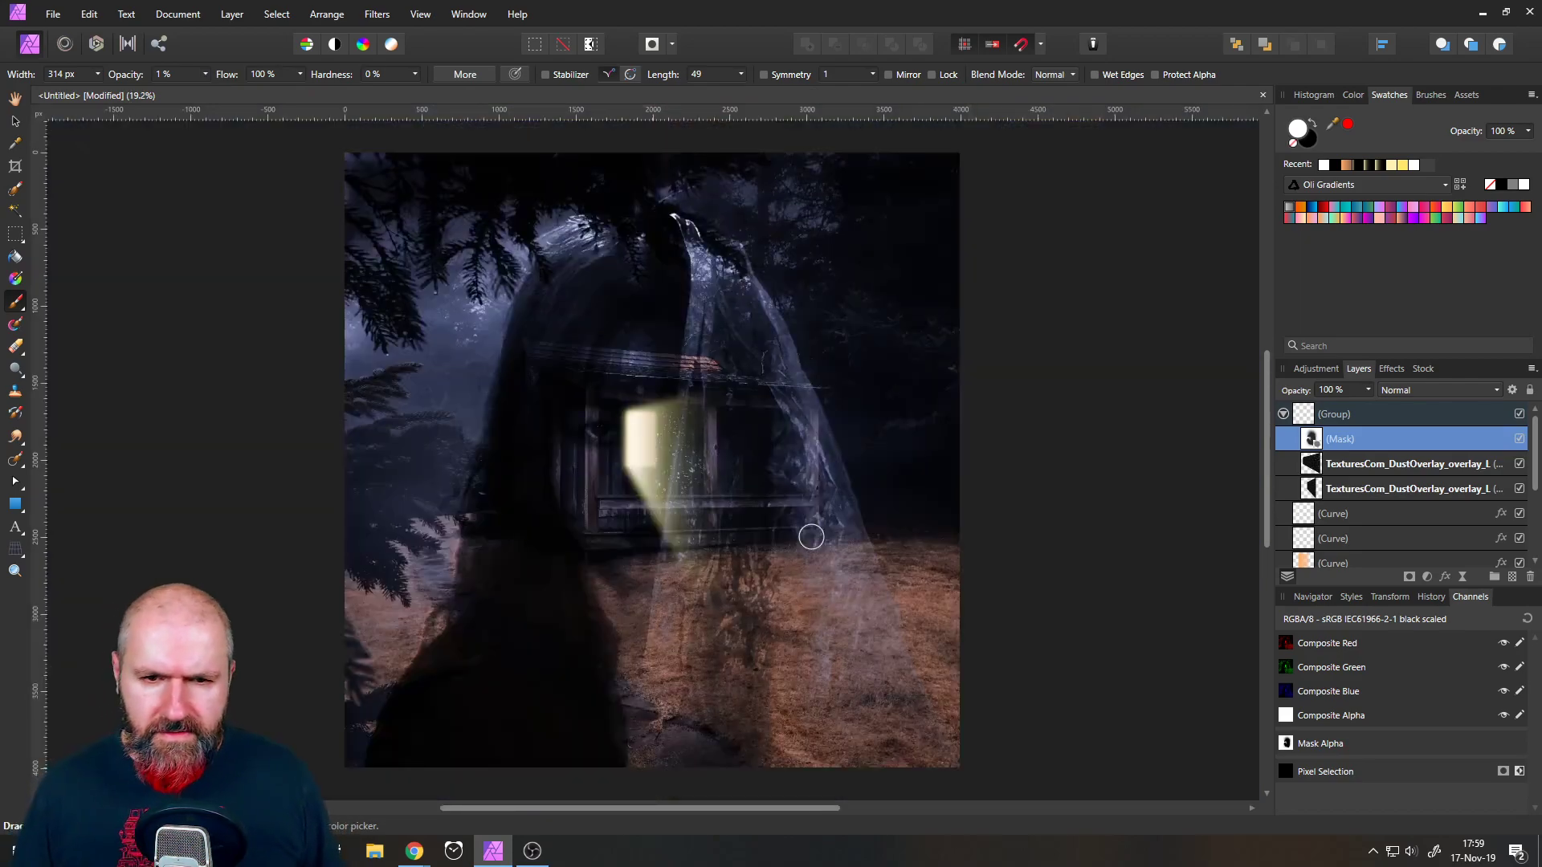
{"action": "scroll", "coordinate": [783, 393], "scroll_direction": "up", "scroll_amount": 8}
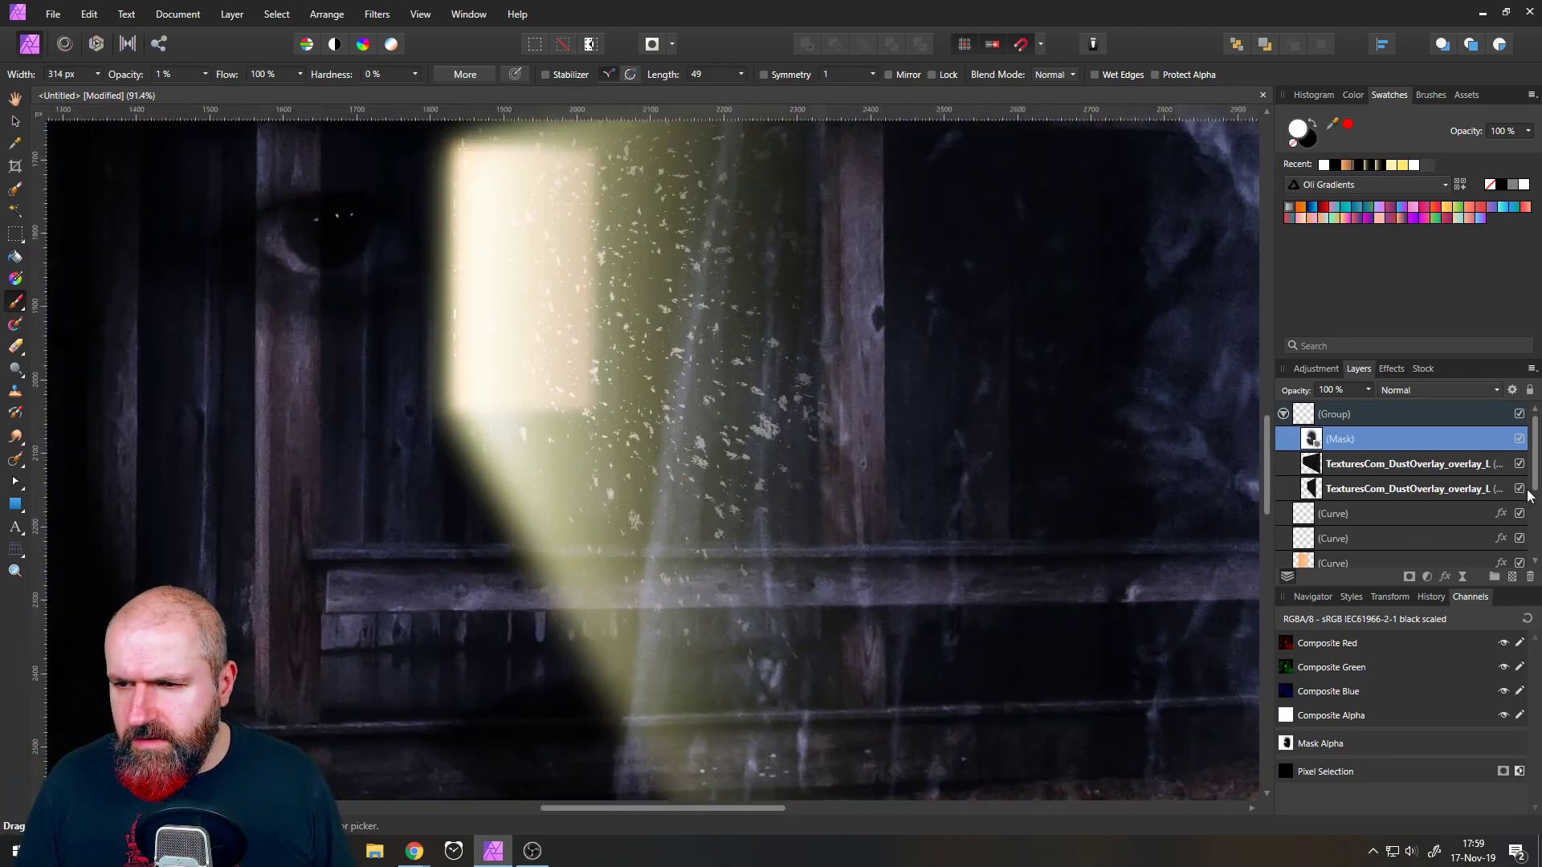
{"action": "left_click", "coordinate": [1519, 489]}
{"action": "left_click", "coordinate": [1518, 489]}
{"action": "left_click", "coordinate": [1519, 489]}
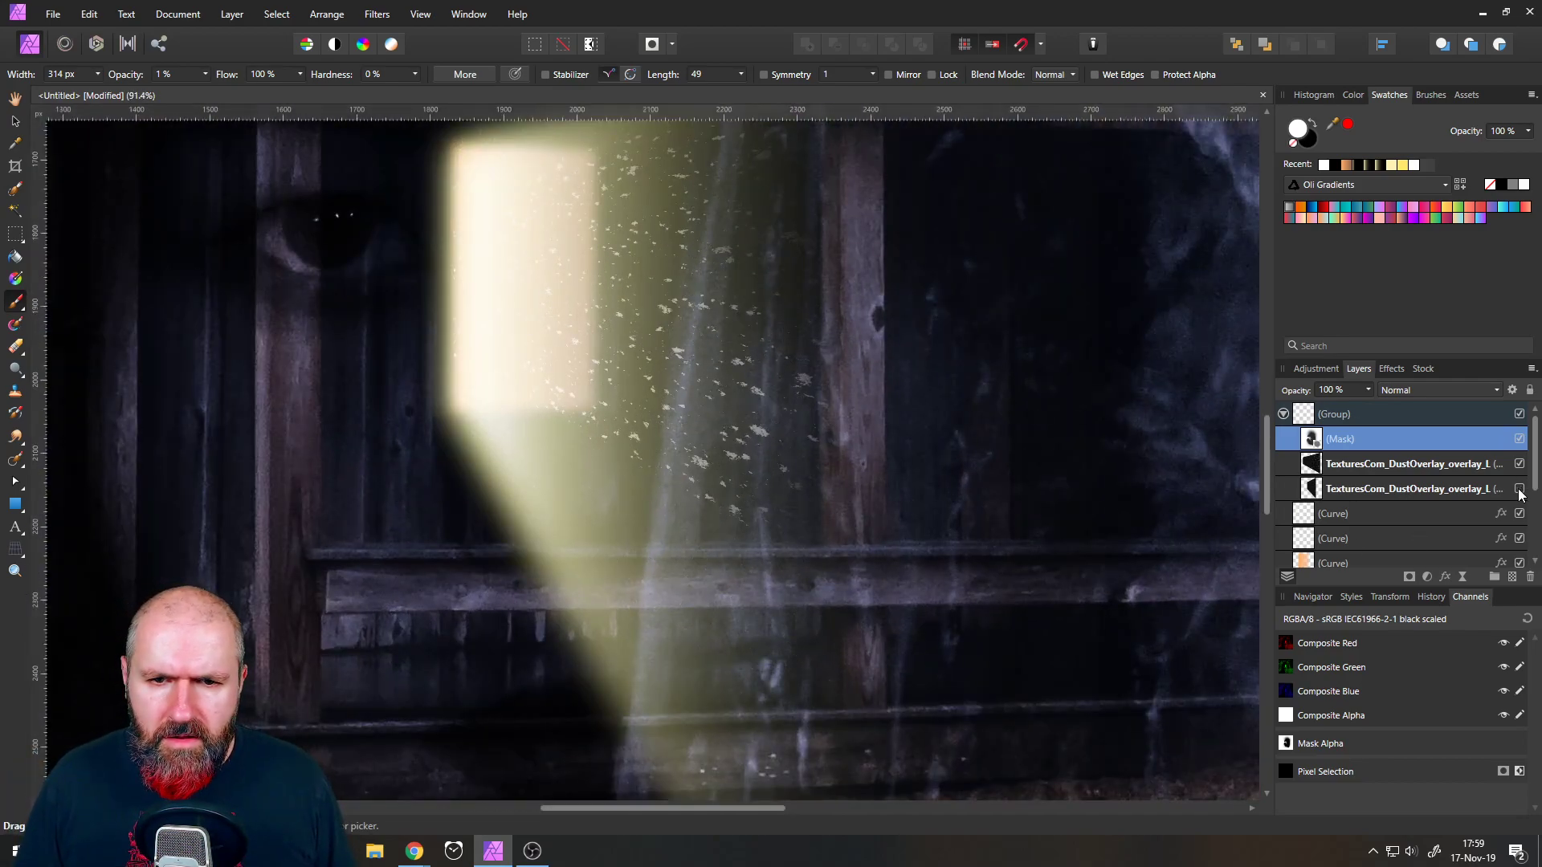
{"action": "left_click", "coordinate": [1518, 490]}
{"action": "left_click", "coordinate": [1519, 489]}
{"action": "left_click", "coordinate": [1518, 489]}
{"action": "left_click", "coordinate": [1518, 489]}
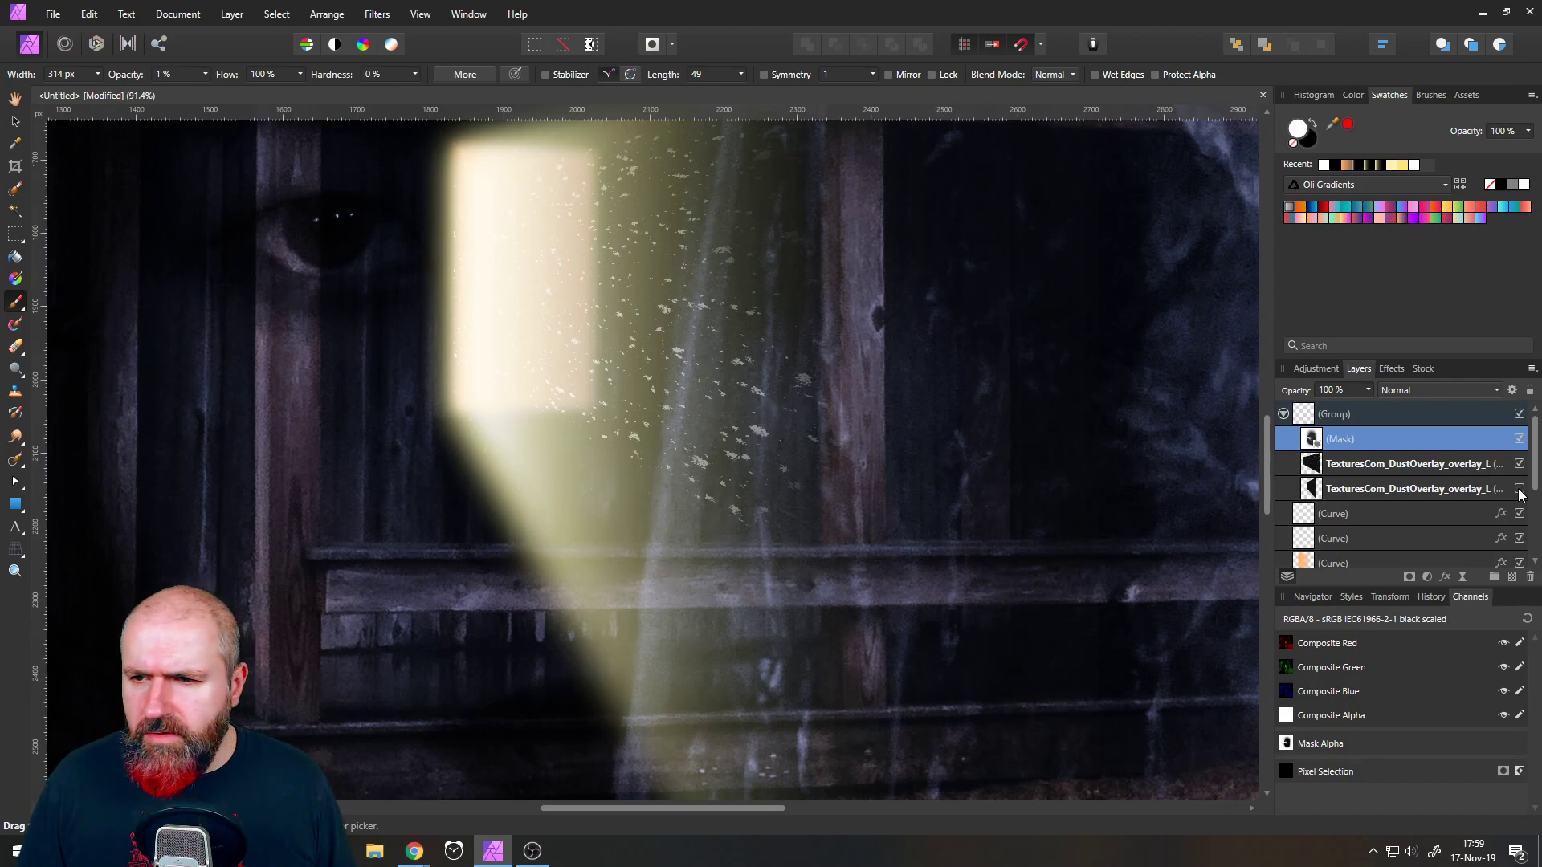
{"action": "left_click", "coordinate": [1518, 489]}
{"action": "left_click", "coordinate": [1519, 489]}
{"action": "left_click", "coordinate": [1518, 489]}
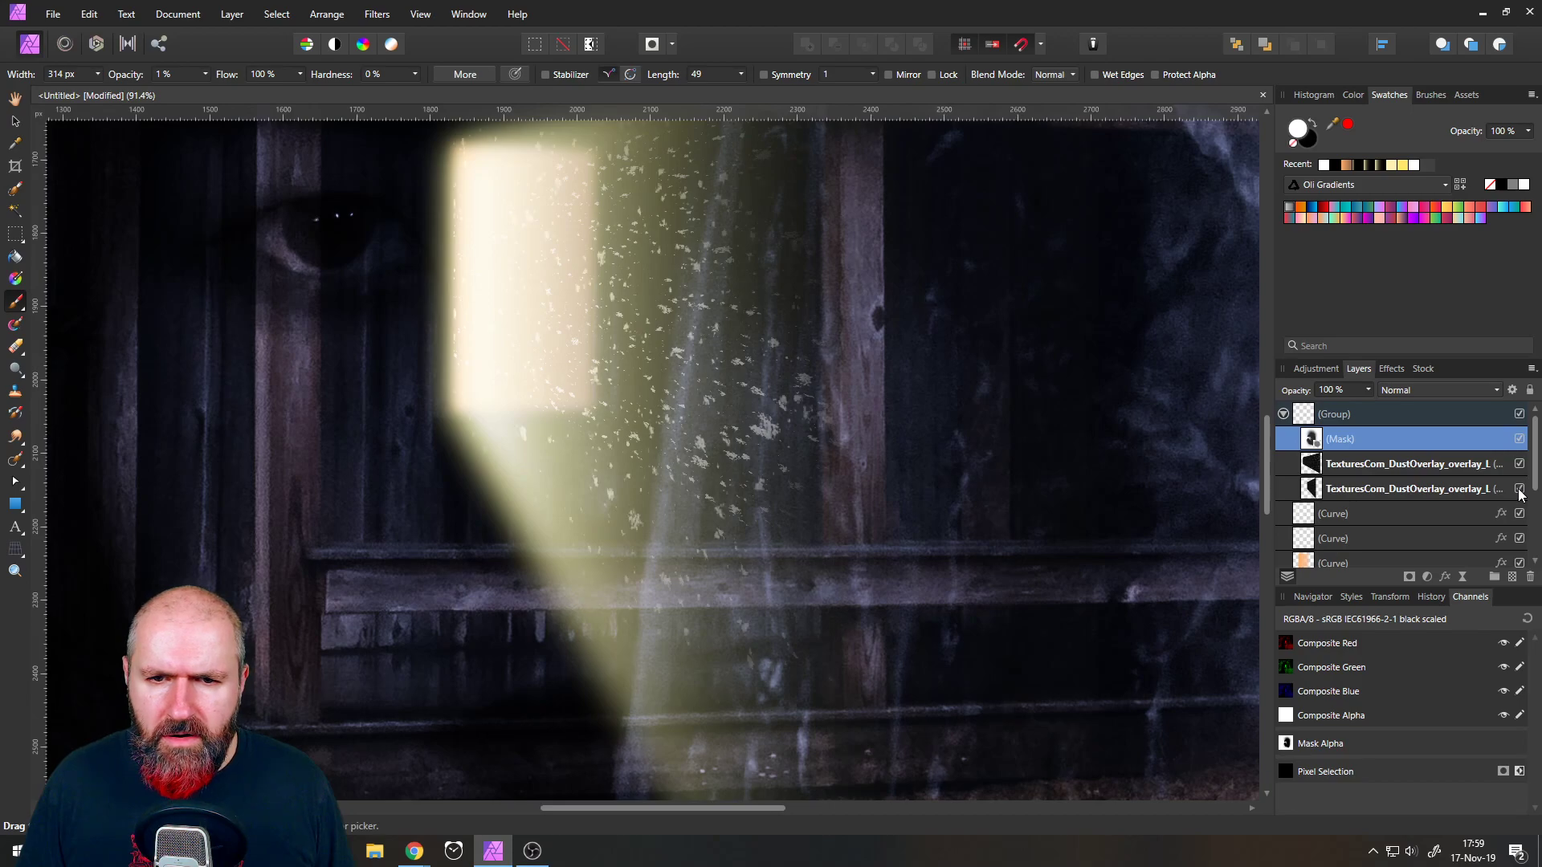
{"action": "left_click", "coordinate": [1518, 489]}
{"action": "left_click", "coordinate": [1518, 489]}
{"action": "left_click", "coordinate": [1519, 489]}
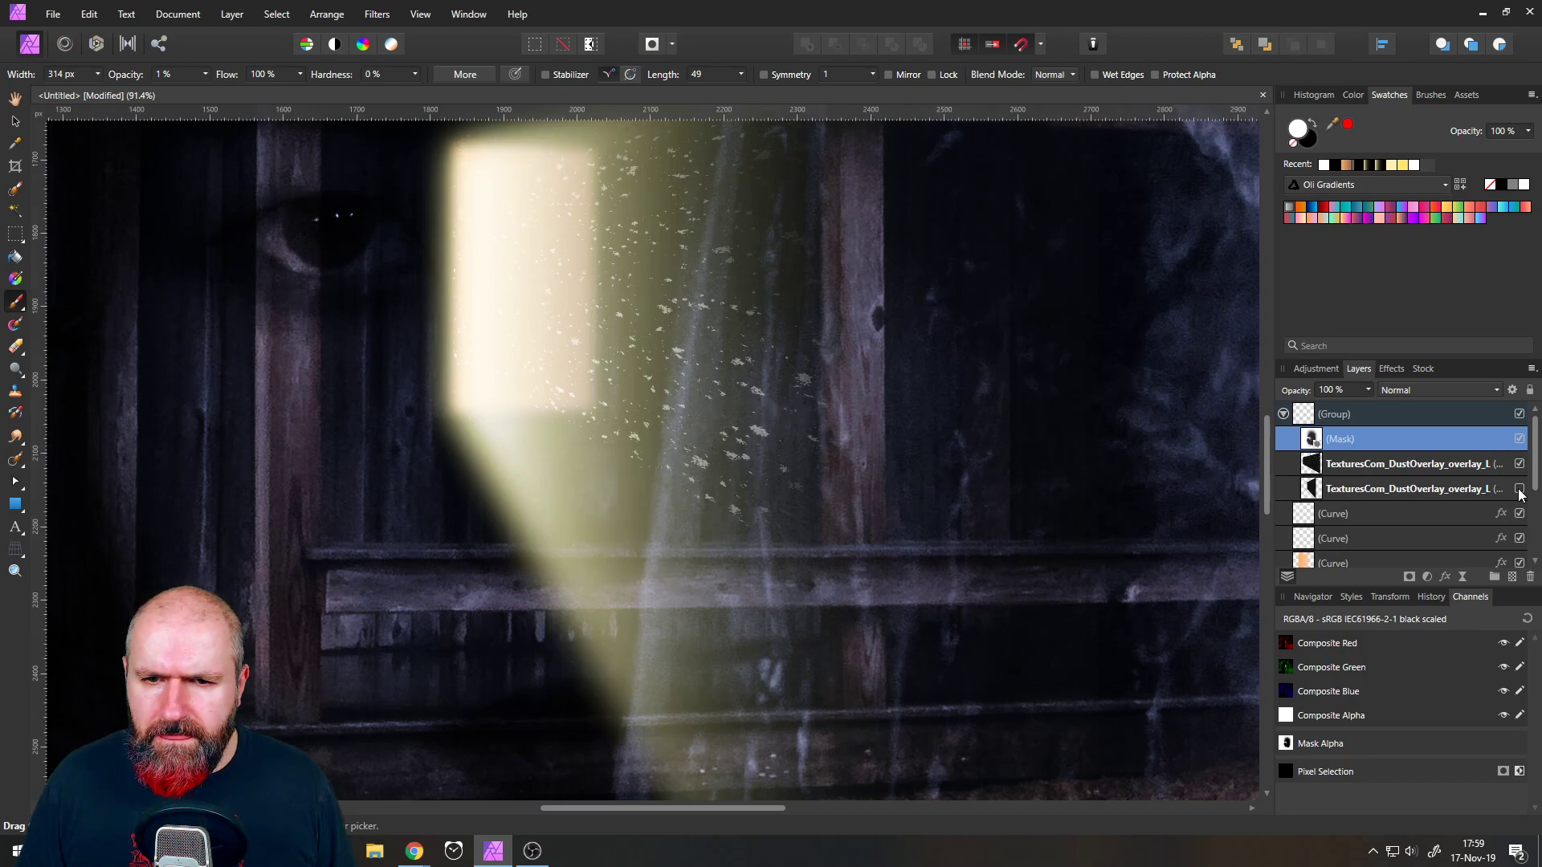
- Duplicate the upper dust overlay layer inside the group
{"action": "left_click", "coordinate": [1323, 464]}
{"action": "right_click", "coordinate": [1324, 463]}
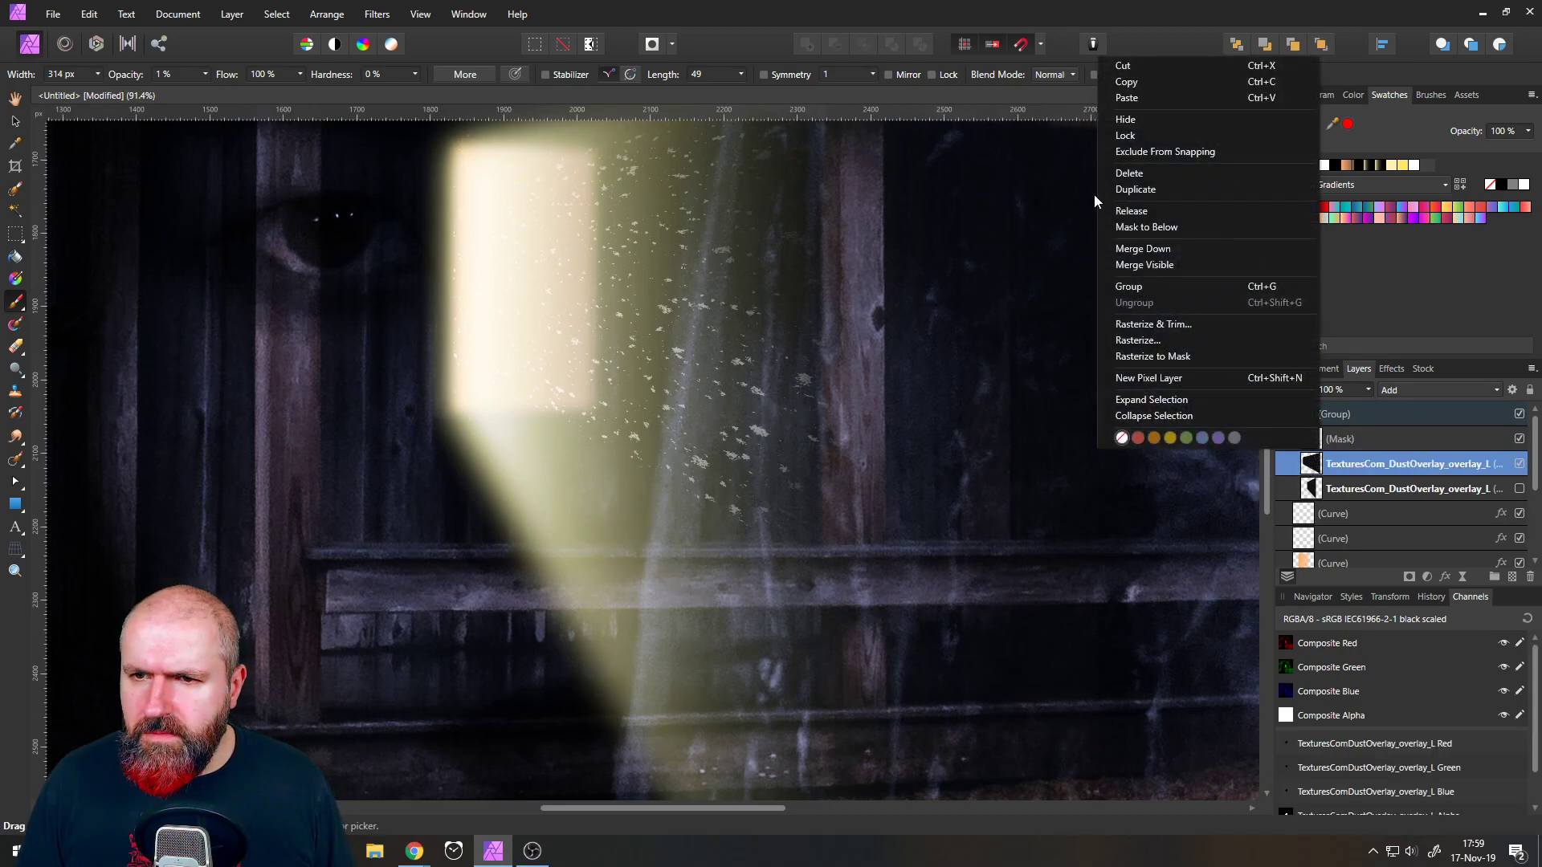
{"action": "left_click", "coordinate": [1135, 189]}
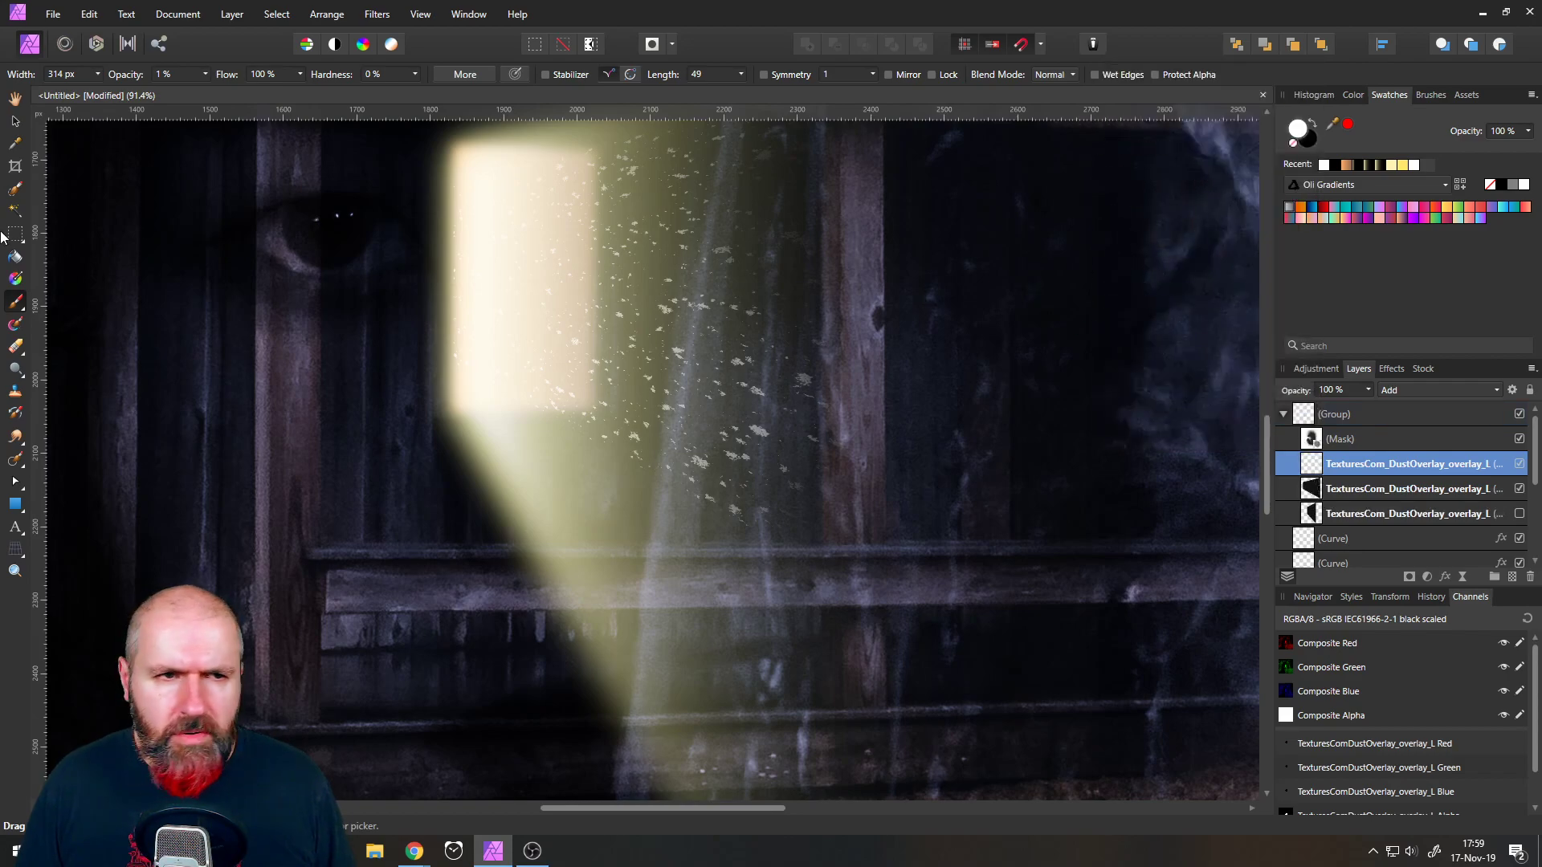
- Resize the duplicated dust layer freehand, taller and narrower, so its particles cover the window and the light beam at 274x310 dpi
{"action": "left_click", "coordinate": [14, 124]}
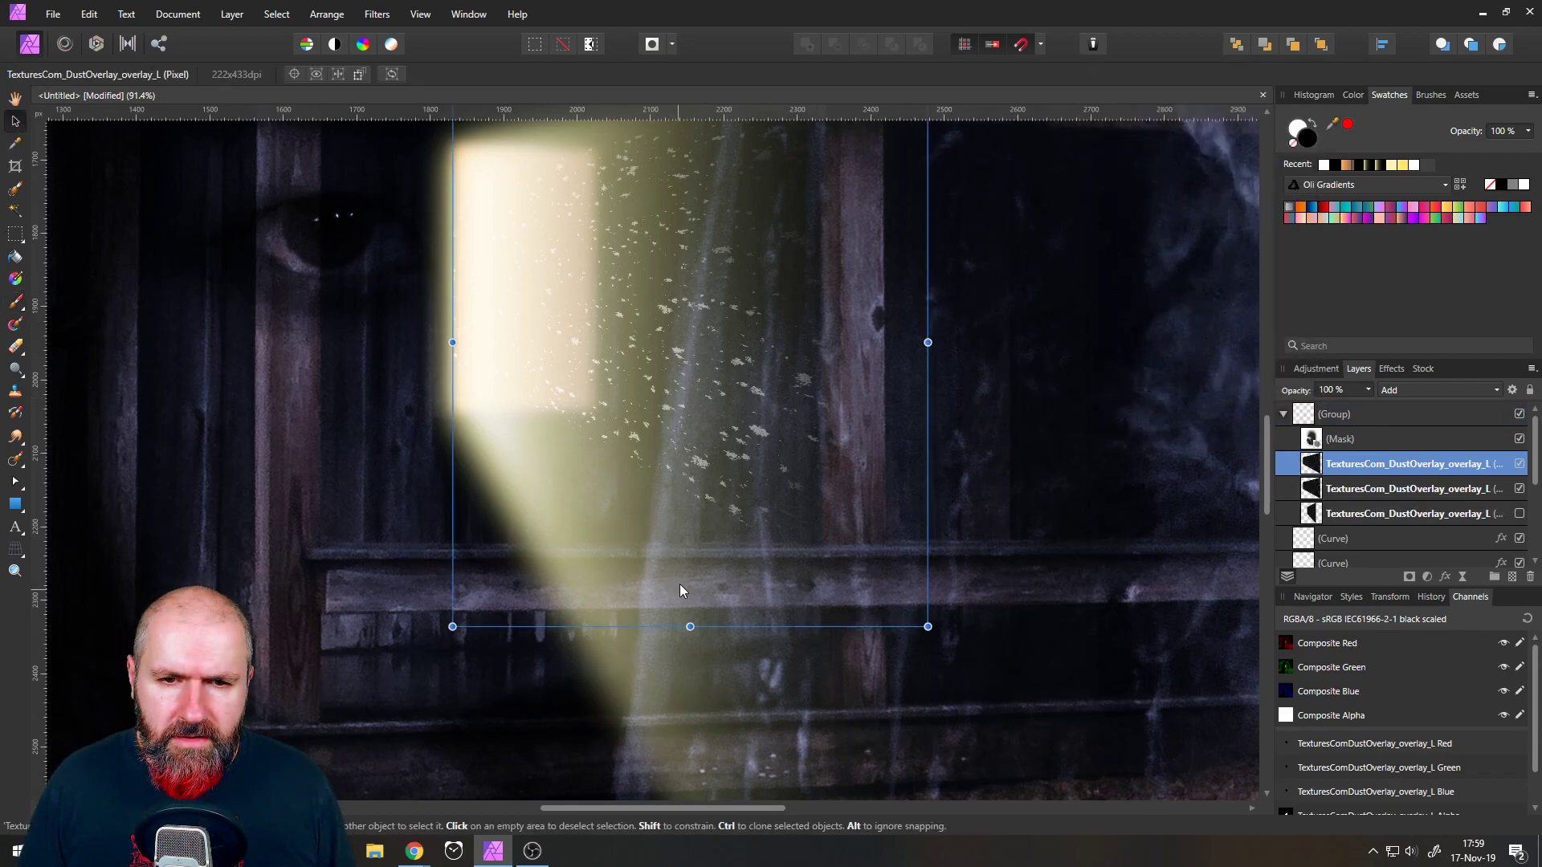
{"action": "scroll", "coordinate": [679, 590], "scroll_direction": "down", "scroll_amount": 3}
{"action": "left_click_drag", "start_coordinate": [674, 524], "coordinate": [640, 675]}
{"action": "scroll", "coordinate": [654, 511], "scroll_direction": "down", "scroll_amount": 2}
{"action": "mouse_move", "coordinate": [678, 146]}
{"action": "left_mouse_down"}
{"action": "mouse_move", "coordinate": [681, 125]}
{"action": "mouse_move", "coordinate": [683, 141]}
{"action": "left_mouse_up"}
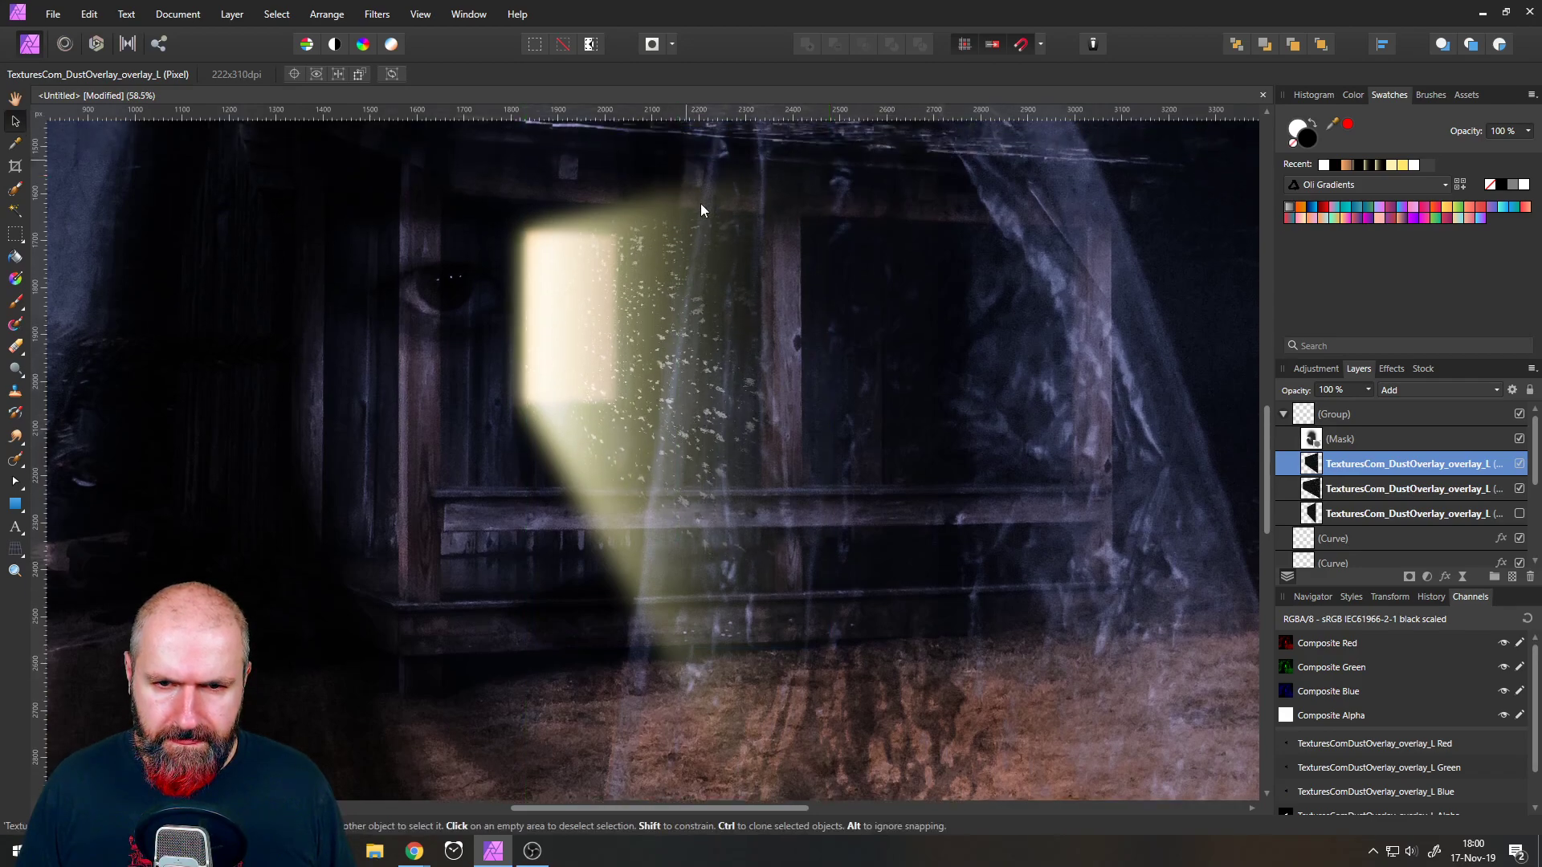
{"action": "left_click_drag", "start_coordinate": [827, 393], "coordinate": [771, 393]}
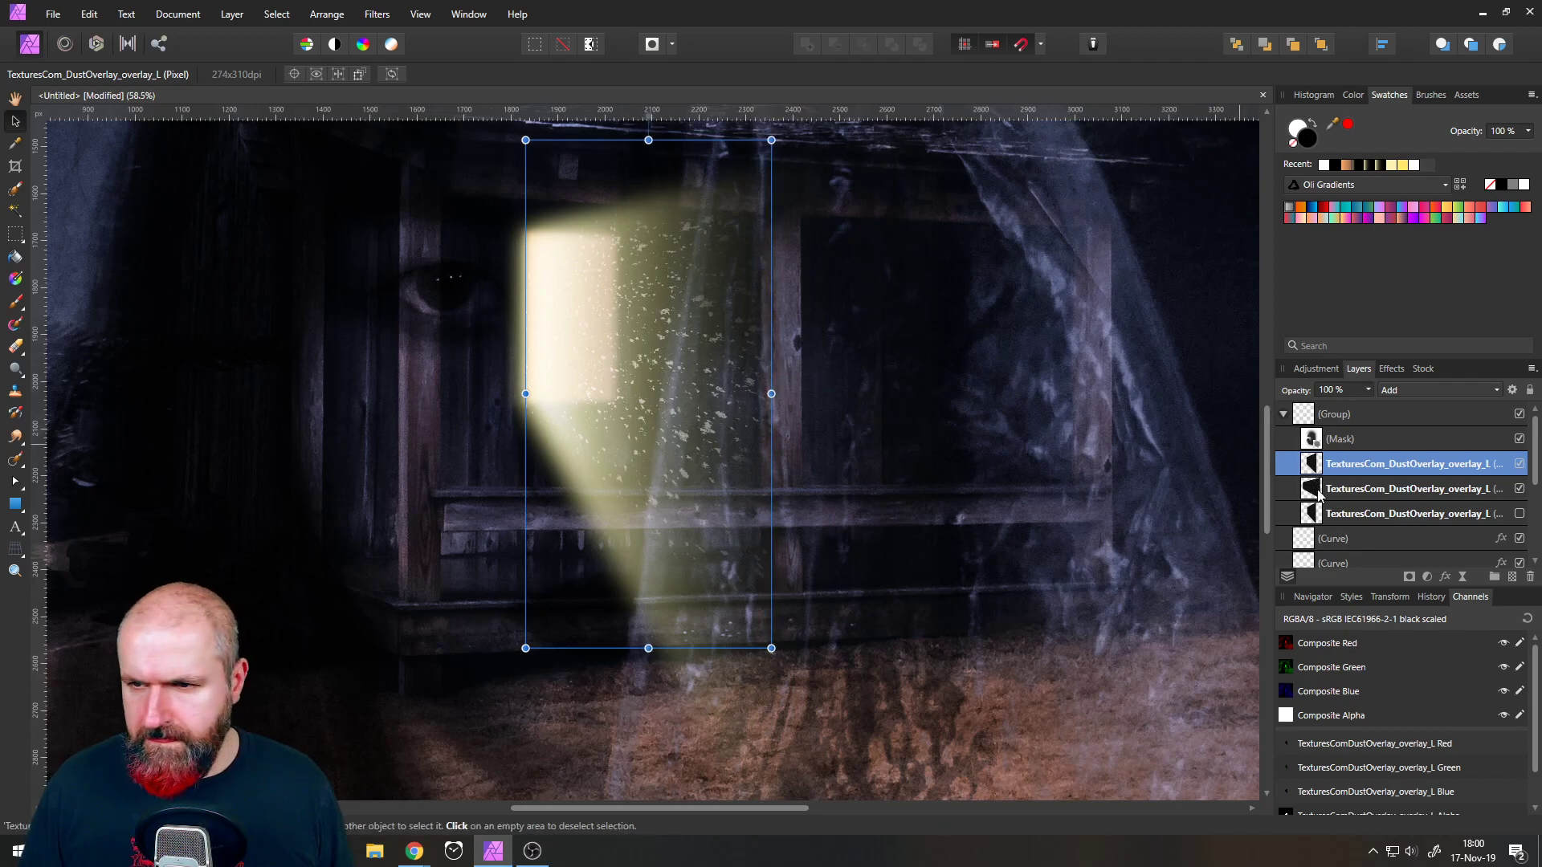
- Lower the opacity of the whole dust group to 50%
{"action": "left_click", "coordinate": [1314, 418]}
{"action": "left_click", "coordinate": [1367, 389]}
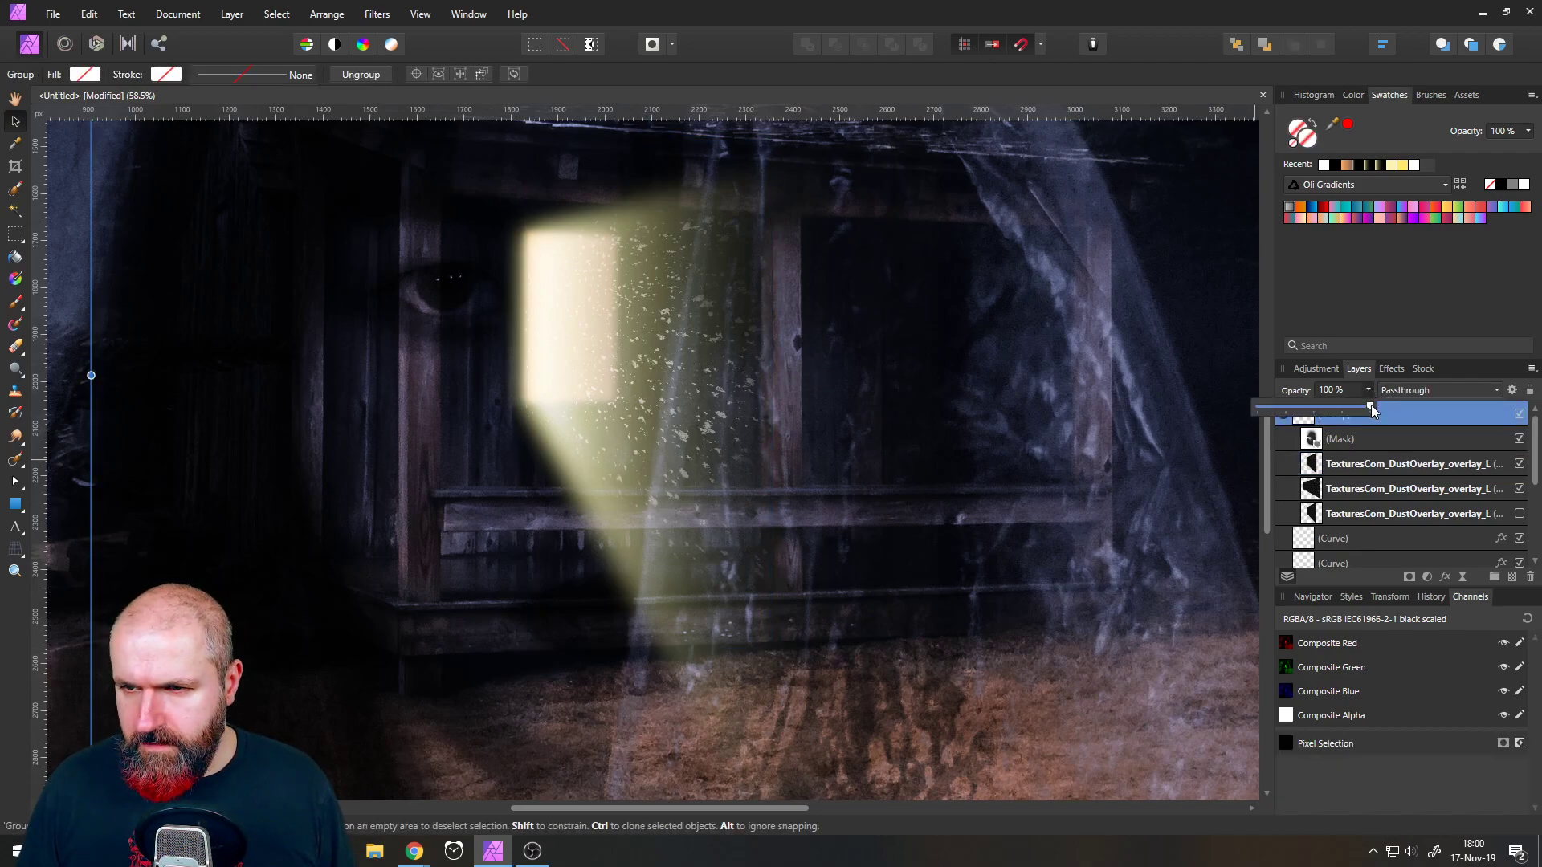
{"action": "left_click_drag", "start_coordinate": [1368, 408], "coordinate": [1323, 410]}
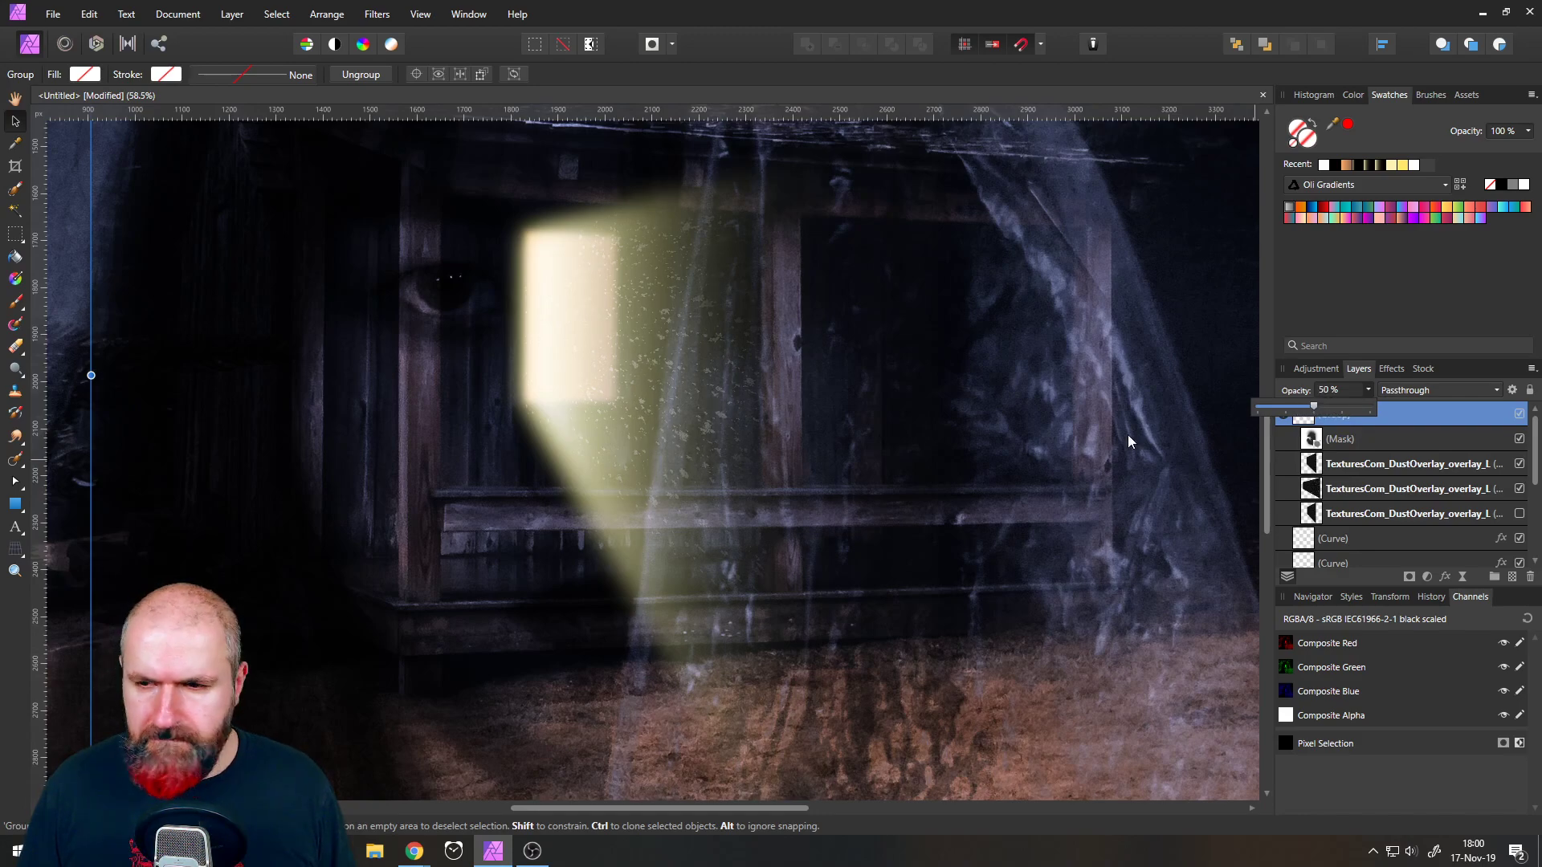
- Add a white Outer Glow with a 21.7 px radius at 100% opacity to the dust group, and inspect the beam
{"action": "left_click", "coordinate": [1390, 372]}
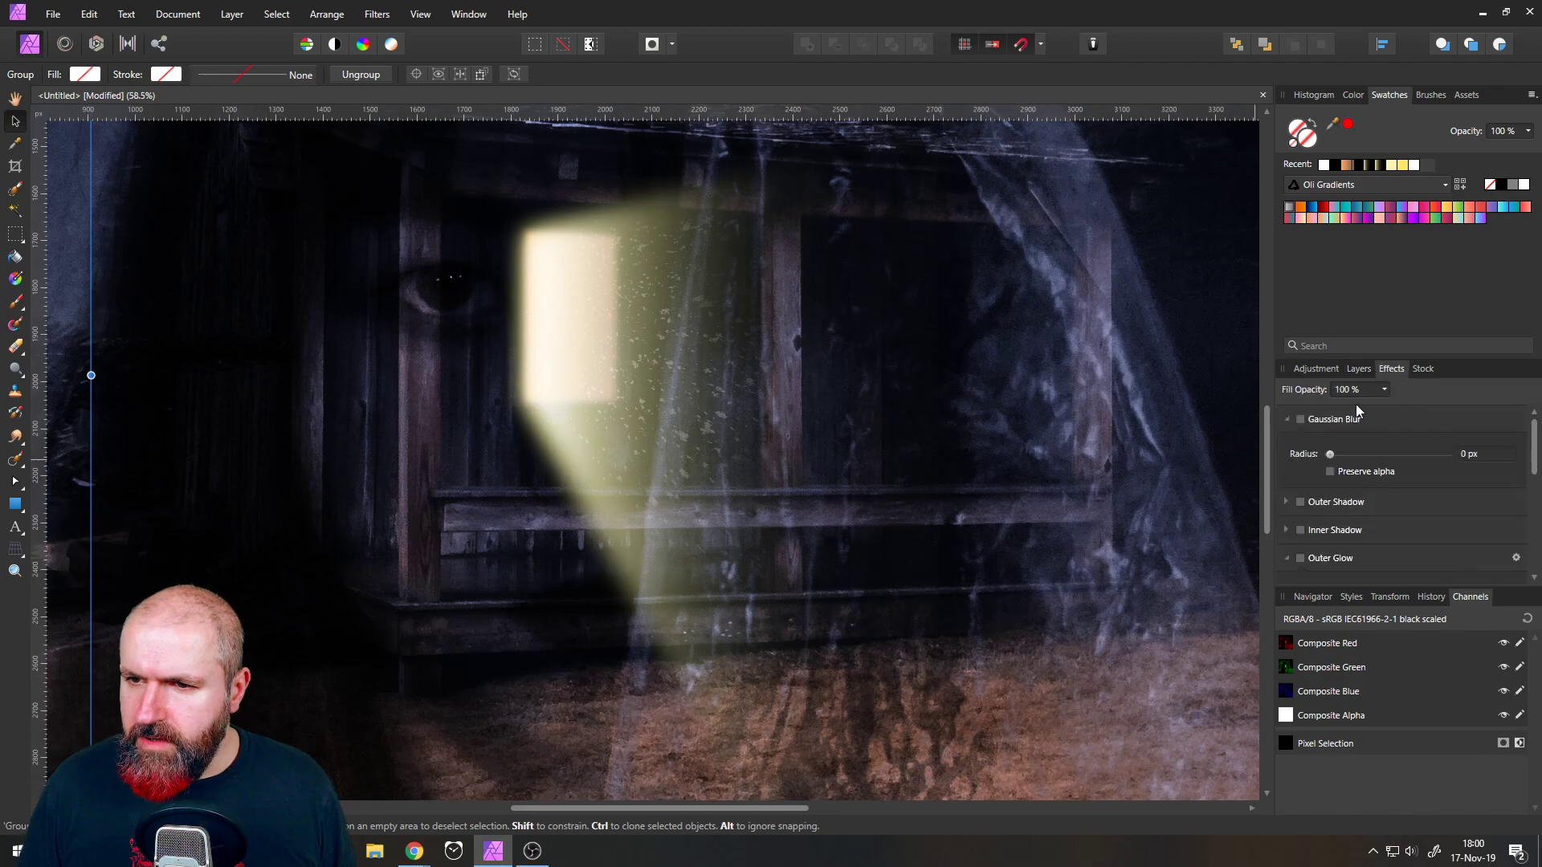
{"action": "scroll", "coordinate": [1351, 470], "scroll_direction": "down", "scroll_amount": 2}
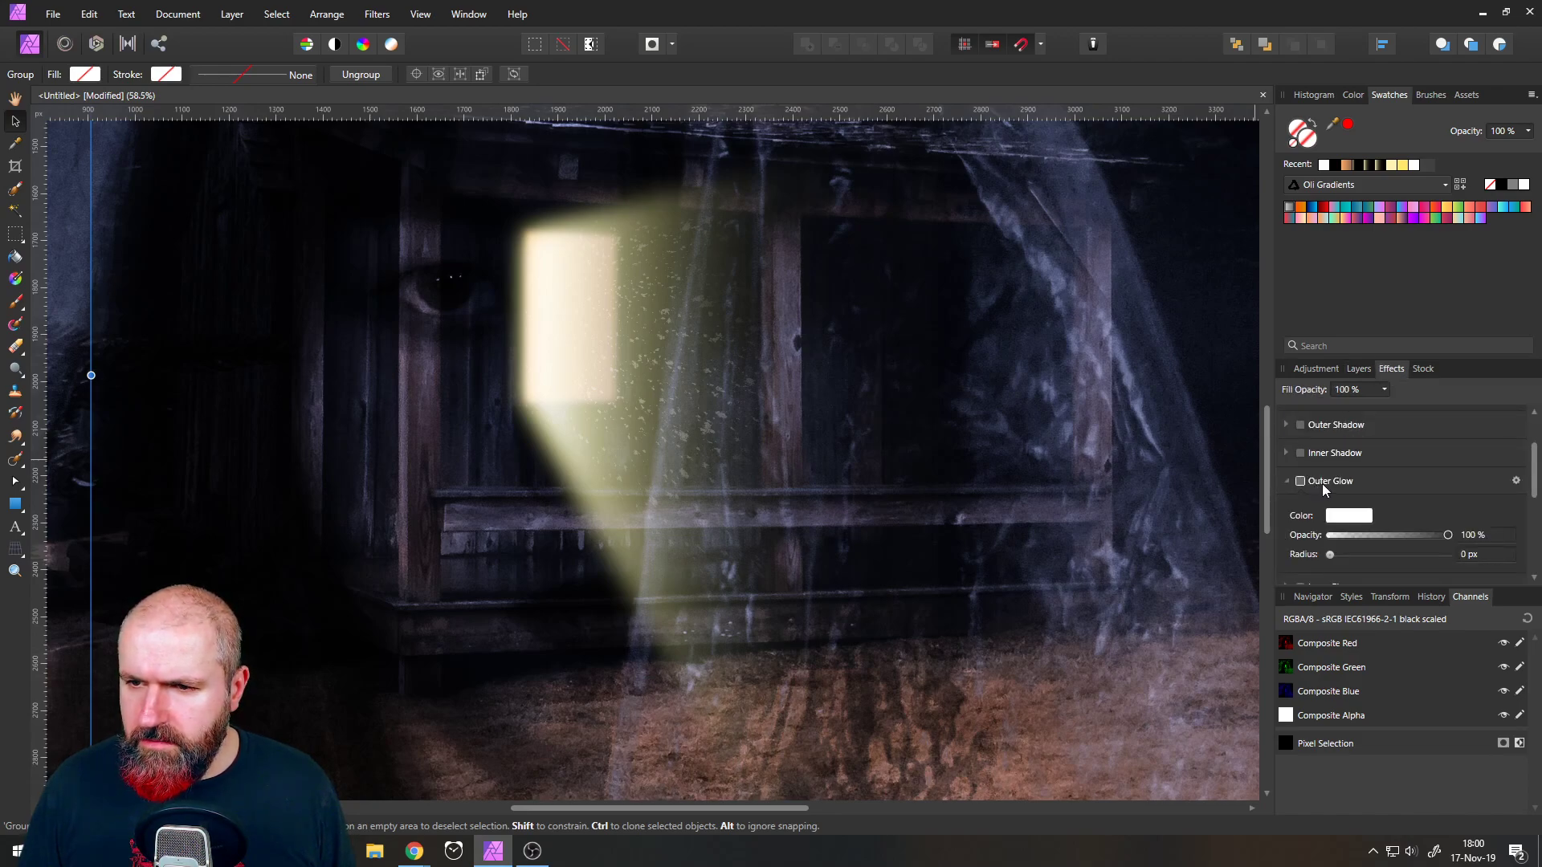
{"action": "left_click_drag", "start_coordinate": [1332, 558], "coordinate": [1396, 554]}
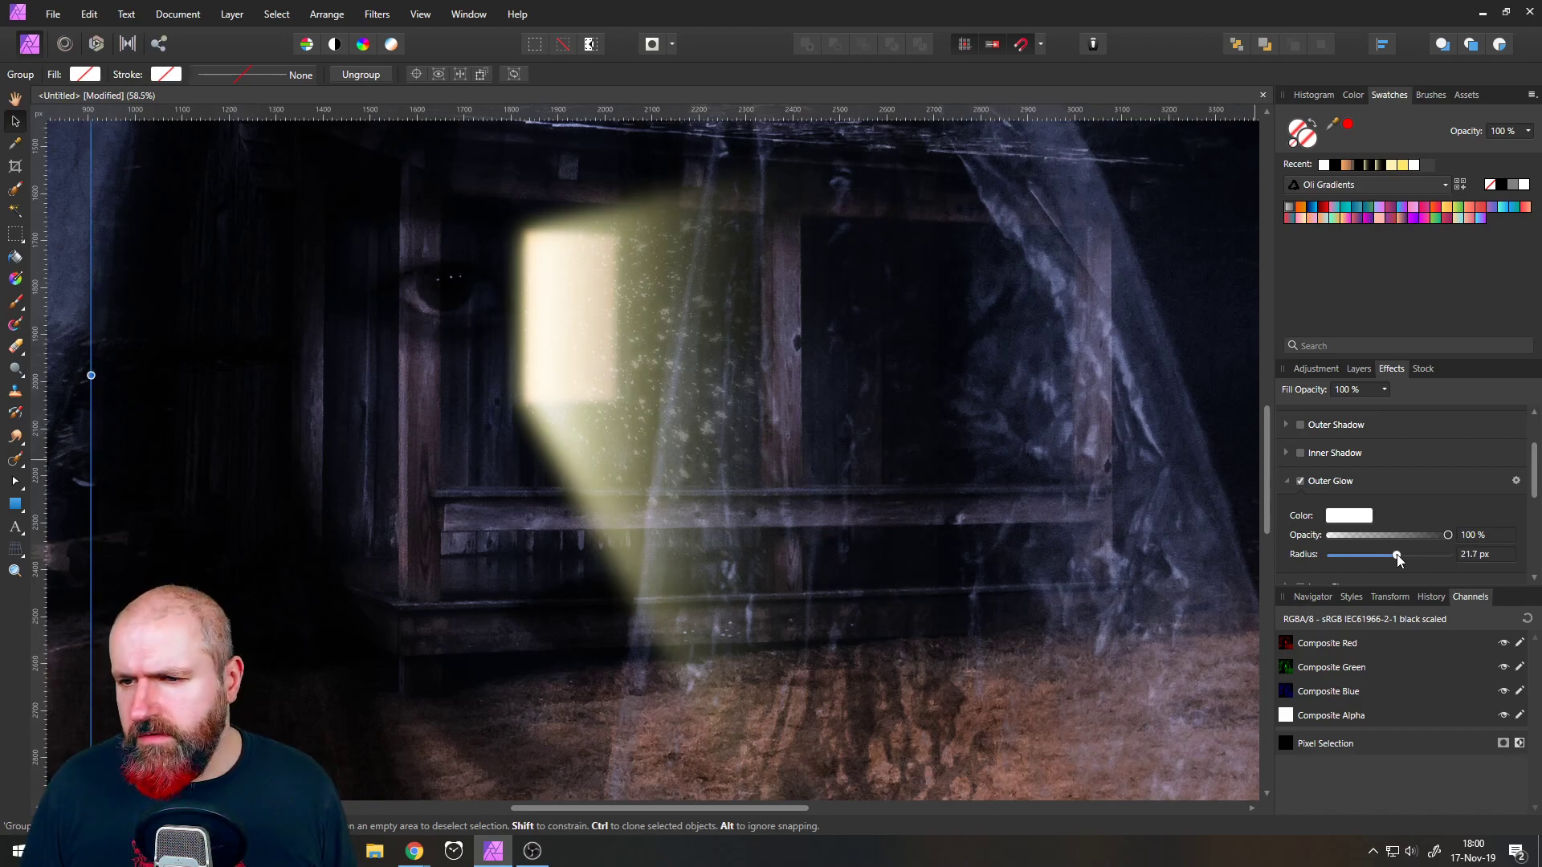
{"action": "left_click", "coordinate": [69, 313]}
{"action": "scroll", "coordinate": [233, 379], "scroll_direction": "down", "scroll_amount": 3}
{"action": "scroll", "coordinate": [188, 319], "scroll_direction": "up", "scroll_amount": 2}
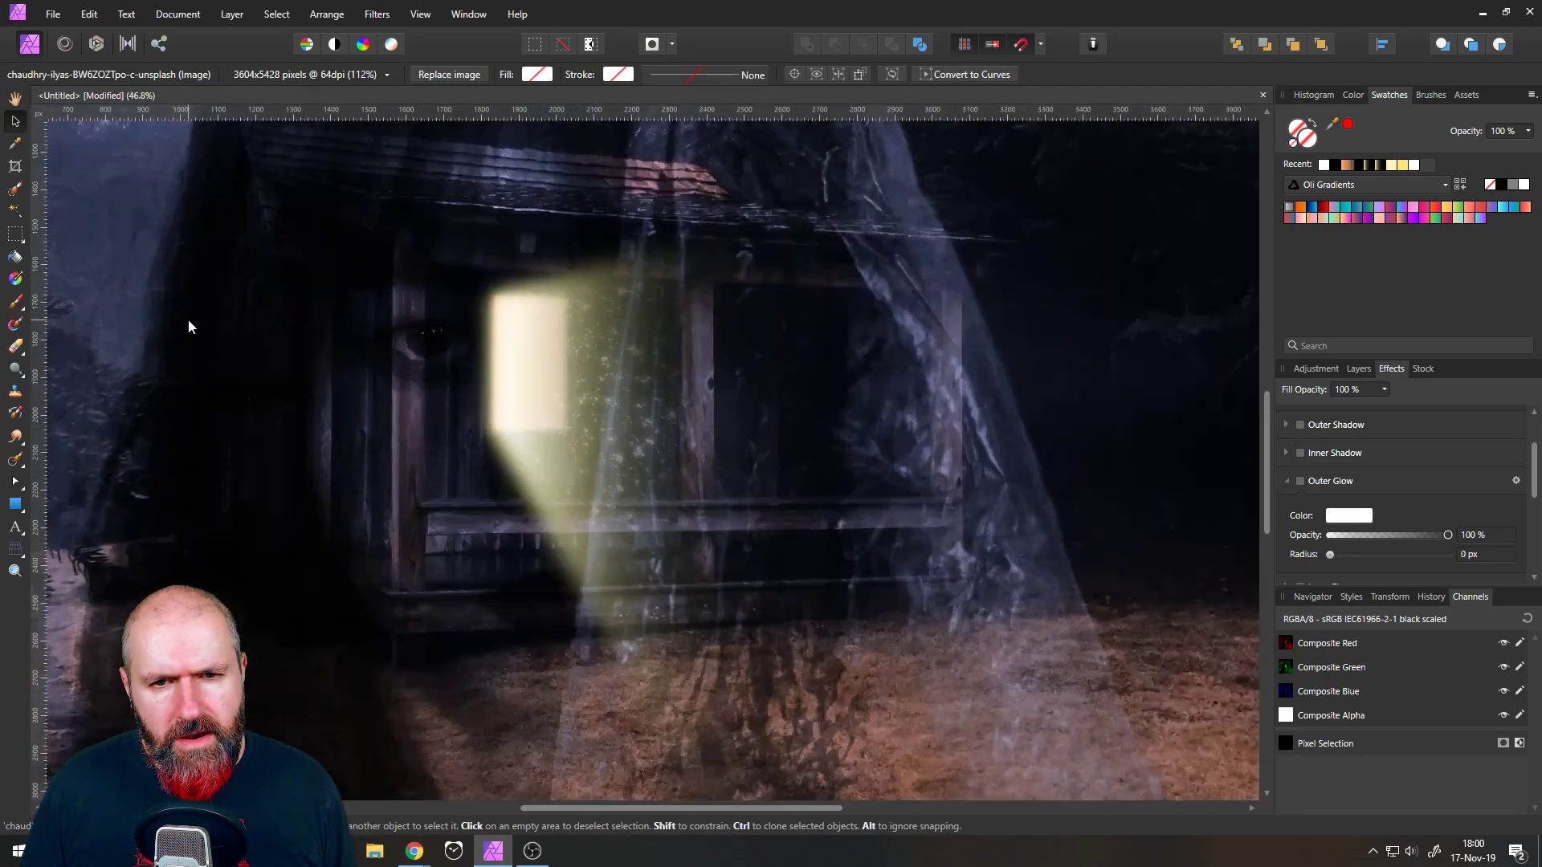
- Switch to the browser to study the glowing windows in the Hagrid's Hut speed art video, and read the live chat's suggestions
{"action": "left_click_drag", "start_coordinate": [1541, 40], "coordinate": [1099, 70]}
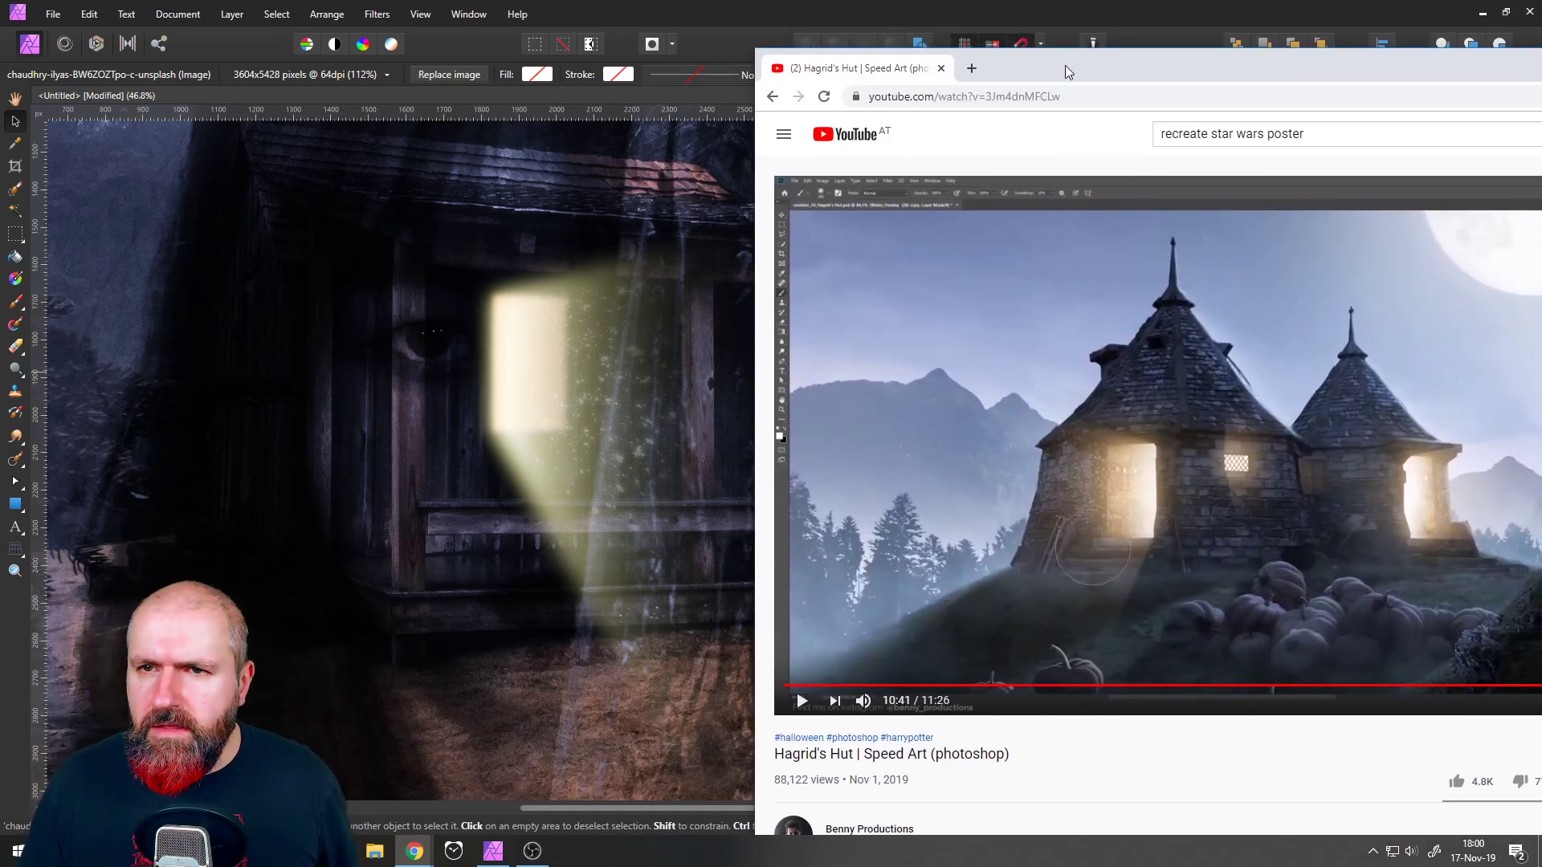
{"action": "left_click_drag", "start_coordinate": [1063, 68], "coordinate": [1541, 64]}
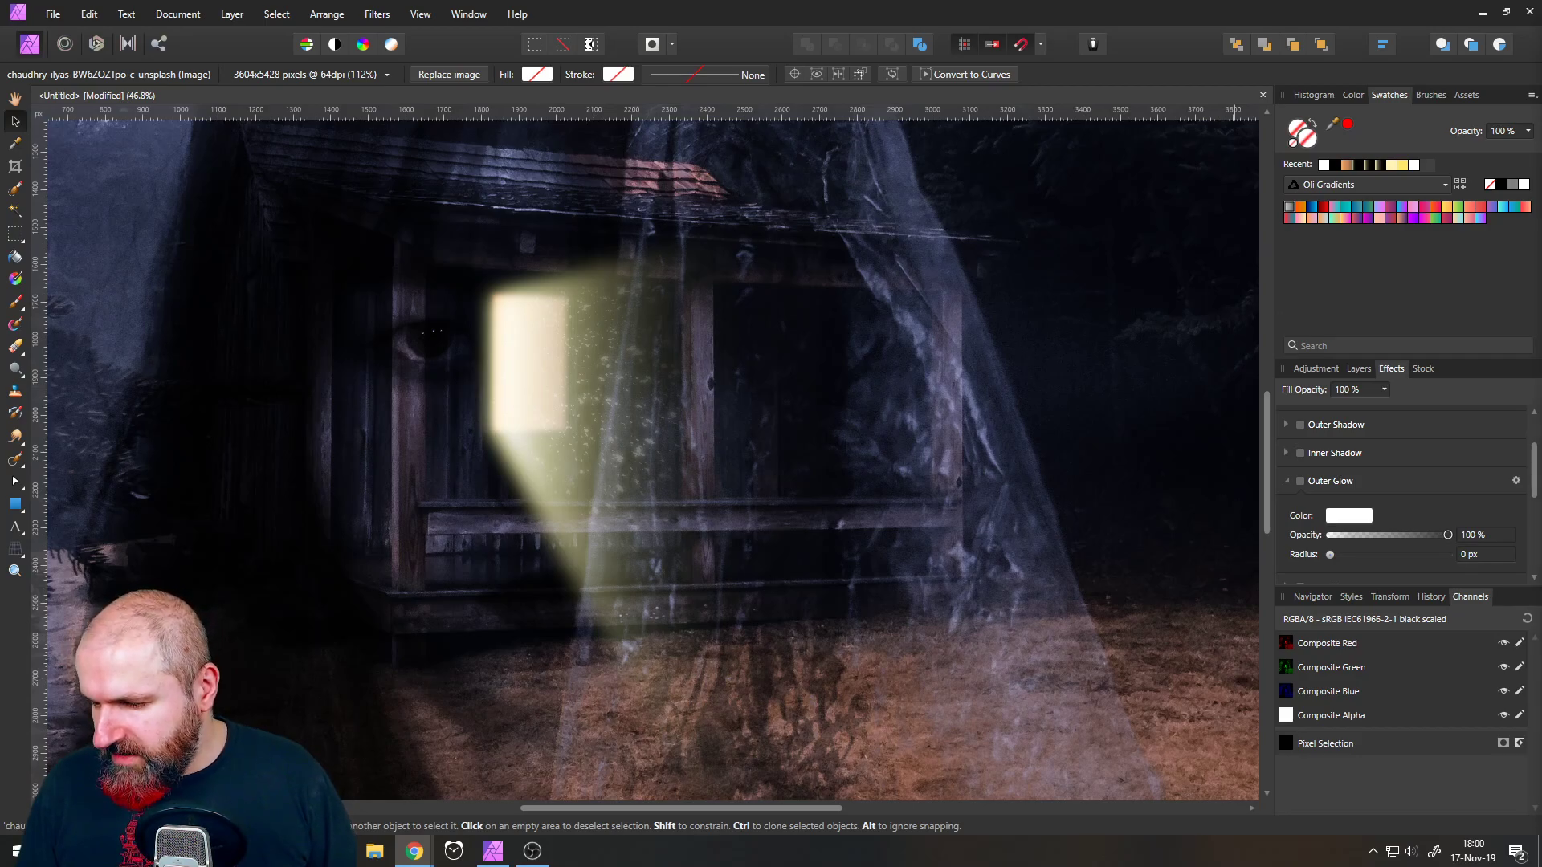
{"action": "left_click_drag", "start_coordinate": [1541, 77], "coordinate": [963, 106]}
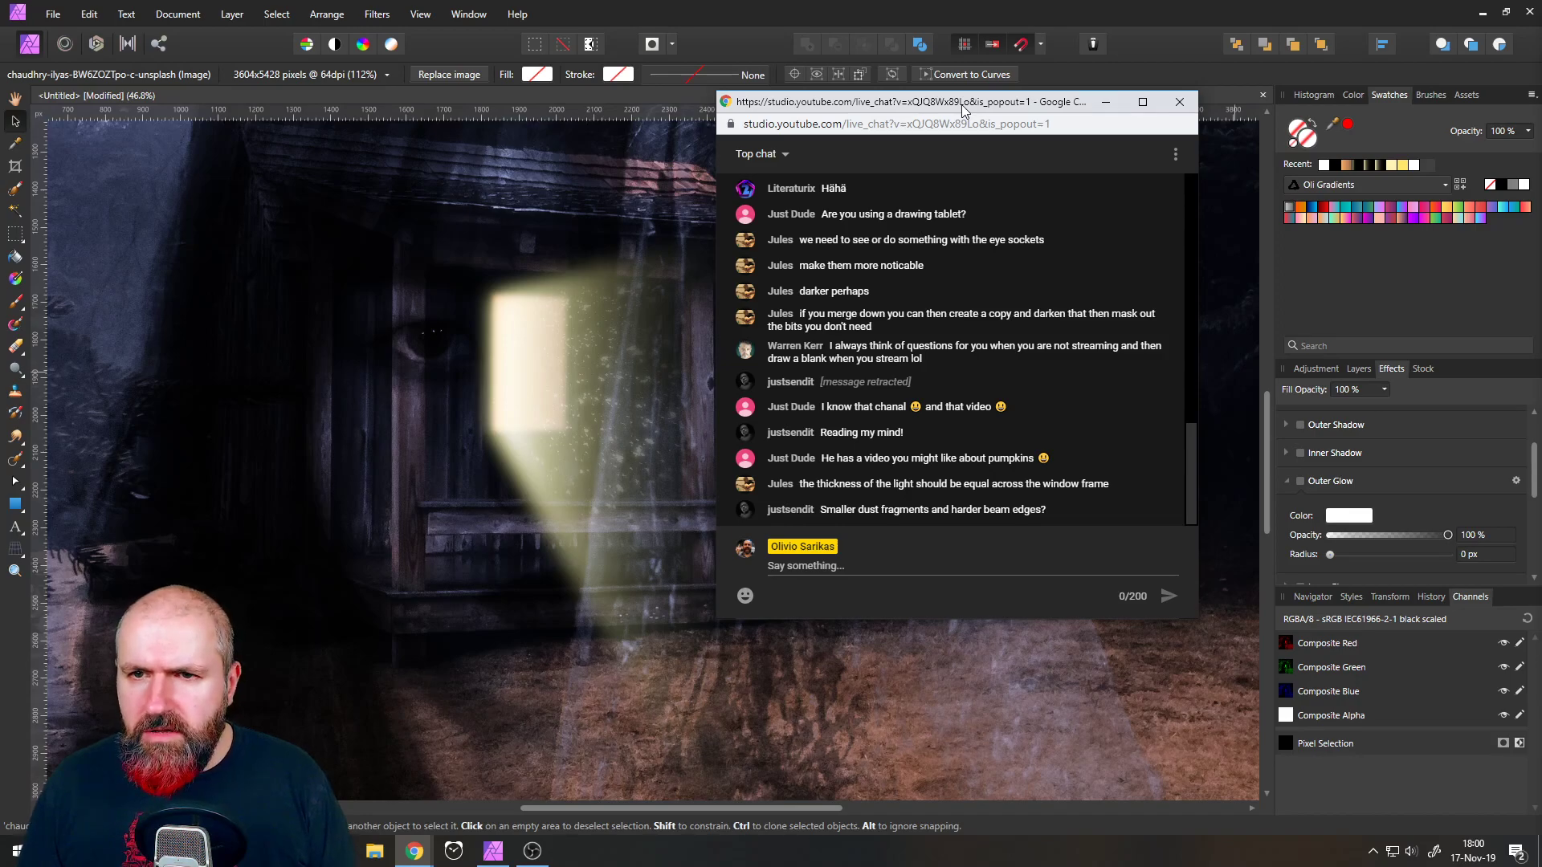
{"action": "left_click_drag", "start_coordinate": [1004, 105], "coordinate": [1540, 297]}
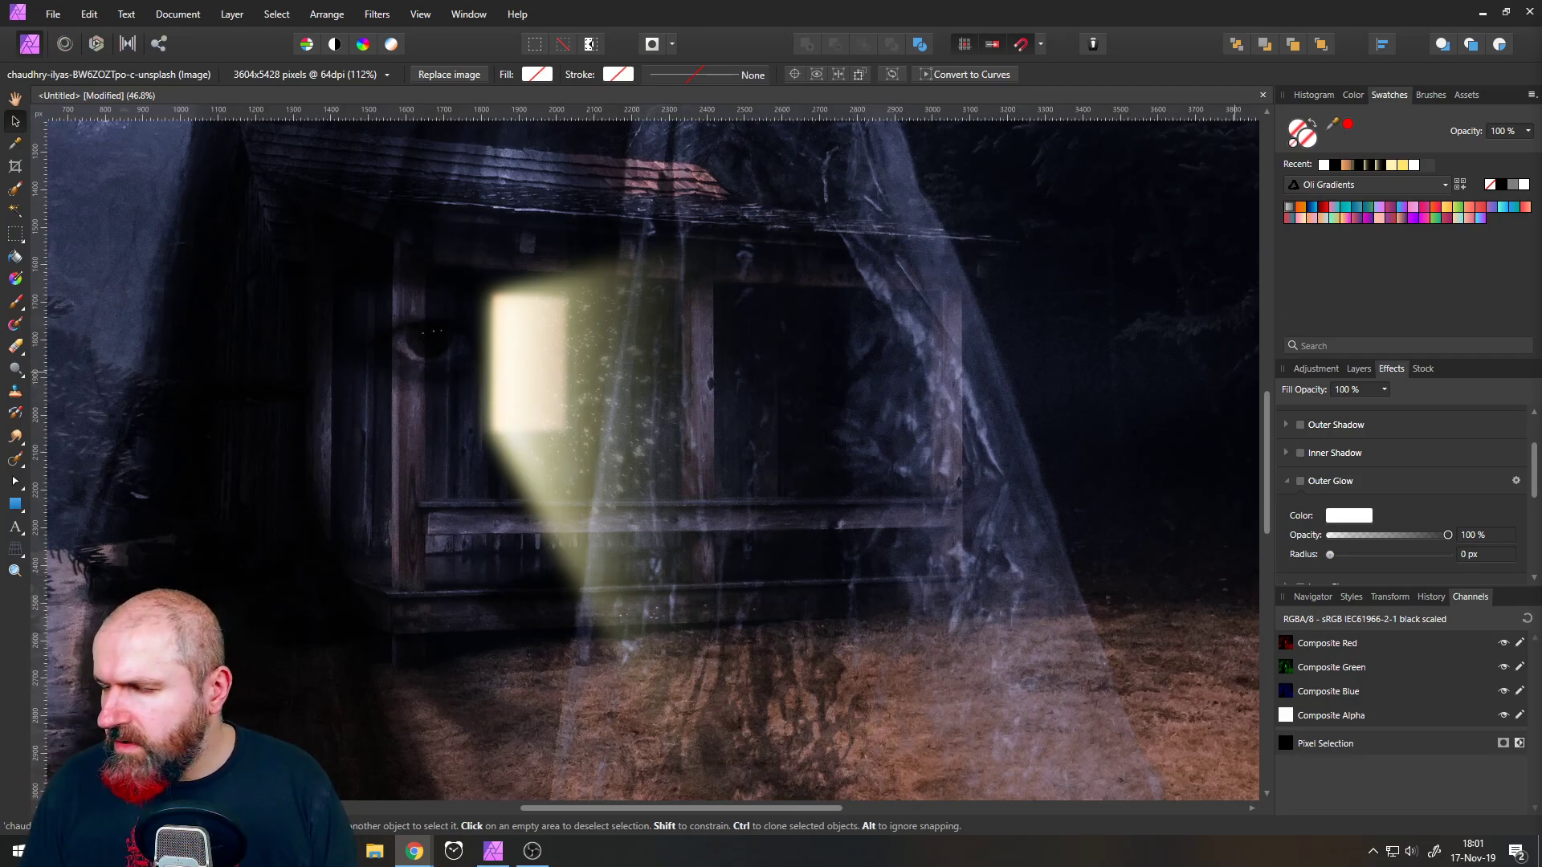
- Collapse the dust group and reduce the Gaussian Blur radius of the uppermost beam curve, which uses the Glow blend mode
{"action": "left_click", "coordinate": [1359, 369]}
{"action": "left_click", "coordinate": [1280, 421]}
{"action": "left_click", "coordinate": [1283, 414]}
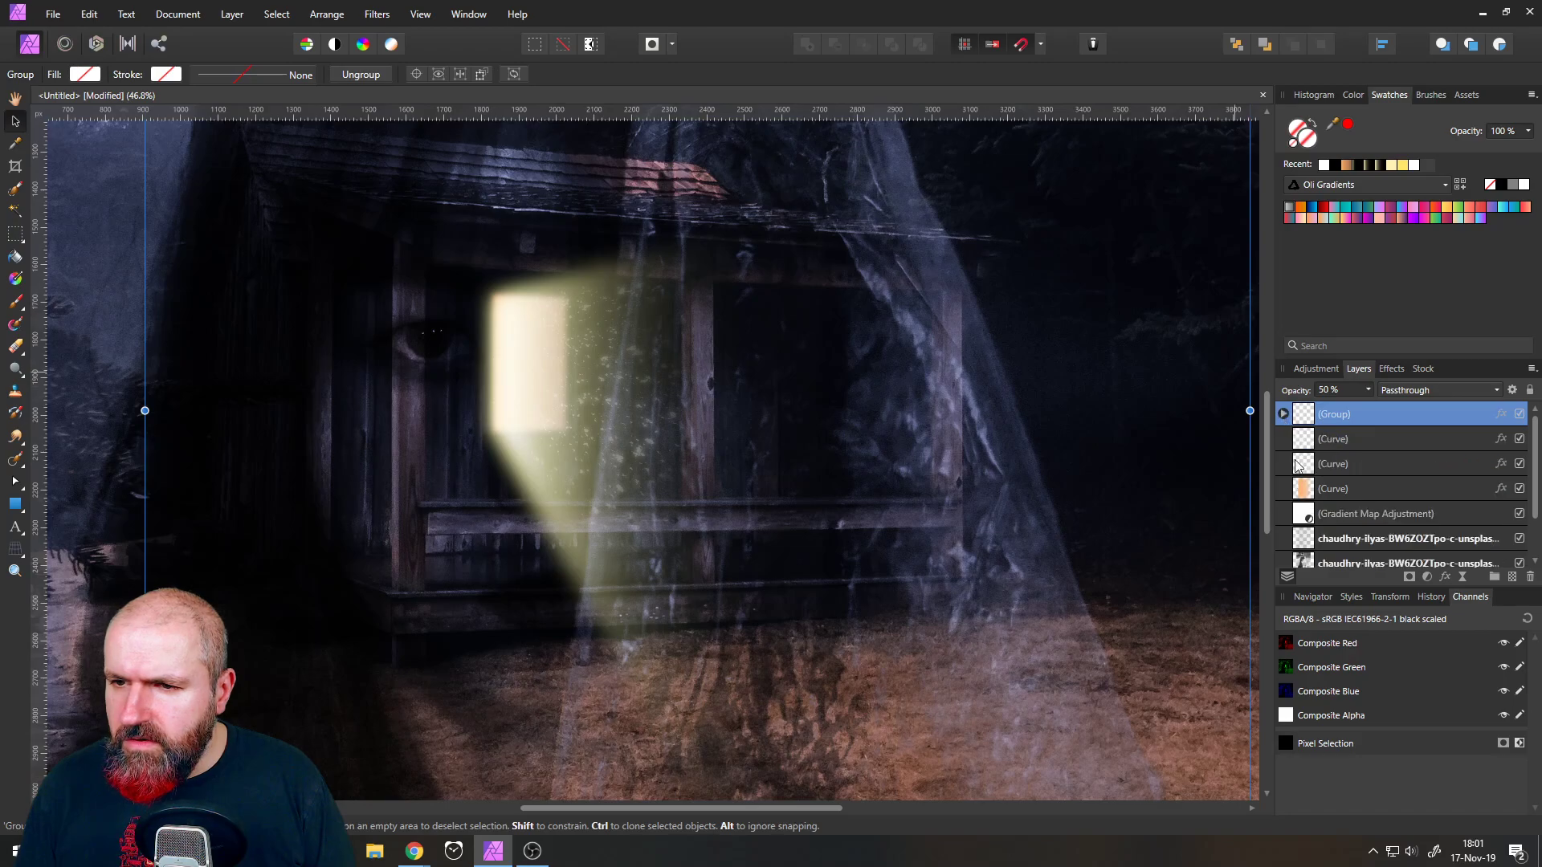
{"action": "left_click", "coordinate": [1306, 444]}
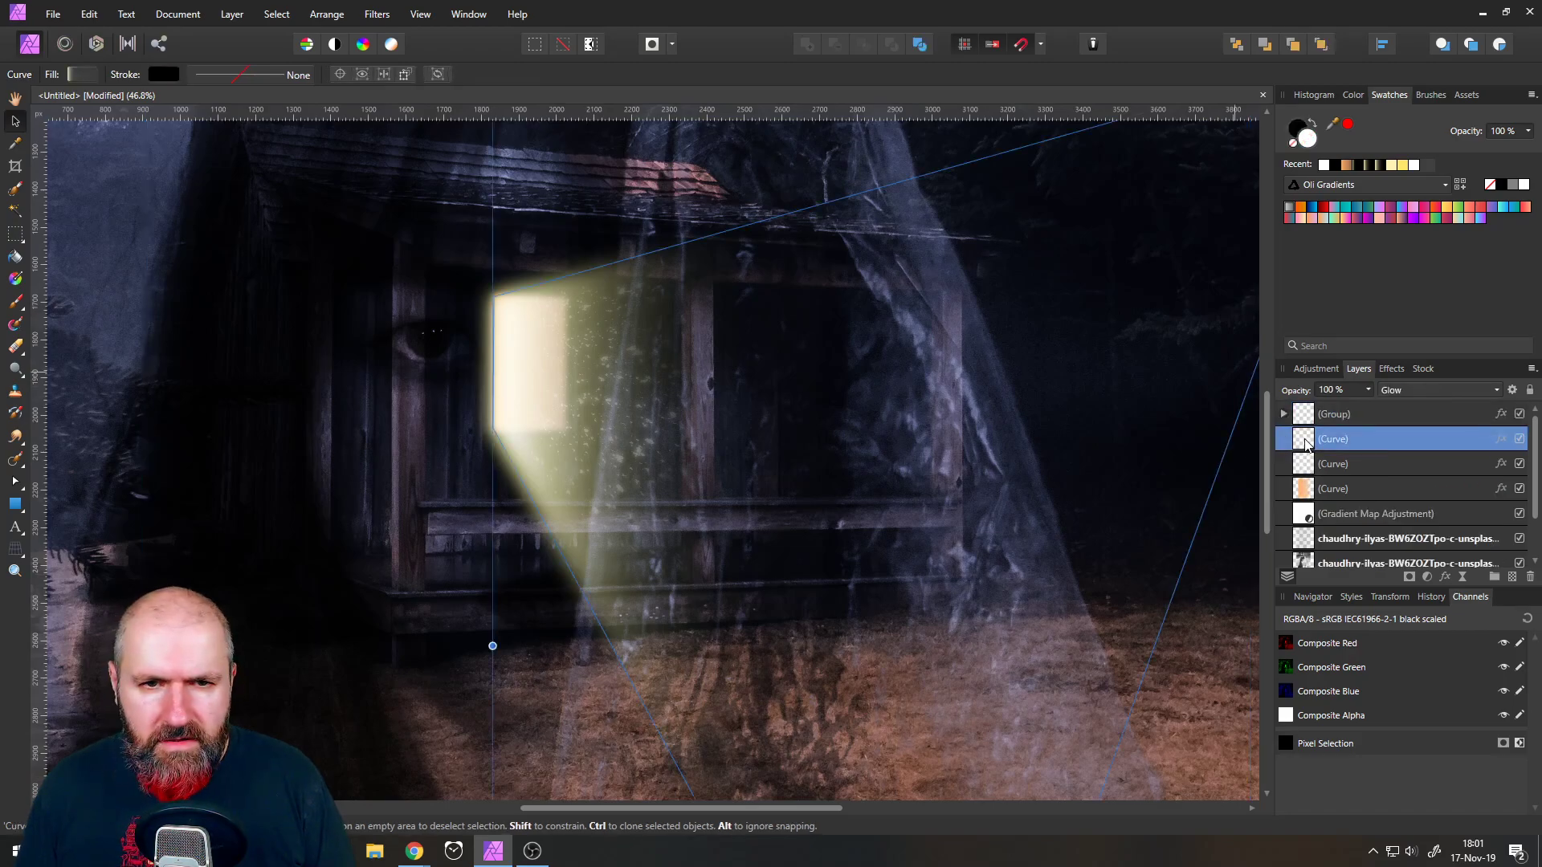
{"action": "left_click", "coordinate": [1391, 369]}
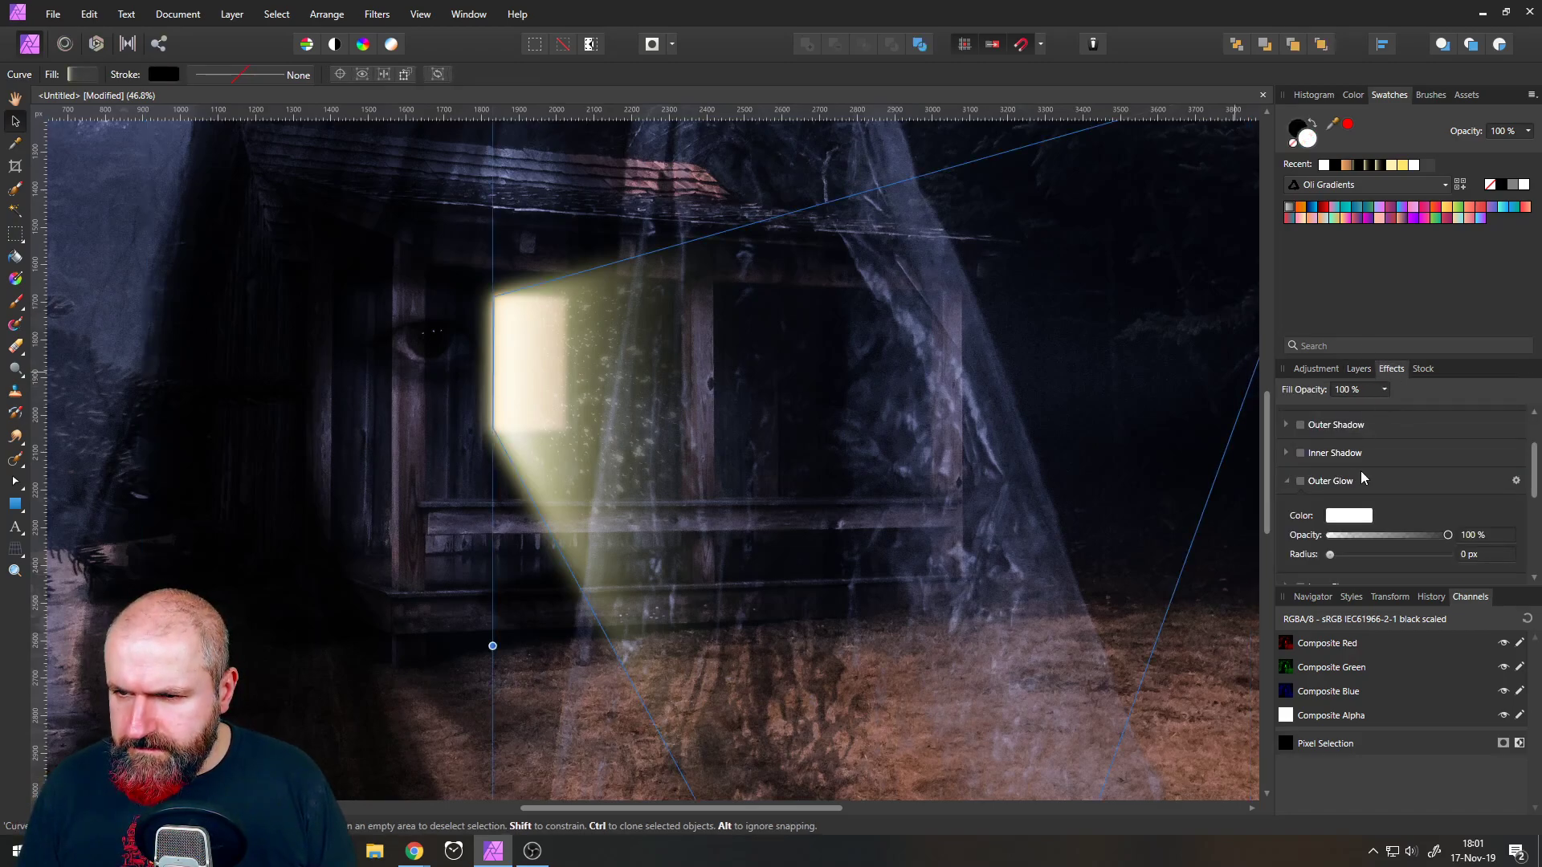
{"action": "scroll", "coordinate": [1361, 465], "scroll_direction": "up", "scroll_amount": 2}
{"action": "mouse_move", "coordinate": [1399, 454]}
{"action": "left_mouse_down"}
{"action": "mouse_move", "coordinate": [1357, 456]}
{"action": "mouse_move", "coordinate": [1385, 457]}
{"action": "left_mouse_up"}
- Set the Gaussian Blur radius of the second beam curve to 0.4 px, and deselect the curve to check the beam's edges
{"action": "left_click", "coordinate": [1334, 473]}
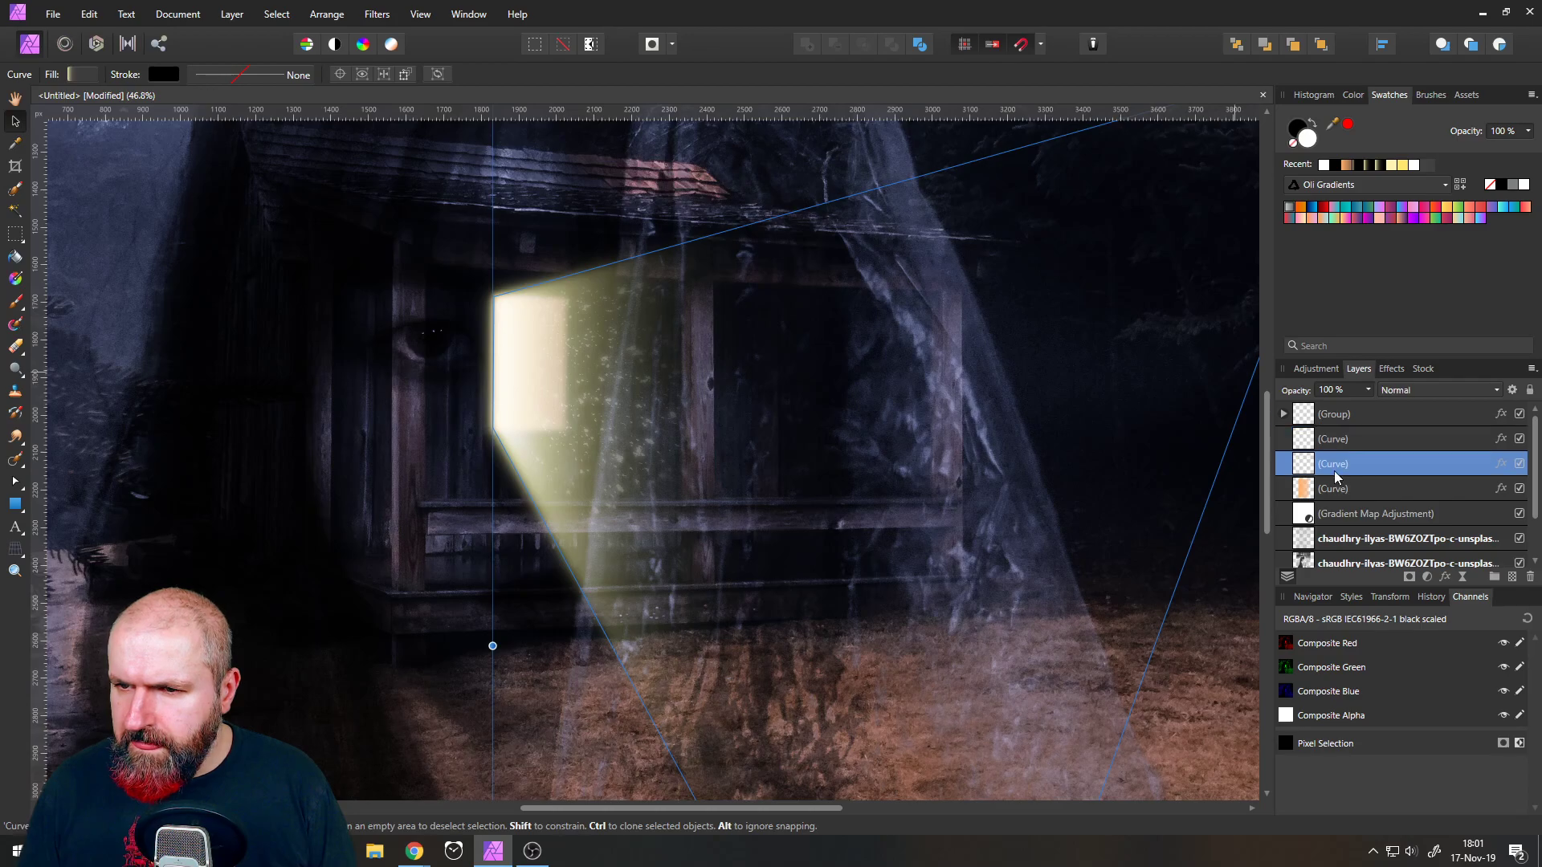
{"action": "left_click", "coordinate": [1391, 369]}
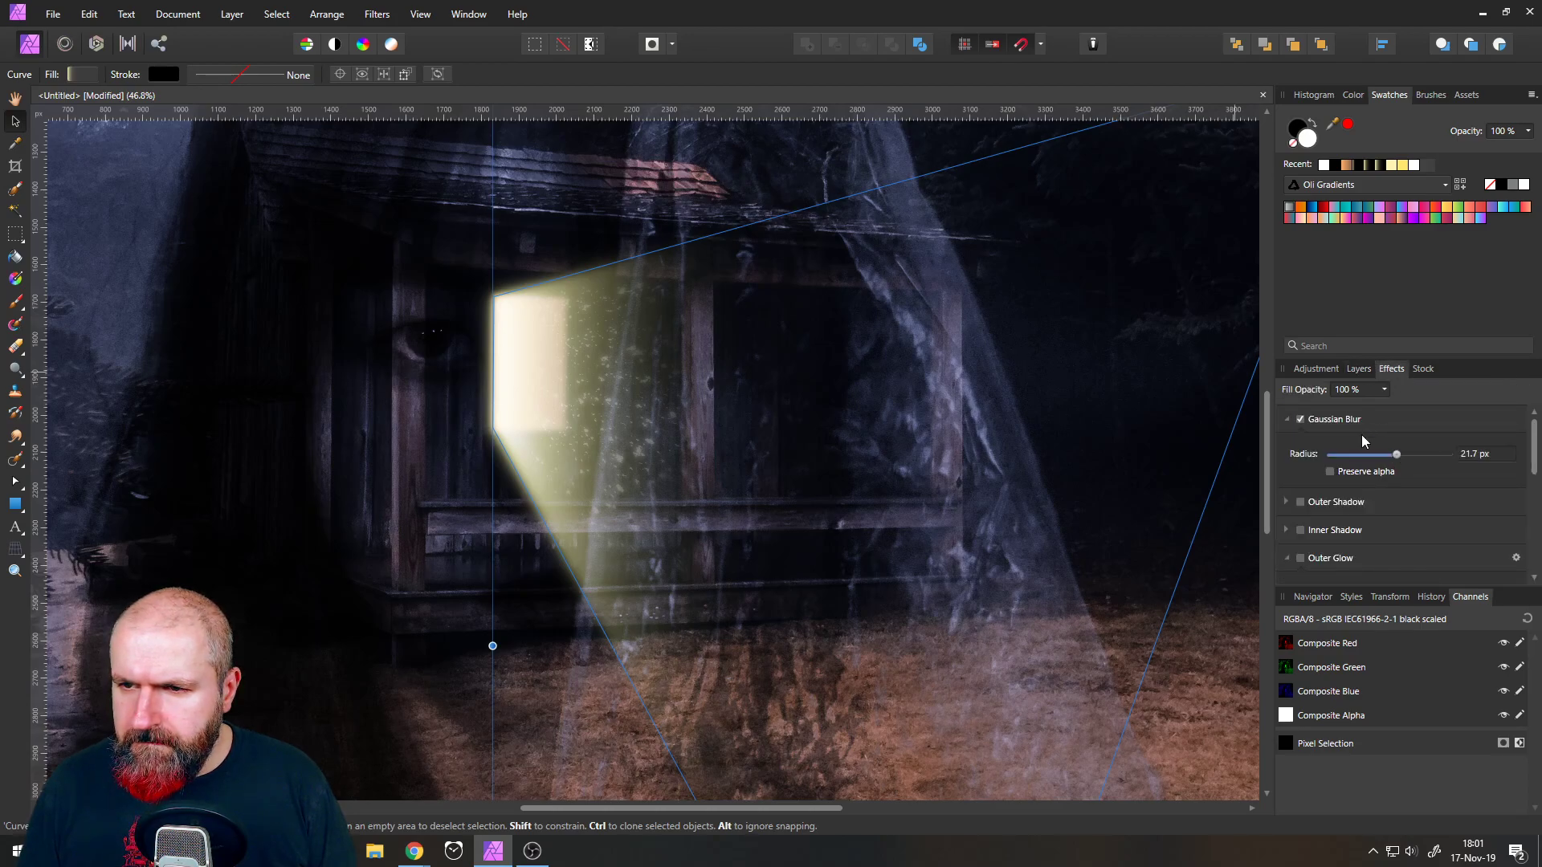
{"action": "left_click_drag", "start_coordinate": [1394, 460], "coordinate": [1340, 459]}
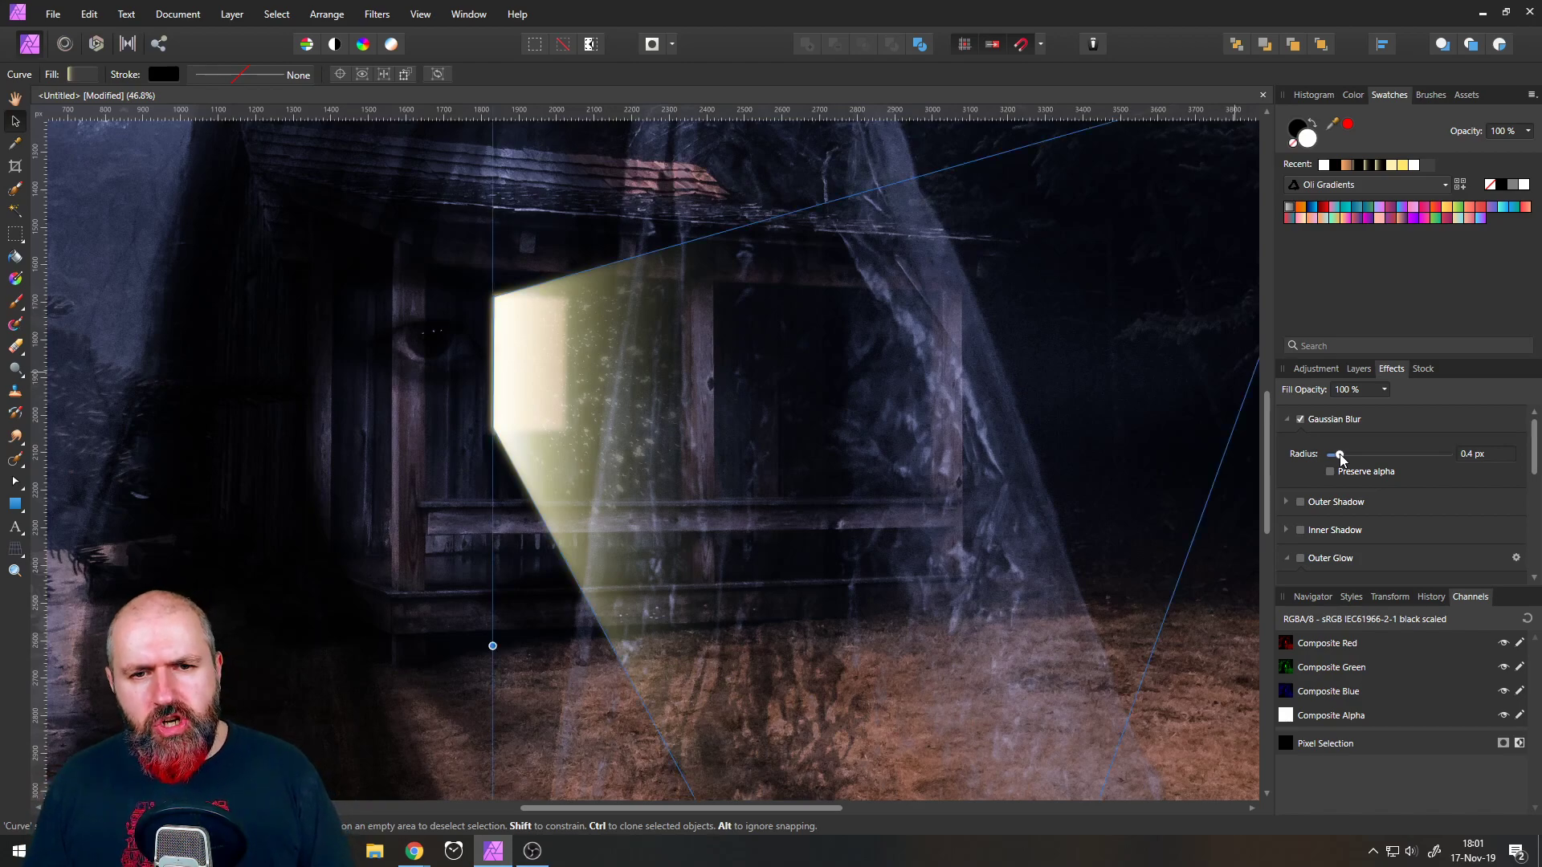
{"action": "left_click", "coordinate": [1359, 369]}
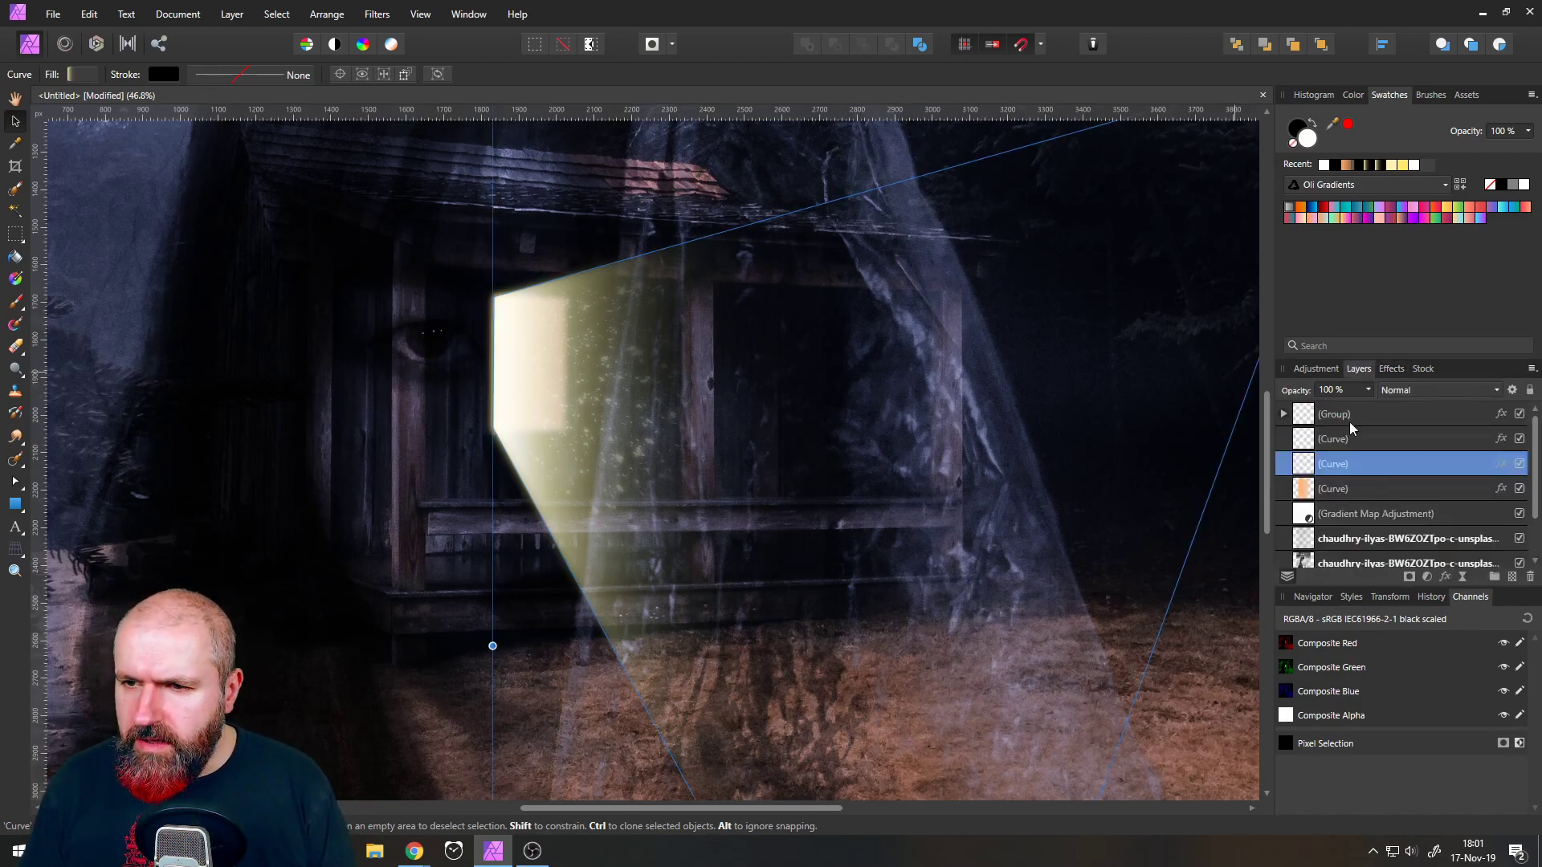
{"action": "left_click", "coordinate": [145, 379]}
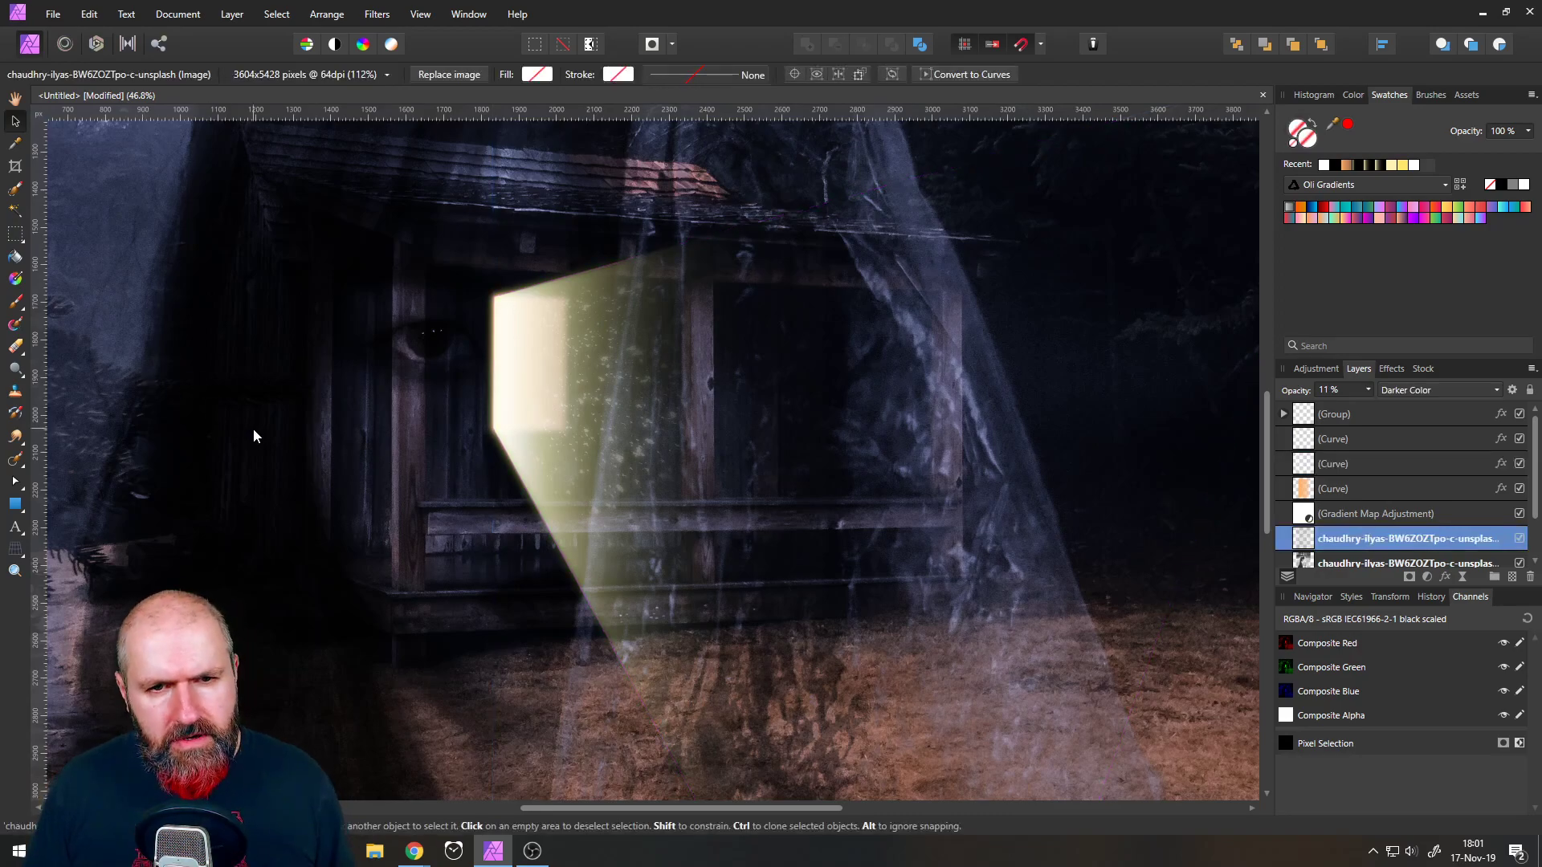
- Set the Gaussian Blur radius of the second beam curve to 3.9 px, and check the beam's edges in the overall composite
{"action": "scroll", "coordinate": [254, 428], "scroll_direction": "down", "scroll_amount": 5}
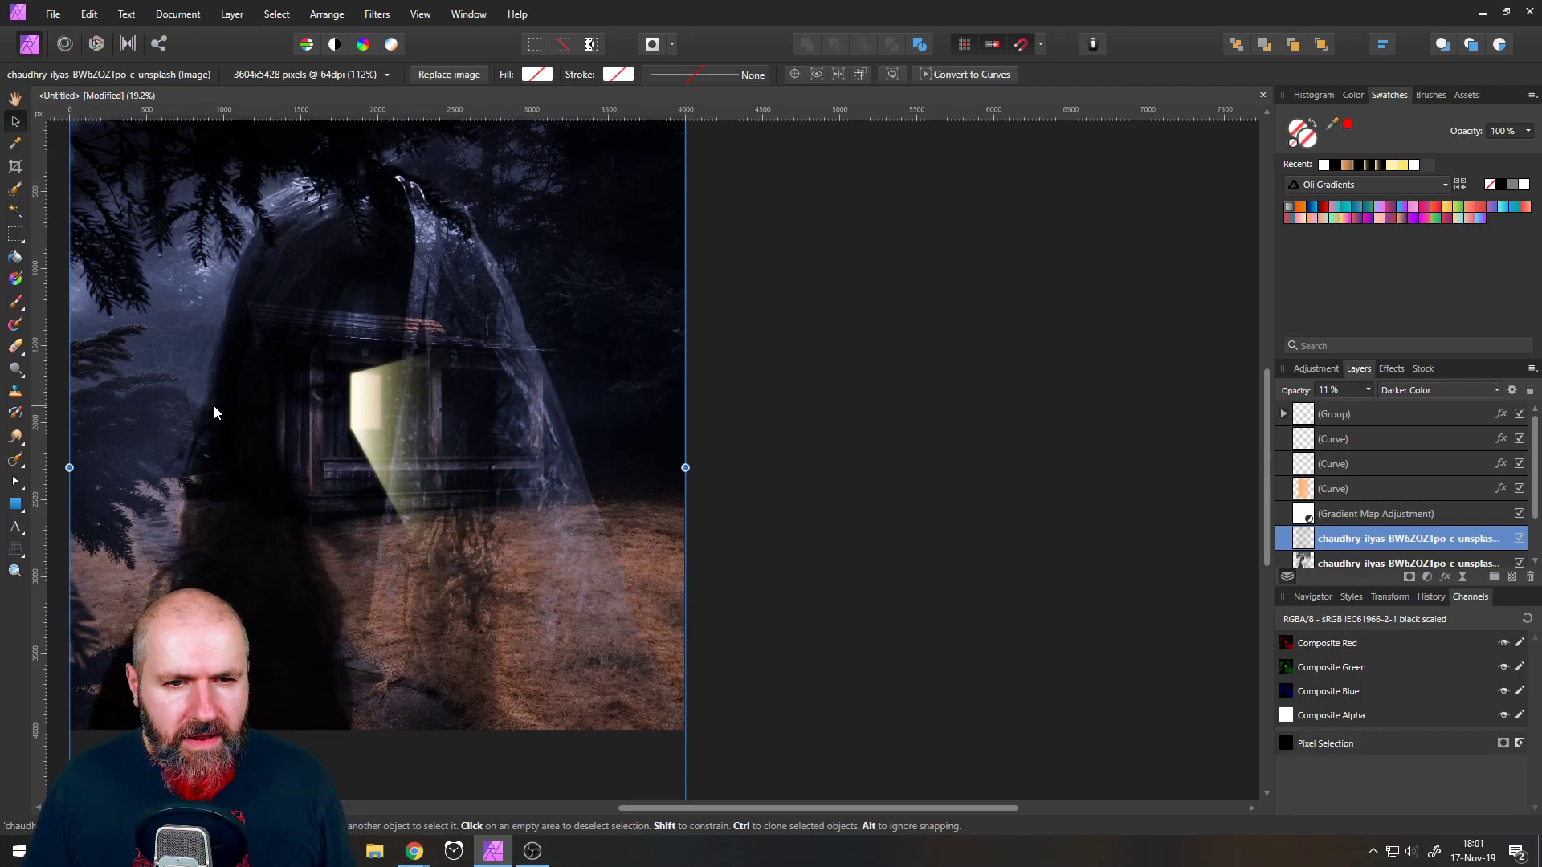
{"action": "scroll", "coordinate": [214, 406], "scroll_direction": "up", "scroll_amount": 3}
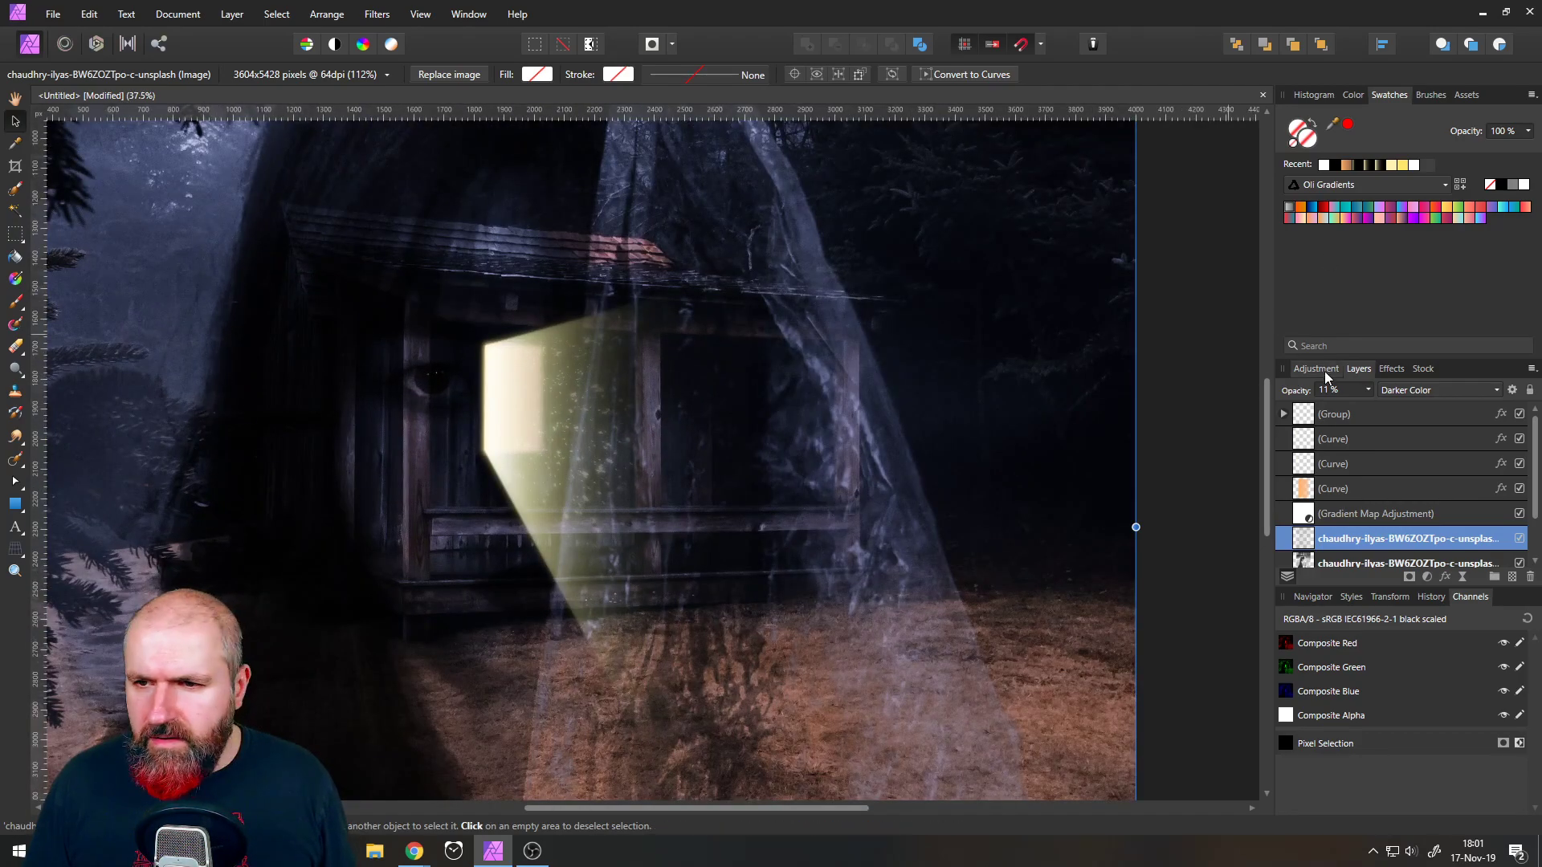
{"action": "left_click", "coordinate": [1301, 439]}
{"action": "left_click", "coordinate": [1390, 370]}
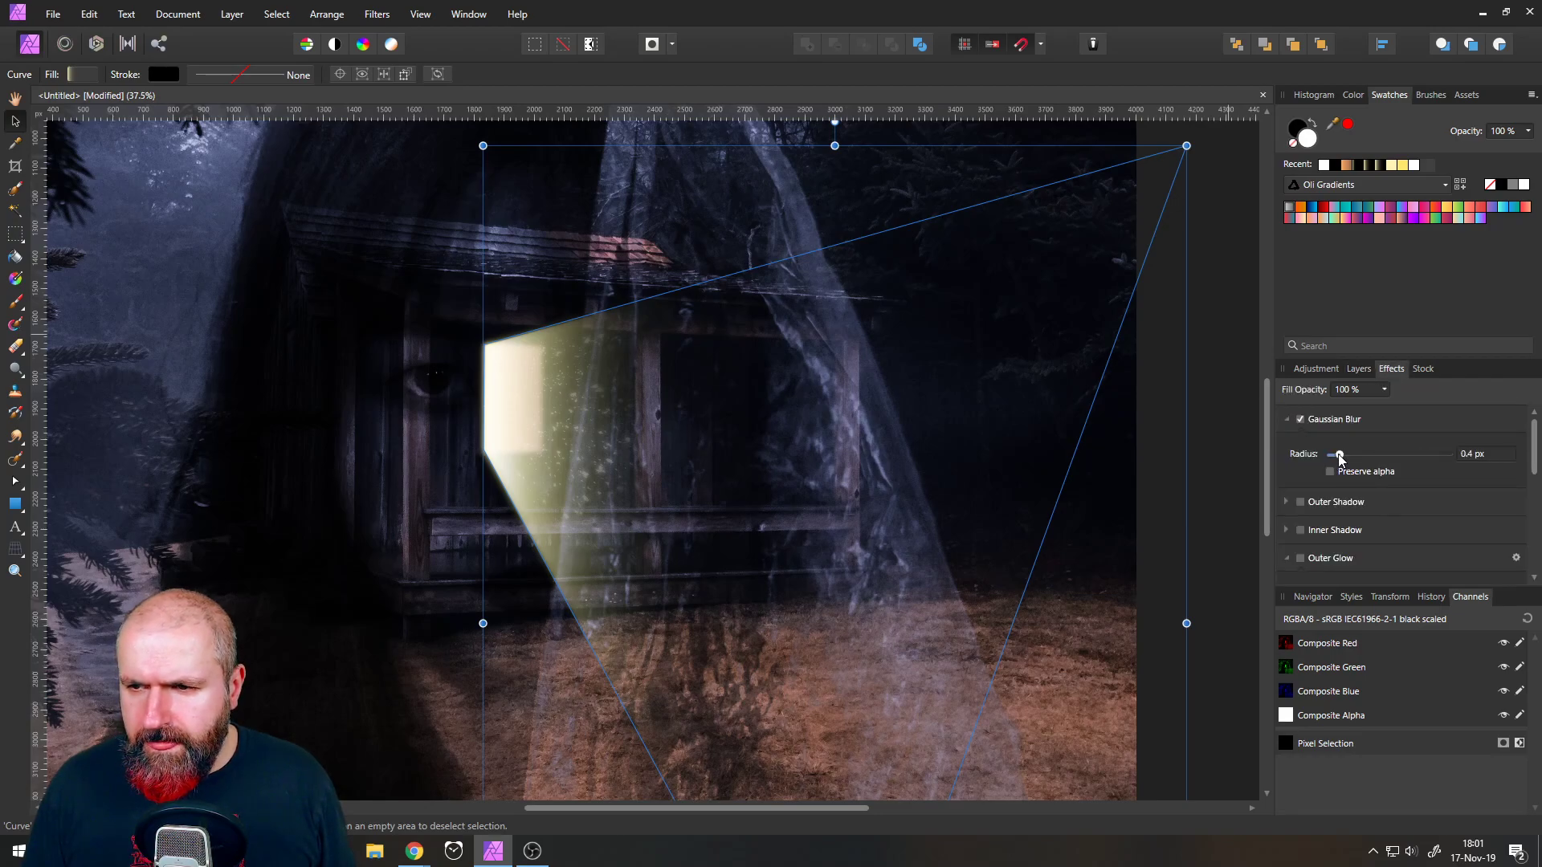
{"action": "left_click", "coordinate": [1358, 370]}
{"action": "left_click", "coordinate": [1386, 371]}
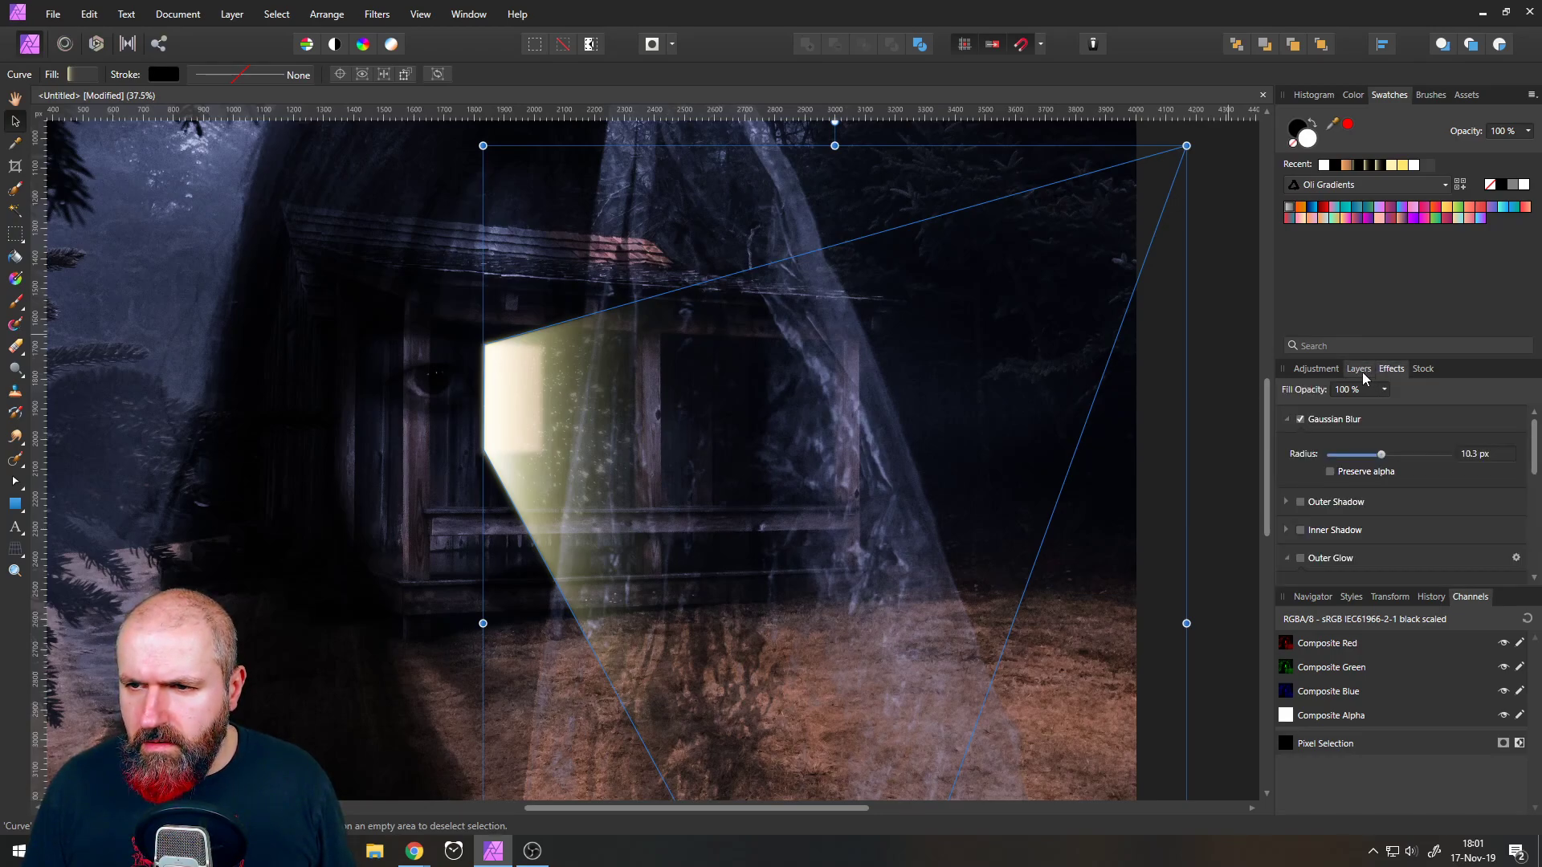
{"action": "left_click", "coordinate": [1358, 370]}
{"action": "left_click", "coordinate": [1321, 464]}
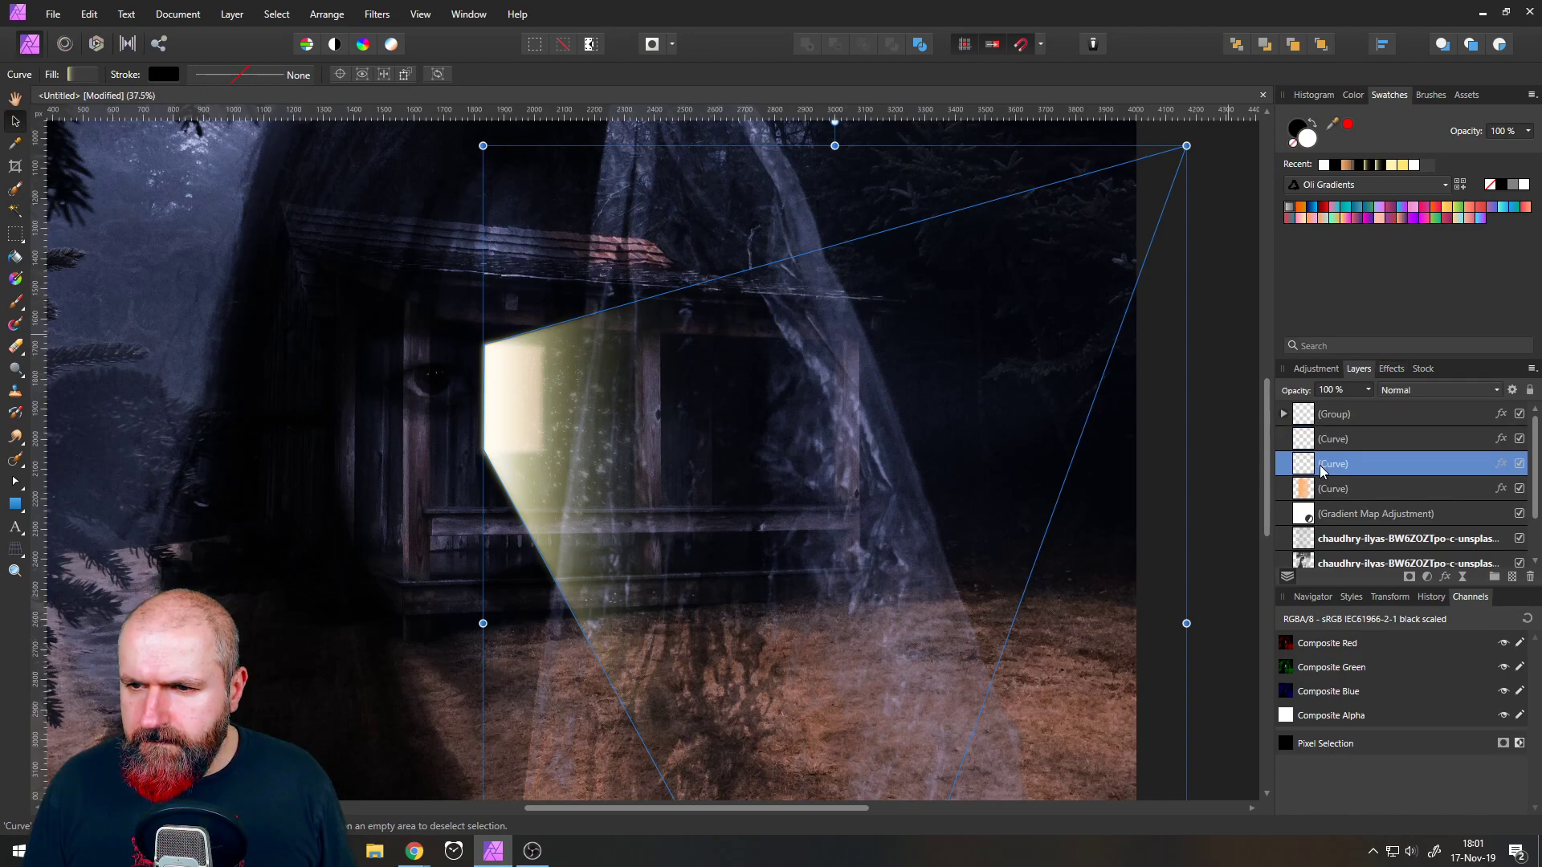
{"action": "left_click", "coordinate": [1391, 369]}
{"action": "mouse_move", "coordinate": [1341, 456]}
{"action": "left_mouse_down"}
{"action": "mouse_move", "coordinate": [1385, 451]}
{"action": "mouse_move", "coordinate": [1365, 445]}
{"action": "left_mouse_up"}
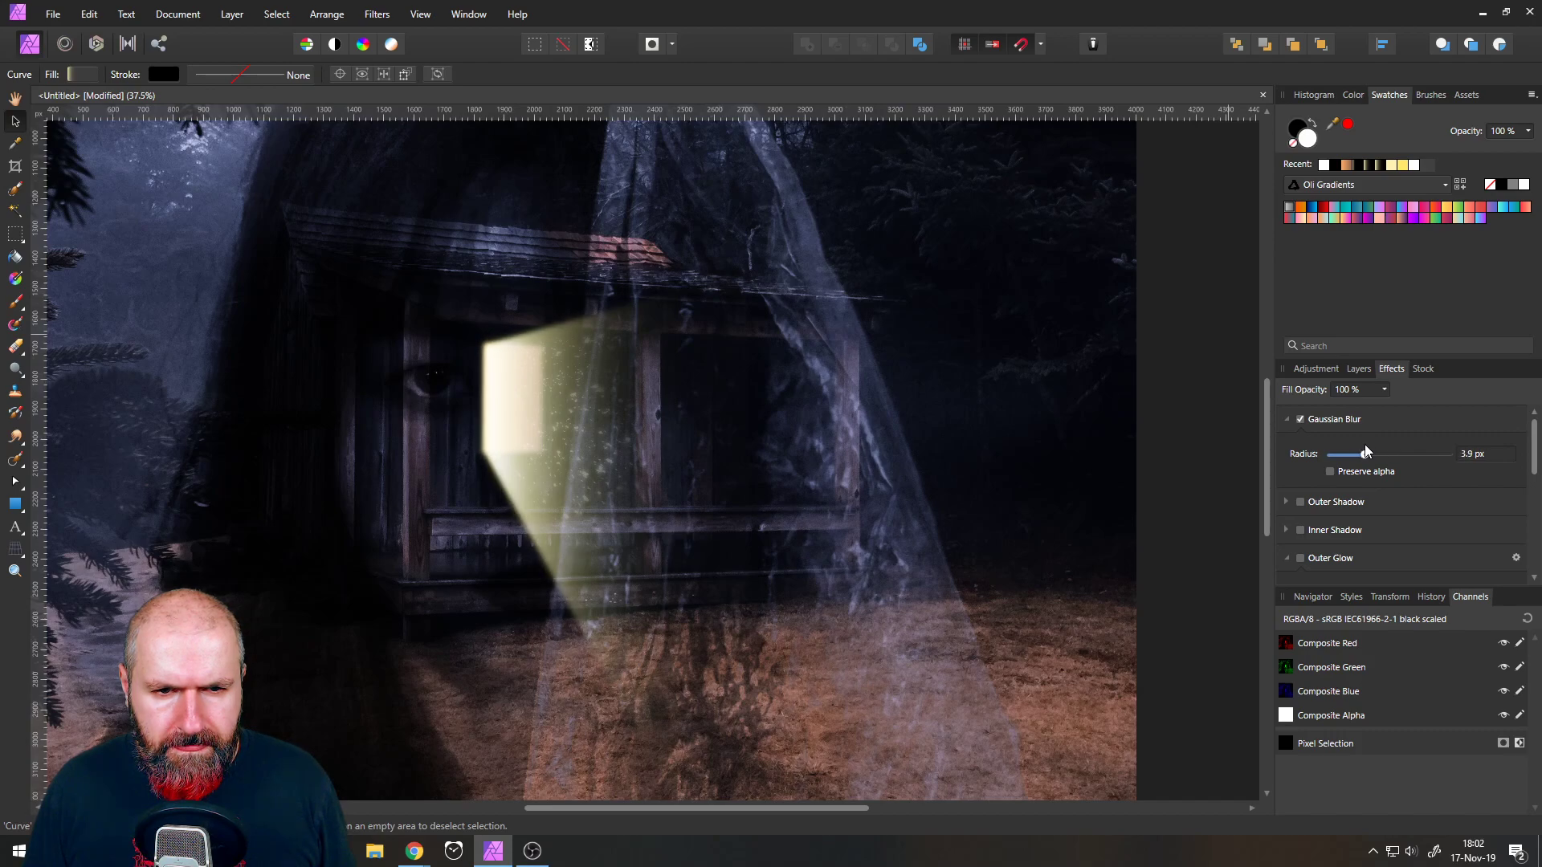
{"action": "left_click", "coordinate": [1227, 350]}
{"action": "scroll", "coordinate": [435, 388], "scroll_direction": "down", "scroll_amount": 3}
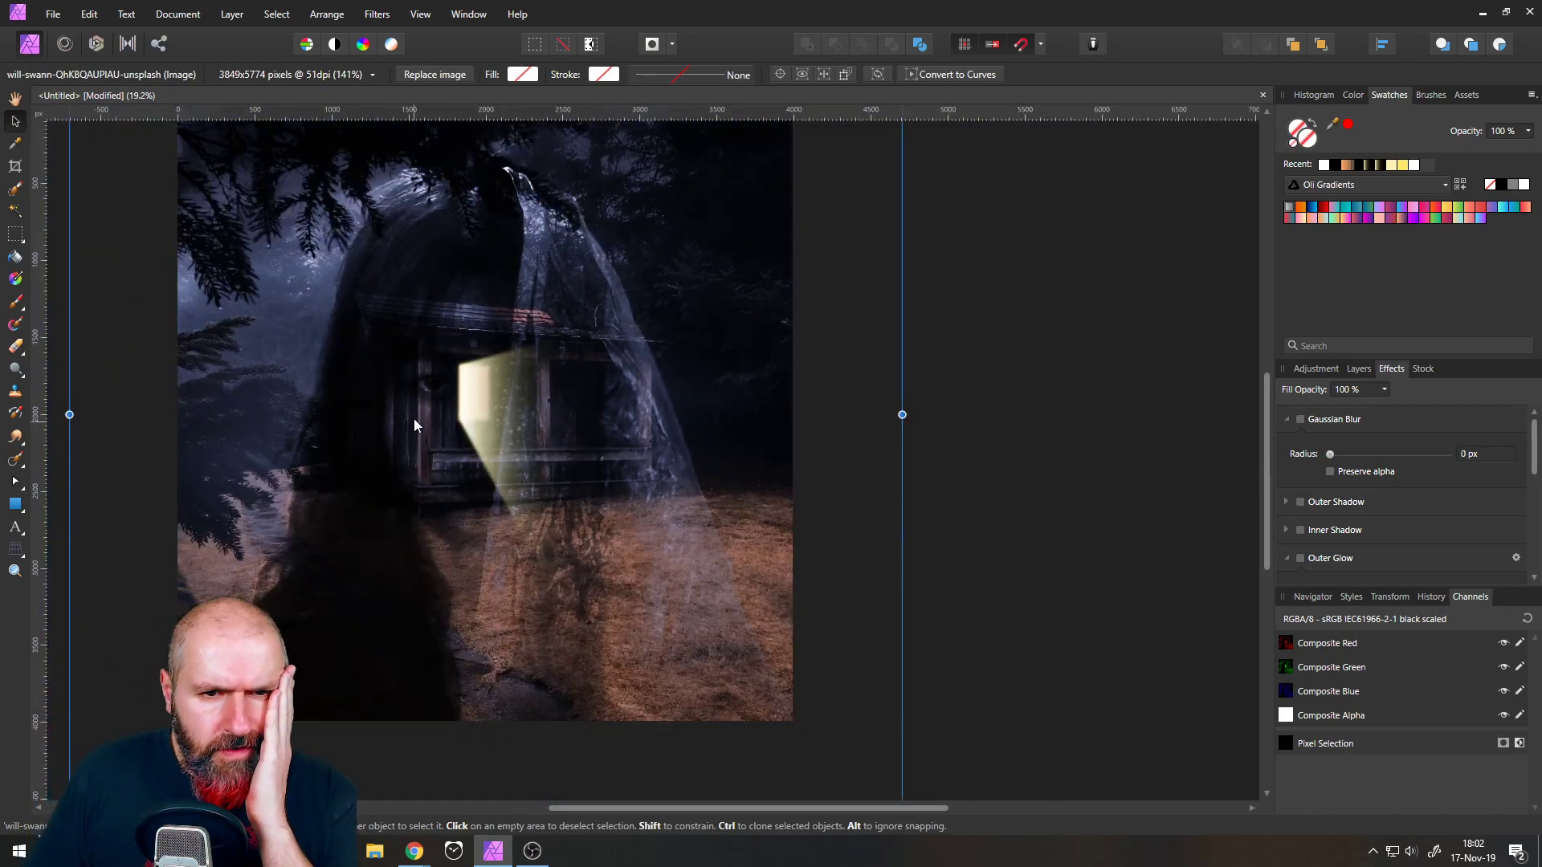
- Lock the cabin background photo layer after undoing its accidental move
{"action": "scroll", "coordinate": [392, 436], "scroll_direction": "down", "scroll_amount": 2}
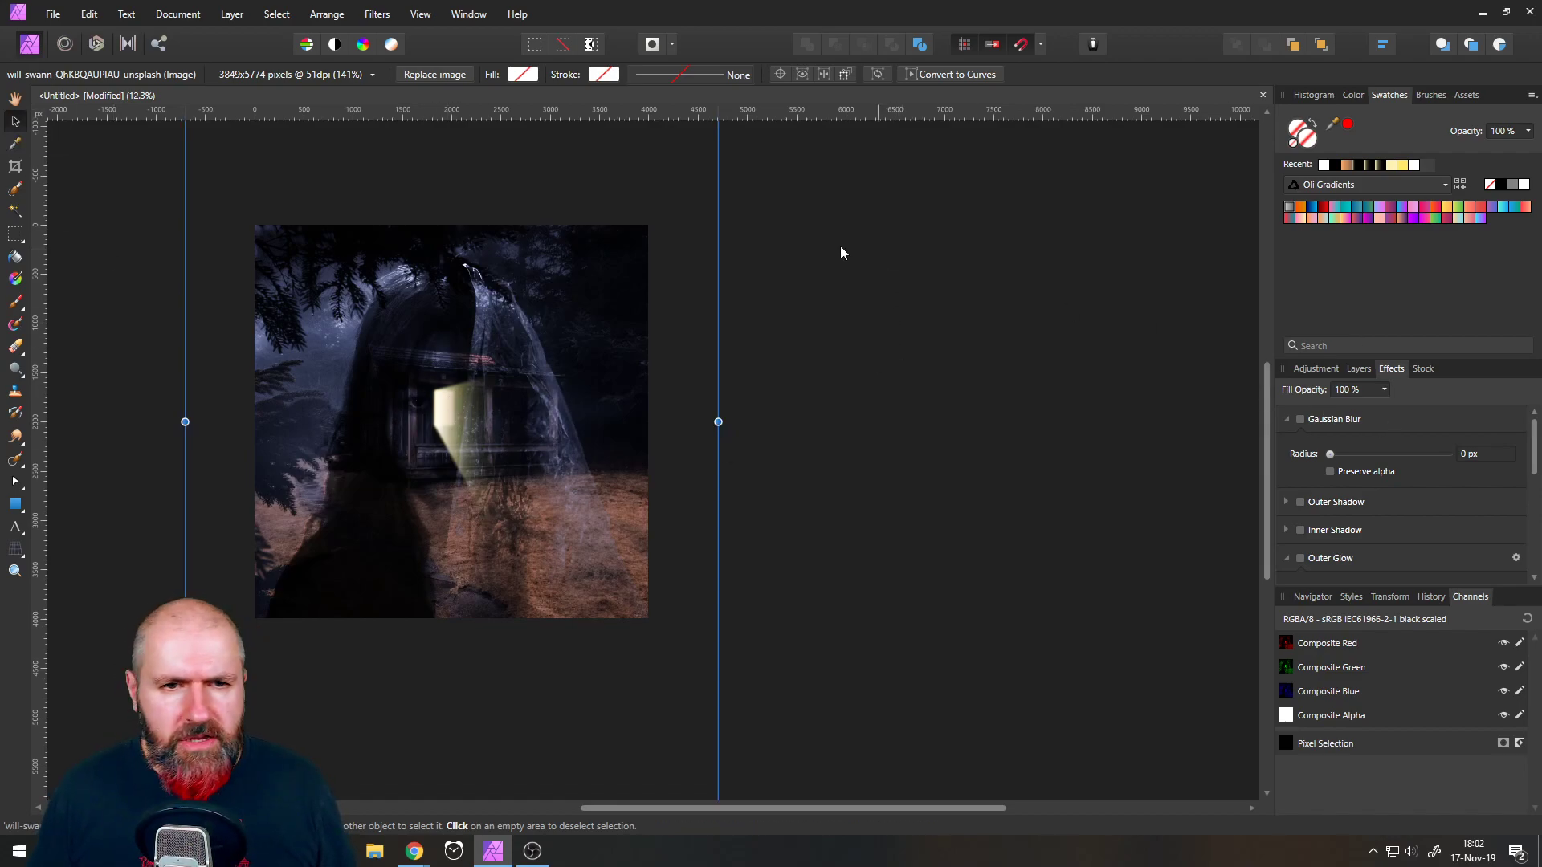
{"action": "left_click_drag", "start_coordinate": [661, 268], "coordinate": [673, 299]}
{"action": "key", "text": "ctrl+z"}
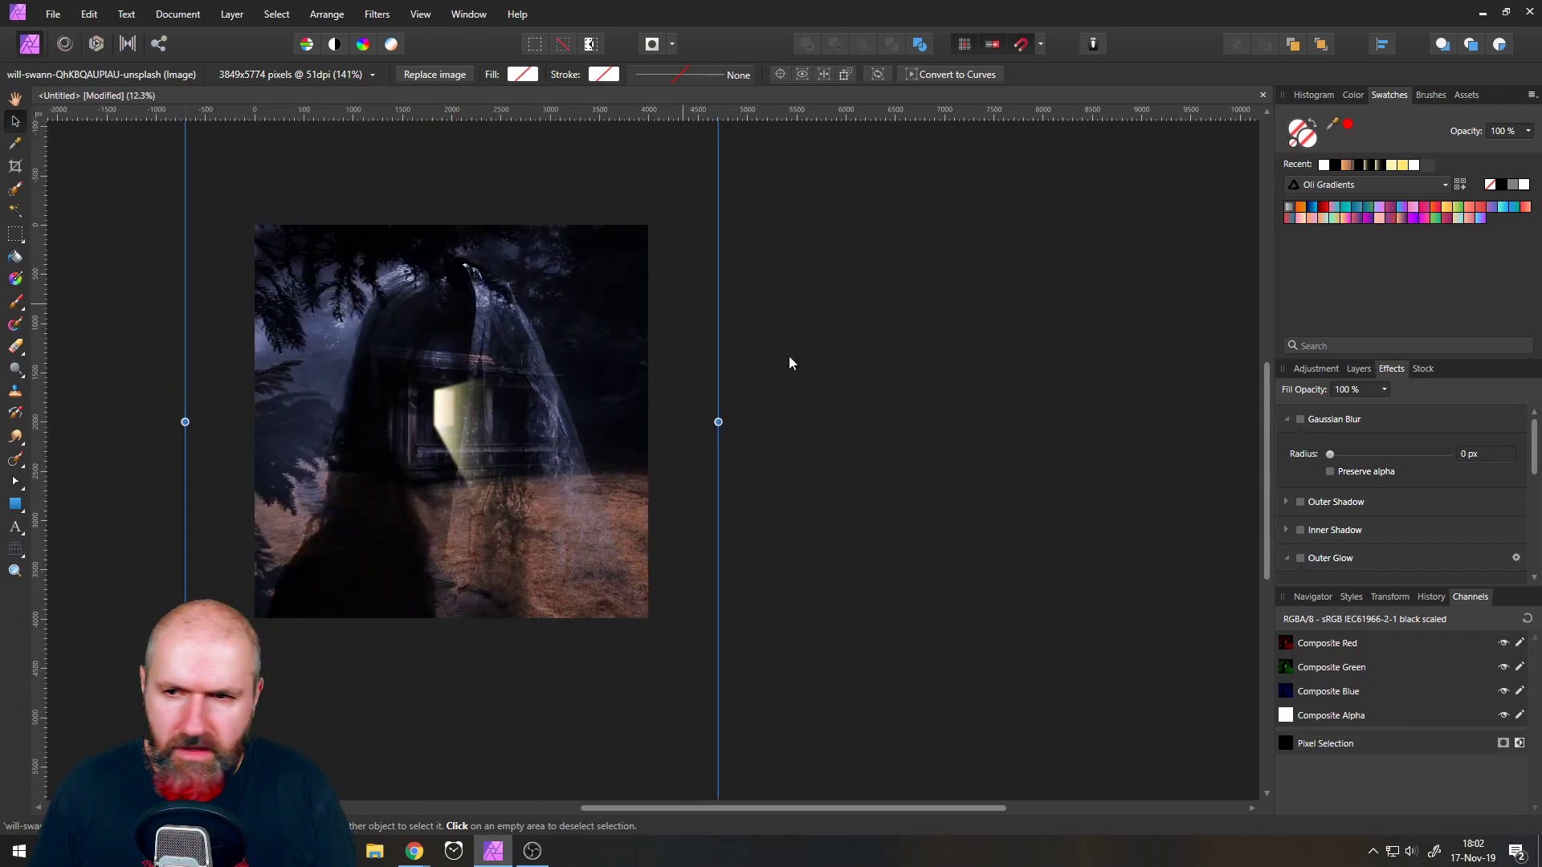
{"action": "left_click", "coordinate": [1359, 369]}
{"action": "scroll", "coordinate": [1386, 527], "scroll_direction": "down", "scroll_amount": 2}
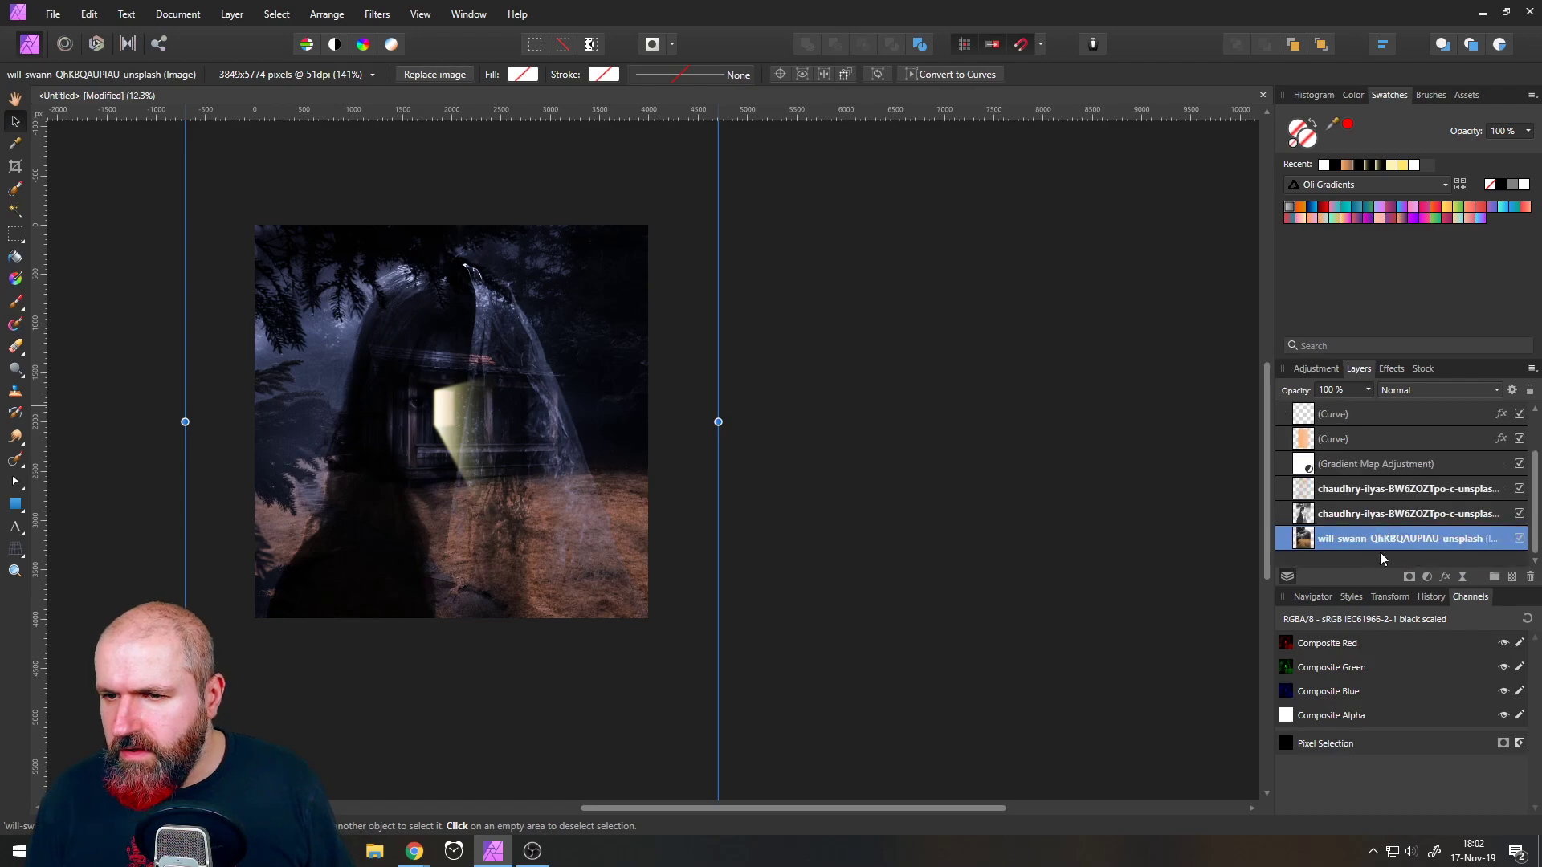
{"action": "left_click", "coordinate": [1529, 391]}
- Move the full-opacity portrait image up and to the left so the figure stands at the canvas's left edge
{"action": "left_click", "coordinate": [1295, 514]}
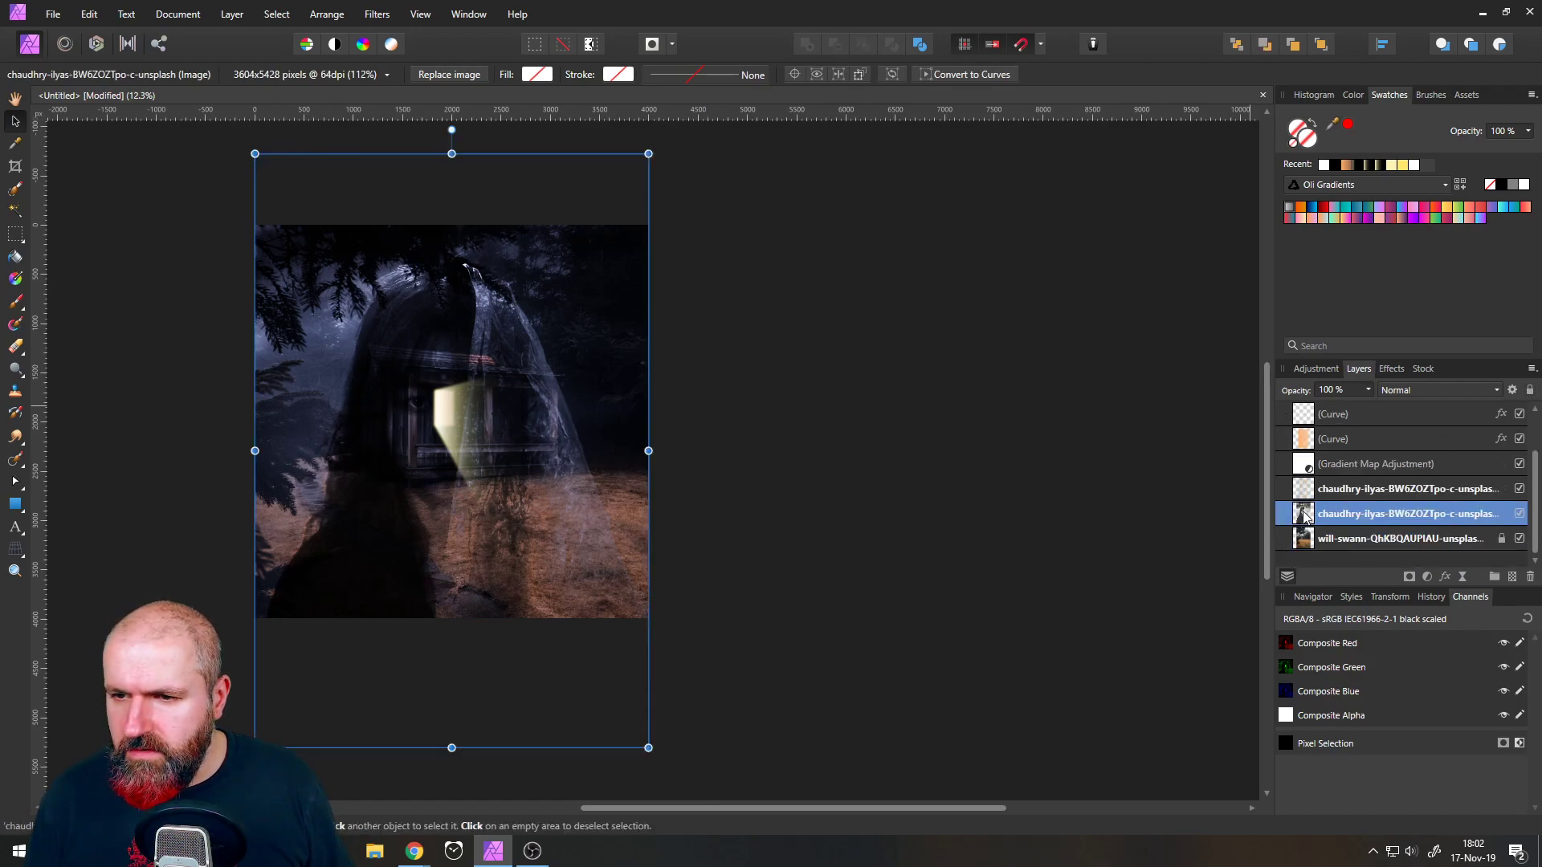
{"action": "left_click_drag", "start_coordinate": [504, 389], "coordinate": [528, 267]}
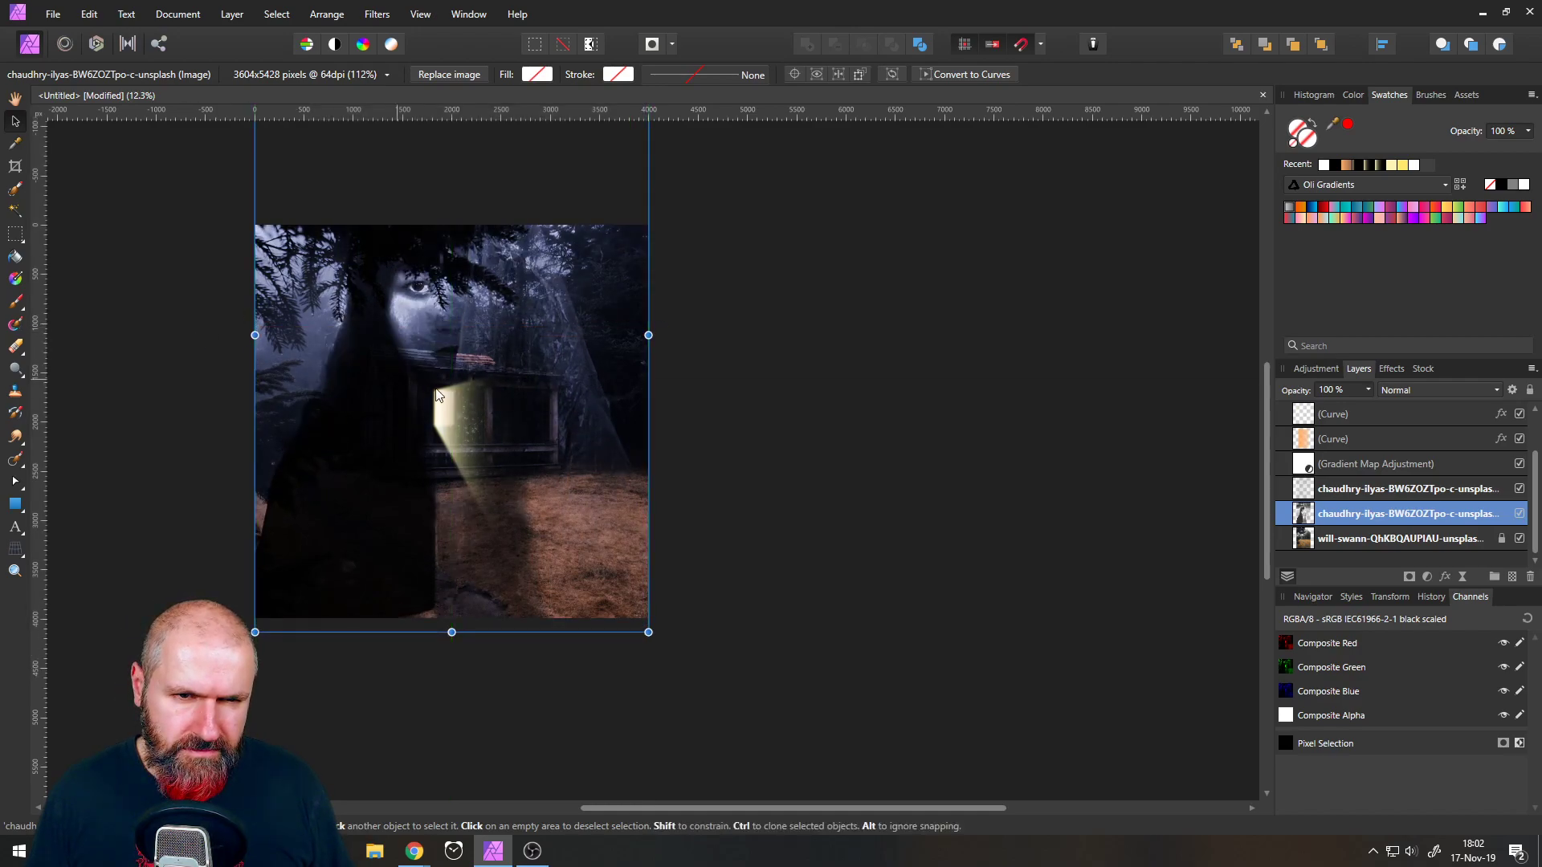
{"action": "left_click_drag", "start_coordinate": [405, 365], "coordinate": [307, 395]}
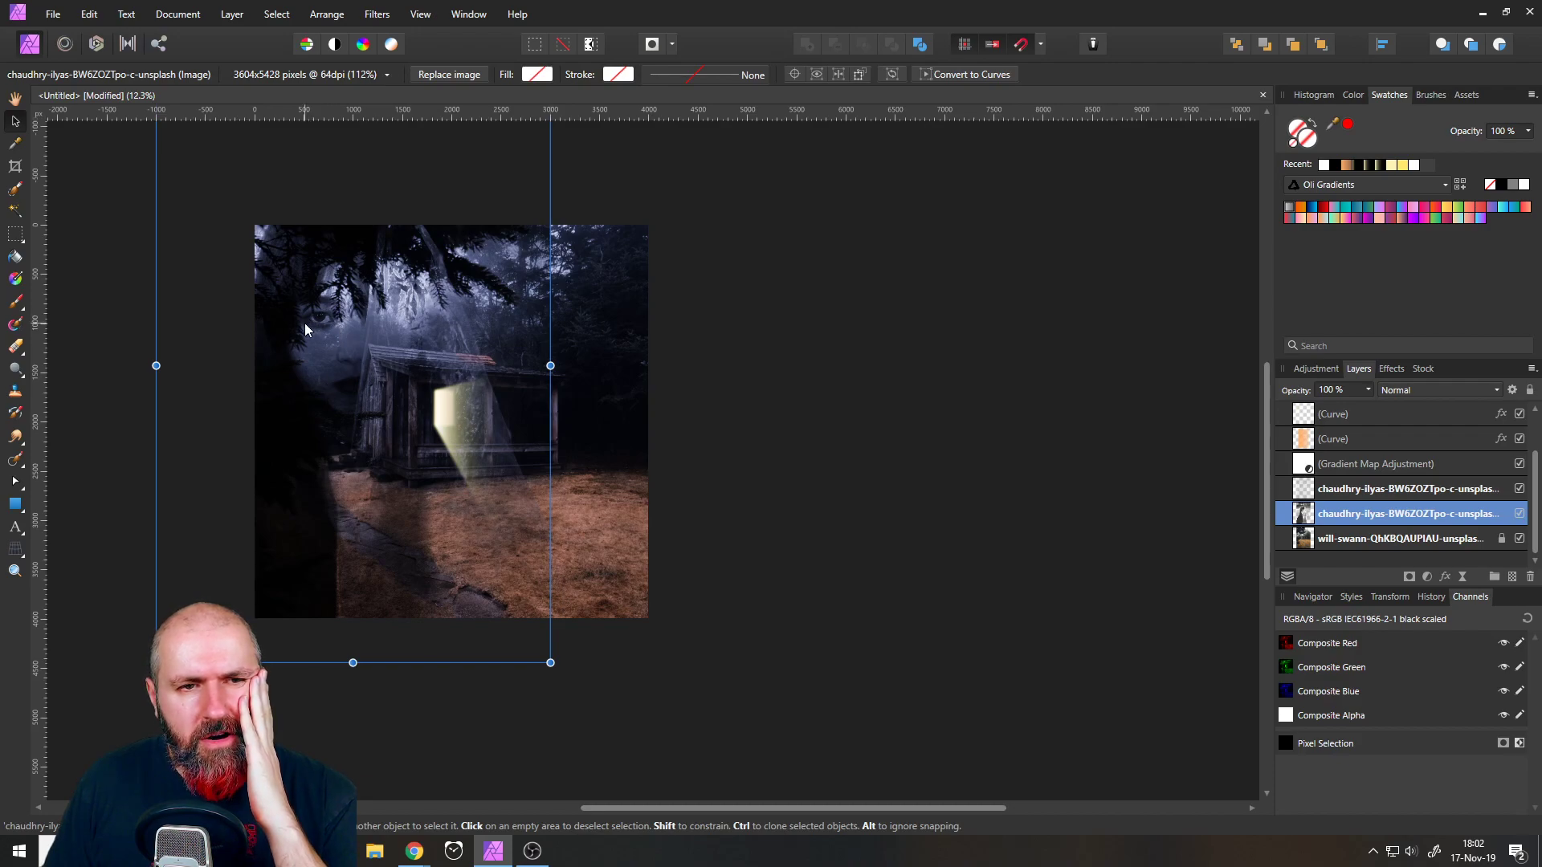
- Try enlarging the portrait image and shifting its position, and undo both changes
{"action": "mouse_move", "coordinate": [550, 663]}
{"action": "left_mouse_down"}
{"action": "mouse_move", "coordinate": [592, 716]}
{"action": "mouse_move", "coordinate": [569, 675]}
{"action": "left_mouse_up"}
{"action": "left_click_drag", "start_coordinate": [503, 610], "coordinate": [517, 643]}
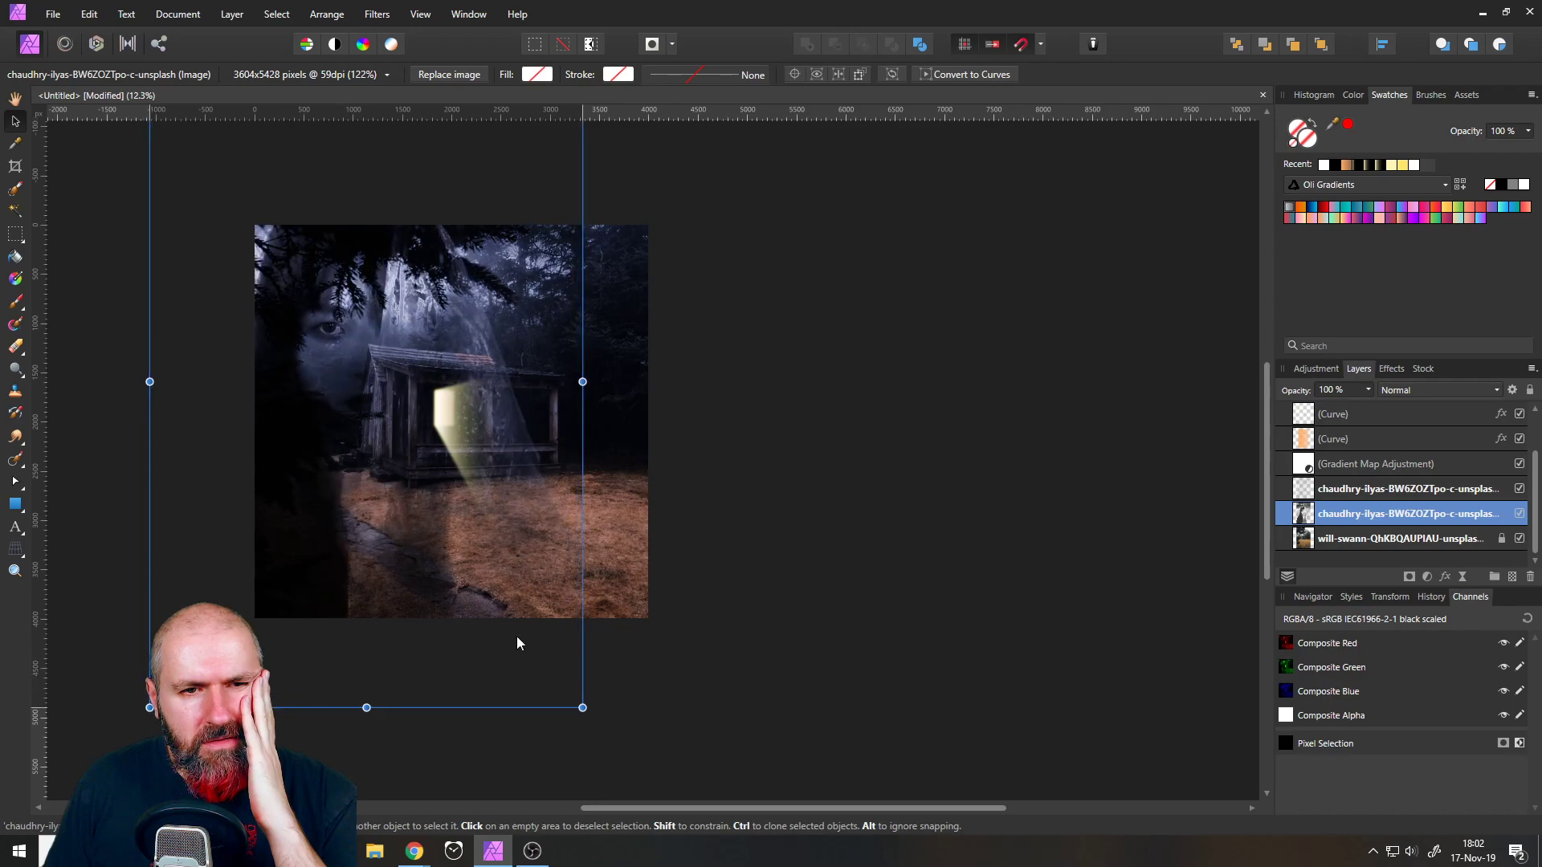
{"action": "key", "text": "ctrl+z"}
{"action": "key", "text": "ctrl+z"}
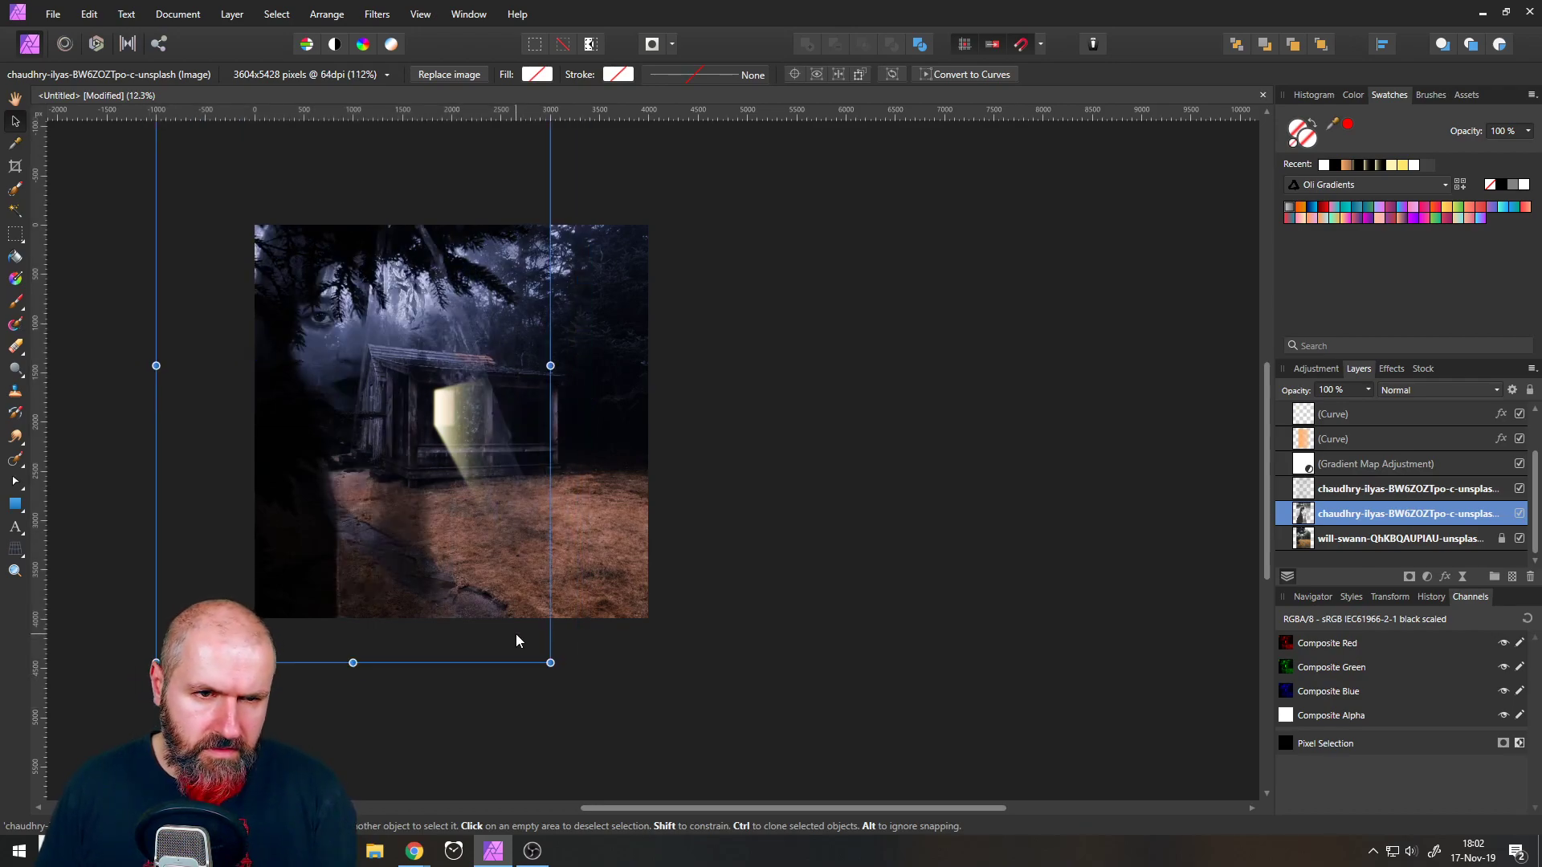
- Add a mask to the portrait image layer and select the mask for editing
{"action": "left_click", "coordinate": [1407, 575]}
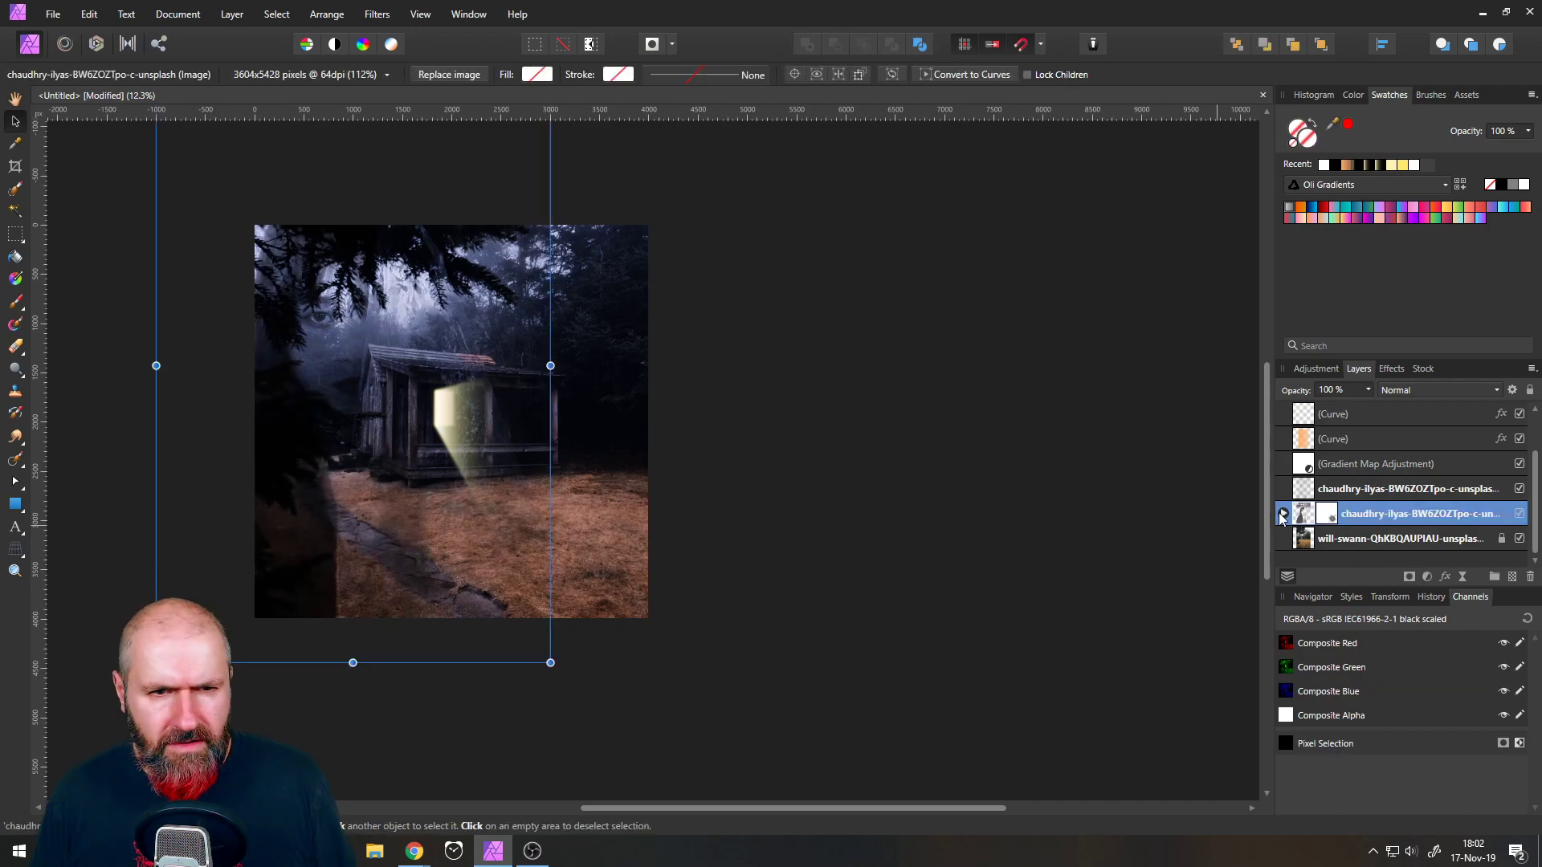
{"action": "left_click", "coordinate": [1282, 515]}
{"action": "left_click", "coordinate": [1328, 541]}
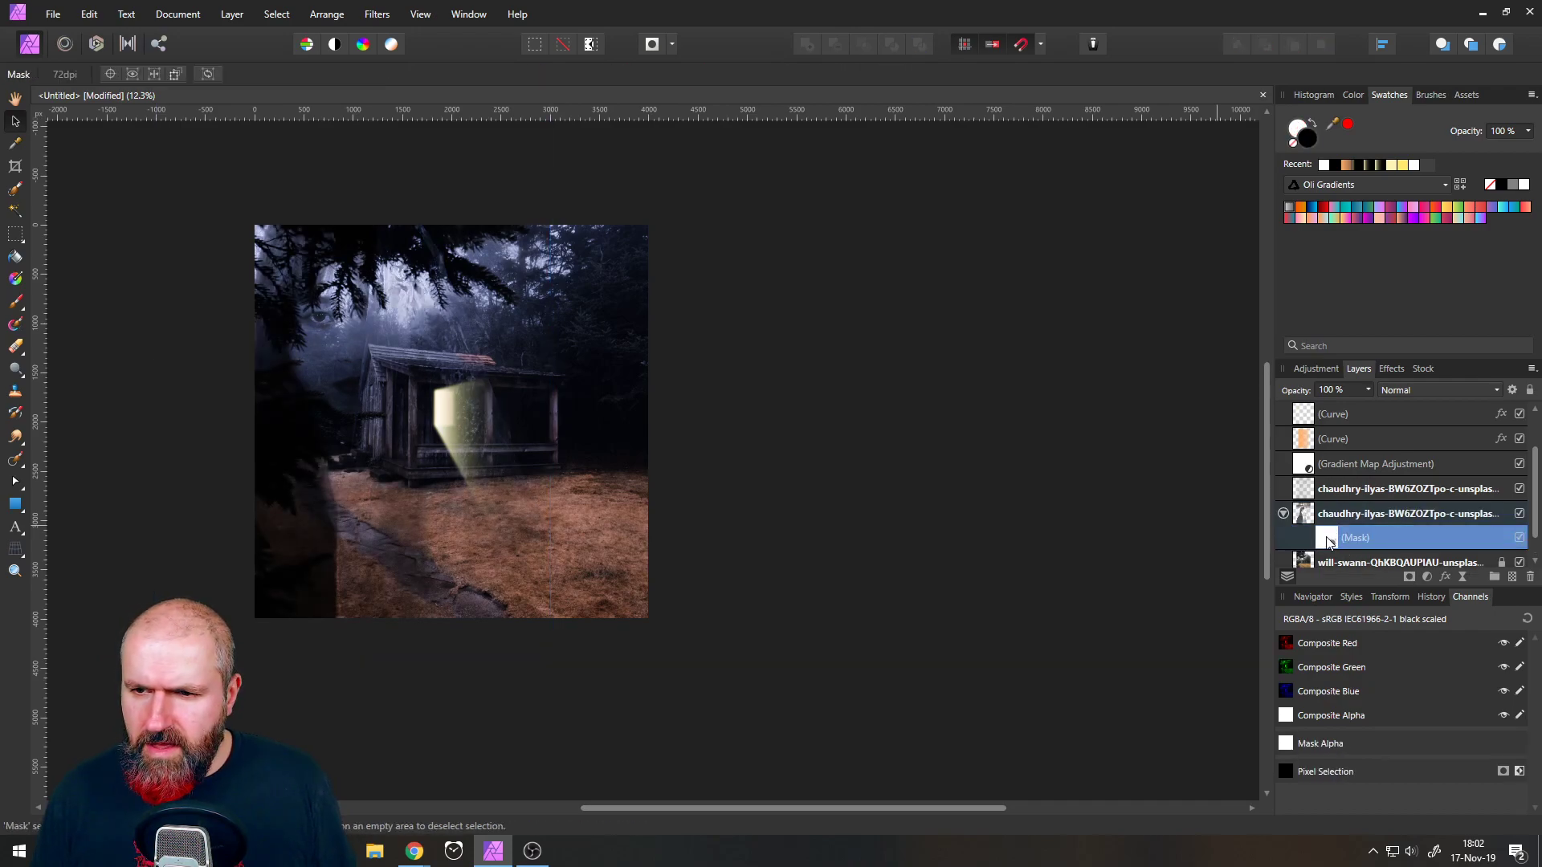
- Paint black on the portrait's mask with a soft 1919 px brush at 100% opacity, hiding the veil over the cabin and forest
{"action": "left_click", "coordinate": [16, 302]}
{"action": "left_click", "coordinate": [97, 73]}
{"action": "left_click_drag", "start_coordinate": [94, 93], "coordinate": [128, 98]}
{"action": "left_click", "coordinate": [100, 76]}
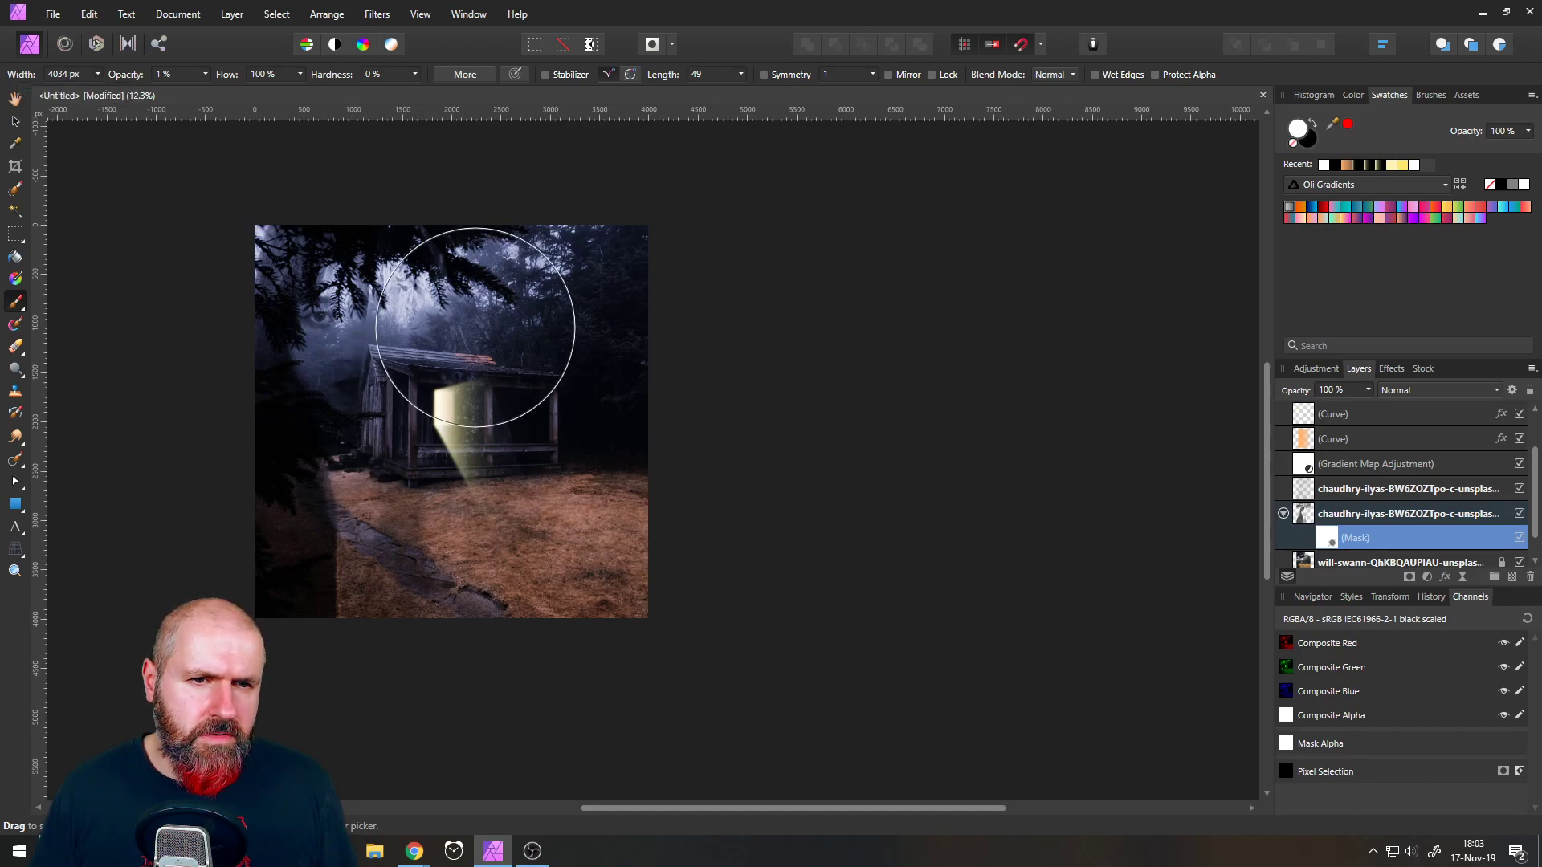
{"action": "left_click", "coordinate": [99, 76]}
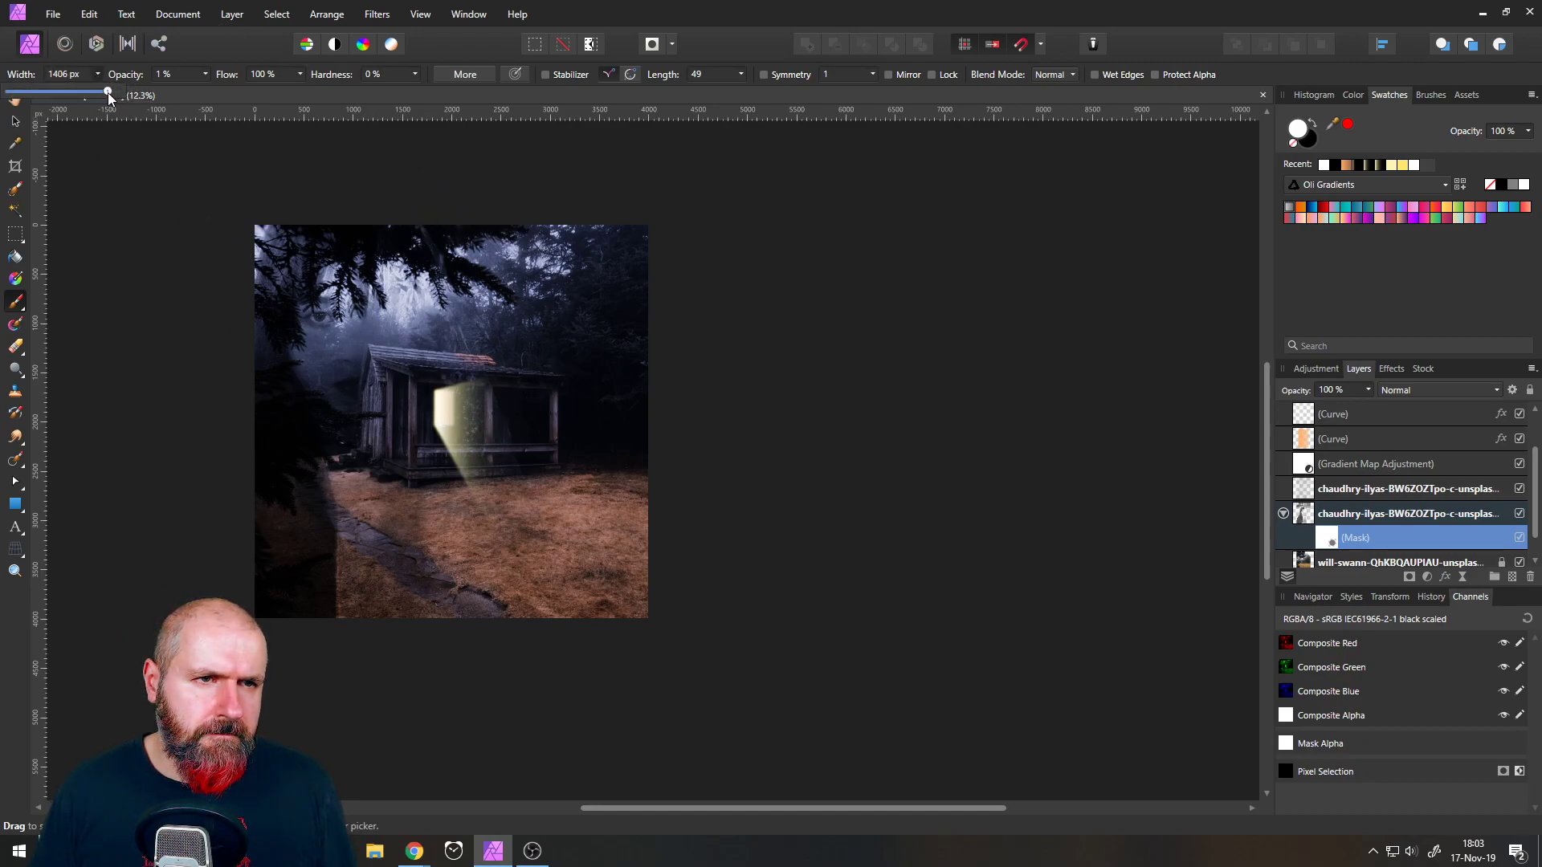
{"action": "left_click", "coordinate": [98, 78]}
{"action": "left_click", "coordinate": [206, 74]}
{"action": "left_click_drag", "start_coordinate": [207, 91], "coordinate": [320, 91]}
{"action": "left_click", "coordinate": [207, 75]}
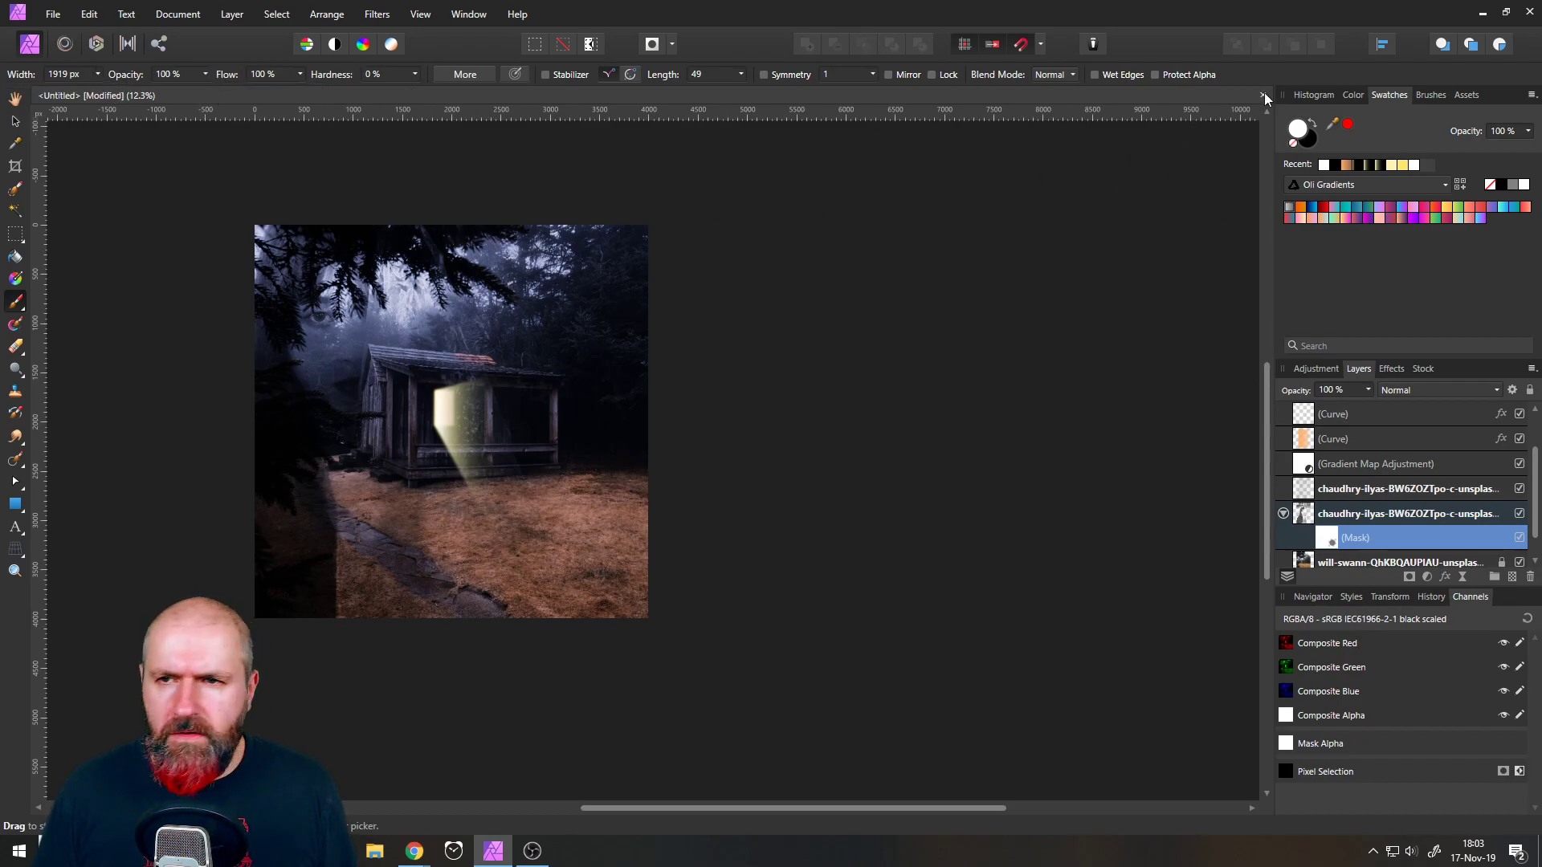
{"action": "left_click", "coordinate": [1313, 125]}
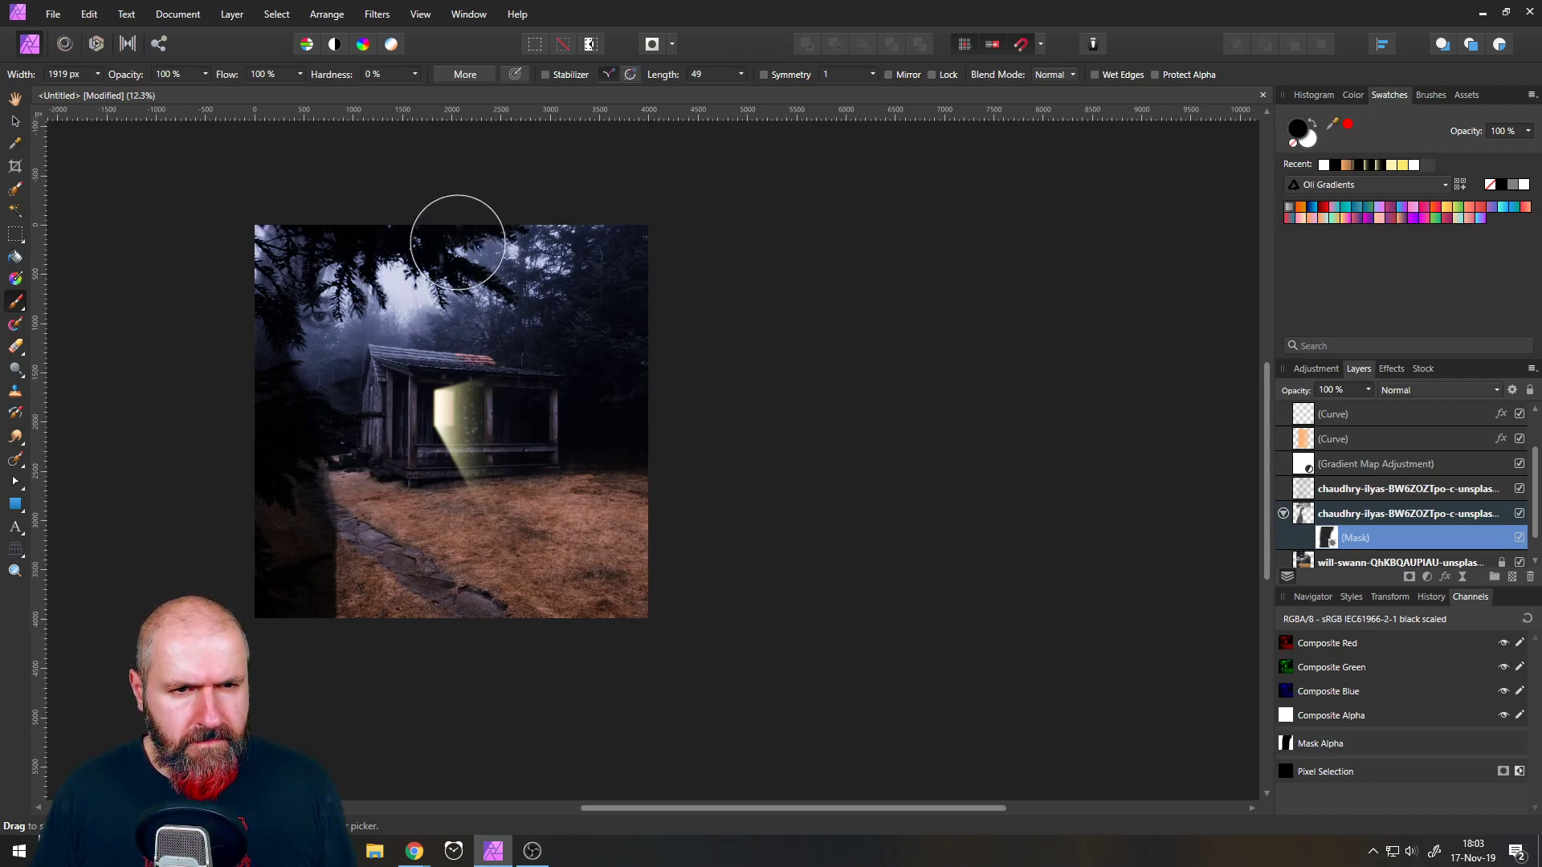
- Add a new pixel layer directly above the masked portrait image
{"action": "left_click", "coordinate": [1305, 515]}
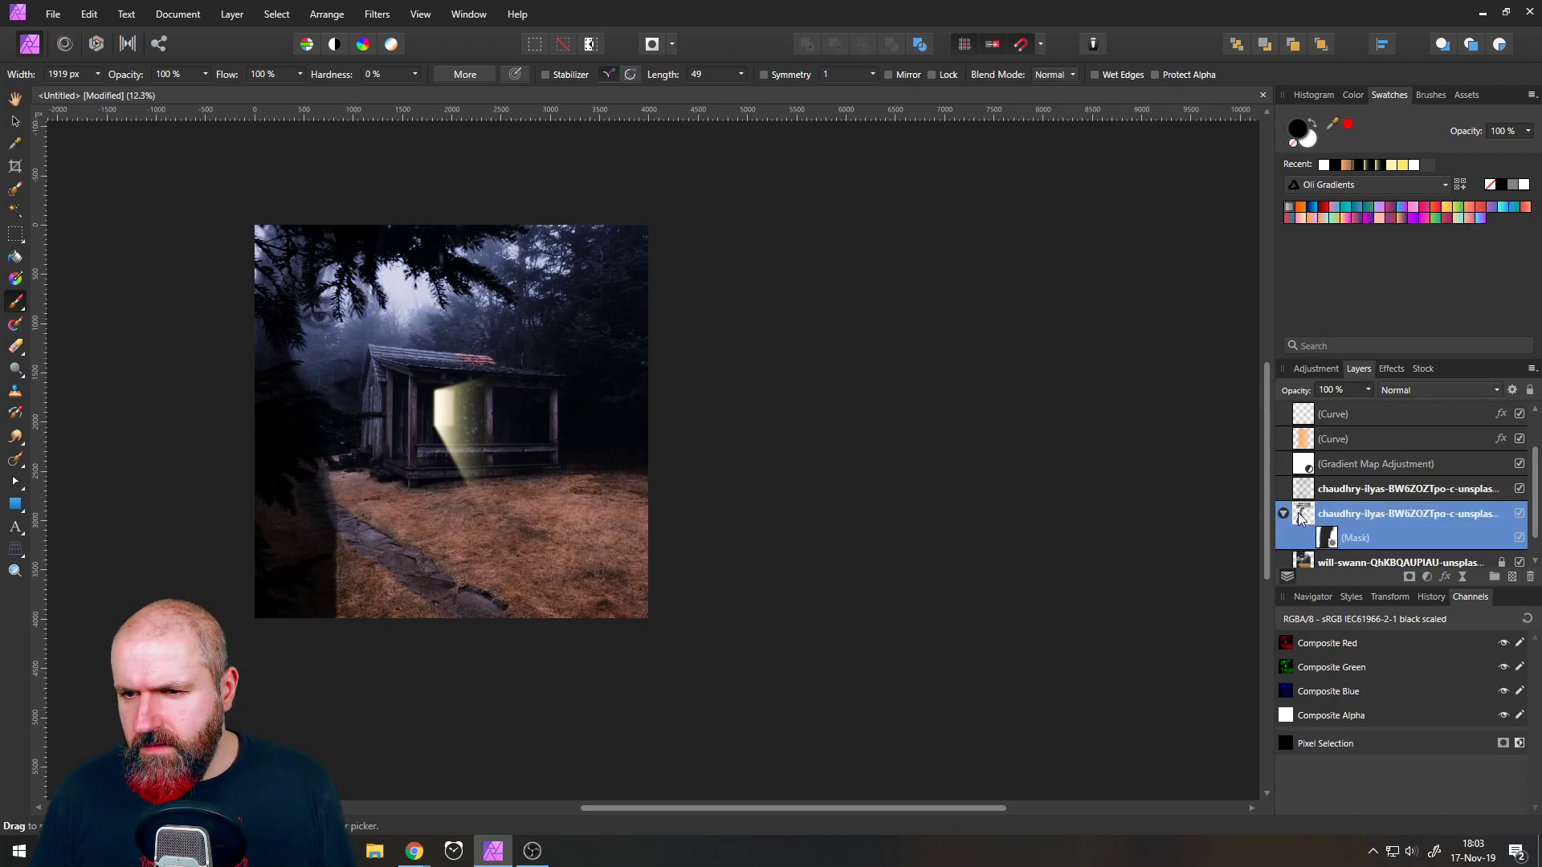
{"action": "left_click", "coordinate": [1321, 542]}
{"action": "left_click", "coordinate": [1512, 578]}
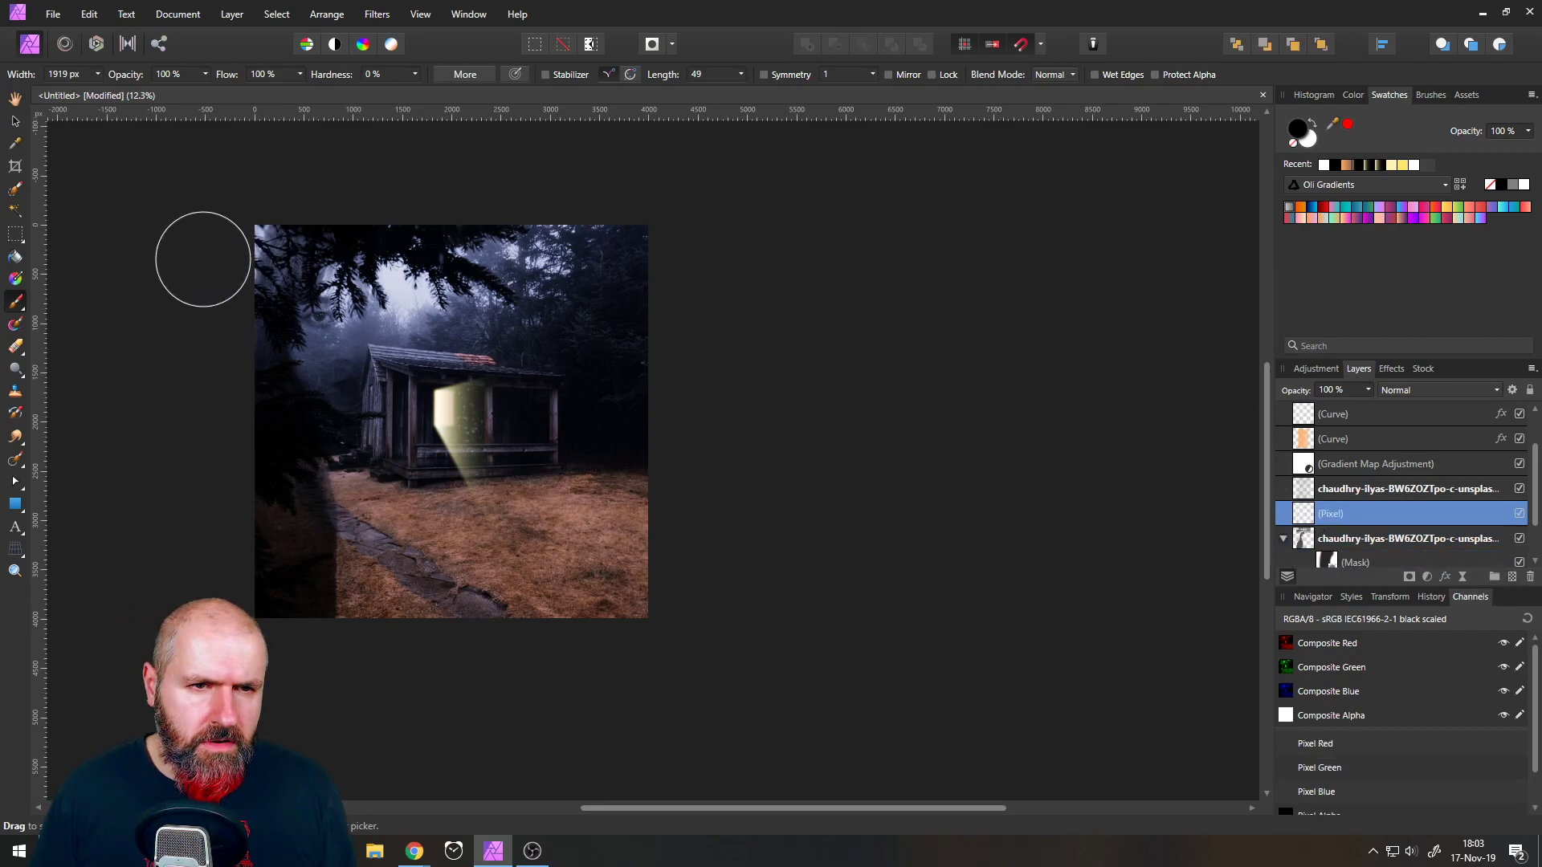
- Darken the composite's upper-left corner on the pixel layer with a black 365 px brush at 30% opacity and 43% hardness
{"action": "scroll", "coordinate": [205, 260], "scroll_direction": "up", "scroll_amount": 7}
{"action": "scroll", "coordinate": [333, 303], "scroll_direction": "down", "scroll_amount": 2}
{"action": "left_click_drag", "start_coordinate": [332, 303], "coordinate": [276, 481]}
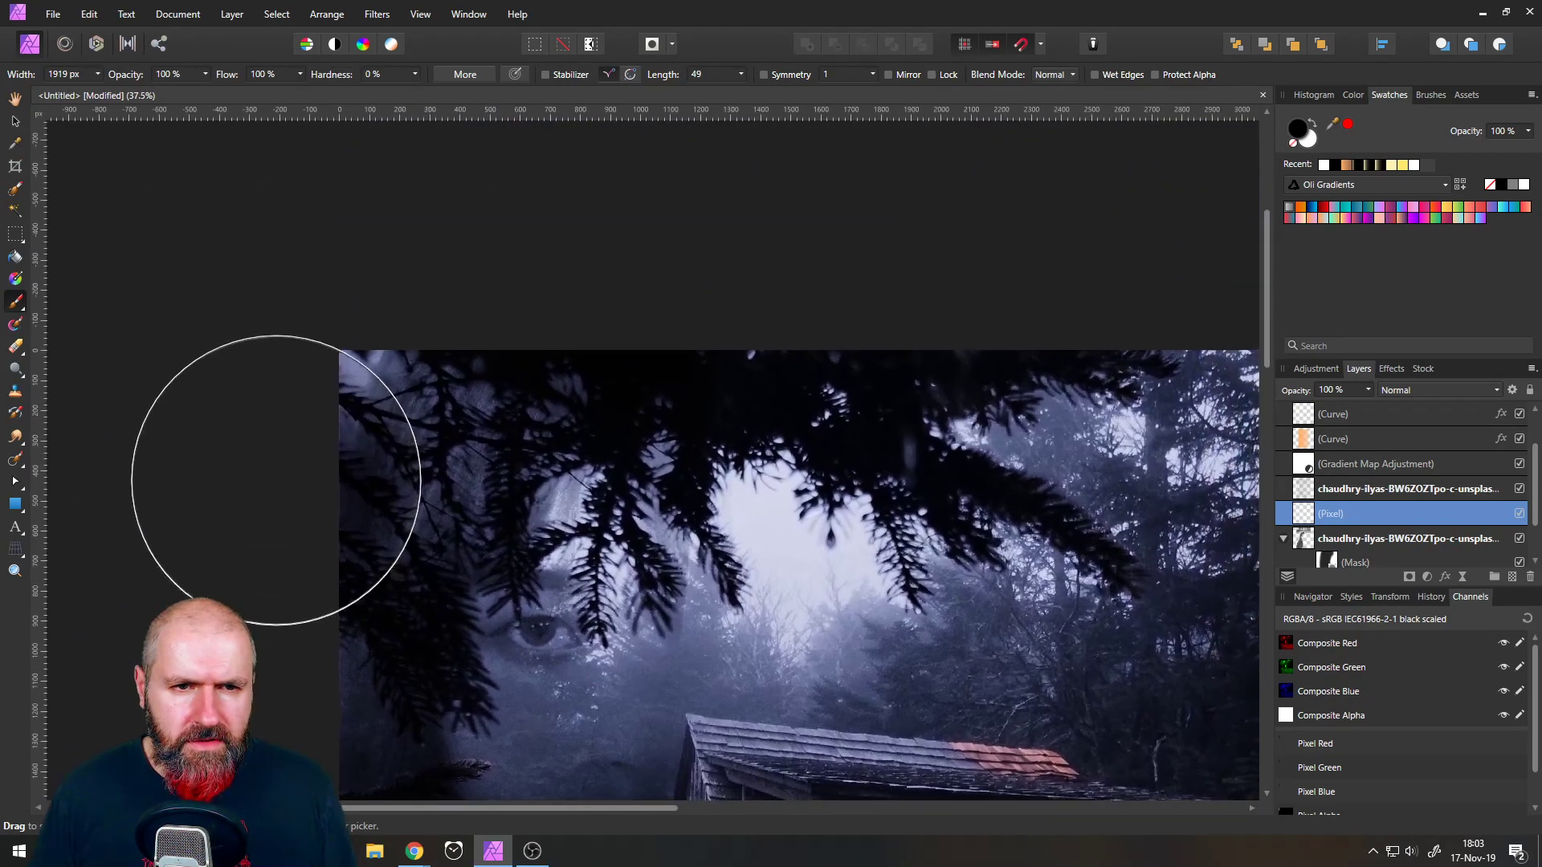
{"action": "left_click", "coordinate": [205, 74]}
{"action": "left_click_drag", "start_coordinate": [167, 90], "coordinate": [149, 90]}
{"action": "left_click", "coordinate": [206, 75]}
{"action": "left_click", "coordinate": [415, 74]}
{"action": "left_click_drag", "start_coordinate": [420, 93], "coordinate": [450, 93]}
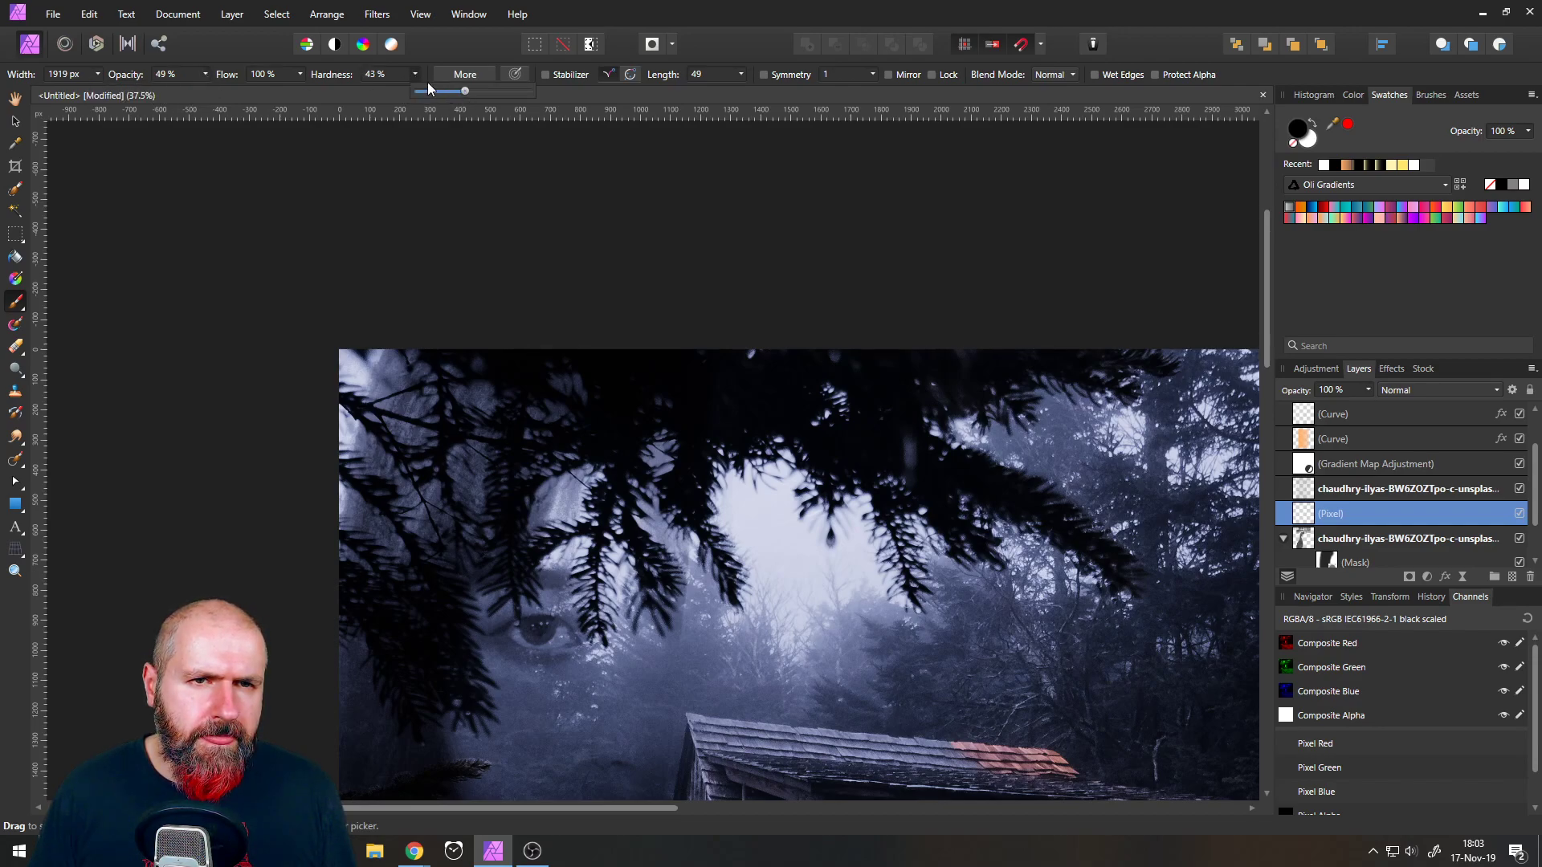
{"action": "left_click", "coordinate": [415, 74]}
{"action": "left_click", "coordinate": [98, 75]}
{"action": "left_click_drag", "start_coordinate": [97, 89], "coordinate": [66, 89]}
{"action": "left_click", "coordinate": [99, 76]}
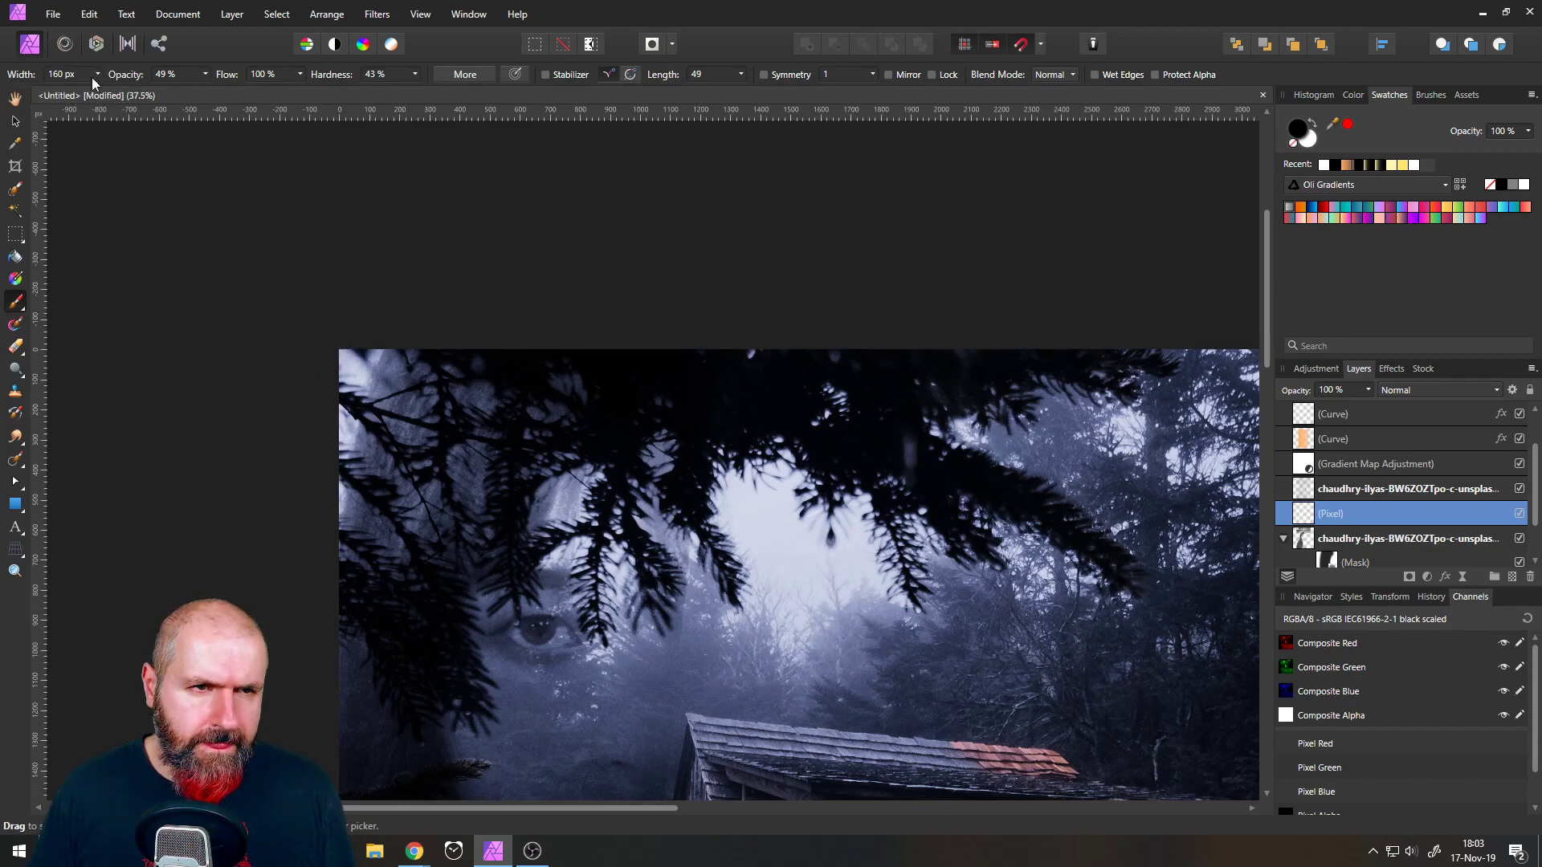
{"action": "left_click", "coordinate": [96, 76]}
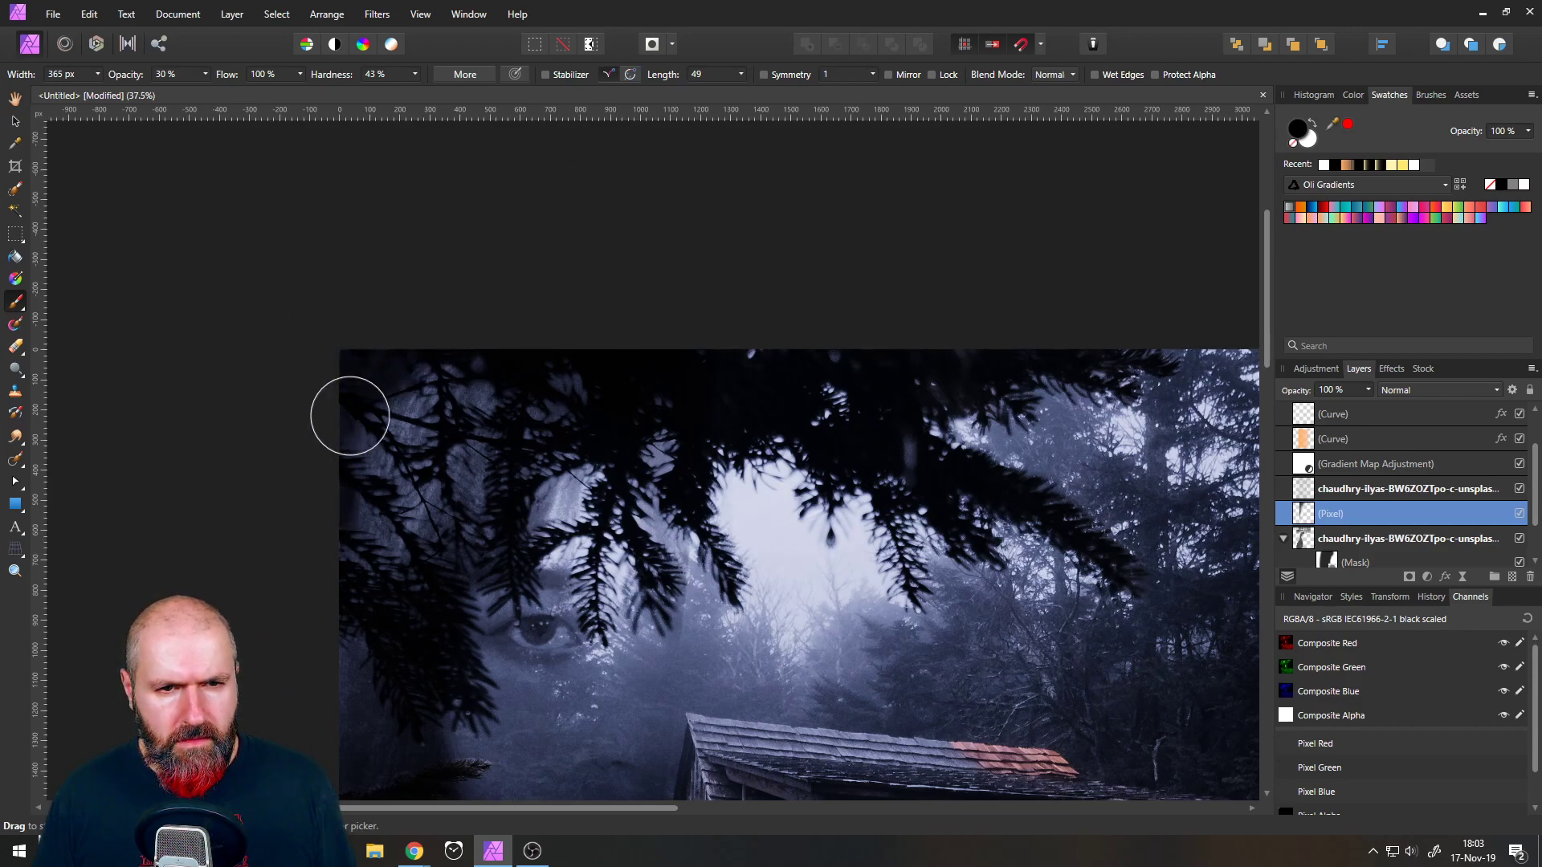
- Draw a white rectangle covering the whole canvas, directly above the Gradient Map Adjustment layer
{"action": "scroll", "coordinate": [245, 338], "scroll_direction": "down", "scroll_amount": 4}
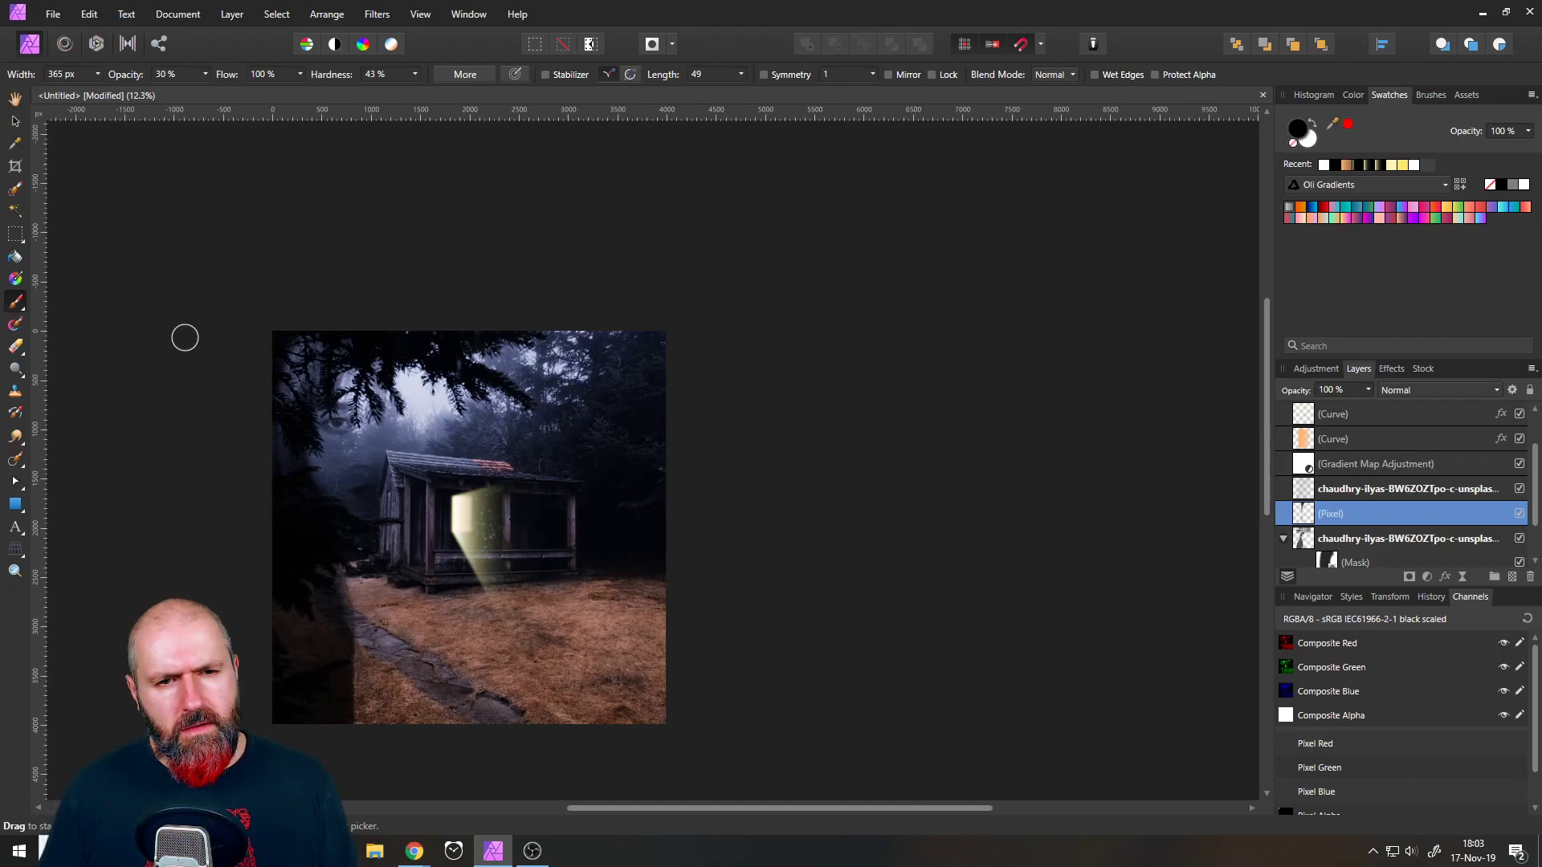
{"action": "key", "text": "ctrl+0"}
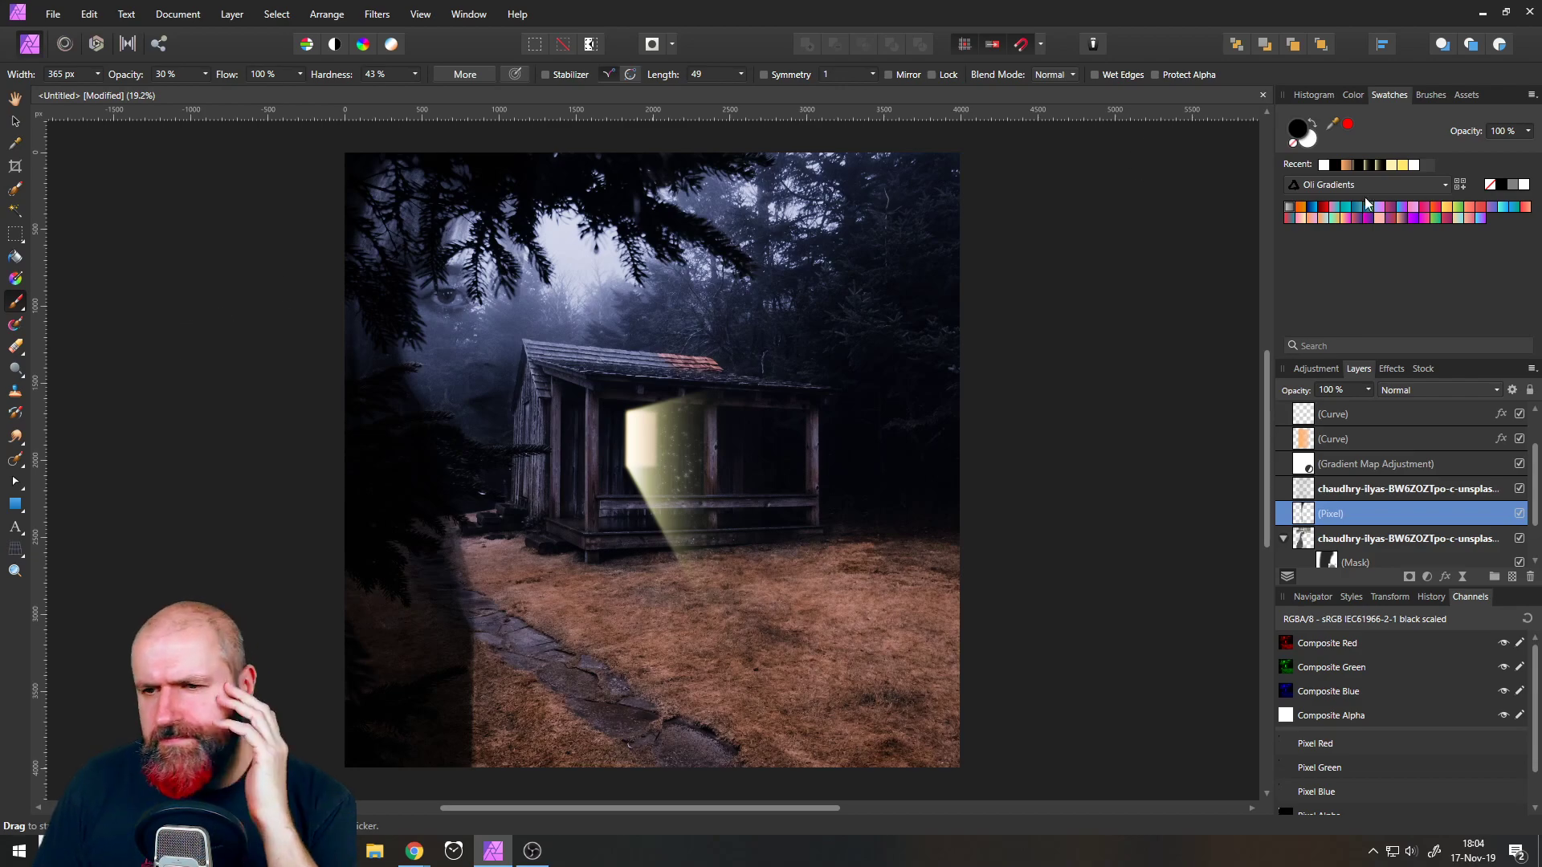
{"action": "scroll", "coordinate": [1377, 449], "scroll_direction": "up", "scroll_amount": 2}
{"action": "scroll", "coordinate": [1324, 440], "scroll_direction": "down", "scroll_amount": 4}
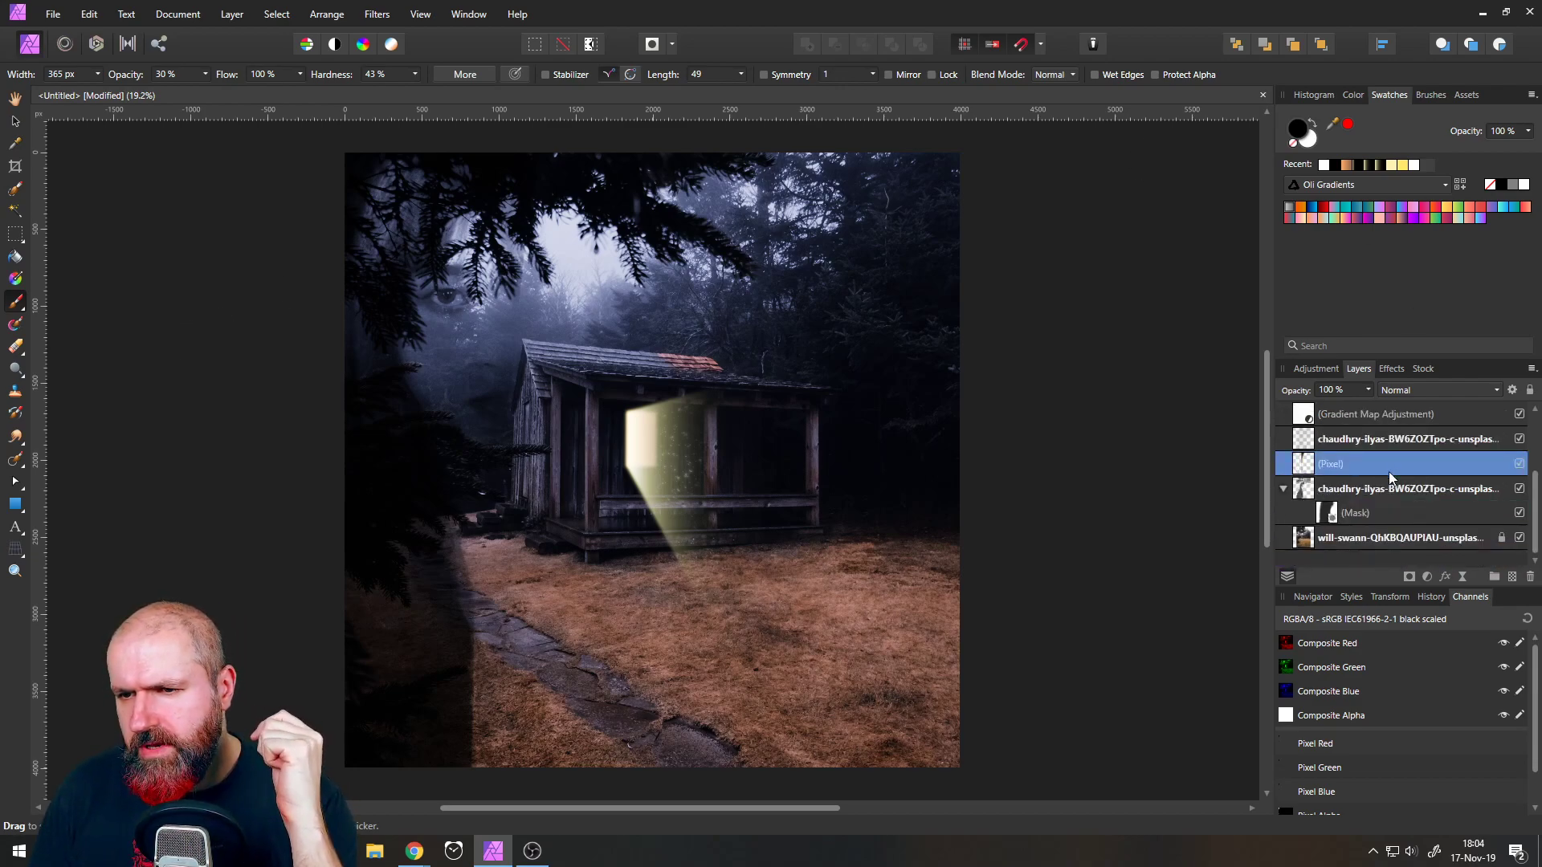
{"action": "left_click", "coordinate": [1308, 422]}
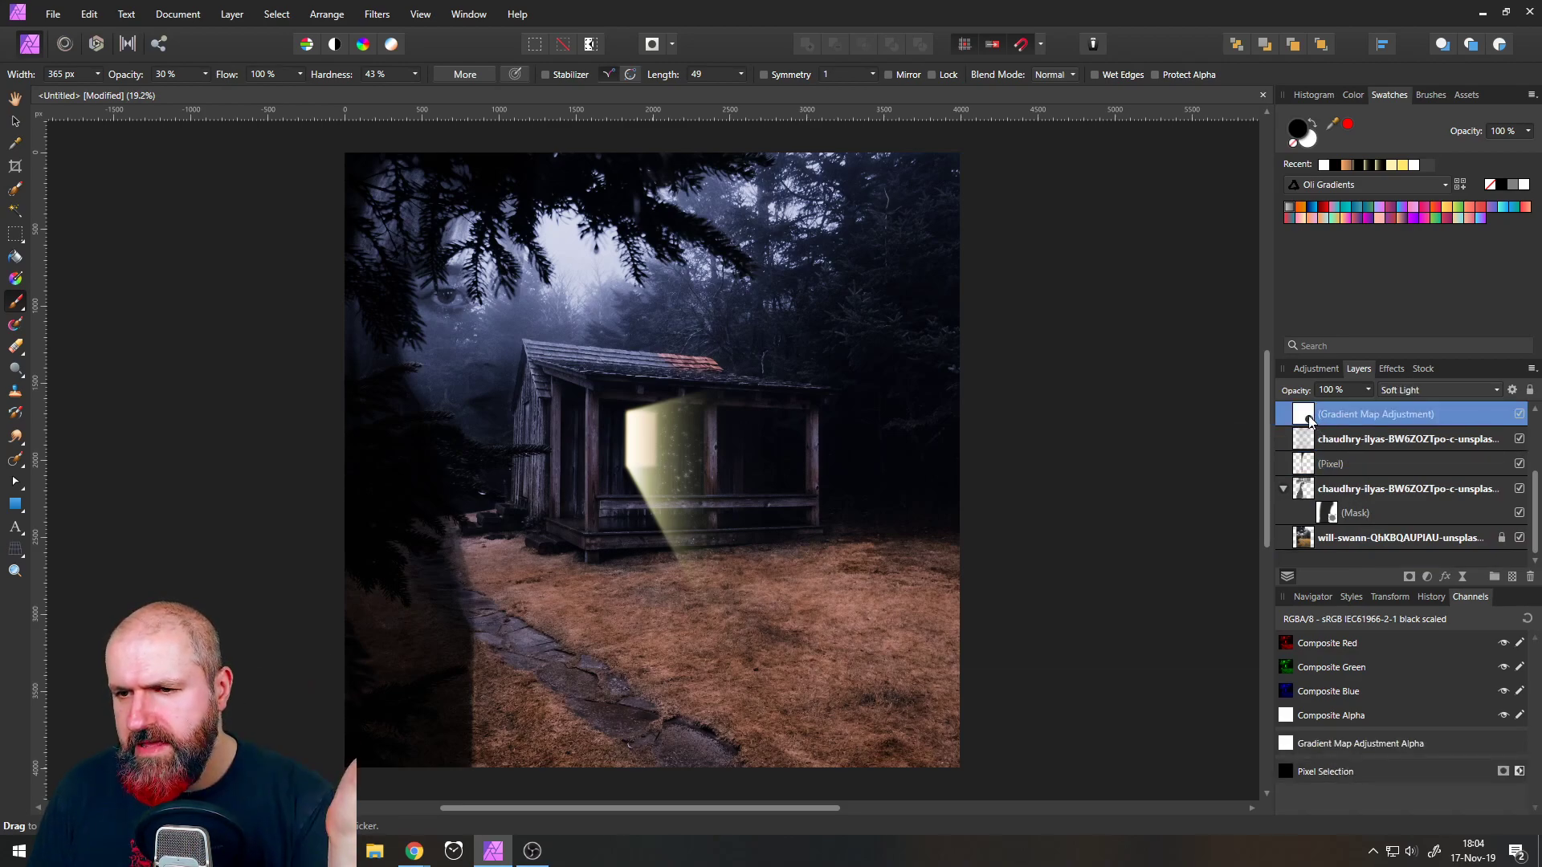
{"action": "left_click", "coordinate": [15, 503]}
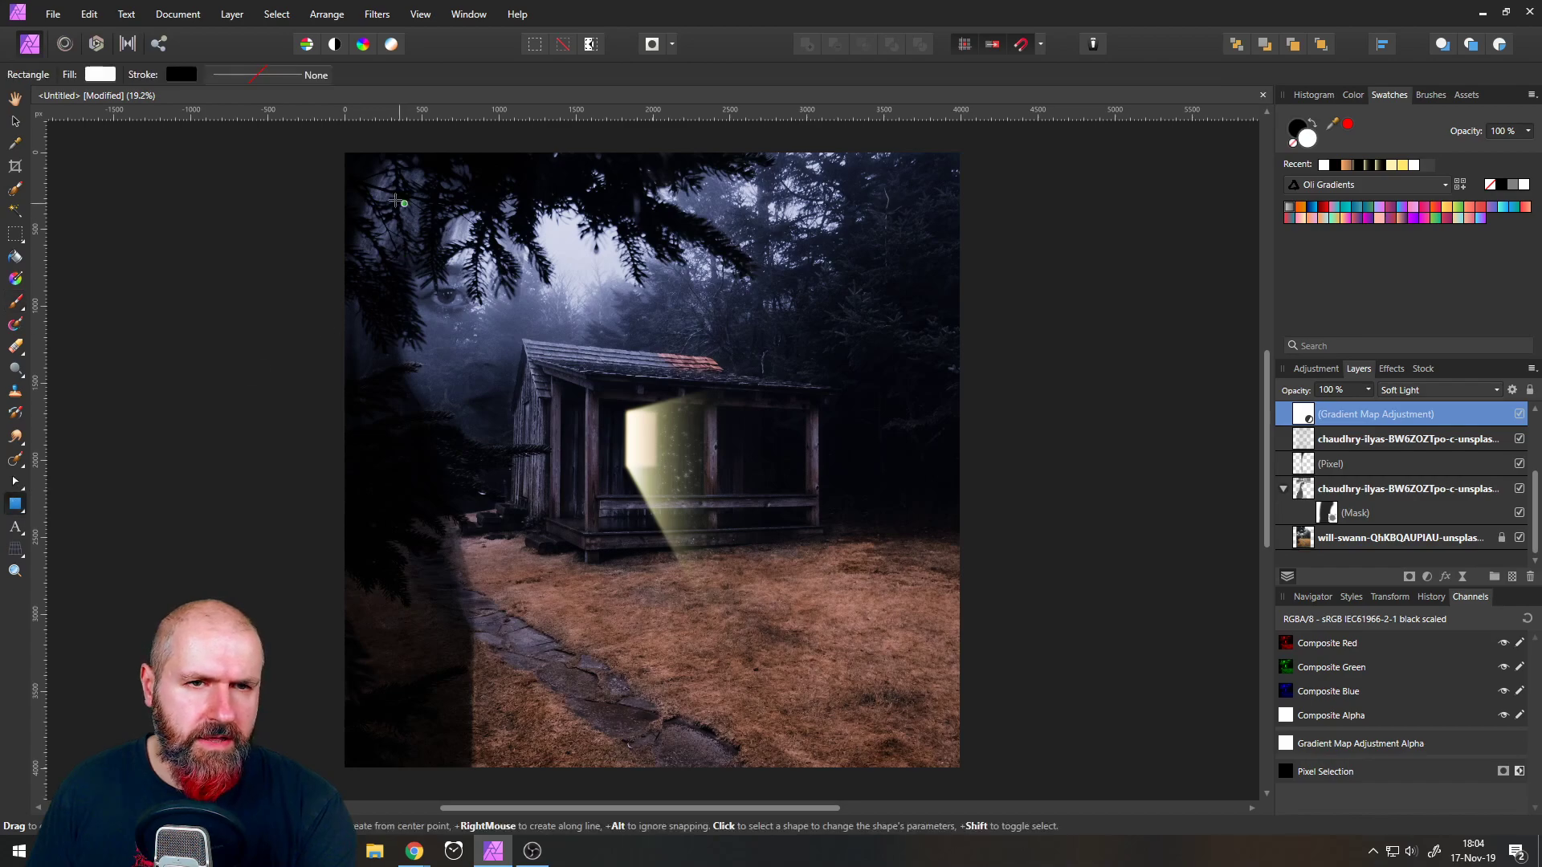
{"action": "left_click_drag", "start_coordinate": [343, 151], "coordinate": [961, 760]}
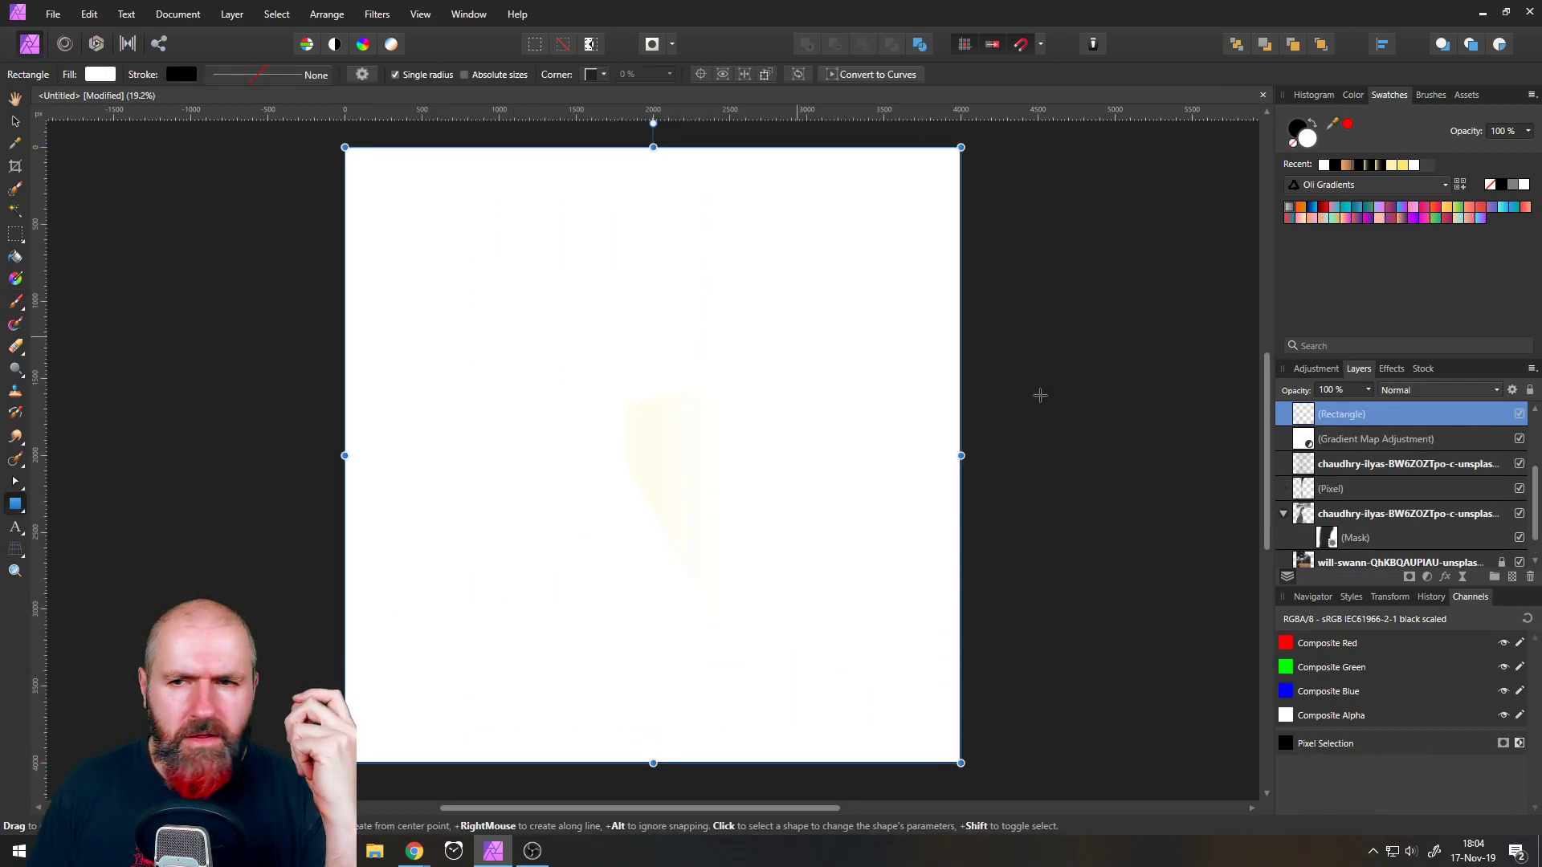
- Set the rectangle's blend mode to Soft Light and fill it with the orange gradient from the Oli Gradients swatches
{"action": "left_click", "coordinate": [1419, 396]}
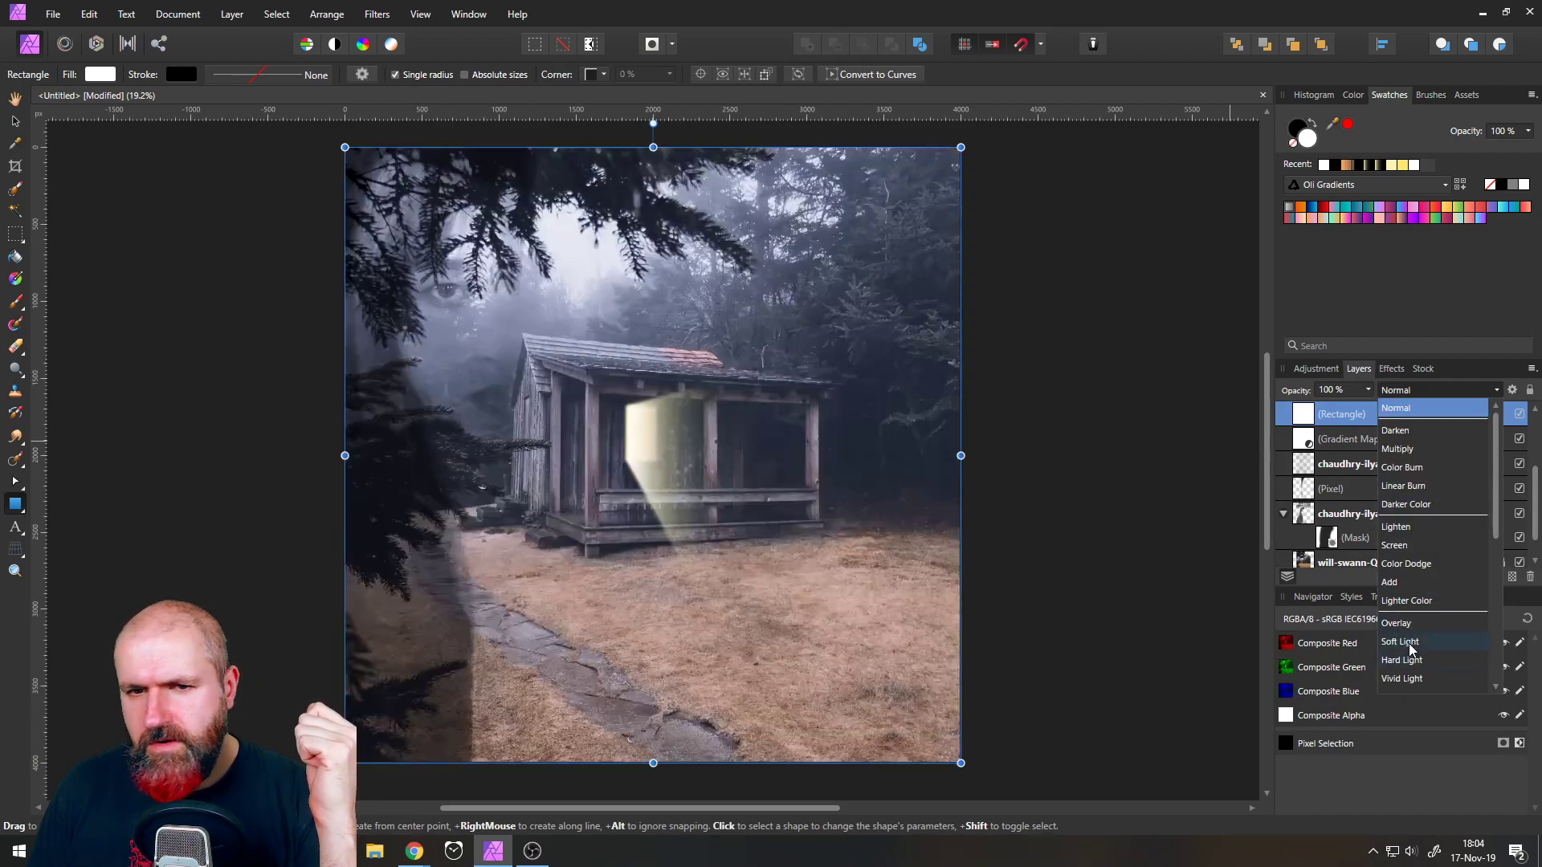
{"action": "left_click", "coordinate": [1414, 655]}
{"action": "left_click", "coordinate": [1301, 208]}
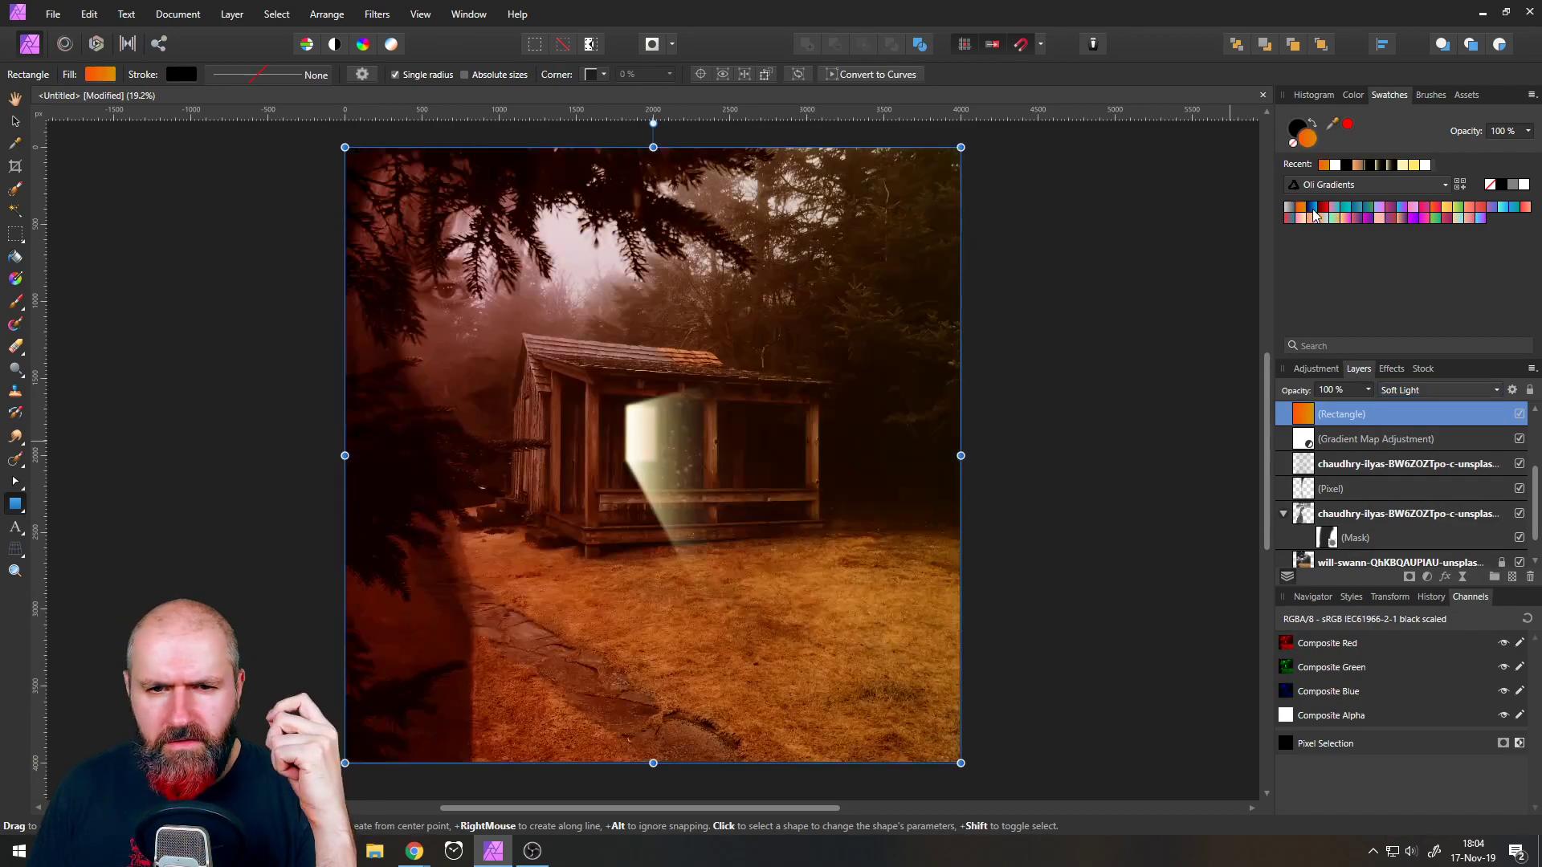
- Fill the rectangle with the dark-to-light blue swatch gradient and angle it diagonally, with its light end at the canvas's upper-left corner
{"action": "left_click", "coordinate": [1314, 210]}
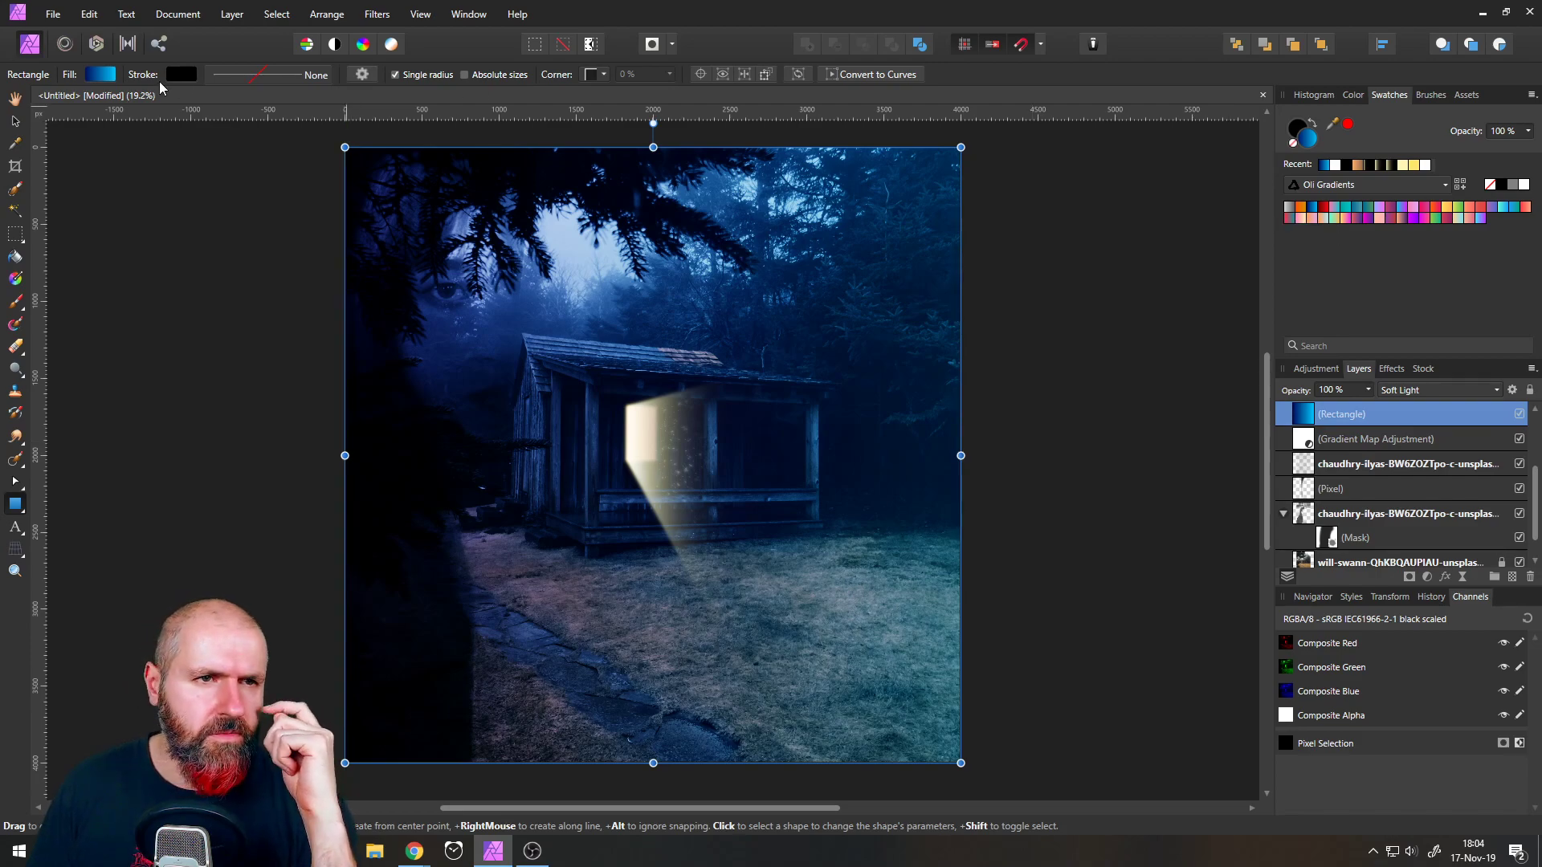
{"action": "left_click", "coordinate": [14, 283]}
{"action": "left_click_drag", "start_coordinate": [346, 456], "coordinate": [671, 692]}
{"action": "left_click_drag", "start_coordinate": [960, 456], "coordinate": [344, 148]}
{"action": "left_click_drag", "start_coordinate": [672, 696], "coordinate": [790, 646]}
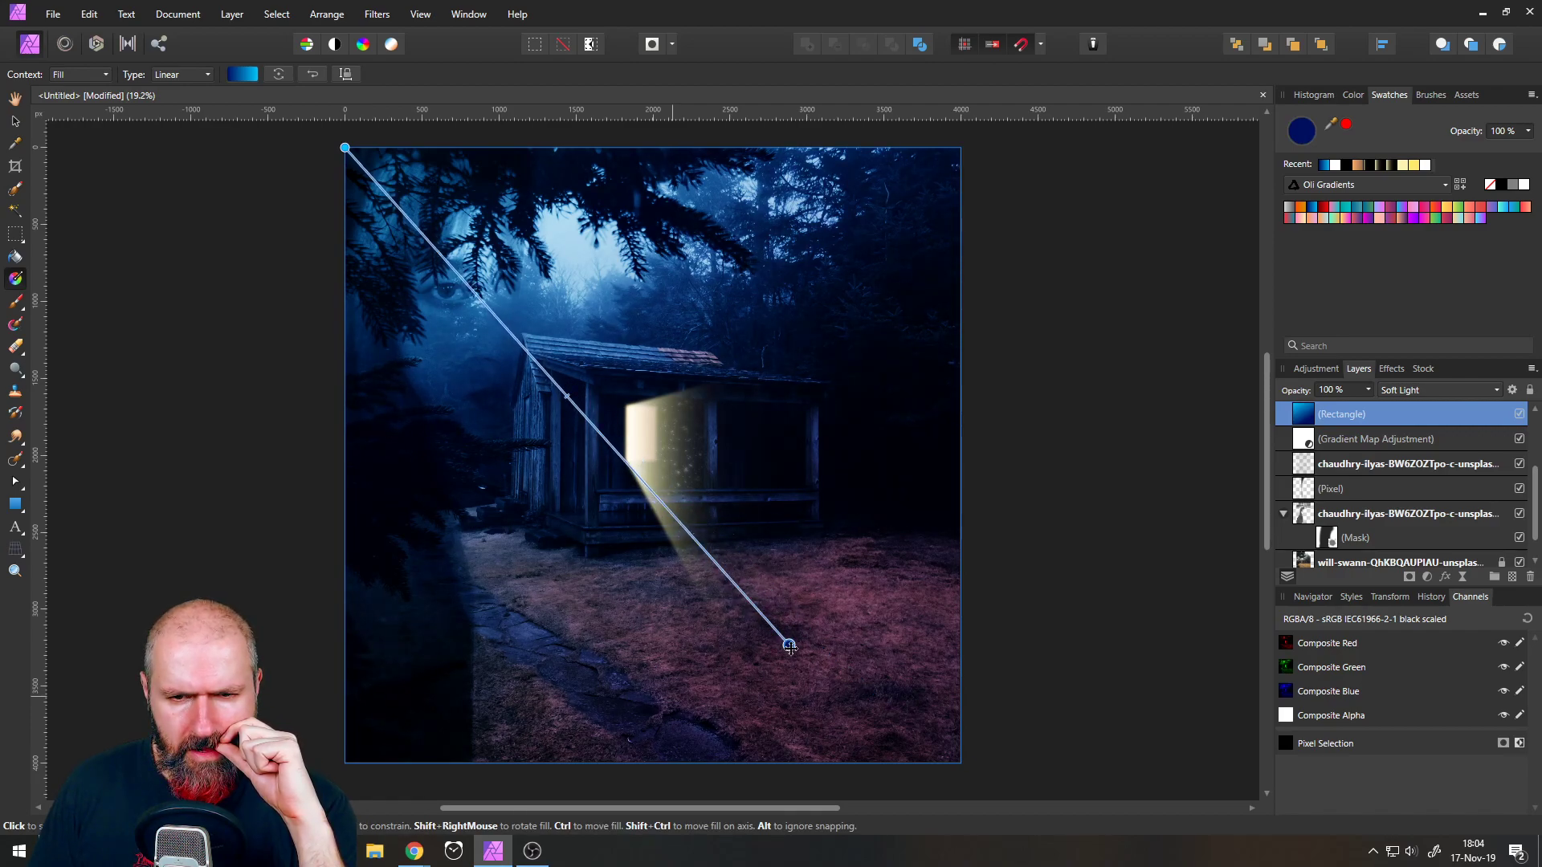
- Change the rectangle's gradient type to Radial and reverse its colors
{"action": "left_click", "coordinate": [192, 74]}
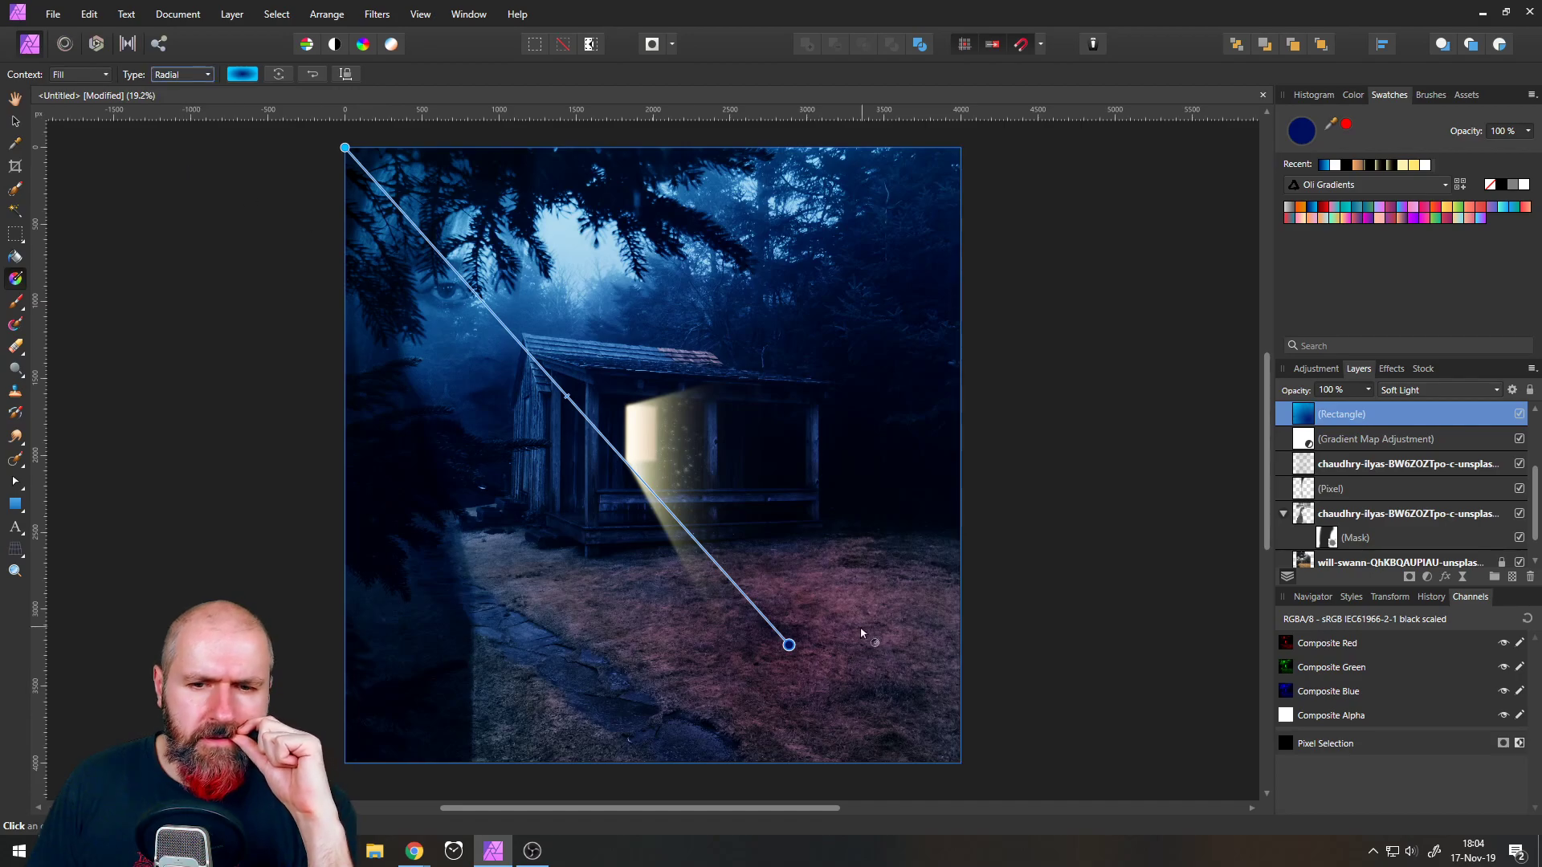
{"action": "left_click", "coordinate": [174, 71]}
{"action": "left_click", "coordinate": [174, 71]}
{"action": "left_click", "coordinate": [243, 74]}
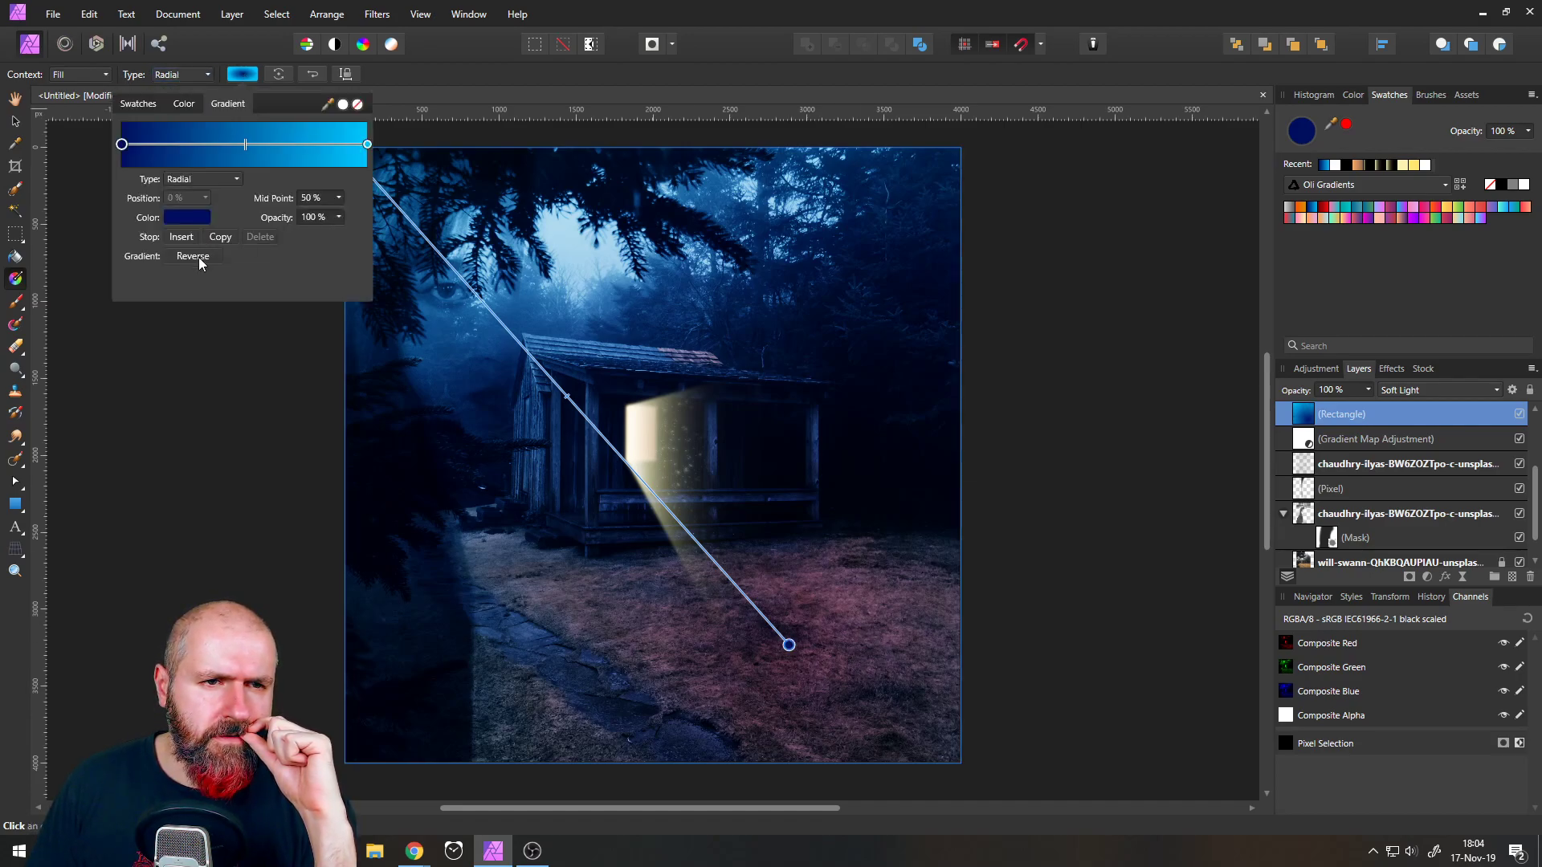
{"action": "left_click", "coordinate": [199, 255]}
{"action": "left_click", "coordinate": [242, 75]}
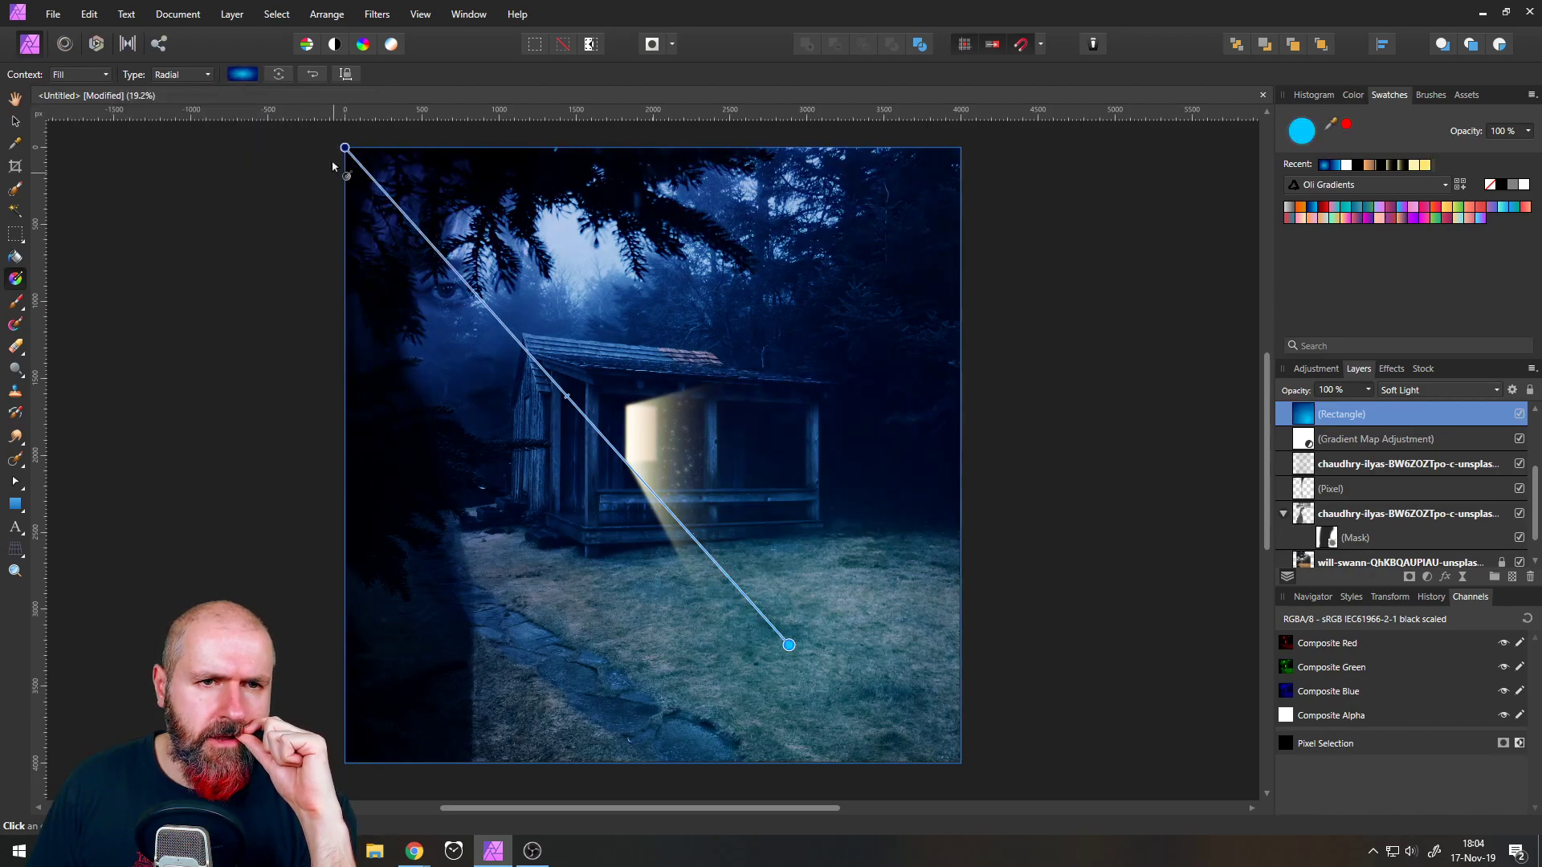
- Reposition the radial gradient with its light blue center near the upper-left canvas corner and its dark end beyond the lower-right edge
{"action": "left_click_drag", "start_coordinate": [789, 645], "coordinate": [824, 637]}
{"action": "left_click_drag", "start_coordinate": [383, 139], "coordinate": [993, 723]}
{"action": "left_click_drag", "start_coordinate": [820, 610], "coordinate": [360, 142]}
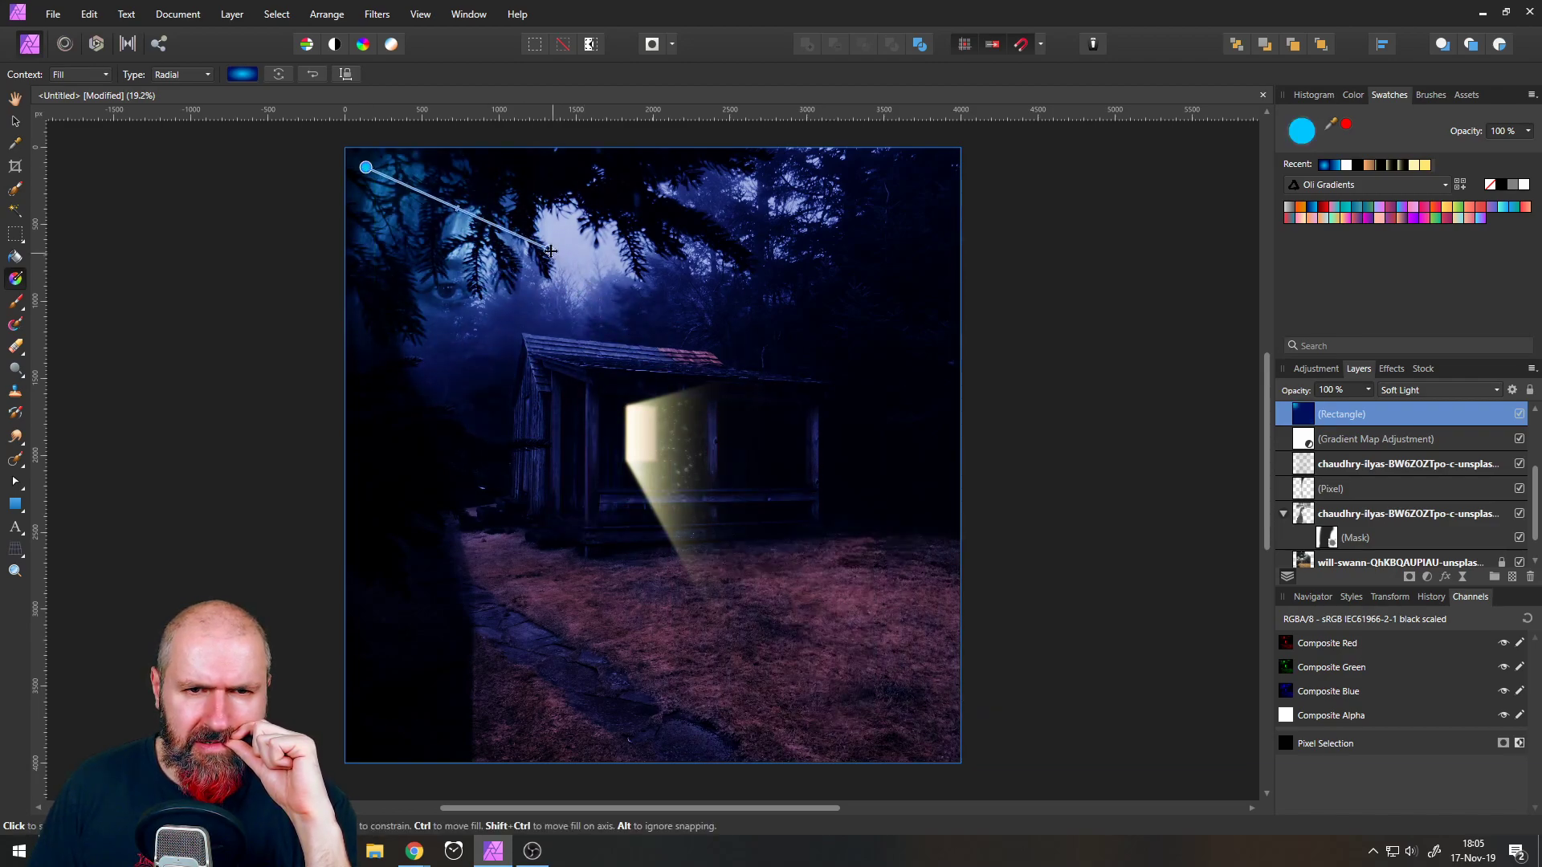
{"action": "left_click_drag", "start_coordinate": [563, 262], "coordinate": [1001, 692]}
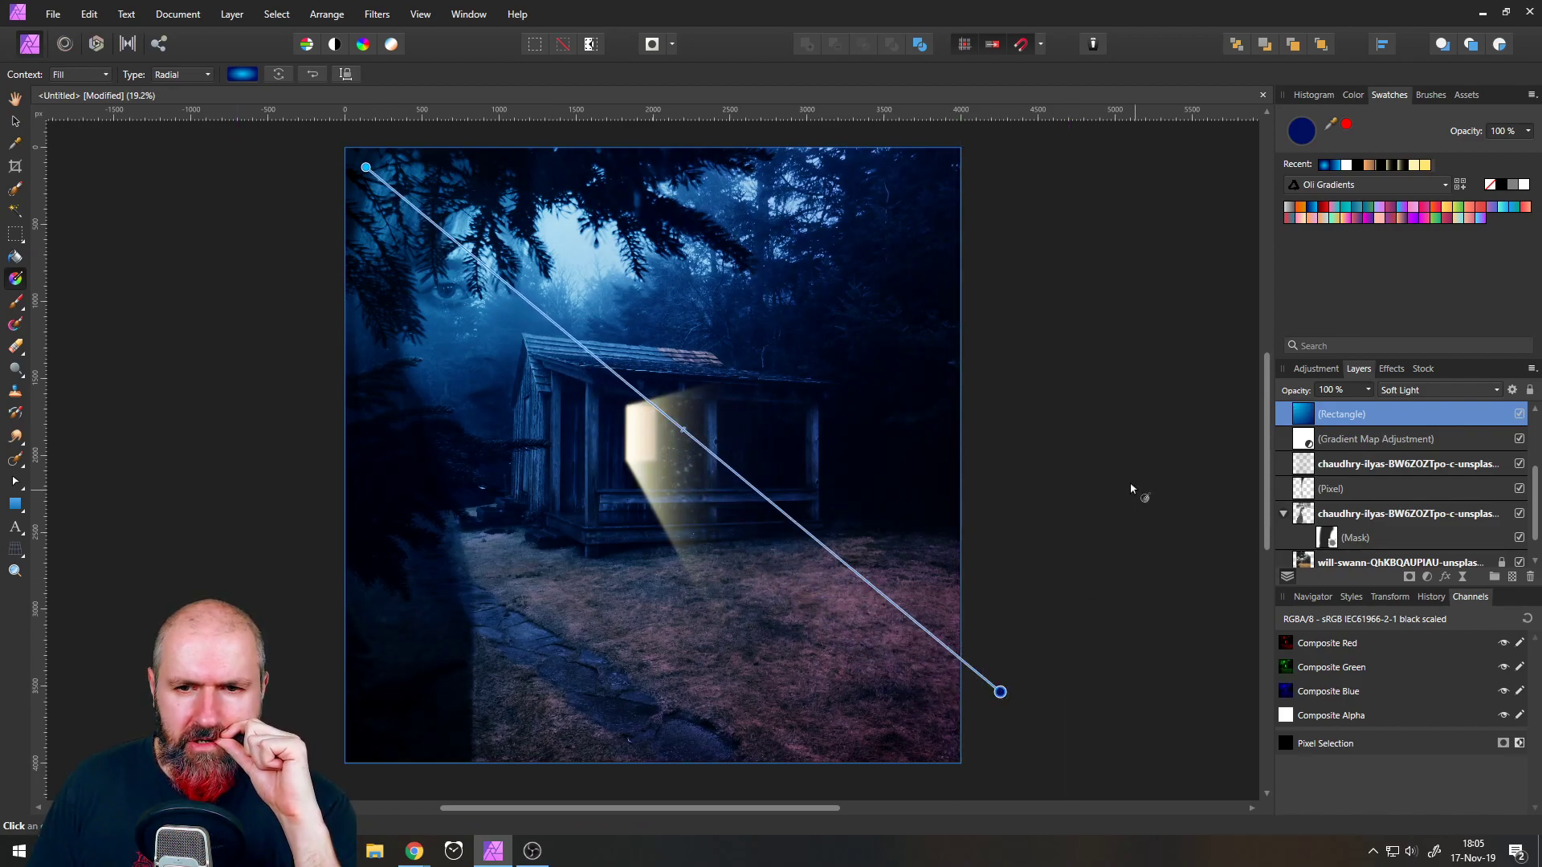
- Try alternative Oli Gradients swatches on the rectangle, including red, teal, Soft Violet, cyan-blue and pink gradients
{"action": "left_click", "coordinate": [1326, 211]}
{"action": "left_click", "coordinate": [1347, 207]}
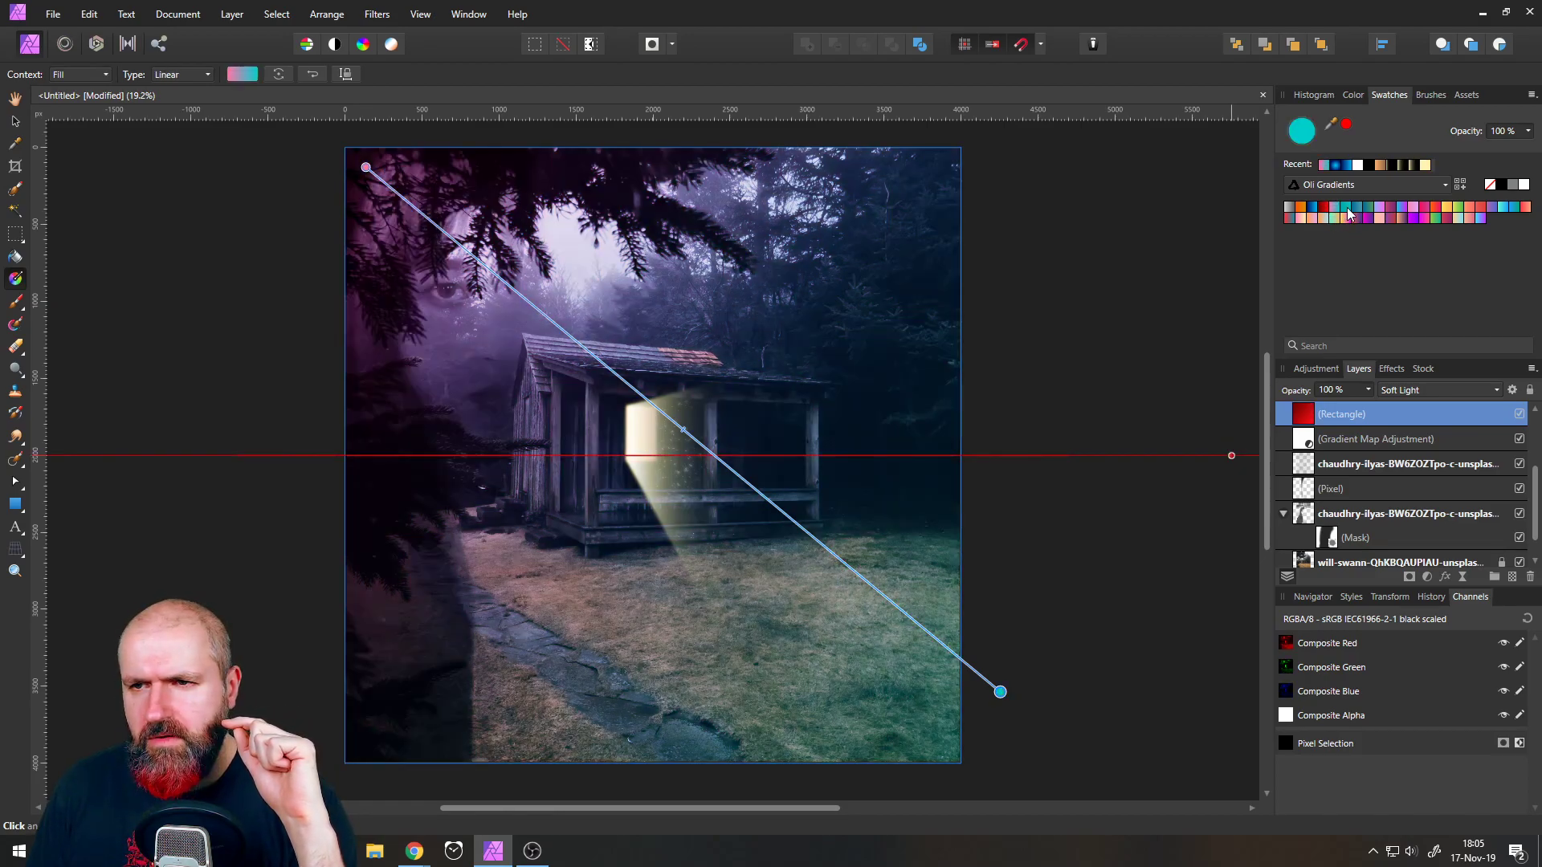
{"action": "left_click", "coordinate": [1364, 207]}
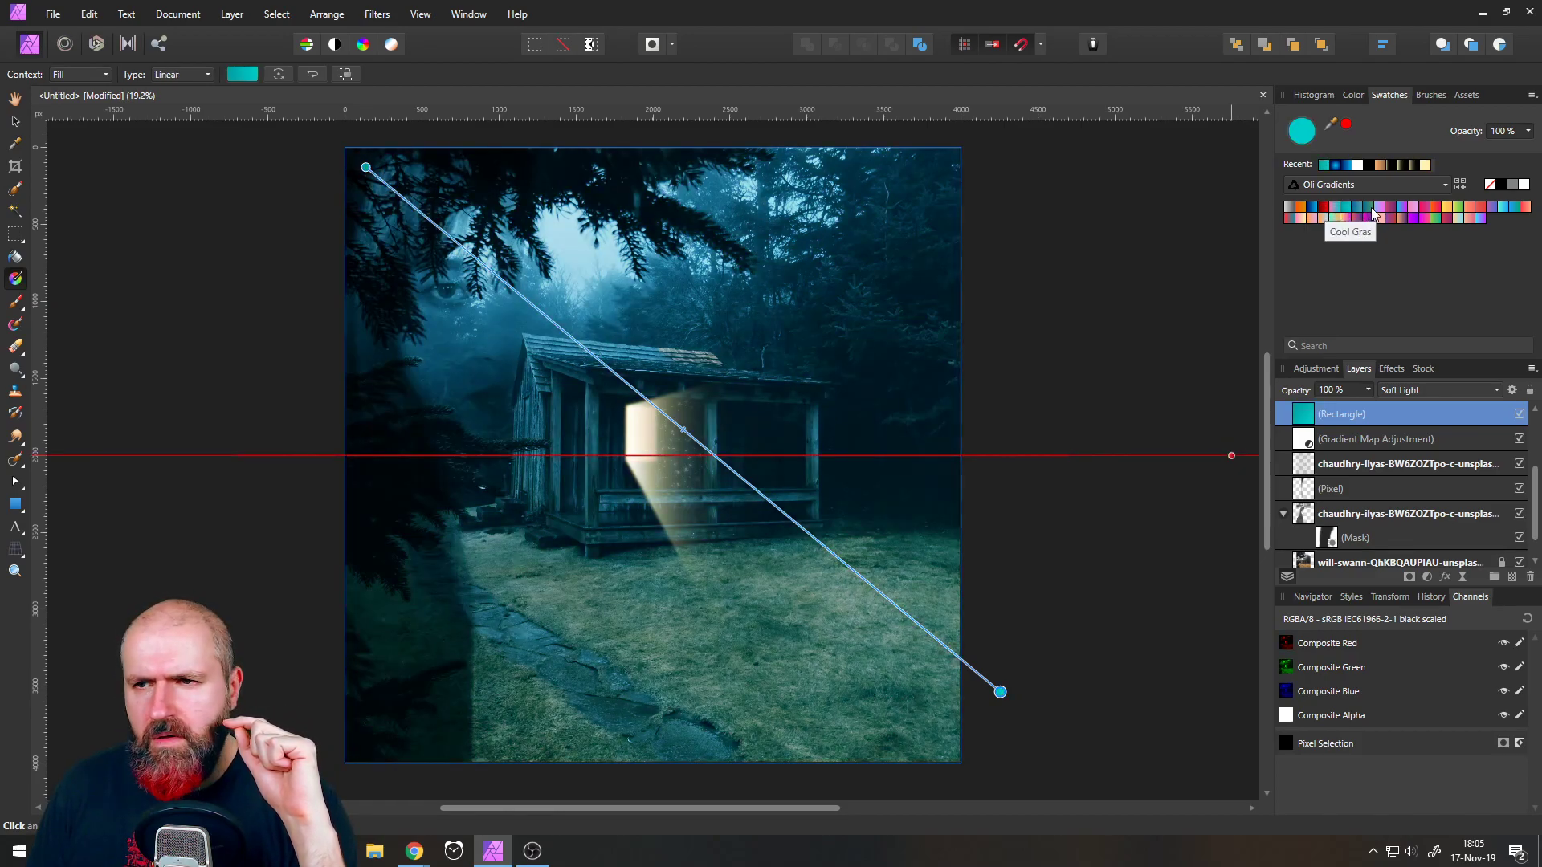
{"action": "left_click", "coordinate": [1379, 208]}
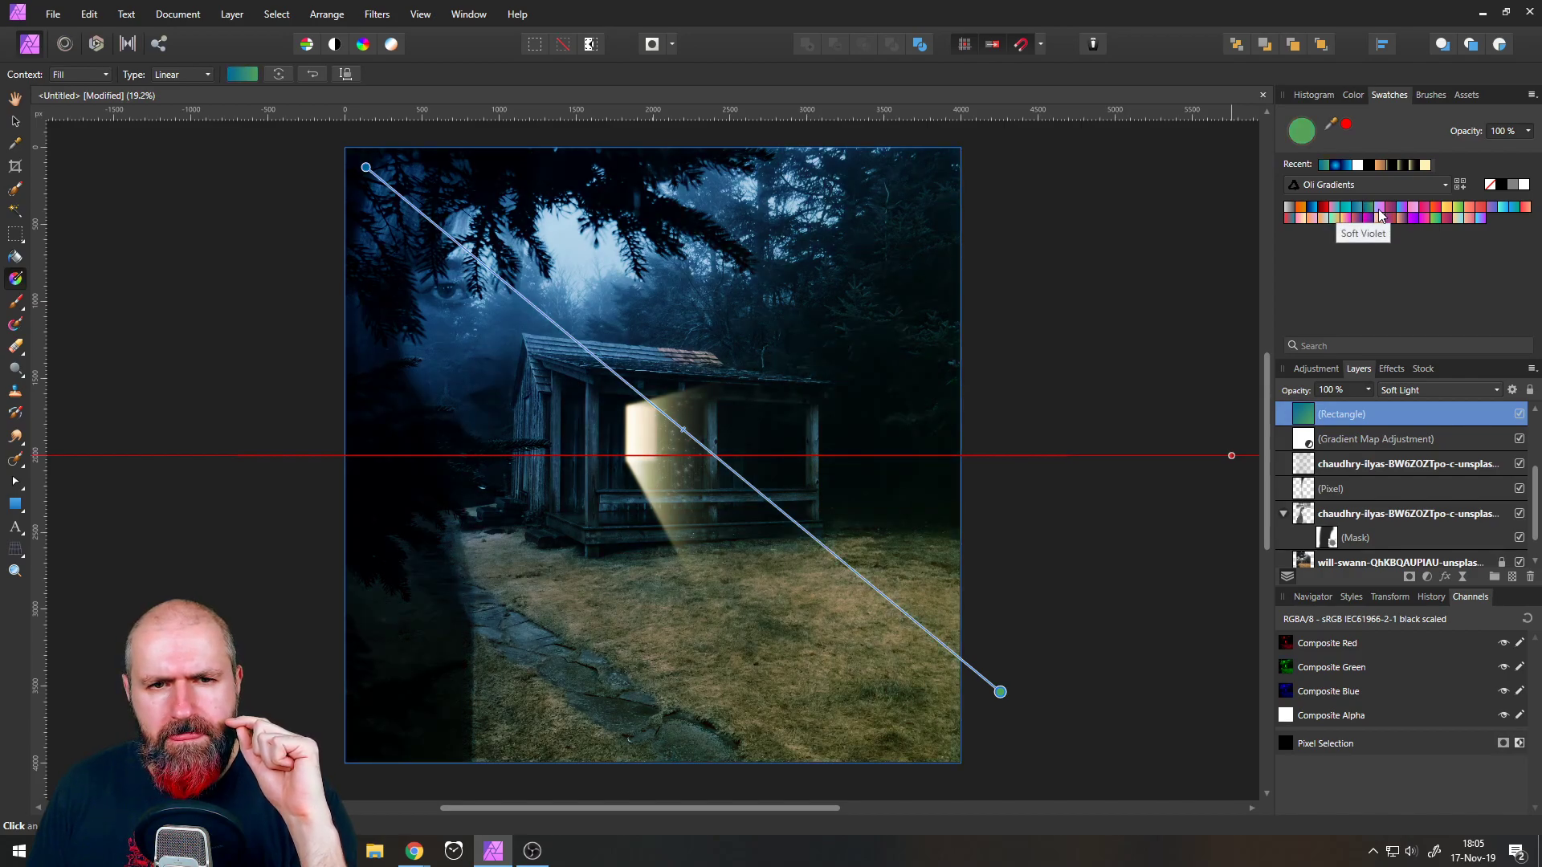
{"action": "left_click", "coordinate": [1378, 211]}
{"action": "left_click", "coordinate": [1514, 209]}
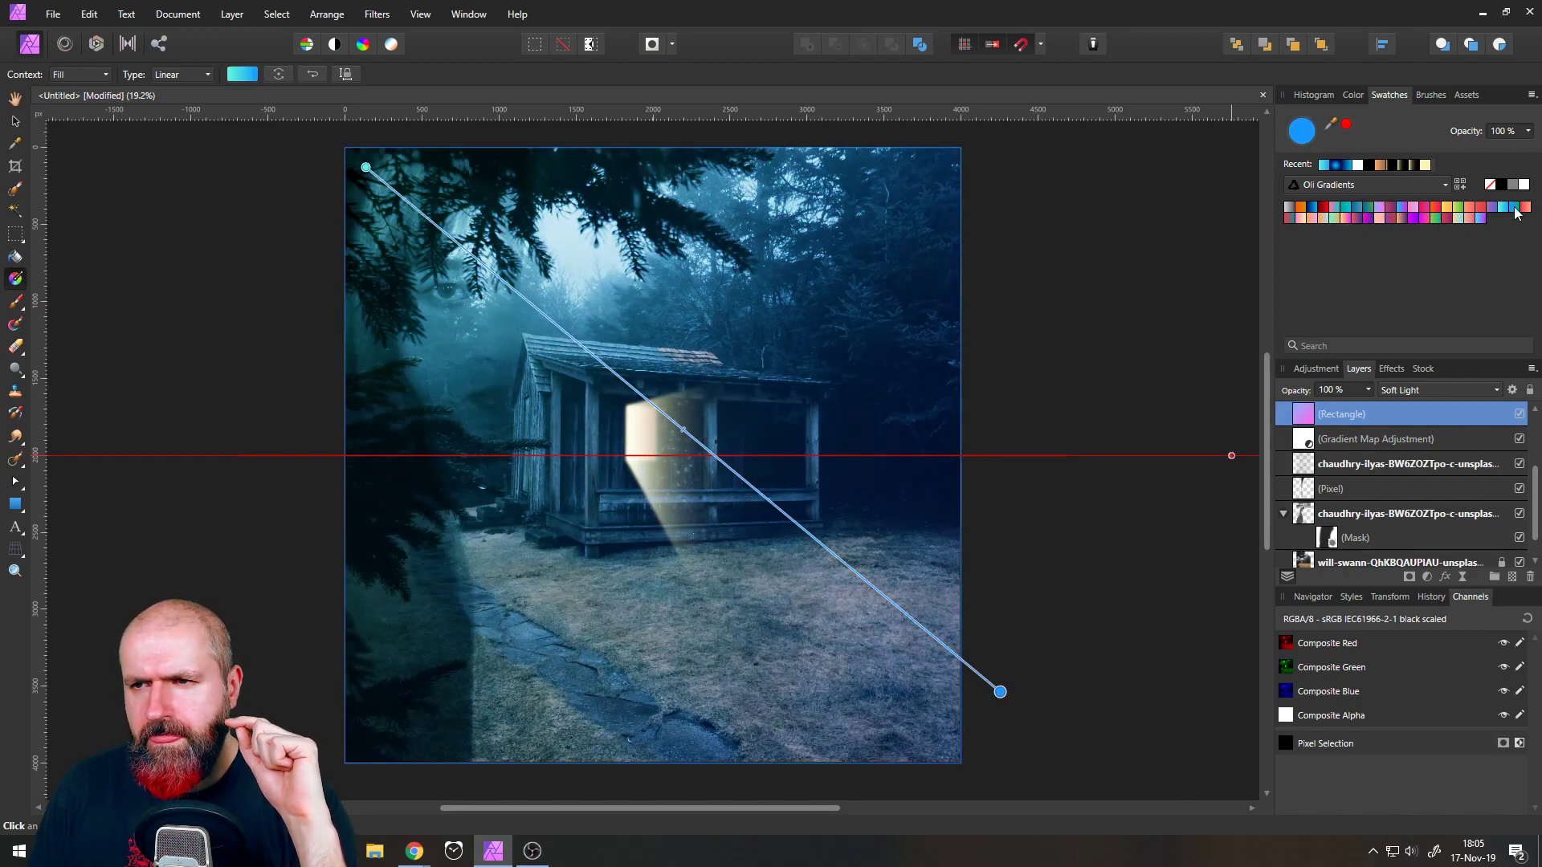
{"action": "left_click", "coordinate": [1516, 208]}
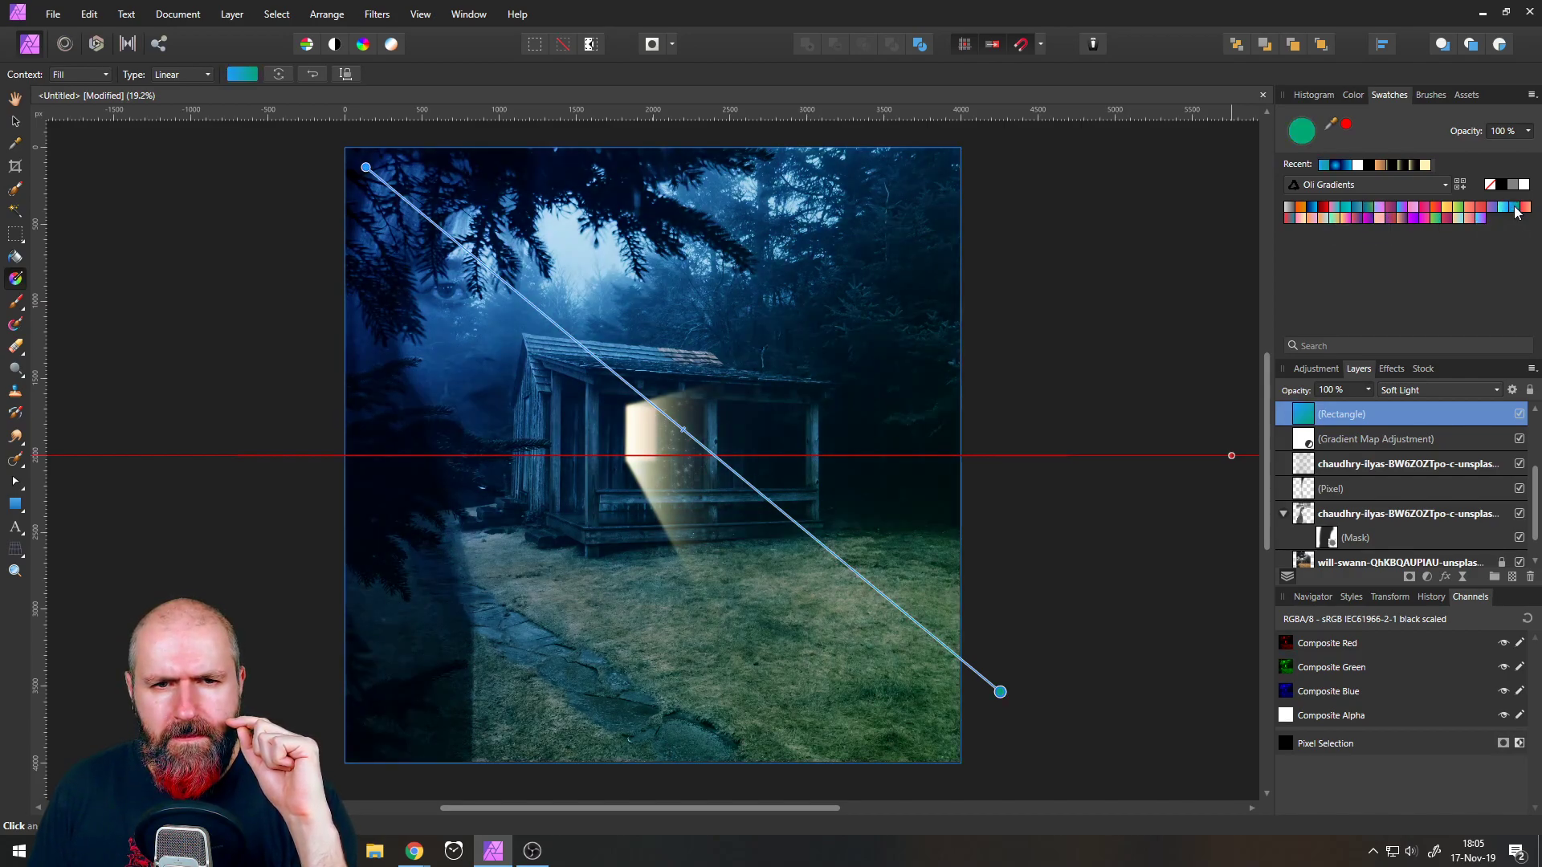
{"action": "left_click", "coordinate": [1472, 219]}
{"action": "left_click", "coordinate": [1468, 218]}
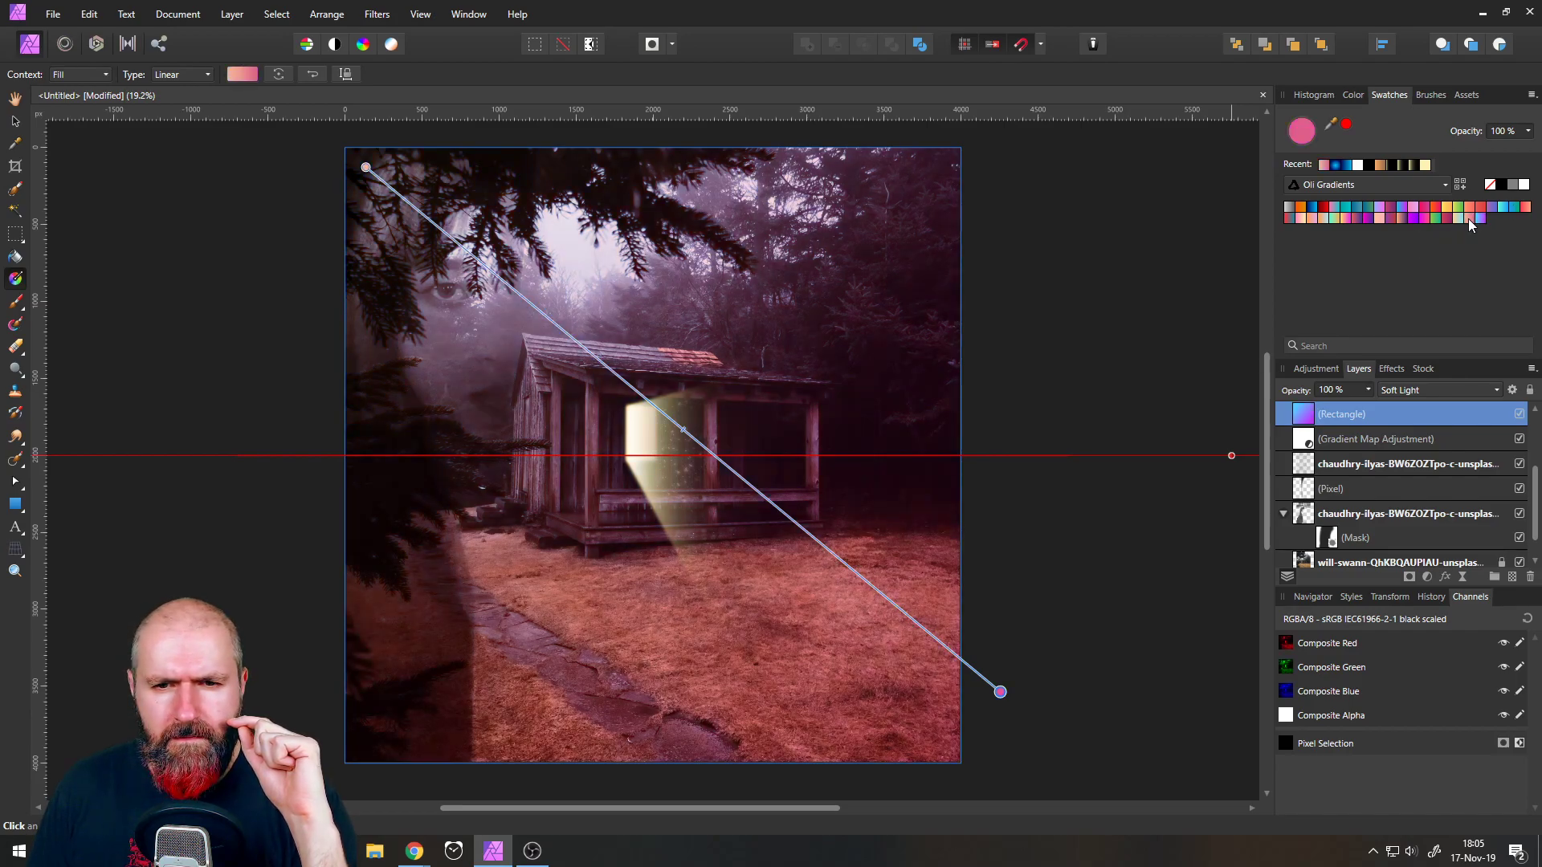
- Fill the rectangle with the linear dark-to-light blue gradient from Oli Gradients and deselect it
{"action": "left_click", "coordinate": [1314, 208]}
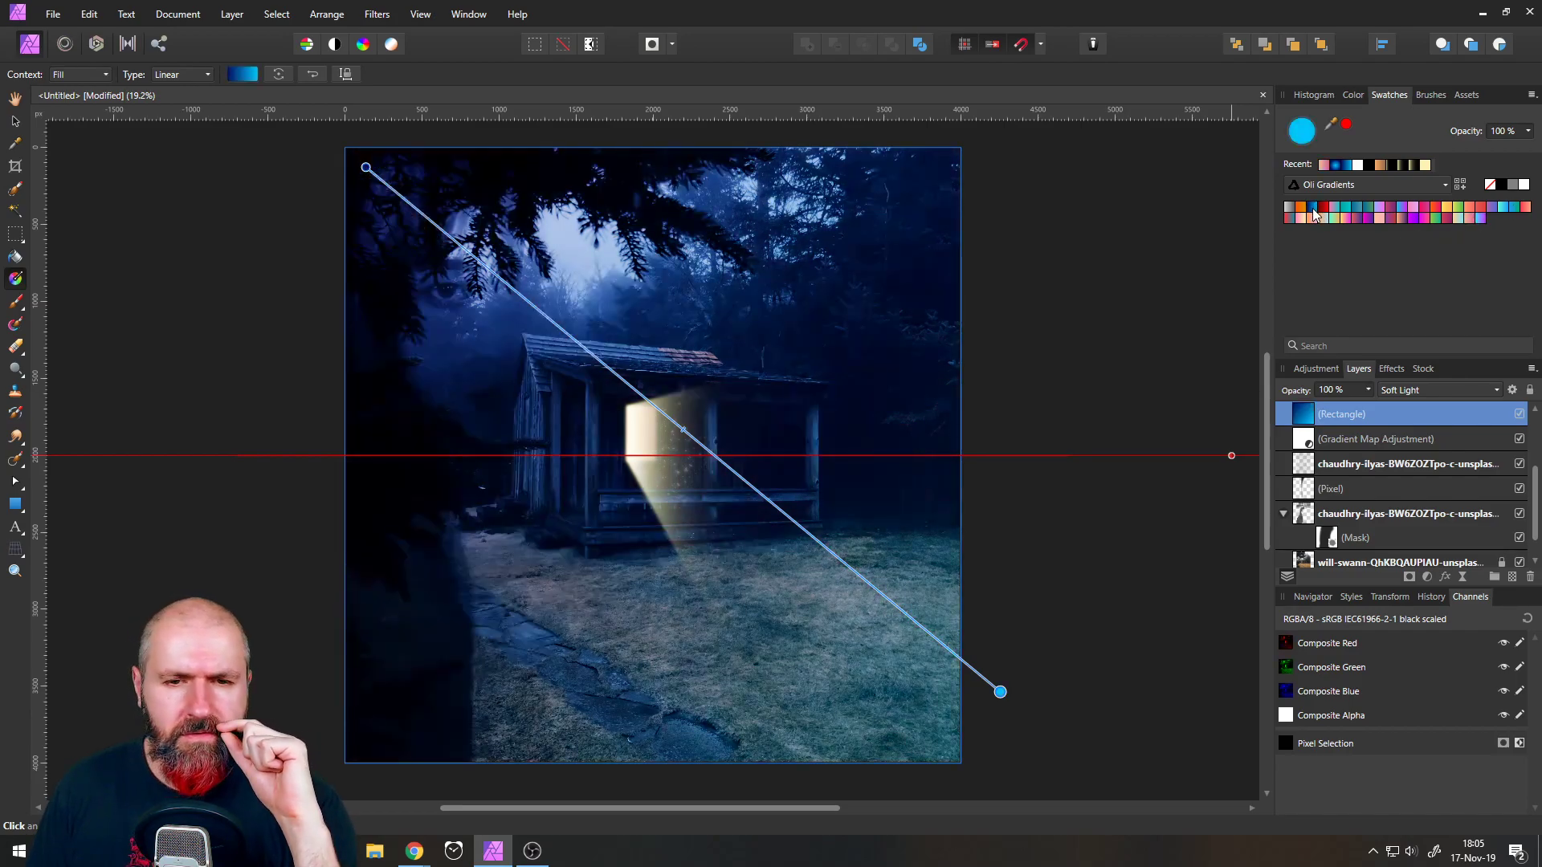
{"action": "key", "text": "v"}
{"action": "left_click", "coordinate": [99, 186]}
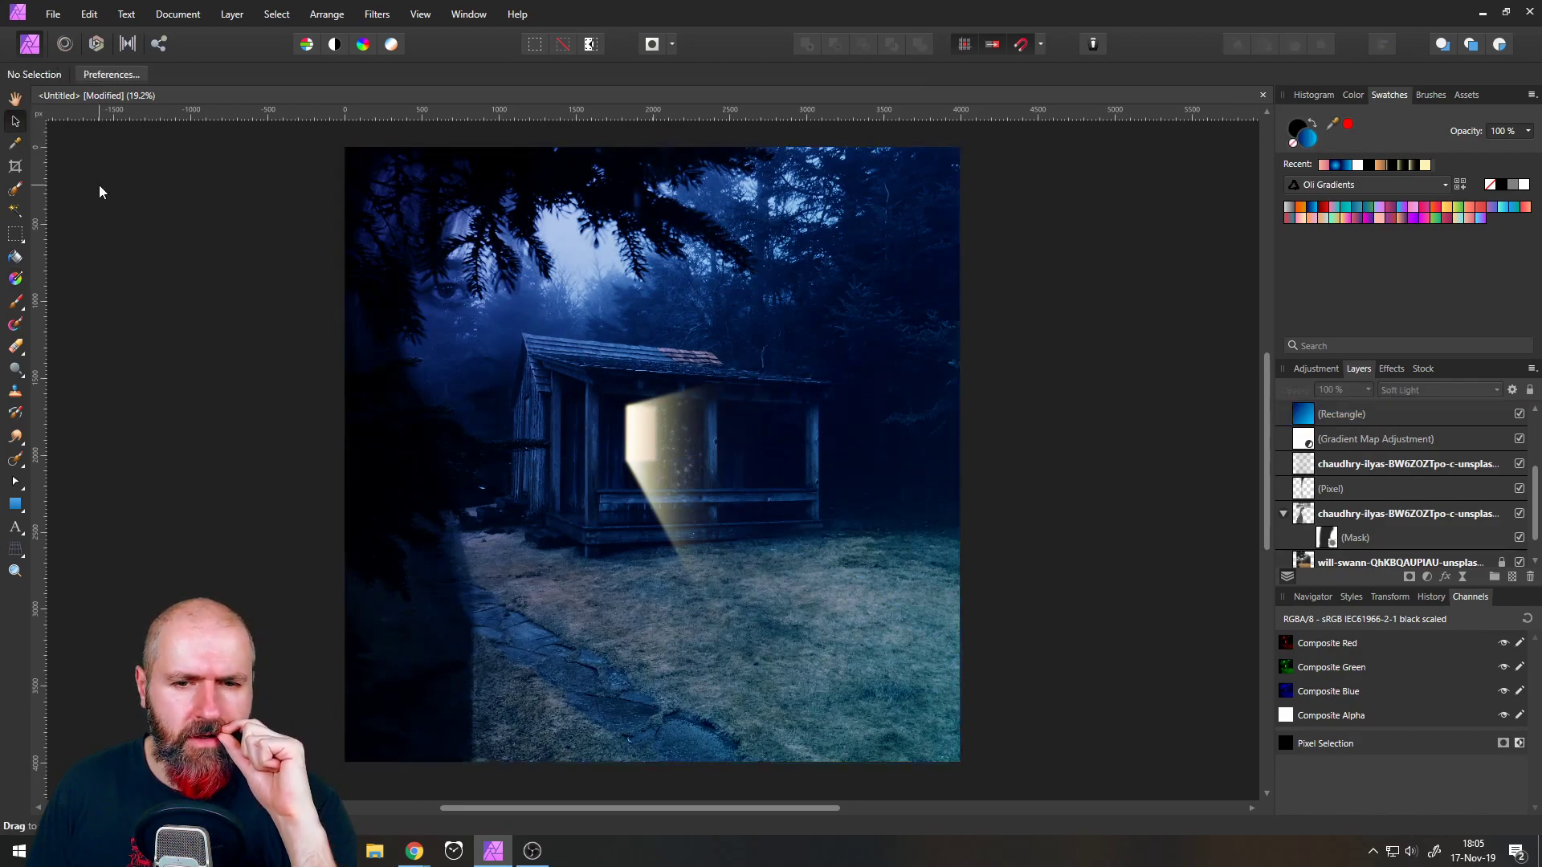
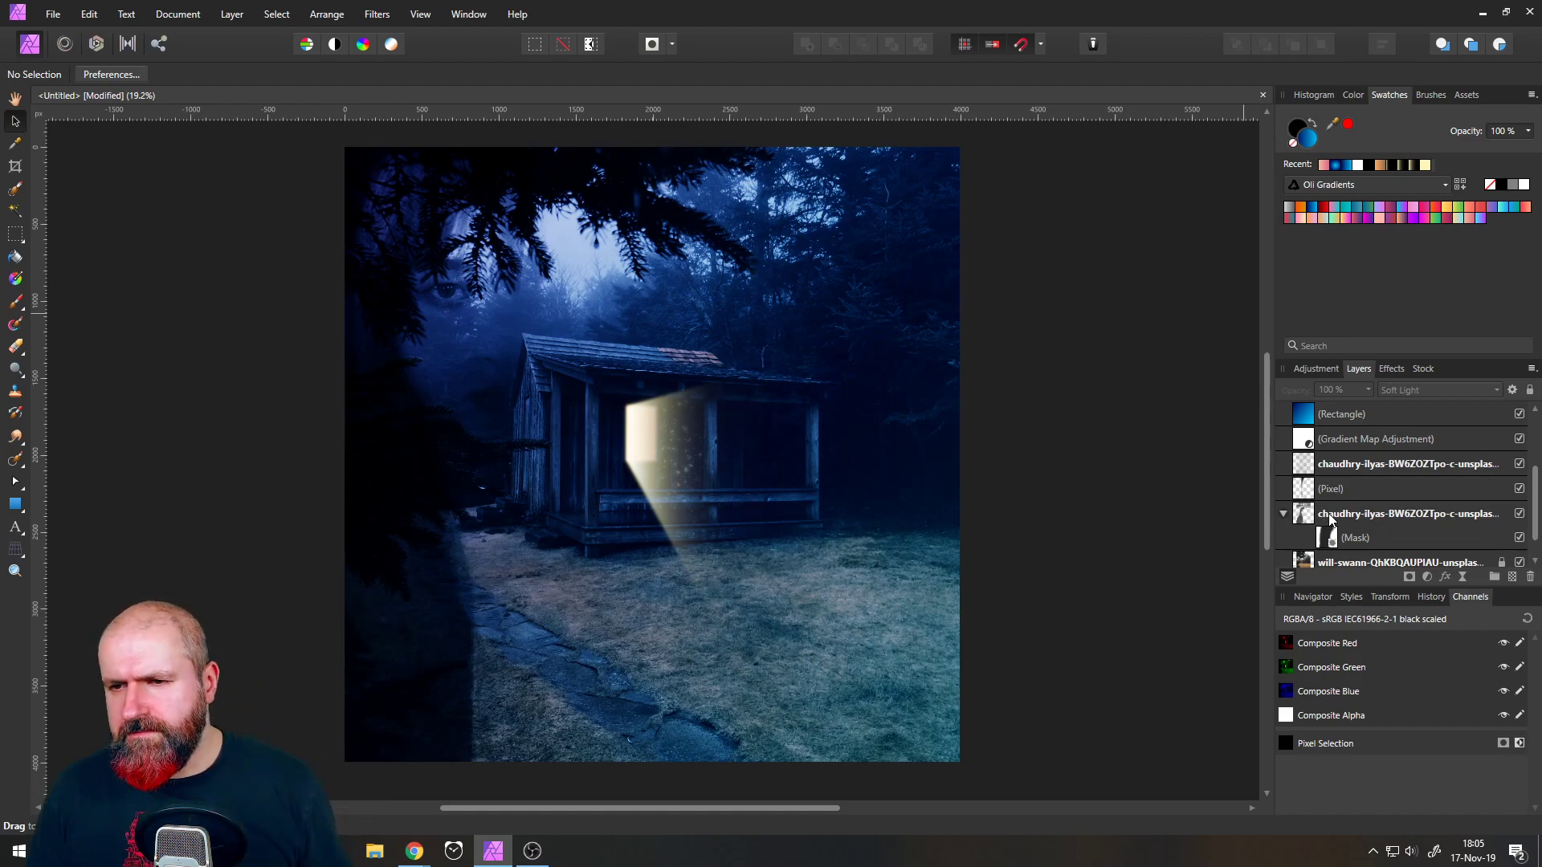
- Select the layers from the orange window curve down to the cabin photo and unlock them all
{"action": "scroll", "coordinate": [1329, 518], "scroll_direction": "down", "scroll_amount": 1}
{"action": "scroll", "coordinate": [1328, 515], "scroll_direction": "up", "scroll_amount": 2}
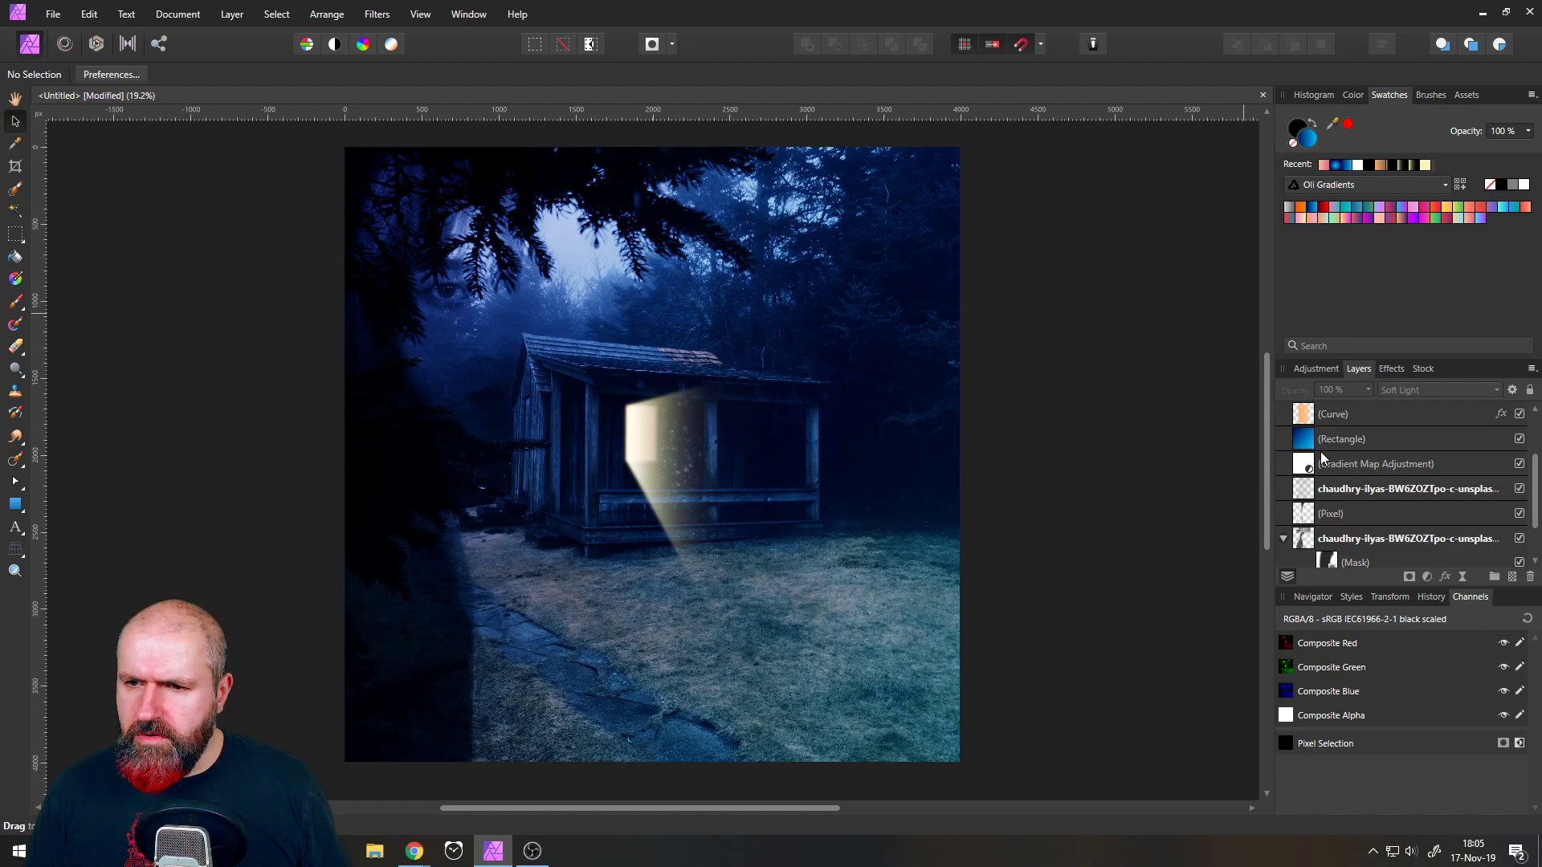
{"action": "left_click", "coordinate": [1304, 423]}
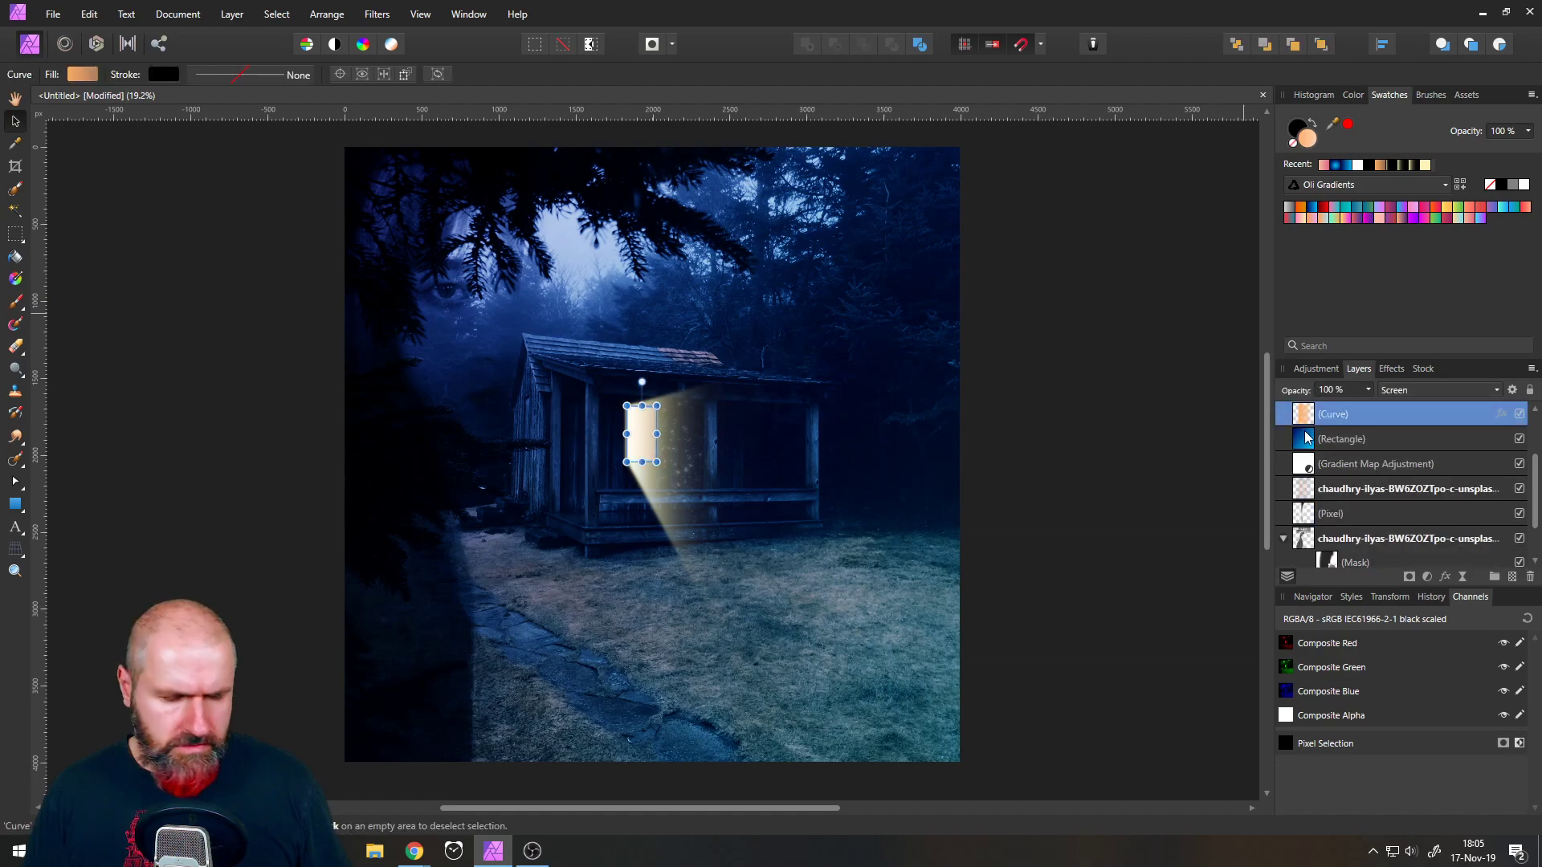
{"action": "scroll", "coordinate": [1305, 437], "scroll_direction": "down", "scroll_amount": 2}
{"action": "left_click", "coordinate": [1305, 541], "text": "shift"}
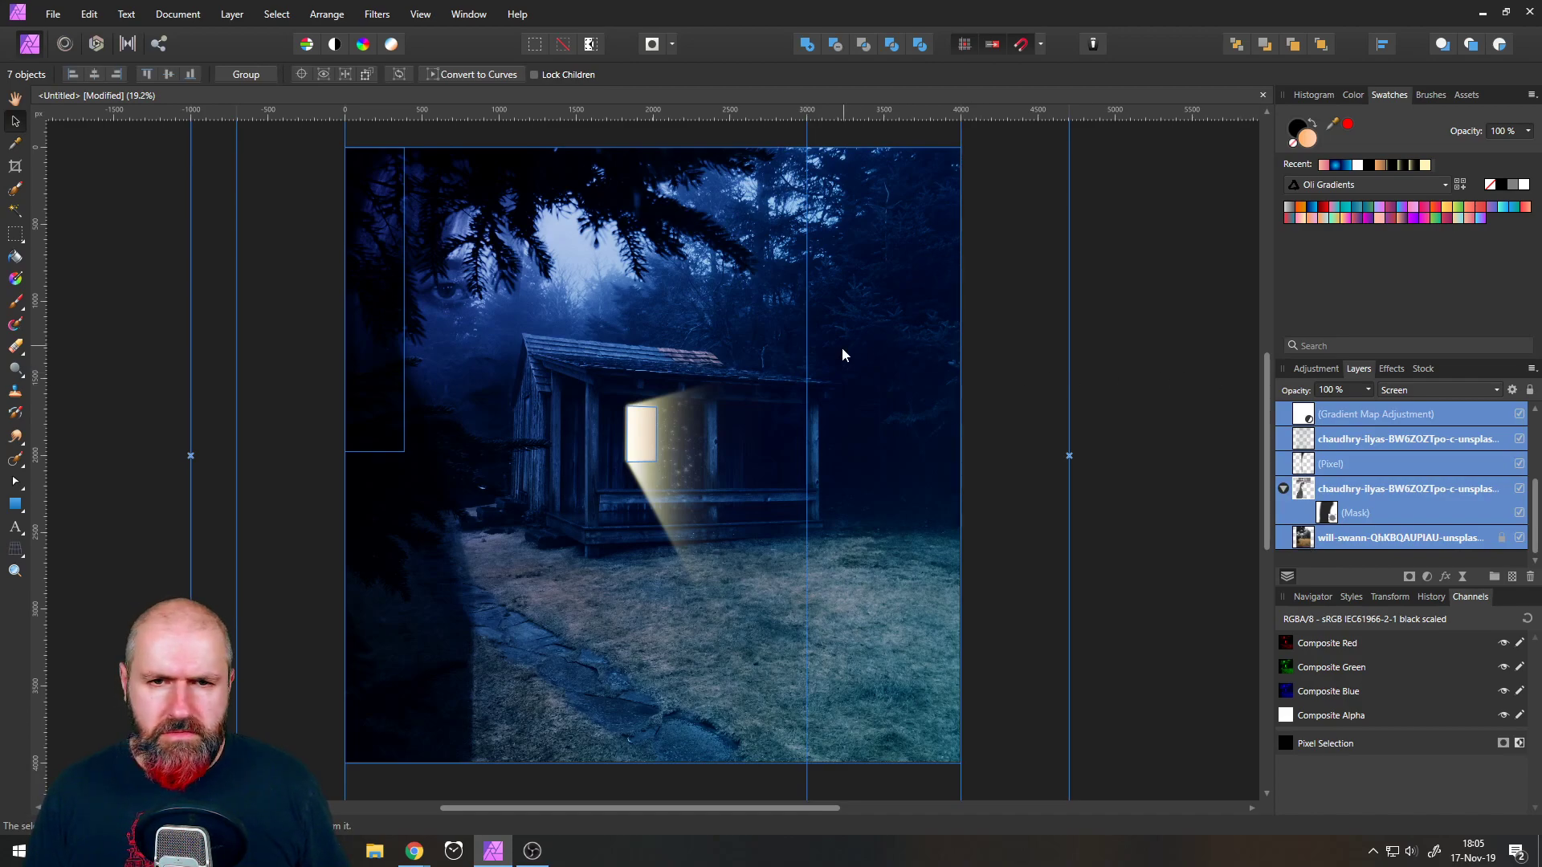
{"action": "left_click_drag", "start_coordinate": [842, 355], "coordinate": [883, 398]}
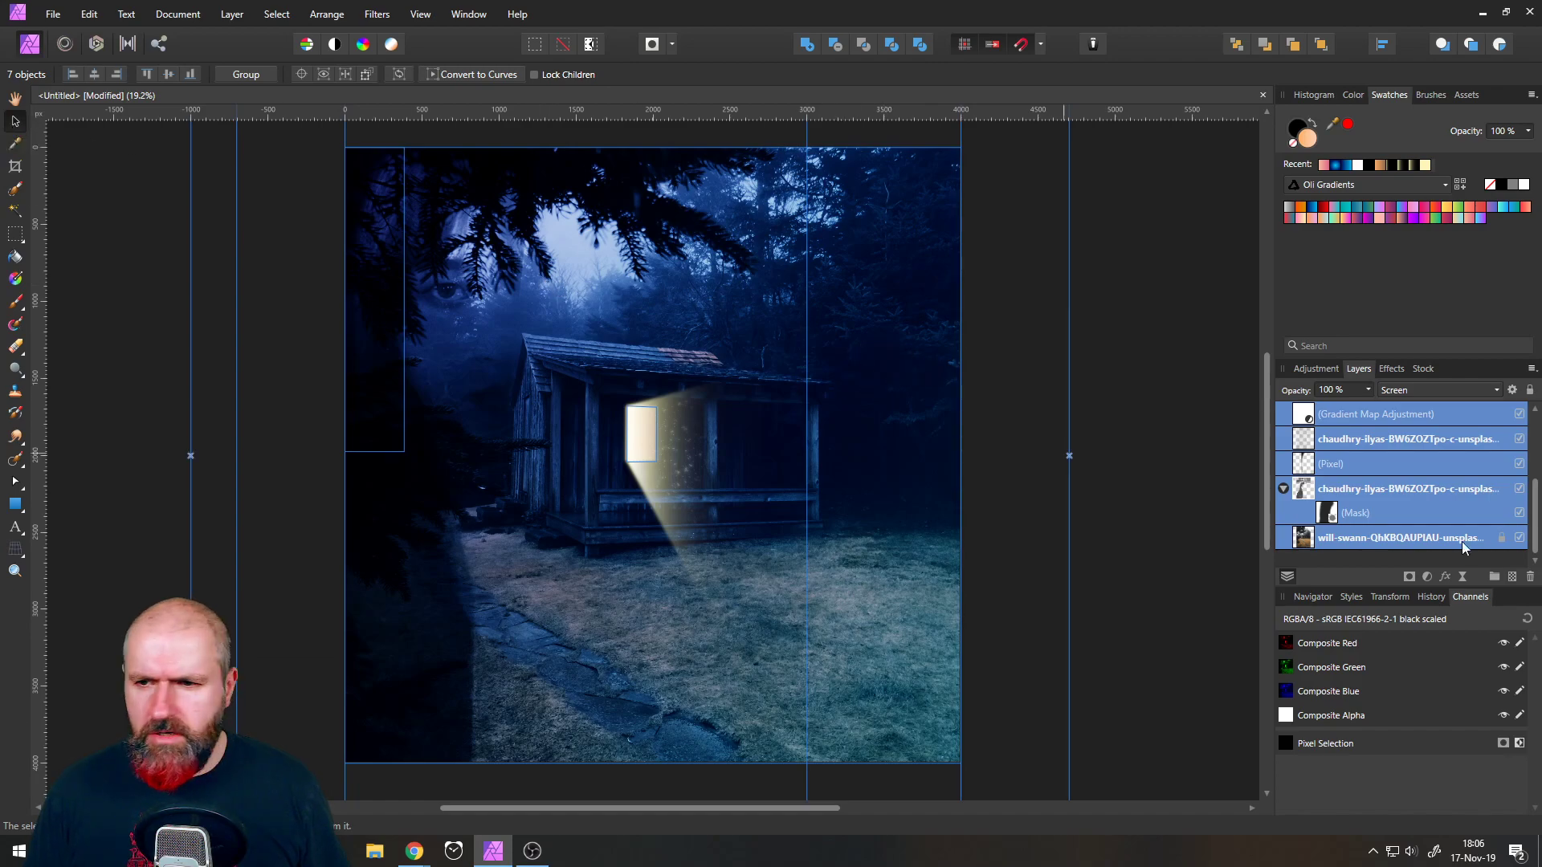
{"action": "left_click", "coordinate": [1530, 390]}
{"action": "left_click", "coordinate": [1530, 390]}
- Select every layer from the cabin photo up to the top group and move the whole composite slightly down
{"action": "left_click_drag", "start_coordinate": [762, 372], "coordinate": [759, 455]}
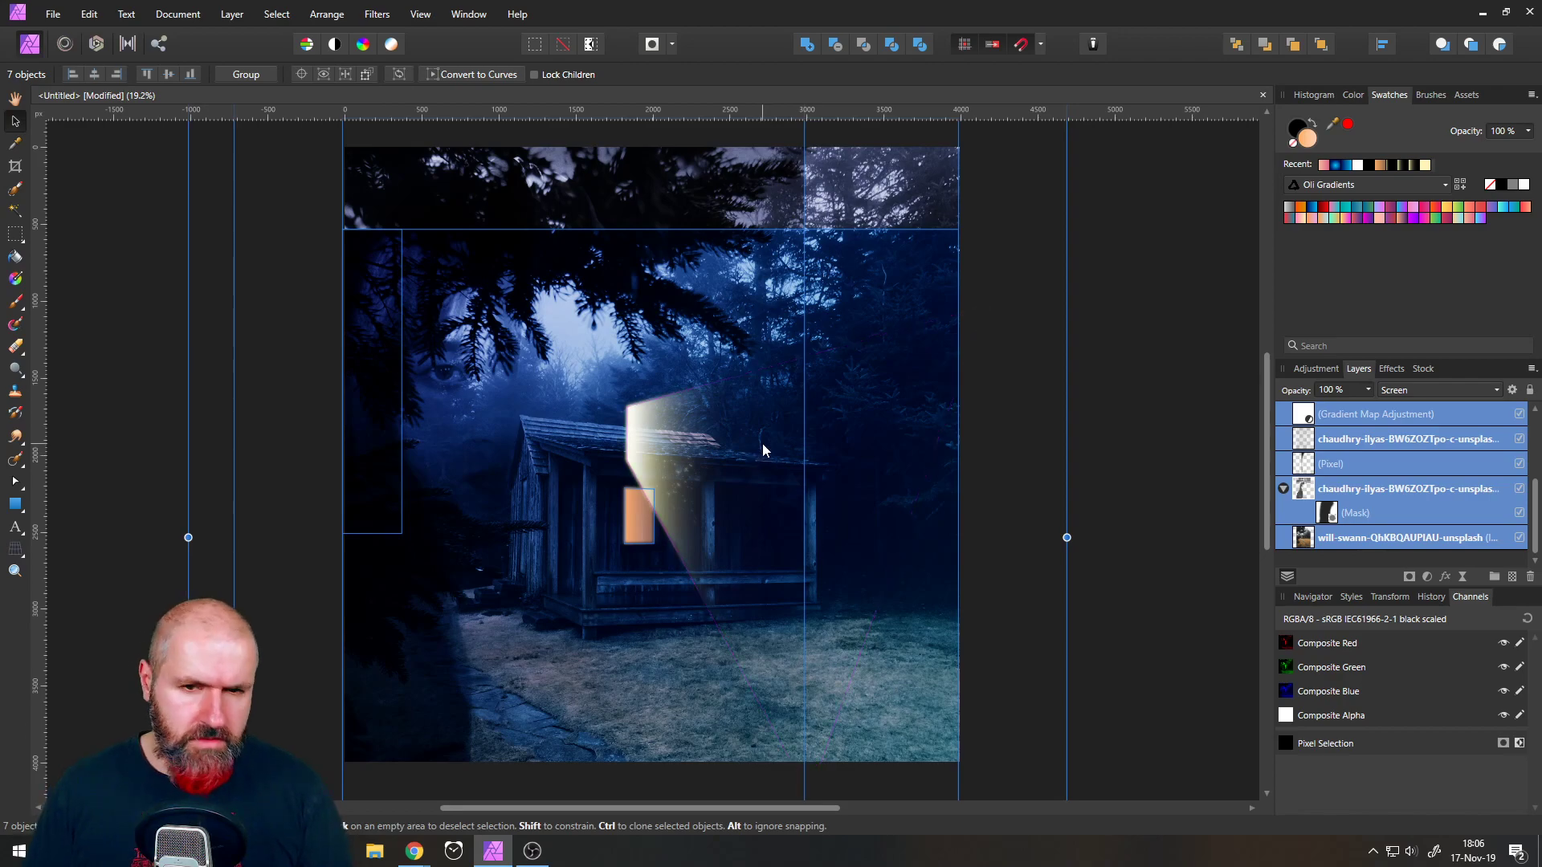
{"action": "key", "text": "ctrl+z"}
{"action": "left_click", "coordinate": [1317, 539]}
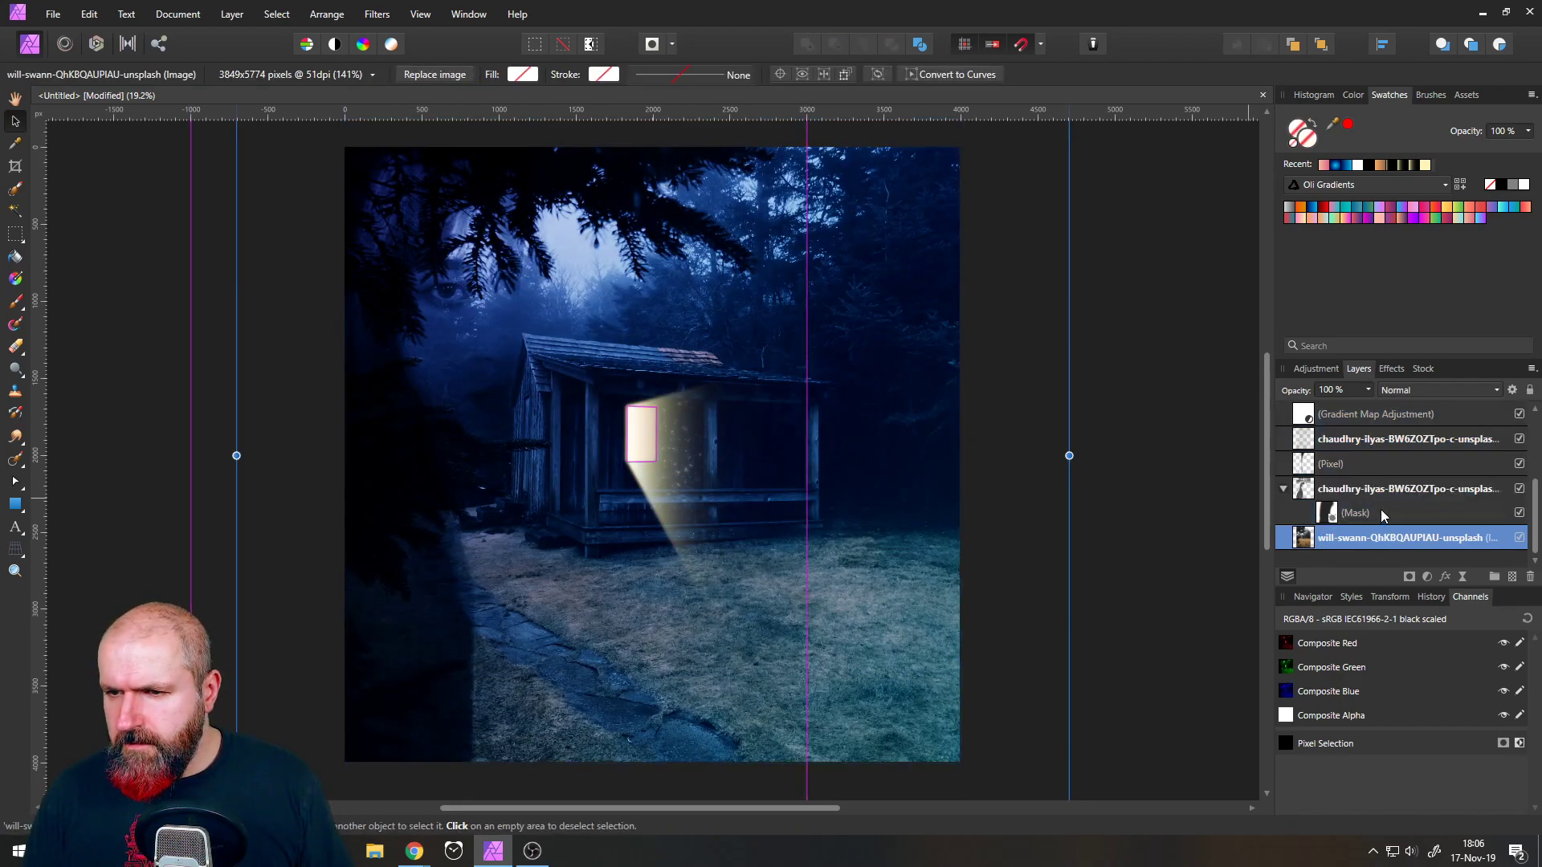
{"action": "scroll", "coordinate": [1380, 509], "scroll_direction": "up", "scroll_amount": 3}
{"action": "left_click", "coordinate": [1347, 413], "text": "shift"}
{"action": "mouse_move", "coordinate": [640, 360]}
{"action": "left_mouse_down"}
{"action": "mouse_move", "coordinate": [649, 403]}
{"action": "mouse_move", "coordinate": [643, 374]}
{"action": "left_mouse_up"}
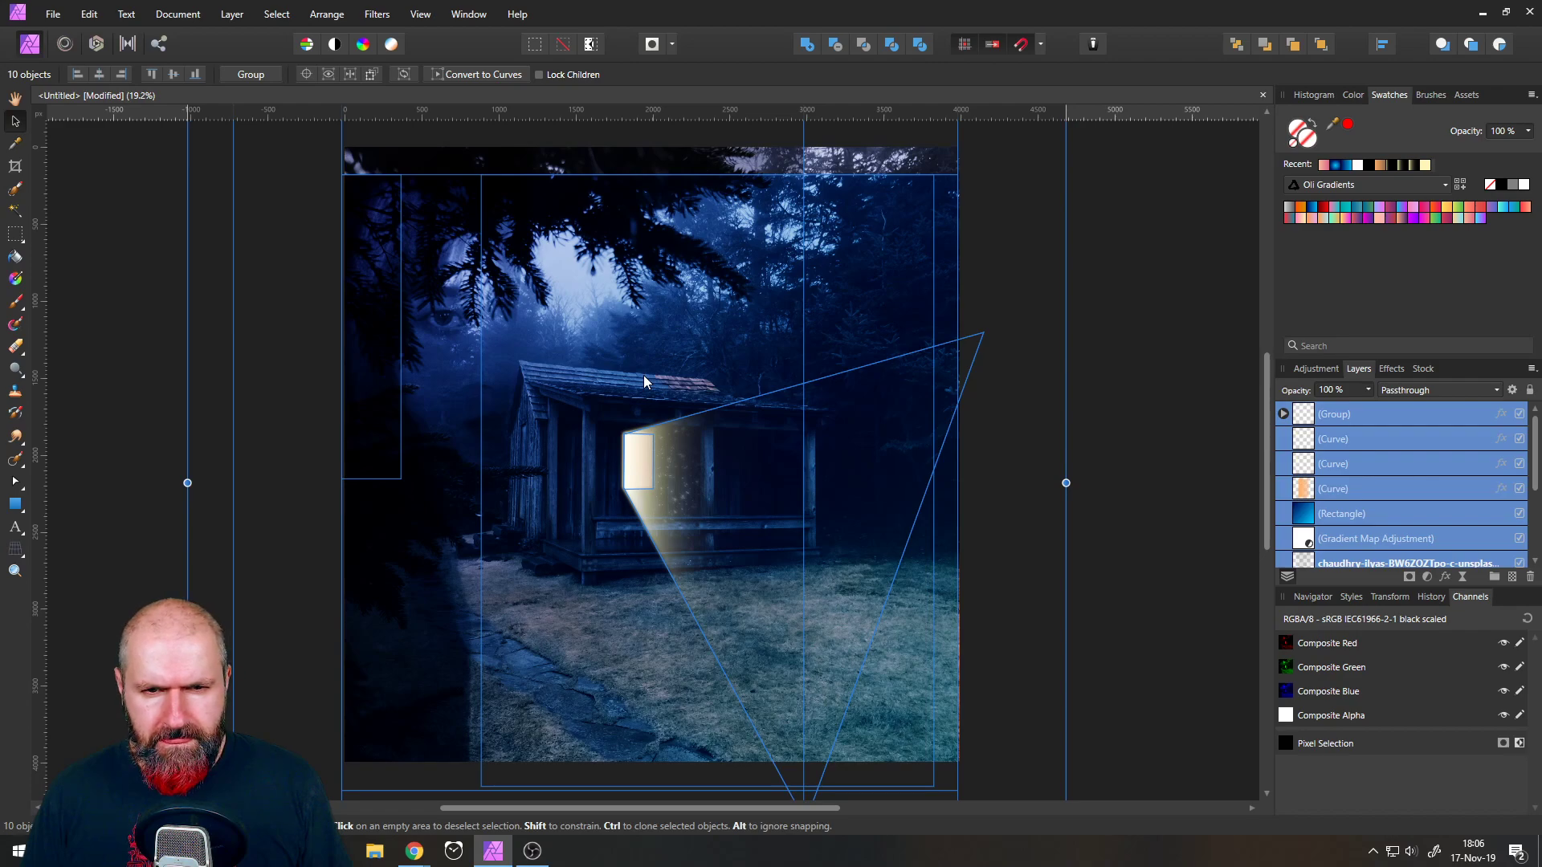
- Enlarge all selected layers proportionally, show the transform origin, and resize them so the artwork covers the canvas width
{"action": "scroll", "coordinate": [693, 411], "scroll_direction": "down", "scroll_amount": 5}
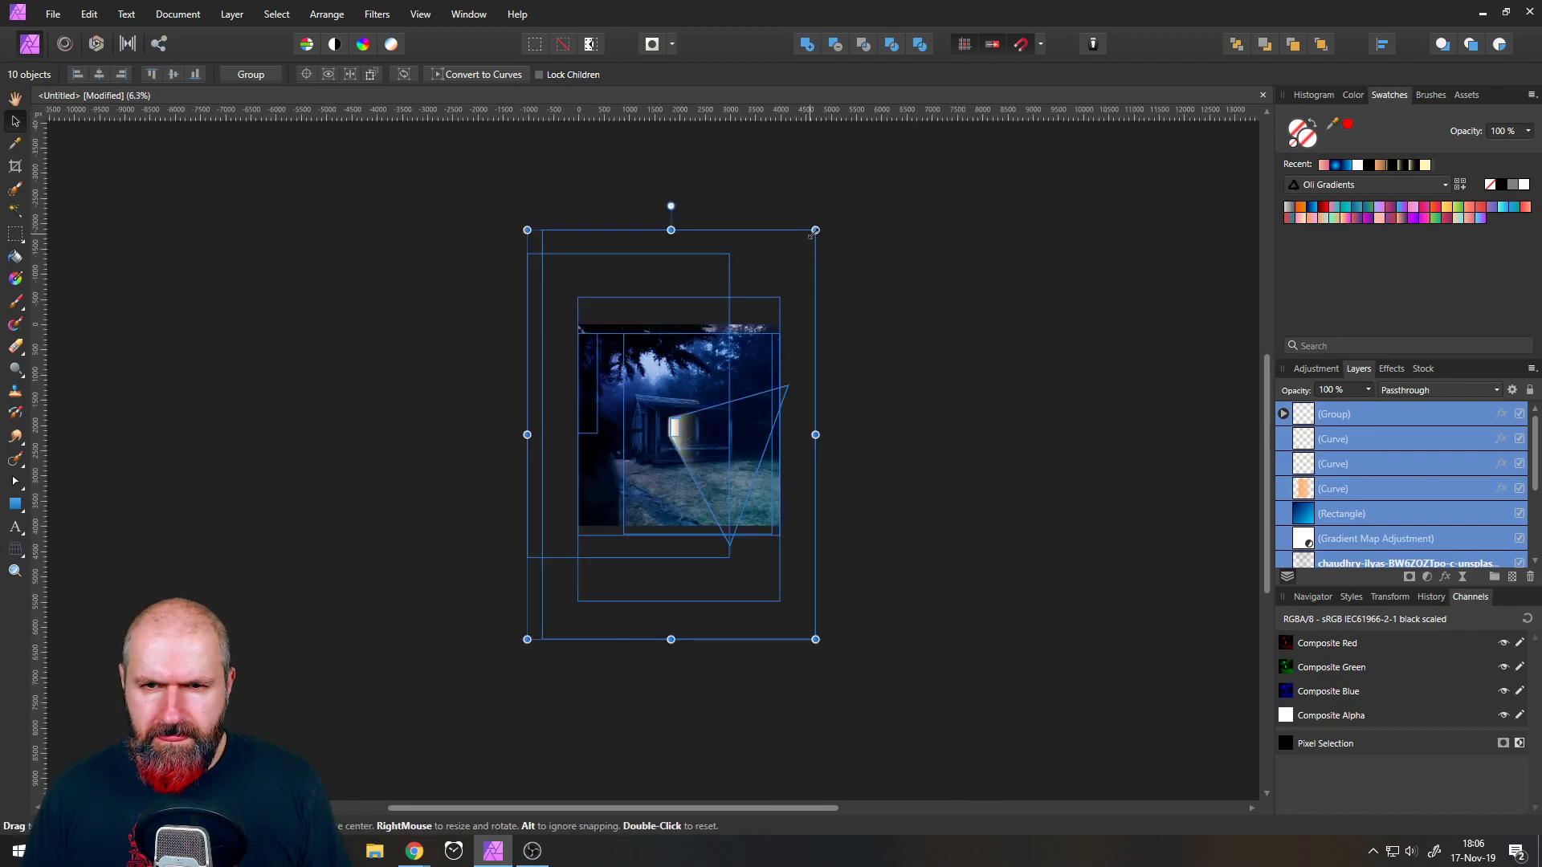
{"action": "mouse_move", "coordinate": [816, 230]}
{"action": "left_mouse_down"}
{"action": "mouse_move", "coordinate": [856, 175]}
{"action": "mouse_move", "coordinate": [774, 281]}
{"action": "mouse_move", "coordinate": [846, 179]}
{"action": "mouse_move", "coordinate": [818, 240]}
{"action": "mouse_move", "coordinate": [820, 222]}
{"action": "left_mouse_up"}
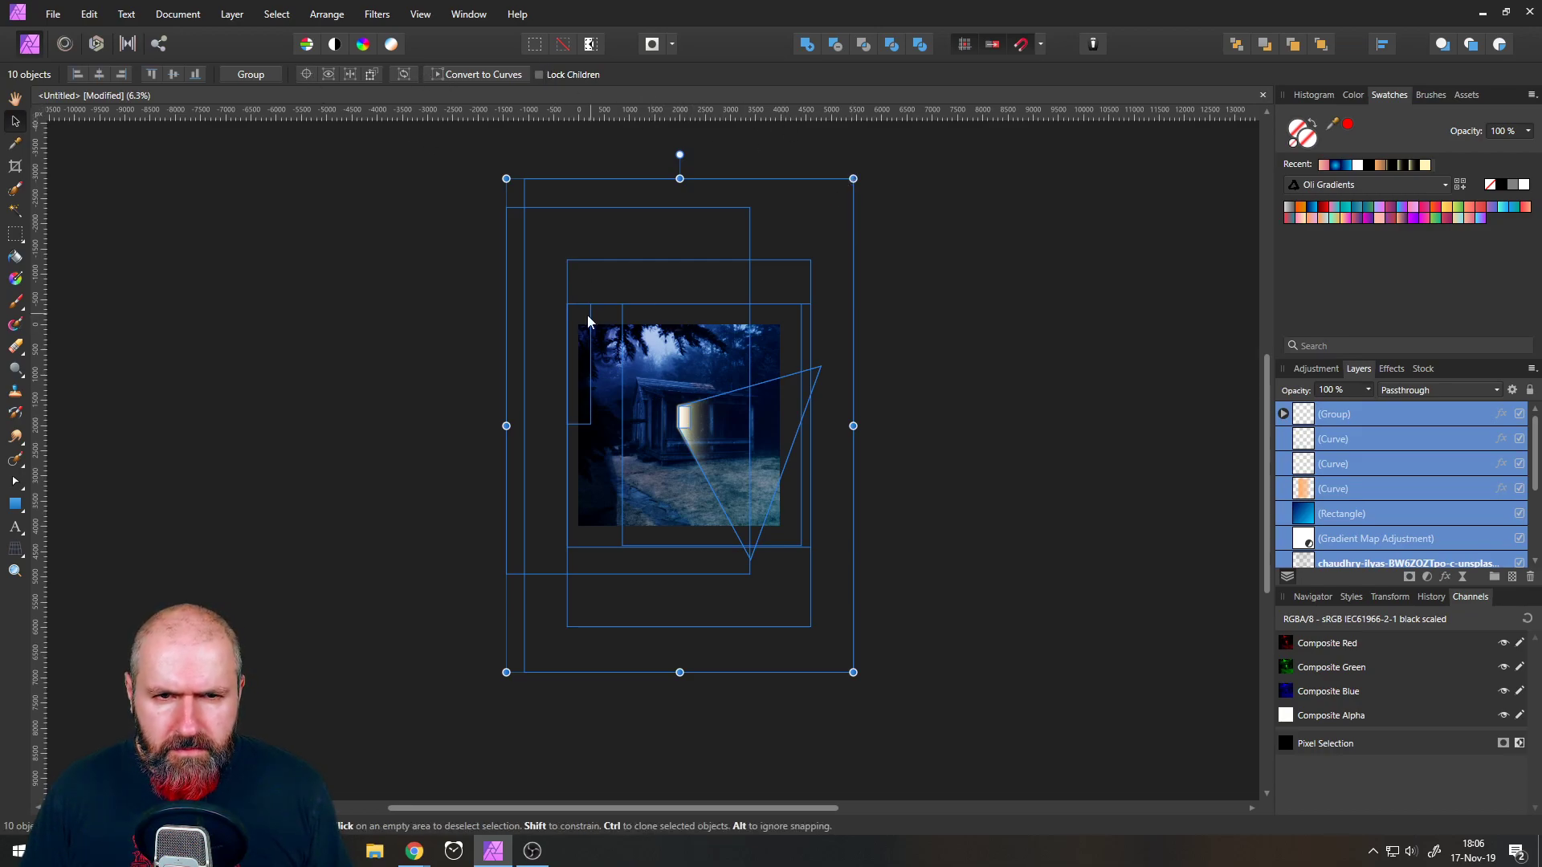
{"action": "left_click", "coordinate": [305, 73]}
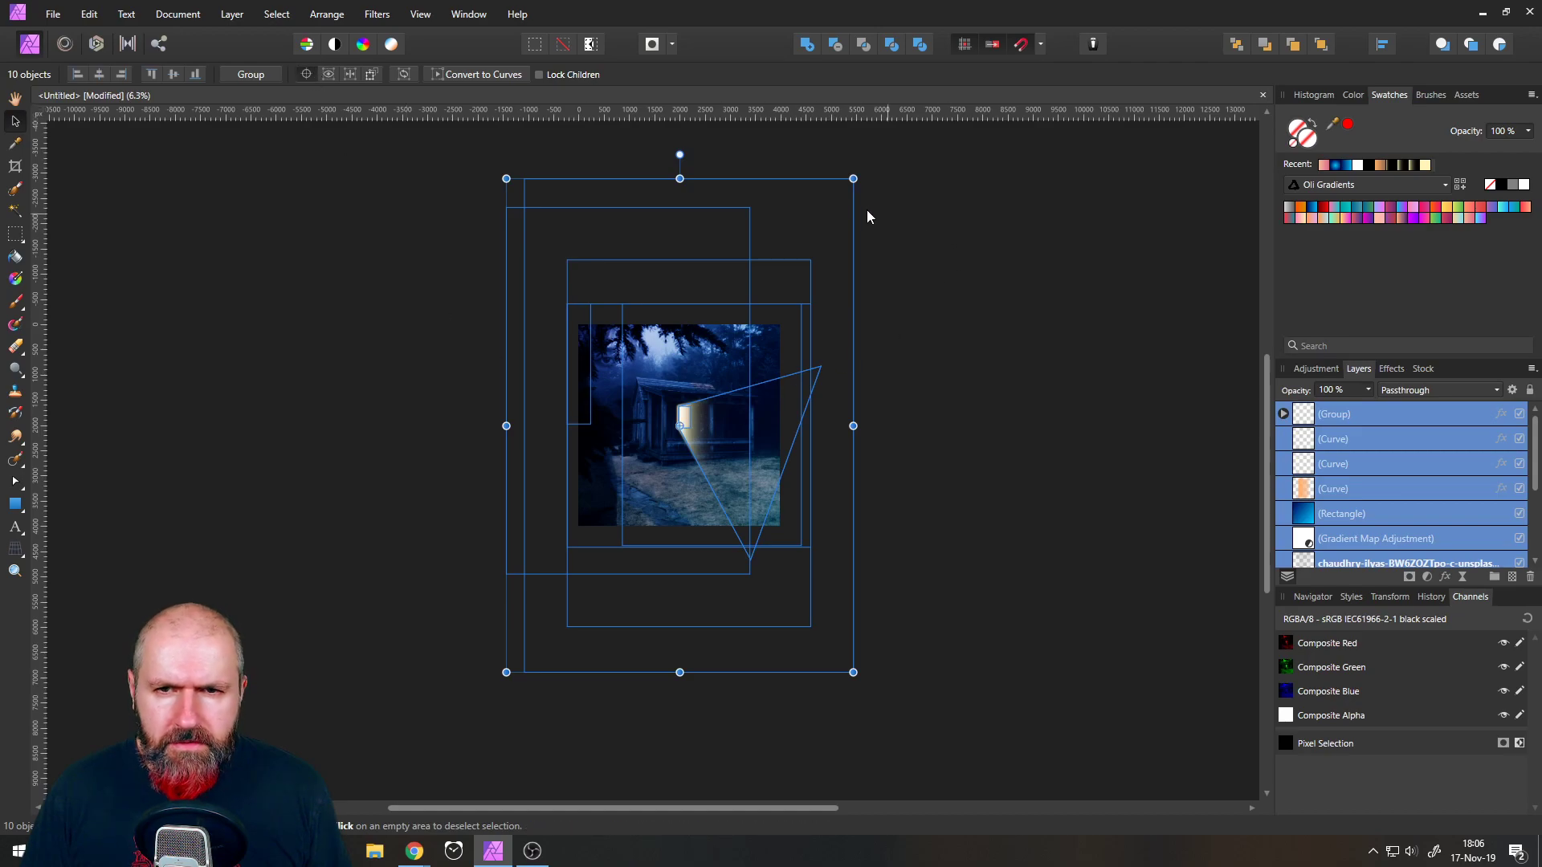
{"action": "left_click_drag", "start_coordinate": [853, 179], "coordinate": [834, 203]}
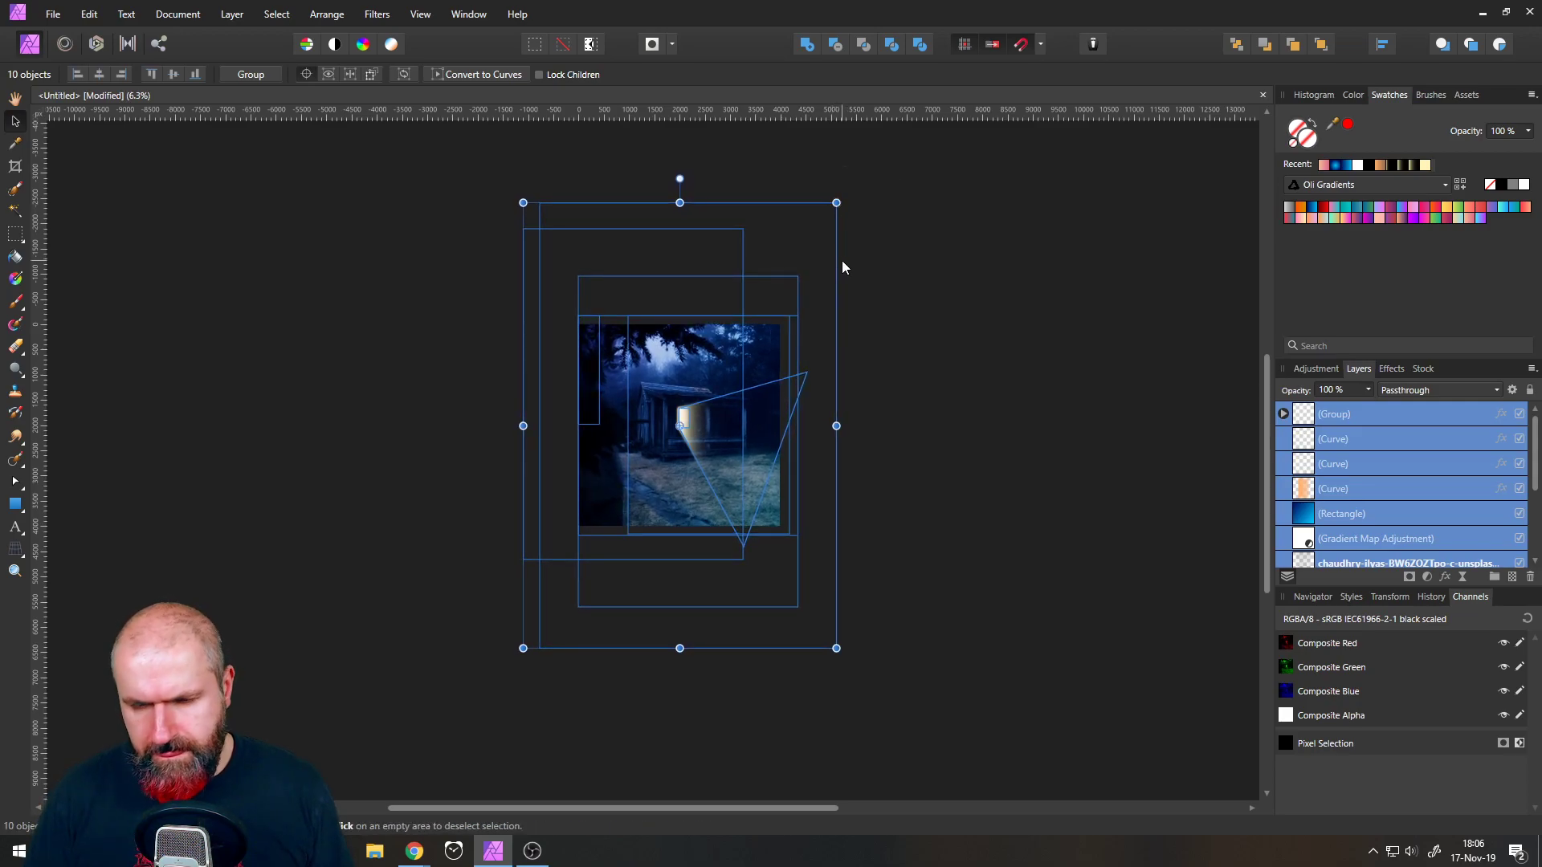
- Move the enlarged composite down until the blue rectangle's upper edge meets the canvas's upper edge, and deselect it
{"action": "key", "text": "Down"}
{"action": "key", "text": "Down"}
{"action": "key", "text": "Down"}
{"action": "key", "text": "Down"}
{"action": "key", "text": "Down"}
{"action": "key", "text": "Down"}
{"action": "key", "text": "Down"}
{"action": "key", "text": "Down"}
{"action": "key", "text": "Down"}
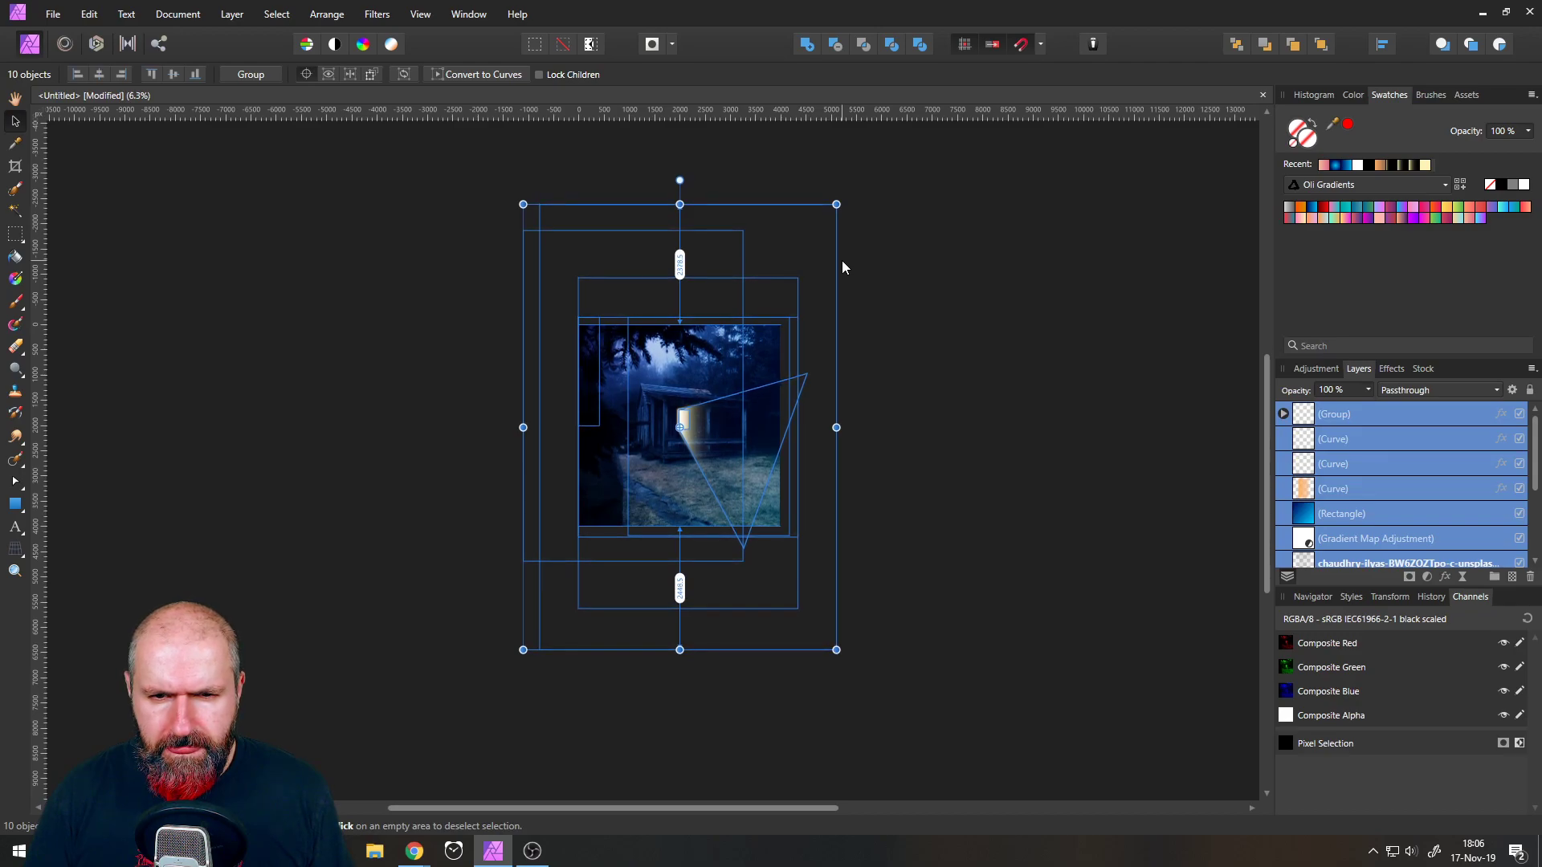
{"action": "key", "text": "Down"}
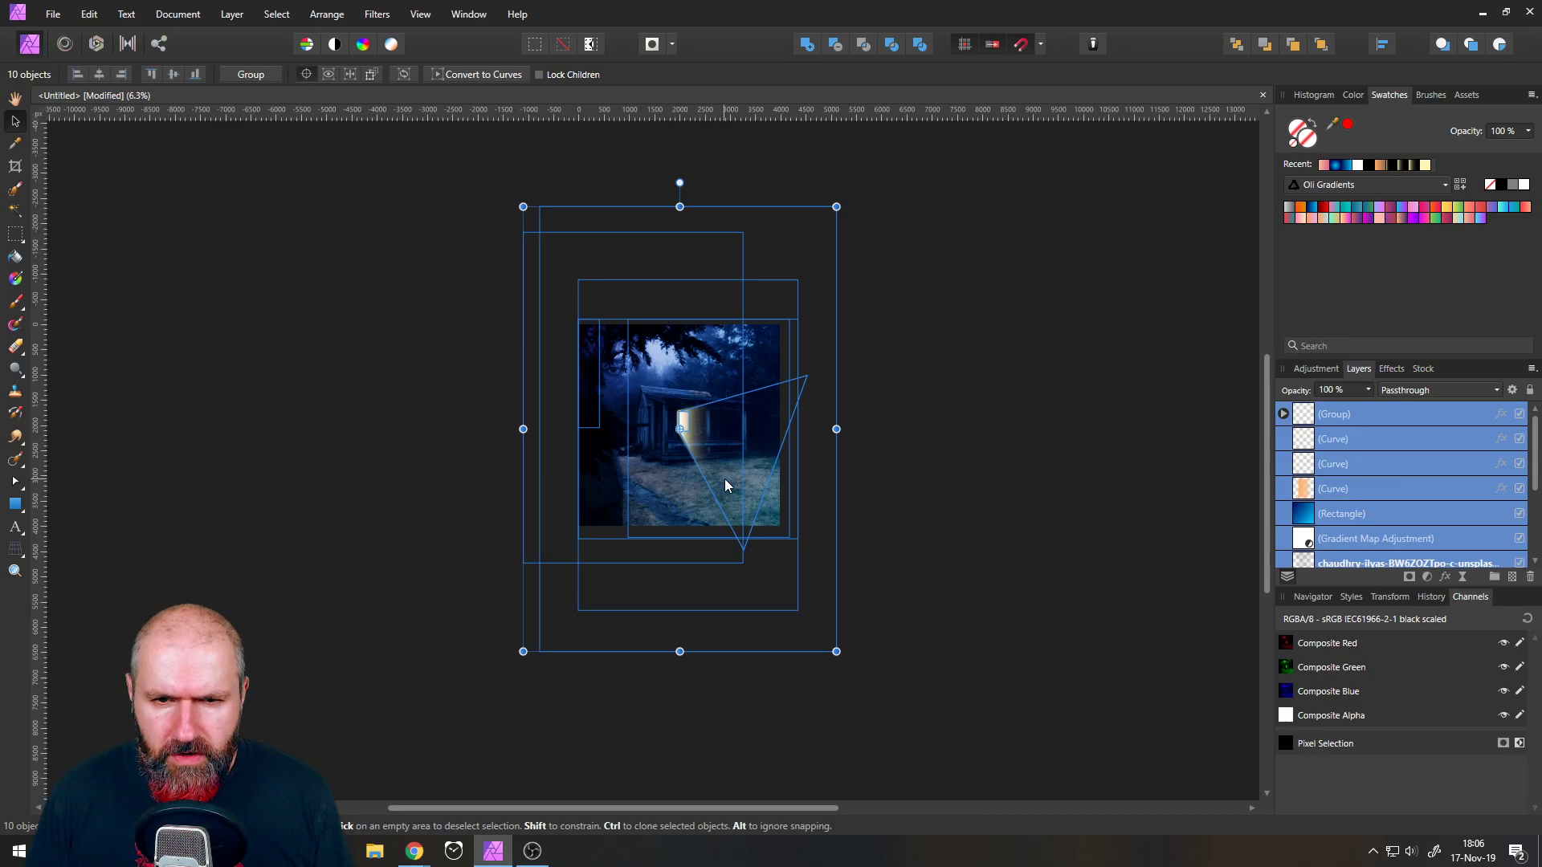
{"action": "left_click_drag", "start_coordinate": [724, 480], "coordinate": [726, 483]}
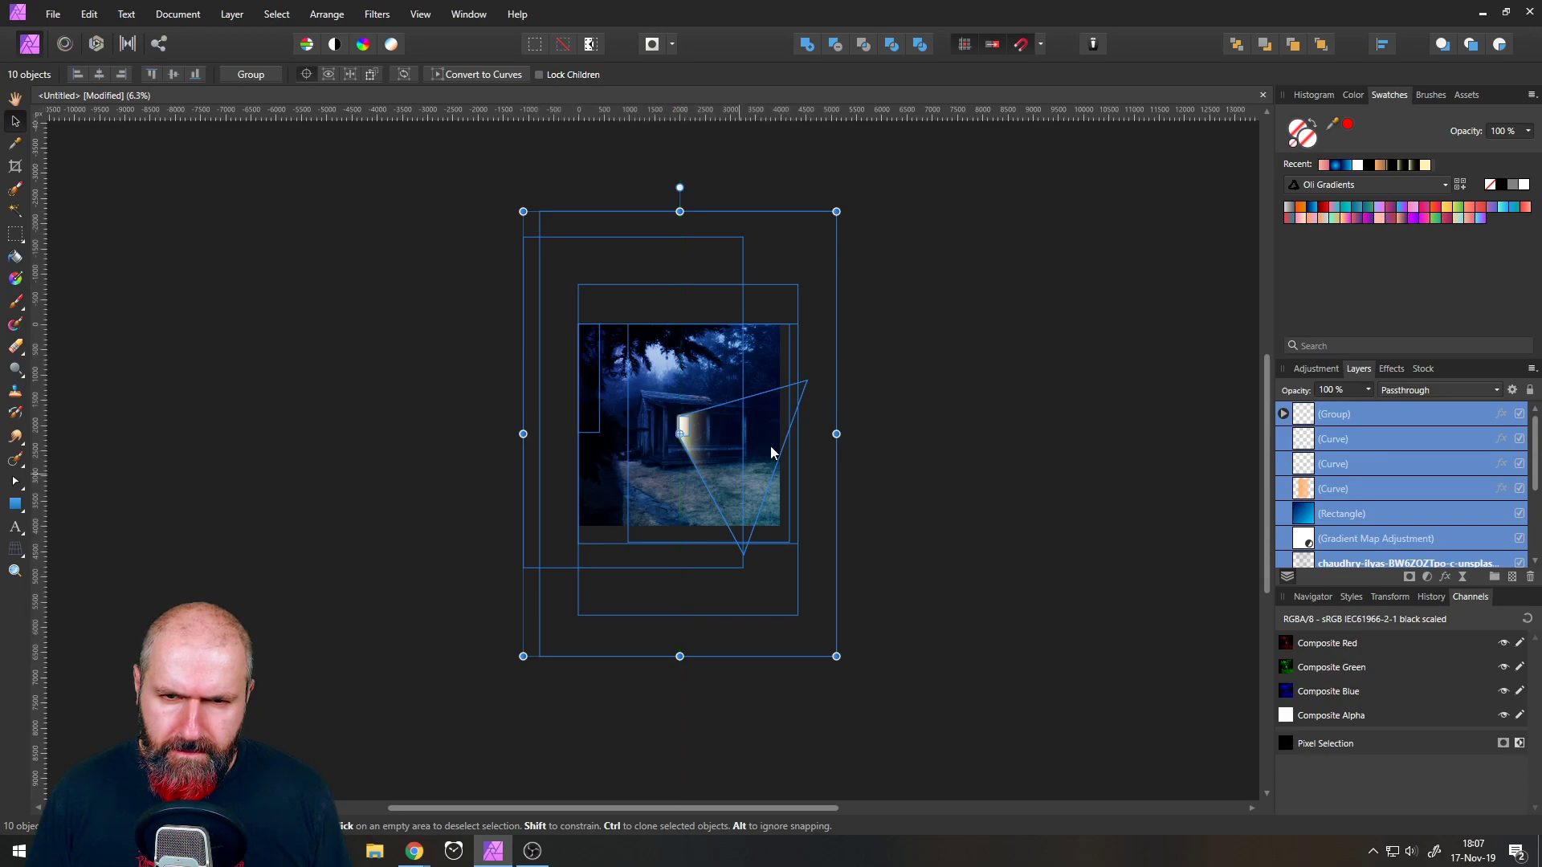
{"action": "left_click", "coordinate": [936, 339]}
{"action": "key", "text": "ctrl+0"}
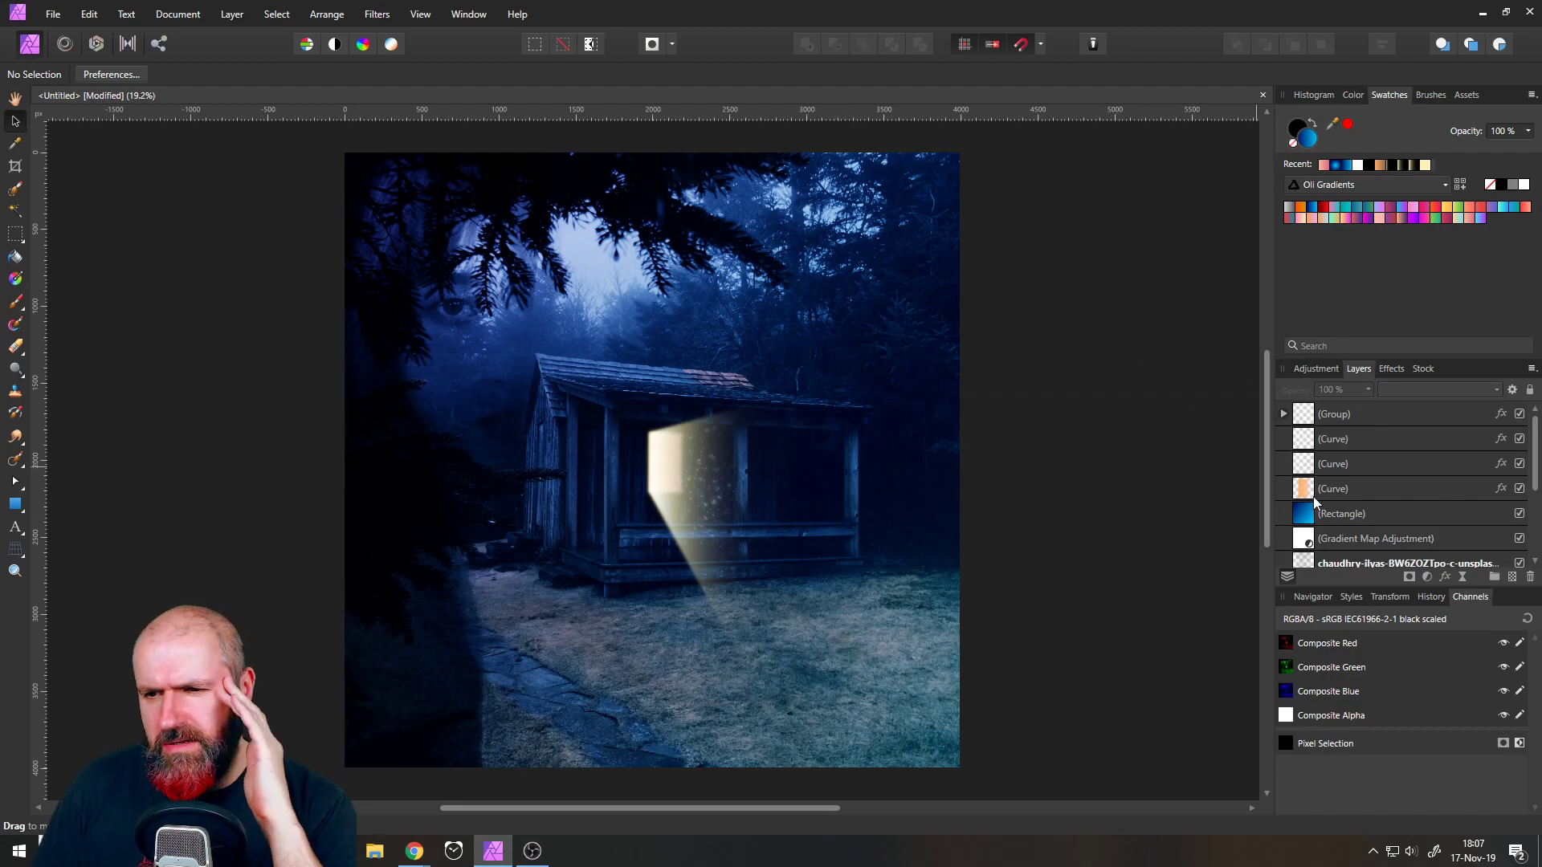
- Darken the branches along the canvas's upper edge on the pixel layer with a black 365 px brush at 30% opacity and 43% hardness
{"action": "scroll", "coordinate": [1309, 503], "scroll_direction": "down", "scroll_amount": 3}
{"action": "left_click", "coordinate": [1311, 466]}
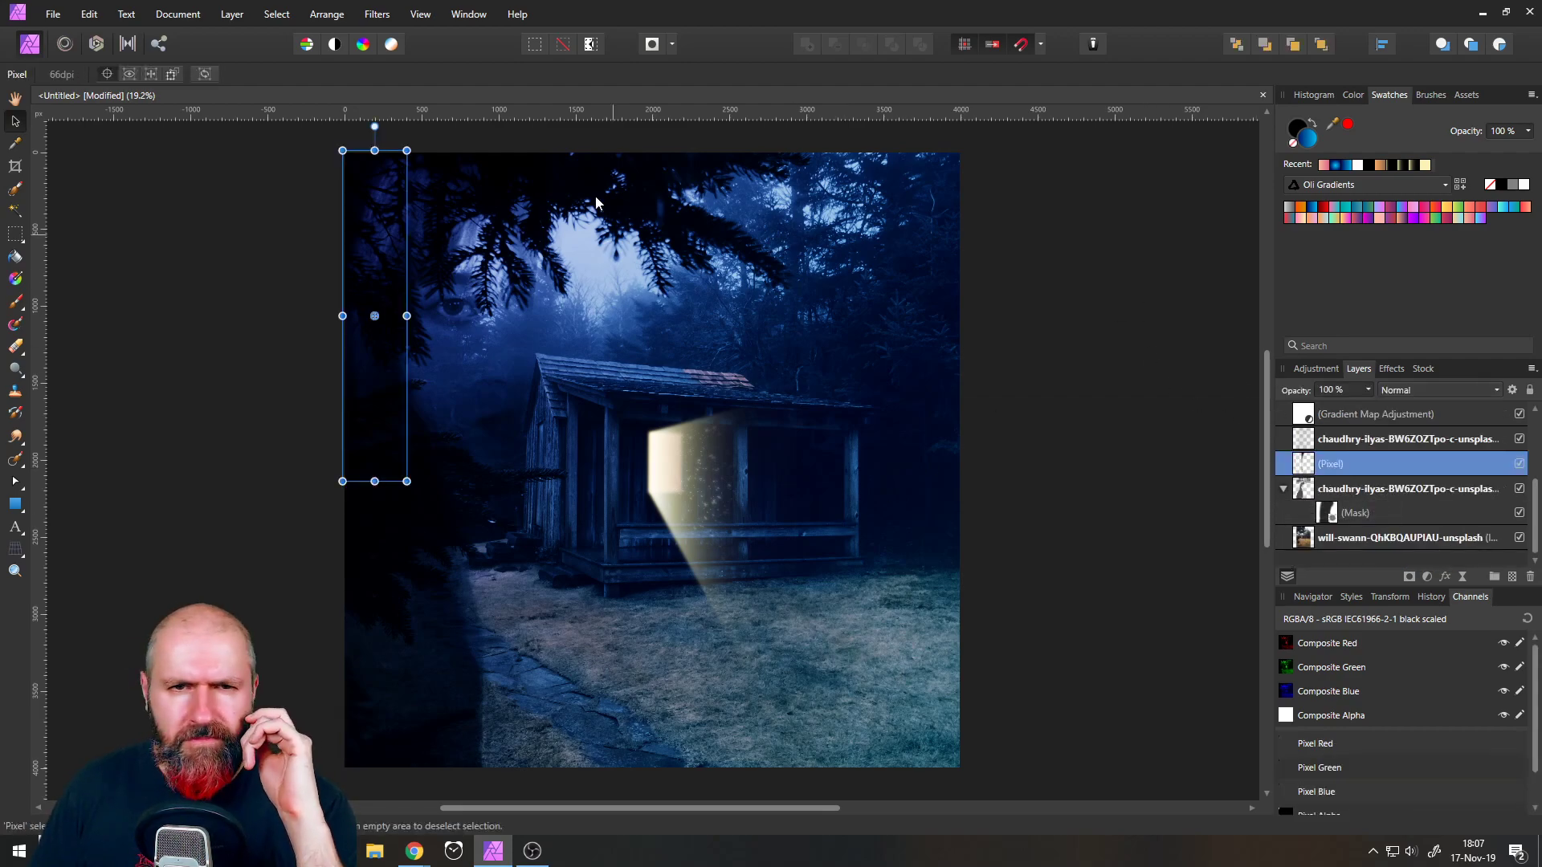
{"action": "left_click", "coordinate": [16, 302]}
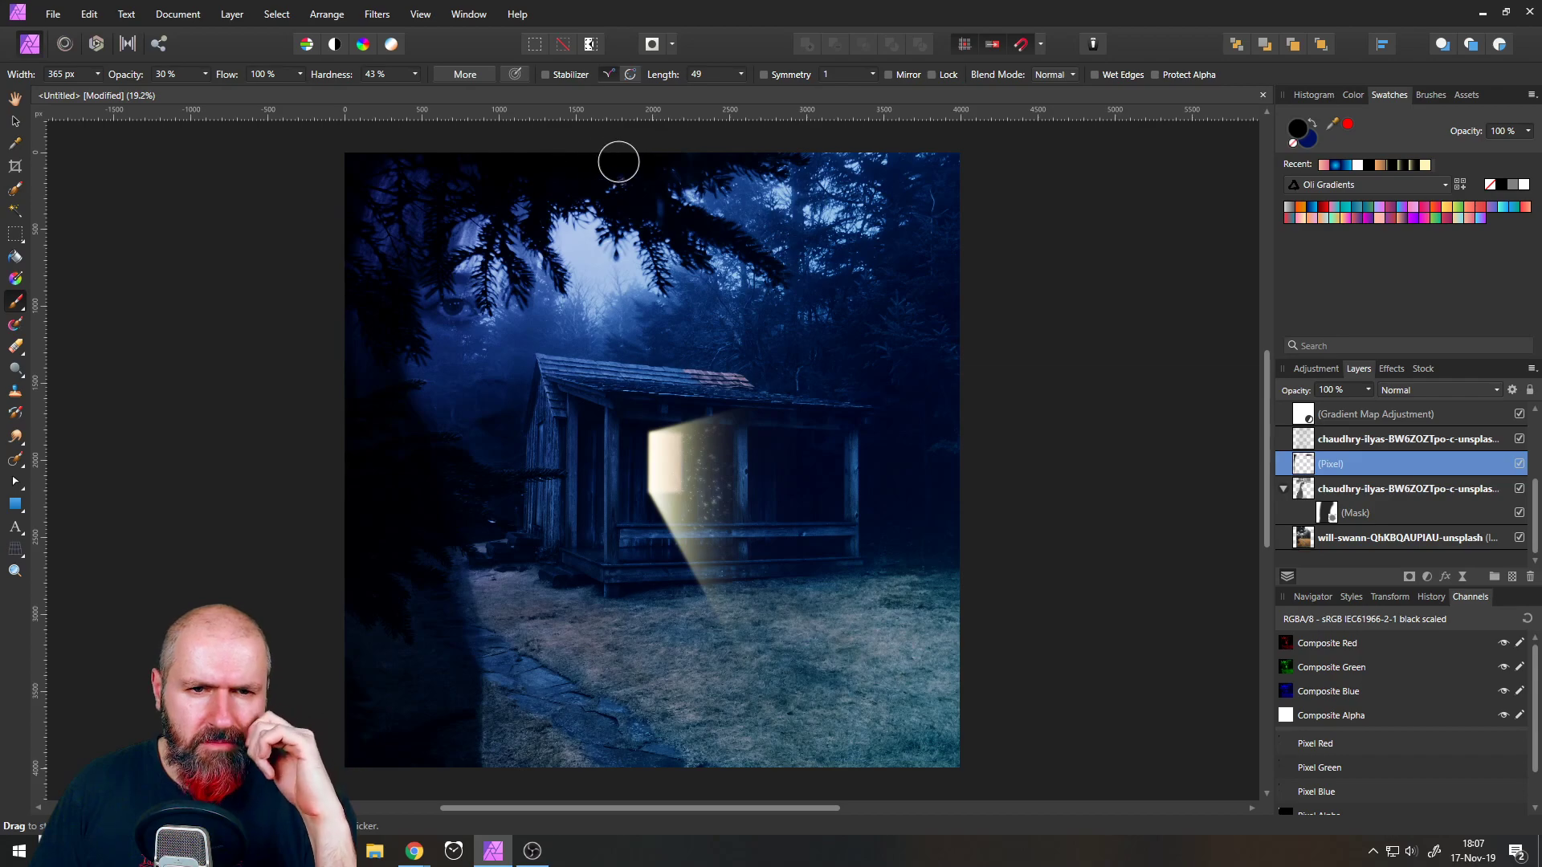
{"action": "left_click", "coordinate": [16, 121]}
{"action": "left_click", "coordinate": [88, 369]}
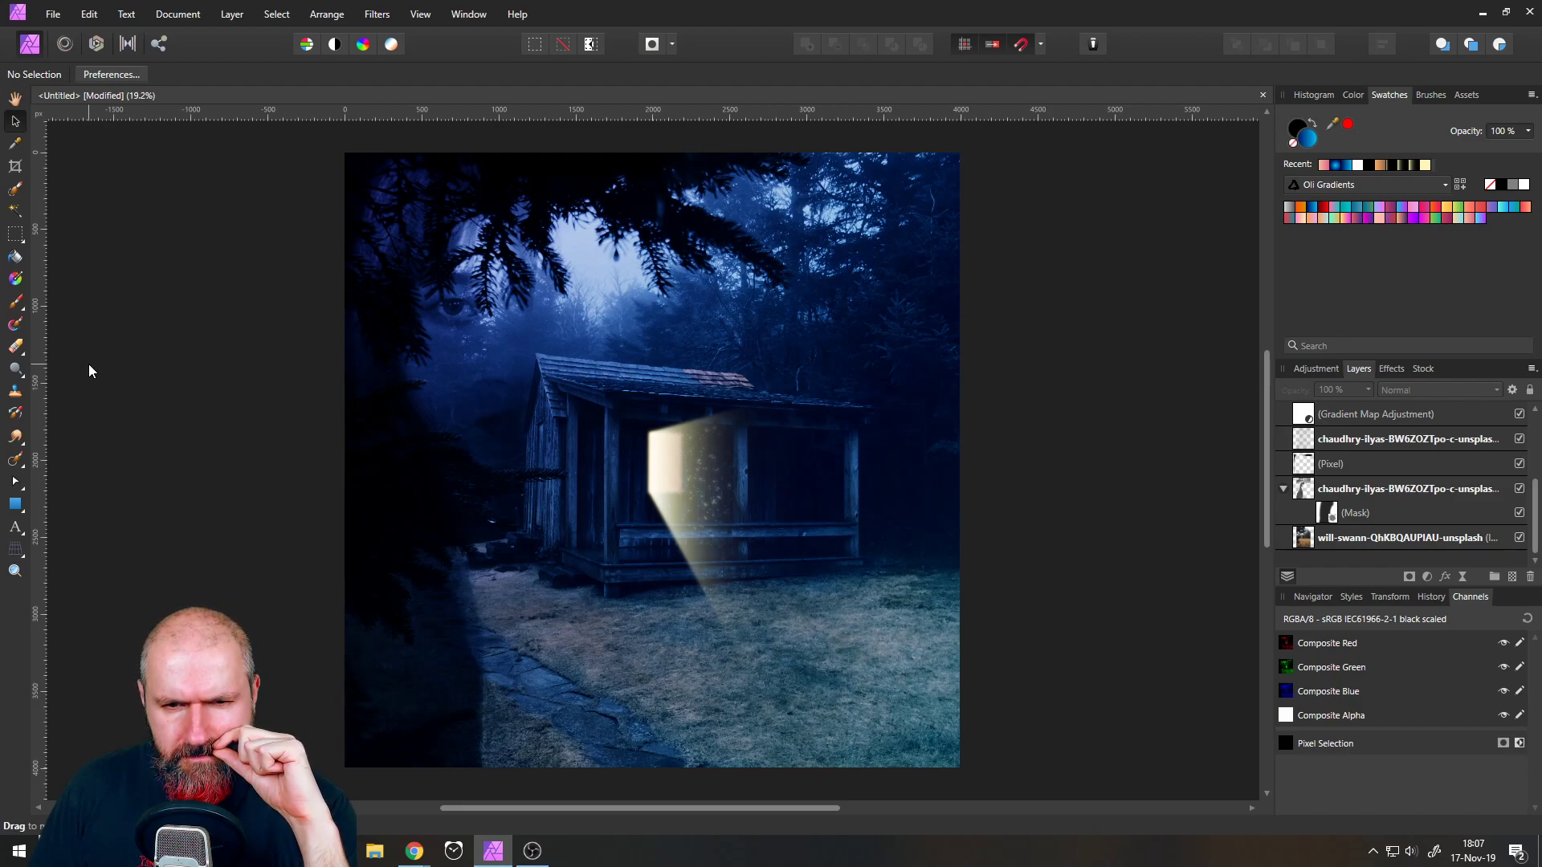
{"action": "scroll", "coordinate": [1386, 489], "scroll_direction": "up", "scroll_amount": 3}
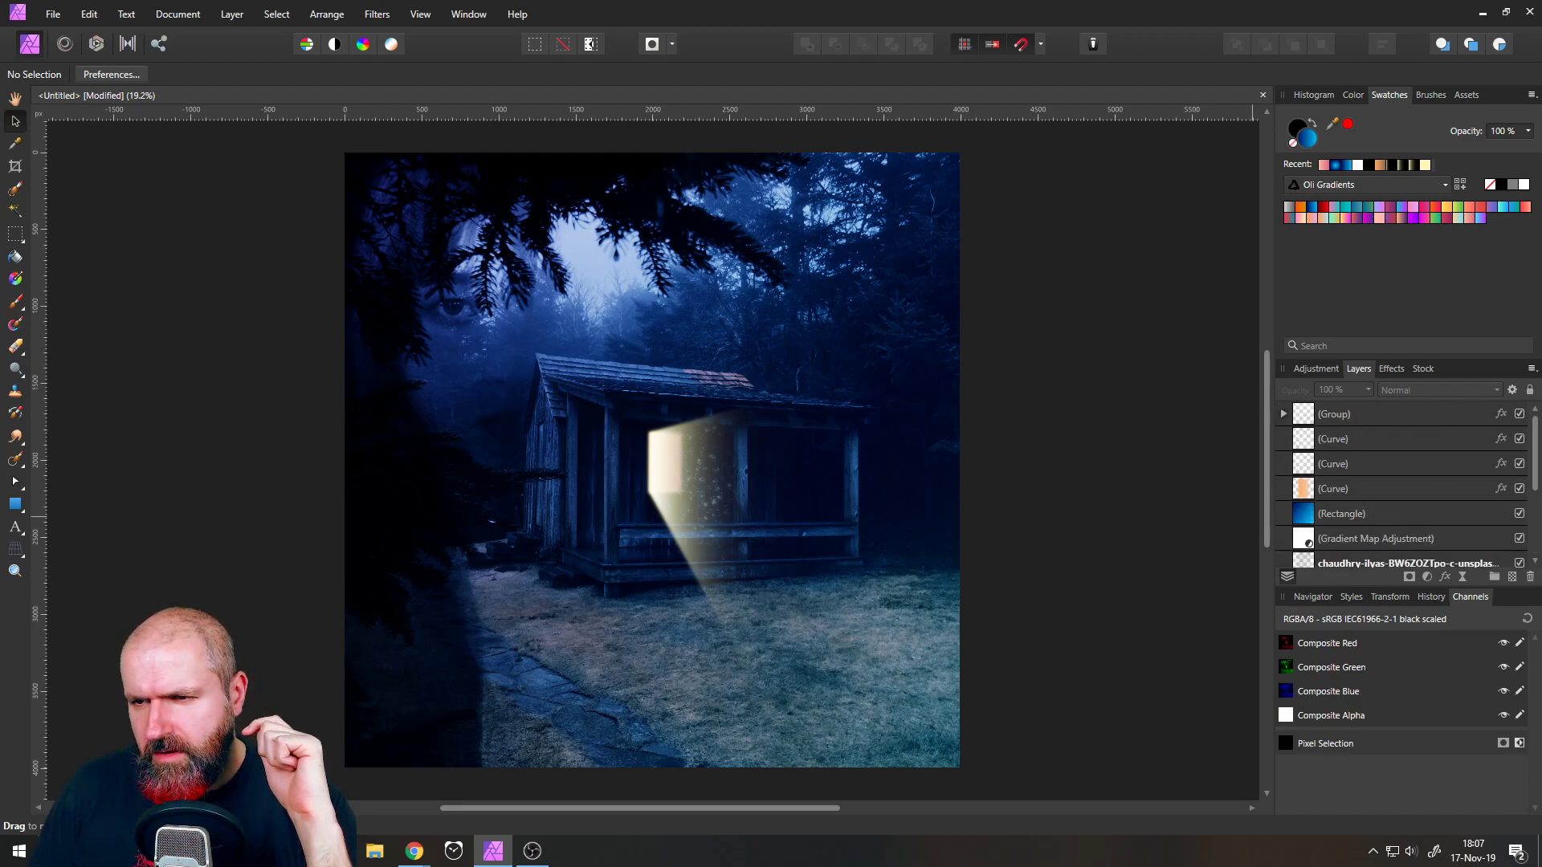
- Try to lower the upper outer corner node of one of the two light beam curves, and deselect the curves
{"action": "left_click", "coordinate": [1333, 440]}
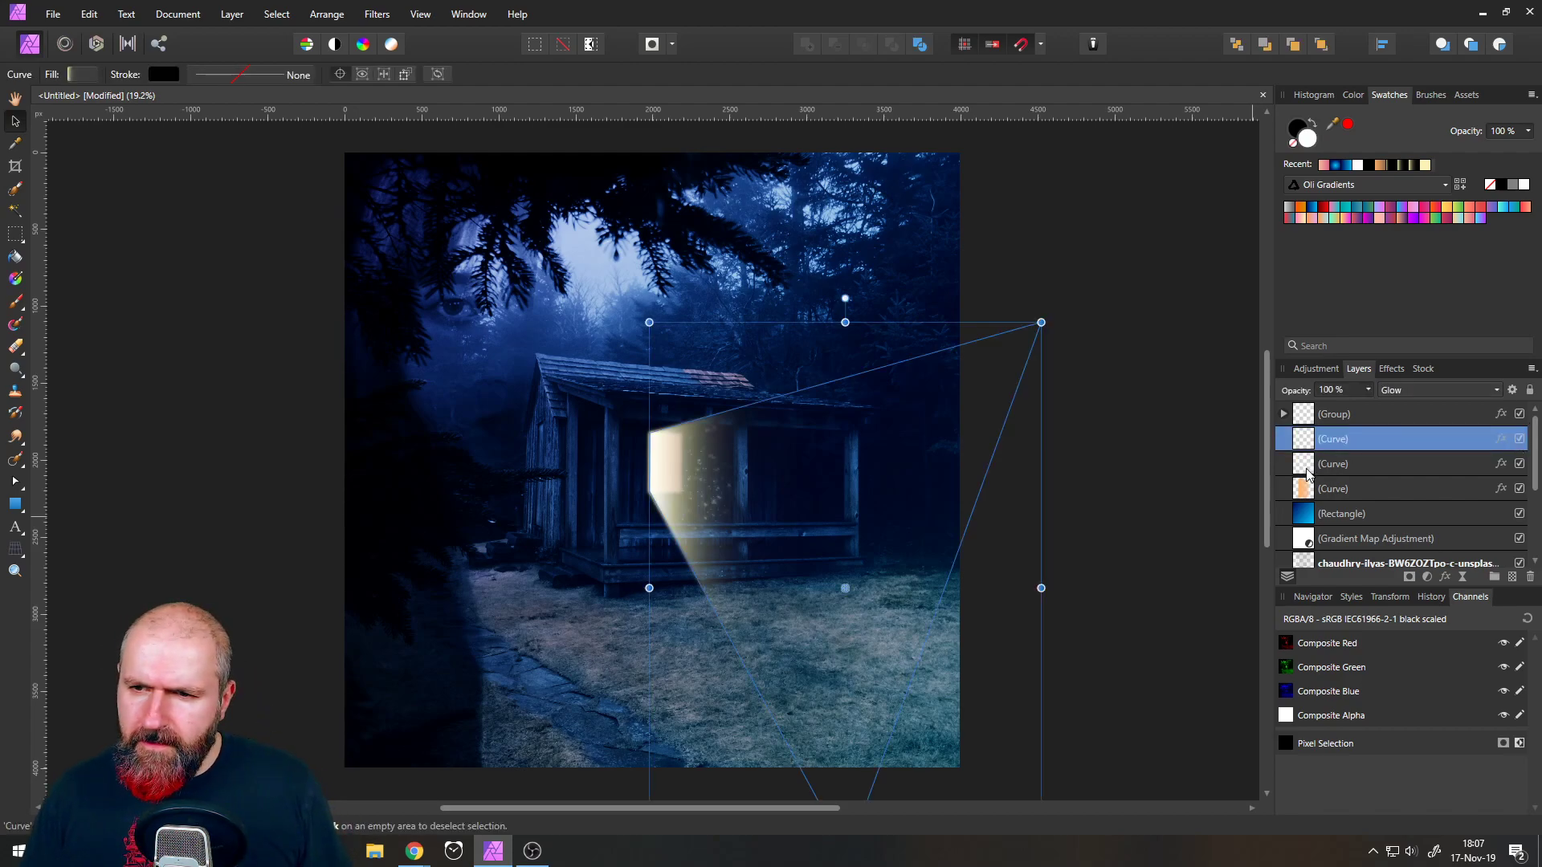
{"action": "left_click", "coordinate": [1306, 469], "text": "shift"}
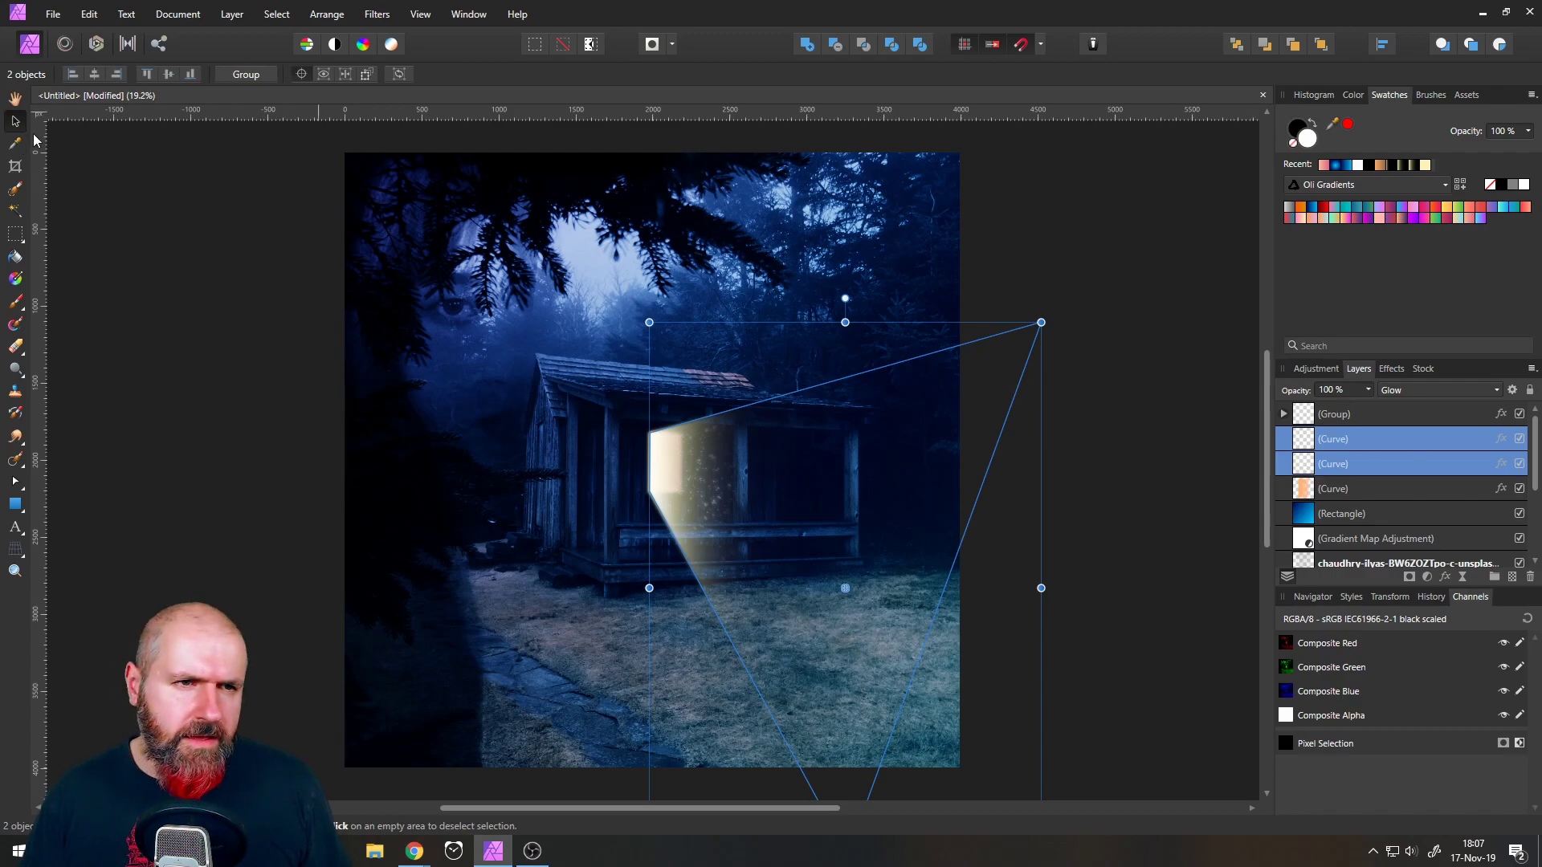
{"action": "left_click", "coordinate": [15, 484]}
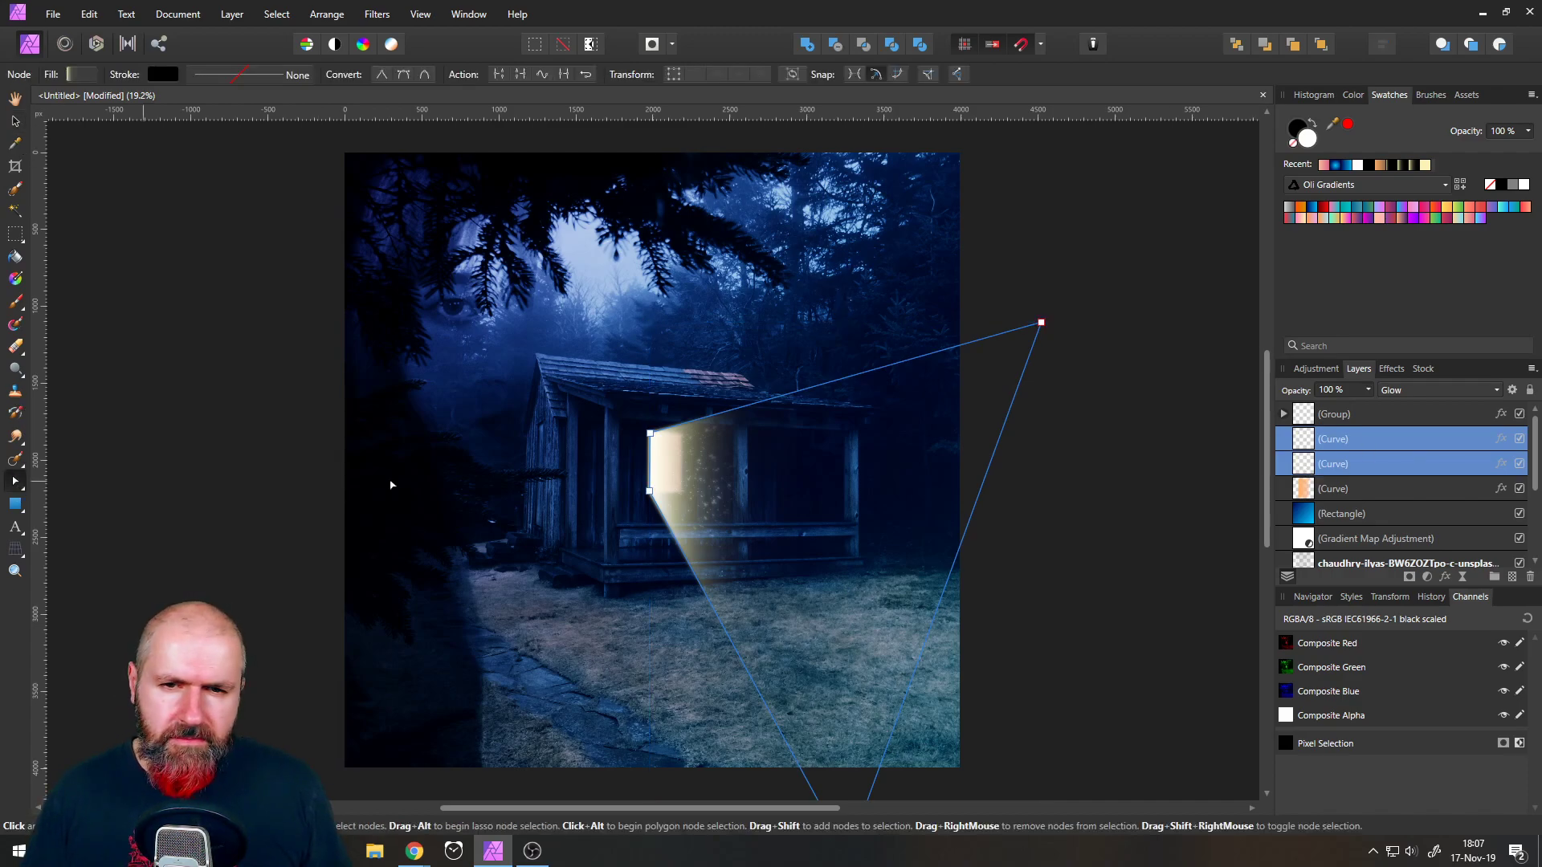
{"action": "left_click_drag", "start_coordinate": [1042, 322], "coordinate": [1025, 380]}
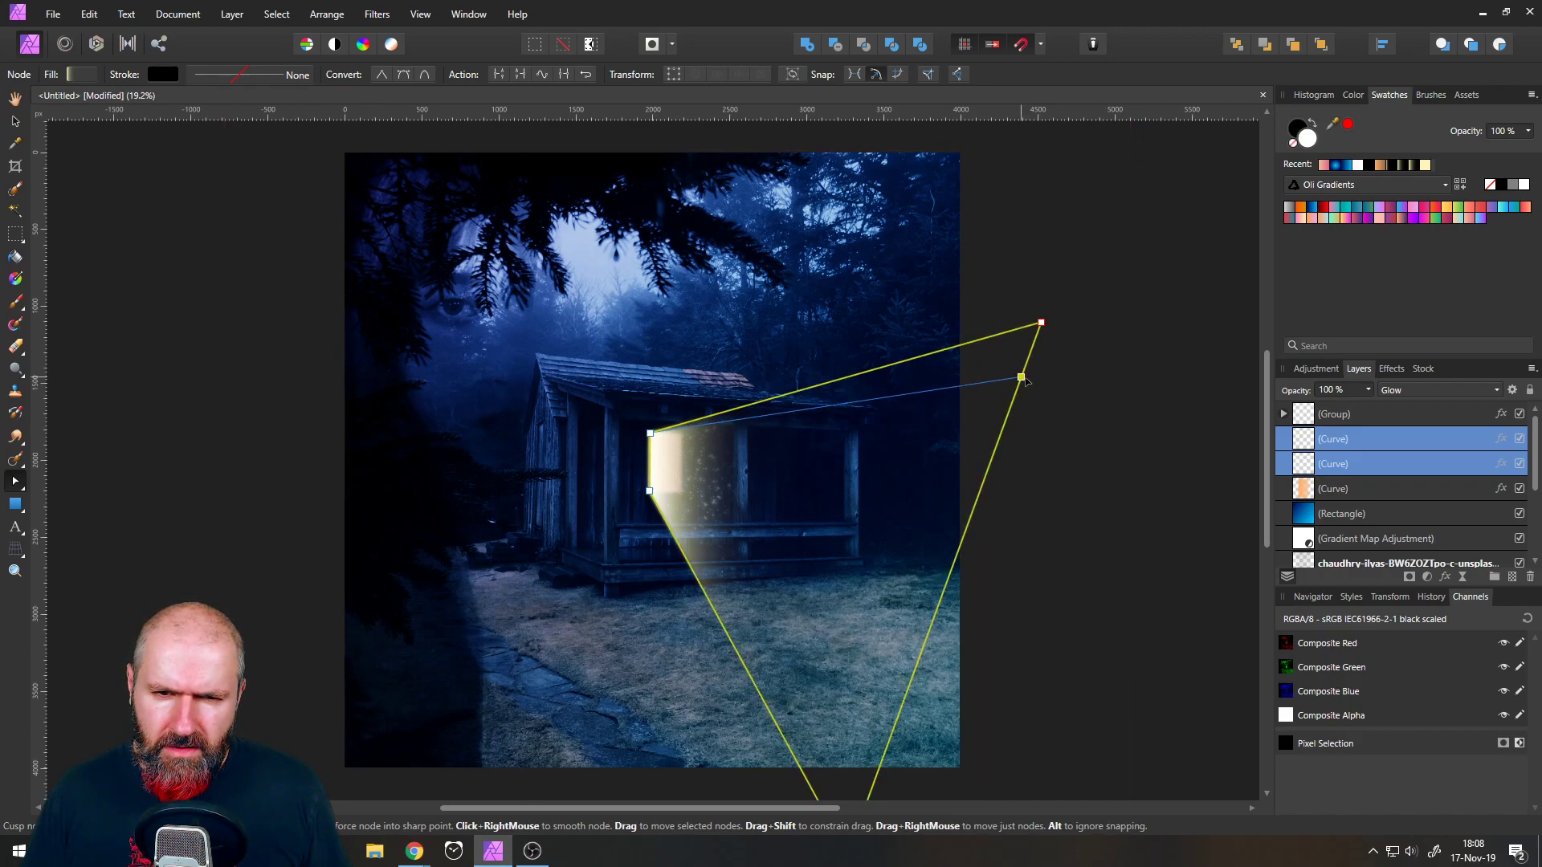
{"action": "left_click_drag", "start_coordinate": [1026, 380], "coordinate": [1027, 375]}
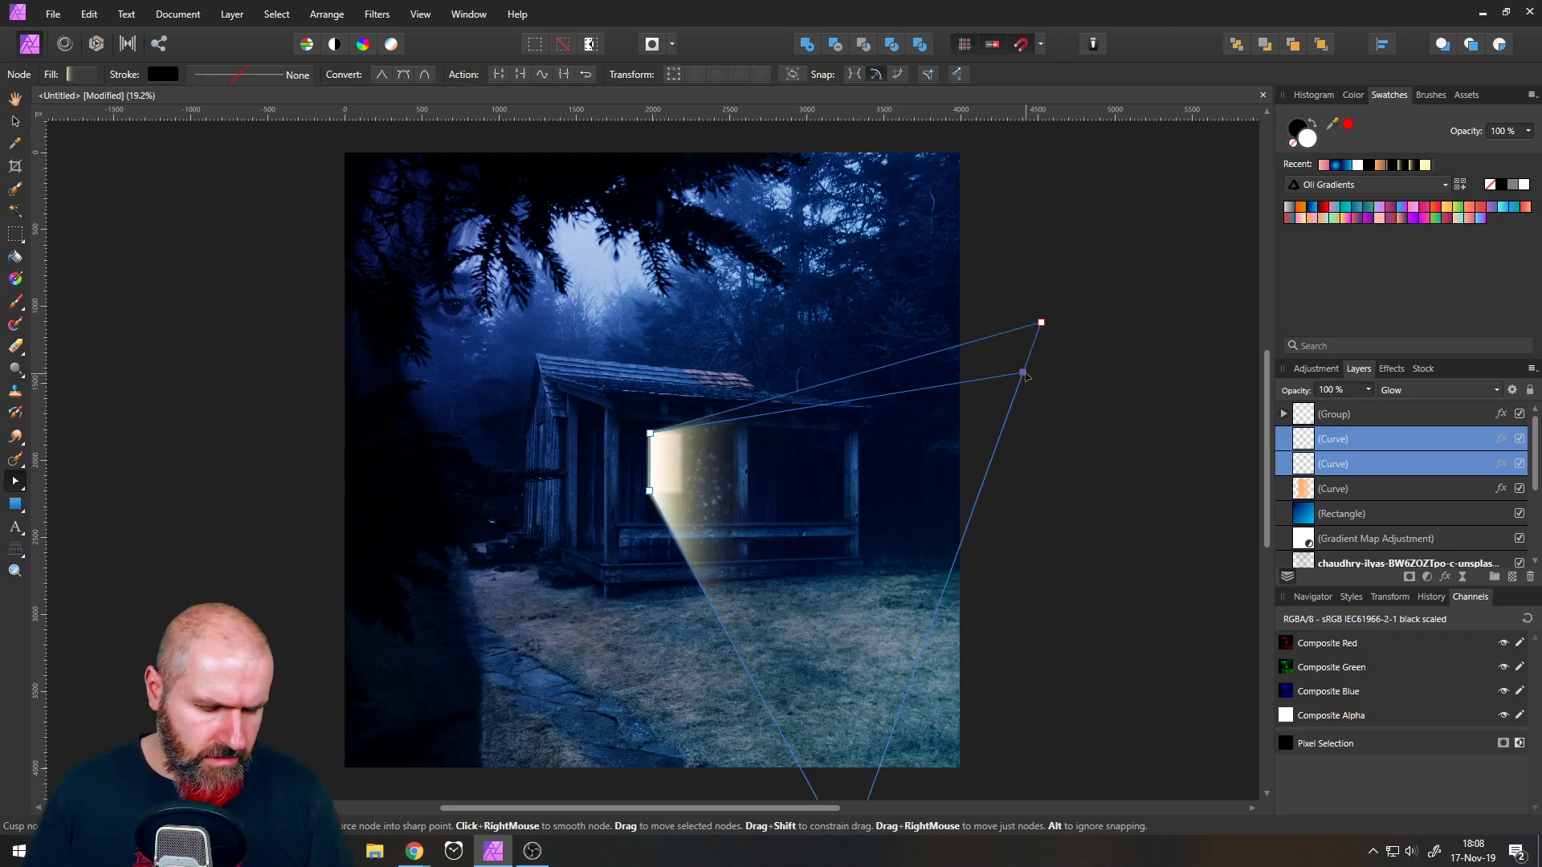
{"action": "left_click", "coordinate": [231, 329]}
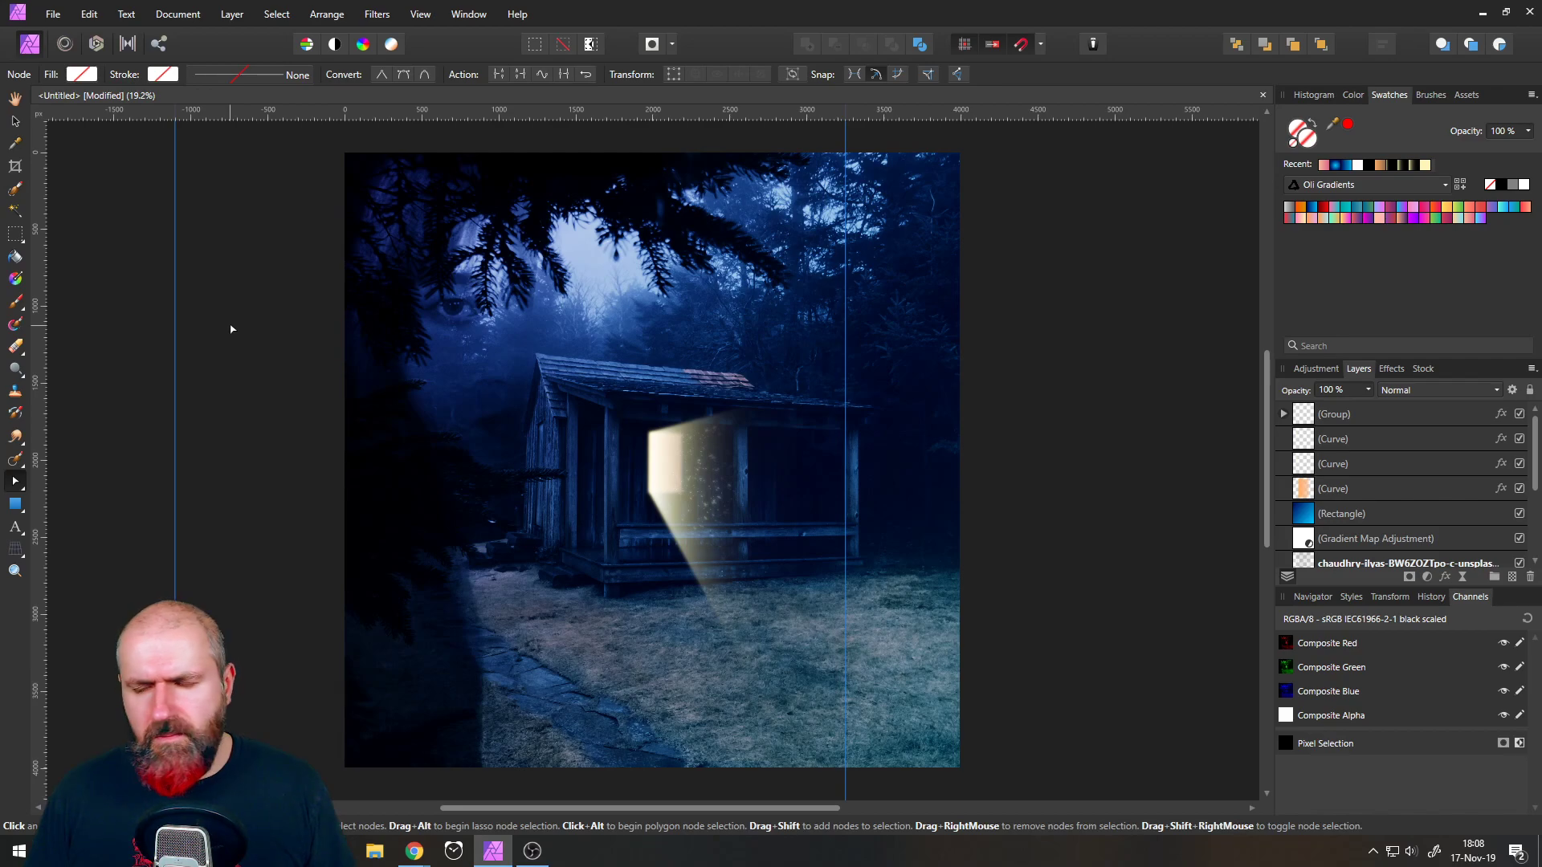
- Group the two glowing beam curves below the dust overlay group and expand the new group's contents
{"action": "key", "text": "alt+Tab"}
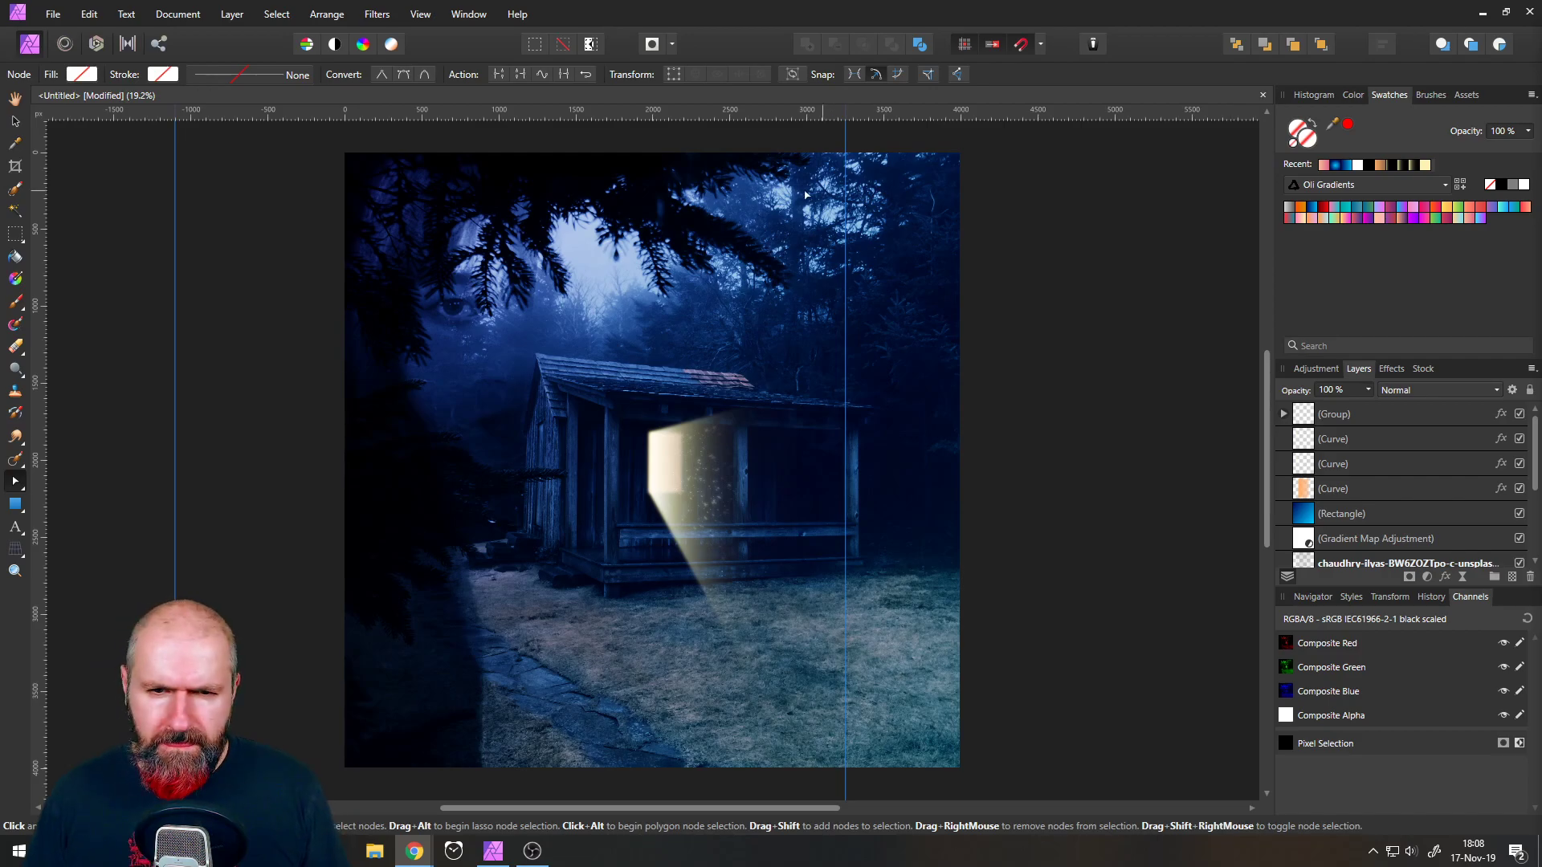
{"action": "scroll", "coordinate": [650, 468], "scroll_direction": "up", "scroll_amount": 6}
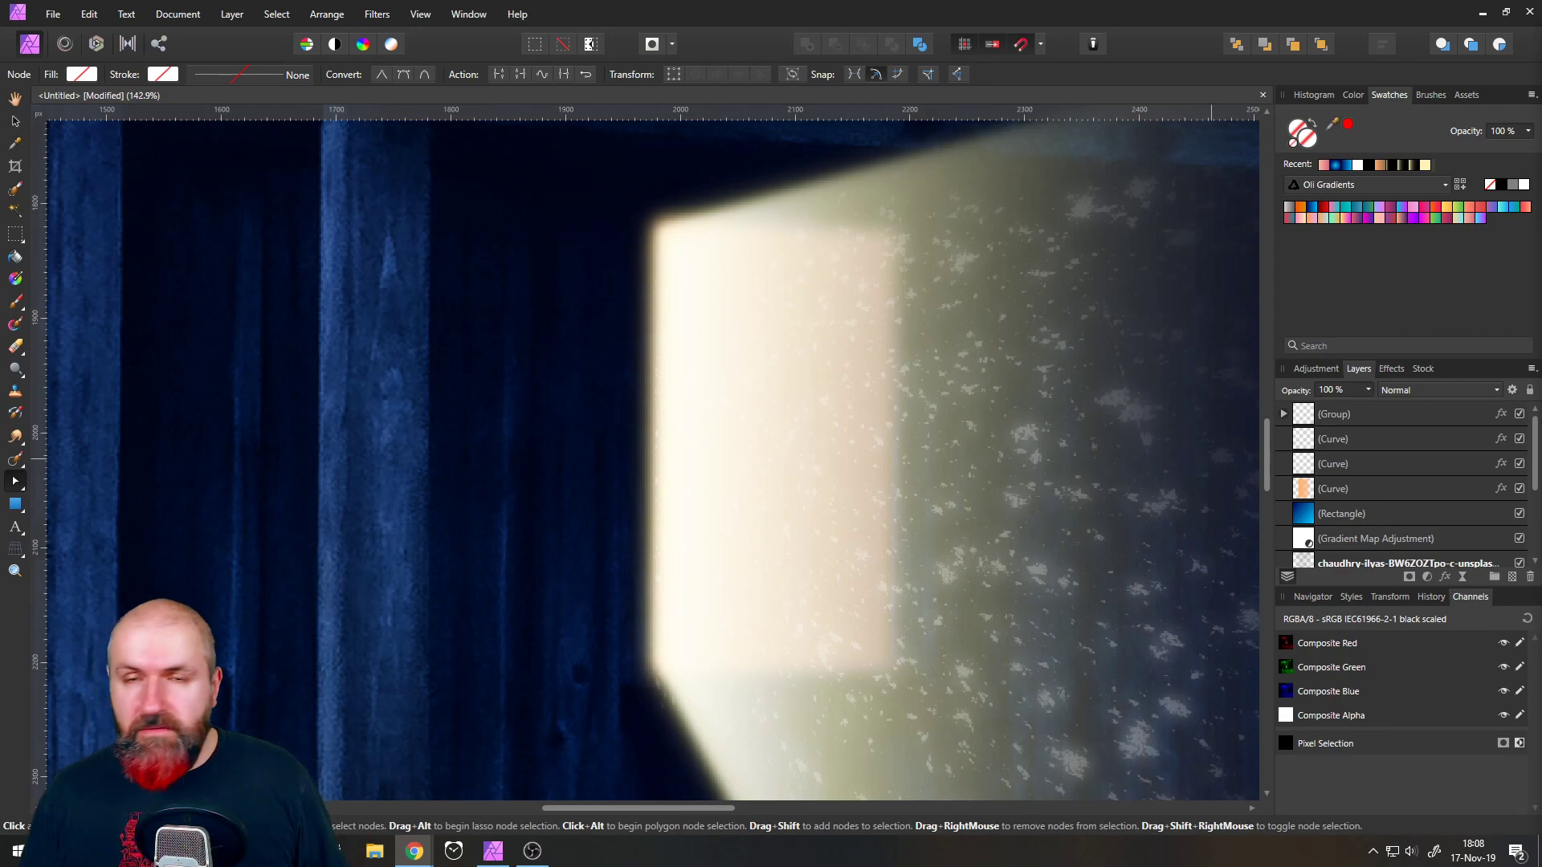
{"action": "left_click", "coordinate": [1301, 417]}
{"action": "left_click", "coordinate": [1283, 413]}
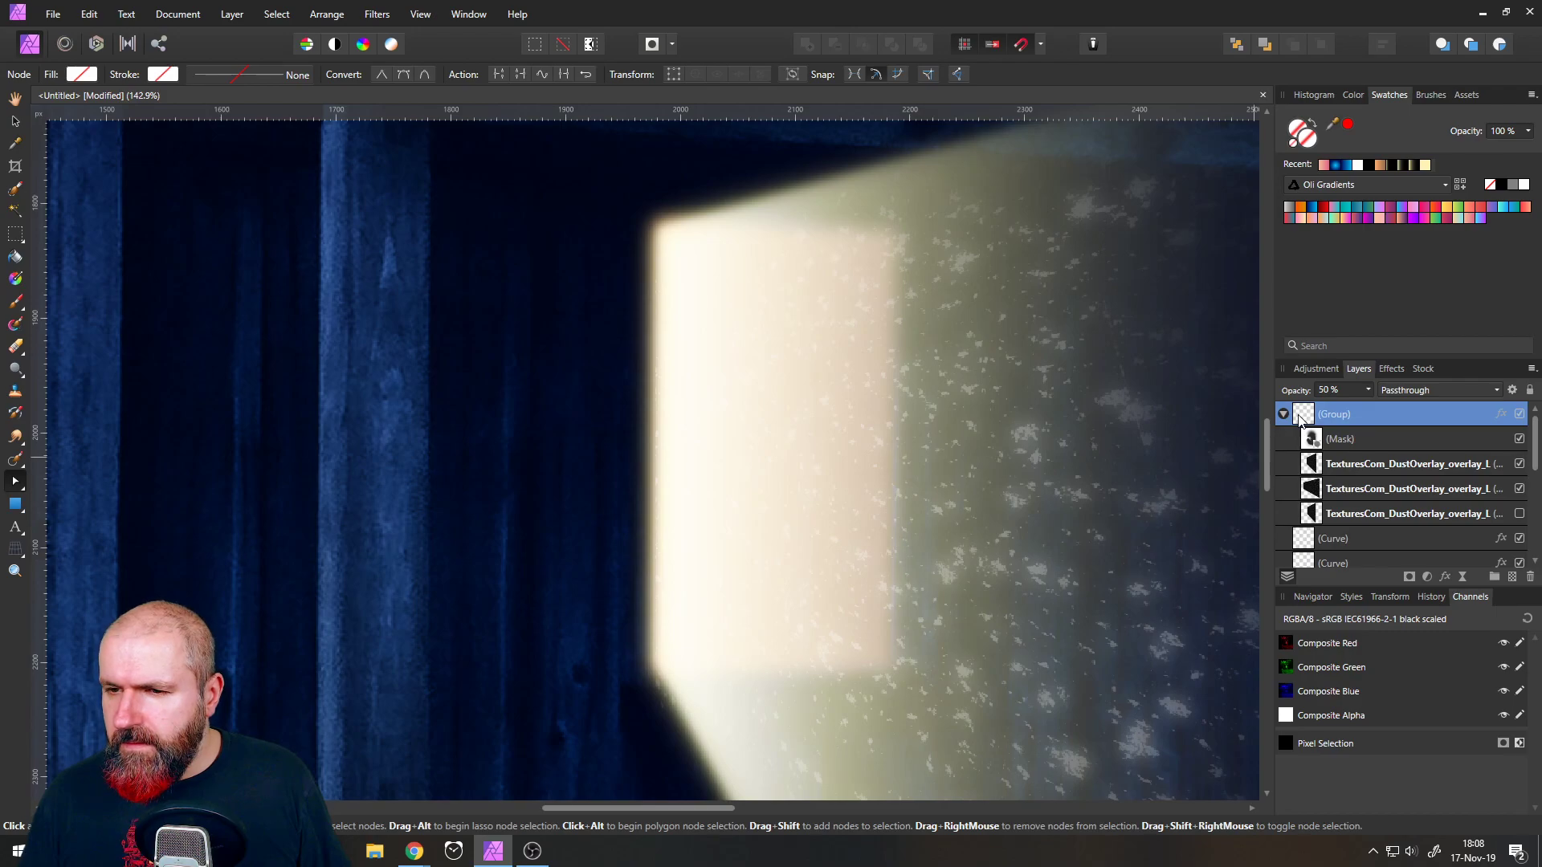
{"action": "left_click", "coordinate": [1308, 542]}
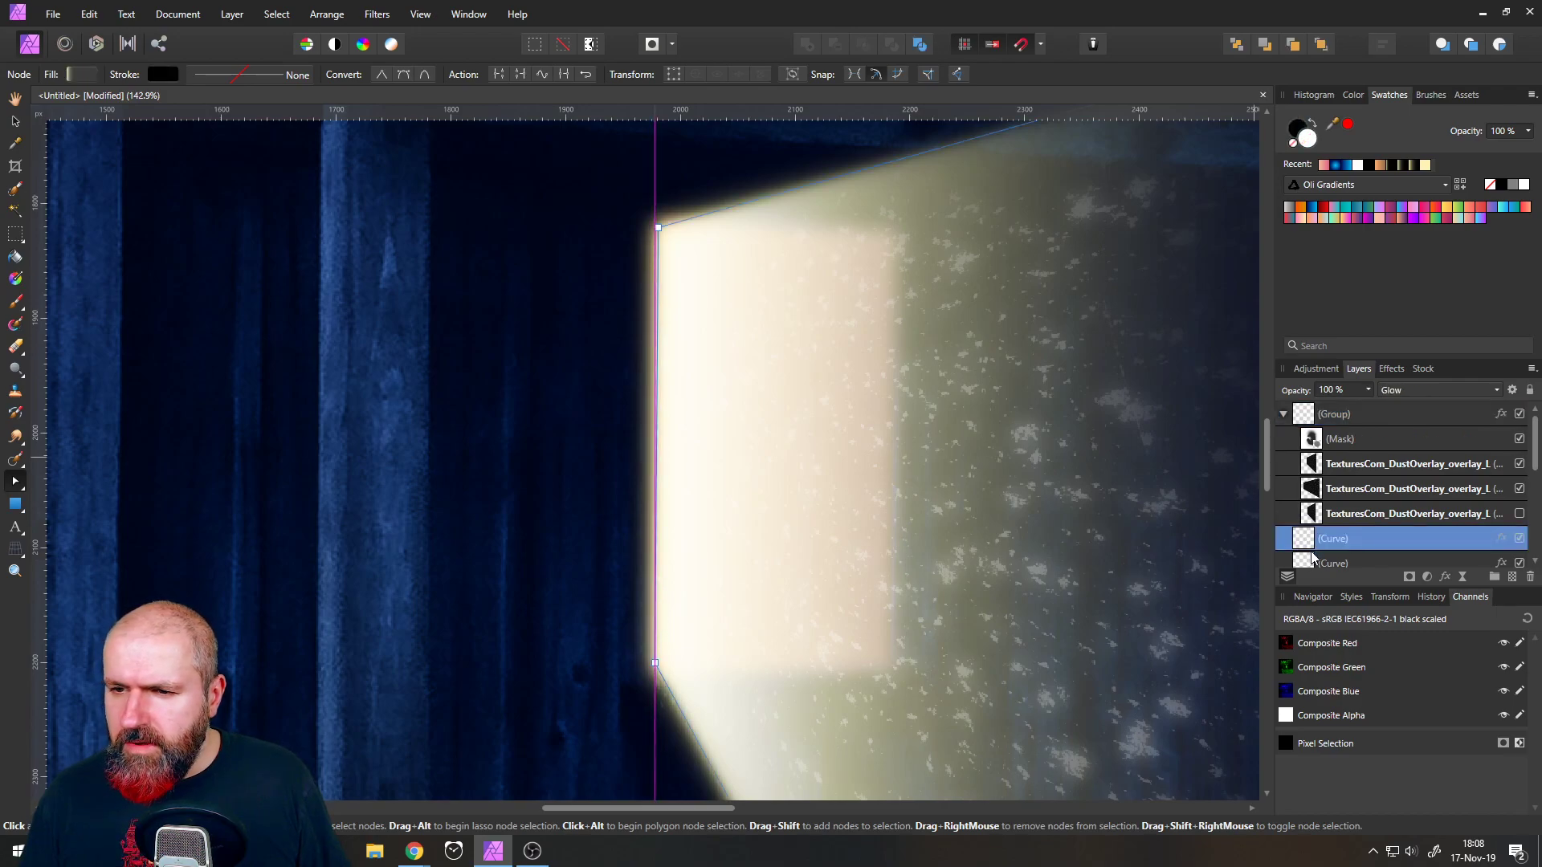
{"action": "left_click", "coordinate": [1307, 562], "text": "shift"}
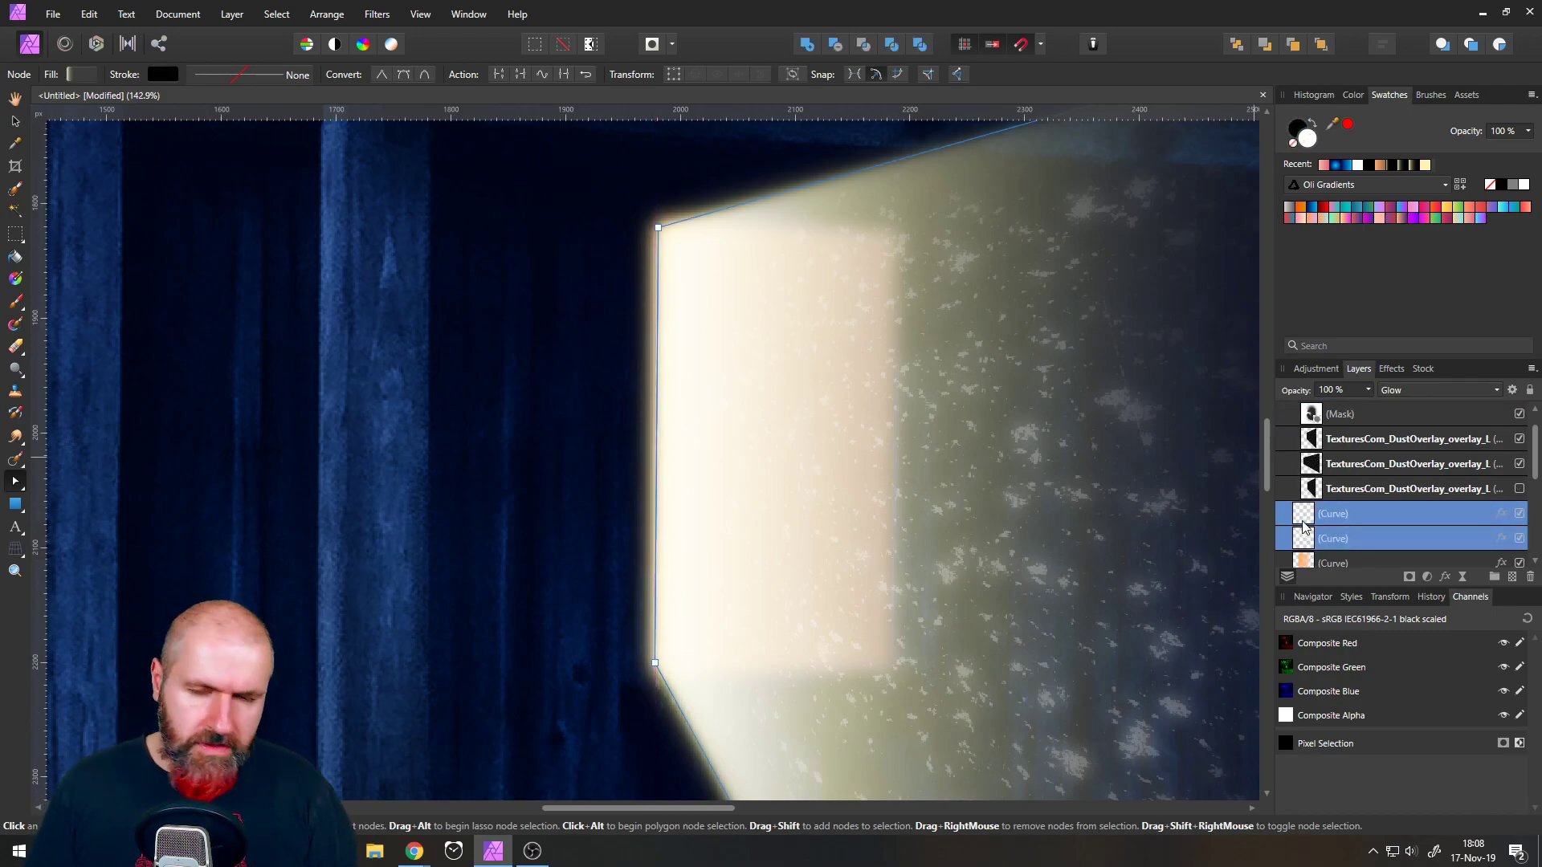
{"action": "key", "text": "ctrl+g"}
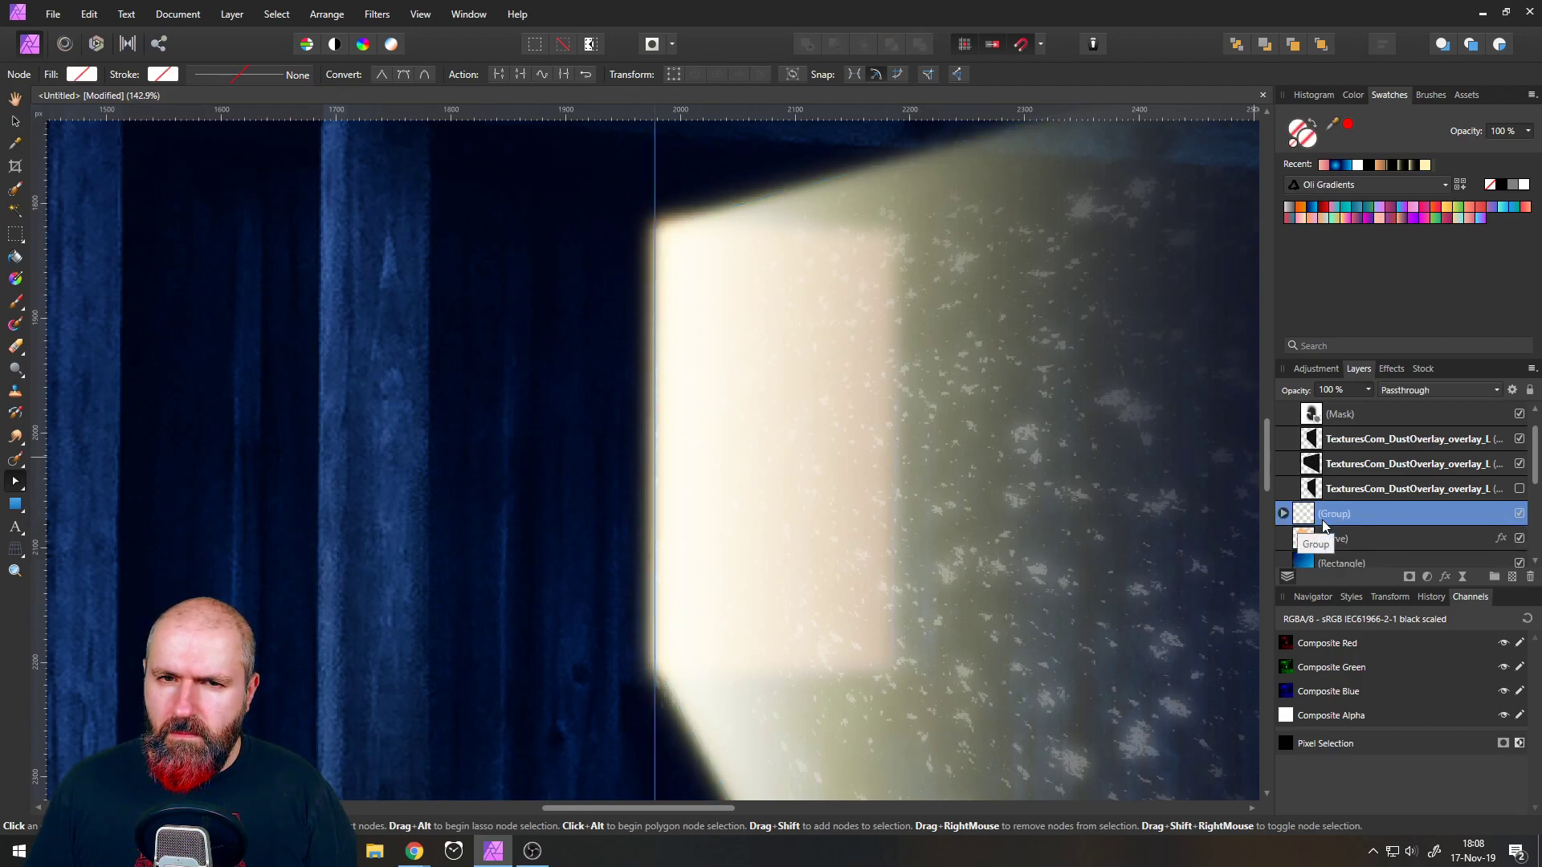
{"action": "left_click", "coordinate": [1283, 513]}
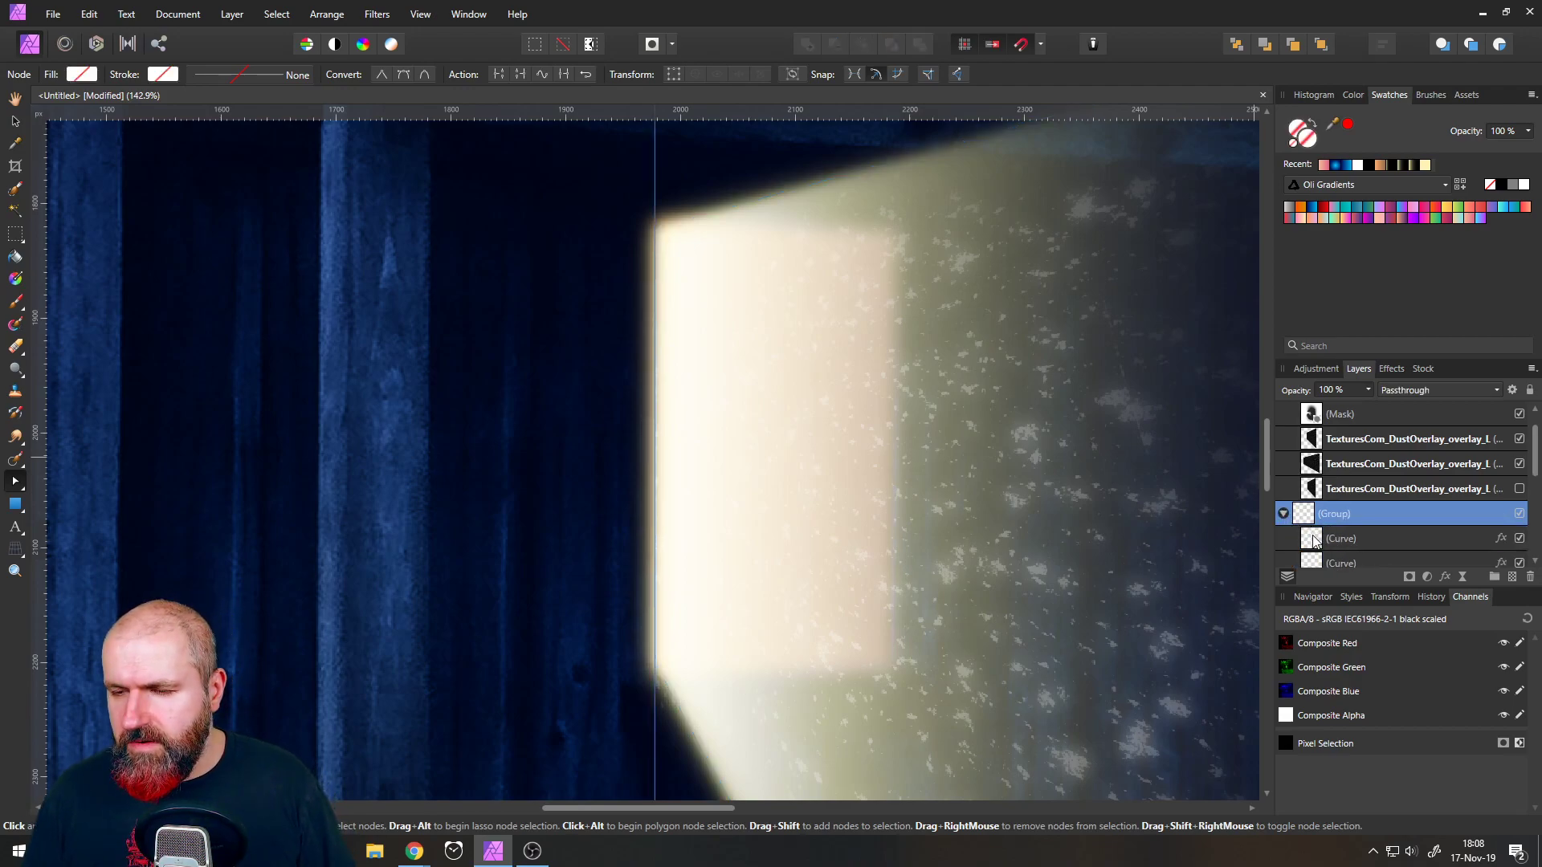
- Draw a tall narrow rectangle beside the lit window, overlapping the beam's vertical edge, and fill it with solid purple
{"action": "left_click", "coordinate": [14, 504]}
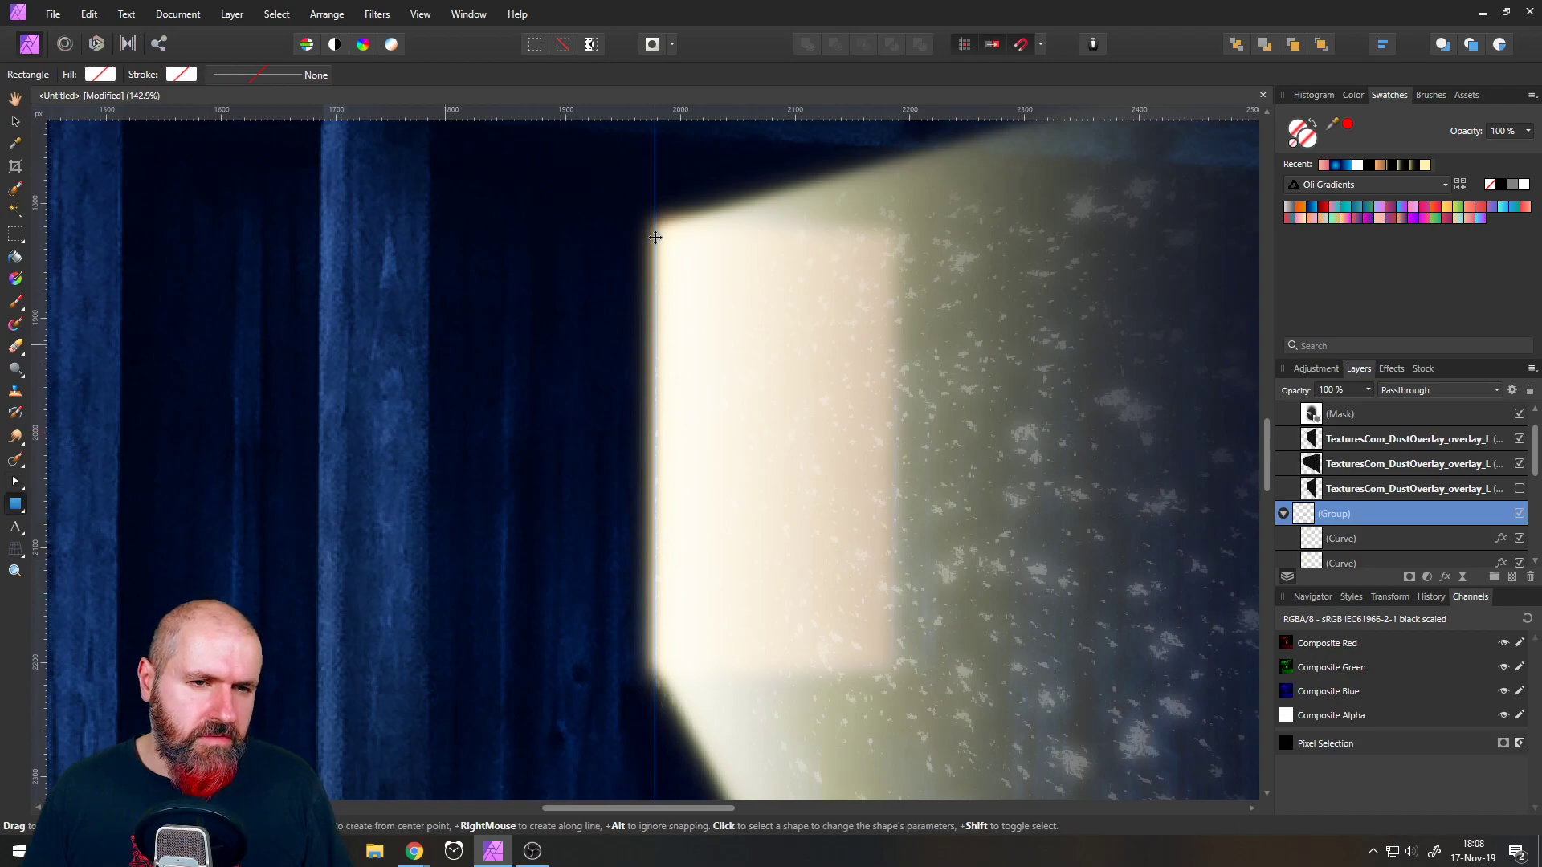
{"action": "left_click_drag", "start_coordinate": [546, 181], "coordinate": [662, 720]}
{"action": "left_click", "coordinate": [99, 74]}
{"action": "left_click", "coordinate": [80, 103]}
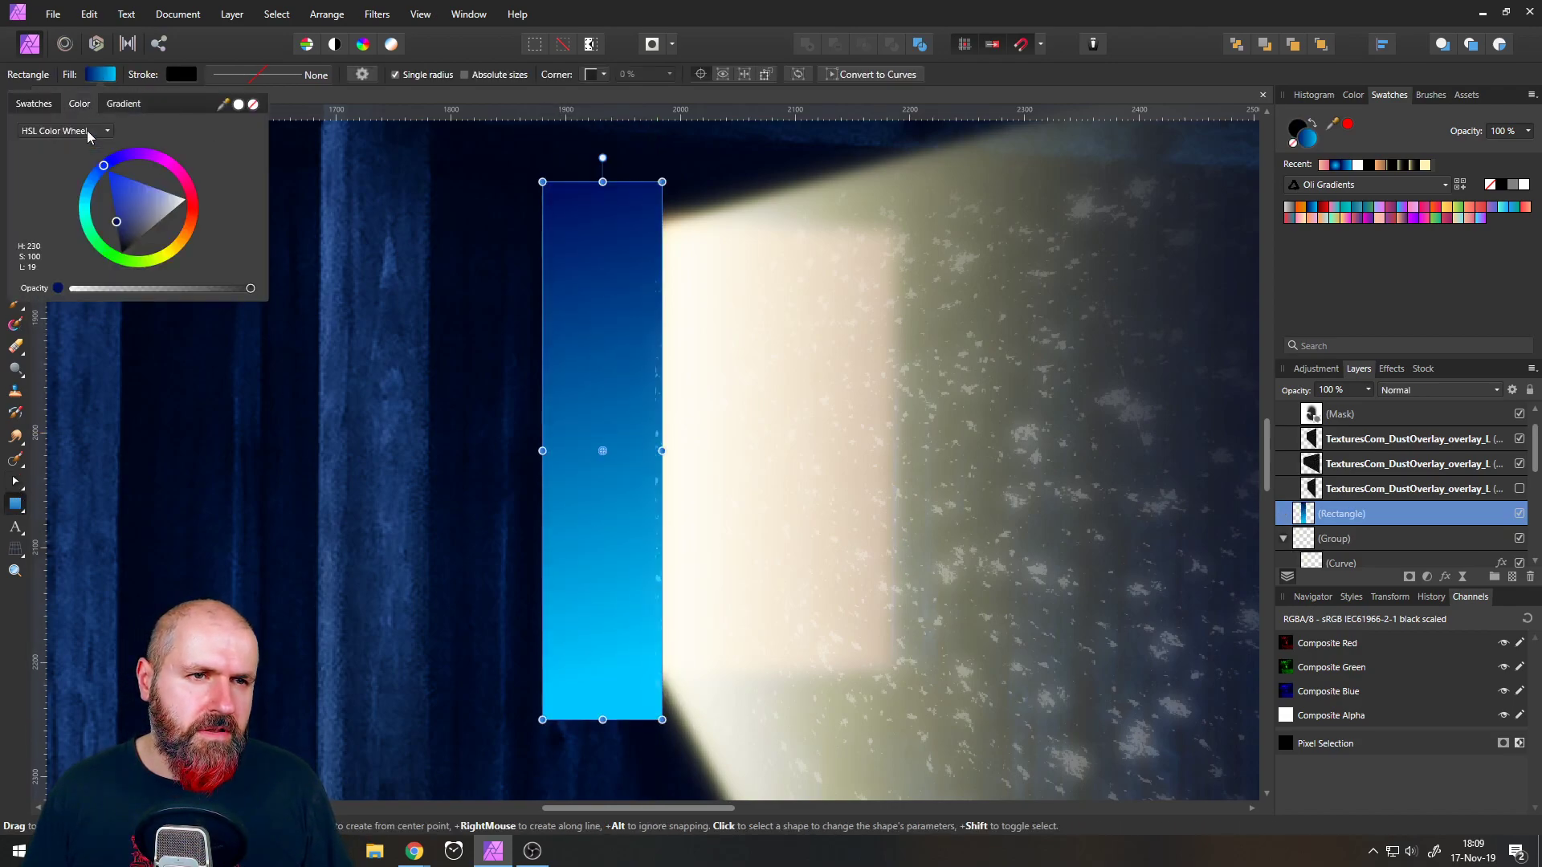
{"action": "left_click", "coordinate": [115, 254]}
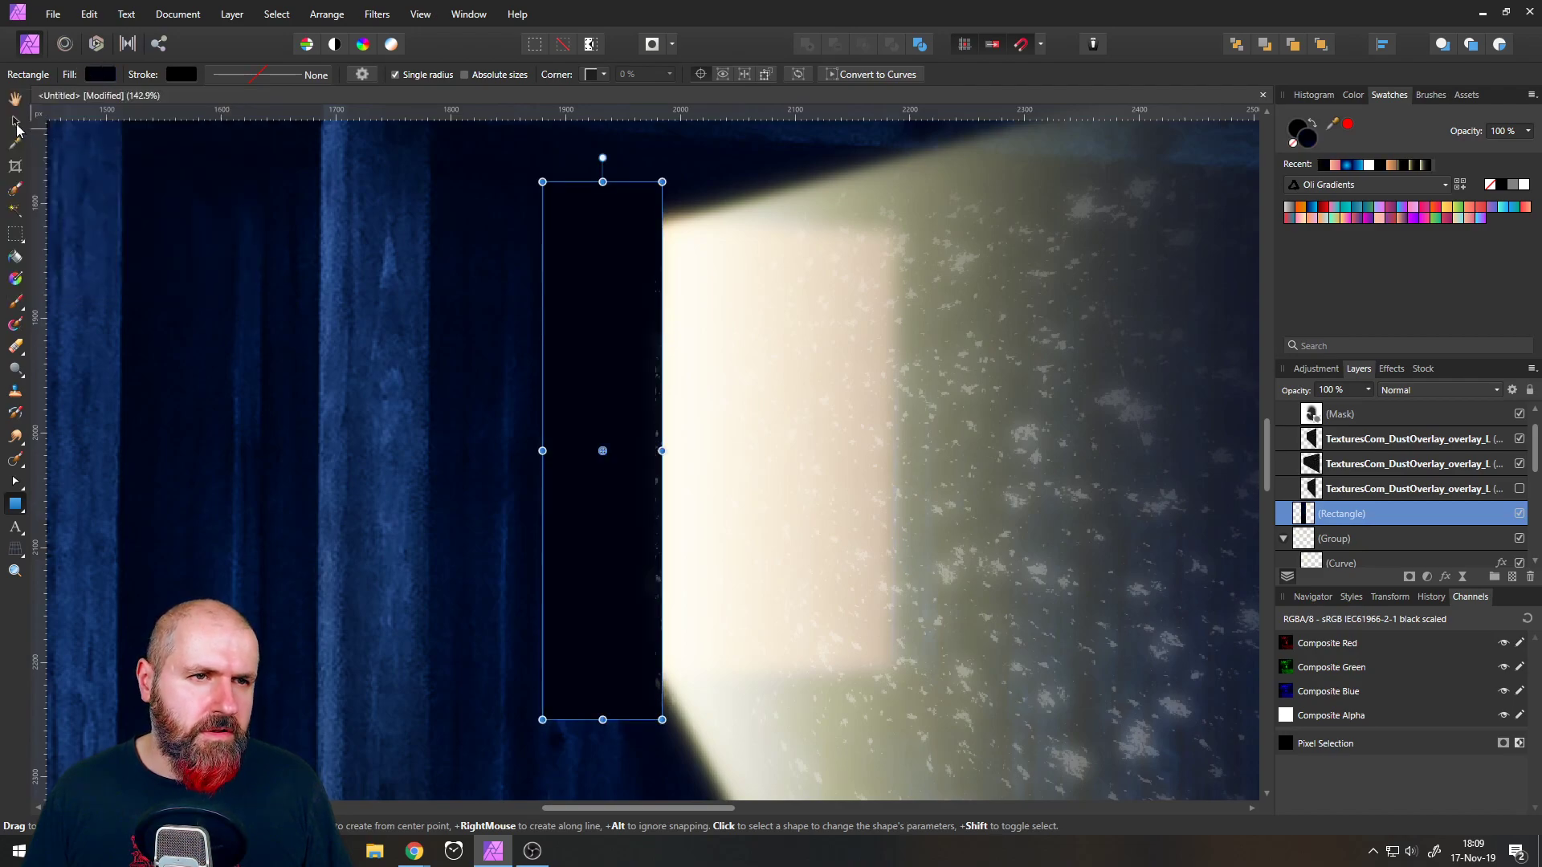
{"action": "left_click", "coordinate": [108, 79]}
{"action": "left_click", "coordinate": [141, 164]}
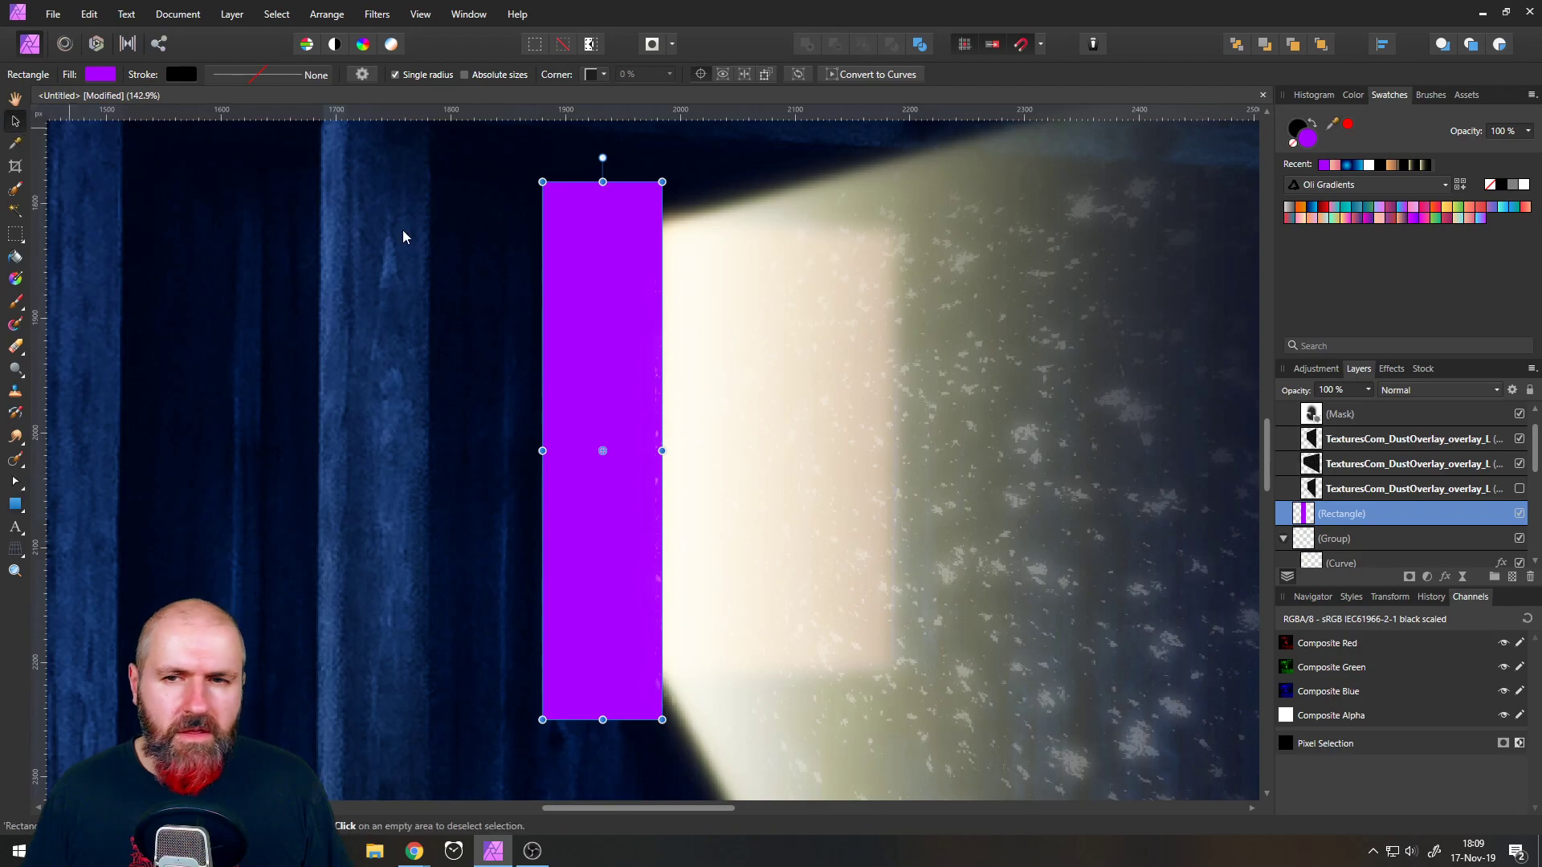
- Set the purple rectangle's blend mode to Erase, nest it in the beam group, and move it slightly outward along the window's glowing edge
{"action": "left_click", "coordinate": [1406, 392]}
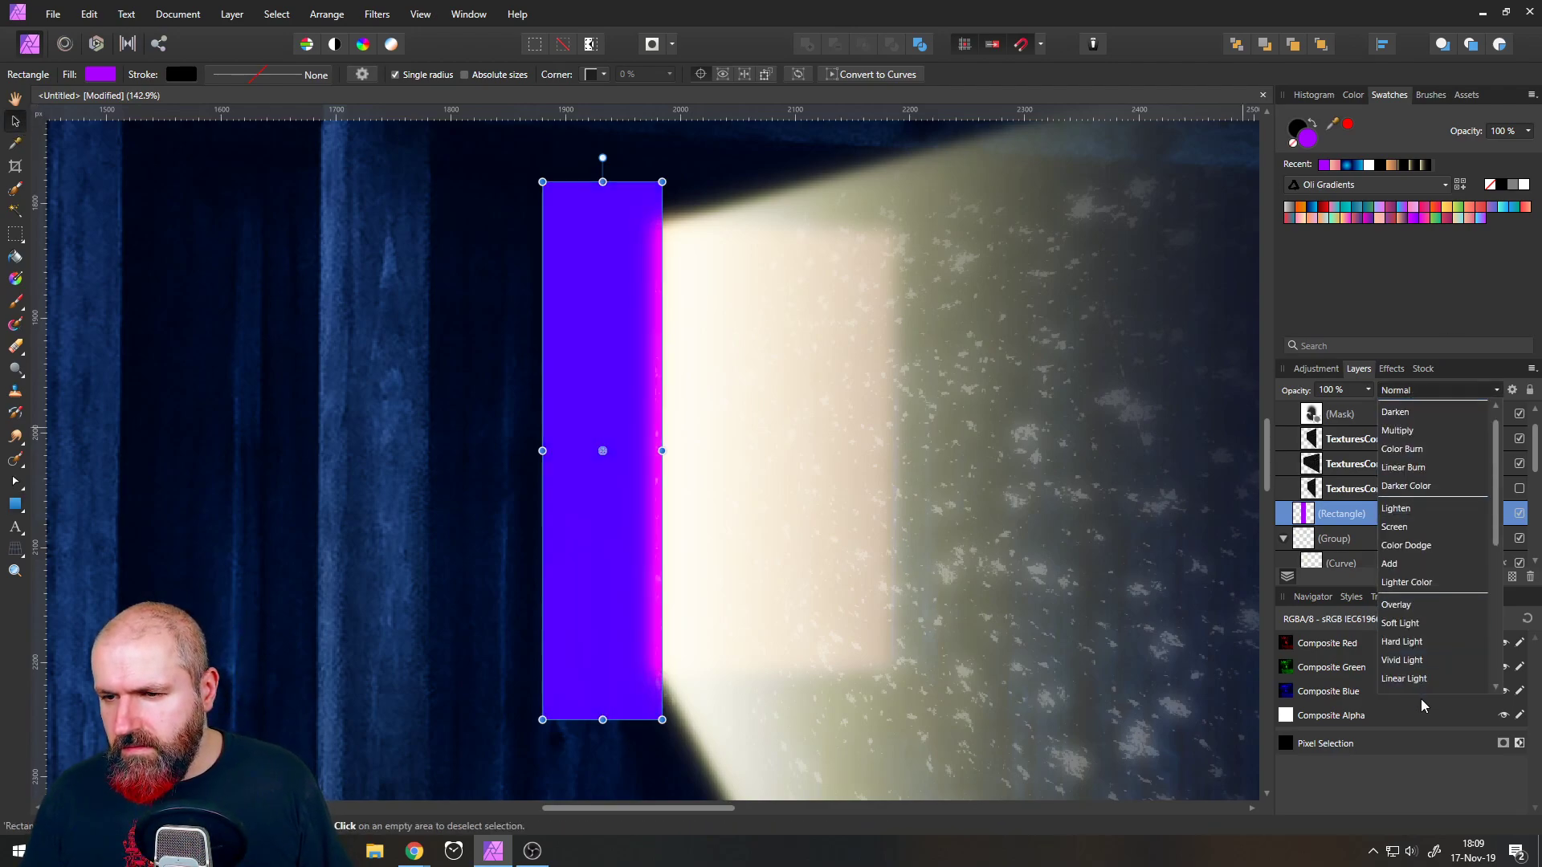
{"action": "left_click", "coordinate": [1409, 684]}
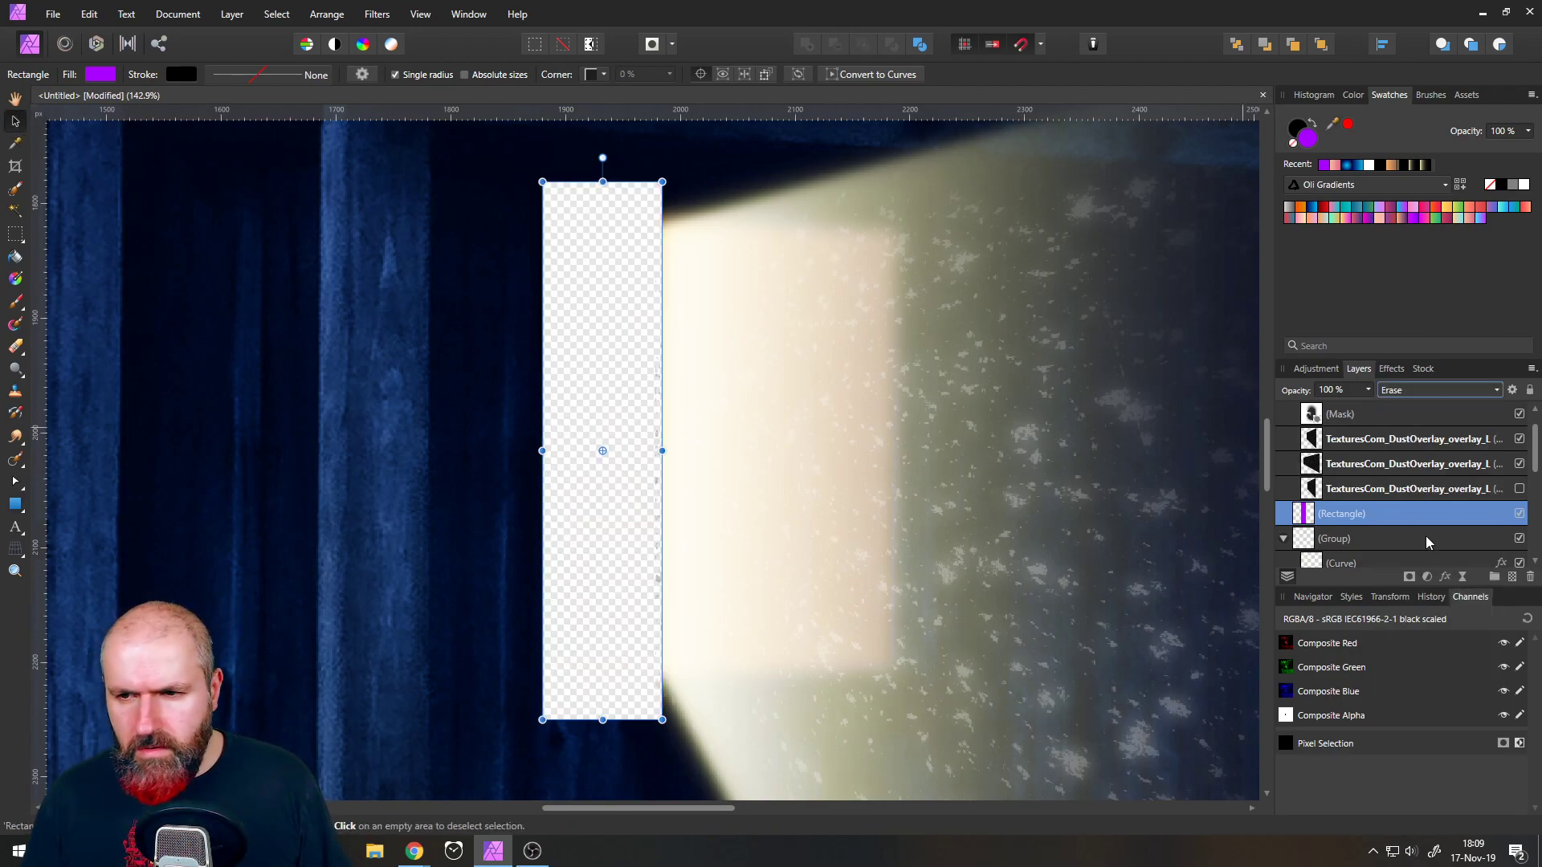
{"action": "left_click_drag", "start_coordinate": [1329, 526], "coordinate": [1337, 554]}
{"action": "mouse_move", "coordinate": [639, 397]}
{"action": "left_mouse_down"}
{"action": "mouse_move", "coordinate": [589, 397]}
{"action": "mouse_move", "coordinate": [620, 405]}
{"action": "left_mouse_up"}
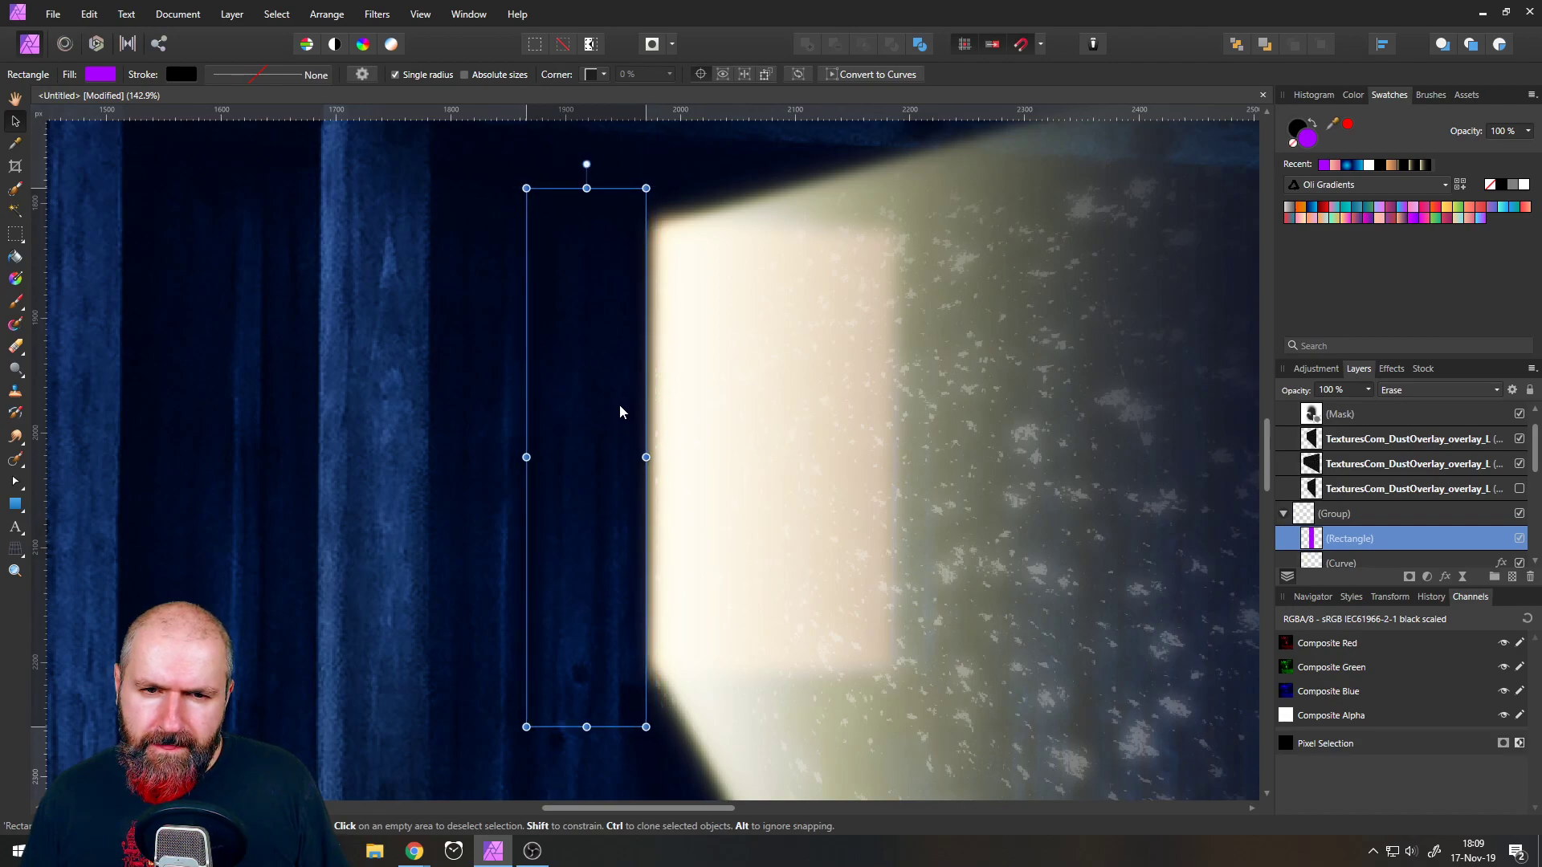
{"action": "left_click", "coordinate": [404, 345]}
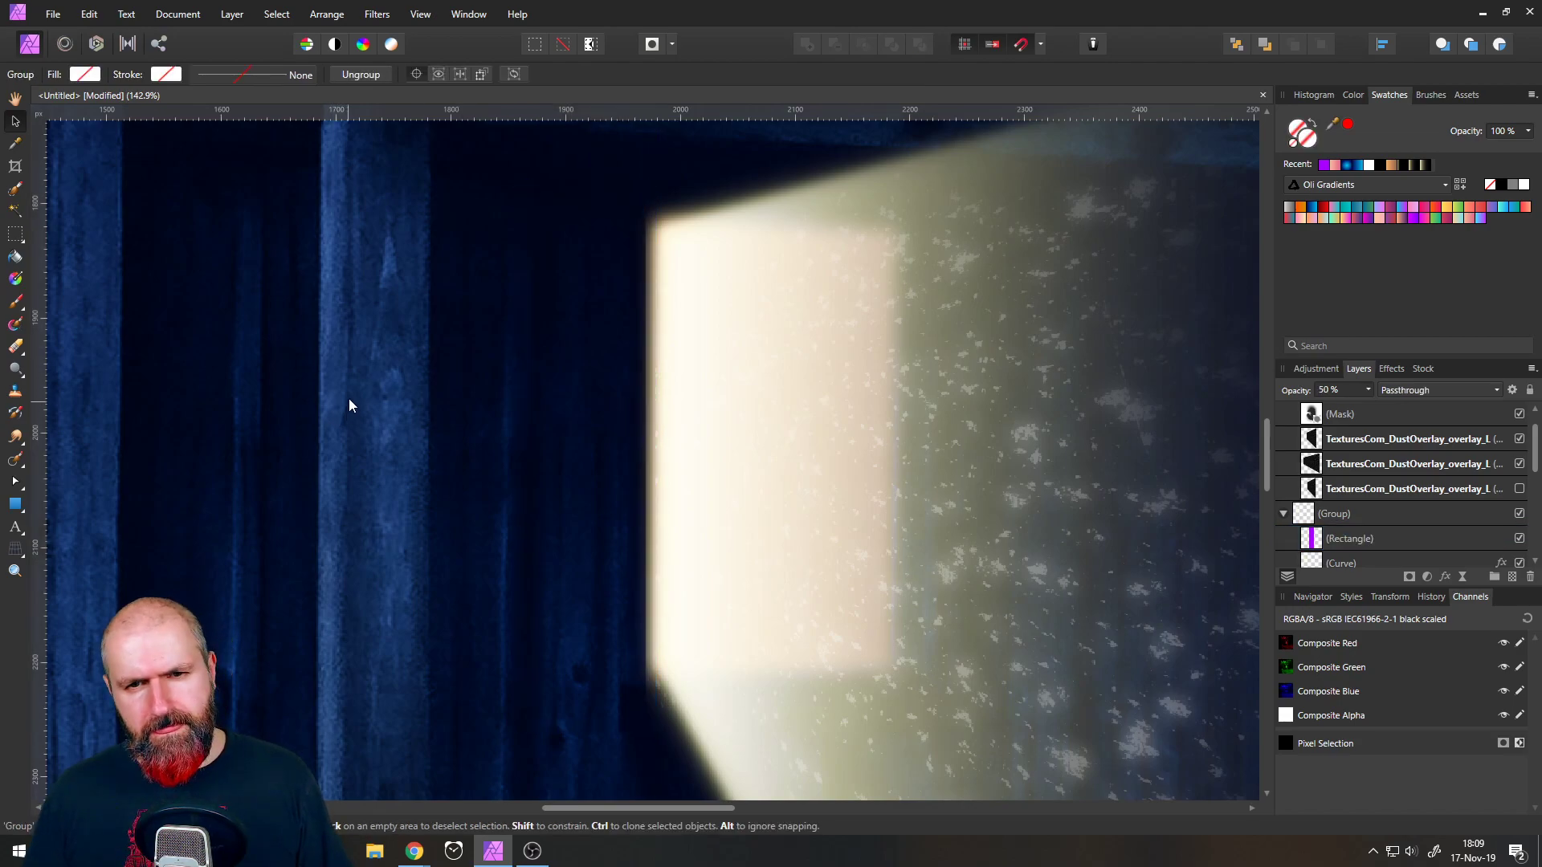
{"action": "scroll", "coordinate": [348, 406], "scroll_direction": "down", "scroll_amount": 5}
{"action": "scroll", "coordinate": [348, 398], "scroll_direction": "up", "scroll_amount": 5}
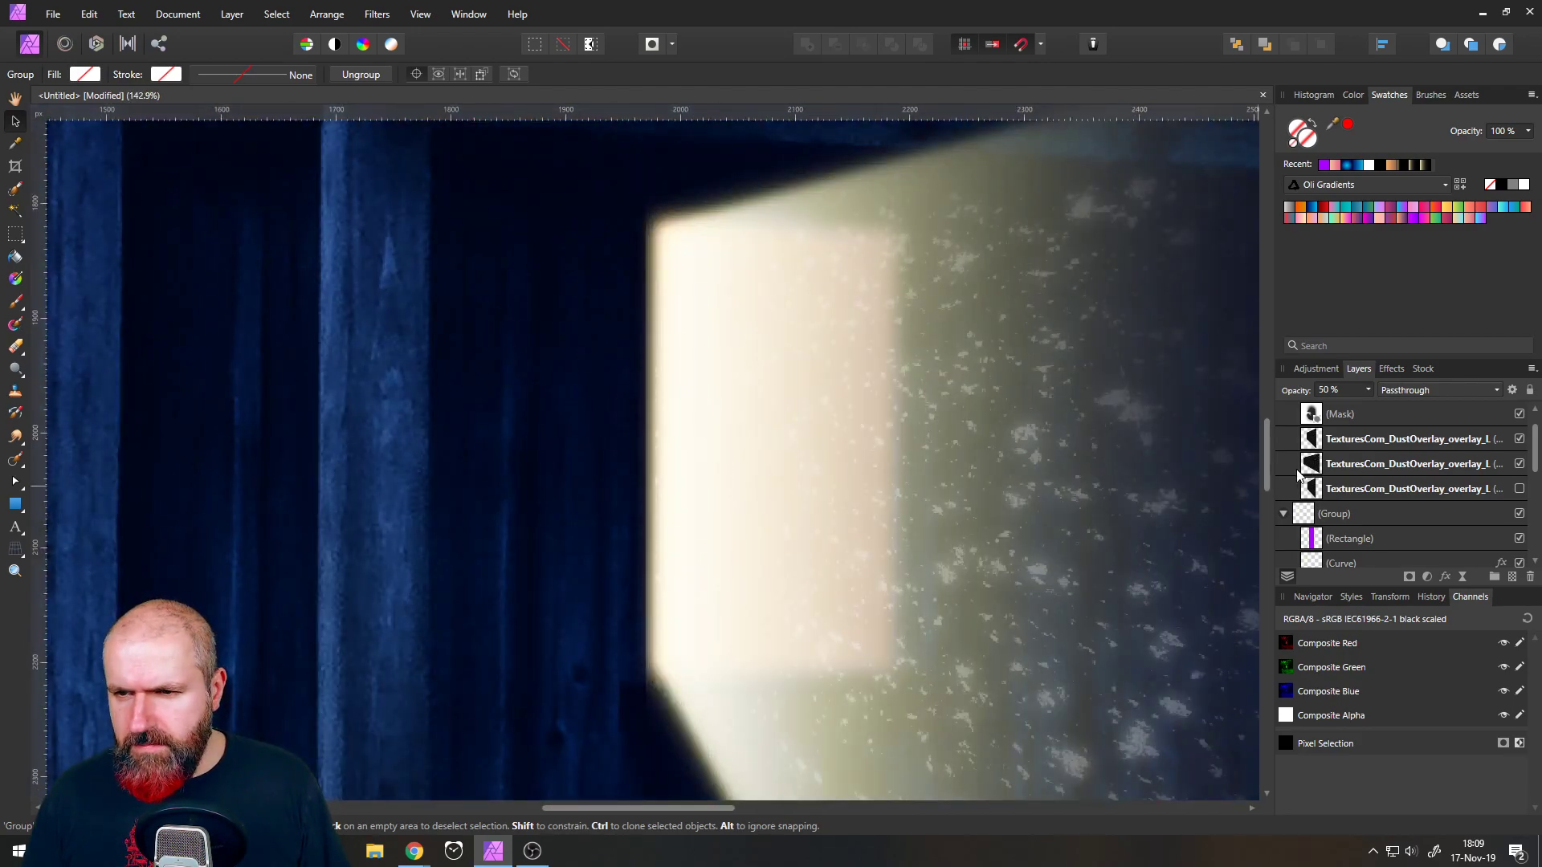
- Shorten the erasing rectangle to the height of the lit window and give it rounded corners at 25%
{"action": "left_click", "coordinate": [1313, 542]}
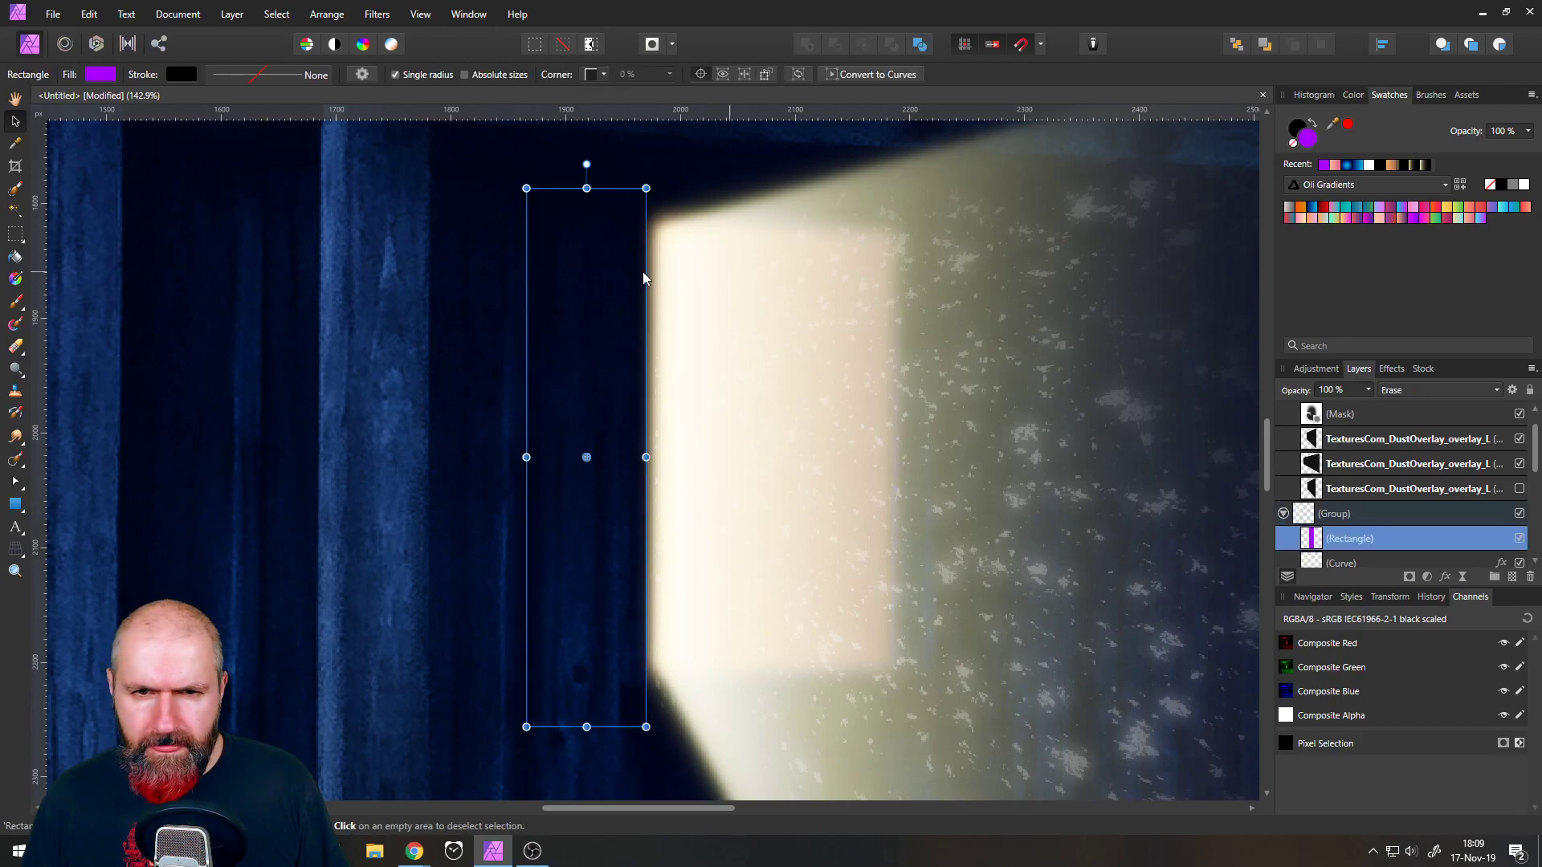
{"action": "left_click_drag", "start_coordinate": [586, 190], "coordinate": [598, 219]}
{"action": "left_click_drag", "start_coordinate": [586, 726], "coordinate": [581, 669]}
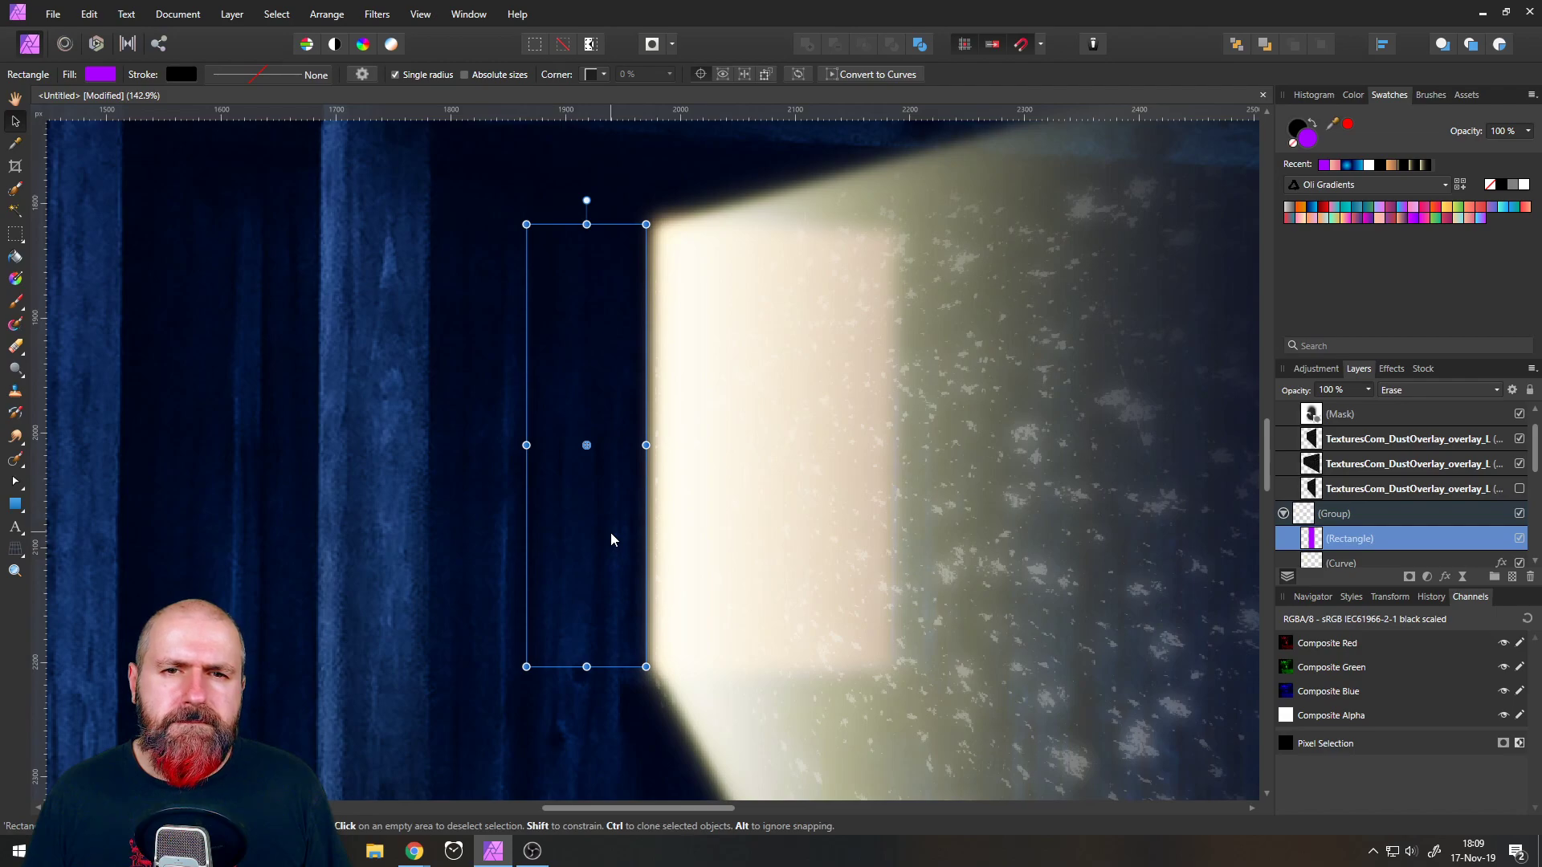
{"action": "left_click", "coordinate": [604, 75]}
{"action": "left_click", "coordinate": [595, 96]}
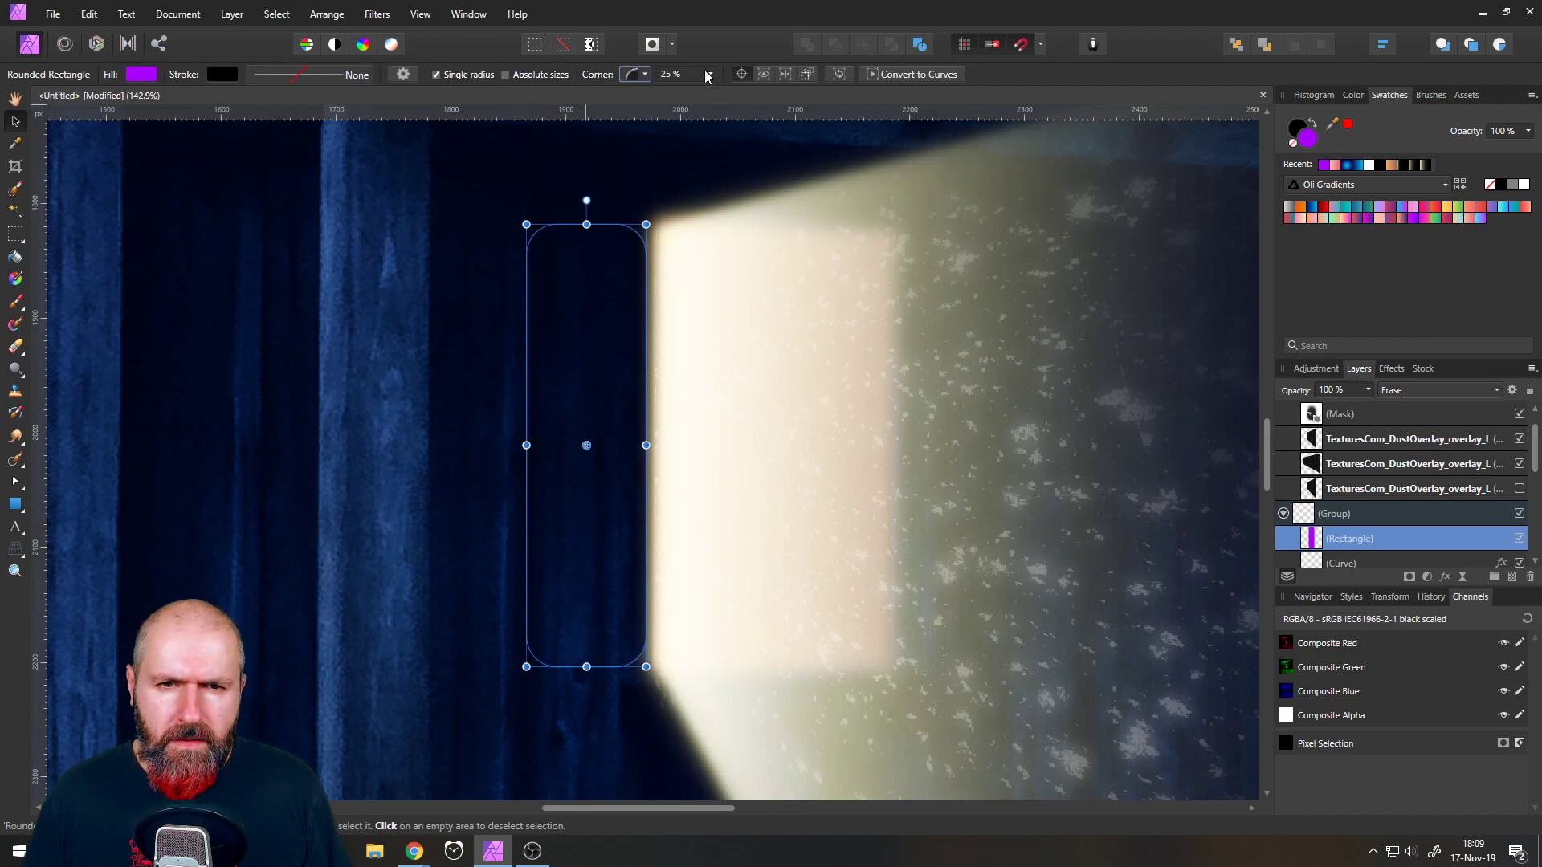
{"action": "left_click", "coordinate": [397, 291]}
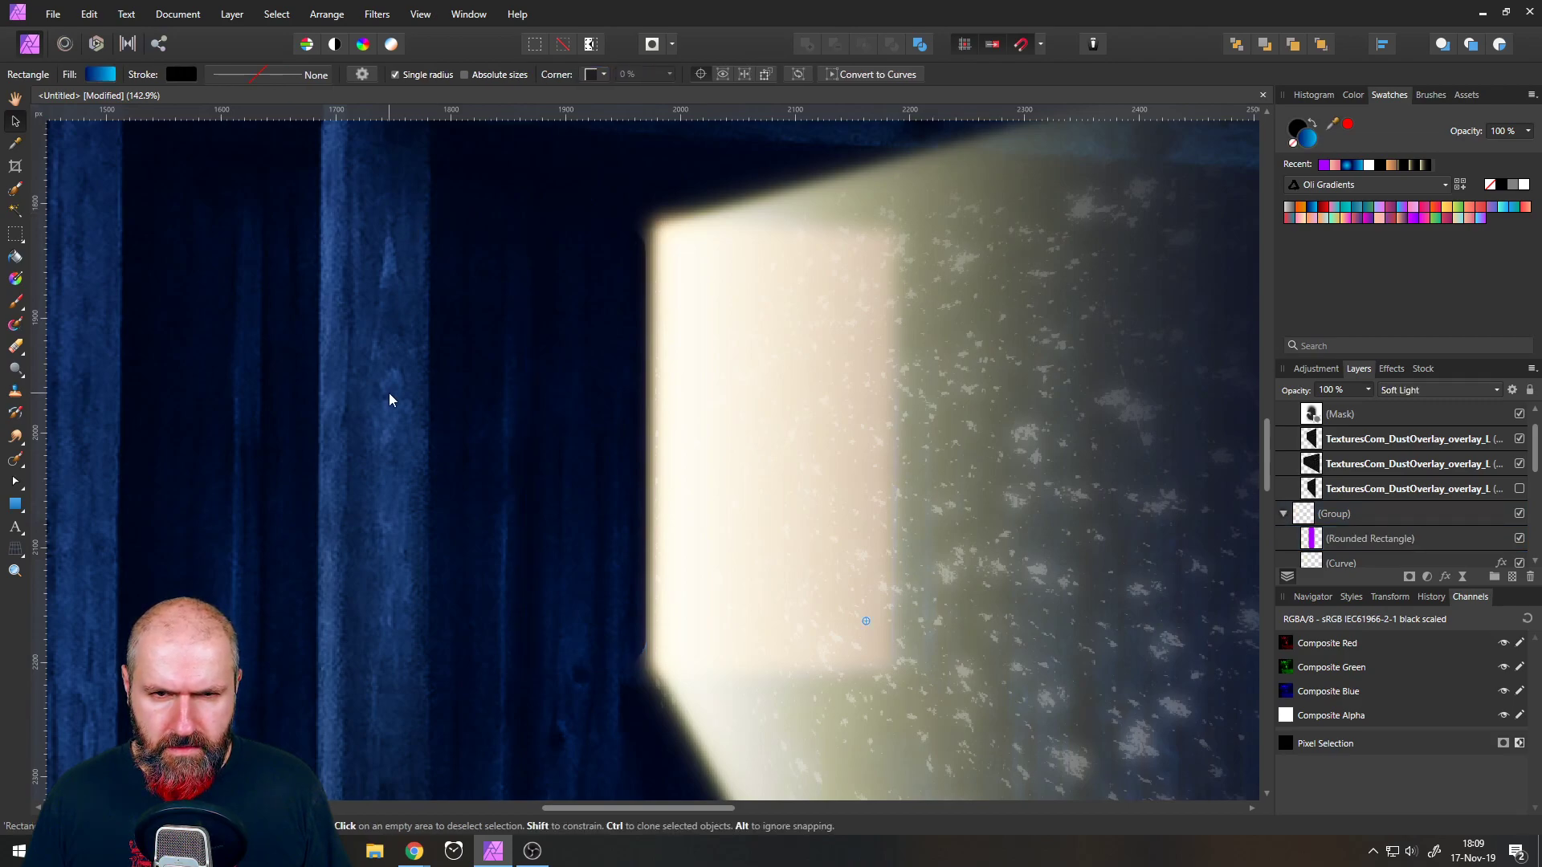
{"action": "key", "text": "Escape"}
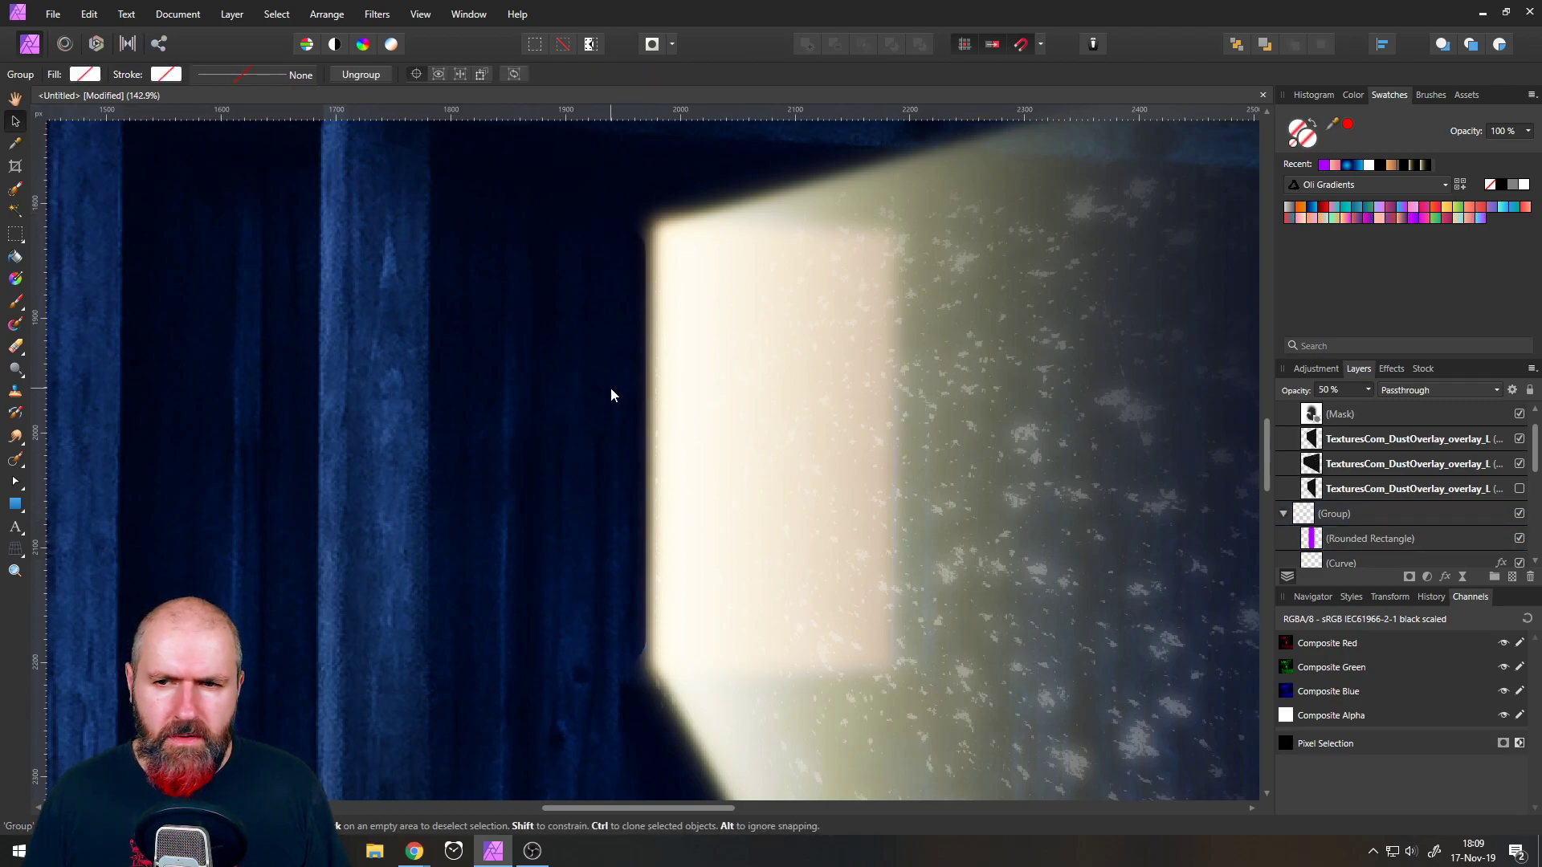
- Return the erasing rectangle's corners to square and deselect it
{"action": "left_click", "coordinate": [1314, 536]}
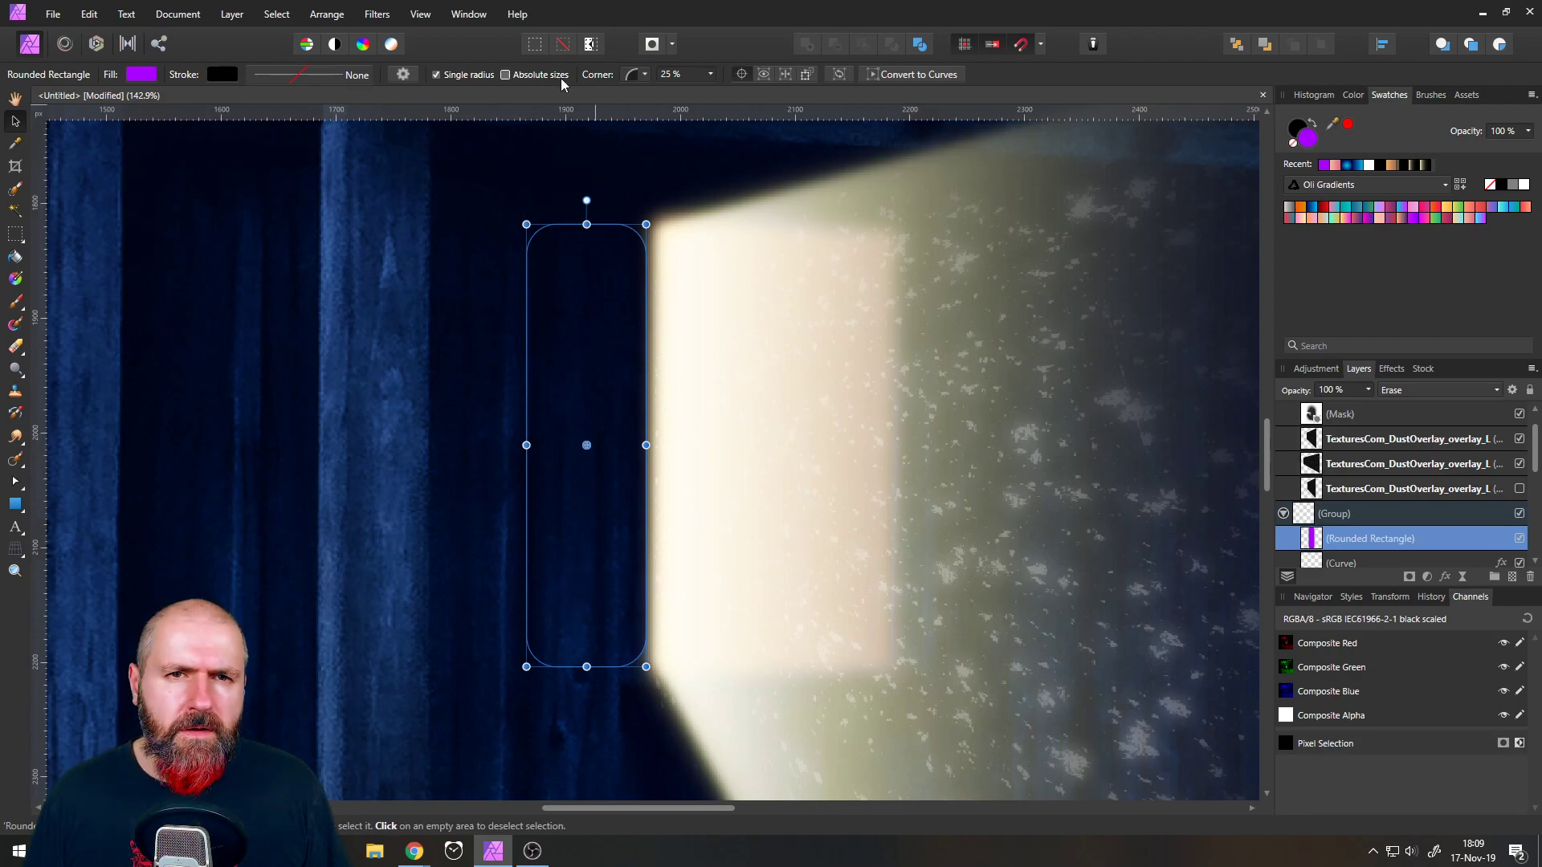
{"action": "left_click", "coordinate": [643, 74]}
{"action": "left_click", "coordinate": [618, 127]}
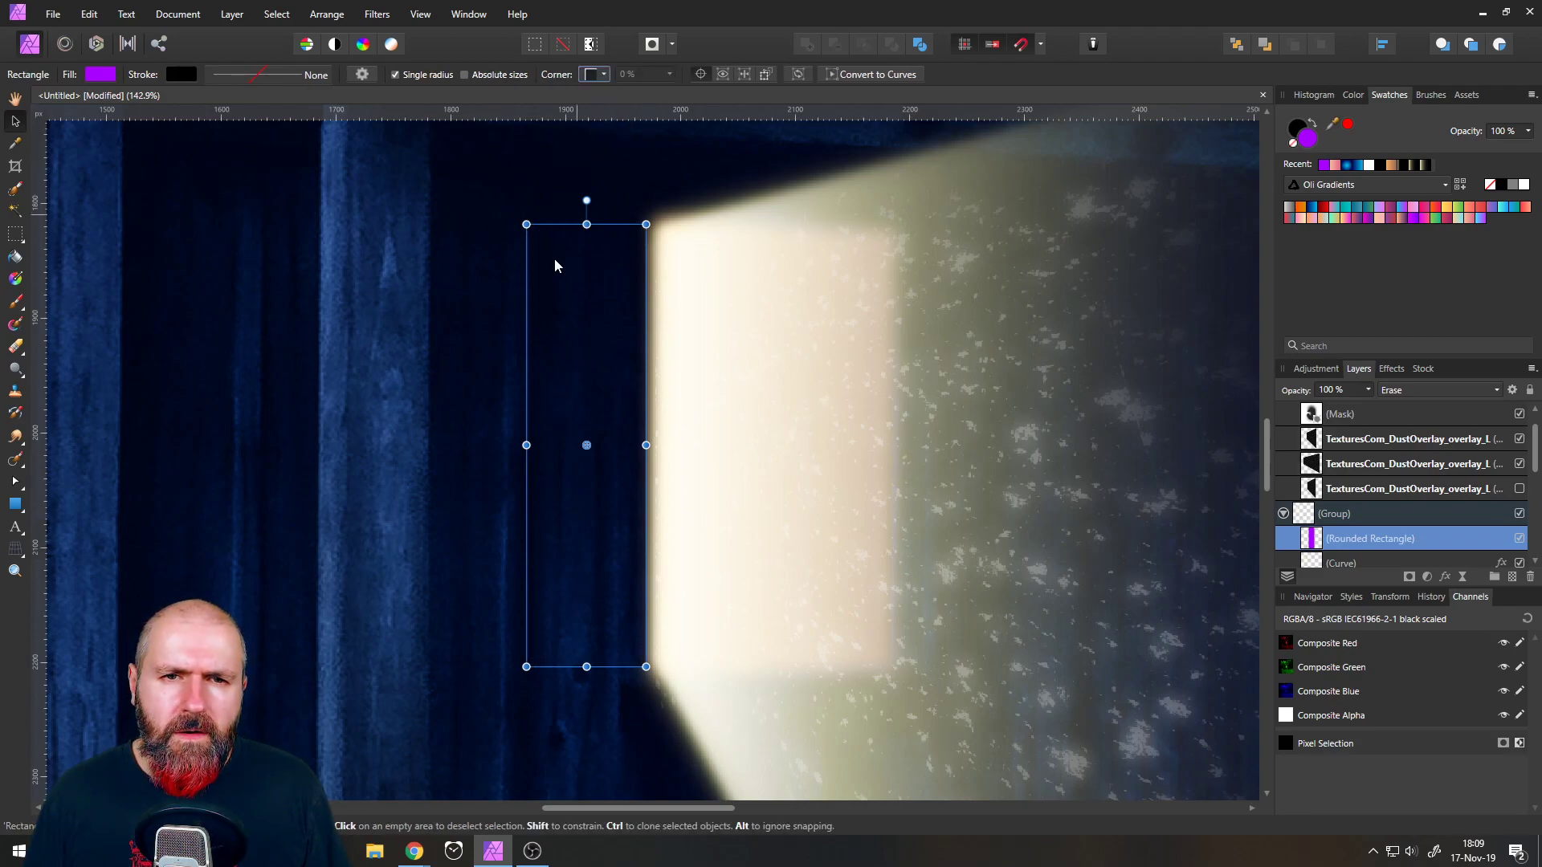
{"action": "left_click", "coordinate": [450, 276]}
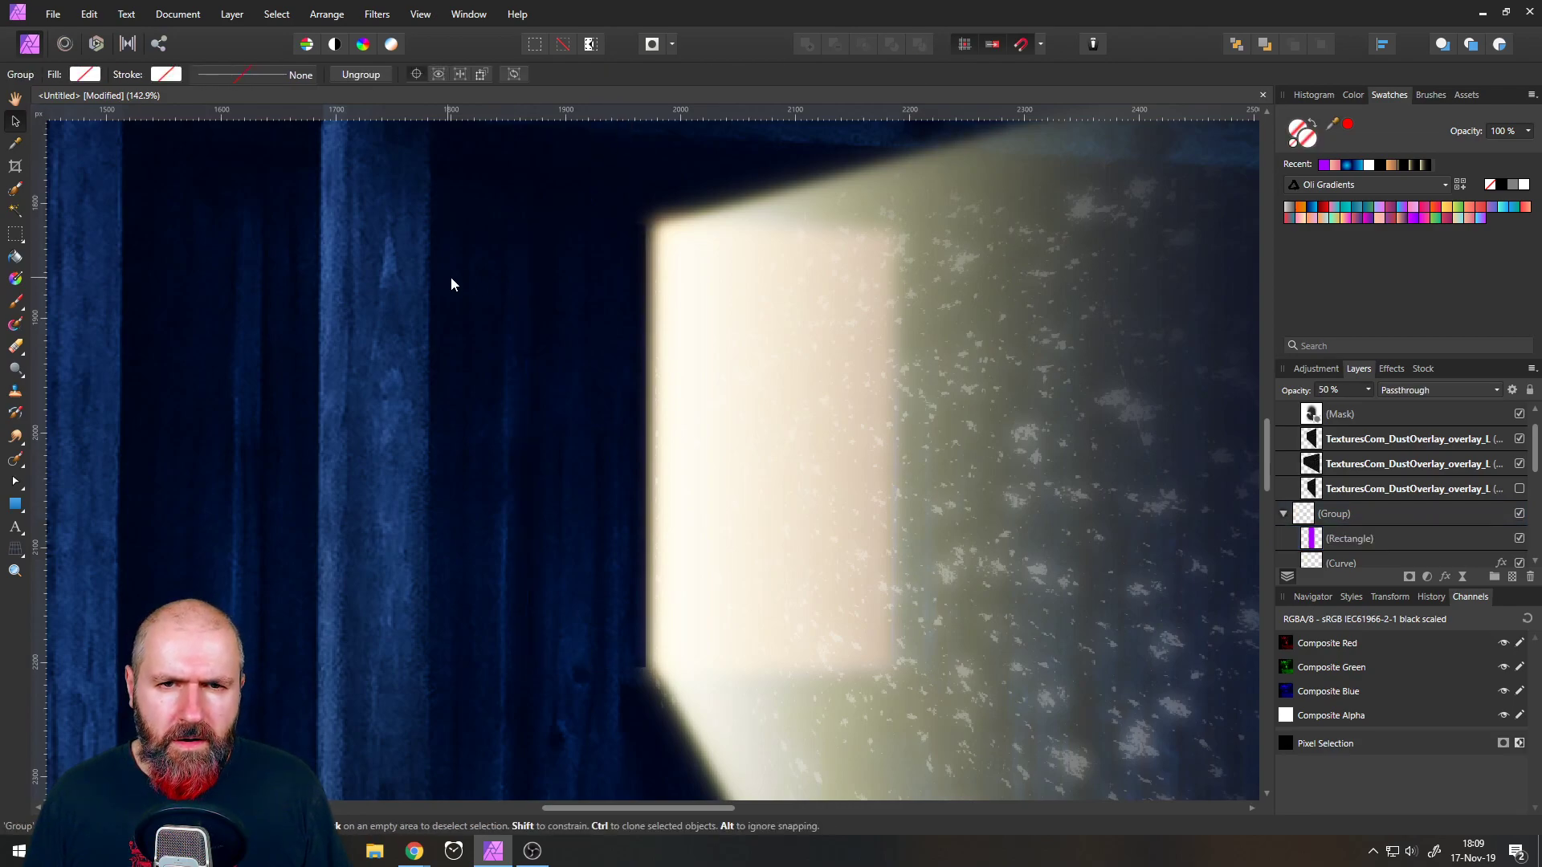
- Extend the erasing rectangle above and below the lit window's vertical edge, and deselect it
{"action": "left_click", "coordinate": [1309, 538]}
{"action": "left_click_drag", "start_coordinate": [587, 225], "coordinate": [587, 156]}
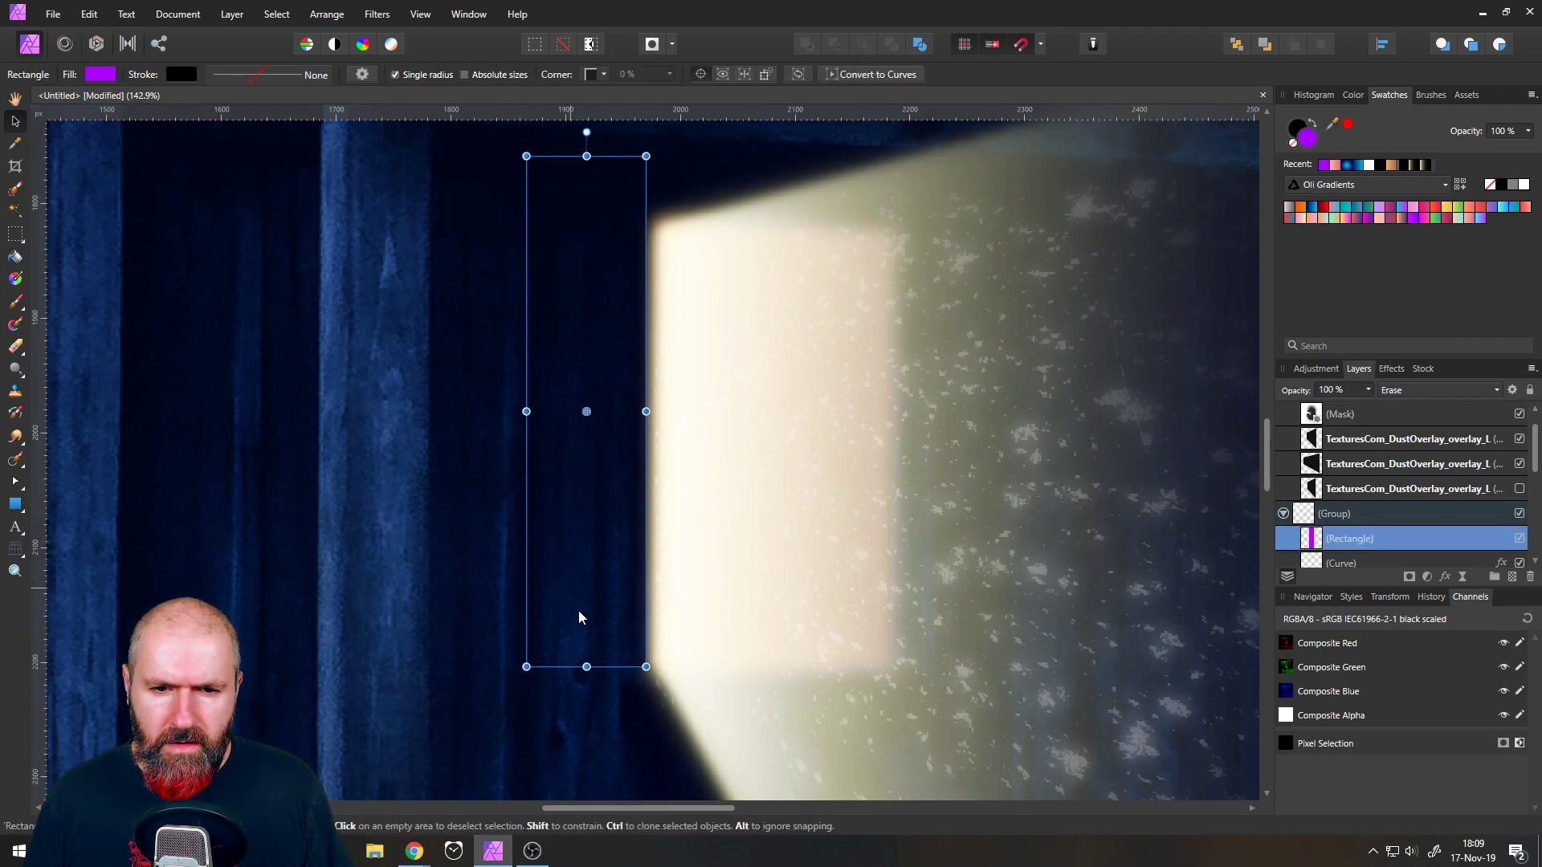
{"action": "left_click_drag", "start_coordinate": [586, 667], "coordinate": [586, 728]}
{"action": "left_click", "coordinate": [849, 521]}
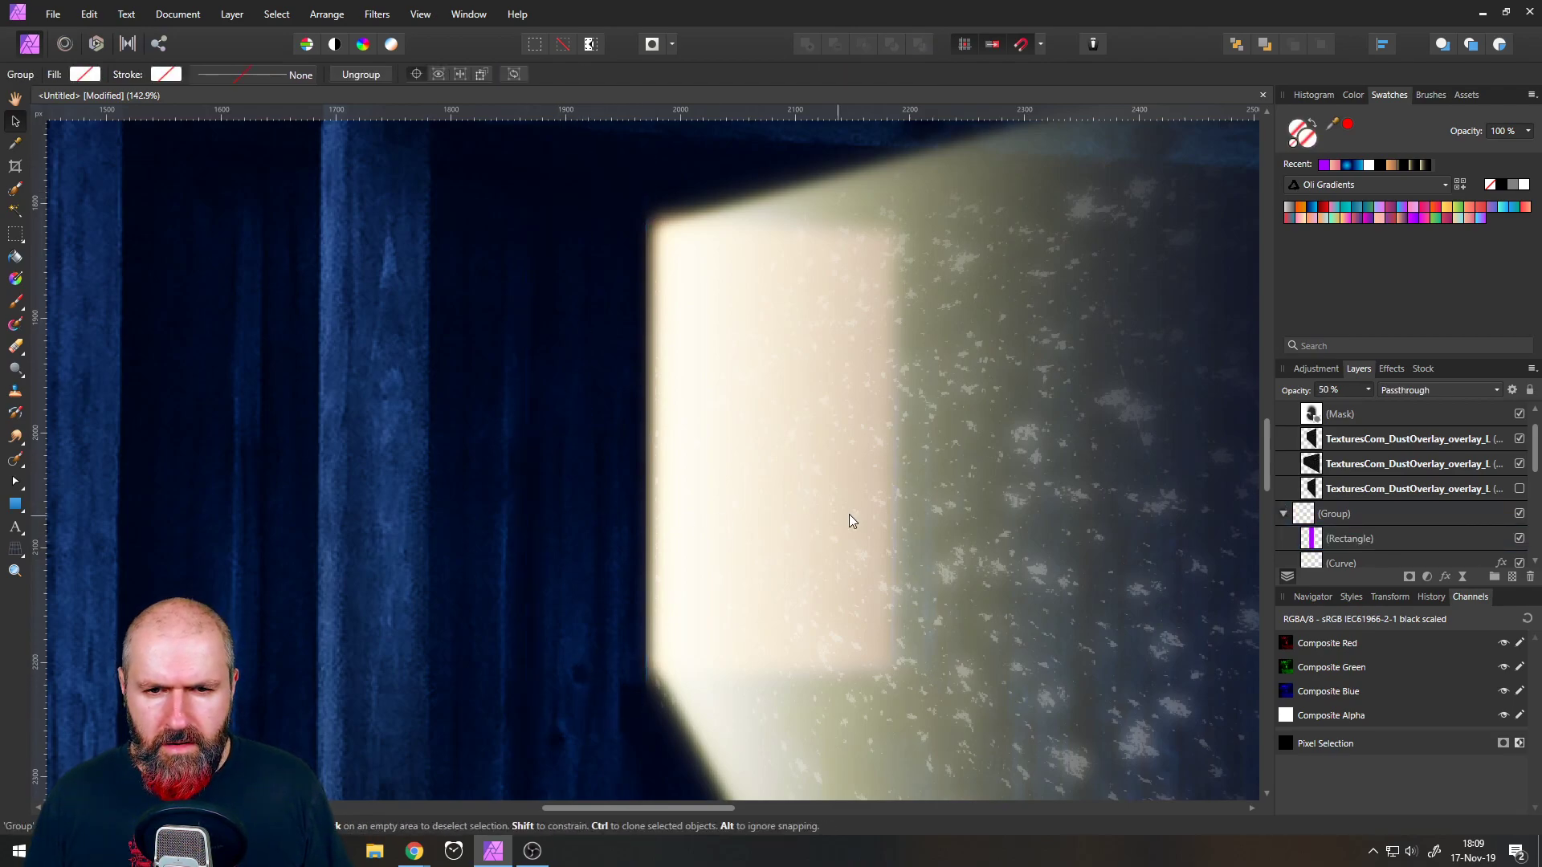
{"action": "scroll", "coordinate": [714, 486], "scroll_direction": "down", "scroll_amount": 5}
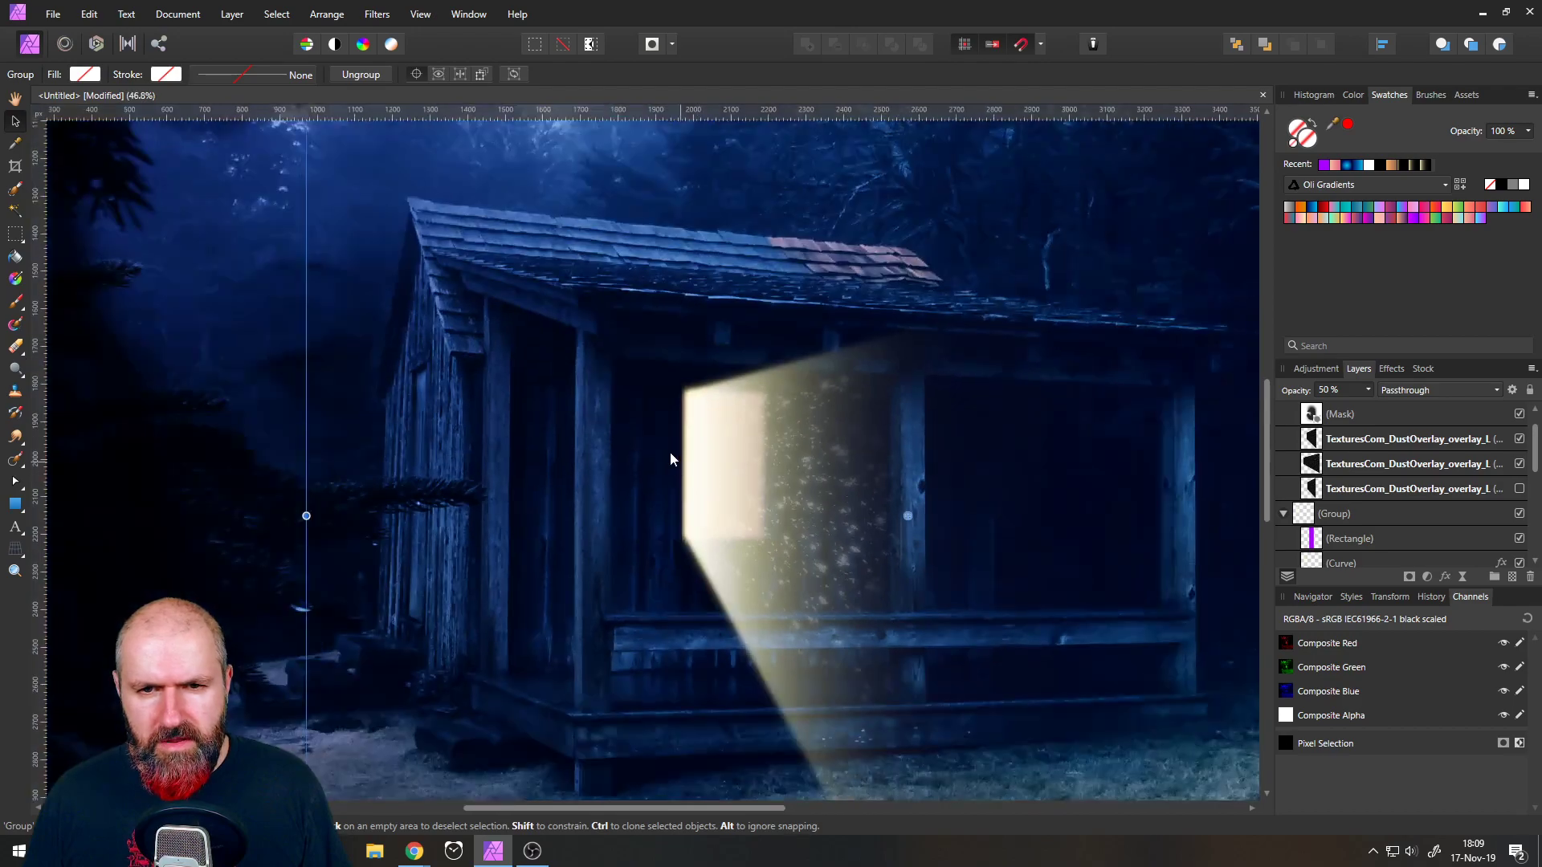
- Hide the erasing rectangle to compare the window edge, and delete it from the beam group
{"action": "left_click", "coordinate": [1522, 541]}
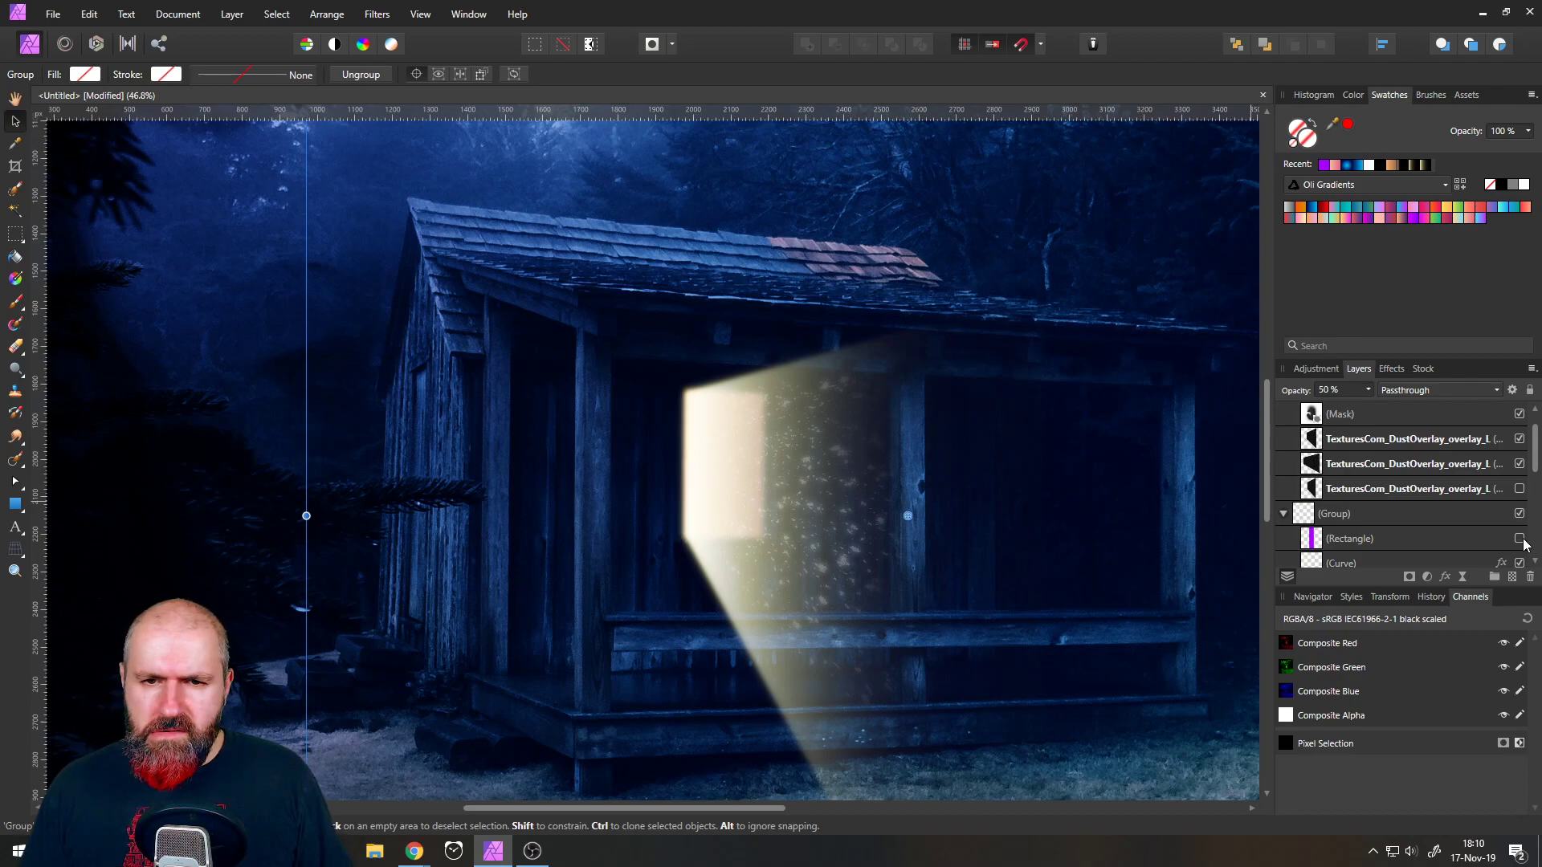
{"action": "left_click", "coordinate": [1321, 546]}
{"action": "left_click", "coordinate": [1529, 577]}
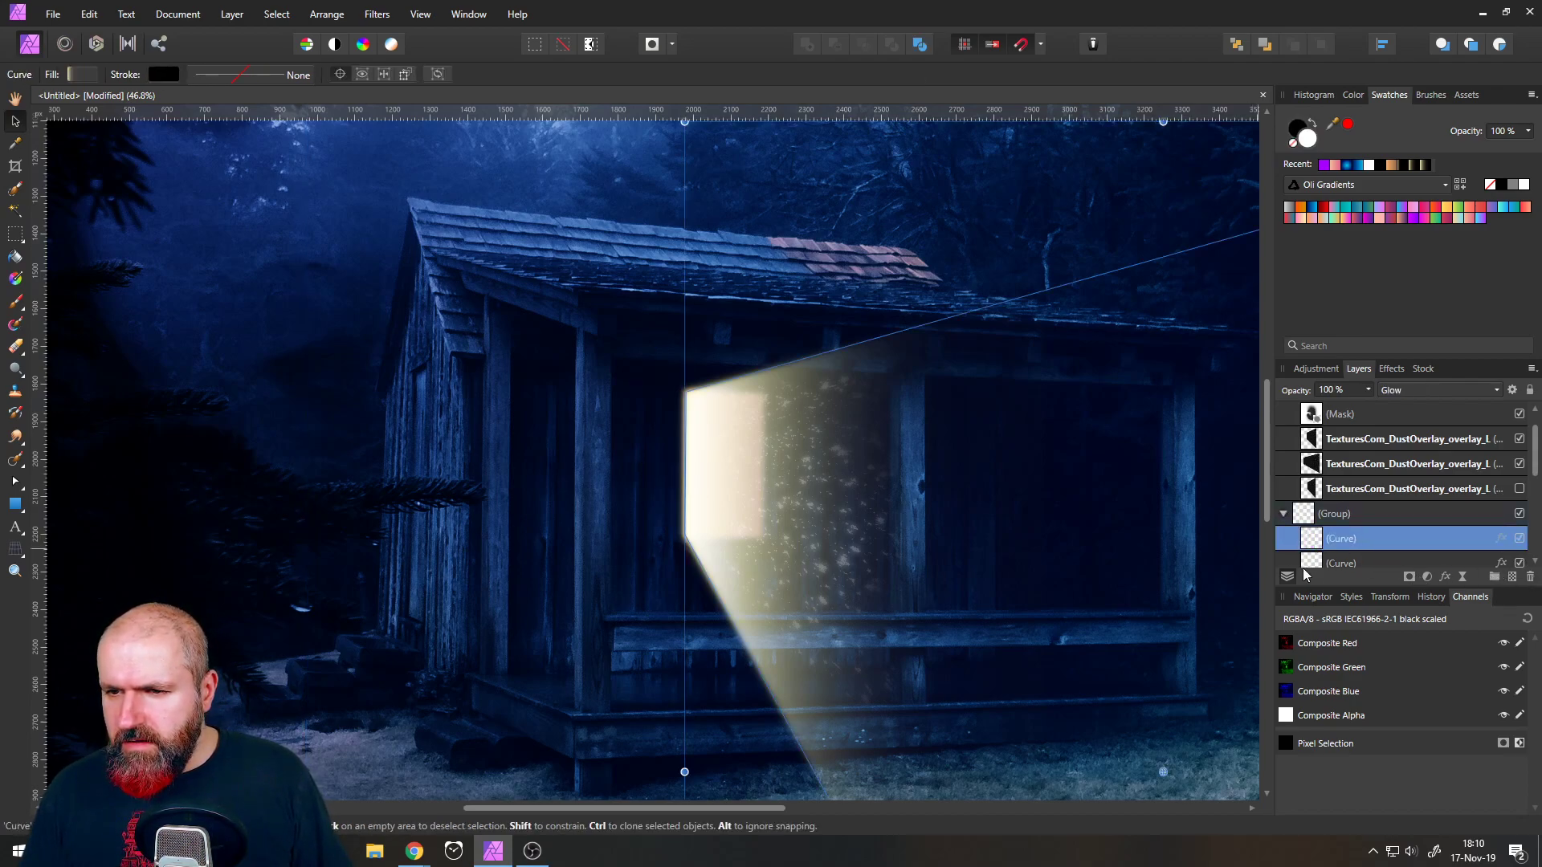
- Add a mask to the upper beam curve and move it above the curve so it masks the beam group
{"action": "left_click", "coordinate": [1409, 576]}
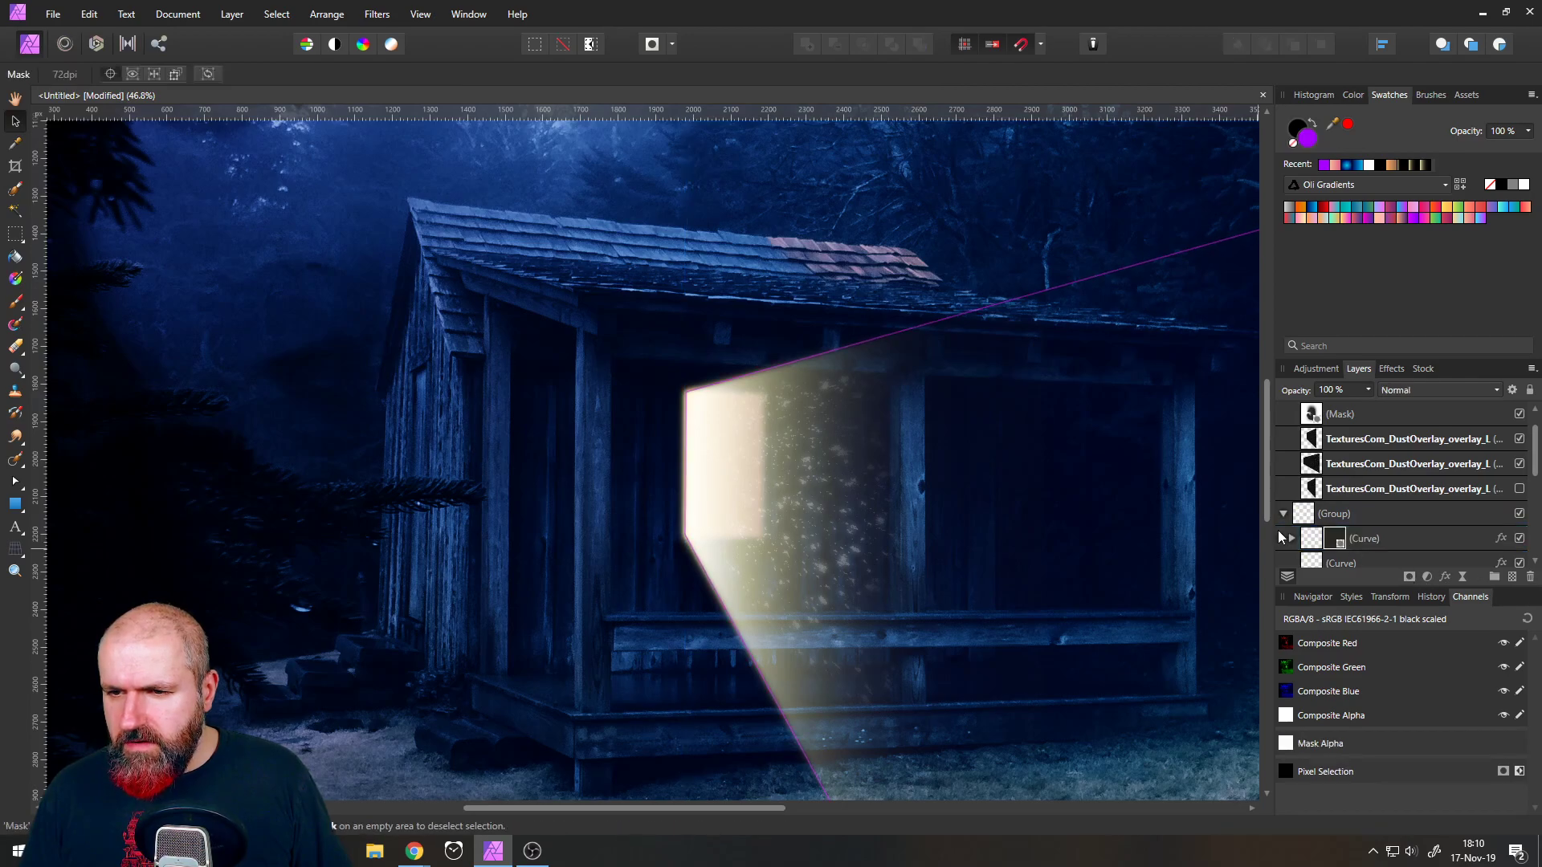
{"action": "left_click_drag", "start_coordinate": [1336, 560], "coordinate": [1325, 530]}
- Mask out a straight strip along the lit window's outer vertical edge with a 33 px black brush at 30% opacity and 100% hardness
{"action": "scroll", "coordinate": [703, 494], "scroll_direction": "up", "scroll_amount": 3}
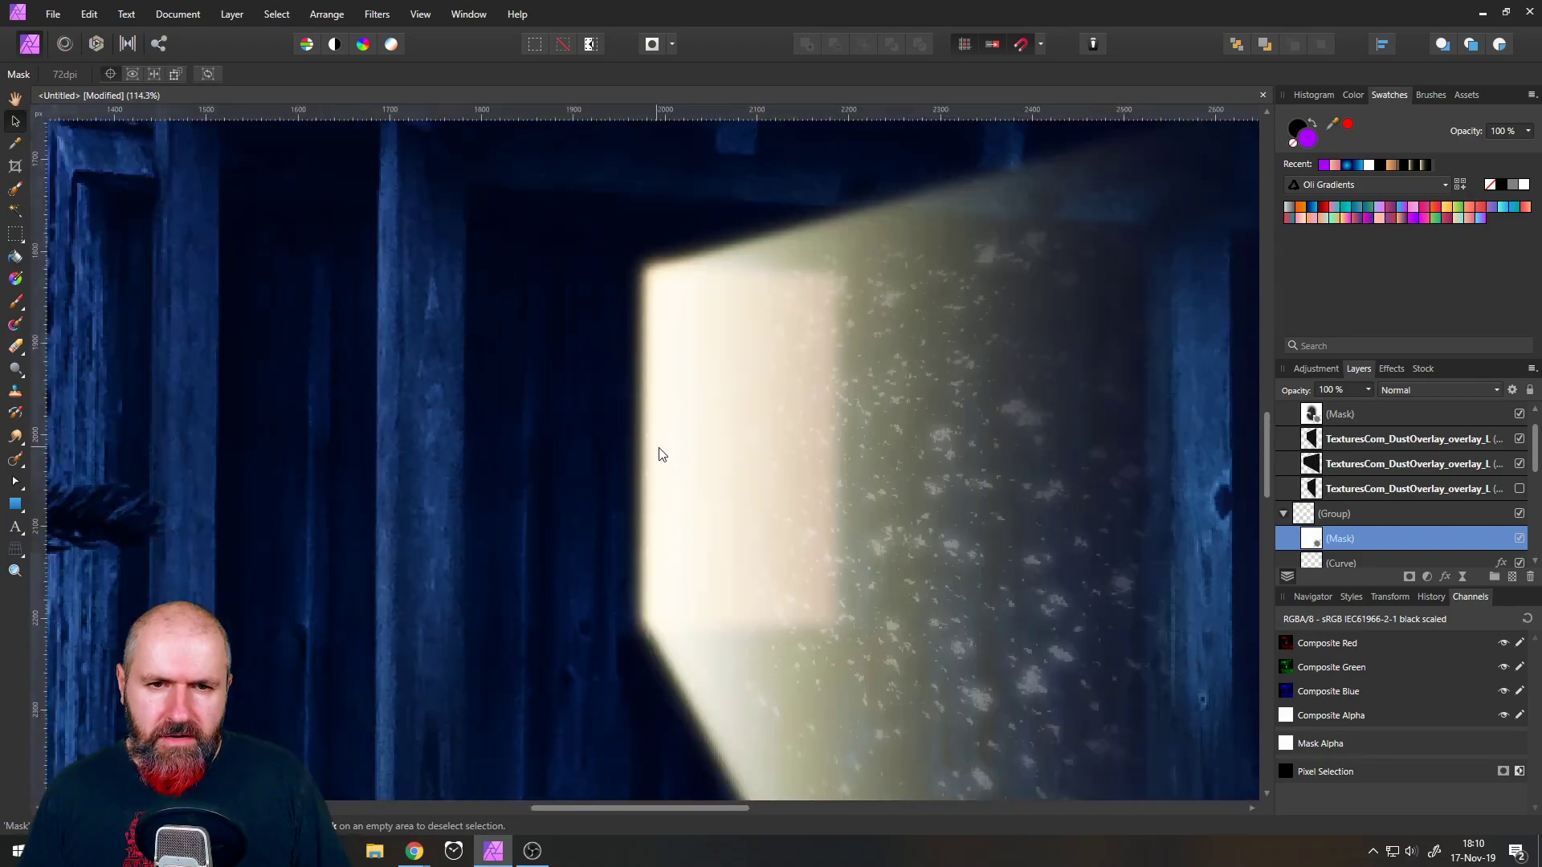
{"action": "left_click", "coordinate": [15, 302]}
{"action": "left_click", "coordinate": [414, 74]}
{"action": "left_click_drag", "start_coordinate": [423, 94], "coordinate": [463, 94]}
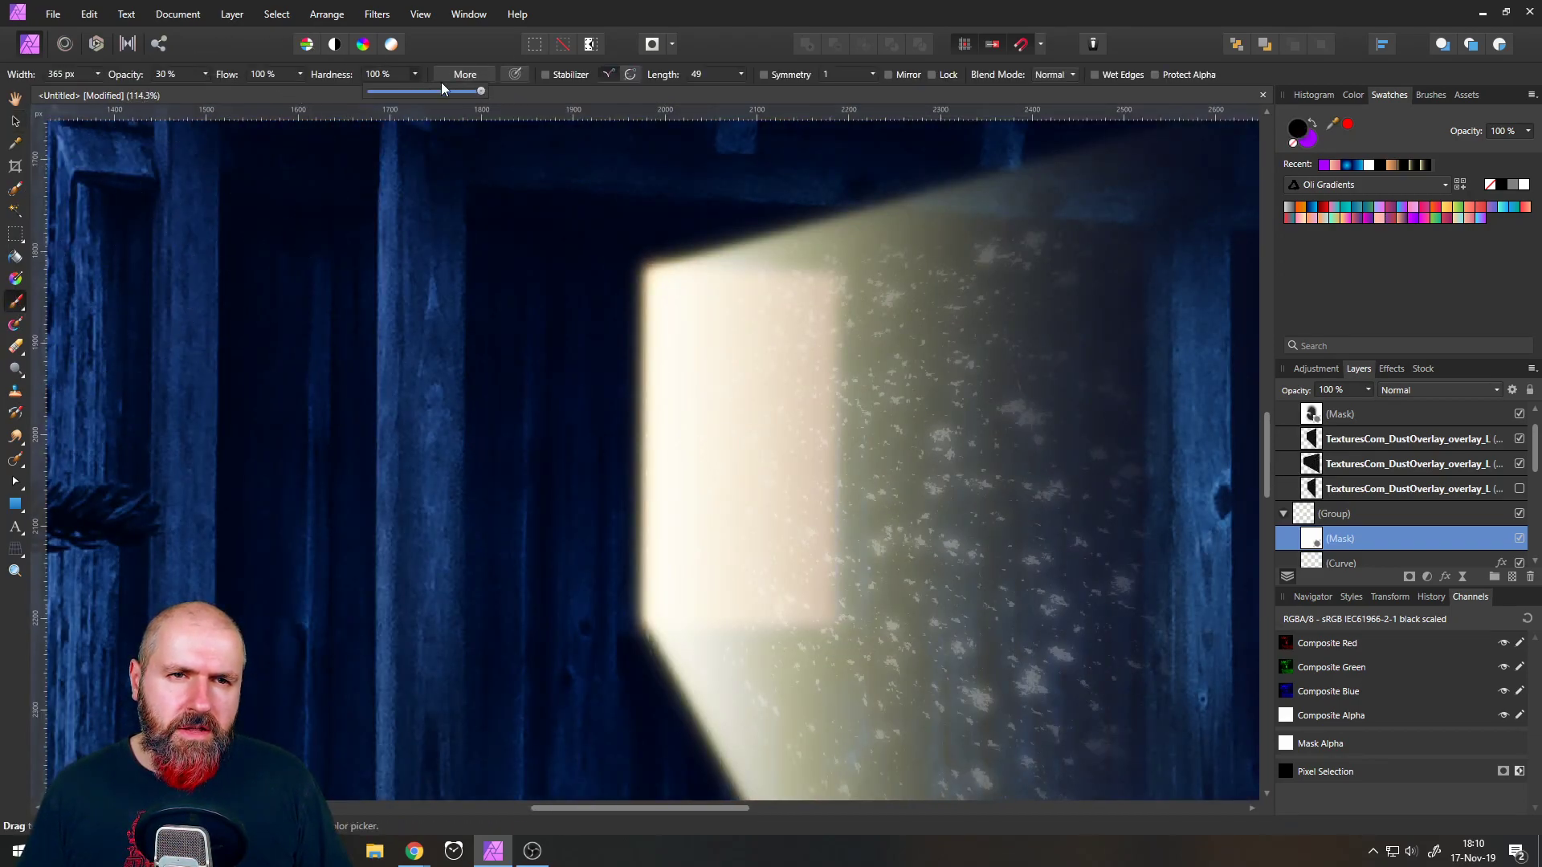
{"action": "left_click", "coordinate": [97, 74]}
{"action": "left_click_drag", "start_coordinate": [96, 91], "coordinate": [76, 91]}
{"action": "left_click", "coordinate": [96, 75]}
{"action": "left_click", "coordinate": [97, 75]}
{"action": "left_click", "coordinate": [97, 75]}
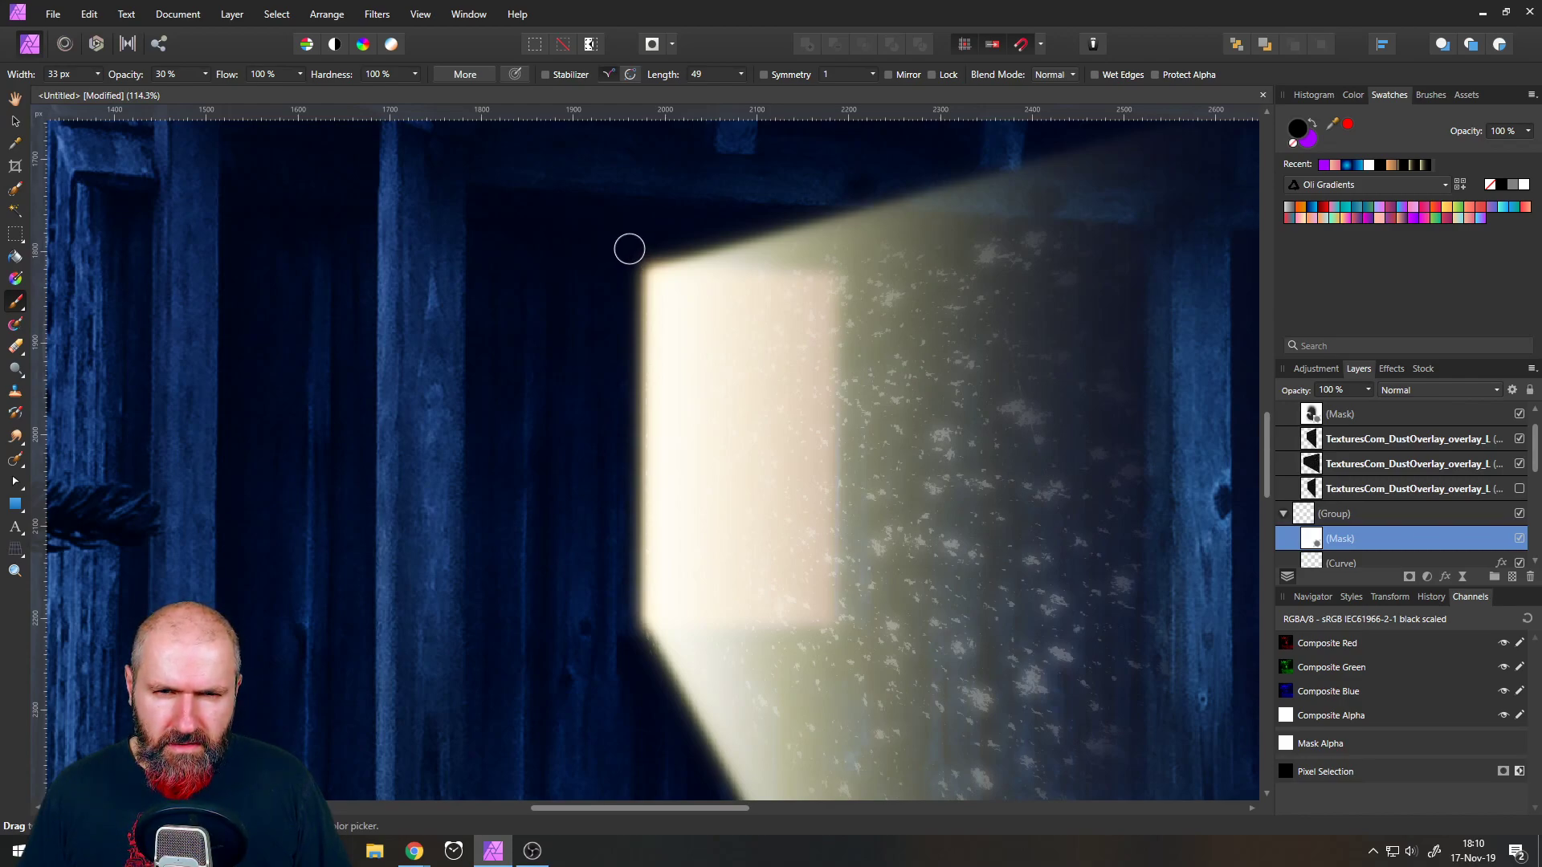
{"action": "left_click", "coordinate": [629, 249]}
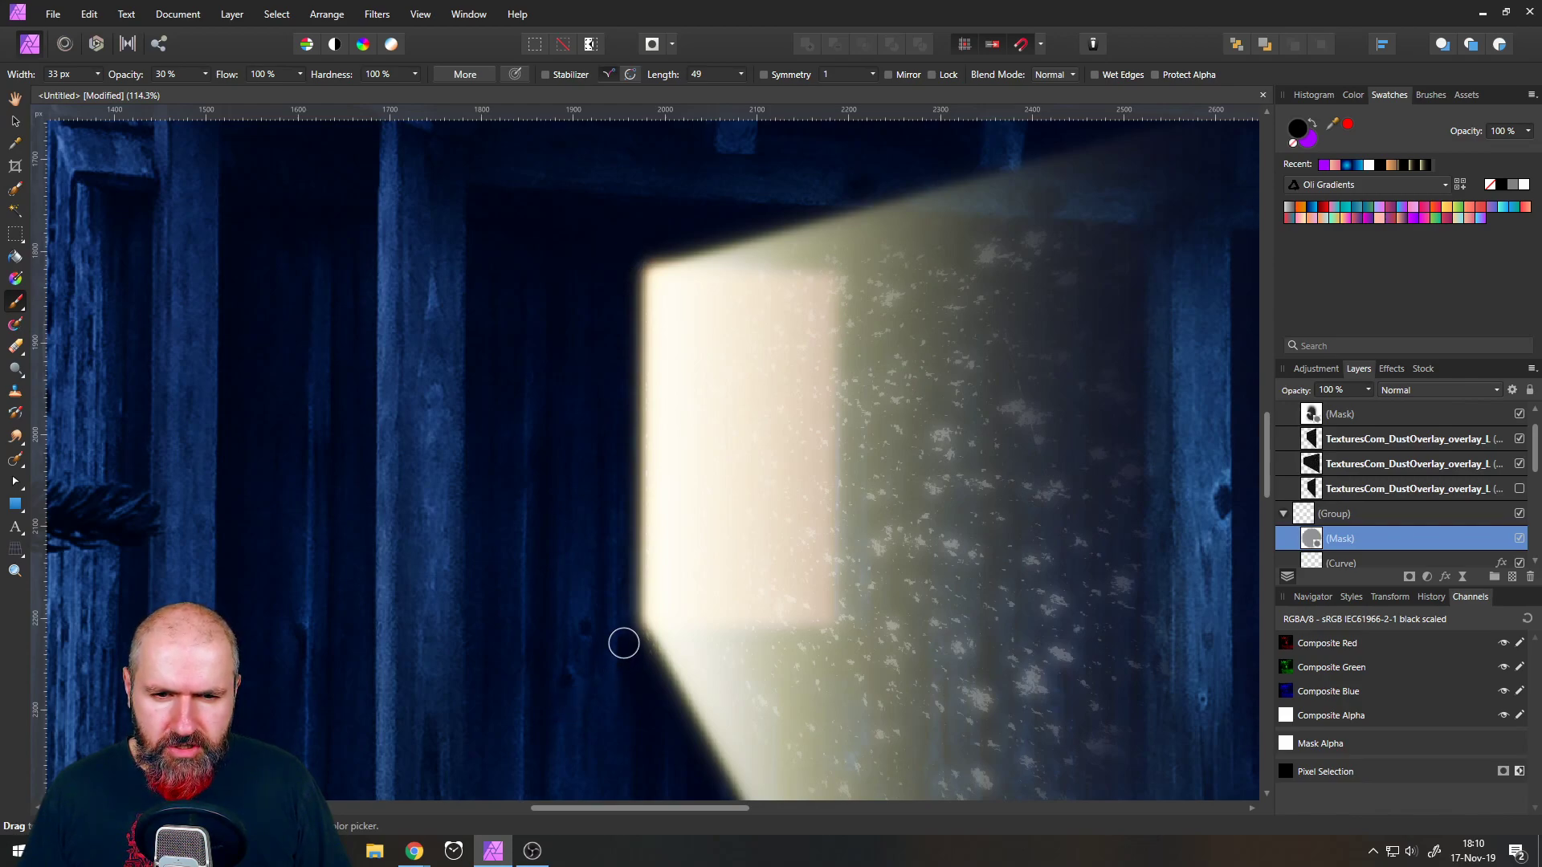
{"action": "left_click", "coordinate": [624, 644], "text": "shift"}
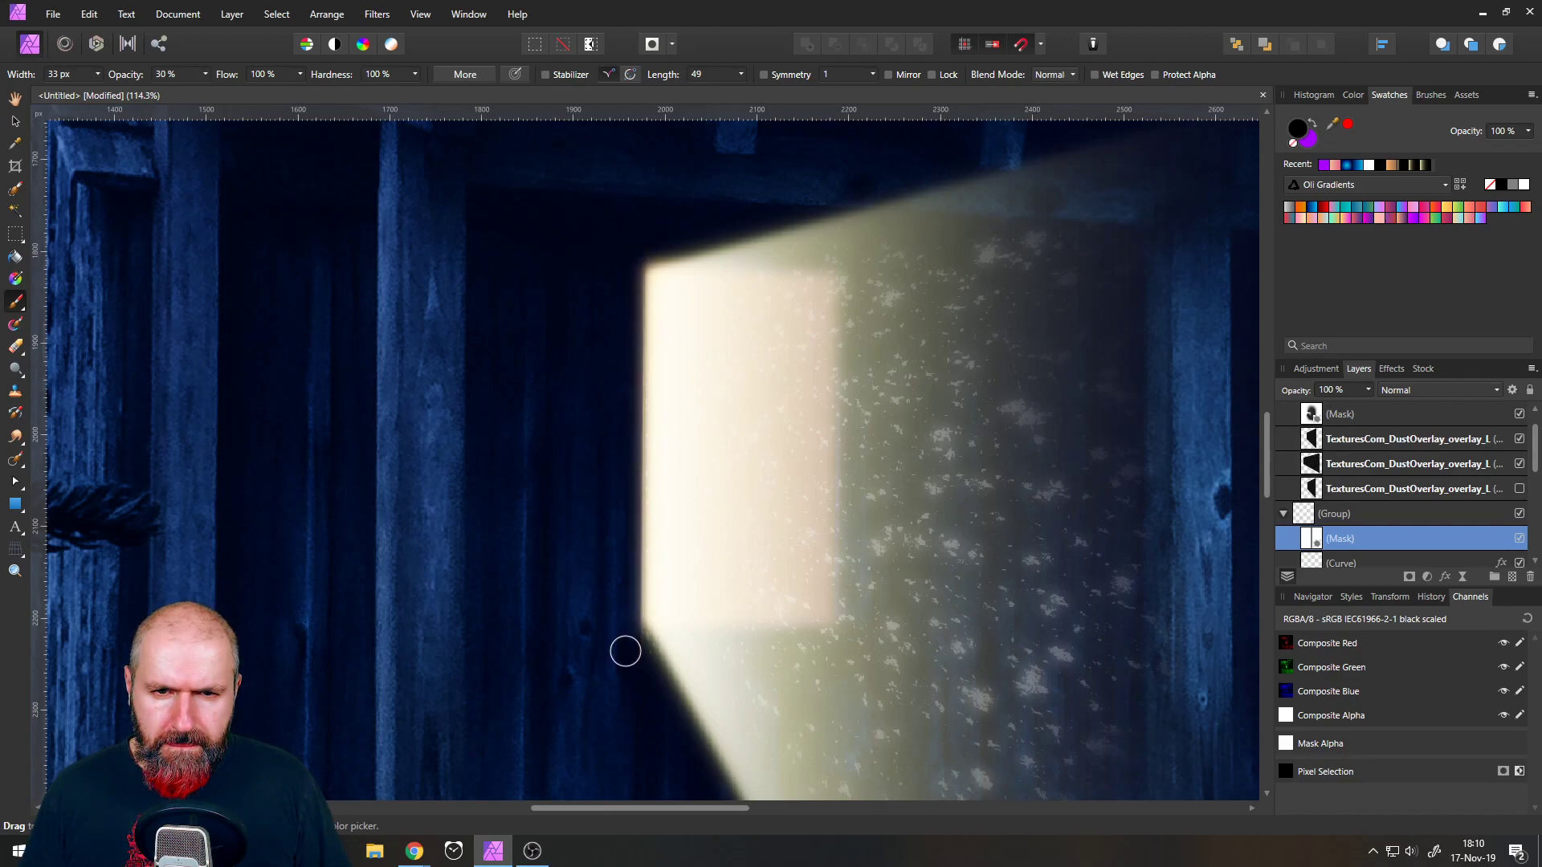
- Switch the beam group's mask off and on to compare the lit window's edge
{"action": "left_click", "coordinate": [14, 120]}
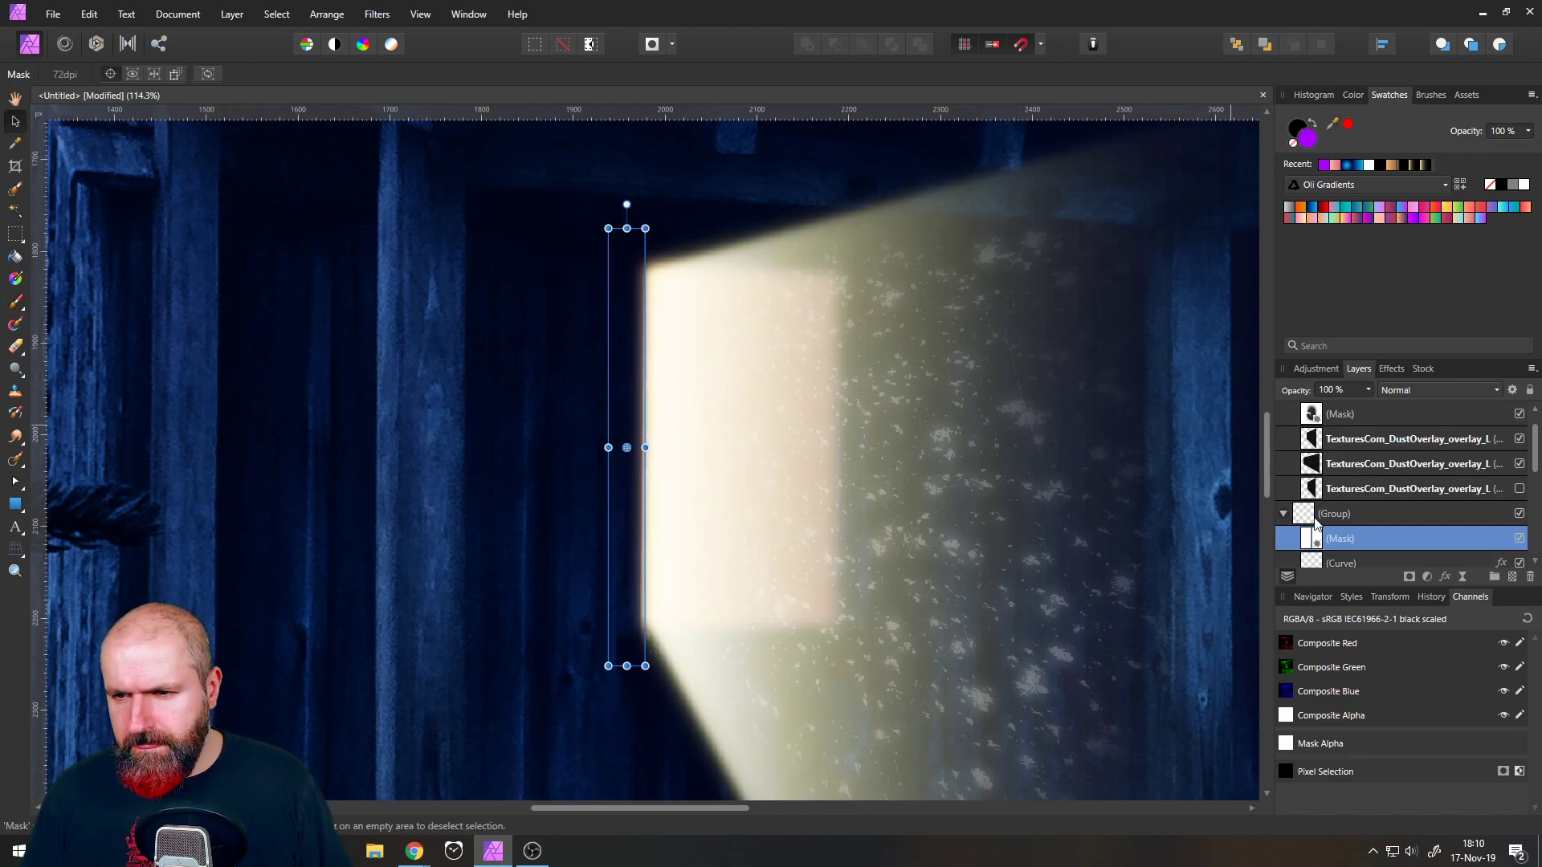
{"action": "left_click", "coordinate": [371, 493]}
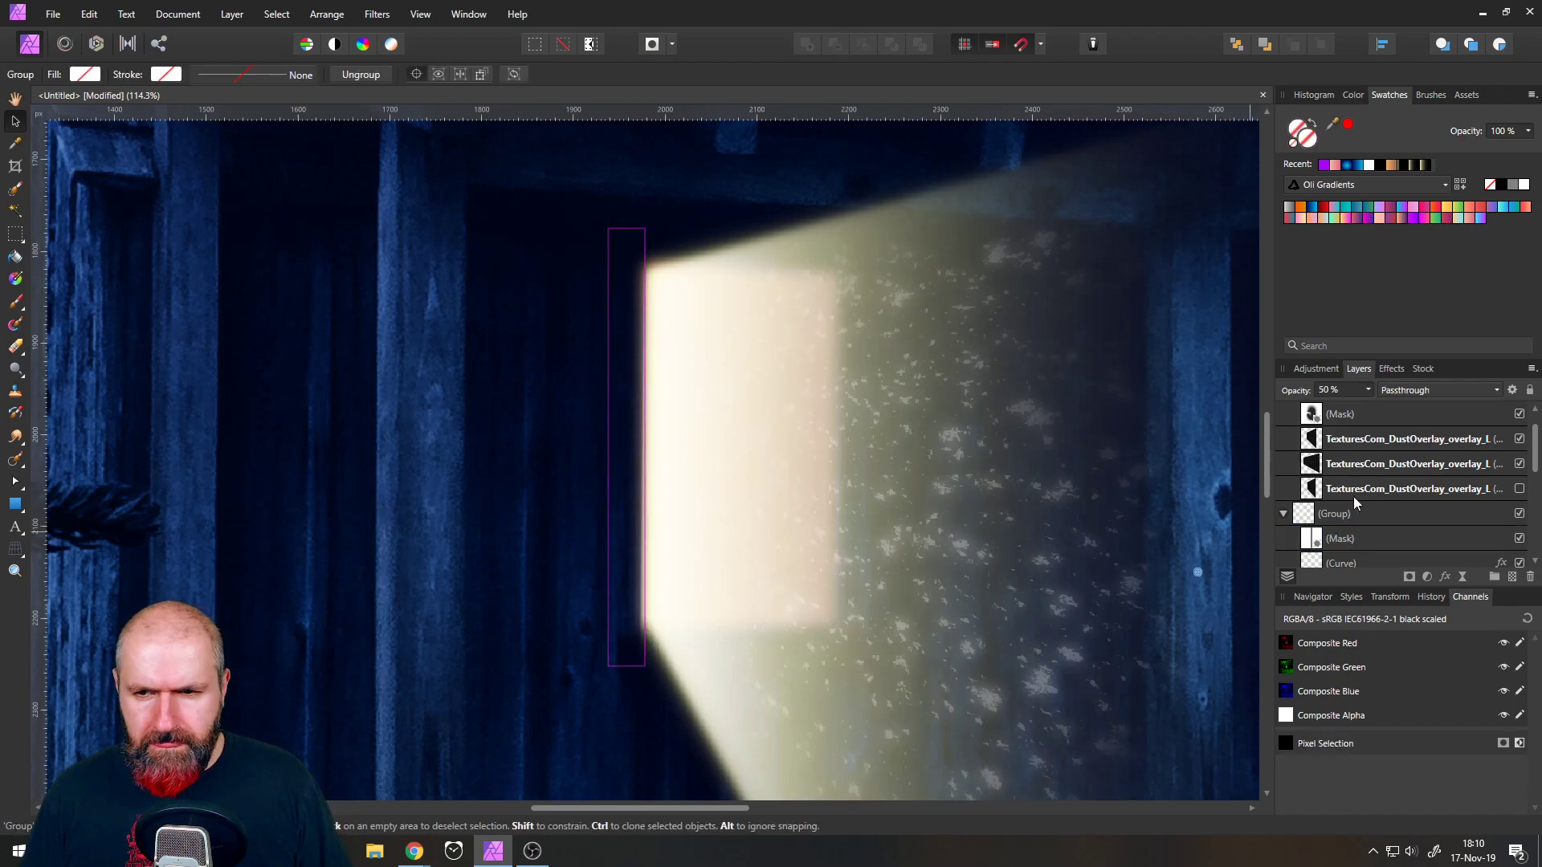
{"action": "left_click", "coordinate": [1518, 538]}
{"action": "left_click", "coordinate": [1519, 538]}
{"action": "left_click", "coordinate": [1518, 538]}
{"action": "left_click", "coordinate": [1518, 538]}
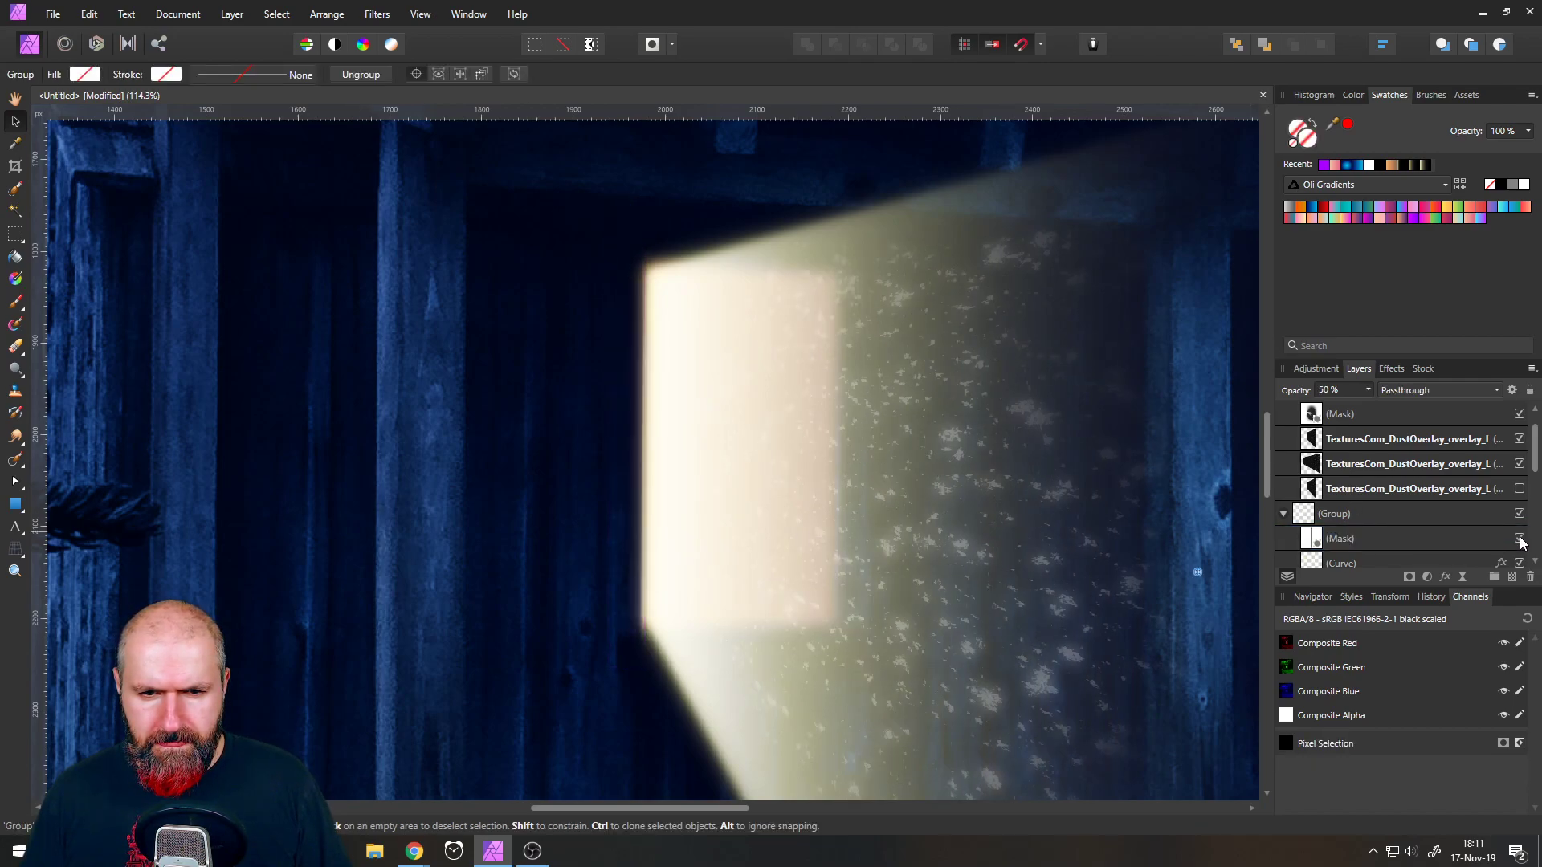
{"action": "left_click", "coordinate": [1519, 538]}
{"action": "left_click", "coordinate": [1519, 538]}
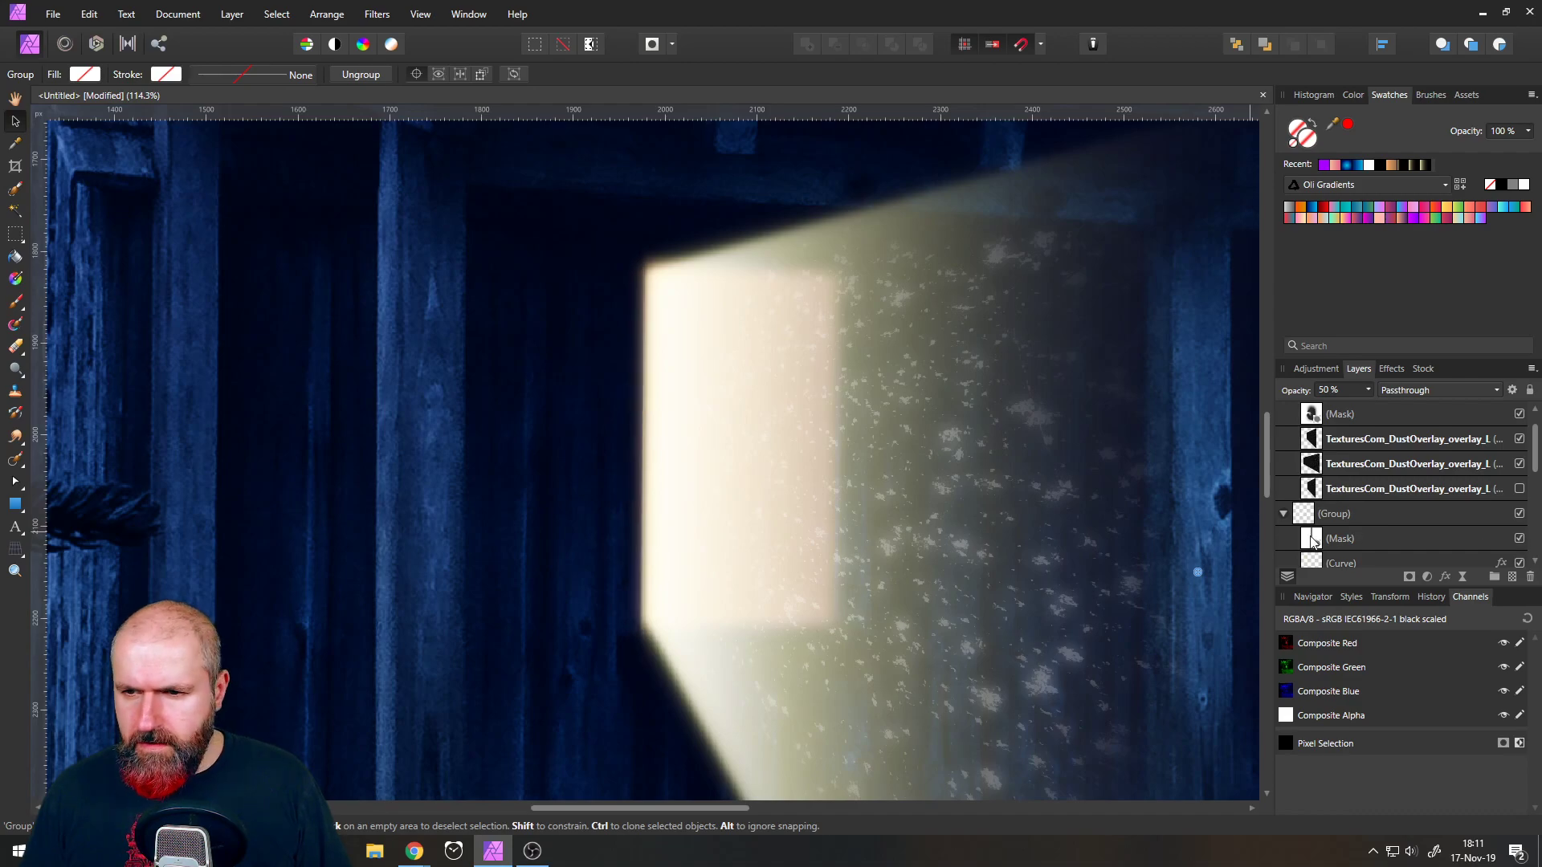
- Set the brush hardness to 17% and soften the beam mask at the lit window's lower outer corner
{"action": "left_click", "coordinate": [1313, 540]}
{"action": "scroll", "coordinate": [642, 633], "scroll_direction": "up", "scroll_amount": 5}
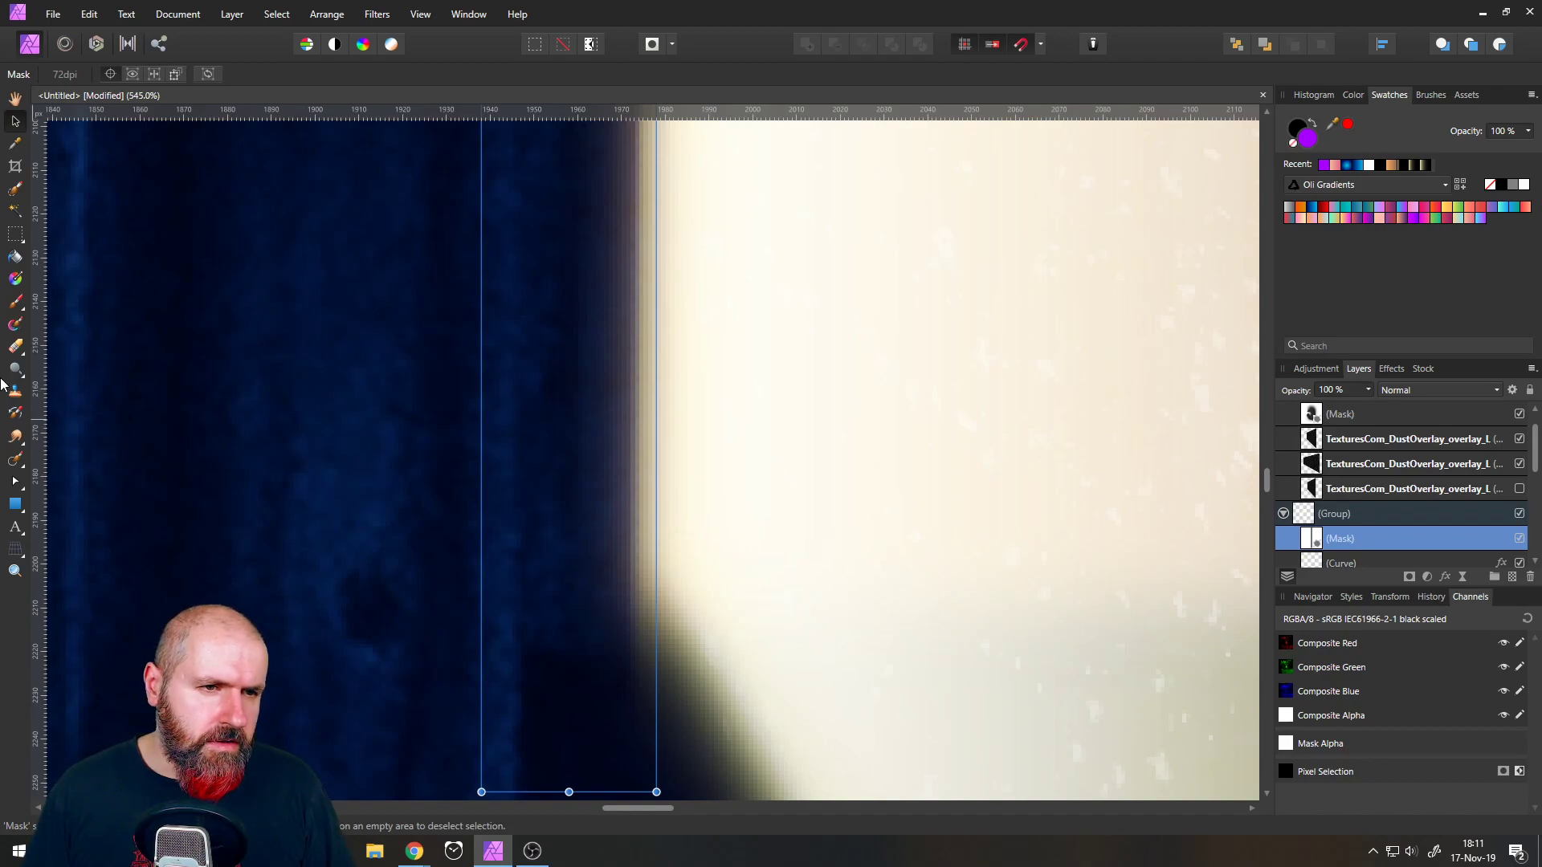
{"action": "left_click", "coordinate": [16, 303]}
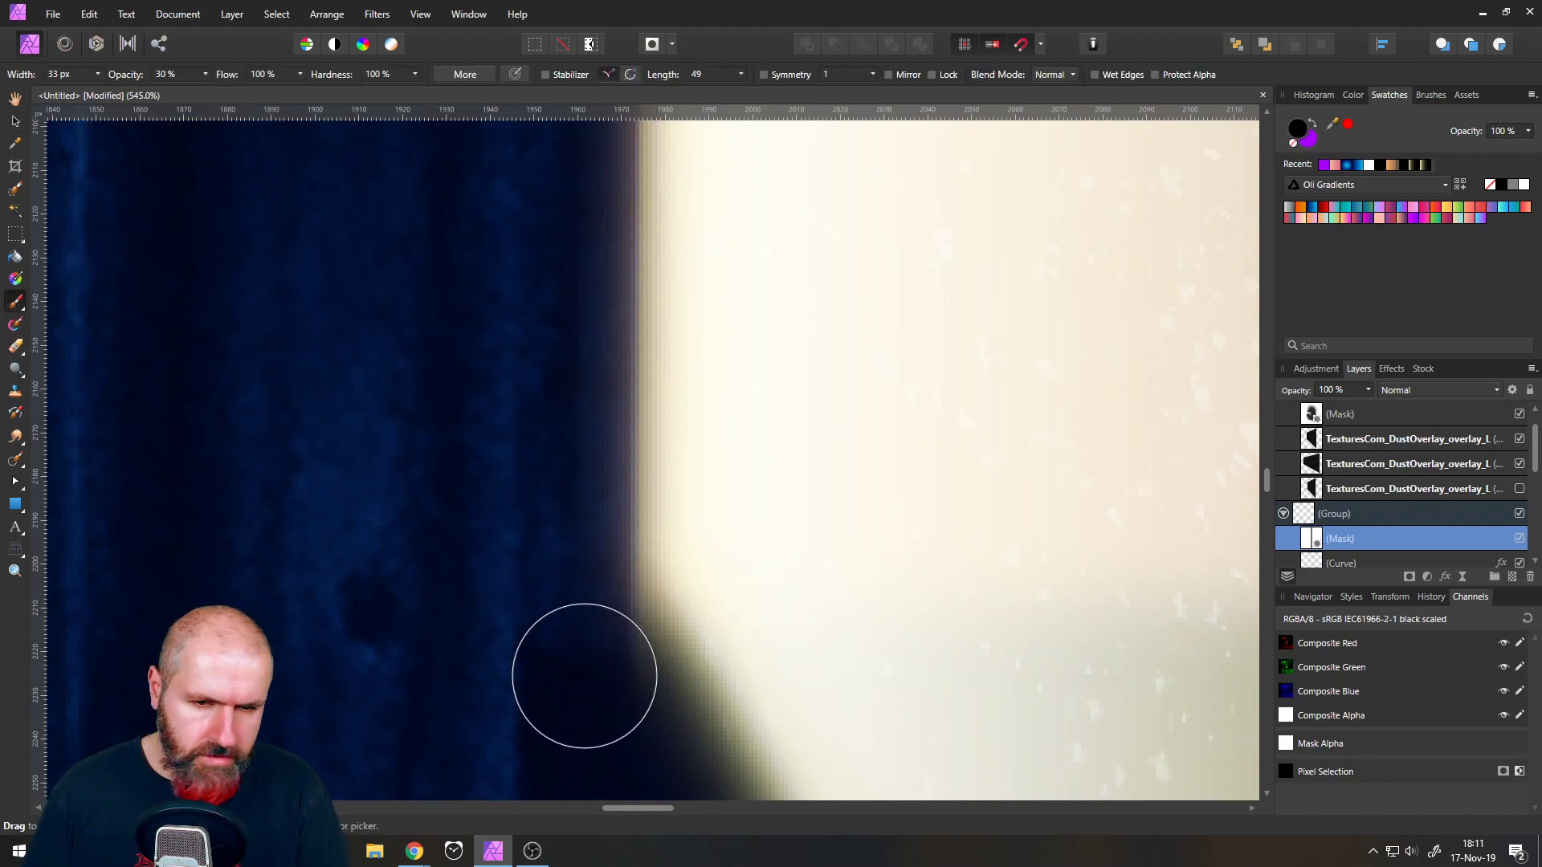
{"action": "left_click", "coordinate": [415, 75]}
{"action": "left_click_drag", "start_coordinate": [413, 95], "coordinate": [399, 95]}
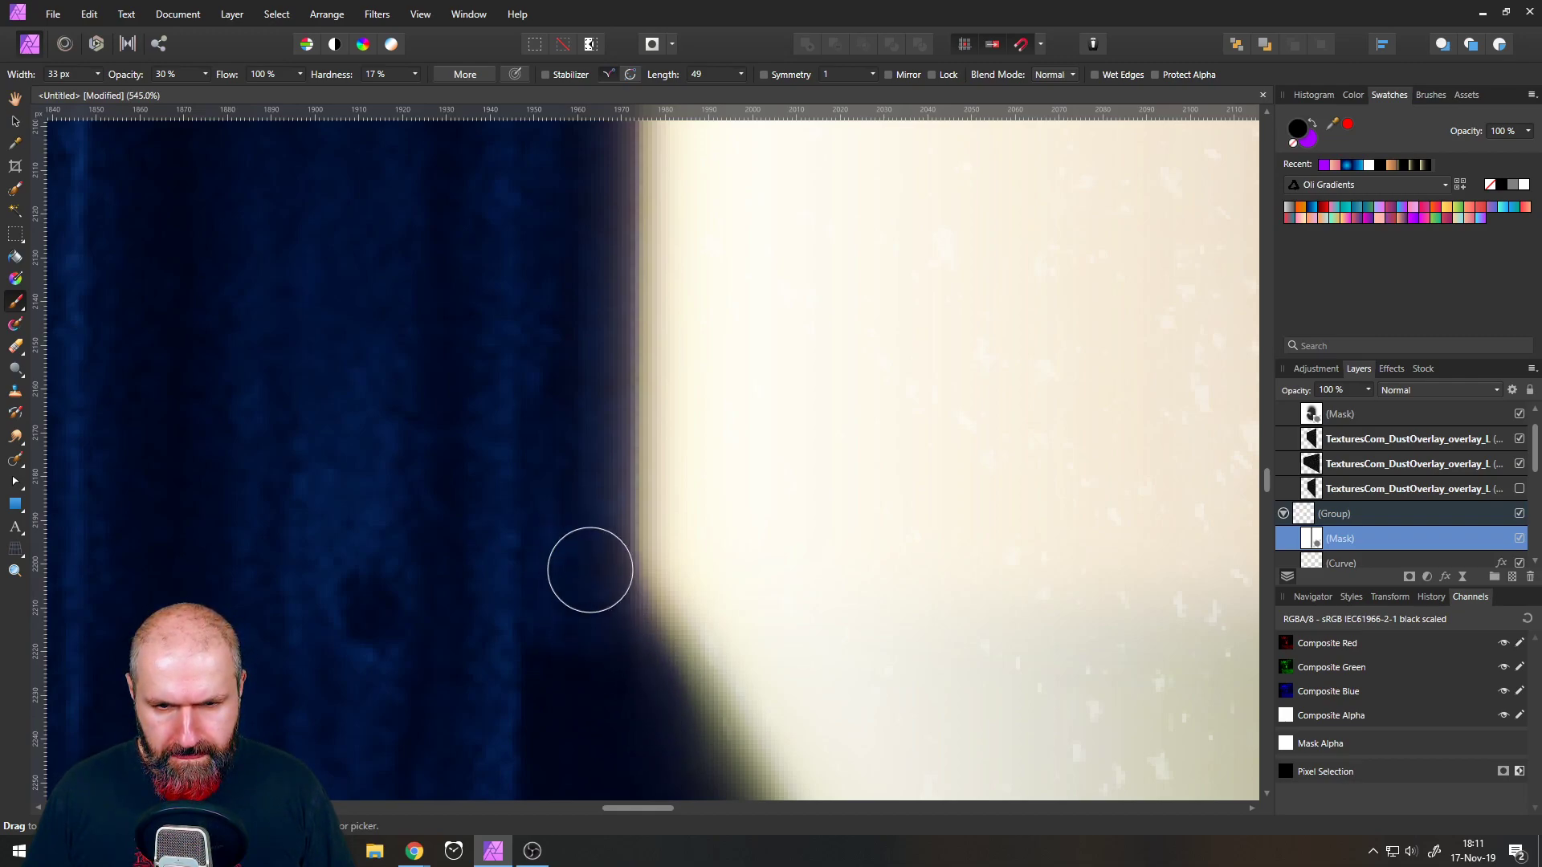
- Soften the beam mask around the lit window's upper outer corner with the same brush
{"action": "scroll", "coordinate": [498, 273], "scroll_direction": "up", "scroll_amount": 5}
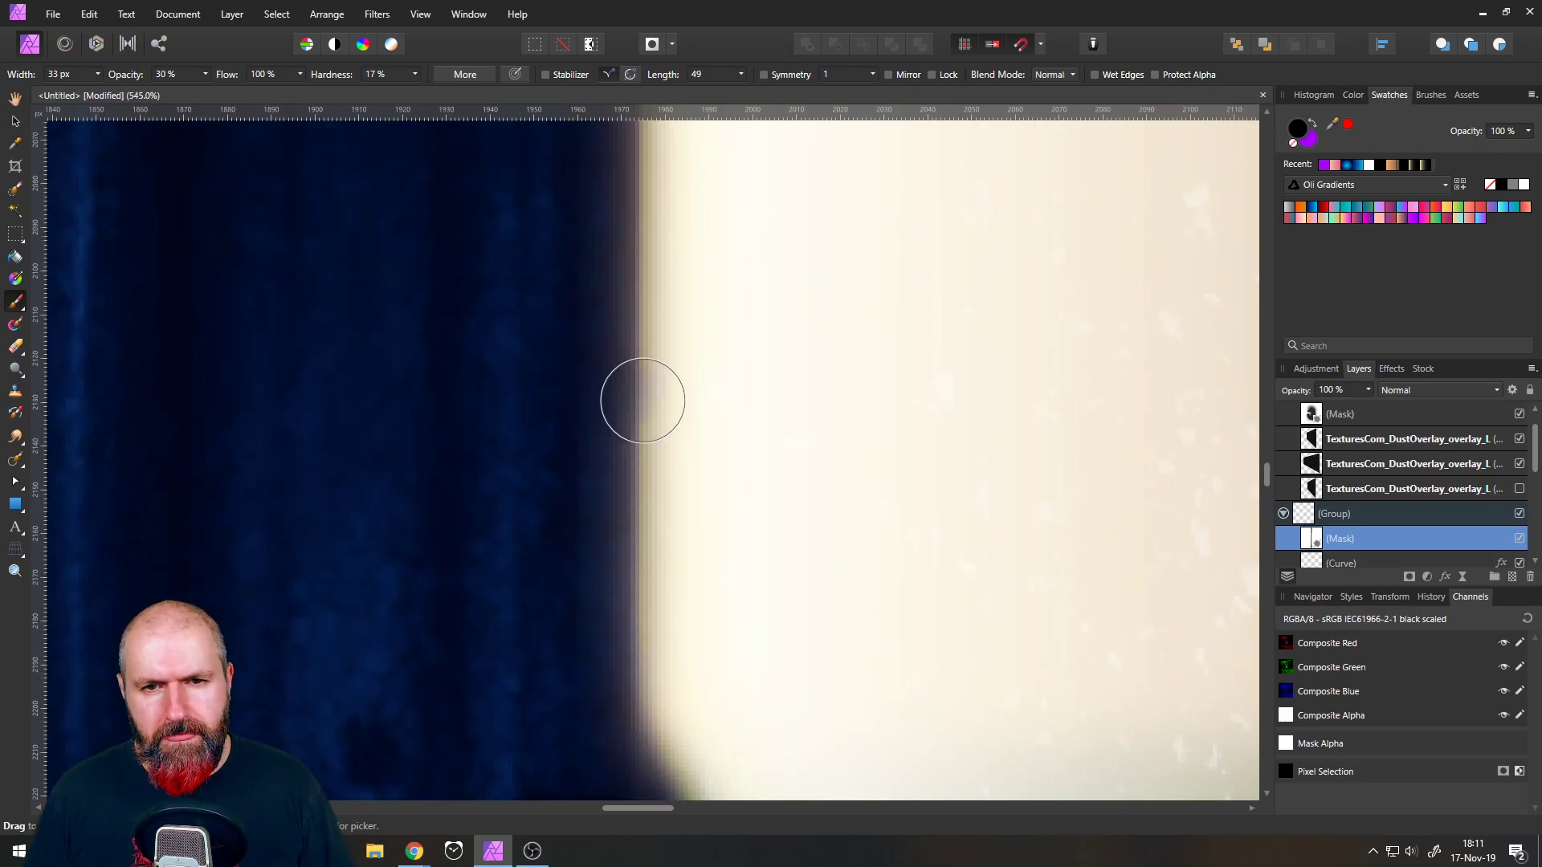
{"action": "scroll", "coordinate": [632, 359], "scroll_direction": "down", "scroll_amount": 4}
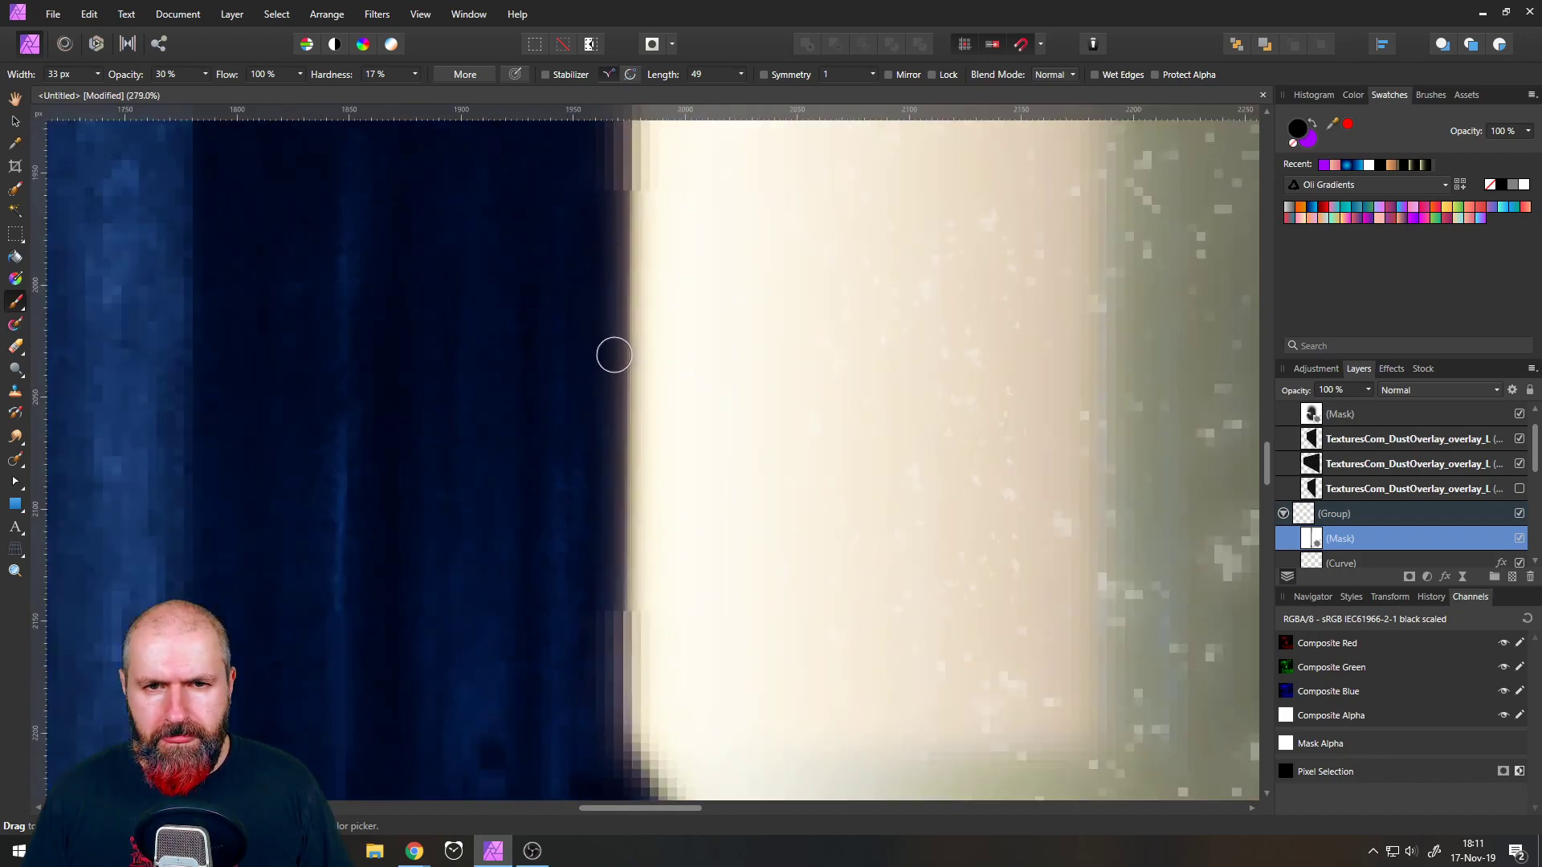
{"action": "scroll", "coordinate": [602, 322], "scroll_direction": "up", "scroll_amount": 2}
{"action": "scroll", "coordinate": [626, 368], "scroll_direction": "up", "scroll_amount": 3}
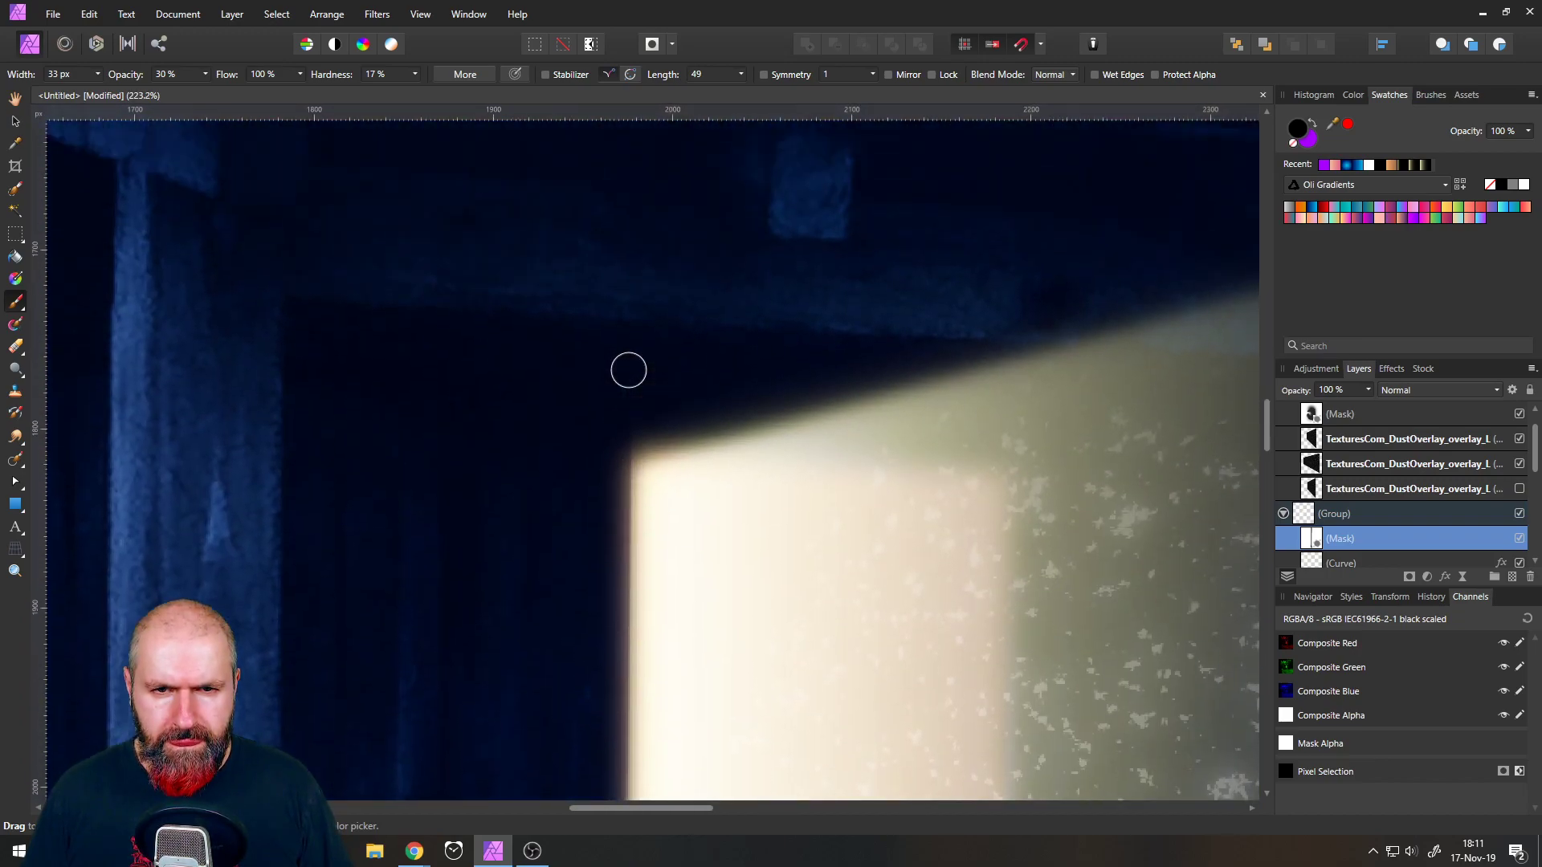
{"action": "scroll", "coordinate": [627, 461], "scroll_direction": "up", "scroll_amount": 6}
{"action": "scroll", "coordinate": [512, 515], "scroll_direction": "down", "scroll_amount": 4}
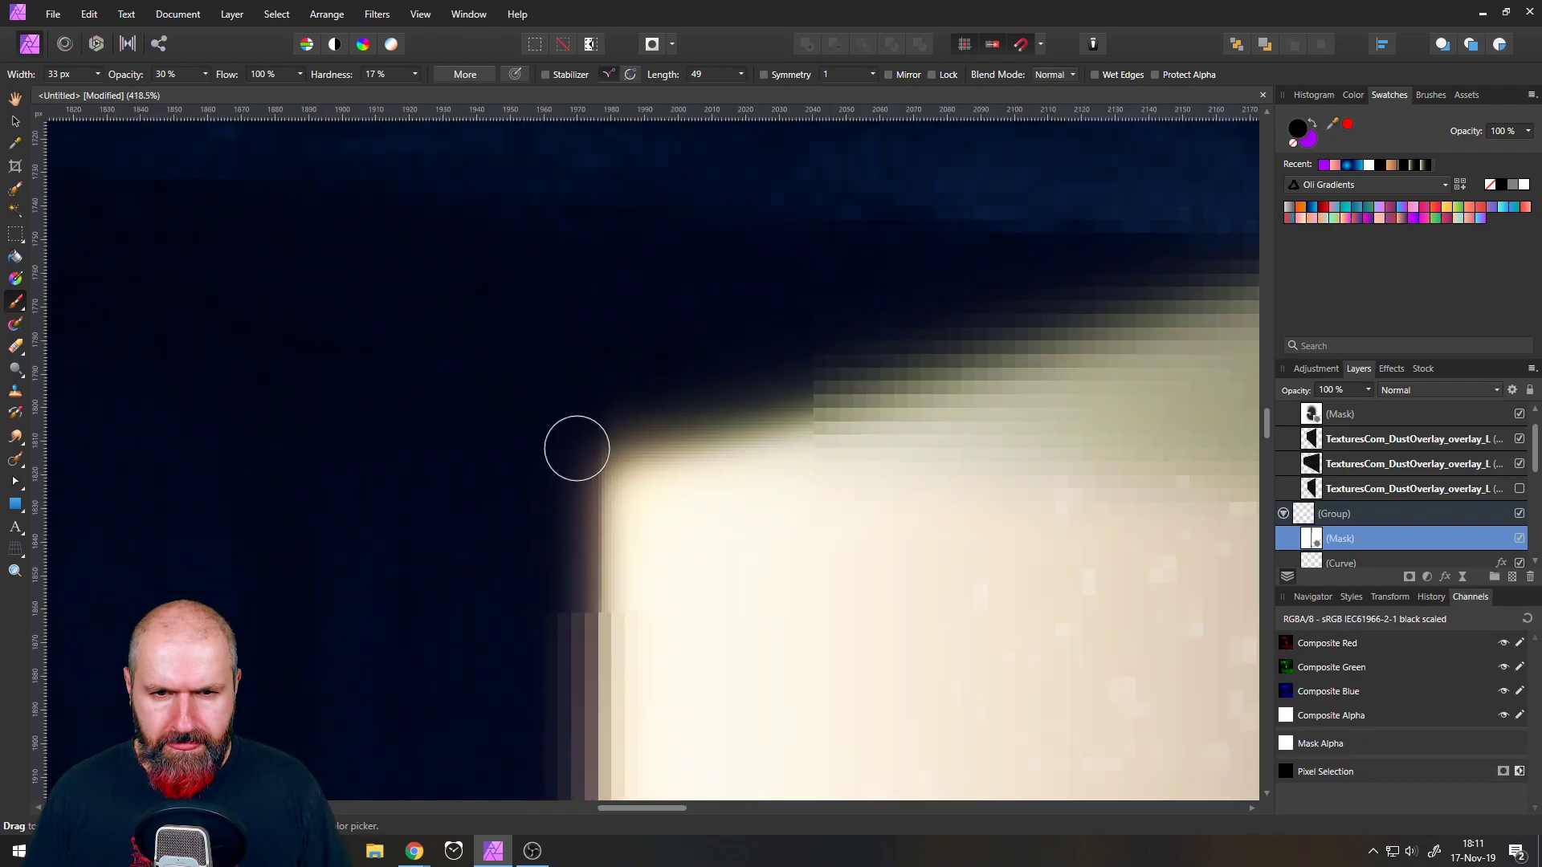
{"action": "mouse_move", "coordinate": [534, 514]}
{"action": "left_mouse_down"}
{"action": "mouse_move", "coordinate": [581, 431]}
{"action": "mouse_move", "coordinate": [557, 516]}
{"action": "mouse_move", "coordinate": [613, 413]}
{"action": "mouse_move", "coordinate": [565, 514]}
{"action": "left_mouse_up"}
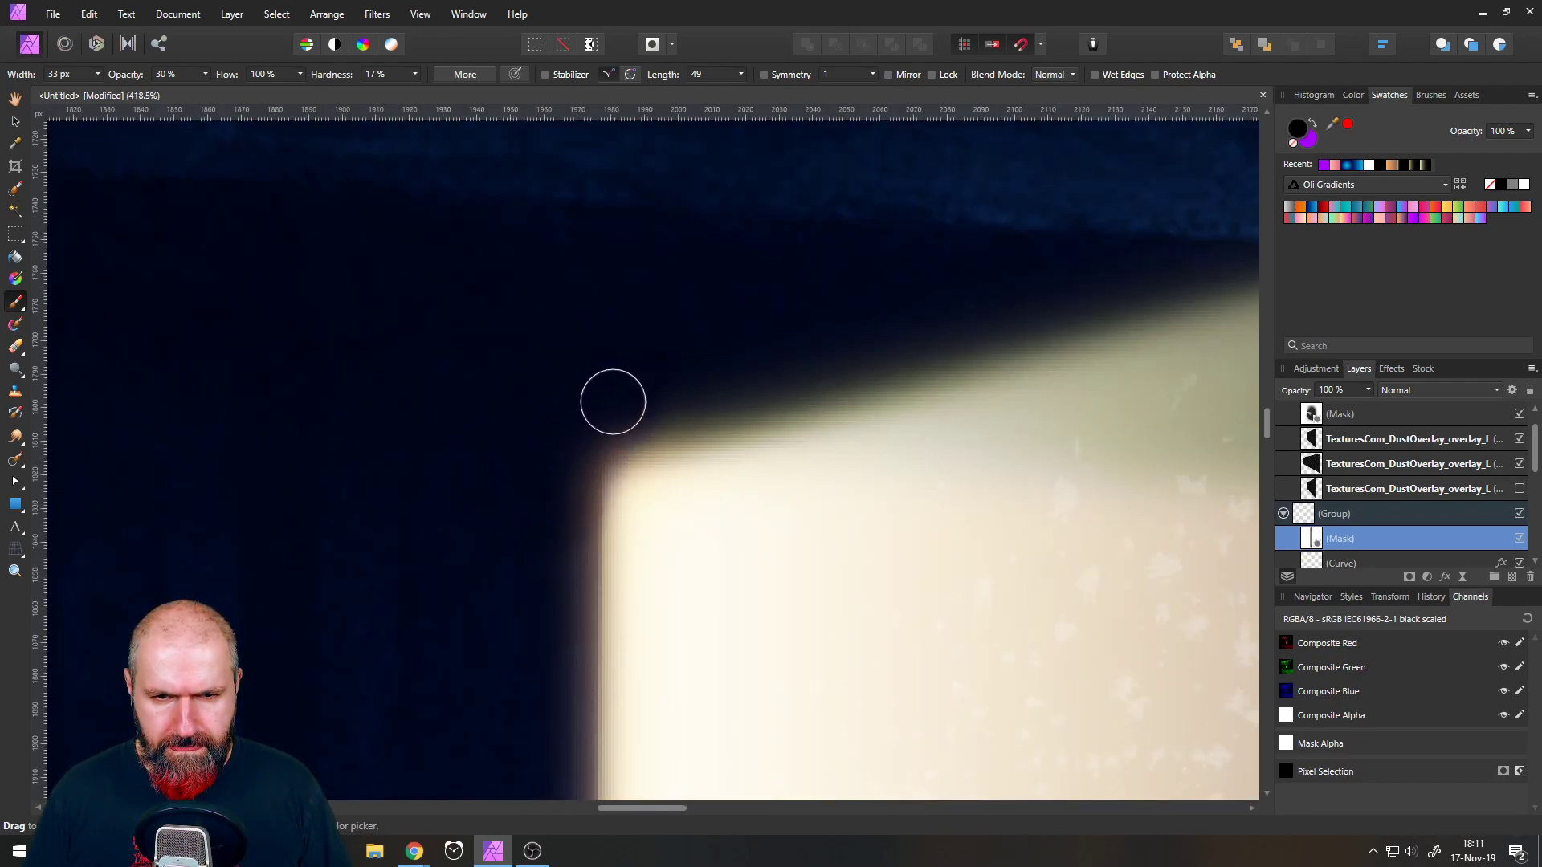
- Examine the retouched window corner and beam edge both close up and within the whole cabin scene
{"action": "scroll", "coordinate": [460, 433], "scroll_direction": "down", "scroll_amount": 8}
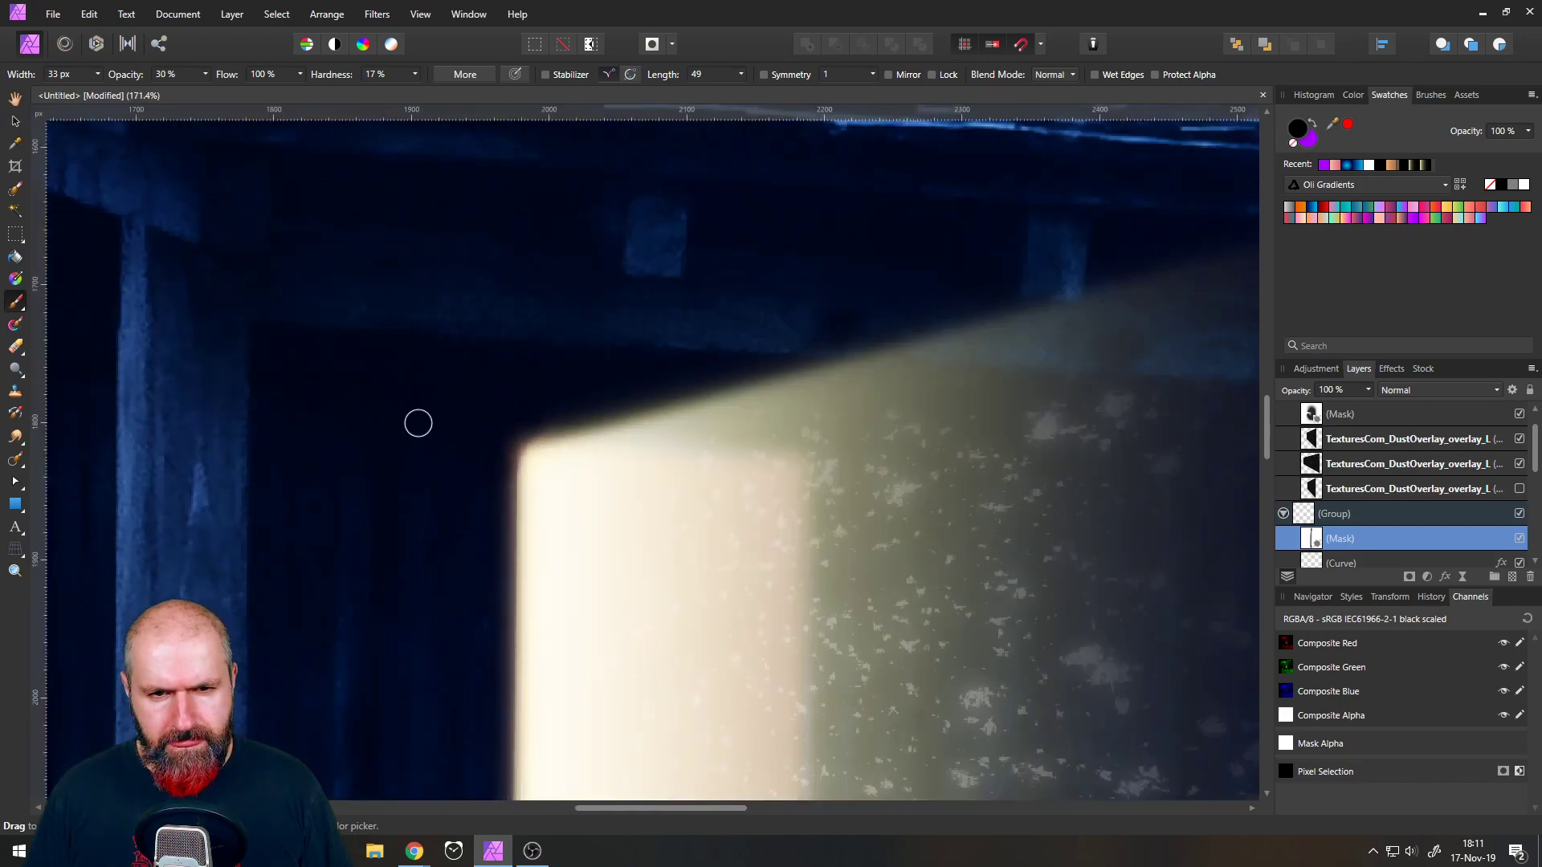
{"action": "scroll", "coordinate": [415, 429], "scroll_direction": "up", "scroll_amount": 4}
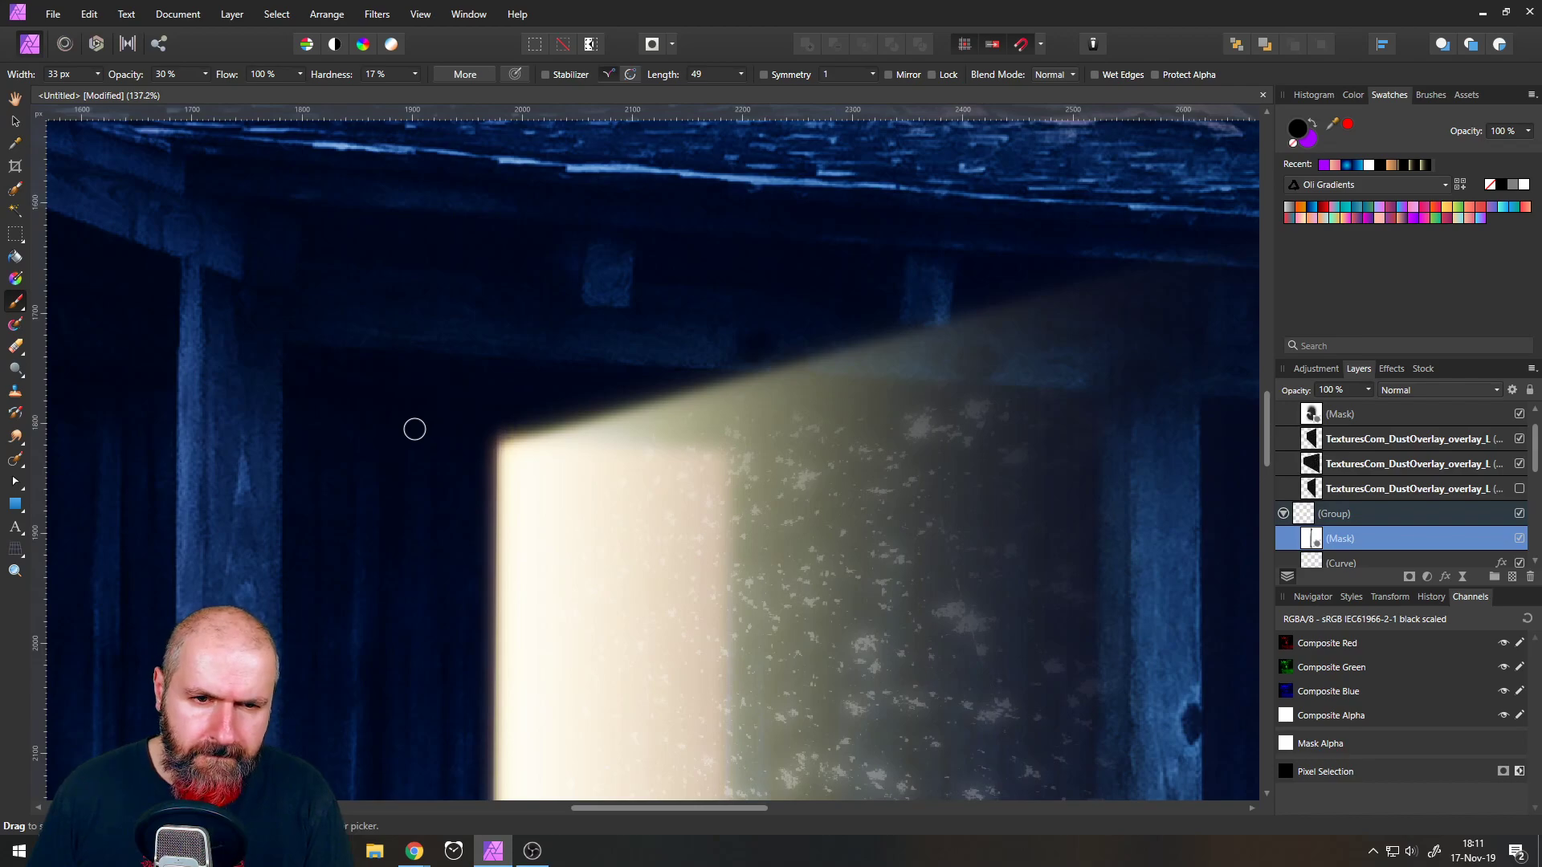
{"action": "scroll", "coordinate": [473, 440], "scroll_direction": "down", "scroll_amount": 2}
{"action": "scroll", "coordinate": [466, 433], "scroll_direction": "up", "scroll_amount": 6}
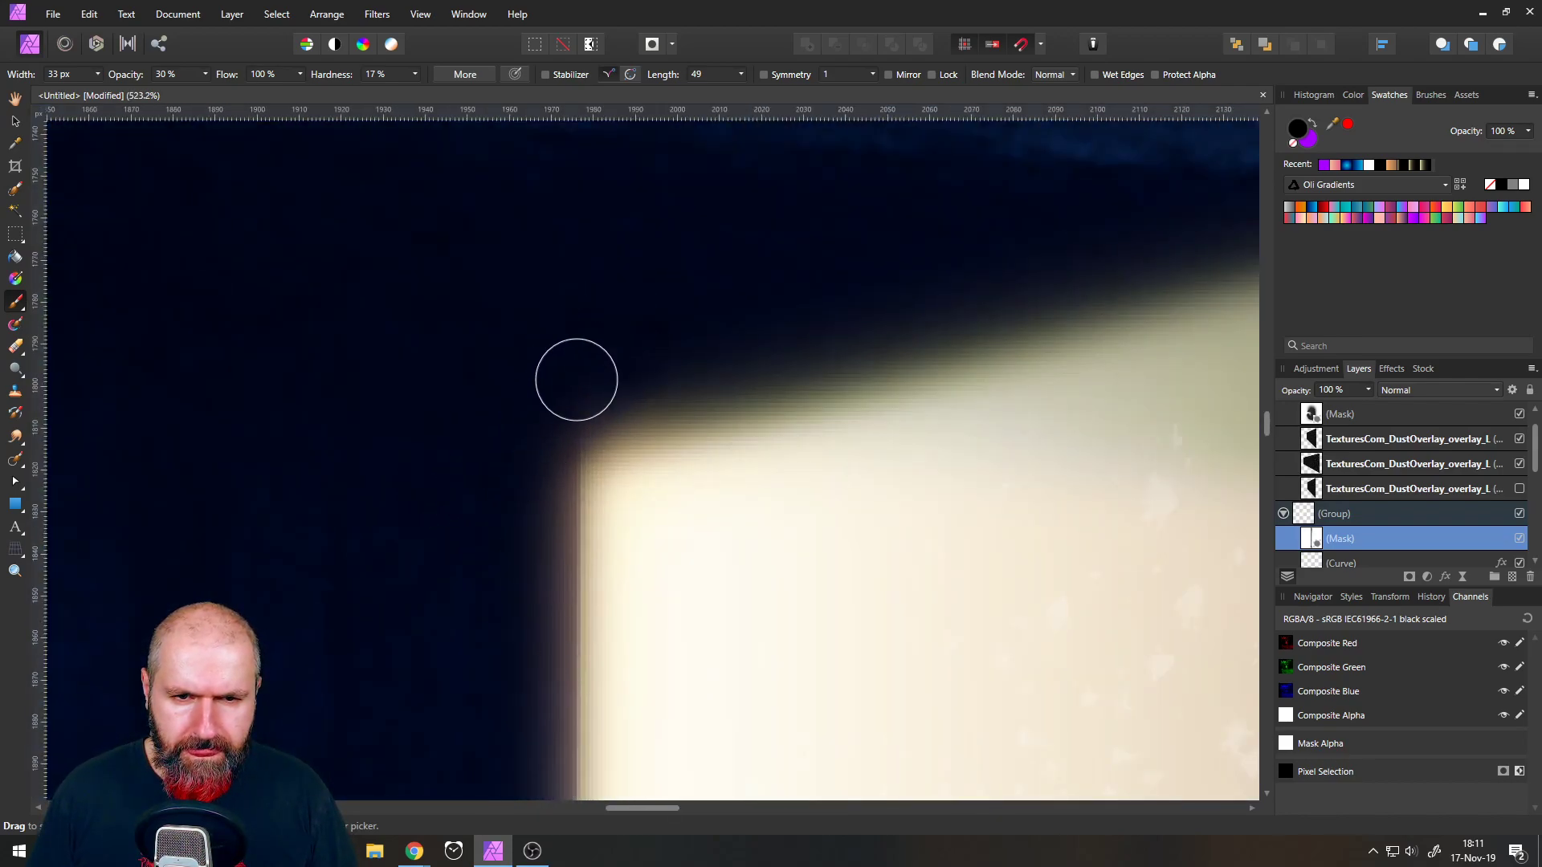
{"action": "scroll", "coordinate": [458, 437], "scroll_direction": "down", "scroll_amount": 5}
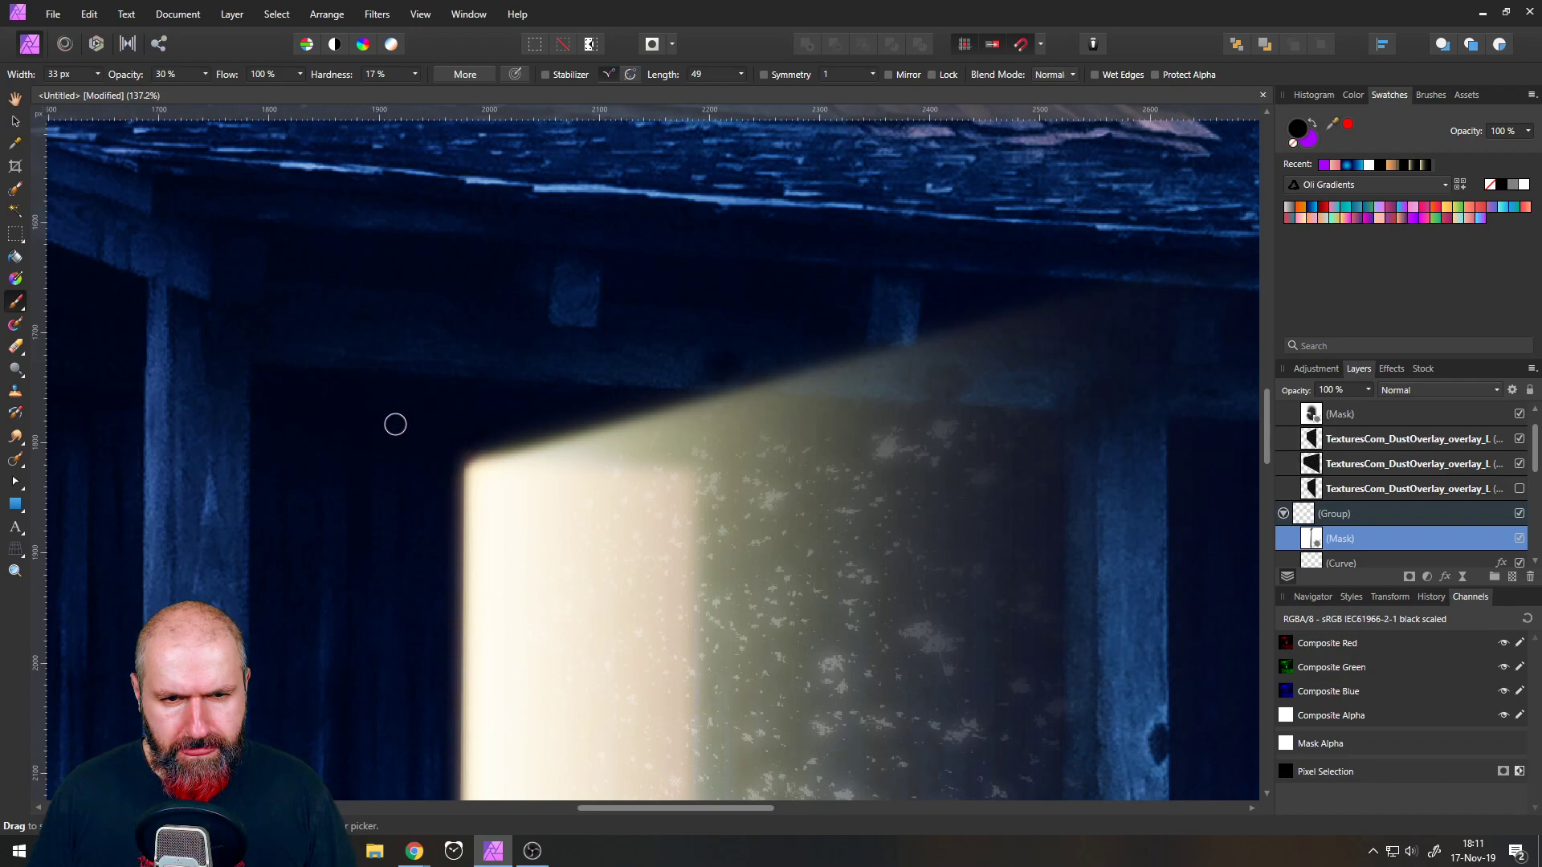
{"action": "scroll", "coordinate": [311, 466], "scroll_direction": "down", "scroll_amount": 5}
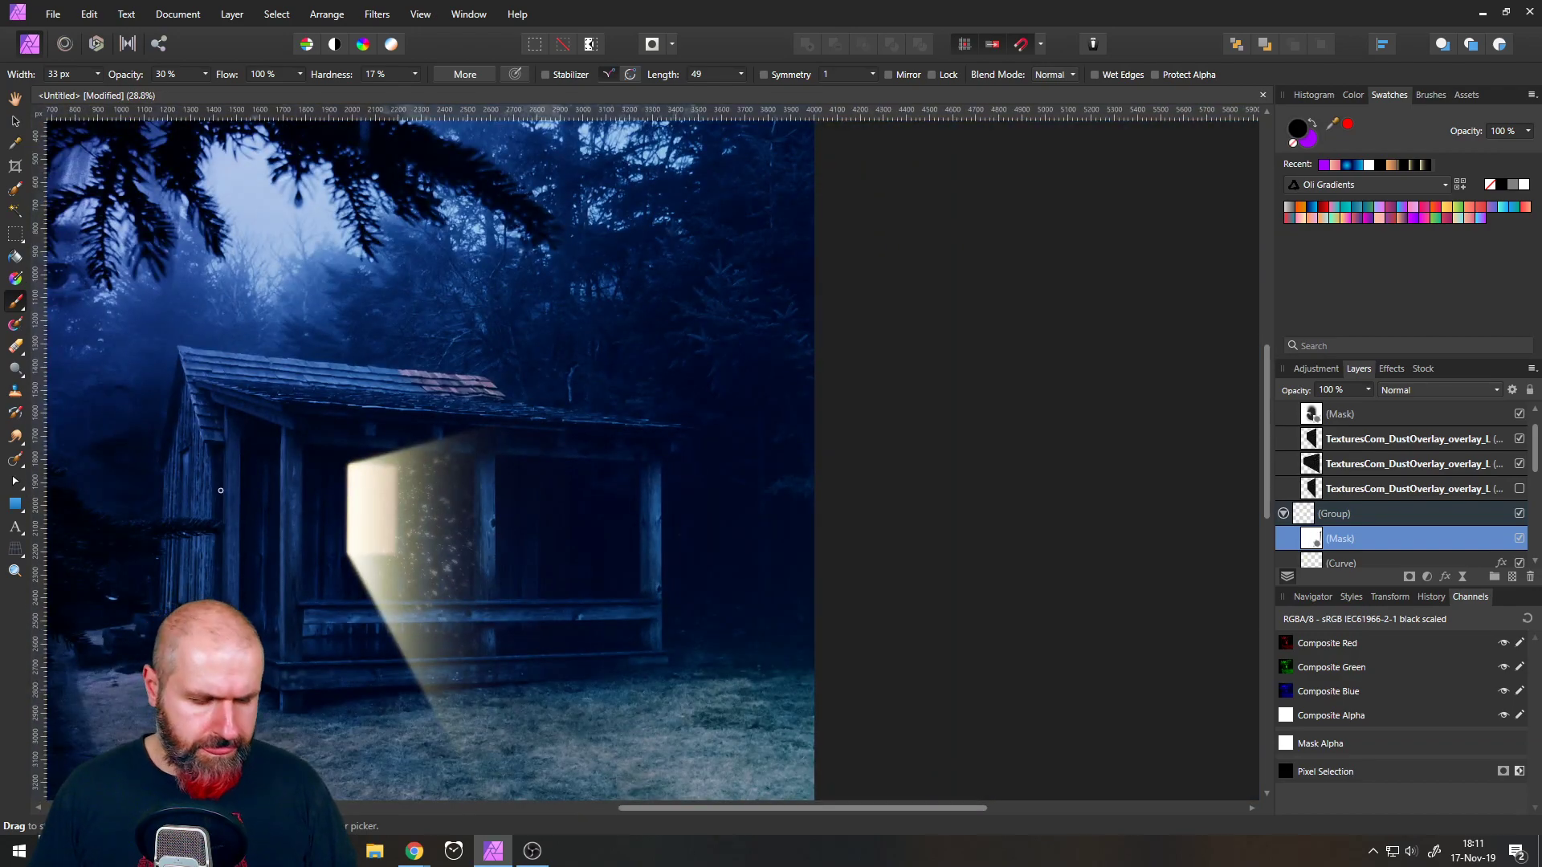
{"action": "scroll", "coordinate": [221, 490], "scroll_direction": "up", "scroll_amount": 3}
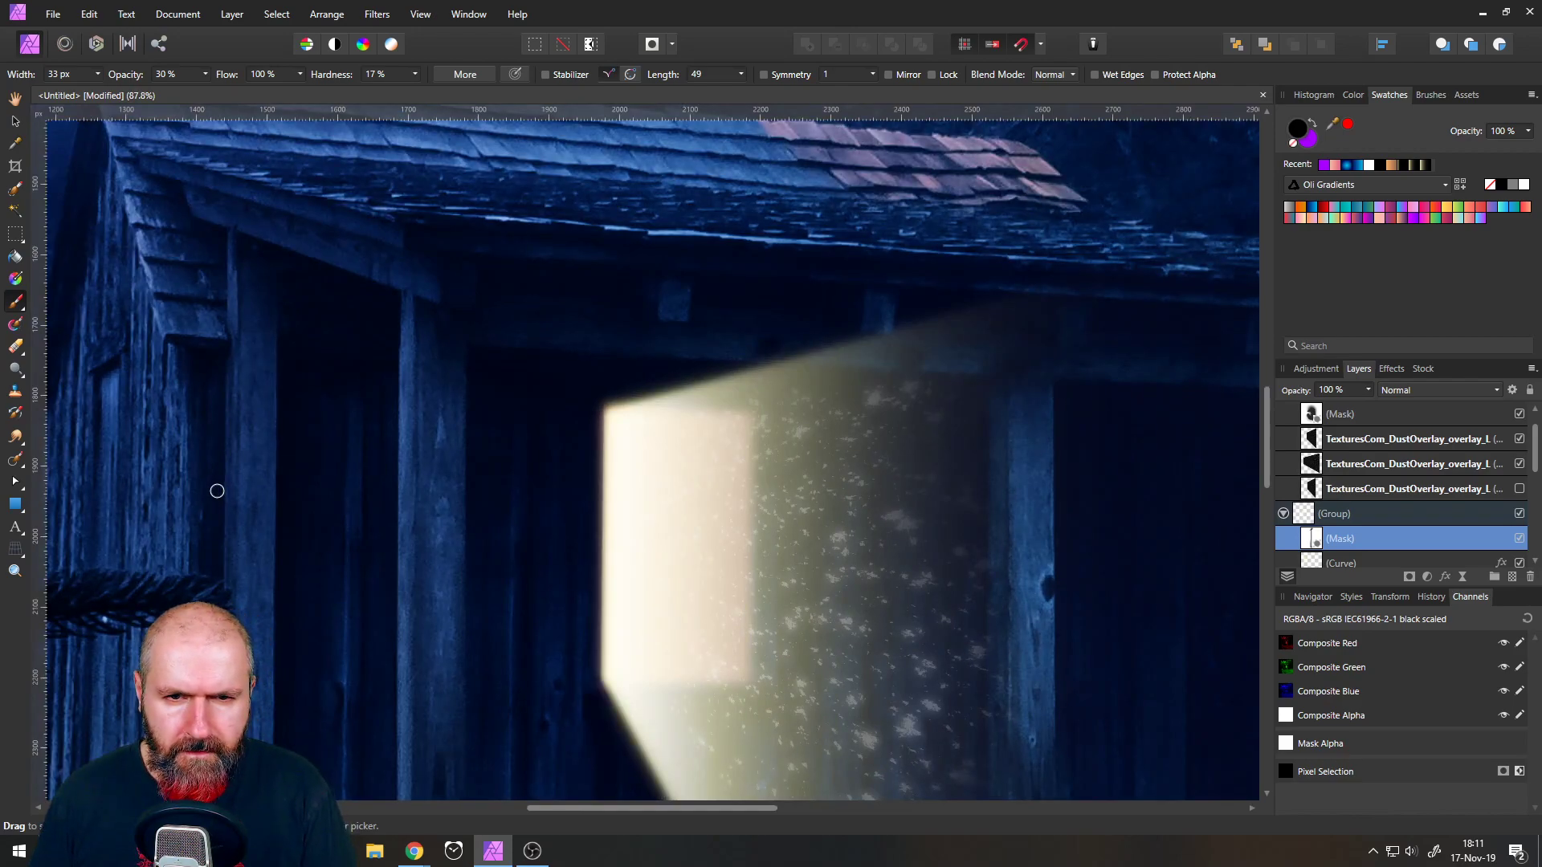
{"action": "scroll", "coordinate": [544, 399], "scroll_direction": "up", "scroll_amount": 5}
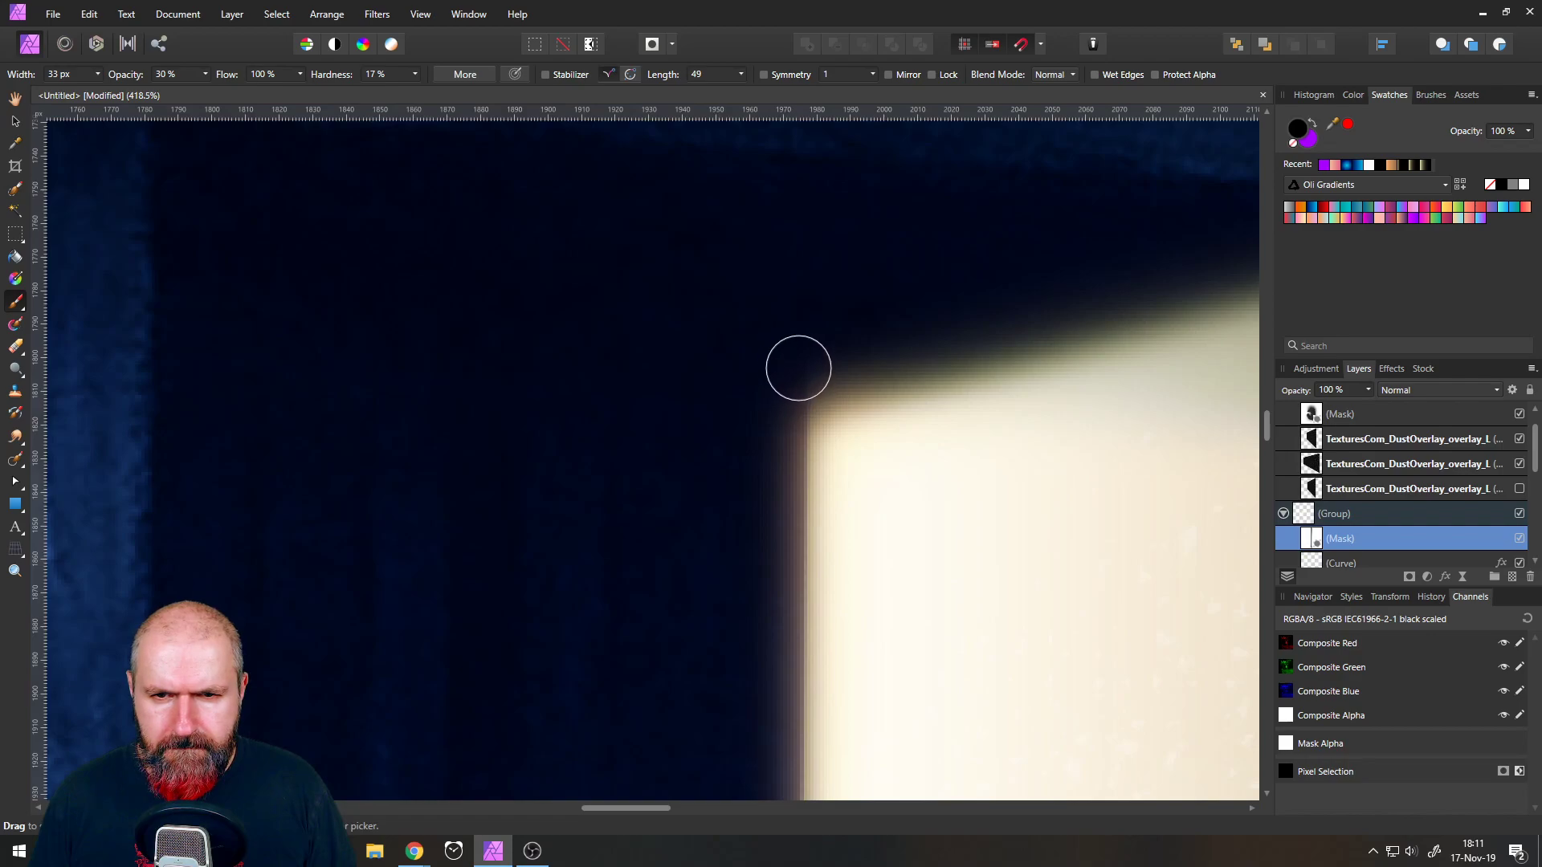
- Set the brush opacity to 14%, refine the mask at the window's upper corner, and check the full composite
{"action": "left_click", "coordinate": [205, 74]}
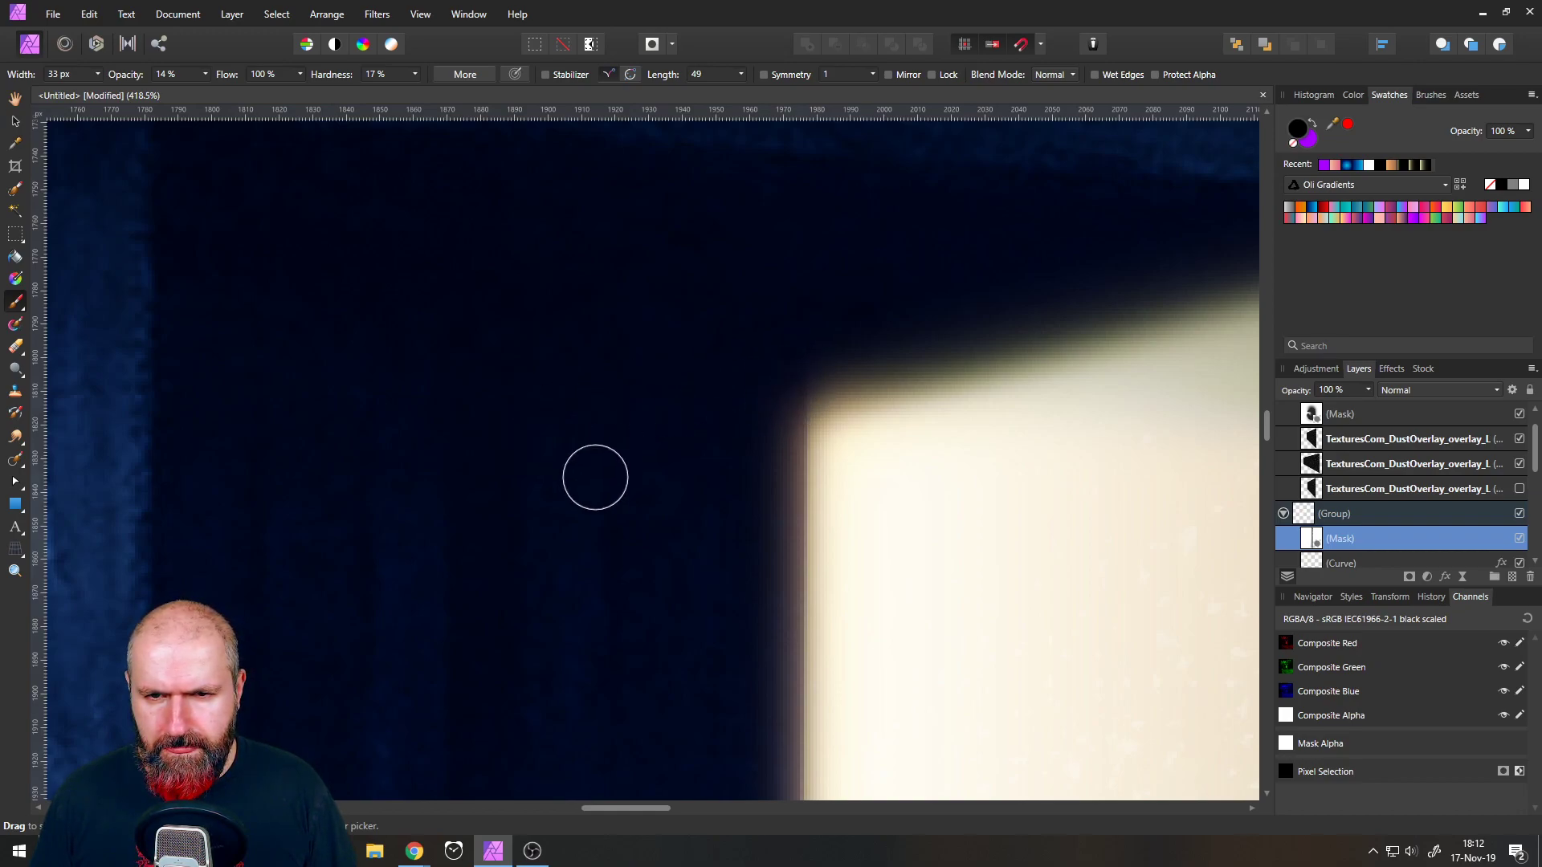
{"action": "scroll", "coordinate": [491, 524], "scroll_direction": "down", "scroll_amount": 8}
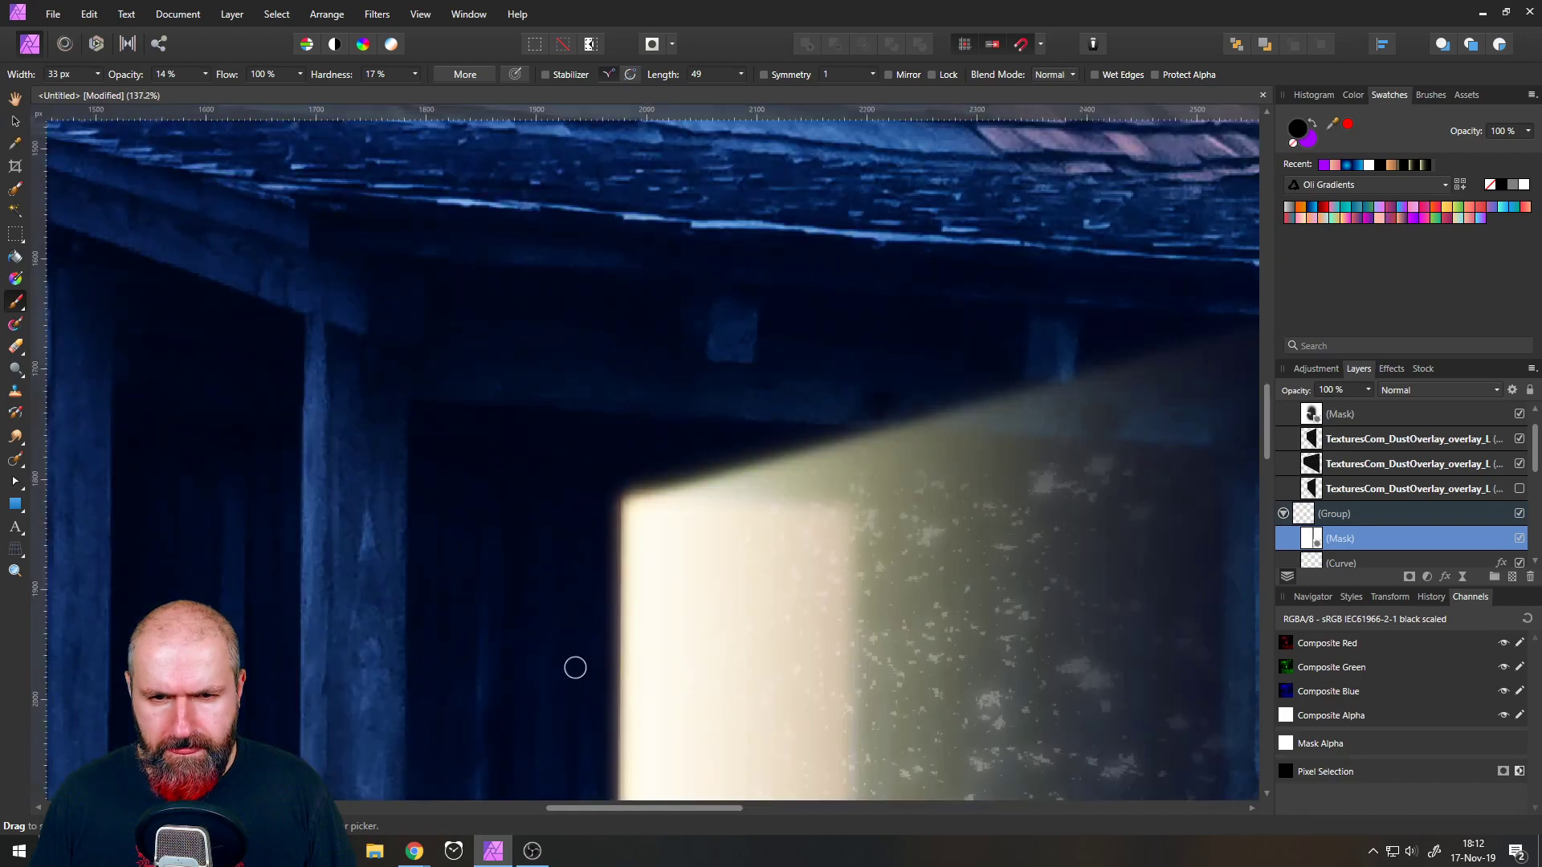
{"action": "scroll", "coordinate": [541, 412], "scroll_direction": "down", "scroll_amount": 4}
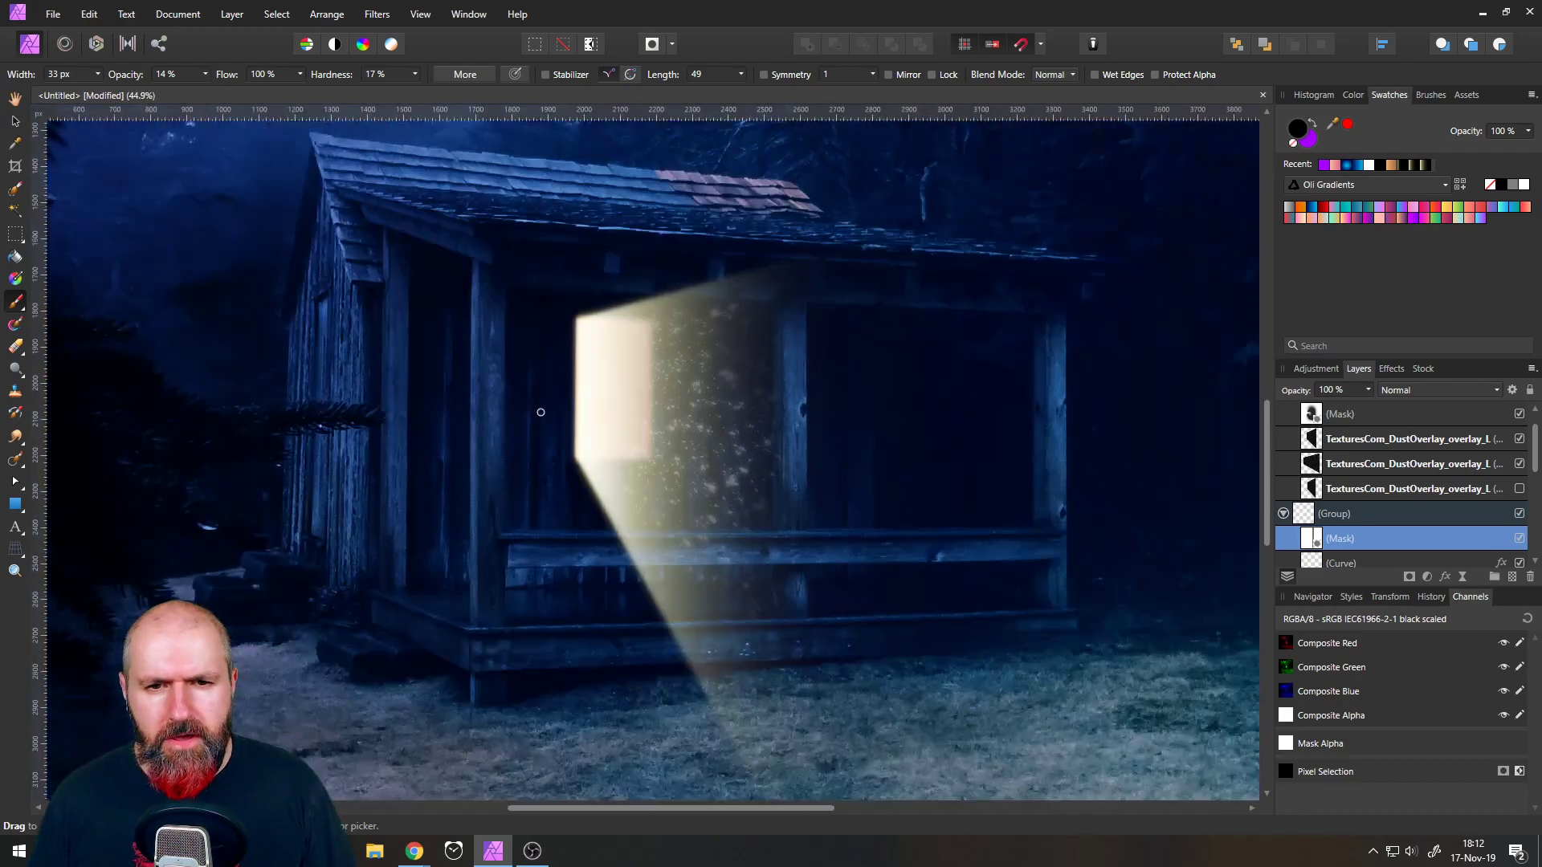
{"action": "scroll", "coordinate": [541, 412], "scroll_direction": "down", "scroll_amount": 3}
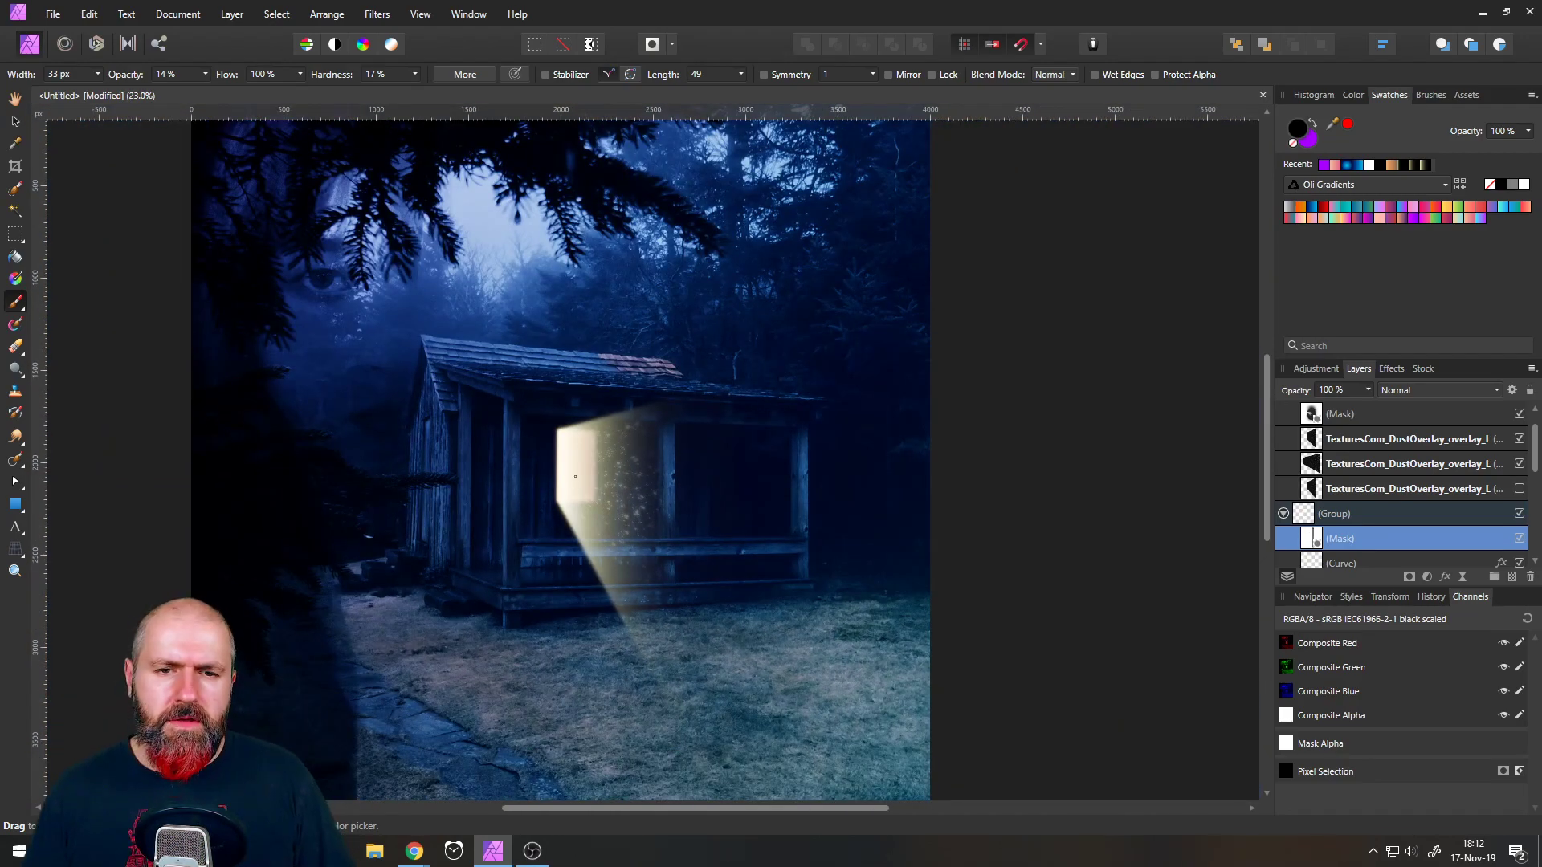
{"action": "scroll", "coordinate": [453, 438], "scroll_direction": "up", "scroll_amount": 1}
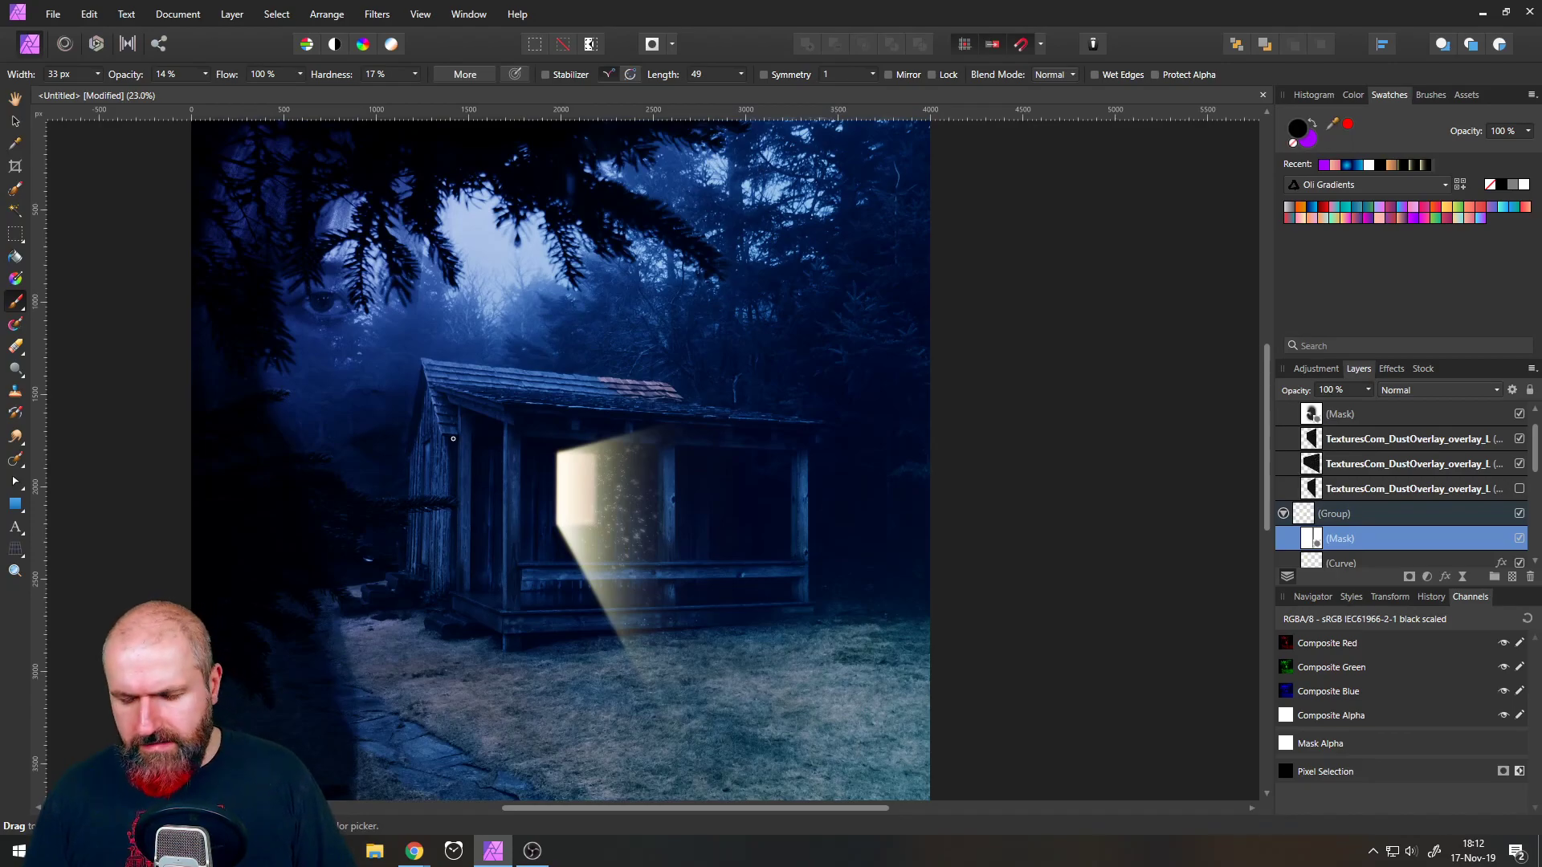
{"action": "scroll", "coordinate": [453, 438], "scroll_direction": "down", "scroll_amount": 1}
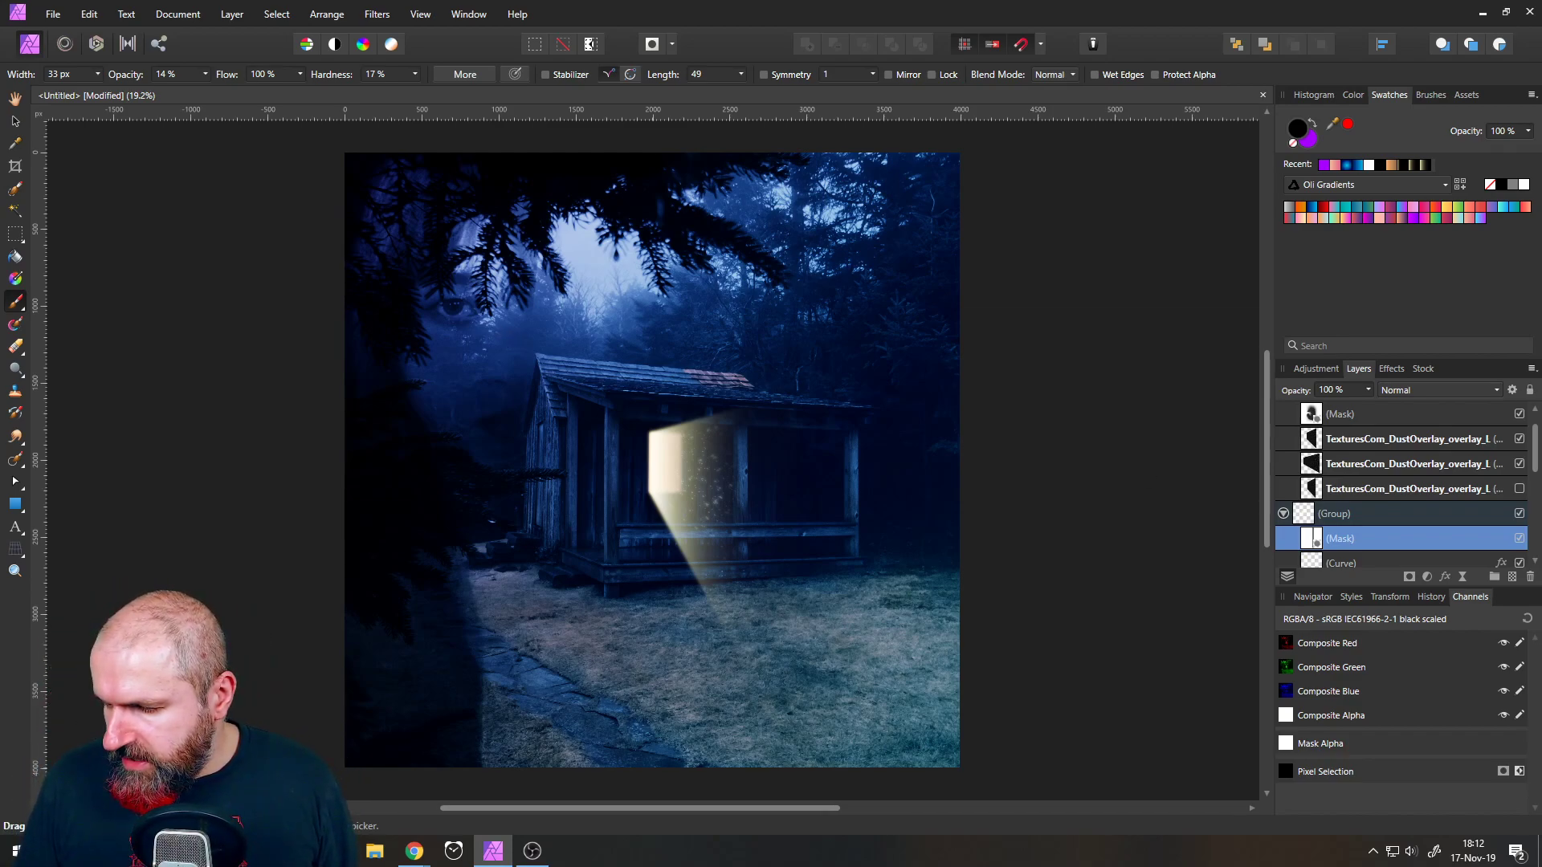
- Switch to the YouTube live chat window in Chrome, enlarge it to read the messages, and move it off the canvas
{"action": "key", "text": "alt+Tab"}
{"action": "left_click_drag", "start_coordinate": [847, 2], "coordinate": [748, 71]}
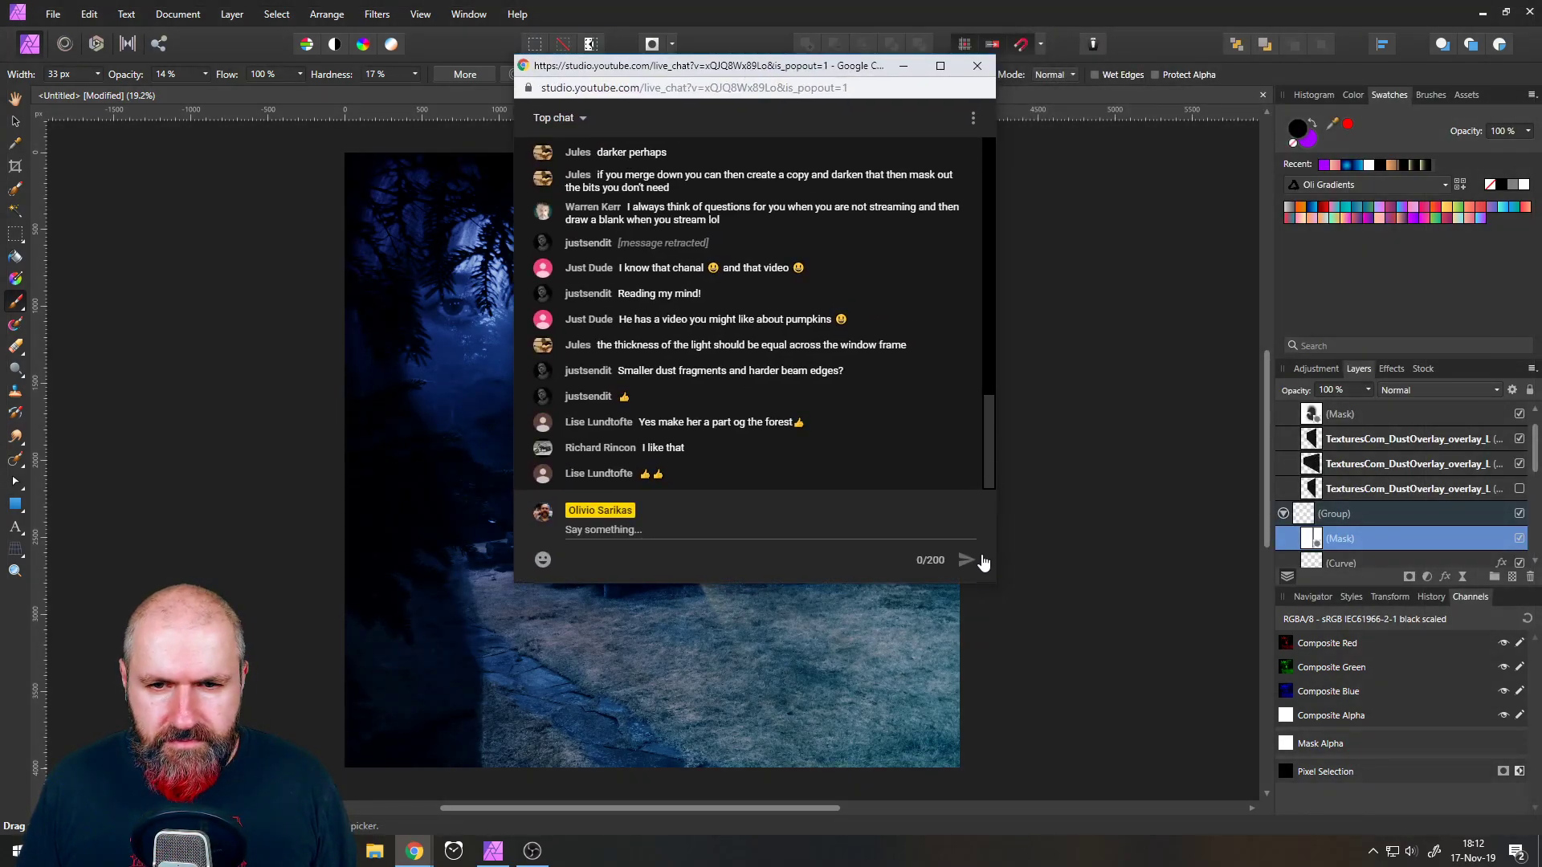
{"action": "left_click_drag", "start_coordinate": [985, 584], "coordinate": [966, 731]}
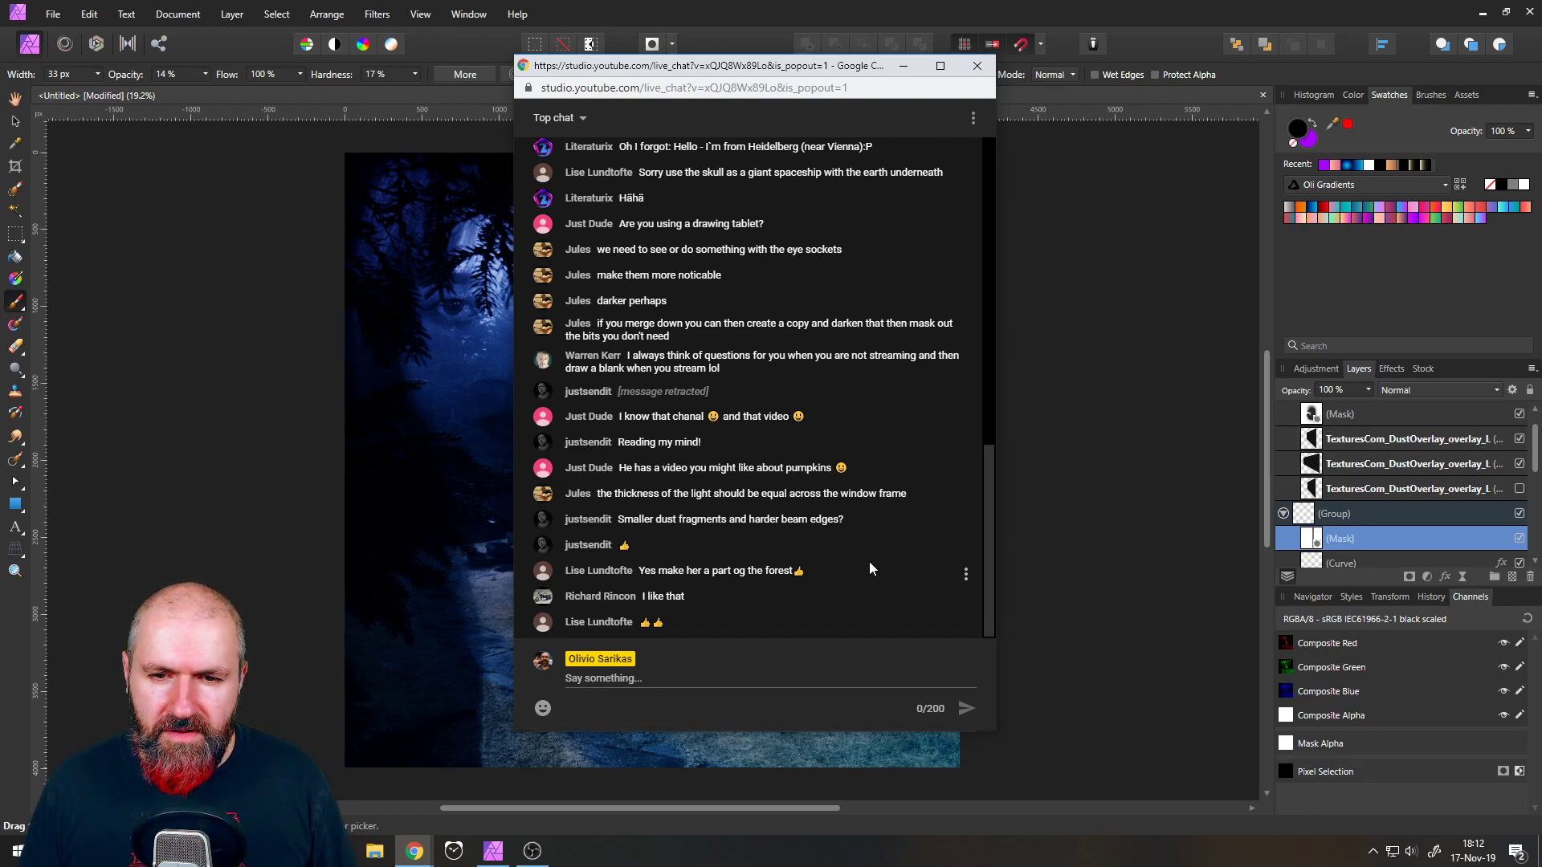
{"action": "left_click_drag", "start_coordinate": [673, 69], "coordinate": [1541, 181]}
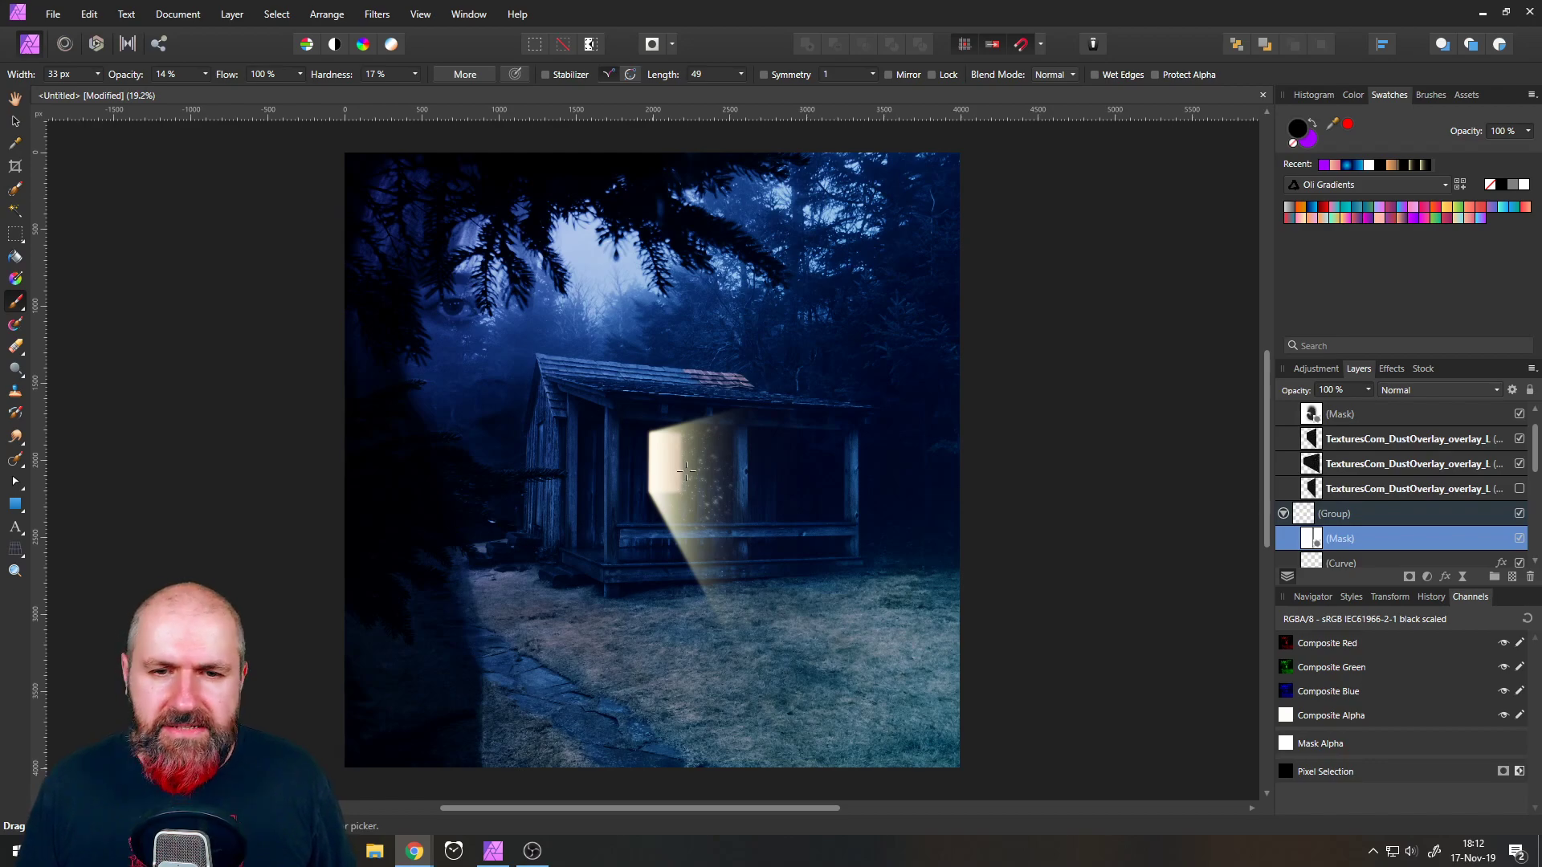
{"action": "left_click", "coordinate": [53, 14]}
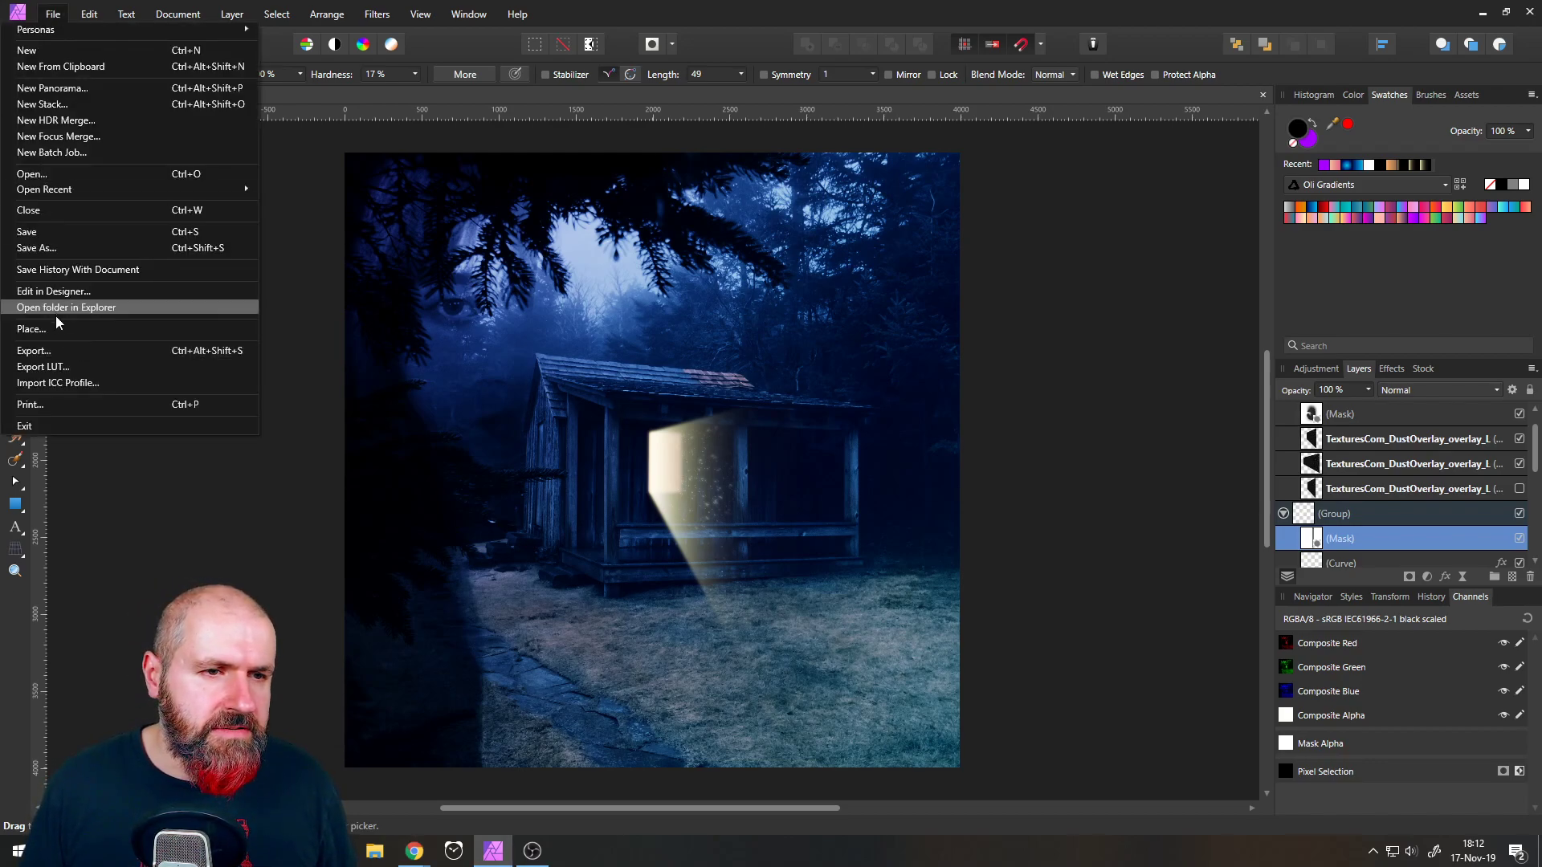
{"action": "left_click", "coordinate": [66, 351]}
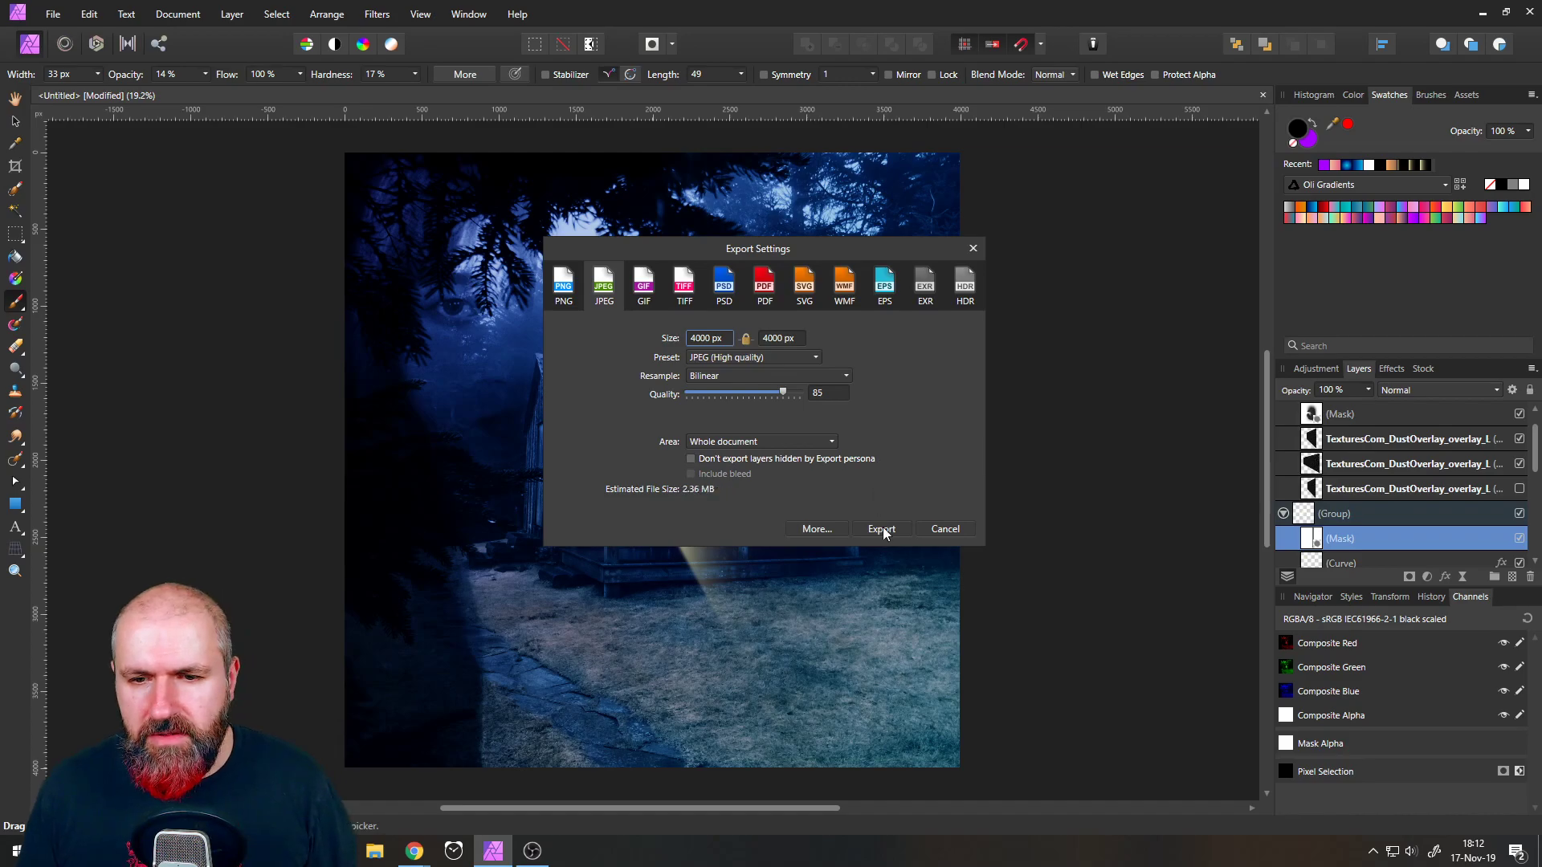
{"action": "left_click", "coordinate": [943, 526]}
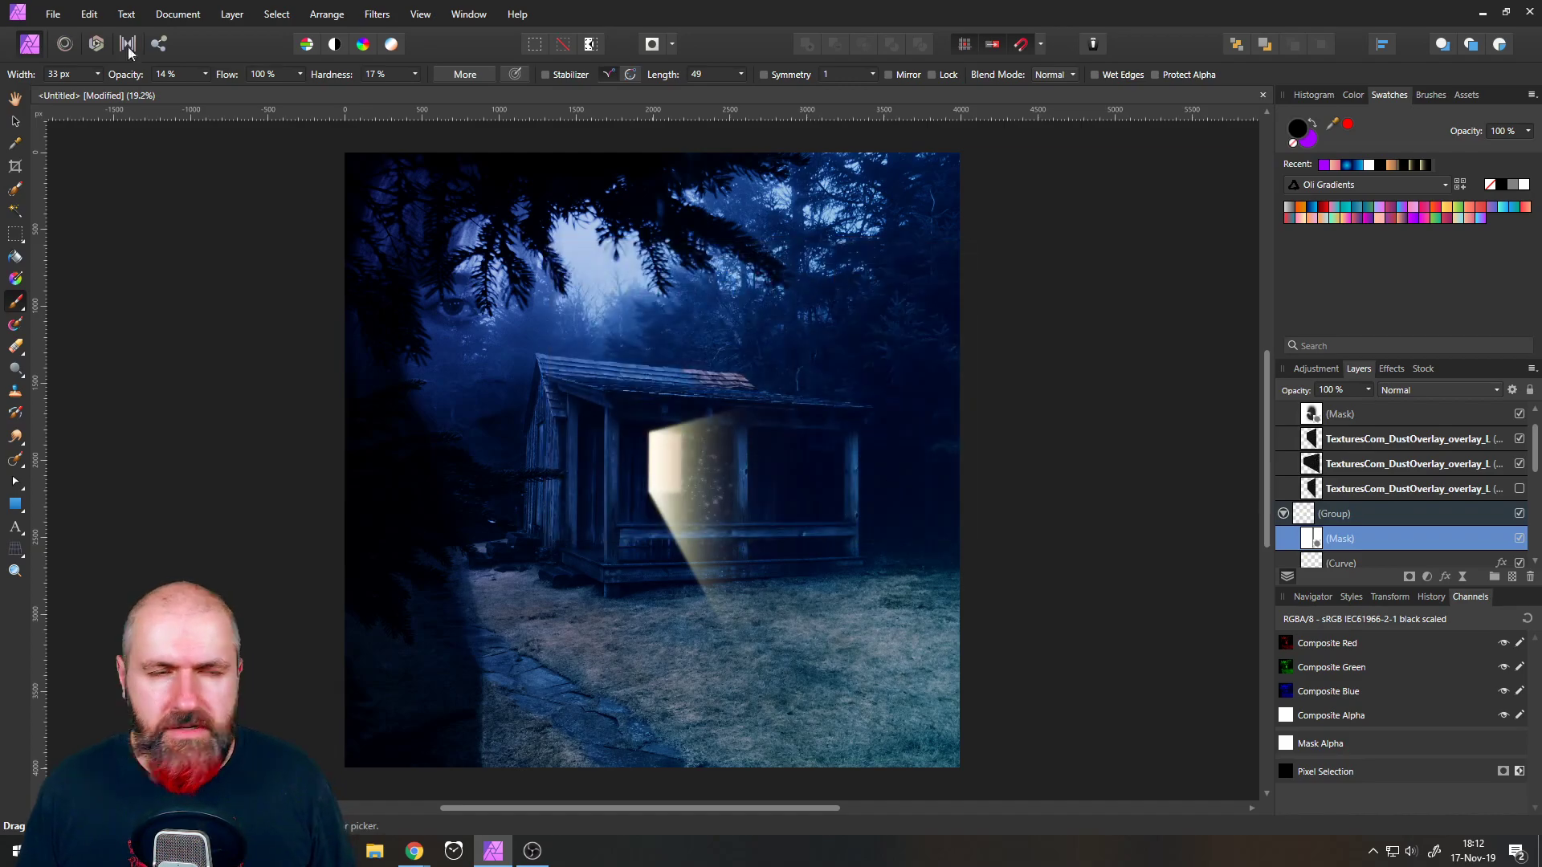
- Save the composite in the Instagram folder as "23 Cabin in Woods" in Affinity format and close the document
{"action": "left_click", "coordinate": [53, 13]}
{"action": "left_click", "coordinate": [49, 247]}
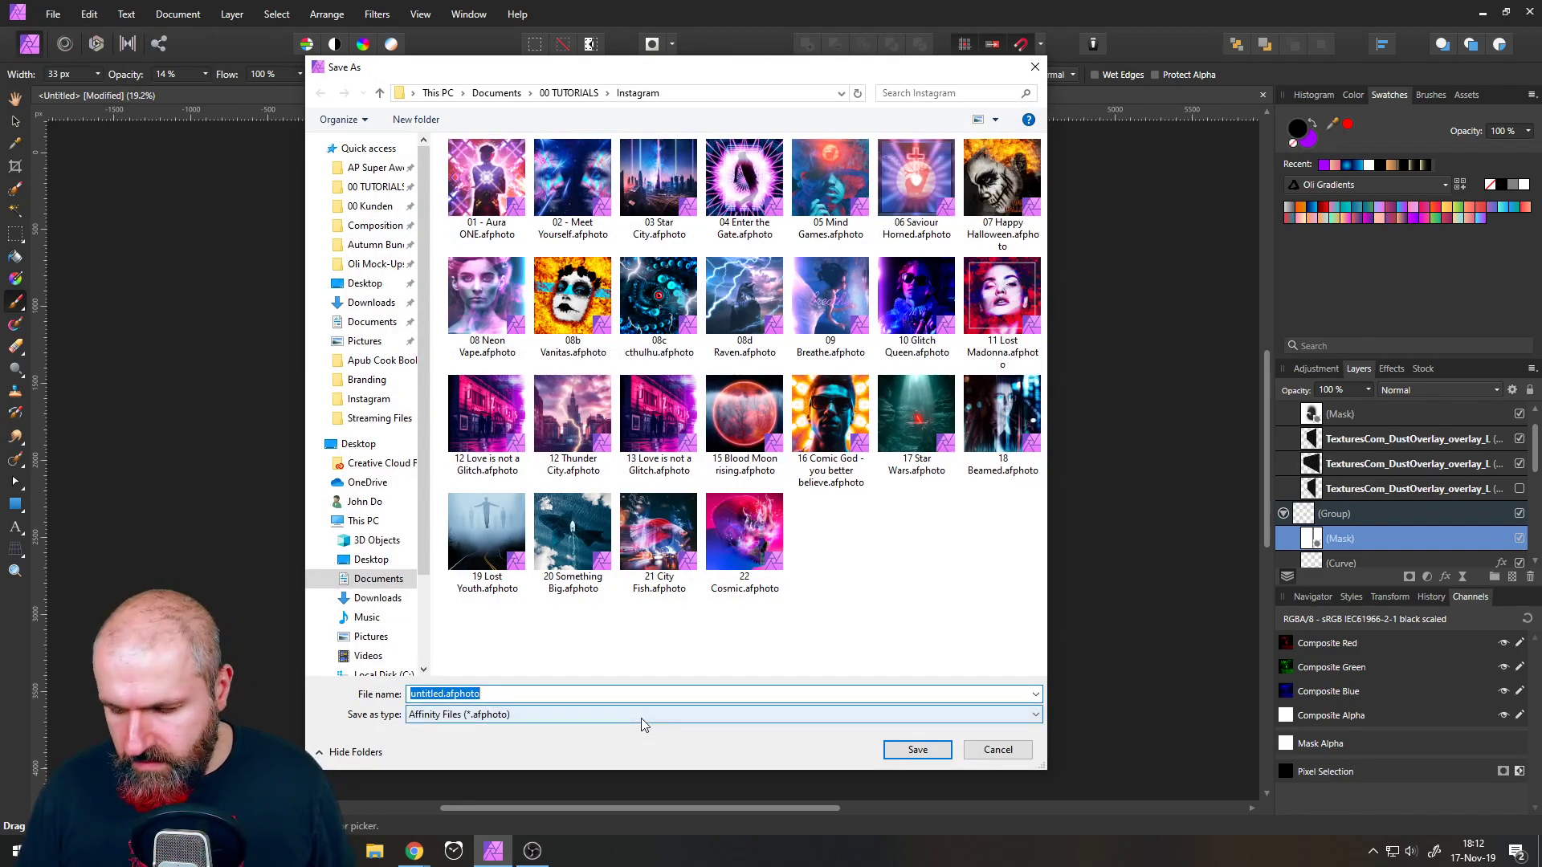
{"action": "type", "text": "23 "}
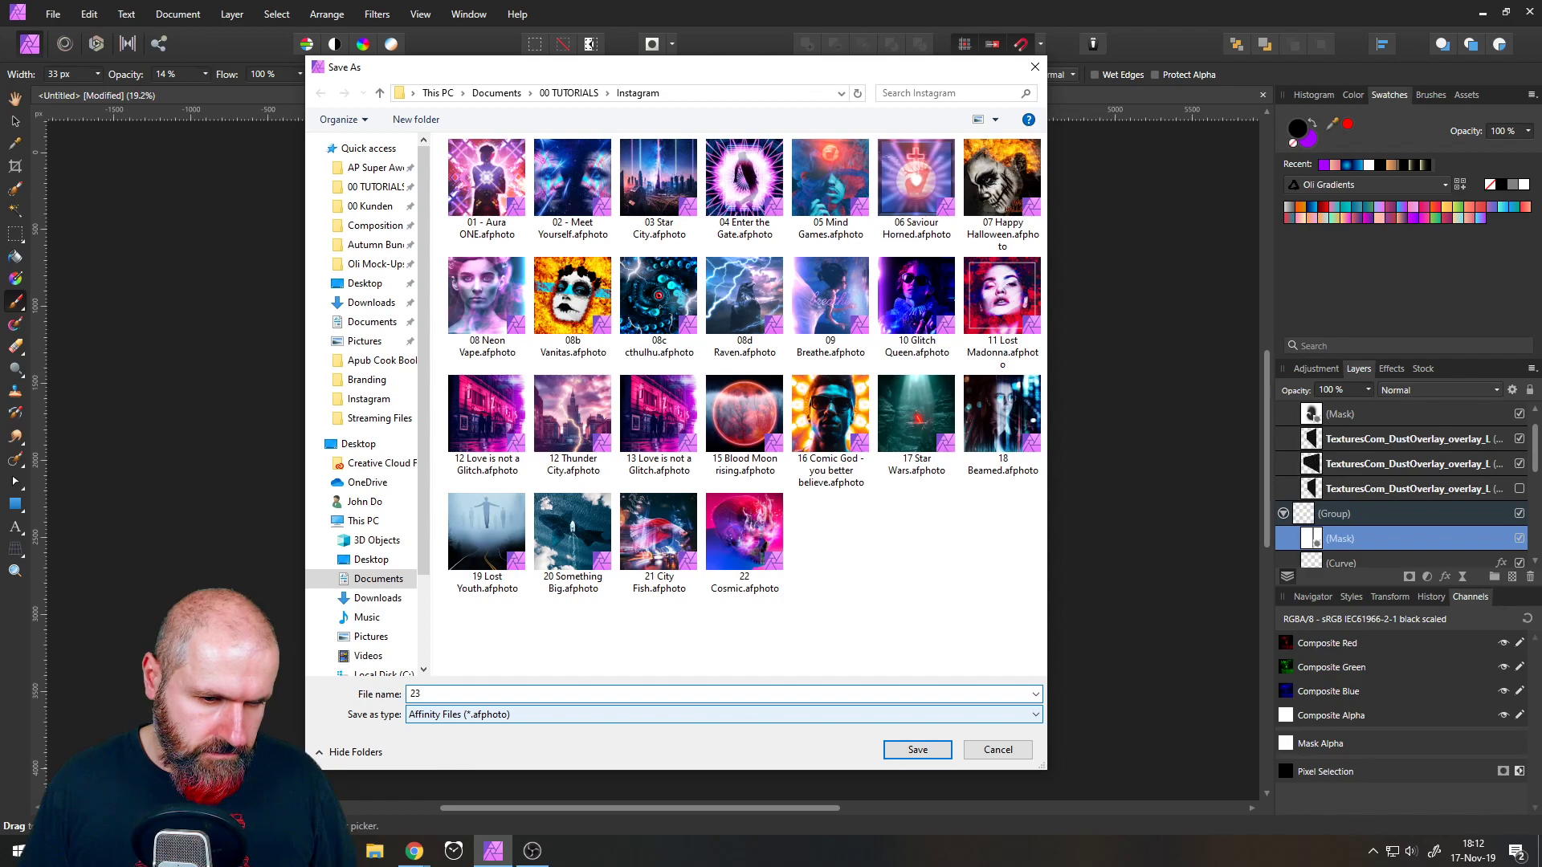
{"action": "type", "text": "Cabin in Wood"}
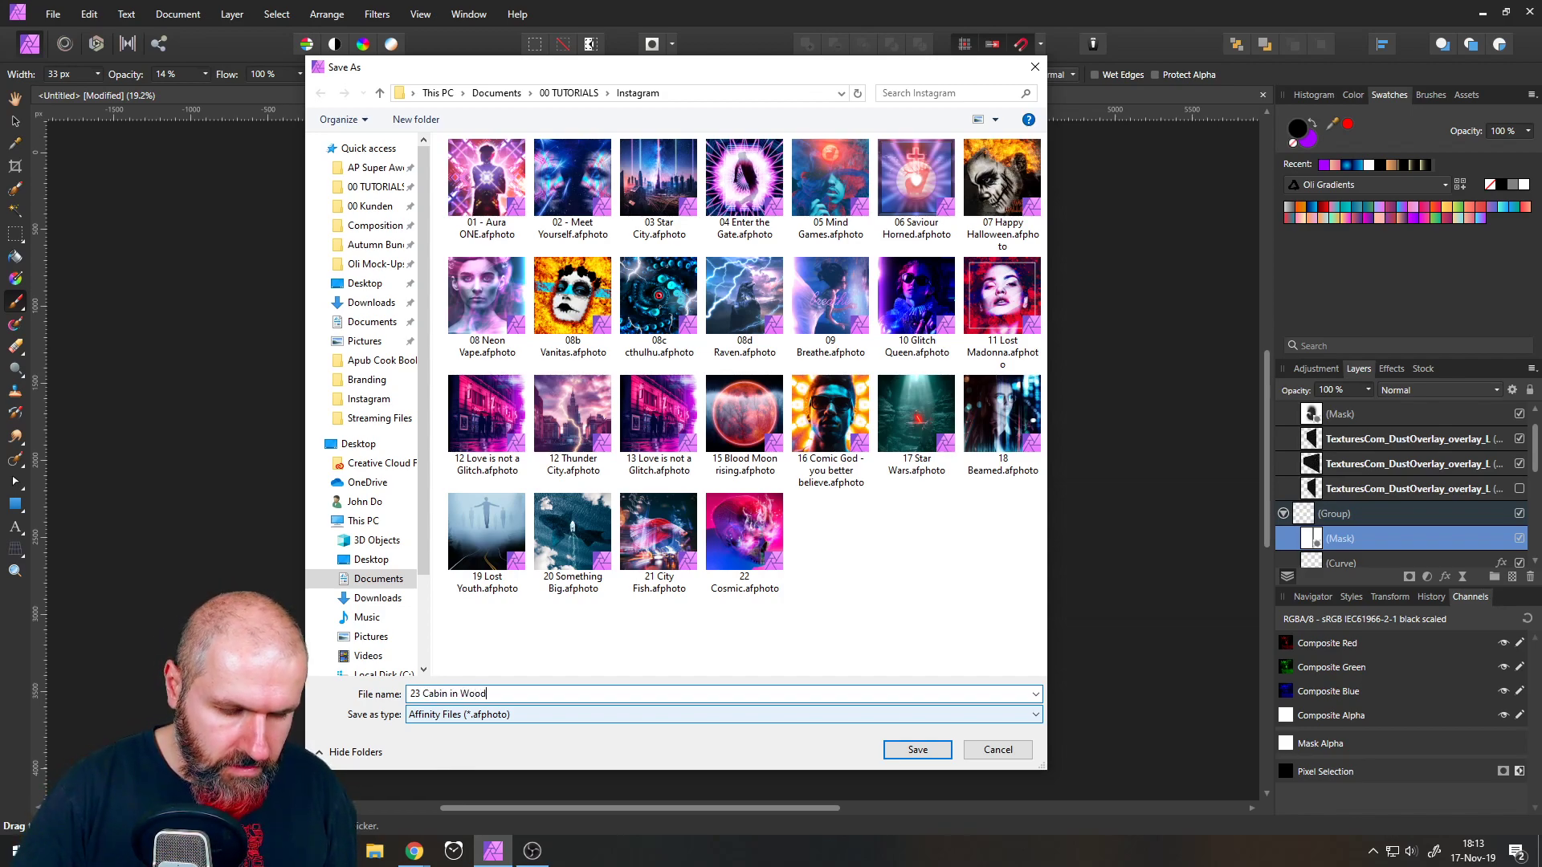
{"action": "type", "text": "s"}
{"action": "key", "text": "Return"}
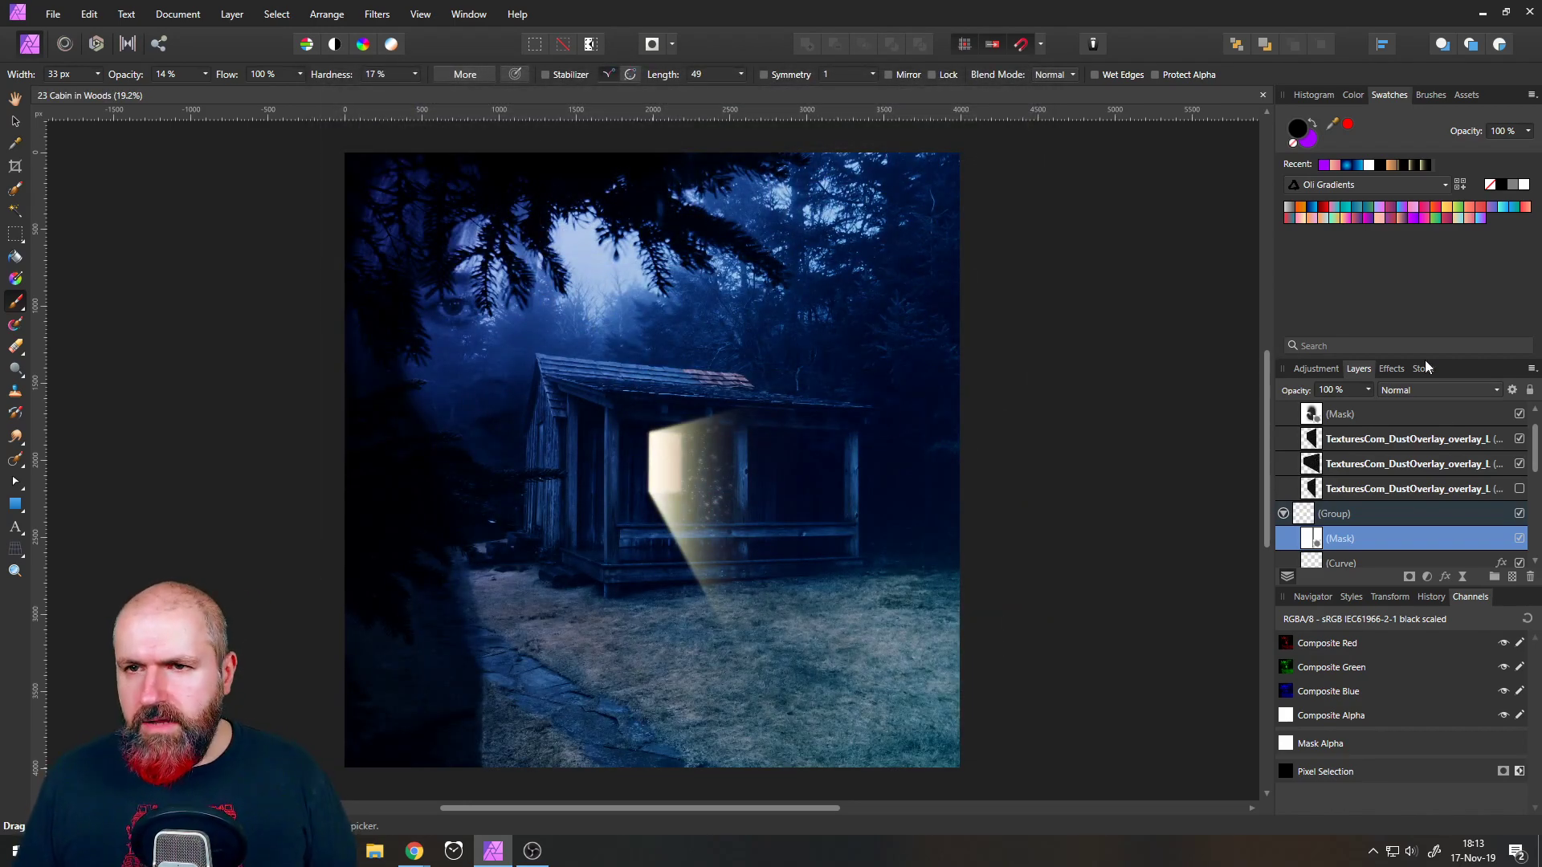
{"action": "left_click", "coordinate": [1263, 95]}
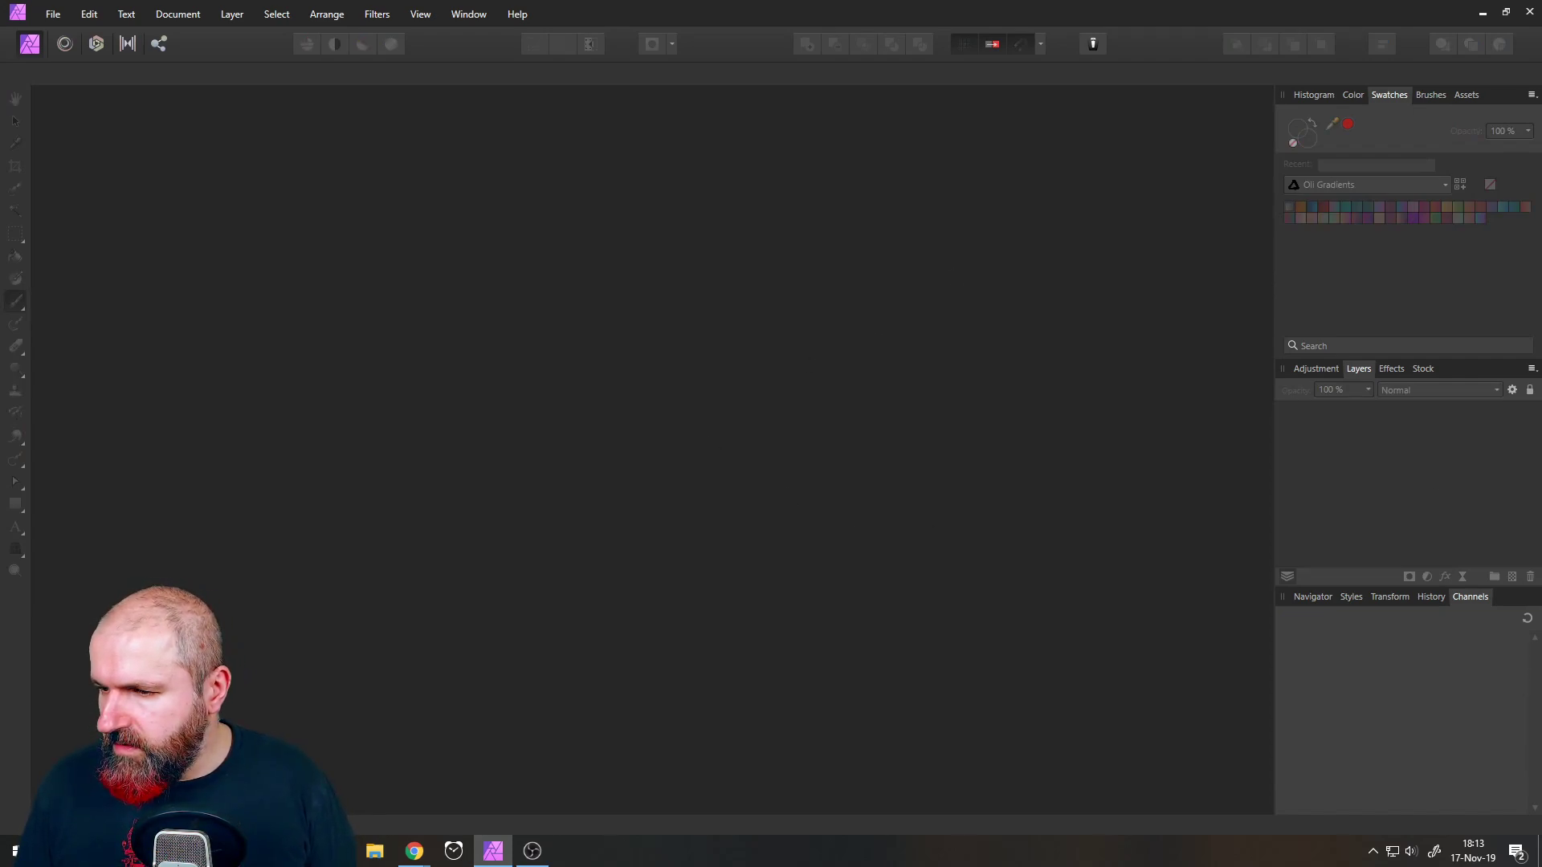
- Create a new 4000 × 4000 px RGB/8 document at 72 DPI with a transparent background
{"action": "key", "text": "alt+Tab"}
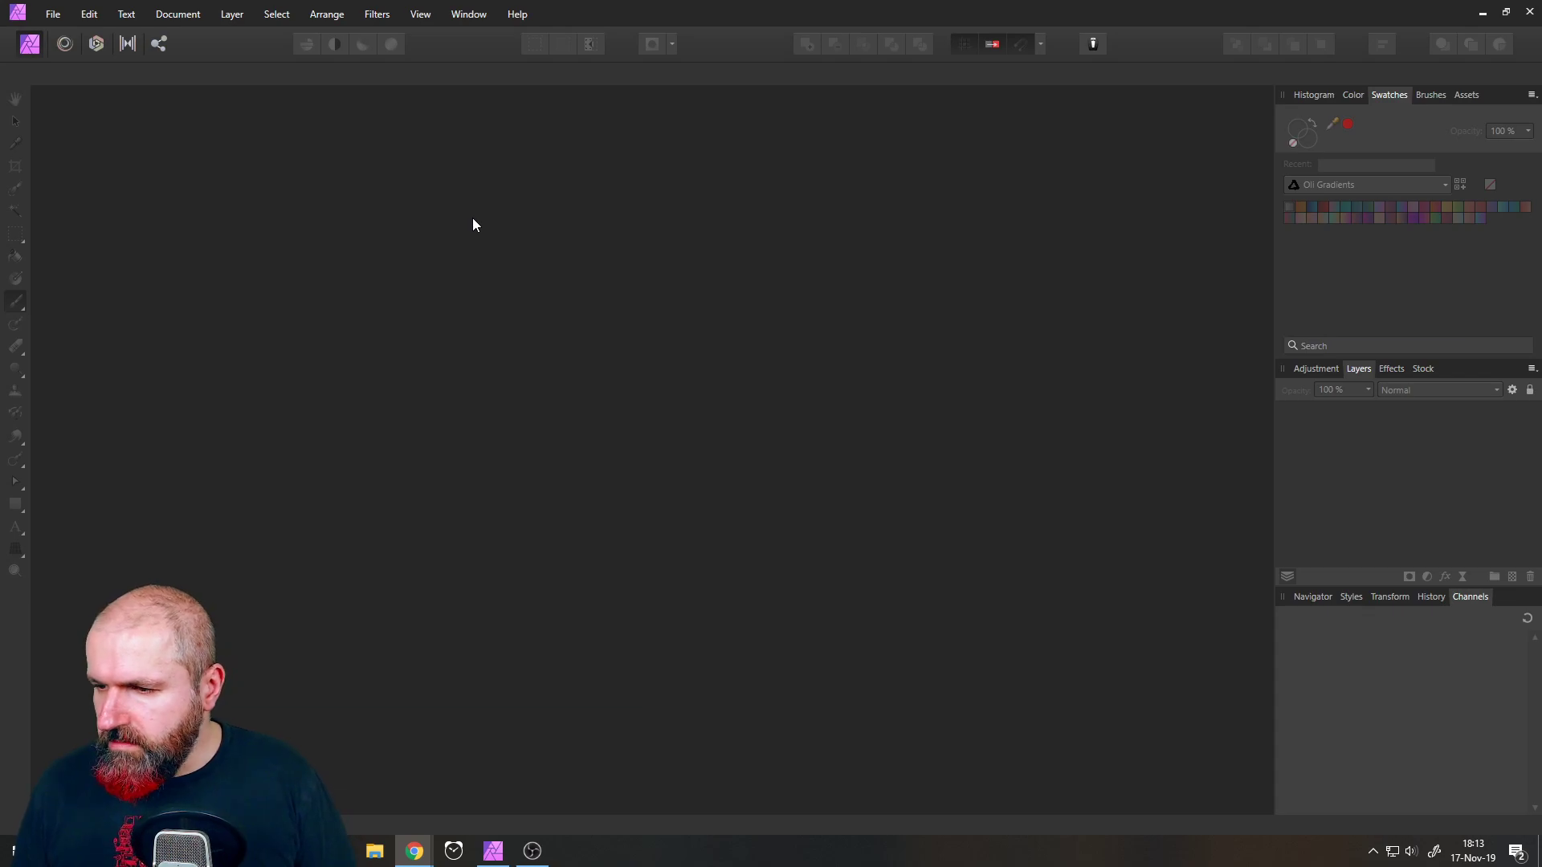
{"action": "left_click", "coordinate": [438, 201]}
{"action": "left_click", "coordinate": [53, 14]}
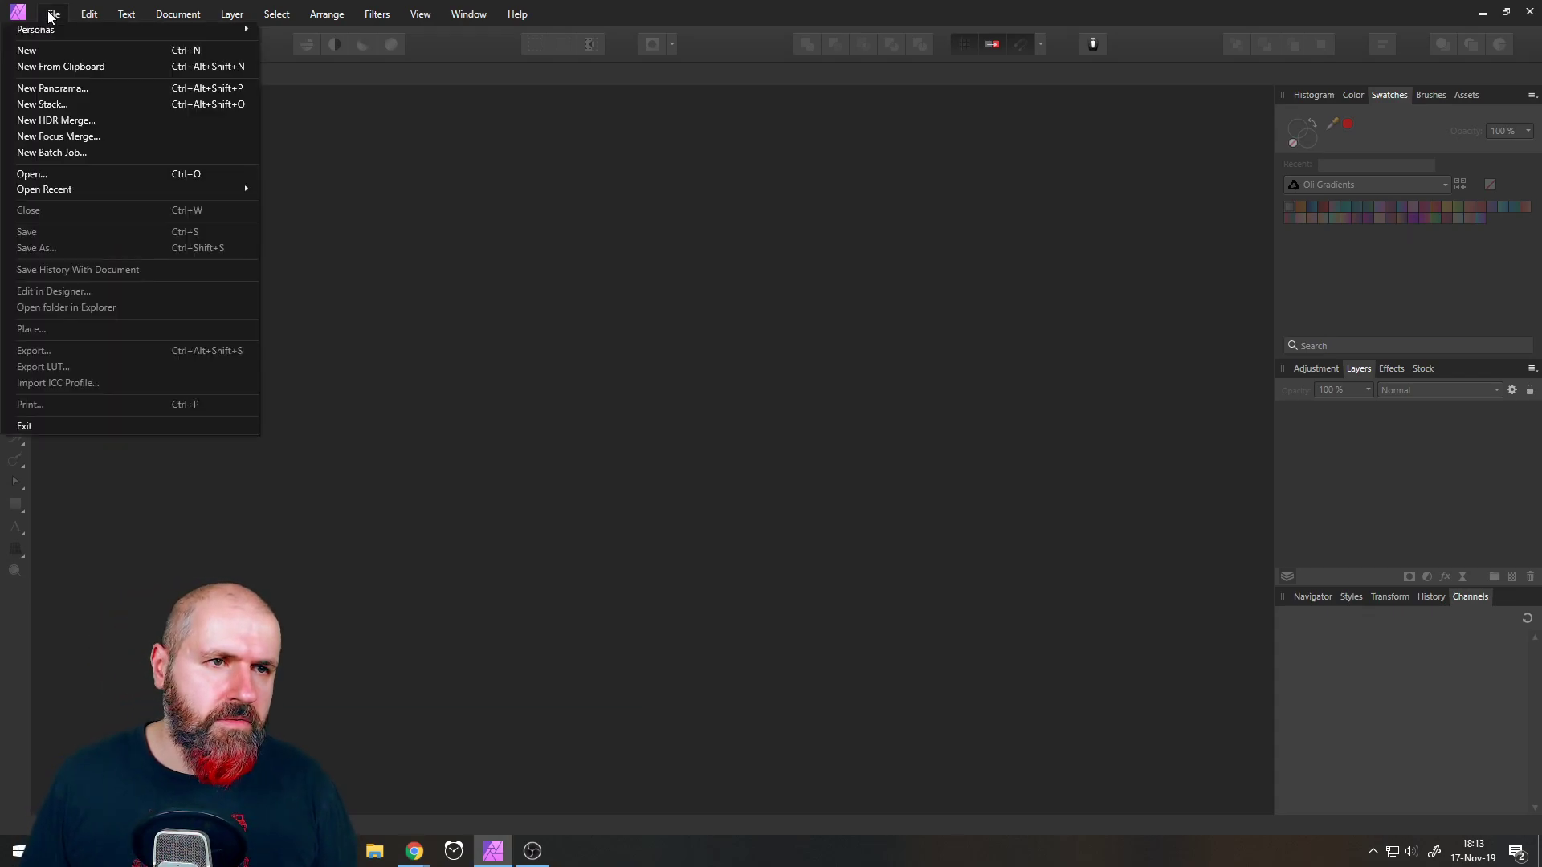
{"action": "left_click", "coordinate": [62, 51]}
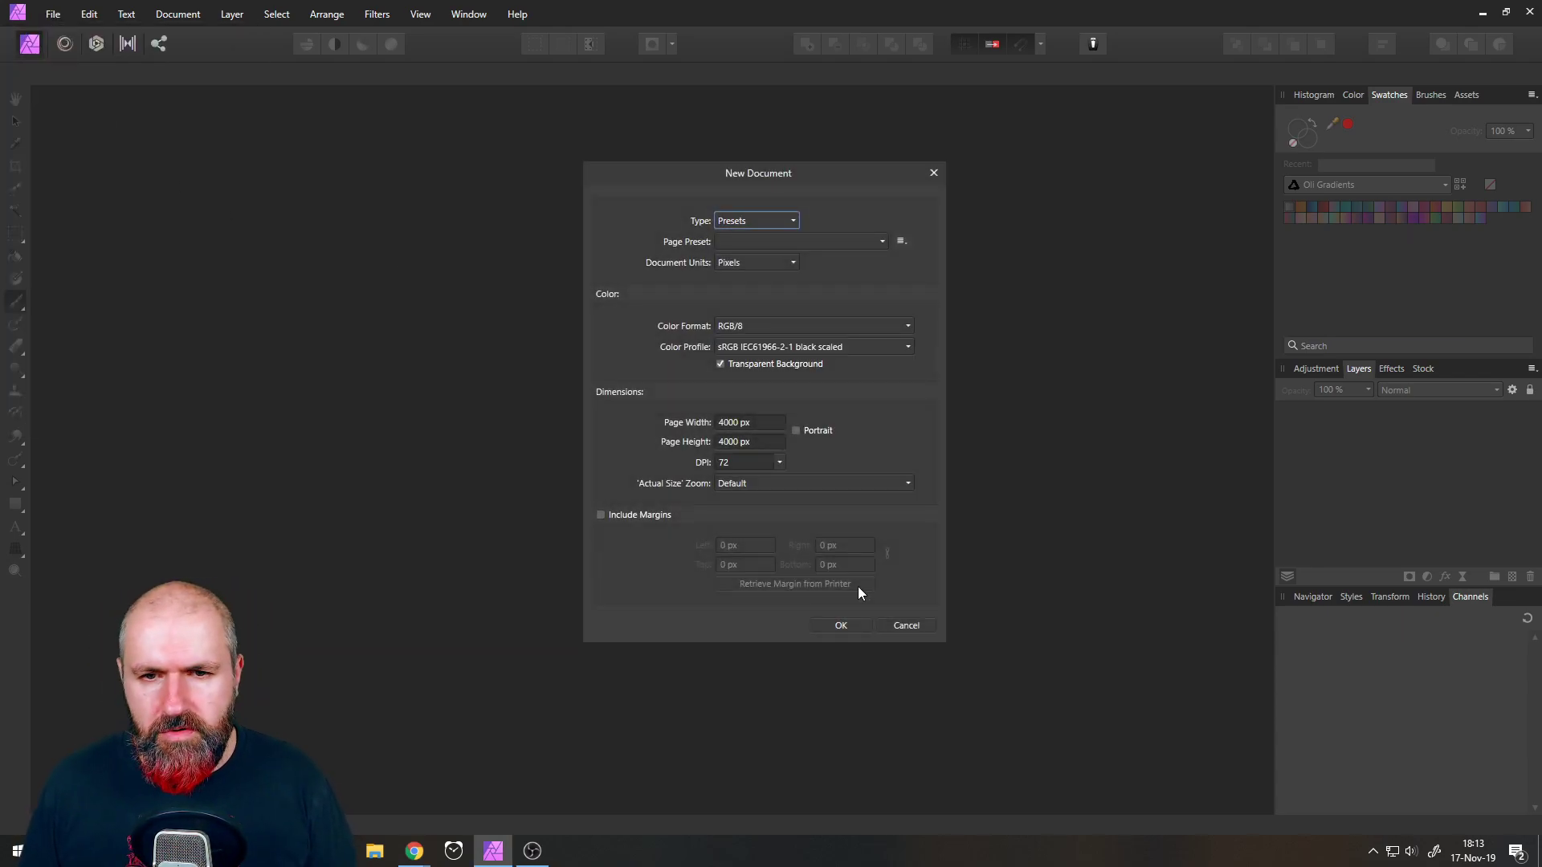
{"action": "left_click", "coordinate": [864, 626]}
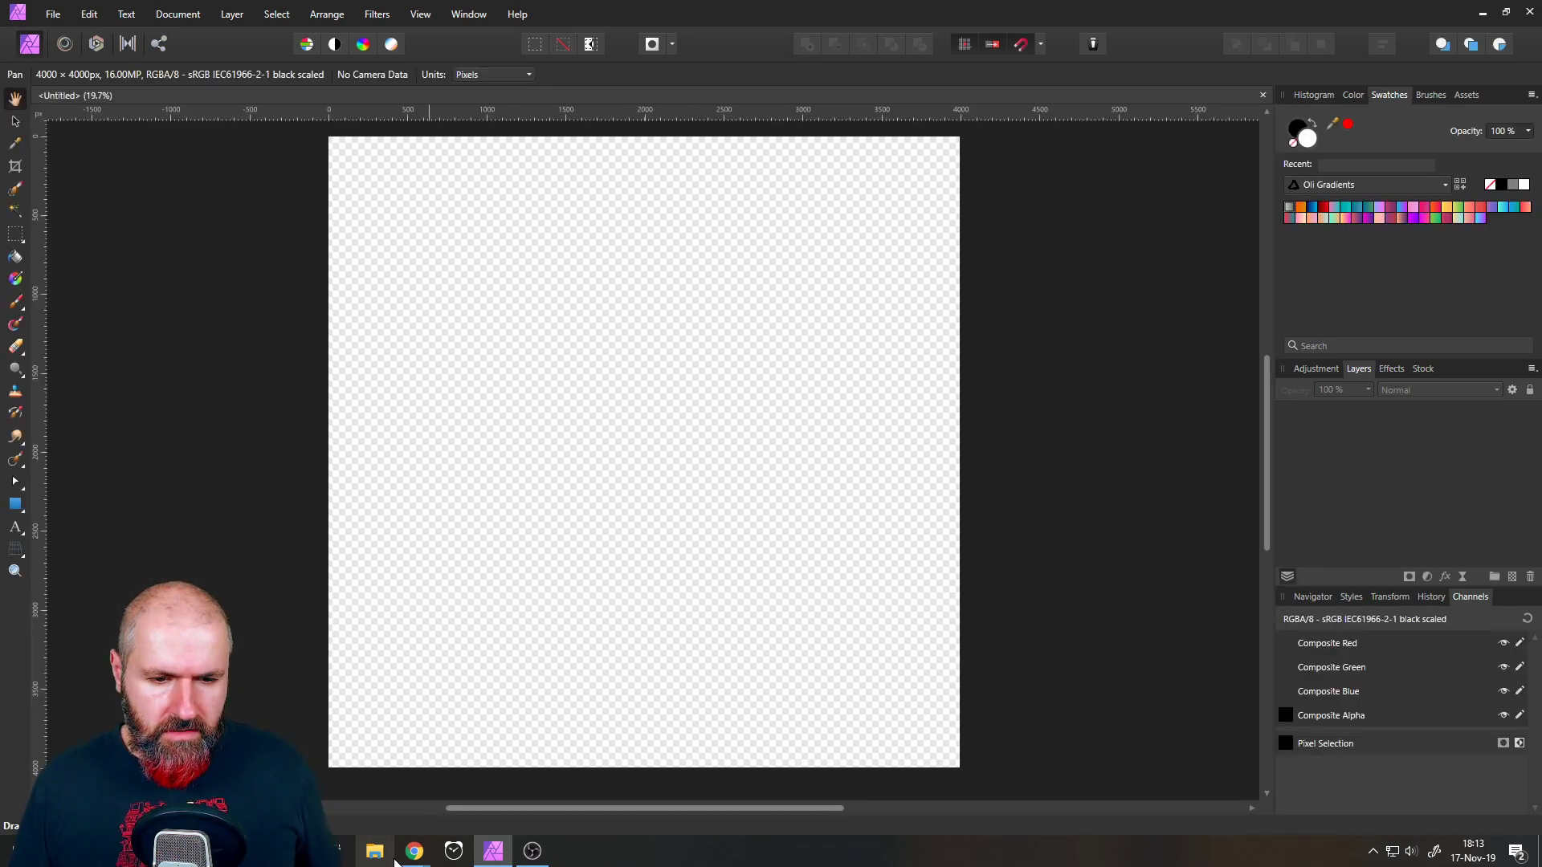
- Switch to the Unsplash window in Chrome and close the apparel image, brown wooden shed and green leafed tree photo pages
{"action": "mouse_move", "coordinate": [415, 850]}
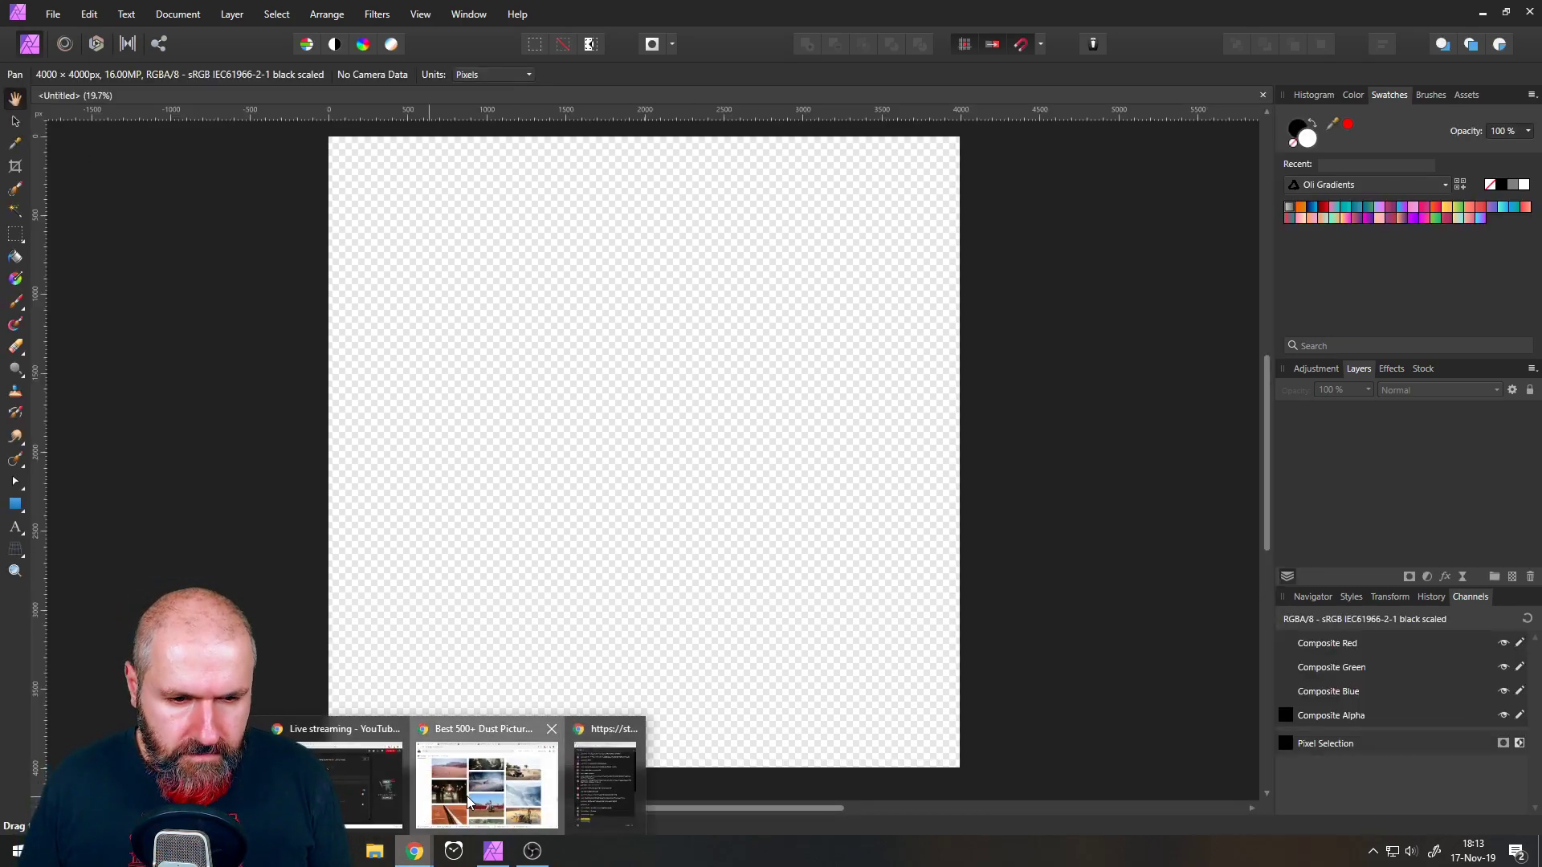
{"action": "left_click", "coordinate": [427, 819]}
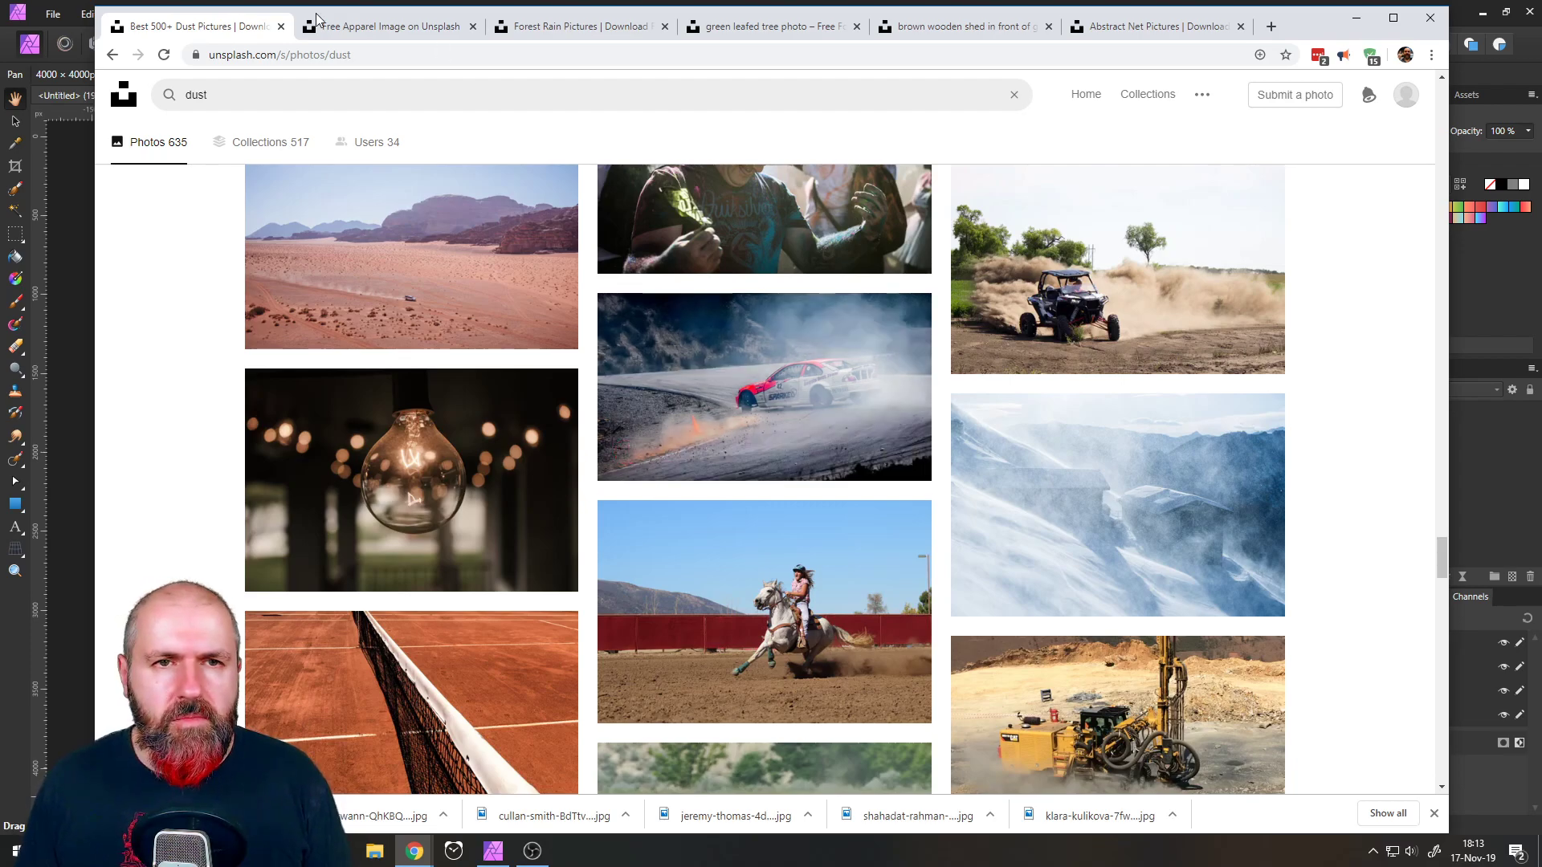
{"action": "left_click", "coordinate": [349, 28]}
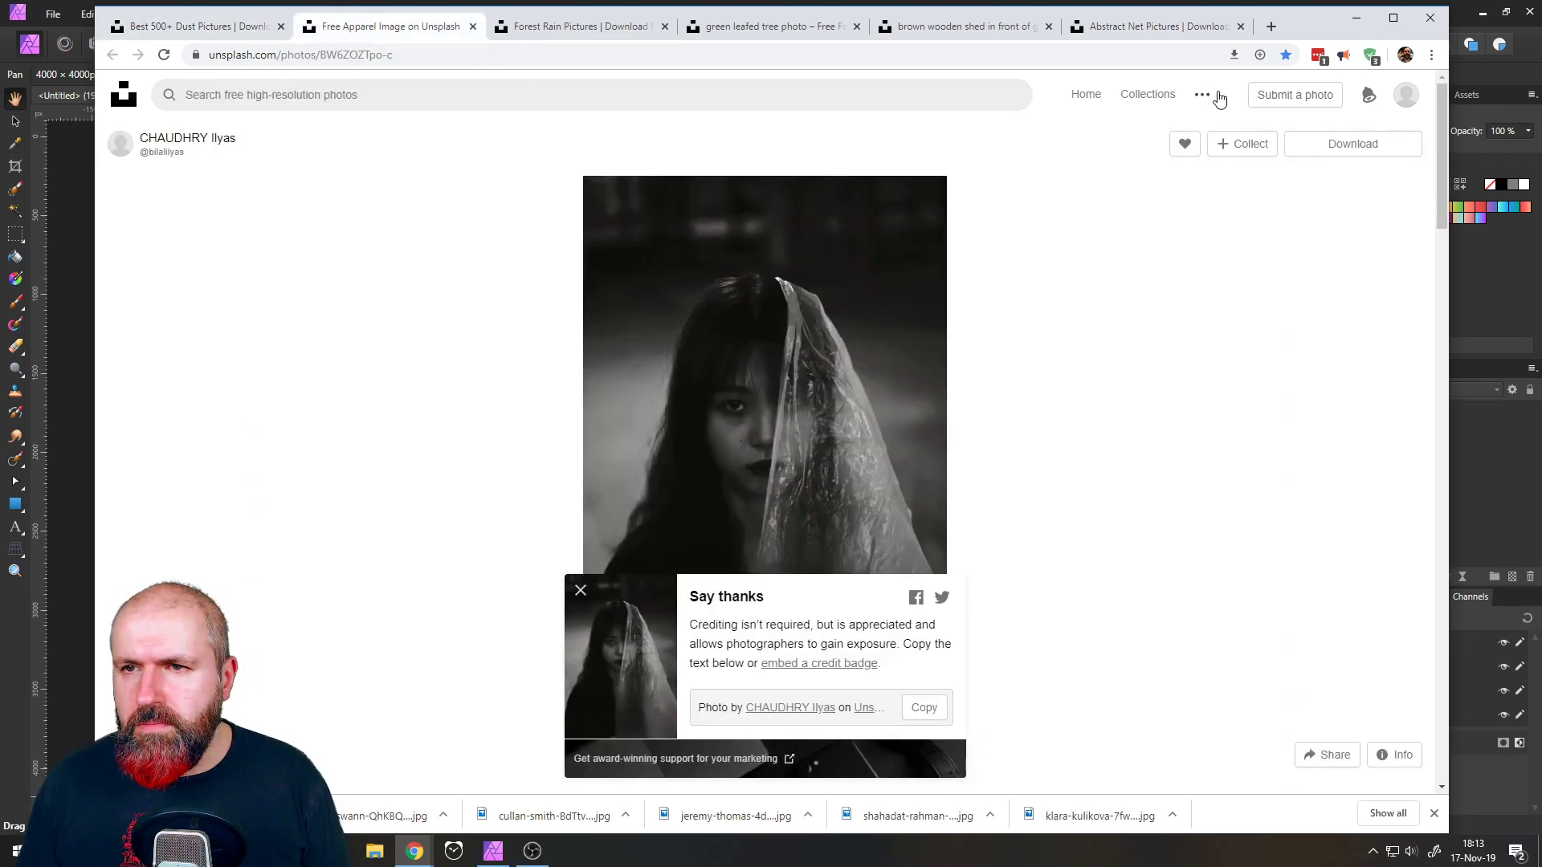
{"action": "left_click", "coordinate": [473, 27]}
{"action": "left_click", "coordinate": [632, 28]}
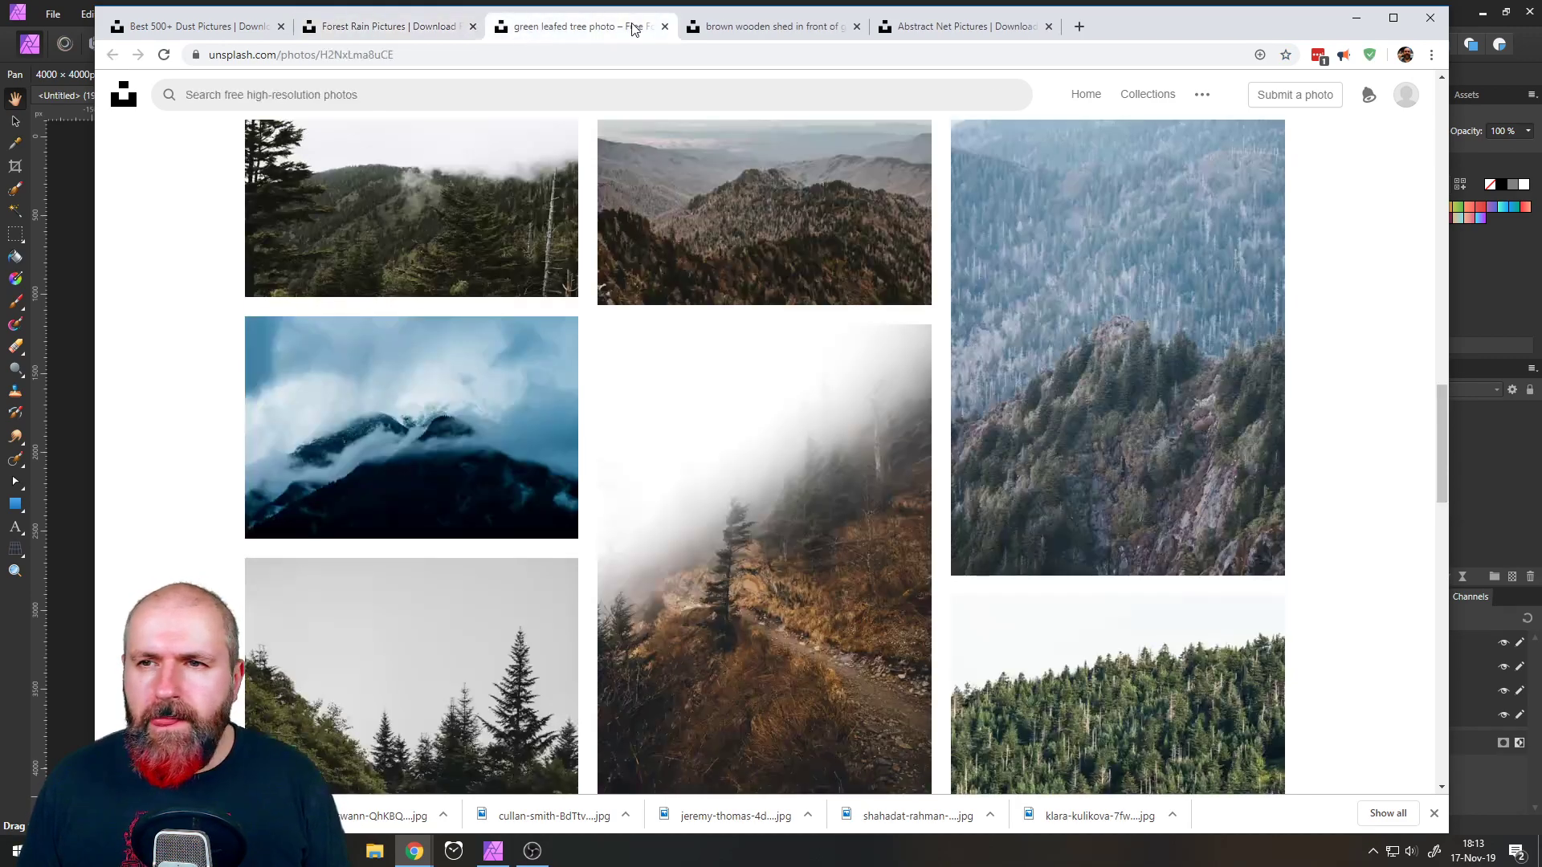
{"action": "left_click", "coordinate": [739, 29]}
{"action": "left_click", "coordinate": [856, 26]}
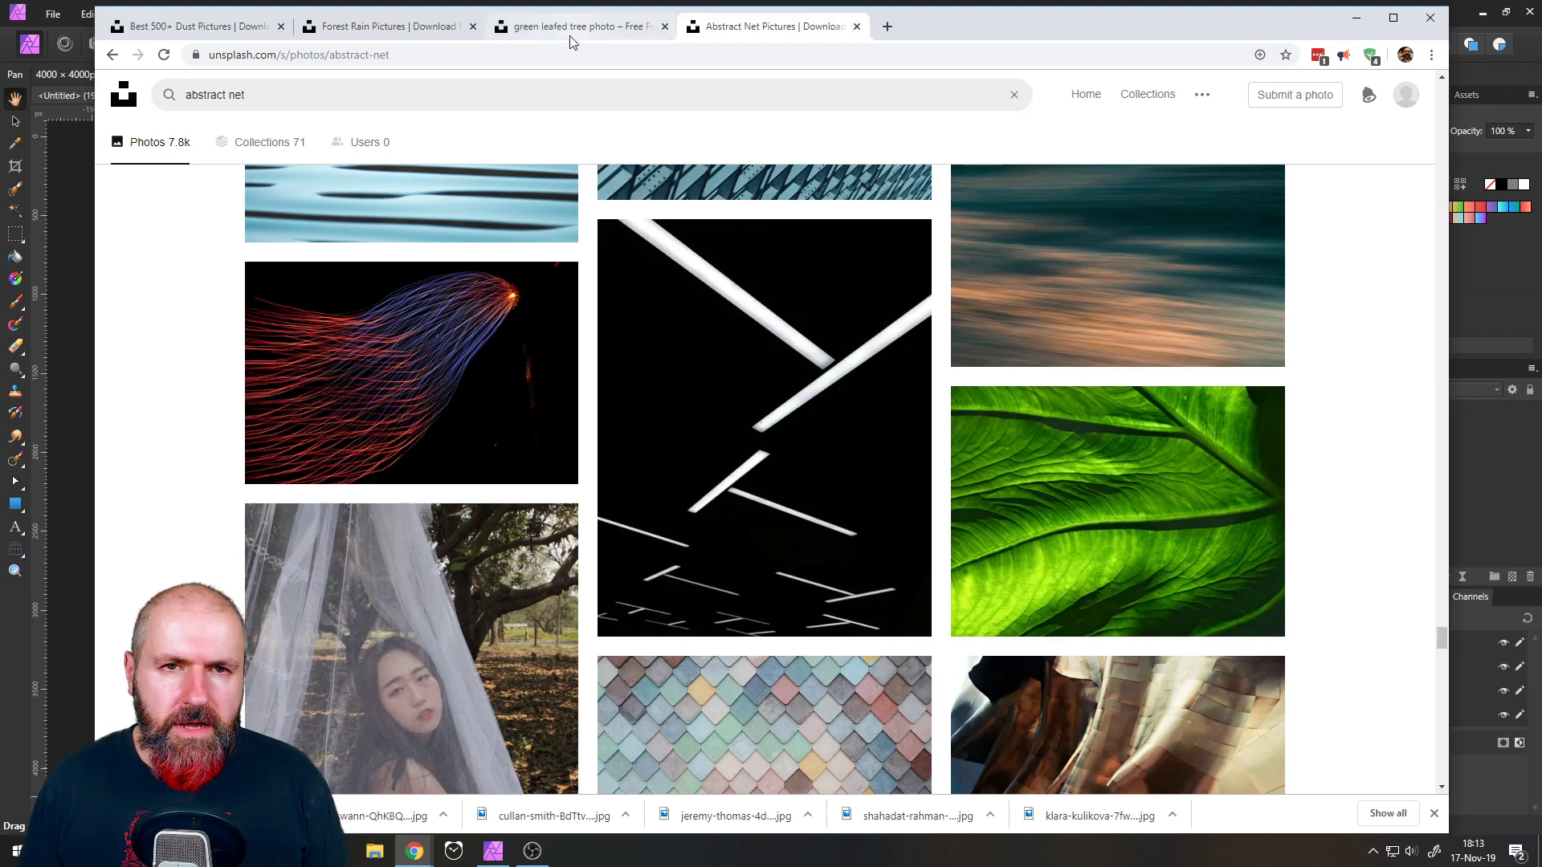
{"action": "left_click", "coordinate": [657, 29]}
{"action": "left_click", "coordinate": [664, 27]}
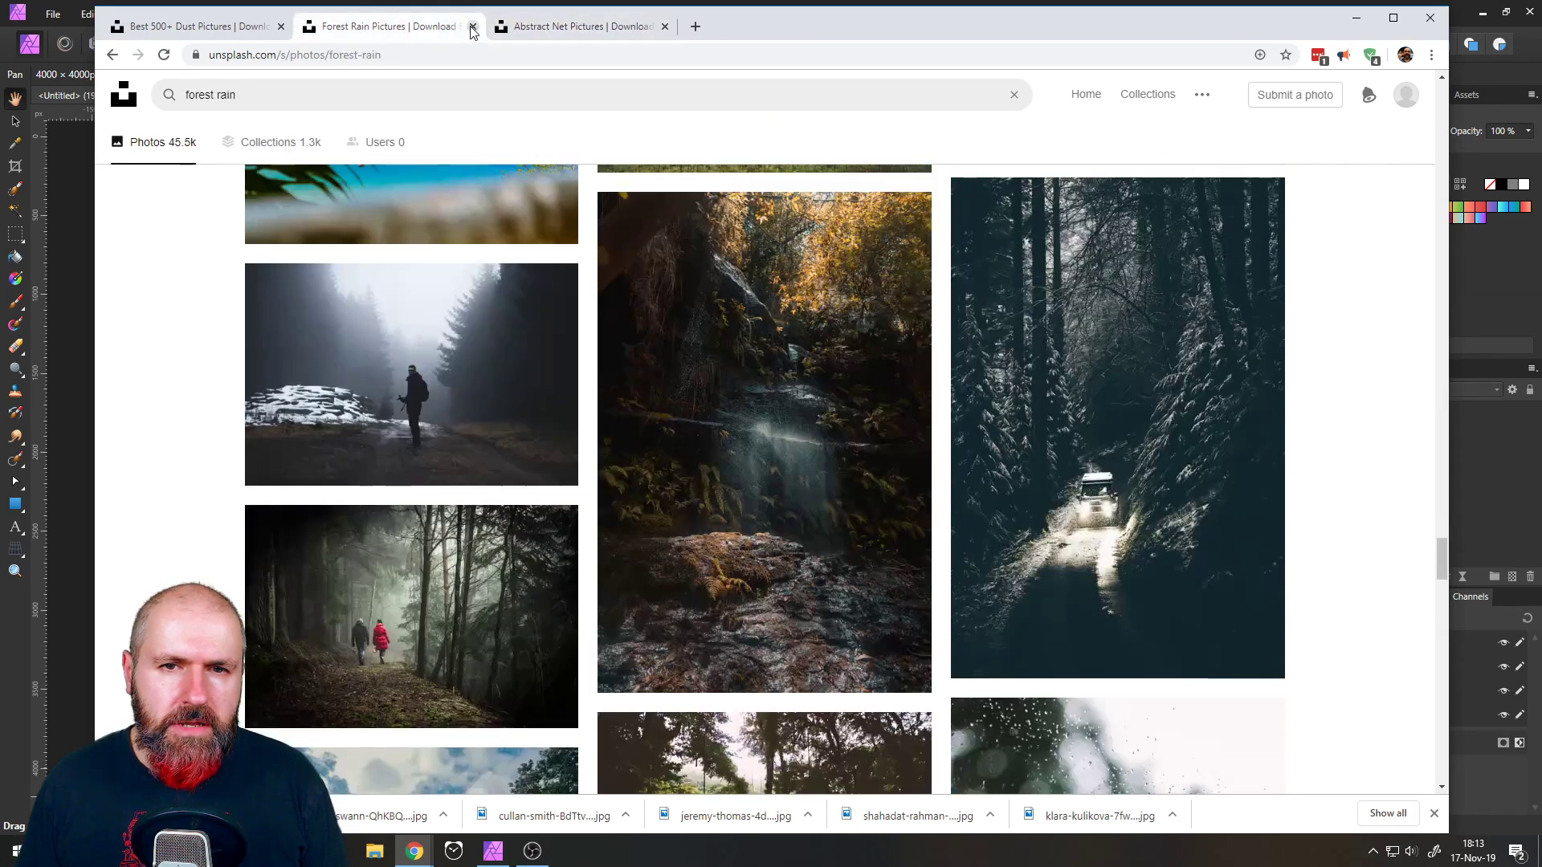
- Browse the Unsplash dust photo results for a source image for the next composition
{"action": "left_click", "coordinate": [206, 27]}
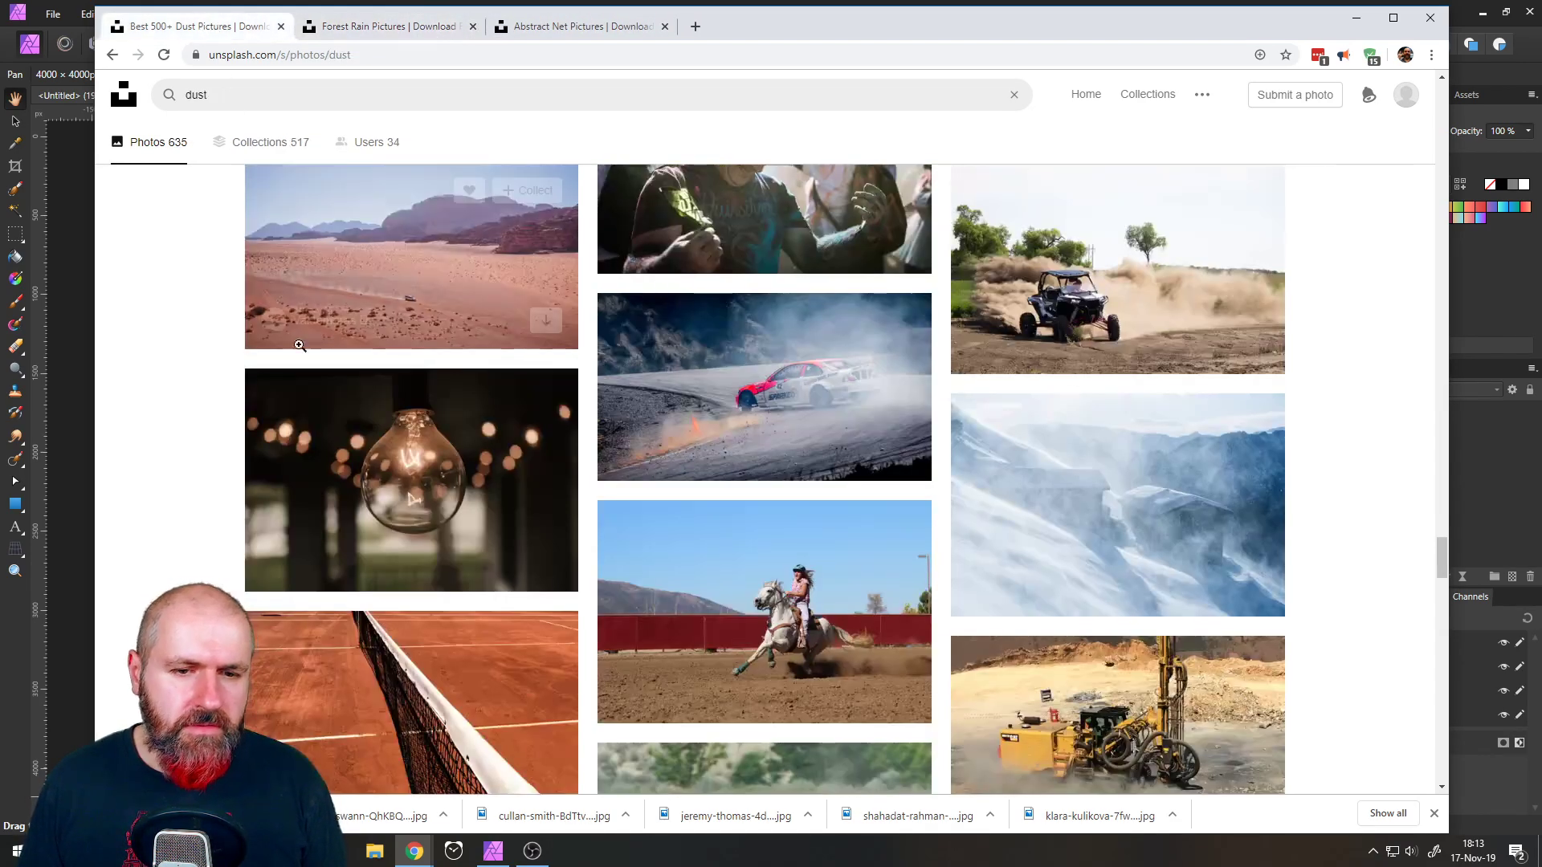
{"action": "scroll", "coordinate": [289, 328], "scroll_direction": "down", "scroll_amount": 10}
{"action": "scroll", "coordinate": [270, 321], "scroll_direction": "down", "scroll_amount": 10}
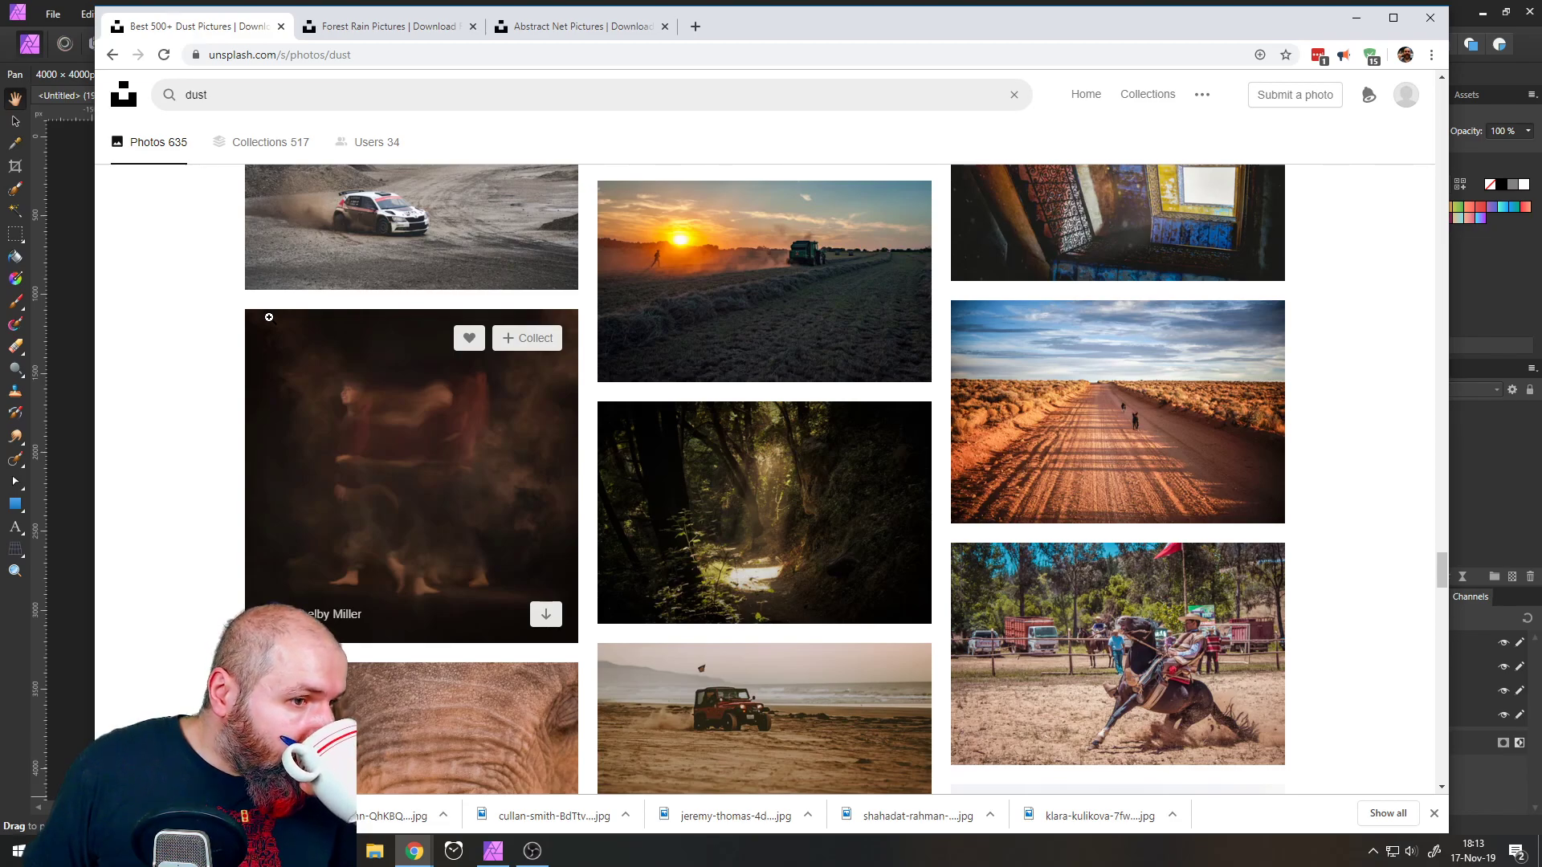
{"action": "scroll", "coordinate": [273, 313], "scroll_direction": "down", "scroll_amount": 8}
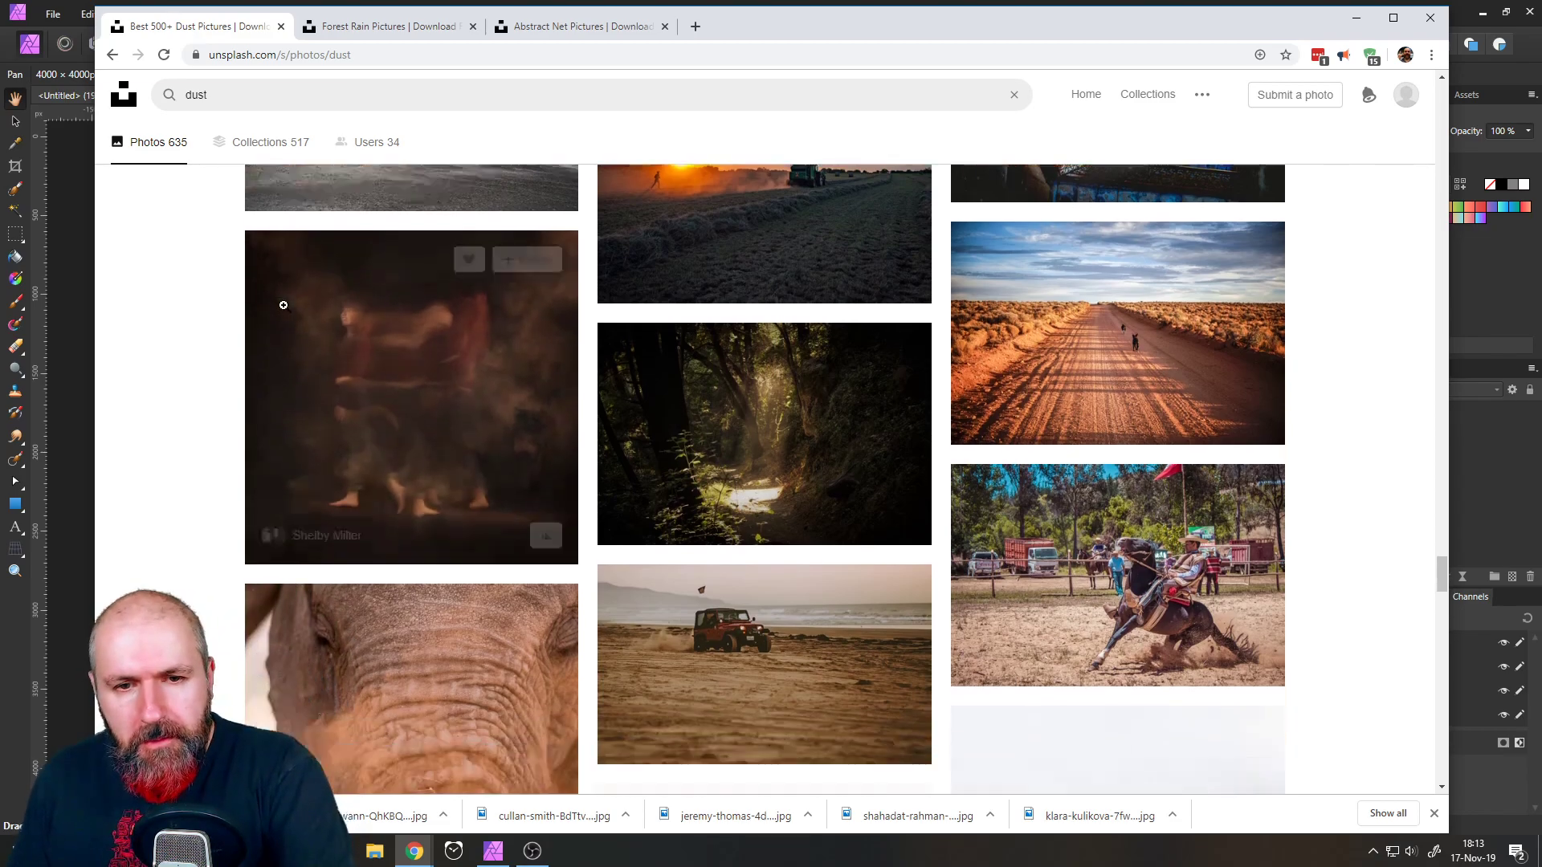
{"action": "scroll", "coordinate": [284, 306], "scroll_direction": "down", "scroll_amount": 8}
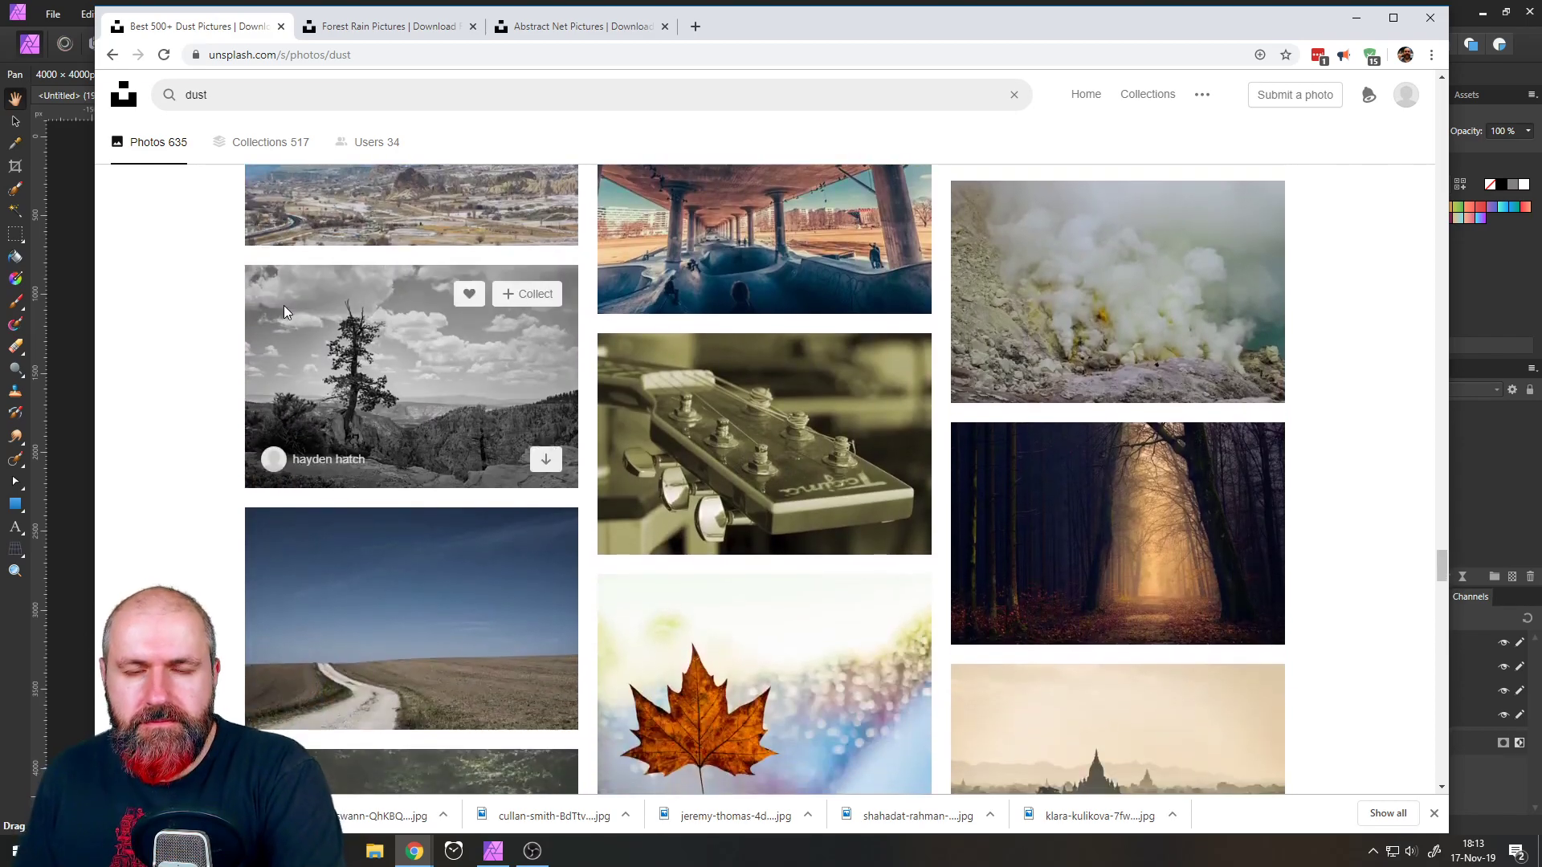
{"action": "scroll", "coordinate": [285, 306], "scroll_direction": "down", "scroll_amount": 13}
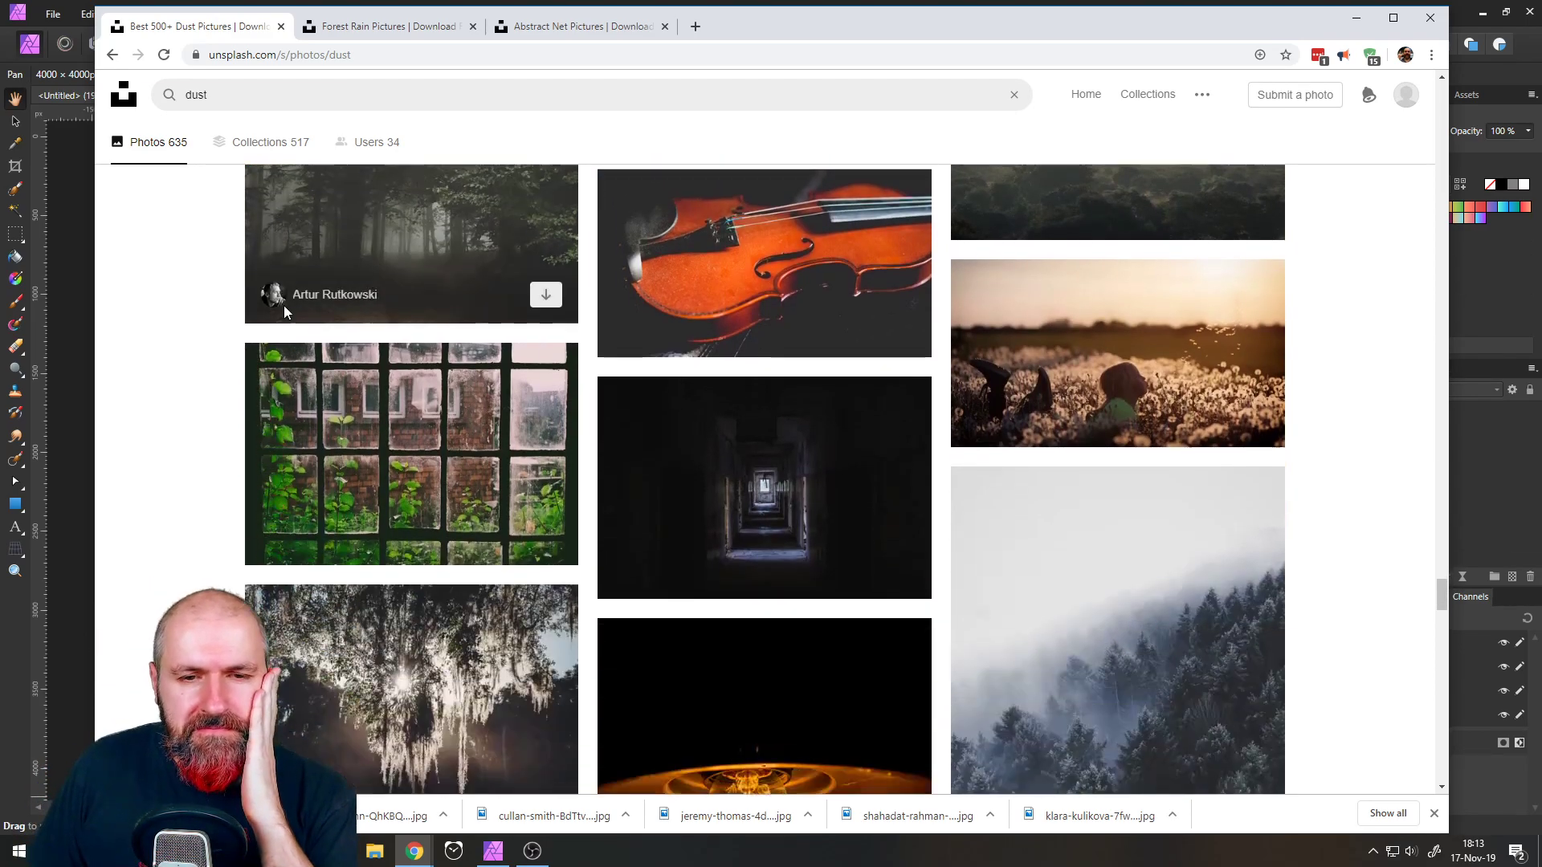
{"action": "scroll", "coordinate": [284, 312], "scroll_direction": "down", "scroll_amount": 12}
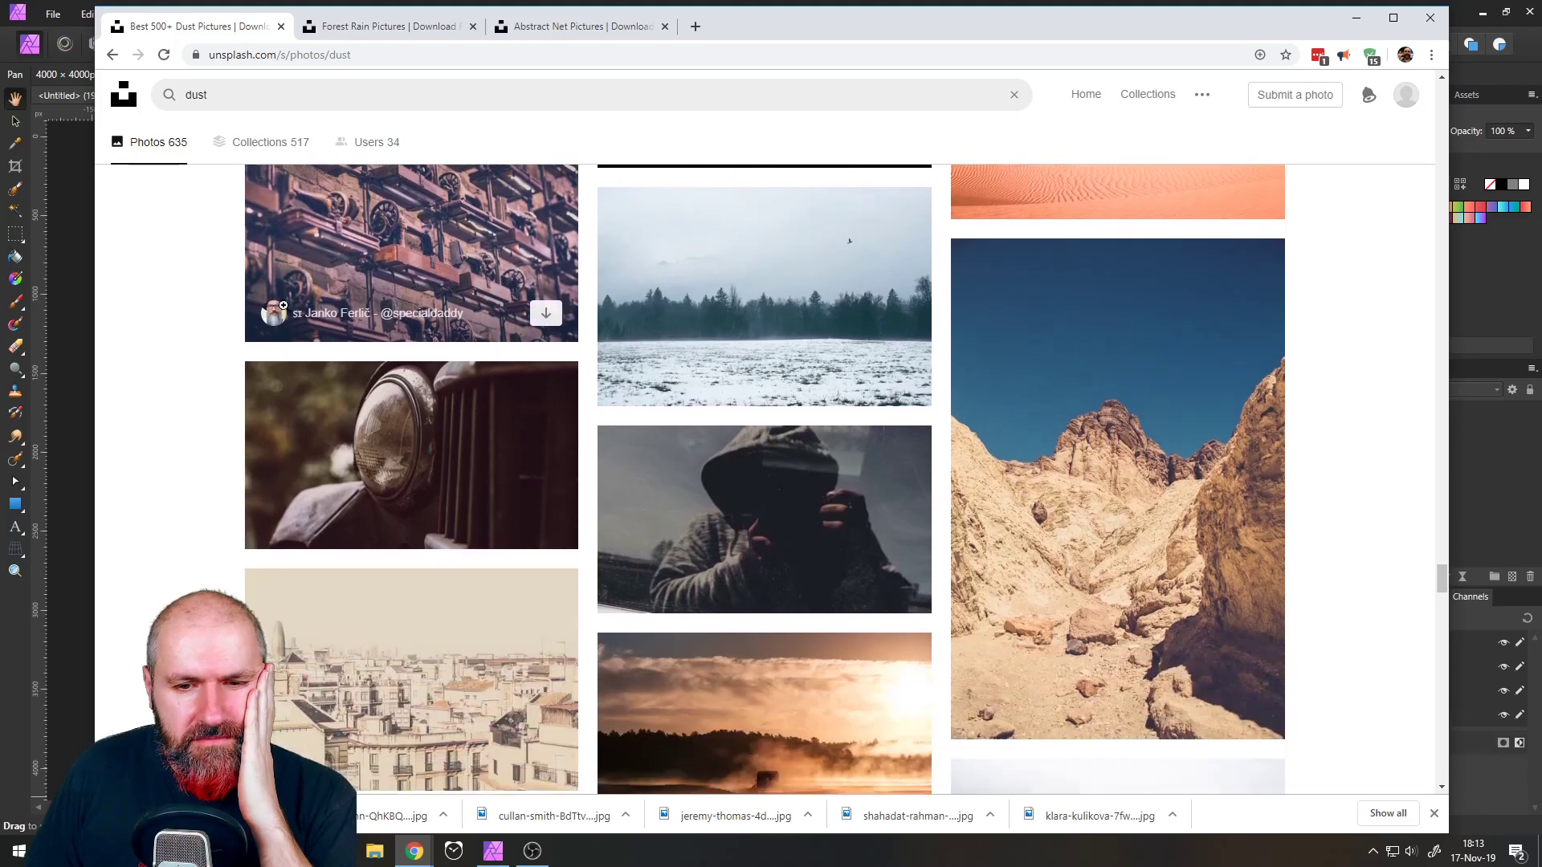
{"action": "scroll", "coordinate": [284, 306], "scroll_direction": "down", "scroll_amount": 10}
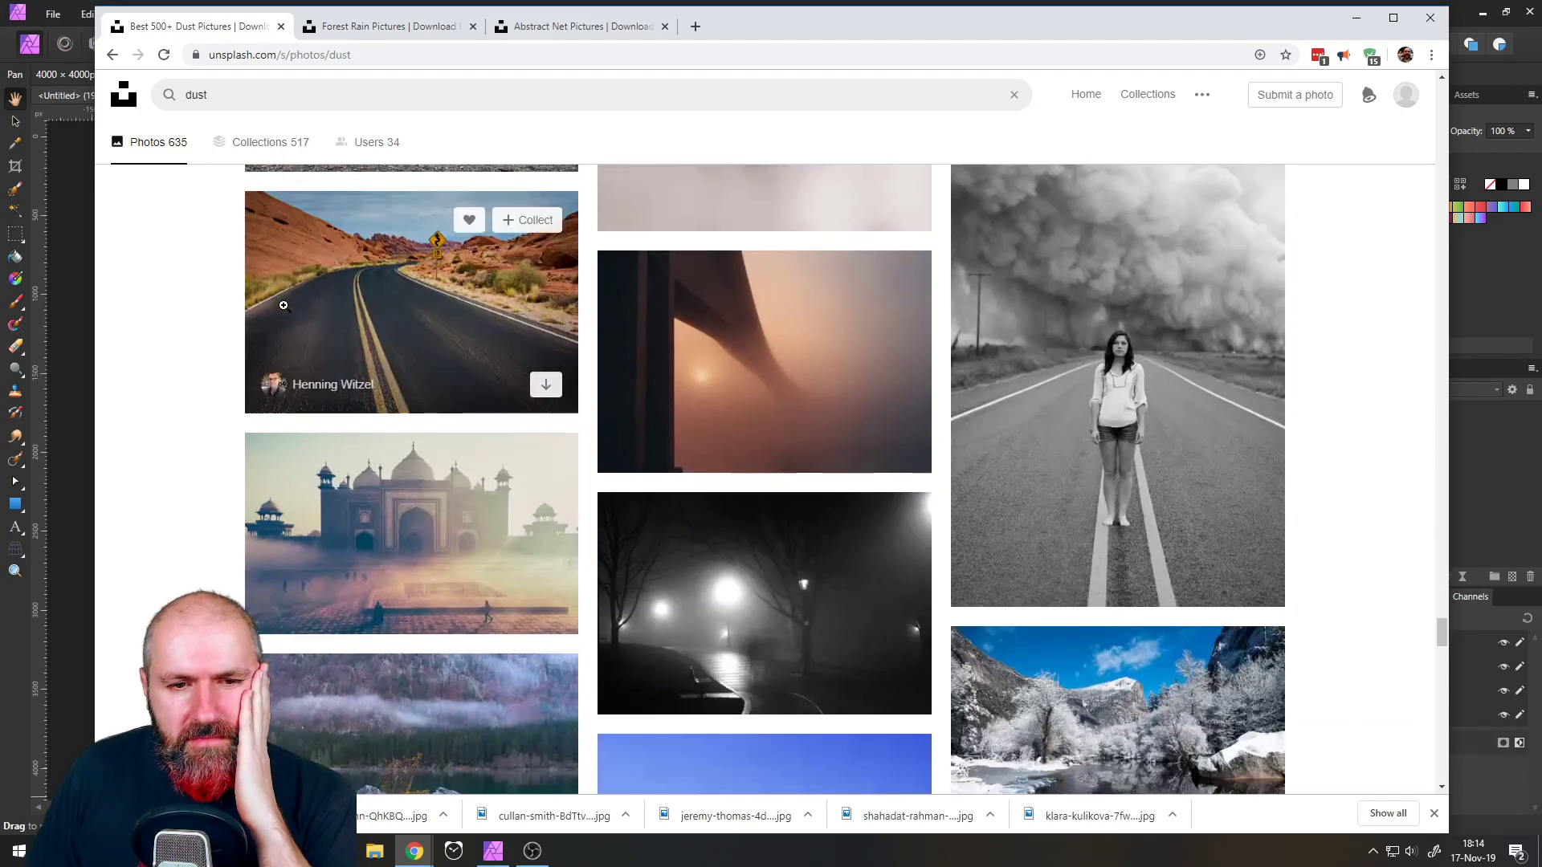
{"action": "scroll", "coordinate": [283, 305], "scroll_direction": "down", "scroll_amount": 10}
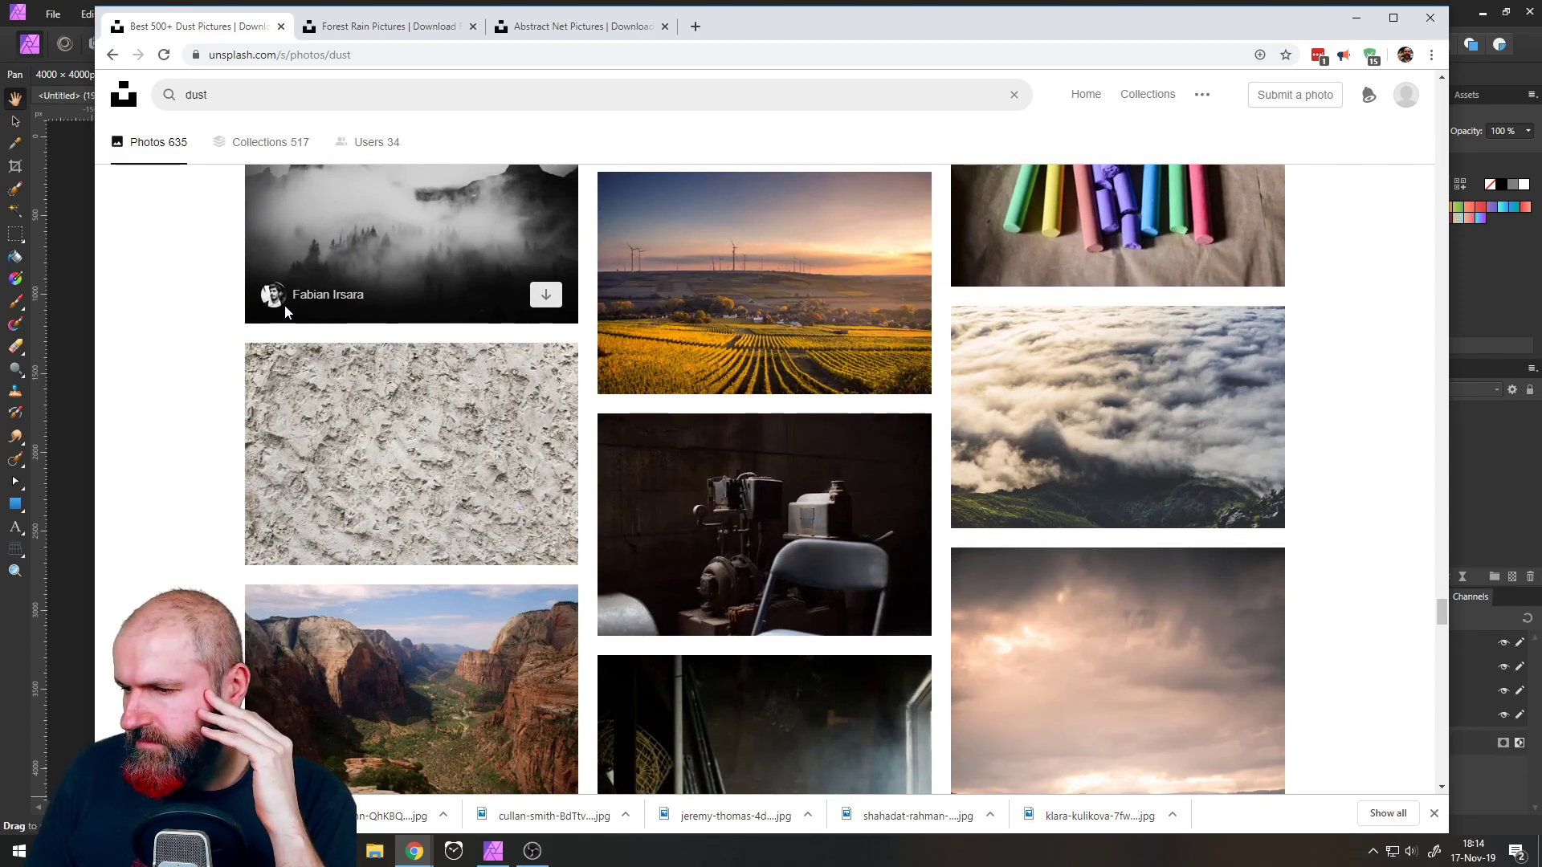
{"action": "scroll", "coordinate": [284, 305], "scroll_direction": "down", "scroll_amount": 7}
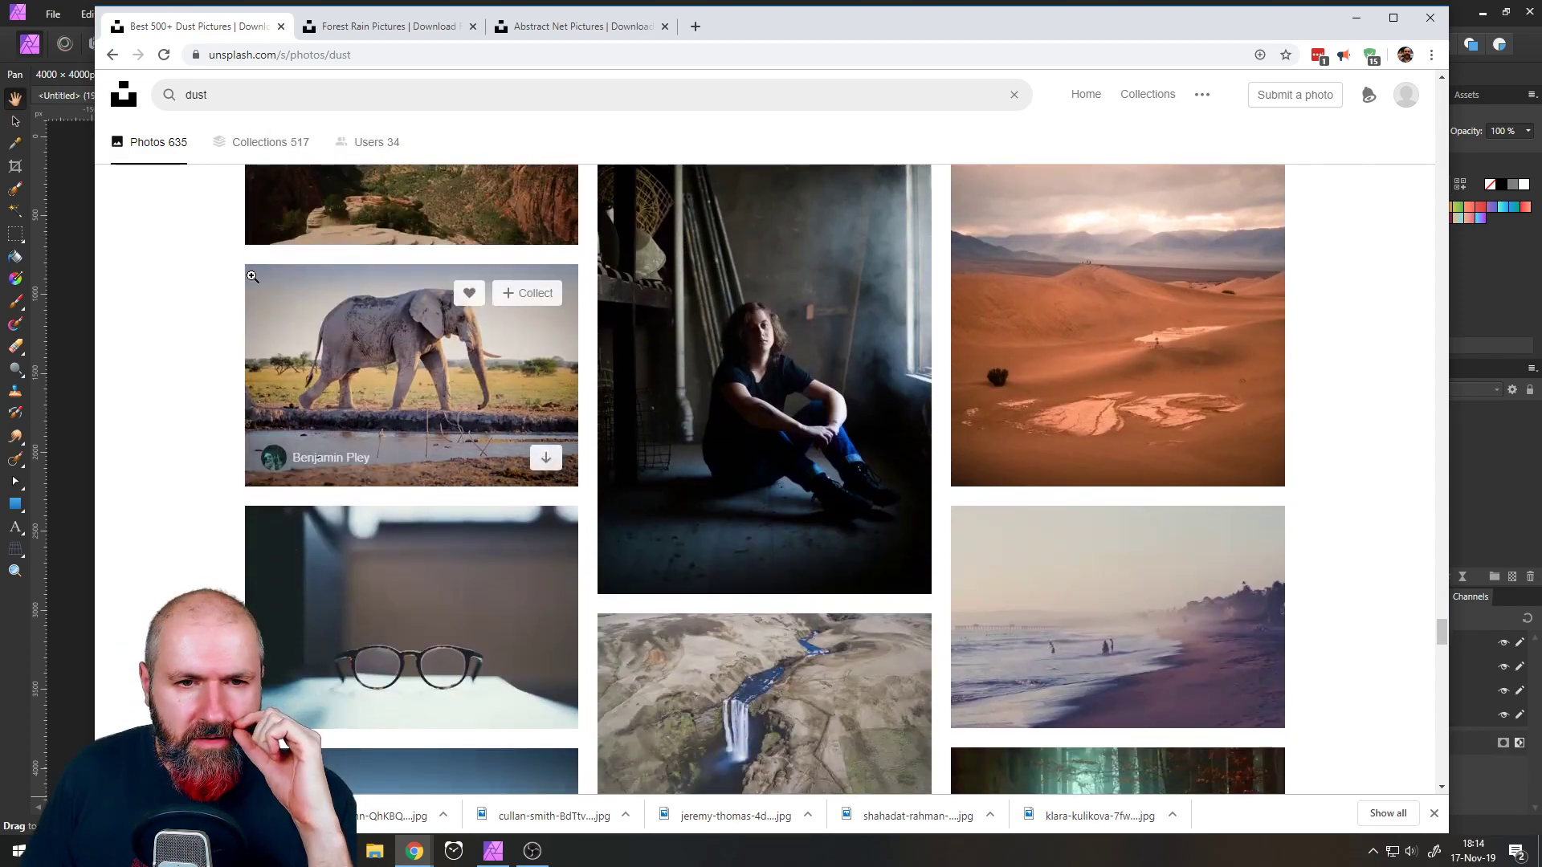
{"action": "scroll", "coordinate": [252, 276], "scroll_direction": "down", "scroll_amount": 5}
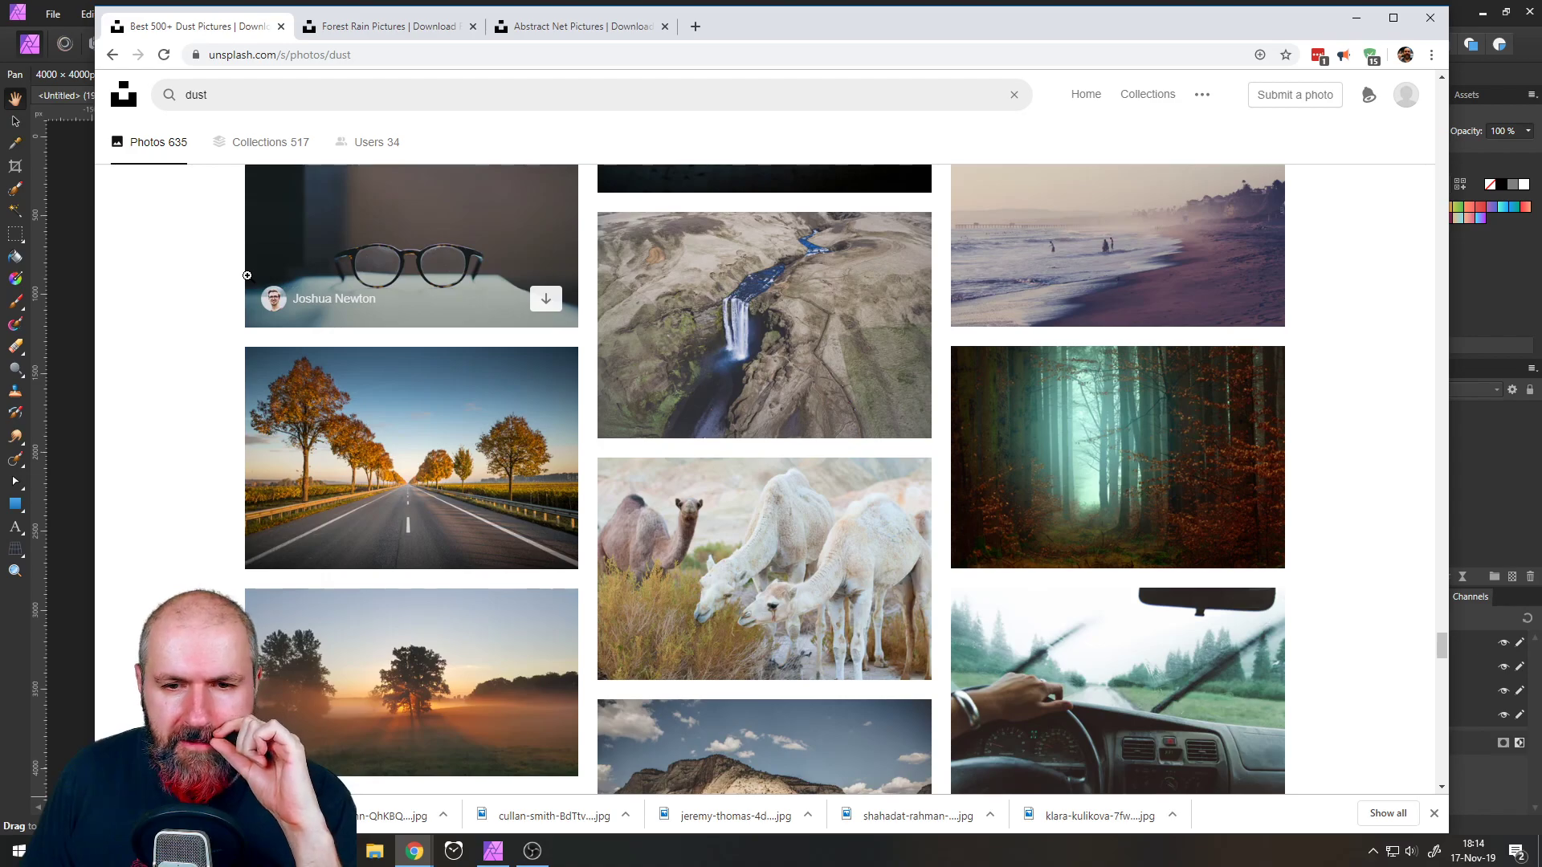
{"action": "scroll", "coordinate": [247, 276], "scroll_direction": "down", "scroll_amount": 6}
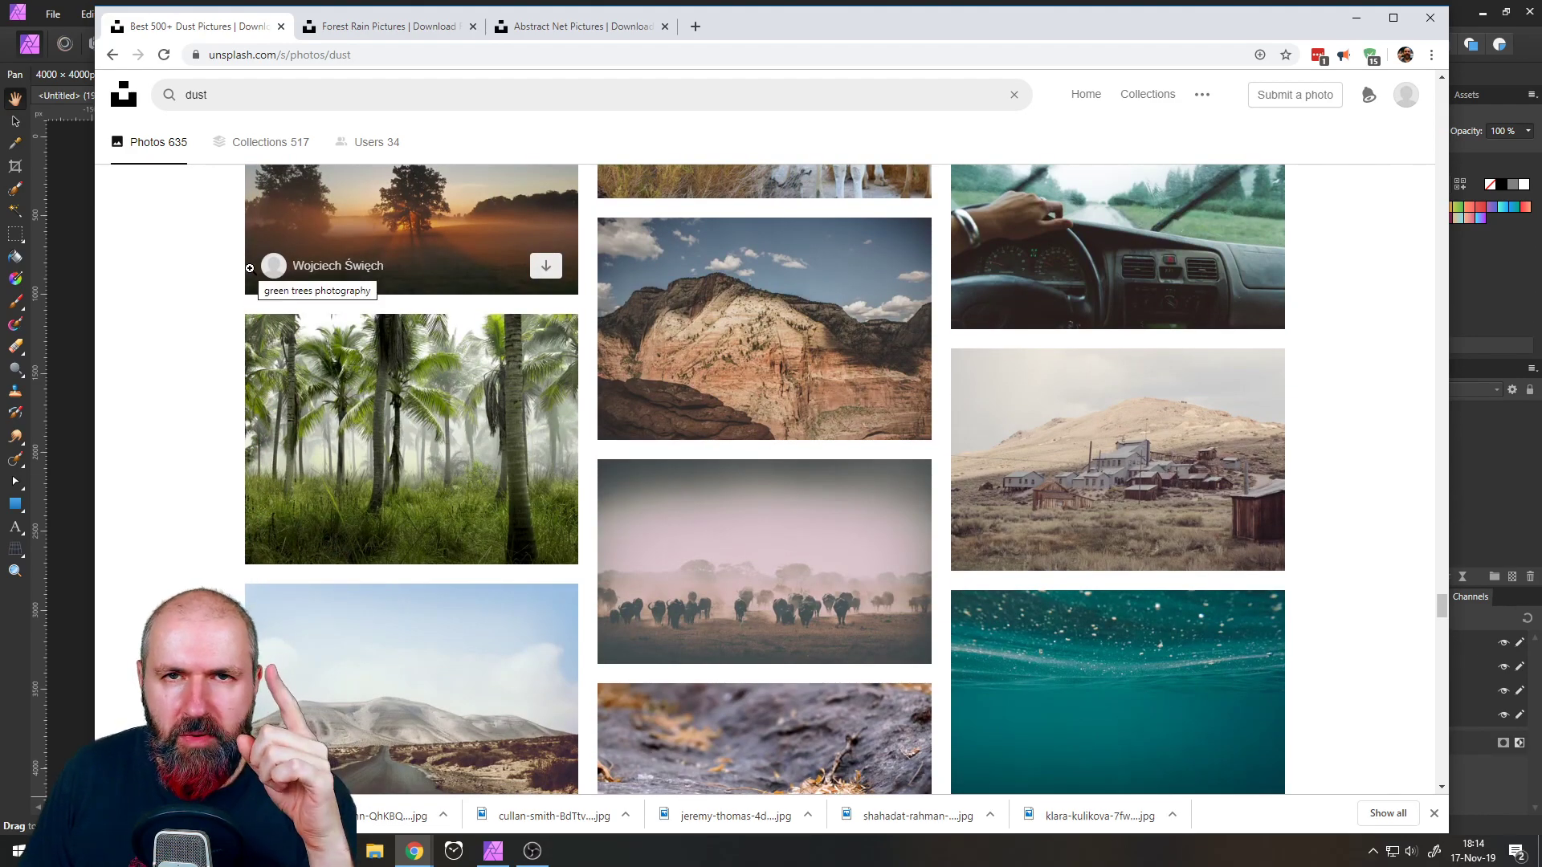
- Open YouTube in a new browser tab and go to the live stream "Instagram Photo Compositions - Affinity Photo"
{"action": "left_click", "coordinate": [695, 26]}
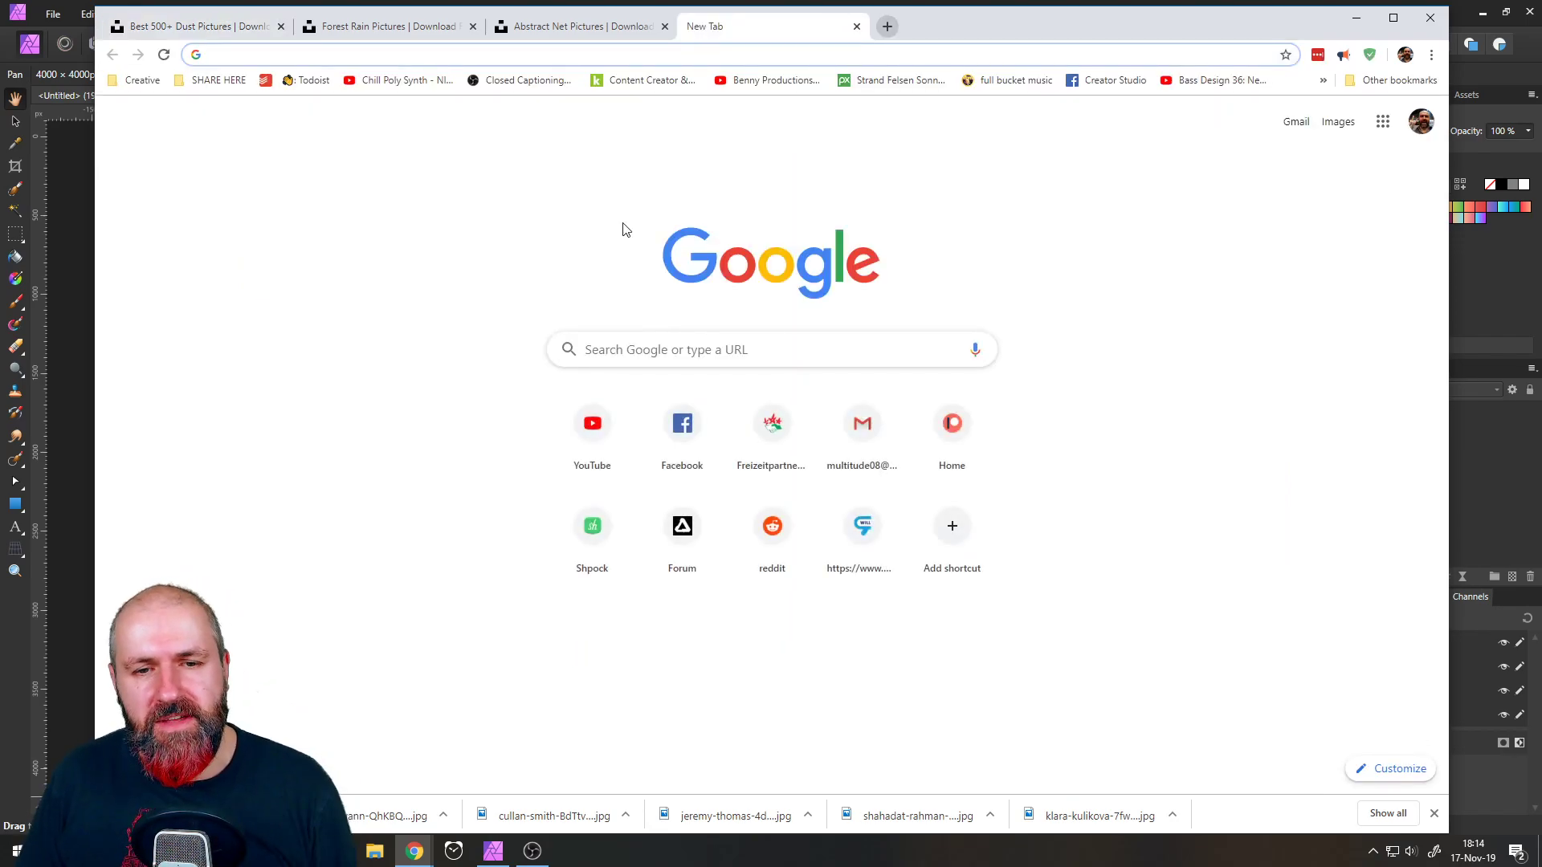
{"action": "left_click", "coordinate": [597, 434]}
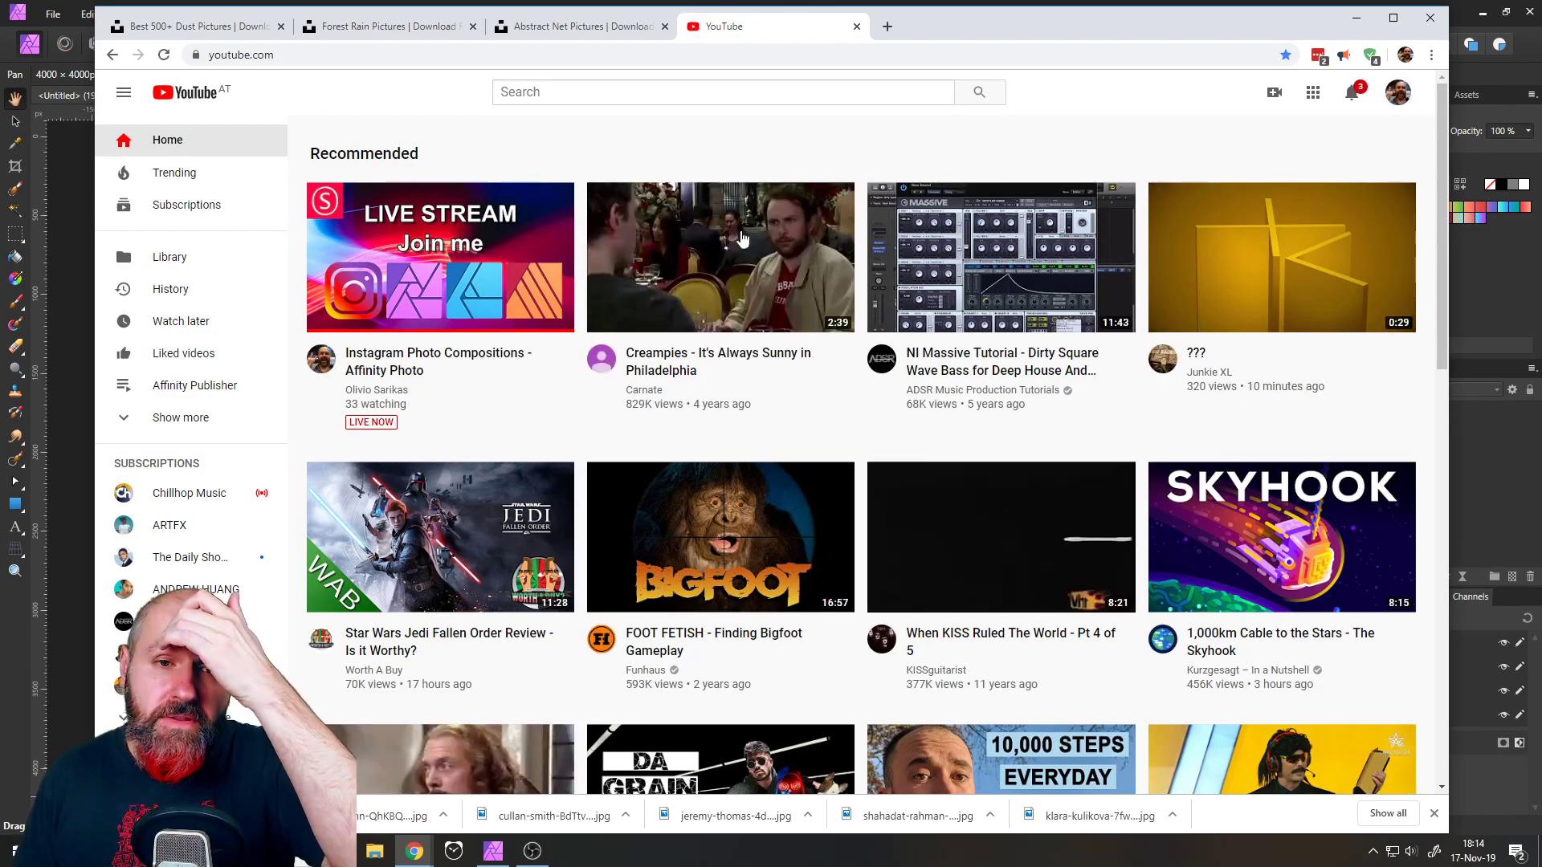
{"action": "left_click", "coordinate": [461, 267]}
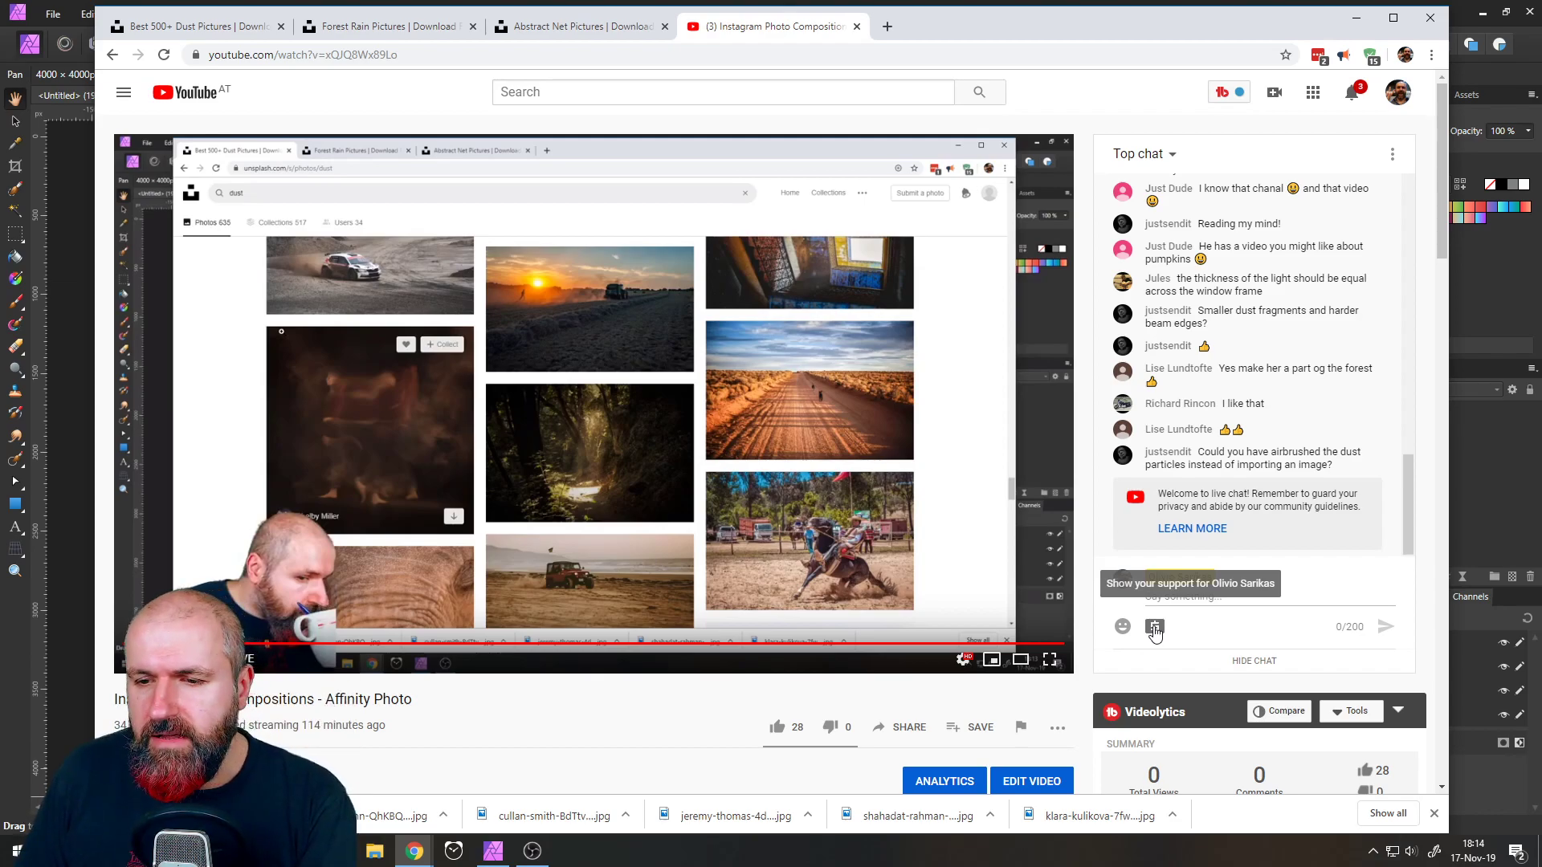
- Inspect the Super Chat form among the live chat's support options and close it without sending anything
{"action": "left_click", "coordinate": [1154, 627]}
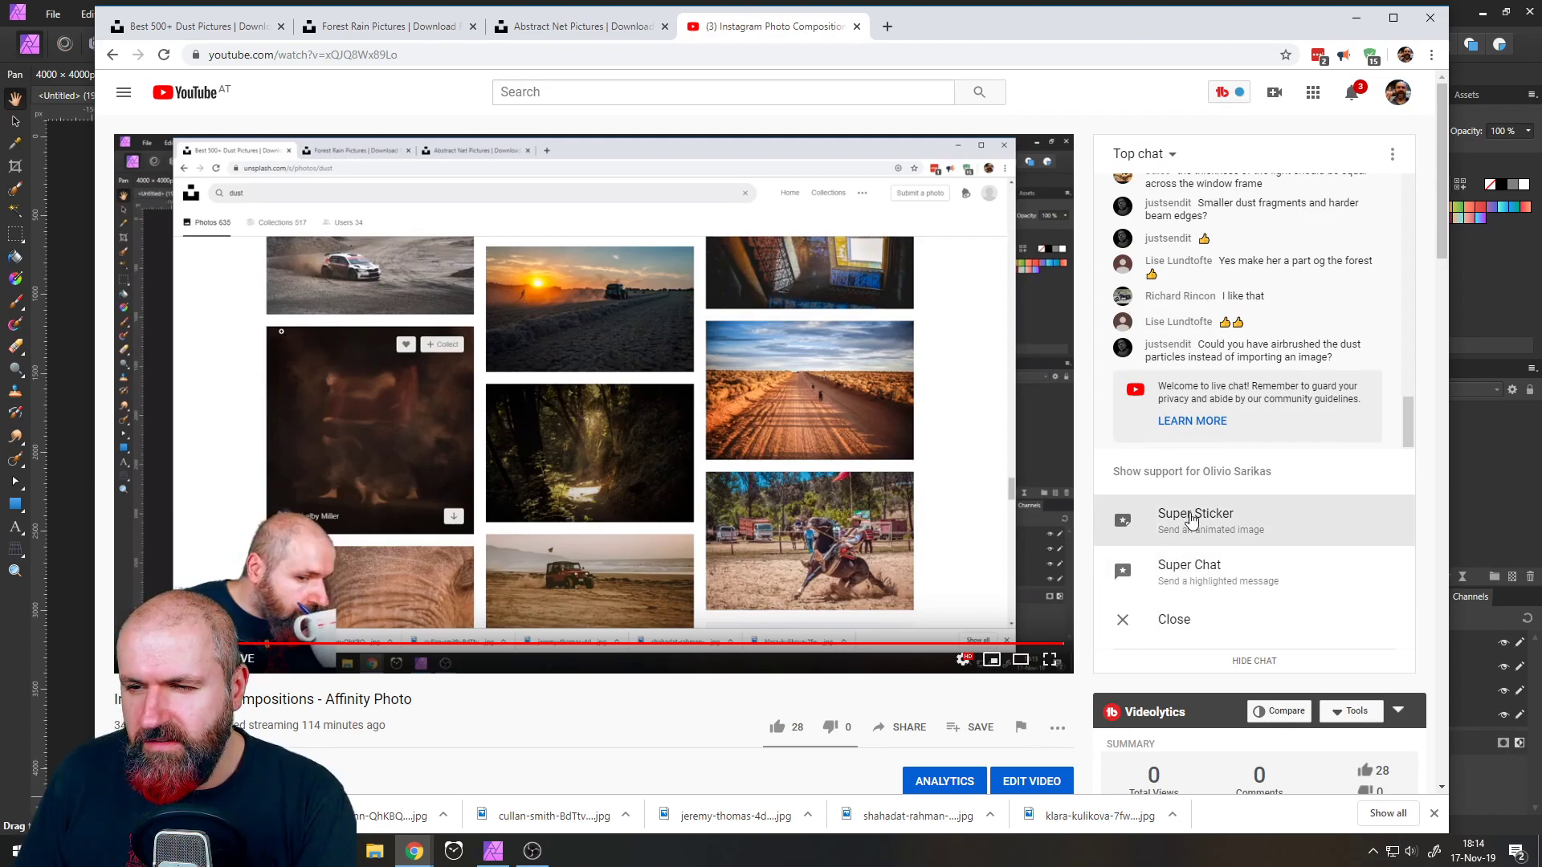
{"action": "left_click", "coordinate": [1184, 570]}
{"action": "mouse_move", "coordinate": [1147, 574]}
{"action": "left_mouse_down"}
{"action": "mouse_move", "coordinate": [1201, 575]}
{"action": "mouse_move", "coordinate": [1148, 574]}
{"action": "left_mouse_up"}
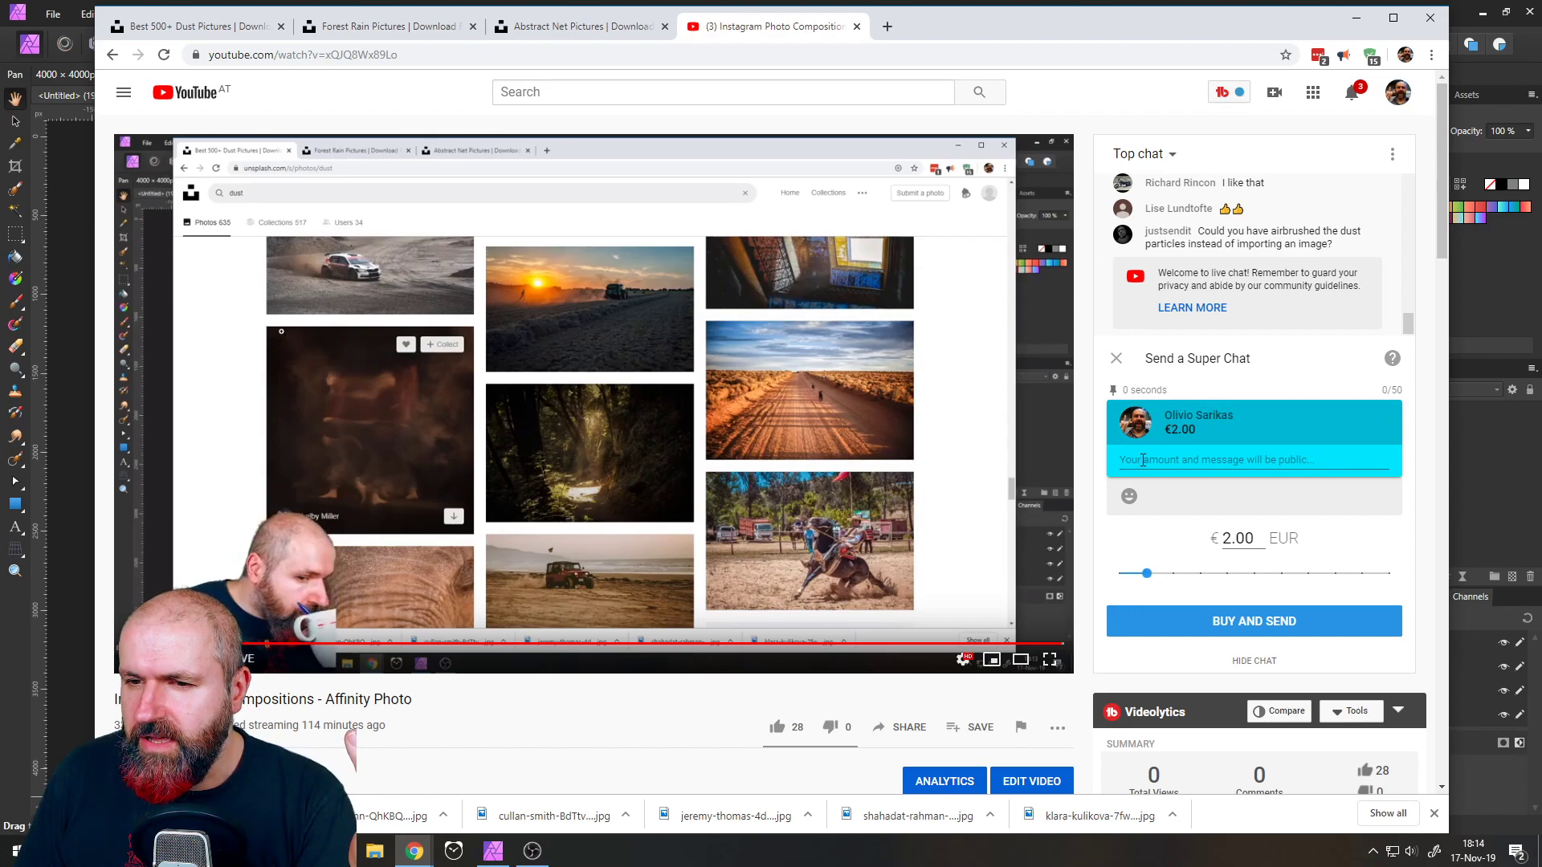
{"action": "left_click", "coordinate": [1115, 359]}
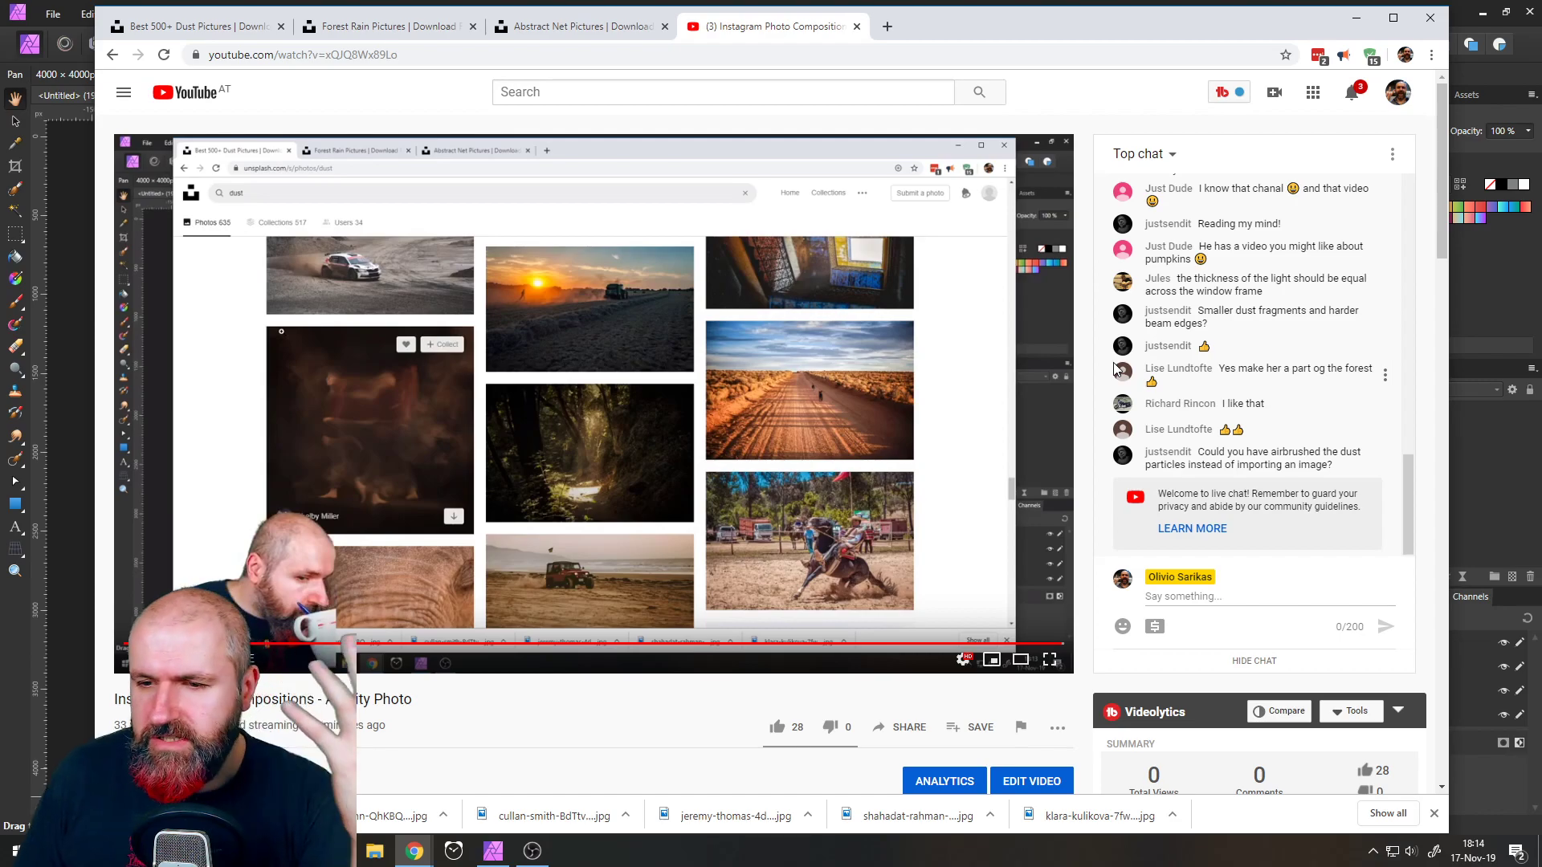
- Close the YouTube live stream page and look through the Unsplash dust photo results for a source image
{"action": "left_click", "coordinate": [857, 26]}
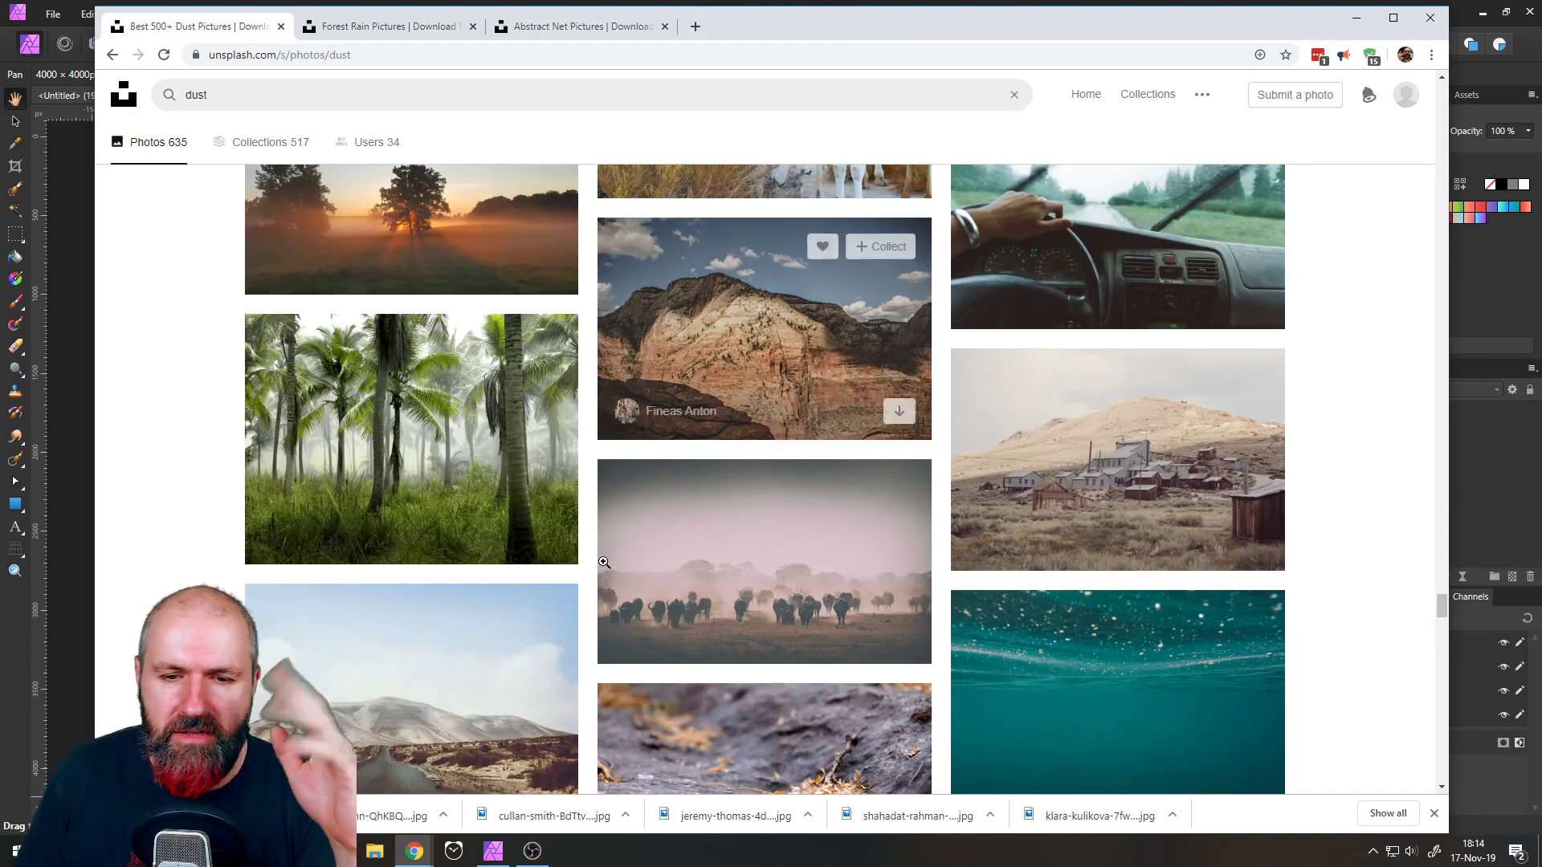
{"action": "scroll", "coordinate": [555, 600], "scroll_direction": "down", "scroll_amount": 5}
{"action": "scroll", "coordinate": [549, 536], "scroll_direction": "down", "scroll_amount": 5}
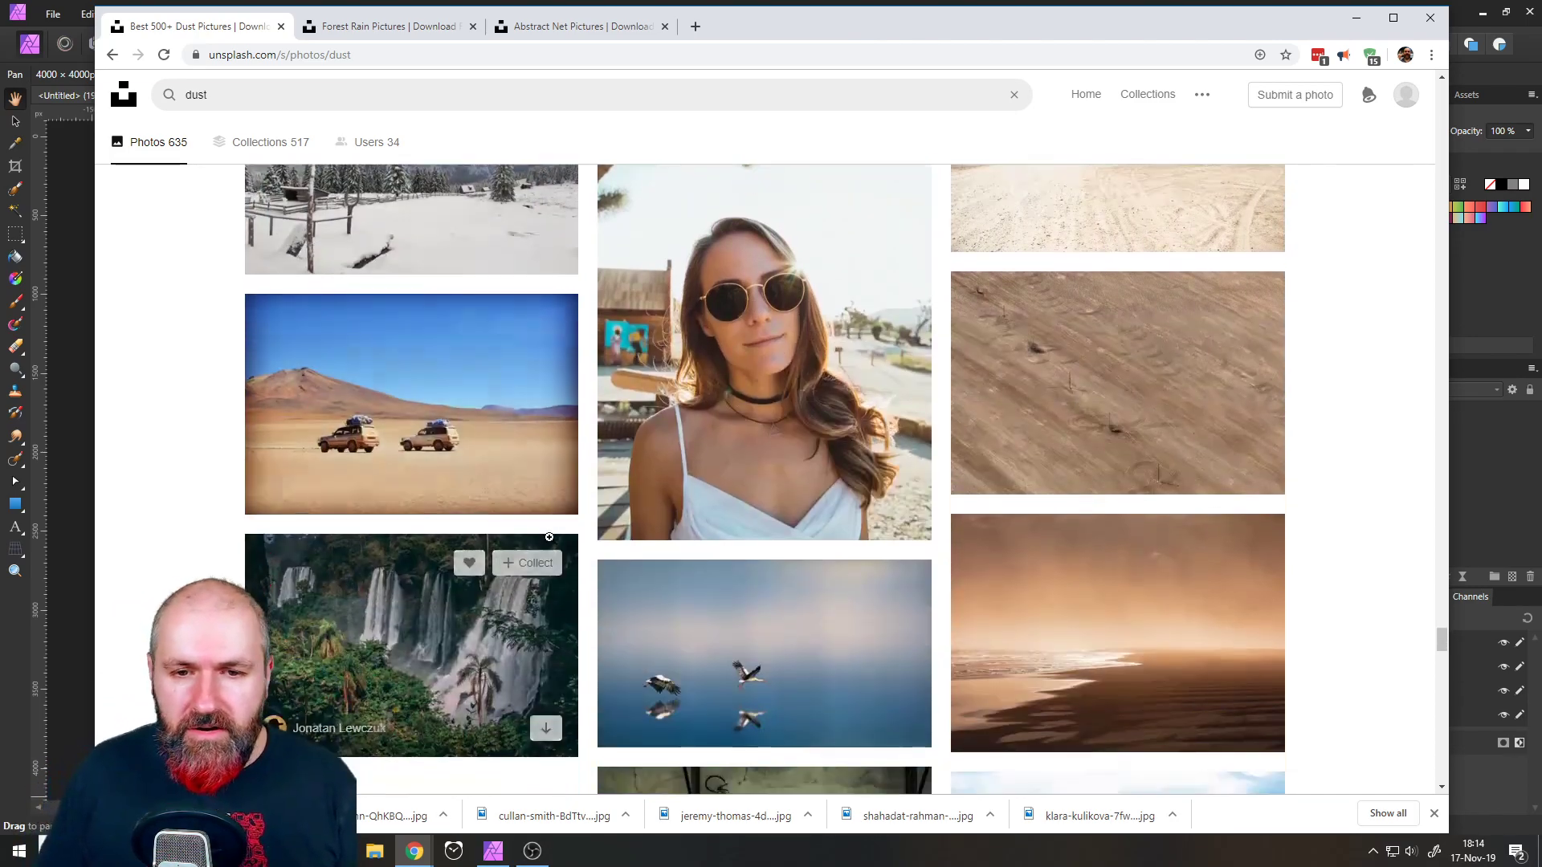
{"action": "scroll", "coordinate": [549, 537], "scroll_direction": "down", "scroll_amount": 5}
{"action": "scroll", "coordinate": [549, 536], "scroll_direction": "down", "scroll_amount": 5}
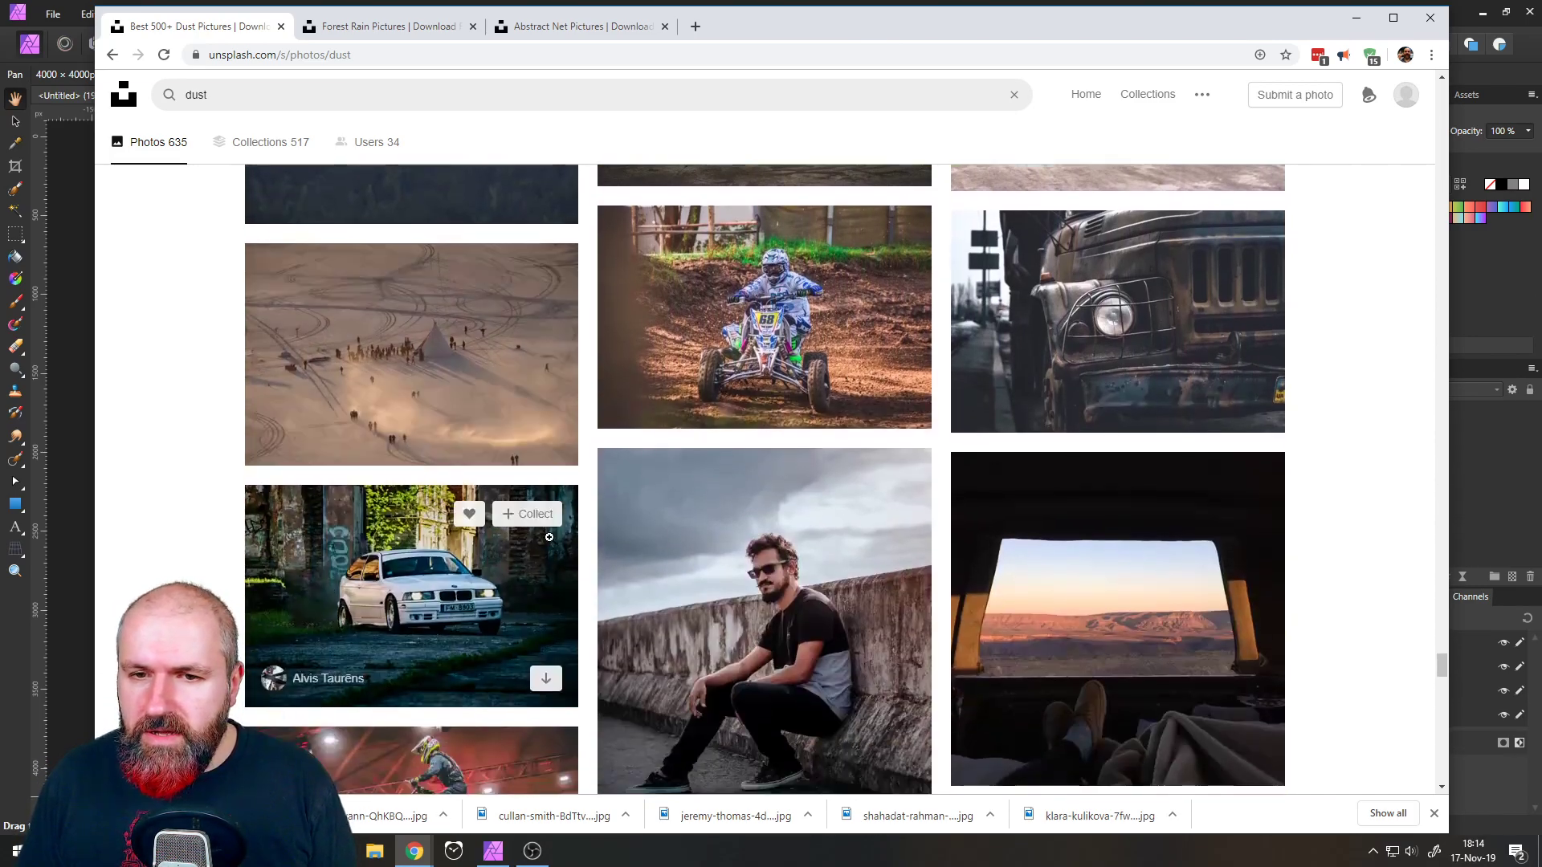
{"action": "scroll", "coordinate": [549, 537], "scroll_direction": "down", "scroll_amount": 5}
{"action": "scroll", "coordinate": [549, 536], "scroll_direction": "down", "scroll_amount": 5}
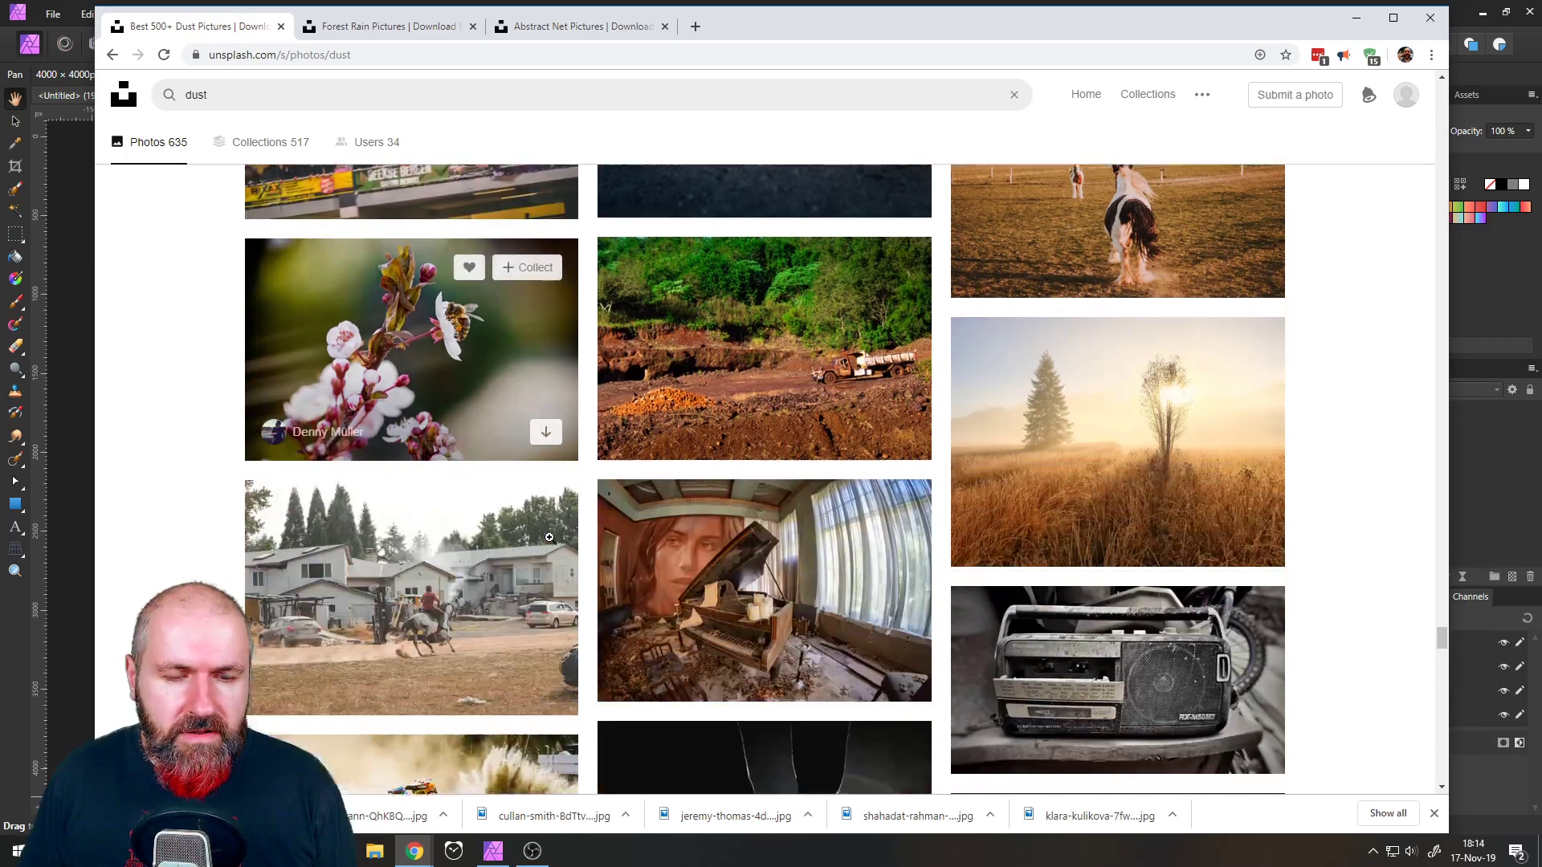
{"action": "scroll", "coordinate": [549, 536], "scroll_direction": "down", "scroll_amount": 5}
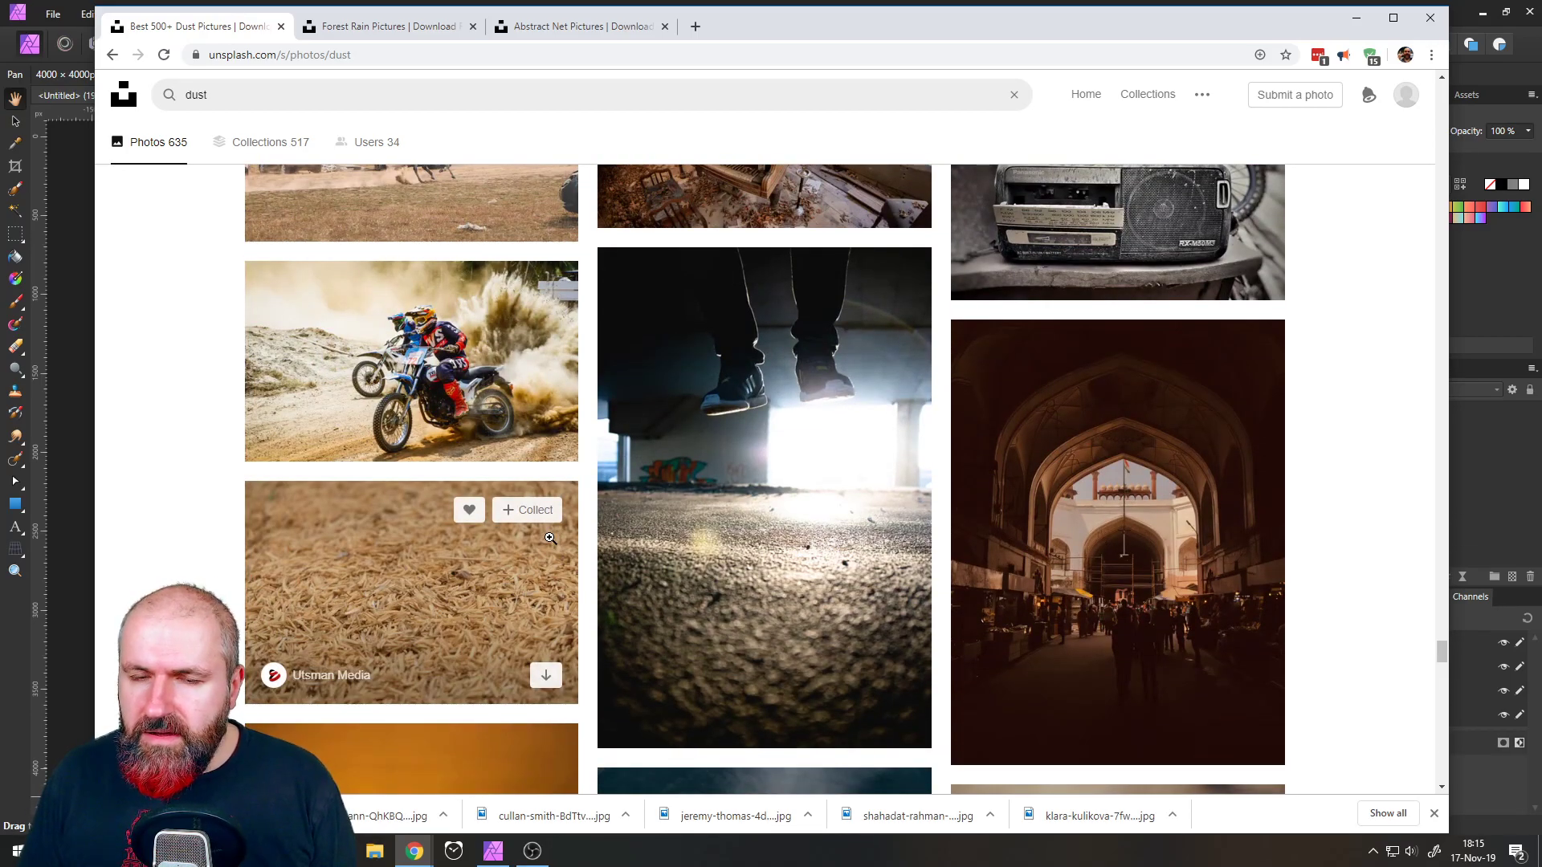
{"action": "scroll", "coordinate": [549, 536], "scroll_direction": "down", "scroll_amount": 5}
{"action": "scroll", "coordinate": [550, 537], "scroll_direction": "down", "scroll_amount": 5}
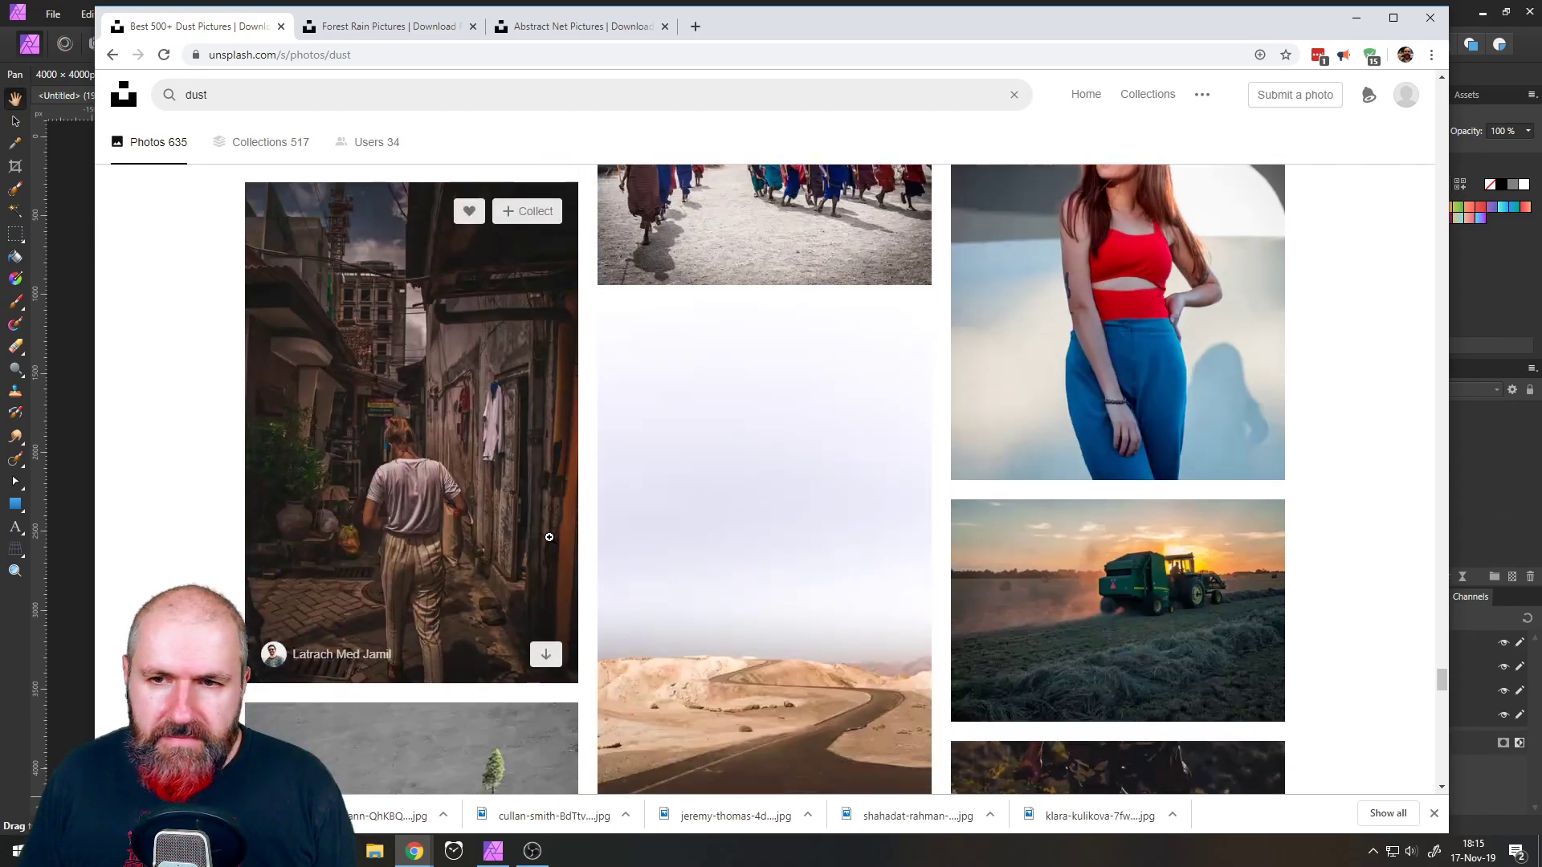
{"action": "scroll", "coordinate": [549, 538], "scroll_direction": "up", "scroll_amount": 4}
{"action": "scroll", "coordinate": [549, 538], "scroll_direction": "down", "scroll_amount": 6}
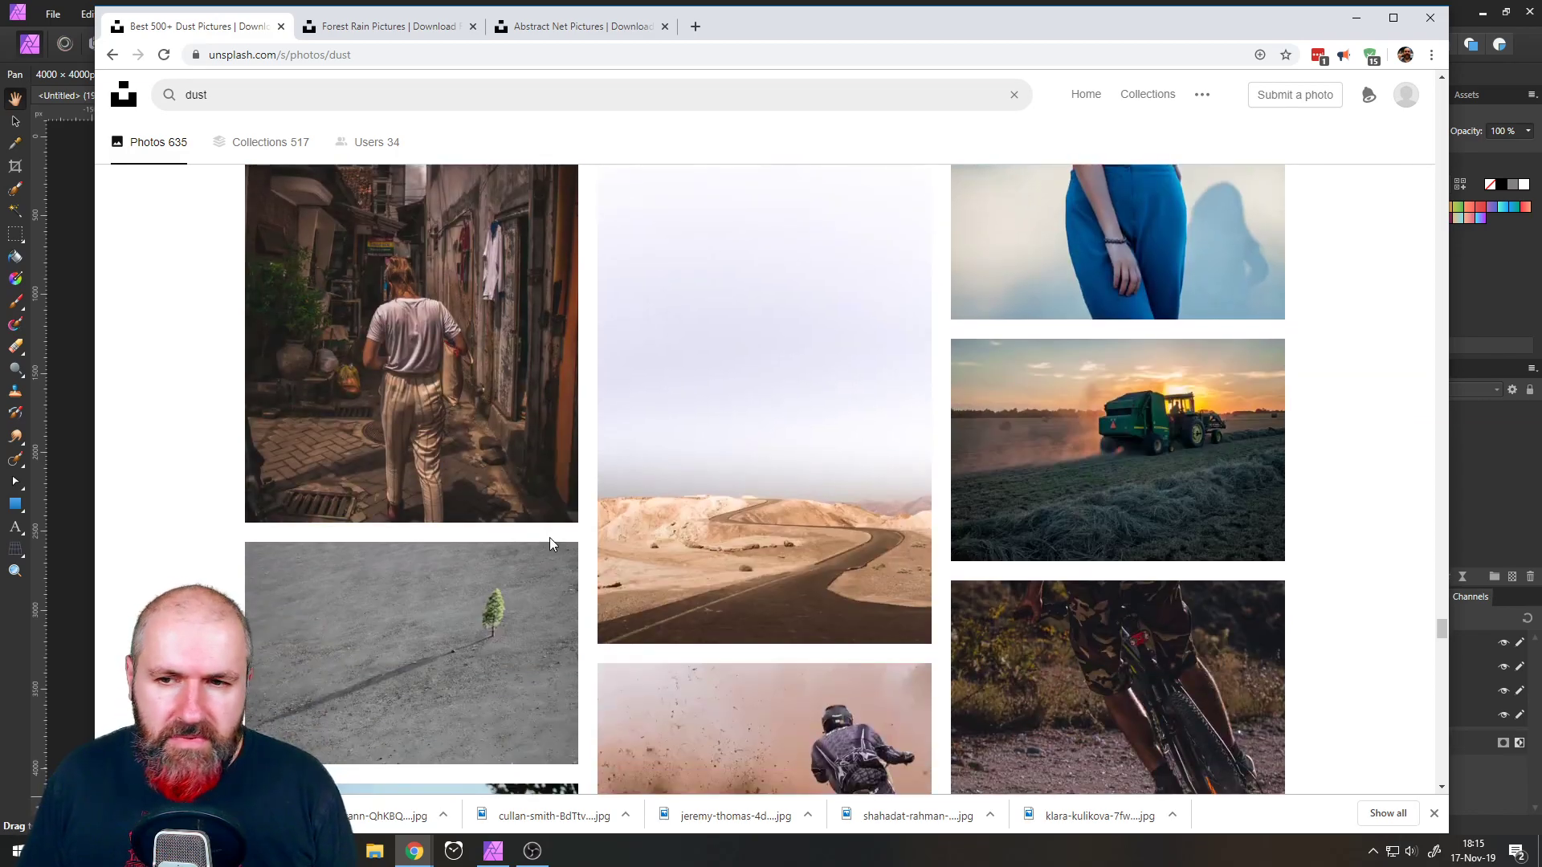
{"action": "scroll", "coordinate": [549, 537], "scroll_direction": "down", "scroll_amount": 3}
{"action": "scroll", "coordinate": [549, 537], "scroll_direction": "down", "scroll_amount": 5}
{"action": "scroll", "coordinate": [549, 537], "scroll_direction": "up", "scroll_amount": 5}
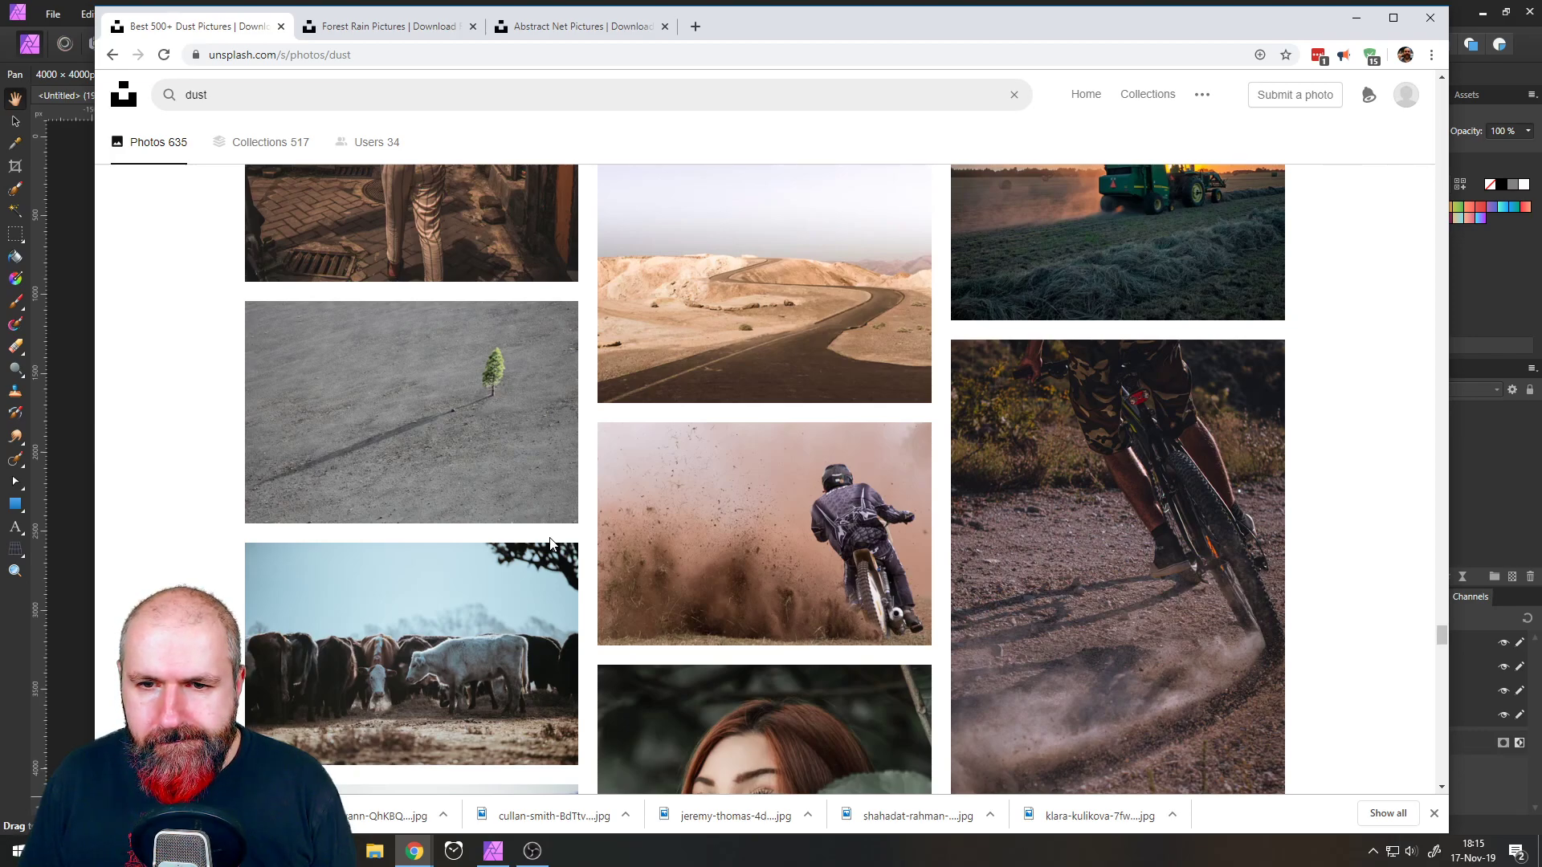
{"action": "scroll", "coordinate": [550, 537], "scroll_direction": "down", "scroll_amount": 7}
{"action": "scroll", "coordinate": [549, 538], "scroll_direction": "down", "scroll_amount": 4}
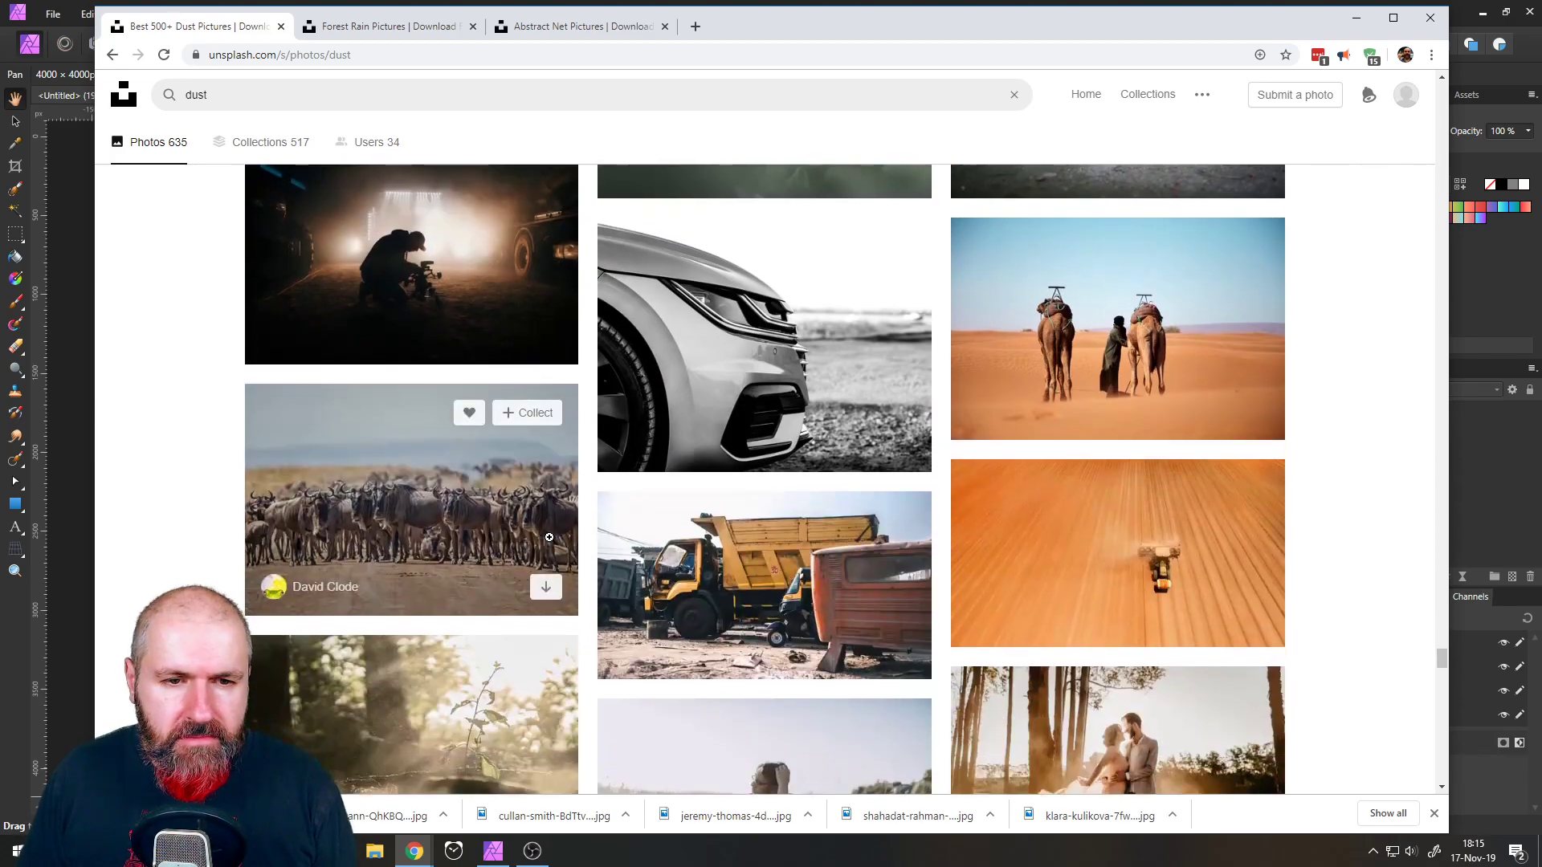
{"action": "scroll", "coordinate": [549, 537], "scroll_direction": "down", "scroll_amount": 6}
{"action": "scroll", "coordinate": [549, 537], "scroll_direction": "down", "scroll_amount": 10}
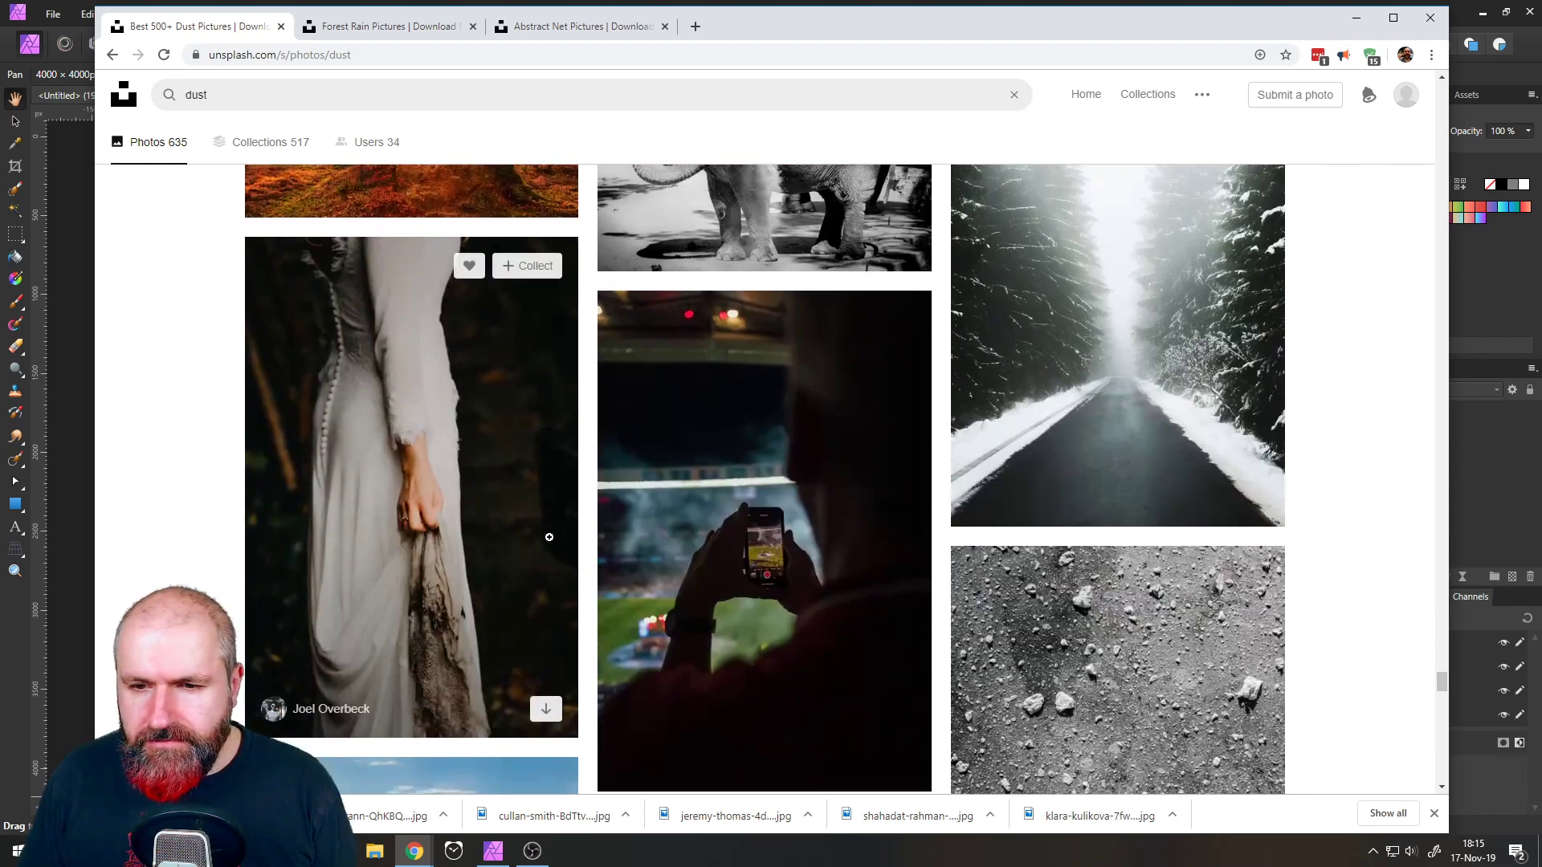
{"action": "scroll", "coordinate": [553, 544], "scroll_direction": "up", "scroll_amount": 6}
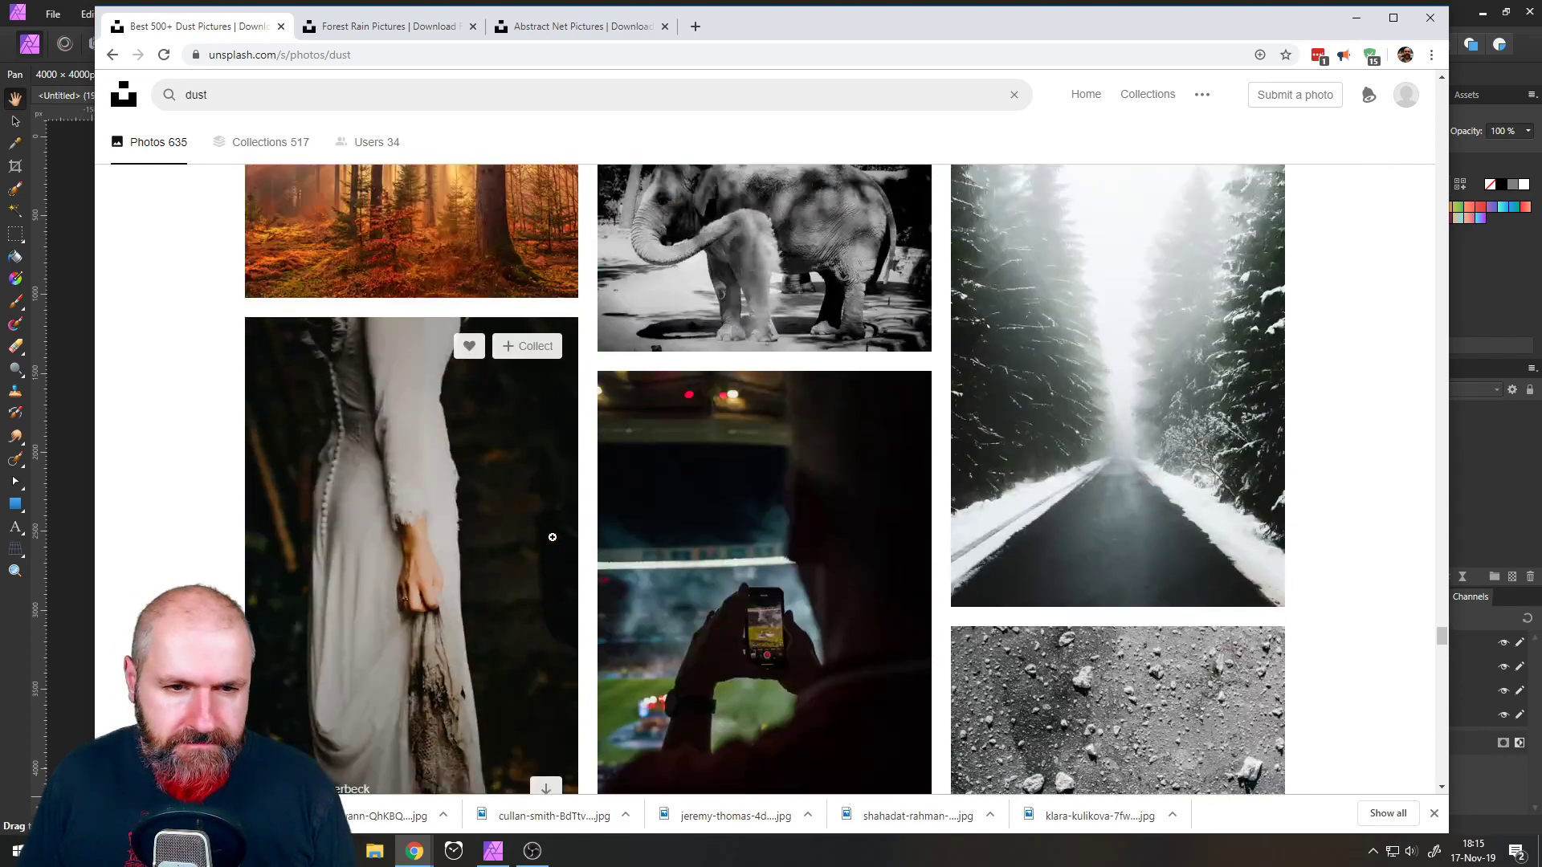
{"action": "scroll", "coordinate": [553, 543], "scroll_direction": "down", "scroll_amount": 8}
{"action": "scroll", "coordinate": [552, 537], "scroll_direction": "down", "scroll_amount": 7}
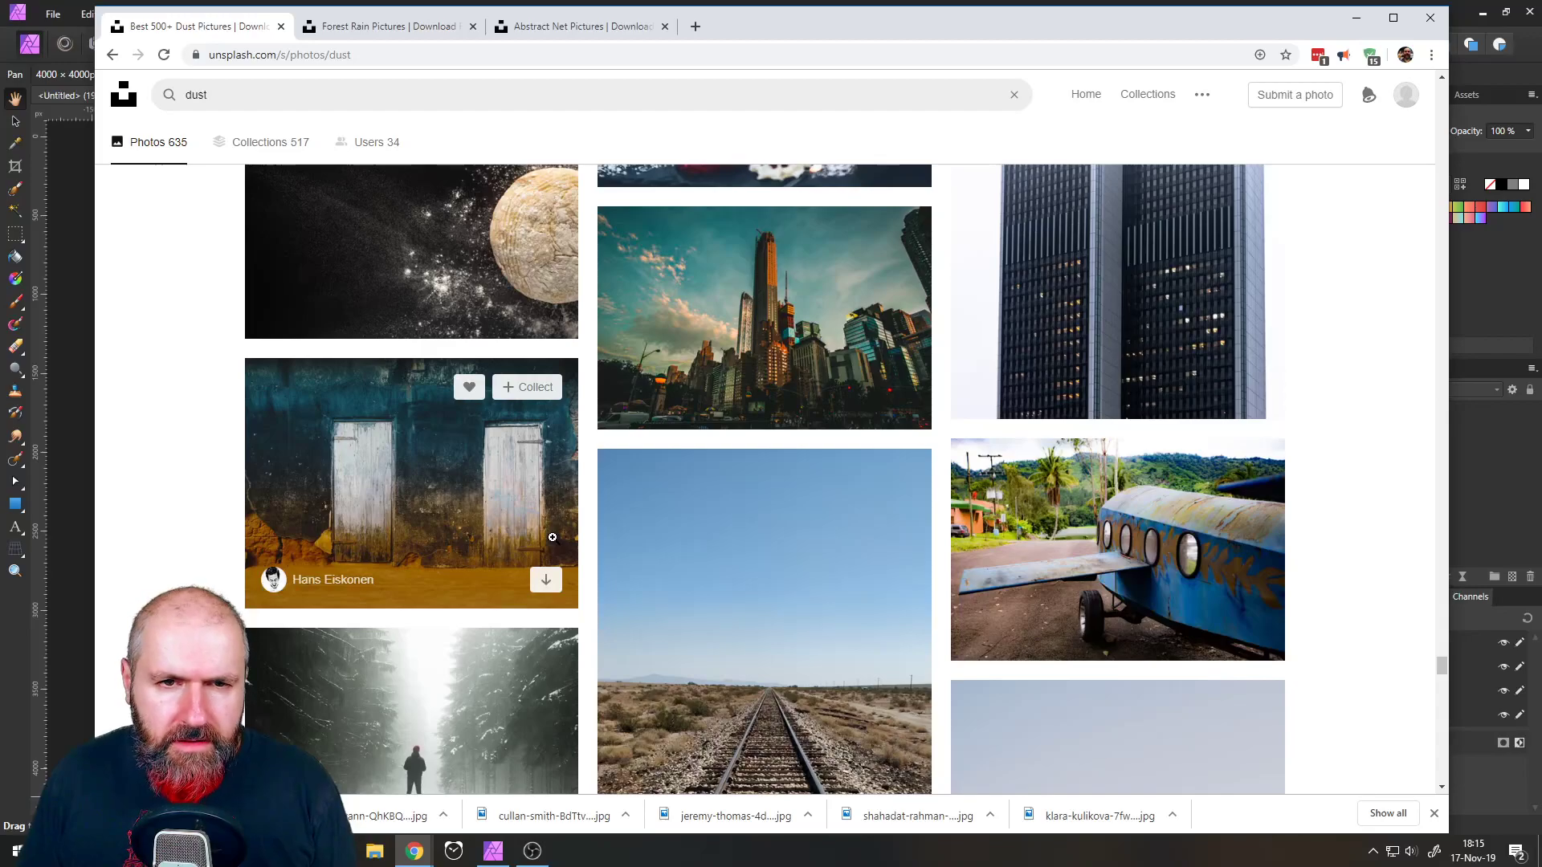
{"action": "scroll", "coordinate": [552, 537], "scroll_direction": "down", "scroll_amount": 5}
{"action": "scroll", "coordinate": [552, 537], "scroll_direction": "down", "scroll_amount": 13}
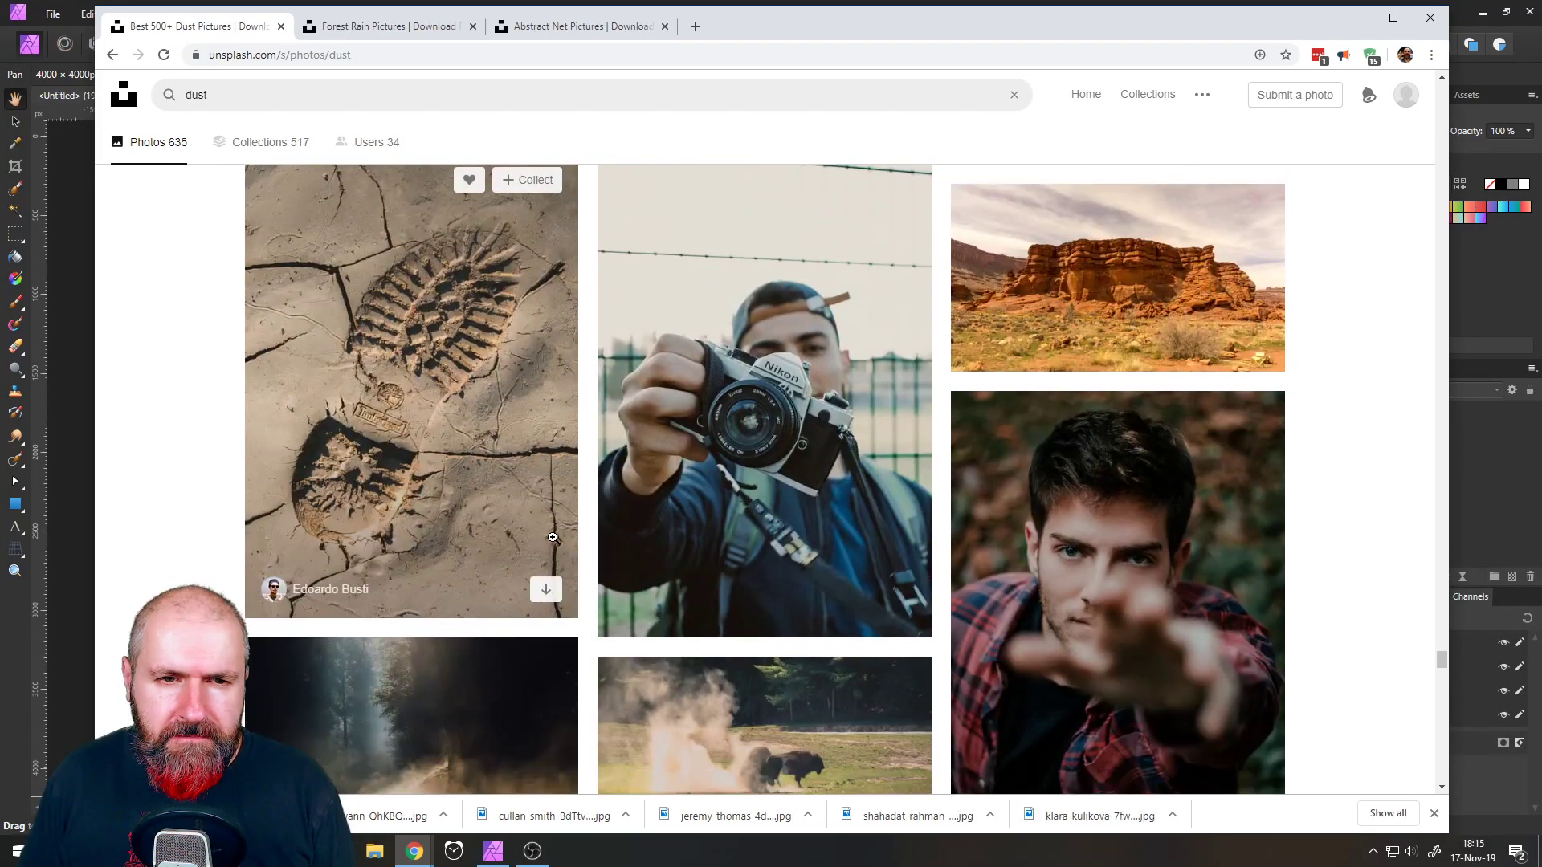
{"action": "scroll", "coordinate": [553, 537], "scroll_direction": "down", "scroll_amount": 13}
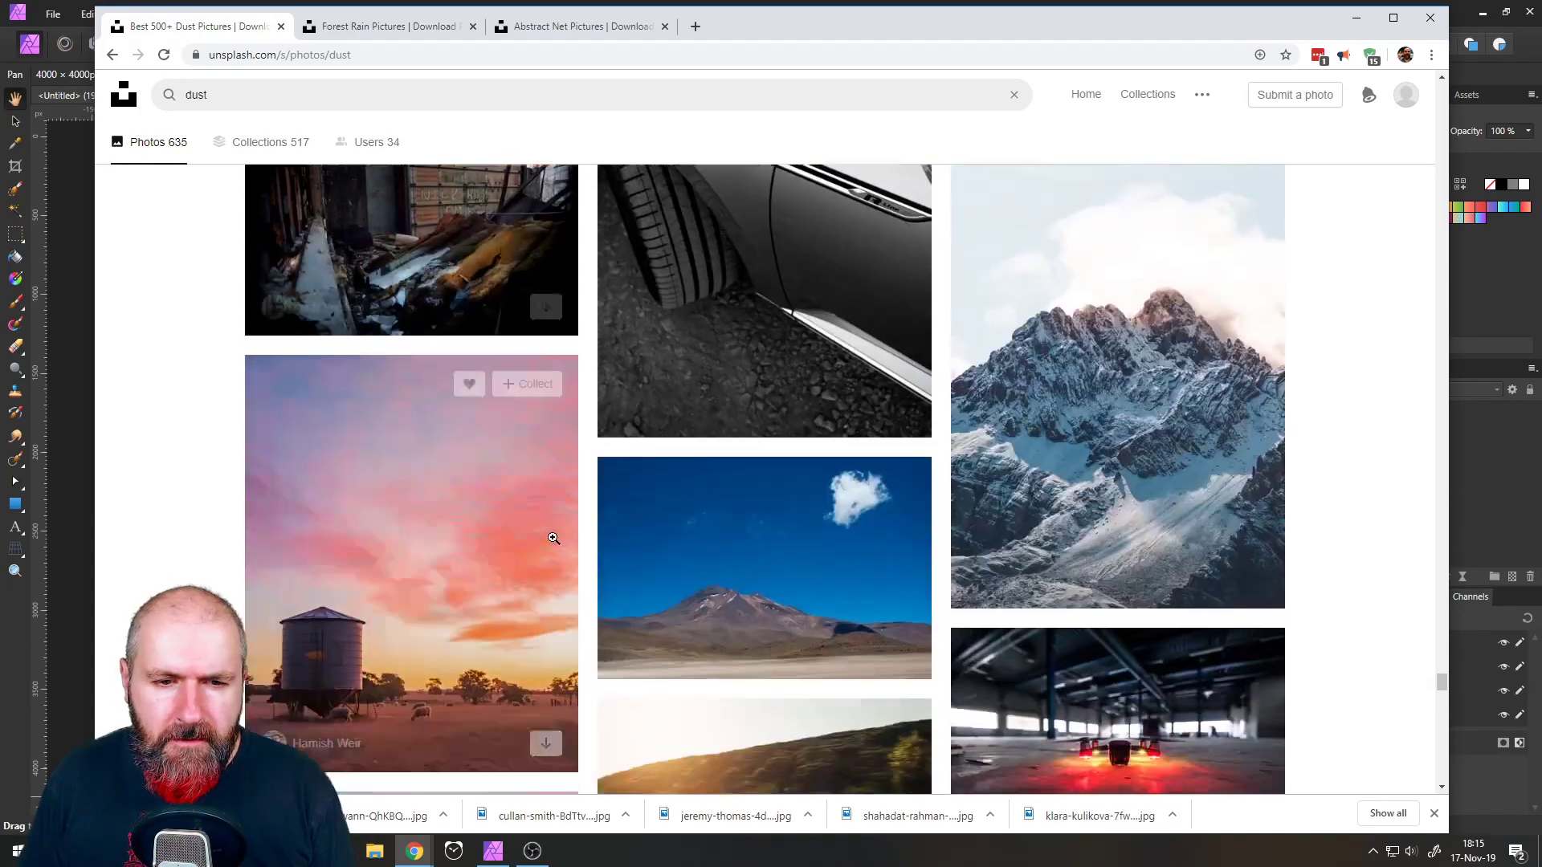
- Open the photo of the person with pink powder around the curly hair in a new browser tab
{"action": "scroll", "coordinate": [552, 537], "scroll_direction": "down", "scroll_amount": 8}
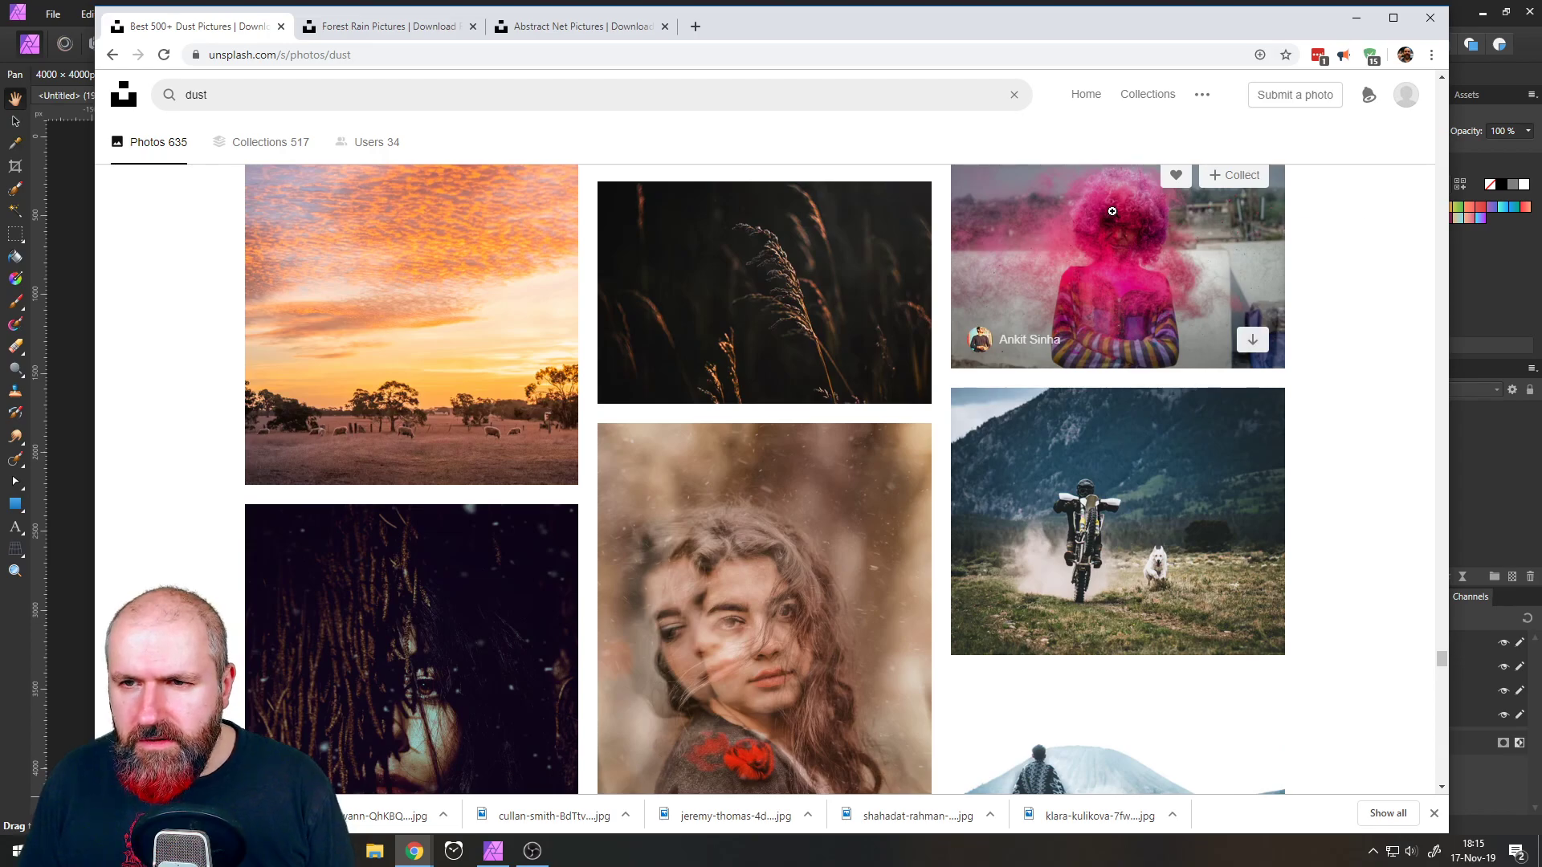
{"action": "right_click", "coordinate": [1111, 240]}
{"action": "left_click", "coordinate": [1144, 250]}
- Examine more of the dust photo results for further candidate images for the composition
{"action": "scroll", "coordinate": [804, 561], "scroll_direction": "down", "scroll_amount": 6}
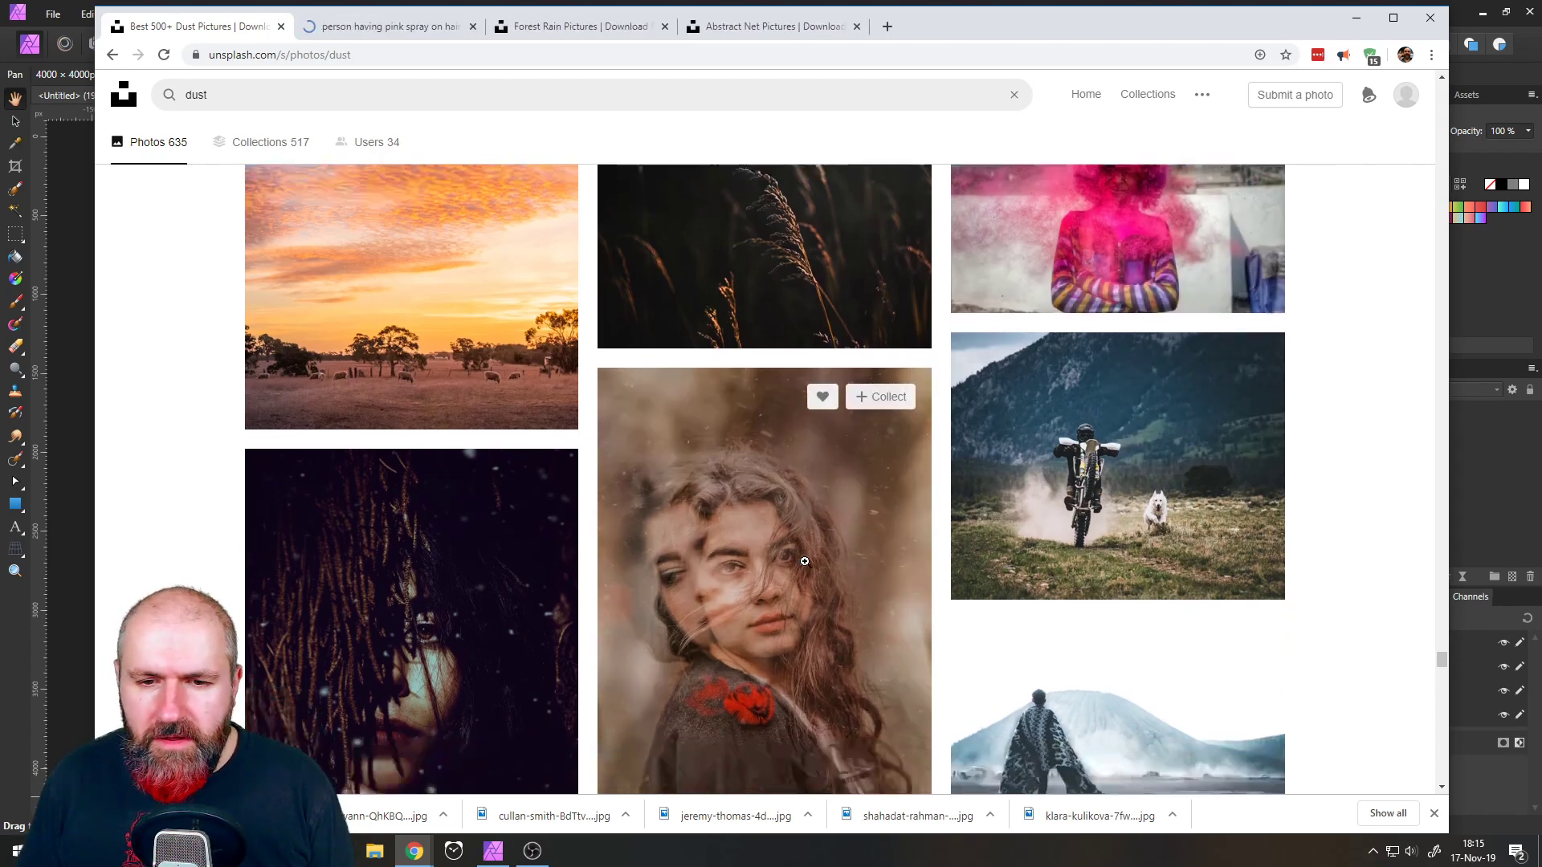
{"action": "scroll", "coordinate": [804, 561], "scroll_direction": "up", "scroll_amount": 3}
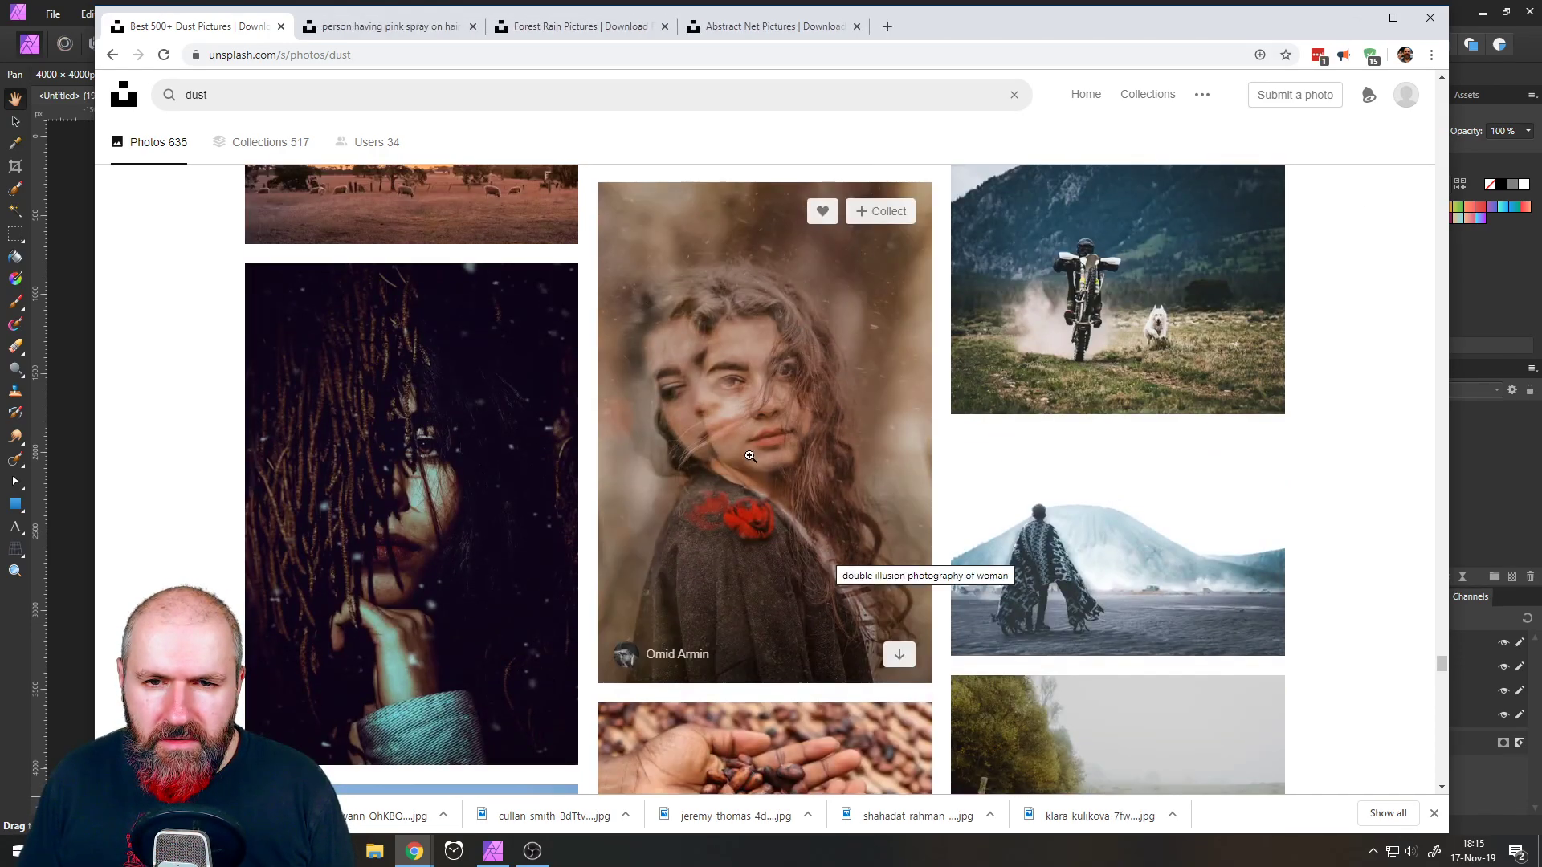
{"action": "scroll", "coordinate": [754, 356], "scroll_direction": "down", "scroll_amount": 8}
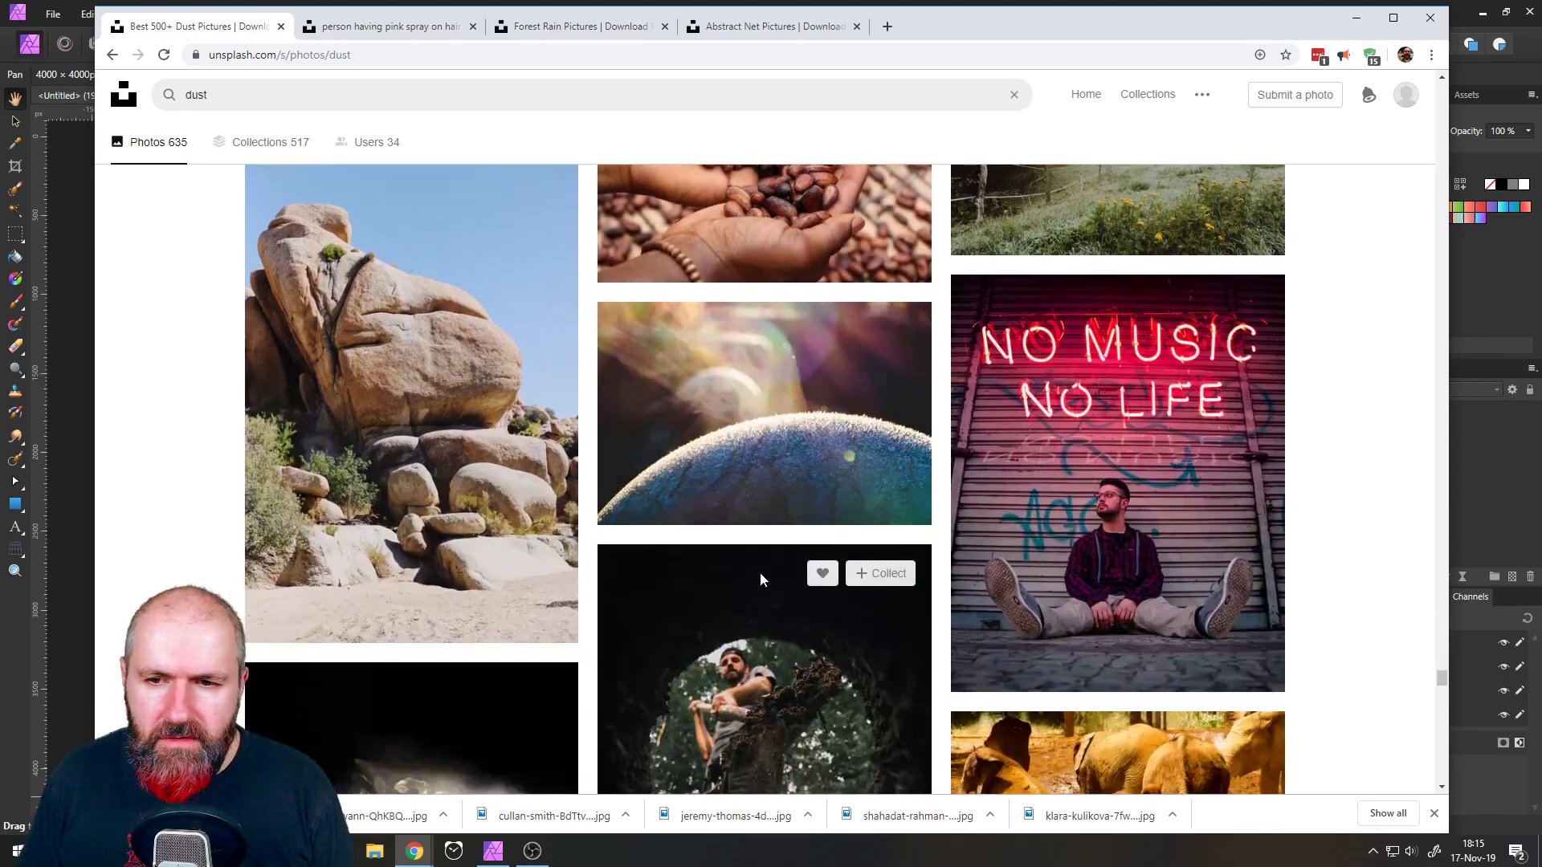
{"action": "scroll", "coordinate": [760, 572], "scroll_direction": "down", "scroll_amount": 5}
{"action": "scroll", "coordinate": [760, 571], "scroll_direction": "down", "scroll_amount": 5}
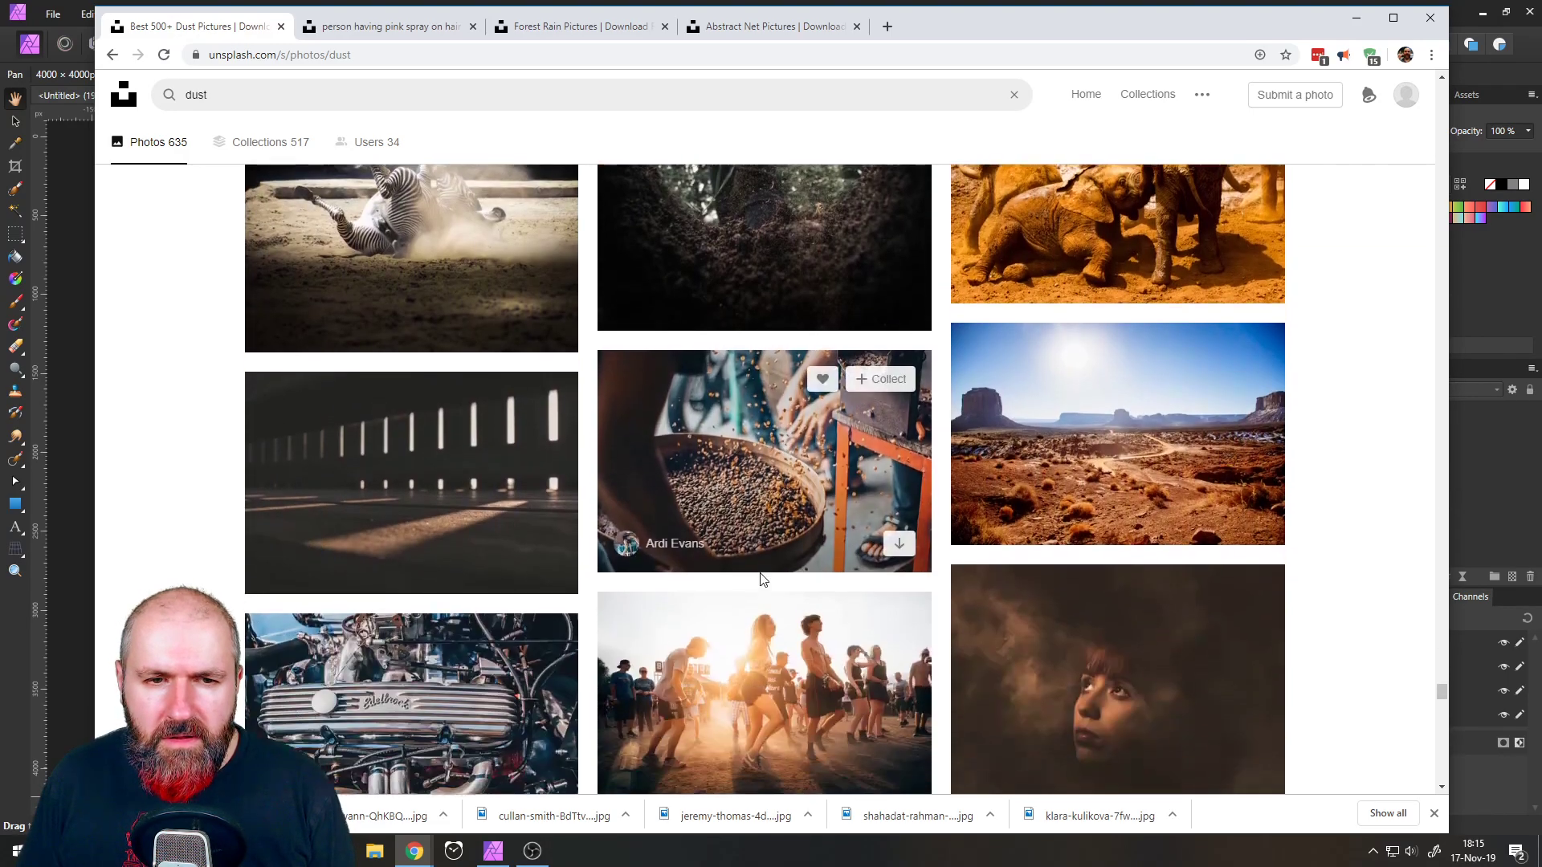
{"action": "scroll", "coordinate": [760, 572], "scroll_direction": "down", "scroll_amount": 3}
{"action": "scroll", "coordinate": [759, 572], "scroll_direction": "down", "scroll_amount": 13}
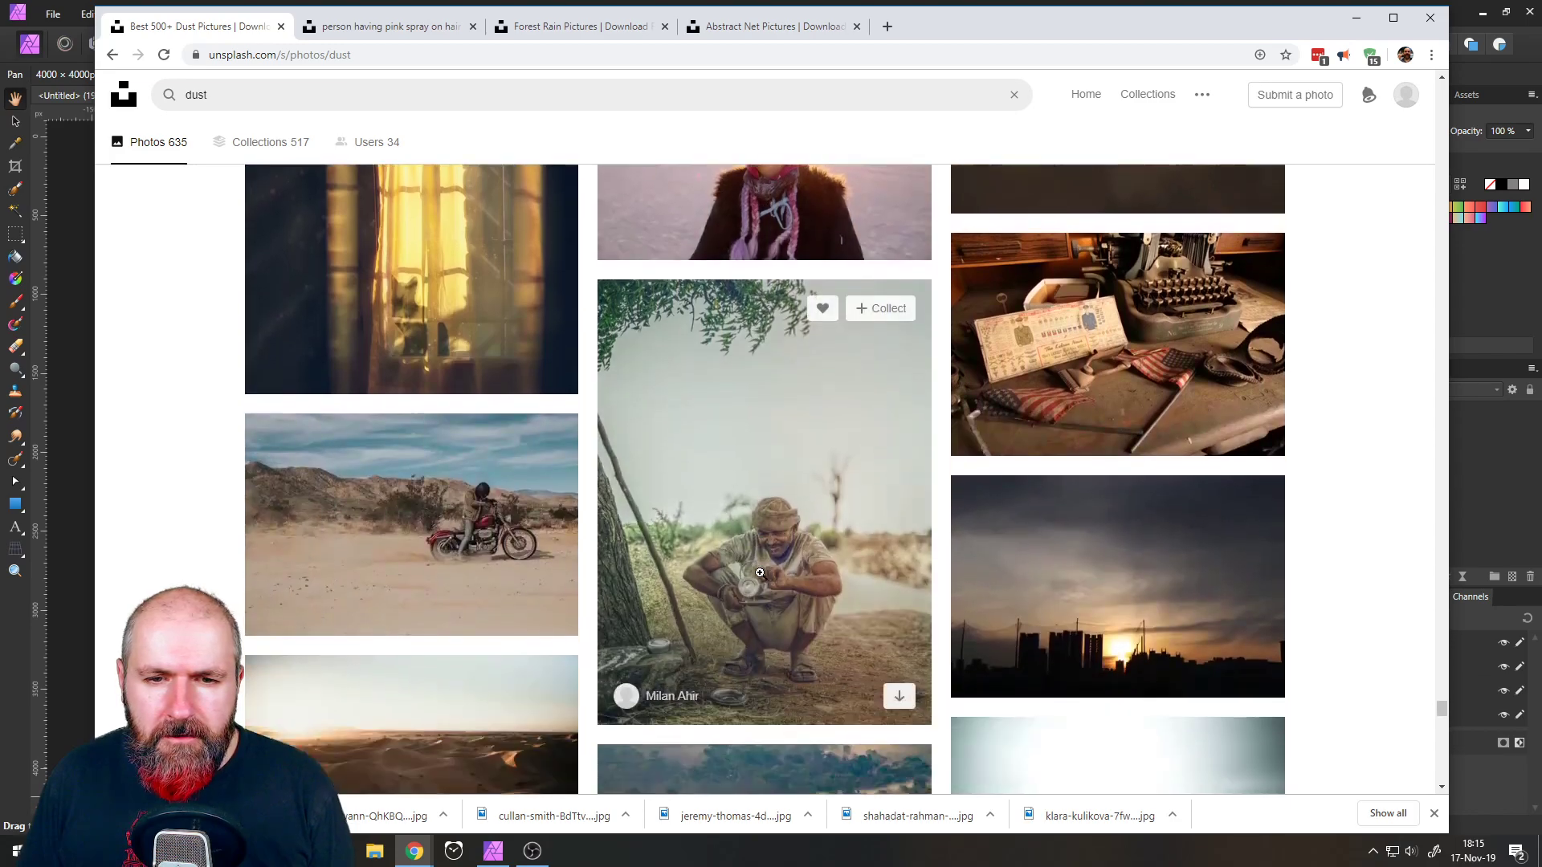
{"action": "scroll", "coordinate": [761, 572], "scroll_direction": "down", "scroll_amount": 10}
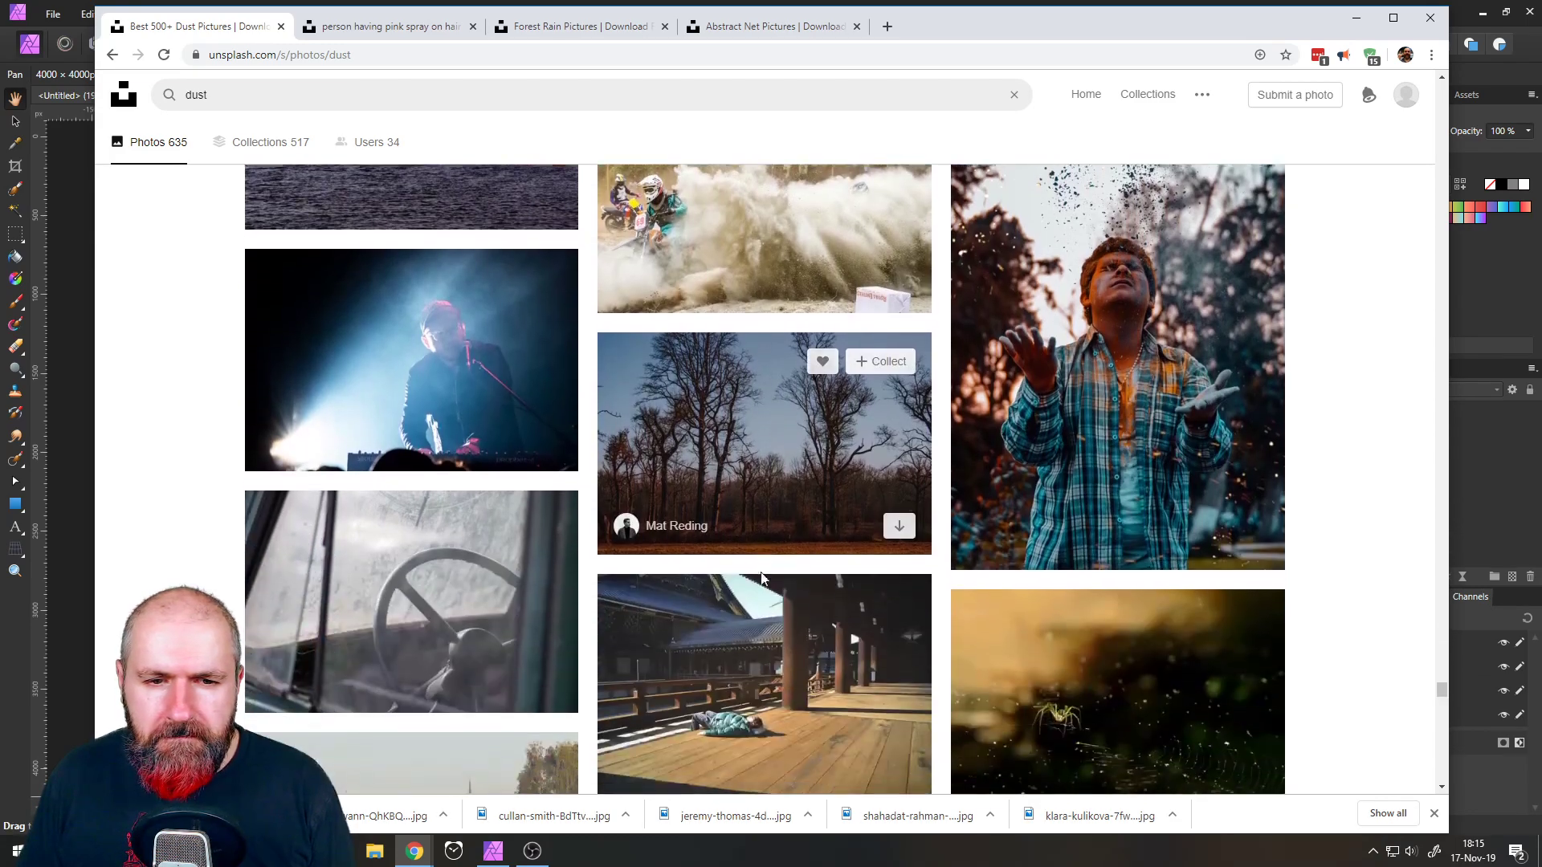
{"action": "scroll", "coordinate": [761, 573], "scroll_direction": "down", "scroll_amount": 5}
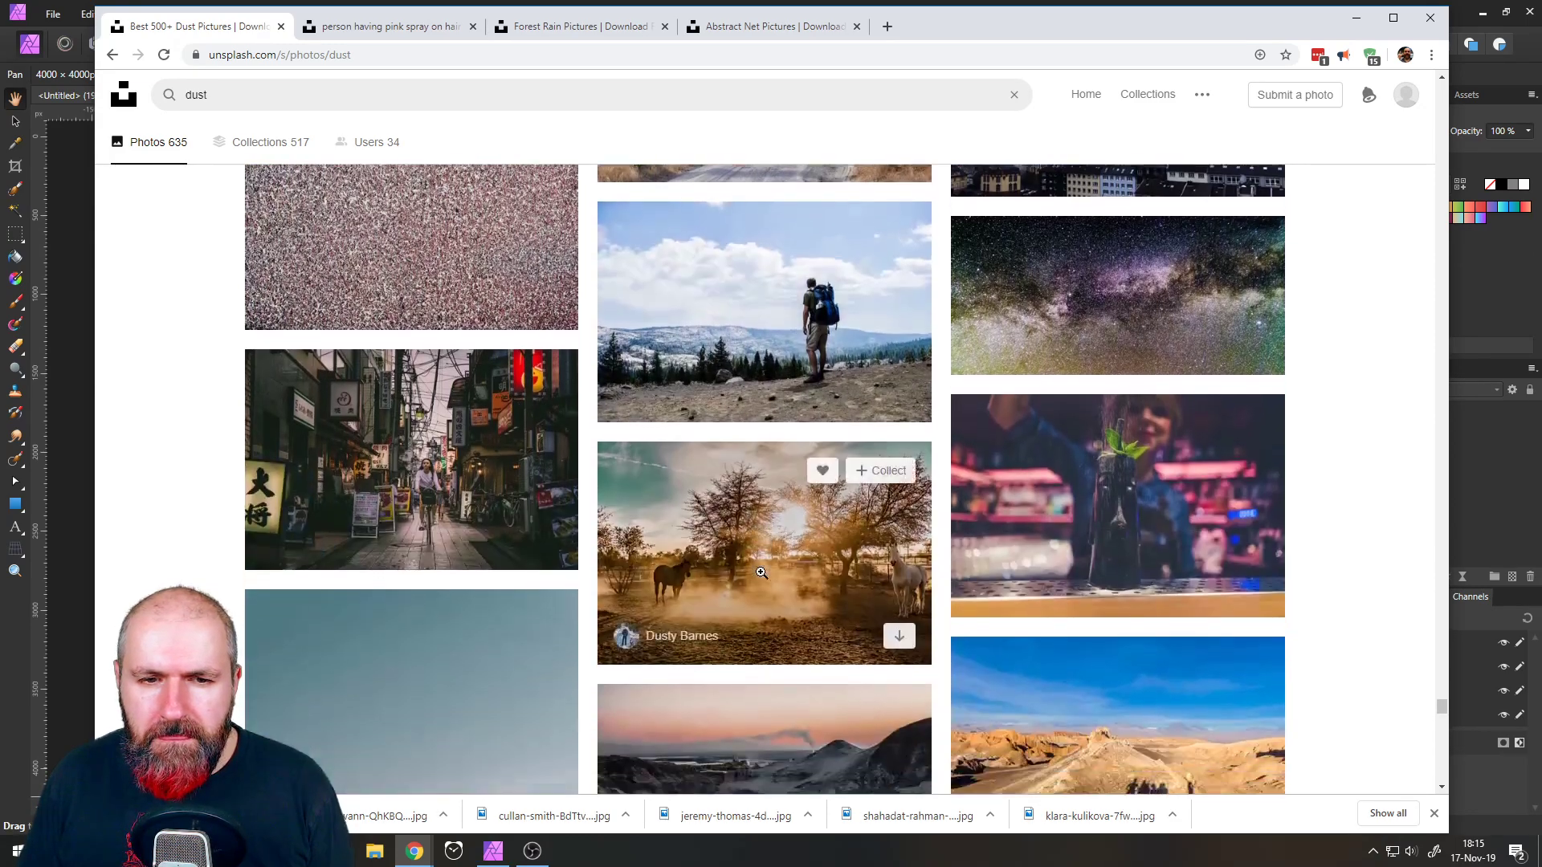
{"action": "scroll", "coordinate": [761, 572], "scroll_direction": "down", "scroll_amount": 5}
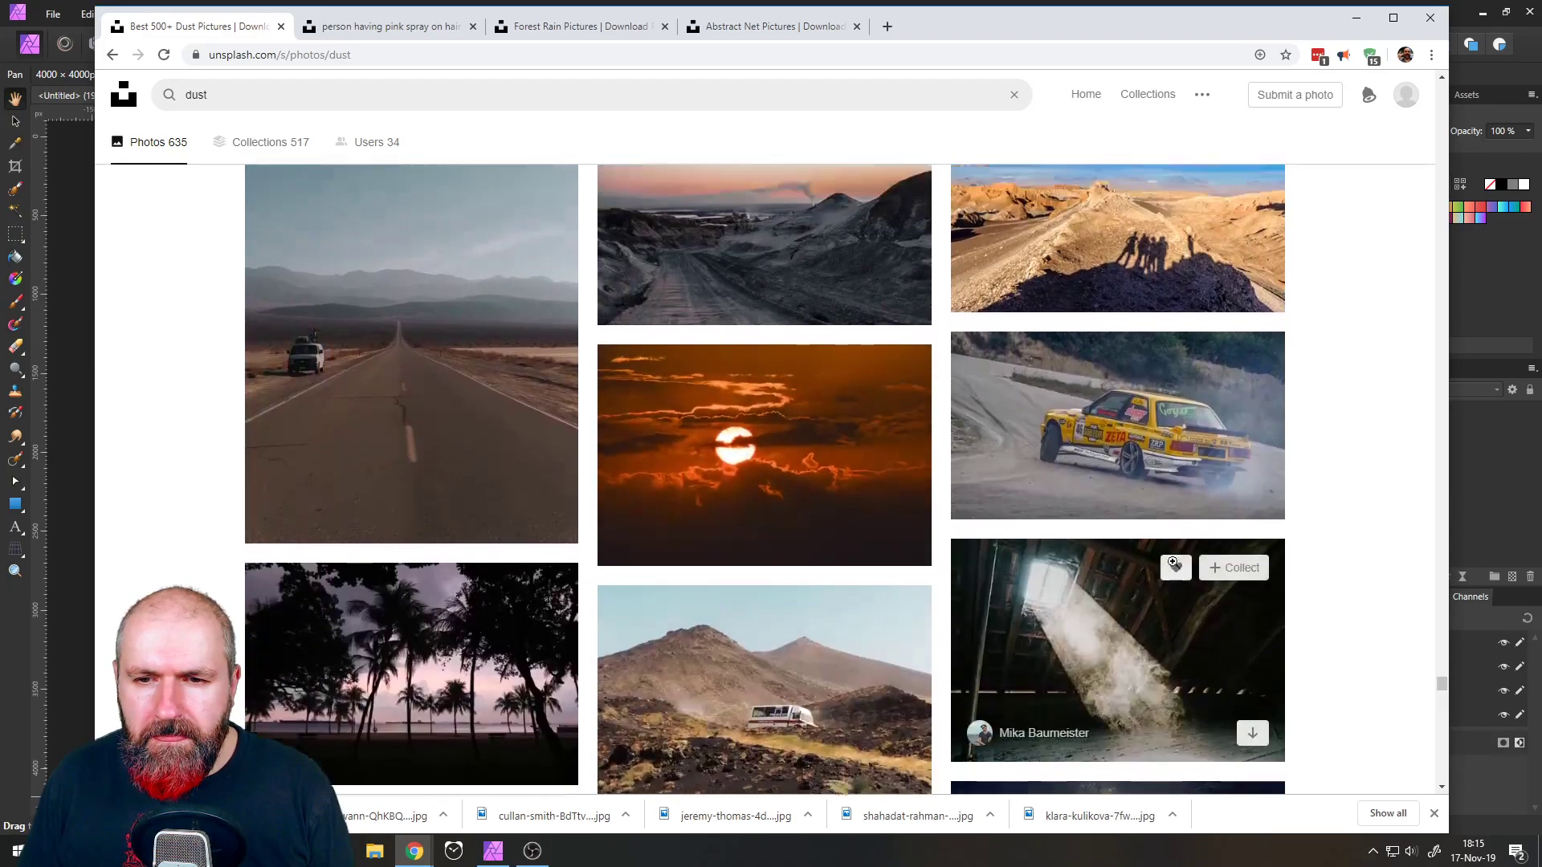
{"action": "scroll", "coordinate": [1323, 676], "scroll_direction": "down", "scroll_amount": 6}
{"action": "scroll", "coordinate": [1321, 626], "scroll_direction": "up", "scroll_amount": 5}
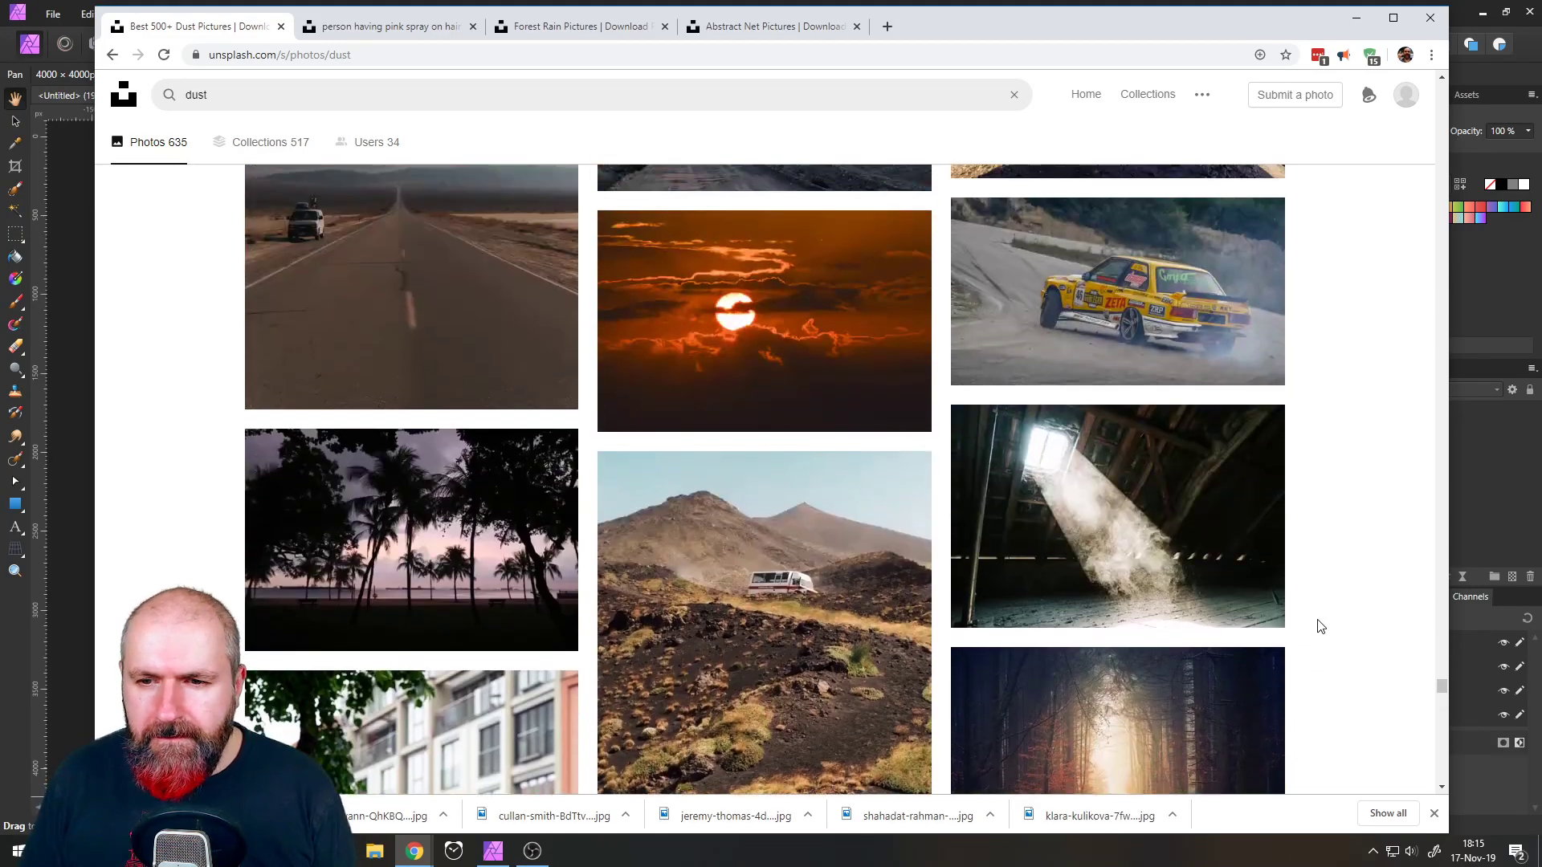
- Open the photo of dusty sun rays in an attic in a new tab, inspect it and close its page
{"action": "mouse_move", "coordinate": [1164, 536]}
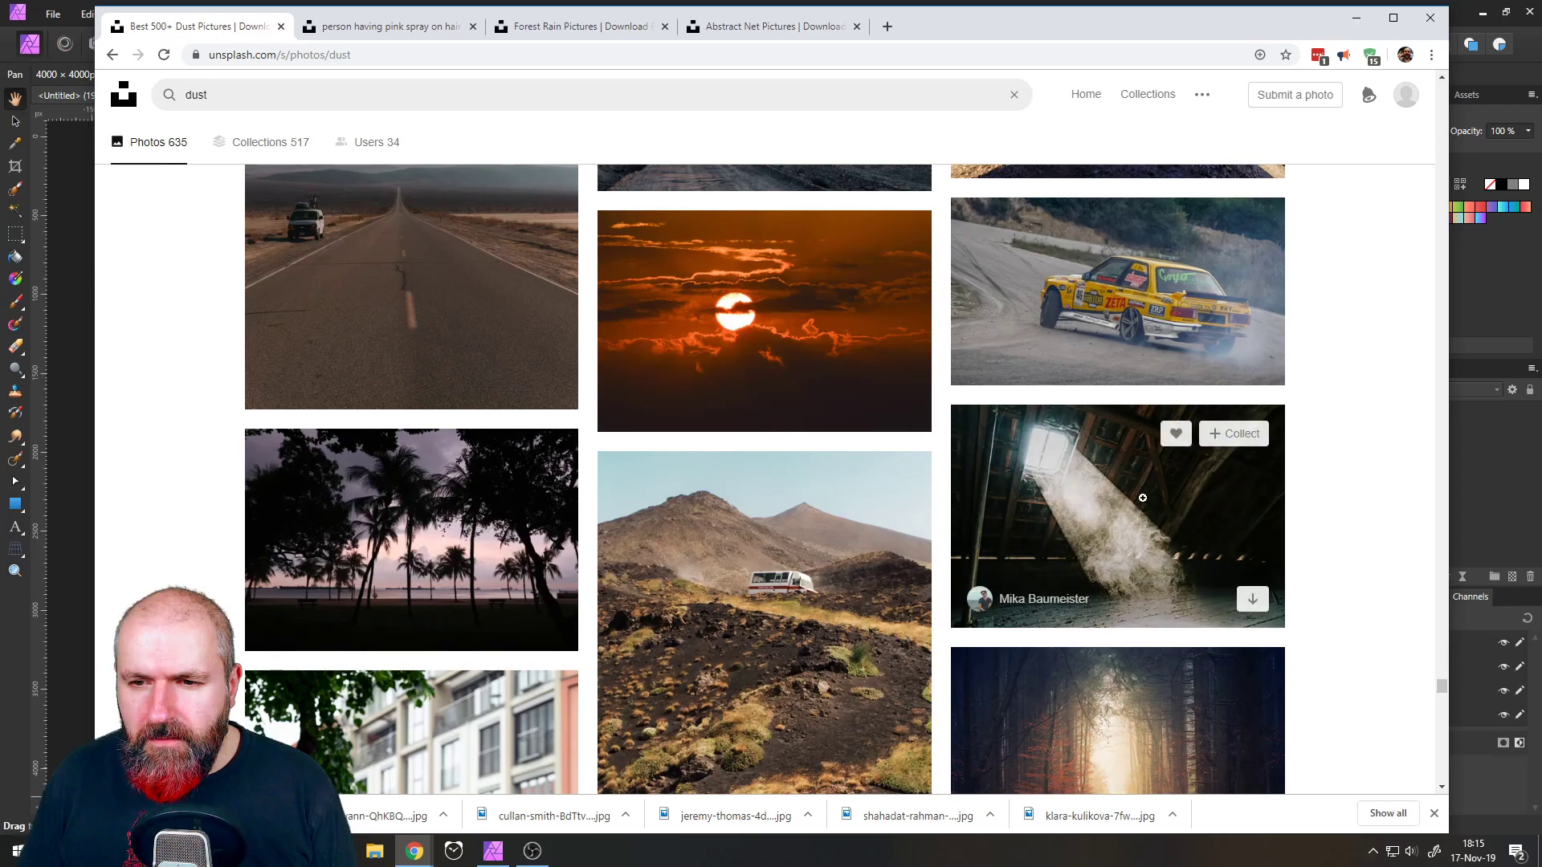
{"action": "right_click", "coordinate": [1096, 503]}
{"action": "left_click", "coordinate": [1140, 516]}
{"action": "left_click", "coordinate": [584, 29]}
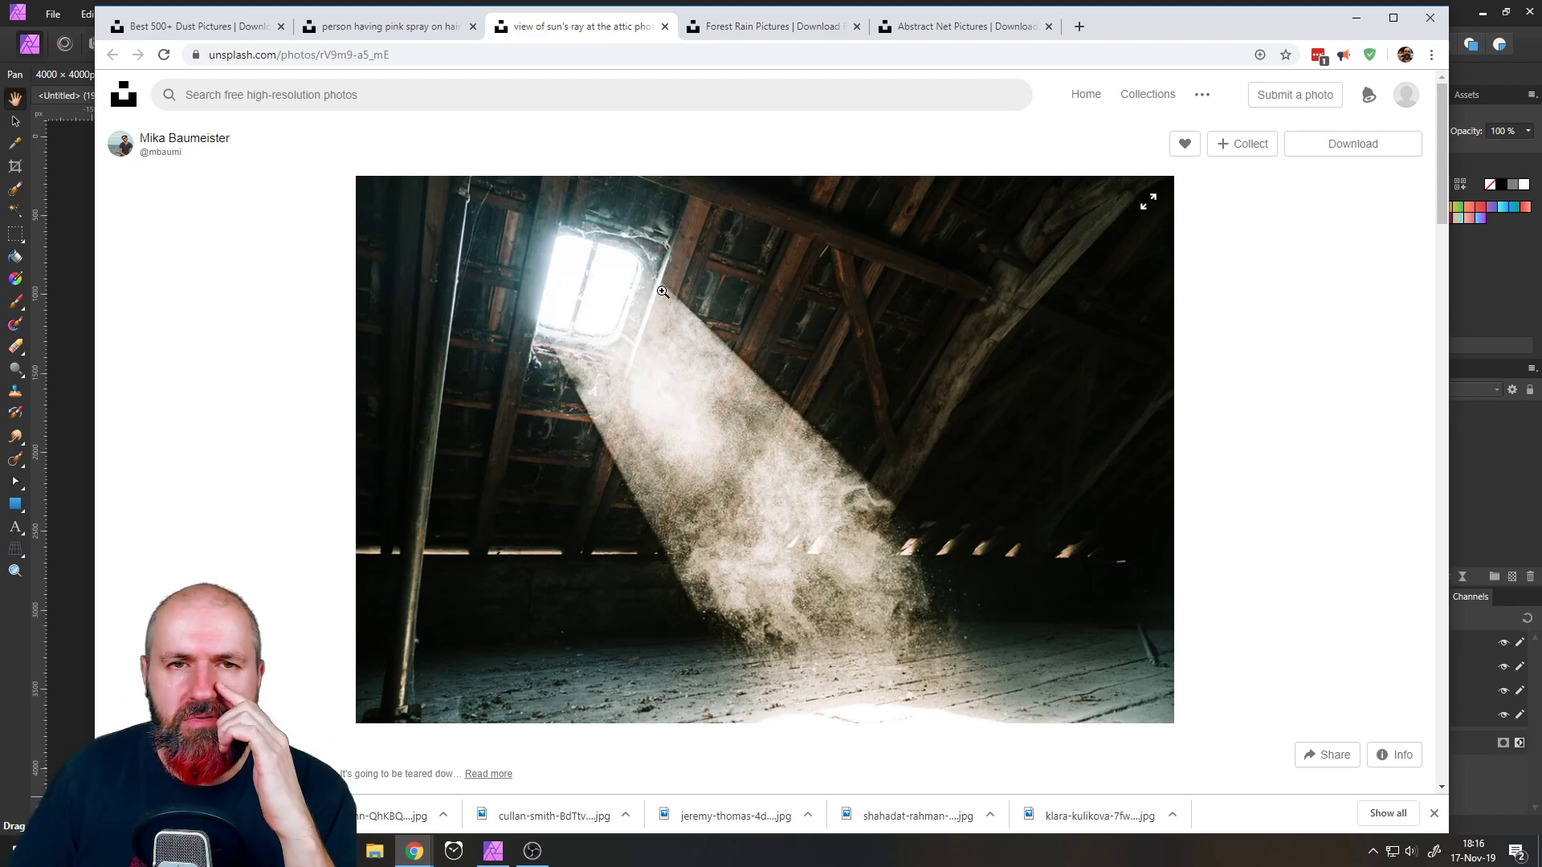
{"action": "left_click", "coordinate": [664, 27]}
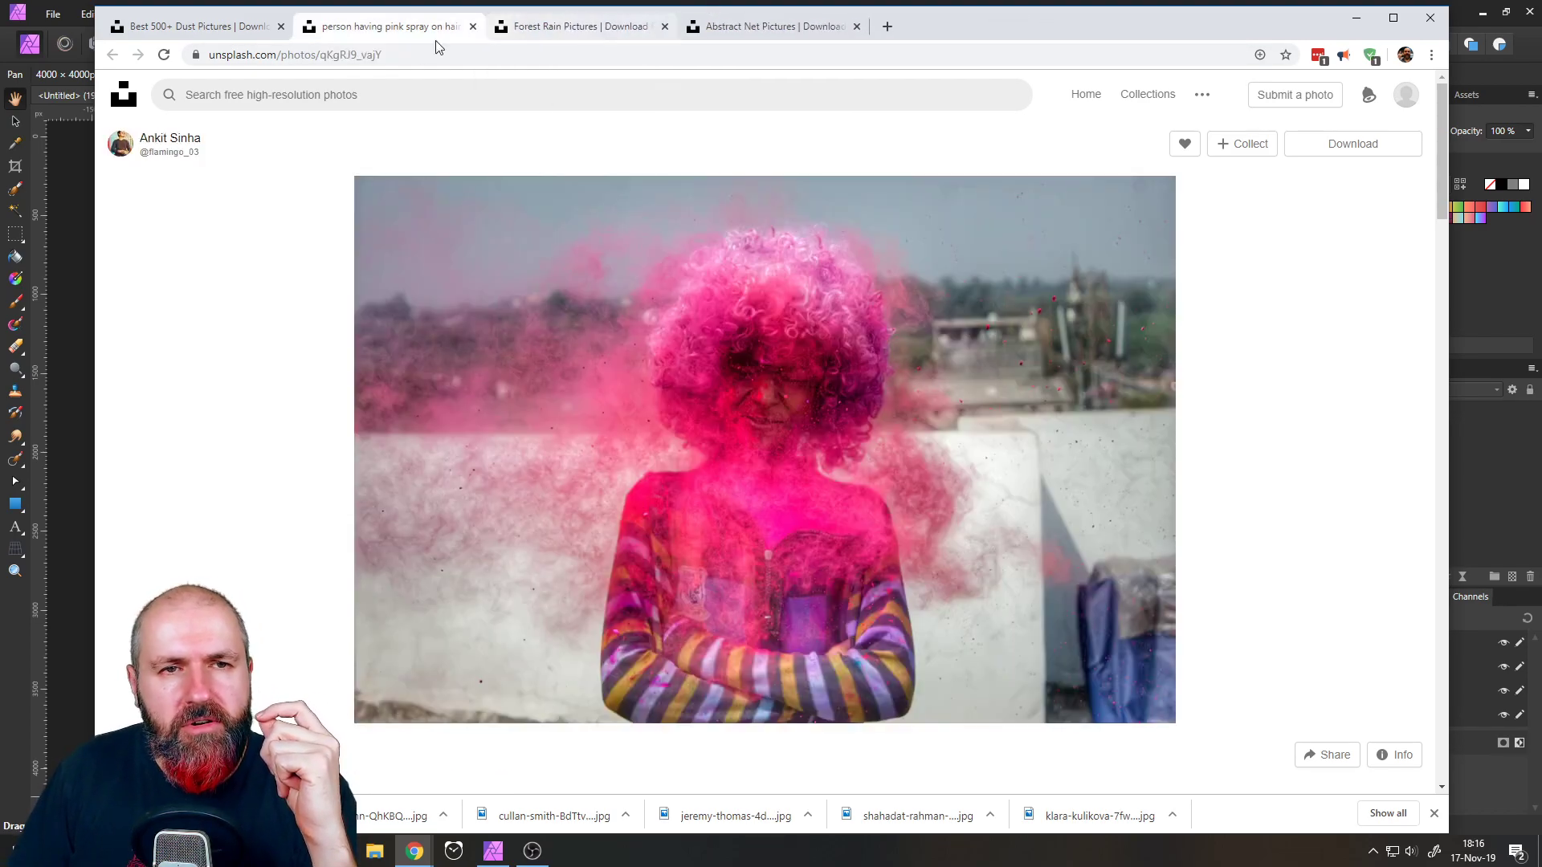
- Return to the dust search results and check the remaining photos for a suitable dust or smoke image
{"action": "left_click", "coordinate": [202, 29]}
{"action": "scroll", "coordinate": [366, 440], "scroll_direction": "down", "scroll_amount": 8}
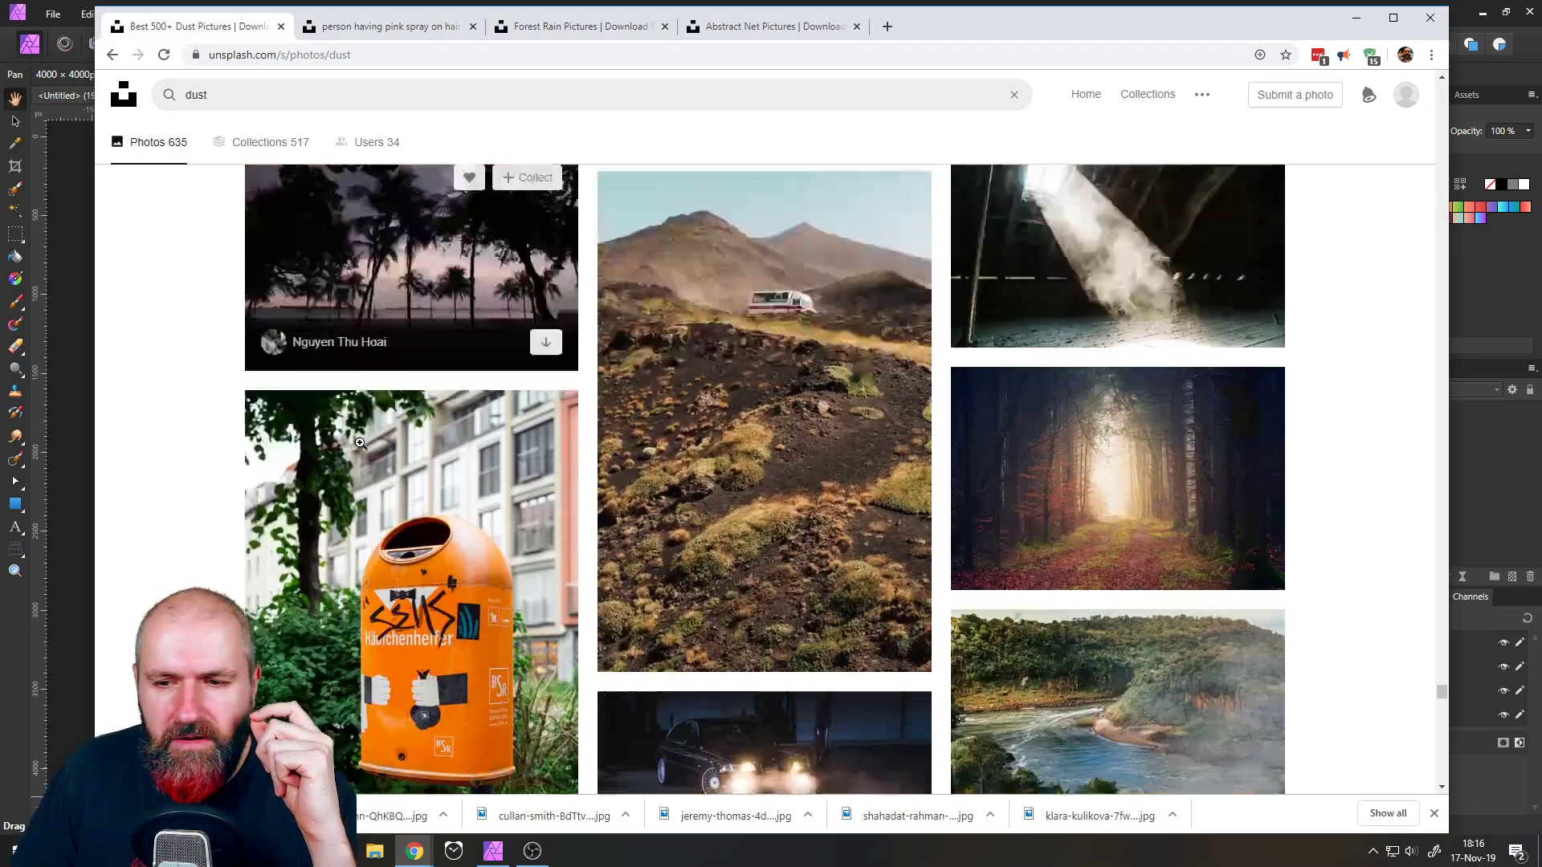
{"action": "scroll", "coordinate": [370, 426], "scroll_direction": "down", "scroll_amount": 6}
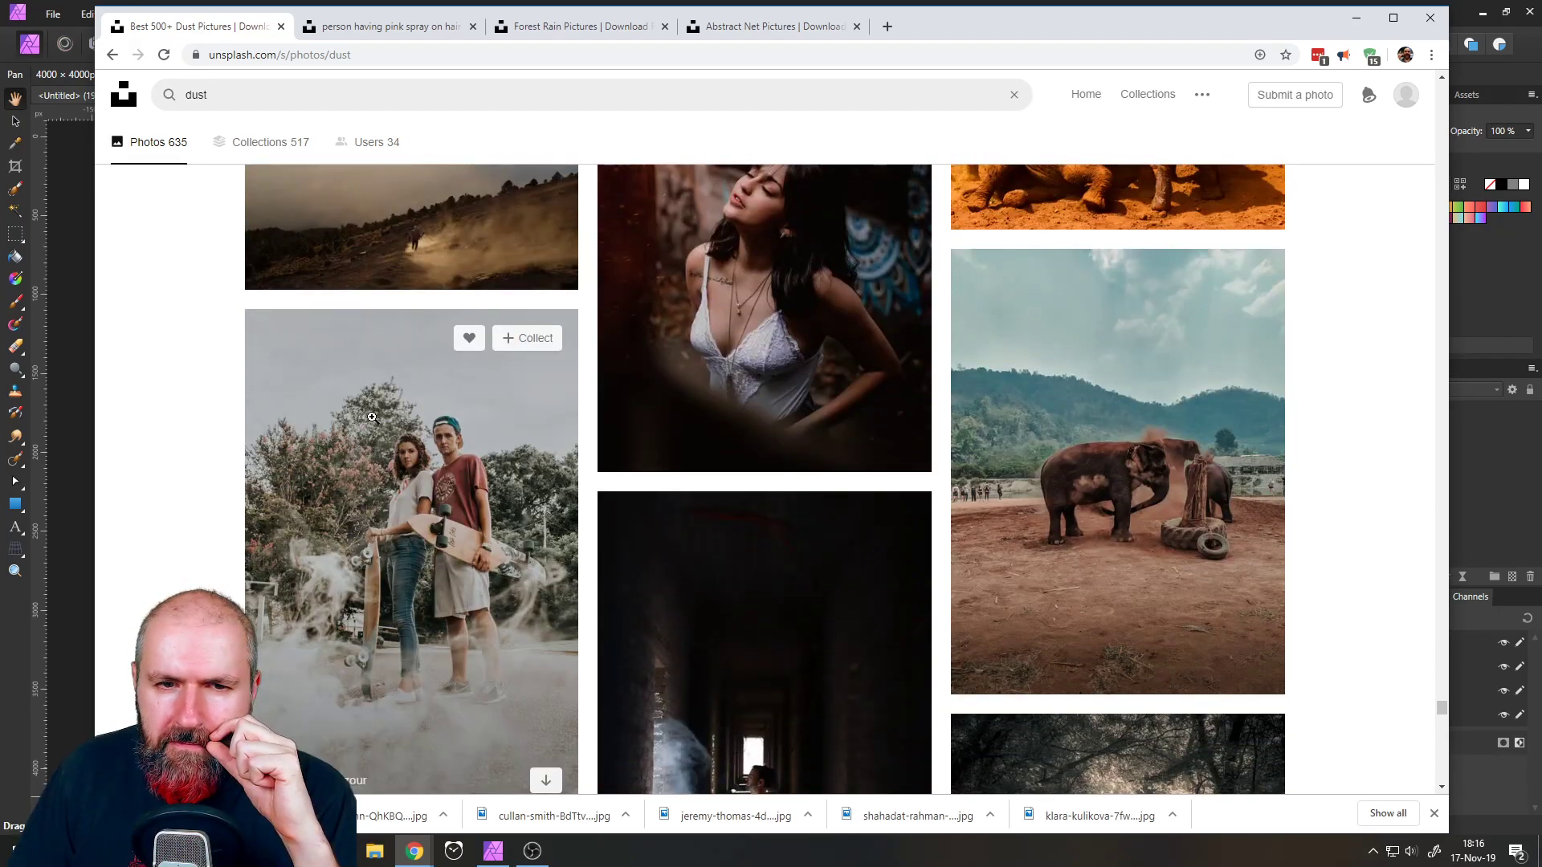
{"action": "scroll", "coordinate": [372, 417], "scroll_direction": "down", "scroll_amount": 10}
{"action": "scroll", "coordinate": [371, 409], "scroll_direction": "down", "scroll_amount": 5}
{"action": "scroll", "coordinate": [372, 407], "scroll_direction": "down", "scroll_amount": 5}
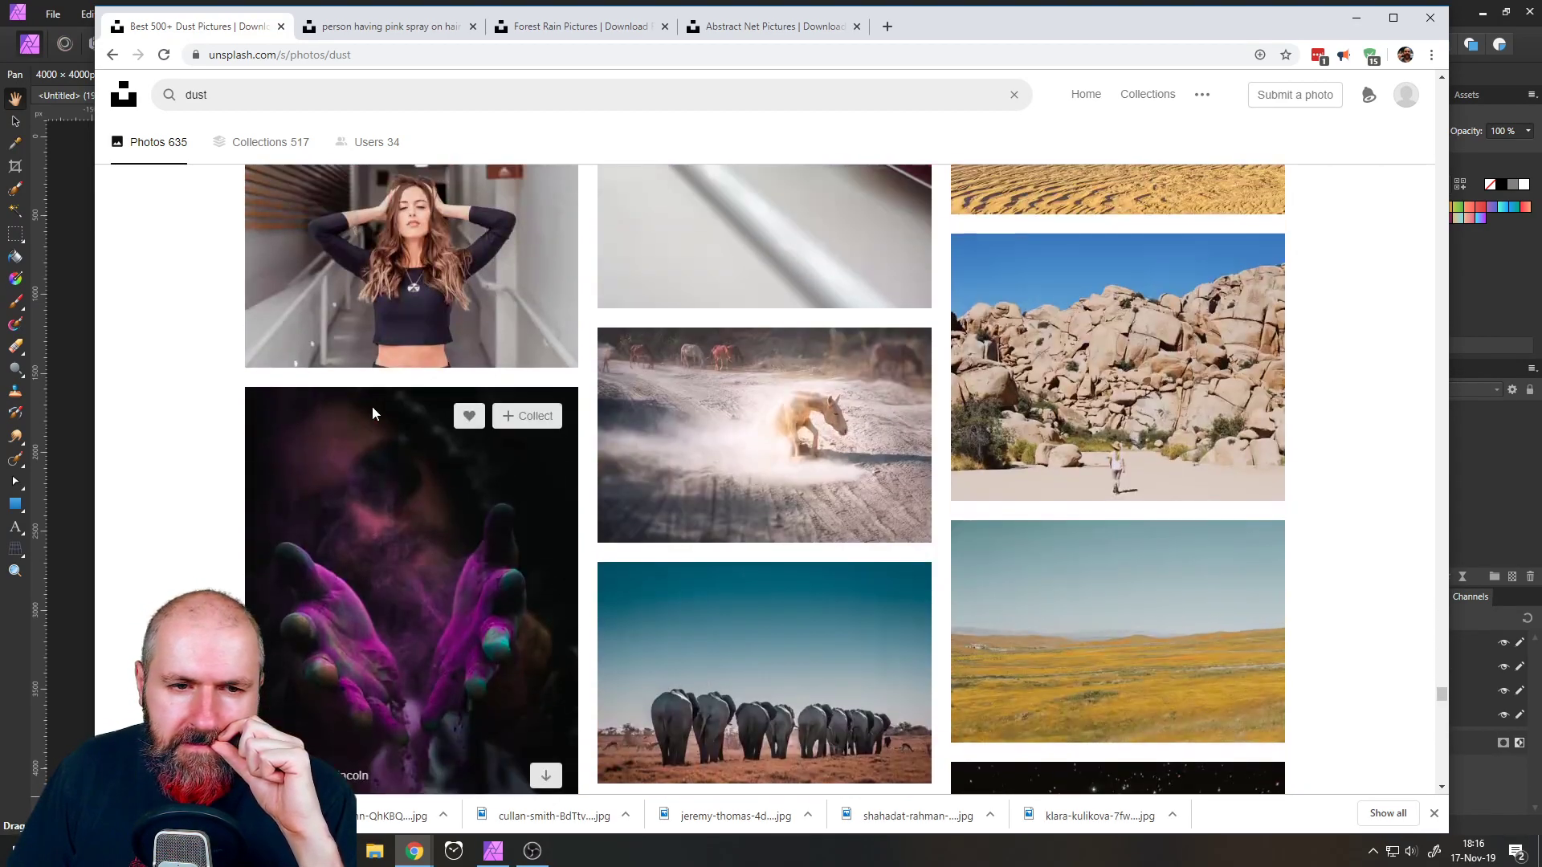
{"action": "scroll", "coordinate": [372, 407], "scroll_direction": "down", "scroll_amount": 9}
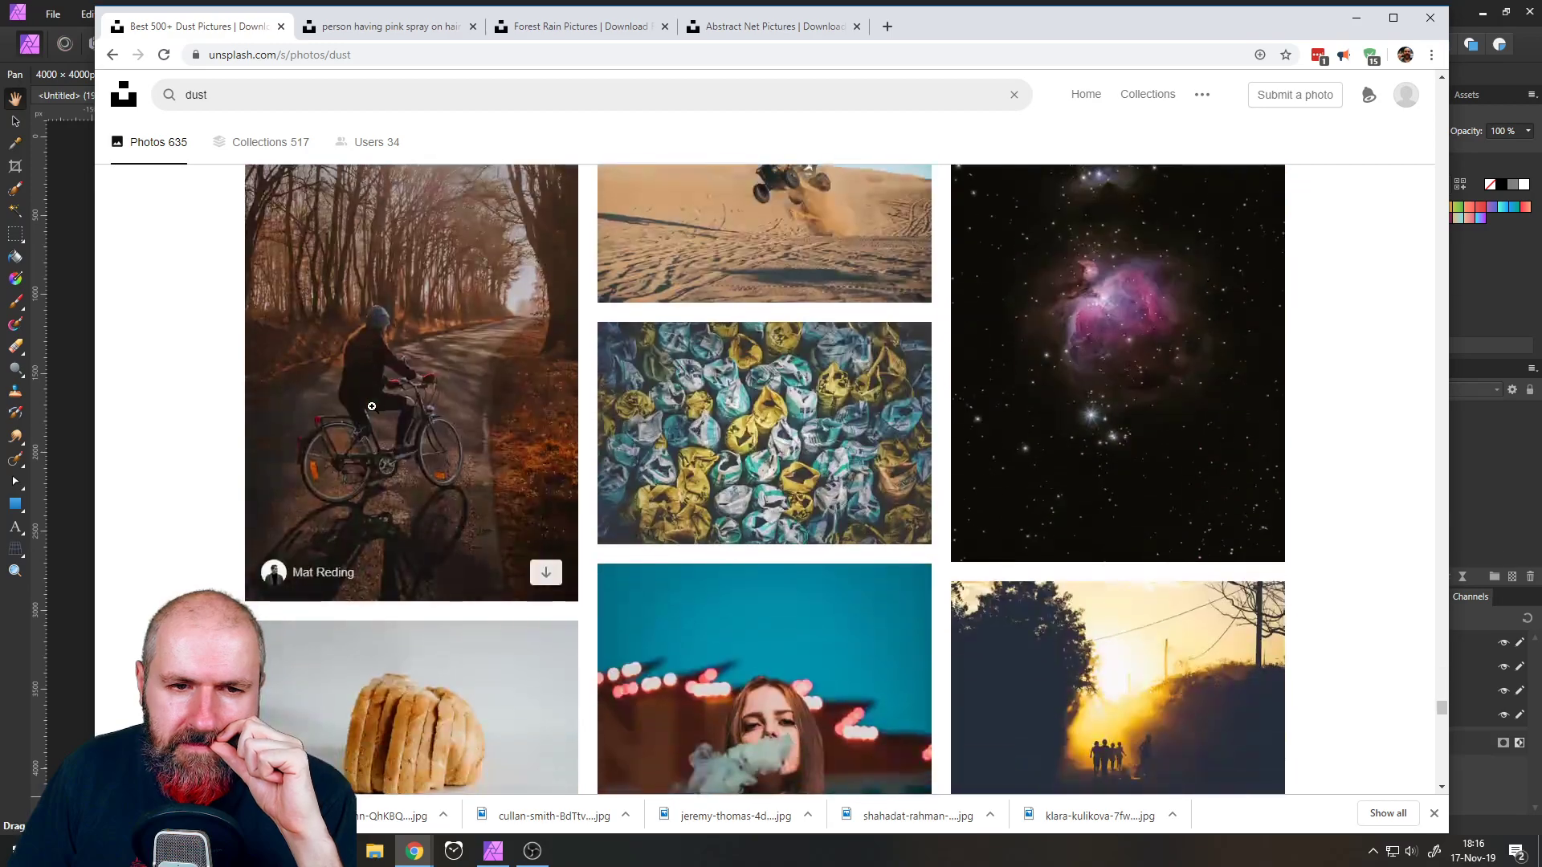
{"action": "scroll", "coordinate": [372, 406], "scroll_direction": "down", "scroll_amount": 8}
- Open the photo of purple-powdered hands in smoke and the pink nebula photo in new browser tabs
{"action": "scroll", "coordinate": [372, 385], "scroll_direction": "up", "scroll_amount": 13}
{"action": "right_click", "coordinate": [379, 384]}
{"action": "left_click", "coordinate": [441, 399]}
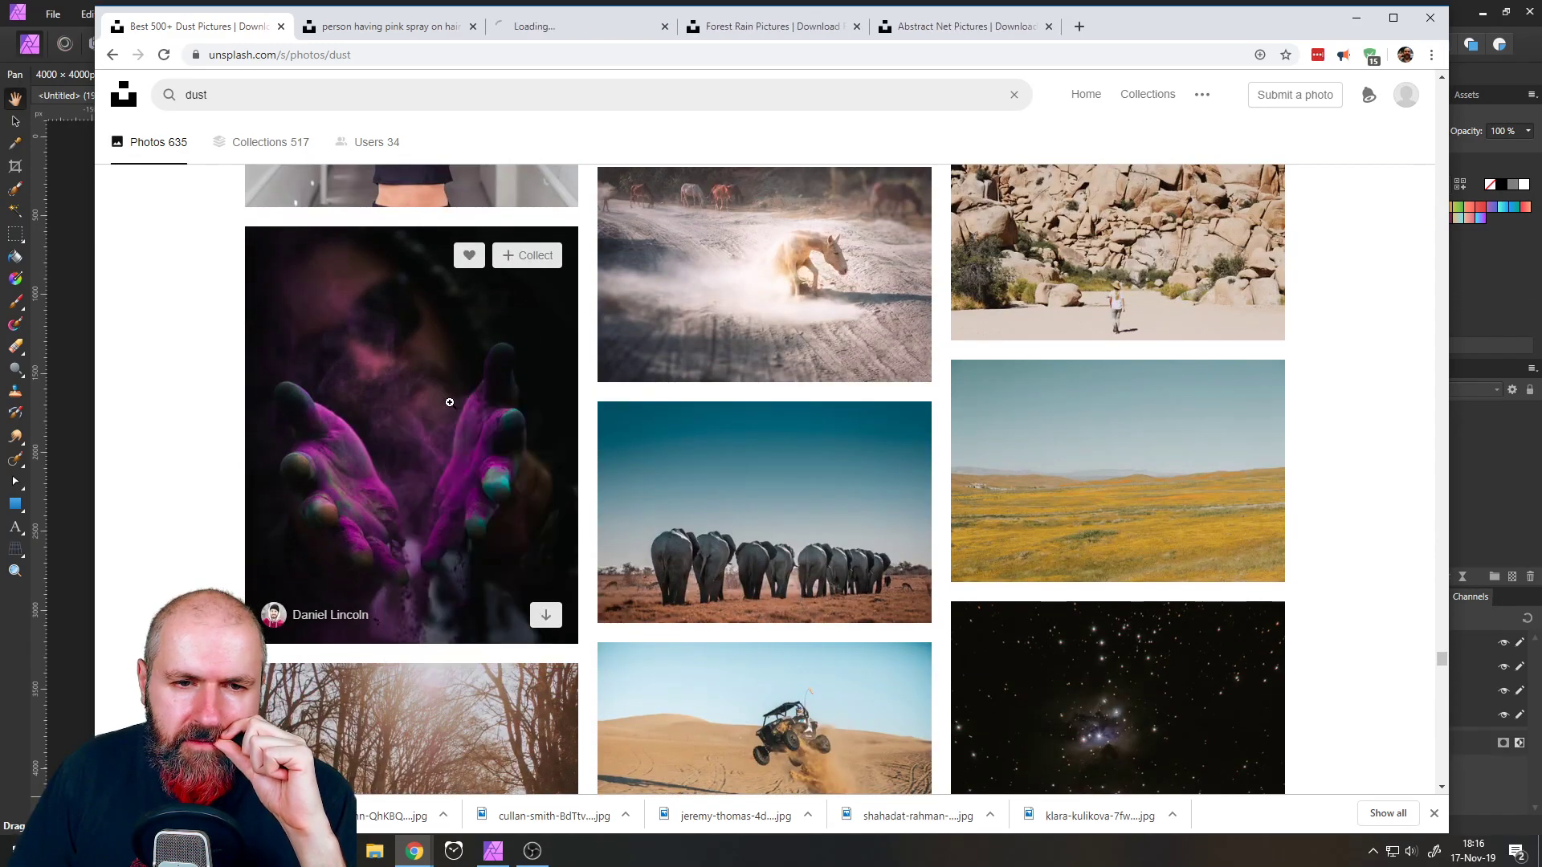
{"action": "scroll", "coordinate": [1078, 413], "scroll_direction": "down", "scroll_amount": 5}
{"action": "right_click", "coordinate": [1078, 413]}
{"action": "left_click", "coordinate": [1116, 420]}
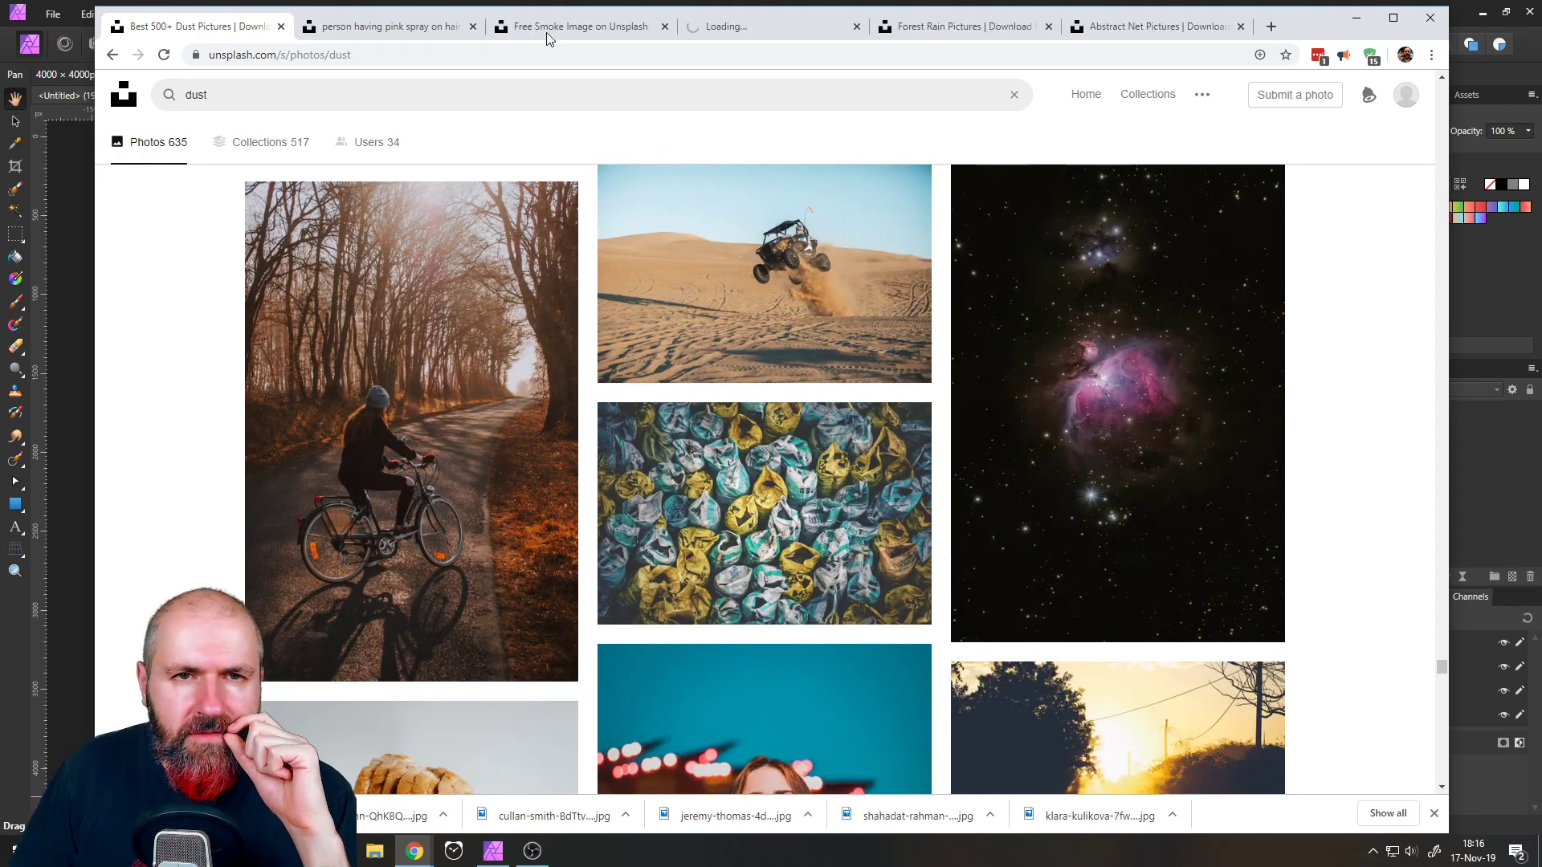
- Download the smoke photo with the purple-powdered hands and save it with the other source images
{"action": "left_click", "coordinate": [546, 29]}
{"action": "left_click", "coordinate": [1334, 145]}
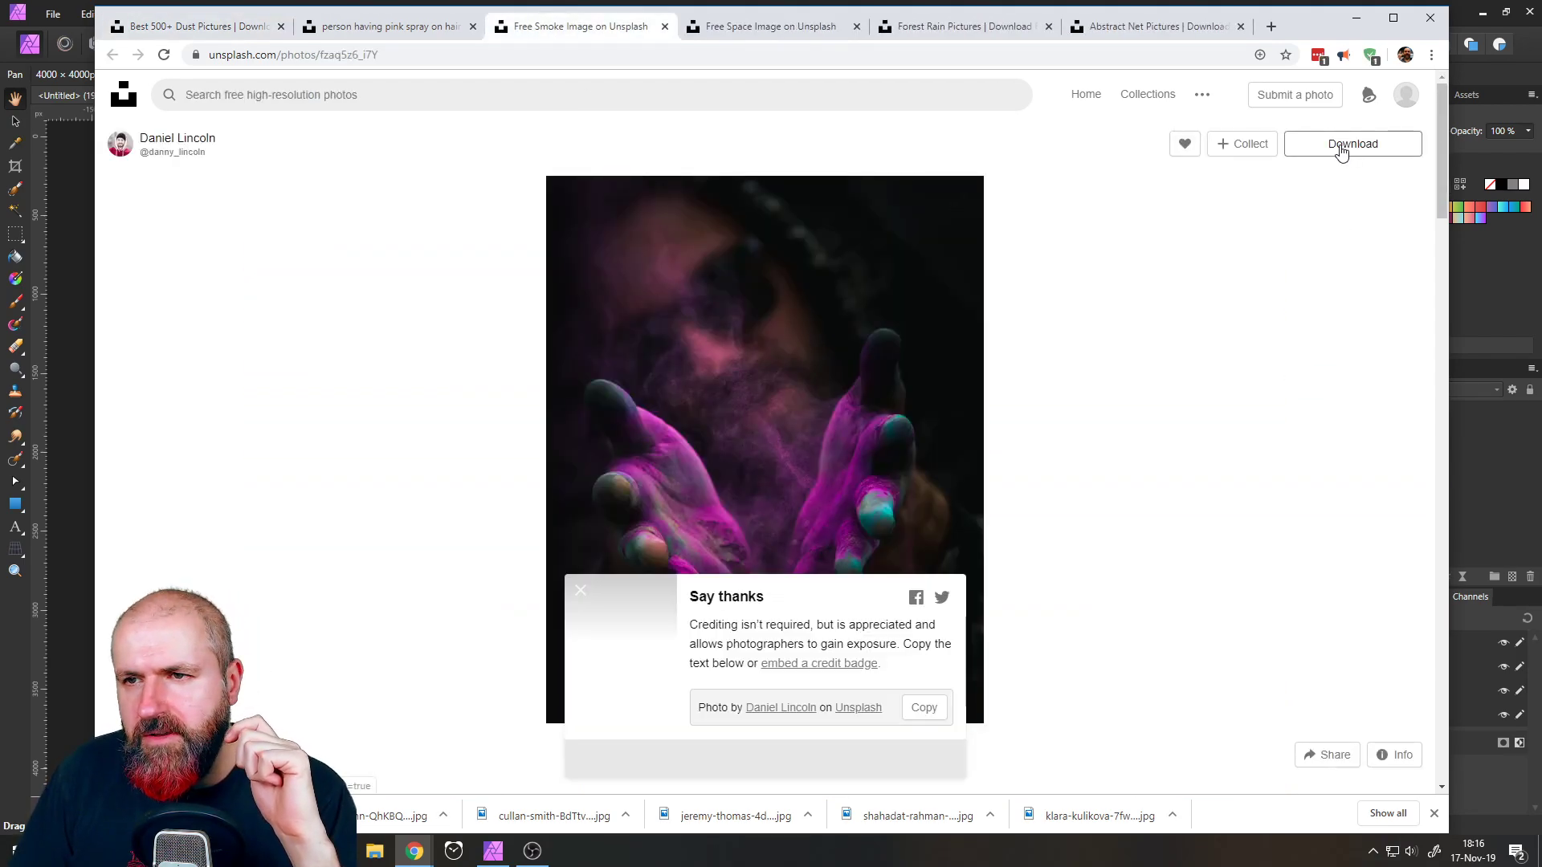
{"action": "left_click", "coordinate": [941, 693]}
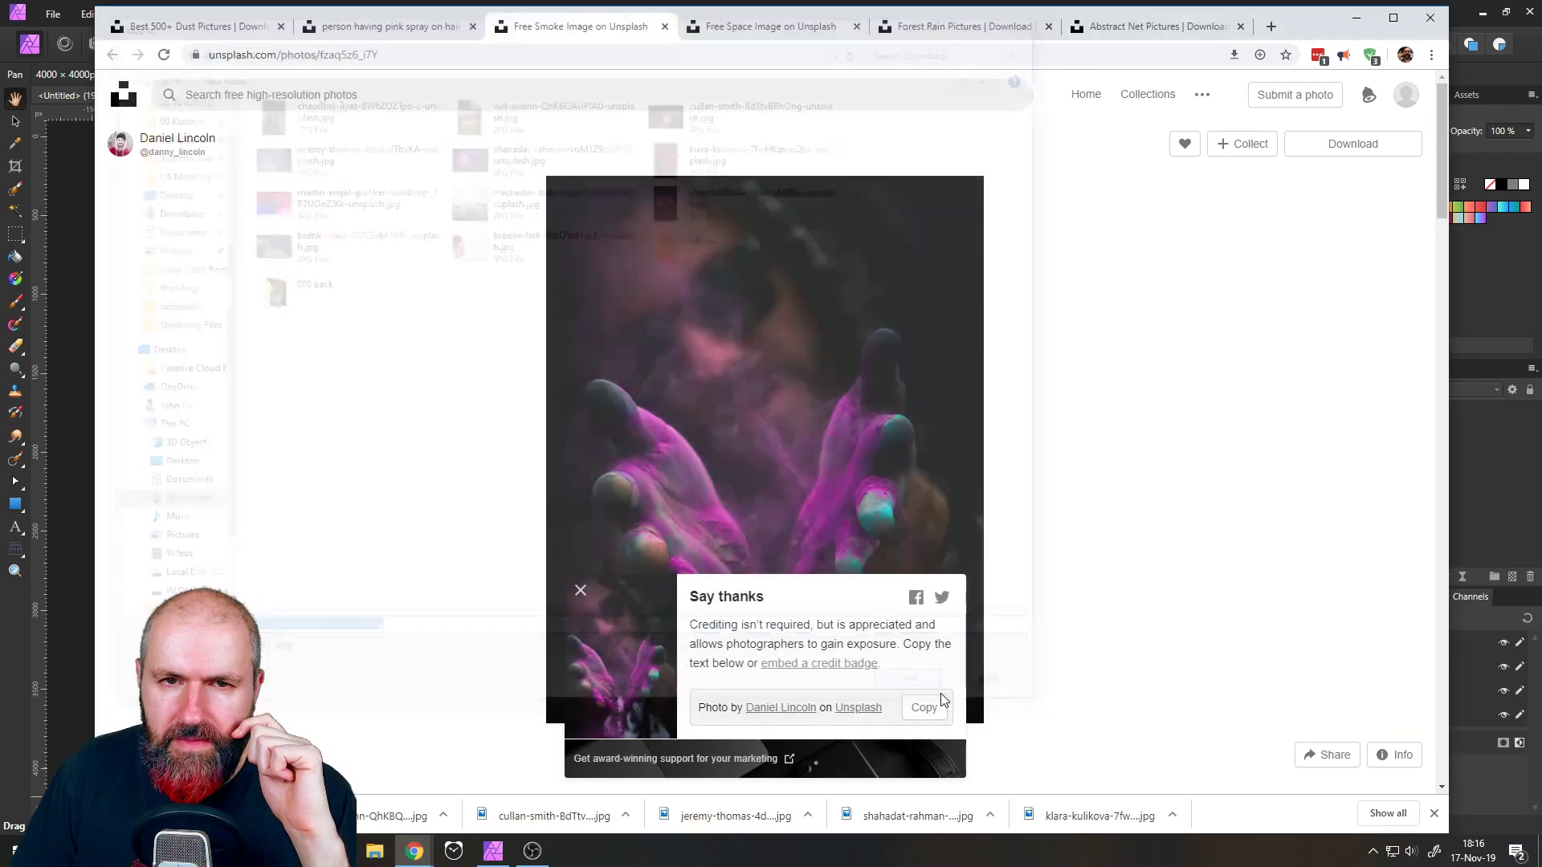
- Download the pink nebula photo and save it with the other source images
{"action": "left_click", "coordinate": [742, 28]}
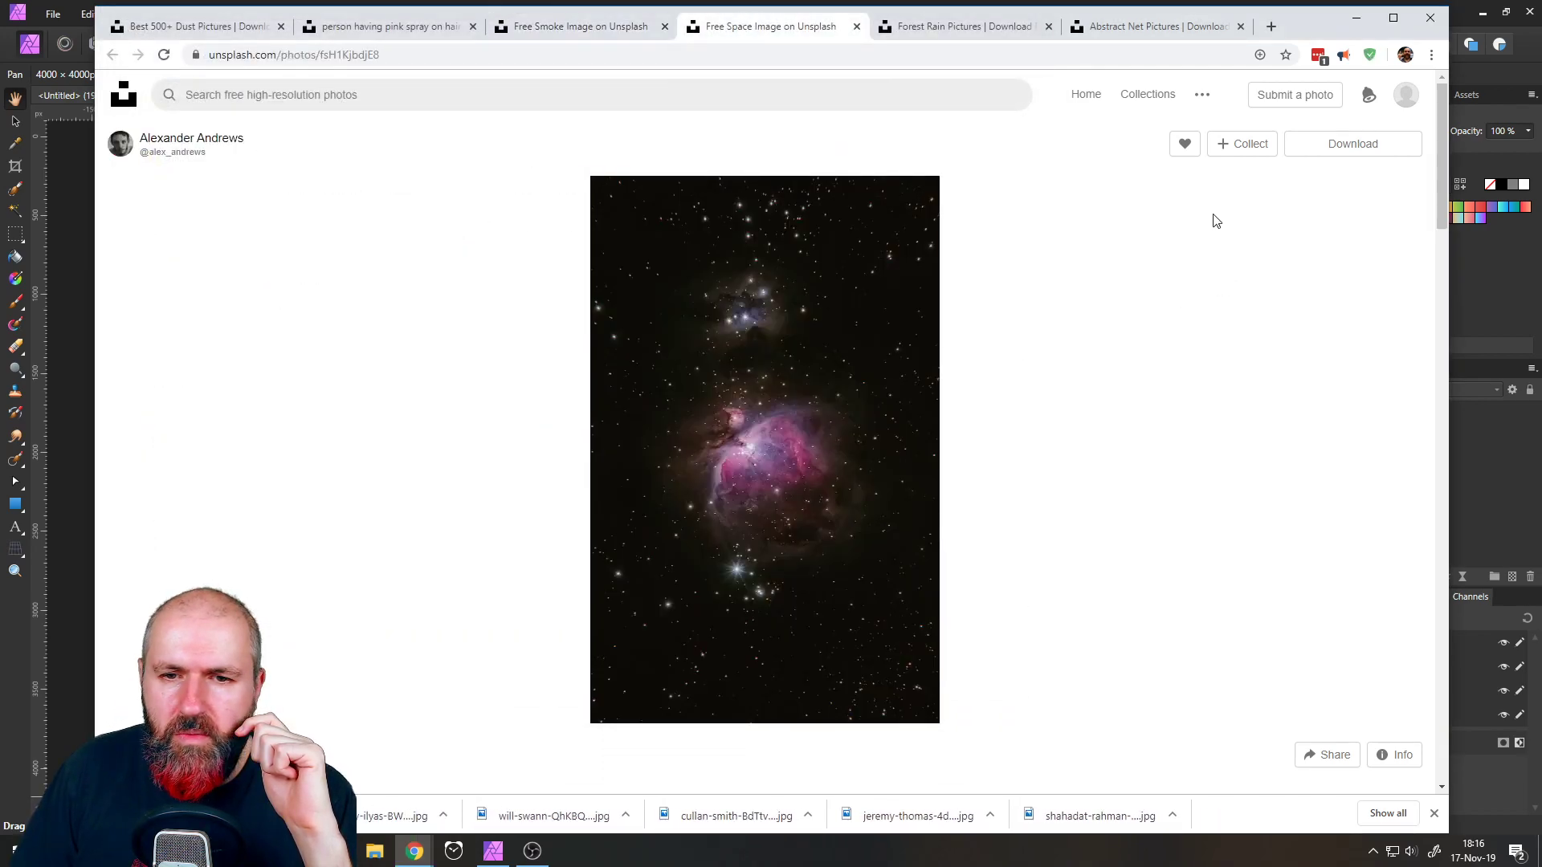
{"action": "left_click", "coordinate": [1344, 154]}
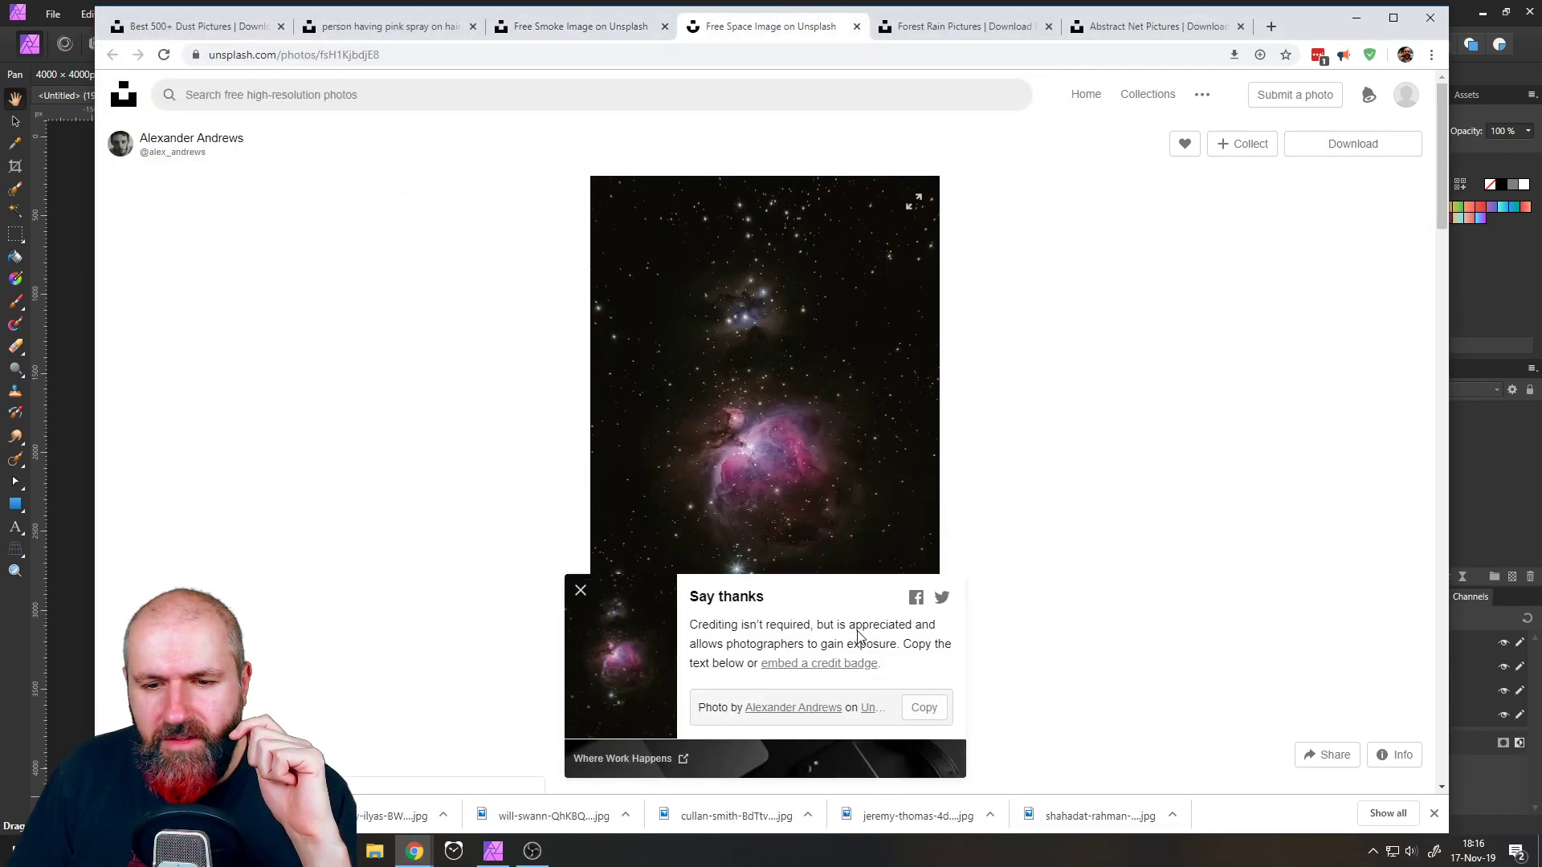
{"action": "left_click", "coordinate": [909, 687]}
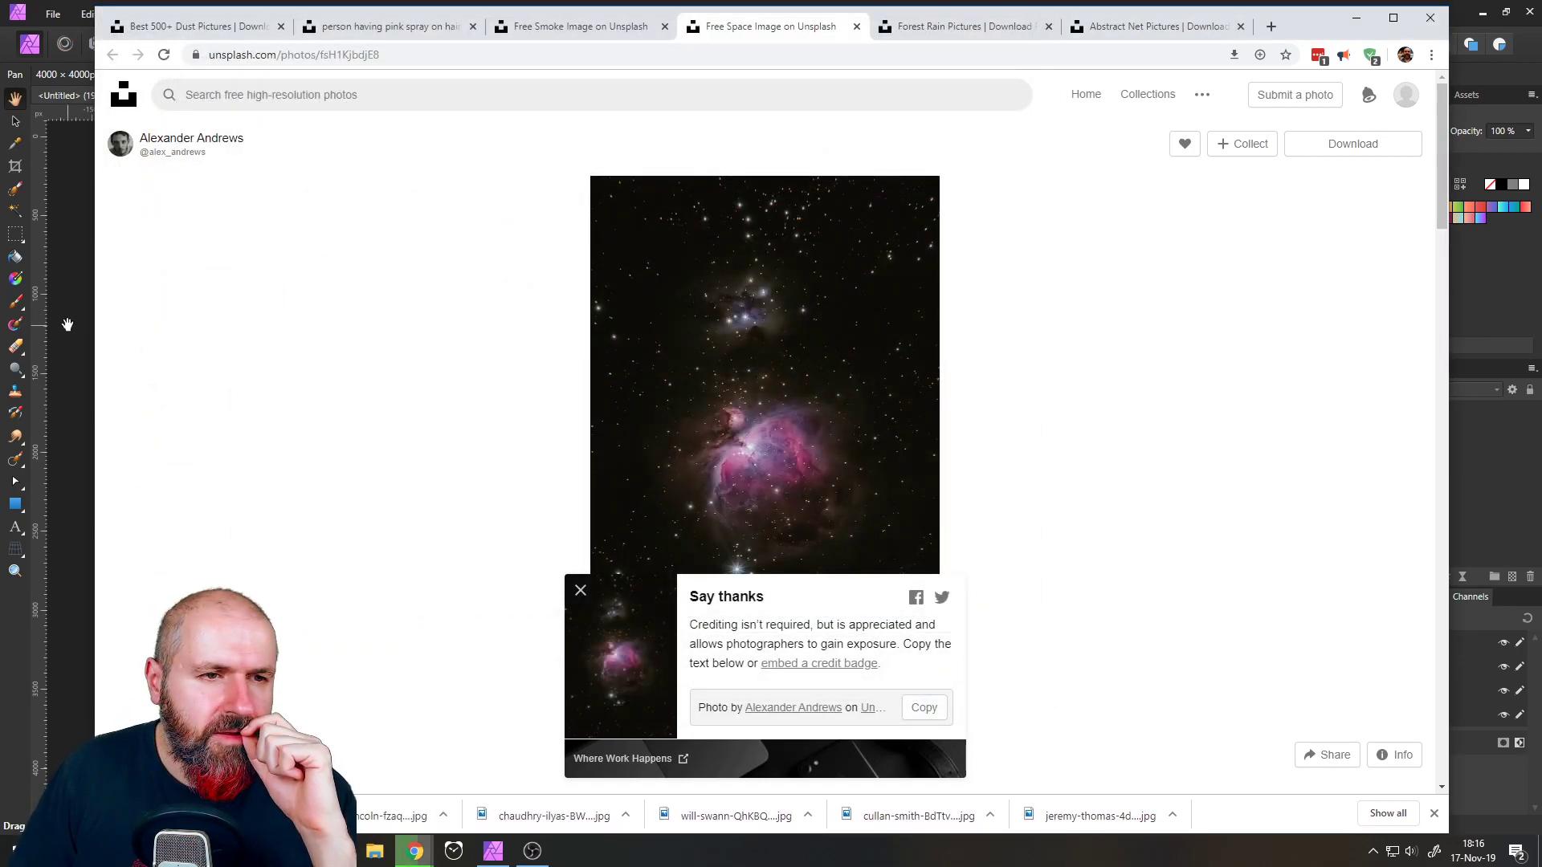
- Switch to Affinity Photo and place the purple-powdered hands photo from the Downloads folder, with the file filter set to All Documents
{"action": "key", "text": "alt+Tab"}
{"action": "left_click", "coordinate": [53, 14]}
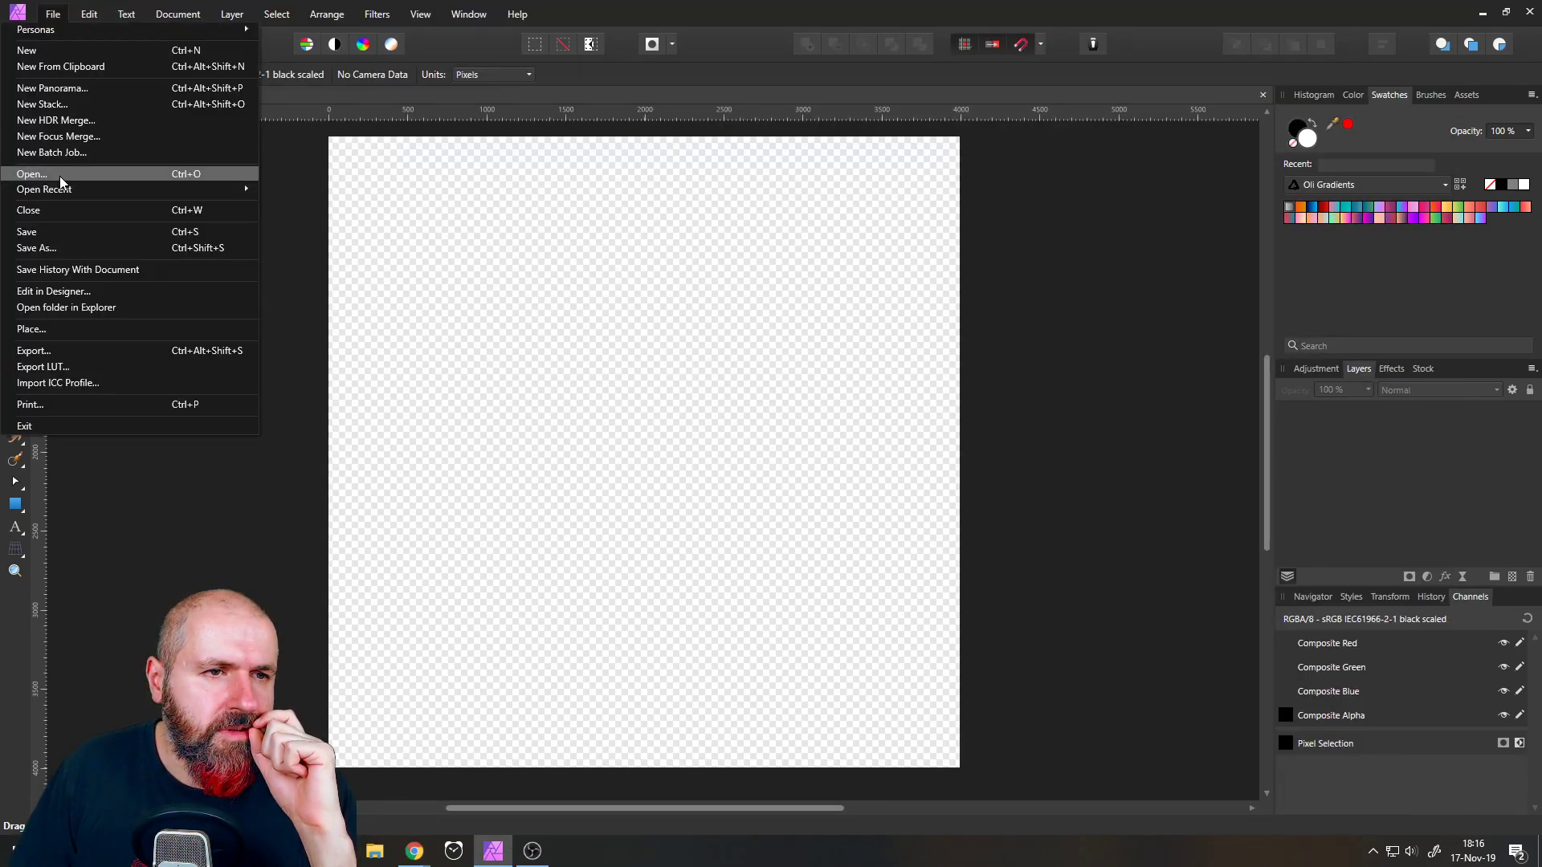
{"action": "left_click", "coordinate": [60, 328]}
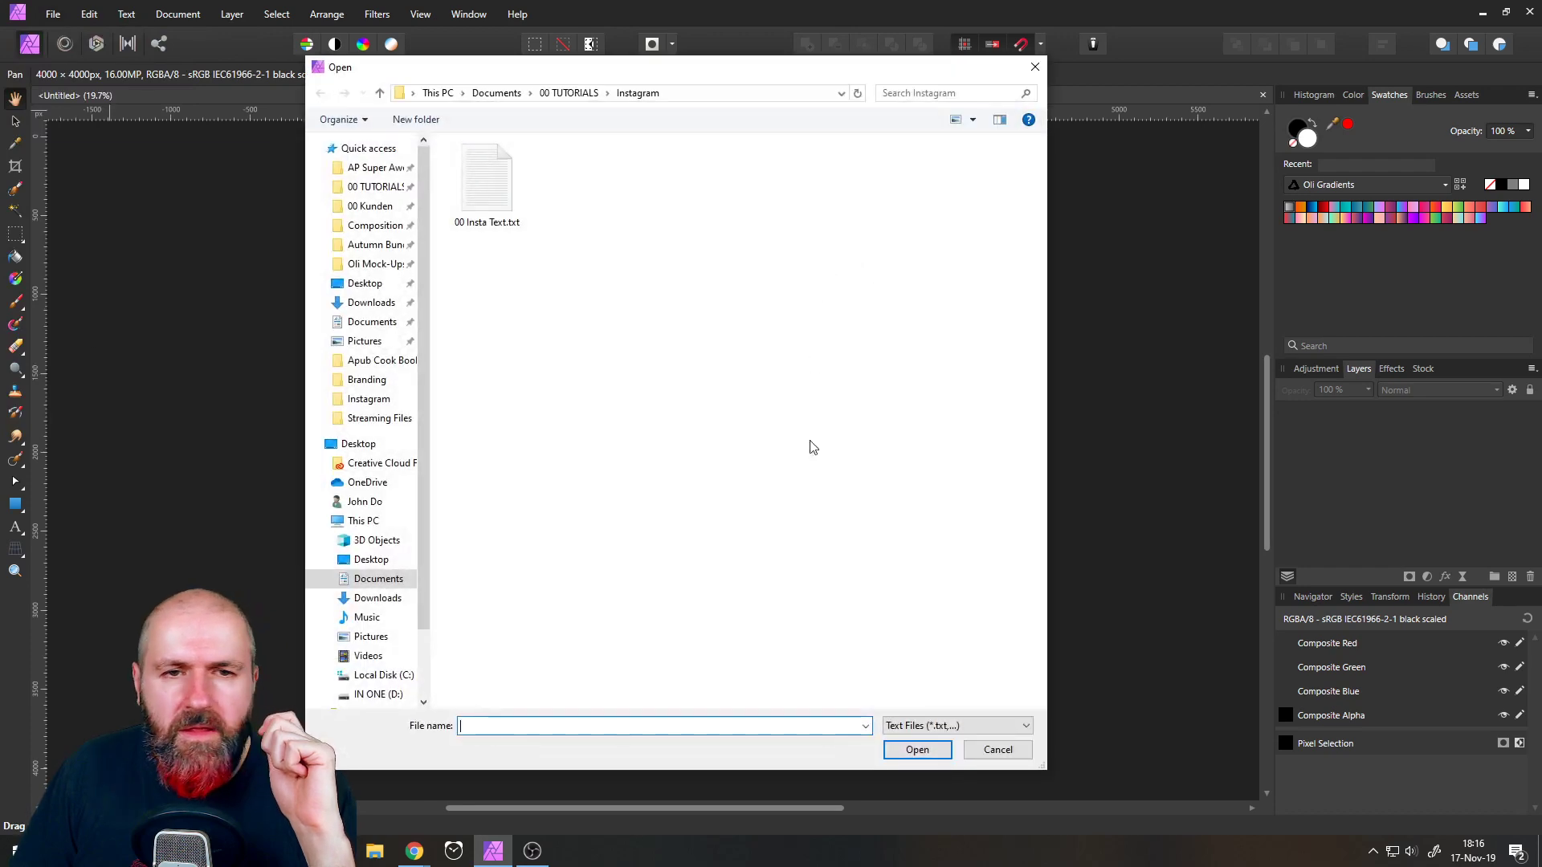
{"action": "left_click", "coordinate": [956, 726]}
{"action": "left_click", "coordinate": [955, 705]}
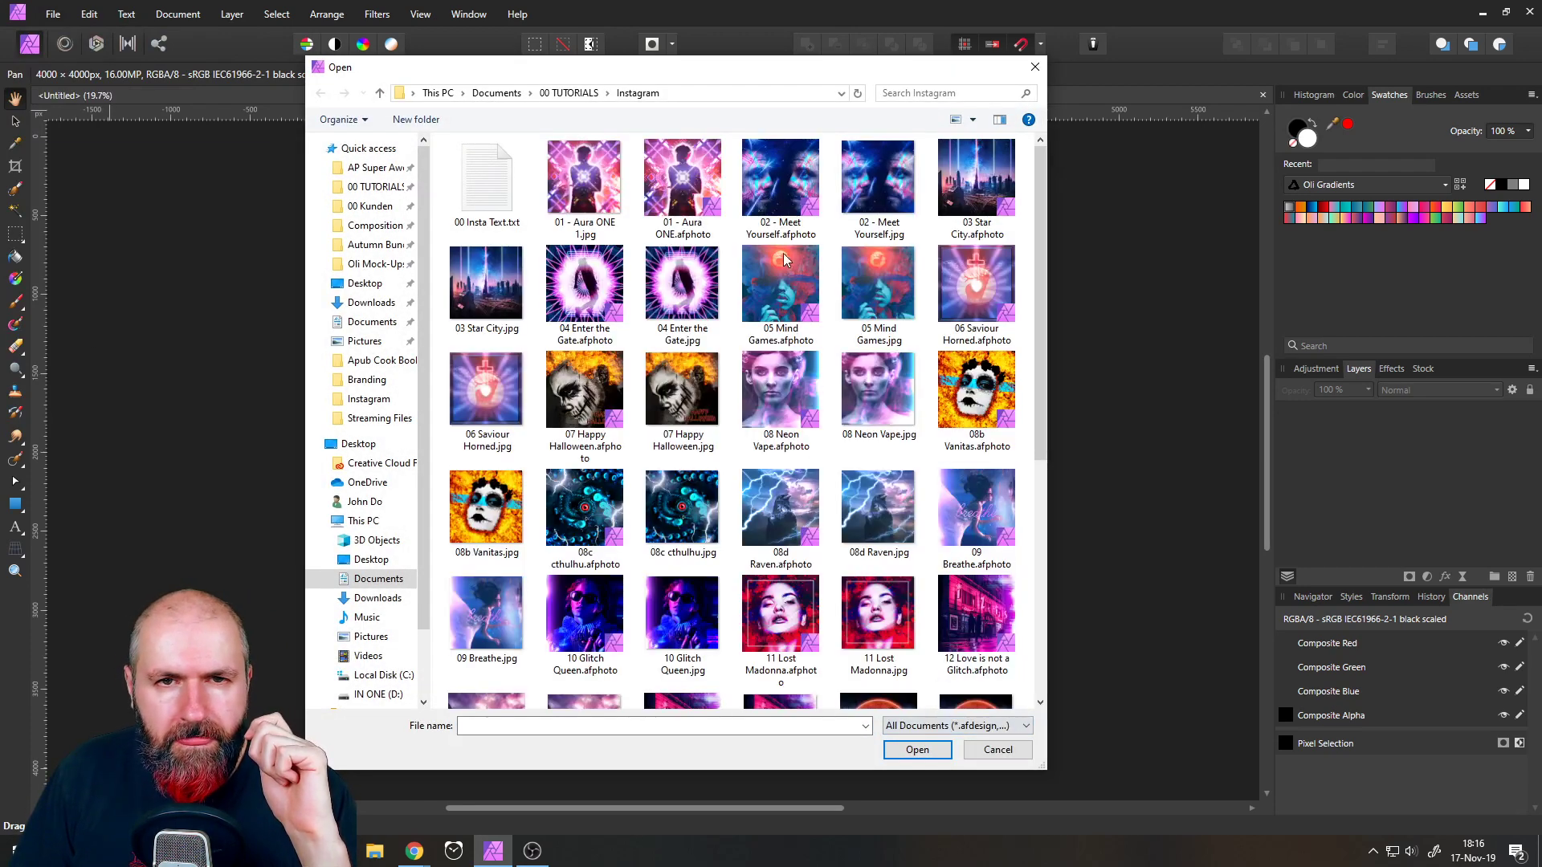
{"action": "left_click", "coordinate": [371, 302]}
{"action": "left_click", "coordinate": [462, 161]}
{"action": "double_click", "coordinate": [683, 160]}
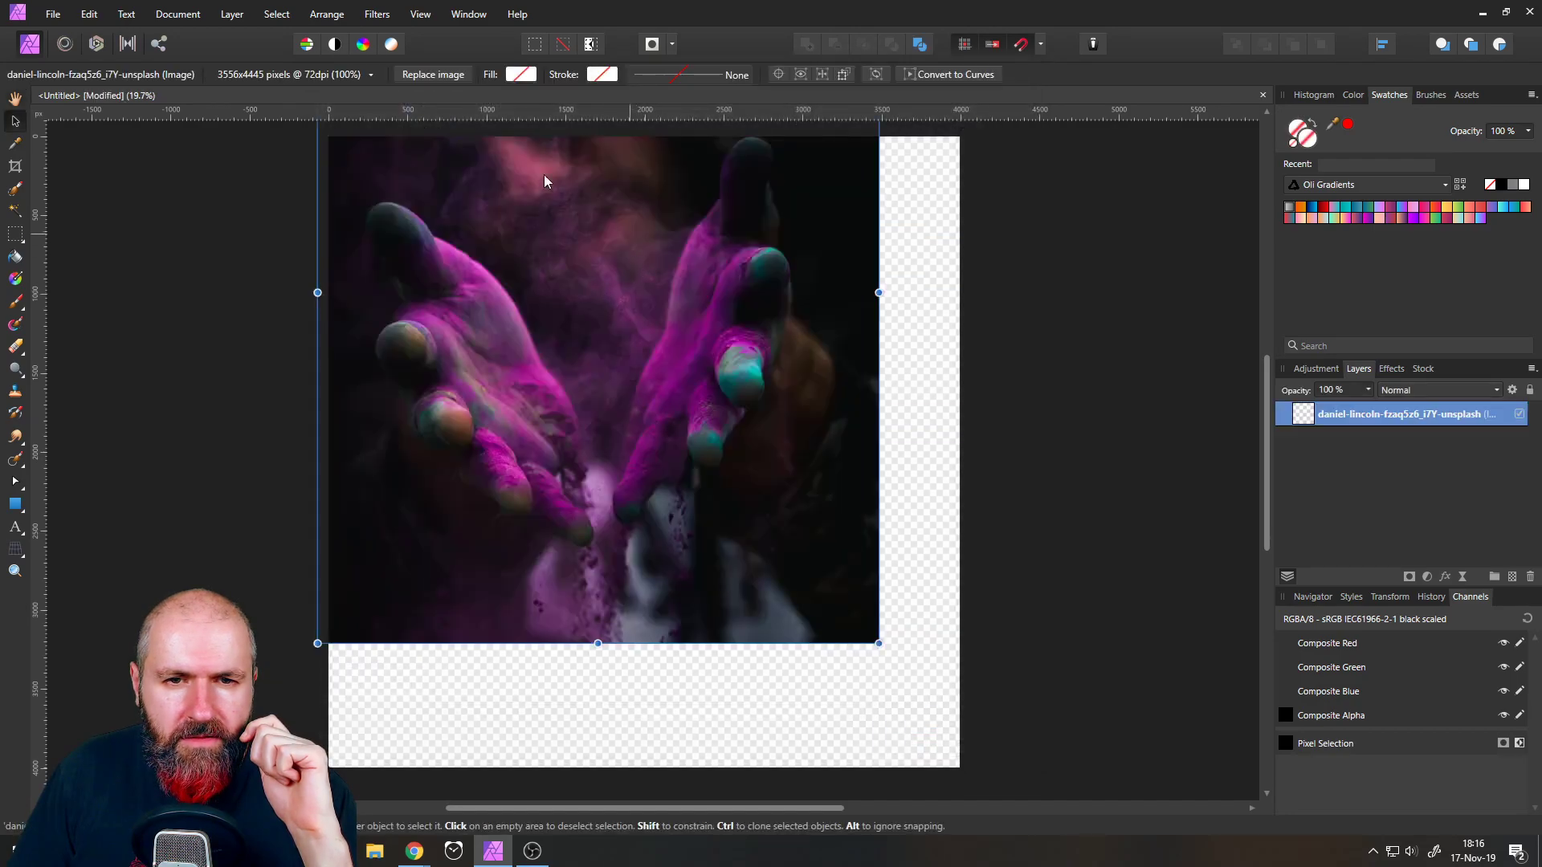
- Place the downloaded nebula photo on the canvas above the hands photo
{"action": "left_click", "coordinate": [52, 15]}
{"action": "left_click", "coordinate": [48, 336]}
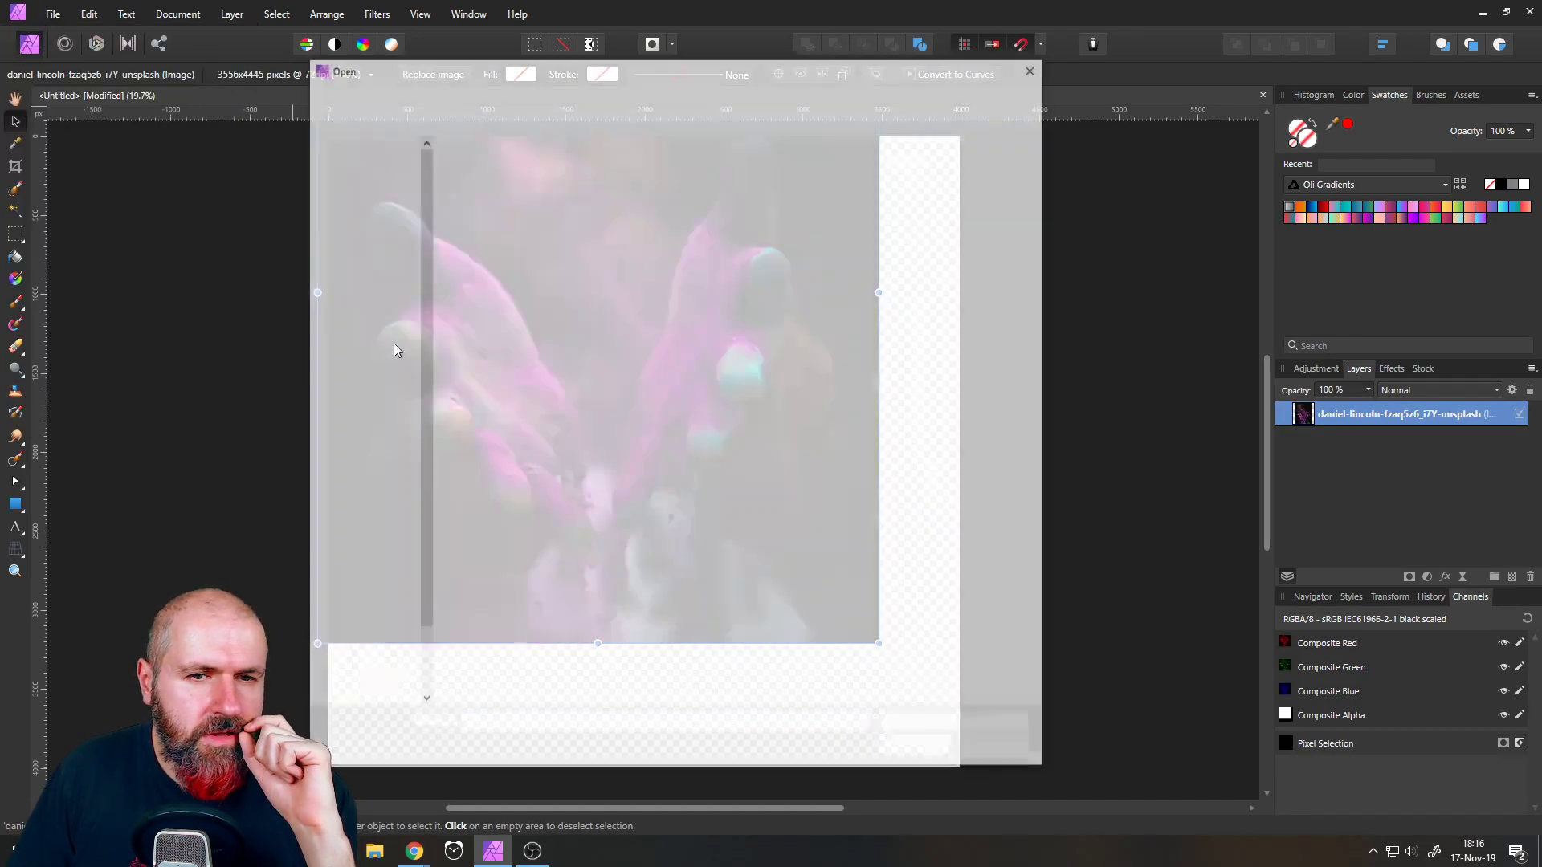
{"action": "double_click", "coordinate": [468, 159]}
{"action": "left_click", "coordinate": [530, 340]}
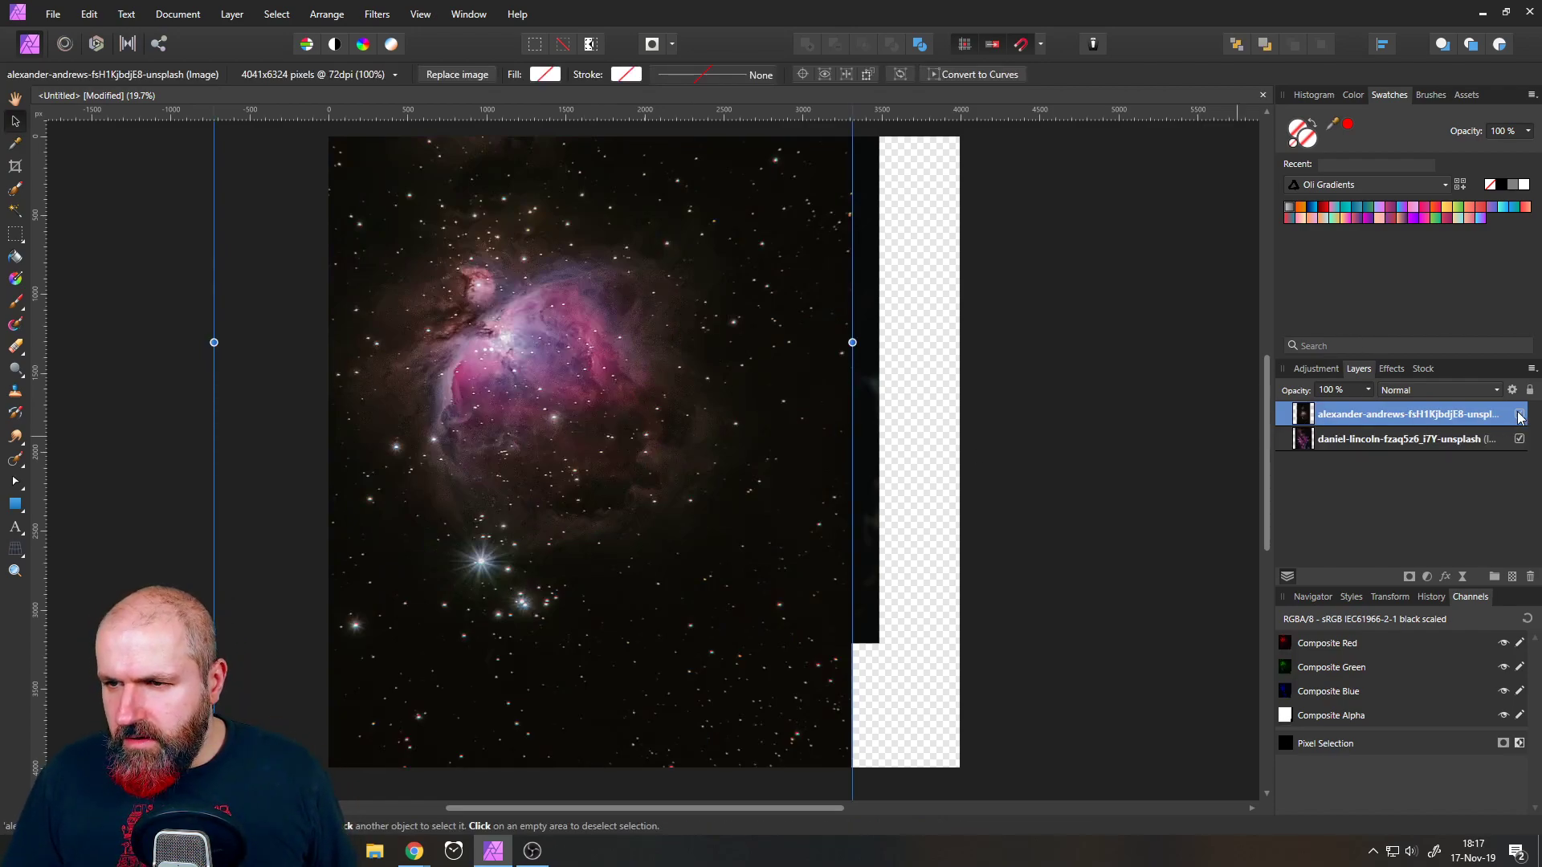
- Hide the nebula layer and enlarge the hands photo to about 130% so it covers the whole canvas
{"action": "left_click", "coordinate": [1520, 414]}
{"action": "left_click", "coordinate": [1290, 441]}
{"action": "scroll", "coordinate": [673, 508], "scroll_direction": "down", "scroll_amount": 3}
{"action": "left_click_drag", "start_coordinate": [673, 397], "coordinate": [703, 514]}
{"action": "mouse_move", "coordinate": [835, 262]}
{"action": "left_mouse_down"}
{"action": "mouse_move", "coordinate": [920, 218]}
{"action": "mouse_move", "coordinate": [898, 212]}
{"action": "mouse_move", "coordinate": [865, 260]}
{"action": "mouse_move", "coordinate": [857, 242]}
{"action": "left_mouse_up"}
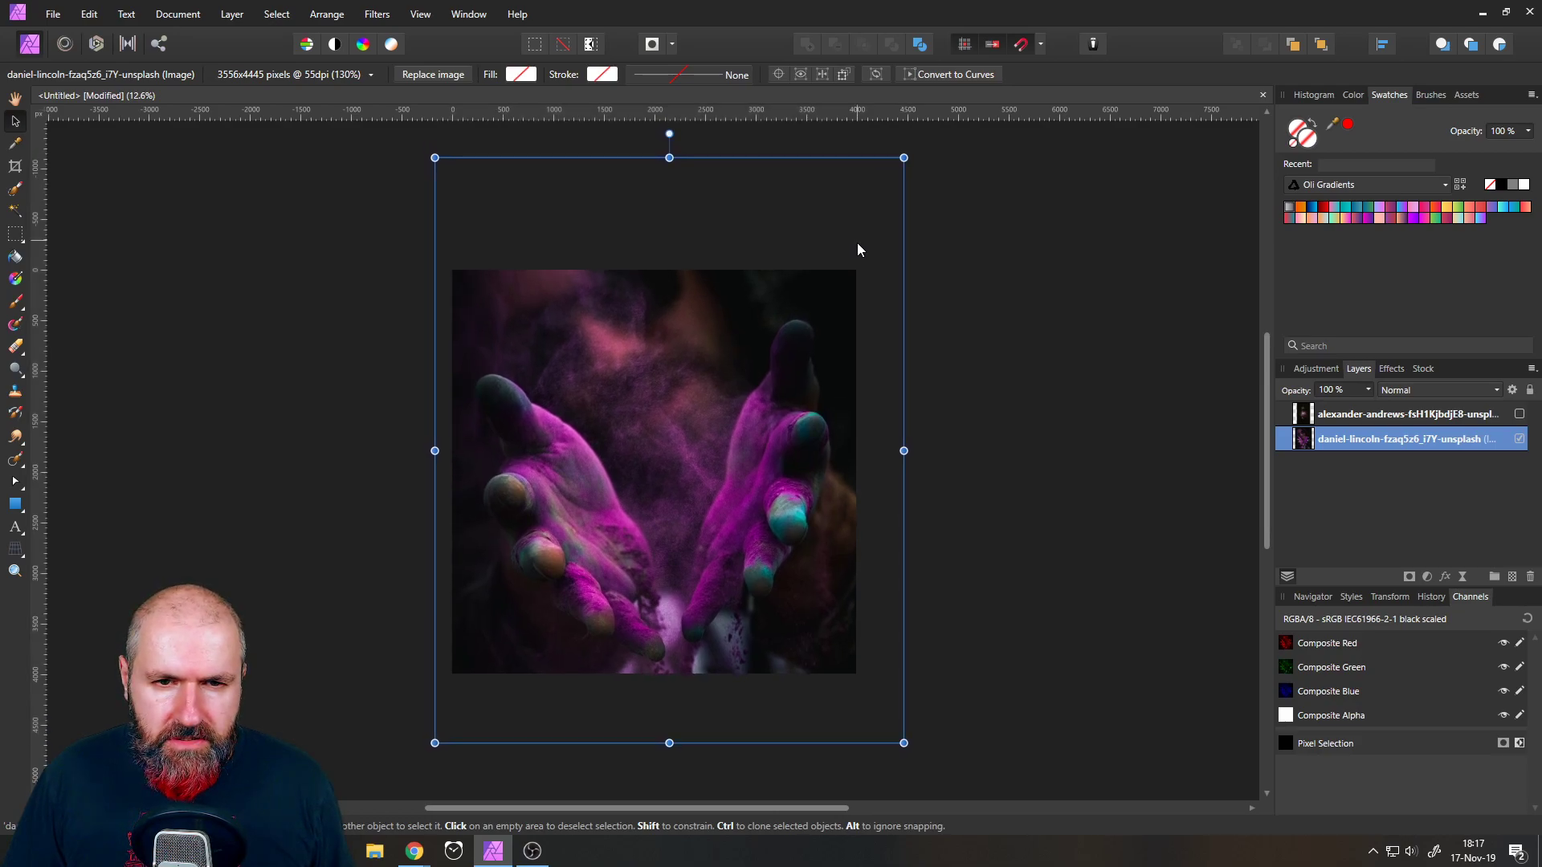
- Scale the hands photo to about 122%, centre it on the canvas, and add a vertical guide at the canvas centre
{"action": "left_click_drag", "start_coordinate": [904, 743], "coordinate": [872, 704]}
{"action": "left_click_drag", "start_coordinate": [837, 640], "coordinate": [848, 656]}
{"action": "left_click_drag", "start_coordinate": [40, 459], "coordinate": [724, 456]}
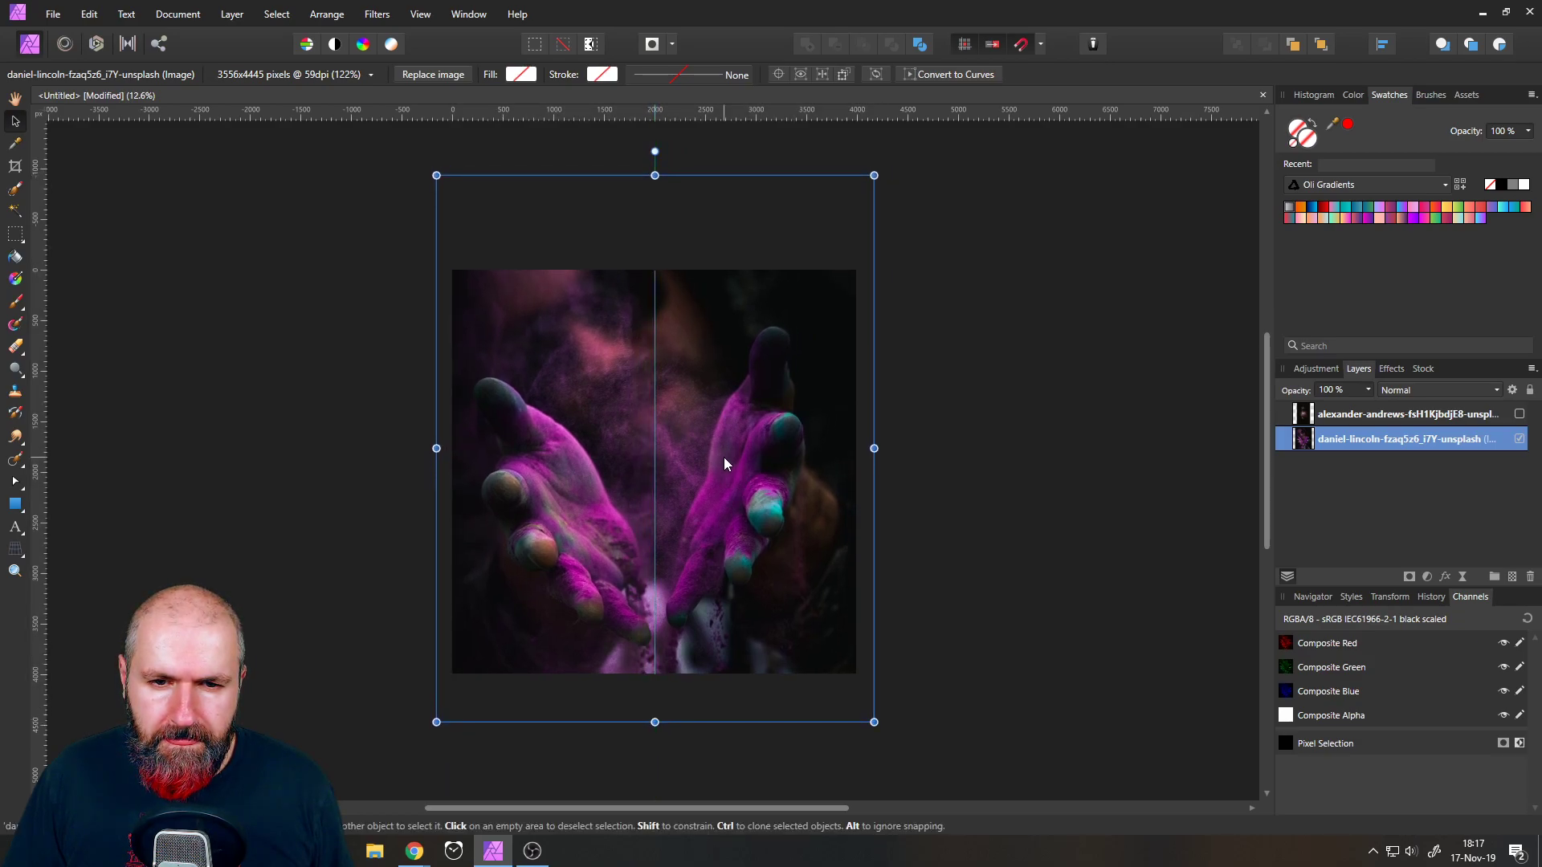
- Compare the composition with the nebula layer shown and hidden, leaving it hidden with nothing selected
{"action": "left_click", "coordinate": [1516, 409]}
{"action": "left_click", "coordinate": [1520, 414]}
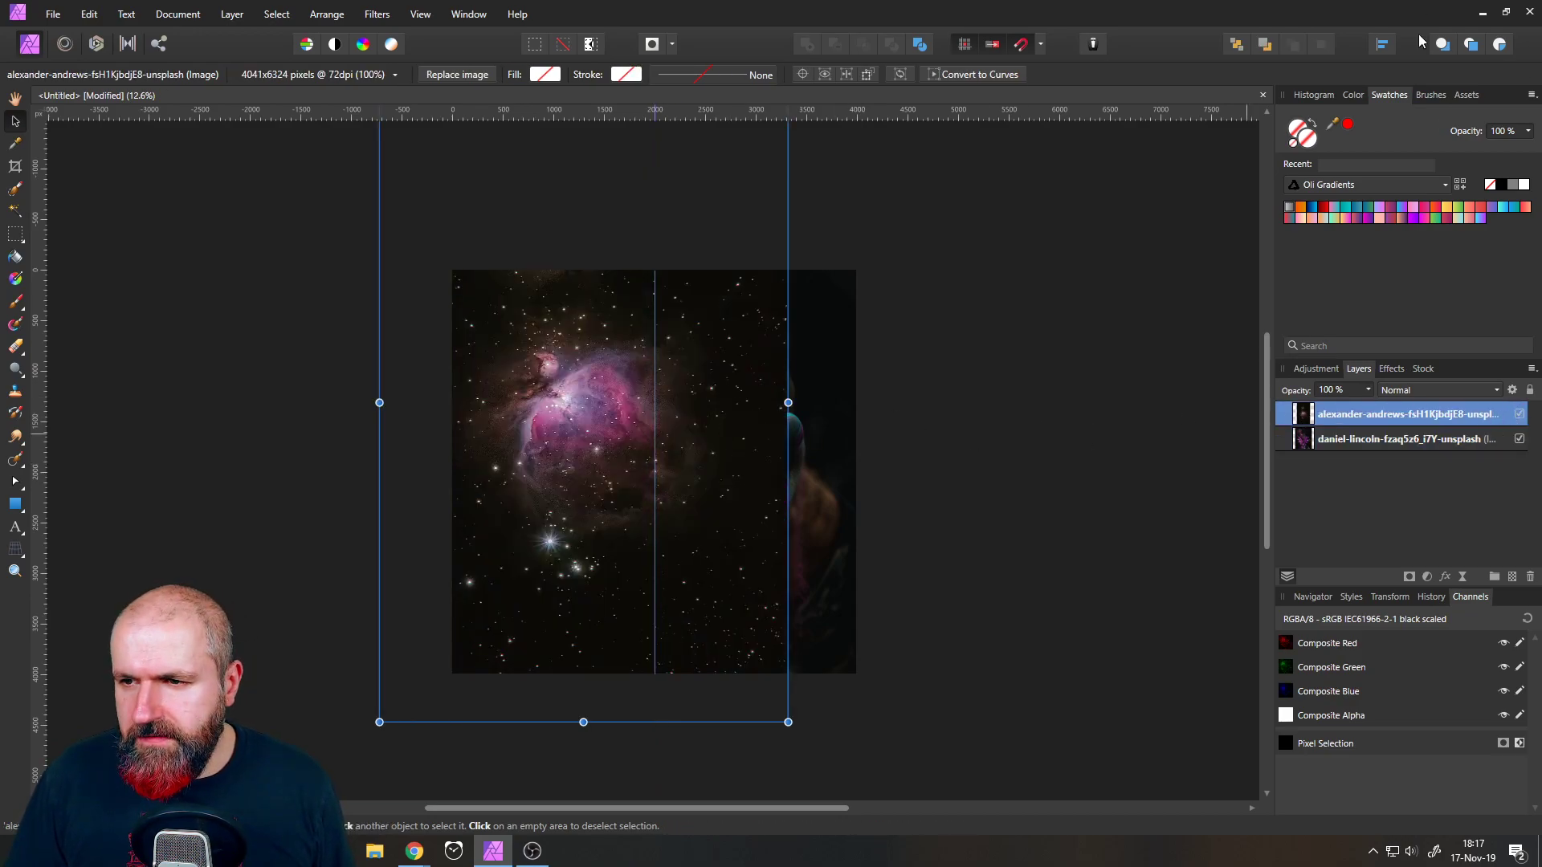
{"action": "left_click", "coordinate": [1520, 414]}
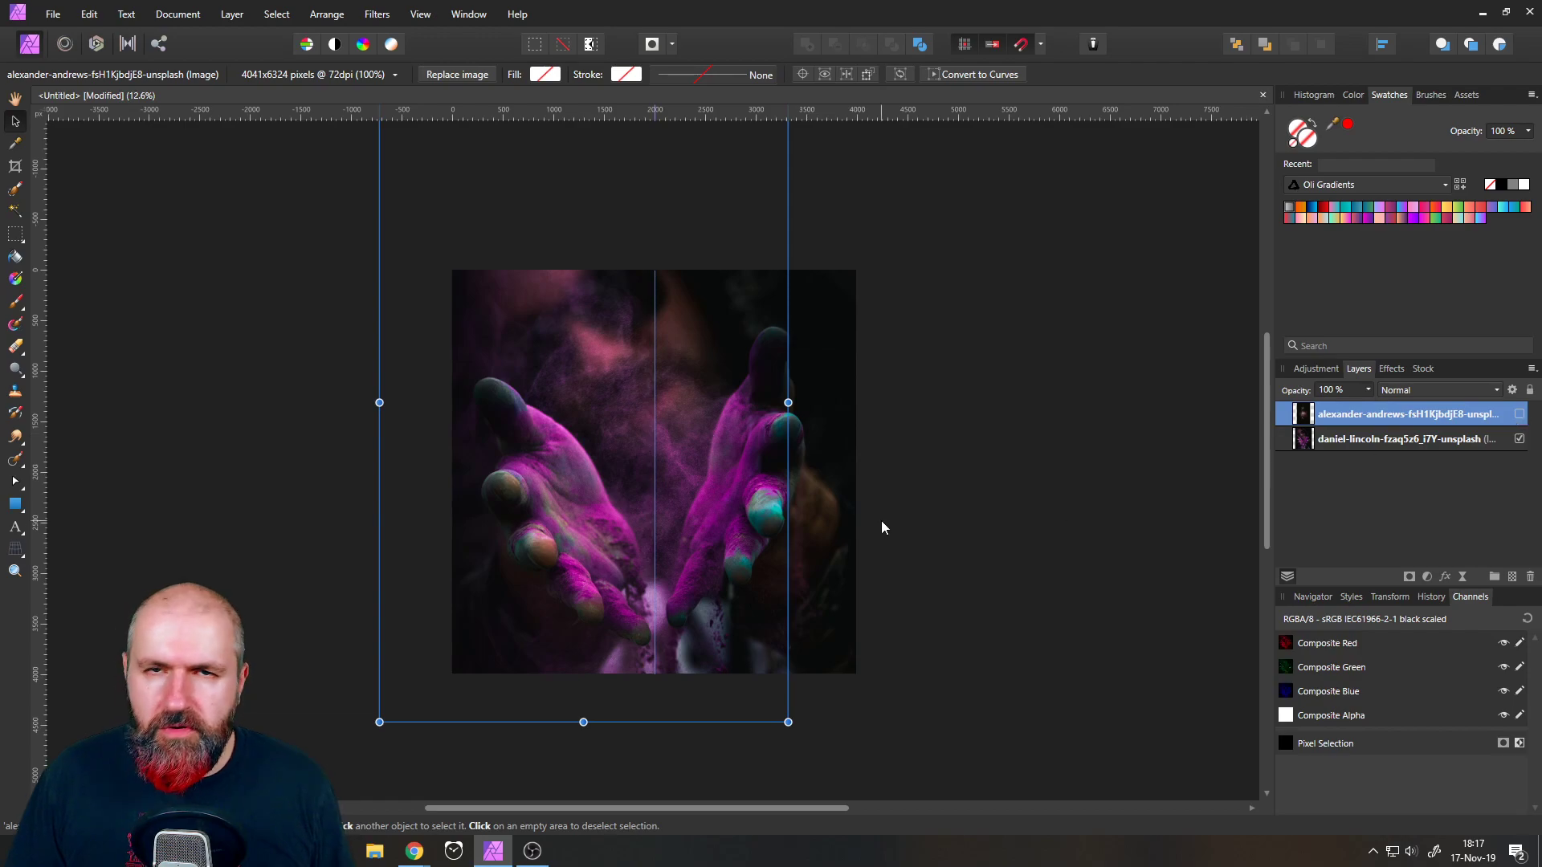
{"action": "left_click", "coordinate": [917, 501]}
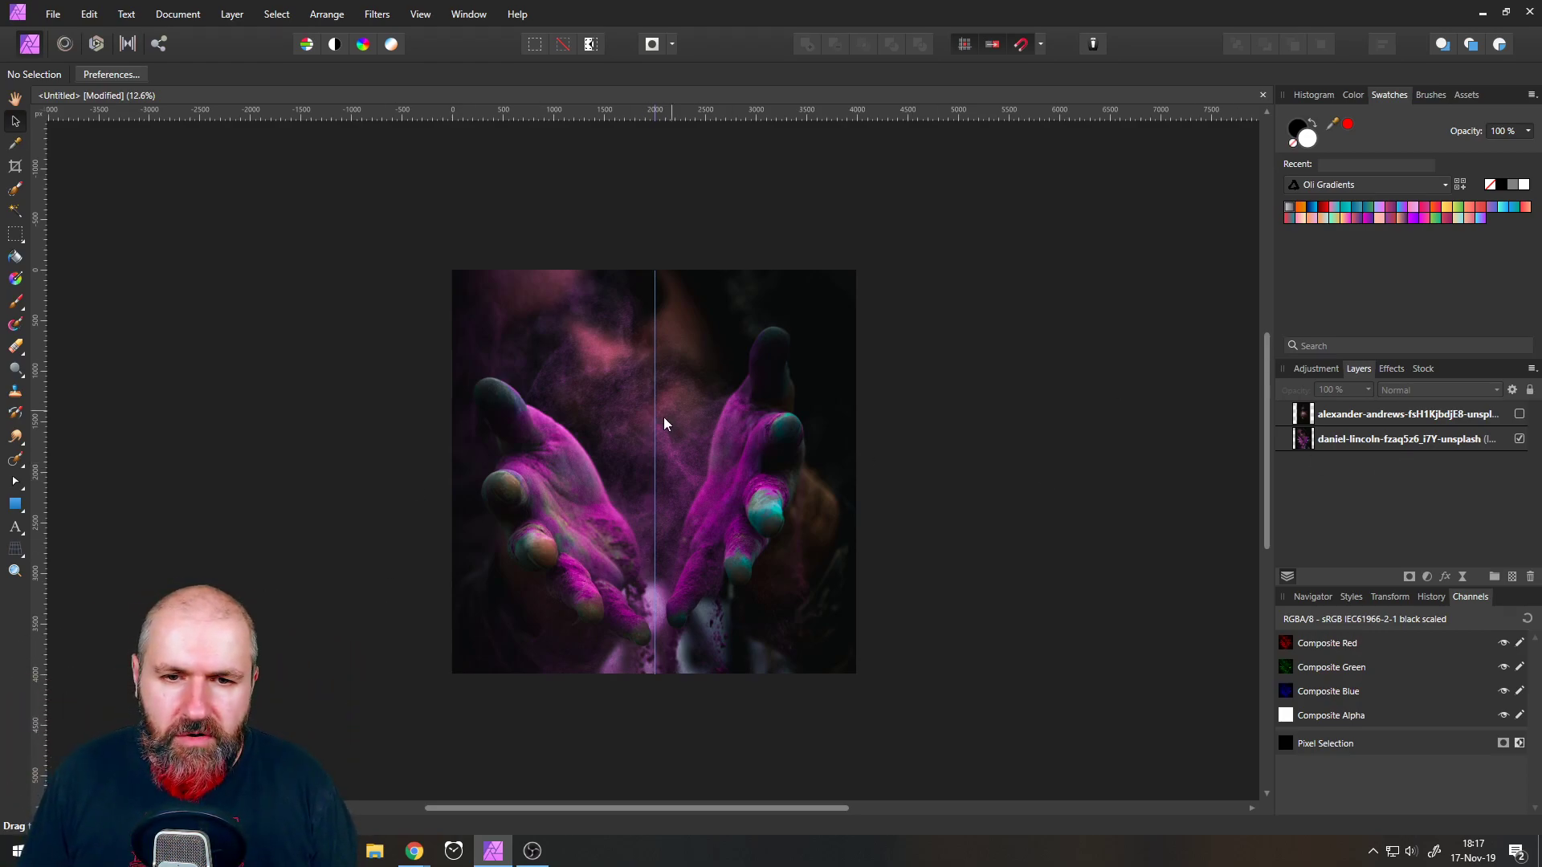
- Show the nebula layer, rotate and enlarge it to cover the canvas, and position its bright core on the vertical guide
{"action": "left_click", "coordinate": [1520, 416]}
{"action": "left_click", "coordinate": [1304, 419]}
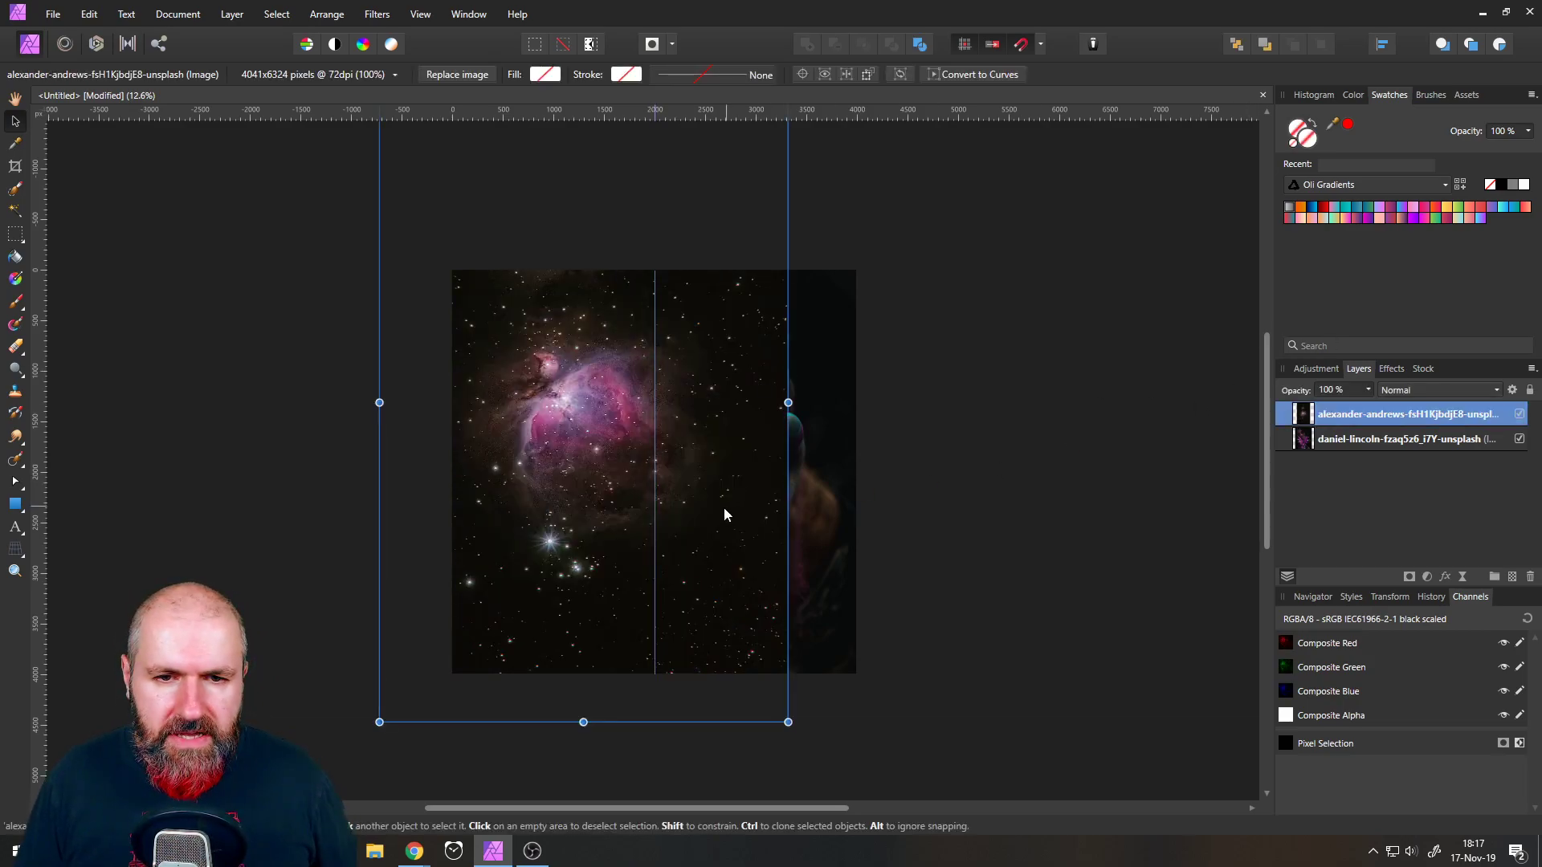
{"action": "left_click_drag", "start_coordinate": [795, 729], "coordinate": [725, 50]}
{"action": "left_click_drag", "start_coordinate": [705, 256], "coordinate": [759, 351]}
{"action": "left_click_drag", "start_coordinate": [1018, 475], "coordinate": [1212, 472]}
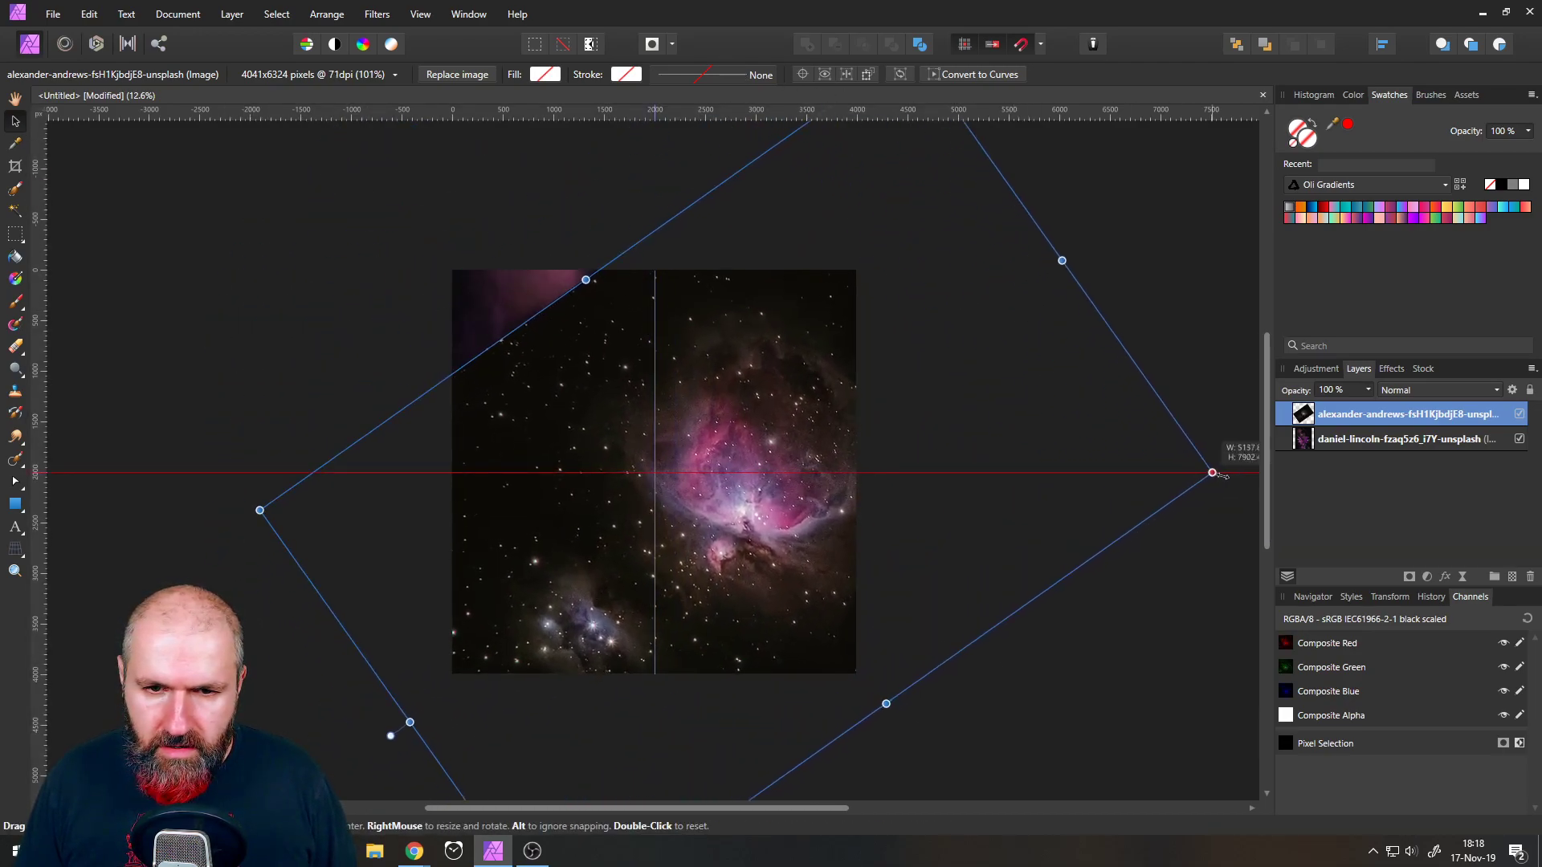
{"action": "left_click_drag", "start_coordinate": [1052, 488], "coordinate": [941, 492]}
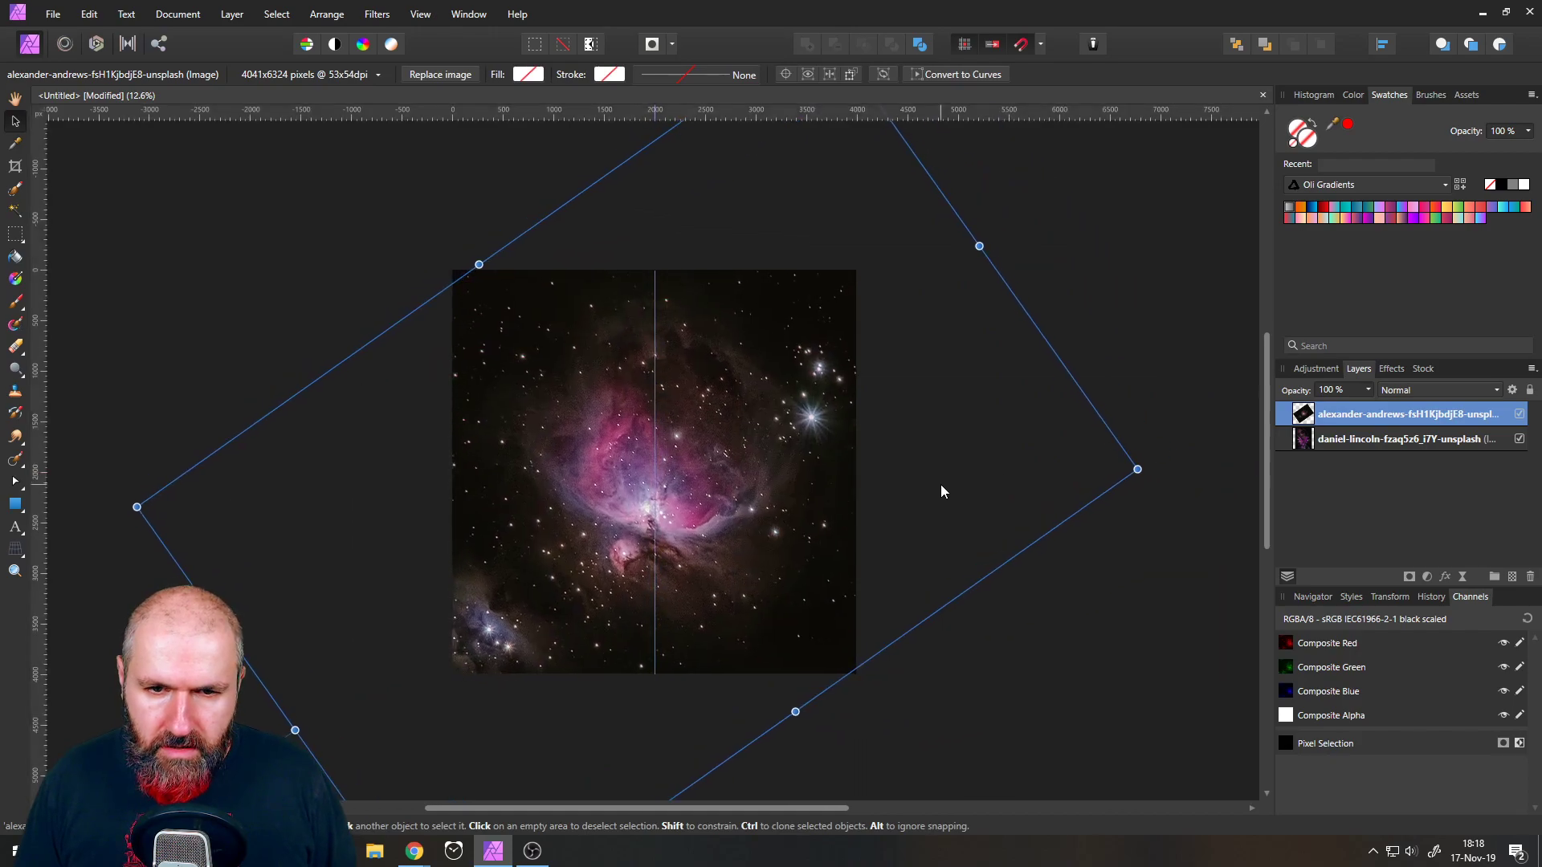
- Set the nebula layer's blend mode to Screen and shift it slightly upward between the hands
{"action": "left_click", "coordinate": [1413, 390]}
{"action": "left_click", "coordinate": [1404, 546]}
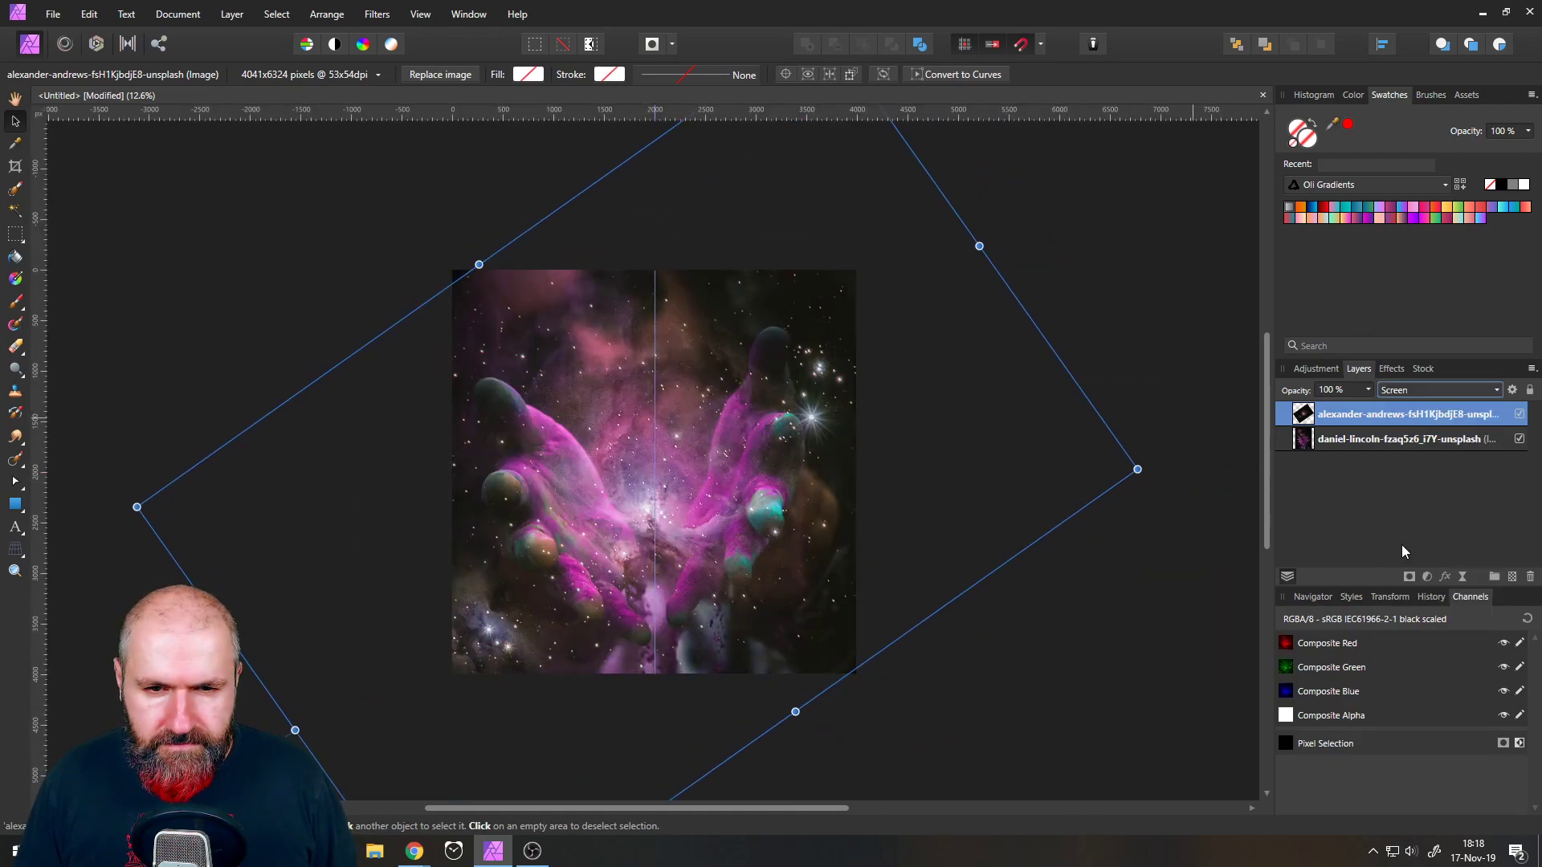
{"action": "left_click_drag", "start_coordinate": [1019, 529], "coordinate": [1028, 532]}
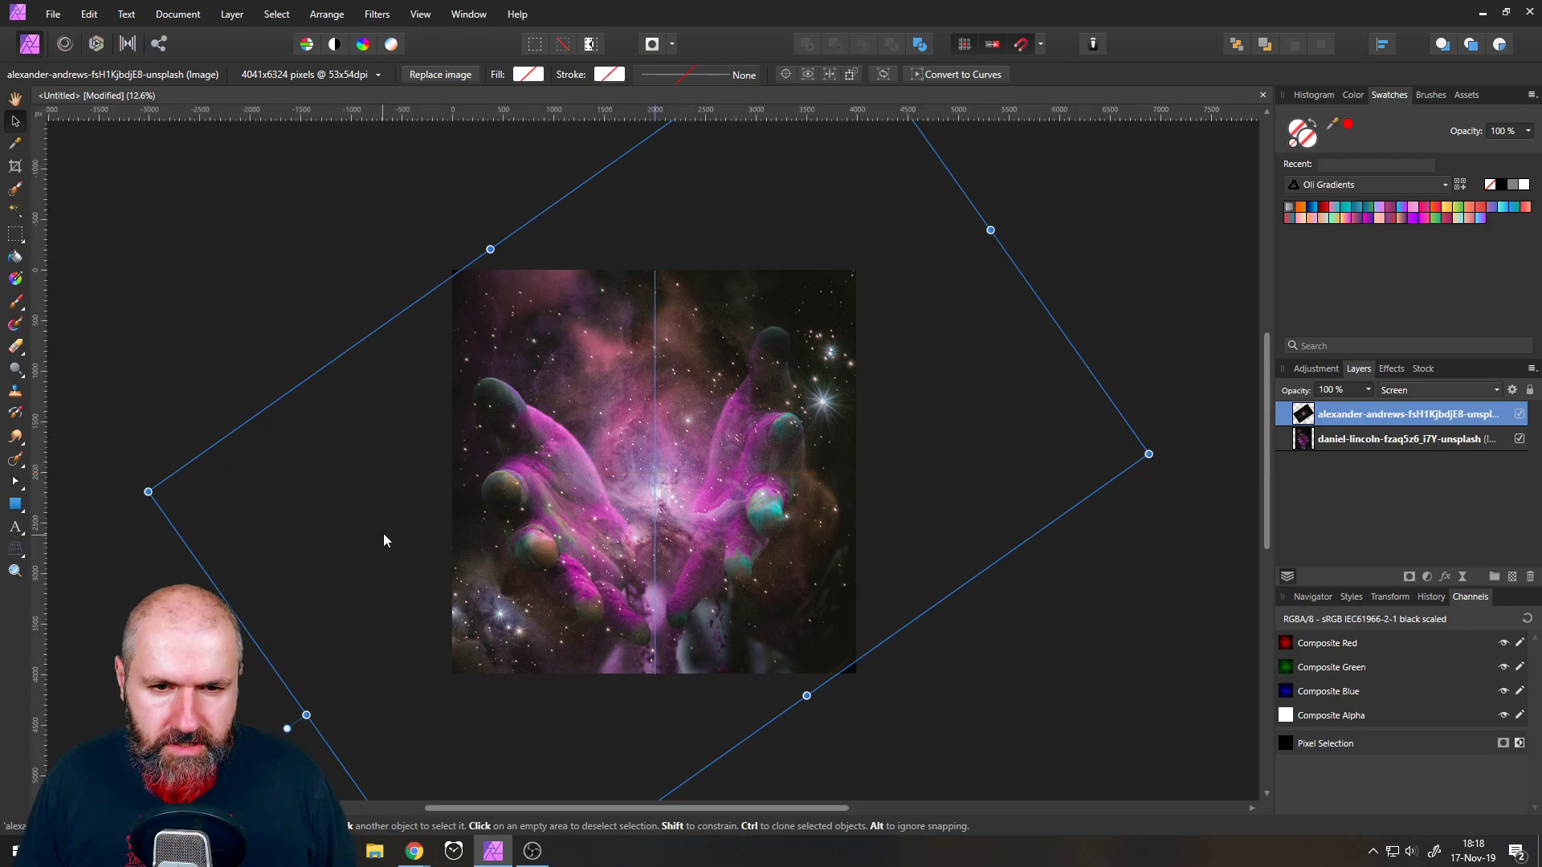
- Align the nebula's bright core with the central guide between the palms and enlarge the nebula slightly
{"action": "scroll", "coordinate": [401, 528], "scroll_direction": "up", "scroll_amount": 2}
{"action": "scroll", "coordinate": [658, 524], "scroll_direction": "down", "scroll_amount": 2}
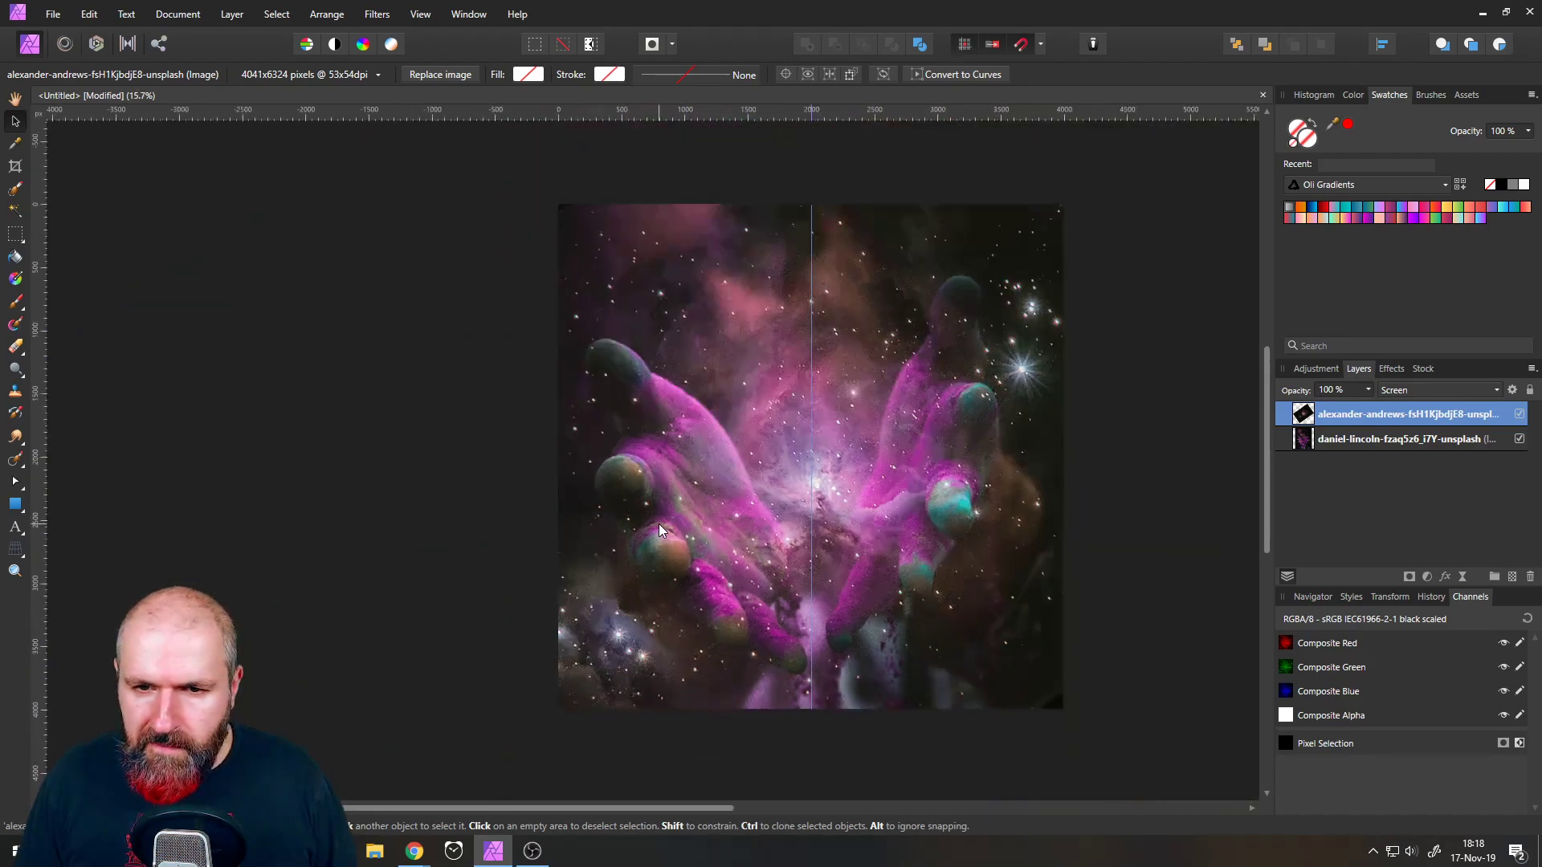
{"action": "mouse_move", "coordinate": [922, 504]}
{"action": "left_mouse_down"}
{"action": "mouse_move", "coordinate": [906, 446]}
{"action": "mouse_move", "coordinate": [909, 504]}
{"action": "left_mouse_up"}
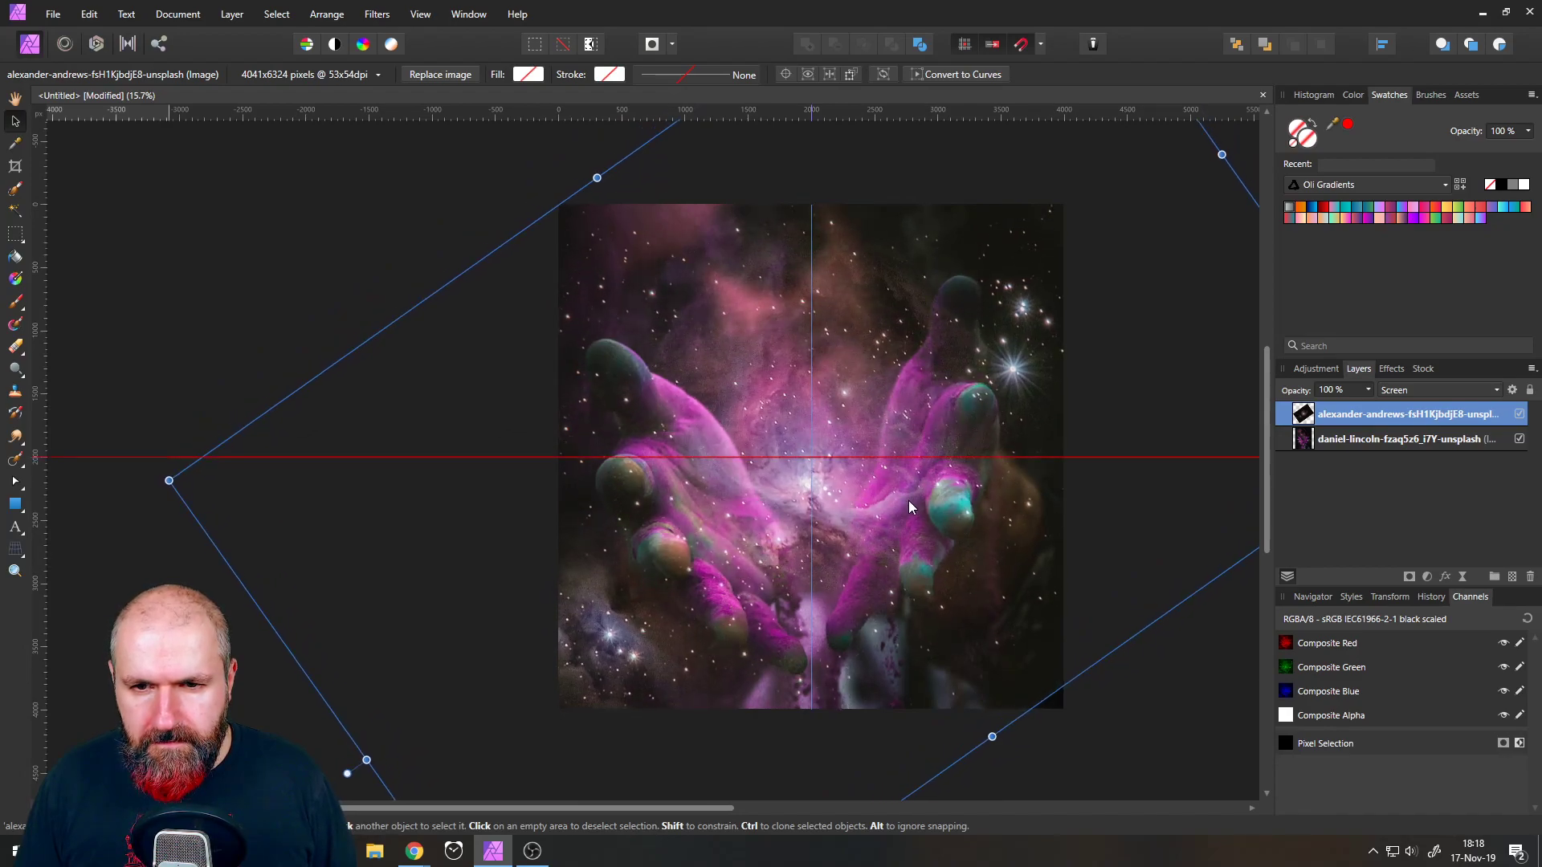
{"action": "scroll", "coordinate": [831, 501], "scroll_direction": "down", "scroll_amount": 2}
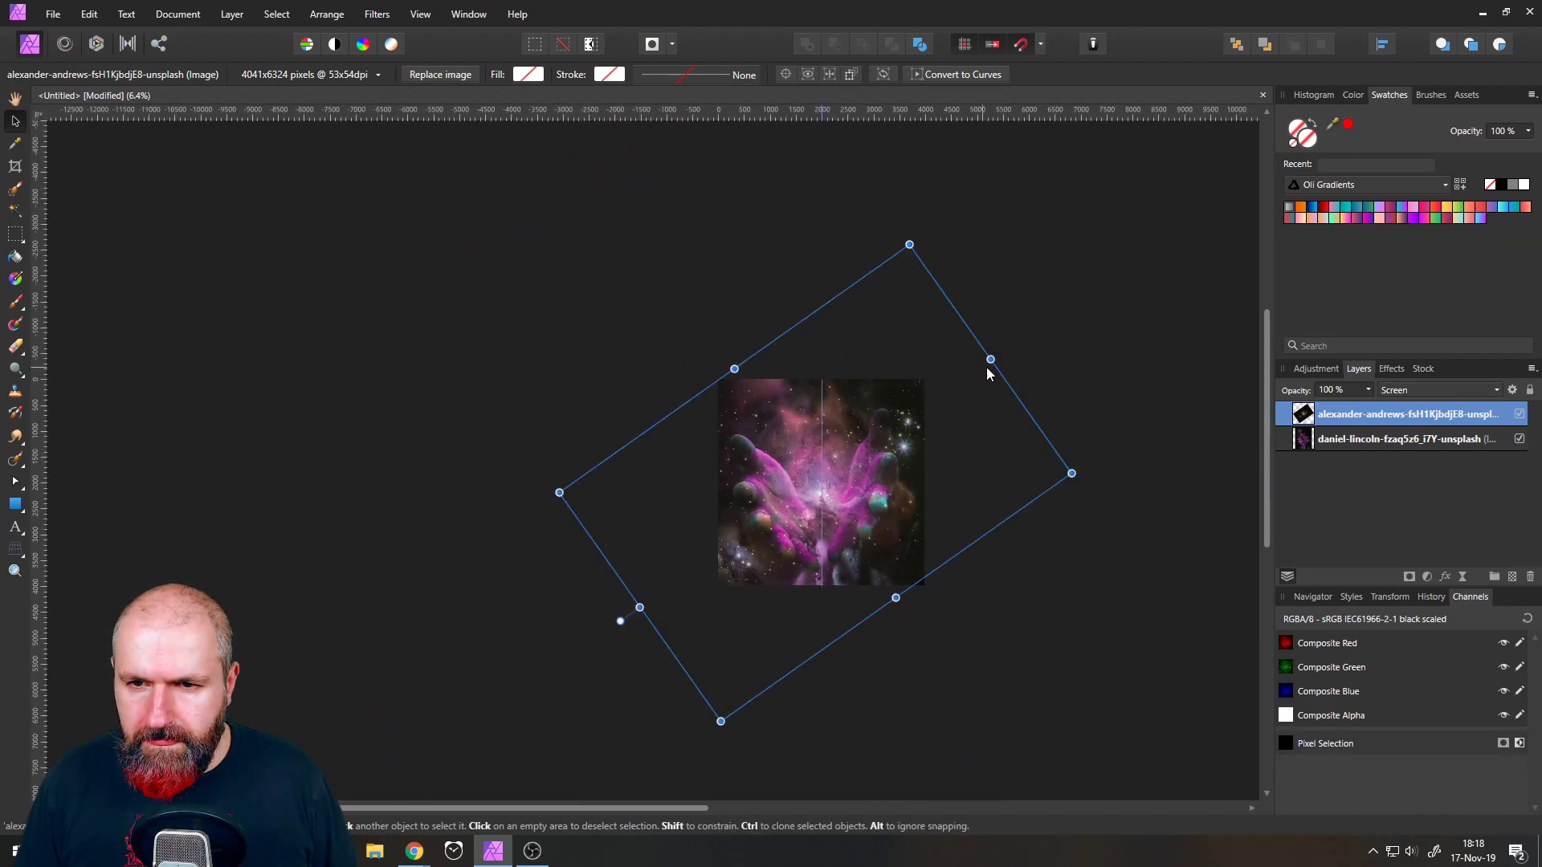
{"action": "left_click_drag", "start_coordinate": [1059, 474], "coordinate": [1023, 467]}
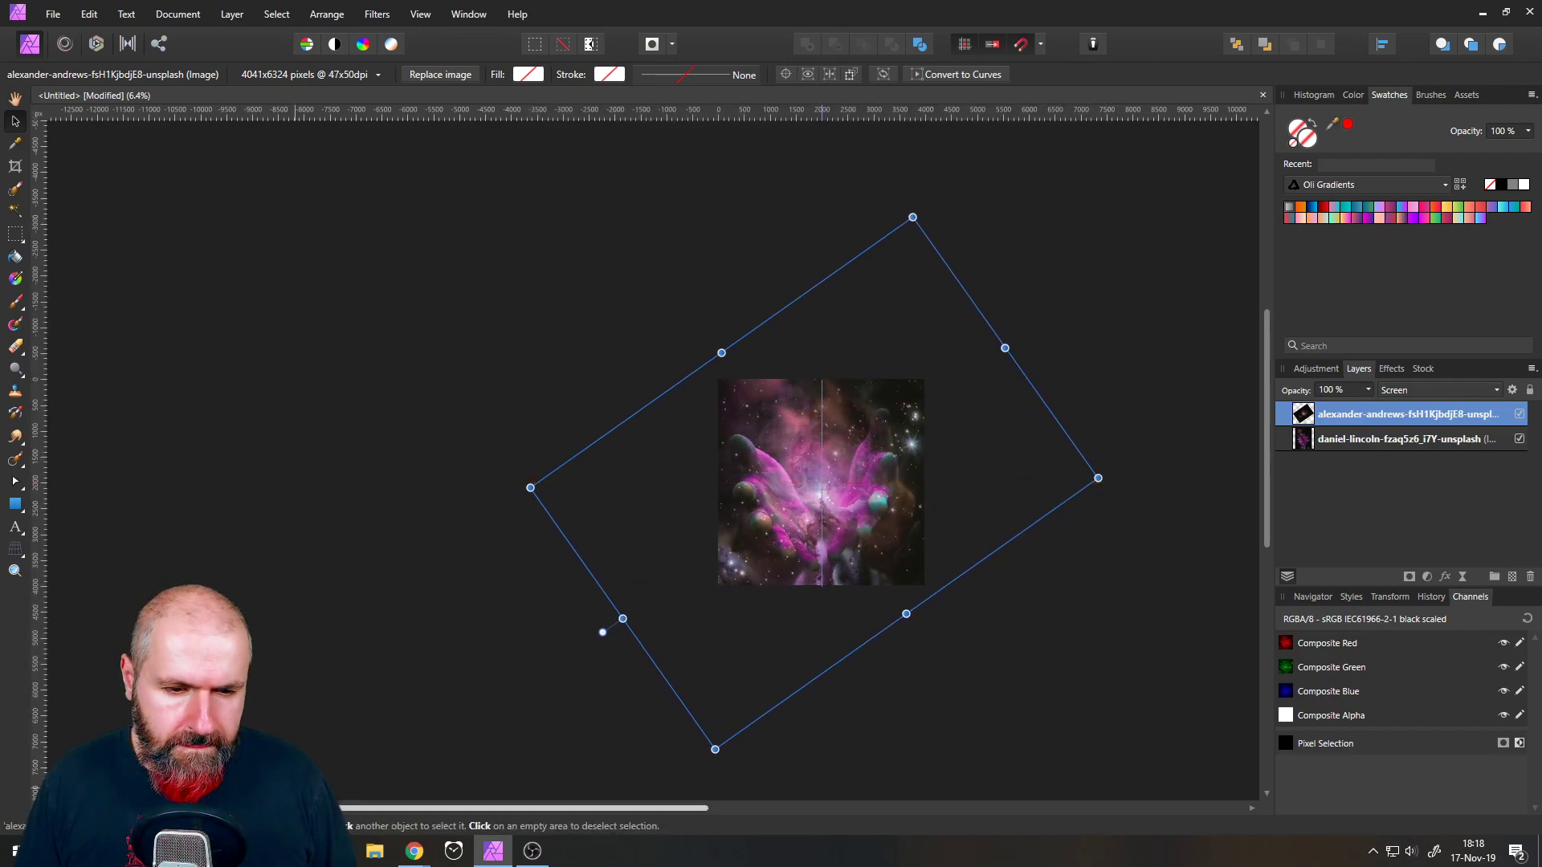
- Switch back to Chrome and the open Unsplash photo pages
{"action": "mouse_move", "coordinate": [411, 853]}
{"action": "left_click", "coordinate": [469, 787]}
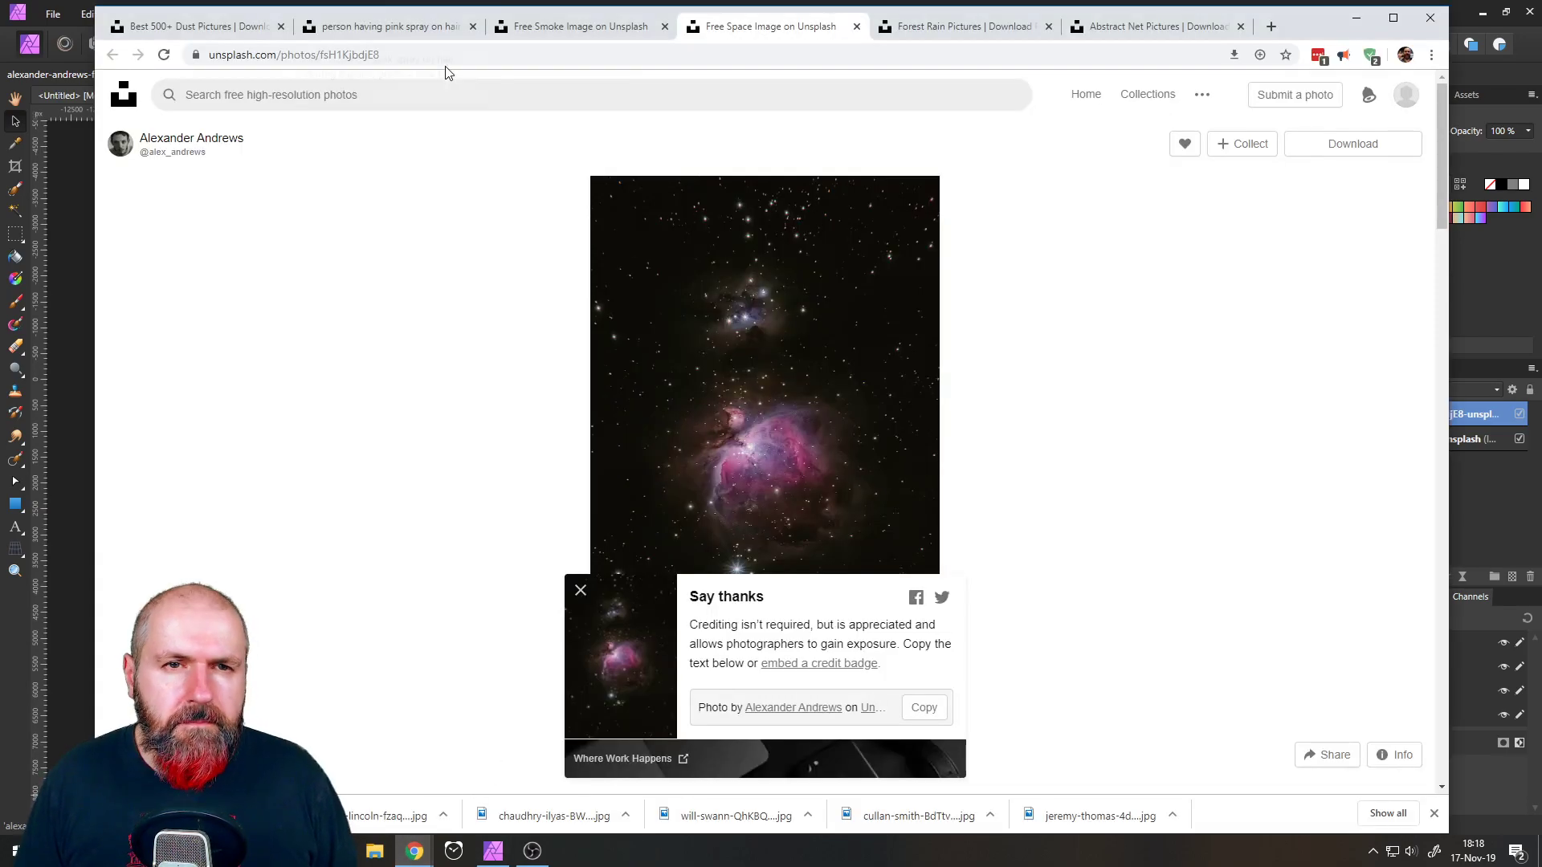
- Return to the dust photo results and search Unsplash for "buddha"
{"action": "left_click", "coordinate": [506, 32]}
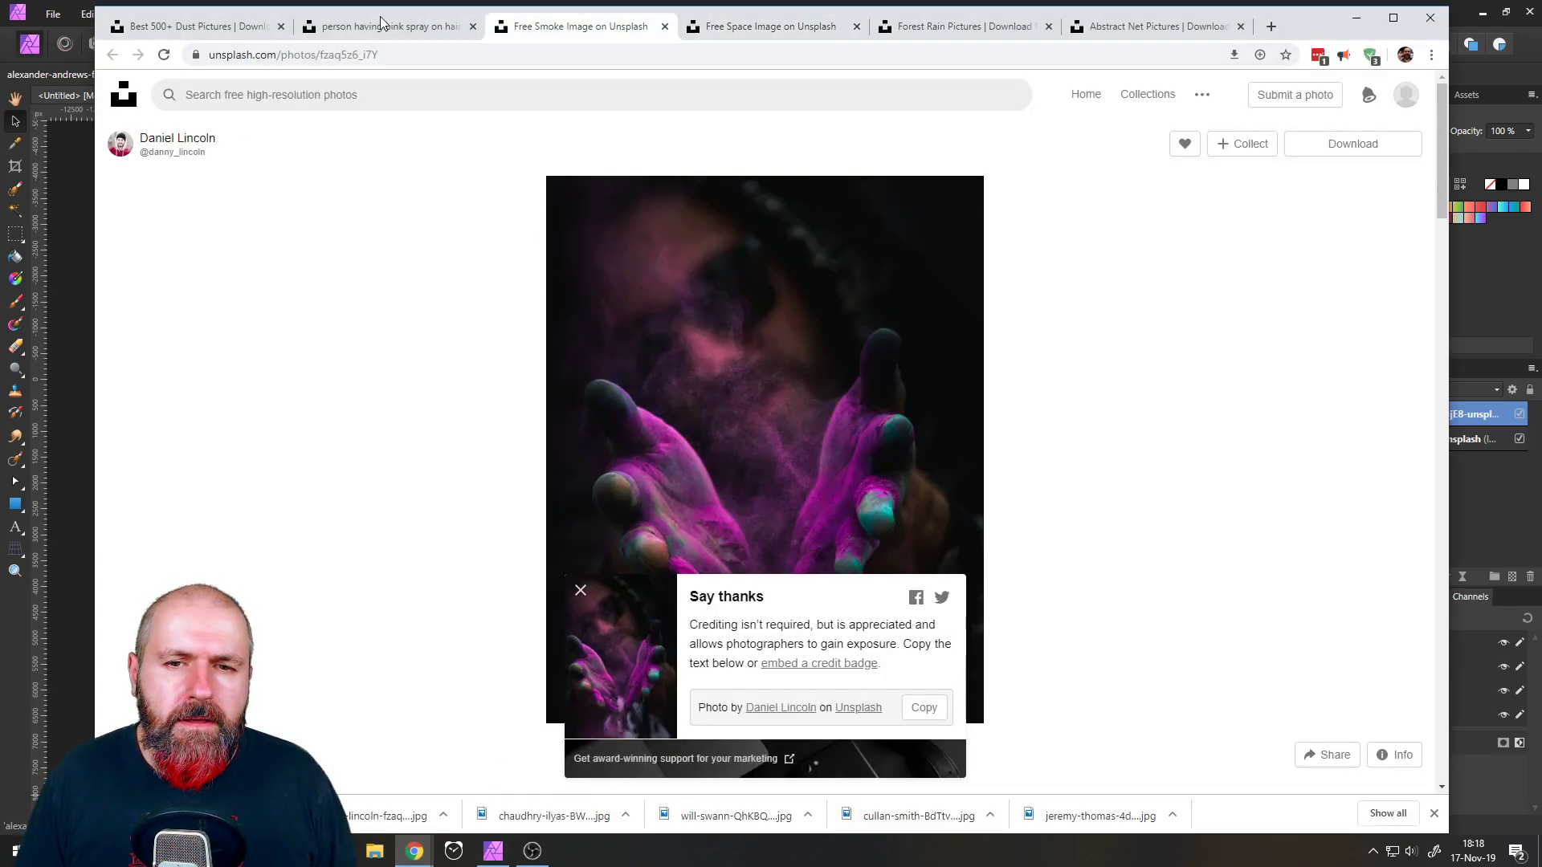
{"action": "left_click", "coordinate": [393, 27]}
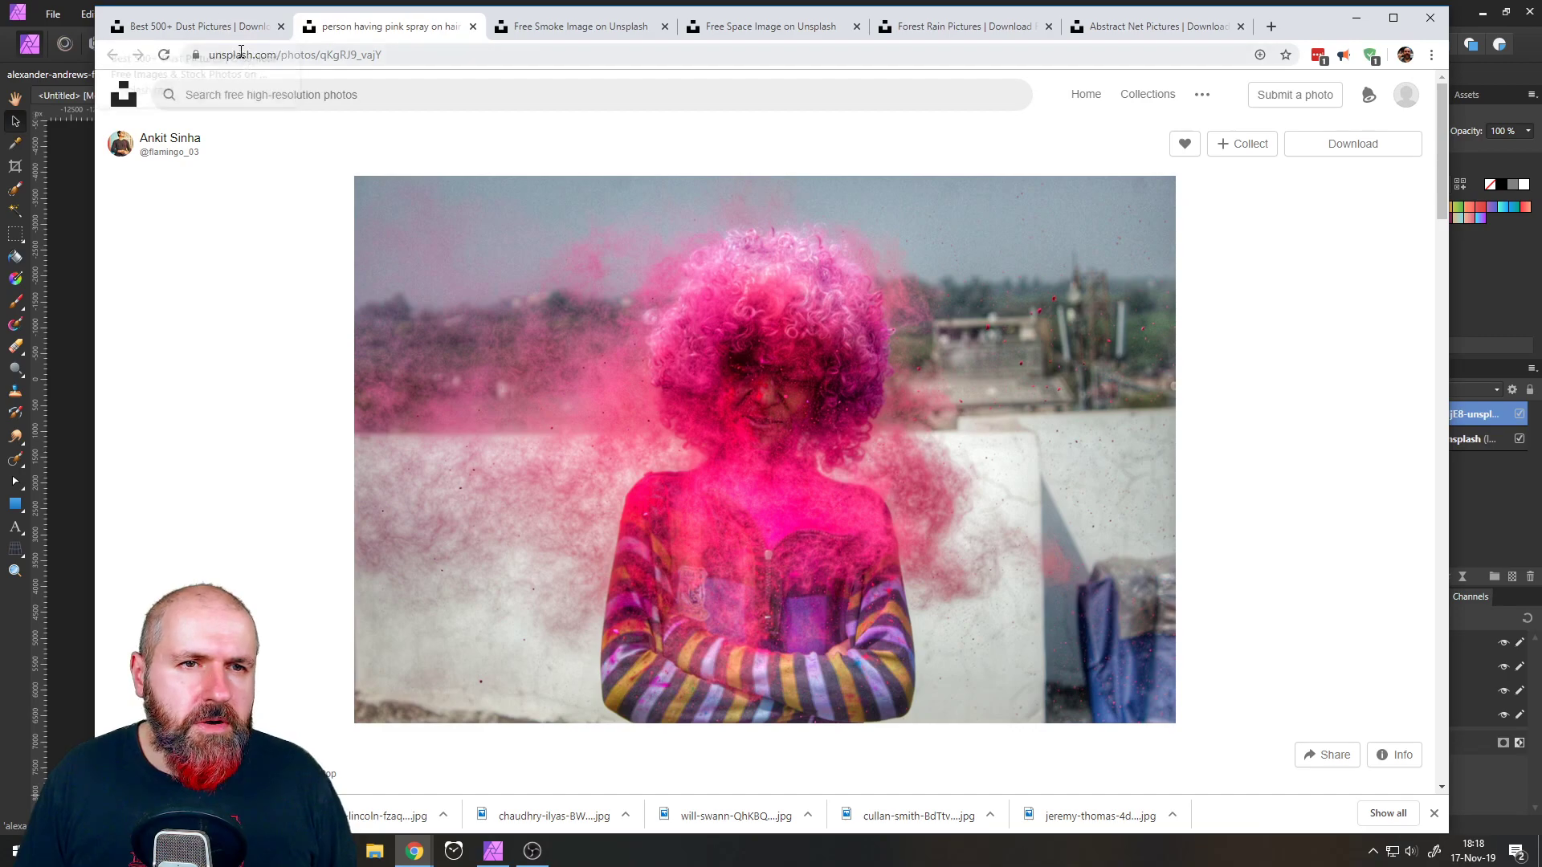
{"action": "left_click", "coordinate": [220, 16]}
{"action": "left_click", "coordinate": [240, 90]}
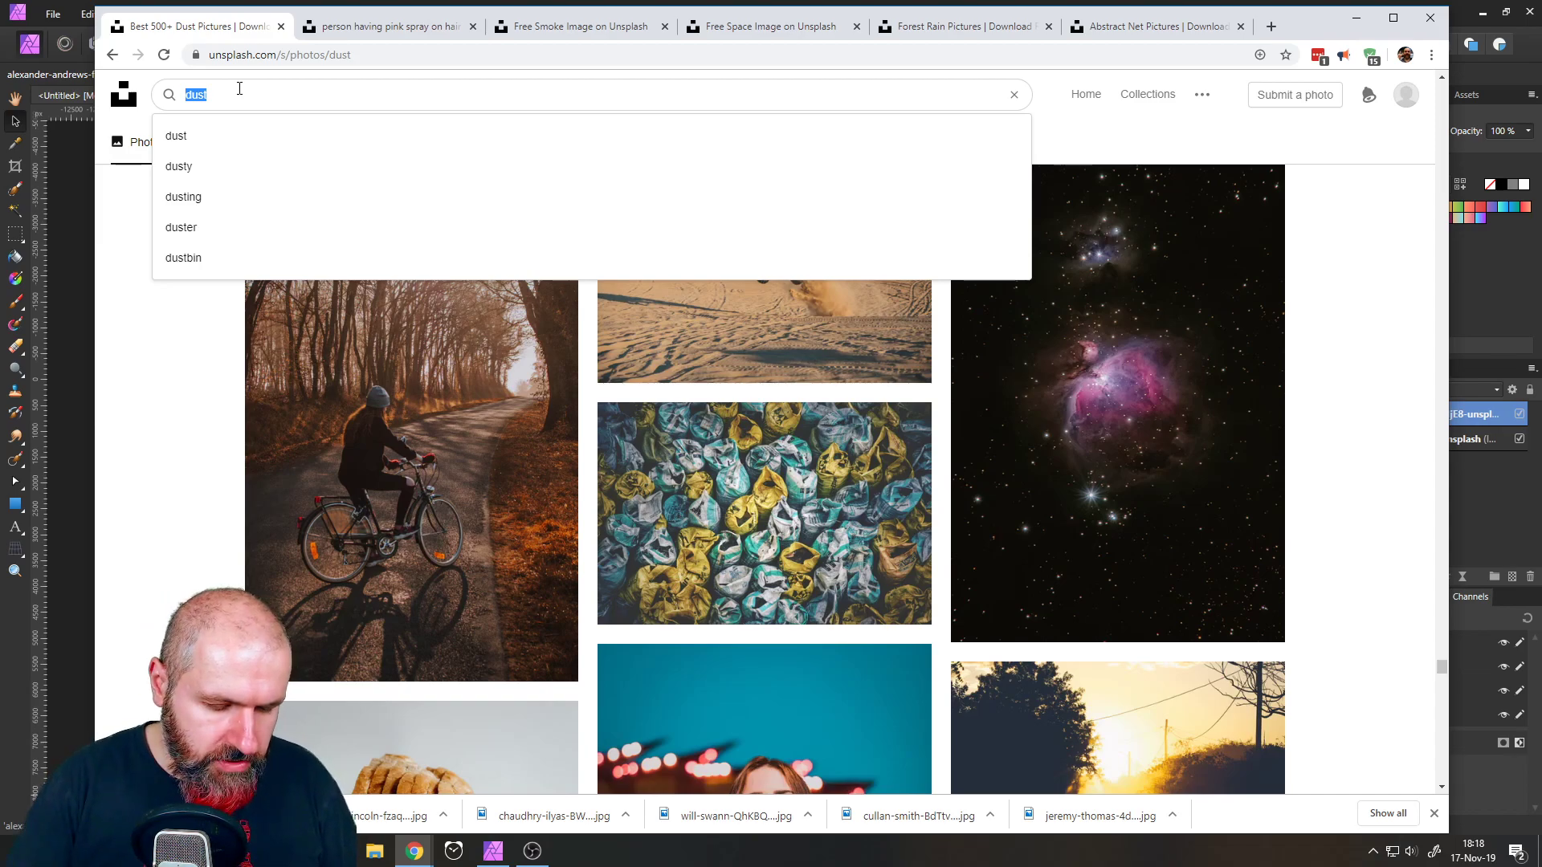
{"action": "type", "text": "bh"}
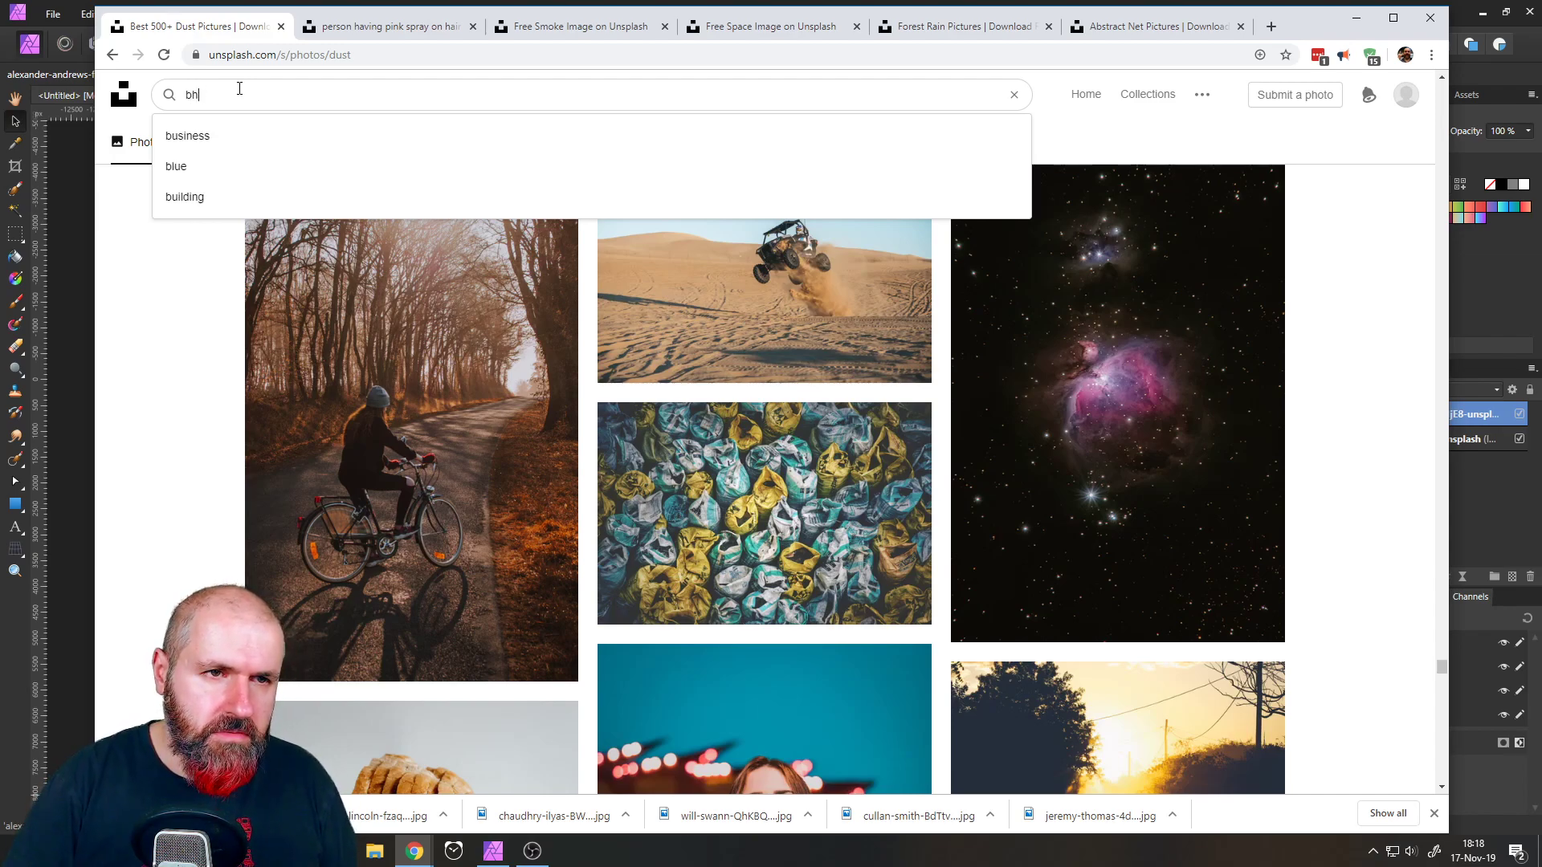
{"action": "key", "text": "BackSpace"}
{"action": "type", "text": "udd"}
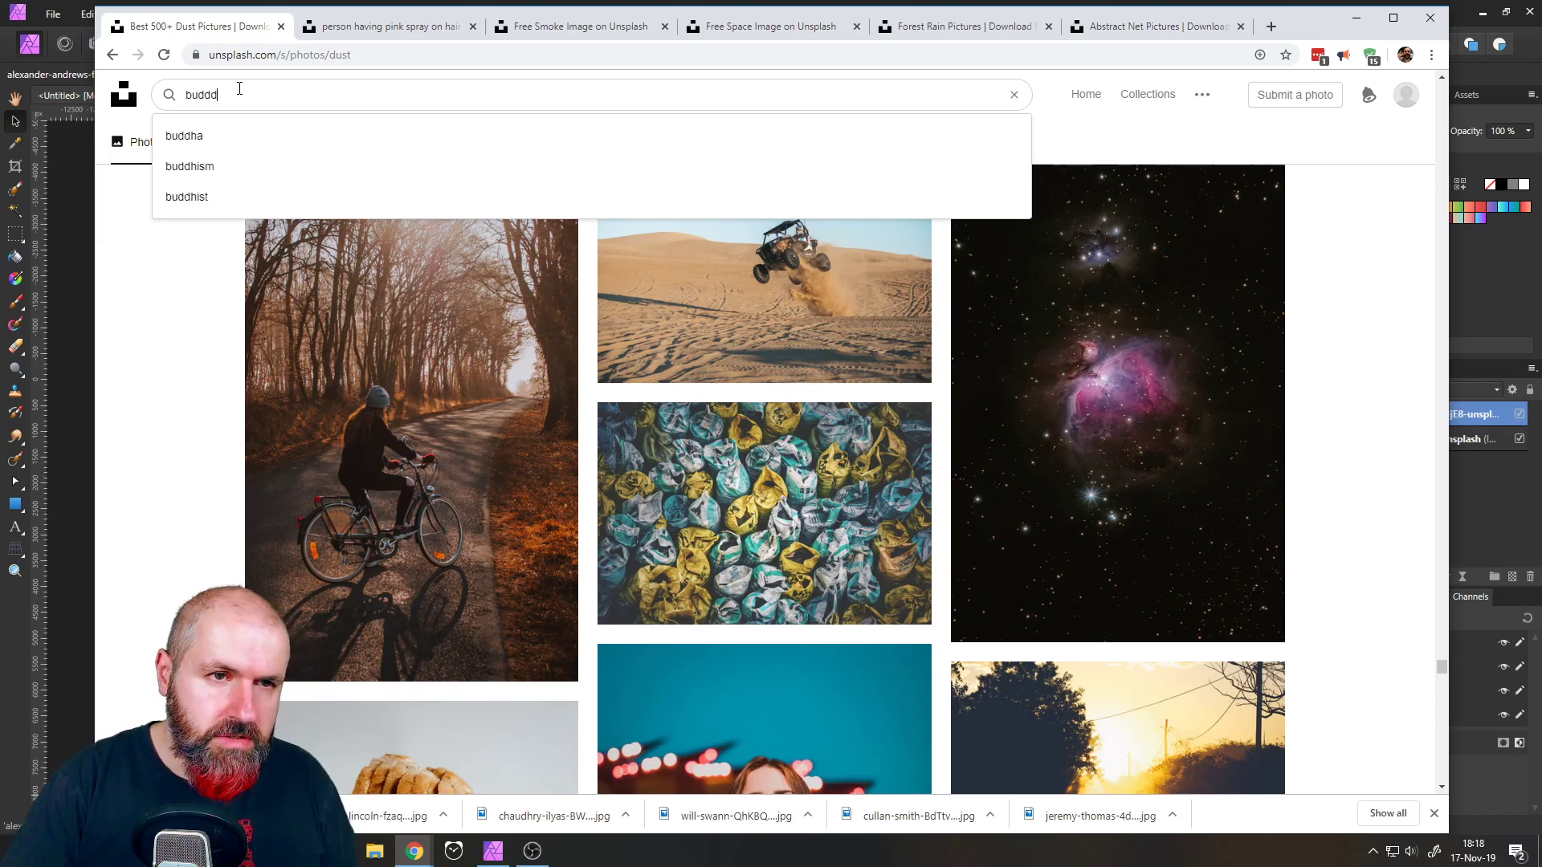
{"action": "type", "text": "ha"}
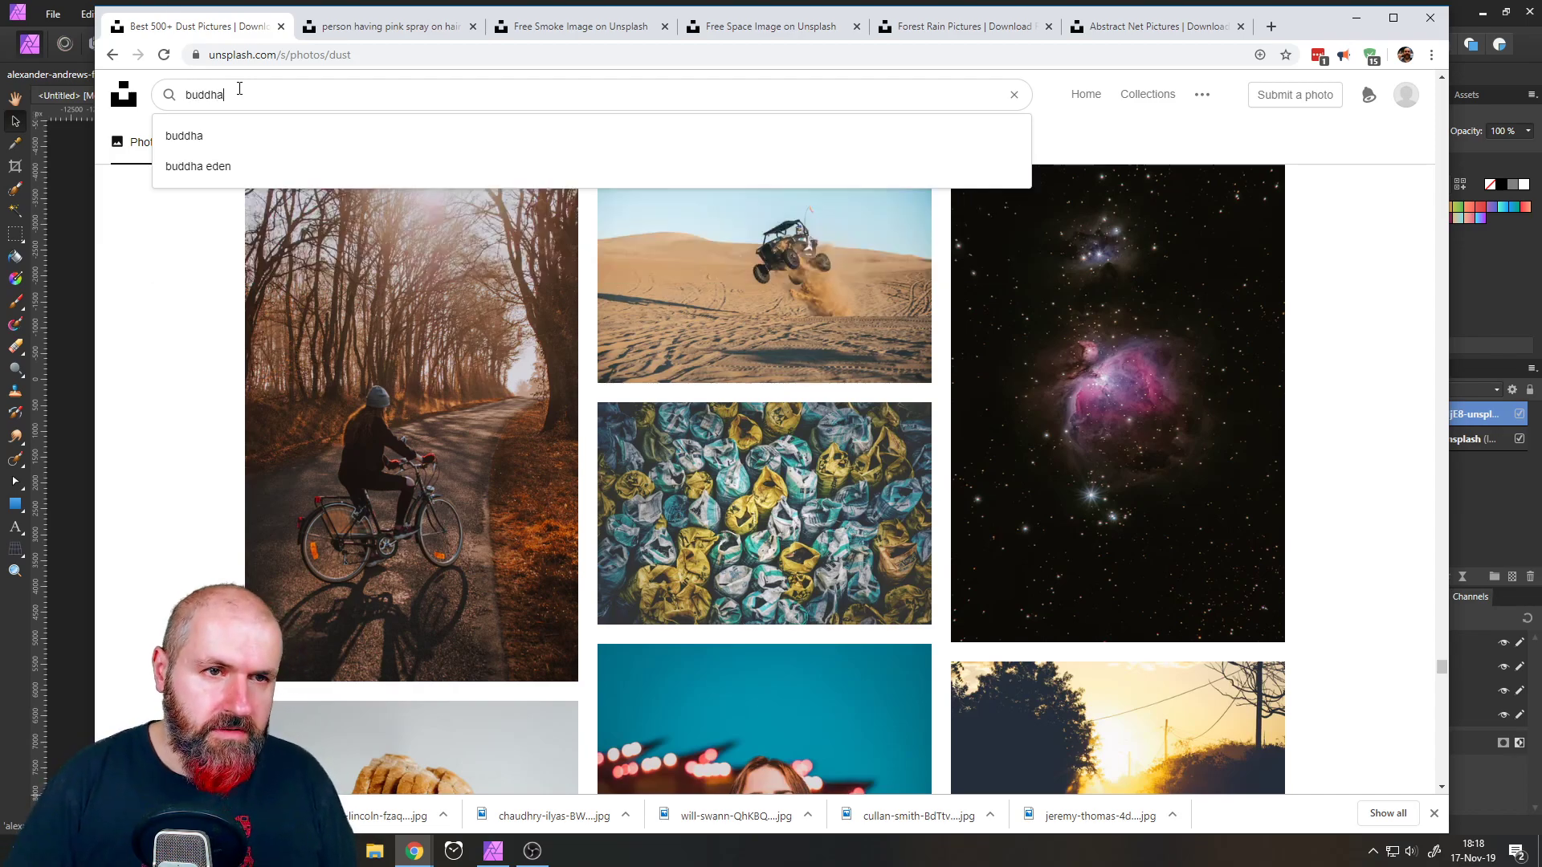
{"action": "key", "text": "Return"}
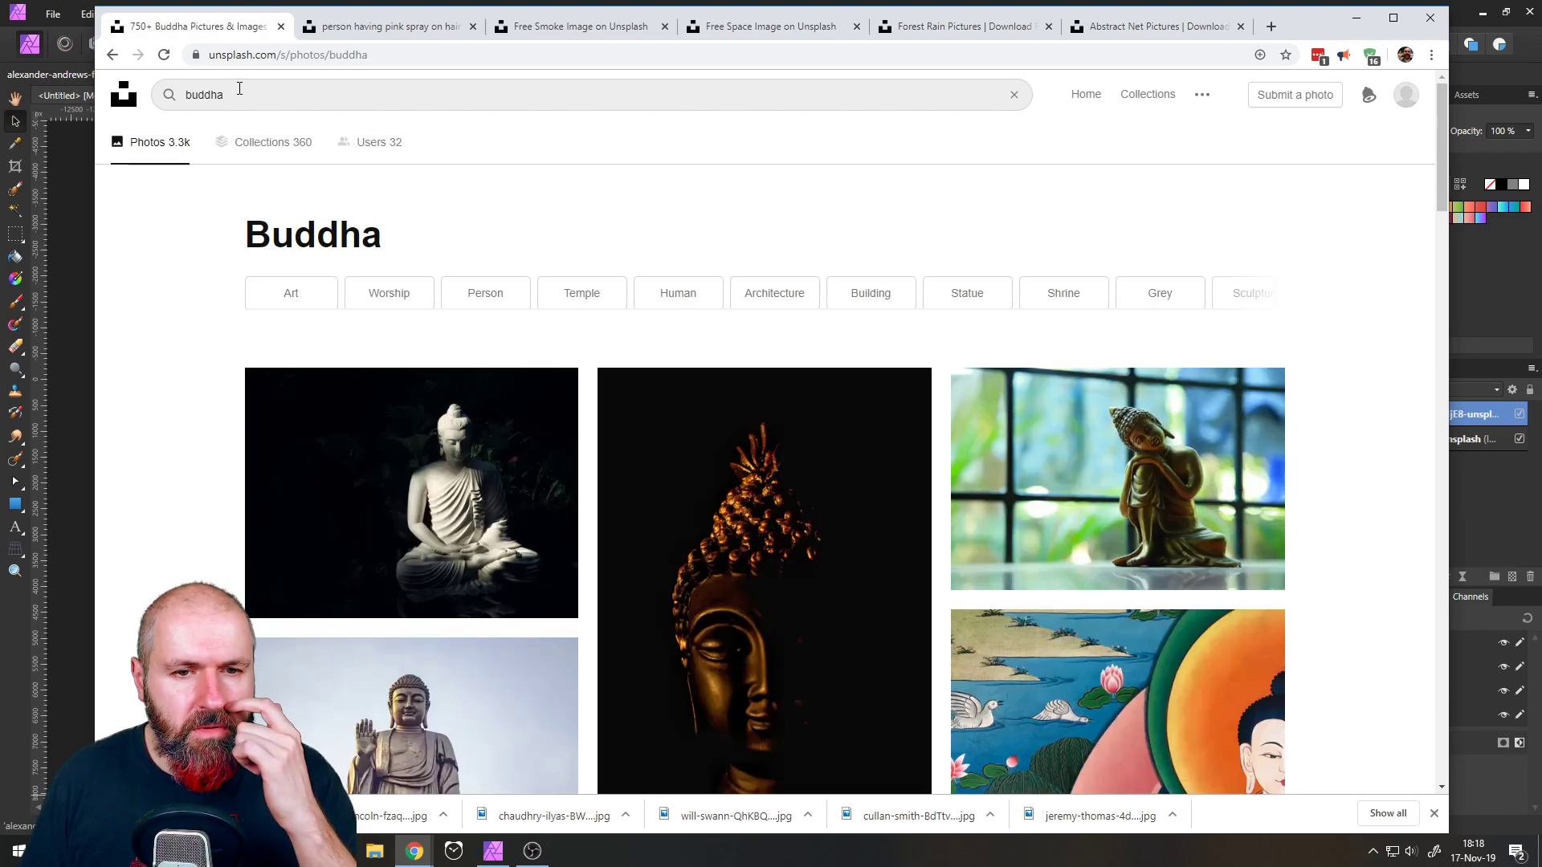
- Browse the Buddha photo results for a statue image suitable for the composite
{"action": "scroll", "coordinate": [262, 386], "scroll_direction": "down", "scroll_amount": 5}
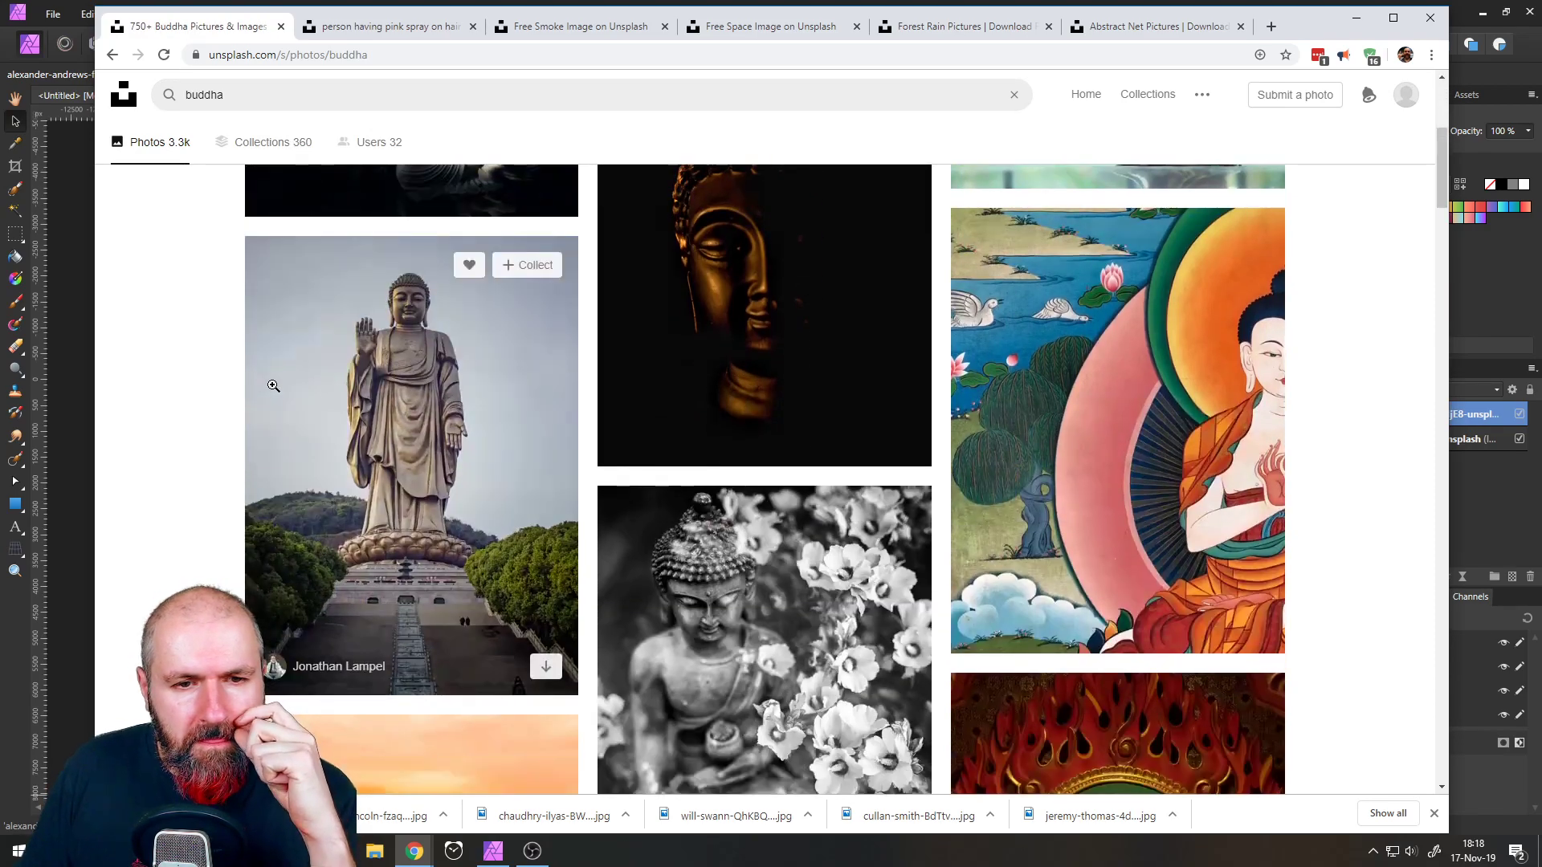
{"action": "scroll", "coordinate": [289, 391], "scroll_direction": "up", "scroll_amount": 5}
{"action": "scroll", "coordinate": [309, 395], "scroll_direction": "down", "scroll_amount": 8}
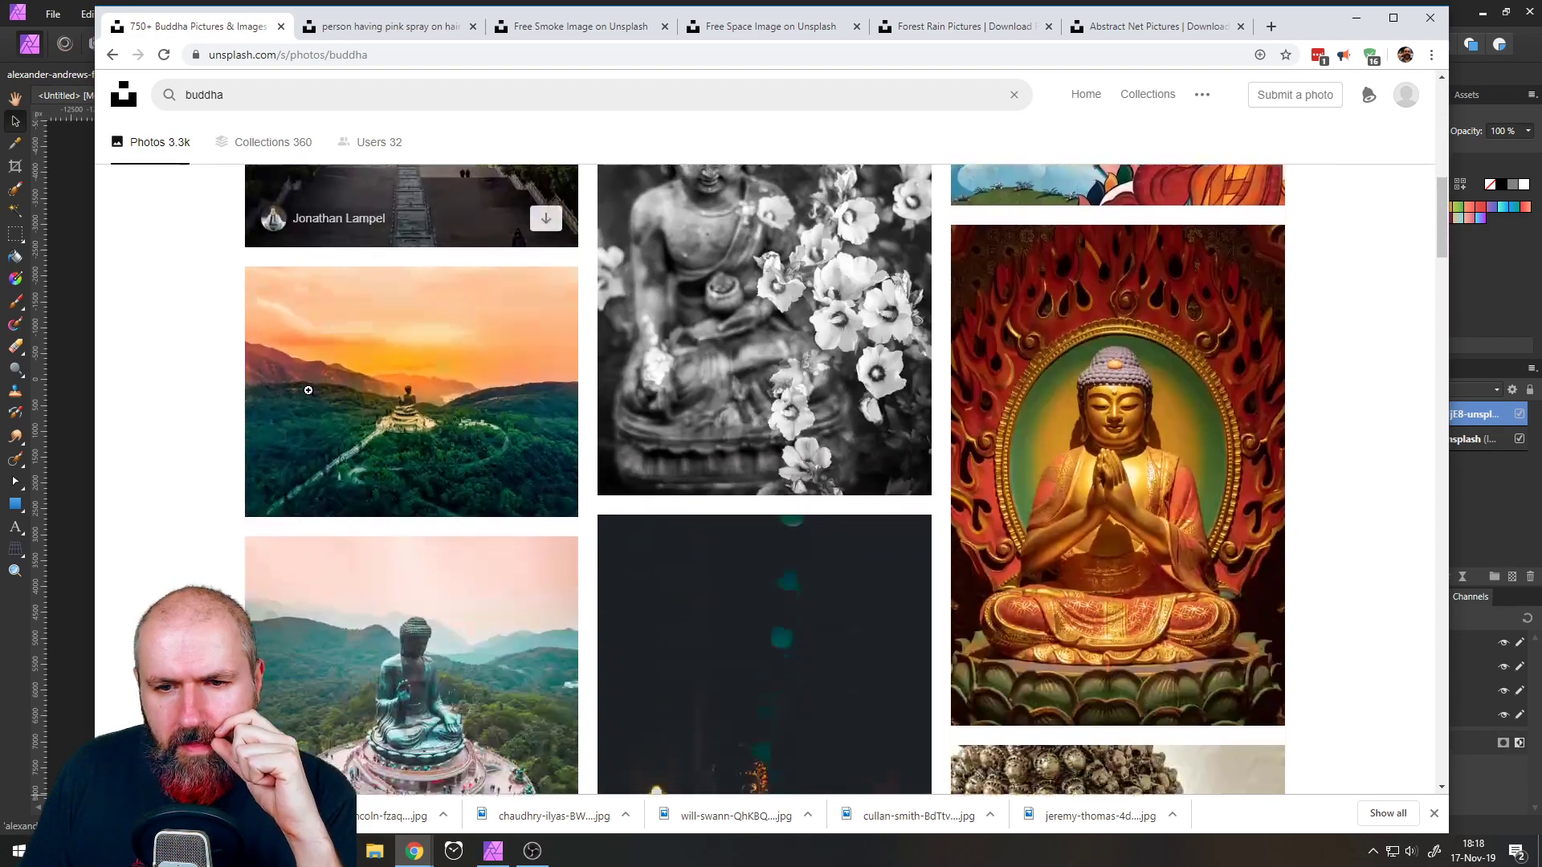
{"action": "scroll", "coordinate": [309, 394], "scroll_direction": "down", "scroll_amount": 5}
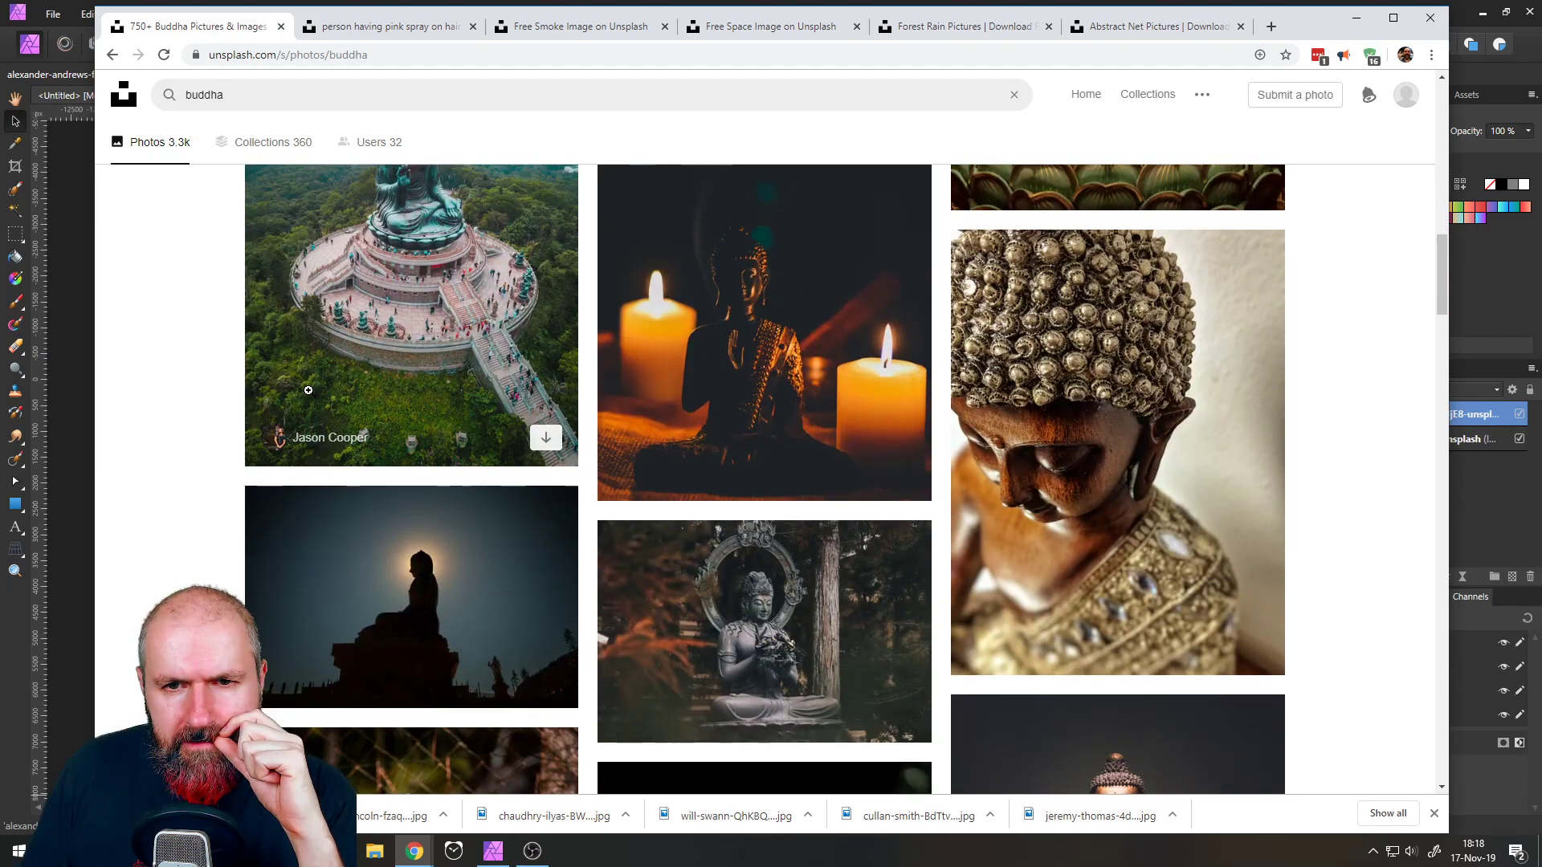
{"action": "scroll", "coordinate": [308, 390], "scroll_direction": "down", "scroll_amount": 10}
{"action": "scroll", "coordinate": [304, 378], "scroll_direction": "down", "scroll_amount": 3}
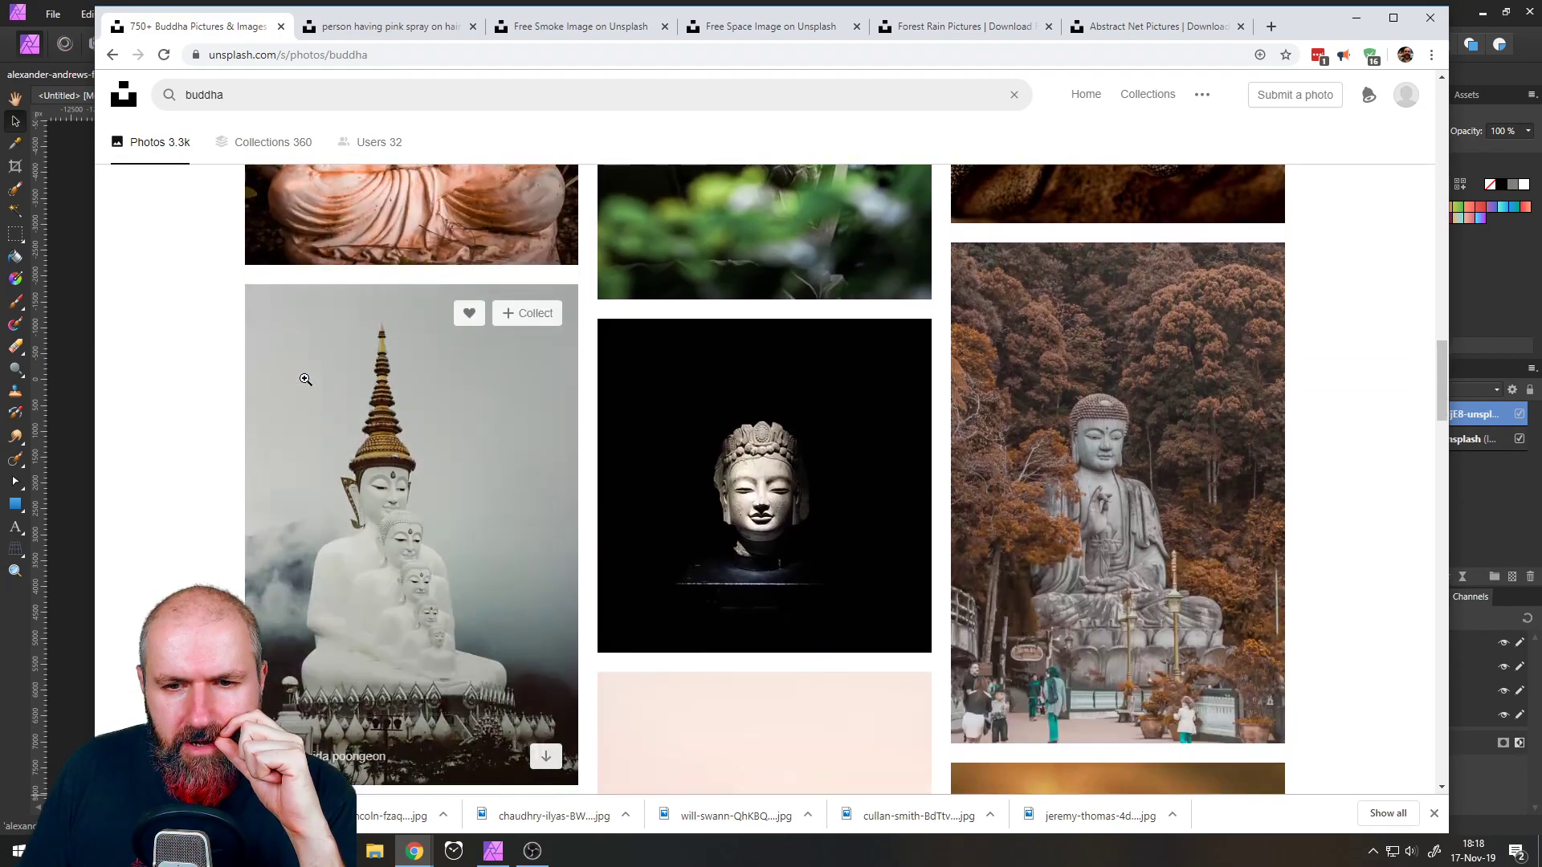
{"action": "scroll", "coordinate": [306, 379], "scroll_direction": "down", "scroll_amount": 20}
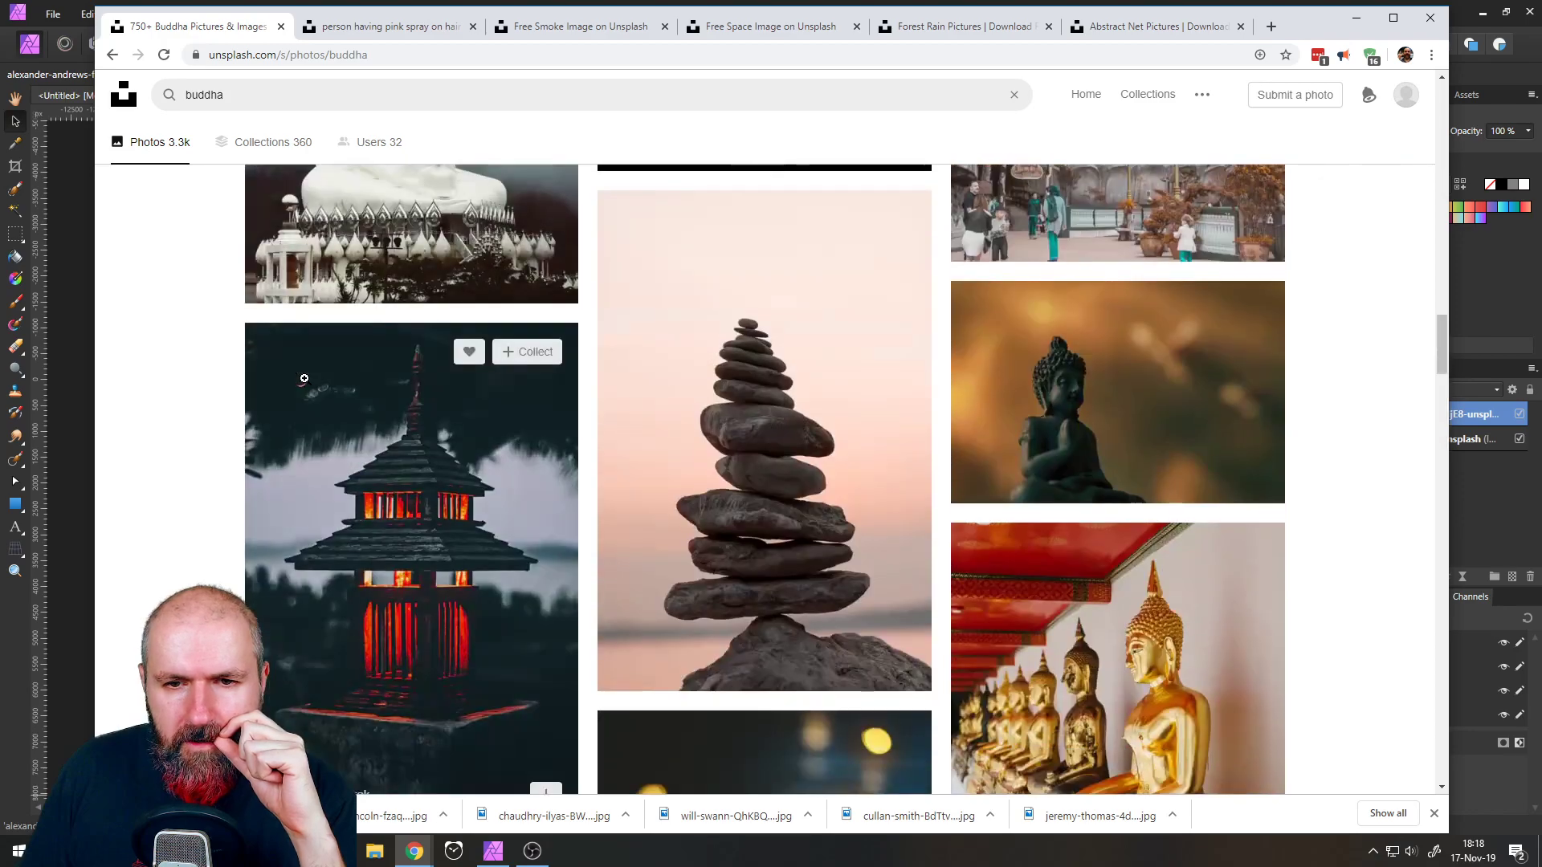
{"action": "scroll", "coordinate": [304, 379], "scroll_direction": "down", "scroll_amount": 15}
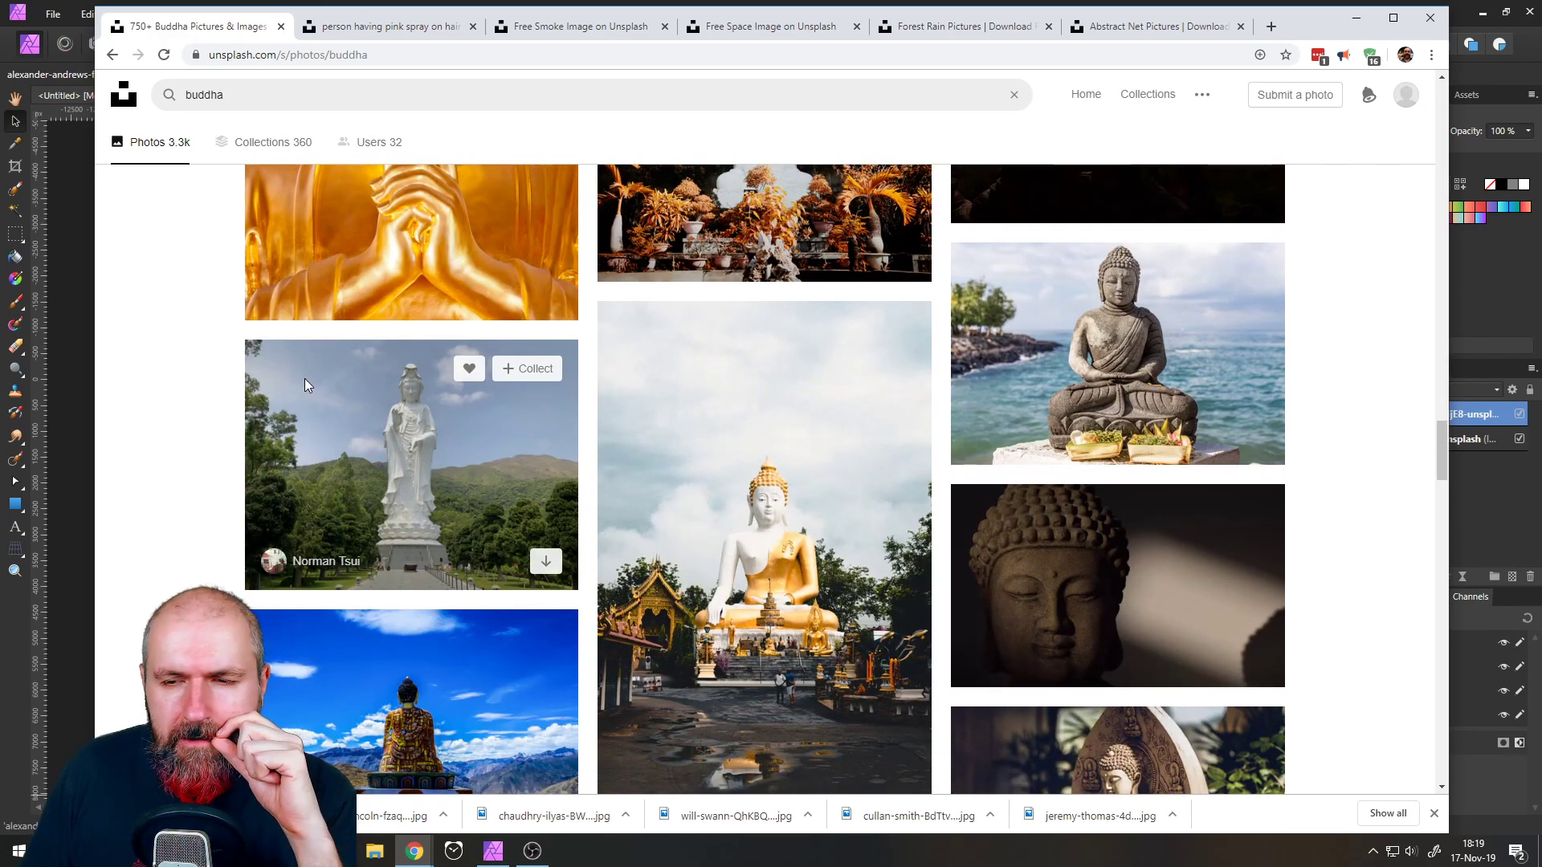
{"action": "scroll", "coordinate": [305, 378], "scroll_direction": "down", "scroll_amount": 15}
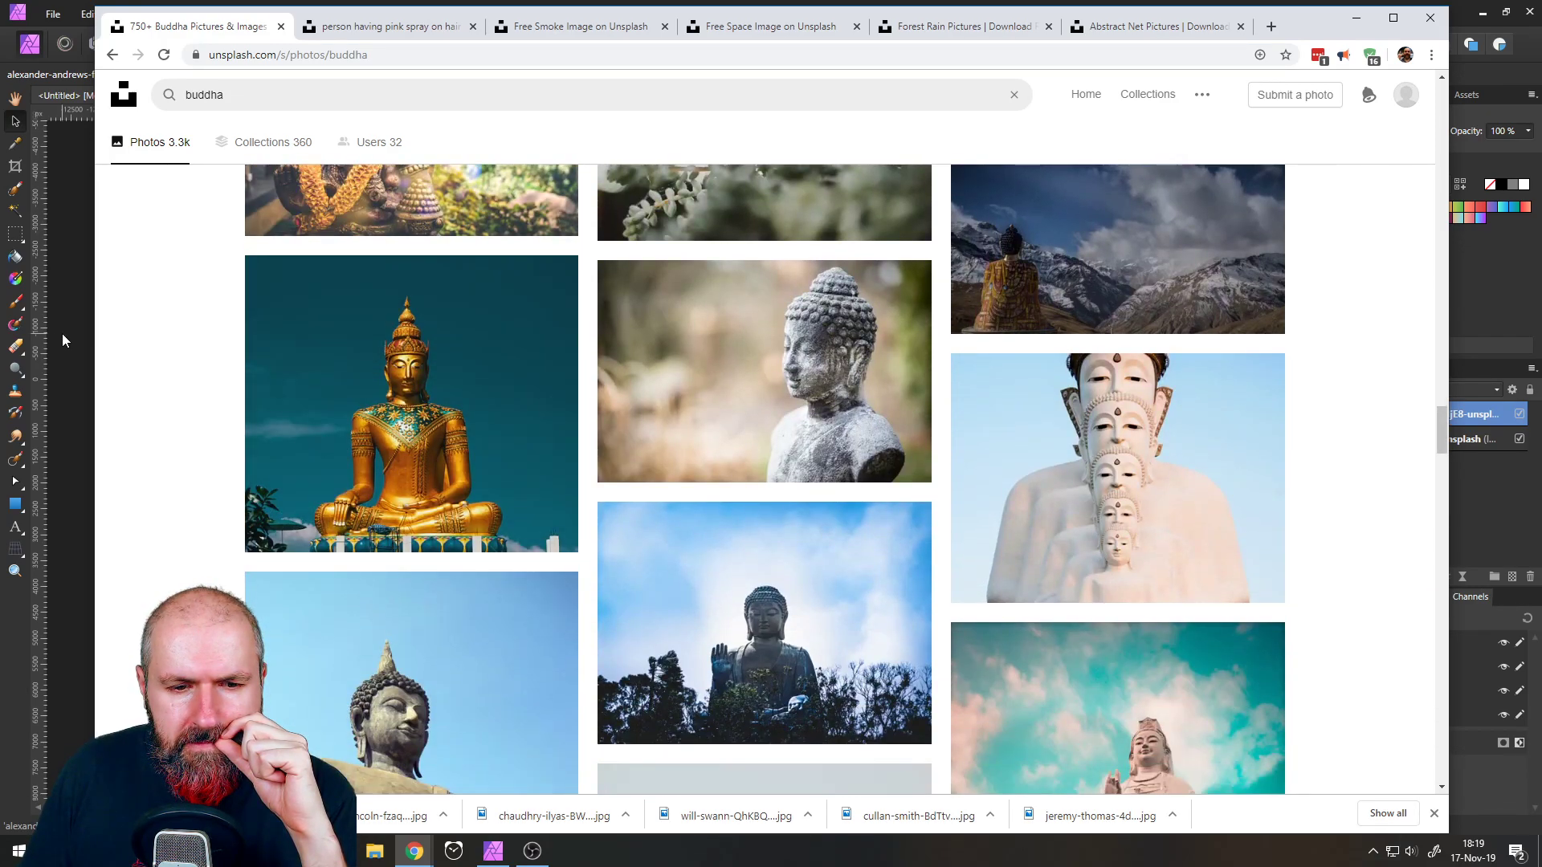
{"action": "scroll", "coordinate": [153, 346], "scroll_direction": "down", "scroll_amount": 6}
{"action": "scroll", "coordinate": [153, 347], "scroll_direction": "up", "scroll_amount": 6}
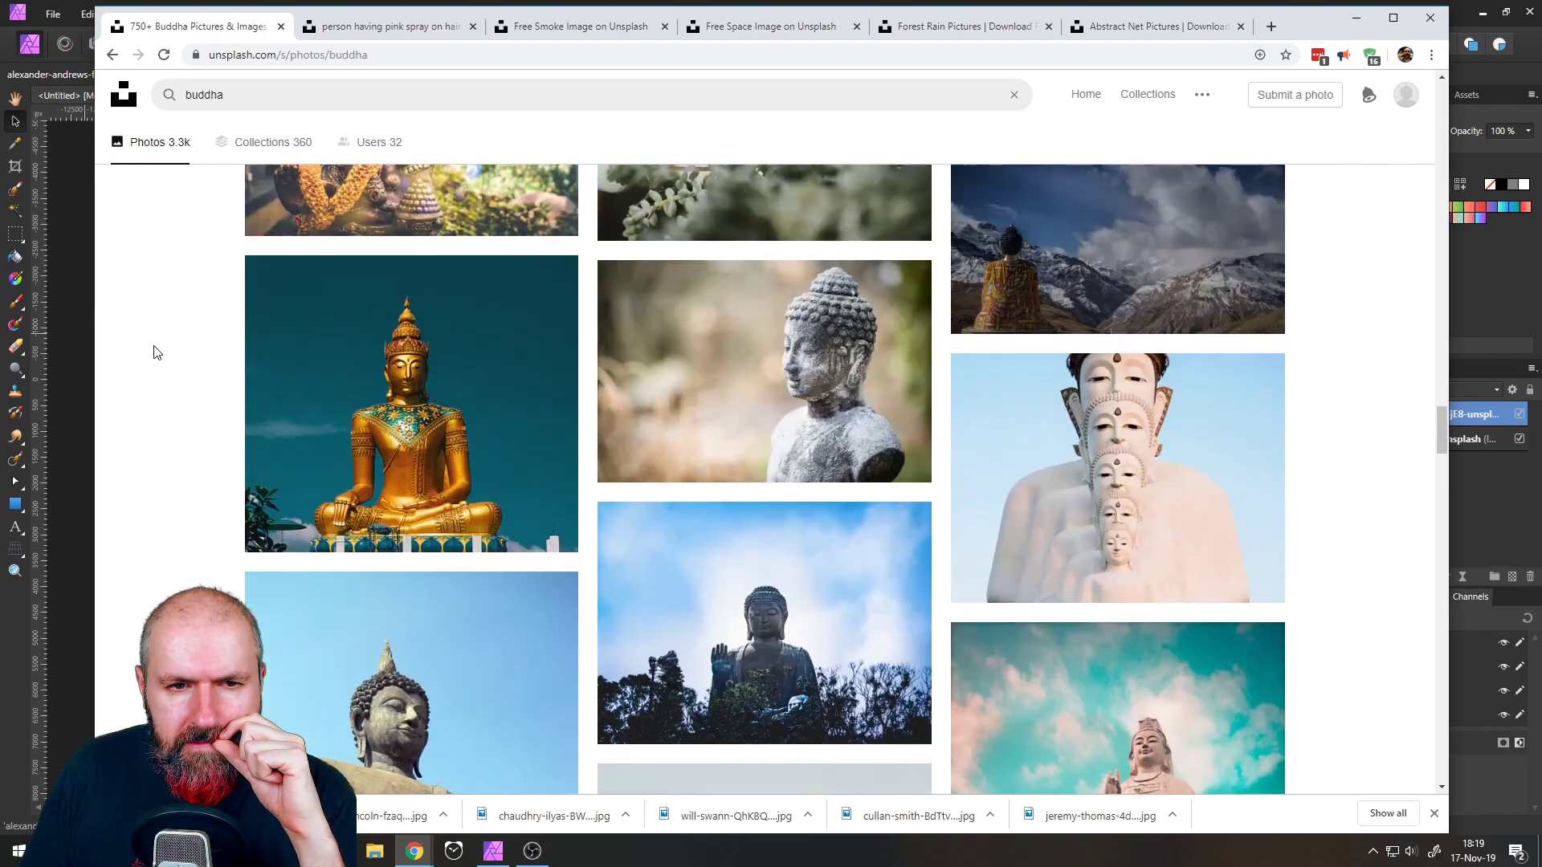
- Preview the golden seated Buddha photo with the teal sky and open its page in a new tab
{"action": "left_click", "coordinate": [389, 433]}
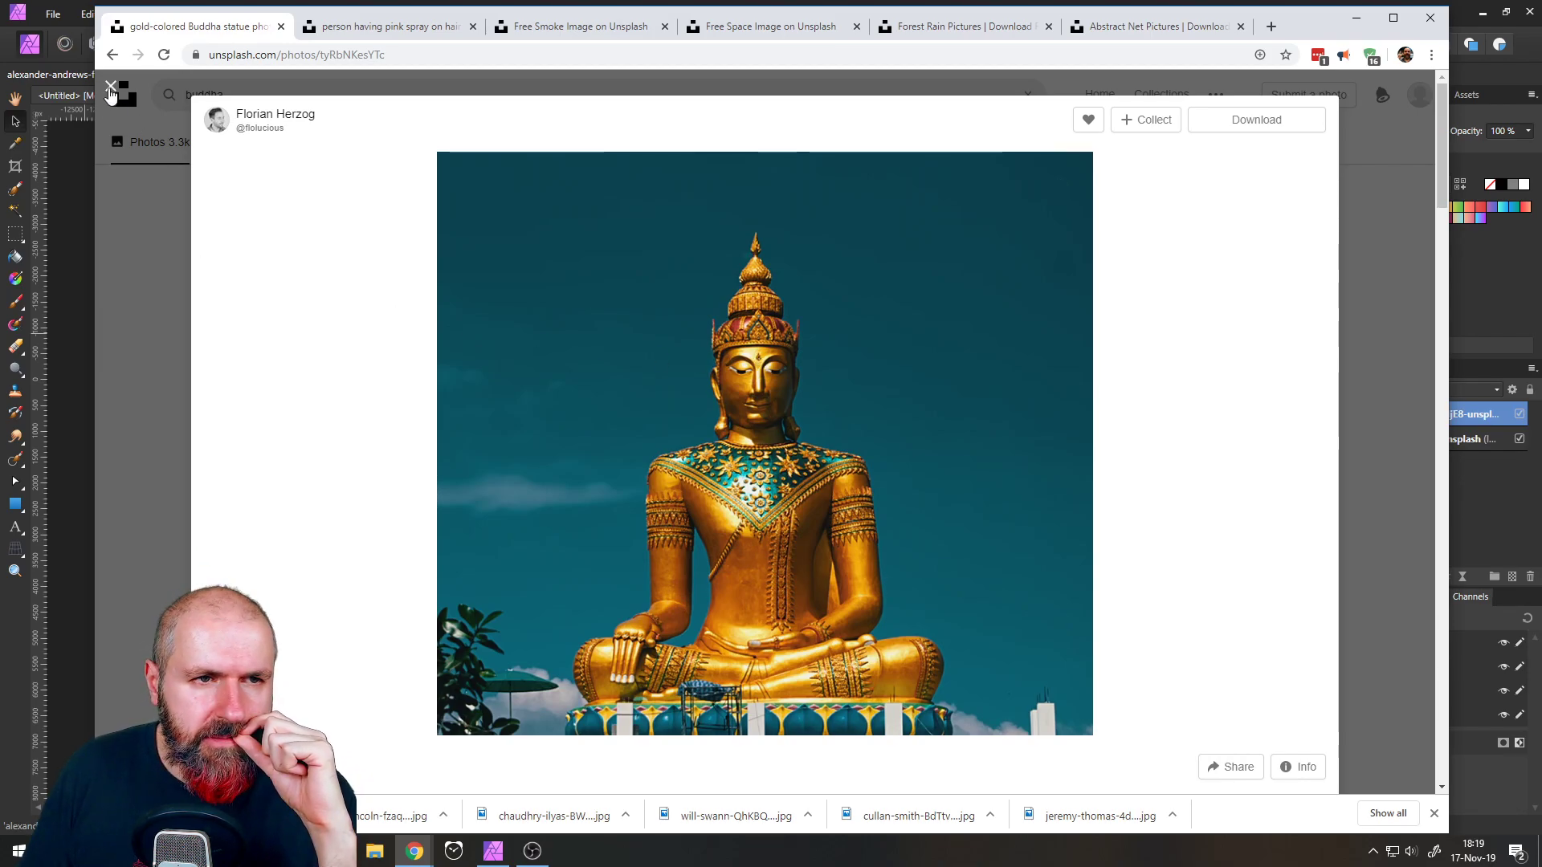
{"action": "left_click", "coordinate": [111, 90]}
{"action": "right_click", "coordinate": [371, 419]}
{"action": "left_click", "coordinate": [418, 434]}
- Find the golden Buddha photo with the ornate arched backdrop and download it to the Downloads folder
{"action": "scroll", "coordinate": [252, 454], "scroll_direction": "down", "scroll_amount": 4}
{"action": "scroll", "coordinate": [252, 454], "scroll_direction": "down", "scroll_amount": 8}
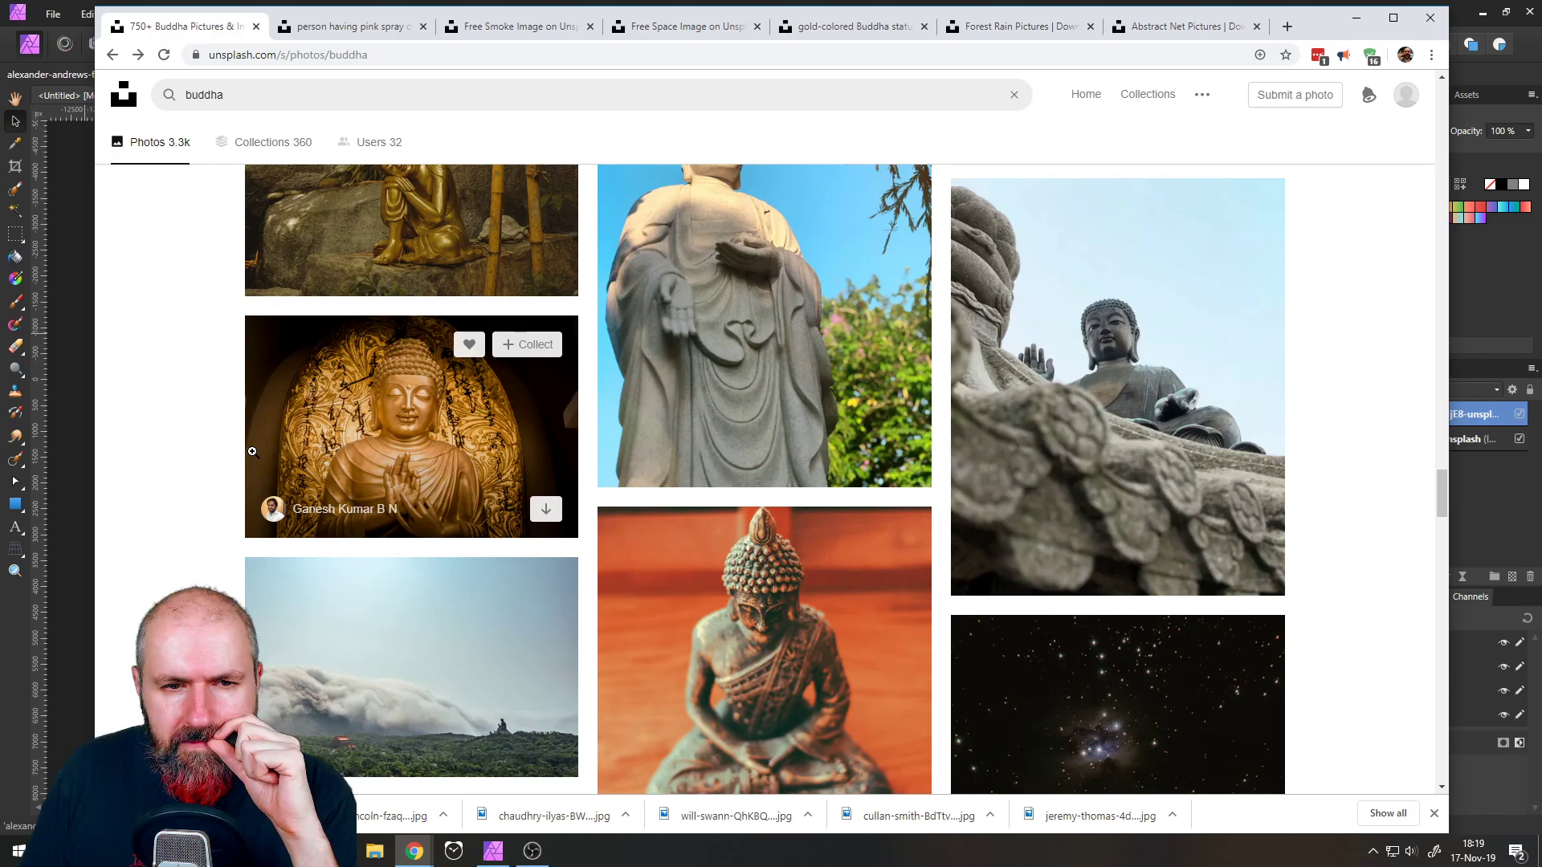
{"action": "left_click", "coordinate": [252, 451]}
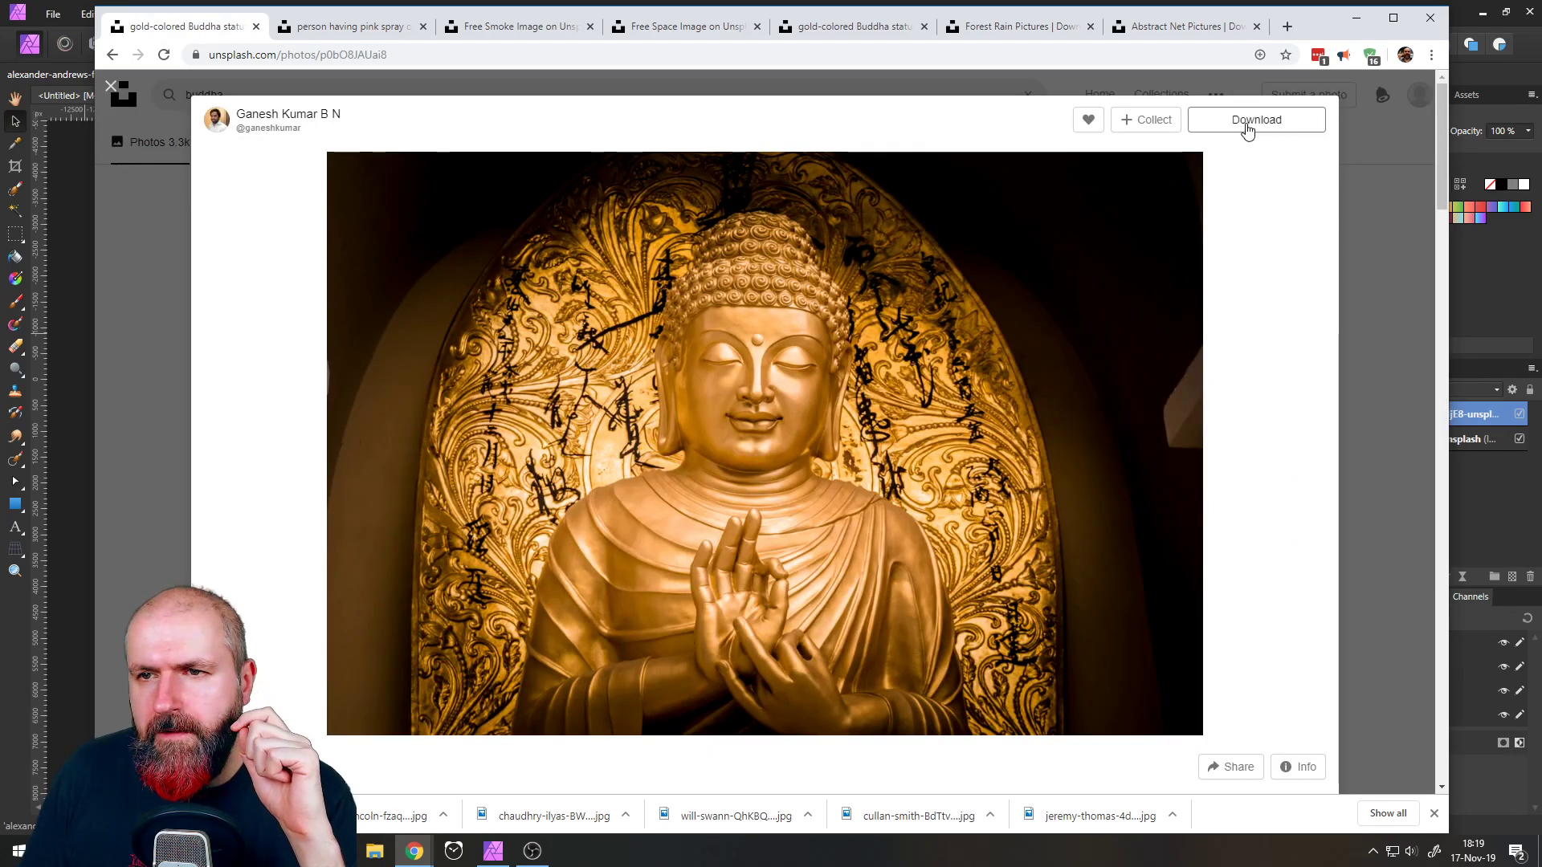
{"action": "left_click", "coordinate": [1247, 121]}
{"action": "left_click", "coordinate": [919, 685]}
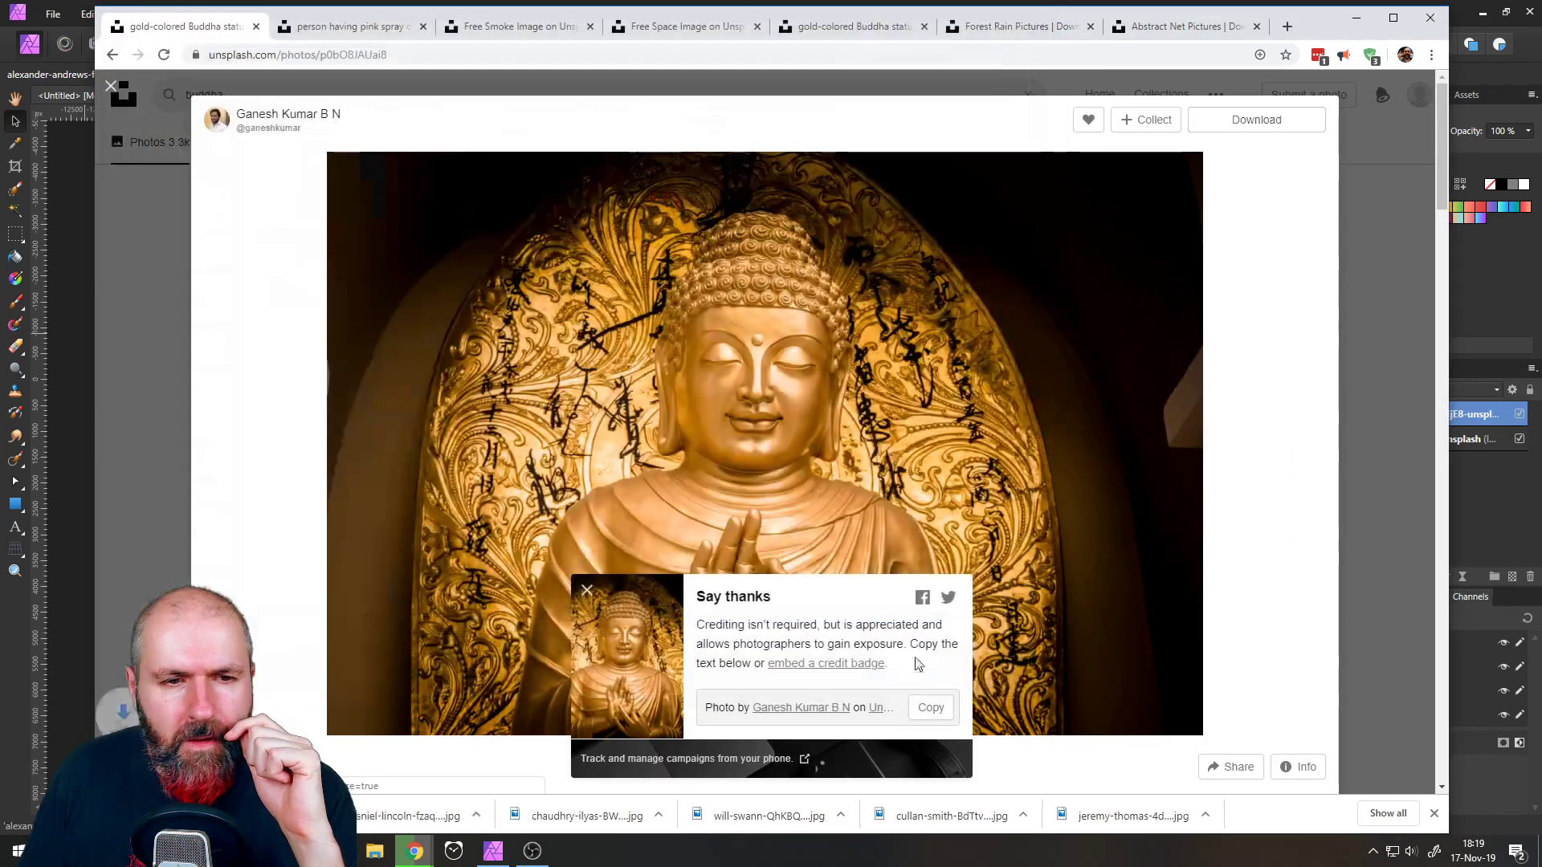
- Close the preview of the downloaded golden Buddha photo and open its page in a new tab
{"action": "left_click", "coordinate": [171, 231]}
{"action": "right_click", "coordinate": [372, 405]}
{"action": "left_click", "coordinate": [418, 411]}
- Search Unsplash for "sun" and dismiss the photo credit pop-up
{"action": "left_click", "coordinate": [317, 105]}
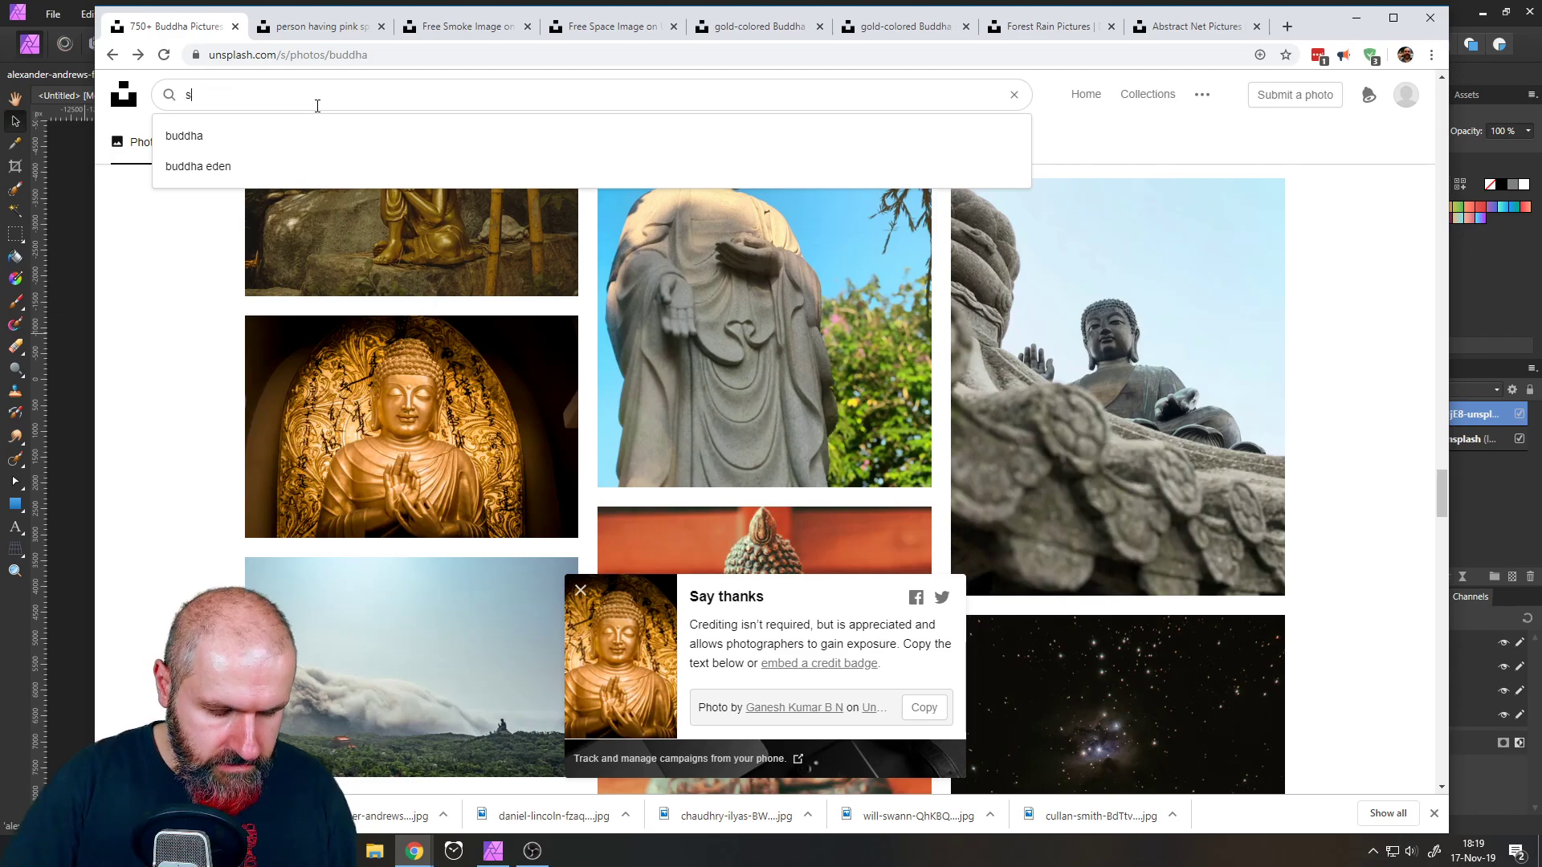
{"action": "key", "text": "Return"}
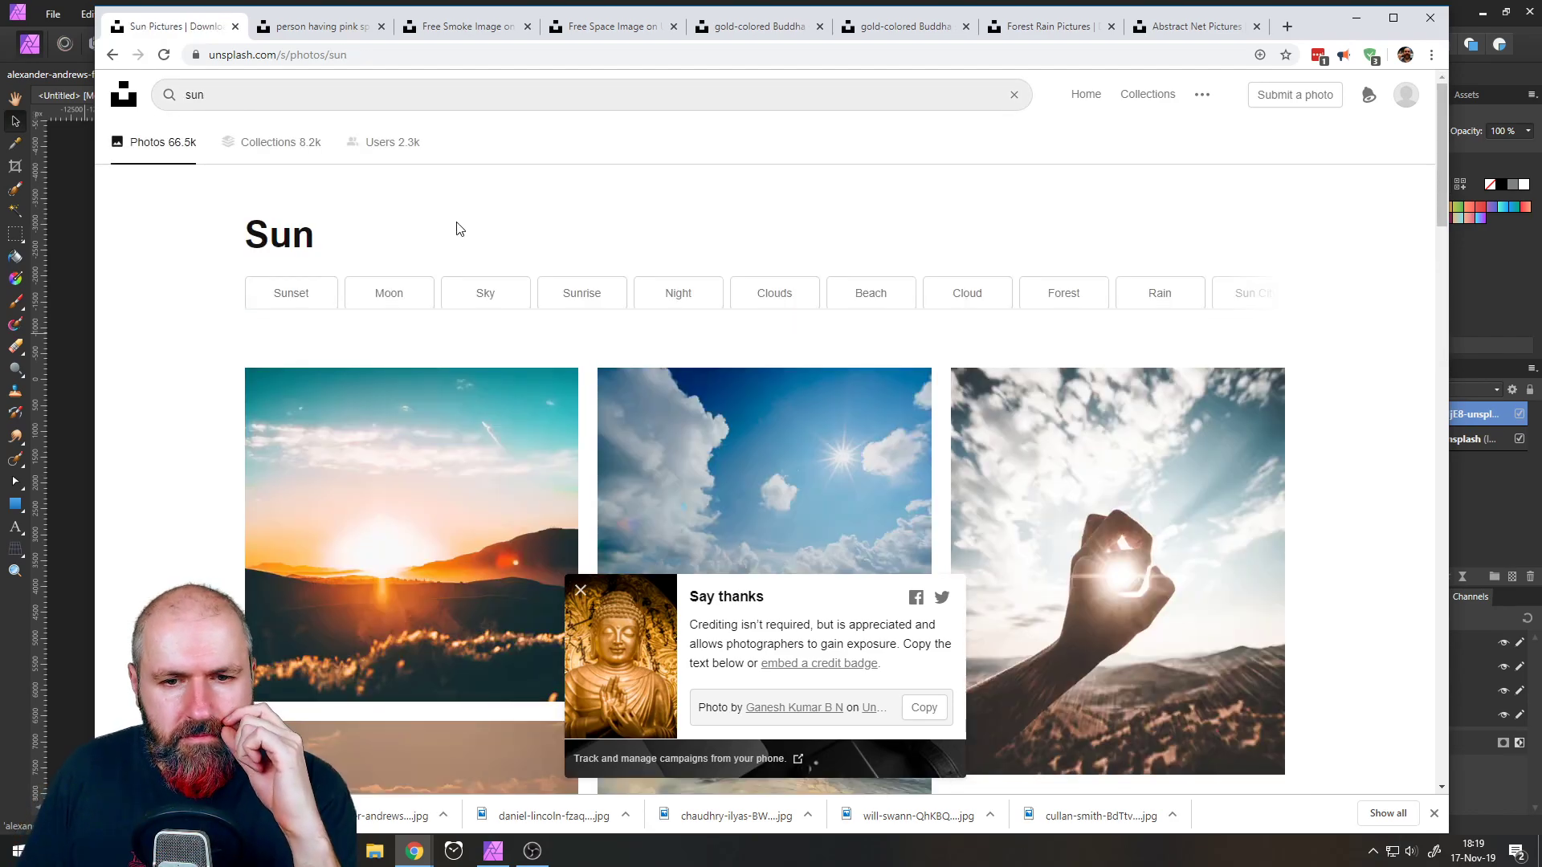
{"action": "left_click", "coordinate": [581, 593]}
- Open the photo of the glowing red sun in a dark teal sky in a new tab and download it as a JPG
{"action": "scroll", "coordinate": [594, 528], "scroll_direction": "down", "scroll_amount": 8}
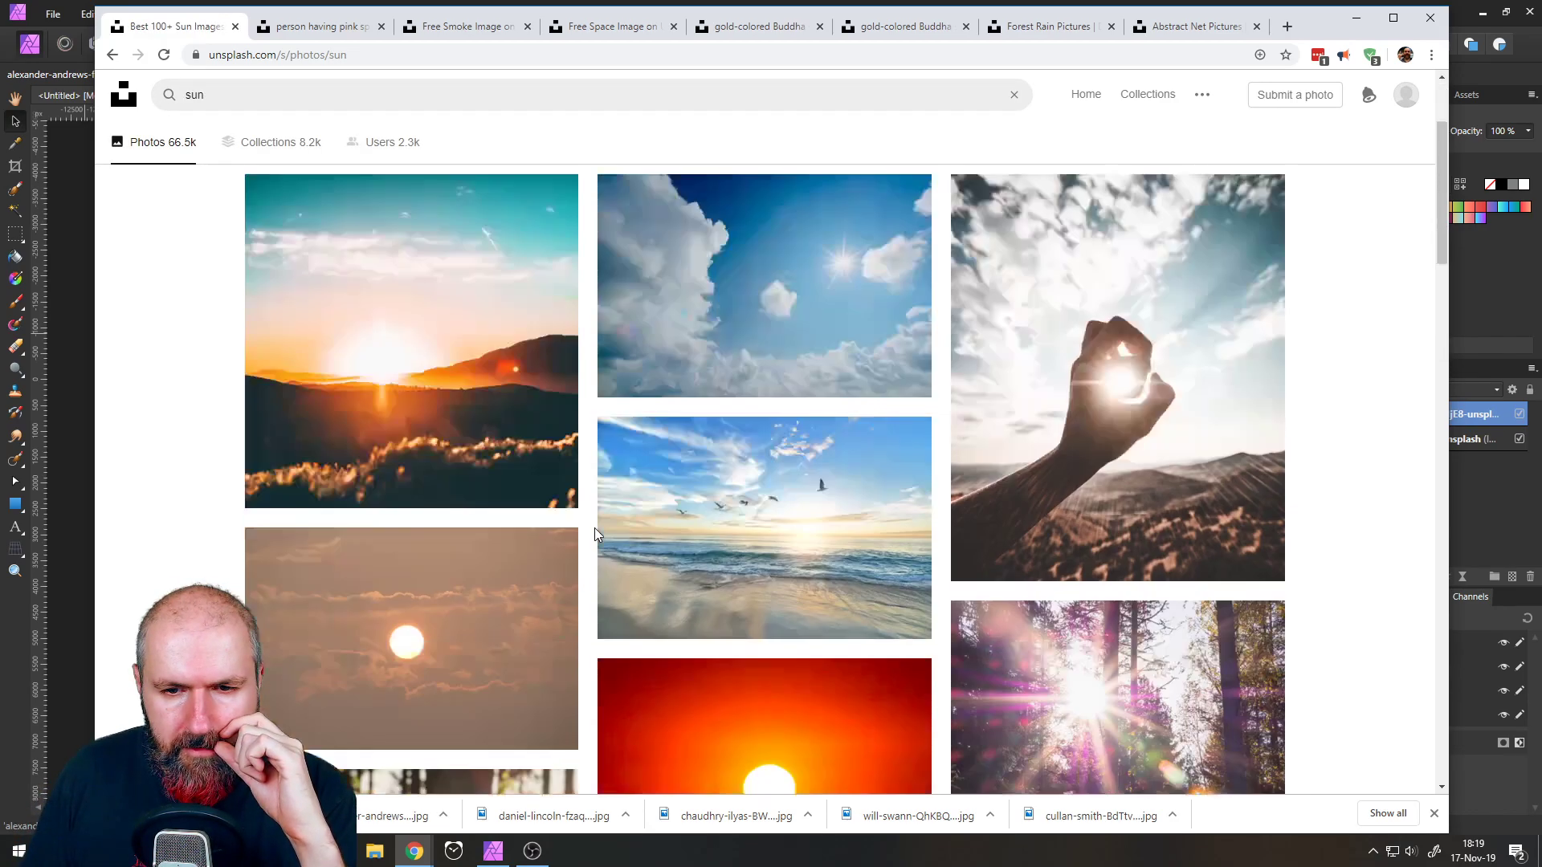
{"action": "scroll", "coordinate": [600, 526], "scroll_direction": "down", "scroll_amount": 8}
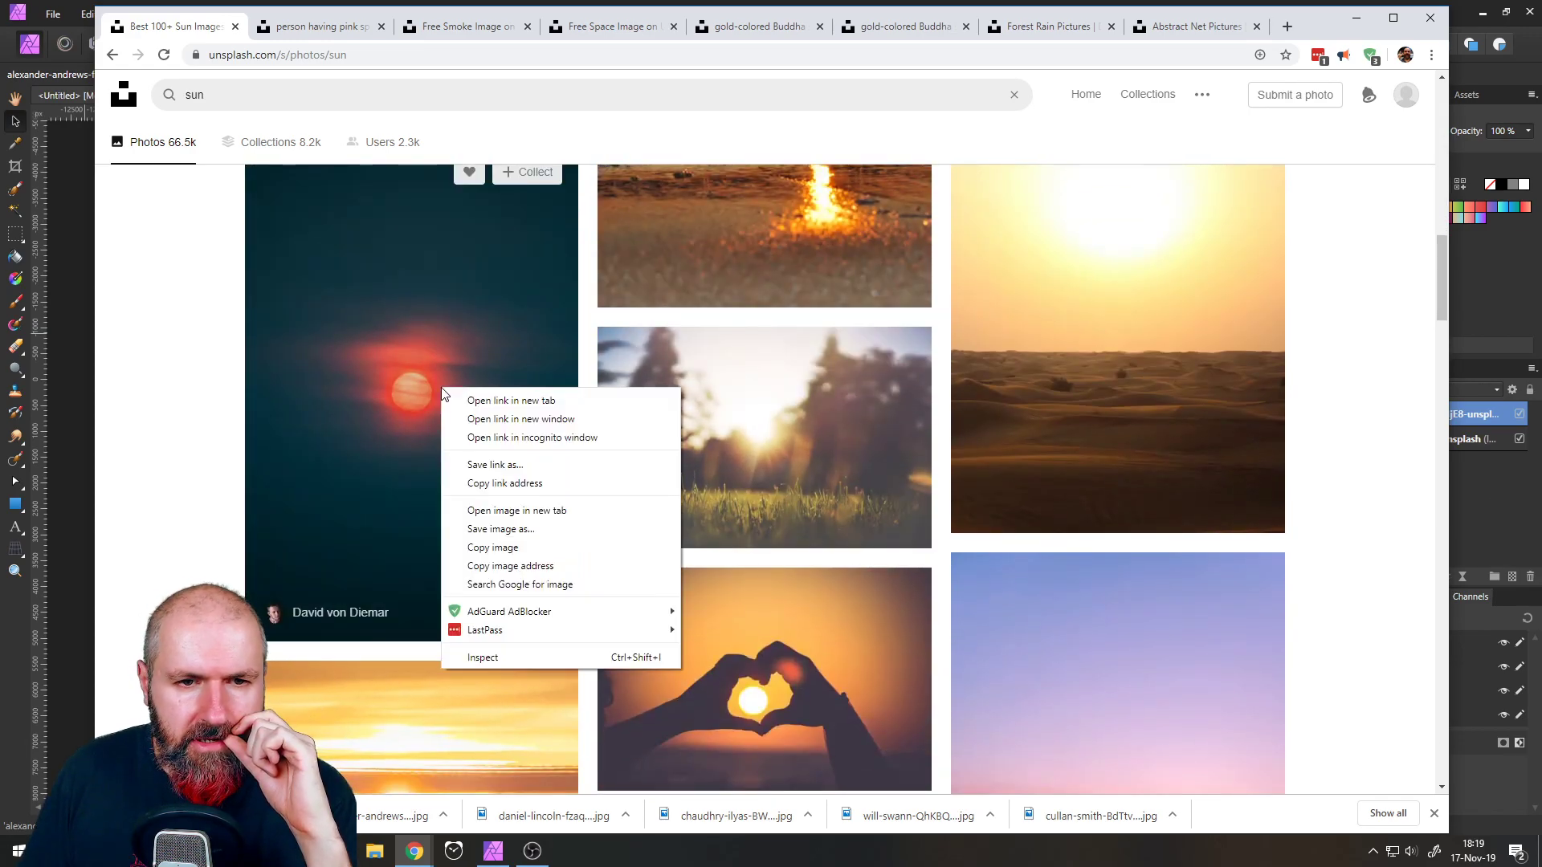
{"action": "middle_click", "coordinate": [472, 402]}
{"action": "left_click", "coordinate": [935, 33]}
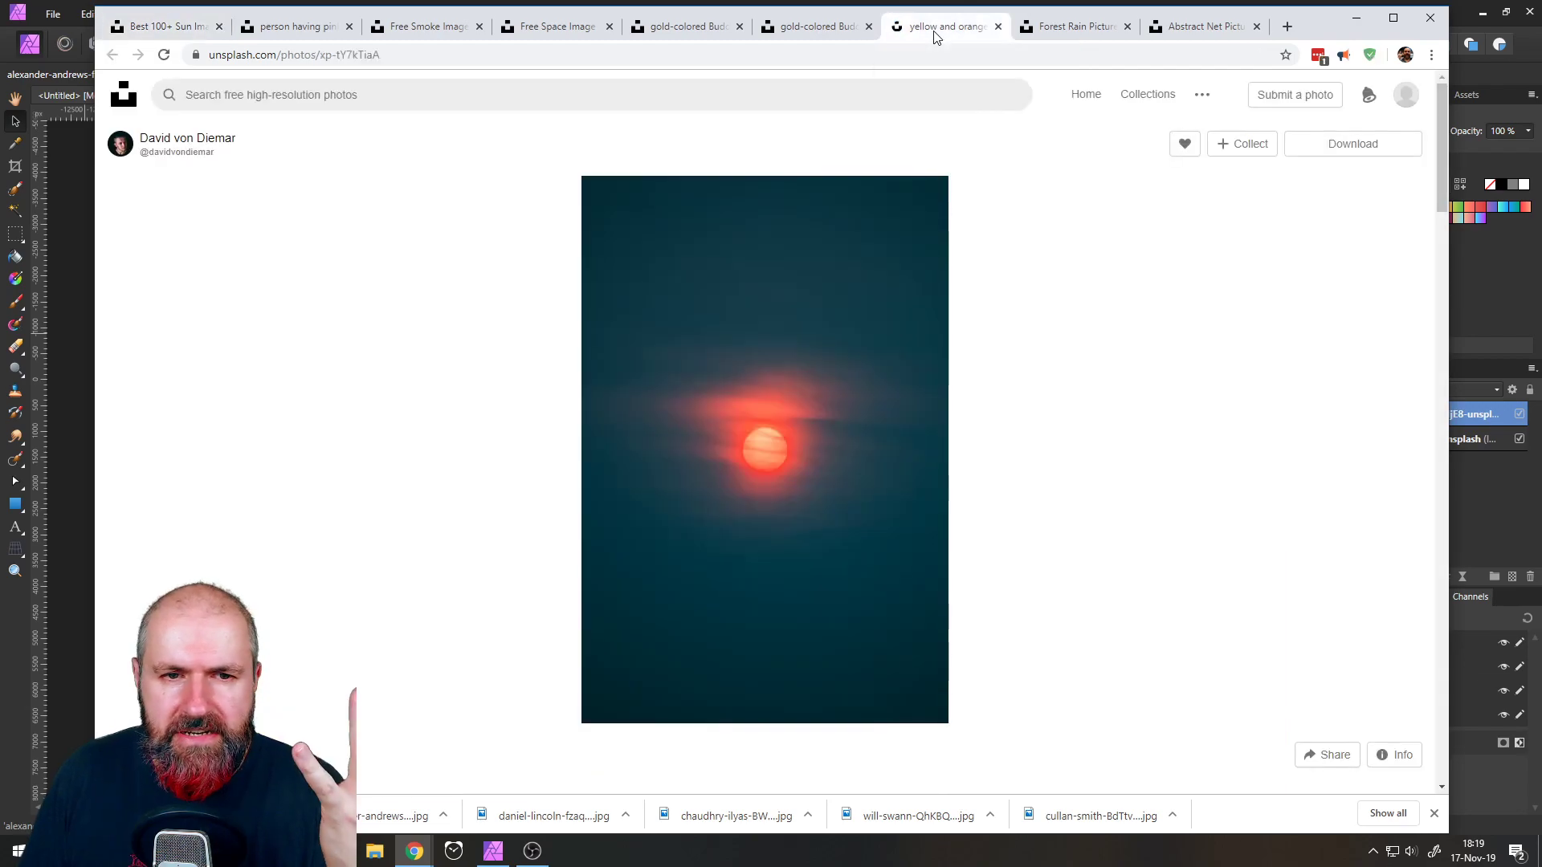
{"action": "left_click", "coordinate": [1339, 143]}
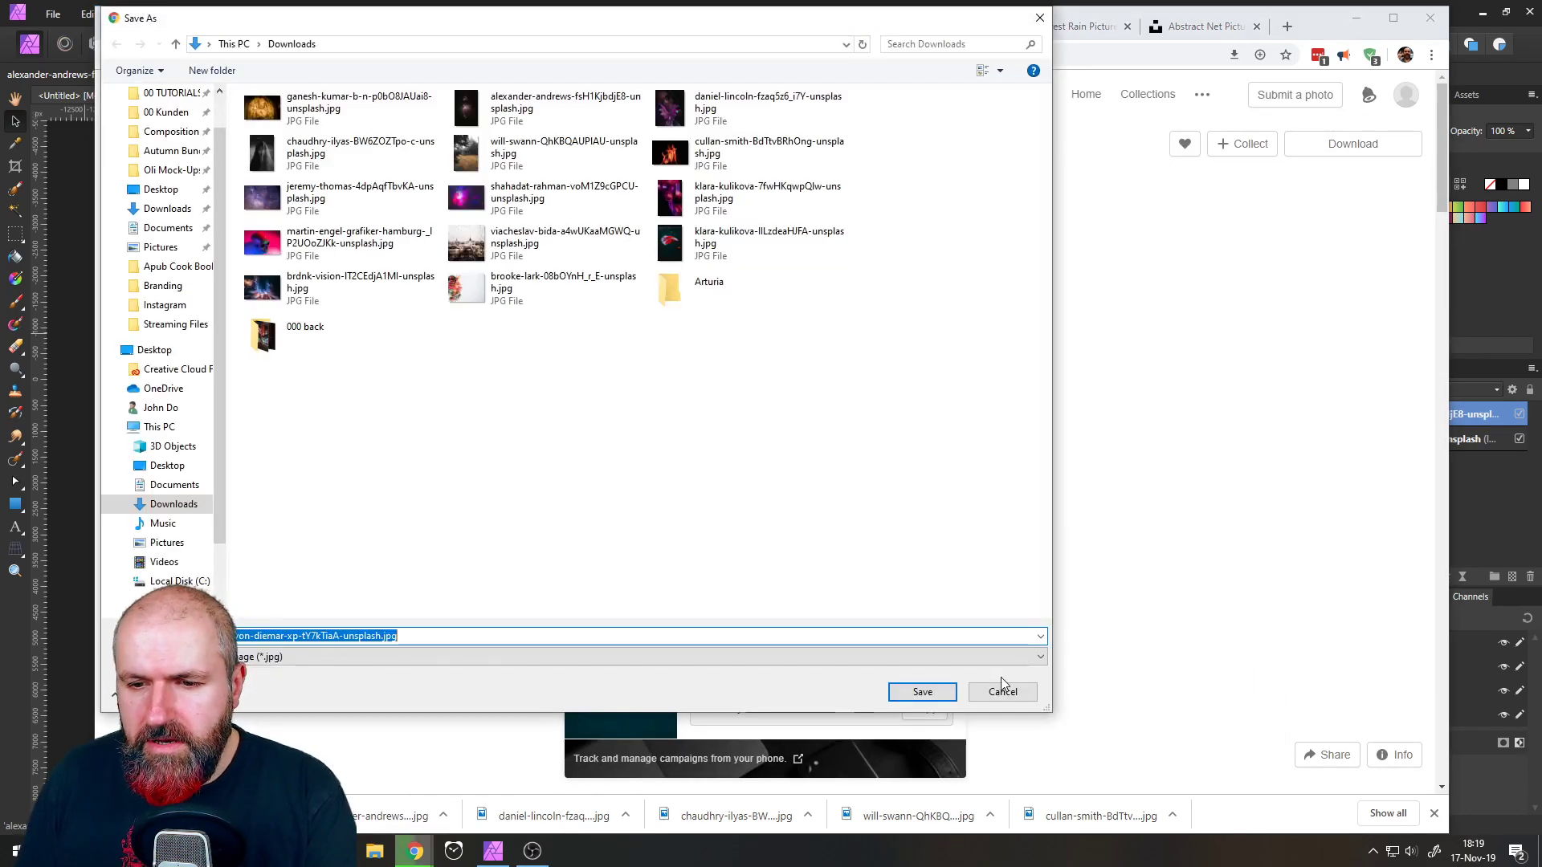
{"action": "left_click", "coordinate": [920, 691]}
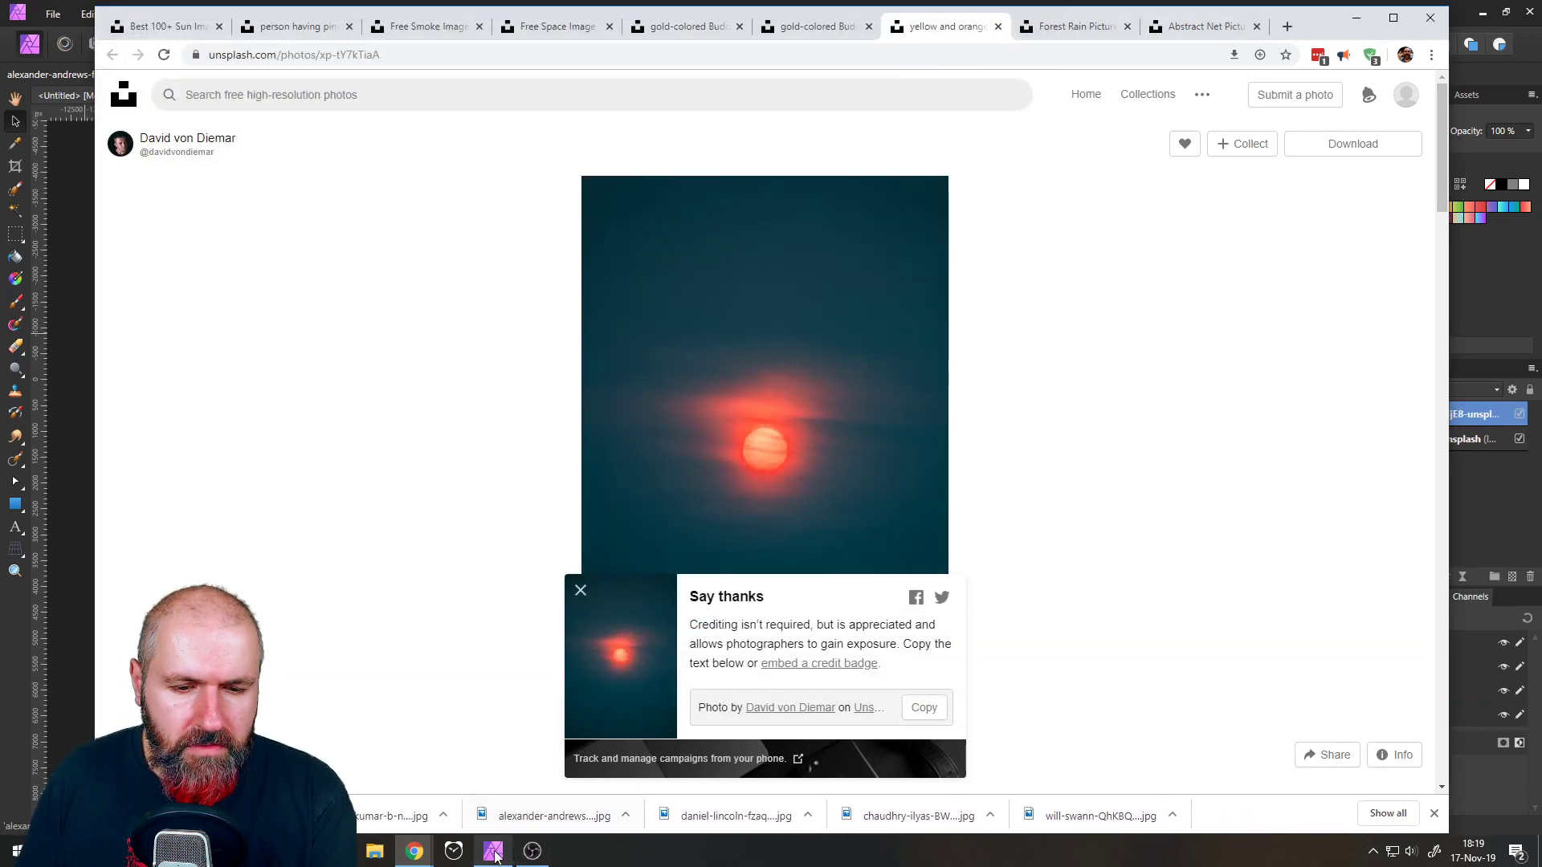
- Switch to Affinity Photo and place the downloaded golden Buddha image at full size, centred over the canvas
{"action": "left_click", "coordinate": [494, 853]}
{"action": "left_click", "coordinate": [53, 14]}
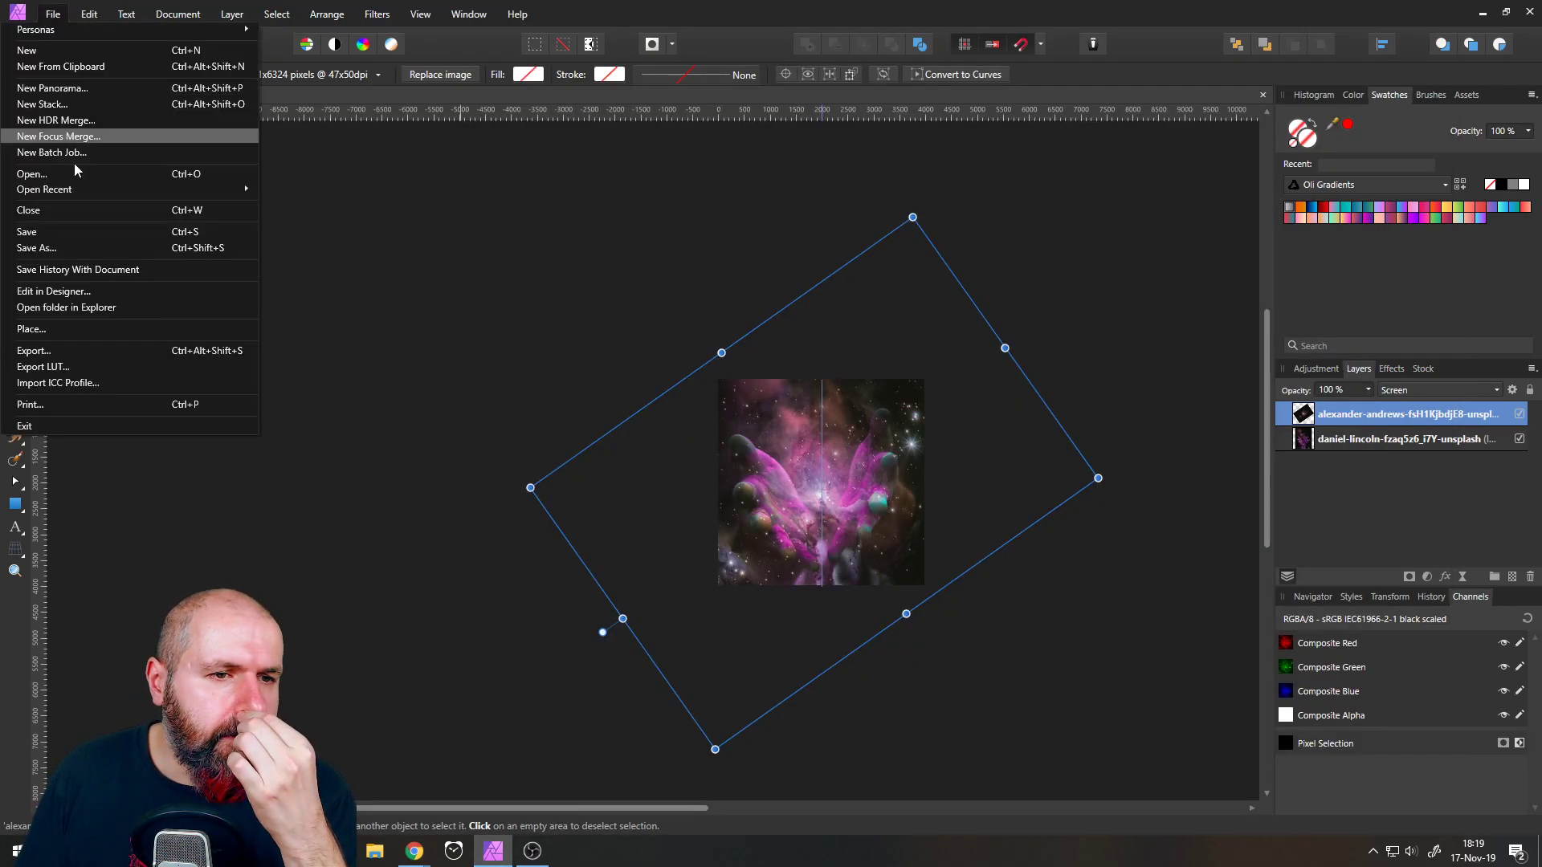
{"action": "left_click", "coordinate": [79, 329]}
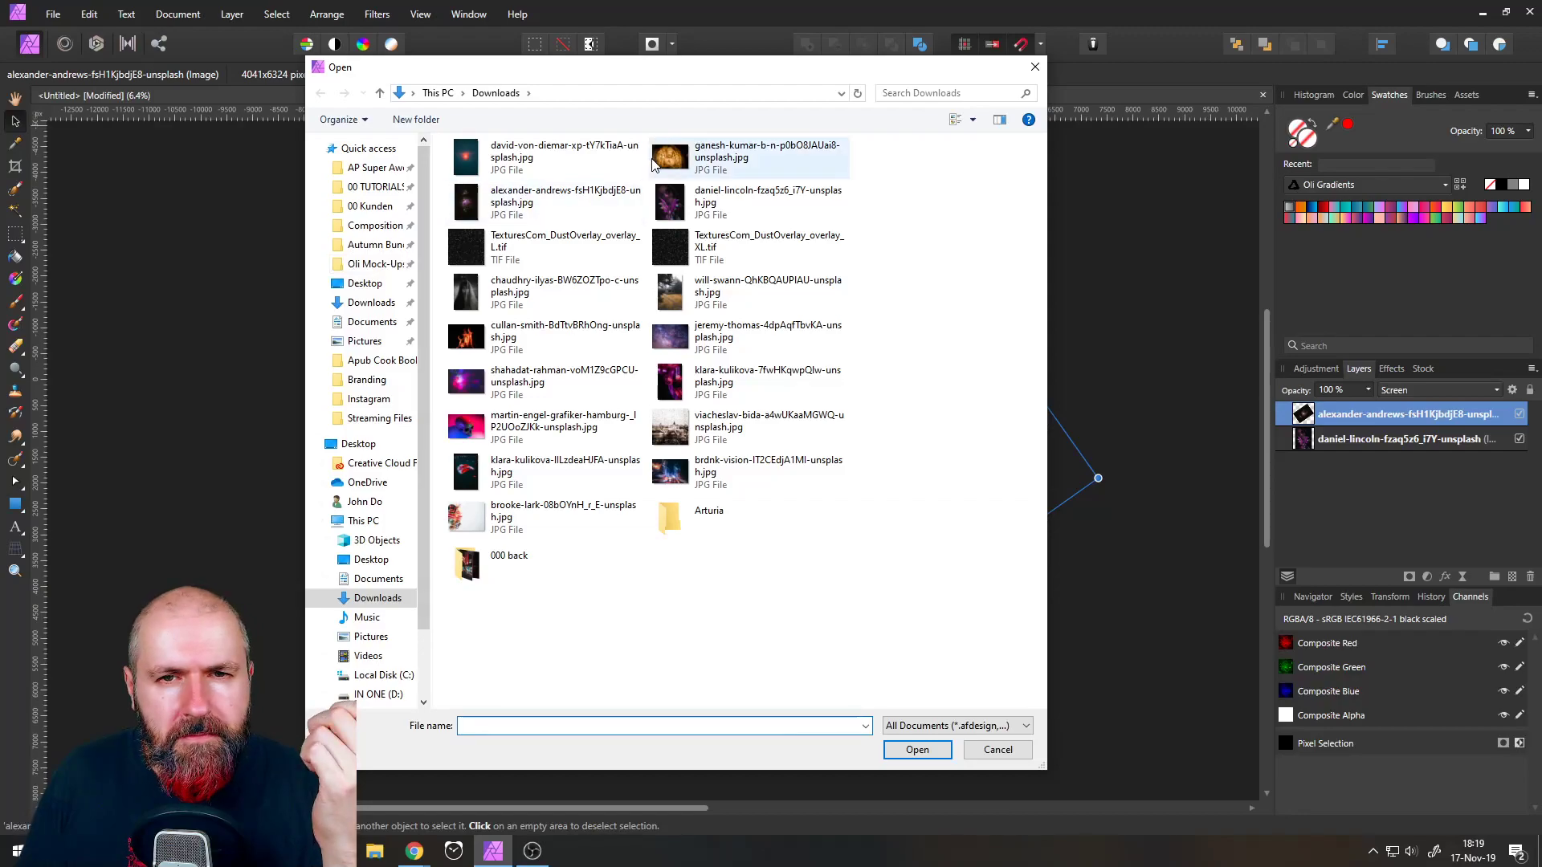
{"action": "double_click", "coordinate": [683, 164]}
{"action": "left_click", "coordinate": [740, 413]}
{"action": "left_click_drag", "start_coordinate": [740, 413], "coordinate": [813, 482]}
- Place the downloaded red sun image at full size over the golden Buddha image
{"action": "left_click", "coordinate": [50, 20]}
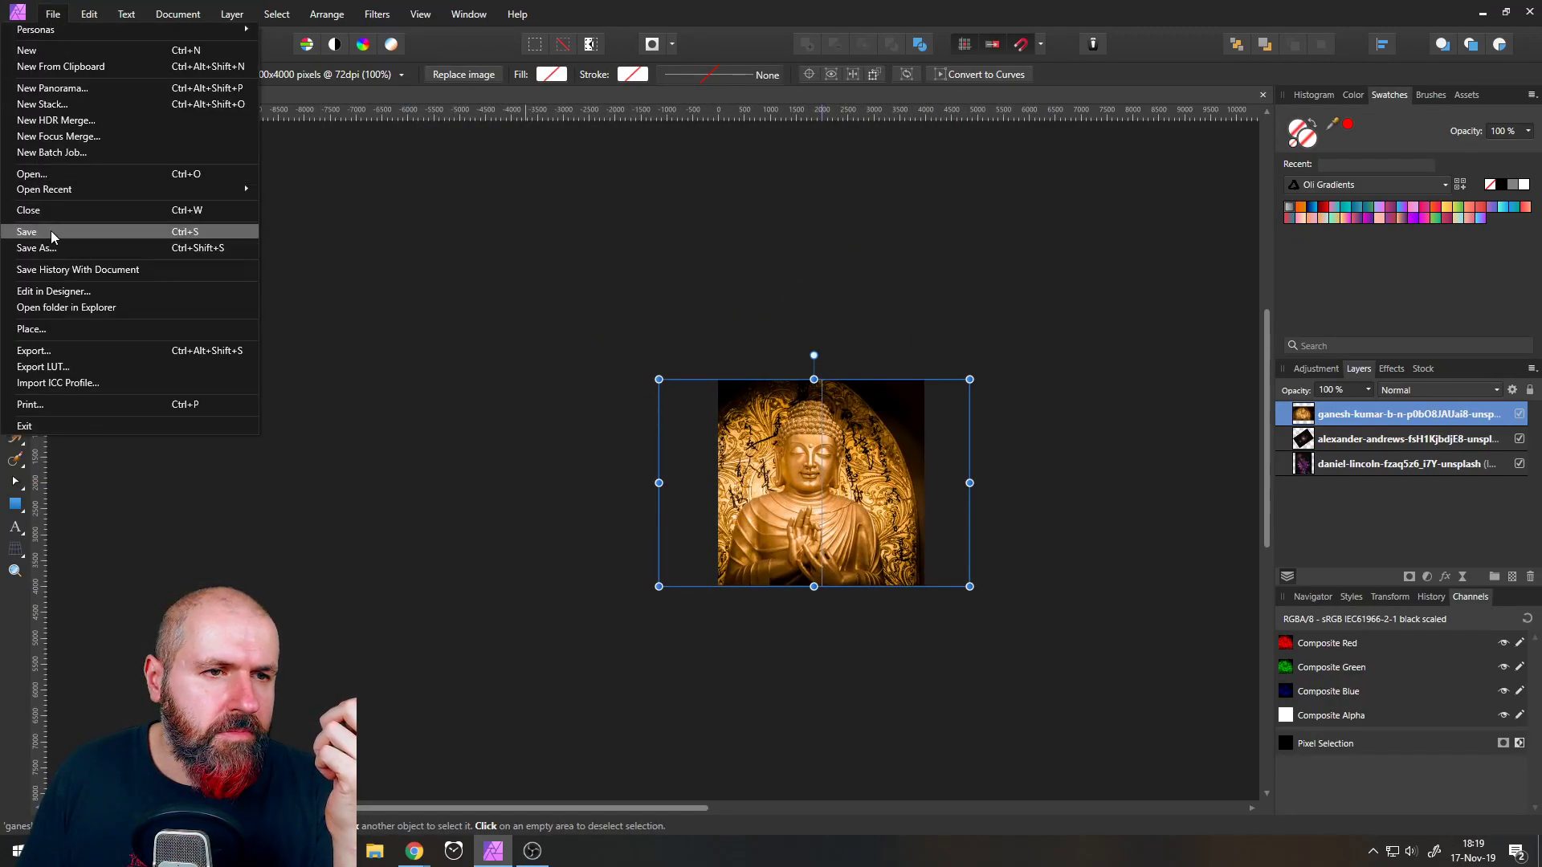
{"action": "left_click", "coordinate": [38, 330]}
{"action": "double_click", "coordinate": [474, 225]}
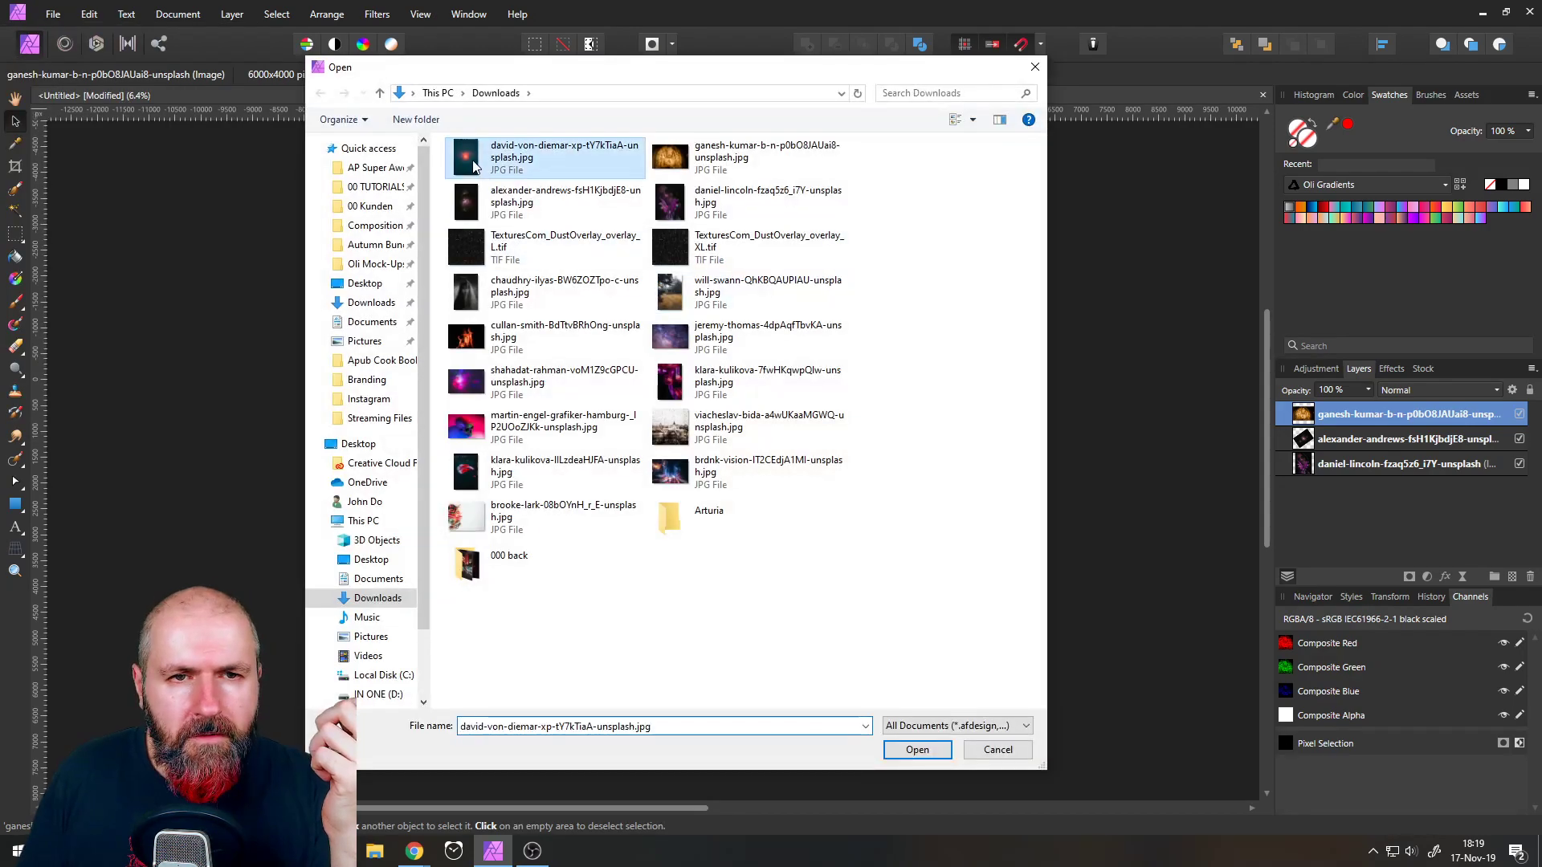
{"action": "left_click", "coordinate": [768, 440]}
{"action": "left_click_drag", "start_coordinate": [768, 440], "coordinate": [846, 432]}
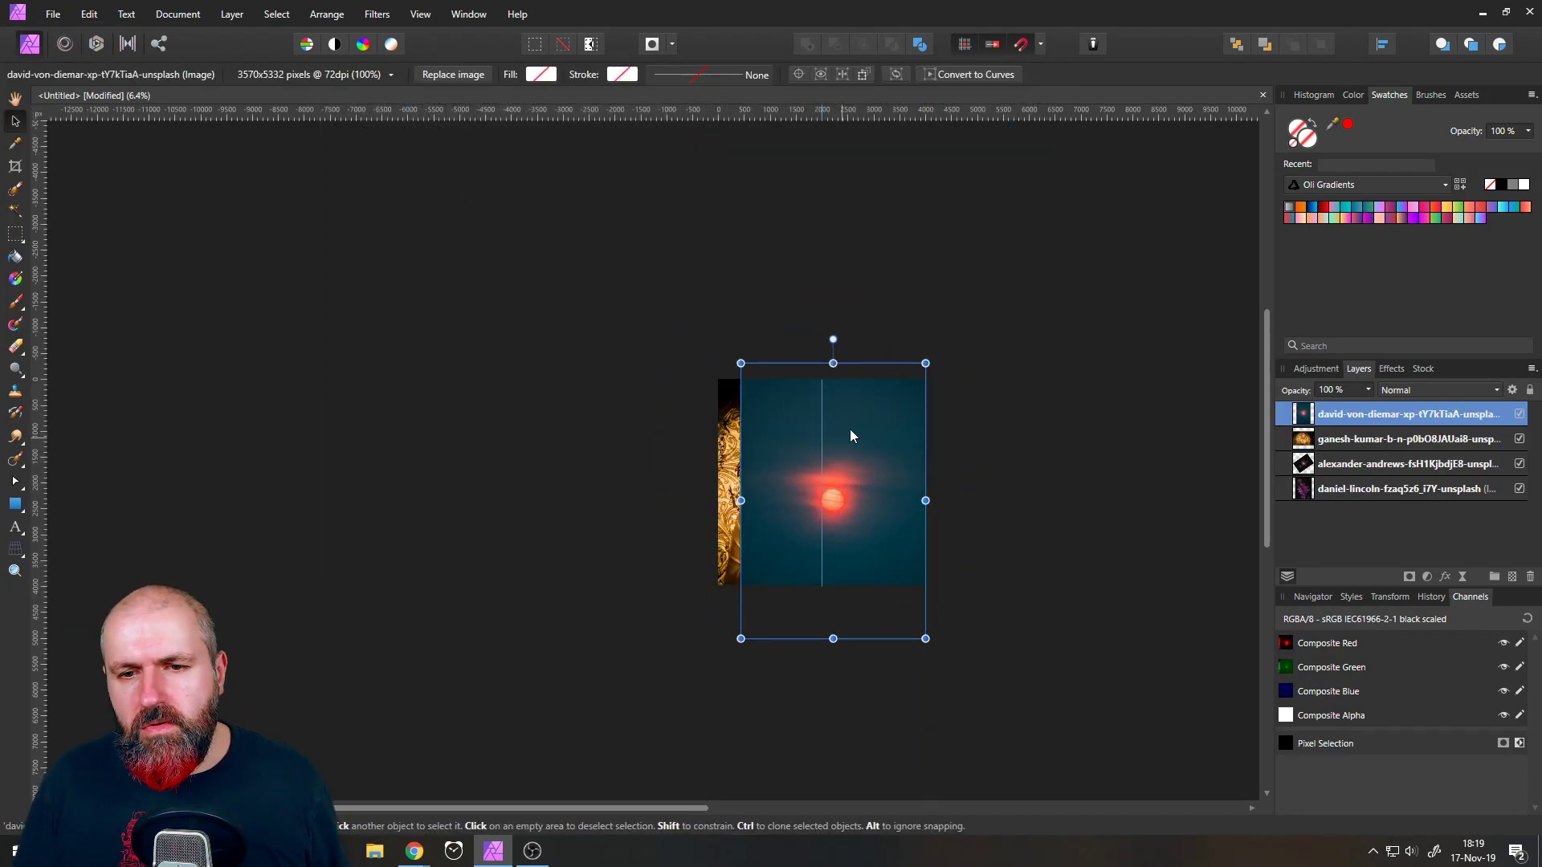
- Hide the golden Buddha layer and enlarge the sun image to about 200%, centring the sun over the canvas
{"action": "scroll", "coordinate": [836, 447], "scroll_direction": "up", "scroll_amount": 6}
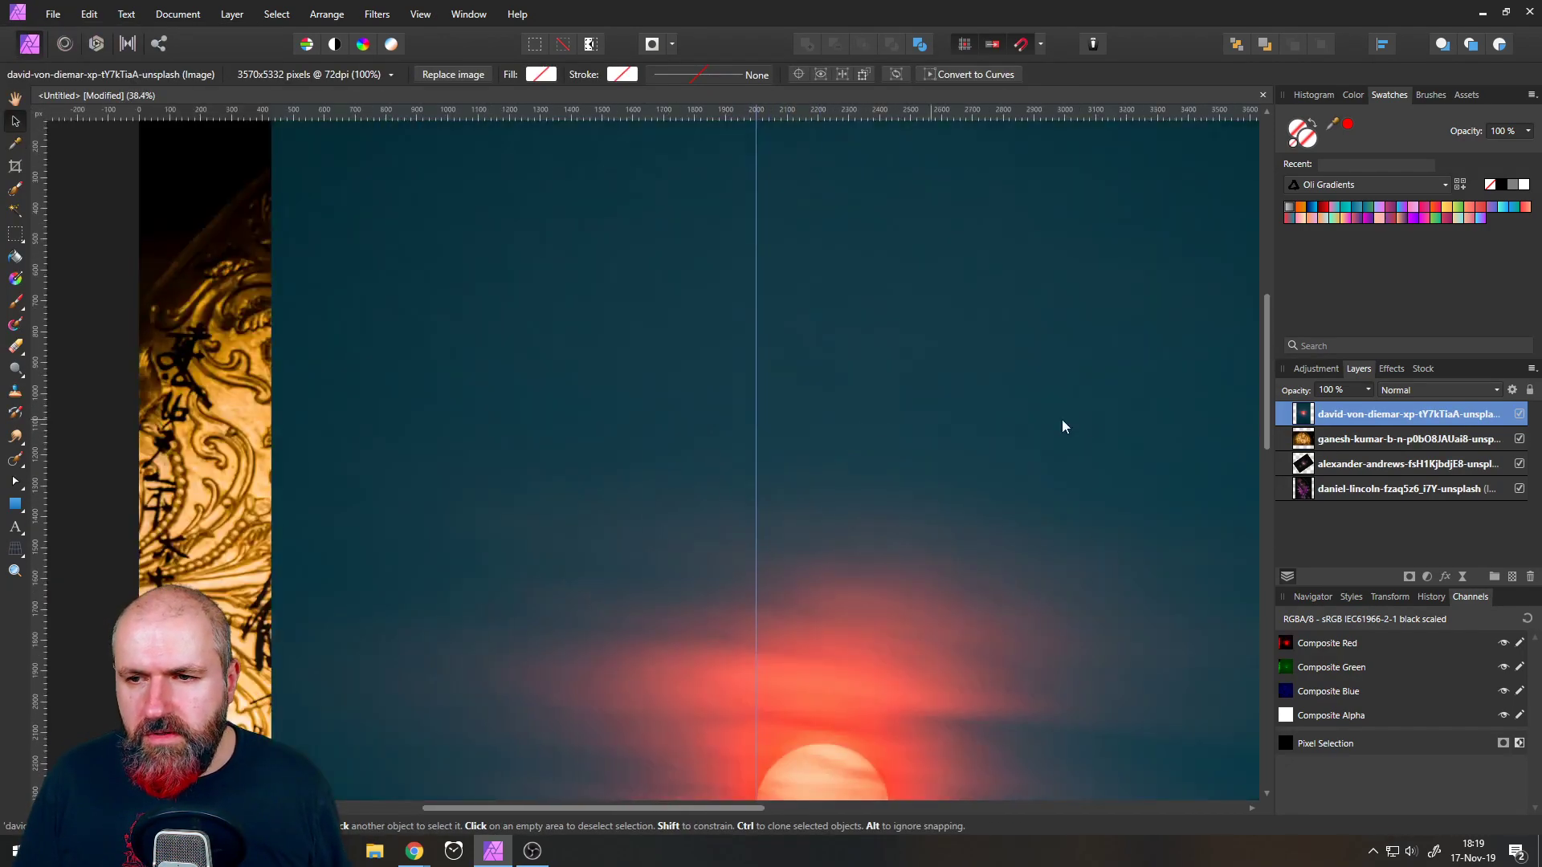
{"action": "left_click", "coordinate": [1519, 439]}
{"action": "scroll", "coordinate": [905, 401], "scroll_direction": "down", "scroll_amount": 8}
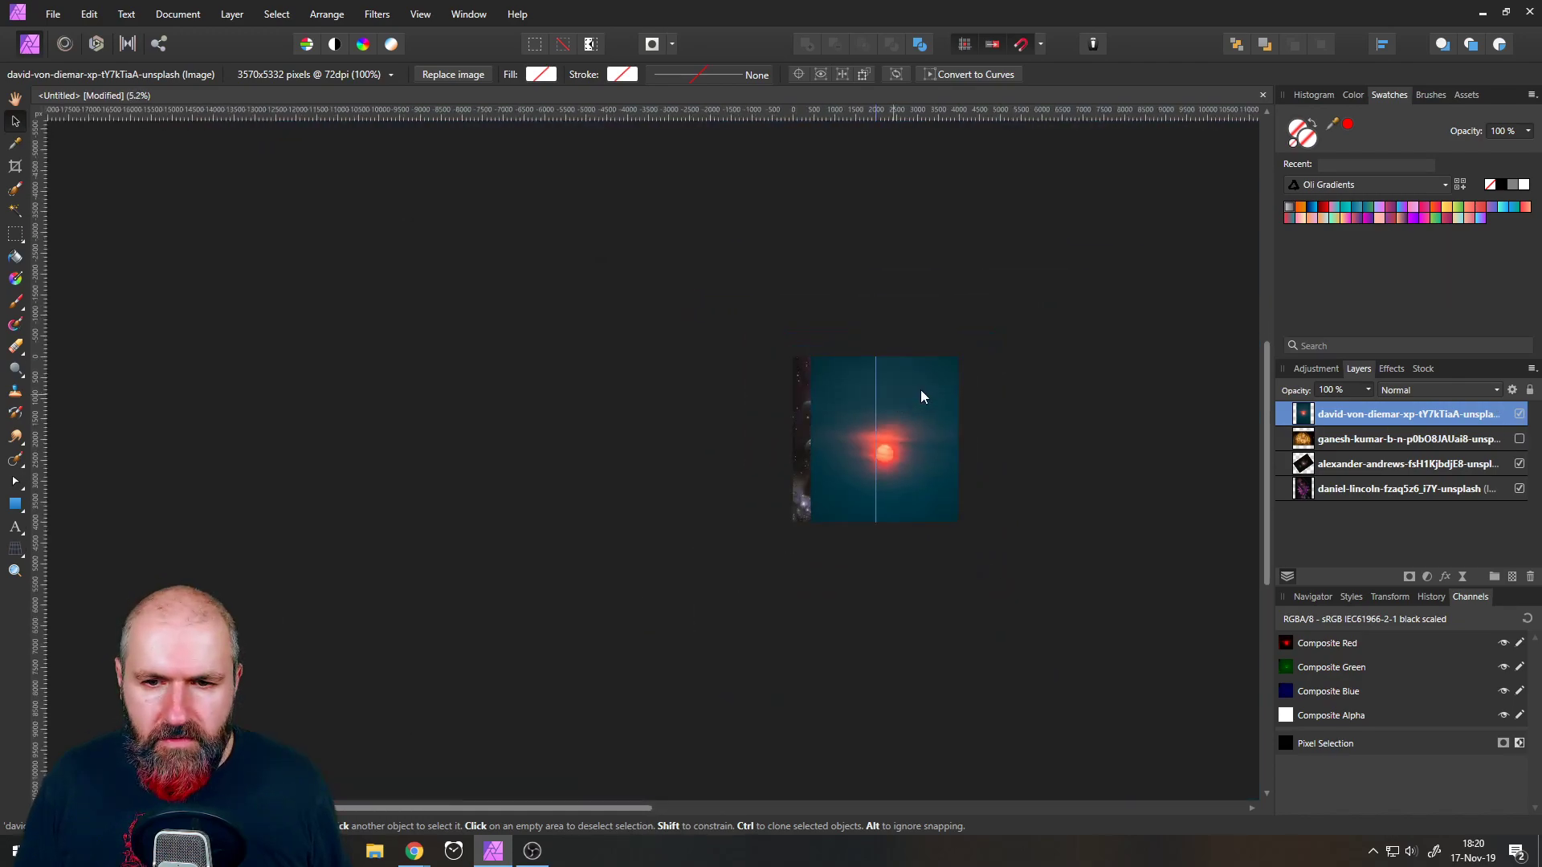
{"action": "left_click_drag", "start_coordinate": [960, 345], "coordinate": [1153, 155]}
{"action": "left_click_drag", "start_coordinate": [1062, 304], "coordinate": [975, 402]}
- Set the sun layer's blend mode to Screen
{"action": "left_click", "coordinate": [1413, 391]}
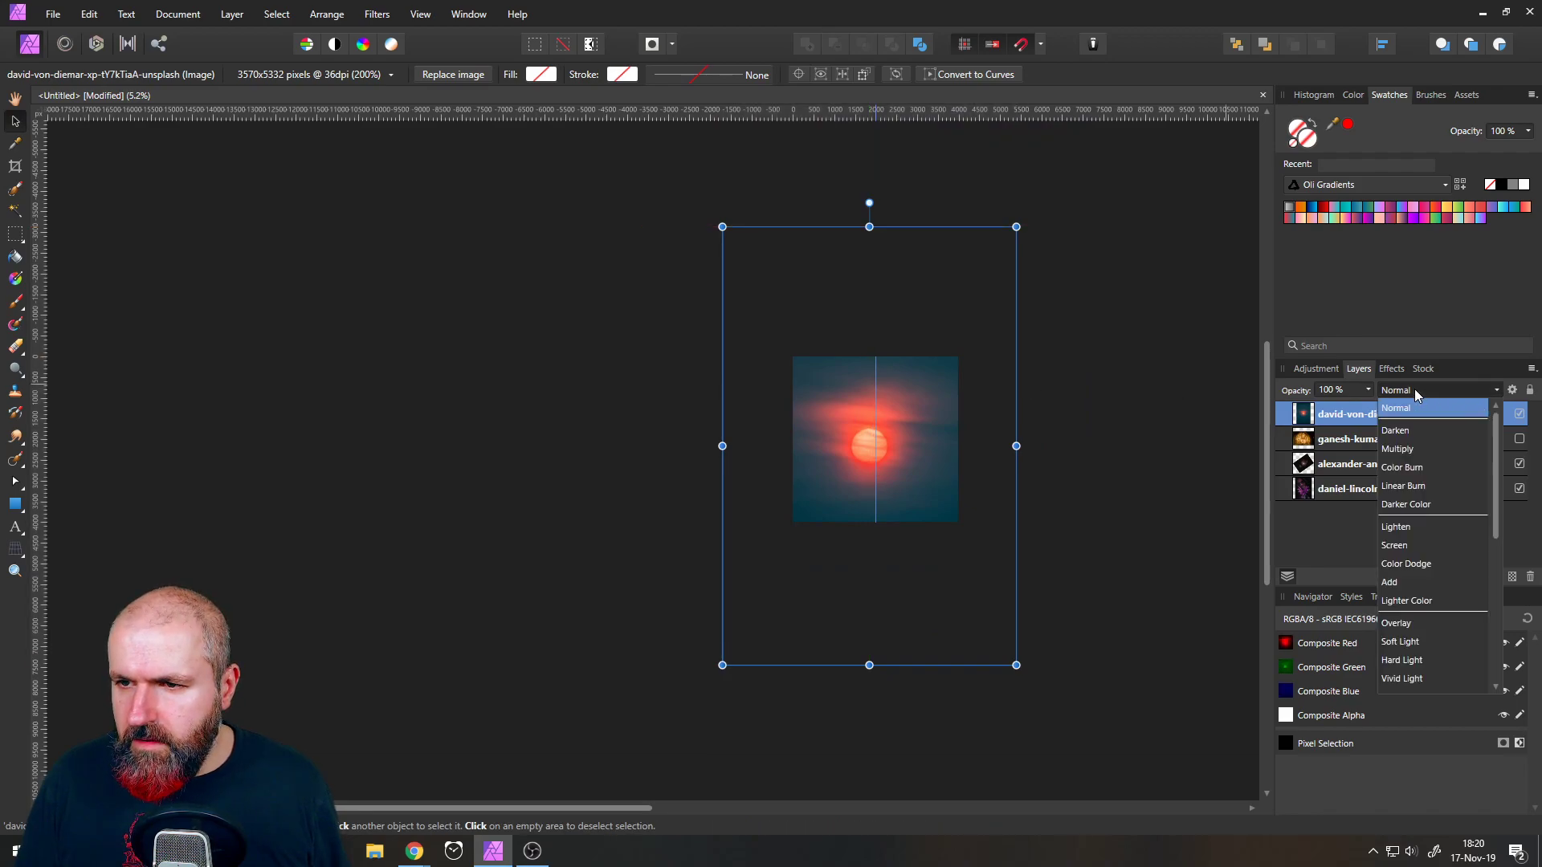
{"action": "left_click", "coordinate": [1393, 545]}
{"action": "scroll", "coordinate": [922, 445], "scroll_direction": "up", "scroll_amount": 5}
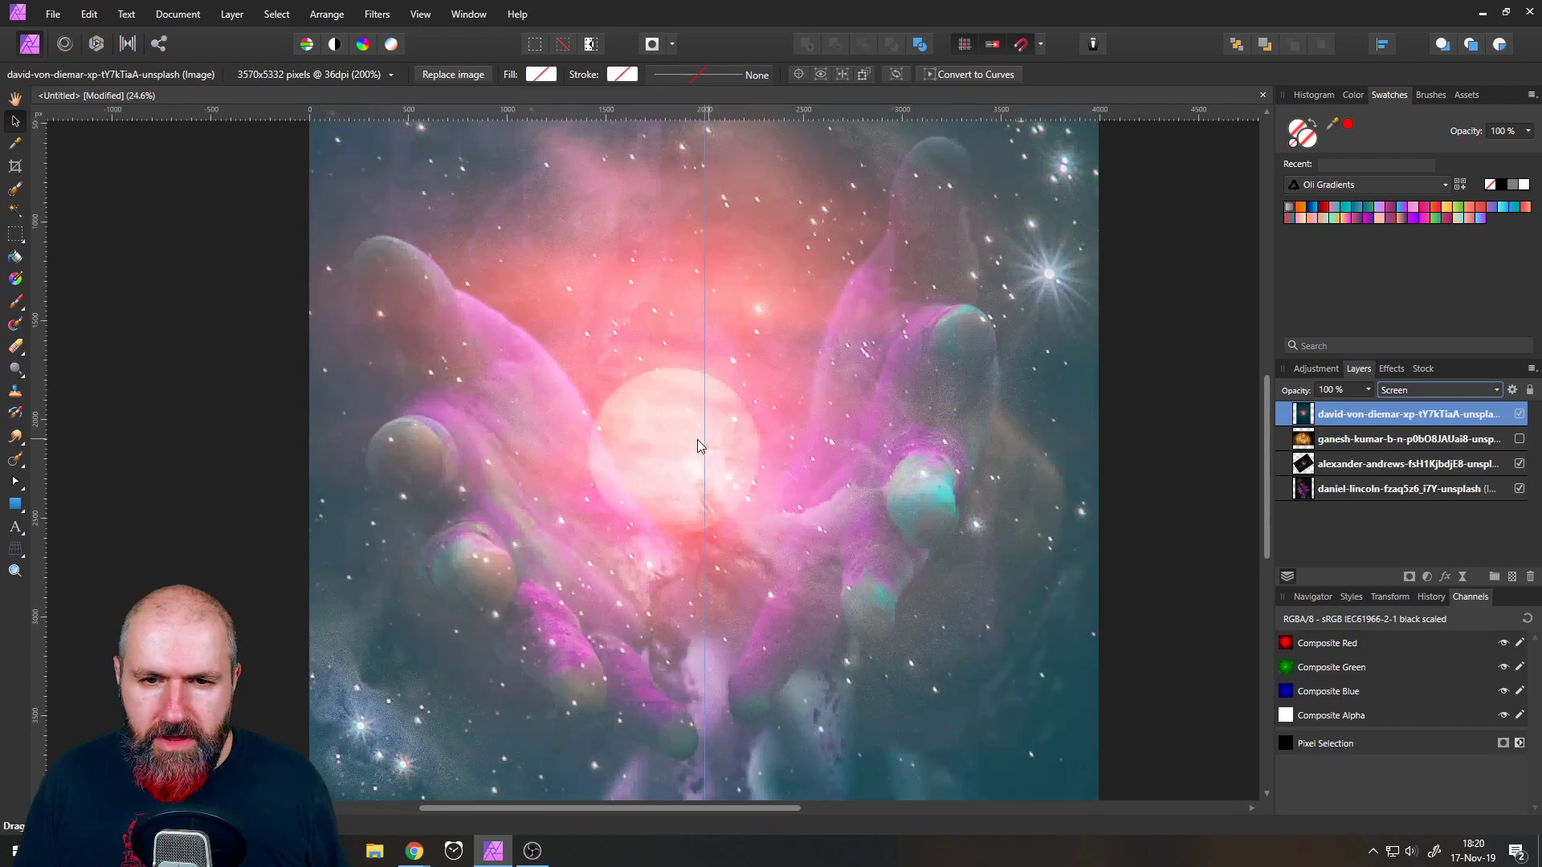
- Move the sun layer so the sun sits on the canvas's vertical centre line
{"action": "left_click_drag", "start_coordinate": [664, 422], "coordinate": [697, 411]}
{"action": "scroll", "coordinate": [673, 403], "scroll_direction": "down", "scroll_amount": 4}
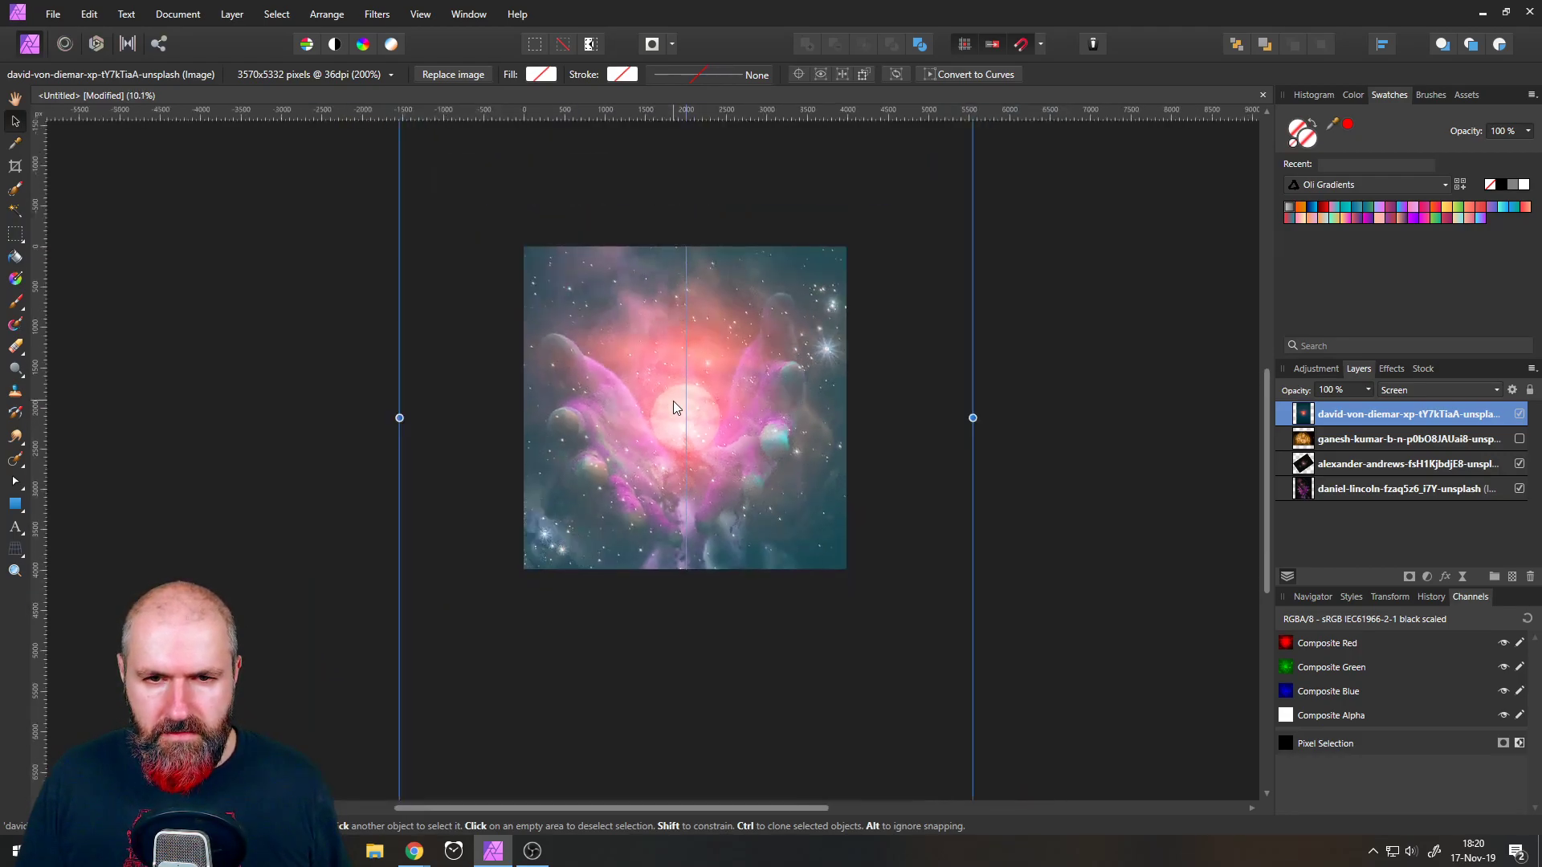
{"action": "key", "text": "ctrl+j"}
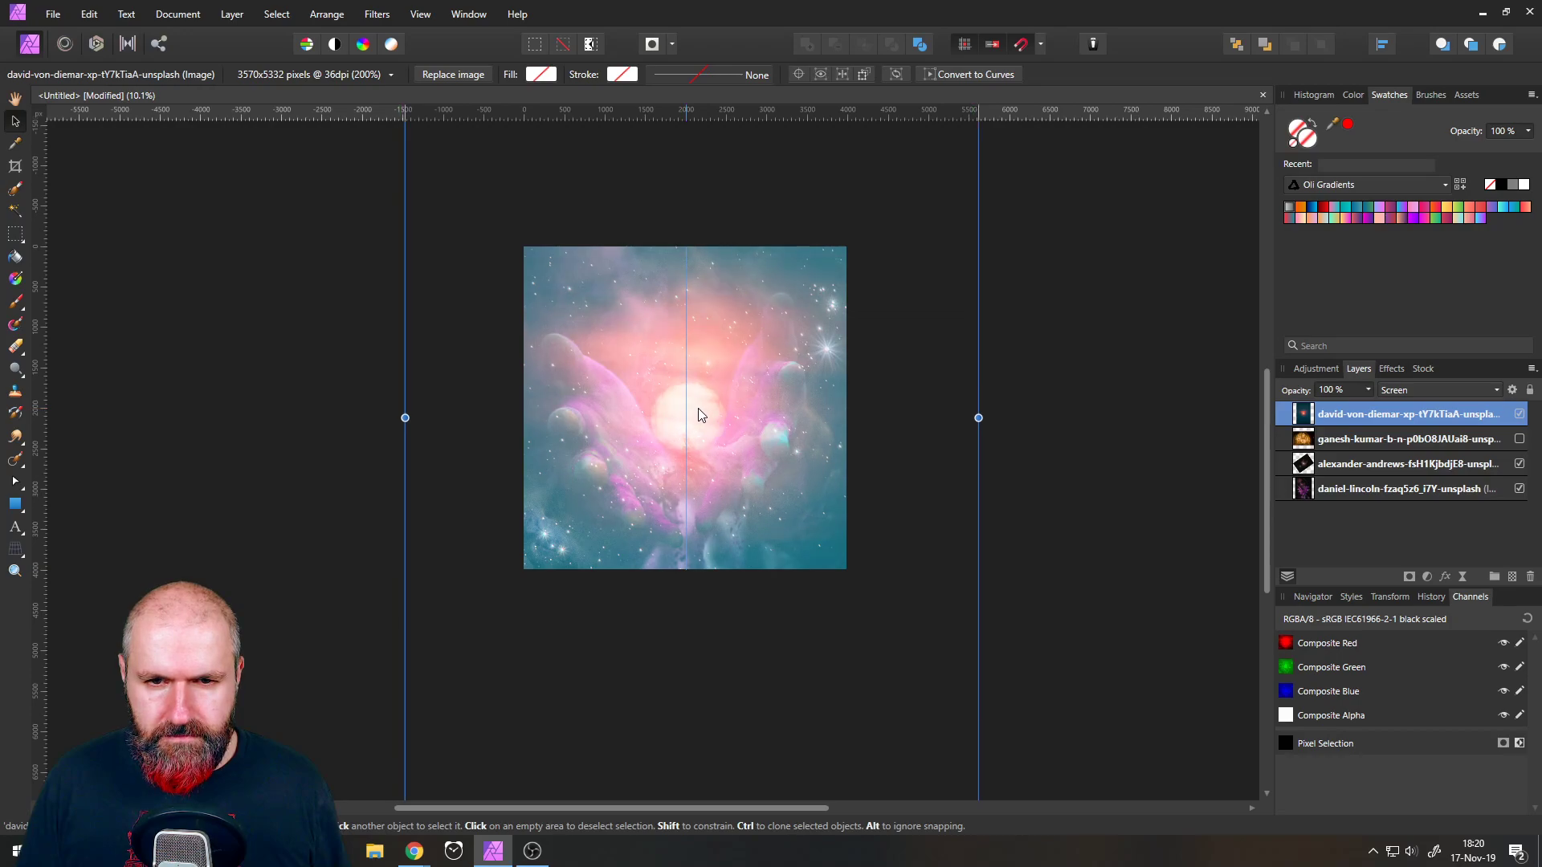
{"action": "left_click", "coordinate": [1529, 580]}
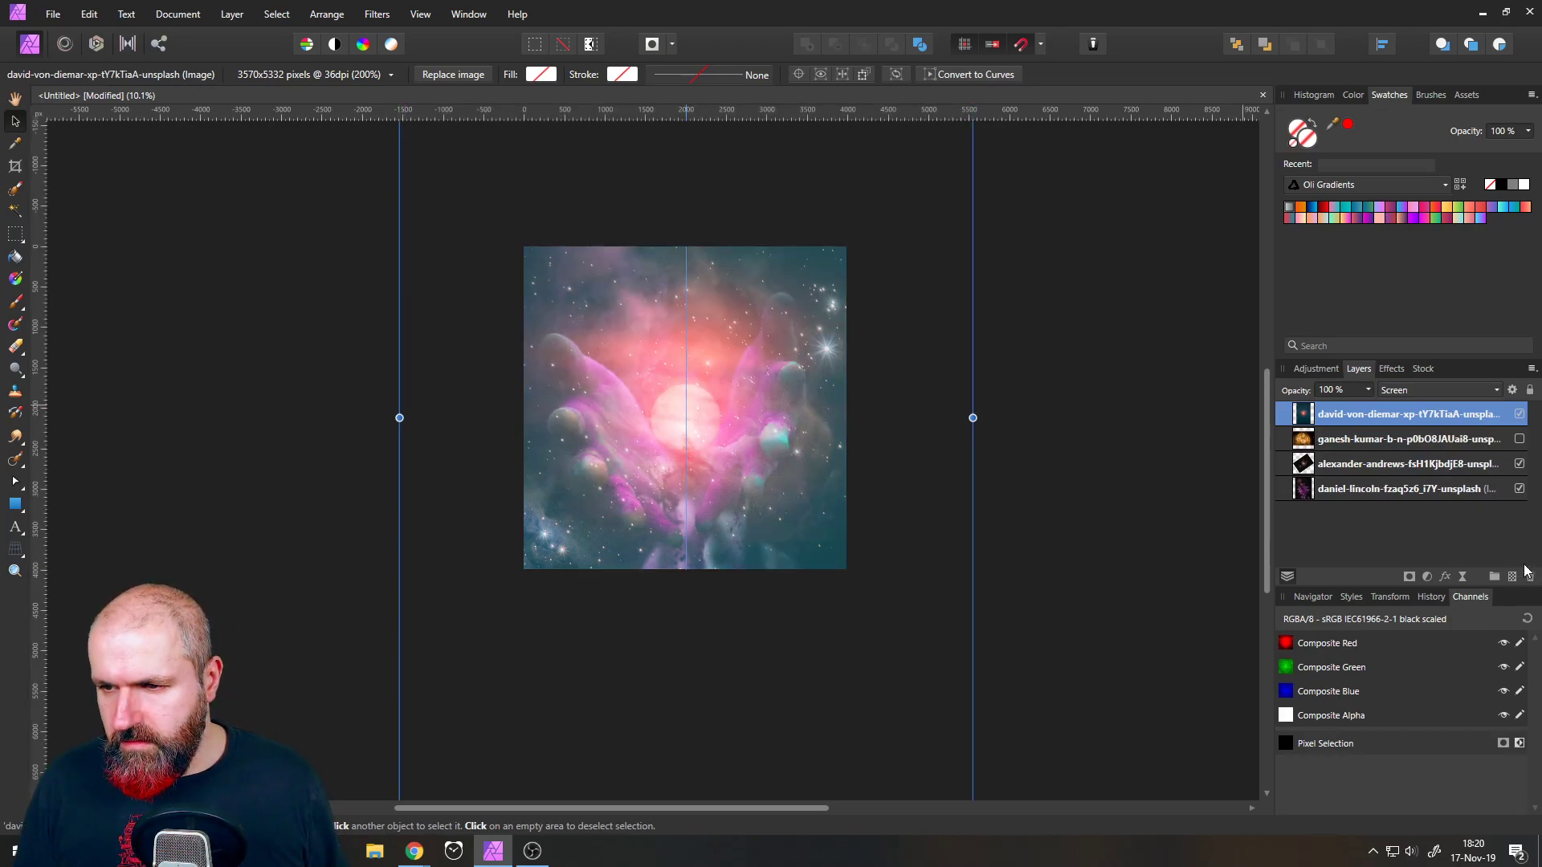
- Ramp the sun layer's source blend range from 0% at 15.4% to 100% at 67.5%, and set its blend mode to Add
{"action": "left_click", "coordinate": [1512, 391]}
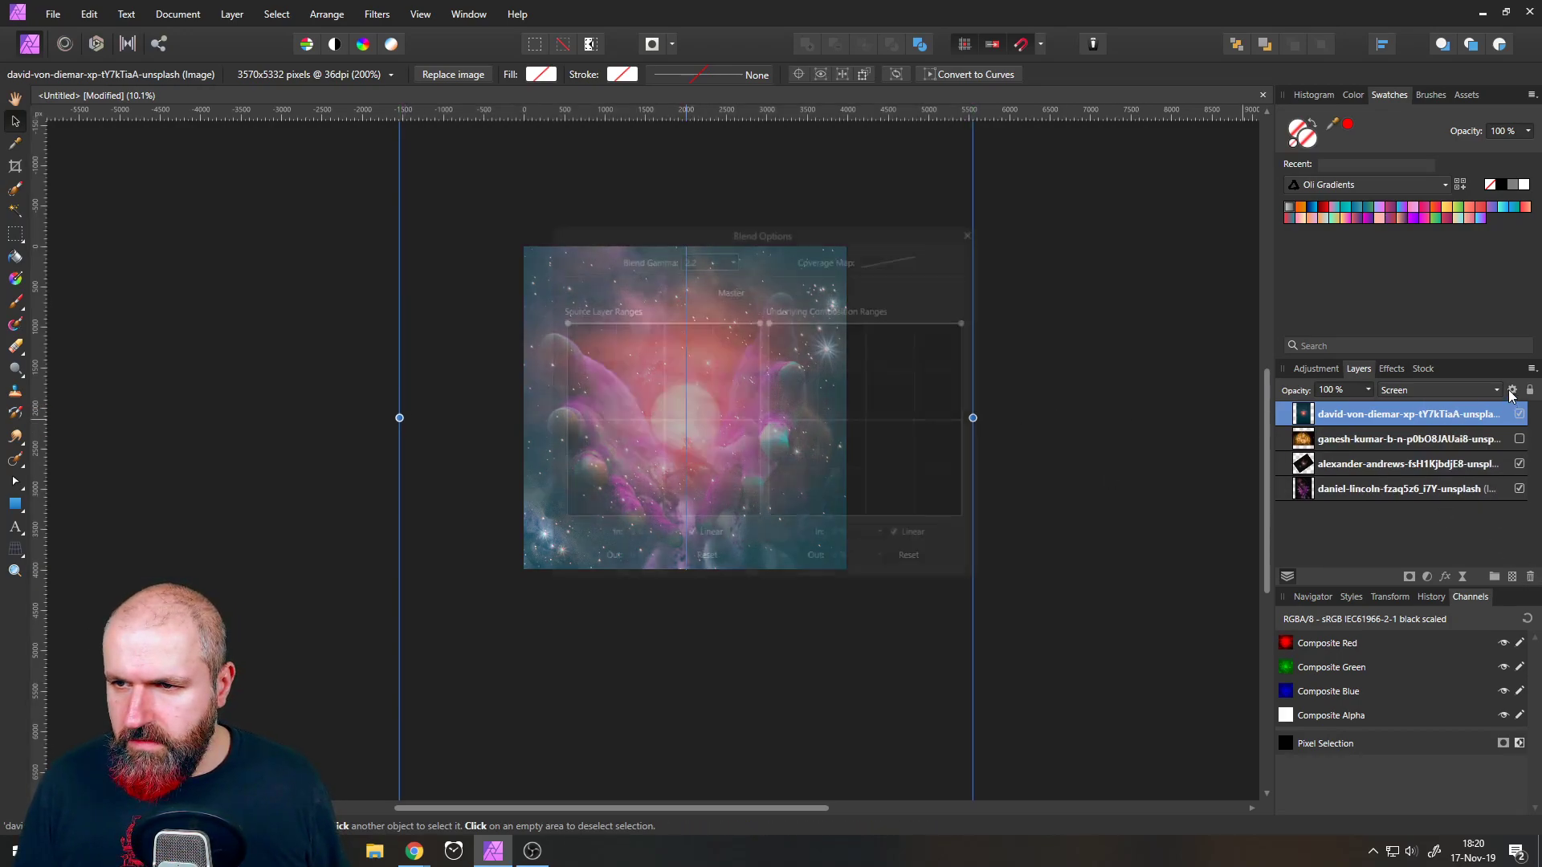
{"action": "left_click_drag", "start_coordinate": [651, 228], "coordinate": [1001, 228]}
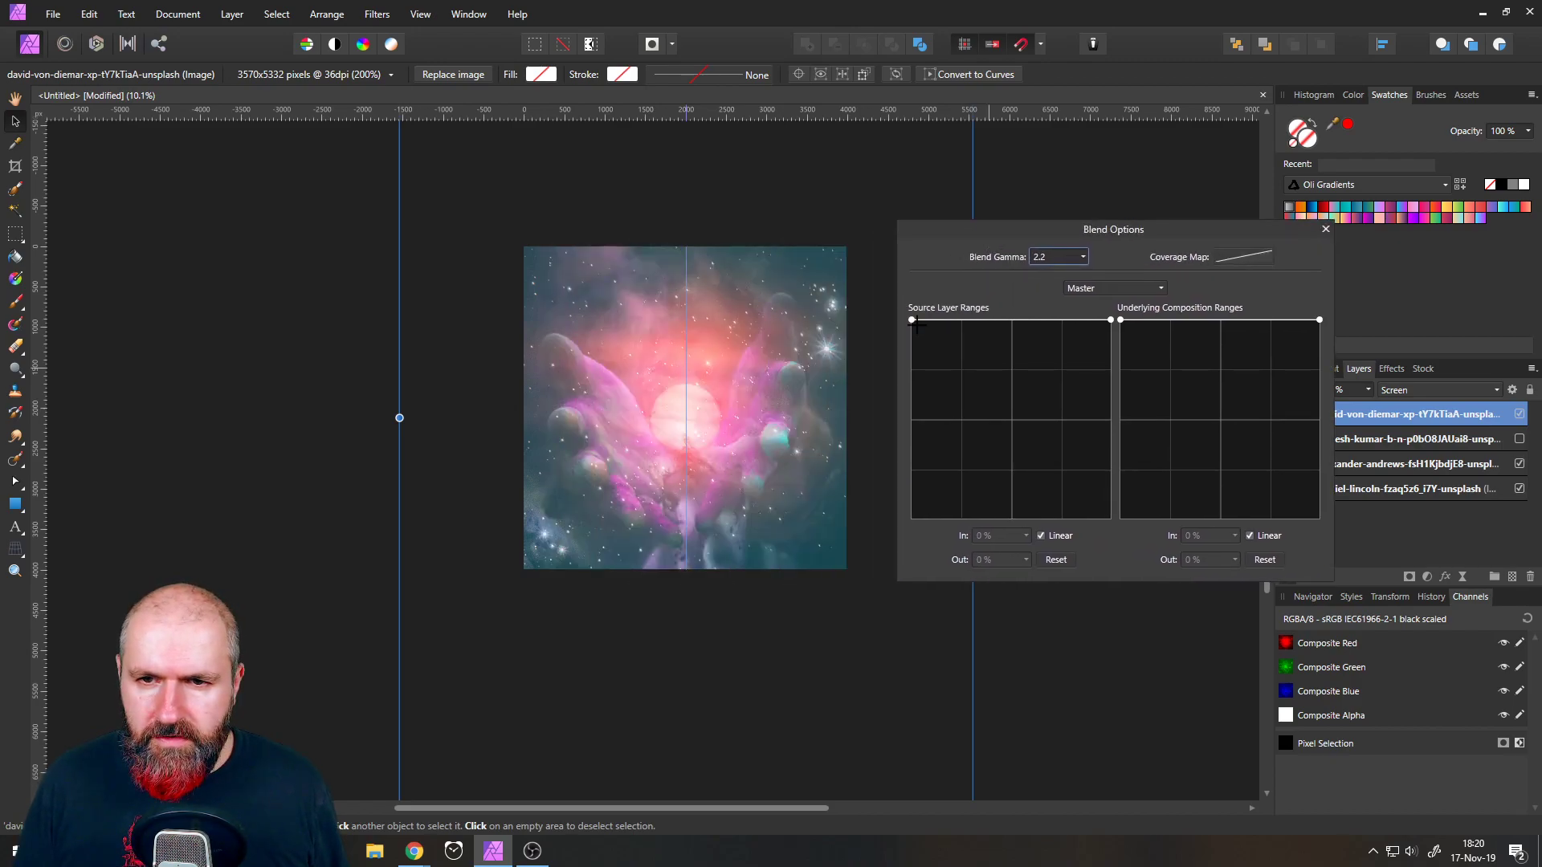
{"action": "left_click_drag", "start_coordinate": [910, 321], "coordinate": [949, 530]}
{"action": "left_click_drag", "start_coordinate": [1111, 319], "coordinate": [1047, 309]}
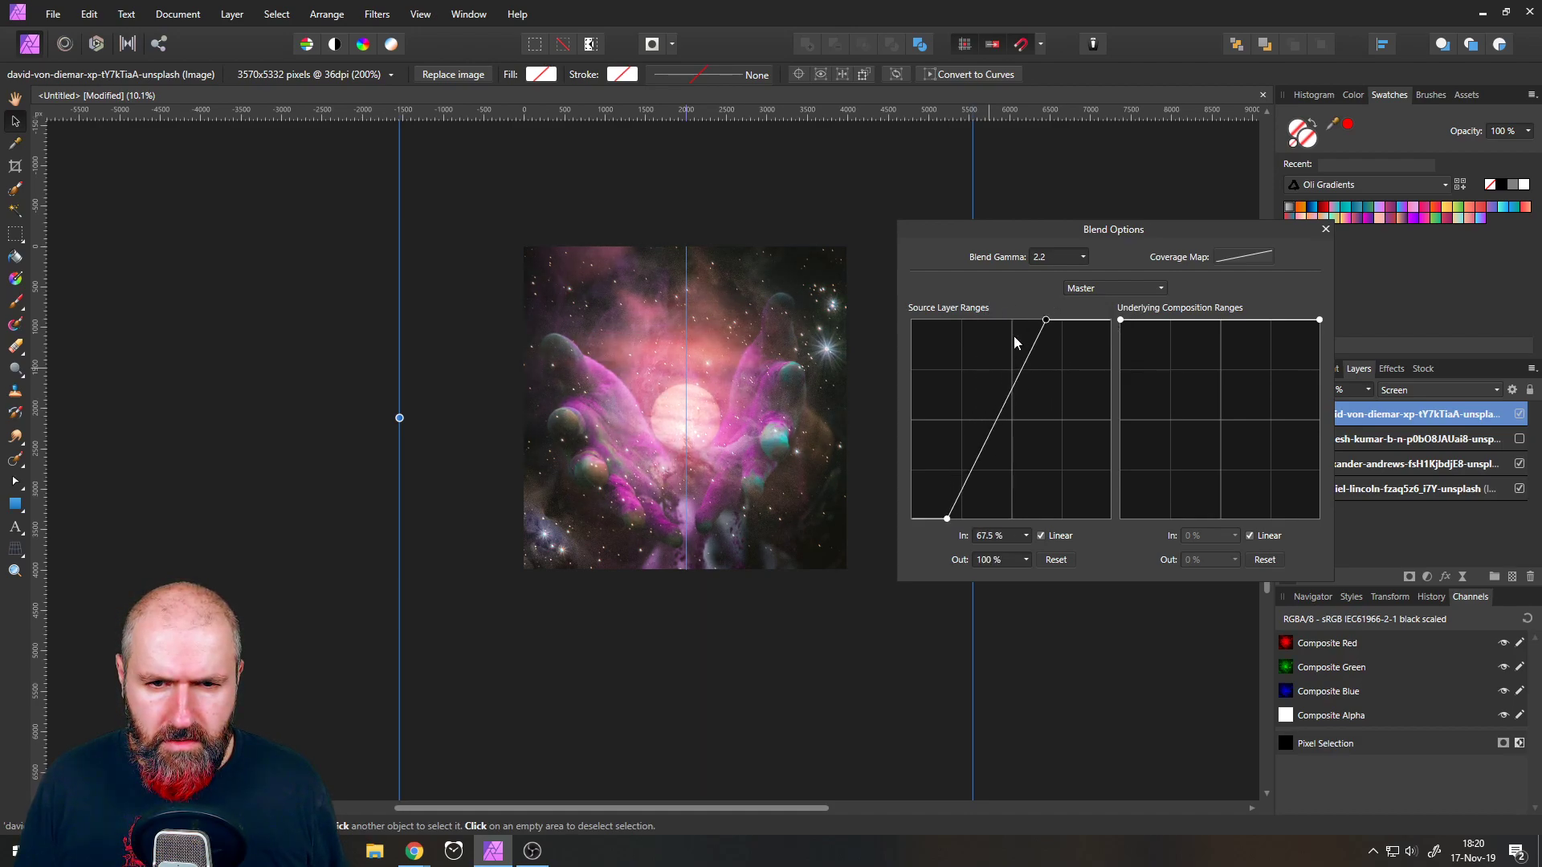
{"action": "mouse_move", "coordinate": [948, 514]}
{"action": "left_mouse_down"}
{"action": "mouse_move", "coordinate": [921, 522]}
{"action": "mouse_move", "coordinate": [942, 519]}
{"action": "left_mouse_up"}
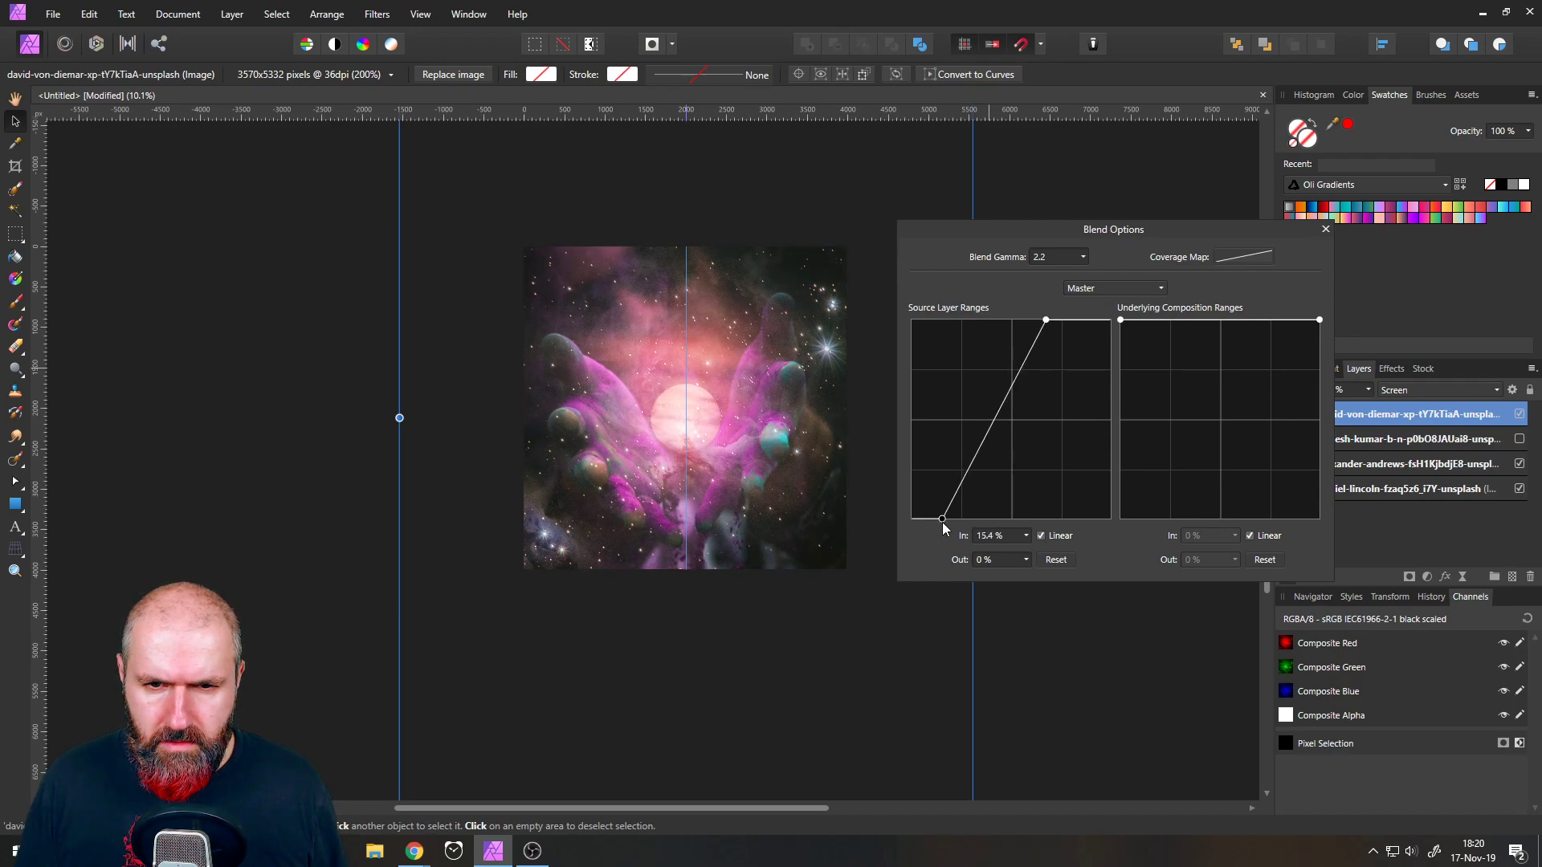
{"action": "left_click", "coordinate": [1325, 229]}
{"action": "scroll", "coordinate": [677, 401], "scroll_direction": "up", "scroll_amount": 4}
{"action": "scroll", "coordinate": [675, 414], "scroll_direction": "down", "scroll_amount": 2}
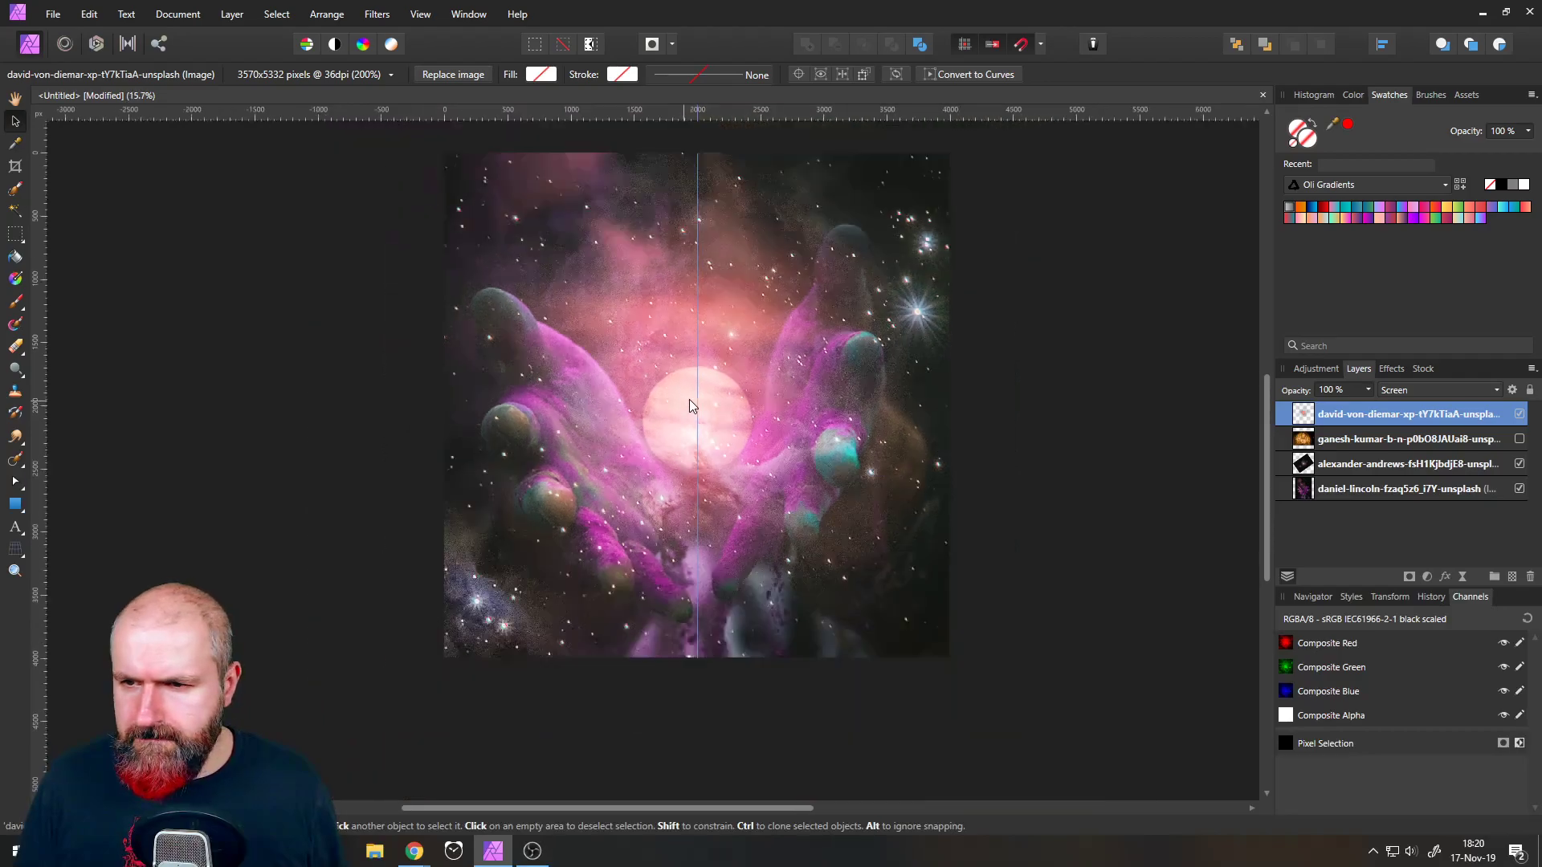
{"action": "left_click", "coordinate": [1403, 392]}
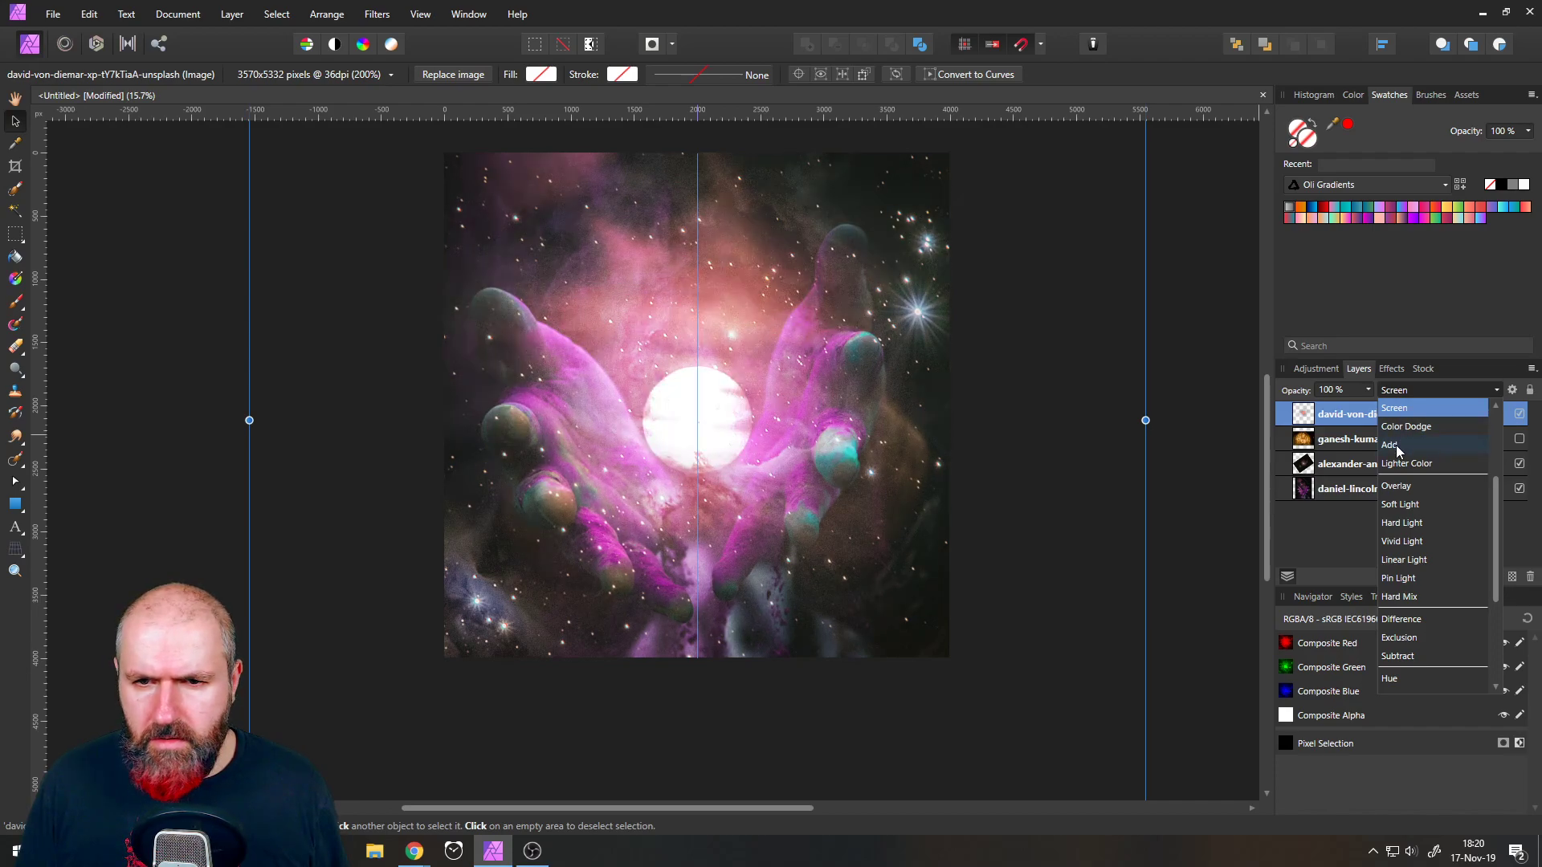
{"action": "left_click", "coordinate": [1397, 446]}
- Show the golden Buddha layer and move it above the sun layer
{"action": "left_click", "coordinate": [1313, 444]}
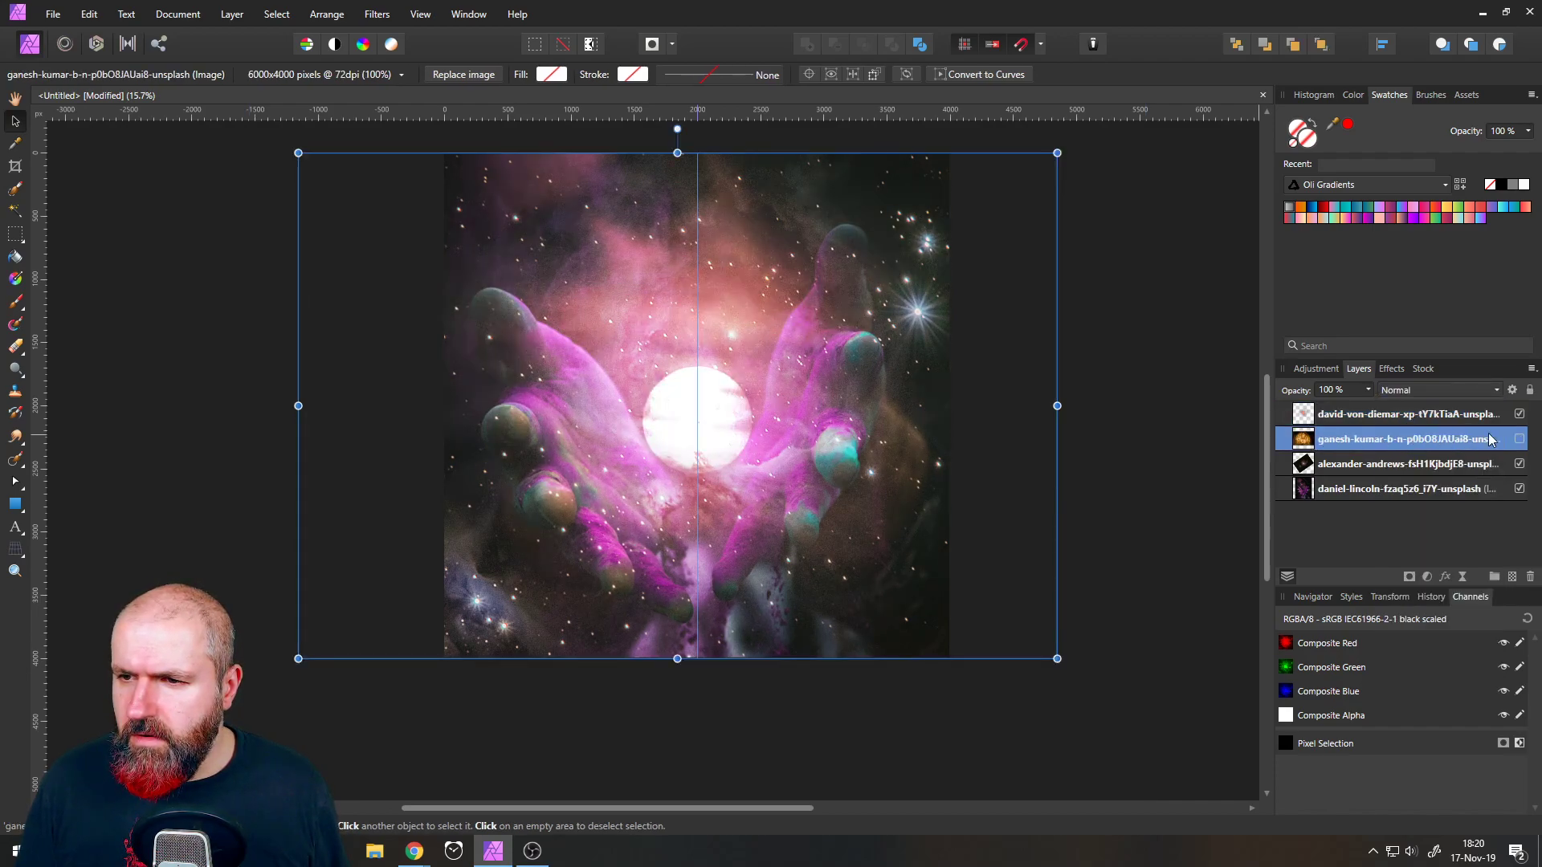
{"action": "left_click", "coordinate": [1519, 440]}
{"action": "left_click_drag", "start_coordinate": [1309, 415], "coordinate": [1306, 412]}
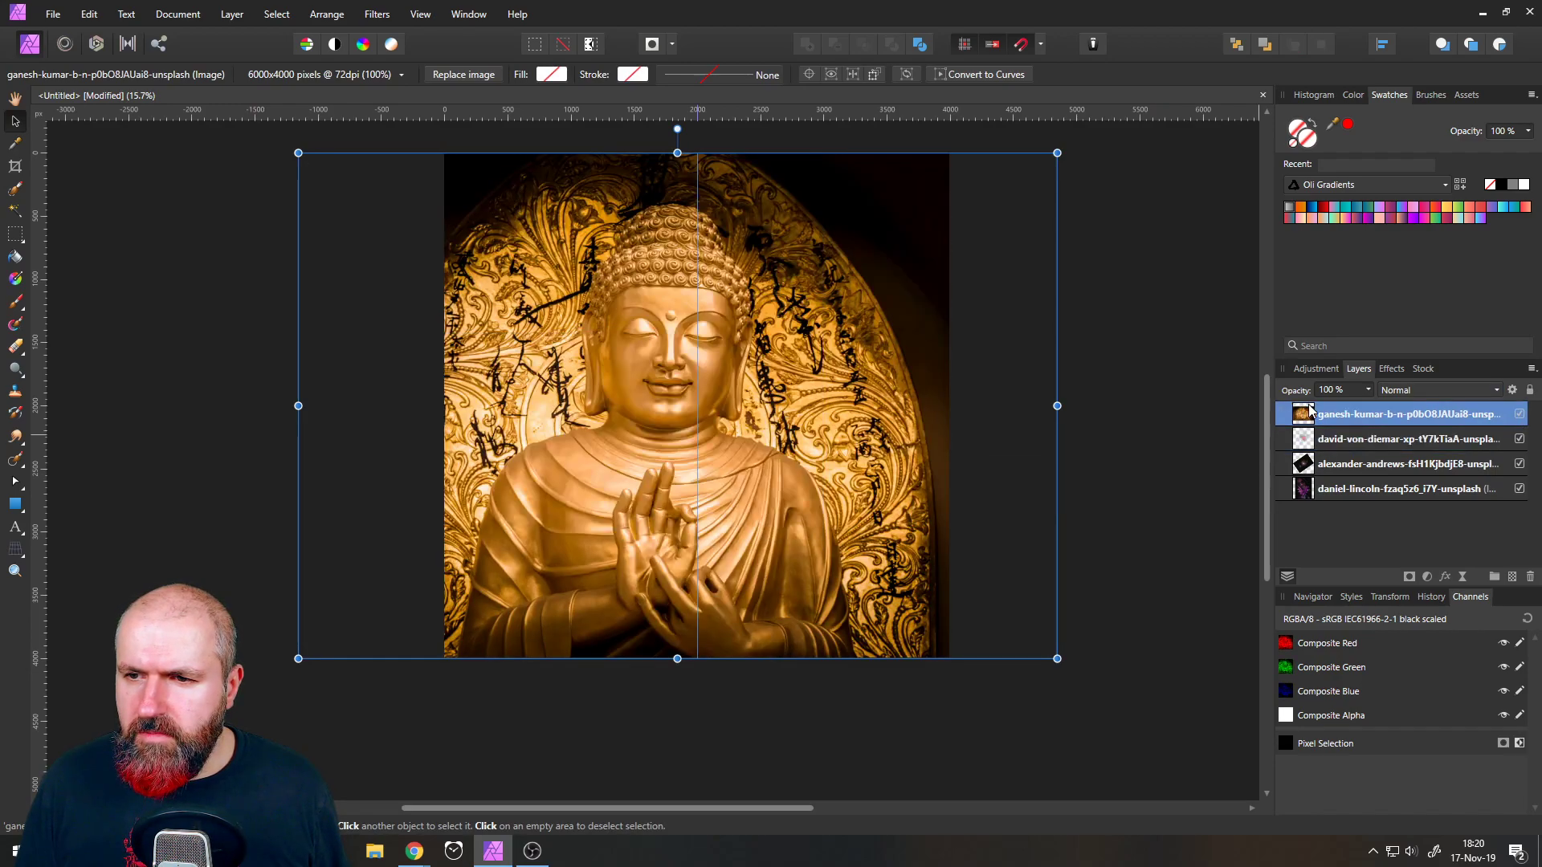
- Shrink the Buddha image to about 74% and centre the figure horizontally on the canvas
{"action": "scroll", "coordinate": [682, 401], "scroll_direction": "down", "scroll_amount": 2}
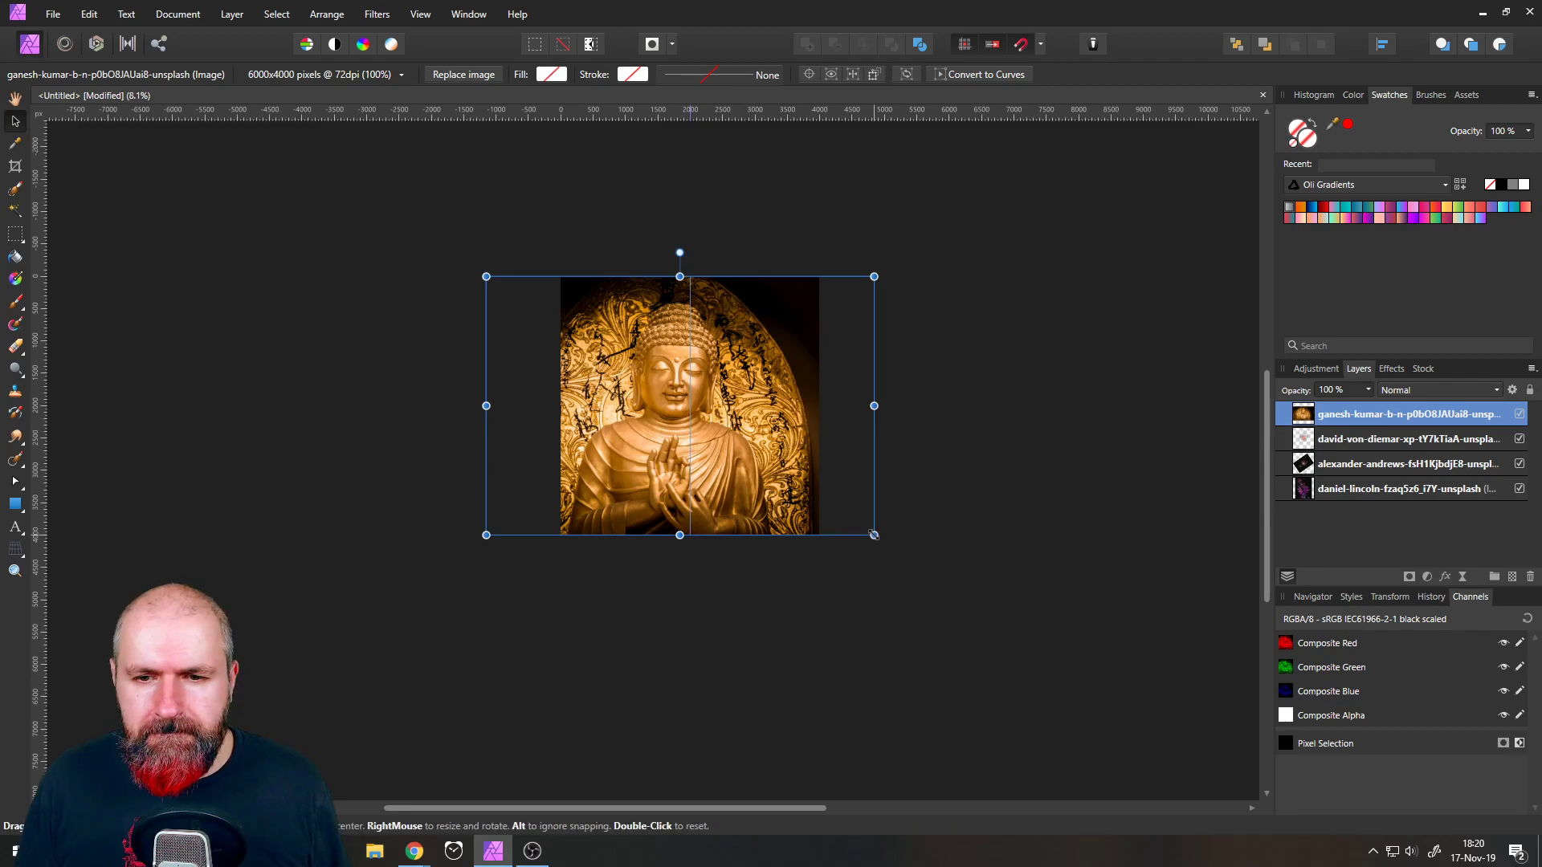
{"action": "left_click_drag", "start_coordinate": [871, 533], "coordinate": [776, 463]}
{"action": "left_click_drag", "start_coordinate": [706, 407], "coordinate": [766, 426]}
{"action": "scroll", "coordinate": [768, 413], "scroll_direction": "up", "scroll_amount": 3}
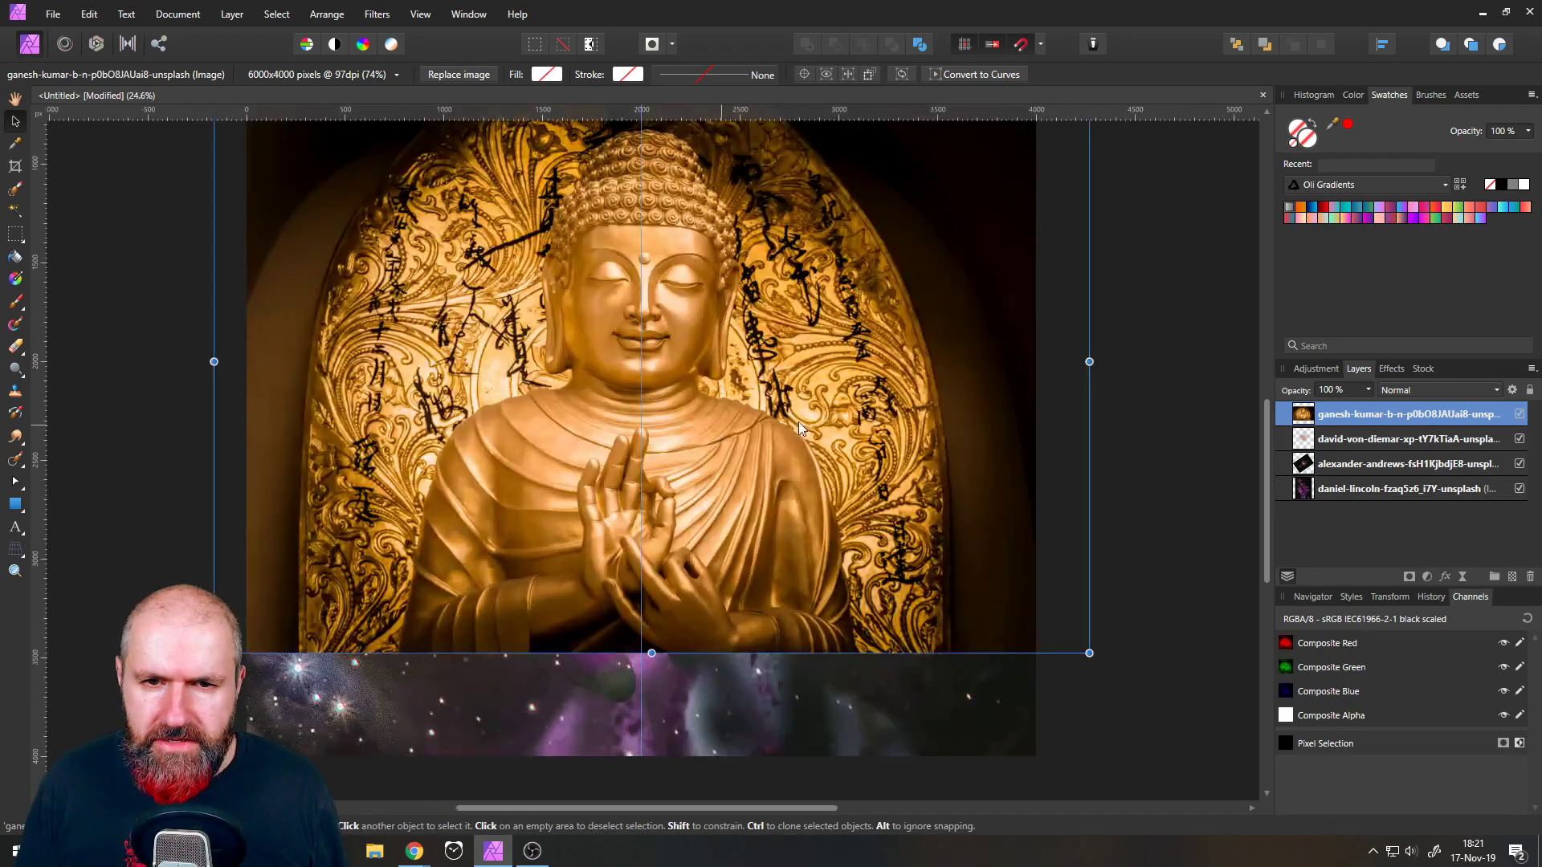
- Set the Buddha layer's blend mode to Lighten and move the Buddha up so the sun lies over his chest
{"action": "left_click", "coordinate": [1423, 391]}
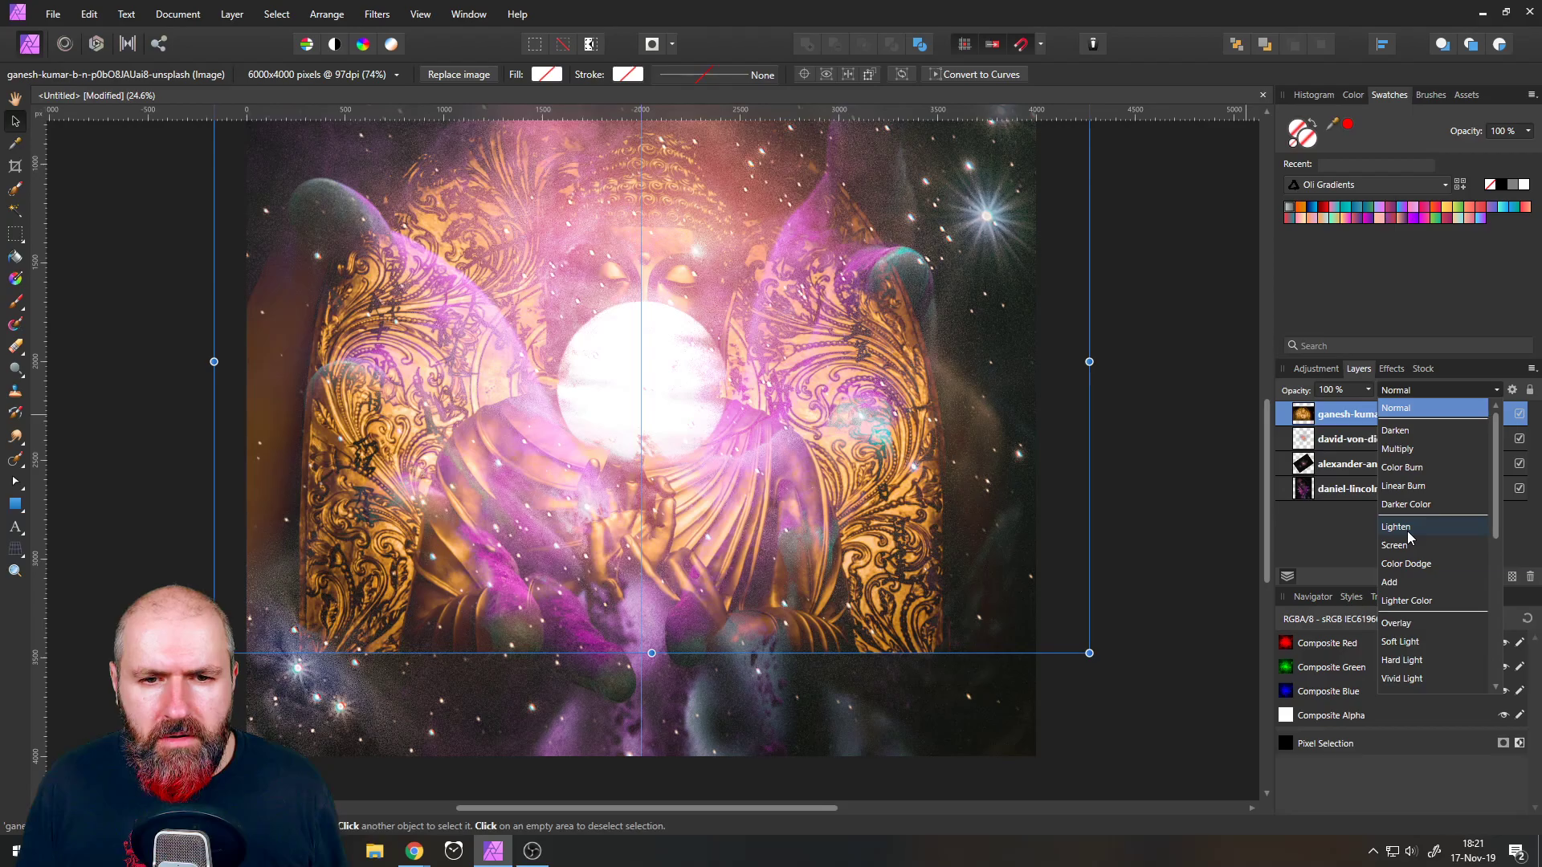
{"action": "left_click", "coordinate": [1407, 532]}
{"action": "left_click_drag", "start_coordinate": [719, 510], "coordinate": [722, 311]}
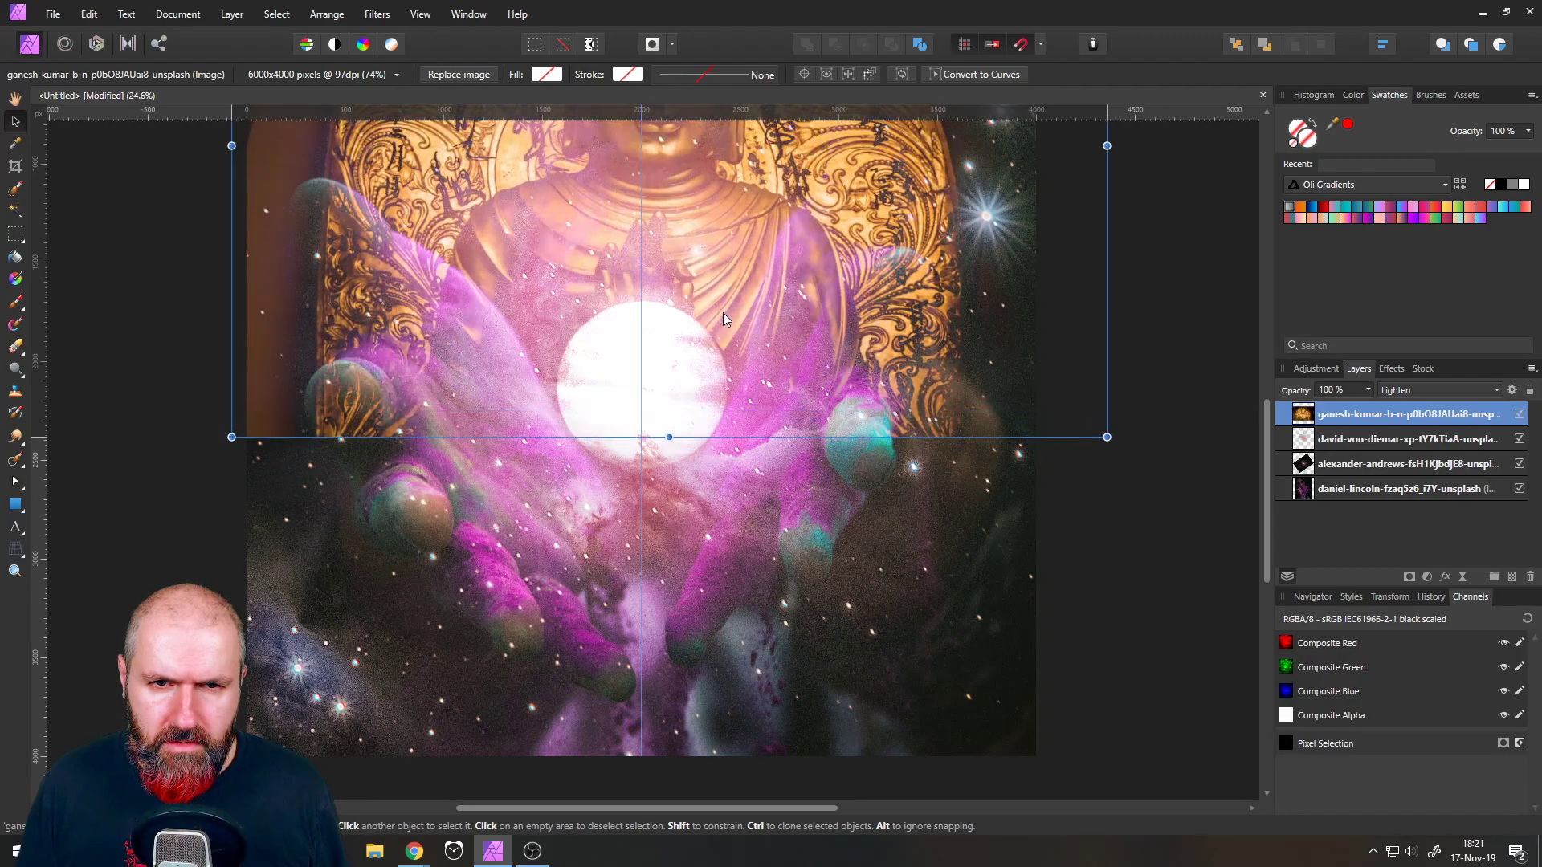
{"action": "scroll", "coordinate": [562, 394], "scroll_direction": "down", "scroll_amount": 3}
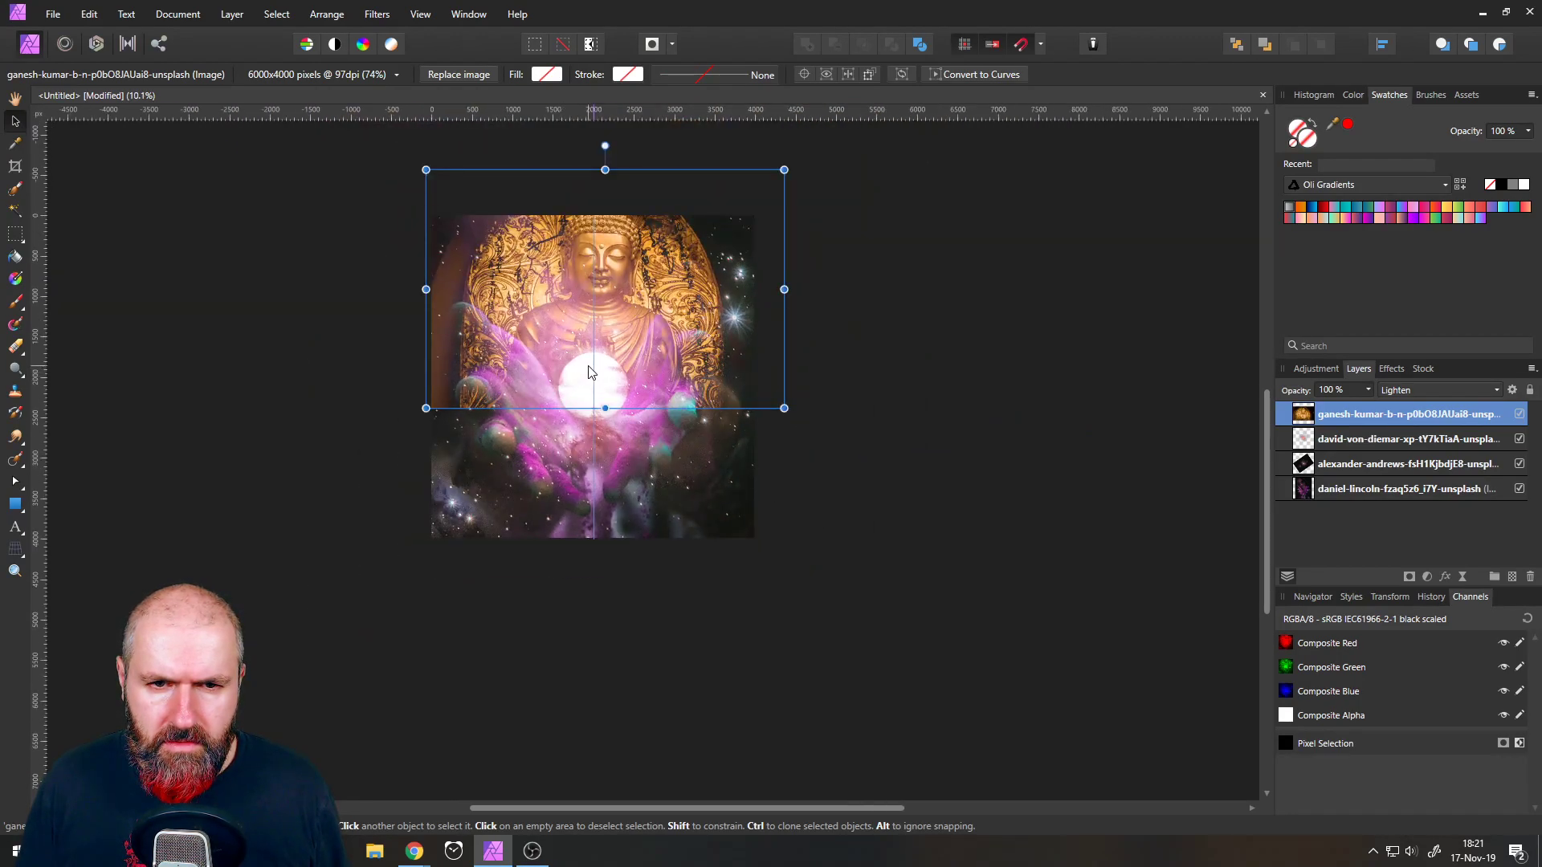
{"action": "left_click_drag", "start_coordinate": [600, 372], "coordinate": [656, 393]}
{"action": "mouse_move", "coordinate": [650, 371]}
{"action": "left_mouse_down"}
{"action": "mouse_move", "coordinate": [648, 334]}
{"action": "mouse_move", "coordinate": [650, 374]}
{"action": "mouse_move", "coordinate": [654, 361]}
{"action": "left_mouse_up"}
- Try Color Dodge on the Buddha layer and preview alternative blend modes for the sun layer, keeping Add
{"action": "left_click", "coordinate": [1422, 392]}
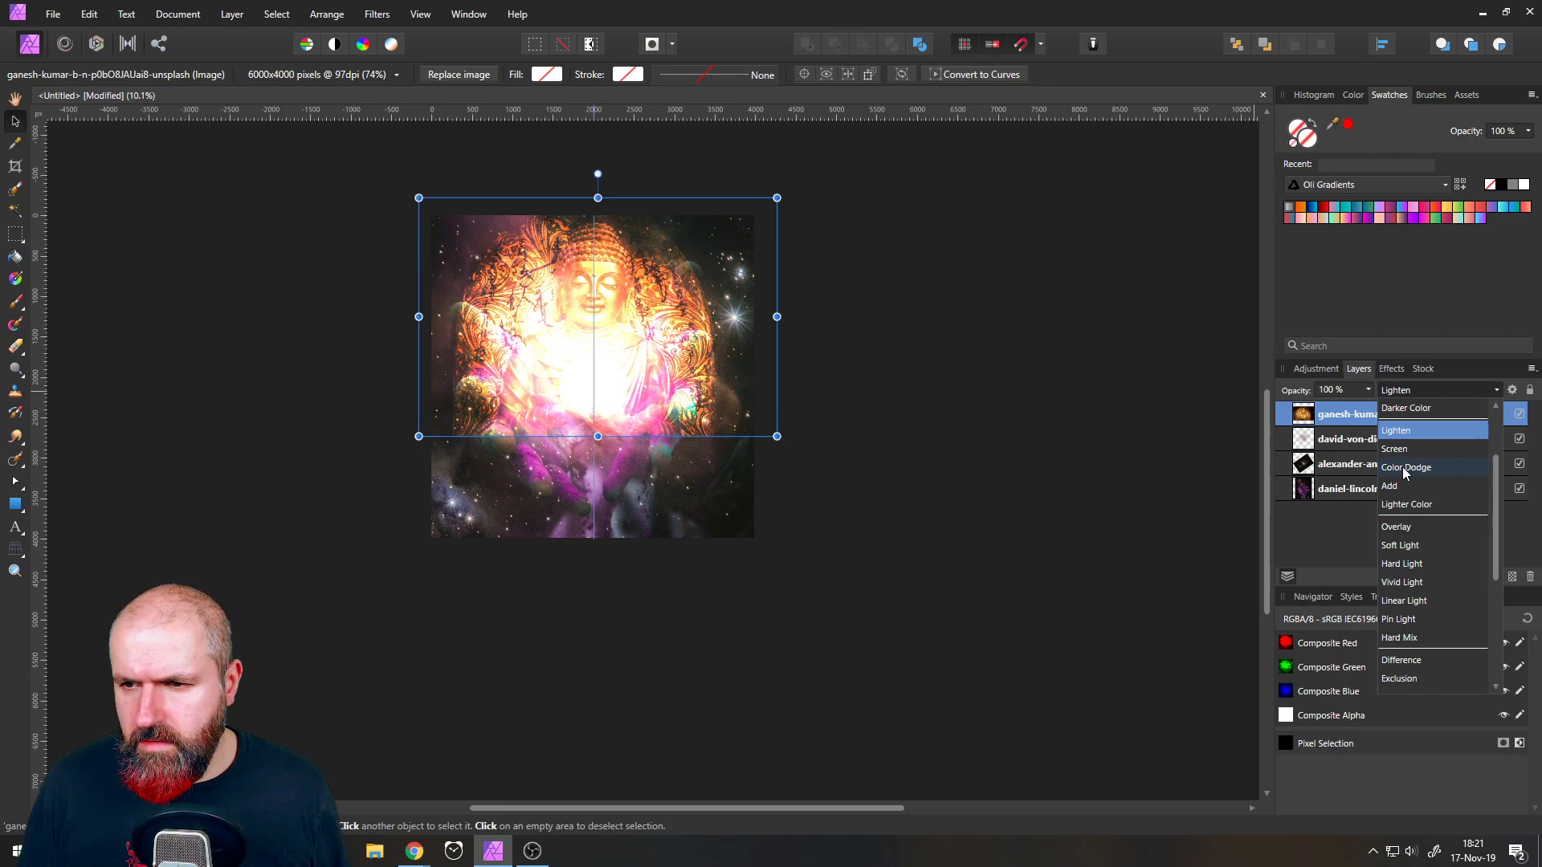
{"action": "left_click", "coordinate": [1405, 467]}
{"action": "left_click", "coordinate": [1346, 439]}
{"action": "left_click", "coordinate": [1407, 392]}
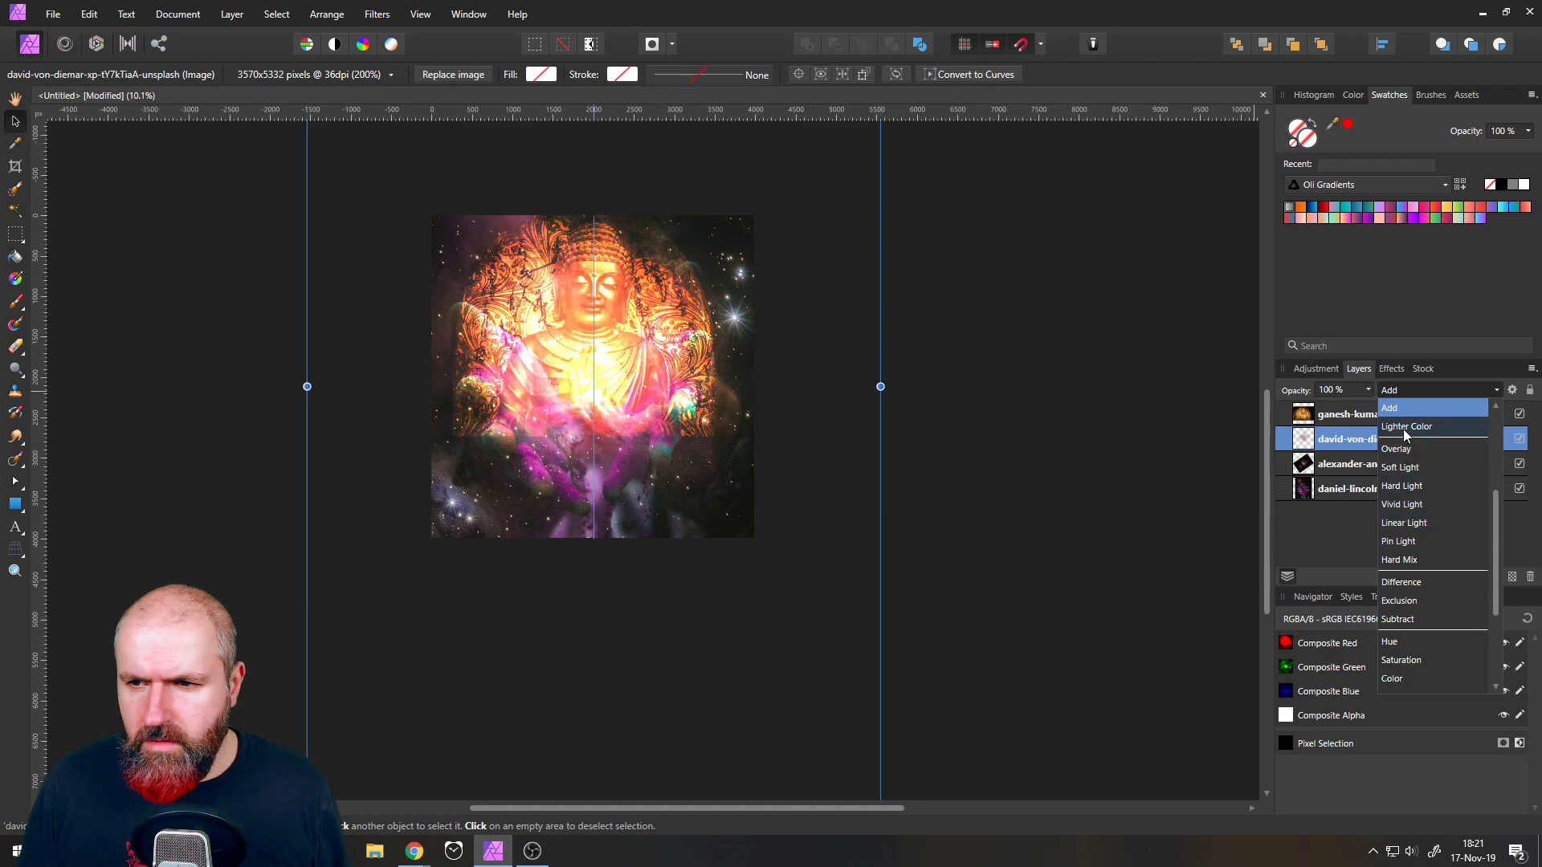
{"action": "scroll", "coordinate": [1405, 435], "scroll_direction": "up", "scroll_amount": 2}
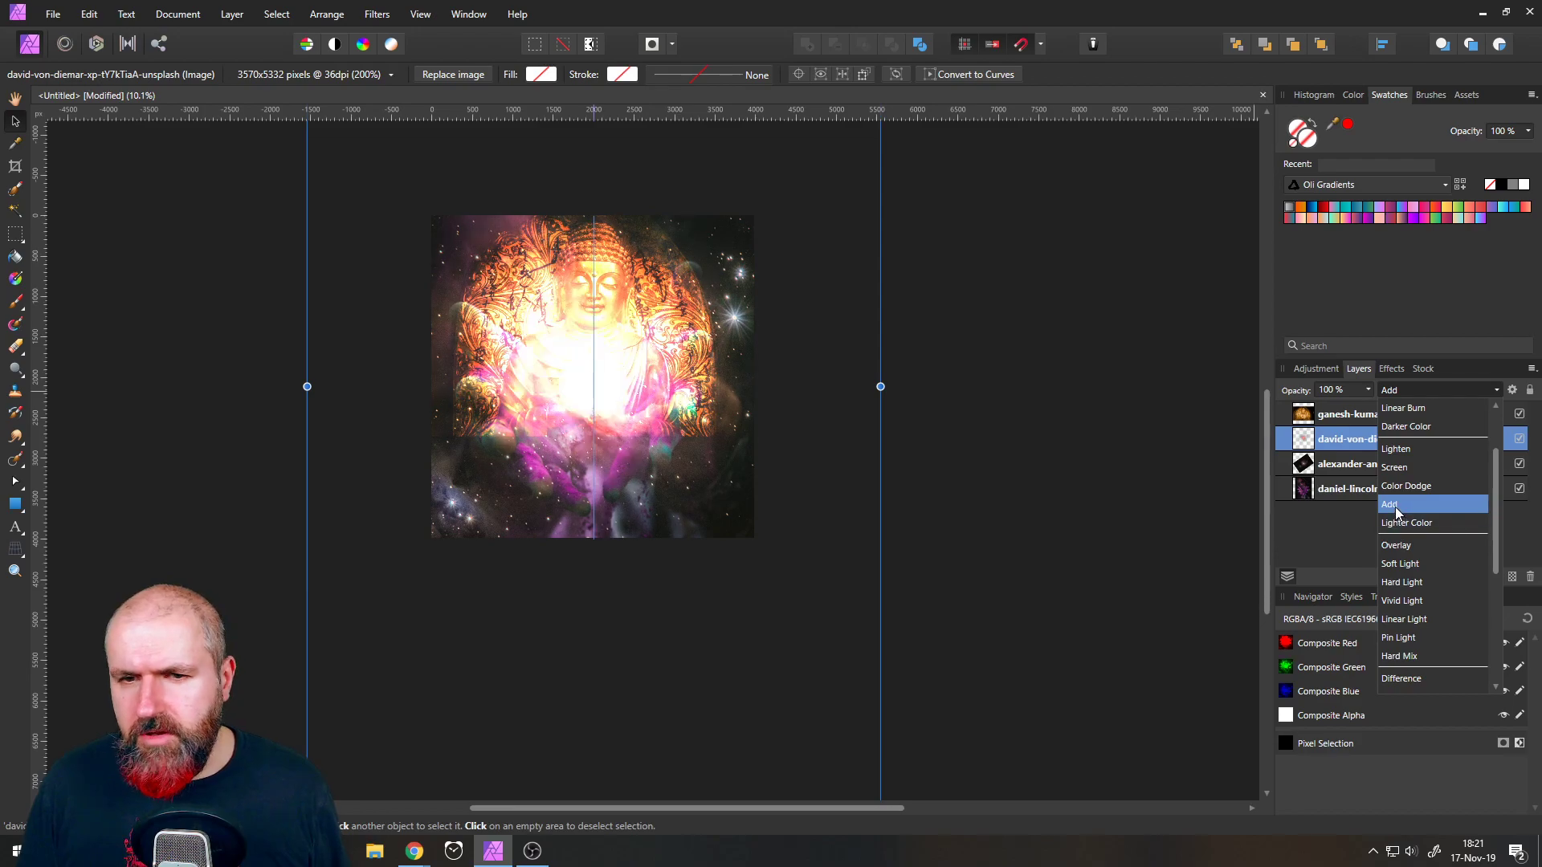
{"action": "left_click", "coordinate": [1404, 504]}
- Toggle the Buddha layer's visibility to compare the composite with and without it
{"action": "left_click", "coordinate": [1519, 415]}
{"action": "left_click", "coordinate": [1519, 414]}
{"action": "left_click", "coordinate": [1519, 414]}
{"action": "left_click", "coordinate": [1518, 414]}
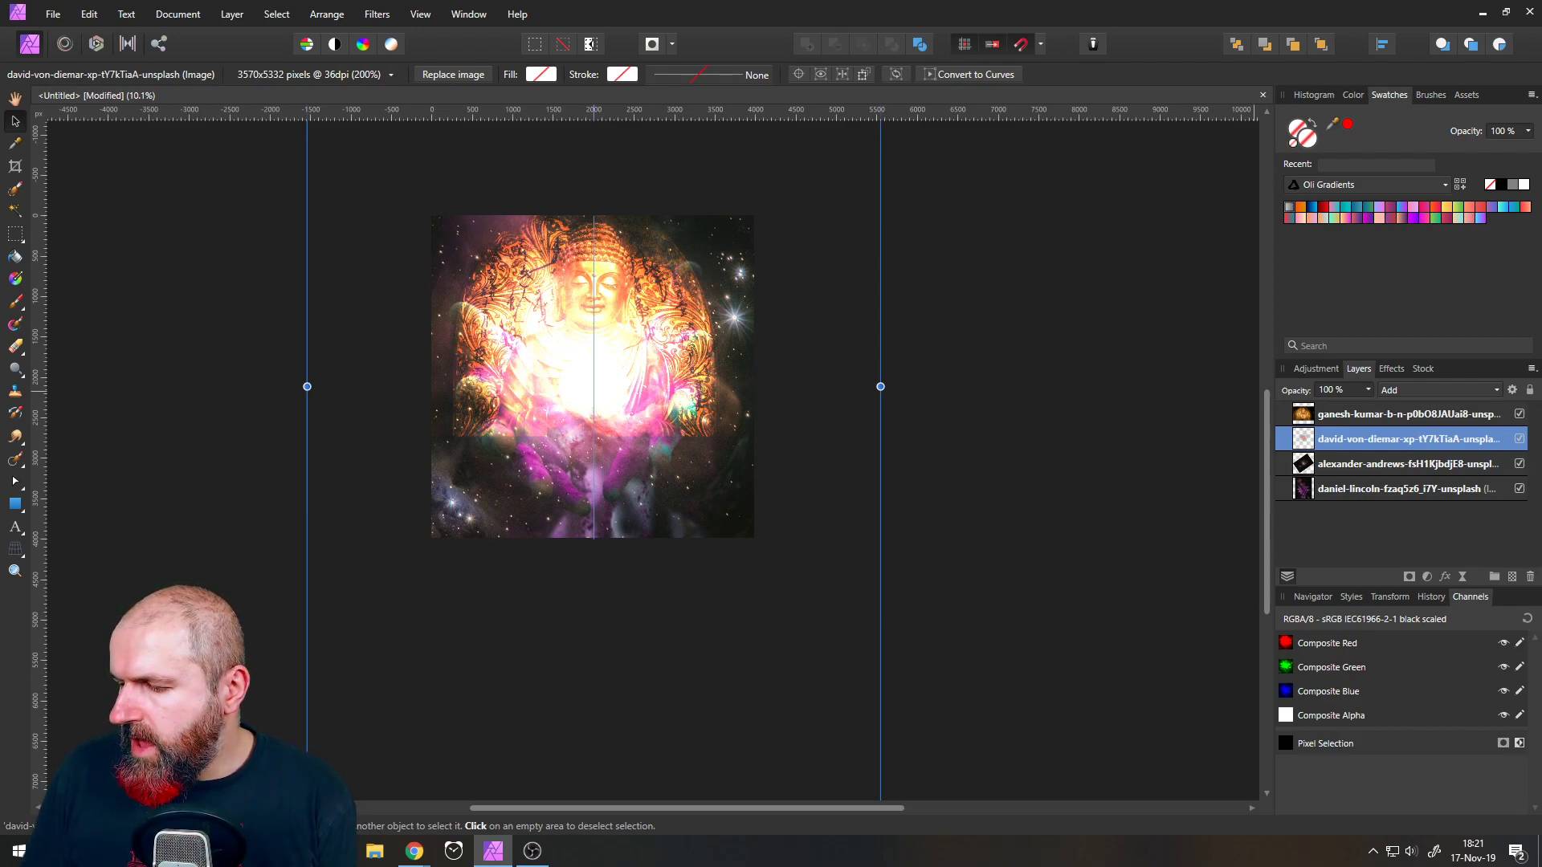
{"action": "left_click_drag", "start_coordinate": [1541, 69], "coordinate": [653, 69]}
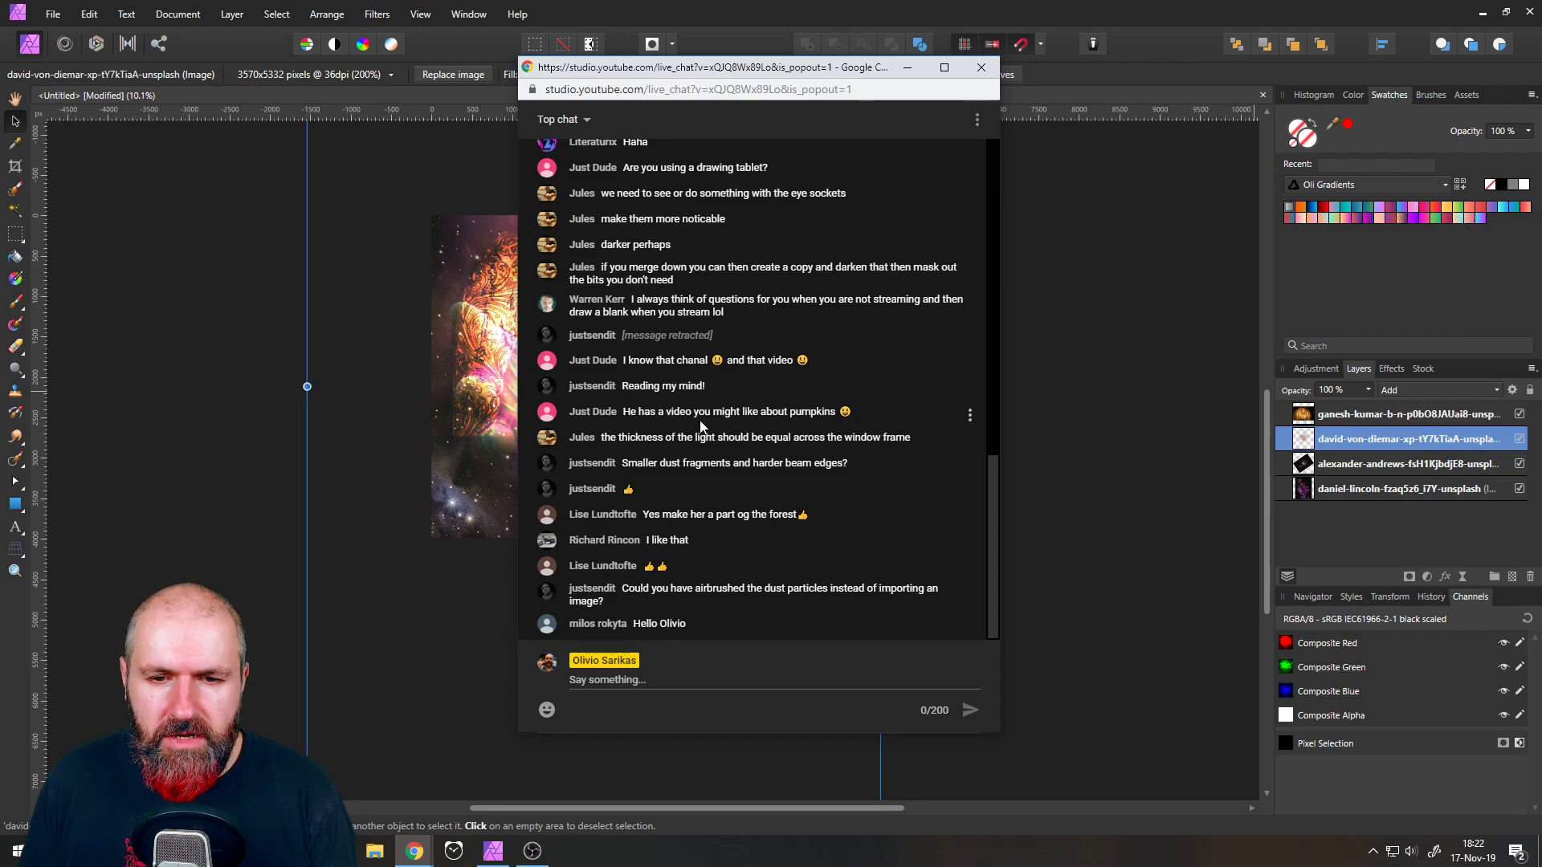
{"action": "key", "text": "alt+Tab"}
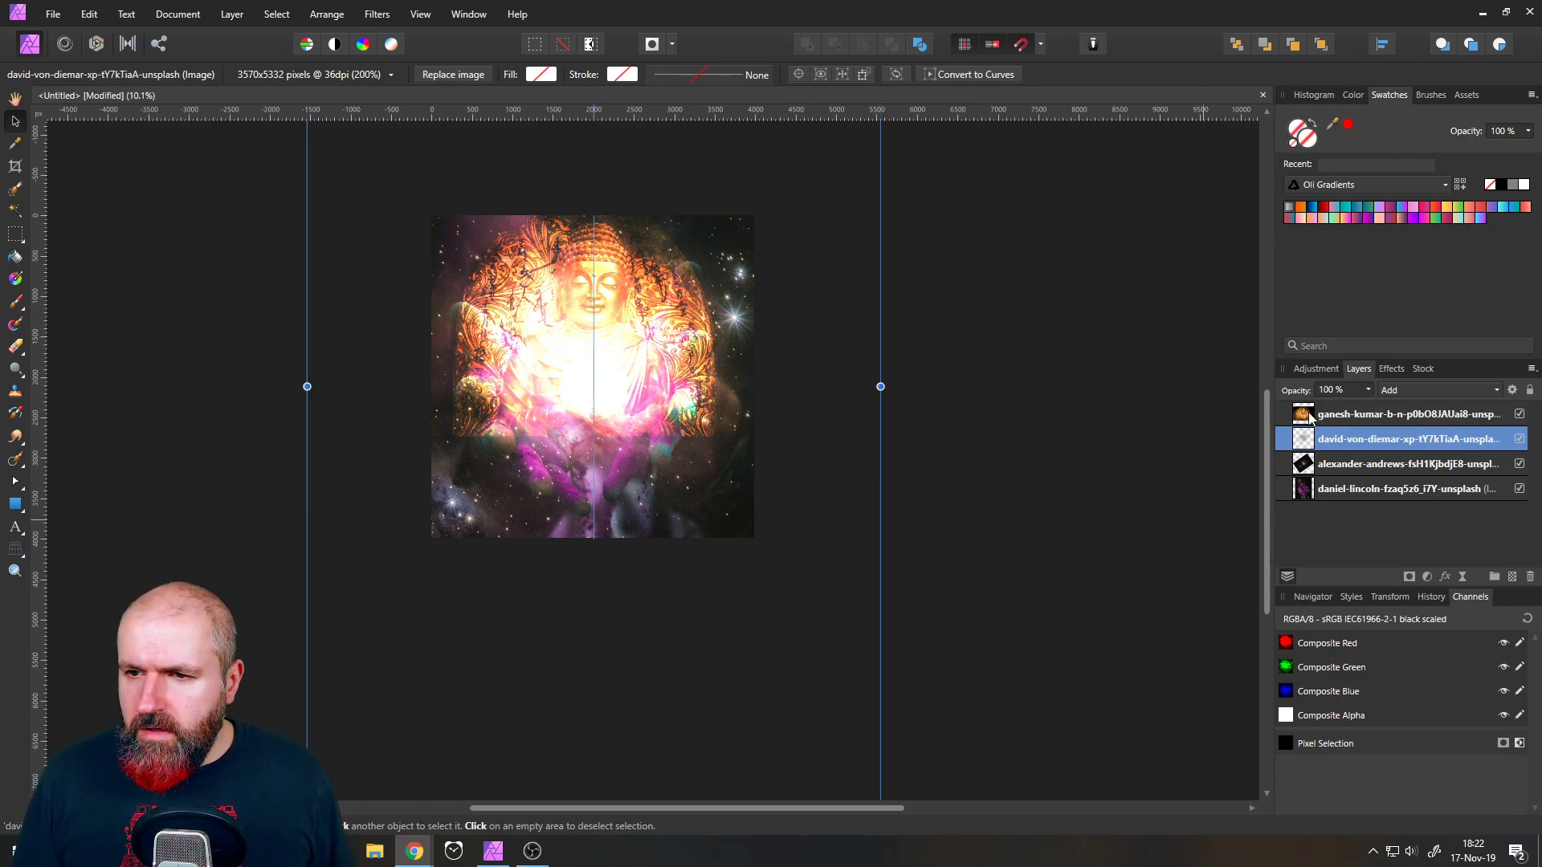
- Set the Buddha layer's blend mode to Overlay and nudge the image slightly downwards
{"action": "left_click", "coordinate": [1365, 413]}
{"action": "left_click", "coordinate": [1413, 390]}
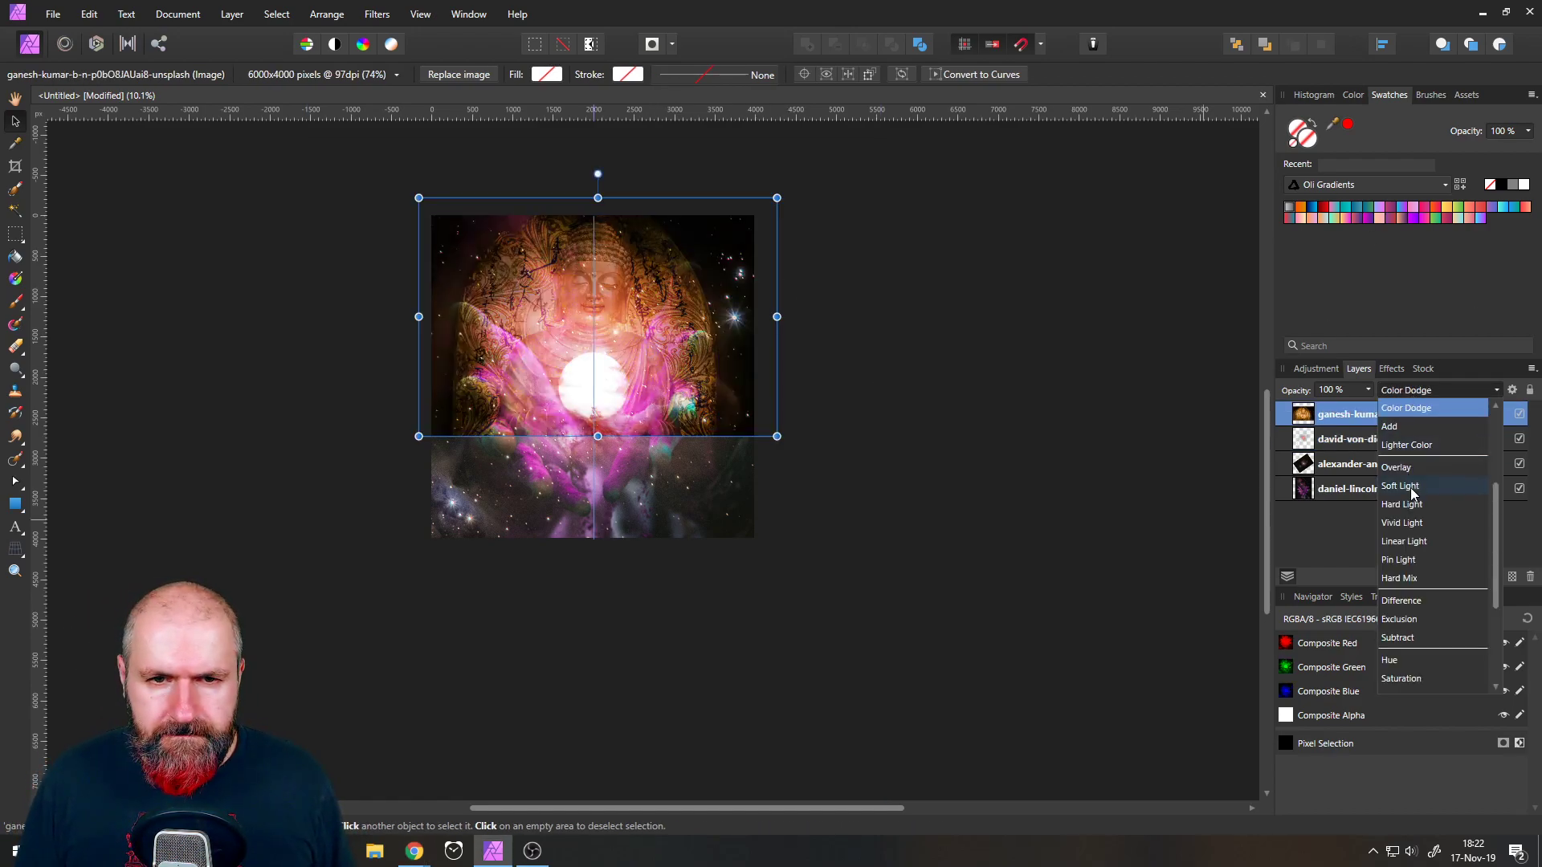
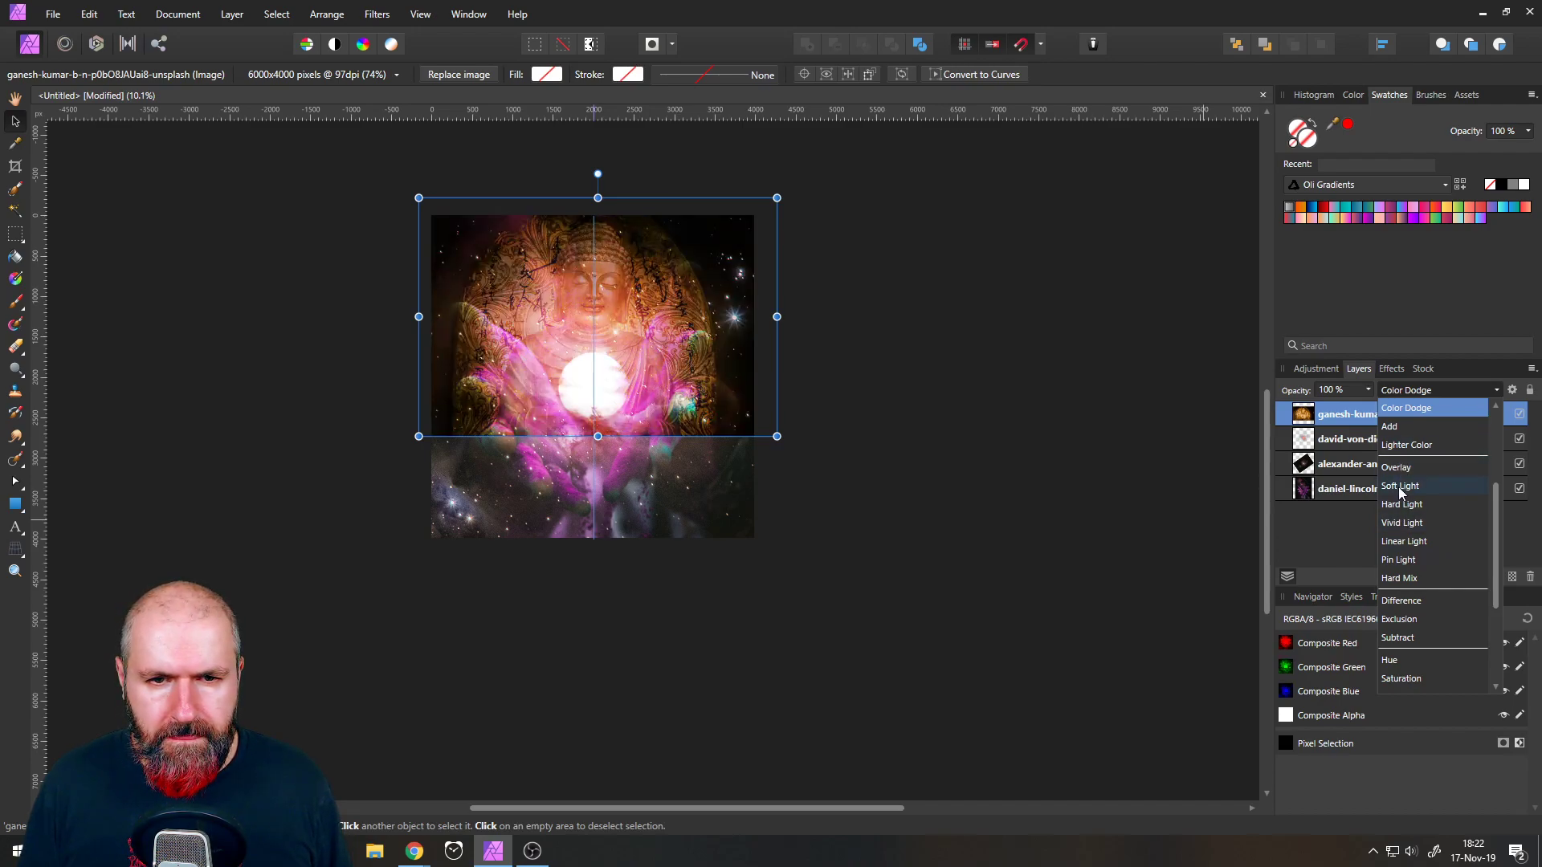
{"action": "left_click", "coordinate": [1395, 468]}
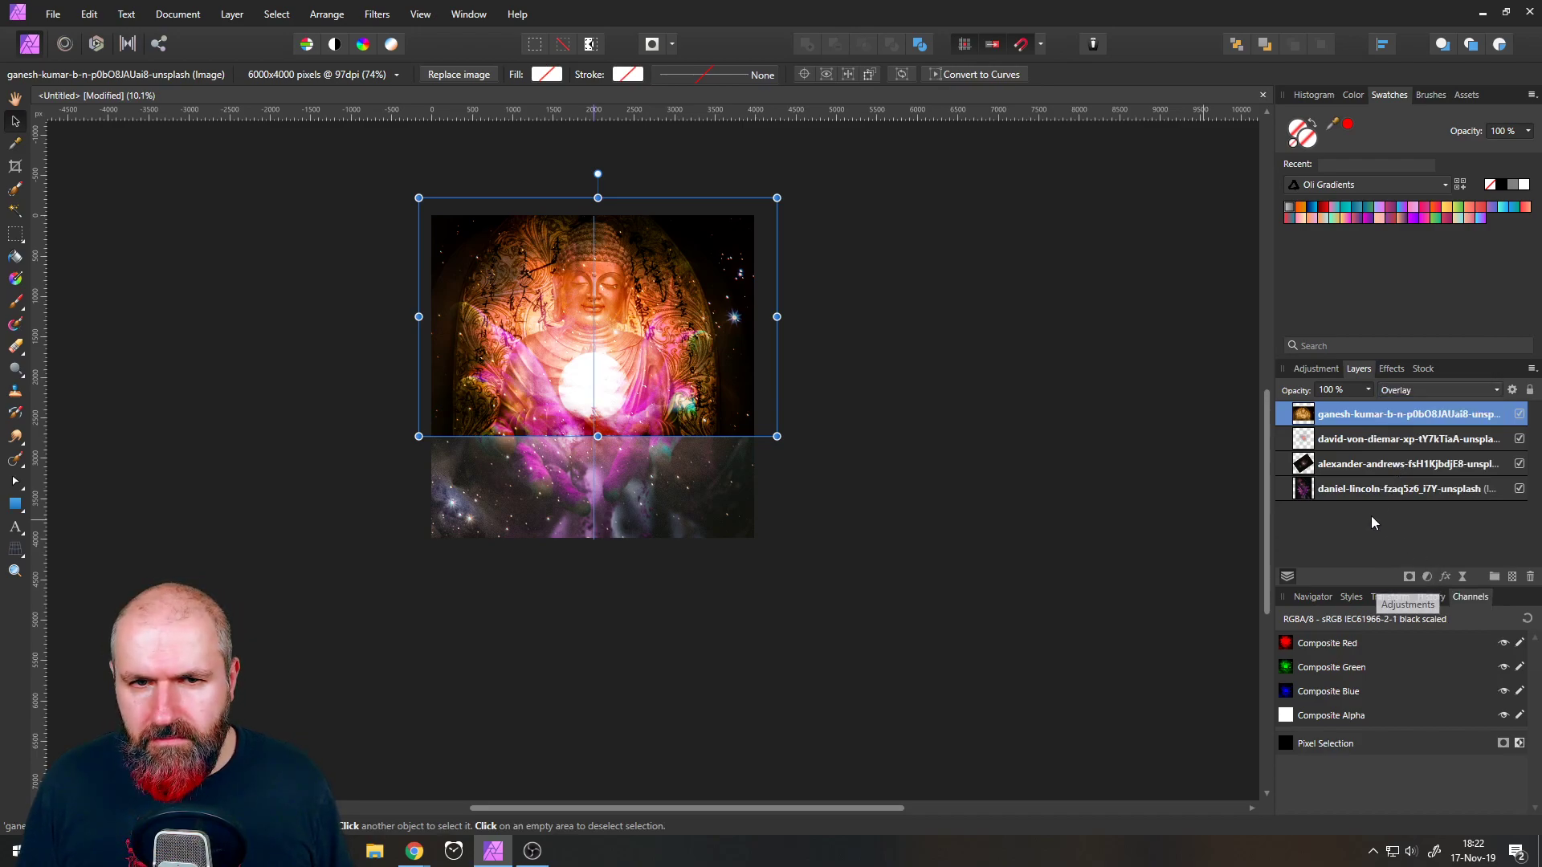
{"action": "scroll", "coordinate": [619, 332], "scroll_direction": "up", "scroll_amount": 3}
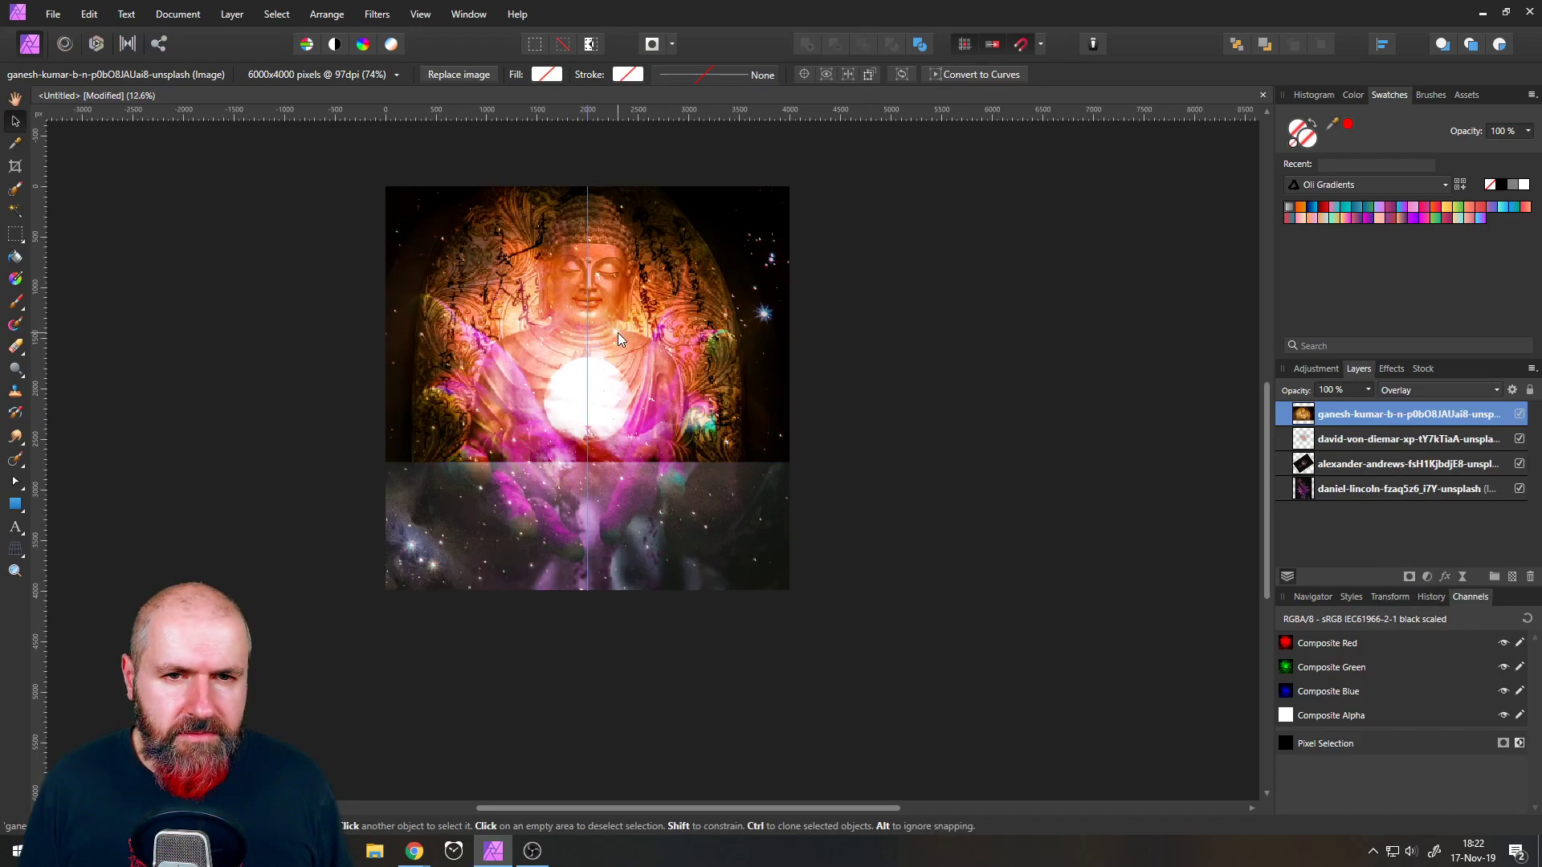
{"action": "left_click_drag", "start_coordinate": [634, 340], "coordinate": [664, 356]}
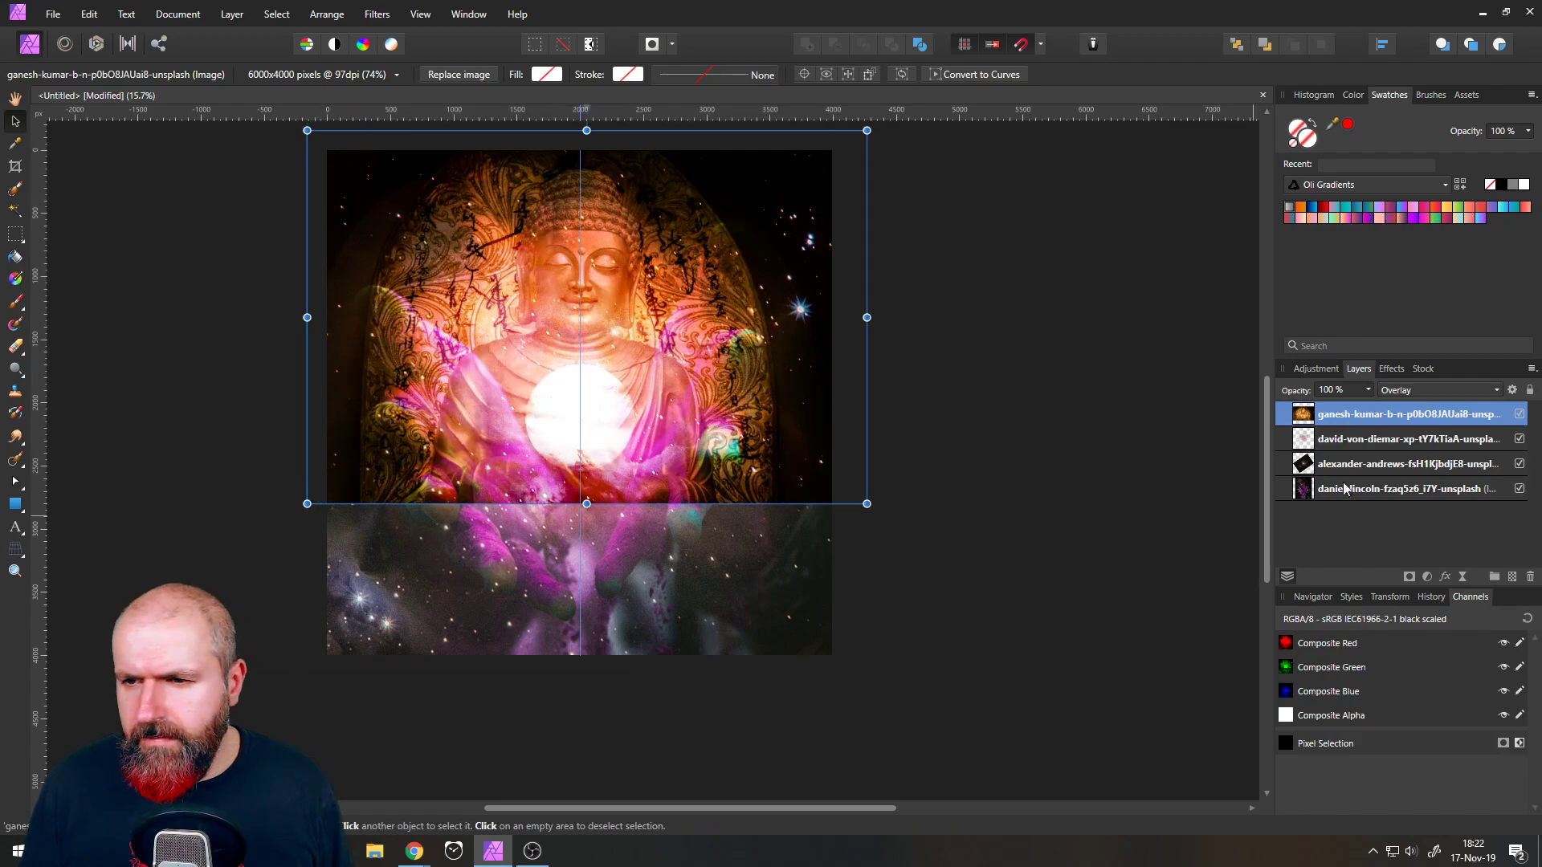
- Mask the Buddha layer and paint out its outer edges in black with a 775 px brush at 100% opacity and 0% hardness
{"action": "left_click", "coordinate": [1409, 575]}
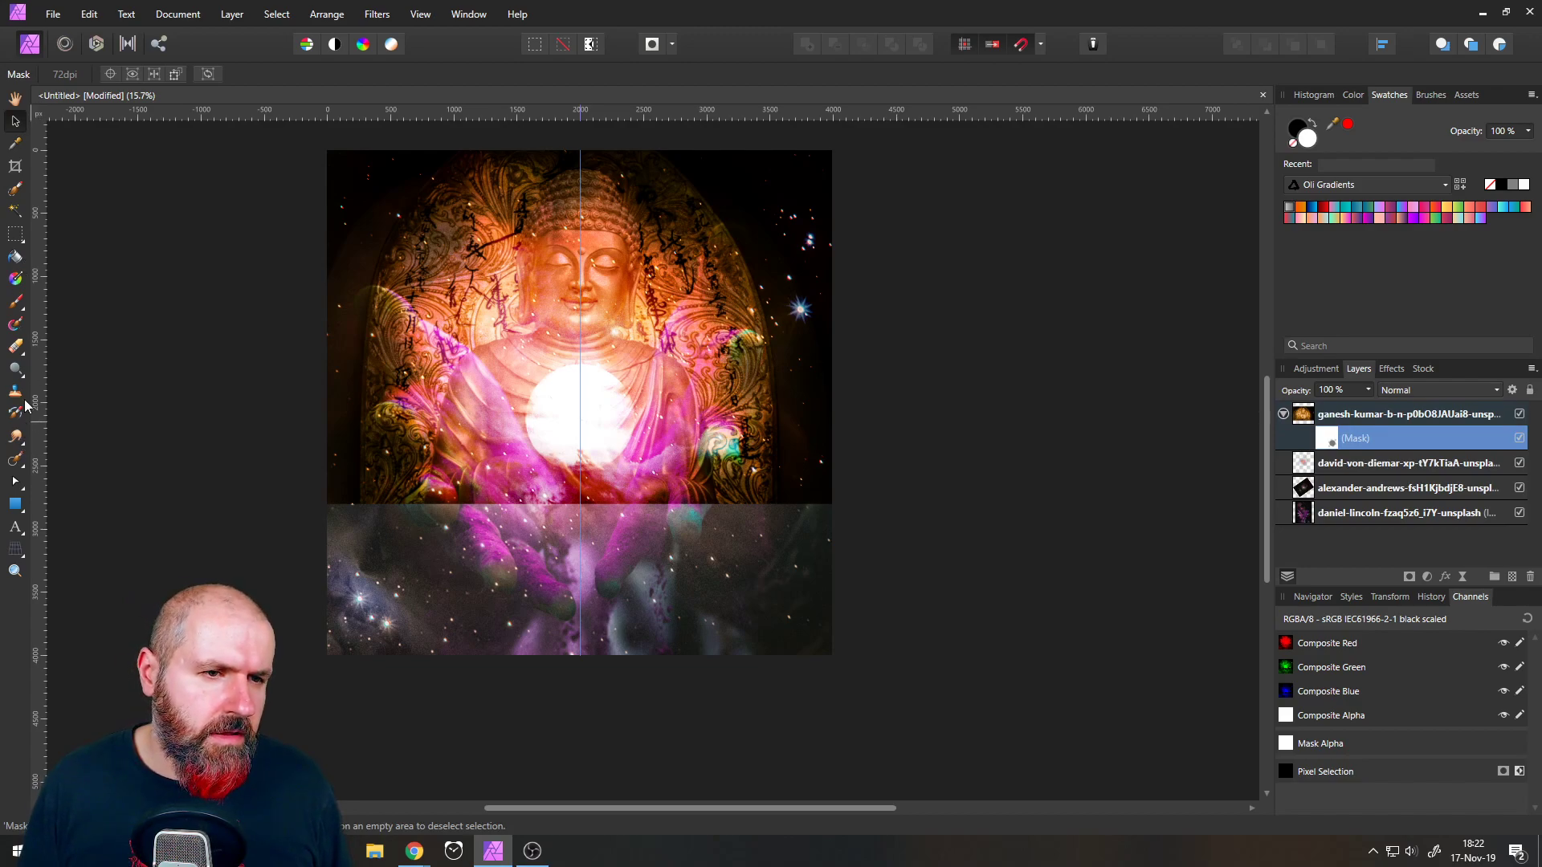
{"action": "left_click", "coordinate": [15, 303]}
{"action": "left_click", "coordinate": [97, 74]}
{"action": "left_click_drag", "start_coordinate": [125, 91], "coordinate": [154, 94]}
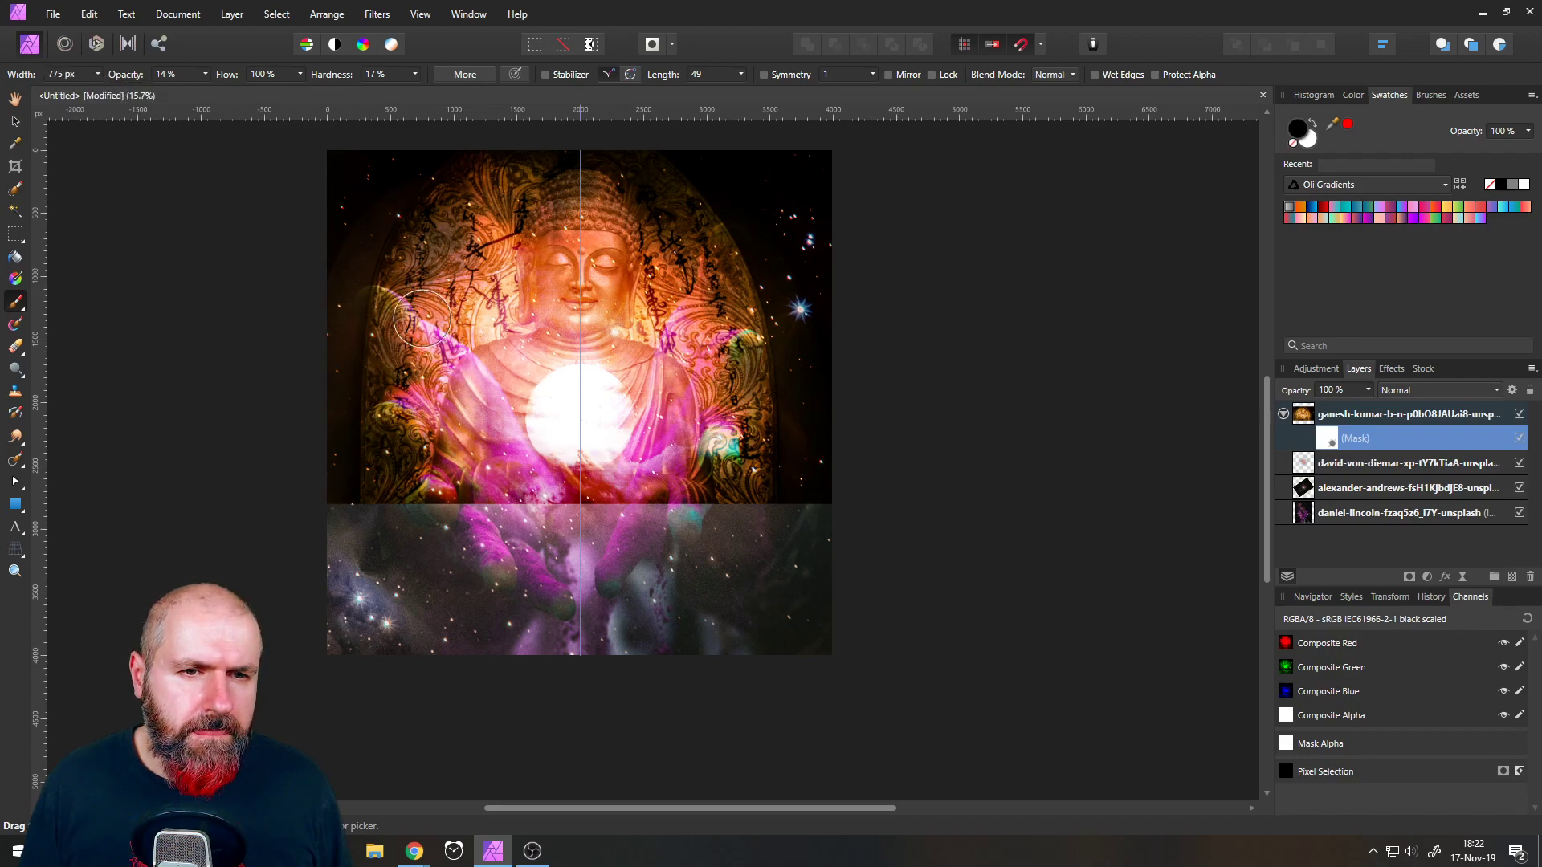
{"action": "left_click", "coordinate": [205, 74]}
{"action": "left_click_drag", "start_coordinate": [207, 92], "coordinate": [346, 96]}
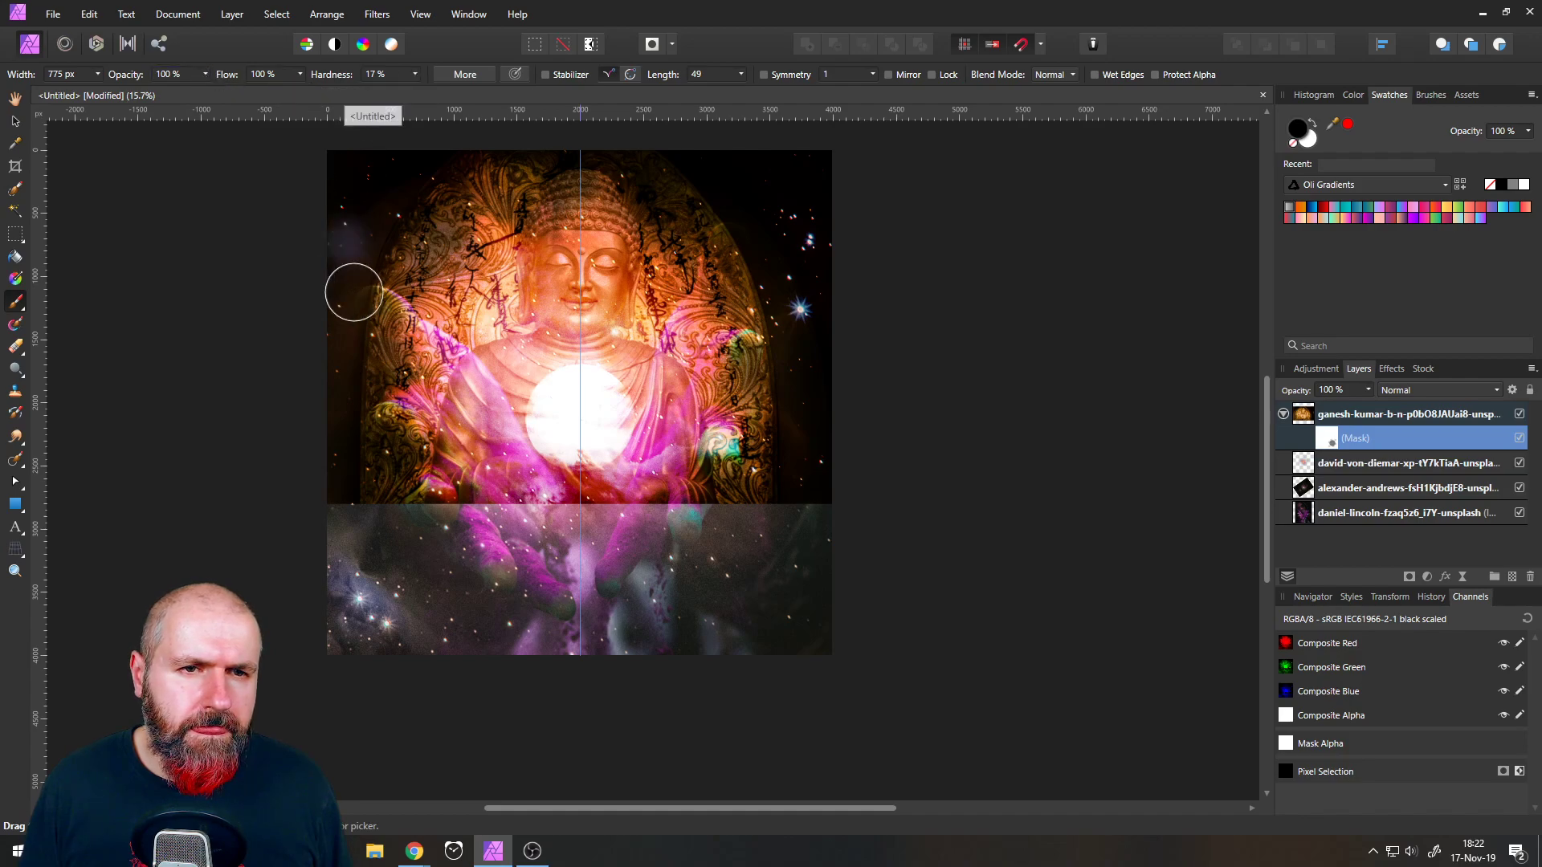
{"action": "left_click", "coordinate": [415, 74]}
{"action": "left_click_drag", "start_coordinate": [417, 92], "coordinate": [399, 94]}
{"action": "mouse_move", "coordinate": [355, 211]}
{"action": "left_mouse_down"}
{"action": "mouse_move", "coordinate": [335, 181]}
{"action": "mouse_move", "coordinate": [334, 216]}
{"action": "mouse_move", "coordinate": [442, 149]}
{"action": "mouse_move", "coordinate": [405, 135]}
{"action": "mouse_move", "coordinate": [339, 284]}
{"action": "mouse_move", "coordinate": [347, 232]}
{"action": "mouse_move", "coordinate": [330, 444]}
{"action": "mouse_move", "coordinate": [323, 325]}
{"action": "mouse_move", "coordinate": [425, 557]}
{"action": "mouse_move", "coordinate": [315, 302]}
{"action": "mouse_move", "coordinate": [472, 545]}
{"action": "mouse_move", "coordinate": [329, 411]}
{"action": "mouse_move", "coordinate": [471, 529]}
{"action": "mouse_move", "coordinate": [737, 513]}
{"action": "mouse_move", "coordinate": [840, 464]}
{"action": "mouse_move", "coordinate": [613, 537]}
{"action": "mouse_move", "coordinate": [736, 504]}
{"action": "mouse_move", "coordinate": [469, 532]}
{"action": "mouse_move", "coordinate": [749, 493]}
{"action": "mouse_move", "coordinate": [459, 524]}
{"action": "mouse_move", "coordinate": [787, 494]}
{"action": "mouse_move", "coordinate": [931, 278]}
{"action": "mouse_move", "coordinate": [795, 489]}
{"action": "mouse_move", "coordinate": [821, 241]}
{"action": "mouse_move", "coordinate": [803, 406]}
{"action": "mouse_move", "coordinate": [779, 237]}
{"action": "mouse_move", "coordinate": [745, 460]}
{"action": "mouse_move", "coordinate": [713, 489]}
{"action": "mouse_move", "coordinate": [761, 324]}
{"action": "mouse_move", "coordinate": [709, 168]}
{"action": "mouse_move", "coordinate": [597, 125]}
{"action": "mouse_move", "coordinate": [493, 130]}
{"action": "mouse_move", "coordinate": [420, 157]}
{"action": "mouse_move", "coordinate": [551, 115]}
{"action": "mouse_move", "coordinate": [625, 121]}
{"action": "mouse_move", "coordinate": [457, 117]}
{"action": "mouse_move", "coordinate": [398, 141]}
{"action": "mouse_move", "coordinate": [389, 106]}
{"action": "left_mouse_up"}
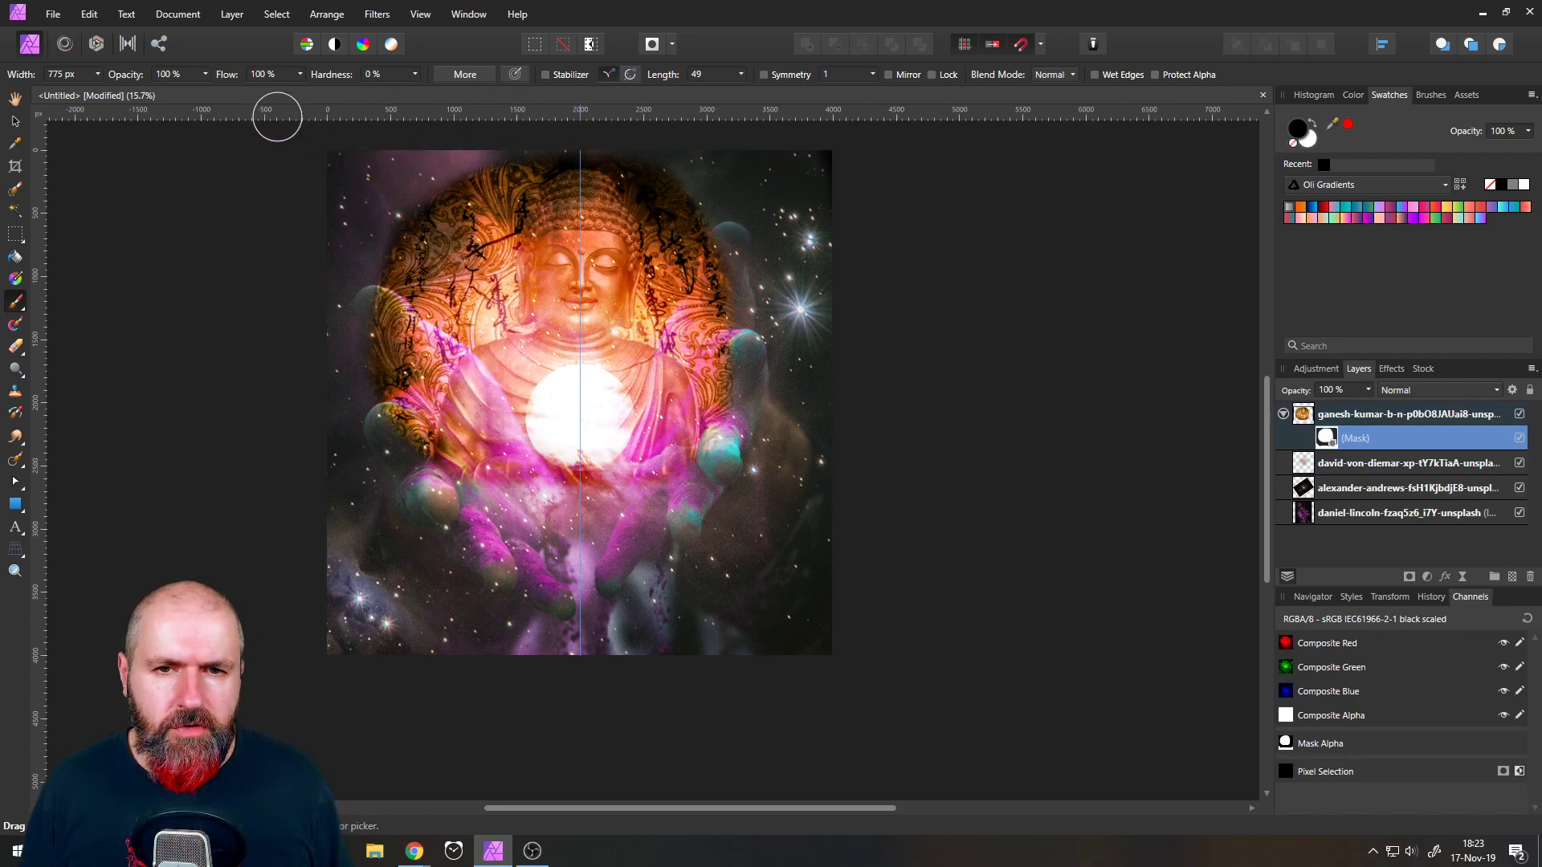
{"action": "left_click_drag", "start_coordinate": [382, 163], "coordinate": [333, 168]}
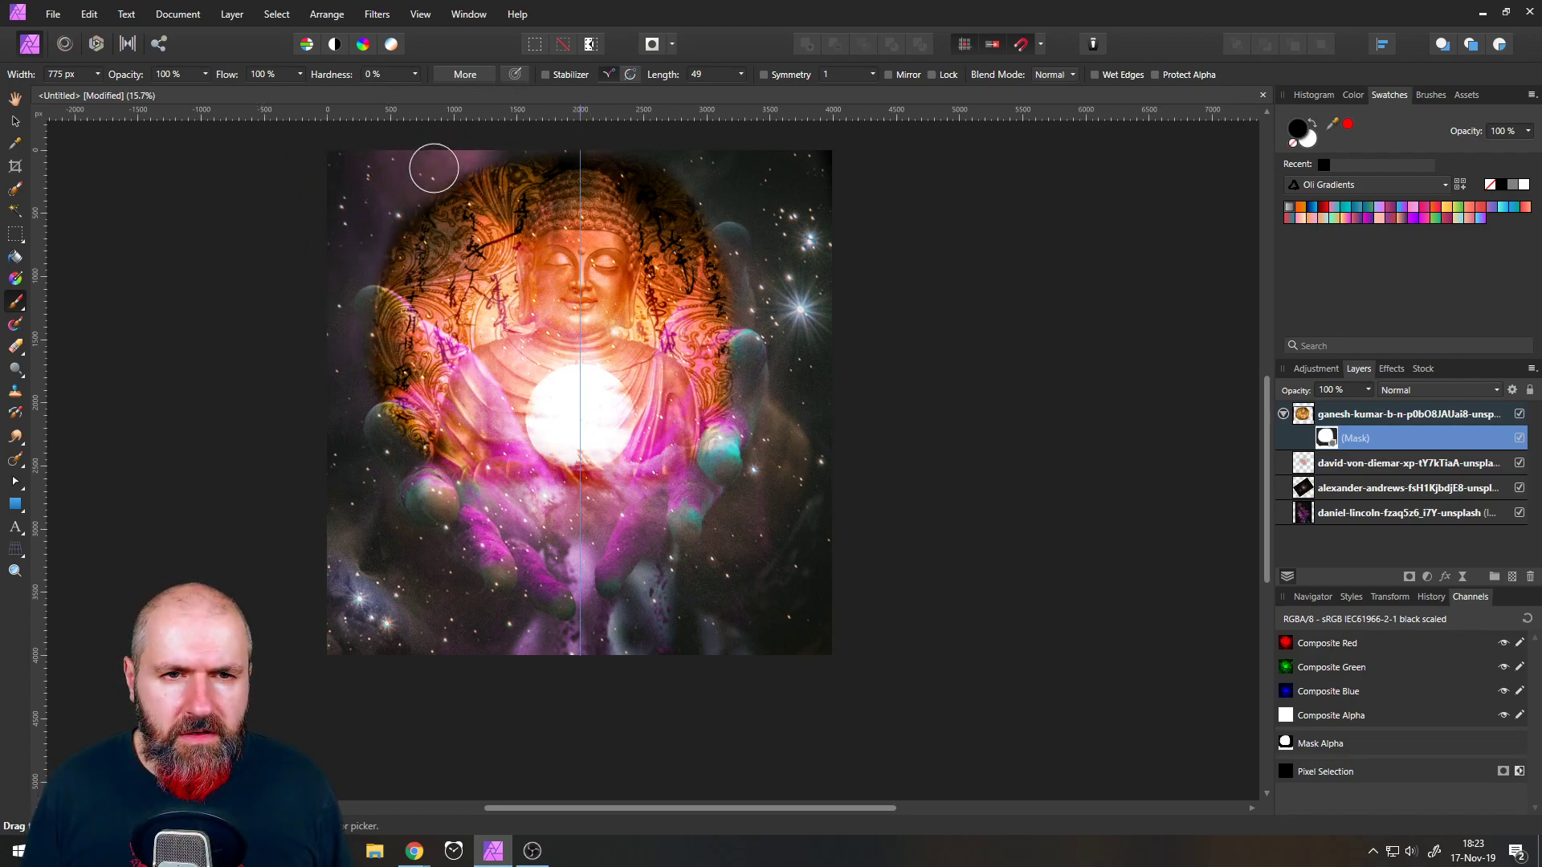
- Enlarge the brush to 2180 px and mask out the ornate golden background on both sides of the Buddha
{"action": "left_click", "coordinate": [98, 74]}
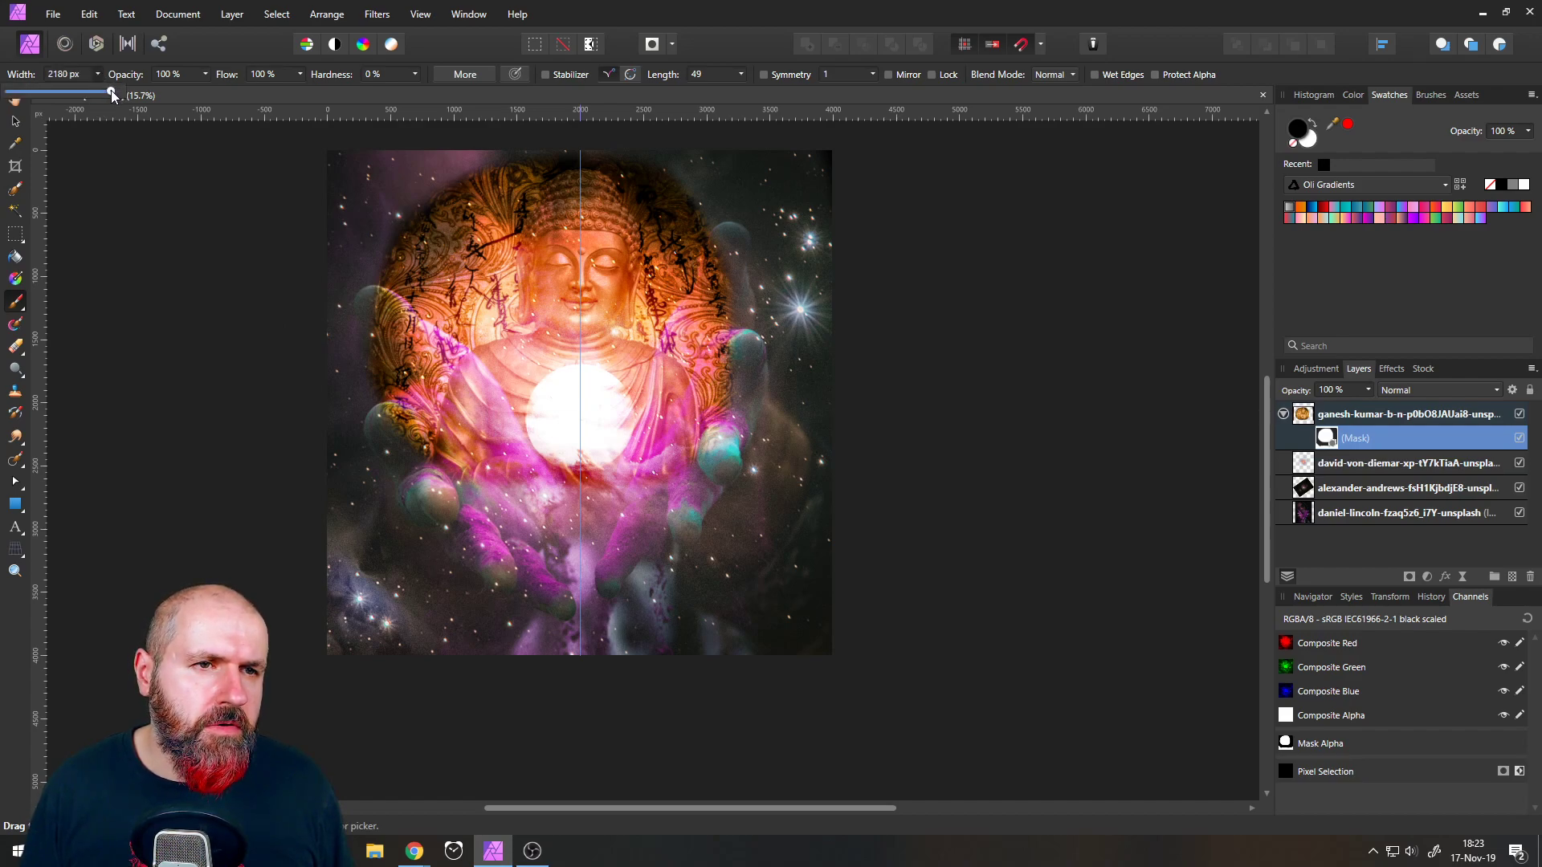
{"action": "left_click", "coordinate": [101, 77]}
{"action": "mouse_move", "coordinate": [456, 168]}
{"action": "left_mouse_down"}
{"action": "mouse_move", "coordinate": [395, 175]}
{"action": "mouse_move", "coordinate": [332, 317]}
{"action": "mouse_move", "coordinate": [388, 132]}
{"action": "mouse_move", "coordinate": [327, 251]}
{"action": "mouse_move", "coordinate": [319, 372]}
{"action": "mouse_move", "coordinate": [337, 441]}
{"action": "mouse_move", "coordinate": [366, 189]}
{"action": "mouse_move", "coordinate": [434, 110]}
{"action": "mouse_move", "coordinate": [370, 267]}
{"action": "mouse_move", "coordinate": [324, 306]}
{"action": "mouse_move", "coordinate": [468, 82]}
{"action": "mouse_move", "coordinate": [692, 108]}
{"action": "mouse_move", "coordinate": [789, 304]}
{"action": "mouse_move", "coordinate": [737, 253]}
{"action": "left_mouse_up"}
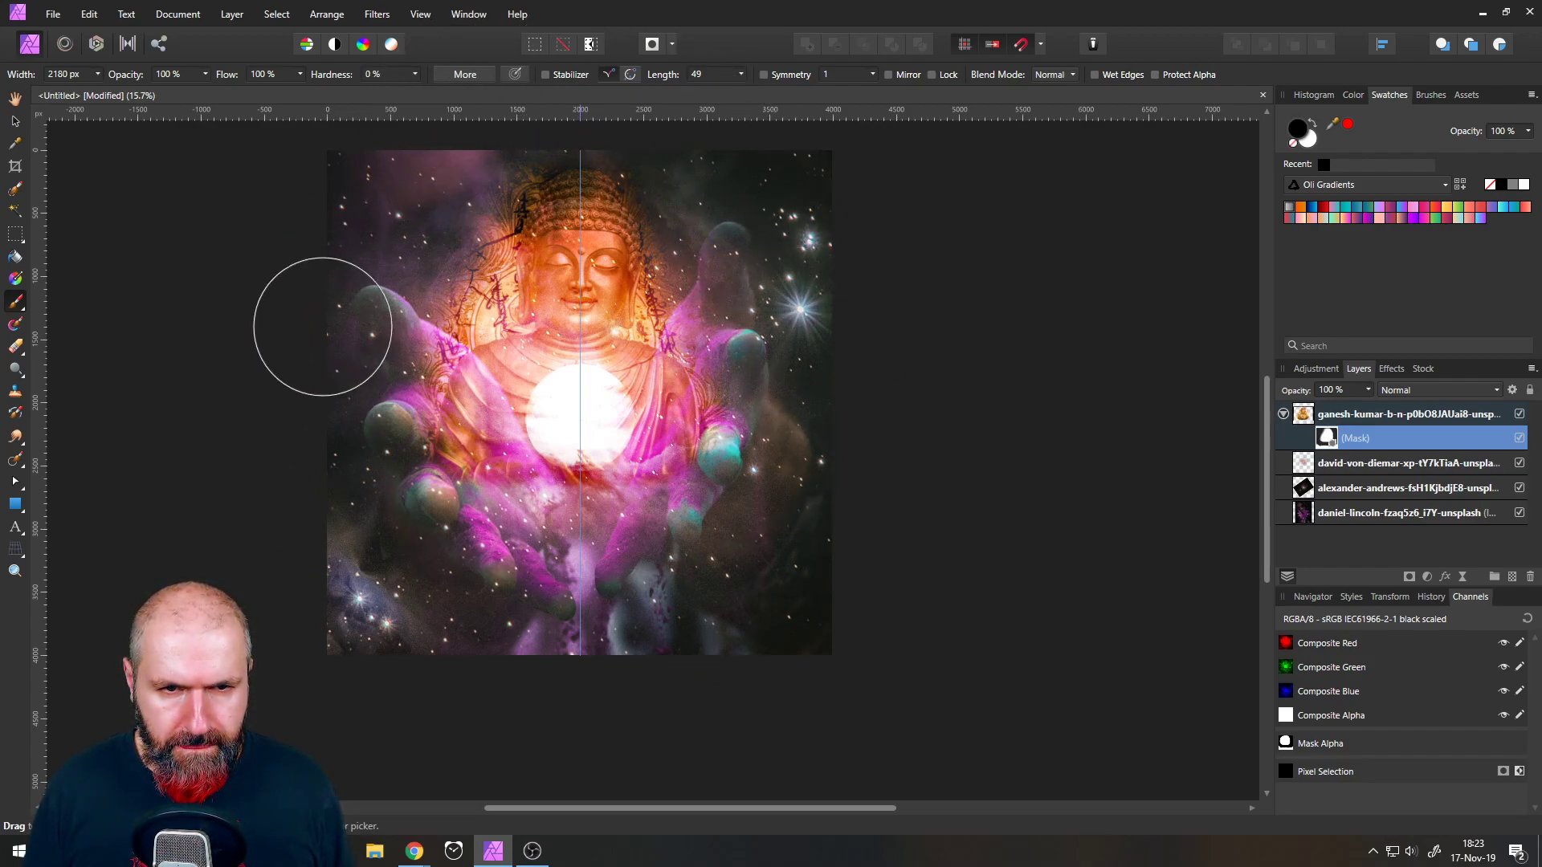
{"action": "mouse_move", "coordinate": [338, 345]}
{"action": "left_mouse_down"}
{"action": "mouse_move", "coordinate": [424, 235]}
{"action": "mouse_move", "coordinate": [440, 155]}
{"action": "left_mouse_up"}
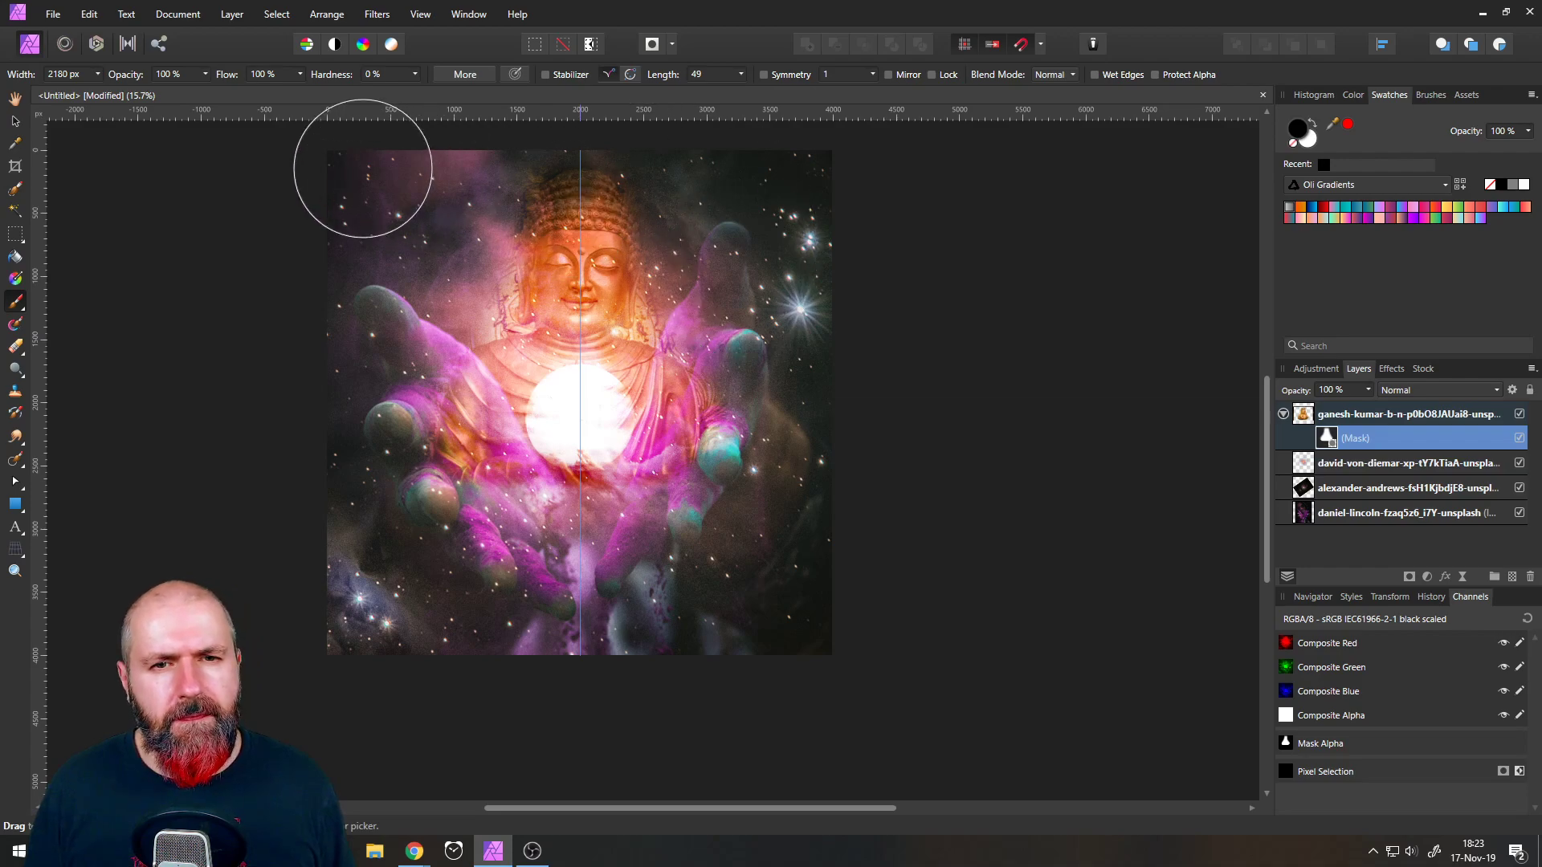
- Set the brush width to 1406 px and paint white on the mask to bring back the Buddha's face and head
{"action": "left_click", "coordinate": [99, 74]}
{"action": "left_click", "coordinate": [94, 90]}
{"action": "left_click", "coordinate": [99, 77]}
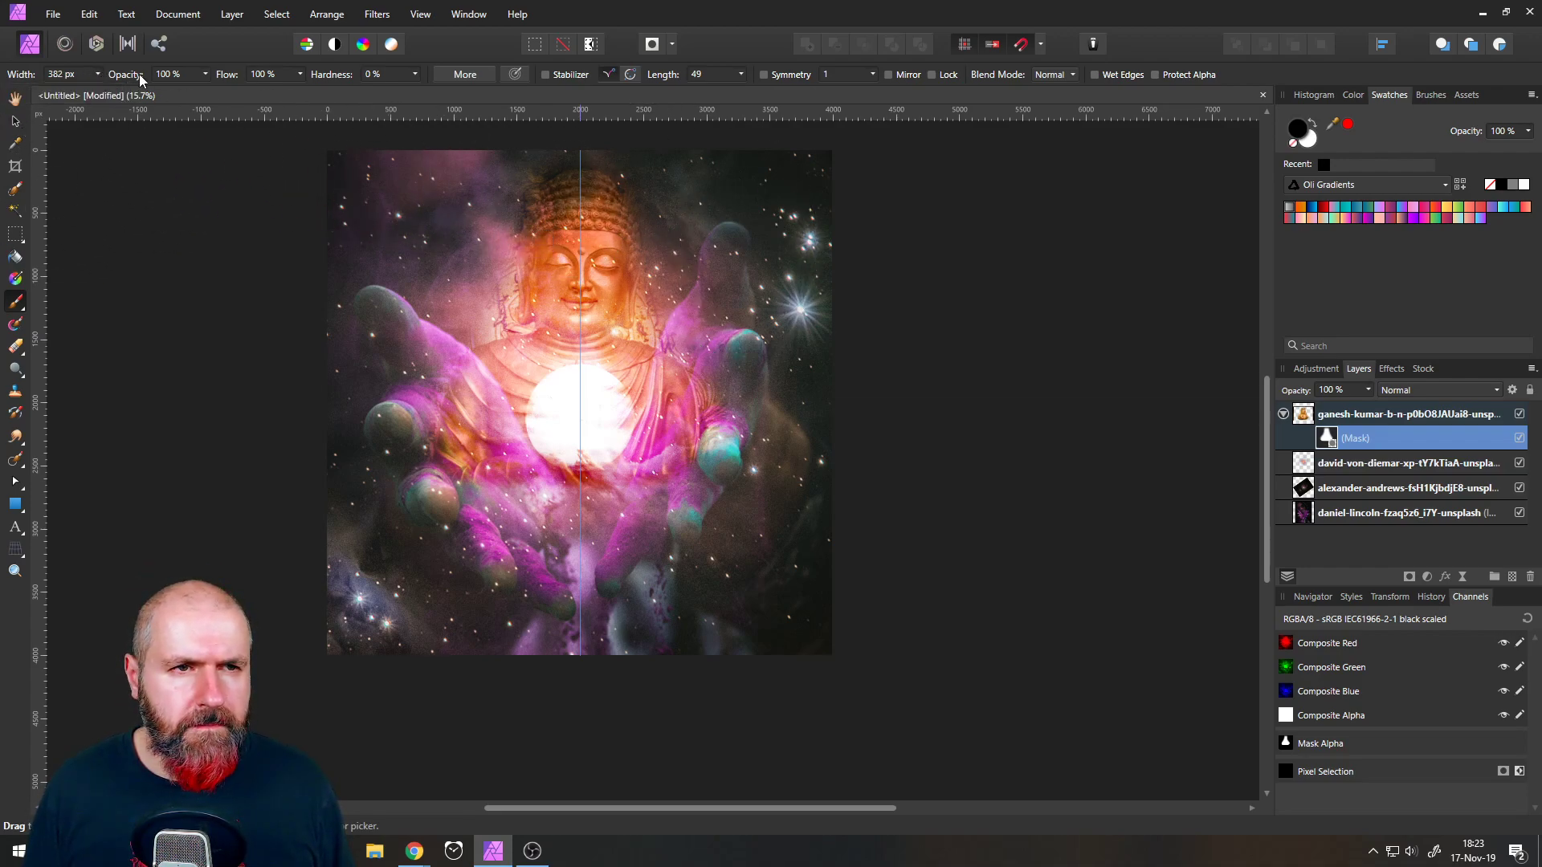
{"action": "left_click", "coordinate": [99, 75]}
{"action": "left_click", "coordinate": [100, 77]}
{"action": "left_click_drag", "start_coordinate": [102, 77], "coordinate": [111, 95]}
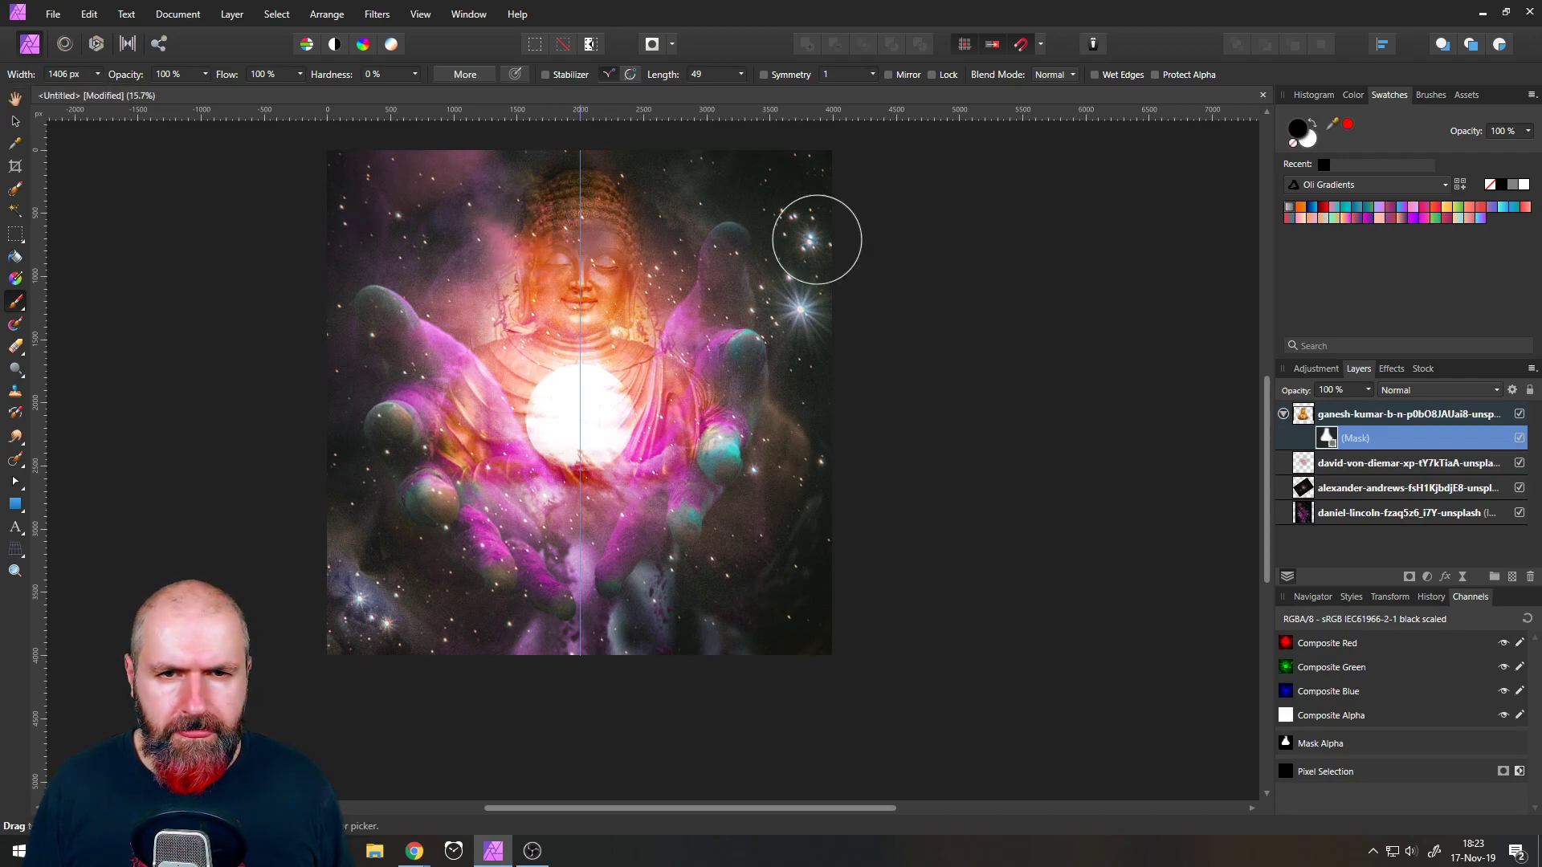
{"action": "left_click", "coordinate": [1311, 125]}
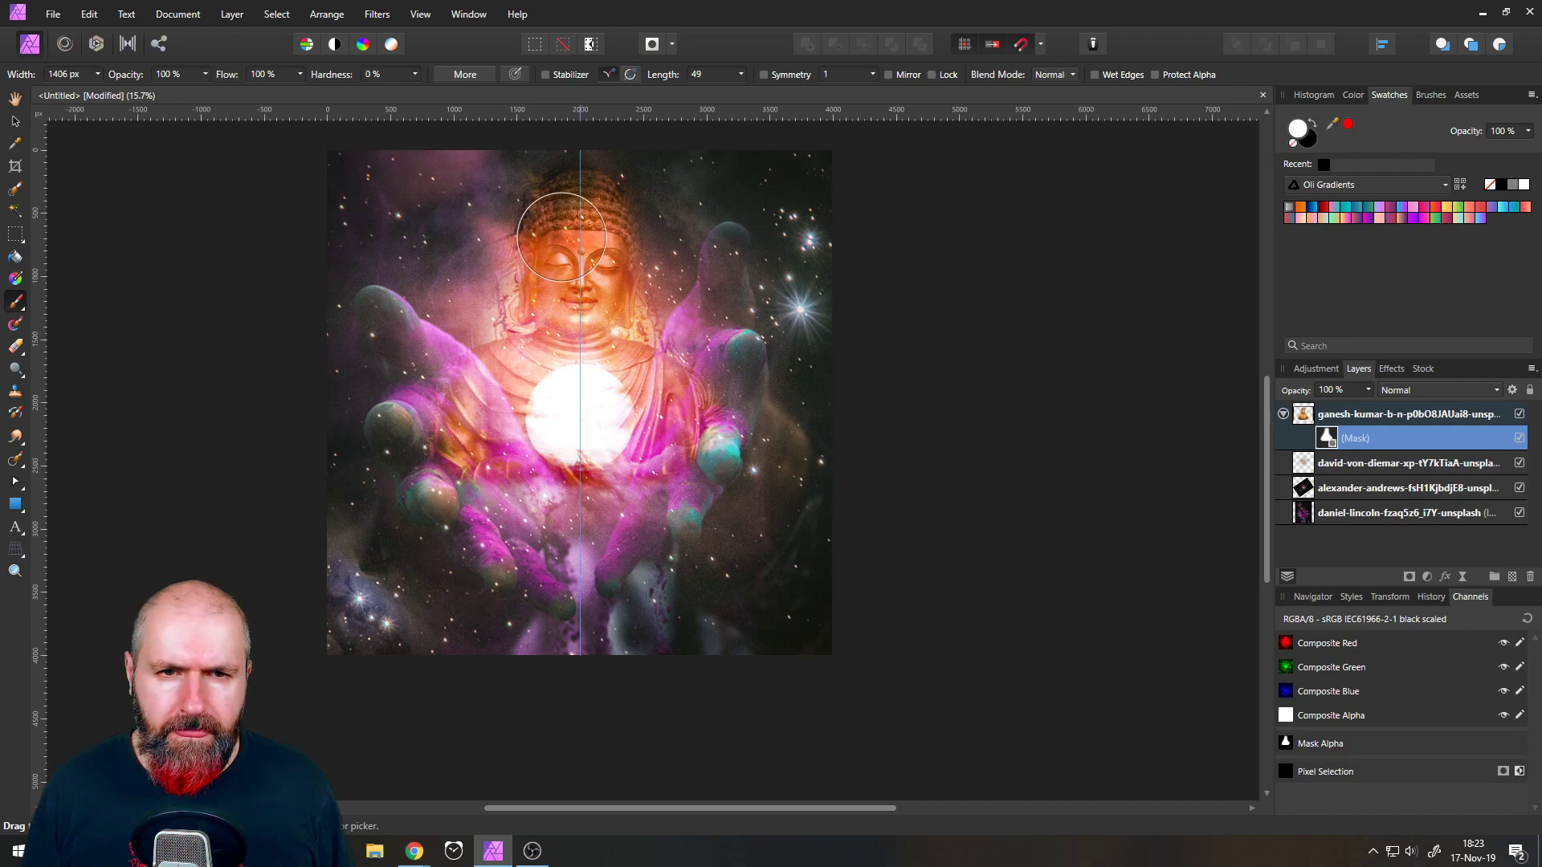
{"action": "left_click_drag", "start_coordinate": [588, 219], "coordinate": [592, 155]}
- Reduce the brush width to 485 px and paint black on the mask to clean up the edges around the Buddha's head
{"action": "left_click", "coordinate": [1312, 126]}
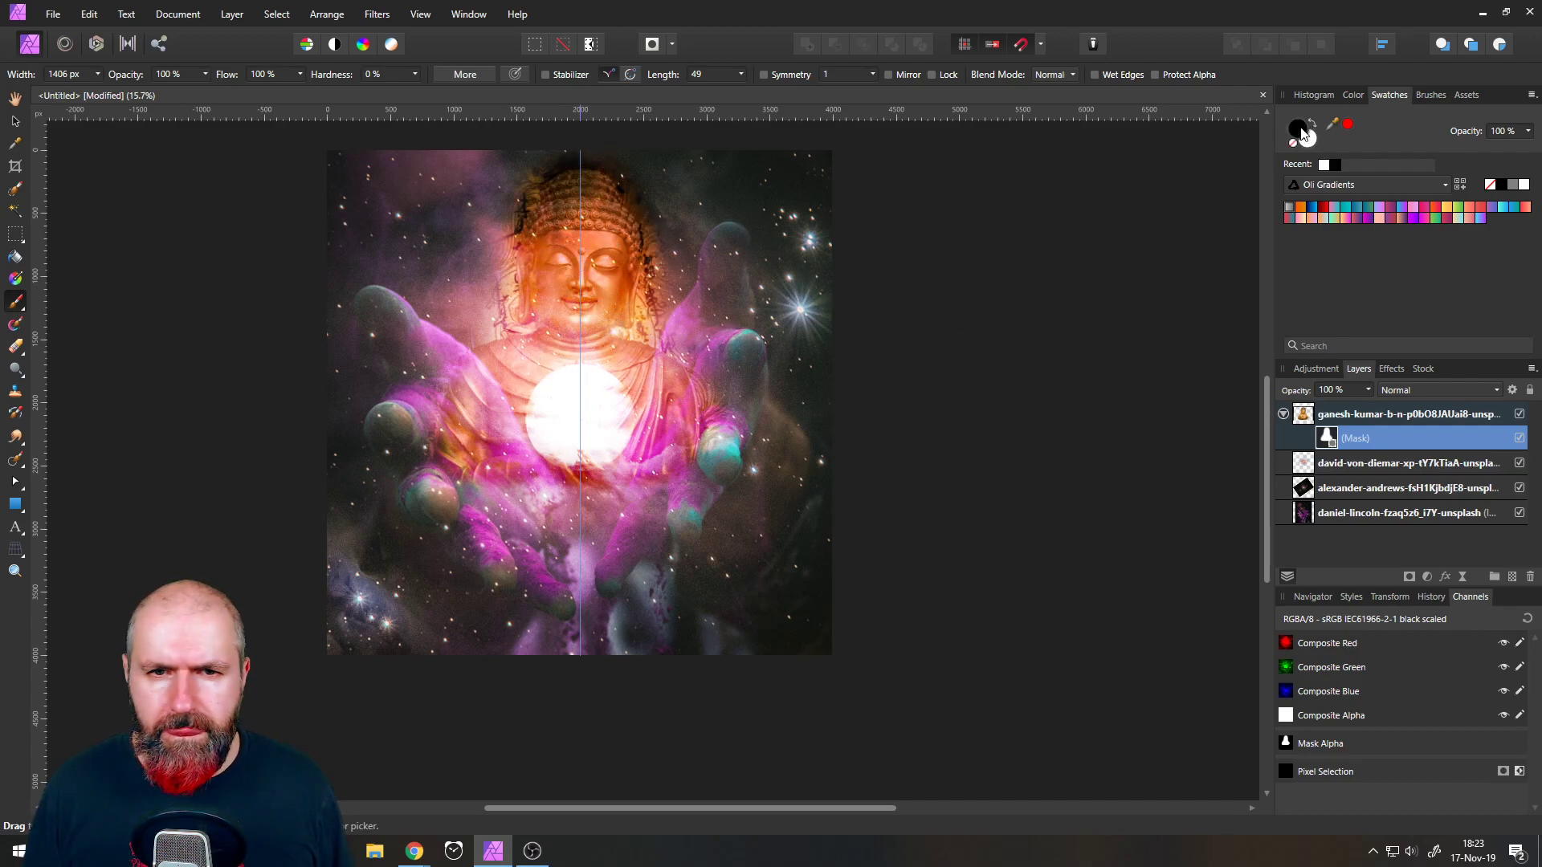
{"action": "left_click", "coordinate": [96, 74]}
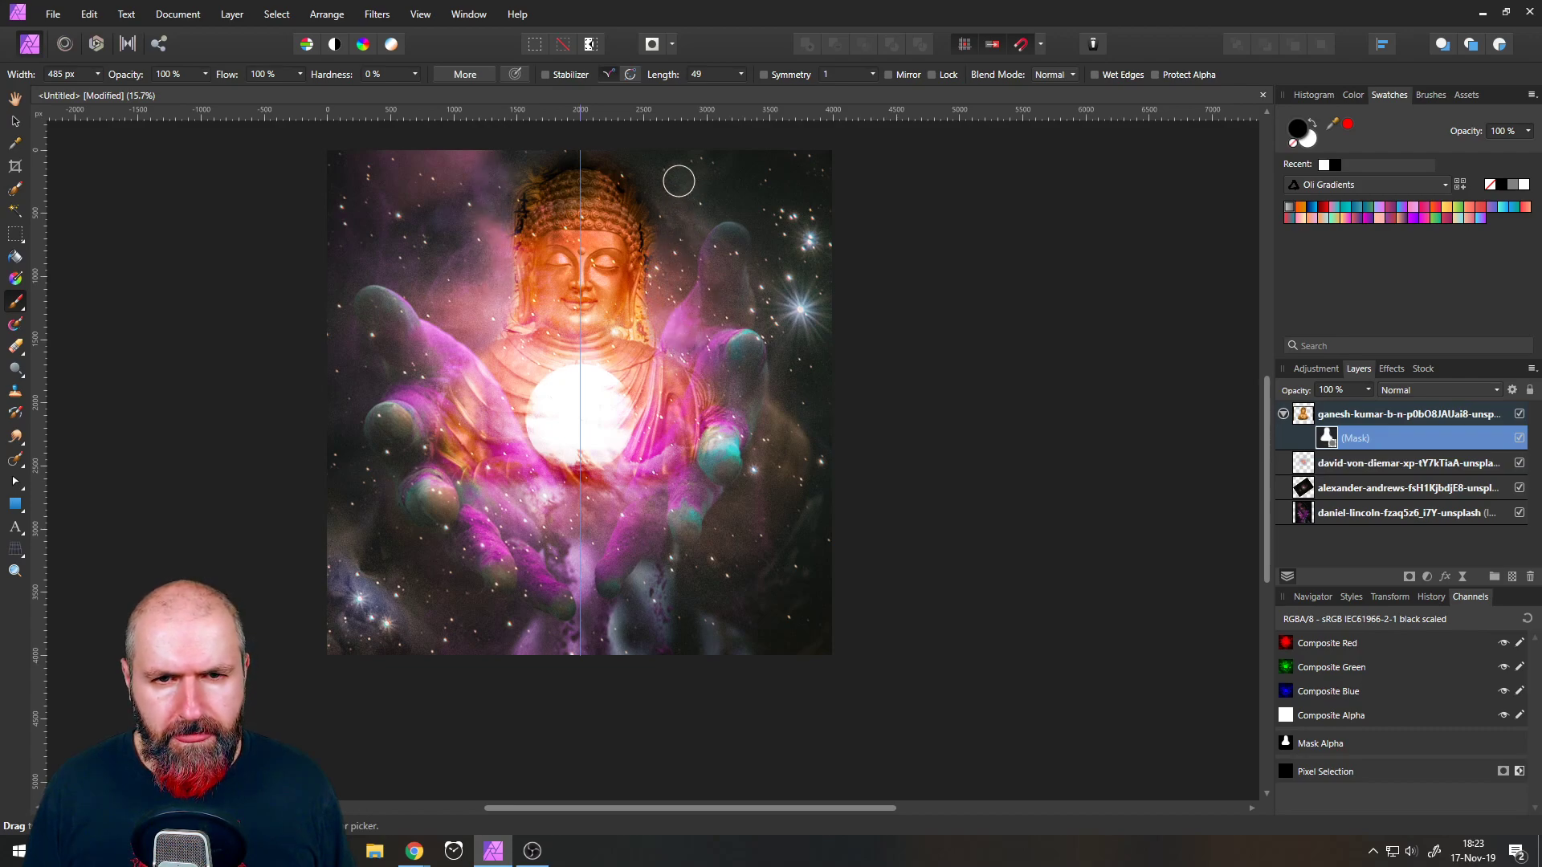
{"action": "left_click", "coordinate": [14, 120]}
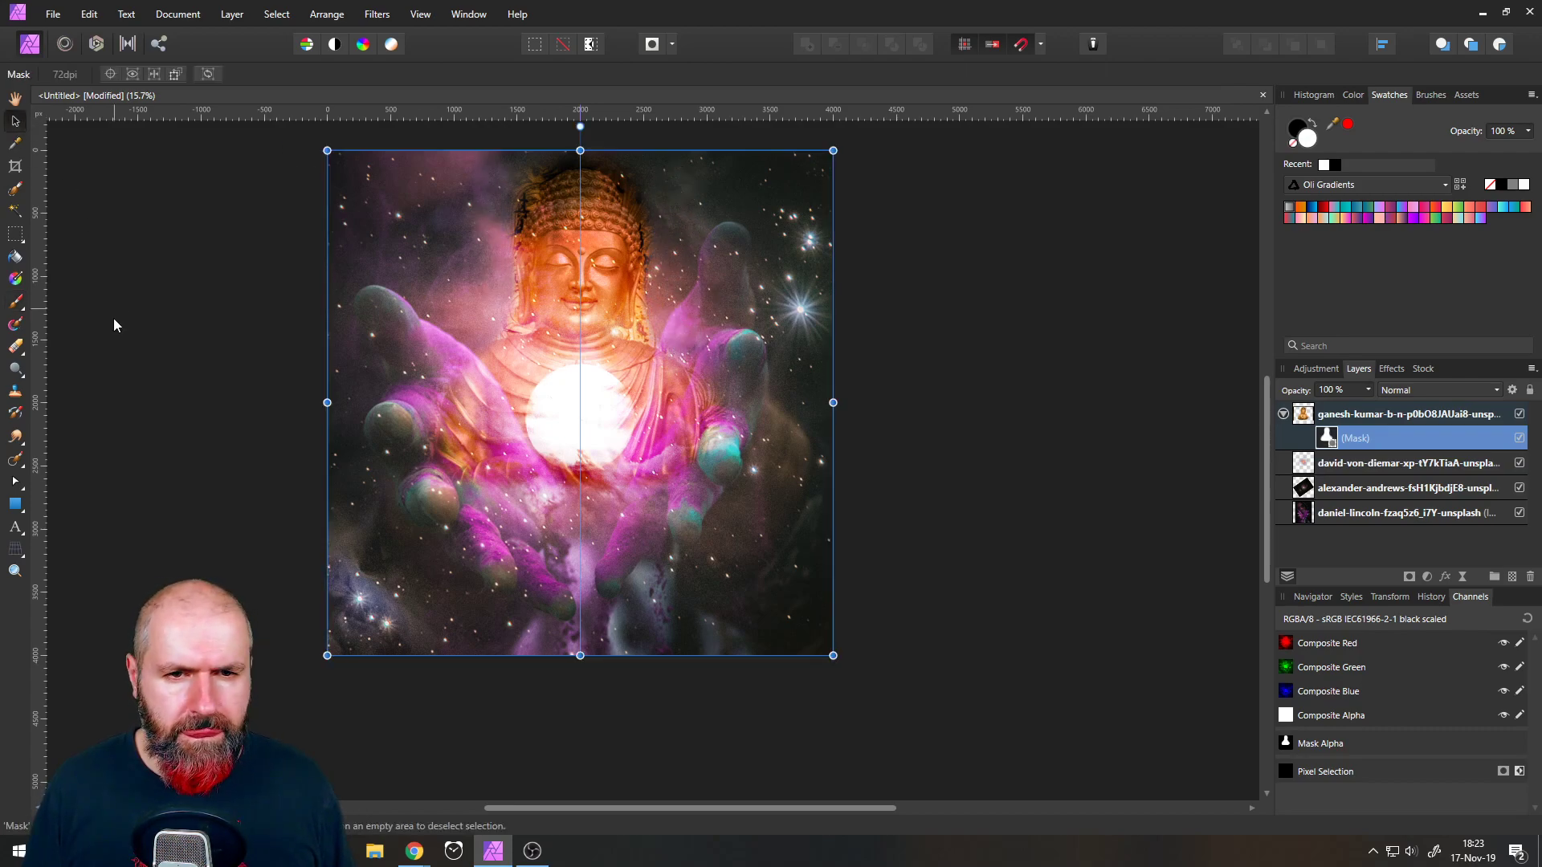
- Try a white Outer Glow with a 100 px radius on the masked Buddha layer and switch it off again
{"action": "left_click", "coordinate": [1394, 413]}
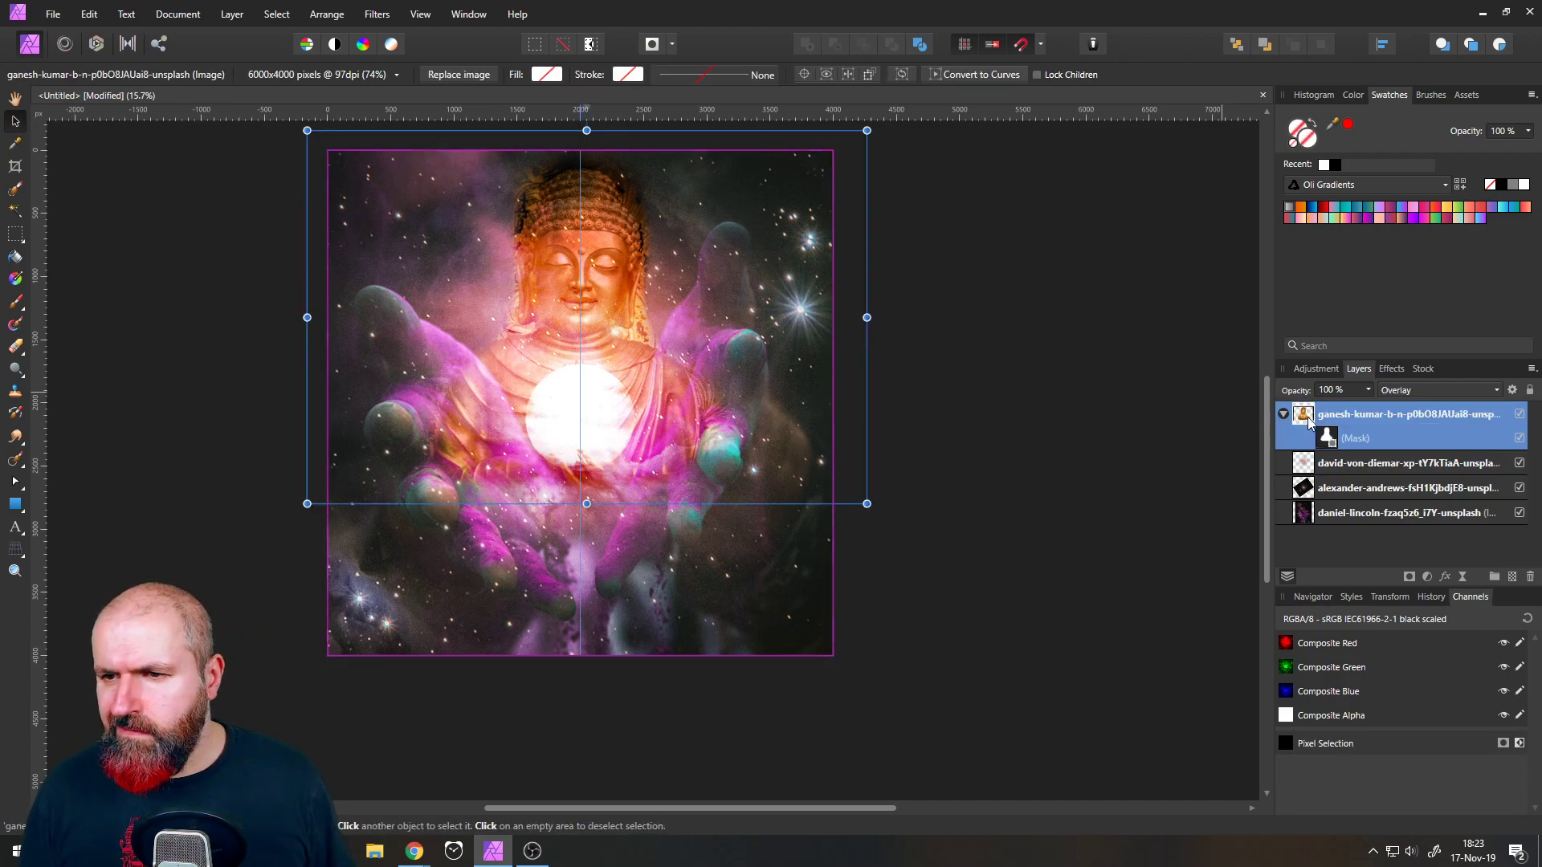
{"action": "left_click", "coordinate": [1393, 370]}
{"action": "scroll", "coordinate": [1317, 526], "scroll_direction": "down", "scroll_amount": 3}
{"action": "scroll", "coordinate": [1354, 480], "scroll_direction": "up", "scroll_amount": 1}
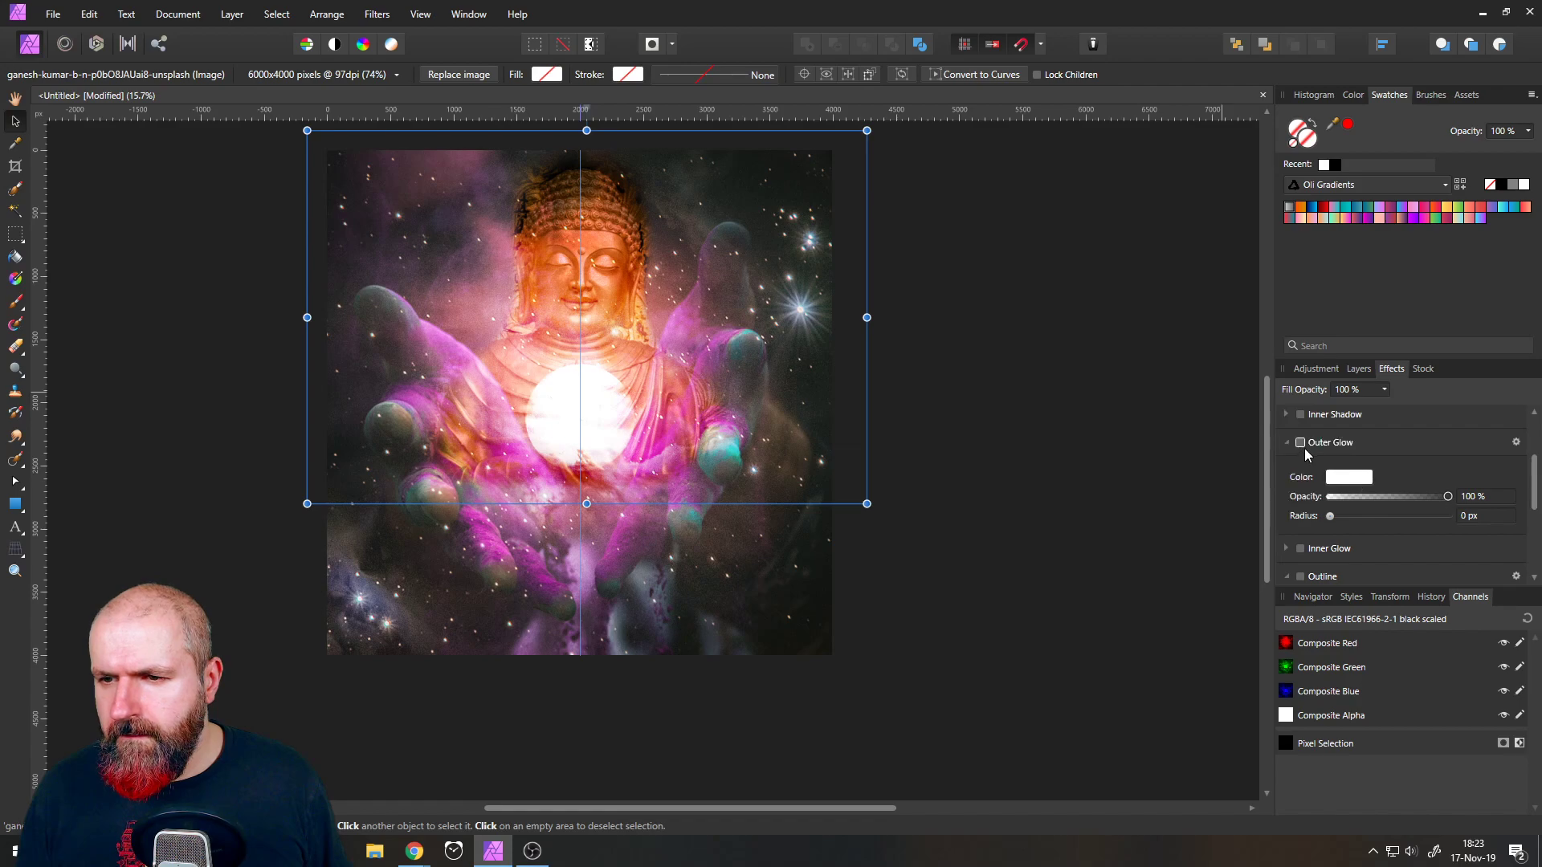
{"action": "left_click_drag", "start_coordinate": [1331, 516], "coordinate": [1486, 515]}
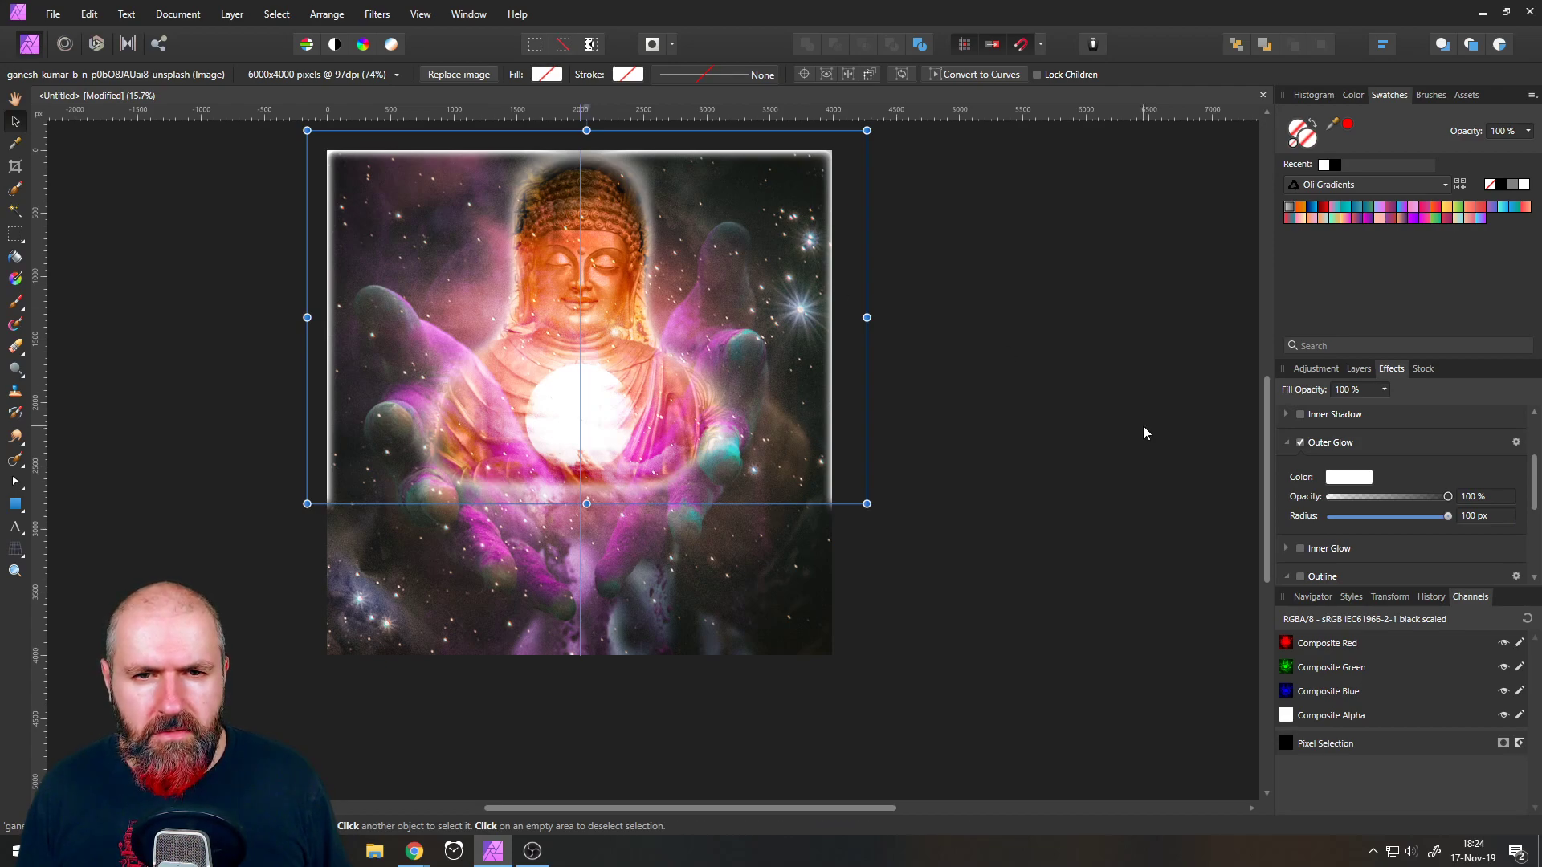
{"action": "left_click", "coordinate": [1300, 443]}
{"action": "left_click", "coordinate": [1360, 371]}
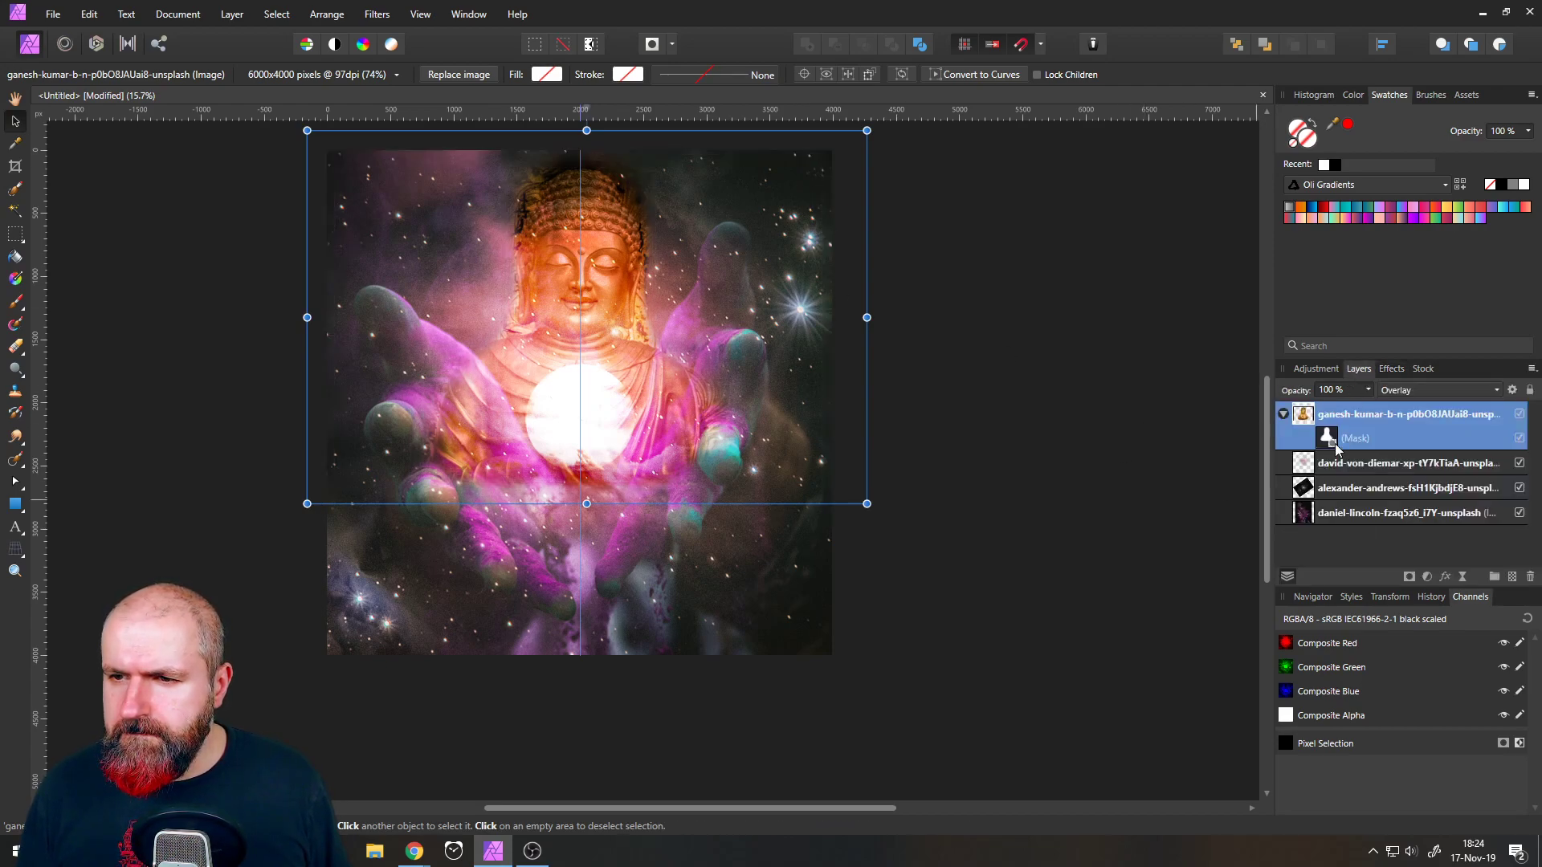
- Duplicate the Buddha layer with its mask and hide the original below it
{"action": "right_click", "coordinate": [1305, 418]}
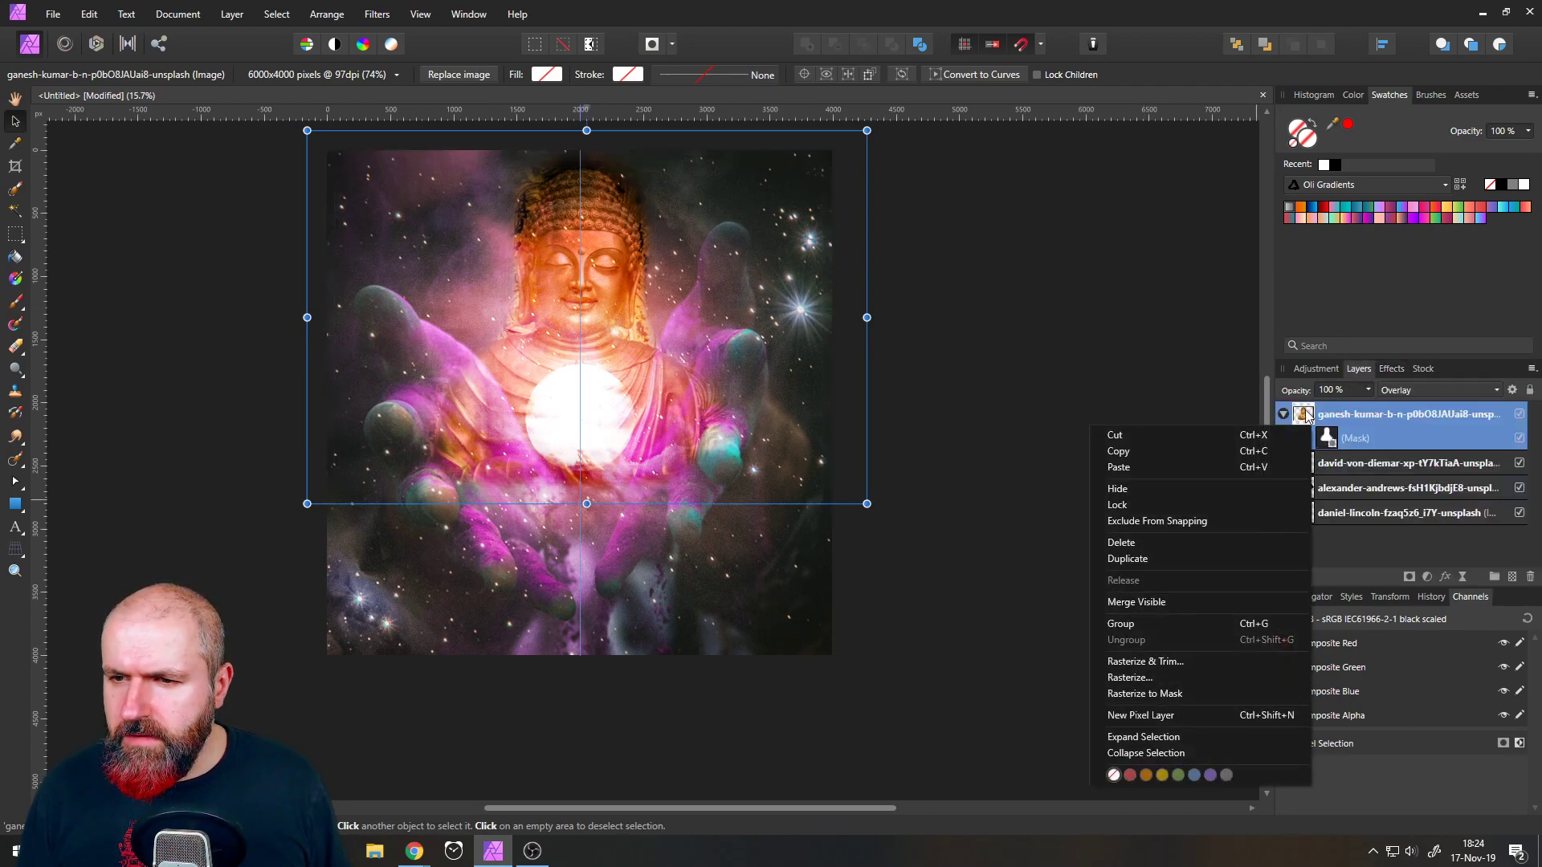
{"action": "left_click", "coordinate": [1134, 560]}
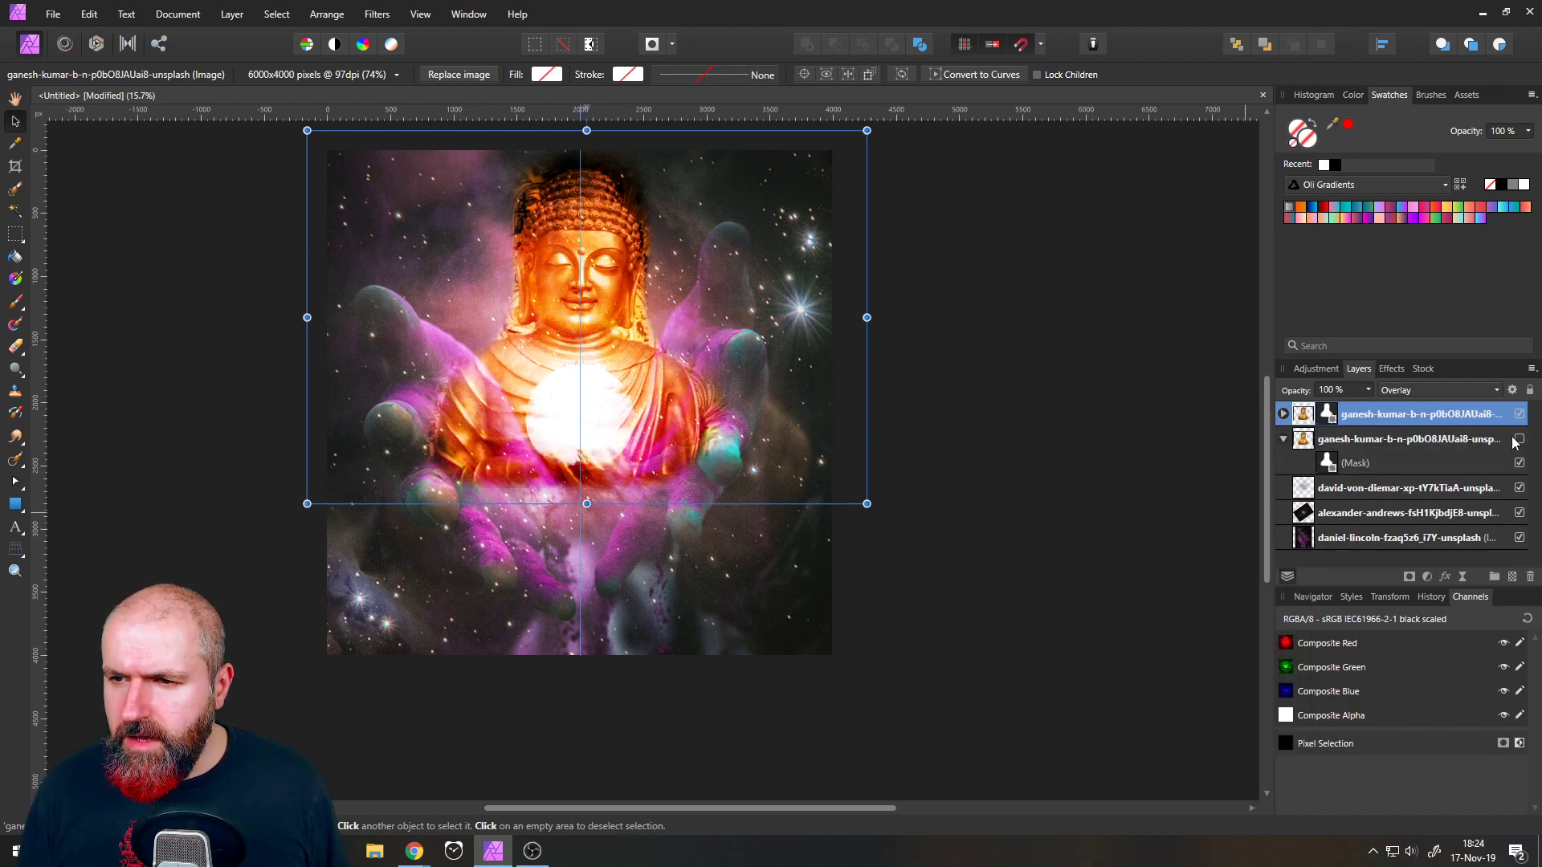
{"action": "left_click", "coordinate": [1518, 439]}
- Rasterize the duplicated Buddha layer to apply its mask, then rasterize and trim it to the canvas
{"action": "right_click", "coordinate": [1298, 417]}
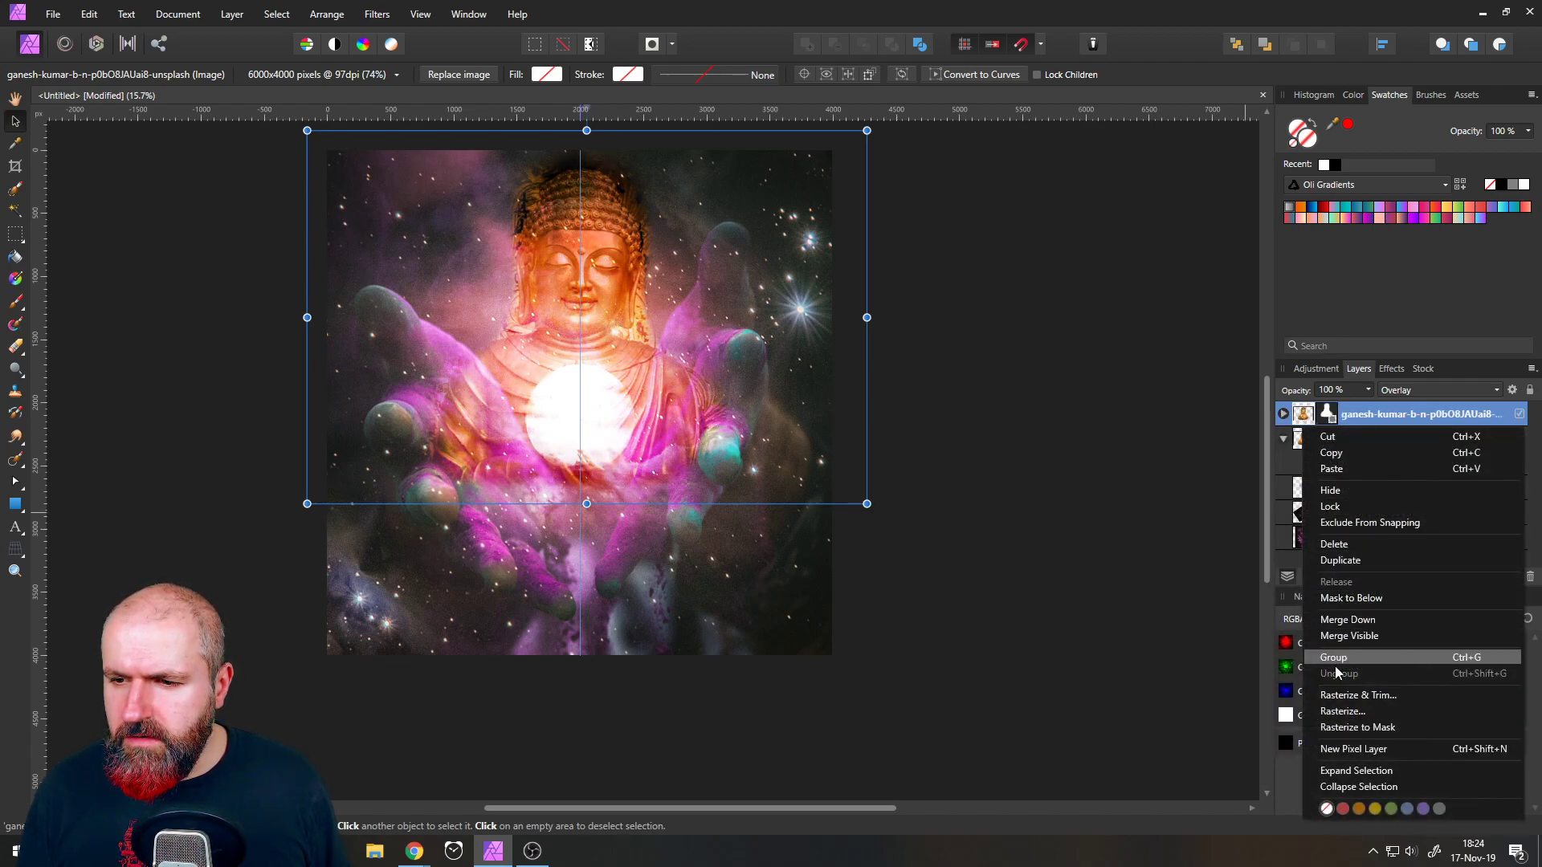
{"action": "left_click", "coordinate": [1341, 712]}
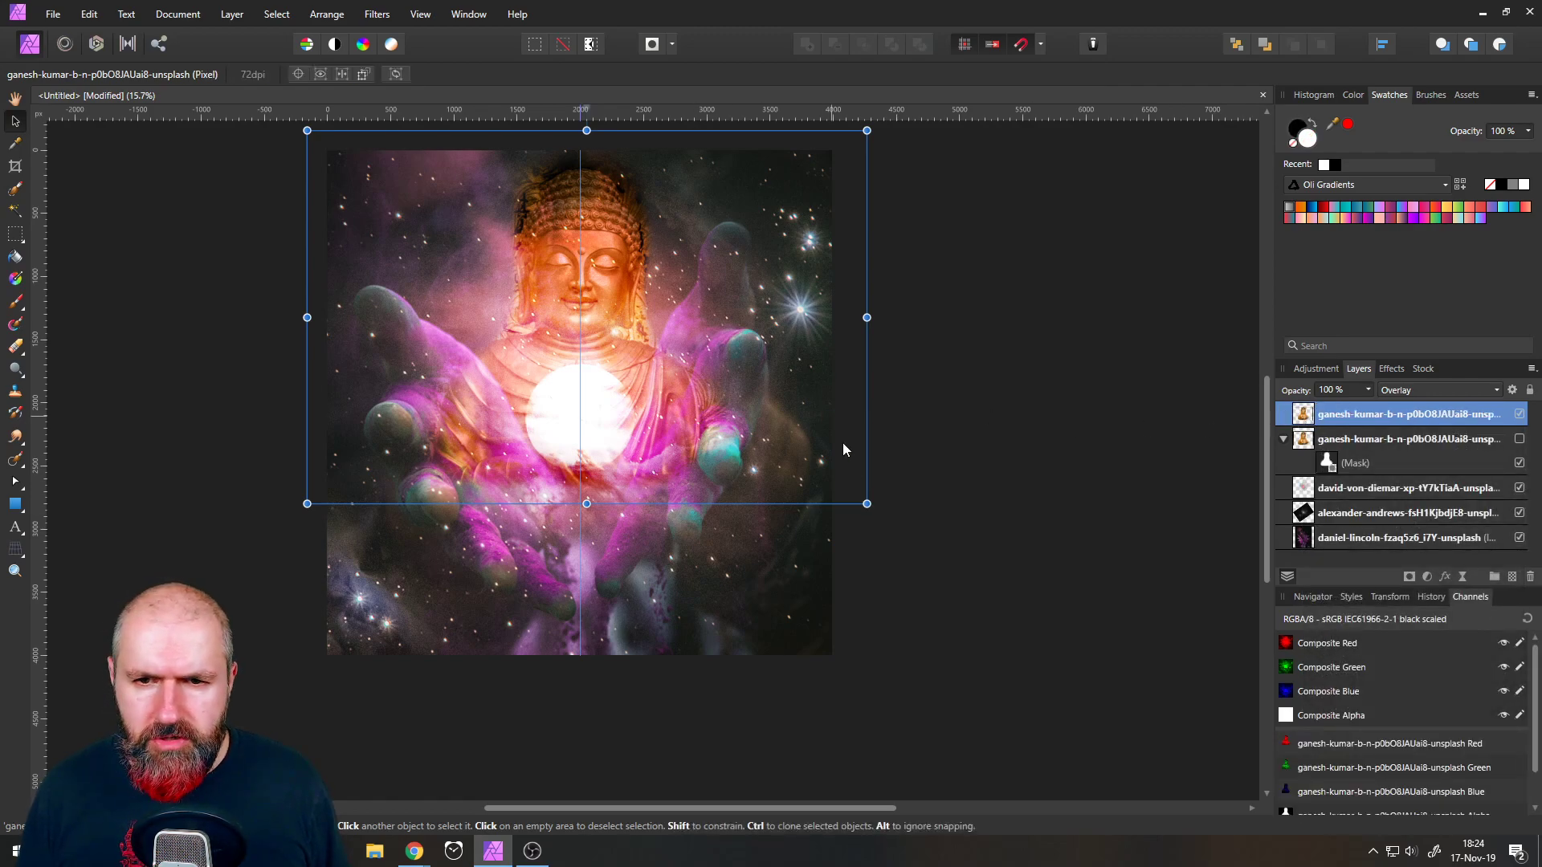
{"action": "right_click", "coordinate": [1305, 416]}
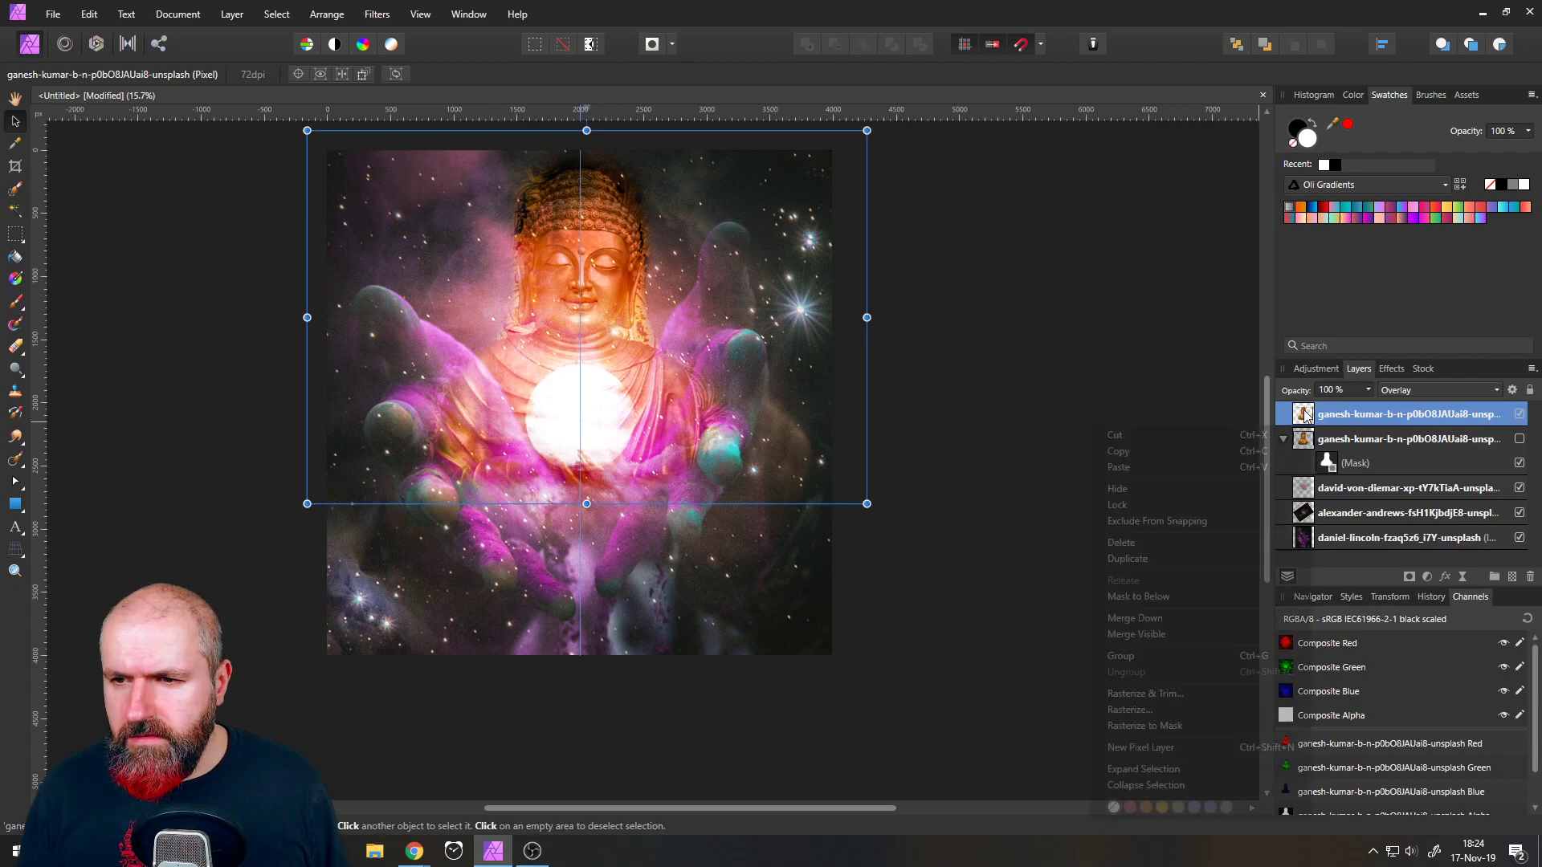
{"action": "left_click", "coordinate": [1166, 693]}
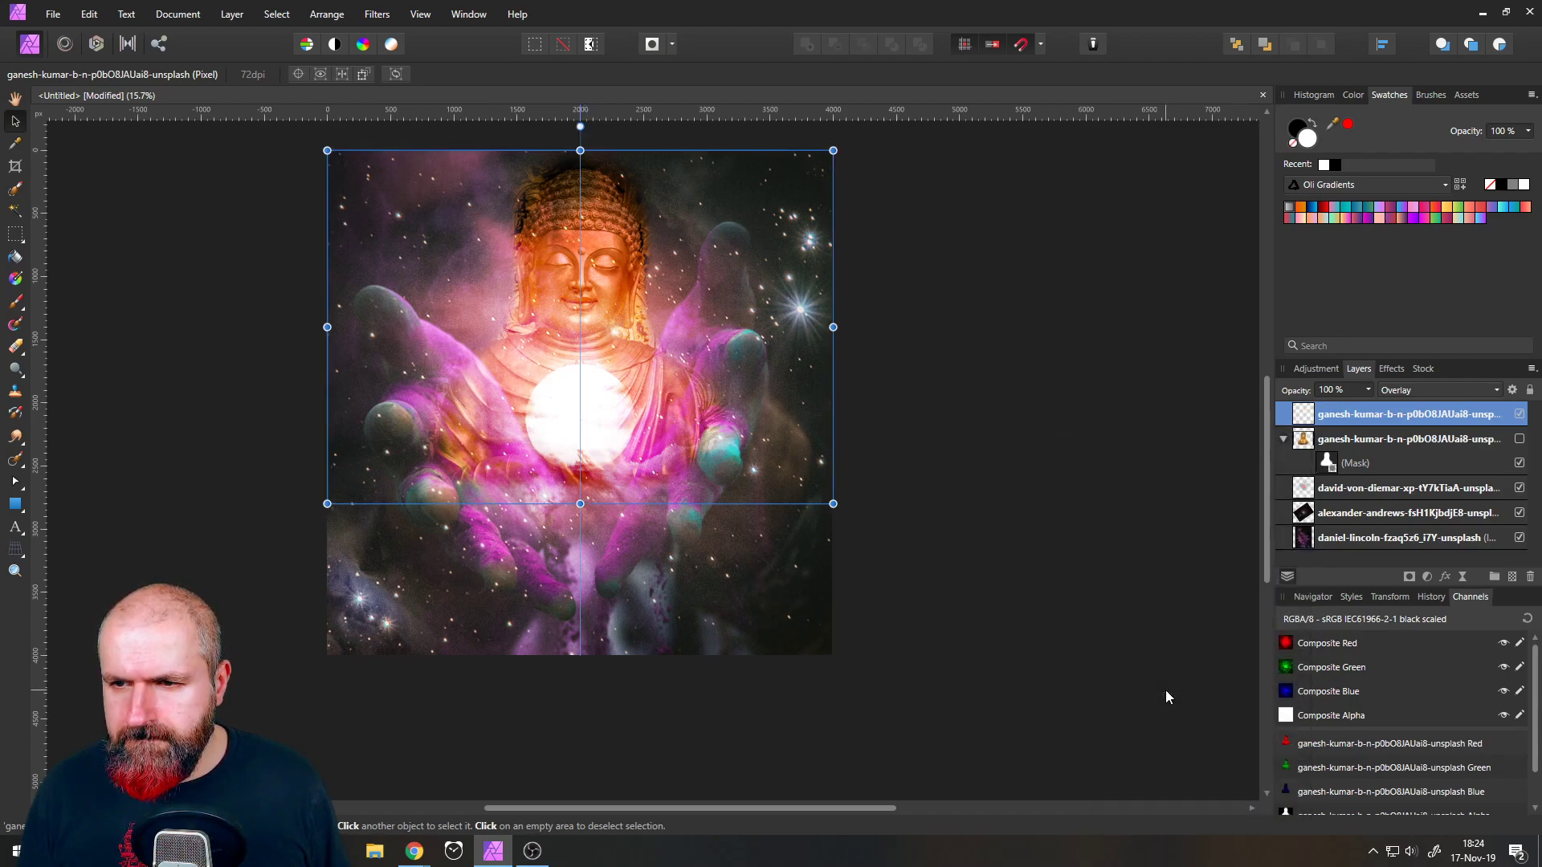
- Enable an Outer Glow on the rasterized Buddha layer and increase its radius to 400 px
{"action": "left_click", "coordinate": [1389, 370]}
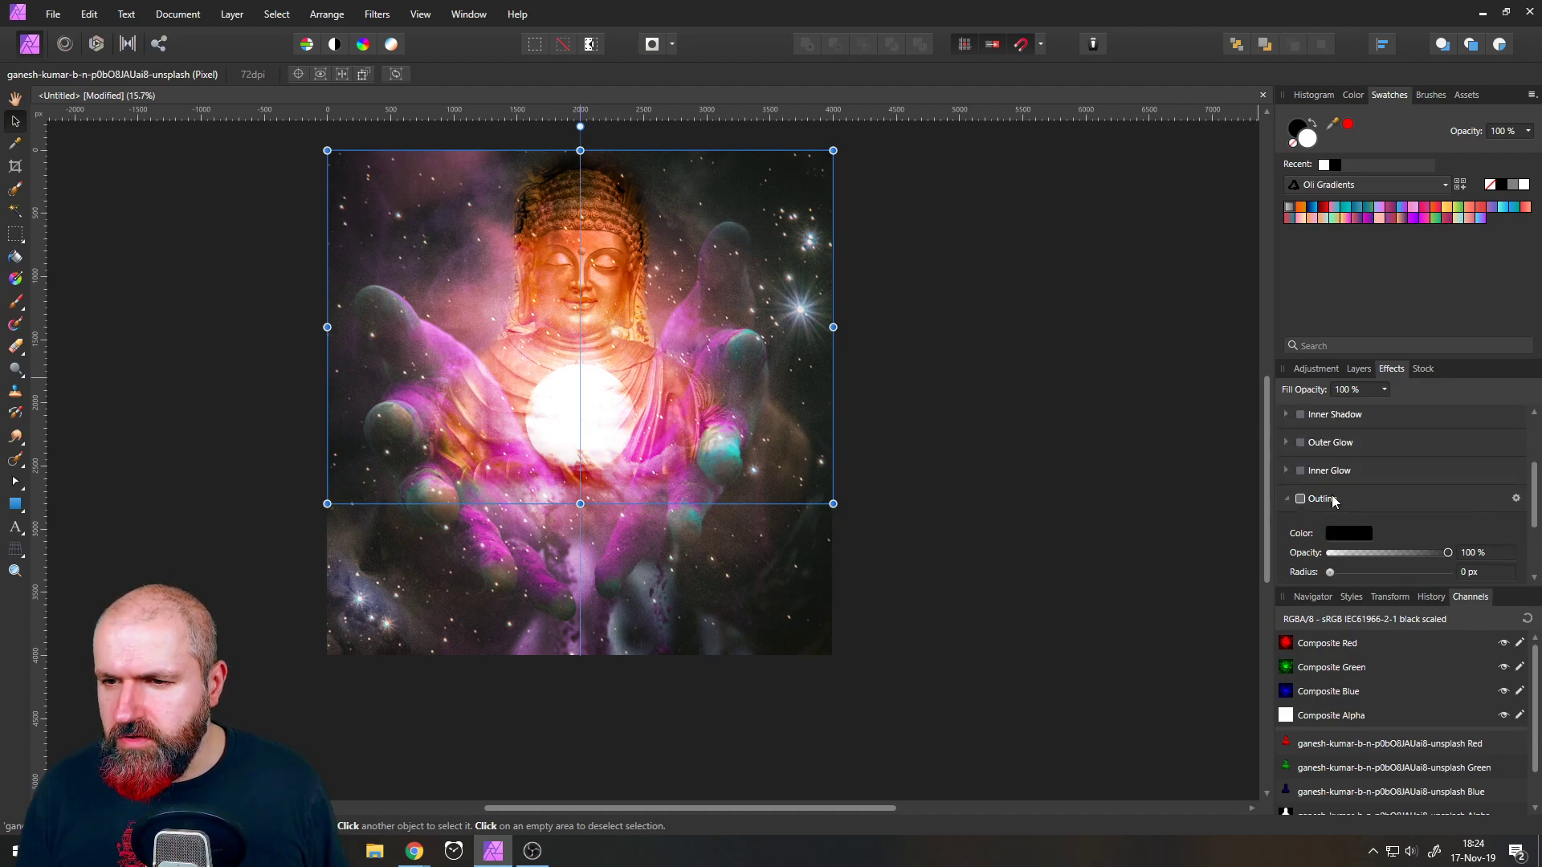
{"action": "left_click", "coordinate": [1288, 442]}
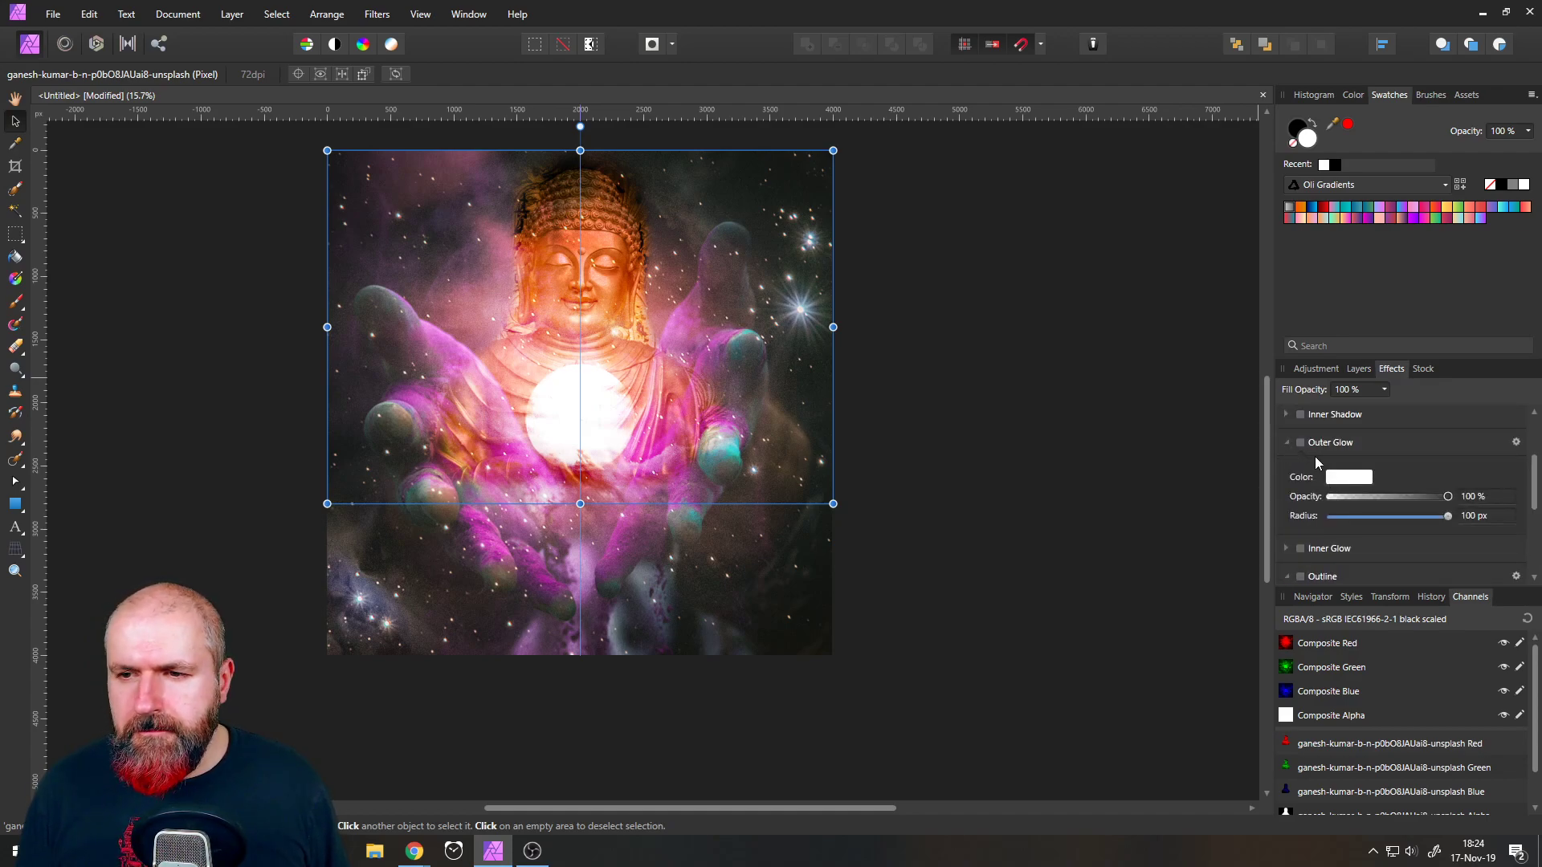
{"action": "left_click", "coordinate": [1300, 443]}
{"action": "left_click_drag", "start_coordinate": [1445, 514], "coordinate": [1480, 519]}
{"action": "left_click", "coordinate": [1485, 516]}
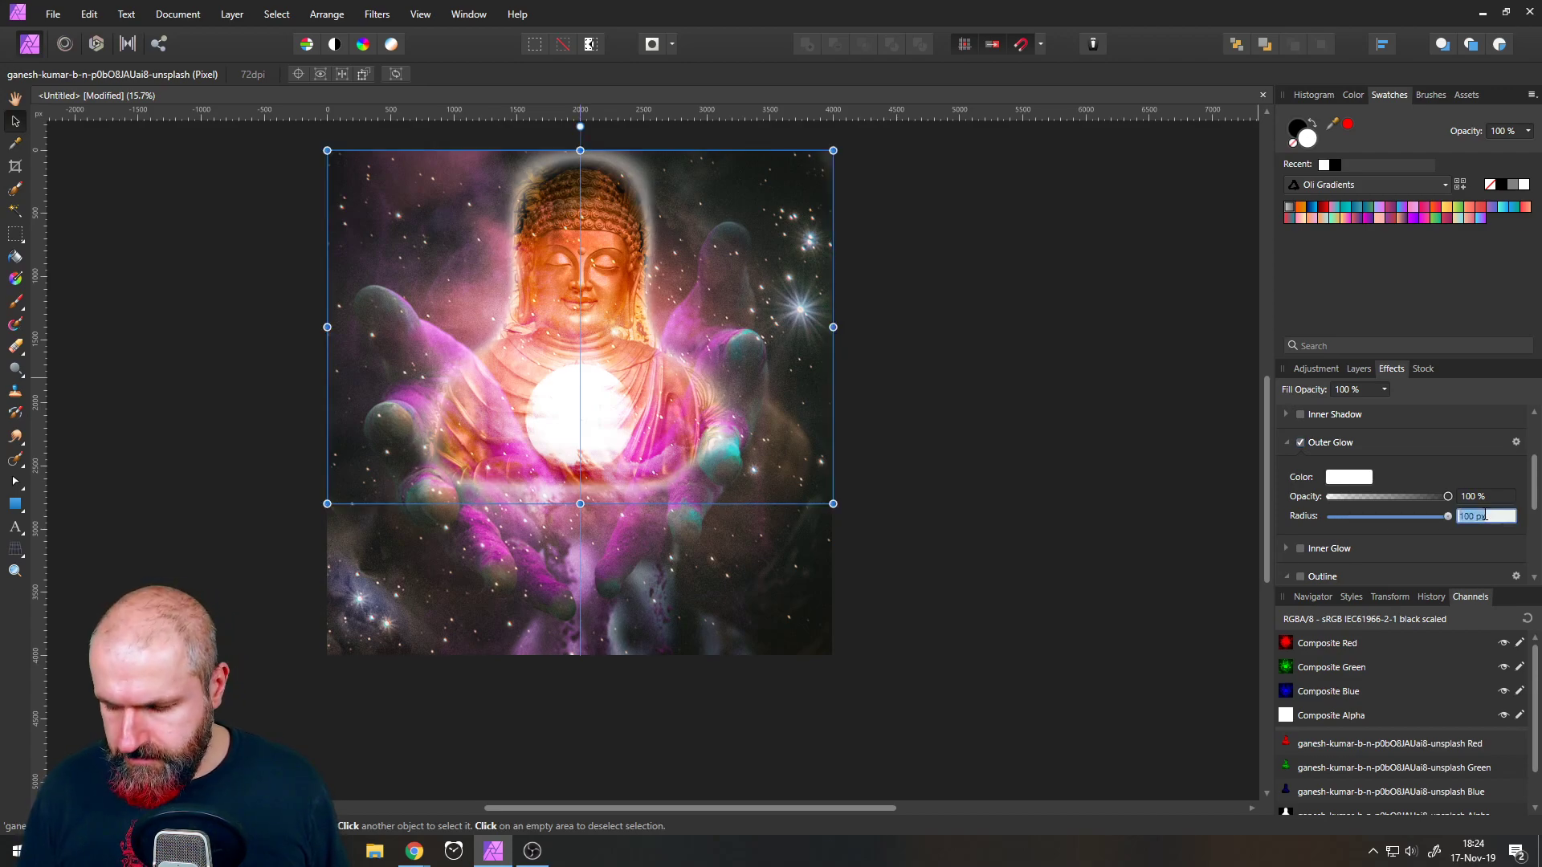
{"action": "key", "text": "Return"}
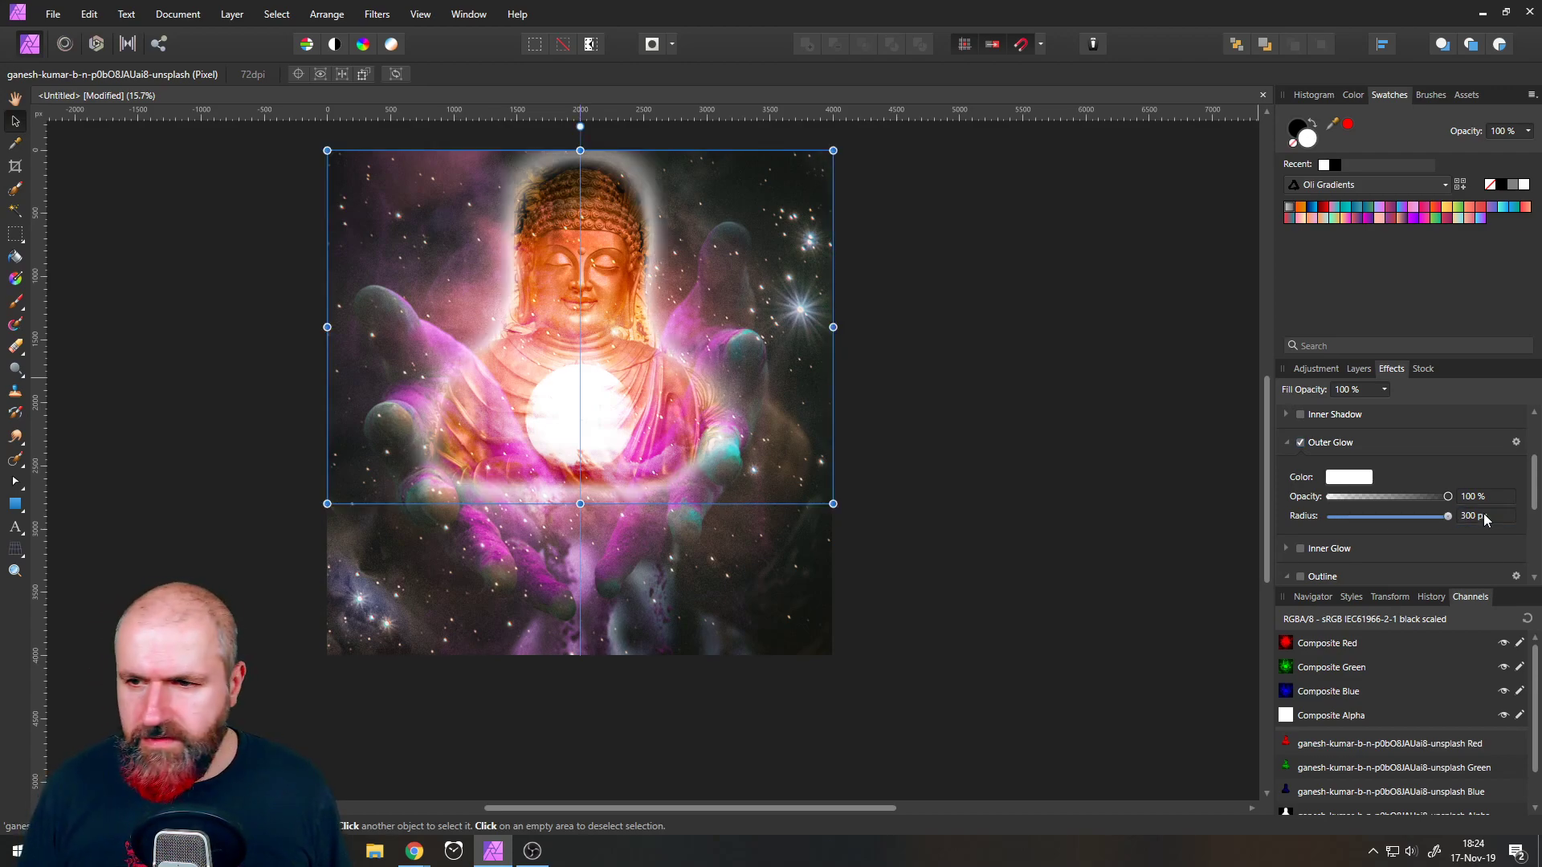
{"action": "left_click", "coordinate": [1485, 516]}
{"action": "type", "text": "400"}
{"action": "key", "text": "Return"}
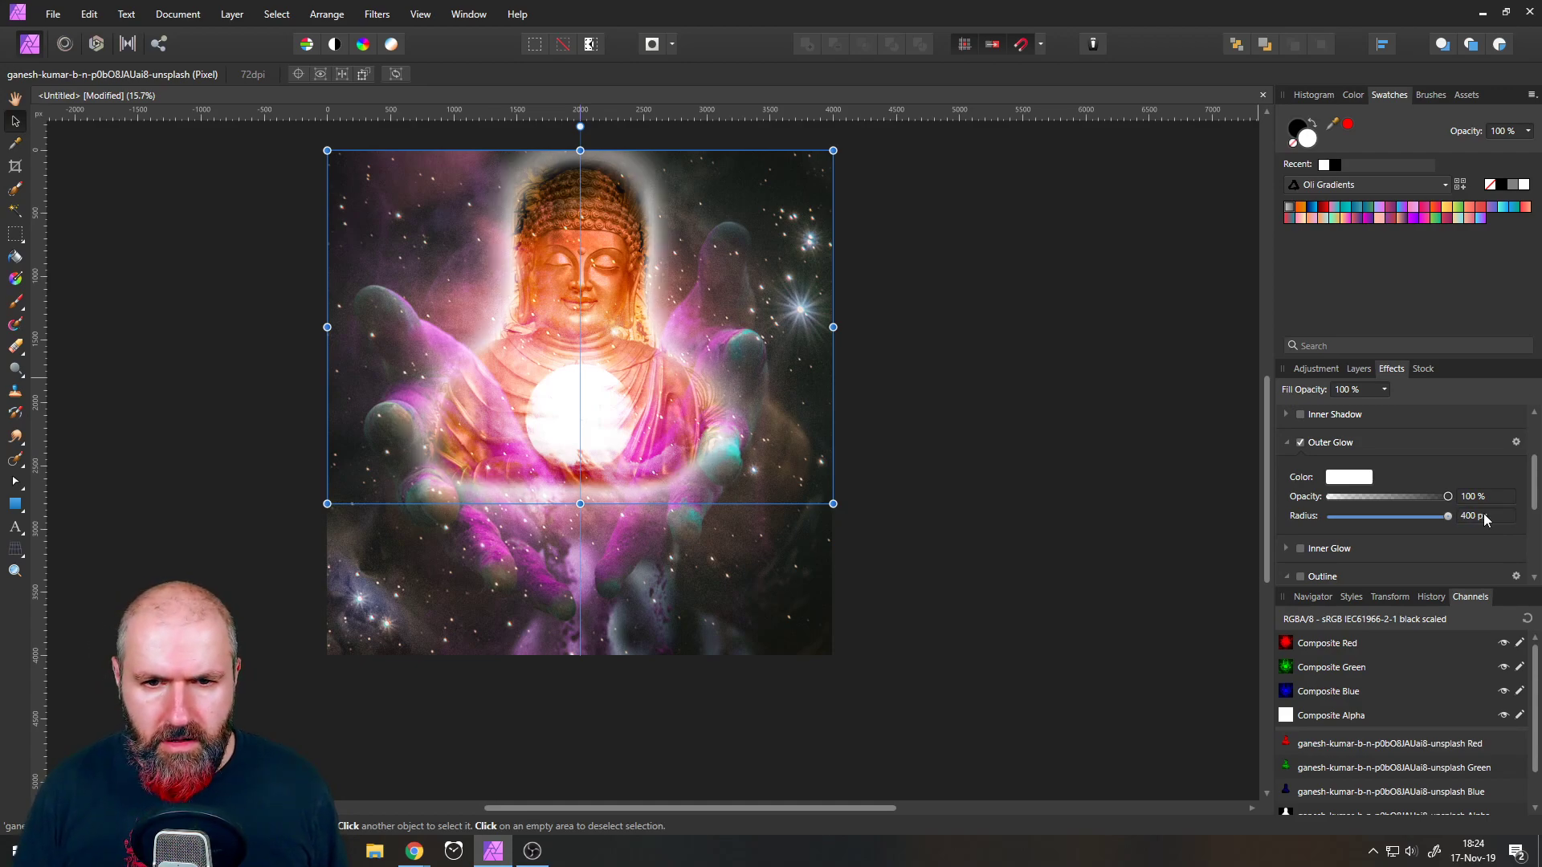
- Change the Outer Glow colour to a saturated pinkish red with hue 343, saturation 100 and lightness 50
{"action": "left_click", "coordinate": [1364, 482]}
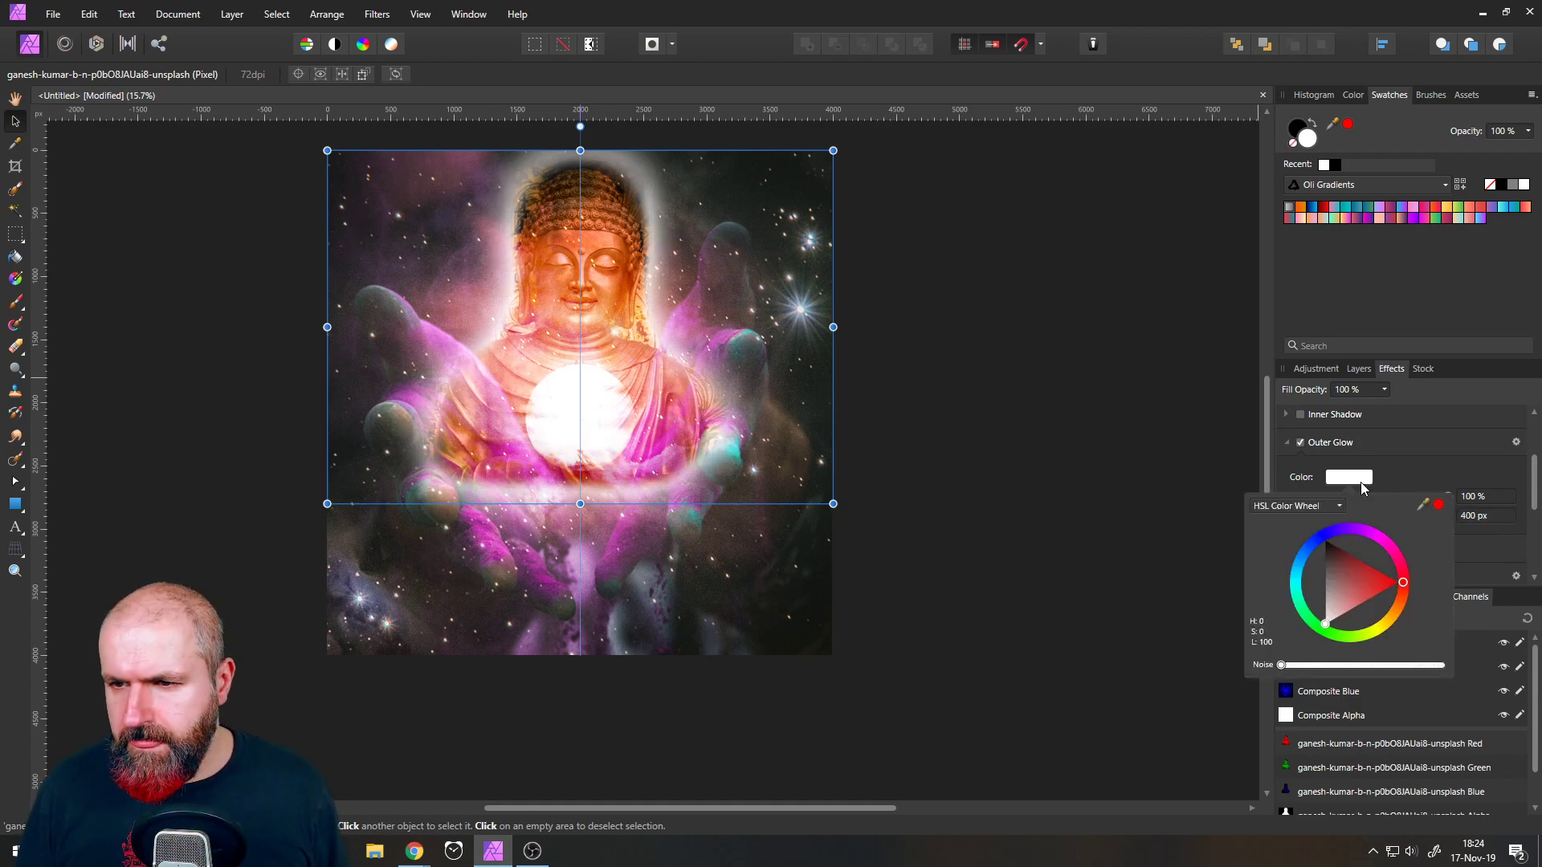
{"action": "left_click", "coordinate": [1400, 601]}
{"action": "mouse_move", "coordinate": [1405, 589]}
{"action": "left_mouse_down"}
{"action": "mouse_move", "coordinate": [1405, 555]}
{"action": "mouse_move", "coordinate": [1400, 607]}
{"action": "mouse_move", "coordinate": [1406, 571]}
{"action": "left_mouse_up"}
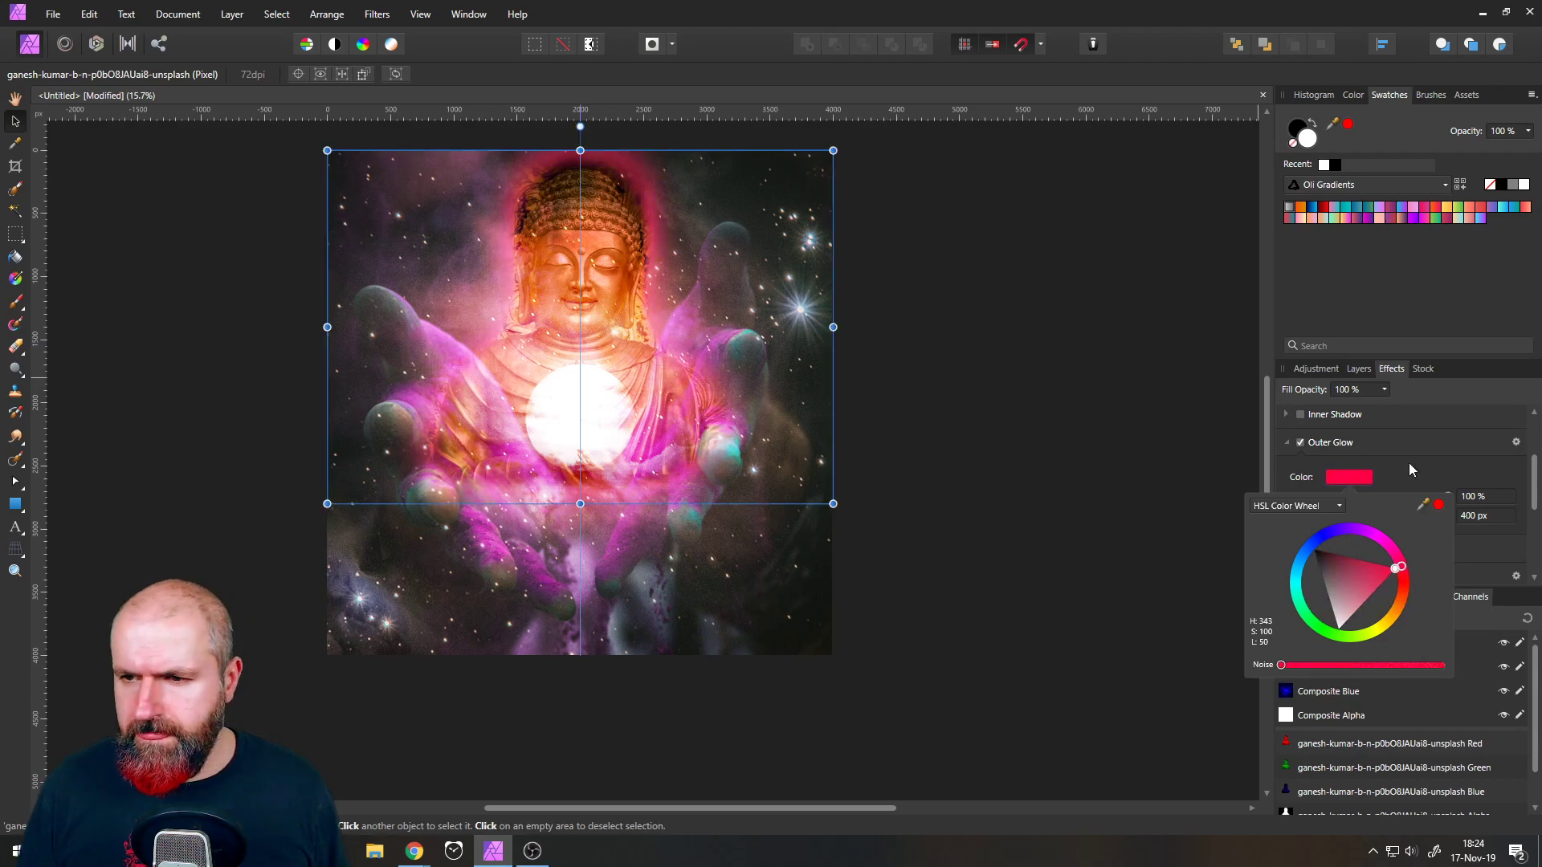
- Widen the Outer Glow radius to 600 px and on to 800 px
{"action": "left_click", "coordinate": [1483, 516]}
{"action": "type", "text": "600"}
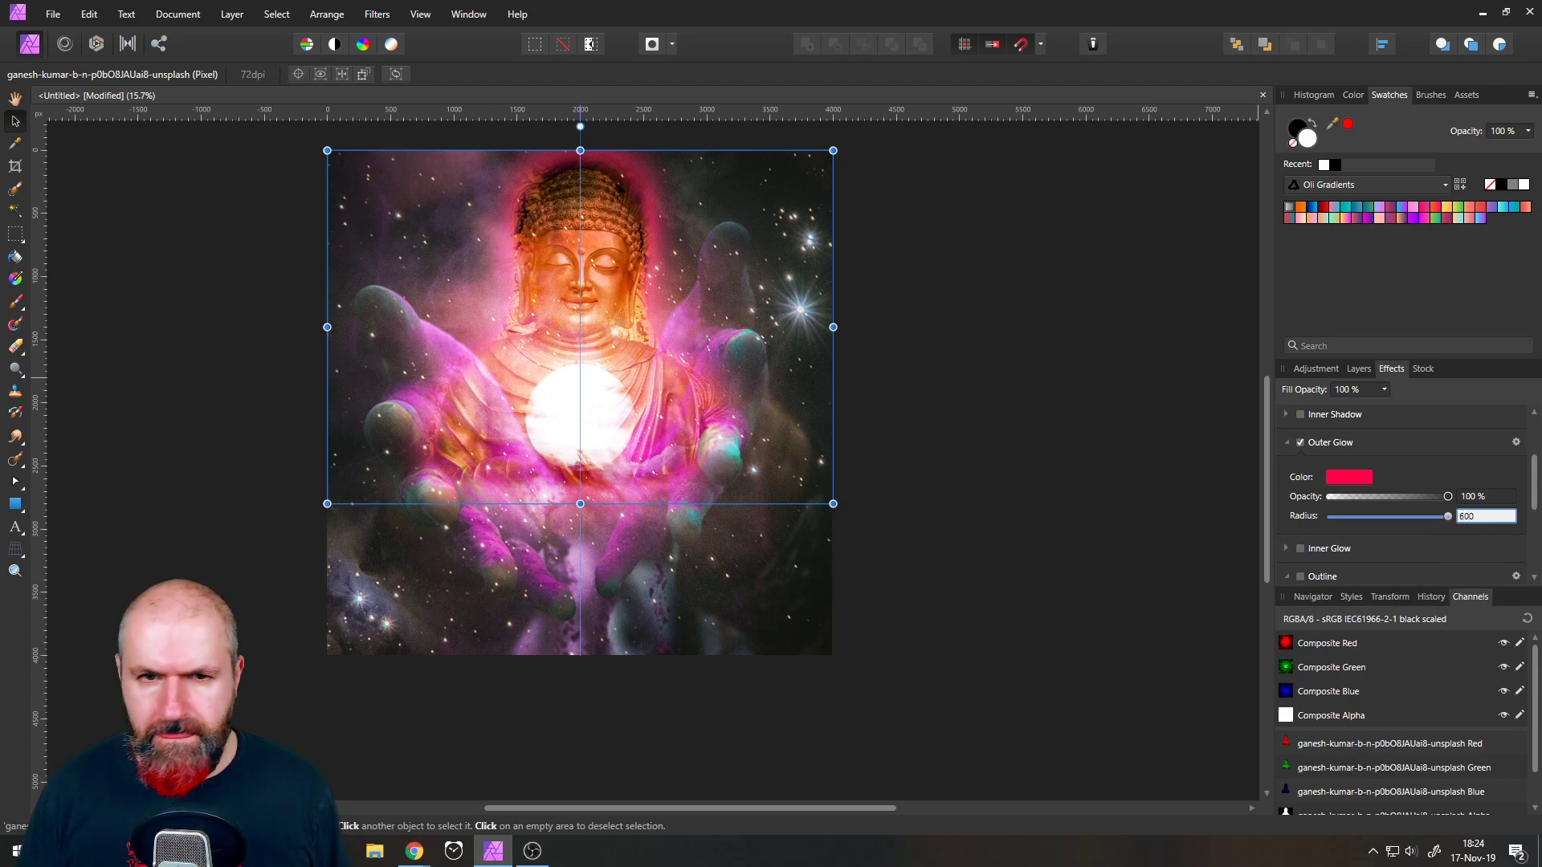
{"action": "key", "text": "Return"}
{"action": "left_click", "coordinate": [1483, 516]}
{"action": "type", "text": "800"}
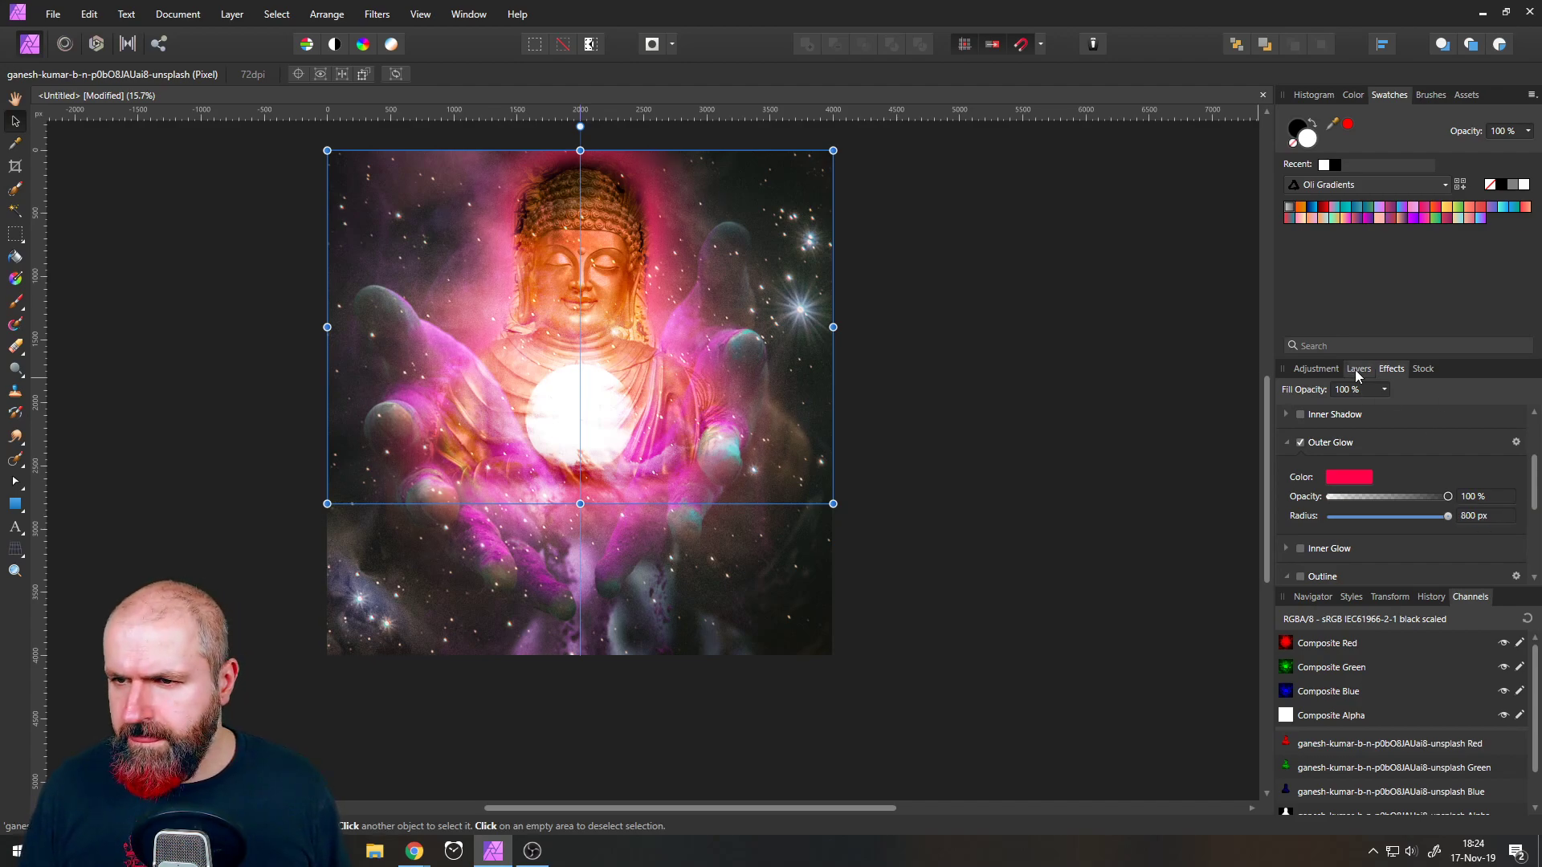
- Duplicate the Buddha layer that carries the Outer Glow
{"action": "left_click", "coordinate": [1356, 372]}
{"action": "right_click", "coordinate": [1311, 414]}
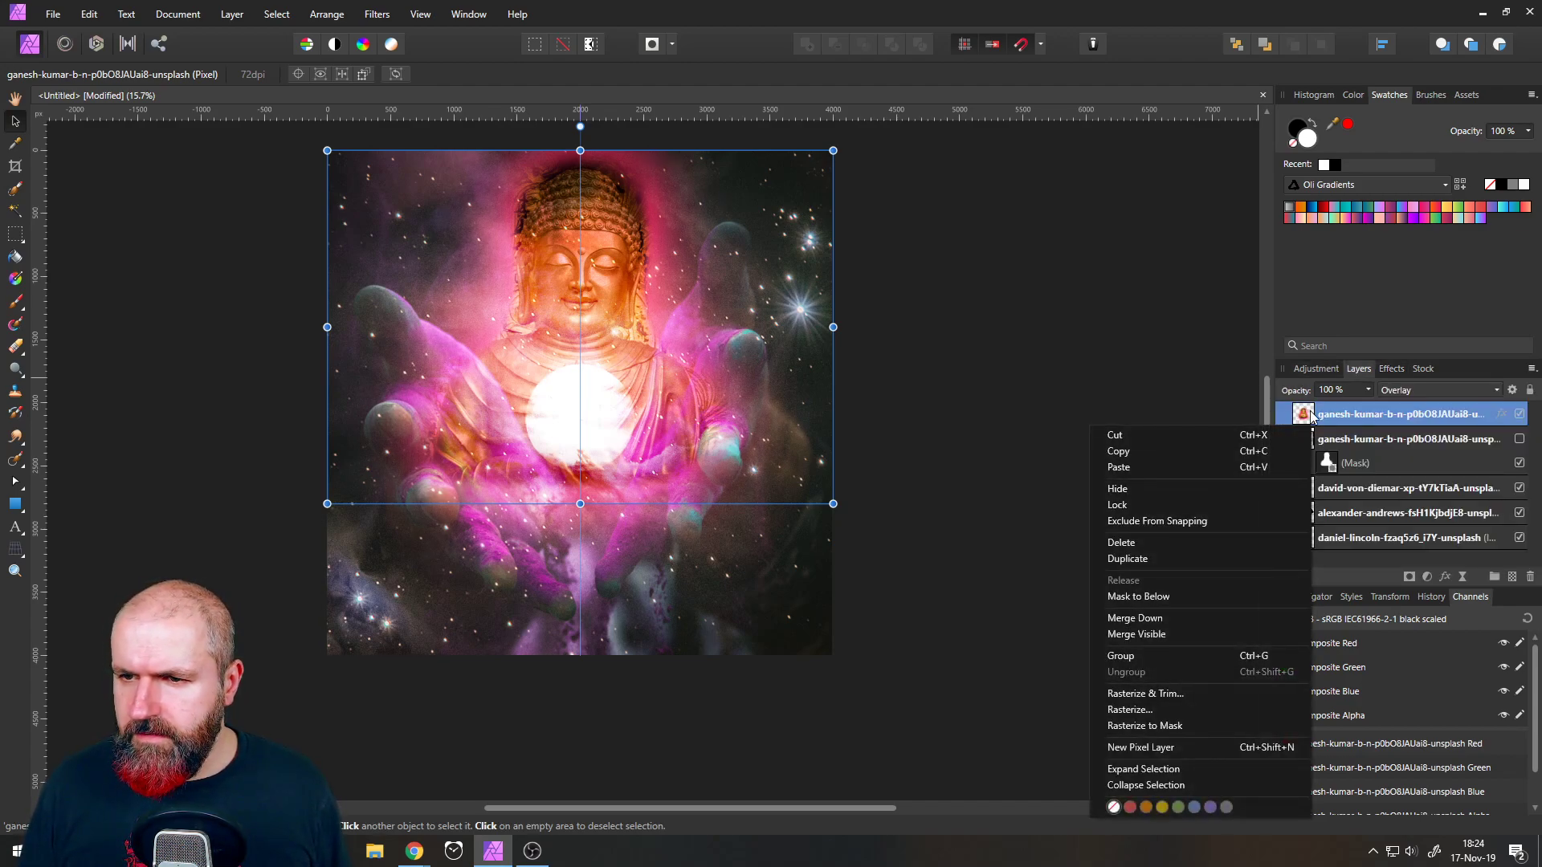
{"action": "left_click", "coordinate": [1178, 561]}
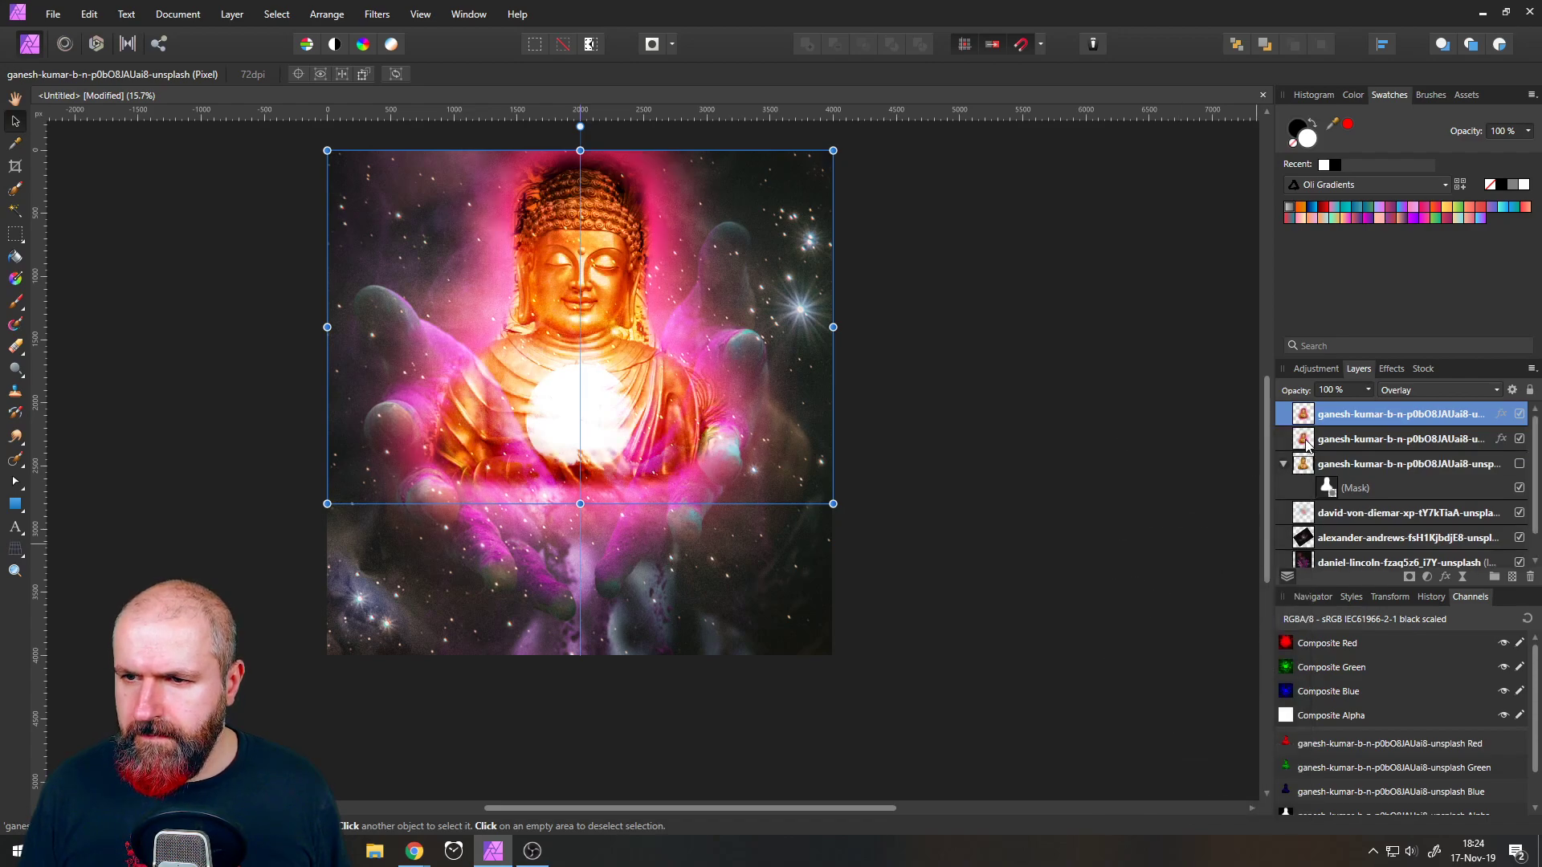
- Set the fill opacity of the lower glowing Buddha copy to 0% and hide the upper copy
{"action": "left_click", "coordinate": [1307, 444]}
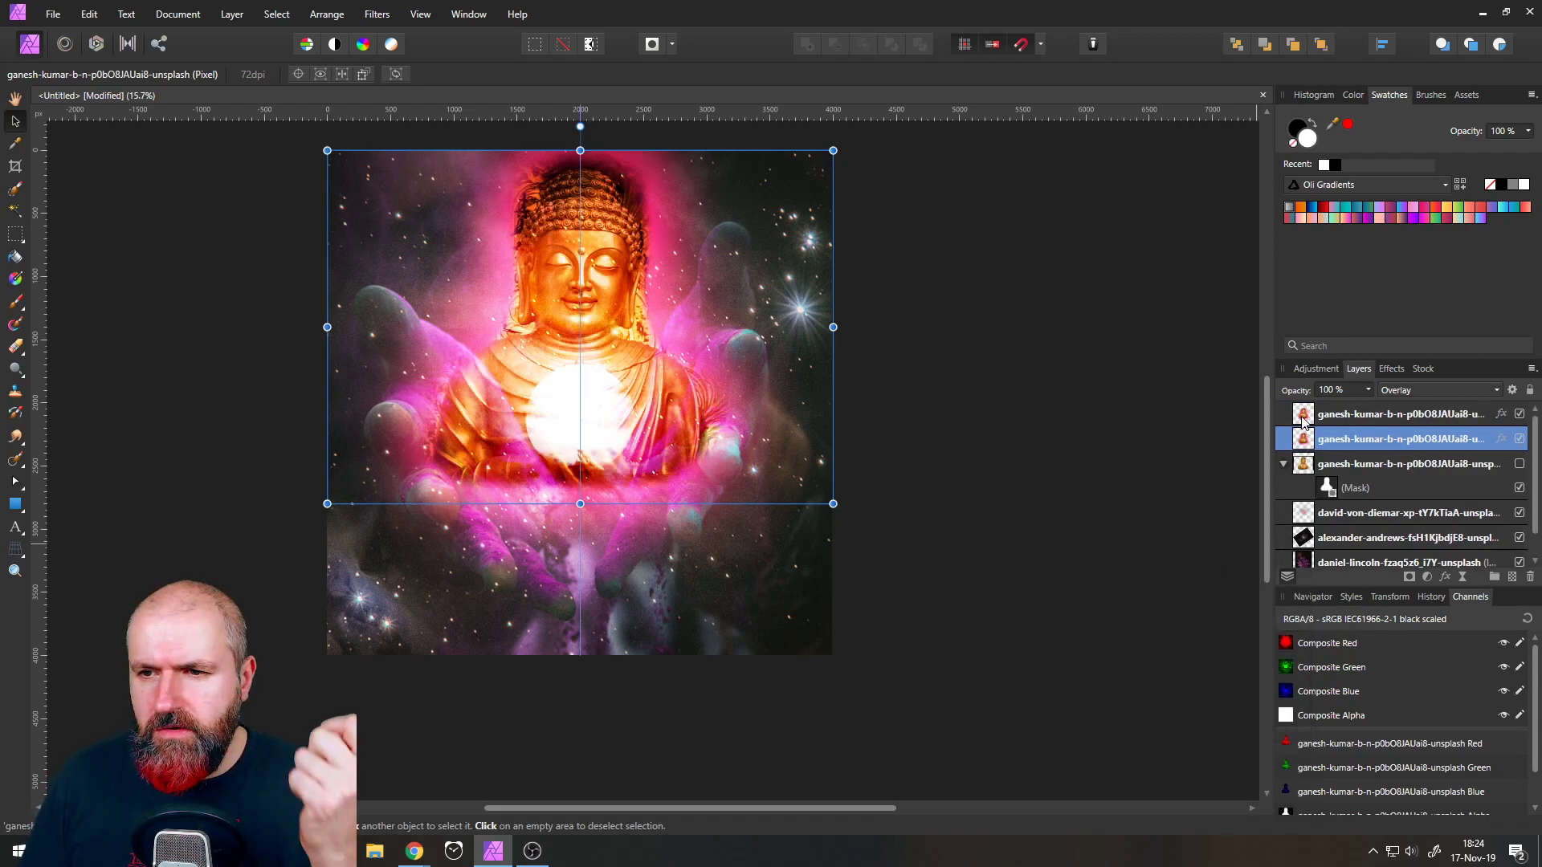
{"action": "left_click", "coordinate": [1302, 422]}
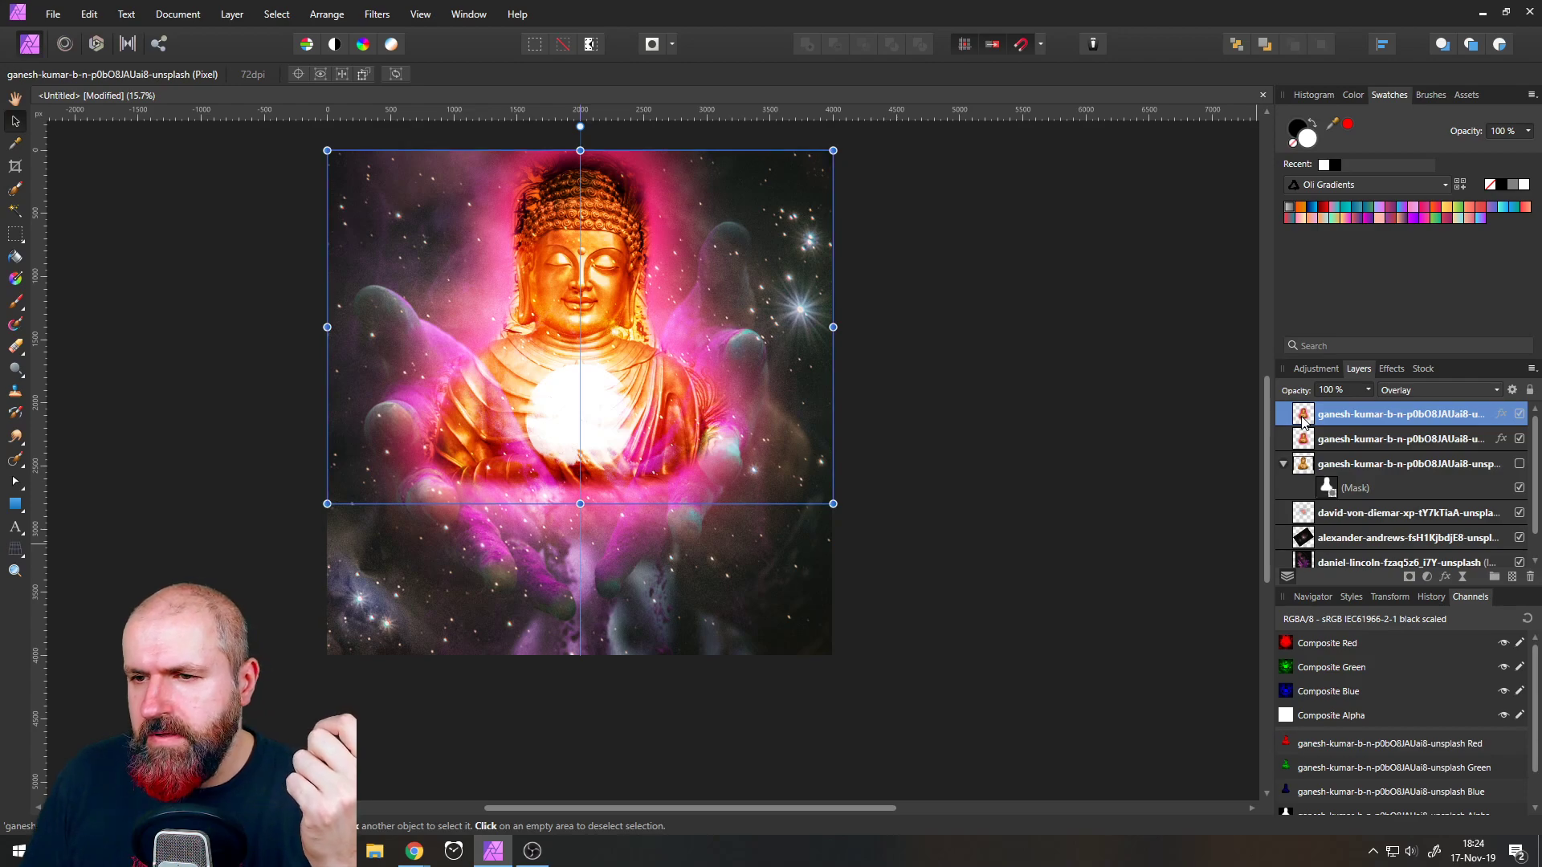
{"action": "left_click", "coordinate": [1301, 439]}
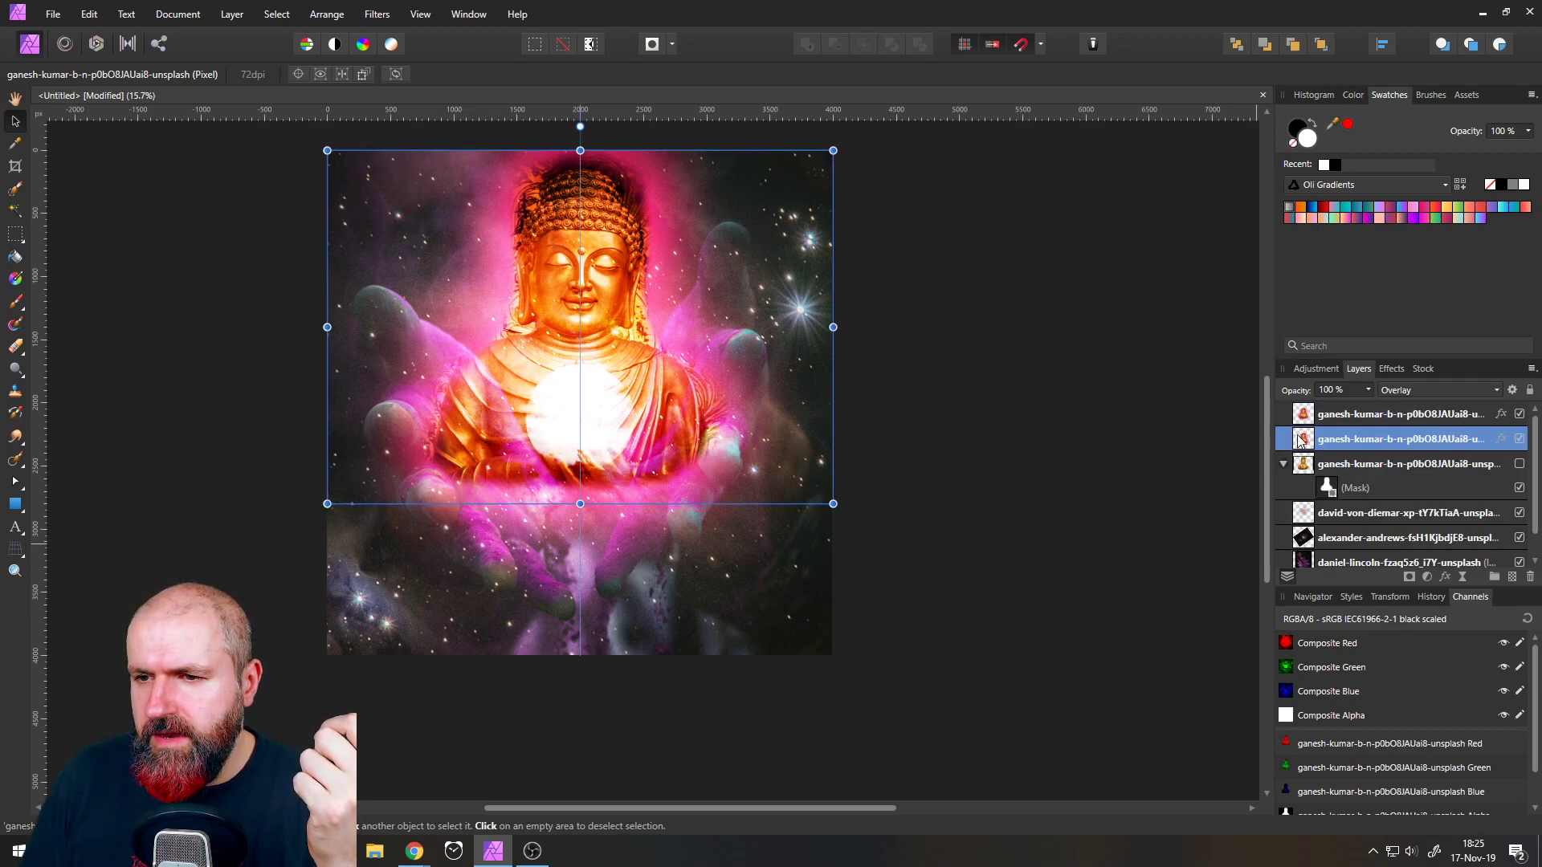
{"action": "left_click", "coordinate": [1394, 370]}
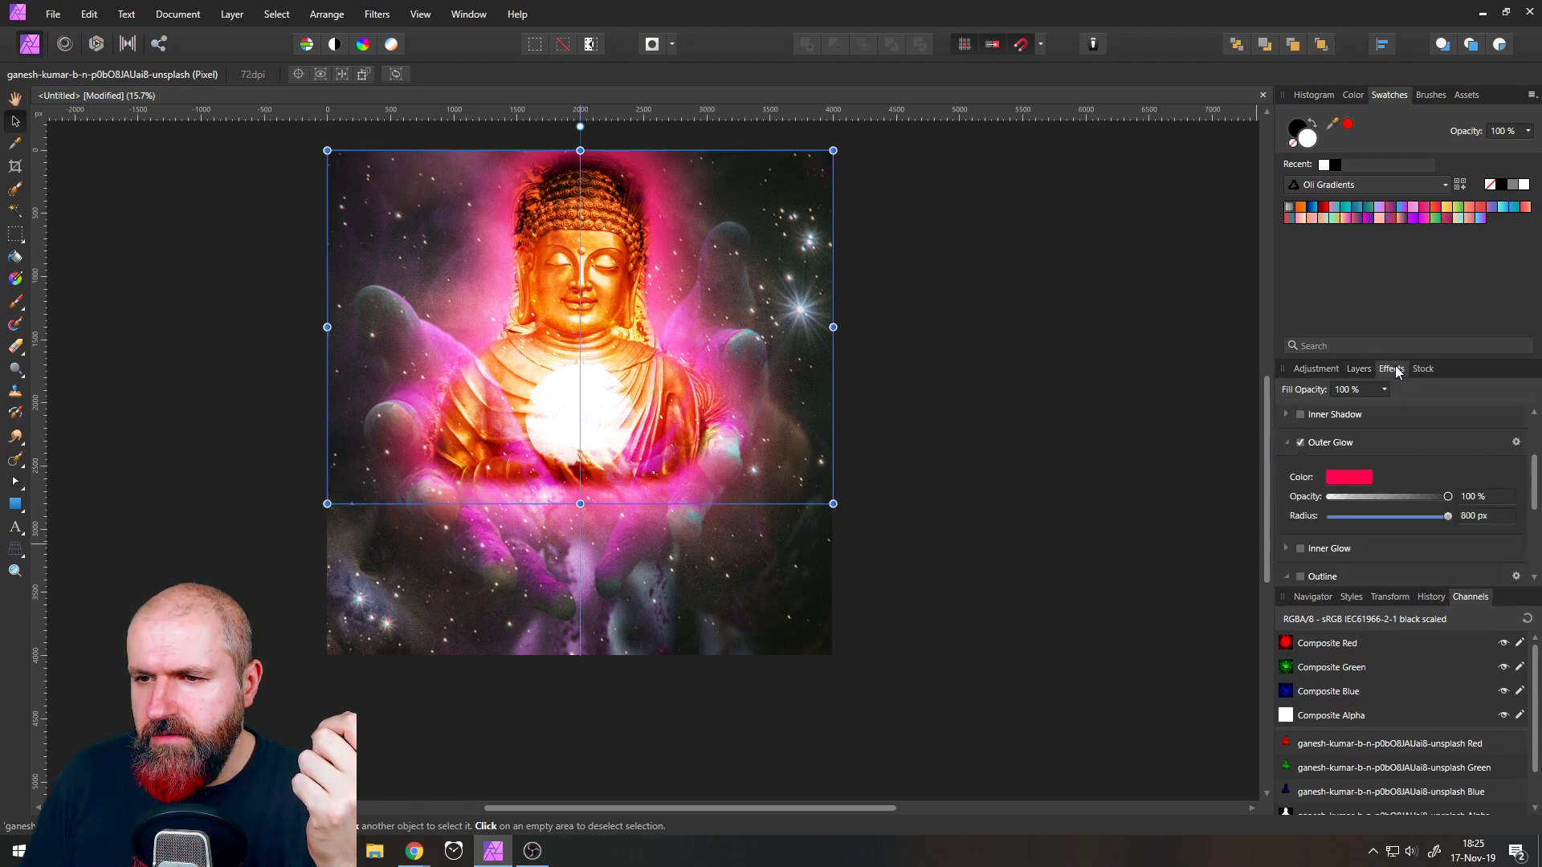
{"action": "left_click", "coordinate": [1384, 390]}
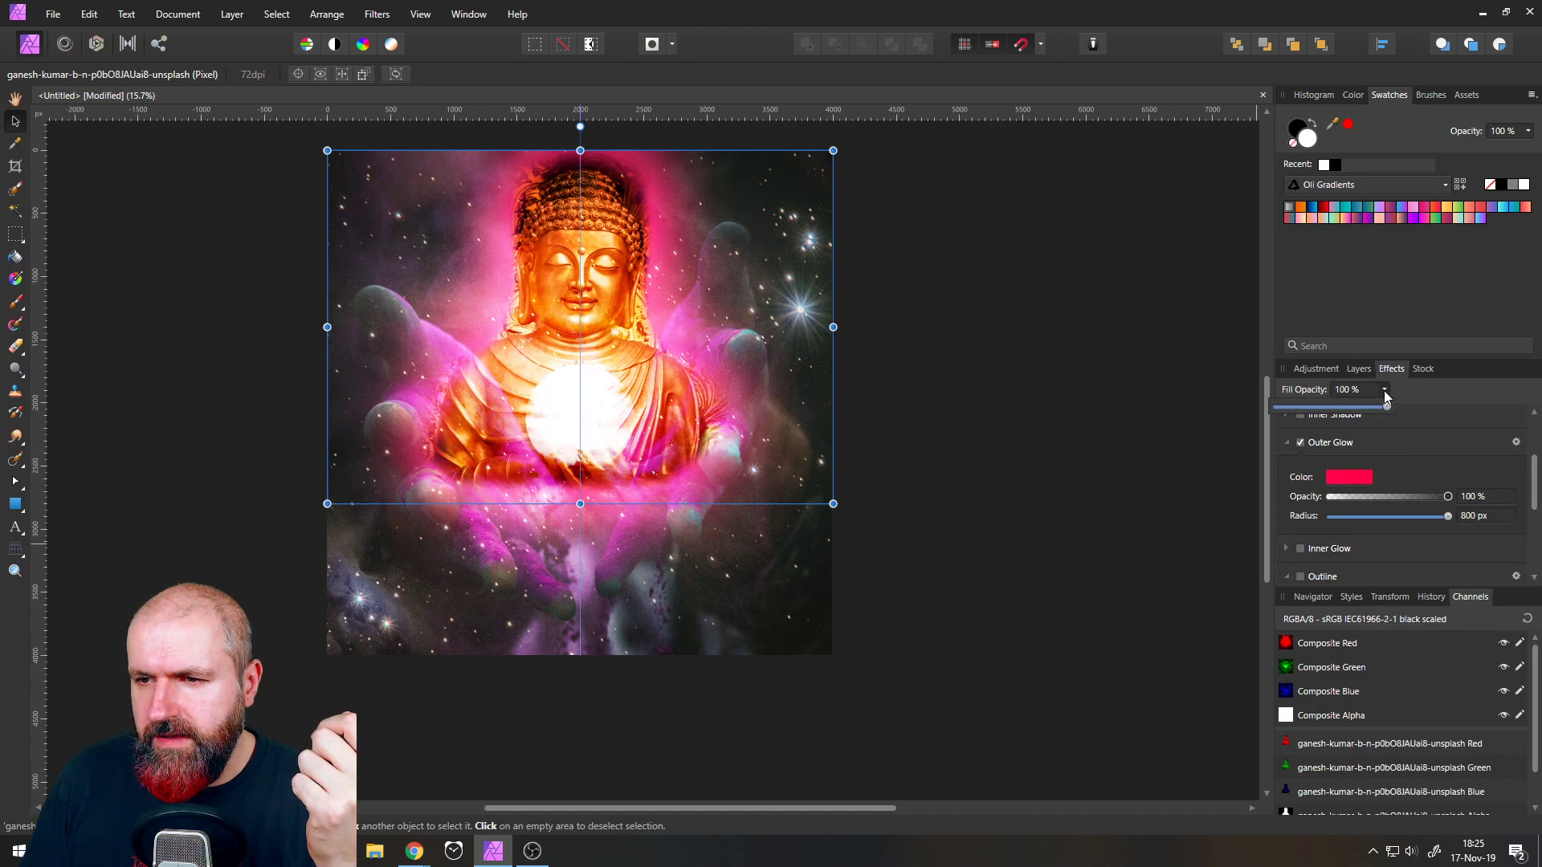
{"action": "left_click_drag", "start_coordinate": [1387, 410], "coordinate": [1233, 405]}
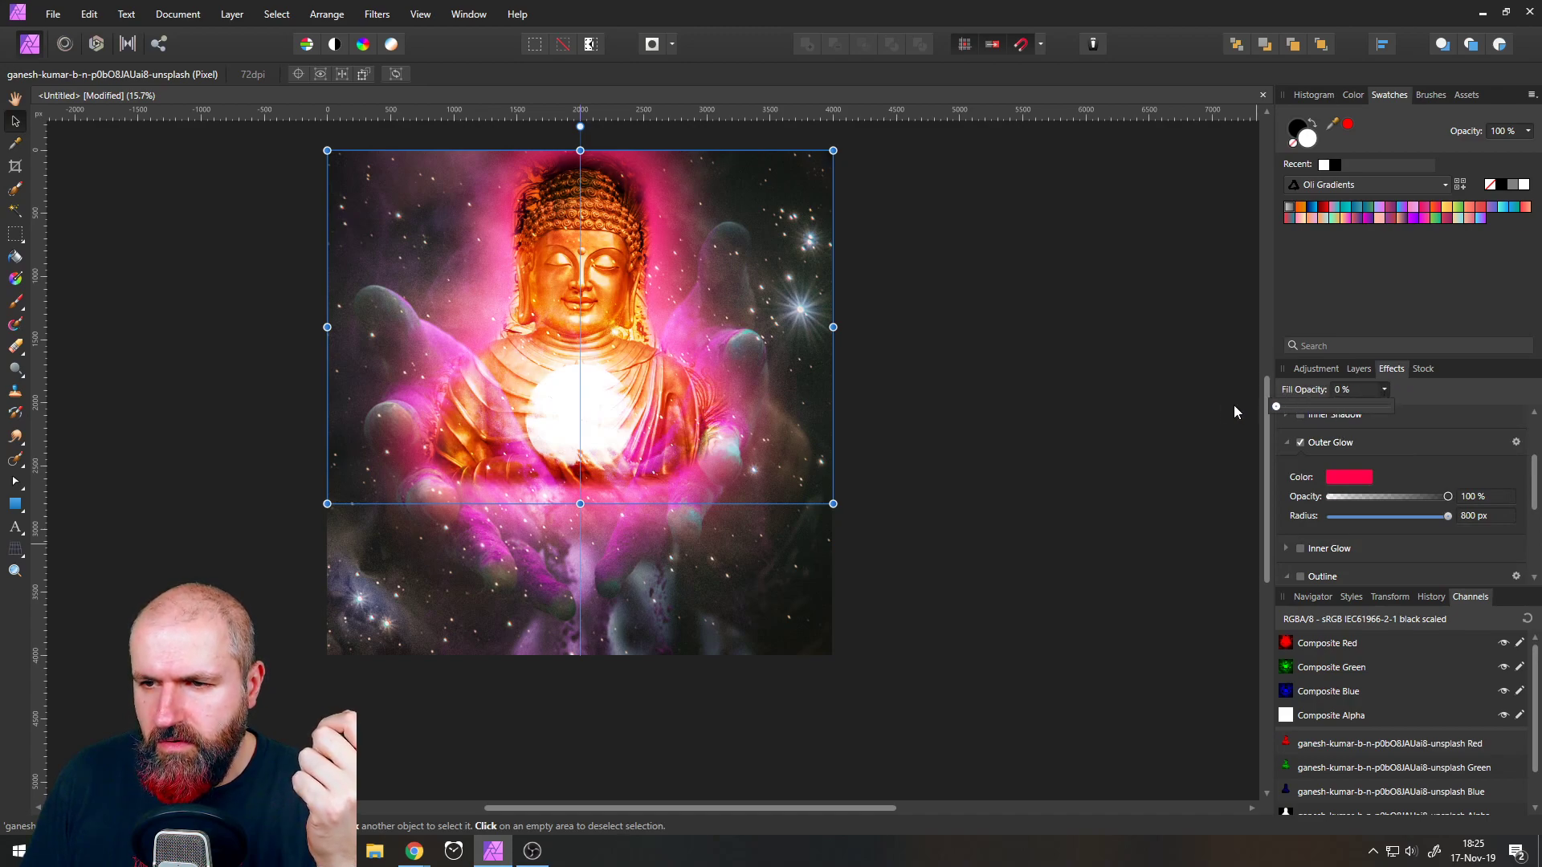
{"action": "left_click", "coordinate": [1357, 370]}
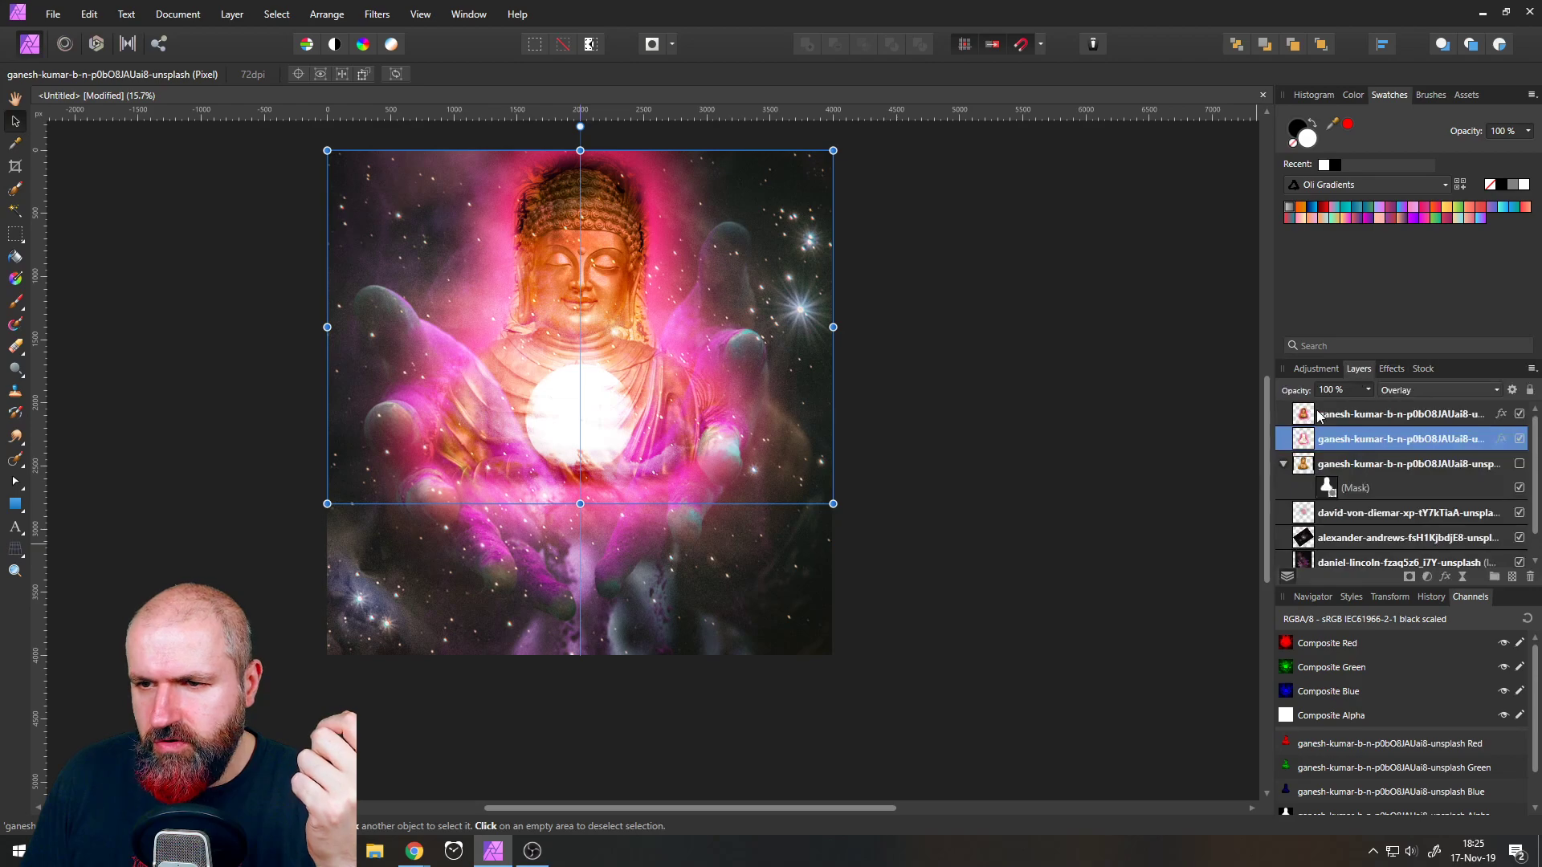
{"action": "left_click", "coordinate": [1520, 414]}
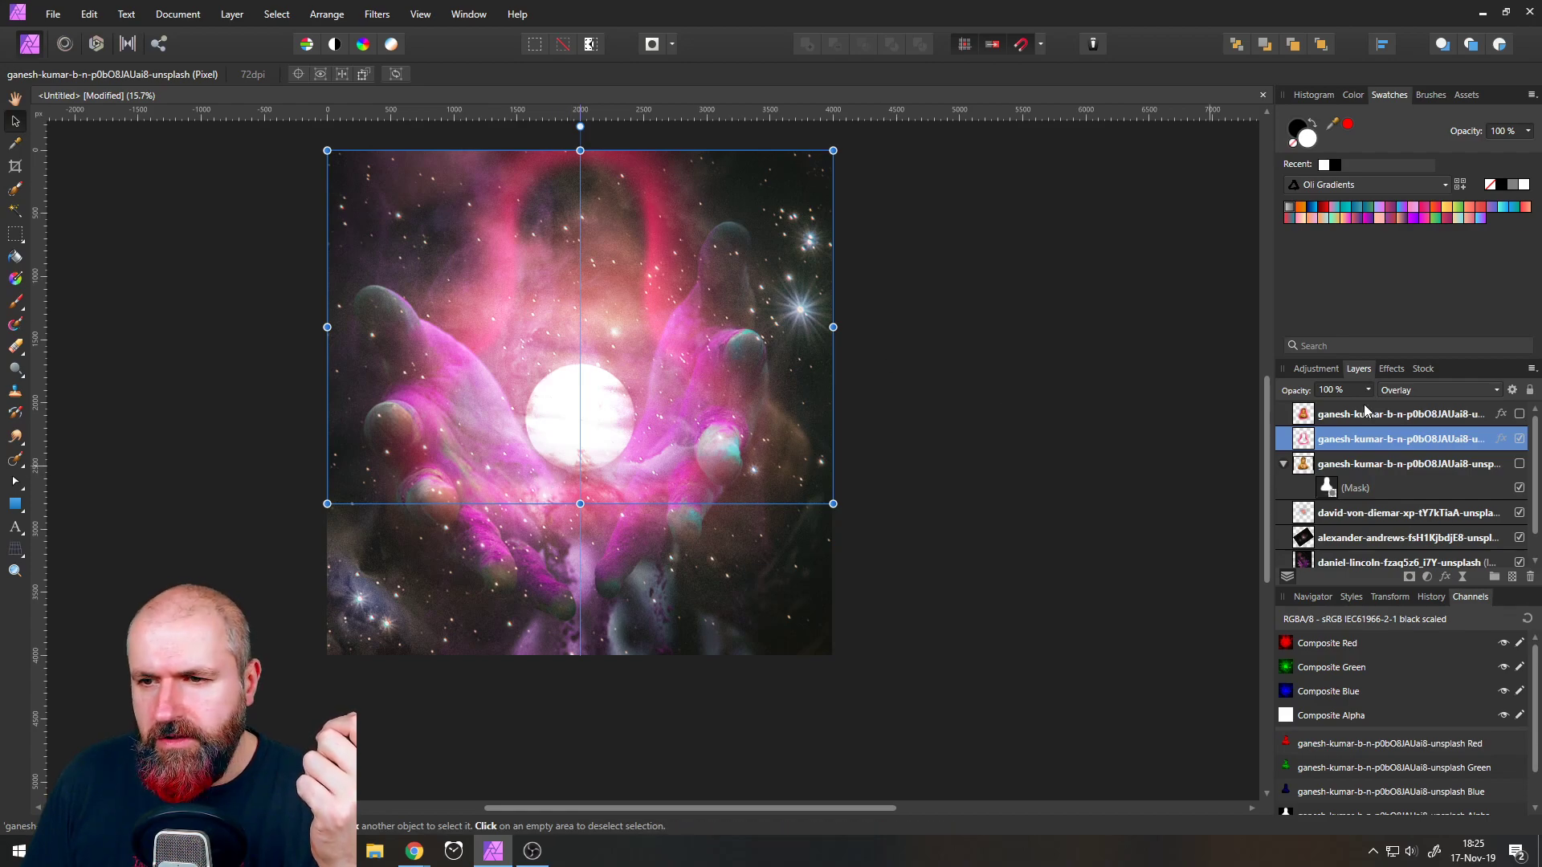
- Show the upper glowing Buddha copy and reduce its Outer Glow radius to 100 px
{"action": "left_click", "coordinate": [1519, 414]}
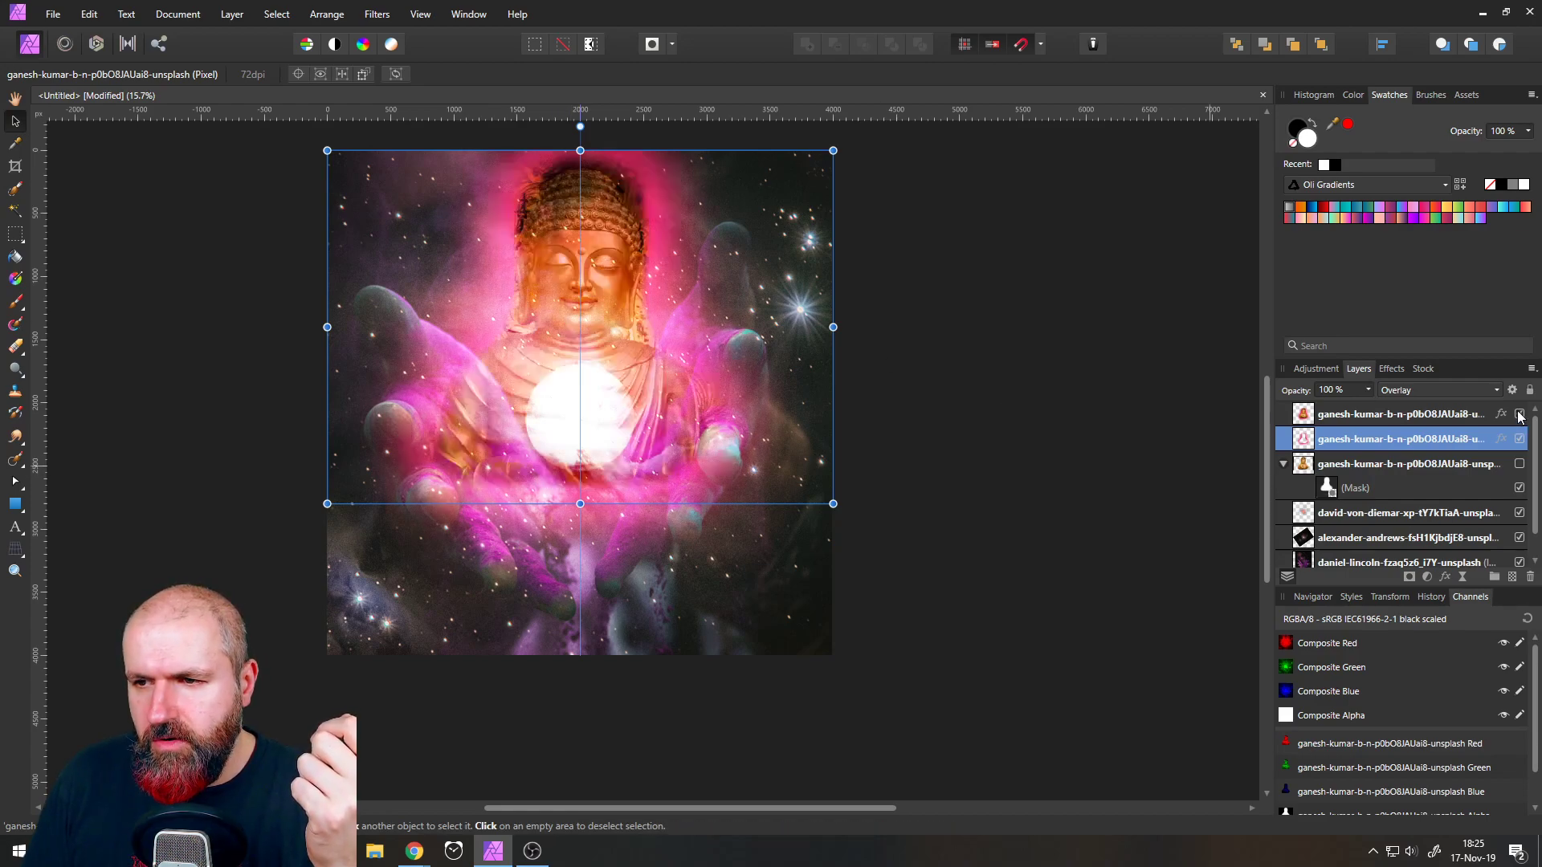
{"action": "left_click", "coordinate": [1307, 419]}
{"action": "left_click", "coordinate": [1390, 369]}
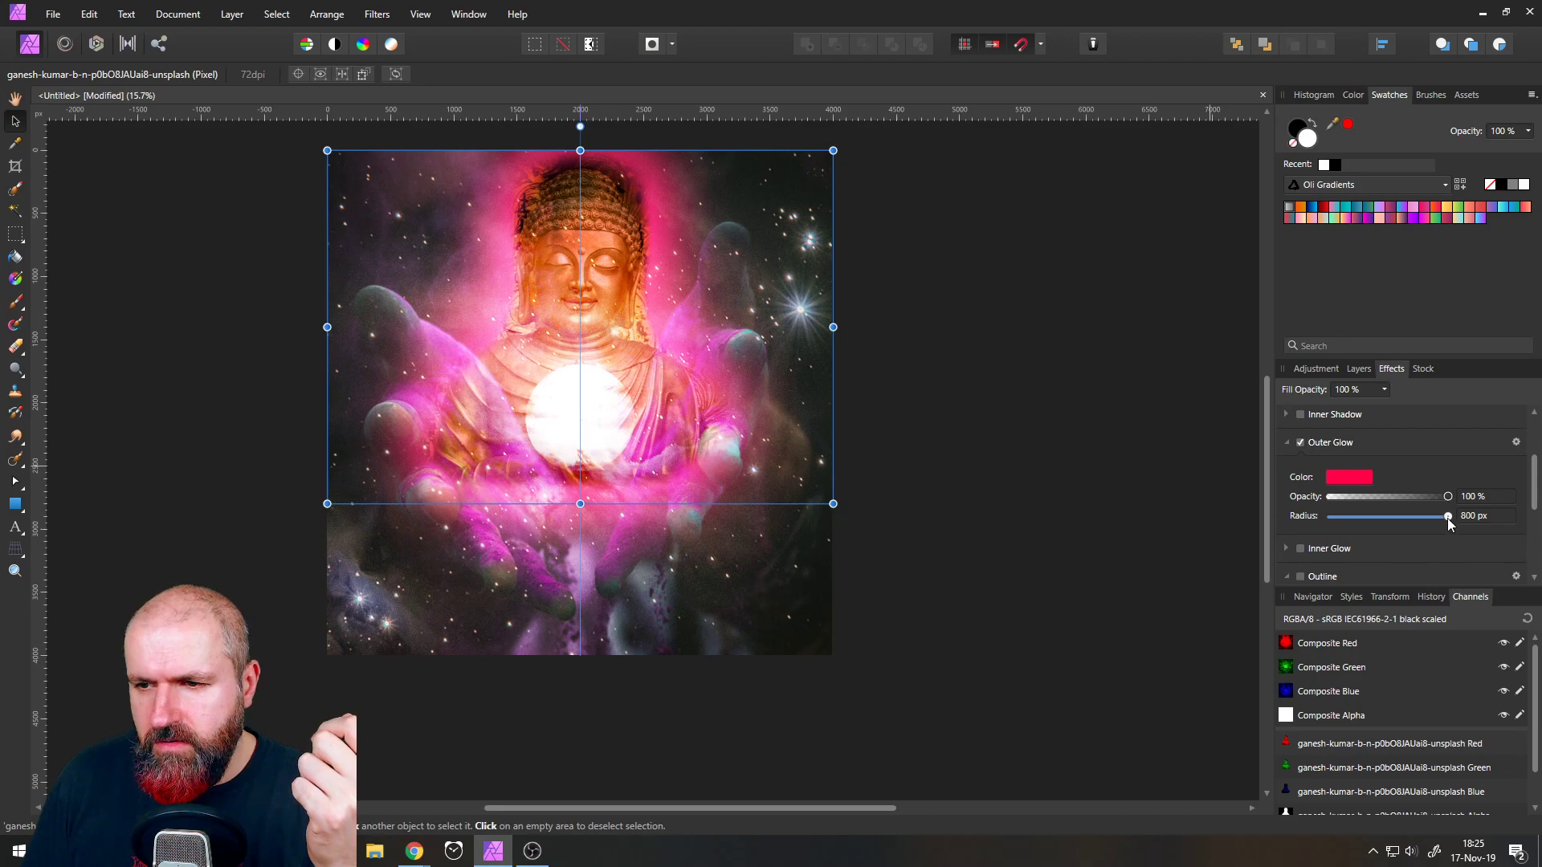
{"action": "mouse_move", "coordinate": [1447, 518]}
{"action": "left_mouse_down"}
{"action": "mouse_move", "coordinate": [1307, 518]}
{"action": "mouse_move", "coordinate": [1462, 518]}
{"action": "left_mouse_up"}
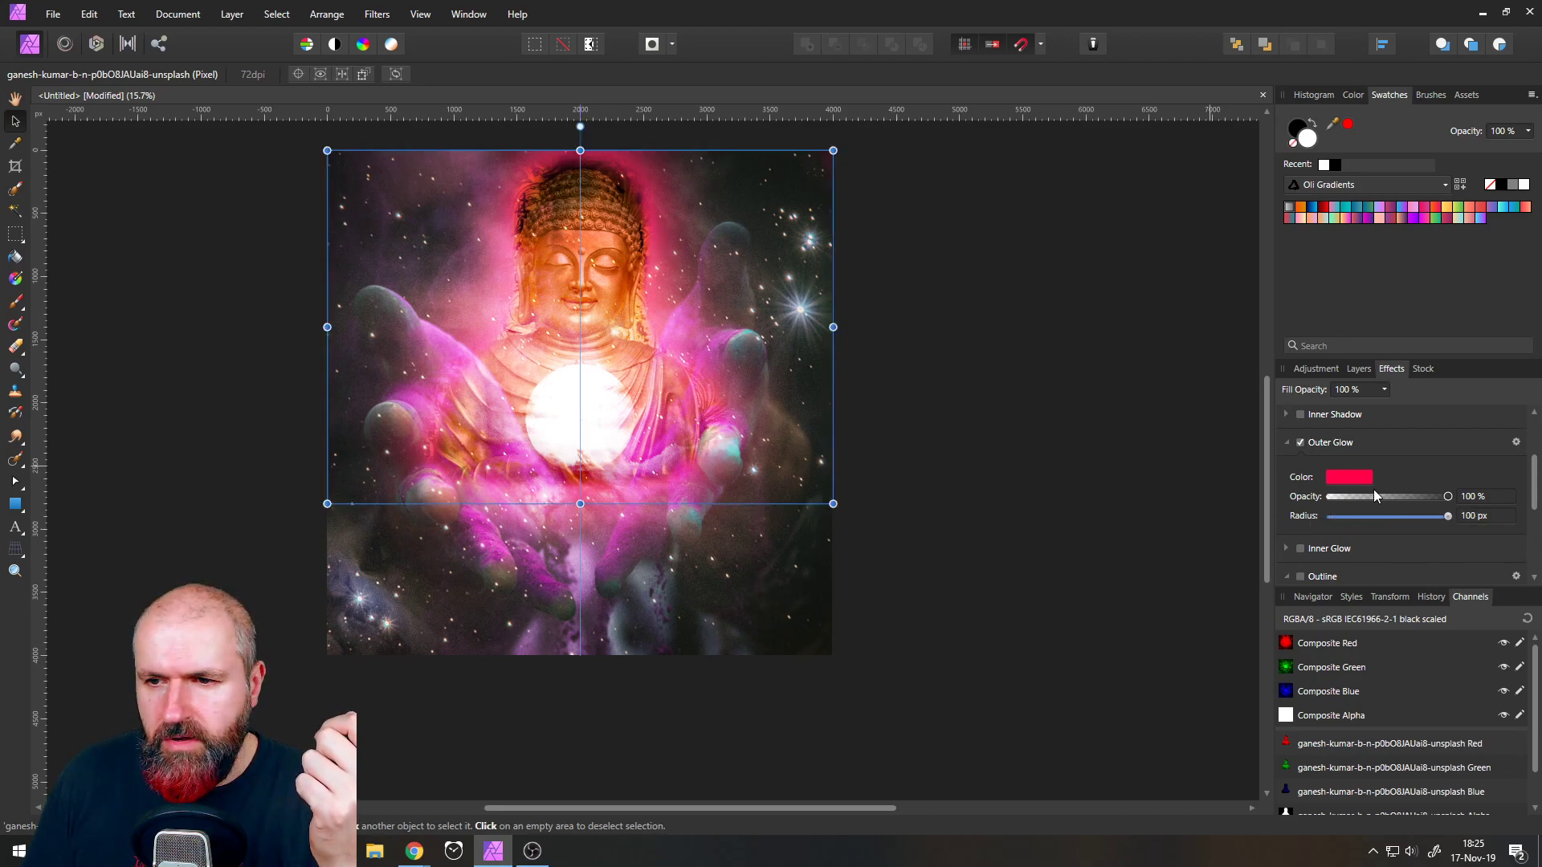
- Change the upper Buddha's Outer Glow to orange and widen its radius in stages through 200 and 300 to 400 px
{"action": "left_click", "coordinate": [1352, 477]}
{"action": "left_click_drag", "start_coordinate": [1399, 568], "coordinate": [1413, 610]}
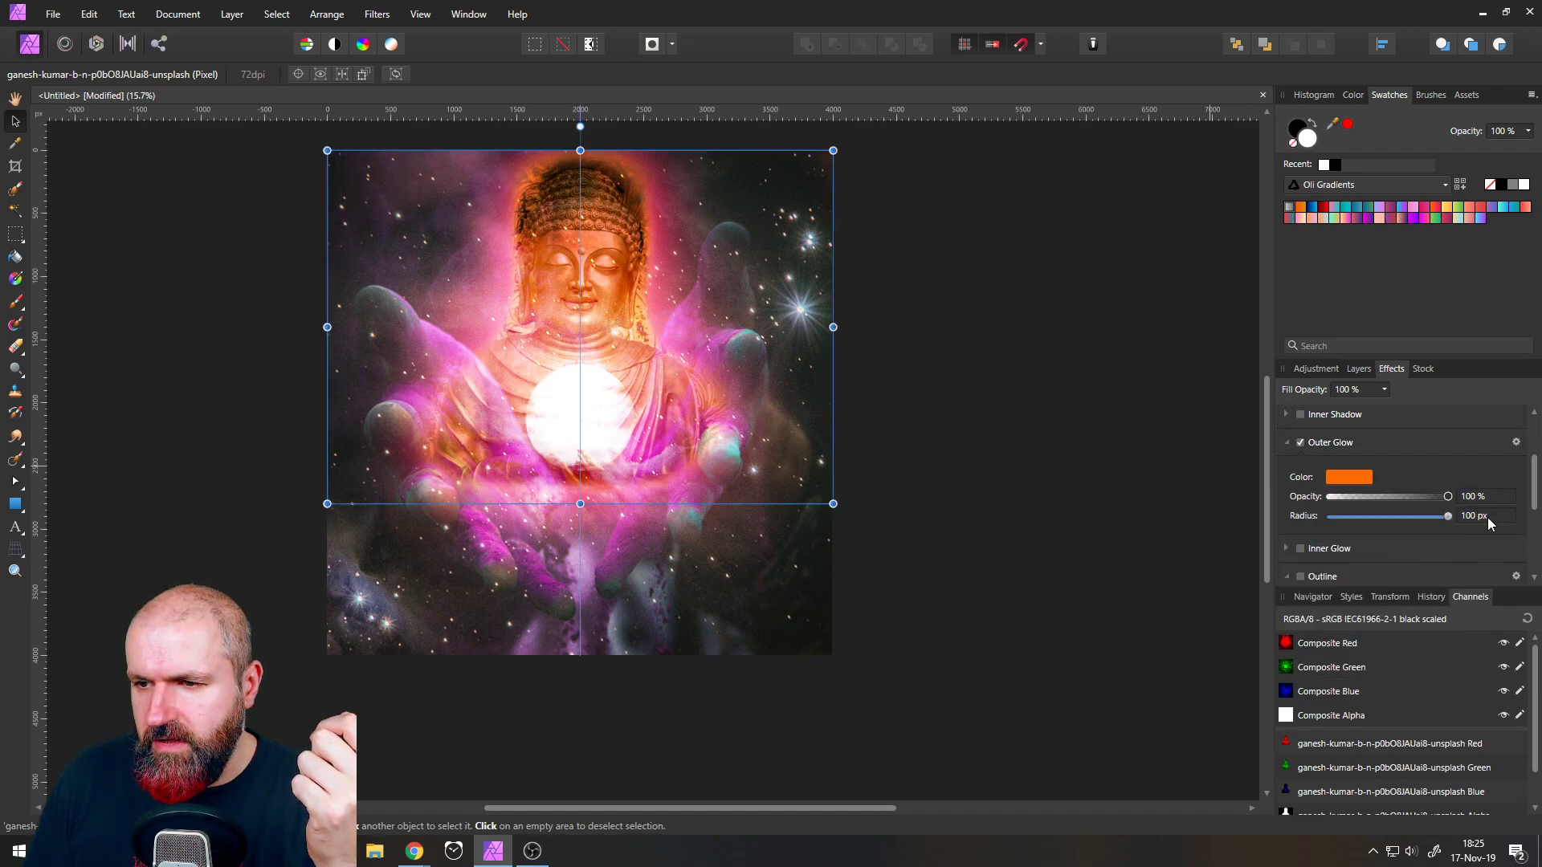
{"action": "left_click", "coordinate": [1489, 517]}
{"action": "type", "text": "200"}
{"action": "key", "text": "Return"}
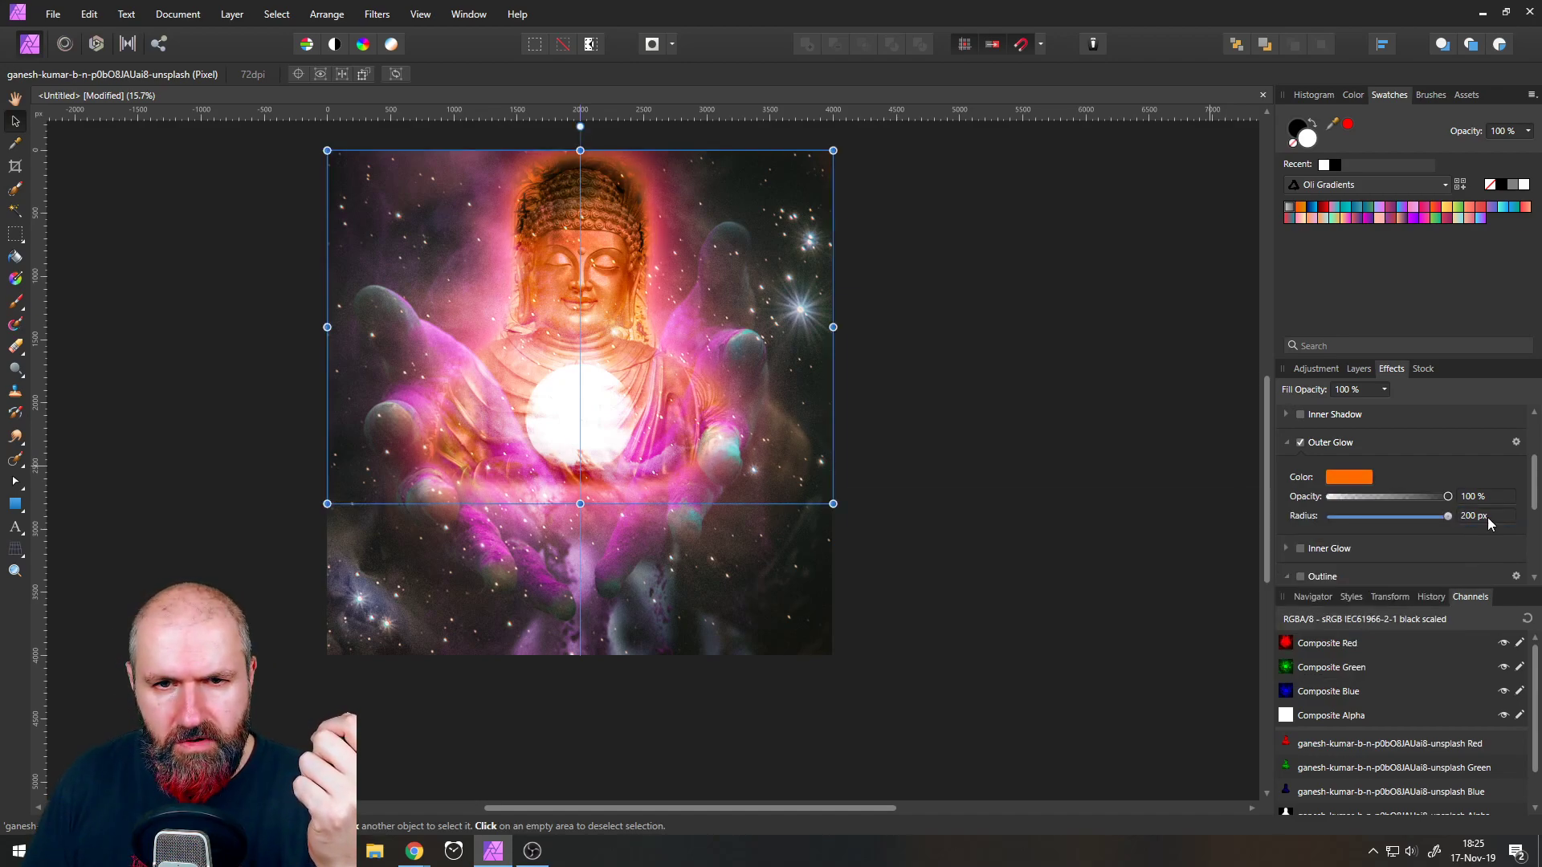
{"action": "type", "text": "3"}
{"action": "key", "text": "Return"}
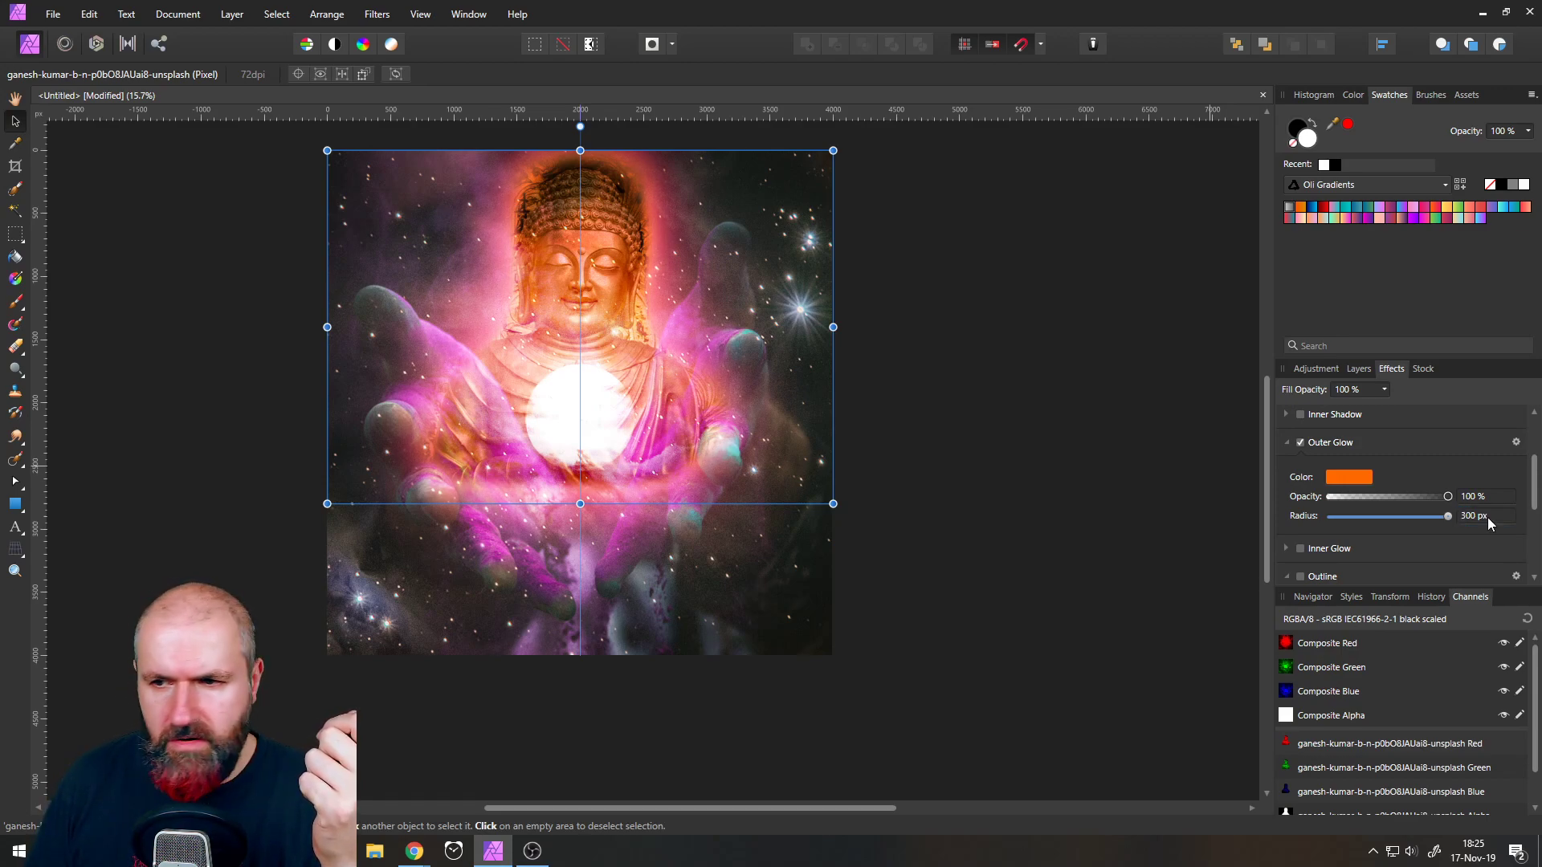
{"action": "left_click", "coordinate": [1488, 520]}
{"action": "type", "text": "400"}
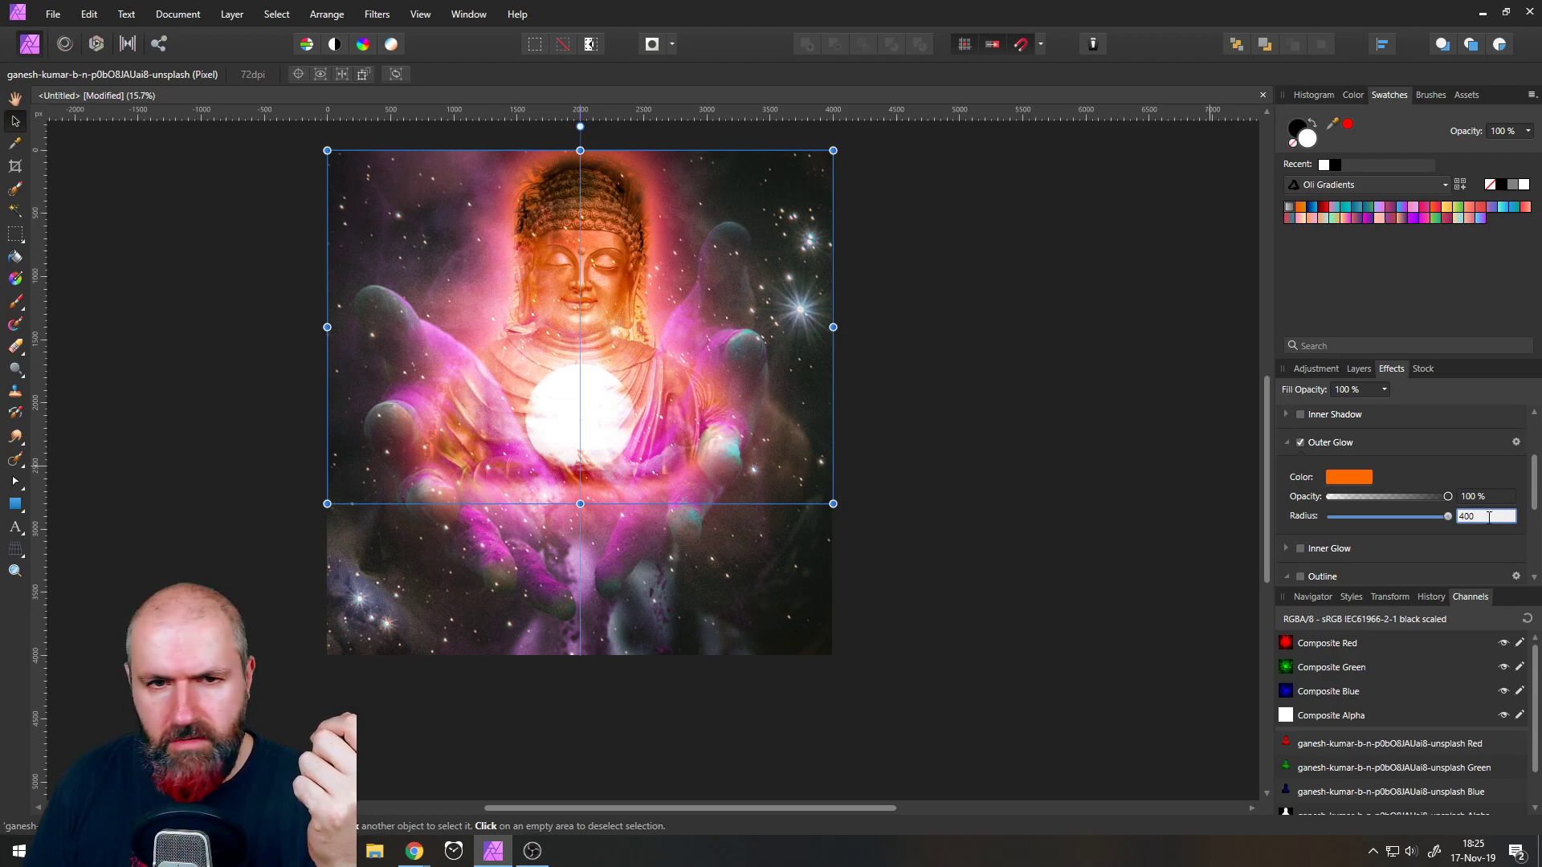
{"action": "key", "text": "Return"}
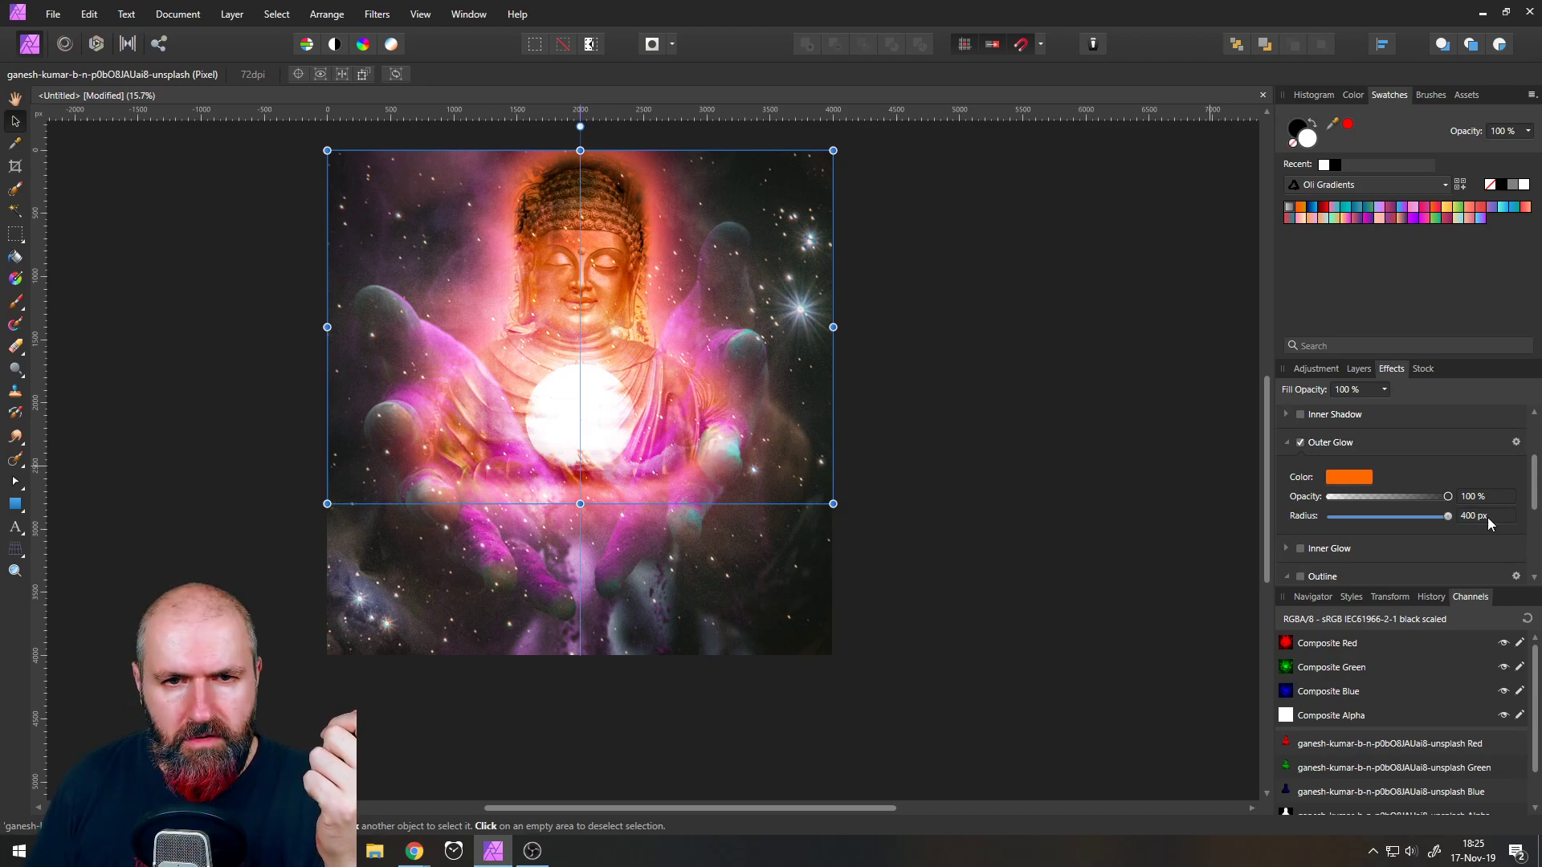
- Lighten the Outer Glow colour to a pale yellow-orange with hue 41, saturation 100 and lightness 72
{"action": "left_click", "coordinate": [1351, 479]}
{"action": "left_click_drag", "start_coordinate": [1400, 605], "coordinate": [1336, 623]}
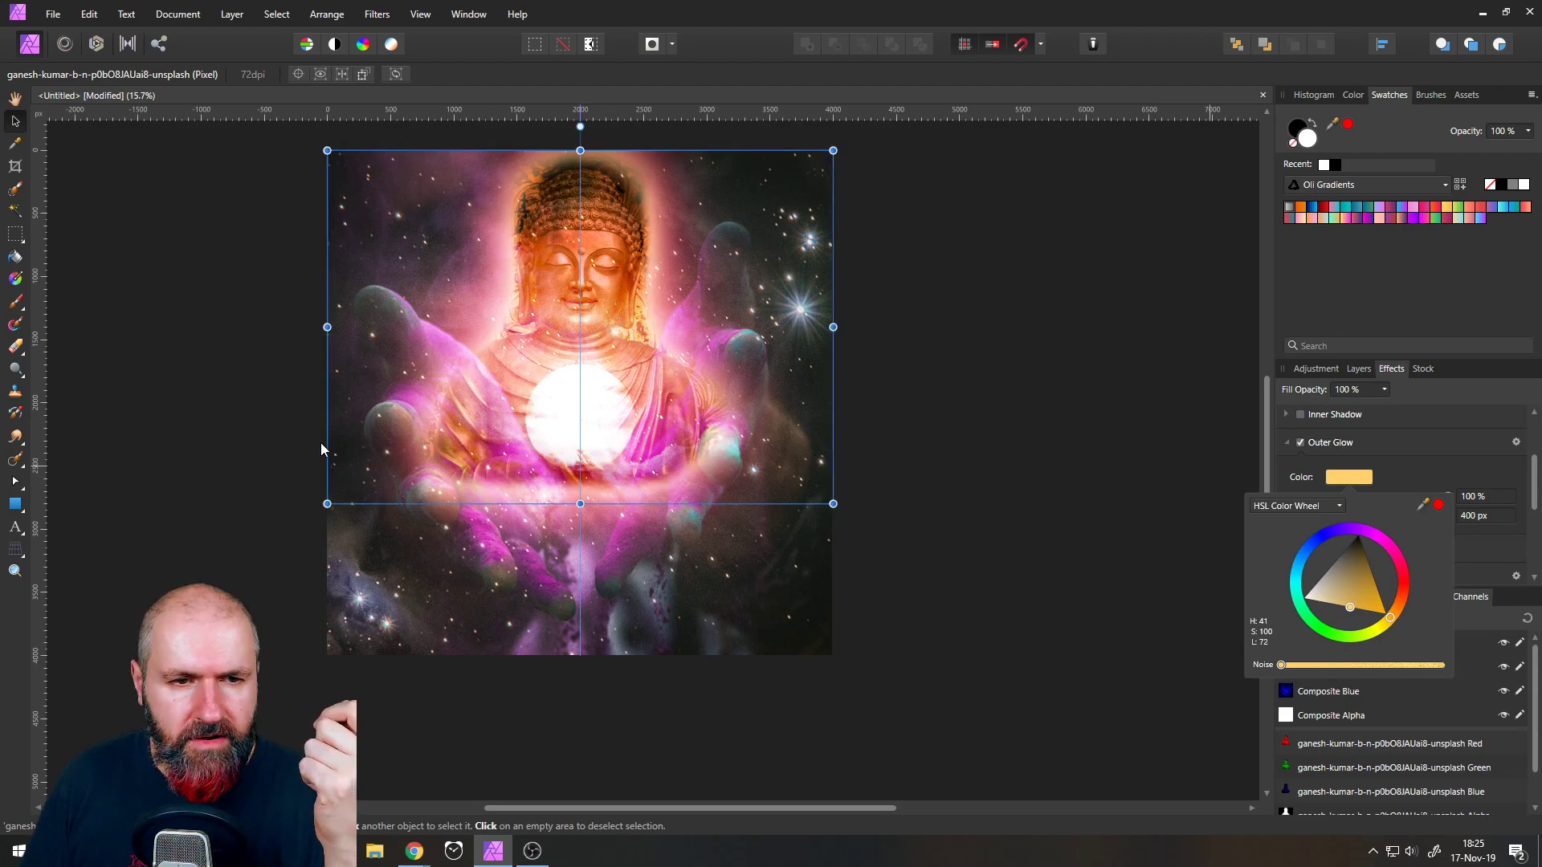
{"action": "left_click", "coordinate": [206, 382]}
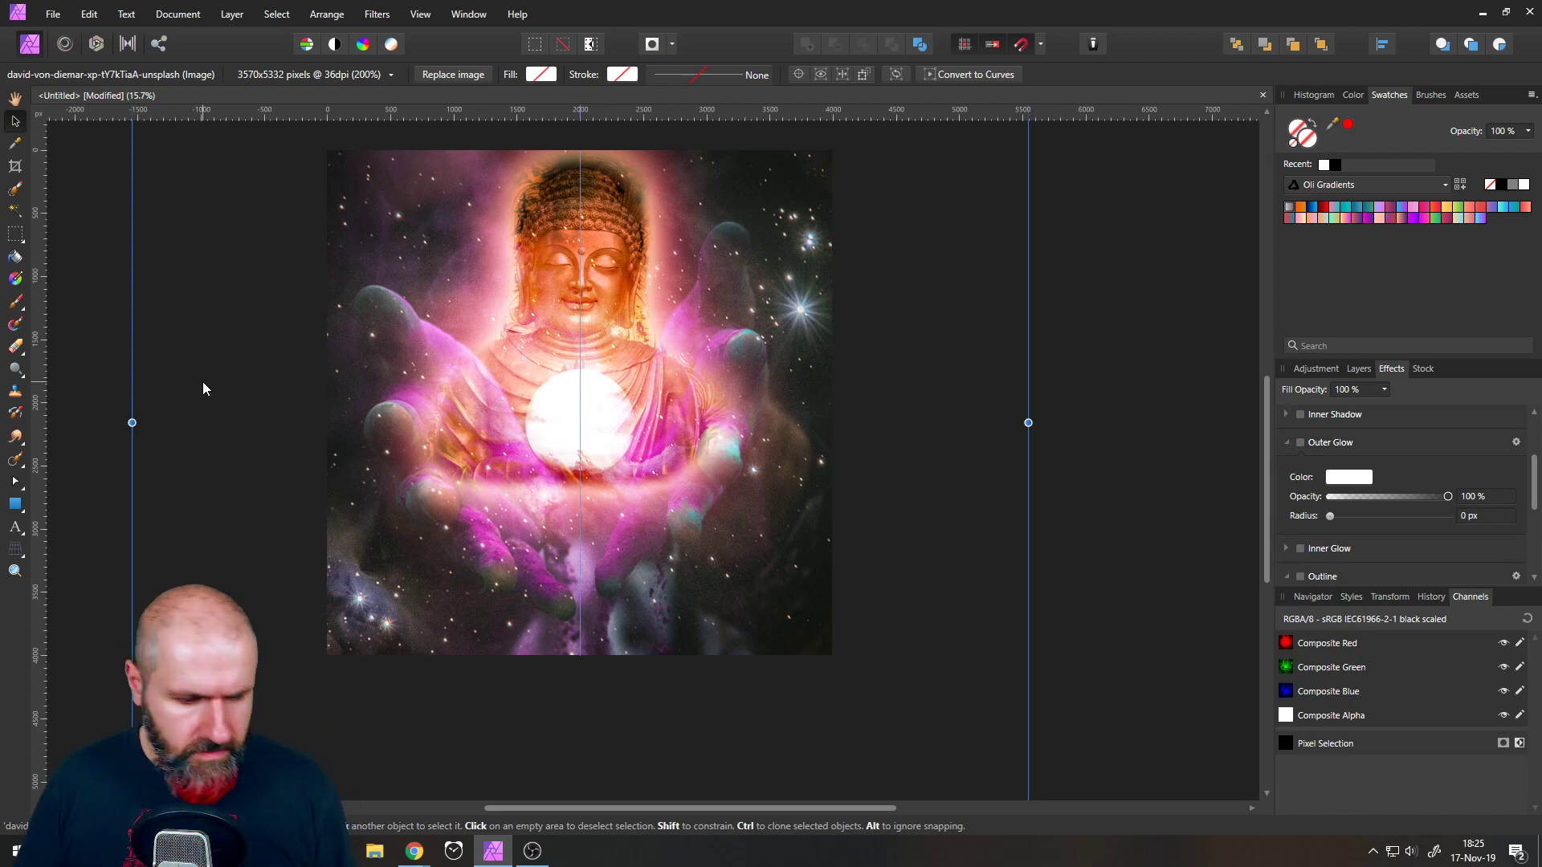
- Nudge the glowing sun image slightly upward on the Buddha's chest
{"action": "key", "text": "shift+Up"}
{"action": "key", "text": "shift+Up"}
{"action": "key", "text": "shift+Up"}
{"action": "key", "text": "shift+Up"}
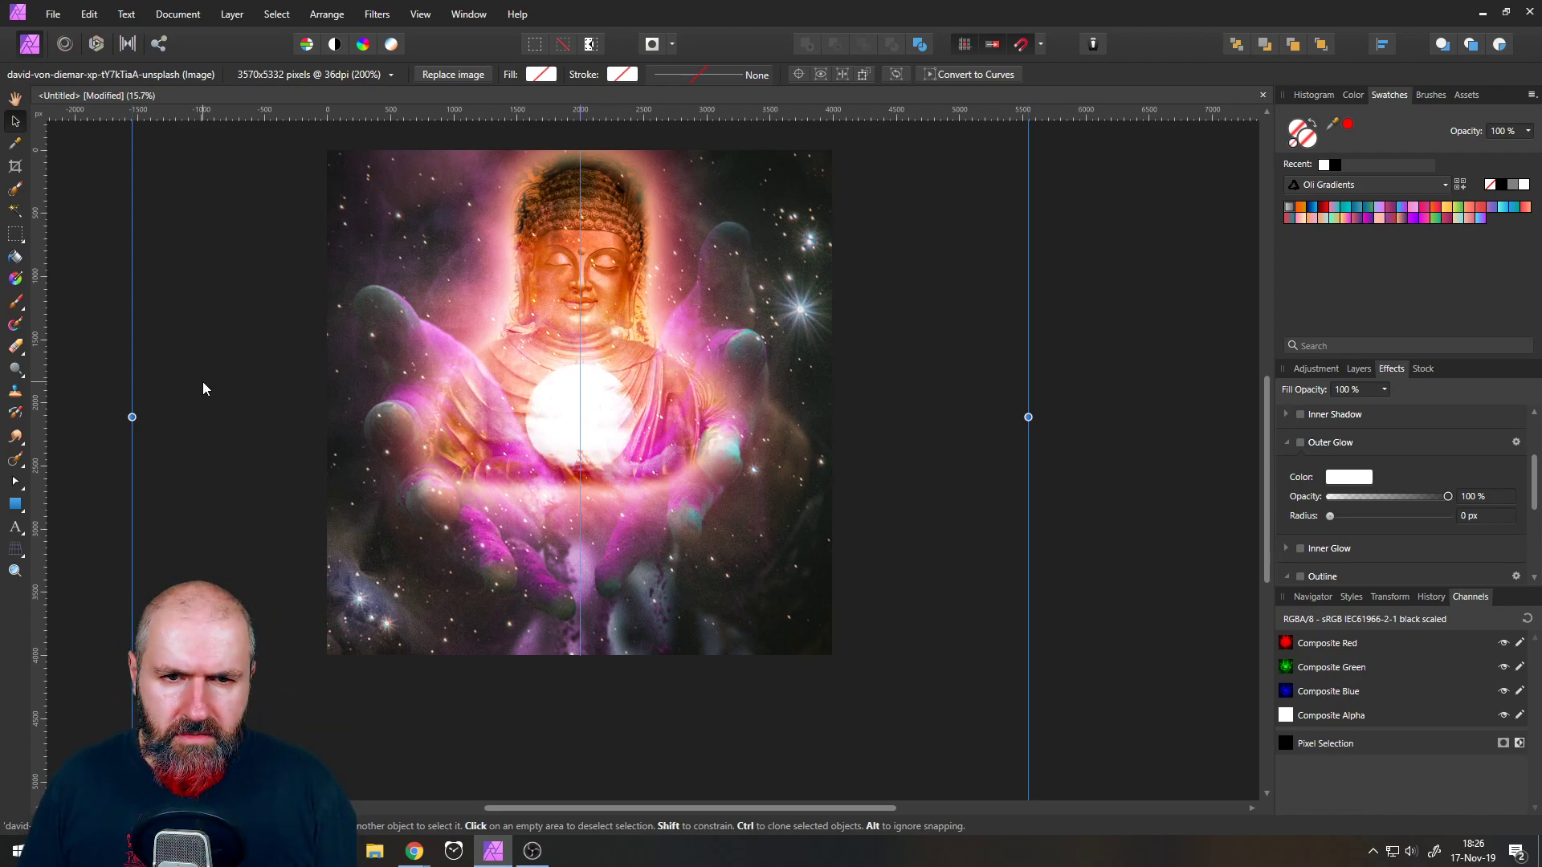
- Add a Levels adjustment directly above the starry space photo, beneath the sun layer
{"action": "left_click", "coordinate": [1359, 369]}
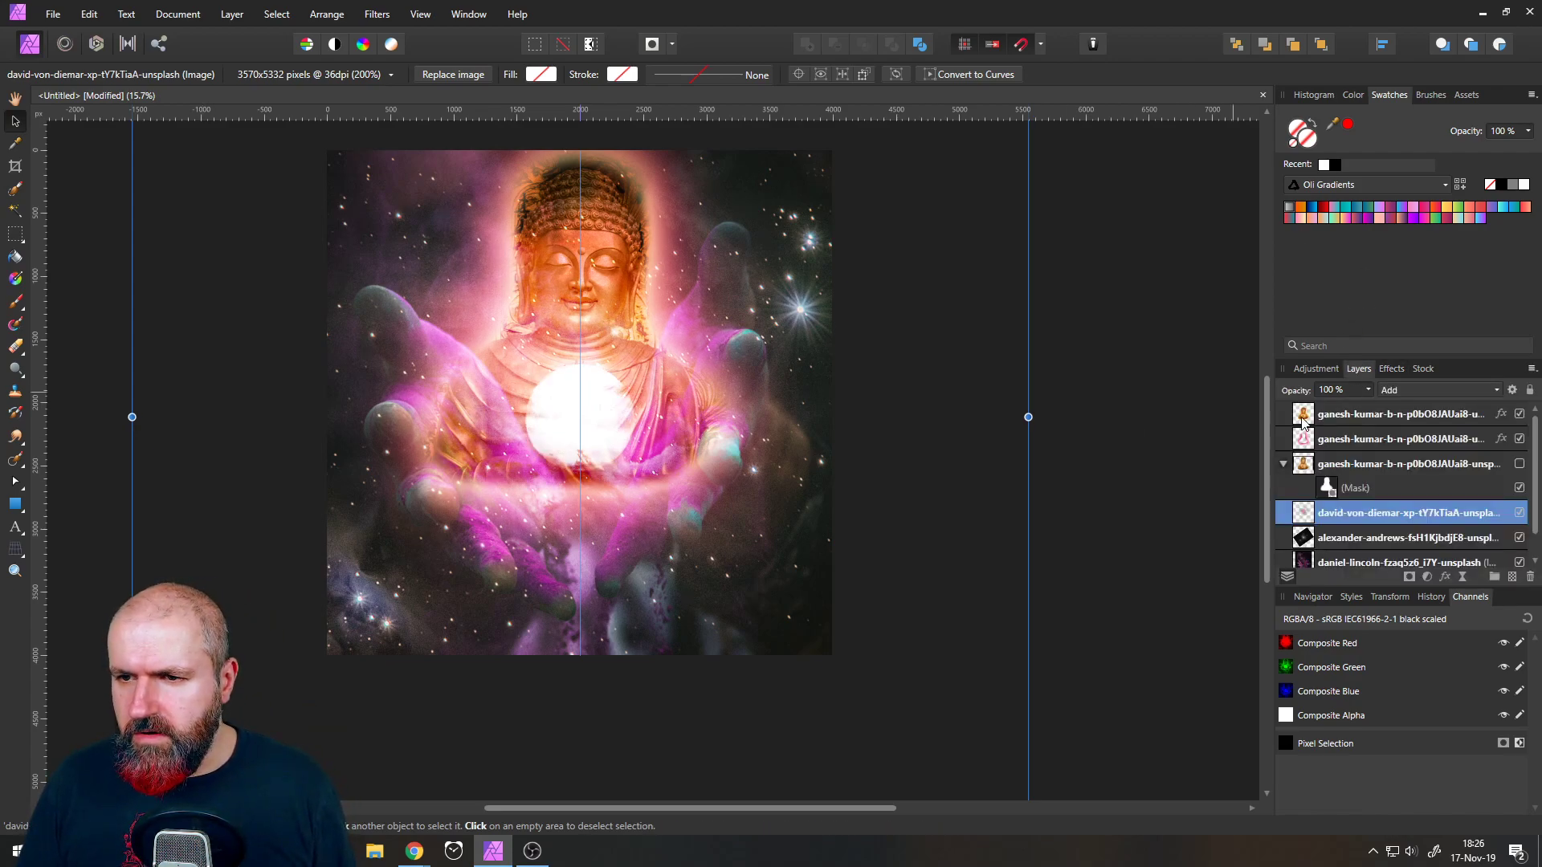
{"action": "left_click", "coordinate": [1337, 414]}
{"action": "left_click", "coordinate": [138, 535]}
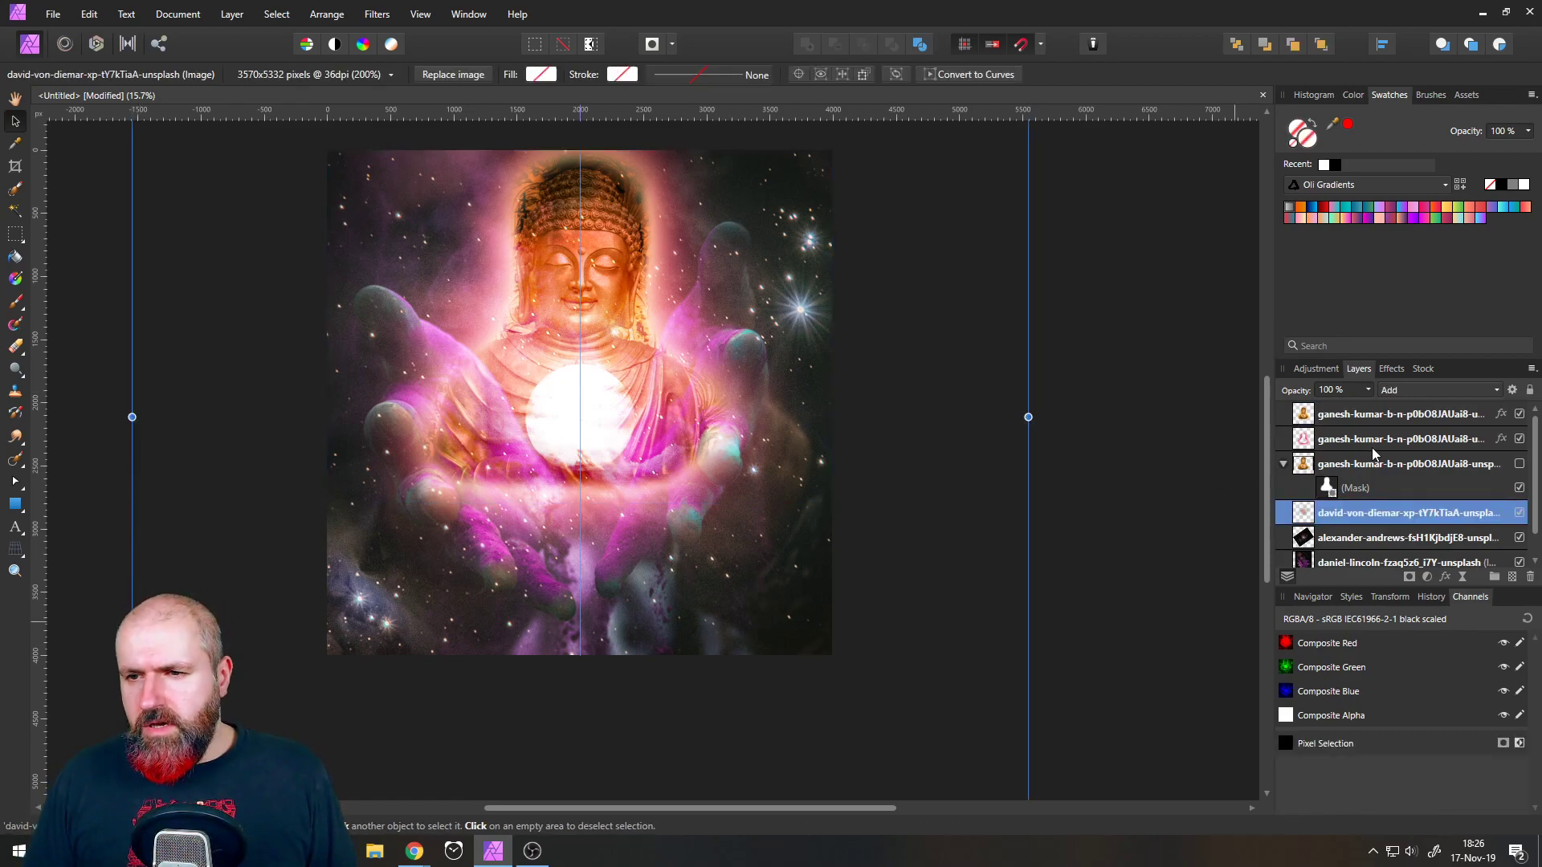
{"action": "left_click", "coordinate": [1310, 538]}
{"action": "left_click", "coordinate": [1309, 514]}
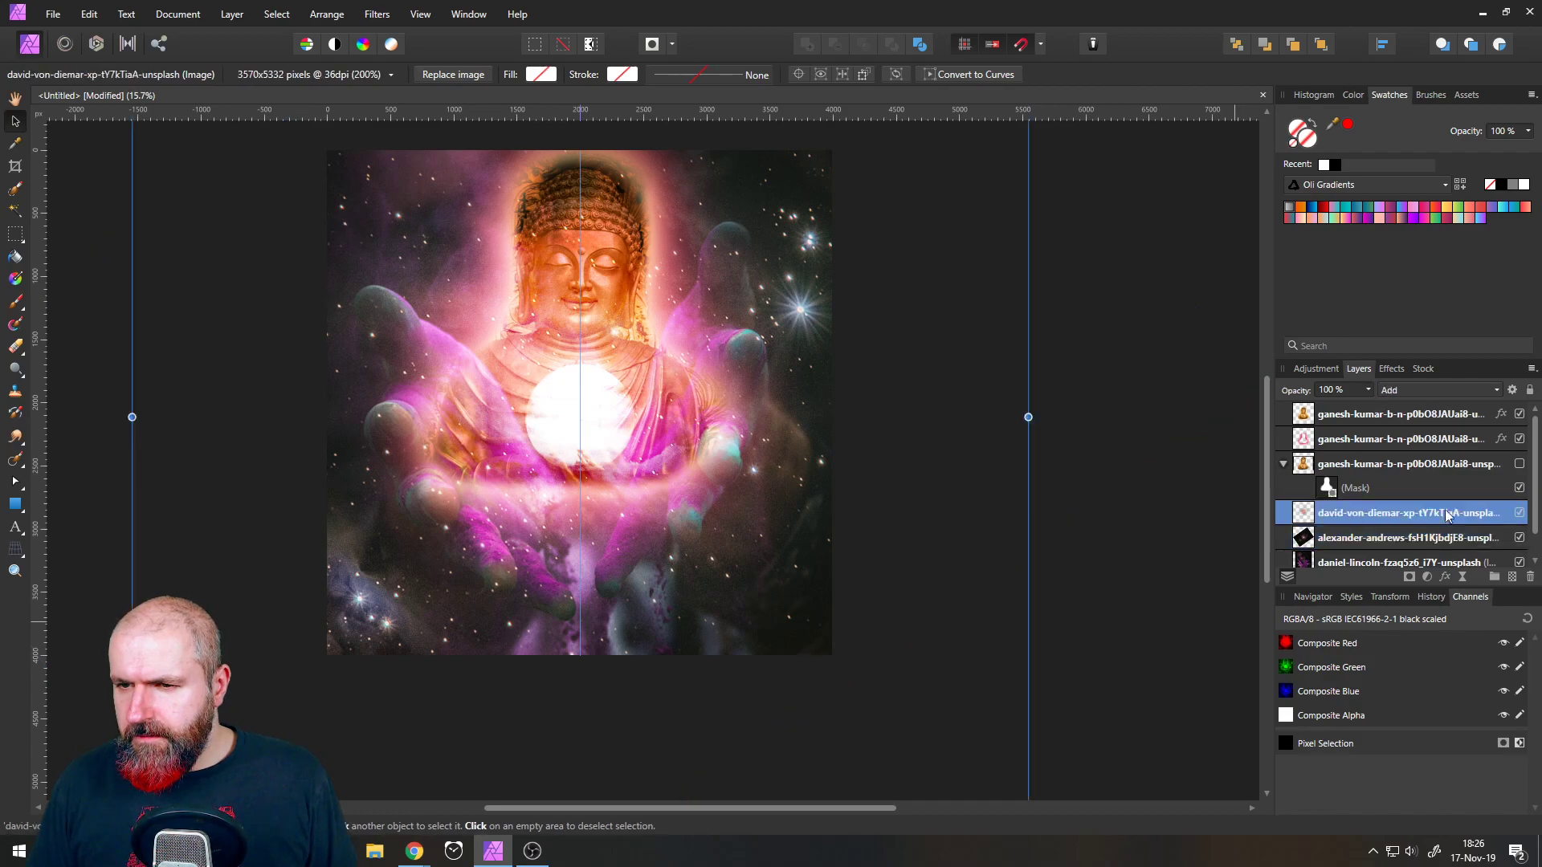
{"action": "left_click", "coordinate": [1312, 538]}
{"action": "left_click", "coordinate": [1427, 577]}
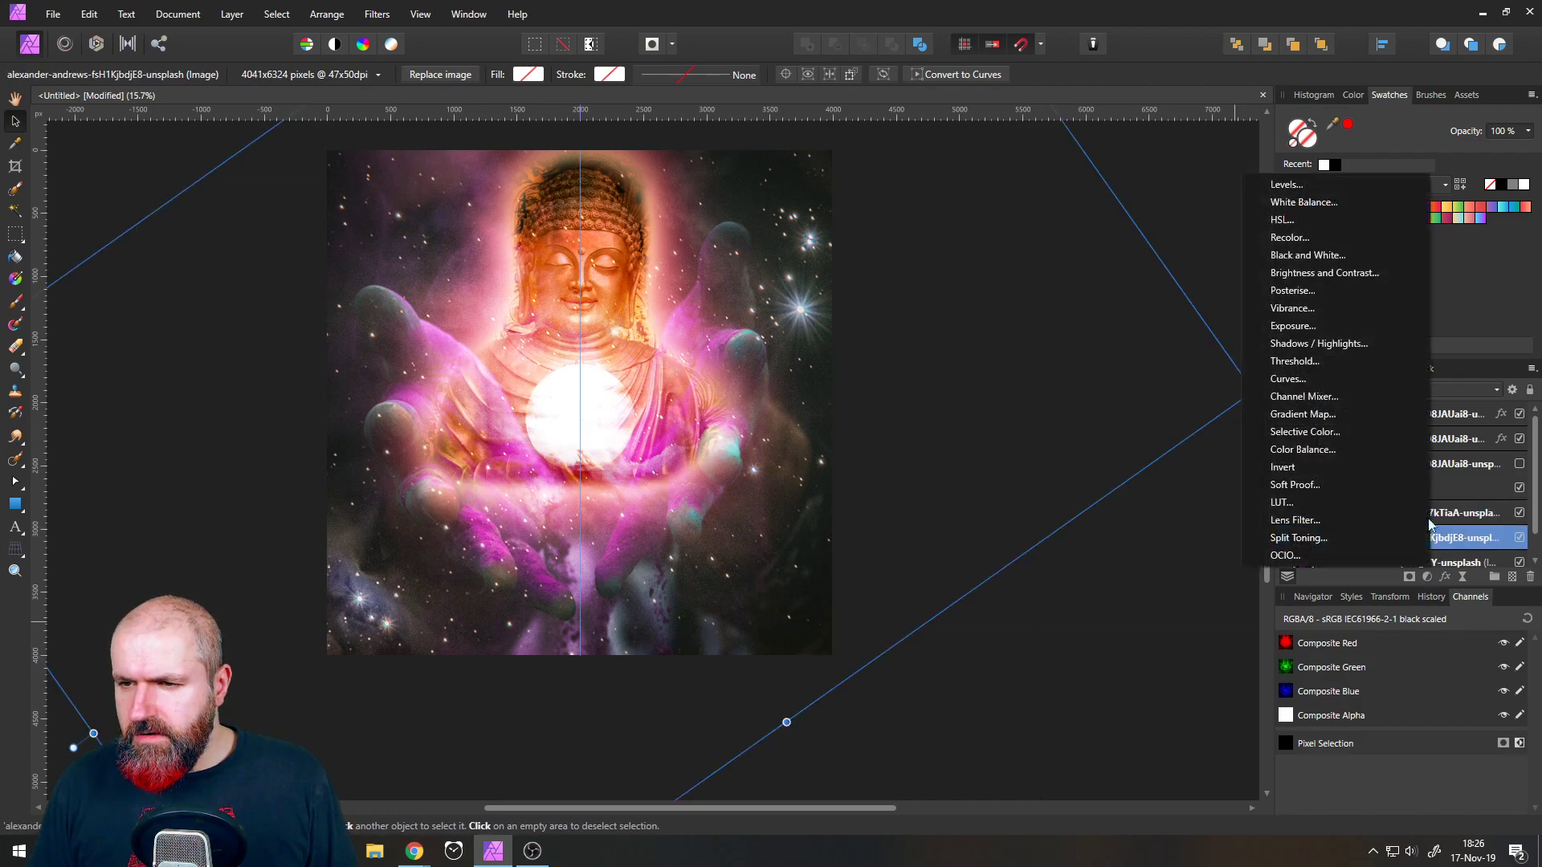
{"action": "left_click", "coordinate": [1314, 191]}
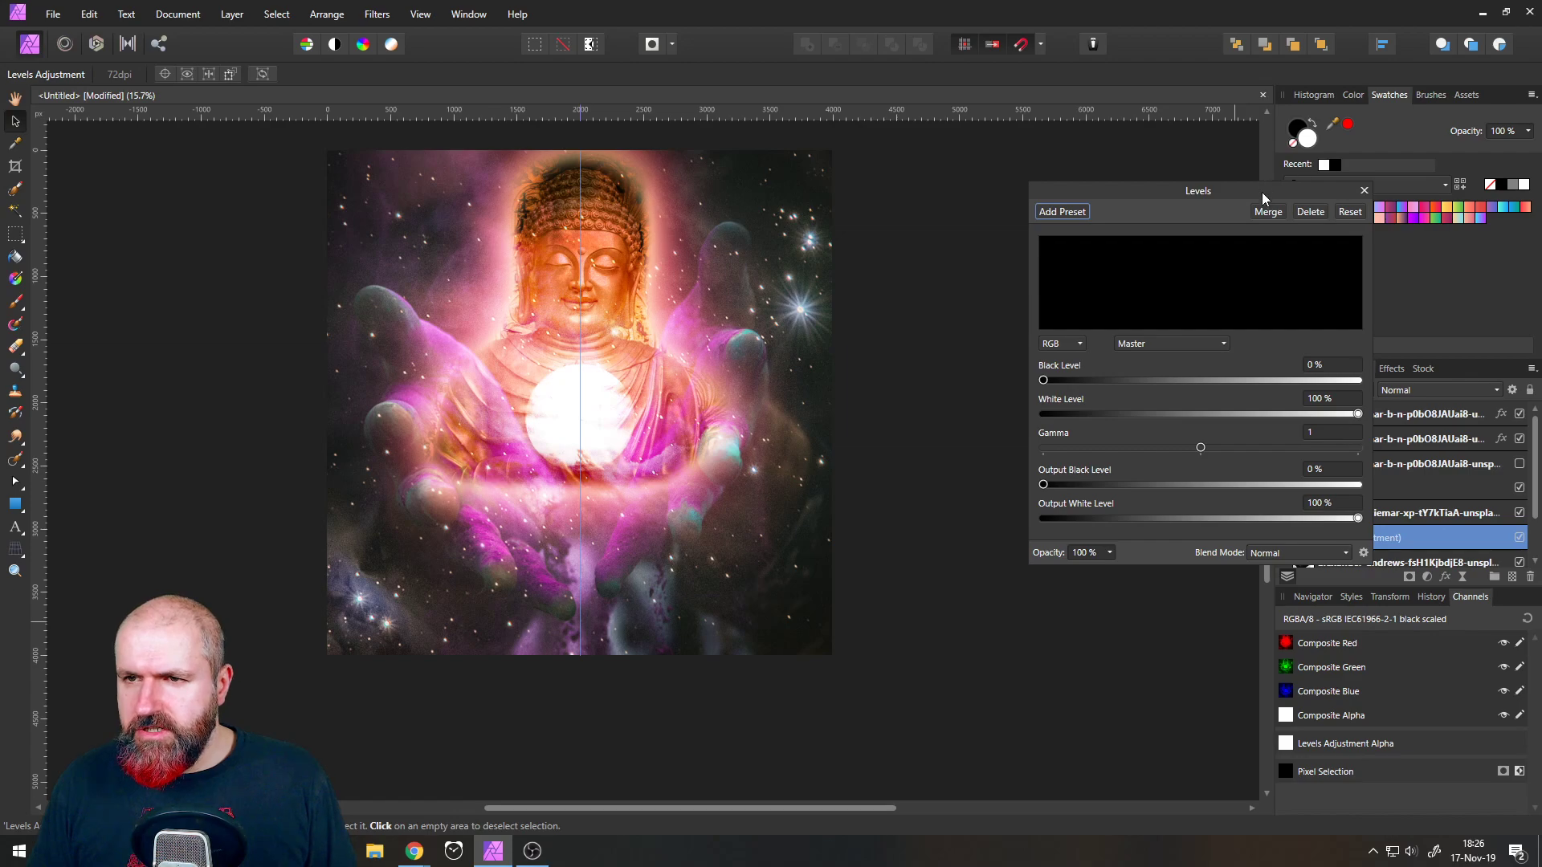
- Raise the Levels adjustment's Master black level to 9% and lower its Master white level slightly
{"action": "left_click_drag", "start_coordinate": [1267, 177], "coordinate": [1178, 155]}
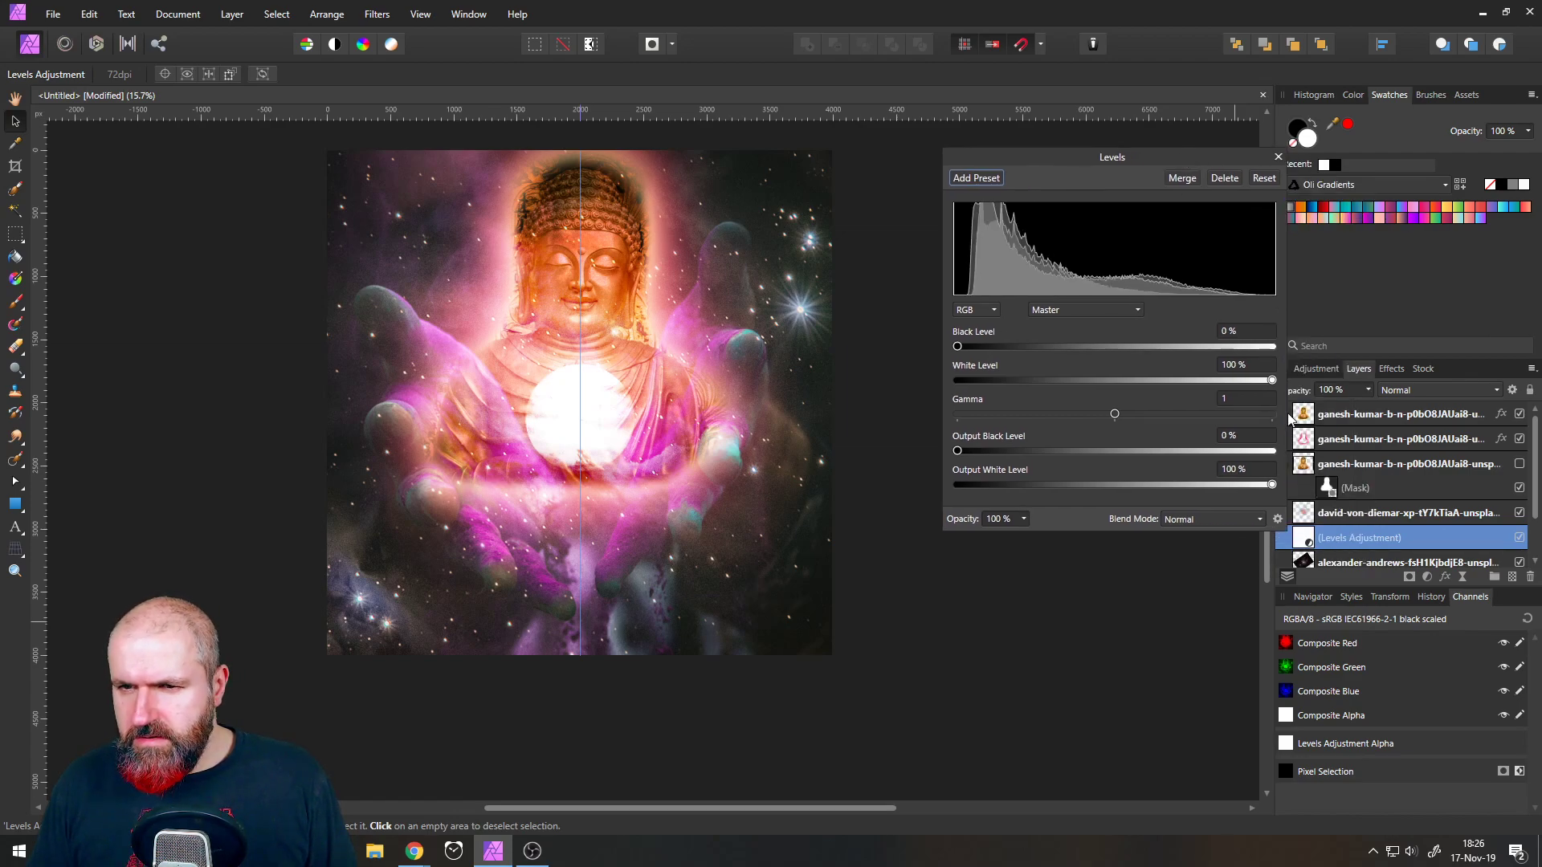
{"action": "left_click_drag", "start_coordinate": [957, 349], "coordinate": [987, 349]}
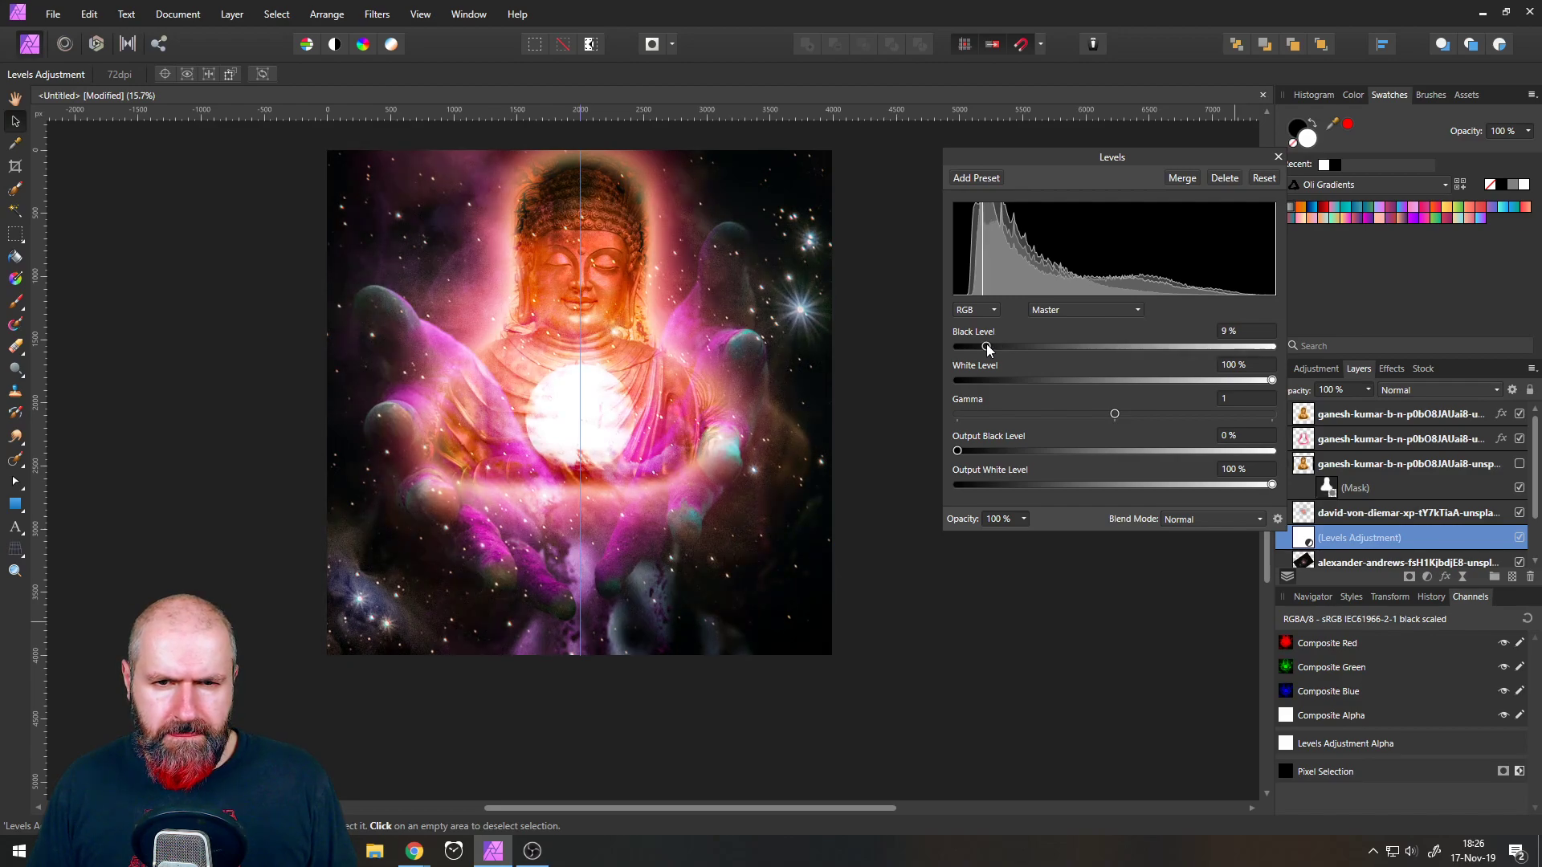
{"action": "mouse_move", "coordinate": [1273, 379]}
{"action": "left_mouse_down"}
{"action": "mouse_move", "coordinate": [1197, 379]}
{"action": "mouse_move", "coordinate": [1247, 381]}
{"action": "left_mouse_up"}
- Set the Levels gamma to 1.184 for the Red channel and about 1.153 for the Green channel
{"action": "mouse_move", "coordinate": [1115, 413]}
{"action": "left_mouse_down"}
{"action": "mouse_move", "coordinate": [1096, 412]}
{"action": "mouse_move", "coordinate": [1194, 421]}
{"action": "mouse_move", "coordinate": [1114, 416]}
{"action": "mouse_move", "coordinate": [1144, 418]}
{"action": "left_mouse_up"}
{"action": "left_click", "coordinate": [1083, 310]}
{"action": "left_click", "coordinate": [1072, 347]}
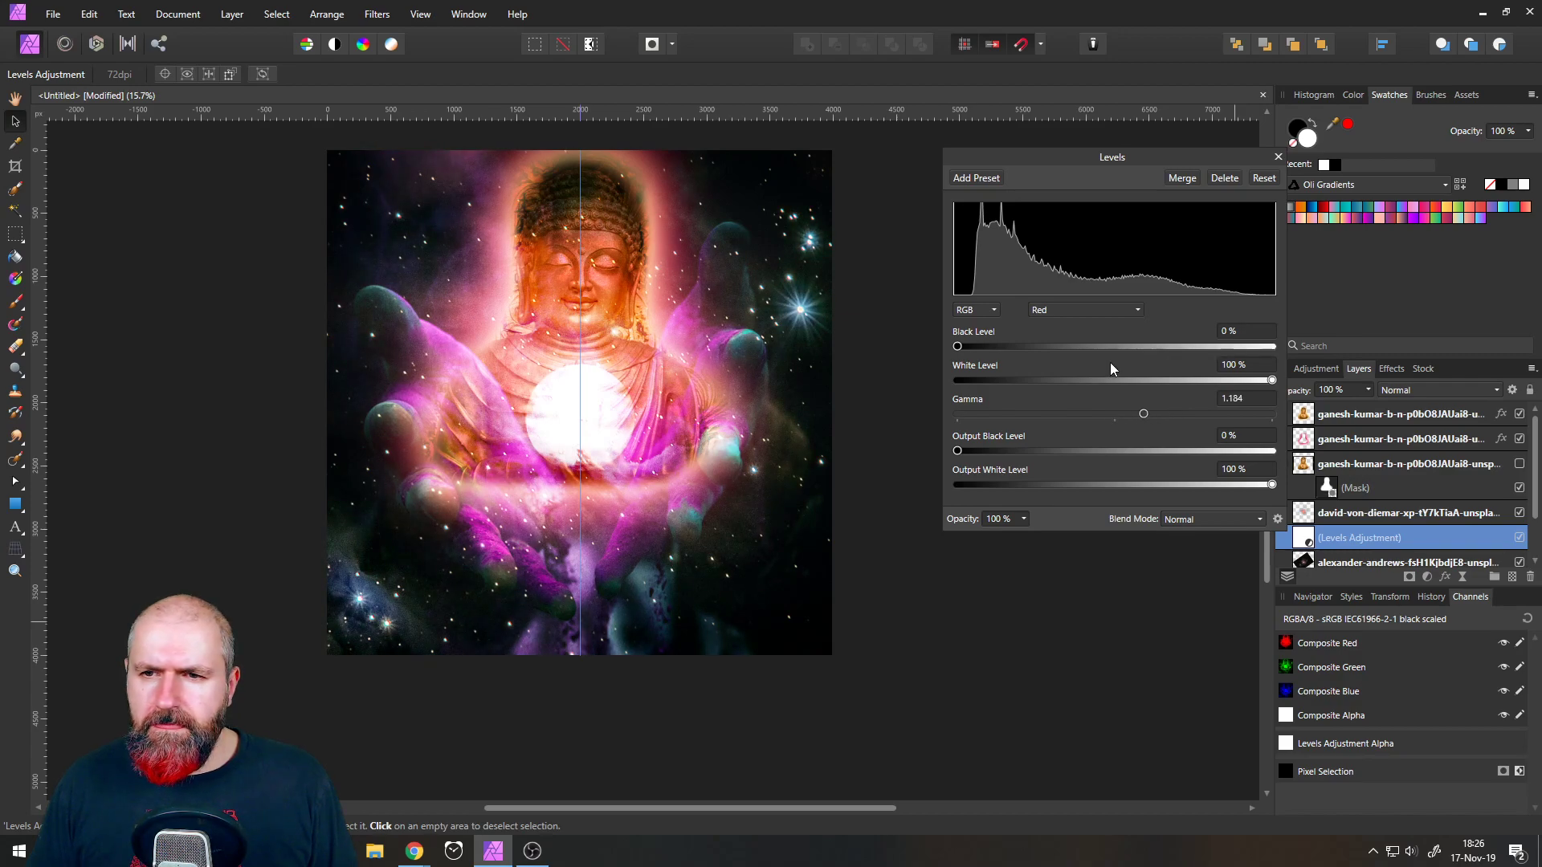
{"action": "left_click", "coordinate": [1084, 310]}
{"action": "left_click", "coordinate": [1059, 366]}
{"action": "mouse_move", "coordinate": [1115, 415]}
{"action": "left_mouse_down"}
{"action": "mouse_move", "coordinate": [1071, 414]}
{"action": "mouse_move", "coordinate": [1142, 415]}
{"action": "left_mouse_up"}
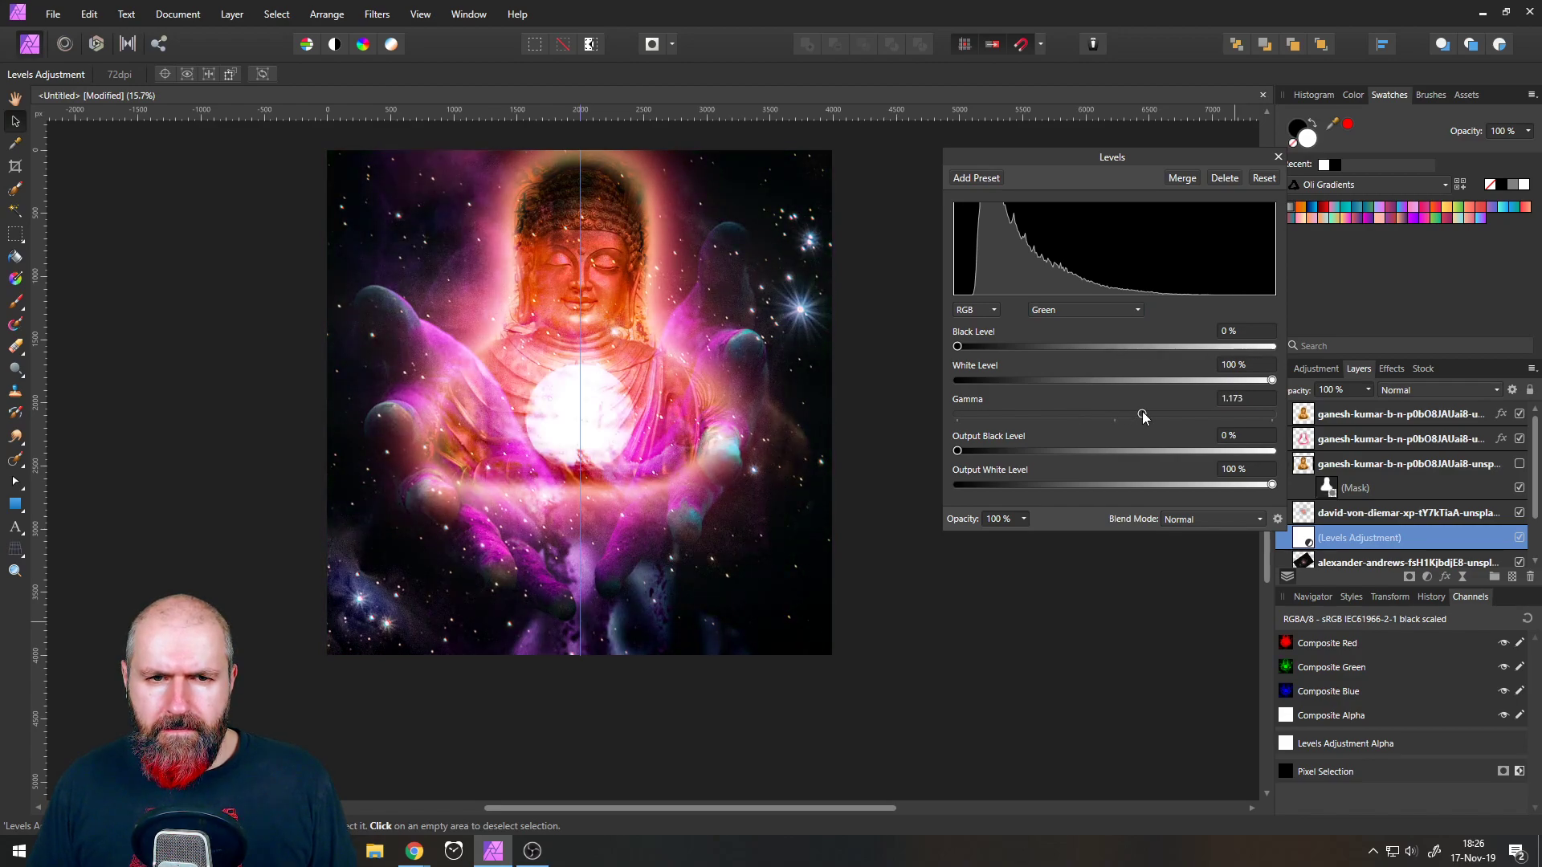
- Lower the Blue channel gamma to 0.908 and close the Levels settings
{"action": "left_click", "coordinate": [1090, 313]}
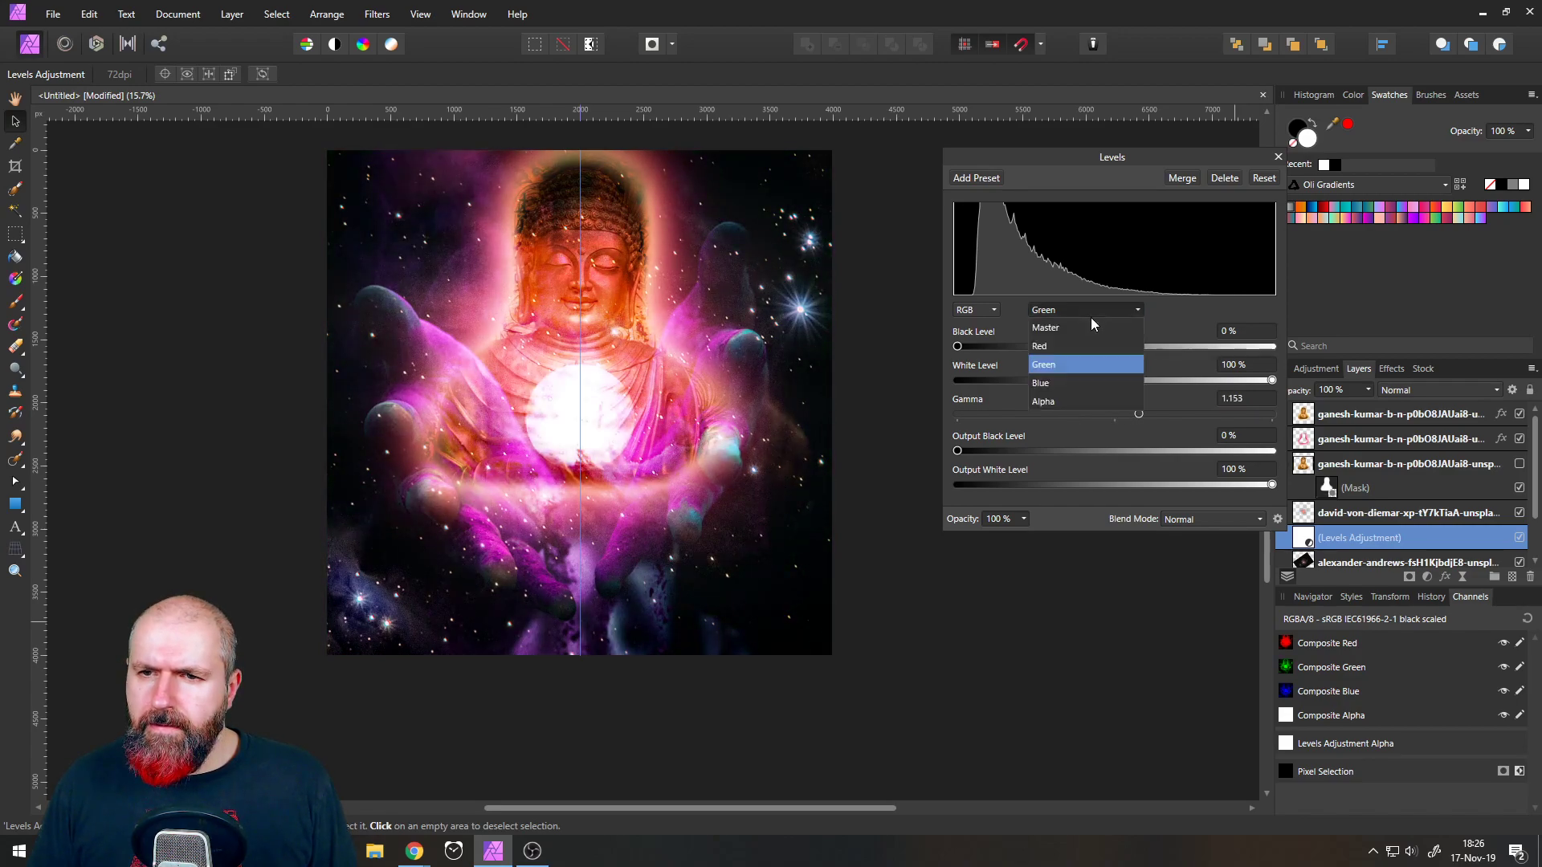
{"action": "left_click", "coordinate": [1072, 382]}
{"action": "mouse_move", "coordinate": [1116, 413]}
{"action": "left_mouse_down"}
{"action": "mouse_move", "coordinate": [1035, 405]}
{"action": "mouse_move", "coordinate": [1099, 413]}
{"action": "left_mouse_up"}
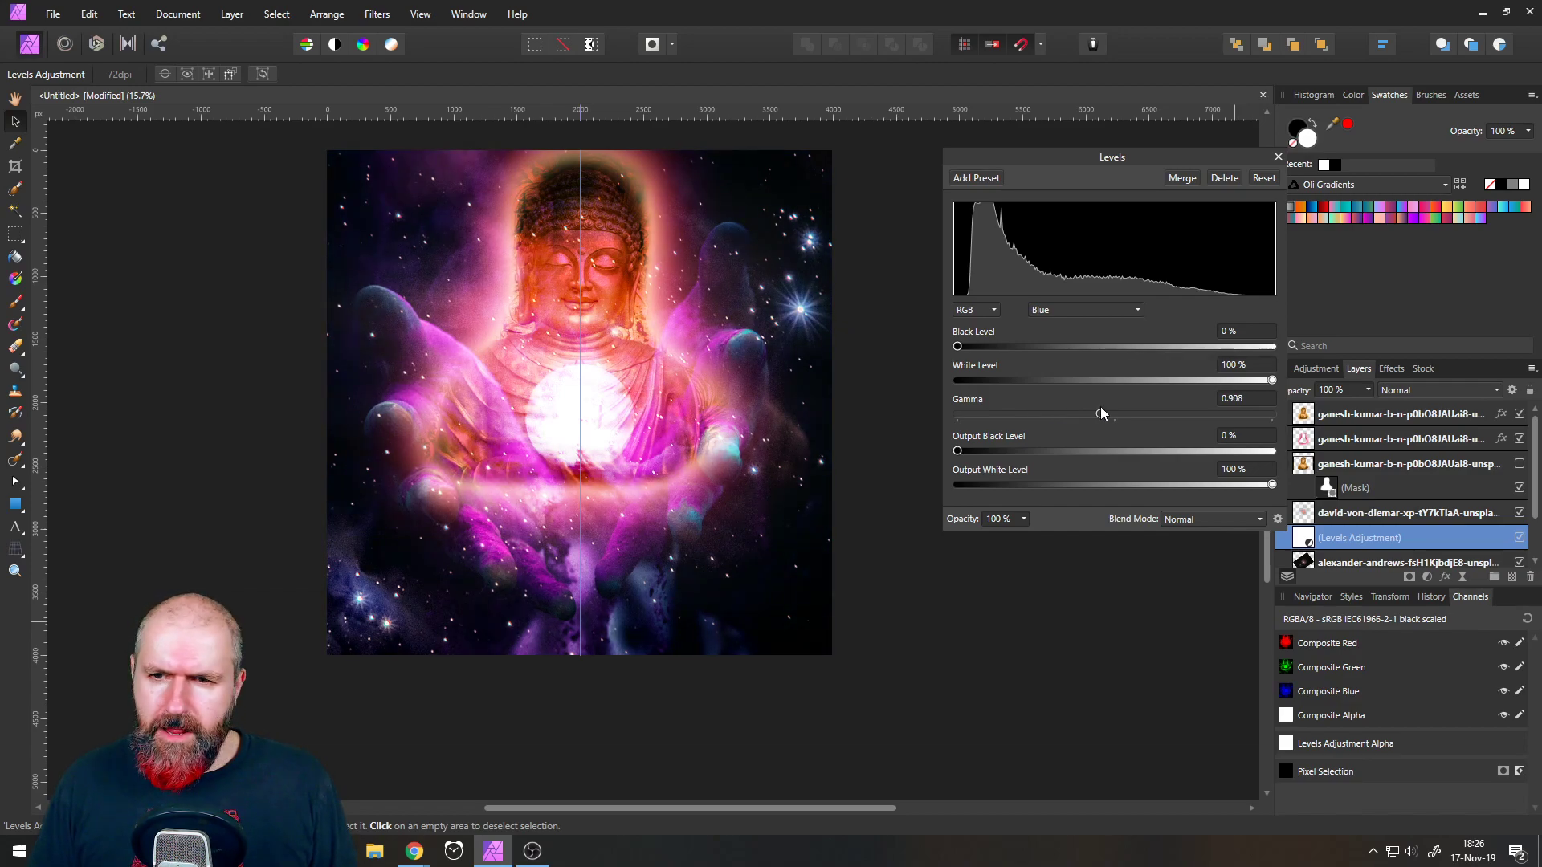
{"action": "left_click", "coordinate": [1278, 158]}
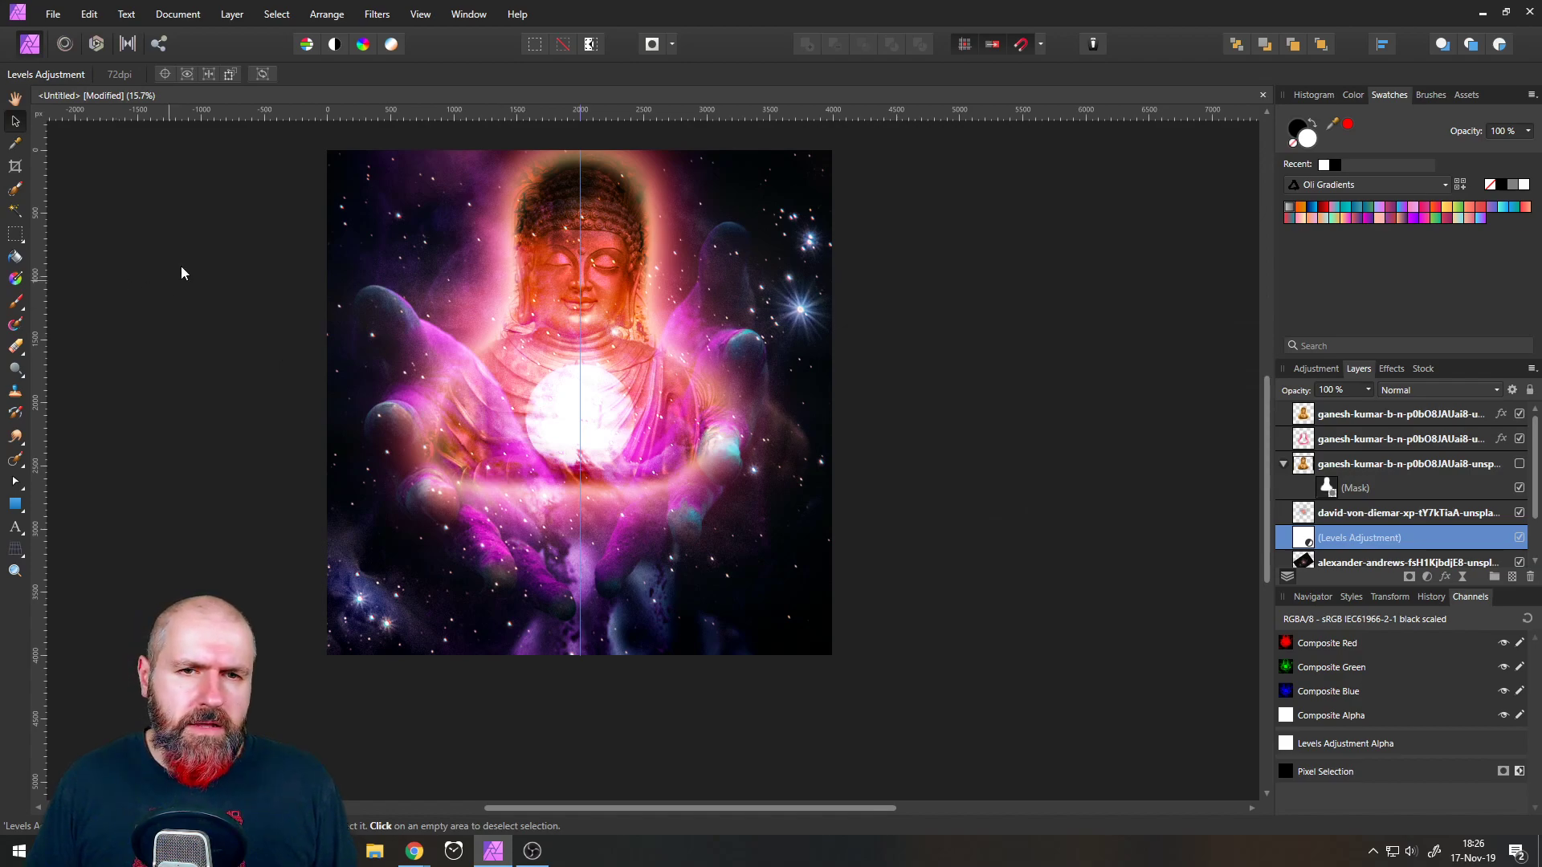
- Draw a white rectangle covering the whole canvas and set its blend mode to Soft Light
{"action": "left_click", "coordinate": [15, 503]}
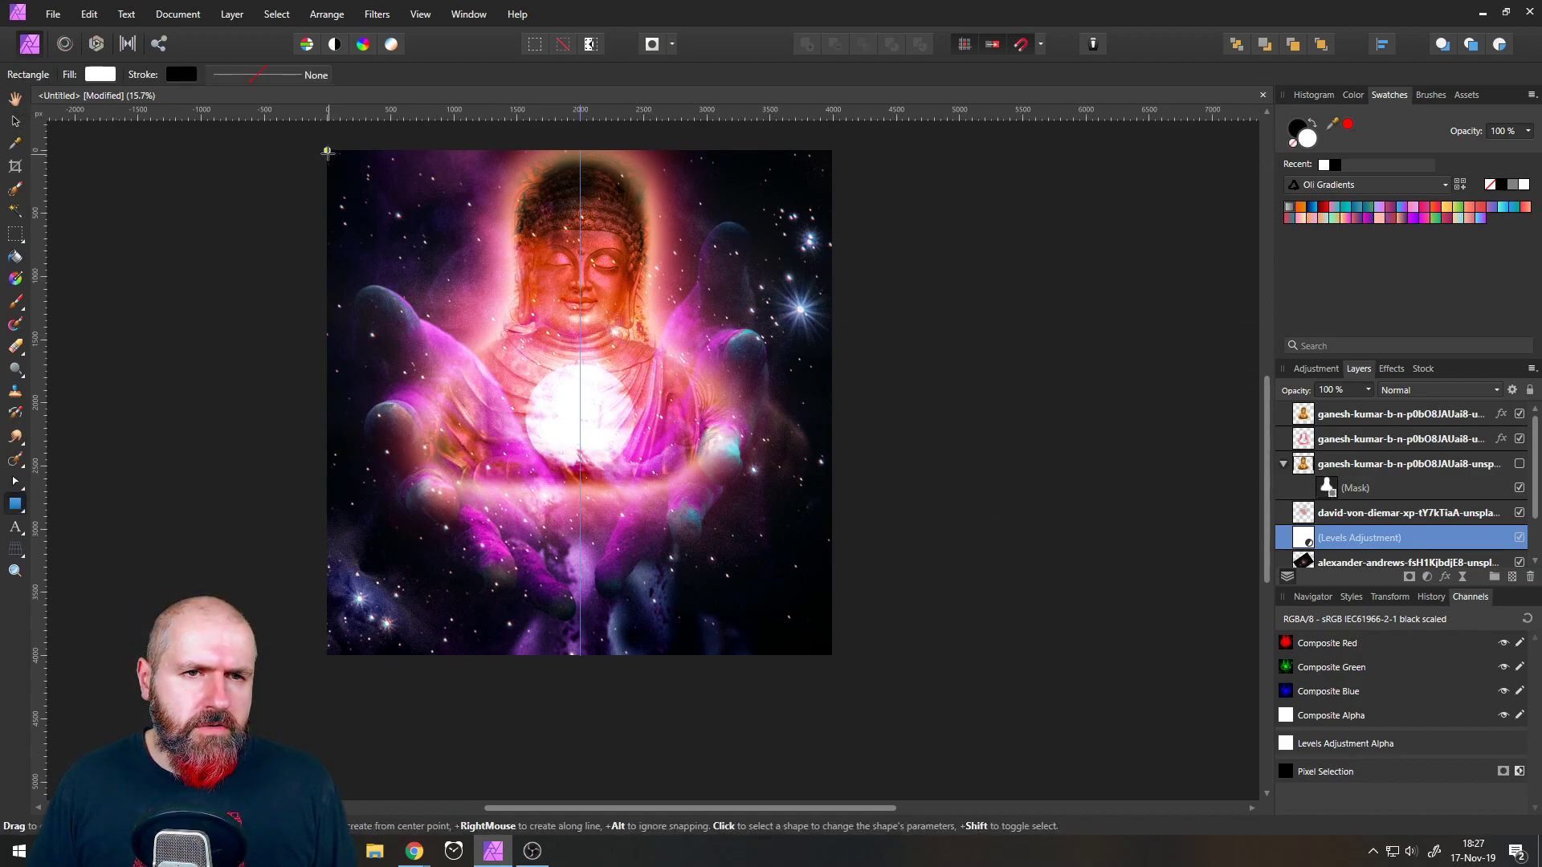
{"action": "mouse_move", "coordinate": [328, 150]}
{"action": "left_mouse_down"}
{"action": "mouse_move", "coordinate": [691, 553]}
{"action": "mouse_move", "coordinate": [833, 655]}
{"action": "left_mouse_up"}
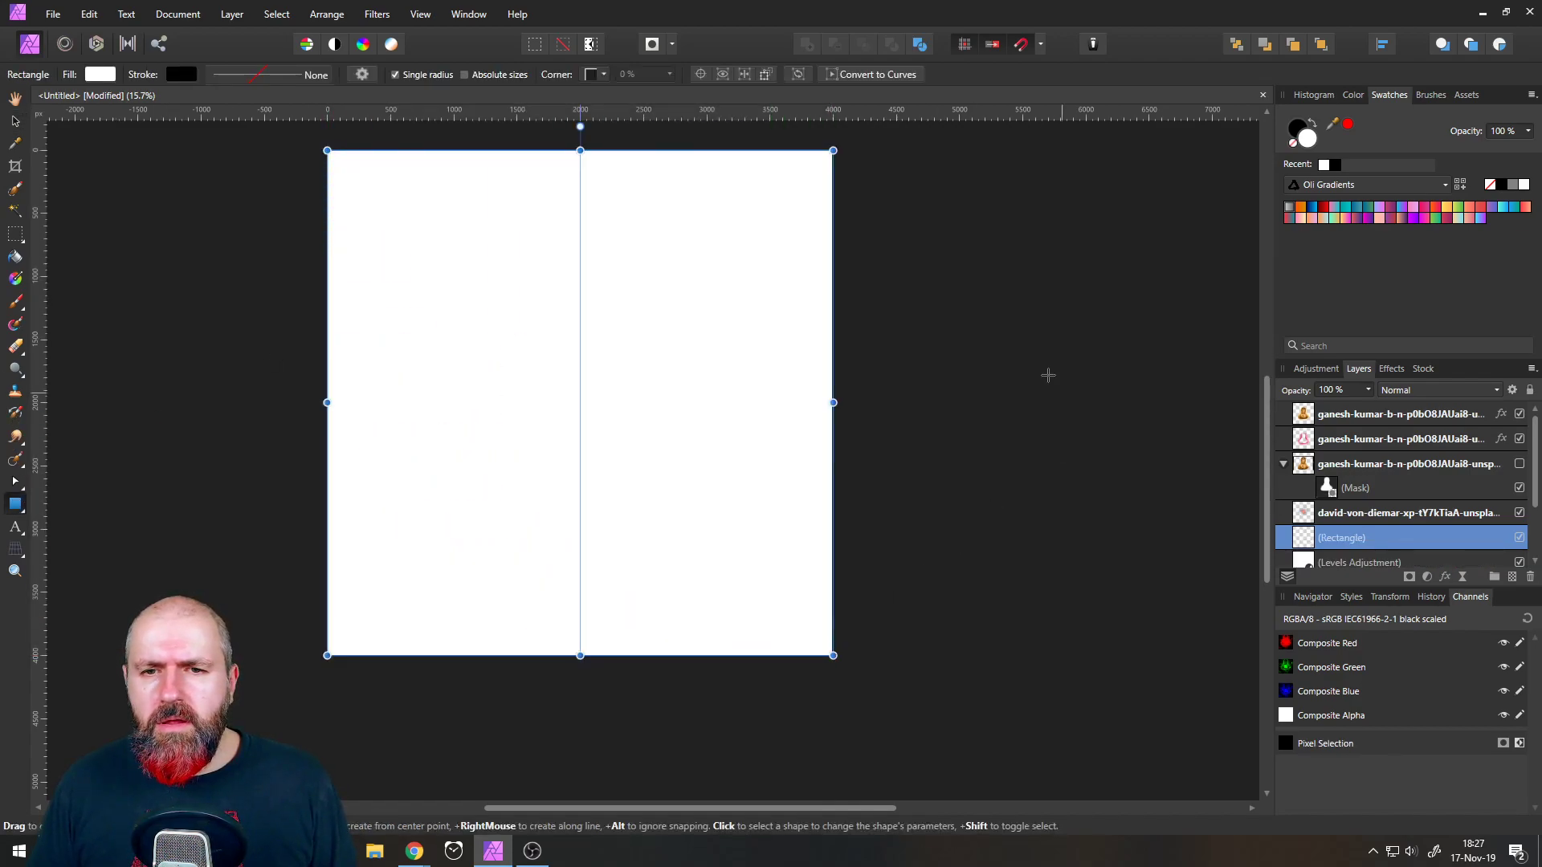
{"action": "left_click", "coordinate": [1437, 389]}
{"action": "left_click", "coordinate": [1402, 632]}
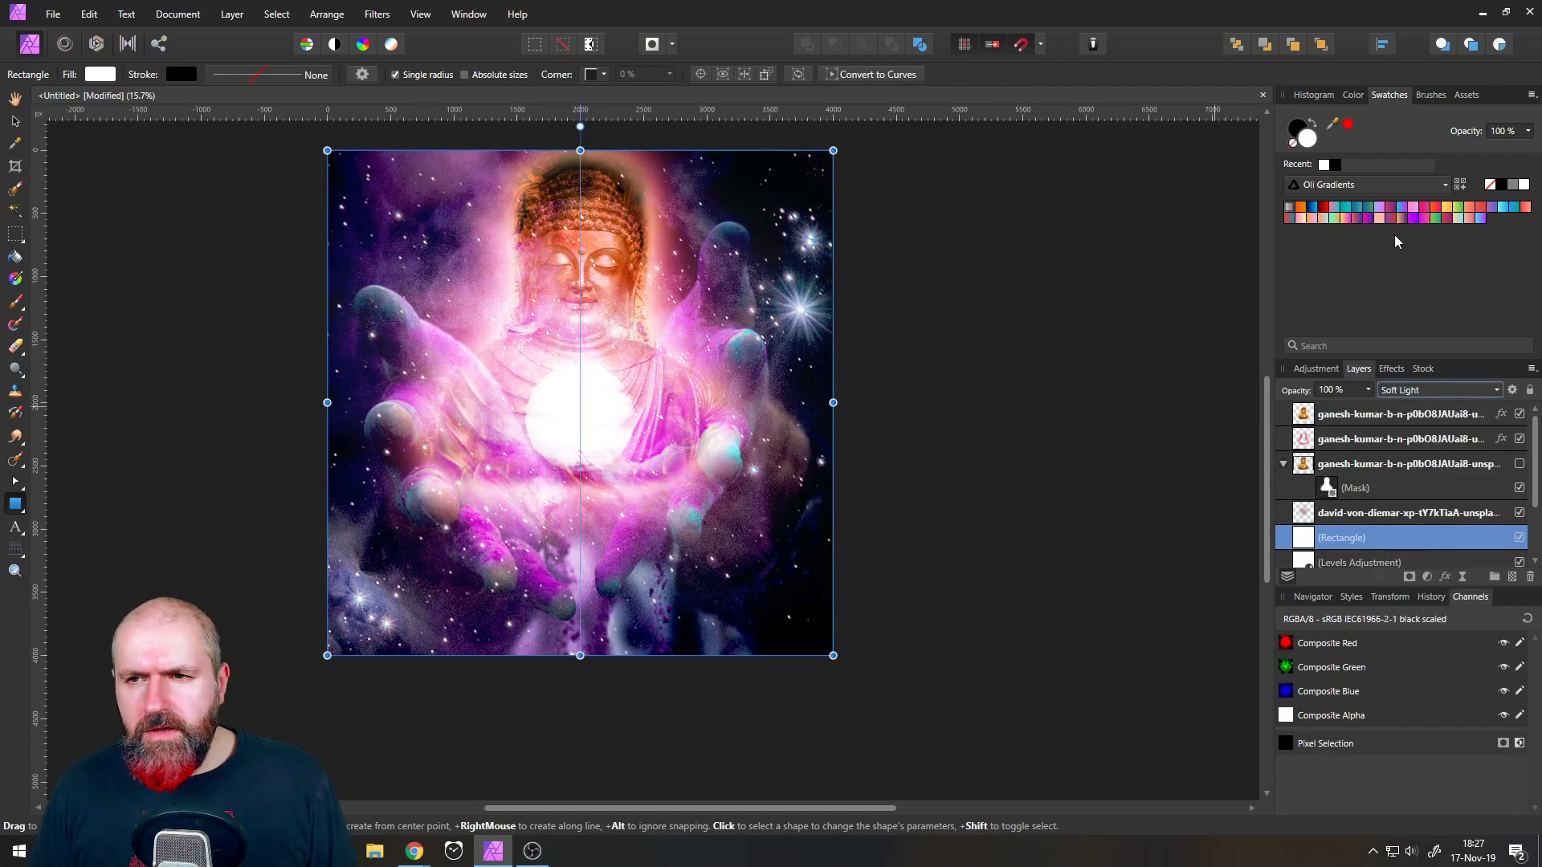
- Try preset gradients from the Oli Gradients palette on the rectangle, ending with the magenta-to-indigo one
{"action": "left_click", "coordinate": [1312, 209]}
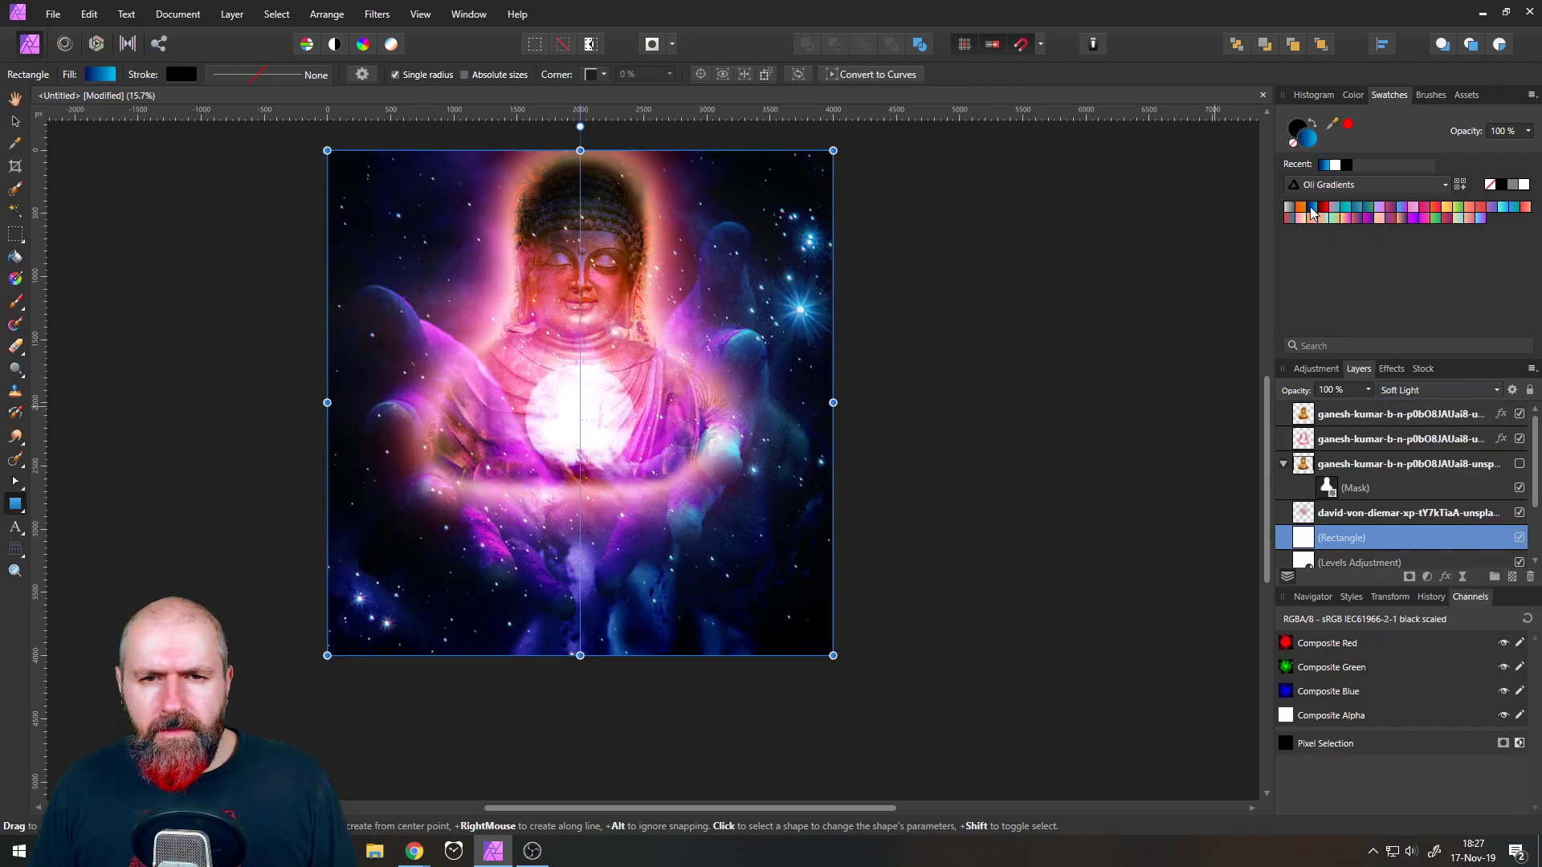
{"action": "left_click", "coordinate": [1356, 218]}
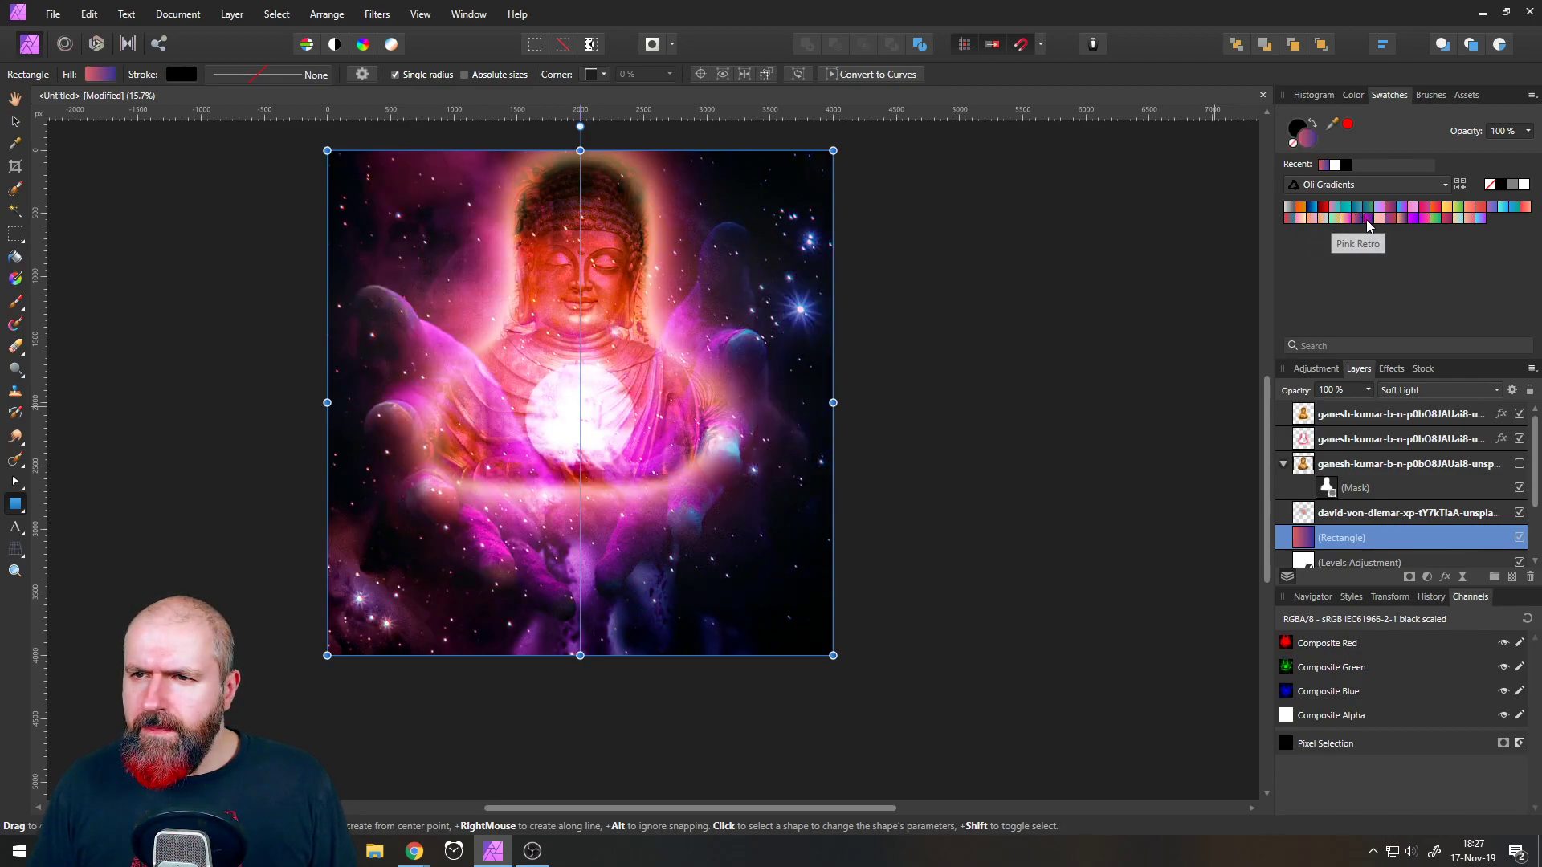
{"action": "left_click", "coordinate": [1356, 219]}
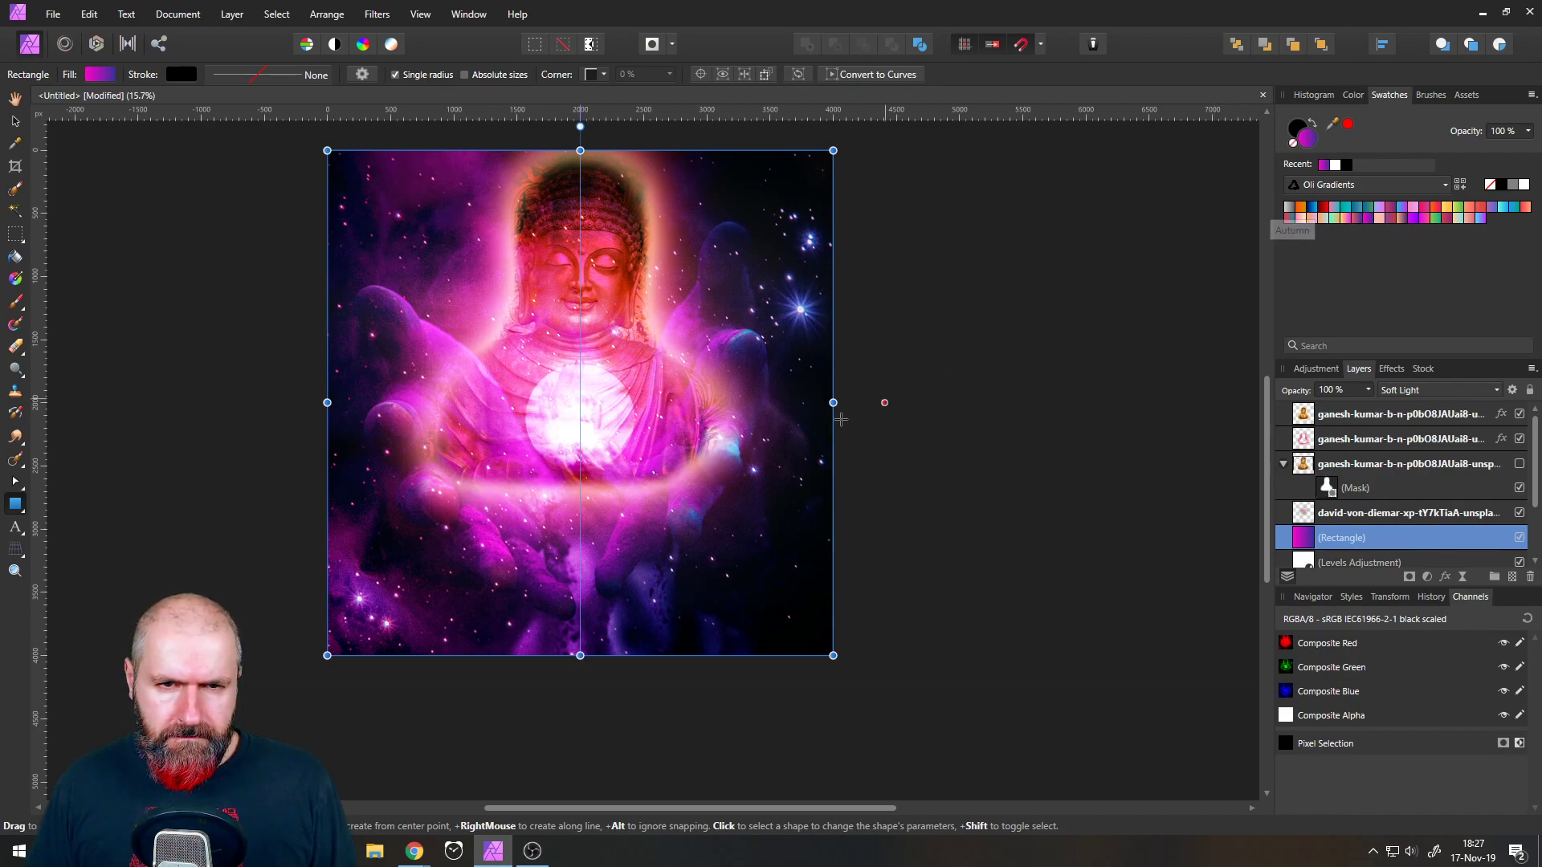
- Tilt and lengthen the rectangle's gradient so it runs diagonally from beyond the canvas's lower-left to beyond its upper-right
{"action": "left_click", "coordinate": [18, 278]}
{"action": "left_click_drag", "start_coordinate": [327, 403], "coordinate": [208, 599]}
{"action": "left_click_drag", "start_coordinate": [833, 402], "coordinate": [1012, 238]}
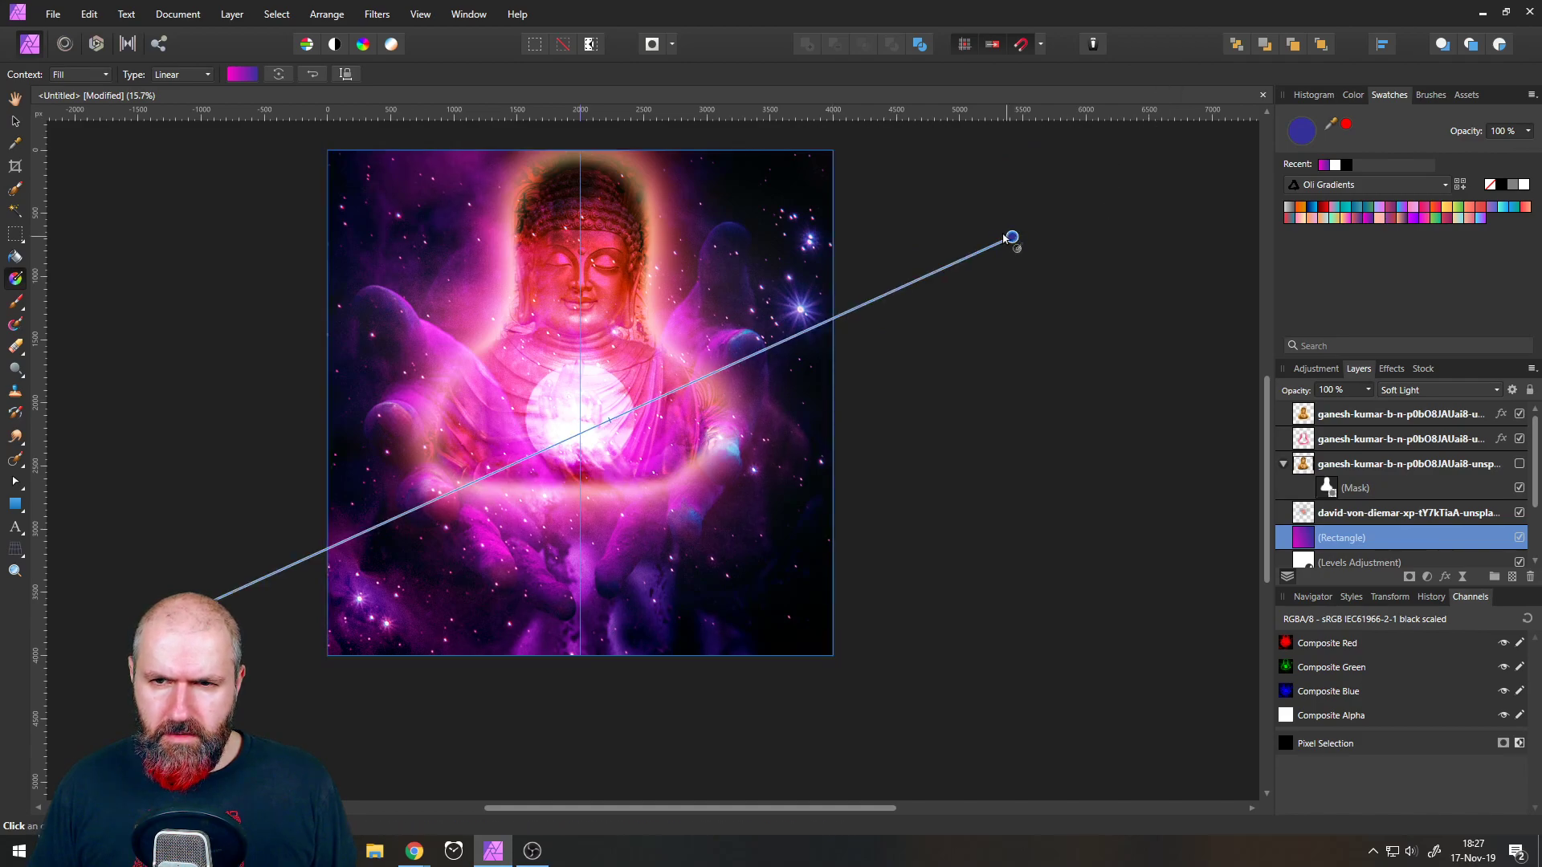
{"action": "left_click", "coordinate": [1011, 237]}
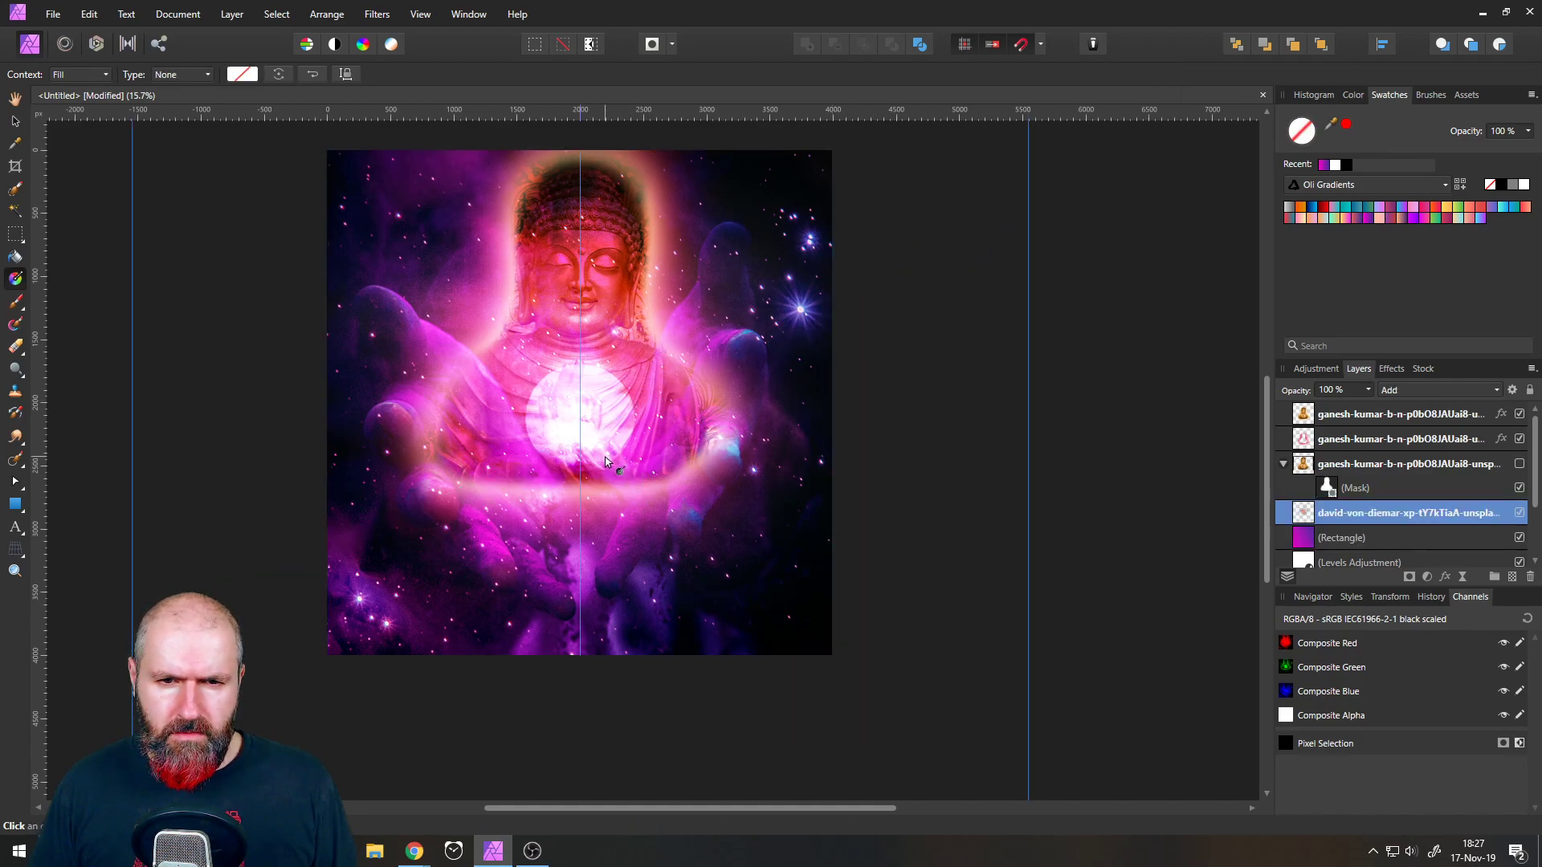
- Return to the Move tool and reselect the gradient rectangle layer
{"action": "left_click", "coordinate": [15, 121]}
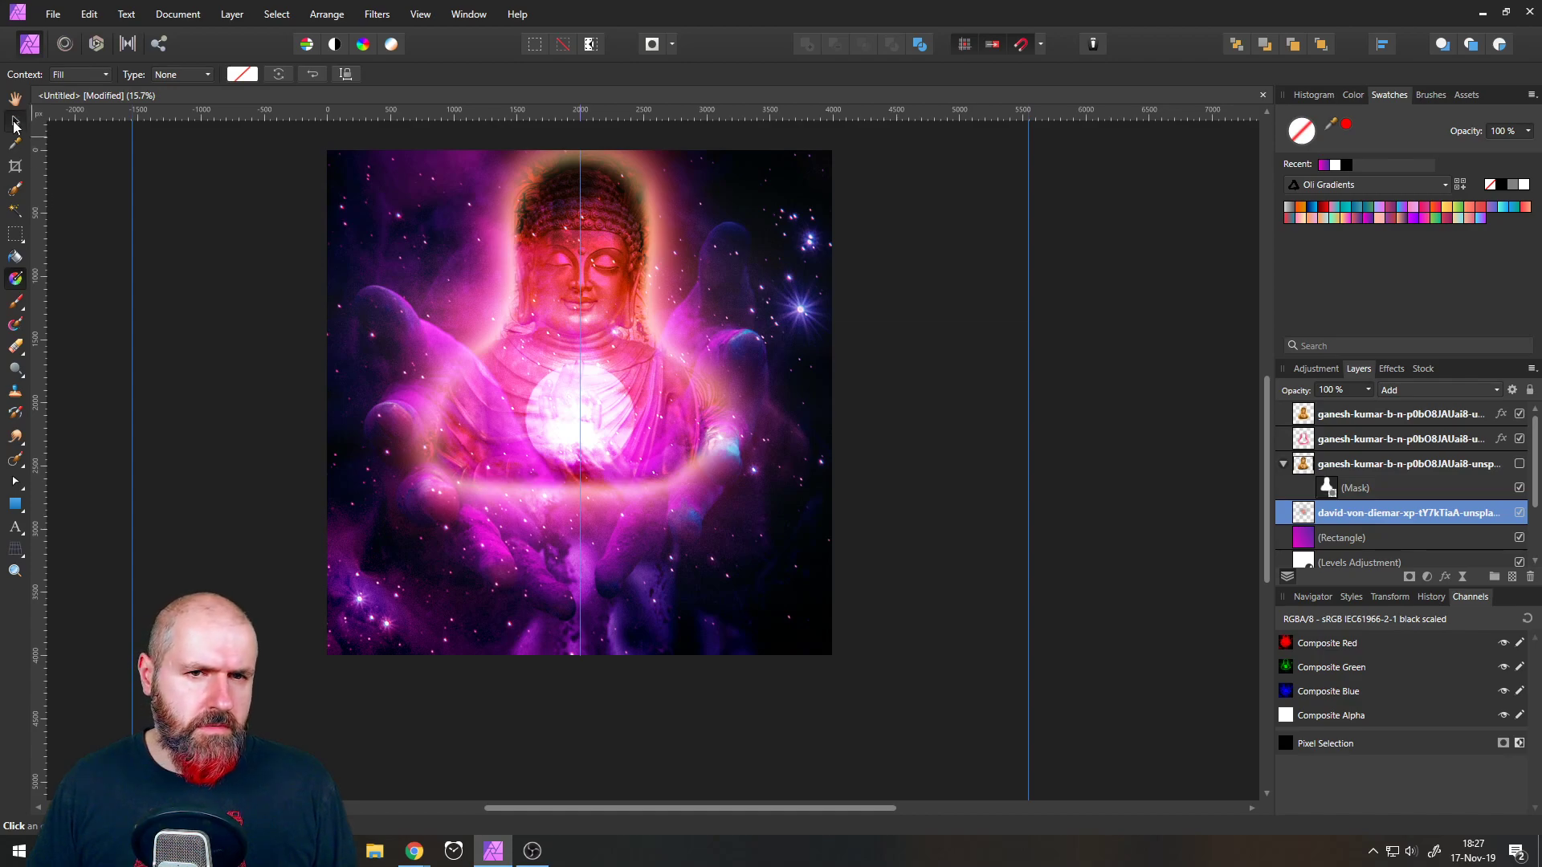
{"action": "left_click", "coordinate": [15, 277]}
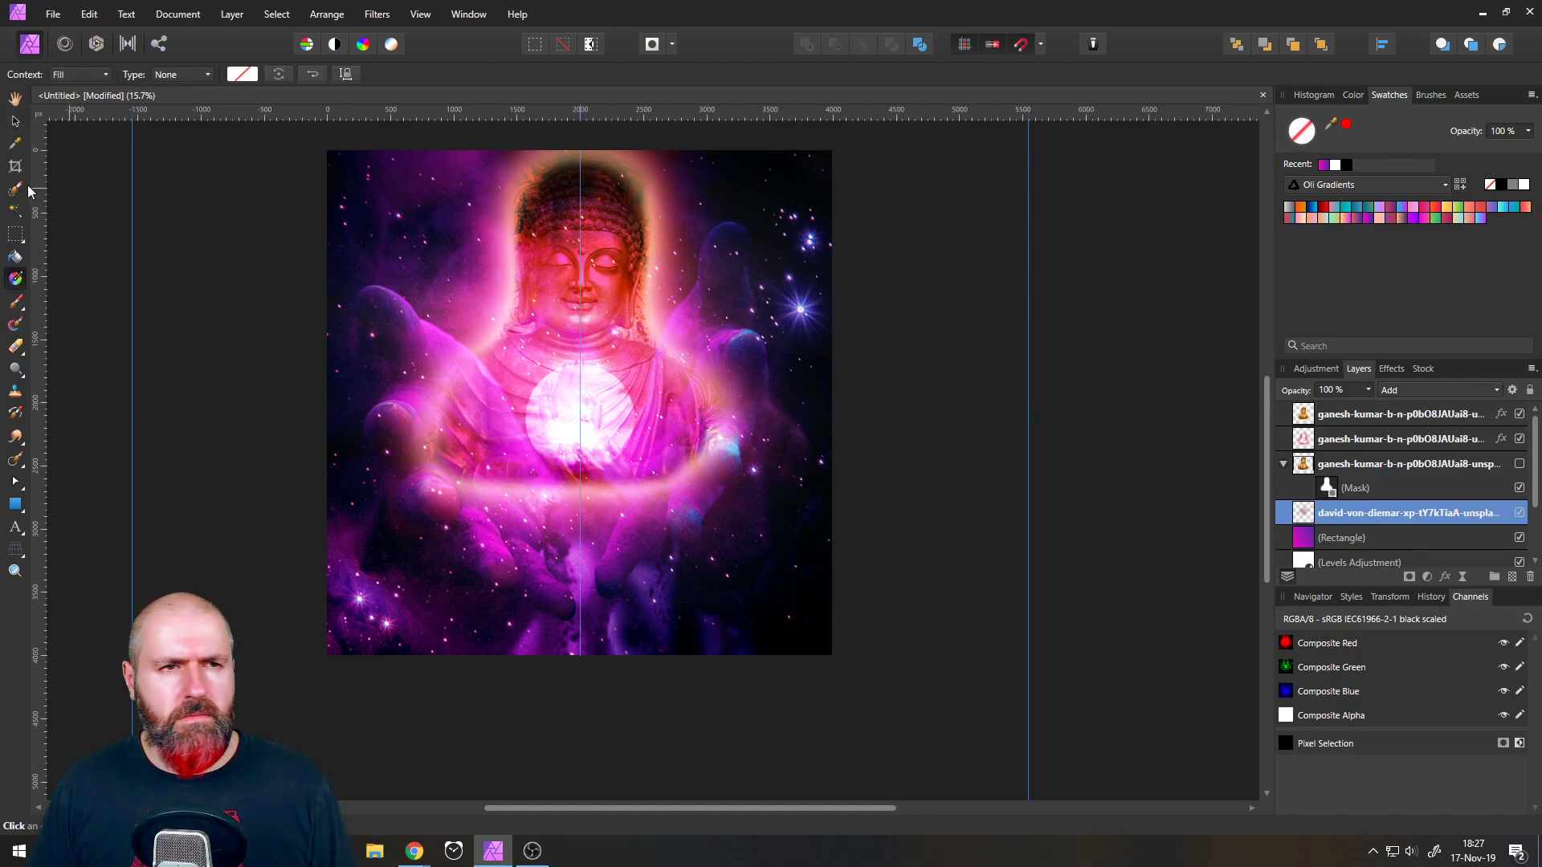
{"action": "left_click", "coordinate": [15, 120]}
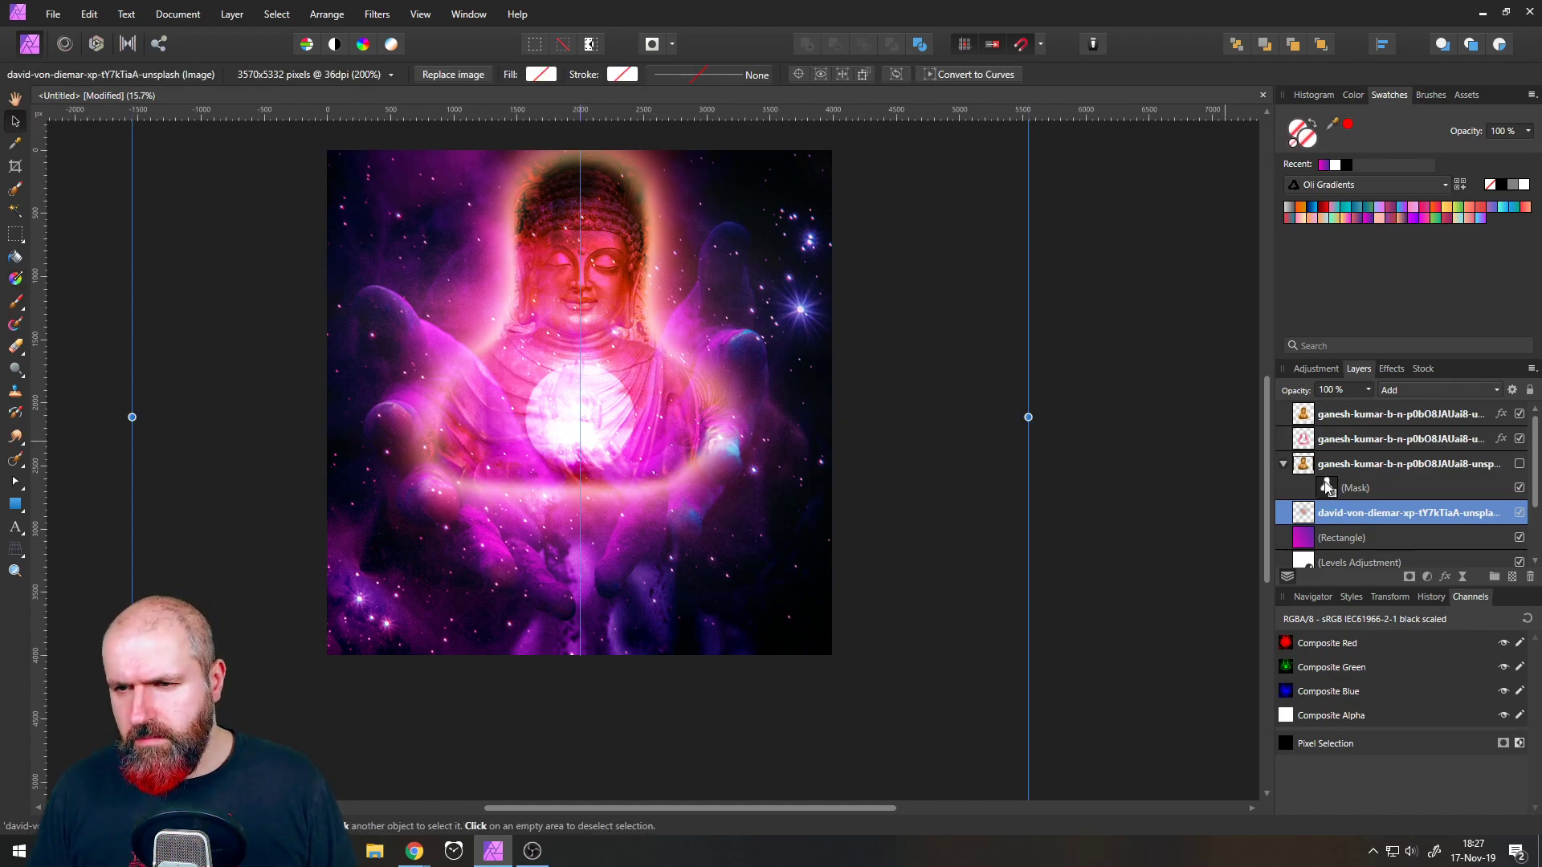
{"action": "left_click", "coordinate": [1309, 538]}
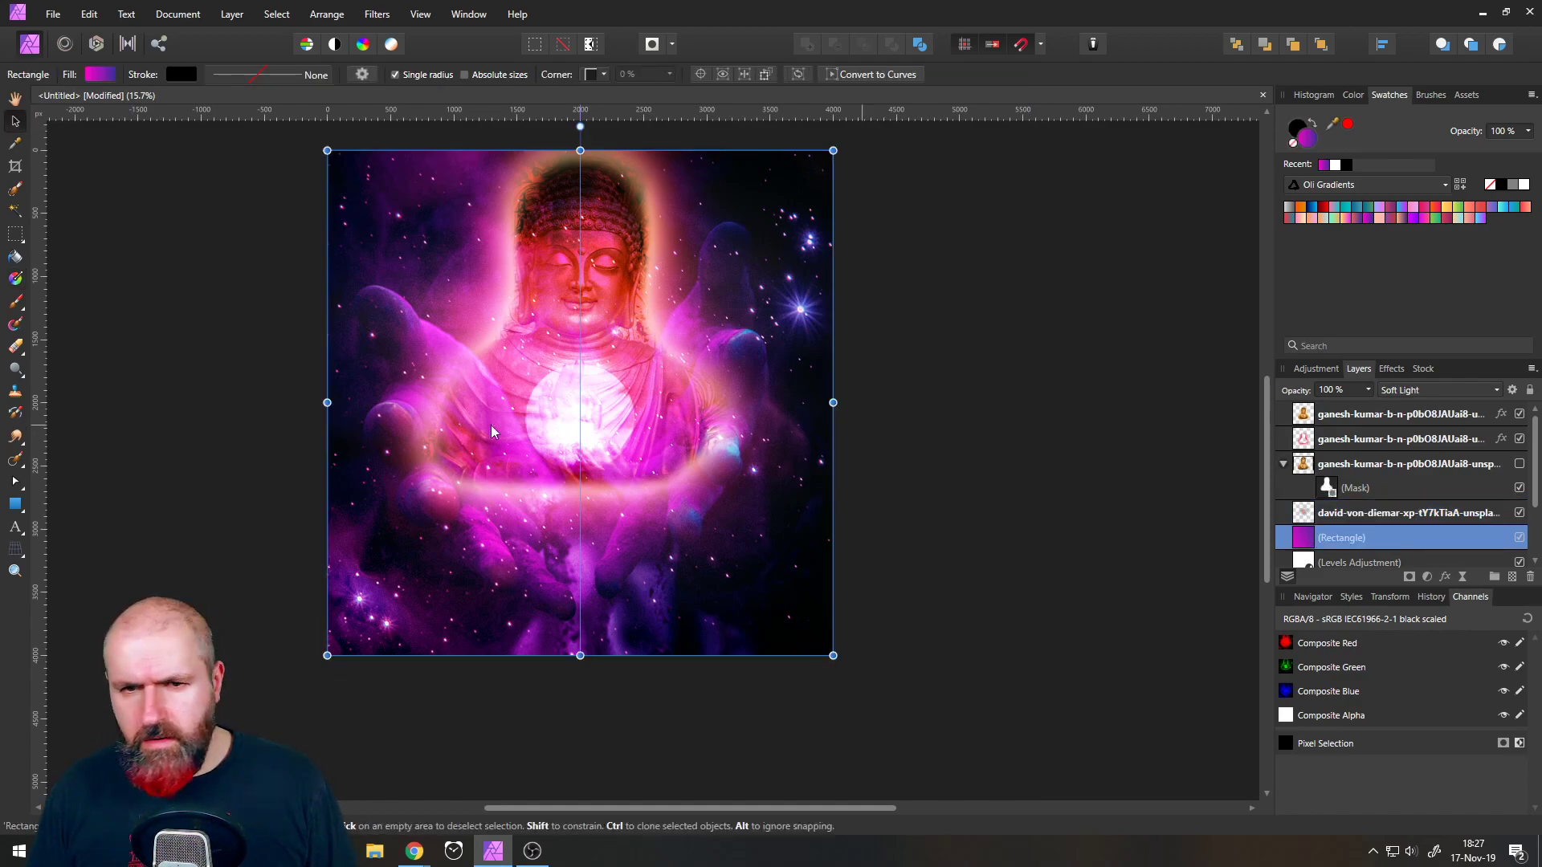
- Extend the rectangle's diagonal gradient farther beyond the canvas's upper-right side with the Gradient tool, and return to the Move tool with nothing selected
{"action": "left_click", "coordinate": [16, 303]}
{"action": "left_click", "coordinate": [16, 325]}
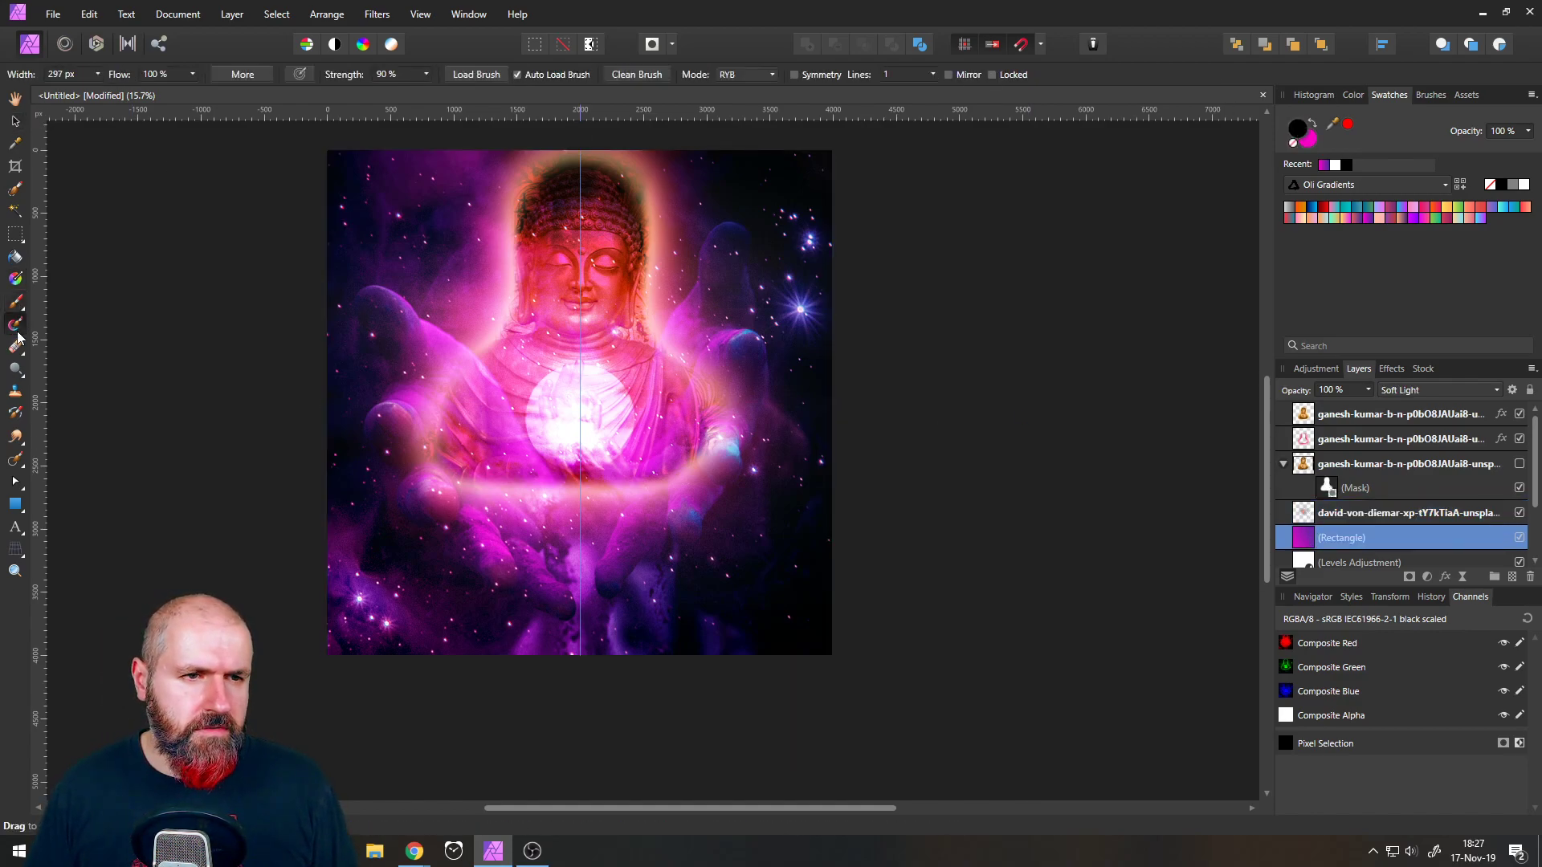
{"action": "left_click", "coordinate": [15, 281]}
{"action": "left_click_drag", "start_coordinate": [1011, 236], "coordinate": [1110, 215]}
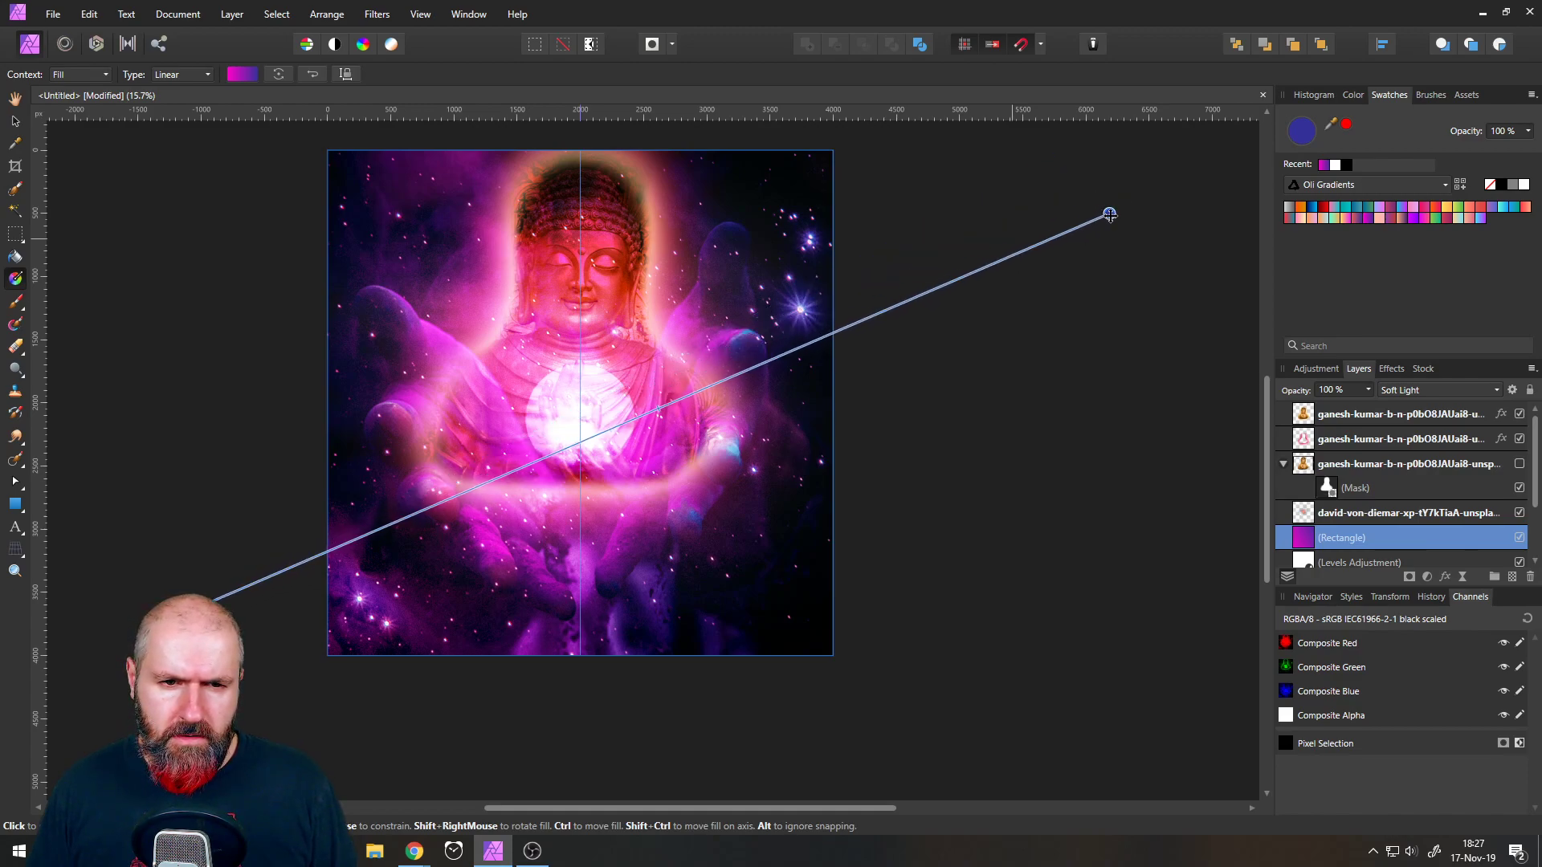
{"action": "key", "text": "v"}
{"action": "left_click", "coordinate": [88, 220]}
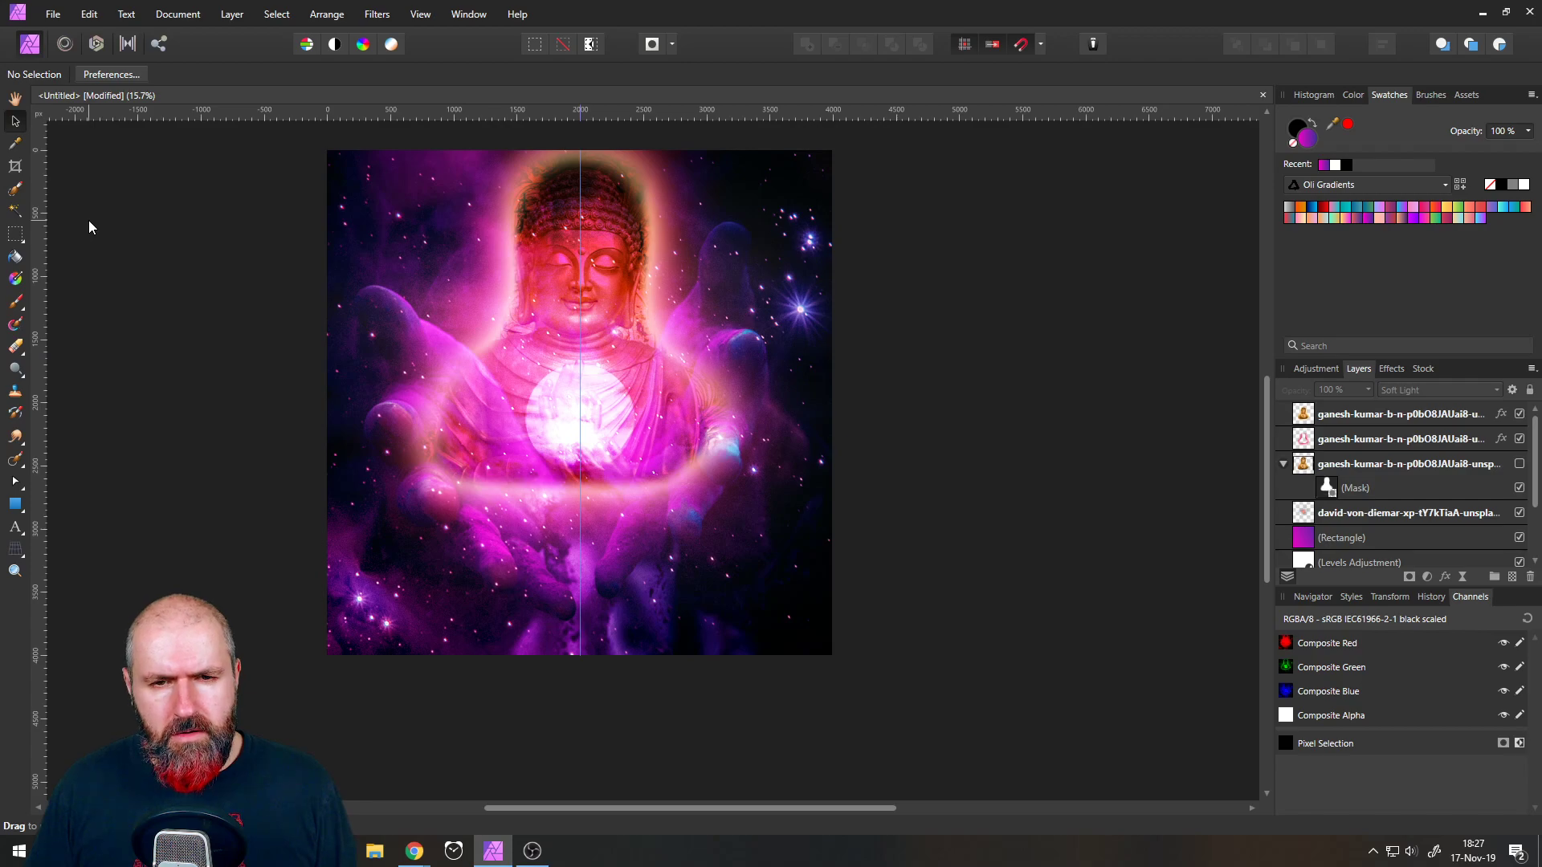
- Try shifting the three Buddha layers and the sun image together slightly downward on the canvas
{"action": "left_click", "coordinate": [1312, 415]}
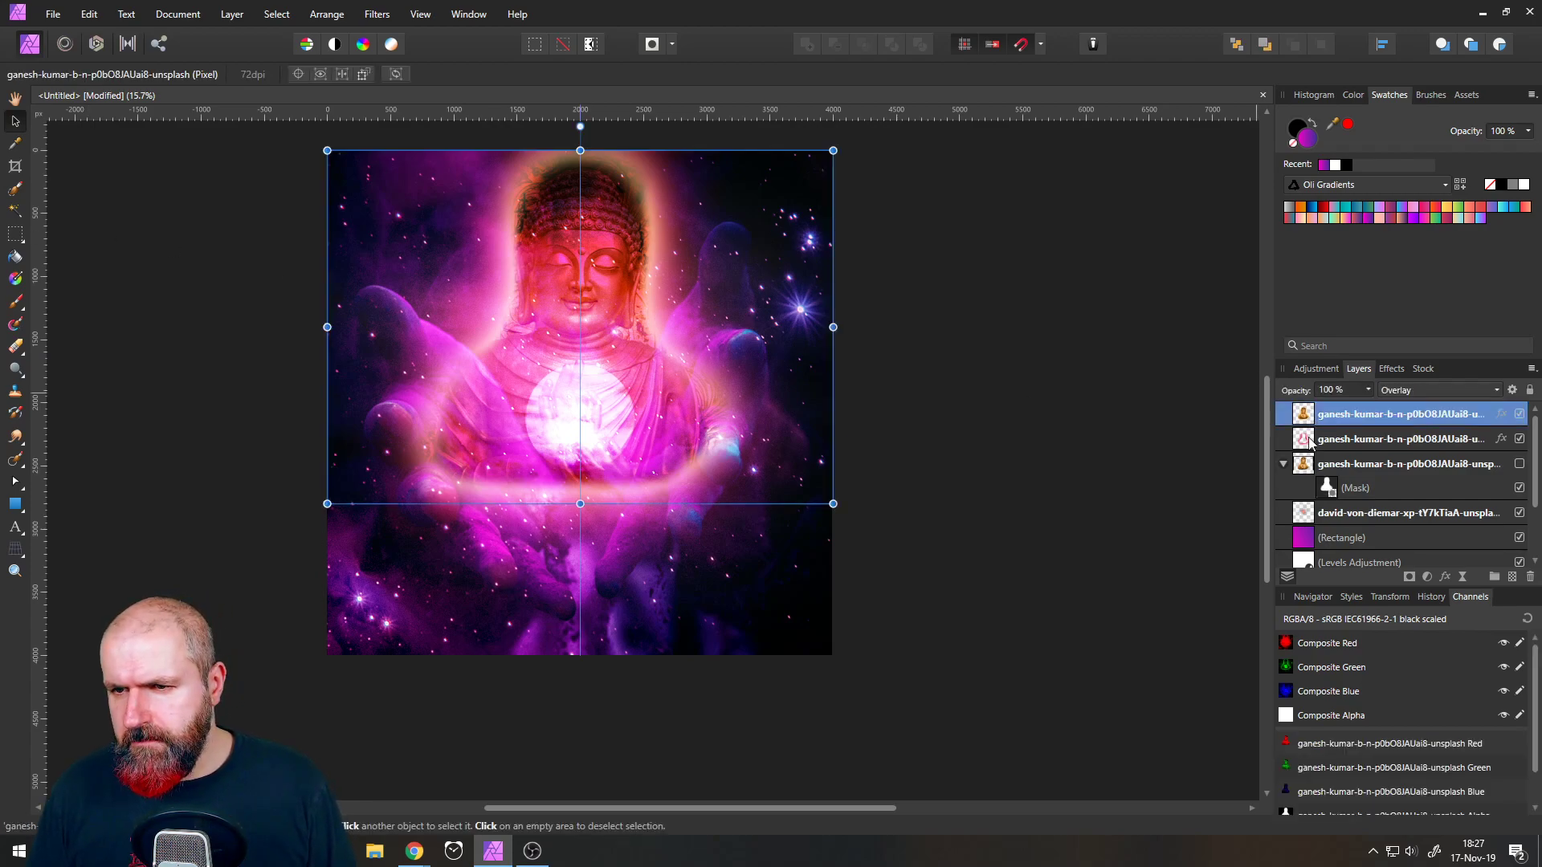
{"action": "left_click", "coordinate": [1302, 514], "text": "shift"}
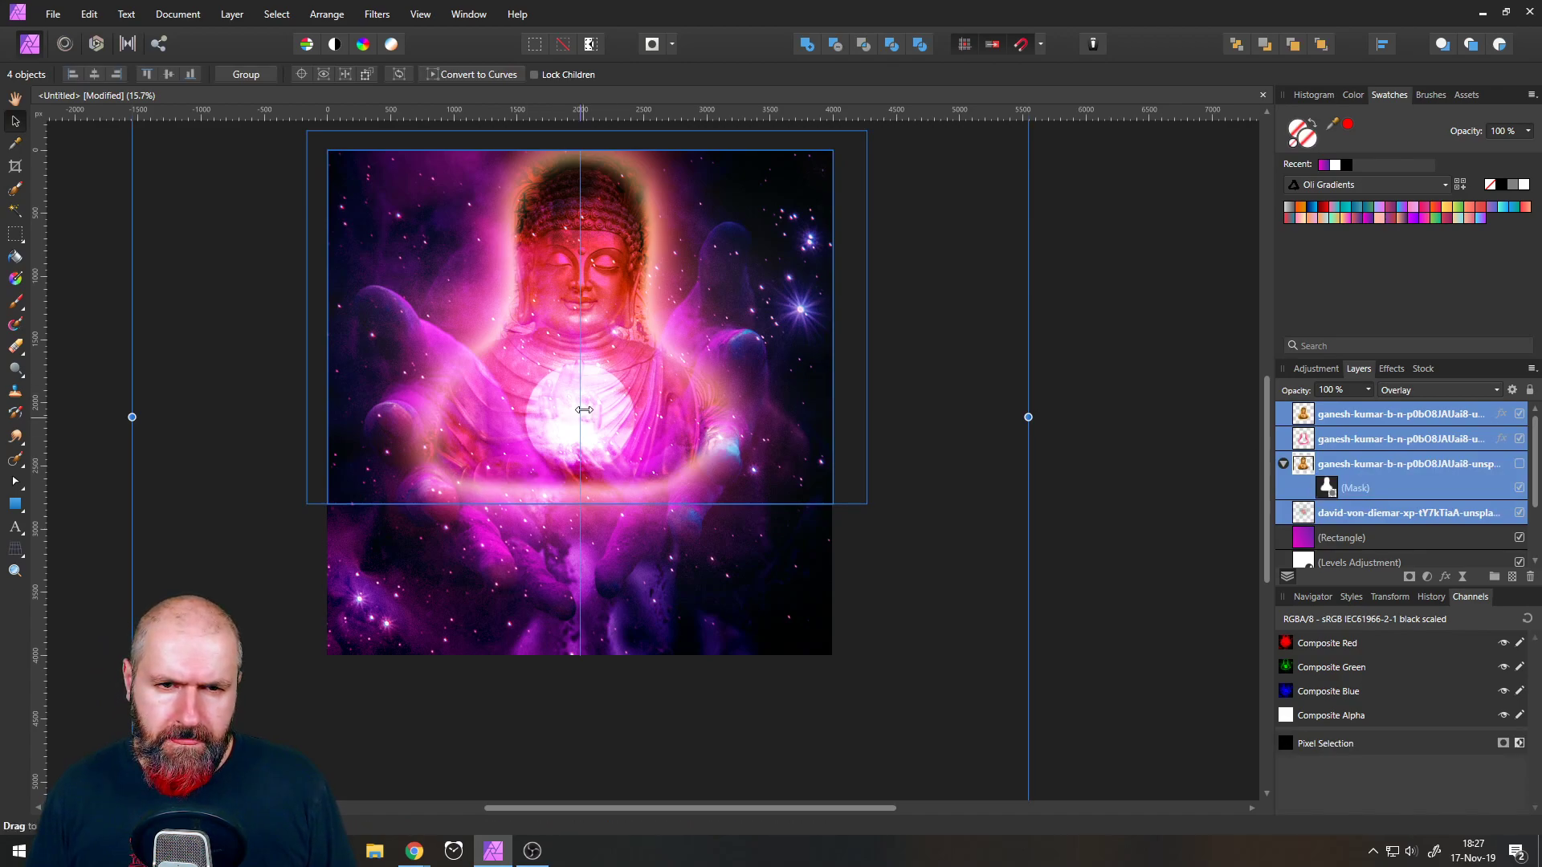
{"action": "left_click_drag", "start_coordinate": [623, 419], "coordinate": [619, 442]}
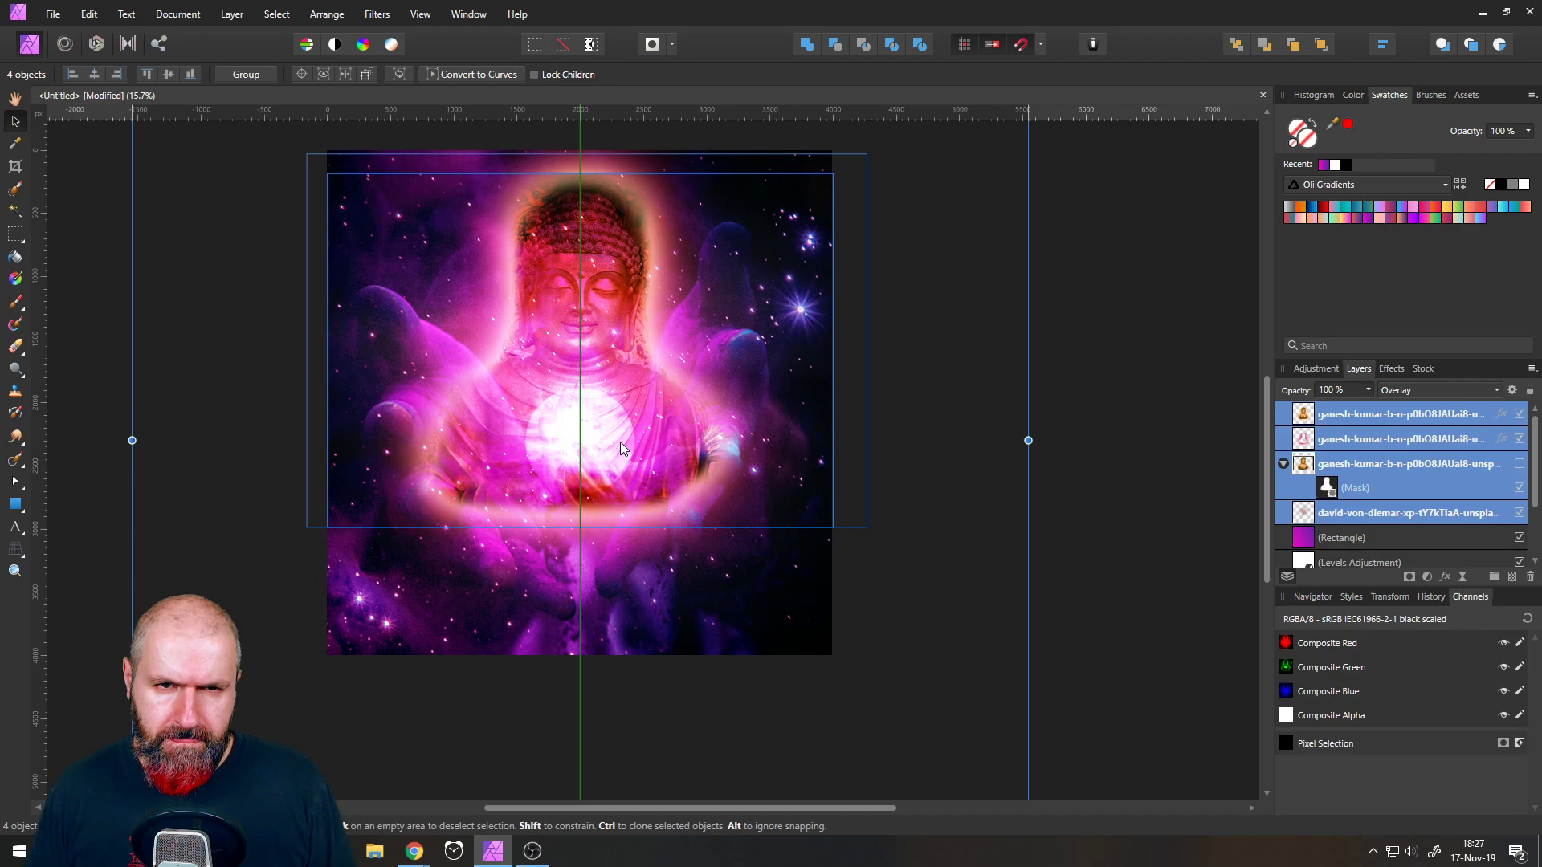
{"action": "left_click_drag", "start_coordinate": [620, 444], "coordinate": [620, 439]}
{"action": "left_click", "coordinate": [109, 297]}
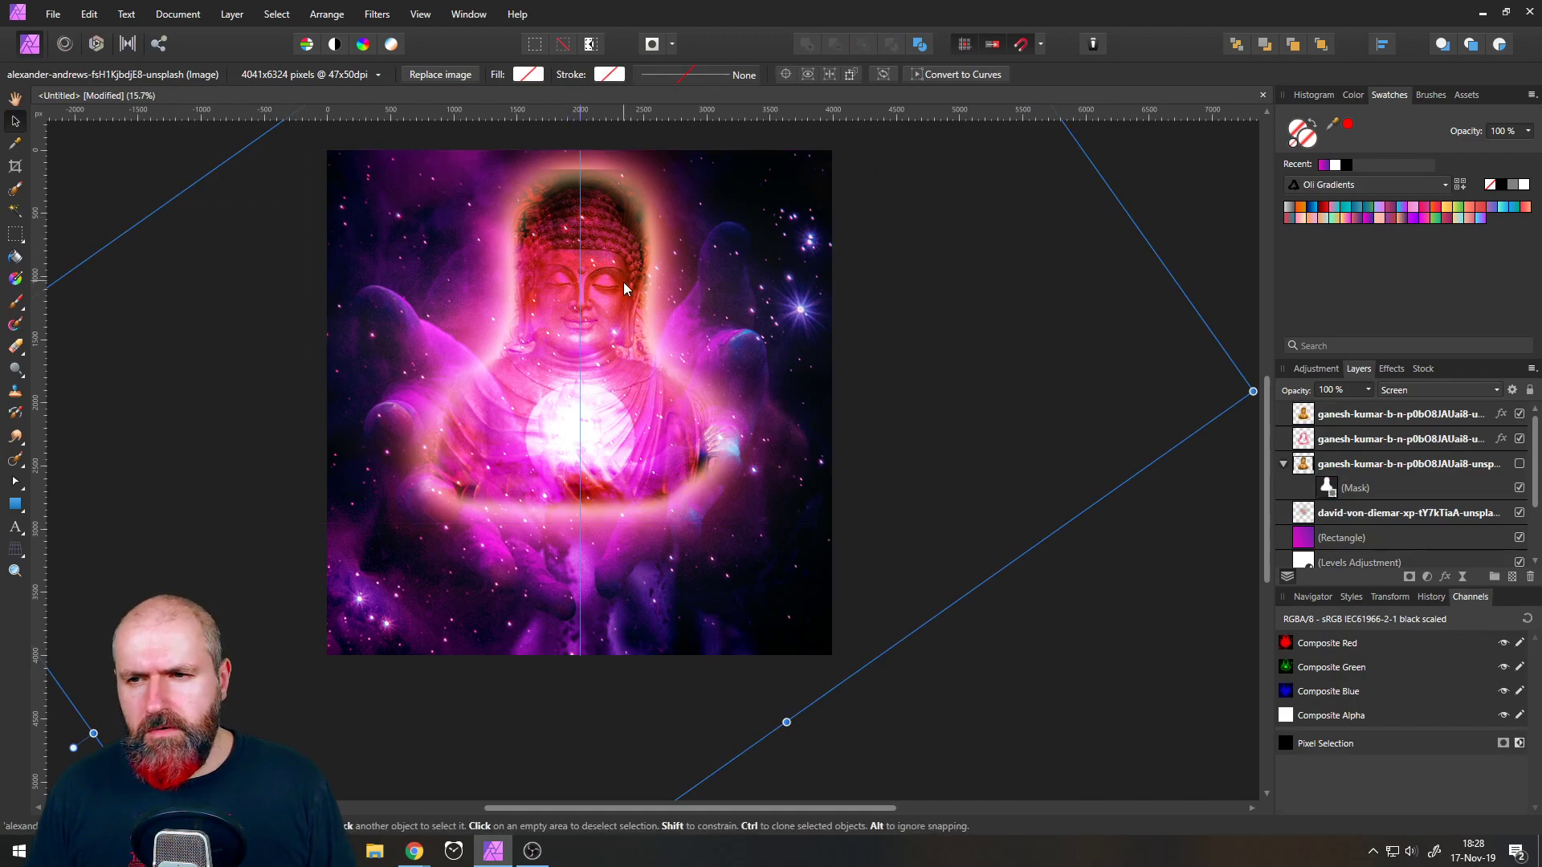
- Undo back past the downward layer shift and the gradient edits, and redo only up to the last gradient handle adjustment
{"action": "left_click", "coordinate": [1298, 437], "text": "shift"}
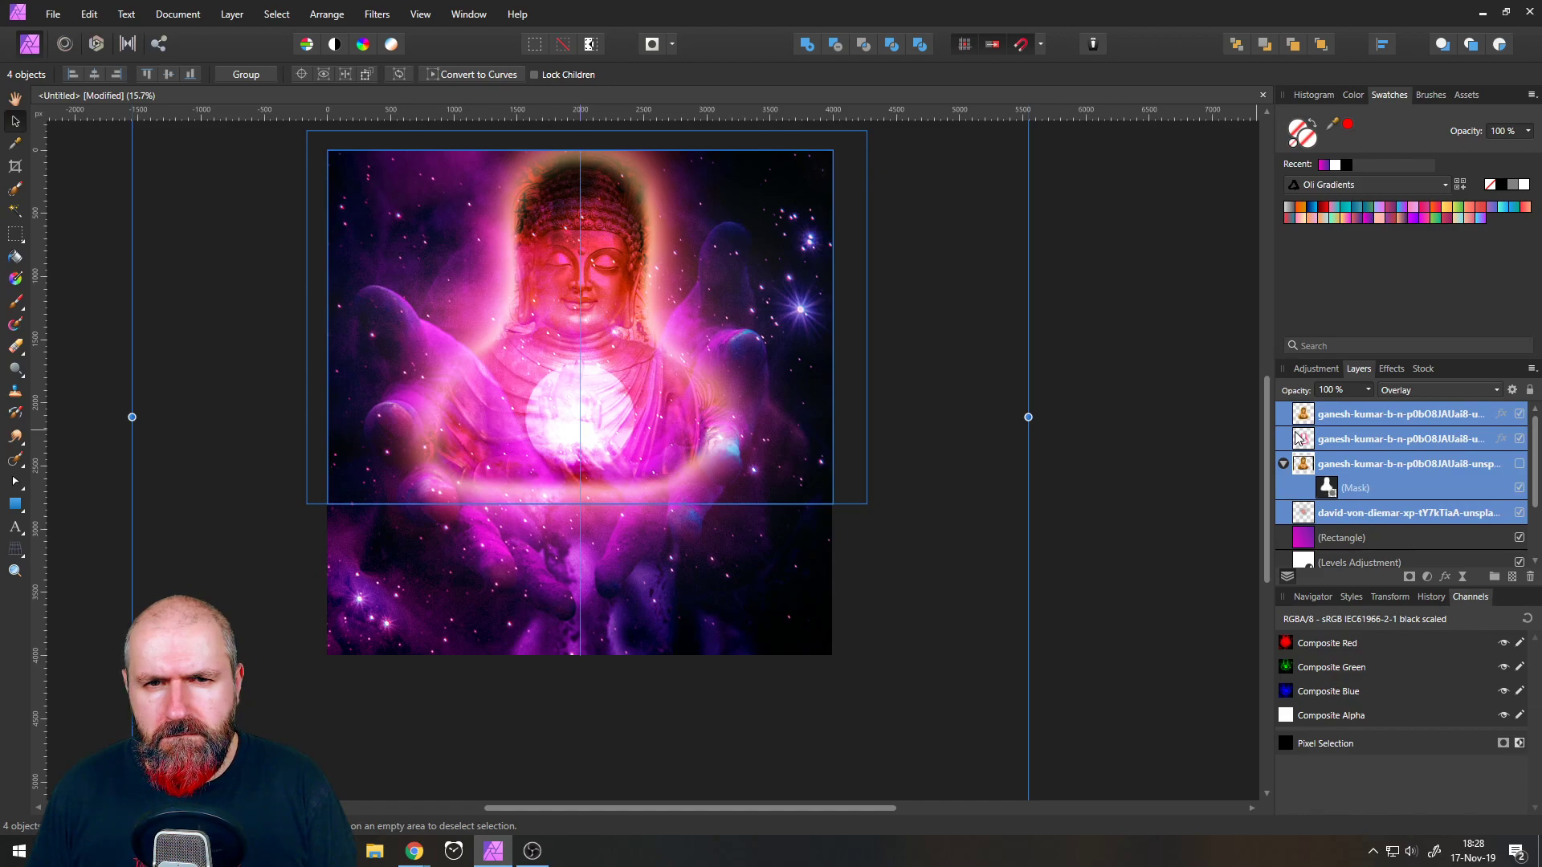
{"action": "key", "text": "ctrl+z"}
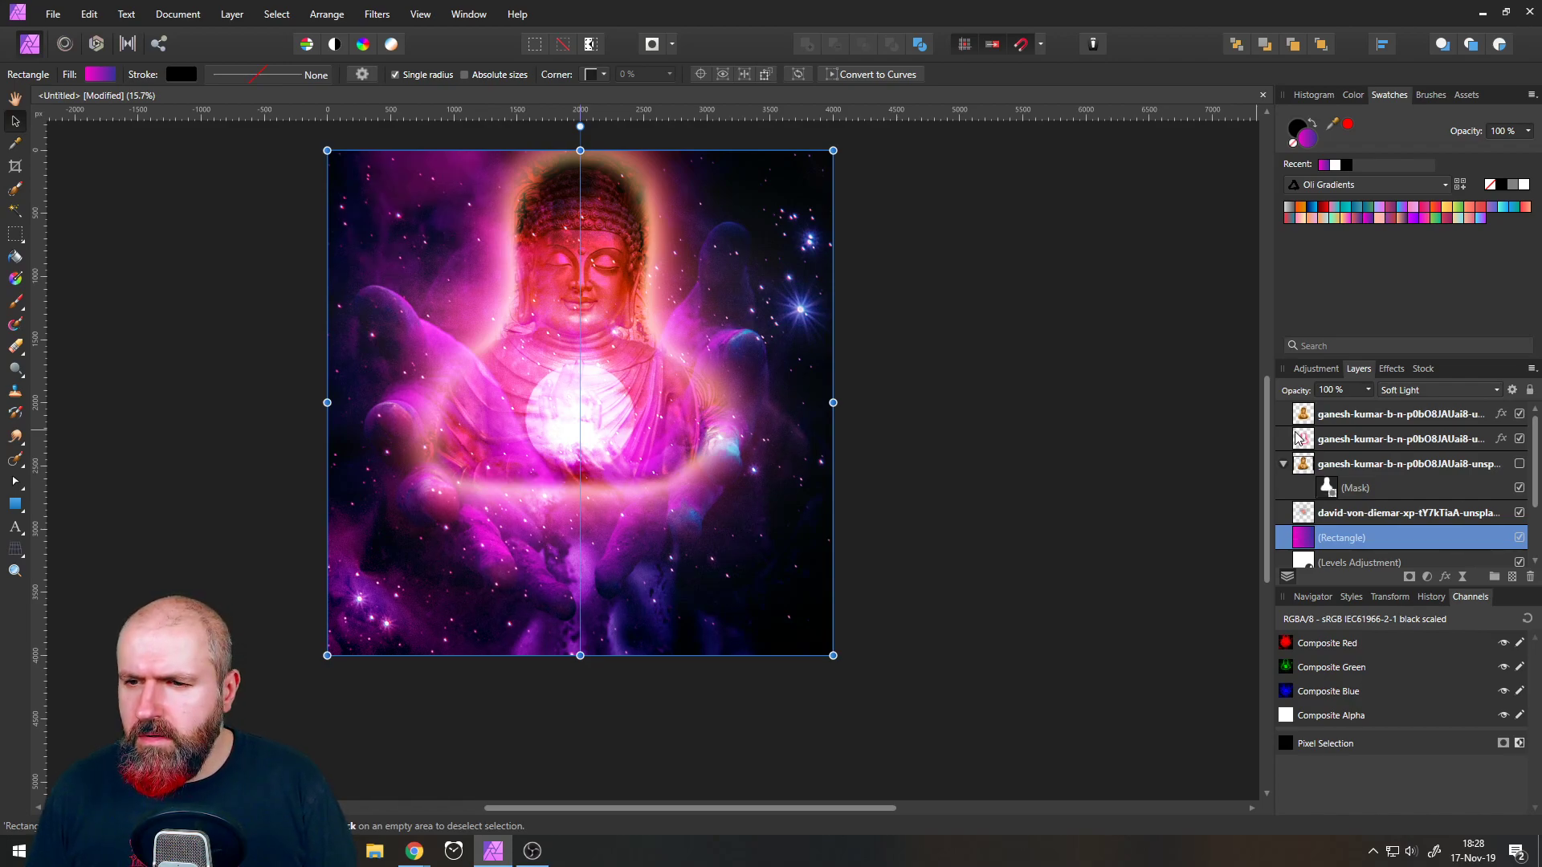
{"action": "left_click", "coordinate": [89, 14]}
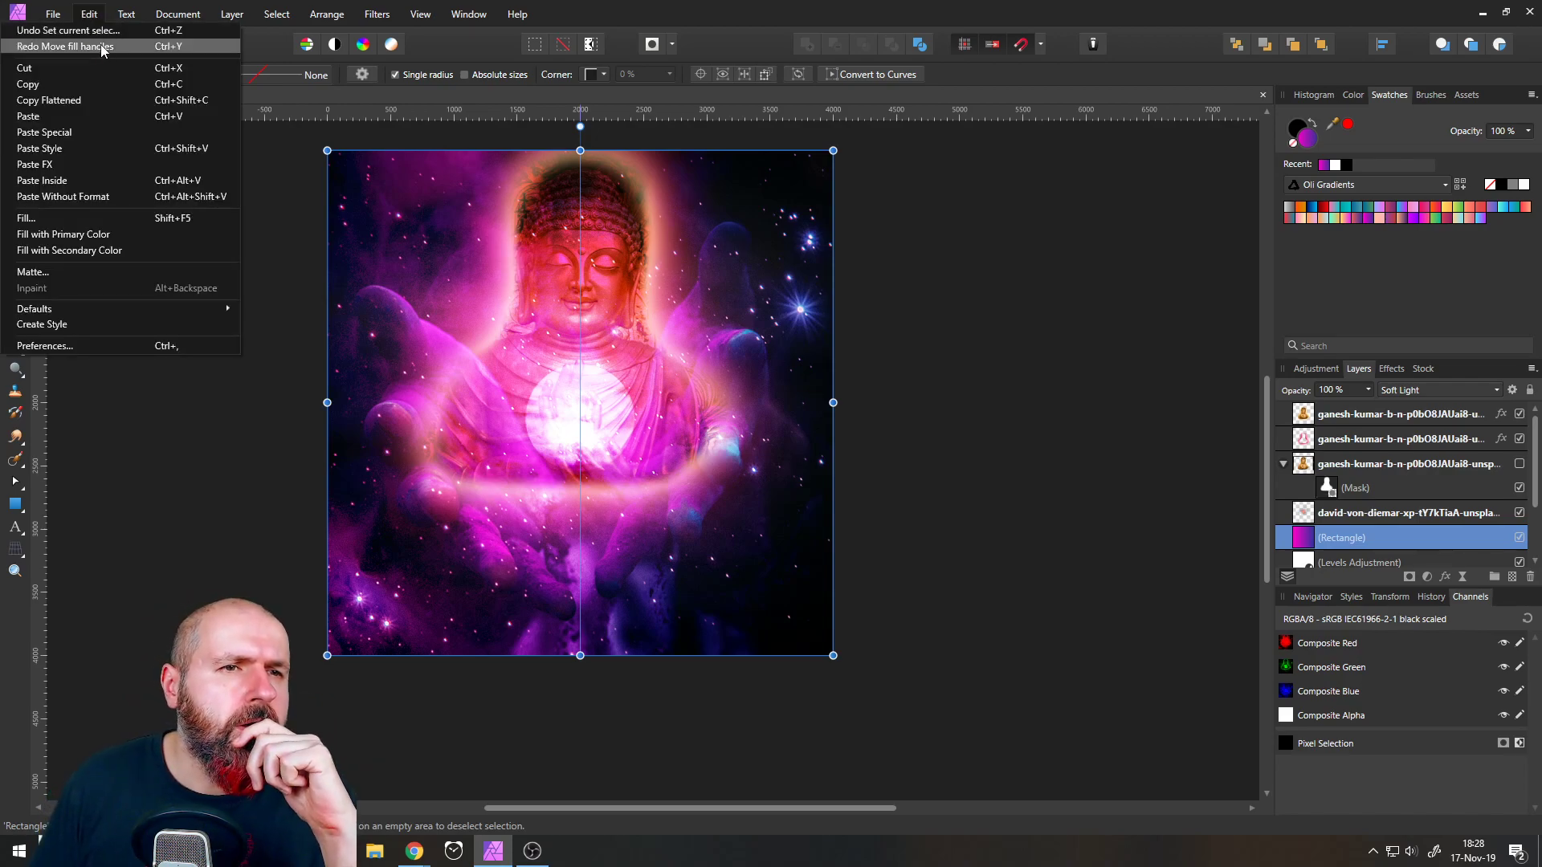
{"action": "left_click", "coordinate": [94, 47]}
{"action": "left_click", "coordinate": [89, 14]}
{"action": "left_click", "coordinate": [95, 50]}
{"action": "left_click", "coordinate": [93, 15]}
{"action": "left_click", "coordinate": [95, 46]}
{"action": "left_click", "coordinate": [92, 15]}
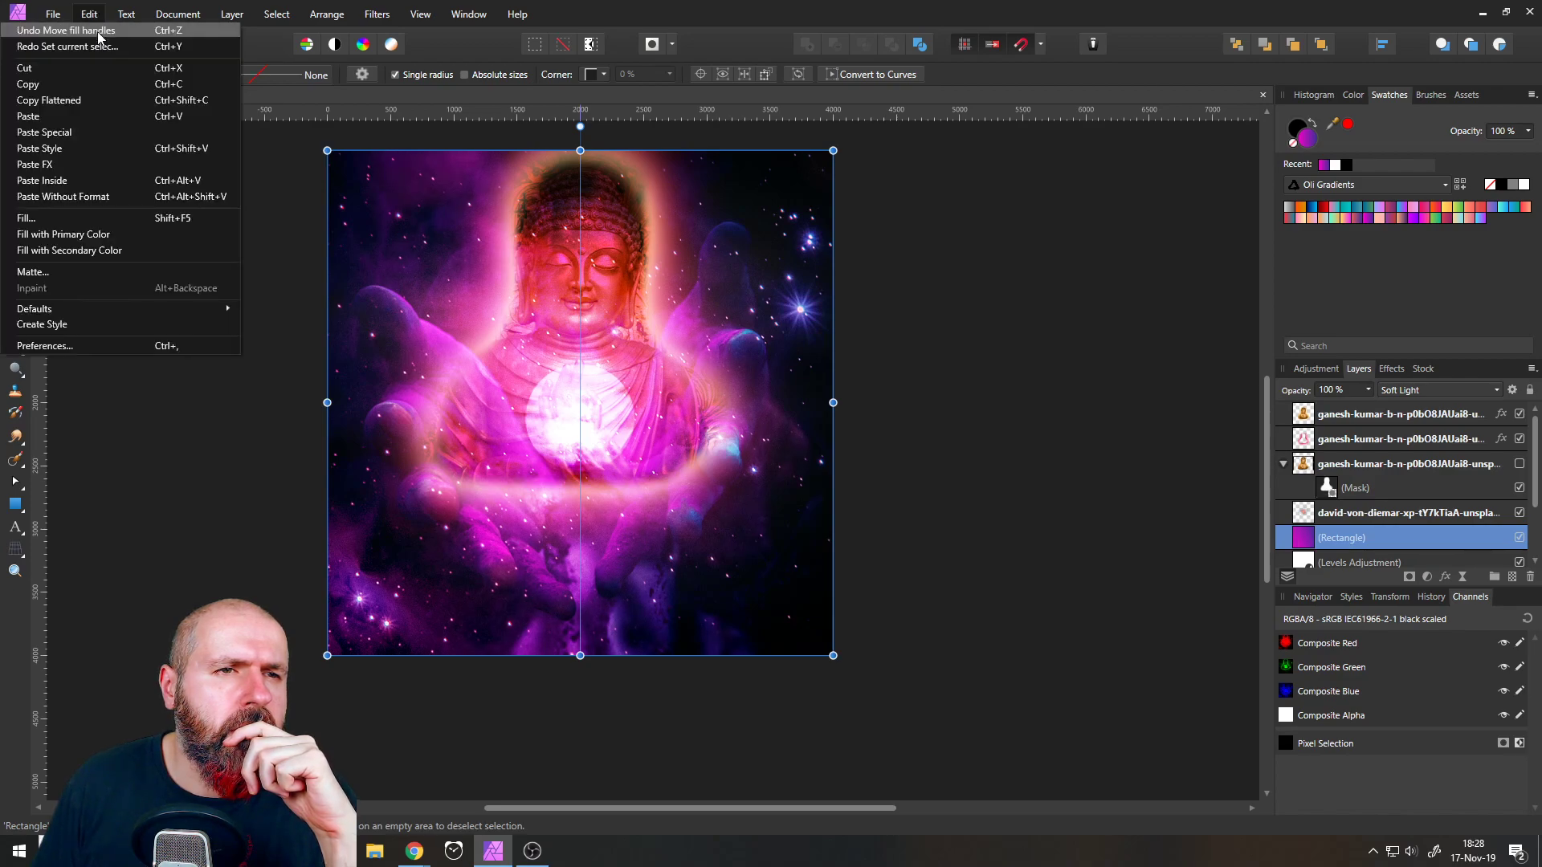
{"action": "left_click", "coordinate": [95, 48]}
{"action": "left_click", "coordinate": [92, 15]}
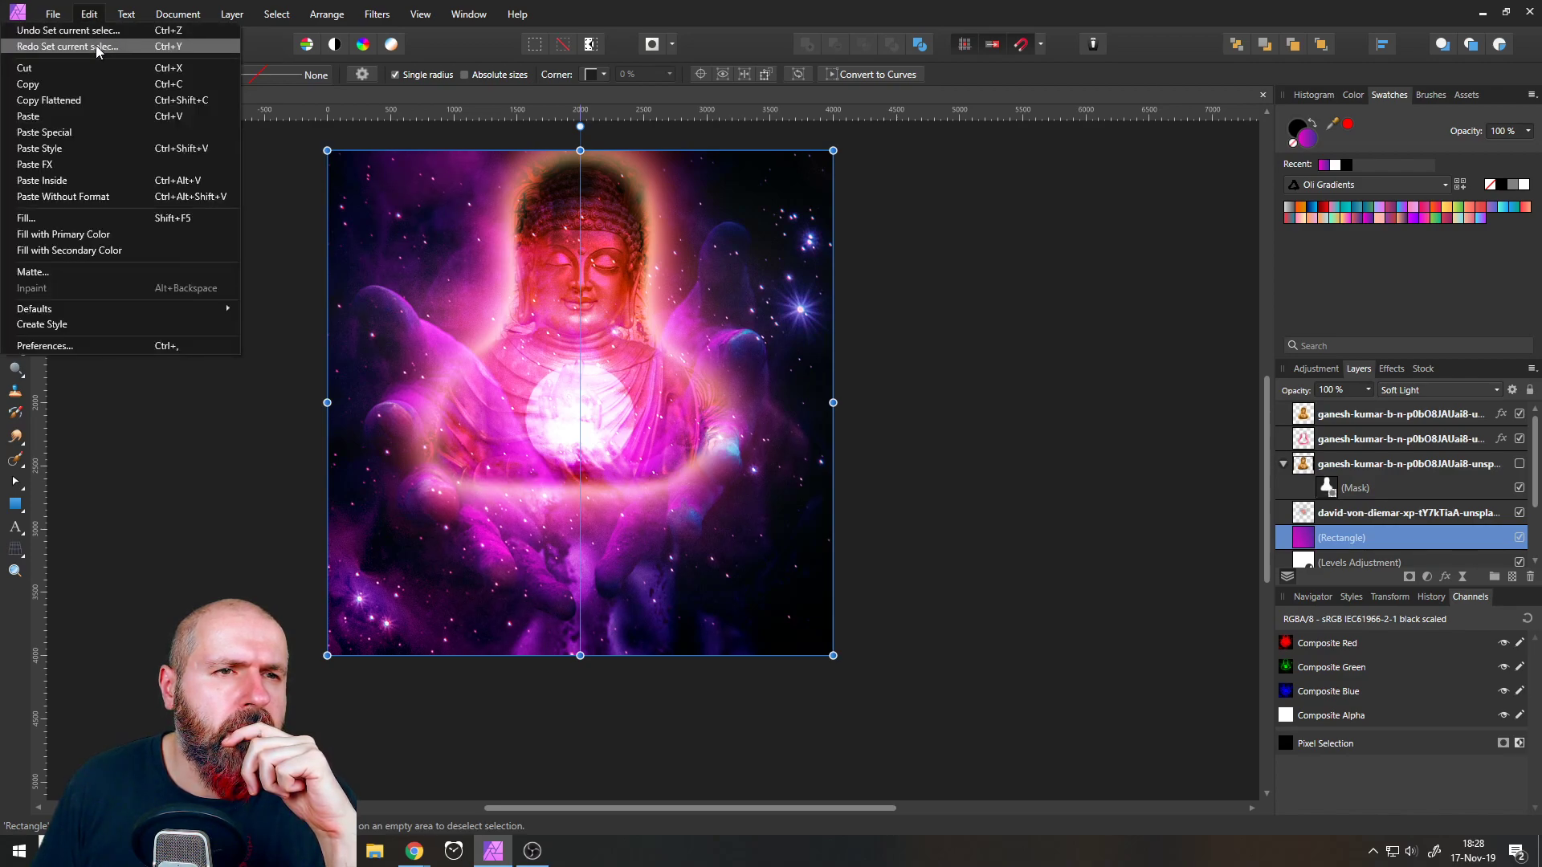
{"action": "left_click", "coordinate": [96, 48]}
{"action": "left_click", "coordinate": [90, 15]}
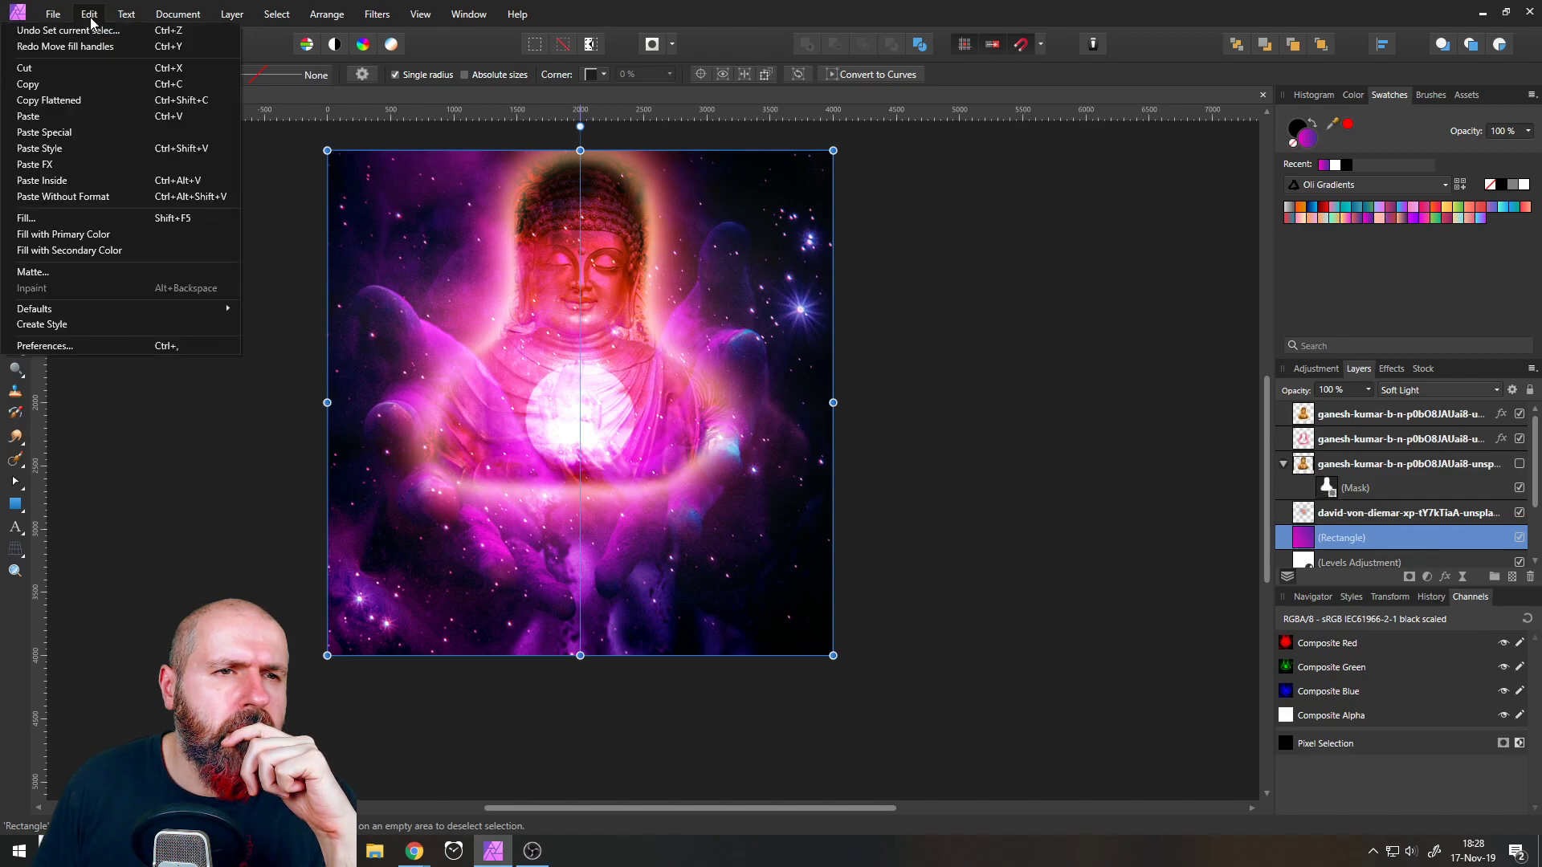
{"action": "left_click", "coordinate": [95, 47]}
{"action": "left_click", "coordinate": [90, 14]}
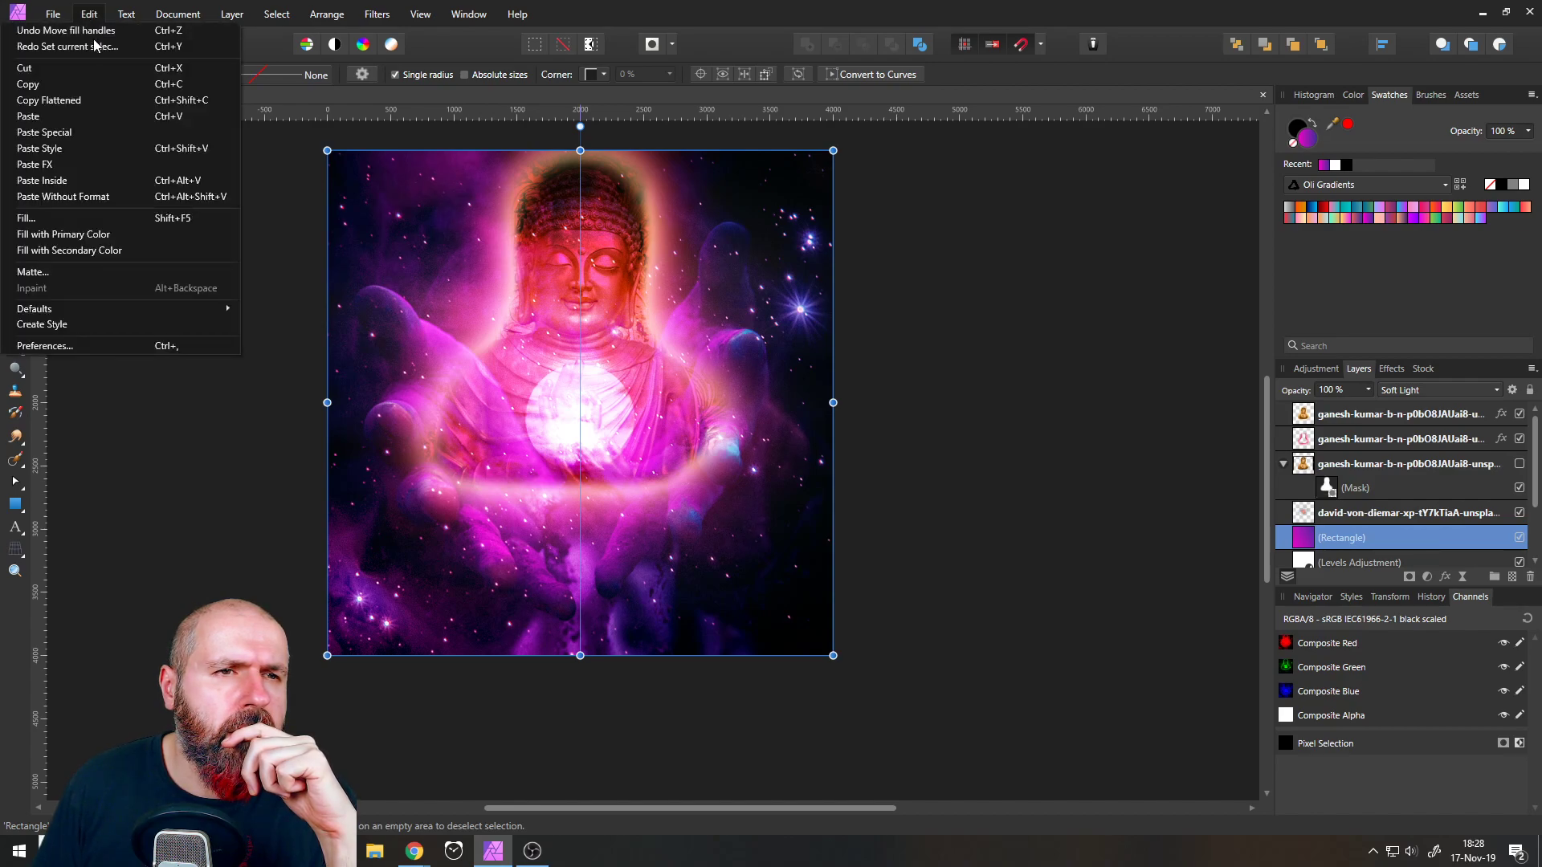
{"action": "left_click", "coordinate": [95, 47]}
{"action": "left_click", "coordinate": [90, 16]}
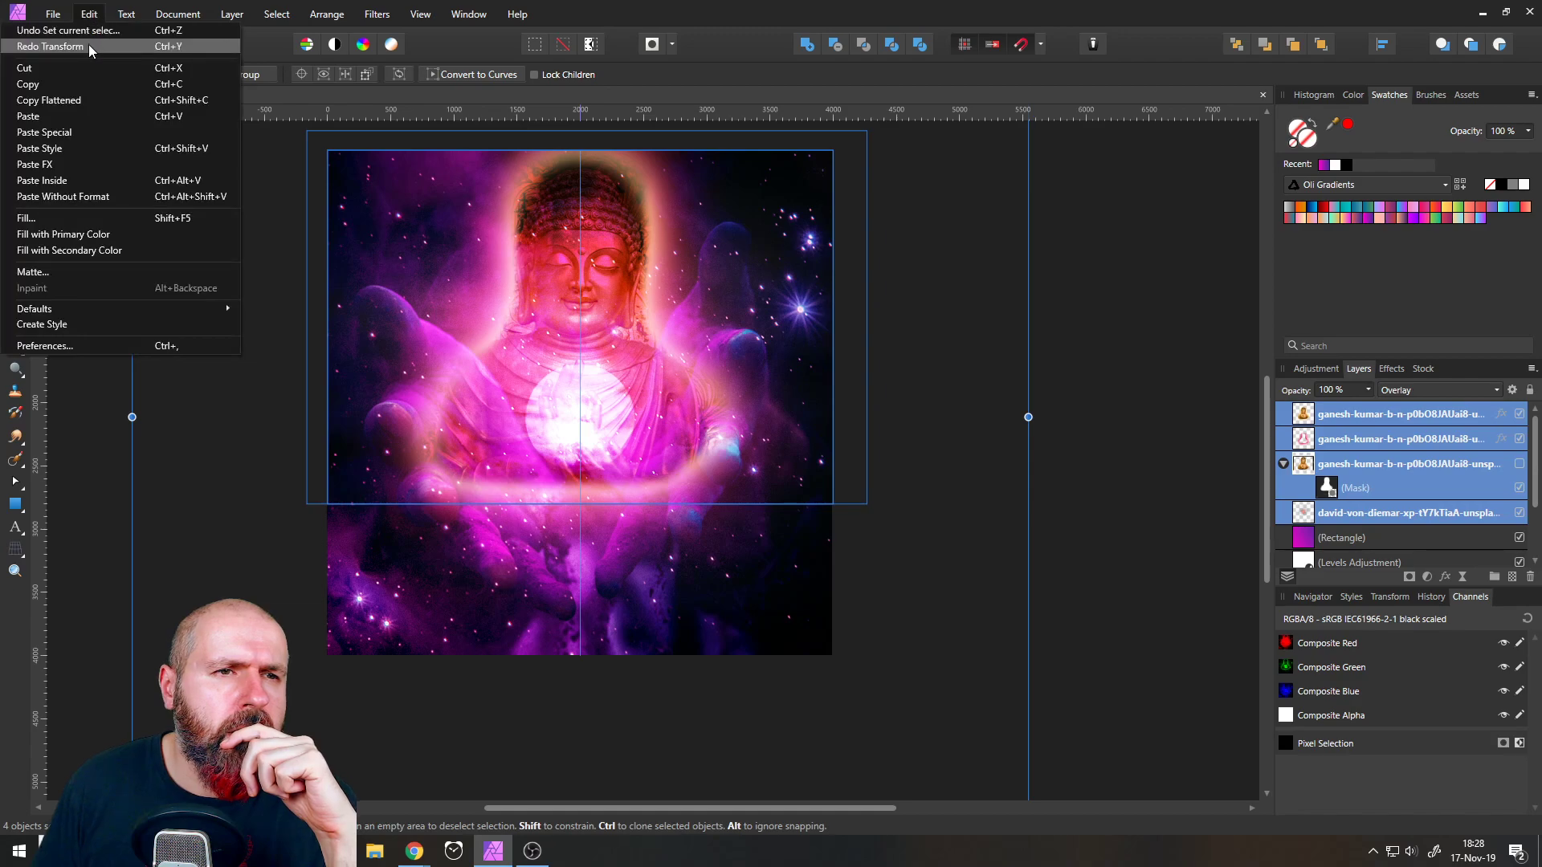
{"action": "left_click", "coordinate": [89, 16]}
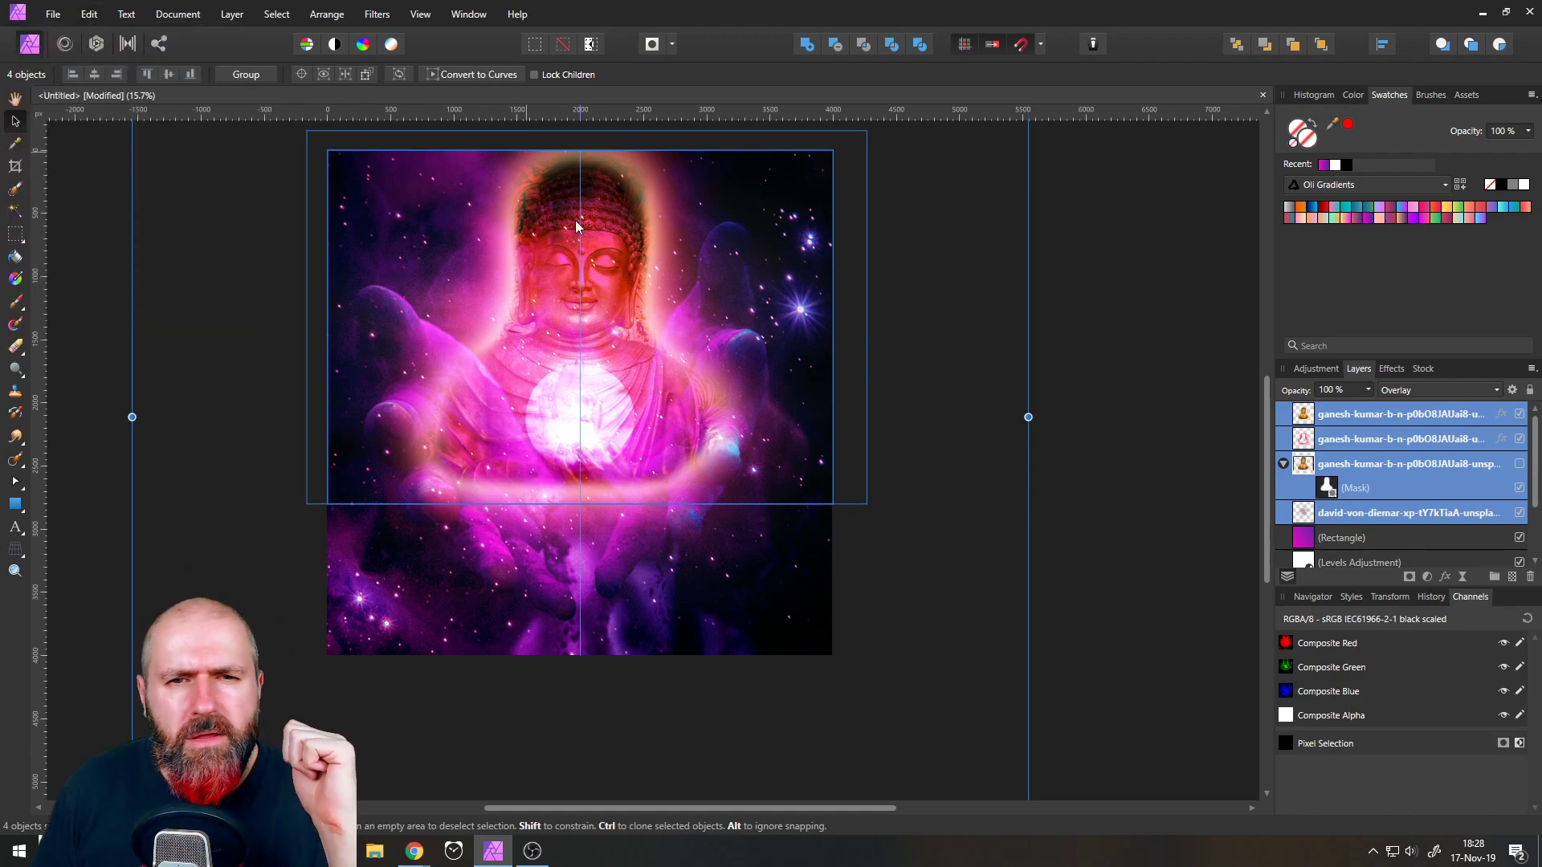
{"action": "left_click", "coordinate": [89, 278]}
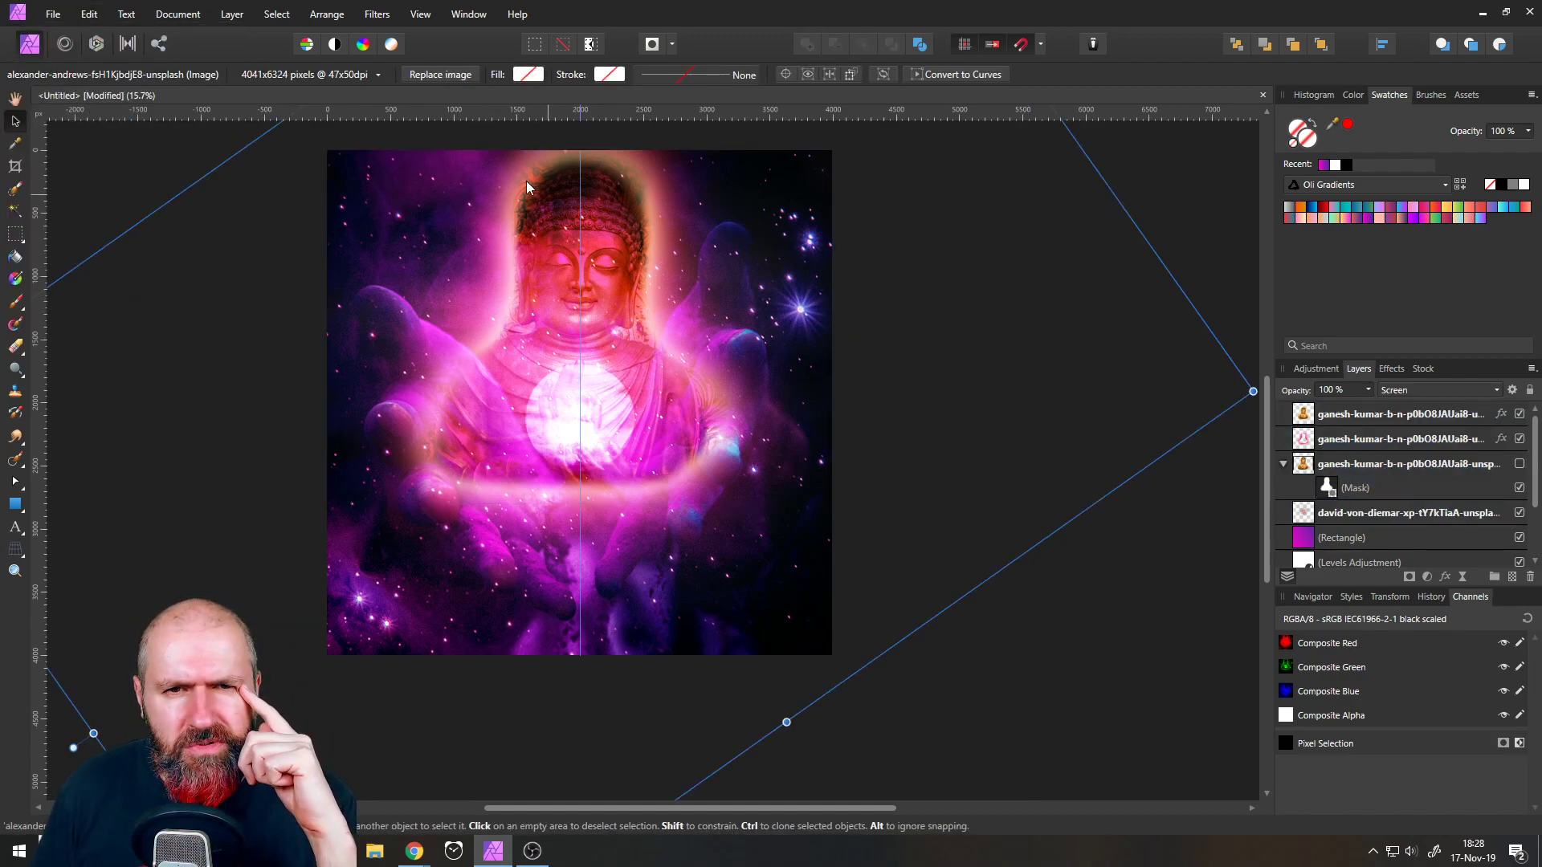
- Compare the composite with the topmost glowing Buddha and the masked Buddha layer alternately shown and hidden
{"action": "left_click", "coordinate": [1520, 413]}
{"action": "left_click", "coordinate": [1520, 414]}
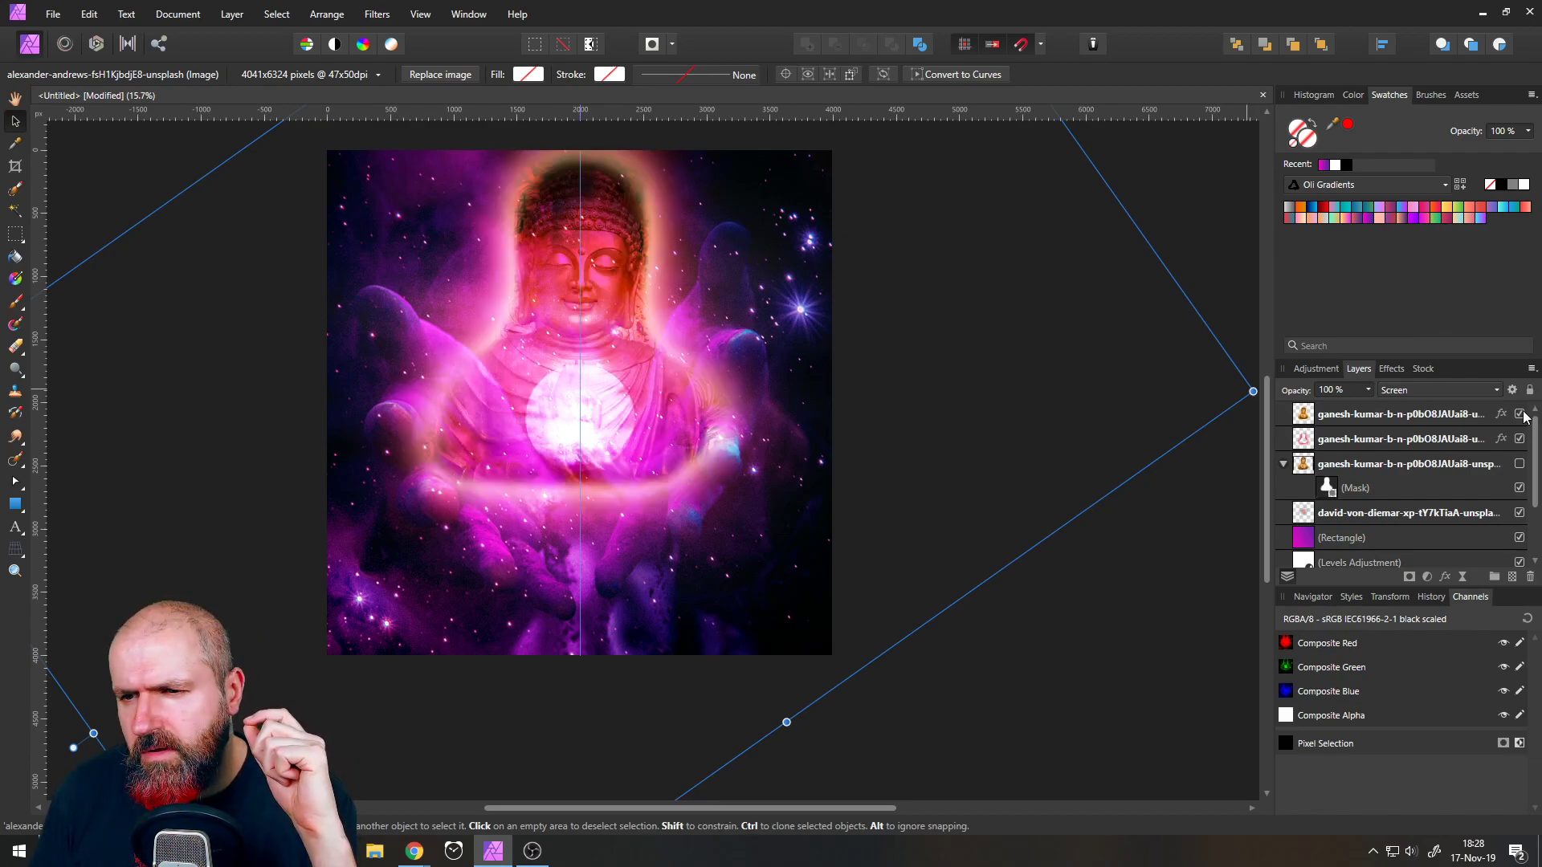
{"action": "left_click", "coordinate": [1521, 414]}
{"action": "left_click", "coordinate": [1520, 464]}
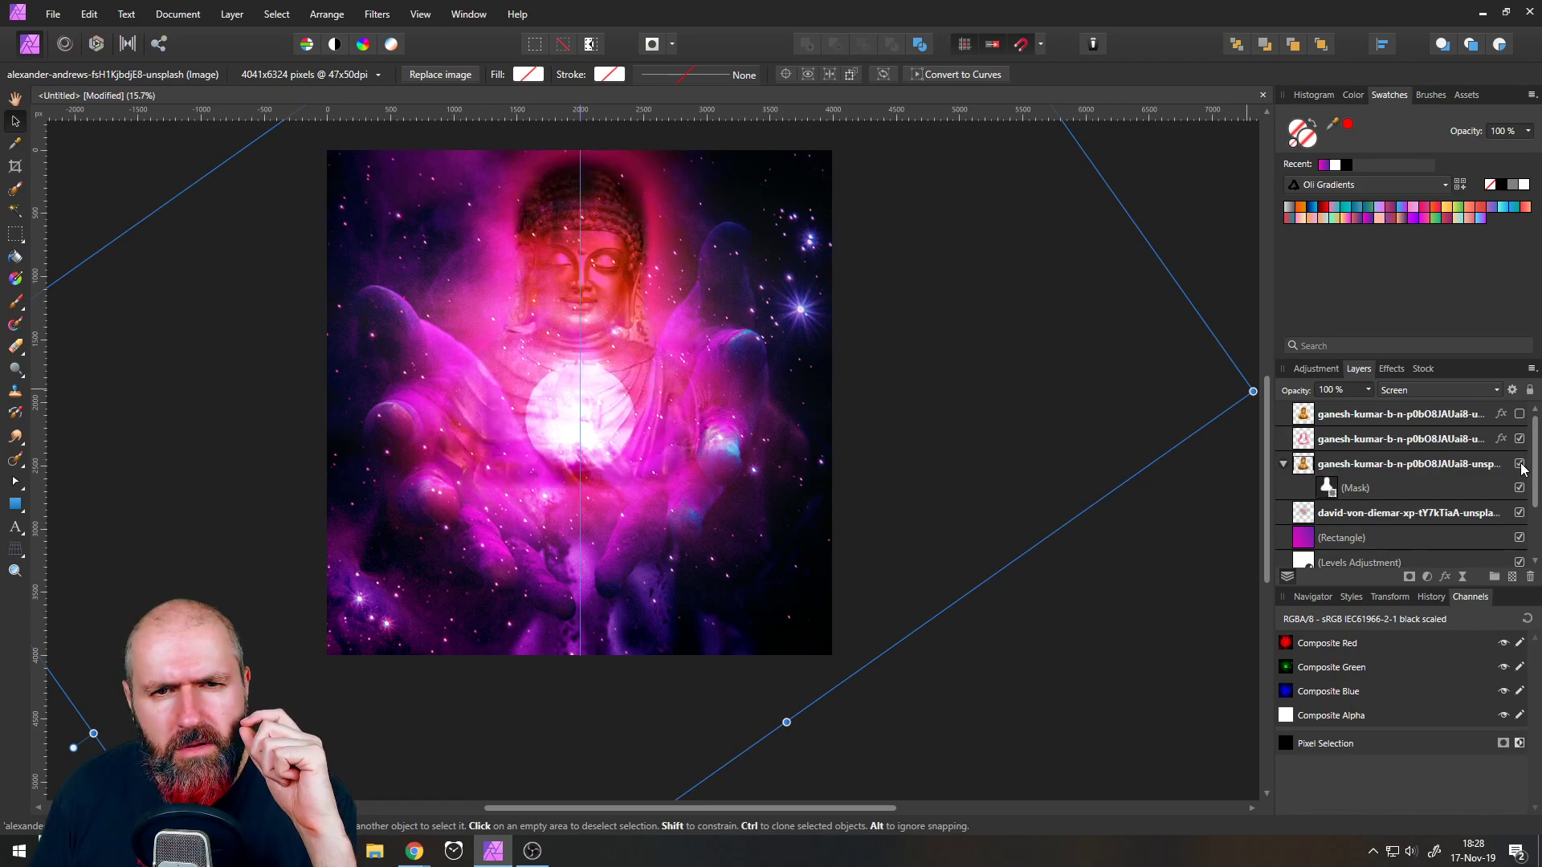
{"action": "left_click", "coordinate": [1520, 464]}
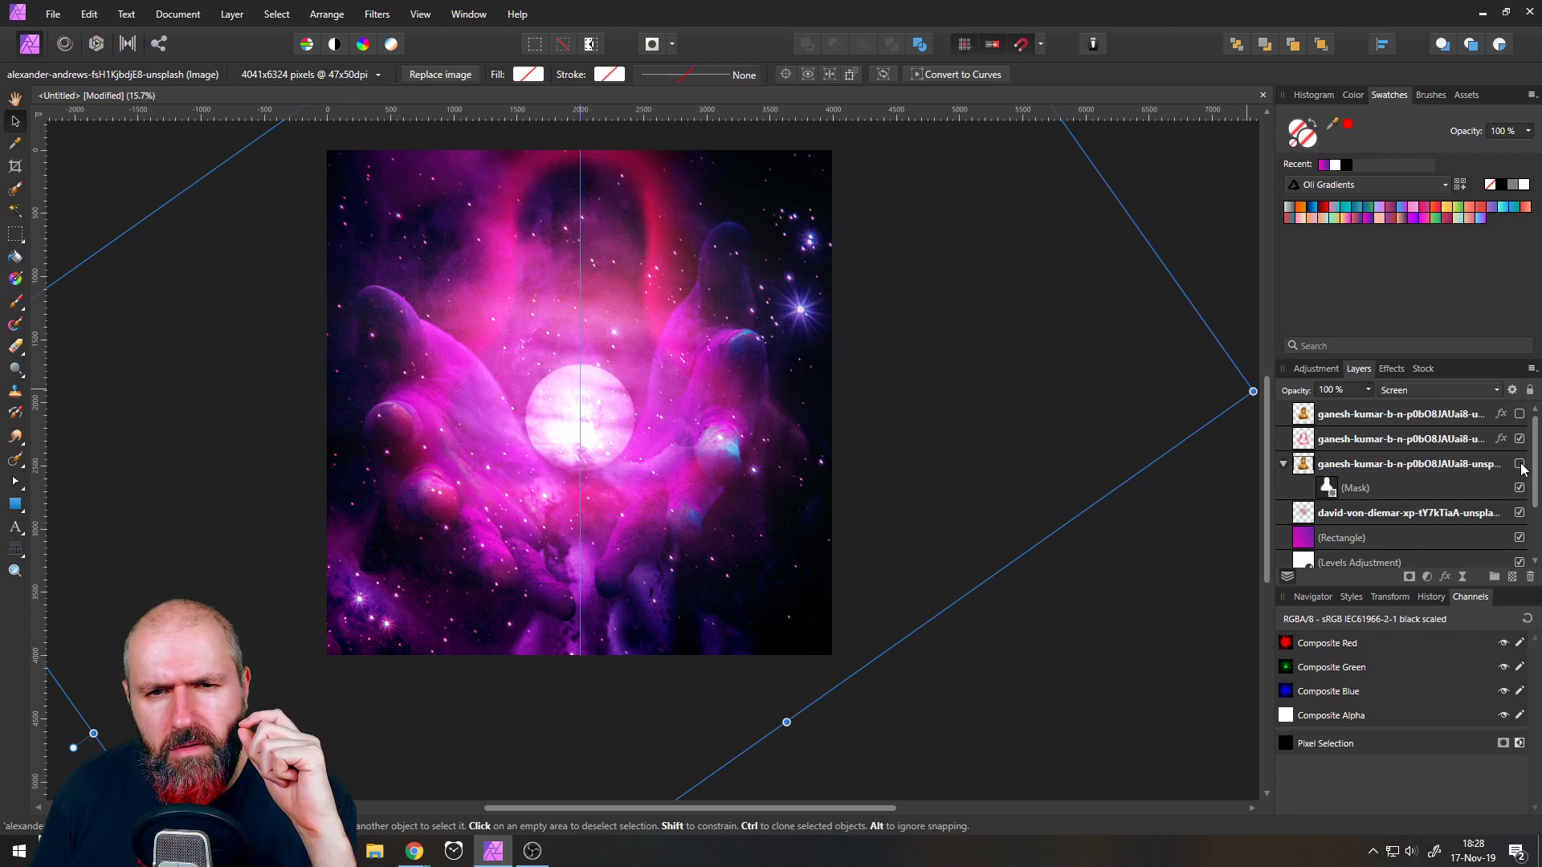
{"action": "left_click", "coordinate": [1520, 415]}
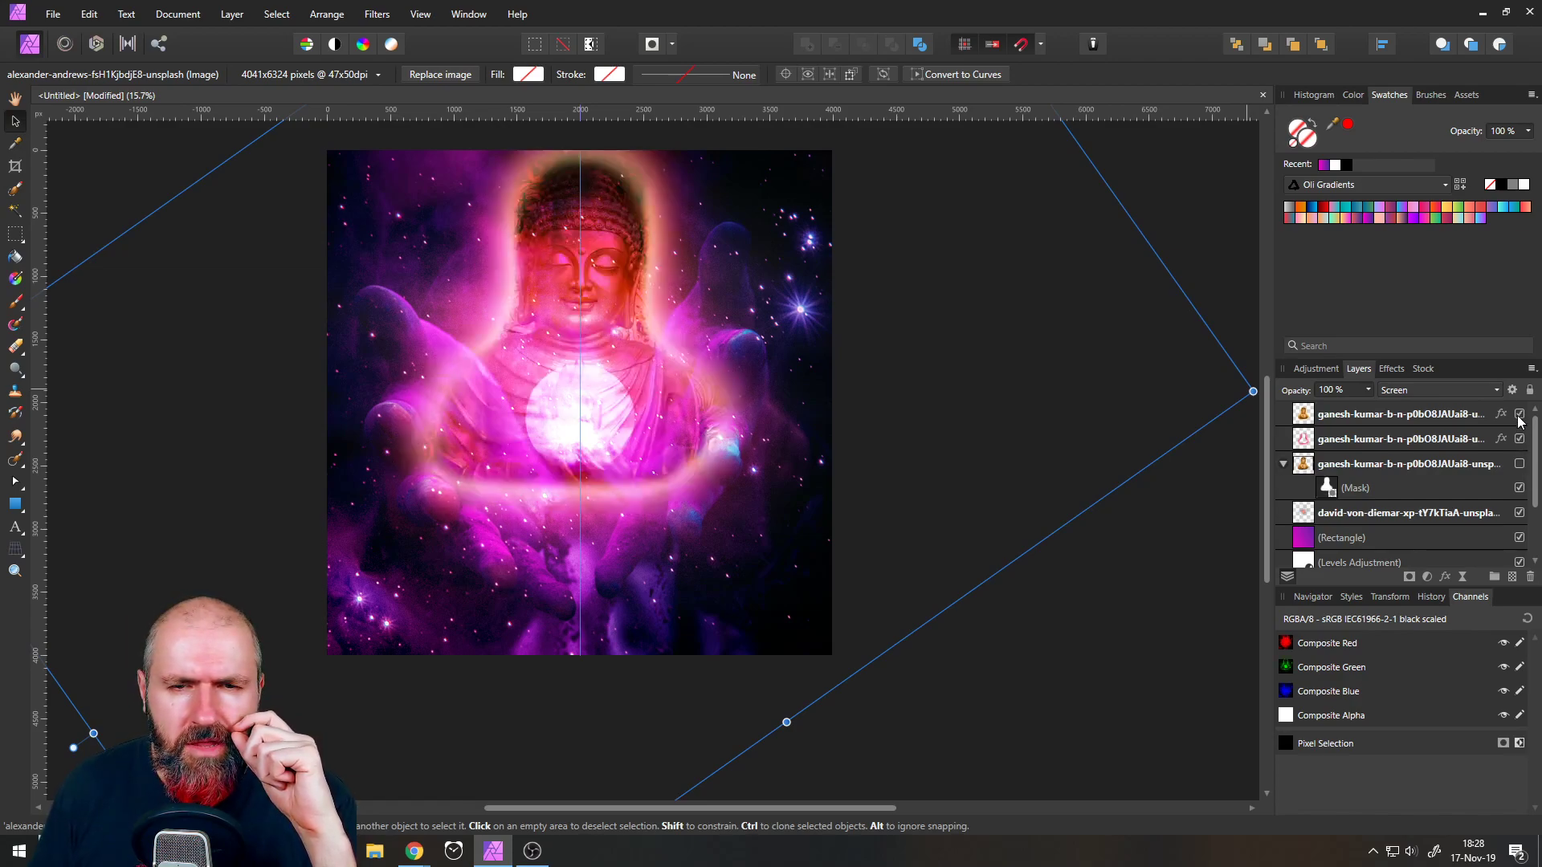
- Add a pixel layer directly above the sun image and set the Paint Brush colour to light grey
{"action": "left_click", "coordinate": [1357, 511]}
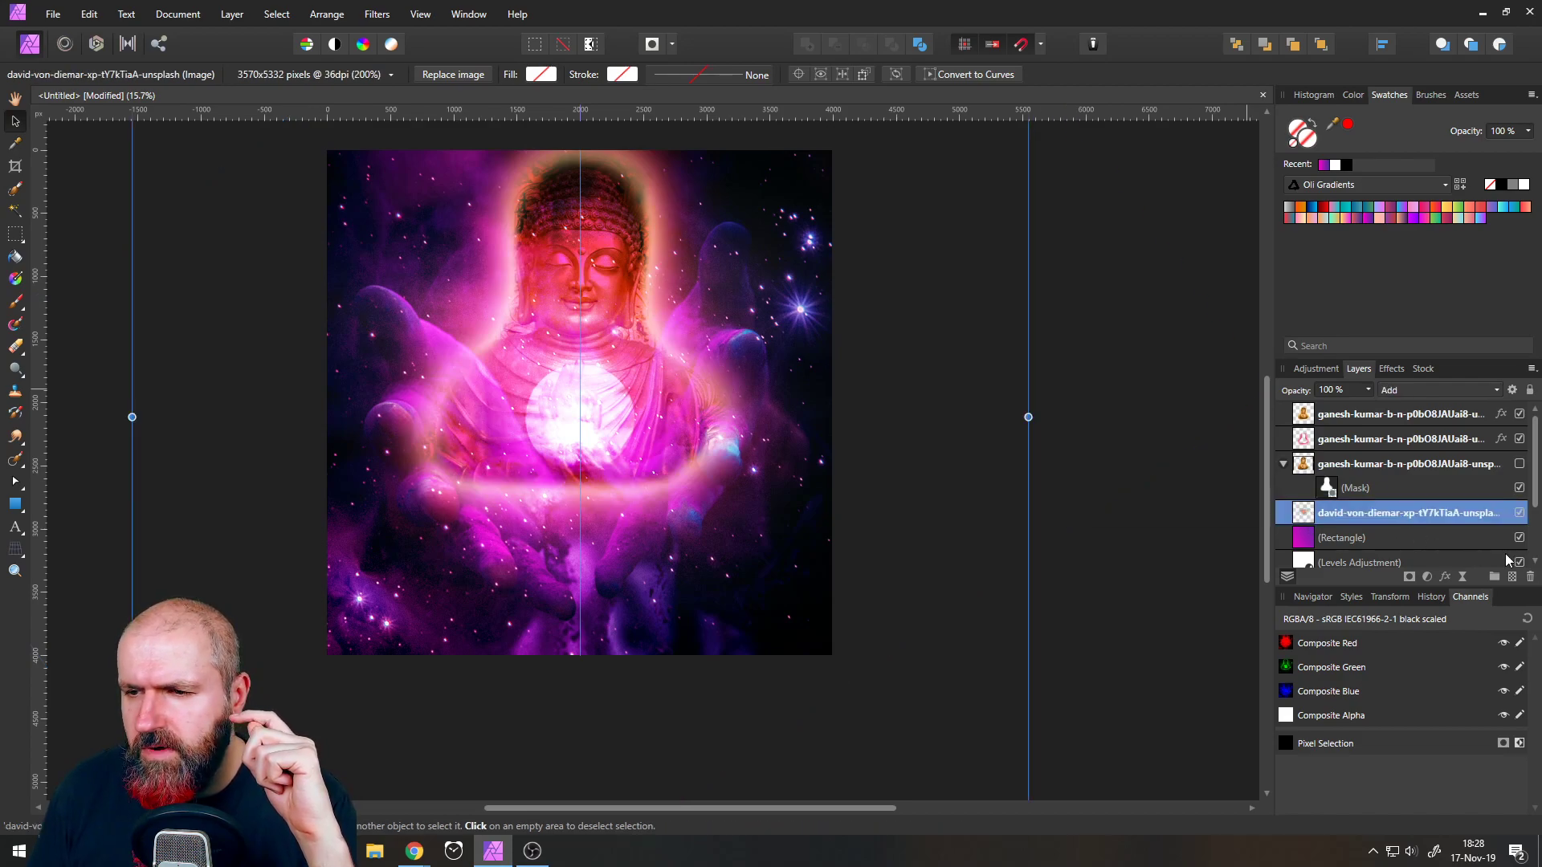
{"action": "left_click", "coordinate": [1513, 577]}
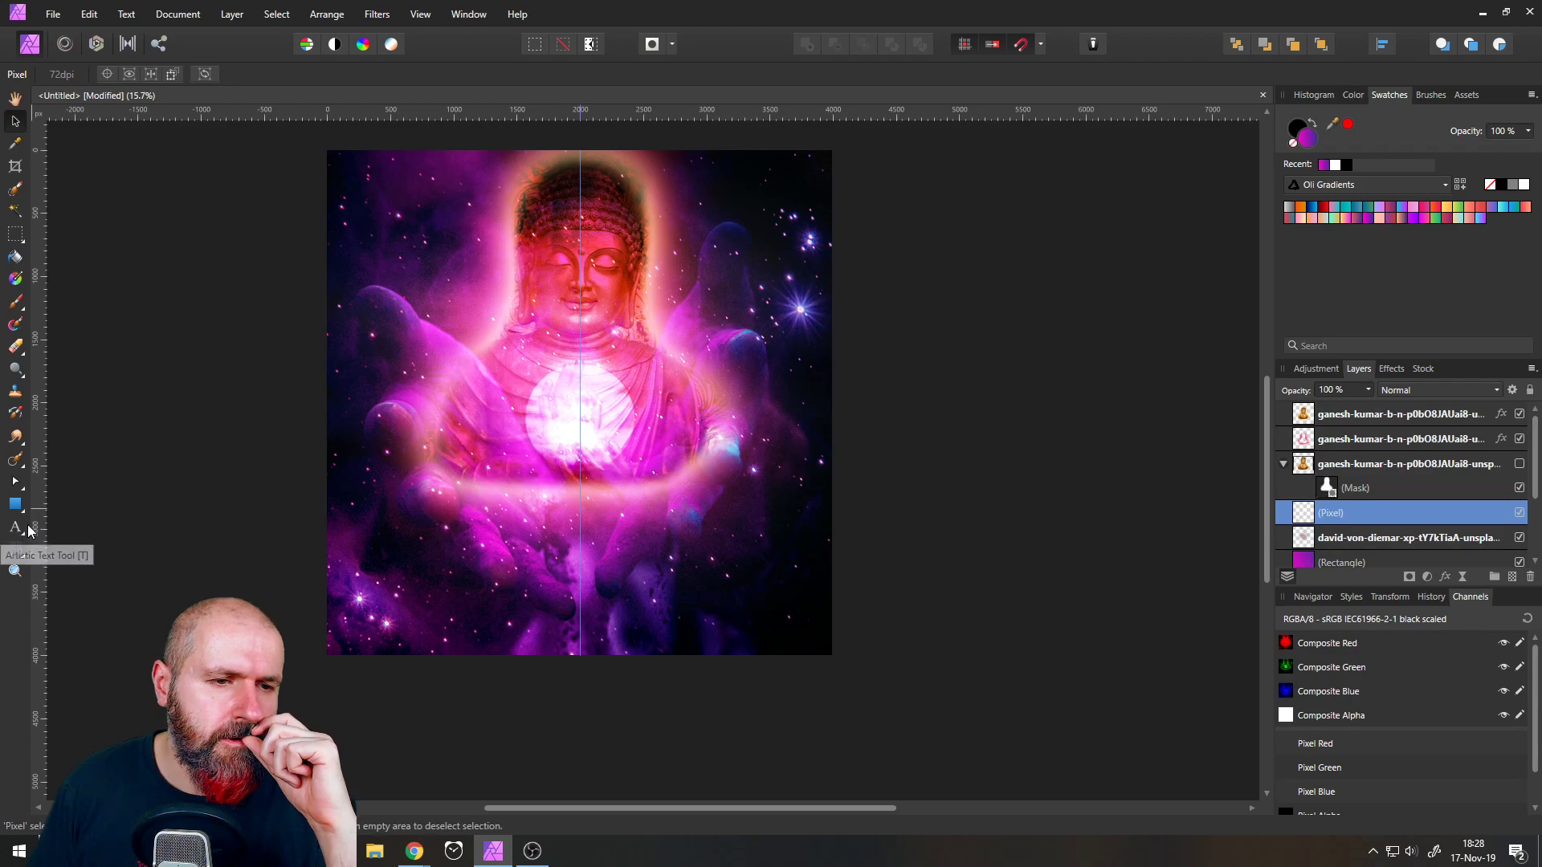
{"action": "scroll", "coordinate": [604, 216], "scroll_direction": "up", "scroll_amount": 3}
{"action": "scroll", "coordinate": [601, 280], "scroll_direction": "up", "scroll_amount": 3}
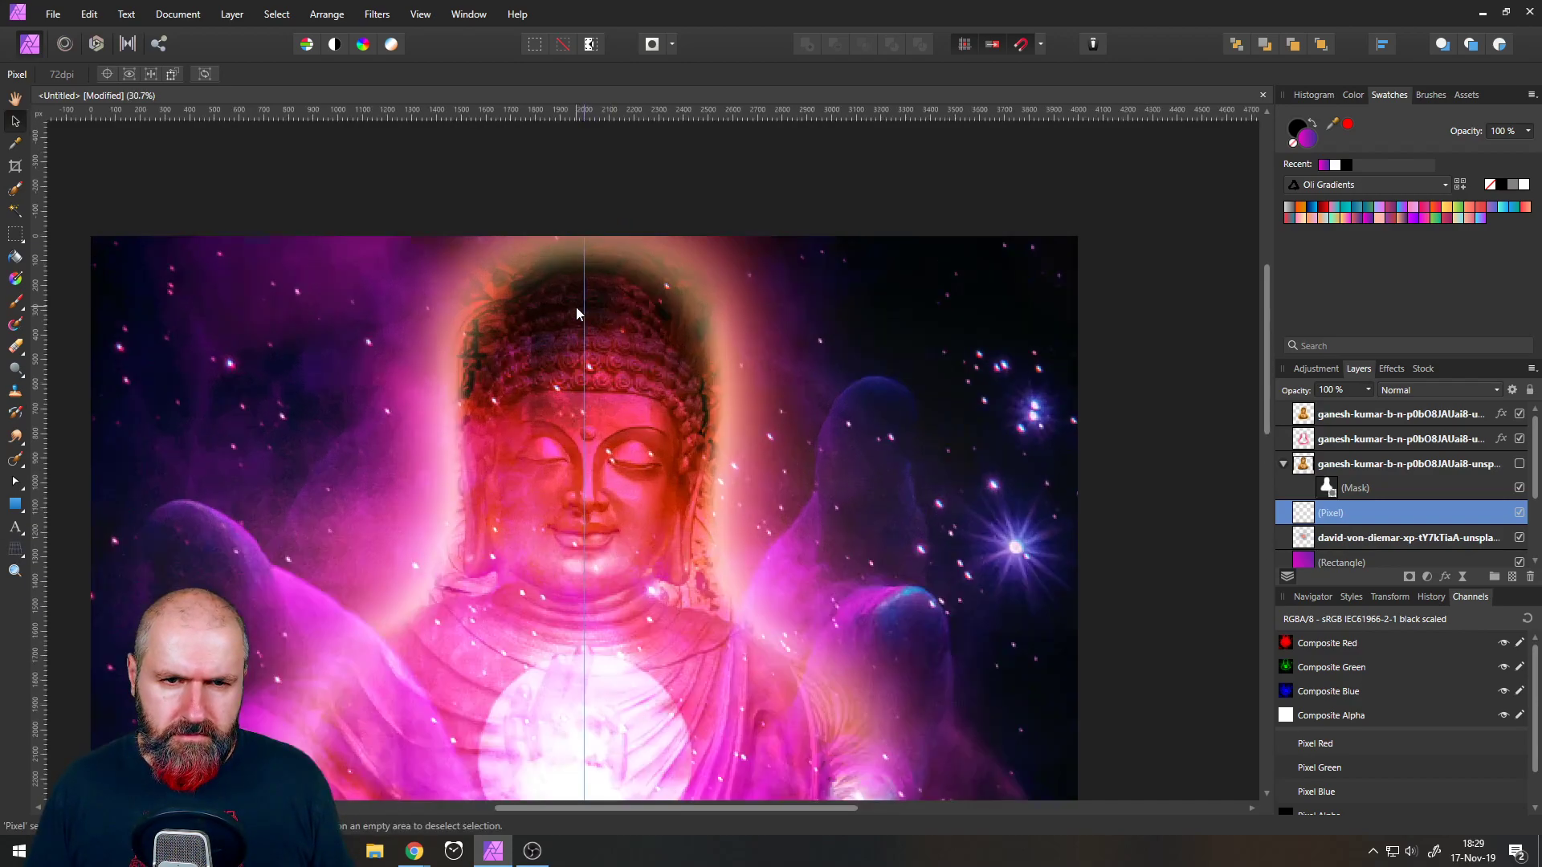
{"action": "left_click", "coordinate": [15, 303]}
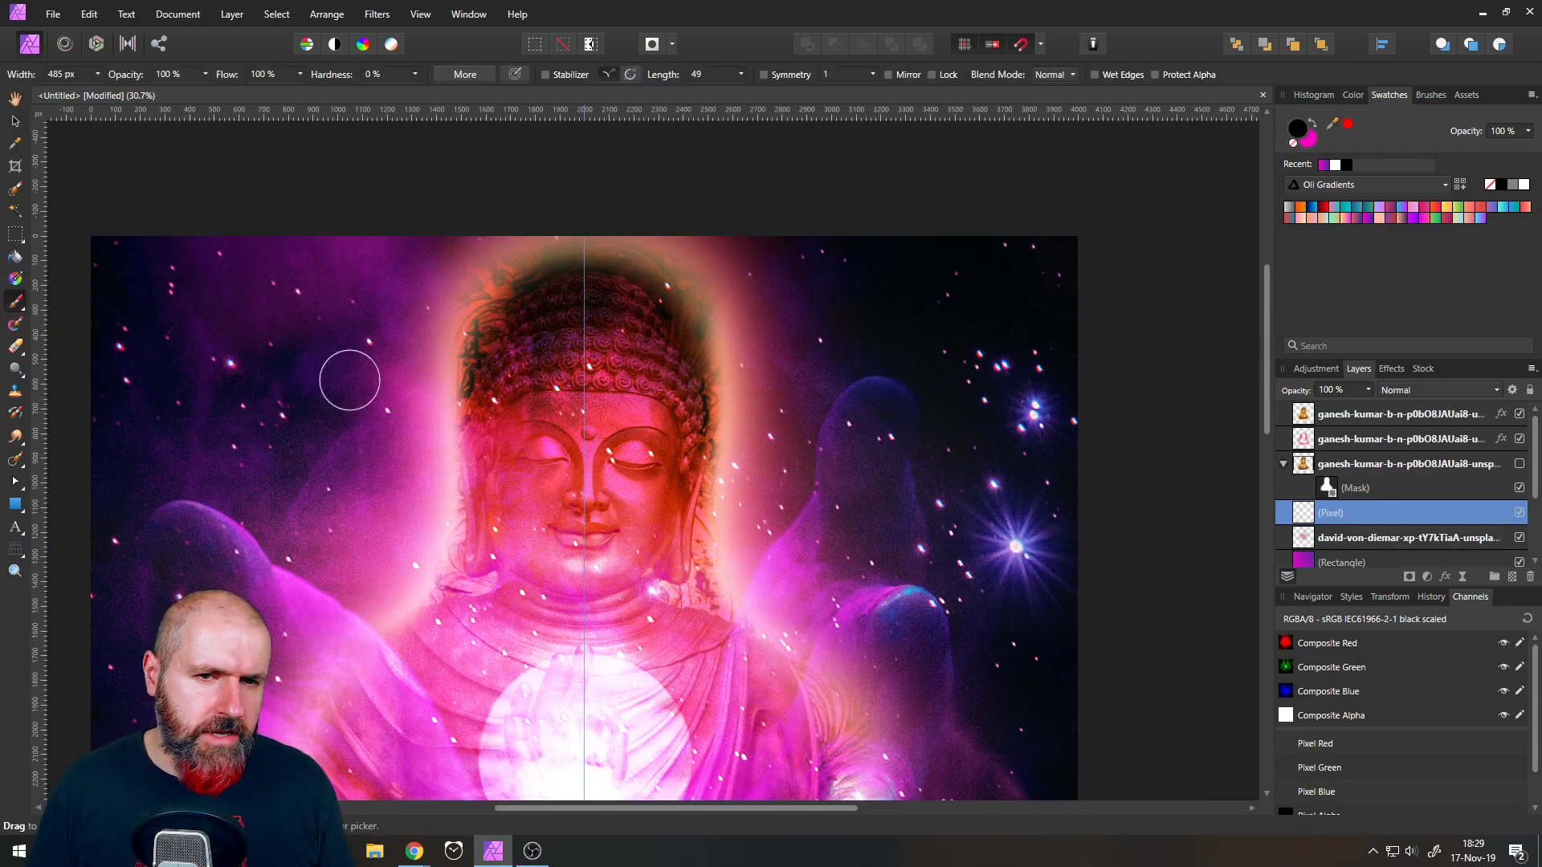
{"action": "double_click", "coordinate": [1304, 137]}
{"action": "left_click_drag", "start_coordinate": [624, 367], "coordinate": [547, 348]}
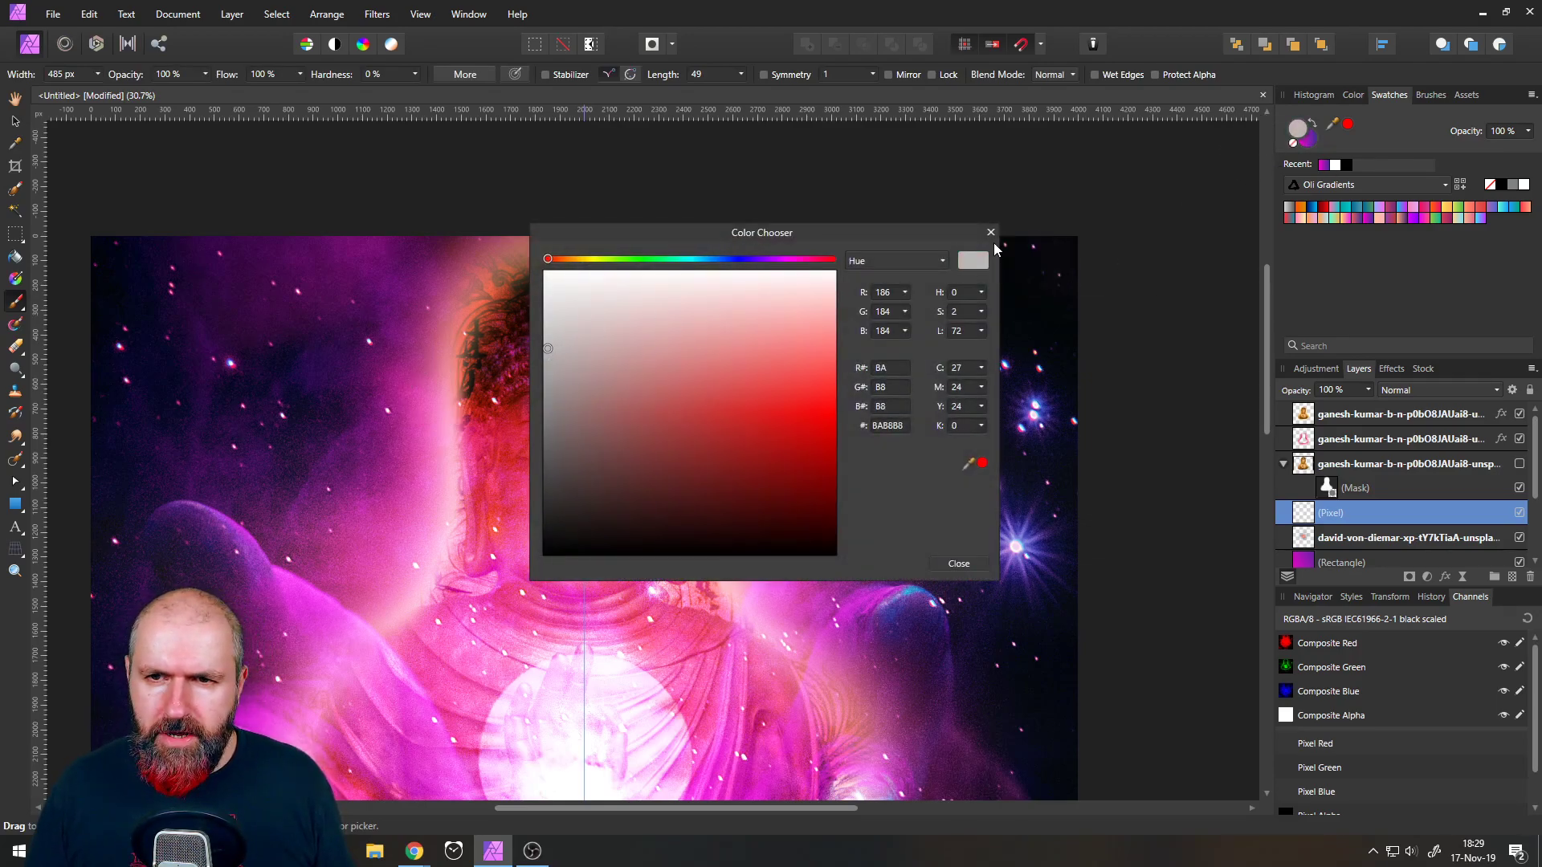
{"action": "left_click", "coordinate": [991, 233]}
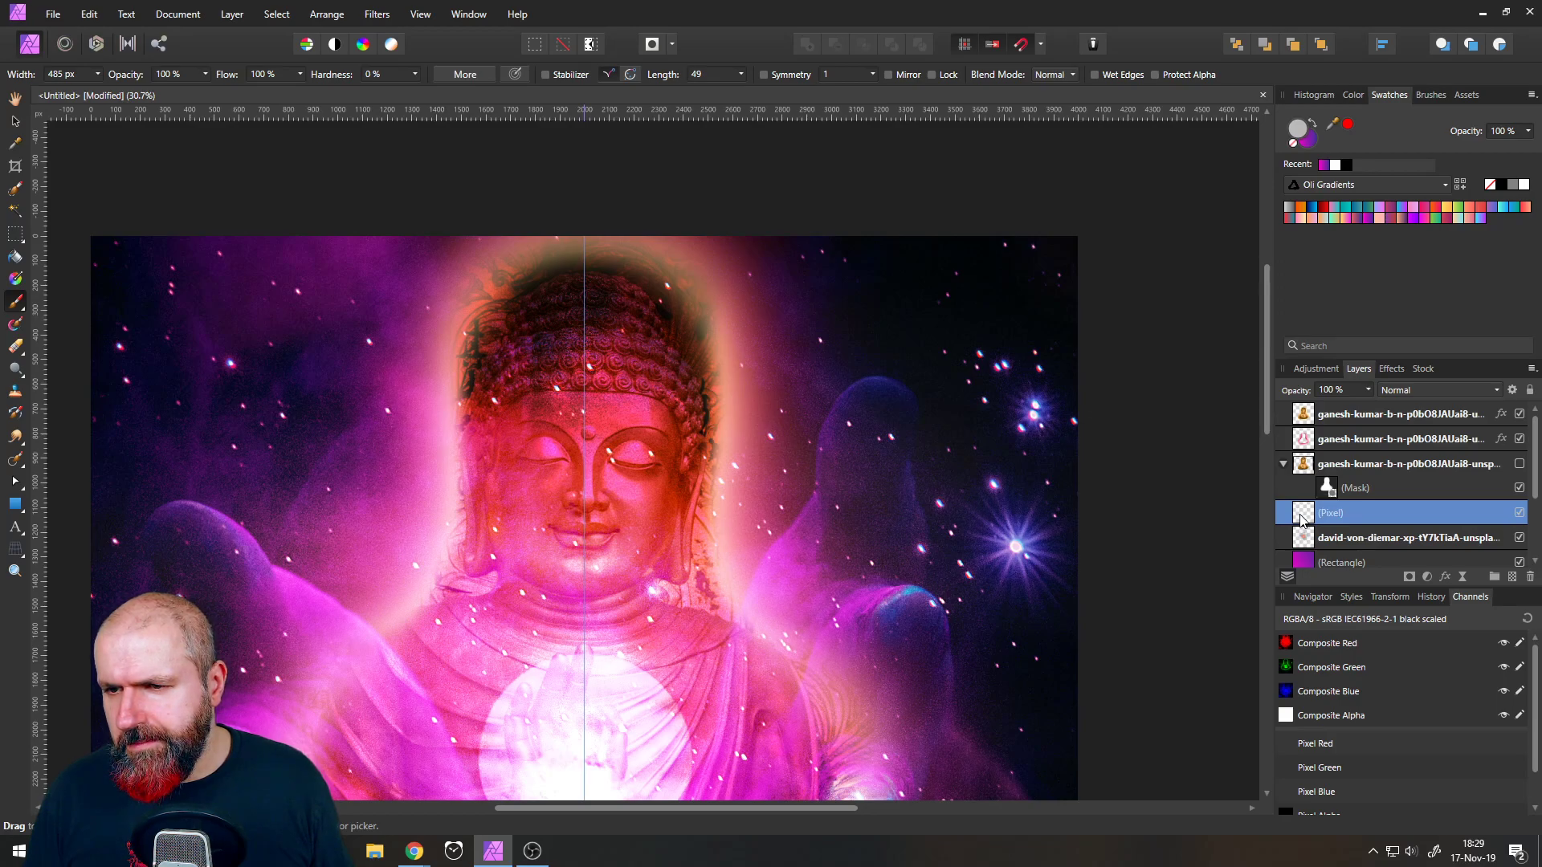
- Delete the empty pixel layer above the sun image
{"action": "scroll", "coordinate": [1301, 520], "scroll_direction": "down", "scroll_amount": 3}
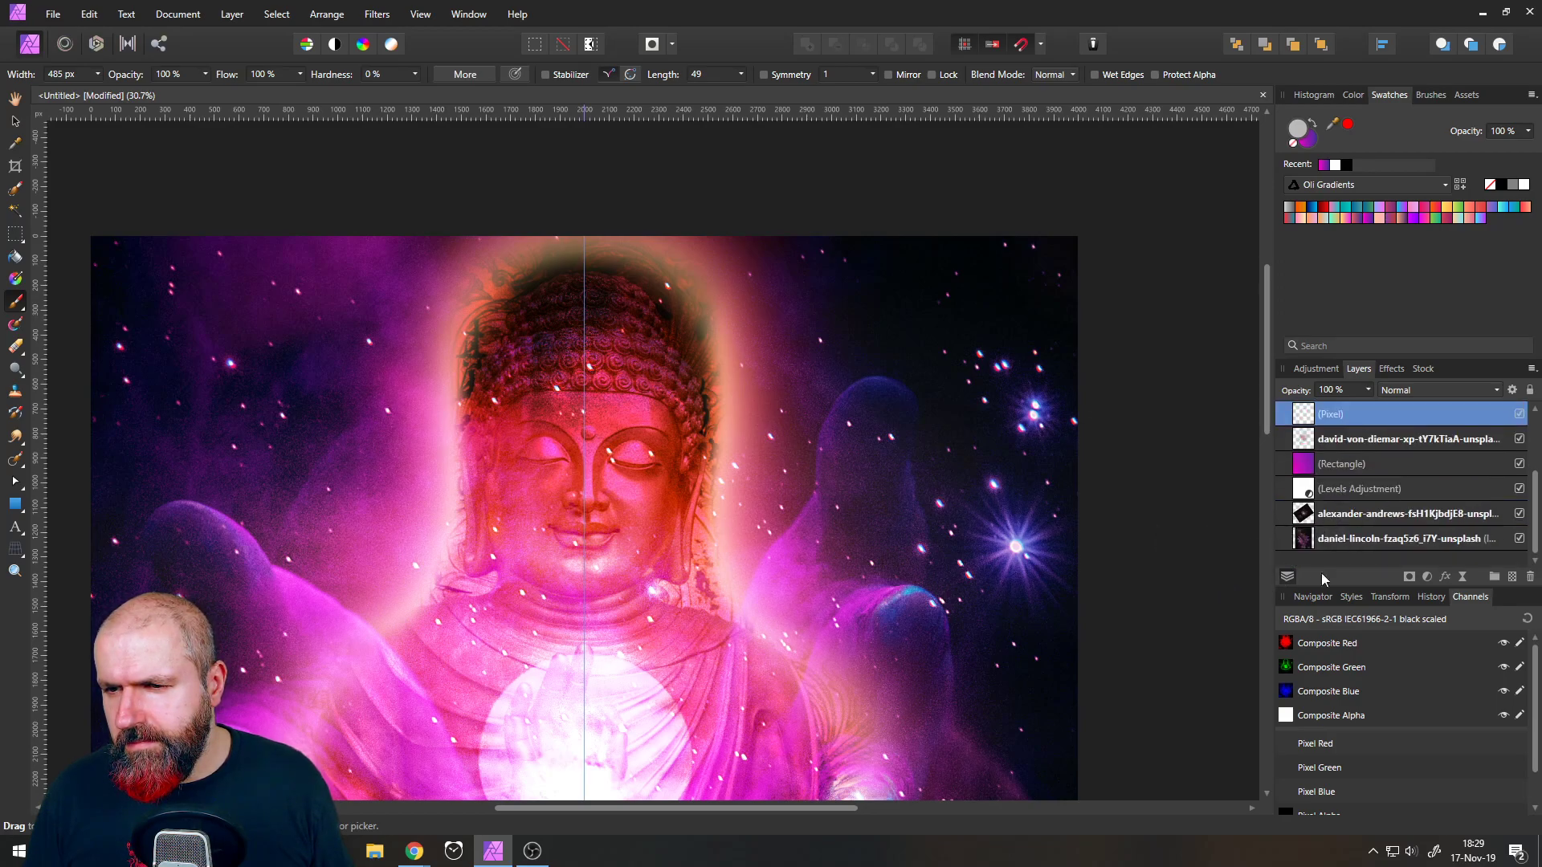
{"action": "scroll", "coordinate": [1307, 512], "scroll_direction": "up", "scroll_amount": 3}
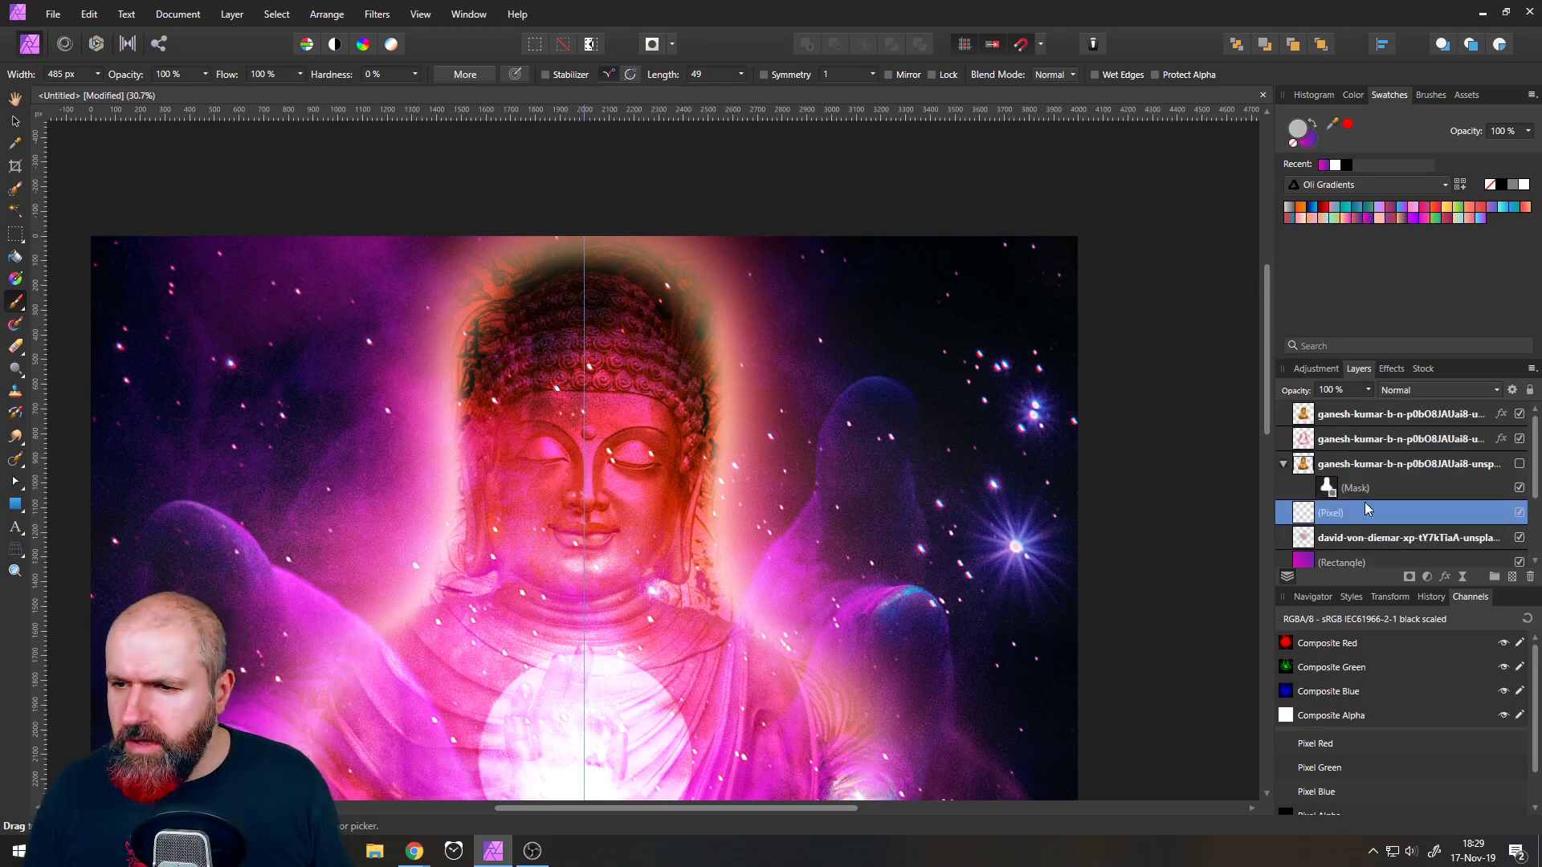
{"action": "left_click", "coordinate": [1529, 577]}
- Duplicate the mask attached to the hidden Buddha layer
{"action": "scroll", "coordinate": [1312, 524], "scroll_direction": "down", "scroll_amount": 3}
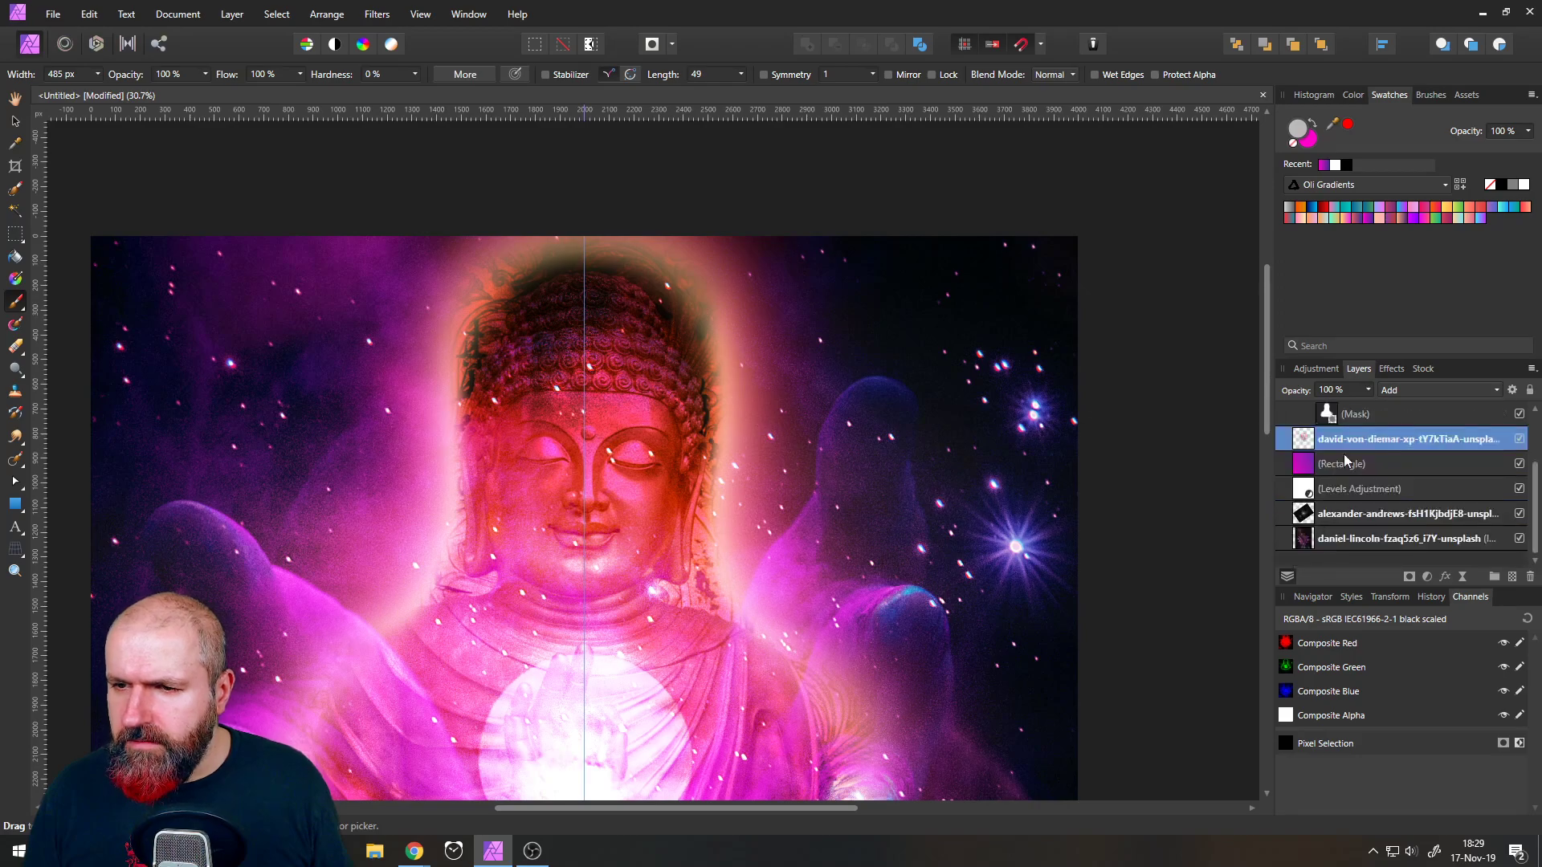
{"action": "right_click", "coordinate": [1325, 413]}
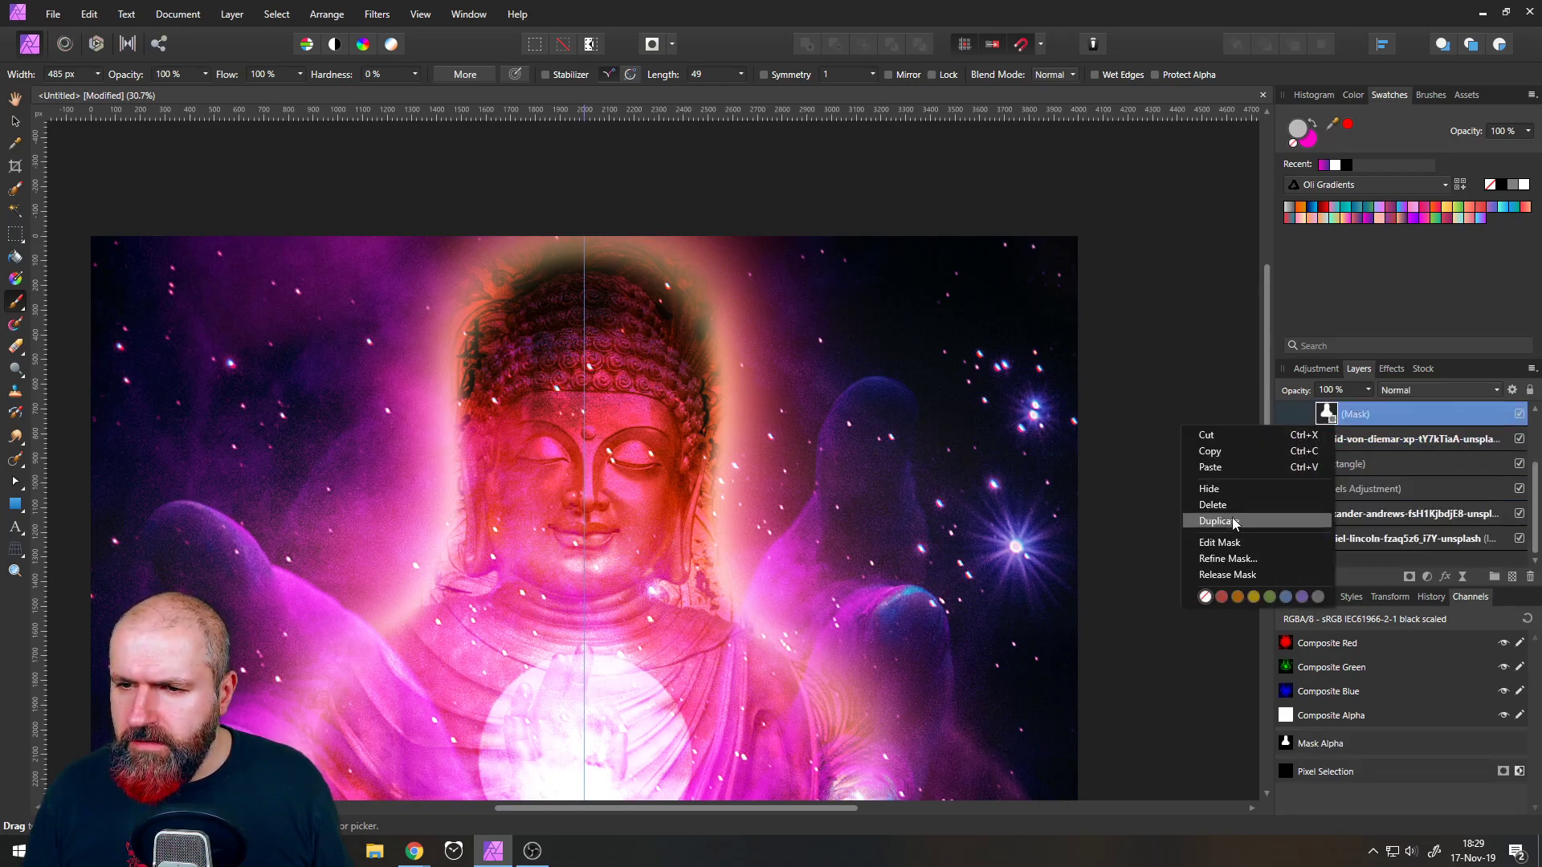
{"action": "left_click", "coordinate": [1232, 521]}
- Duplicate the Screen-blended space image layer and place the copy directly above the sun image in the layer stack
{"action": "left_click", "coordinate": [1310, 538]}
{"action": "right_click", "coordinate": [1311, 538]}
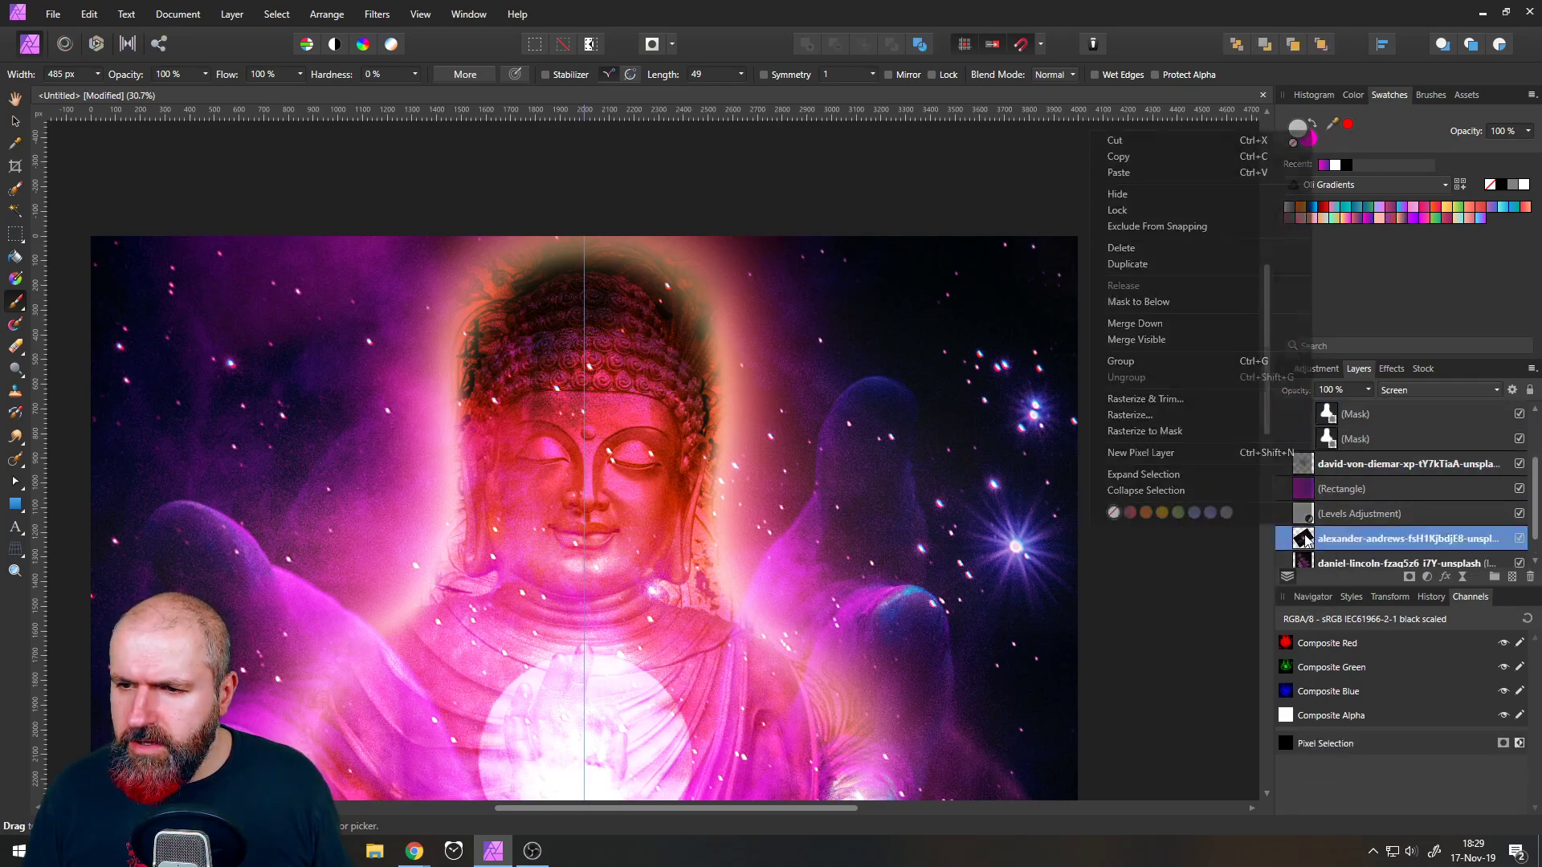
{"action": "left_click", "coordinate": [1138, 265]}
{"action": "left_click_drag", "start_coordinate": [1305, 544], "coordinate": [1308, 462]}
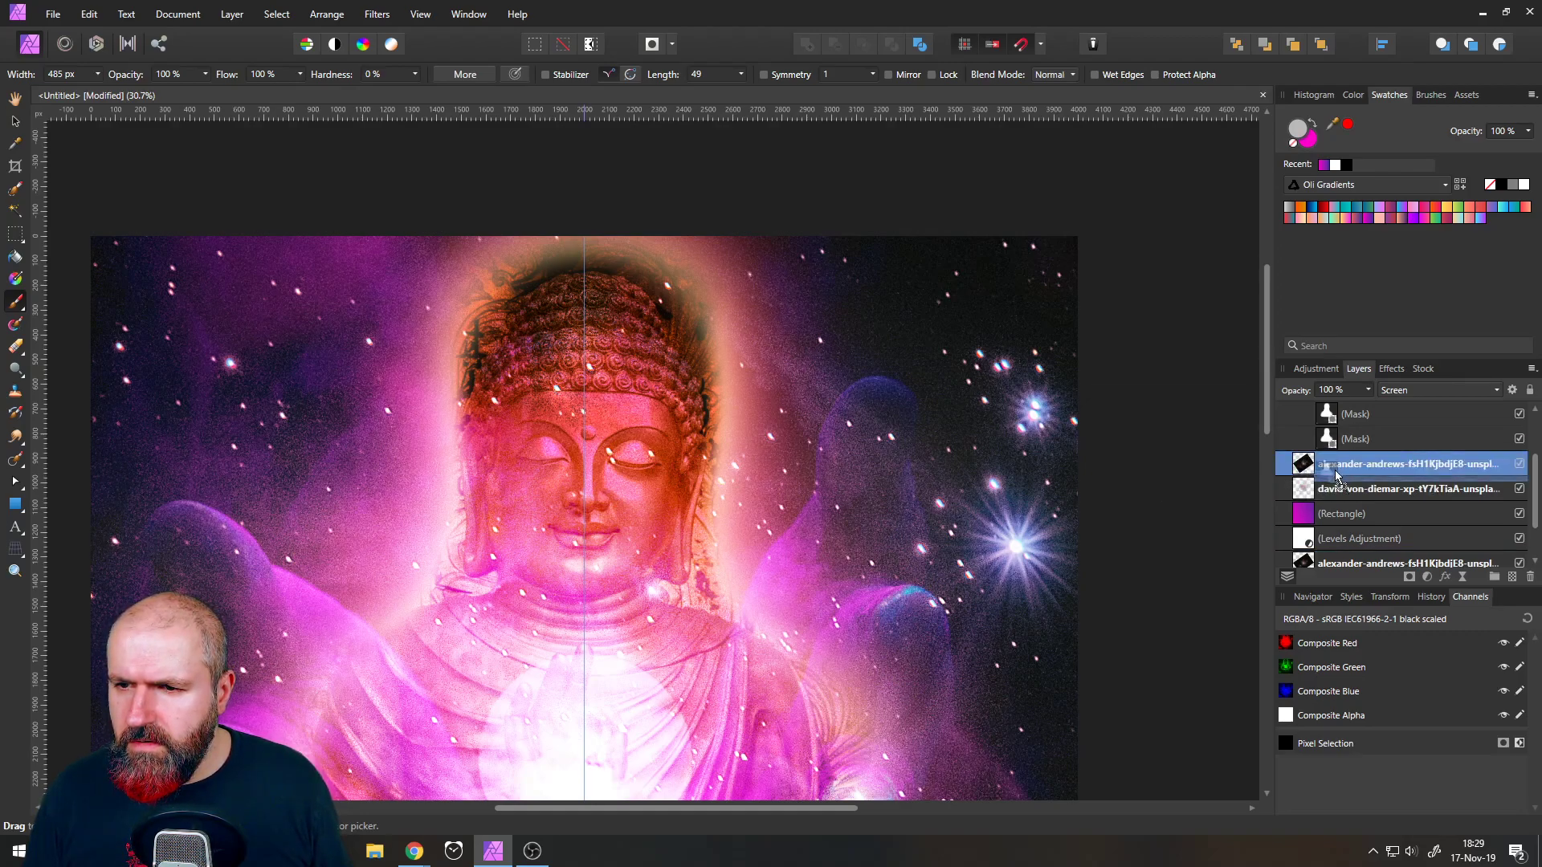
{"action": "left_click_drag", "start_coordinate": [1336, 475], "coordinate": [1329, 442]}
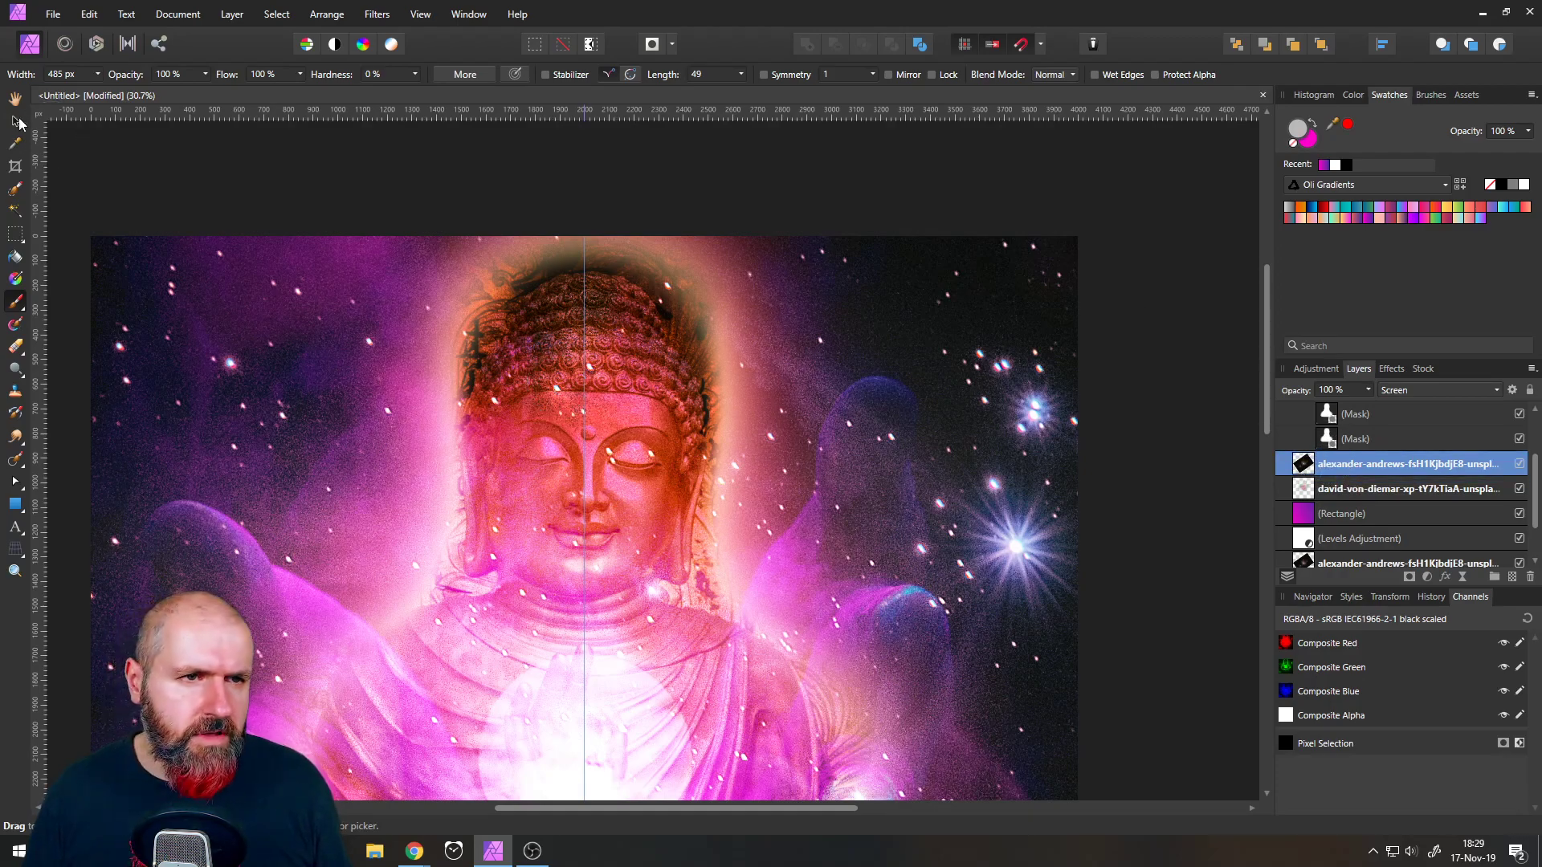
- Move the duplicated space image upward on the canvas so its bright nebula and stars overlay the Buddha's head
{"action": "left_click", "coordinate": [14, 122]}
{"action": "left_click_drag", "start_coordinate": [564, 586], "coordinate": [590, 185]}
{"action": "mouse_move", "coordinate": [611, 475]}
{"action": "left_mouse_down"}
{"action": "mouse_move", "coordinate": [605, 413]}
{"action": "mouse_move", "coordinate": [602, 446]}
{"action": "left_mouse_up"}
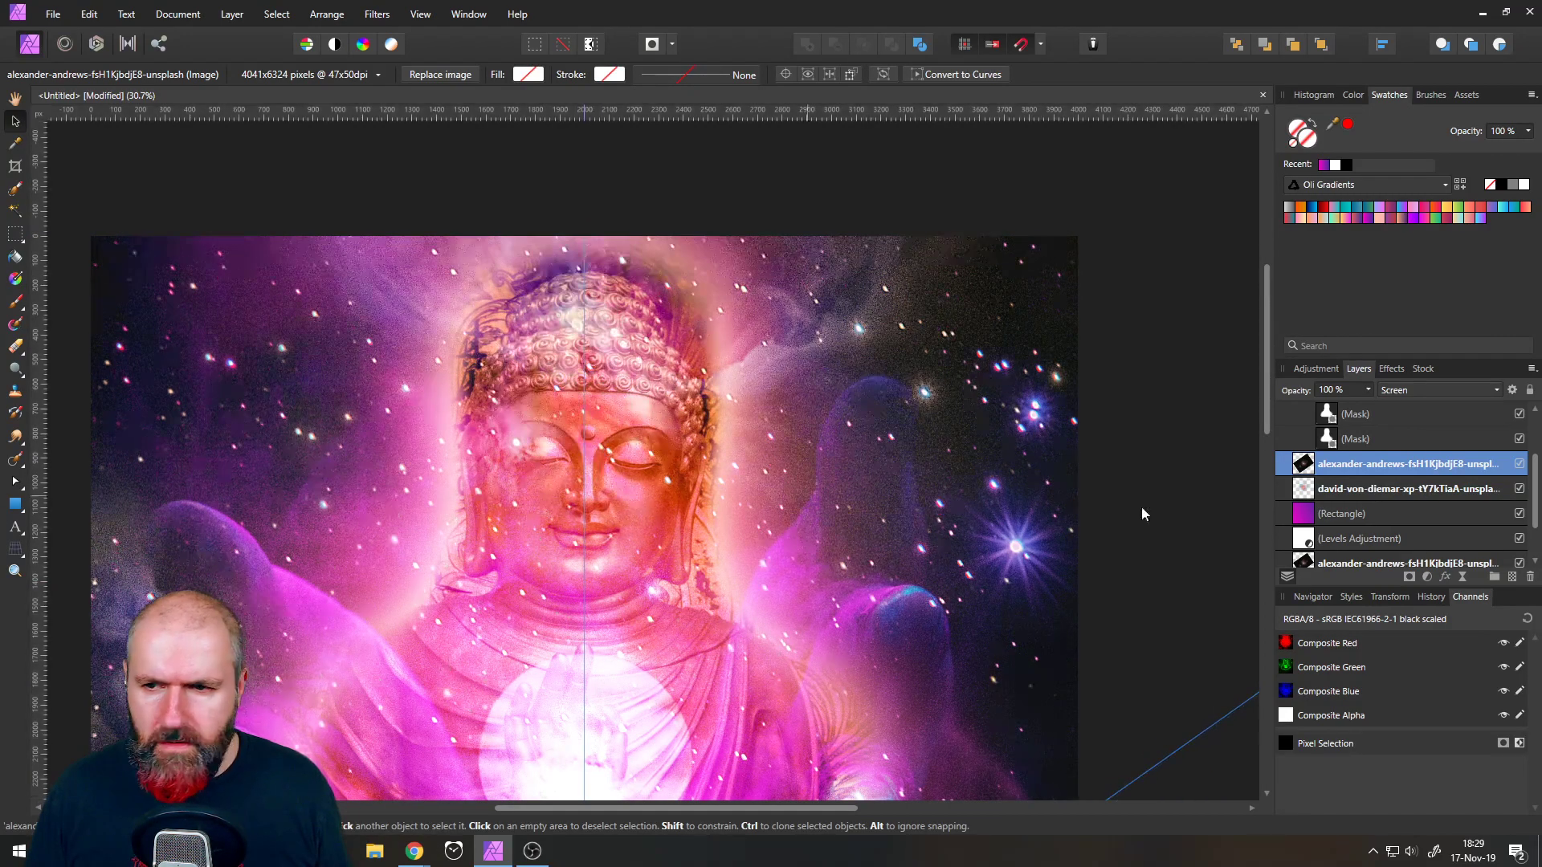
- Shift the duplicated space image lower over the Buddha's face and attach the duplicate Buddha mask to it
{"action": "left_click_drag", "start_coordinate": [715, 474], "coordinate": [757, 610]}
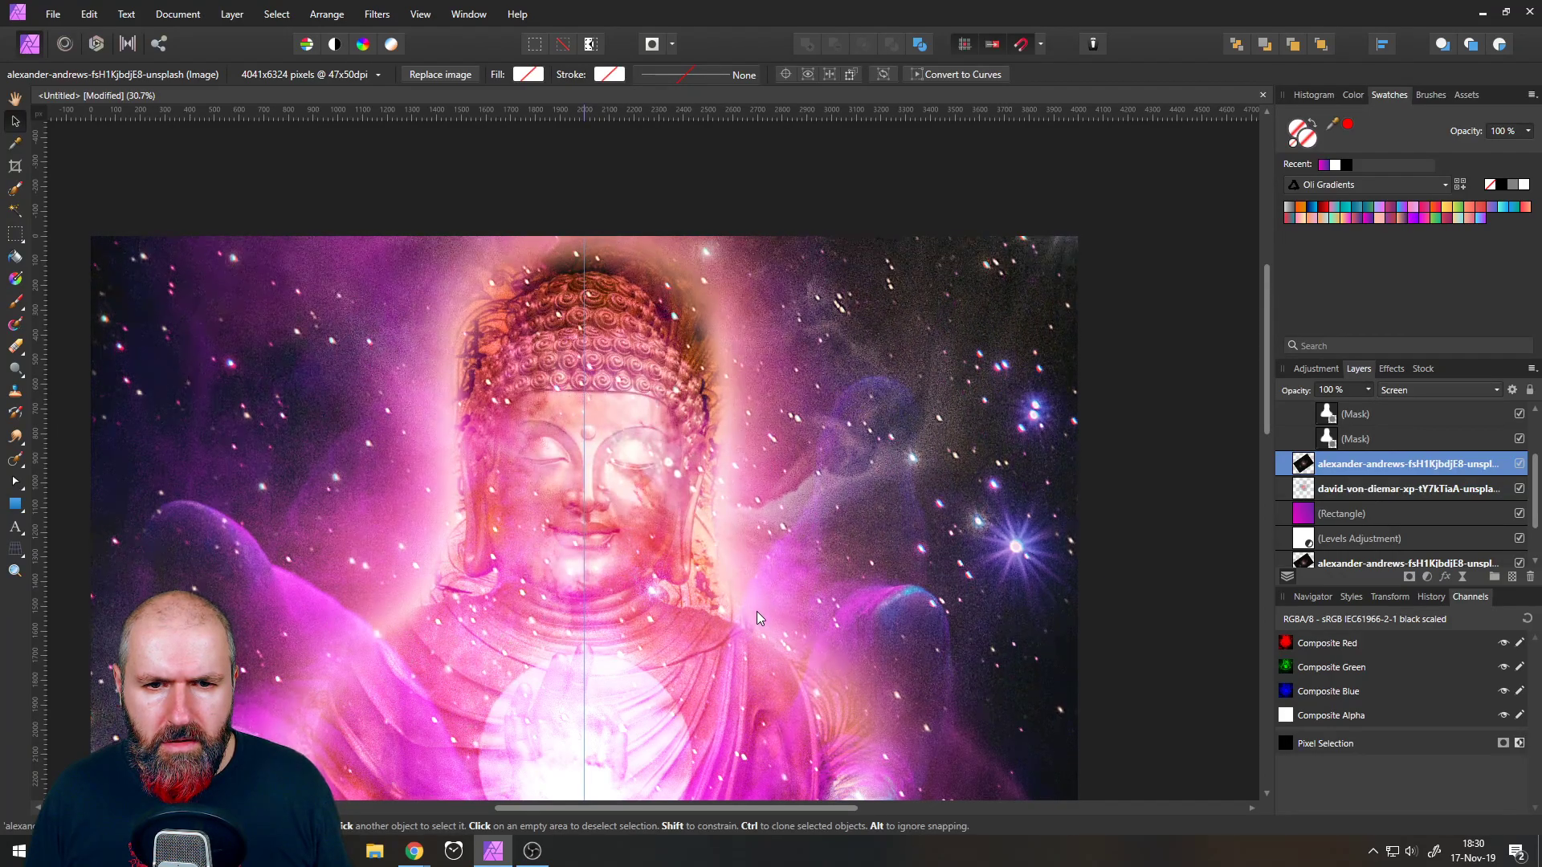
{"action": "left_click", "coordinate": [1329, 440]}
{"action": "left_click_drag", "start_coordinate": [1321, 442], "coordinate": [1332, 480]}
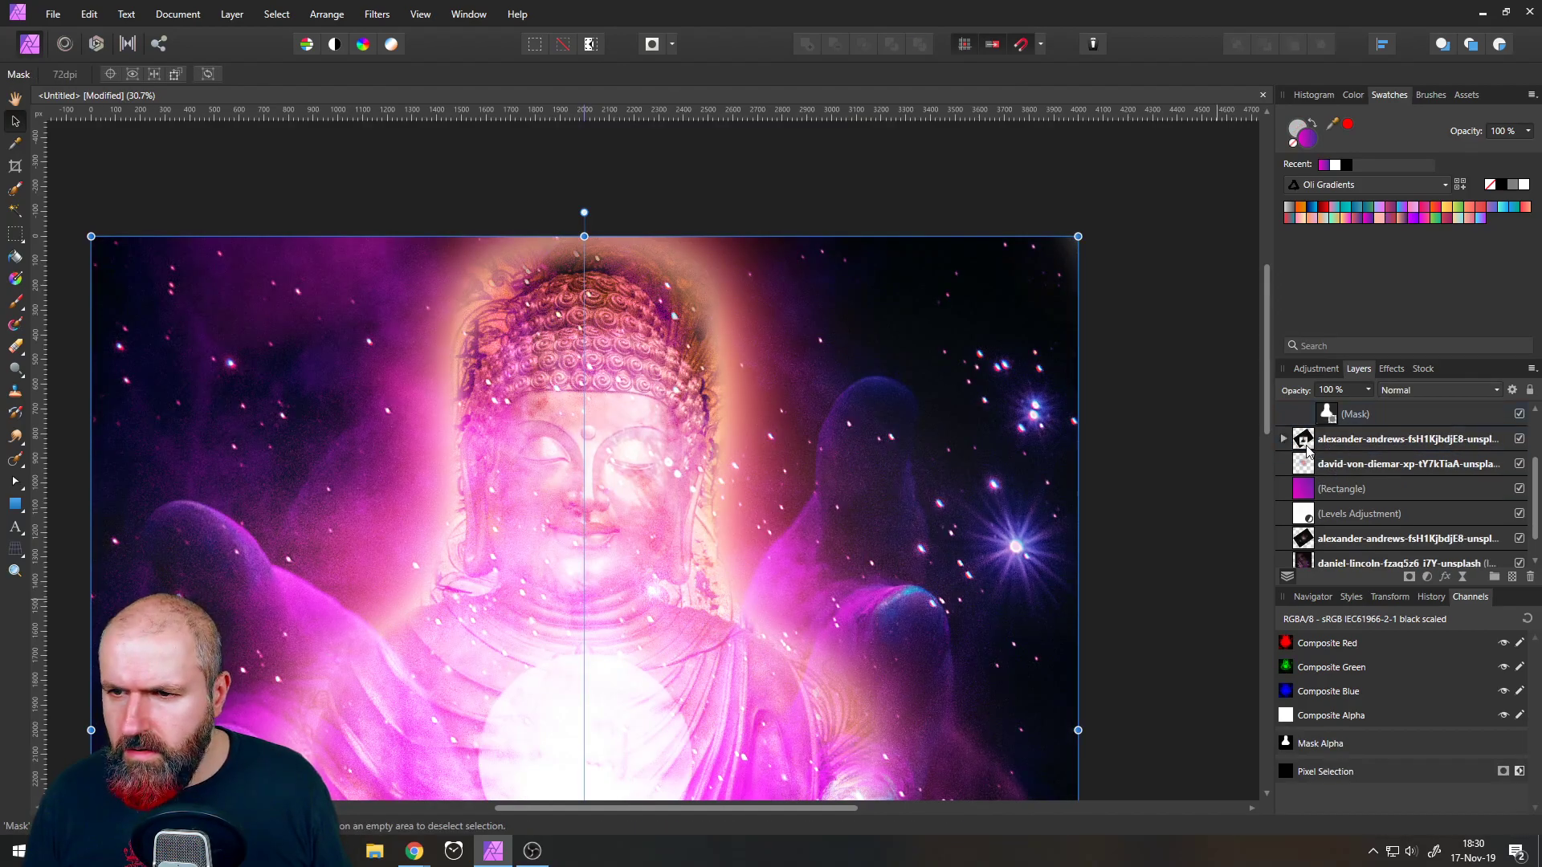
{"action": "left_click", "coordinate": [1284, 439]}
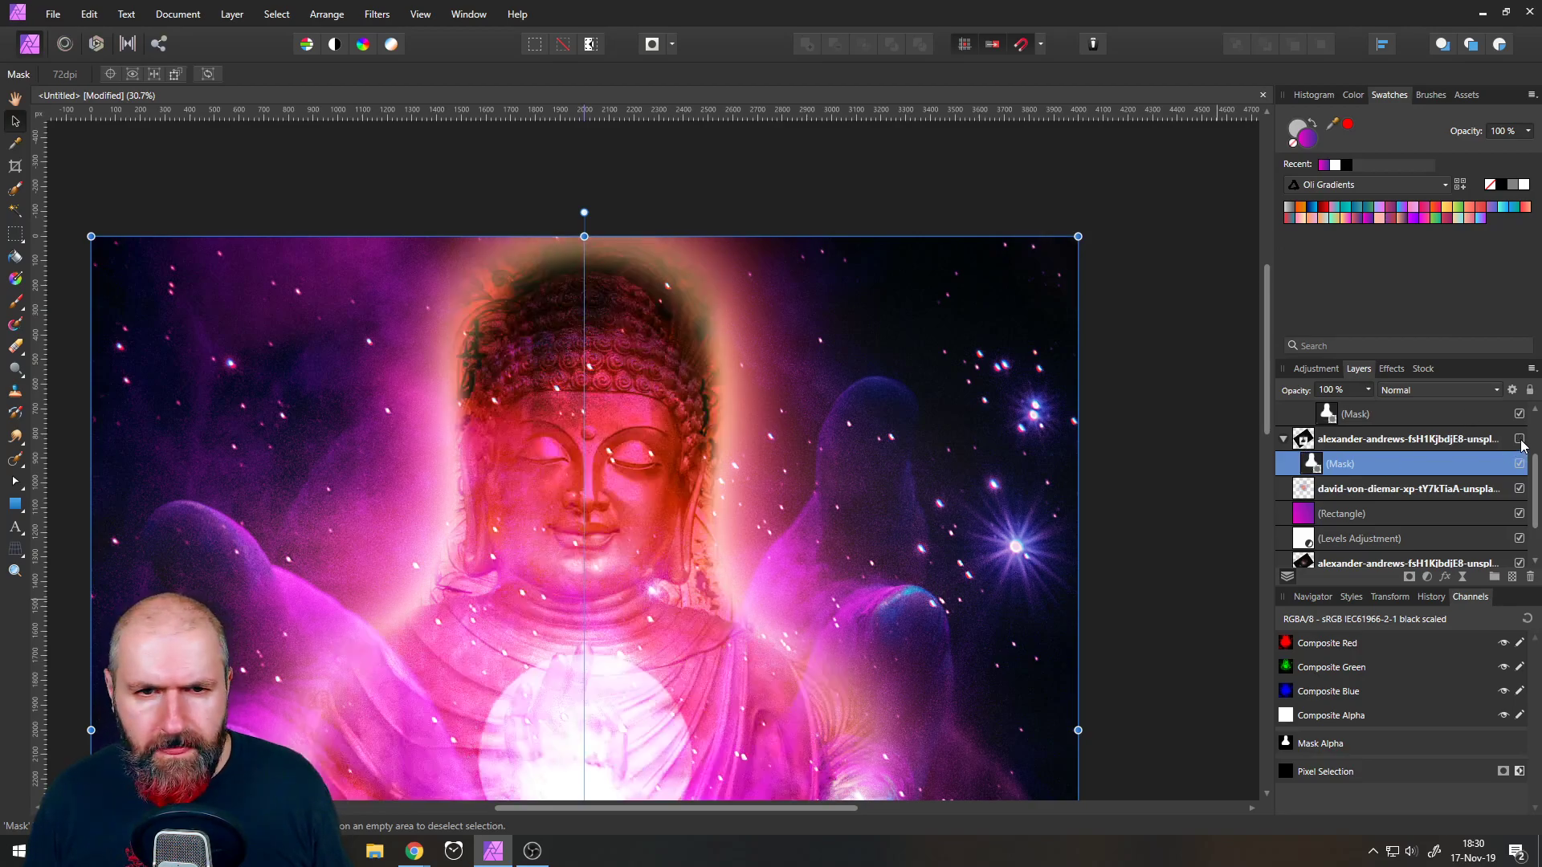
- Compare the masked space copy shown and hidden, and lower its opacity to 46%
{"action": "left_click", "coordinate": [1519, 439]}
{"action": "left_click", "coordinate": [1520, 439]}
{"action": "left_click", "coordinate": [1519, 439]}
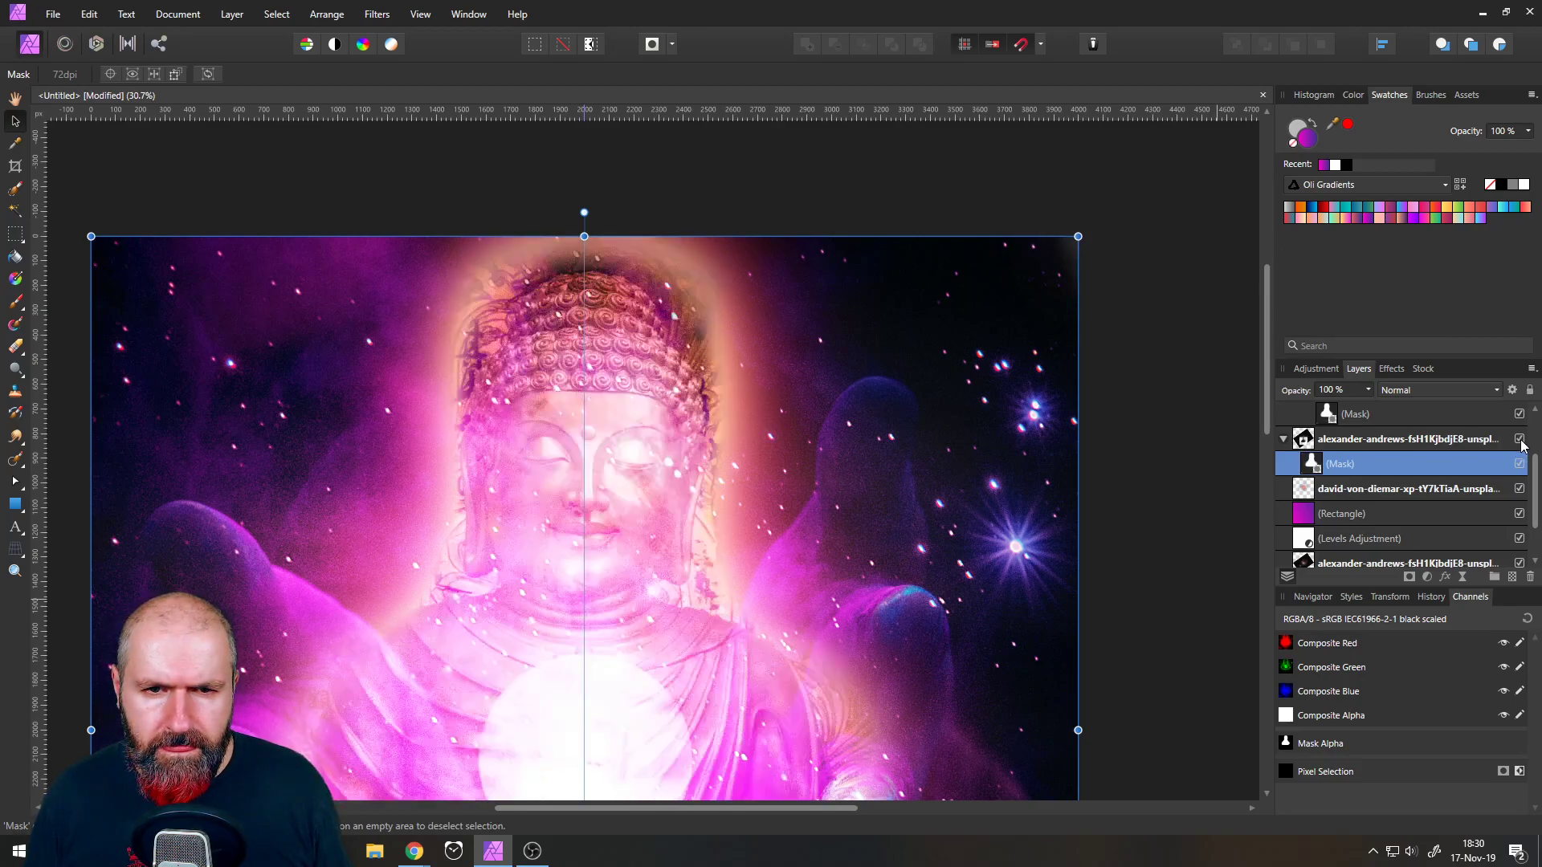
{"action": "left_click", "coordinate": [1307, 440]}
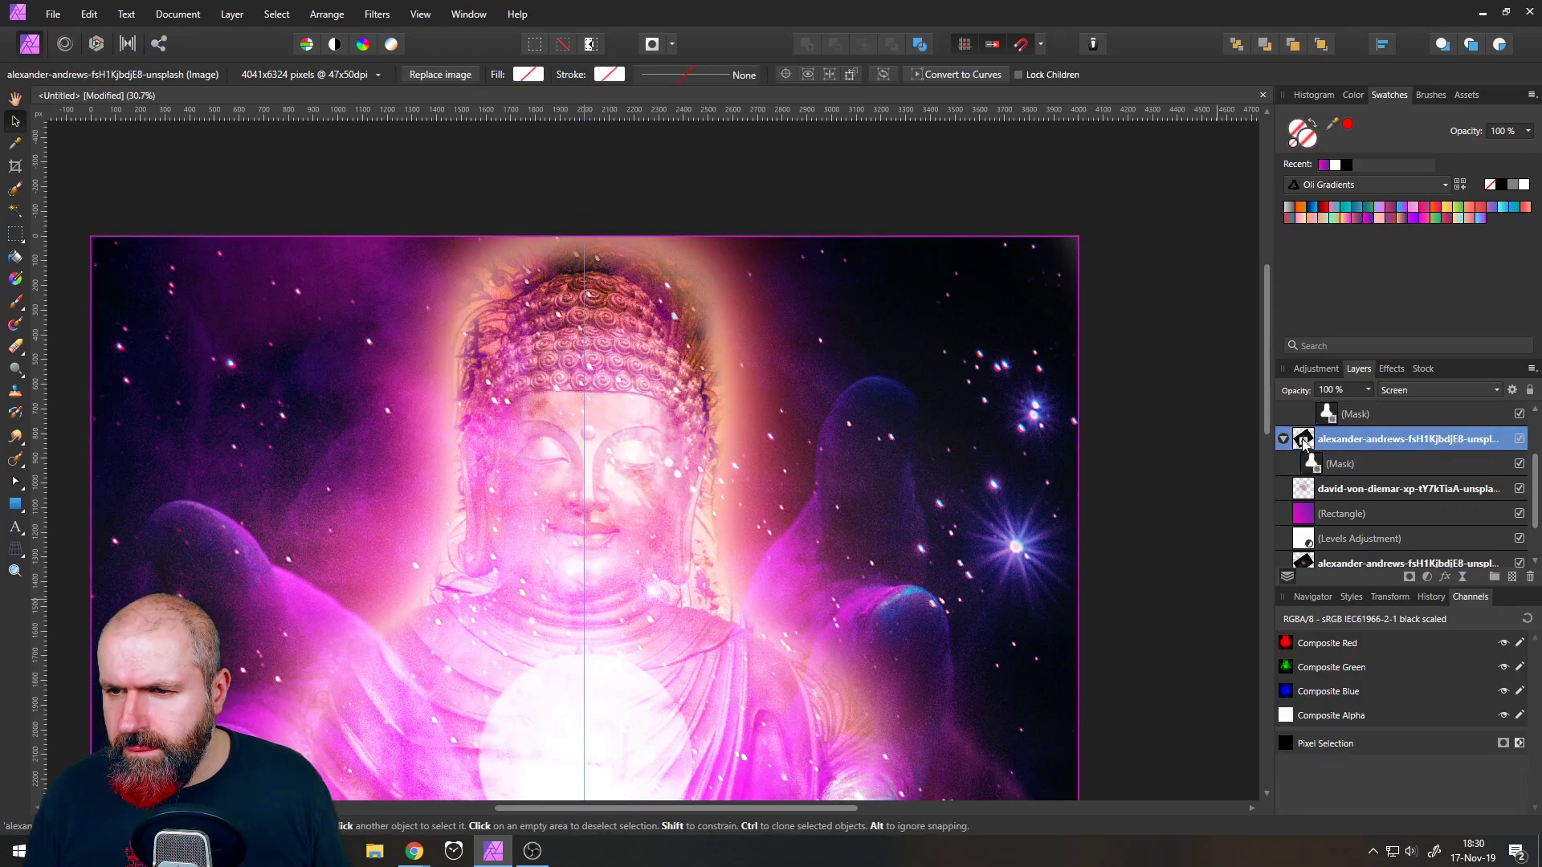
{"action": "left_click", "coordinate": [1368, 391]}
{"action": "left_click_drag", "start_coordinate": [1370, 406], "coordinate": [1309, 407]}
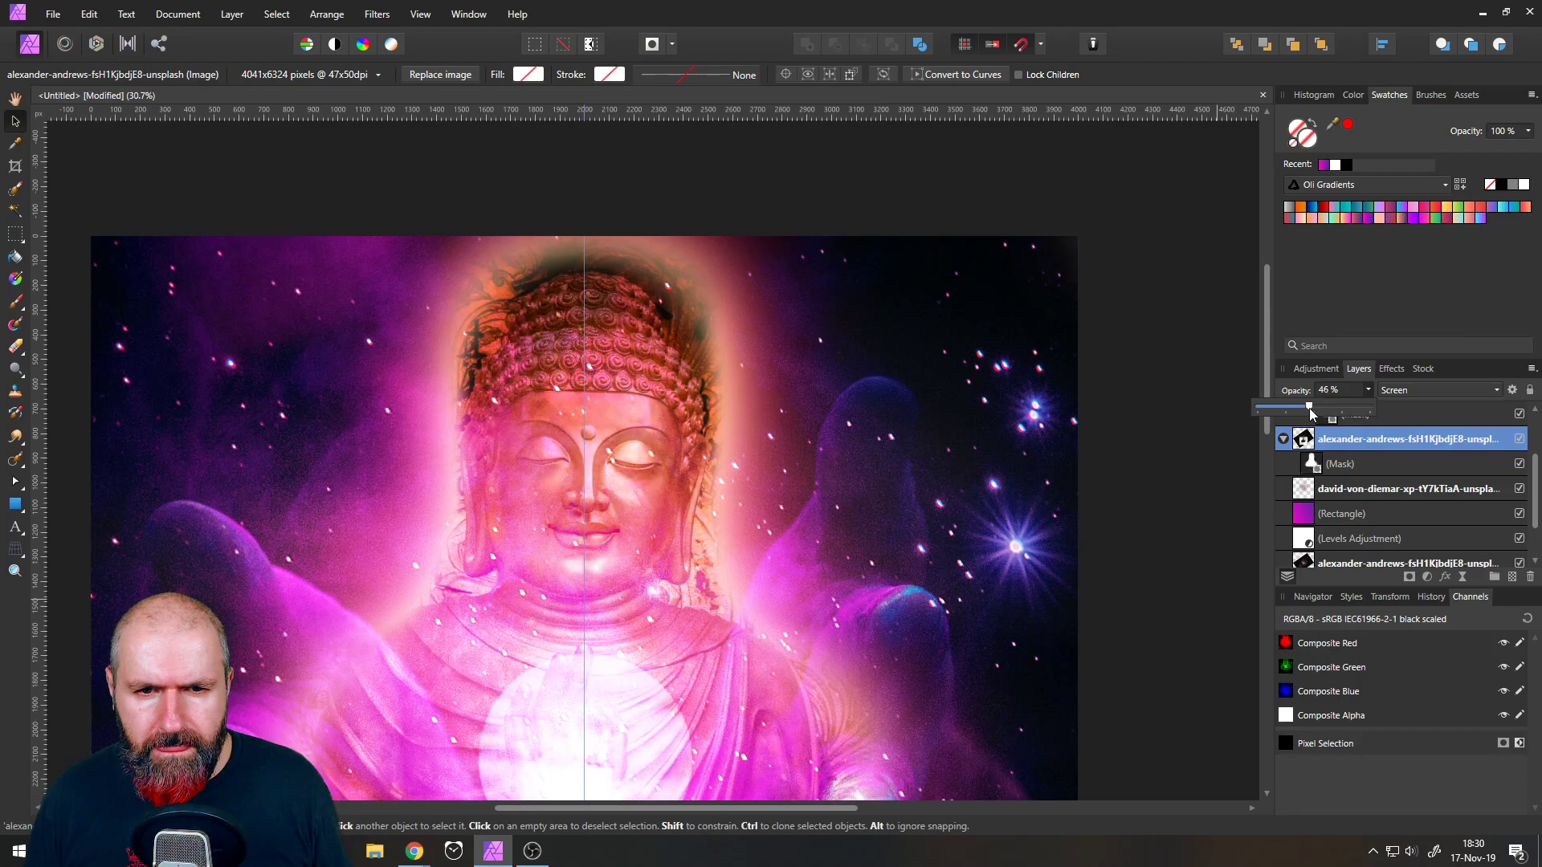
- Paint the space copy's mask black over the Buddha's lower body, using a 4034 px brush with 0% hardness
{"action": "left_click", "coordinate": [1311, 468]}
{"action": "left_click", "coordinate": [17, 303]}
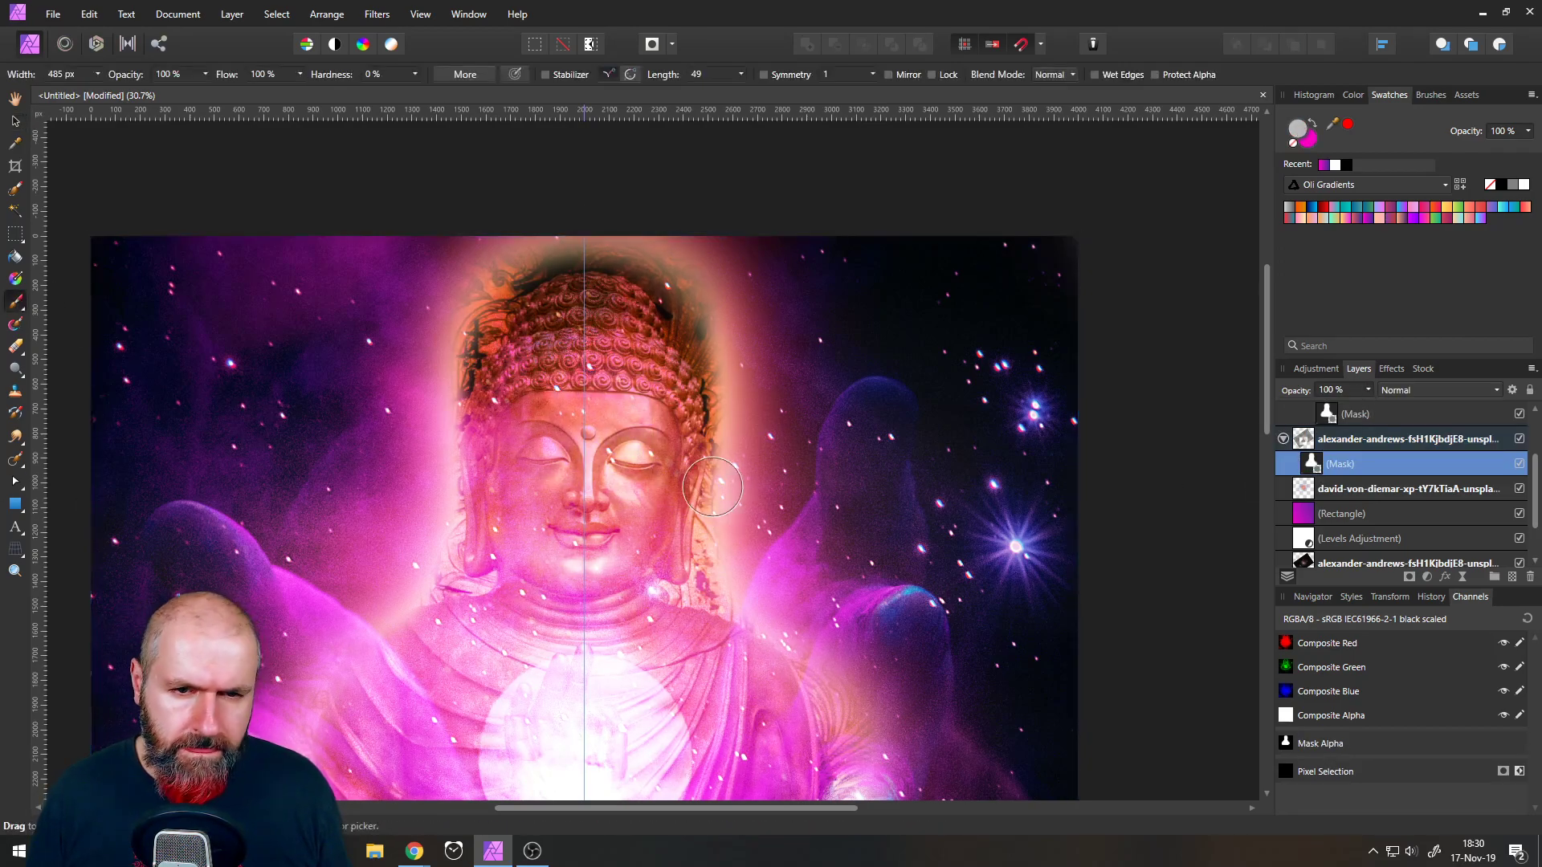
{"action": "double_click", "coordinate": [1296, 134]}
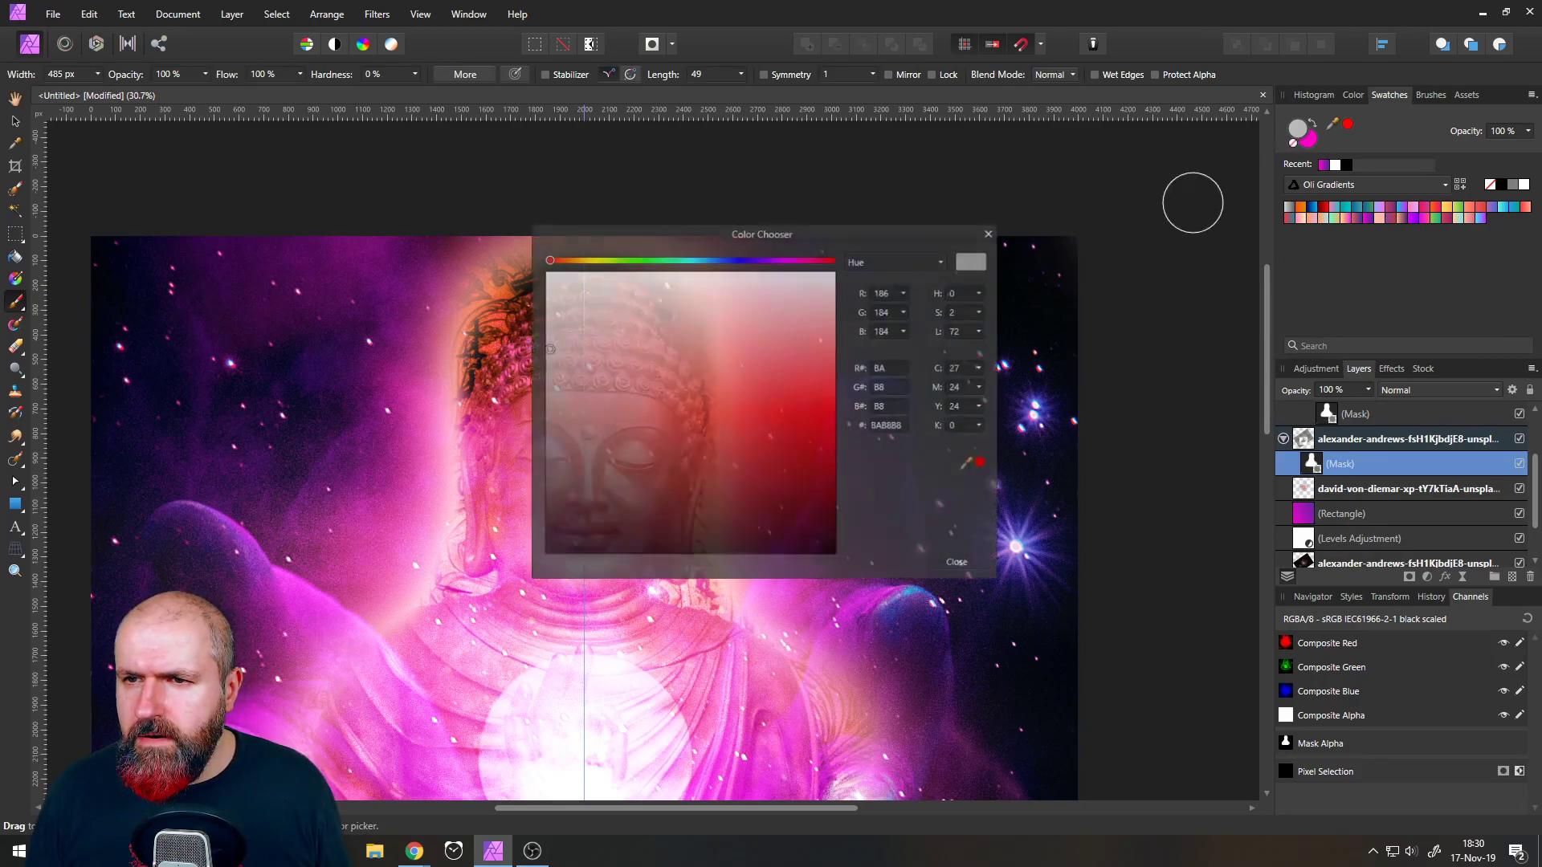
{"action": "left_click_drag", "start_coordinate": [654, 396], "coordinate": [540, 559]}
{"action": "left_click", "coordinate": [990, 233]}
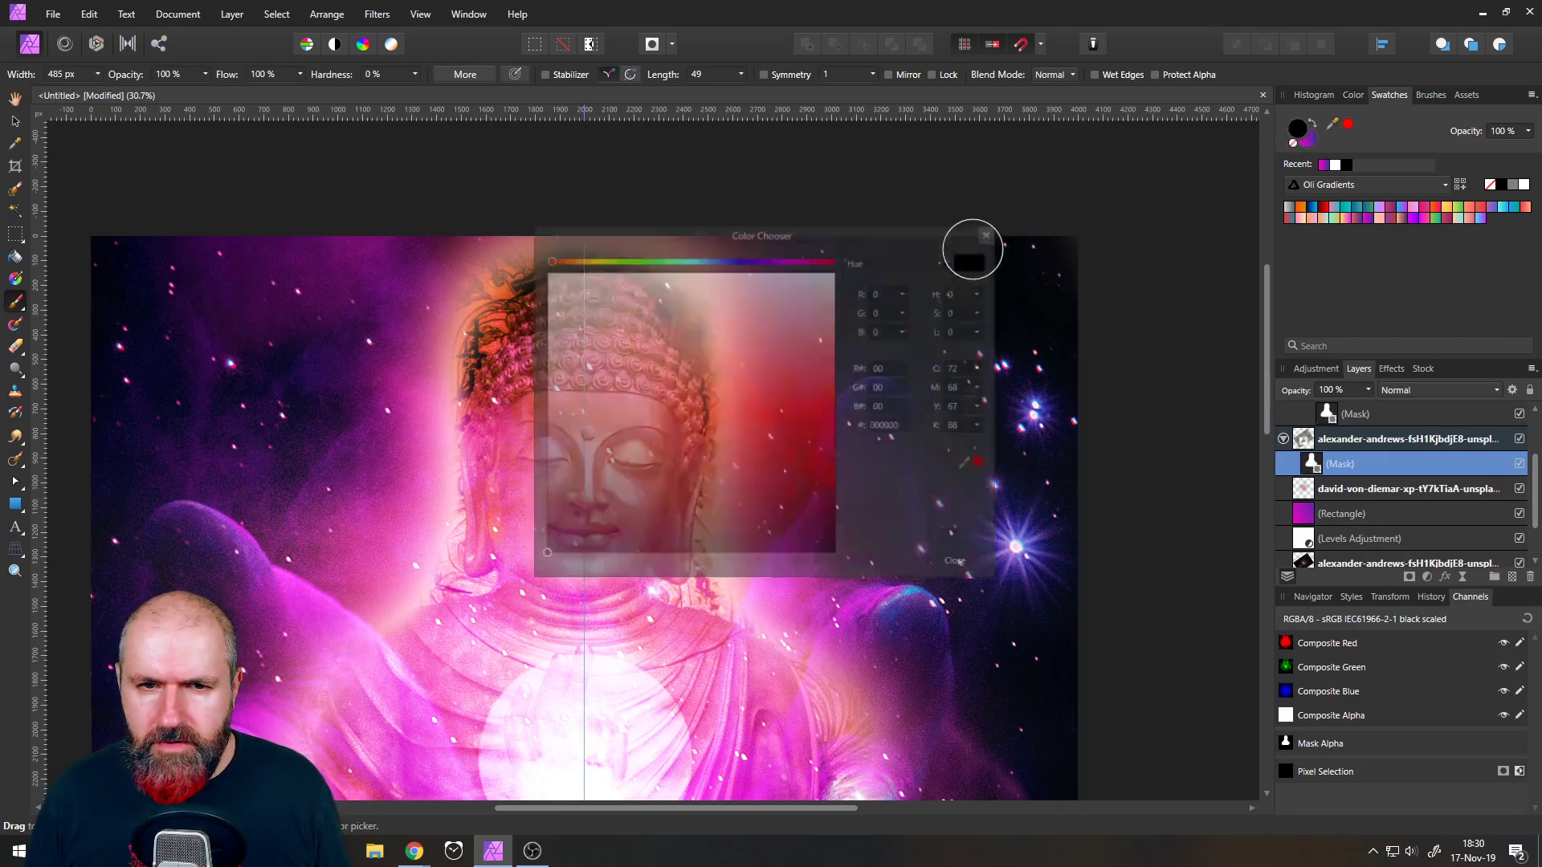
{"action": "left_click", "coordinate": [97, 74]}
{"action": "left_click_drag", "start_coordinate": [114, 94], "coordinate": [108, 94]}
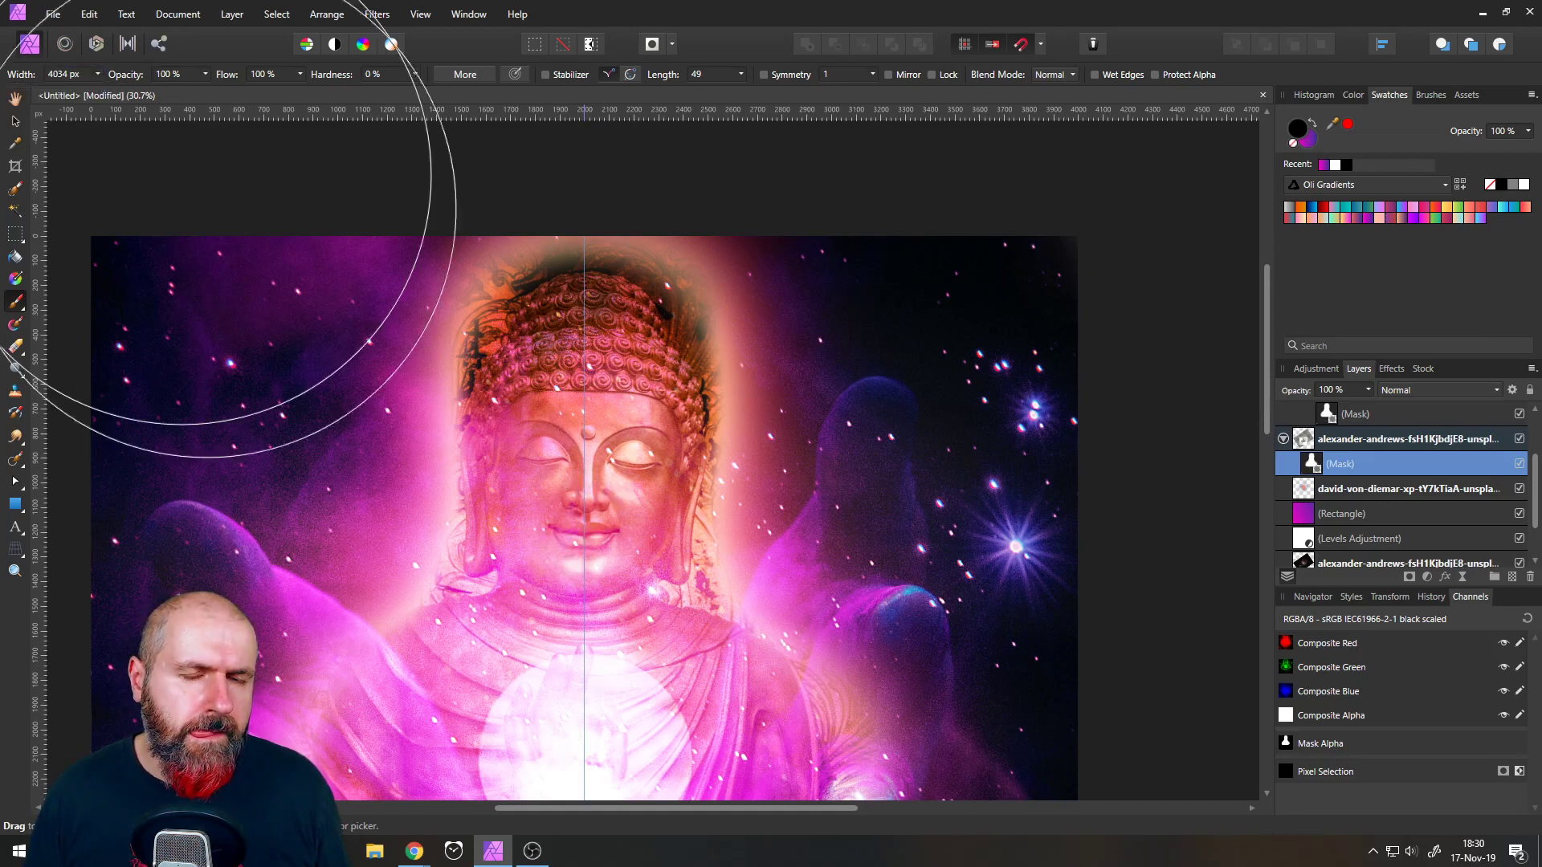
{"action": "scroll", "coordinate": [478, 514], "scroll_direction": "down", "scroll_amount": 3}
{"action": "mouse_move", "coordinate": [424, 599]}
{"action": "left_mouse_down"}
{"action": "mouse_move", "coordinate": [700, 585]}
{"action": "mouse_move", "coordinate": [448, 653]}
{"action": "mouse_move", "coordinate": [365, 612]}
{"action": "mouse_move", "coordinate": [646, 623]}
{"action": "mouse_move", "coordinate": [423, 620]}
{"action": "mouse_move", "coordinate": [387, 596]}
{"action": "mouse_move", "coordinate": [636, 628]}
{"action": "mouse_move", "coordinate": [468, 631]}
{"action": "mouse_move", "coordinate": [656, 620]}
{"action": "mouse_move", "coordinate": [392, 613]}
{"action": "mouse_move", "coordinate": [576, 631]}
{"action": "mouse_move", "coordinate": [683, 565]}
{"action": "mouse_move", "coordinate": [493, 661]}
{"action": "mouse_move", "coordinate": [379, 636]}
{"action": "left_mouse_up"}
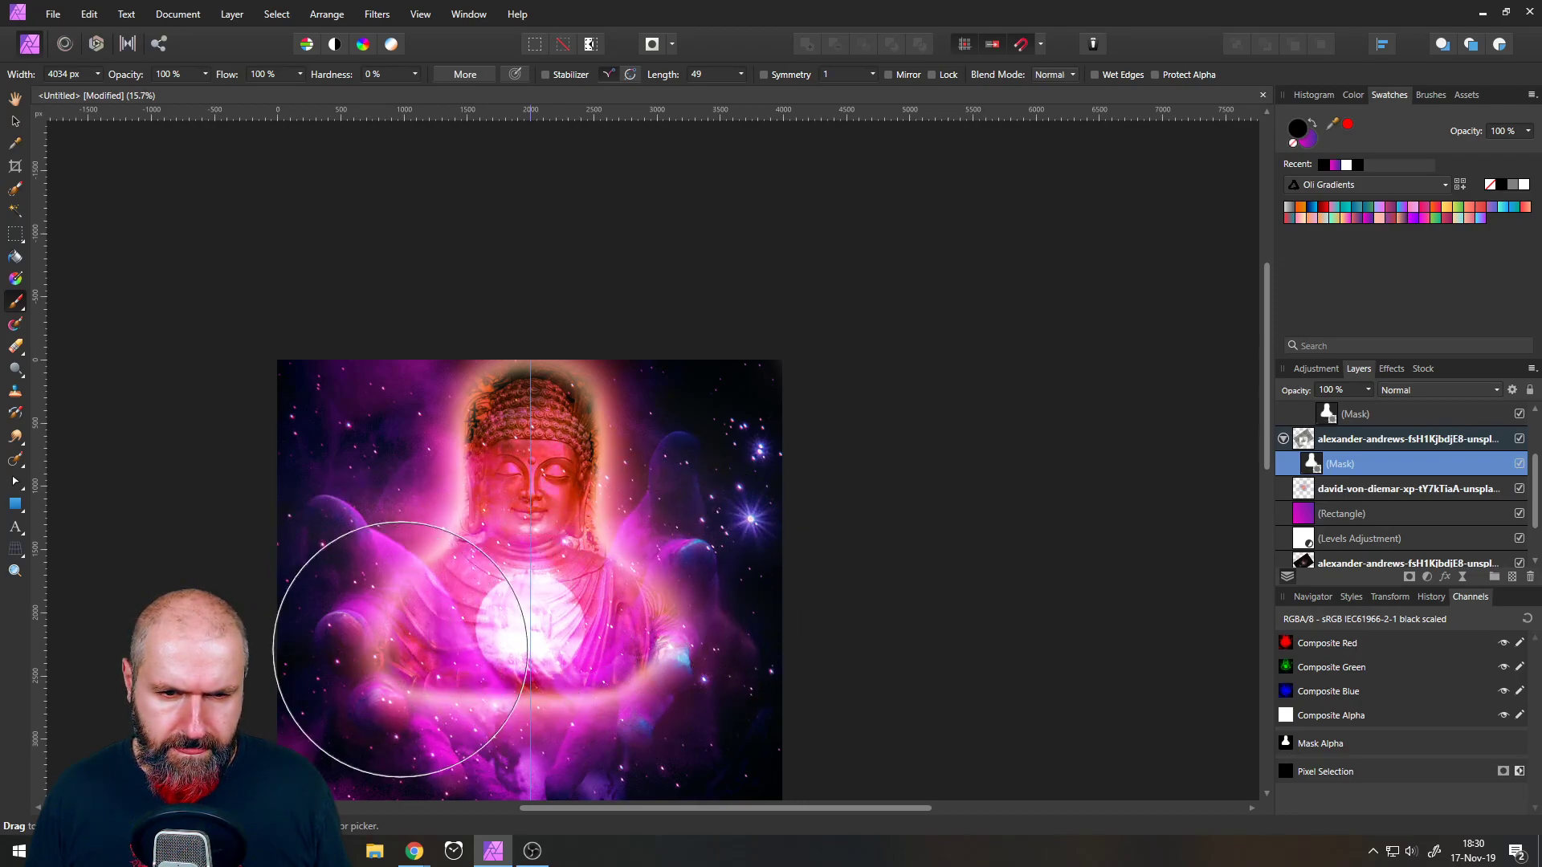
{"action": "left_click", "coordinate": [15, 120]}
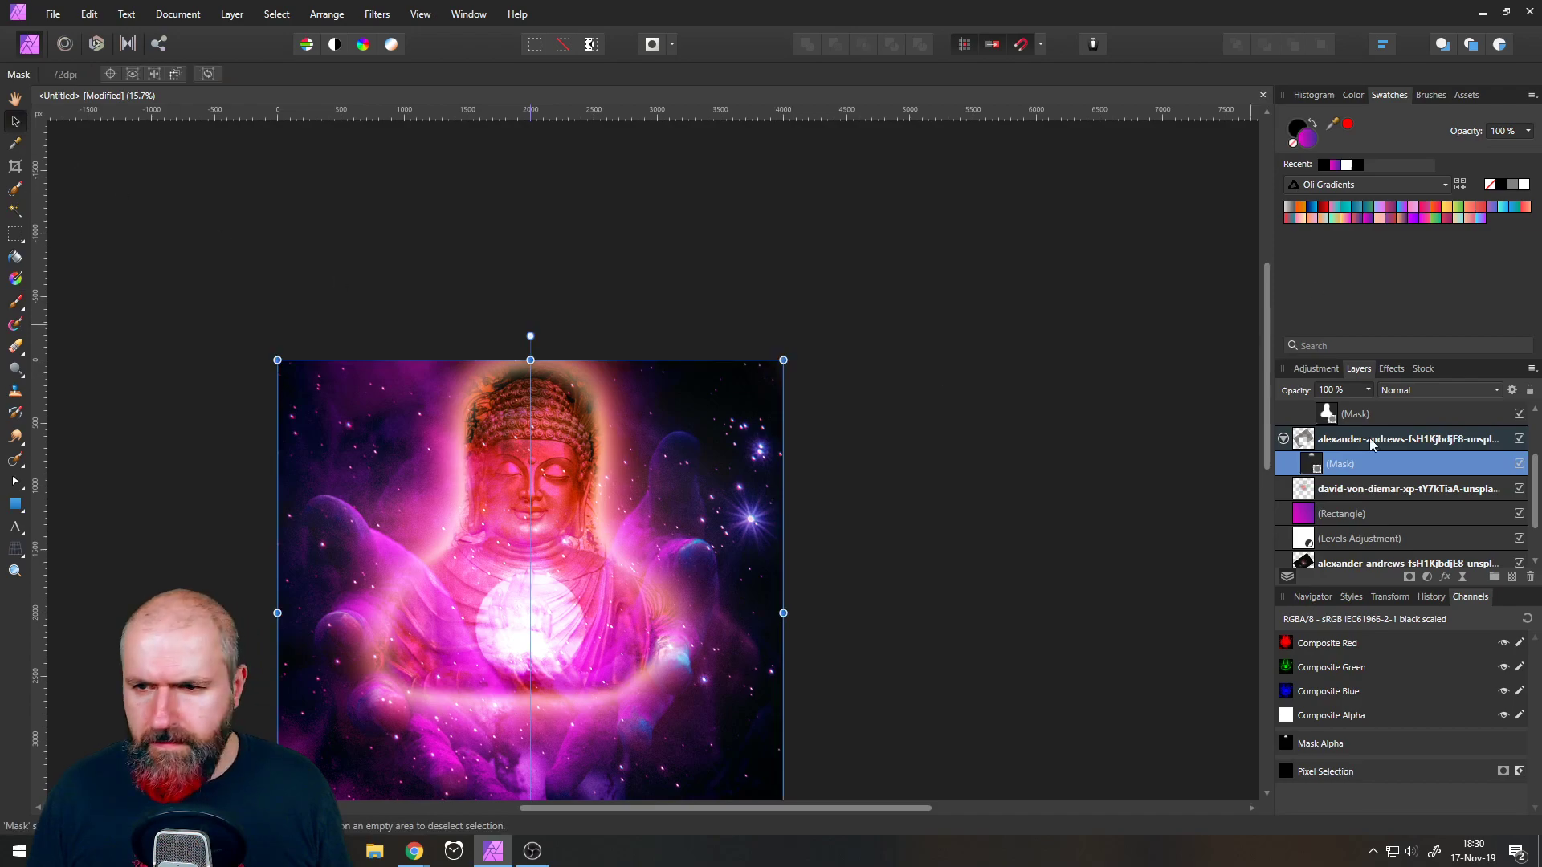
- Compare the composite with and without the masked space copy, and set that copy's opacity to 75%
{"action": "left_click", "coordinate": [1519, 437]}
{"action": "left_click", "coordinate": [1519, 438]}
{"action": "left_click", "coordinate": [1519, 437]}
{"action": "left_click", "coordinate": [1520, 437]}
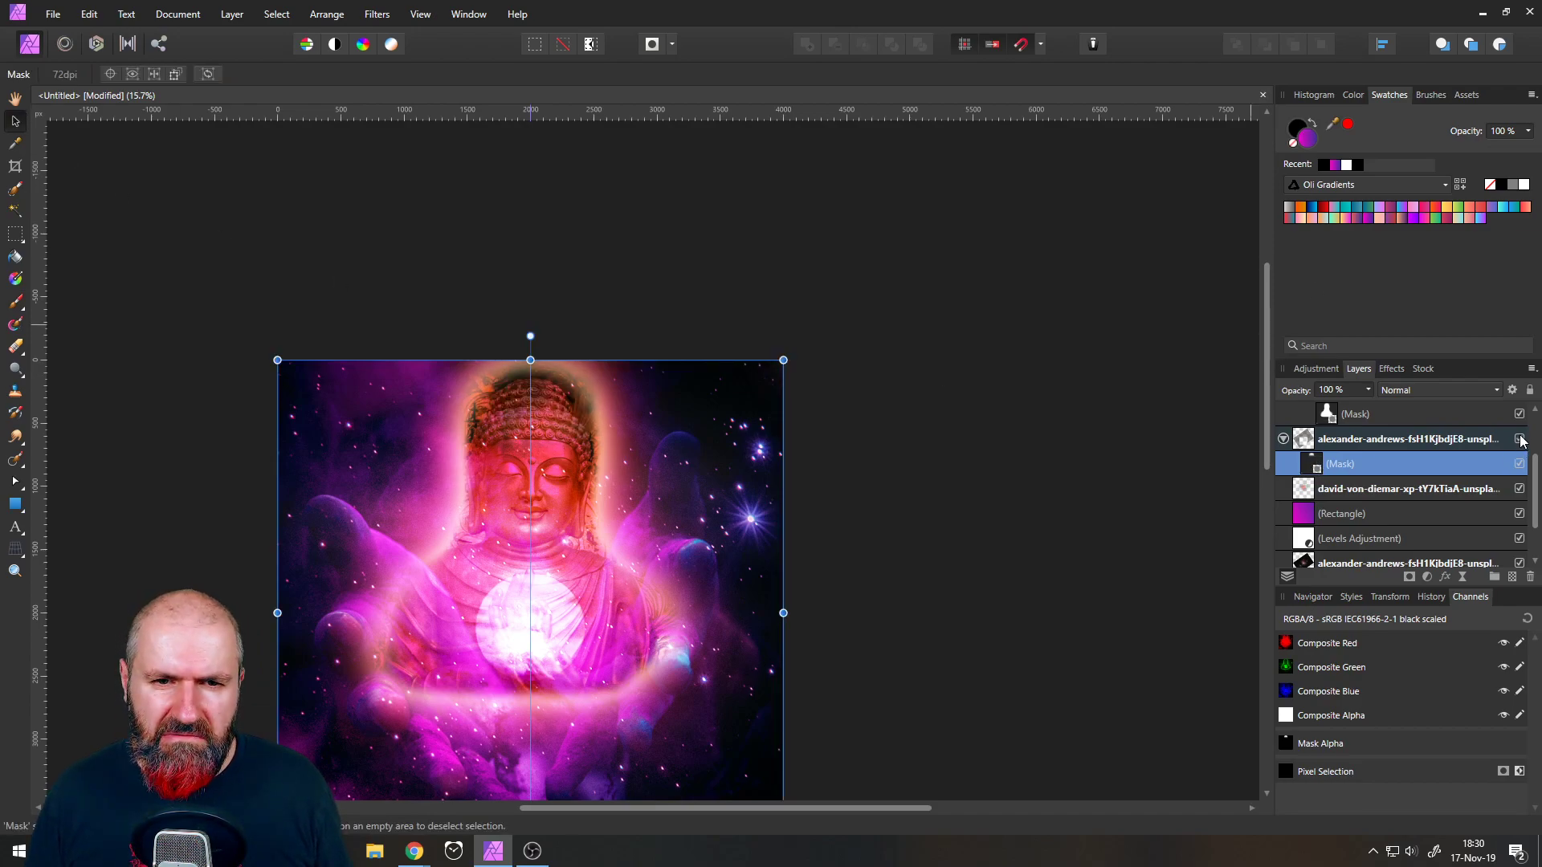
{"action": "left_click", "coordinate": [1304, 441]}
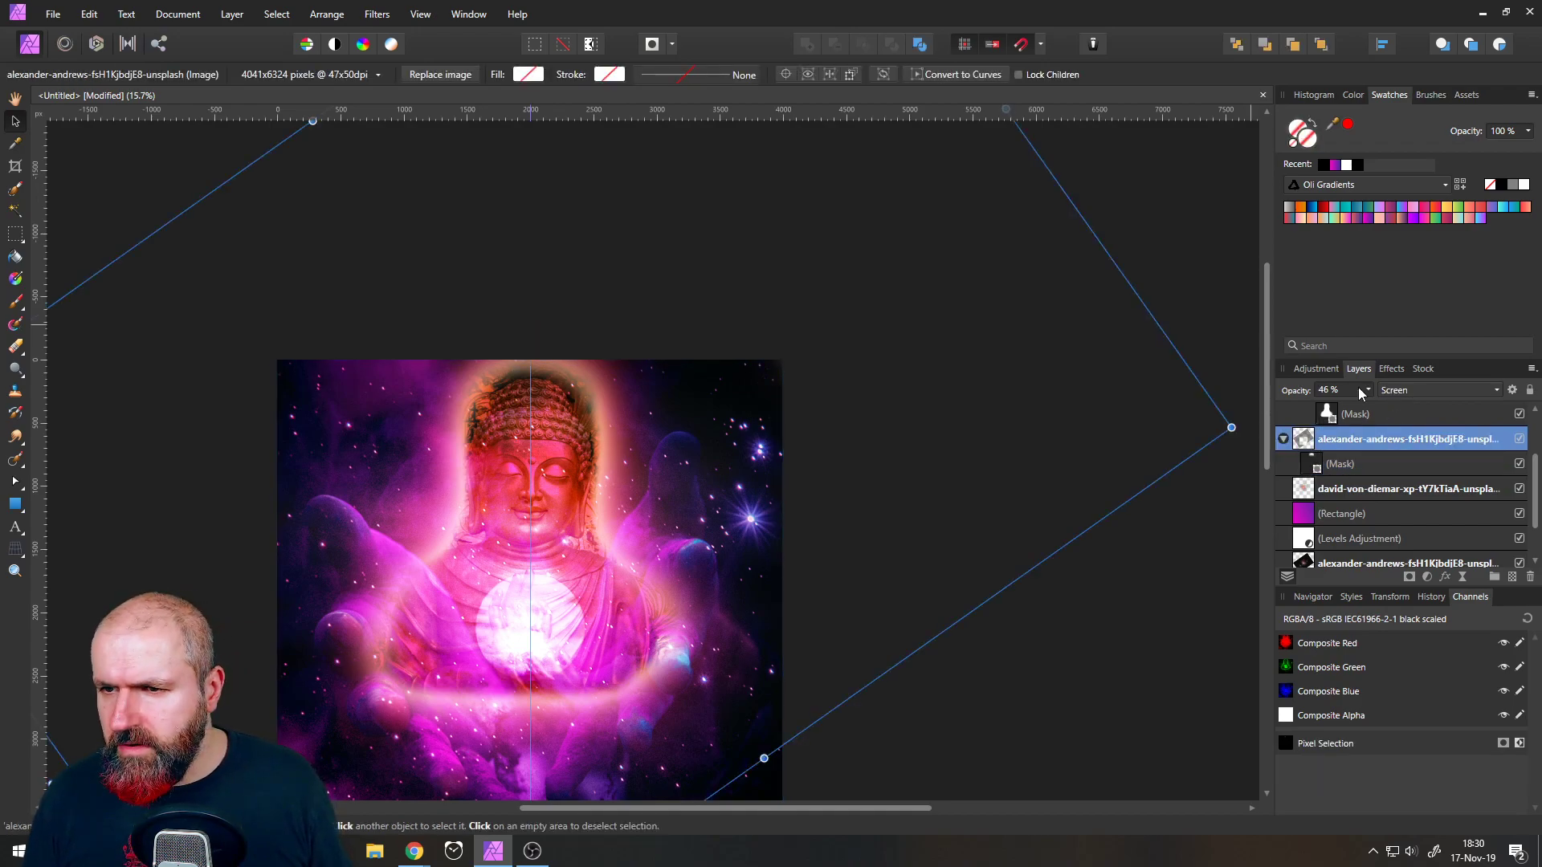
{"action": "mouse_move", "coordinate": [1372, 407]}
{"action": "left_mouse_down"}
{"action": "mouse_move", "coordinate": [1436, 411]}
{"action": "mouse_move", "coordinate": [1384, 408]}
{"action": "mouse_move", "coordinate": [1424, 407]}
{"action": "mouse_move", "coordinate": [1402, 411]}
{"action": "left_mouse_up"}
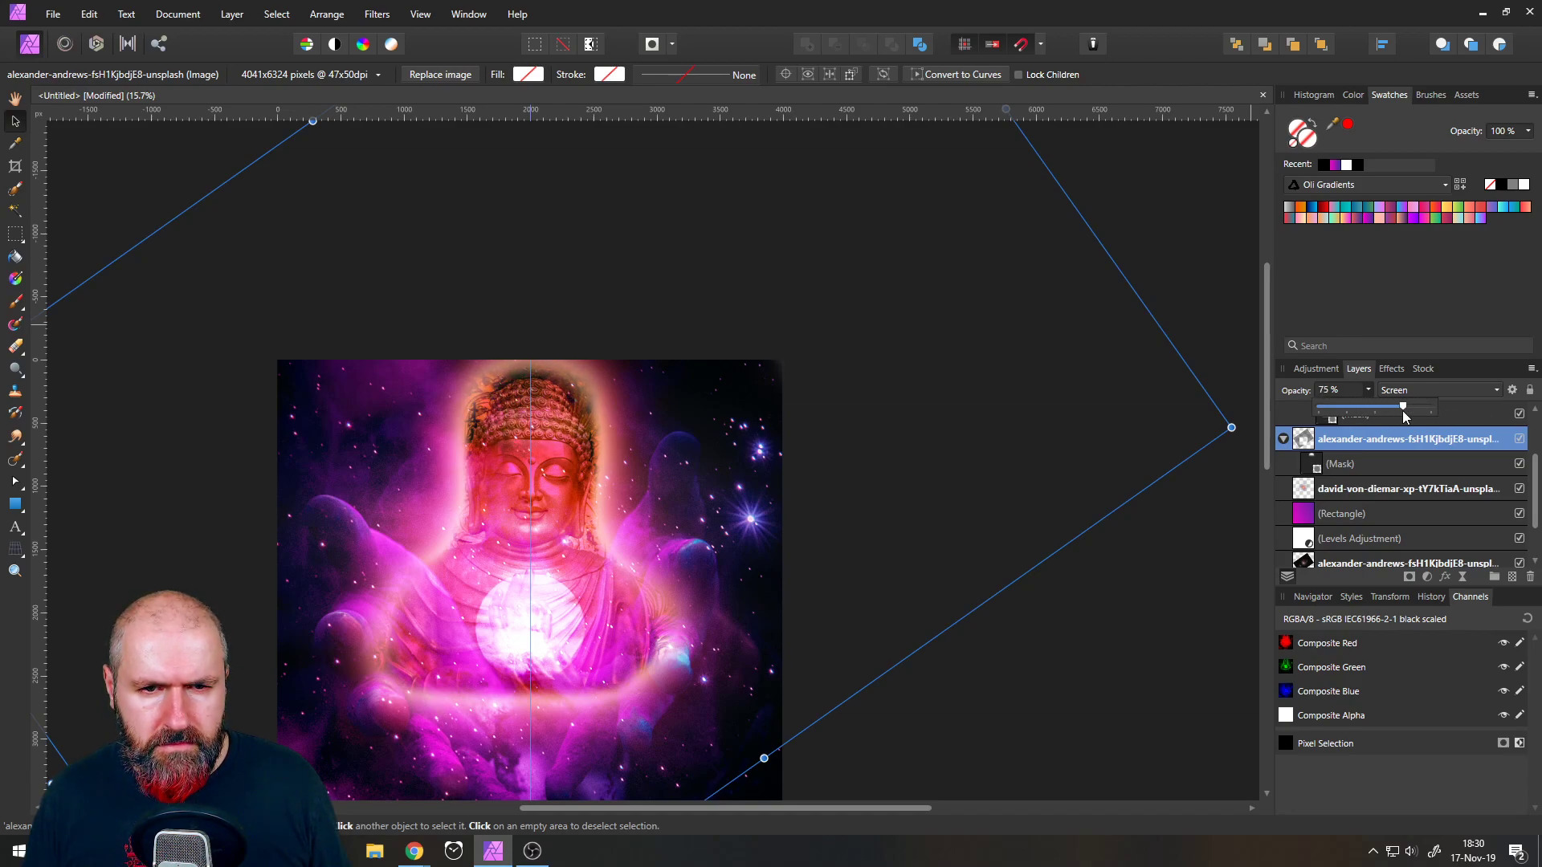
{"action": "left_click", "coordinate": [1283, 438]}
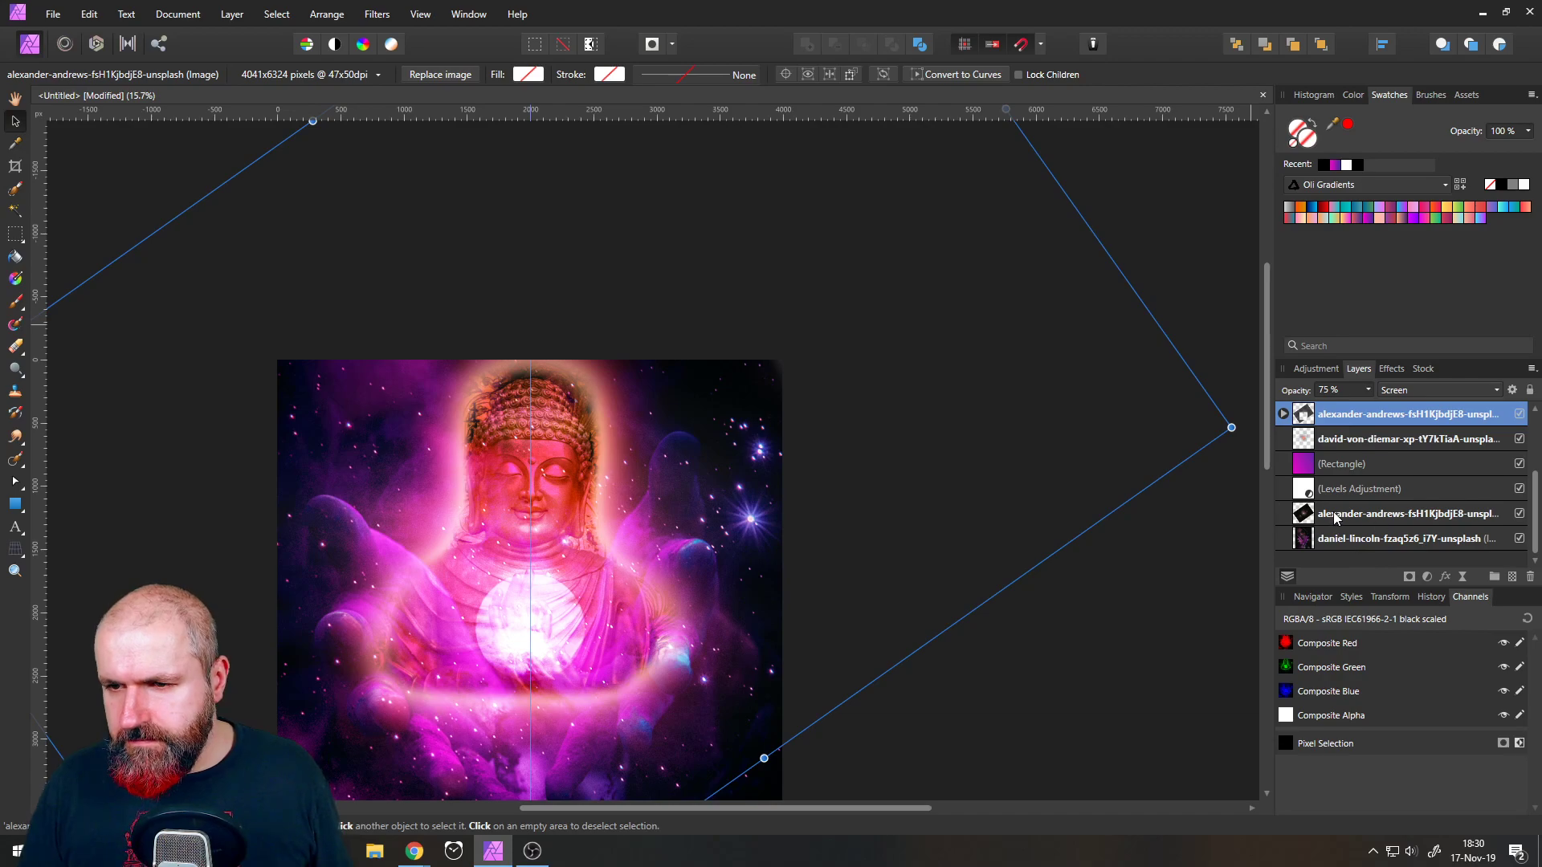
- Try moving the three Buddha layers and the masked space copy down together, and undo the move
{"action": "left_click", "coordinate": [1346, 515]}
{"action": "left_click", "coordinate": [1336, 490]}
{"action": "left_click", "coordinate": [1352, 466]}
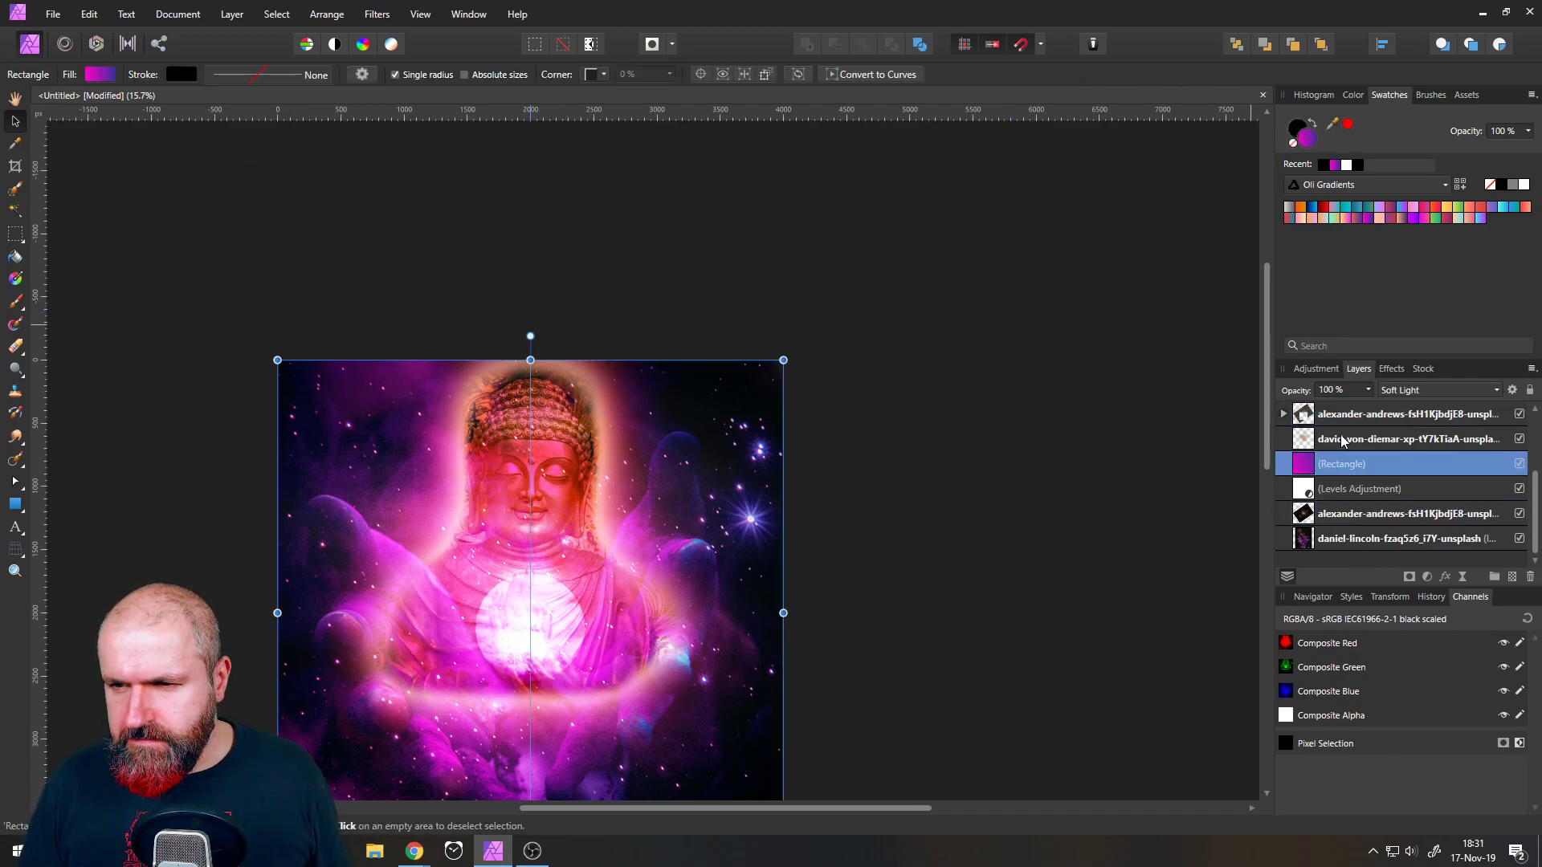
{"action": "left_click", "coordinate": [1351, 440]}
{"action": "left_click", "coordinate": [1349, 416]}
{"action": "scroll", "coordinate": [1389, 506], "scroll_direction": "up", "scroll_amount": 2}
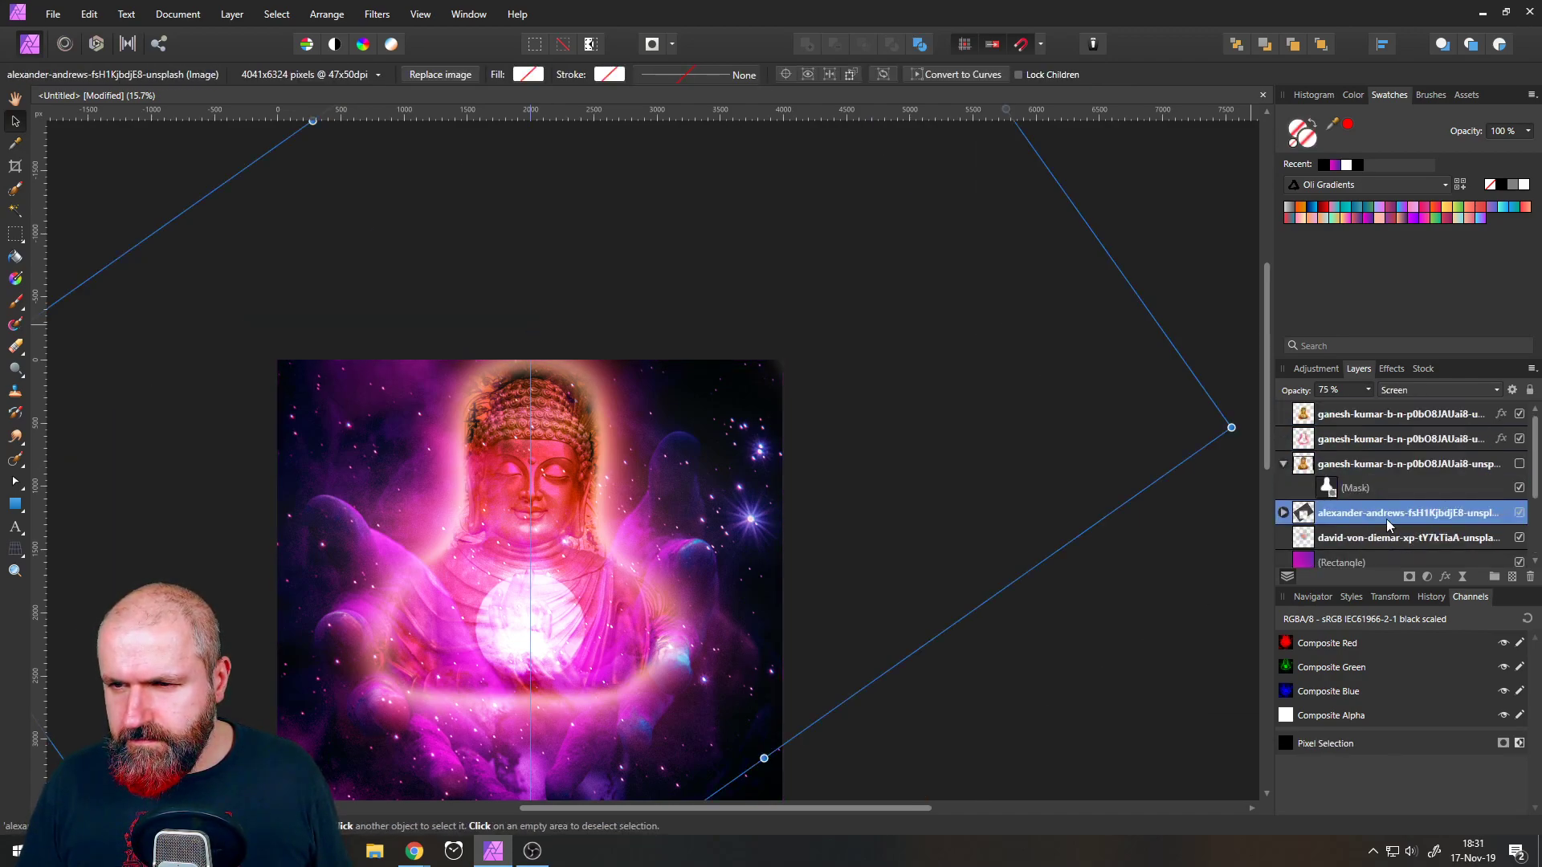
{"action": "left_click", "coordinate": [1353, 416], "text": "shift"}
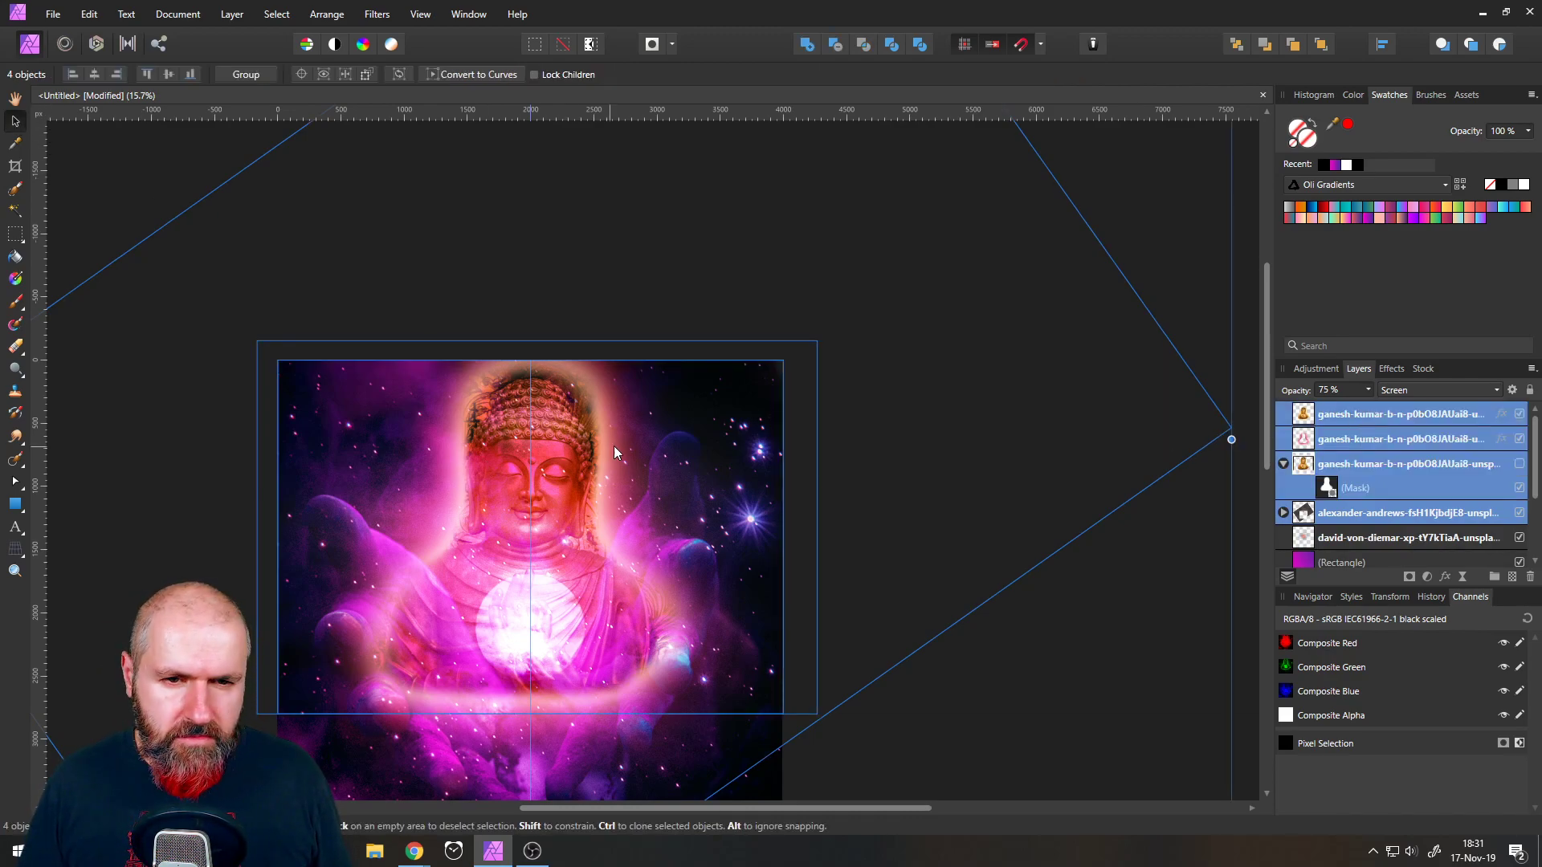
{"action": "left_click_drag", "start_coordinate": [611, 450], "coordinate": [610, 490]}
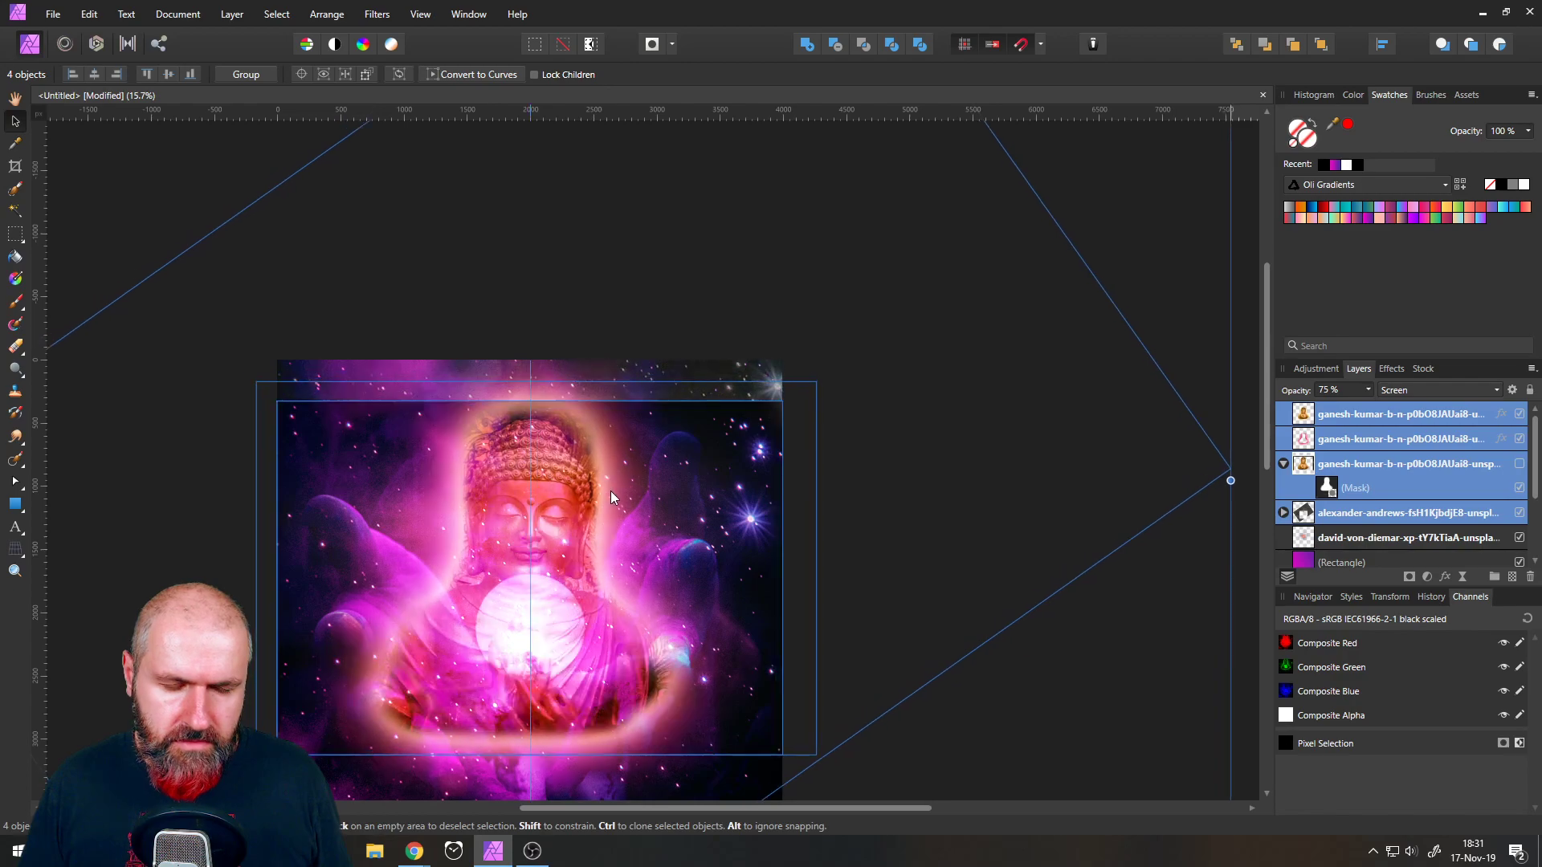
{"action": "key", "text": "ctrl+z"}
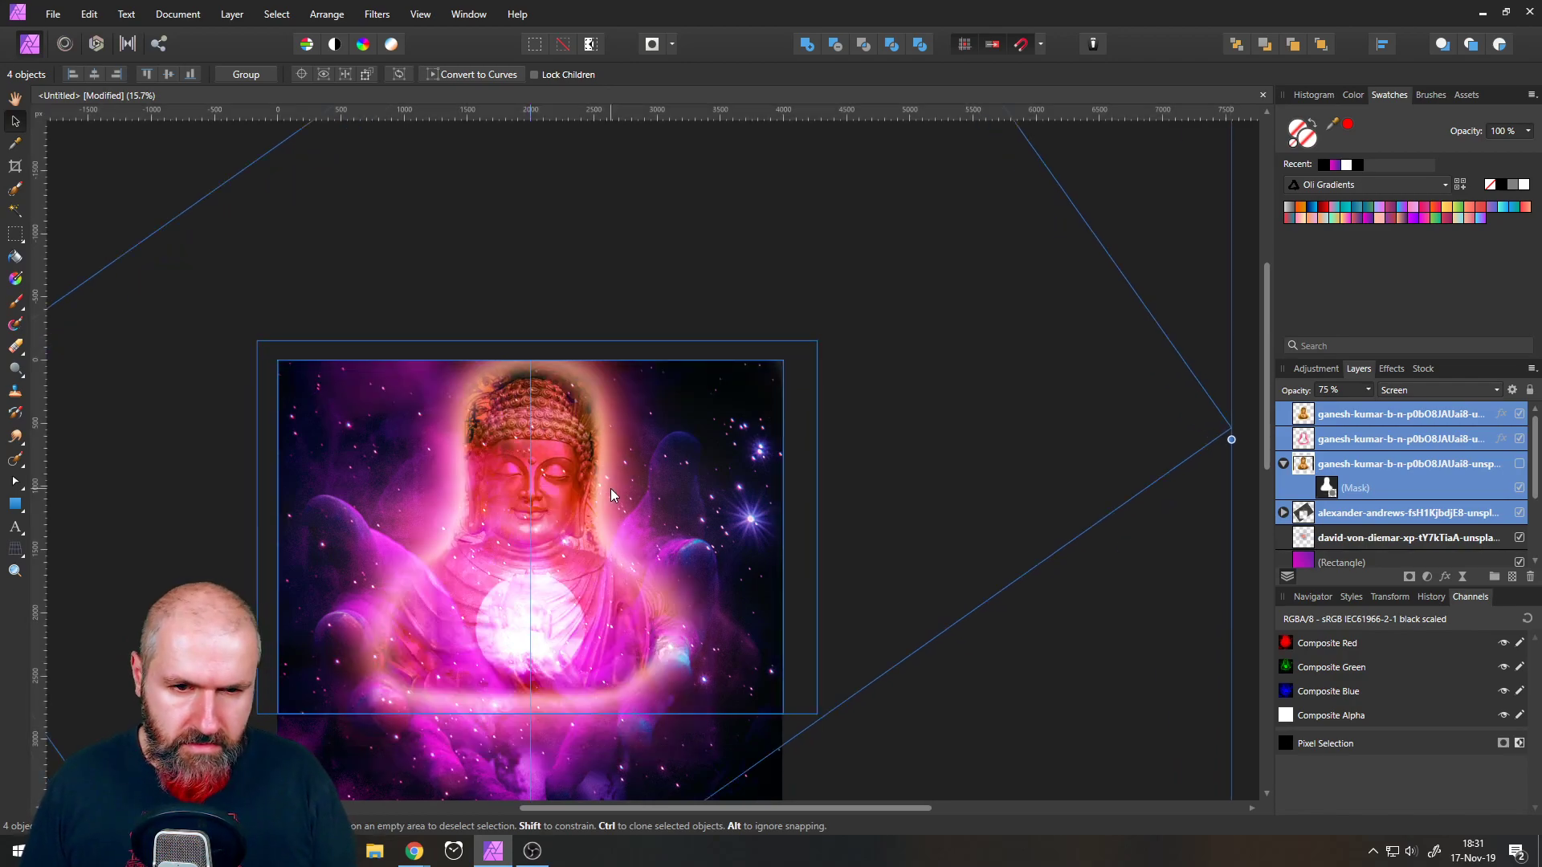
- Try moving the sun image down along with the Buddha layers and masked space copy, and undo the move
{"action": "left_click", "coordinate": [1332, 537]}
{"action": "left_click", "coordinate": [1354, 414], "text": "shift"}
{"action": "left_click_drag", "start_coordinate": [578, 594], "coordinate": [576, 623]}
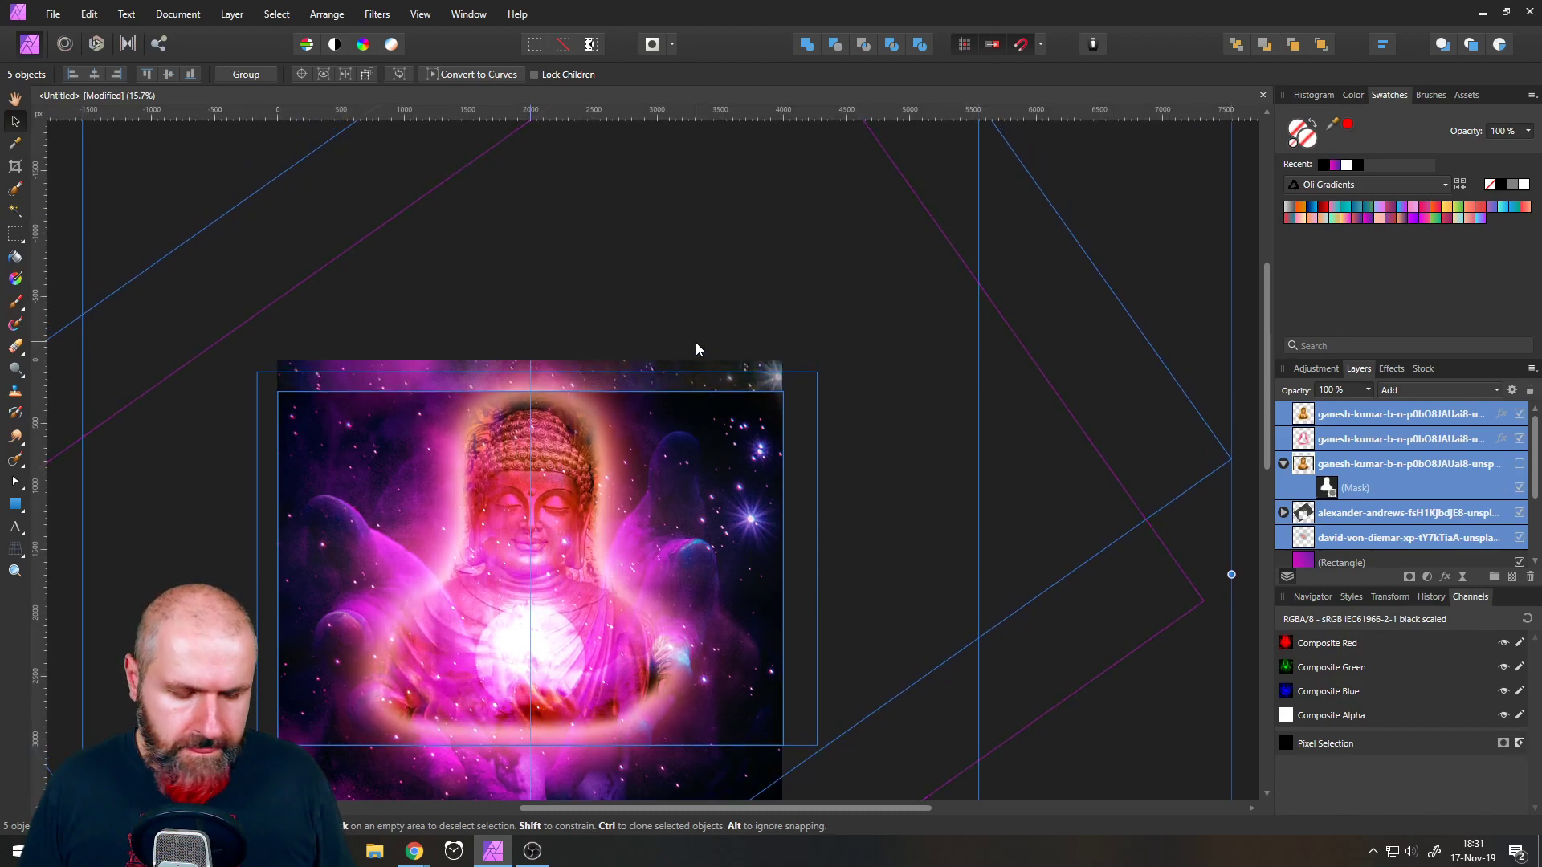
{"action": "key", "text": "ctrl+z"}
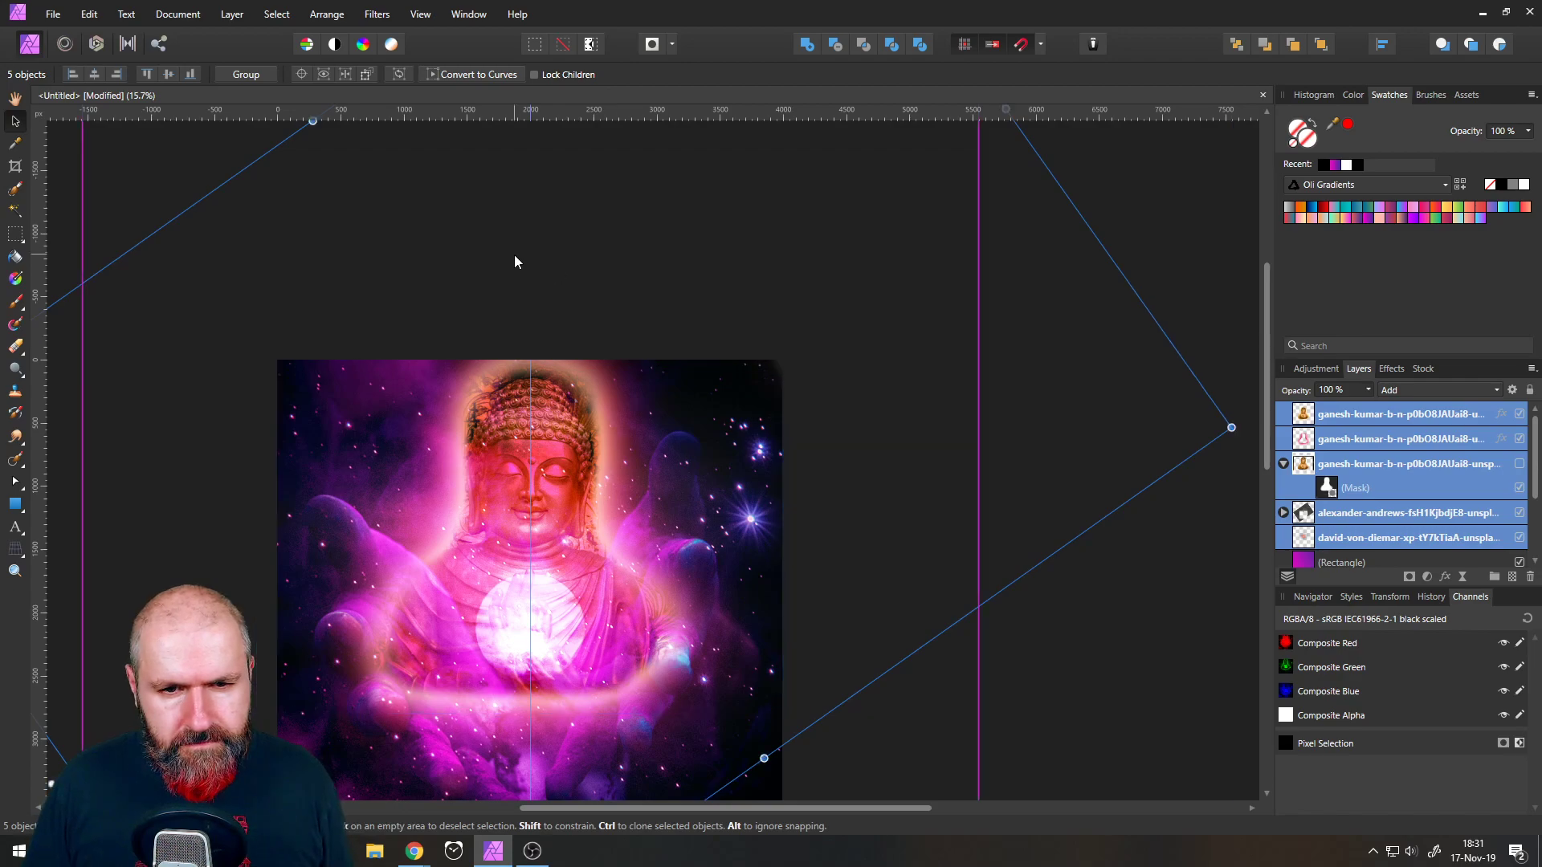
{"action": "left_click", "coordinate": [514, 254]}
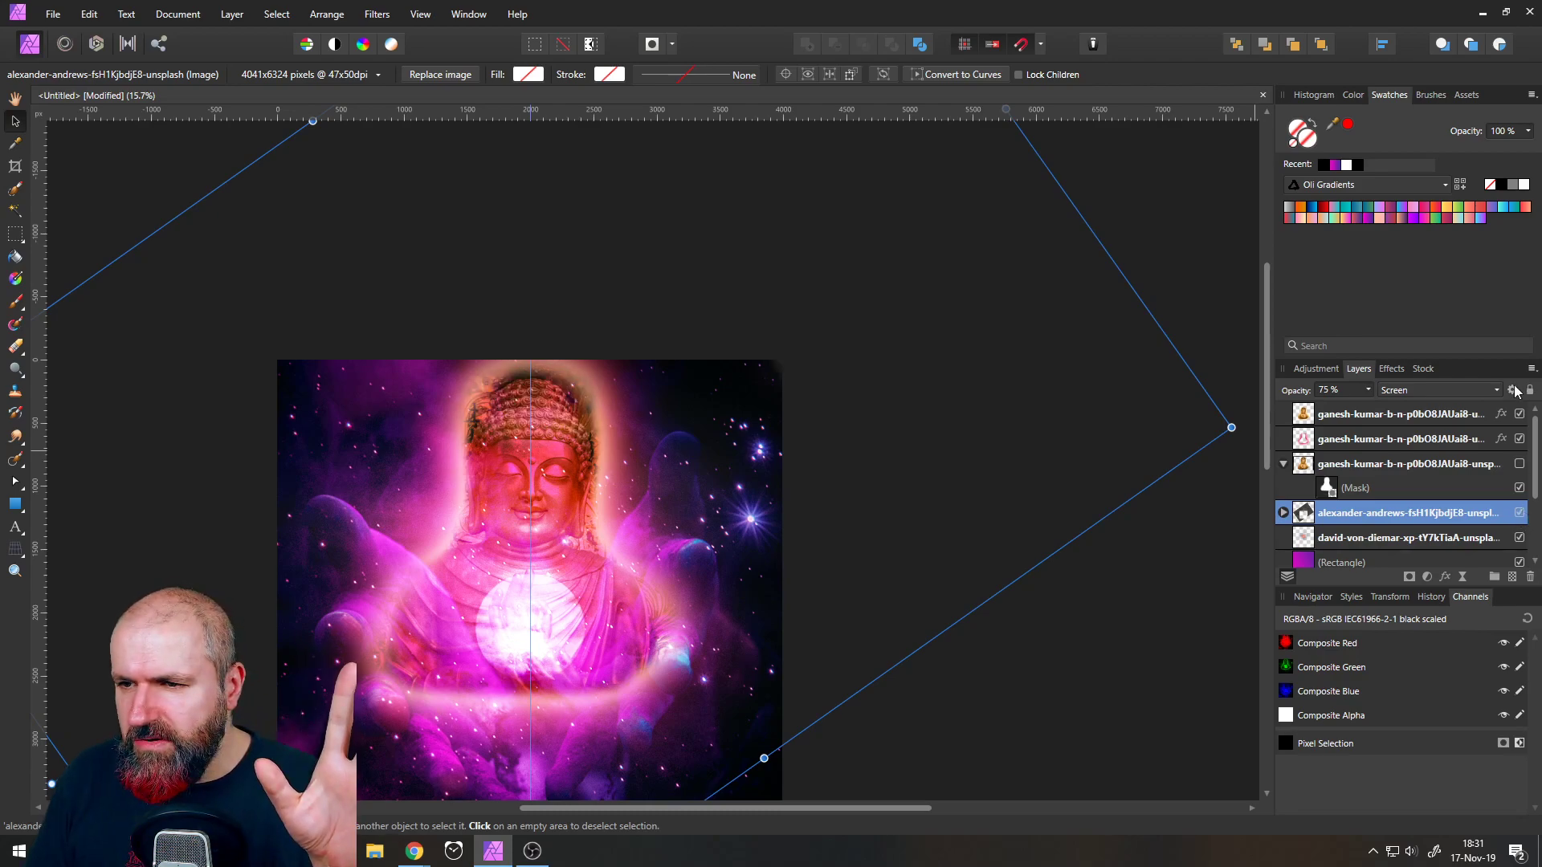
- Compare the composite with the Buddha layers shown and hidden, including the masked Overlay Buddha
{"action": "left_click", "coordinate": [1520, 414]}
{"action": "left_click", "coordinate": [1519, 438]}
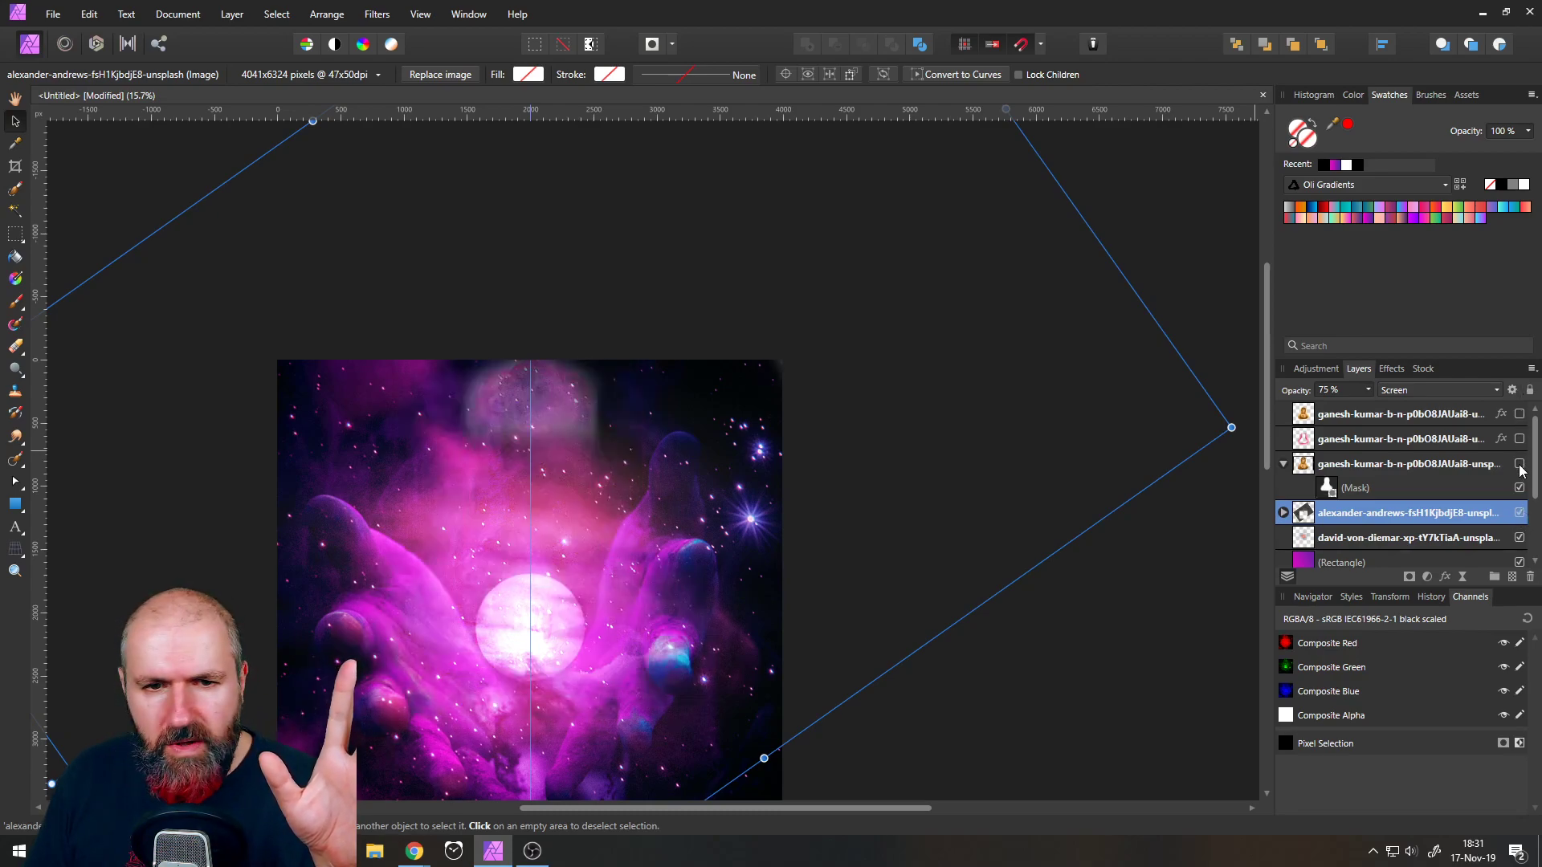
{"action": "left_click", "coordinate": [1520, 464]}
{"action": "left_click", "coordinate": [1519, 465]}
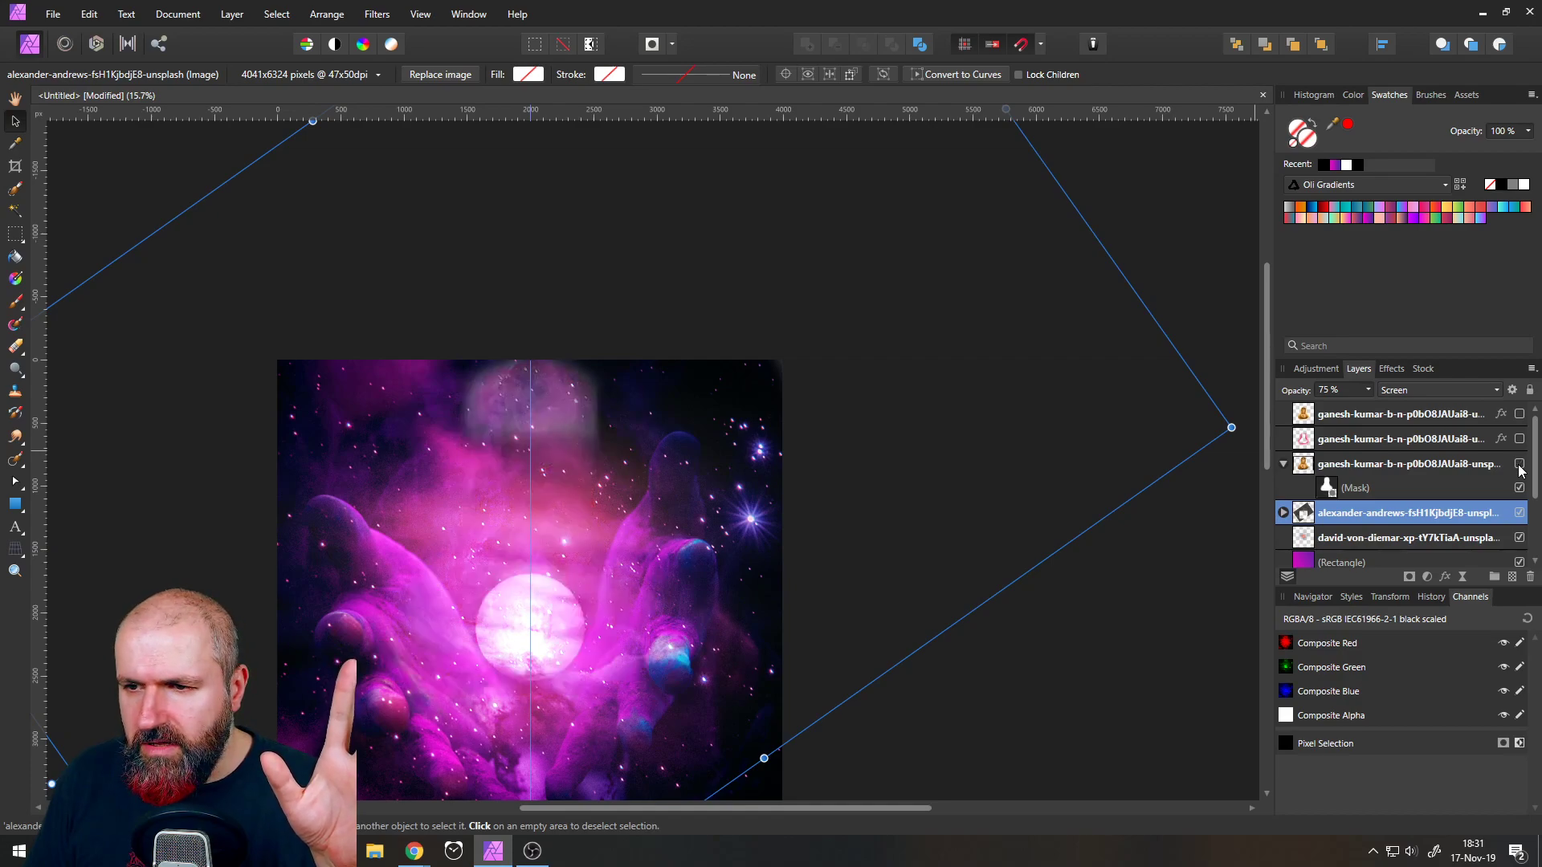
{"action": "left_click", "coordinate": [1519, 464]}
{"action": "left_click", "coordinate": [1520, 464]}
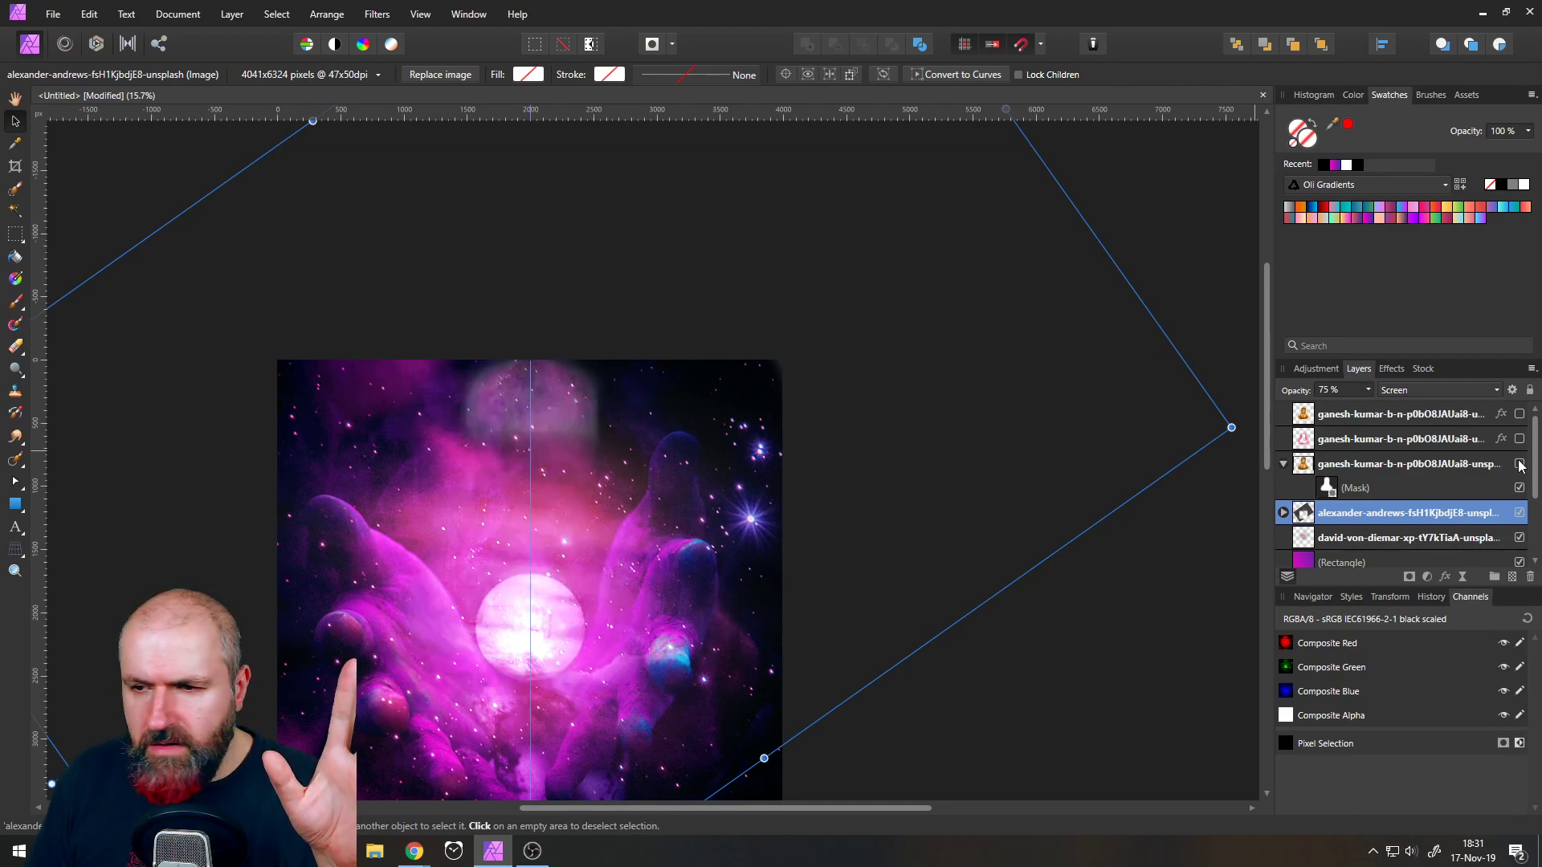
{"action": "left_click", "coordinate": [1520, 464]}
{"action": "left_click", "coordinate": [1519, 464]}
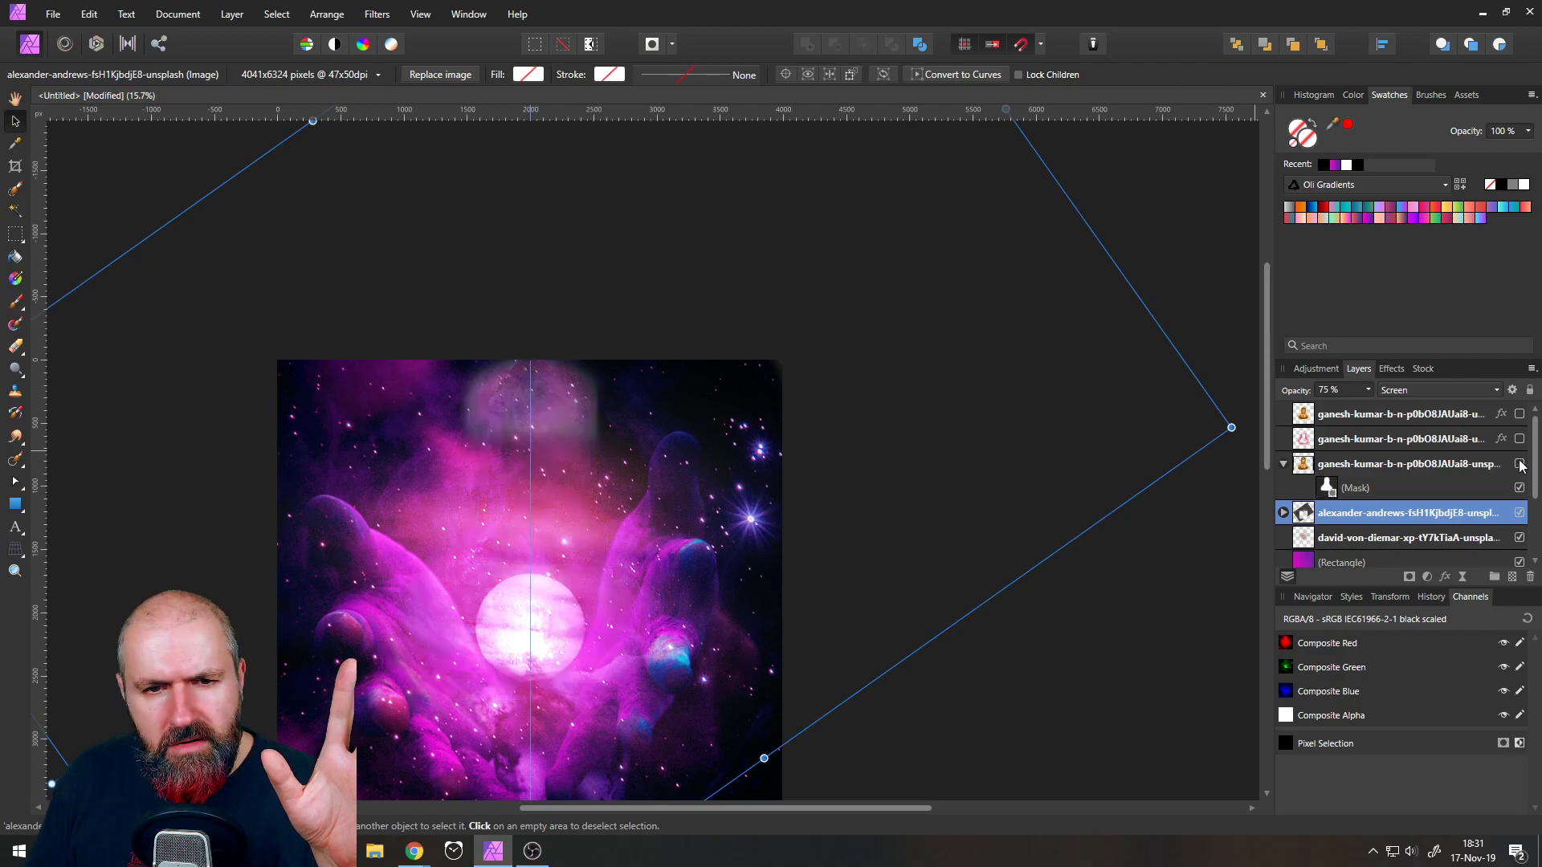
{"action": "left_click", "coordinate": [1519, 414]}
{"action": "left_click", "coordinate": [1520, 439]}
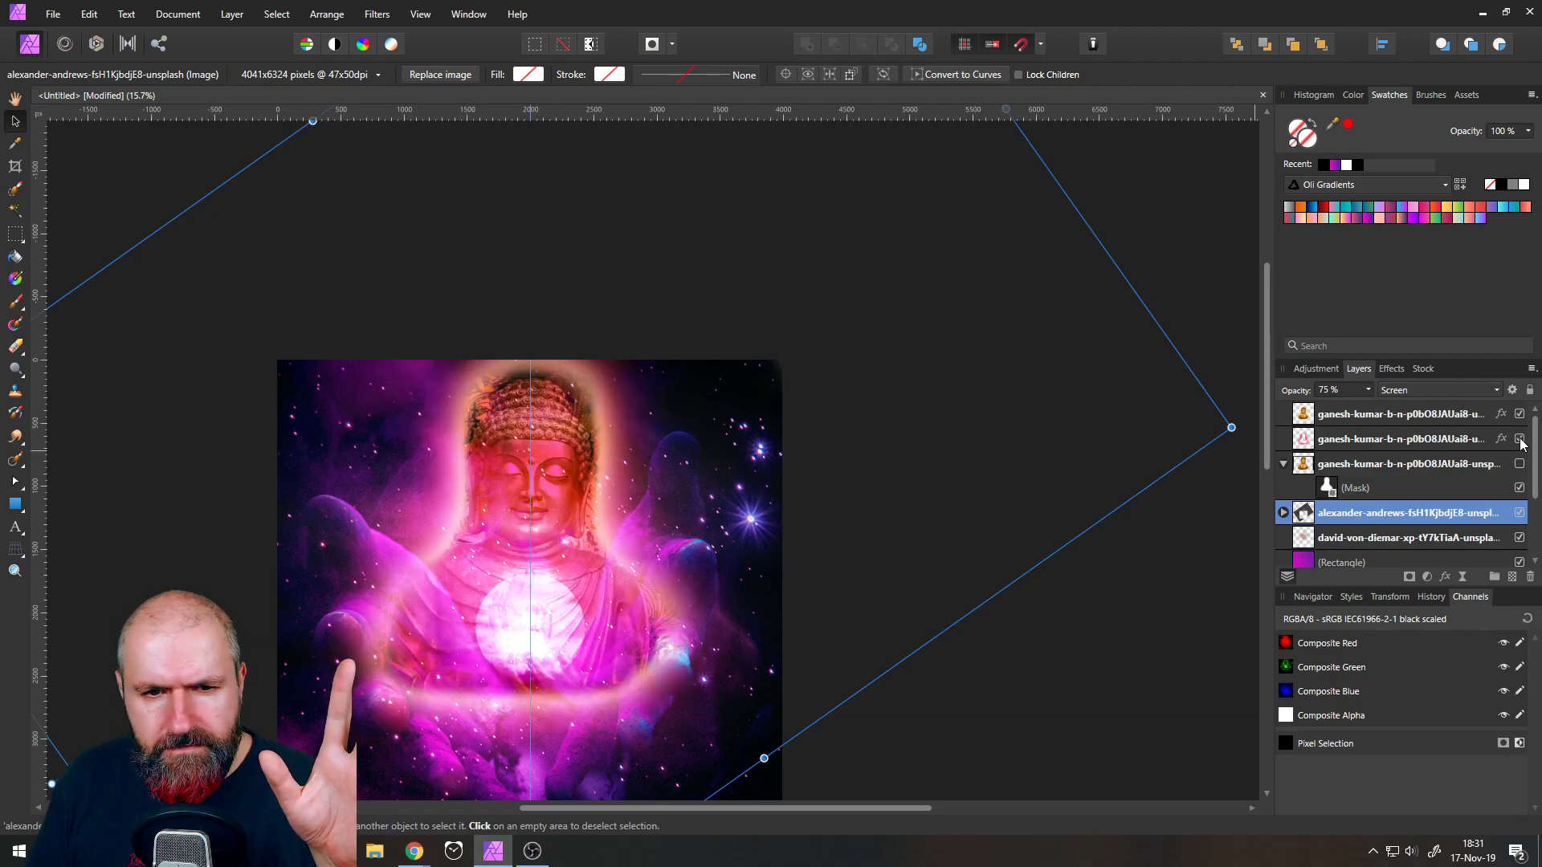
{"action": "left_click", "coordinate": [1519, 465]}
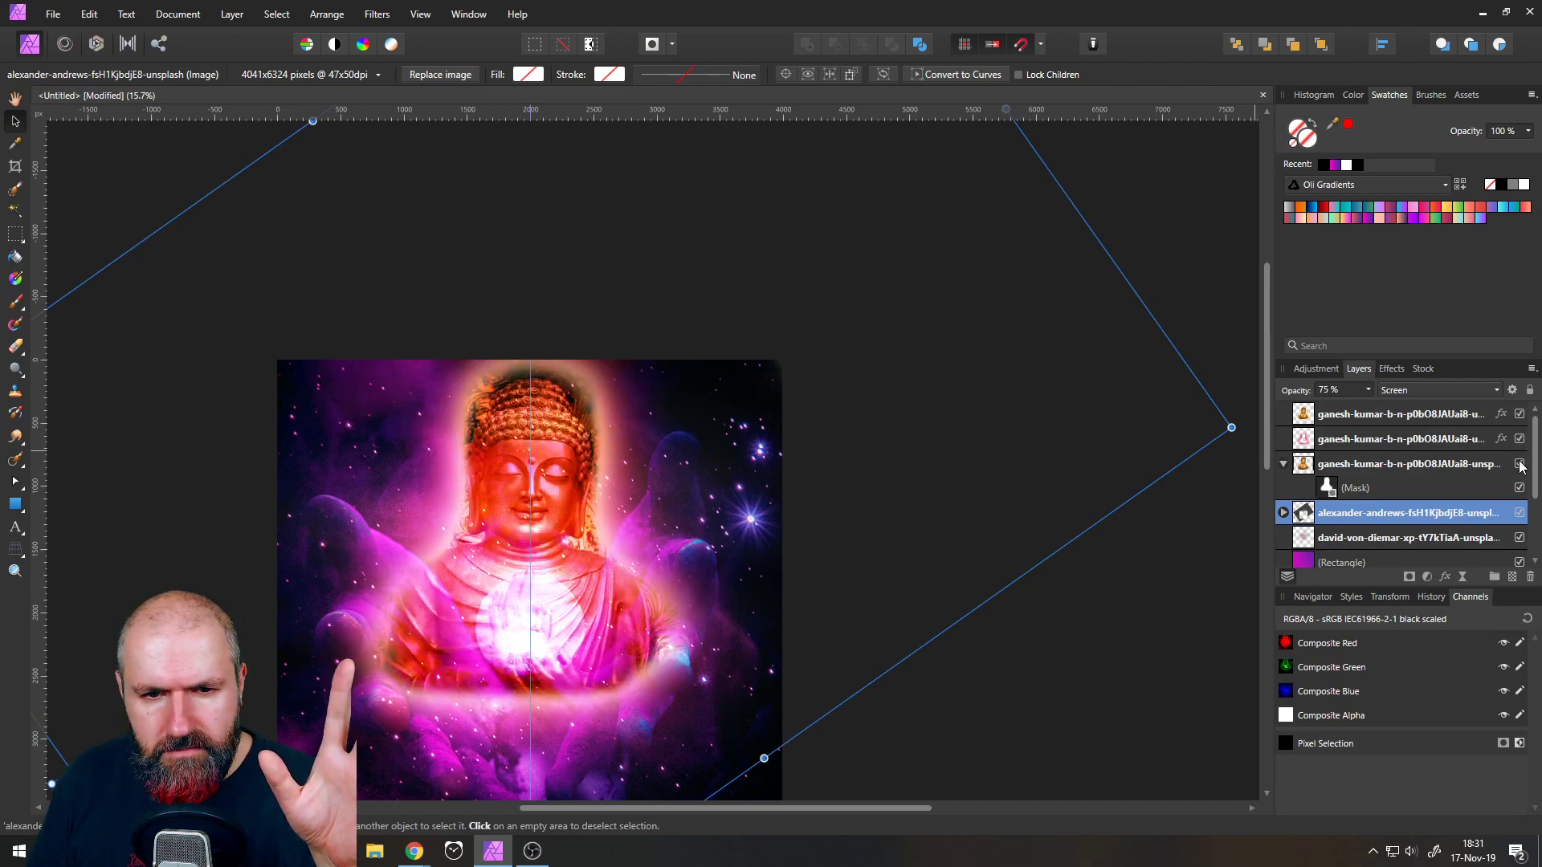
{"action": "left_click", "coordinate": [1519, 464]}
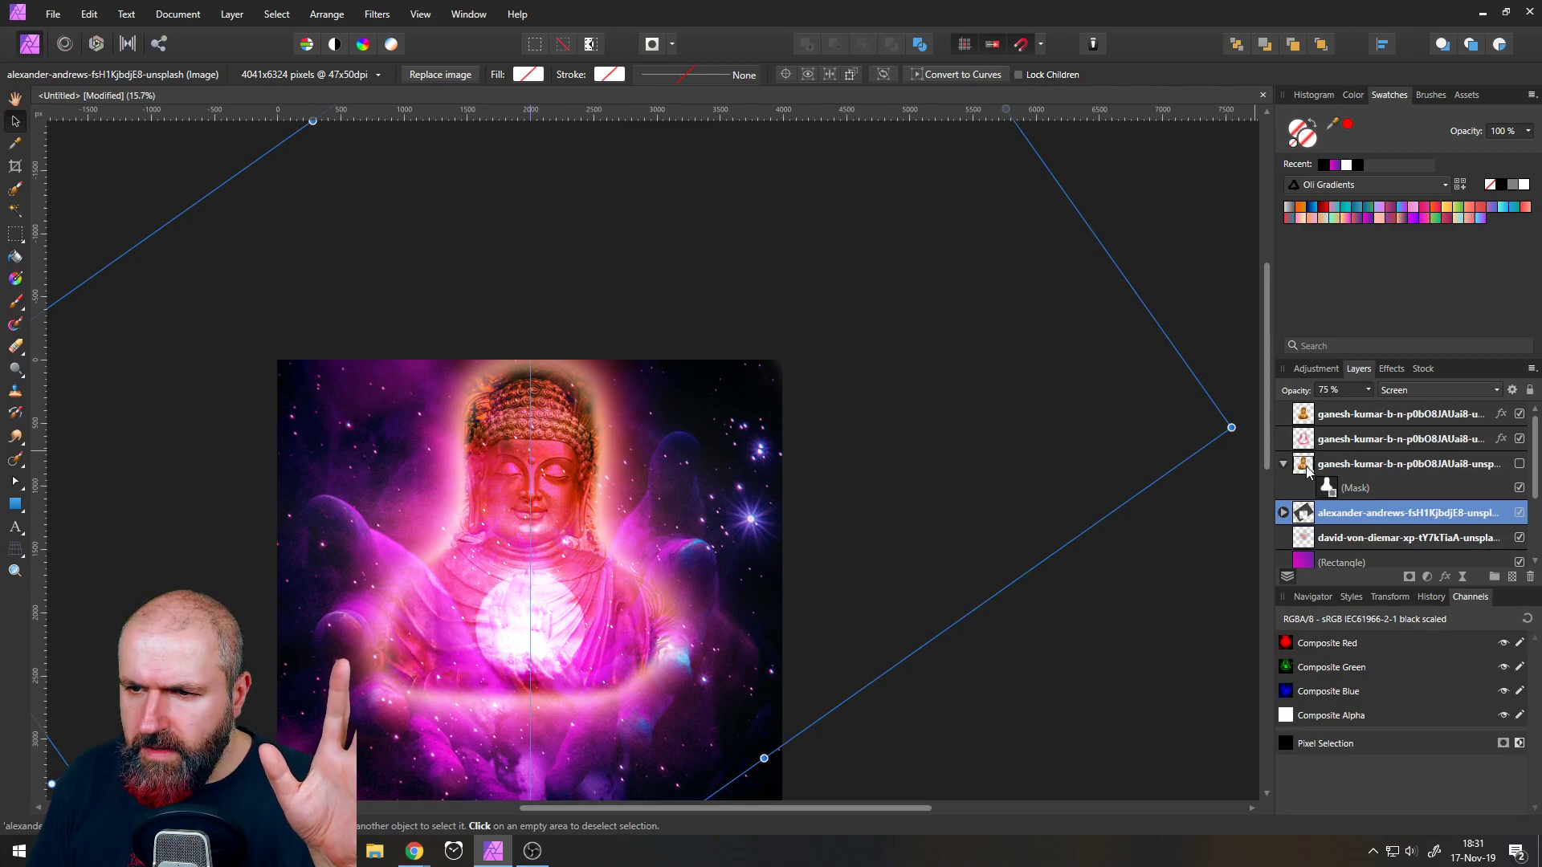
- Hide the two upper Buddha layers and the masked space copy, keeping the sun image visible
{"action": "left_click", "coordinate": [1306, 469]}
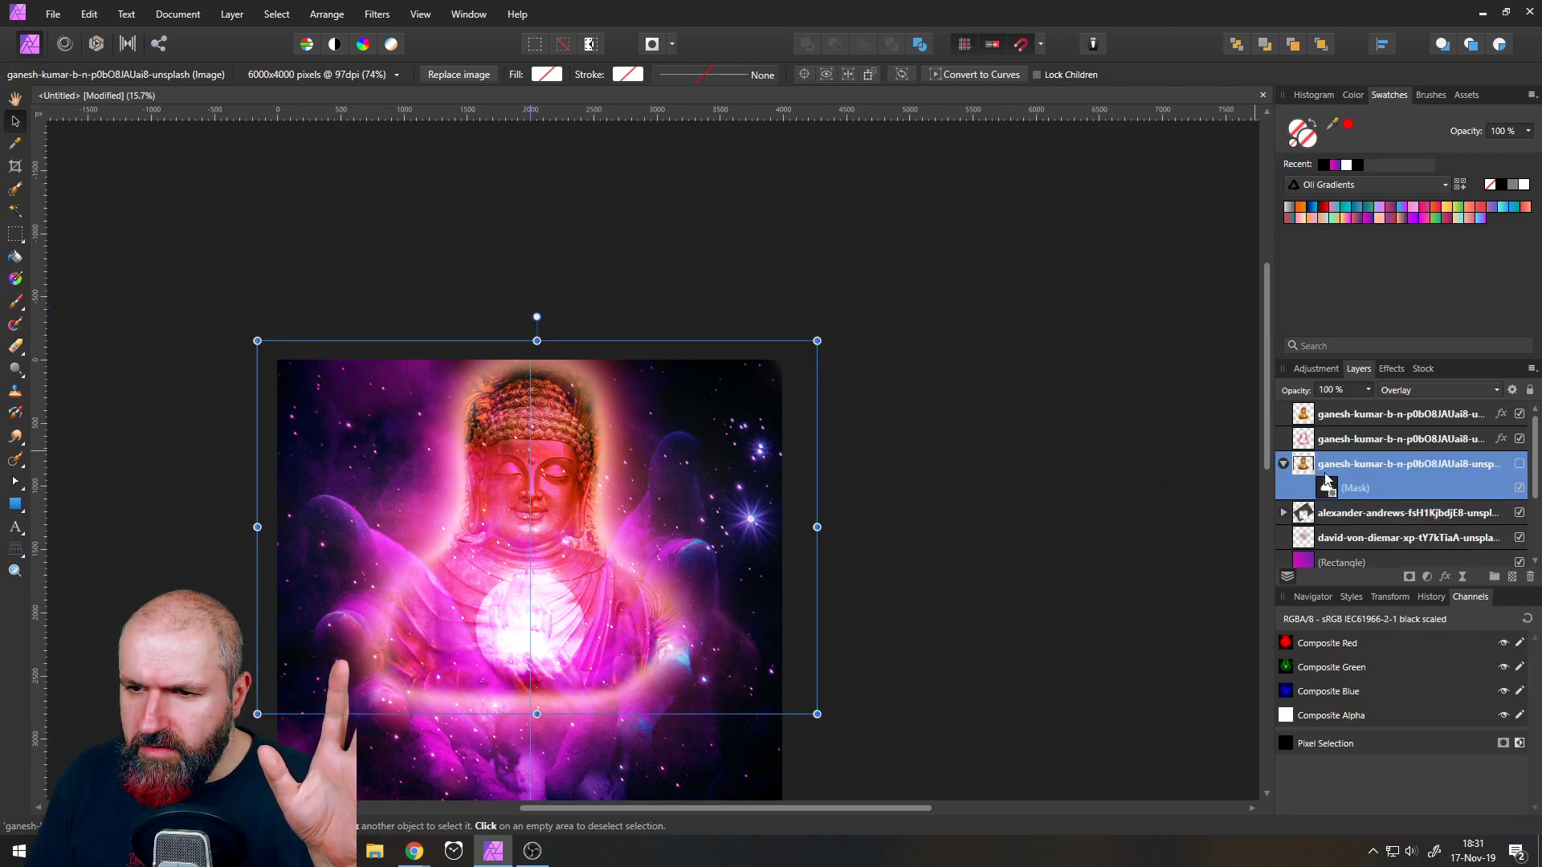
{"action": "left_click", "coordinate": [1519, 514]}
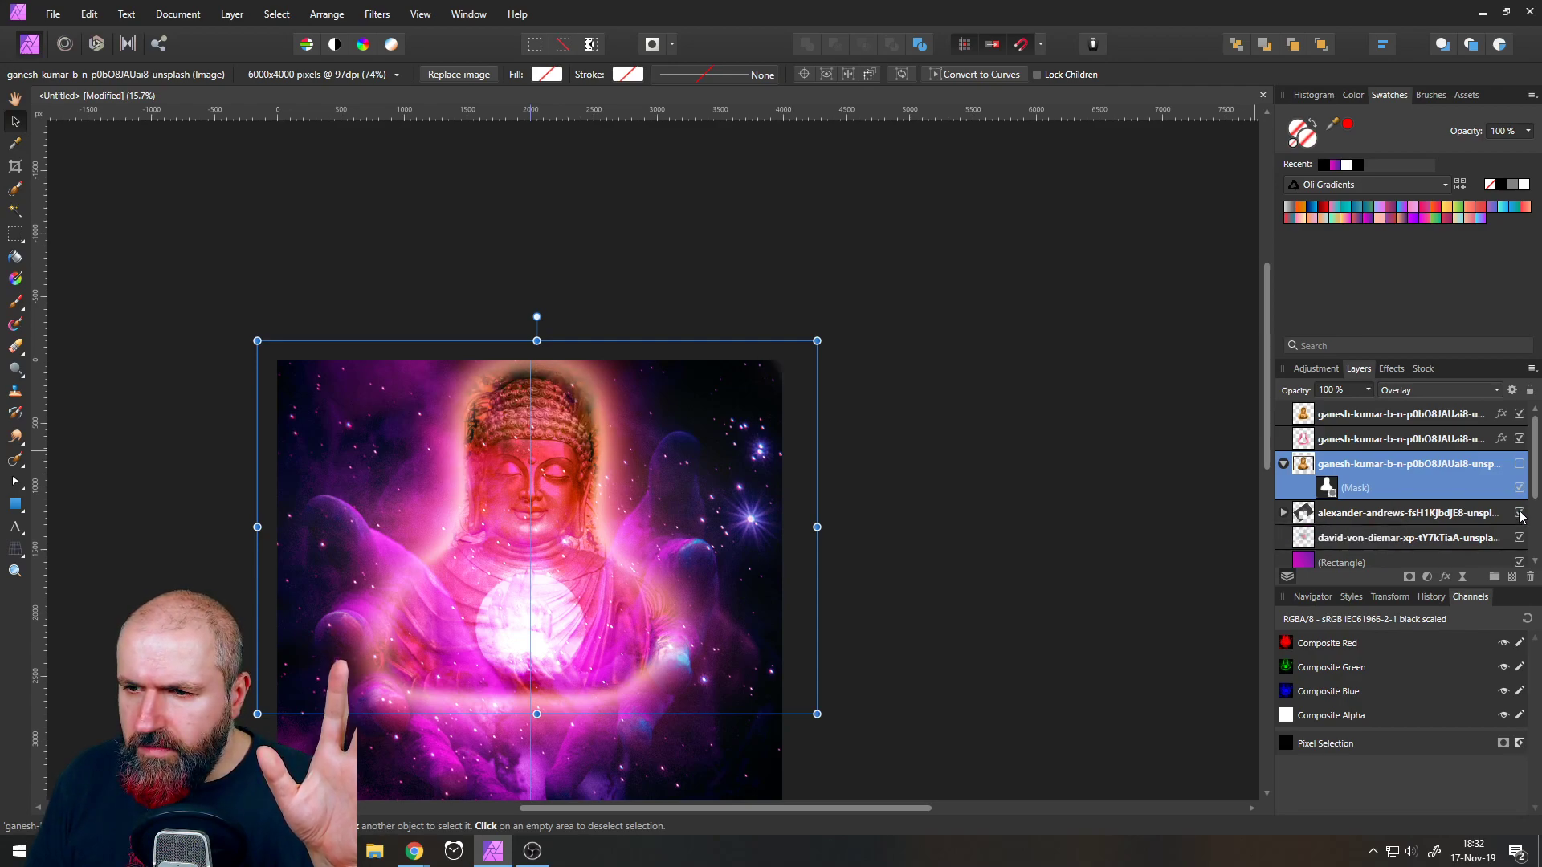
{"action": "left_click_drag", "start_coordinate": [1520, 419], "coordinate": [1520, 532]}
{"action": "left_click", "coordinate": [1519, 539]}
{"action": "left_click", "coordinate": [1520, 538]}
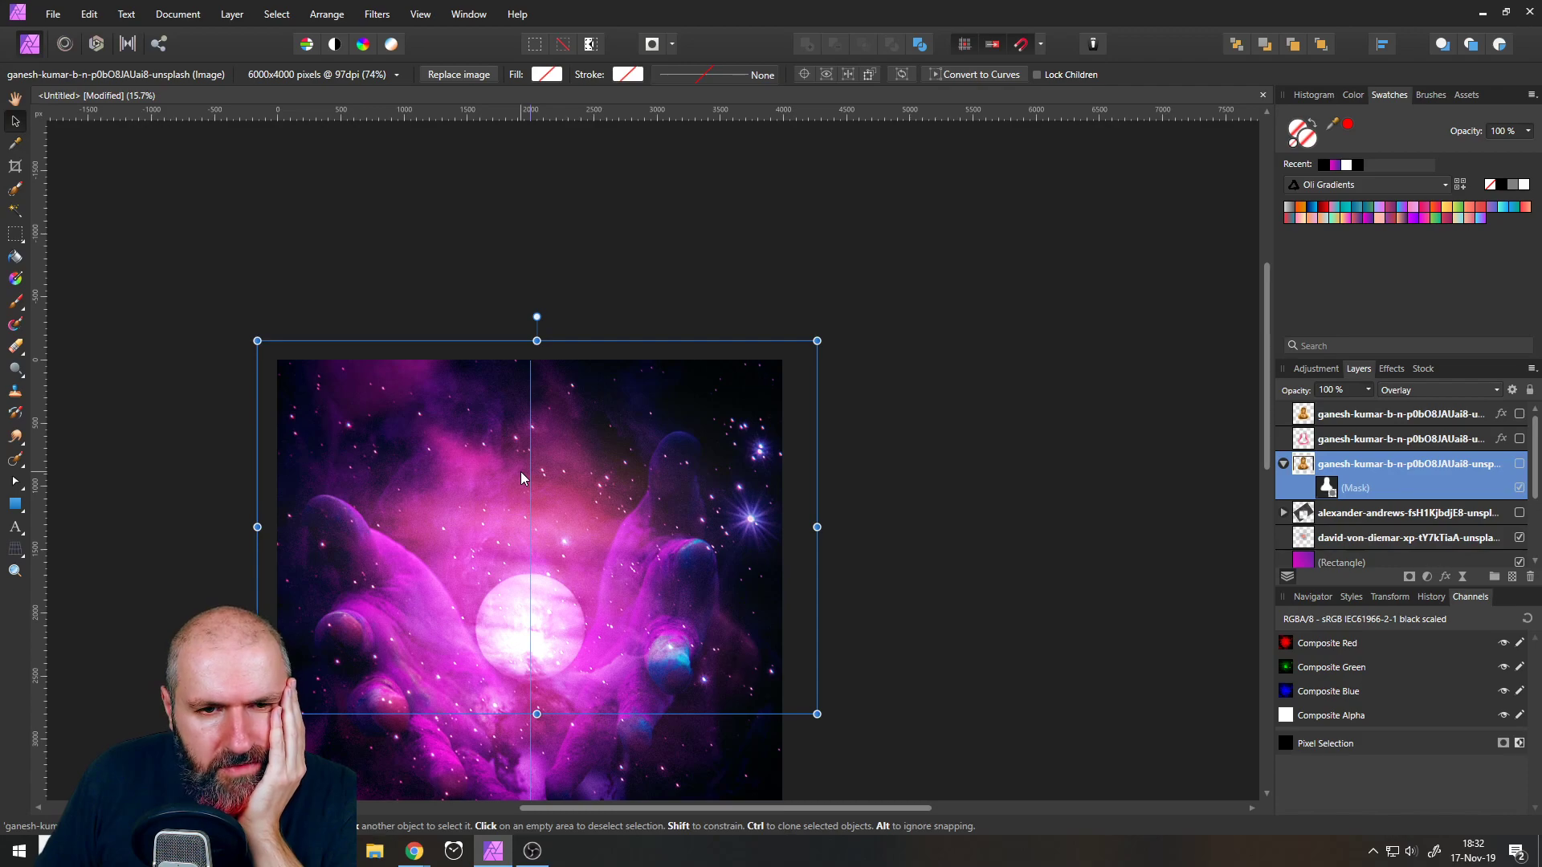
- Merge the visible layers into a new pixel layer above the masked Buddha, and add an empty pixel layer on top of it
{"action": "right_click", "coordinate": [1304, 465]}
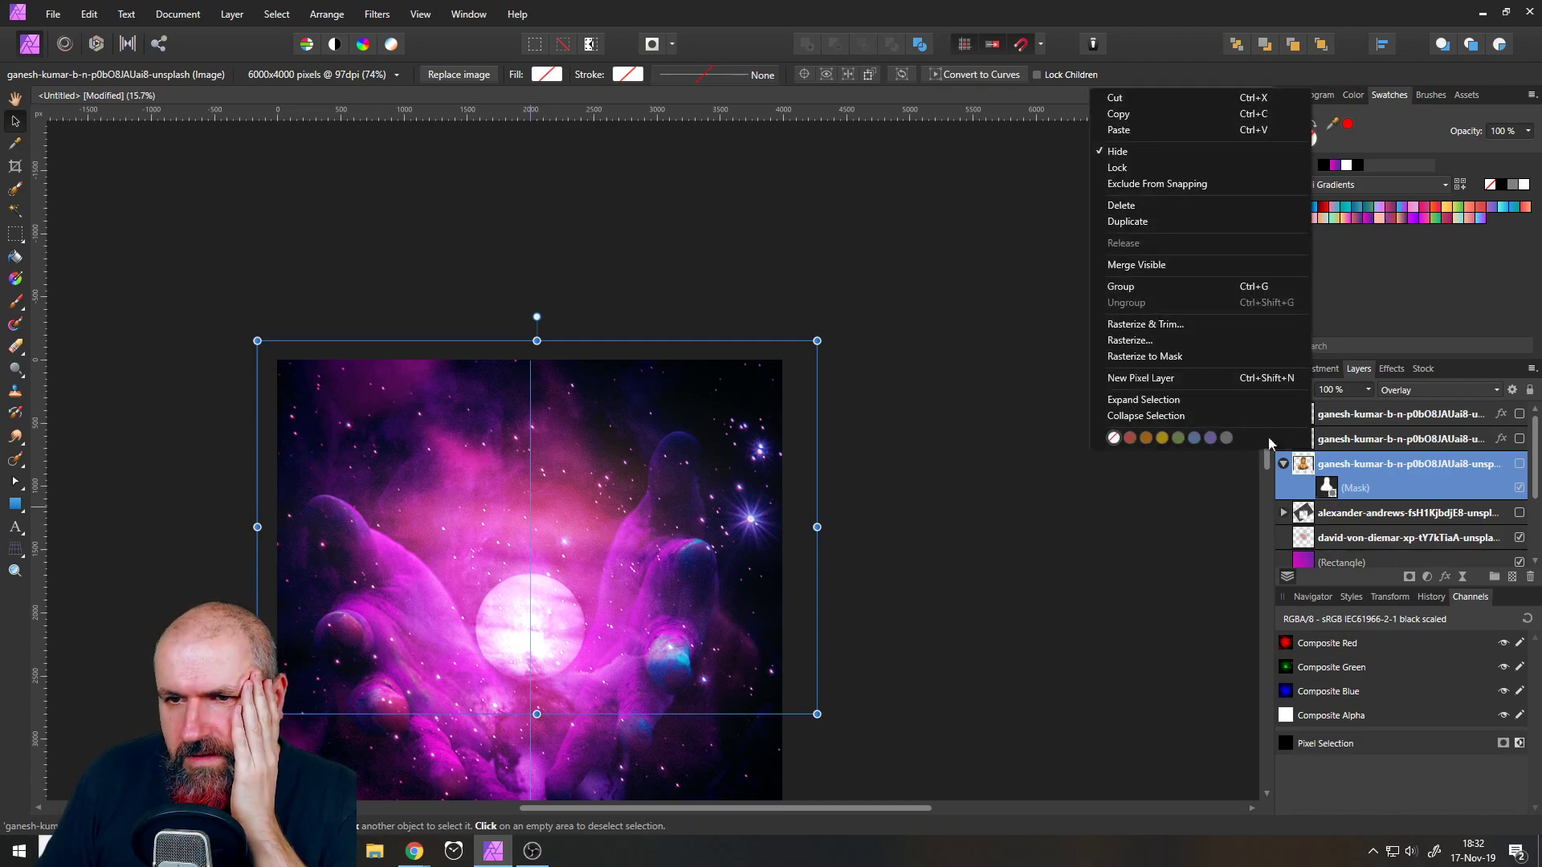
{"action": "left_click", "coordinate": [1134, 268]}
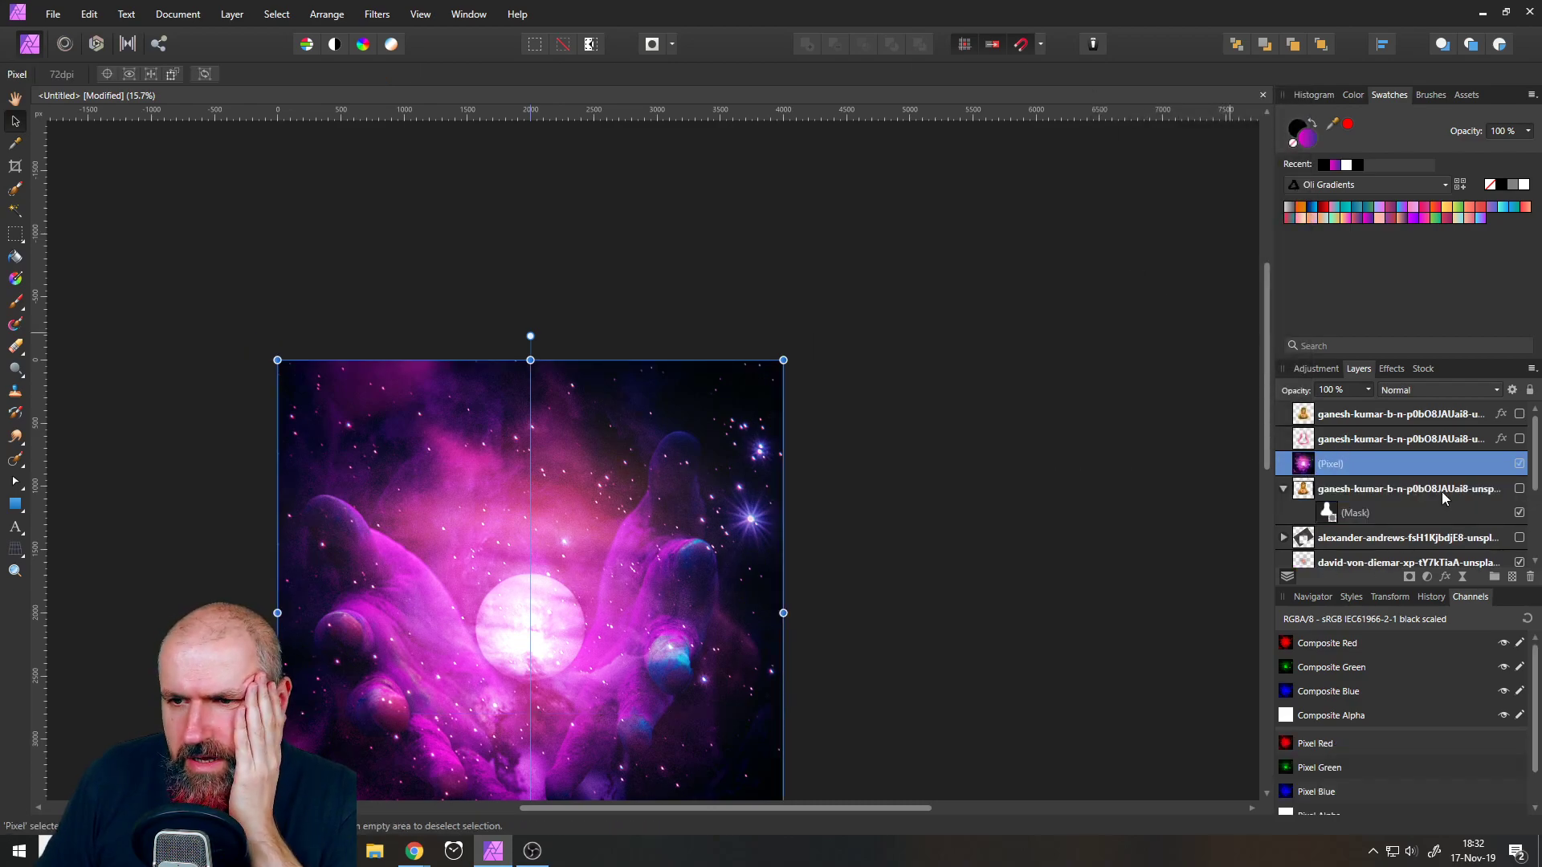
{"action": "left_click", "coordinate": [1513, 577]}
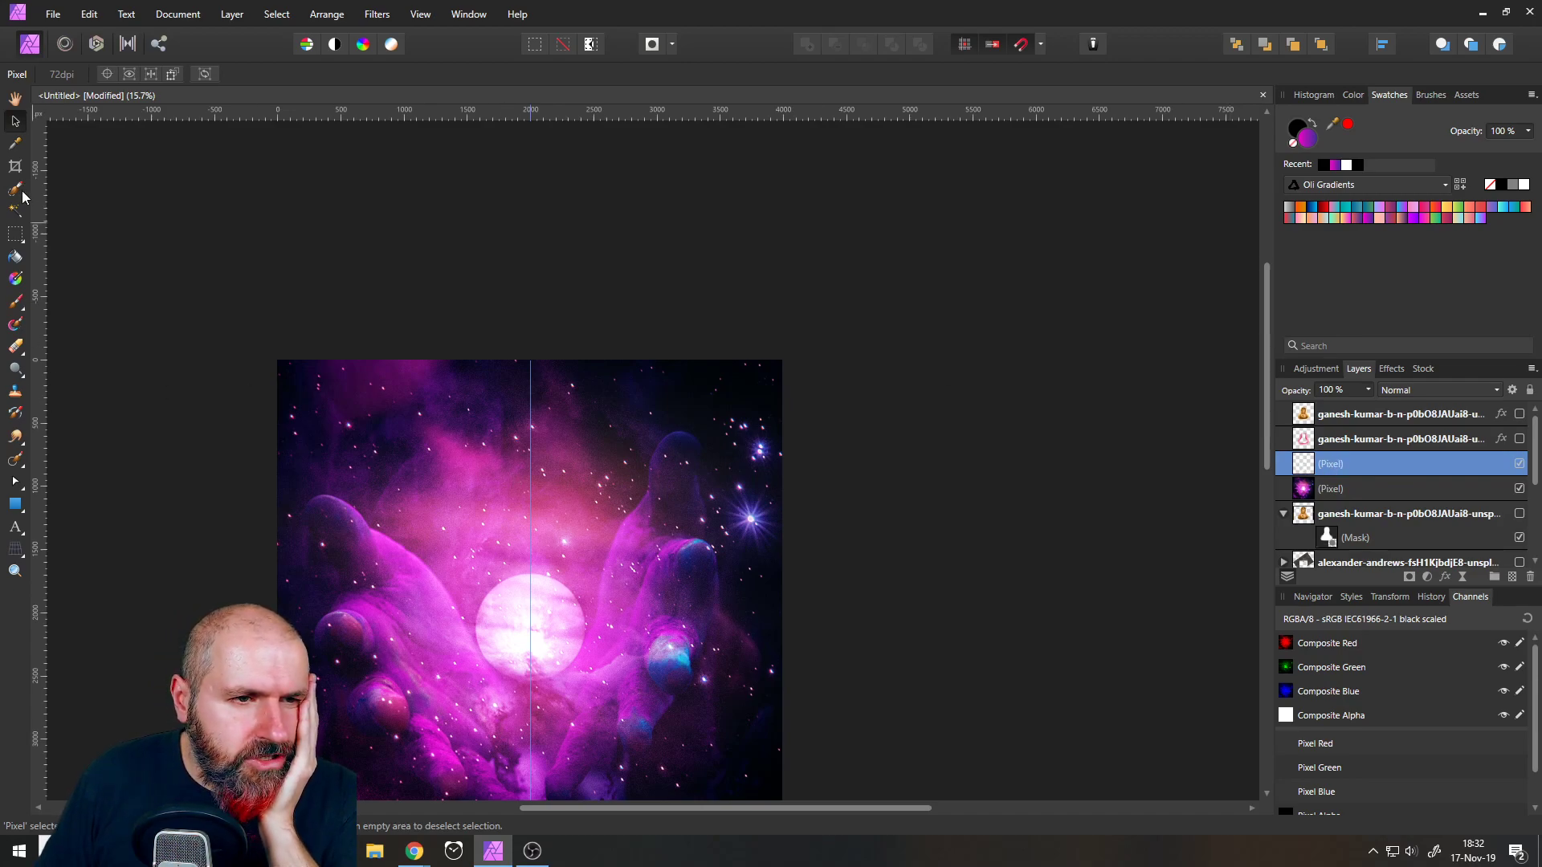
- Set up the Clone Brush to sample Current Layer & Below, with a 1064 px width and 0% hardness
{"action": "left_click", "coordinate": [15, 393]}
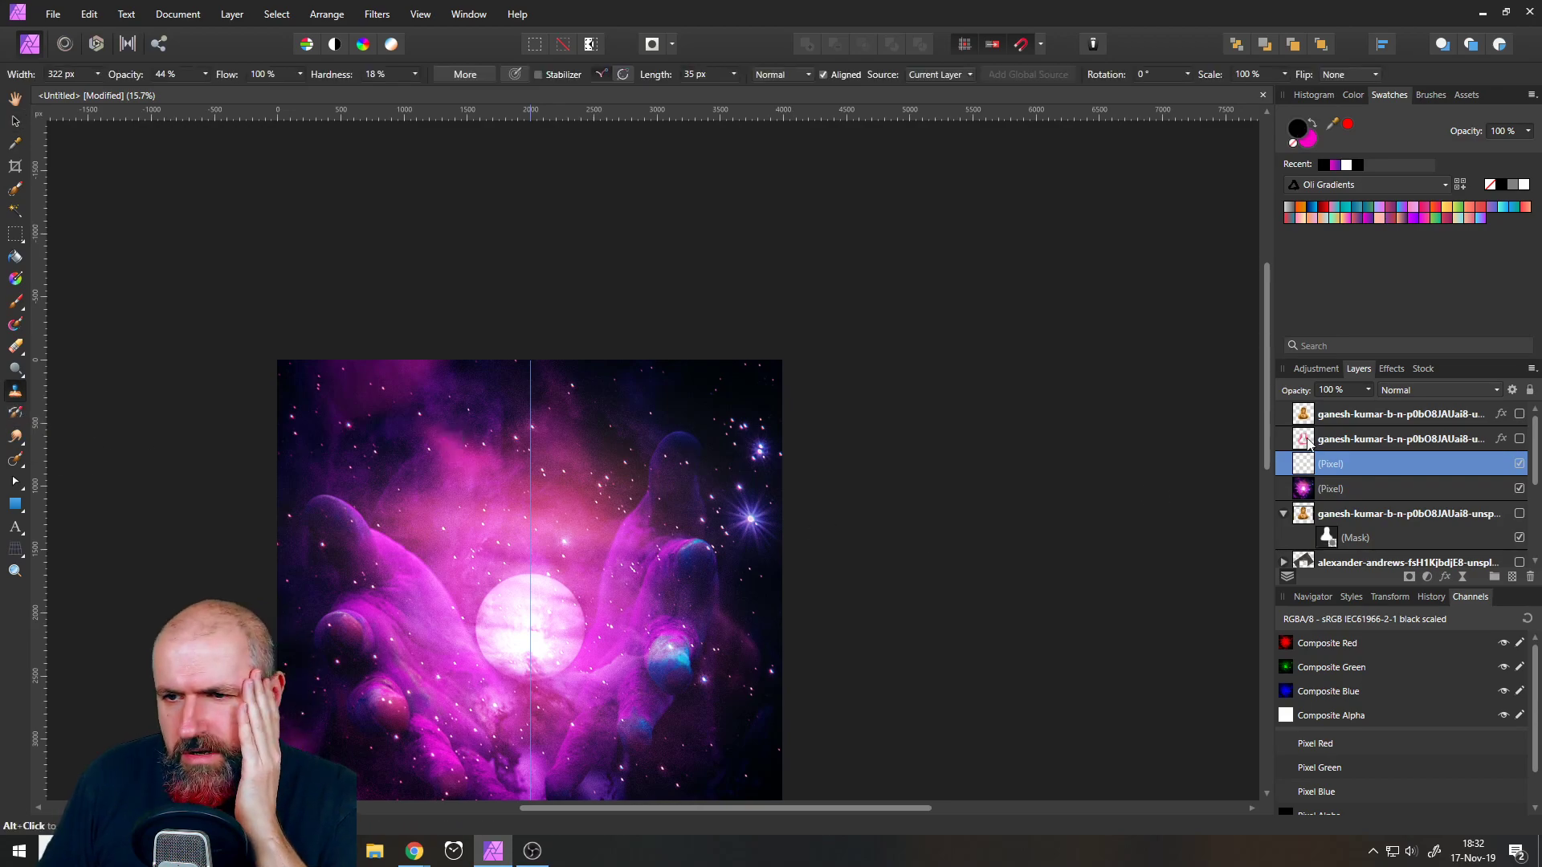
{"action": "left_click", "coordinate": [963, 74]}
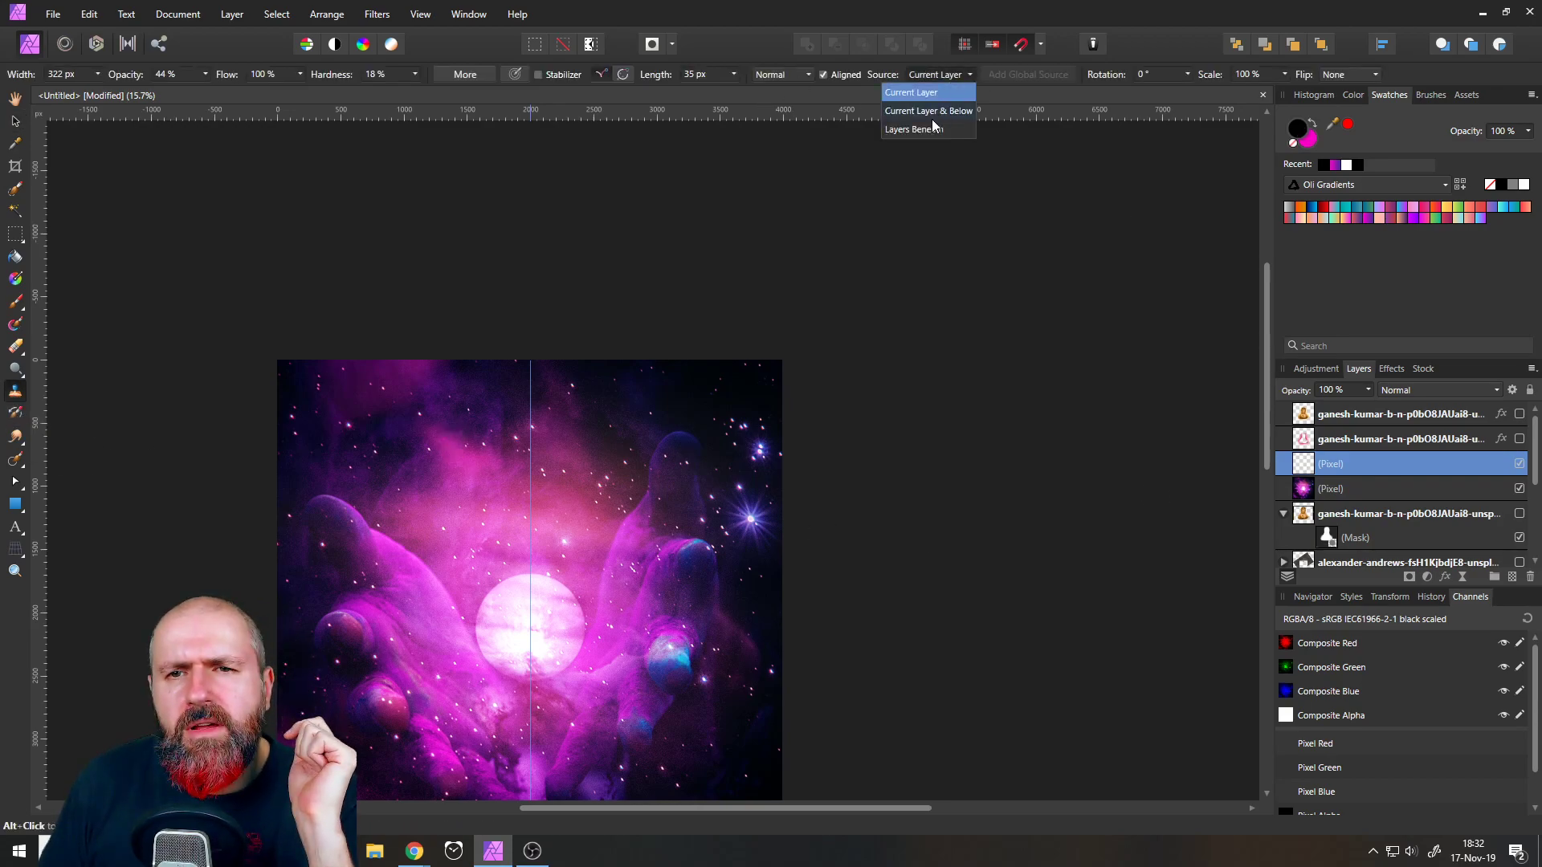
{"action": "left_click", "coordinate": [928, 111]}
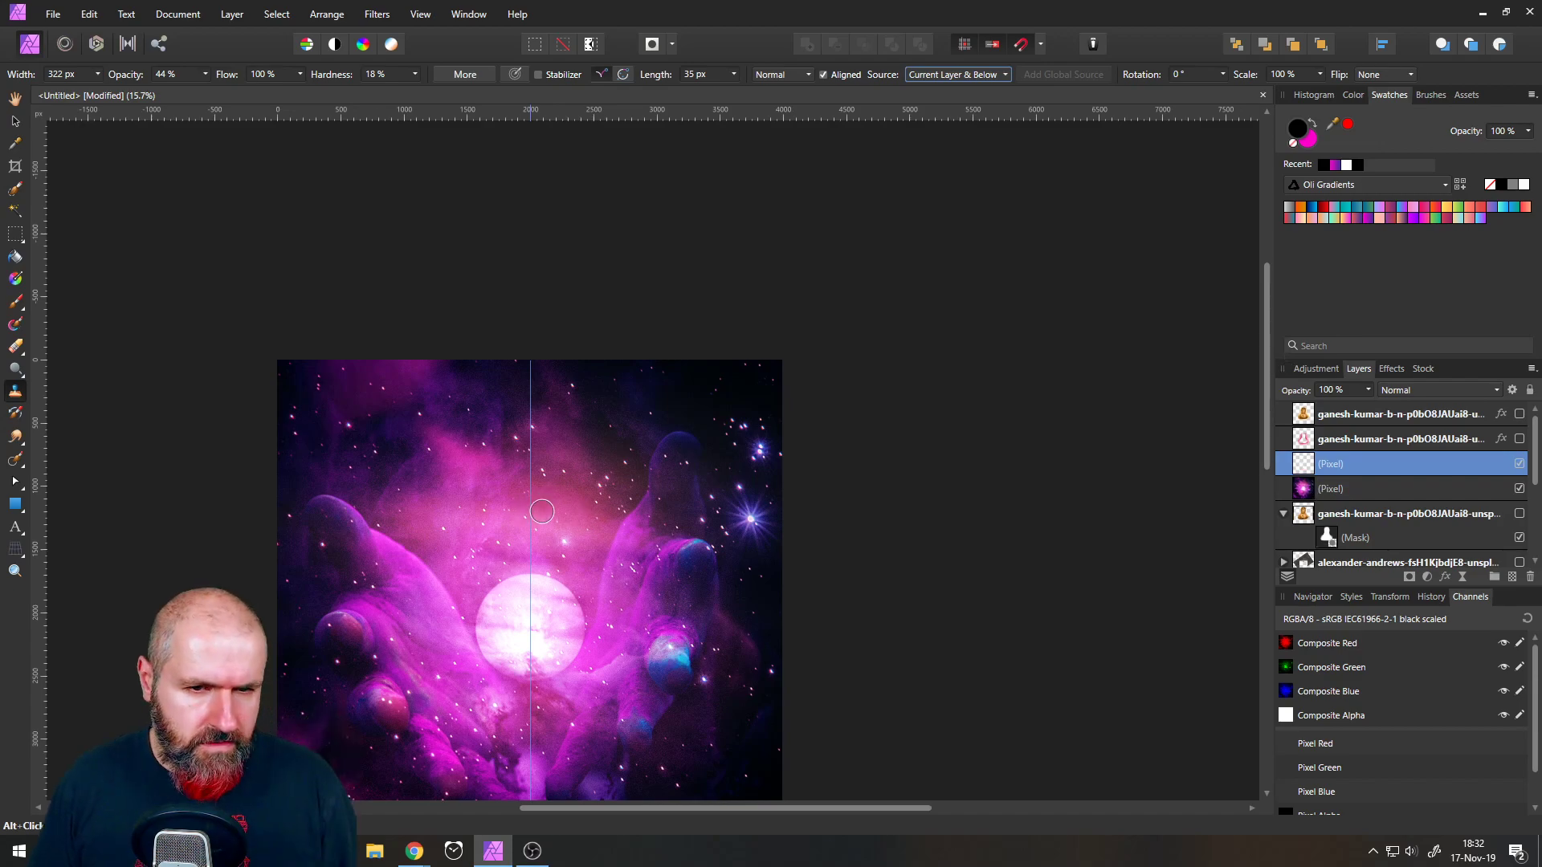
{"action": "left_click_drag", "start_coordinate": [99, 77], "coordinate": [110, 87]}
{"action": "left_click", "coordinate": [416, 76]}
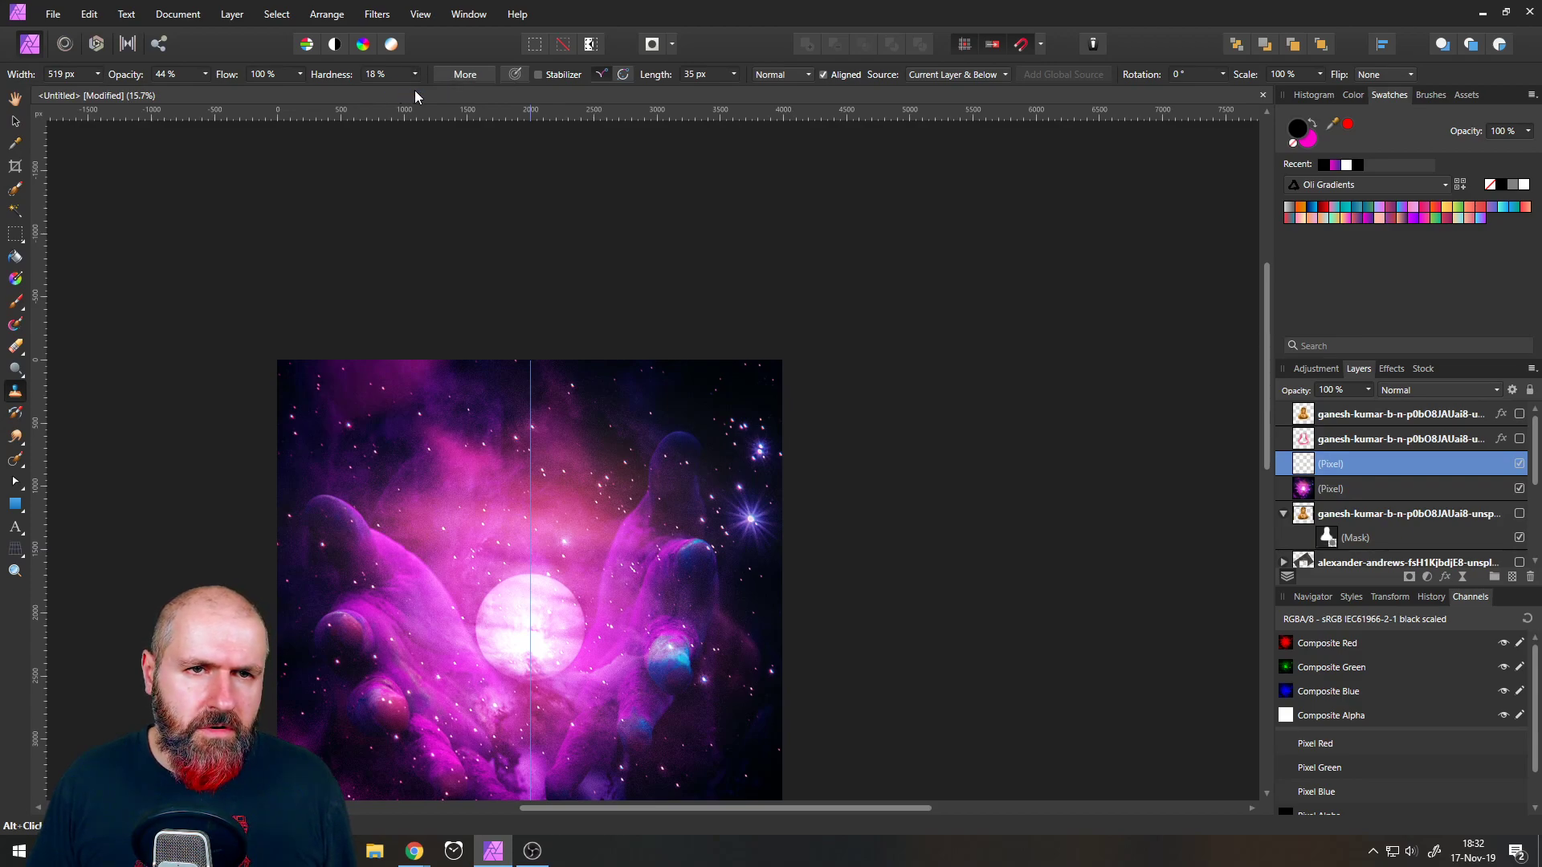
{"action": "left_click", "coordinate": [416, 75]}
{"action": "left_click_drag", "start_coordinate": [415, 89], "coordinate": [393, 89]}
{"action": "left_click", "coordinate": [98, 75]}
{"action": "left_click_drag", "start_coordinate": [103, 95], "coordinate": [113, 94]}
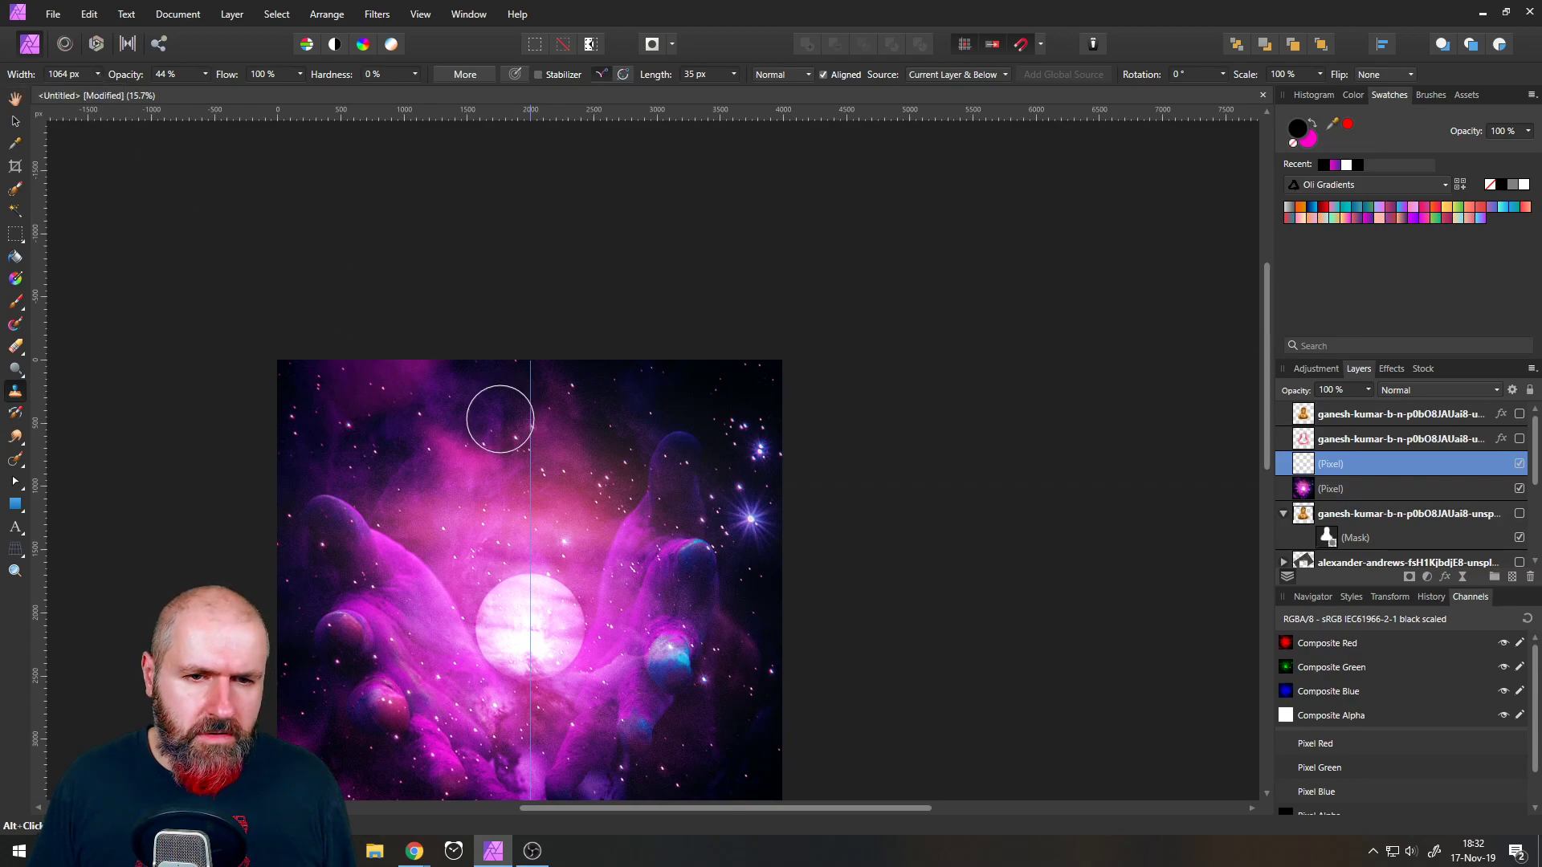
- Try cloning the pink glow above the sun onto the top centre of the image, and undo the strokes
{"action": "left_click", "coordinate": [526, 534], "text": "alt"}
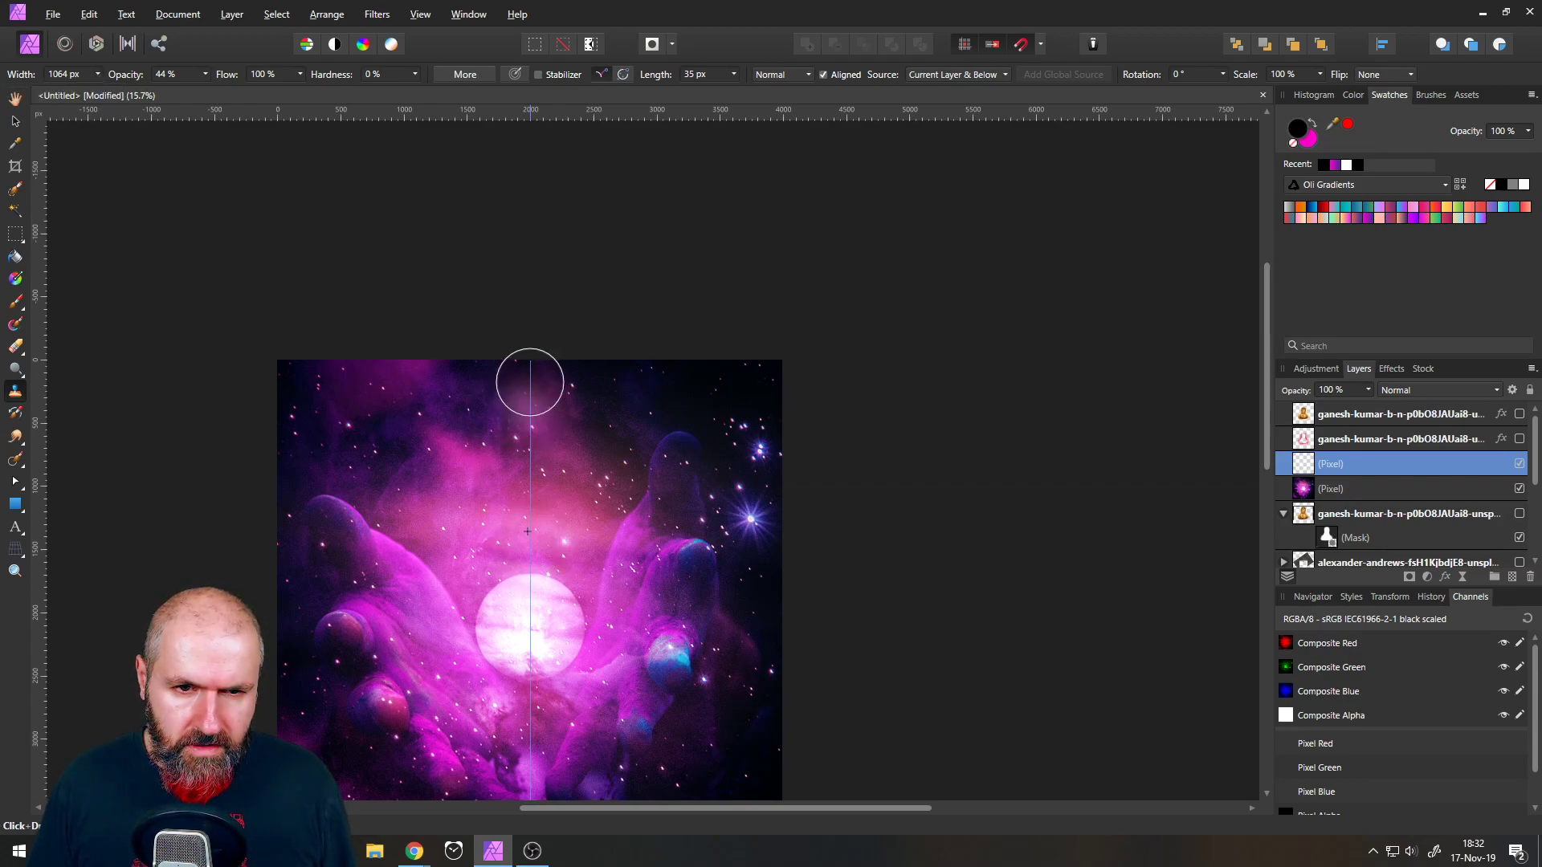
{"action": "mouse_move", "coordinate": [549, 377]}
{"action": "left_mouse_down"}
{"action": "mouse_move", "coordinate": [474, 402]}
{"action": "mouse_move", "coordinate": [522, 408]}
{"action": "mouse_move", "coordinate": [515, 440]}
{"action": "mouse_move", "coordinate": [497, 371]}
{"action": "left_mouse_up"}
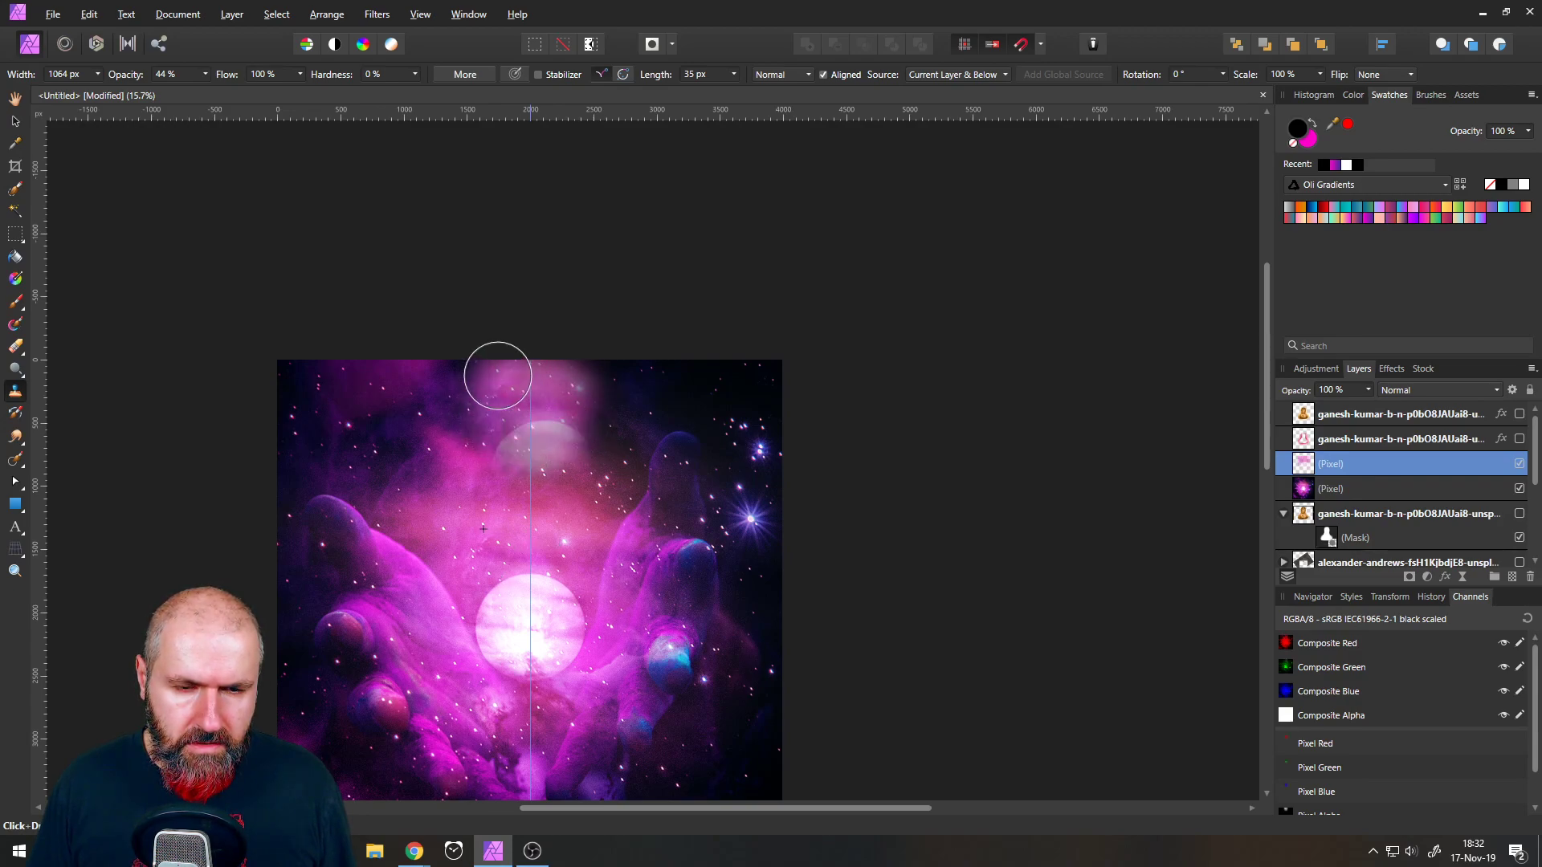
{"action": "key", "text": "ctrl+z"}
{"action": "key", "text": "ctrl+z"}
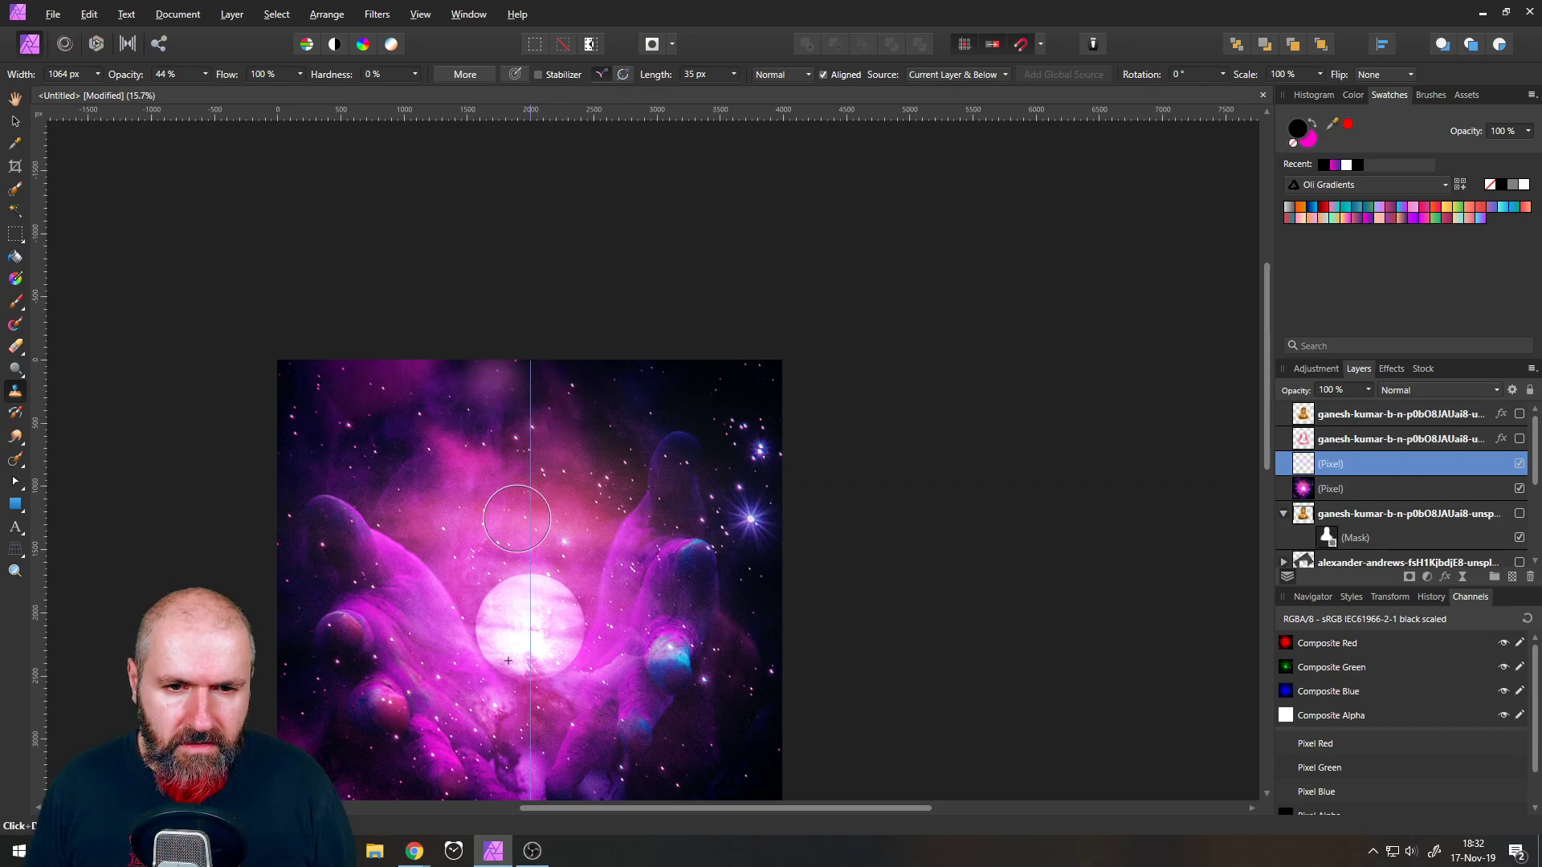
- Clone the pink glow above the sun upward over the top centre of the image, resampling between strokes
{"action": "left_click", "coordinate": [531, 521], "text": "alt"}
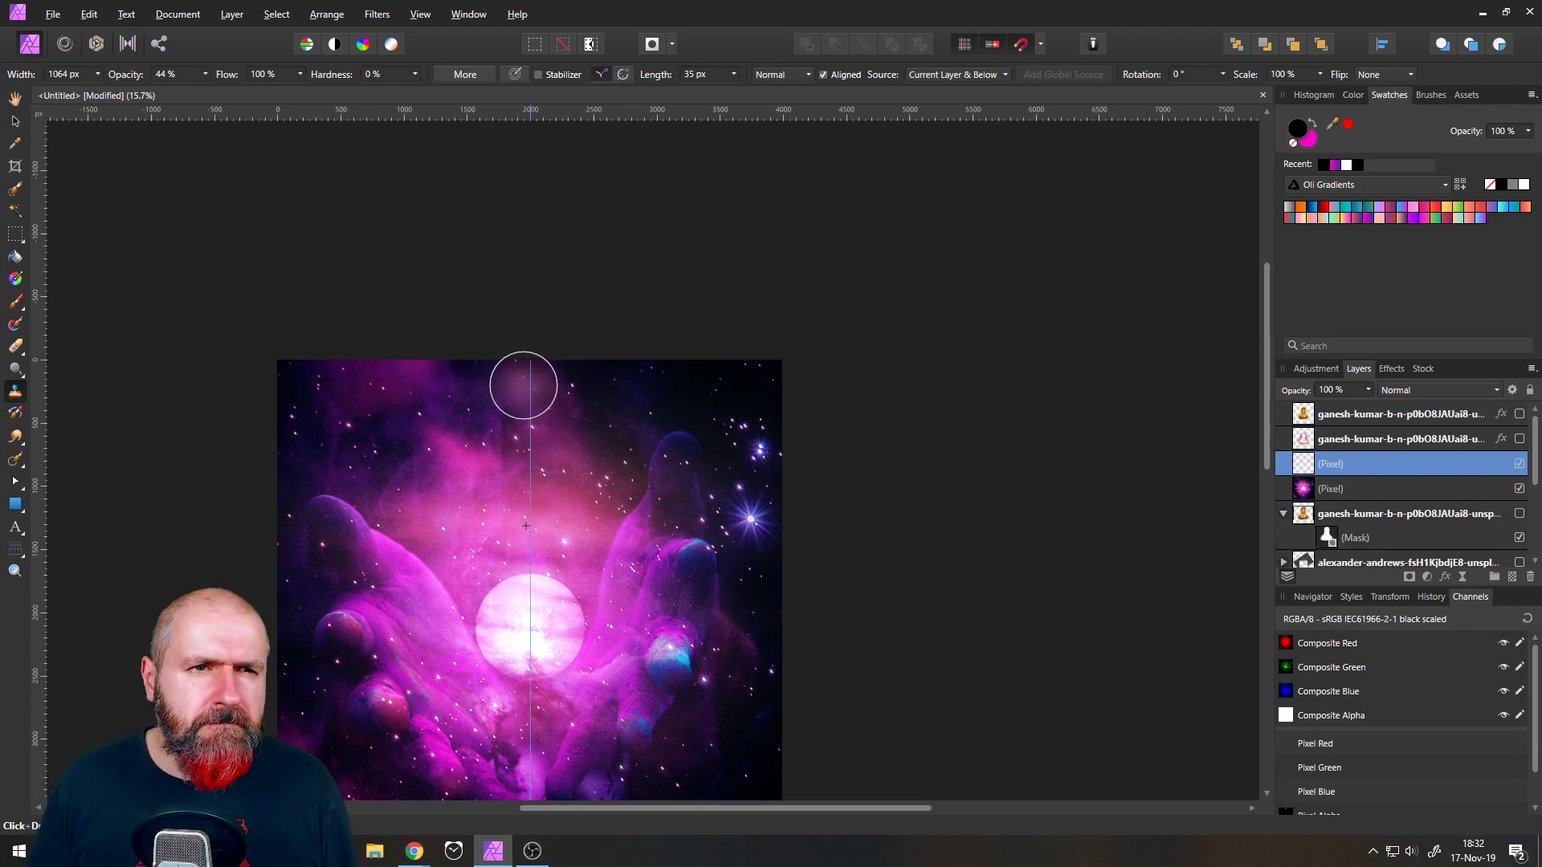
{"action": "mouse_move", "coordinate": [527, 383]}
{"action": "left_mouse_down"}
{"action": "mouse_move", "coordinate": [485, 382]}
{"action": "mouse_move", "coordinate": [526, 381]}
{"action": "mouse_move", "coordinate": [483, 381]}
{"action": "mouse_move", "coordinate": [552, 378]}
{"action": "left_mouse_up"}
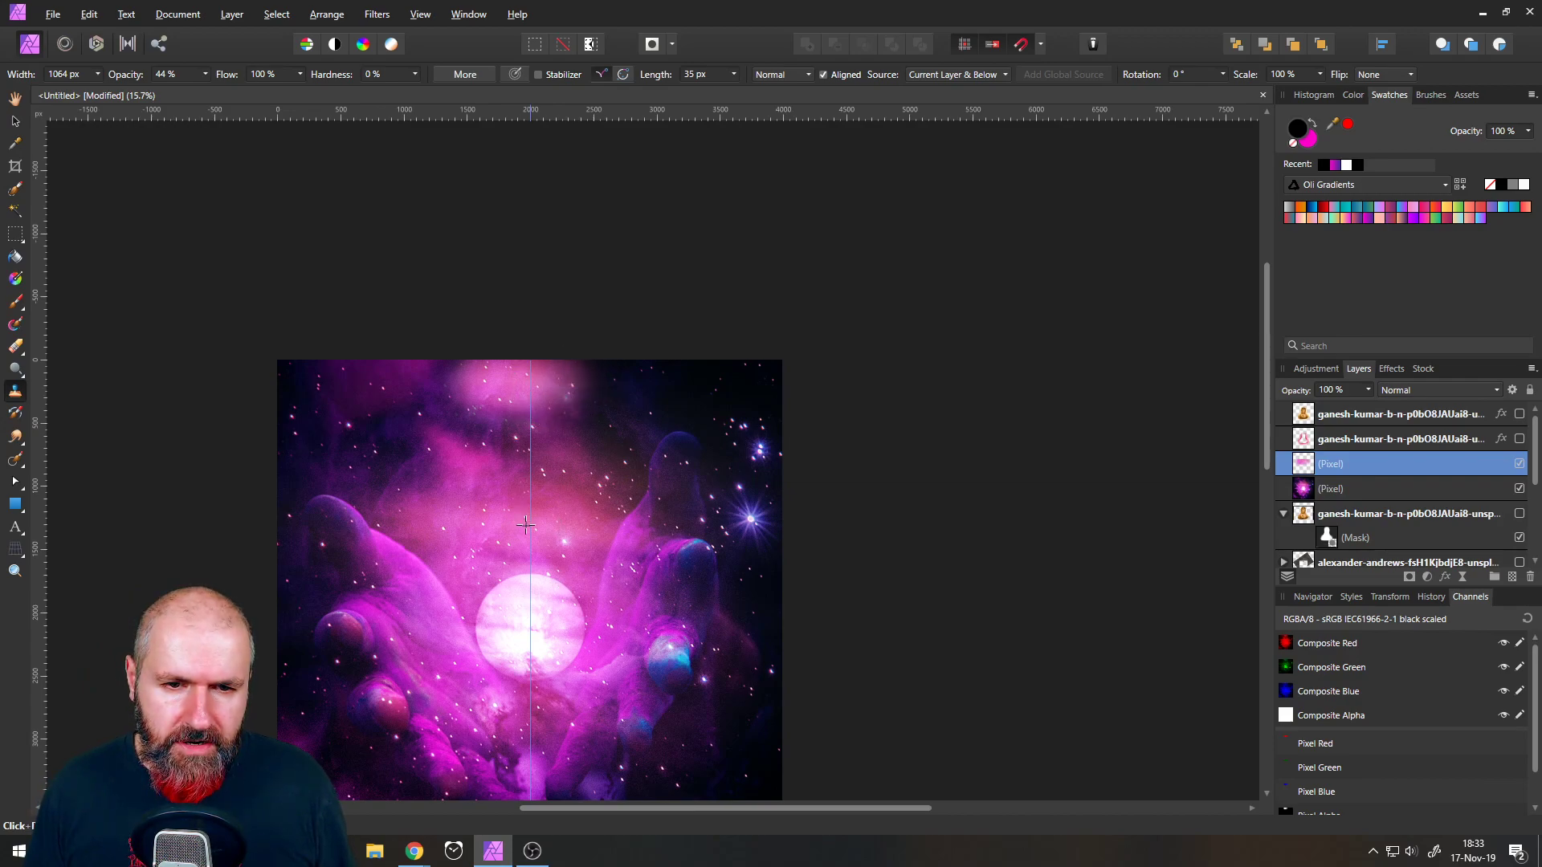
{"action": "mouse_move", "coordinate": [474, 432]}
{"action": "left_mouse_down"}
{"action": "mouse_move", "coordinate": [567, 433]}
{"action": "mouse_move", "coordinate": [500, 448]}
{"action": "left_mouse_up"}
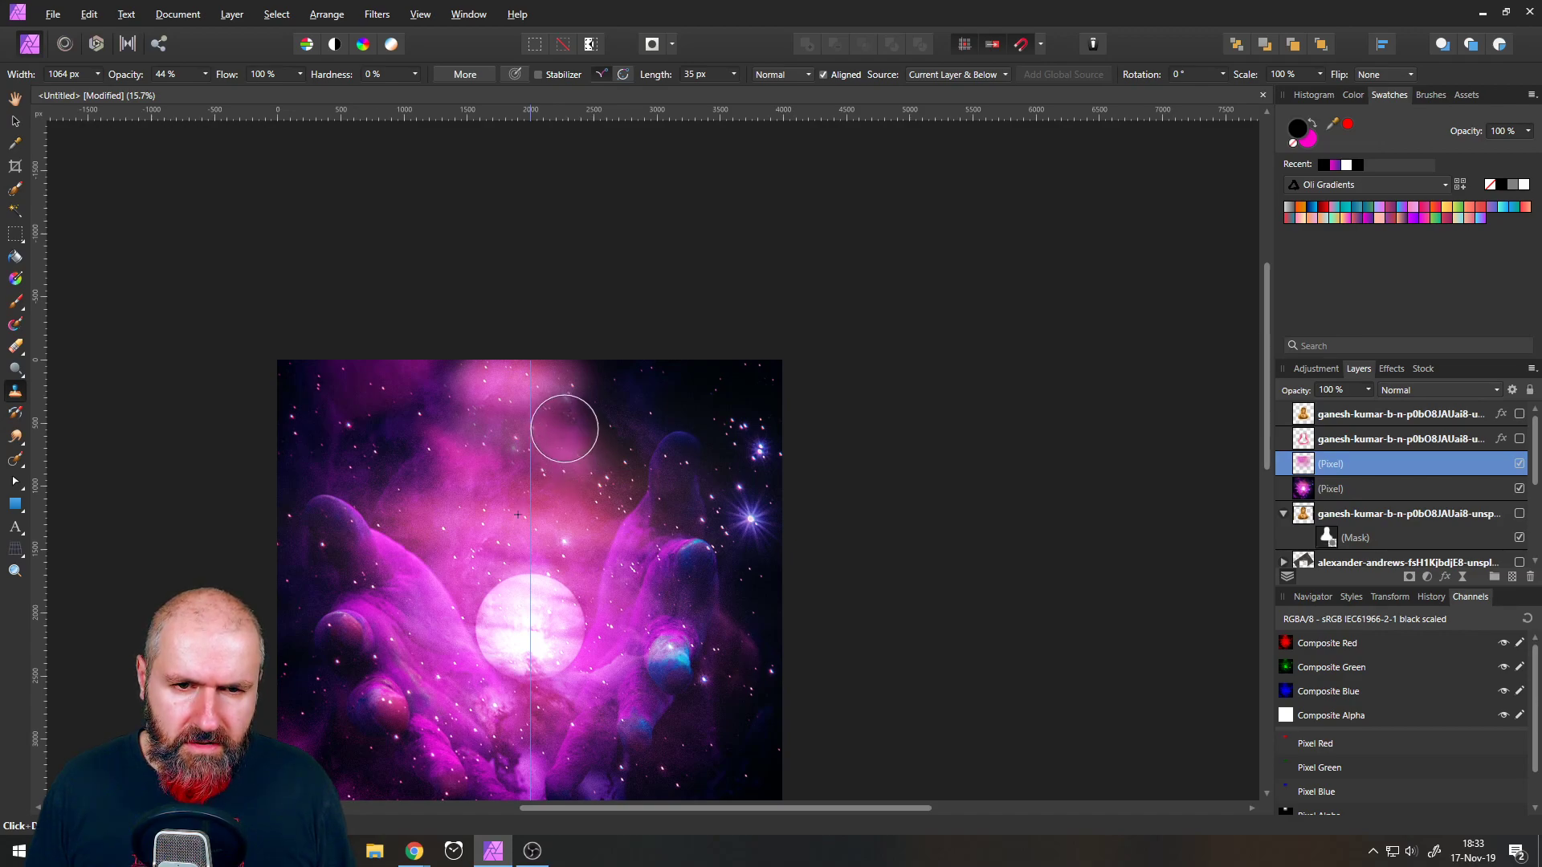
{"action": "left_click", "coordinate": [499, 513], "text": "alt"}
{"action": "mouse_move", "coordinate": [522, 462]}
{"action": "left_mouse_down"}
{"action": "mouse_move", "coordinate": [511, 436]}
{"action": "mouse_move", "coordinate": [518, 454]}
{"action": "mouse_move", "coordinate": [581, 428]}
{"action": "mouse_move", "coordinate": [568, 372]}
{"action": "left_mouse_up"}
{"action": "left_click", "coordinate": [554, 527], "text": "alt"}
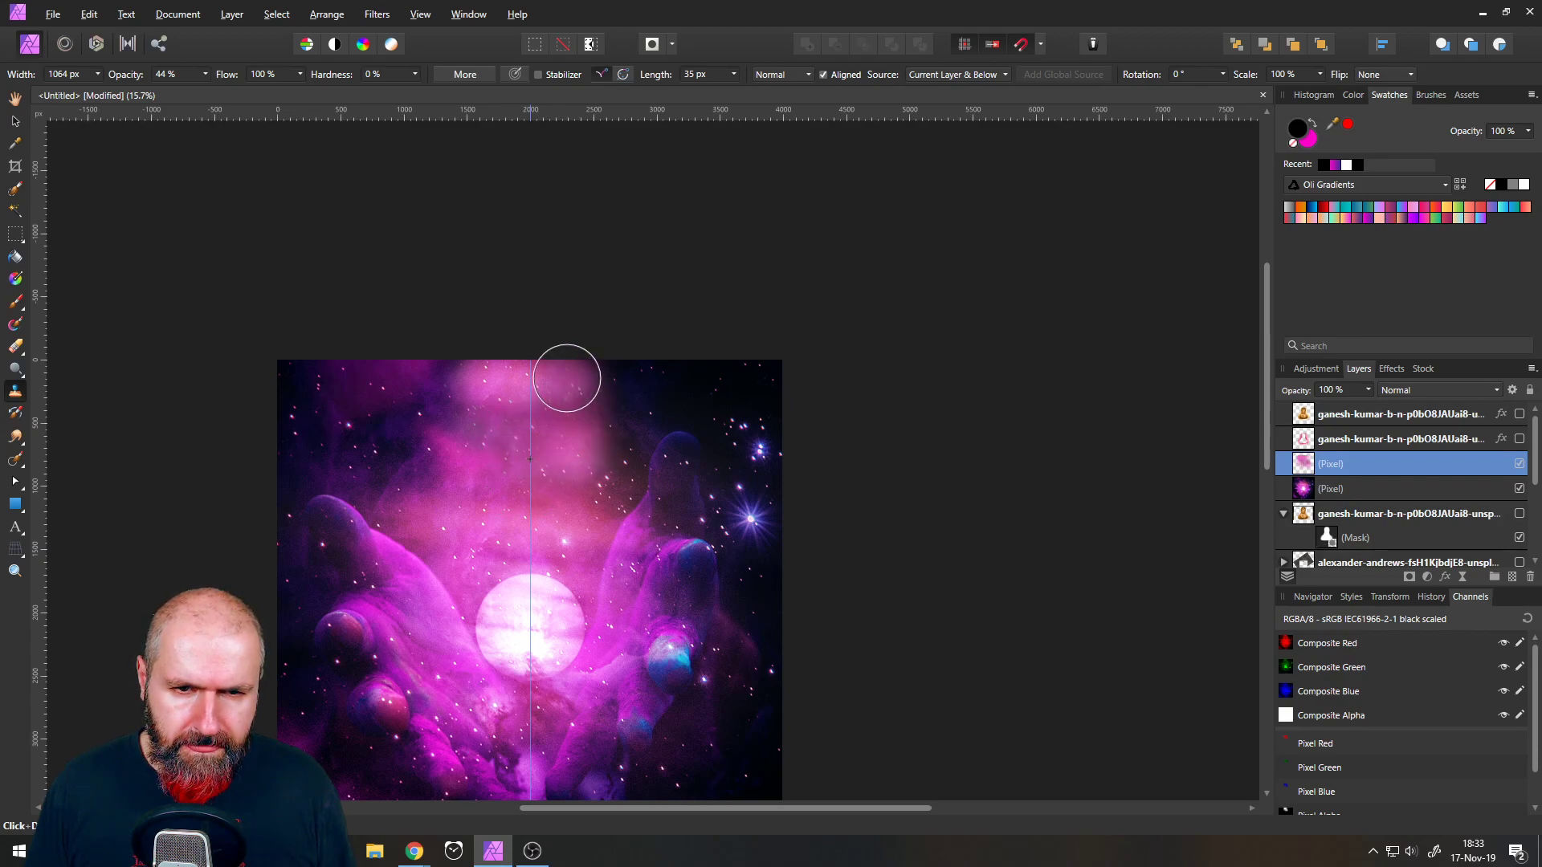
{"action": "left_click_drag", "start_coordinate": [480, 456], "coordinate": [493, 415]}
{"action": "left_click", "coordinate": [536, 500], "text": "alt"}
{"action": "left_click_drag", "start_coordinate": [587, 491], "coordinate": [568, 393]}
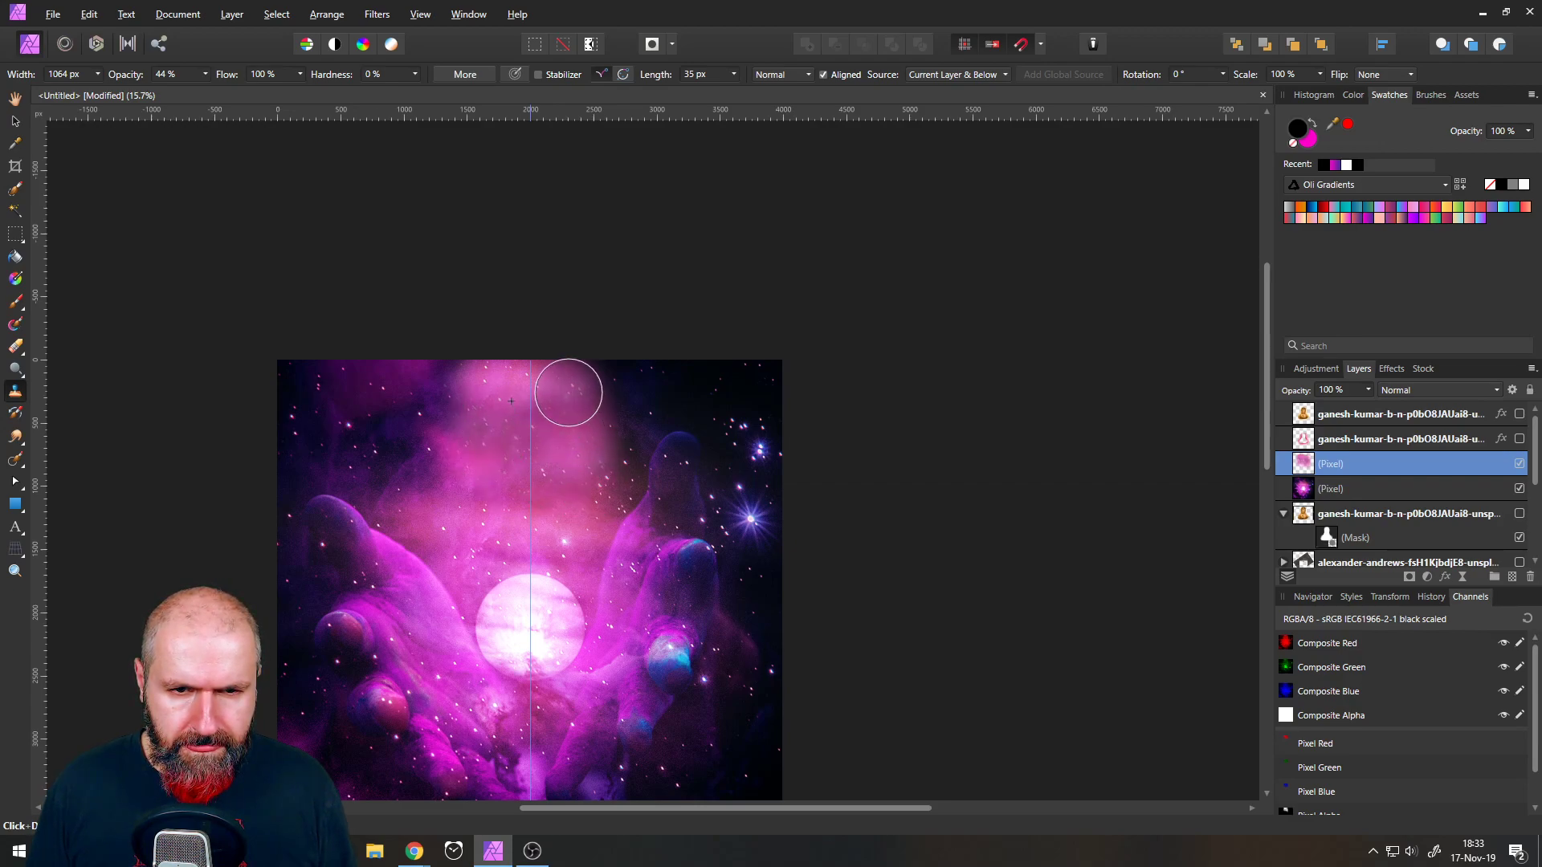
{"action": "left_click", "coordinate": [572, 372]}
{"action": "left_click", "coordinate": [579, 380]}
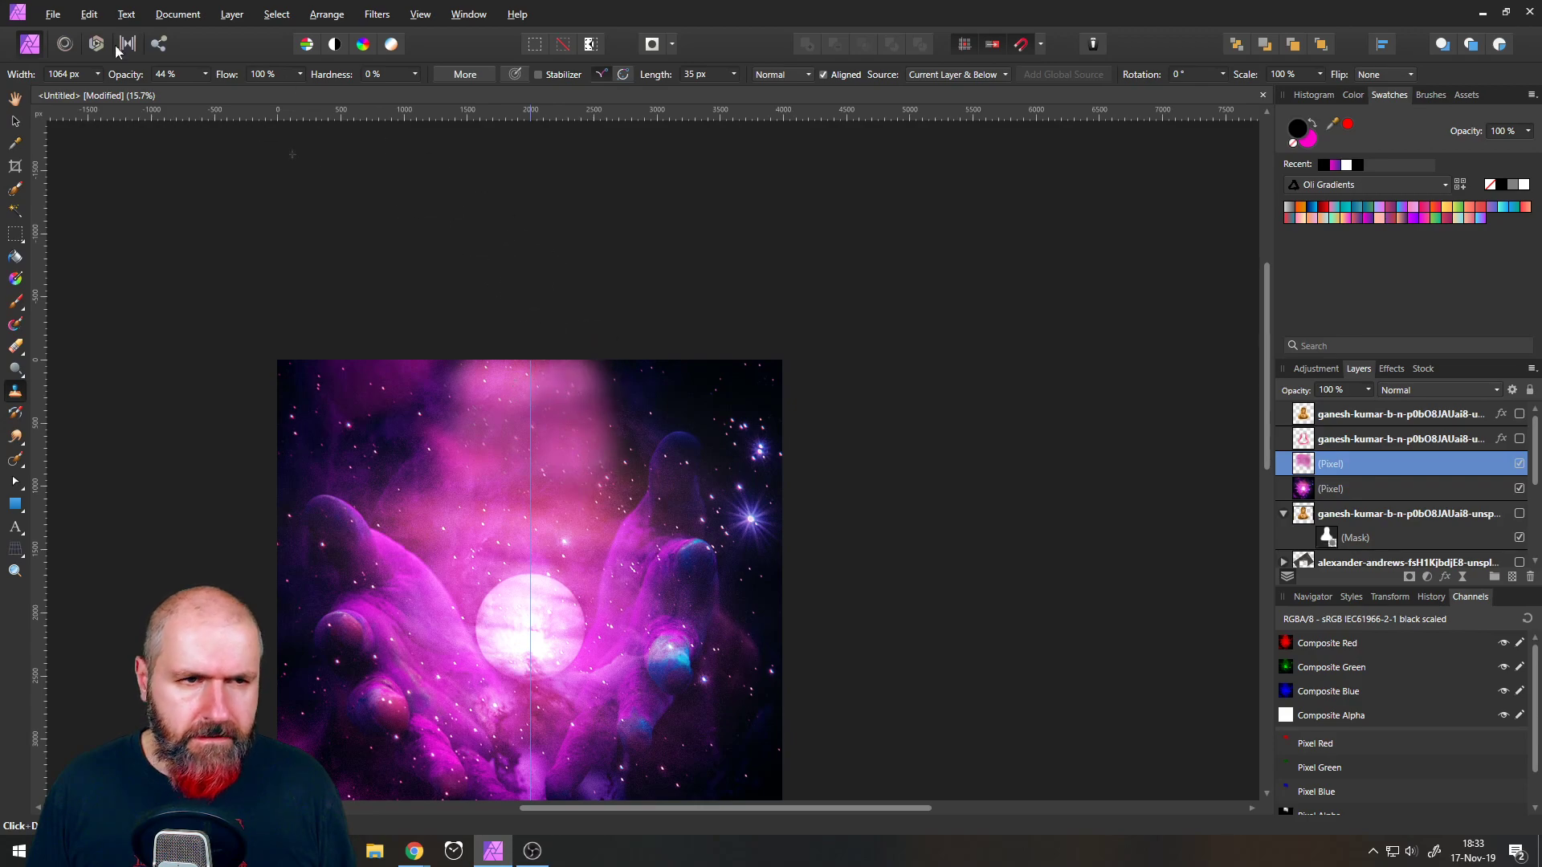
- Hide the merged pixel layer and show the two upper Buddha layers over the cloned glow
{"action": "left_click", "coordinate": [16, 122]}
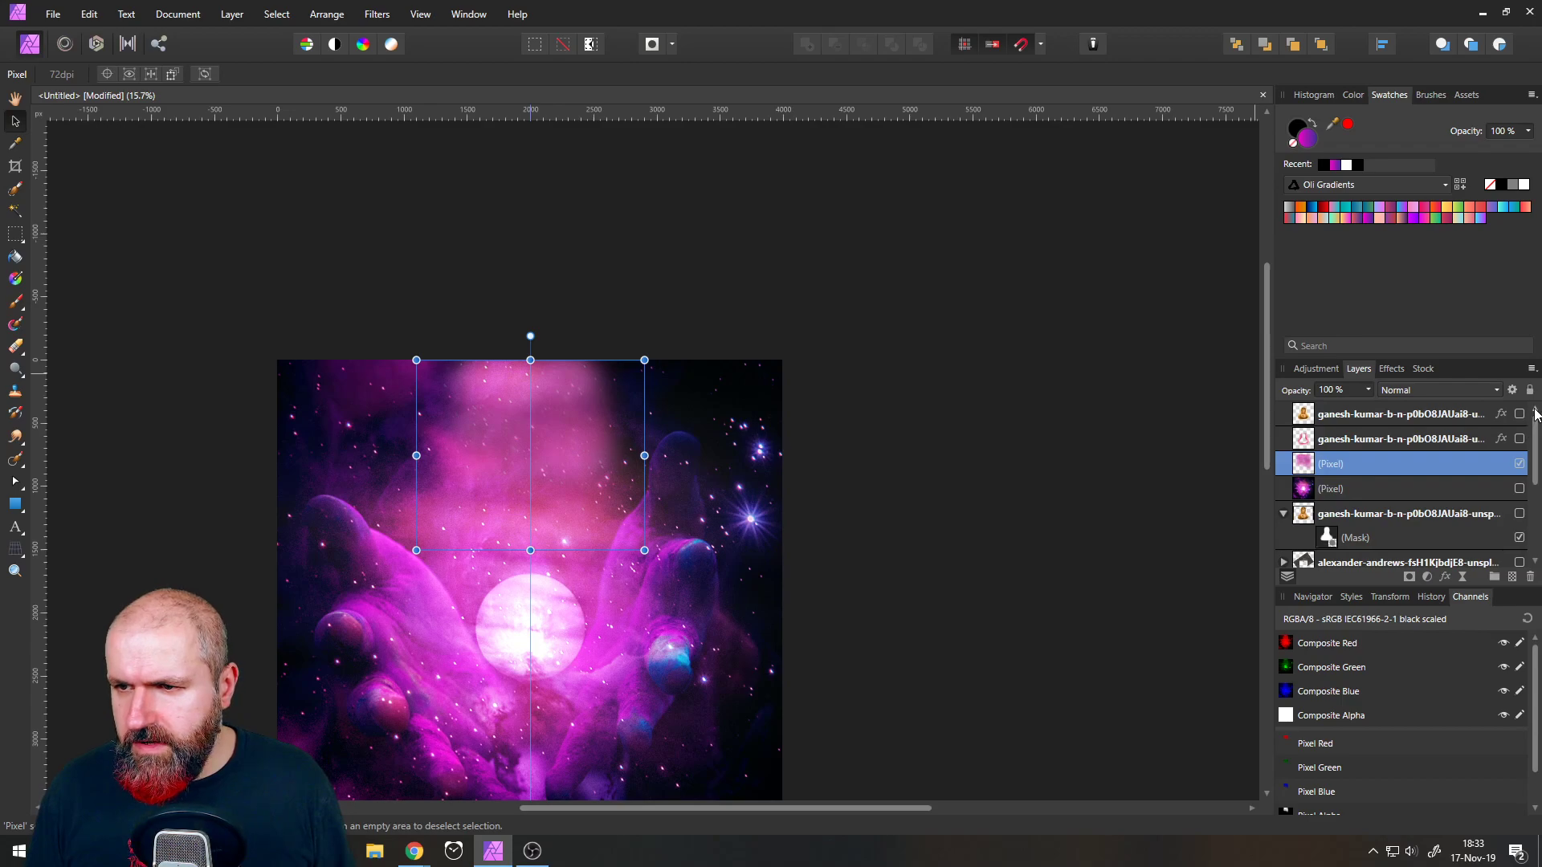
{"action": "left_click", "coordinate": [1520, 415]}
{"action": "left_click", "coordinate": [1519, 439]}
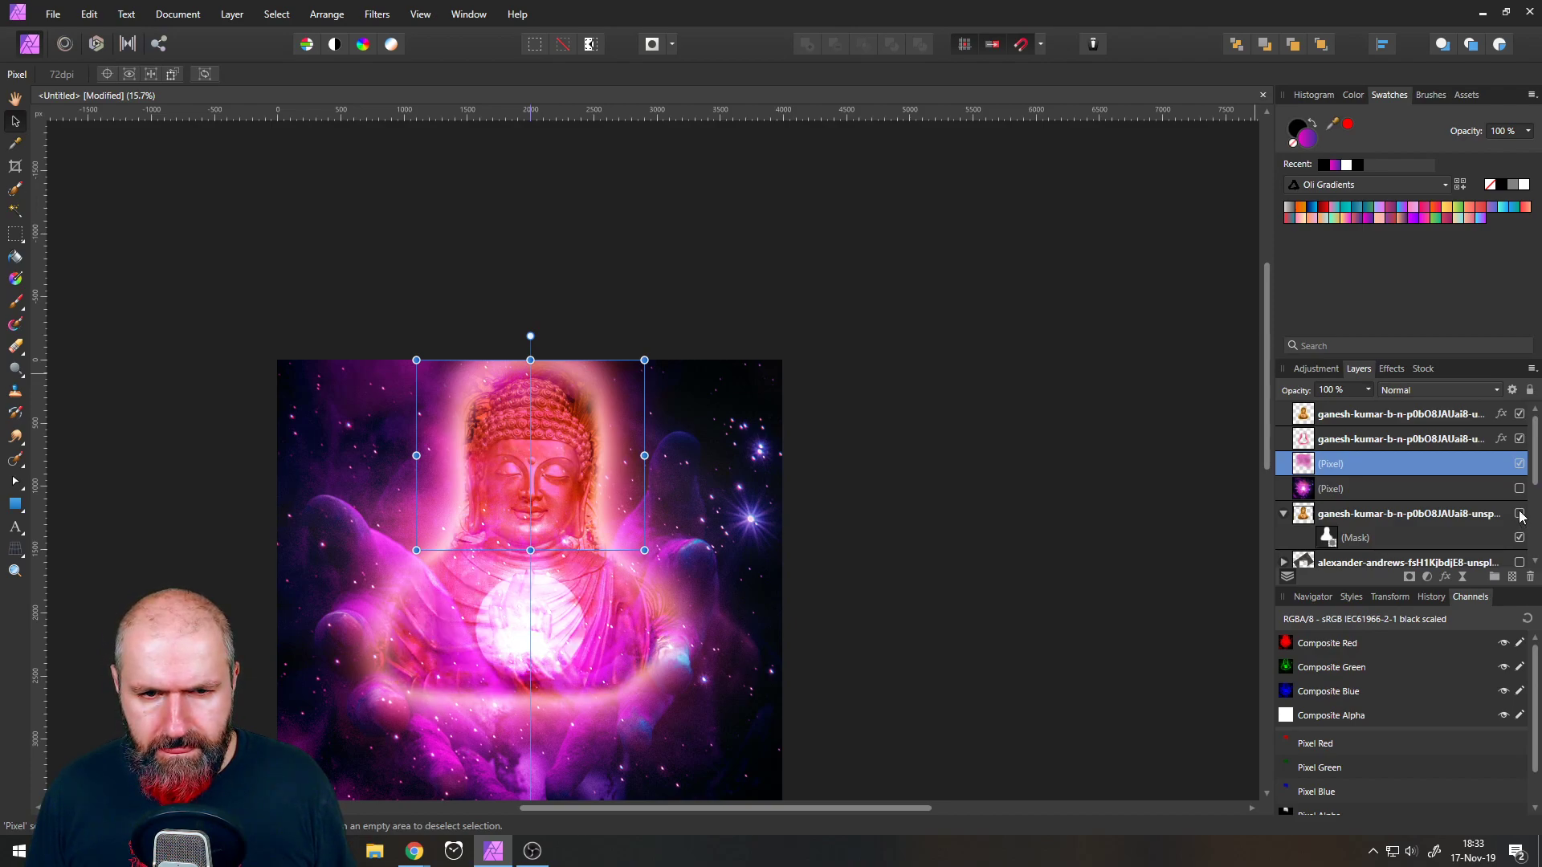
{"action": "scroll", "coordinate": [1481, 534], "scroll_direction": "down", "scroll_amount": 3}
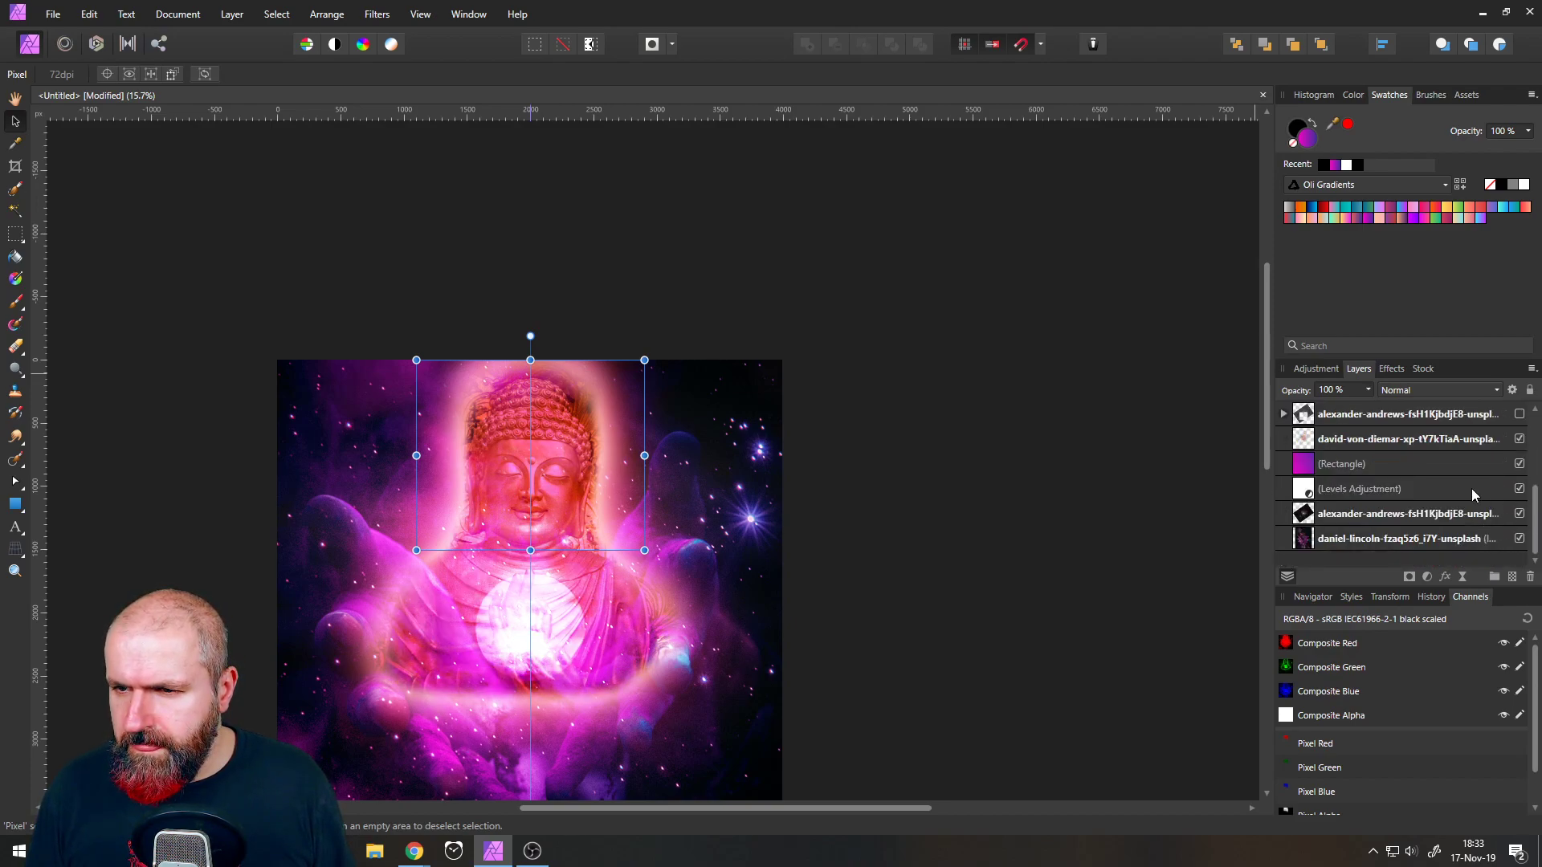
{"action": "scroll", "coordinate": [1494, 496], "scroll_direction": "up", "scroll_amount": 3}
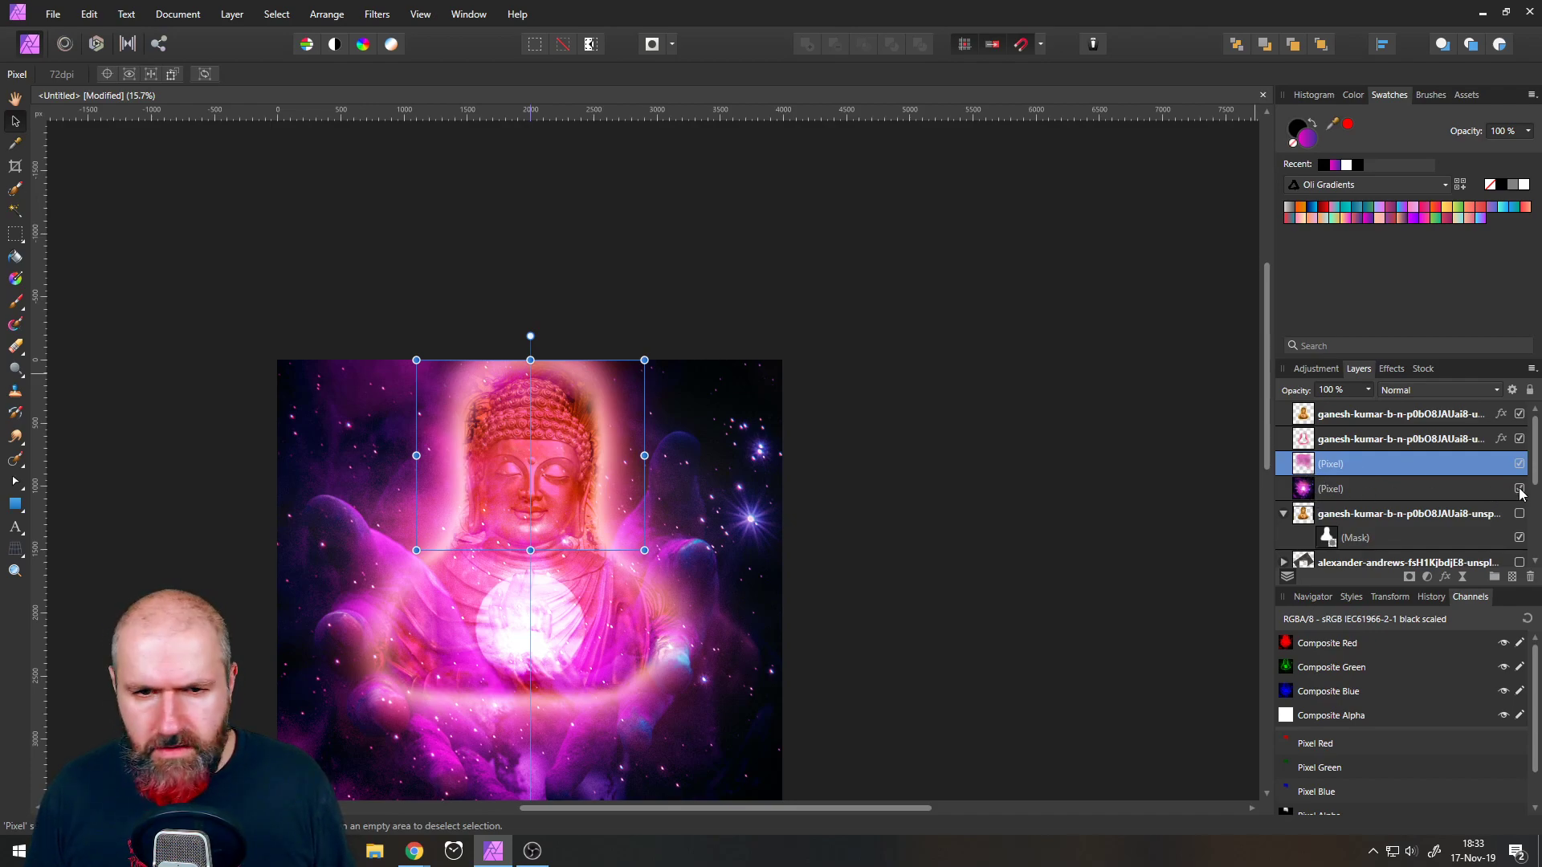
- Compare the composite with the cloned glow layer shown and hidden
{"action": "left_click", "coordinate": [1307, 490]}
{"action": "left_click", "coordinate": [1306, 466]}
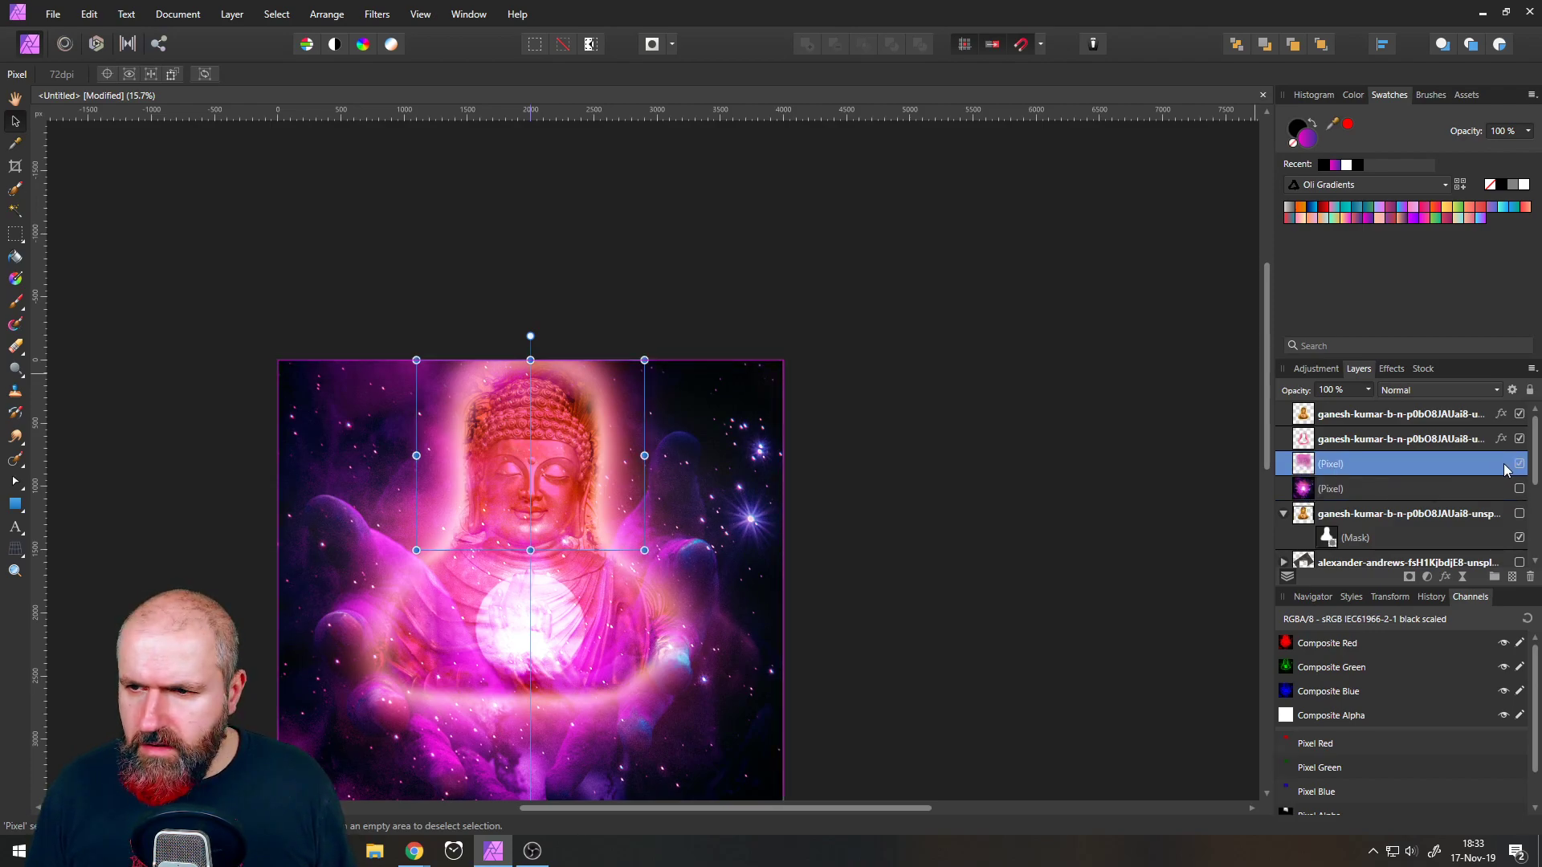
{"action": "left_click", "coordinate": [1520, 465]}
{"action": "left_click", "coordinate": [1520, 465]}
{"action": "left_click", "coordinate": [1519, 465]}
{"action": "left_click", "coordinate": [1519, 465]}
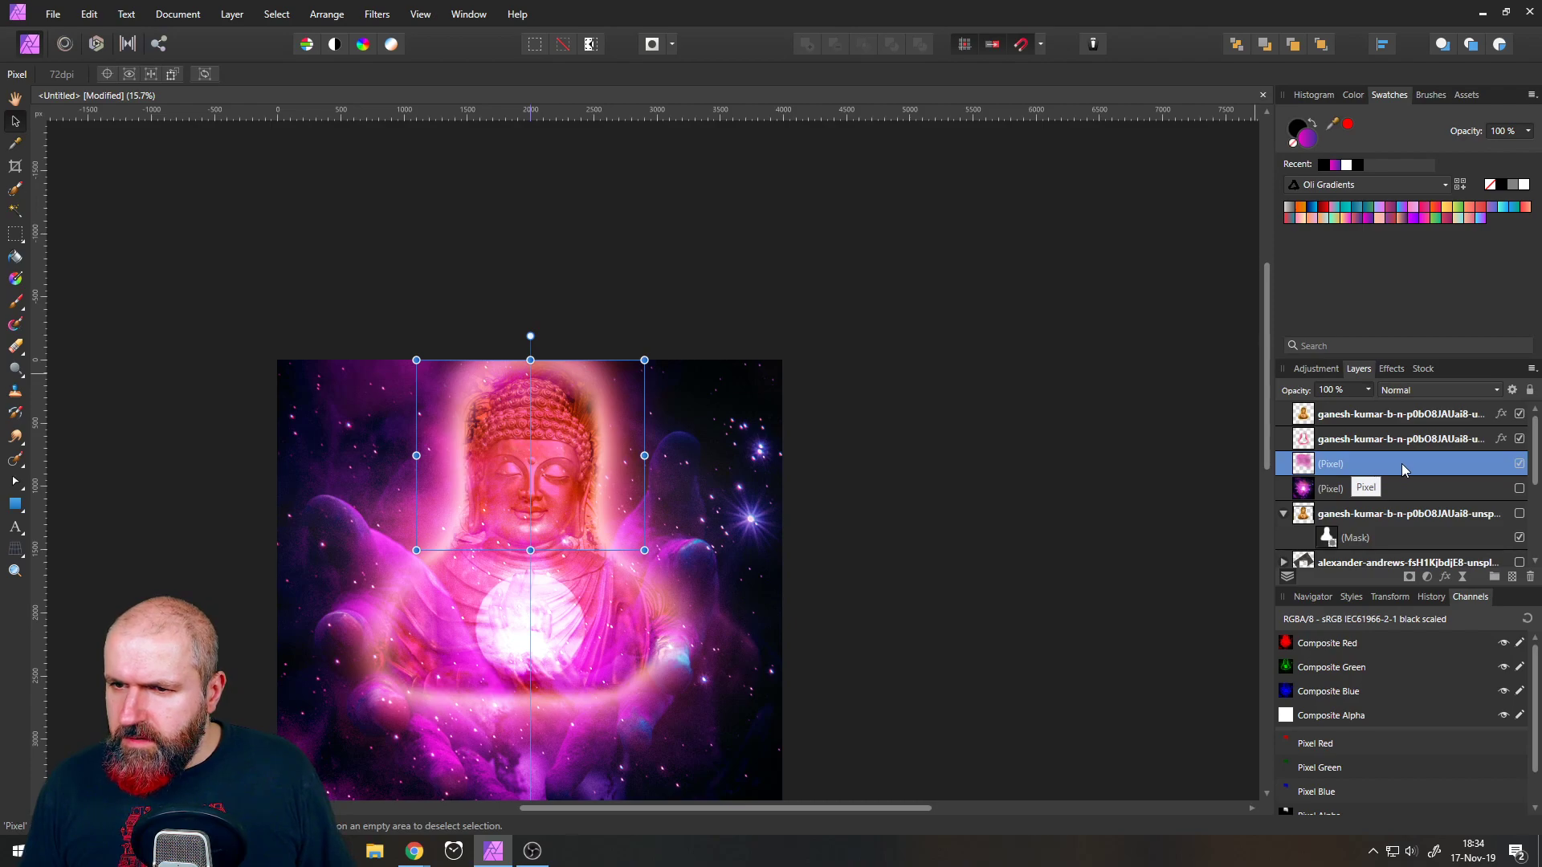
- Erase ornament remnants around the head on the second Buddha layer with the eraser at 100% opacity and 17% hardness
{"action": "left_click", "coordinate": [1309, 442]}
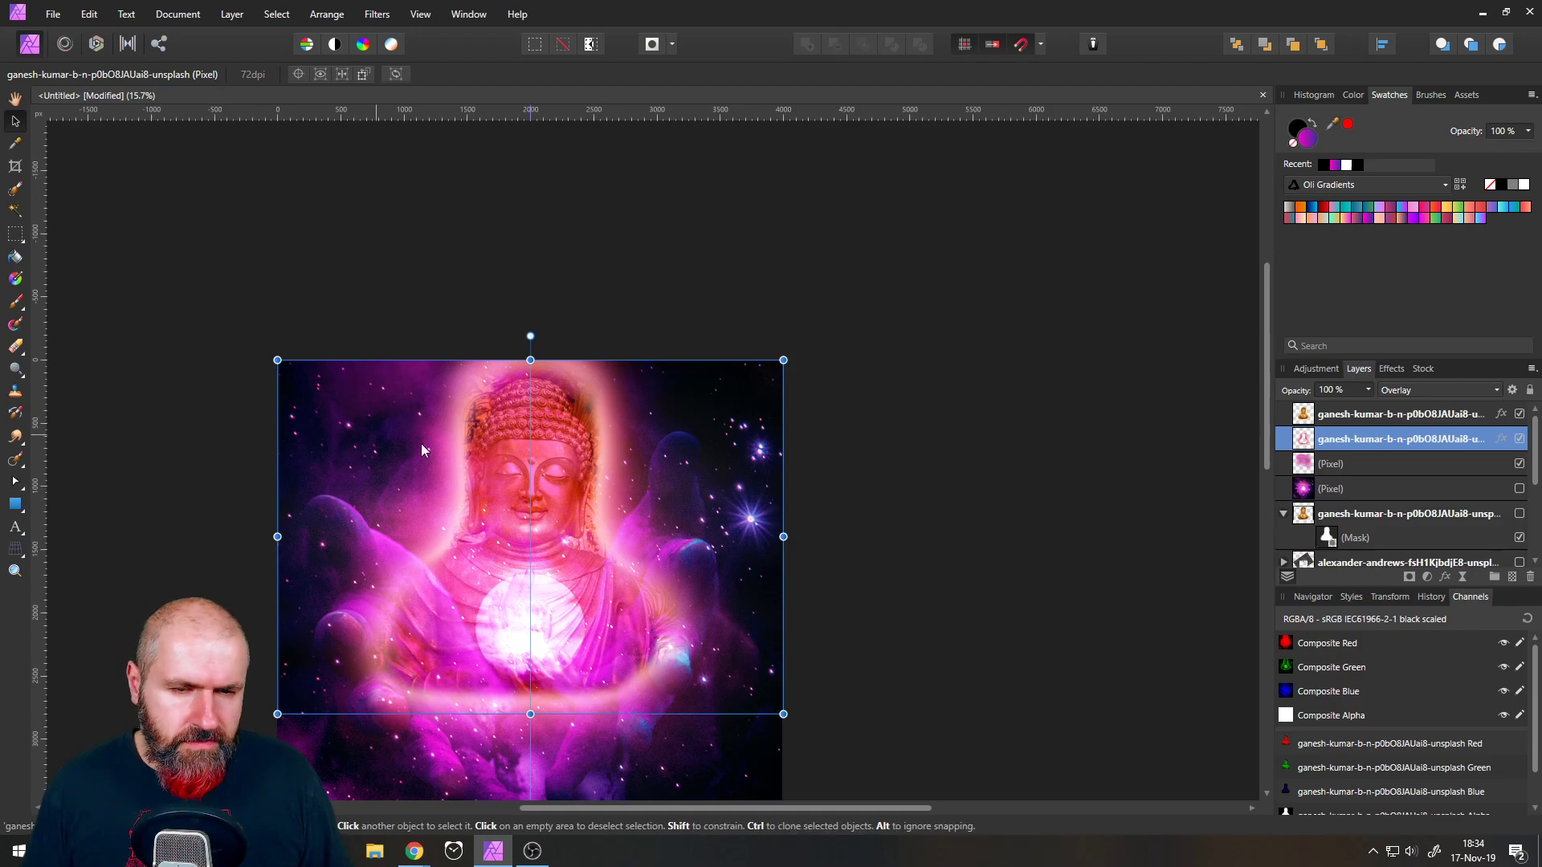
{"action": "scroll", "coordinate": [500, 413], "scroll_direction": "up", "scroll_amount": 5}
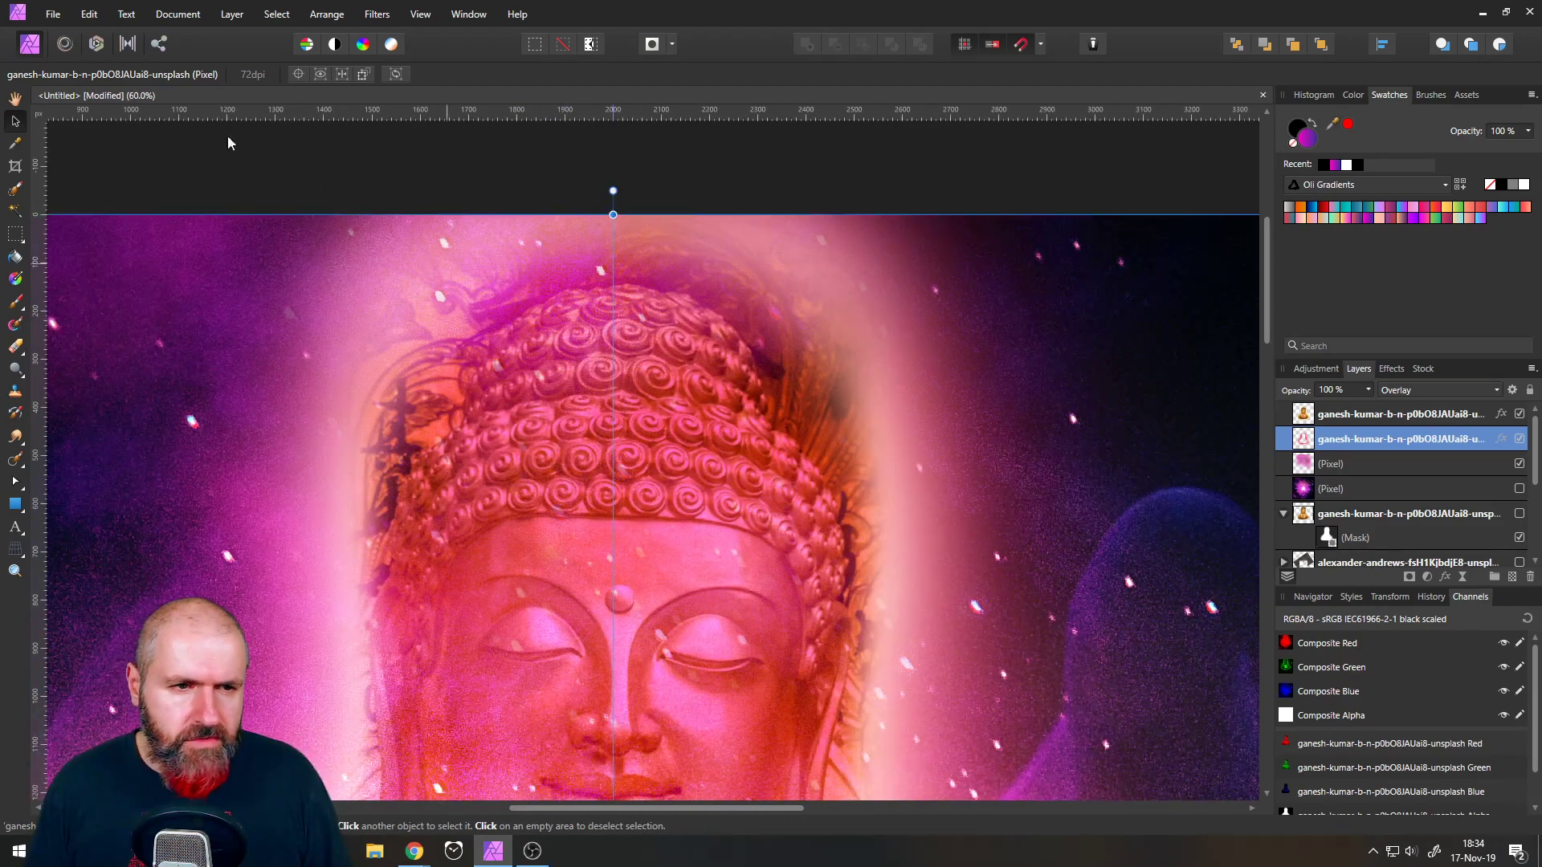
{"action": "left_click", "coordinate": [15, 346]}
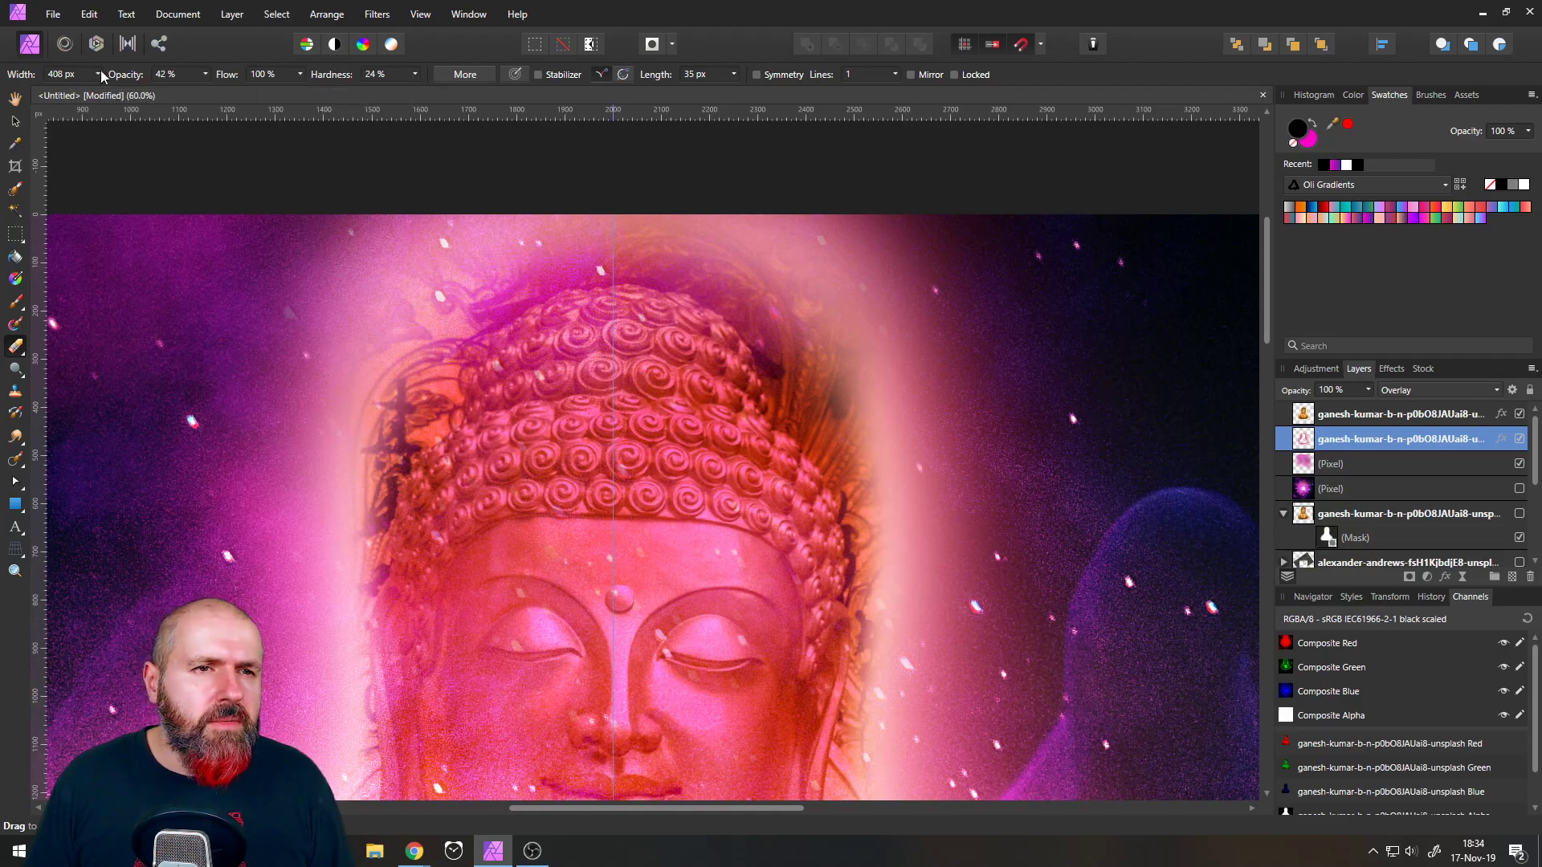
{"action": "left_click", "coordinate": [206, 74]}
{"action": "left_click_drag", "start_coordinate": [208, 91], "coordinate": [233, 95]}
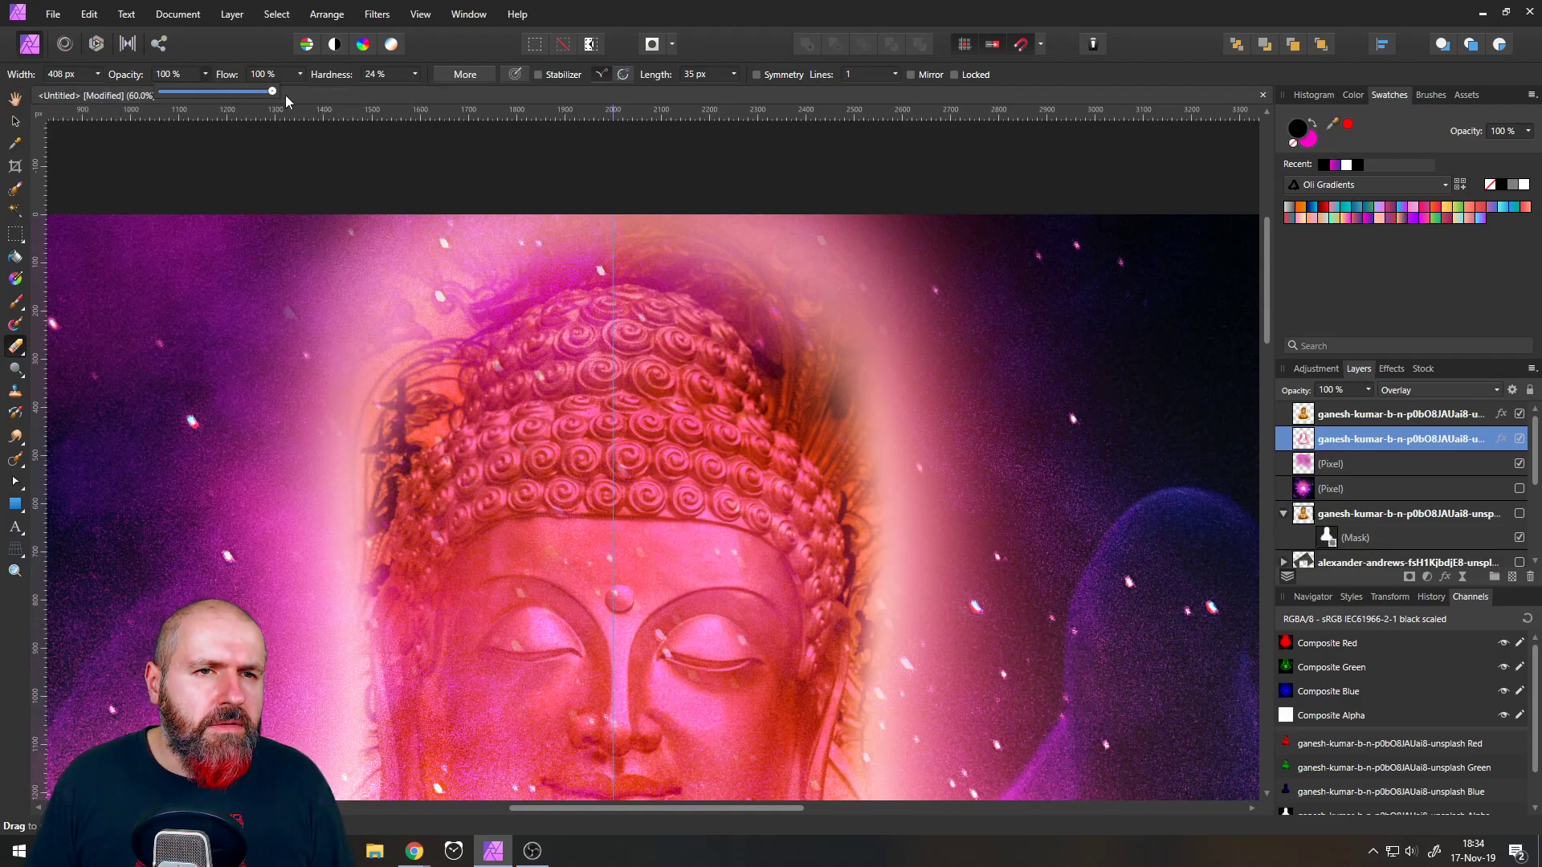
{"action": "left_click", "coordinate": [415, 77]}
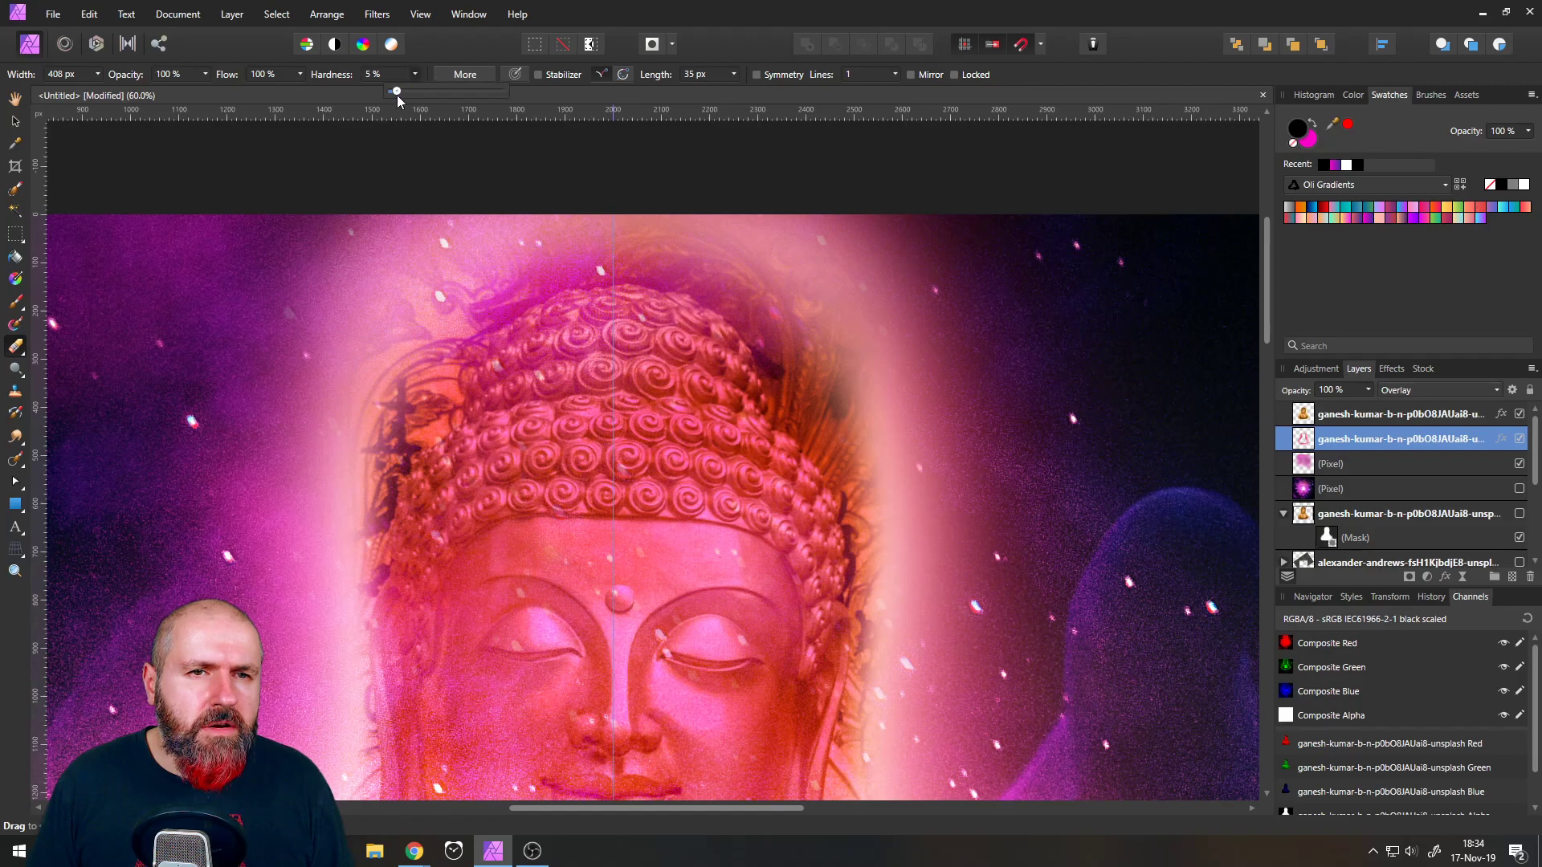
{"action": "left_click_drag", "start_coordinate": [403, 95], "coordinate": [407, 95]}
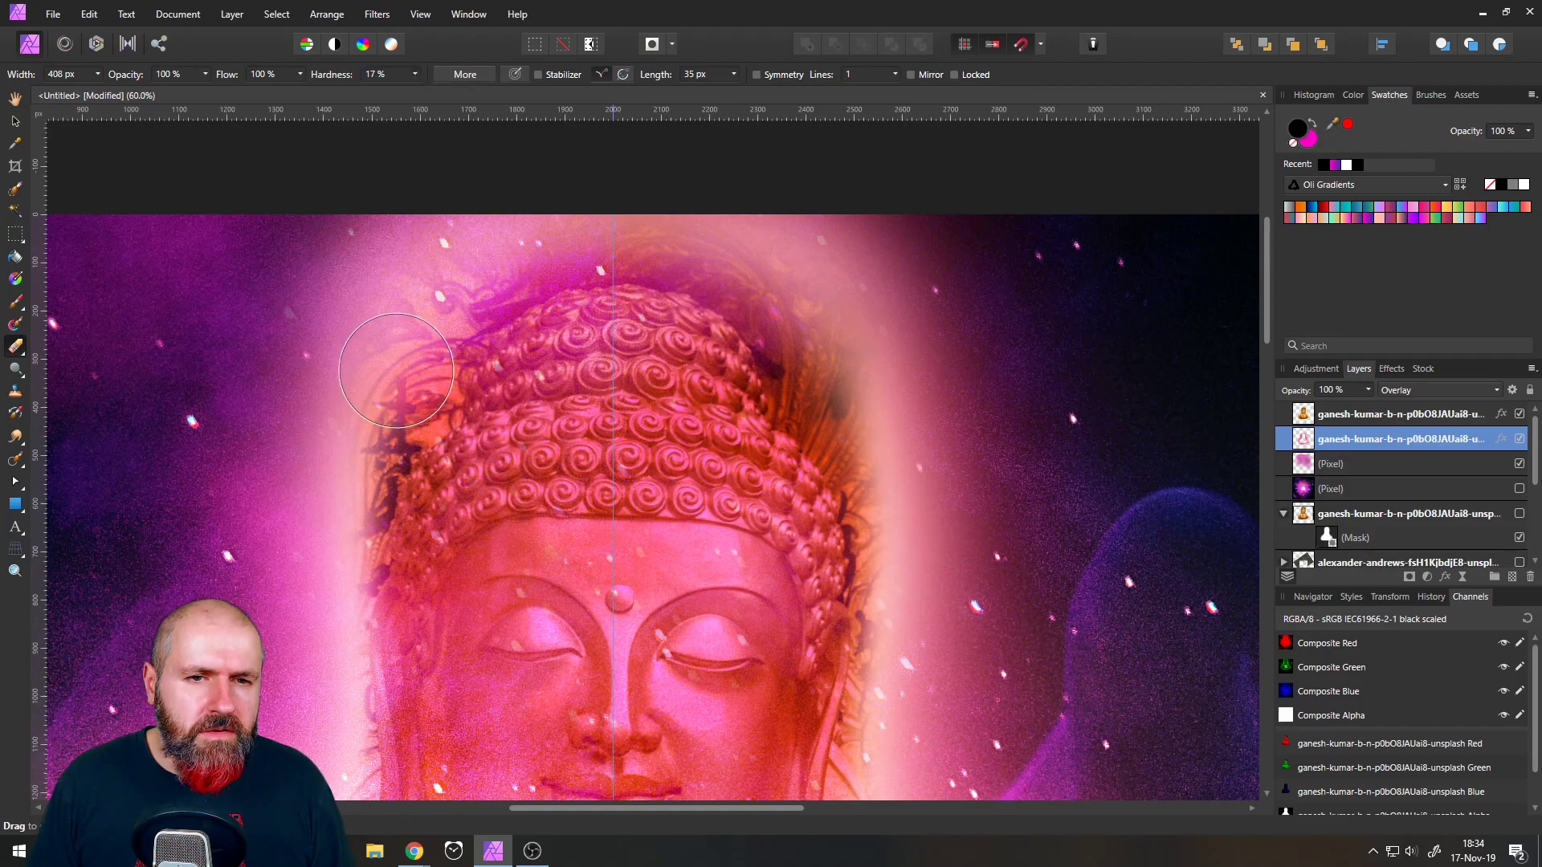
{"action": "mouse_move", "coordinate": [422, 293]}
{"action": "left_mouse_down"}
{"action": "mouse_move", "coordinate": [377, 399]}
{"action": "mouse_move", "coordinate": [303, 491]}
{"action": "mouse_move", "coordinate": [401, 333]}
{"action": "mouse_move", "coordinate": [368, 440]}
{"action": "mouse_move", "coordinate": [376, 393]}
{"action": "left_mouse_up"}
{"action": "mouse_move", "coordinate": [830, 303]}
{"action": "left_mouse_down"}
{"action": "mouse_move", "coordinate": [860, 411]}
{"action": "mouse_move", "coordinate": [789, 260]}
{"action": "mouse_move", "coordinate": [748, 249]}
{"action": "left_mouse_up"}
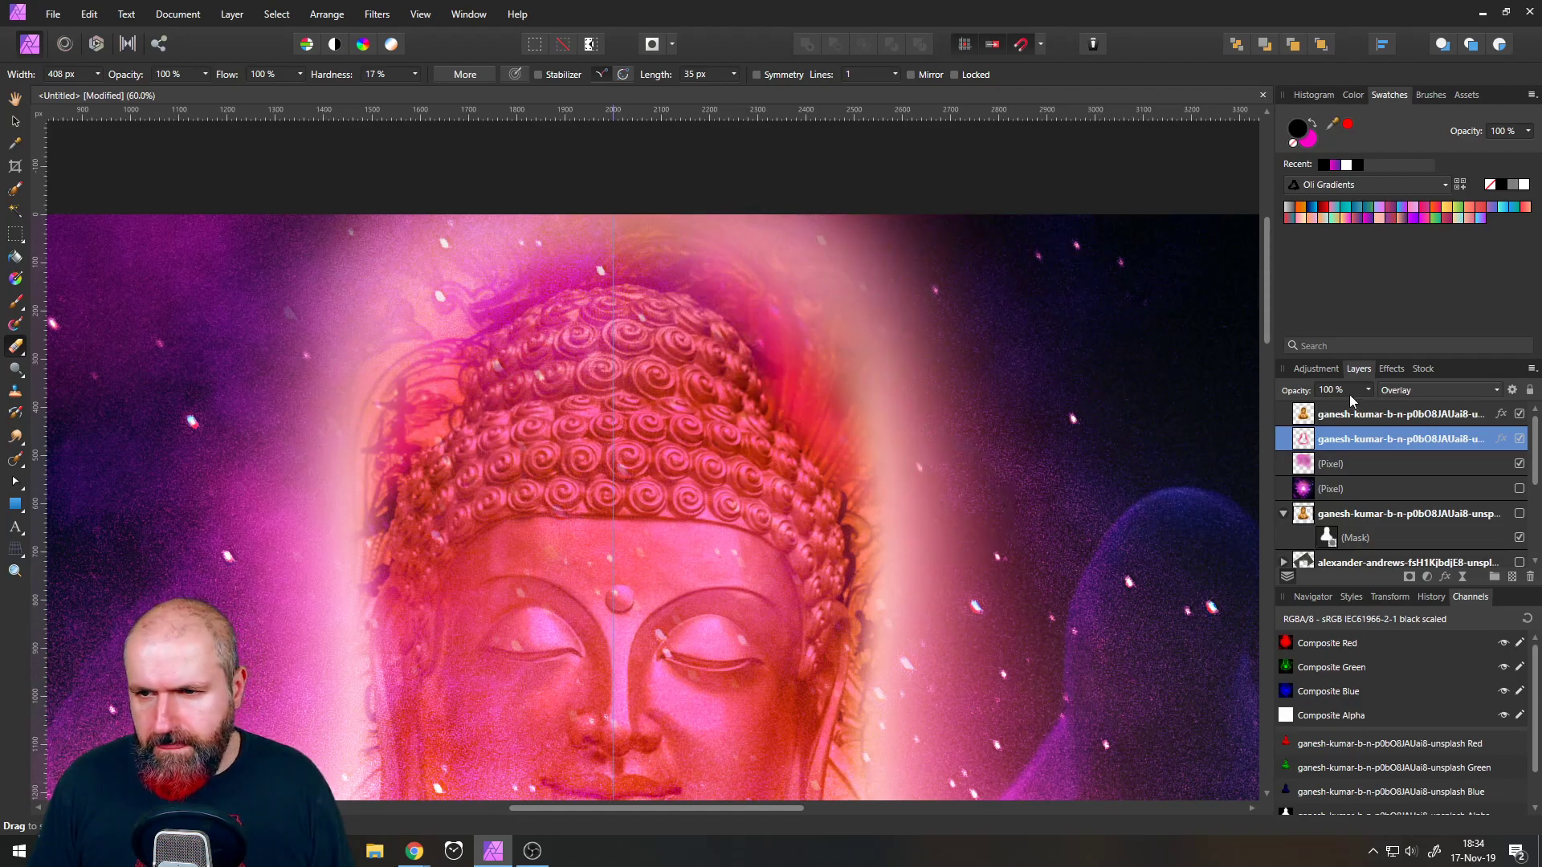
- Erase the ornaments and background surrounding the head on the topmost Buddha layer
{"action": "left_click", "coordinate": [1304, 413]}
{"action": "mouse_move", "coordinate": [998, 378]}
{"action": "left_mouse_down"}
{"action": "mouse_move", "coordinate": [802, 293]}
{"action": "mouse_move", "coordinate": [833, 378]}
{"action": "mouse_move", "coordinate": [921, 460]}
{"action": "mouse_move", "coordinate": [922, 506]}
{"action": "mouse_move", "coordinate": [851, 342]}
{"action": "mouse_move", "coordinate": [739, 254]}
{"action": "mouse_move", "coordinate": [563, 232]}
{"action": "mouse_move", "coordinate": [386, 289]}
{"action": "mouse_move", "coordinate": [514, 257]}
{"action": "mouse_move", "coordinate": [539, 231]}
{"action": "mouse_move", "coordinate": [392, 295]}
{"action": "mouse_move", "coordinate": [402, 357]}
{"action": "mouse_move", "coordinate": [415, 332]}
{"action": "mouse_move", "coordinate": [380, 428]}
{"action": "mouse_move", "coordinate": [273, 509]}
{"action": "mouse_move", "coordinate": [344, 409]}
{"action": "mouse_move", "coordinate": [312, 536]}
{"action": "mouse_move", "coordinate": [354, 460]}
{"action": "mouse_move", "coordinate": [297, 570]}
{"action": "mouse_move", "coordinate": [347, 393]}
{"action": "mouse_move", "coordinate": [318, 502]}
{"action": "mouse_move", "coordinate": [374, 384]}
{"action": "mouse_move", "coordinate": [328, 502]}
{"action": "mouse_move", "coordinate": [386, 403]}
{"action": "mouse_move", "coordinate": [408, 302]}
{"action": "mouse_move", "coordinate": [454, 233]}
{"action": "mouse_move", "coordinate": [407, 321]}
{"action": "mouse_move", "coordinate": [443, 262]}
{"action": "left_mouse_up"}
{"action": "mouse_move", "coordinate": [769, 268]}
{"action": "left_mouse_down"}
{"action": "mouse_move", "coordinate": [834, 396]}
{"action": "mouse_move", "coordinate": [893, 448]}
{"action": "mouse_move", "coordinate": [908, 547]}
{"action": "mouse_move", "coordinate": [900, 468]}
{"action": "mouse_move", "coordinate": [889, 685]}
{"action": "left_mouse_up"}
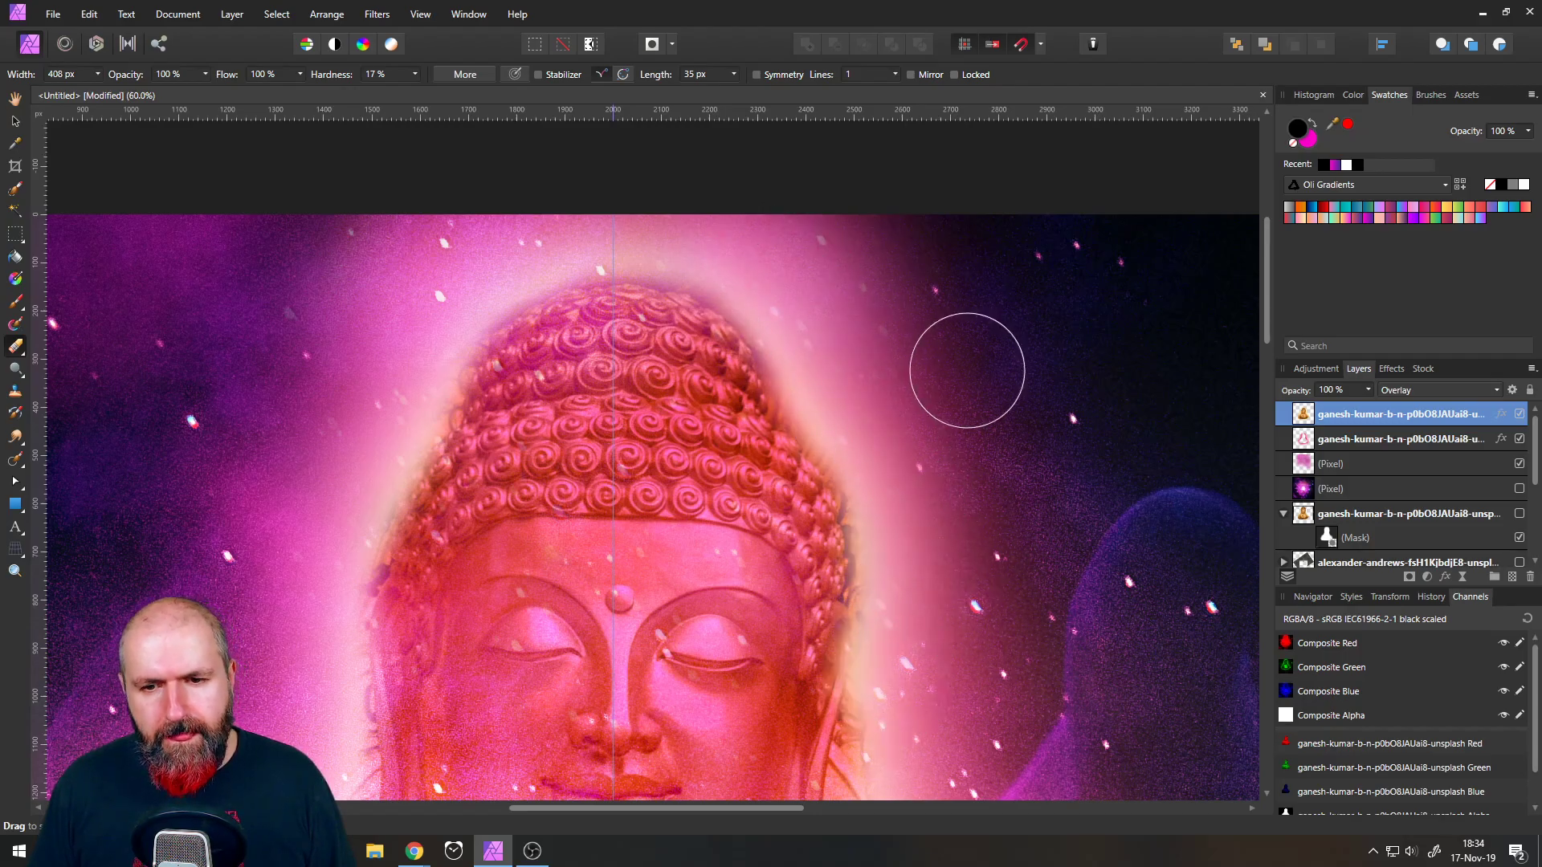
{"action": "scroll", "coordinate": [915, 394], "scroll_direction": "down", "scroll_amount": 5}
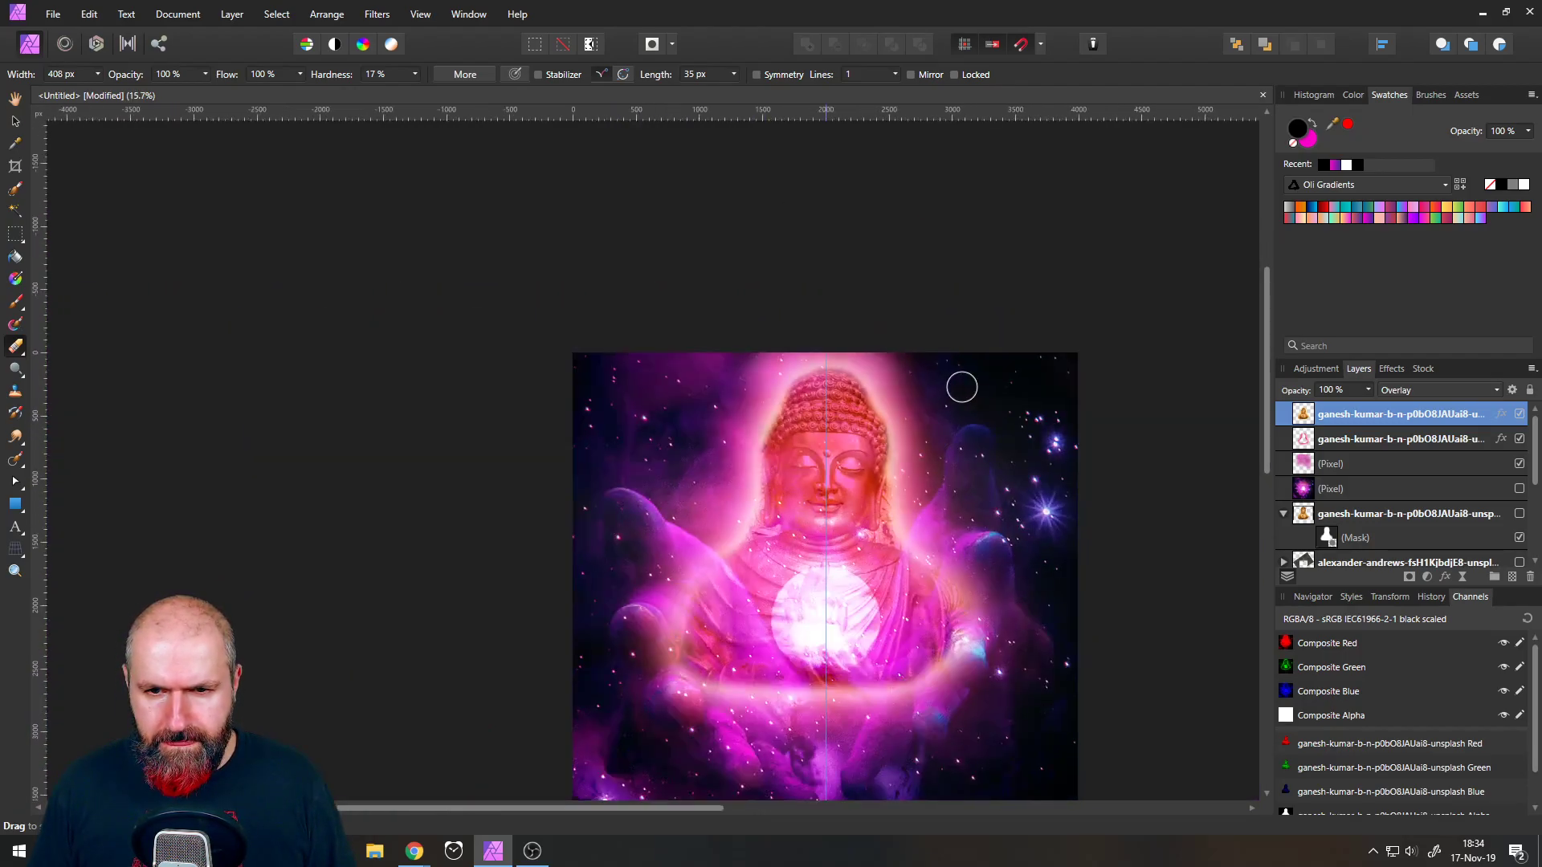
- Select the second Buddha layer and examine the glow edge beside the Buddha's head
{"action": "scroll", "coordinate": [863, 414], "scroll_direction": "up", "scroll_amount": 5}
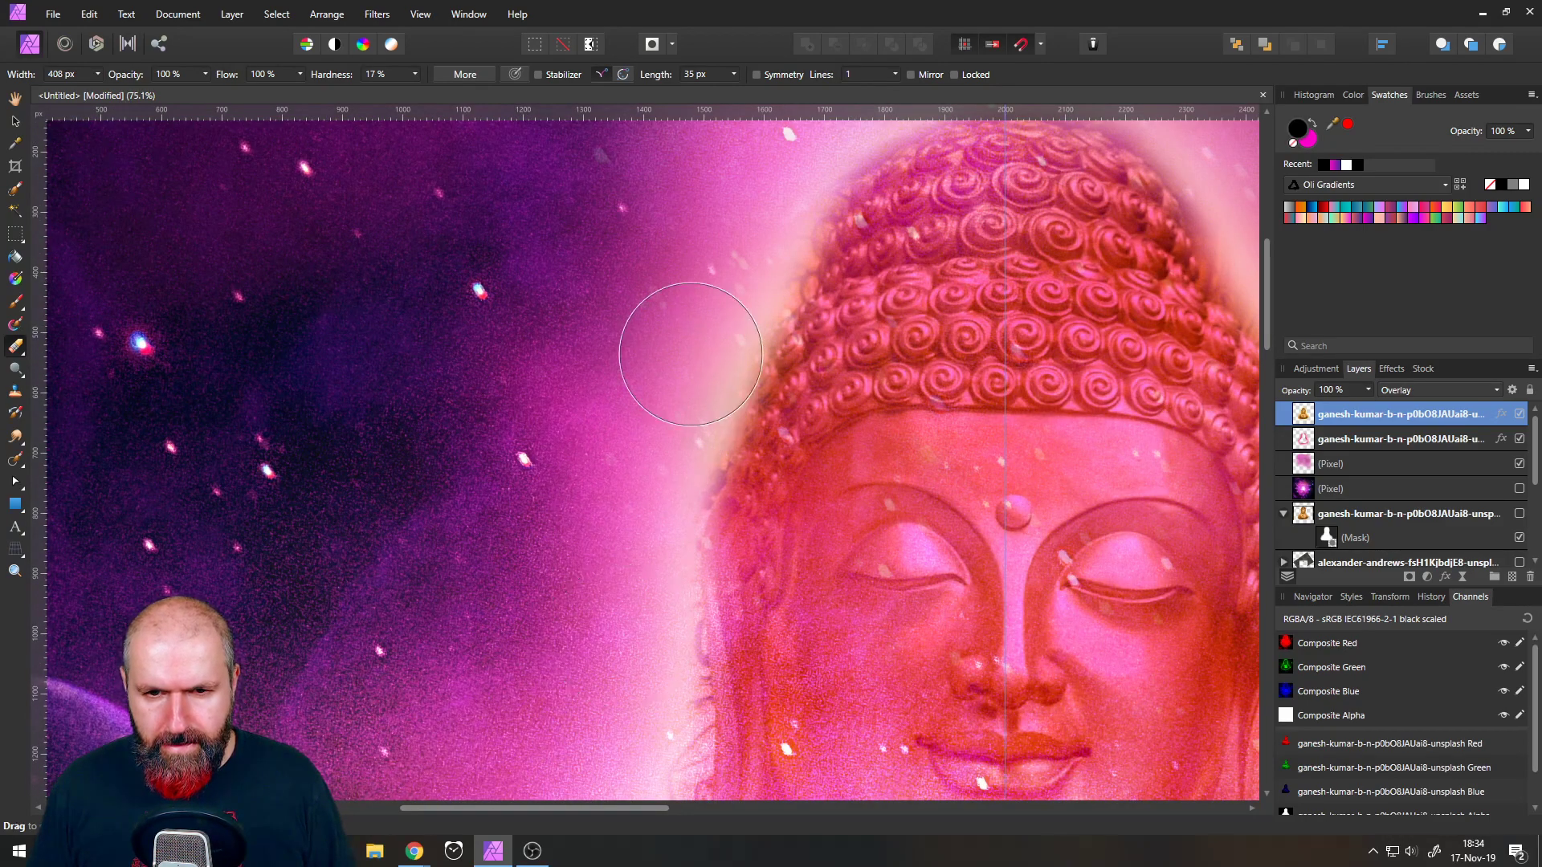
{"action": "left_click", "coordinate": [1304, 445]}
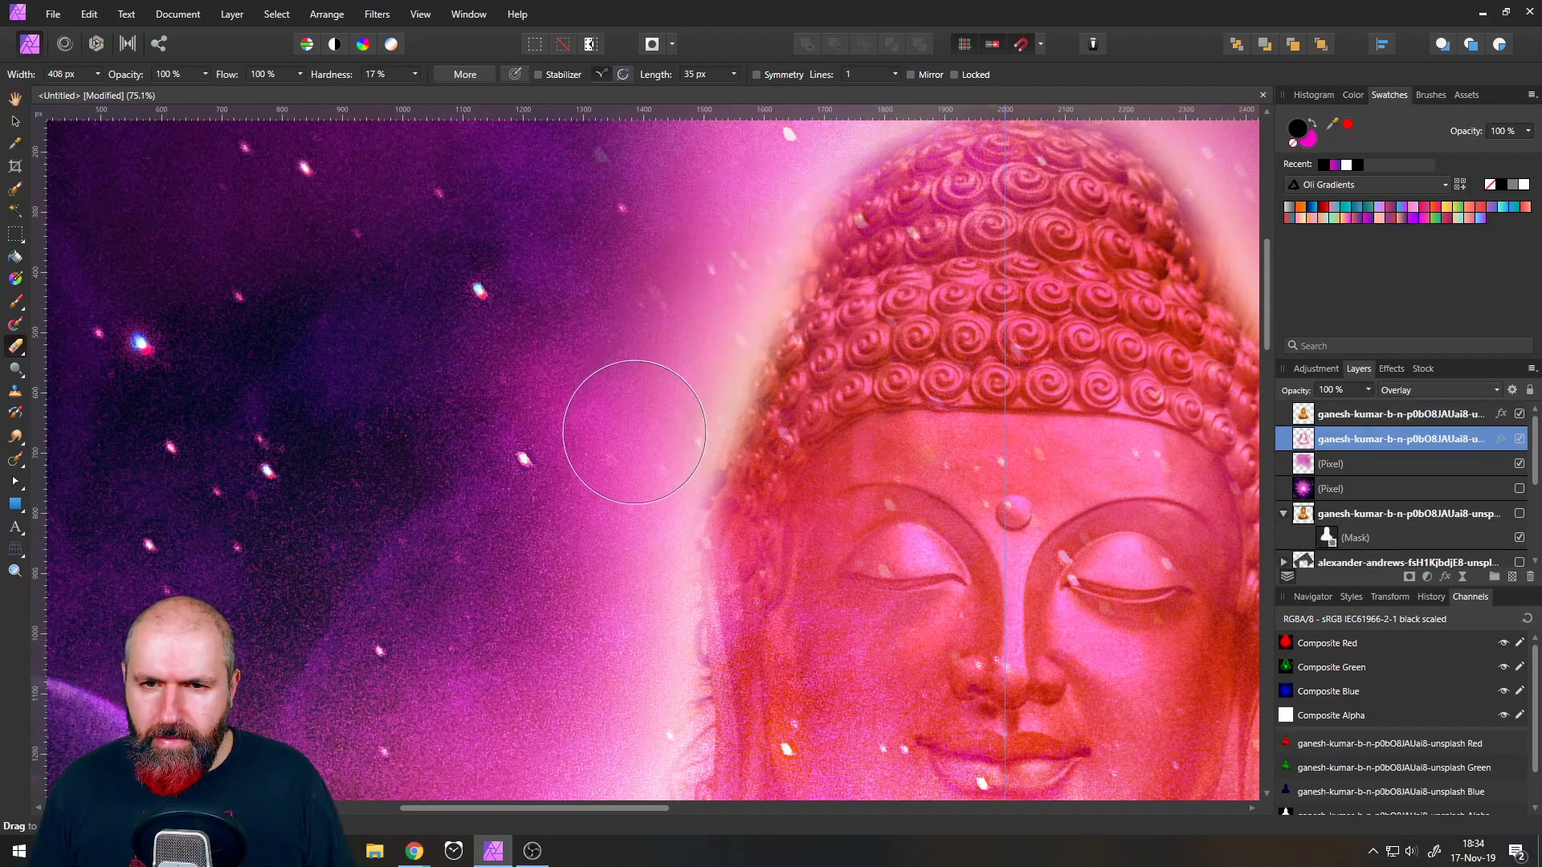
{"action": "scroll", "coordinate": [784, 304], "scroll_direction": "down", "scroll_amount": 5}
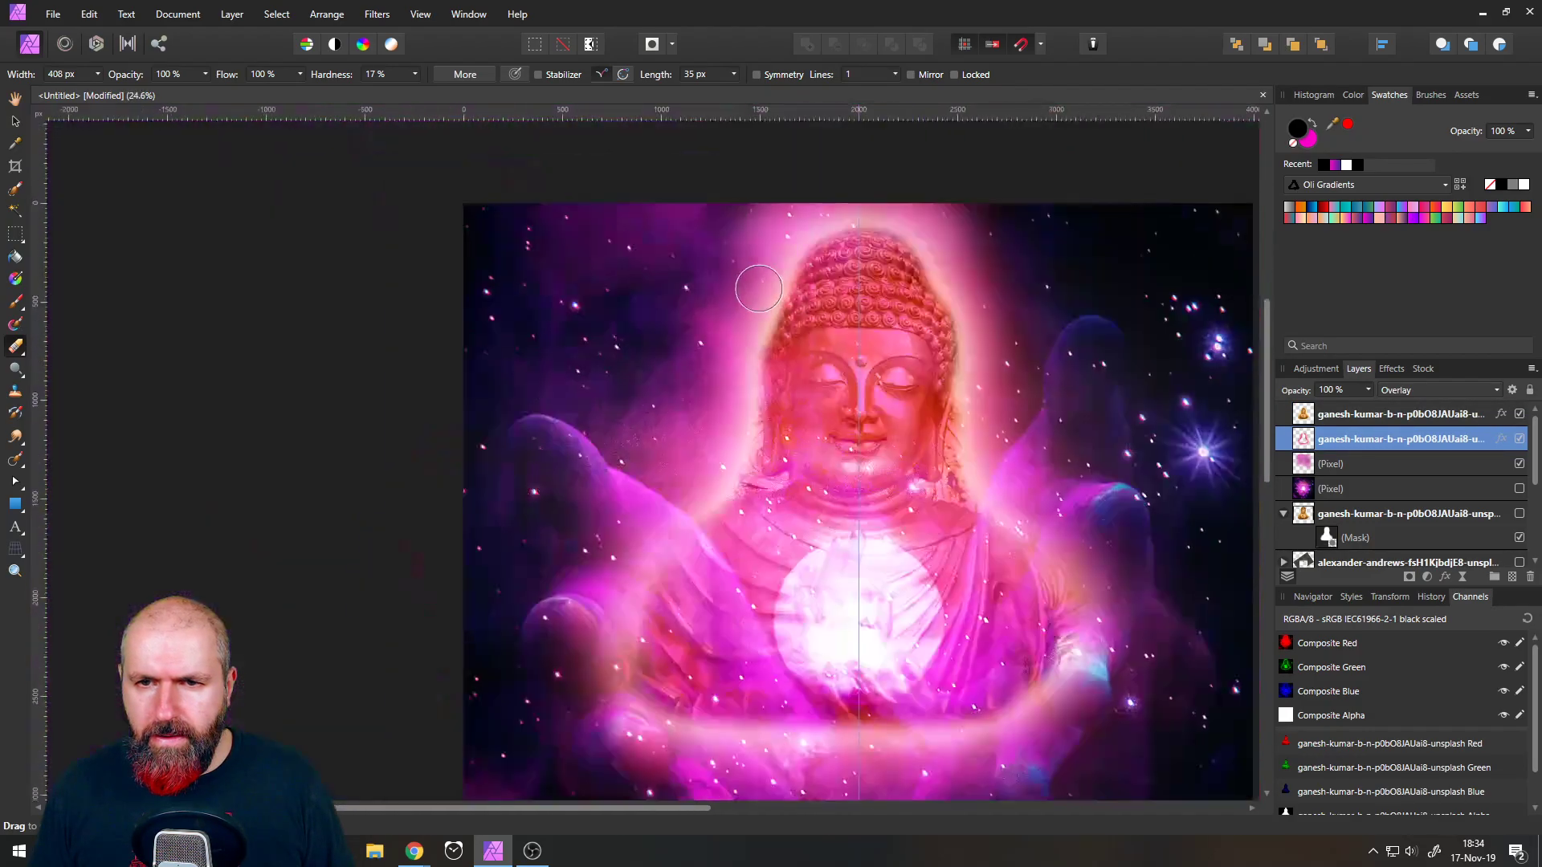
- Delete the hidden magenta glow pixel layer beneath the visible pixel glow layer
{"action": "scroll", "coordinate": [916, 261], "scroll_direction": "up", "scroll_amount": 2}
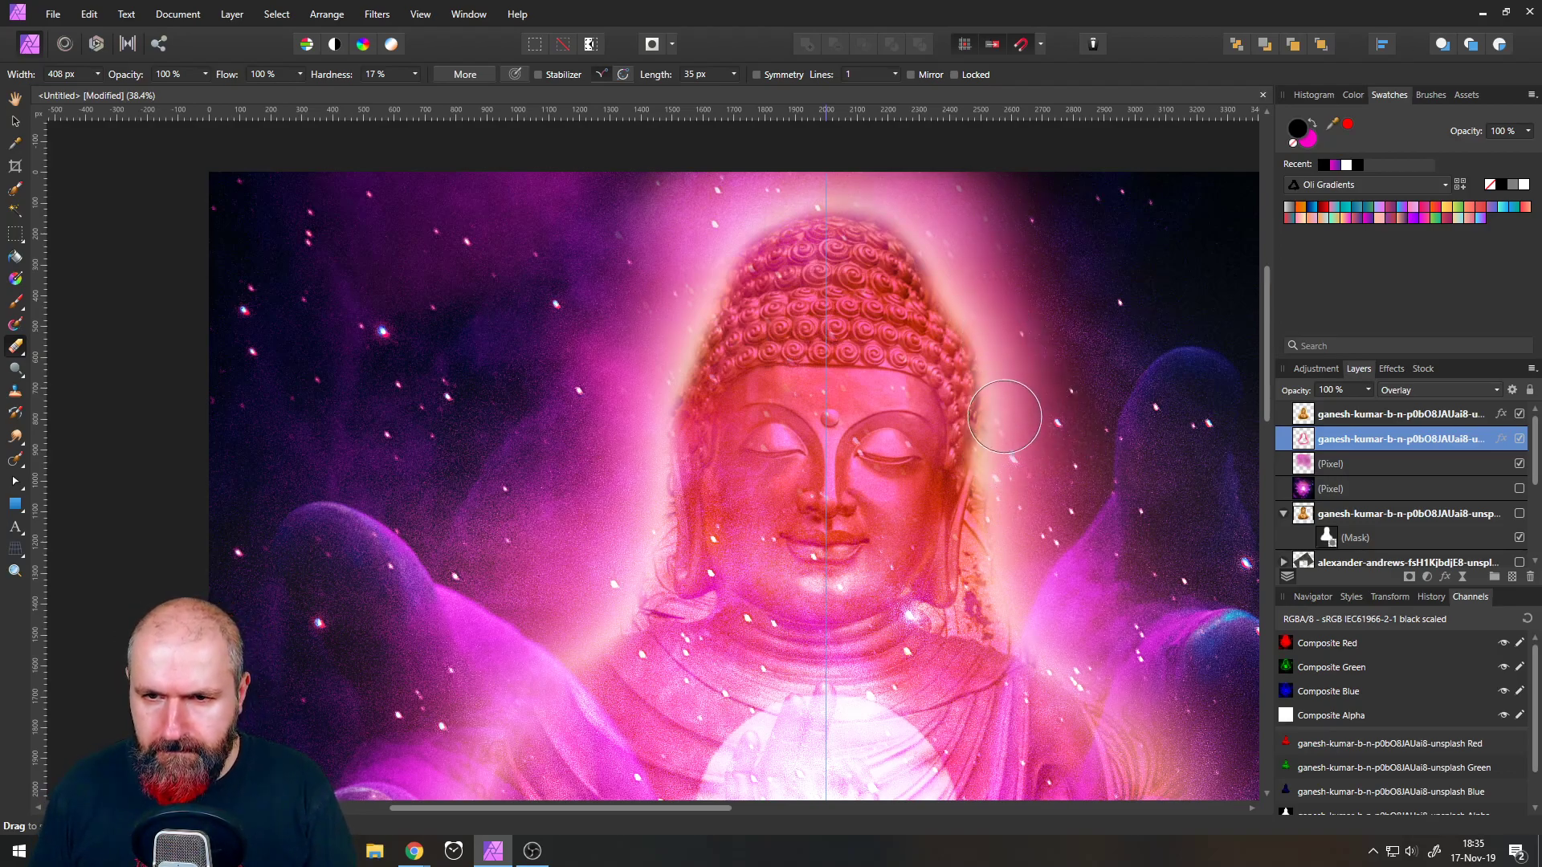
{"action": "scroll", "coordinate": [998, 286], "scroll_direction": "down", "scroll_amount": 3}
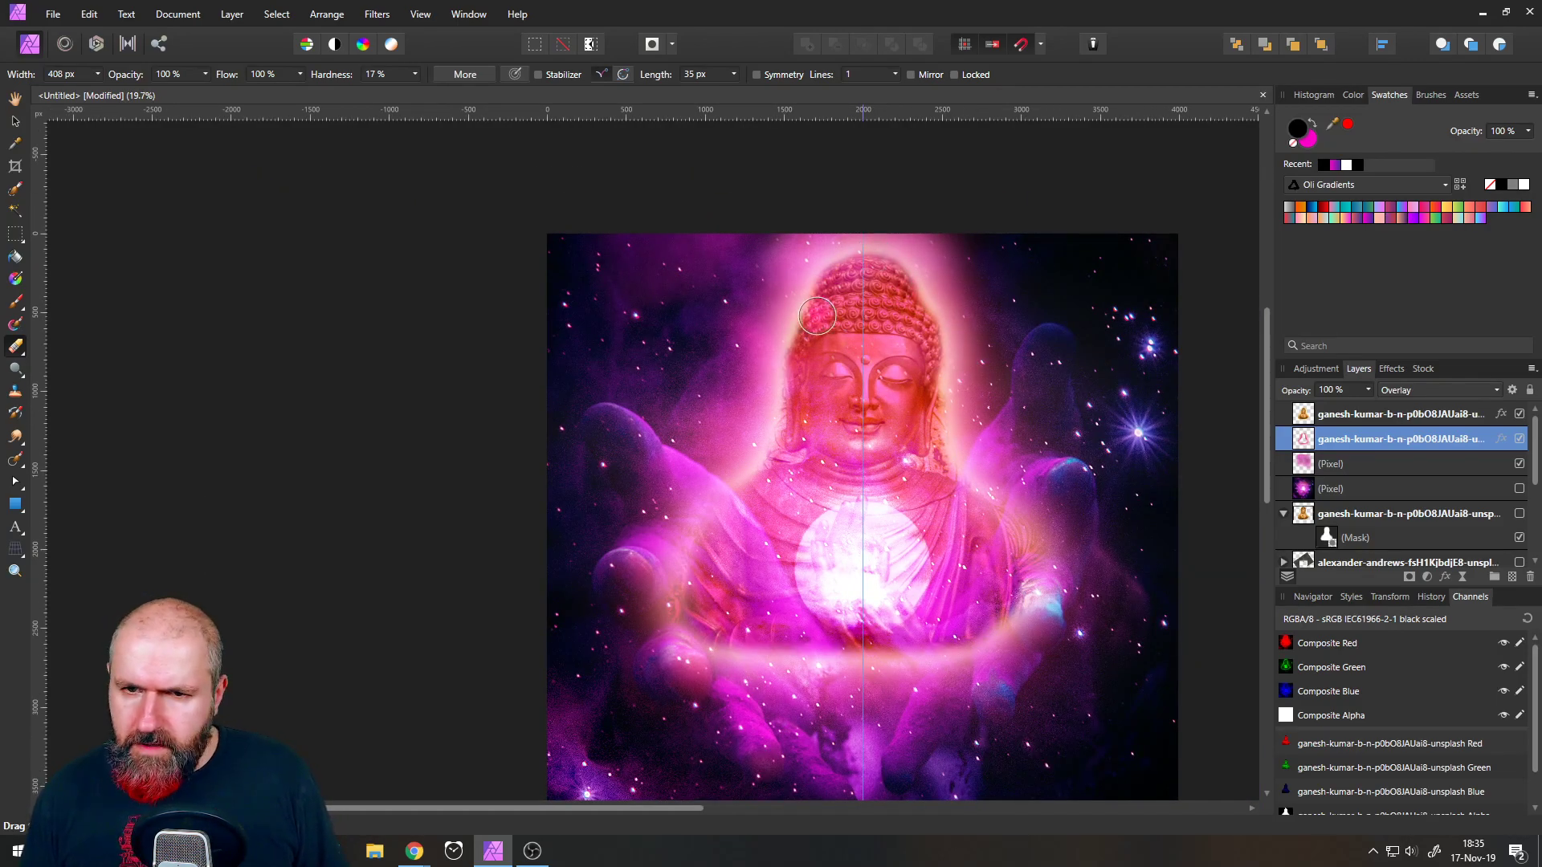
{"action": "left_click", "coordinate": [1301, 418]}
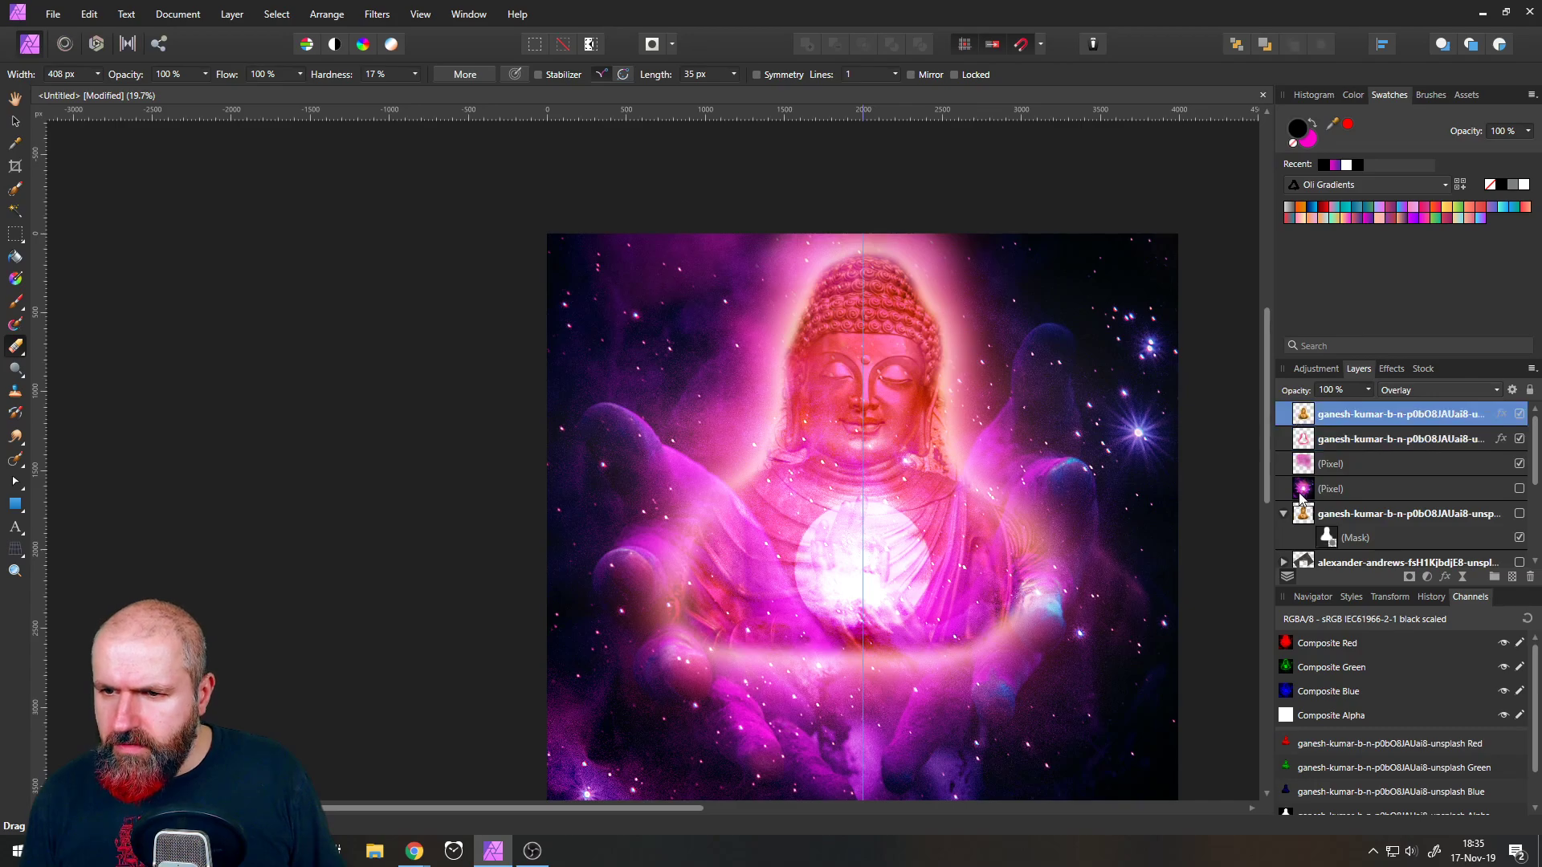
{"action": "left_click", "coordinate": [1302, 491]}
{"action": "left_click", "coordinate": [1530, 576]}
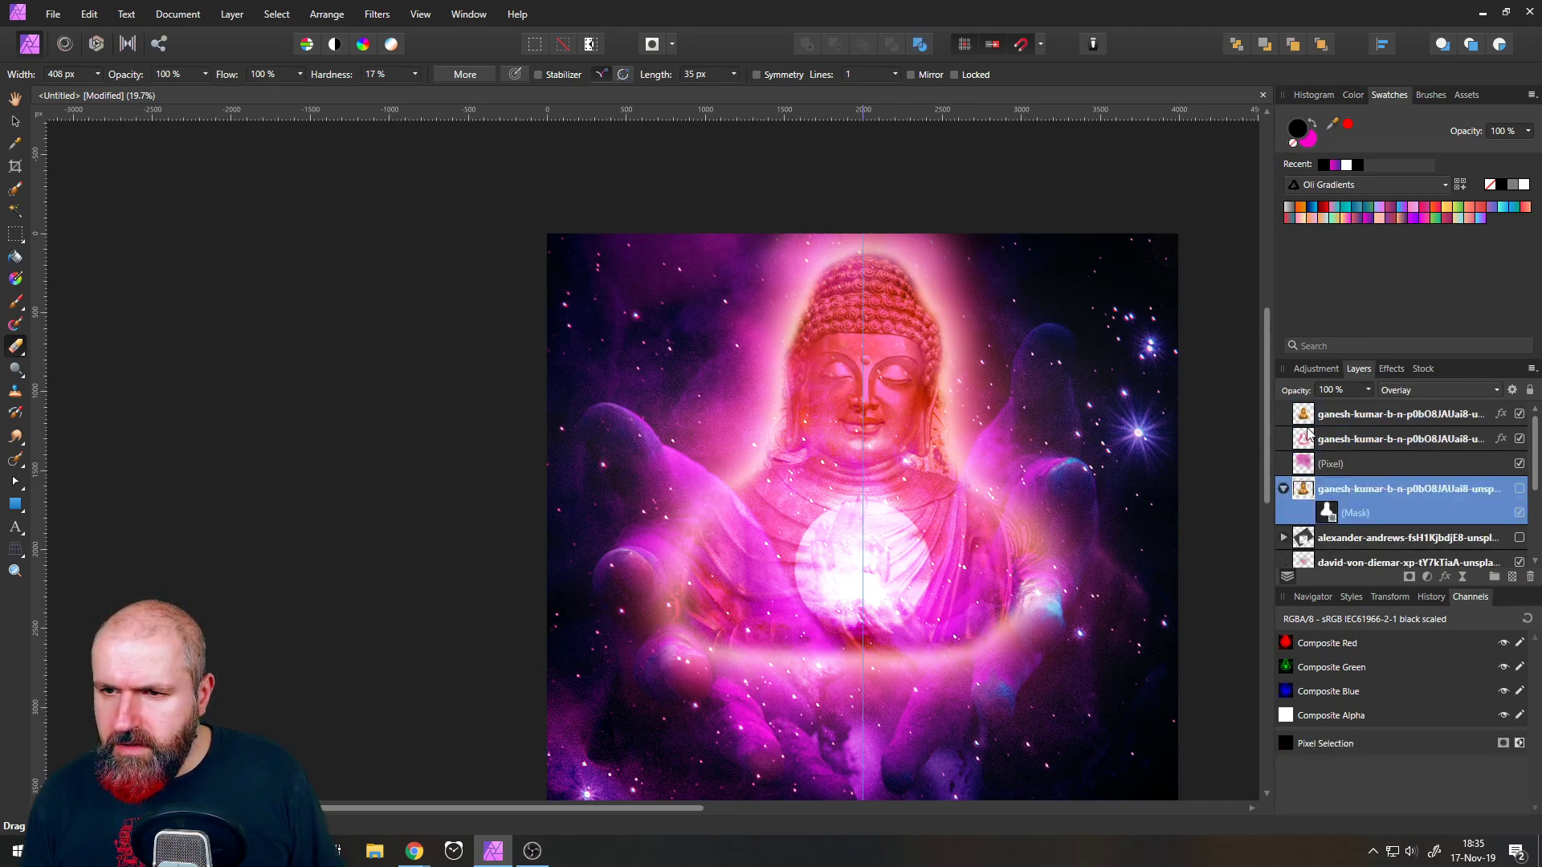
- Move all layers from the topmost Buddha through the david-von-diemar image slightly down the canvas, keeping them horizontally centred
{"action": "scroll", "coordinate": [1308, 487], "scroll_direction": "down", "scroll_amount": 3}
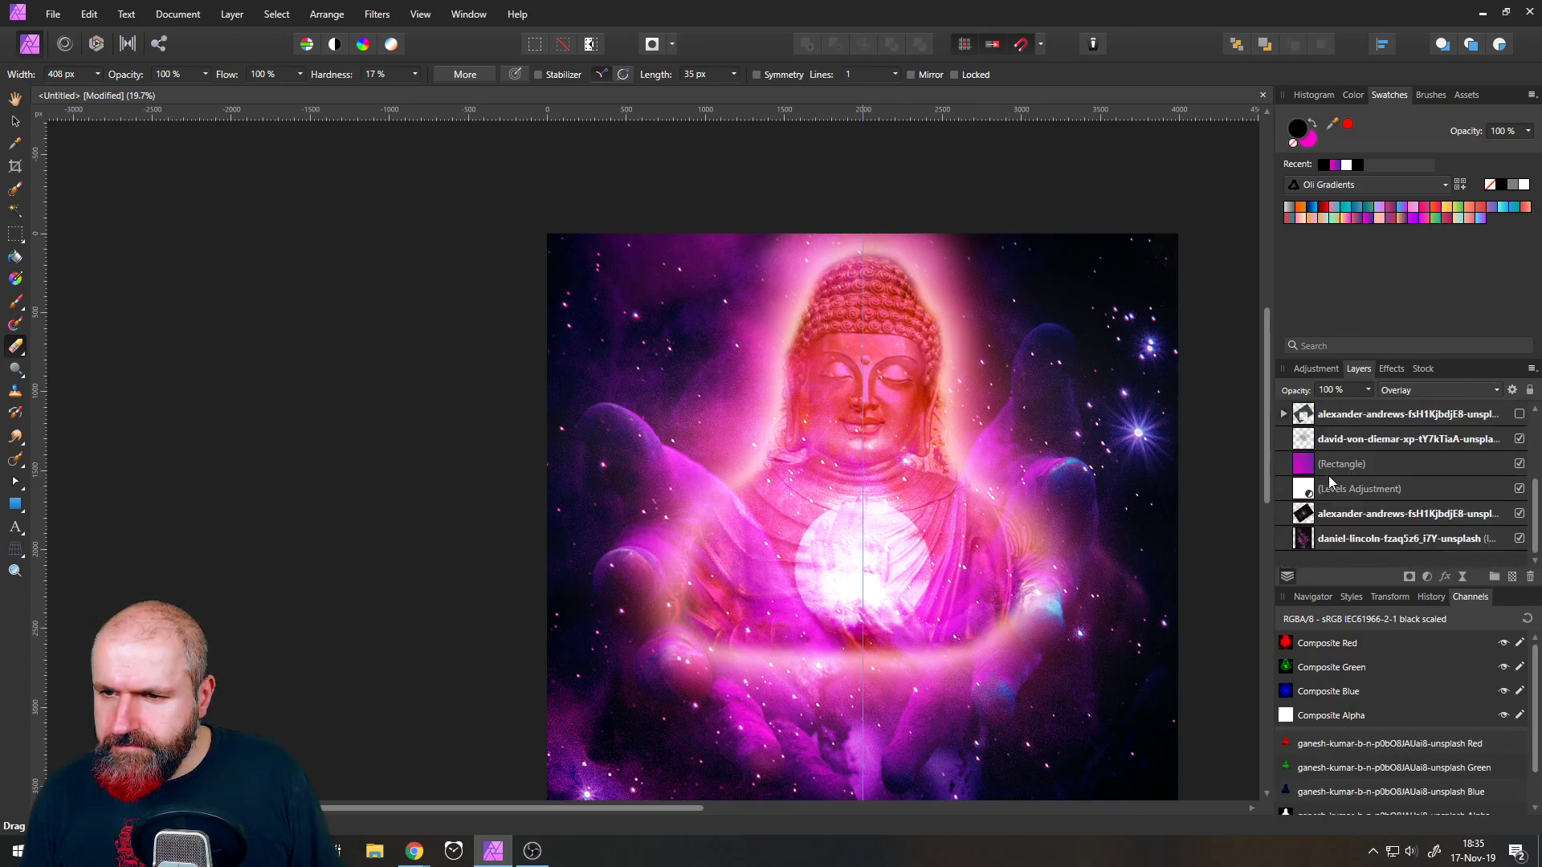
{"action": "left_click", "coordinate": [1305, 442], "text": "shift"}
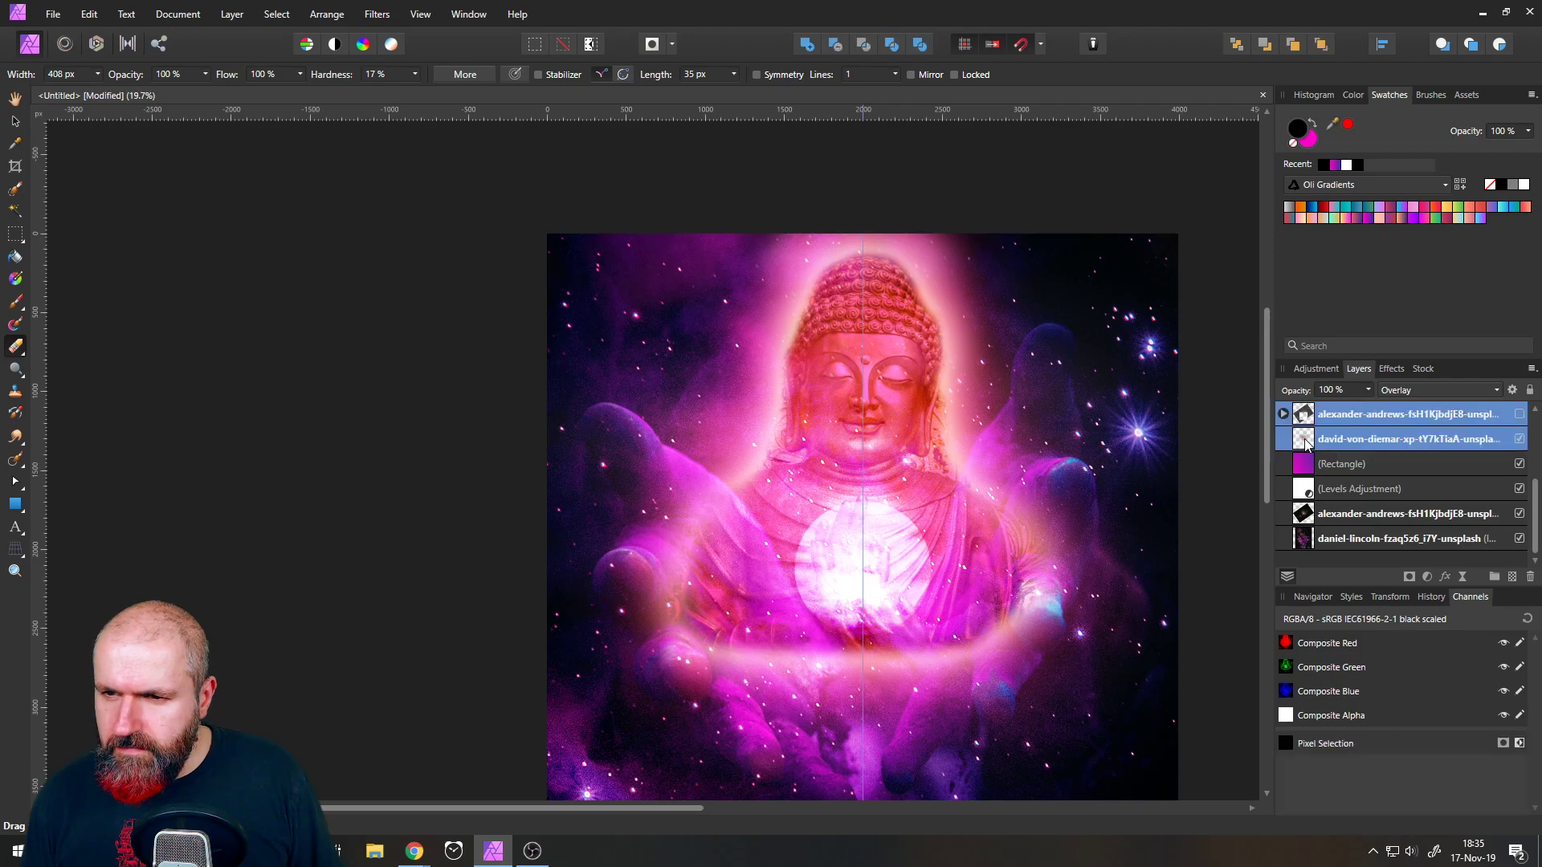
{"action": "left_click", "coordinate": [14, 122]}
{"action": "left_click_drag", "start_coordinate": [950, 480], "coordinate": [844, 464]}
{"action": "scroll", "coordinate": [950, 509], "scroll_direction": "down", "scroll_amount": 3}
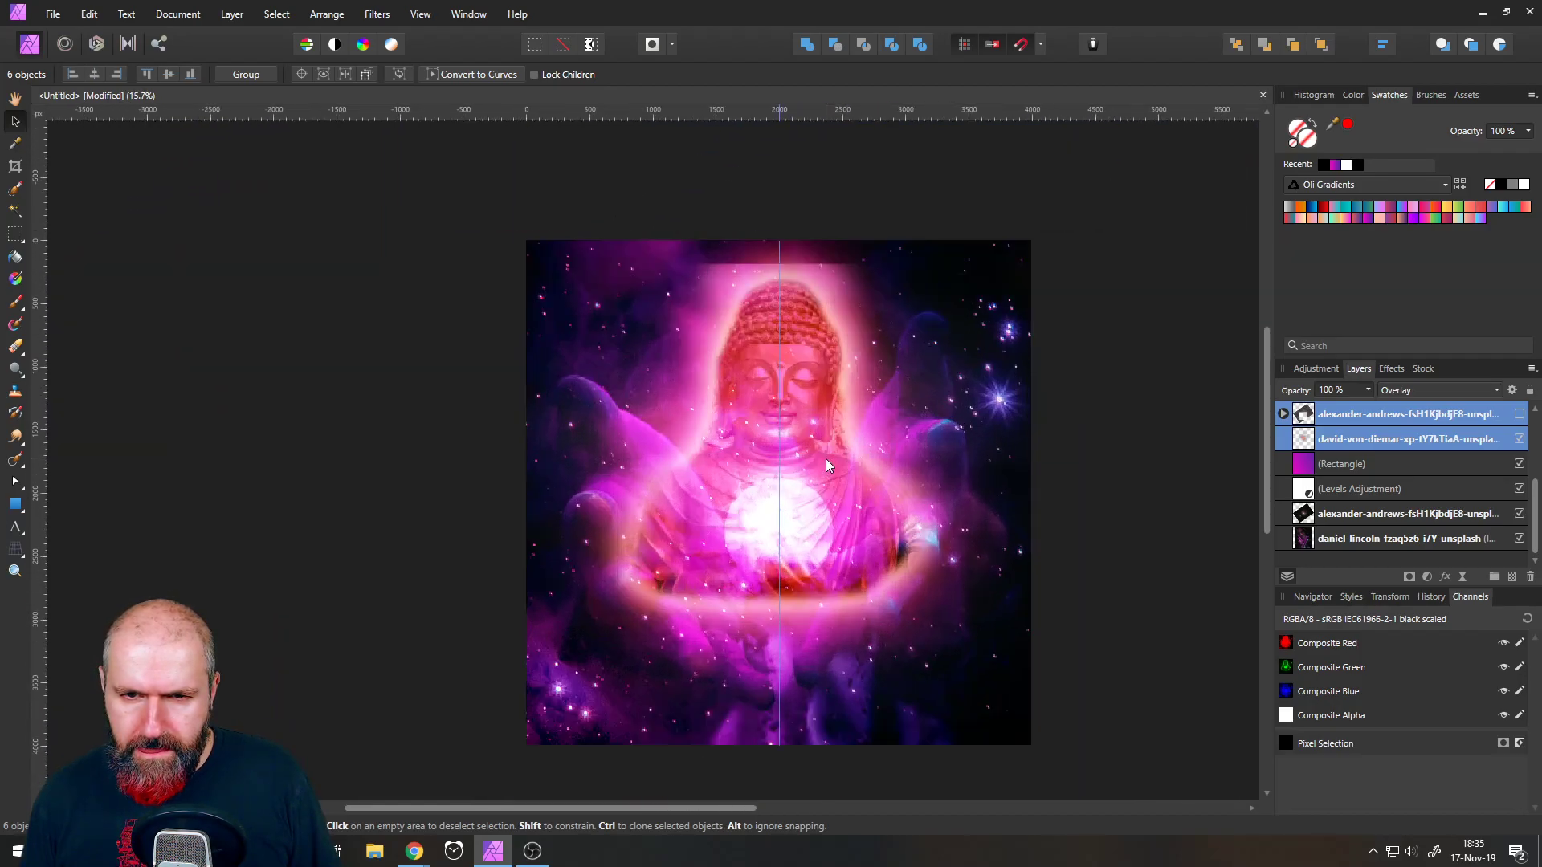
{"action": "scroll", "coordinate": [825, 459], "scroll_direction": "up", "scroll_amount": 4}
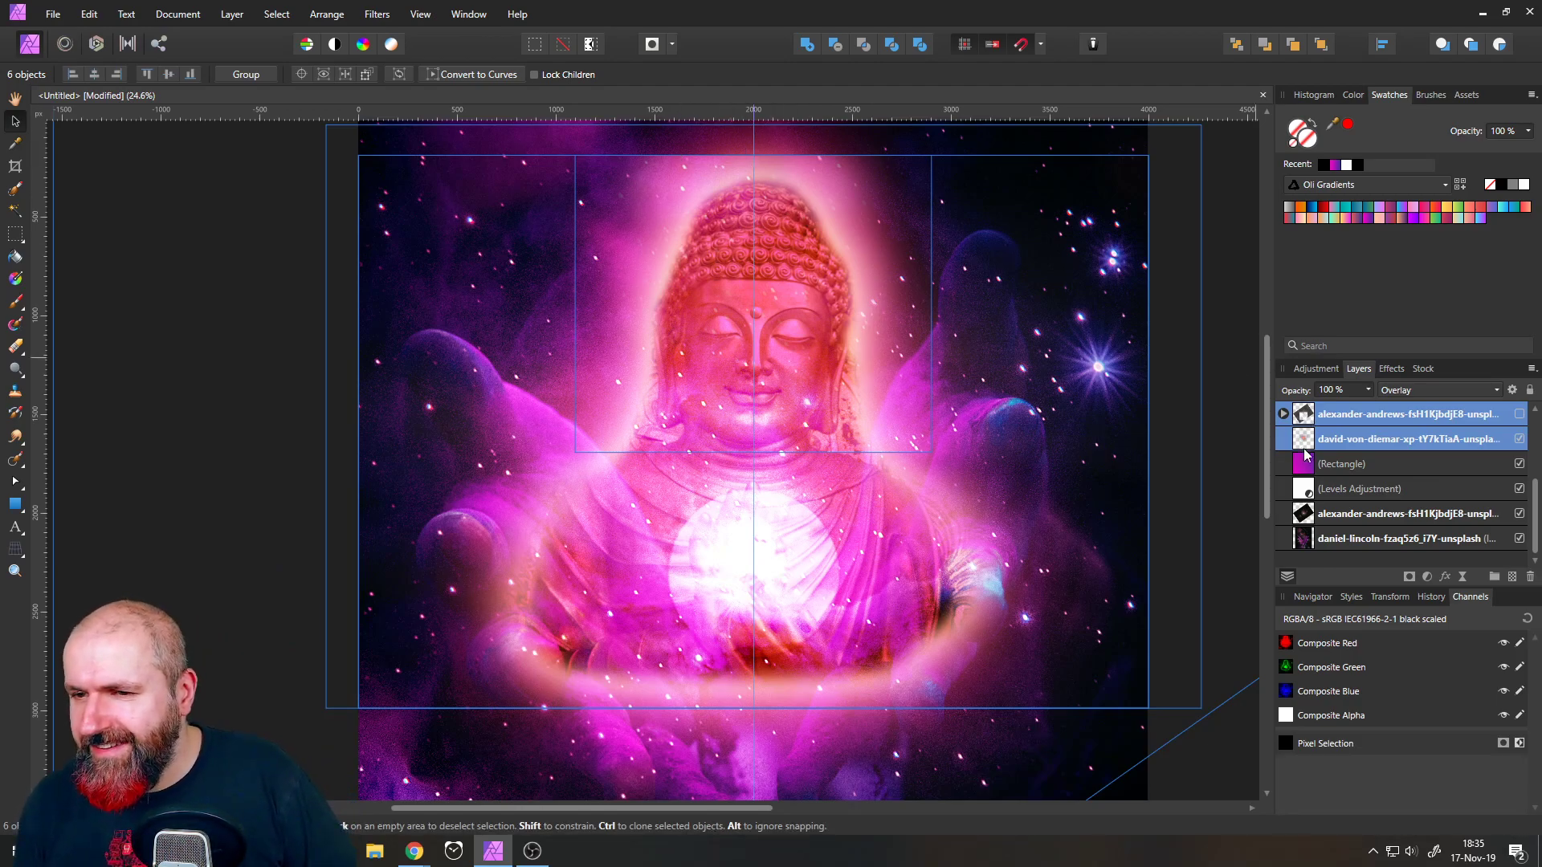
{"action": "scroll", "coordinate": [1364, 468], "scroll_direction": "up", "scroll_amount": 3}
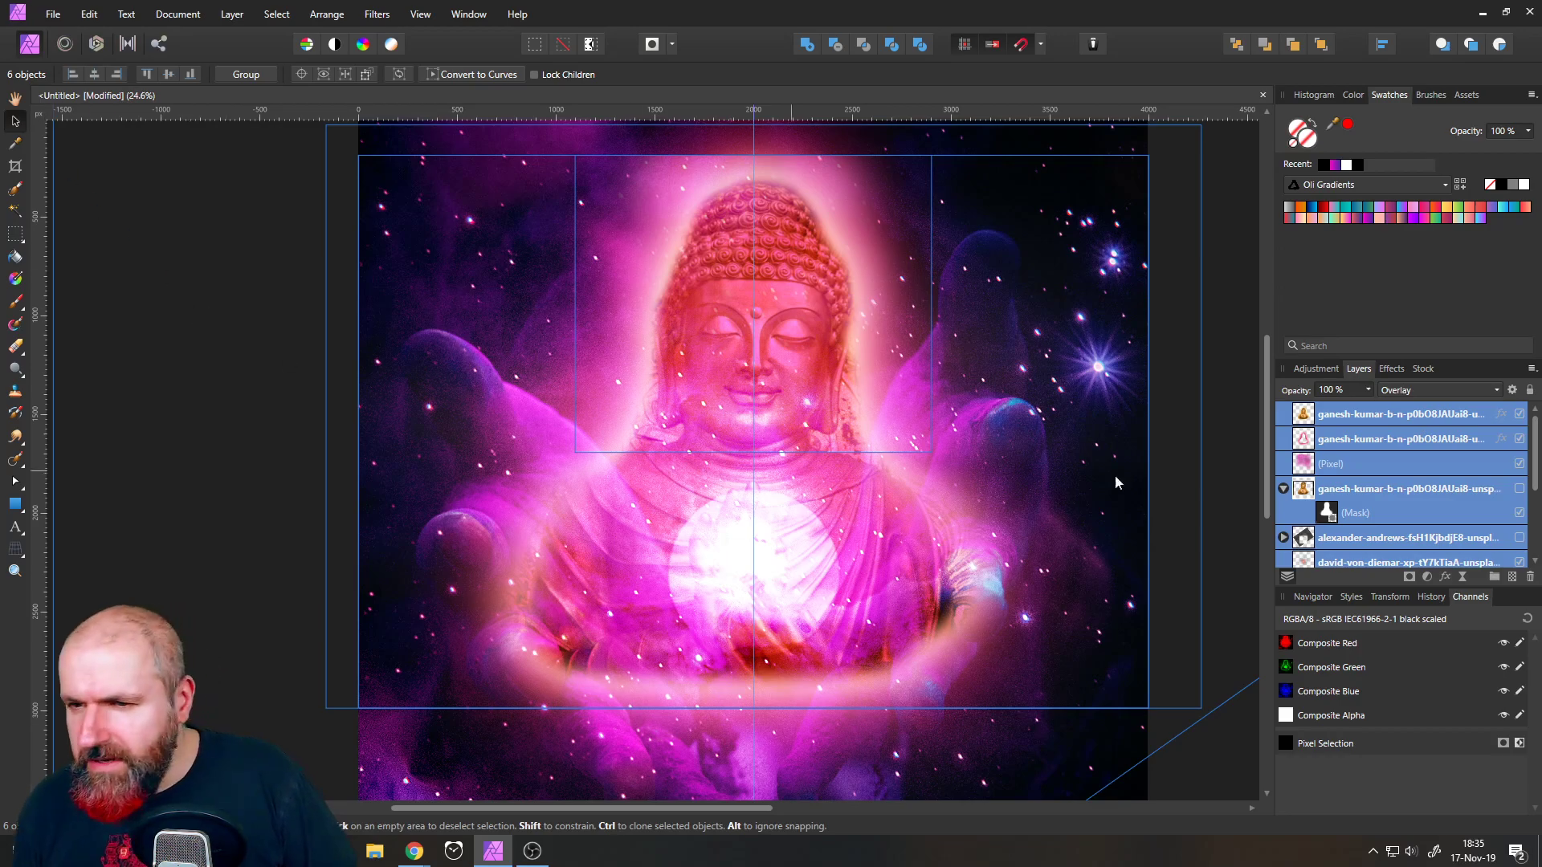
- Stretch the pixel glow layer upward past the canvas top and slightly outward on both sides
{"action": "left_click", "coordinate": [1303, 466]}
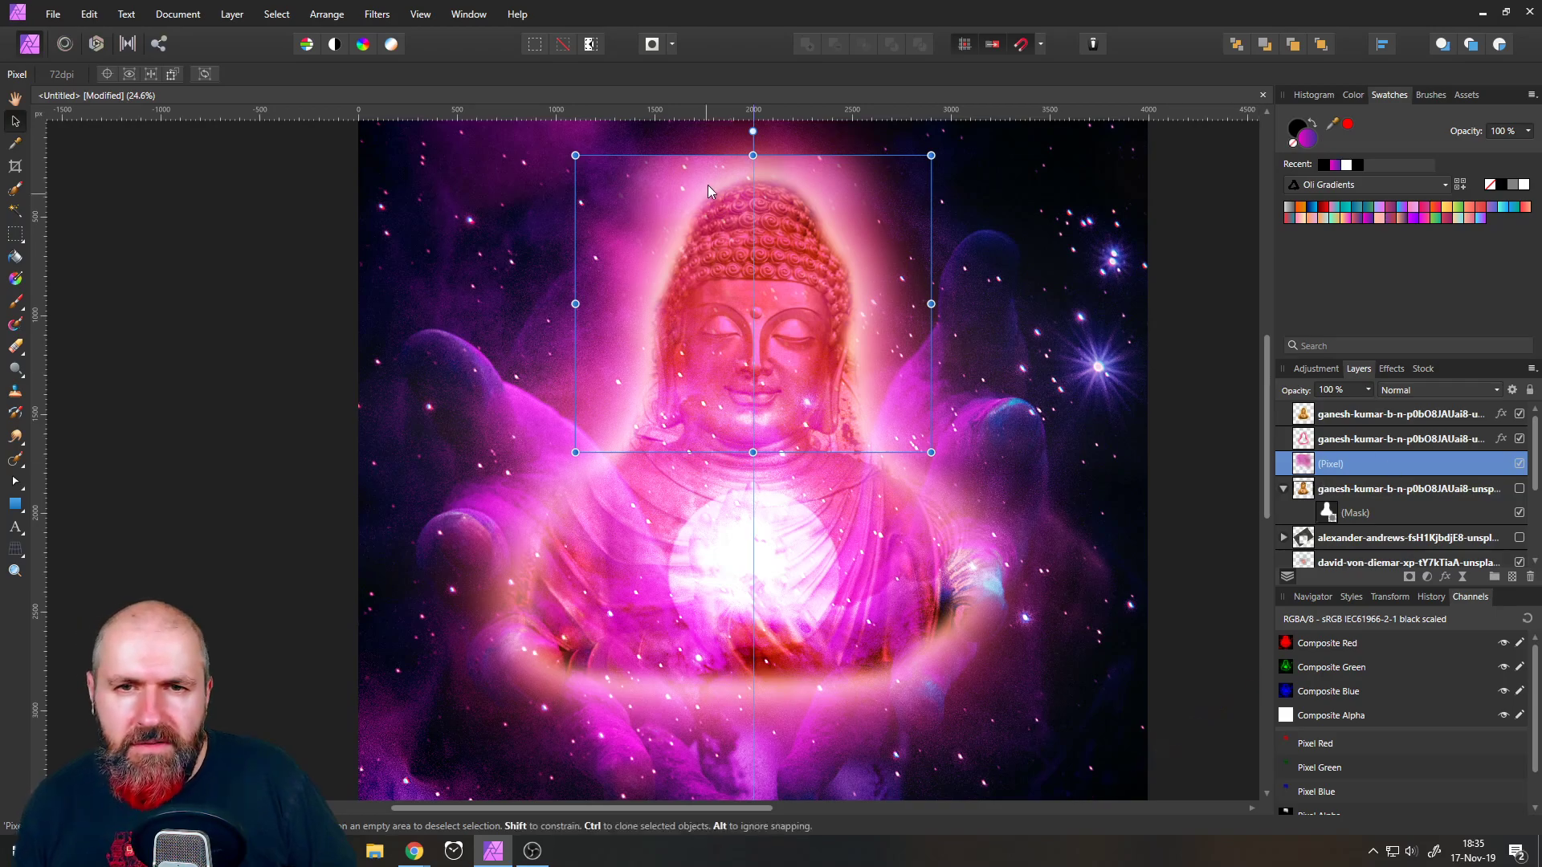
{"action": "mouse_move", "coordinate": [754, 145]}
{"action": "left_mouse_down"}
{"action": "mouse_move", "coordinate": [769, 180]}
{"action": "mouse_move", "coordinate": [769, 165]}
{"action": "left_mouse_up"}
{"action": "mouse_move", "coordinate": [931, 341]}
{"action": "left_mouse_down"}
{"action": "mouse_move", "coordinate": [968, 341]}
{"action": "mouse_move", "coordinate": [945, 340]}
{"action": "left_mouse_up"}
{"action": "left_click_drag", "start_coordinate": [575, 340], "coordinate": [554, 341]}
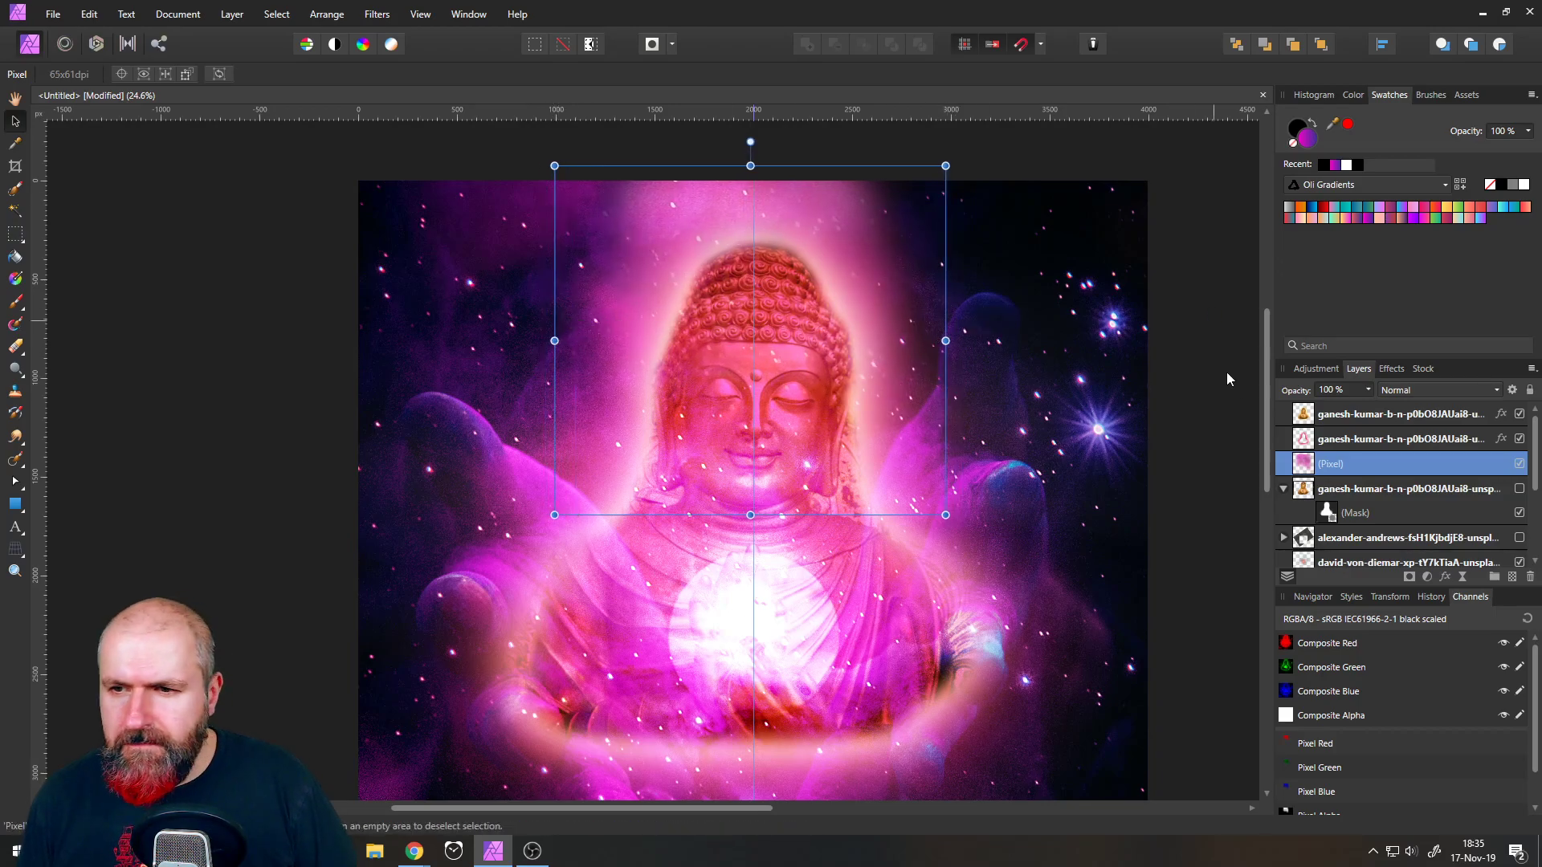
{"action": "left_click", "coordinate": [1410, 576]}
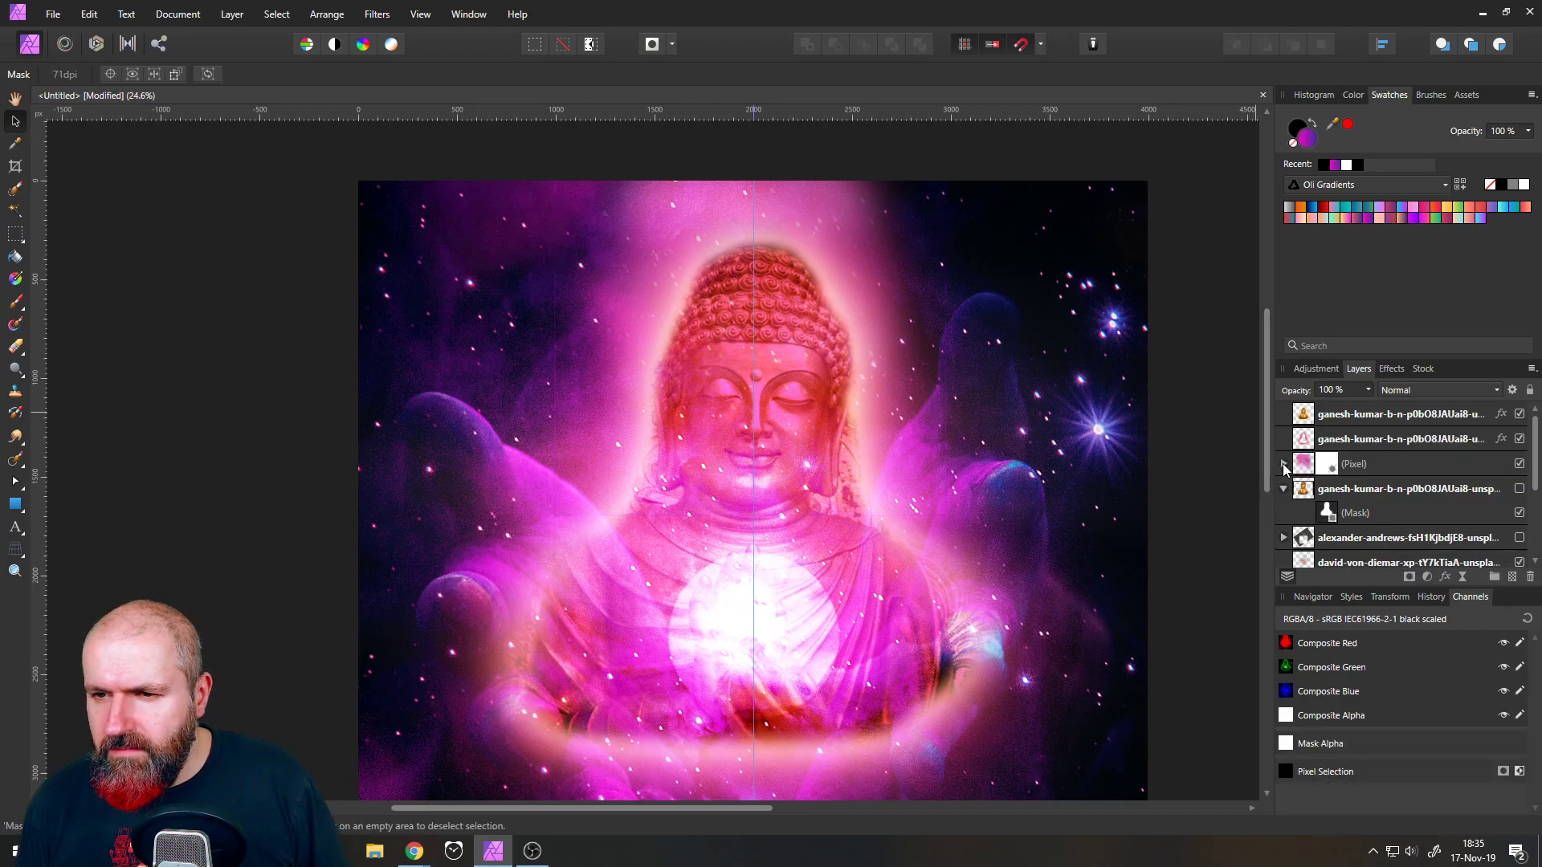
{"action": "left_click", "coordinate": [1283, 465]}
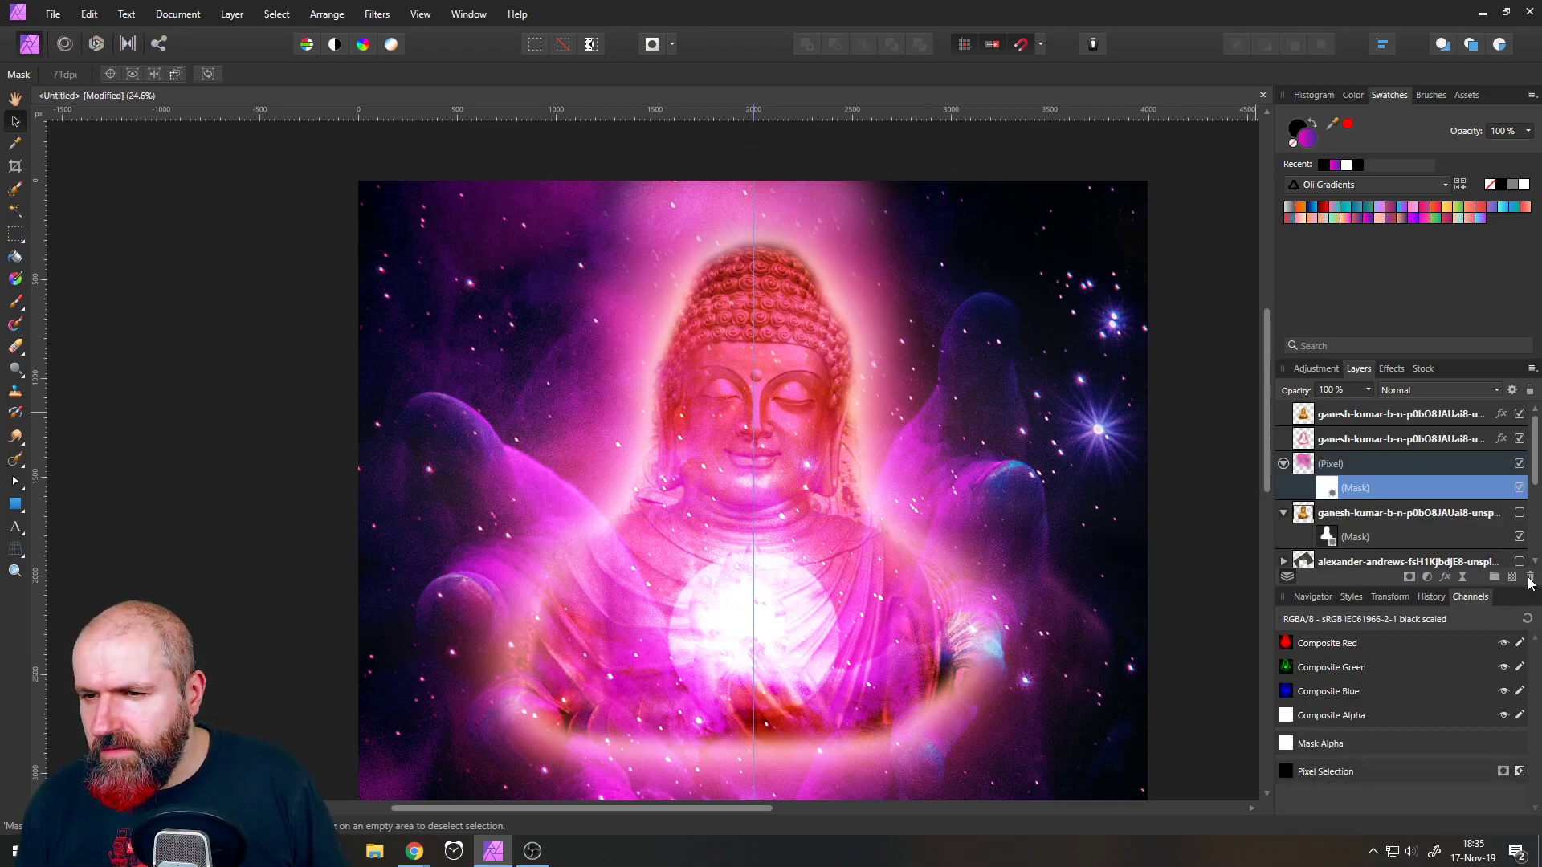
{"action": "left_click", "coordinate": [1530, 578]}
- Erase the upper part of the pixel glow layer above the Buddha's head with a 1064 px eraser, and deselect the layer
{"action": "left_click", "coordinate": [16, 346]}
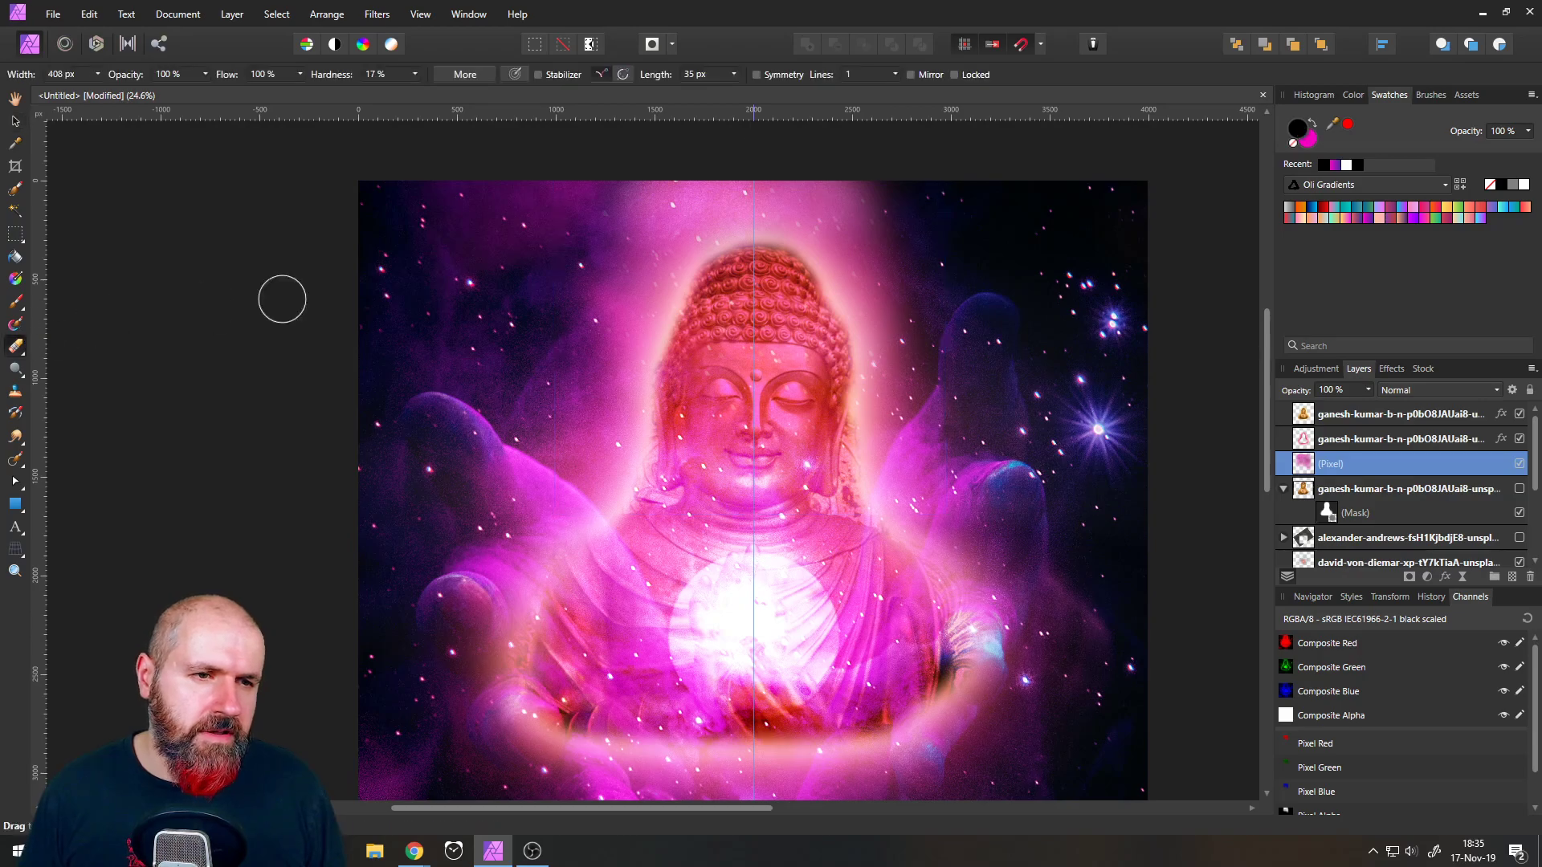
{"action": "scroll", "coordinate": [661, 214], "scroll_direction": "up", "scroll_amount": 5}
{"action": "scroll", "coordinate": [722, 251], "scroll_direction": "down", "scroll_amount": 7}
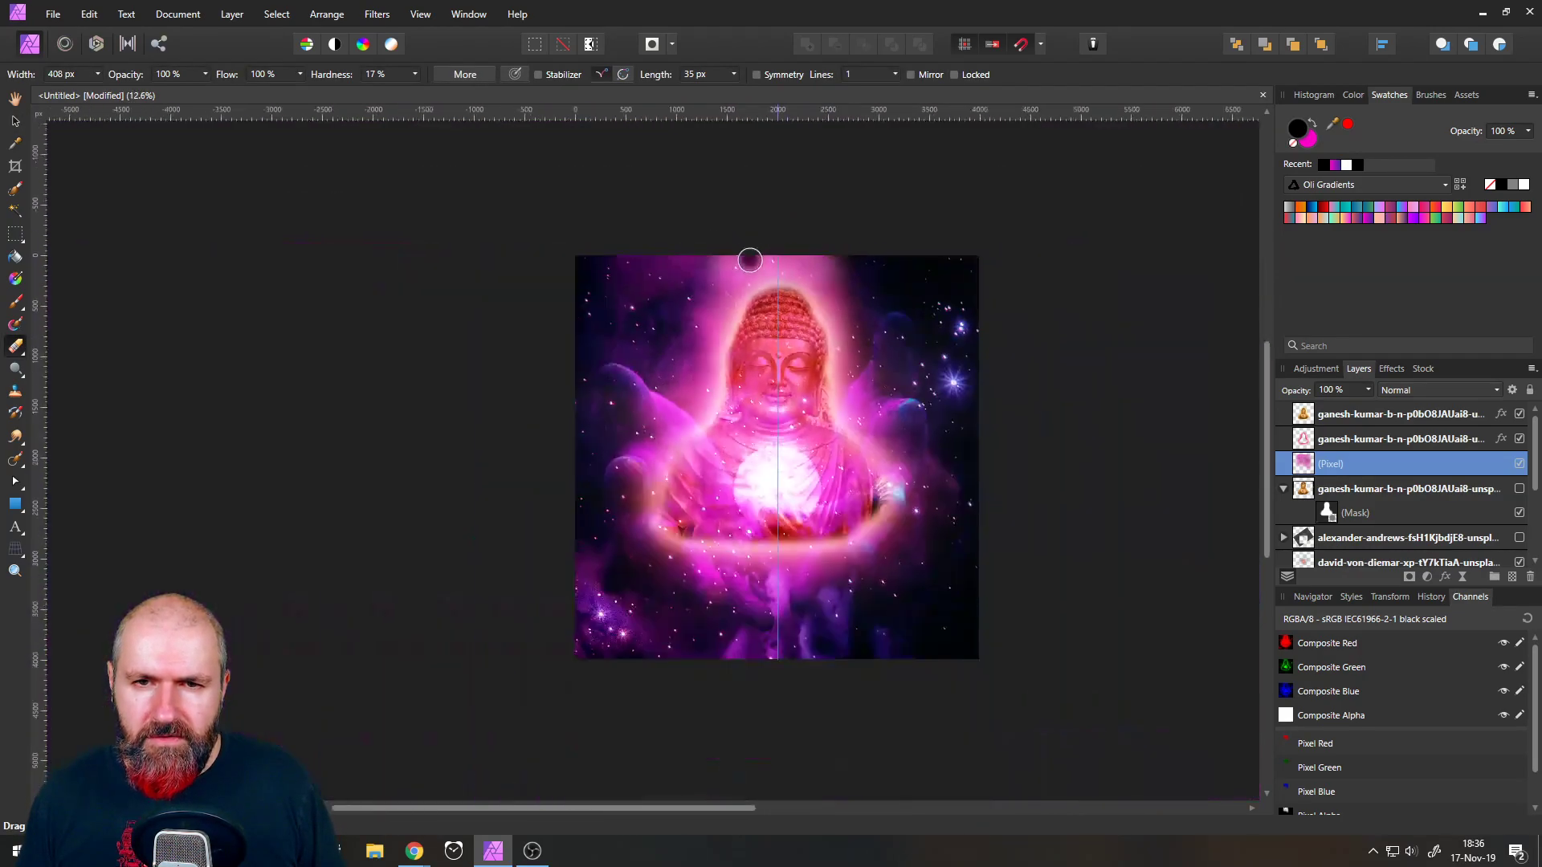
{"action": "left_click", "coordinate": [97, 75]}
{"action": "left_click", "coordinate": [114, 89]}
{"action": "left_click", "coordinate": [99, 74]}
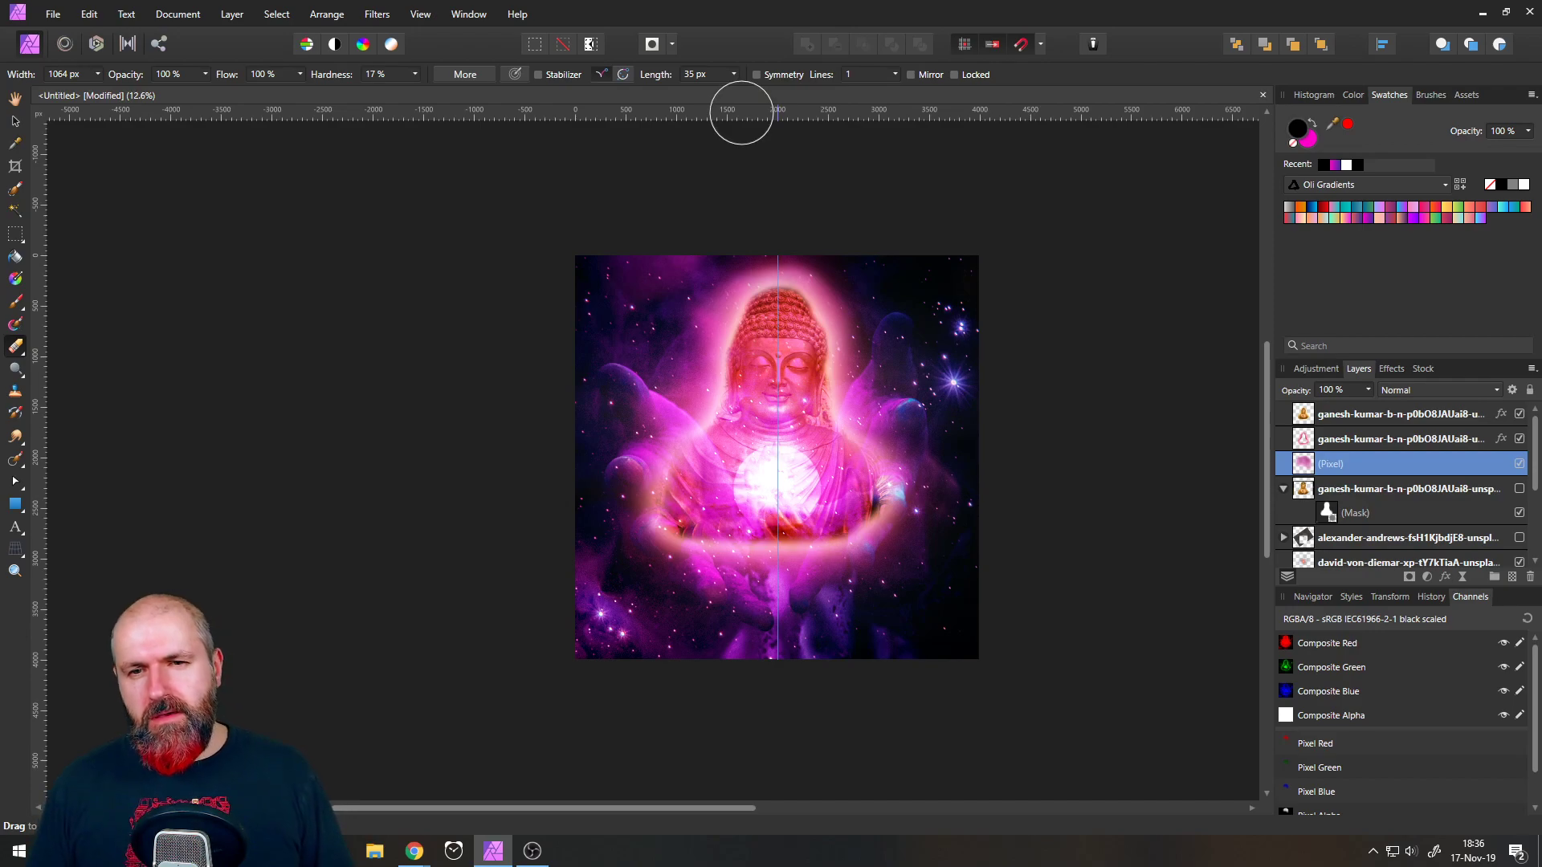
{"action": "left_click", "coordinate": [14, 121]}
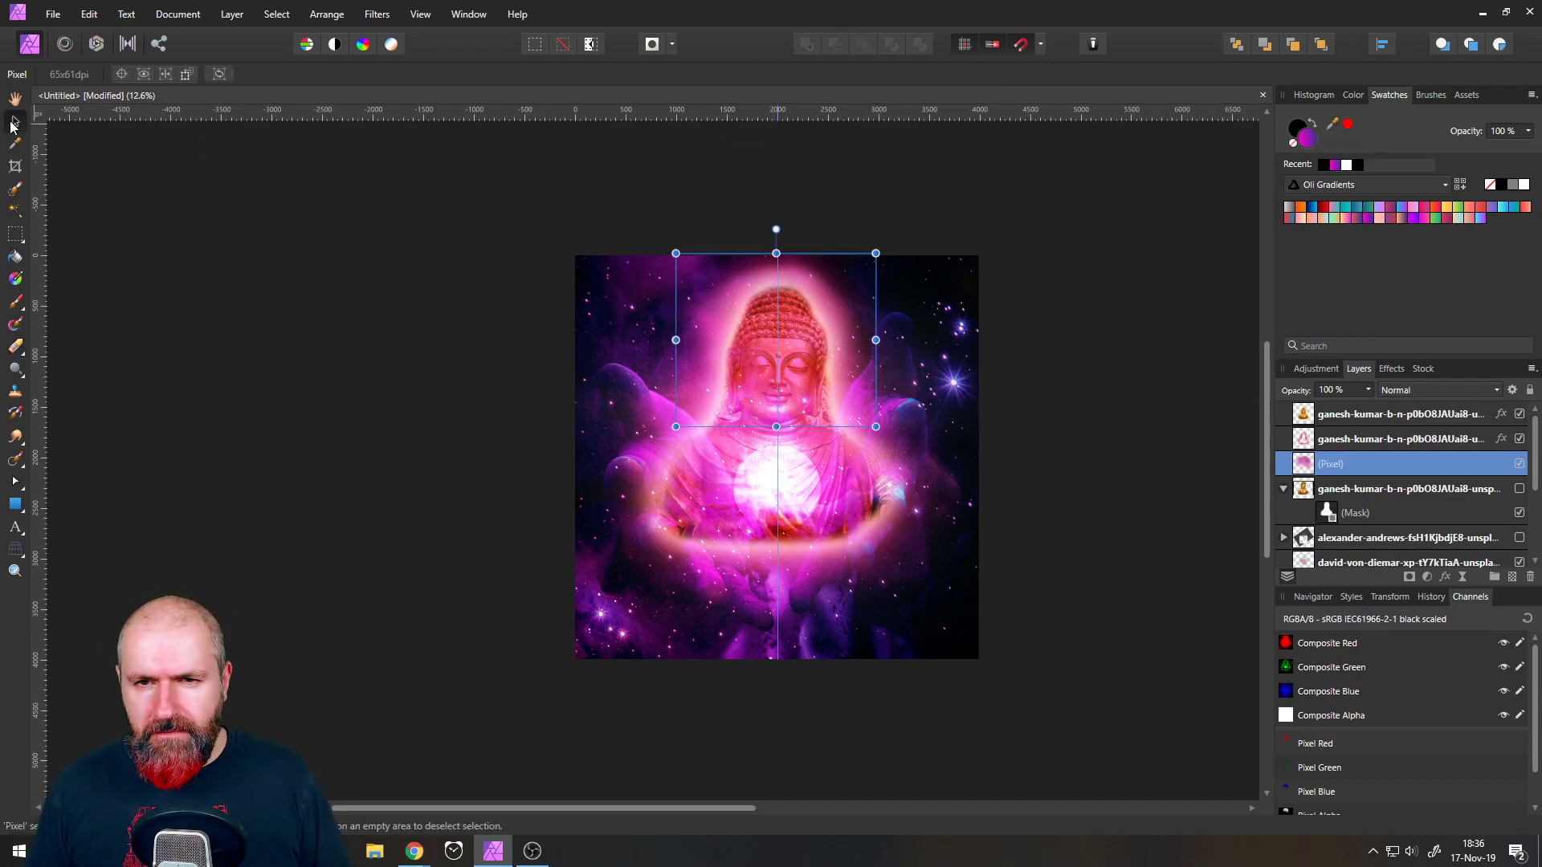
{"action": "left_click", "coordinate": [276, 303]}
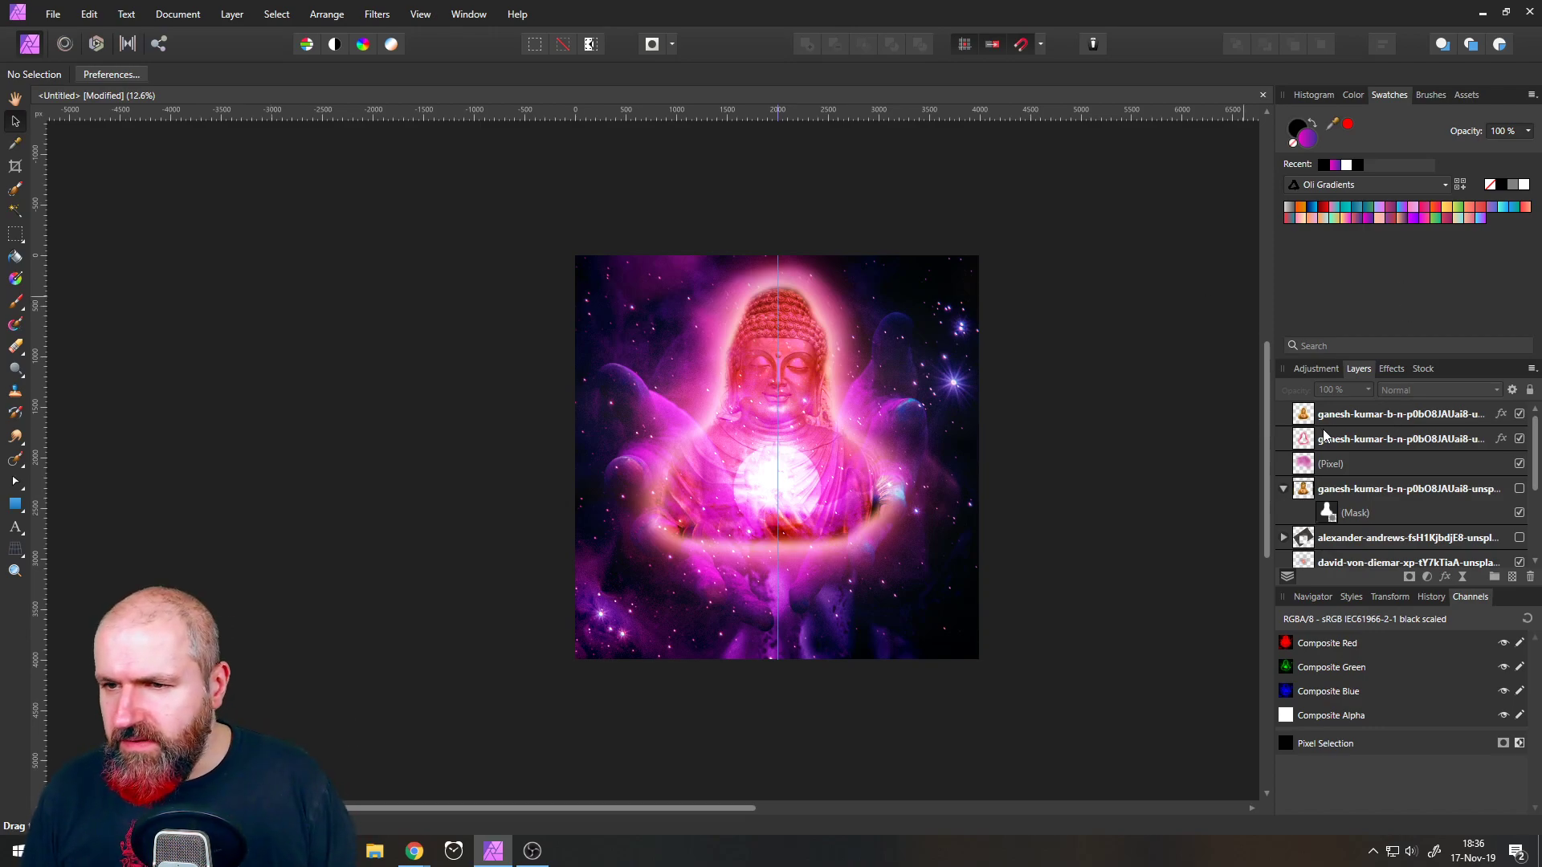
- Compare the topmost Buddha layer with and without its Outer Glow, and set the glow's opacity to 78%
{"action": "left_click", "coordinate": [1339, 413]}
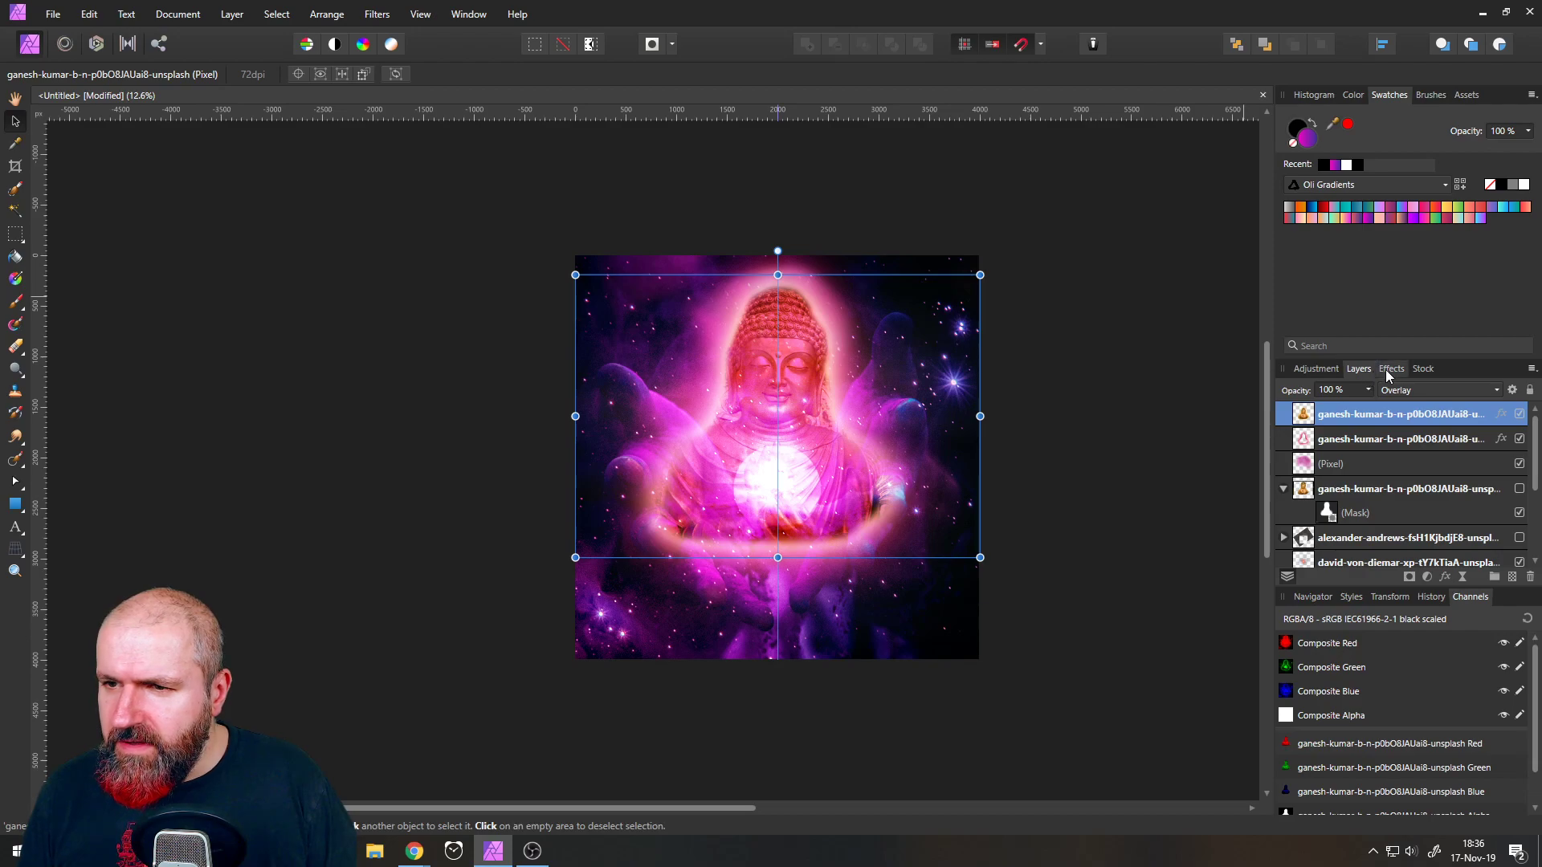
{"action": "left_click", "coordinate": [1387, 369]}
{"action": "left_click", "coordinate": [1301, 442]}
{"action": "left_click", "coordinate": [1301, 442]}
{"action": "left_click", "coordinate": [1301, 442]}
{"action": "left_click", "coordinate": [1301, 441]}
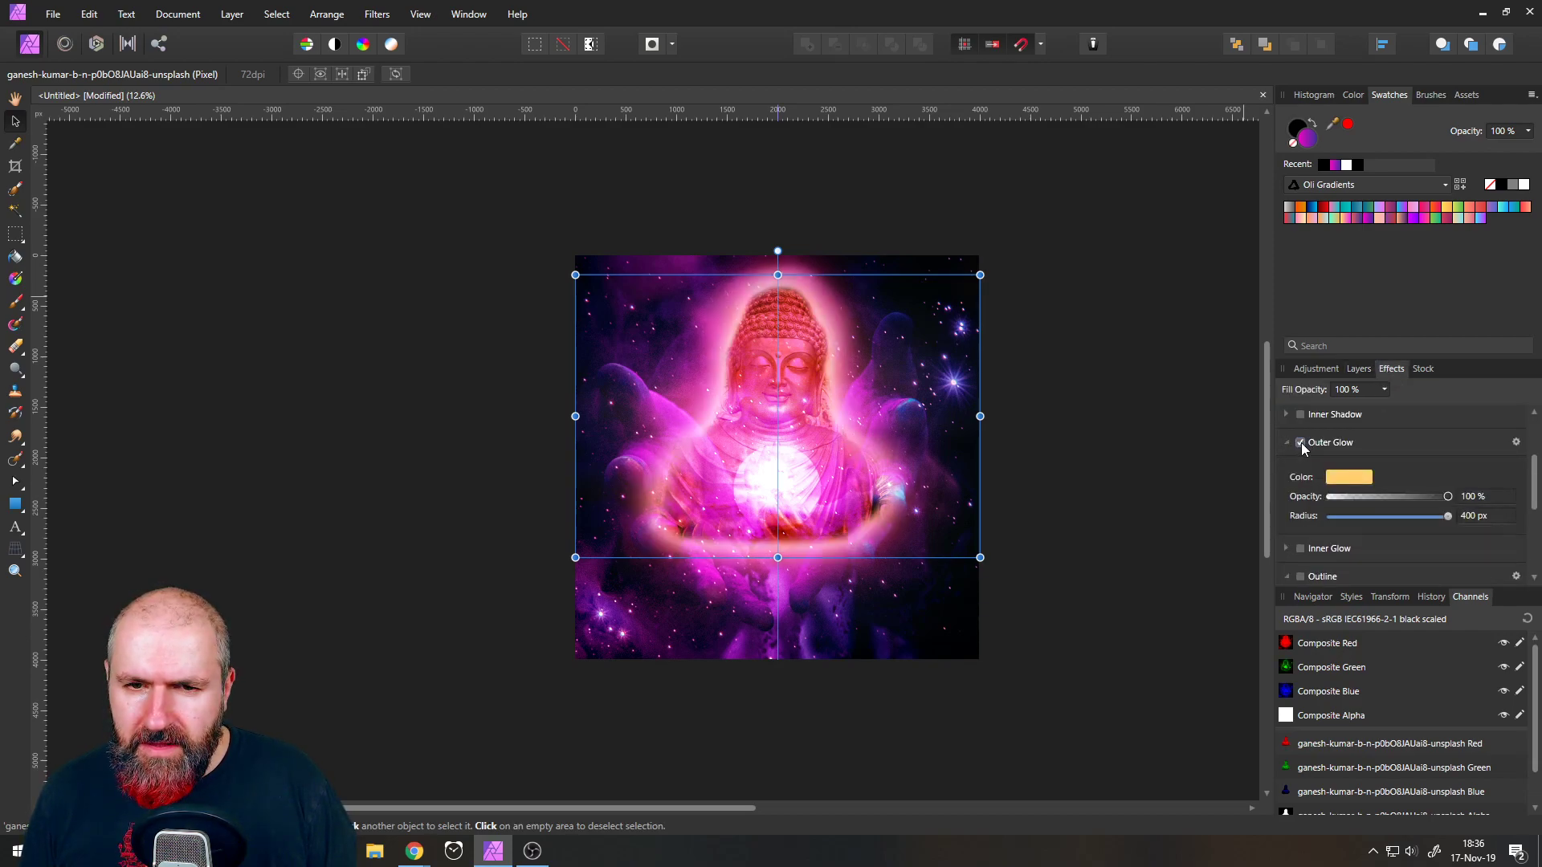
{"action": "mouse_move", "coordinate": [1448, 497]}
{"action": "left_mouse_down"}
{"action": "mouse_move", "coordinate": [1399, 498]}
{"action": "mouse_move", "coordinate": [1424, 502]}
{"action": "left_mouse_up"}
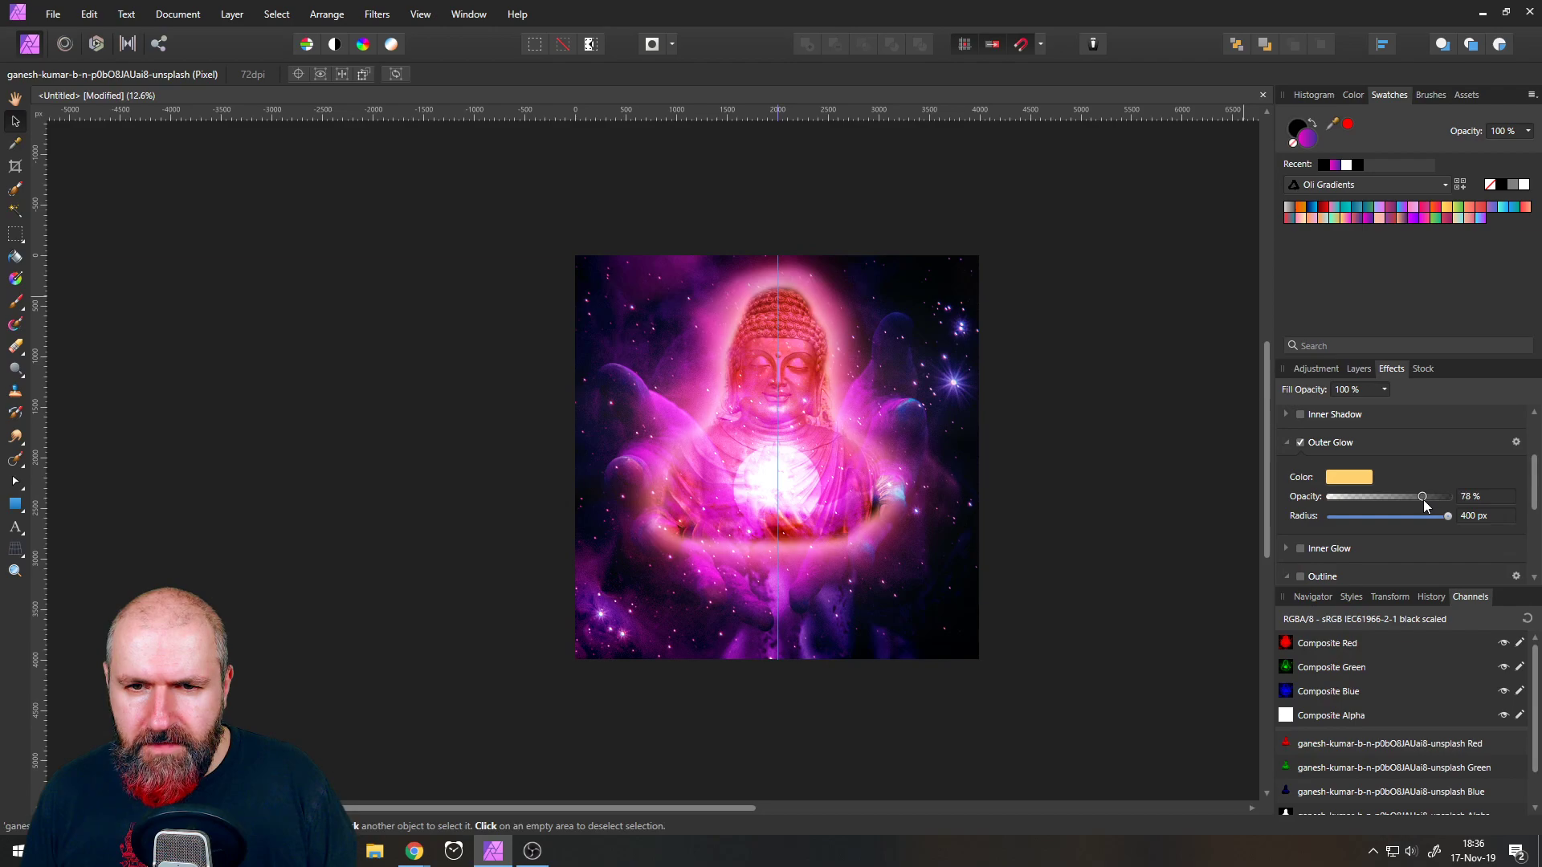
{"action": "left_click", "coordinate": [742, 487]}
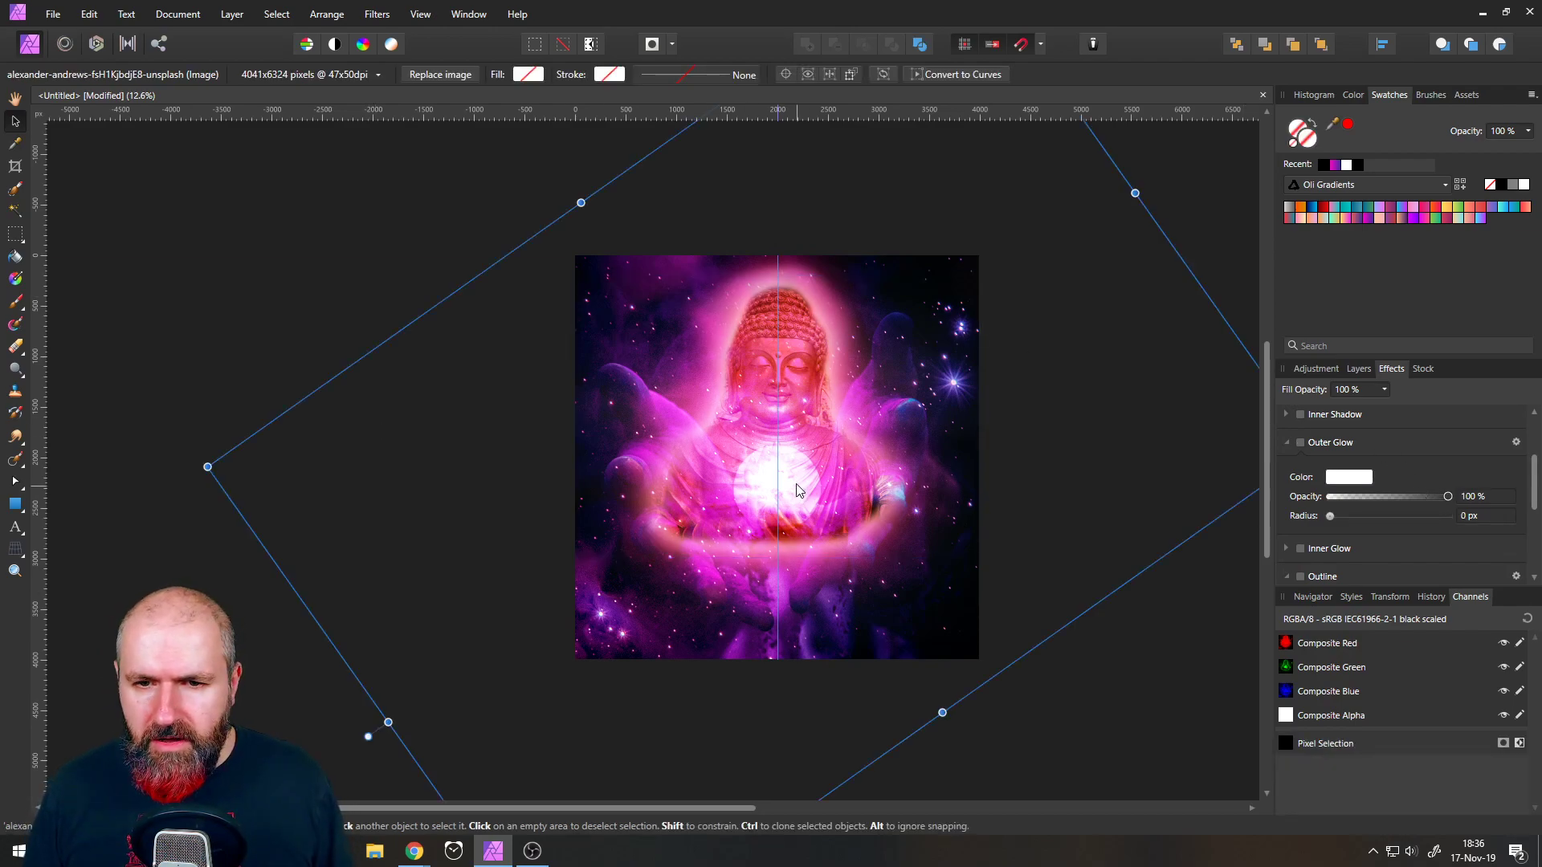
- Draw a circle from the sun's centre above the topmost Buddha layer with the Ellipse Tool, covering the white sun
{"action": "left_click", "coordinate": [1357, 368]}
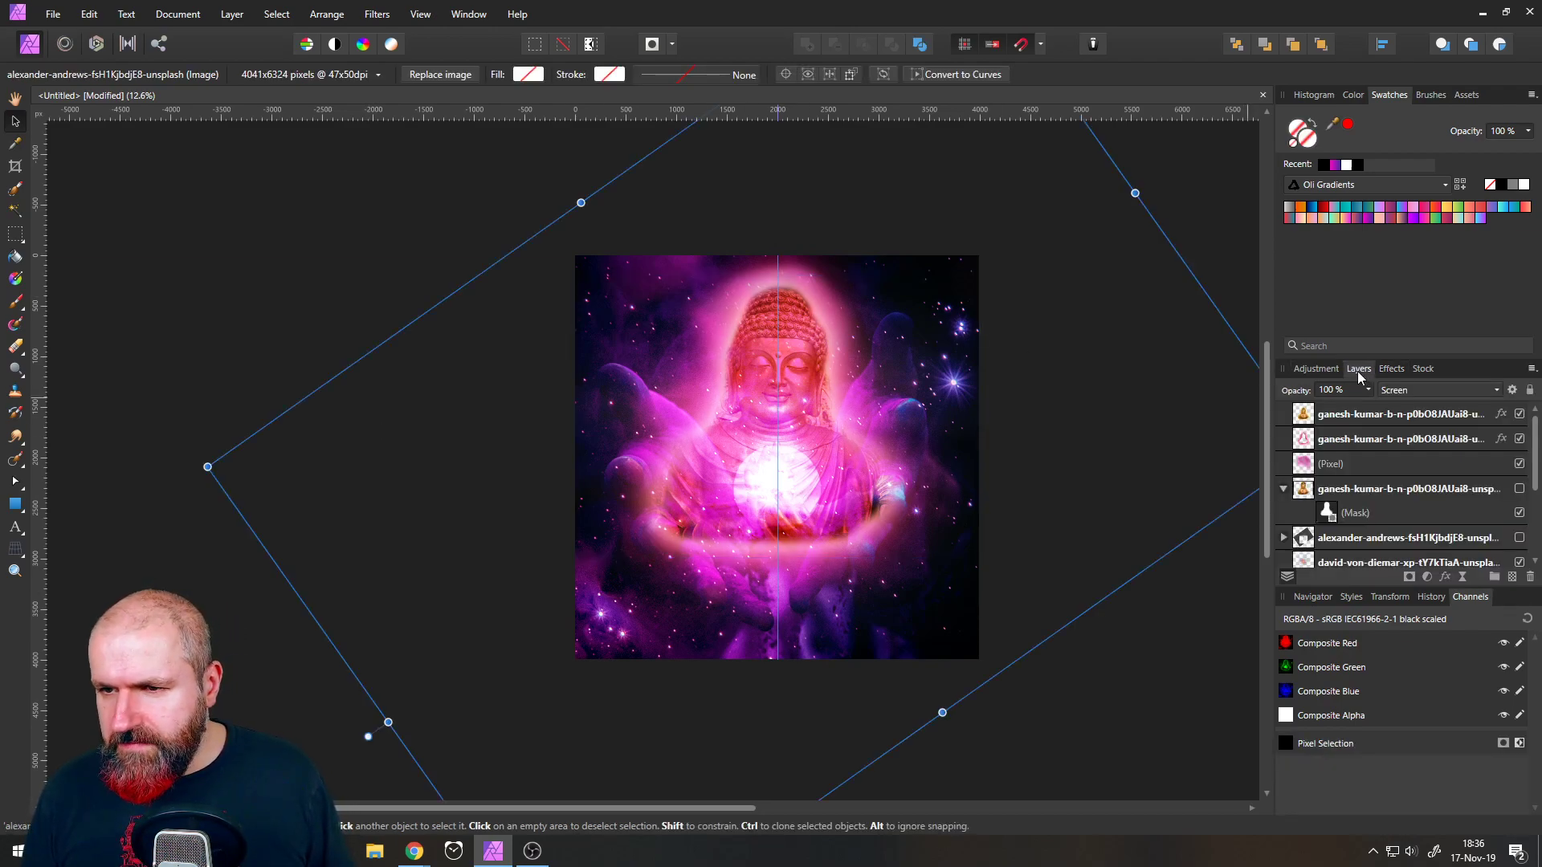
{"action": "left_click", "coordinate": [1309, 419]}
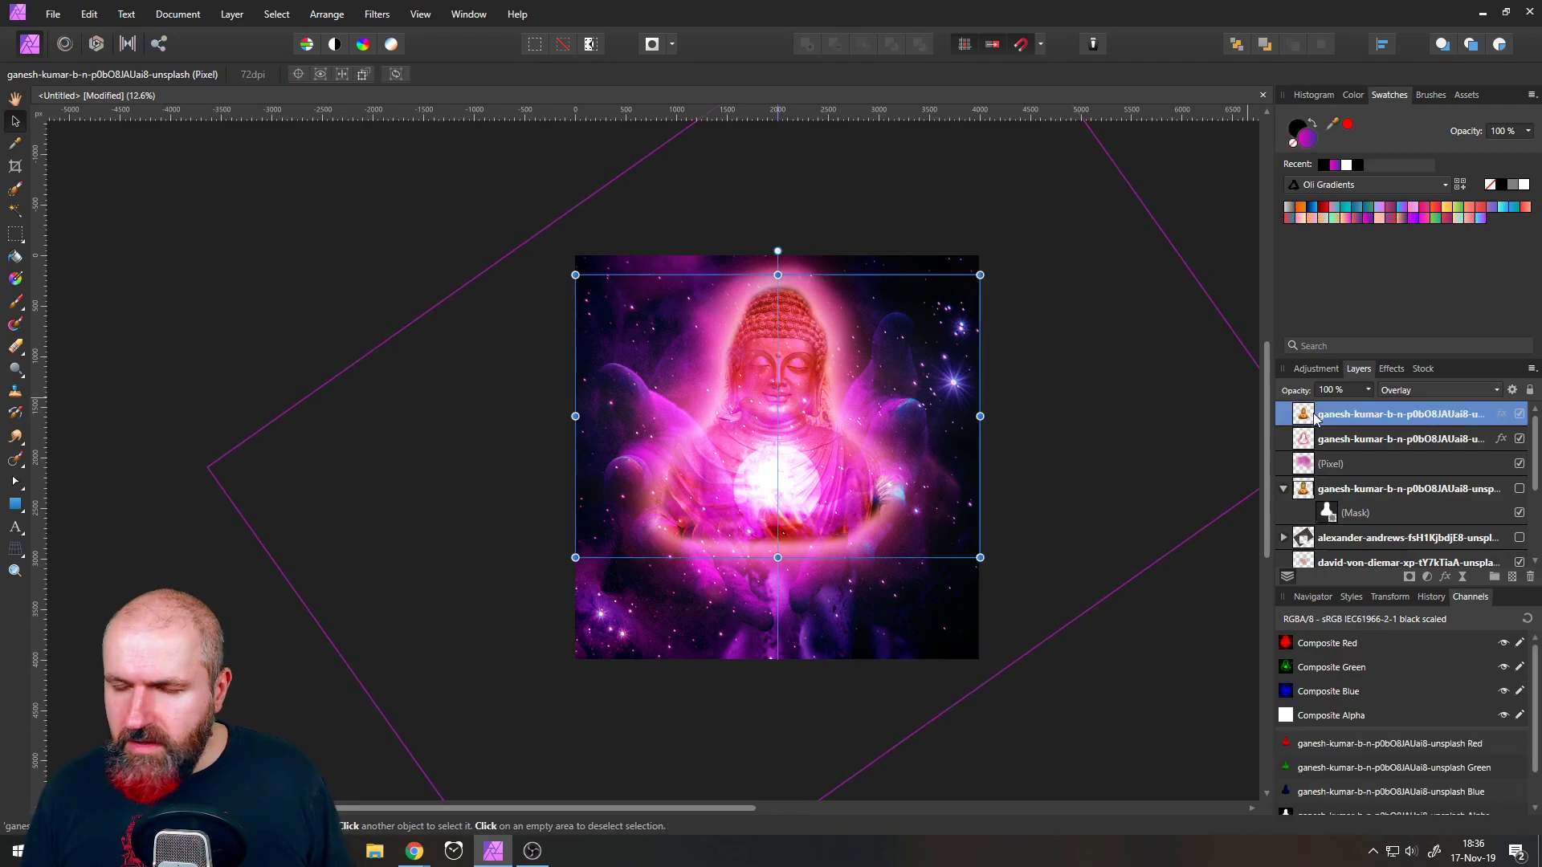
{"action": "scroll", "coordinate": [764, 529], "scroll_direction": "up", "scroll_amount": 5}
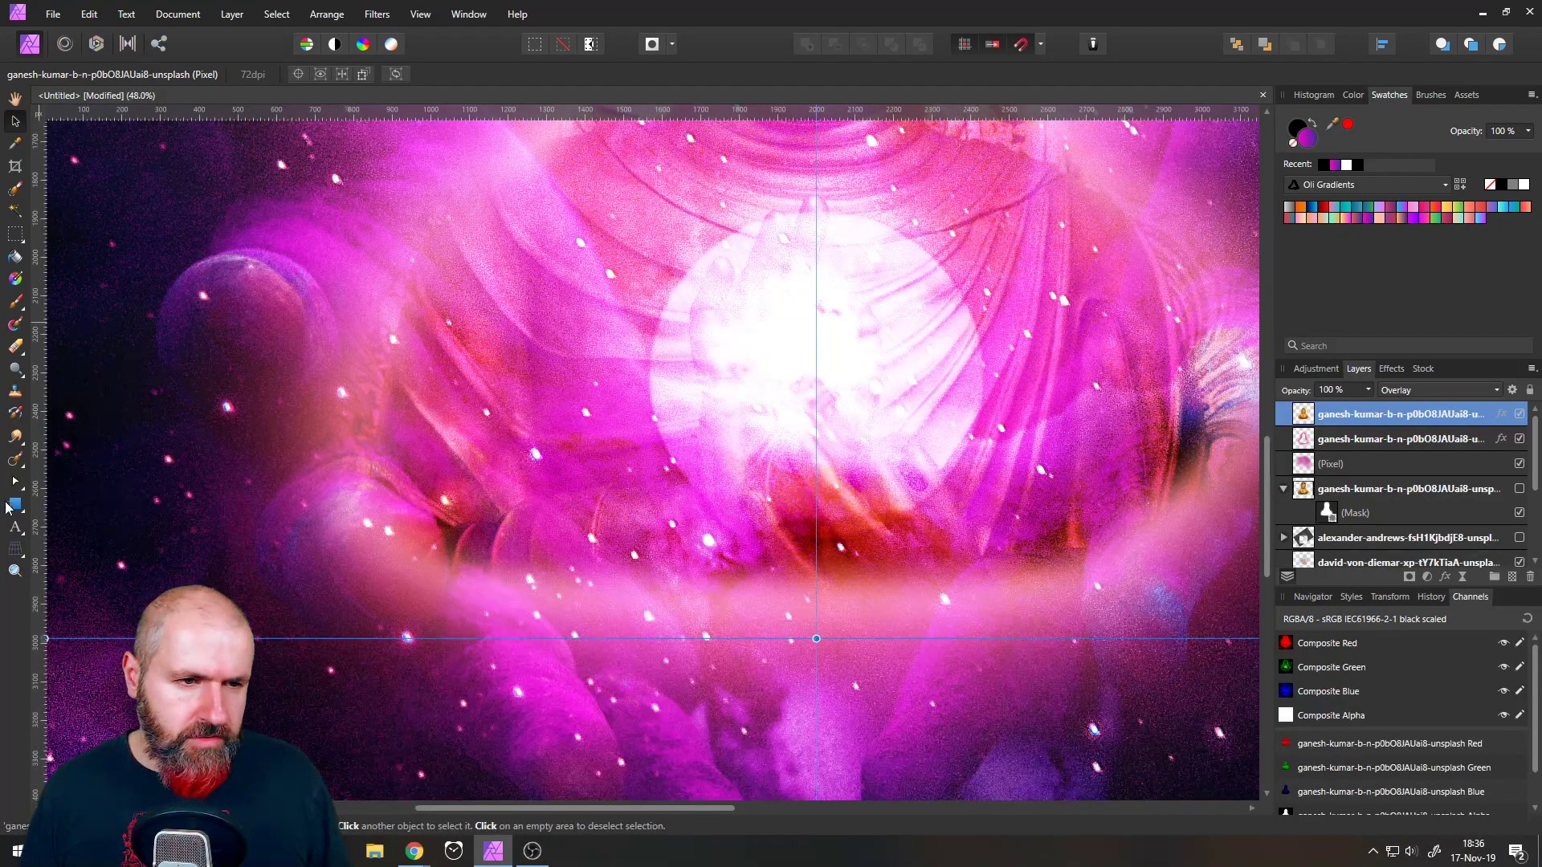
{"action": "left_click", "coordinate": [19, 512]}
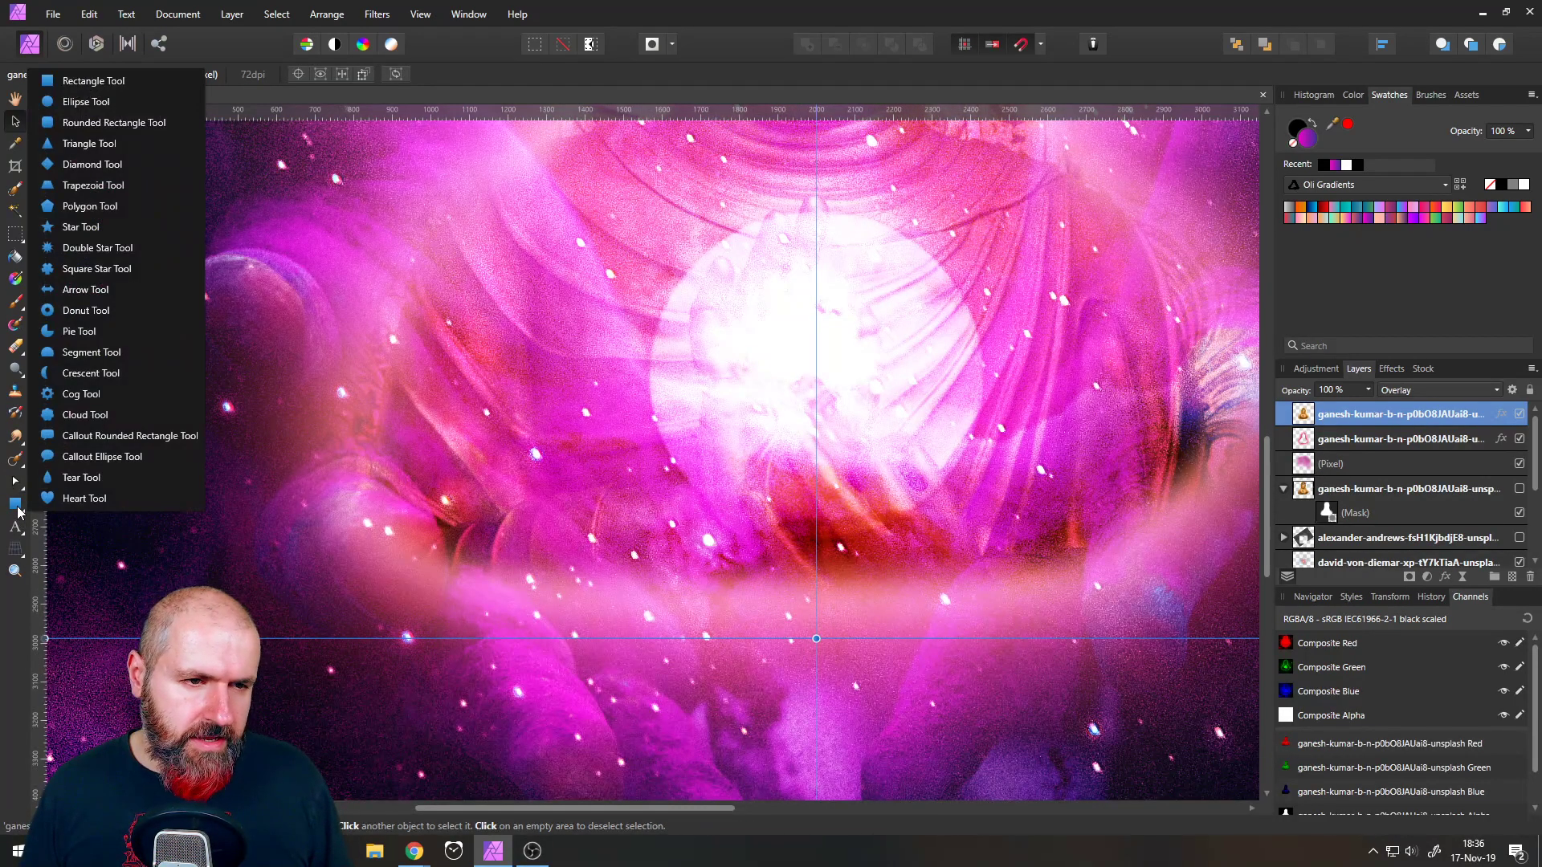
{"action": "left_click", "coordinate": [90, 106]}
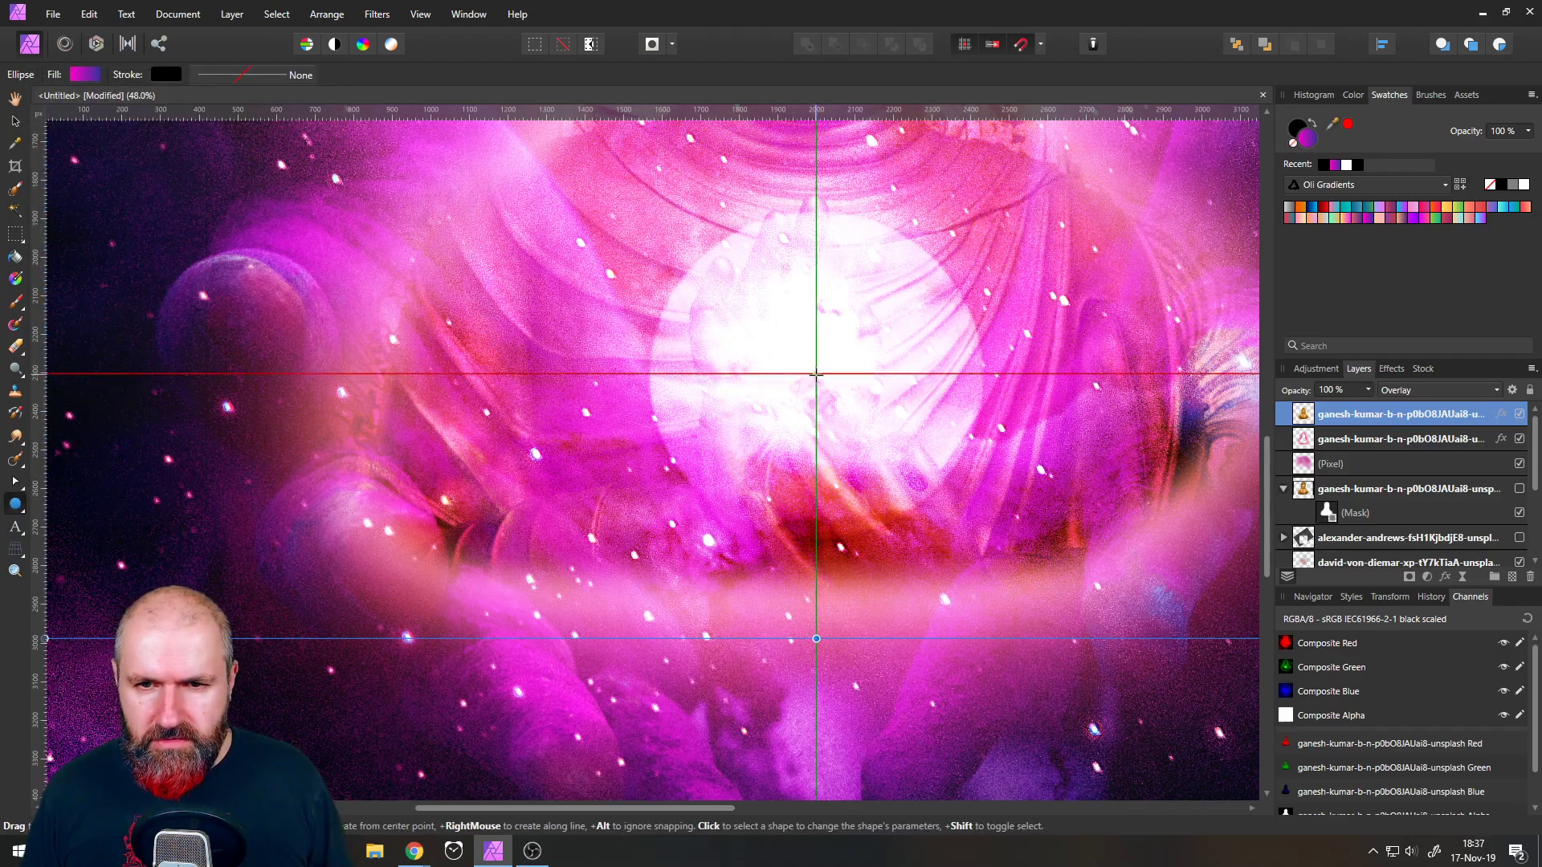
{"action": "left_click_drag", "start_coordinate": [815, 375], "coordinate": [980, 546]}
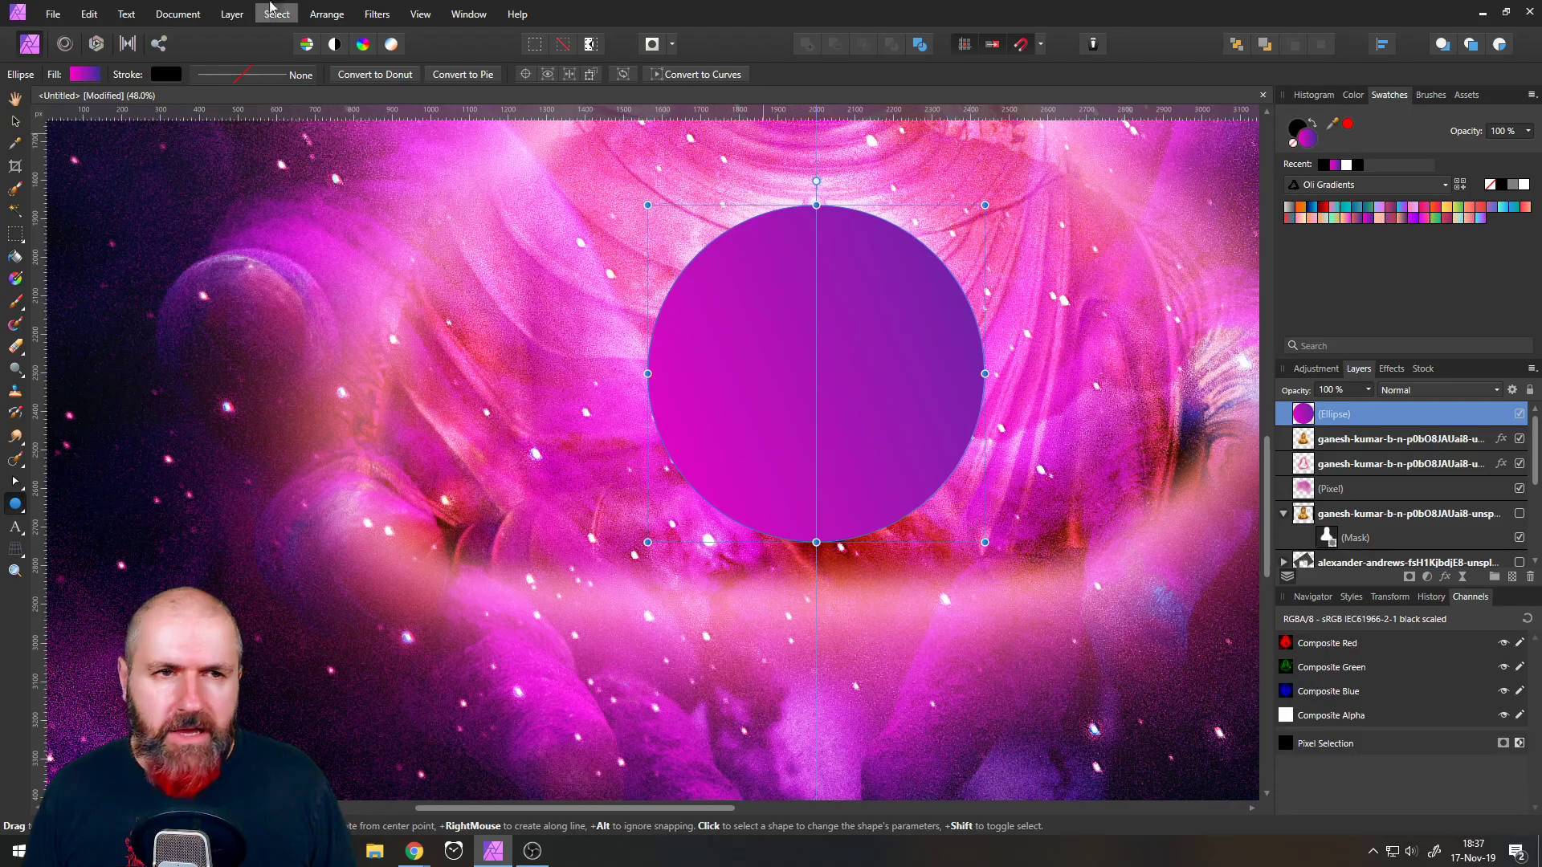
- Remove the circle's fill and give it a white stroke 9.2 pt wide
{"action": "left_click", "coordinate": [83, 74]}
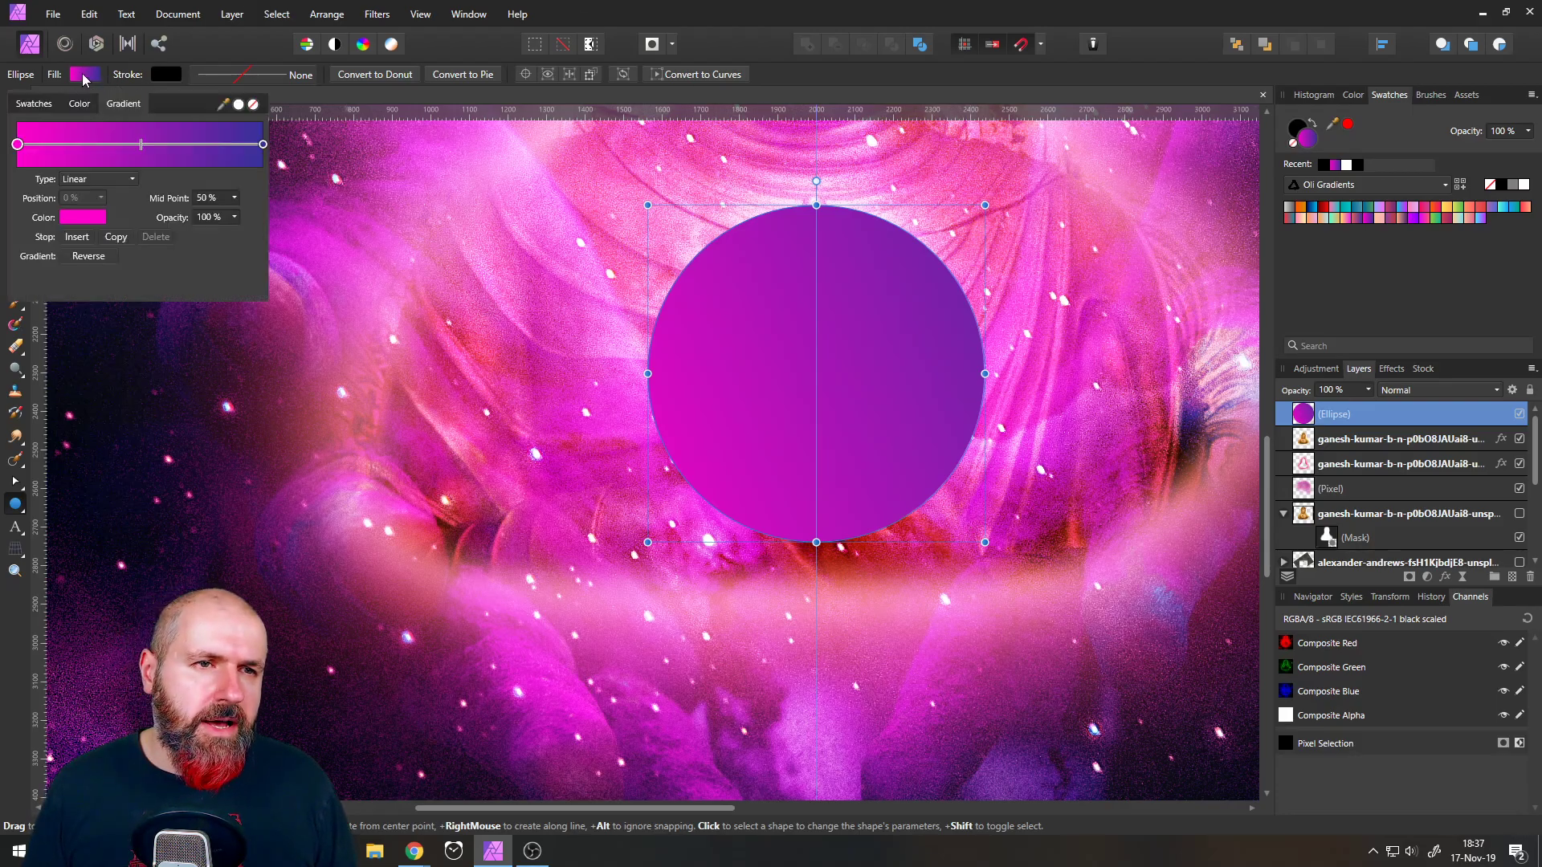
{"action": "left_click", "coordinate": [254, 105]}
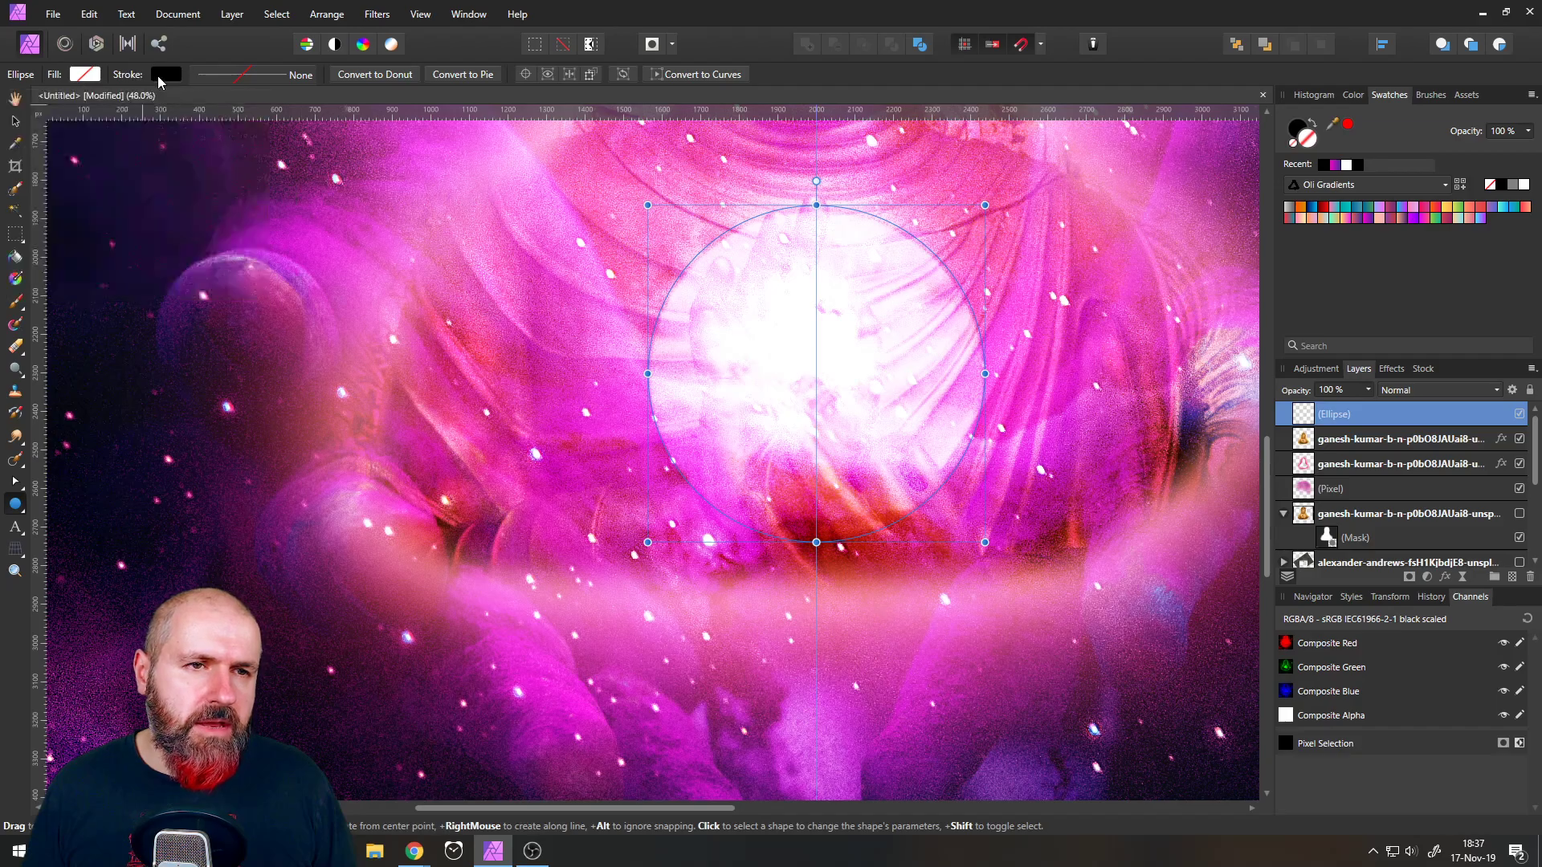
{"action": "left_click", "coordinate": [157, 75]}
{"action": "left_click", "coordinate": [143, 247]}
{"action": "left_click", "coordinate": [230, 74]}
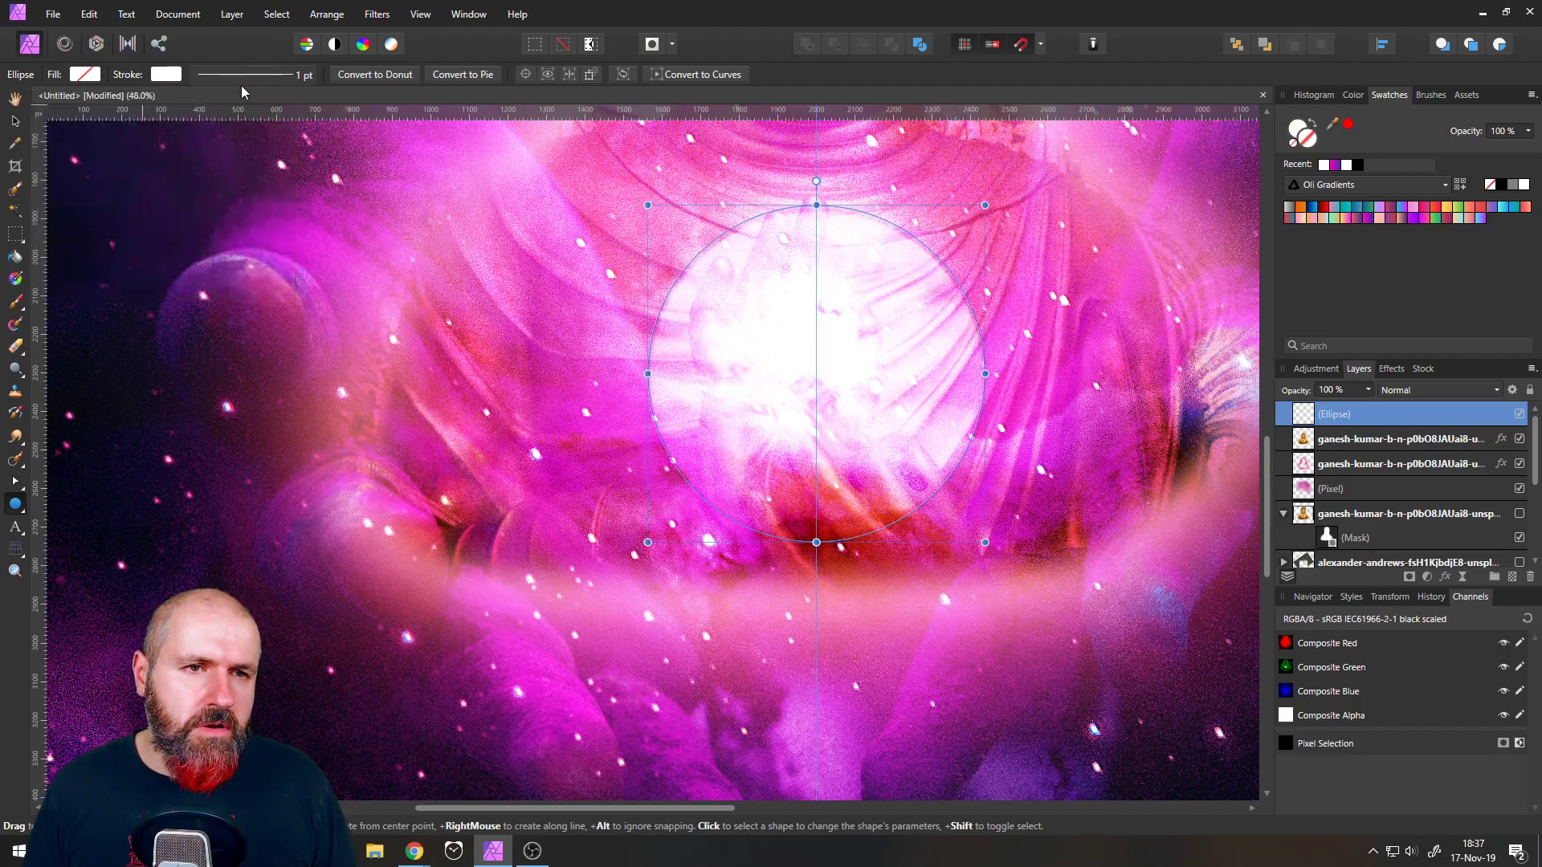
{"action": "left_click_drag", "start_coordinate": [222, 134], "coordinate": [236, 134]}
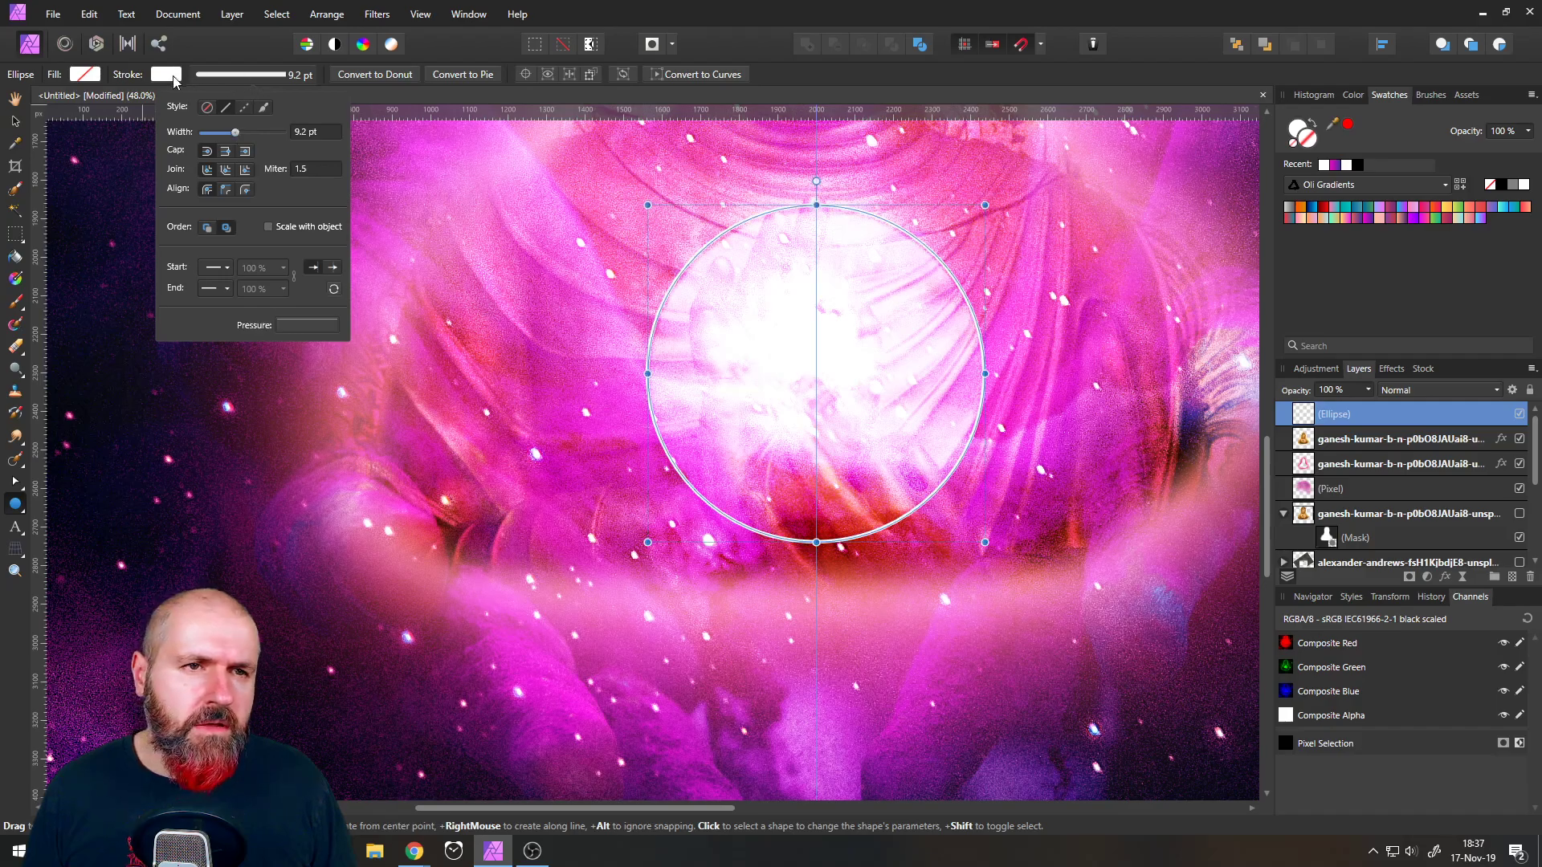
- Shrink the white ring slightly about its centre to fit the sun's edge, and deselect it
{"action": "left_click", "coordinate": [15, 122]}
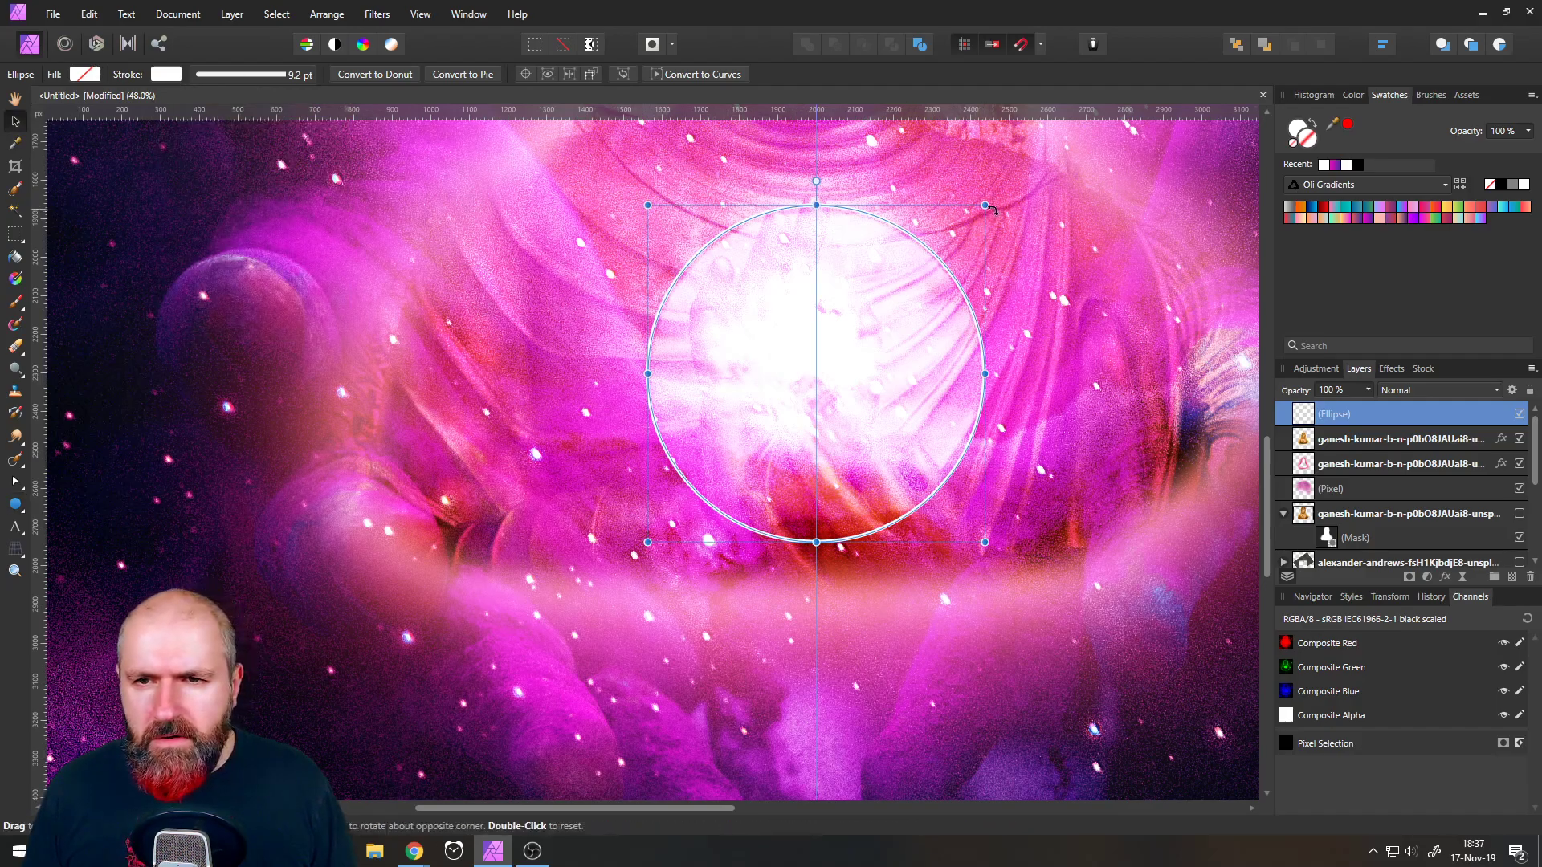
{"action": "left_click_drag", "start_coordinate": [984, 206], "coordinate": [979, 211]}
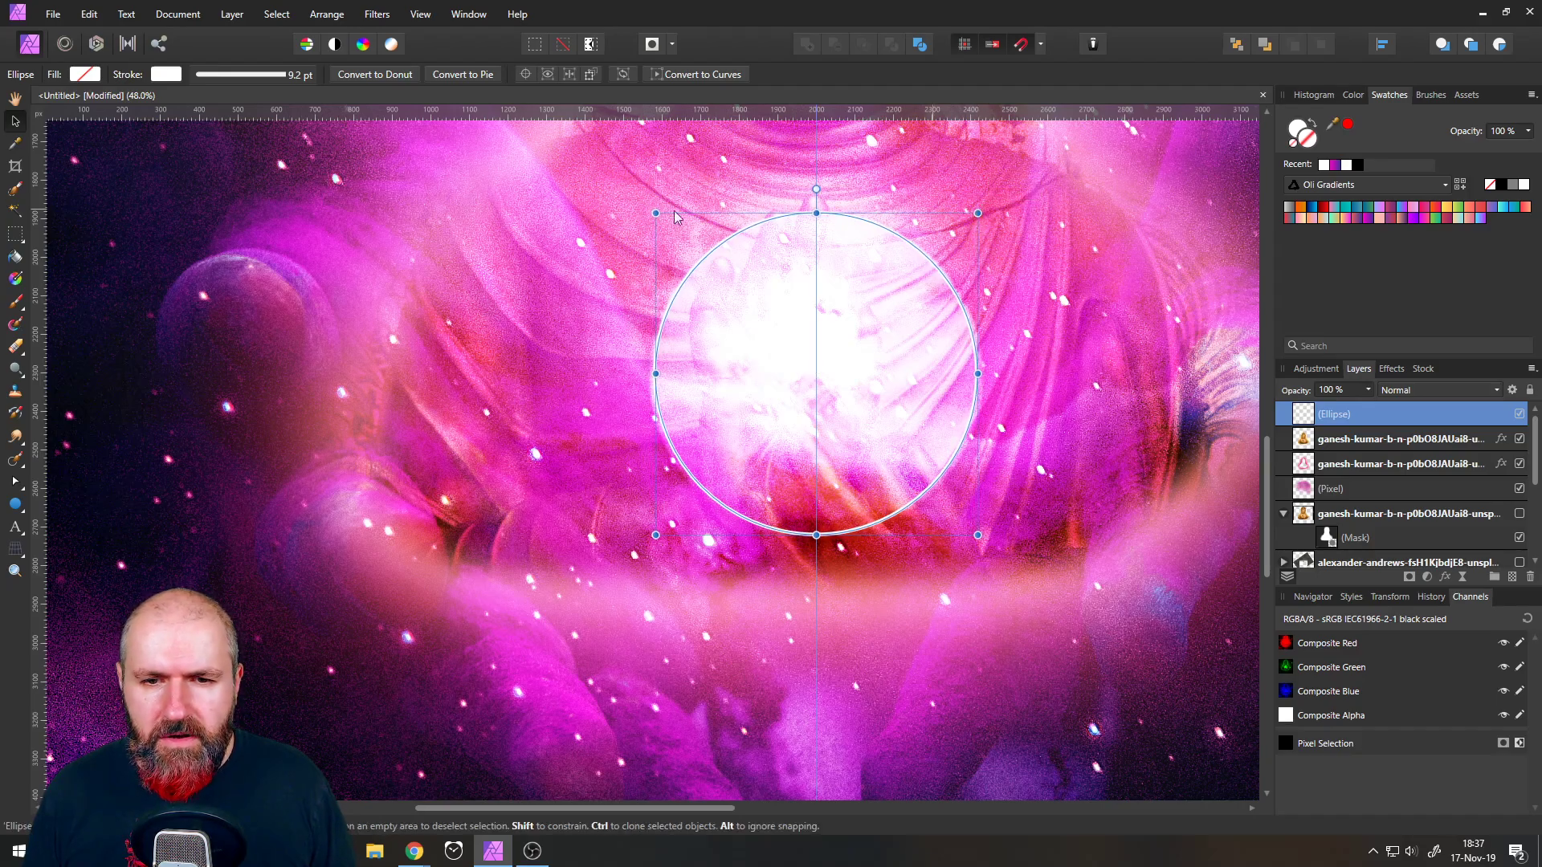
{"action": "left_click", "coordinate": [151, 201]}
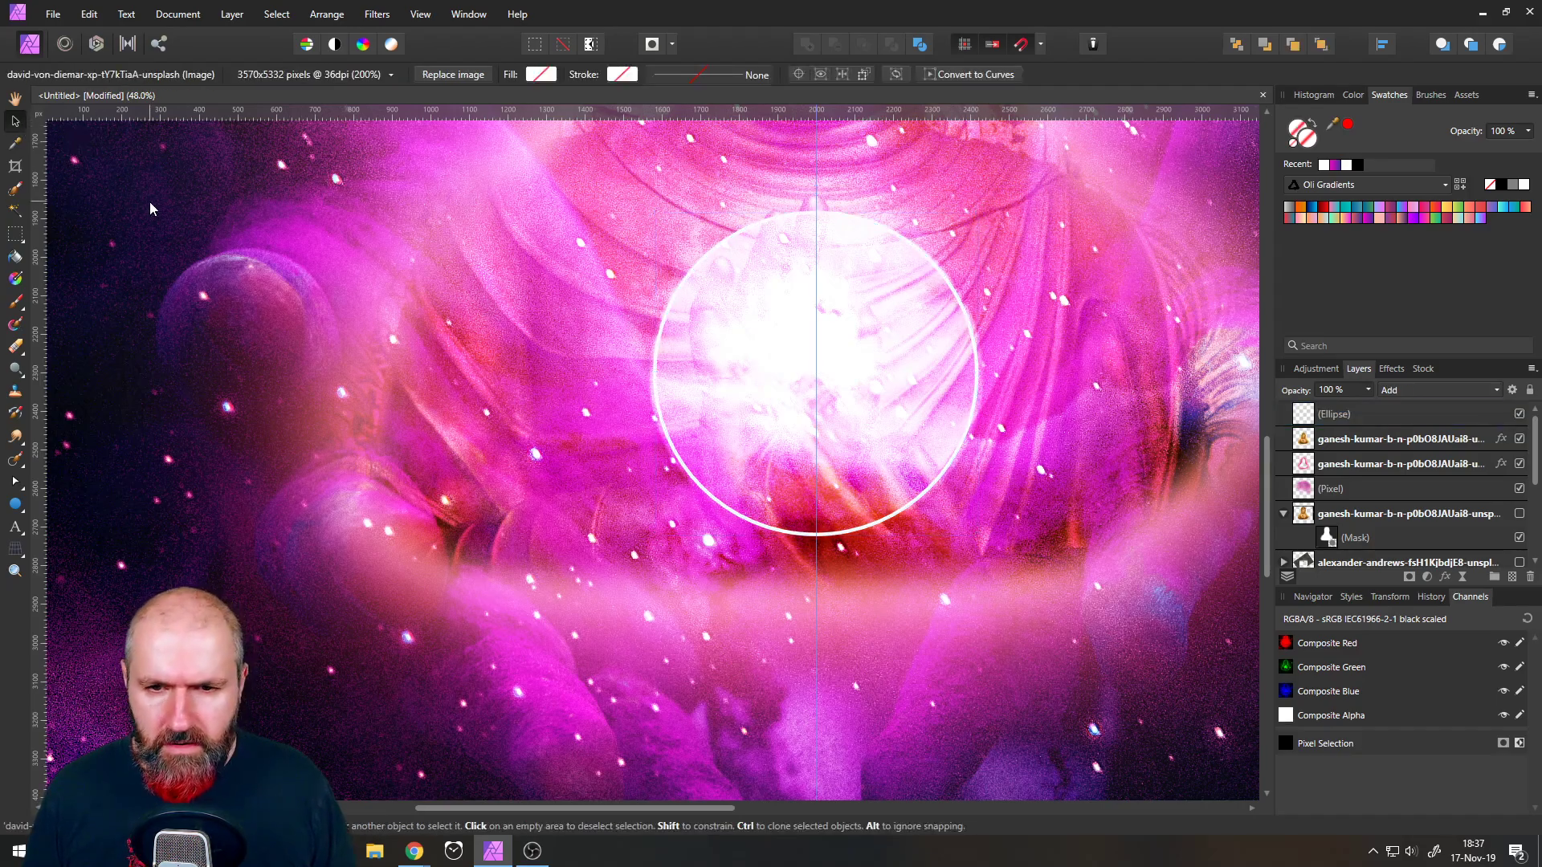
{"action": "left_click", "coordinate": [1391, 368]}
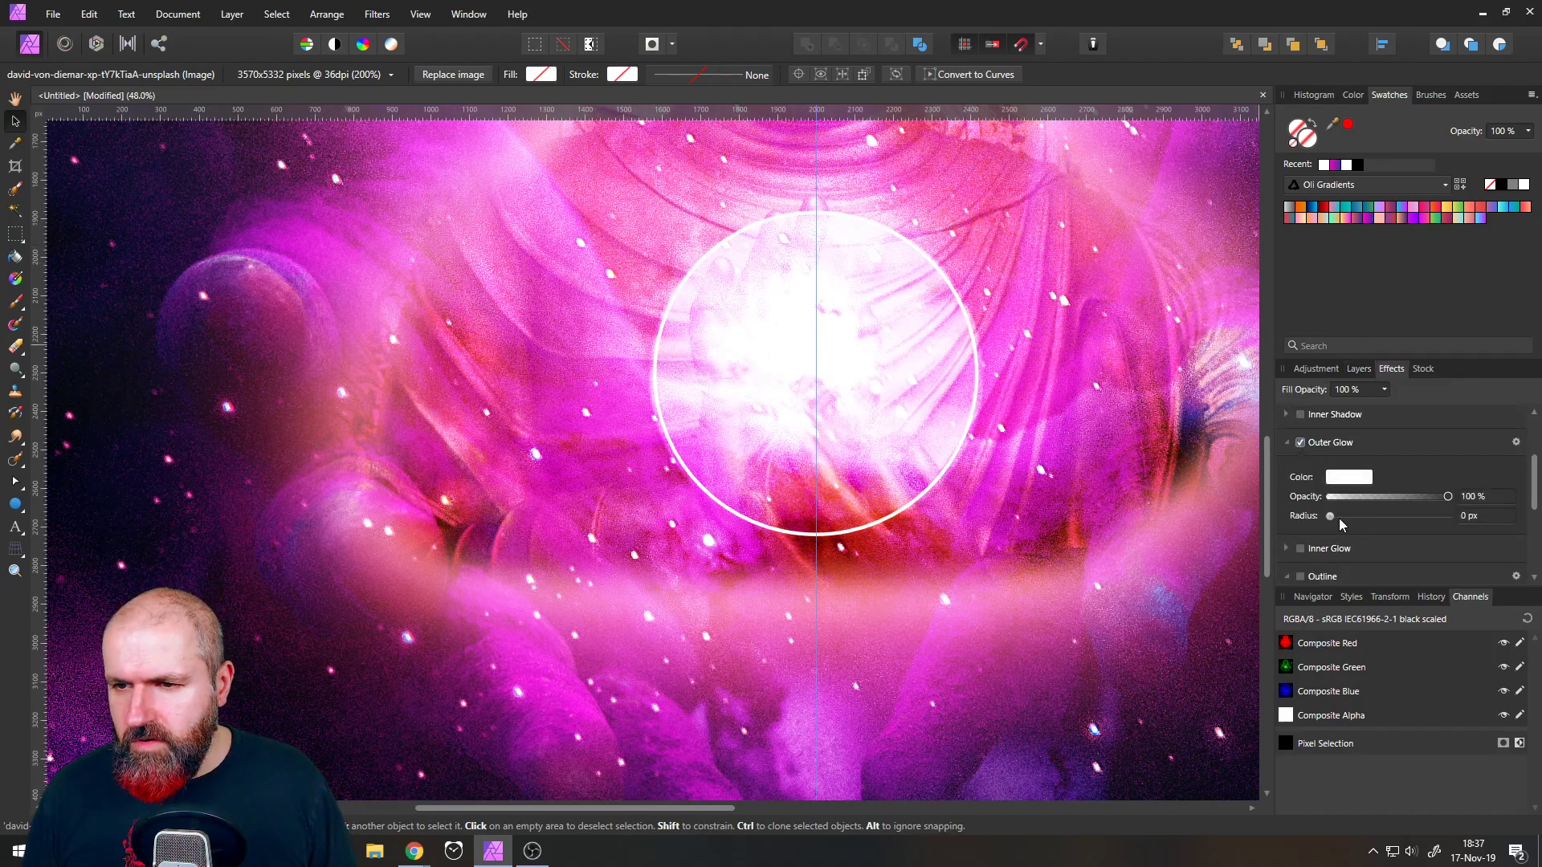
{"action": "mouse_move", "coordinate": [1331, 520]}
{"action": "left_mouse_down"}
{"action": "mouse_move", "coordinate": [1375, 520]}
{"action": "mouse_move", "coordinate": [1318, 522]}
{"action": "left_mouse_up"}
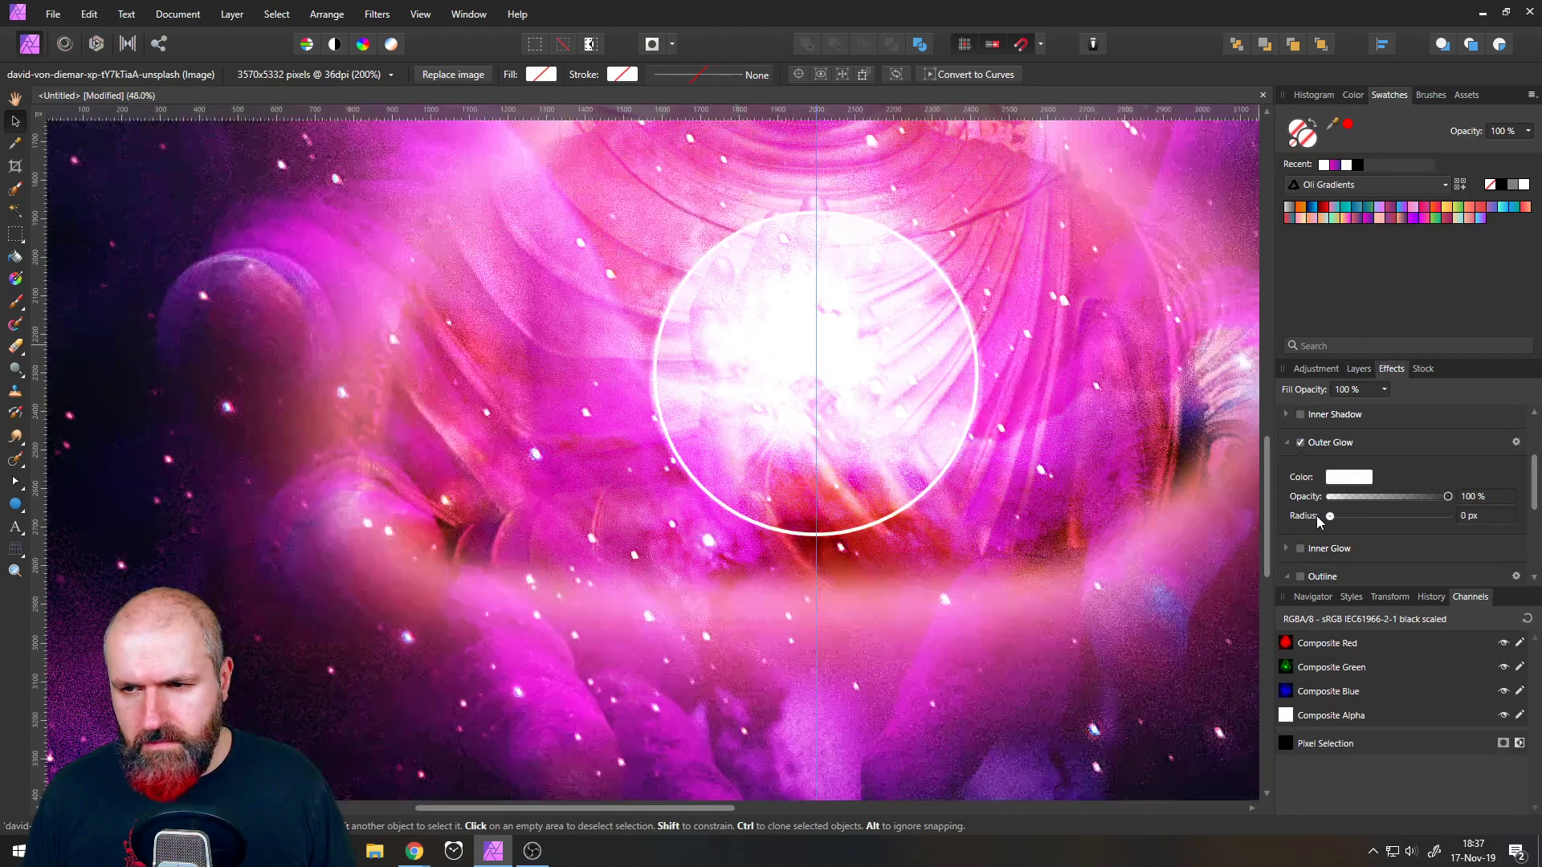
{"action": "left_click", "coordinate": [1358, 370]}
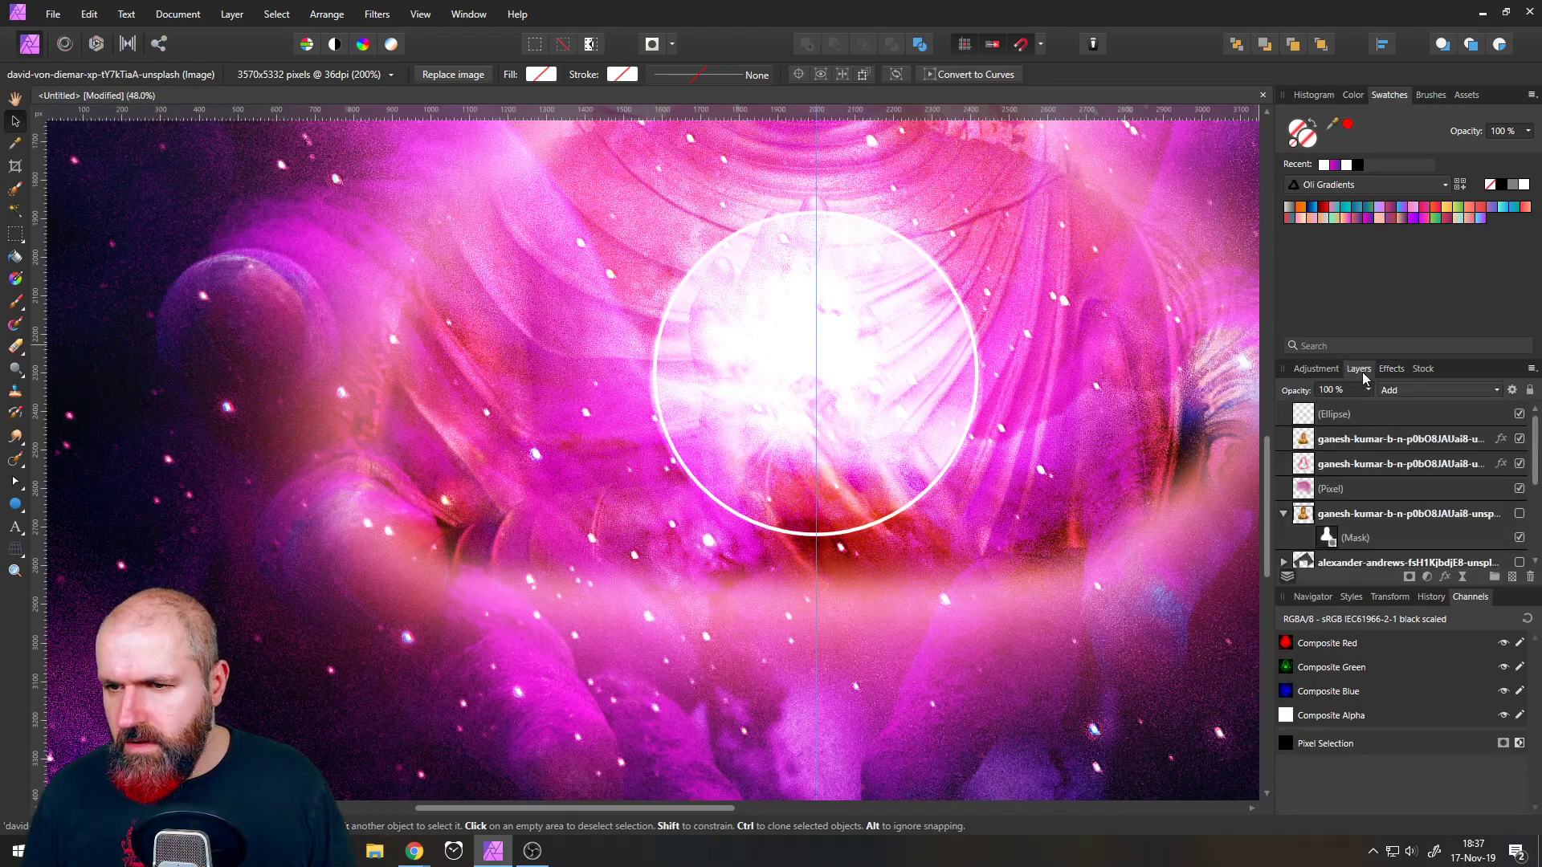
- Add a white Outer Glow with a 33.1 px radius to the ring around the sun, and deselect it
{"action": "left_click", "coordinate": [1311, 418]}
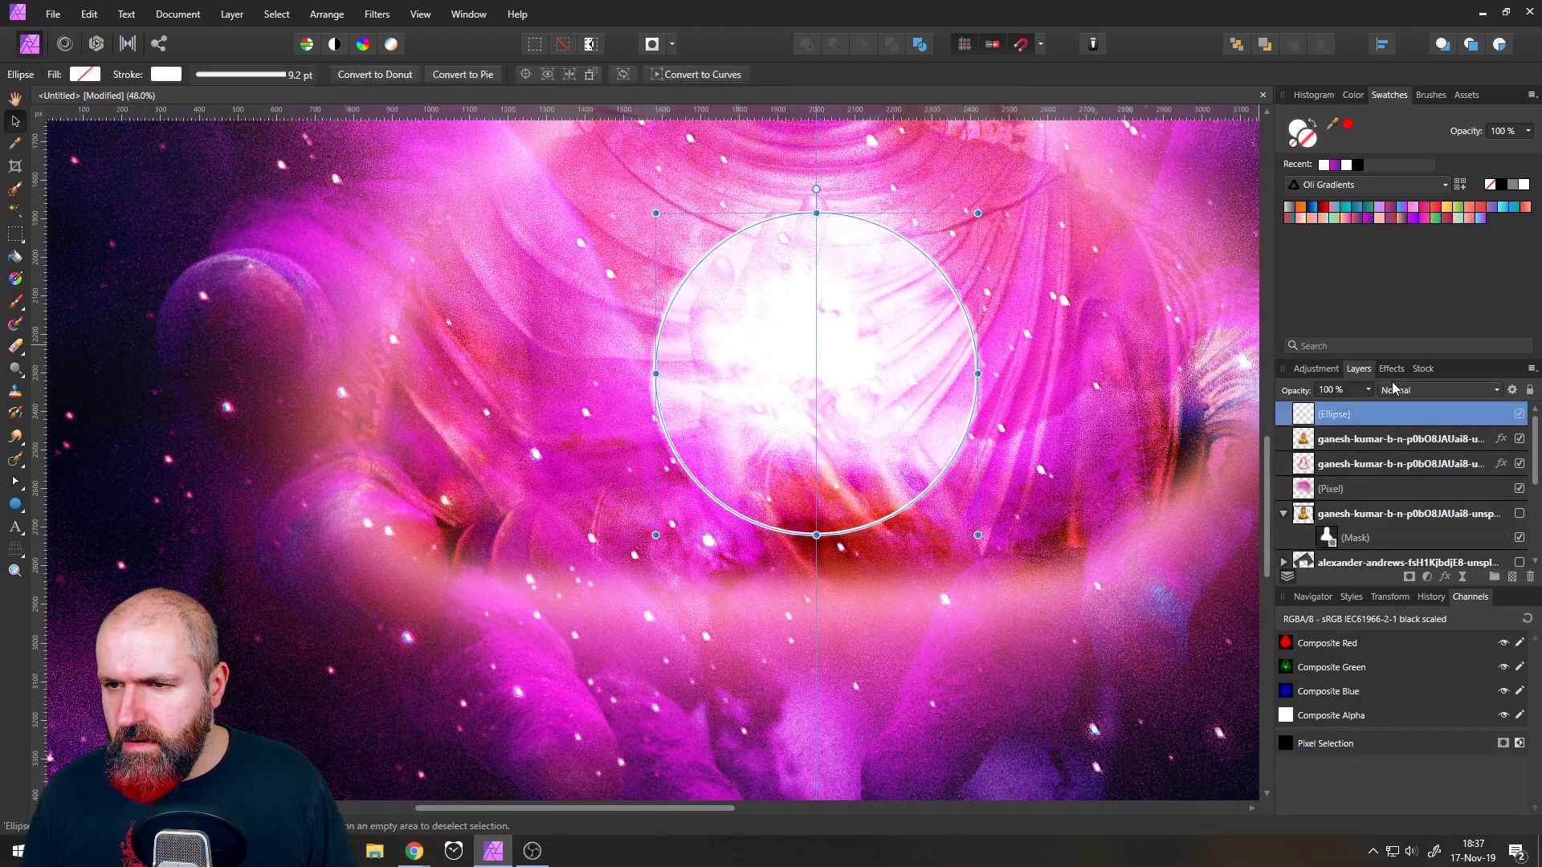
{"action": "left_click", "coordinate": [1390, 369]}
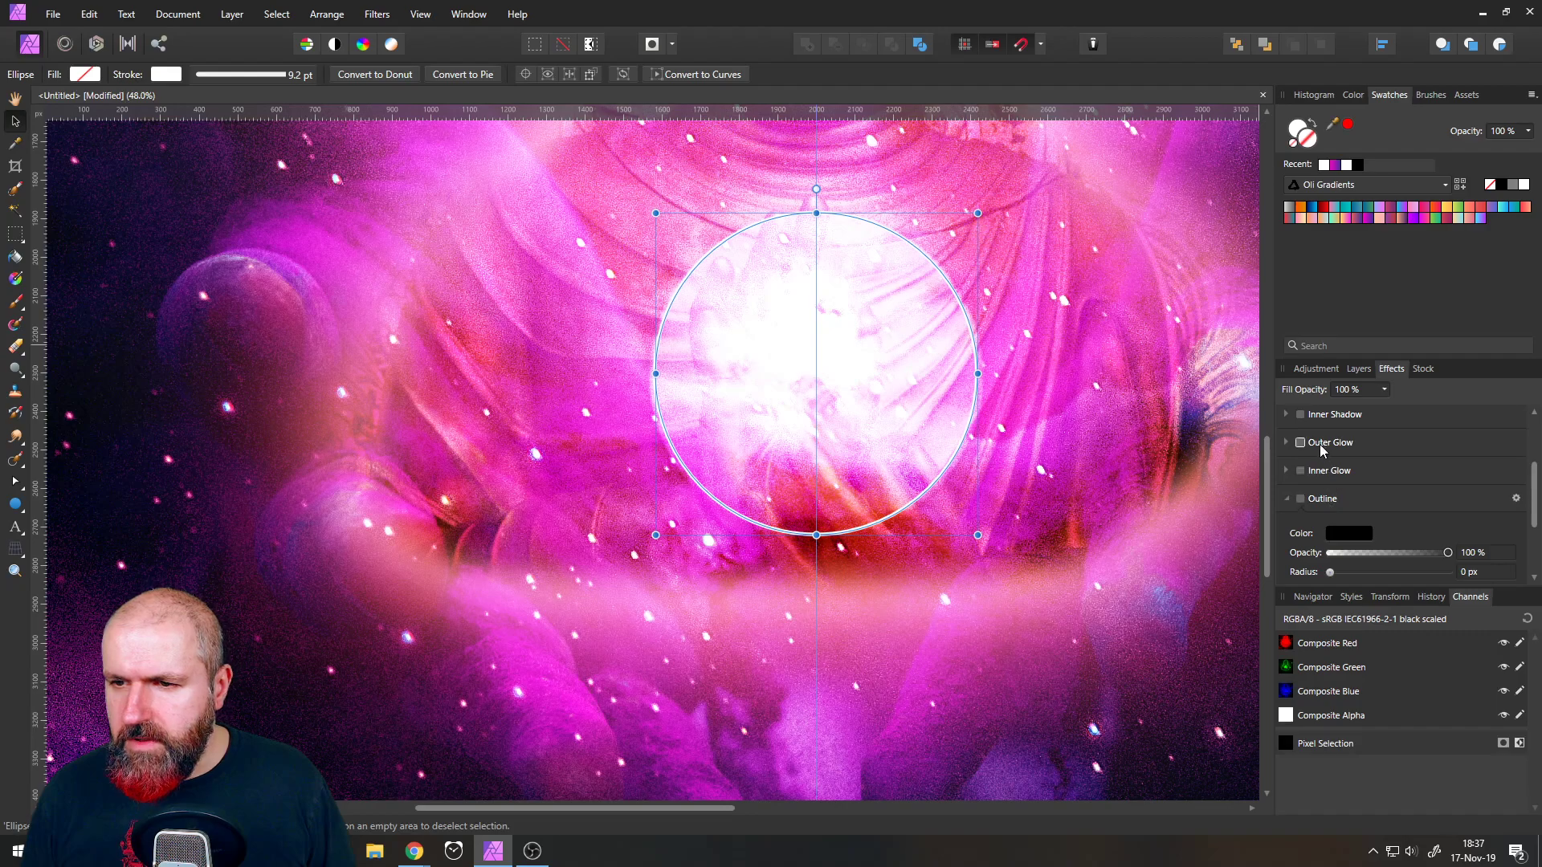
{"action": "left_click", "coordinate": [1320, 445]}
{"action": "left_click_drag", "start_coordinate": [1330, 516], "coordinate": [1411, 522]}
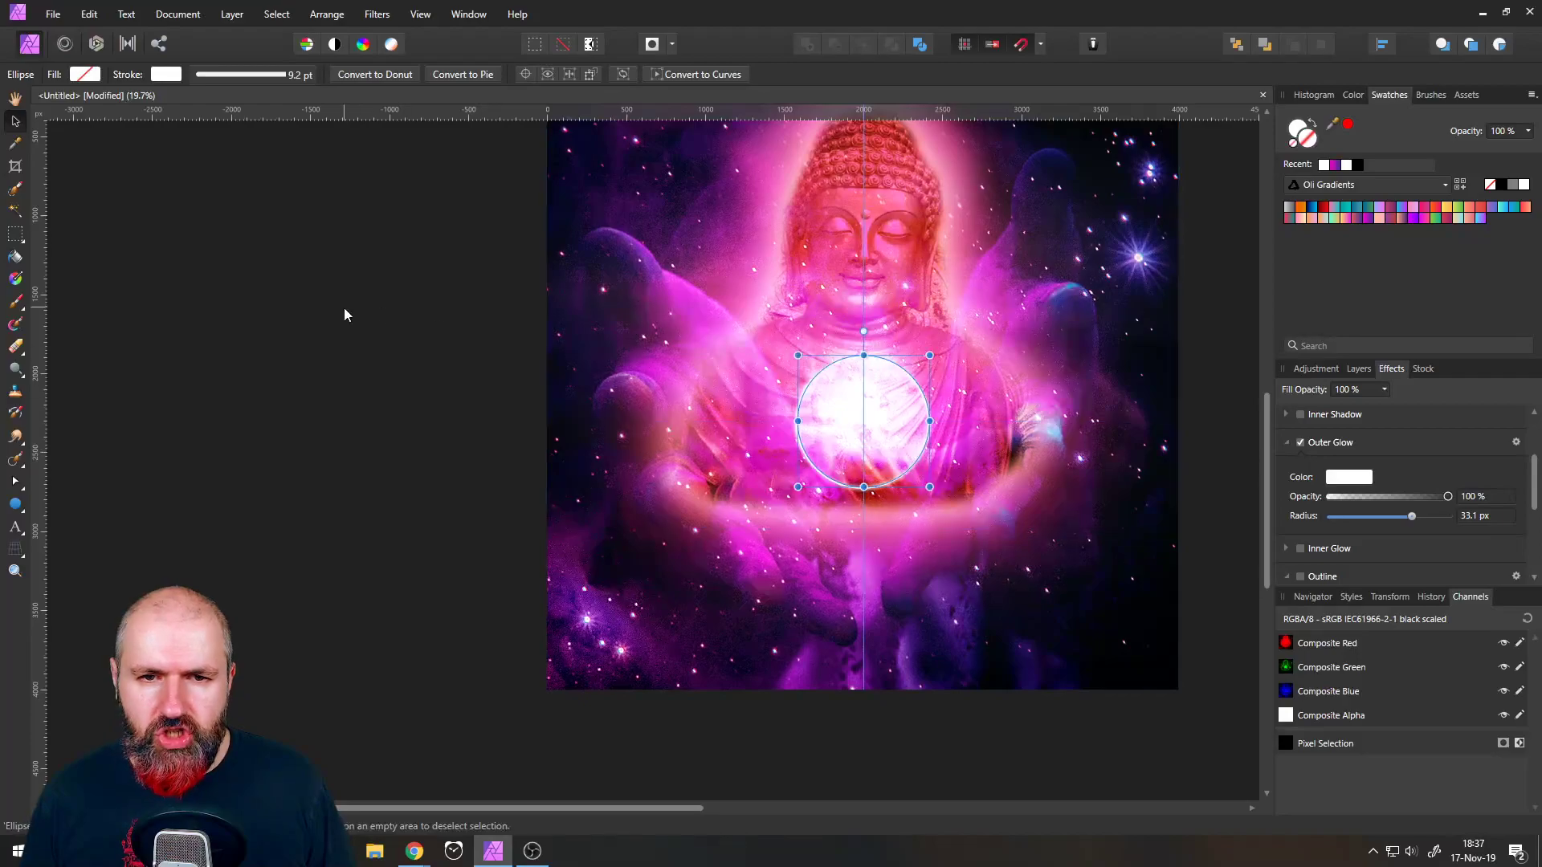
{"action": "left_click", "coordinate": [343, 310]}
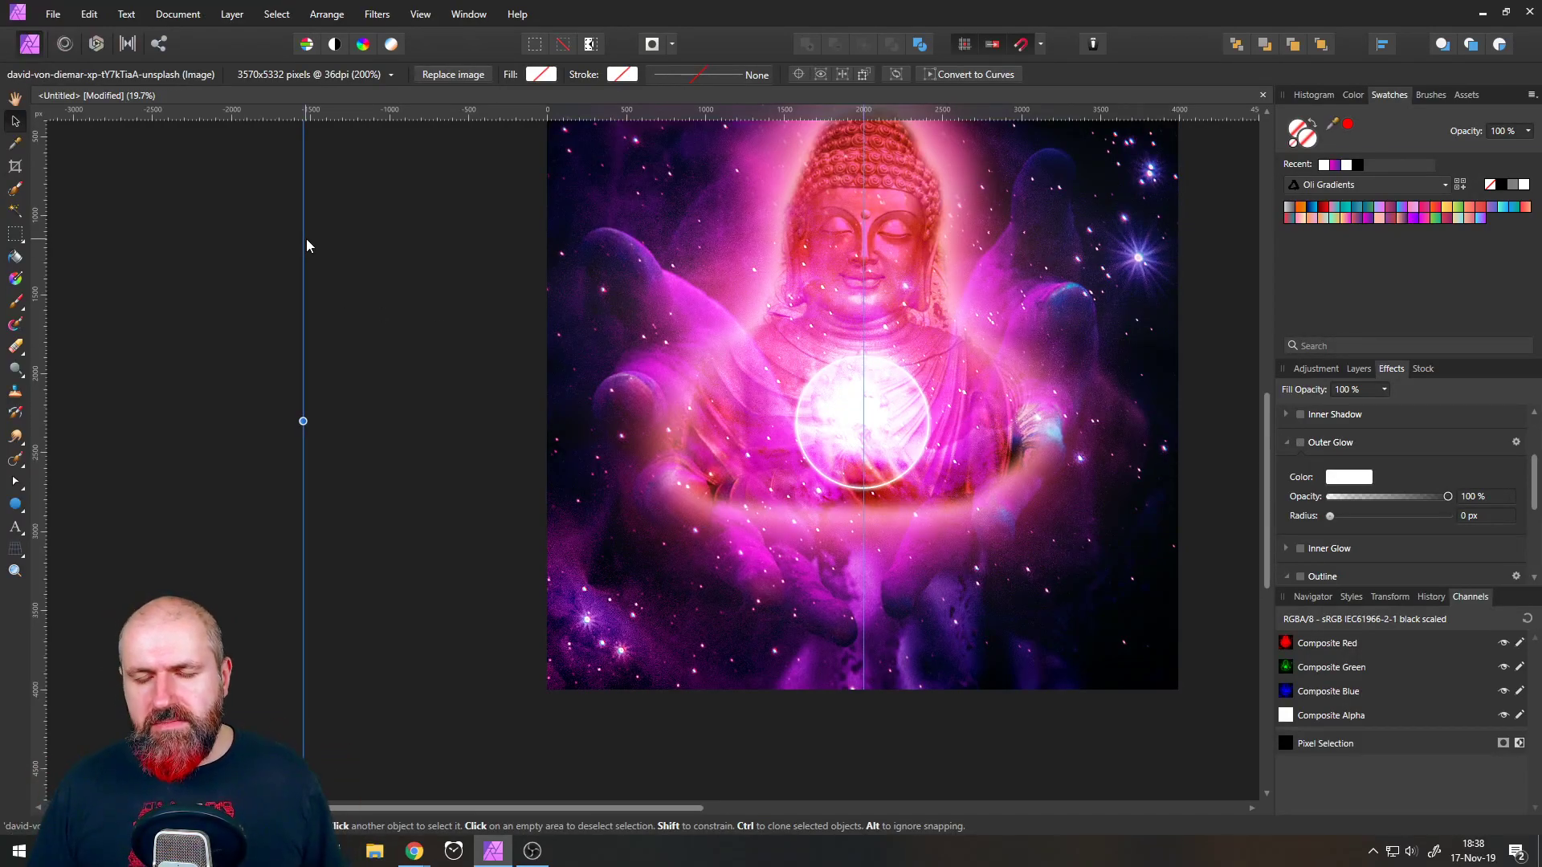
- Compare the composite with and without the glowing ring
{"action": "left_click", "coordinate": [1358, 369]}
{"action": "left_click", "coordinate": [1519, 413]}
{"action": "left_click", "coordinate": [1519, 414]}
{"action": "left_click", "coordinate": [1519, 413]}
{"action": "left_click", "coordinate": [1519, 413]}
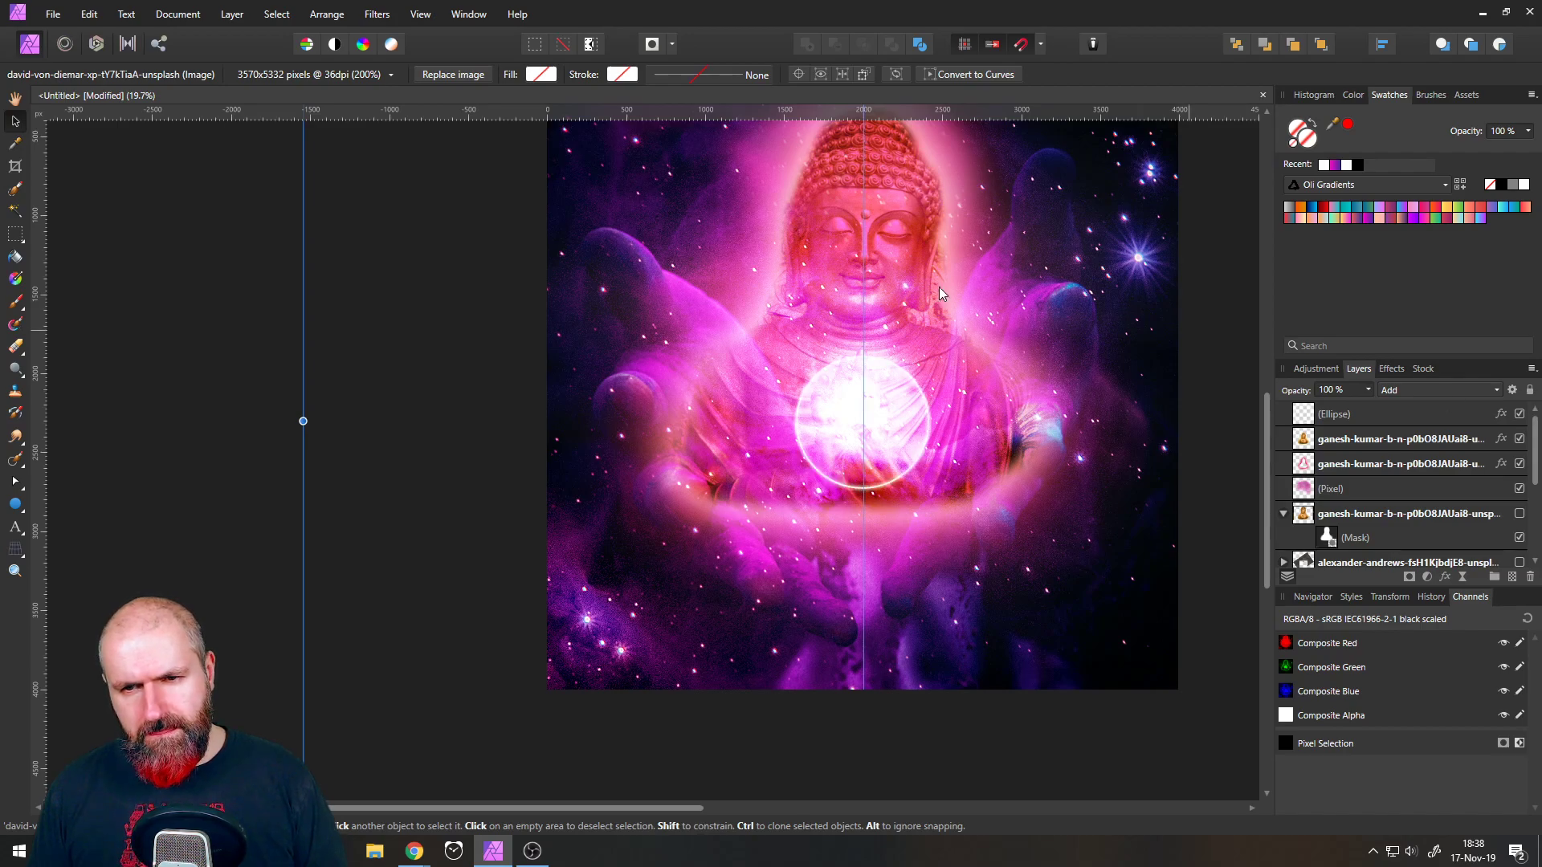
- Shrink the glowing ring slightly about its centre so it sits tighter on the sun, and deselect it
{"action": "left_click", "coordinate": [1306, 416]}
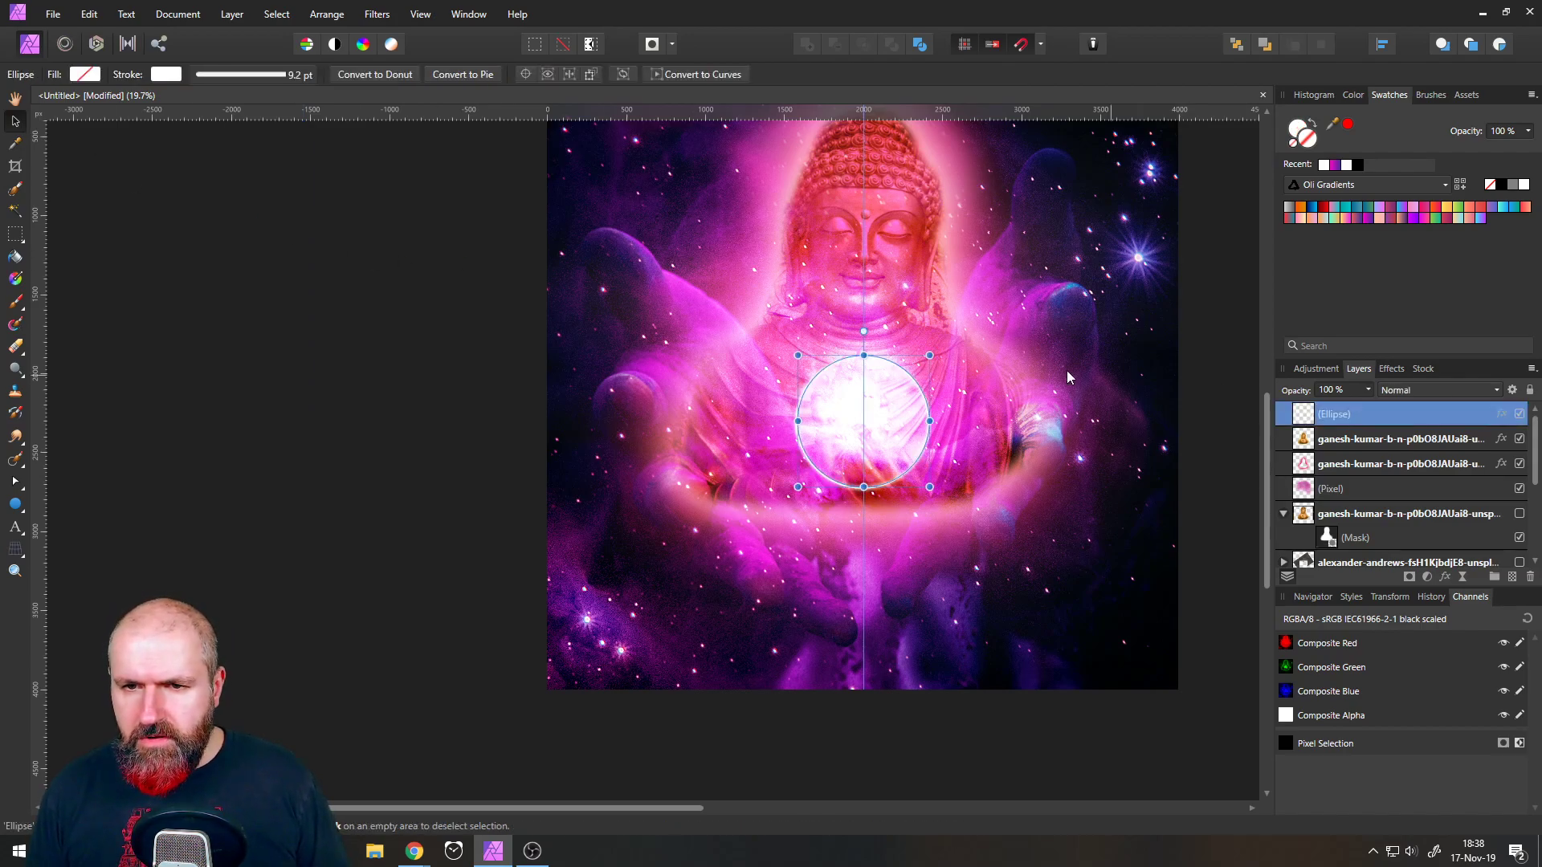
{"action": "left_click_drag", "start_coordinate": [932, 353], "coordinate": [928, 357]}
{"action": "left_click", "coordinate": [193, 383]}
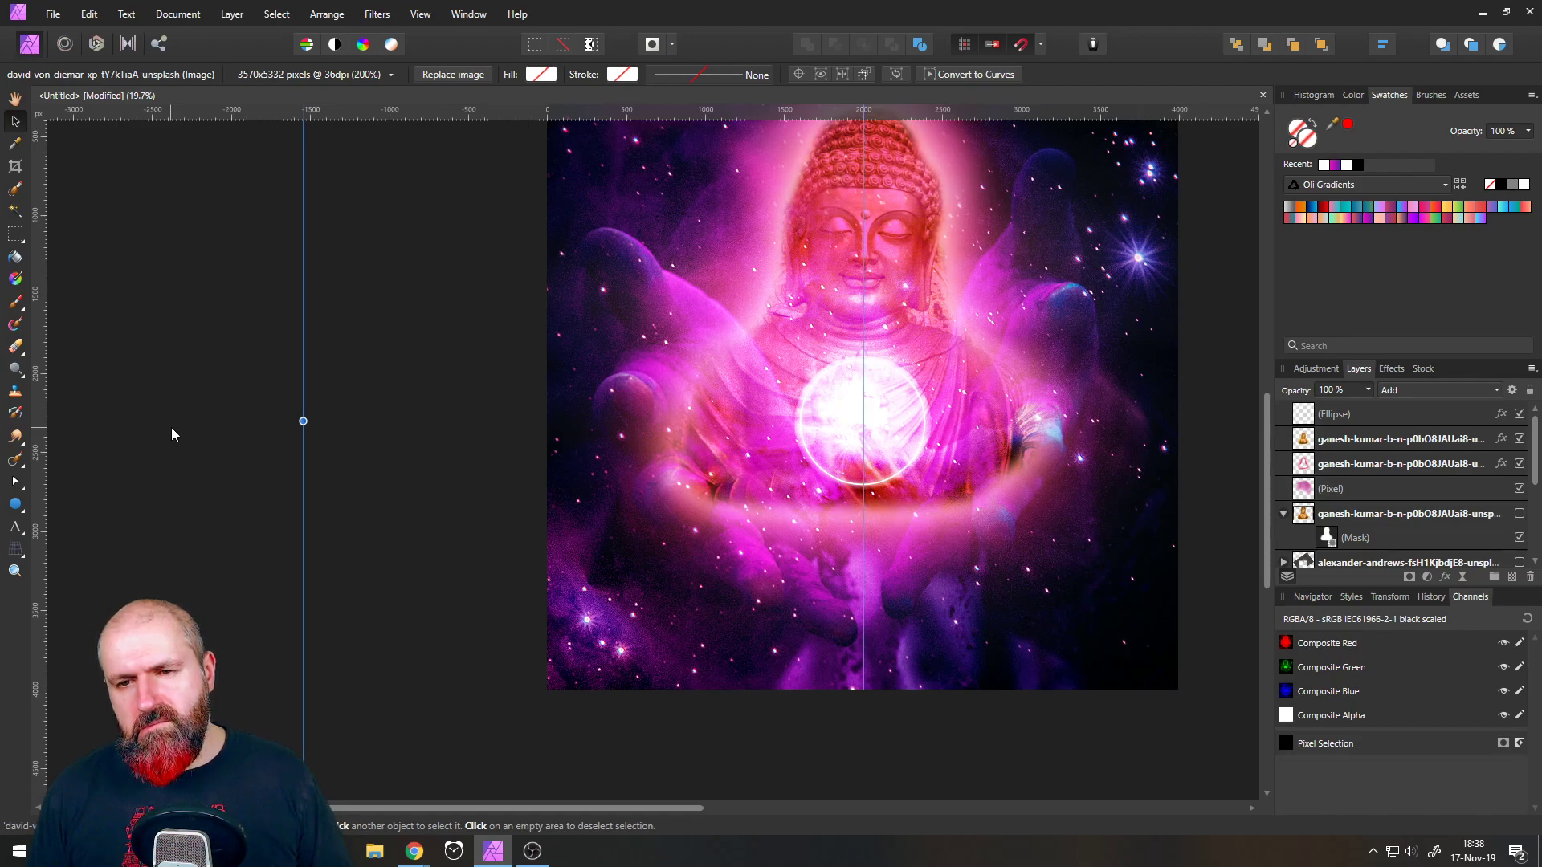
- Duplicate the glowing ring and shrink the copy about its centre to form a smaller concentric ring
{"action": "left_click", "coordinate": [1311, 423]}
{"action": "right_click", "coordinate": [1311, 422]}
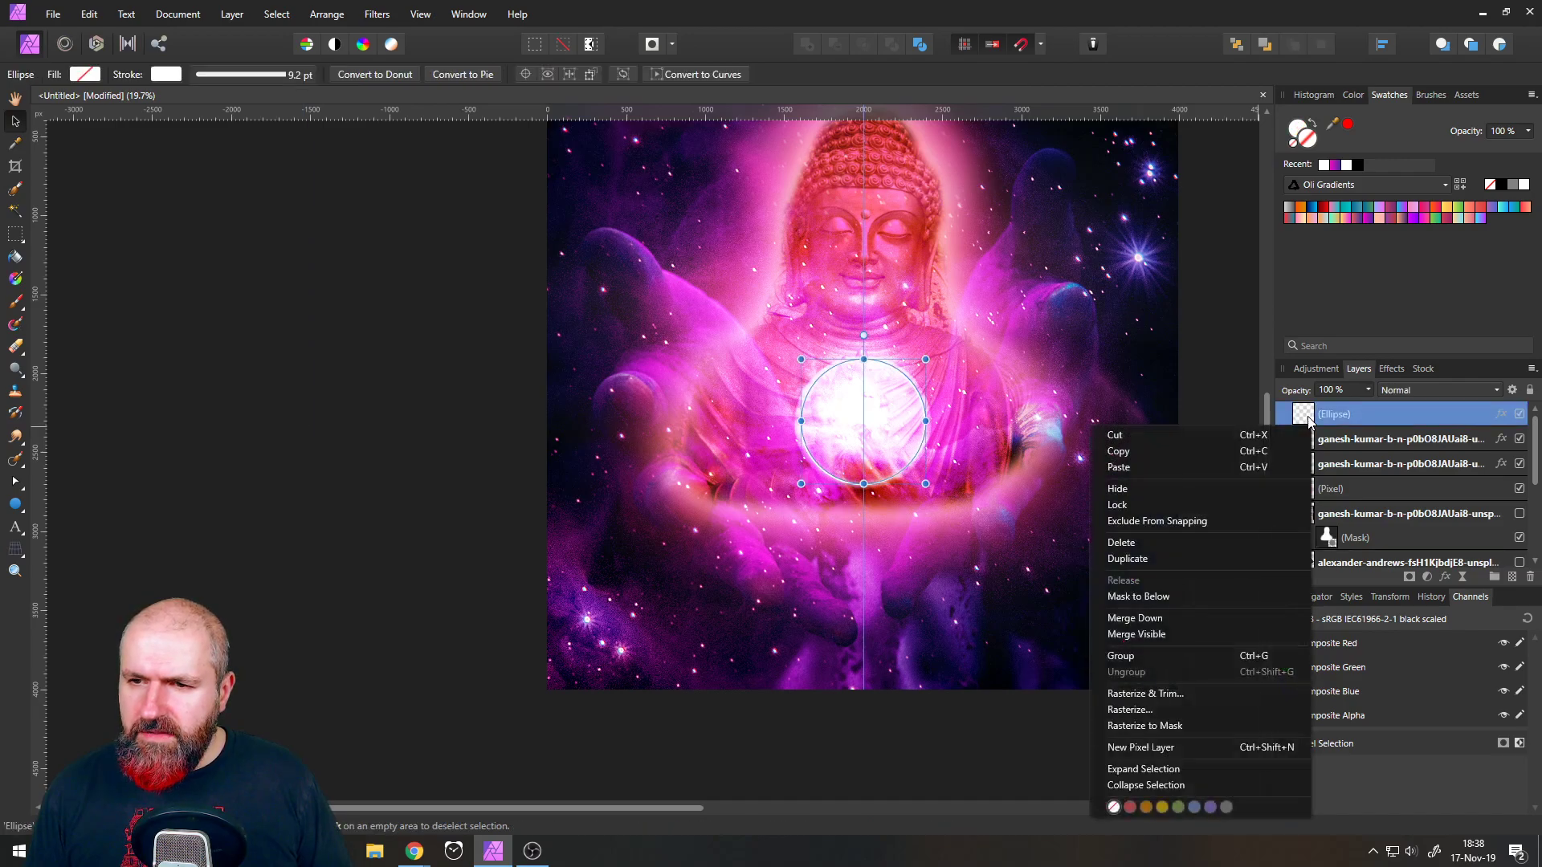
{"action": "left_click", "coordinate": [1140, 559]}
{"action": "left_click_drag", "start_coordinate": [924, 361], "coordinate": [916, 367]}
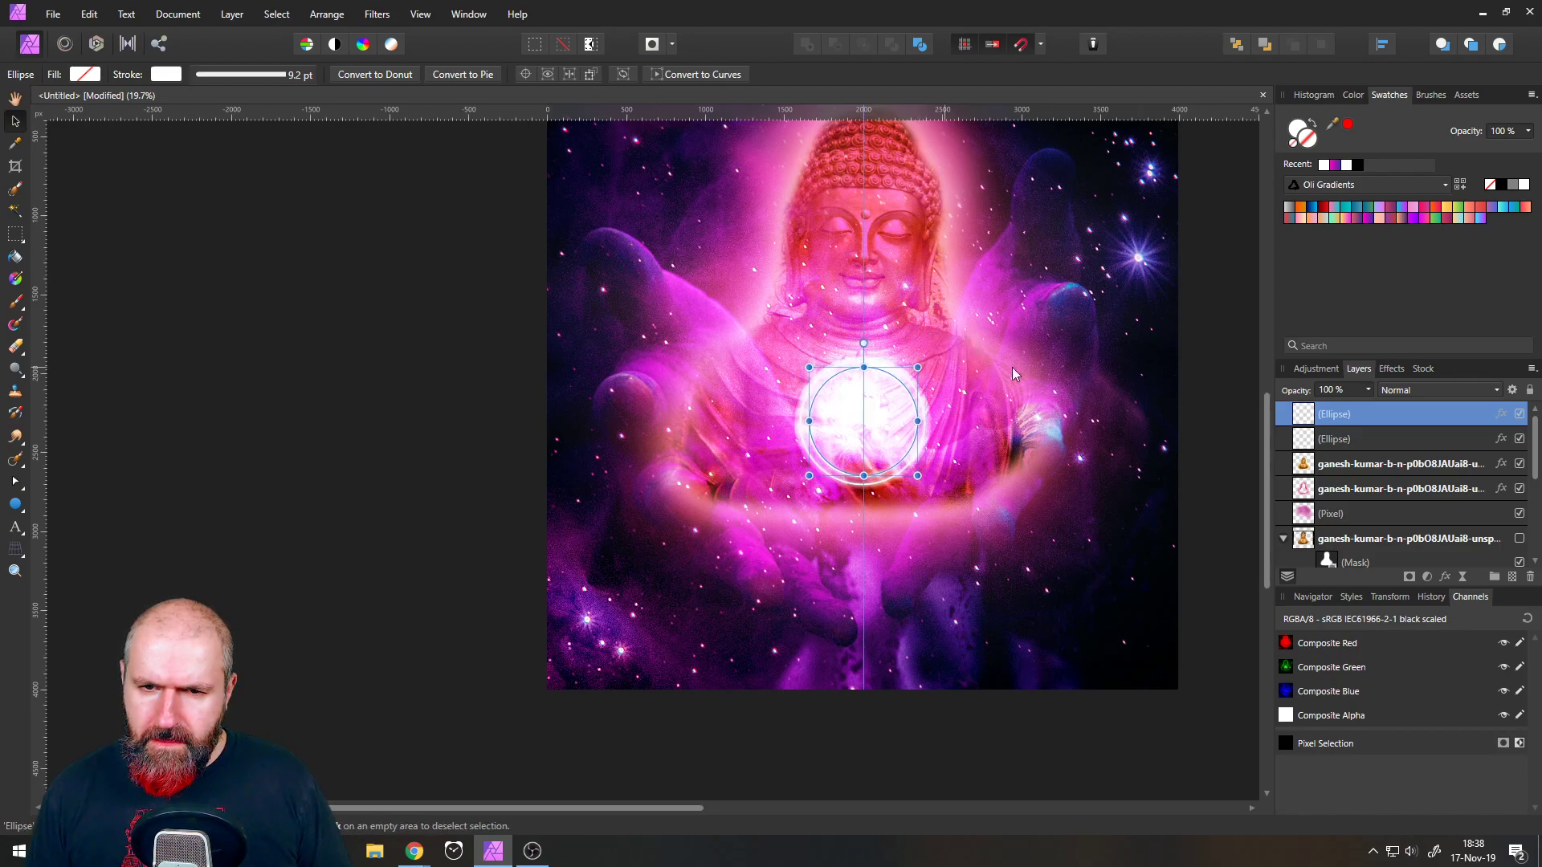
- Repeat the duplicate-and-shrink operation until concentric rings fill the sun down to its centre, and deselect them
{"action": "key", "text": "ctrl"}
{"action": "key", "text": "ctrl+j"}
{"action": "key", "text": "ctrl+j"}
{"action": "key", "text": "ctrl+j"}
{"action": "key", "text": "ctrl+j"}
{"action": "key", "text": "ctrl+j"}
{"action": "key", "text": "ctrl+j"}
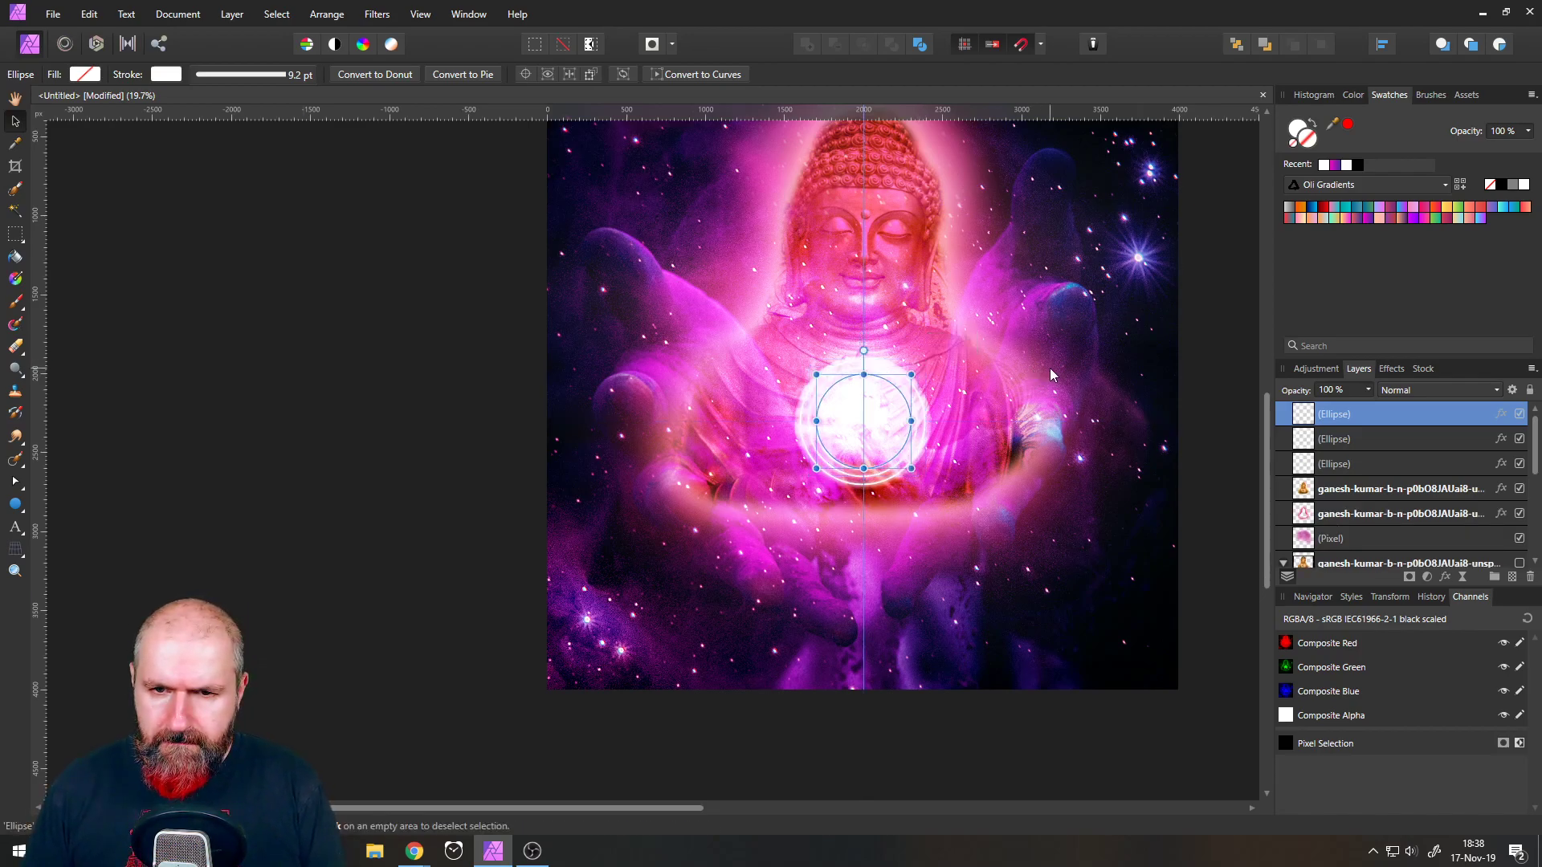
{"action": "key", "text": "ctrl+j"}
{"action": "key", "text": "ctrl+j"}
{"action": "key", "text": "ctrl+j"}
{"action": "key", "text": "ctrl+j"}
{"action": "key", "text": "ctrl+j"}
{"action": "key", "text": "ctrl+j"}
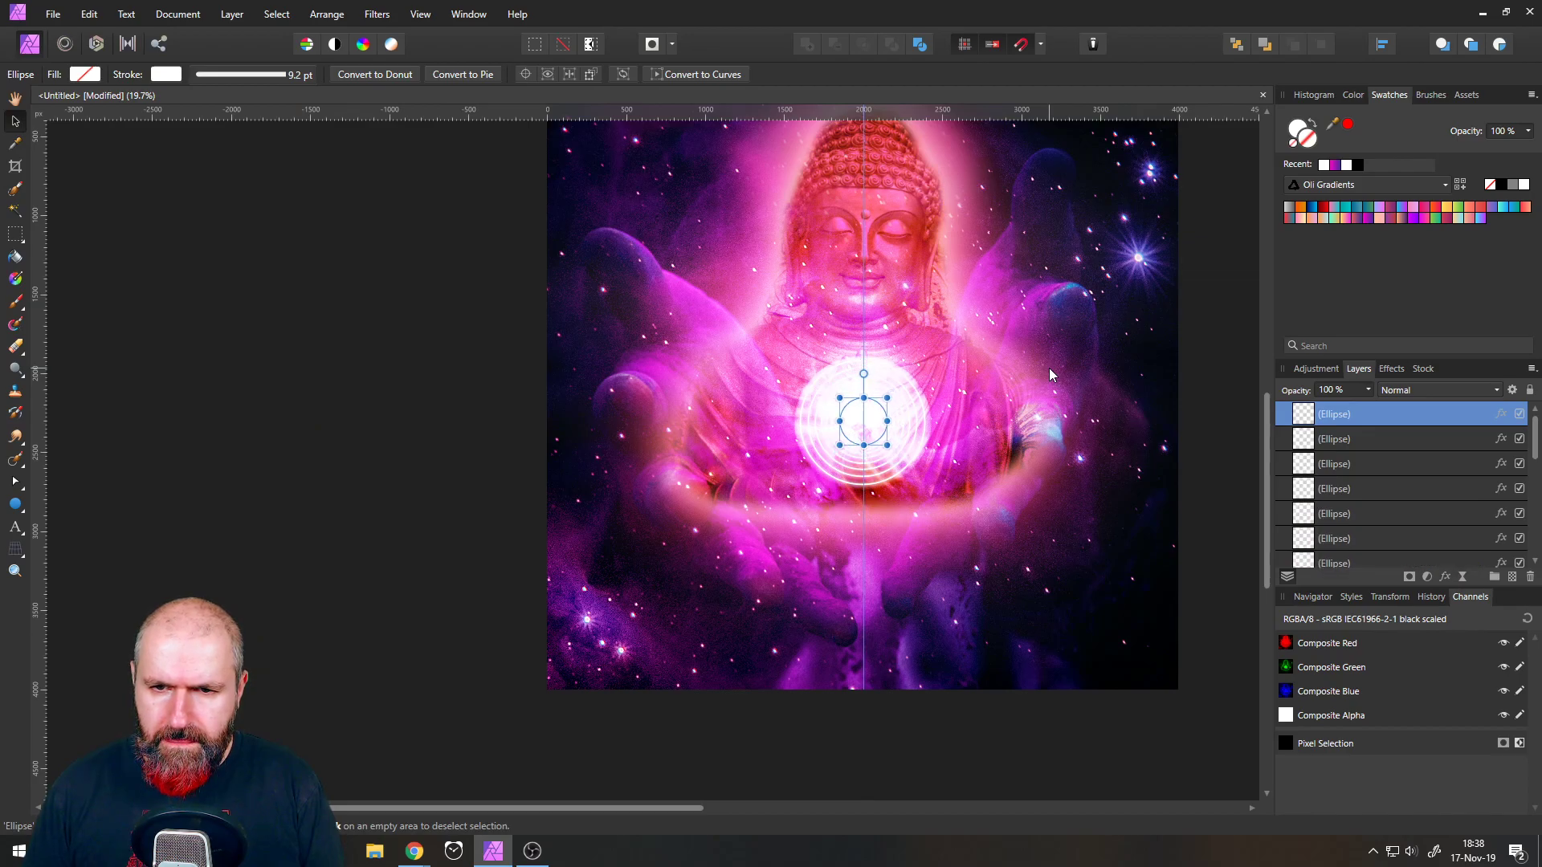
{"action": "key", "text": "ctrl+j"}
{"action": "key", "text": "ctrl+j"}
{"action": "key", "text": "ctrl+j"}
{"action": "key", "text": "ctrl+j"}
{"action": "key", "text": "ctrl+j"}
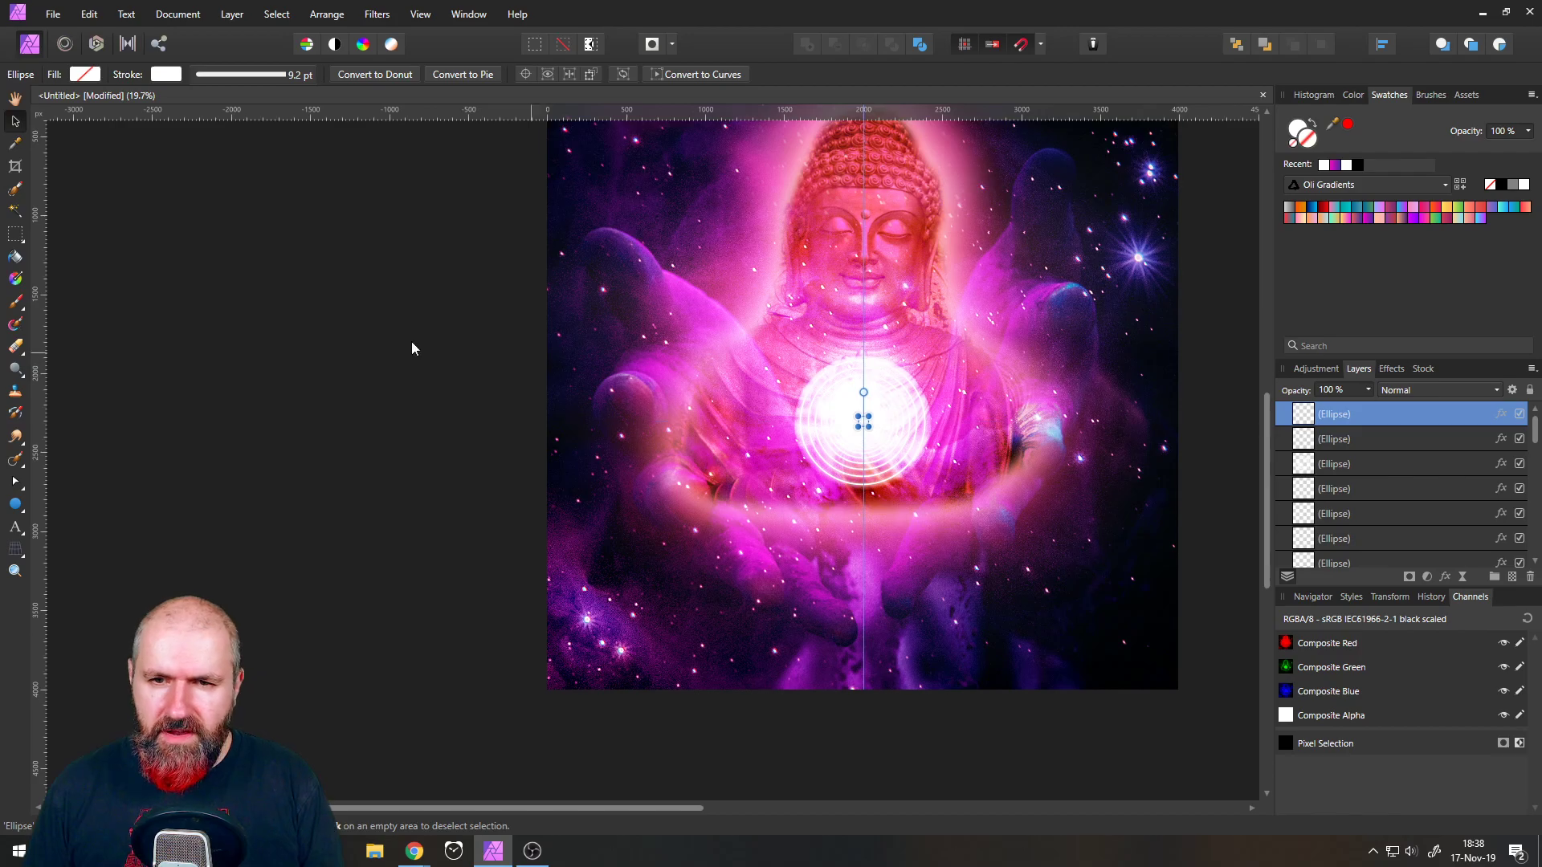
{"action": "left_click", "coordinate": [374, 334]}
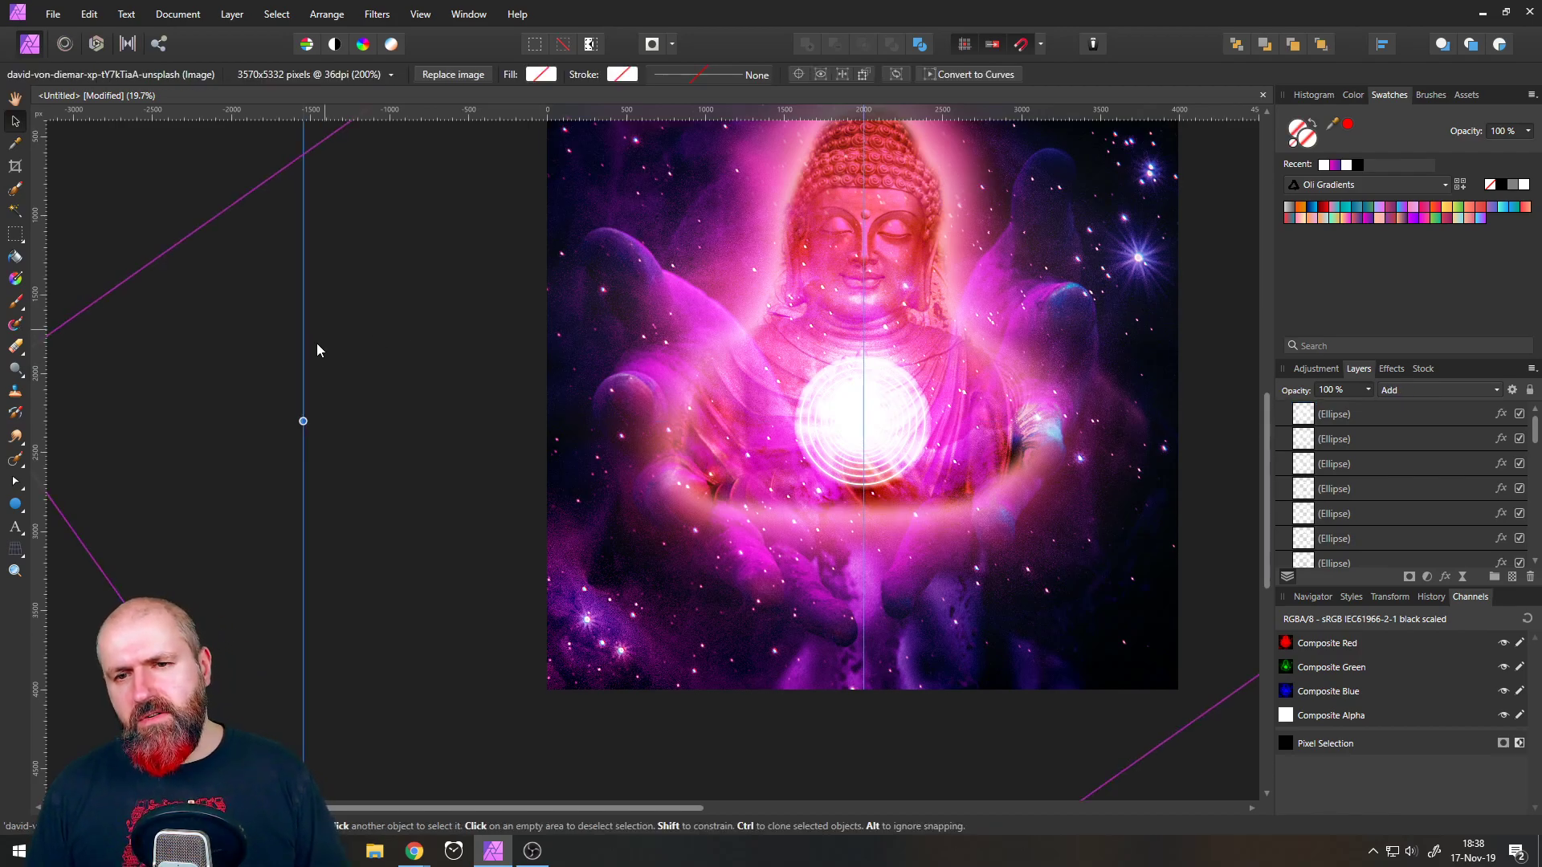
{"action": "scroll", "coordinate": [301, 355], "scroll_direction": "down", "scroll_amount": 1}
{"action": "scroll", "coordinate": [306, 350], "scroll_direction": "up", "scroll_amount": 1}
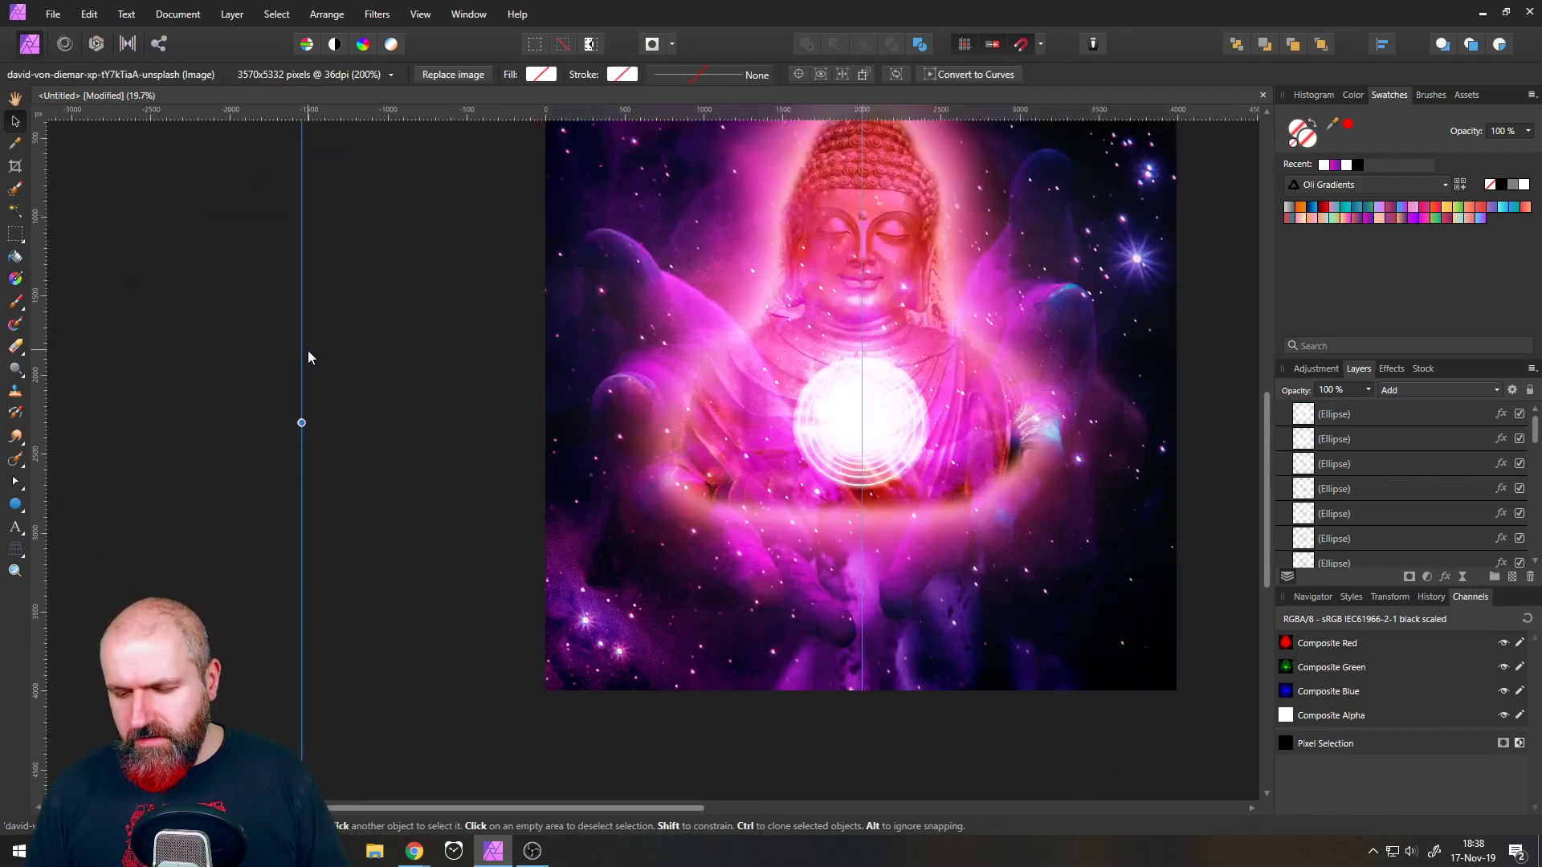
{"action": "key", "text": "ctrl+0"}
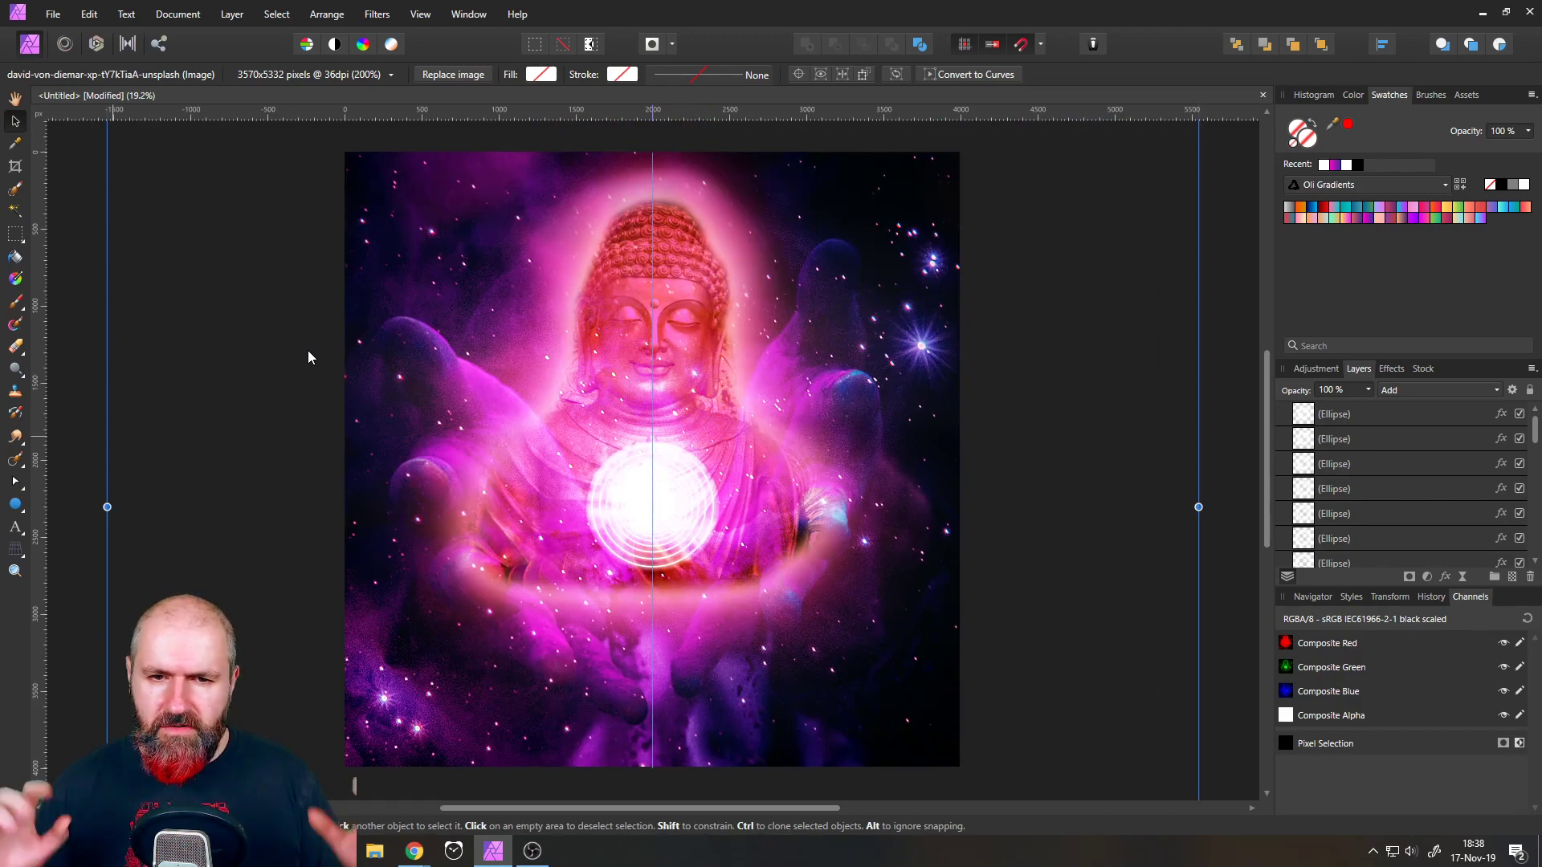
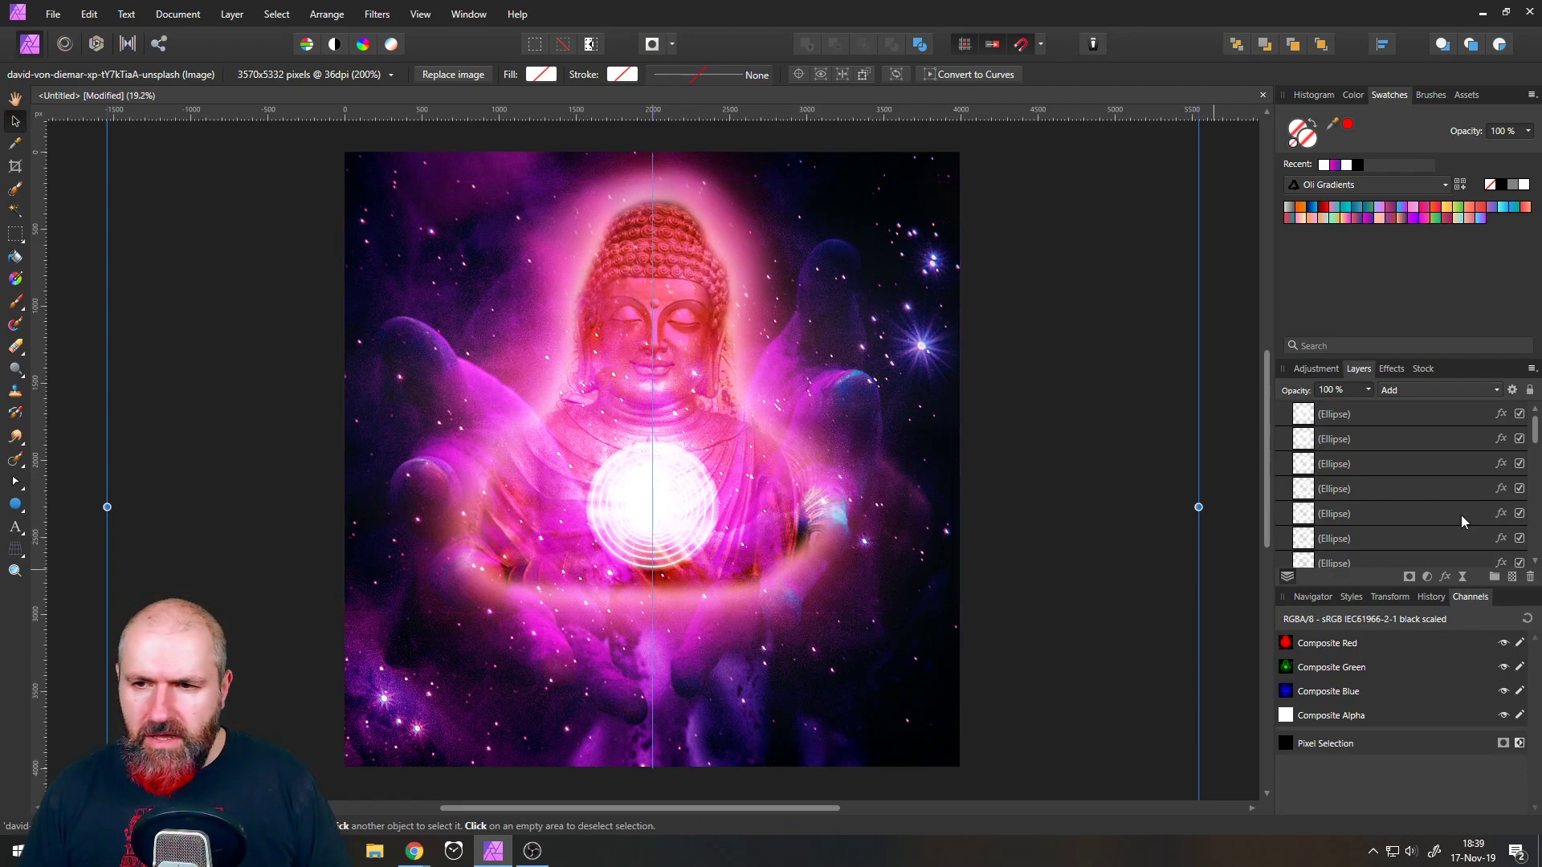
- Change the Outer Glow colour of all 19 concentric rings to bright blue, and deselect them
{"action": "left_click", "coordinate": [1386, 417]}
{"action": "scroll", "coordinate": [1429, 461], "scroll_direction": "down", "scroll_amount": 2}
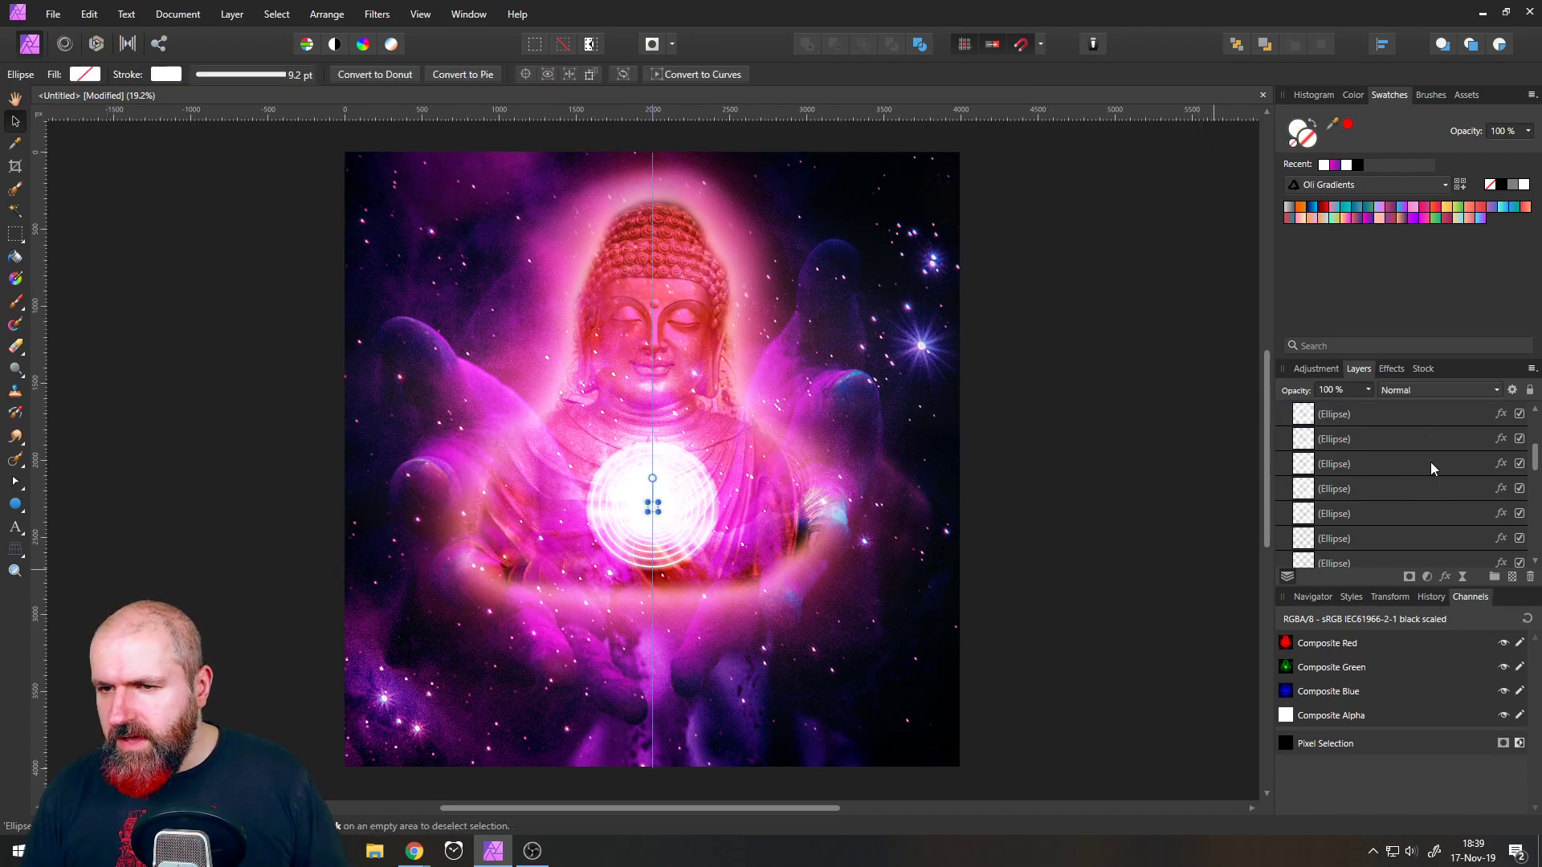
{"action": "left_click", "coordinate": [1394, 488], "text": "shift"}
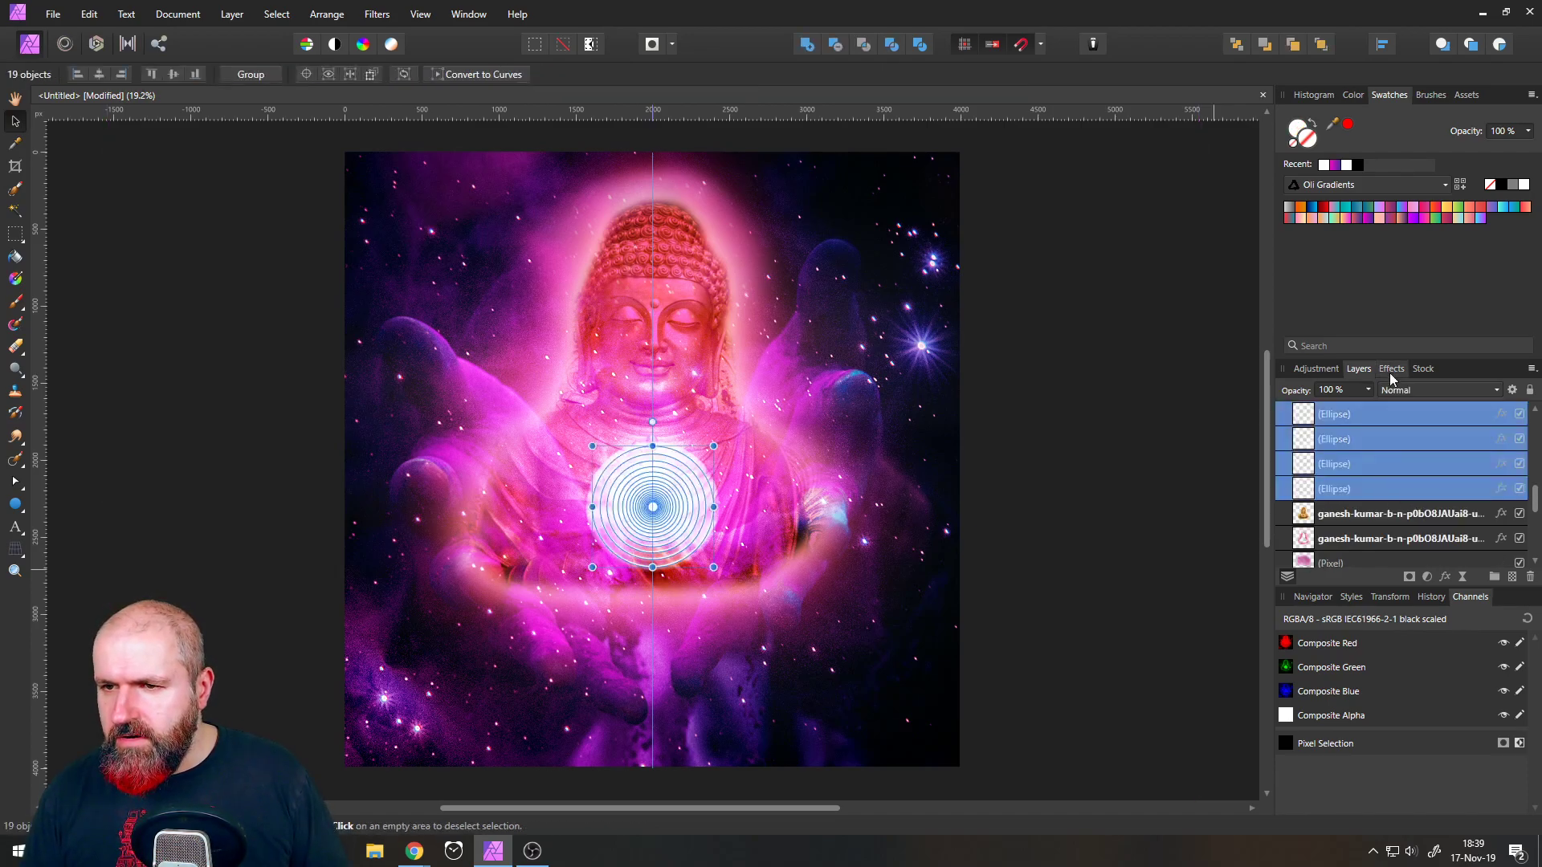
{"action": "scroll", "coordinate": [1414, 450], "scroll_direction": "up", "scroll_amount": 1}
{"action": "left_click", "coordinate": [1394, 370]}
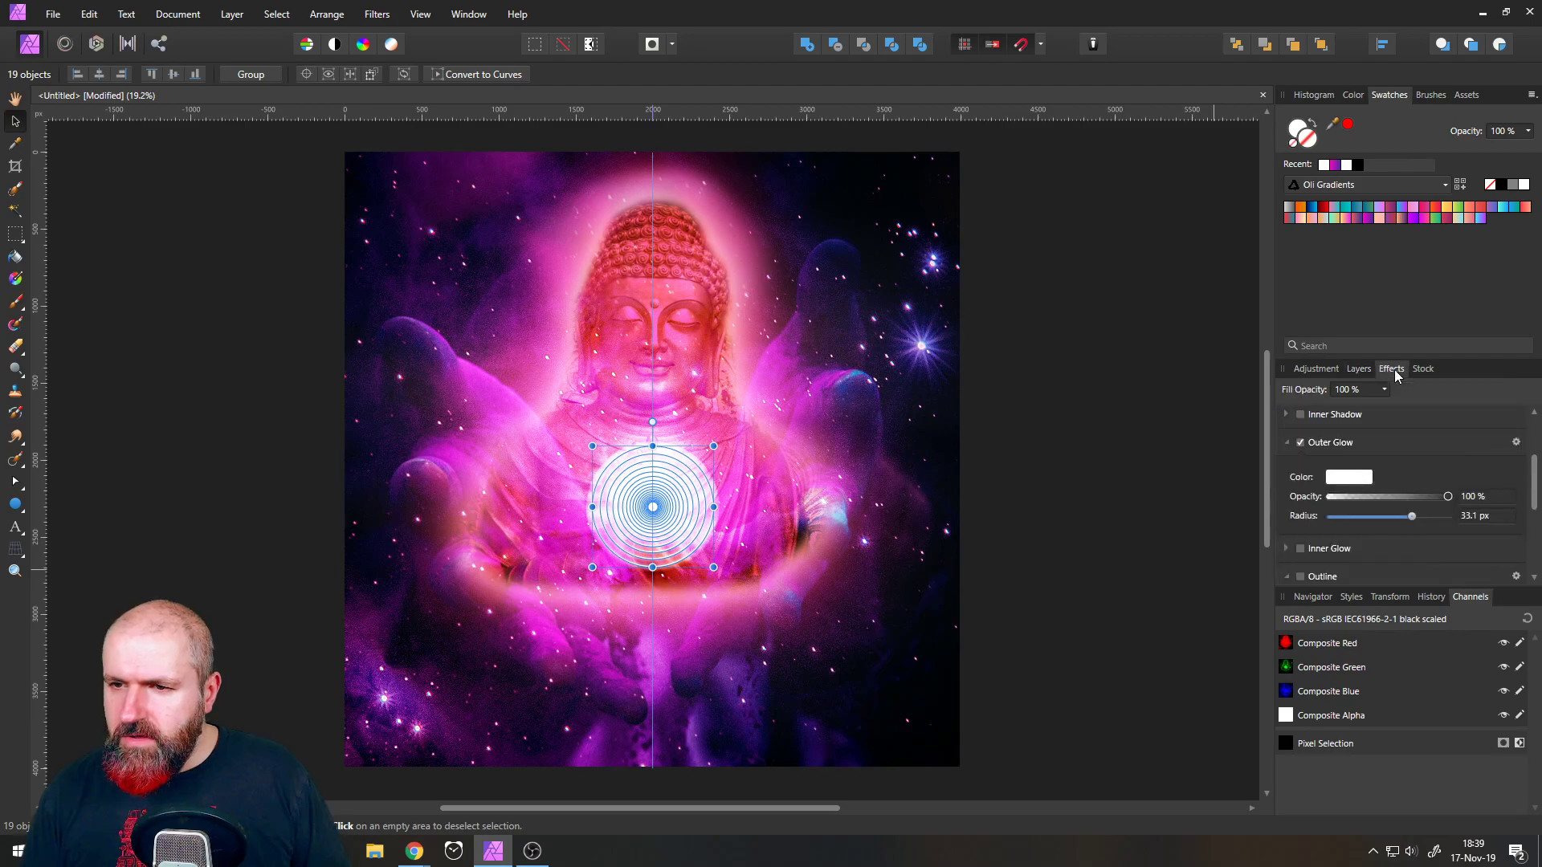
{"action": "left_click", "coordinate": [1355, 477]}
{"action": "mouse_move", "coordinate": [1297, 570]}
{"action": "left_mouse_down"}
{"action": "mouse_move", "coordinate": [1315, 537]}
{"action": "mouse_move", "coordinate": [1390, 510]}
{"action": "mouse_move", "coordinate": [1348, 629]}
{"action": "mouse_move", "coordinate": [1424, 538]}
{"action": "mouse_move", "coordinate": [1393, 627]}
{"action": "mouse_move", "coordinate": [1424, 575]}
{"action": "mouse_move", "coordinate": [1401, 615]}
{"action": "mouse_move", "coordinate": [1398, 562]}
{"action": "mouse_move", "coordinate": [1311, 572]}
{"action": "left_mouse_up"}
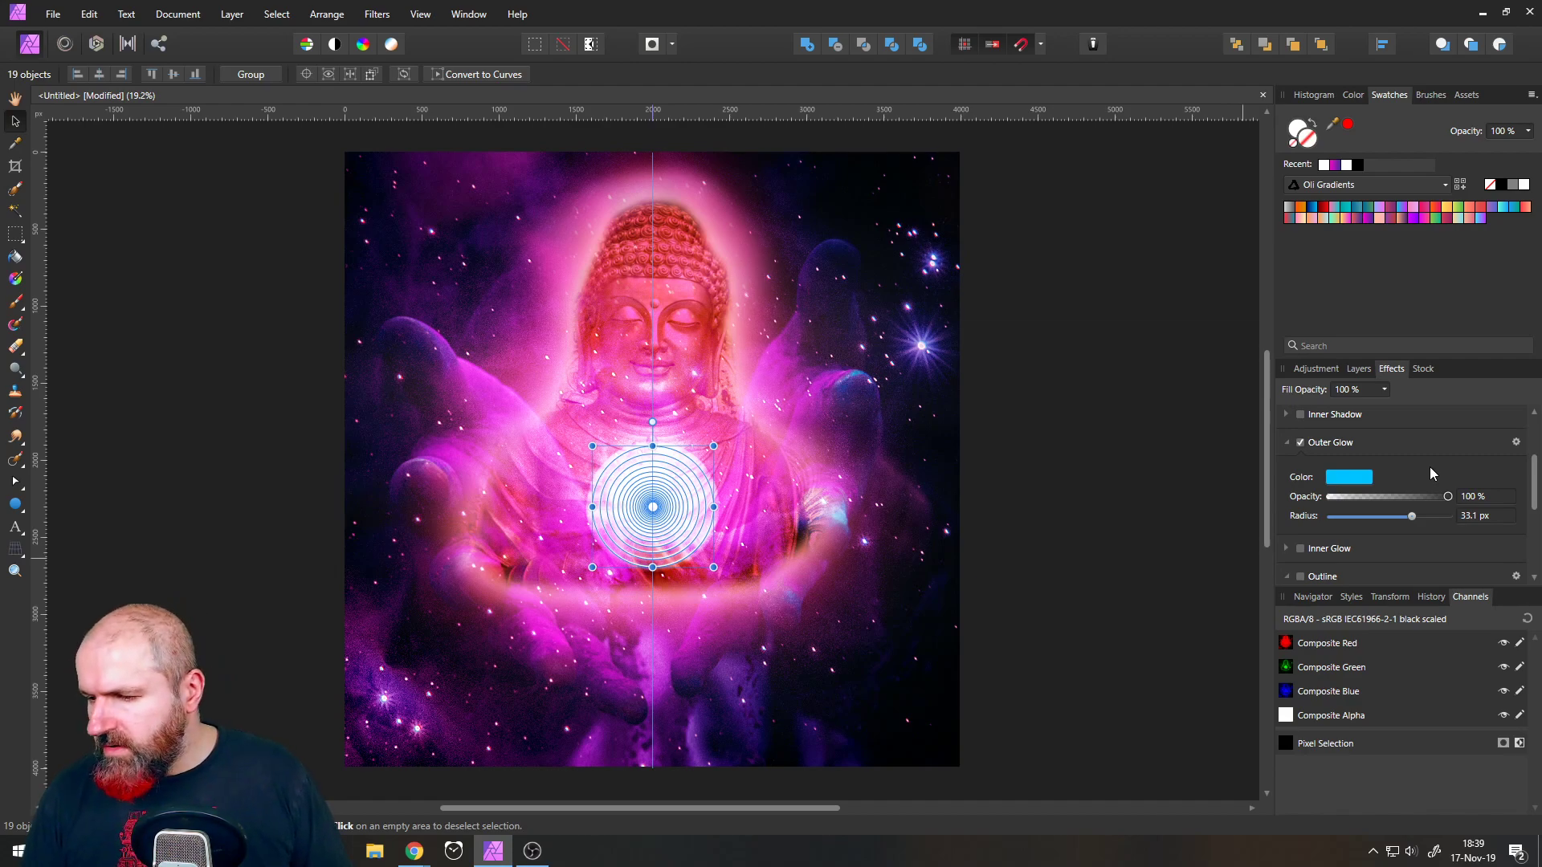
{"action": "left_click", "coordinate": [194, 329]}
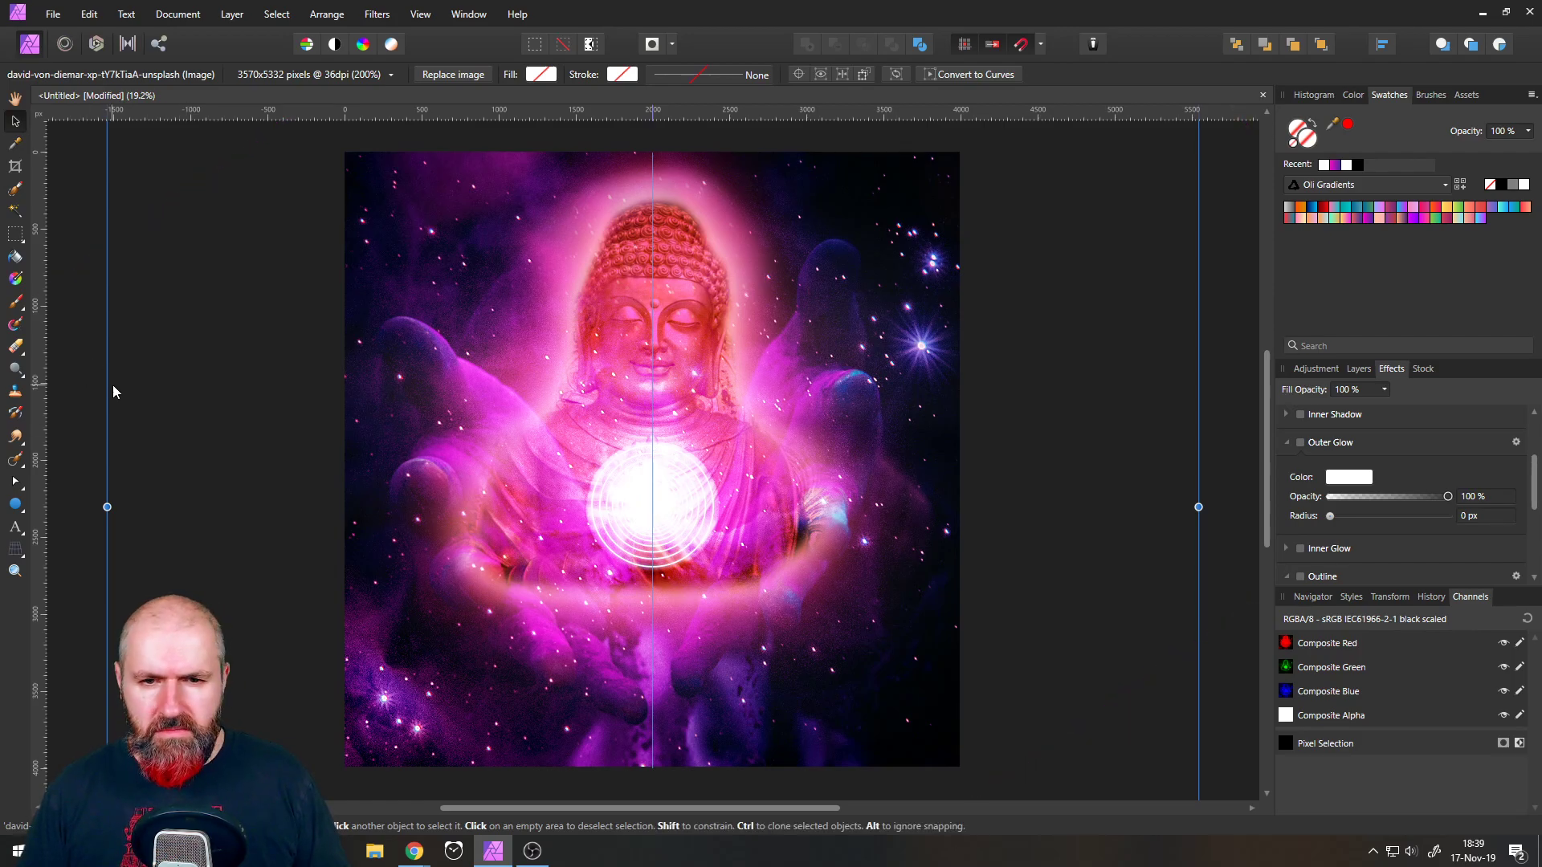
{"action": "scroll", "coordinate": [125, 395], "scroll_direction": "down", "scroll_amount": 3}
{"action": "scroll", "coordinate": [125, 395], "scroll_direction": "up", "scroll_amount": 4}
{"action": "scroll", "coordinate": [125, 395], "scroll_direction": "down", "scroll_amount": 1}
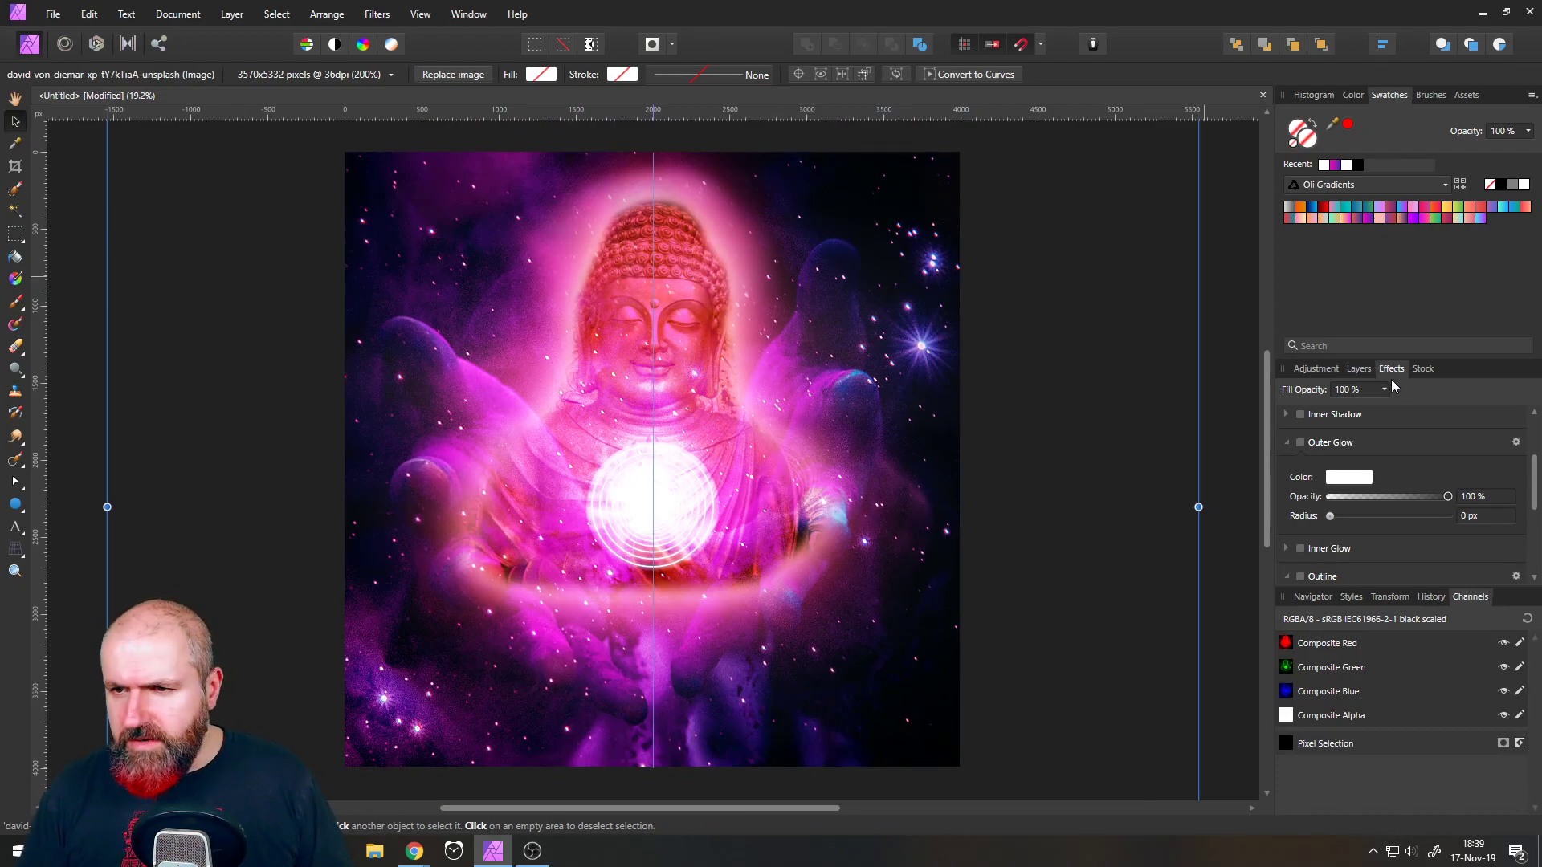
{"action": "left_click", "coordinate": [1358, 369]}
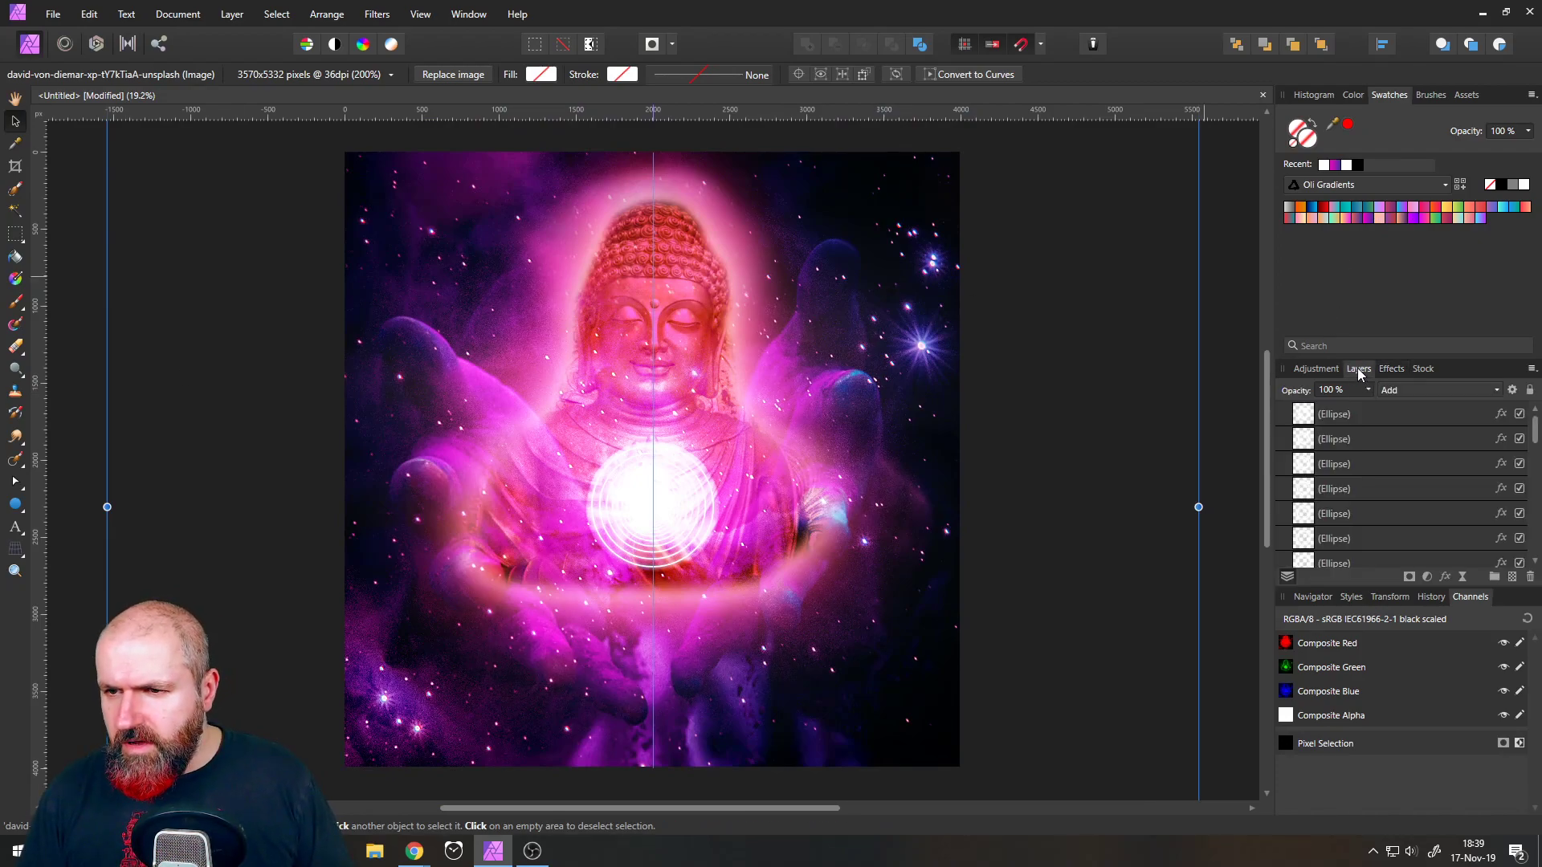
{"action": "left_click", "coordinate": [1341, 416]}
{"action": "scroll", "coordinate": [1406, 458], "scroll_direction": "down", "scroll_amount": 3}
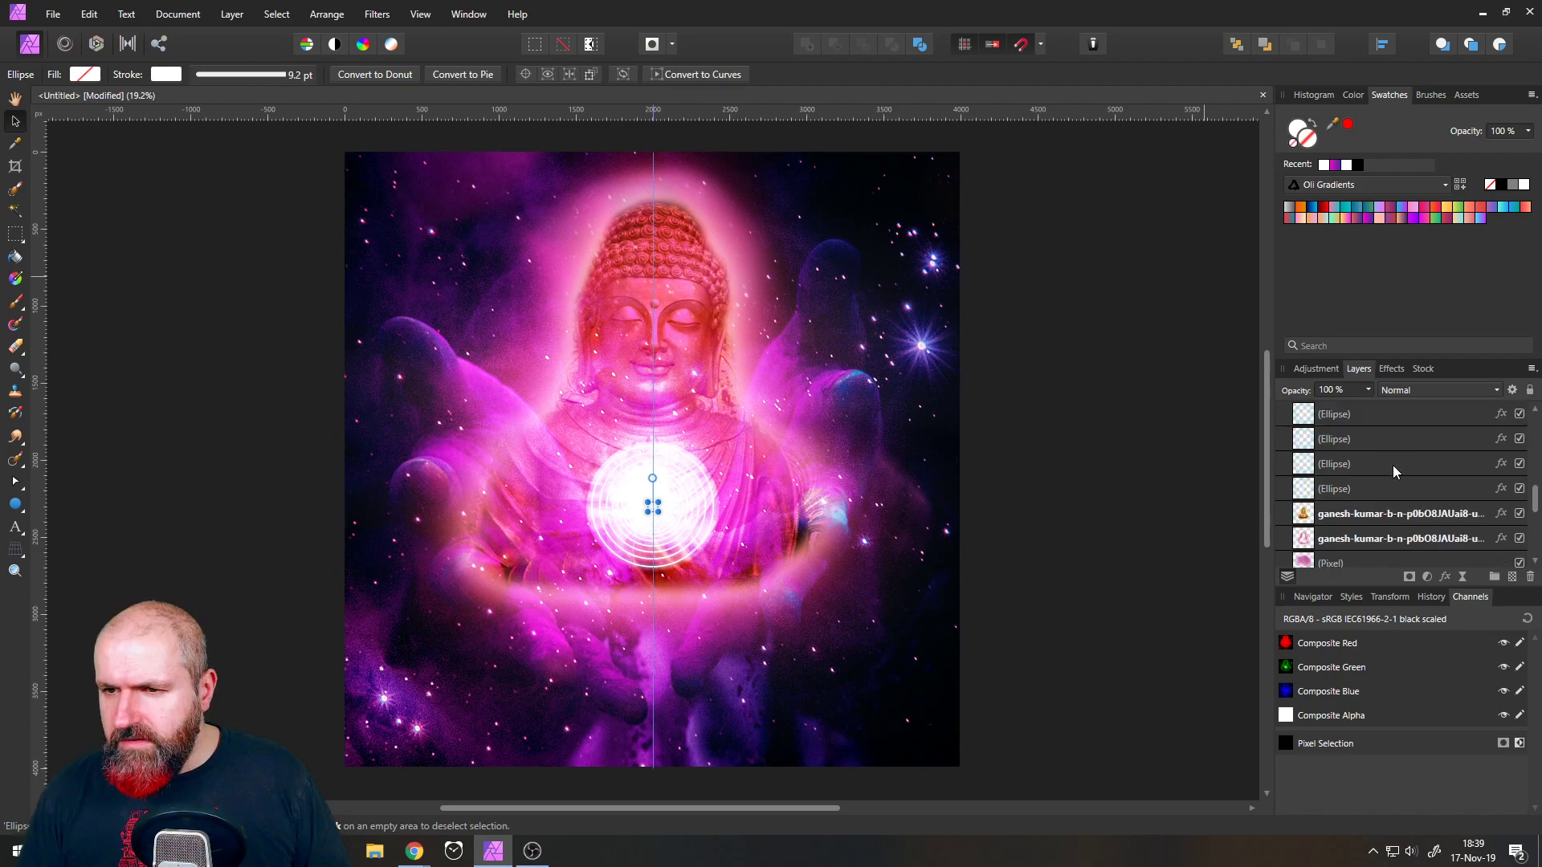
{"action": "left_click", "coordinate": [1367, 487], "text": "shift"}
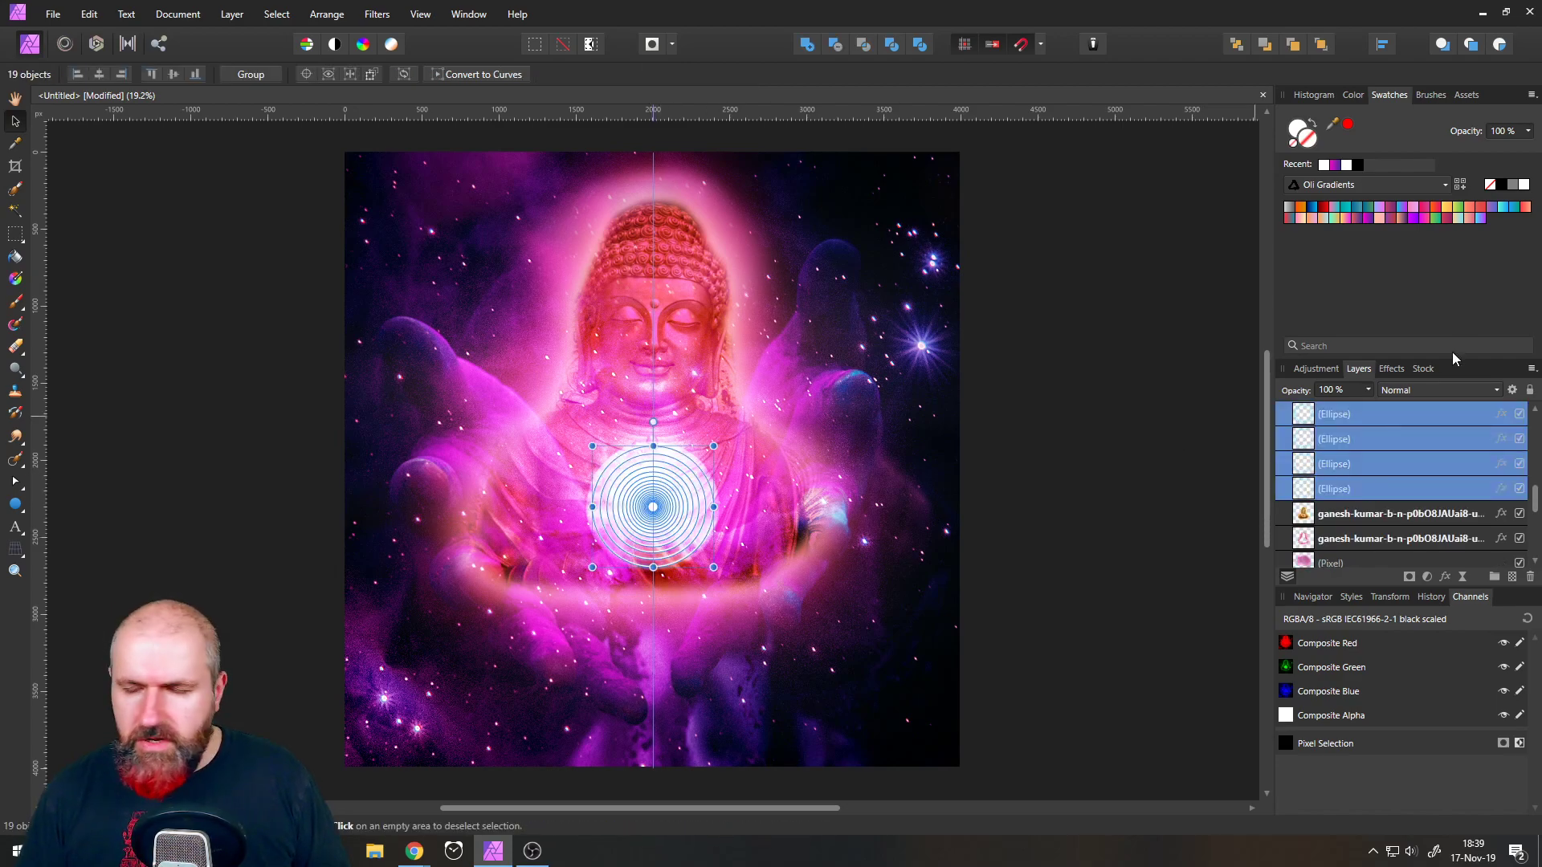
{"action": "left_click", "coordinate": [1317, 369]}
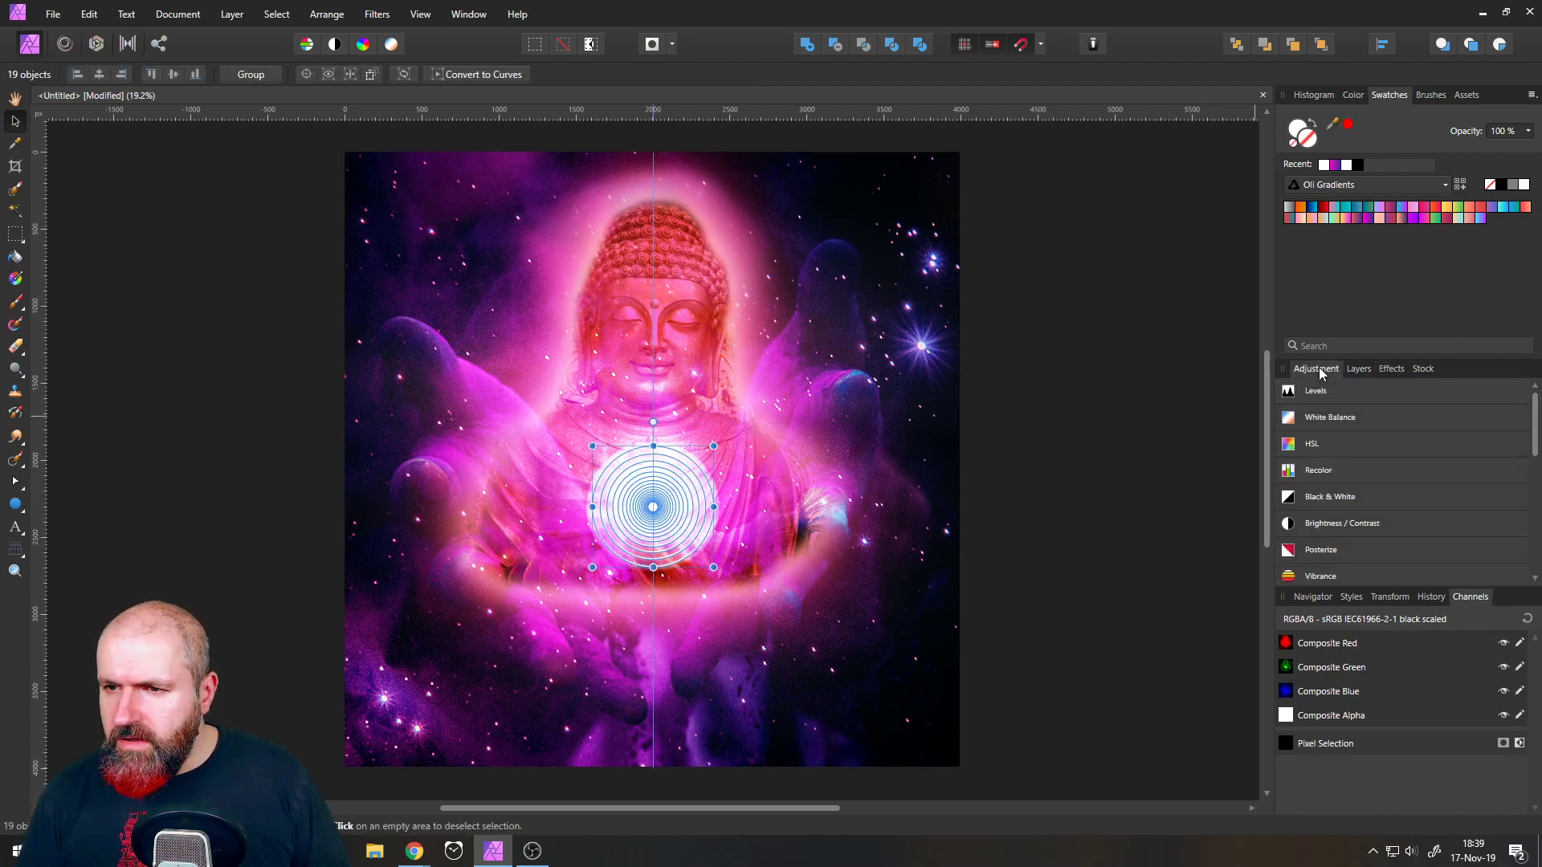
{"action": "left_click", "coordinate": [1357, 371]}
{"action": "scroll", "coordinate": [1400, 470], "scroll_direction": "up", "scroll_amount": 2}
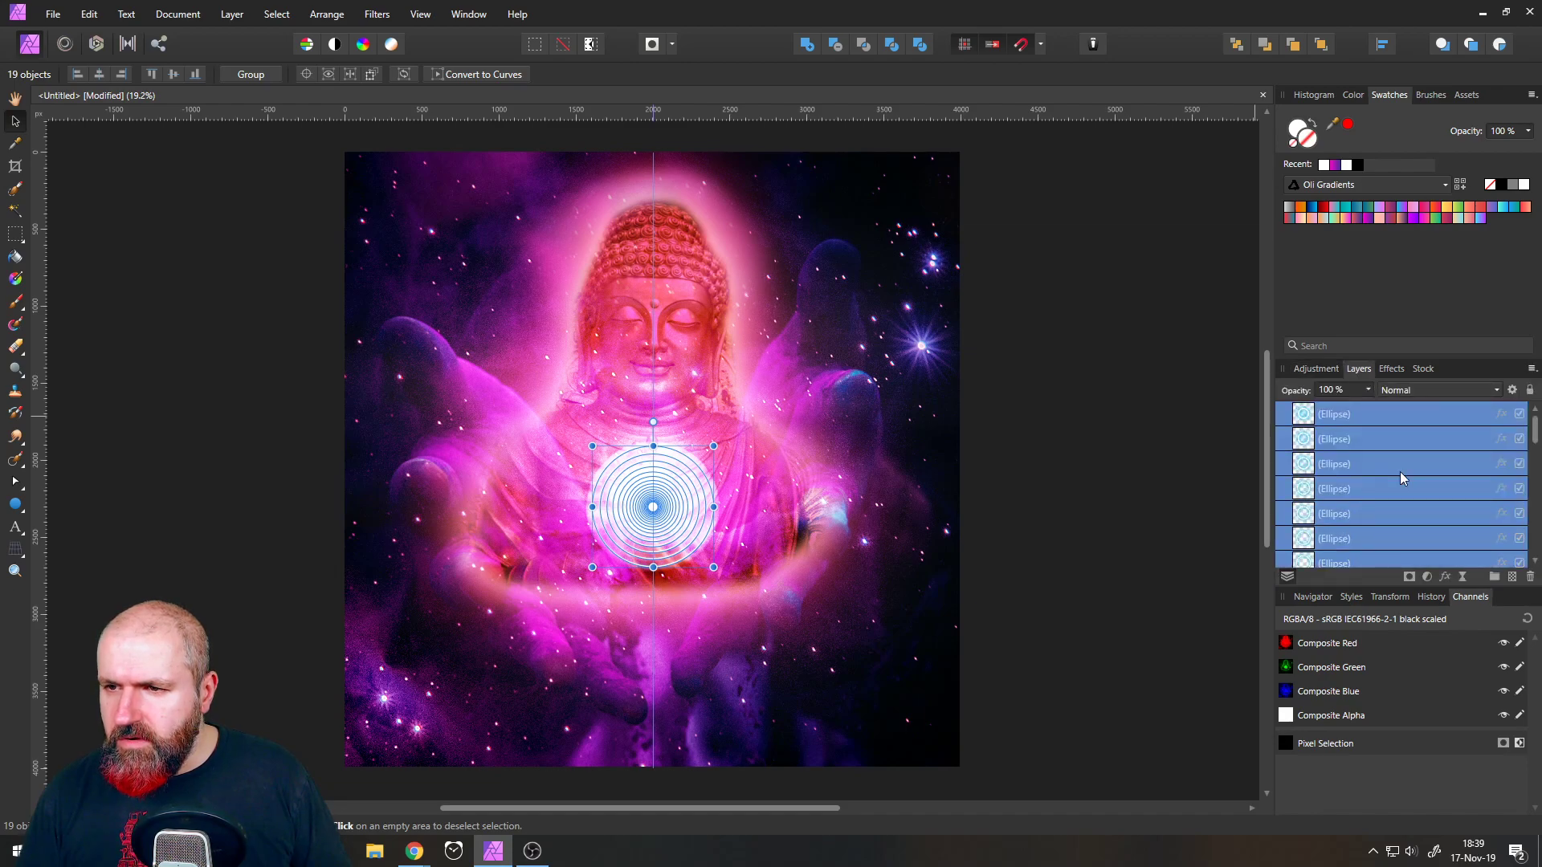
{"action": "scroll", "coordinate": [1400, 470], "scroll_direction": "down", "scroll_amount": 2}
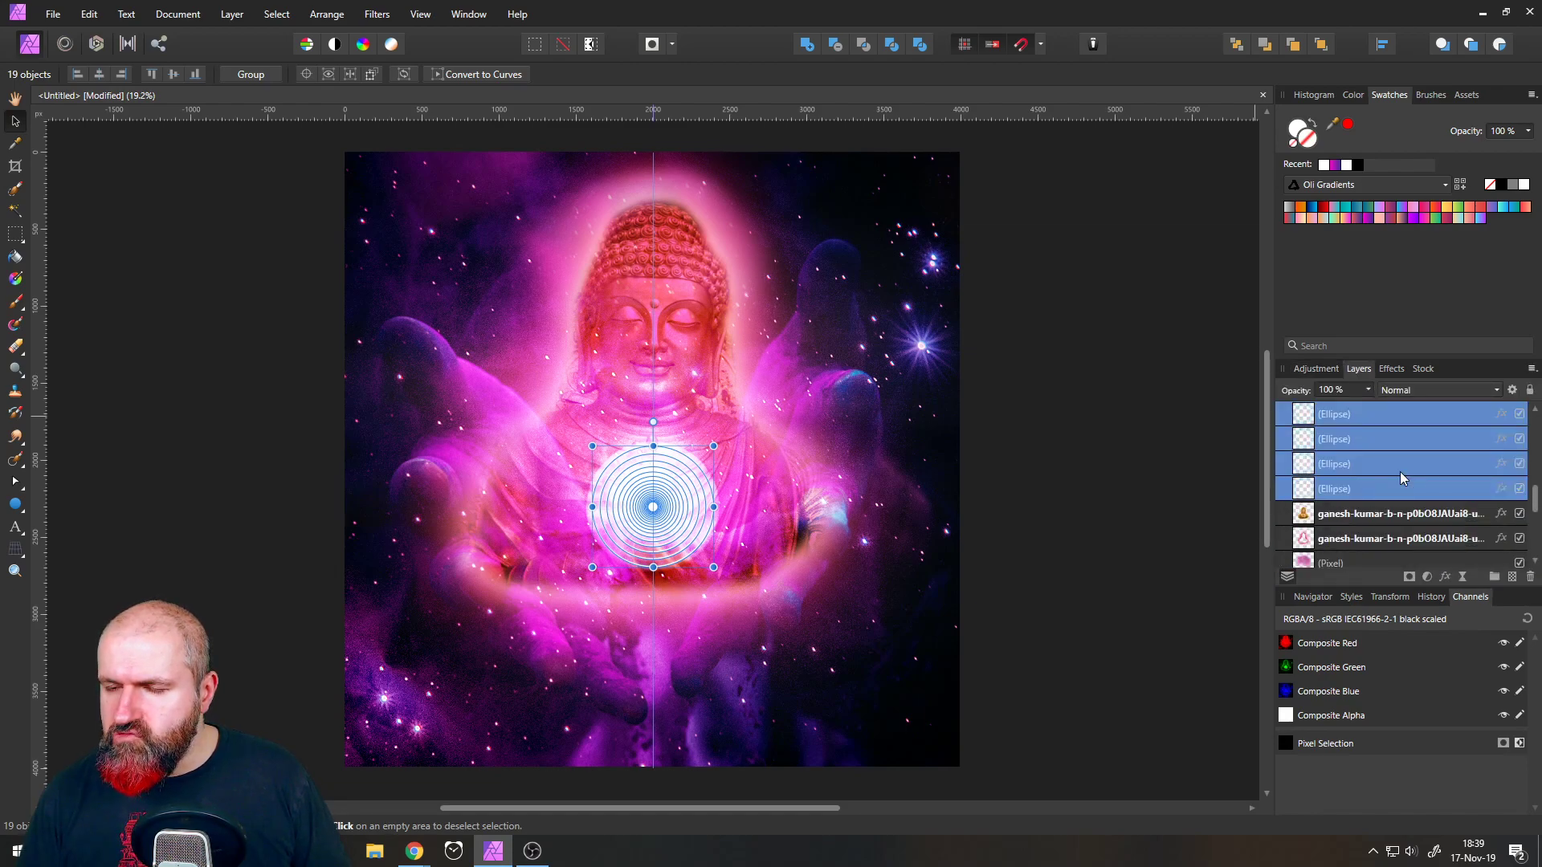
{"action": "left_click", "coordinate": [1346, 514]}
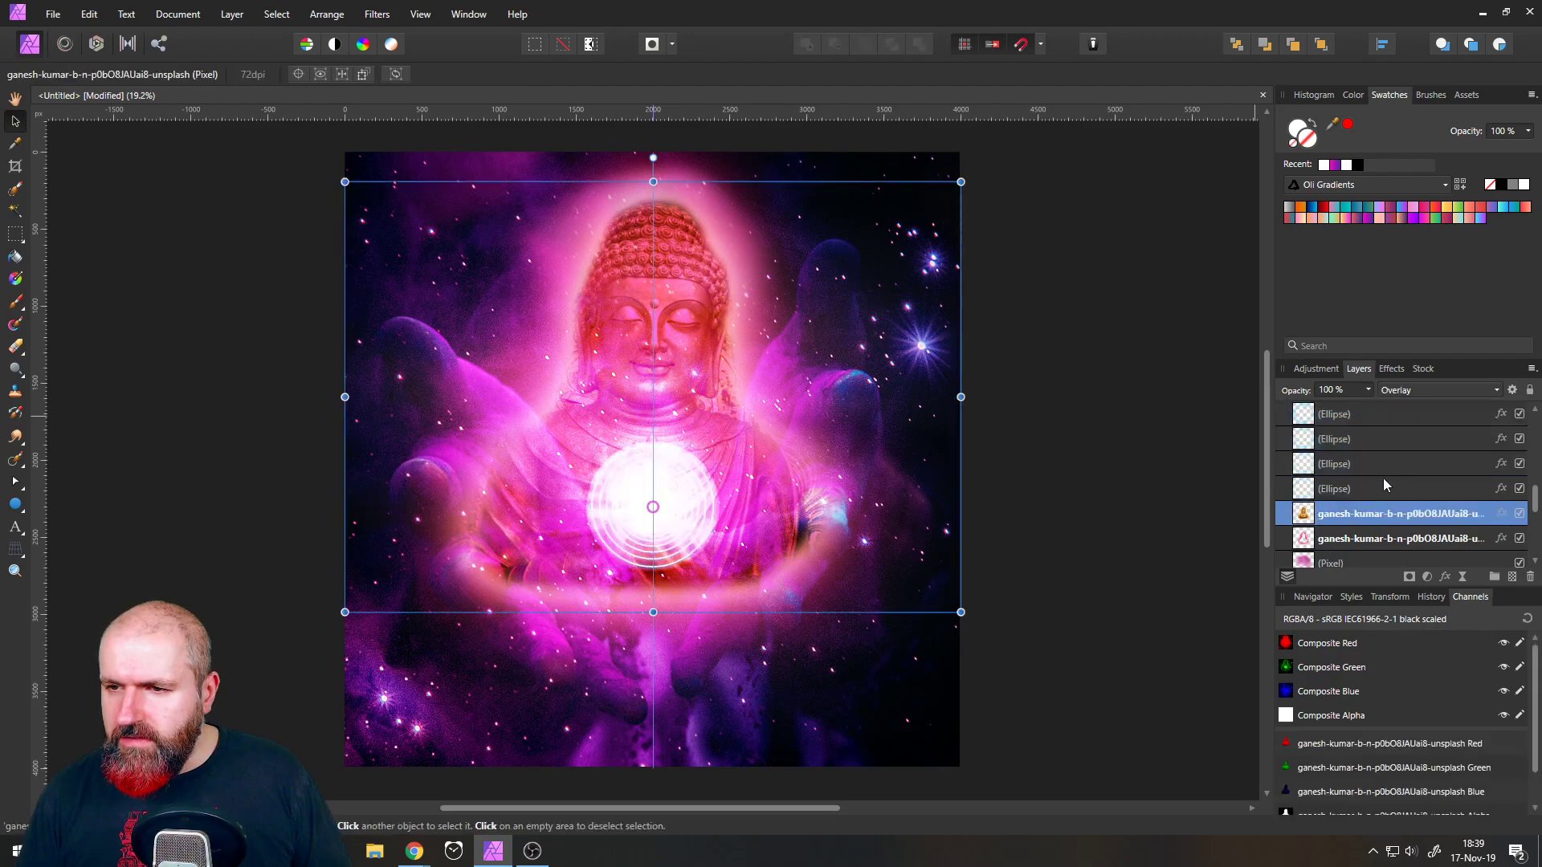
- Hide all the concentric ring layers and select the topmost Buddha layer beneath them
{"action": "left_click", "coordinate": [1366, 488]}
{"action": "scroll", "coordinate": [1379, 474], "scroll_direction": "up", "scroll_amount": 2}
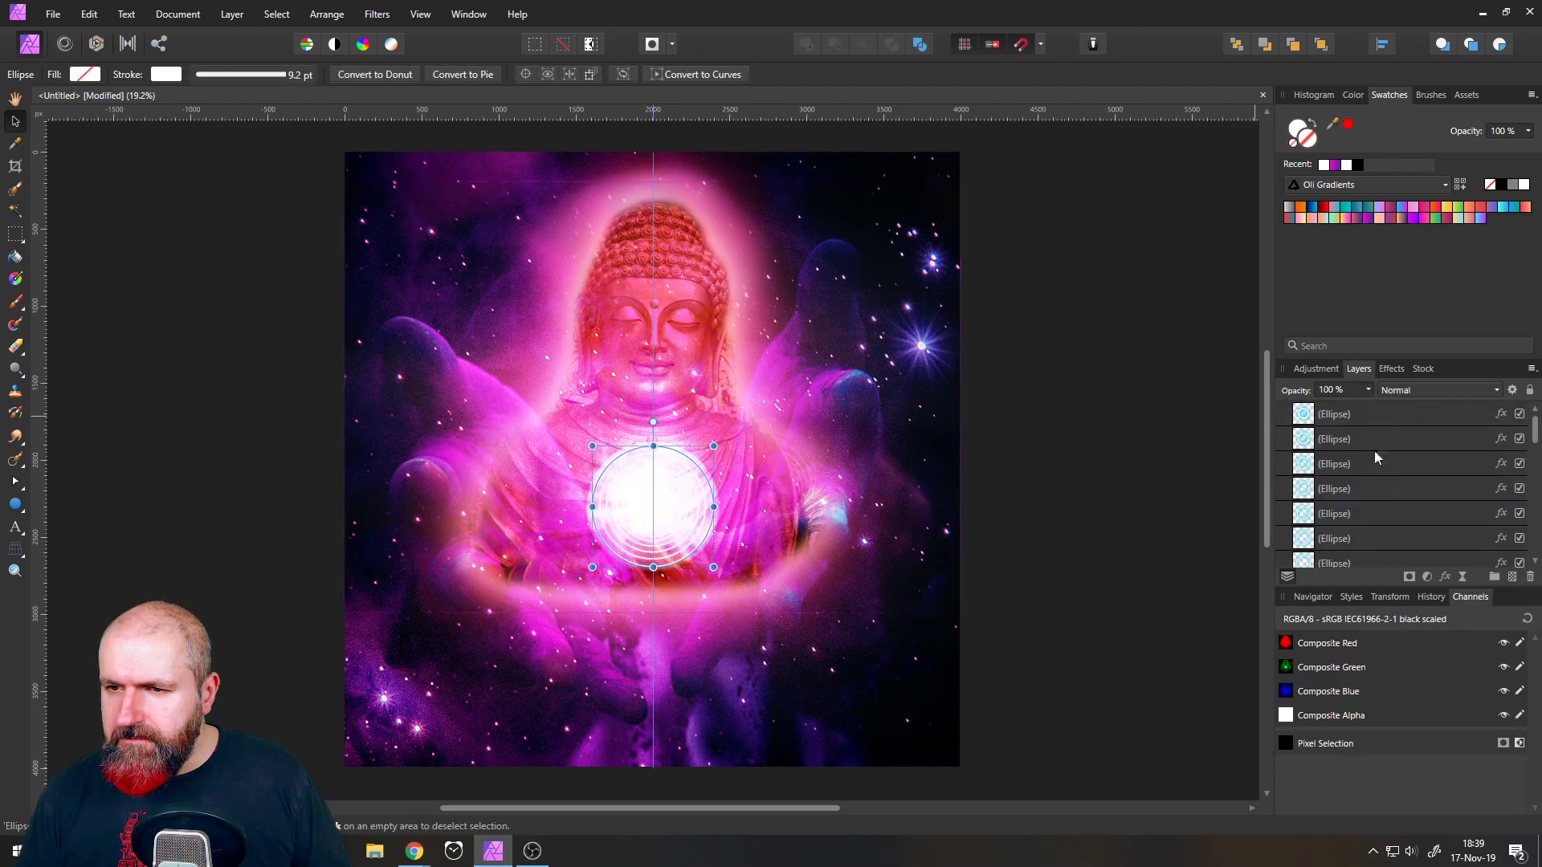
{"action": "left_click", "coordinate": [1349, 416], "text": "shift"}
{"action": "left_click", "coordinate": [1519, 415]}
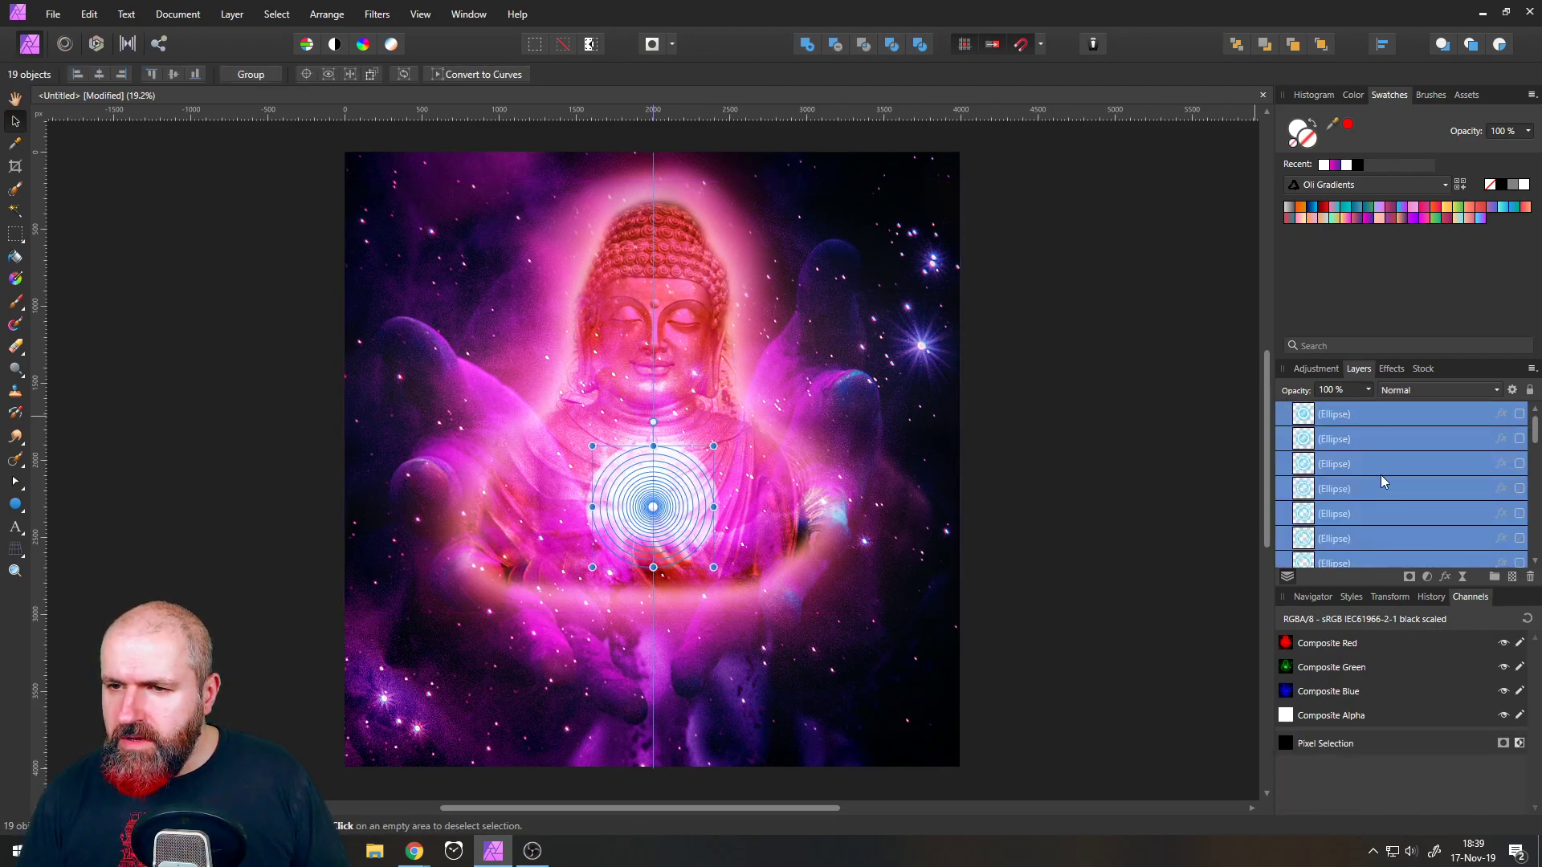
{"action": "scroll", "coordinate": [1381, 464], "scroll_direction": "down", "scroll_amount": 2}
{"action": "left_click", "coordinate": [1305, 516]}
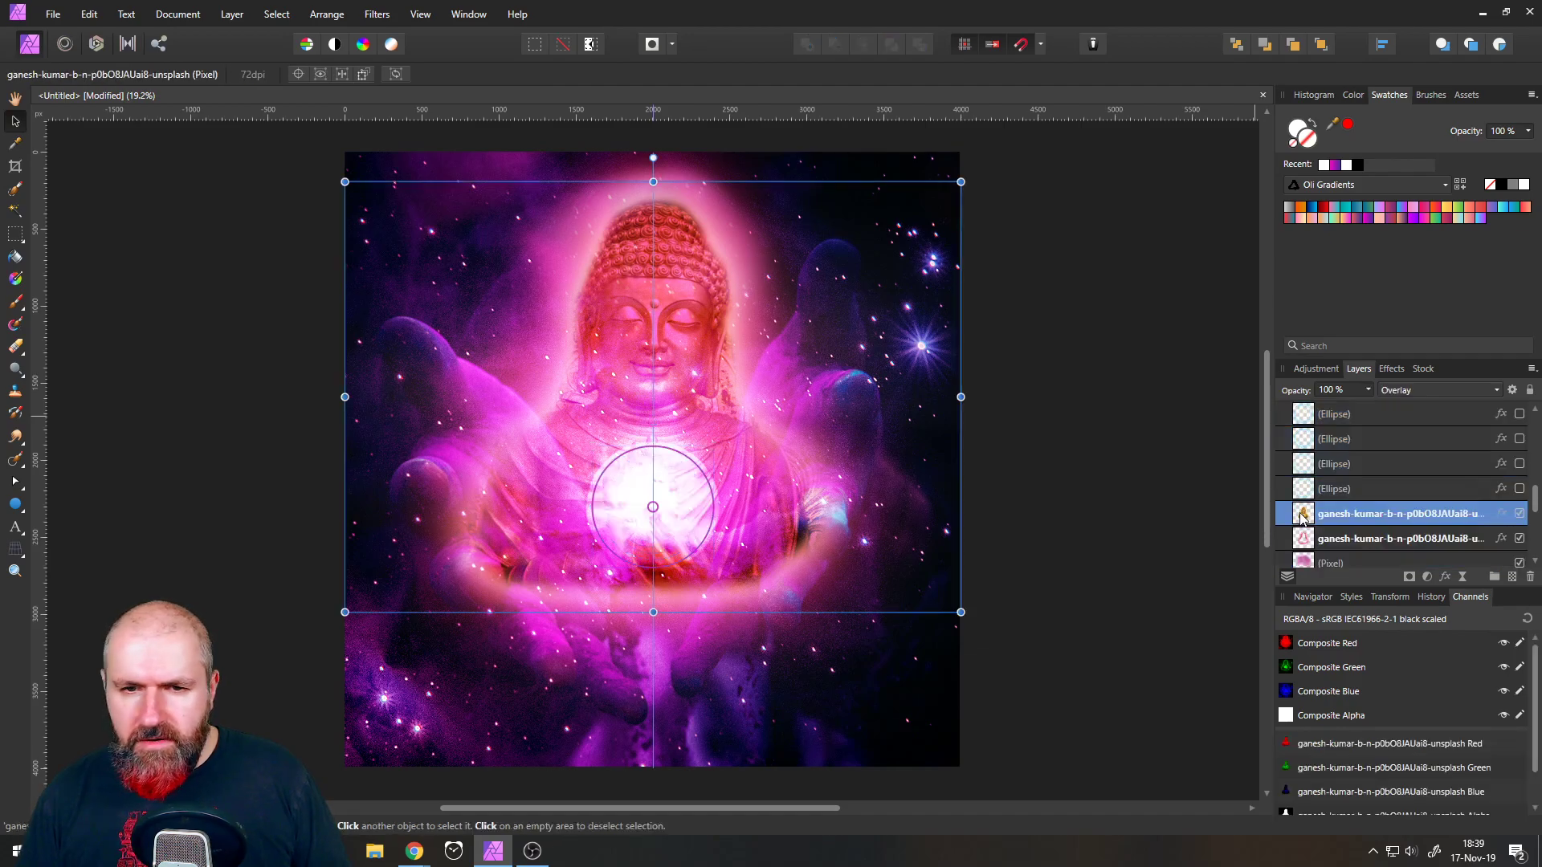
- Merge all visible layers into a new pixel layer above the topmost Buddha layer
{"action": "right_click", "coordinate": [1305, 517]}
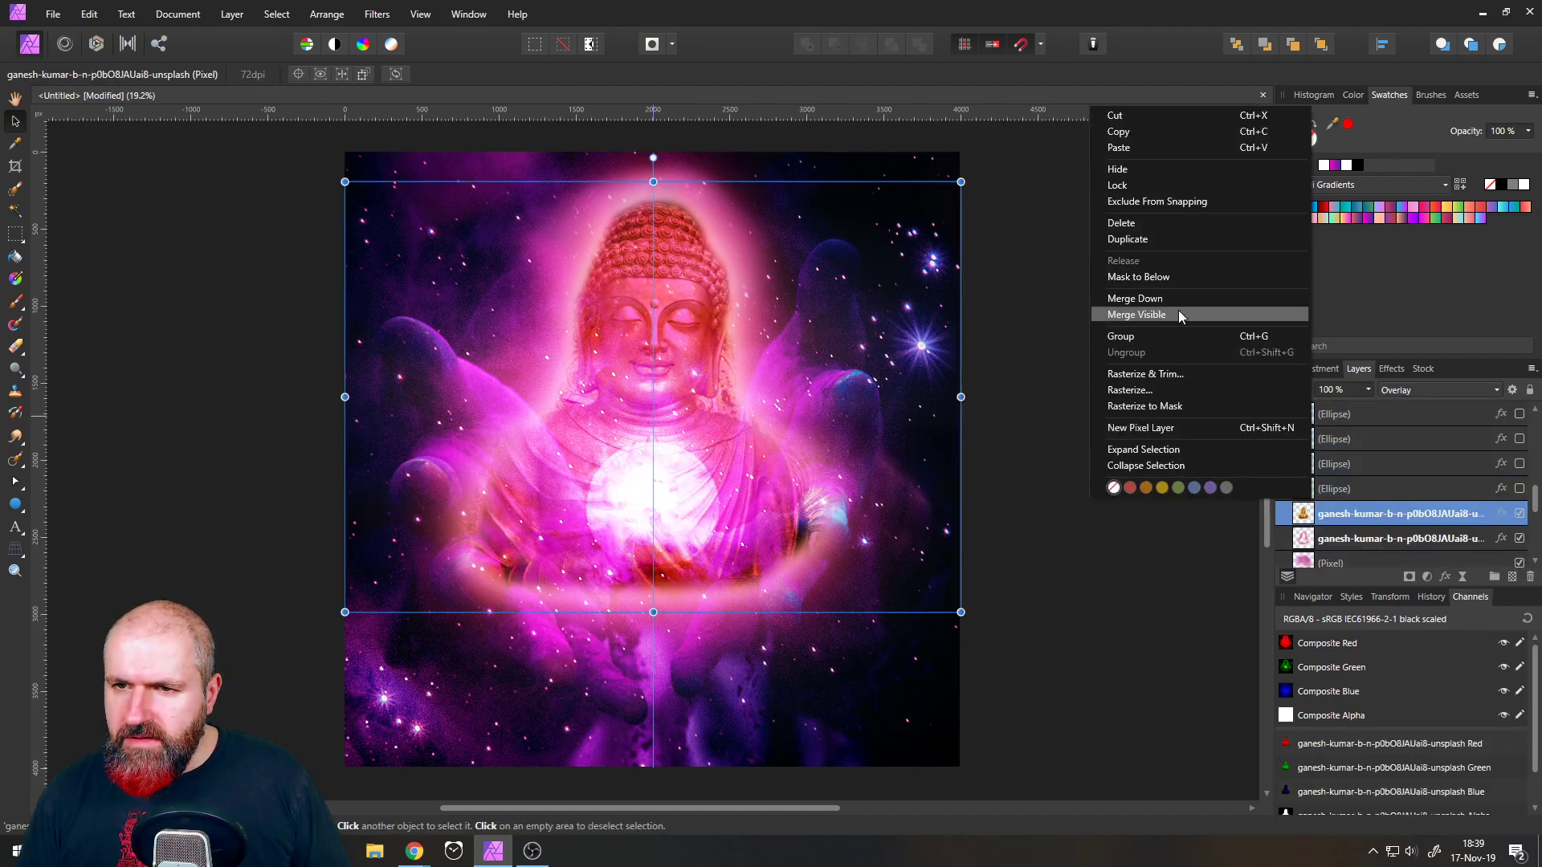
{"action": "key", "text": "Escape"}
{"action": "key", "text": "ctrl+shift+alt+e"}
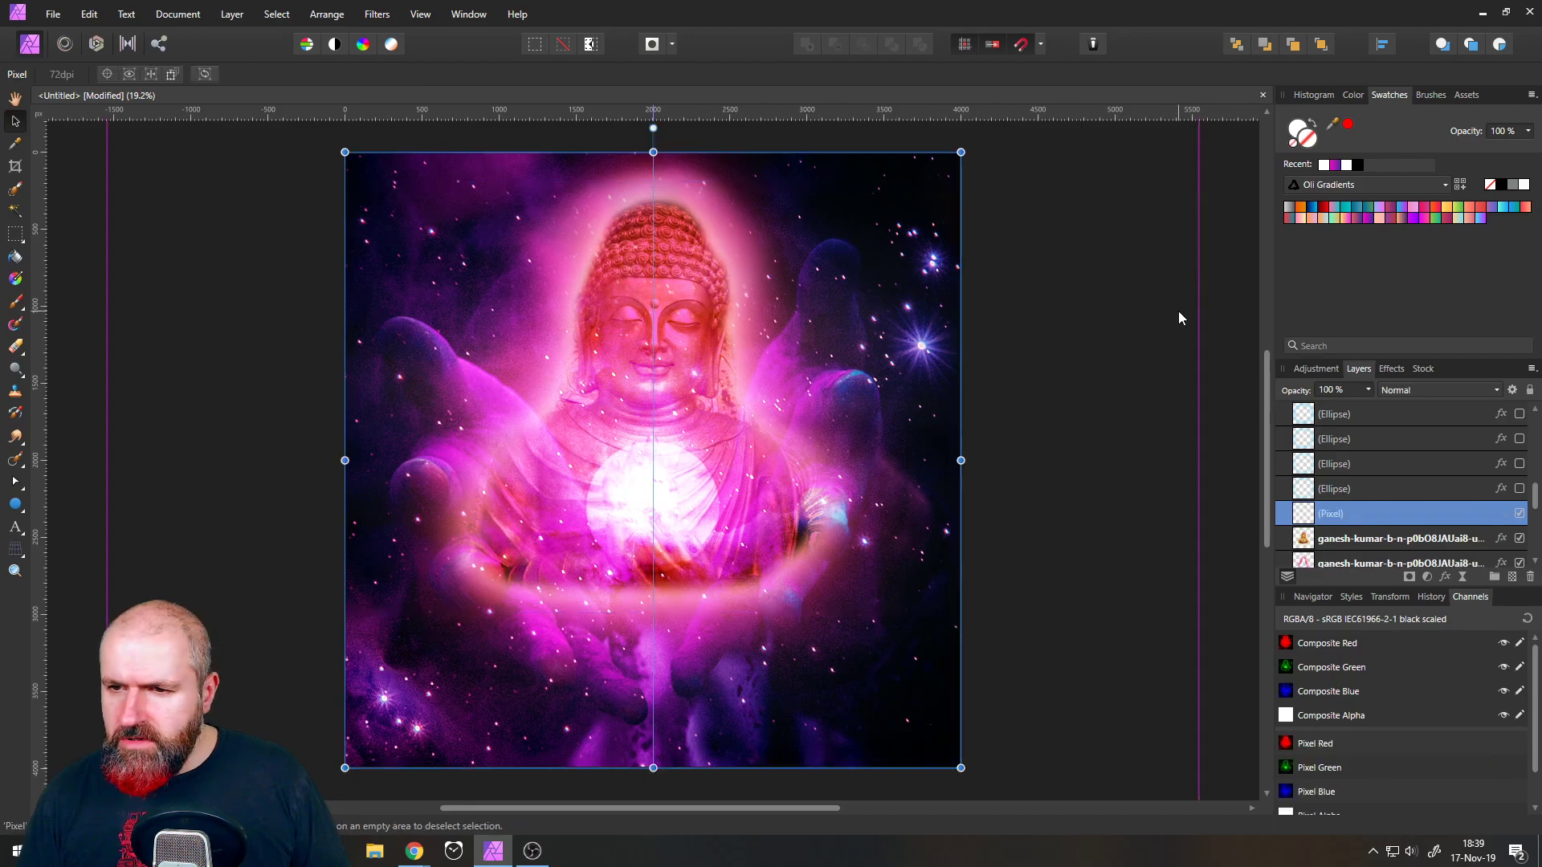
- Select all 19 concentric ring layers and make them visible again
{"action": "left_click", "coordinate": [1309, 490]}
{"action": "scroll", "coordinate": [1355, 488], "scroll_direction": "up", "scroll_amount": 3}
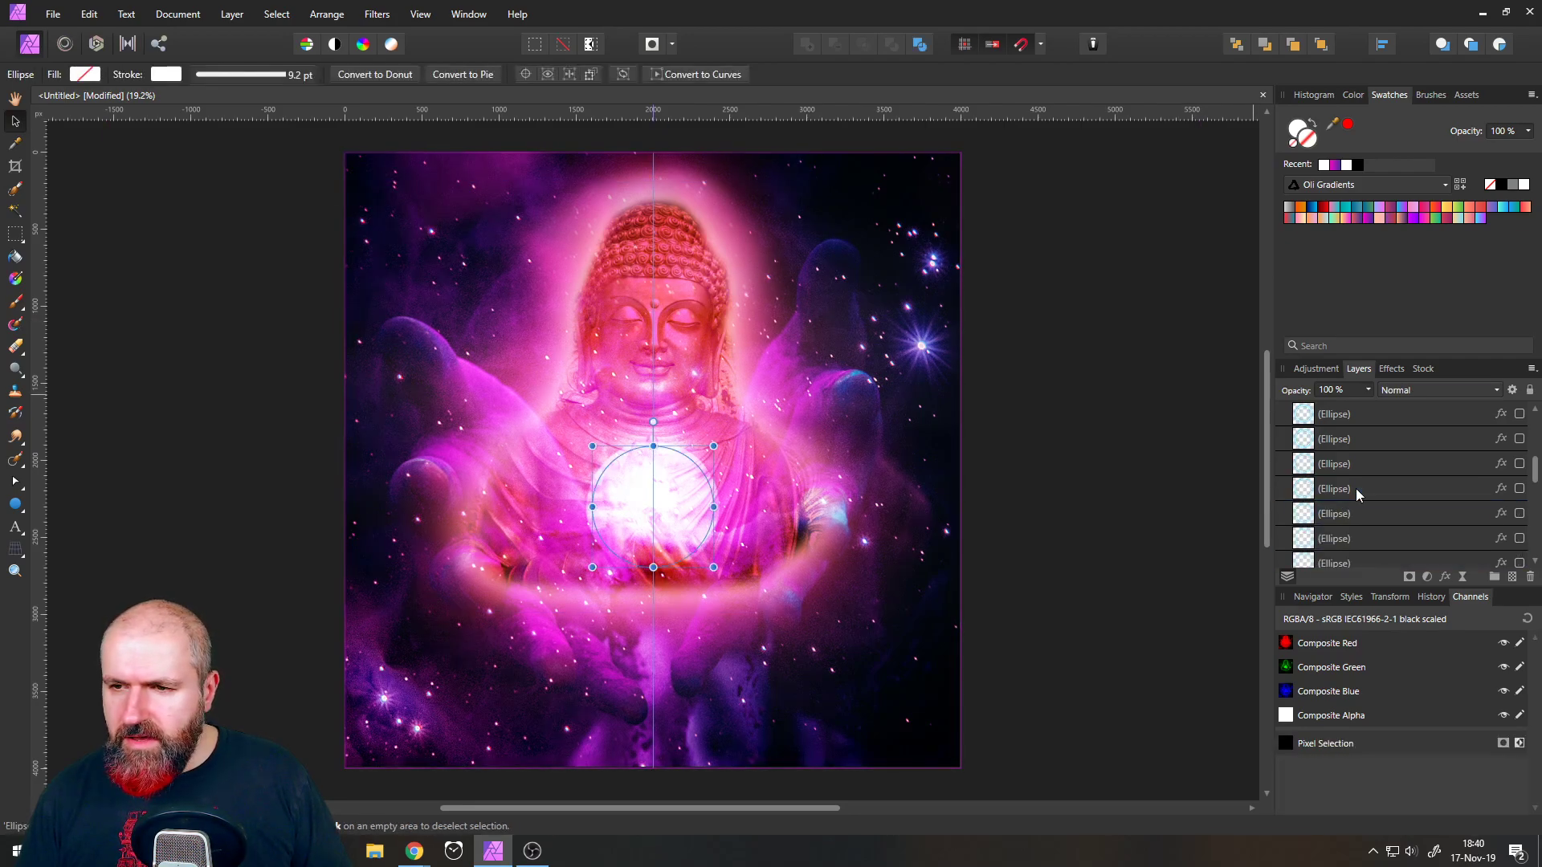
{"action": "left_click", "coordinate": [1317, 421], "text": "shift"}
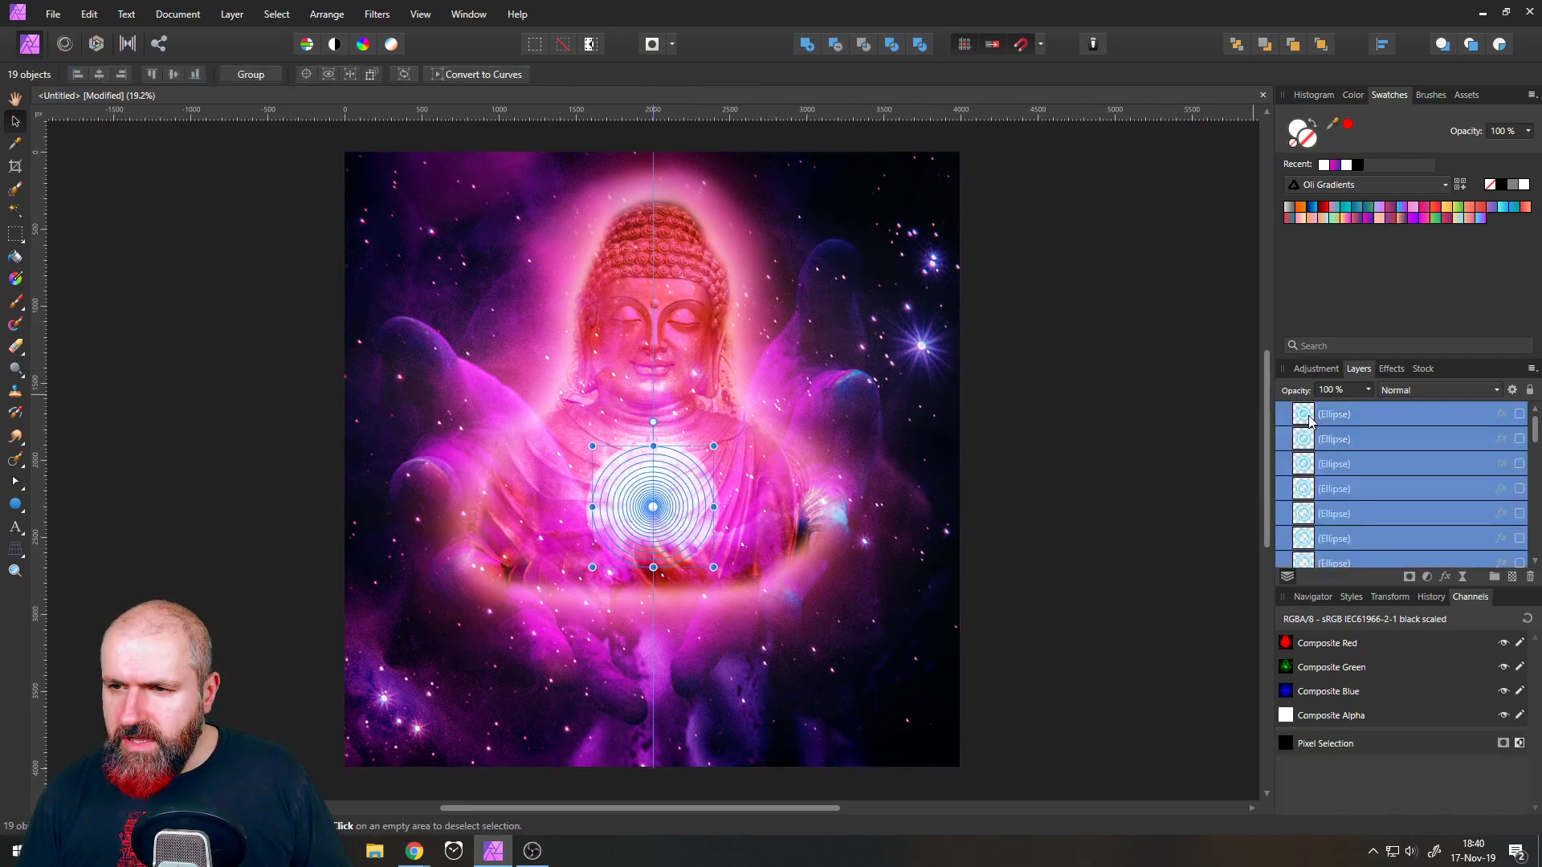
{"action": "left_click", "coordinate": [1519, 415]}
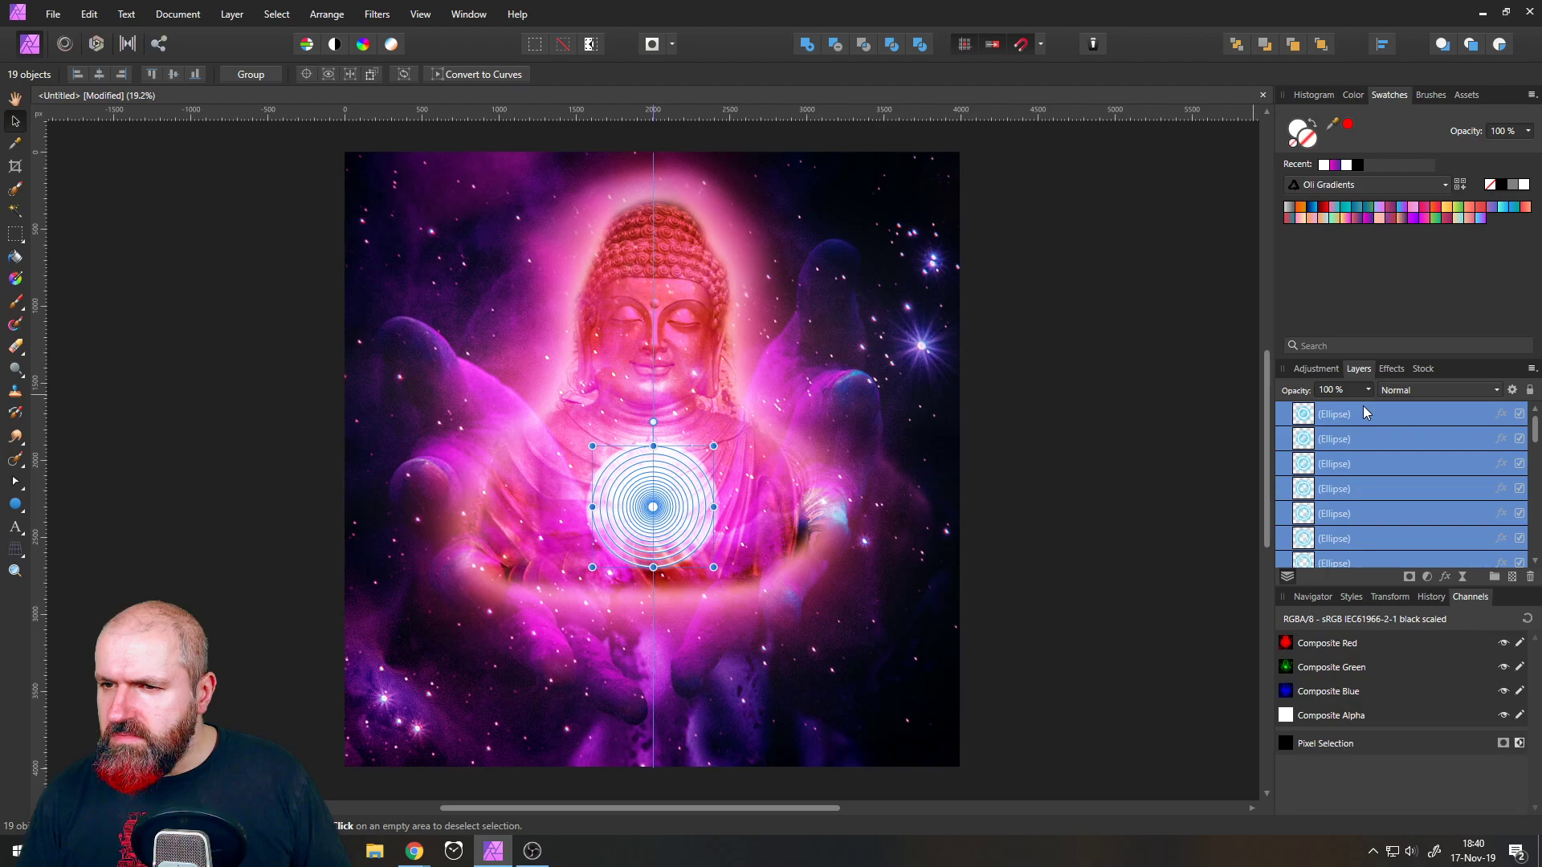
- Set the selected rings' Outer Glow to Screen blend mode, 26.1 px radius and 54% intensity
{"action": "left_click", "coordinate": [1390, 369]}
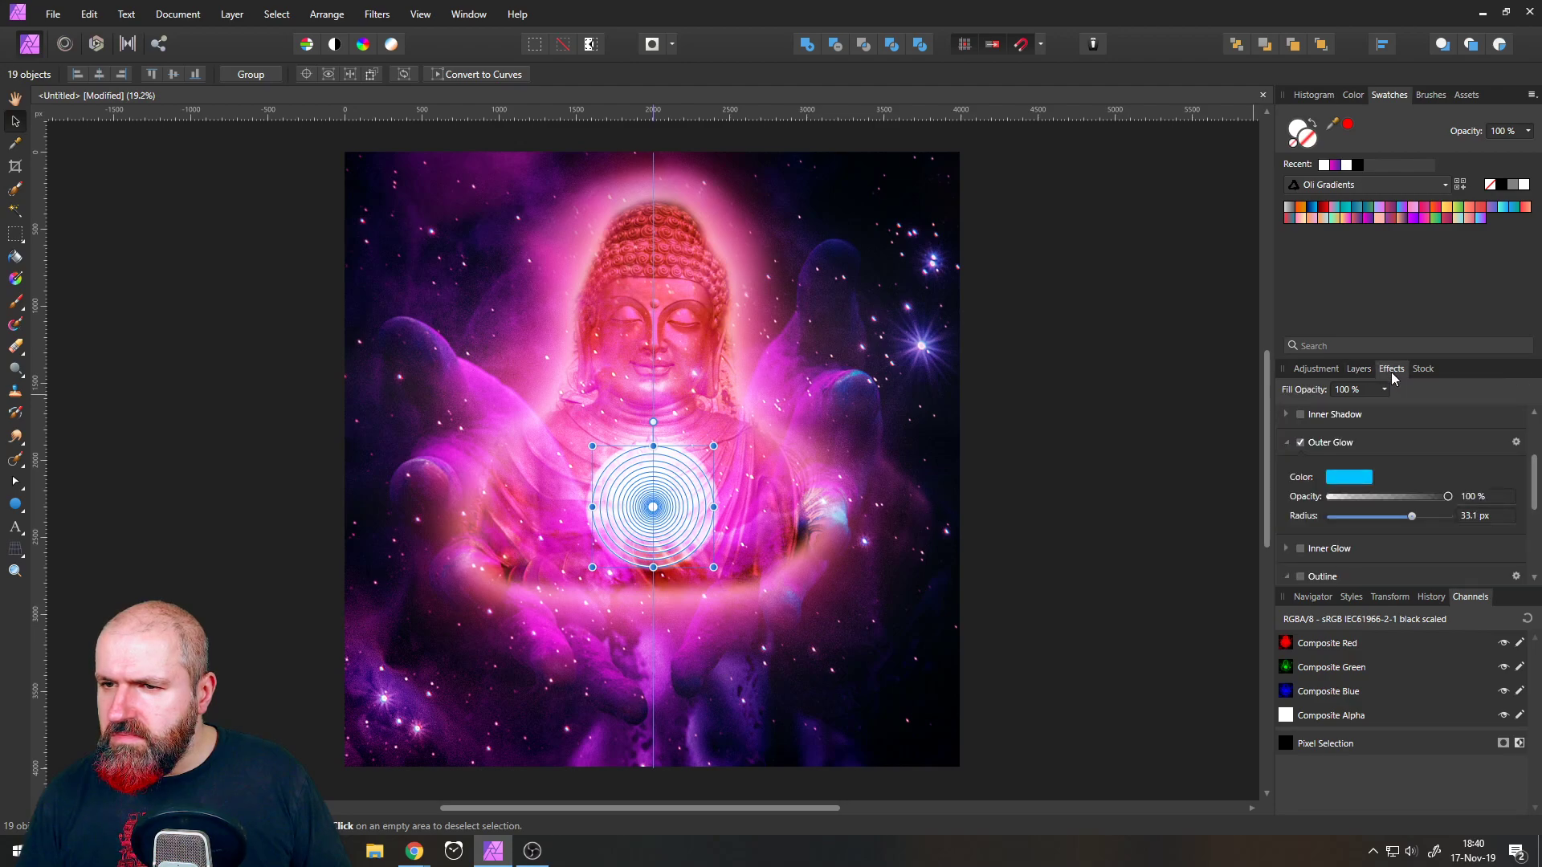
{"action": "left_click", "coordinate": [1516, 441]}
{"action": "left_click_drag", "start_coordinate": [854, 202], "coordinate": [1208, 213]}
{"action": "left_click", "coordinate": [1138, 240]}
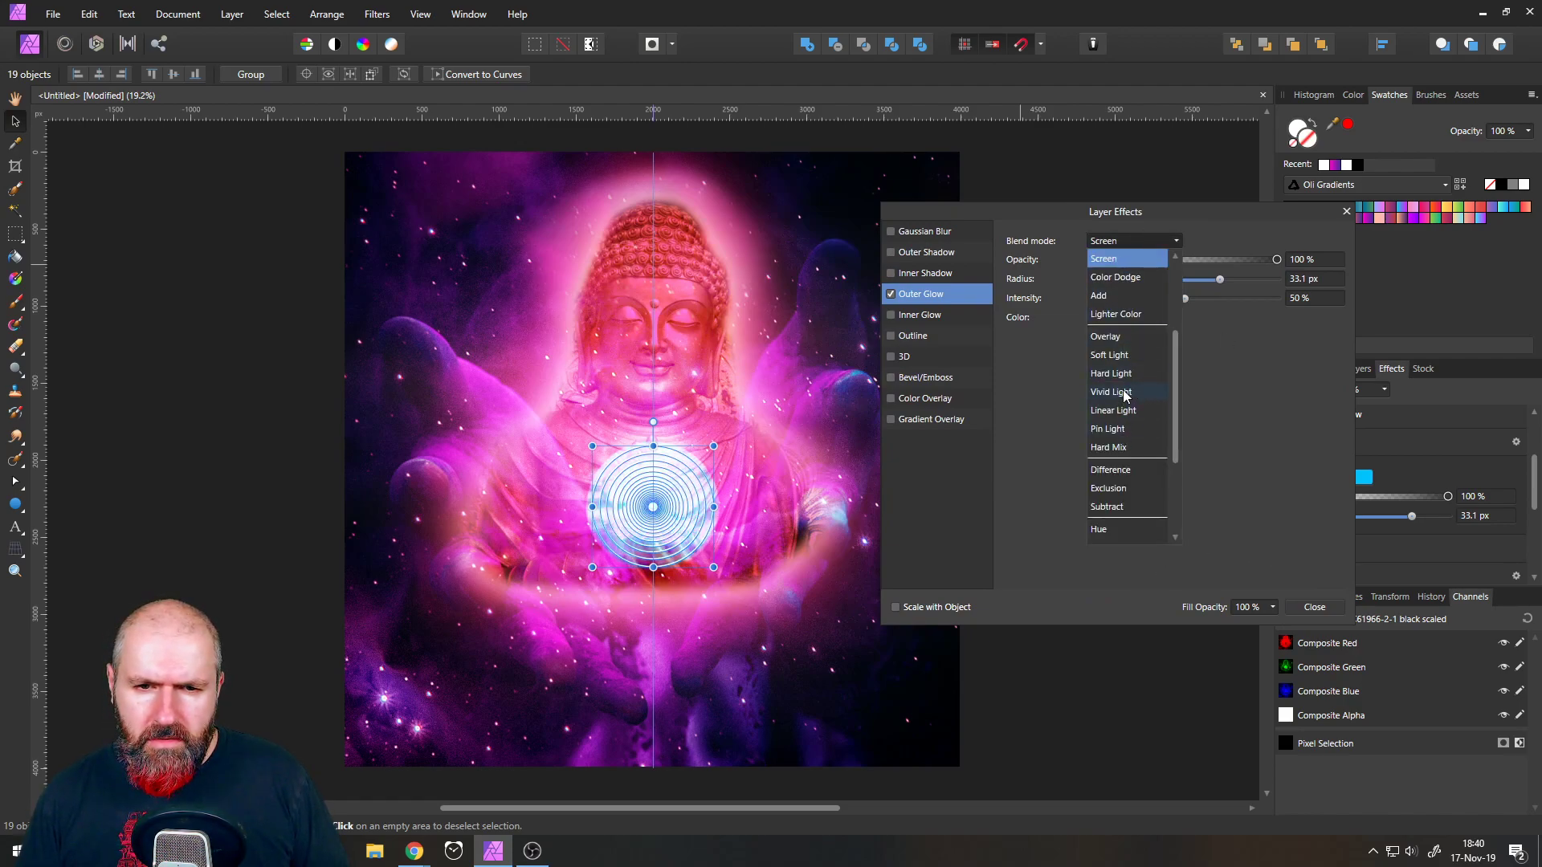
{"action": "left_click", "coordinate": [1113, 261]}
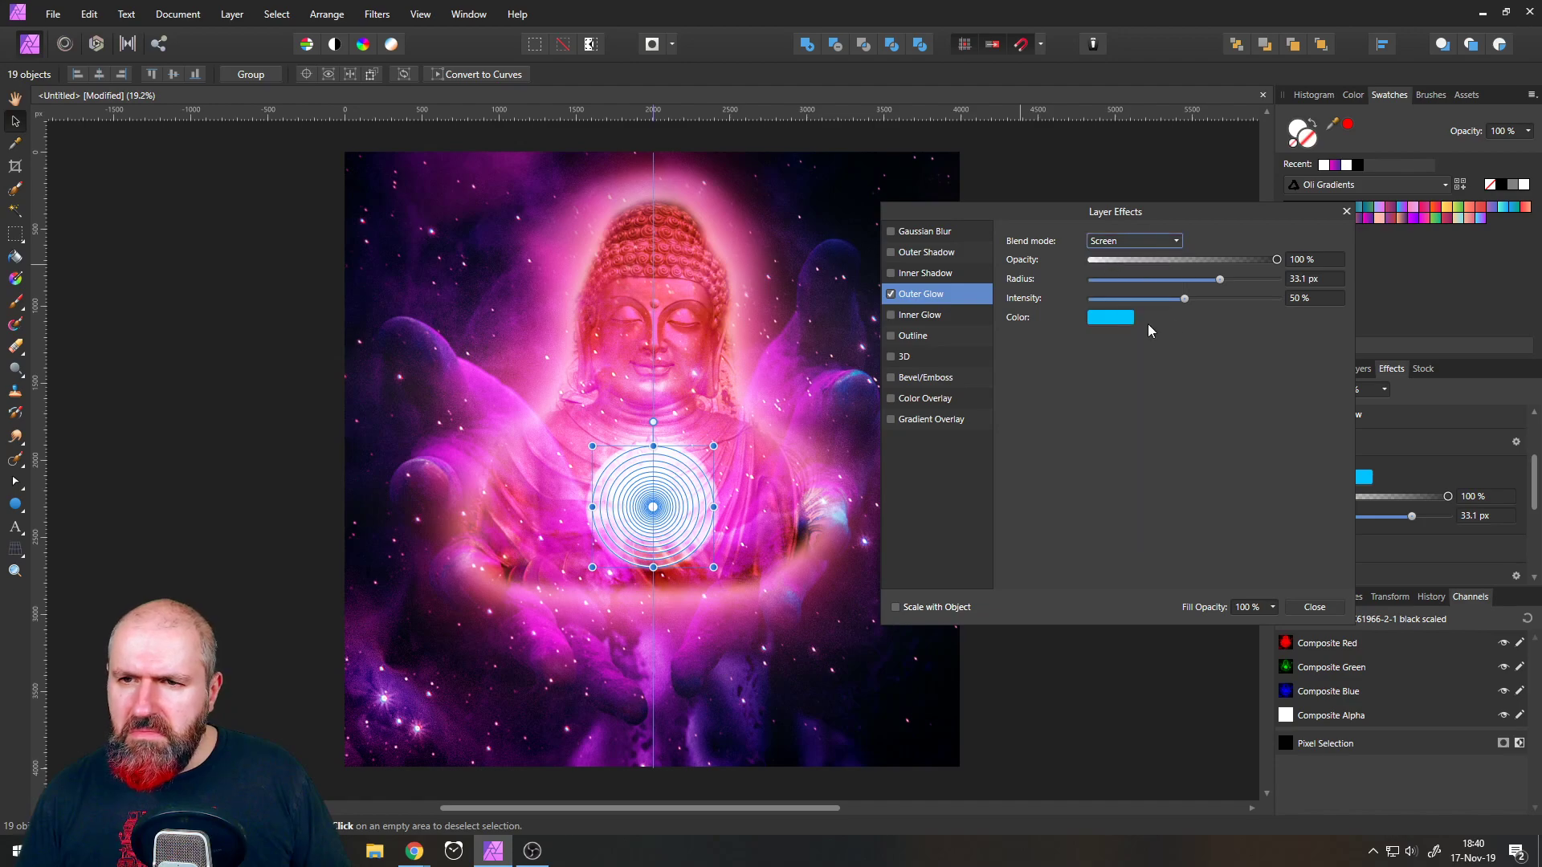
{"action": "left_click_drag", "start_coordinate": [1217, 278], "coordinate": [1184, 302]}
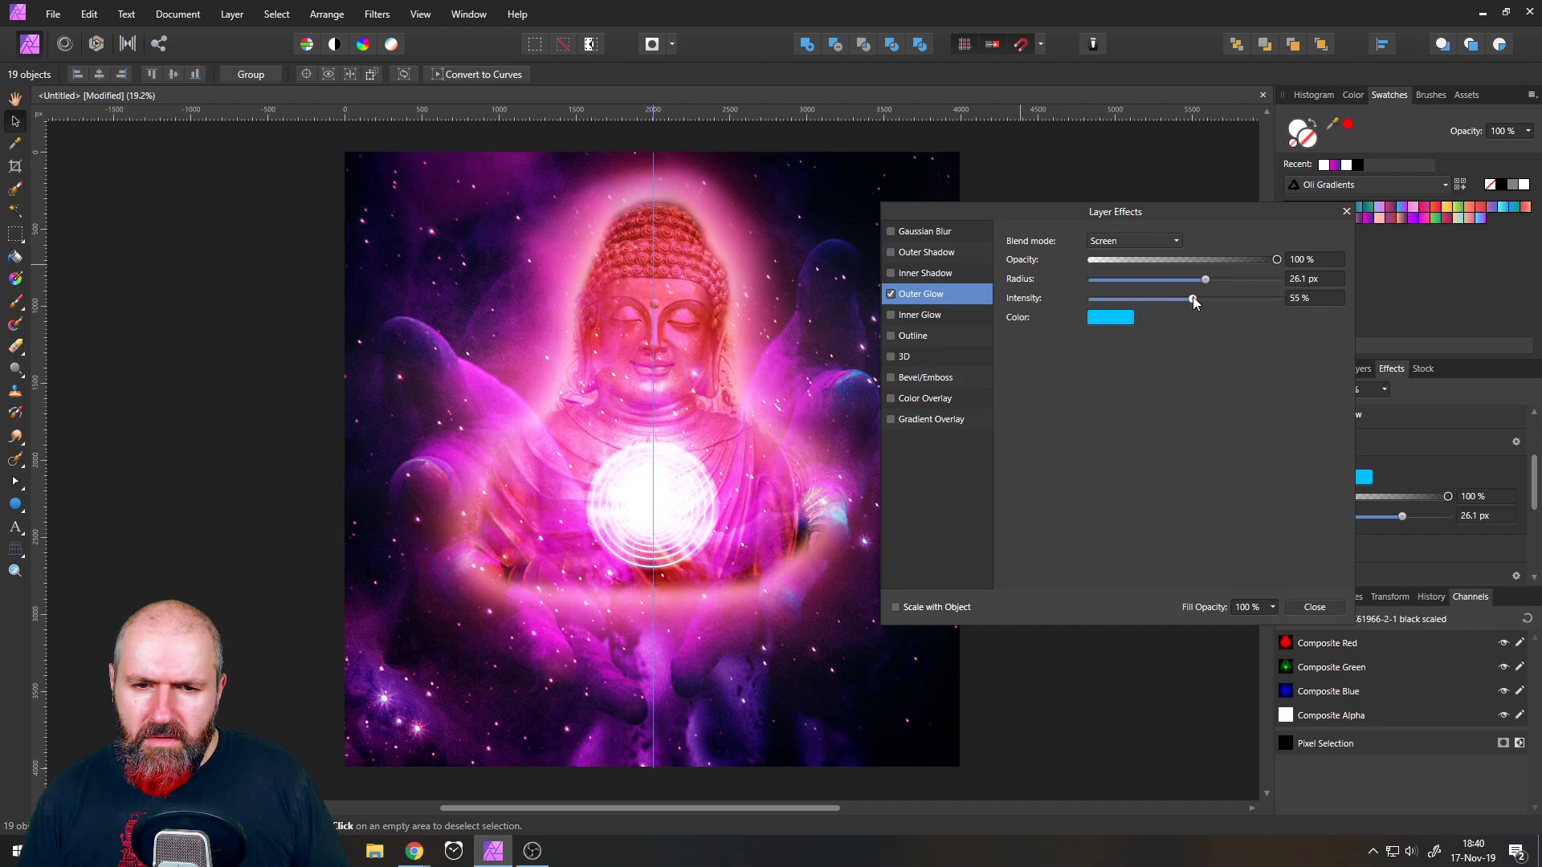
{"action": "left_click_drag", "start_coordinate": [1193, 298], "coordinate": [1191, 297]}
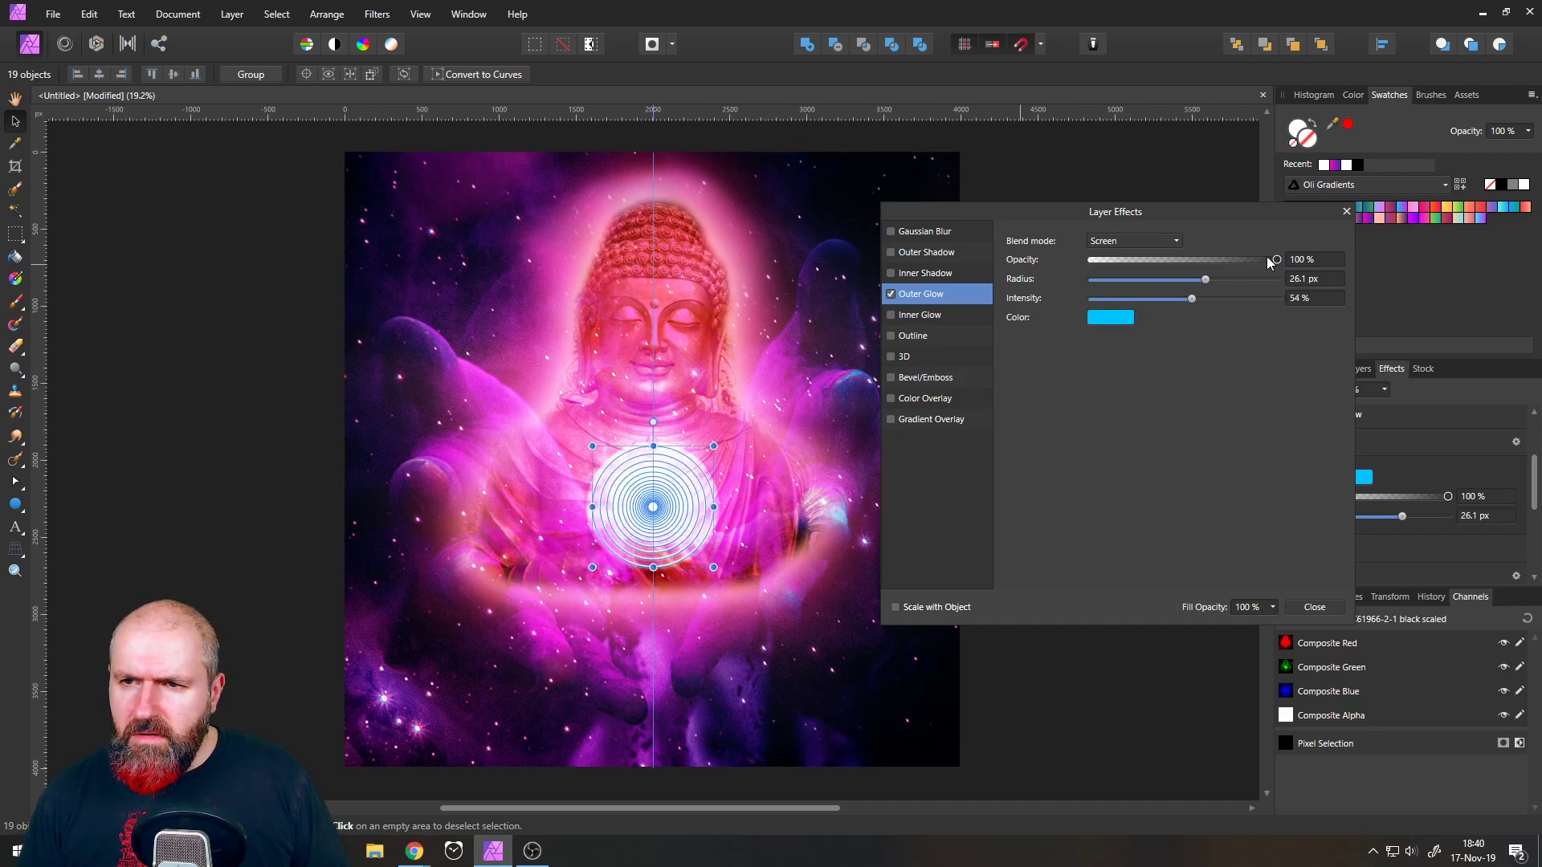
- Change the rings' Outer Glow colour to orange (H 35, S 100, L 50), keep Screen blending, and deselect them
{"action": "left_click", "coordinate": [1111, 319]}
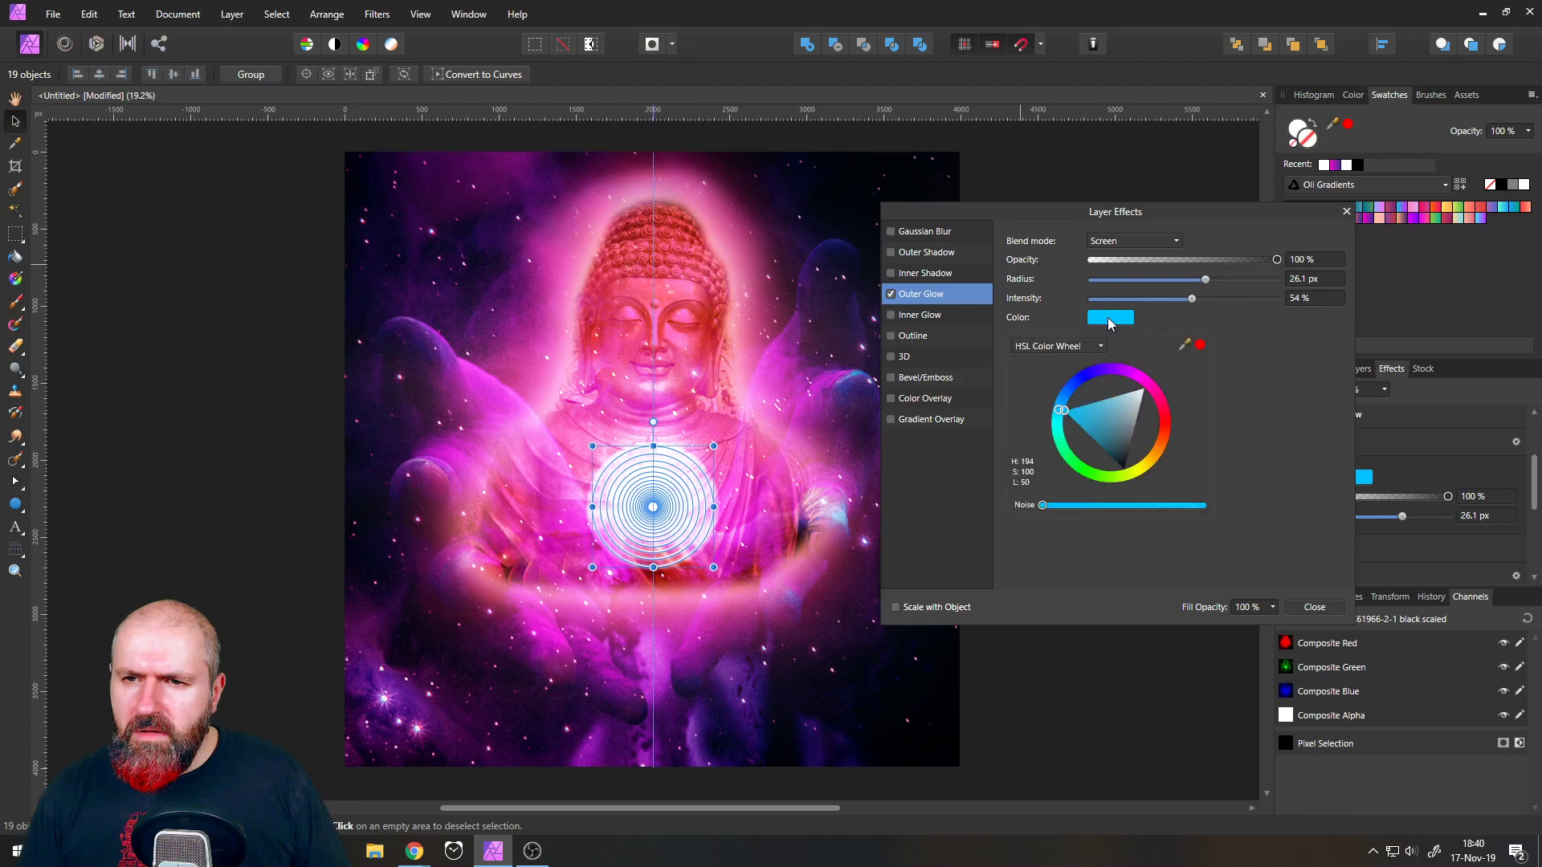
{"action": "mouse_move", "coordinate": [1081, 425]}
{"action": "left_mouse_down"}
{"action": "mouse_move", "coordinate": [1063, 453]}
{"action": "mouse_move", "coordinate": [1053, 415]}
{"action": "mouse_move", "coordinate": [1112, 321]}
{"action": "mouse_move", "coordinate": [1048, 429]}
{"action": "mouse_move", "coordinate": [1076, 379]}
{"action": "mouse_move", "coordinate": [1086, 487]}
{"action": "mouse_move", "coordinate": [1200, 448]}
{"action": "mouse_move", "coordinate": [1105, 500]}
{"action": "mouse_move", "coordinate": [1172, 465]}
{"action": "left_mouse_up"}
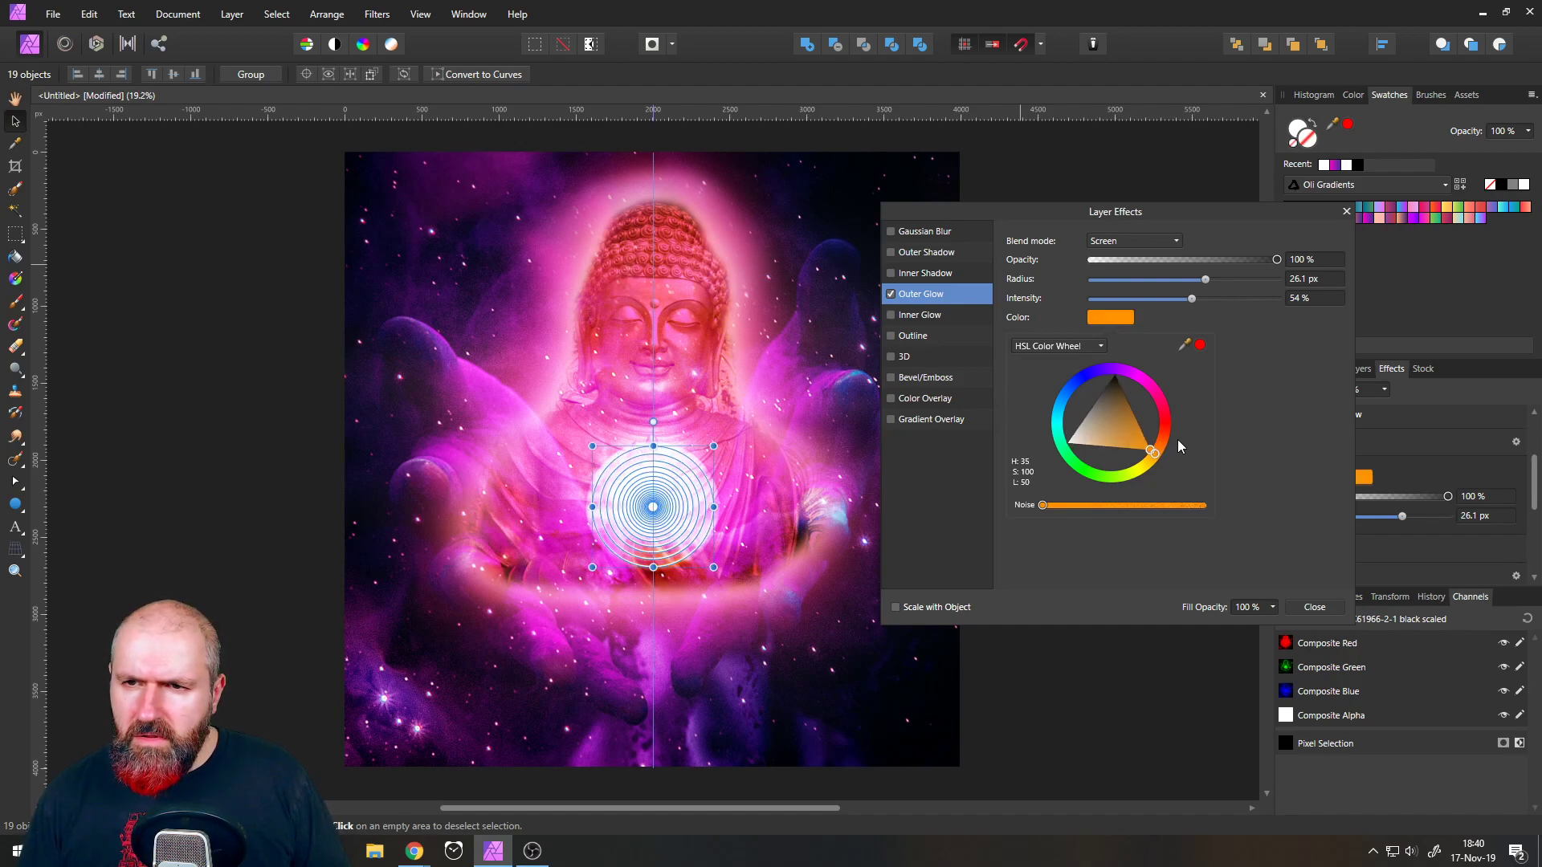
{"action": "left_click", "coordinate": [1135, 244]}
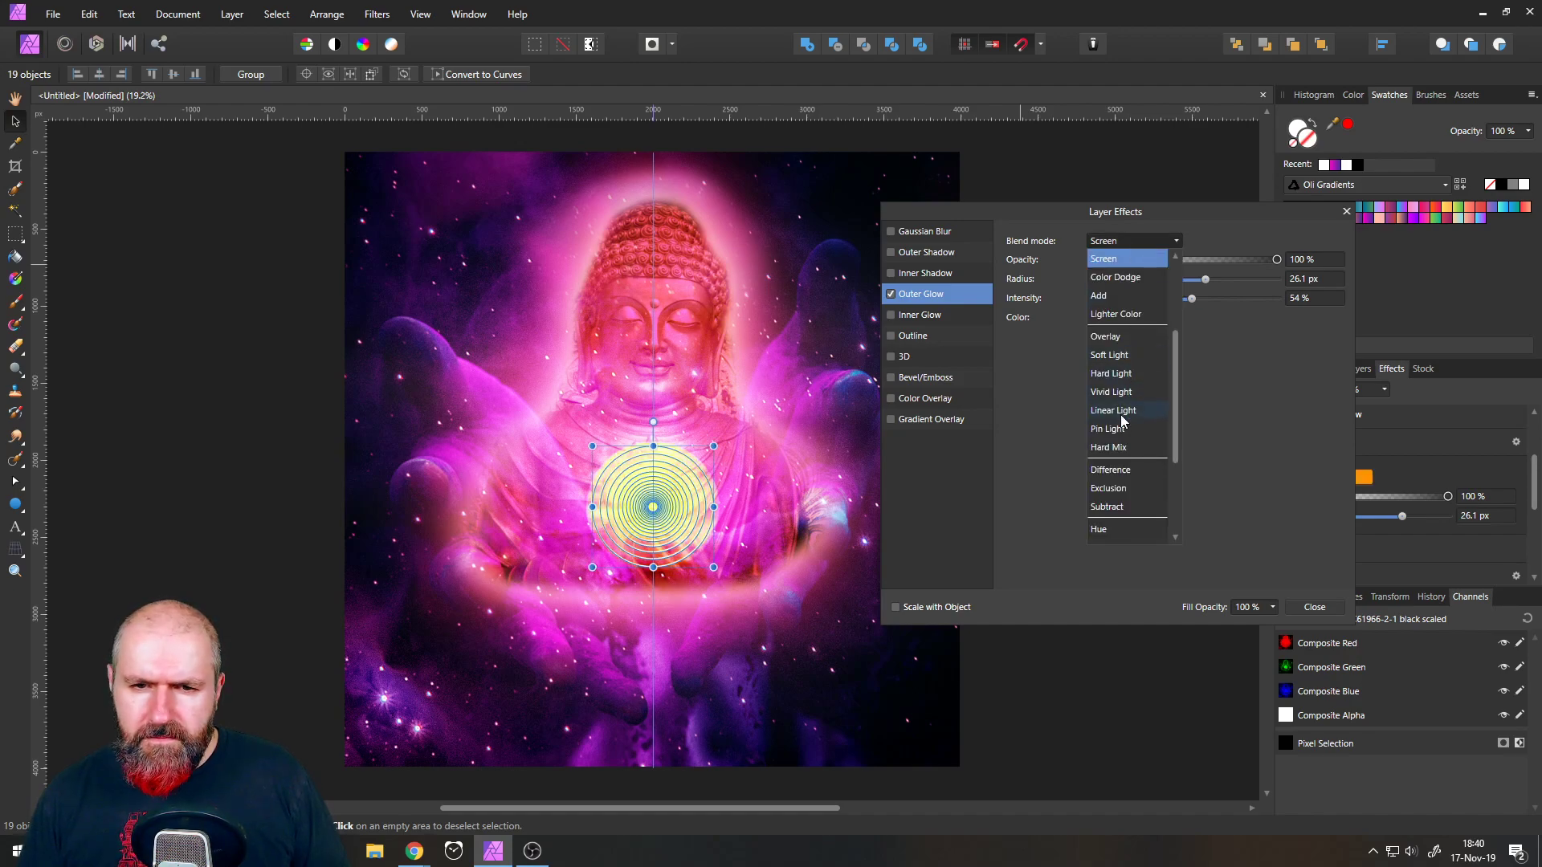
{"action": "left_click", "coordinate": [1120, 259]}
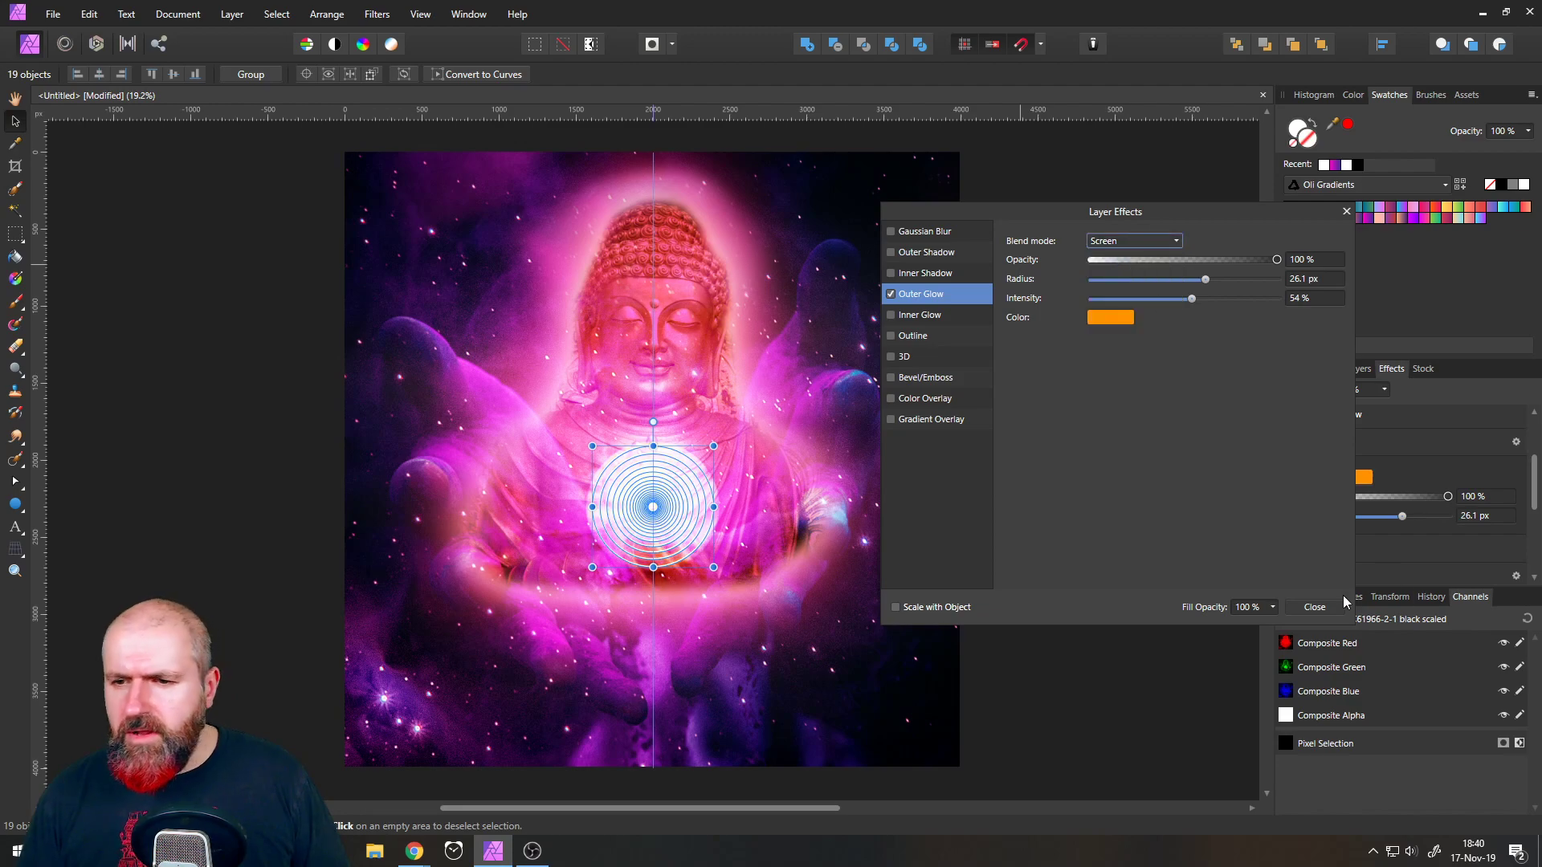
{"action": "left_click", "coordinate": [1314, 608]}
{"action": "left_click", "coordinate": [180, 305]}
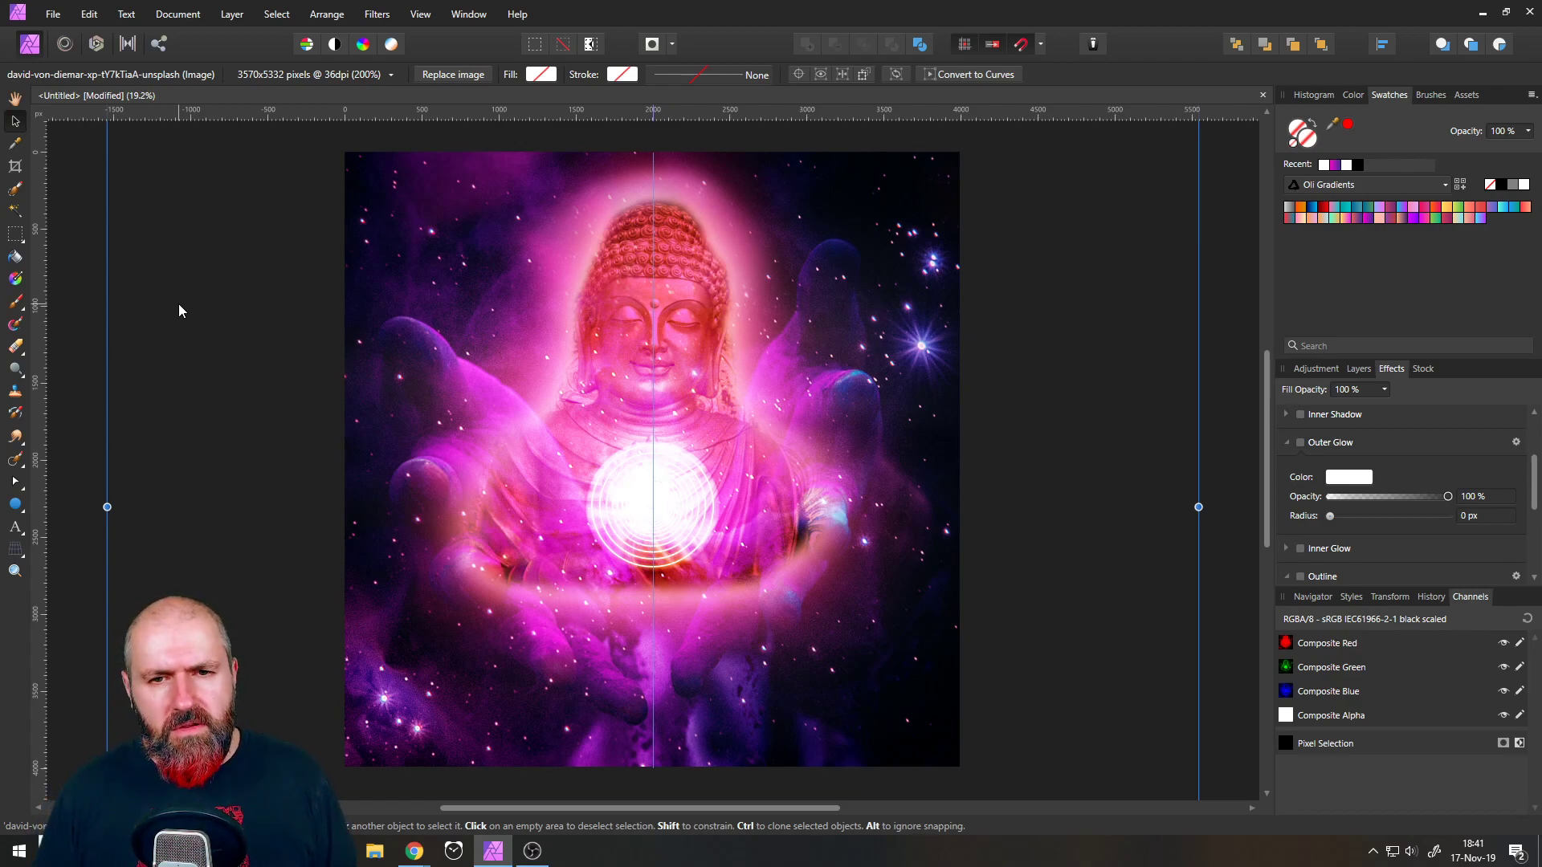
- Duplicate the outermost ring around the sun and enlarge the copy about its centre
{"action": "scroll", "coordinate": [184, 331], "scroll_direction": "down", "scroll_amount": 4}
{"action": "scroll", "coordinate": [177, 334], "scroll_direction": "up", "scroll_amount": 2}
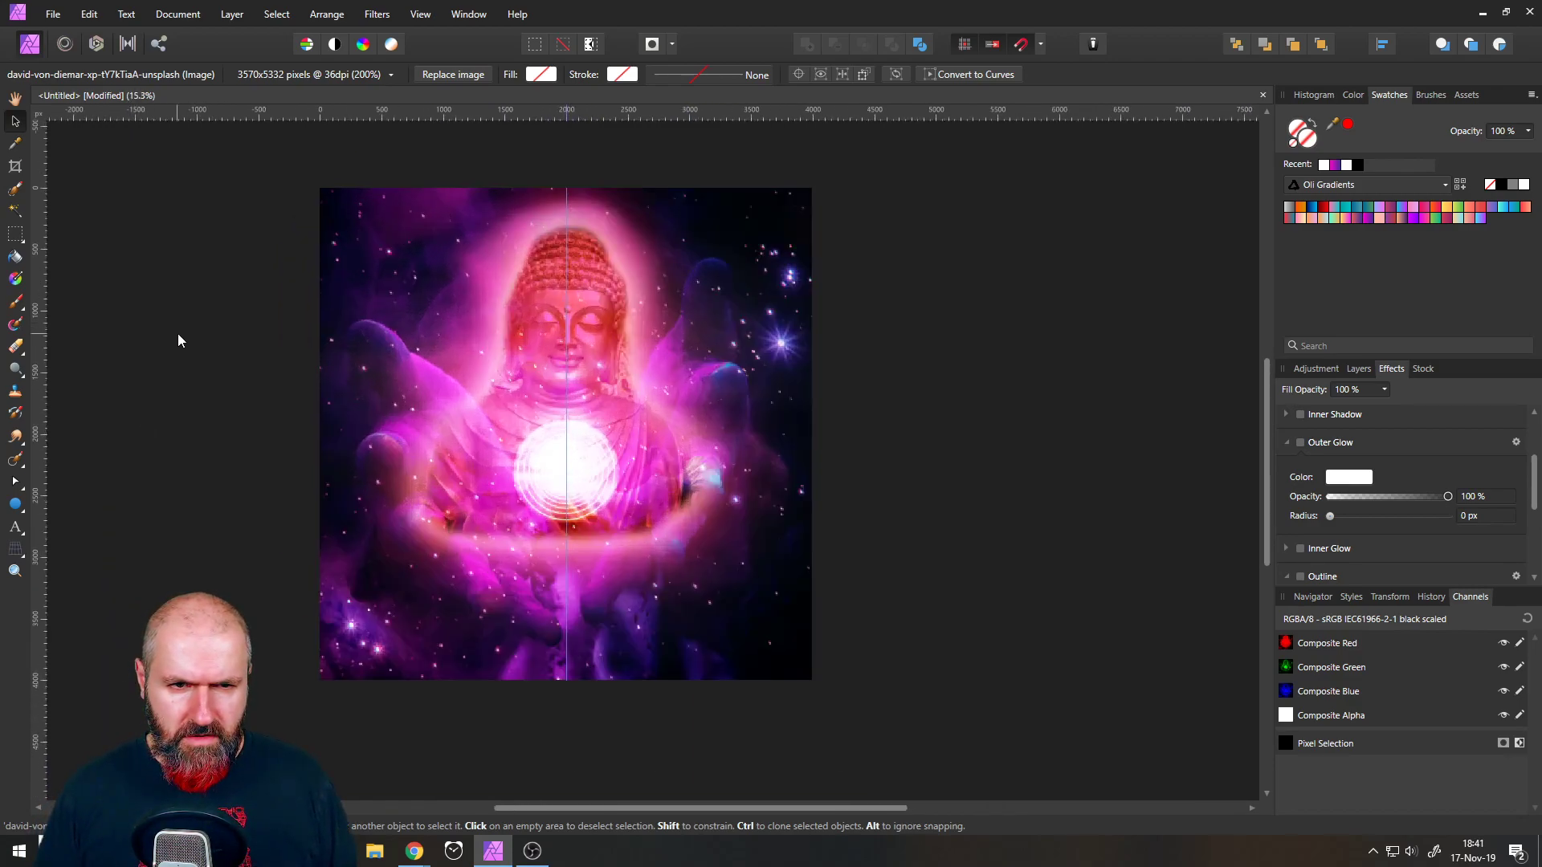
{"action": "scroll", "coordinate": [331, 370], "scroll_direction": "up", "scroll_amount": 1}
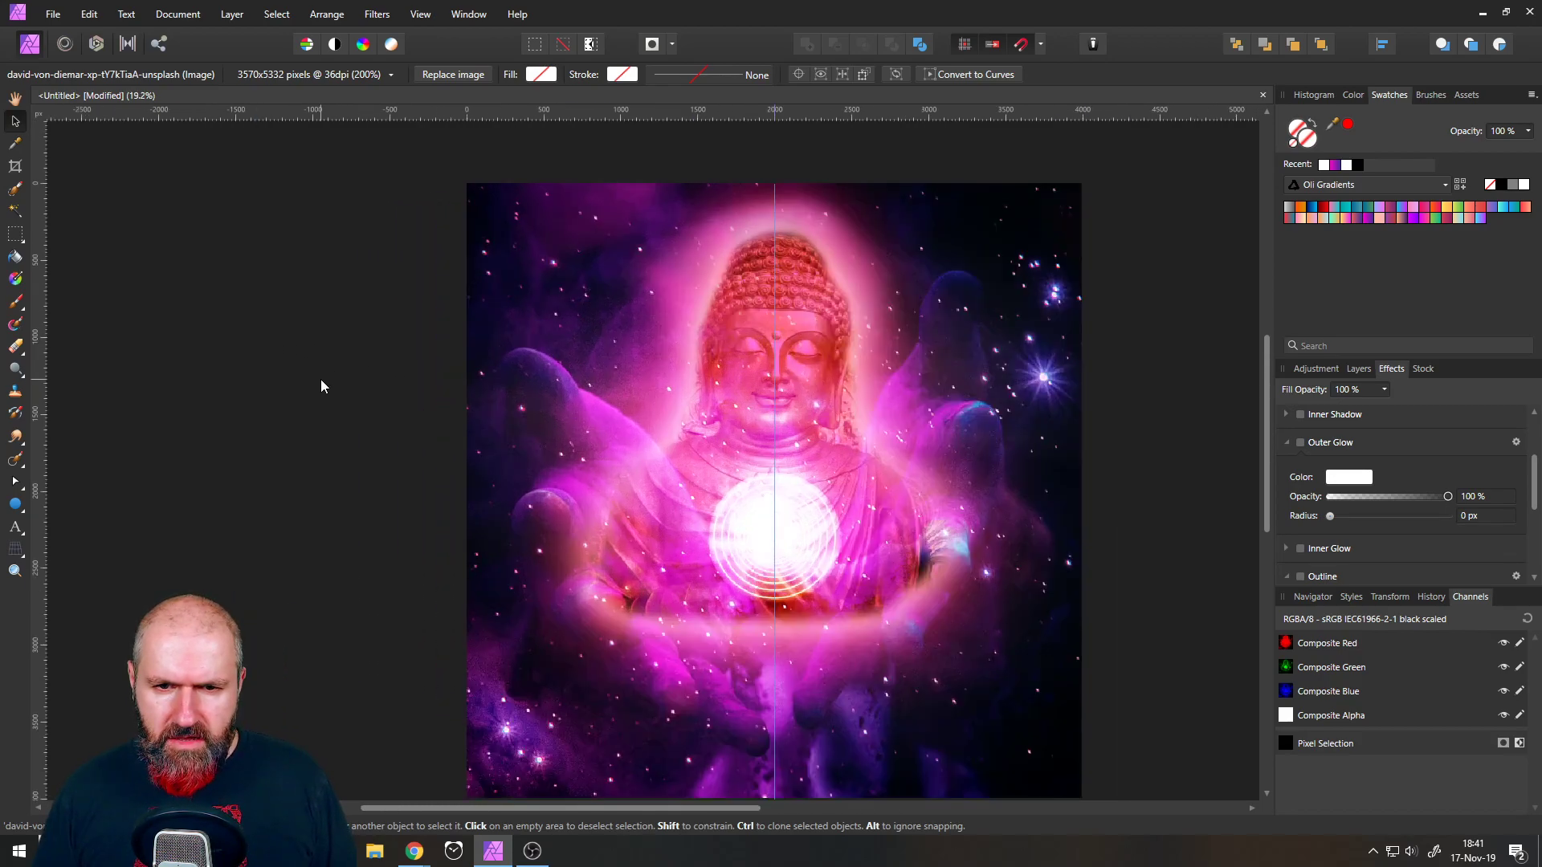
{"action": "scroll", "coordinate": [321, 379], "scroll_direction": "down", "scroll_amount": 1}
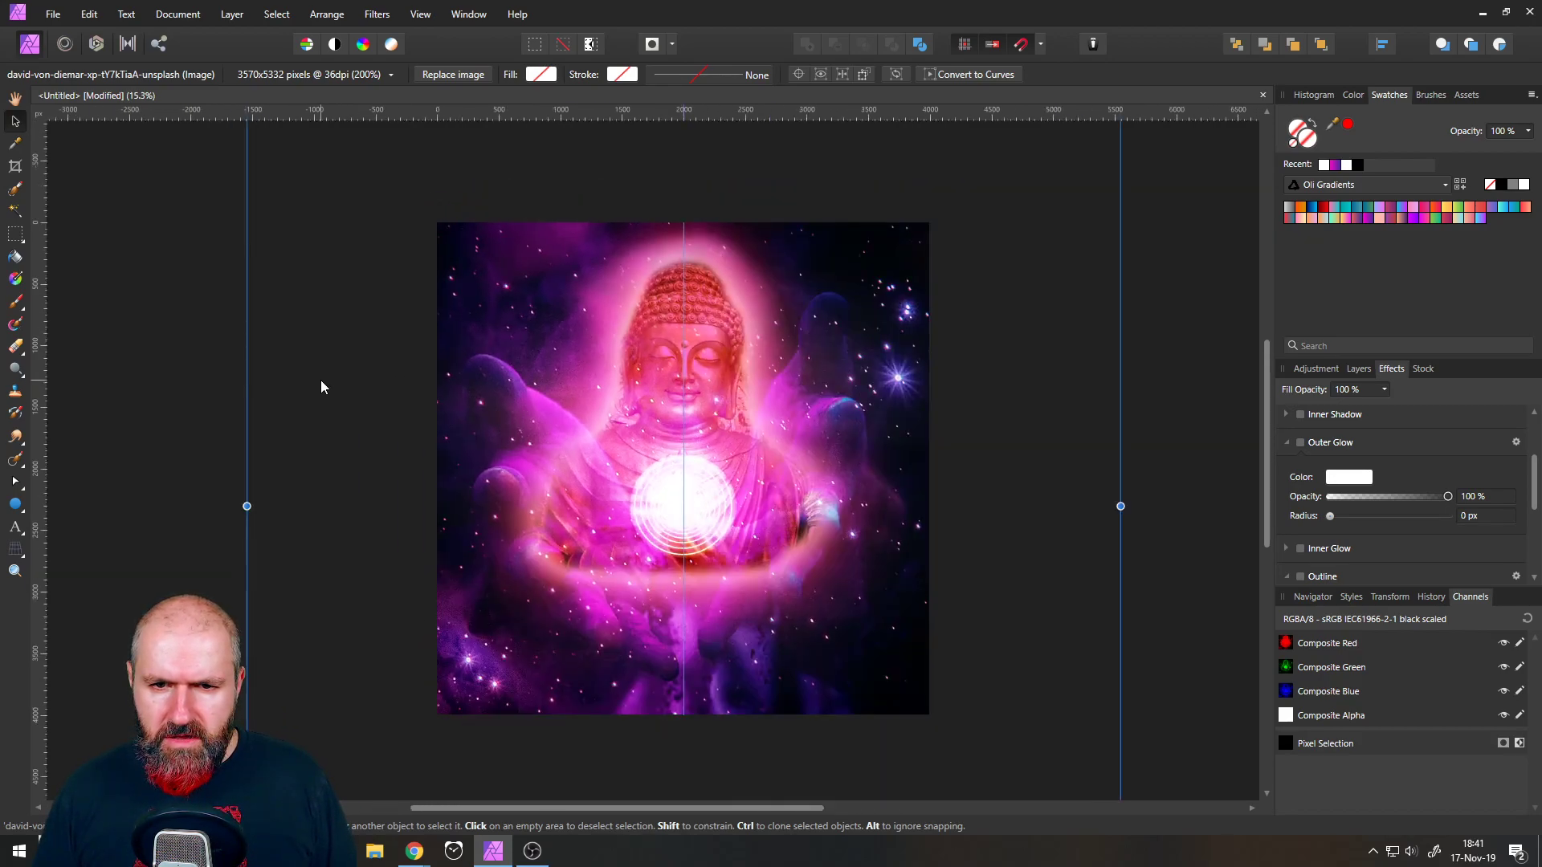
{"action": "left_click", "coordinate": [1359, 369]}
{"action": "left_click", "coordinate": [1308, 415]}
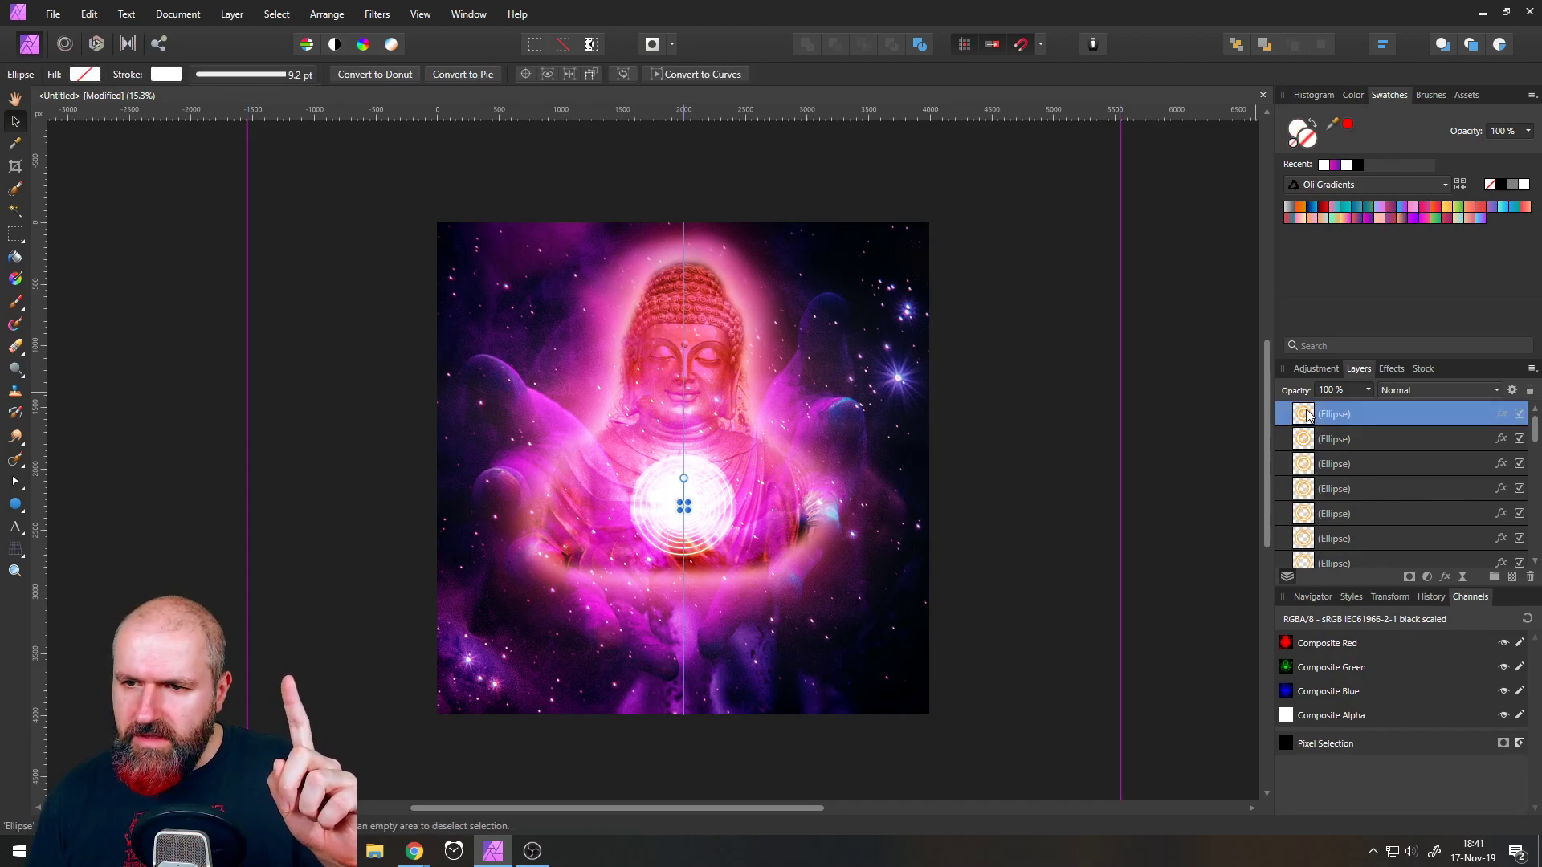
{"action": "scroll", "coordinate": [1349, 498], "scroll_direction": "down", "scroll_amount": 3}
{"action": "scroll", "coordinate": [1348, 501], "scroll_direction": "down", "scroll_amount": 2}
{"action": "scroll", "coordinate": [1333, 494], "scroll_direction": "up", "scroll_amount": 1}
{"action": "left_click", "coordinate": [1303, 488]}
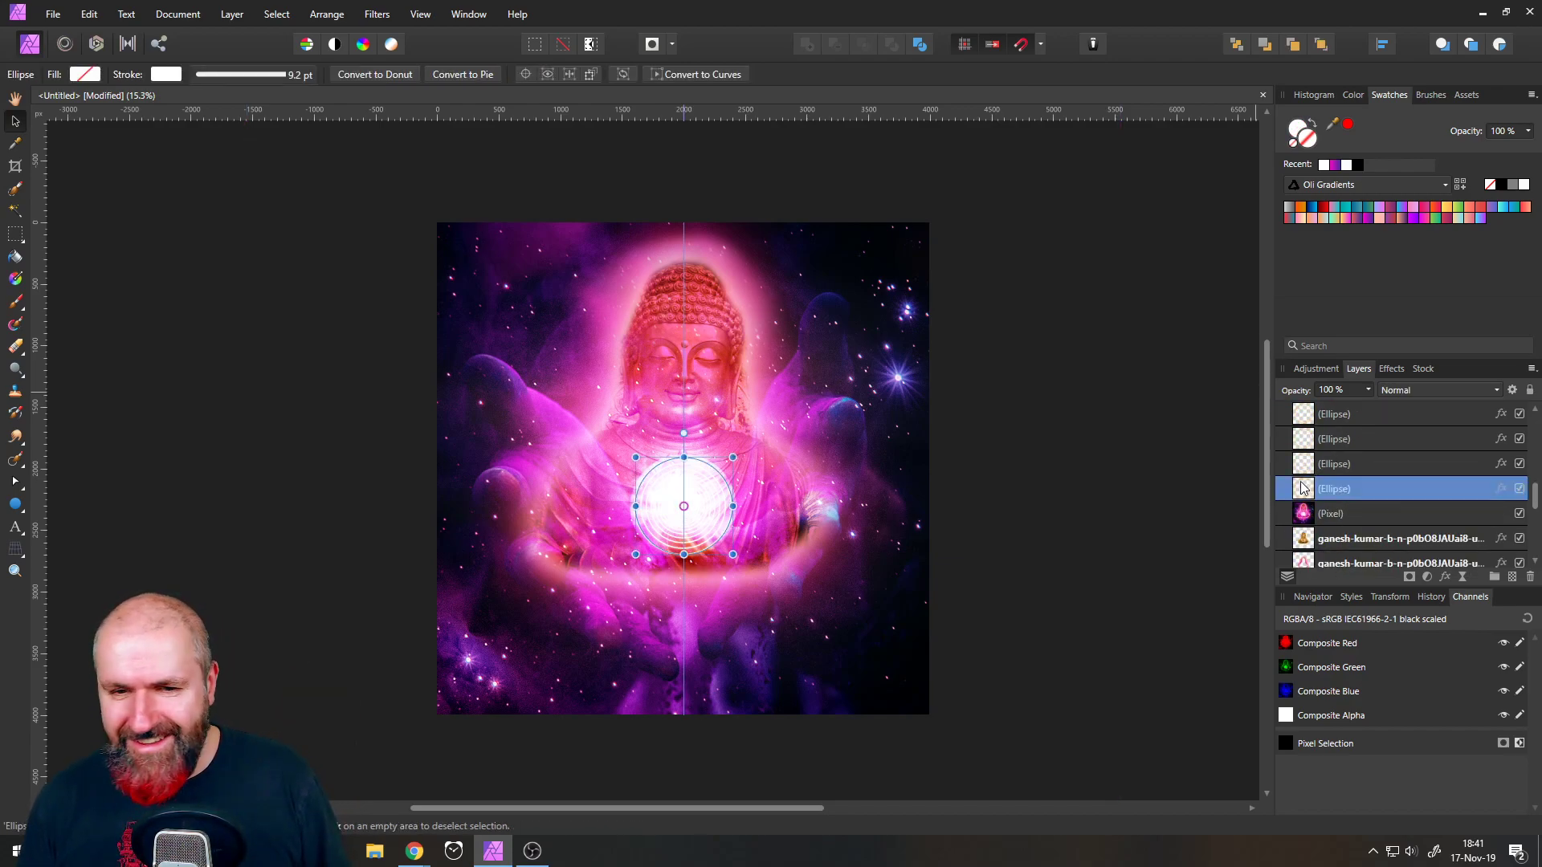
{"action": "right_click", "coordinate": [1303, 491]}
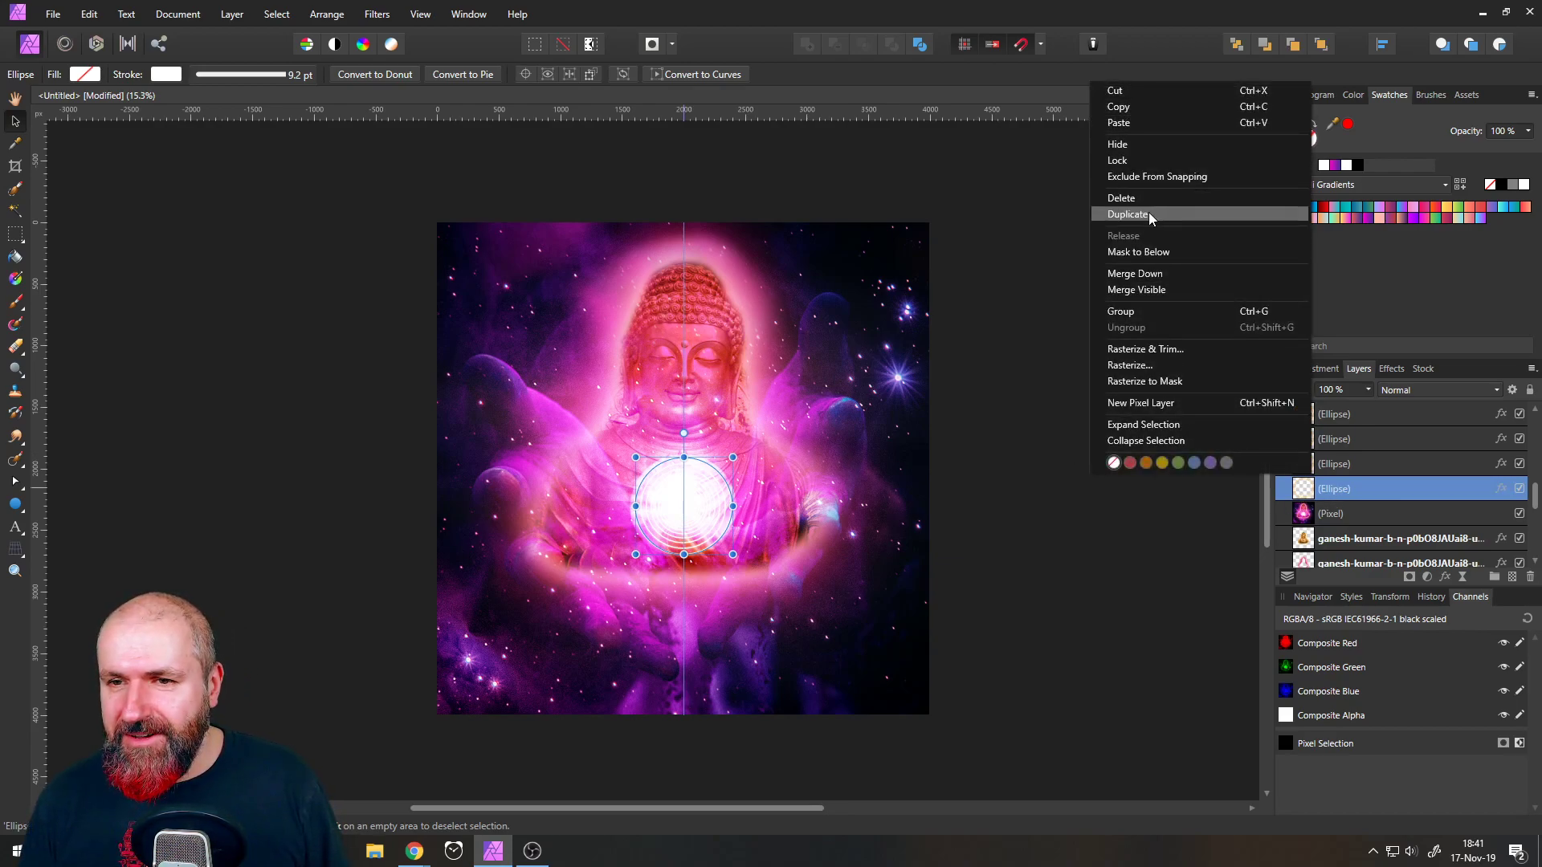
{"action": "left_click_drag", "start_coordinate": [733, 457], "coordinate": [760, 429]}
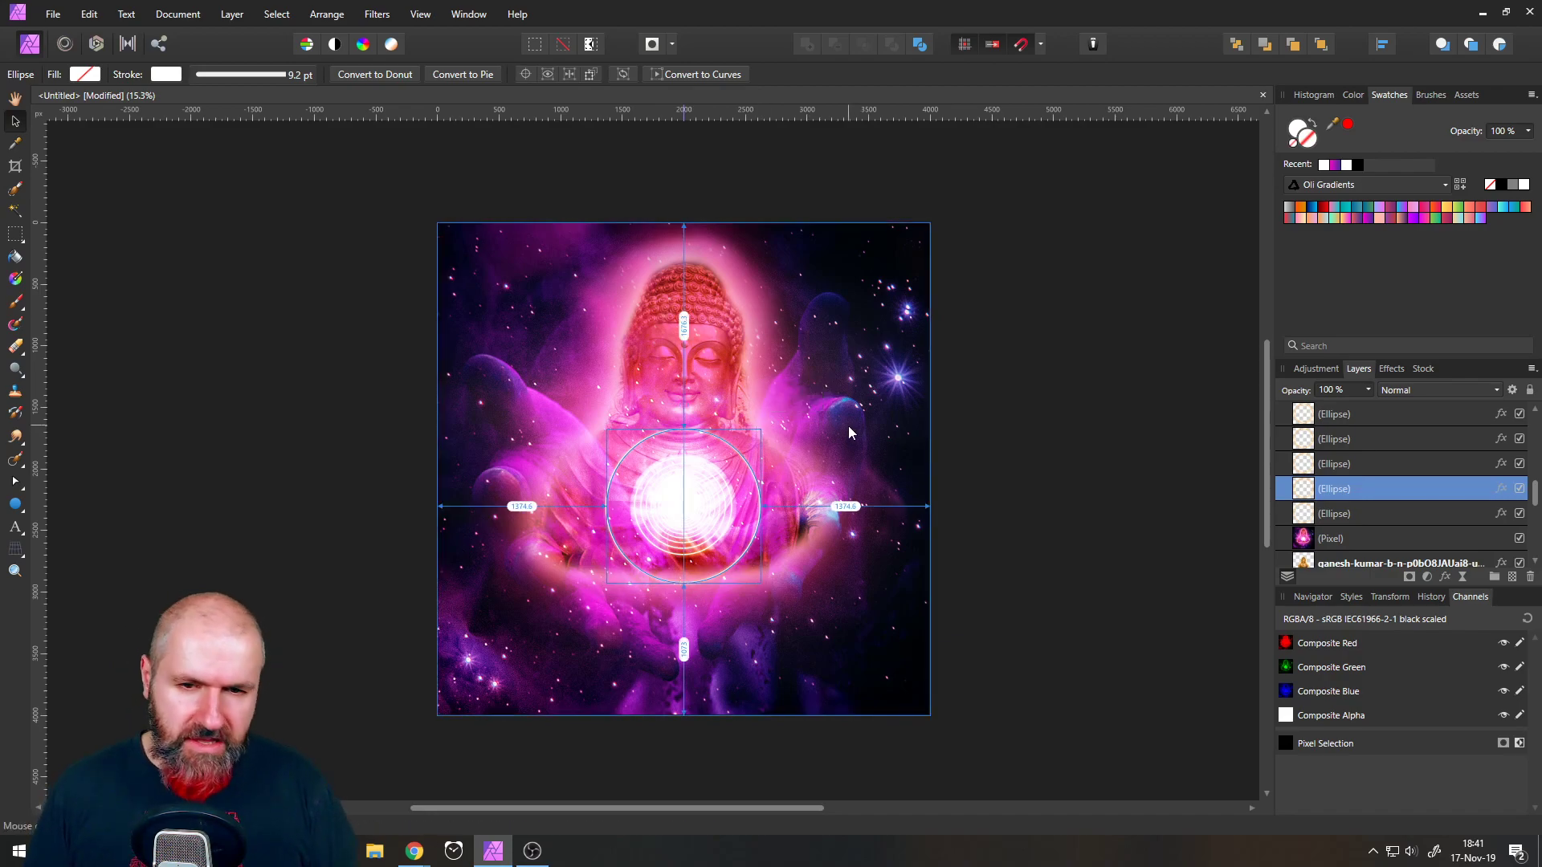
- Repeat the duplicate-and-enlarge operation four times, delete the largest ring that lies outside the canvas, and deselect
{"action": "key", "text": "ctrl+j"}
{"action": "key", "text": "ctrl+j"}
{"action": "key", "text": "ctrl+j"}
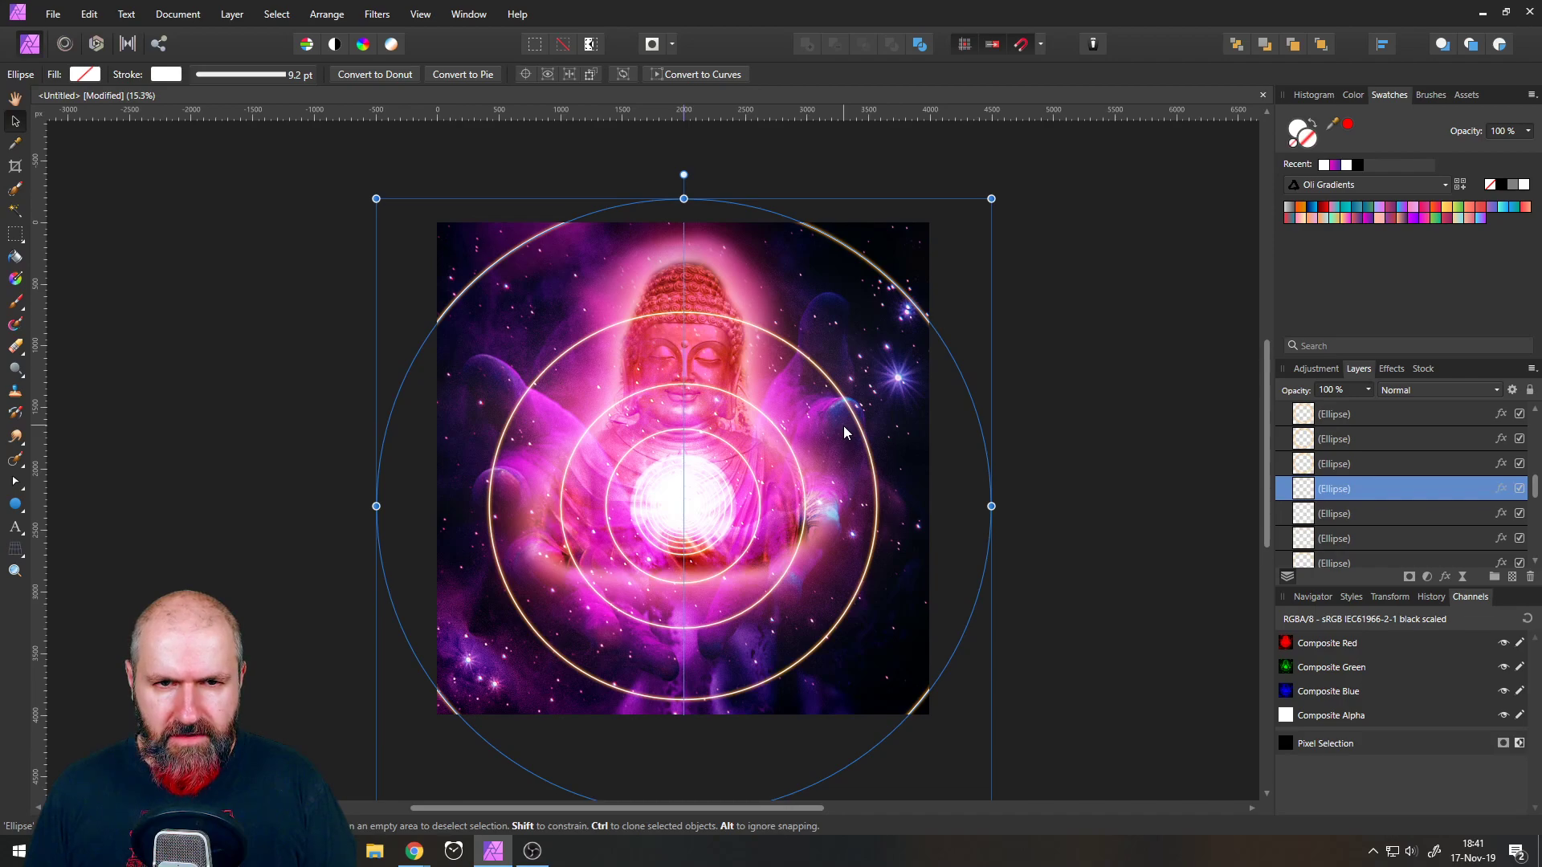
{"action": "key", "text": "ctrl+j"}
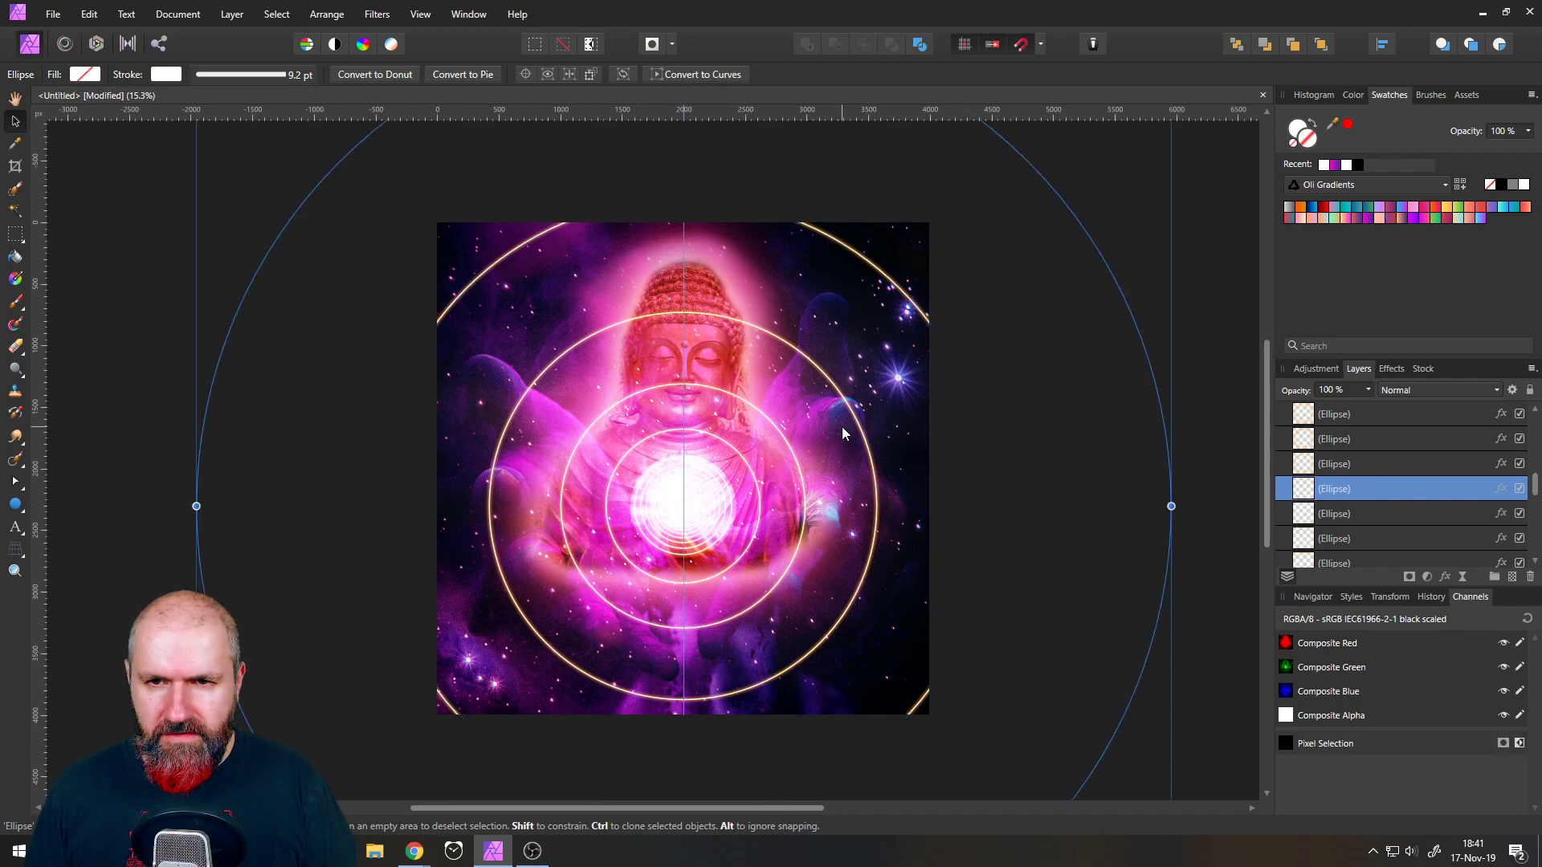
{"action": "left_click", "coordinate": [1530, 579]}
{"action": "left_click", "coordinate": [284, 284]}
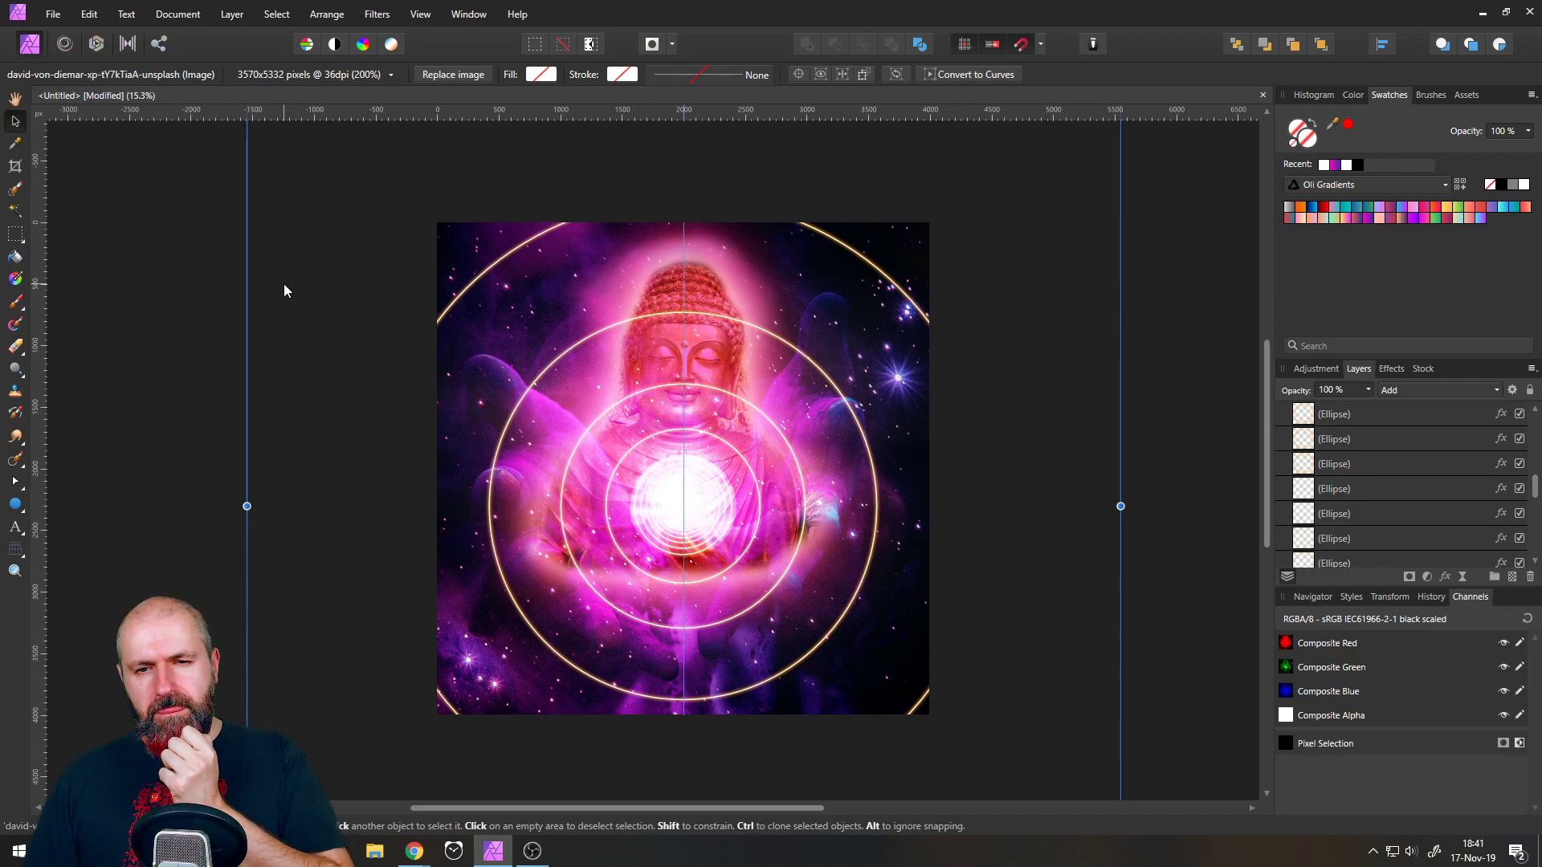
- Select the four large rings outside the sun, align them vertically to the bottom of the selection bounds, and group them
{"action": "left_click", "coordinate": [1313, 496]}
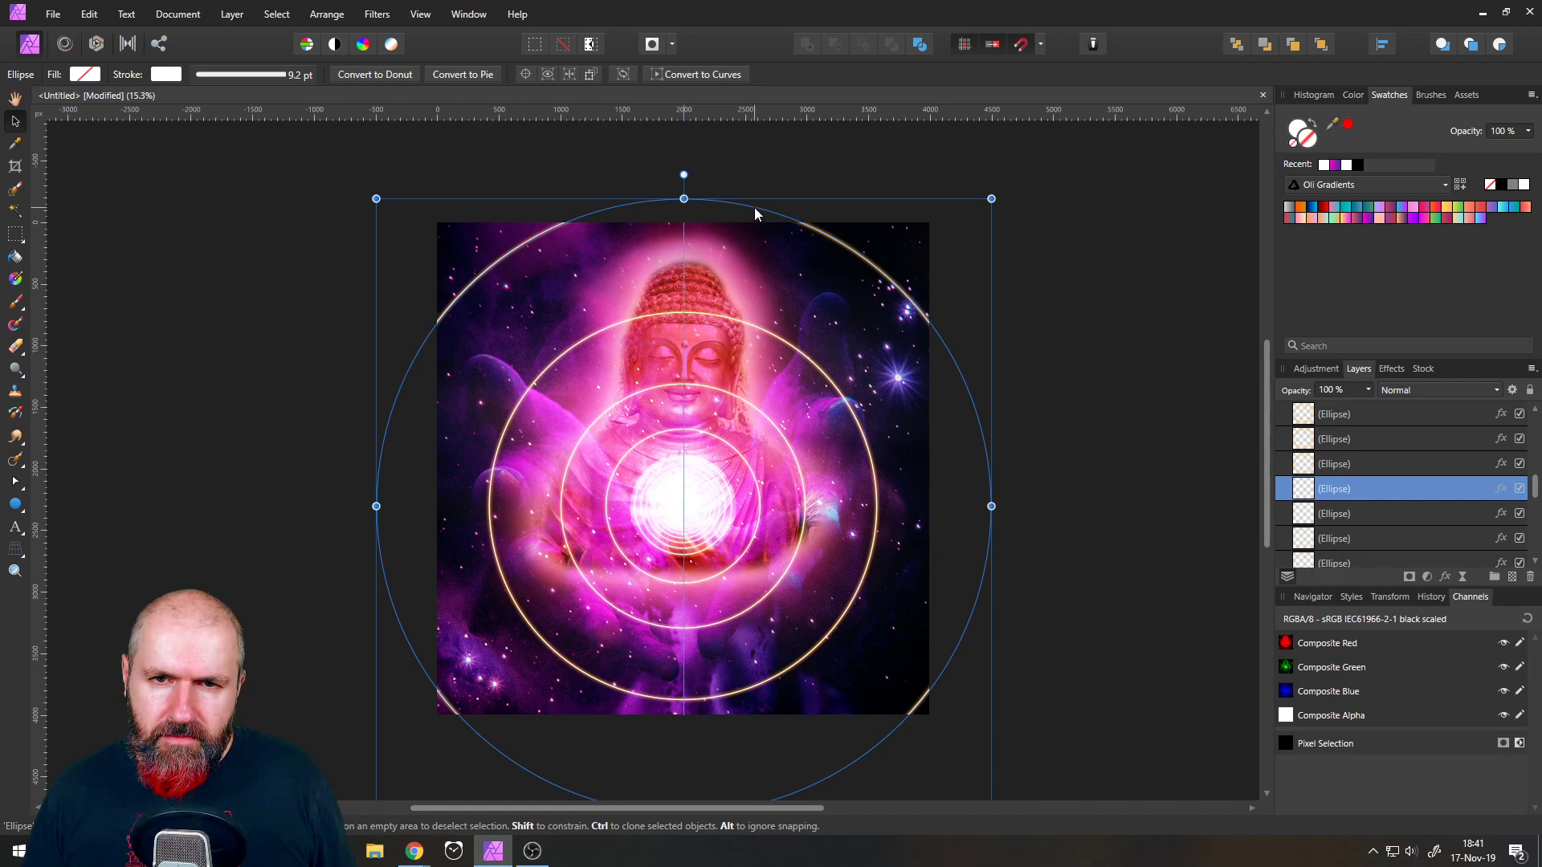
{"action": "scroll", "coordinate": [803, 643], "scroll_direction": "down", "scroll_amount": 2}
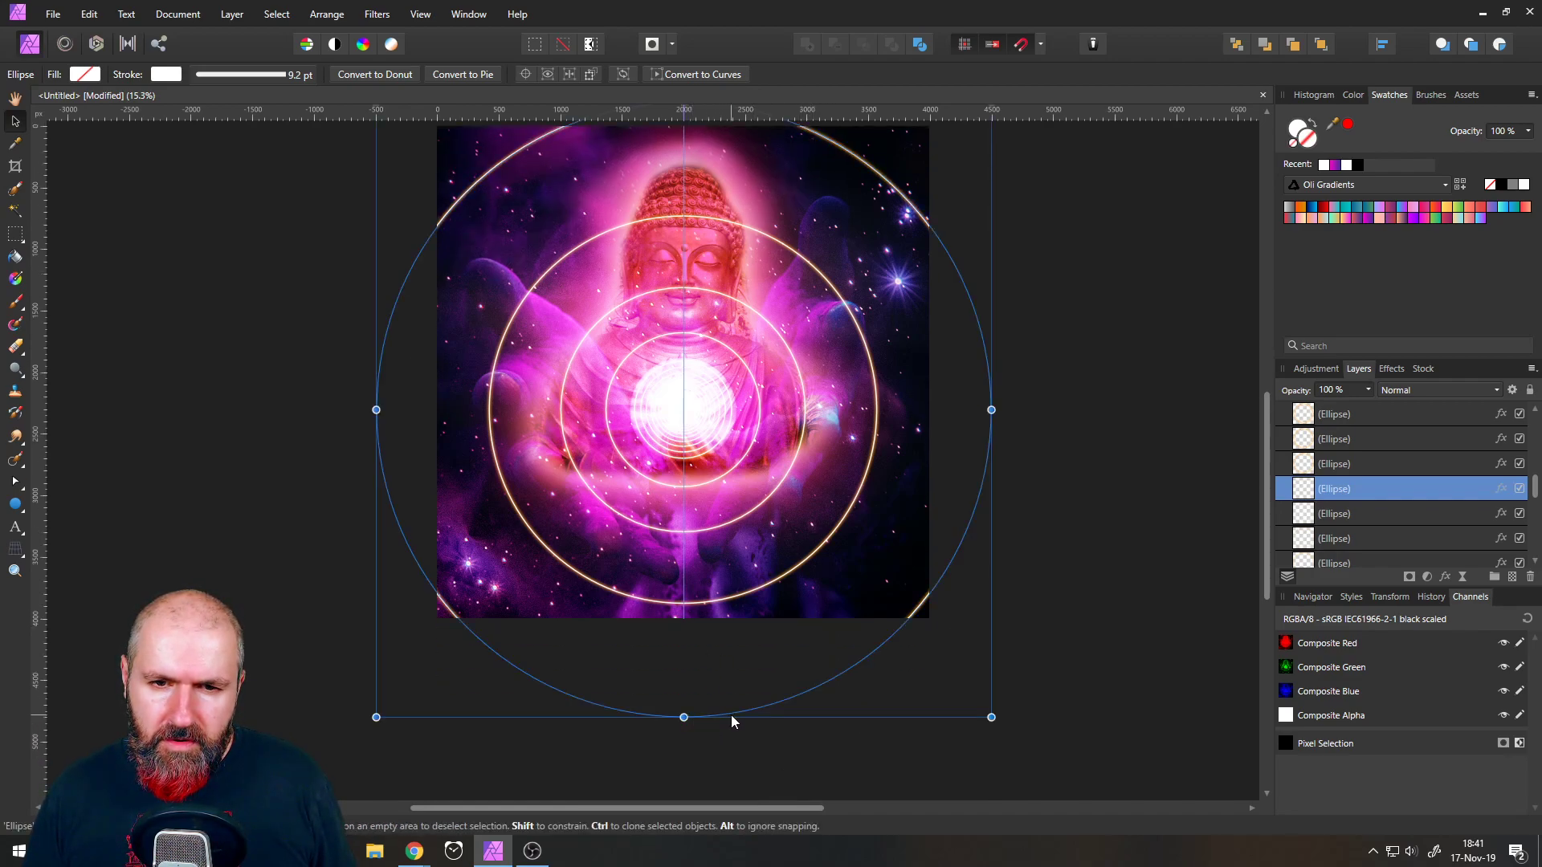
{"action": "left_click", "coordinate": [1309, 518]}
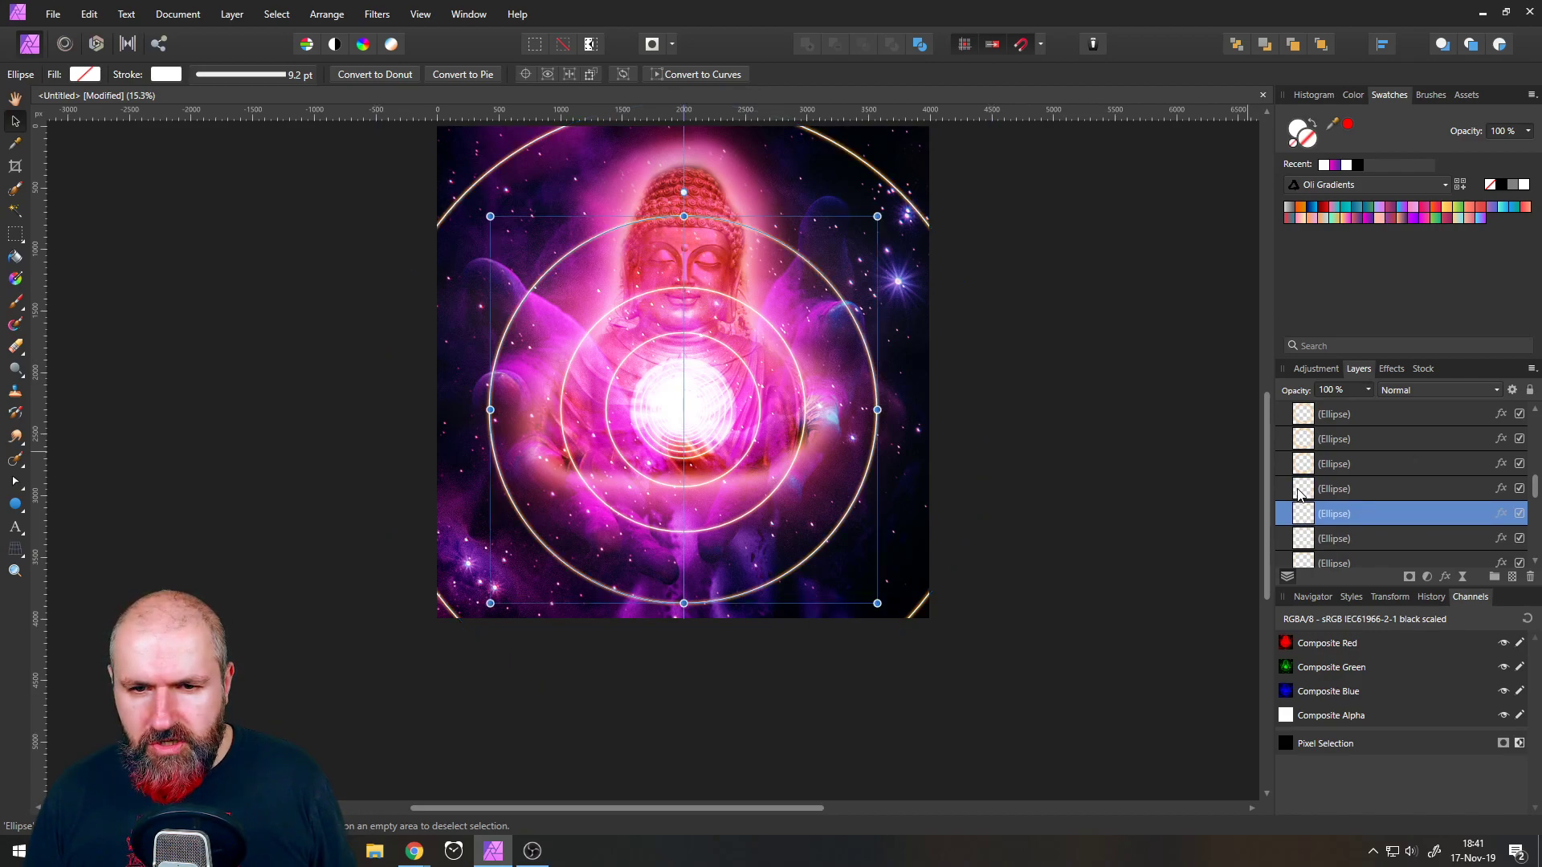
{"action": "left_click", "coordinate": [1305, 490]}
{"action": "scroll", "coordinate": [1313, 518], "scroll_direction": "down", "scroll_amount": 2}
{"action": "scroll", "coordinate": [1321, 500], "scroll_direction": "up", "scroll_amount": 1}
{"action": "left_click", "coordinate": [1305, 512]}
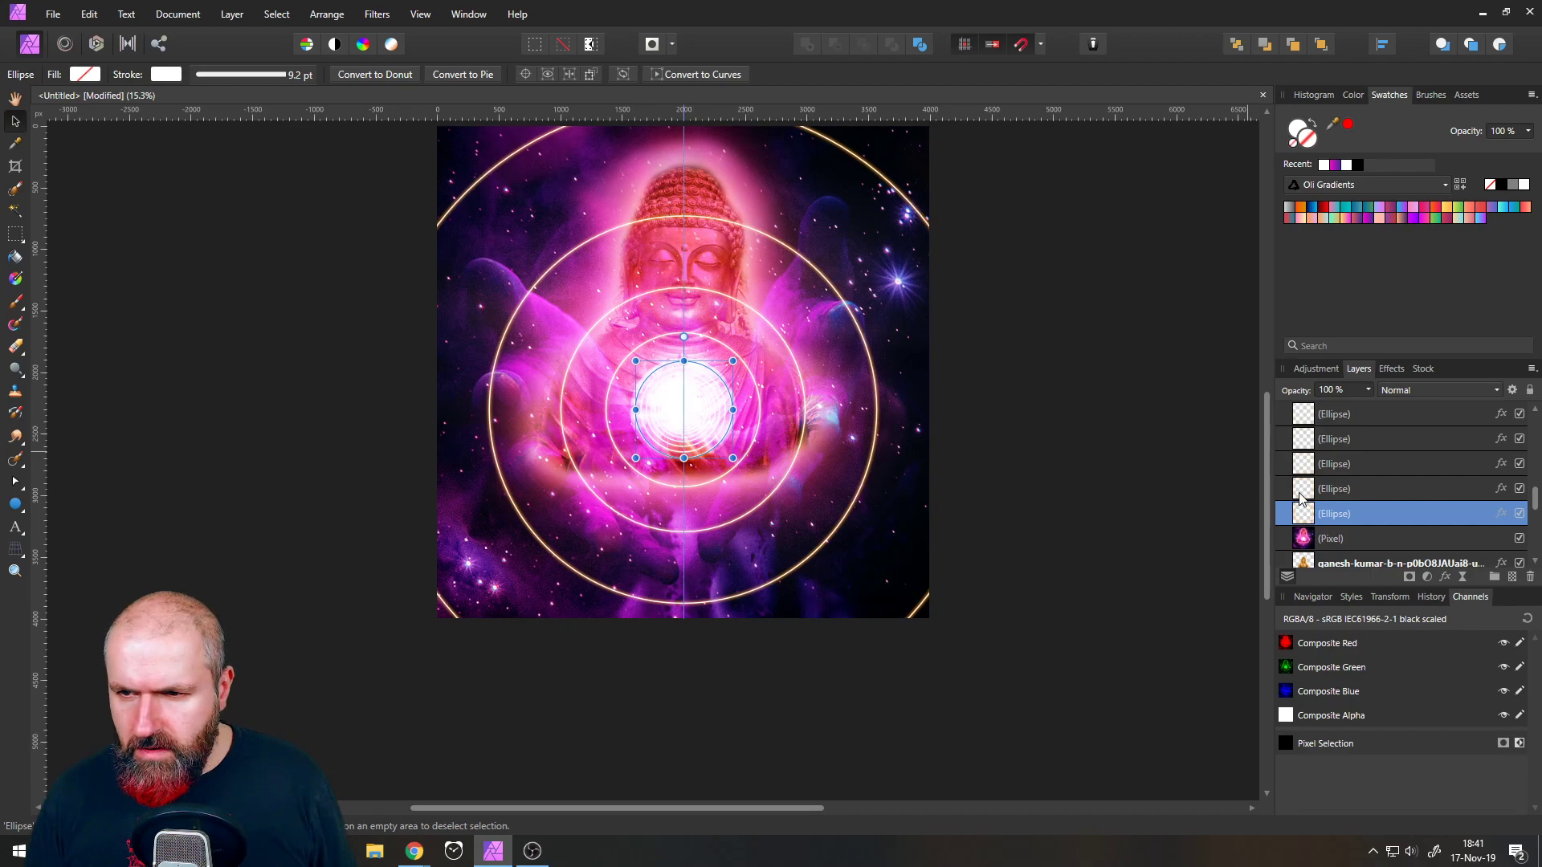
{"action": "left_click", "coordinate": [1304, 490]}
{"action": "scroll", "coordinate": [1324, 489], "scroll_direction": "up", "scroll_amount": 1}
{"action": "left_click", "coordinate": [1311, 538], "text": "shift"}
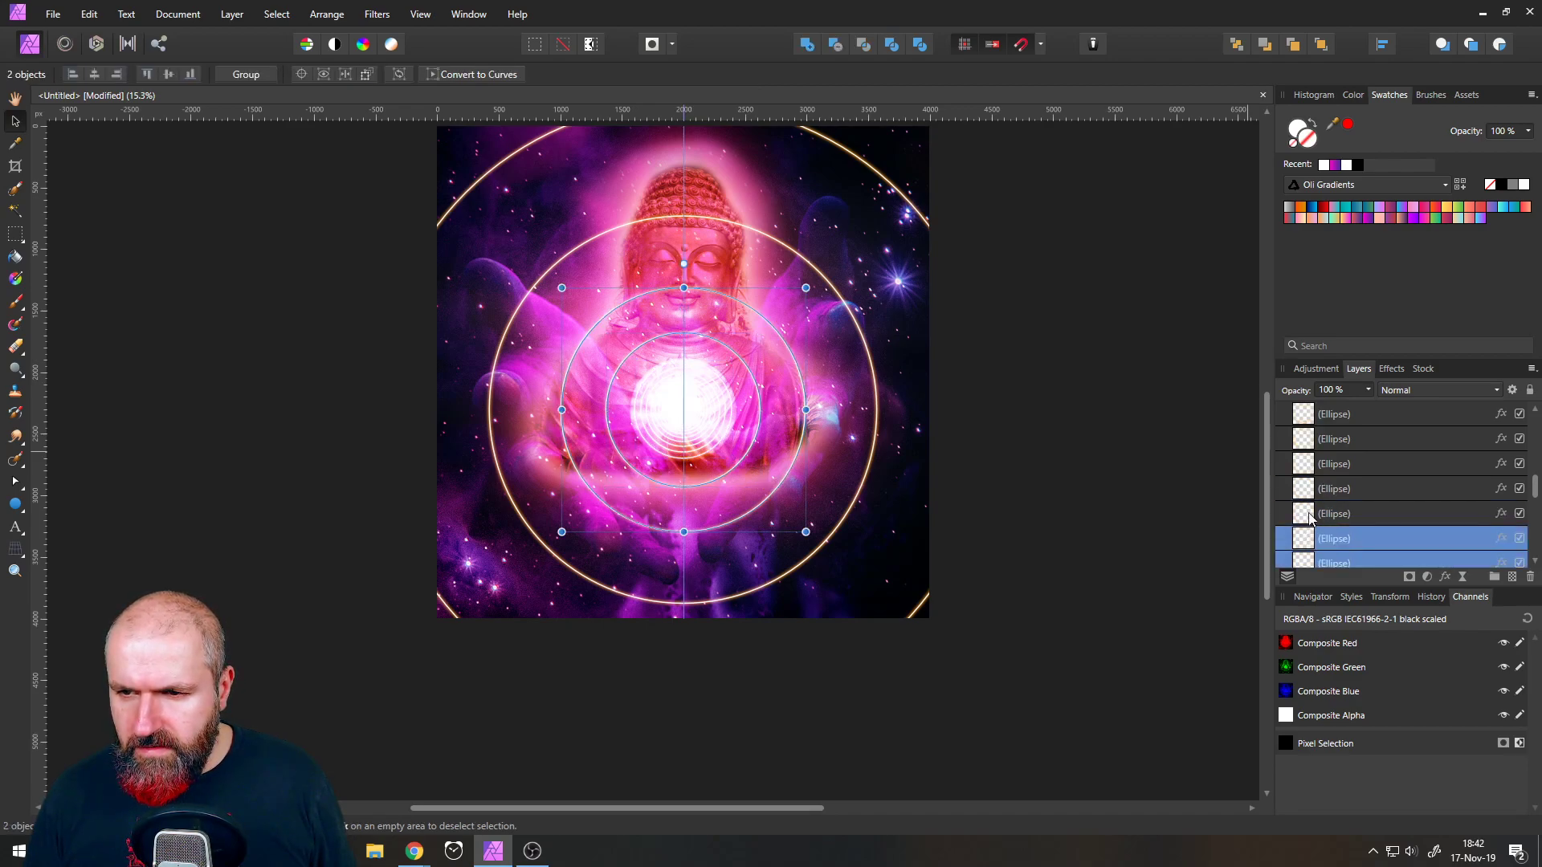
{"action": "left_click", "coordinate": [1311, 514], "text": "shift"}
{"action": "left_click", "coordinate": [1307, 492], "text": "shift"}
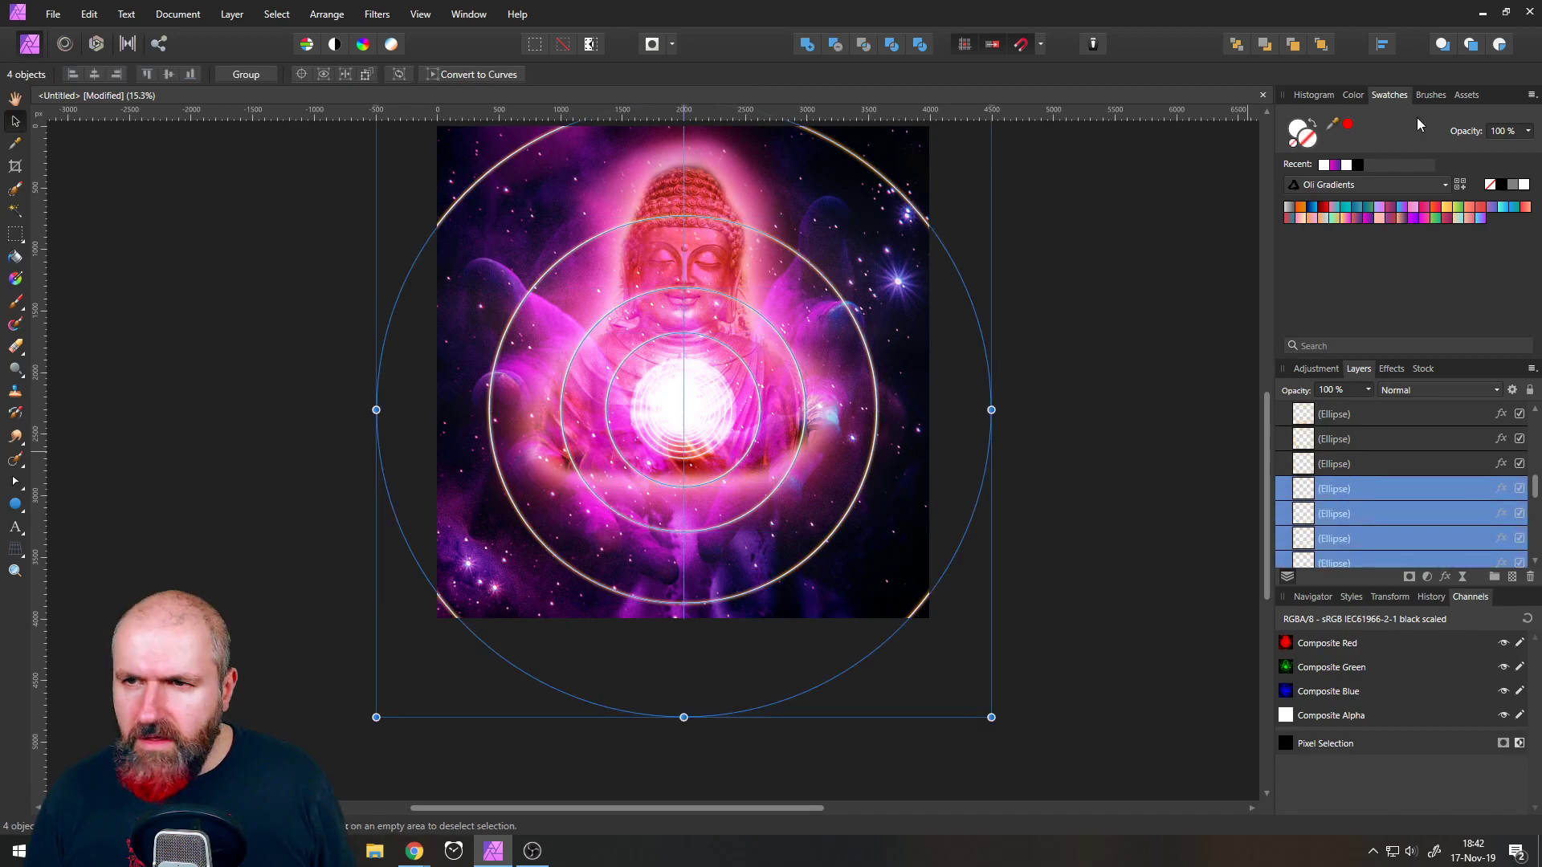
{"action": "left_click", "coordinate": [1380, 46]}
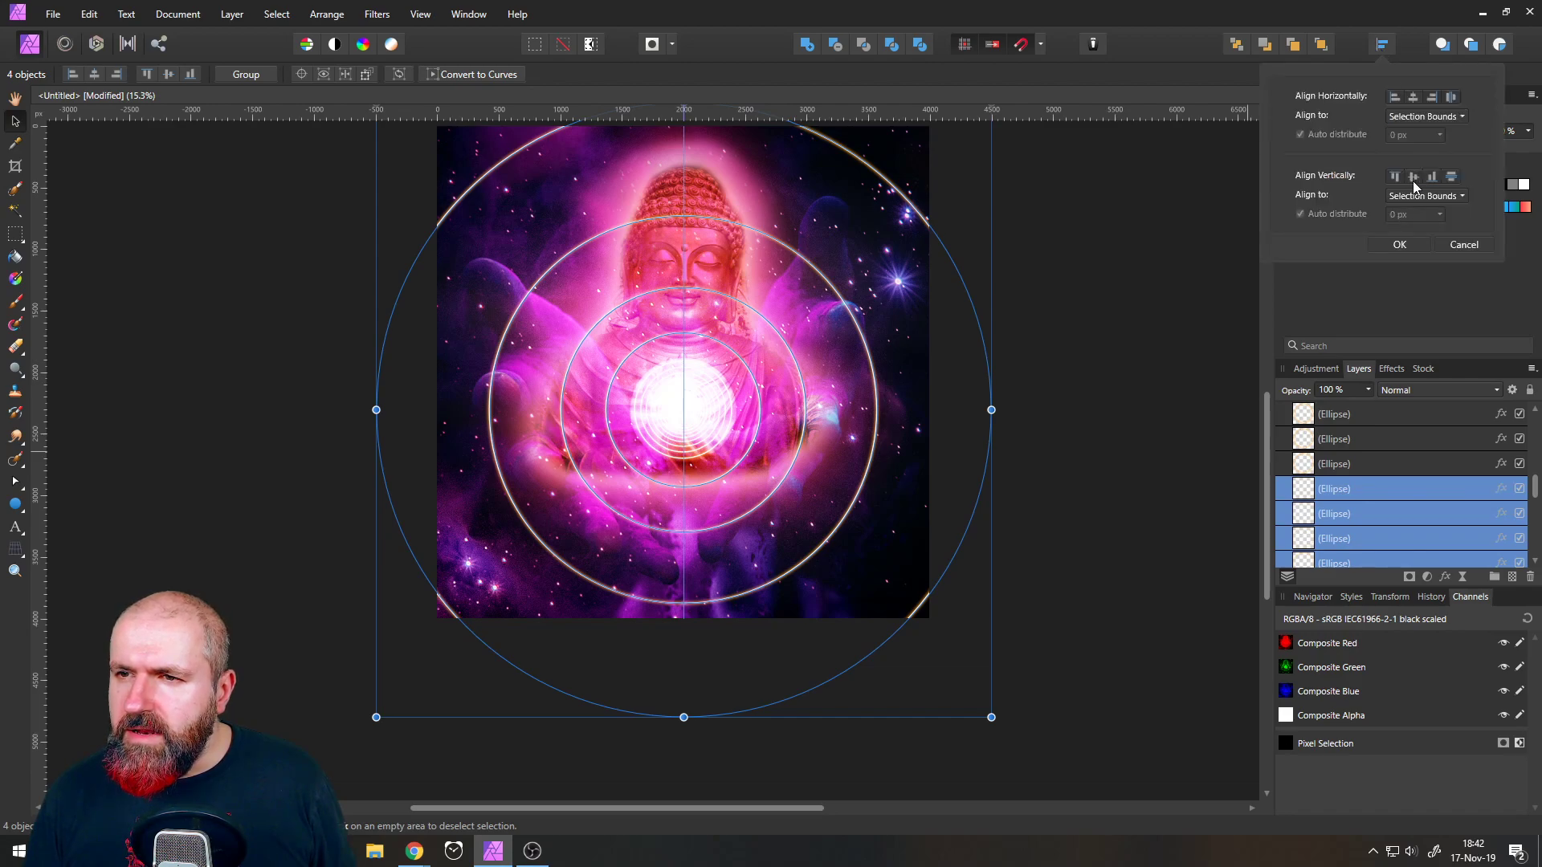
{"action": "left_click", "coordinate": [1433, 179]}
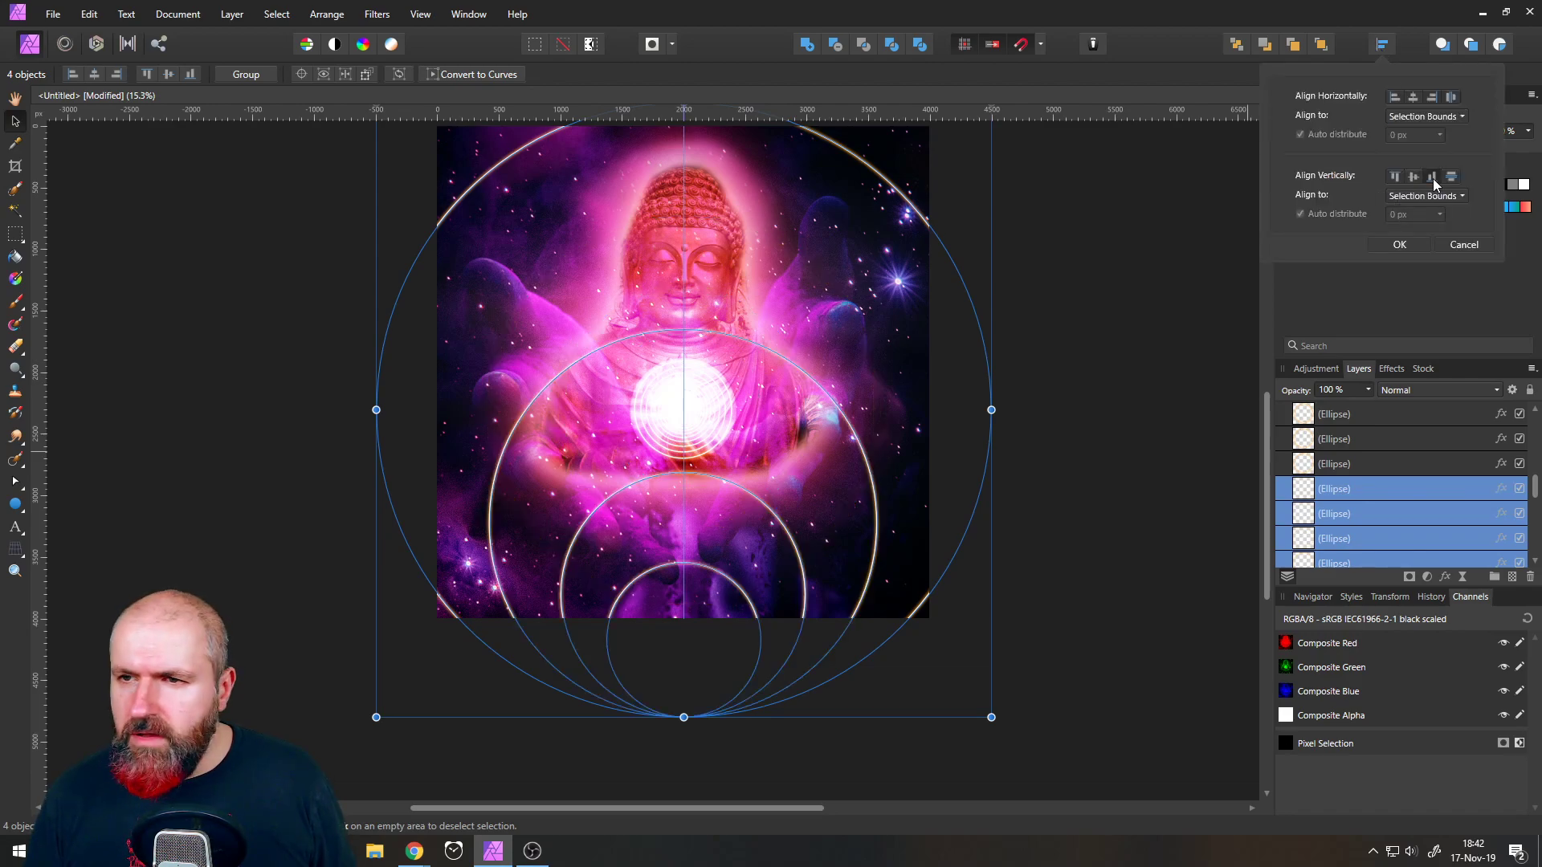
{"action": "left_click", "coordinate": [1402, 241]}
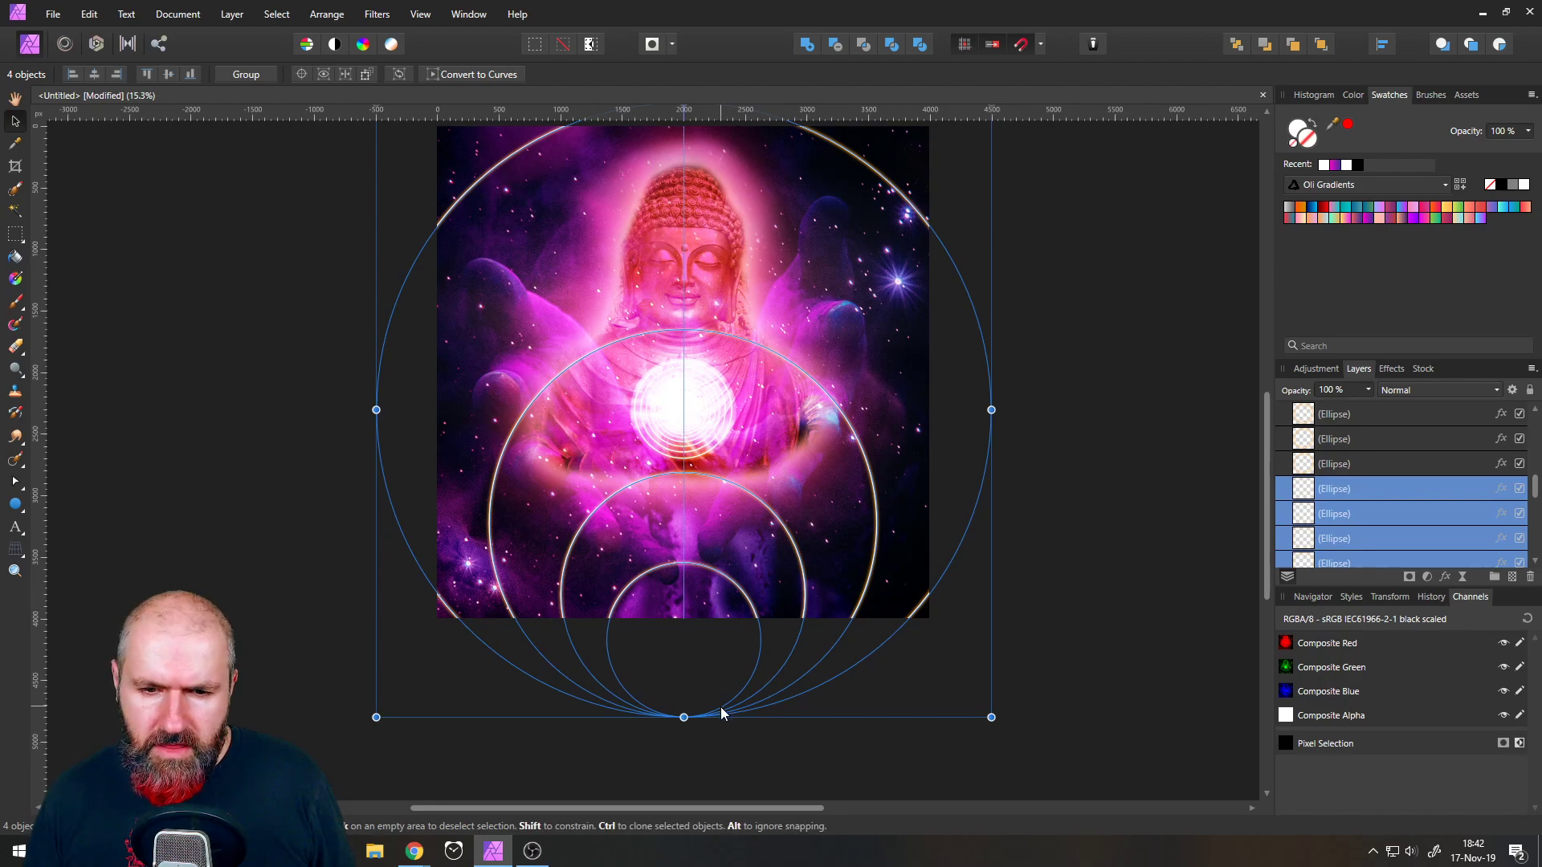
{"action": "key", "text": "ctrl+g"}
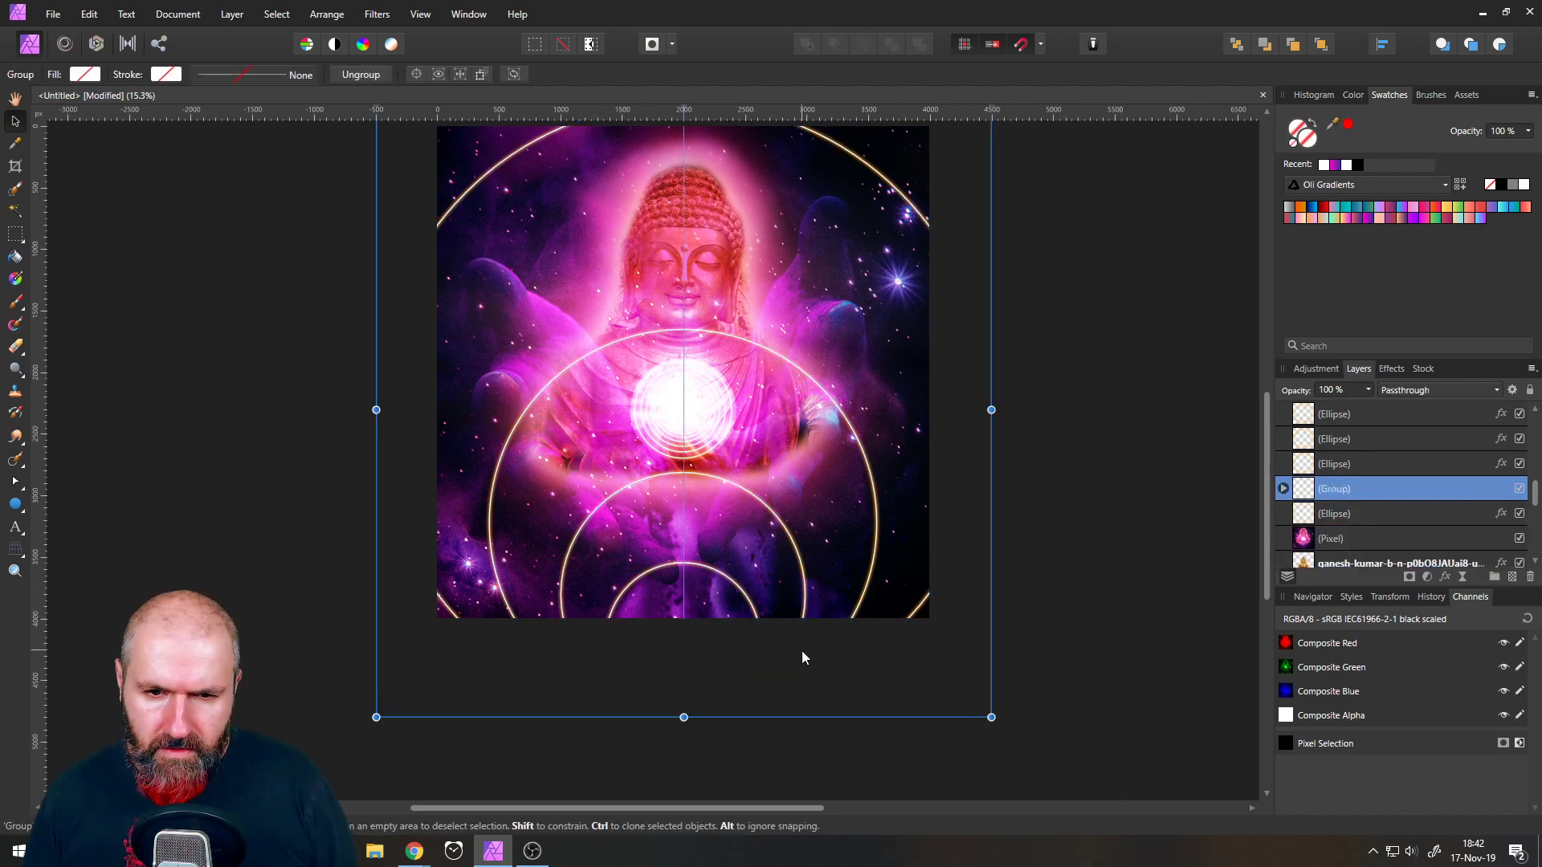
- Move the group of four large rings straight up so its lower edge meets the bottom of the glowing sun
{"action": "left_click_drag", "start_coordinate": [718, 715], "coordinate": [719, 462]}
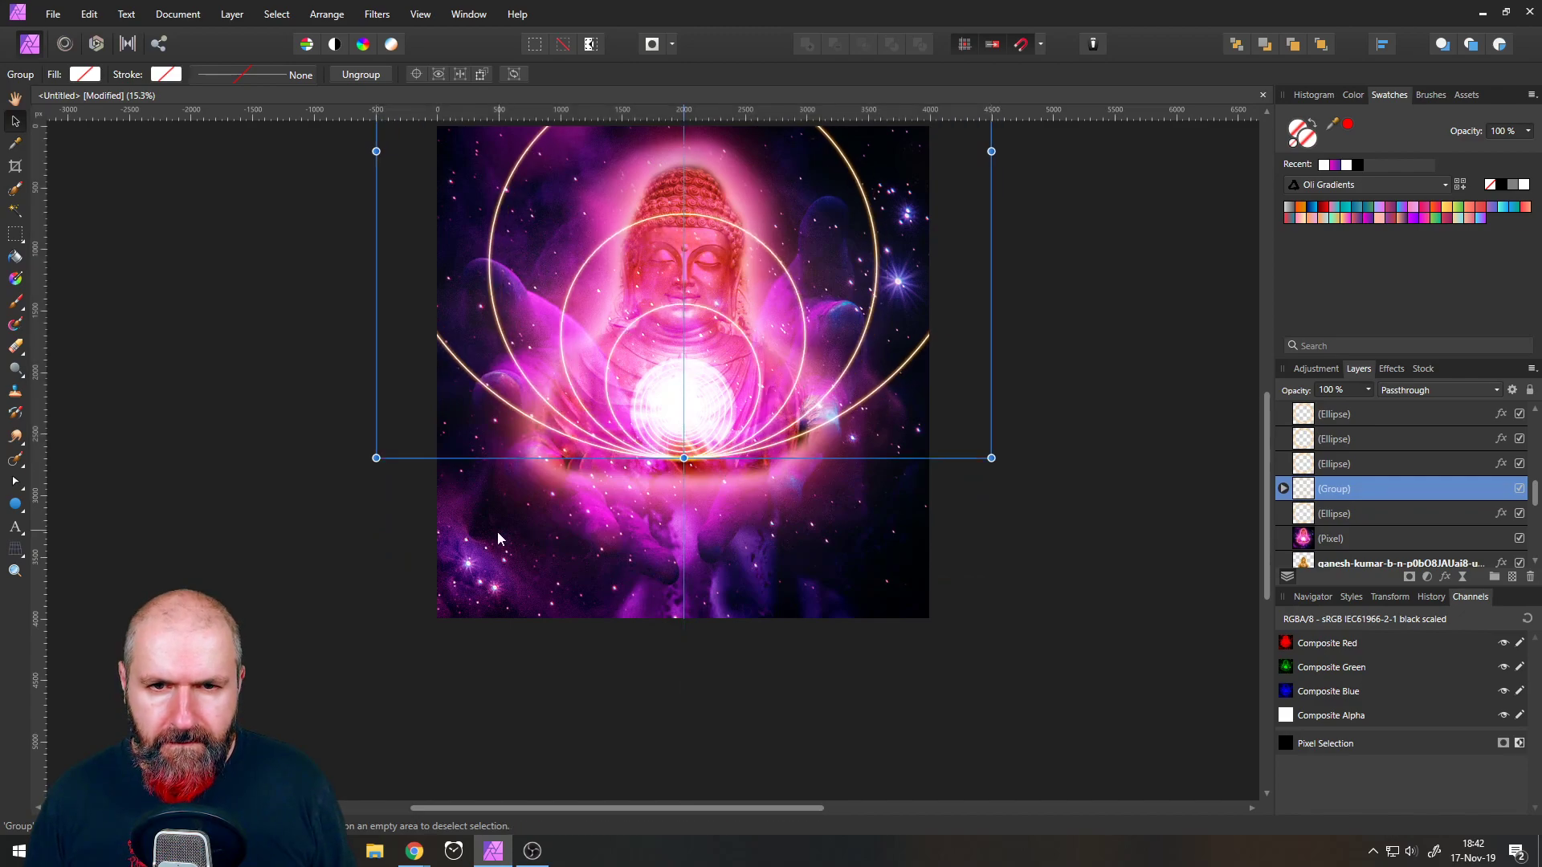
{"action": "scroll", "coordinate": [311, 518], "scroll_direction": "up", "scroll_amount": 2}
{"action": "scroll", "coordinate": [317, 518], "scroll_direction": "down", "scroll_amount": 2}
{"action": "scroll", "coordinate": [318, 517], "scroll_direction": "down", "scroll_amount": 1}
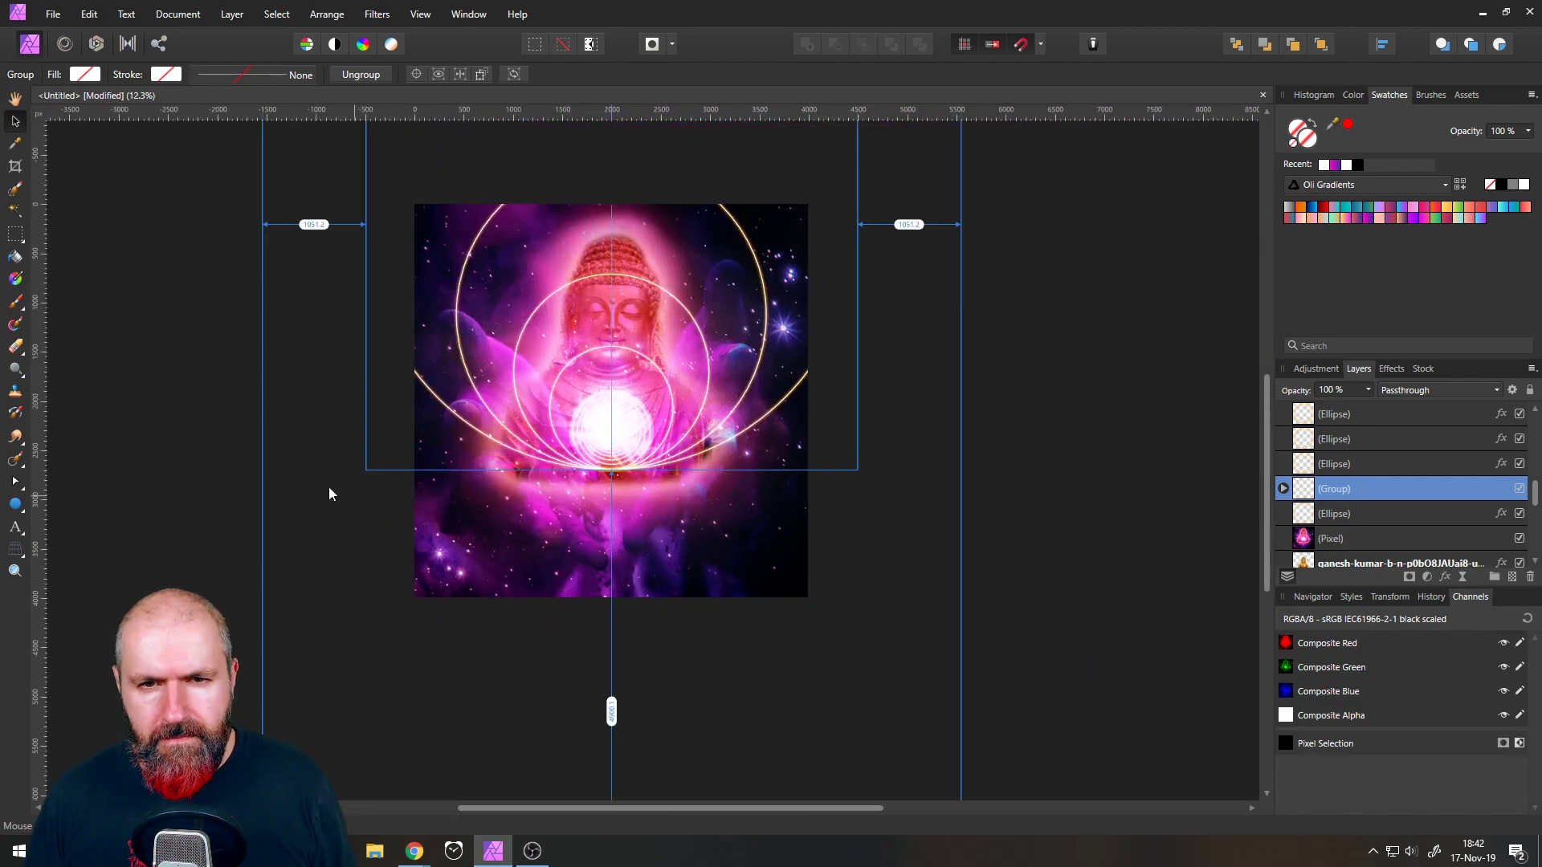
{"action": "left_click", "coordinate": [197, 453]}
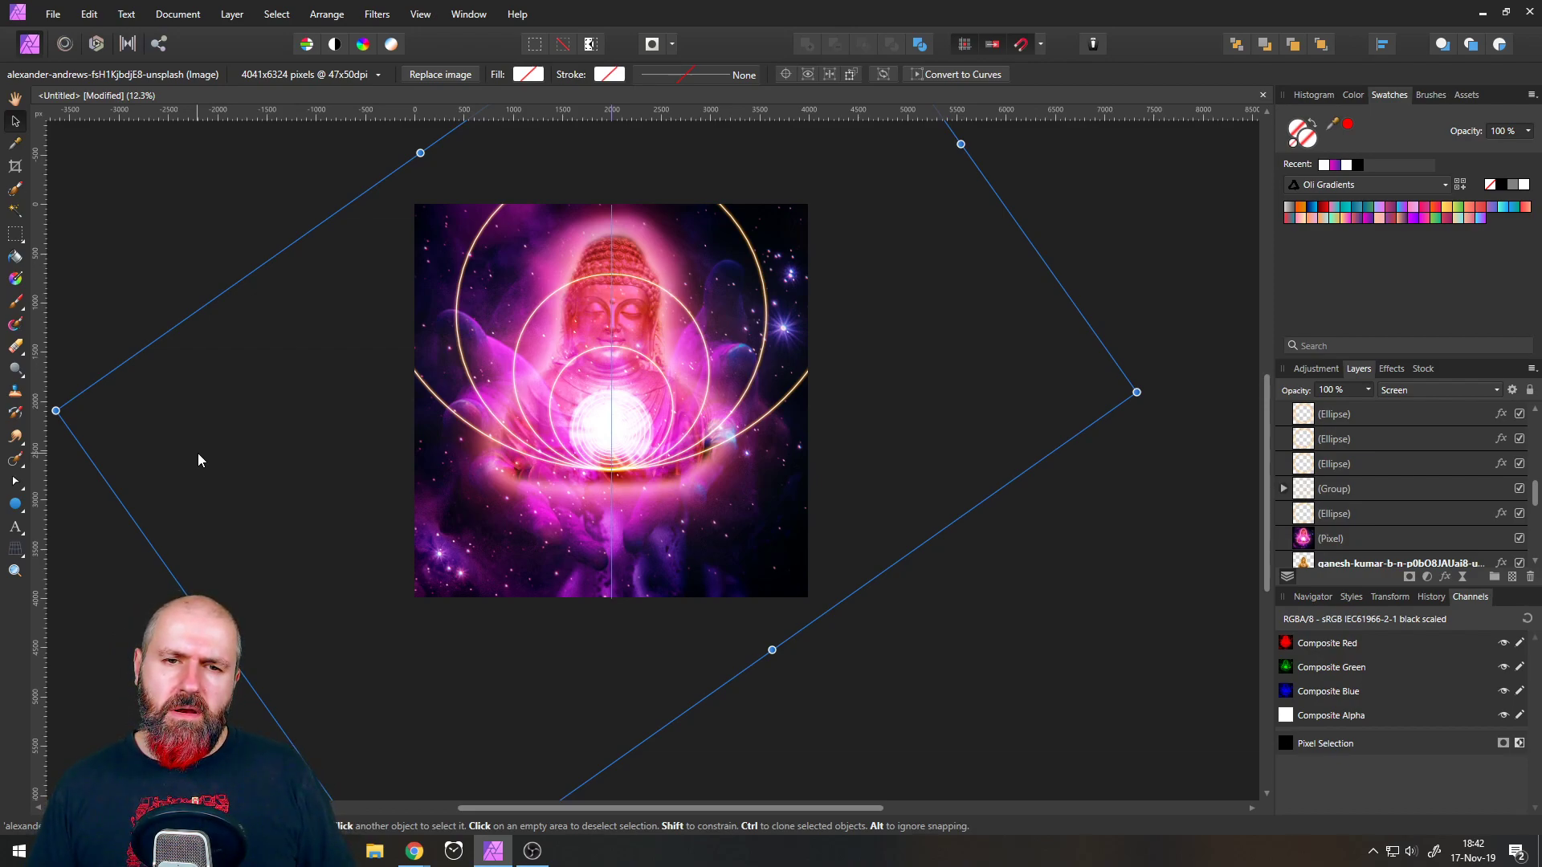
- Give the large ring group a 100 px Outer Glow in blue (H 218, S 100, L 50) and deselect it
{"action": "left_click", "coordinate": [1325, 486]}
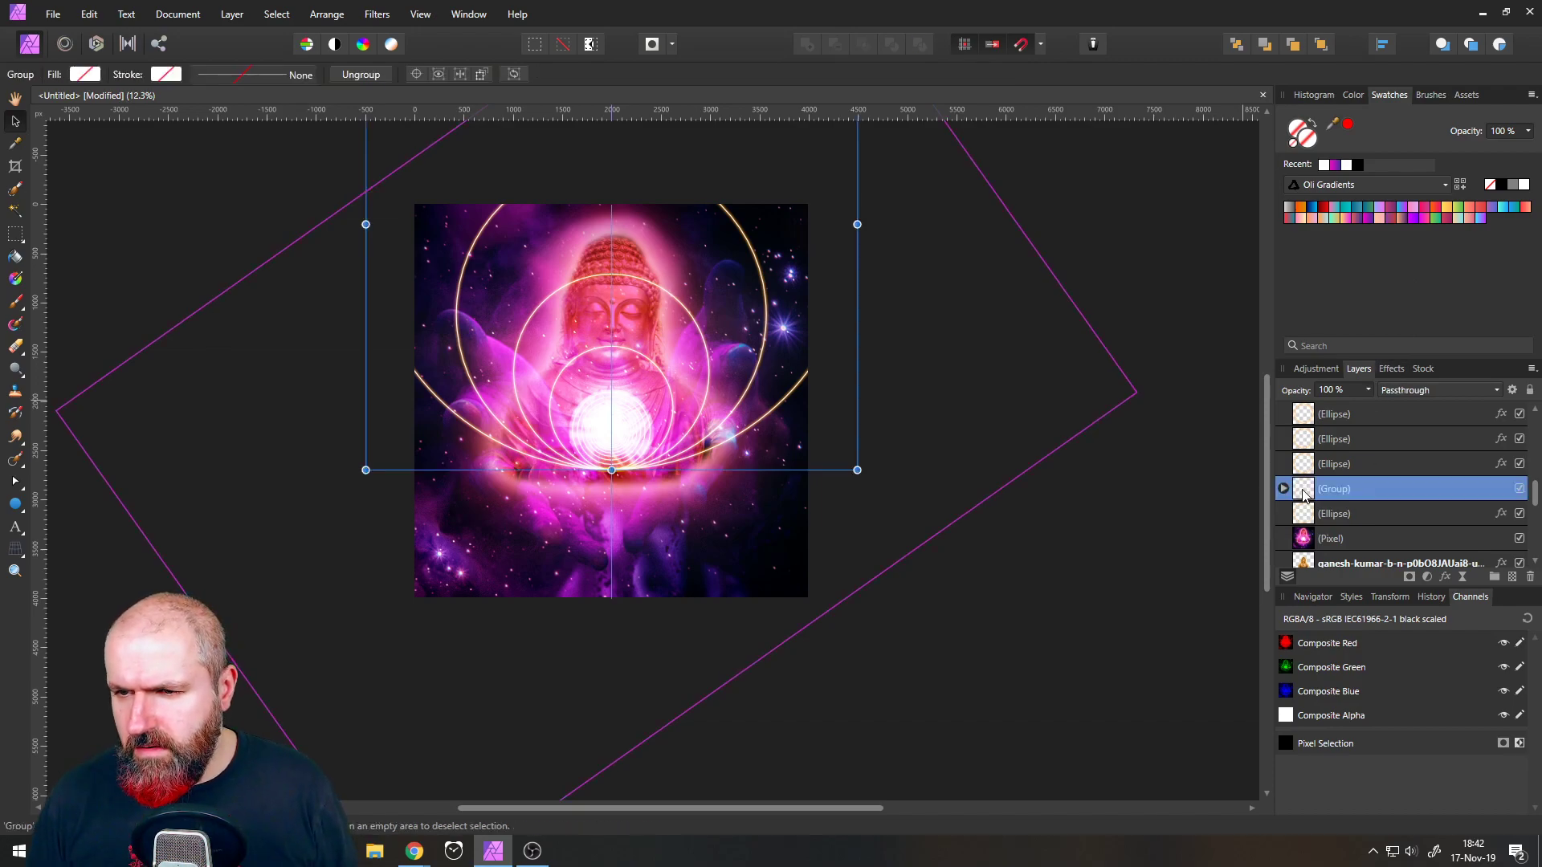
{"action": "left_click", "coordinate": [1392, 369]}
{"action": "left_click_drag", "start_coordinate": [1331, 517], "coordinate": [1485, 516]}
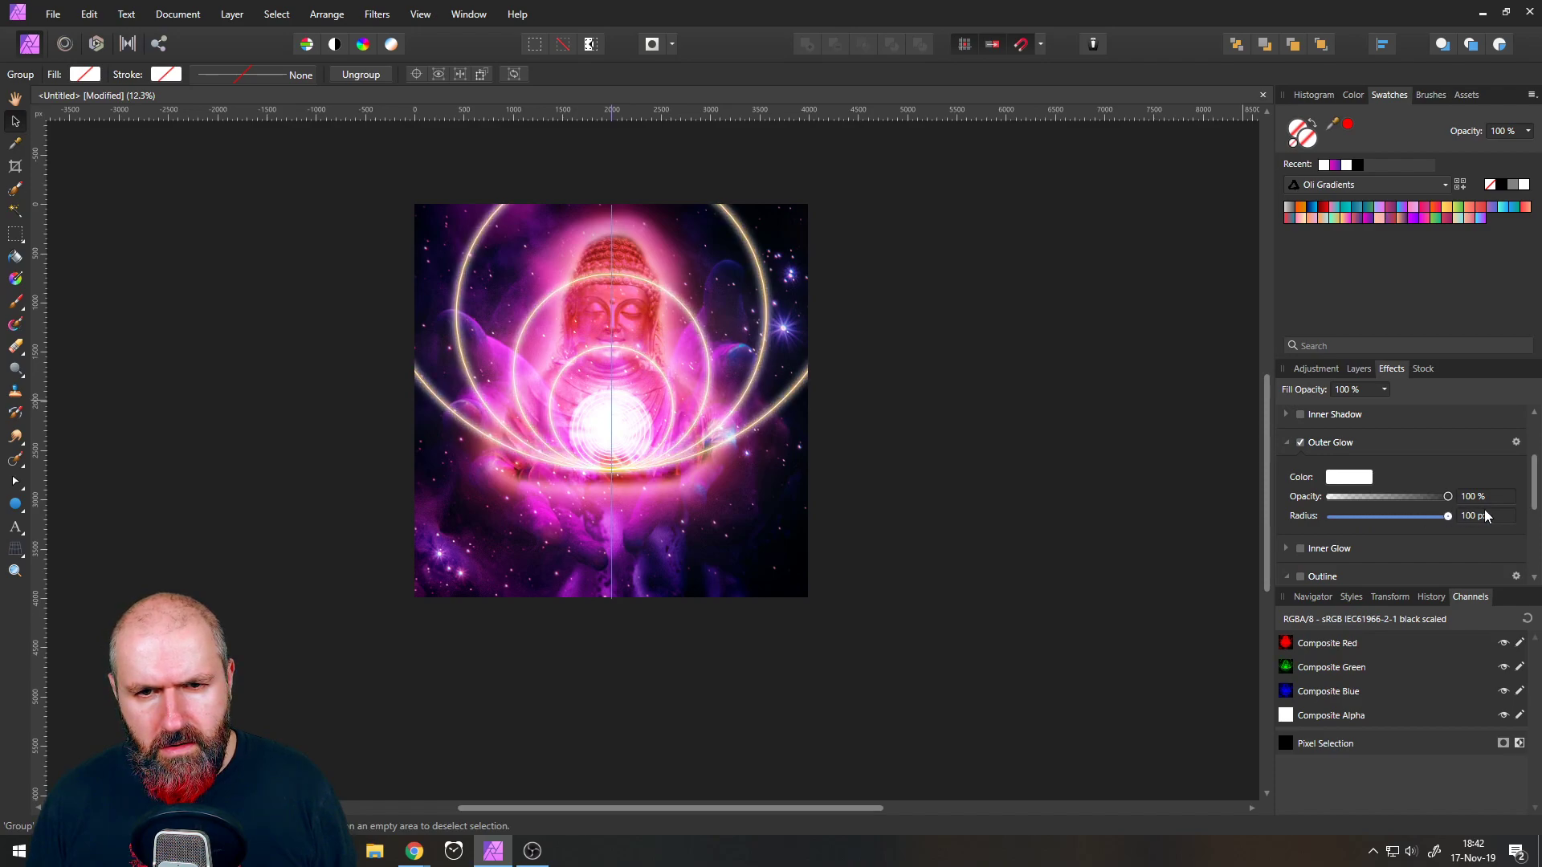
{"action": "left_click", "coordinate": [1355, 477]}
{"action": "left_click", "coordinate": [1304, 554]}
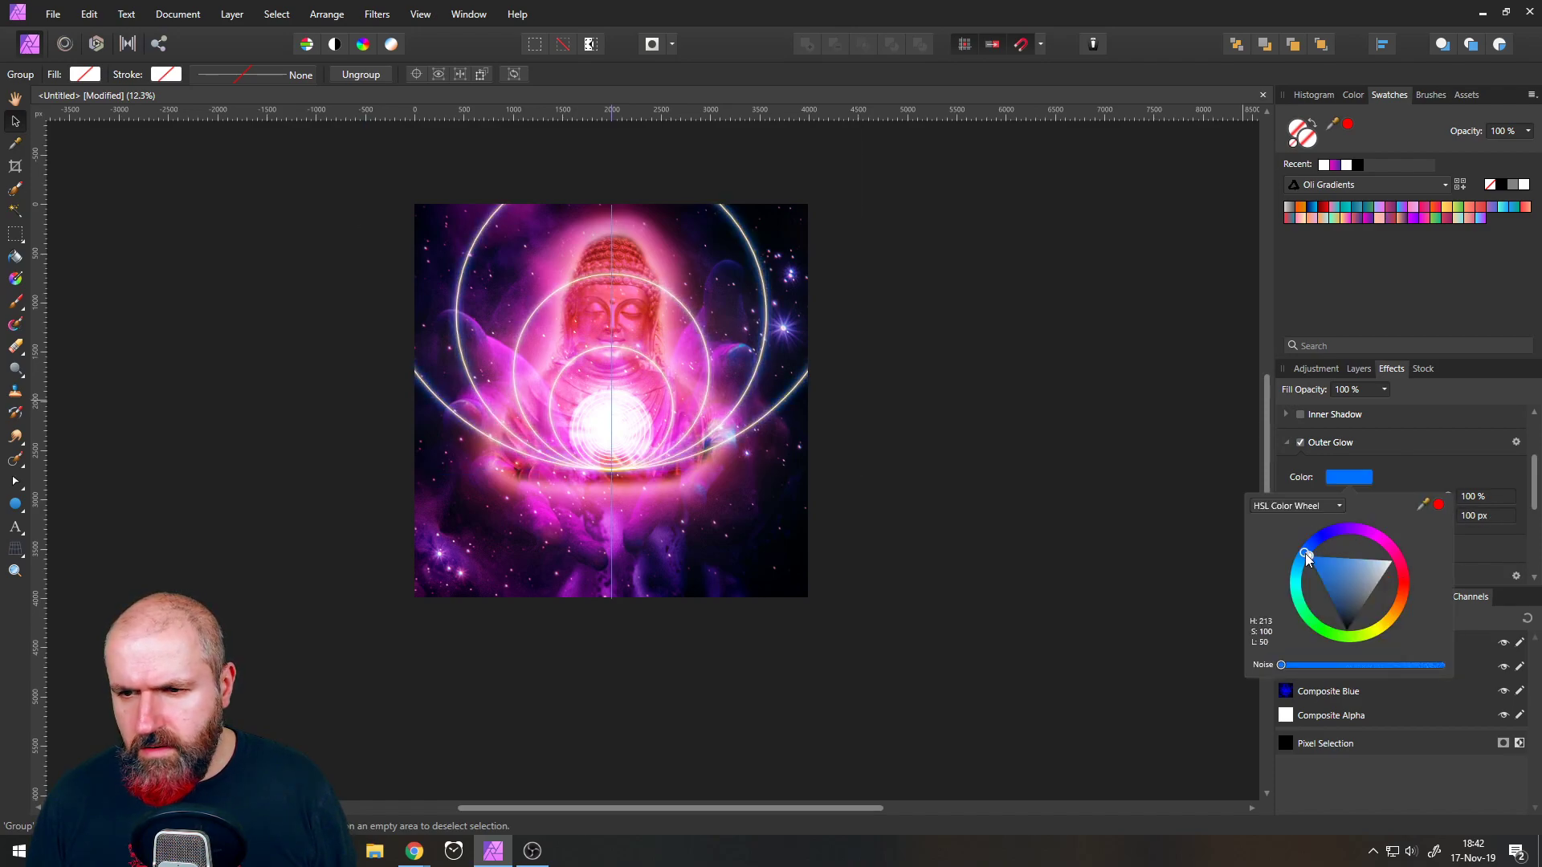
{"action": "left_click_drag", "start_coordinate": [1307, 560], "coordinate": [1283, 533]}
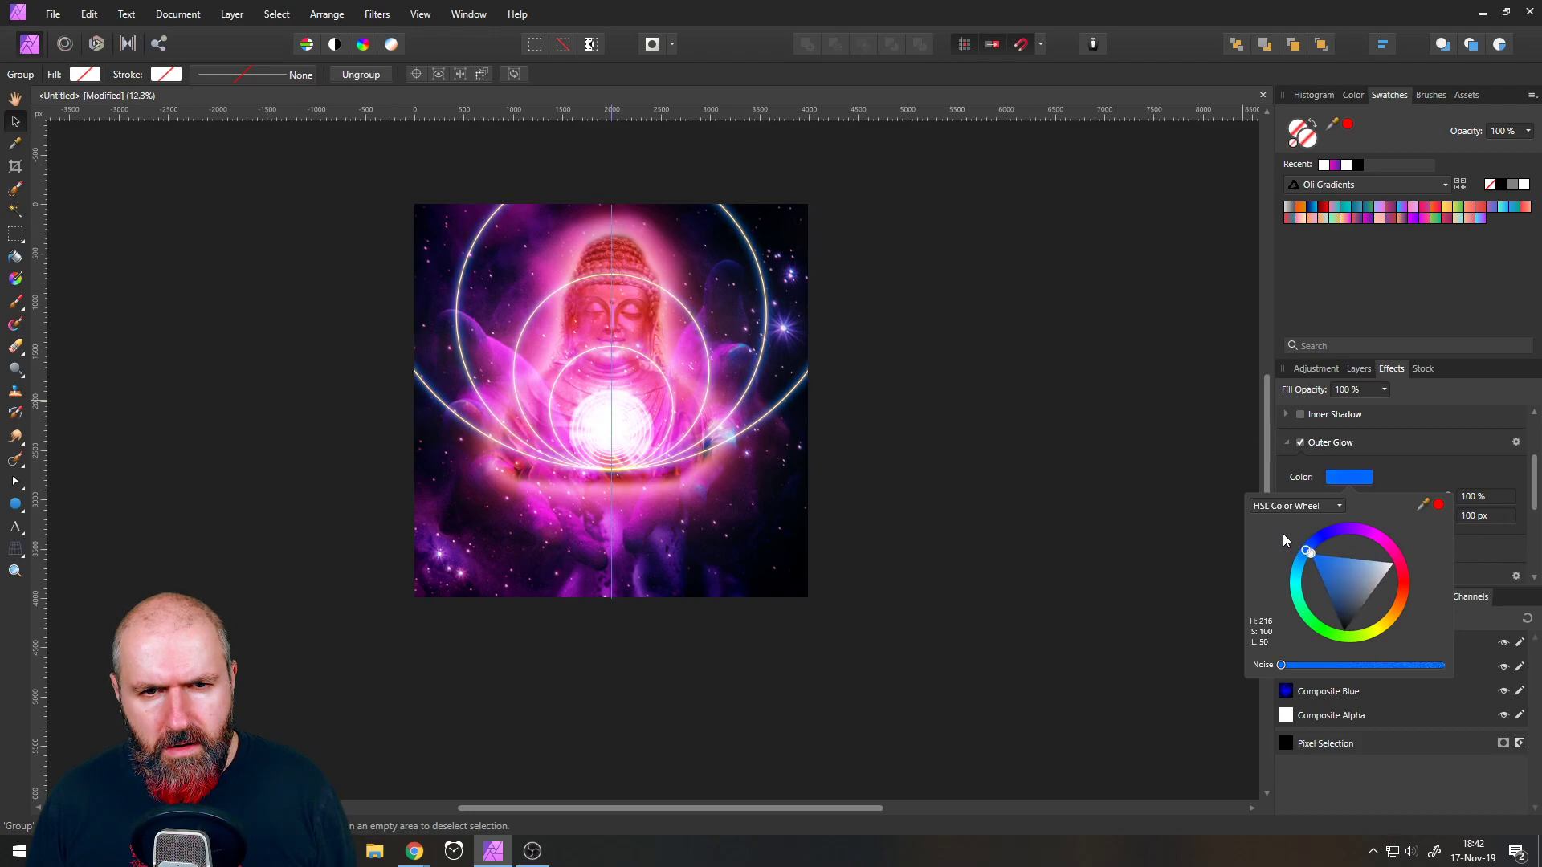
{"action": "left_click", "coordinate": [1041, 534]}
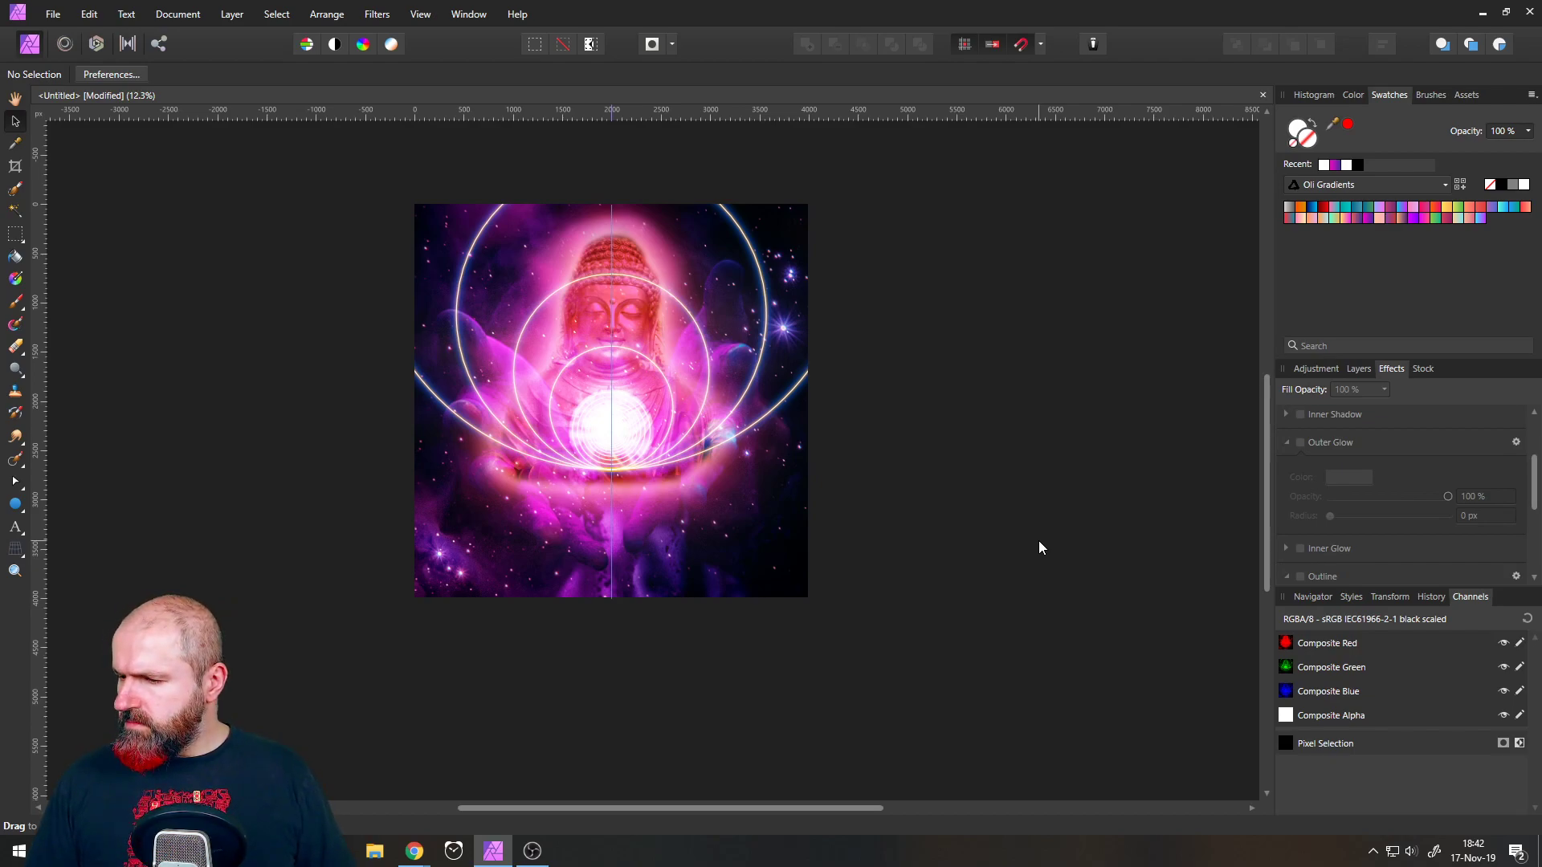
- Add an Inner Glow with an 18.1 px radius to the large ring group
{"action": "key", "text": "ctrl+0"}
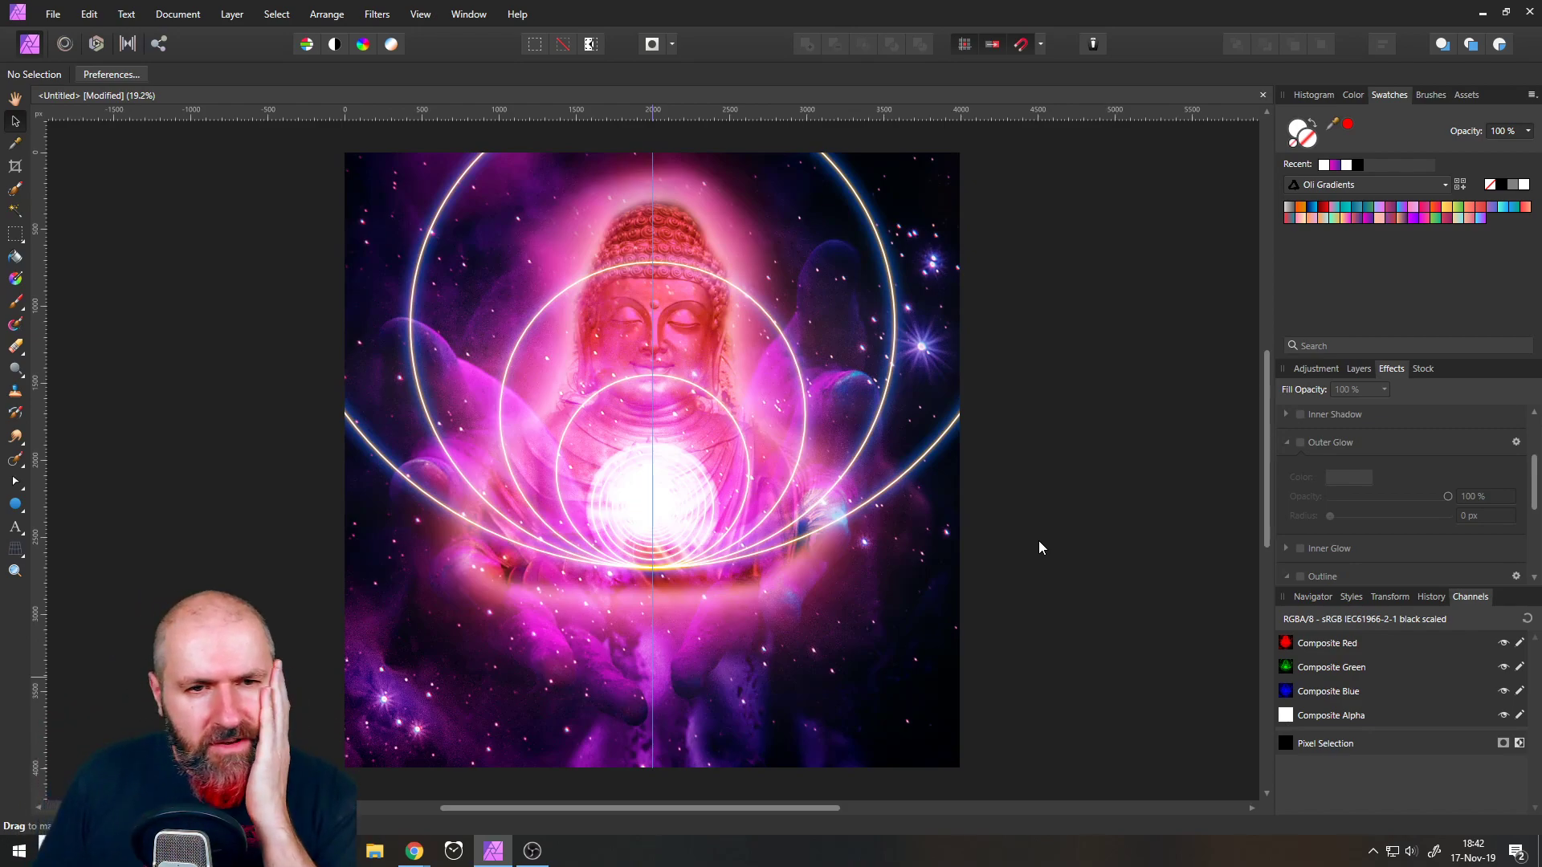
{"action": "left_click", "coordinate": [1356, 369]}
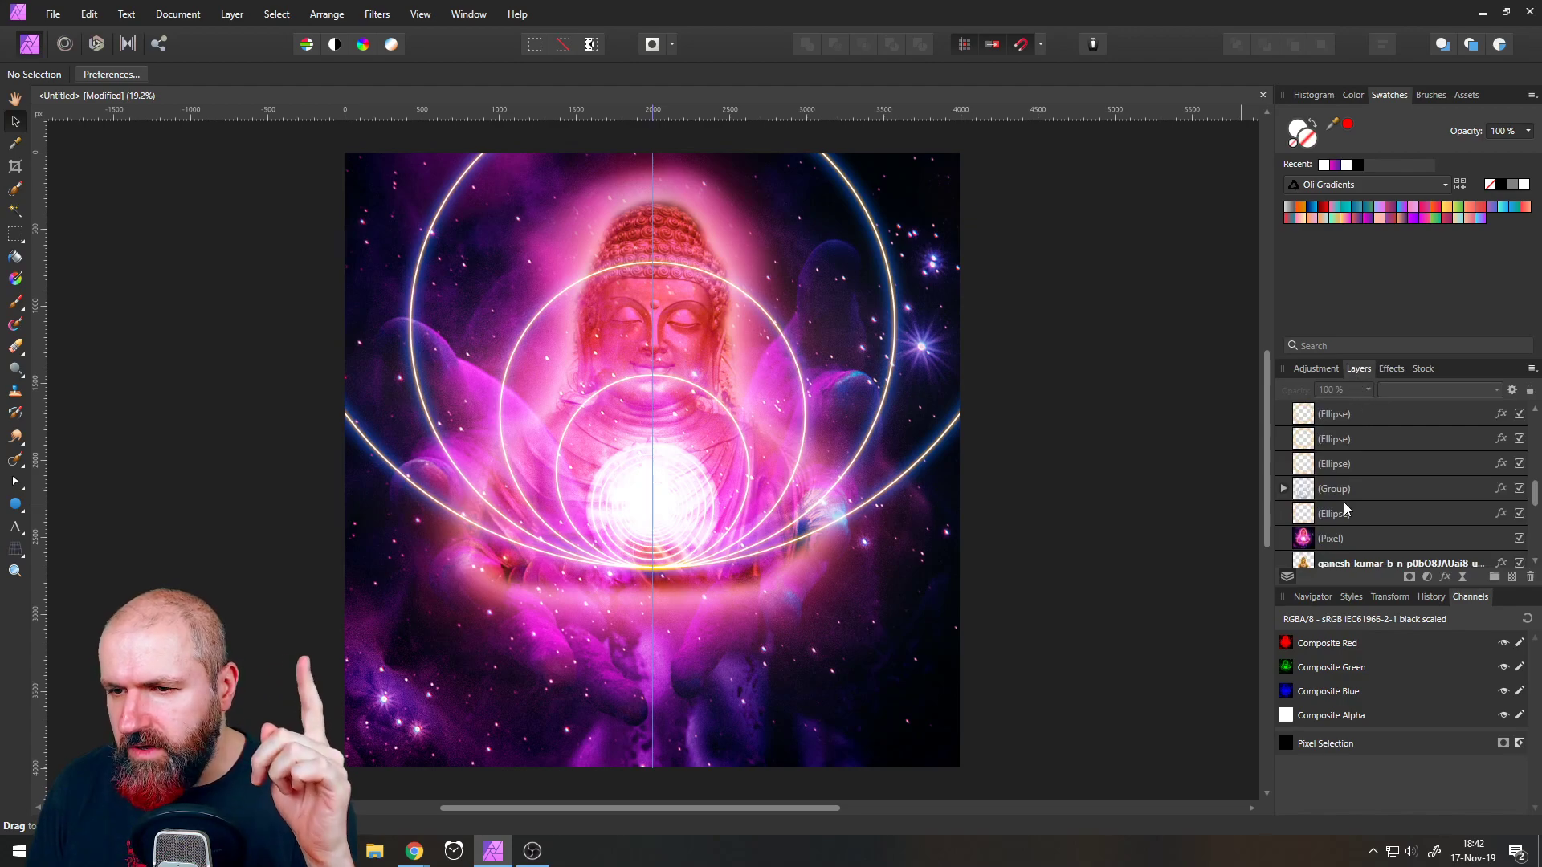
{"action": "left_click", "coordinate": [1327, 486]}
{"action": "left_click", "coordinate": [1391, 369]}
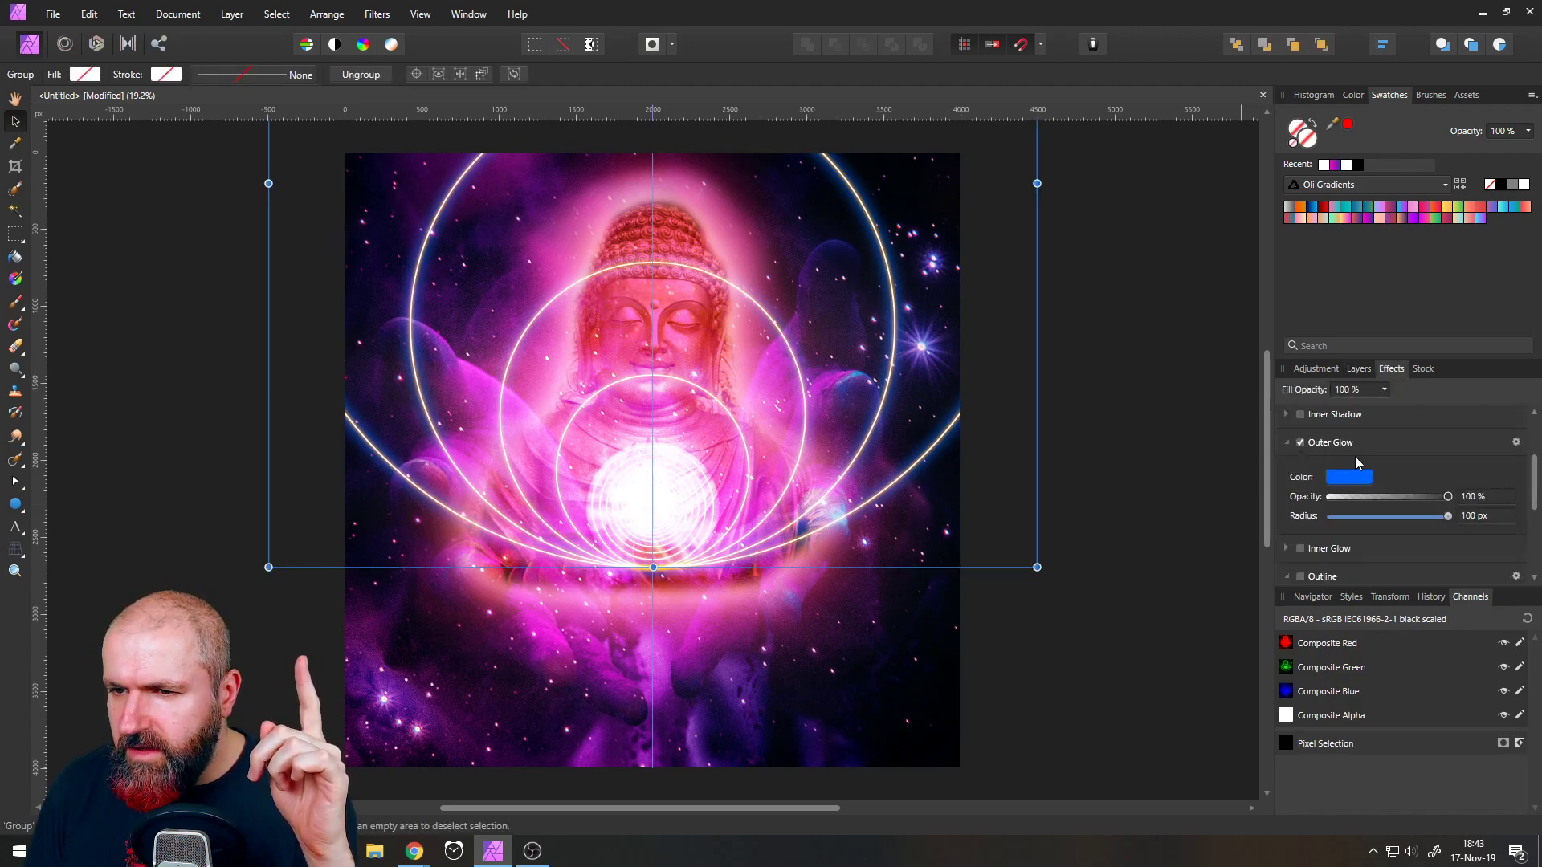
{"action": "scroll", "coordinate": [1361, 465], "scroll_direction": "down", "scroll_amount": 1}
{"action": "left_click", "coordinate": [1300, 510]}
{"action": "scroll", "coordinate": [1381, 513], "scroll_direction": "down", "scroll_amount": 1}
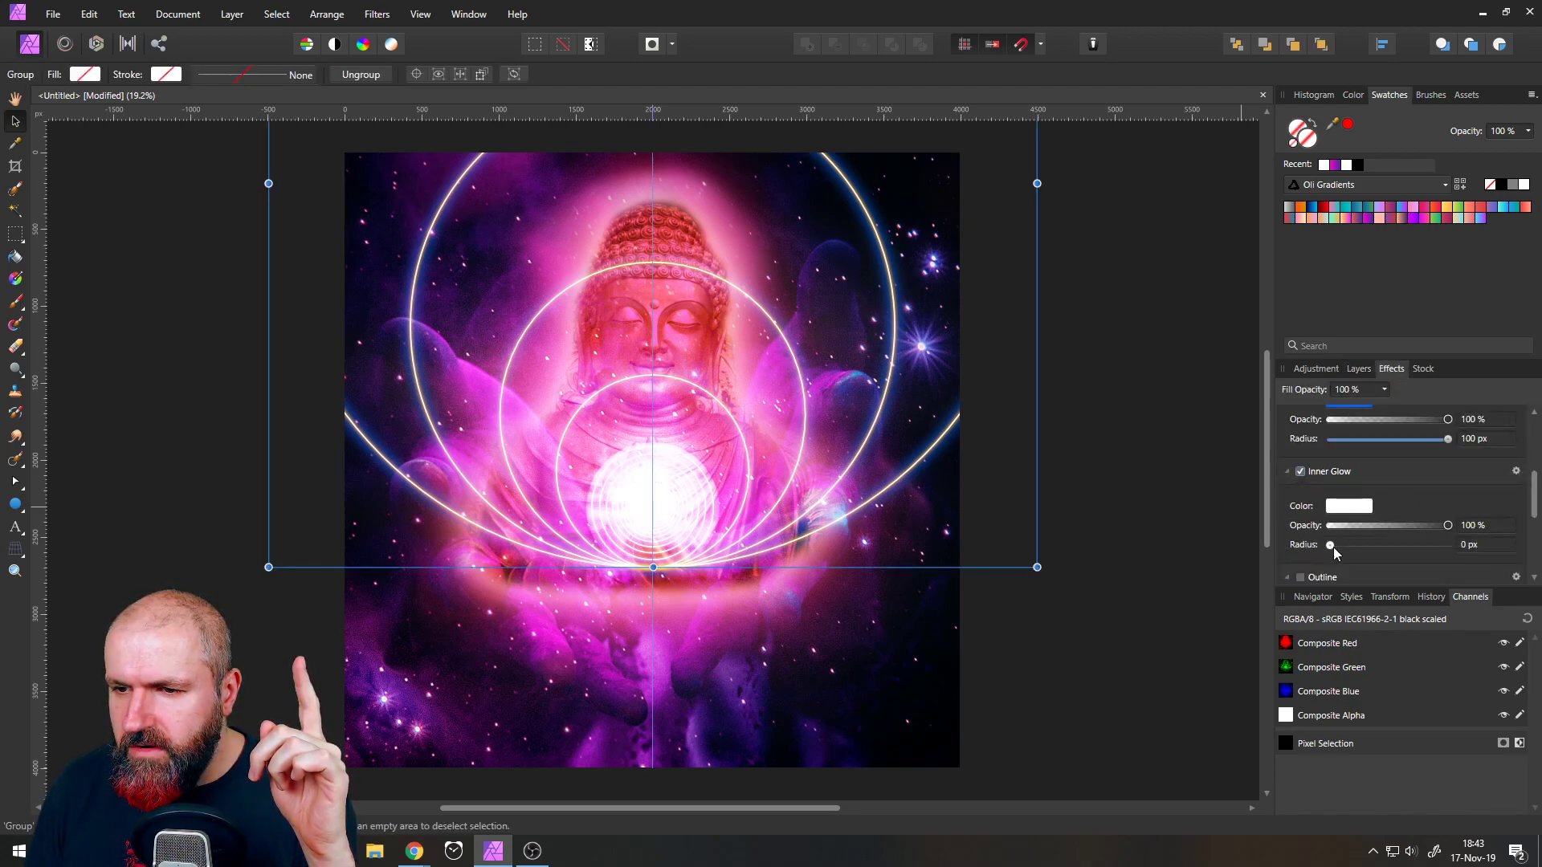
{"action": "left_click_drag", "start_coordinate": [1329, 545], "coordinate": [1392, 545]}
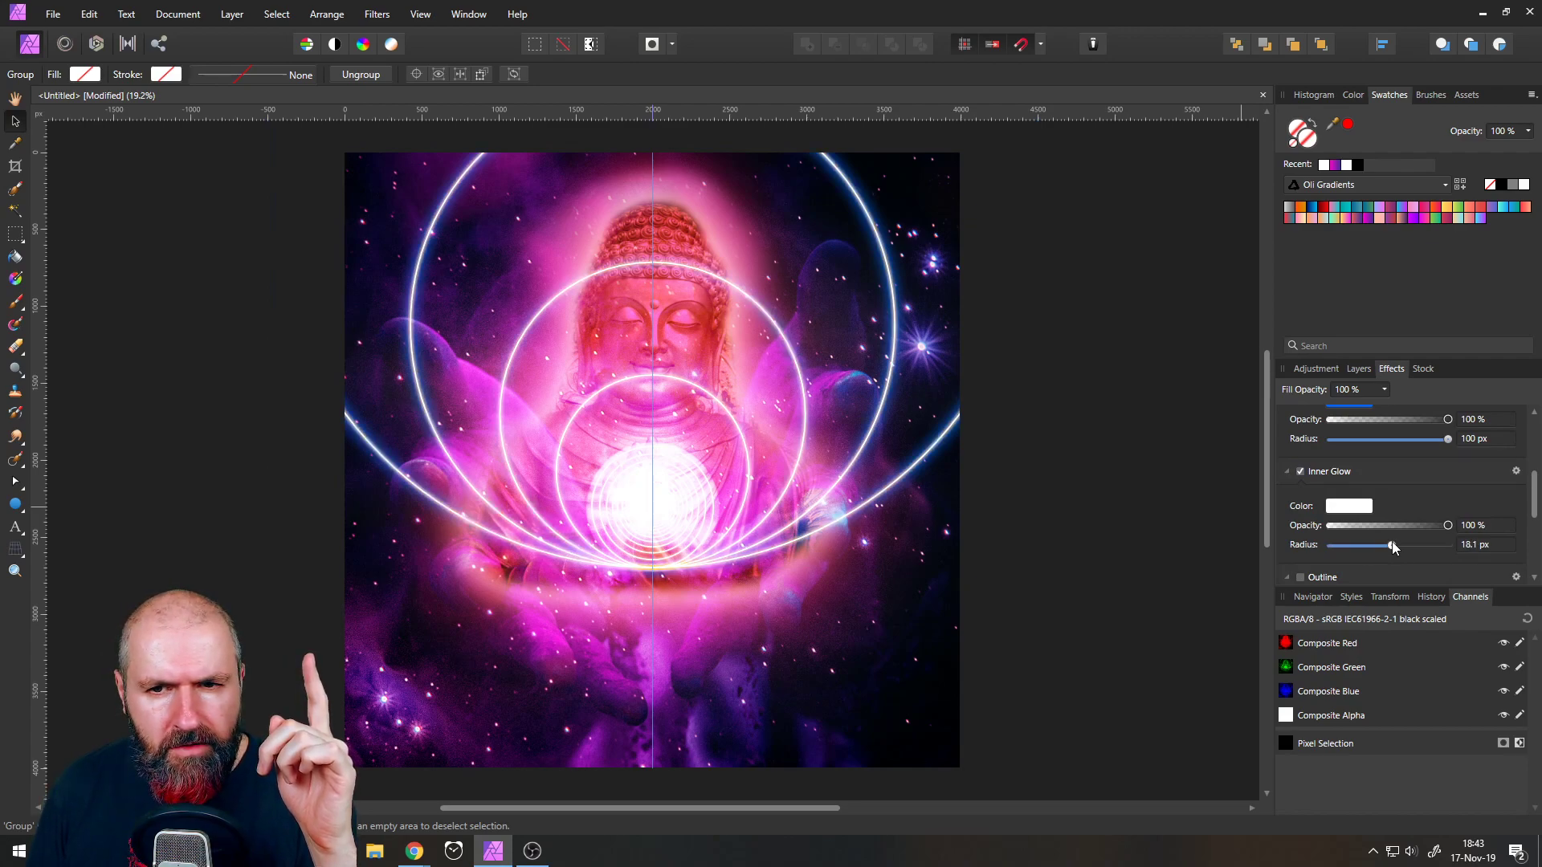
{"action": "left_click", "coordinate": [1111, 454]}
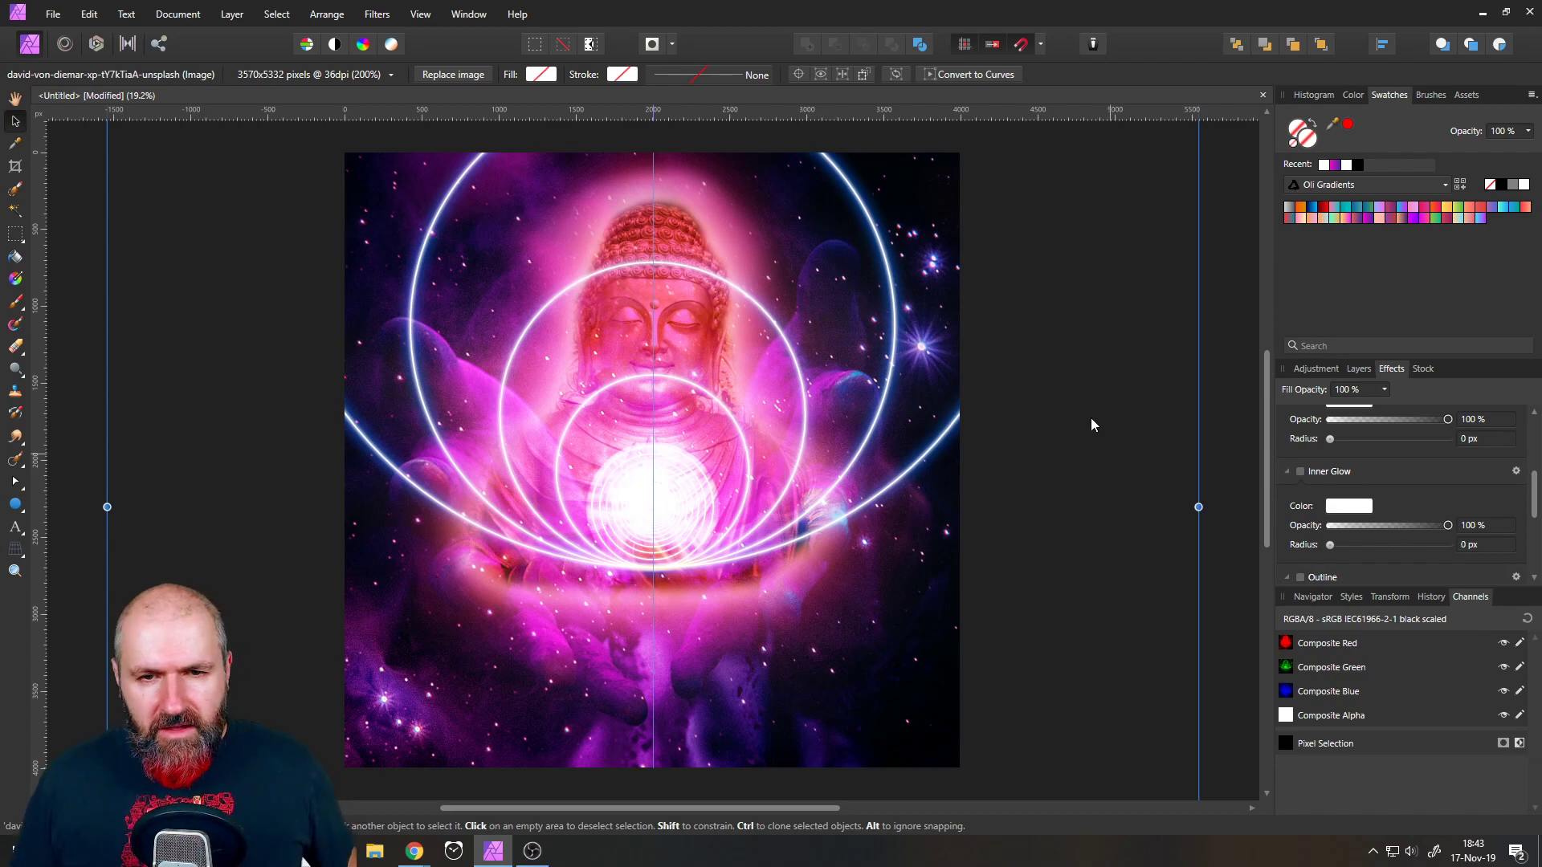
{"action": "left_click", "coordinate": [82, 371]}
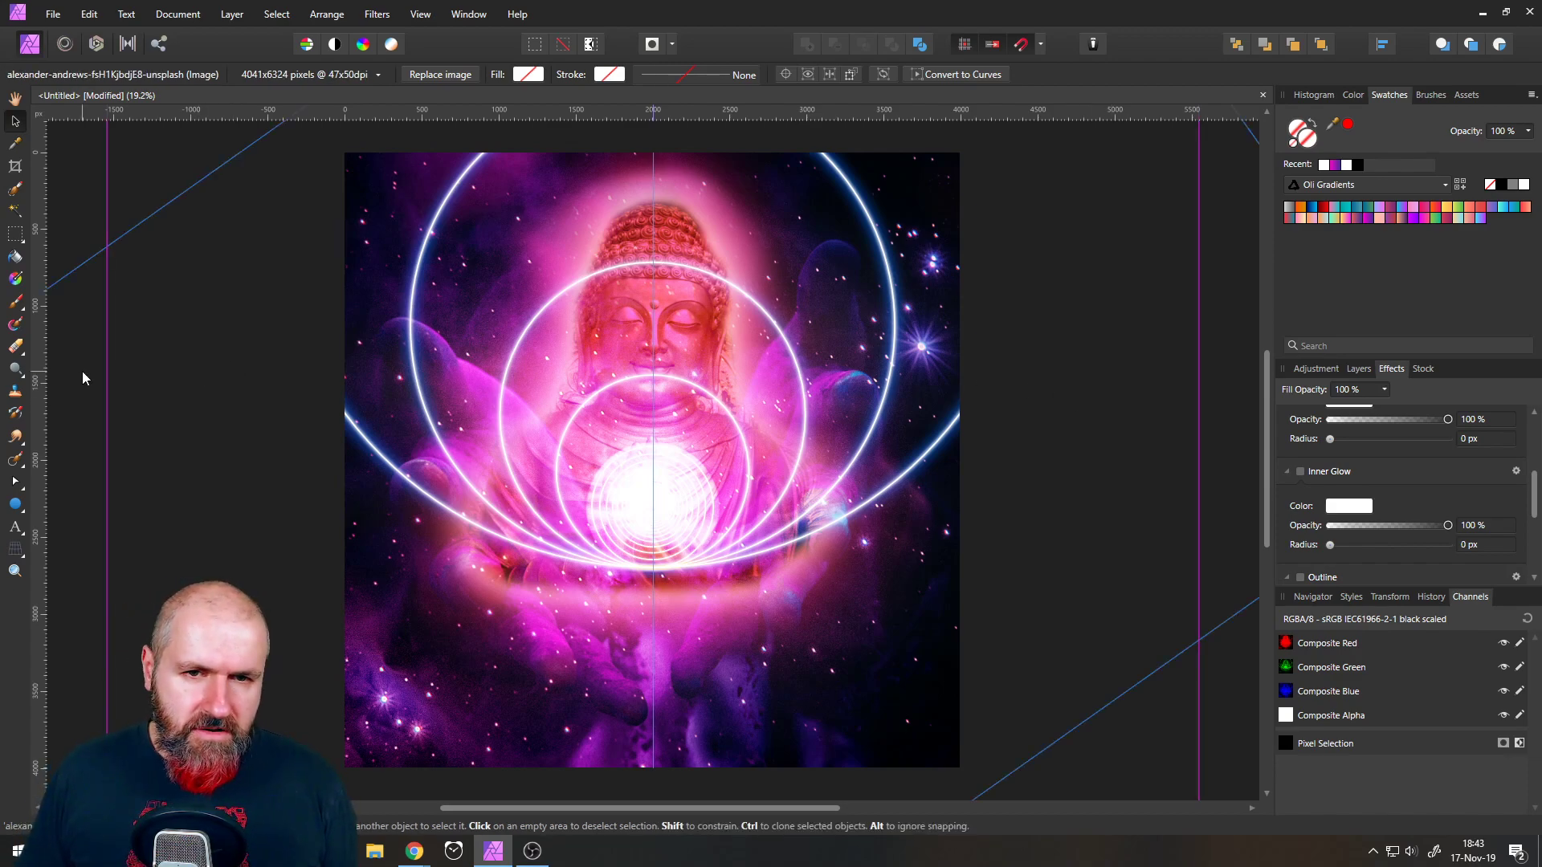
- Save the document as "24 Future Buddha" in the Instagram folder as an Affinity file
{"action": "left_click", "coordinate": [53, 18]}
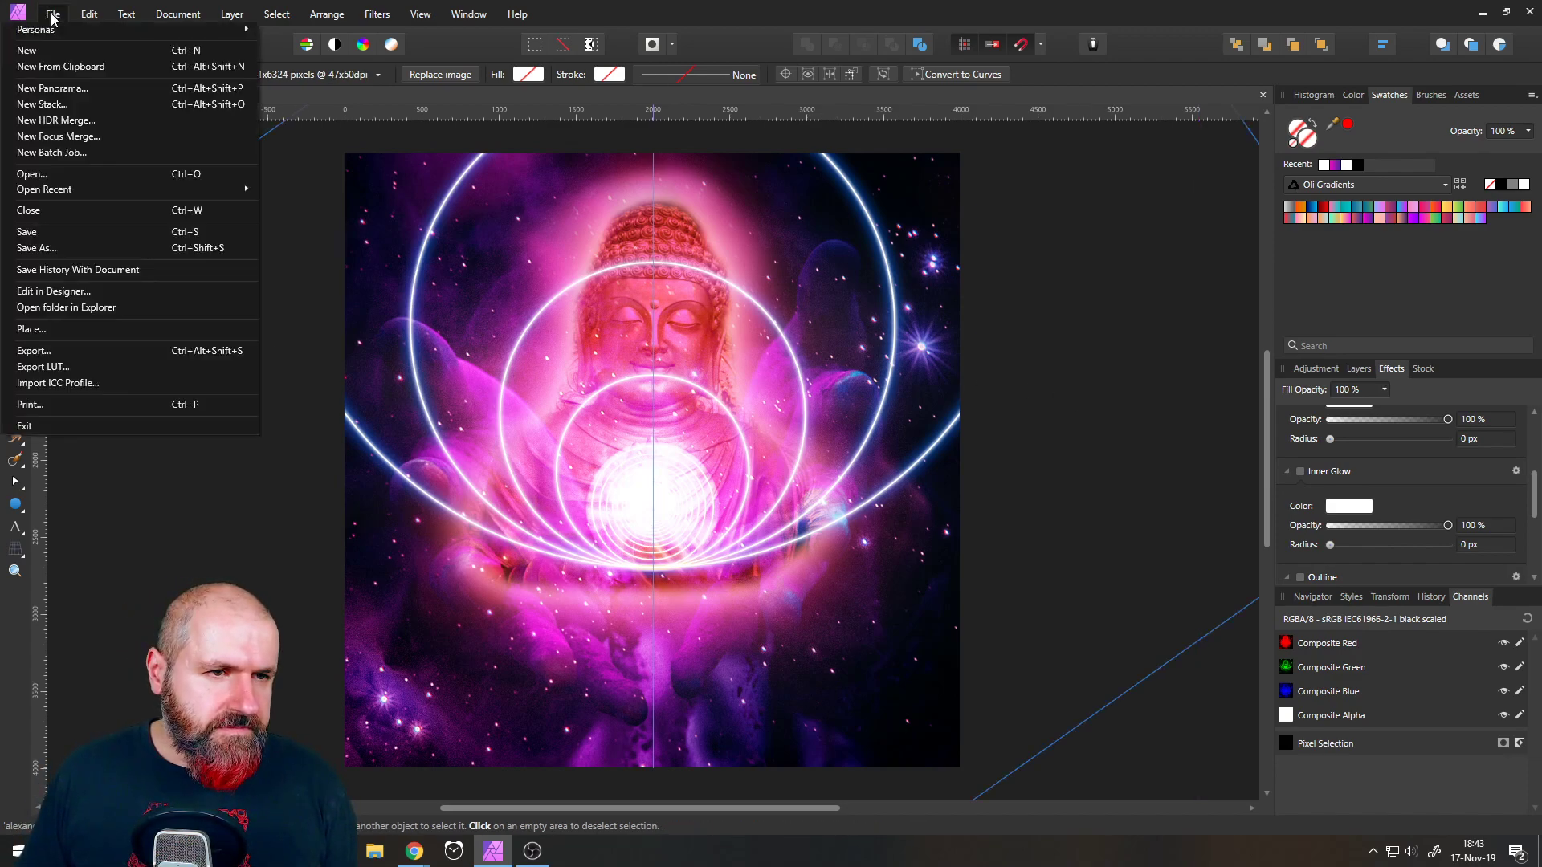
{"action": "left_click", "coordinate": [77, 248]}
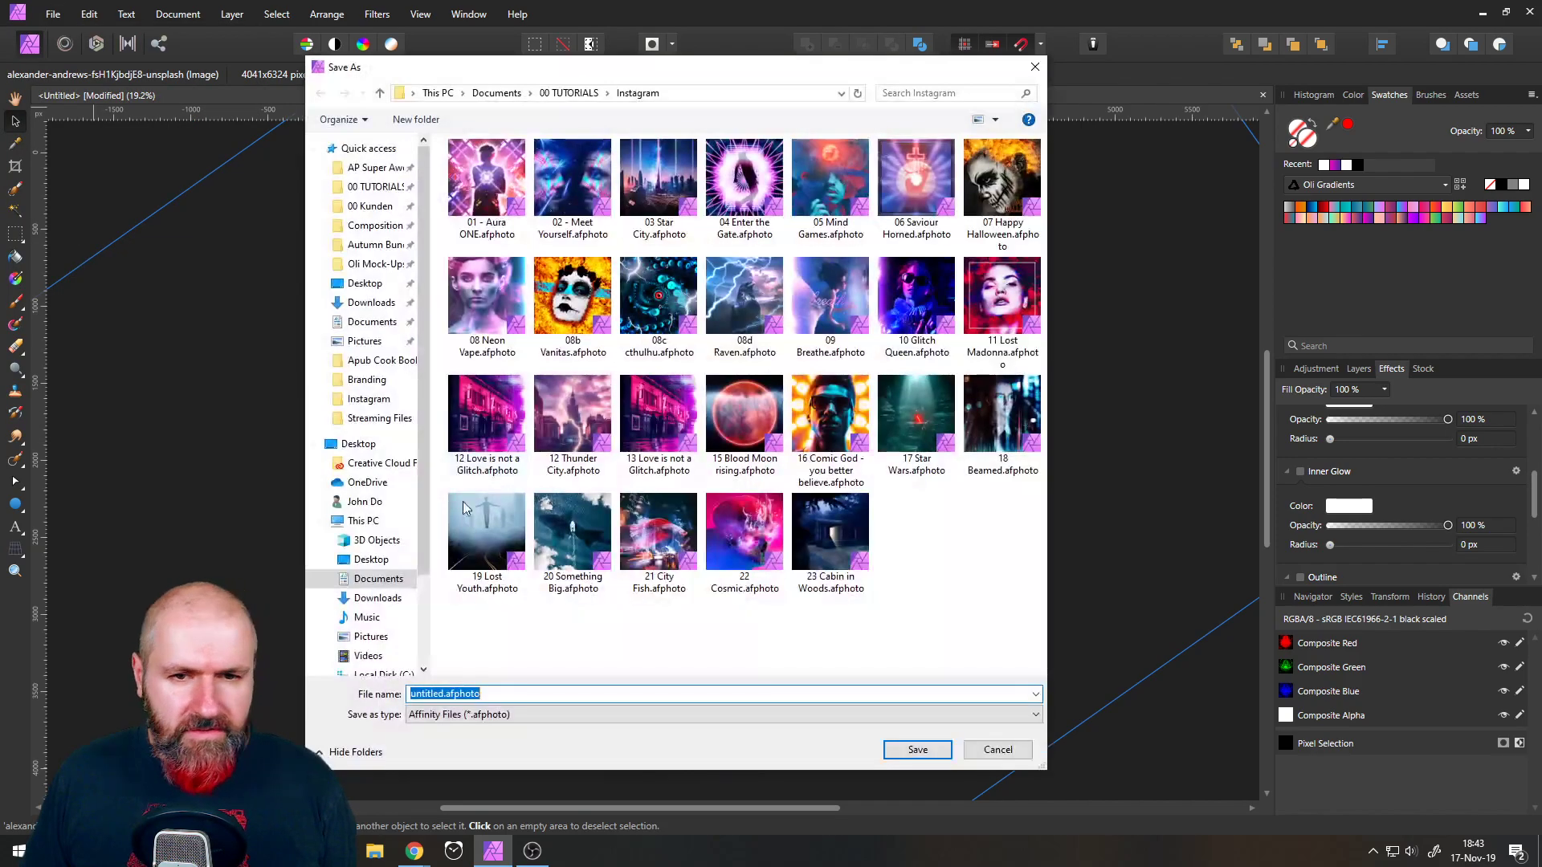
{"action": "type", "text": "24"}
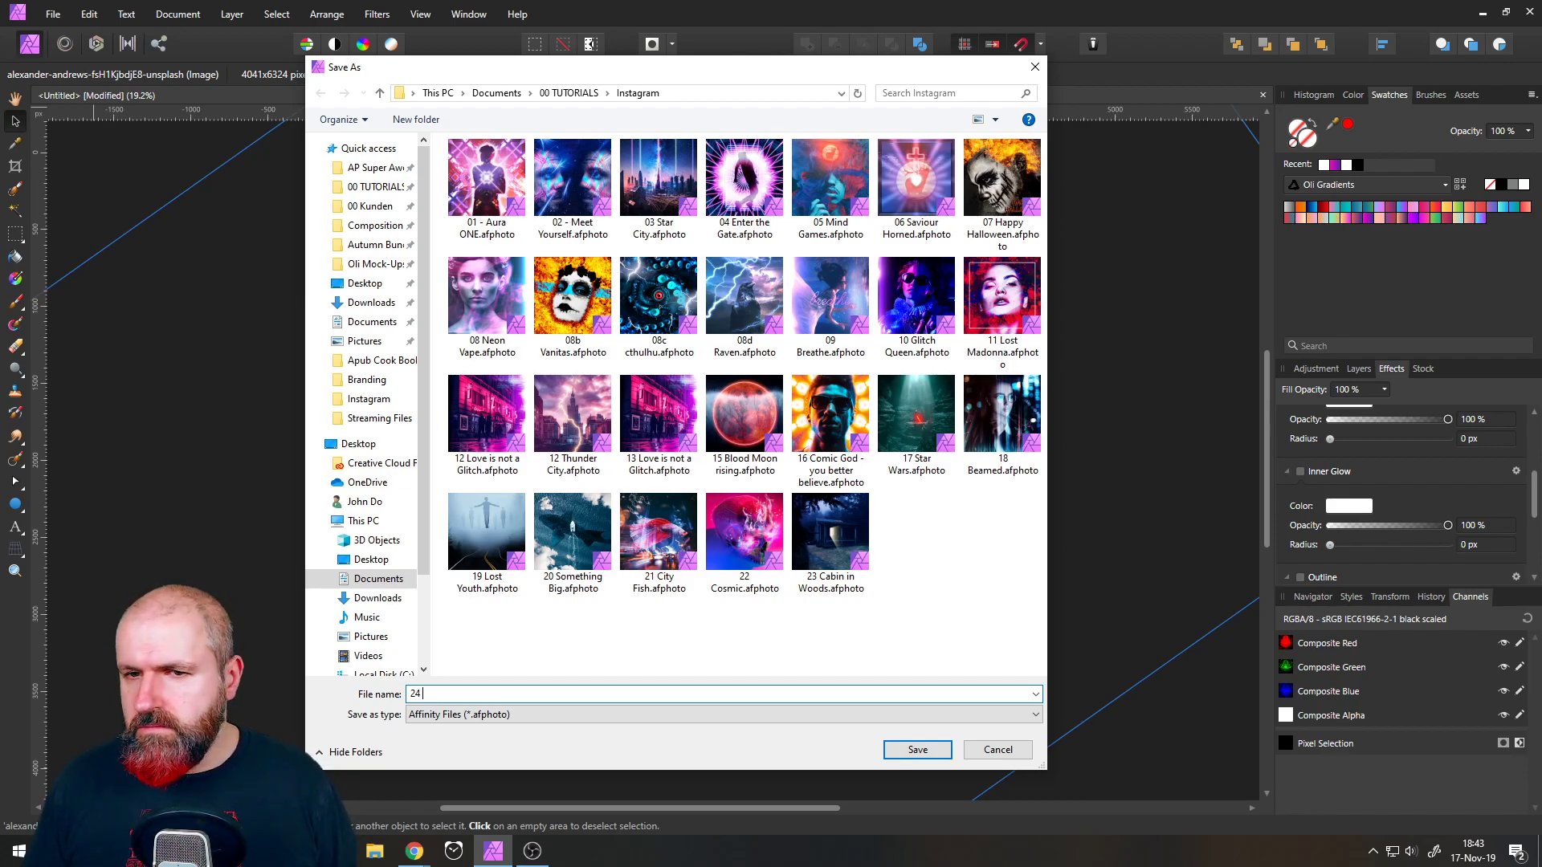
{"action": "type", "text": "Future Buf"}
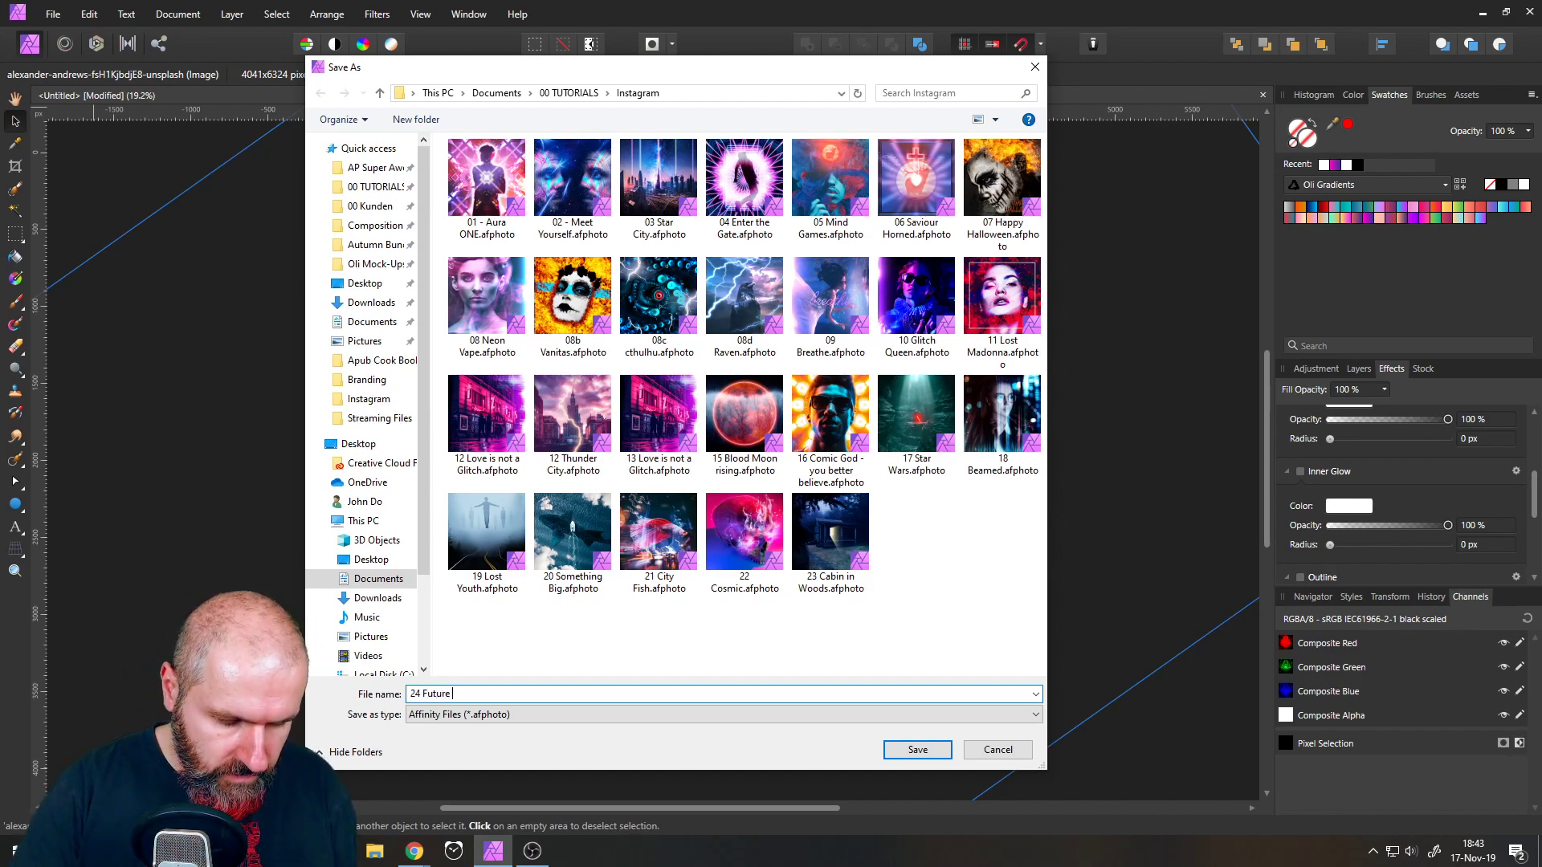
{"action": "key", "text": "BackSpace"}
{"action": "type", "text": "ddha"}
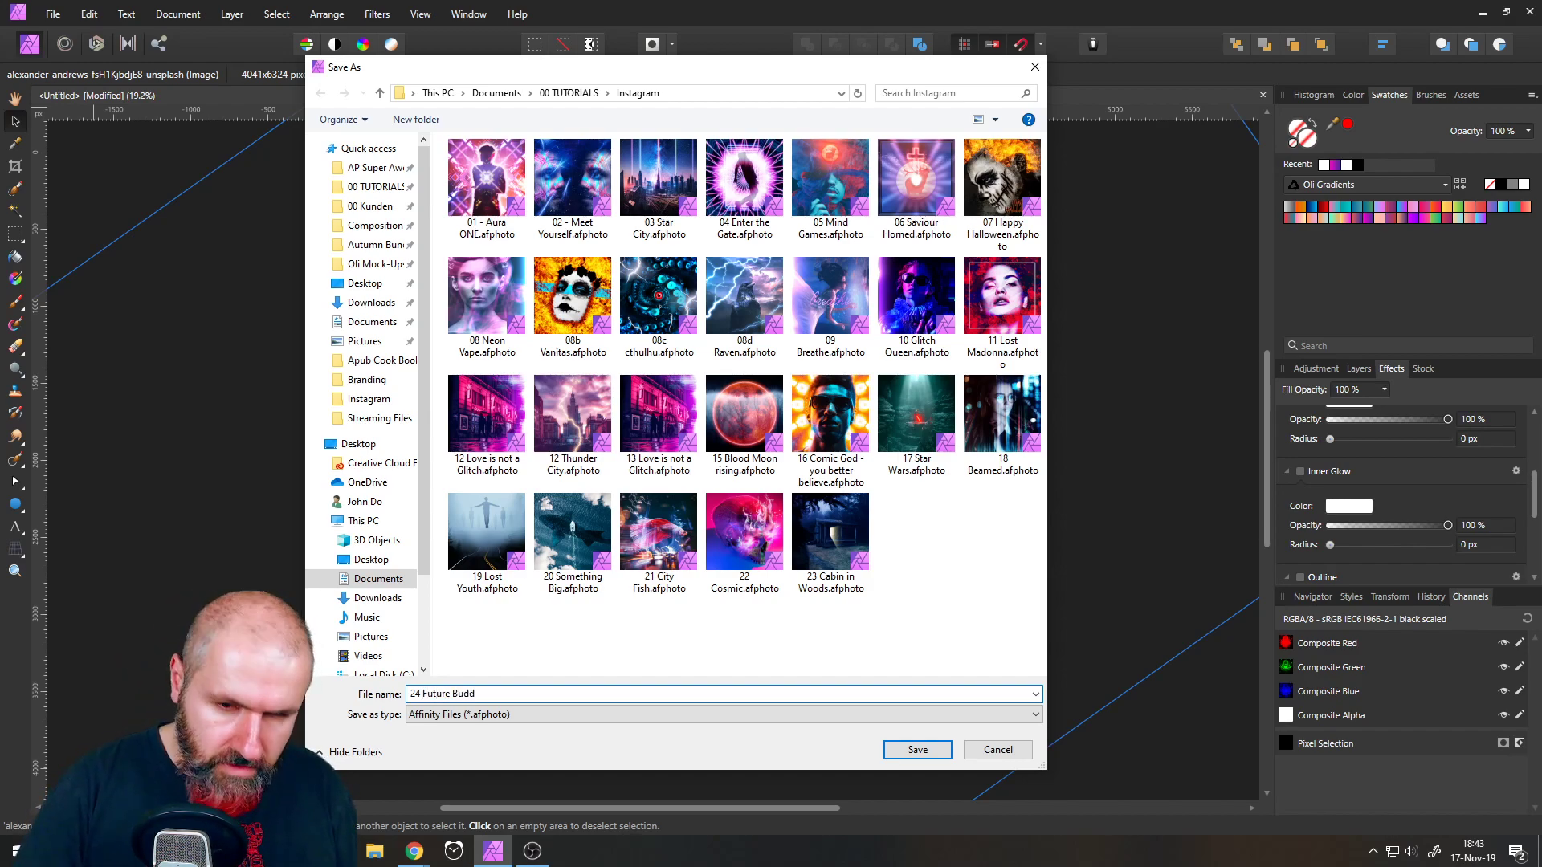
{"action": "left_click", "coordinate": [919, 747]}
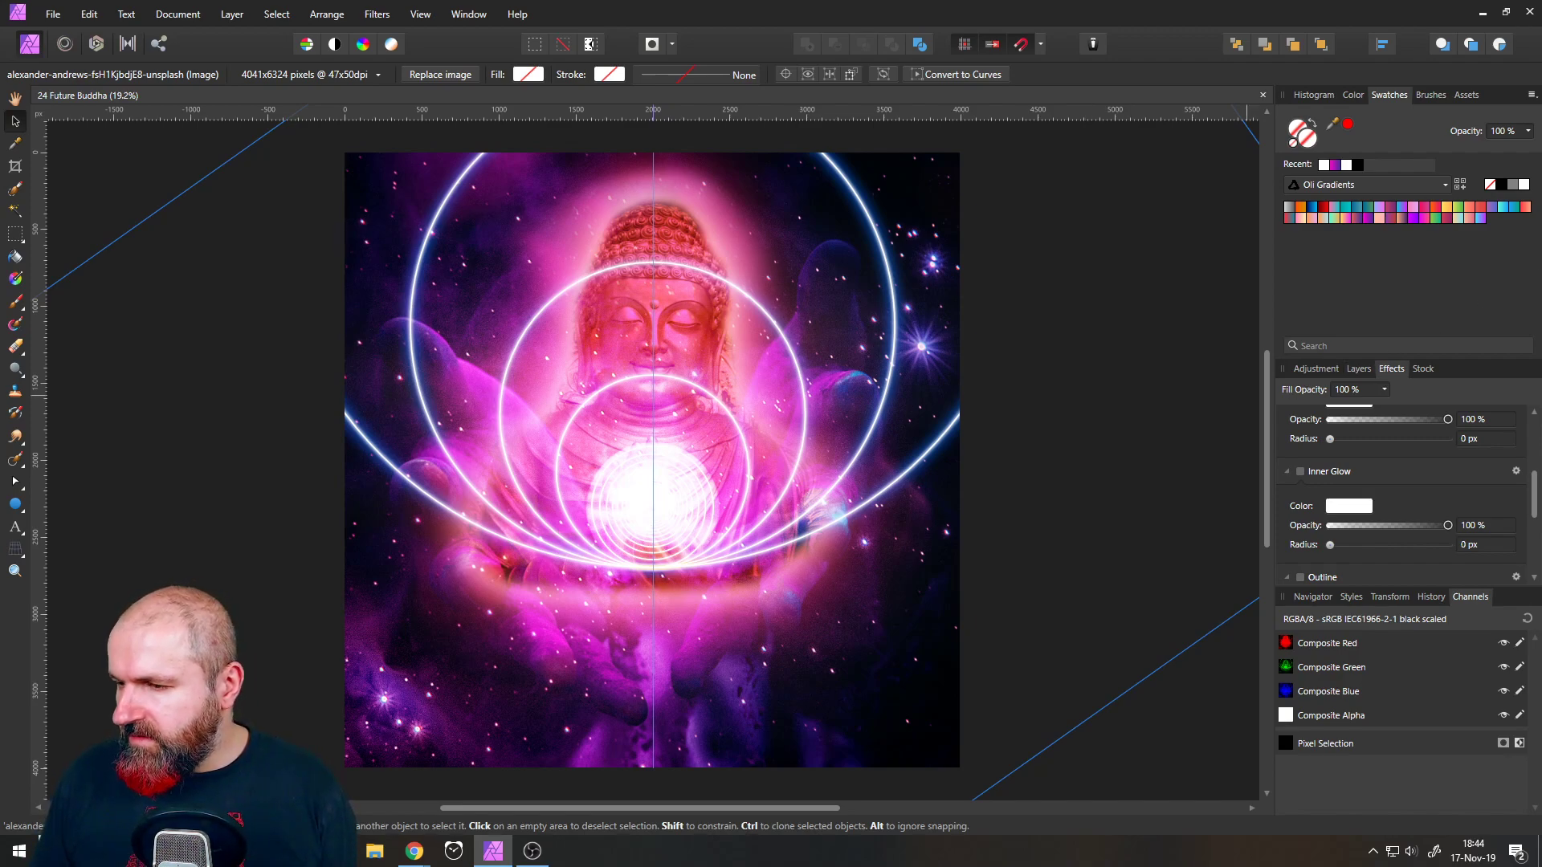
{"action": "left_click_drag", "start_coordinate": [1541, 51], "coordinate": [1258, 105]}
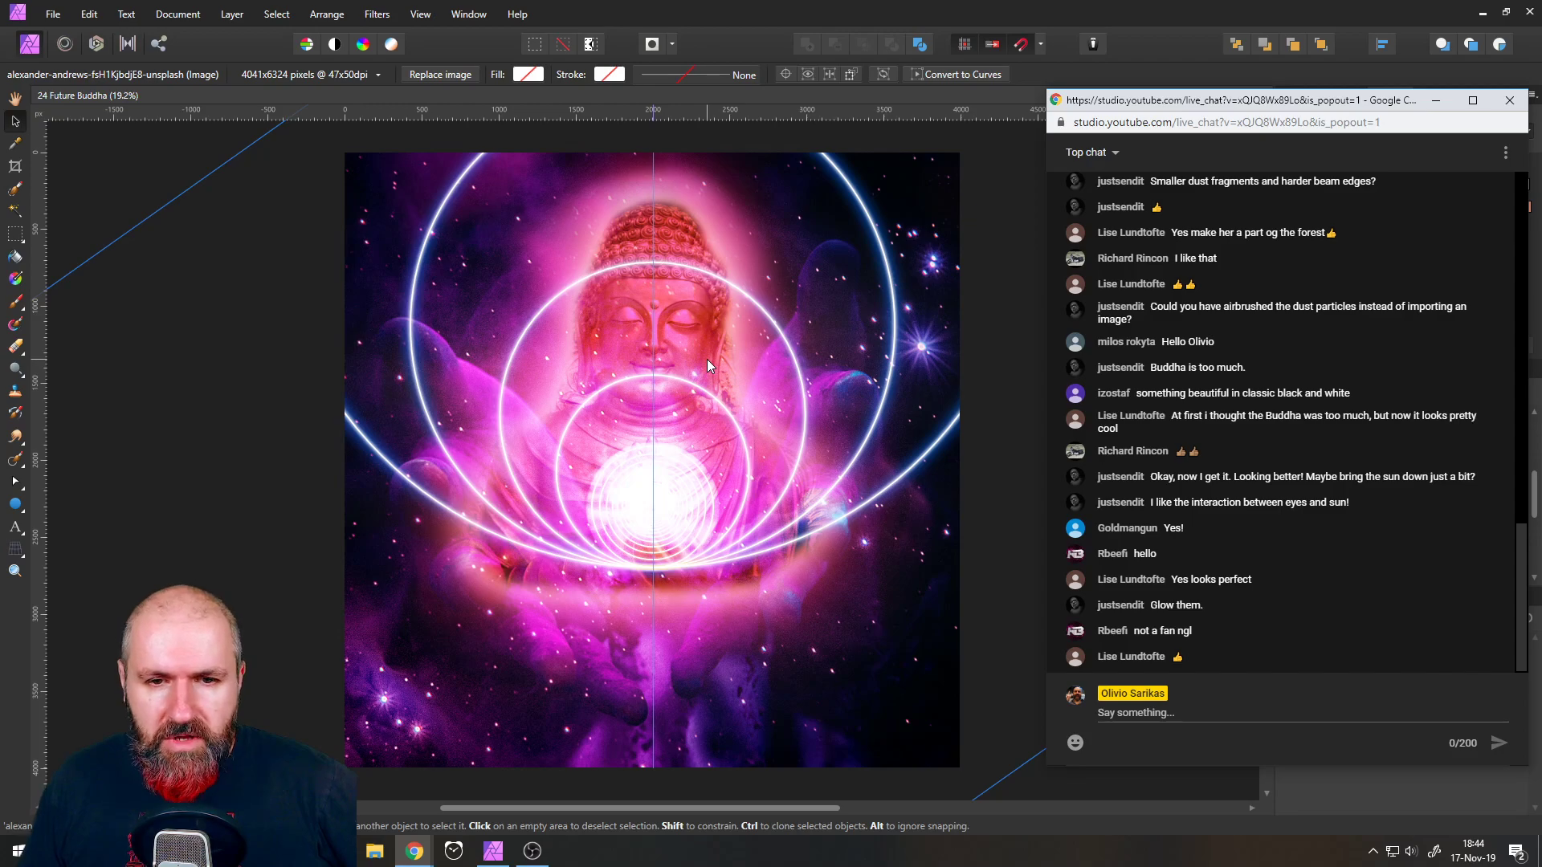
{"action": "left_click", "coordinate": [658, 331]}
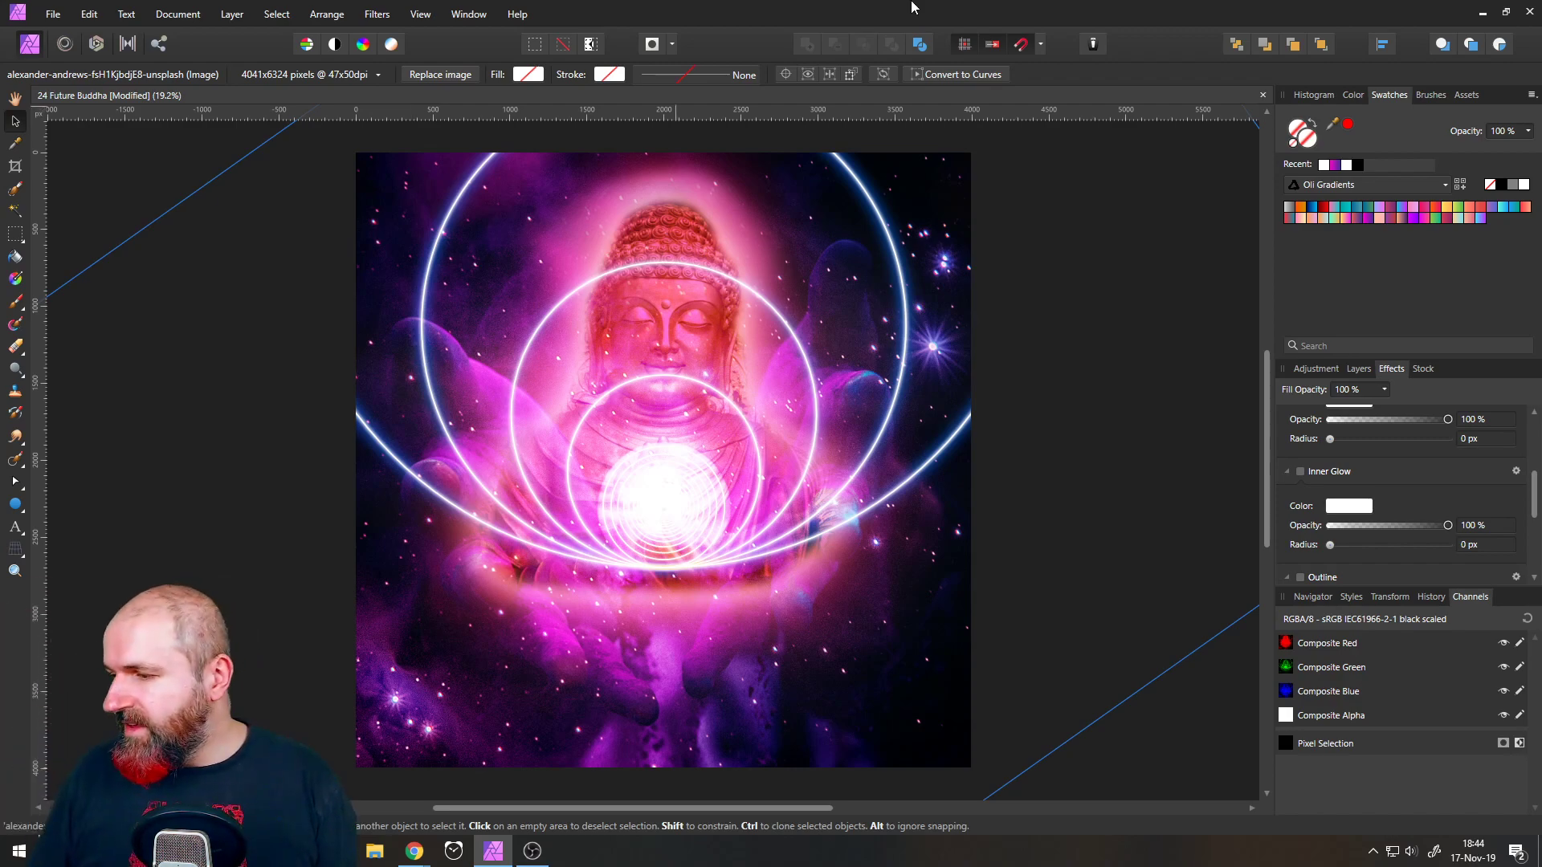
{"action": "key", "text": "alt+Tab"}
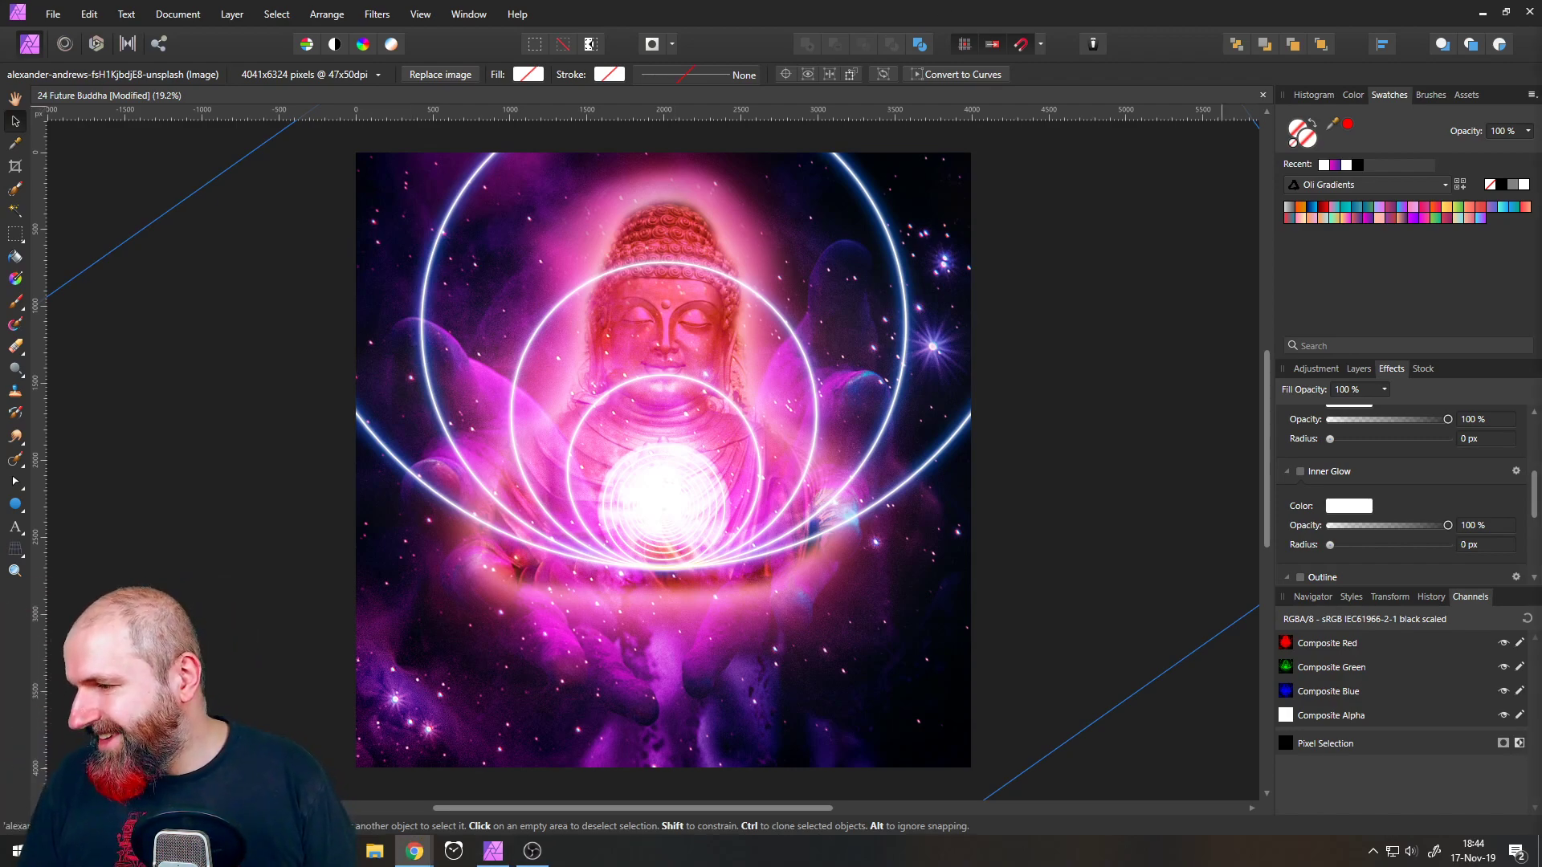